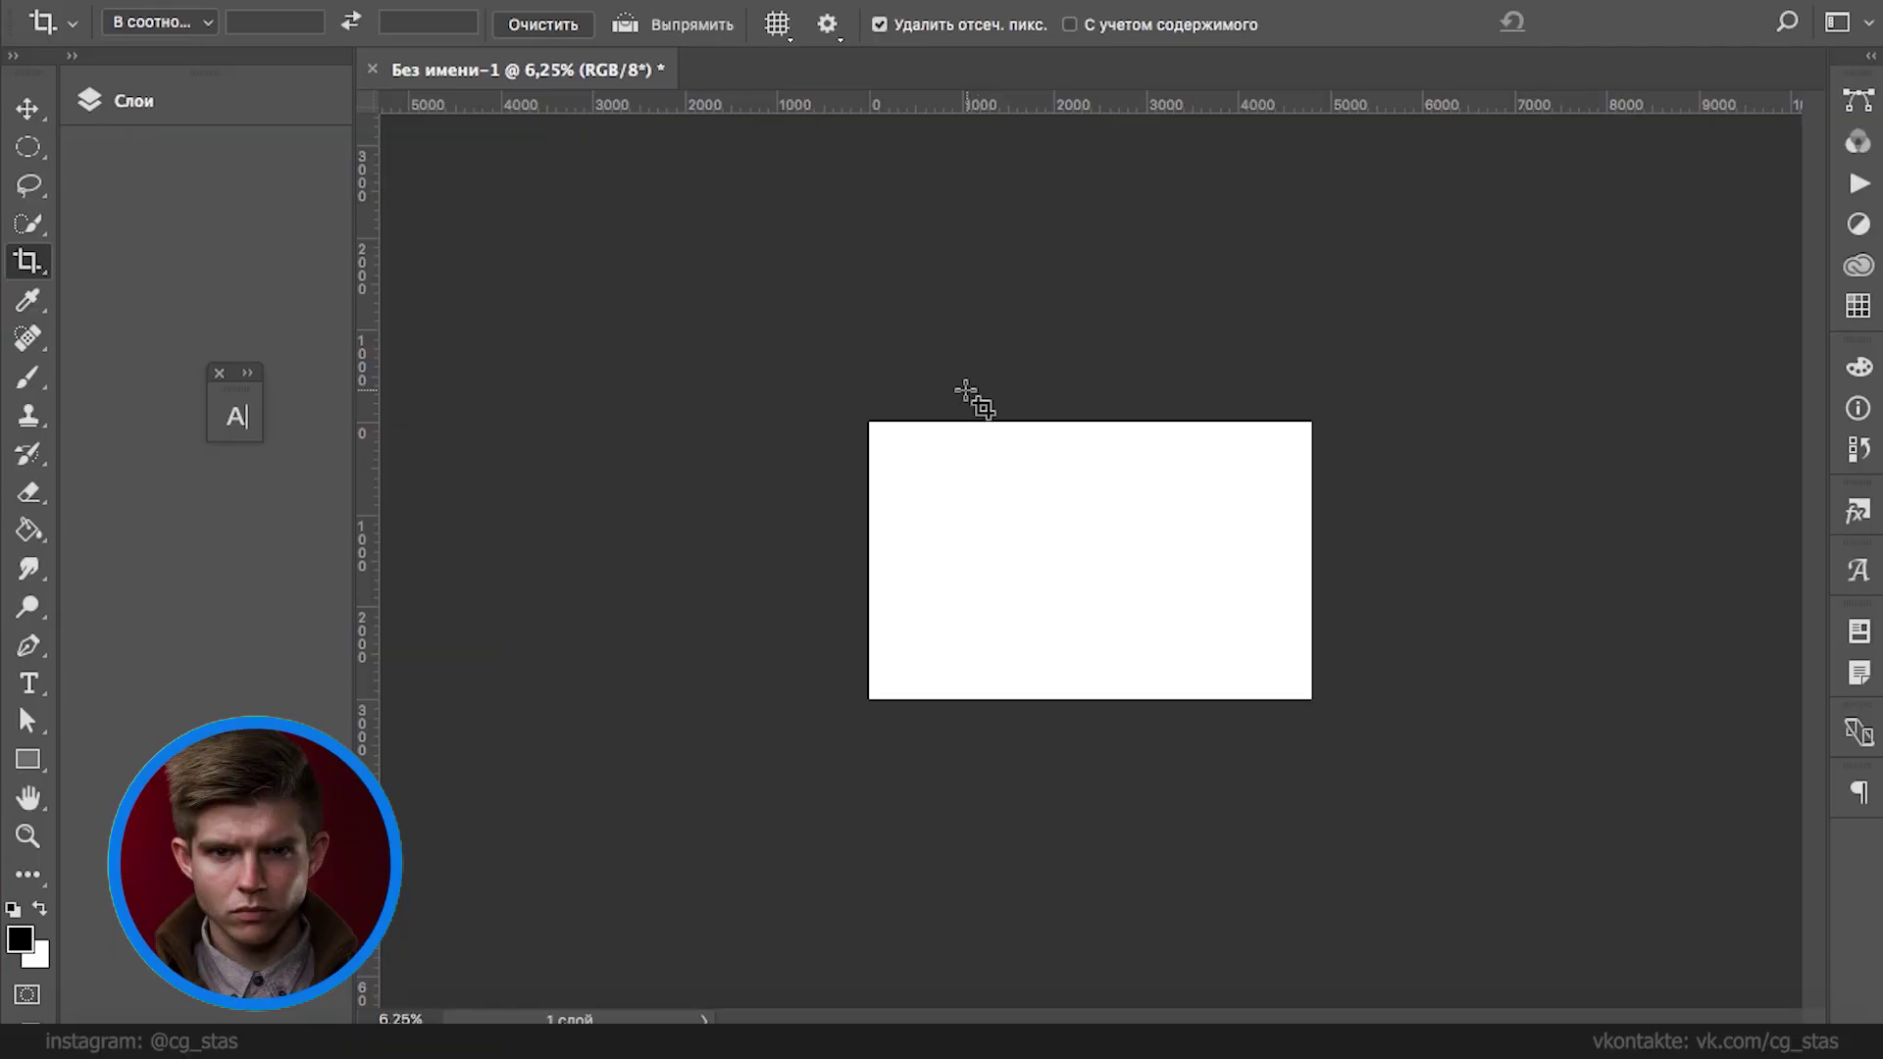
# - Activate the Brush tool with pen-pressure opacity and airbrush build-up, setting opacity to 65% and flow to 55%
pyautogui.press('b')
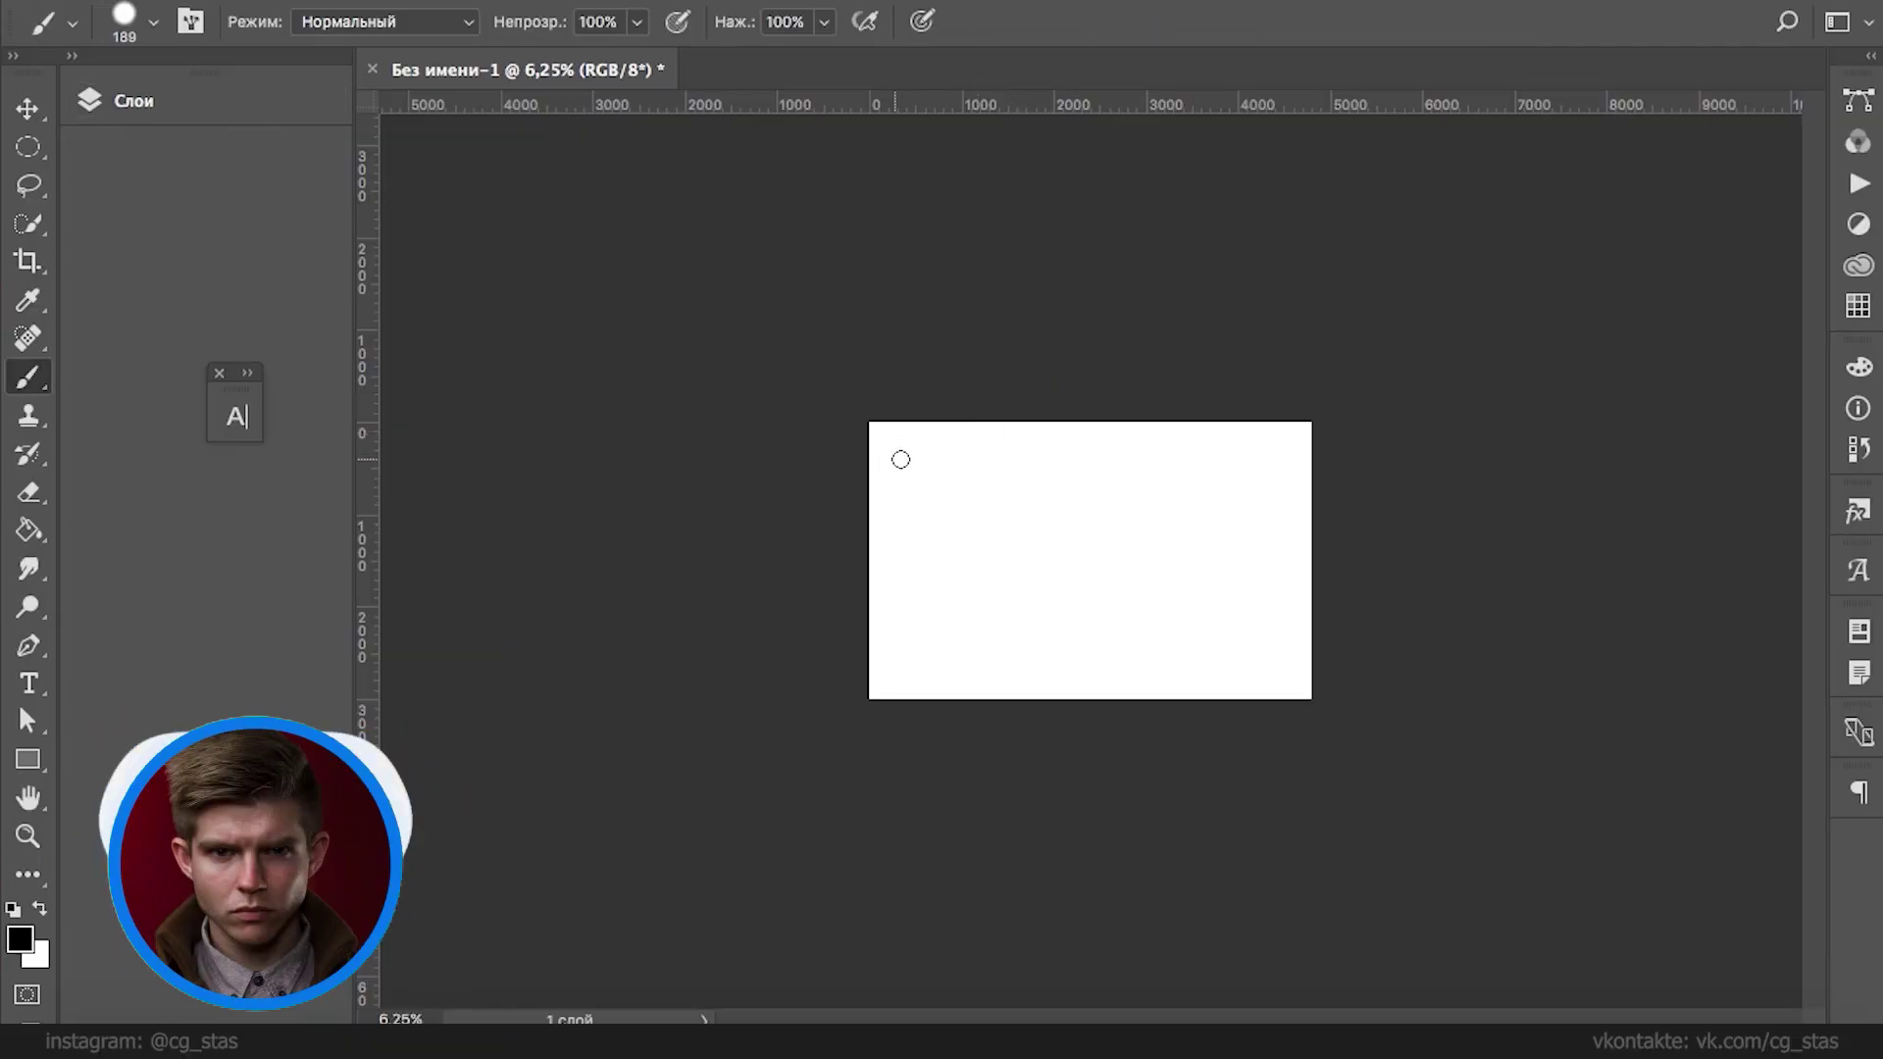
pyautogui.click(676, 20)
pyautogui.click(636, 22)
pyautogui.moveTo(642, 57); pyautogui.dragTo(592, 57)
pyautogui.click(824, 22)
pyautogui.moveTo(831, 57); pyautogui.dragTo(762, 57)
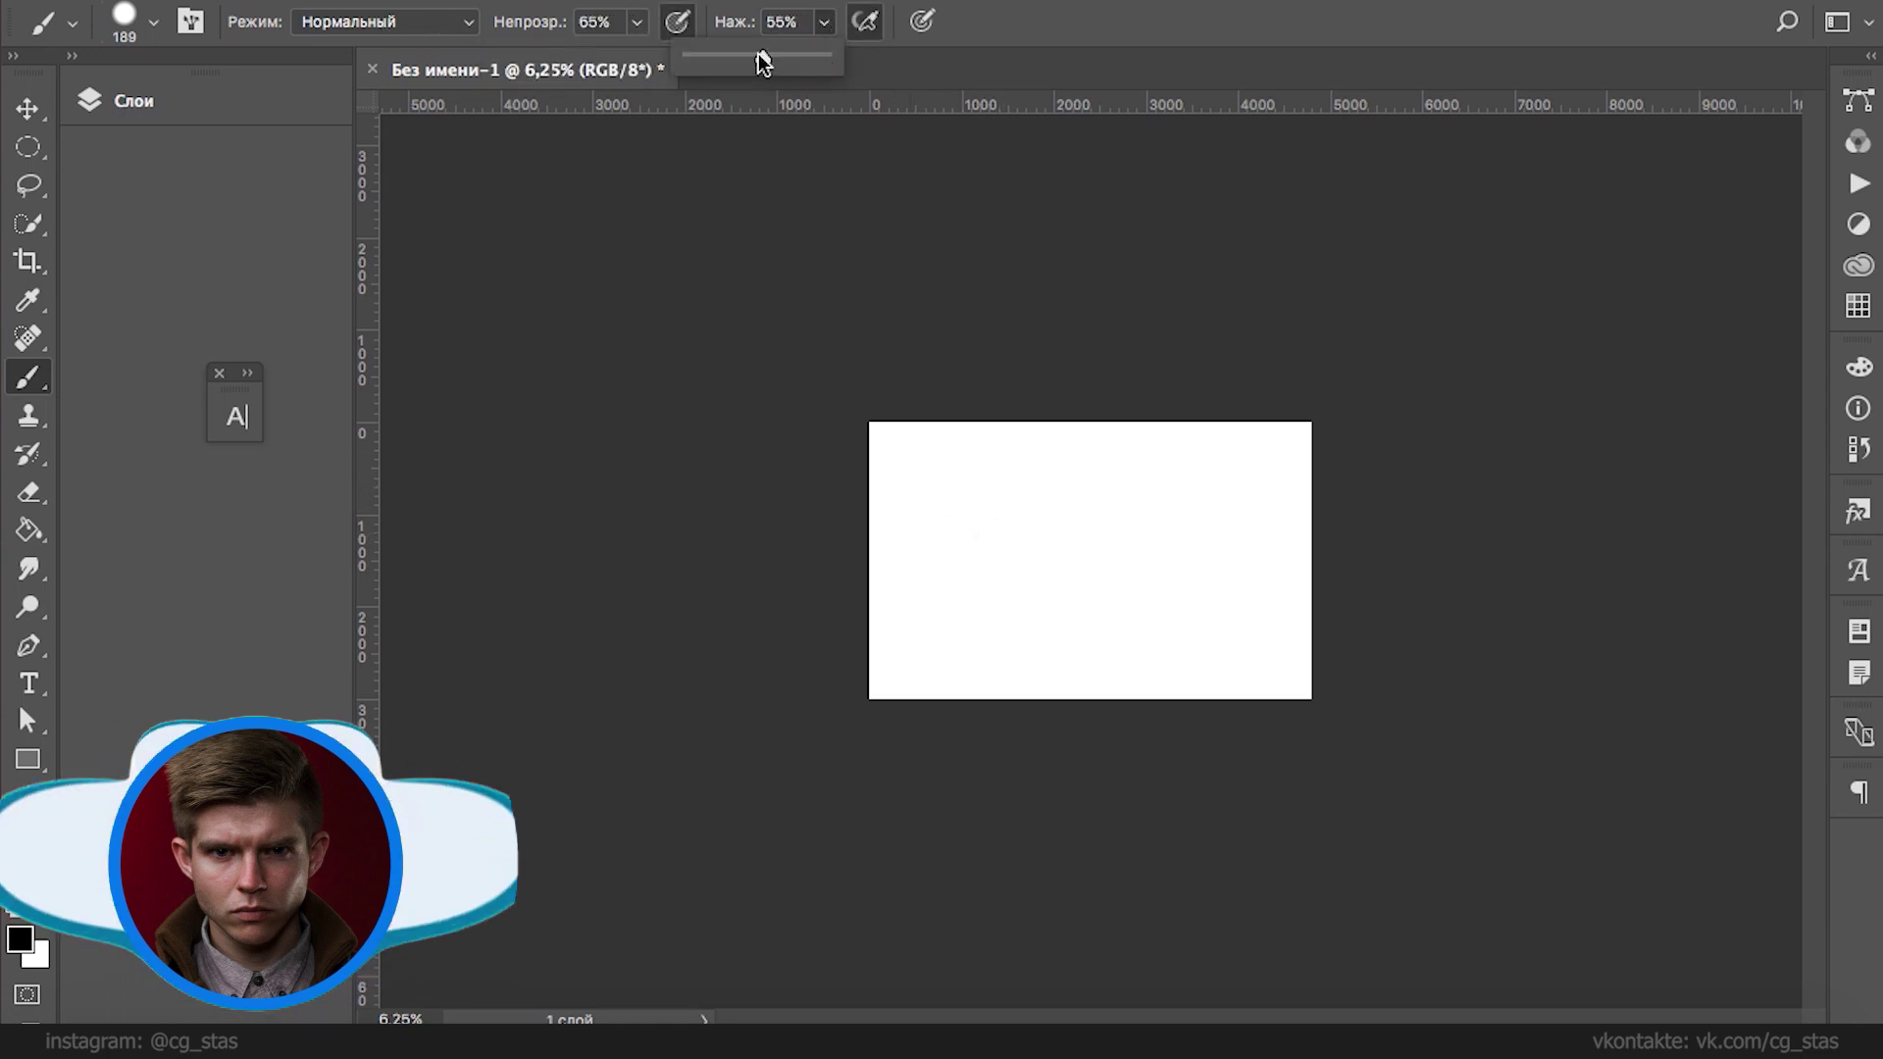
# - In the brush's Shape Dynamics settings, set the size jitter control to pen pressure (Нажим пера)
pyautogui.click(191, 22)
pyautogui.click(235, 412)
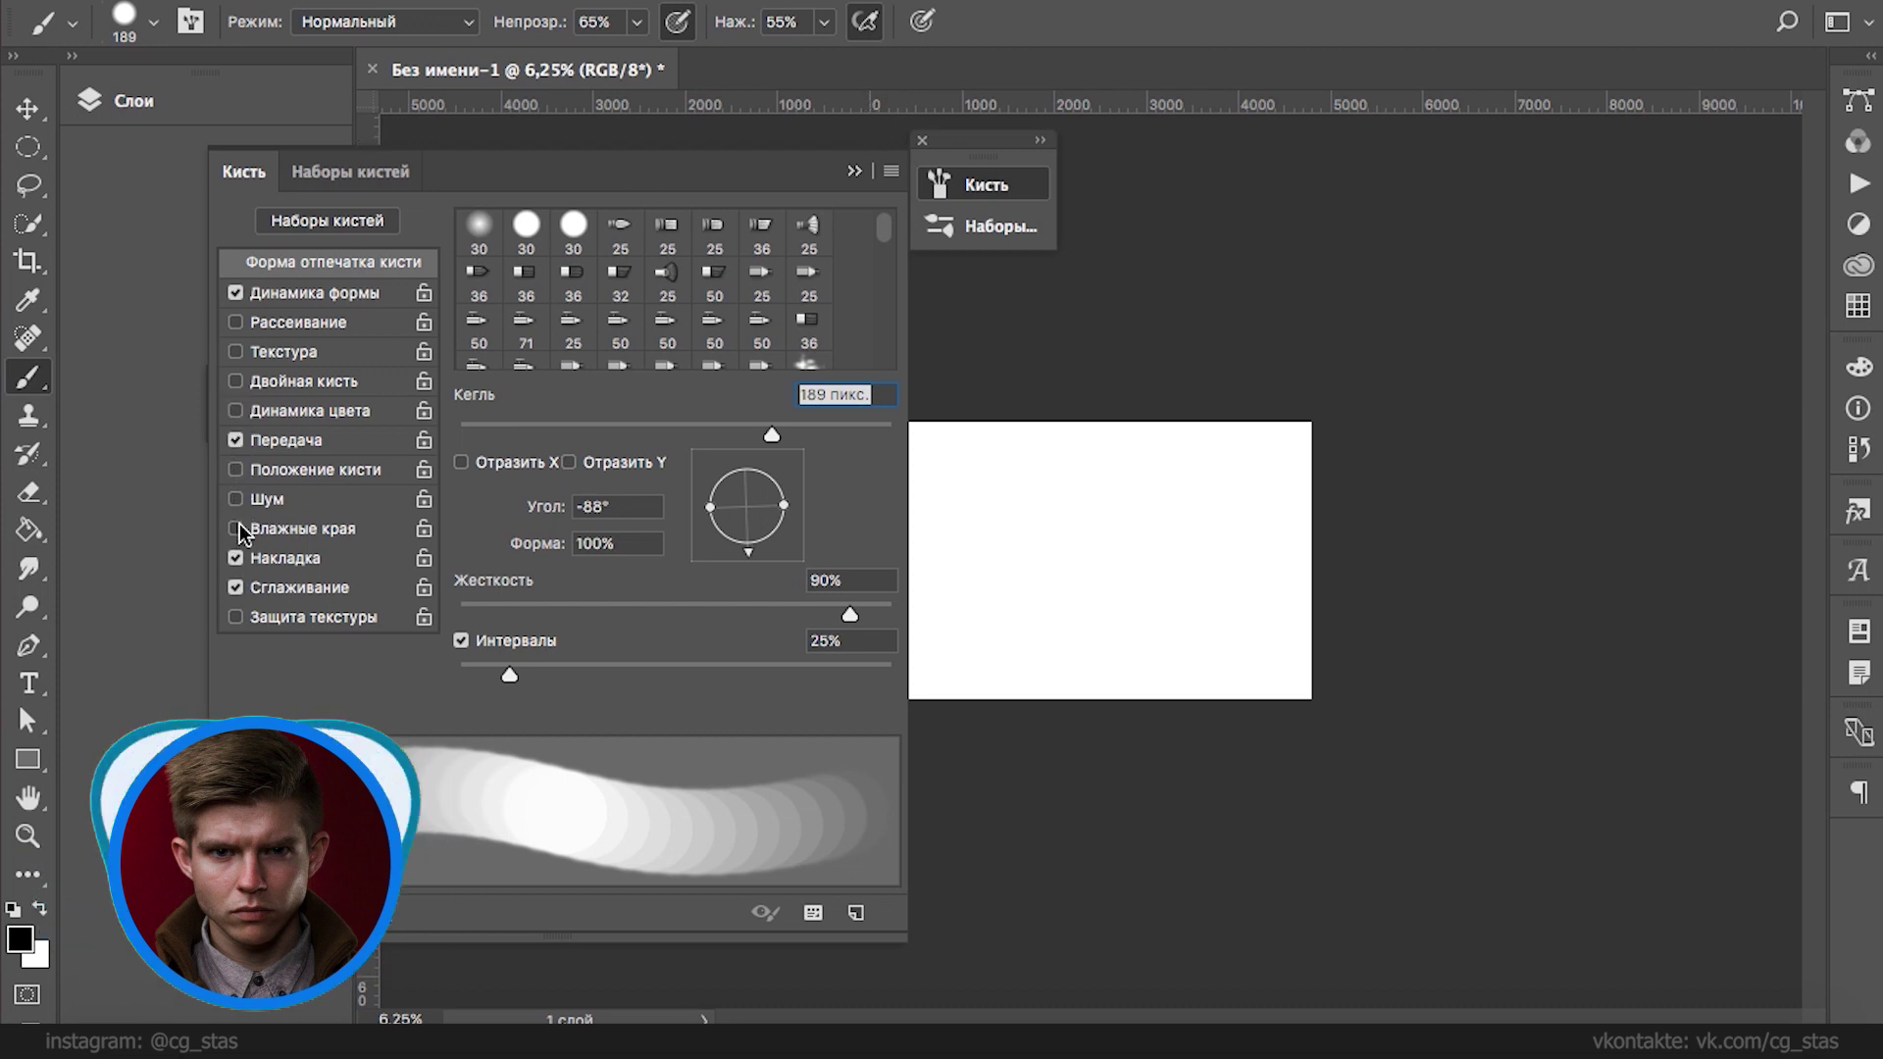
pyautogui.click(333, 294)
pyautogui.click(649, 278)
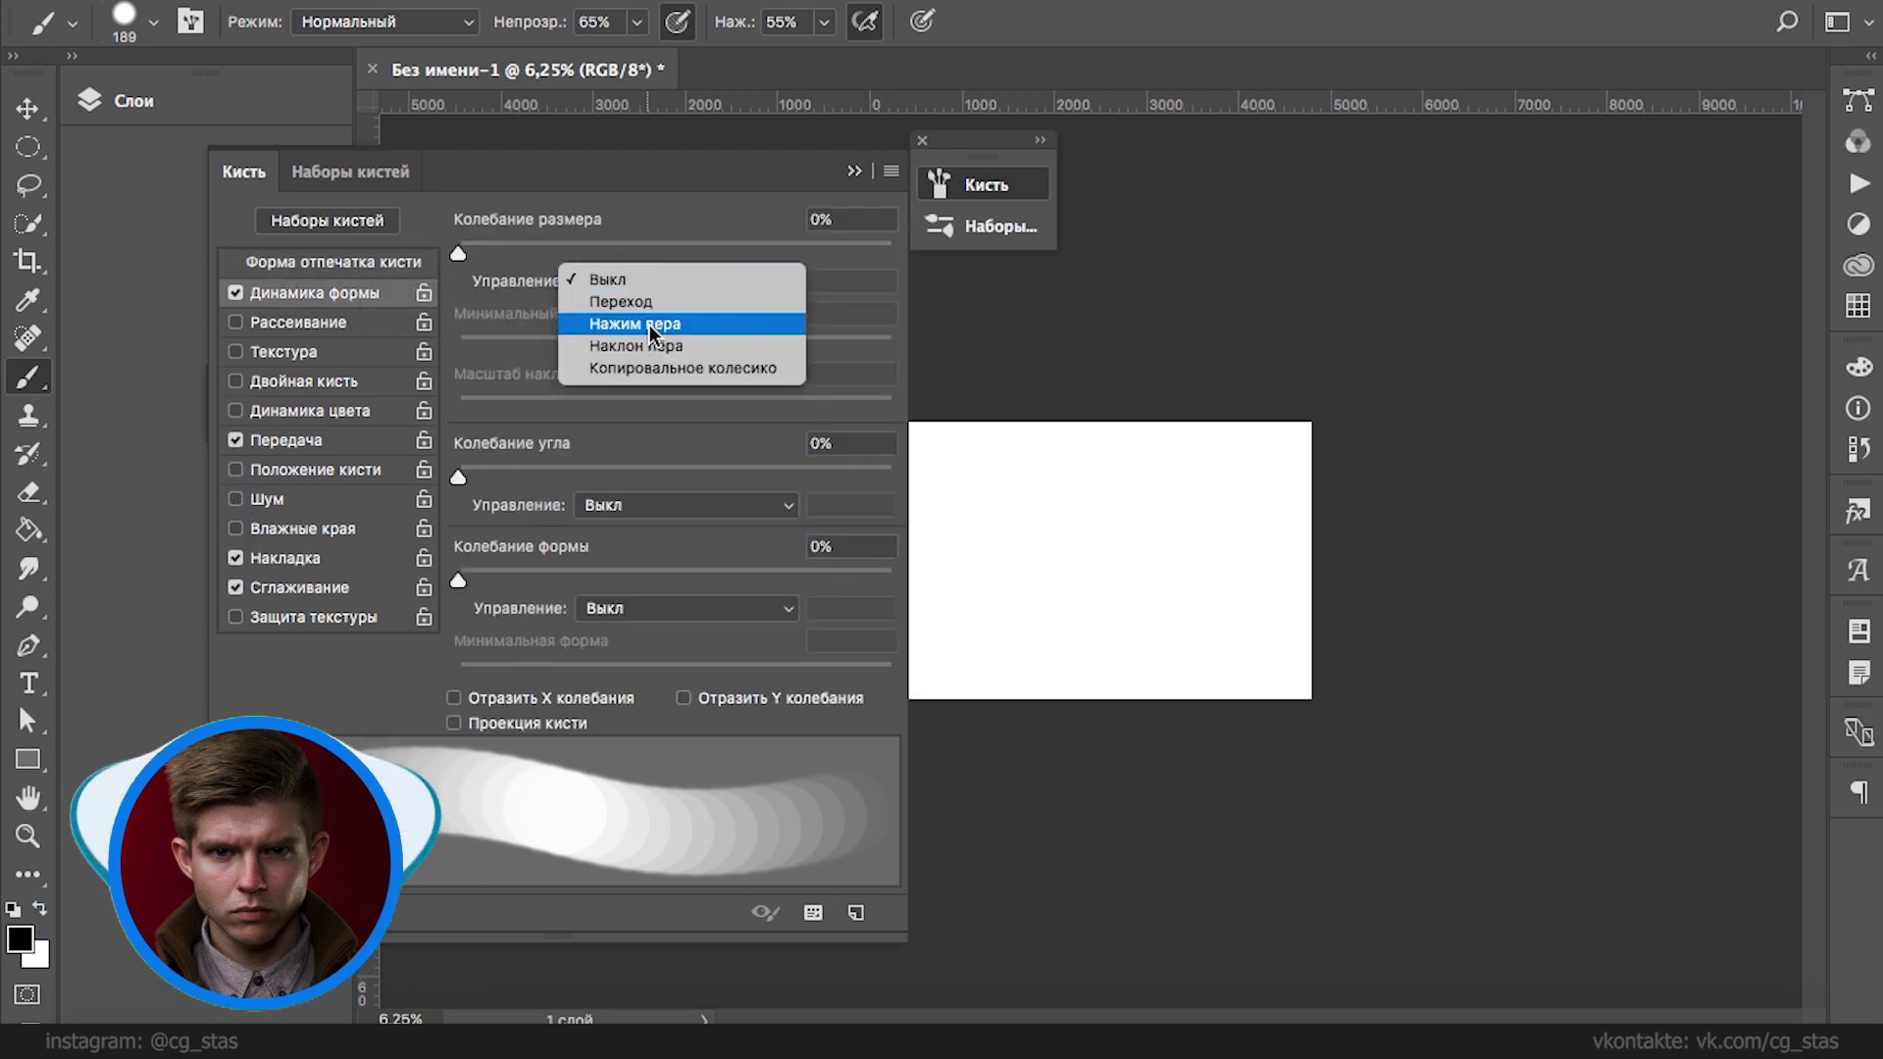
pyautogui.click(649, 325)
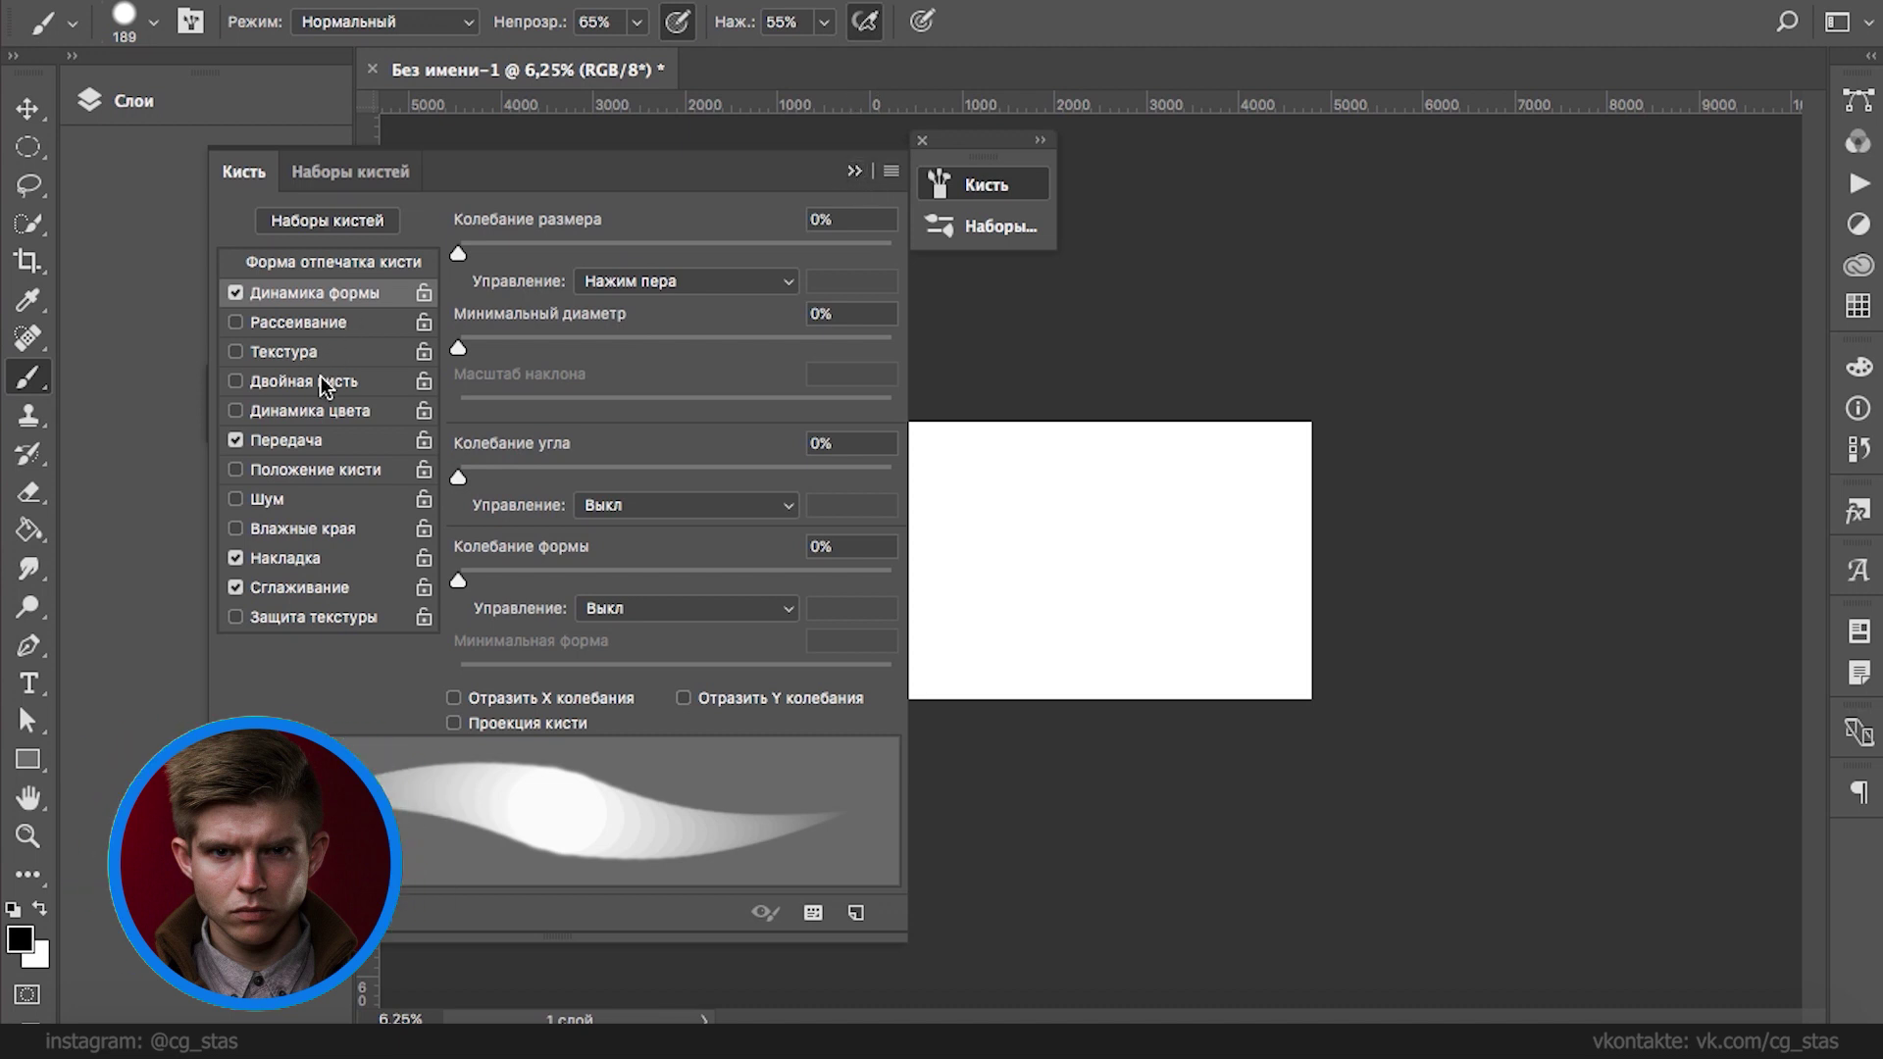
# - Switch to a soft round brush with 0% hardness and collapse the brush settings
pyautogui.rightClick(1006, 461)
pyautogui.click(1139, 595)
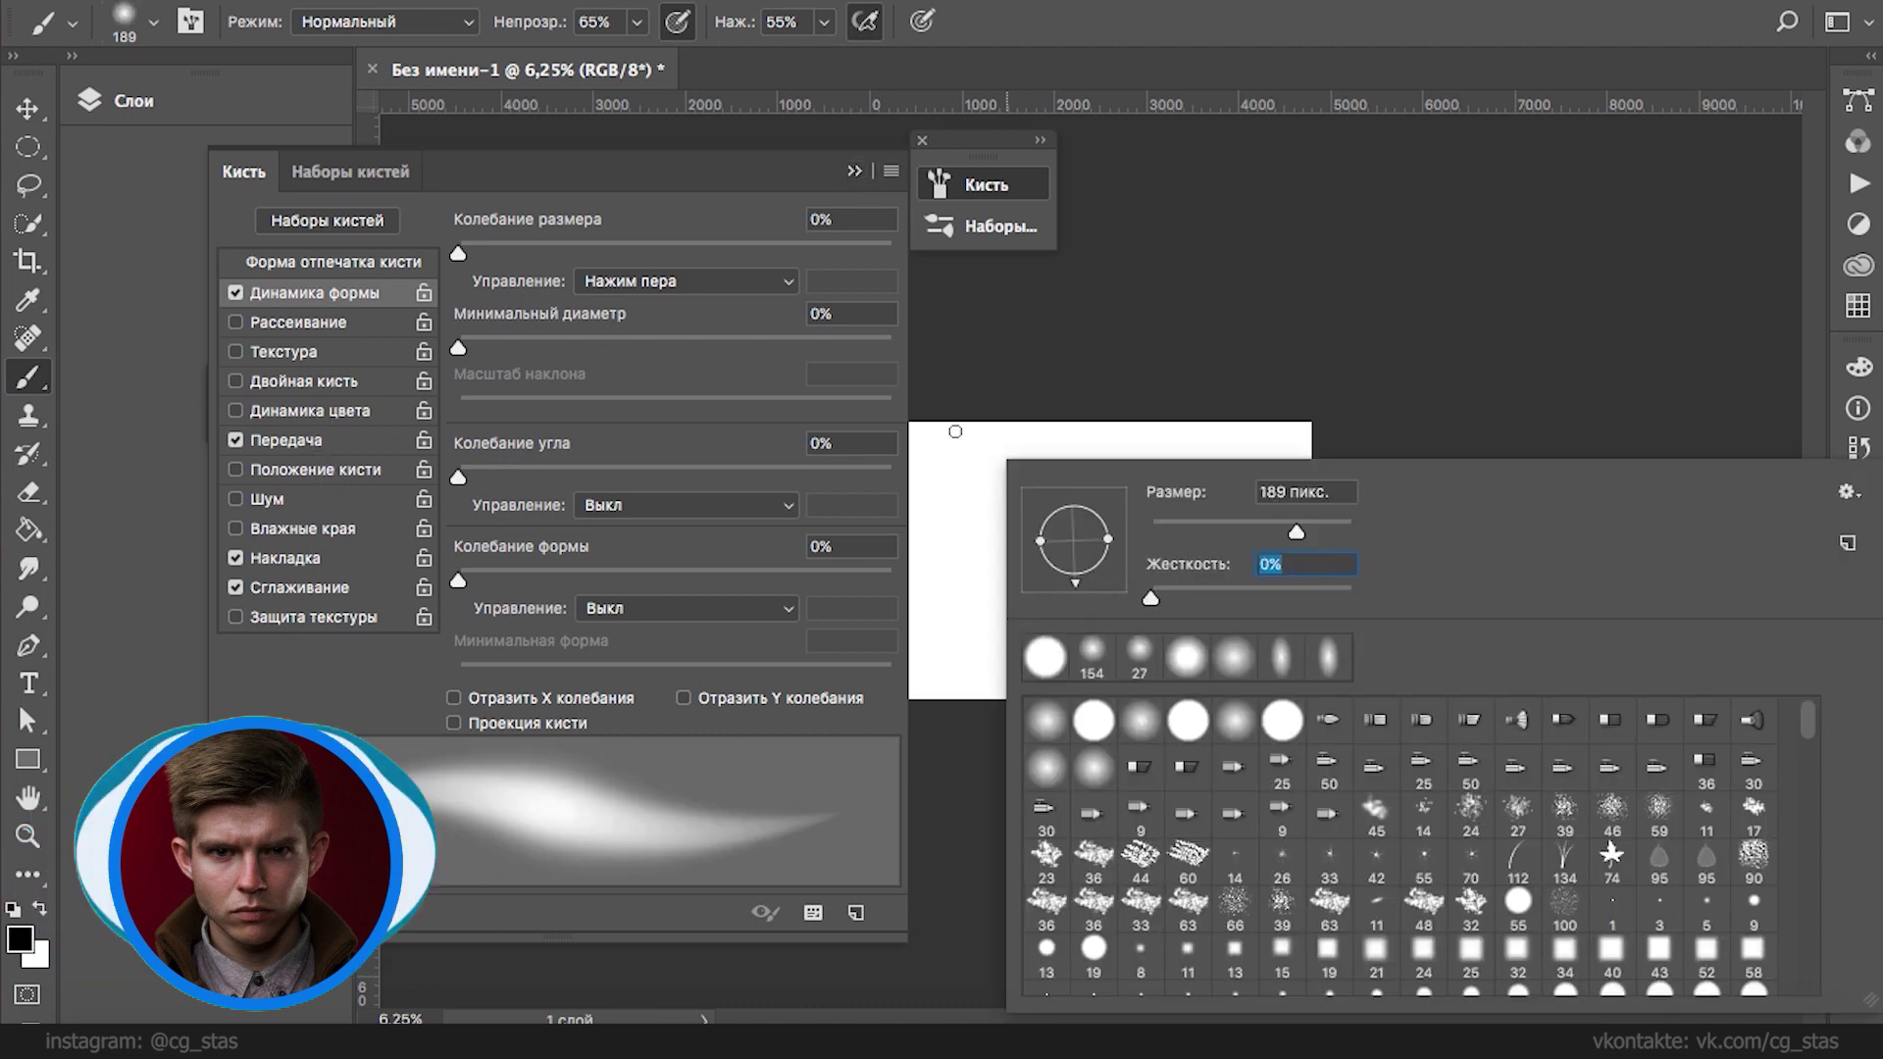
pyautogui.click(852, 172)
# - Sketch the figure's oval head near the canvas's upper middle, undoing stray strokes
pyautogui.moveTo(988, 659); pyautogui.dragTo(1050, 521)
pyautogui.moveTo(1020, 626); pyautogui.dragTo(1084, 455)
pyautogui.hotkey('ctrl', 'z')
pyautogui.hotkey('ctrl', 'z')
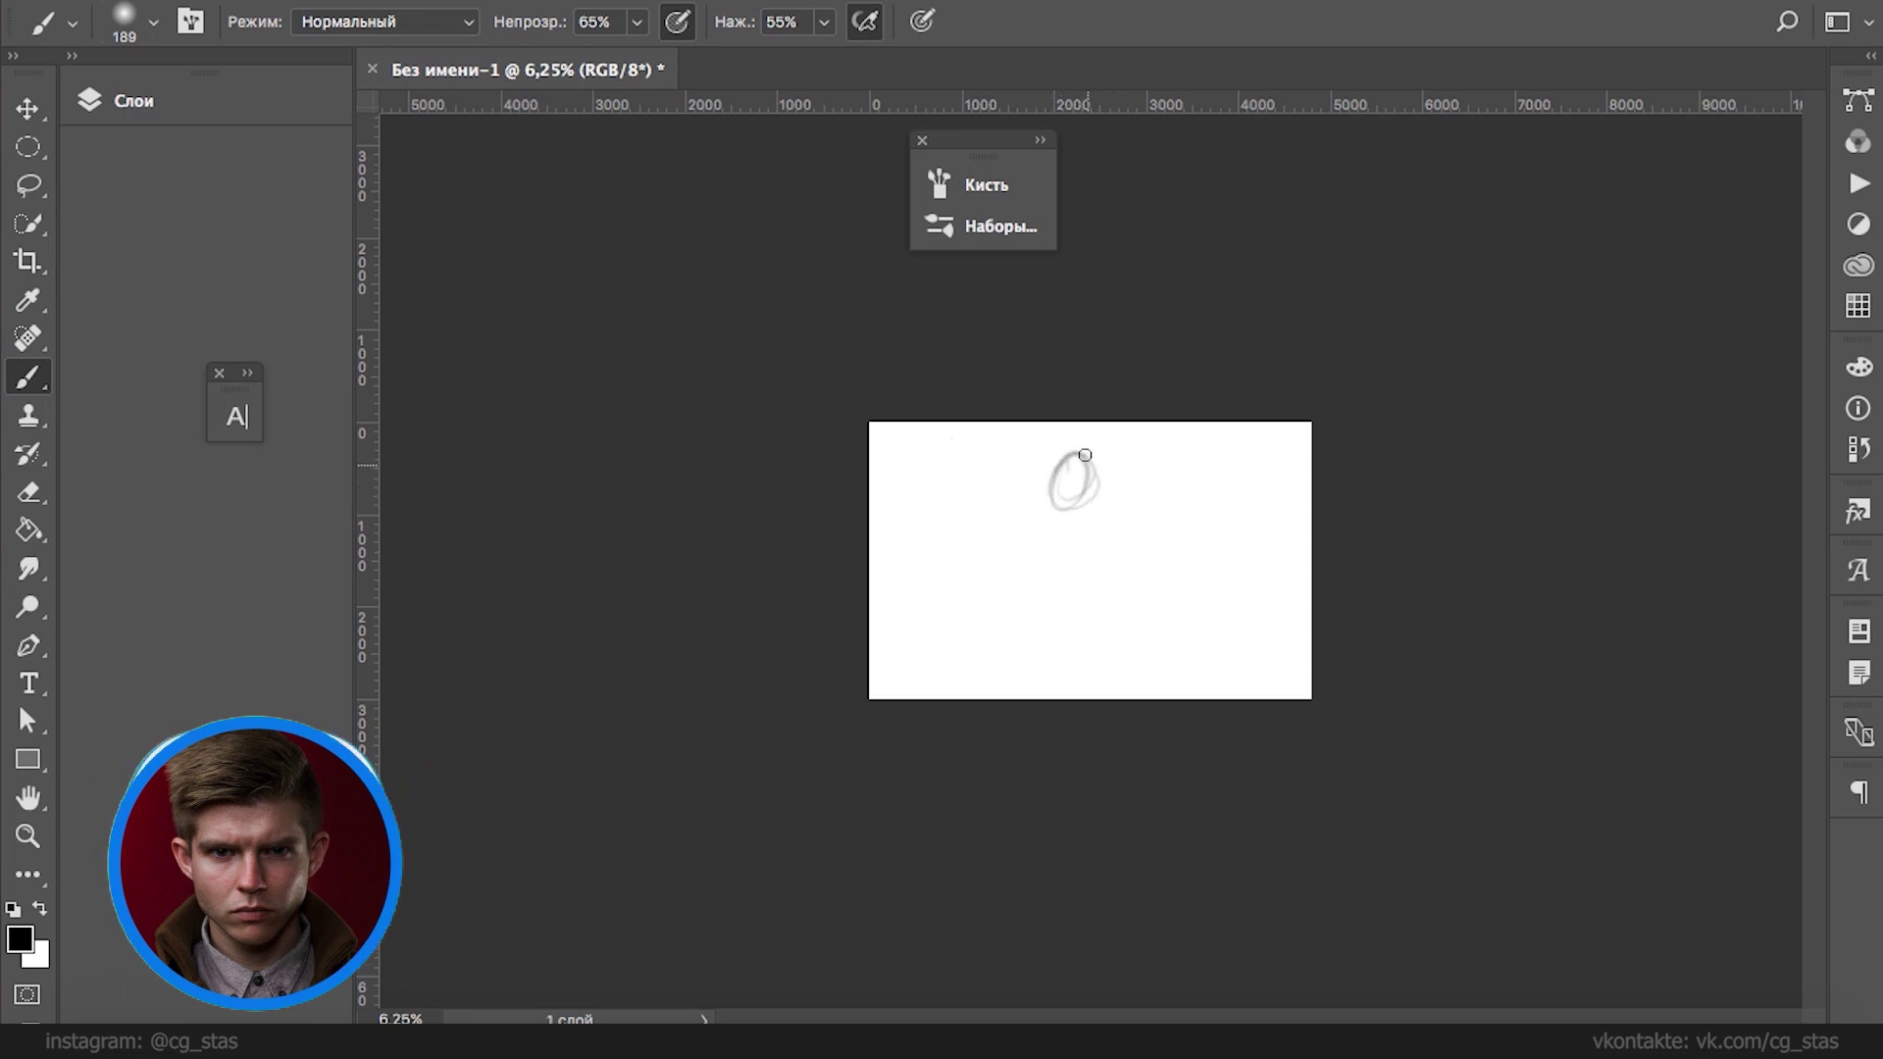
# - Sketch the figure's shoulders and the bent arm holding a long sword across the legs
pyautogui.moveTo(1063, 469)
pyautogui.mouseDown()
pyautogui.moveTo(1105, 462)
pyautogui.moveTo(1079, 498)
pyautogui.moveTo(1070, 465)
pyautogui.moveTo(1060, 505)
pyautogui.moveTo(1084, 465)
pyautogui.moveTo(1067, 508)
pyautogui.moveTo(1120, 521)
pyautogui.moveTo(1057, 518)
pyautogui.moveTo(1102, 533)
pyautogui.moveTo(1102, 509)
pyautogui.moveTo(1060, 518)
pyautogui.moveTo(1105, 521)
pyautogui.moveTo(1116, 574)
pyautogui.mouseUp()
pyautogui.press('super+z')
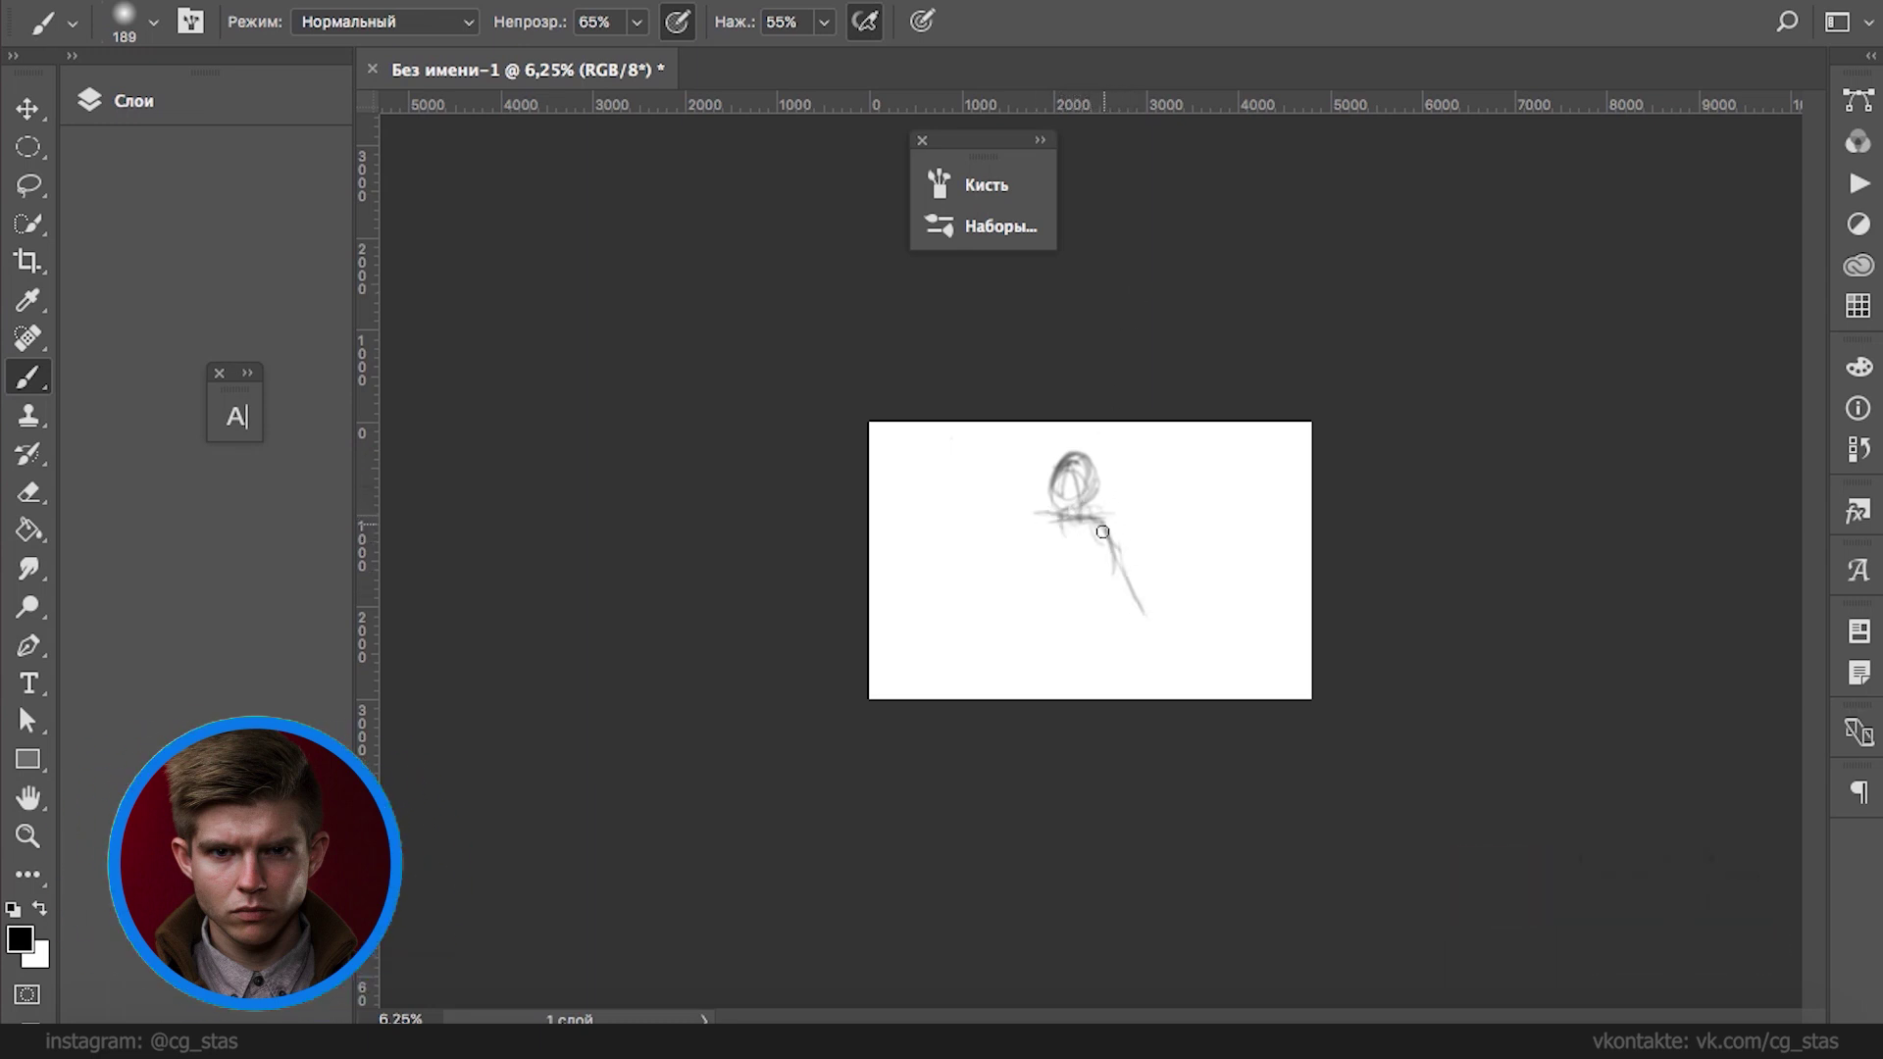
pyautogui.moveTo(1095, 523)
pyautogui.mouseDown()
pyautogui.moveTo(1149, 608)
pyautogui.moveTo(1124, 646)
pyautogui.moveTo(1143, 651)
pyautogui.moveTo(1000, 688)
pyautogui.mouseUp()
pyautogui.moveTo(1127, 657); pyautogui.dragTo(989, 692)
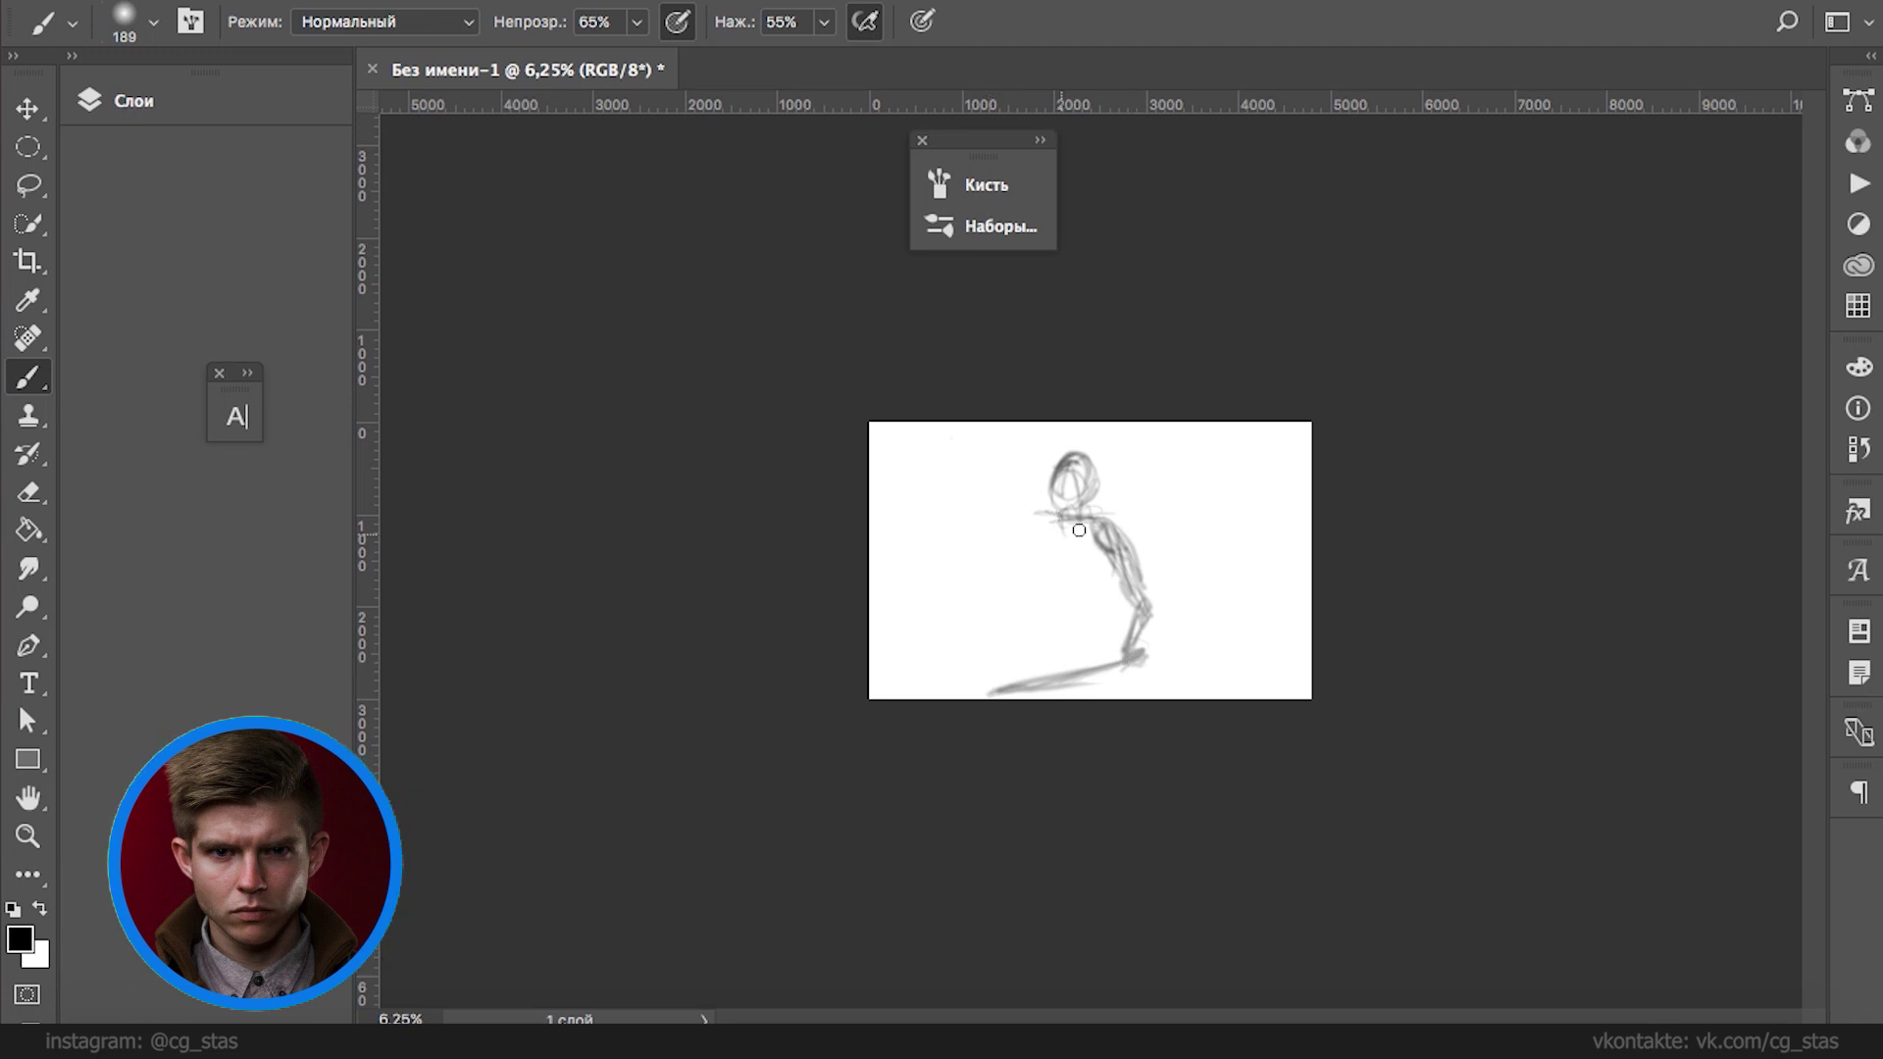
# - Sketch the figure's torso, other arm and legs, adding a center line and shading down the waist
pyautogui.moveTo(1057, 519)
pyautogui.mouseDown()
pyautogui.moveTo(1032, 558)
pyautogui.moveTo(1056, 617)
pyautogui.mouseUp()
pyautogui.moveTo(1044, 521)
pyautogui.mouseDown()
pyautogui.moveTo(1012, 634)
pyautogui.moveTo(1054, 628)
pyautogui.mouseUp()
pyautogui.moveTo(1109, 549)
pyautogui.mouseDown()
pyautogui.moveTo(1124, 598)
pyautogui.moveTo(1107, 645)
pyautogui.moveTo(1042, 687)
pyautogui.moveTo(1130, 651)
pyautogui.moveTo(1107, 698)
pyautogui.mouseUp()
pyautogui.moveTo(1080, 649); pyautogui.dragTo(1075, 698)
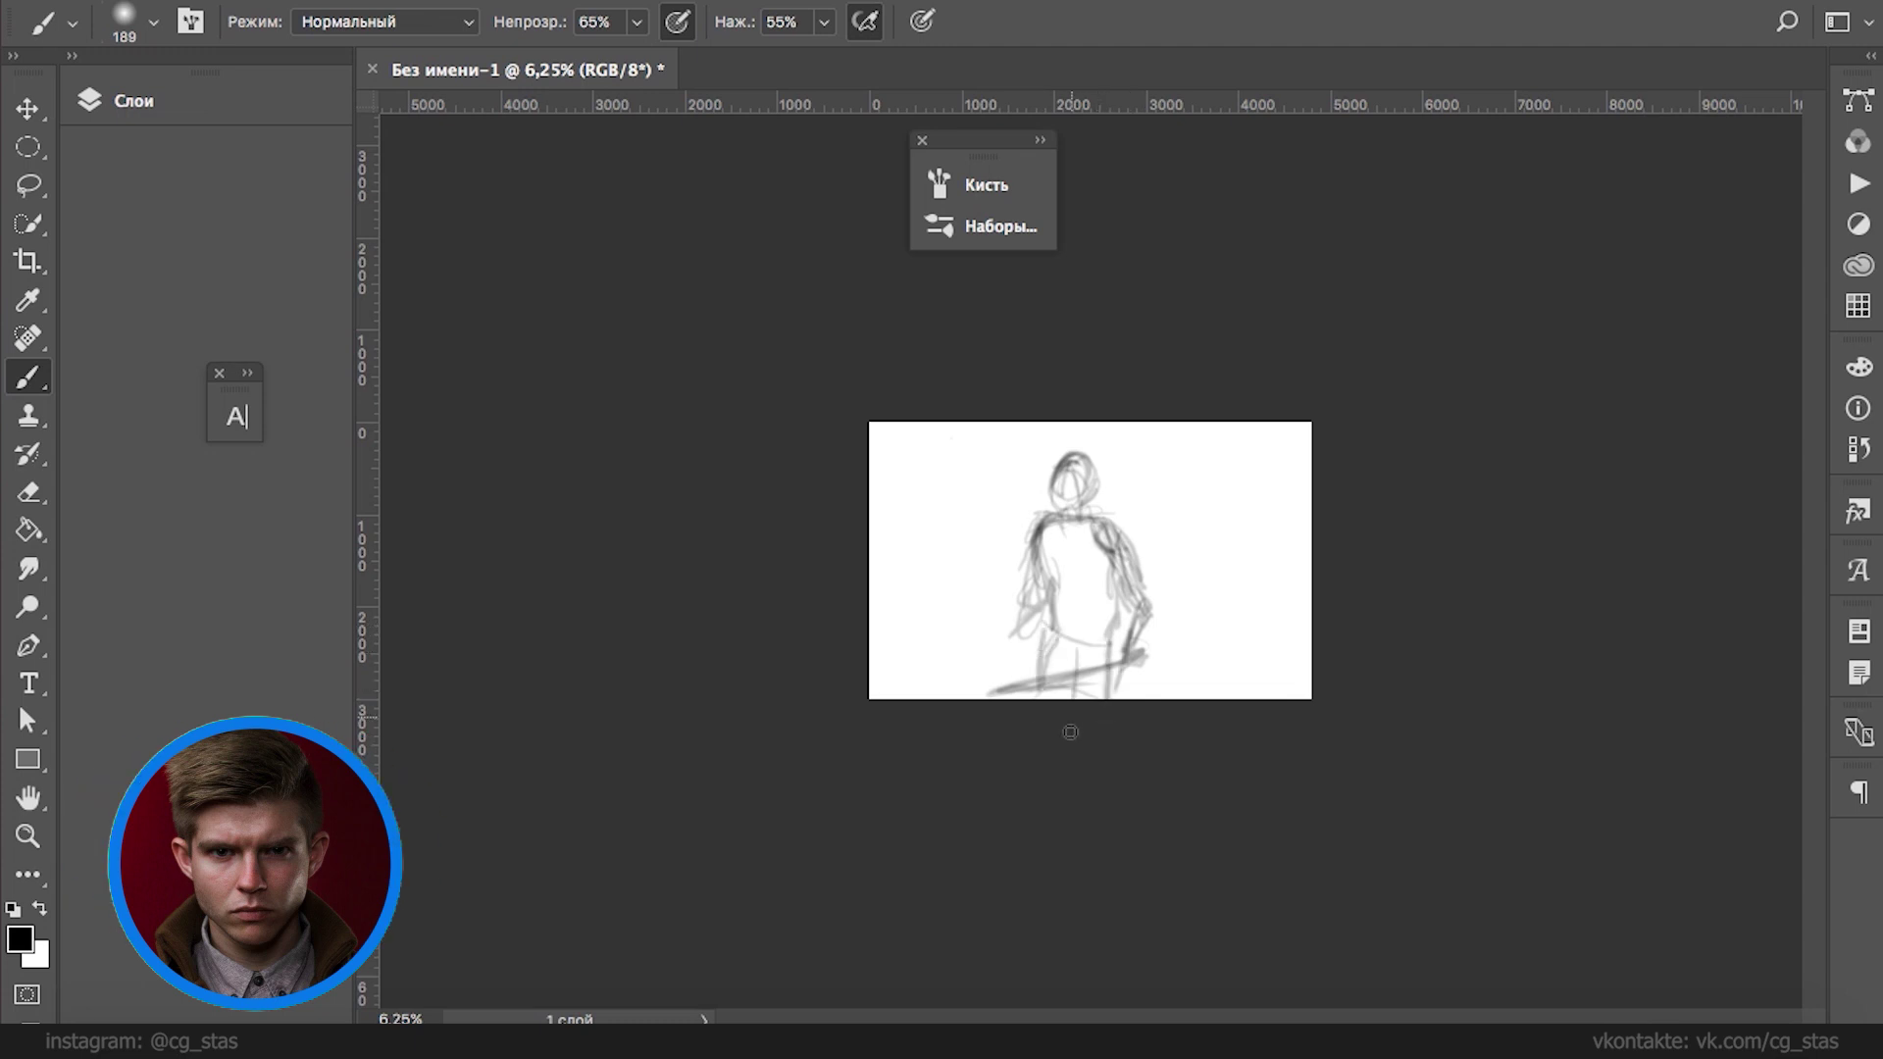
pyautogui.moveTo(1073, 526); pyautogui.dragTo(1073, 632)
pyautogui.moveTo(1094, 564); pyautogui.dragTo(1109, 638)
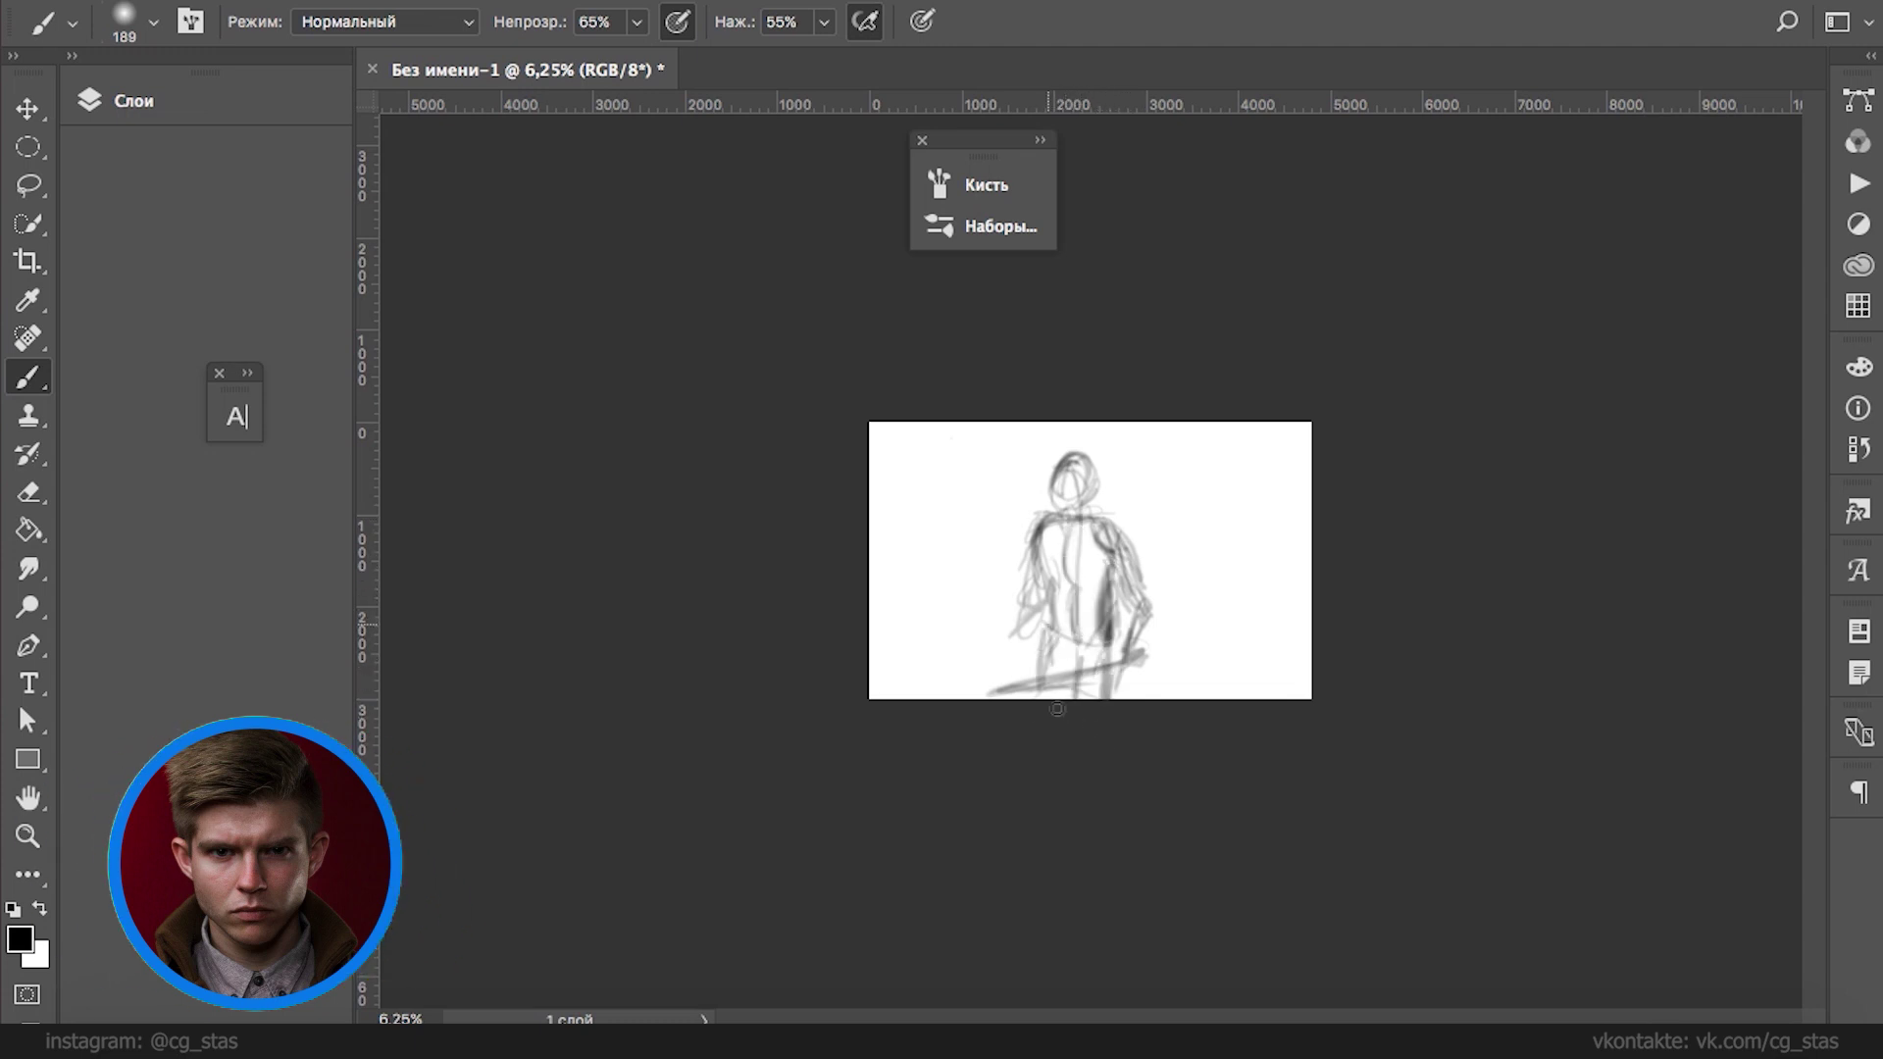
# - Sketch a curved background shape right of the figure and two horizontal lines across the canvas behind it
pyautogui.moveTo(1239, 427); pyautogui.dragTo(1153, 620)
pyautogui.moveTo(1150, 626); pyautogui.dragTo(1299, 616)
pyautogui.moveTo(871, 618); pyautogui.dragTo(1304, 618)
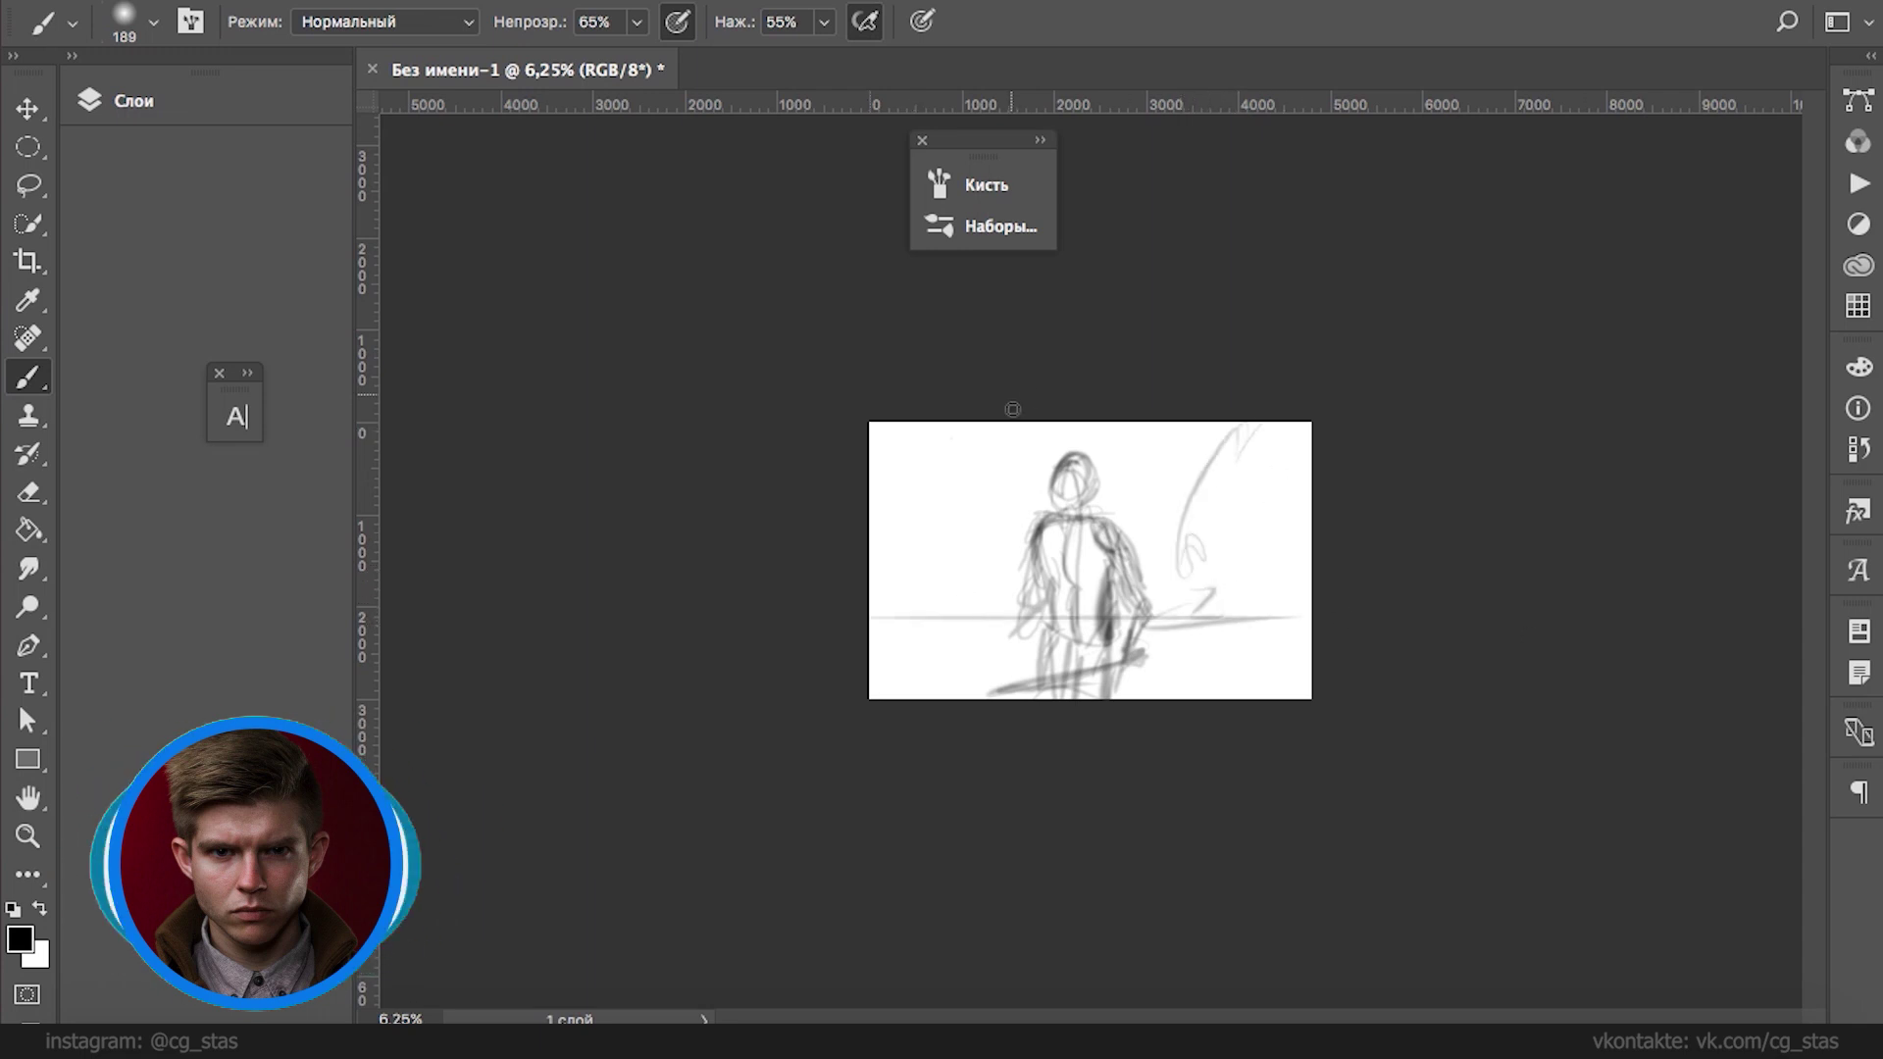
pyautogui.moveTo(869, 638); pyautogui.dragTo(1310, 638)
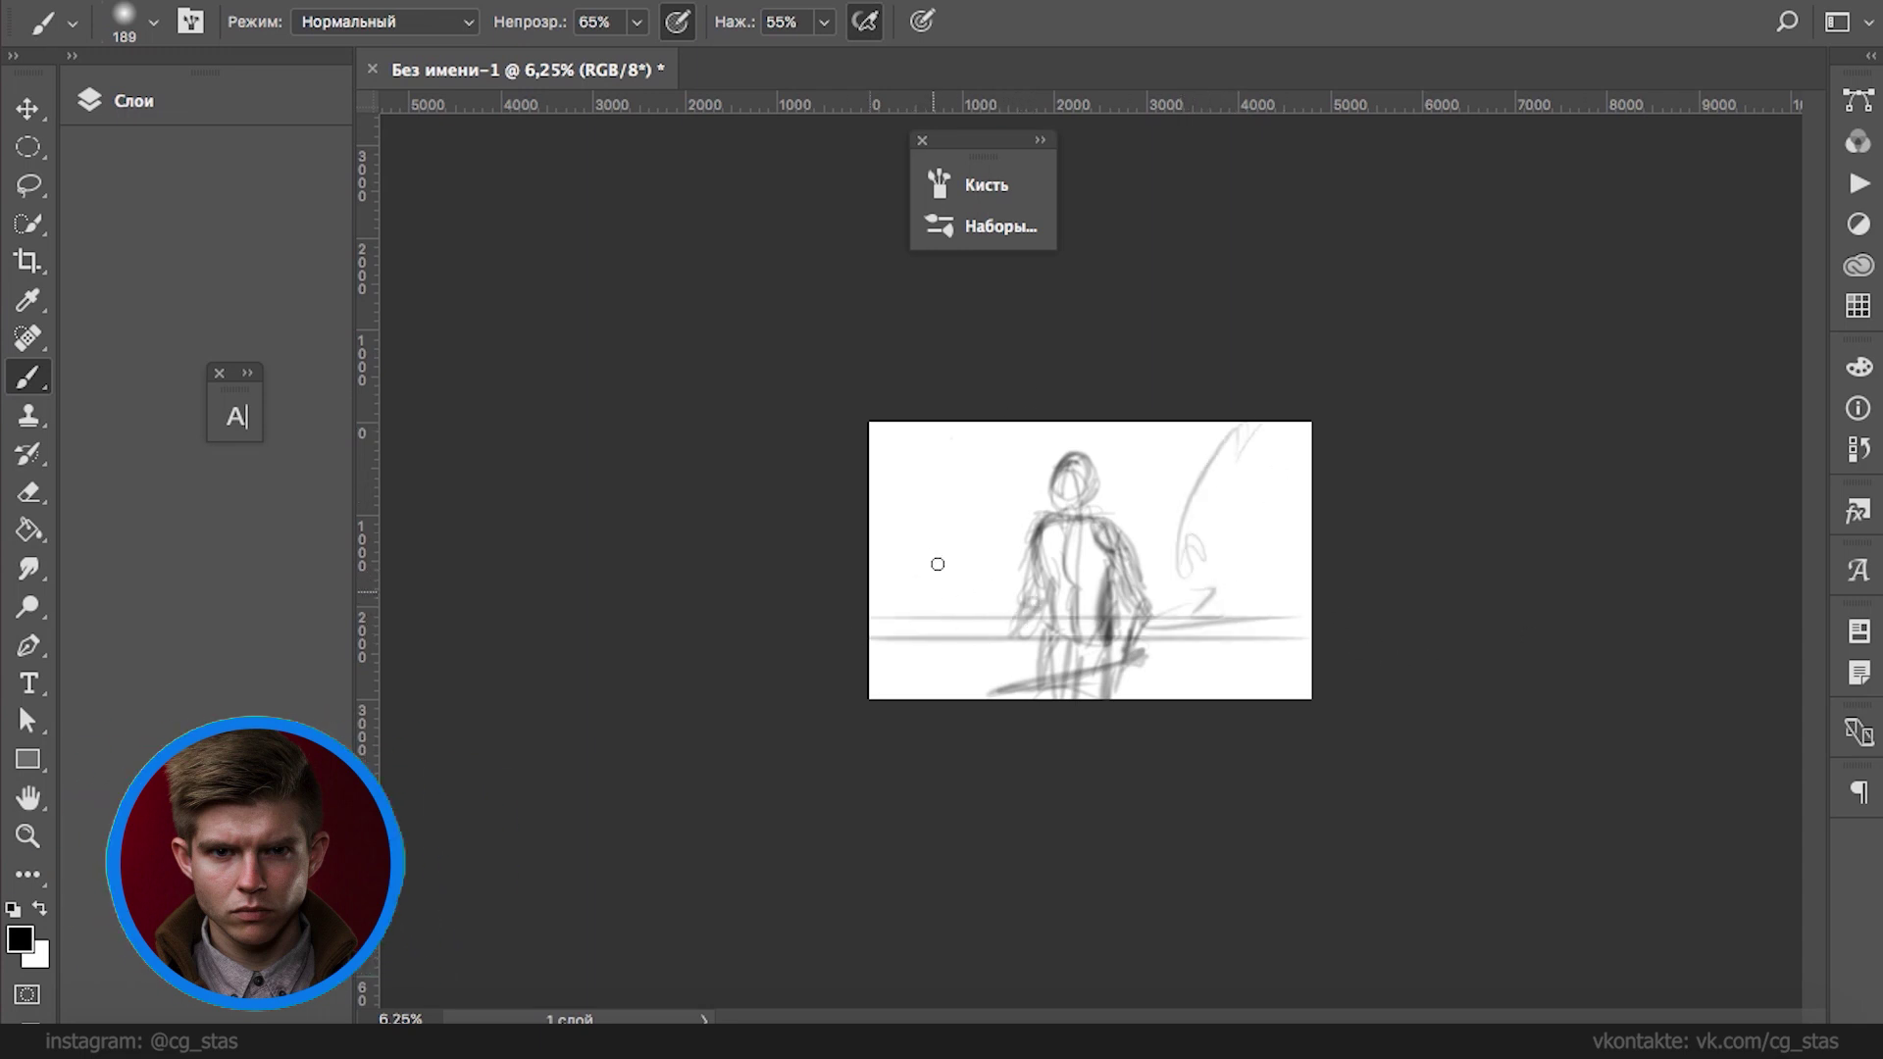
# - Sketch a curved structure with crossing strokes in the canvas's upper-left corner
pyautogui.moveTo(1026, 429)
pyautogui.mouseDown()
pyautogui.moveTo(879, 467)
pyautogui.moveTo(1040, 429)
pyautogui.moveTo(1023, 456)
pyautogui.moveTo(871, 484)
pyautogui.mouseUp()
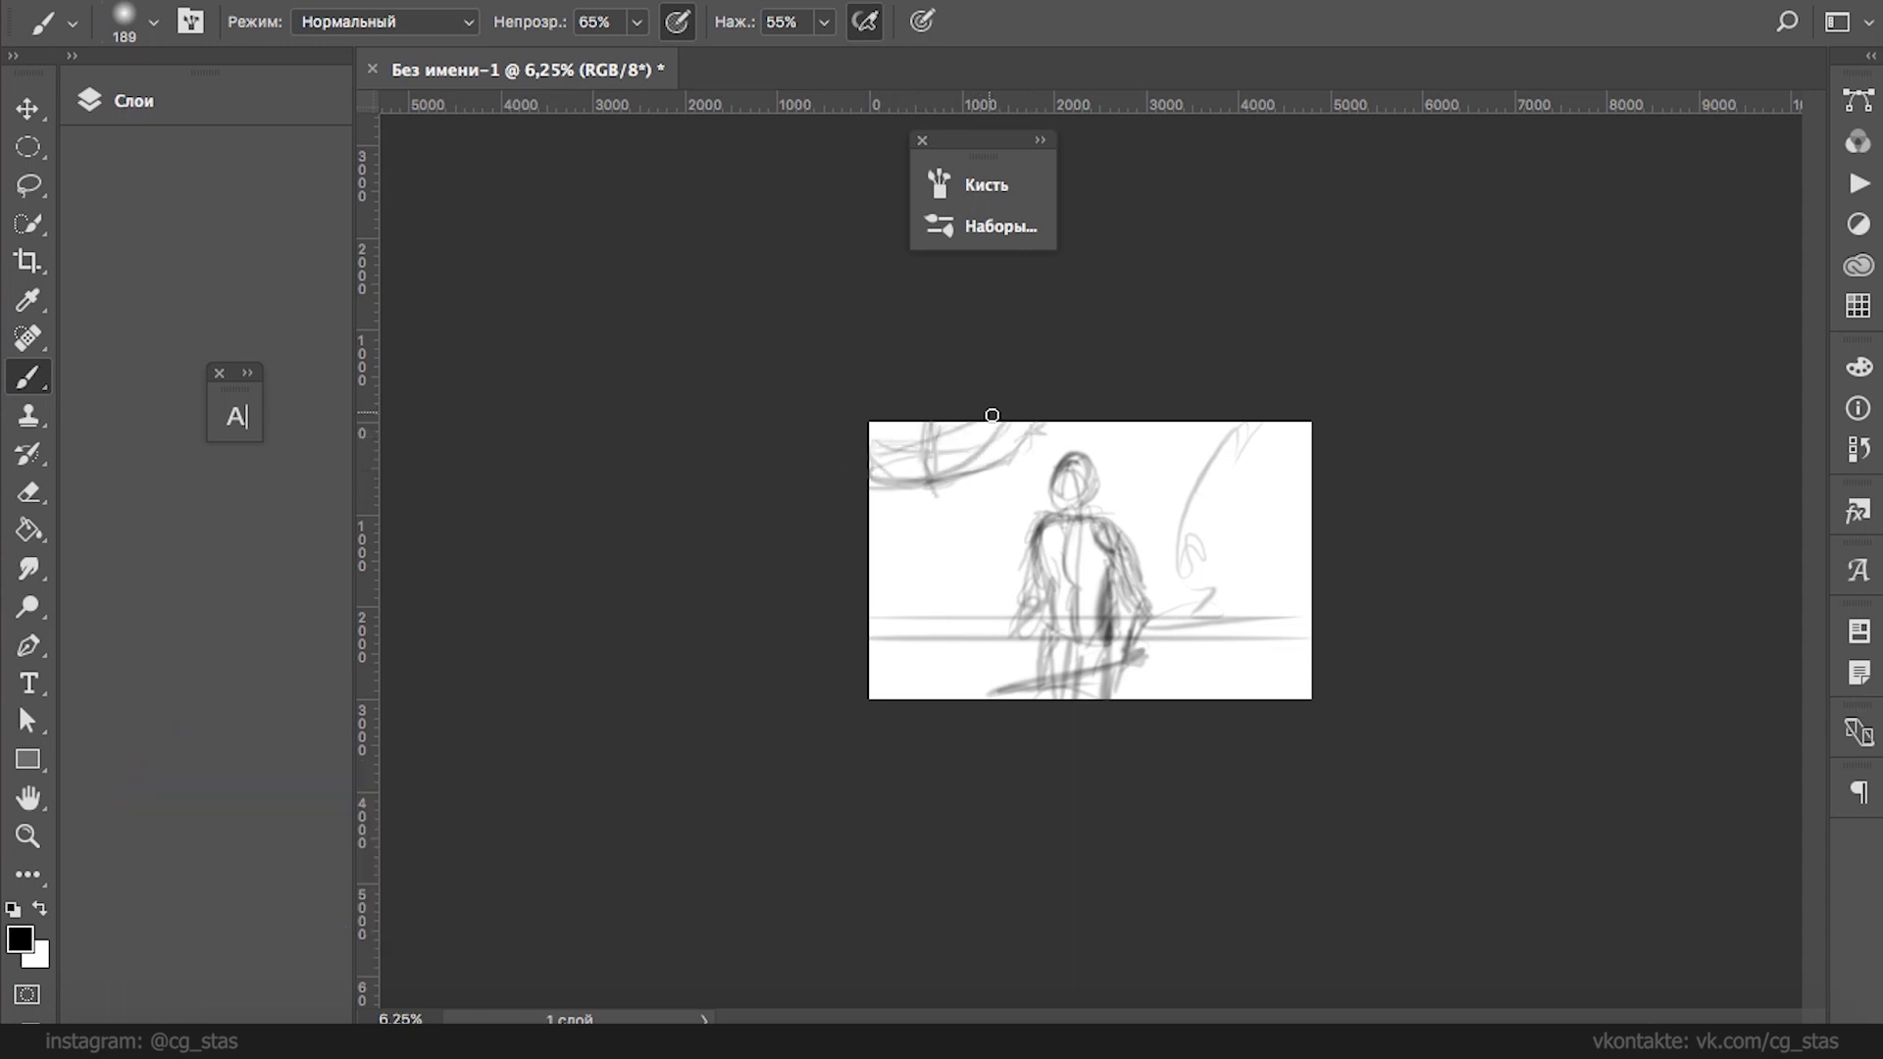
pyautogui.moveTo(1005, 461); pyautogui.dragTo(838, 453)
pyautogui.moveTo(1054, 439); pyautogui.dragTo(809, 456)
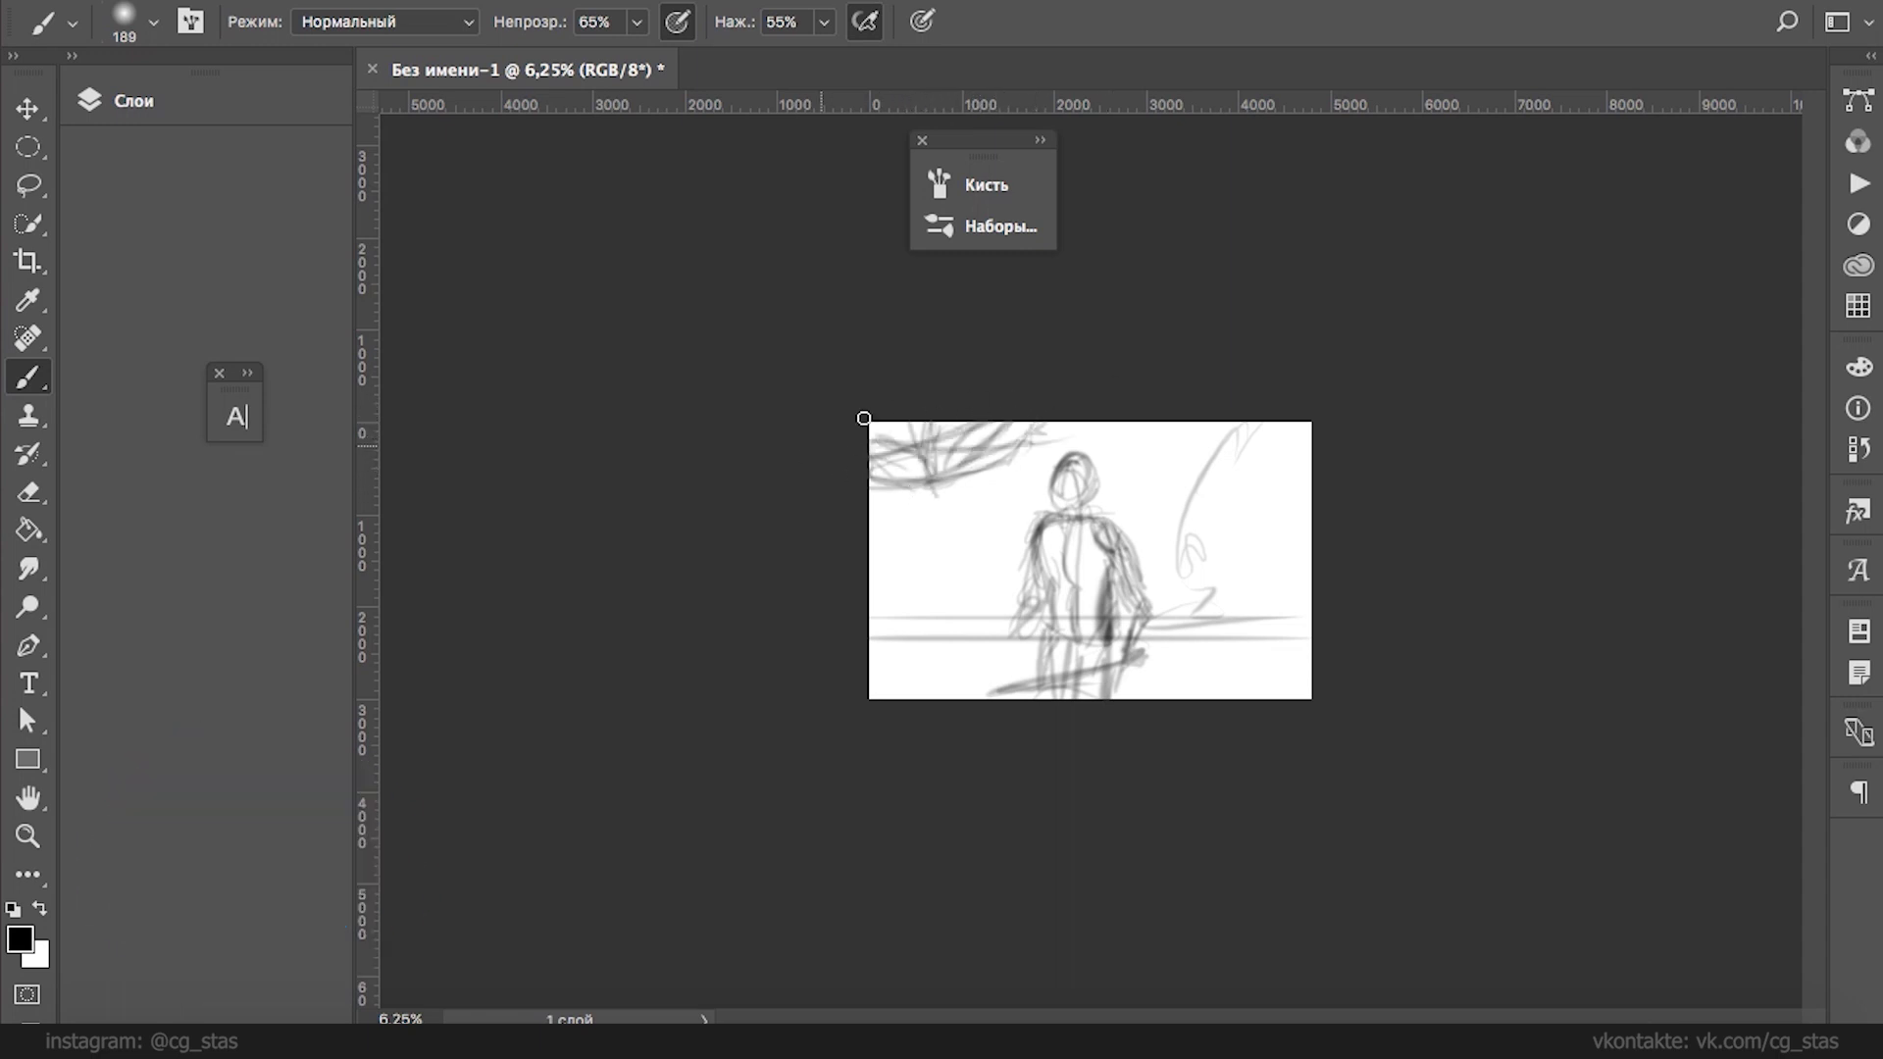
# - Sketch smoke-like curves and a gridded building on the right, vertical background strokes on the left, and ground lines
pyautogui.moveTo(1260, 469); pyautogui.dragTo(1227, 580)
pyautogui.moveTo(1167, 425); pyautogui.dragTo(1131, 514)
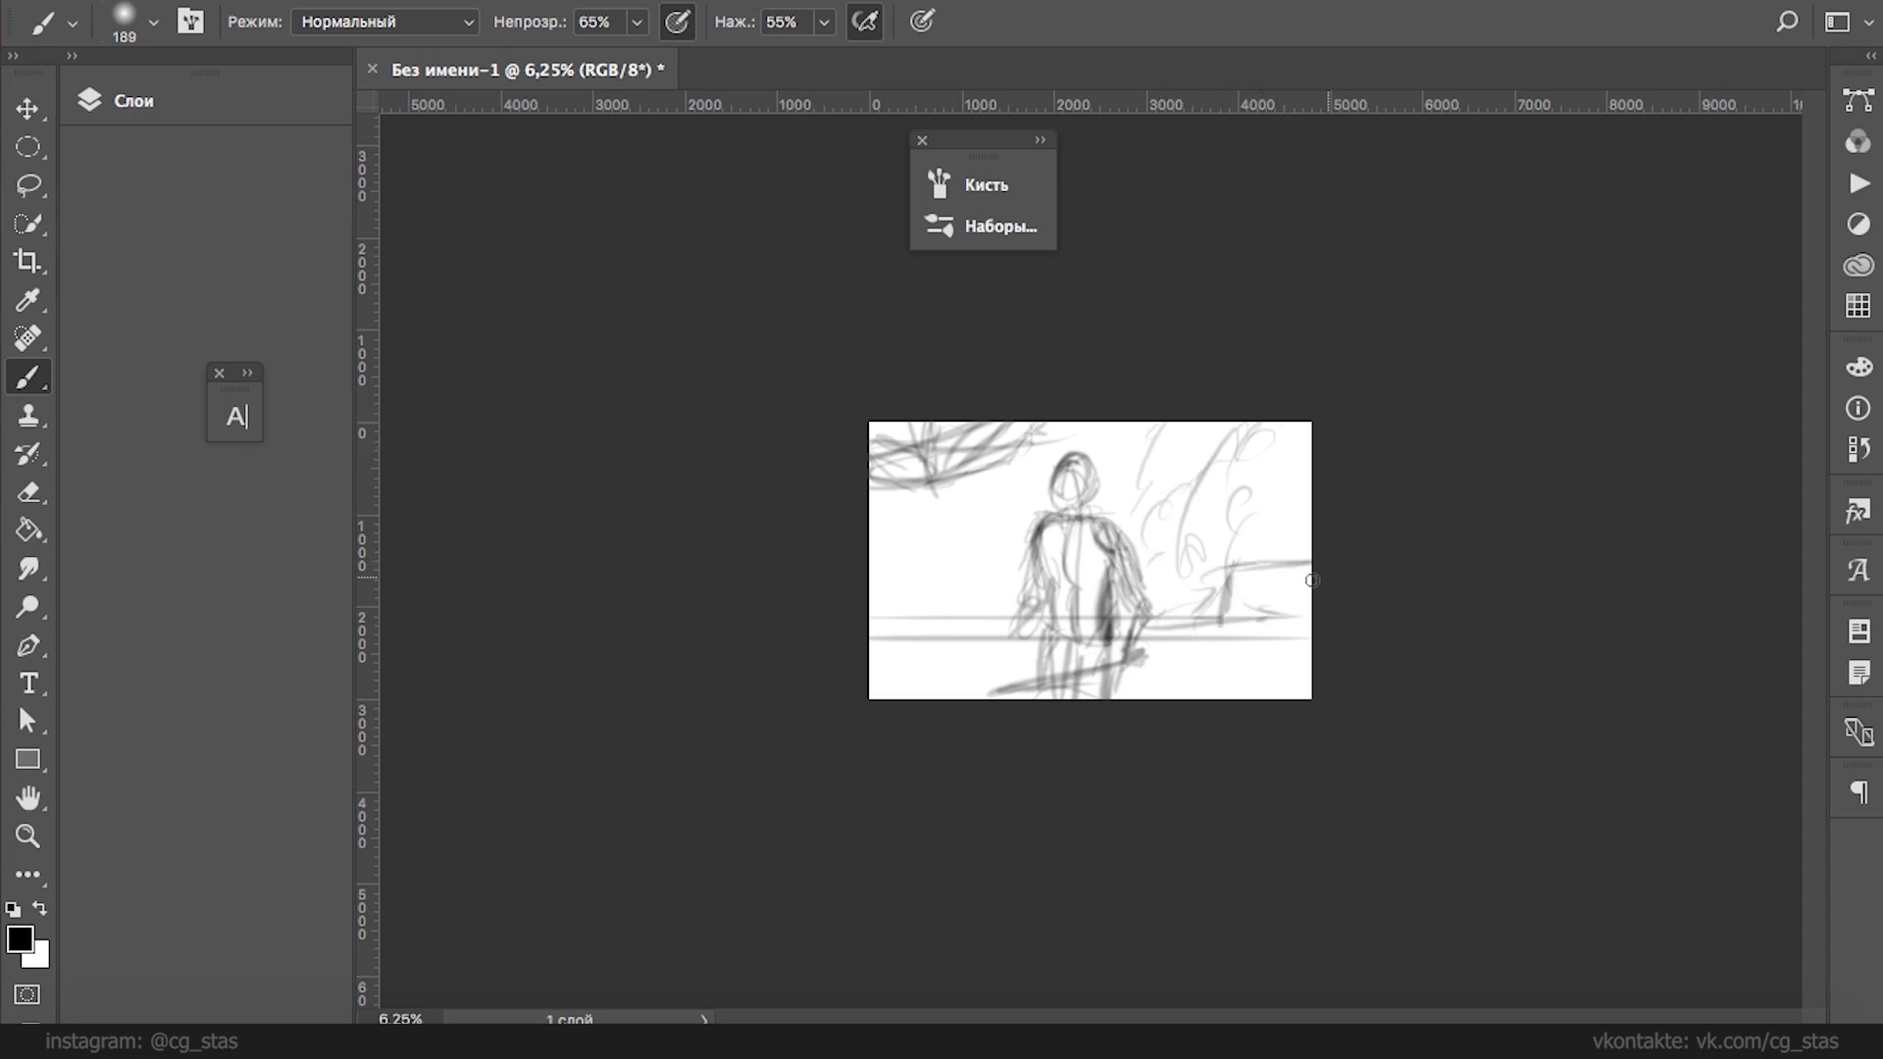
pyautogui.moveTo(1269, 636); pyautogui.dragTo(1227, 586)
pyautogui.moveTo(1399, 702); pyautogui.dragTo(686, 686)
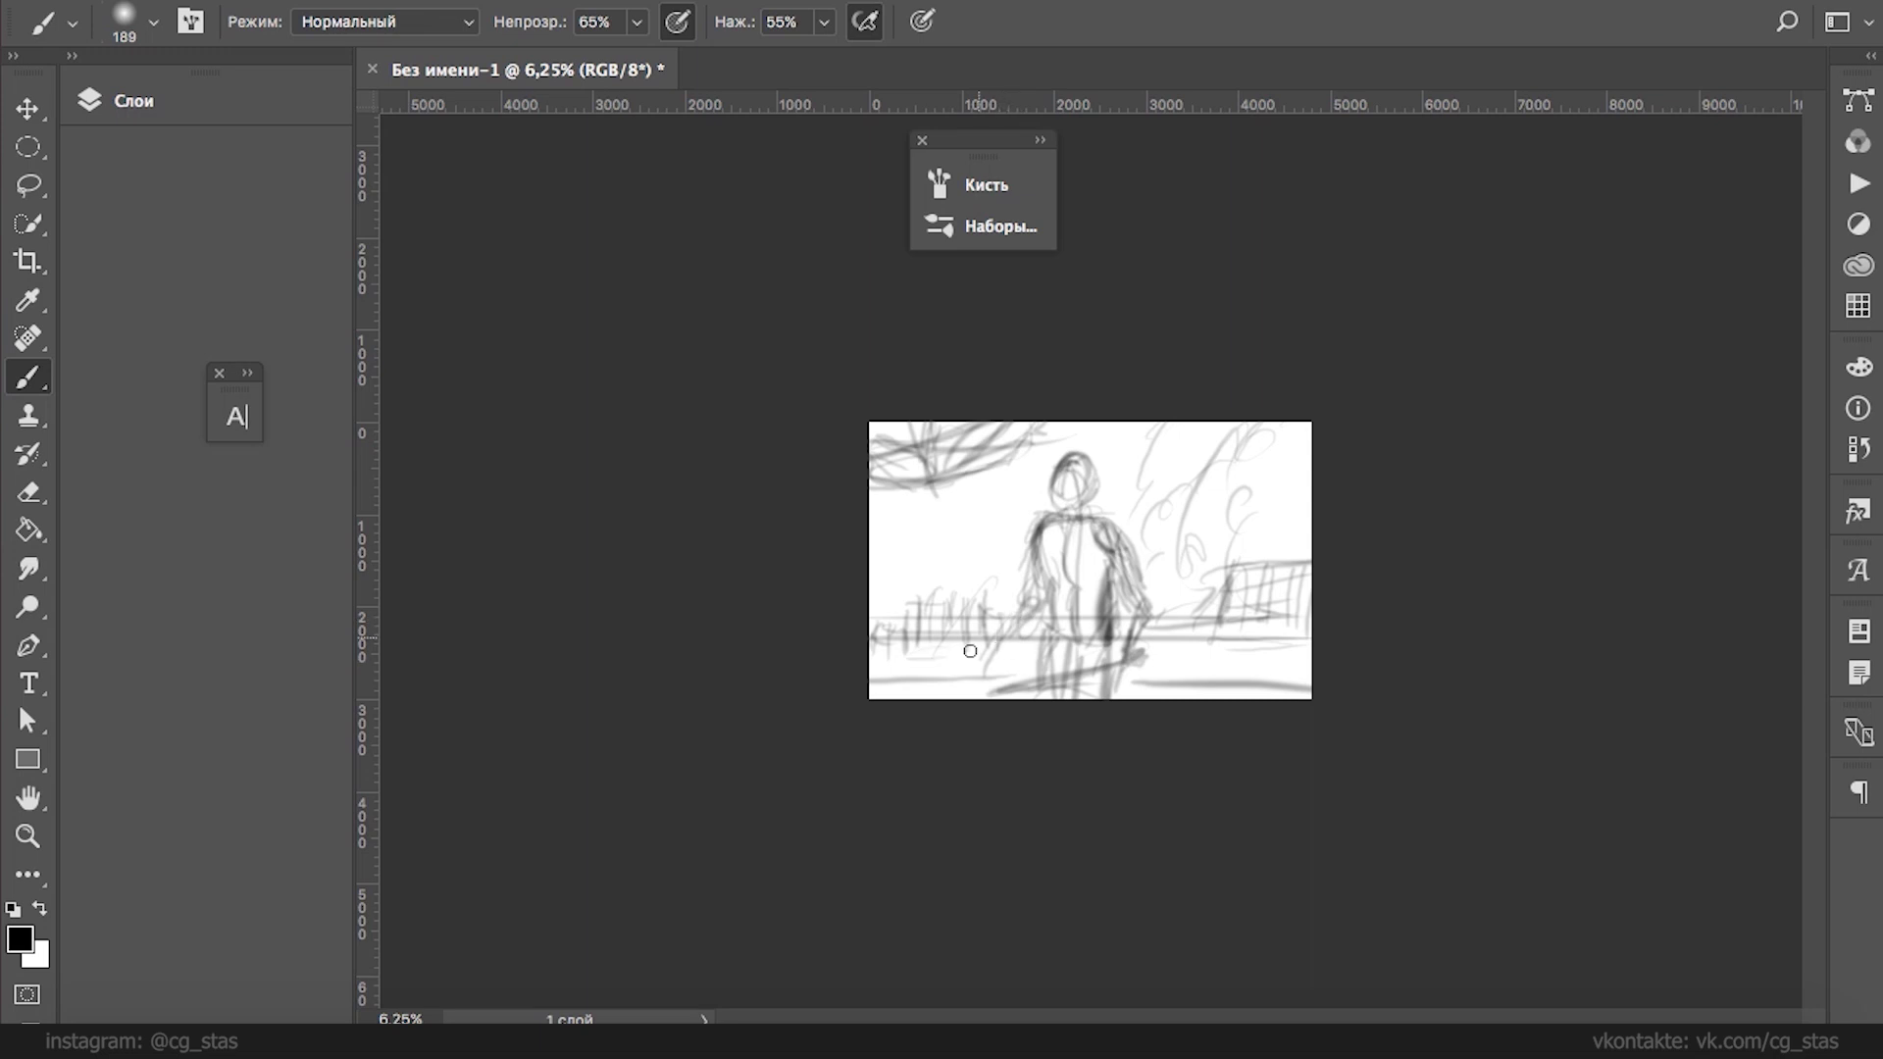
# - Strengthen the sword strokes and darken the figure's hair around the face
pyautogui.moveTo(997, 684)
pyautogui.mouseDown()
pyautogui.moveTo(1349, 673)
pyautogui.moveTo(1041, 681)
pyautogui.mouseUp()
pyautogui.moveTo(1075, 476)
pyautogui.mouseDown()
pyautogui.moveTo(1088, 466)
pyautogui.moveTo(1114, 527)
pyautogui.mouseUp()
pyautogui.moveTo(1057, 469); pyautogui.dragTo(1055, 471)
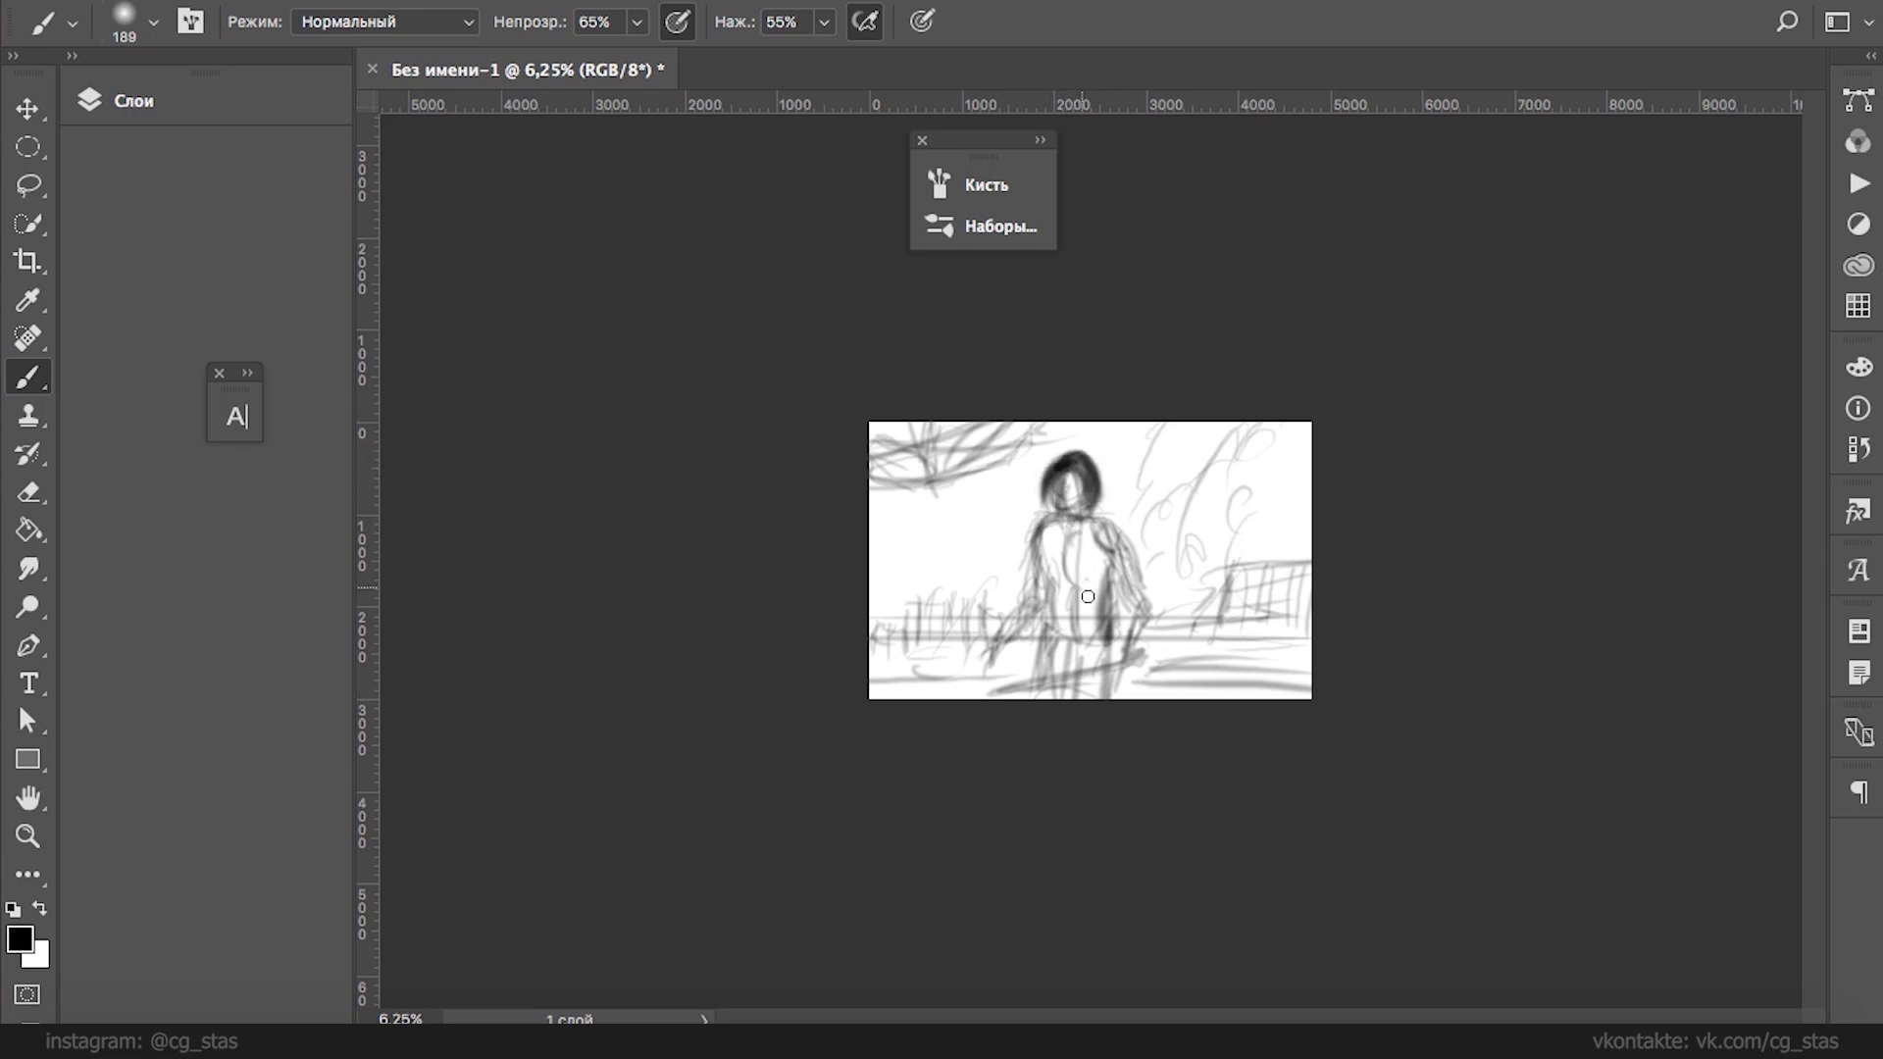
# - Unlock the background layer and rename it скетч, then dock the Layers panel beside the toolbar
pyautogui.click(222, 83)
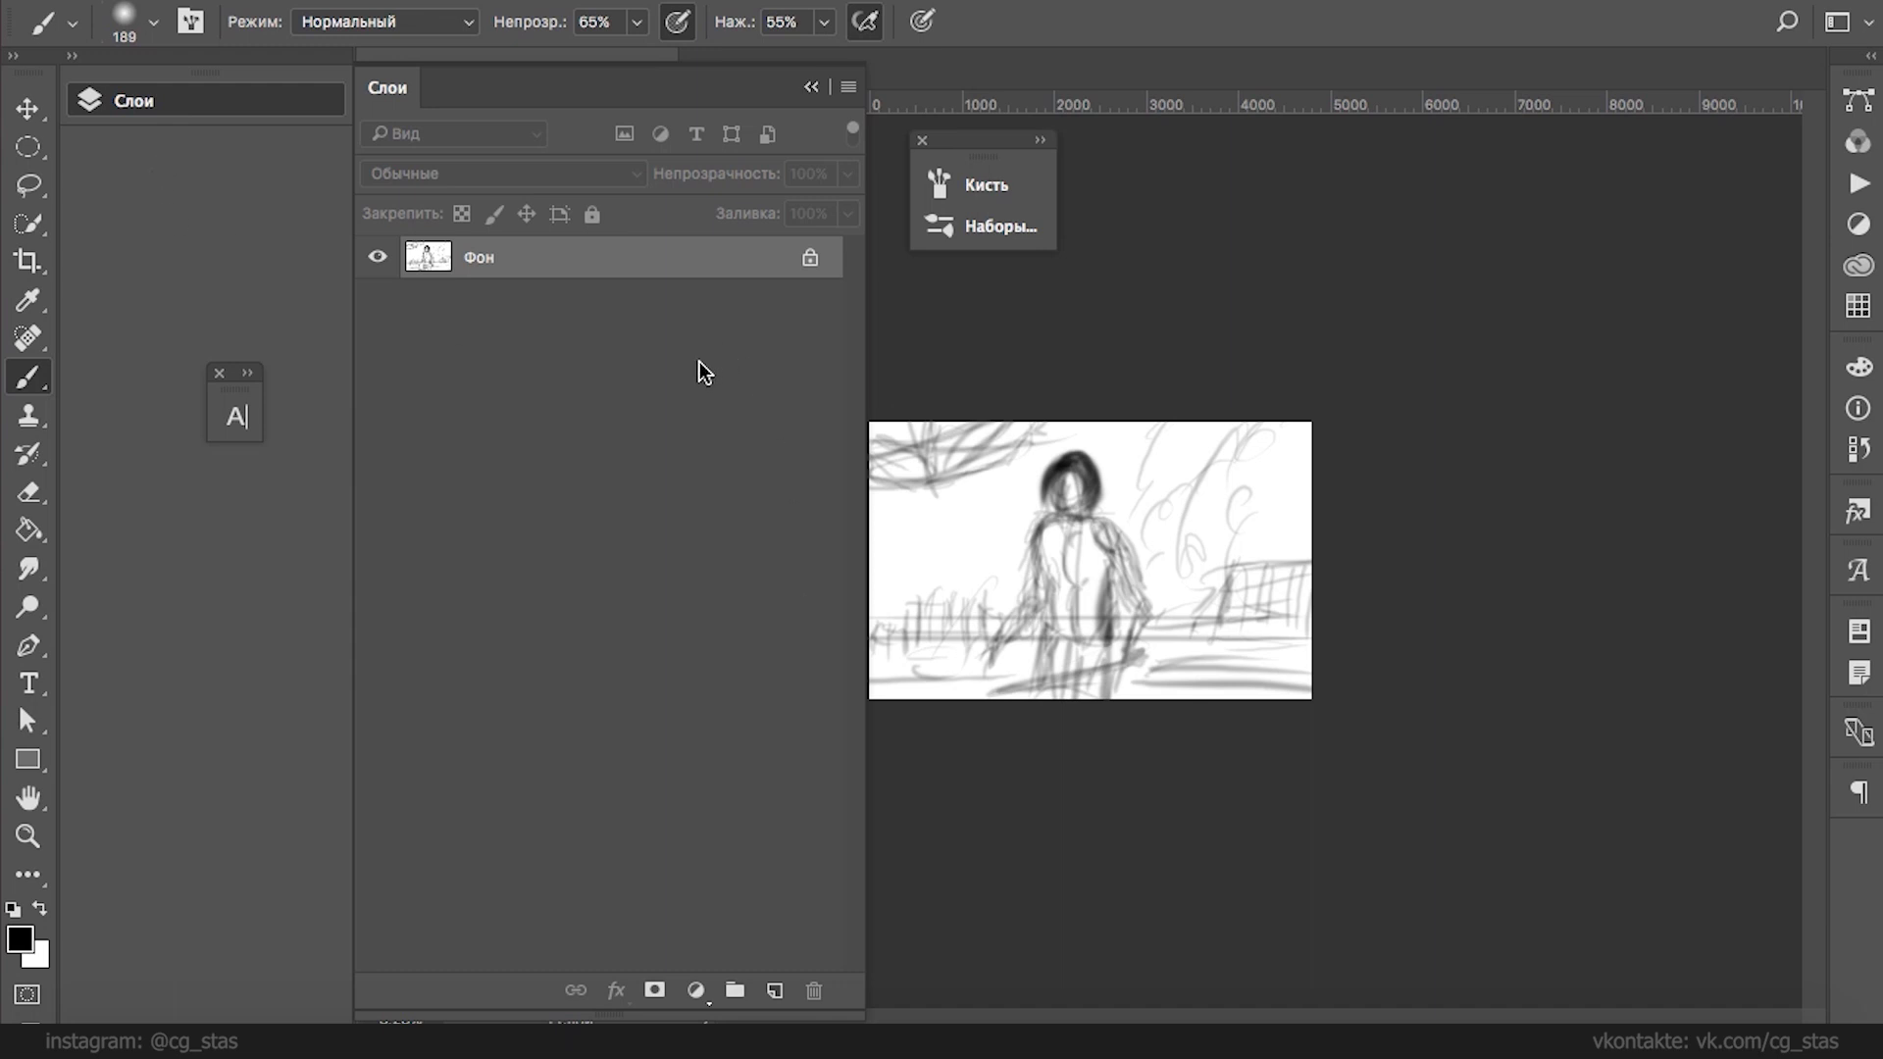
pyautogui.click(811, 256)
pyautogui.doubleClick(498, 267)
pyautogui.write('св')
pyautogui.click(620, 332)
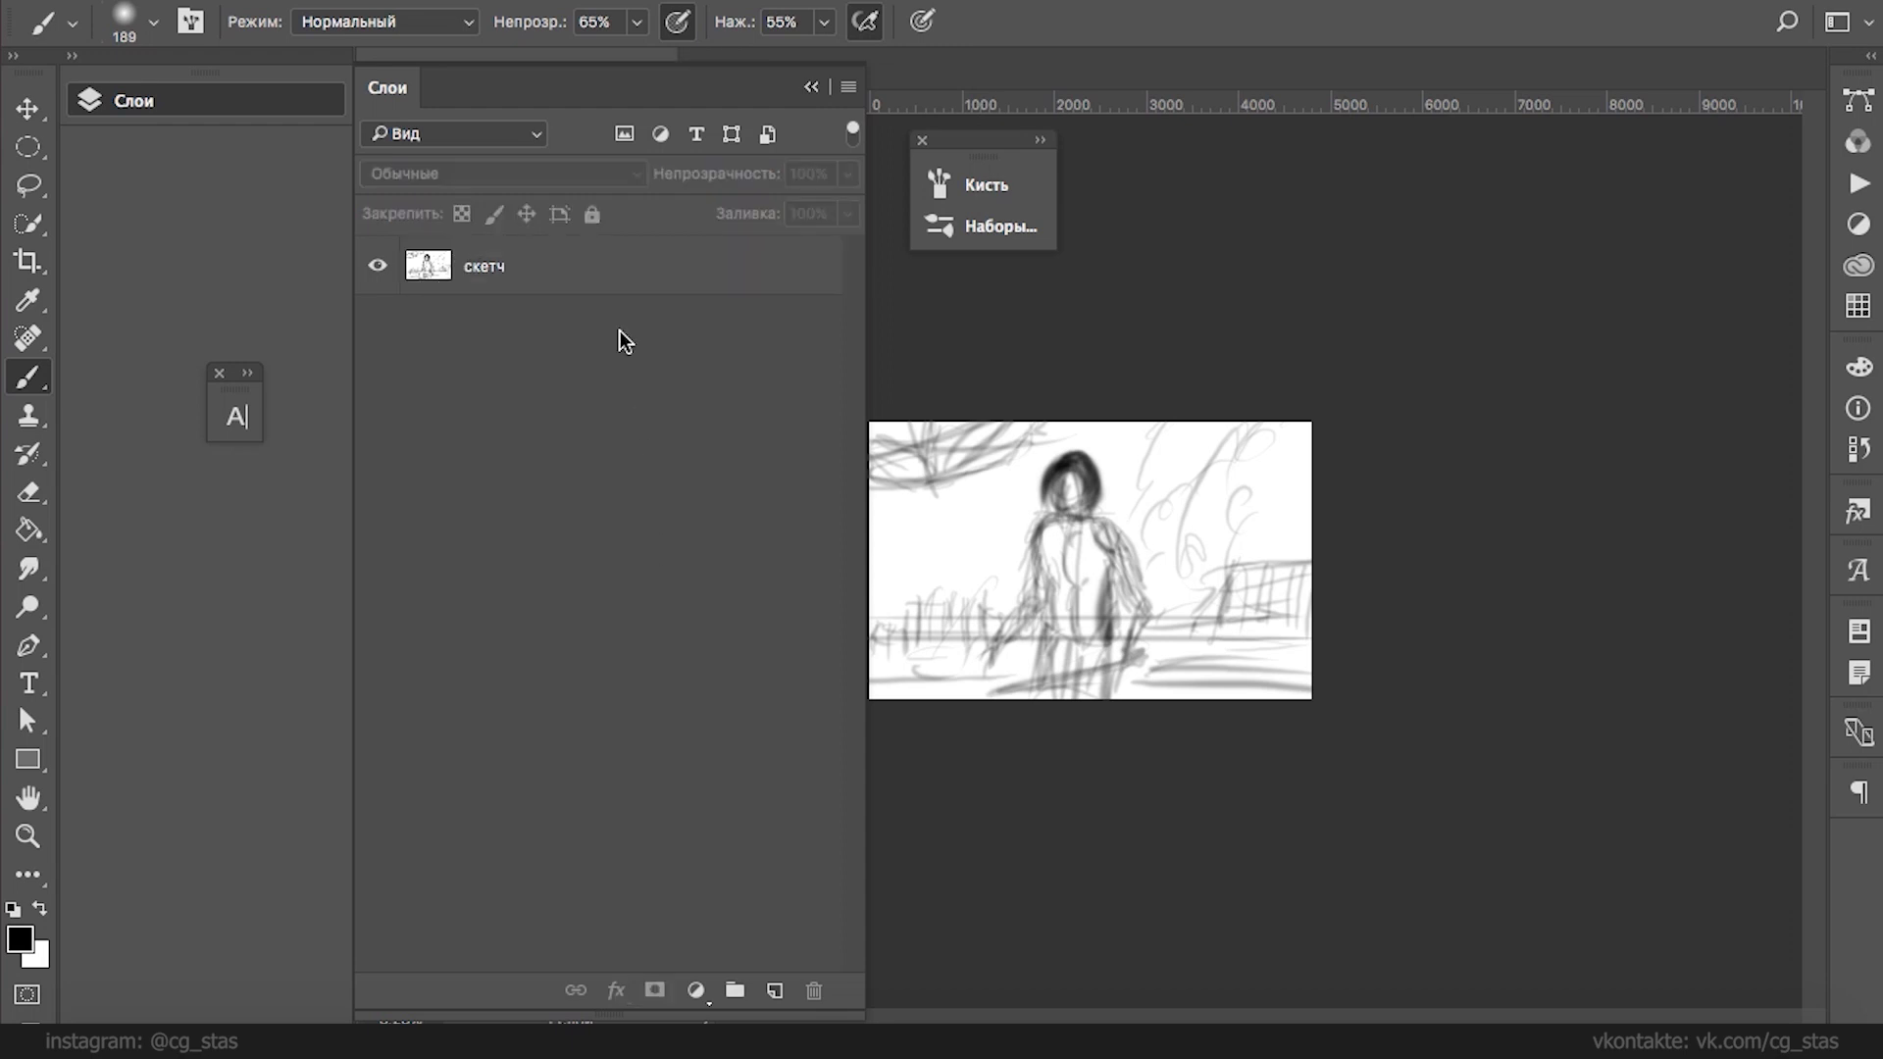
pyautogui.moveTo(398, 86); pyautogui.dragTo(91, 177)
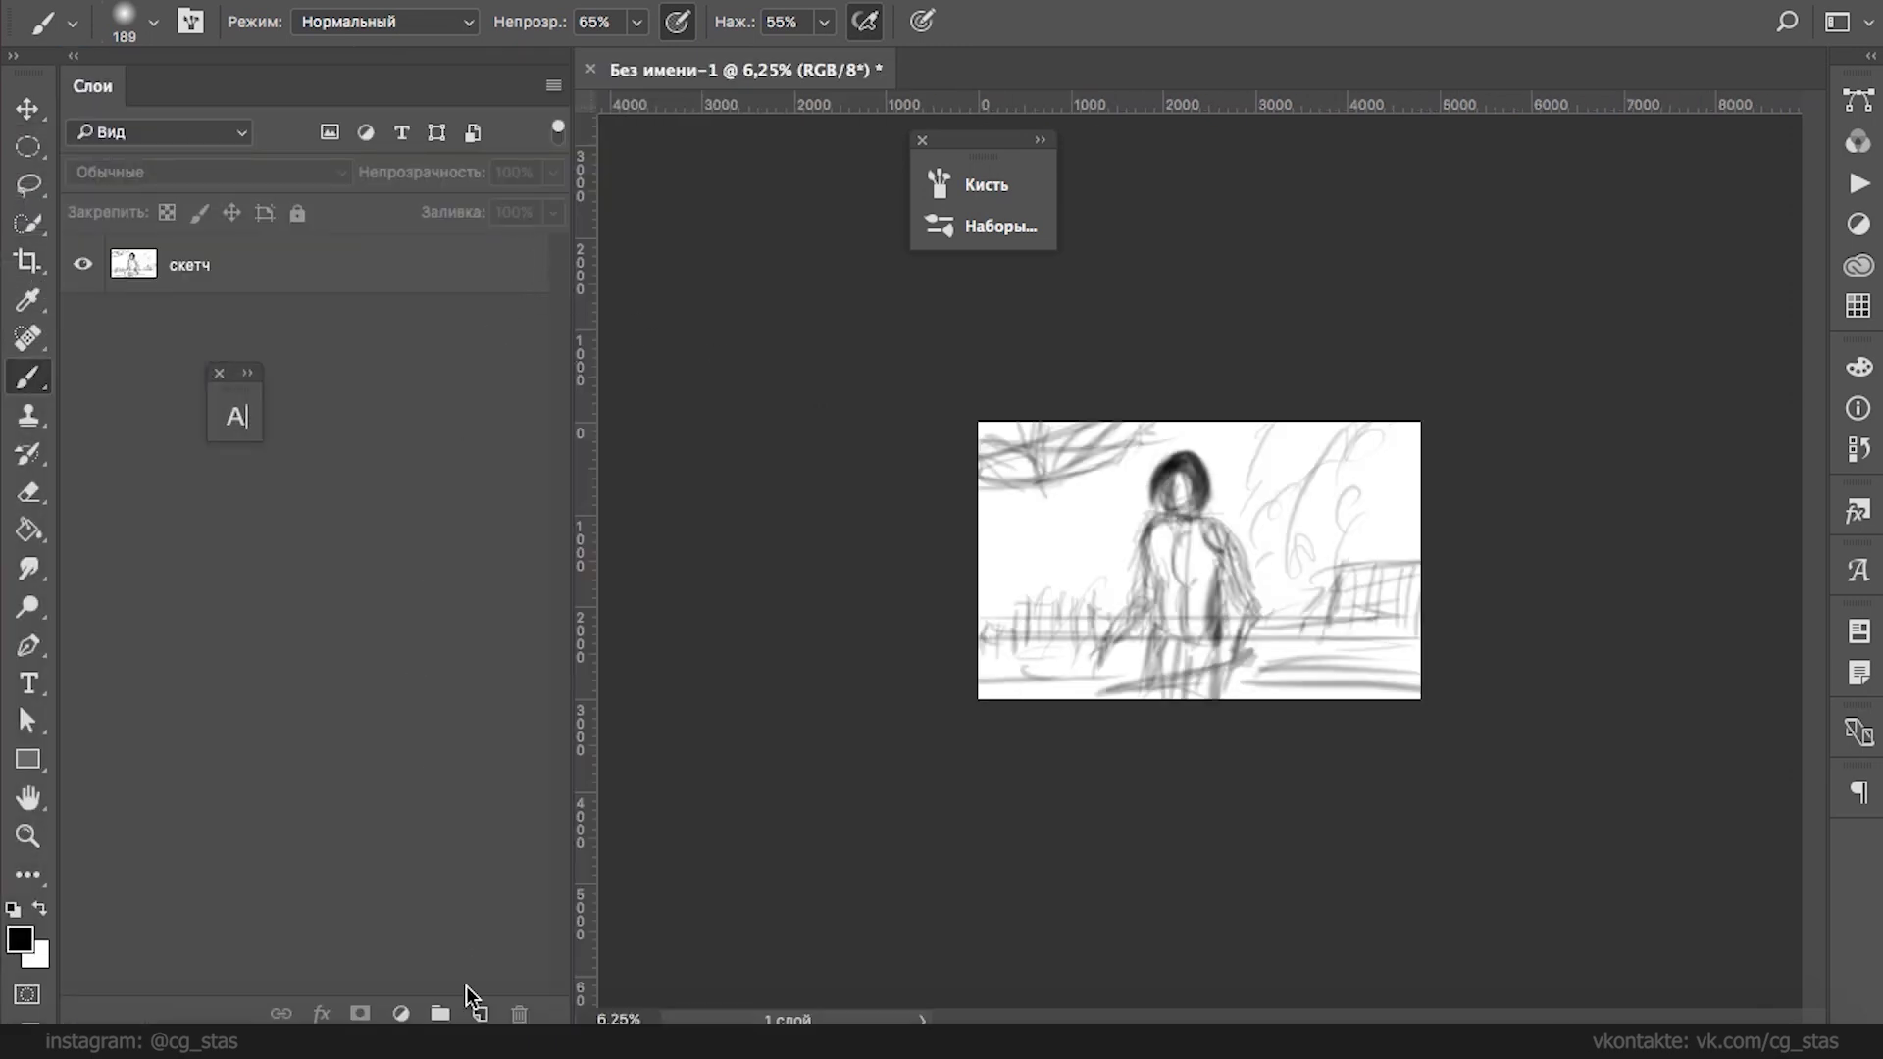
# - Add an empty layer and browse the Downloads folder (Загрузки) in Finder for source images
pyautogui.click(479, 1013)
pyautogui.click(91, 1041)
pyautogui.moveTo(649, 309); pyautogui.dragTo(456, 174)
pyautogui.click(96, 403)
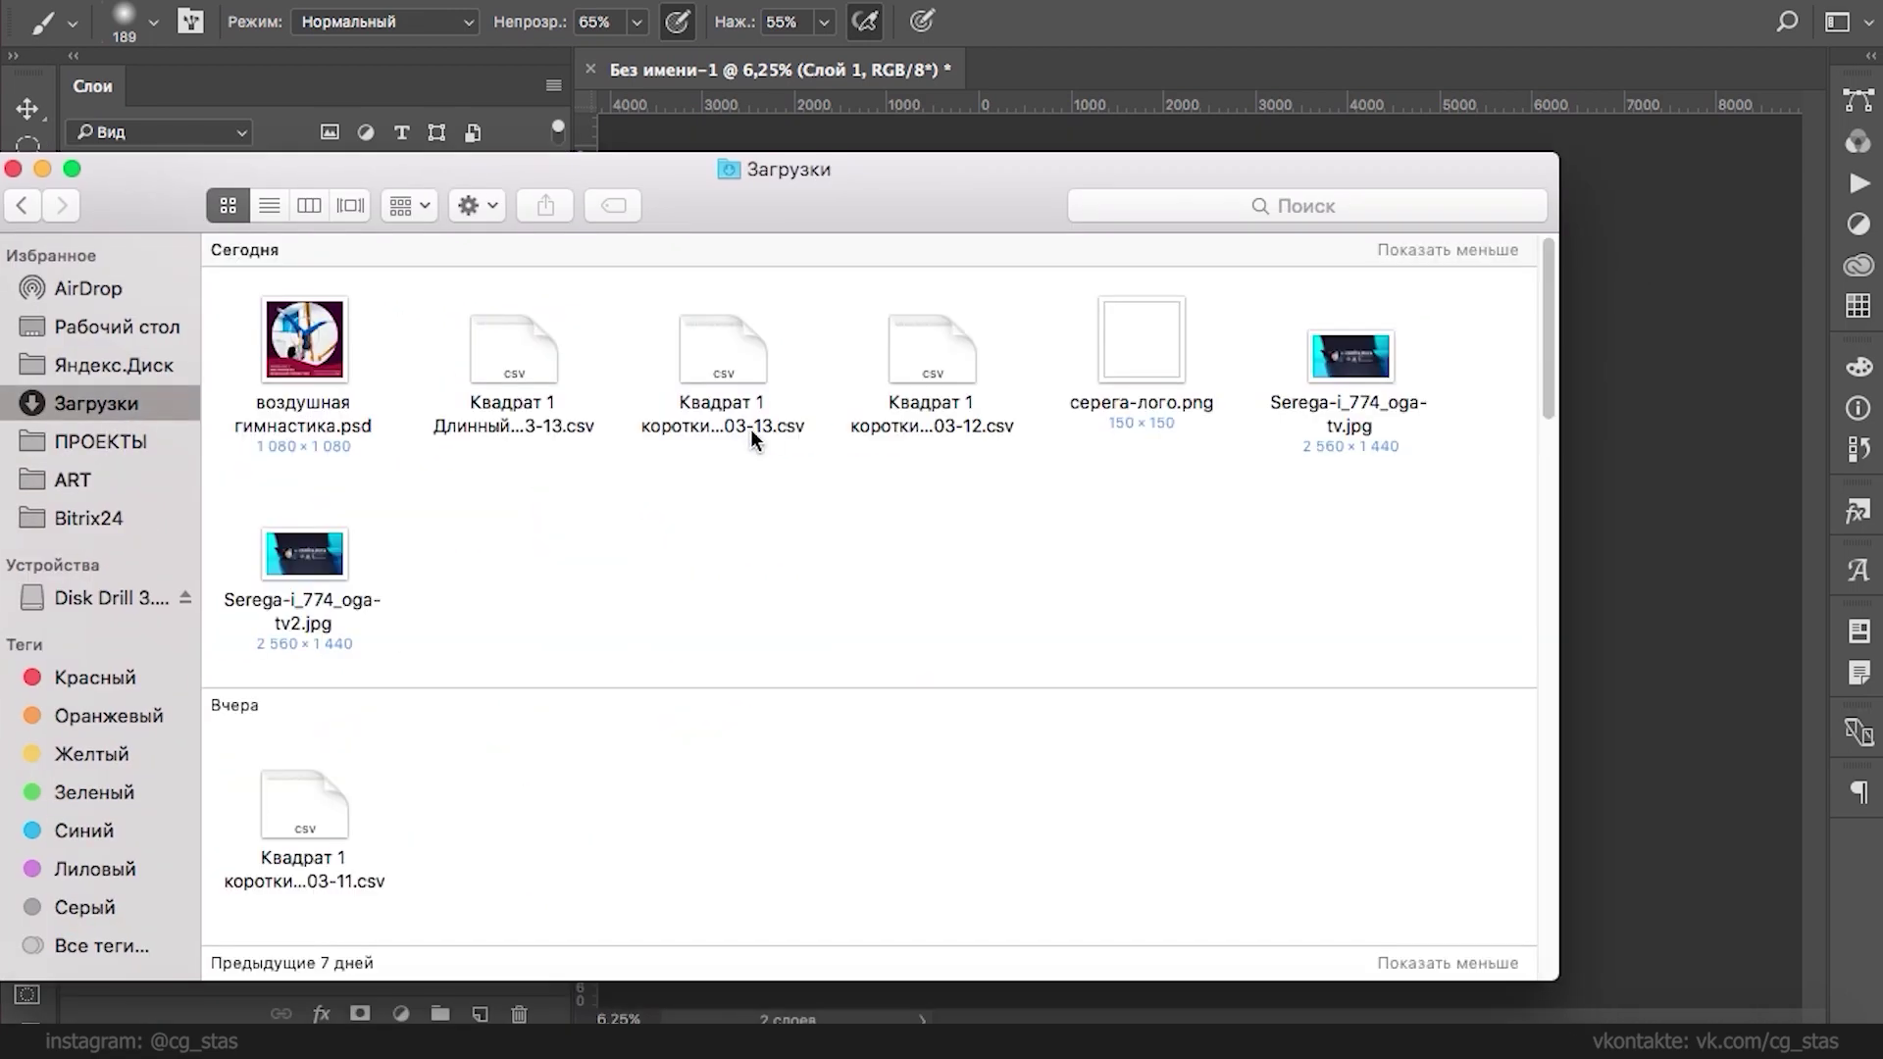
pyautogui.scroll(-10, 761, 559)
# - Place the image 3 on its own layer, adjust its transform over the sketch and commit it
pyautogui.click(1681, 453)
pyautogui.moveTo(1210, 638); pyautogui.dragTo(1163, 780)
pyautogui.moveTo(1228, 561); pyautogui.dragTo(1330, 393)
pyautogui.moveTo(1274, 524); pyautogui.dragTo(1269, 541)
pyautogui.press('Return')
# - Place 5100067-alita-battle-angel-2019-4k from the ART folder's farely subfolder into the document
pyautogui.click(91, 1001)
pyautogui.moveTo(980, 169)
pyautogui.mouseDown()
pyautogui.moveTo(802, 437)
pyautogui.moveTo(613, 832)
pyautogui.moveTo(815, 220)
pyautogui.mouseUp()
pyautogui.click(110, 499)
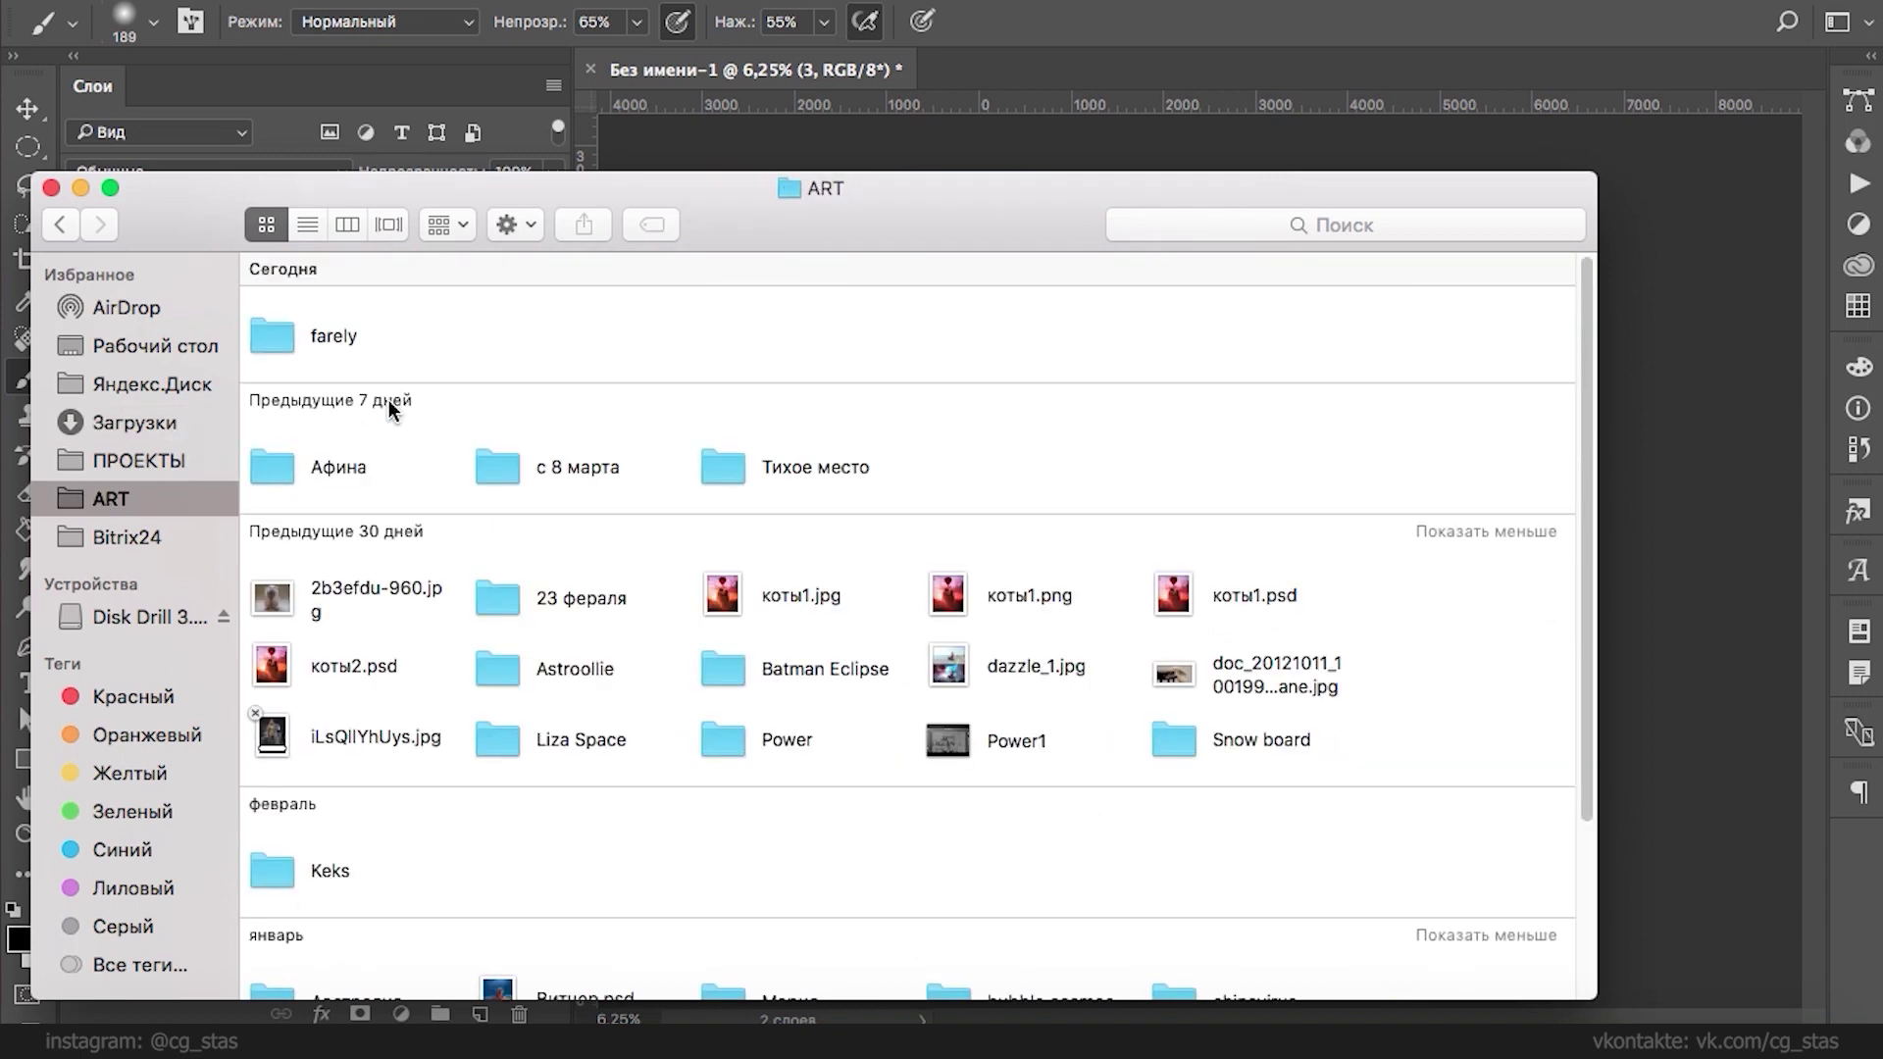
pyautogui.doubleClick(277, 328)
pyautogui.moveTo(283, 543); pyautogui.dragTo(739, 336)
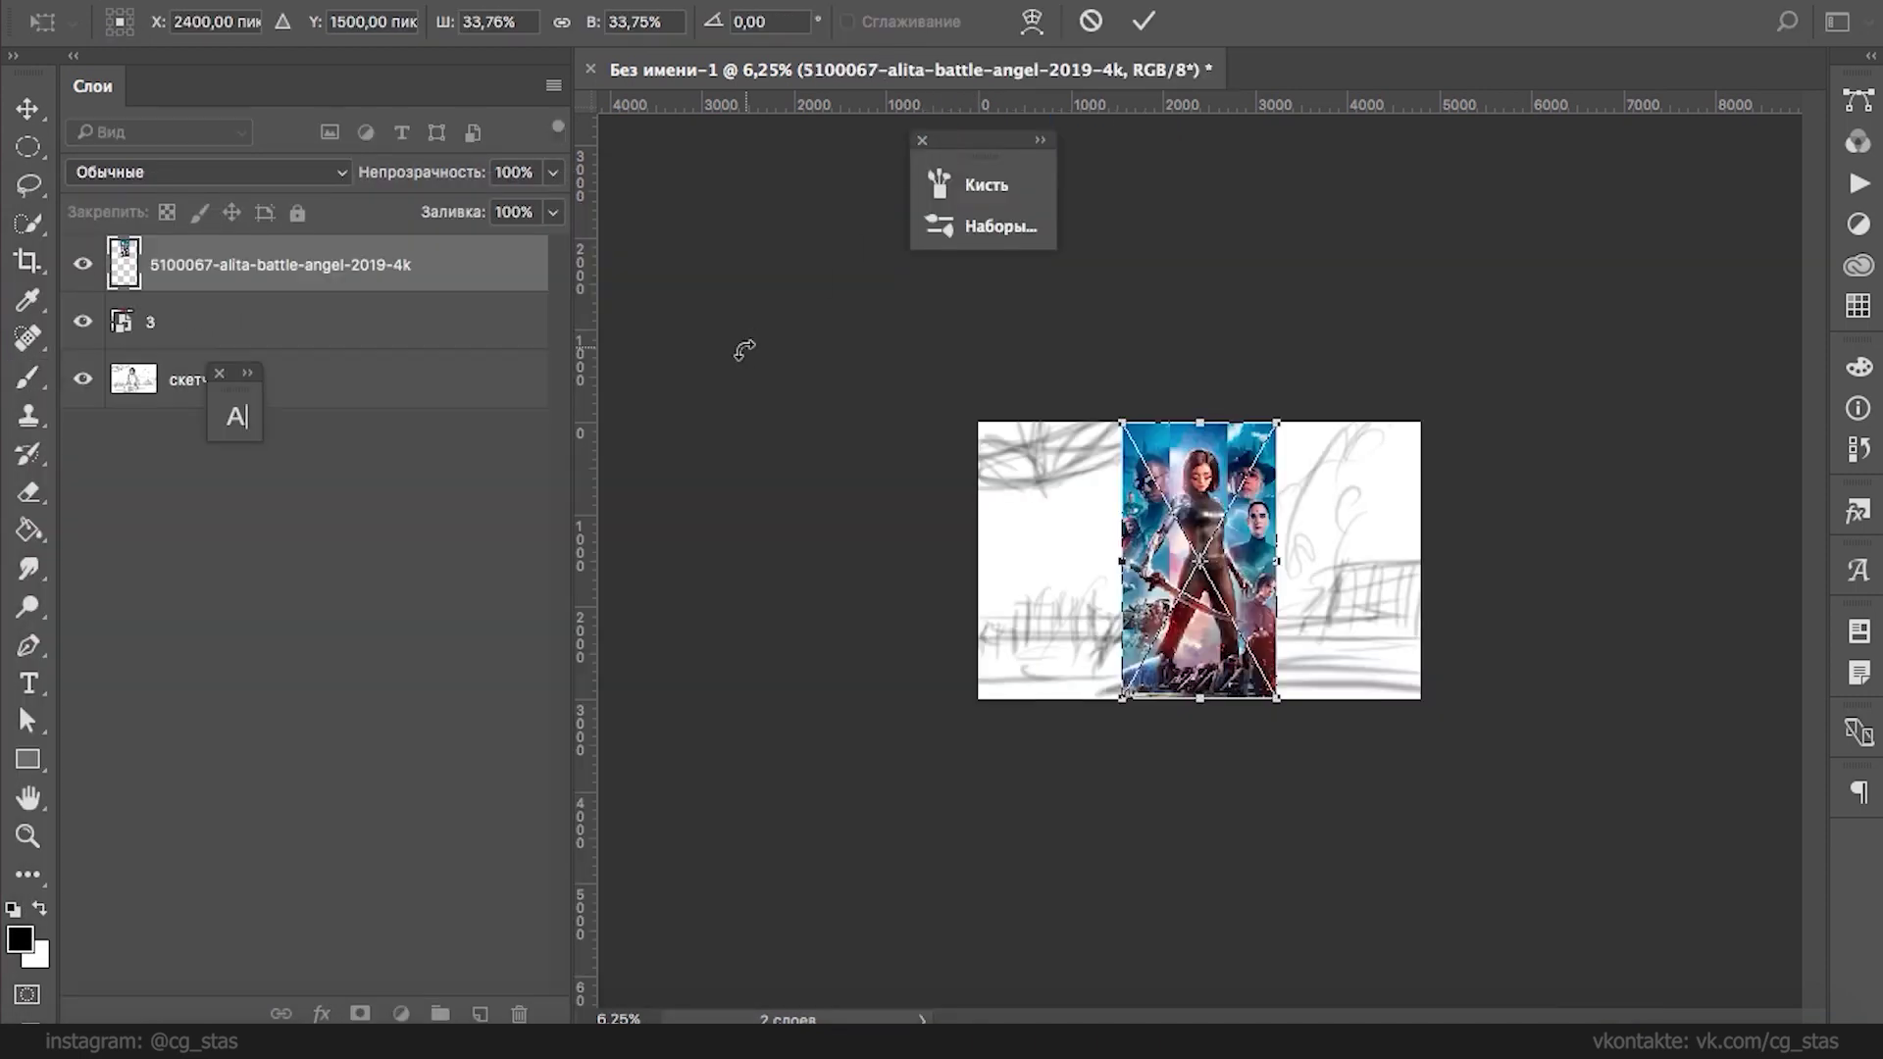
# - Enlarge the Alita poster, flip it horizontally, align the heroine with the sketched figure and commit the transform
pyautogui.moveTo(1278, 699); pyautogui.dragTo(1406, 785)
pyautogui.rightClick(1262, 560)
pyautogui.click(1372, 913)
pyautogui.moveTo(1269, 679)
pyautogui.mouseDown()
pyautogui.moveTo(1238, 659)
pyautogui.moveTo(1256, 635)
pyautogui.moveTo(1253, 666)
pyautogui.mouseUp()
pyautogui.moveTo(1306, 410); pyautogui.dragTo(1334, 387)
pyautogui.moveTo(1288, 474)
pyautogui.mouseDown()
pyautogui.moveTo(1243, 744)
pyautogui.moveTo(1216, 482)
pyautogui.moveTo(1275, 492)
pyautogui.mouseUp()
pyautogui.press('Return')
pyautogui.press('b')
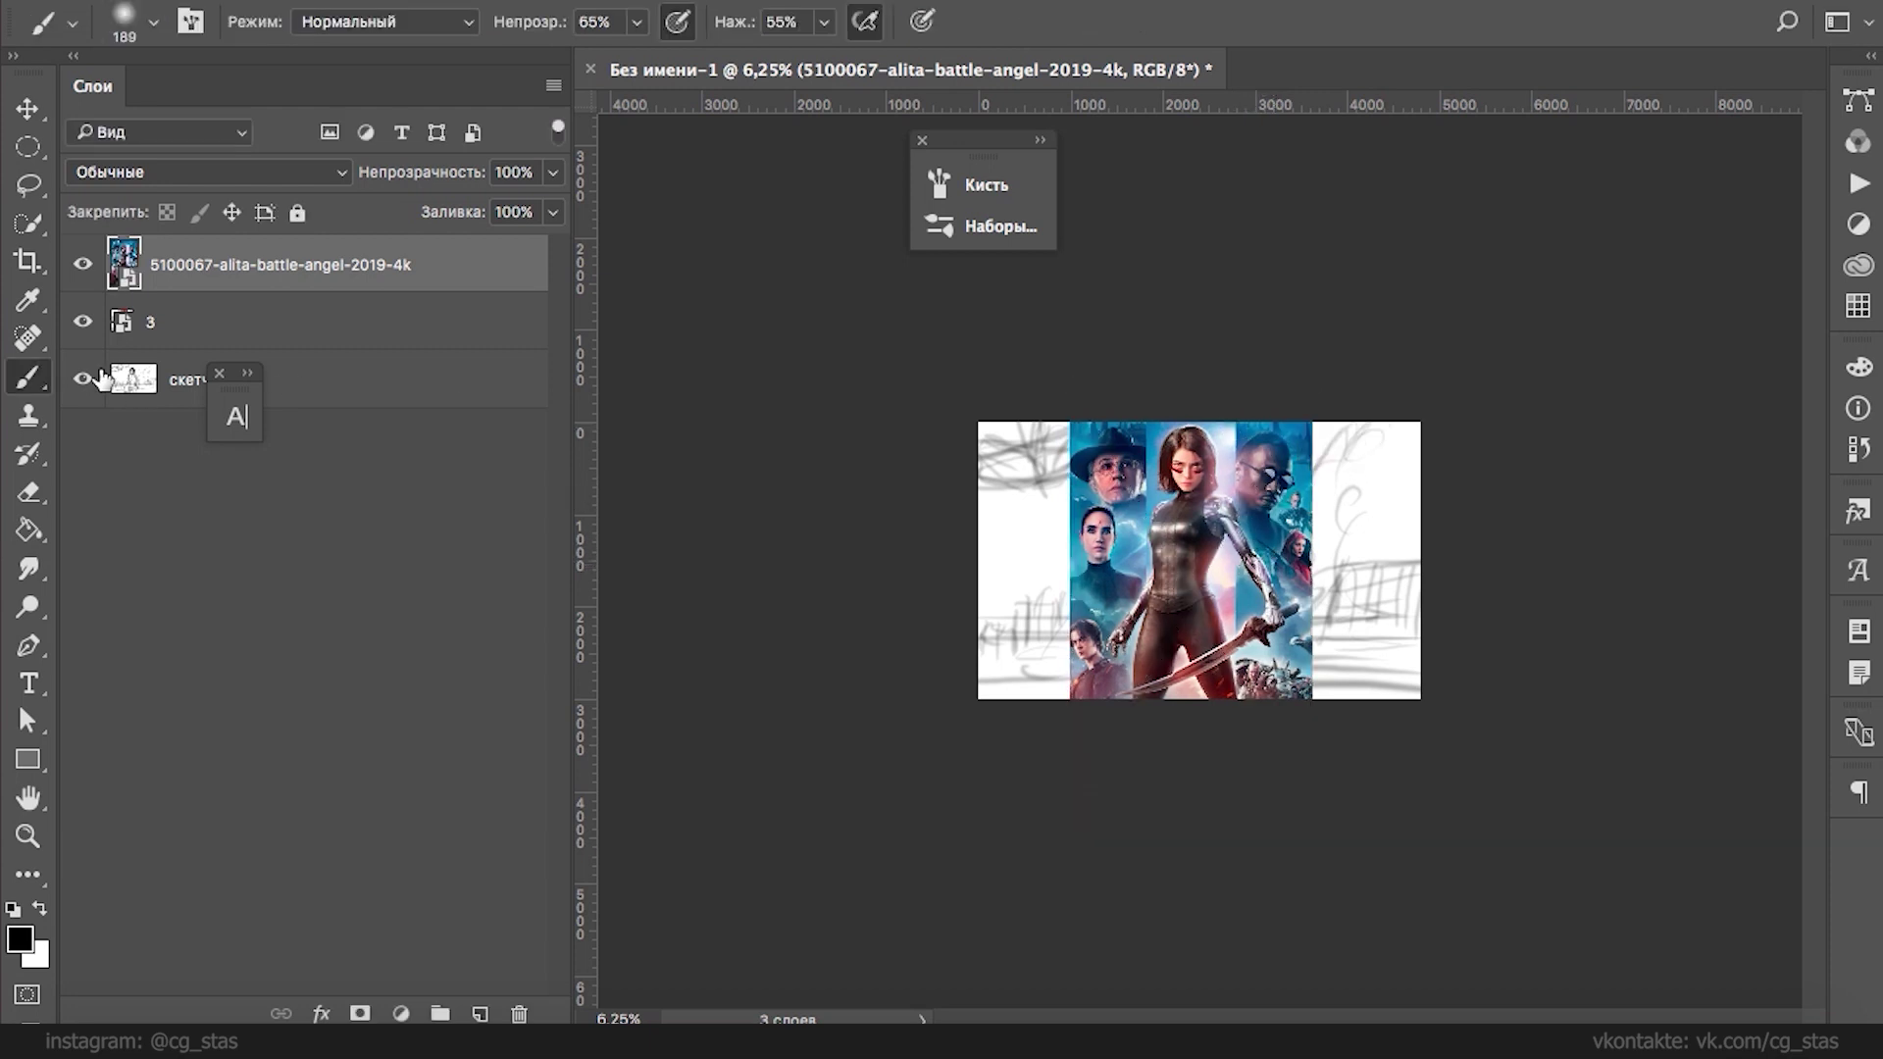
# - Start a Pen tool path at the poster's bottom edge and trace up the leg's edge to the sword blade
pyautogui.click(28, 645)
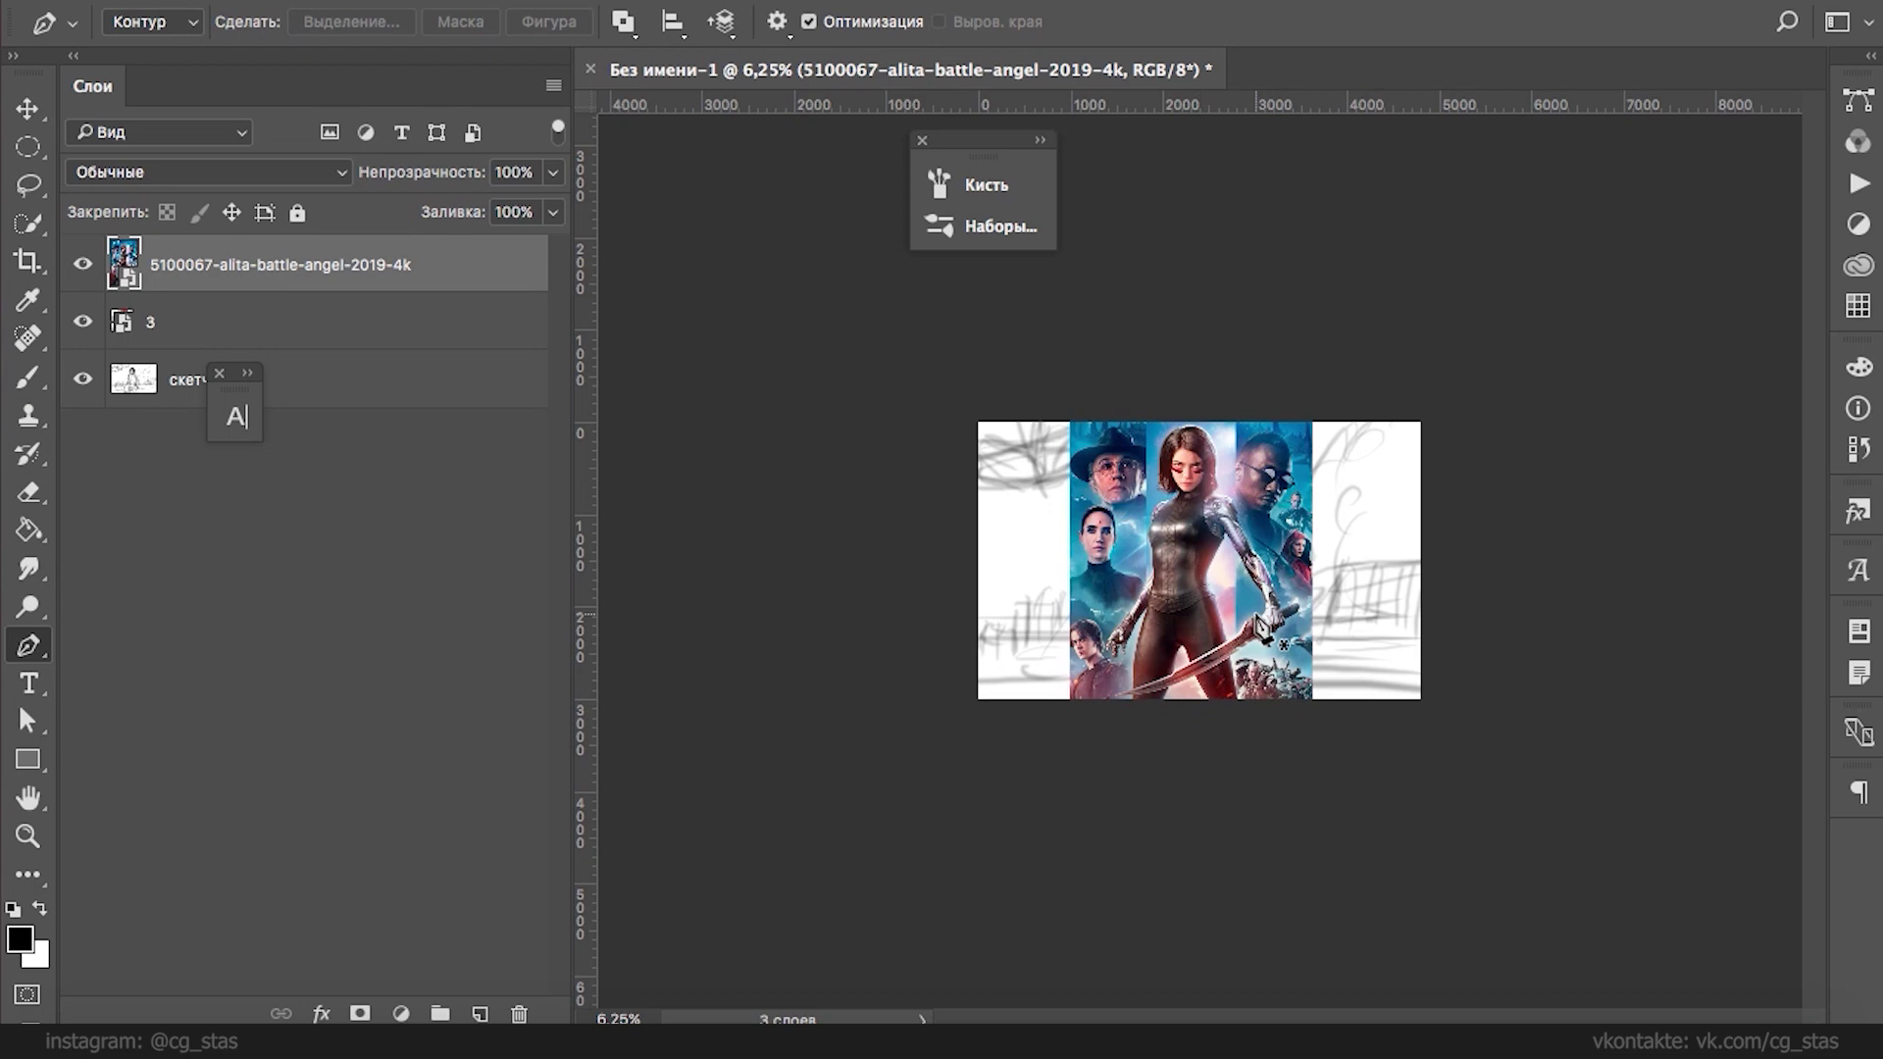
pyautogui.press('super+plus')
pyautogui.press('super+plus')
pyautogui.moveTo(980, 883); pyautogui.dragTo(1013, 387)
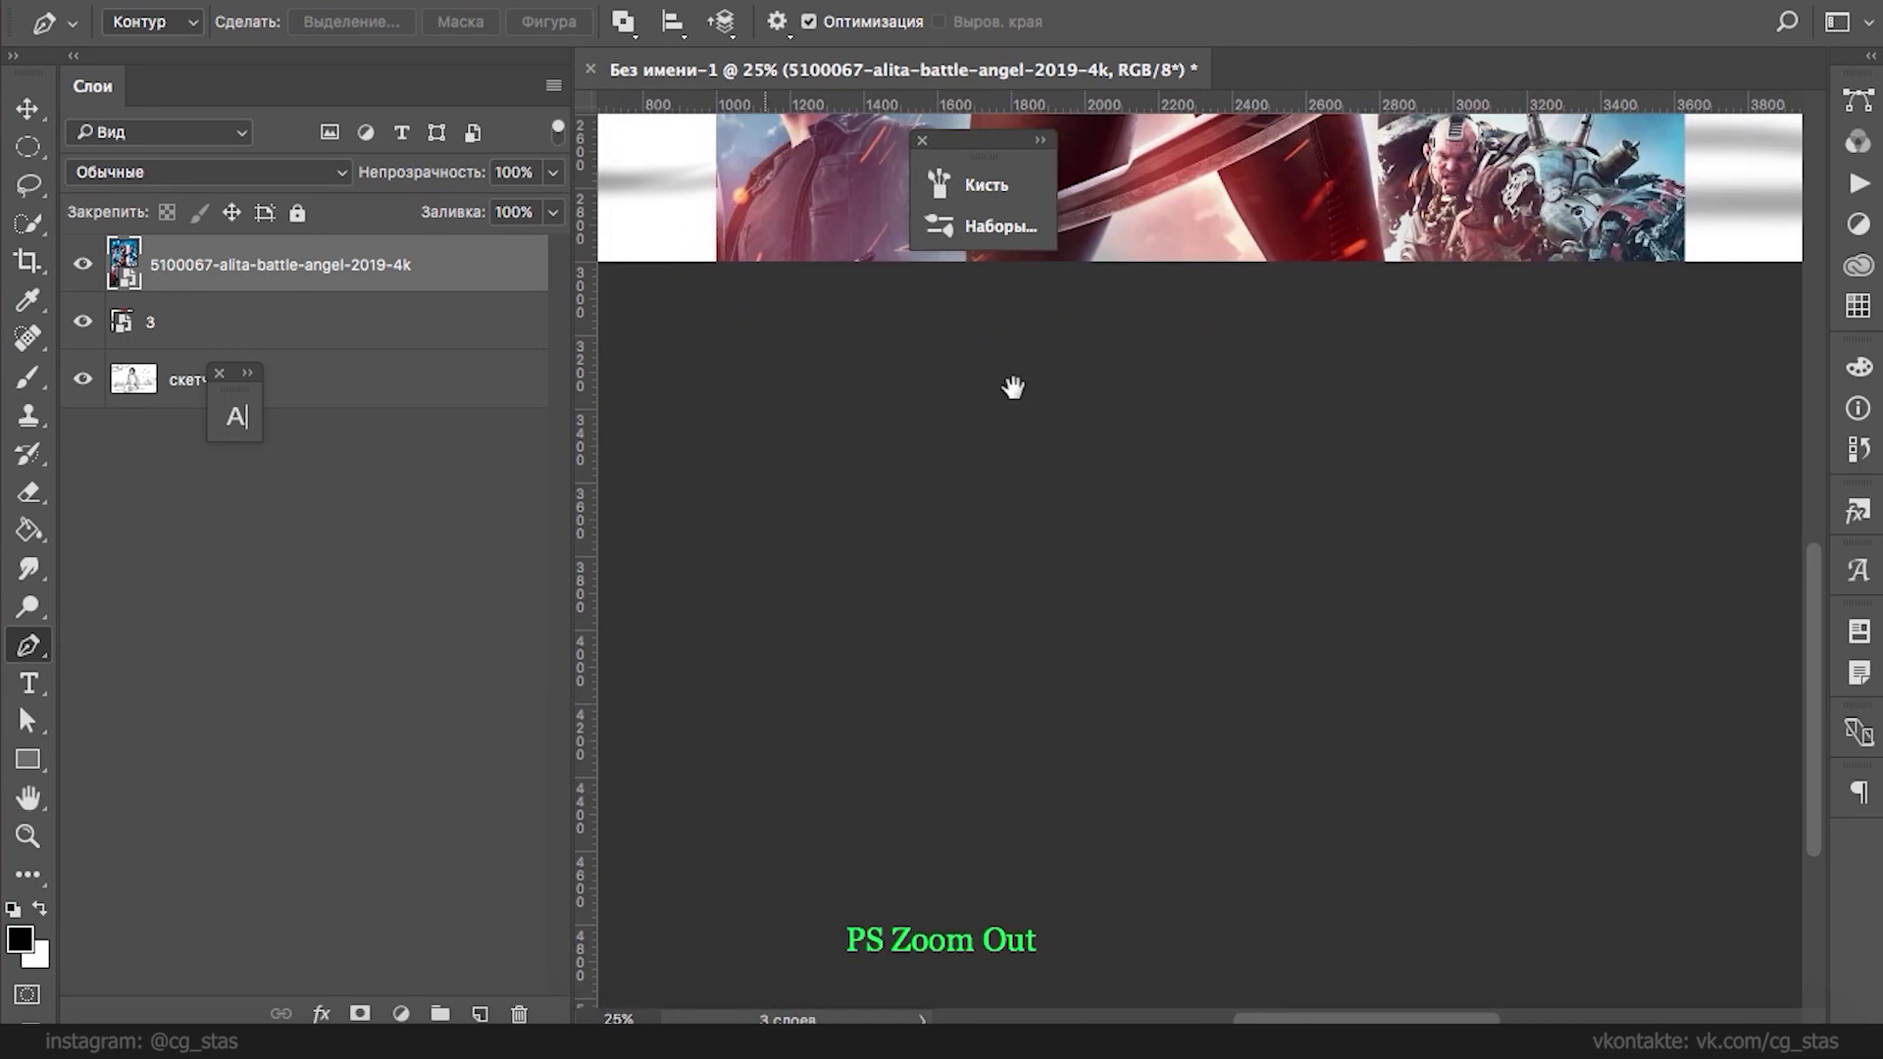
pyautogui.moveTo(922, 145); pyautogui.dragTo(957, 383)
pyautogui.press('super+plus')
pyautogui.press('super+plus')
pyautogui.moveTo(887, 265); pyautogui.dragTo(963, 380)
pyautogui.click(958, 377)
pyautogui.hotkey('ctrl', '+')
pyautogui.hotkey('ctrl', '+')
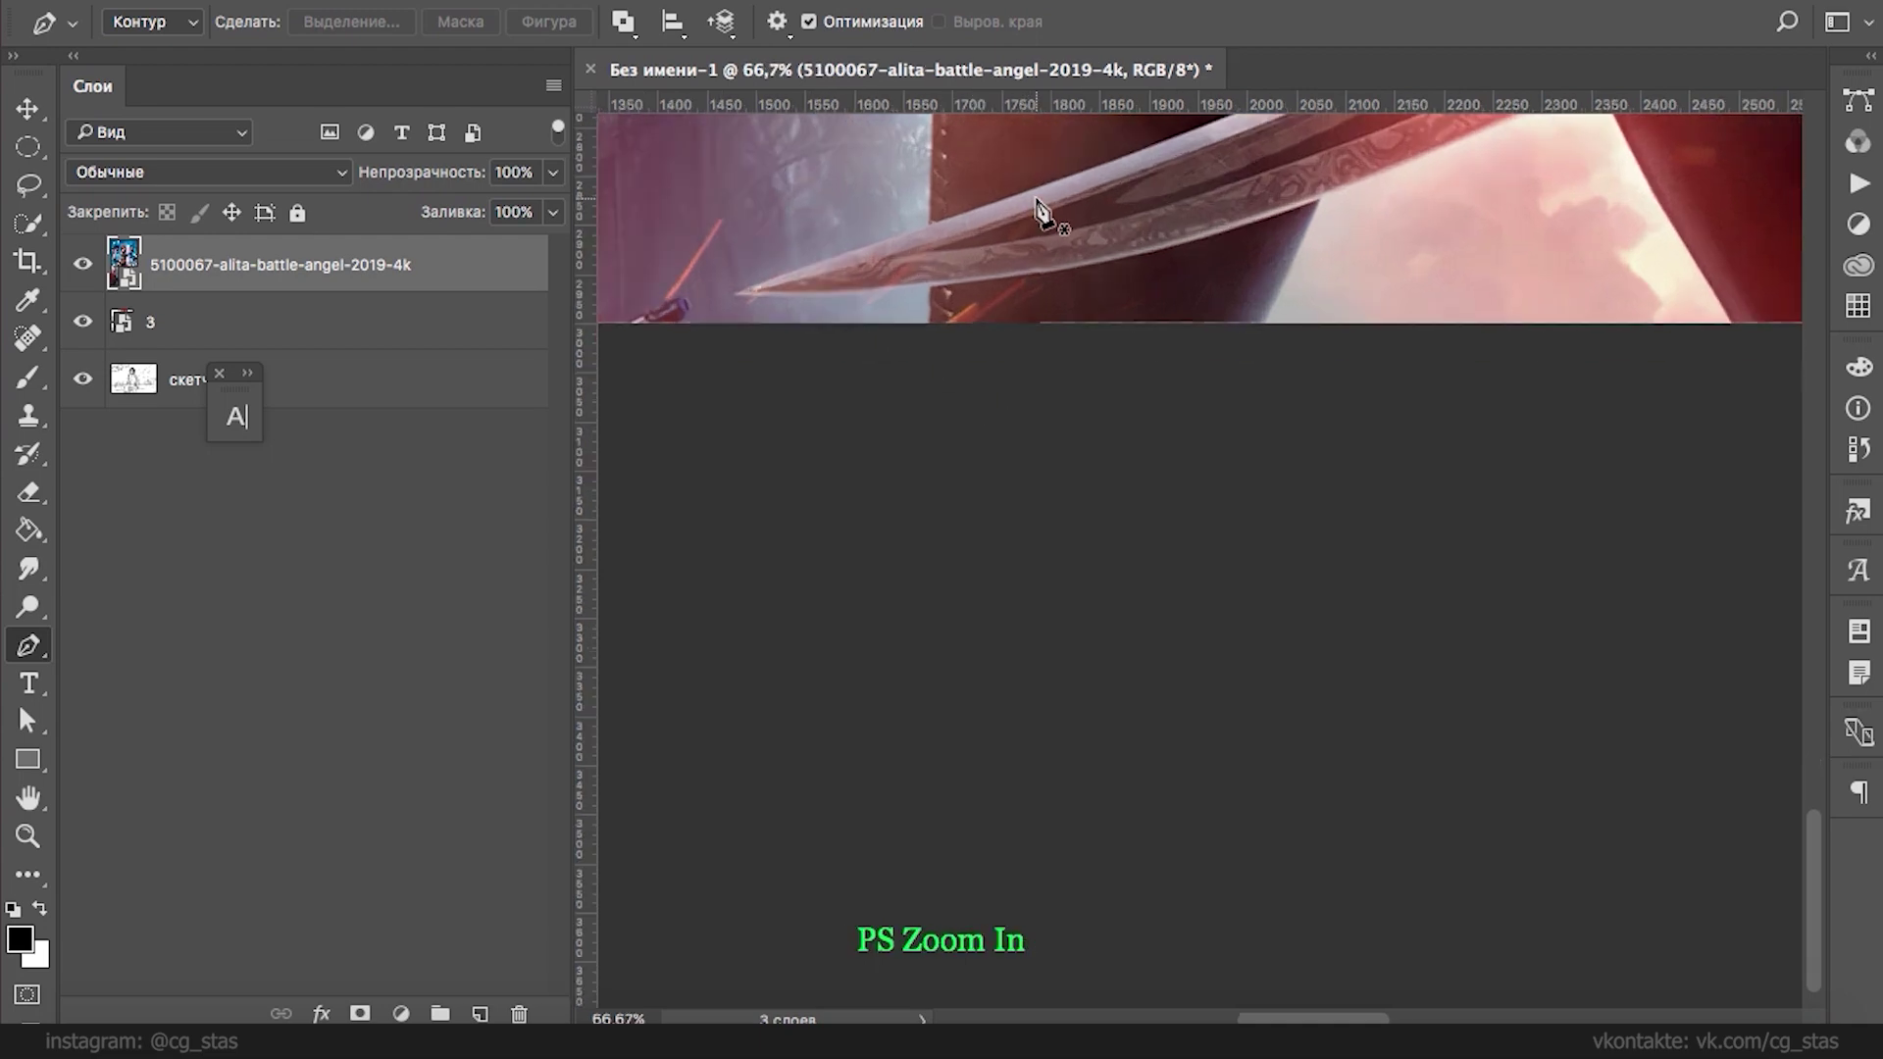
pyautogui.moveTo(1067, 339); pyautogui.dragTo(1674, 514)
pyautogui.click(990, 440)
pyautogui.click(990, 399)
pyautogui.click(991, 340)
pyautogui.click(988, 324)
# - Trace the path along the blade's lower edge, around its tip, and back along the upper edge to the leg
pyautogui.hscroll(-5, 966, 319)
pyautogui.moveTo(1067, 359); pyautogui.dragTo(1054, 362)
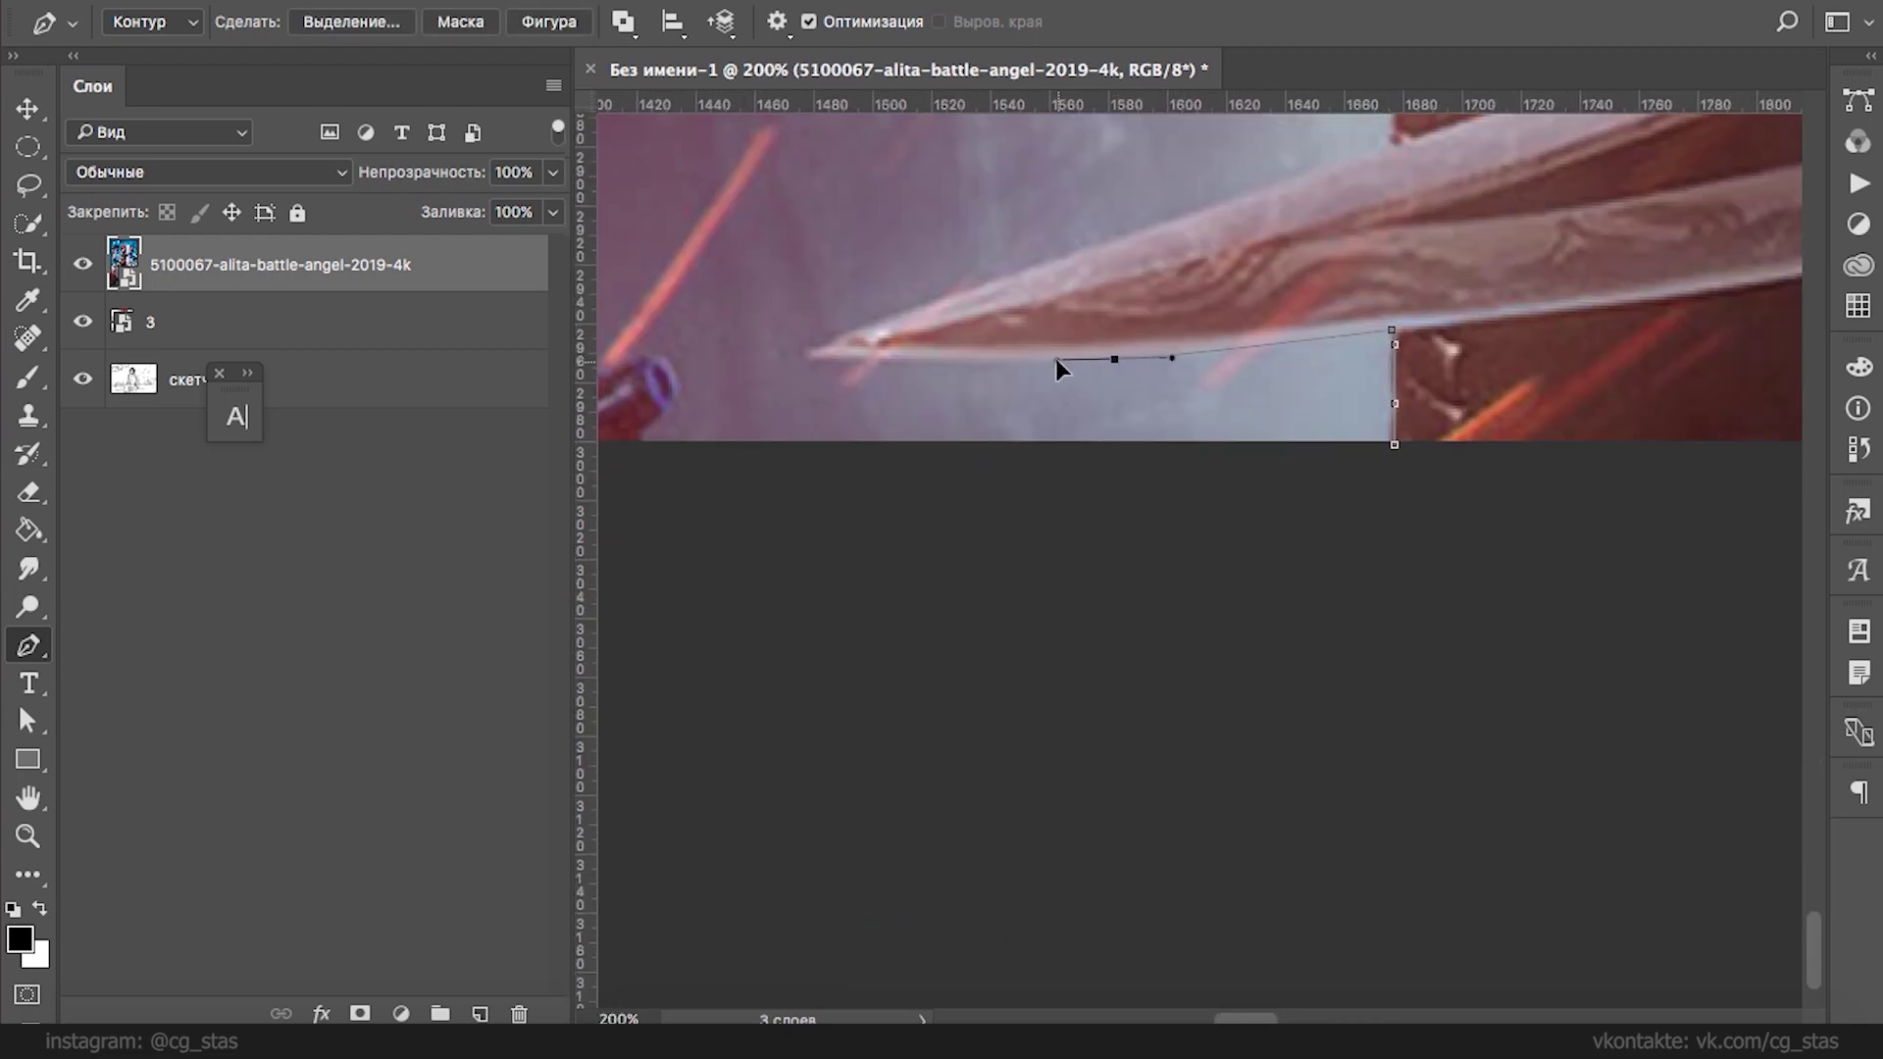
pyautogui.moveTo(836, 356); pyautogui.dragTo(824, 359)
pyautogui.click(809, 355)
pyautogui.click(850, 330)
pyautogui.moveTo(1289, 135); pyautogui.dragTo(873, 402)
pyautogui.click(972, 409)
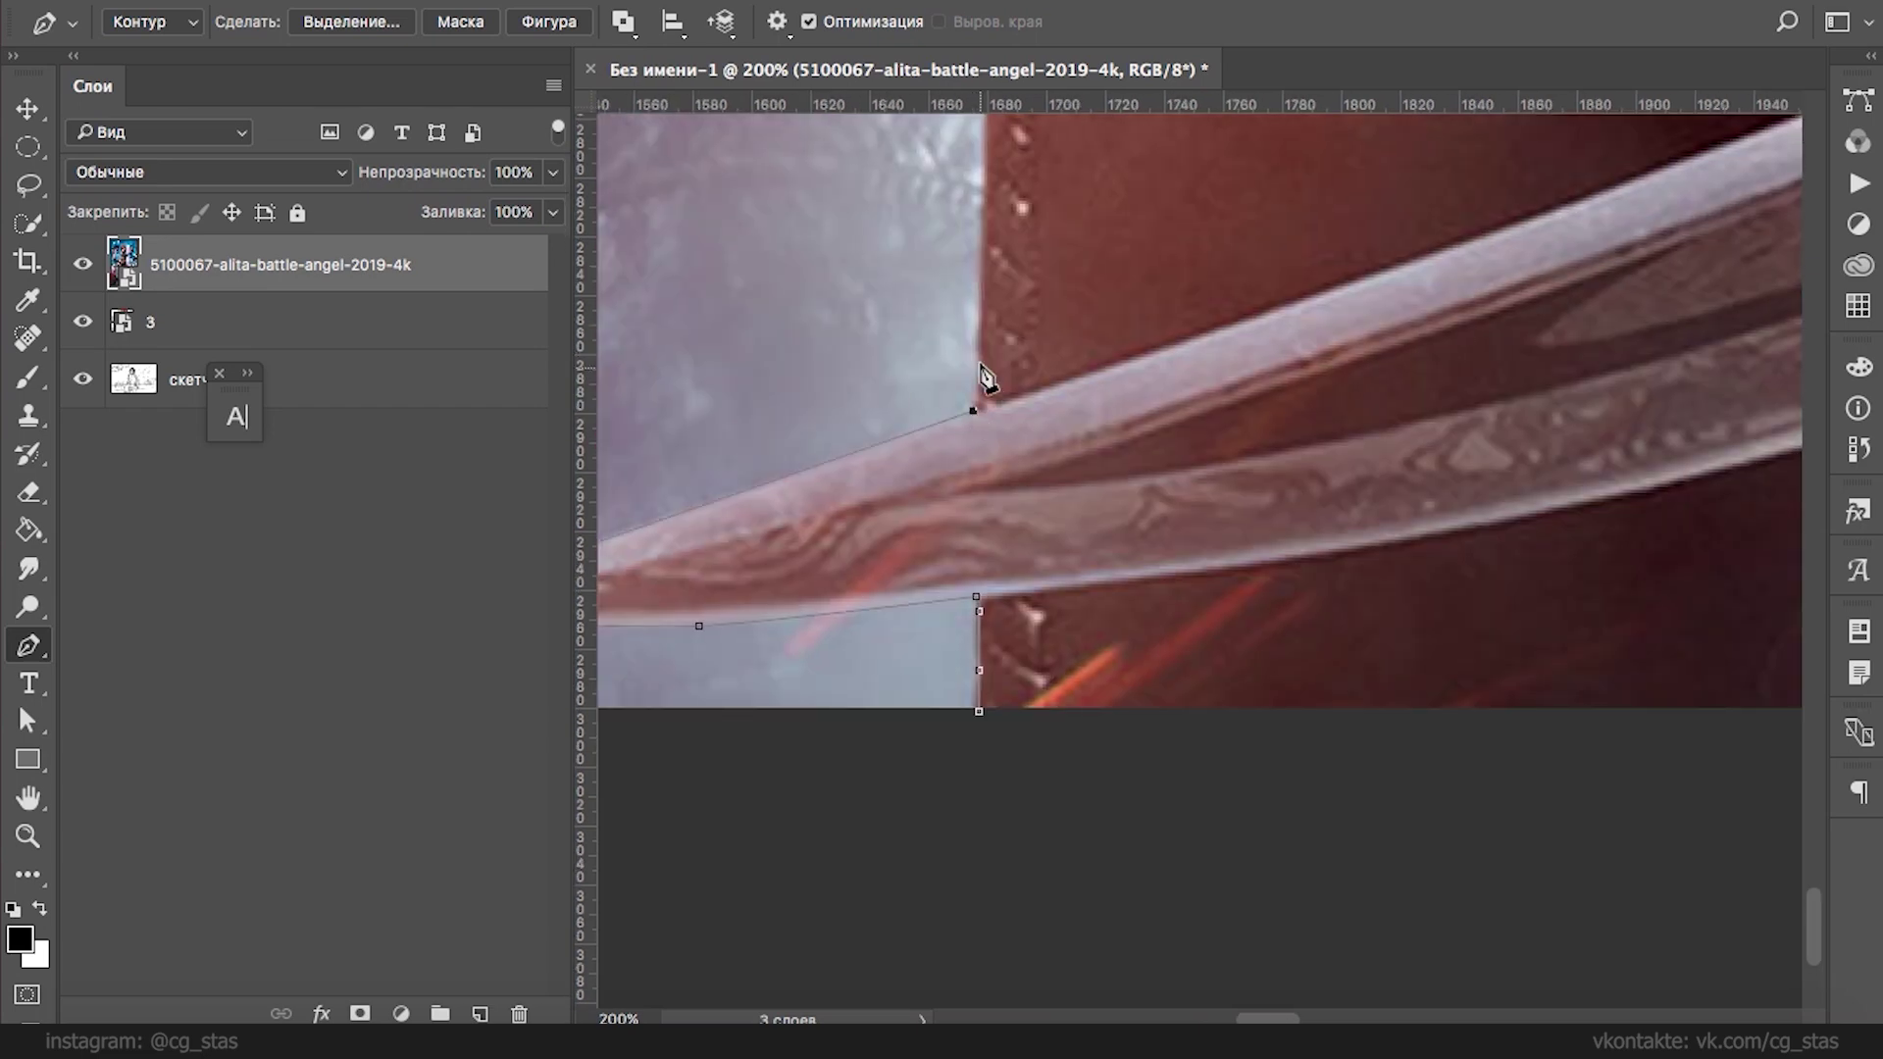
# - Continue the pen path from the blade up the outer edge of the heroine's thigh
pyautogui.scroll(3, 985, 343)
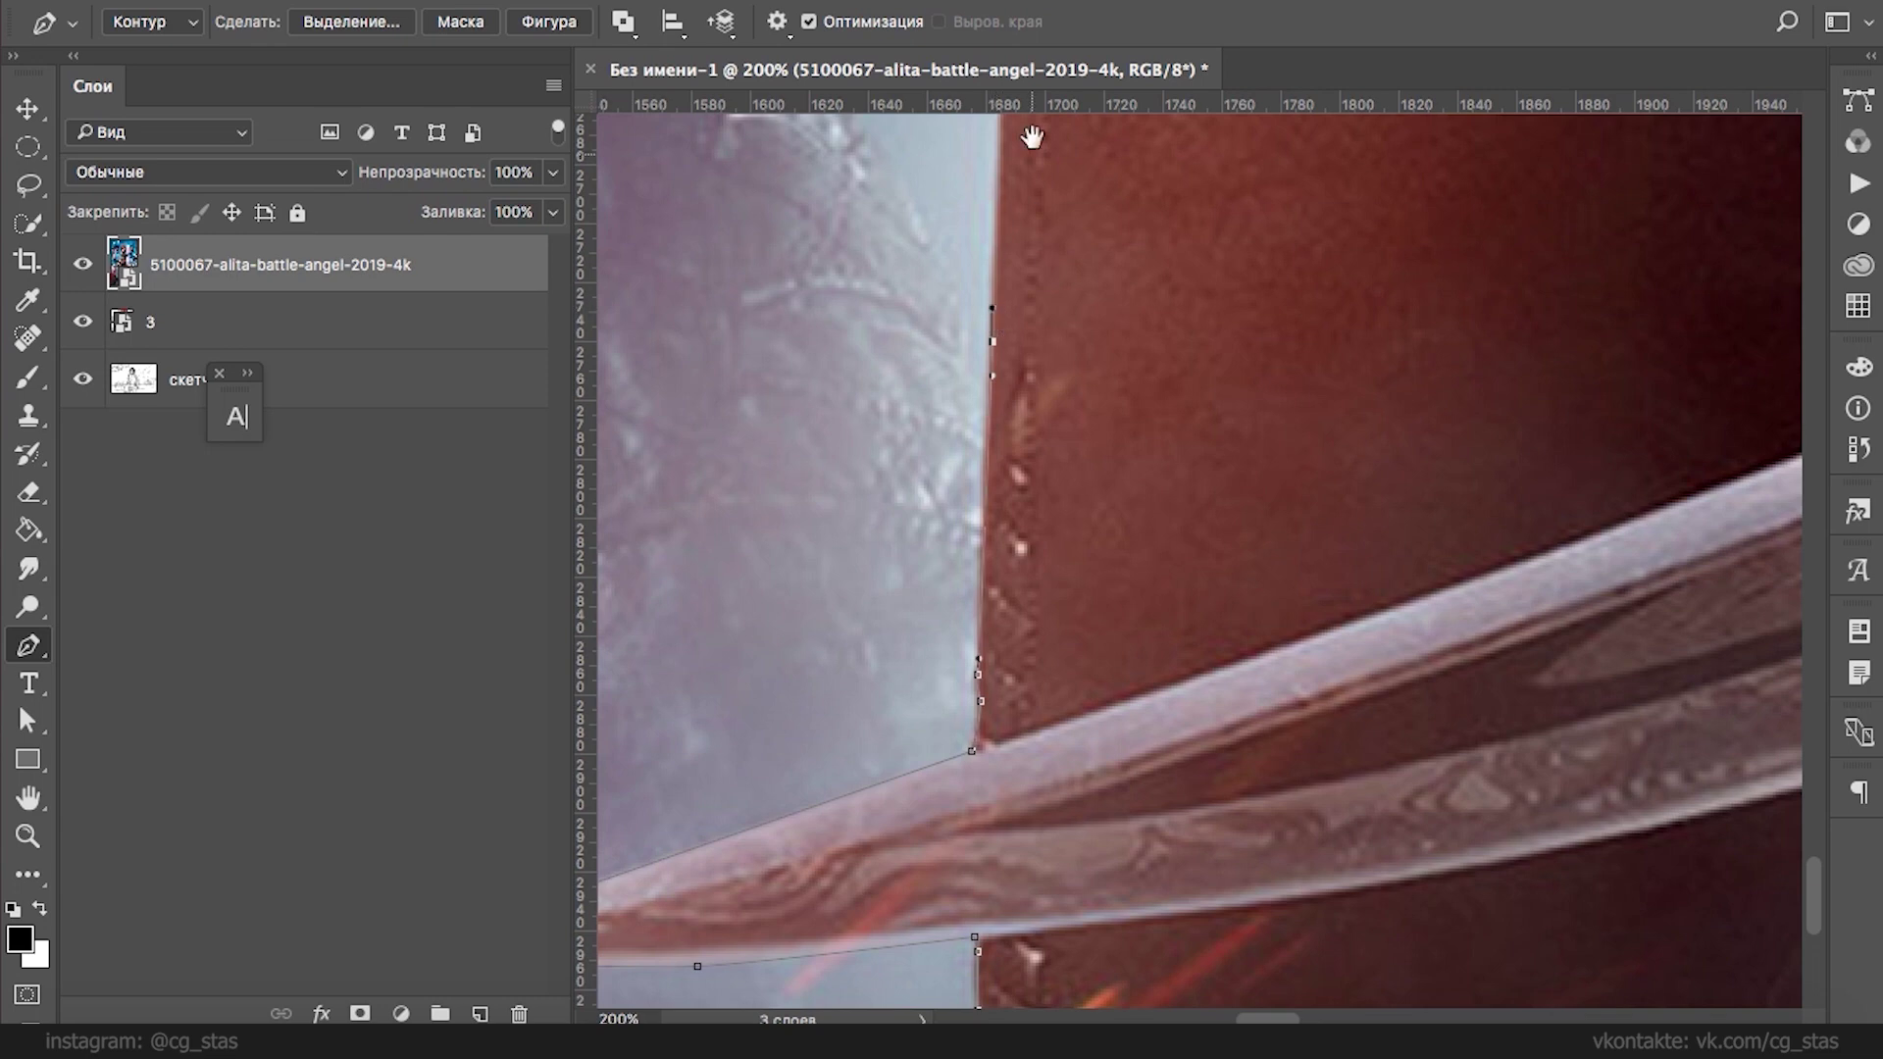
pyautogui.scroll(5, 1024, 207)
pyautogui.moveTo(1027, 362); pyautogui.dragTo(1031, 330)
pyautogui.moveTo(1081, 194); pyautogui.dragTo(1019, 548)
pyautogui.moveTo(1028, 327); pyautogui.dragTo(1038, 285)
pyautogui.moveTo(1090, 104); pyautogui.dragTo(1051, 106)
pyautogui.moveTo(1084, 206); pyautogui.dragTo(1004, 562)
# - Extend the path along the upper thigh to the notch where the forearm meets the hip
pyautogui.click(947, 683)
pyautogui.moveTo(1021, 364); pyautogui.dragTo(1040, 297)
pyautogui.moveTo(1078, 380); pyautogui.dragTo(1089, 327)
pyautogui.moveTo(1138, 170); pyautogui.dragTo(1153, 139)
pyautogui.moveTo(1149, 240); pyautogui.dragTo(1081, 624)
pyautogui.moveTo(1133, 394); pyautogui.dragTo(1137, 380)
pyautogui.click(1153, 315)
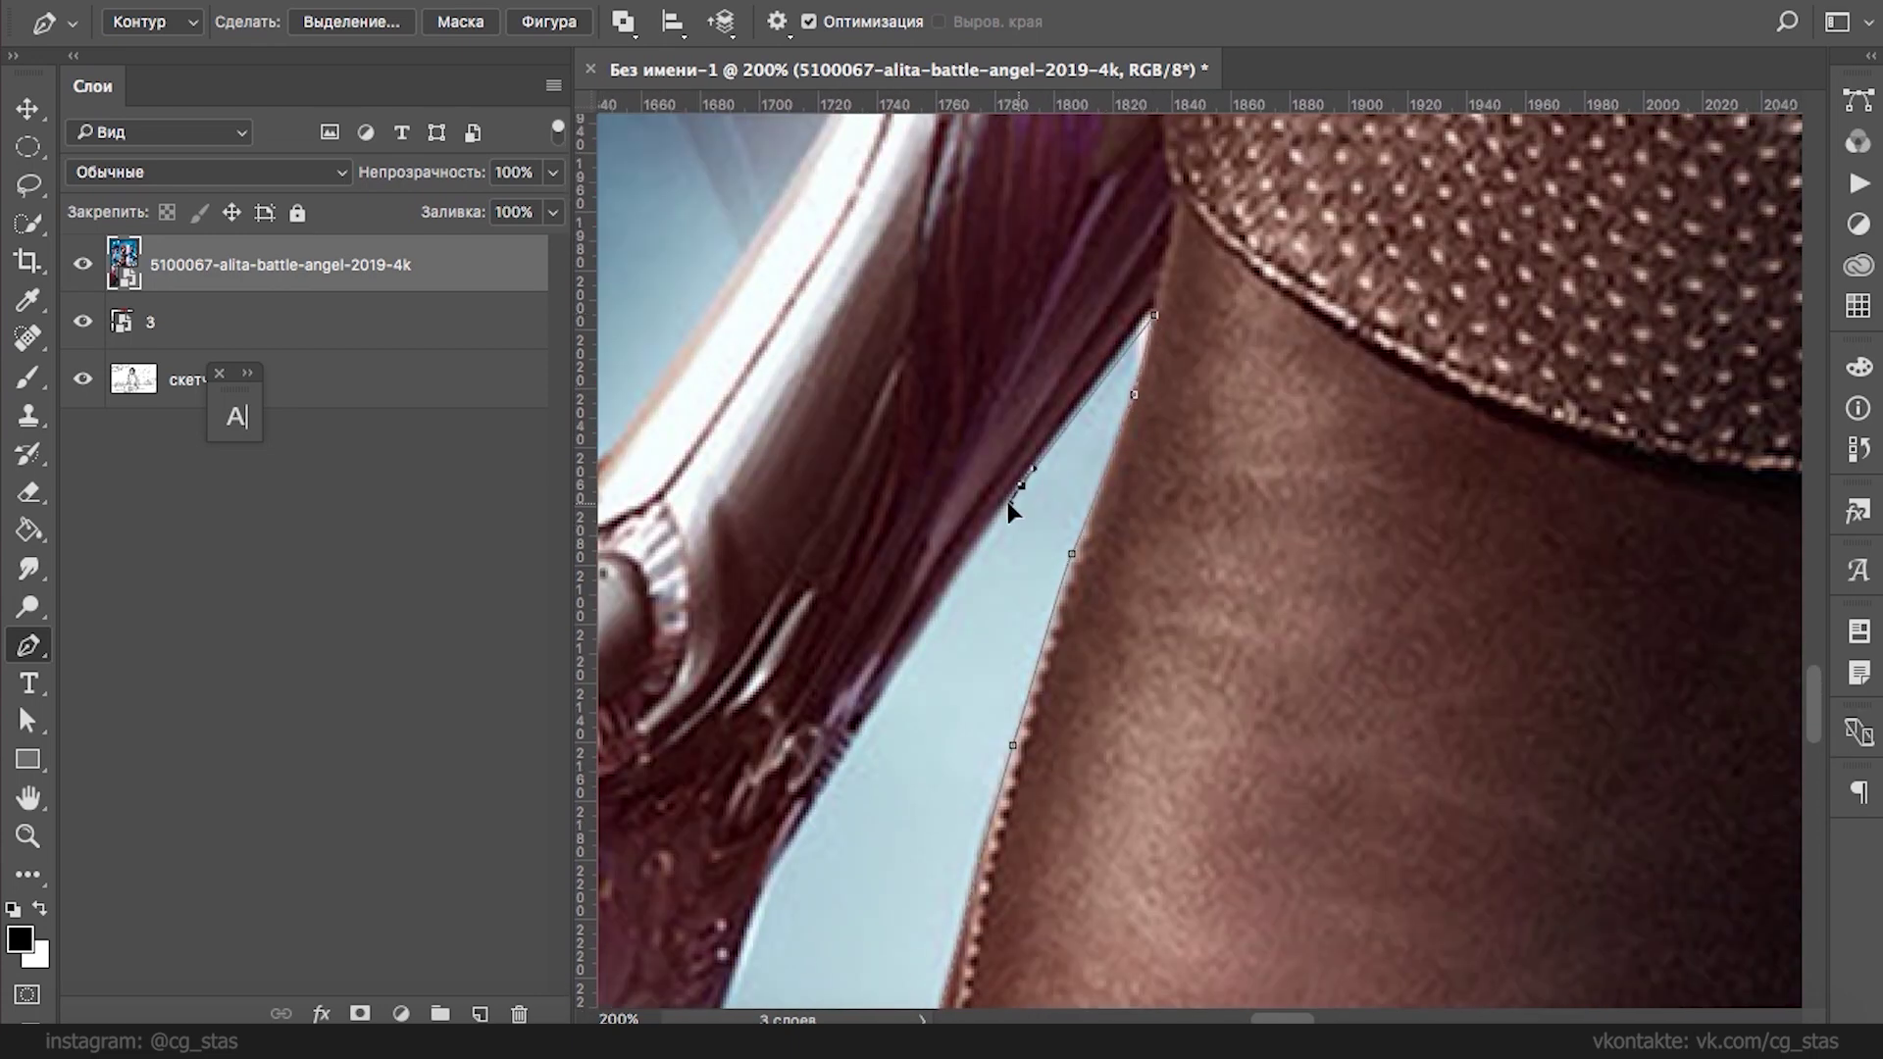
# - Trace the path down the inner edge of the forearm and hand to the tip of the finger nearest the leg
pyautogui.moveTo(951, 579); pyautogui.dragTo(1184, 288)
pyautogui.moveTo(1095, 396); pyautogui.dragTo(1088, 408)
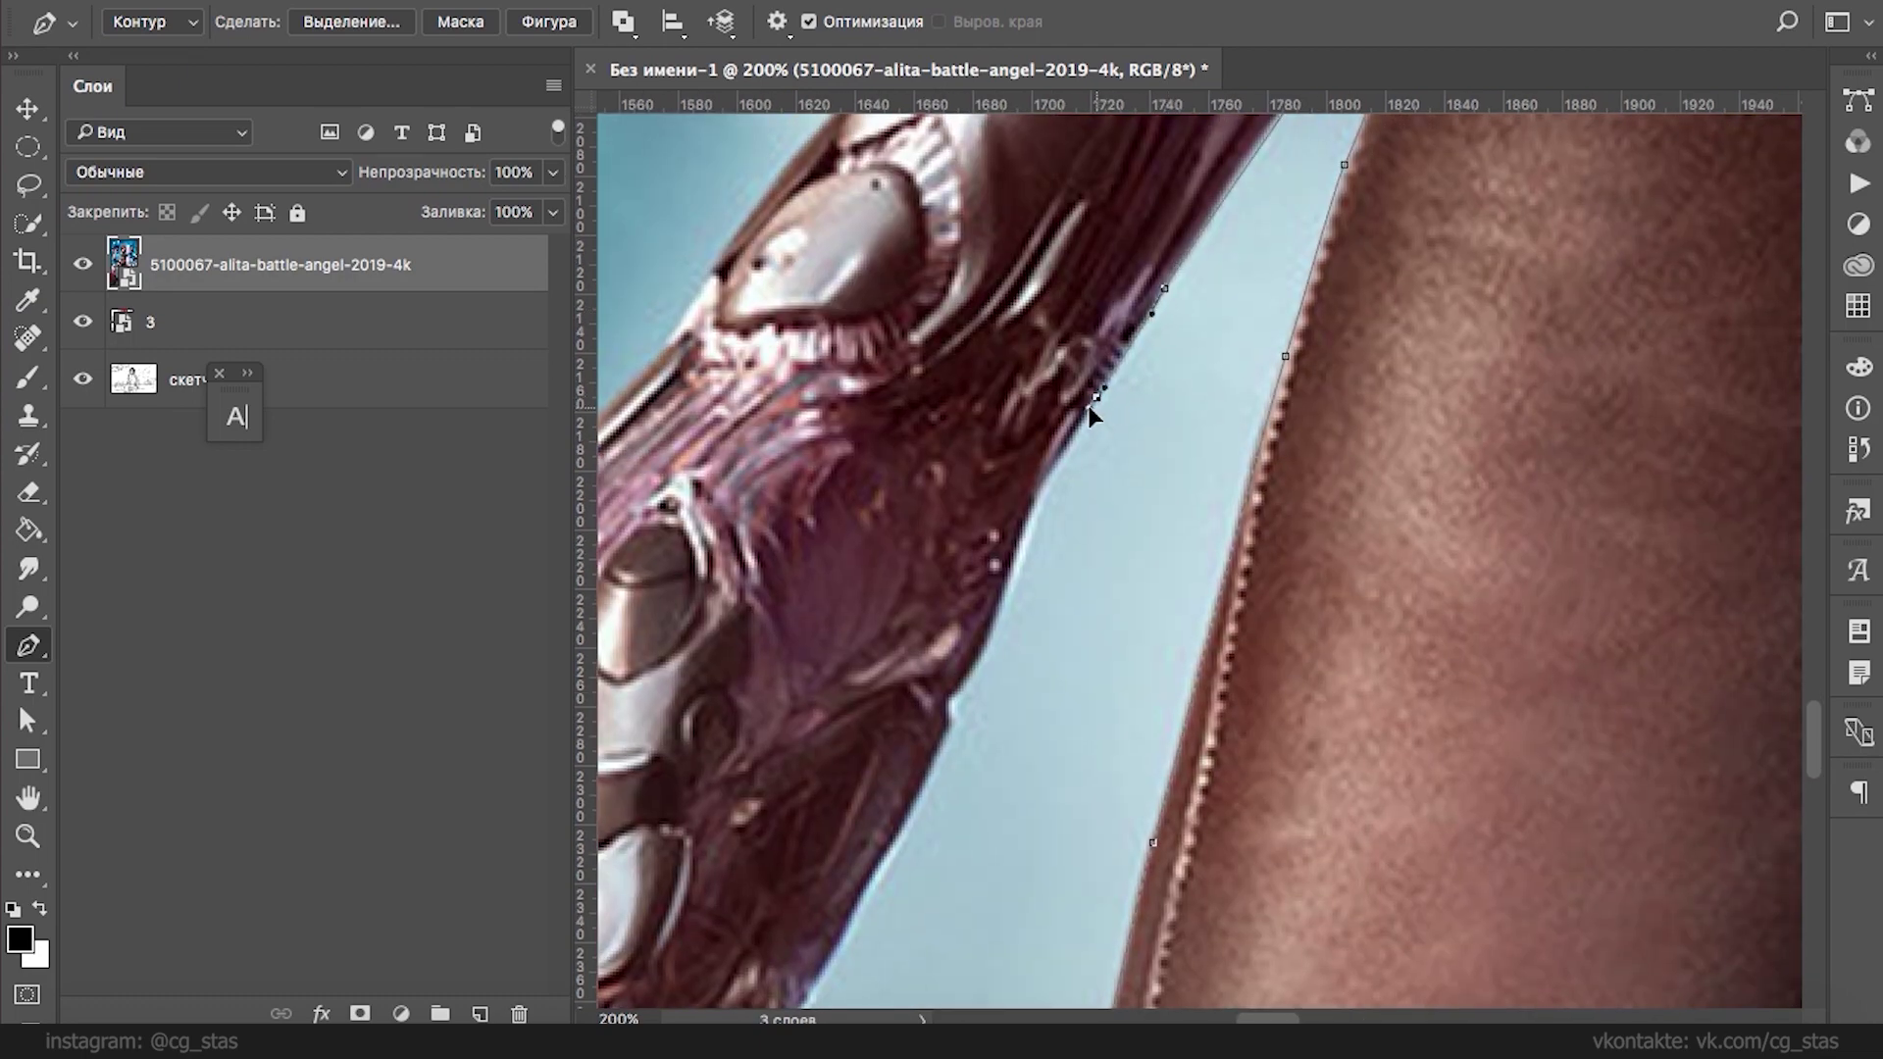
pyautogui.moveTo(1041, 491); pyautogui.dragTo(1027, 522)
pyautogui.moveTo(1012, 592); pyautogui.dragTo(1212, 316)
pyautogui.moveTo(1088, 578); pyautogui.dragTo(1159, 267)
pyautogui.moveTo(1148, 332); pyautogui.dragTo(1045, 663)
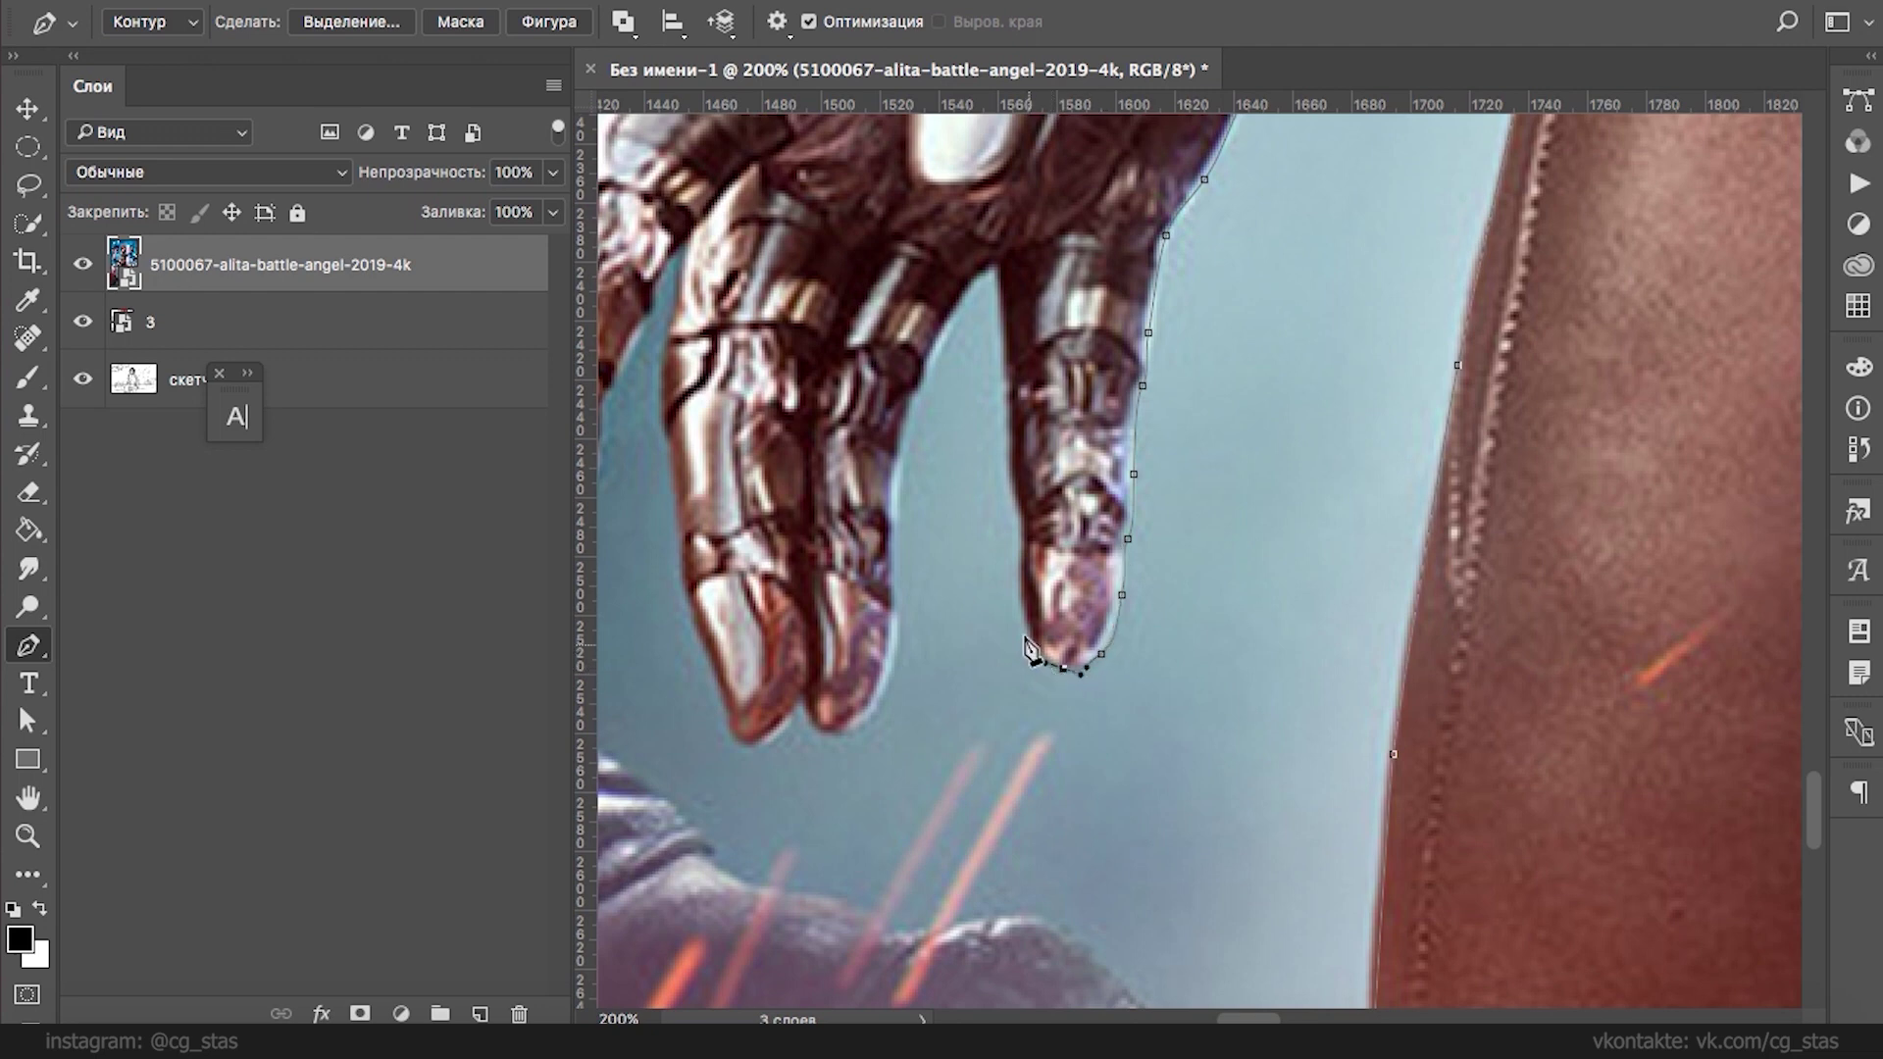
# - Trace back up the far side of the finger nearest the leg and over the gap to the next finger
pyautogui.moveTo(1023, 592); pyautogui.dragTo(1026, 549)
pyautogui.click(1016, 509)
pyautogui.click(1010, 425)
pyautogui.click(1000, 309)
pyautogui.moveTo(998, 265); pyautogui.dragTo(970, 280)
# - Trace the path down the edge of the second finger and around its fingertip
pyautogui.moveTo(939, 346); pyautogui.dragTo(912, 410)
pyautogui.click(897, 479)
pyautogui.click(894, 547)
pyautogui.click(895, 624)
pyautogui.moveTo(883, 689); pyautogui.dragTo(870, 710)
pyautogui.click(847, 730)
pyautogui.click(812, 722)
# - Trace the path around the third fingertip and up its outer edge to the gap before the outermost finger
pyautogui.click(803, 702)
pyautogui.click(774, 736)
pyautogui.click(745, 746)
pyautogui.click(725, 698)
pyautogui.scroll(-3, 726, 701)
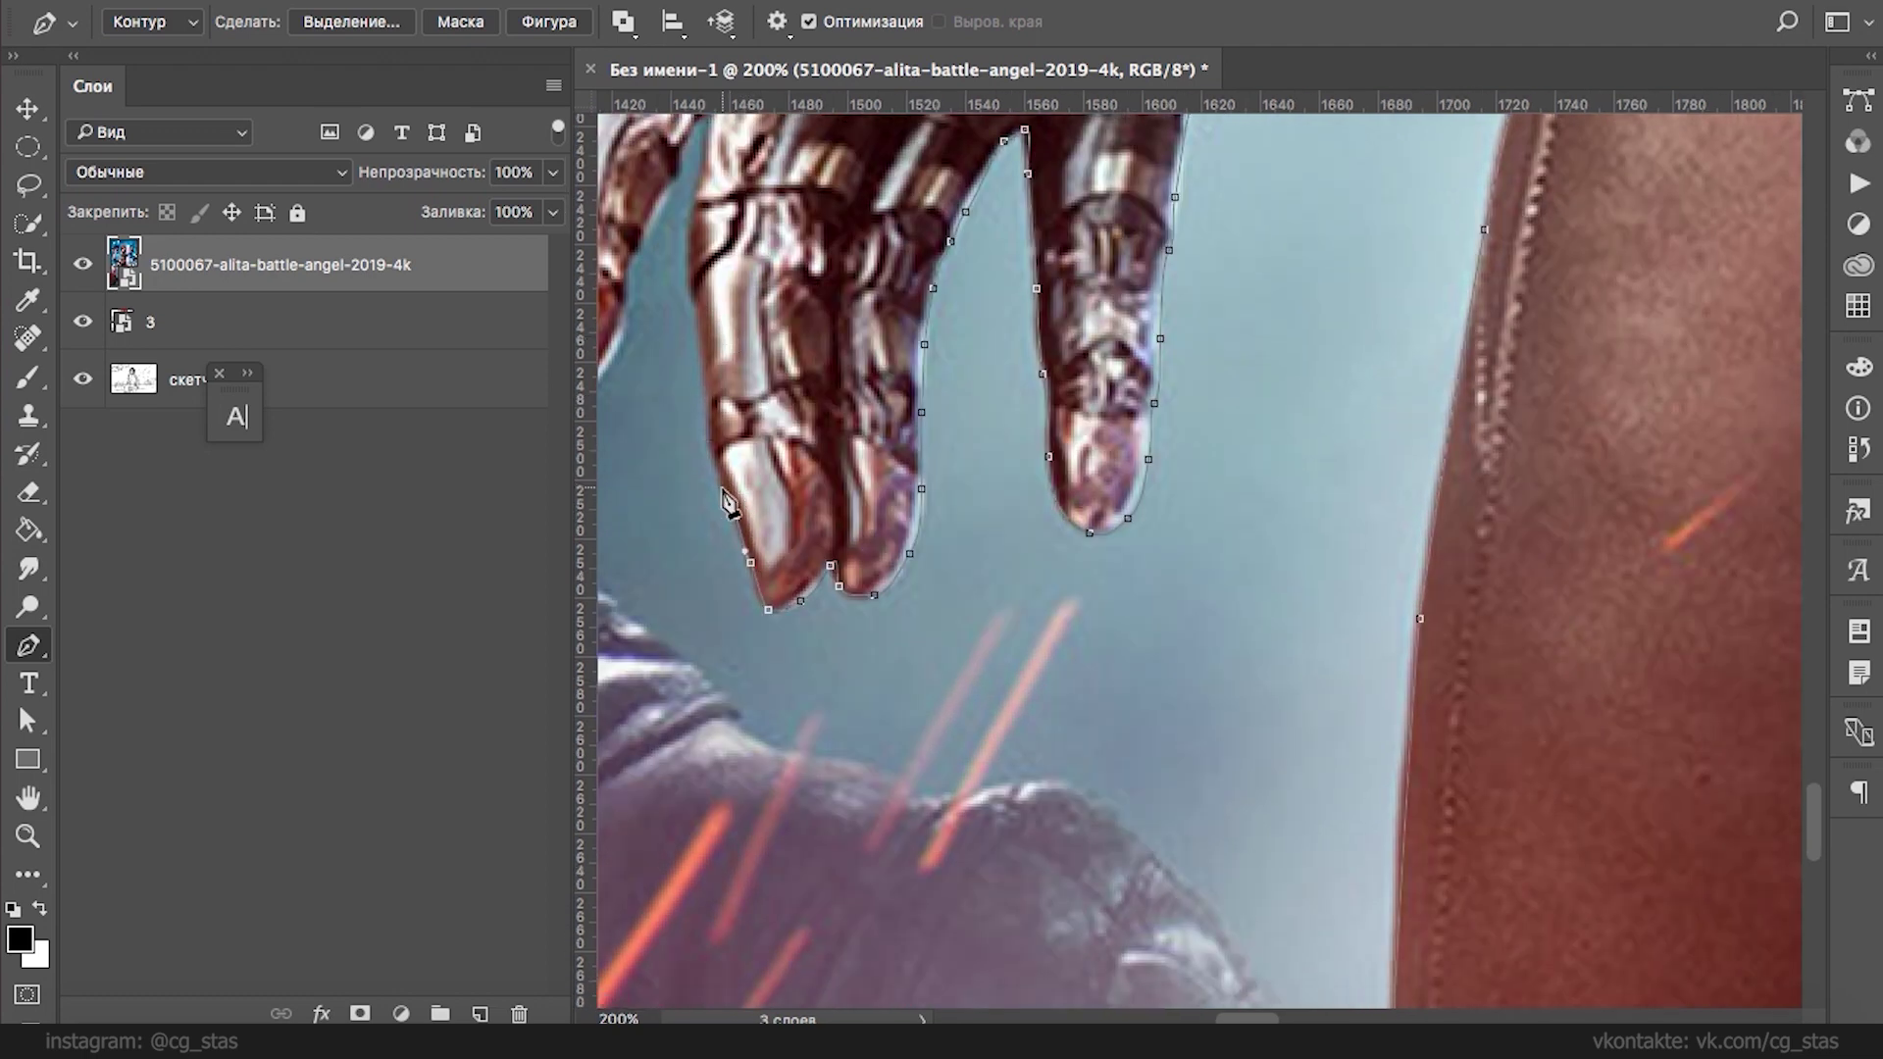
pyautogui.moveTo(715, 443); pyautogui.dragTo(814, 301)
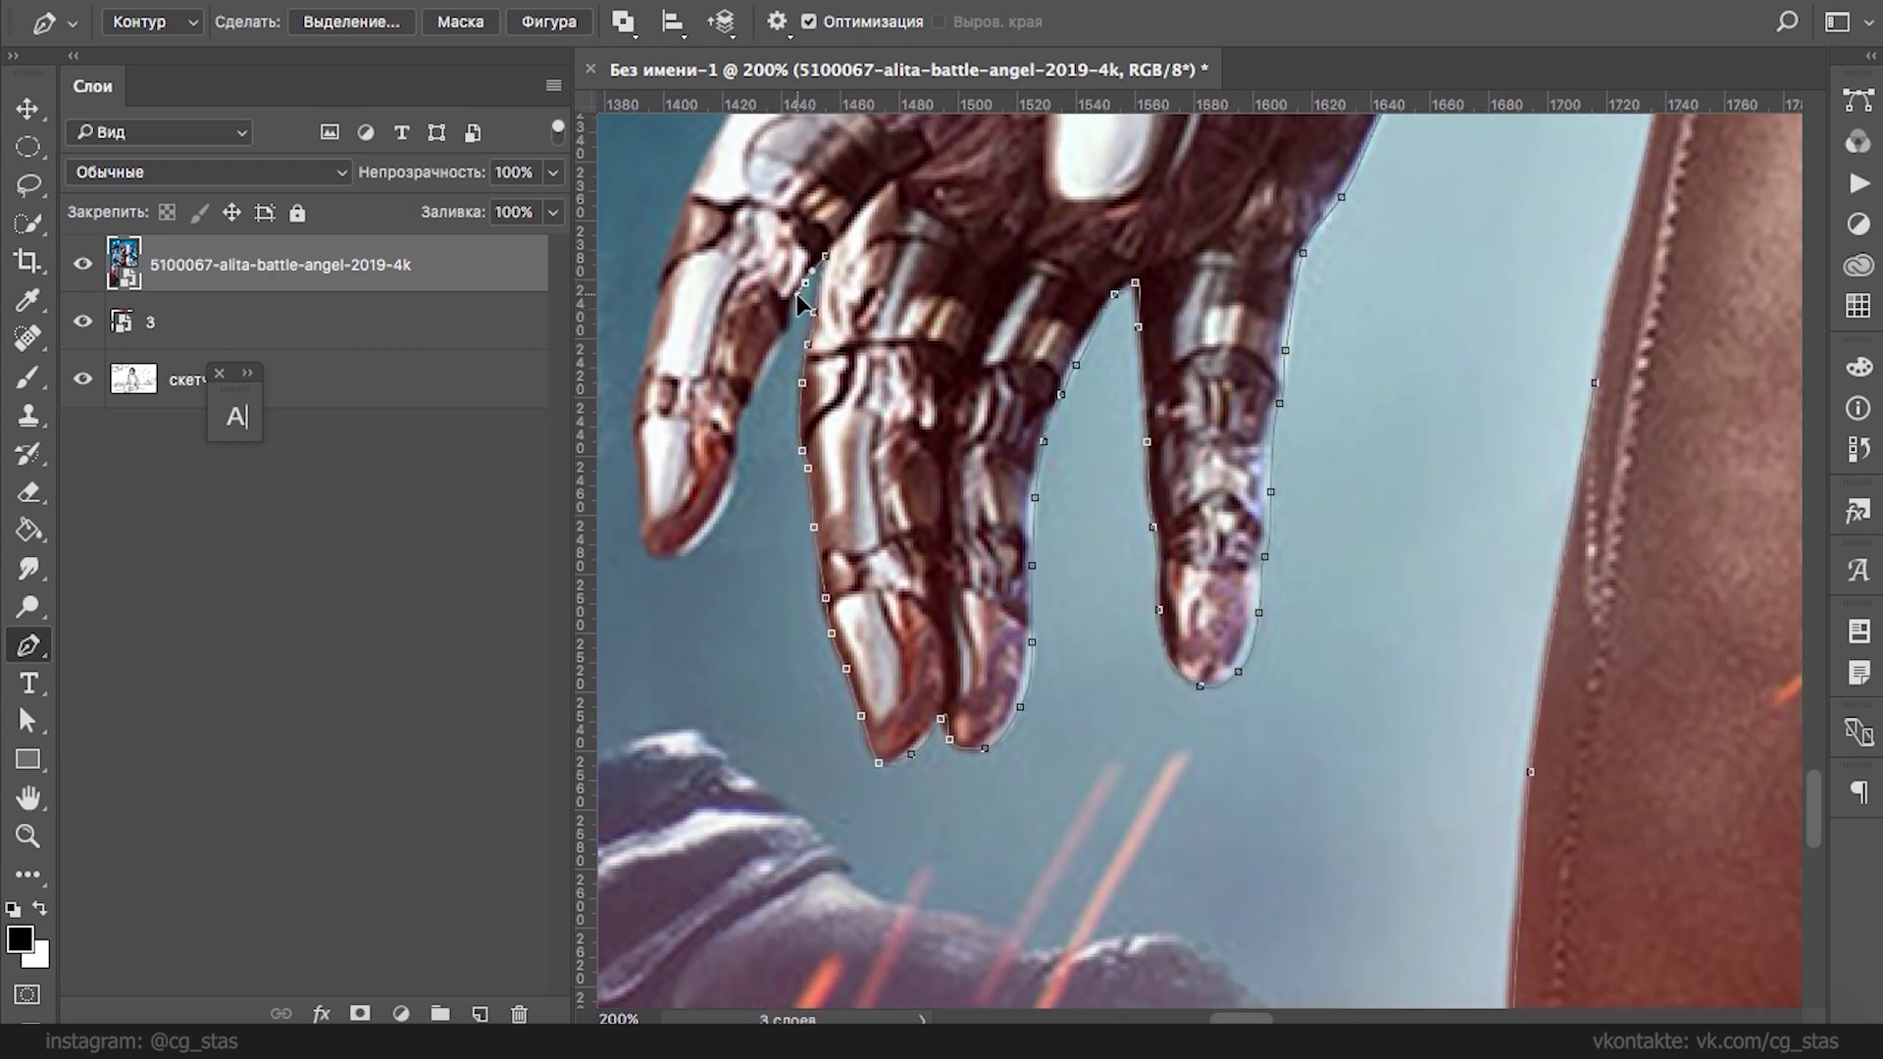
# - Trace the path around the outermost finger and up the outer edge of the hand toward the wrist
pyautogui.moveTo(805, 283); pyautogui.dragTo(802, 291)
pyautogui.moveTo(769, 355); pyautogui.dragTo(764, 362)
pyautogui.moveTo(761, 388); pyautogui.dragTo(647, 495)
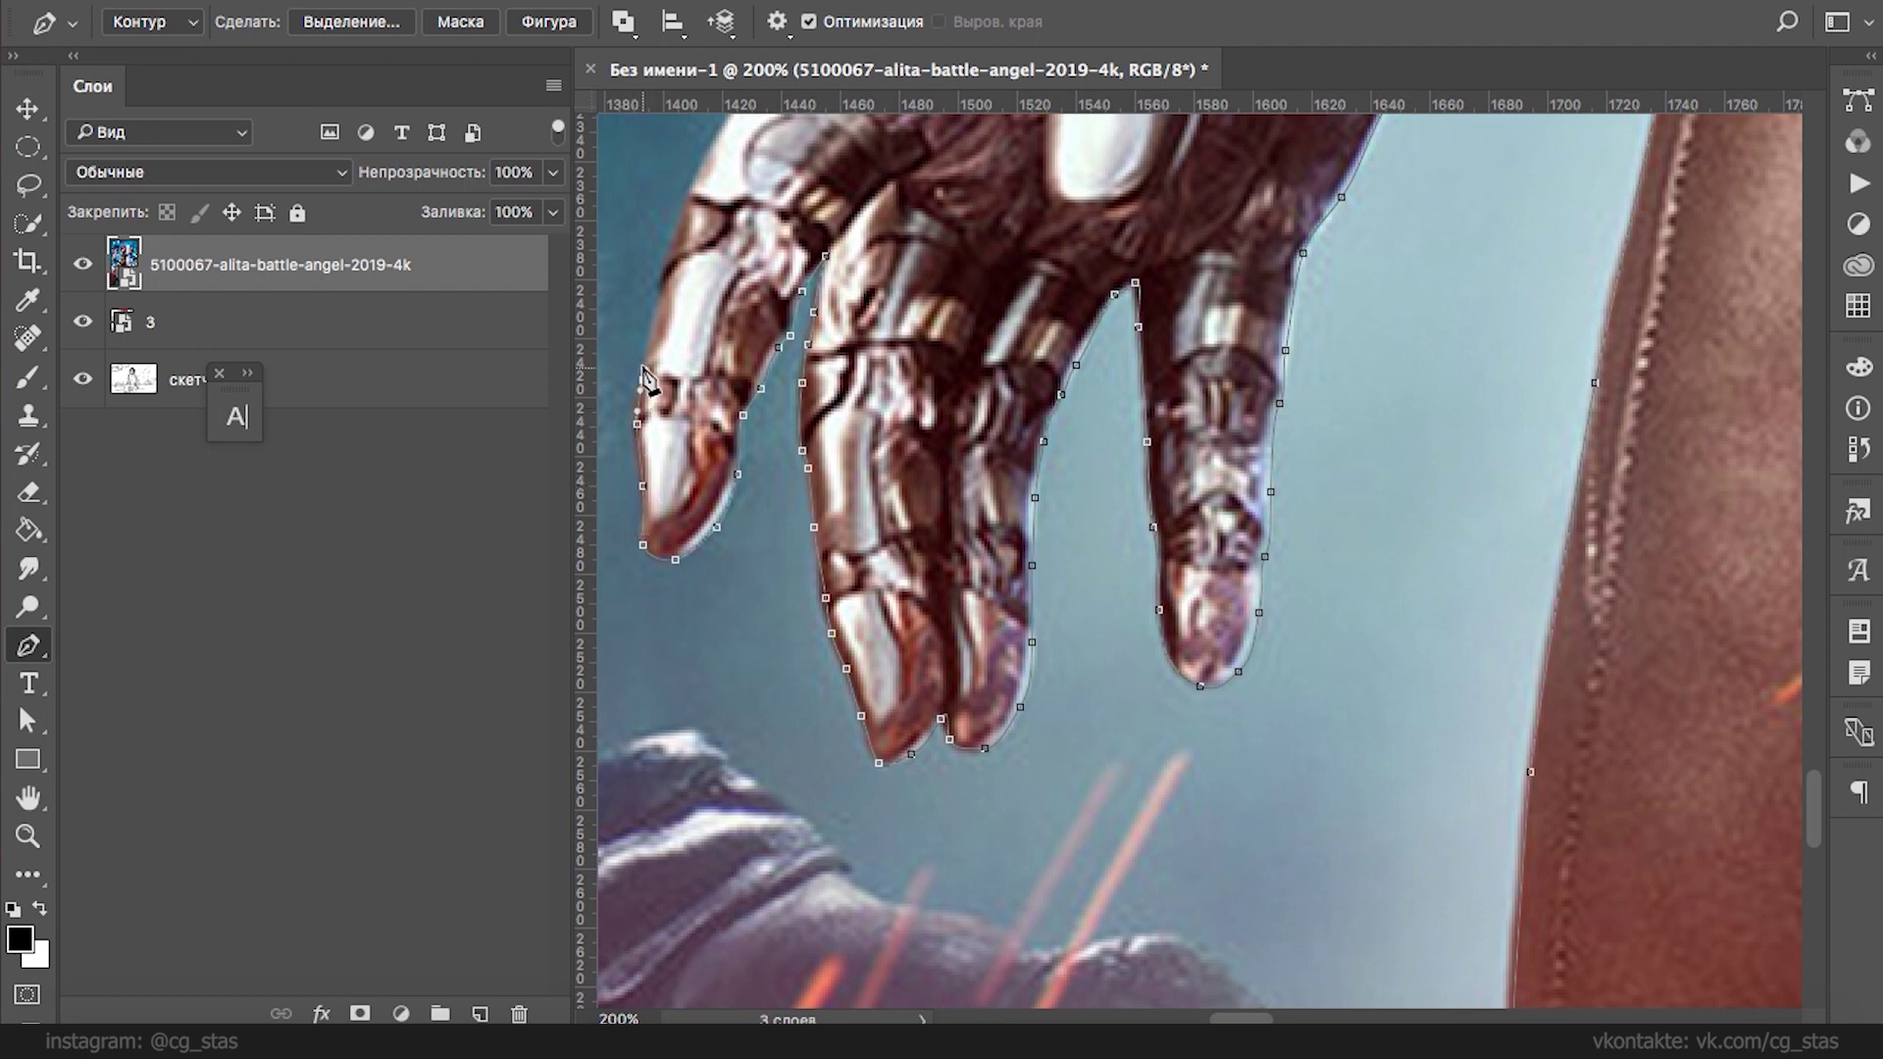
pyautogui.moveTo(702, 164); pyautogui.dragTo(789, 297)
pyautogui.moveTo(822, 350); pyautogui.dragTo(819, 348)
pyautogui.click(821, 348)
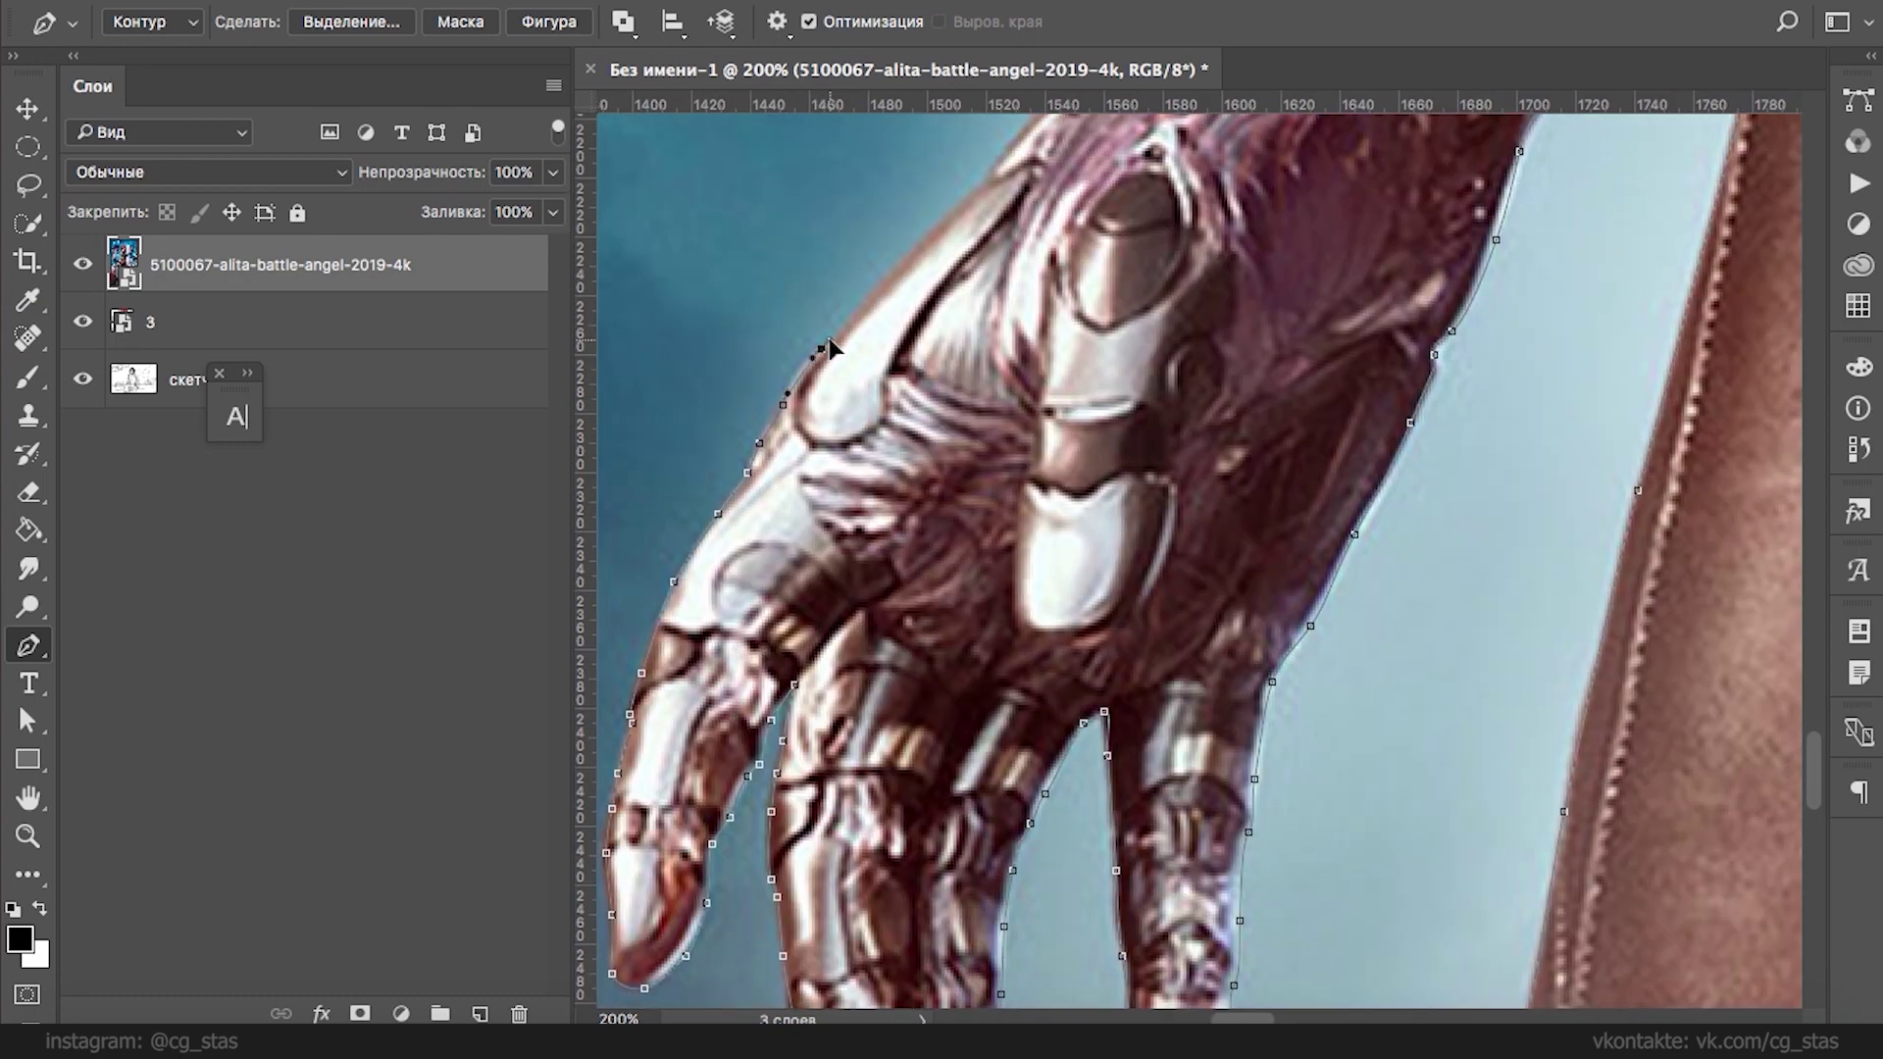
# - Extend the path along the outer edge of the wrist, past the rounded metal joint
pyautogui.moveTo(953, 197); pyautogui.dragTo(810, 466)
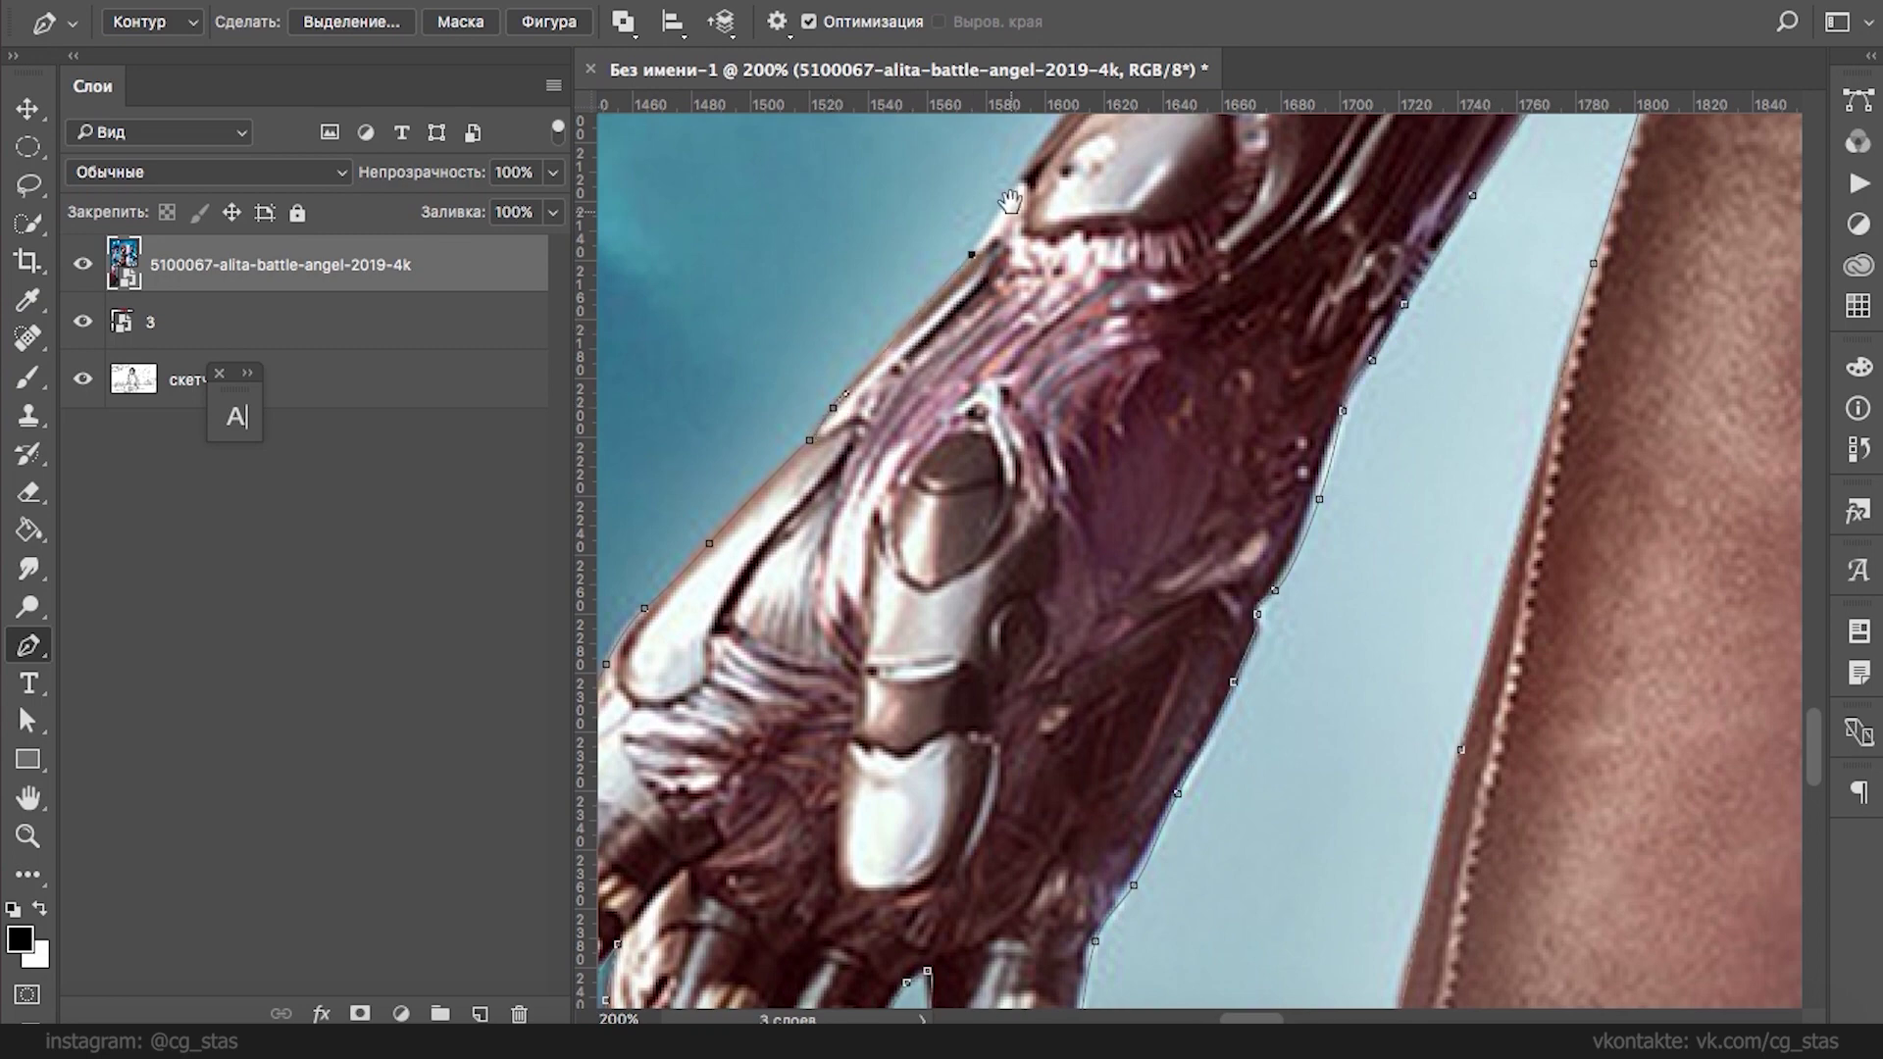
pyautogui.moveTo(979, 245); pyautogui.dragTo(737, 532)
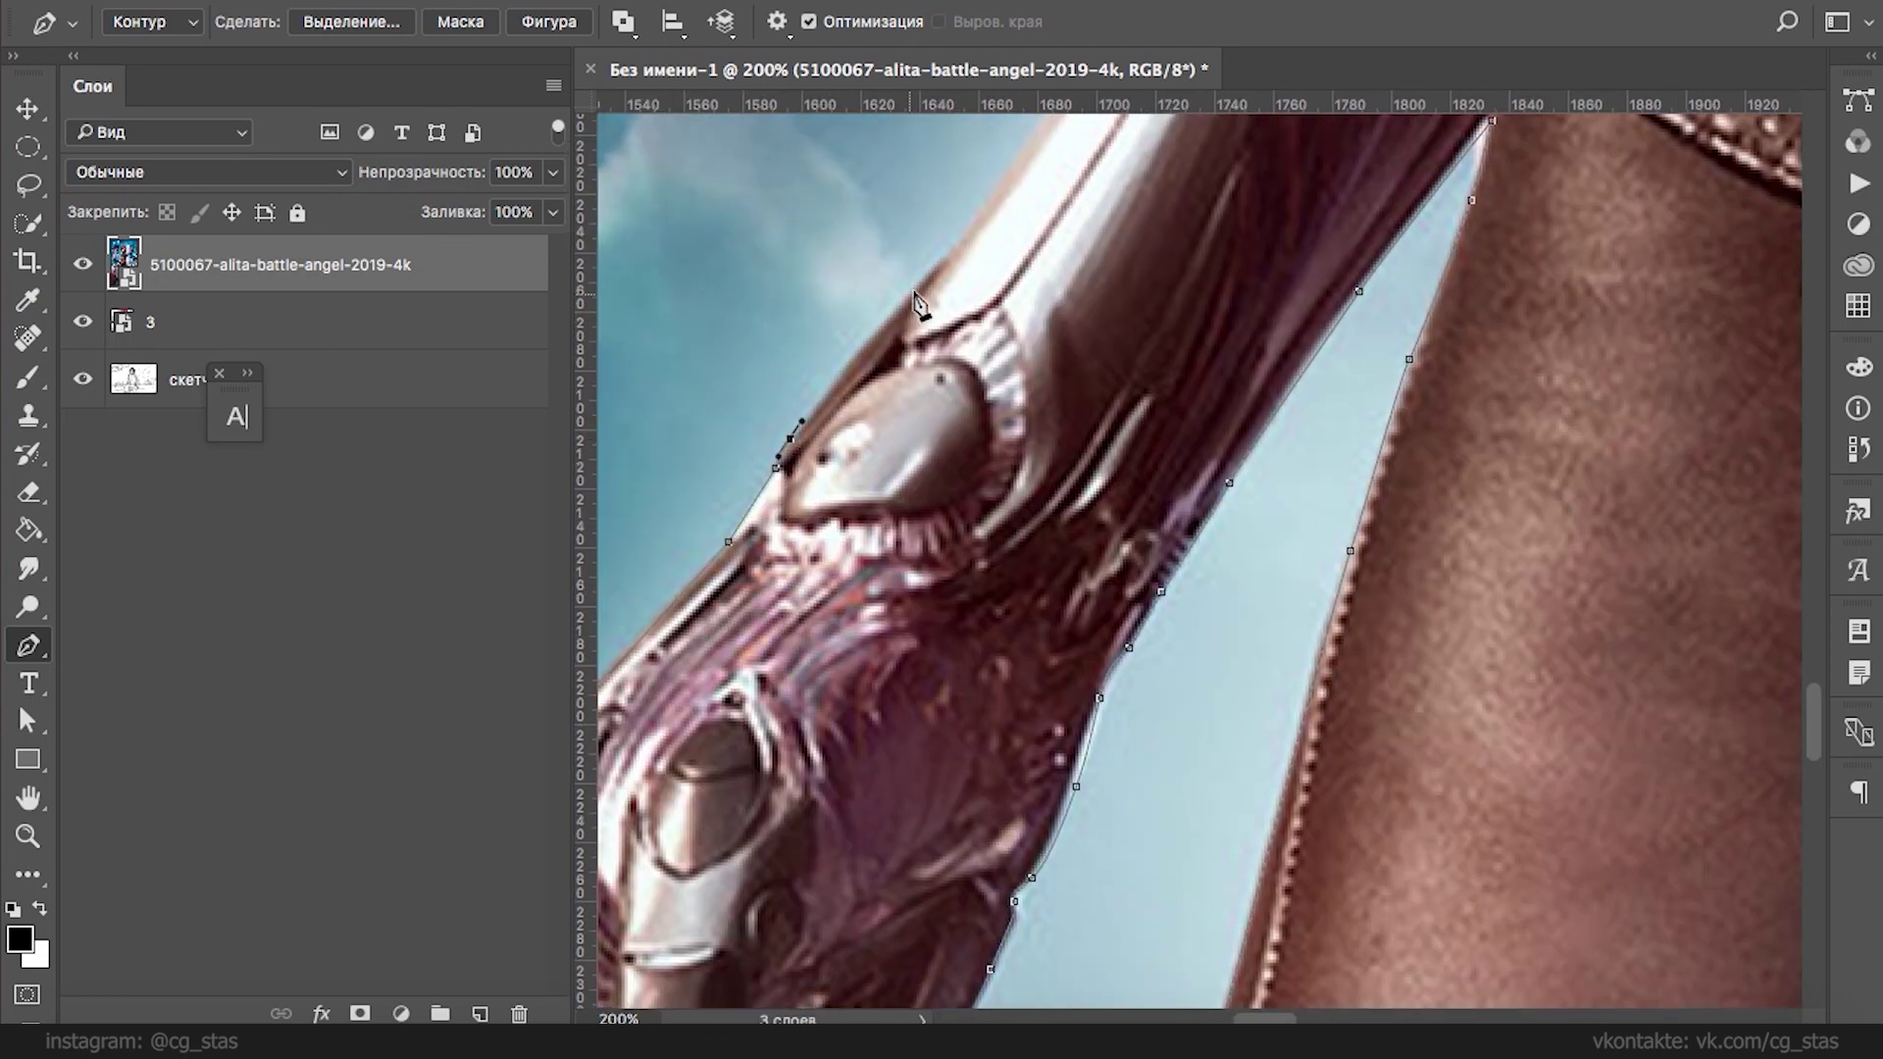
pyautogui.moveTo(947, 263); pyautogui.dragTo(663, 714)
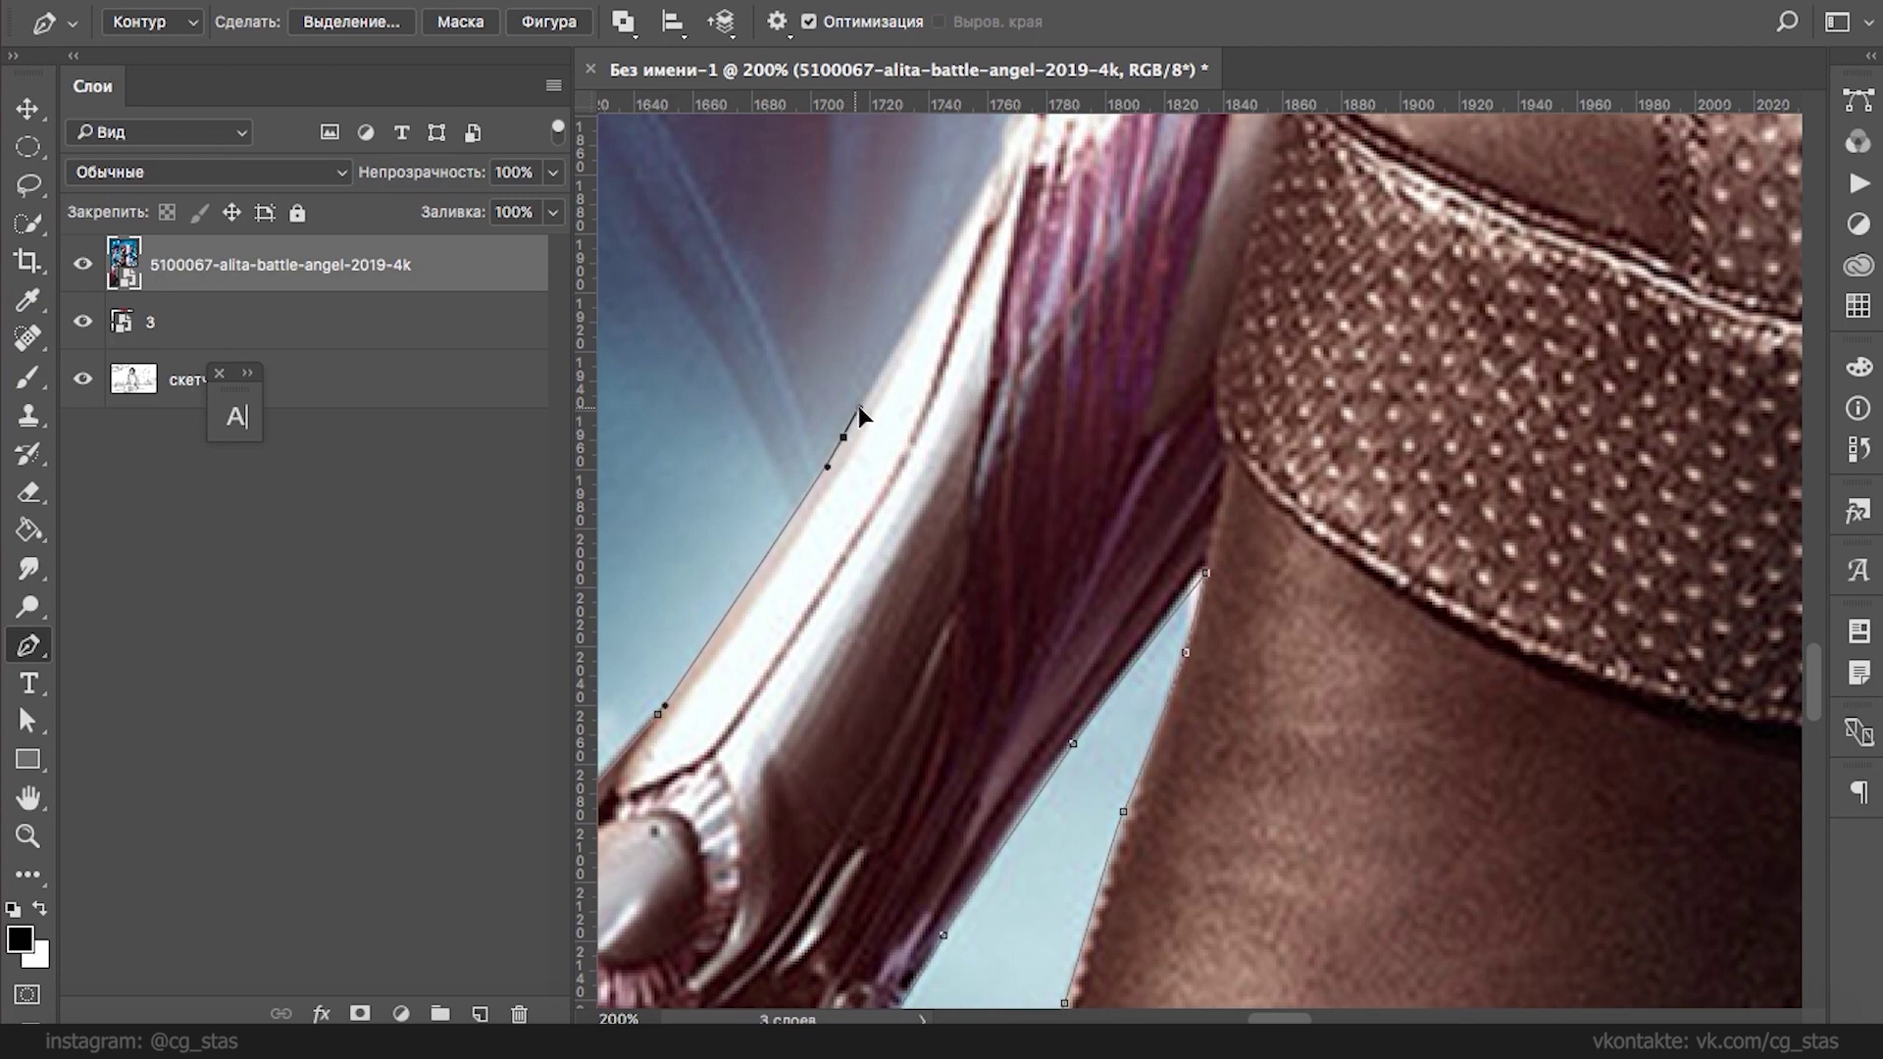
# - Trace the path up the outer edge of the forearm to the point where the arm meets the waist
pyautogui.moveTo(990, 172); pyautogui.dragTo(863, 512)
pyautogui.click(875, 483)
pyautogui.moveTo(908, 441); pyautogui.dragTo(914, 422)
pyautogui.moveTo(1005, 299); pyautogui.dragTo(833, 737)
pyautogui.moveTo(978, 404); pyautogui.dragTo(956, 441)
pyautogui.click(1095, 240)
pyautogui.moveTo(1121, 378); pyautogui.dragTo(1132, 648)
# - Continue the path up the side of the torso and over the chest to the base of the shoulder
pyautogui.press('super+minus')
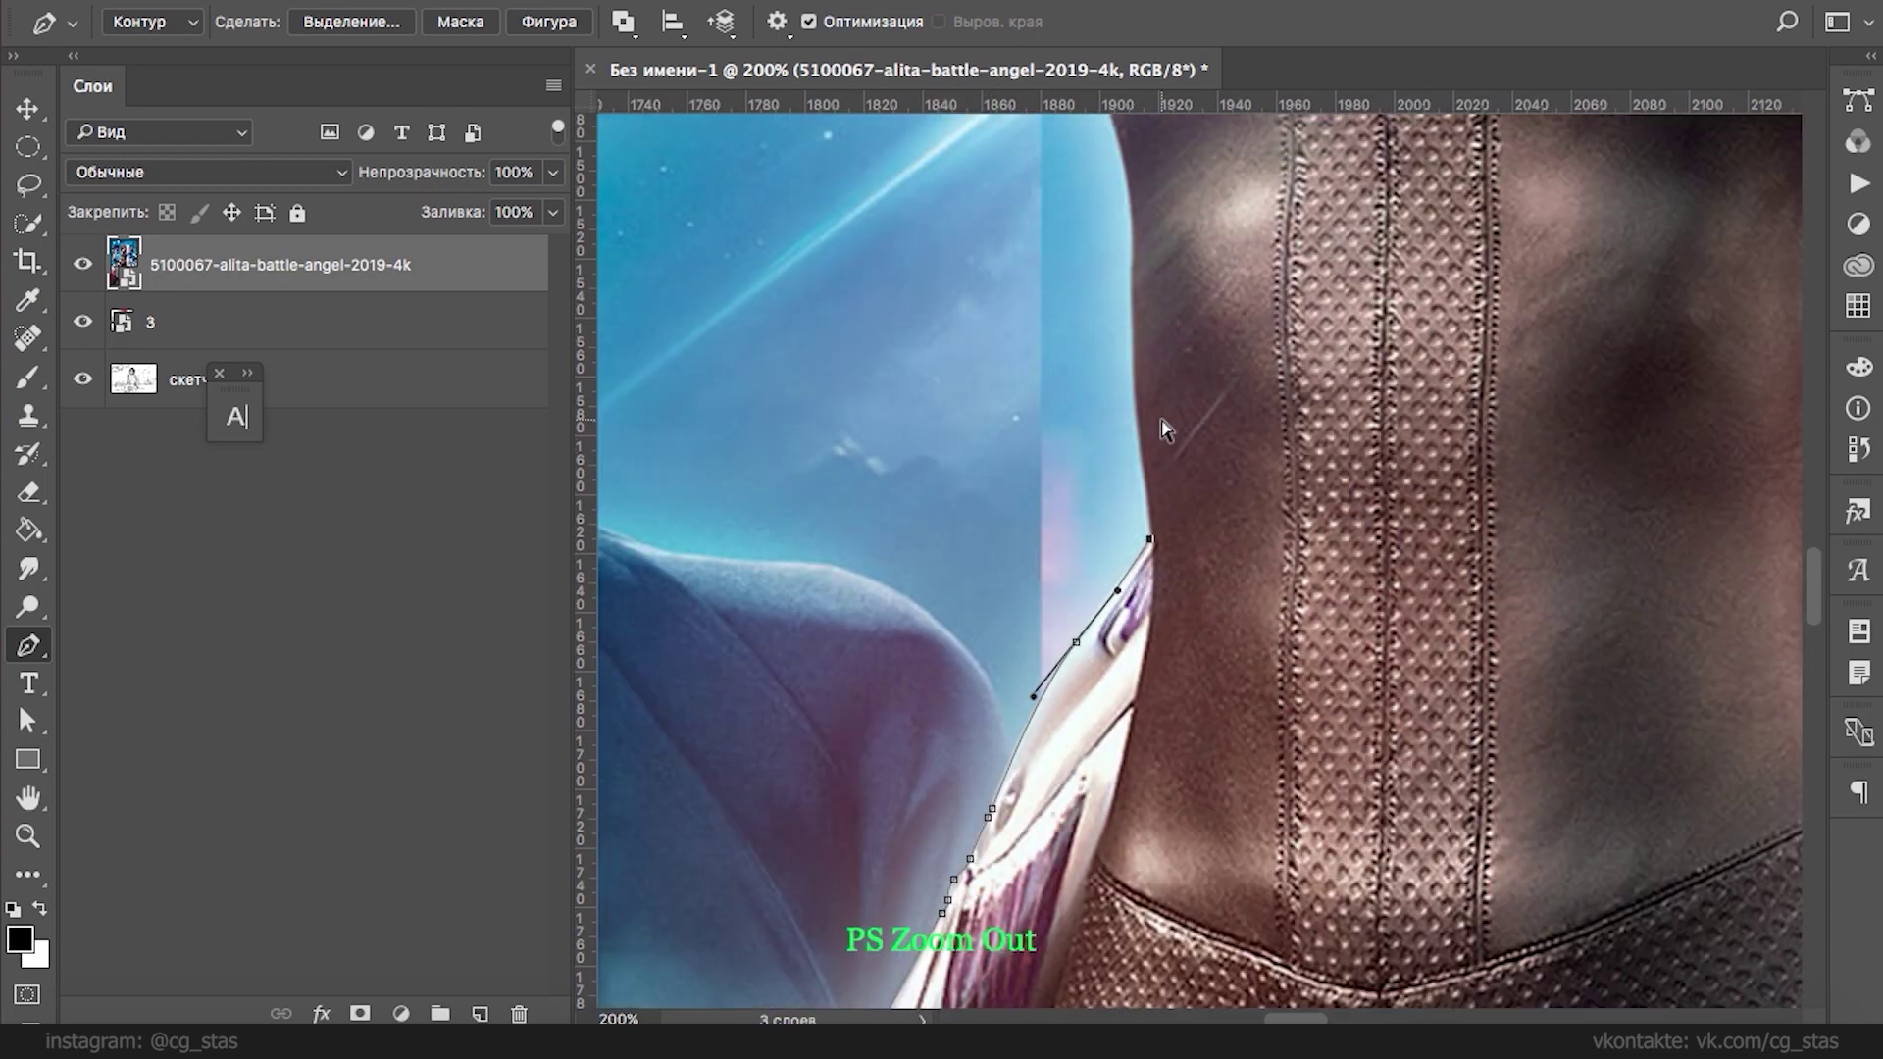
pyautogui.hotkey('ctrl', '-')
pyautogui.hotkey('ctrl', '-')
pyautogui.moveTo(1151, 413); pyautogui.dragTo(1155, 397)
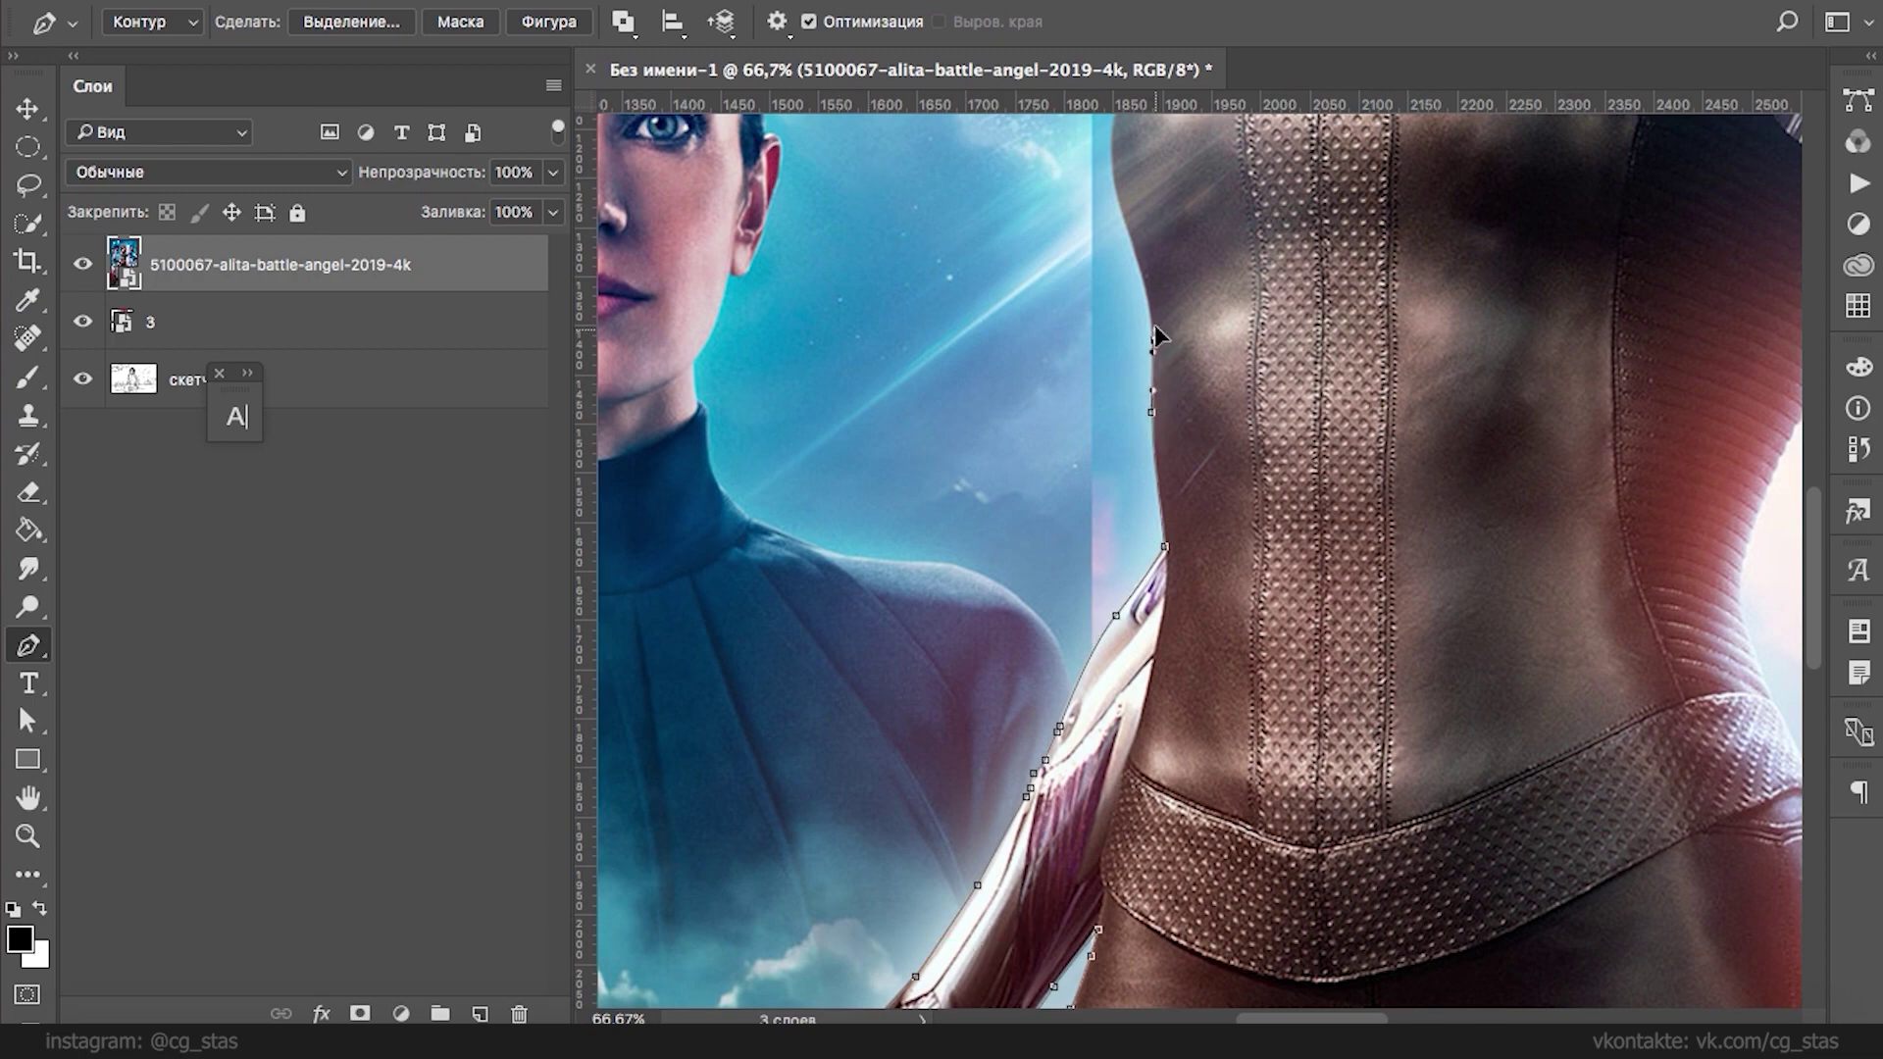
pyautogui.scroll(5, 1134, 245)
pyautogui.moveTo(1098, 419); pyautogui.dragTo(1140, 228)
pyautogui.moveTo(1118, 331); pyautogui.dragTo(1124, 345)
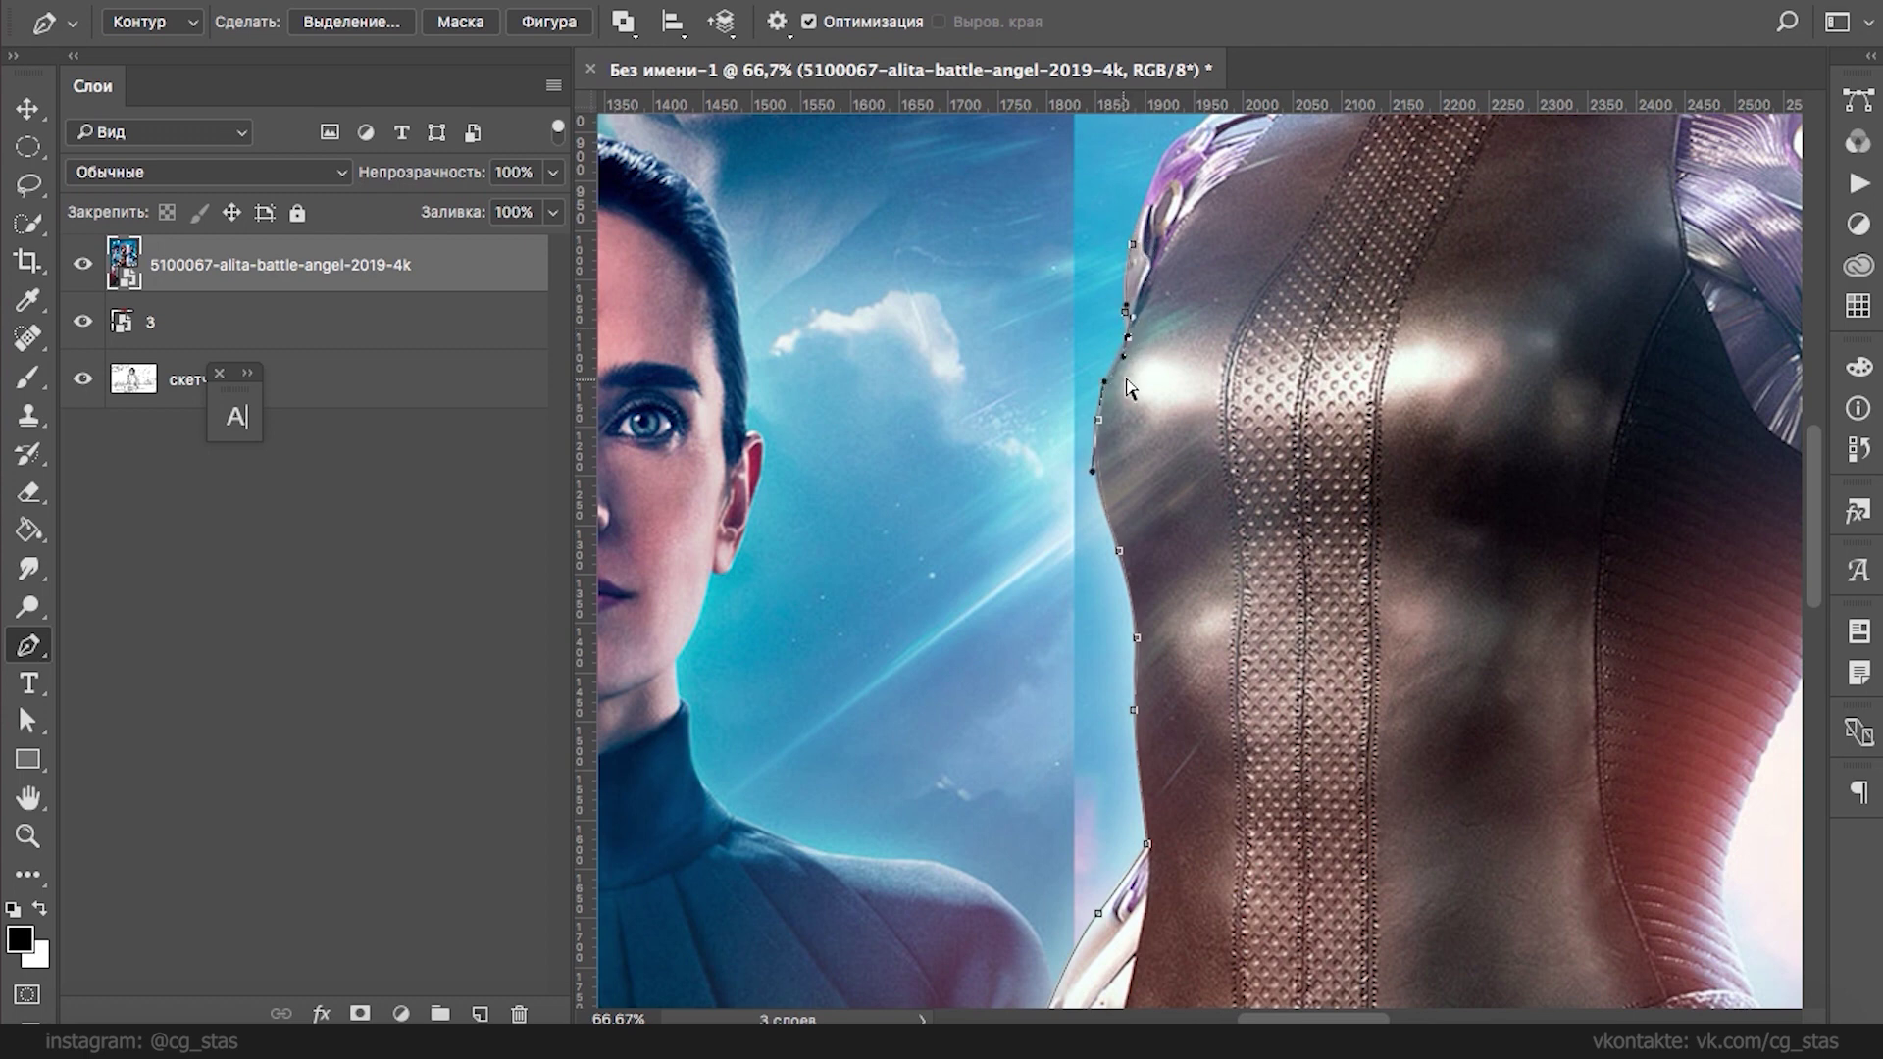
pyautogui.moveTo(1098, 419); pyautogui.dragTo(1092, 428)
# - Trace the path around the near shoulder and along its top edge toward the neck
pyautogui.scroll(3, 1118, 368)
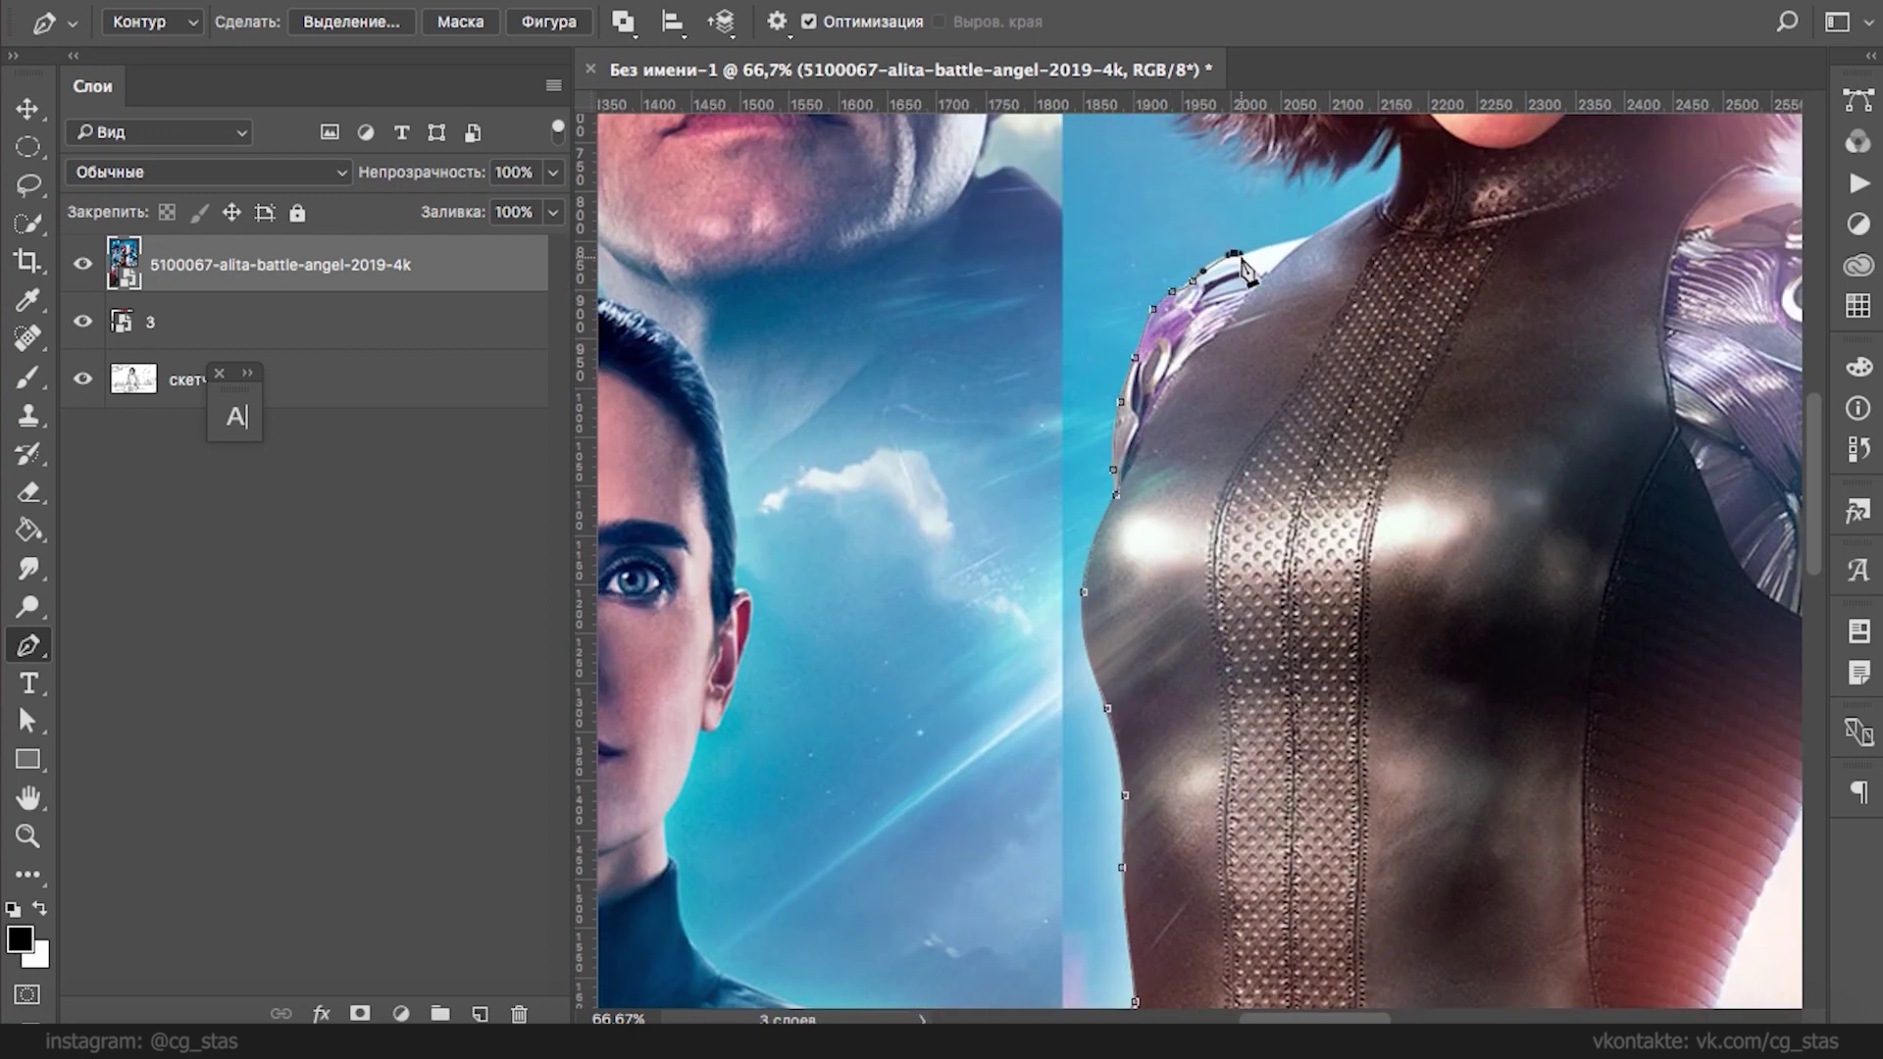
pyautogui.hotkey('ctrl', '+')
pyautogui.hotkey('ctrl', '+')
pyautogui.hotkey('ctrl', '+')
pyautogui.moveTo(1009, 503); pyautogui.dragTo(1011, 512)
pyautogui.moveTo(918, 420); pyautogui.dragTo(943, 510)
pyautogui.moveTo(1002, 152); pyautogui.dragTo(945, 654)
pyautogui.moveTo(1102, 238); pyautogui.dragTo(833, 622)
pyautogui.keyDown('super'); pyautogui.click(771, 584); pyautogui.keyUp('super')
pyautogui.moveTo(859, 498); pyautogui.dragTo(937, 439)
pyautogui.moveTo(1142, 316); pyautogui.dragTo(1353, 269)
pyautogui.moveTo(1486, 235); pyautogui.dragTo(1494, 234)
# - Extend the path from the near shoulder up the side of the neck toward the hair
pyautogui.moveTo(1494, 226); pyautogui.dragTo(817, 586)
pyautogui.moveTo(950, 521); pyautogui.dragTo(979, 488)
pyautogui.moveTo(1128, 407); pyautogui.dragTo(1192, 342)
pyautogui.moveTo(1216, 275); pyautogui.dragTo(1218, 246)
pyautogui.click(1220, 164)
pyautogui.moveTo(1239, 165); pyautogui.dragTo(1151, 515)
# - Carry the path past the neck to the start of the far shoulder
pyautogui.moveTo(1405, 528); pyautogui.dragTo(1547, 549)
pyautogui.moveTo(1618, 496); pyautogui.dragTo(1000, 422)
pyautogui.click(1131, 422)
pyautogui.click(1246, 320)
pyautogui.click(1331, 294)
pyautogui.click(1415, 275)
pyautogui.moveTo(1468, 262); pyautogui.dragTo(1090, 418)
# - Trace the path along the top edge of the far shoulder's white armour plate
pyautogui.moveTo(1115, 403); pyautogui.dragTo(1047, 134)
pyautogui.moveTo(1204, 283); pyautogui.dragTo(1239, 335)
pyautogui.moveTo(1345, 370); pyautogui.dragTo(1388, 393)
pyautogui.moveTo(1549, 442); pyautogui.dragTo(1244, 432)
pyautogui.moveTo(1359, 443); pyautogui.dragTo(1224, 389)
pyautogui.click(1558, 461)
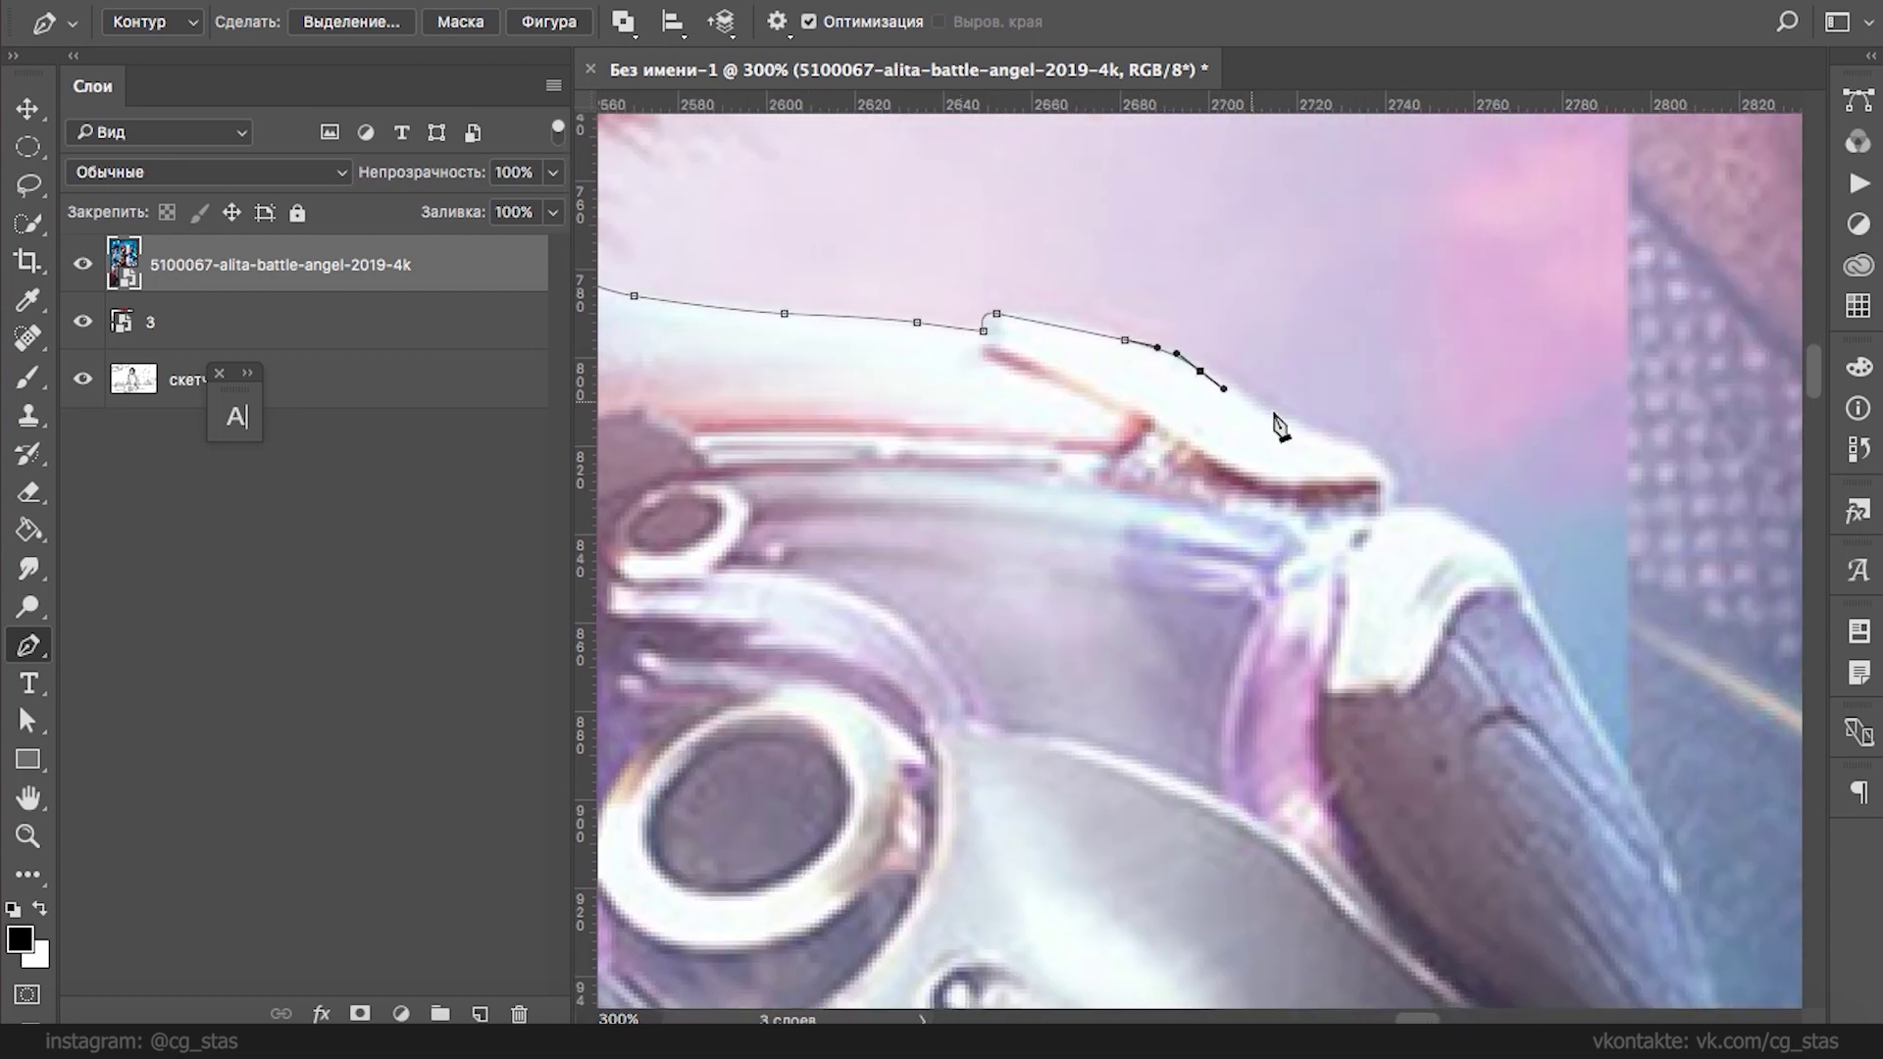
# - Trace the path around the end of the white shoulder plate and down the outer shoulder cap
pyautogui.moveTo(1391, 486); pyautogui.dragTo(1401, 513)
pyautogui.moveTo(1412, 508); pyautogui.dragTo(1434, 513)
pyautogui.moveTo(1478, 530); pyautogui.dragTo(1145, 408)
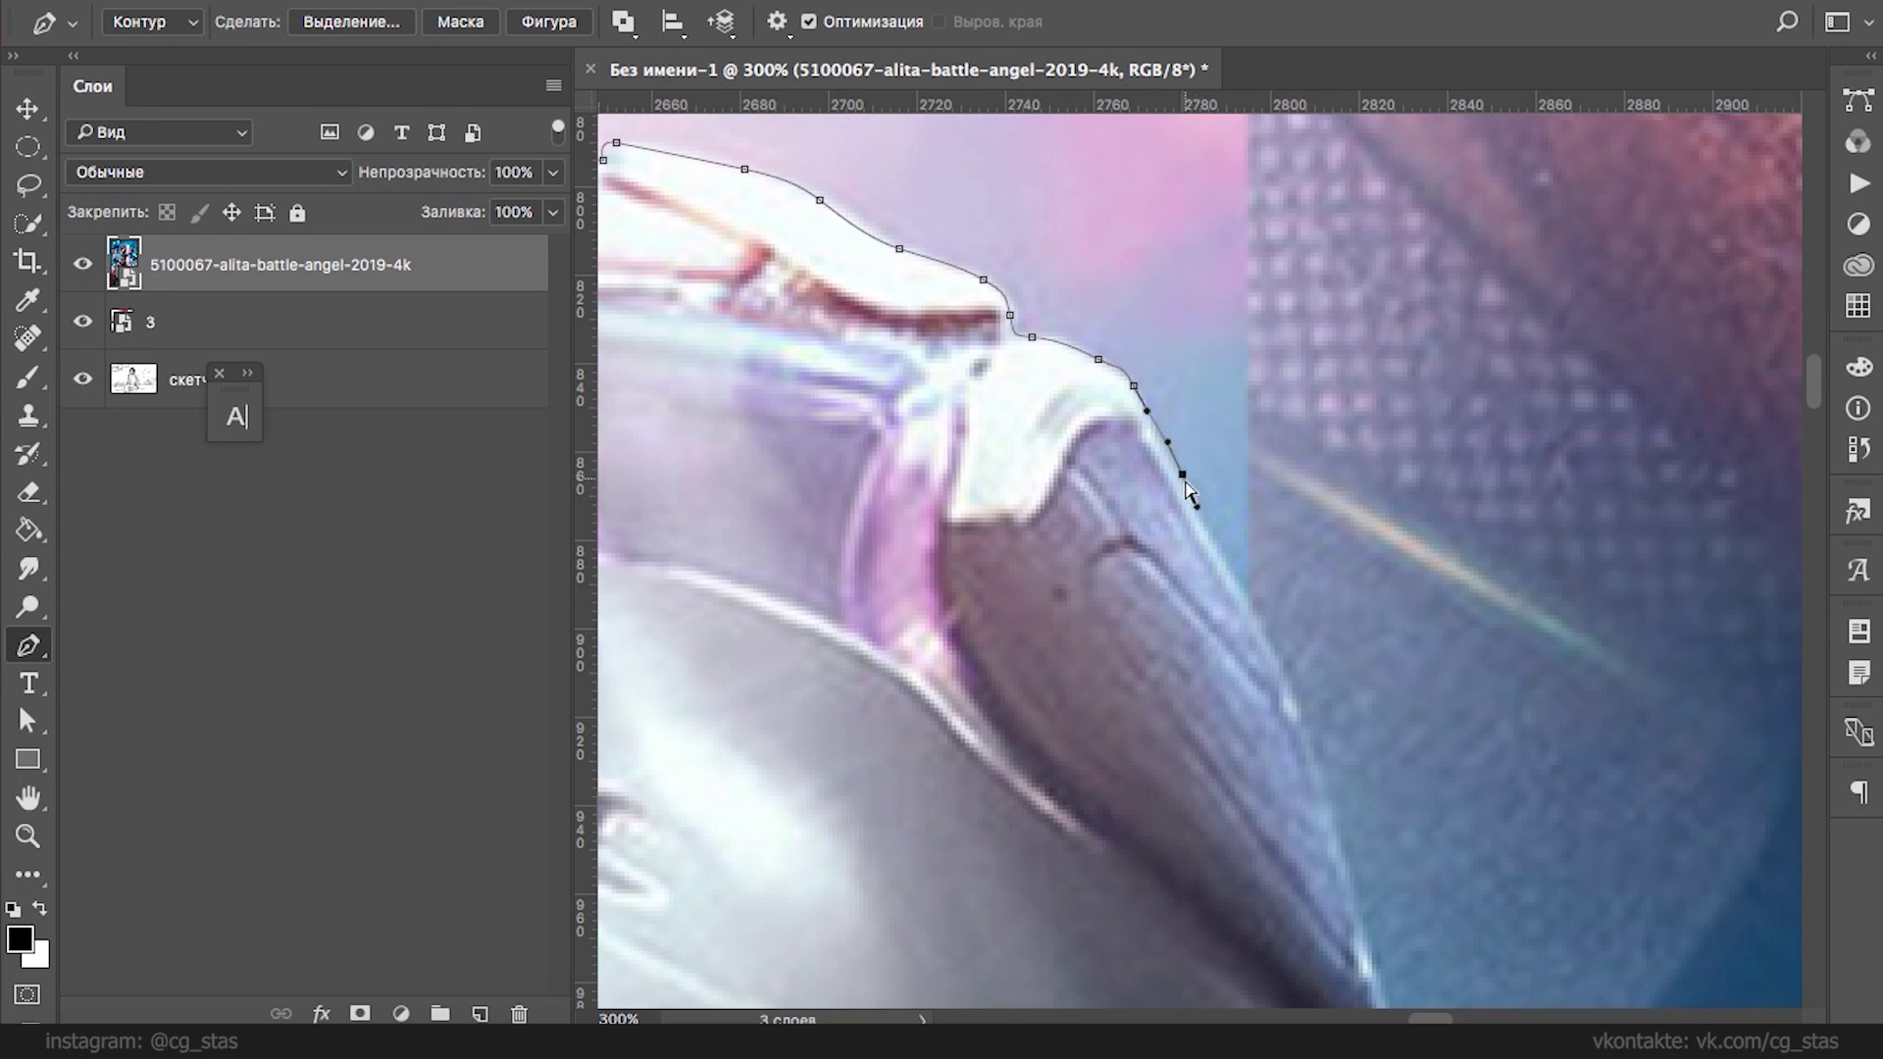
pyautogui.moveTo(1101, 513); pyautogui.dragTo(729, 208)
pyautogui.moveTo(903, 344); pyautogui.dragTo(917, 378)
pyautogui.moveTo(956, 490); pyautogui.dragTo(967, 525)
# - Extend the path down the outer edge of the upper arm, past the lower corner of the shoulder armour
pyautogui.moveTo(1020, 738); pyautogui.dragTo(849, 355)
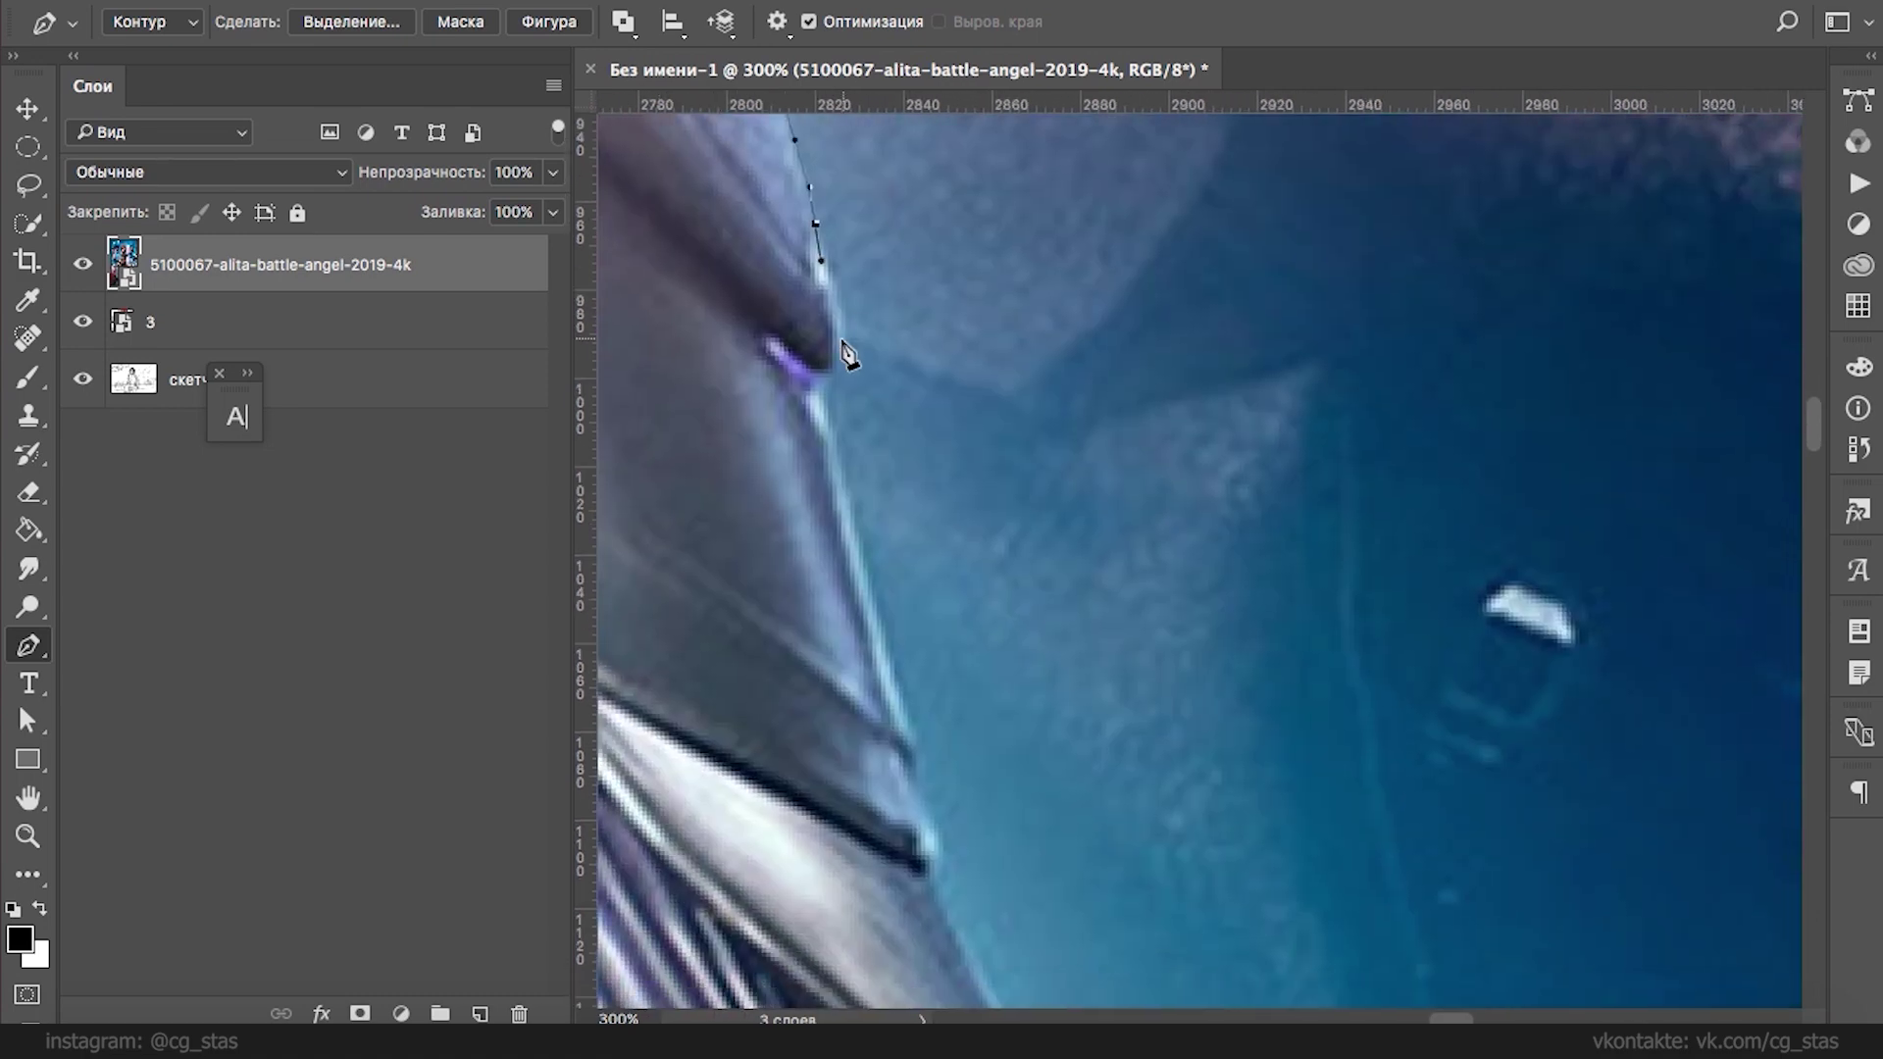
pyautogui.moveTo(925, 754); pyautogui.dragTo(747, 397)
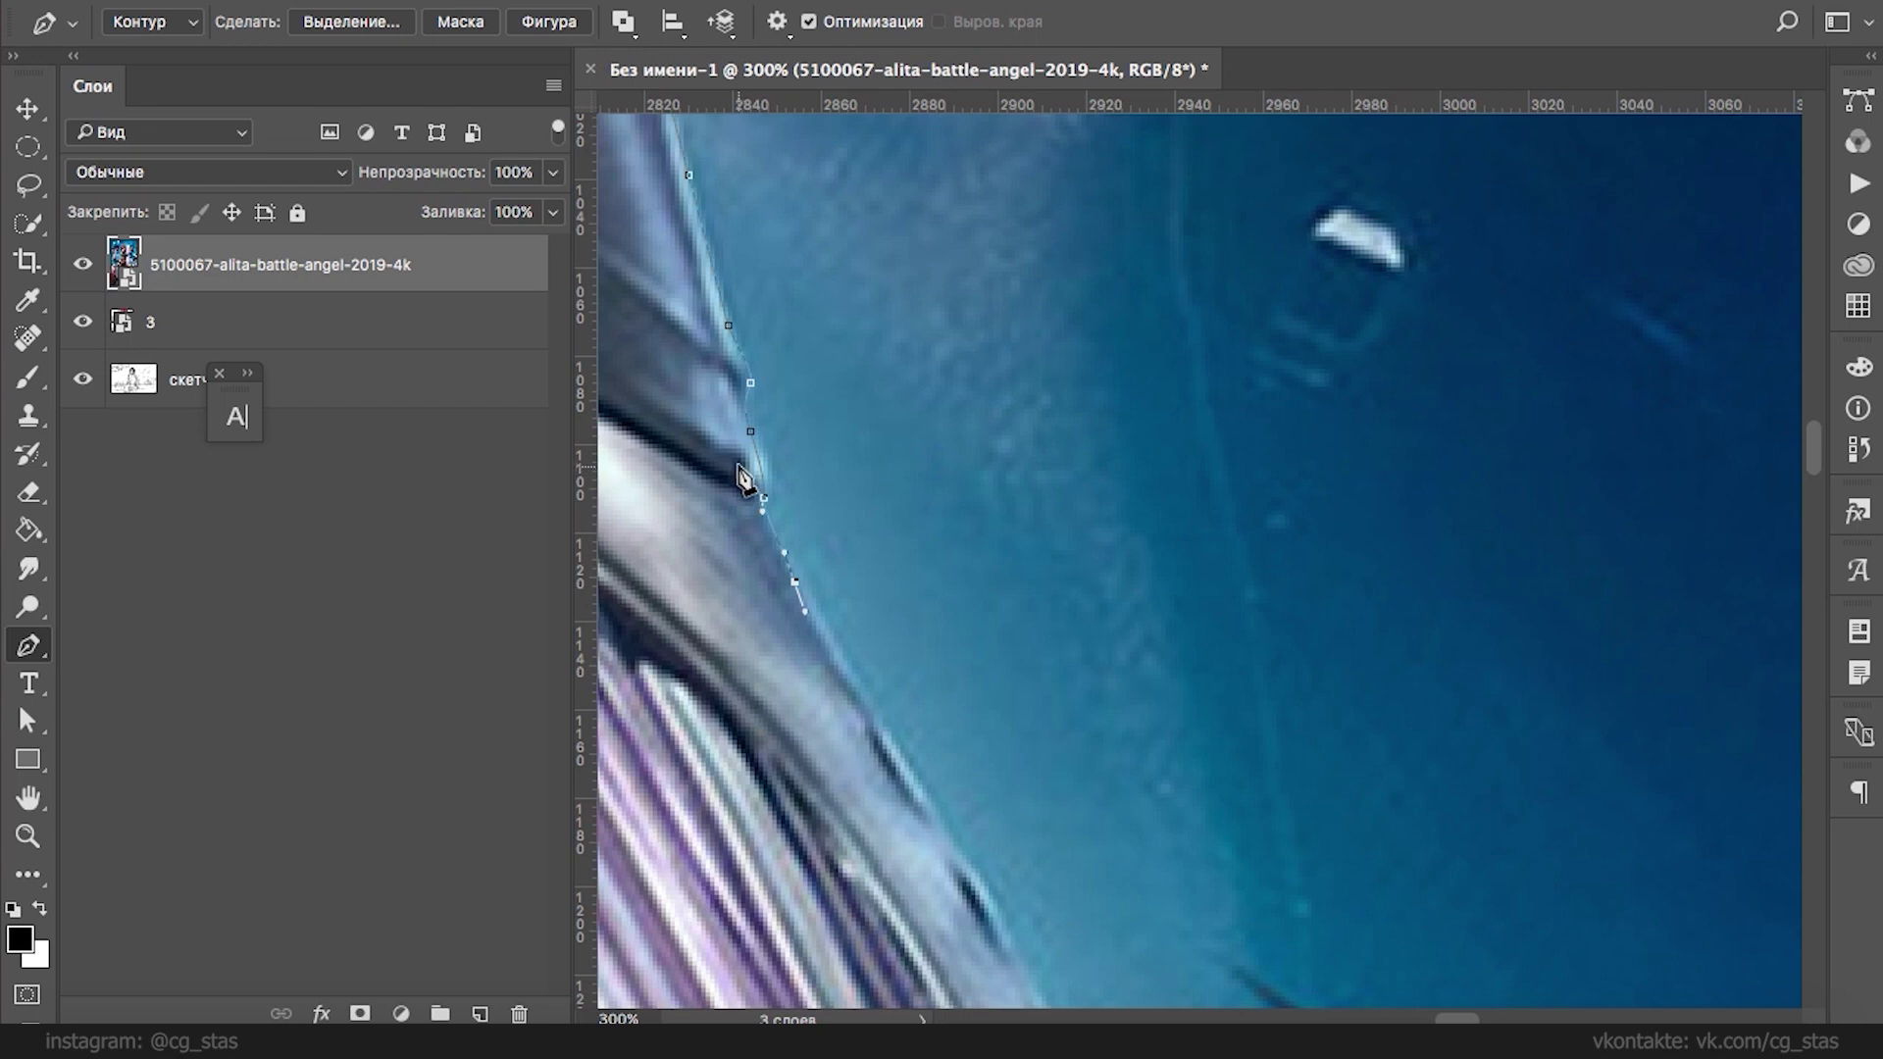
pyautogui.moveTo(917, 785); pyautogui.dragTo(753, 473)
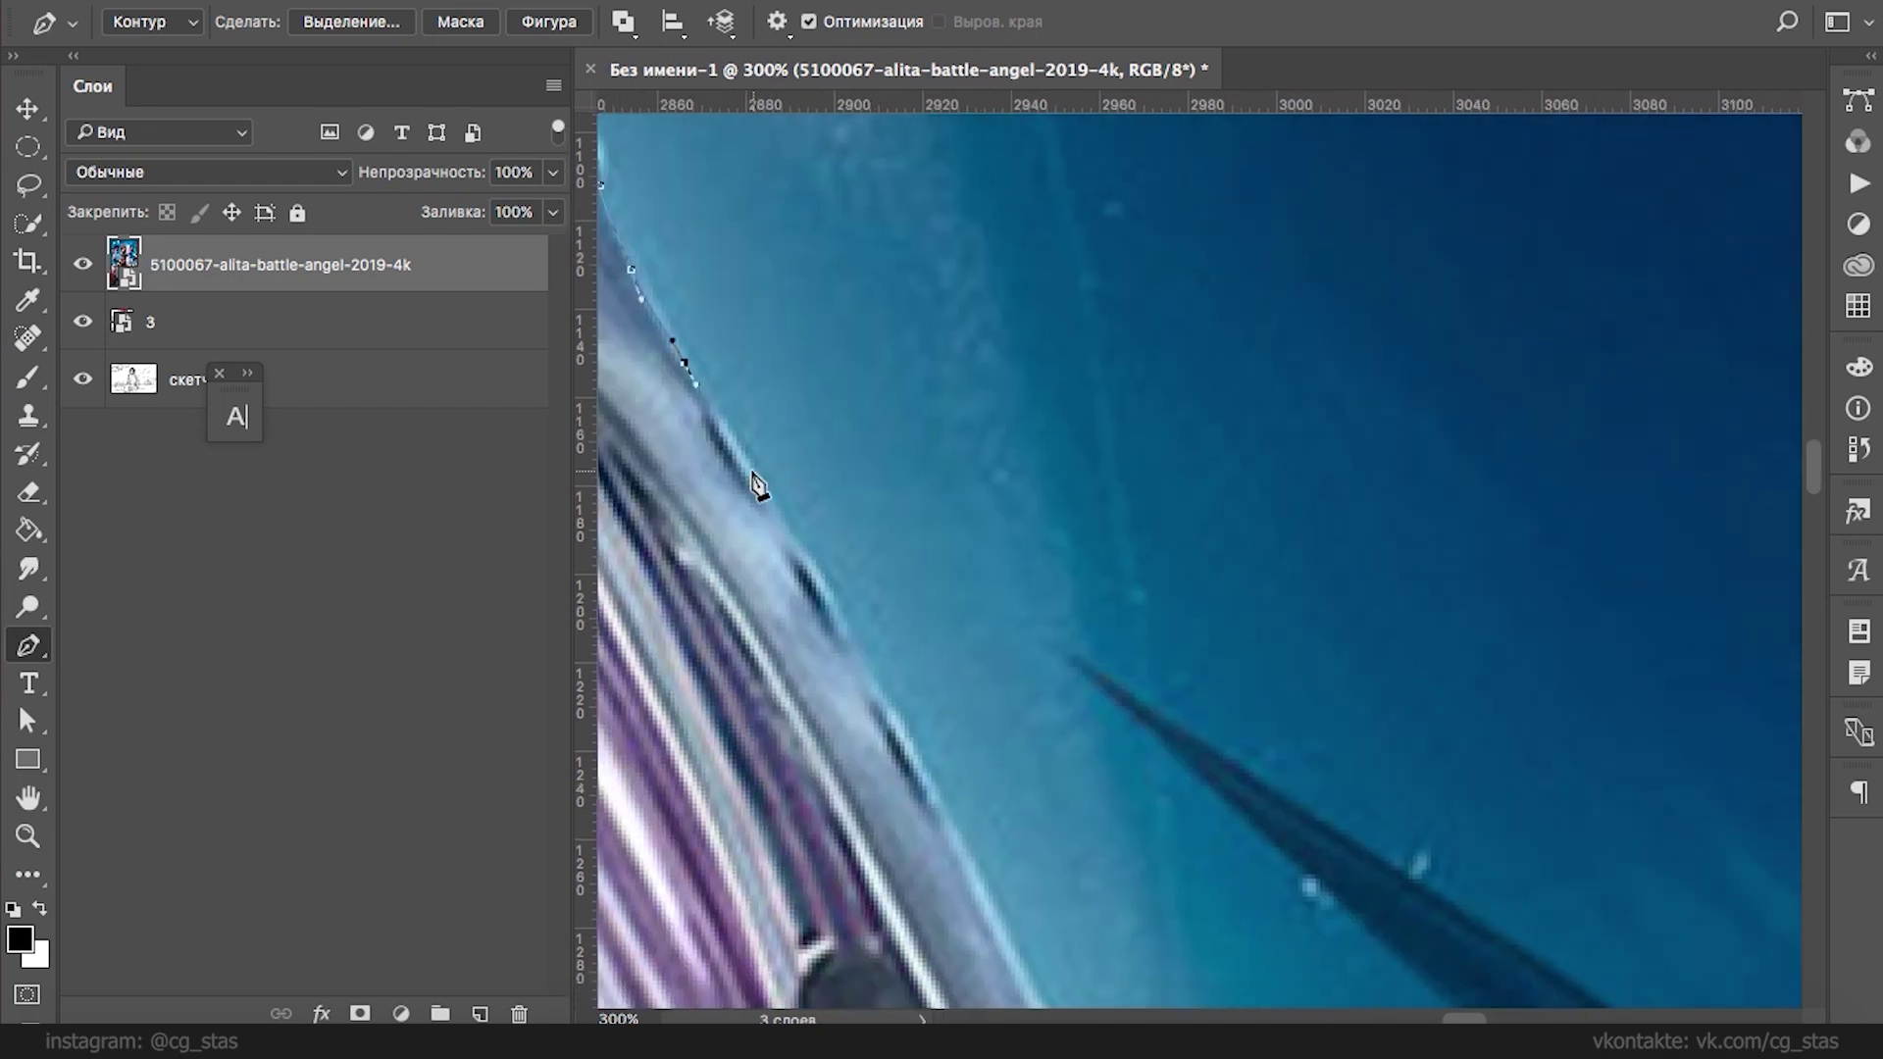
pyautogui.moveTo(826, 582); pyautogui.dragTo(844, 621)
pyautogui.moveTo(898, 716); pyautogui.dragTo(829, 259)
# - Continue the path along the lower part of the upper arm to the dark joint at the elbow
pyautogui.click(876, 355)
pyautogui.moveTo(926, 458); pyautogui.dragTo(952, 505)
pyautogui.moveTo(1036, 679); pyautogui.dragTo(1051, 702)
pyautogui.moveTo(1132, 788); pyautogui.dragTo(841, 232)
pyautogui.click(885, 308)
pyautogui.moveTo(846, 338); pyautogui.dragTo(852, 360)
pyautogui.click(855, 356)
pyautogui.moveTo(973, 535); pyautogui.dragTo(970, 391)
# - Trace the path over the elbow joint's small white plate and onto the forearm
pyautogui.click(927, 364)
pyautogui.click(1097, 536)
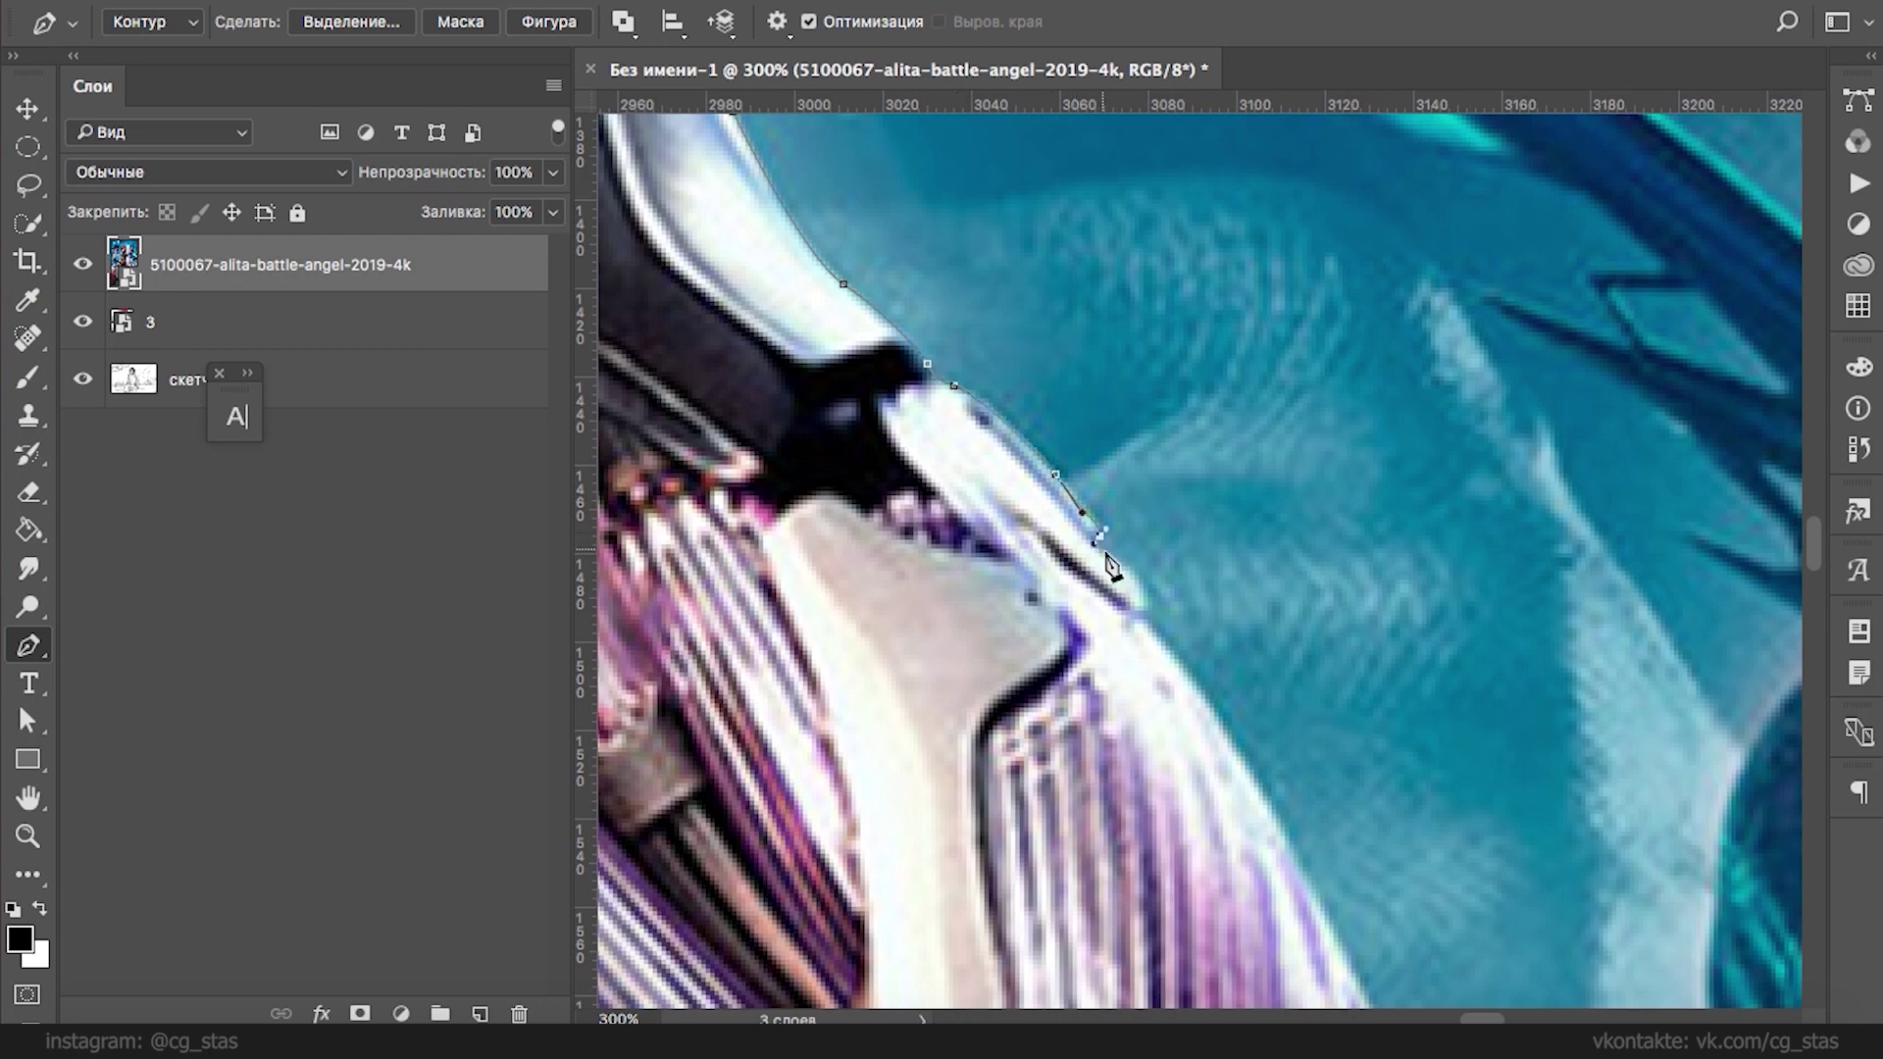
pyautogui.click(1139, 593)
pyautogui.click(1139, 619)
pyautogui.moveTo(1062, 601); pyautogui.dragTo(775, 326)
pyautogui.moveTo(1001, 558); pyautogui.dragTo(1030, 625)
pyautogui.moveTo(1081, 721); pyautogui.dragTo(866, 311)
# - Extend the path down the outer edge of the forearm toward the wrist
pyautogui.moveTo(923, 422); pyautogui.dragTo(972, 585)
pyautogui.moveTo(1039, 692); pyautogui.dragTo(782, 304)
pyautogui.moveTo(883, 448); pyautogui.dragTo(895, 494)
pyautogui.moveTo(943, 672); pyautogui.dragTo(776, 193)
pyautogui.moveTo(970, 614); pyautogui.dragTo(845, 227)
# - Trace the path around the wrist to the hand gripping the sword
pyautogui.moveTo(941, 376); pyautogui.dragTo(946, 409)
pyautogui.moveTo(955, 475); pyautogui.dragTo(971, 490)
pyautogui.moveTo(1047, 750); pyautogui.dragTo(1044, 782)
pyautogui.moveTo(1043, 782); pyautogui.dragTo(976, 579)
# - Start the path along the sword handle beside the hand and adjust the corner point there
pyautogui.click(1009, 596)
pyautogui.moveTo(1198, 478); pyautogui.dragTo(1255, 454)
pyautogui.moveTo(1195, 478); pyautogui.dragTo(1212, 479)
pyautogui.moveTo(1009, 596); pyautogui.dragTo(1004, 594)
pyautogui.keyDown('ctrl'); pyautogui.click(992, 601); pyautogui.keyUp('ctrl')
# - Trace the path along the upper edge of the sword handle and around the corner at its end
pyautogui.moveTo(1238, 381); pyautogui.dragTo(753, 464)
pyautogui.click(996, 454)
pyautogui.click(1210, 391)
pyautogui.click(1284, 370)
pyautogui.click(1302, 377)
pyautogui.moveTo(1365, 444); pyautogui.dragTo(1371, 455)
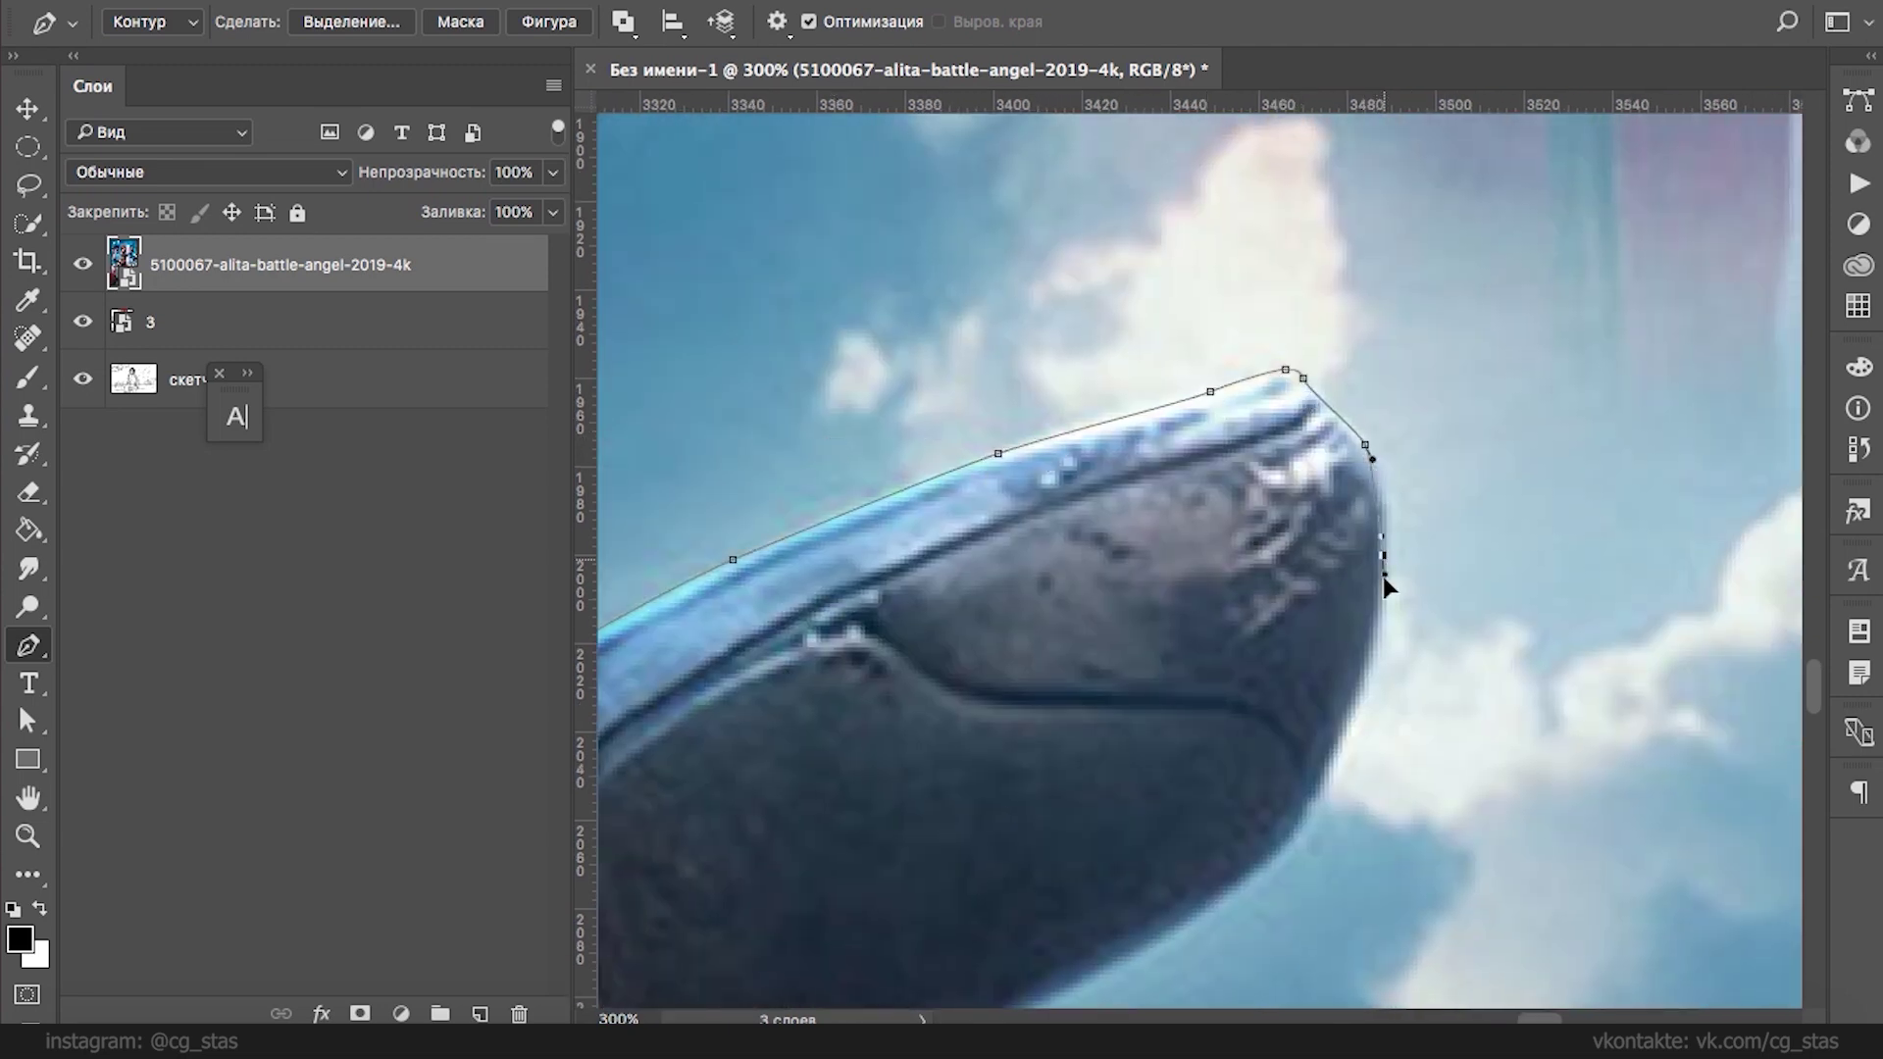
# - Trace the path around the rounded handle end and back along its underside to the fist
pyautogui.moveTo(1384, 553); pyautogui.dragTo(1313, 313)
pyautogui.moveTo(1207, 418); pyautogui.dragTo(1304, 127)
pyautogui.moveTo(1370, 198); pyautogui.dragTo(1354, 236)
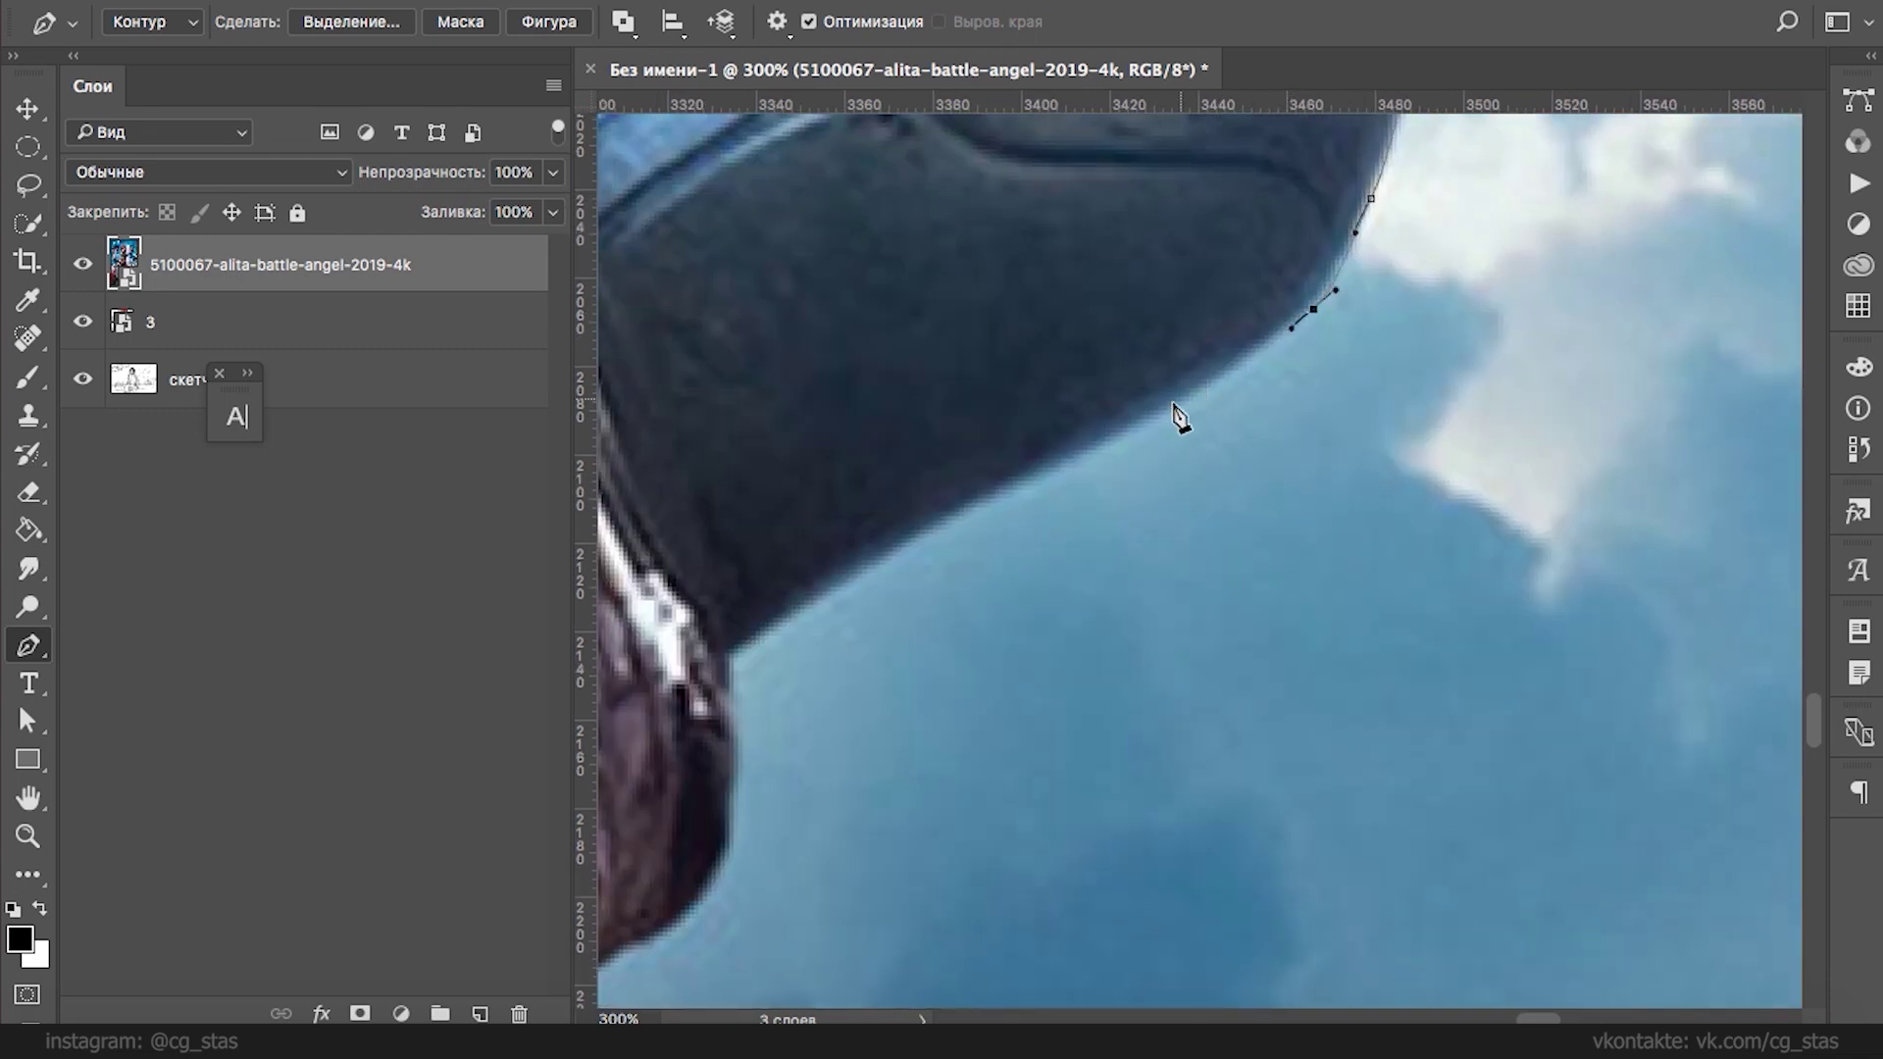
pyautogui.moveTo(1062, 474); pyautogui.dragTo(1053, 476)
pyautogui.click(892, 556)
pyautogui.moveTo(756, 640); pyautogui.dragTo(735, 651)
# - Trace the path around the side of the fist and along its lower edge
pyautogui.scroll(-4, 740, 662)
pyautogui.hscroll(-3, 882, 520)
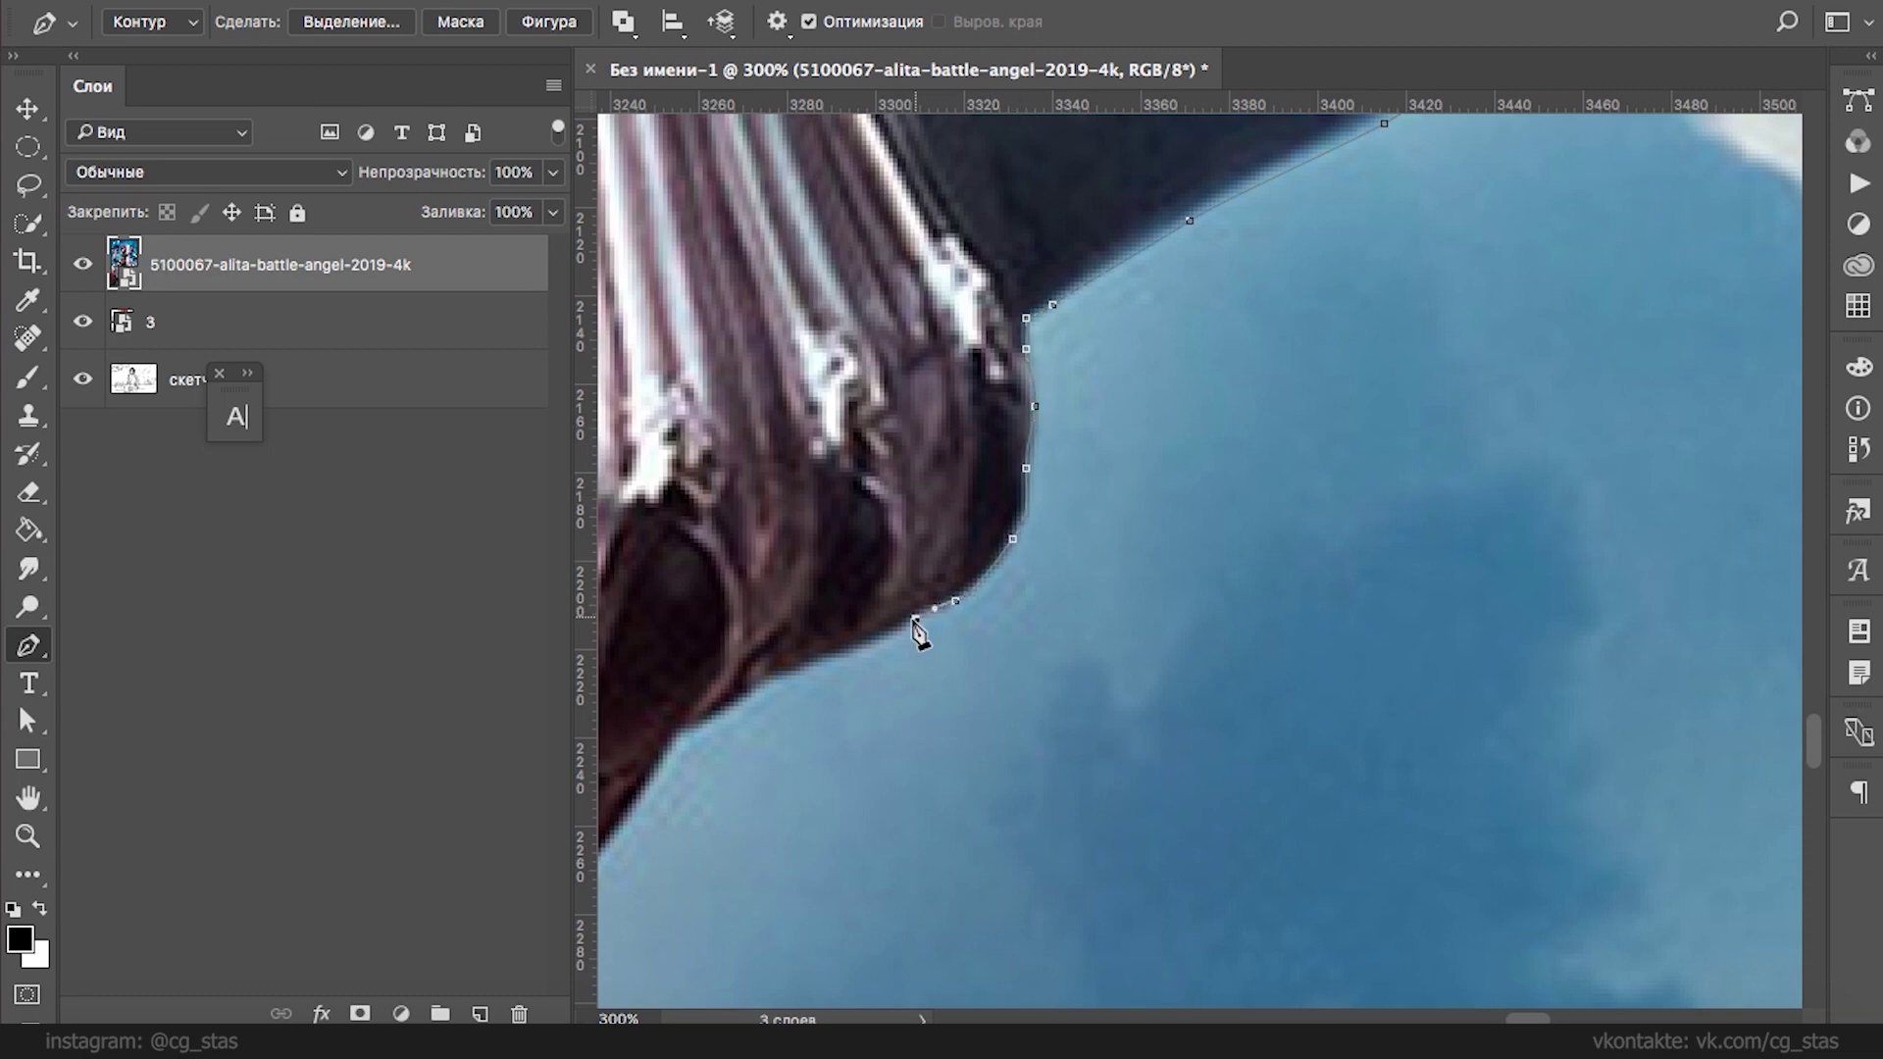
pyautogui.moveTo(760, 681); pyautogui.dragTo(742, 695)
pyautogui.moveTo(791, 555); pyautogui.dragTo(1200, 135)
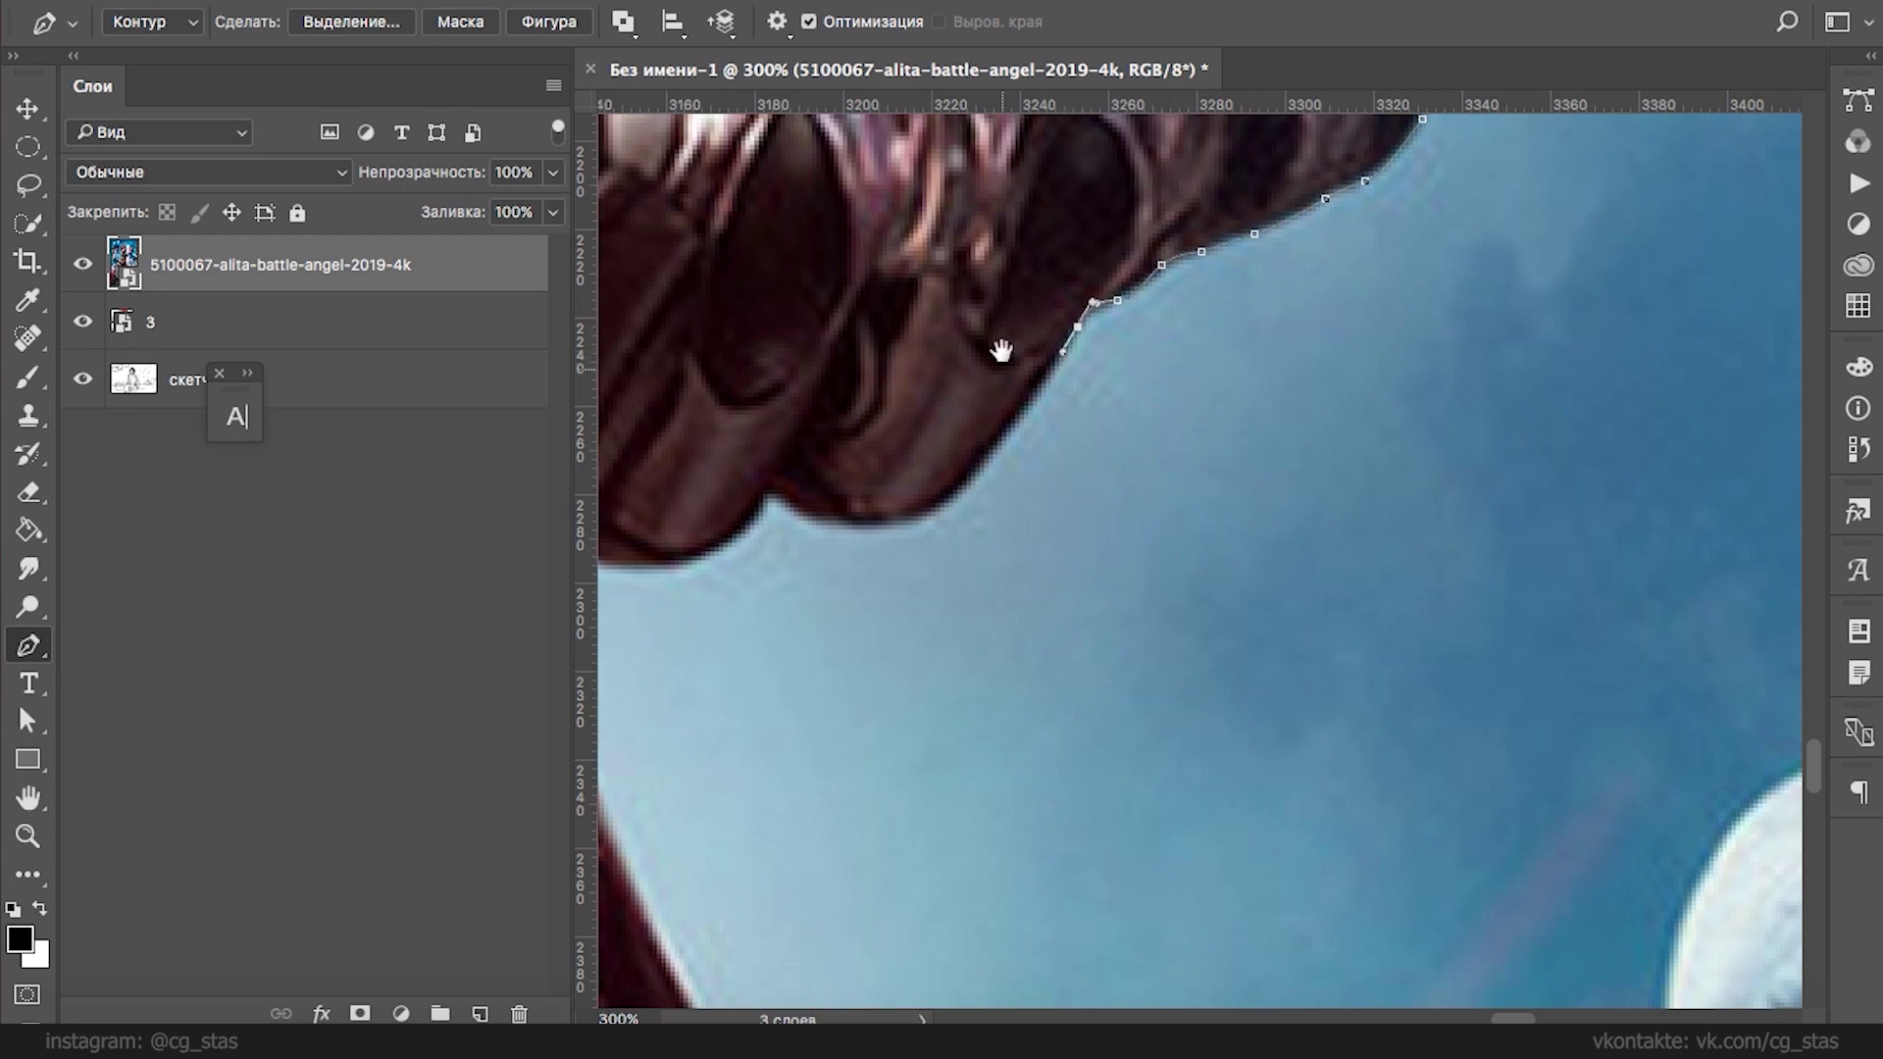
# - Follow the undersides of the curled fingers with the path up to the sword's dark red guard
pyautogui.scroll(-3, 1029, 379)
pyautogui.hscroll(-3, 1030, 379)
pyautogui.moveTo(1197, 210); pyautogui.dragTo(1015, 287)
pyautogui.moveTo(886, 322); pyautogui.dragTo(810, 322)
pyautogui.moveTo(790, 320); pyautogui.dragTo(769, 360)
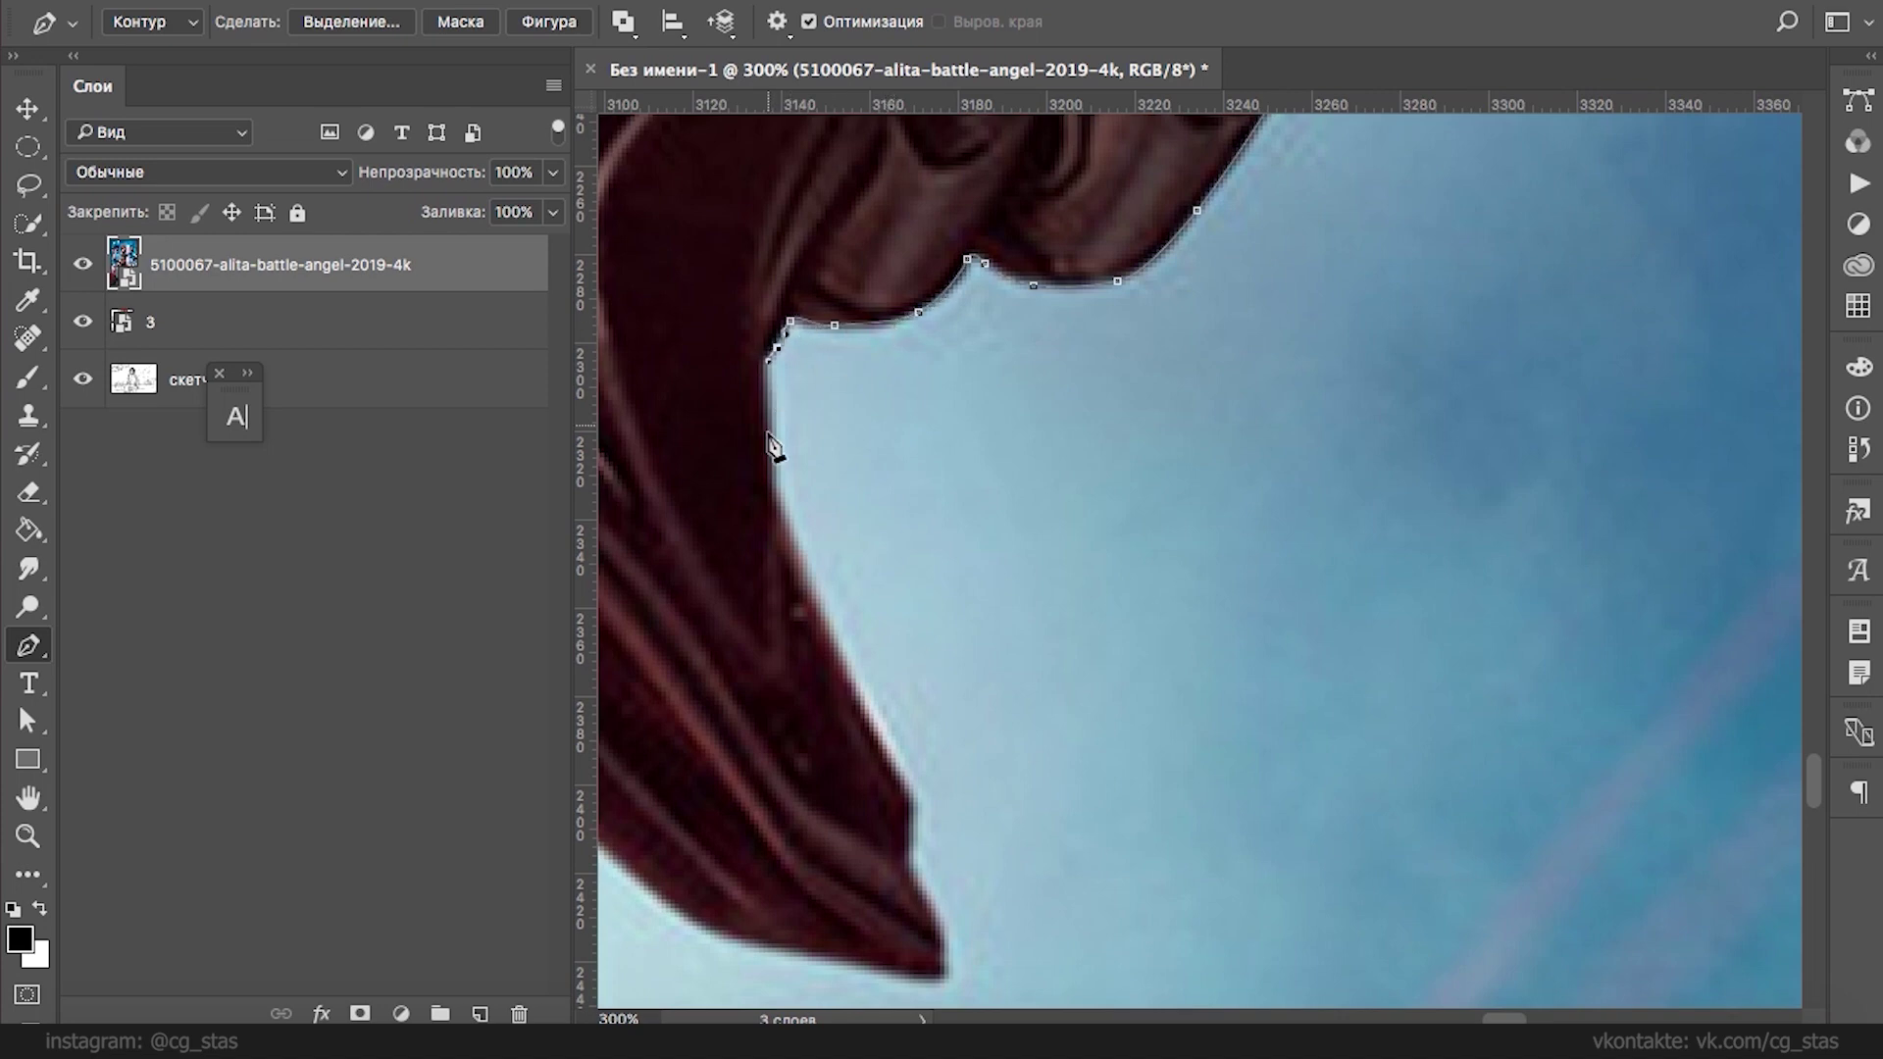
# - Trace the path down the outer edge of the sword's guard and around its pointed tip
pyautogui.moveTo(781, 506); pyautogui.dragTo(784, 520)
pyautogui.moveTo(834, 635); pyautogui.dragTo(849, 666)
pyautogui.moveTo(788, 475); pyautogui.dragTo(1225, 336)
pyautogui.moveTo(1350, 666); pyautogui.dragTo(1350, 682)
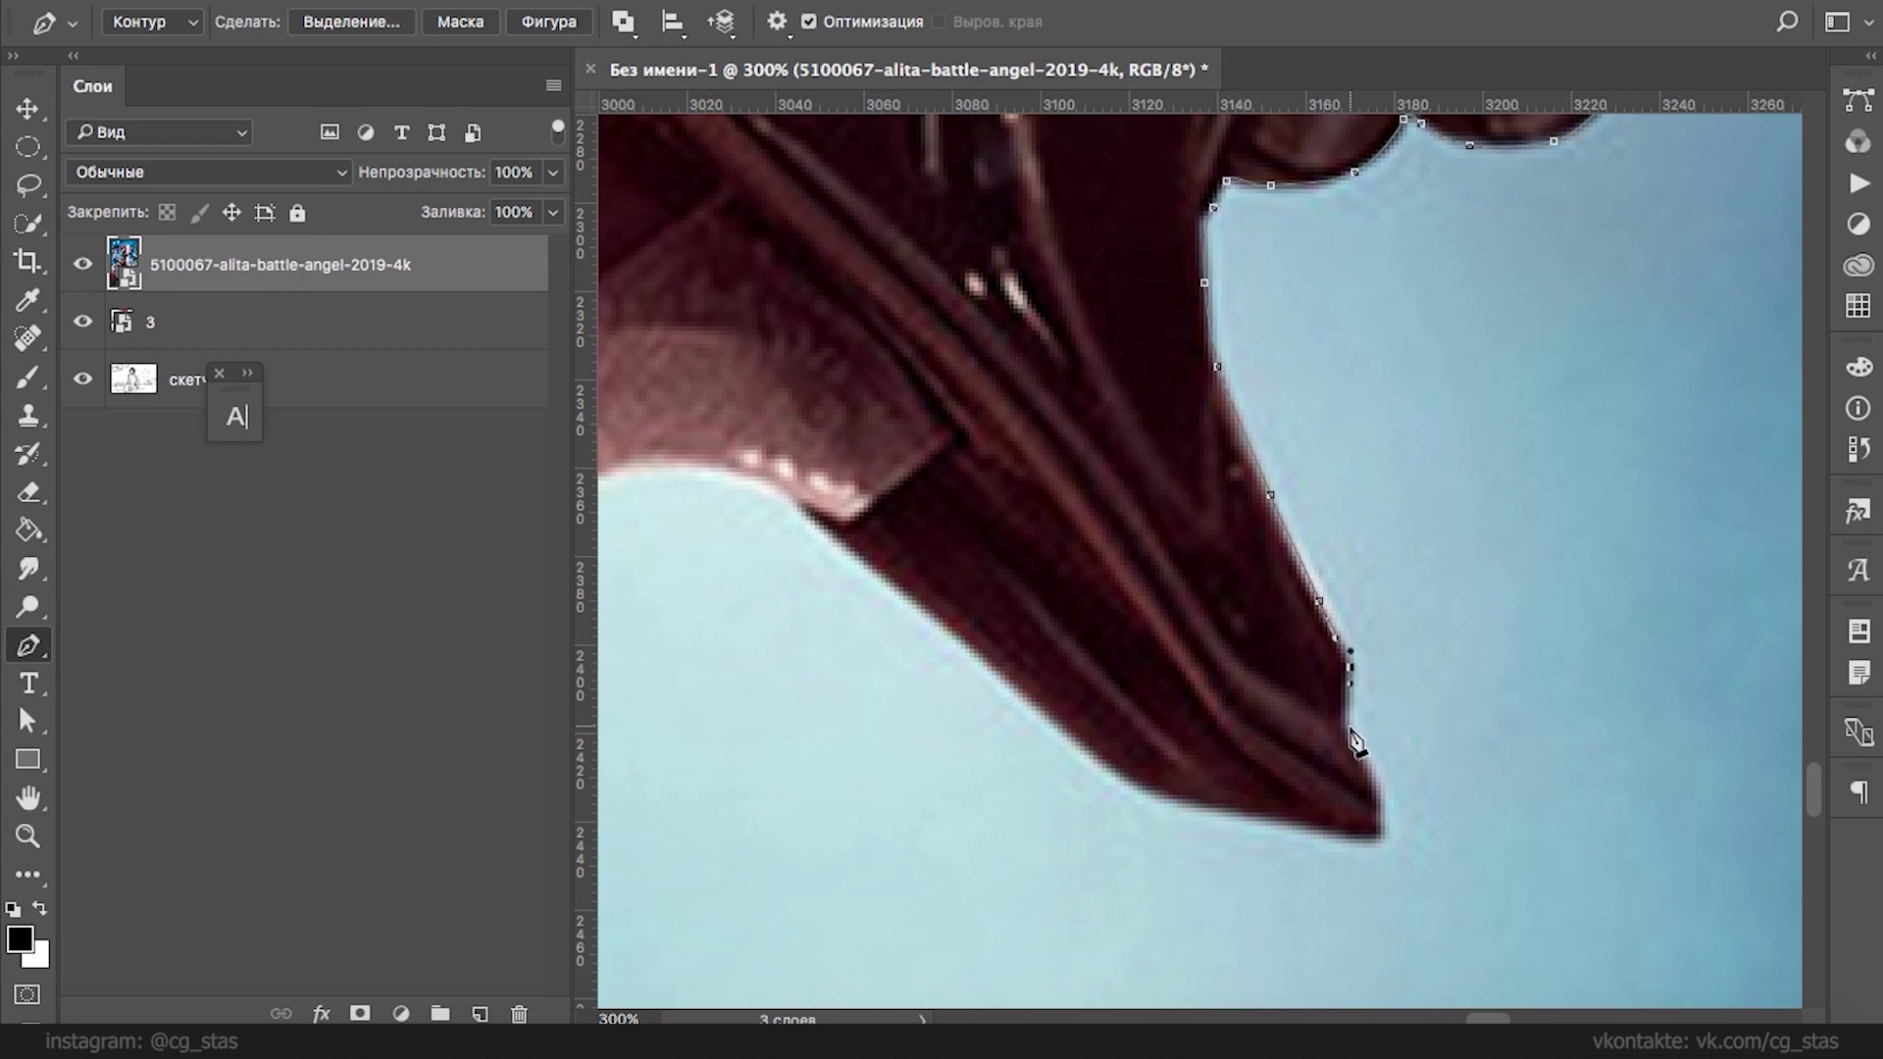
pyautogui.click(1375, 794)
pyautogui.moveTo(1376, 831); pyautogui.dragTo(1354, 840)
# - Trace the path back along the guard's underside and onto the curved edge of the blade
pyautogui.moveTo(1125, 778); pyautogui.dragTo(1125, 780)
pyautogui.moveTo(974, 645); pyautogui.dragTo(975, 646)
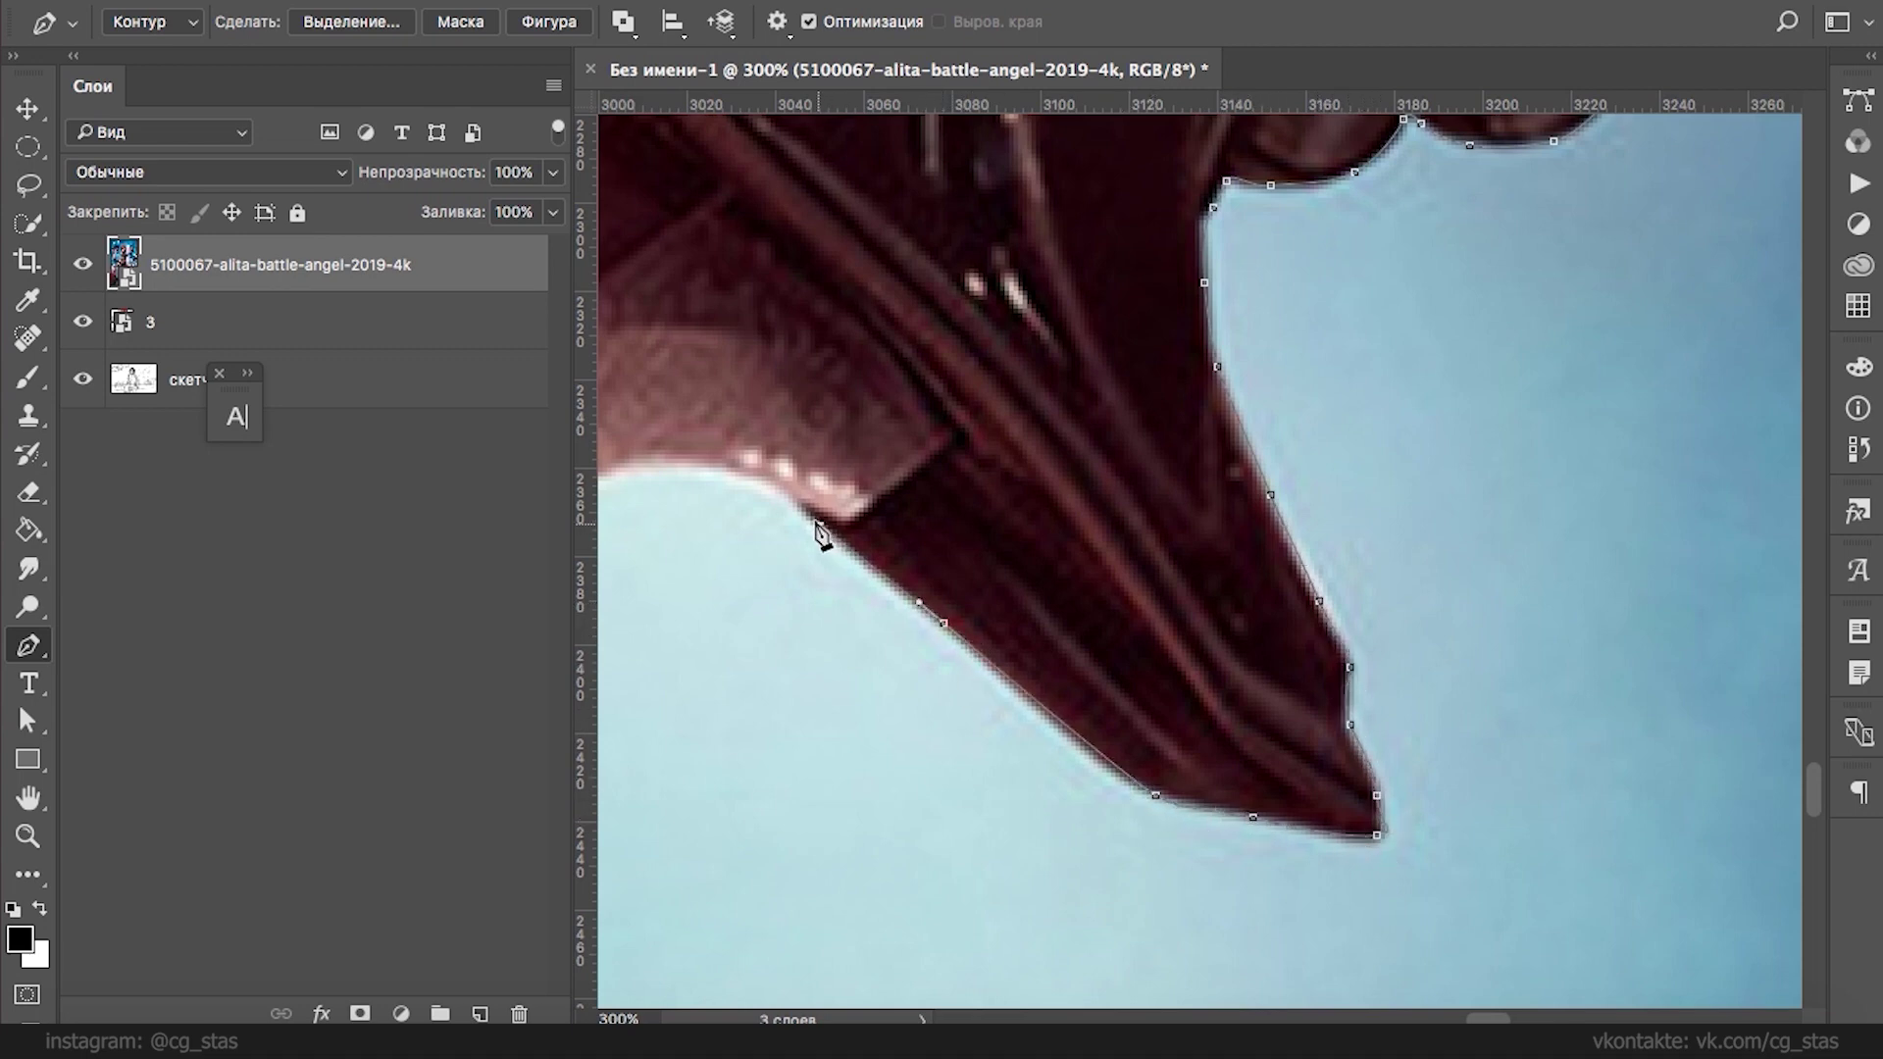
pyautogui.moveTo(760, 490); pyautogui.dragTo(1203, 420)
pyautogui.moveTo(1087, 403); pyautogui.dragTo(1067, 408)
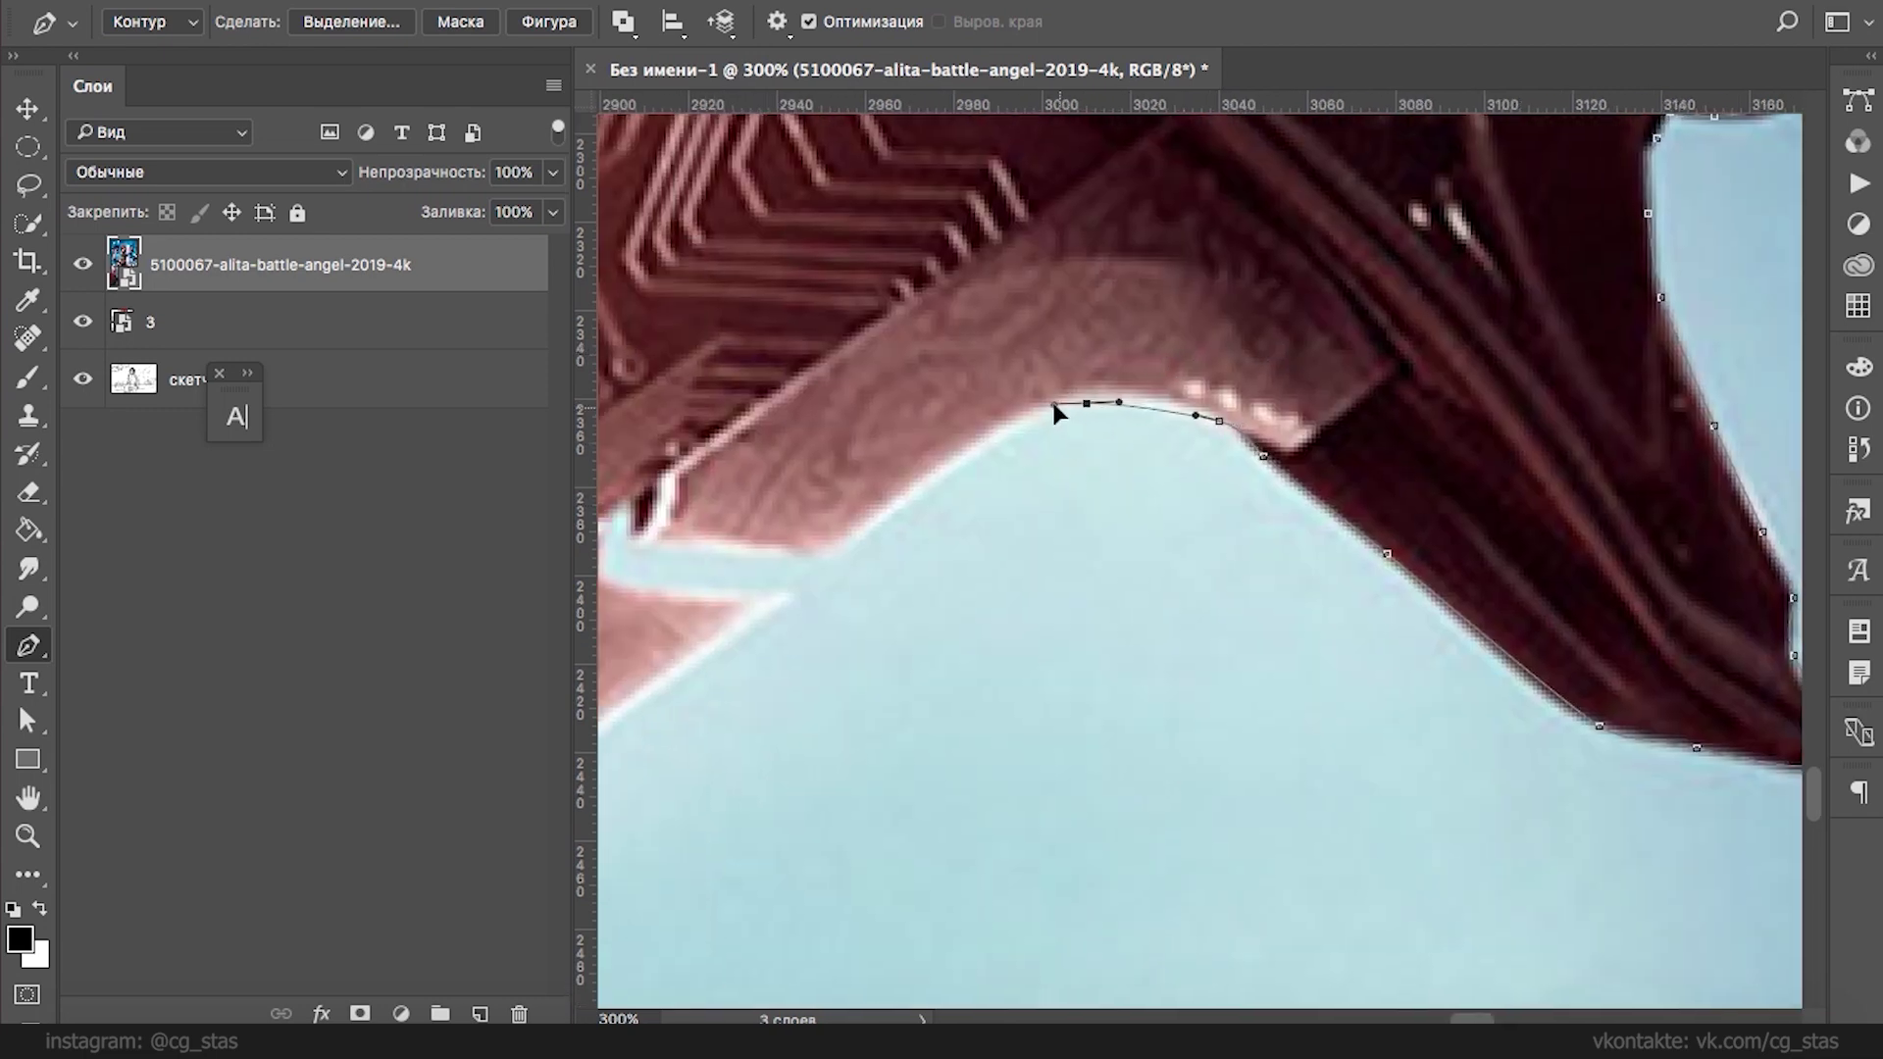
# - Trace the path around the first notch in the blade and along the edge to the second notch
pyautogui.moveTo(861, 532); pyautogui.dragTo(845, 546)
pyautogui.click(816, 558)
pyautogui.moveTo(859, 453); pyautogui.dragTo(1241, 322)
pyautogui.moveTo(1022, 414); pyautogui.dragTo(985, 444)
pyautogui.moveTo(1071, 457); pyautogui.dragTo(1125, 498)
pyautogui.click(875, 678)
# - Trace the path in and out of the blade's second notch to the tip of the next edge section
pyautogui.scroll(-2, 1020, 475)
pyautogui.hscroll(-4, 1021, 475)
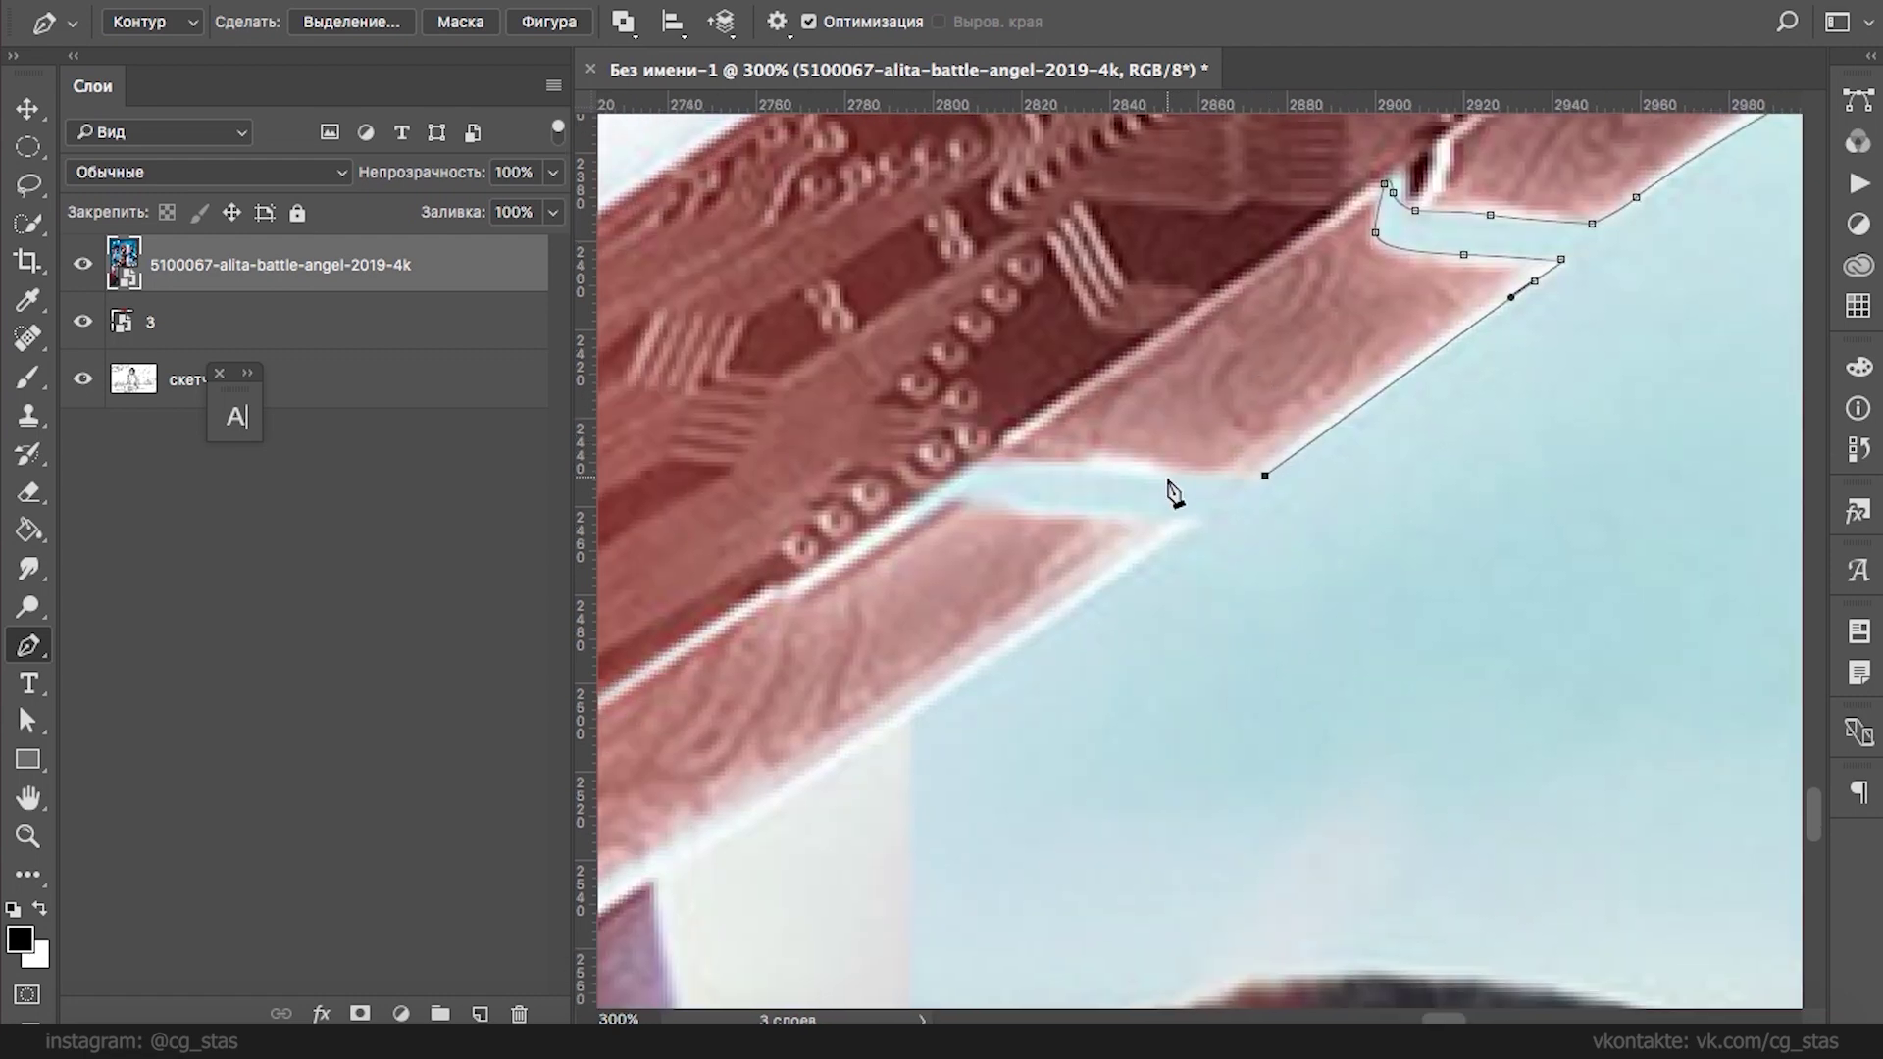
pyautogui.moveTo(1097, 463); pyautogui.dragTo(1107, 459)
pyautogui.moveTo(1004, 493); pyautogui.dragTo(1169, 516)
pyautogui.click(1198, 520)
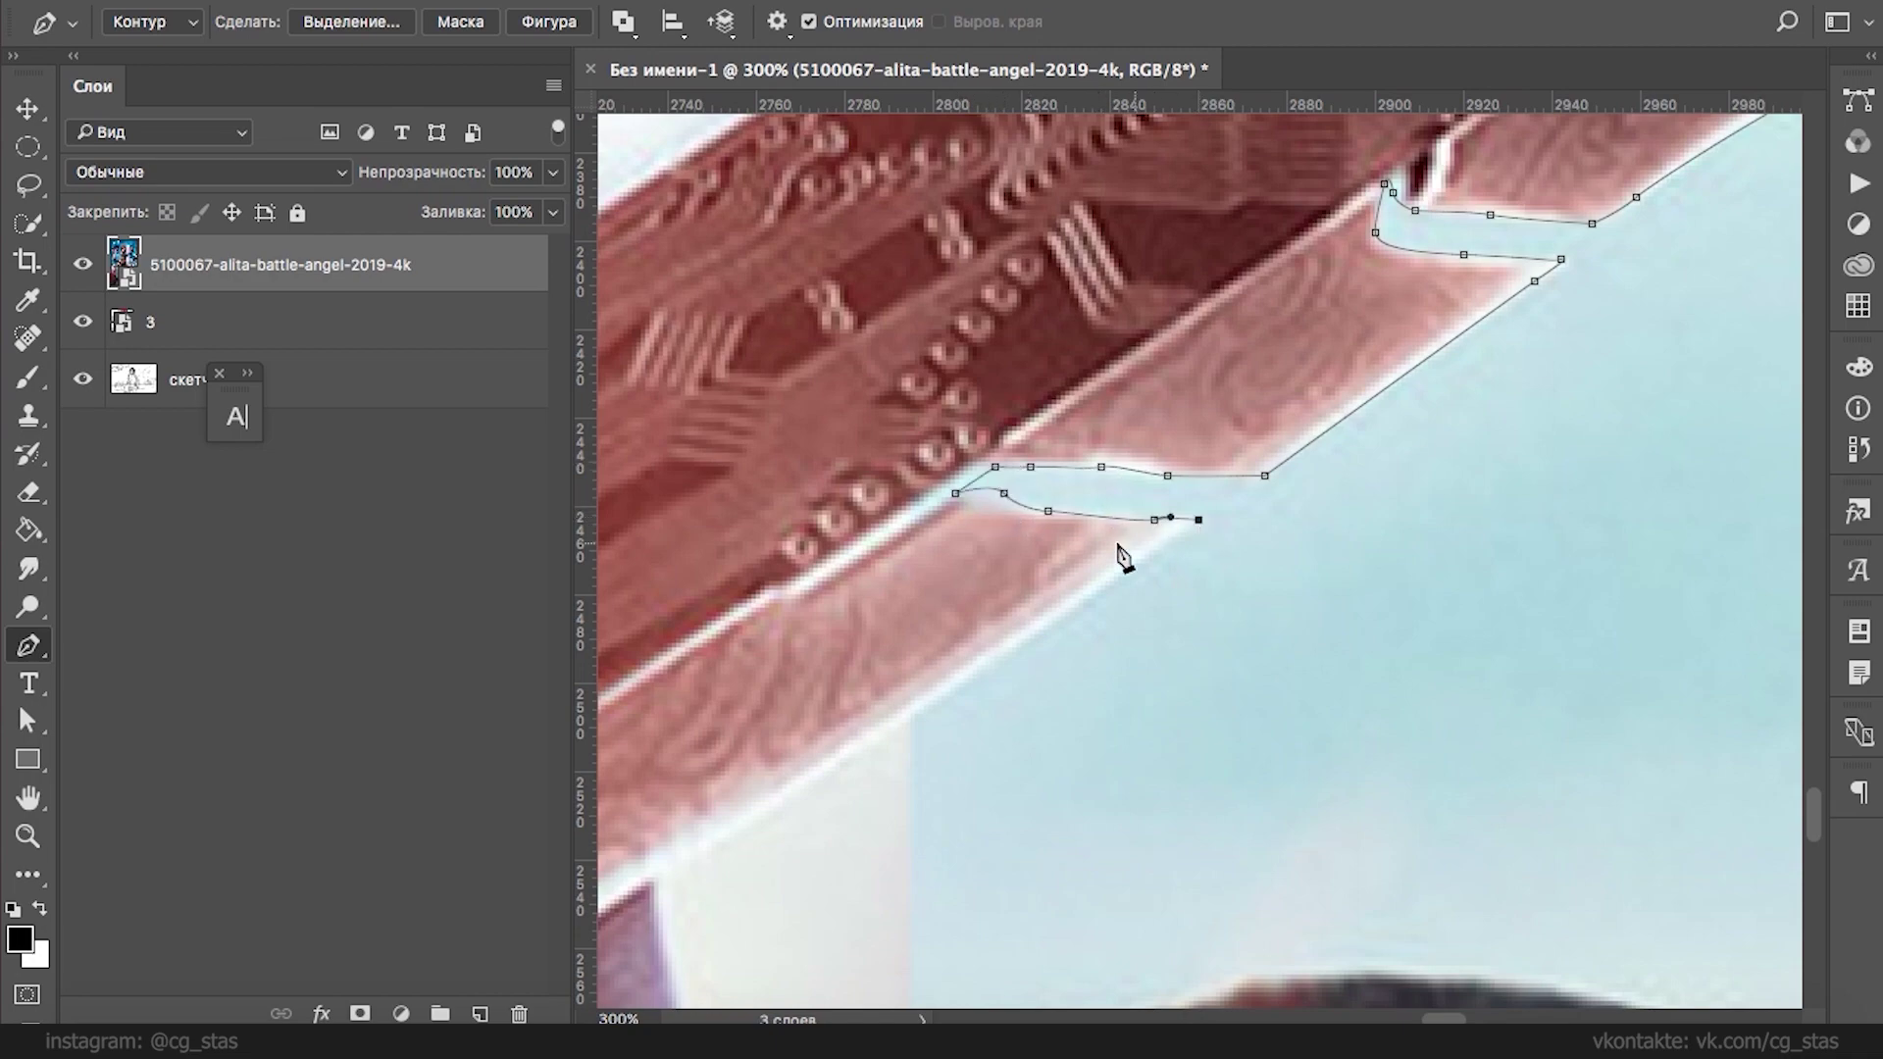
# - Continue the path along the blade's lower edge to where it meets the outer edge of the thigh
pyautogui.scroll(-3, 1087, 490)
pyautogui.hscroll(-2, 1086, 490)
pyautogui.press('super+minus')
pyautogui.press('super+minus')
pyautogui.press('super+minus')
pyautogui.press('super+minus')
pyautogui.press('super+minus')
pyautogui.press('super+minus')
pyautogui.press('super+plus')
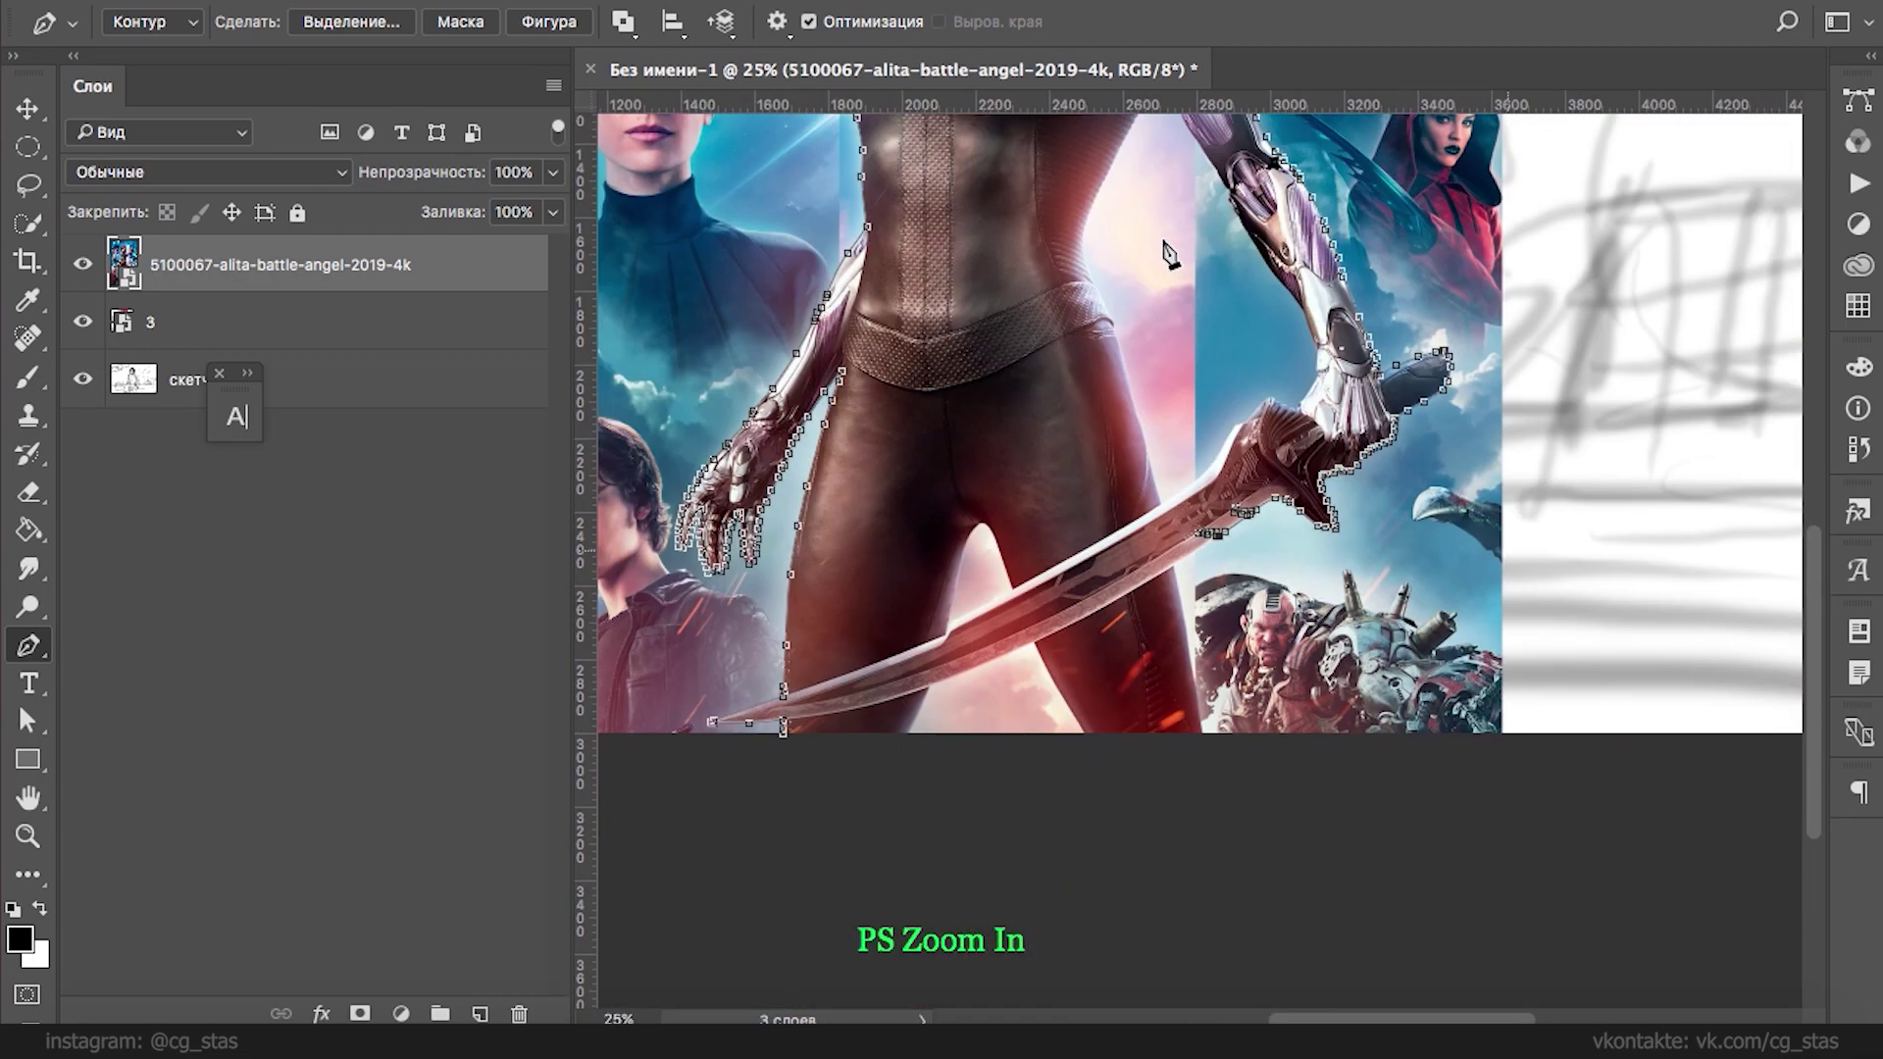
pyautogui.press('super+minus')
pyautogui.scroll(5, 1163, 242)
pyautogui.hscroll(-2, 1163, 241)
pyautogui.press('super+plus')
pyautogui.press('super+plus')
pyautogui.press('super+plus')
pyautogui.moveTo(1078, 421); pyautogui.dragTo(1009, 218)
pyautogui.moveTo(1216, 387); pyautogui.dragTo(1067, 118)
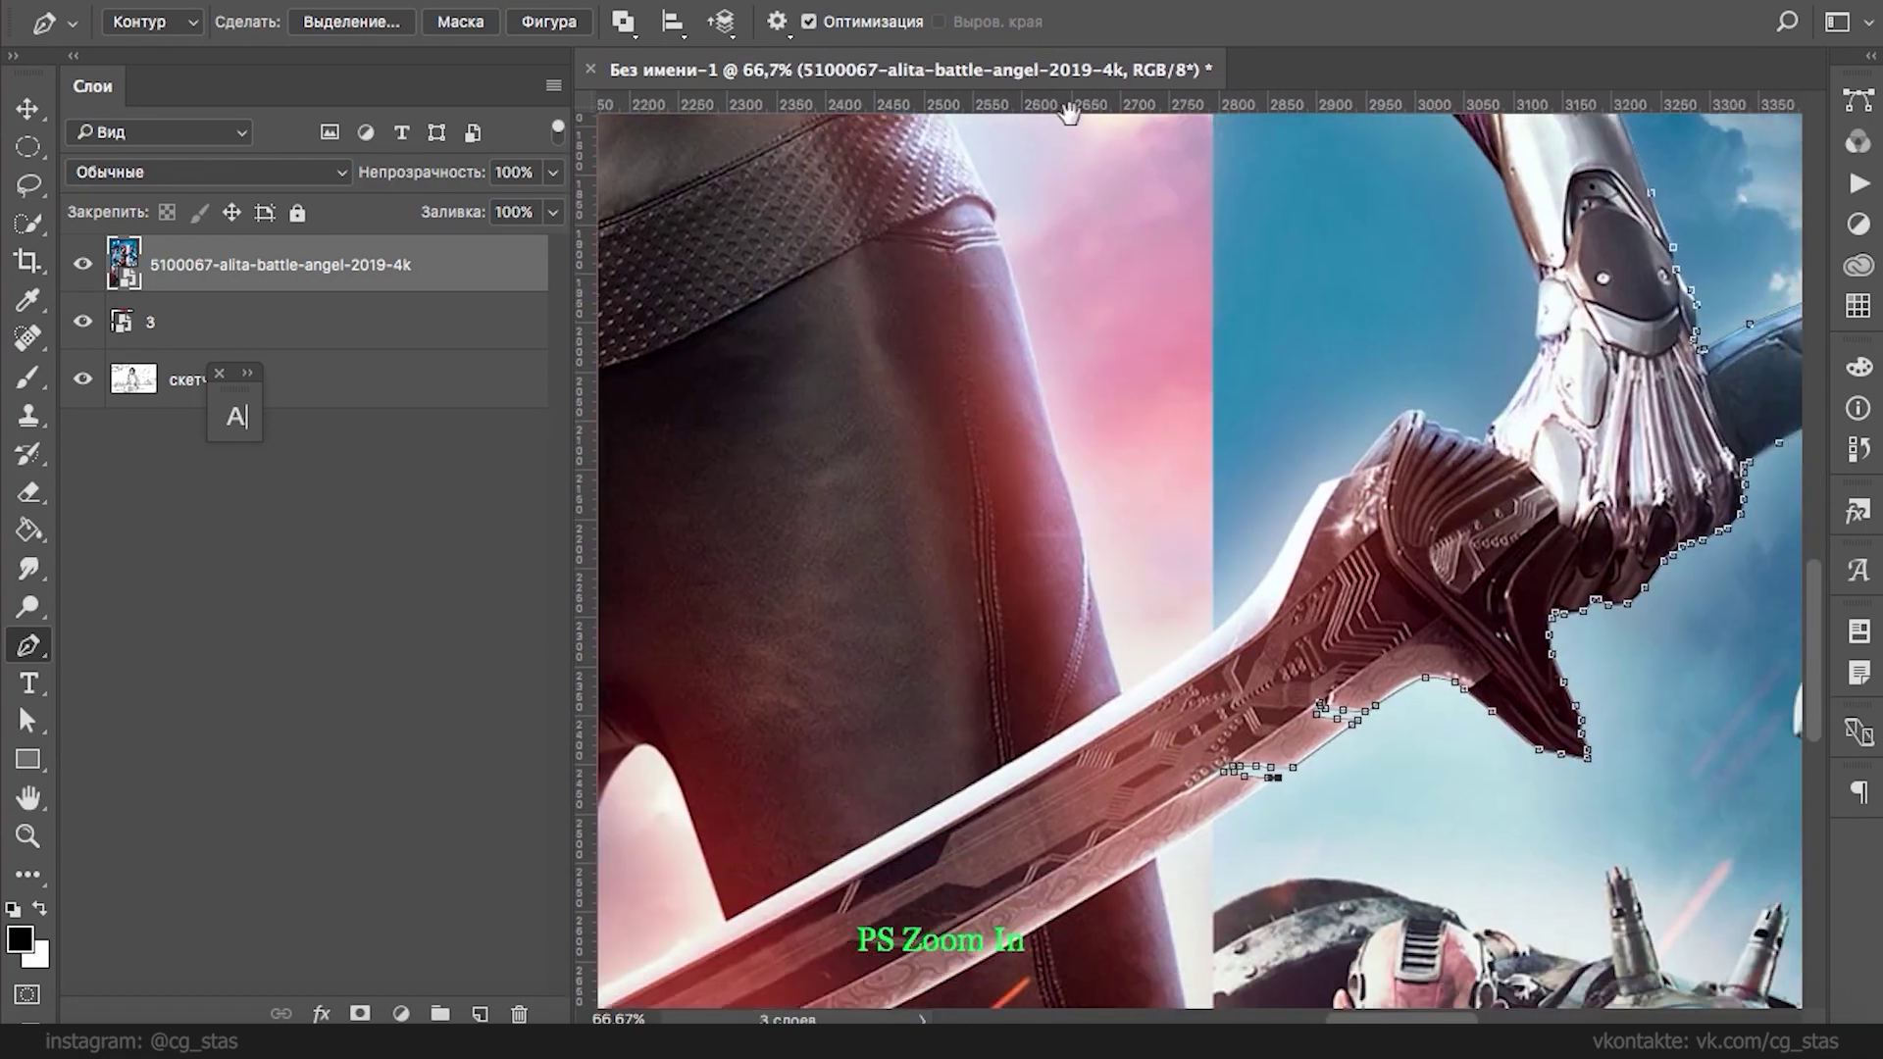
pyautogui.moveTo(1210, 491); pyautogui.dragTo(1210, 239)
pyautogui.press('super+plus')
pyautogui.press('super+minus')
pyautogui.scroll(2, 1059, 281)
pyautogui.click(1079, 310)
pyautogui.scroll(-2, 974, 185)
pyautogui.press('super+minus')
# - Trace the path down the outer edge of the leg below the blade and past the poster's bottom edge
pyautogui.moveTo(1029, 361); pyautogui.dragTo(975, 245)
pyautogui.moveTo(997, 403); pyautogui.dragTo(847, 142)
pyautogui.moveTo(938, 471); pyautogui.dragTo(895, 315)
pyautogui.moveTo(990, 378); pyautogui.dragTo(992, 394)
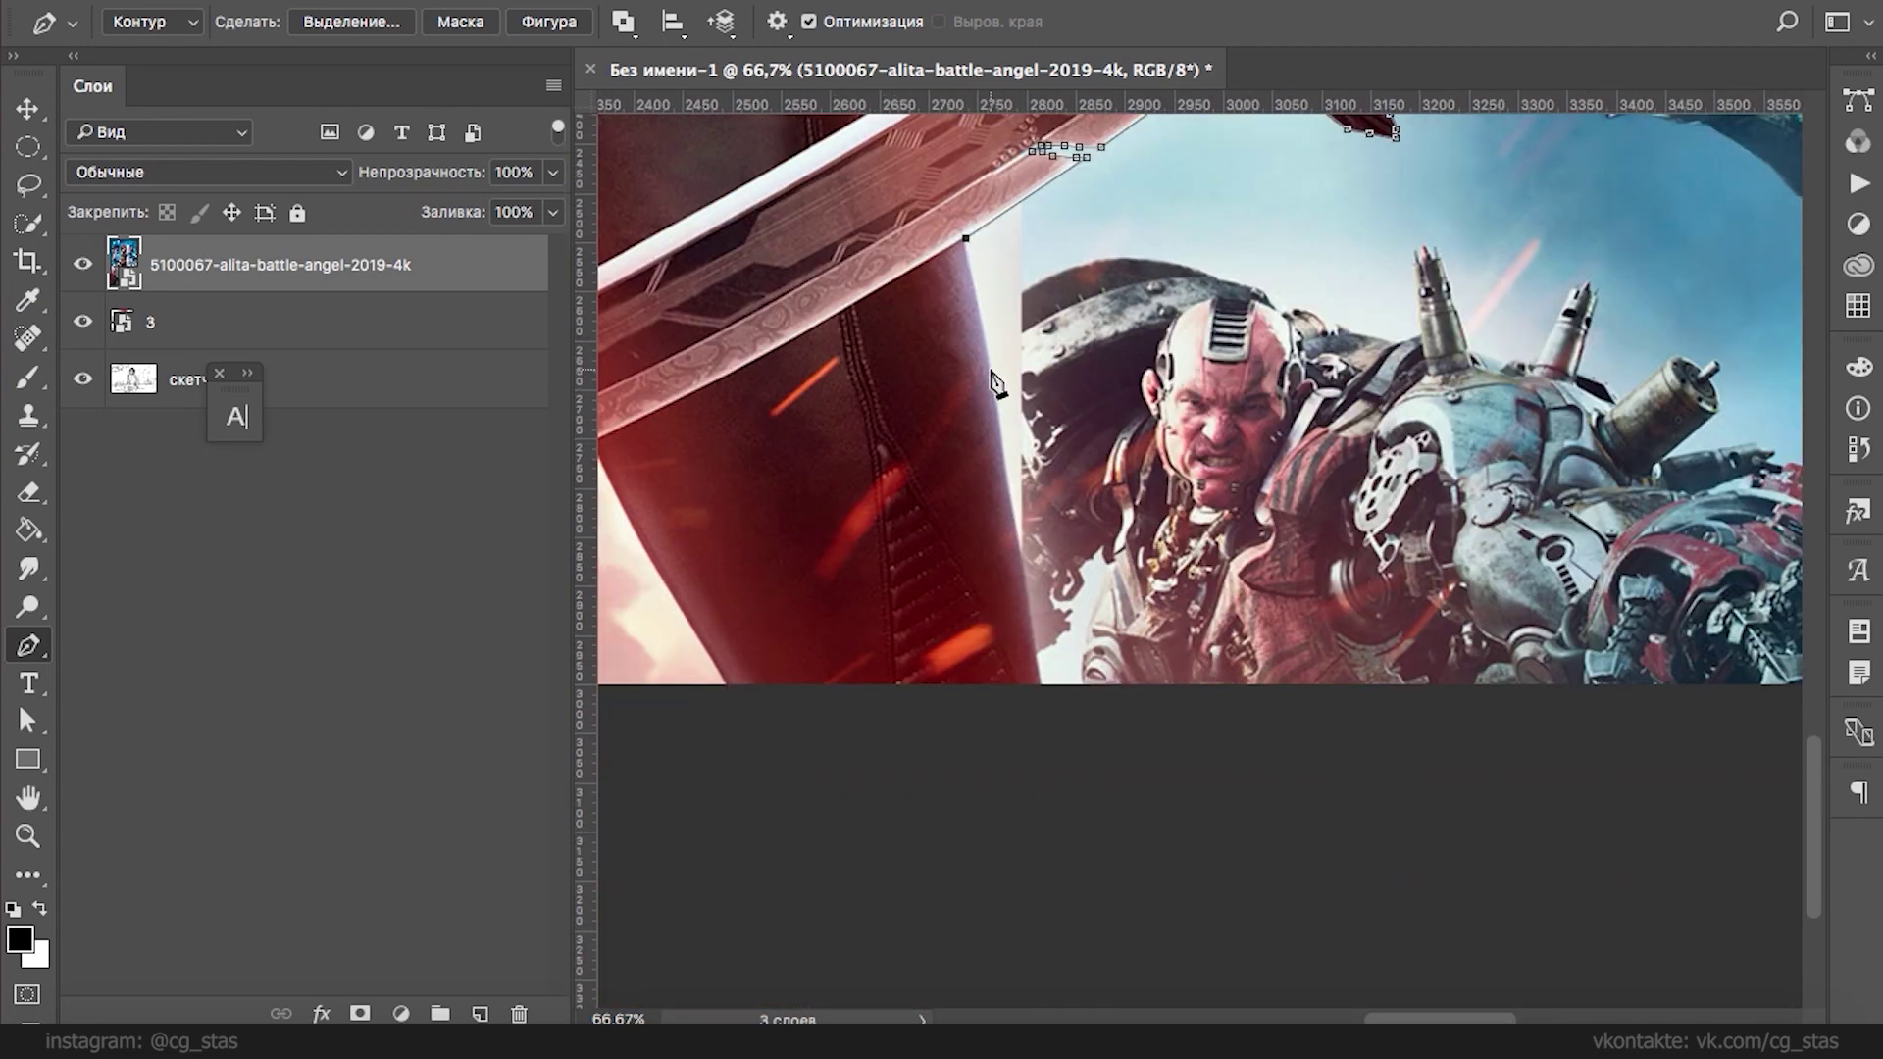
pyautogui.click(1042, 709)
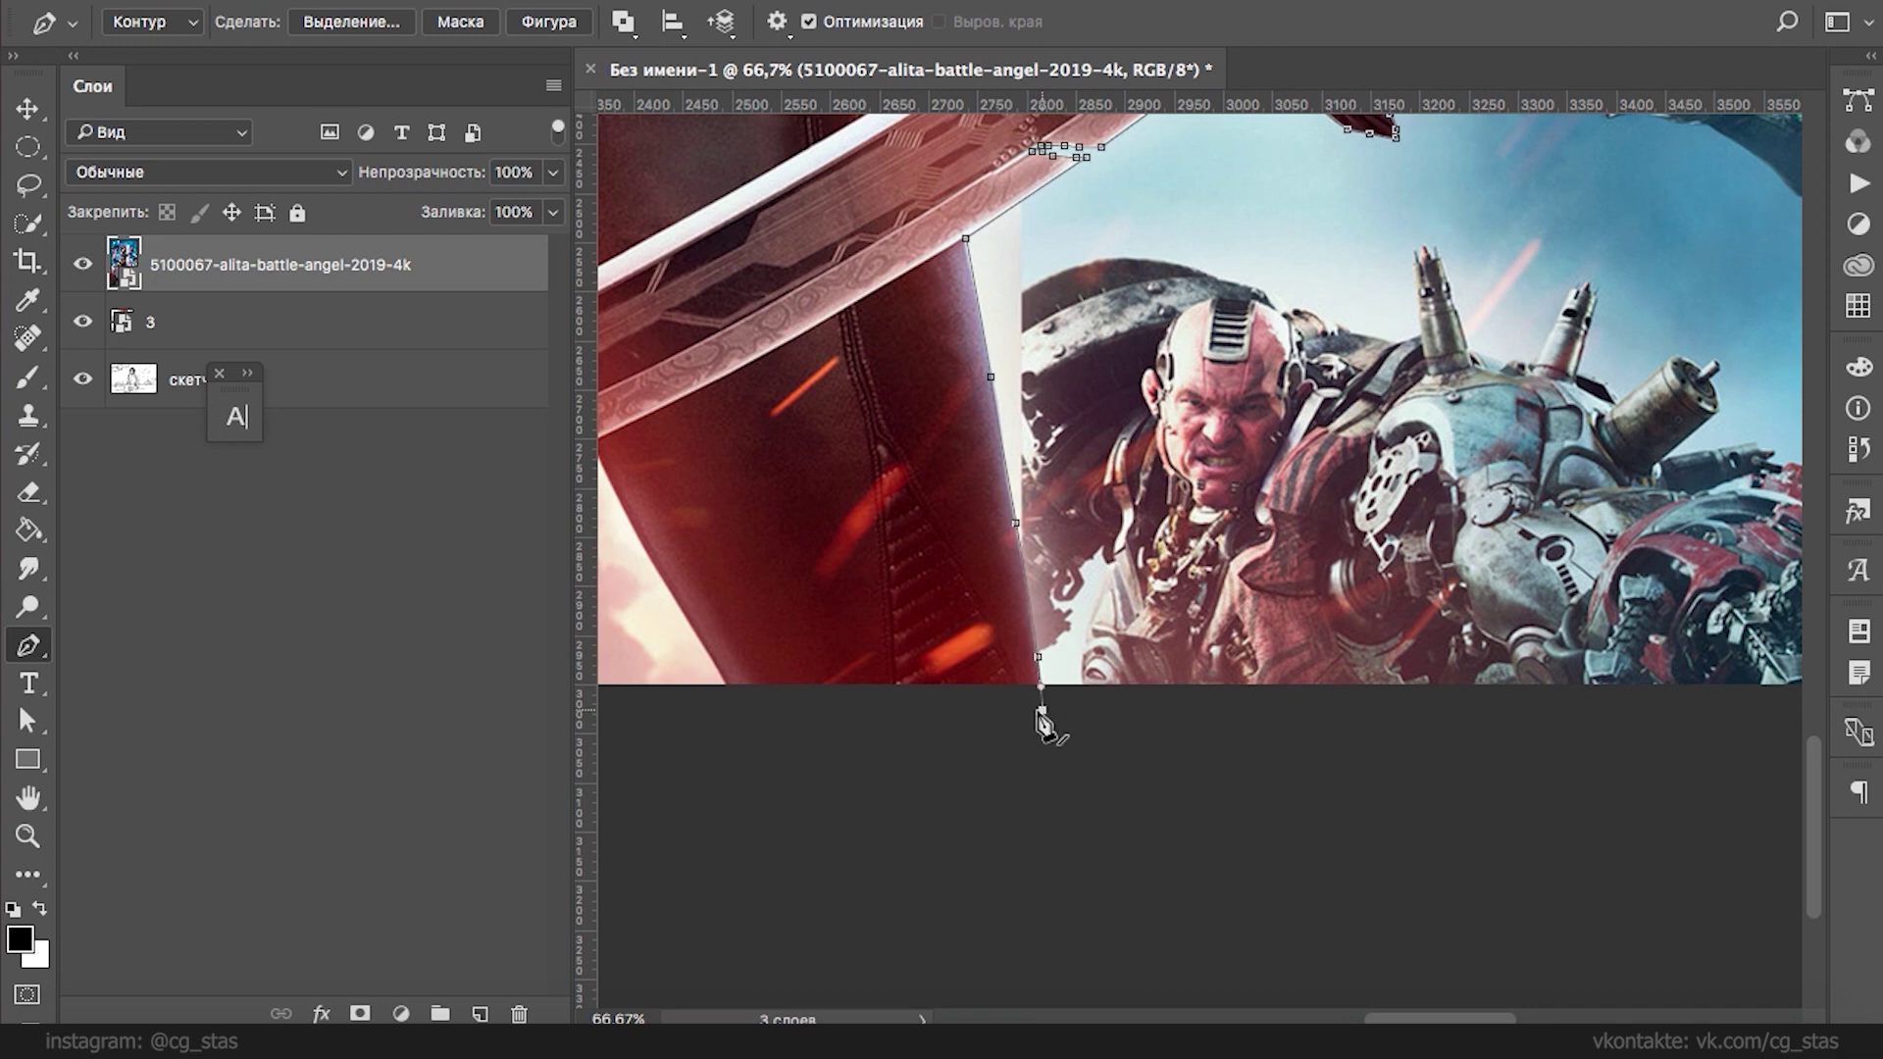
# - Run the path beneath the poster's bottom edge and up the leg's inner edge back to the blade
pyautogui.moveTo(809, 587); pyautogui.dragTo(1134, 487)
pyautogui.click(1055, 597)
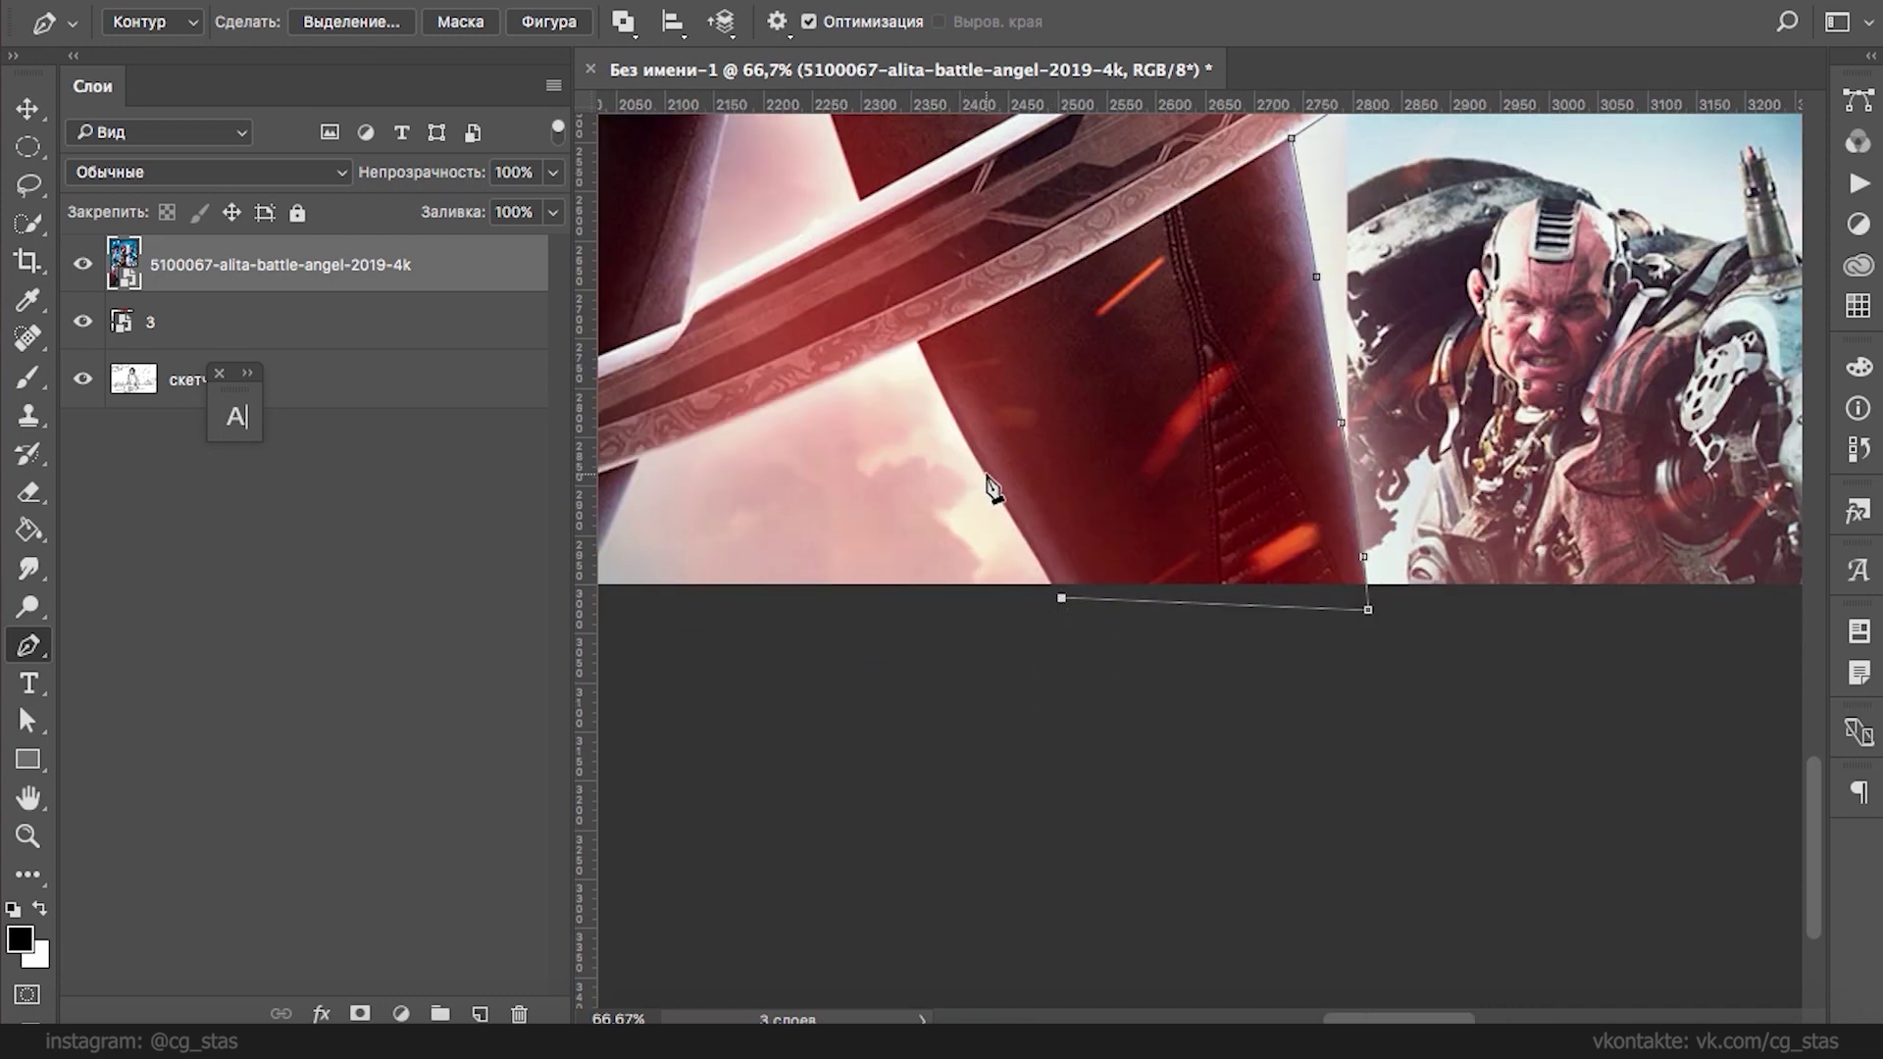
pyautogui.moveTo(947, 274); pyautogui.dragTo(1298, 310)
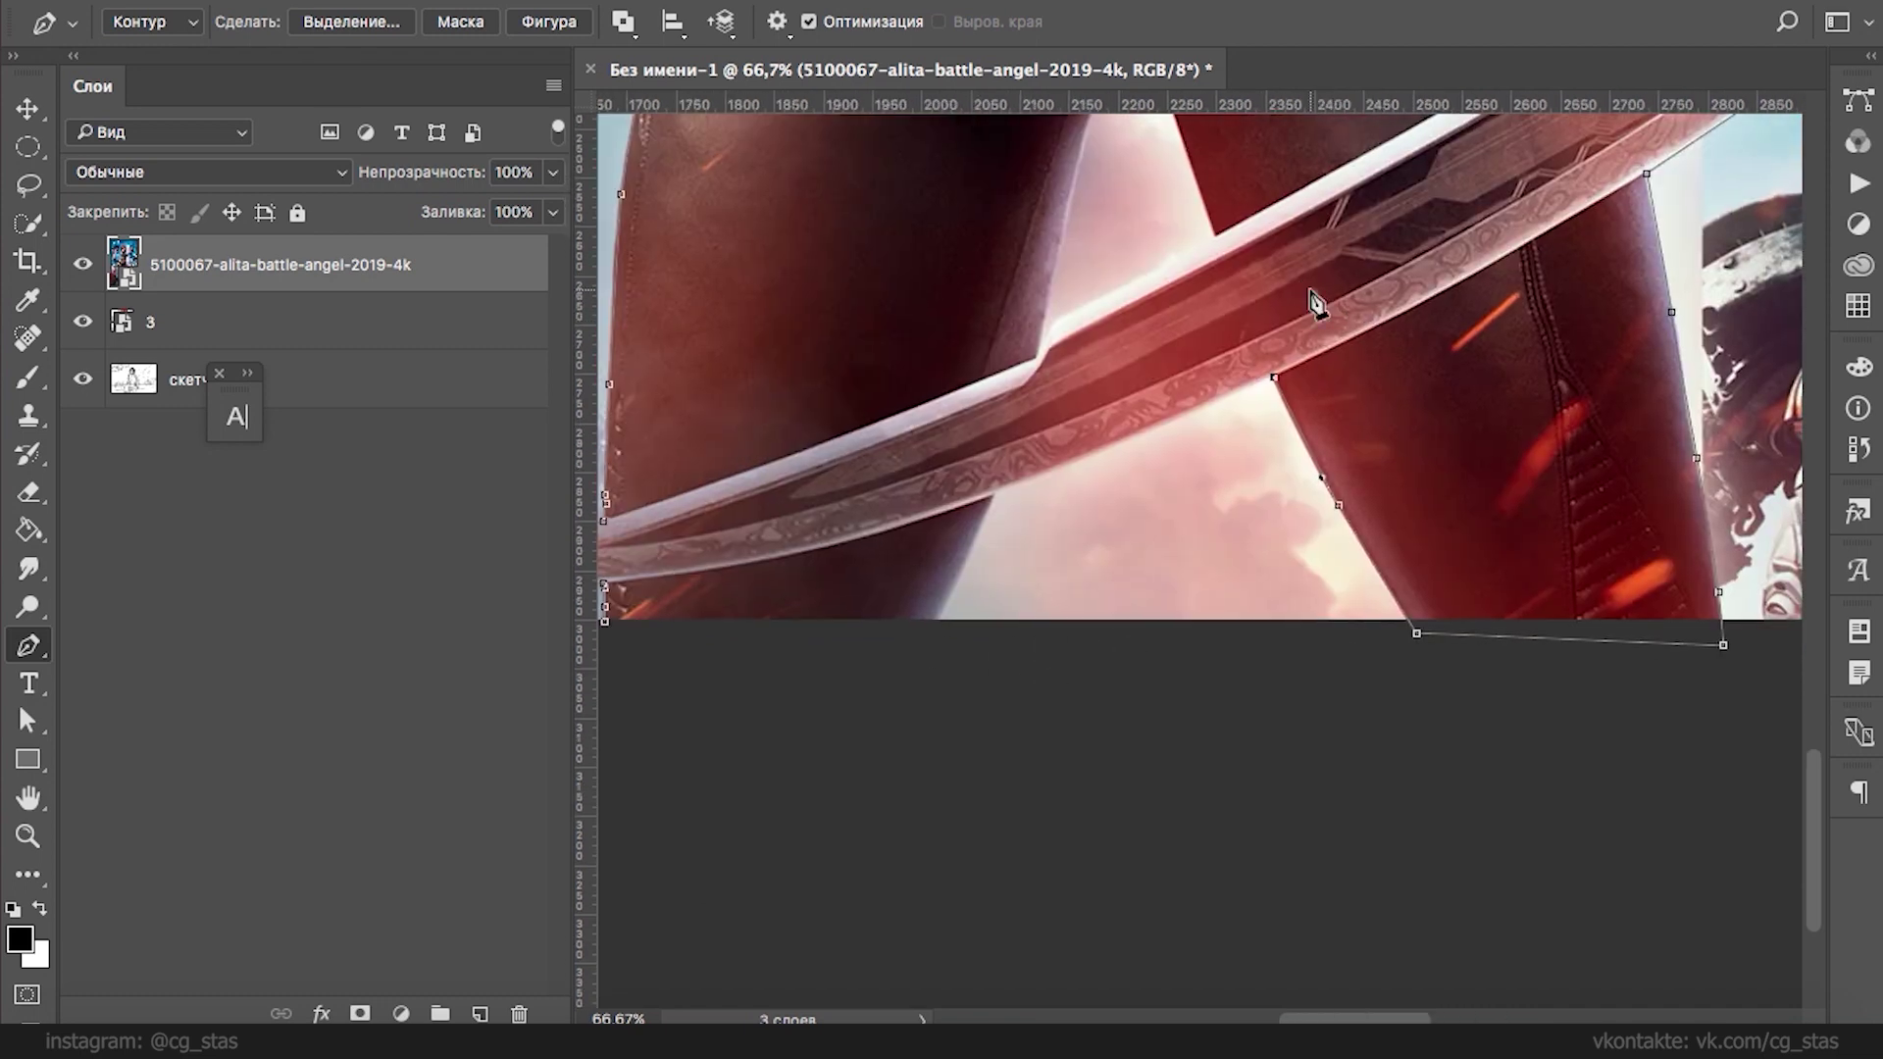
# - Trace the path along the blade's lower edge across the gap to the other leg
pyautogui.press('super+plus')
pyautogui.press('super+plus')
pyautogui.moveTo(949, 226); pyautogui.dragTo(911, 248)
pyautogui.moveTo(615, 338); pyautogui.dragTo(1210, 265)
pyautogui.click(1166, 300)
# - Trace the path down the other leg's inner edge past the poster's bottom and close it at the starting point
pyautogui.moveTo(1088, 501); pyautogui.dragTo(1078, 523)
pyautogui.moveTo(1012, 650); pyautogui.dragTo(985, 692)
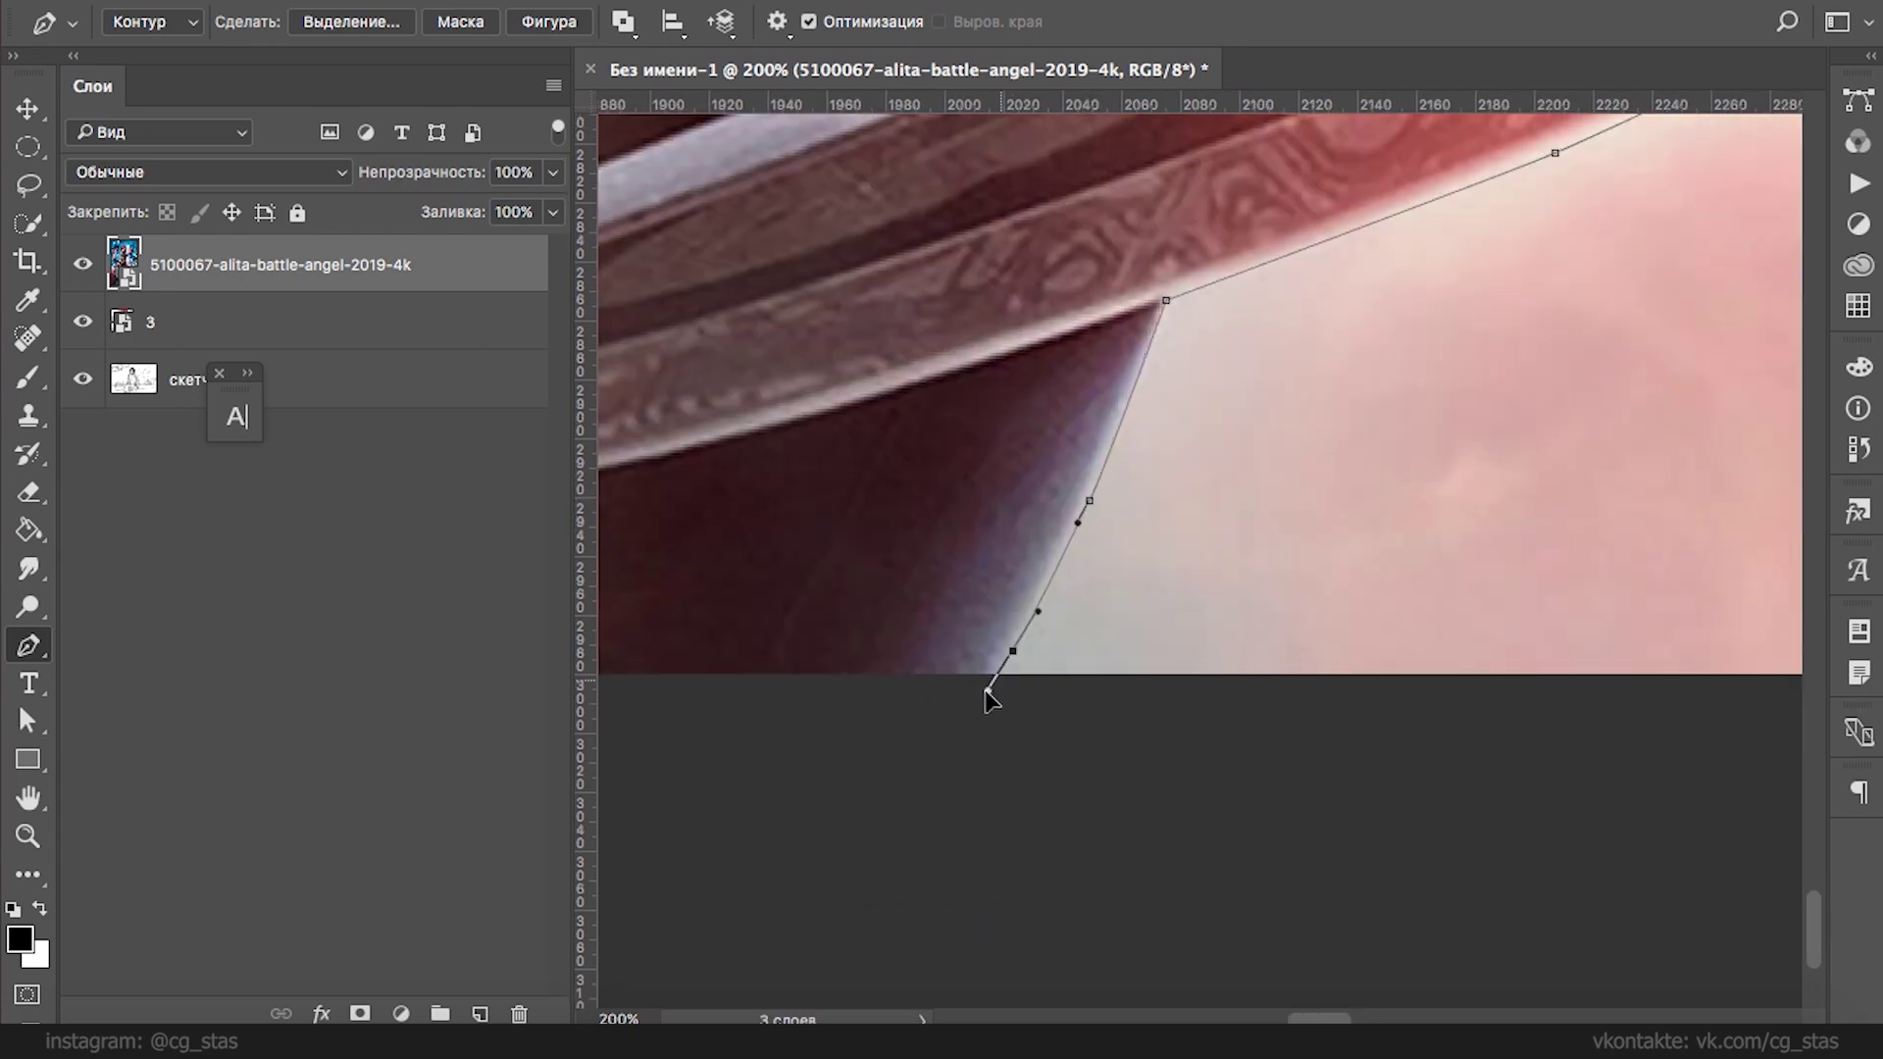
pyautogui.moveTo(920, 613); pyautogui.dragTo(1531, 481)
pyautogui.moveTo(1059, 433); pyautogui.dragTo(1682, 412)
pyautogui.click(1230, 526)
# - Try masking the poster layer with a selection made from the path with a 2-pixel feather
pyautogui.rightClick(1305, 422)
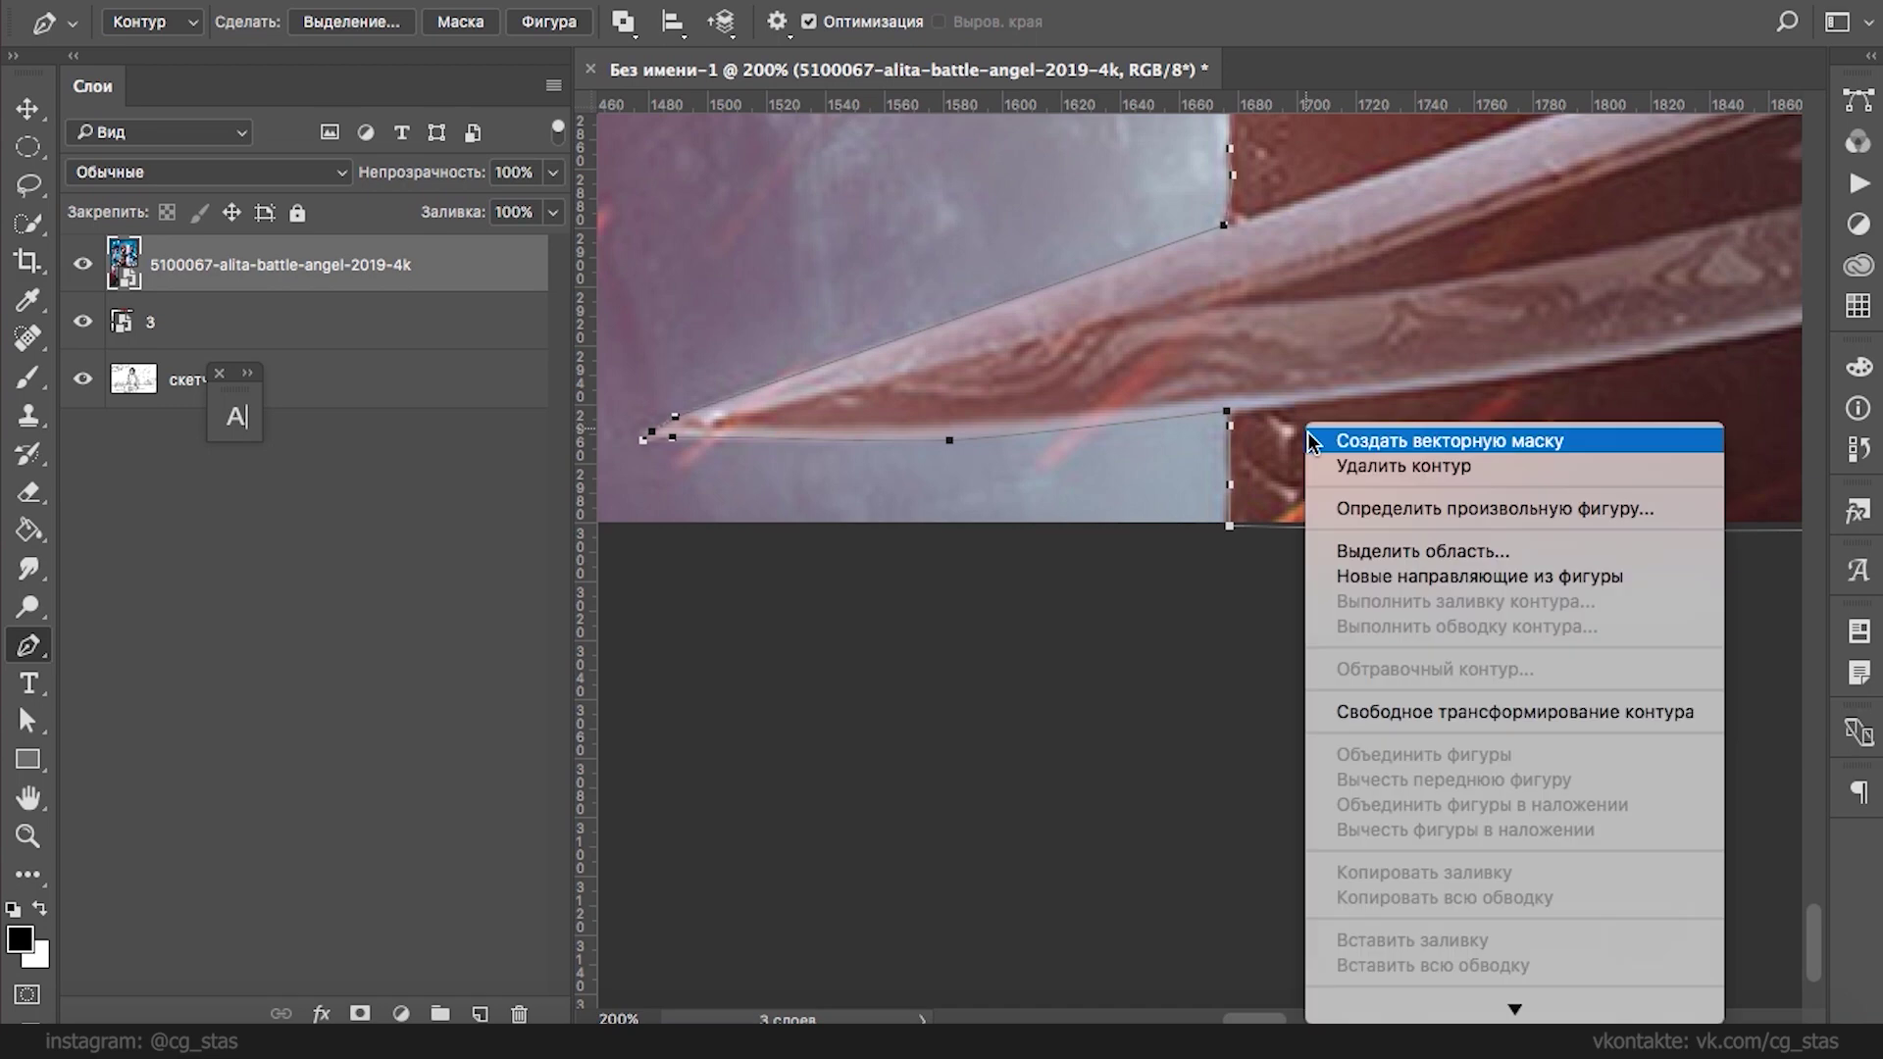
pyautogui.click(1420, 552)
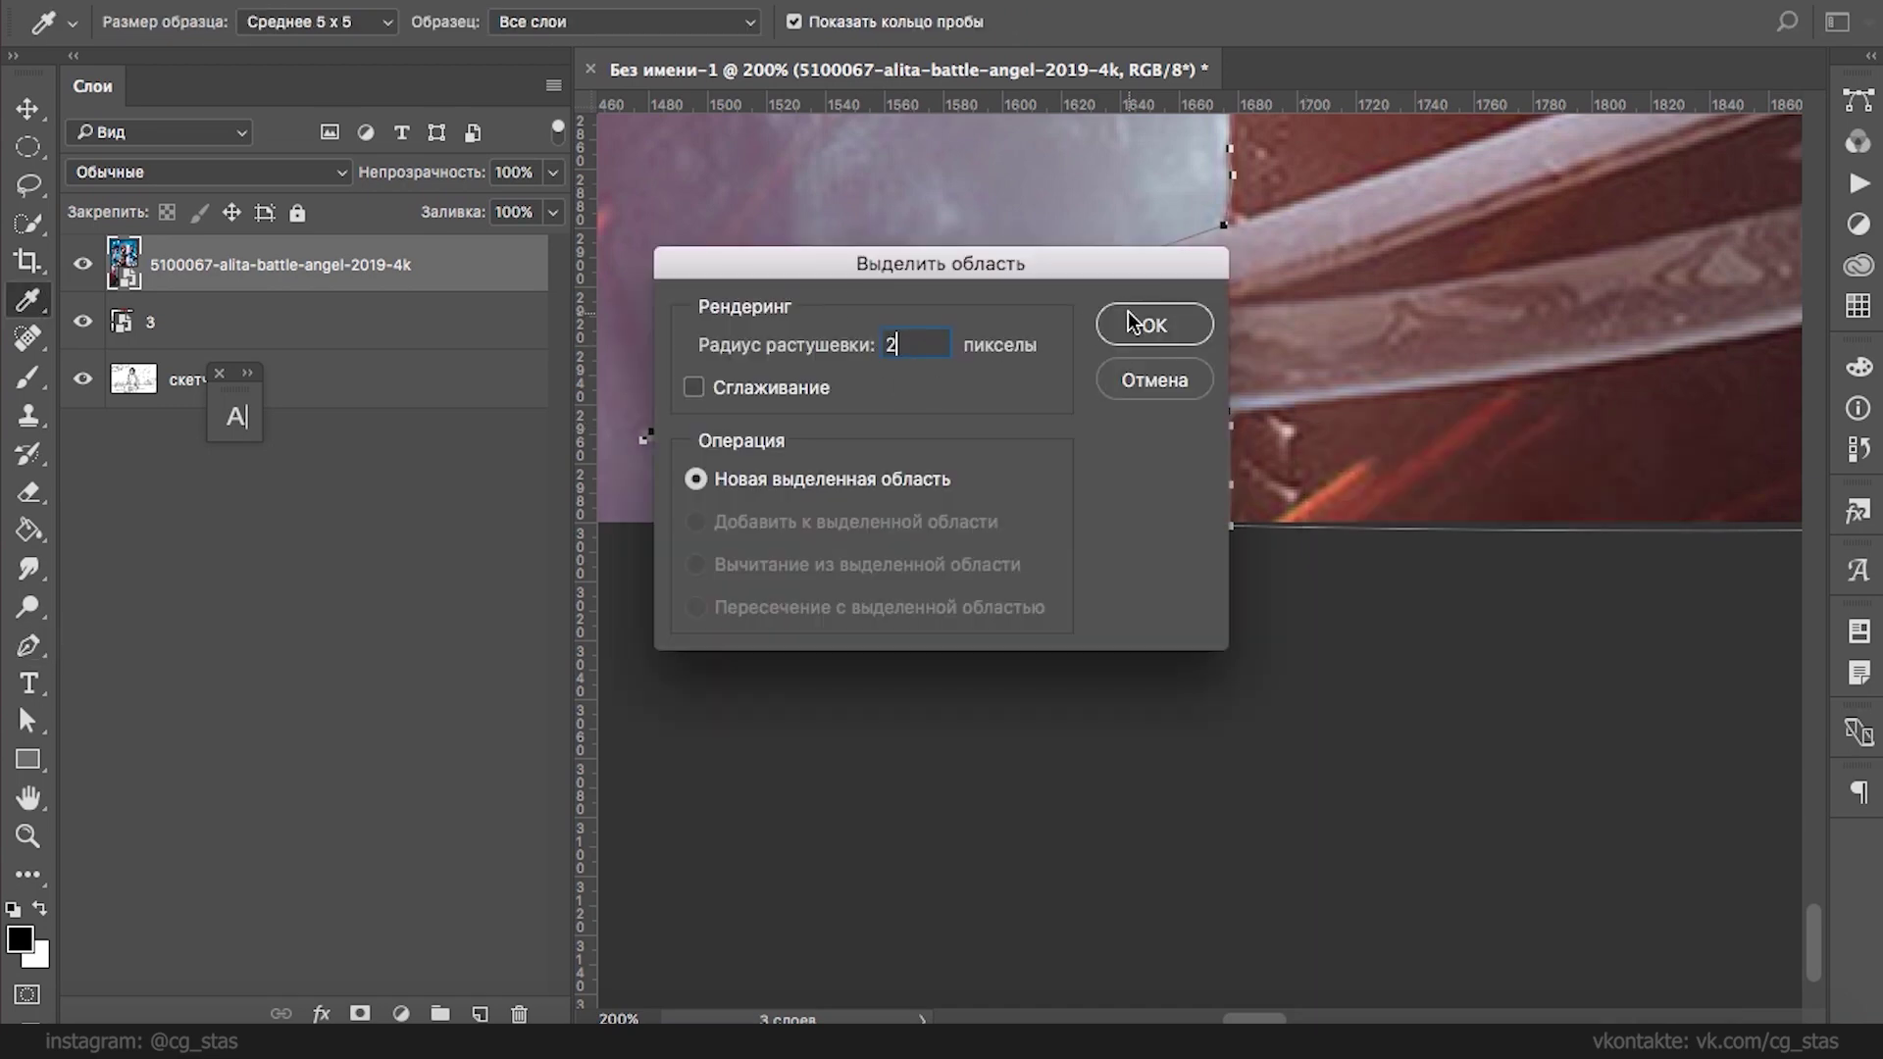
pyautogui.write('2')
pyautogui.click(1129, 316)
pyautogui.click(359, 1012)
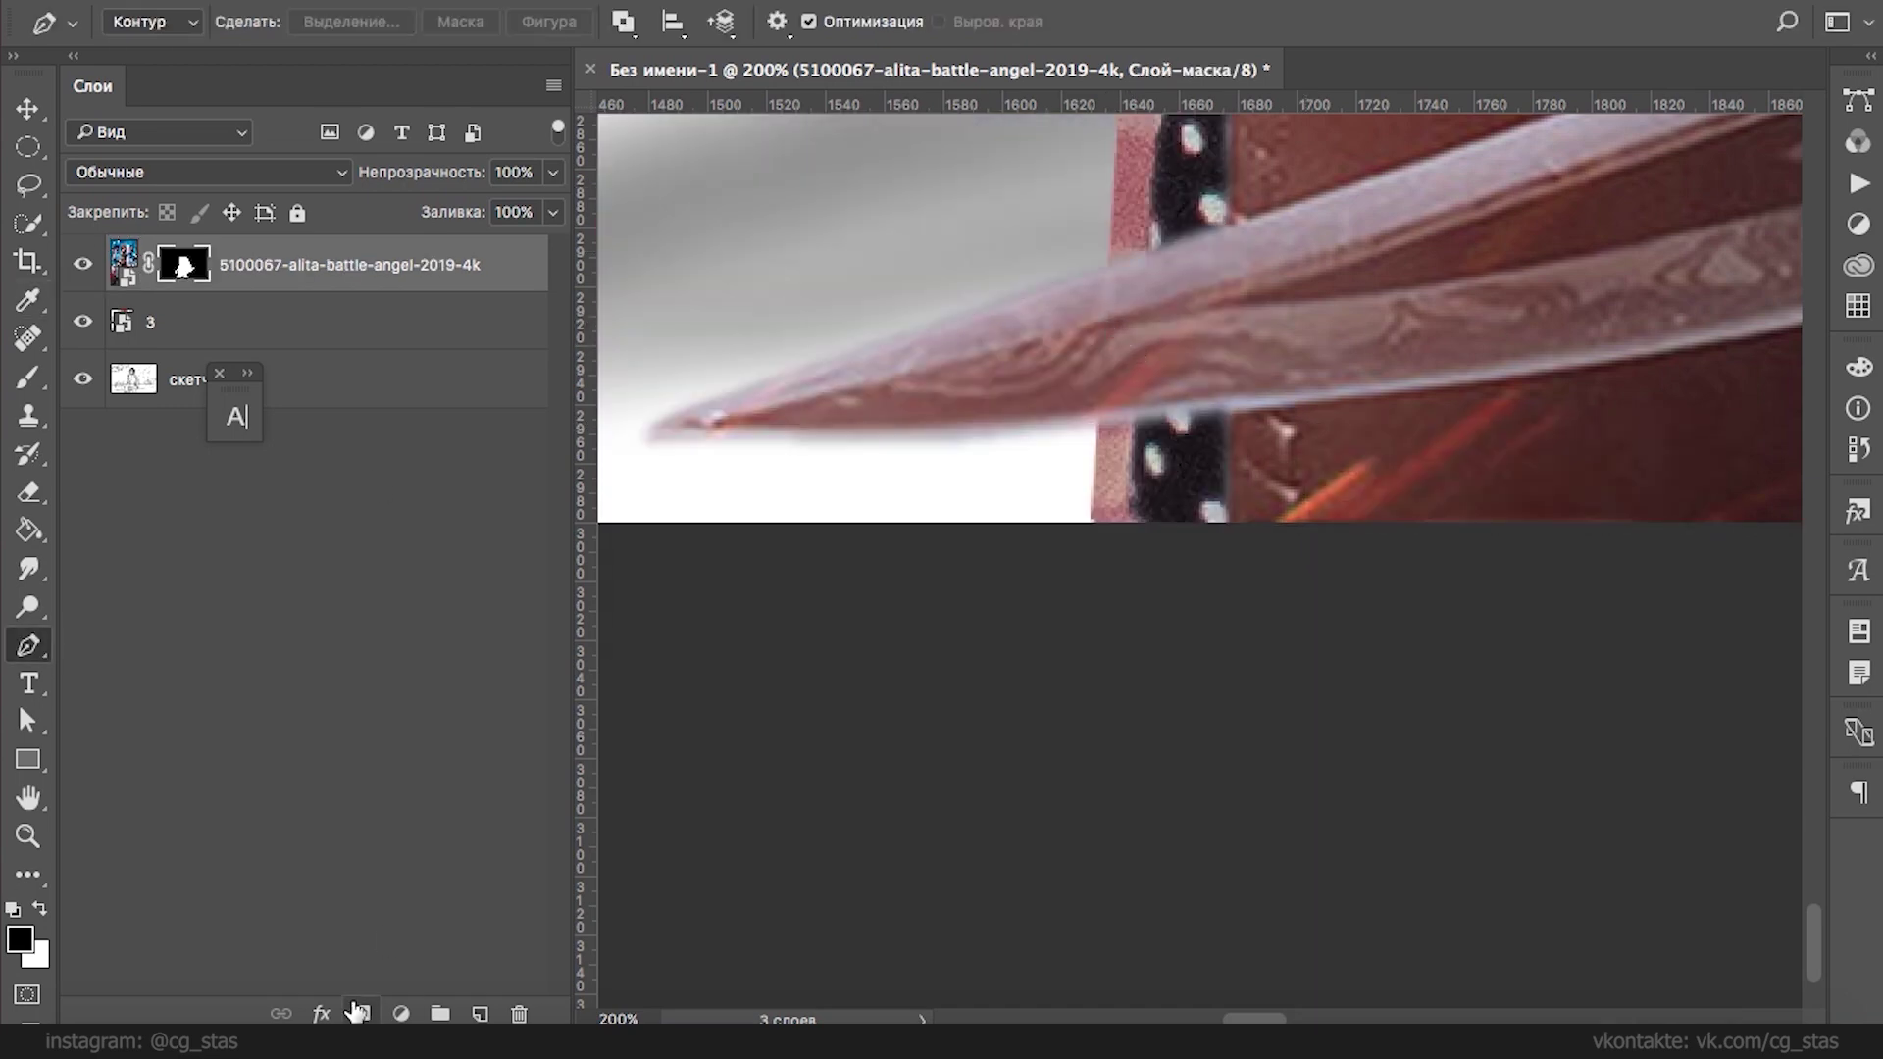
pyautogui.hotkey('ctrl', 'z')
pyautogui.hotkey('ctrl', 'd')
# - Convert the path to a selection with a 1-pixel feather and add it as a mask on the poster layer
pyautogui.rightClick(1041, 358)
pyautogui.click(1098, 461)
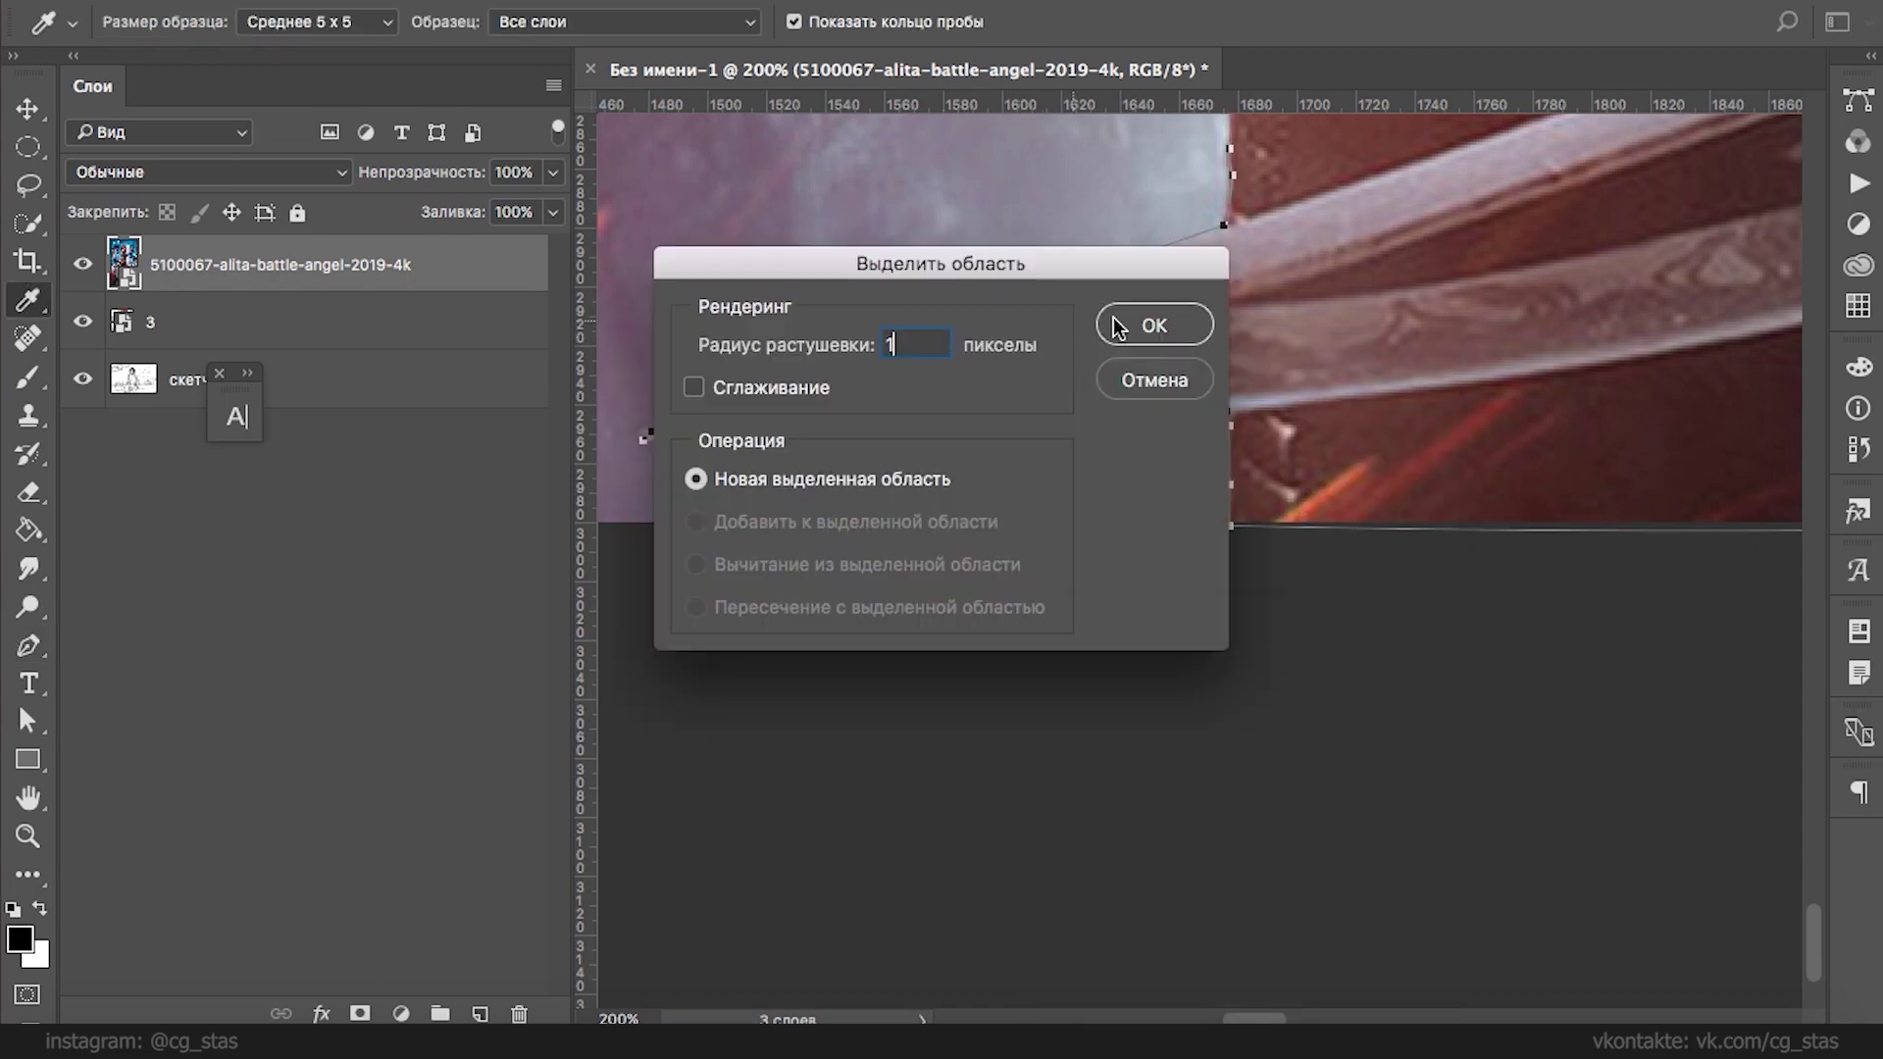
pyautogui.write('1')
pyautogui.press('Return')
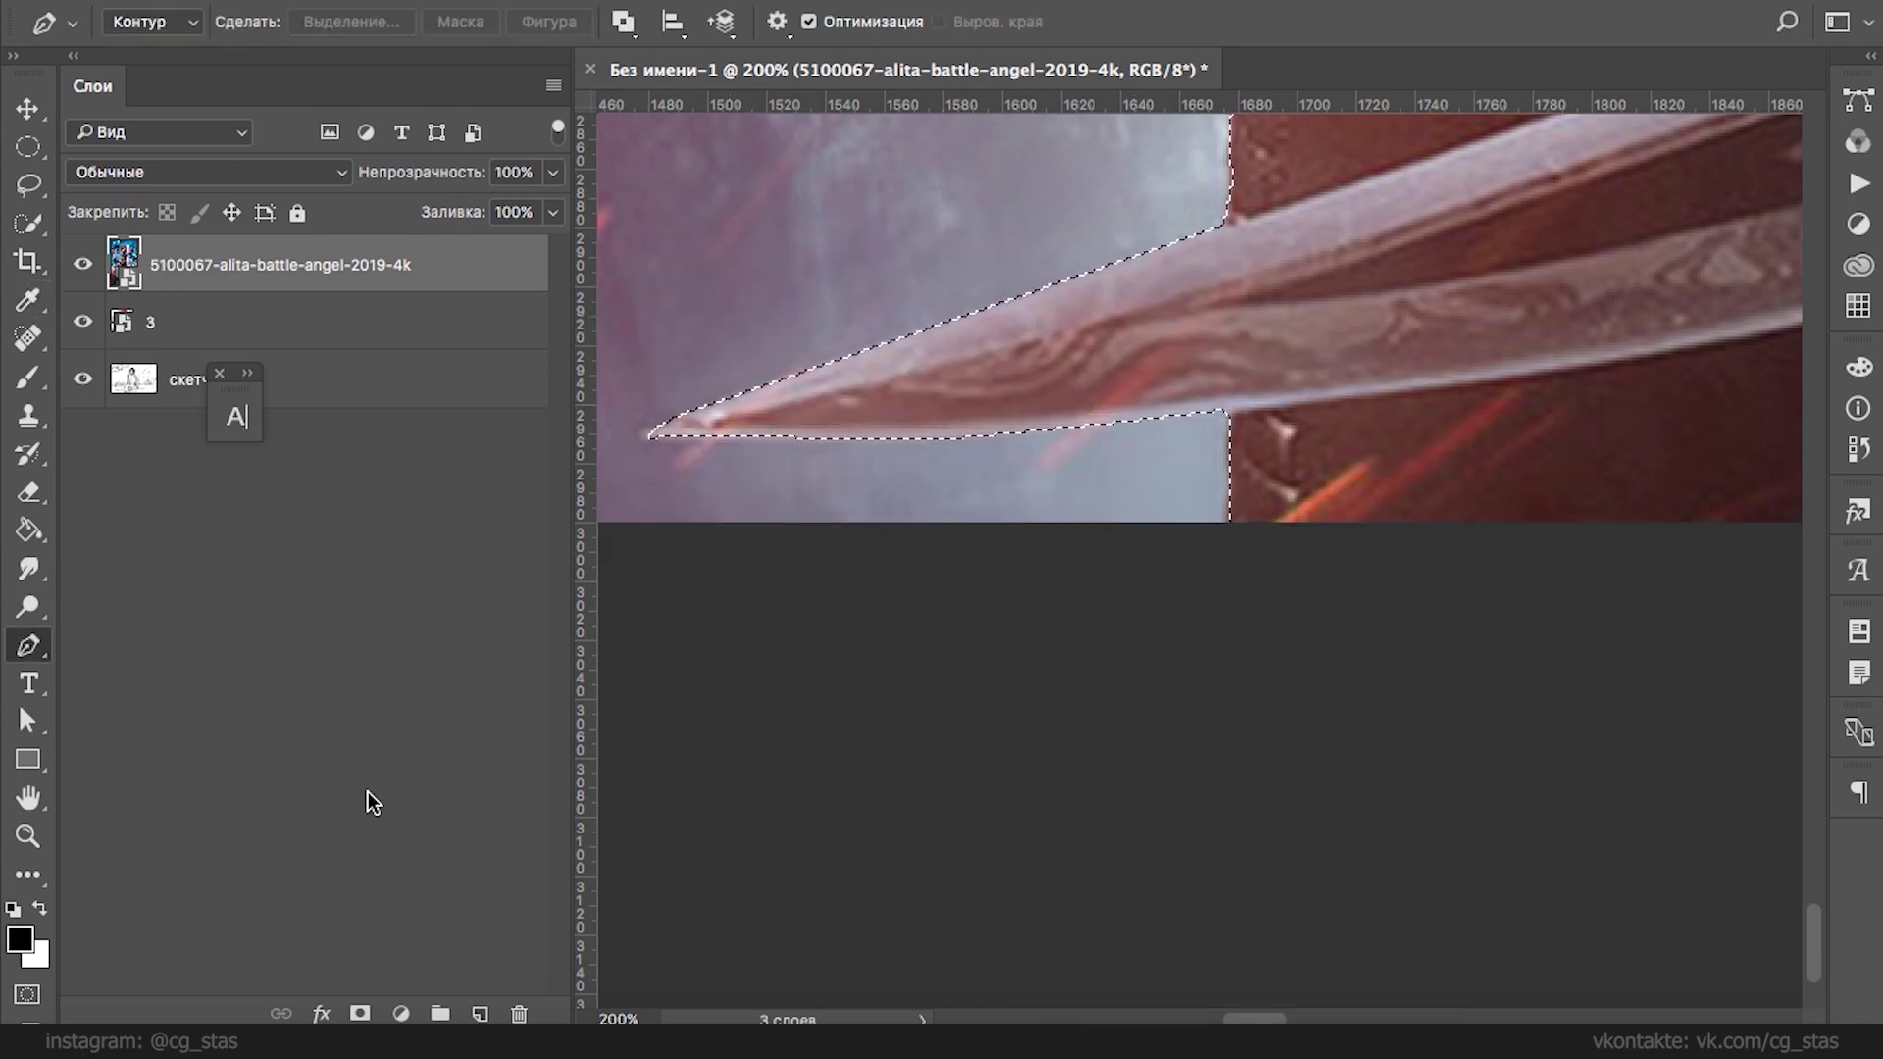
pyautogui.click(359, 1012)
# - Start a new path at the blade and trace the gap between the thighs over its arch and back down to the blade
pyautogui.moveTo(1398, 184); pyautogui.dragTo(454, 378)
pyautogui.moveTo(1286, 251); pyautogui.dragTo(840, 639)
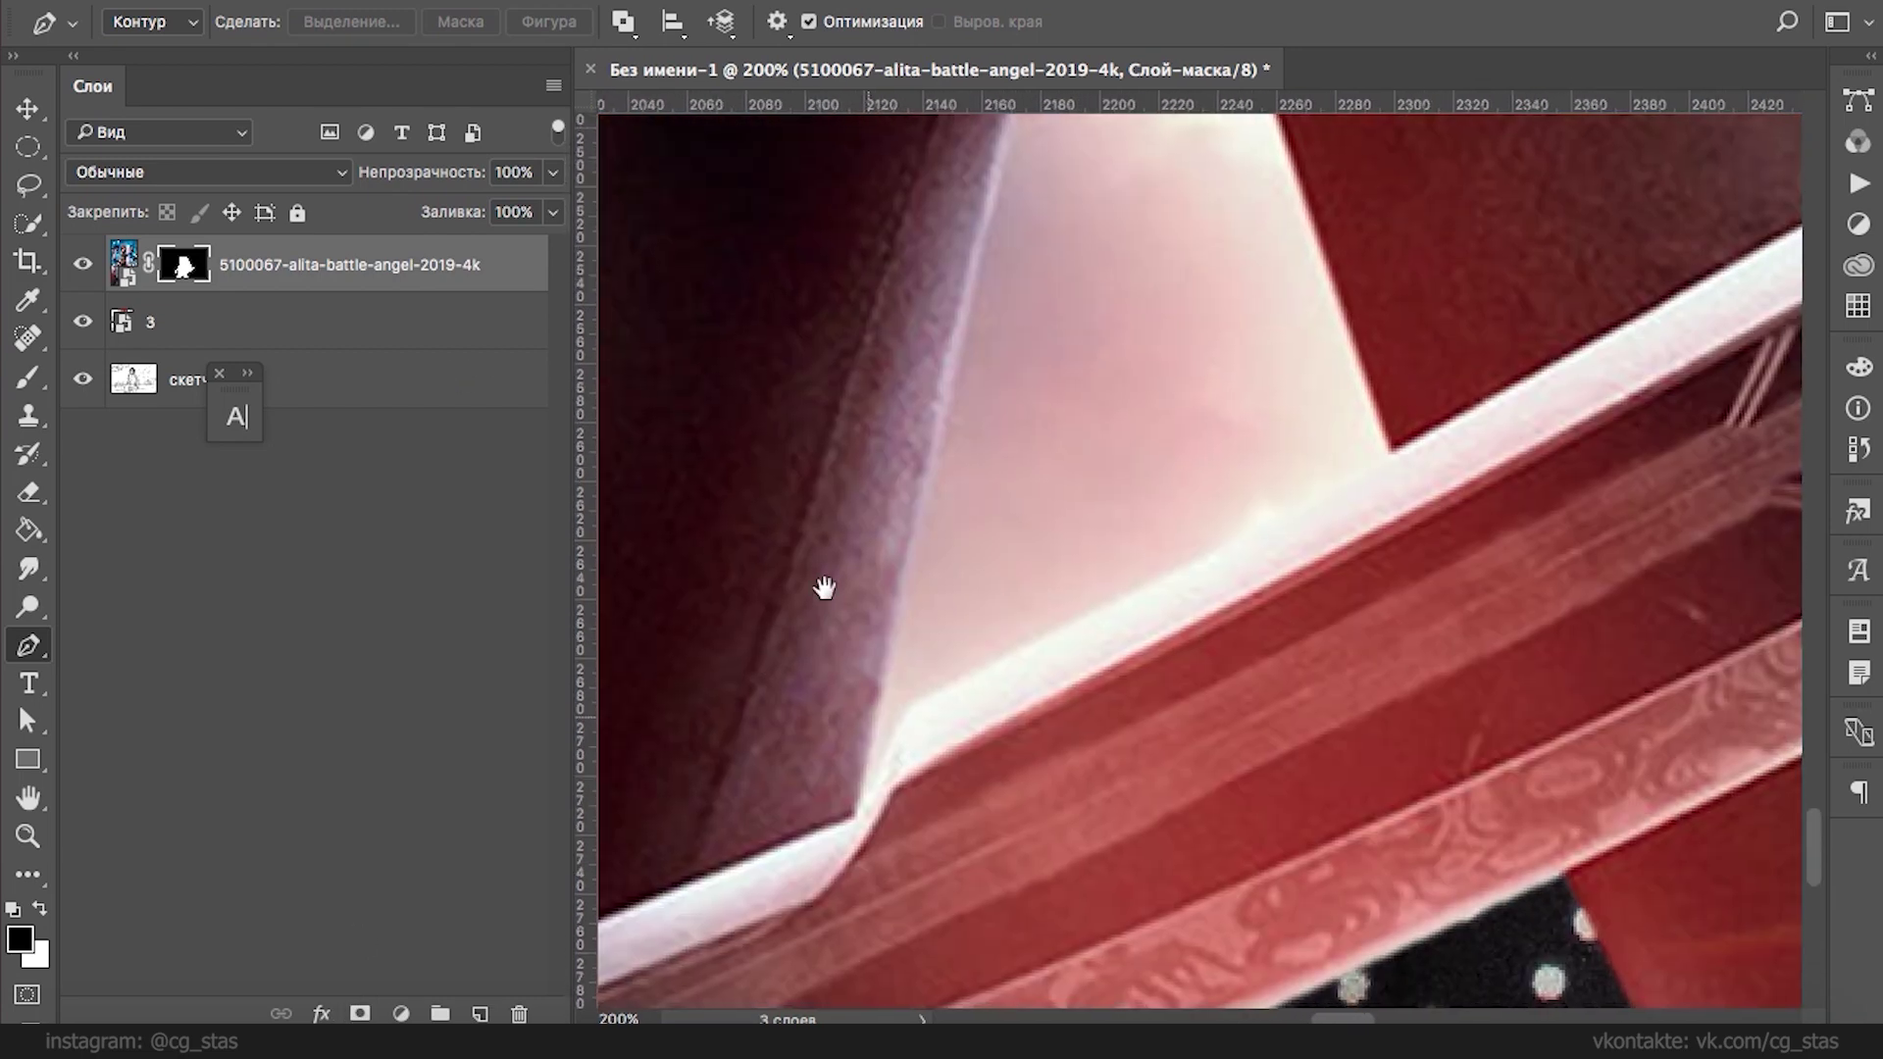
pyautogui.click(858, 812)
pyautogui.scroll(5, 967, 483)
pyautogui.click(961, 480)
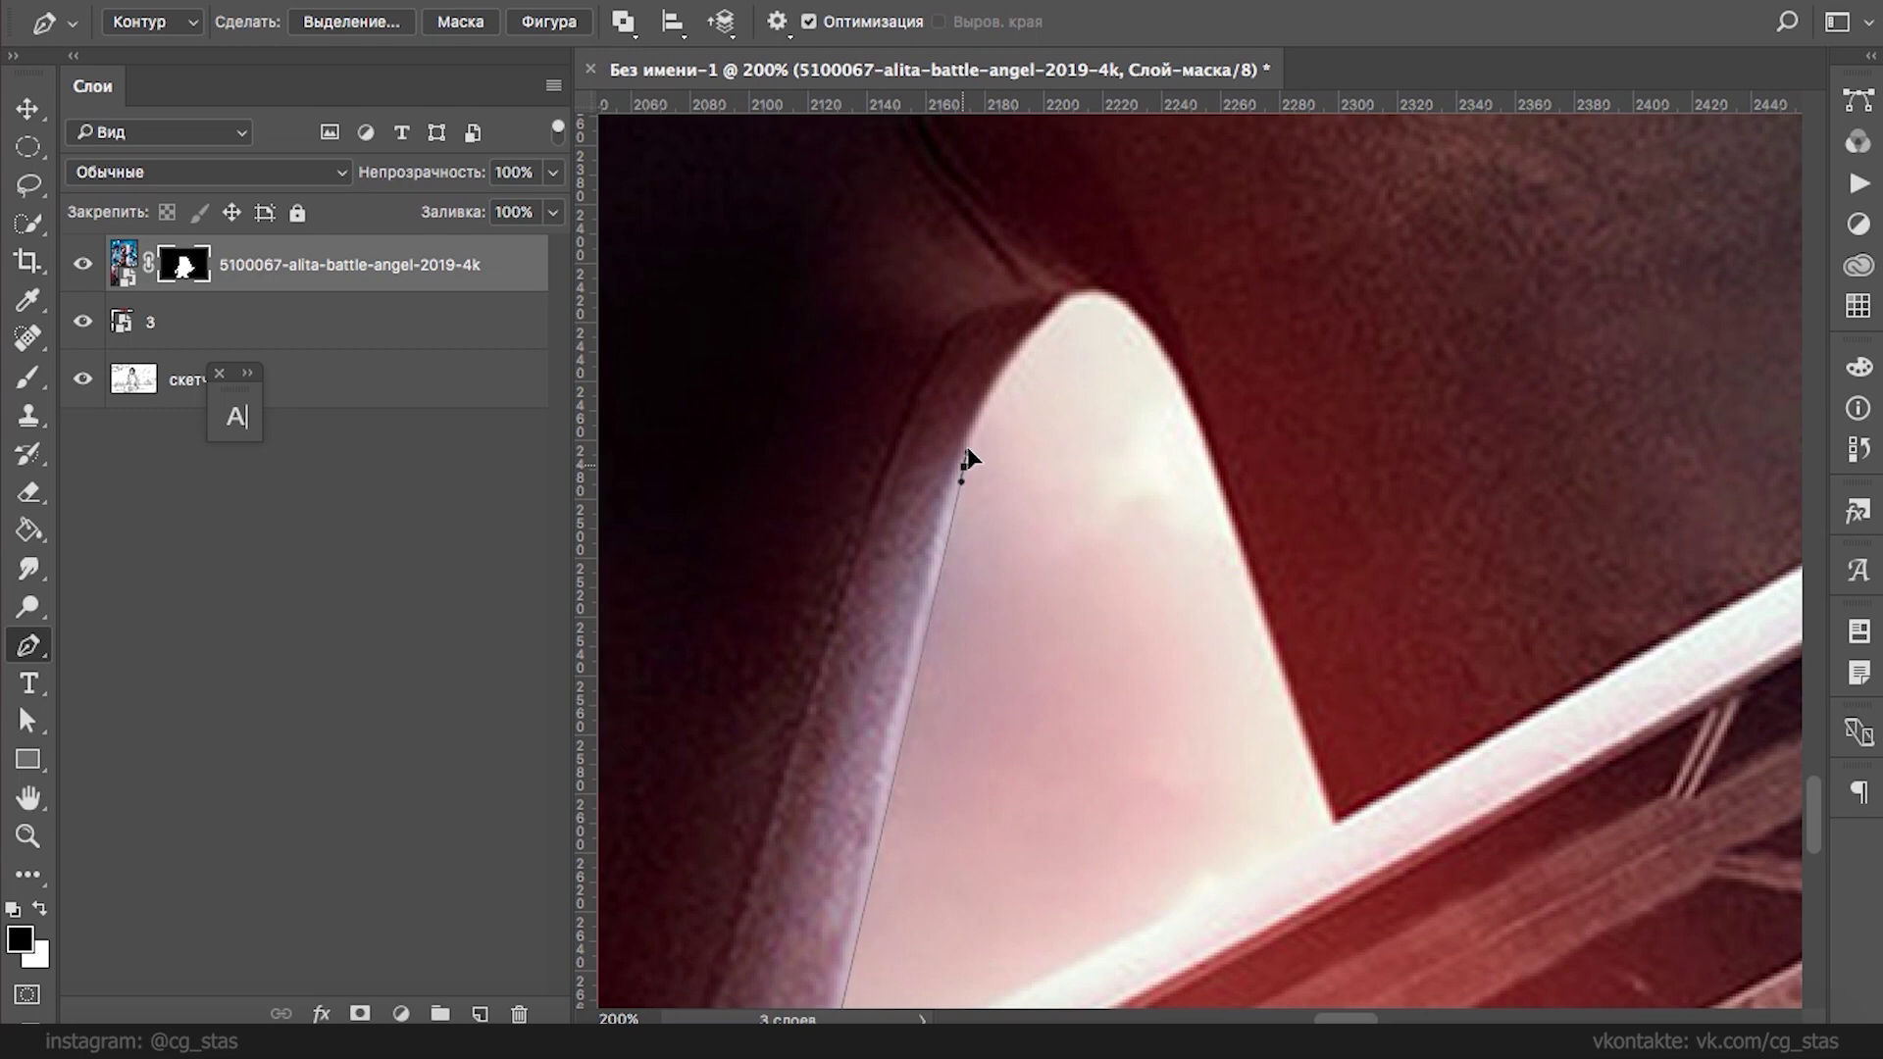
pyautogui.moveTo(1032, 333); pyautogui.dragTo(1095, 291)
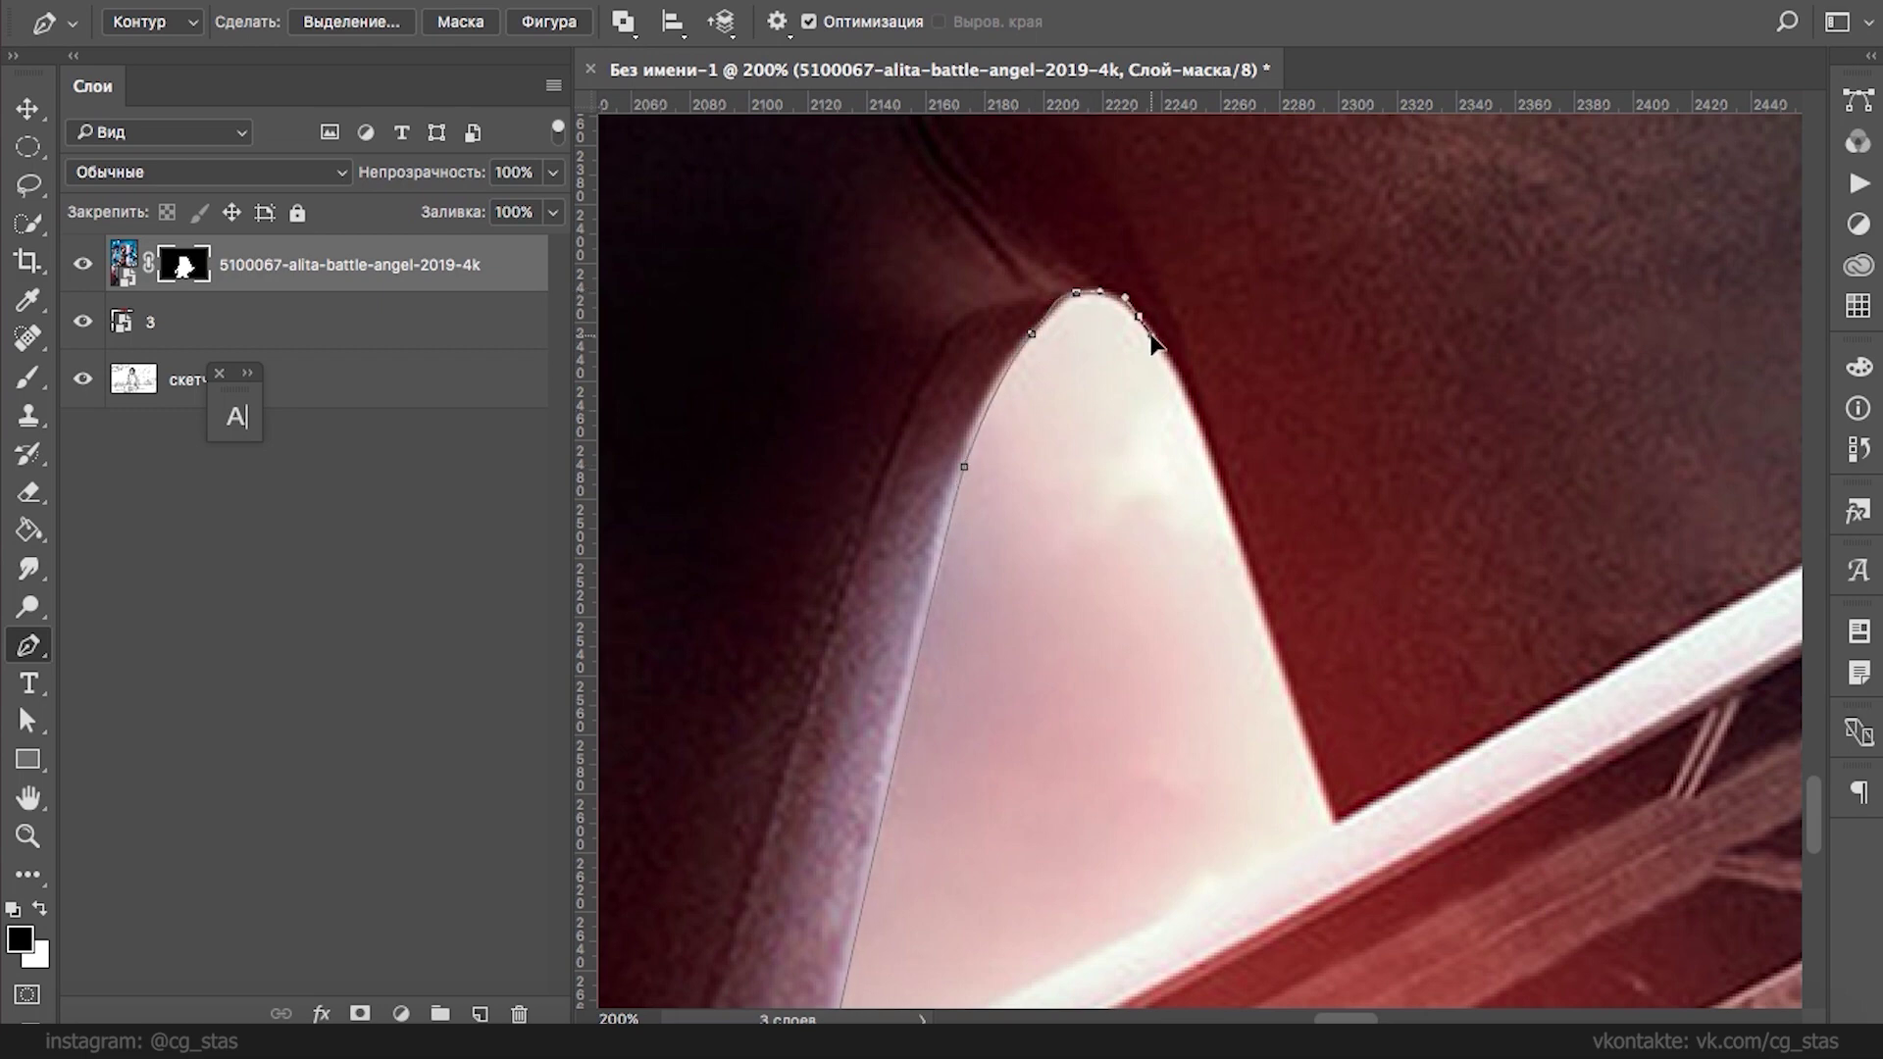
pyautogui.moveTo(1215, 475); pyautogui.dragTo(1245, 583)
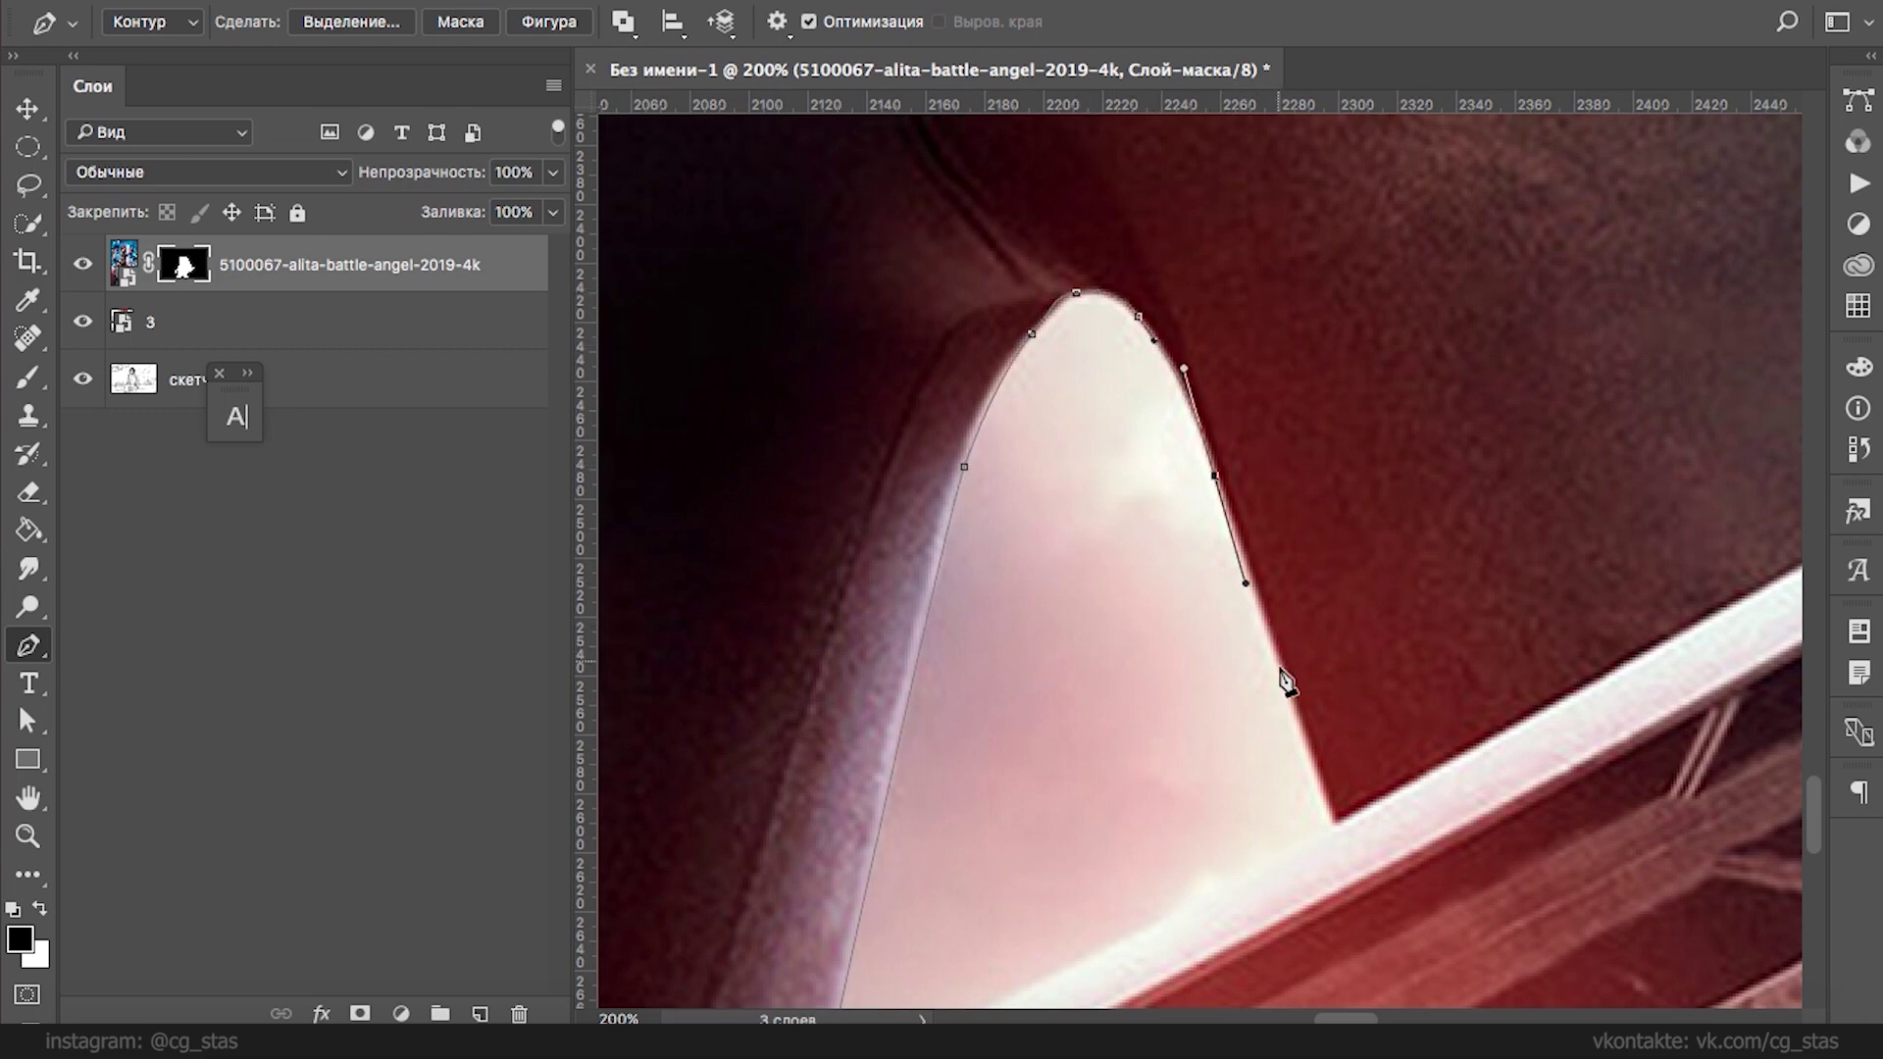
pyautogui.click(1334, 821)
# - Trace the gap path back along the blade's upper edge and close it at the starting point
pyautogui.scroll(-5, 1333, 839)
pyautogui.moveTo(1193, 508); pyautogui.dragTo(1169, 519)
pyautogui.click(987, 614)
pyautogui.click(920, 649)
pyautogui.click(894, 711)
pyautogui.click(869, 752)
# - Convert the closed path between the thighs to a selection
pyautogui.rightClick(1009, 353)
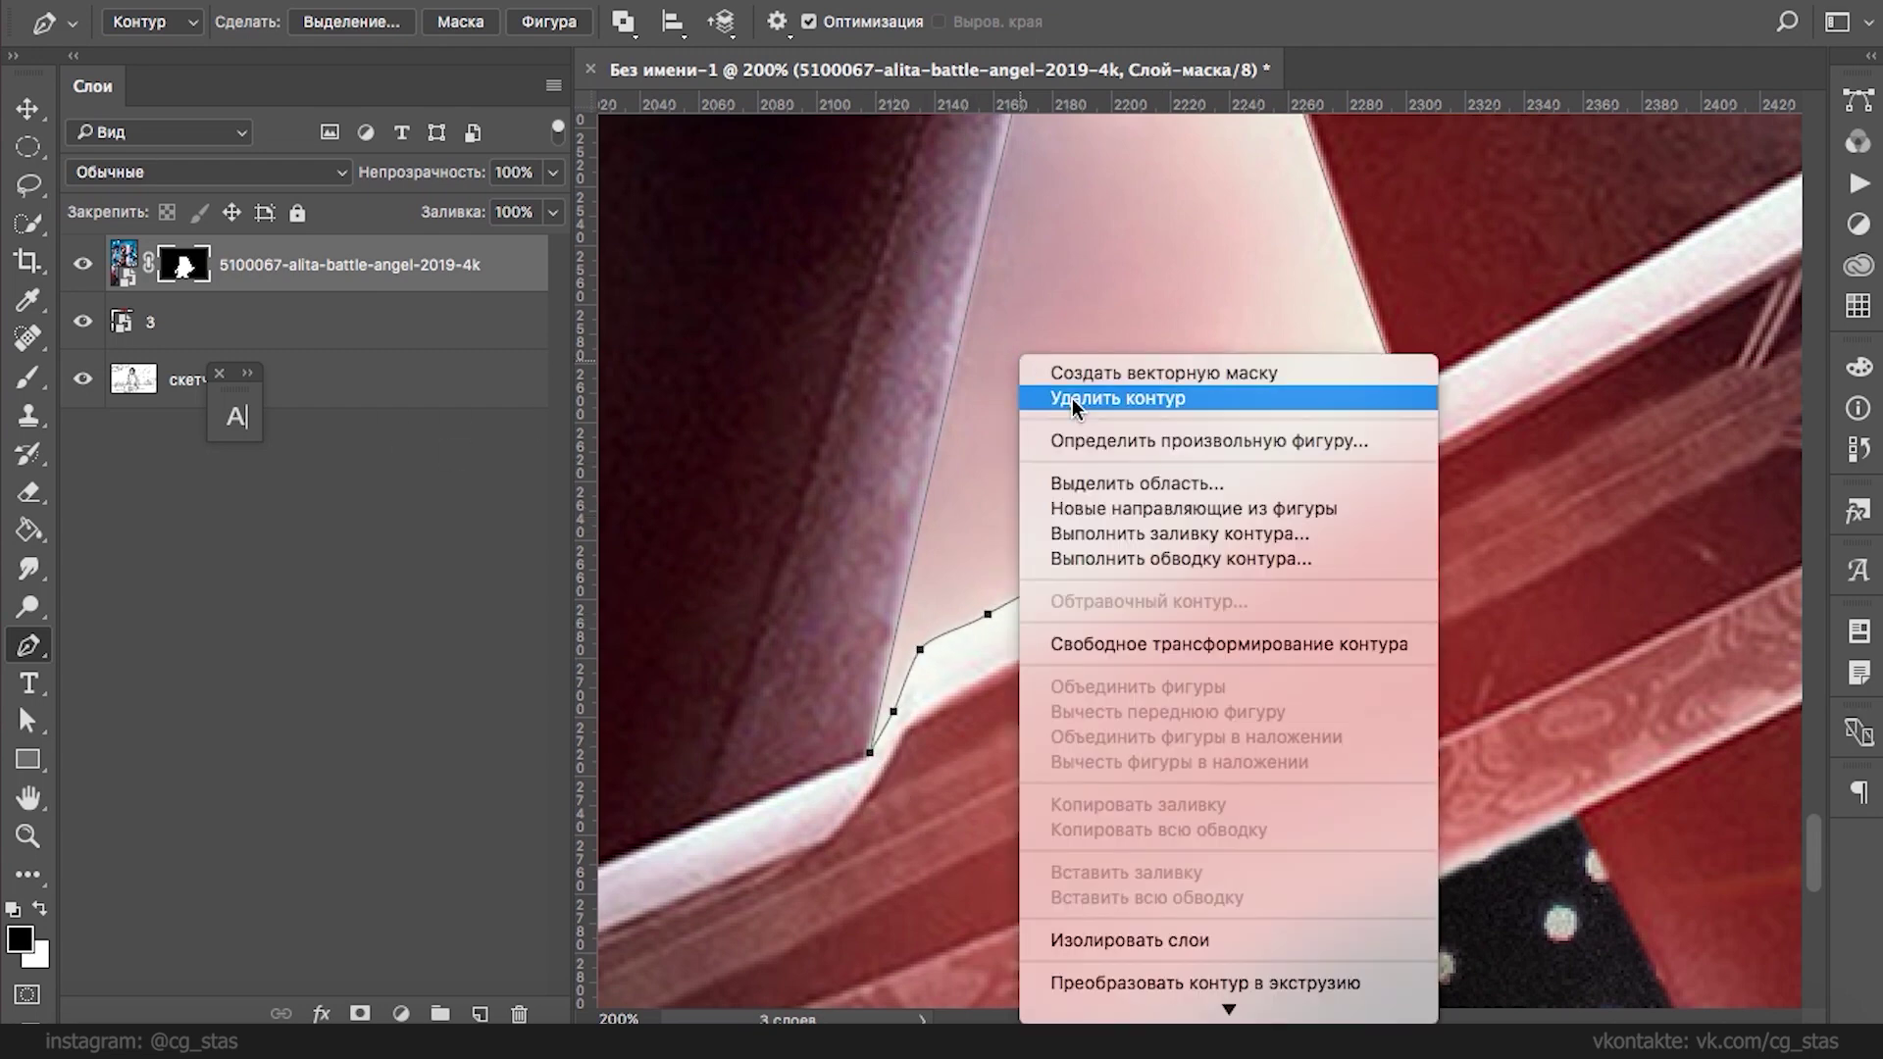
pyautogui.click(1134, 481)
pyautogui.click(1090, 325)
# - Brush black on the layer mask to hide the background between the thighs, and clear the selection
pyautogui.press('b')
pyautogui.moveTo(1218, 294)
pyautogui.mouseDown()
pyautogui.moveTo(1077, 367)
pyautogui.moveTo(1221, 255)
pyautogui.moveTo(1206, 303)
pyautogui.moveTo(1322, 467)
pyautogui.moveTo(1309, 400)
pyautogui.mouseUp()
pyautogui.scroll(5, 1143, 344)
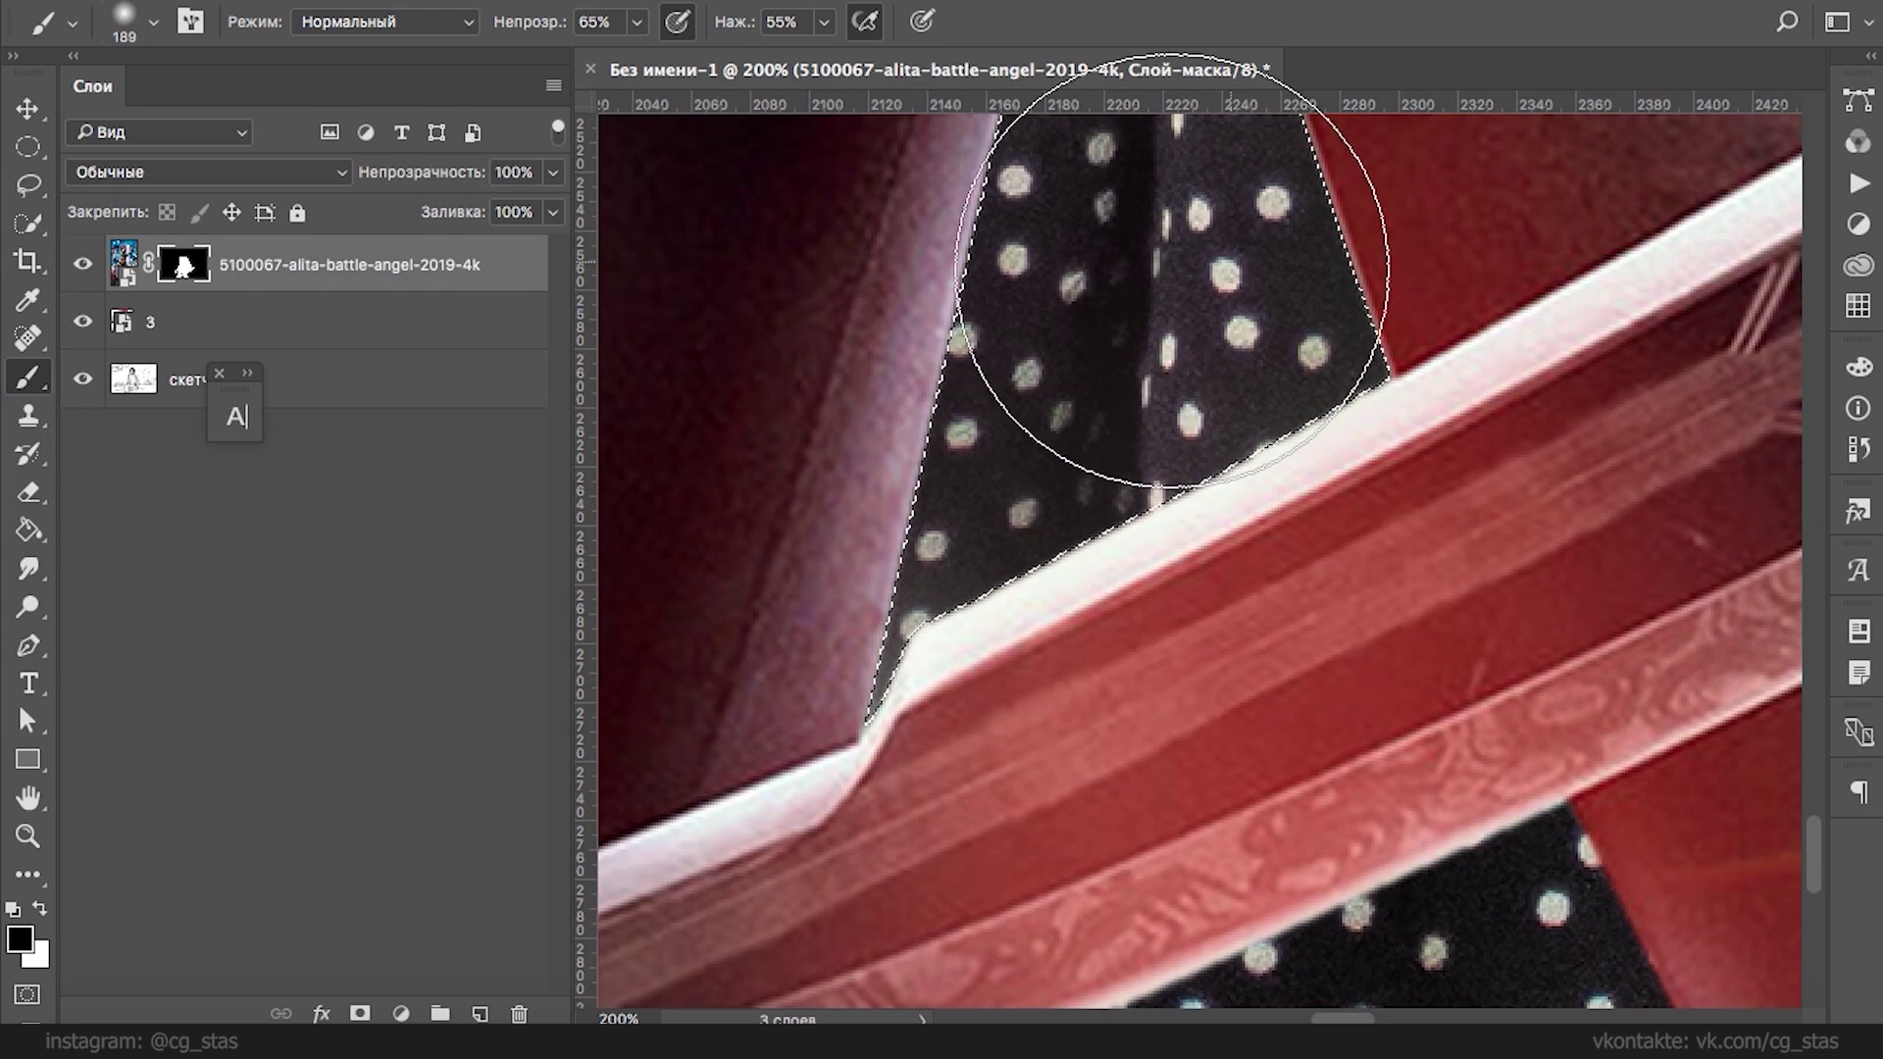
pyautogui.moveTo(1231, 239); pyautogui.dragTo(910, 572)
pyautogui.moveTo(1238, 274); pyautogui.dragTo(1223, 422)
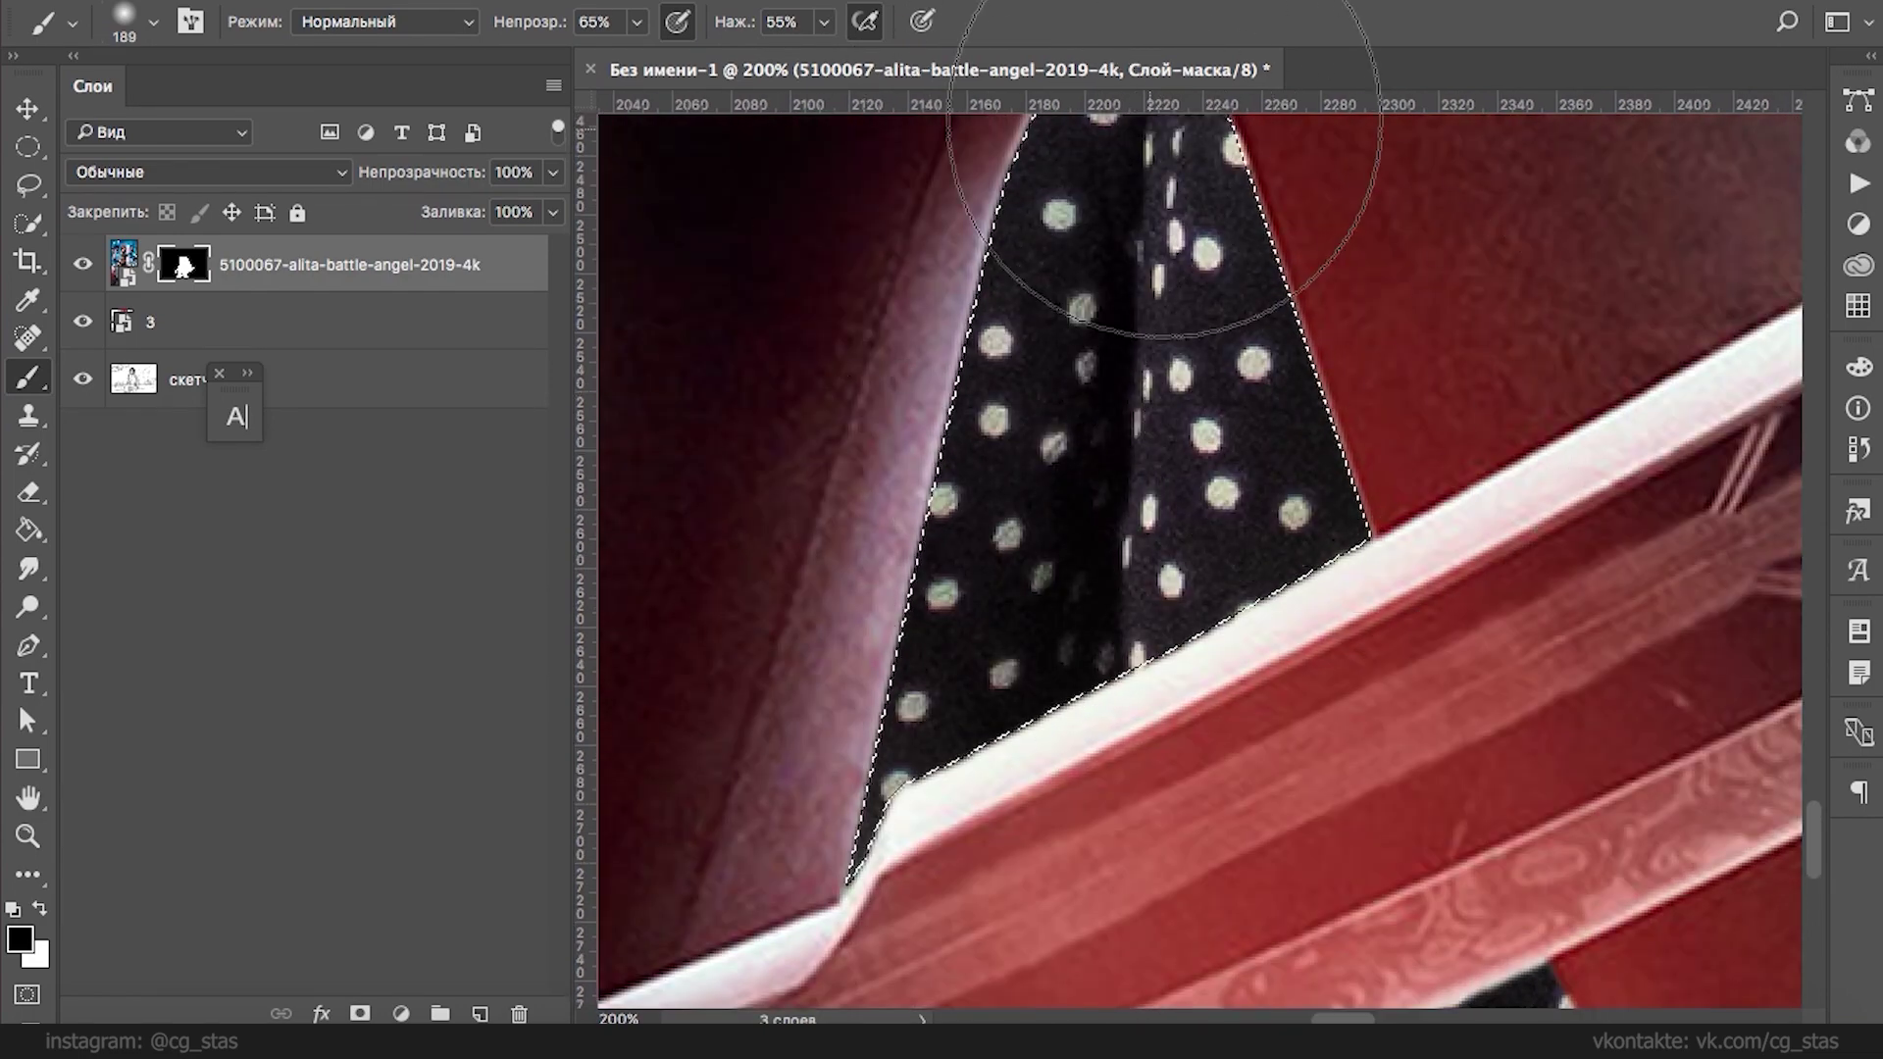
pyautogui.press('super+d')
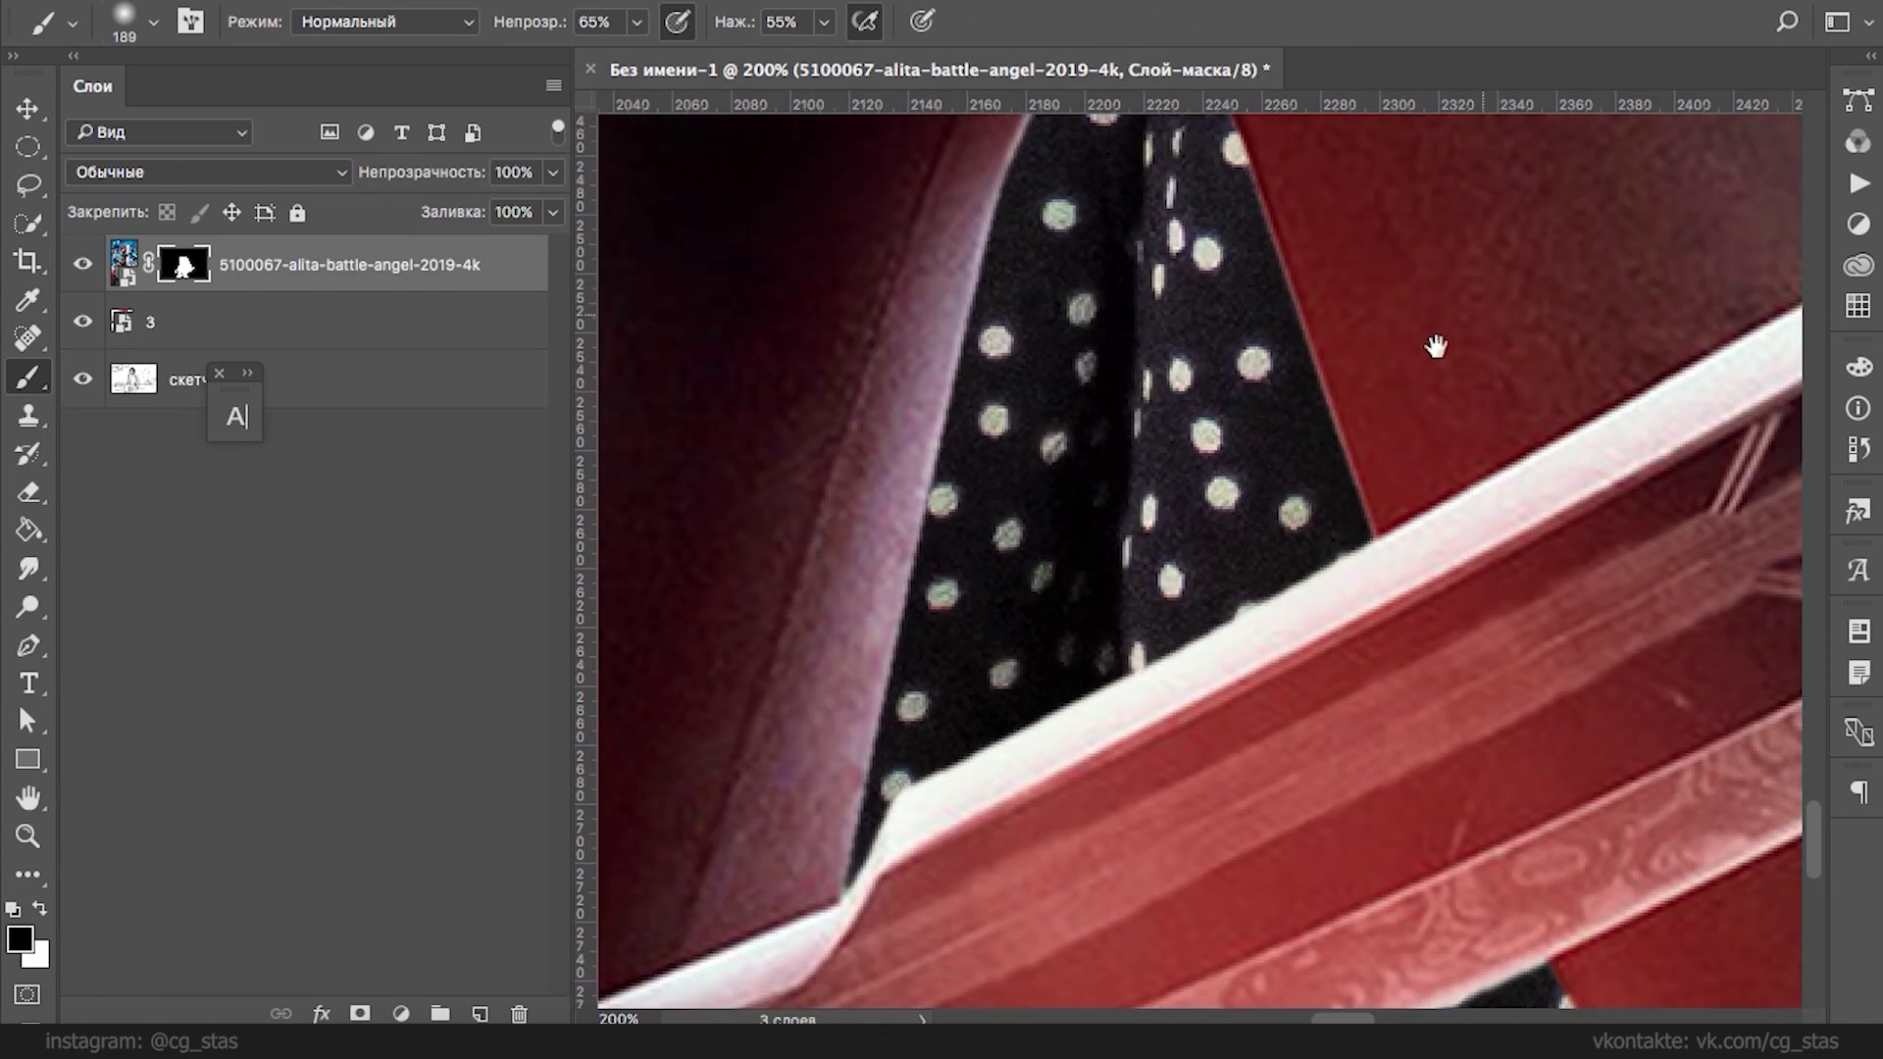
# - Start a new pen path where the outer thigh meets the blade and trace the curve of the blade's upper edge
pyautogui.moveTo(1484, 311); pyautogui.dragTo(736, 628)
pyautogui.moveTo(1164, 497); pyautogui.dragTo(828, 605)
pyautogui.moveTo(988, 375); pyautogui.dragTo(1174, 415)
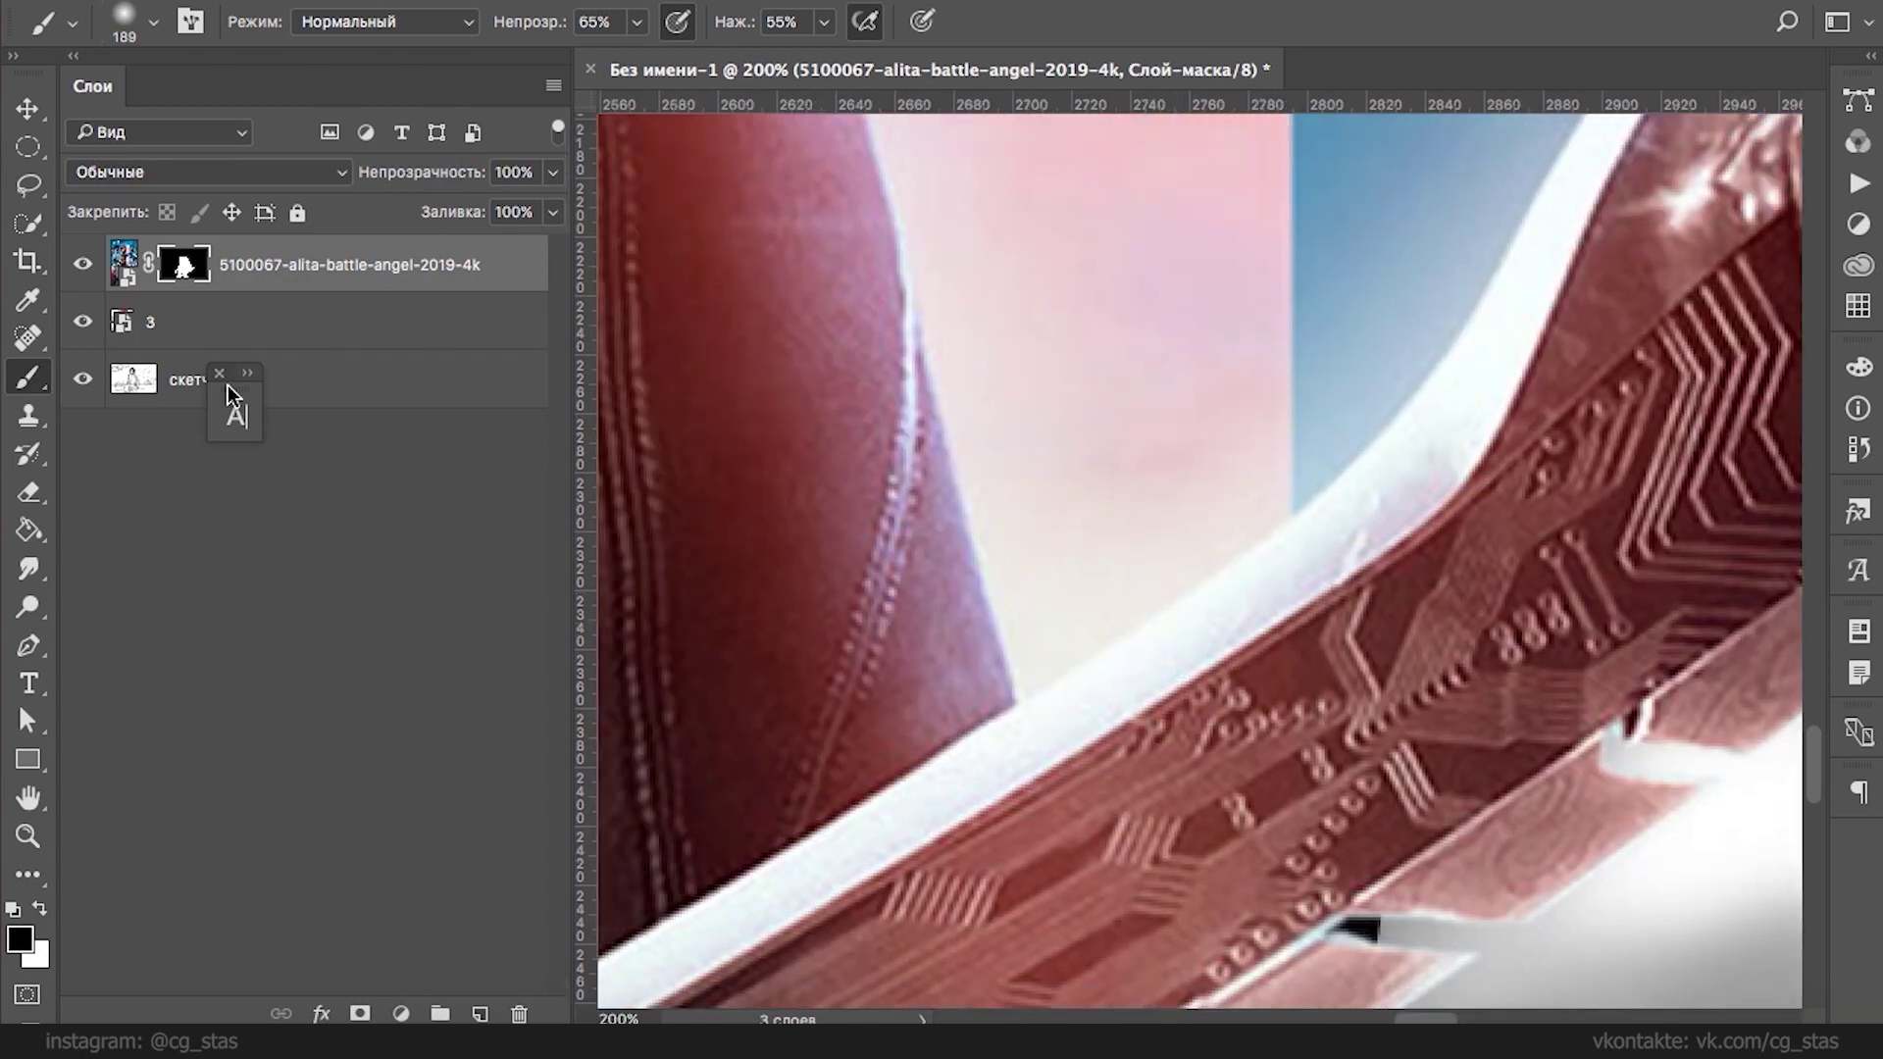
pyautogui.click(28, 646)
pyautogui.click(1021, 700)
pyautogui.moveTo(1263, 540); pyautogui.dragTo(1296, 515)
pyautogui.moveTo(1392, 422); pyautogui.dragTo(1410, 397)
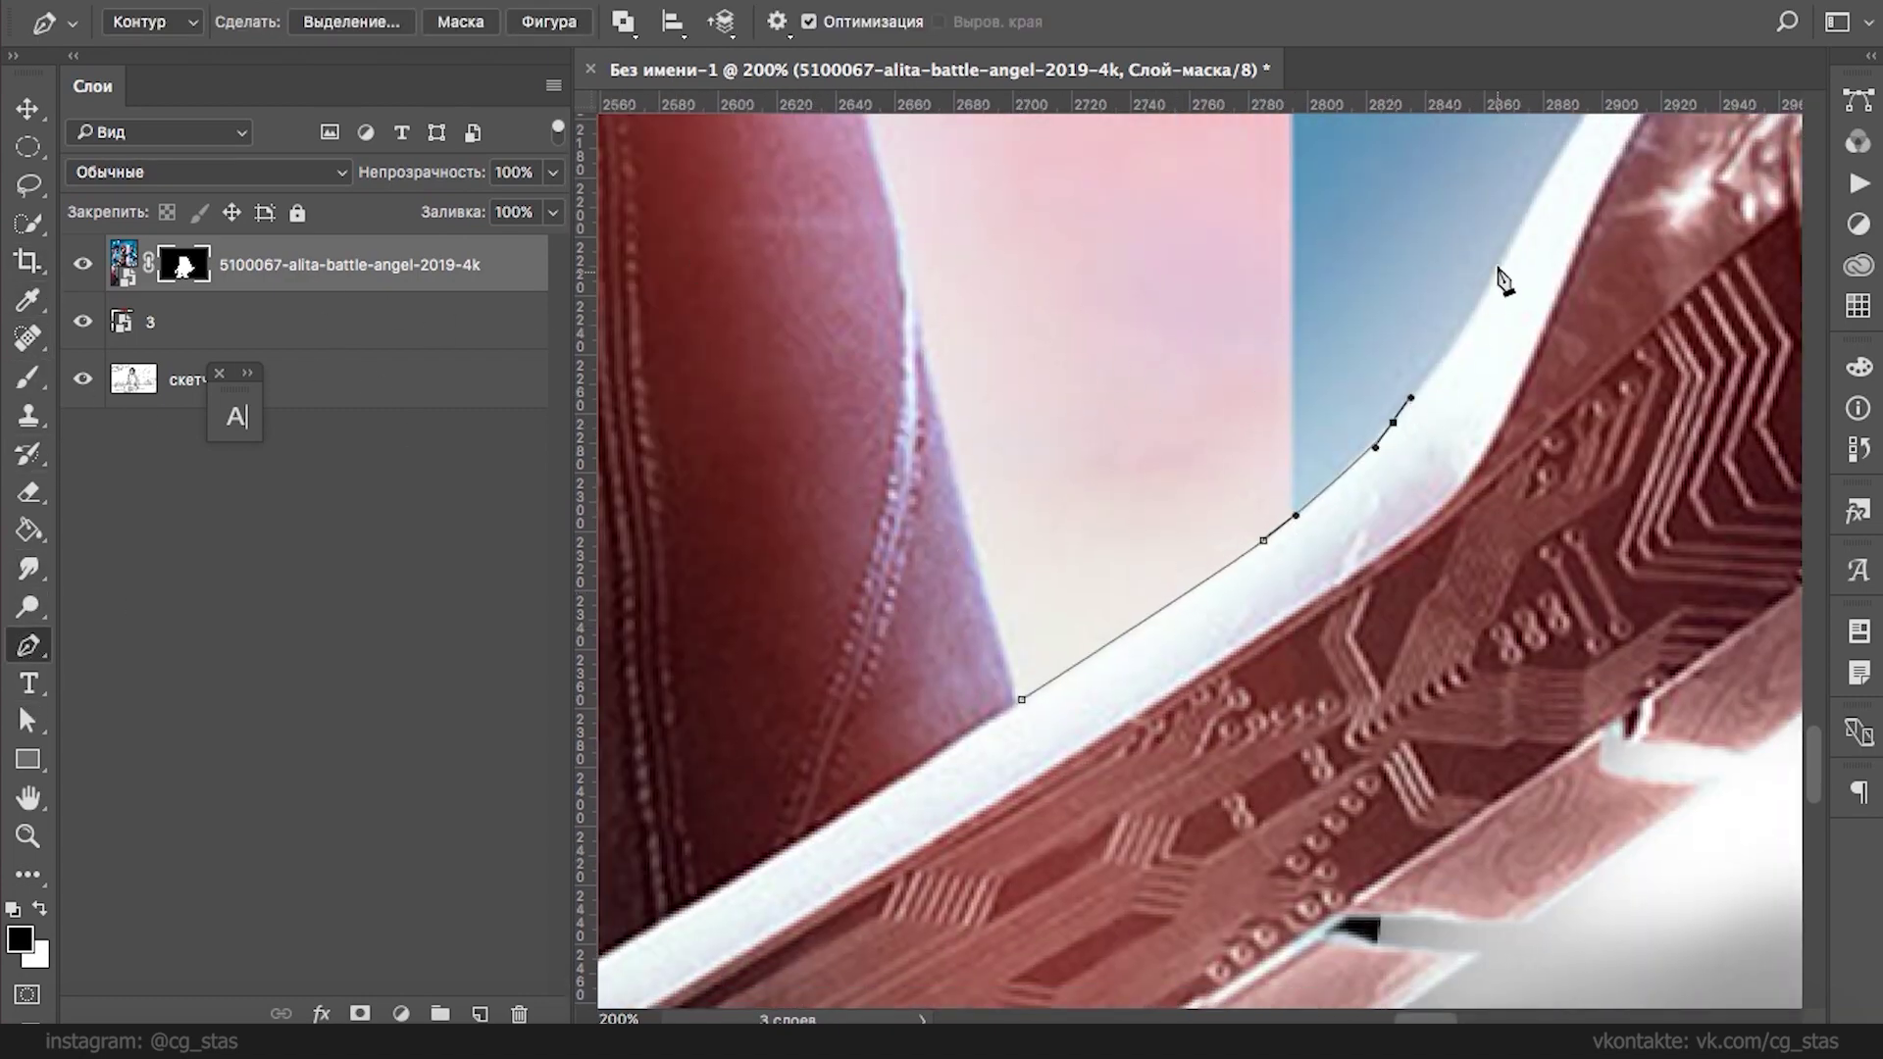
# - Trace the path up the rest of the blade's upper edge to the peak of the guard
pyautogui.moveTo(1500, 284); pyautogui.dragTo(1169, 589)
pyautogui.moveTo(1205, 502); pyautogui.dragTo(1224, 466)
pyautogui.moveTo(1282, 375); pyautogui.dragTo(1292, 368)
pyautogui.click(1370, 352)
pyautogui.moveTo(1419, 261); pyautogui.dragTo(1421, 374)
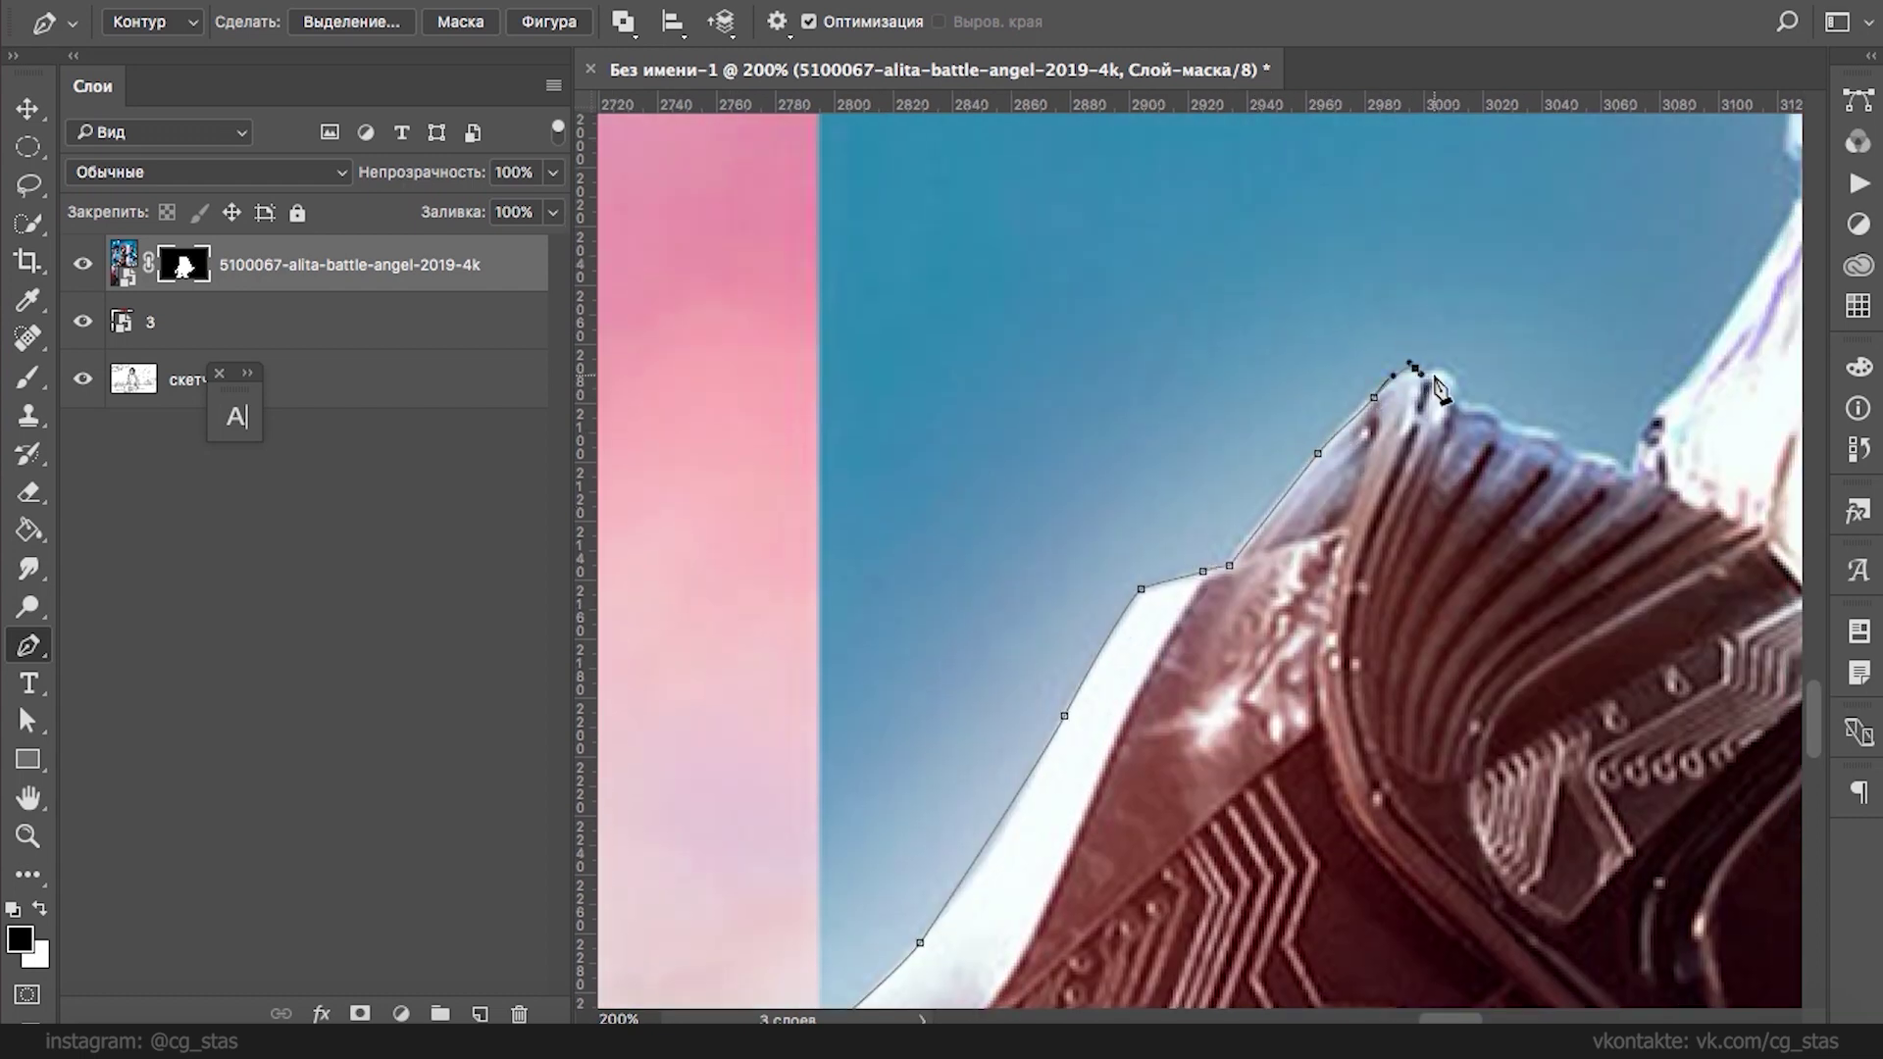
# - Trace the path along the guard's ridged upper edge to the hand
pyautogui.click(1458, 389)
pyautogui.click(1474, 407)
pyautogui.click(1500, 418)
pyautogui.click(1535, 430)
pyautogui.click(1567, 449)
pyautogui.moveTo(1592, 450); pyautogui.dragTo(1066, 577)
pyautogui.click(1639, 471)
# - Trace the path up the inner edge of the robotic hand and wrist
pyautogui.moveTo(1113, 517); pyautogui.dragTo(1135, 489)
pyautogui.moveTo(1176, 429); pyautogui.dragTo(1187, 404)
pyautogui.moveTo(1213, 359); pyautogui.dragTo(1219, 325)
pyautogui.moveTo(1207, 306); pyautogui.dragTo(1207, 227)
pyautogui.moveTo(1212, 184); pyautogui.dragTo(1201, 440)
pyautogui.click(1192, 428)
pyautogui.click(1172, 373)
# - Trace the path up the inner edge of the robotic forearm to its dark purple section
pyautogui.moveTo(1130, 284); pyautogui.dragTo(1197, 532)
pyautogui.moveTo(1171, 420); pyautogui.dragTo(1156, 386)
pyautogui.moveTo(1112, 307); pyautogui.dragTo(1165, 382)
pyautogui.moveTo(1056, 278); pyautogui.dragTo(1251, 580)
pyautogui.moveTo(1191, 477); pyautogui.dragTo(1181, 465)
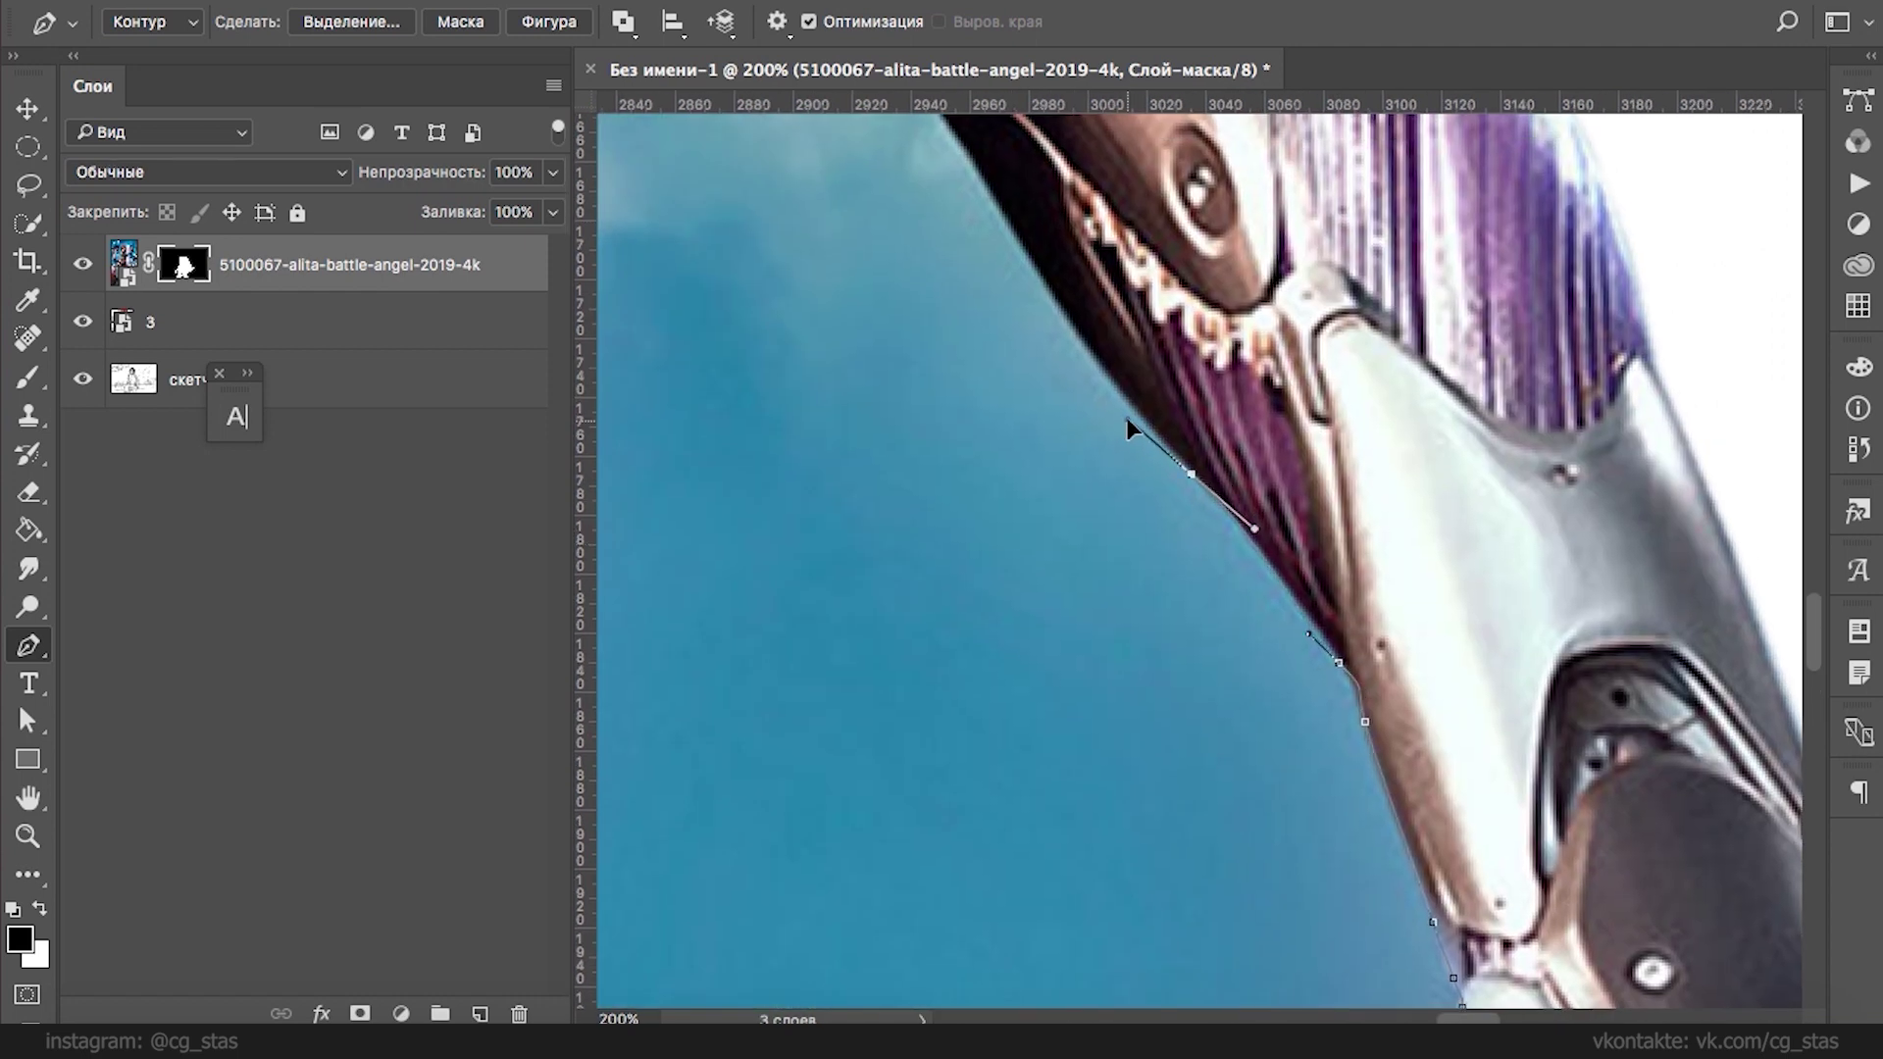
# - Trace the path along the dark inner edge of the upper forearm toward the elbow
pyautogui.scroll(4, 1140, 481)
pyautogui.hscroll(-2, 1141, 480)
pyautogui.click(1132, 468)
pyautogui.click(1049, 326)
pyautogui.click(1018, 283)
pyautogui.moveTo(981, 227); pyautogui.dragTo(975, 202)
pyautogui.moveTo(979, 164); pyautogui.dragTo(1076, 438)
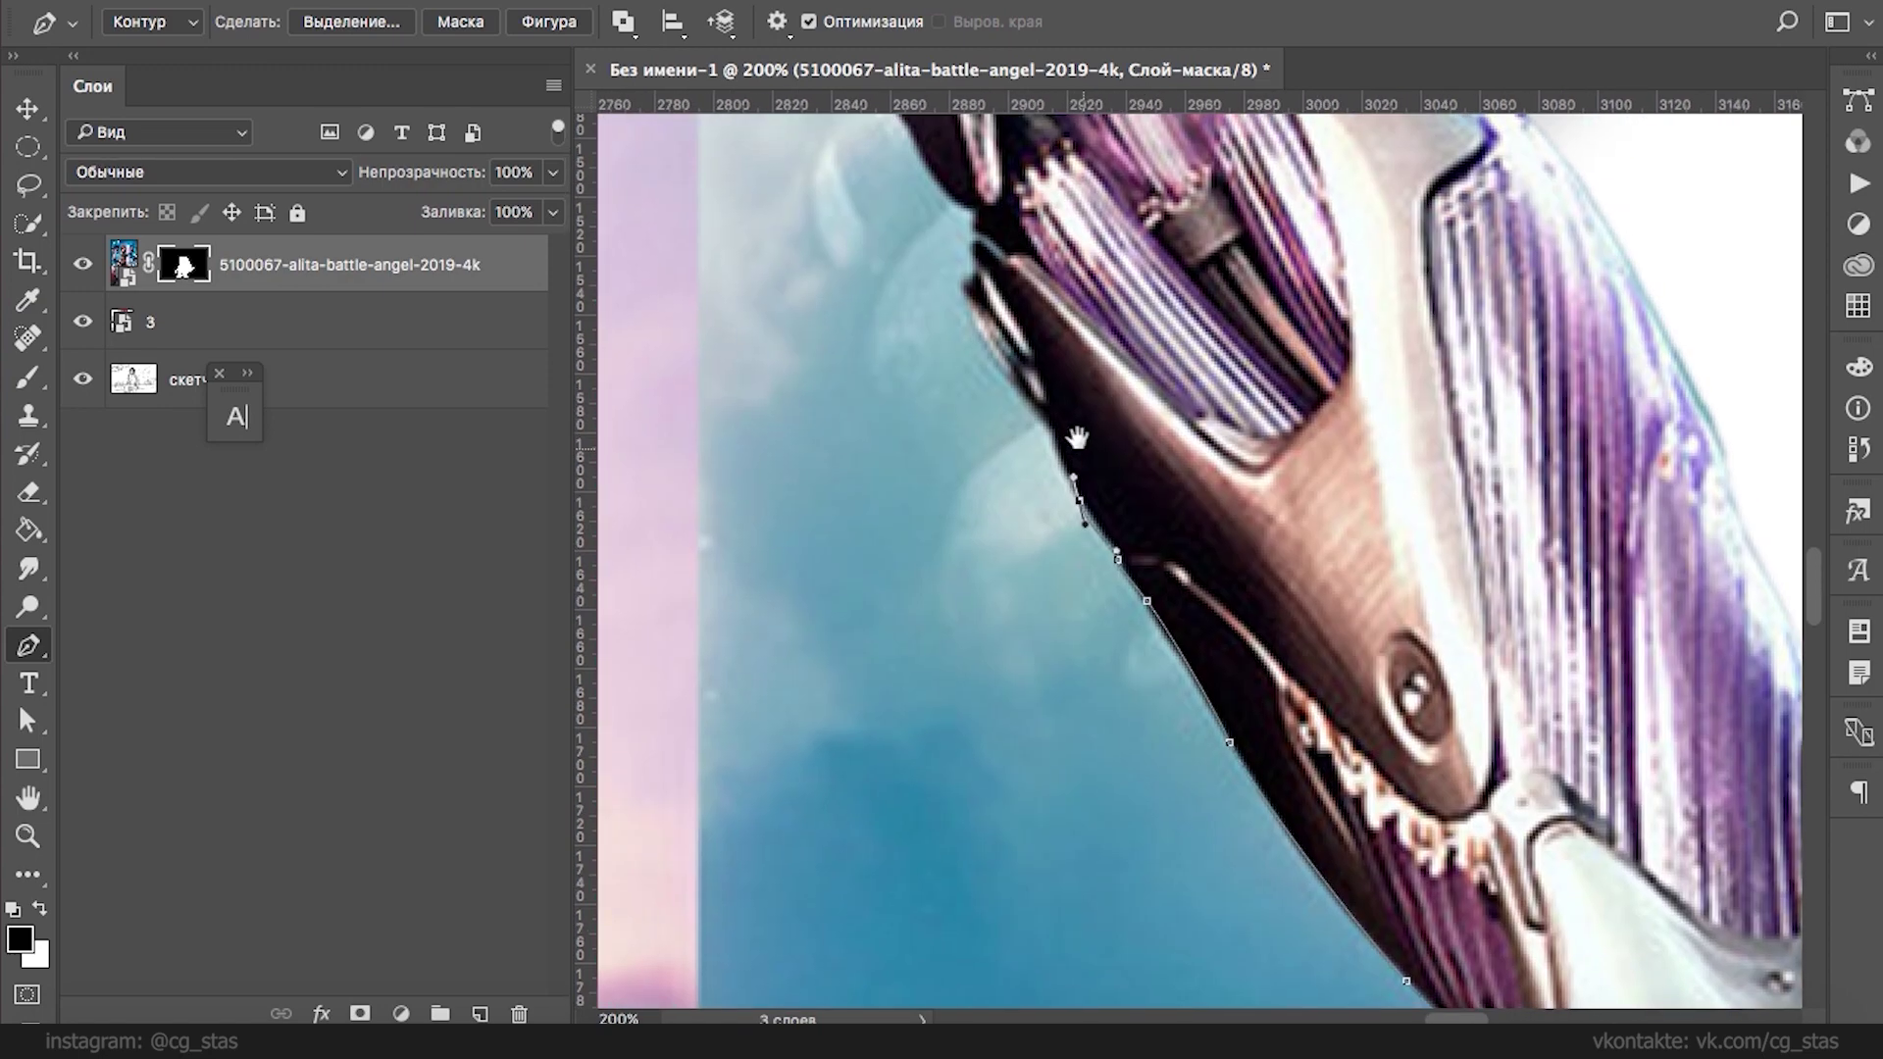
# - Trace the path around the notched inner contour of the elbow joint
pyautogui.click(1052, 432)
pyautogui.click(997, 365)
pyautogui.click(971, 286)
pyautogui.click(973, 247)
pyautogui.click(979, 226)
pyautogui.click(964, 212)
pyautogui.click(947, 200)
# - Trace the path up the inner edge of the upper arm along its purple fibres
pyautogui.moveTo(992, 236); pyautogui.dragTo(1185, 547)
pyautogui.moveTo(1087, 420); pyautogui.dragTo(995, 281)
pyautogui.moveTo(973, 190); pyautogui.dragTo(1176, 533)
pyautogui.moveTo(1109, 477); pyautogui.dragTo(1086, 449)
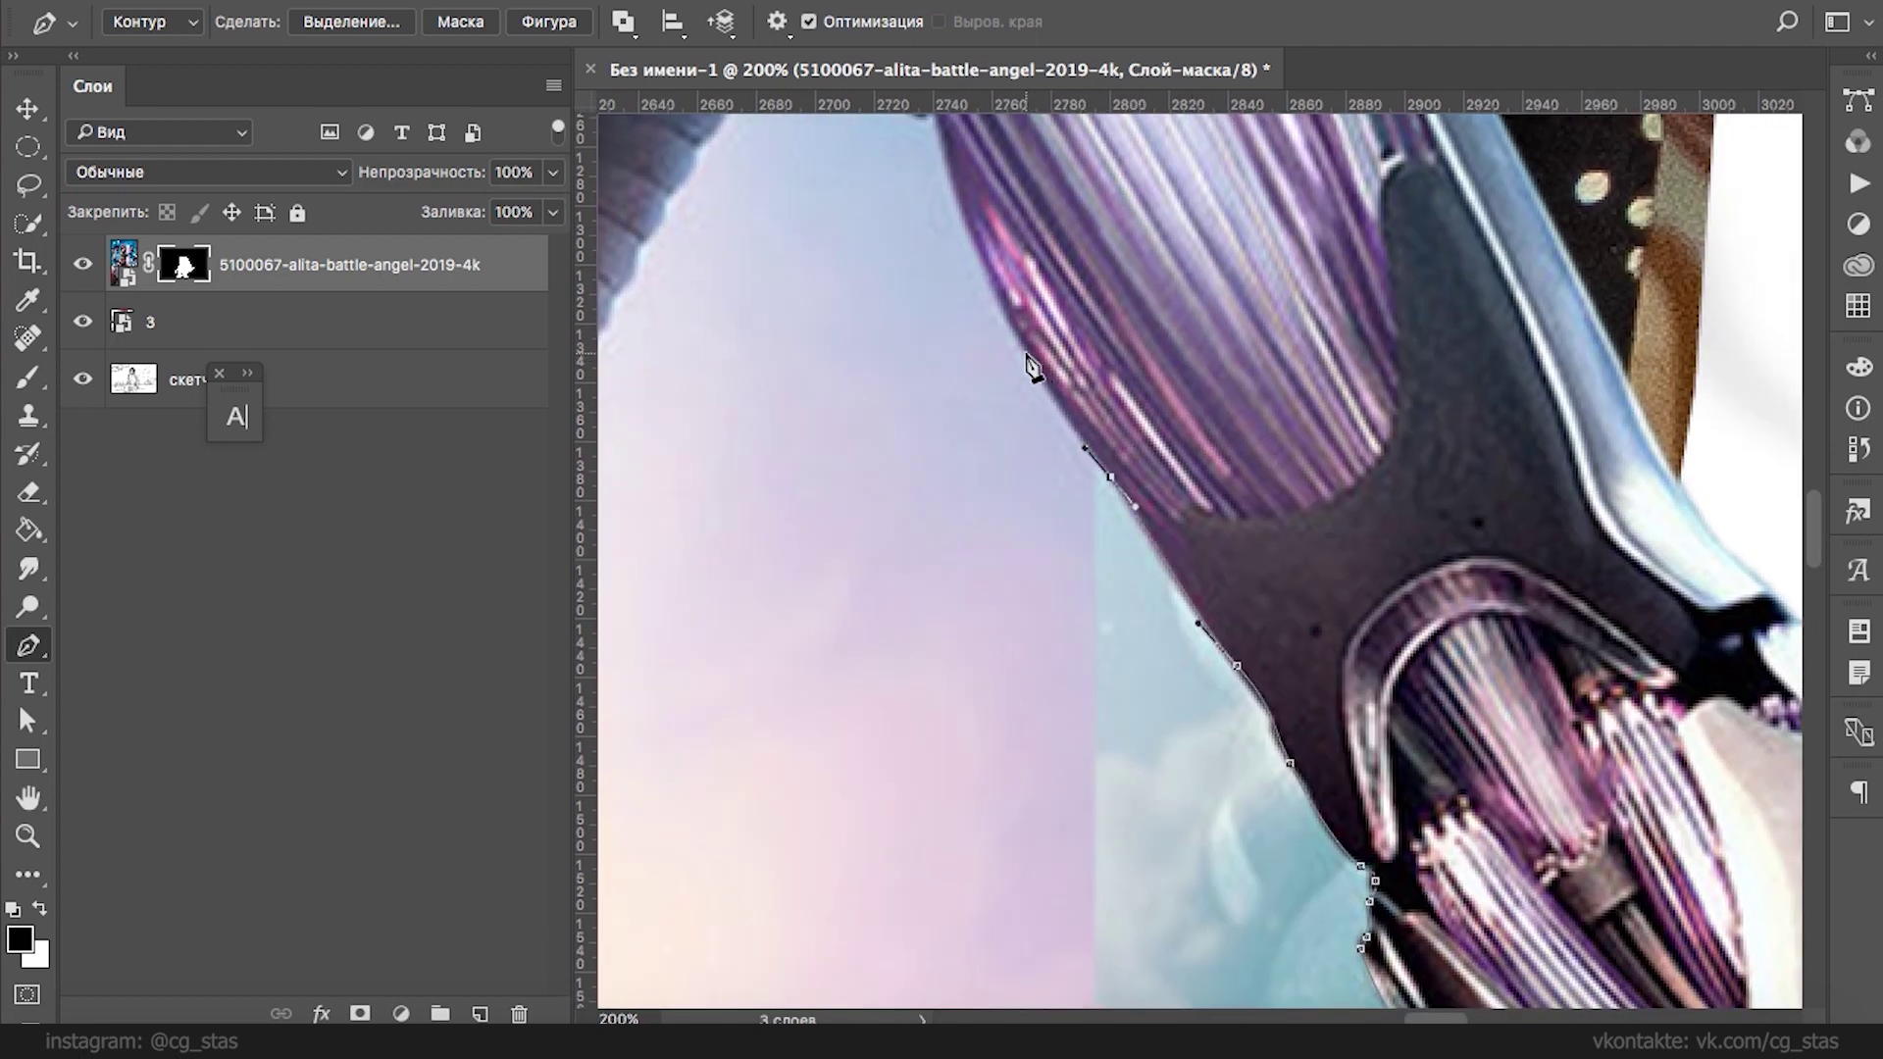
pyautogui.moveTo(970, 216); pyautogui.dragTo(1027, 443)
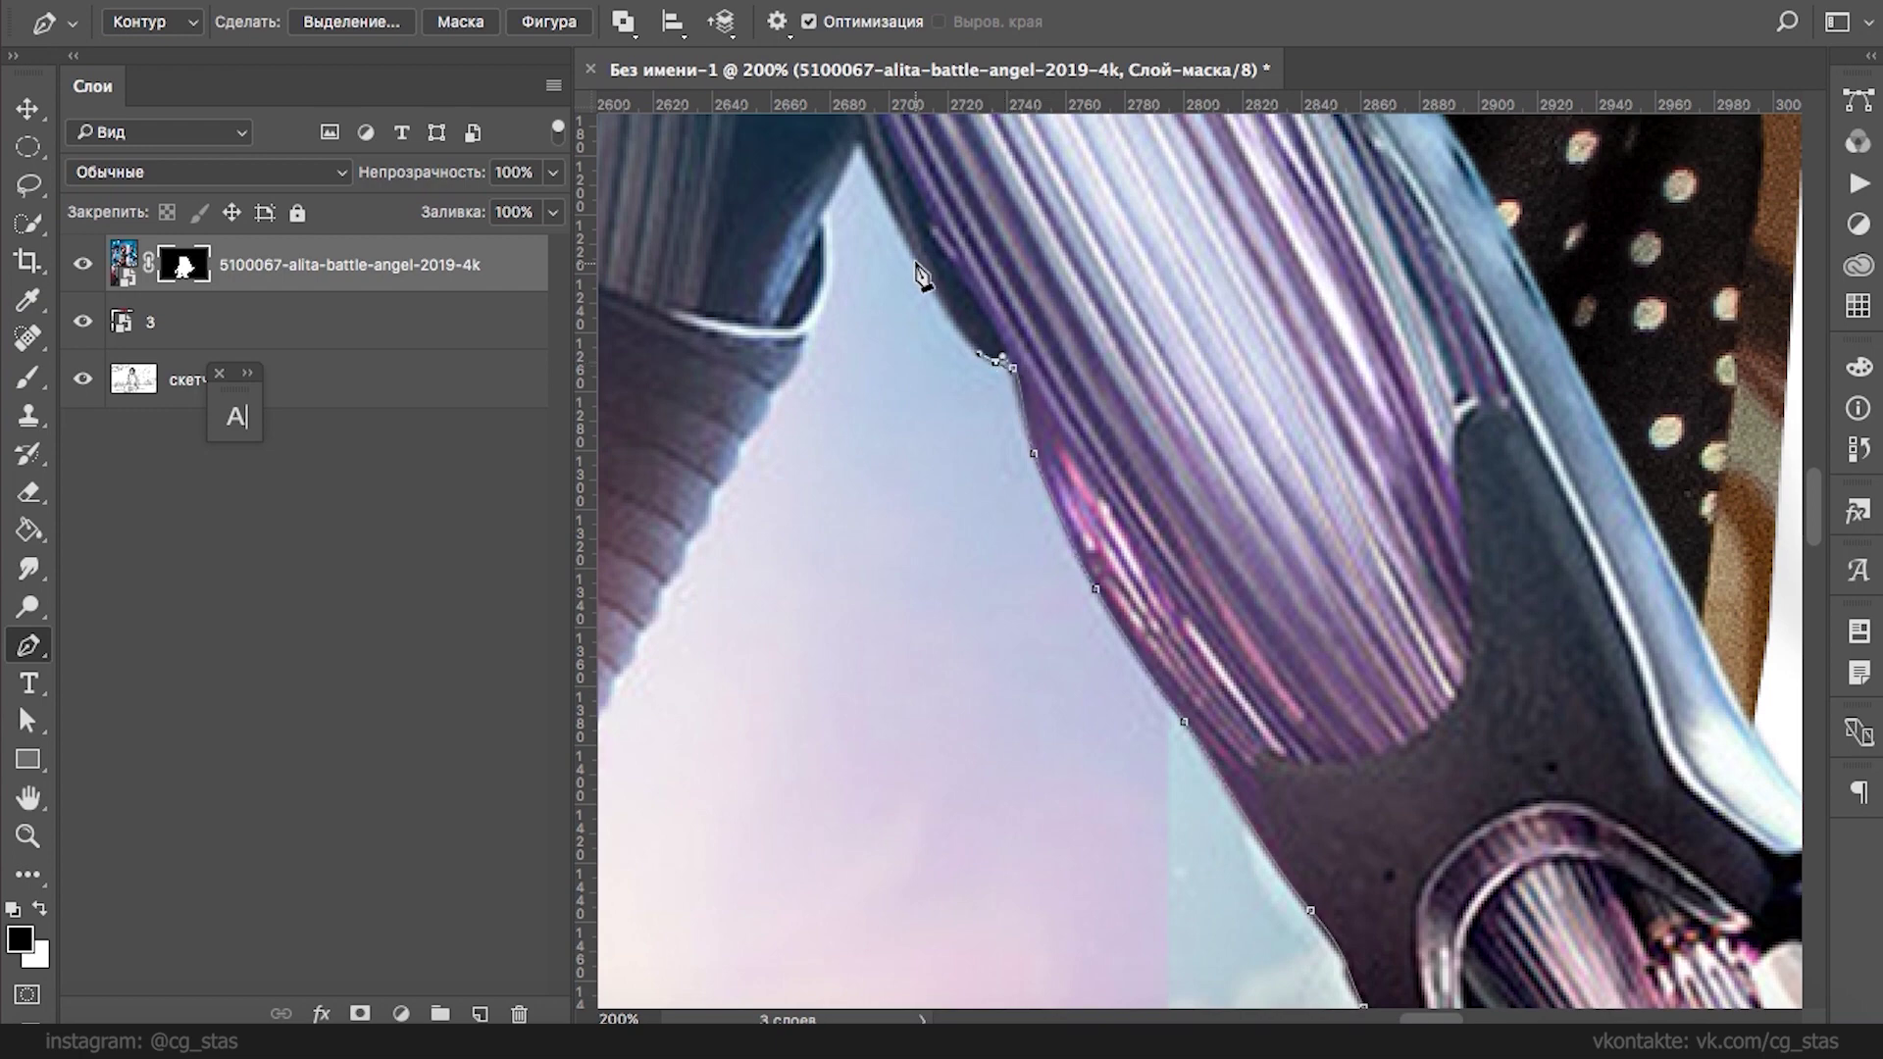
# - Trace the path up into the armpit and turn it down onto the torso's edge
pyautogui.click(917, 264)
pyautogui.moveTo(905, 201); pyautogui.dragTo(1025, 344)
pyautogui.click(993, 319)
pyautogui.click(981, 289)
pyautogui.press('super+z')
pyautogui.moveTo(953, 344); pyautogui.dragTo(944, 347)
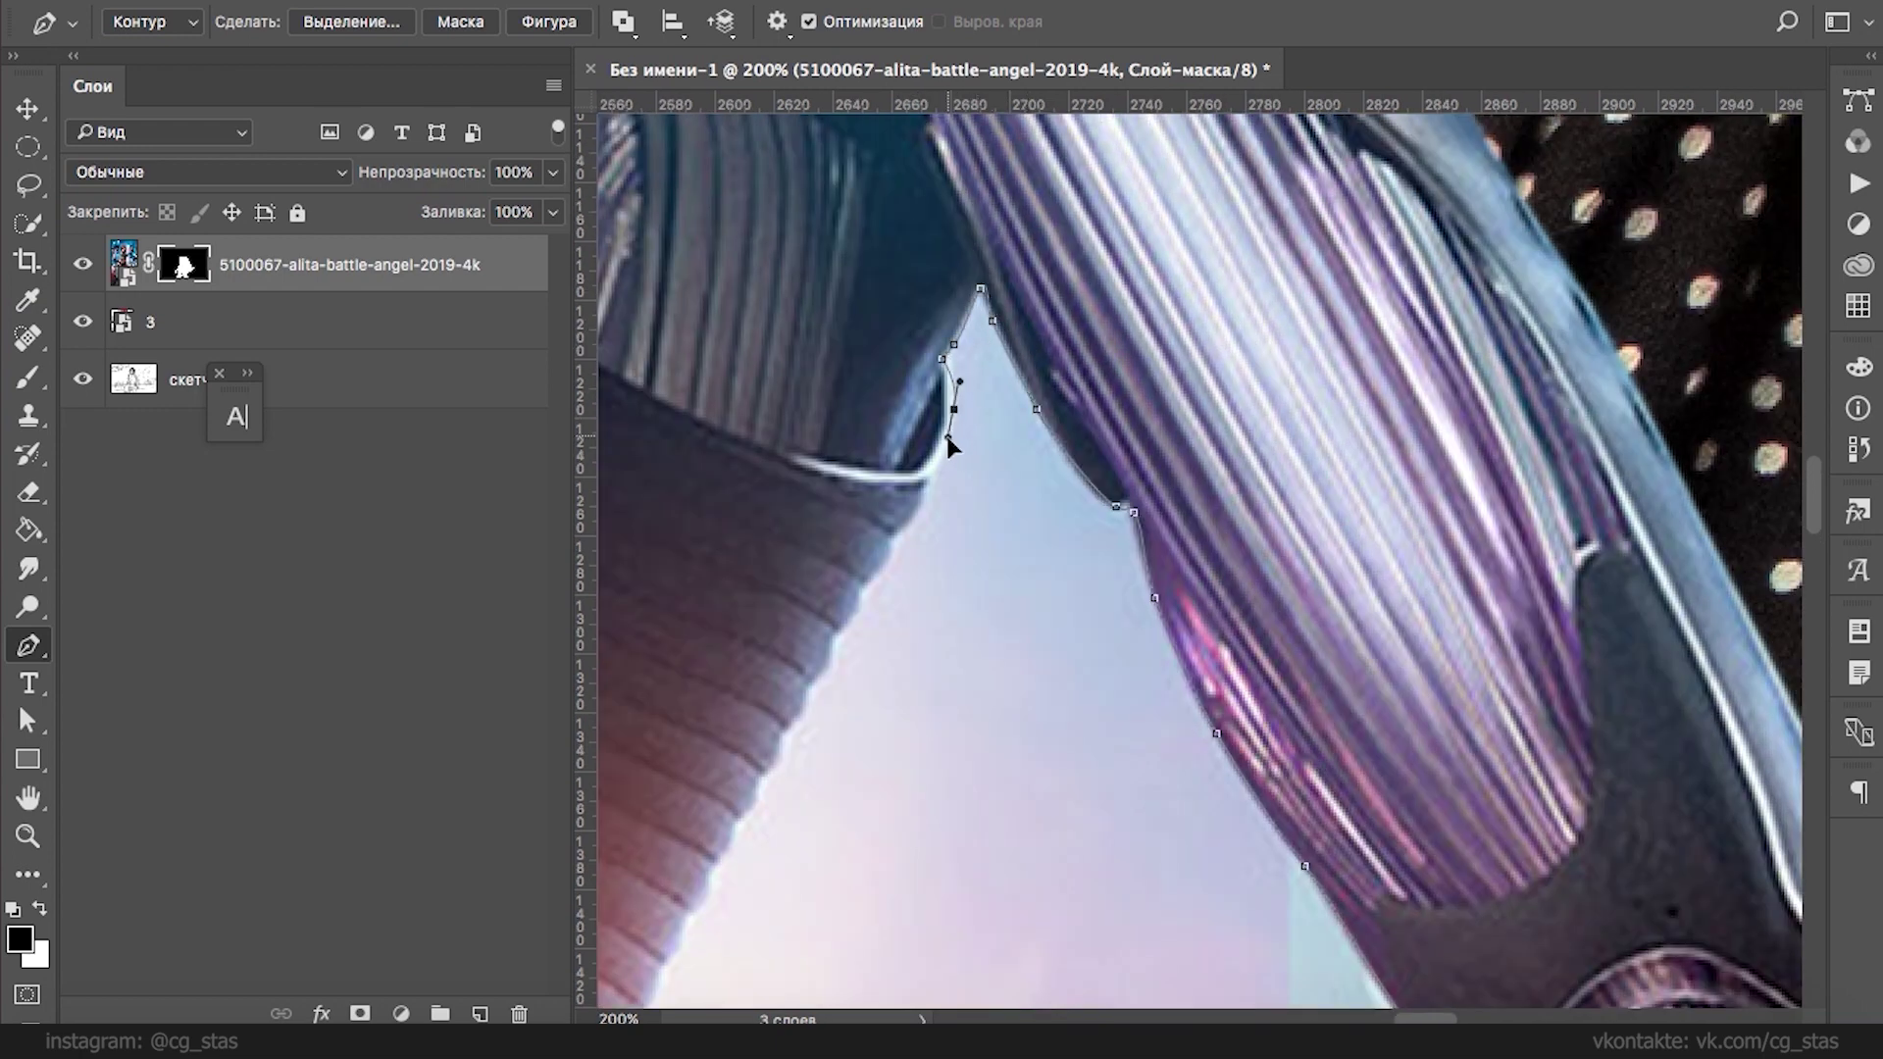
# - Trace the path down the ribbed side of the torso, following each ridge below the armpit
pyautogui.click(891, 535)
pyautogui.click(879, 565)
pyautogui.click(859, 593)
pyautogui.click(858, 609)
pyautogui.click(836, 636)
pyautogui.moveTo(824, 672); pyautogui.dragTo(834, 664)
pyautogui.click(806, 706)
pyautogui.moveTo(788, 736); pyautogui.dragTo(781, 752)
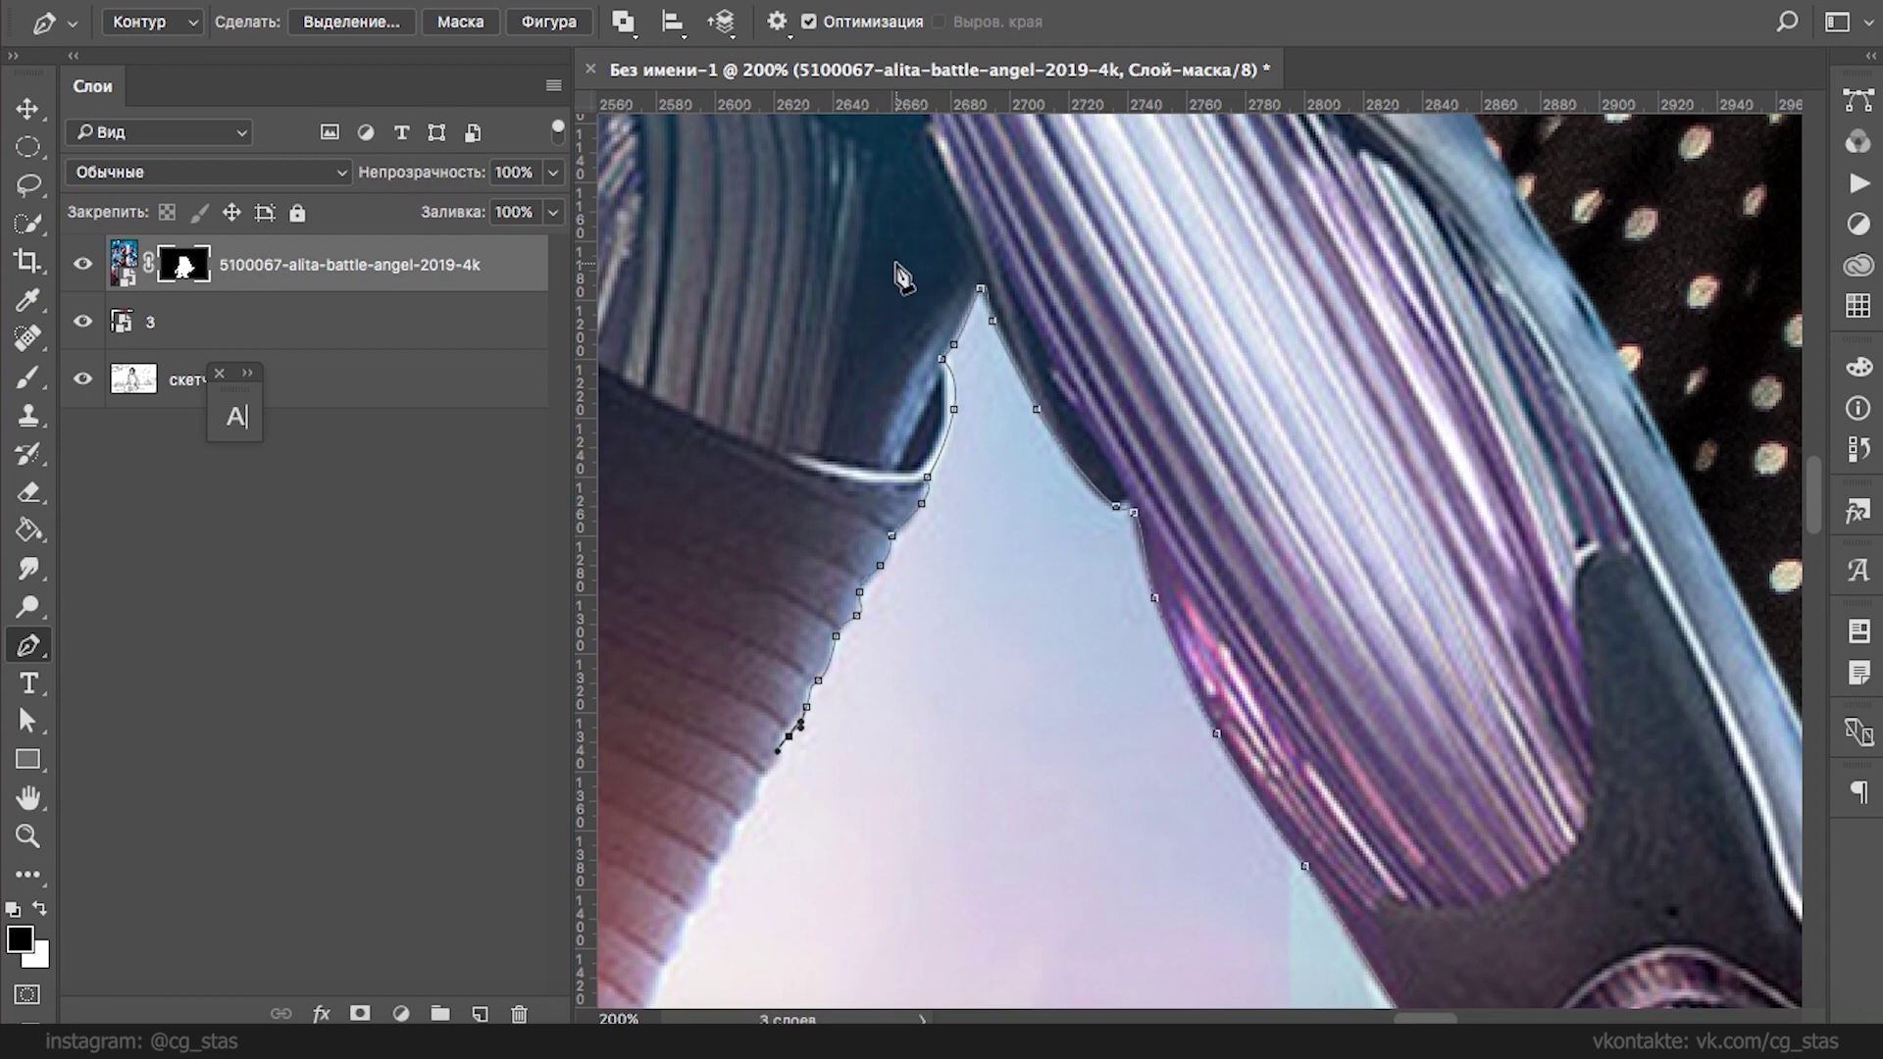
# - Adjust the path's anchor points and curves to fit the ridges along the upper side of the torso
pyautogui.press('super+plus')
pyautogui.moveTo(959, 332); pyautogui.dragTo(1432, 125)
pyautogui.keyDown('super'); pyautogui.click(997, 436); pyautogui.keyUp('super')
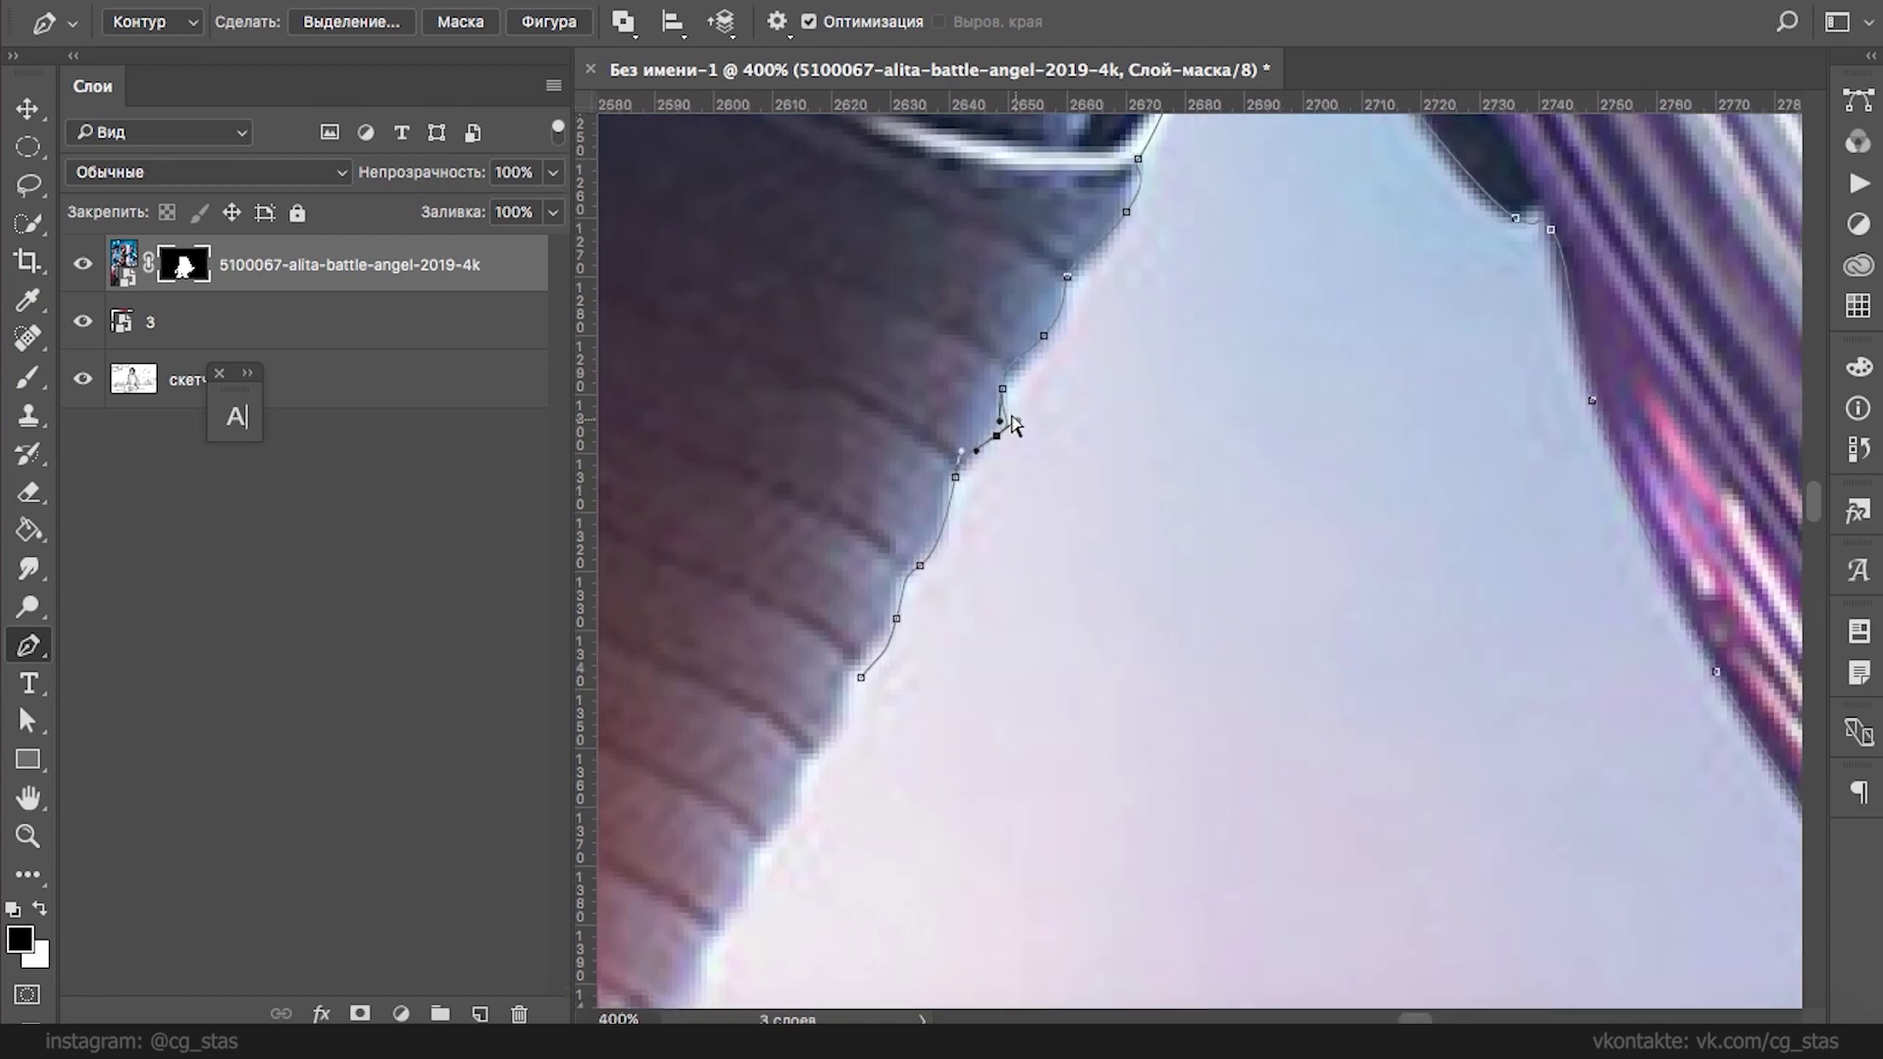
pyautogui.click(942, 536)
pyautogui.moveTo(941, 536); pyautogui.dragTo(898, 629)
pyautogui.moveTo(876, 645); pyautogui.dragTo(872, 663)
# - Continue the pen path down the ribbed side of the torso, following the ridges through the middle of the torso
pyautogui.moveTo(921, 472); pyautogui.dragTo(1009, 202)
pyautogui.moveTo(952, 428); pyautogui.dragTo(844, 575)
pyautogui.moveTo(843, 575); pyautogui.dragTo(1119, 268)
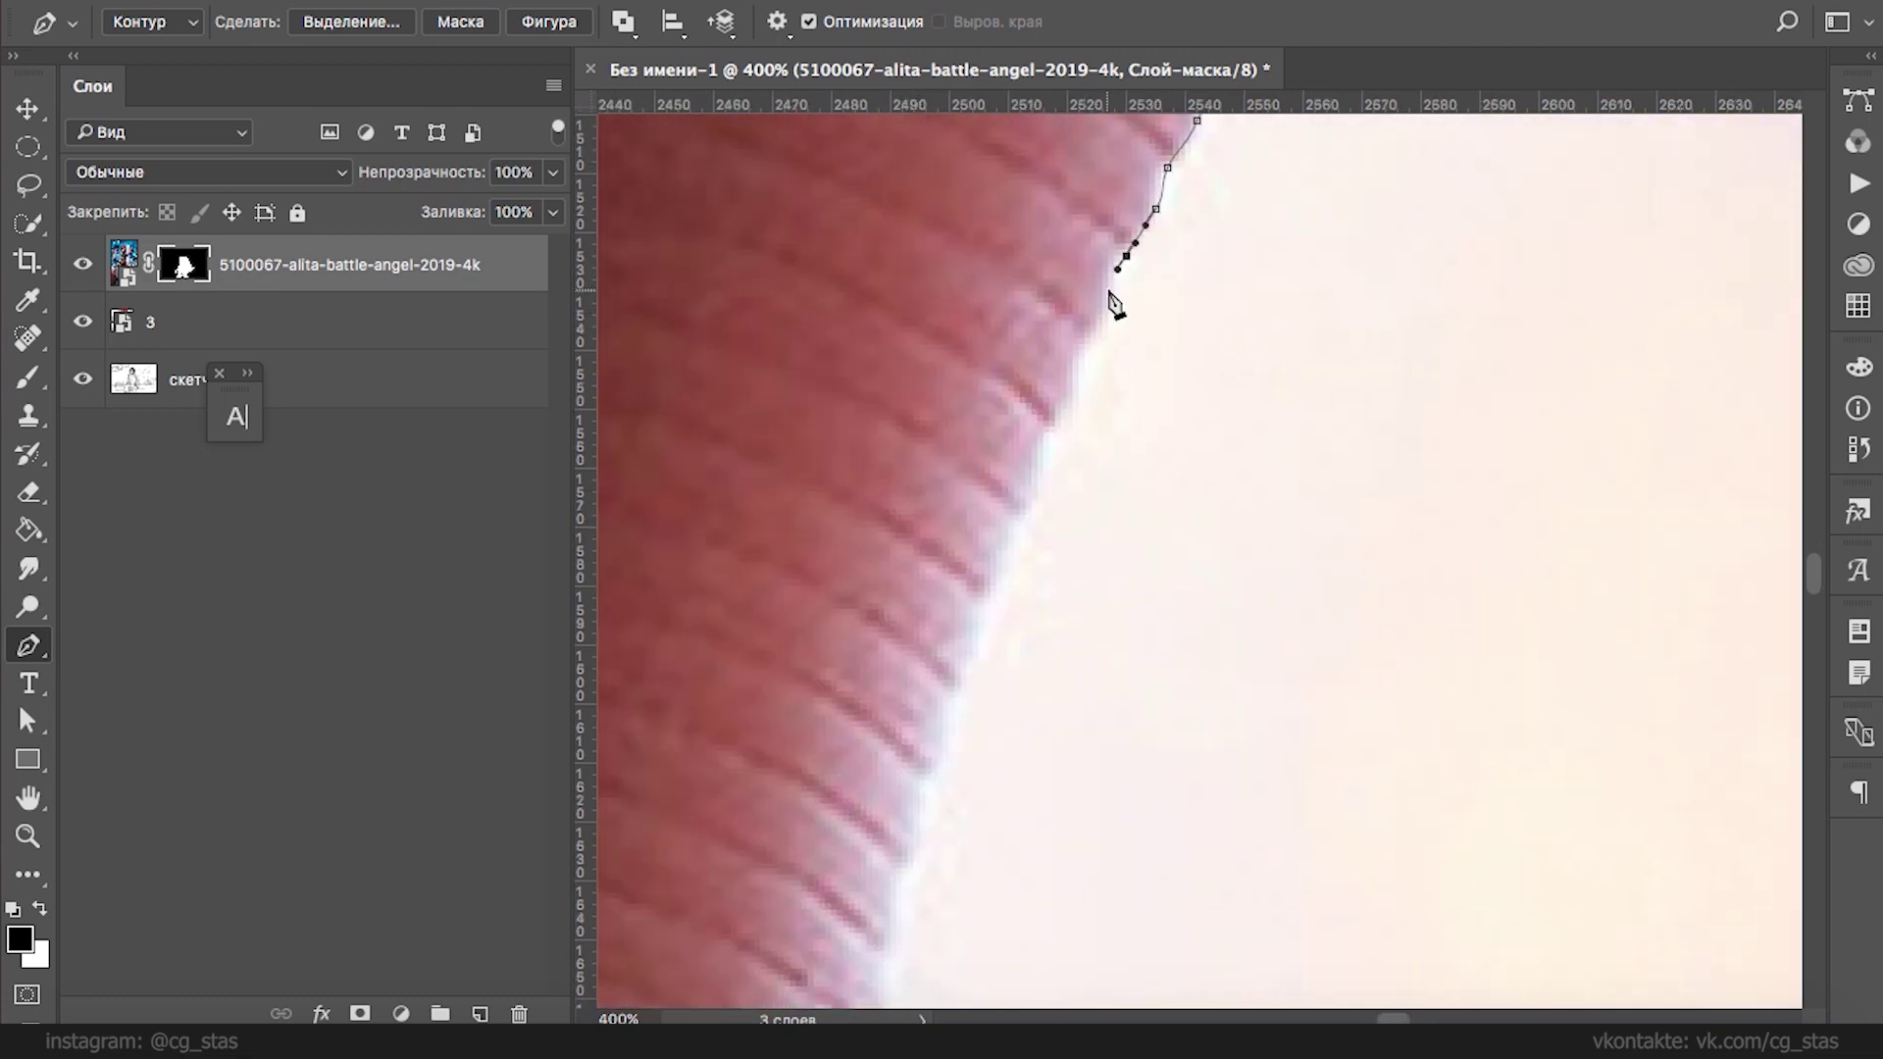
pyautogui.moveTo(1085, 344); pyautogui.dragTo(1081, 363)
pyautogui.moveTo(1072, 390); pyautogui.dragTo(1045, 439)
pyautogui.moveTo(1020, 515); pyautogui.dragTo(969, 659)
# - Trace the path ridge by ridge along the lower ribbed side to the narrowest part of the waist
pyautogui.click(957, 684)
pyautogui.click(957, 725)
pyautogui.click(934, 778)
pyautogui.moveTo(933, 820); pyautogui.dragTo(920, 845)
pyautogui.moveTo(952, 575); pyautogui.dragTo(1080, 142)
pyautogui.click(1027, 440)
pyautogui.moveTo(1026, 476); pyautogui.dragTo(1006, 531)
pyautogui.click(1014, 552)
pyautogui.moveTo(1004, 605); pyautogui.dragTo(1003, 619)
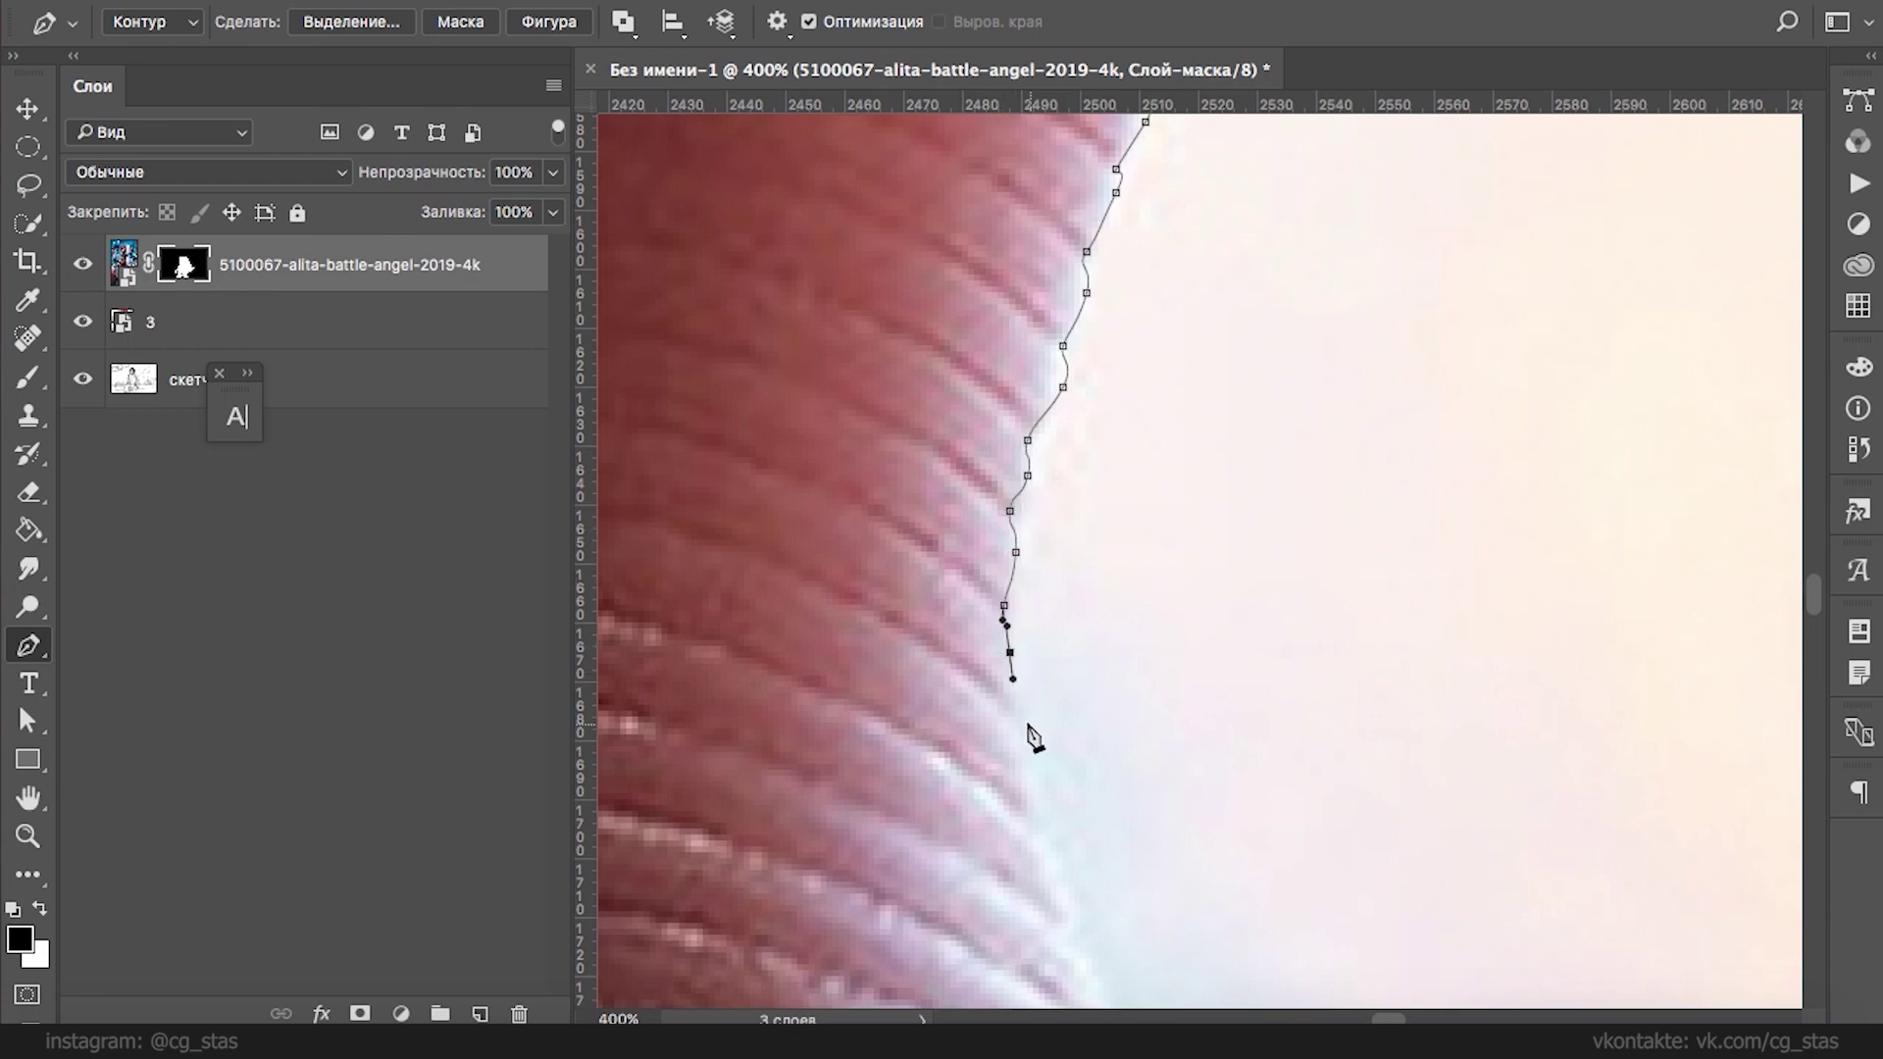
# - Trace the path outward below the waist and down the edge of the textured belt
pyautogui.moveTo(1027, 752); pyautogui.dragTo(1044, 836)
pyautogui.moveTo(950, 698); pyautogui.dragTo(840, 413)
pyautogui.moveTo(979, 553); pyautogui.dragTo(926, 547)
pyautogui.moveTo(952, 611); pyautogui.dragTo(660, 232)
pyautogui.press('super+minus')
pyautogui.moveTo(937, 444); pyautogui.dragTo(950, 471)
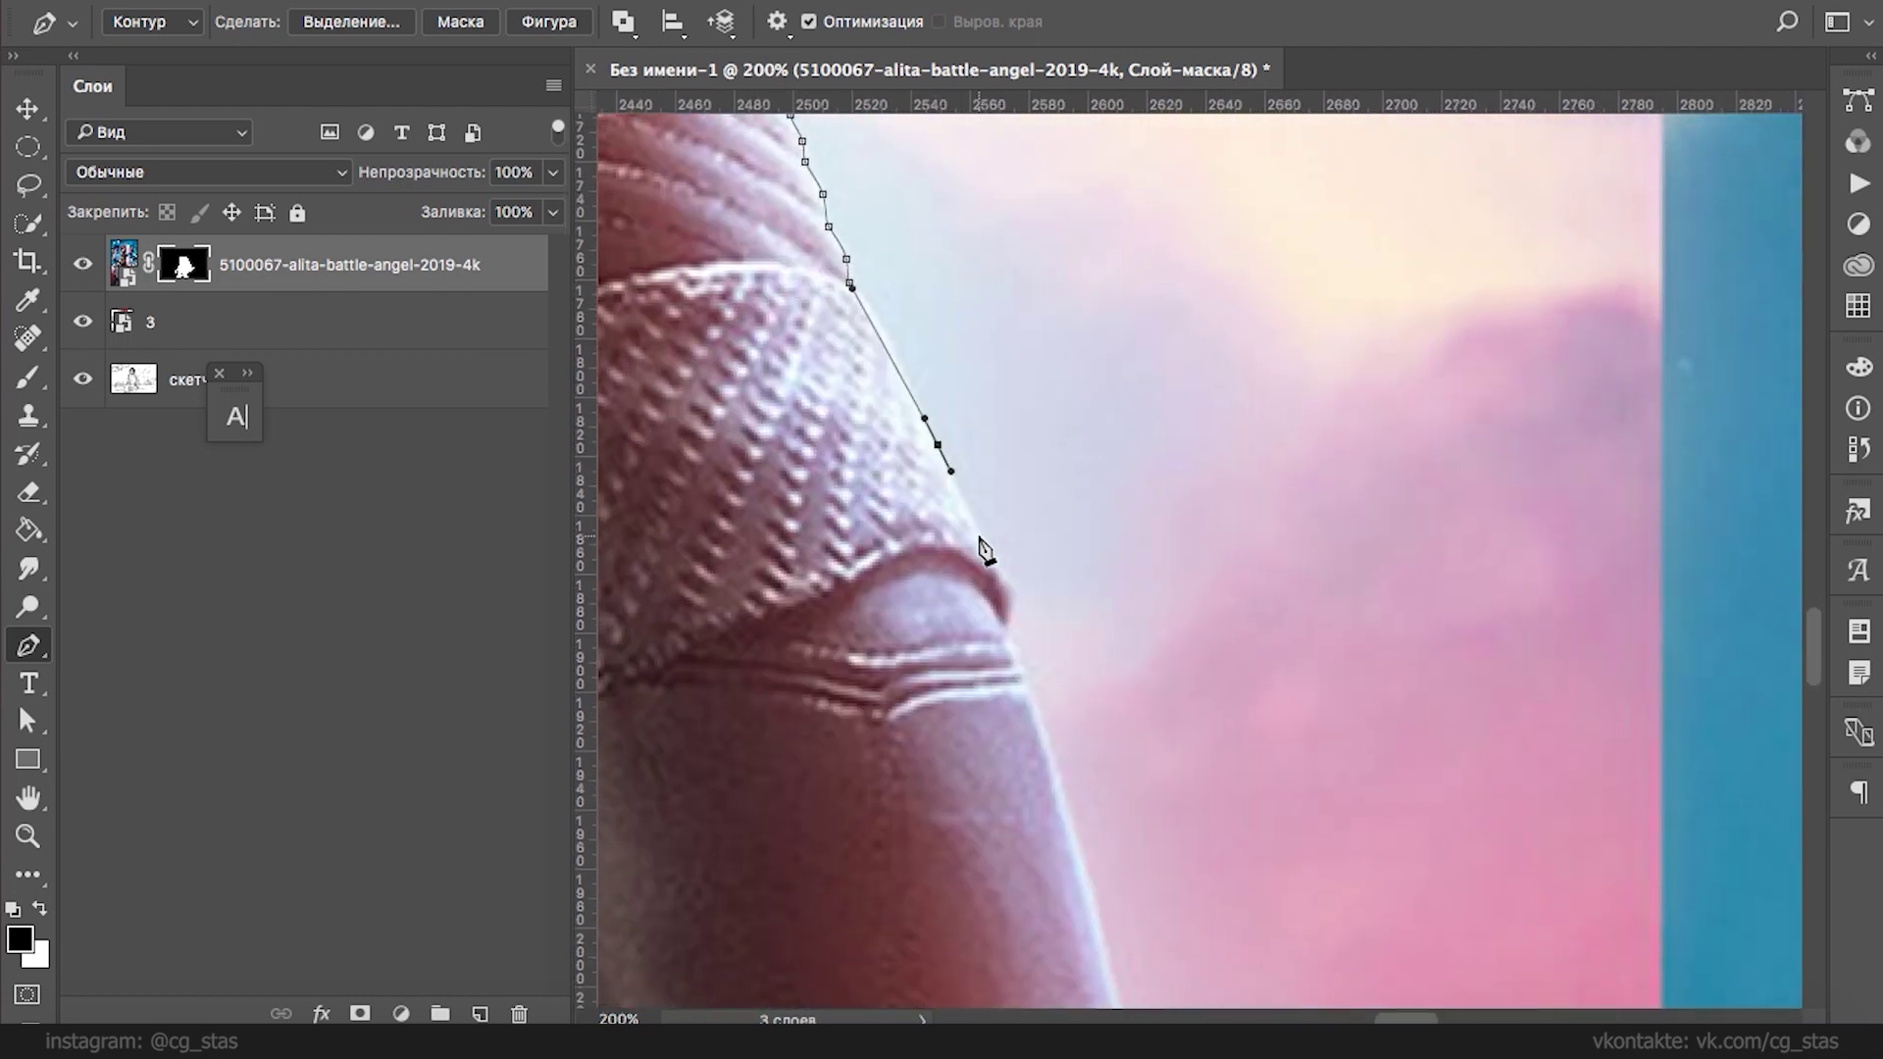
# - Trace the path down the hip and outer thigh to the sword and close it there
pyautogui.moveTo(981, 540); pyautogui.dragTo(743, 228)
pyautogui.moveTo(880, 474); pyautogui.dragTo(903, 512)
pyautogui.moveTo(939, 635); pyautogui.dragTo(952, 665)
pyautogui.scroll(-5, 951, 666)
pyautogui.moveTo(889, 513); pyautogui.dragTo(899, 552)
pyautogui.click(932, 702)
pyautogui.scroll(-5, 931, 702)
pyautogui.click(958, 822)
pyautogui.click(991, 935)
pyautogui.click(1004, 976)
# - Convert the closed path into a new selection with a 1 px feather radius
pyautogui.rightClick(895, 334)
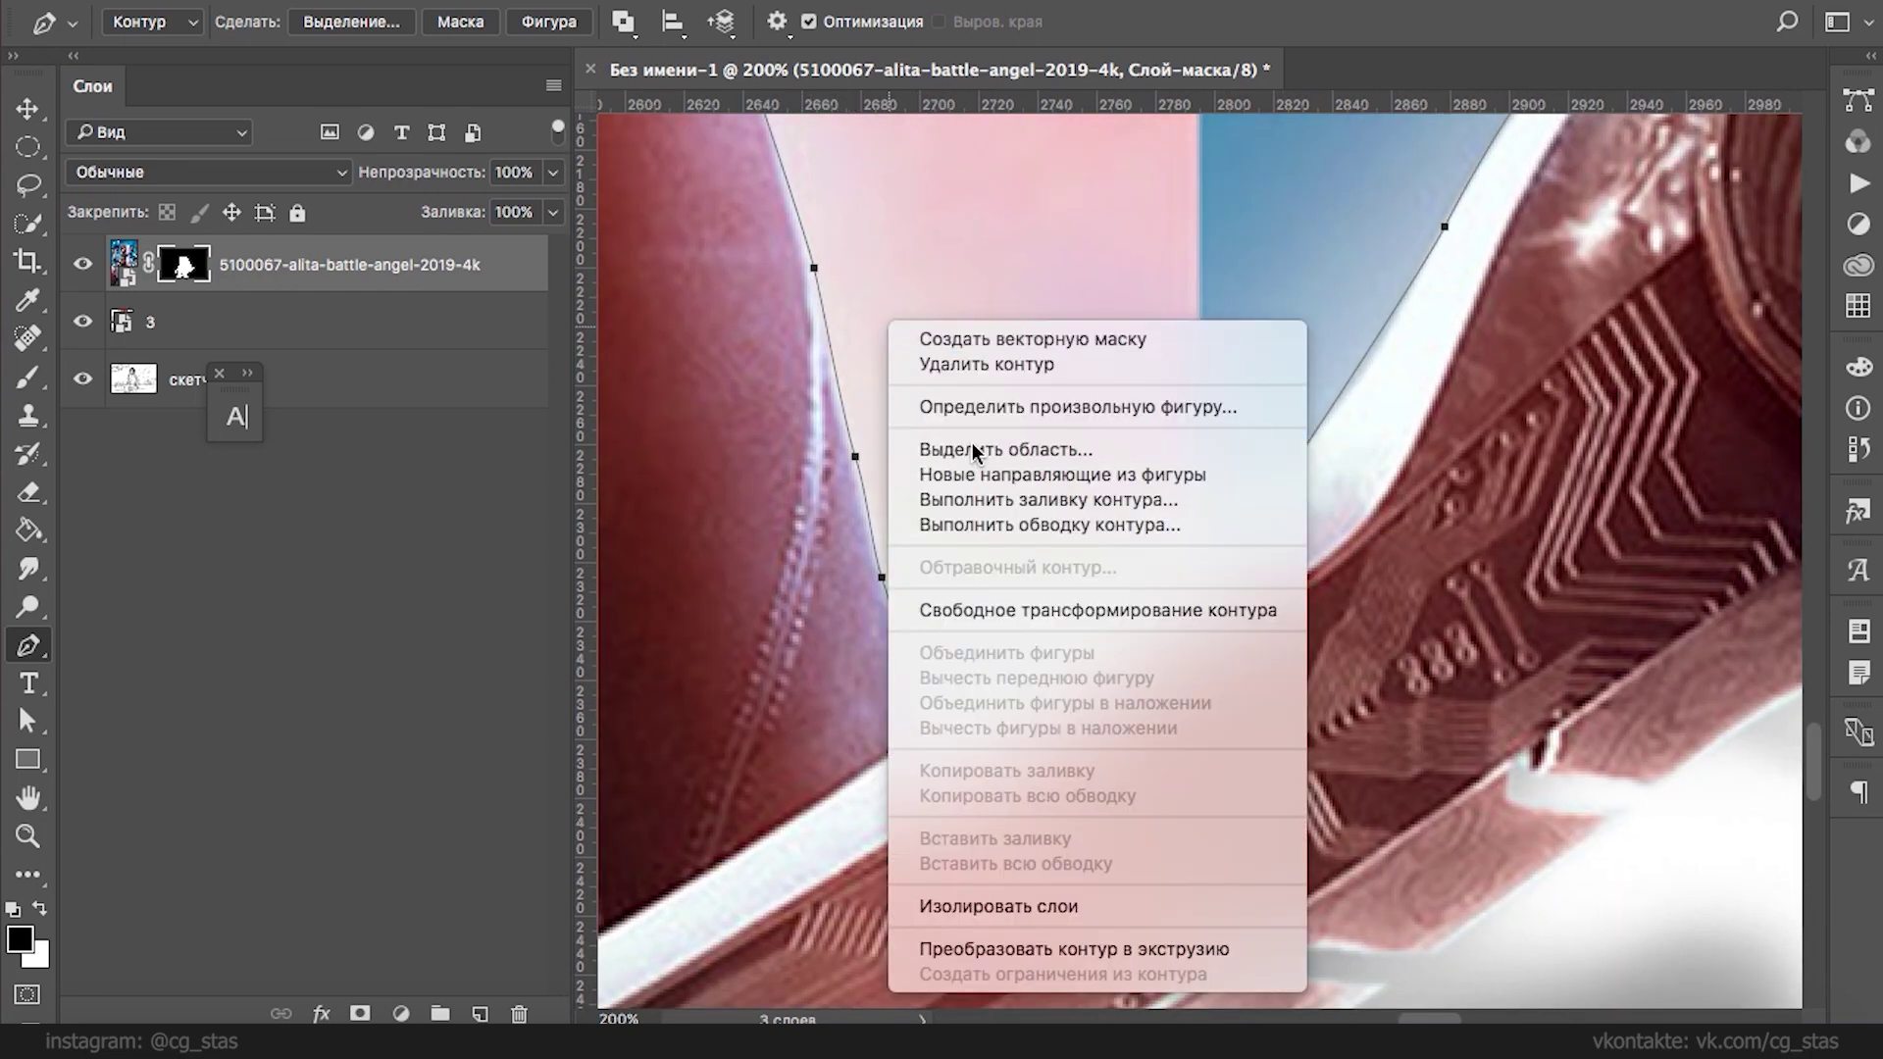
pyautogui.click(971, 440)
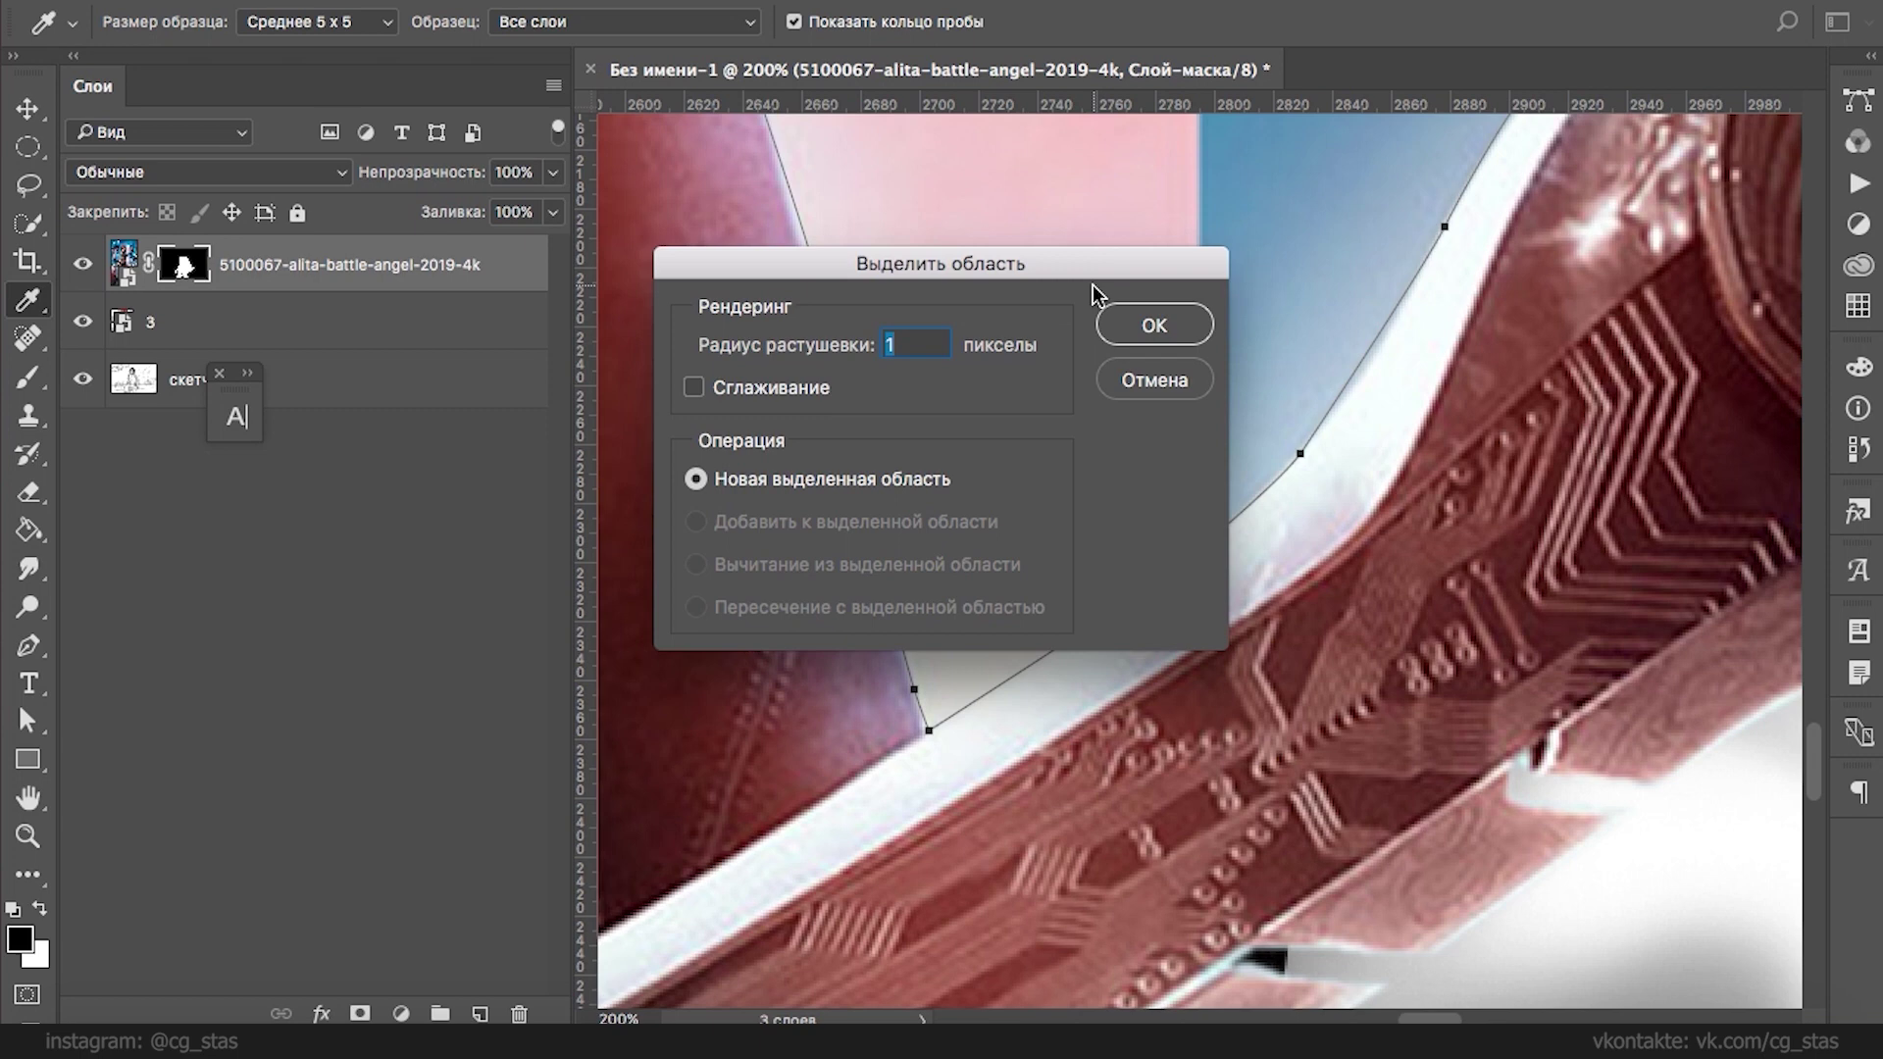
pyautogui.click(1157, 328)
# - Set the brush to 100% opacity and 100% flow with the airbrush build-up effect turned off
pyautogui.press('b')
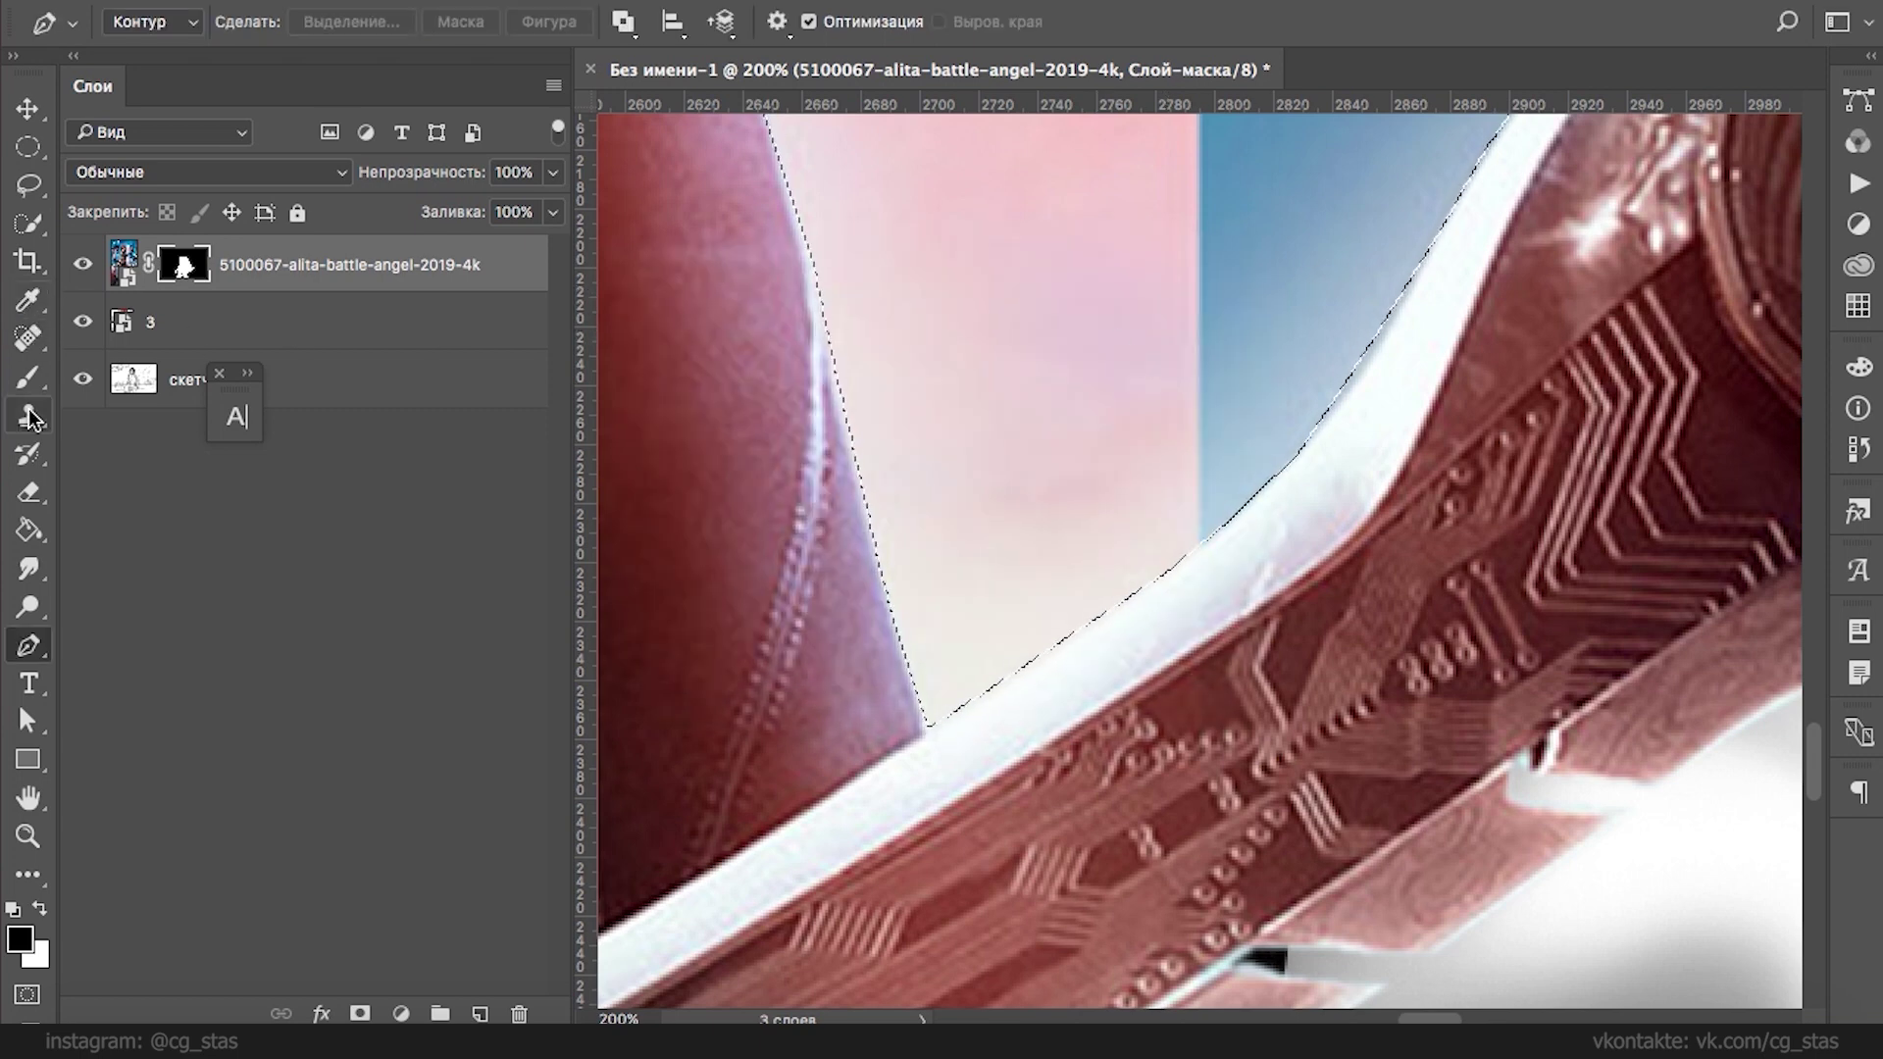
pyautogui.click(673, 23)
pyautogui.click(637, 23)
pyautogui.moveTo(635, 56); pyautogui.dragTo(691, 55)
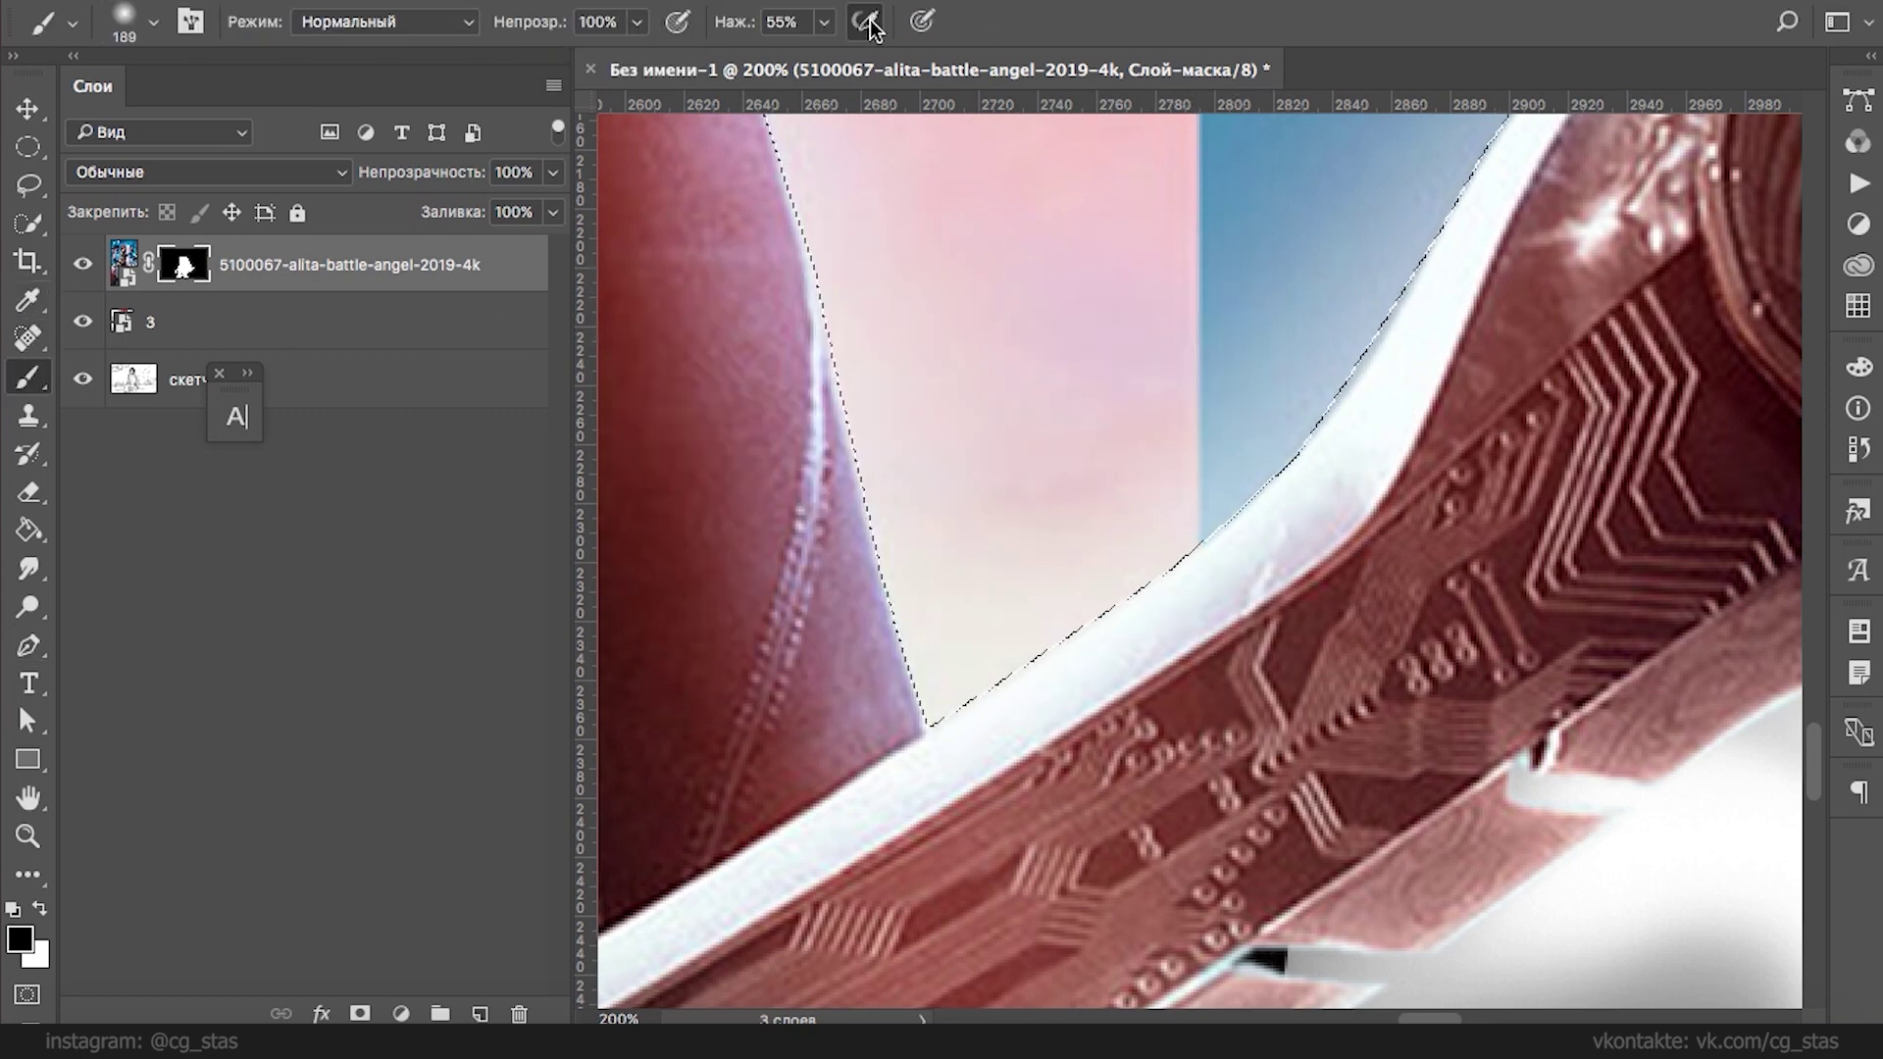
pyautogui.click(865, 22)
pyautogui.click(824, 22)
pyautogui.moveTo(820, 56); pyautogui.dragTo(888, 56)
# - Paint black on the Alita layer's mask inside the selection to hide the poster background between the arm and torso
pyautogui.hotkey('ctrl', '-')
pyautogui.hotkey('ctrl', '-')
pyautogui.hotkey('ctrl', '-')
pyautogui.hotkey('ctrl', '-')
pyautogui.hotkey('ctrl', '-')
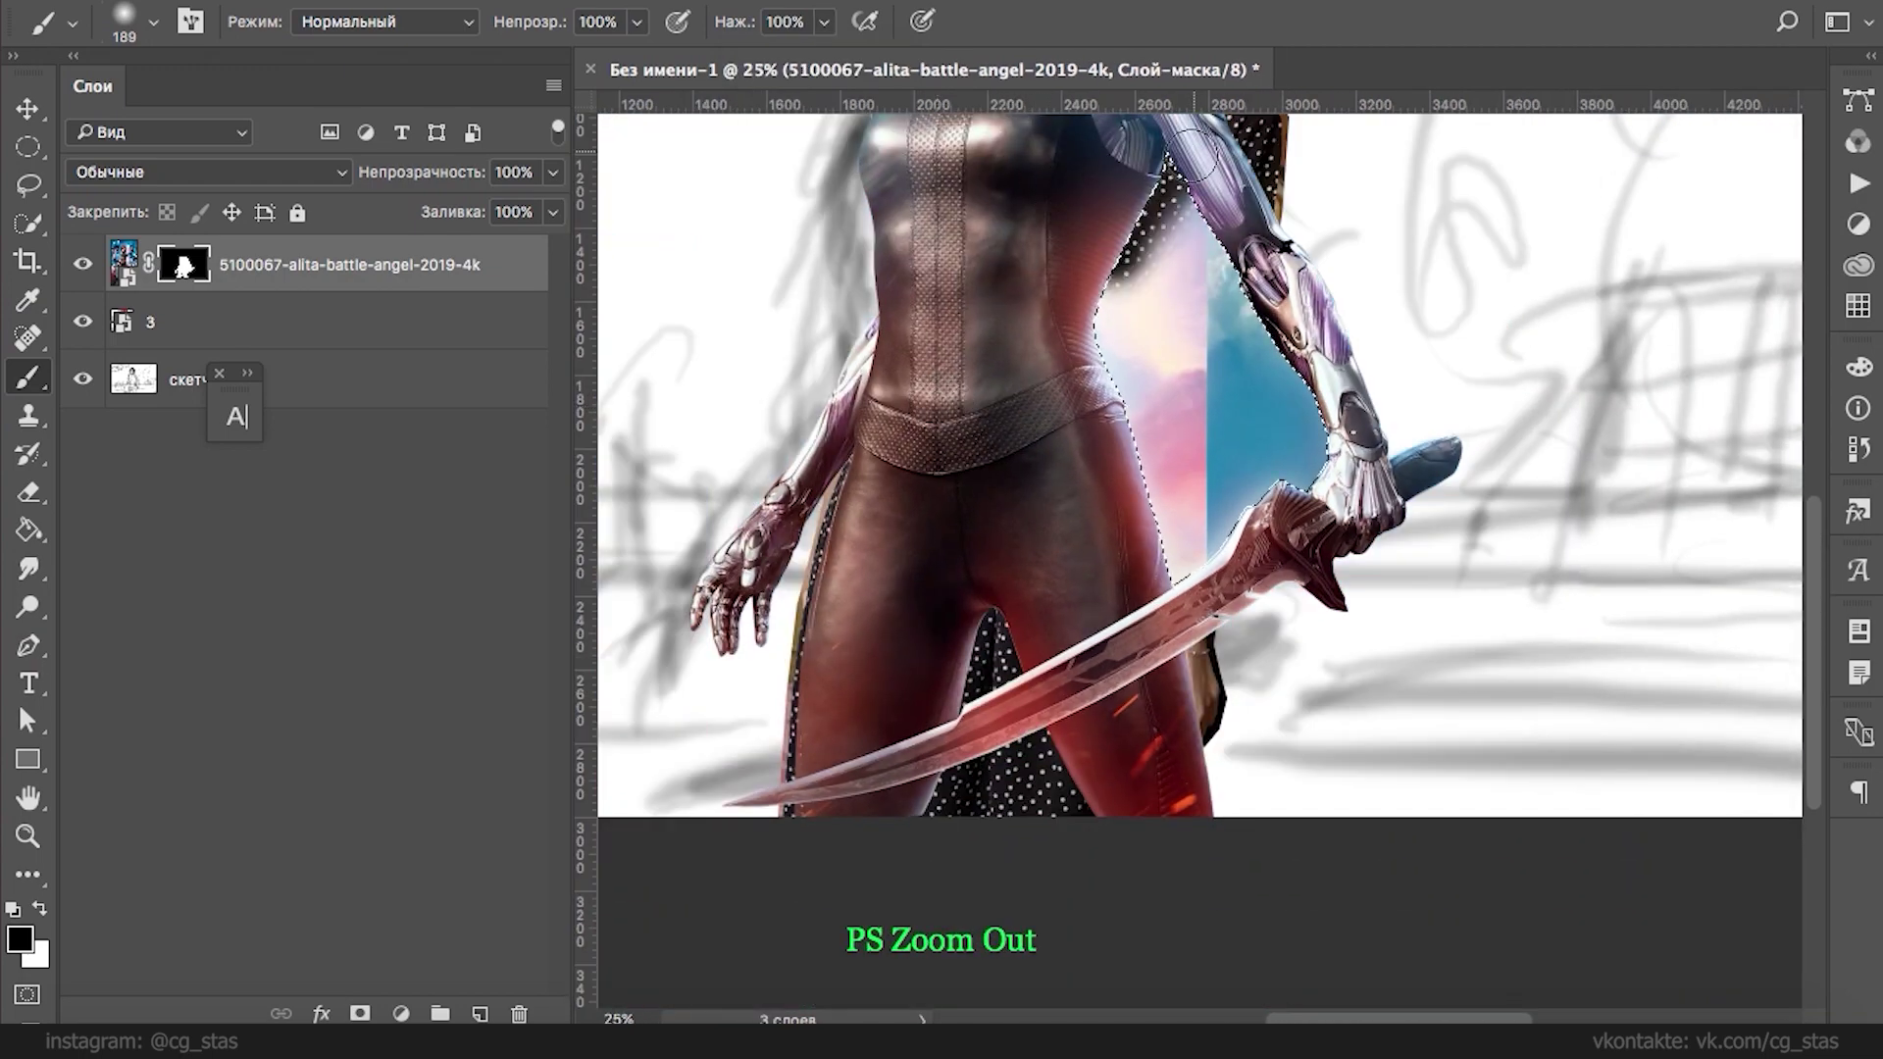
pyautogui.moveTo(1181, 162)
pyautogui.mouseDown()
pyautogui.moveTo(1142, 392)
pyautogui.moveTo(1275, 539)
pyautogui.mouseUp()
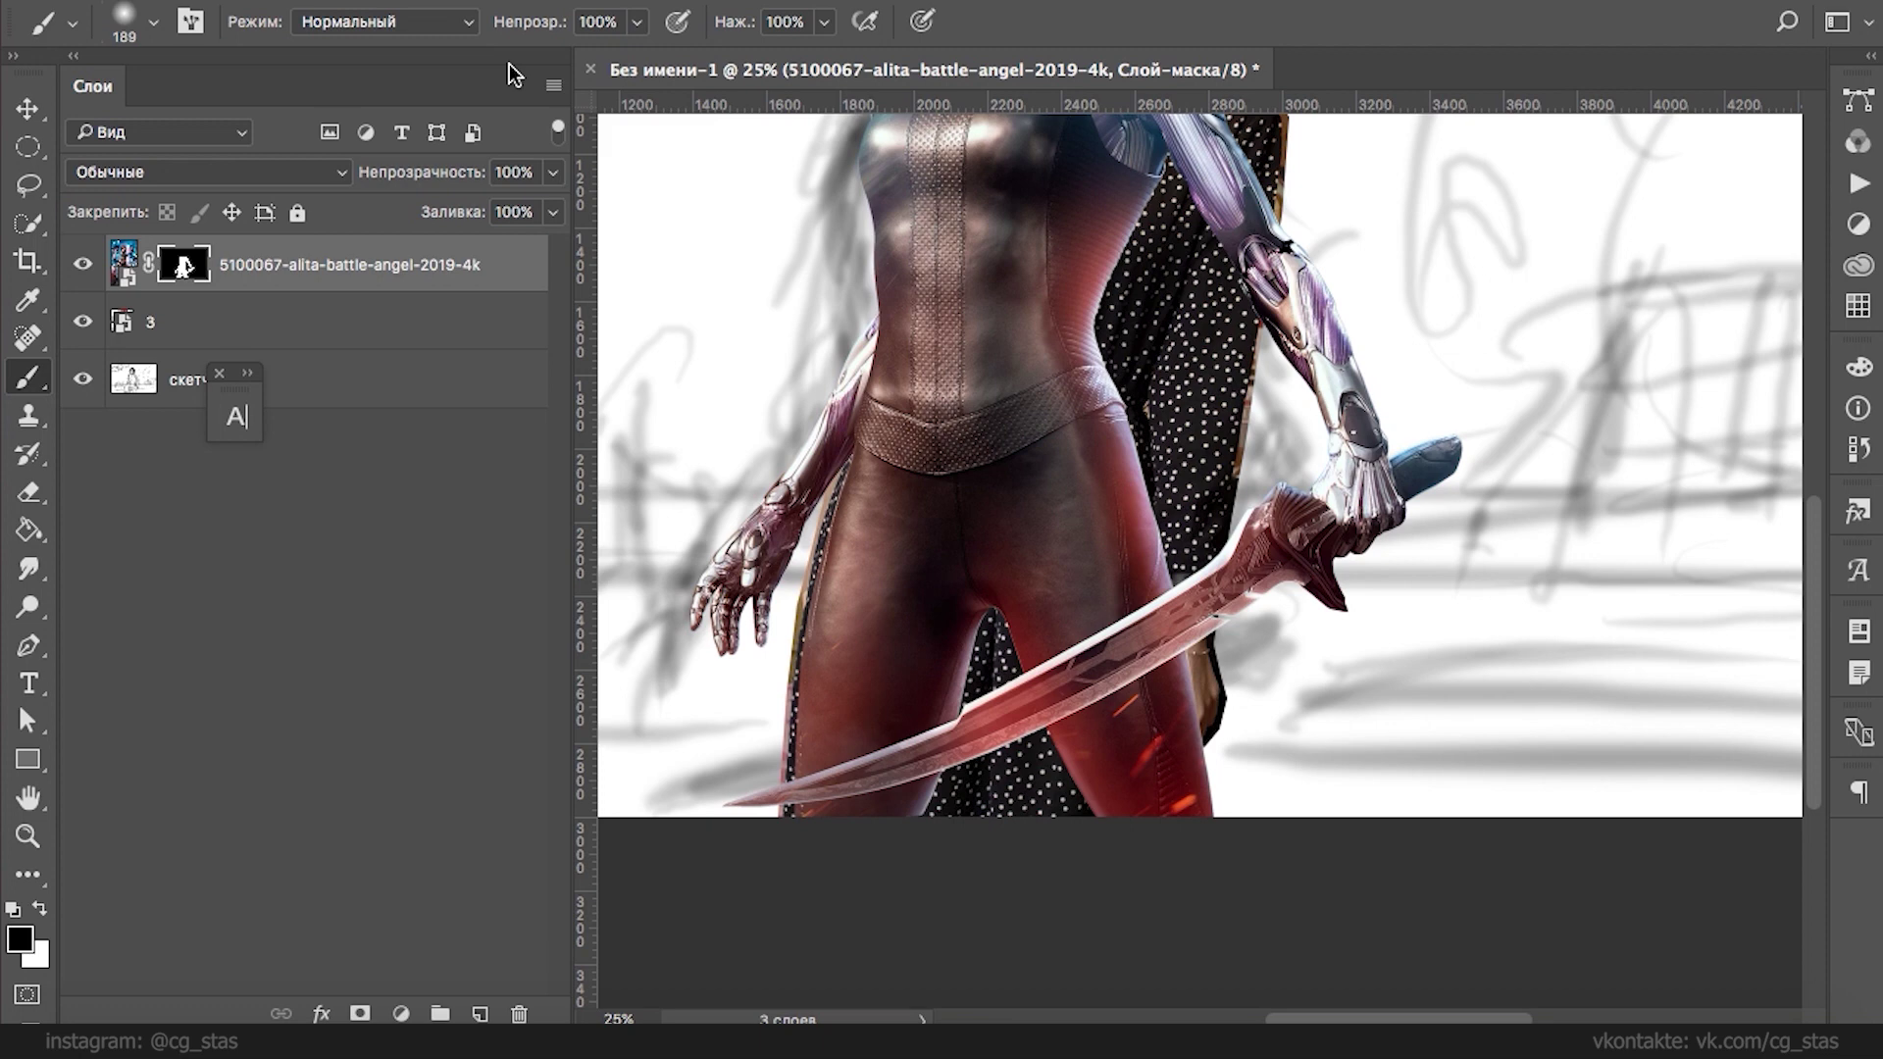
# - Move the red-haired woman's layer up so her head and neck sit above the suit's collar
pyautogui.press('super+minus')
pyautogui.press('super+minus')
pyautogui.moveTo(1174, 569)
pyautogui.mouseDown()
pyautogui.moveTo(1177, 585)
pyautogui.moveTo(1200, 575)
pyautogui.mouseUp()
pyautogui.press('super+plus')
pyautogui.press('super+plus')
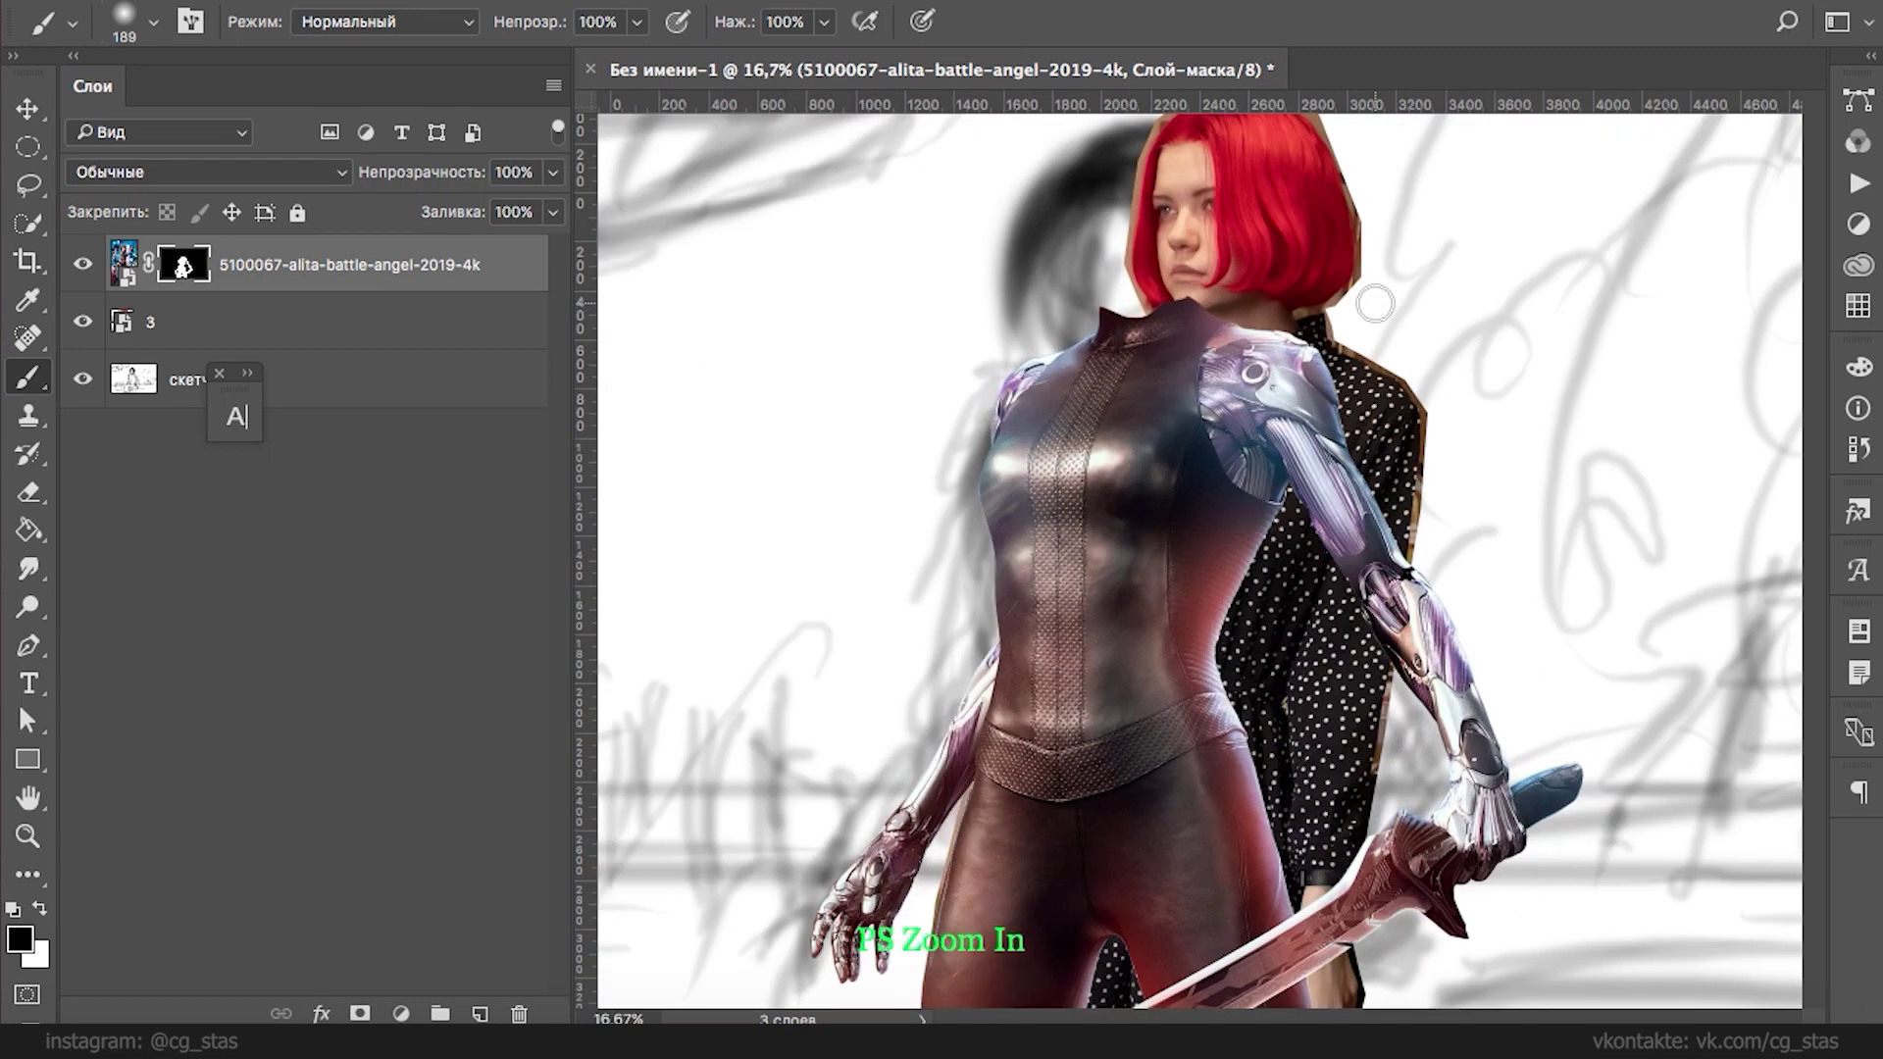
pyautogui.moveTo(1333, 348); pyautogui.dragTo(1378, 524)
pyautogui.press('super+minus')
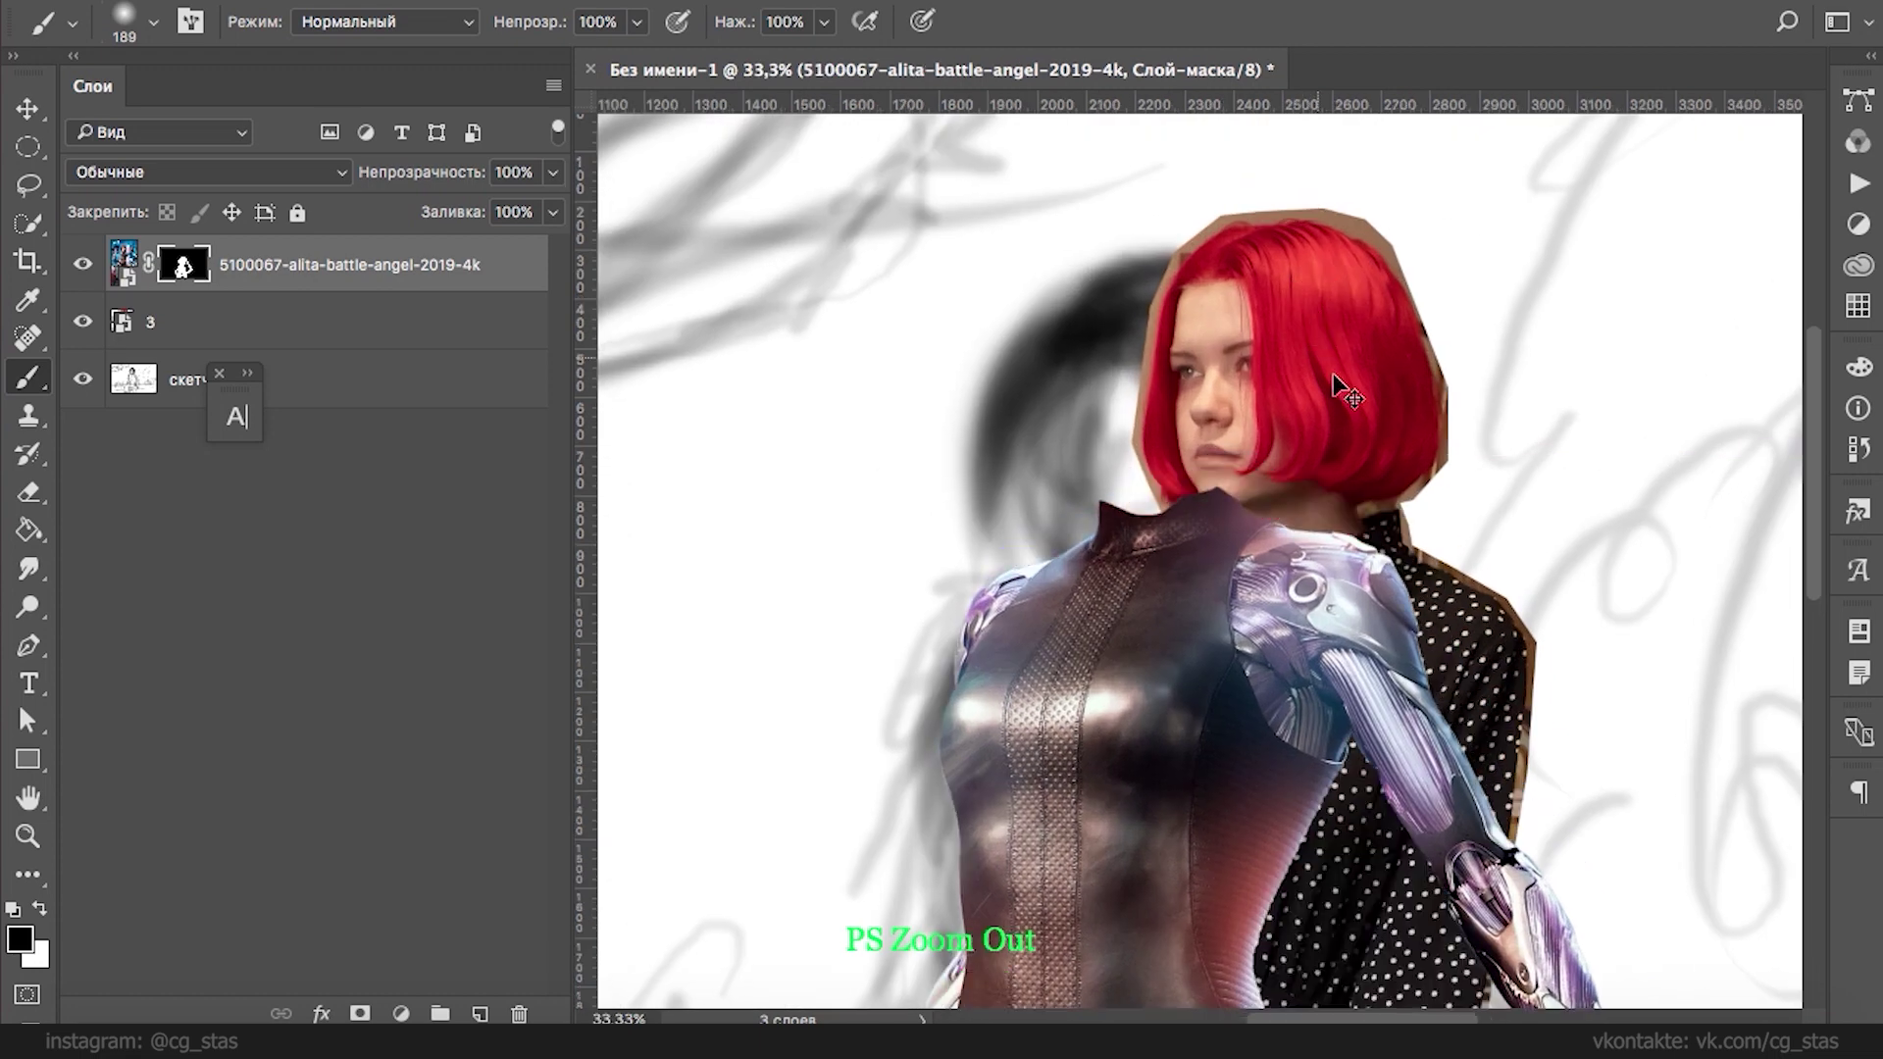
pyautogui.moveTo(1354, 365); pyautogui.dragTo(1353, 261)
# - Add a layer mask to layer 3 and paint out the woman's polka-dot dress below the neck with a harder brush
pyautogui.click(360, 1013)
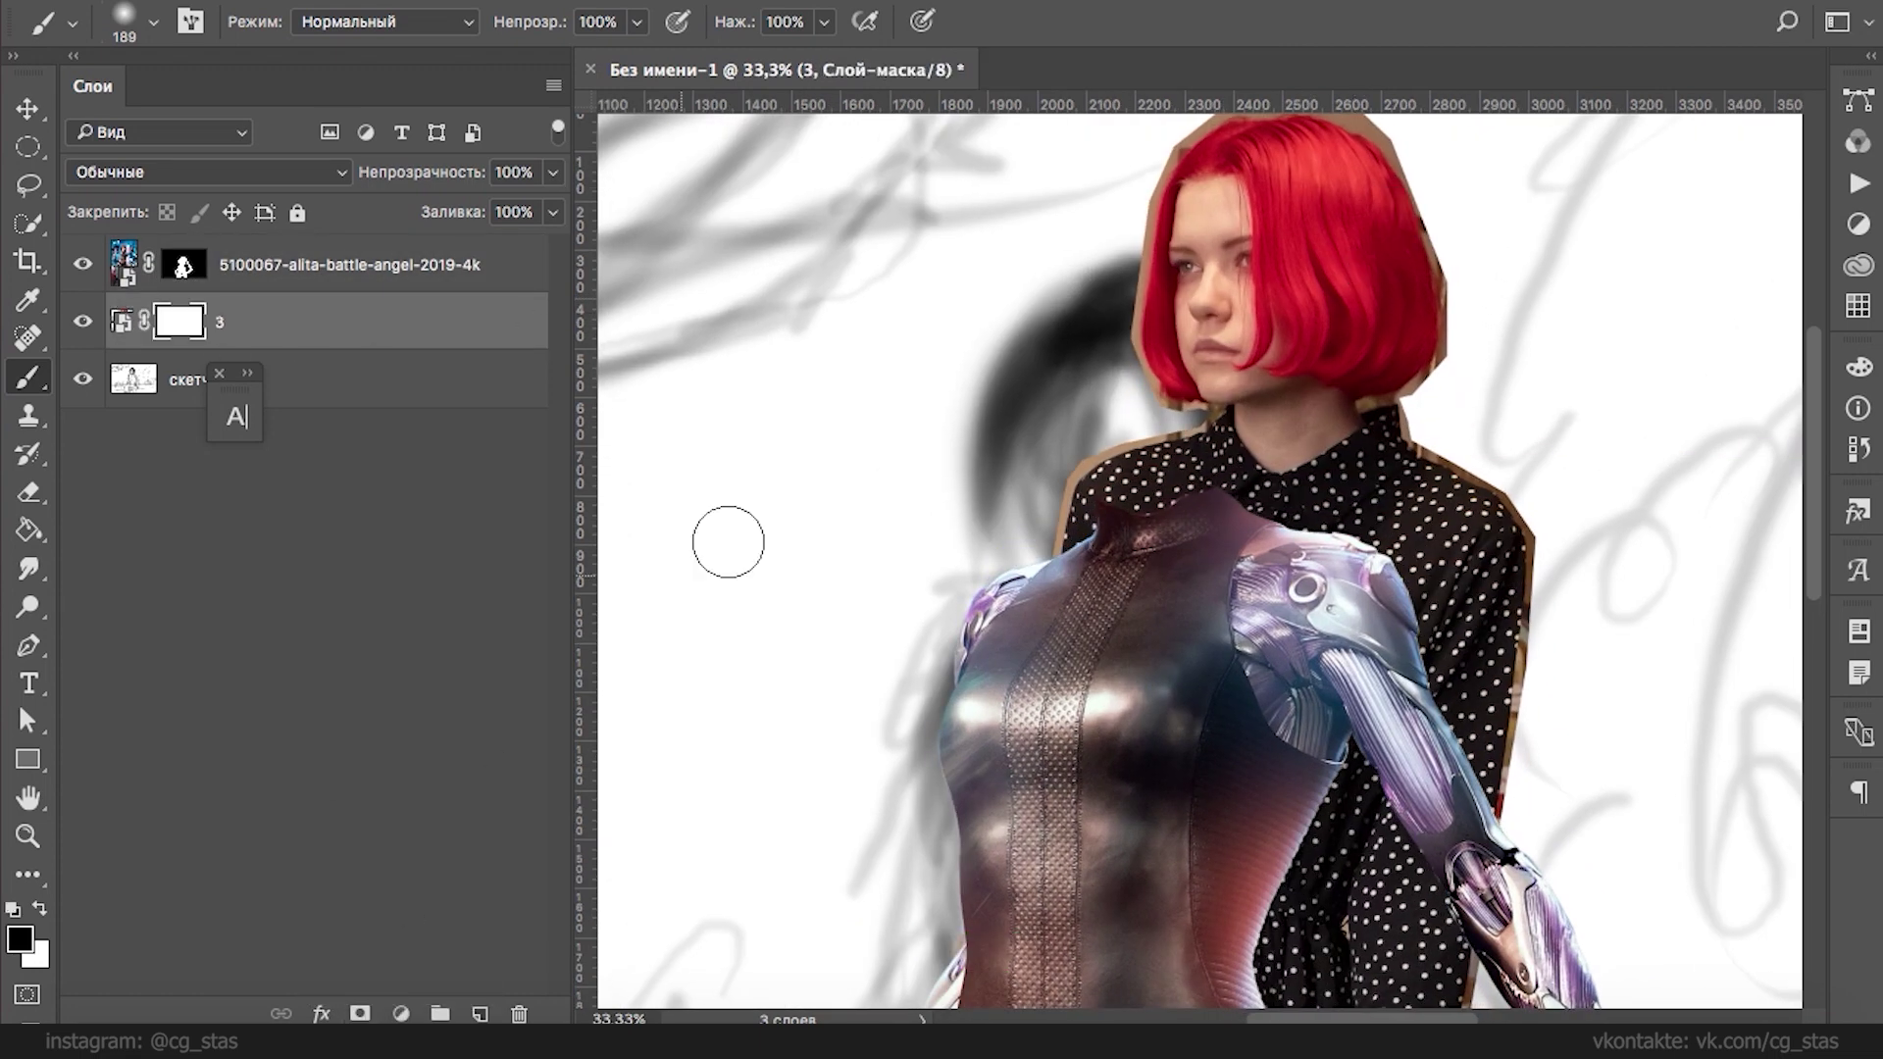
pyautogui.rightClick(1197, 469)
pyautogui.click(1344, 592)
pyautogui.moveTo(1163, 459)
pyautogui.mouseDown()
pyautogui.moveTo(1292, 529)
pyautogui.moveTo(1412, 454)
pyautogui.moveTo(1128, 510)
pyautogui.moveTo(1530, 490)
pyautogui.moveTo(1518, 676)
pyautogui.moveTo(1274, 939)
pyautogui.mouseUp()
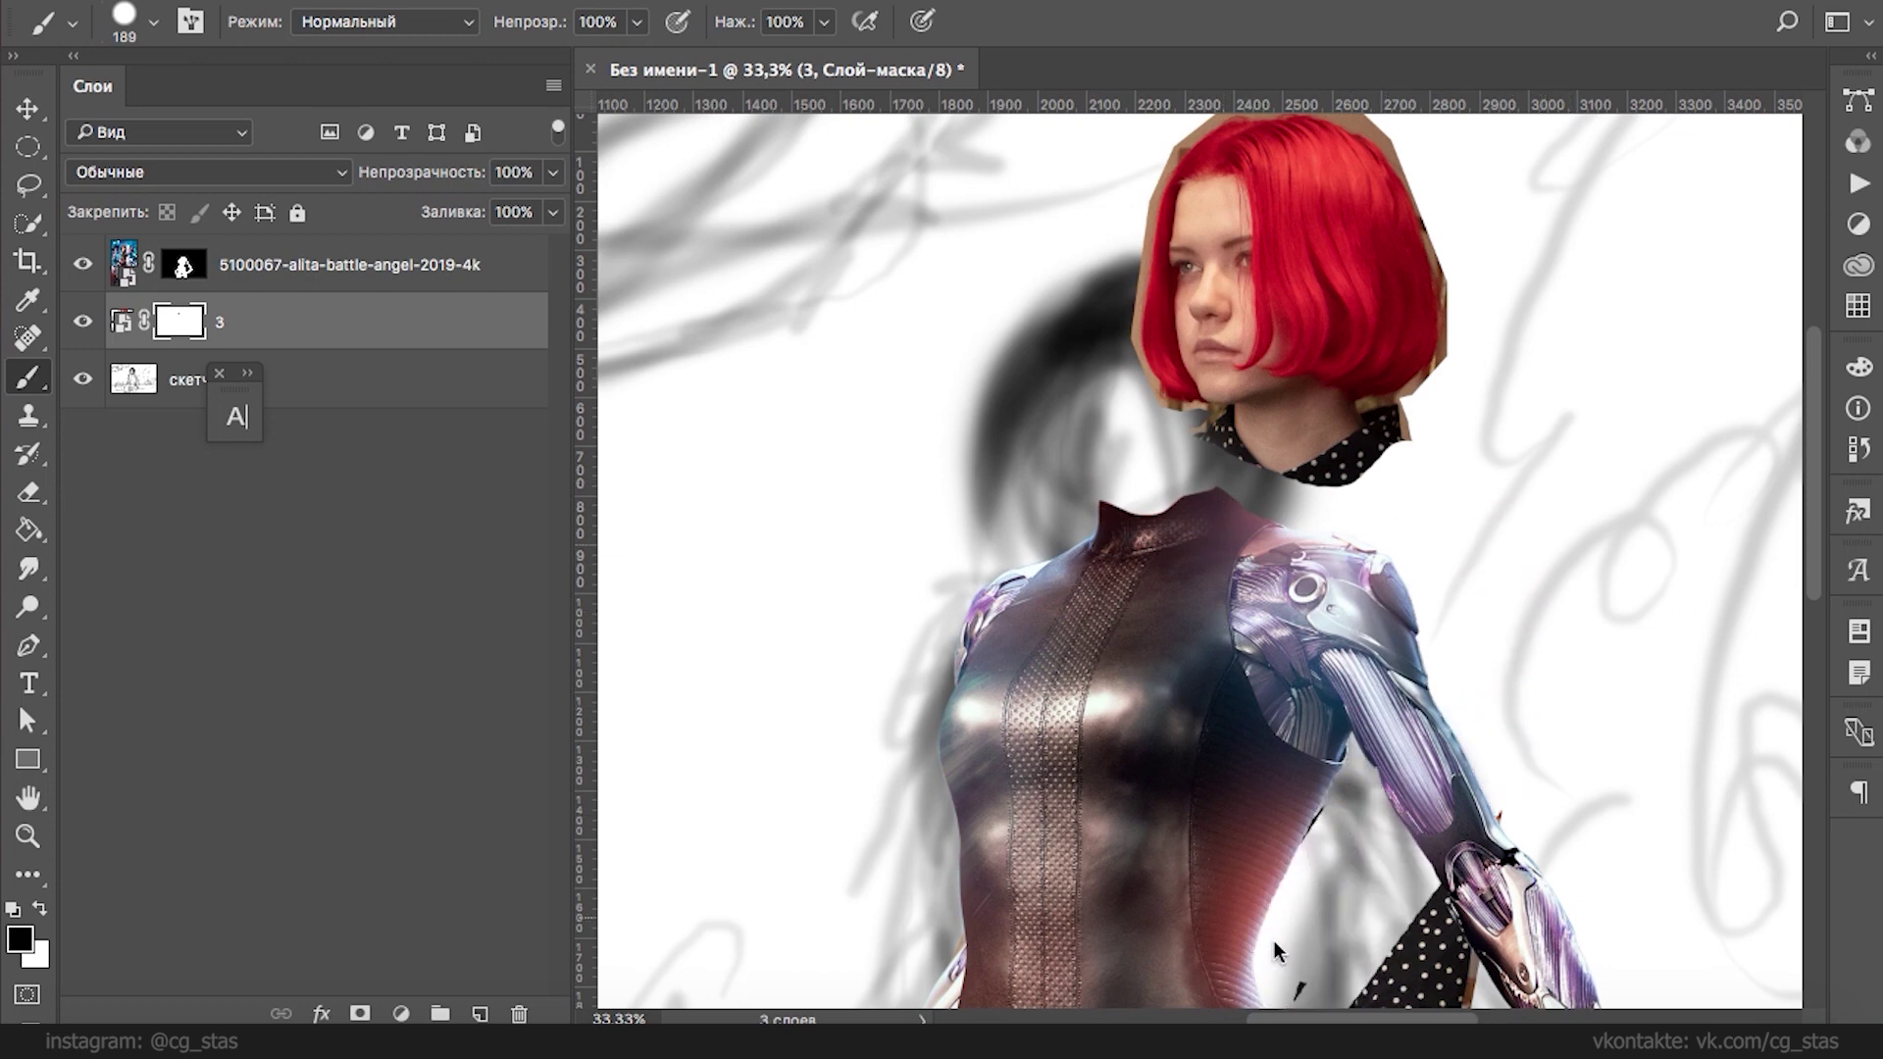
pyautogui.moveTo(1298, 856)
pyautogui.mouseDown()
pyautogui.moveTo(1287, 975)
pyautogui.moveTo(1412, 995)
pyautogui.mouseUp()
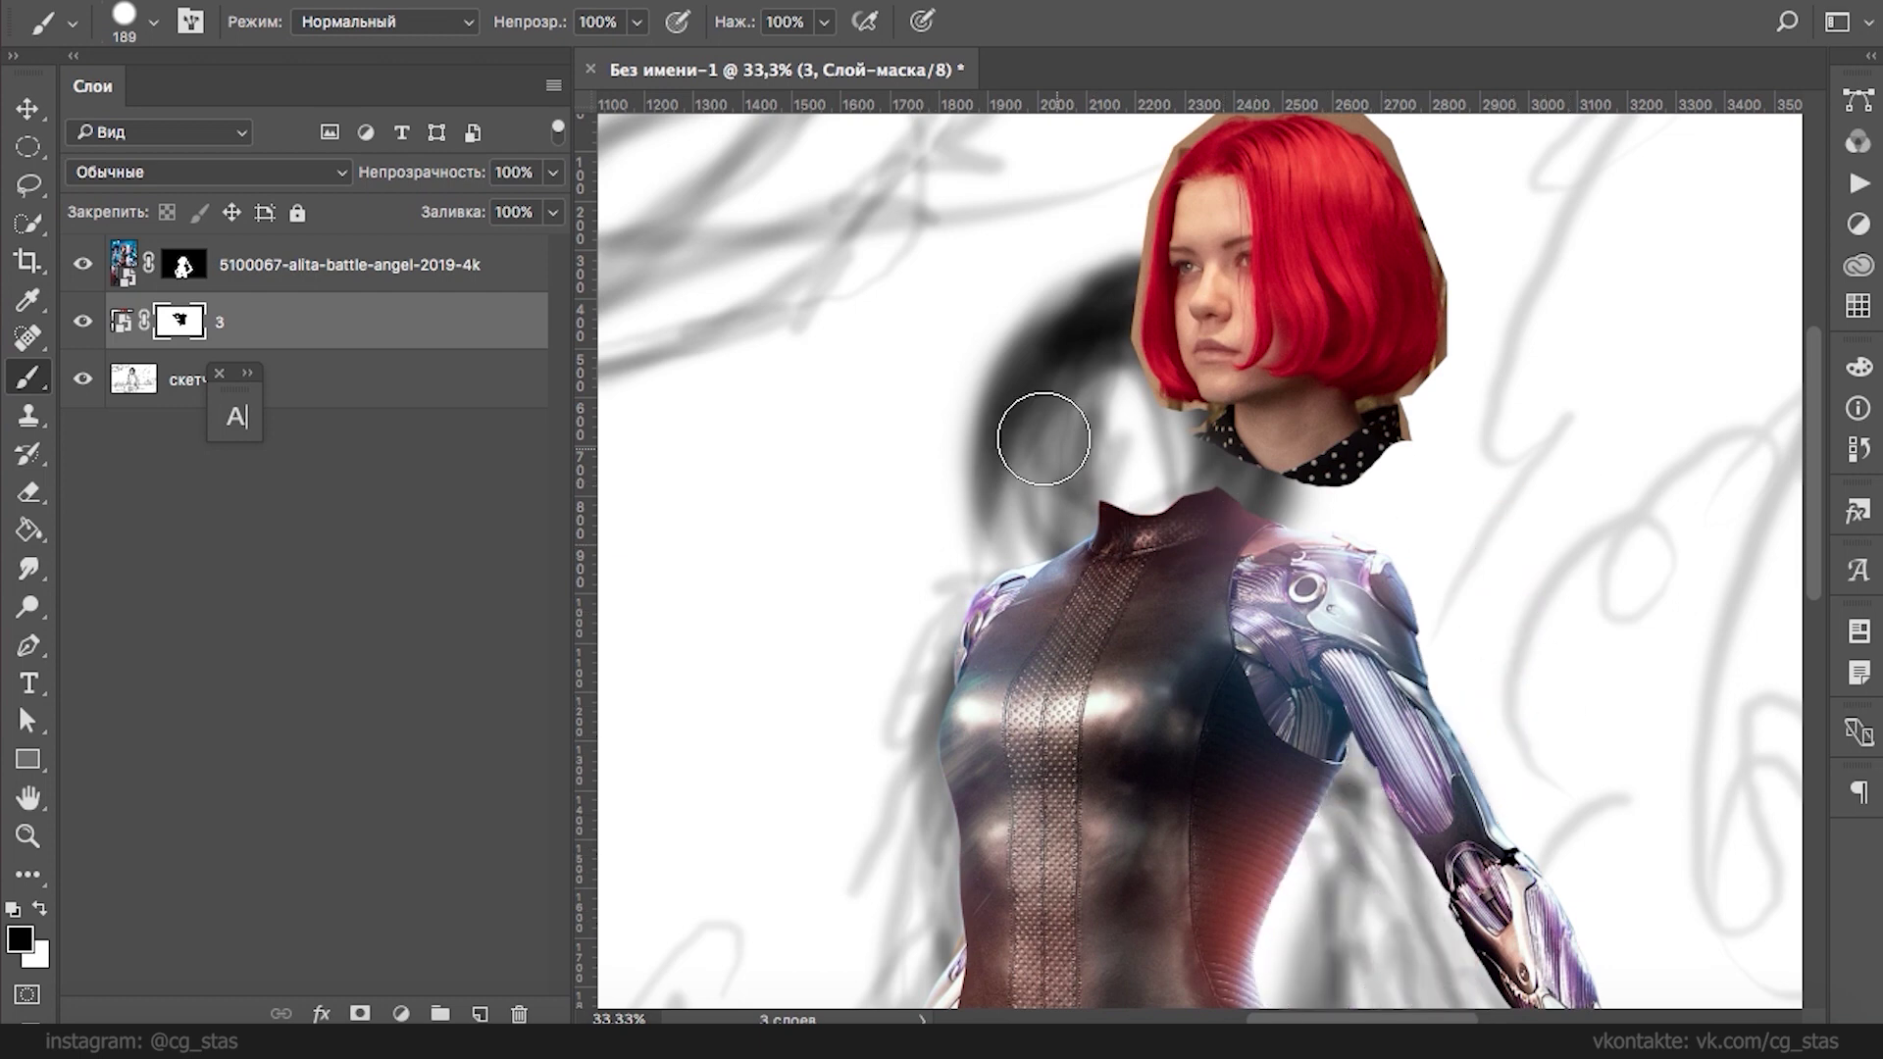
# - Reduce the brush to 14 px and mask out the polka-dot collar around the woman's neck
pyautogui.rightClick(1216, 474)
pyautogui.click(1164, 557)
pyautogui.click(1222, 420)
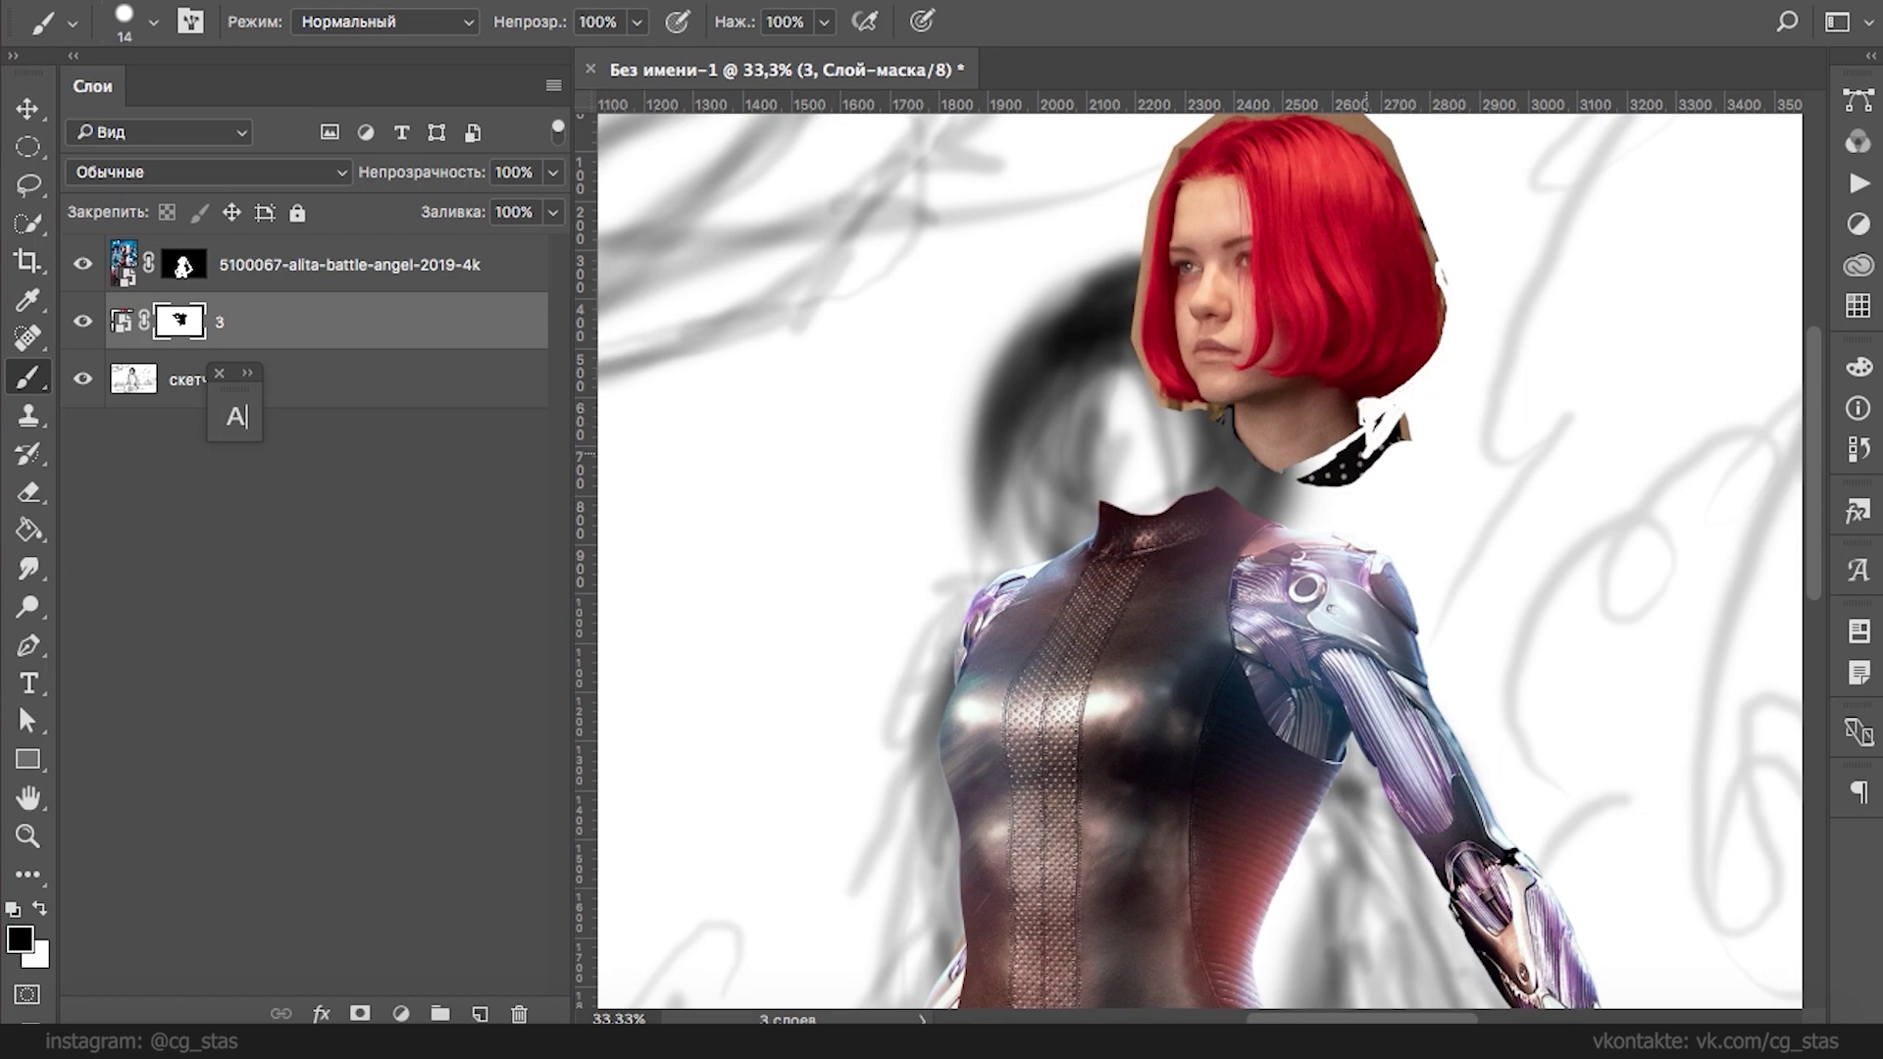
pyautogui.moveTo(1358, 471); pyautogui.dragTo(1412, 416)
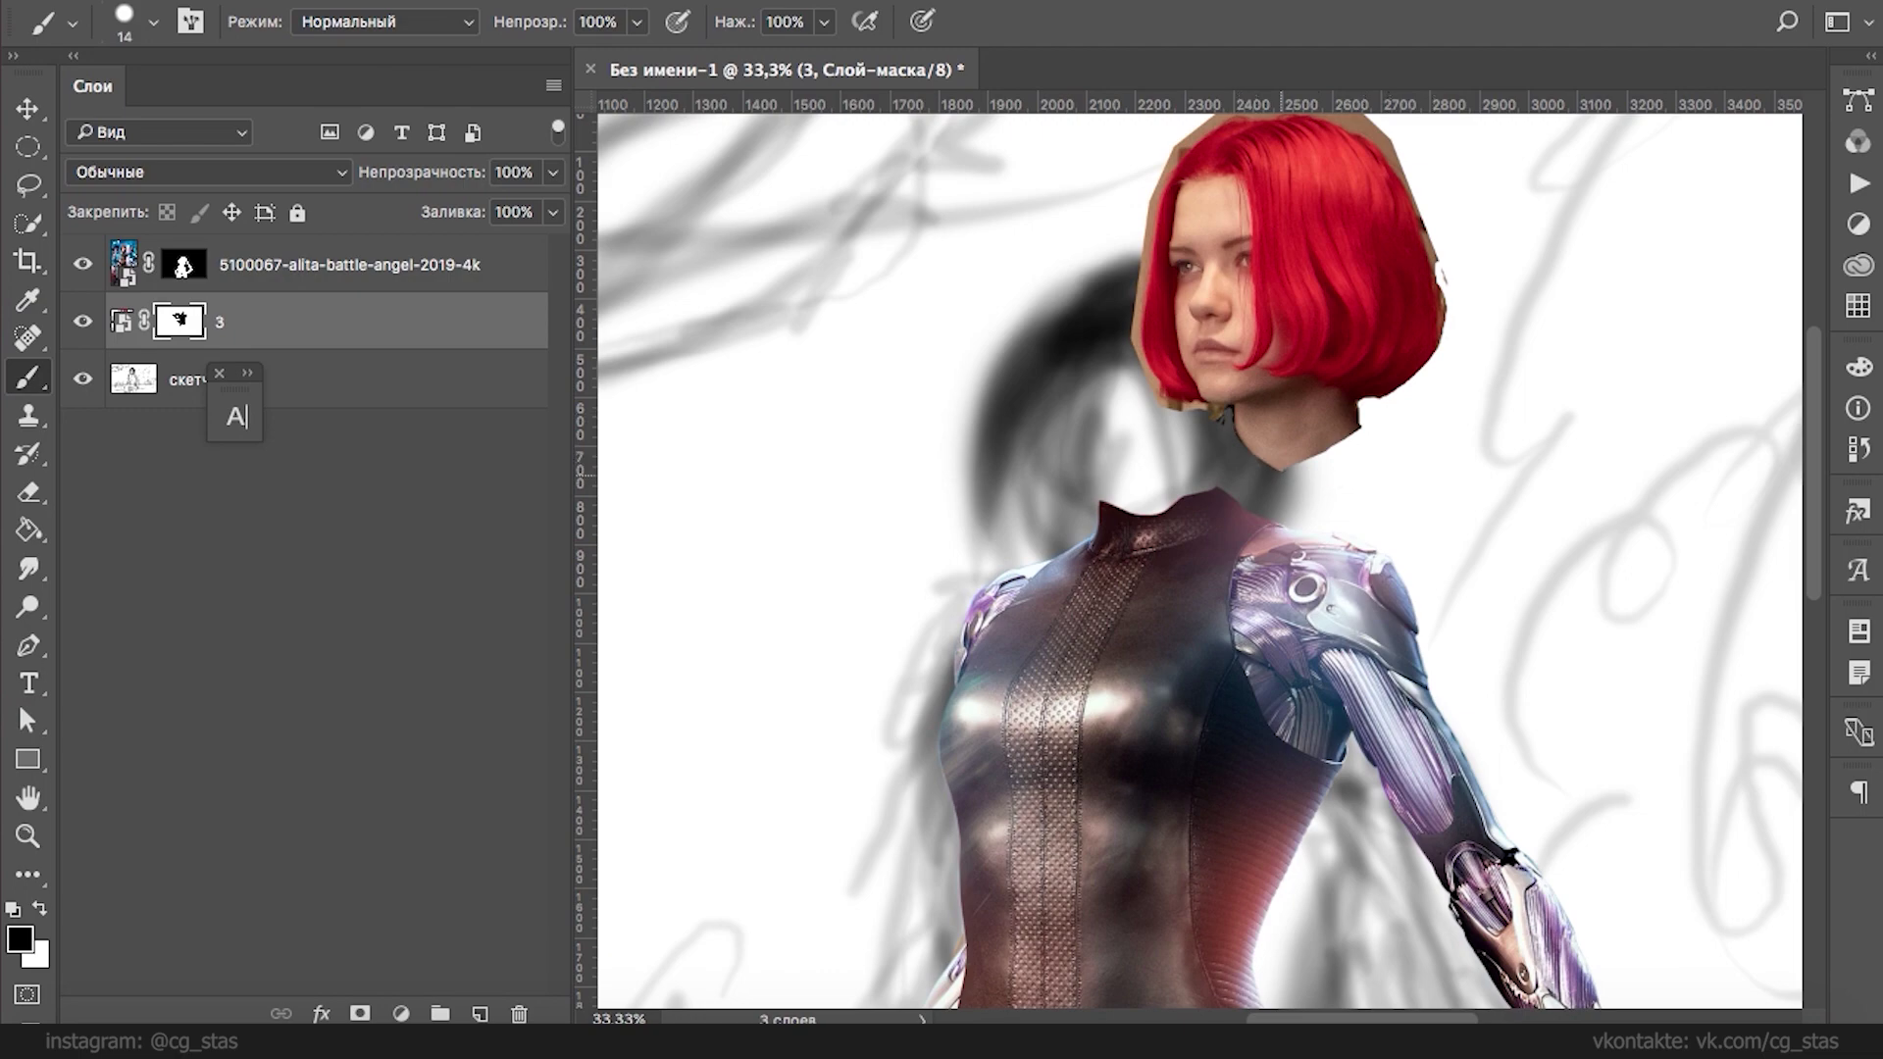
# - Clean up the mask along both sides of the neck and remove the tan backdrop beneath the jaw and front hair
pyautogui.press('super+plus')
pyautogui.press('super+plus')
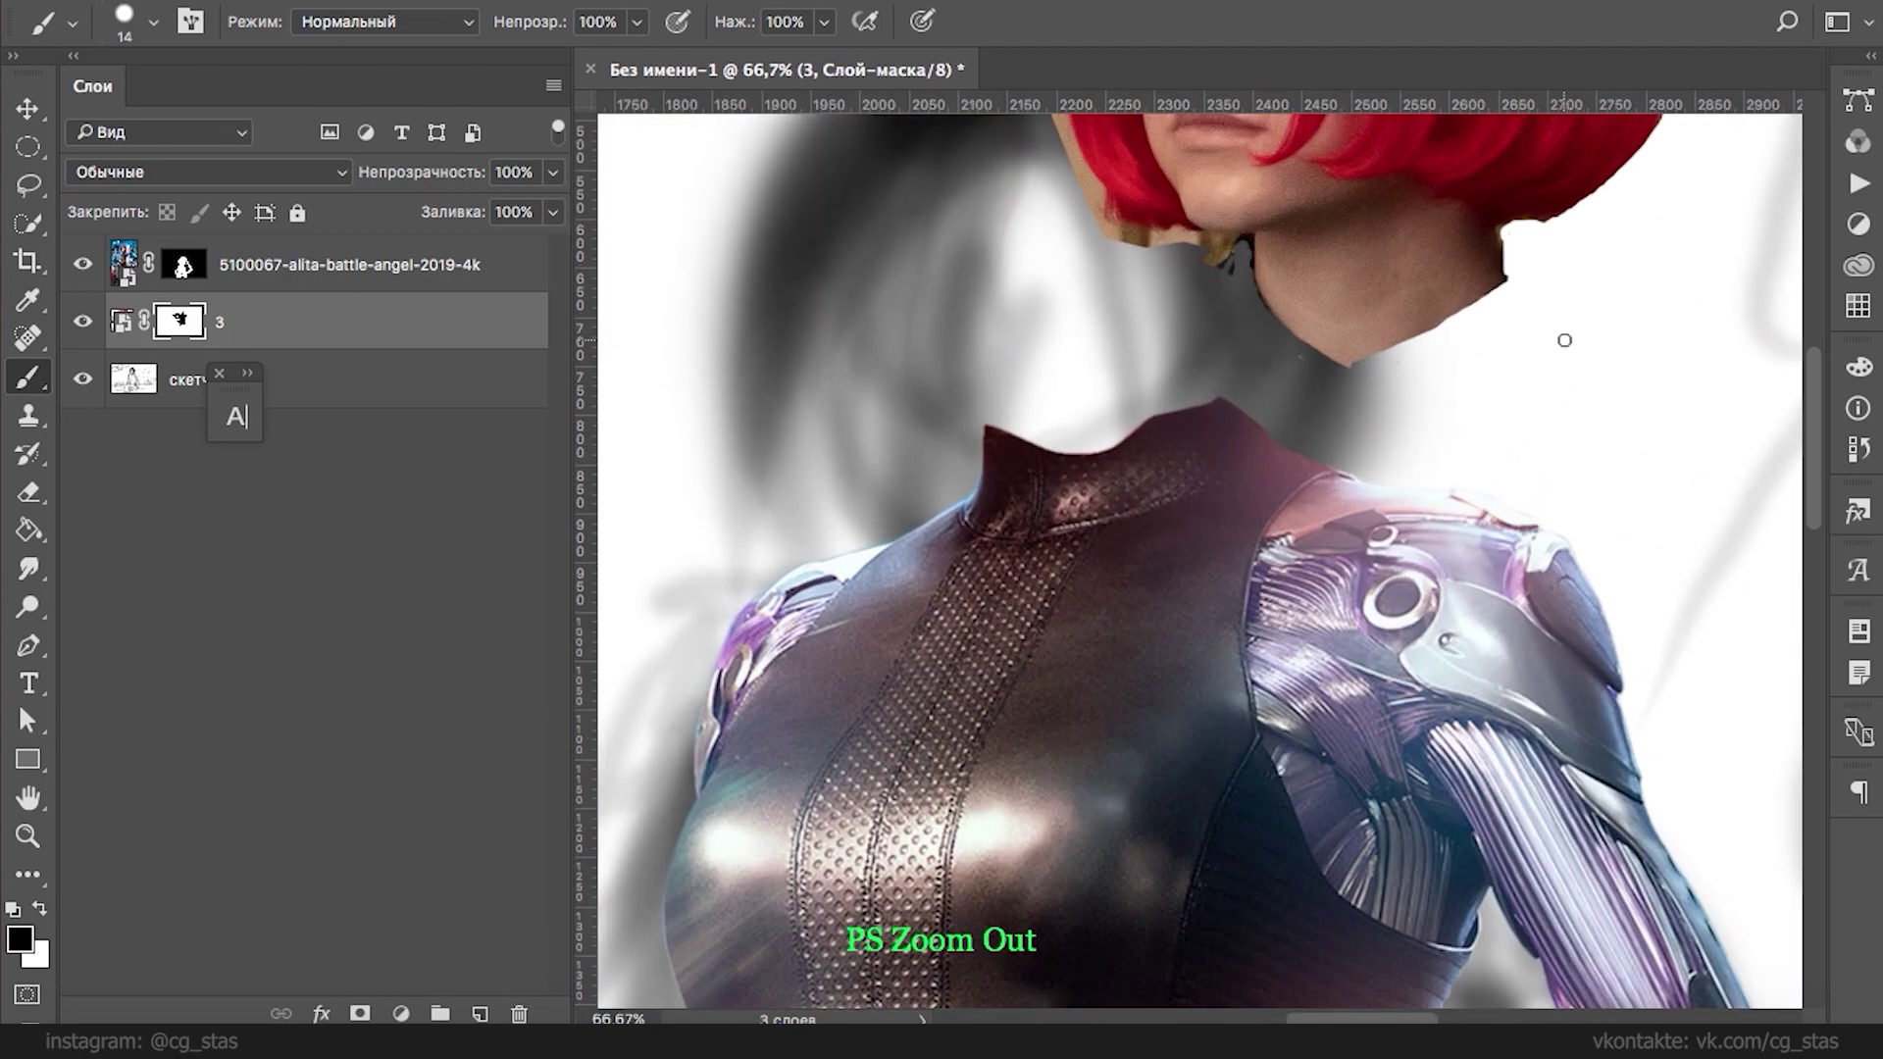
pyautogui.hotkey('ctrl', '+')
pyautogui.scroll(5, 1563, 336)
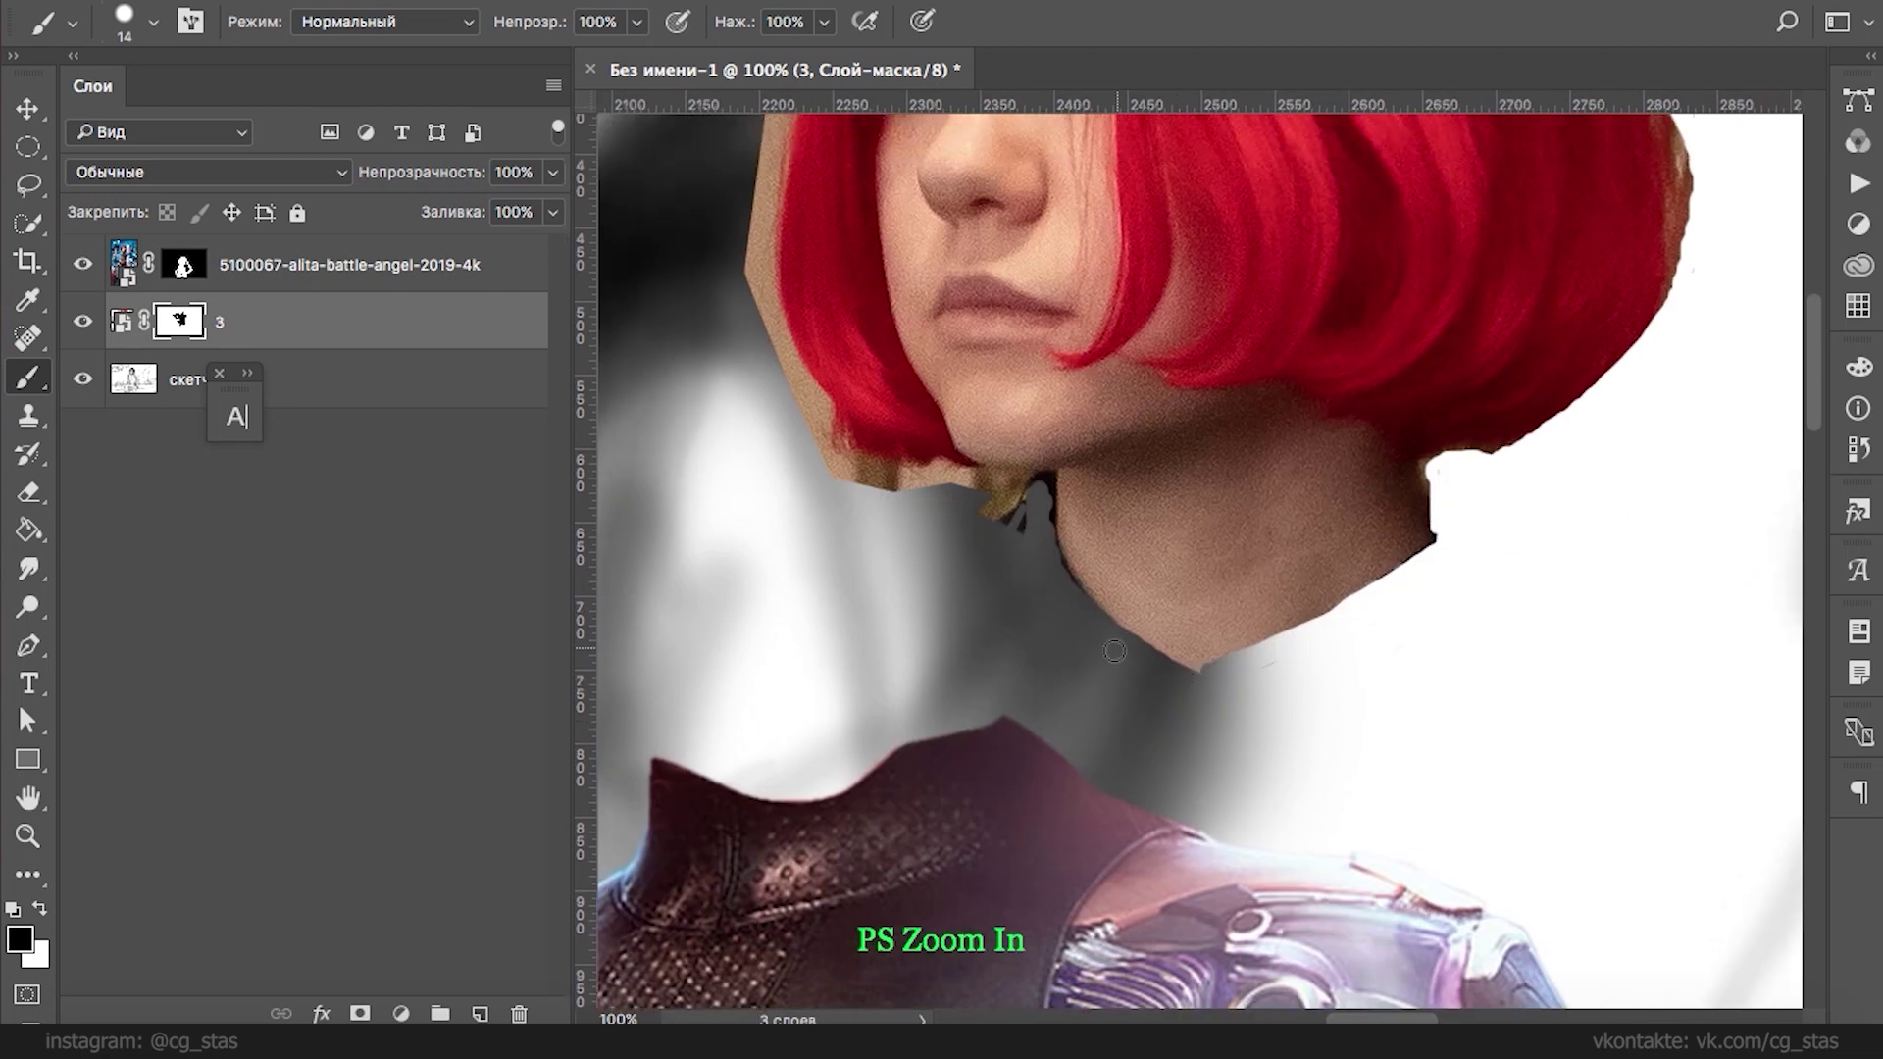
pyautogui.moveTo(1432, 544); pyautogui.dragTo(1429, 470)
pyautogui.moveTo(1020, 477); pyautogui.dragTo(984, 478)
pyautogui.moveTo(1050, 567)
pyautogui.mouseDown()
pyautogui.moveTo(1072, 592)
pyautogui.moveTo(1021, 512)
pyautogui.moveTo(855, 473)
pyautogui.moveTo(957, 474)
pyautogui.mouseUp()
pyautogui.moveTo(819, 398); pyautogui.dragTo(859, 481)
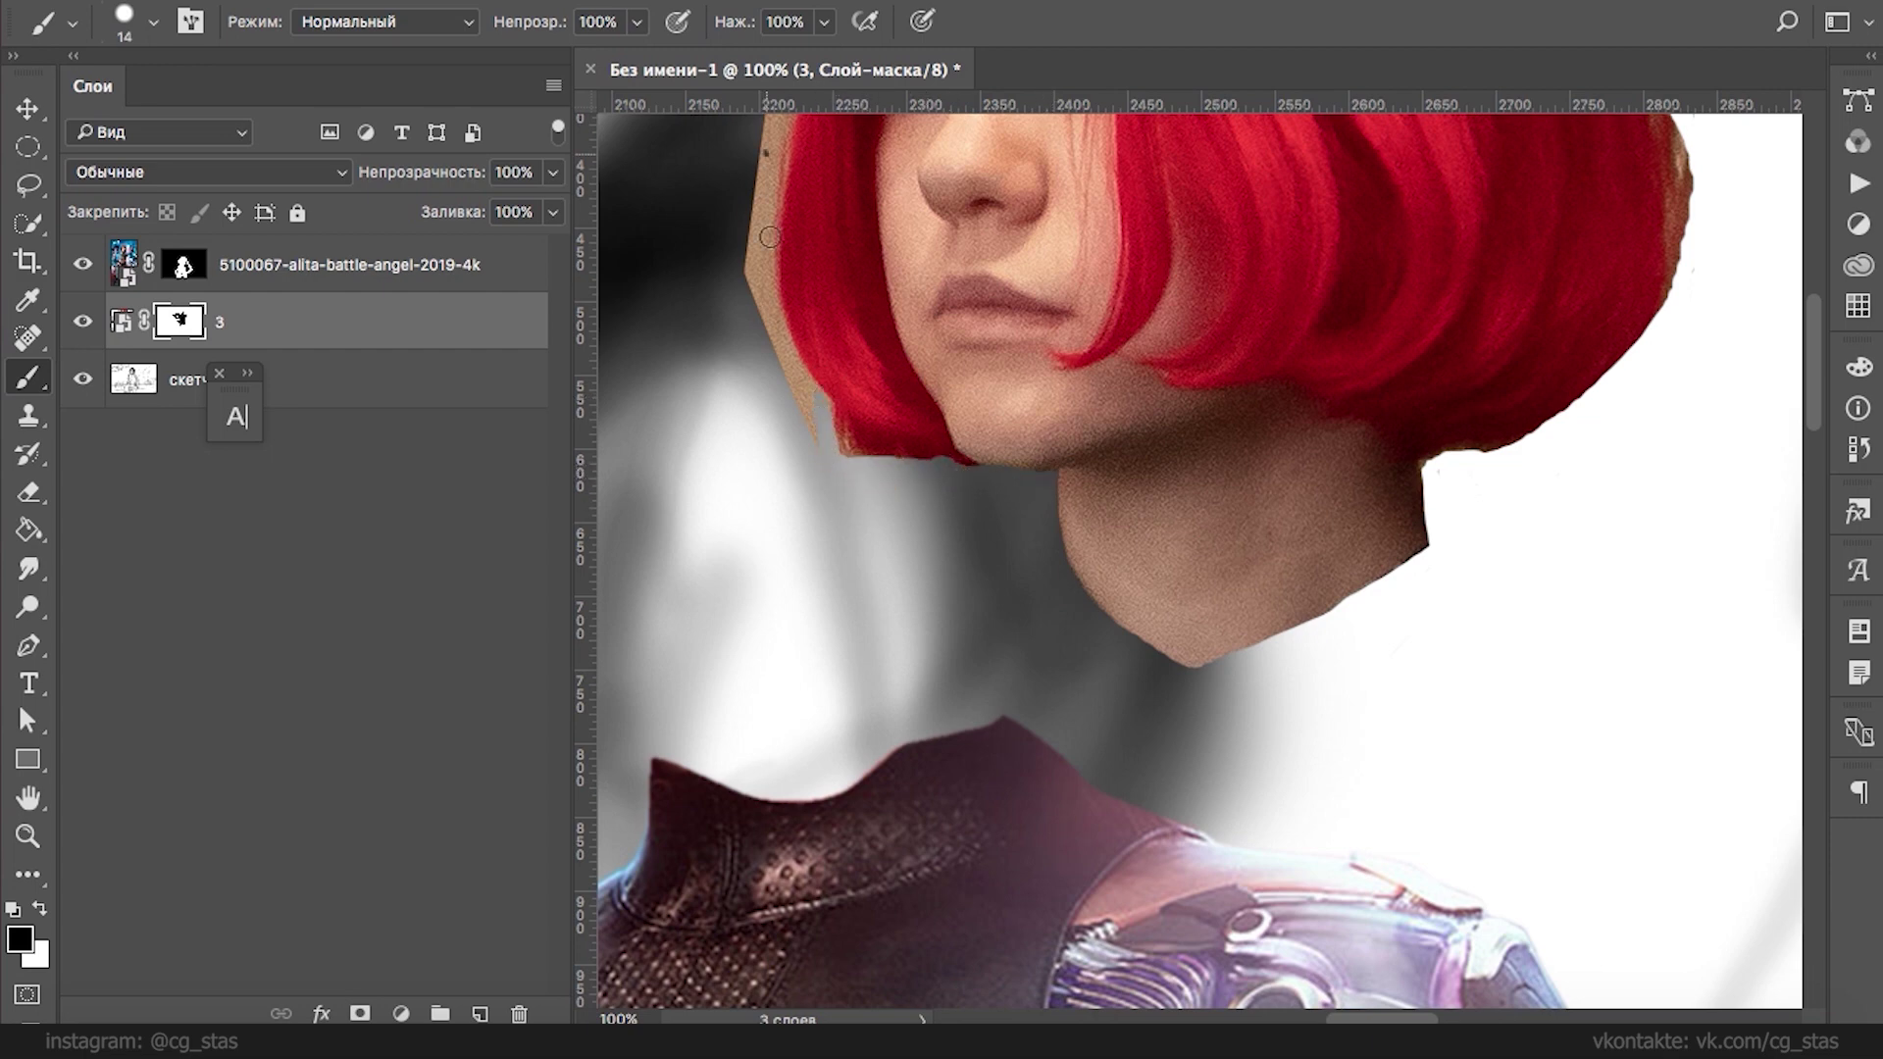
# - Mask out the tan backdrop along the face-side edge of the hair, from the hair tips up past the forehead
pyautogui.moveTo(765, 155); pyautogui.dragTo(787, 356)
pyautogui.moveTo(830, 431); pyautogui.dragTo(752, 232)
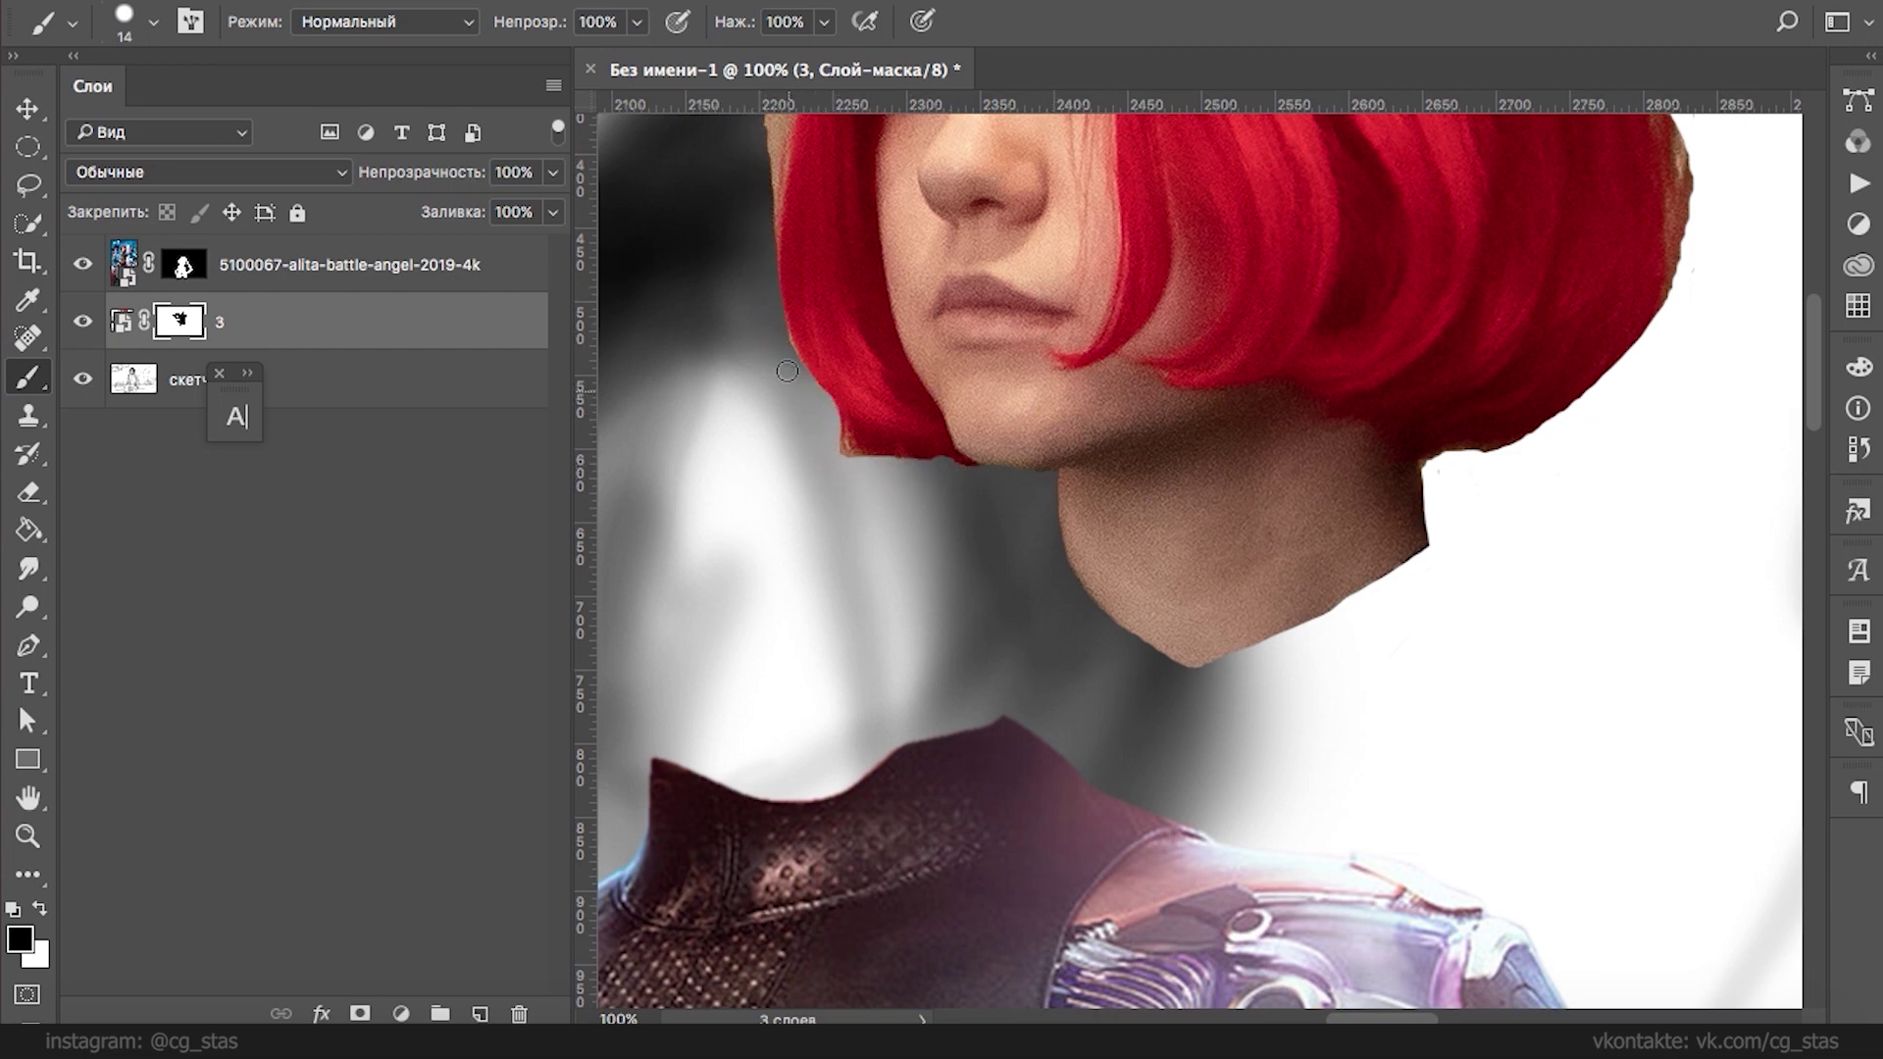
pyautogui.scroll(5, 760, 193)
pyautogui.rightClick(1010, 379)
pyautogui.press('Return')
pyautogui.moveTo(849, 309); pyautogui.dragTo(831, 464)
pyautogui.moveTo(849, 299); pyautogui.dragTo(824, 556)
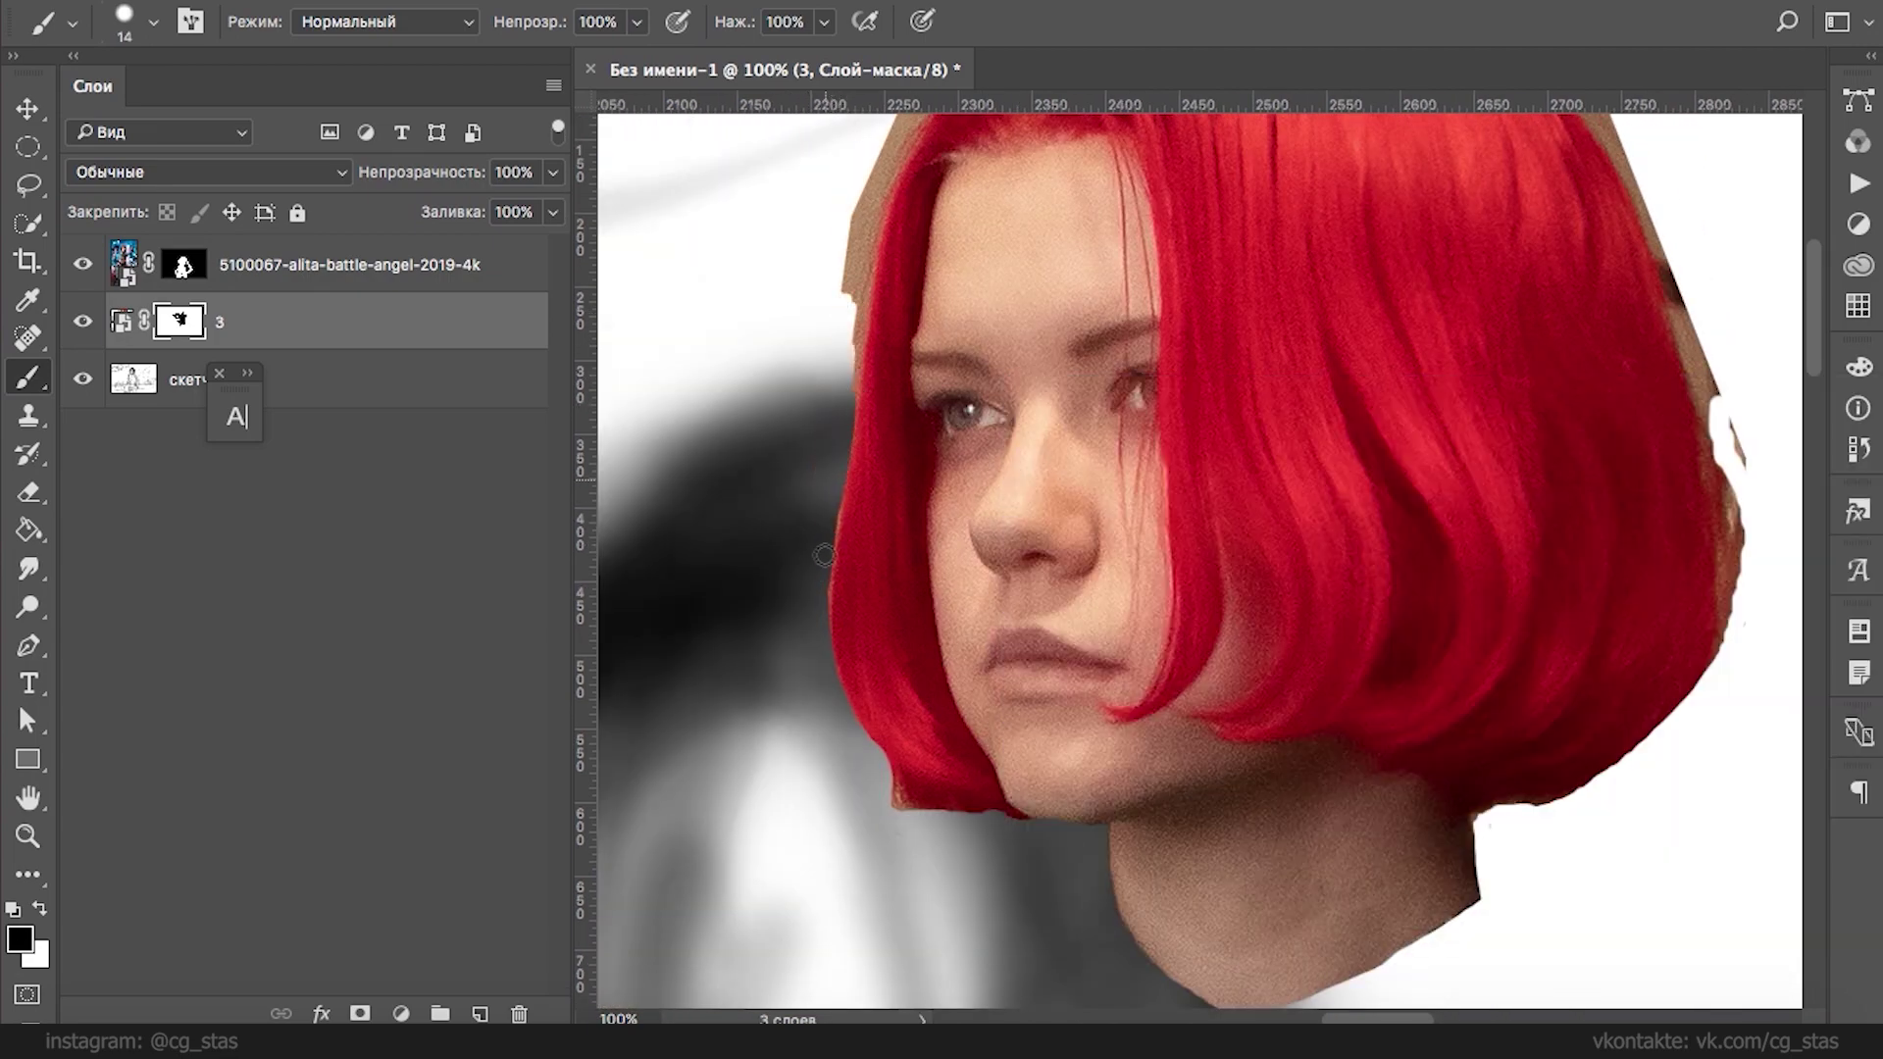
pyautogui.moveTo(813, 273); pyautogui.dragTo(802, 564)
pyautogui.moveTo(876, 376)
pyautogui.mouseDown()
pyautogui.moveTo(833, 598)
pyautogui.moveTo(894, 353)
pyautogui.moveTo(916, 336)
pyautogui.mouseUp()
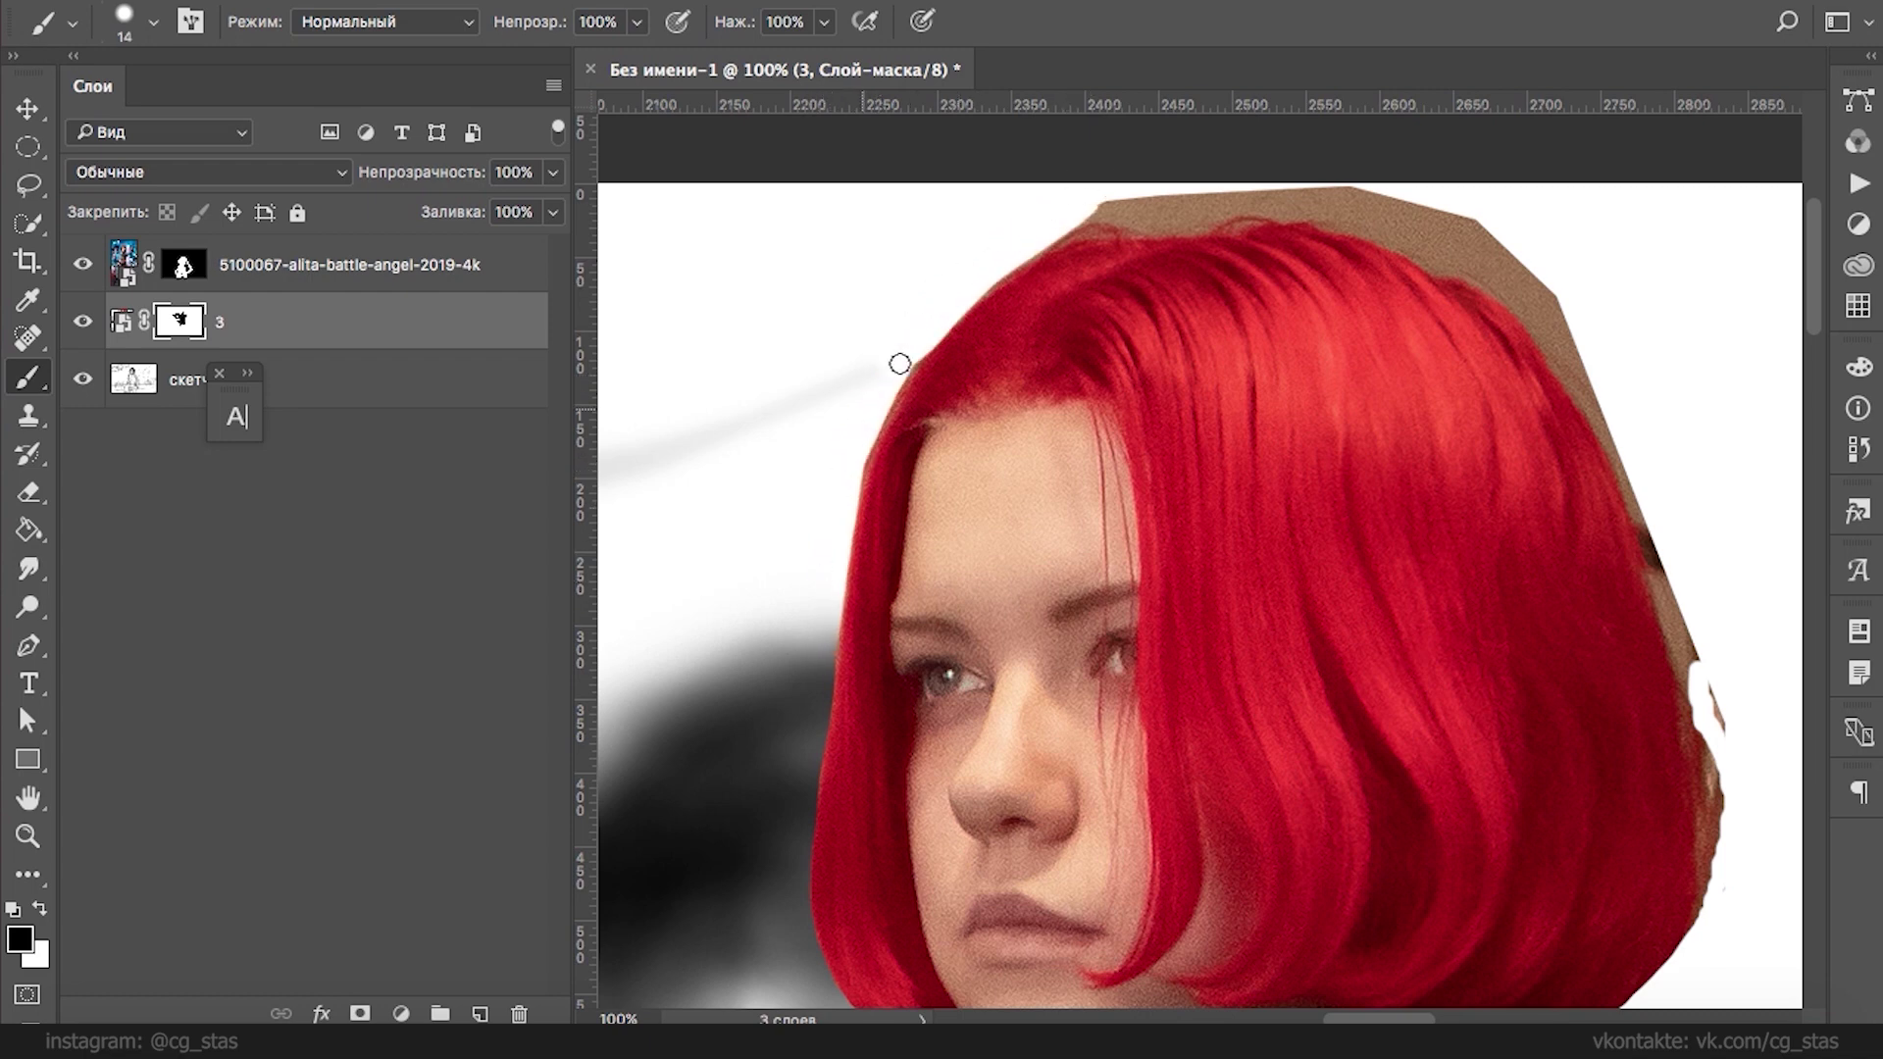
# - Mask out the tan backdrop over the crown of the hair, stepping back the last strokes
pyautogui.moveTo(1017, 245); pyautogui.dragTo(1349, 200)
pyautogui.moveTo(1349, 200); pyautogui.dragTo(943, 283)
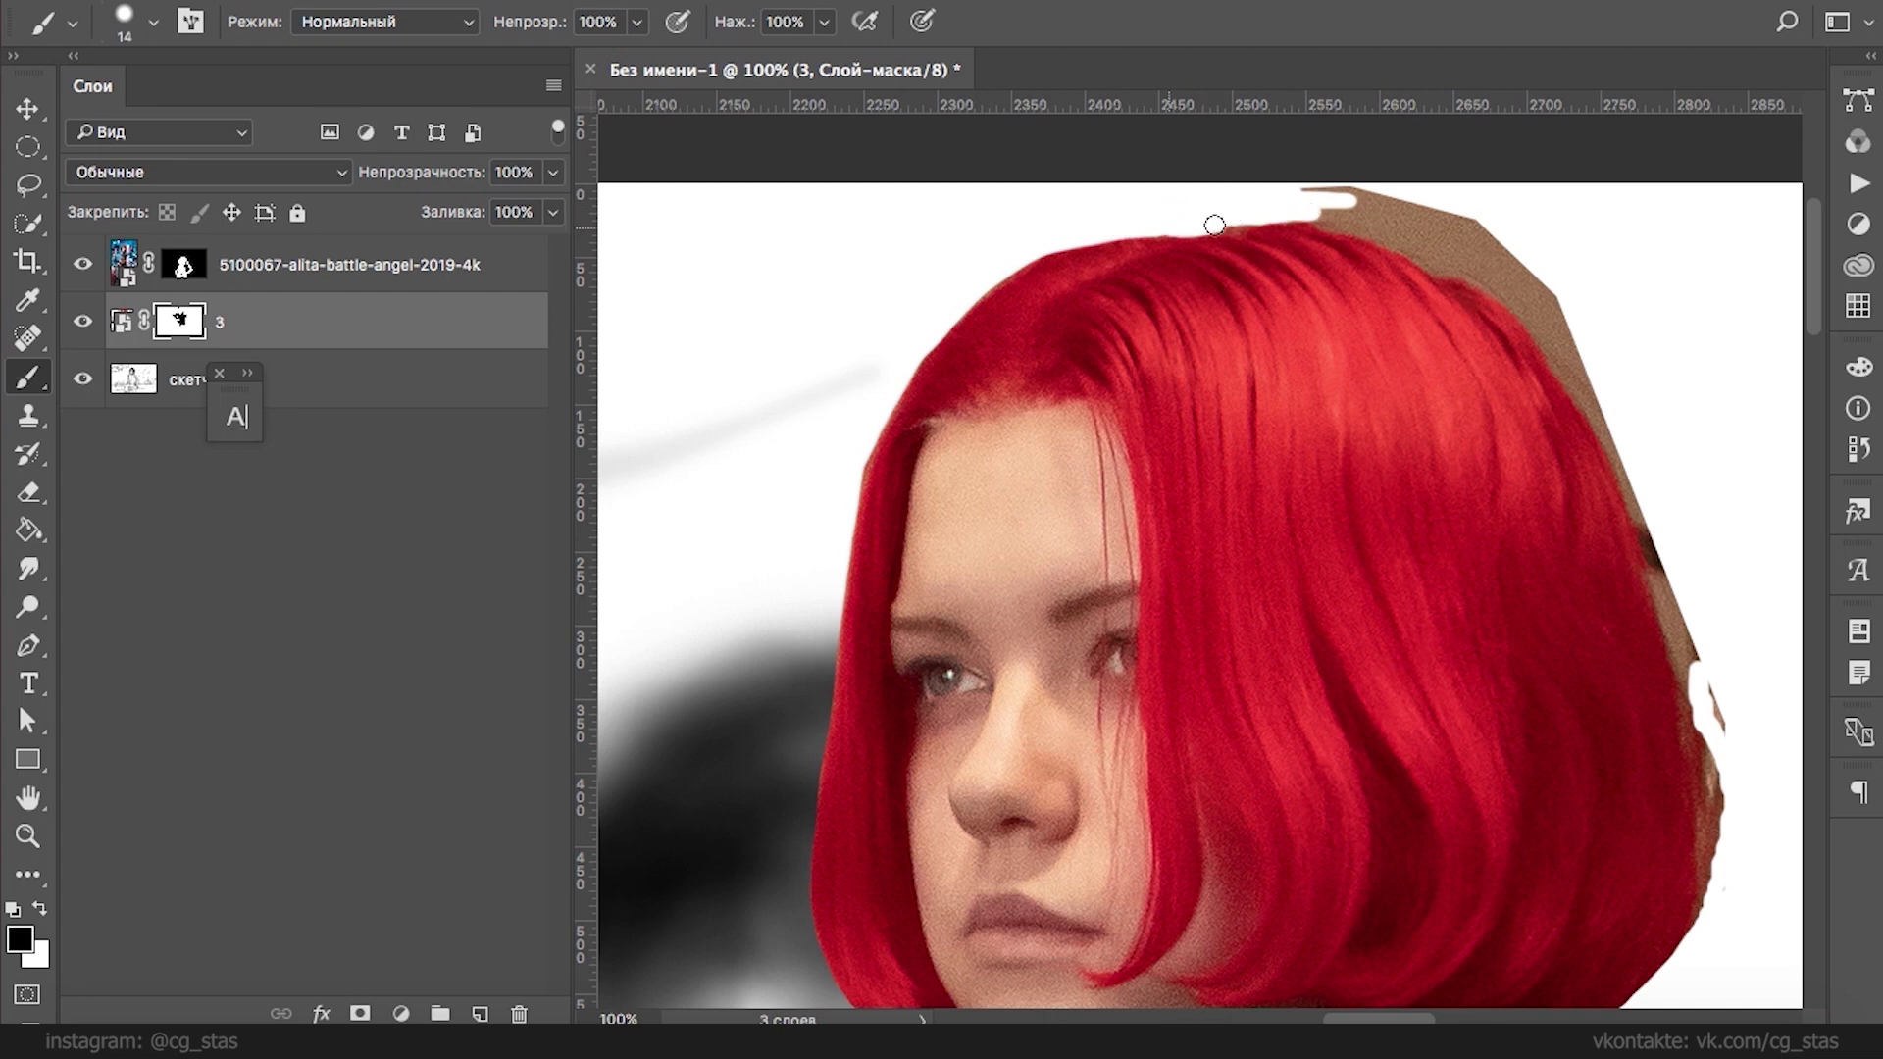
pyautogui.moveTo(1395, 223); pyautogui.dragTo(1282, 189)
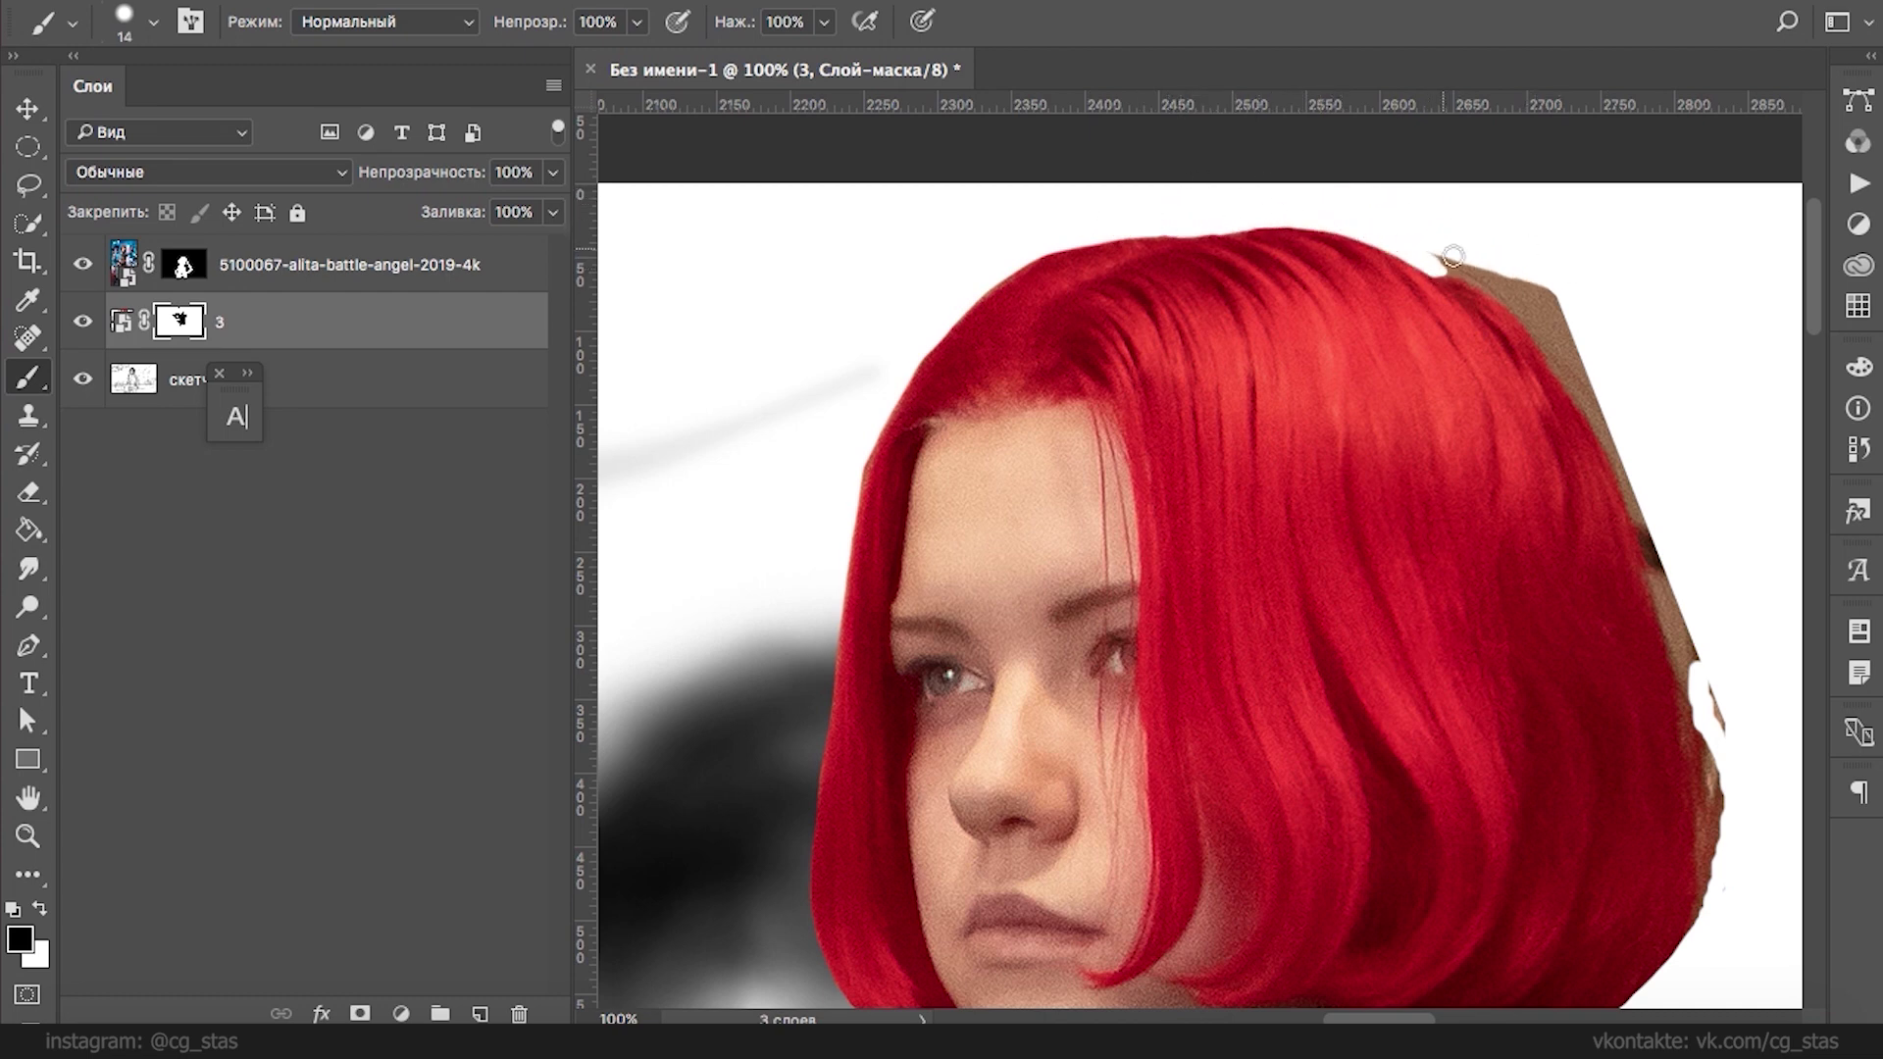
pyautogui.press('super+alt+z')
pyautogui.press('super+alt+z')
# - Mask out the remaining tan backdrop down the back edge of the hair, rotating the canvas for the strokes and straightening it
pyautogui.moveTo(1506, 309)
pyautogui.mouseDown()
pyautogui.moveTo(1543, 324)
pyautogui.moveTo(1406, 235)
pyautogui.moveTo(1529, 300)
pyautogui.moveTo(1346, 226)
pyautogui.moveTo(1201, 230)
pyautogui.moveTo(1383, 223)
pyautogui.moveTo(1337, 218)
pyautogui.moveTo(1476, 290)
pyautogui.moveTo(1071, 189)
pyautogui.mouseUp()
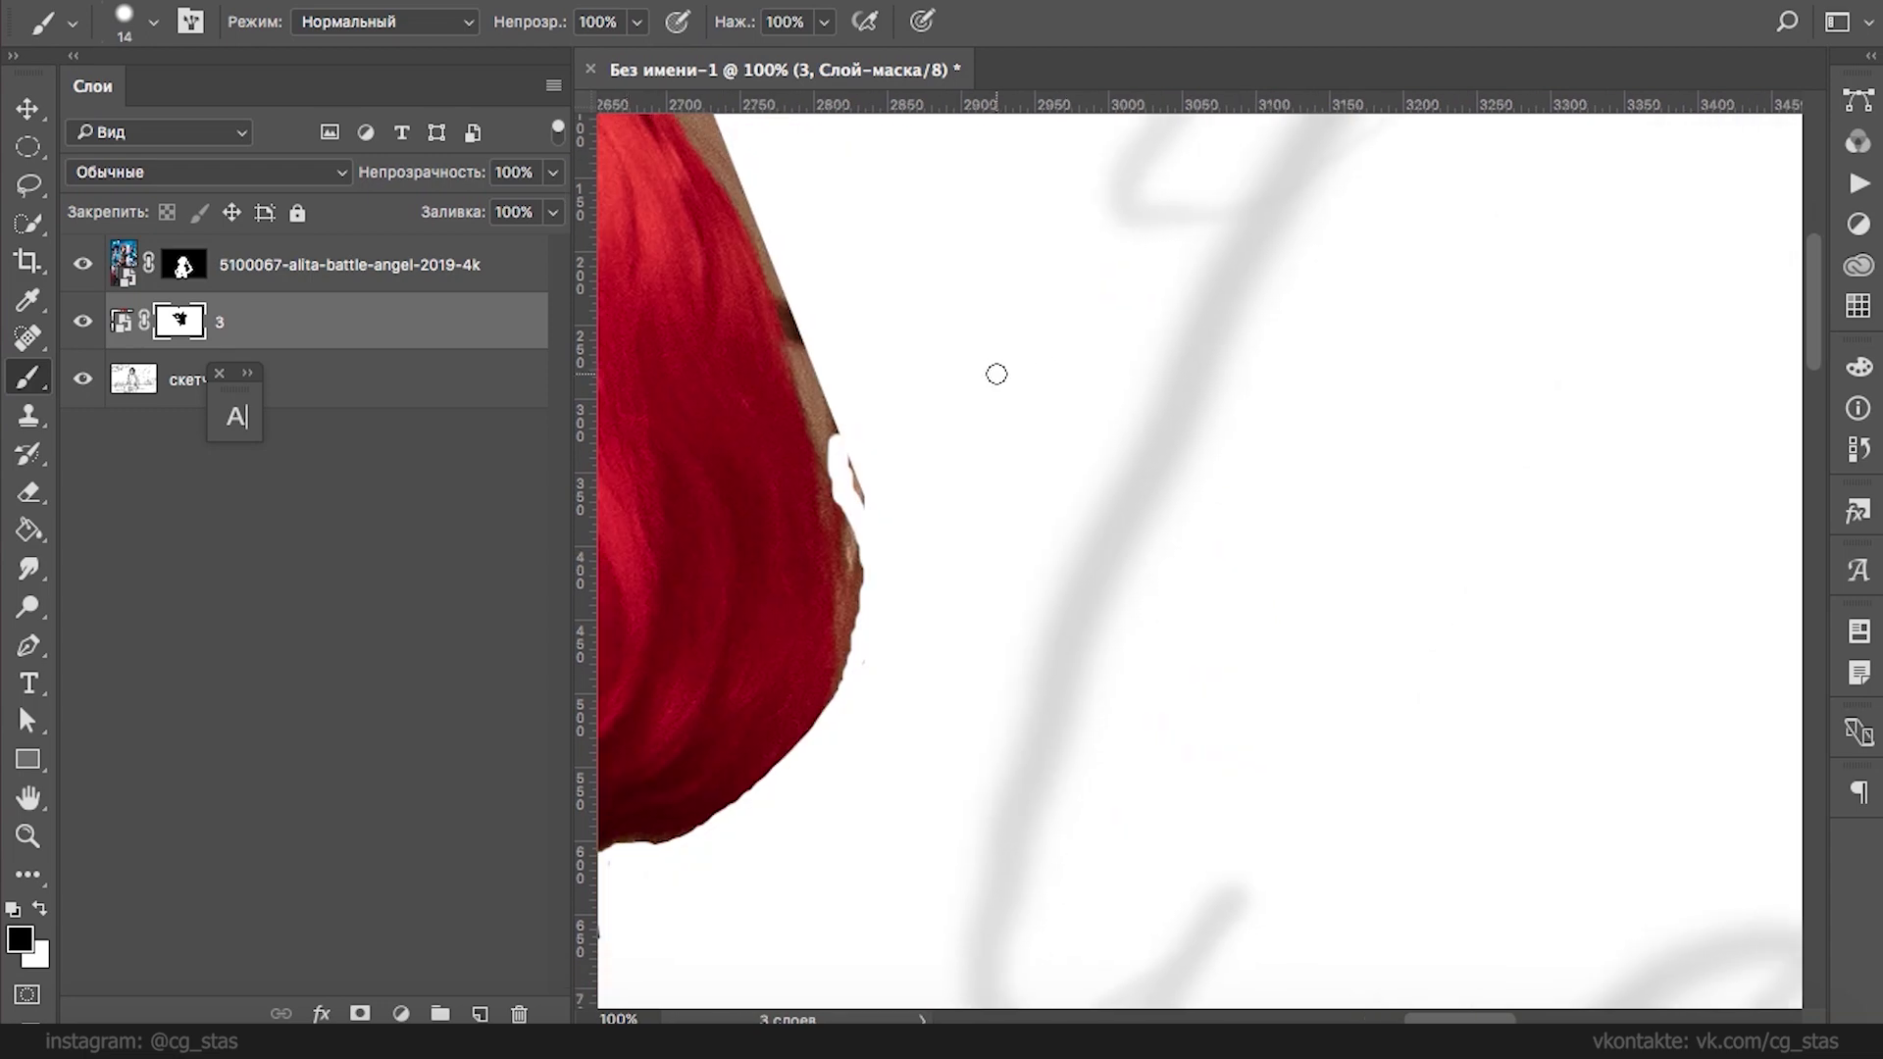
pyautogui.press('r')
pyautogui.moveTo(1130, 349)
pyautogui.mouseDown()
pyautogui.moveTo(1057, 480)
pyautogui.moveTo(1147, 231)
pyautogui.mouseUp()
pyautogui.press('b')
pyautogui.moveTo(976, 203); pyautogui.dragTo(1009, 460)
pyautogui.moveTo(1020, 174); pyautogui.dragTo(993, 337)
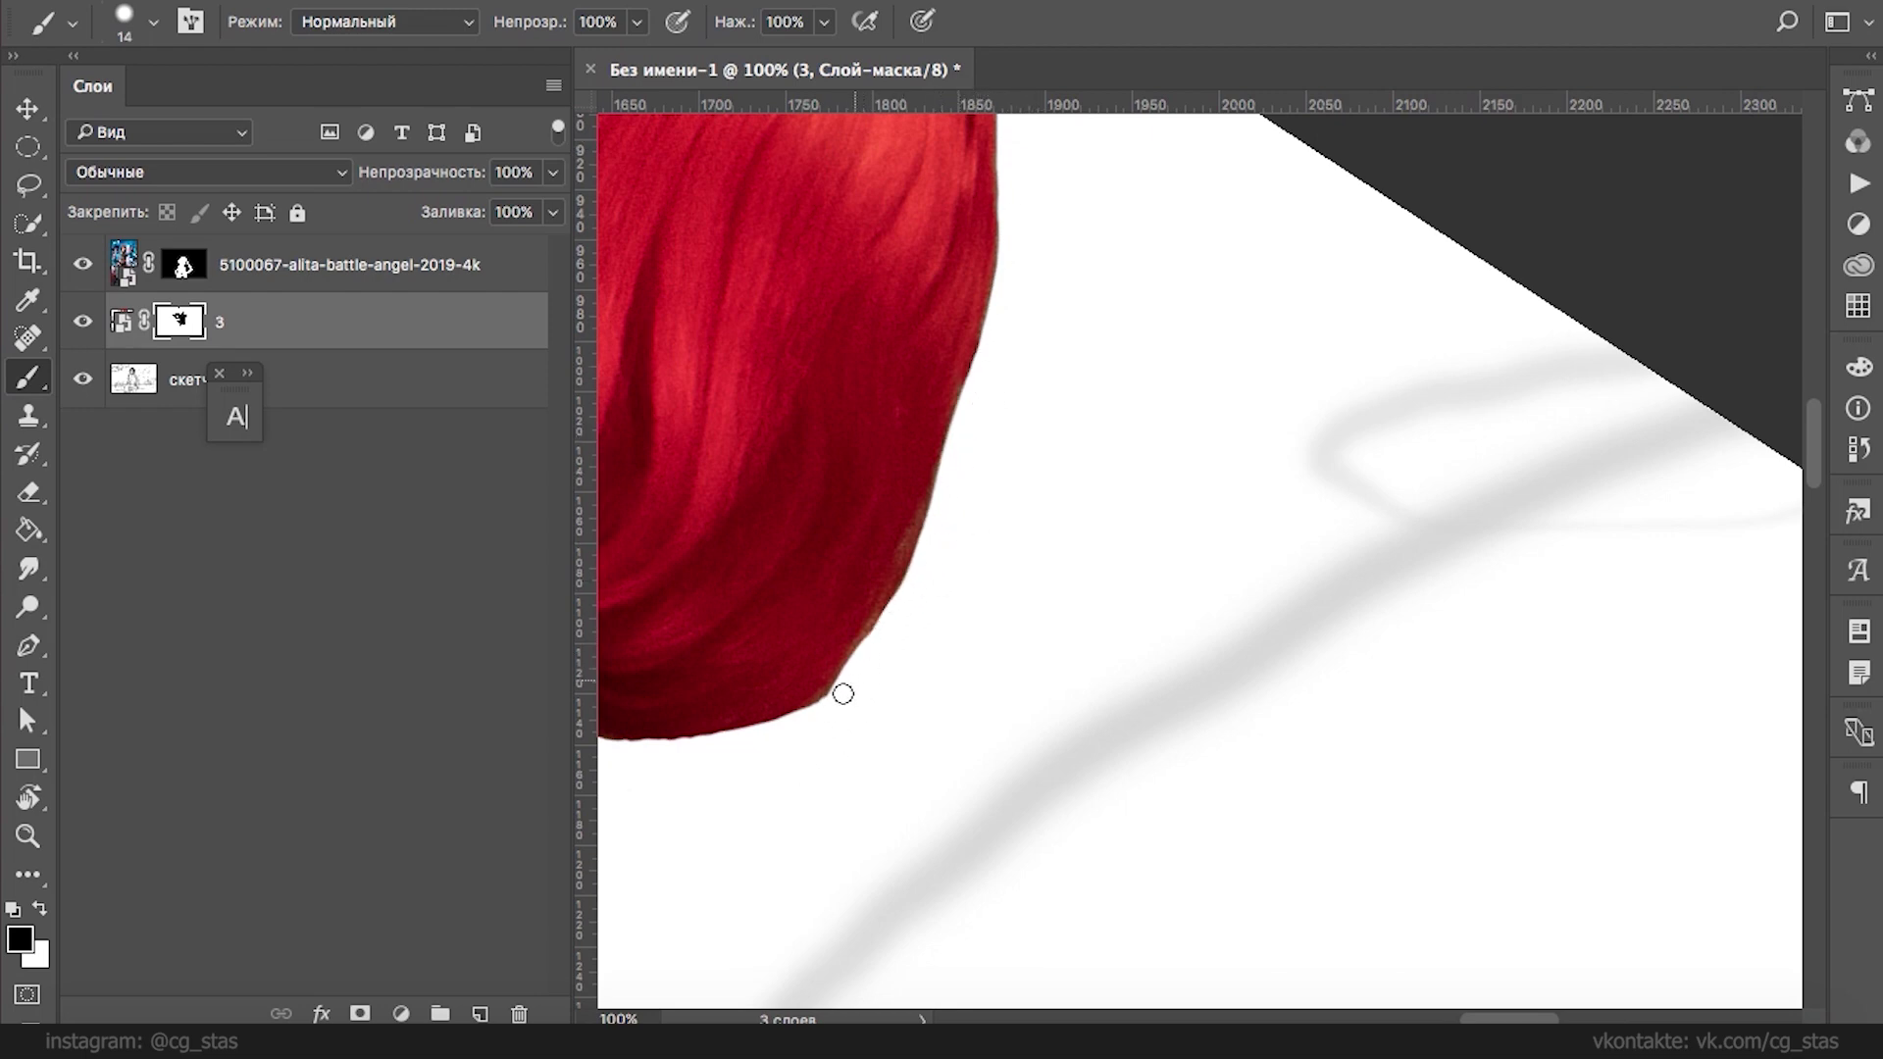
pyautogui.scroll(10, 1029, 538)
pyautogui.moveTo(1021, 898); pyautogui.dragTo(1495, 384)
pyautogui.moveTo(1271, 627); pyautogui.dragTo(1347, 493)
pyautogui.moveTo(1077, 458); pyautogui.dragTo(1132, 706)
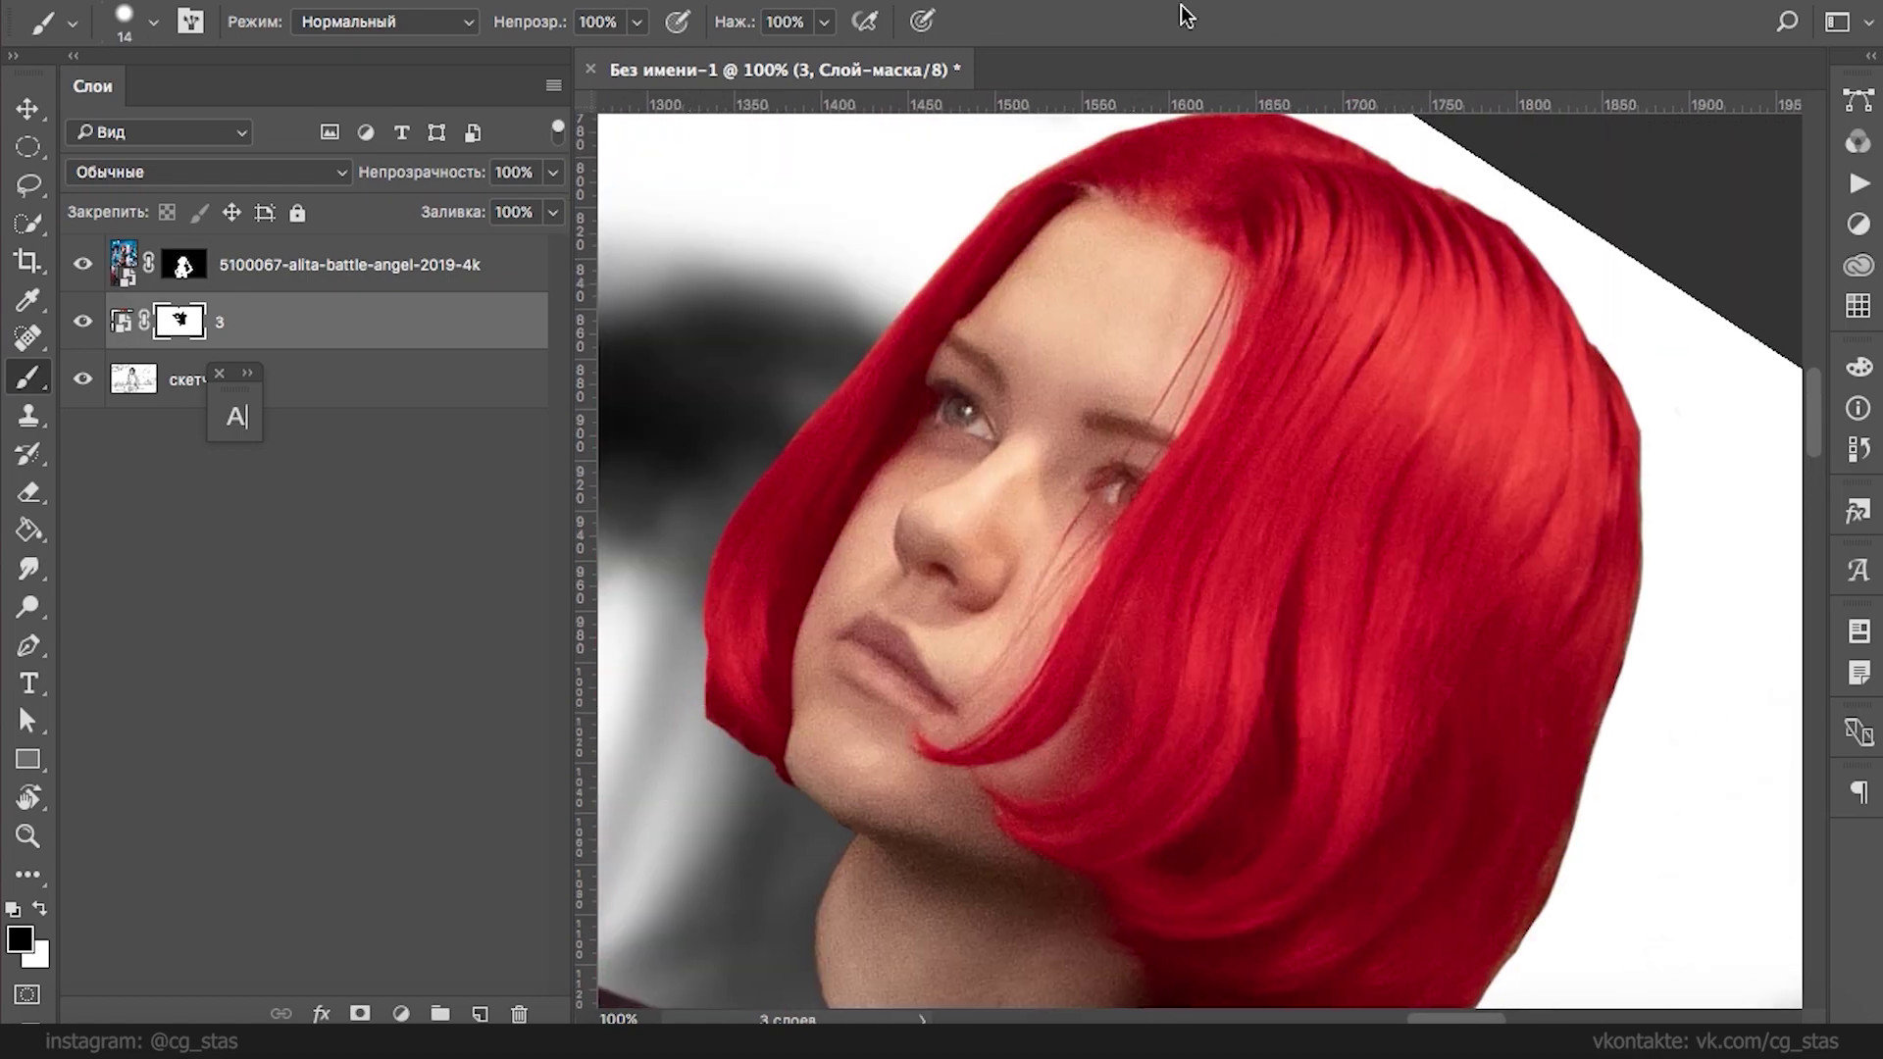
pyautogui.press('r')
pyautogui.moveTo(1017, 319)
pyautogui.mouseDown()
pyautogui.moveTo(1144, 294)
pyautogui.moveTo(849, 462)
pyautogui.mouseUp()
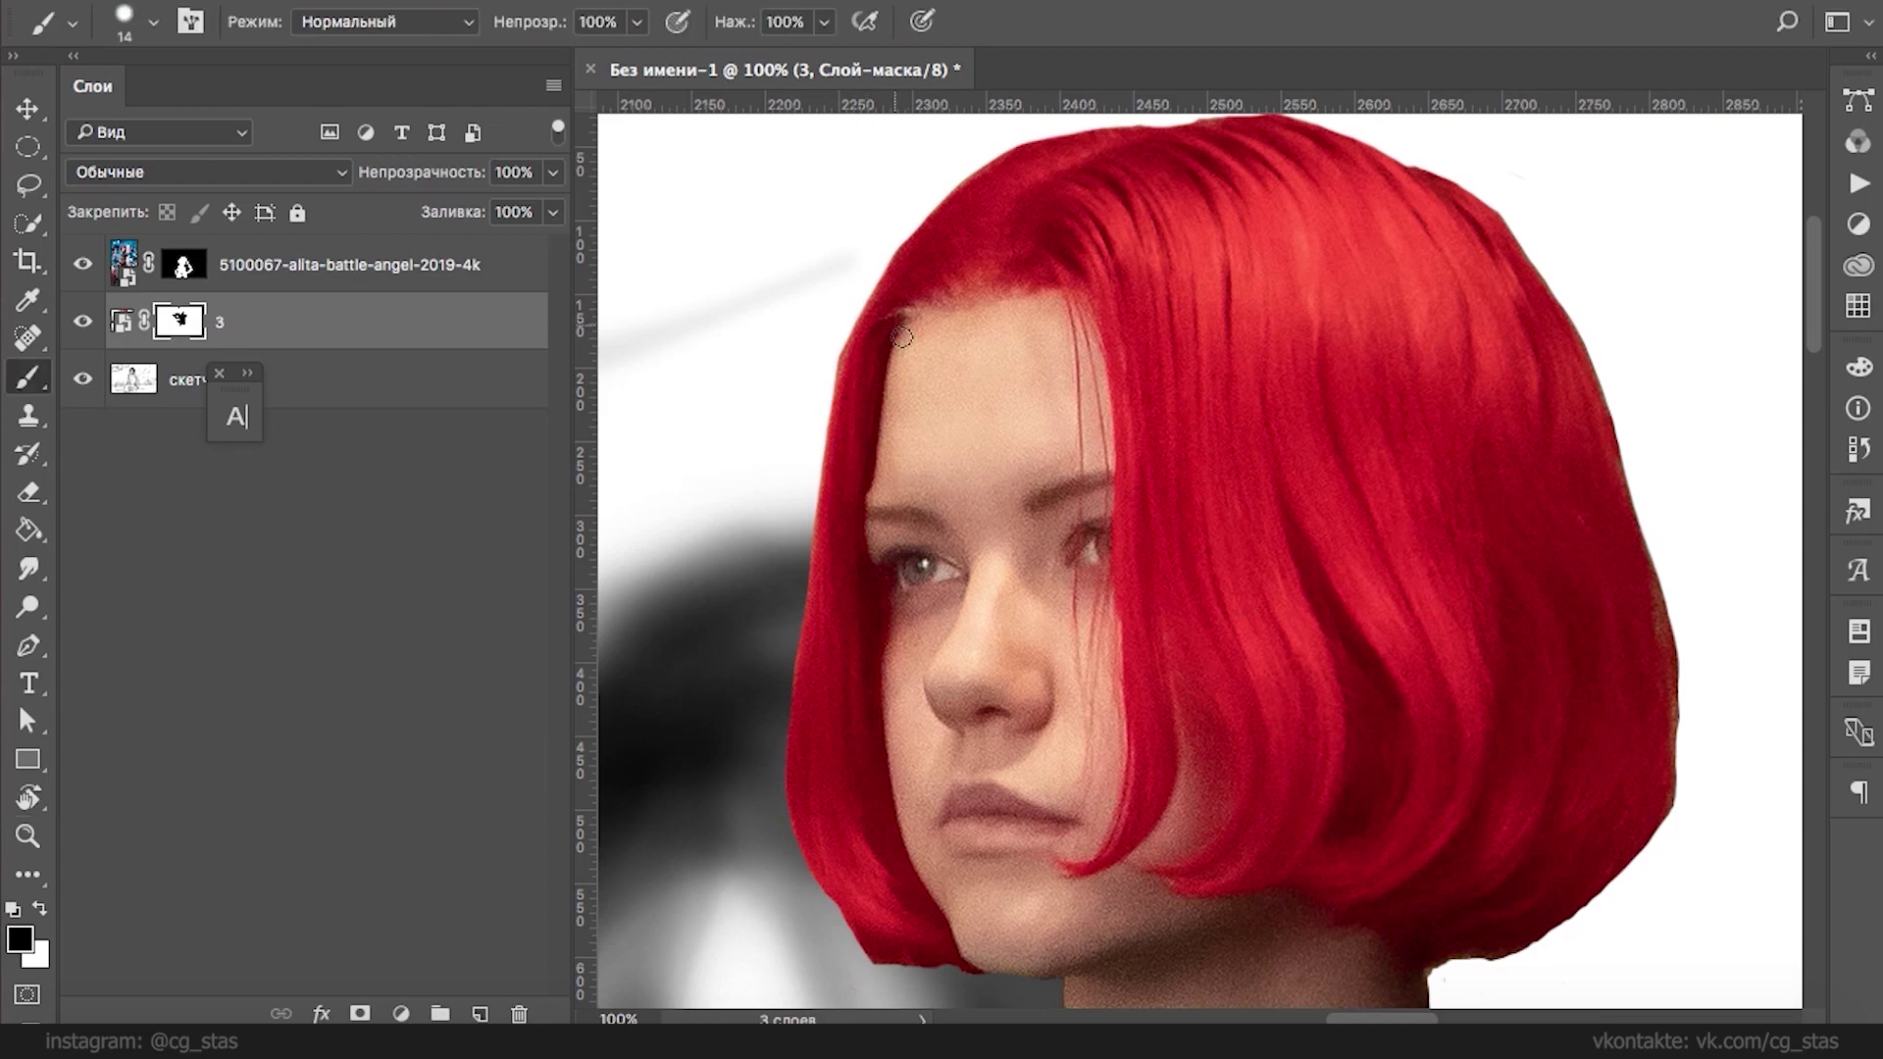
# - Save the document in Photoshop format as fakely1.psd in the farely folder
pyautogui.press('super+s')
pyautogui.click(500, 405)
pyautogui.doubleClick(823, 245)
pyautogui.moveTo(971, 49); pyautogui.dragTo(778, 32)
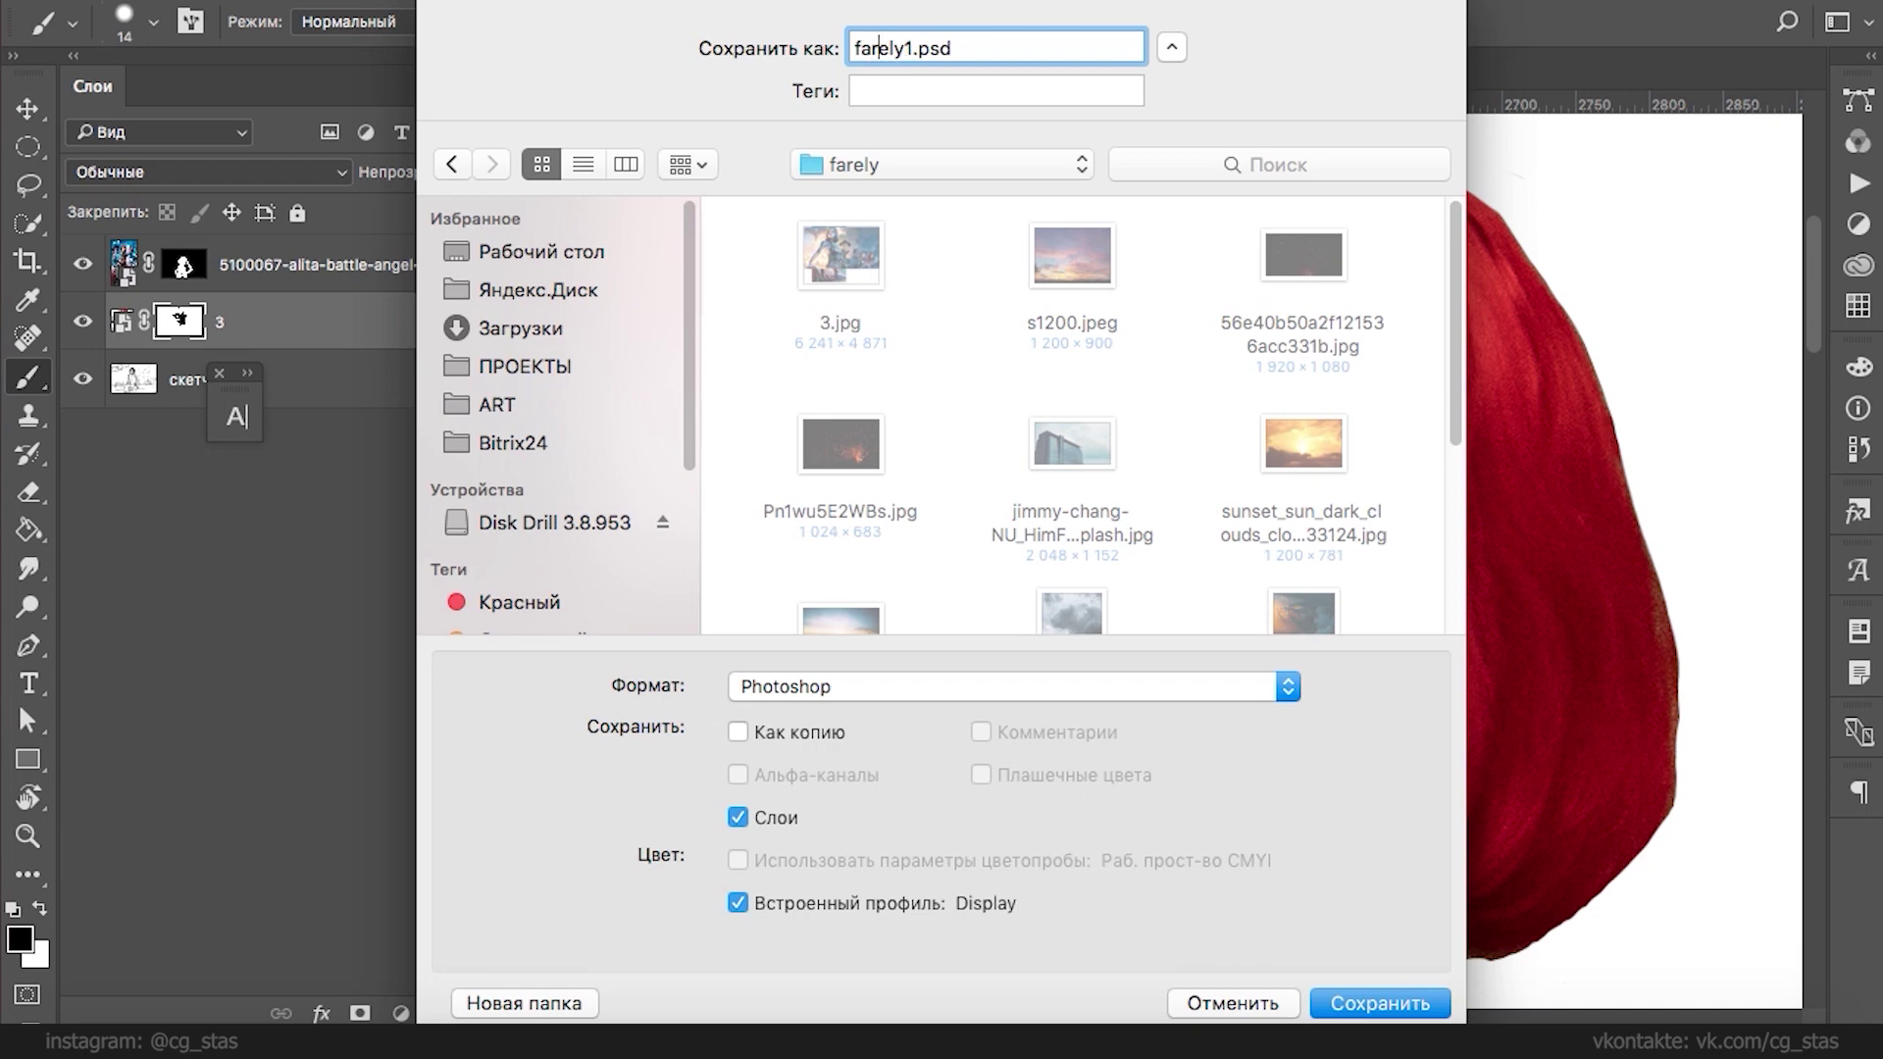
pyautogui.press('Return')
pyautogui.moveTo(1167, 242); pyautogui.dragTo(1097, 355)
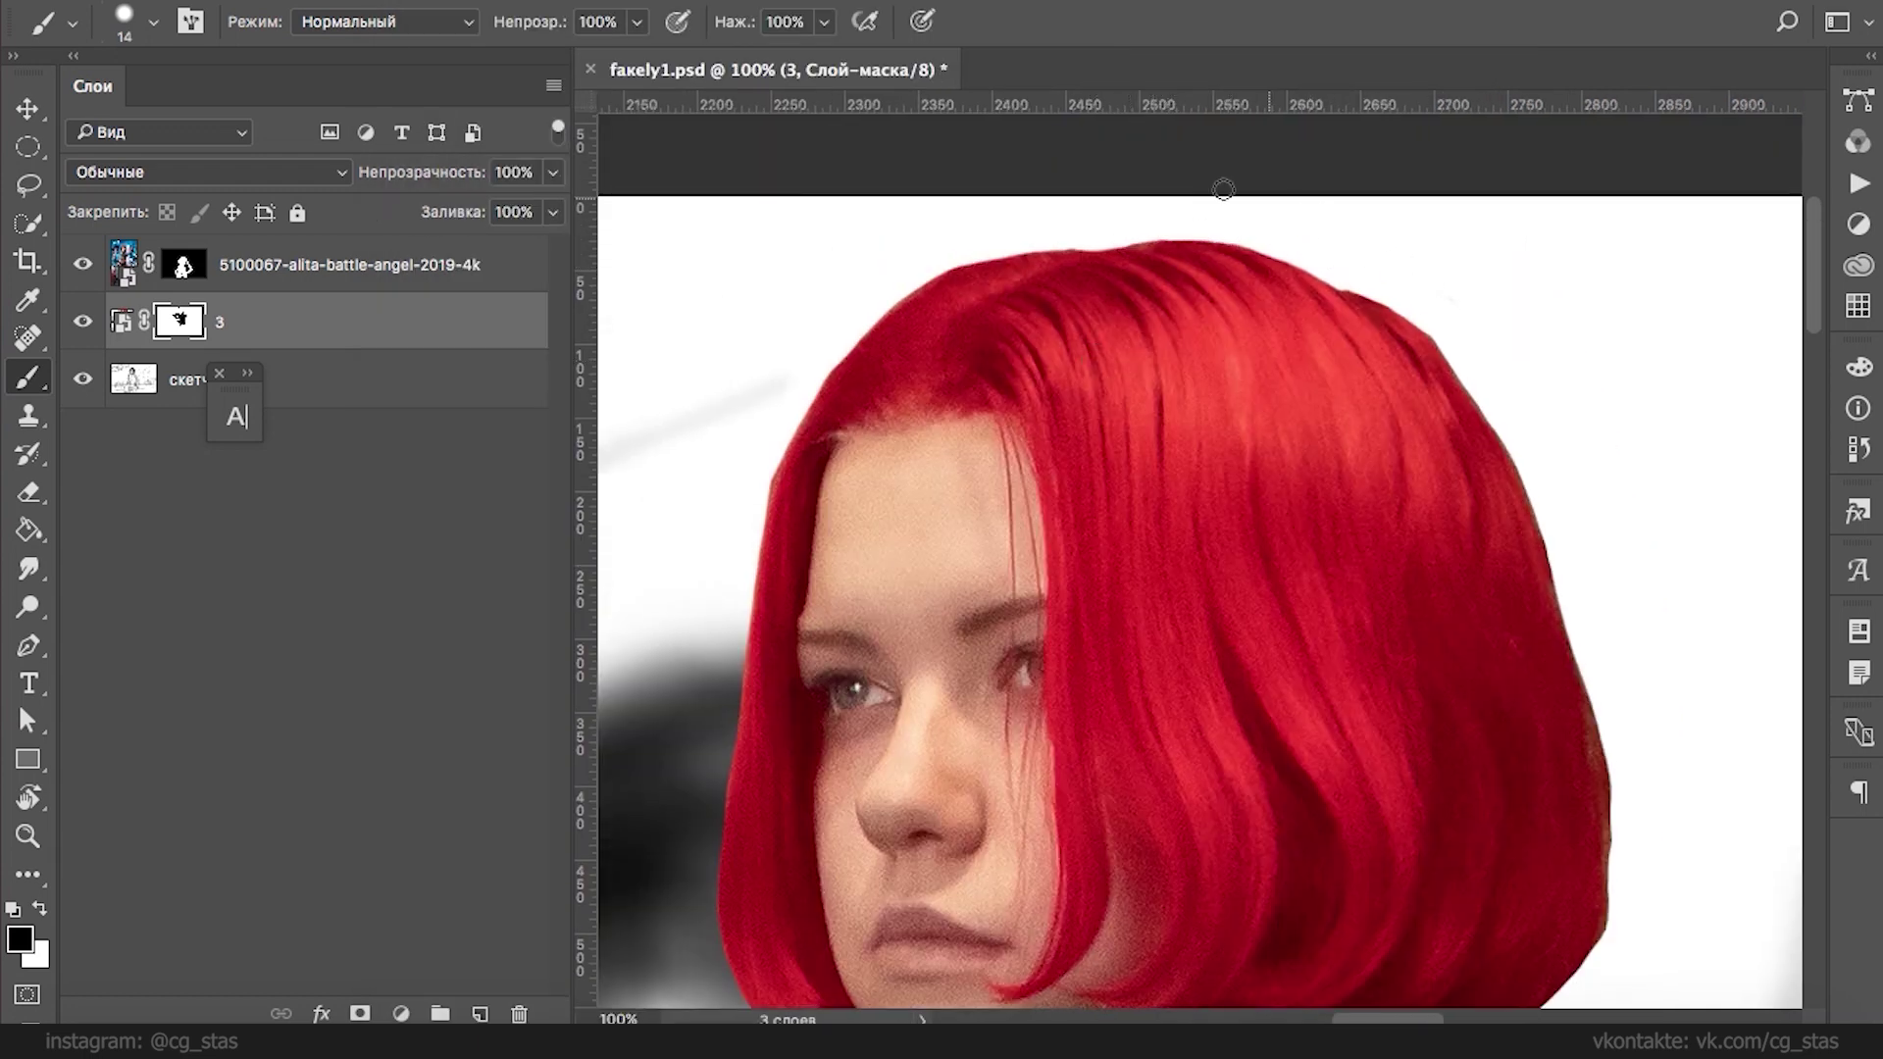
pyautogui.click(1002, 0)
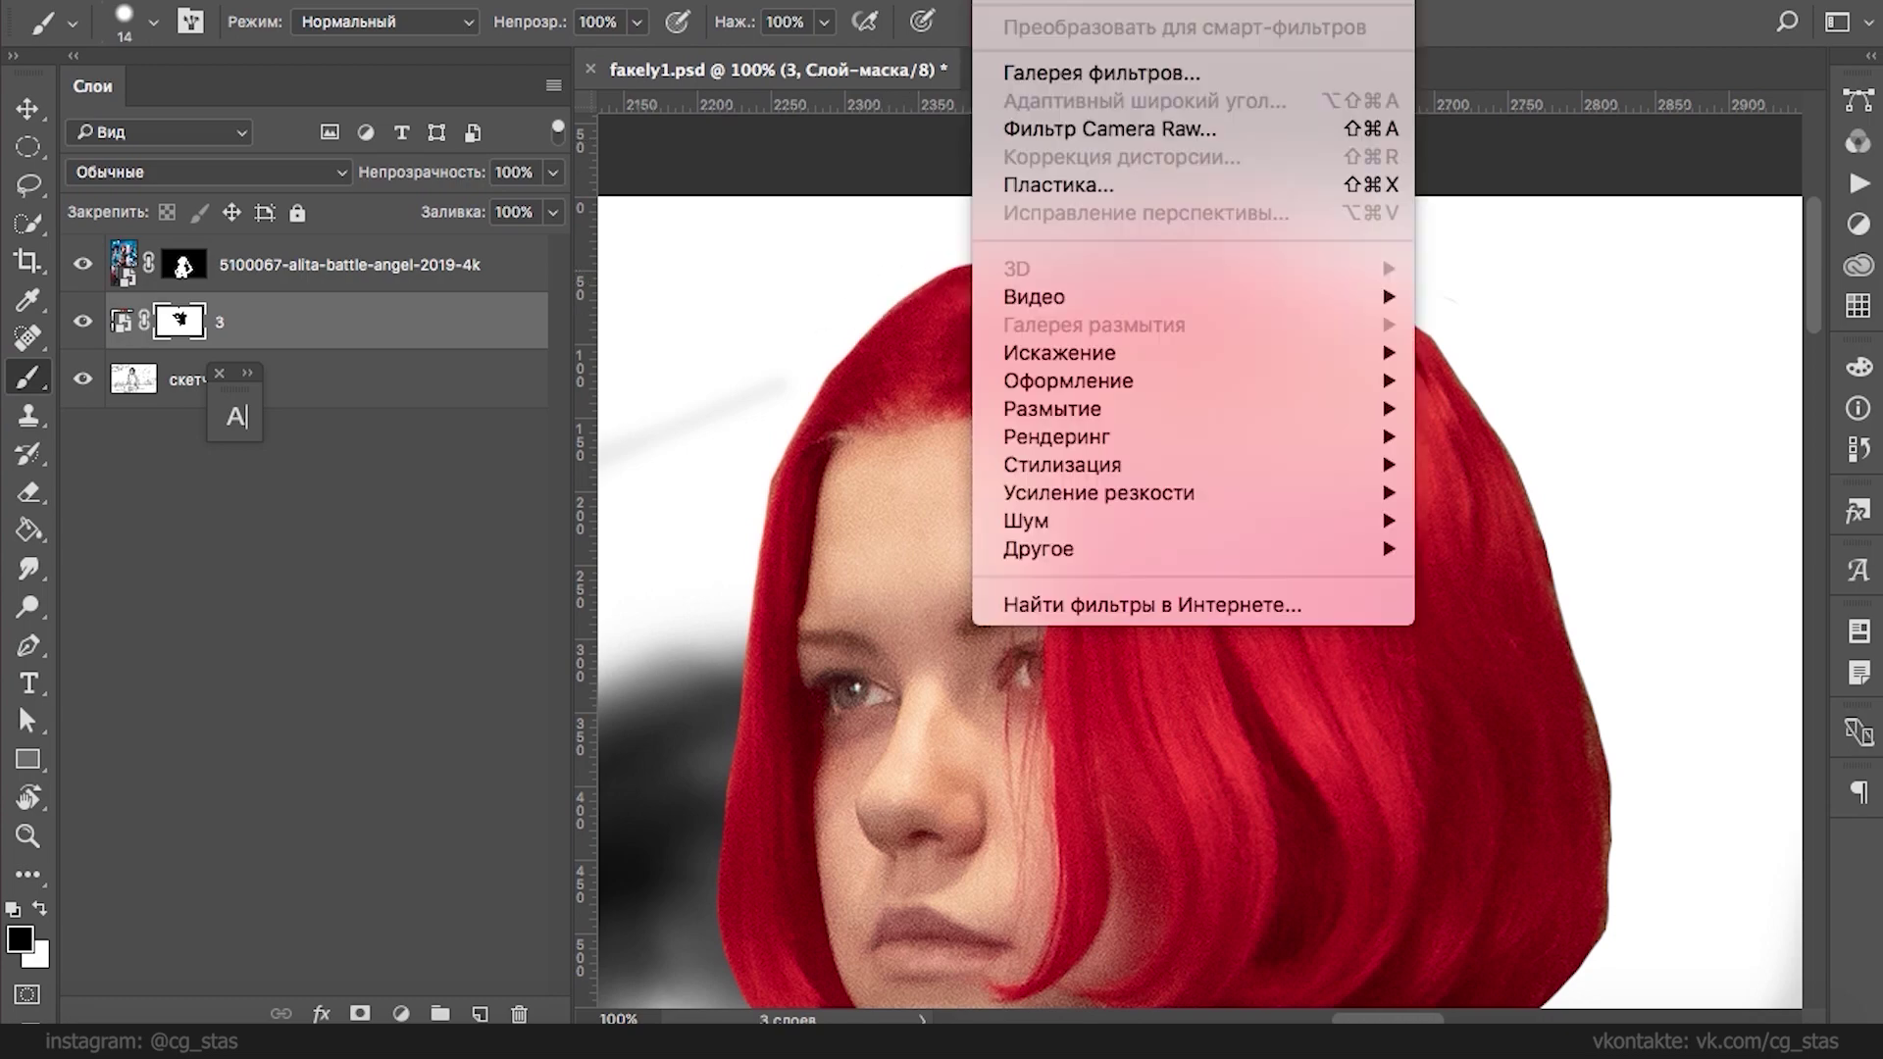
pyautogui.click(1054, 184)
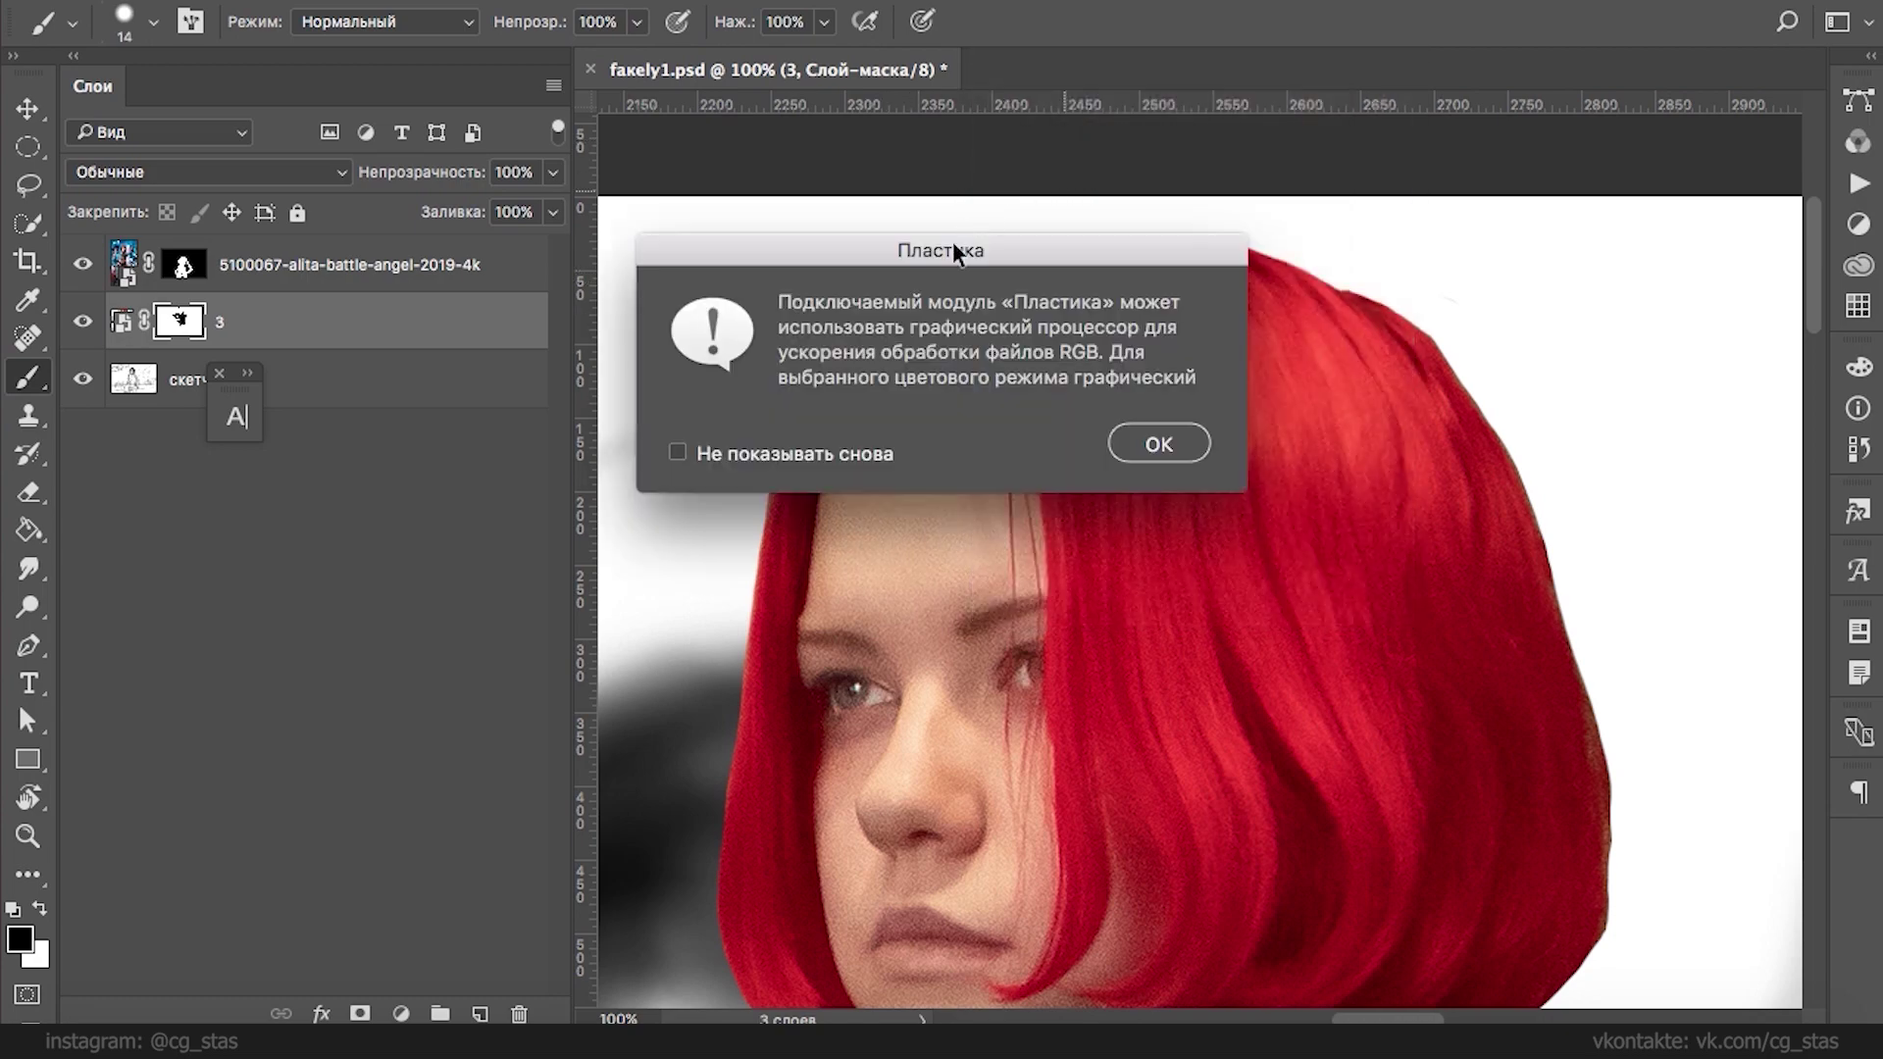
pyautogui.click(1154, 446)
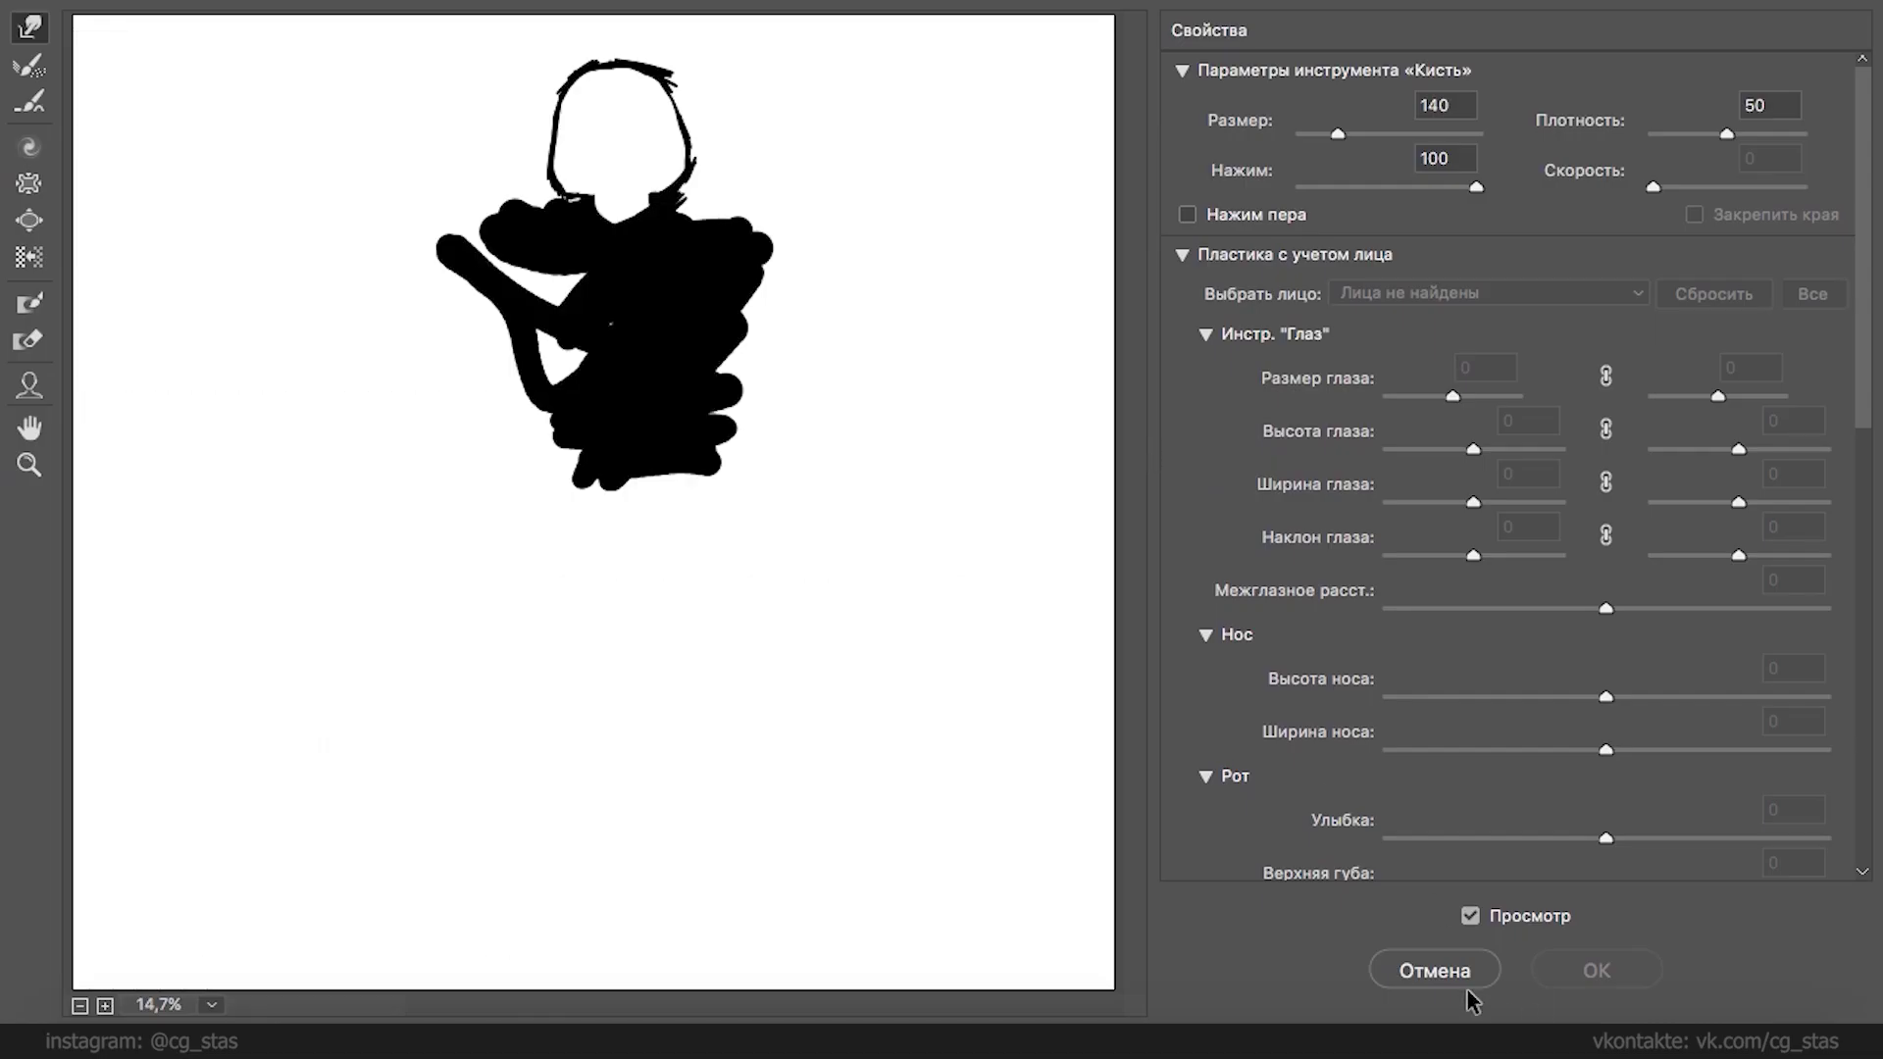
pyautogui.click(1461, 972)
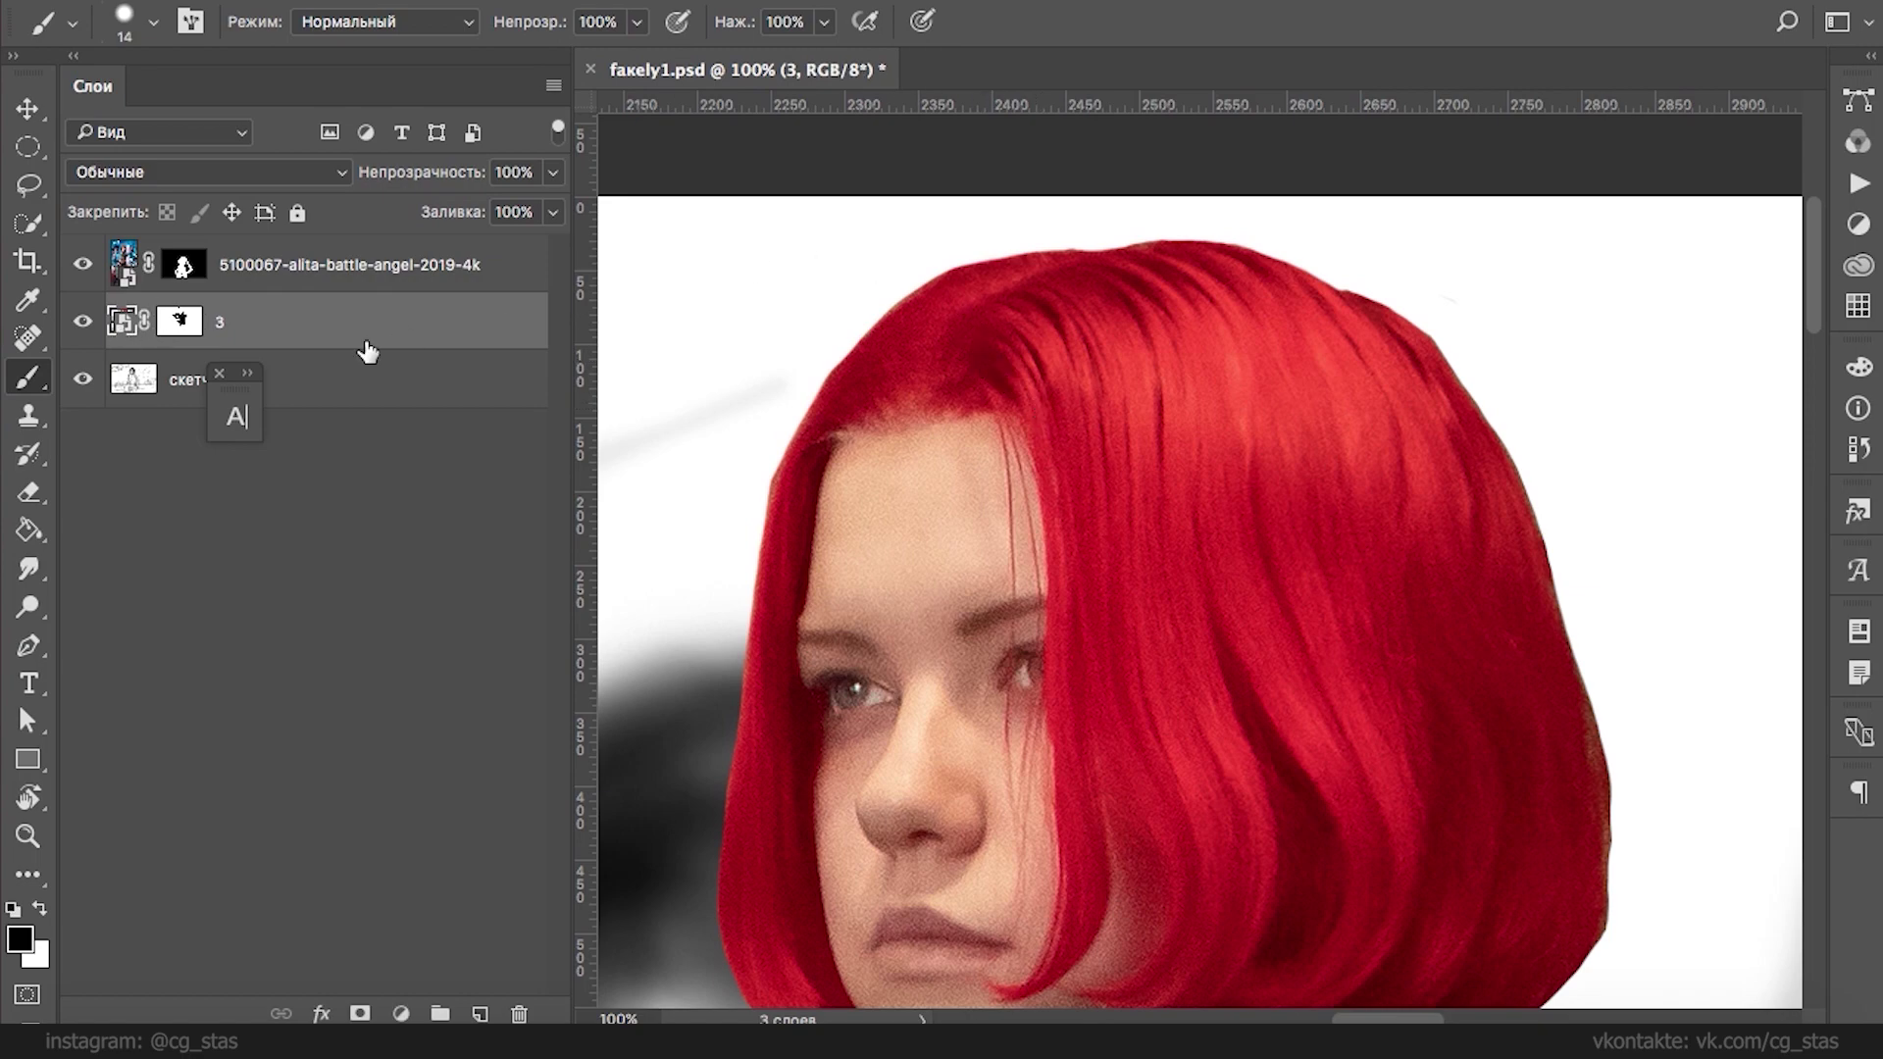
# - Open the Liquify filter for layer 3 and nudge the cheek edge beside the mouth using a Forward Warp brush size of 72
pyautogui.click(1002, 2)
pyautogui.click(1057, 188)
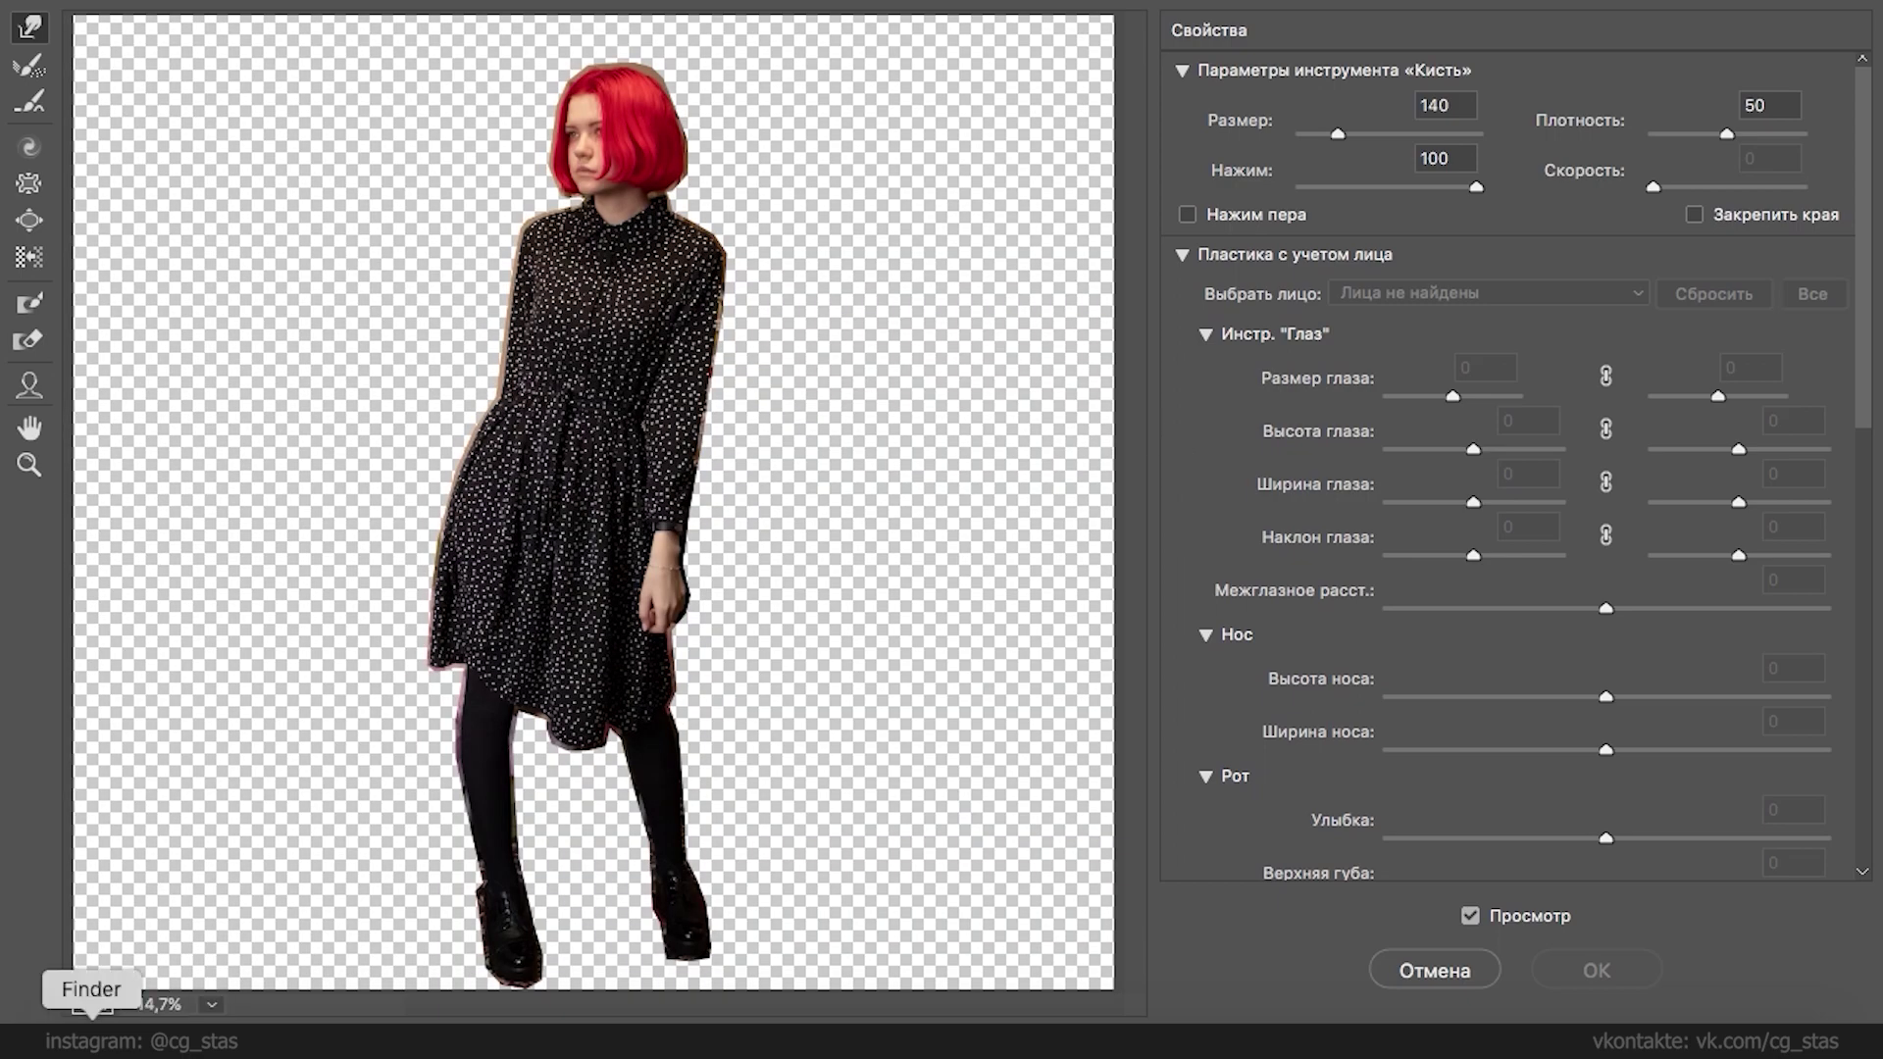
pyautogui.click(105, 1005)
pyautogui.click(104, 1005)
pyautogui.moveTo(424, 434); pyautogui.dragTo(461, 981)
pyautogui.moveTo(706, 148); pyautogui.dragTo(735, 798)
pyautogui.moveTo(755, 201); pyautogui.dragTo(764, 475)
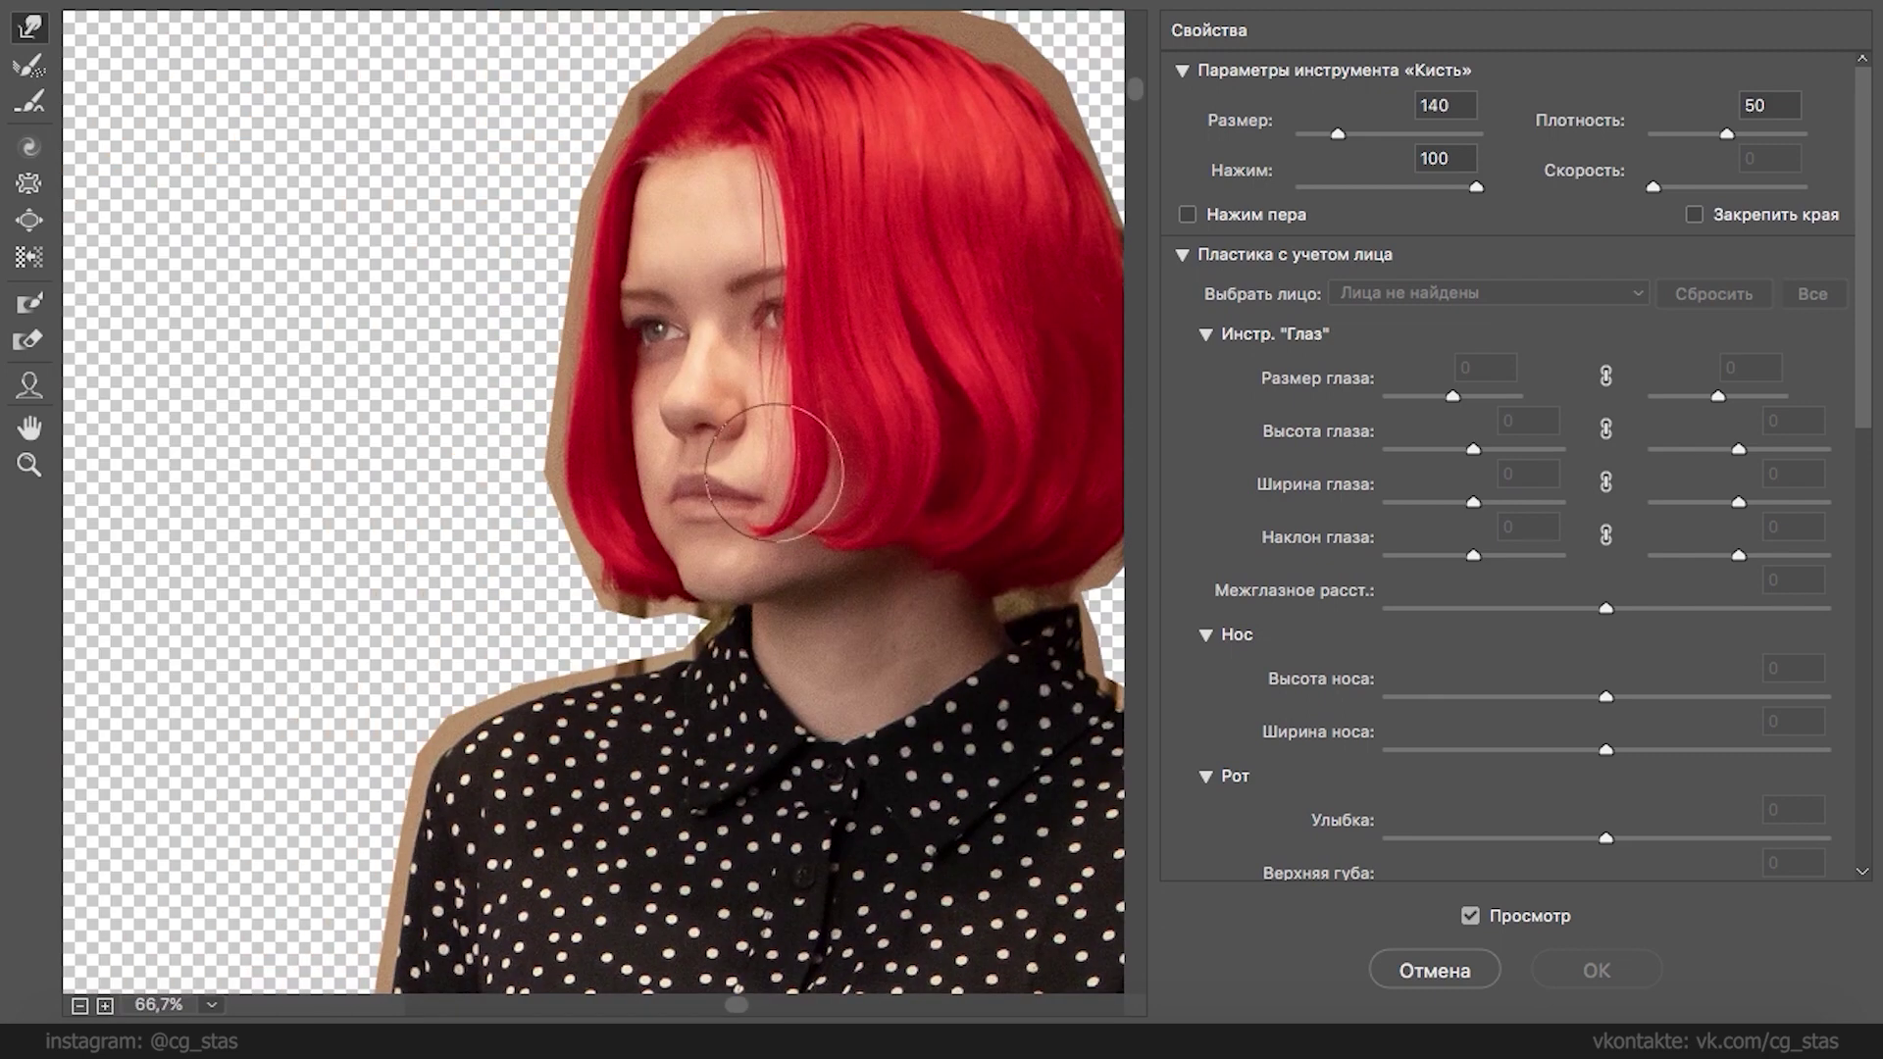
pyautogui.press('super+plus')
pyautogui.hotkey('ctrl', '+')
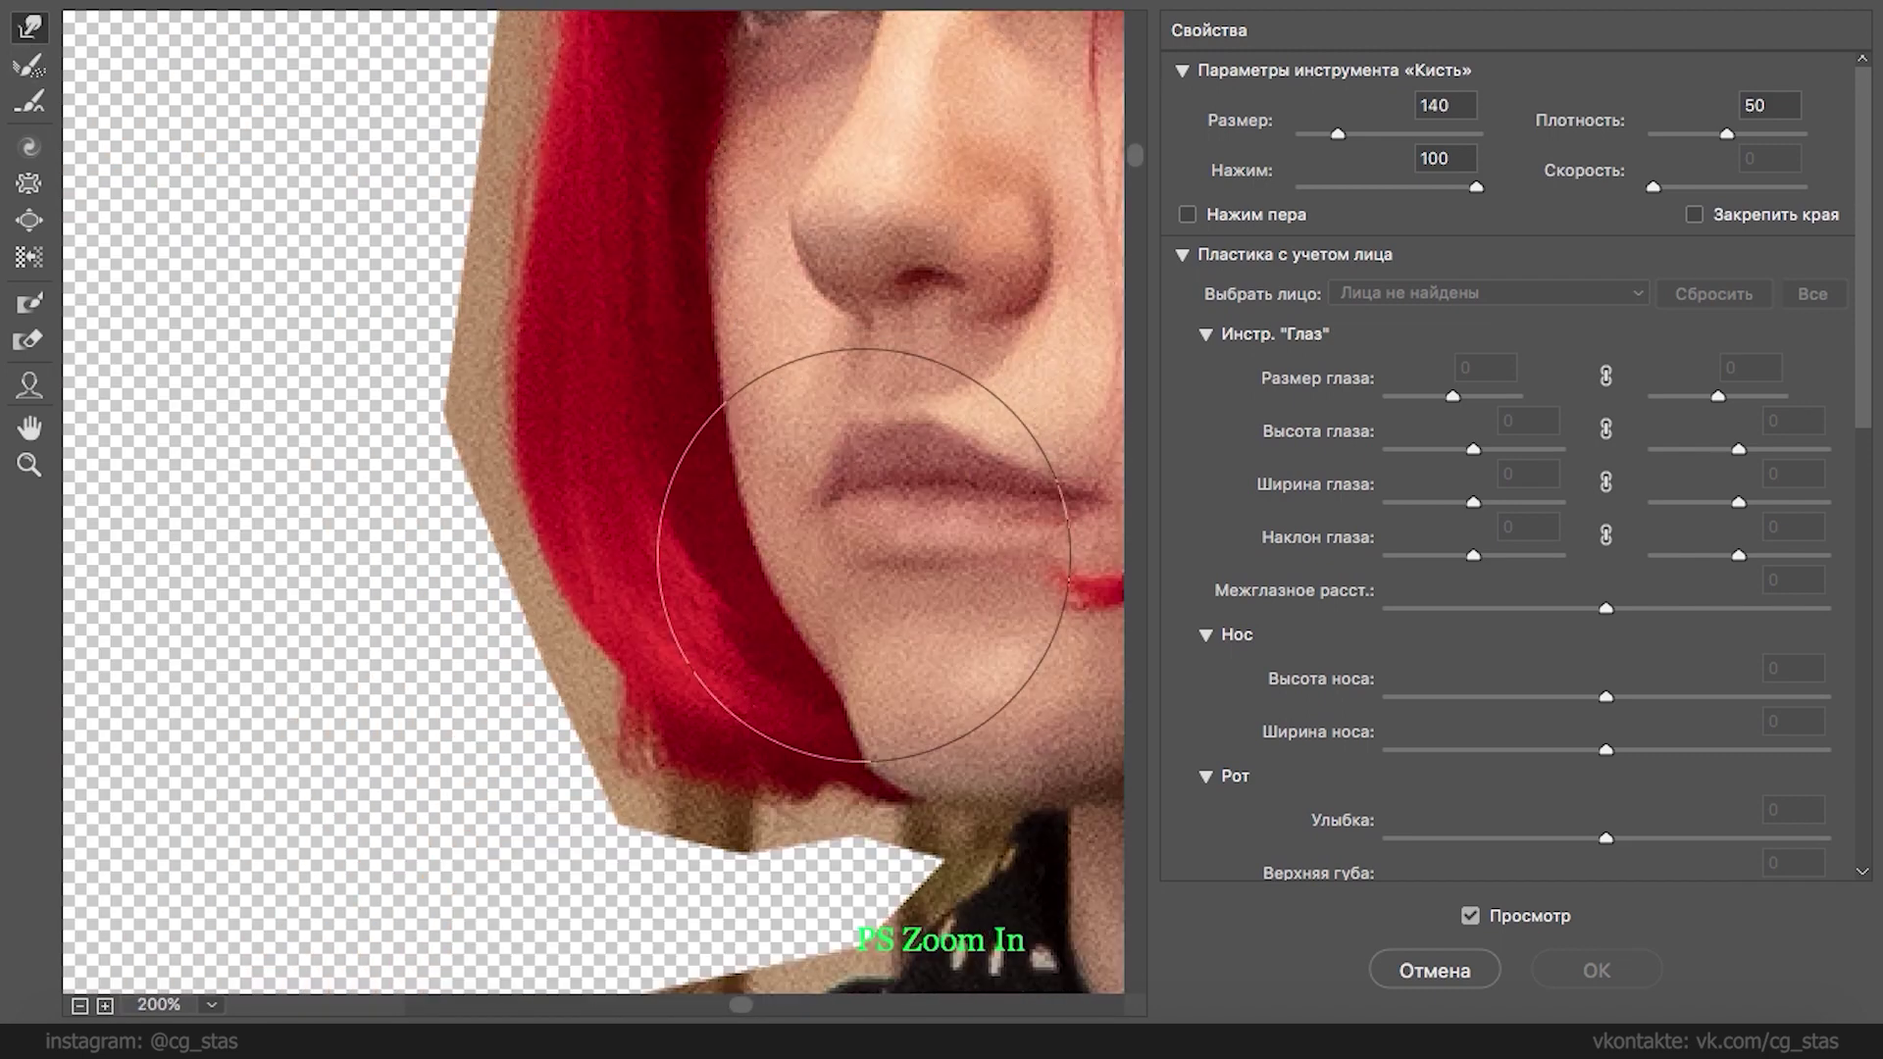
pyautogui.moveTo(1337, 134); pyautogui.dragTo(1318, 134)
pyautogui.moveTo(851, 556)
pyautogui.mouseDown()
pyautogui.moveTo(756, 609)
pyautogui.moveTo(743, 454)
pyautogui.moveTo(749, 515)
pyautogui.mouseUp()
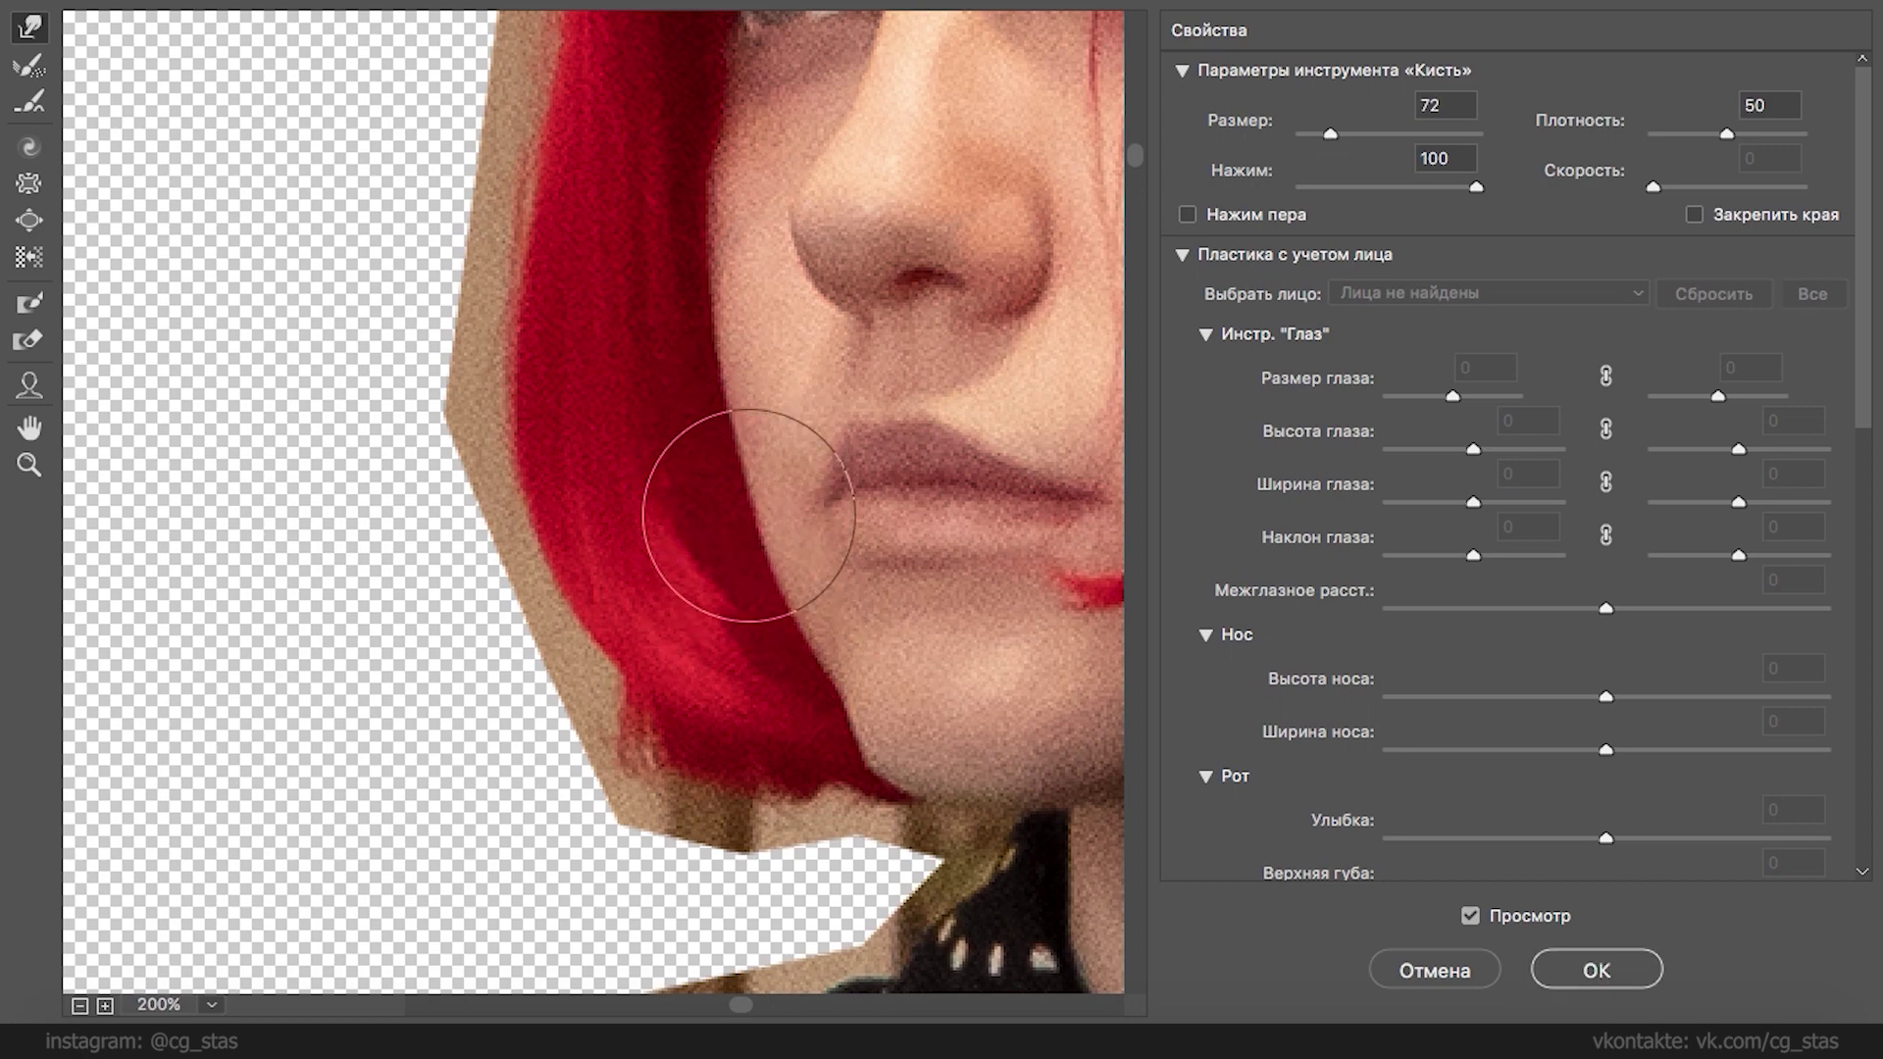
# - Enlarge the eye that is free of hair strands with the Bloat tool at a brush size of 109
pyautogui.moveTo(1025, 198); pyautogui.dragTo(1011, 458)
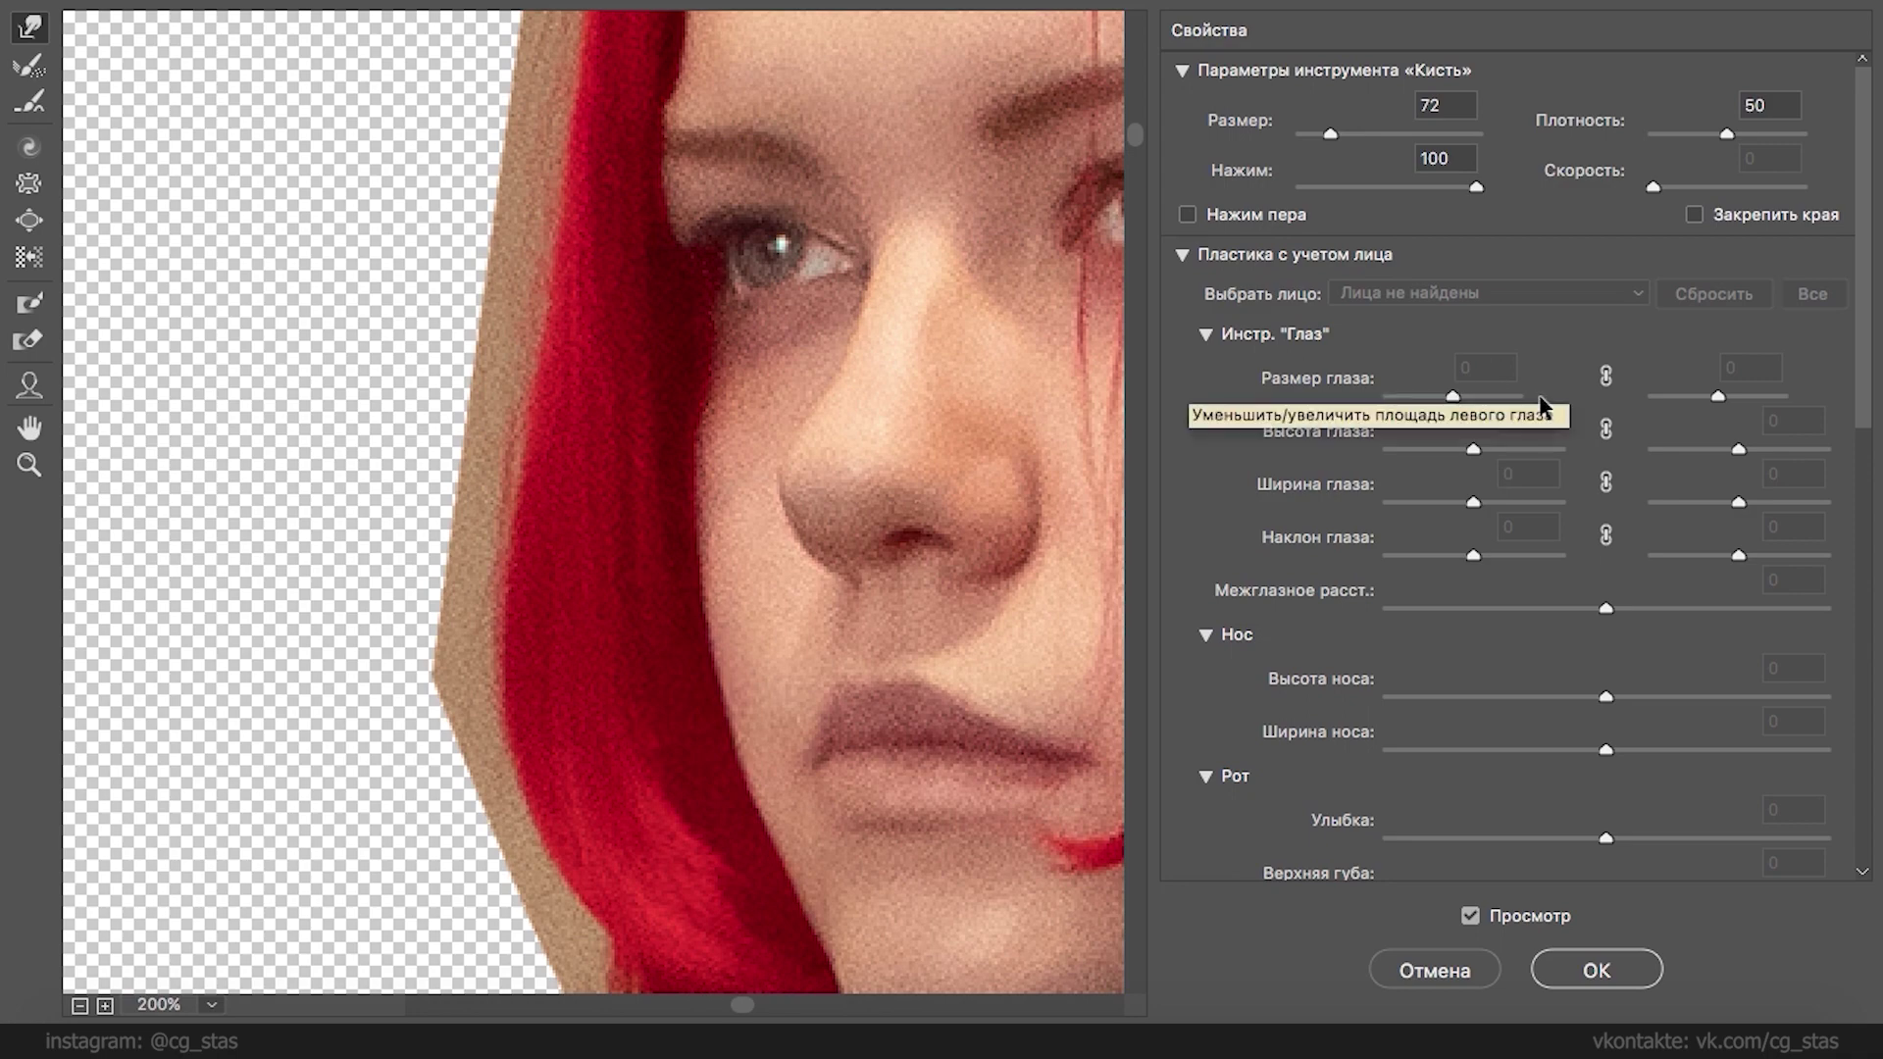
pyautogui.click(1213, 338)
pyautogui.click(1206, 336)
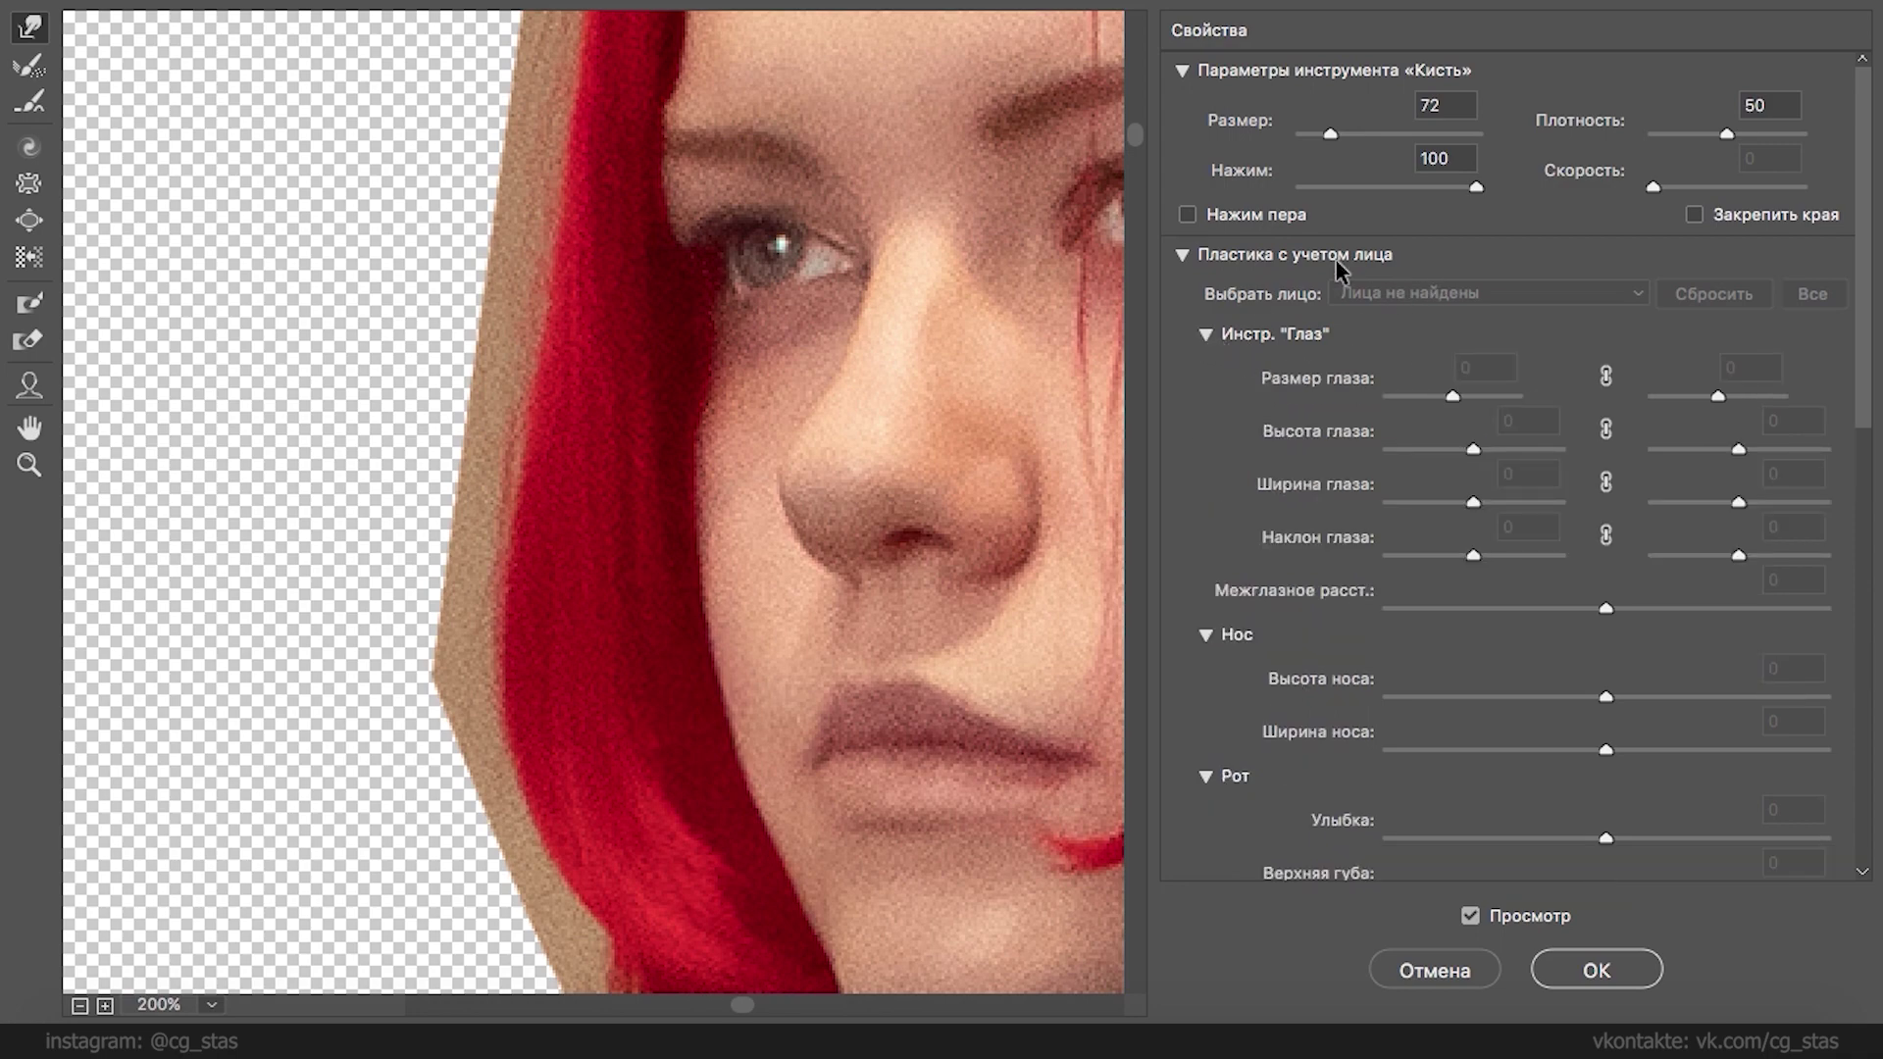
pyautogui.moveTo(801, 286)
pyautogui.mouseDown()
pyautogui.moveTo(749, 407)
pyautogui.moveTo(647, 419)
pyautogui.mouseUp()
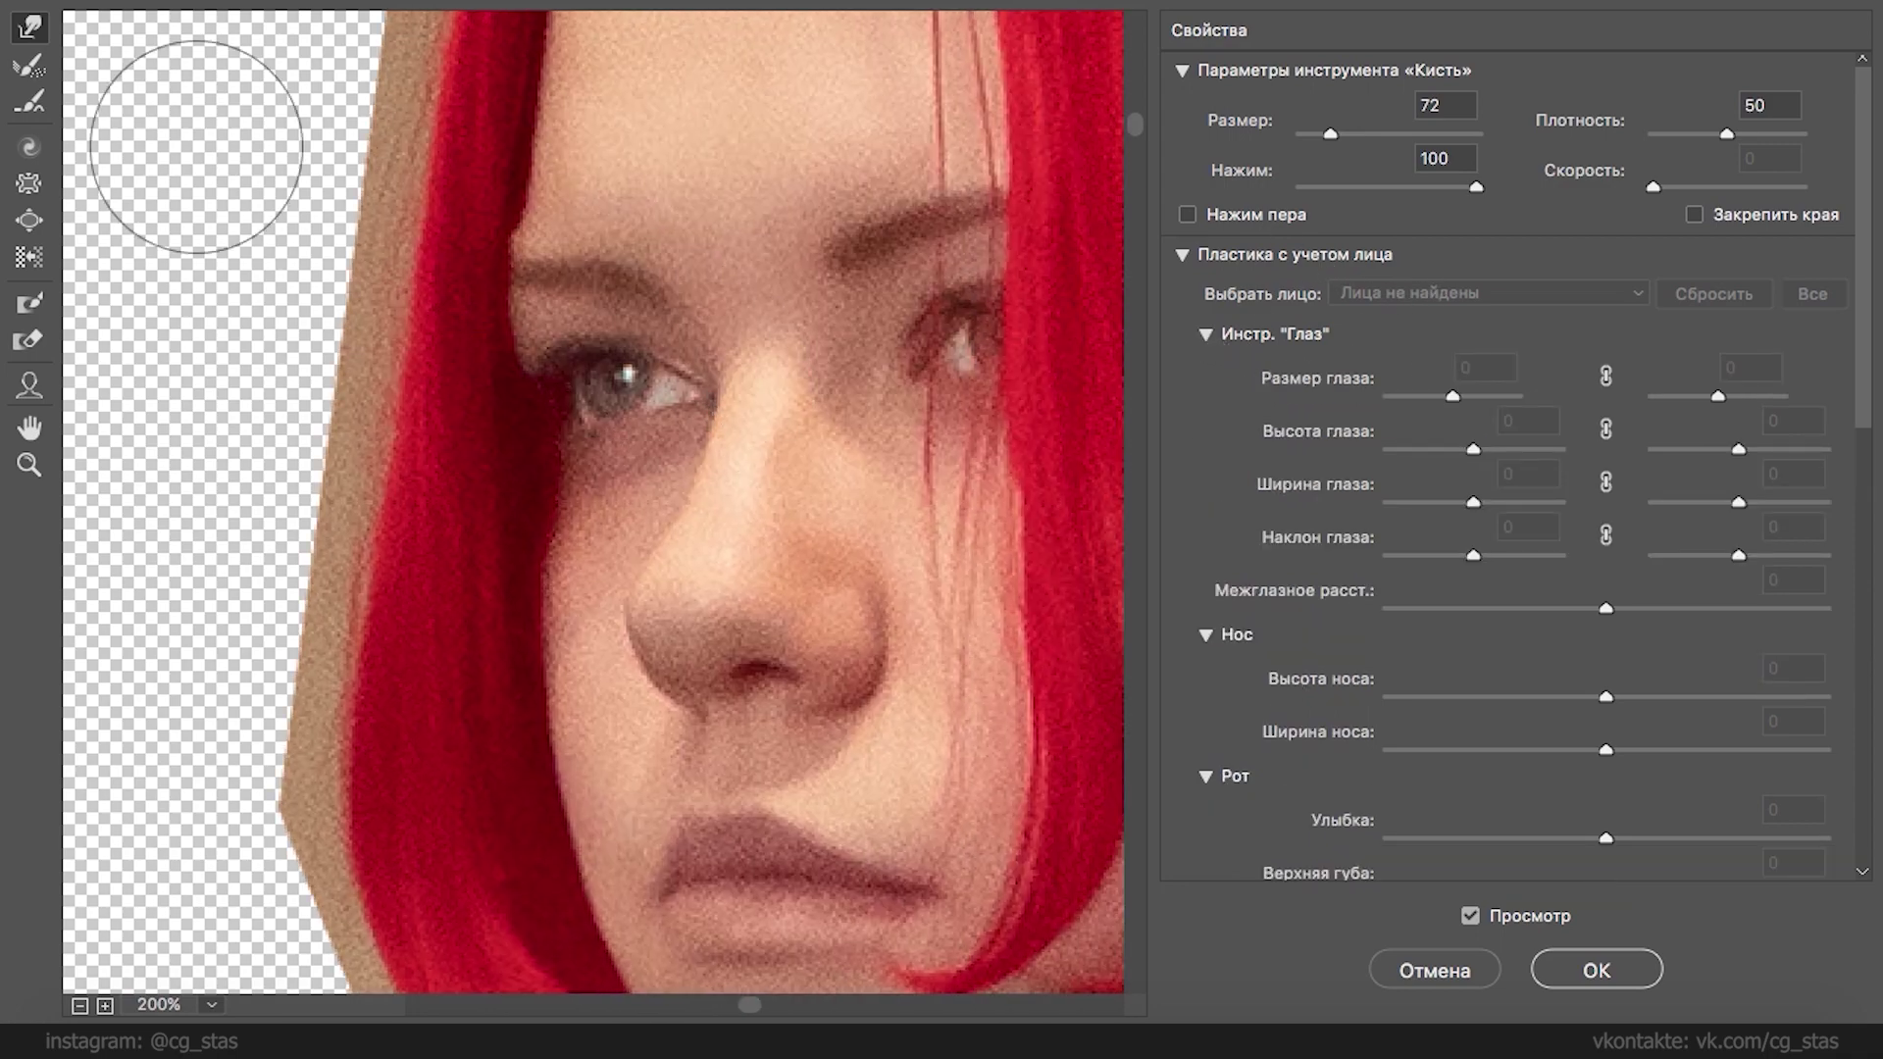
pyautogui.click(30, 219)
pyautogui.click(1333, 134)
pyautogui.click(623, 392)
pyautogui.click(618, 391)
pyautogui.click(624, 393)
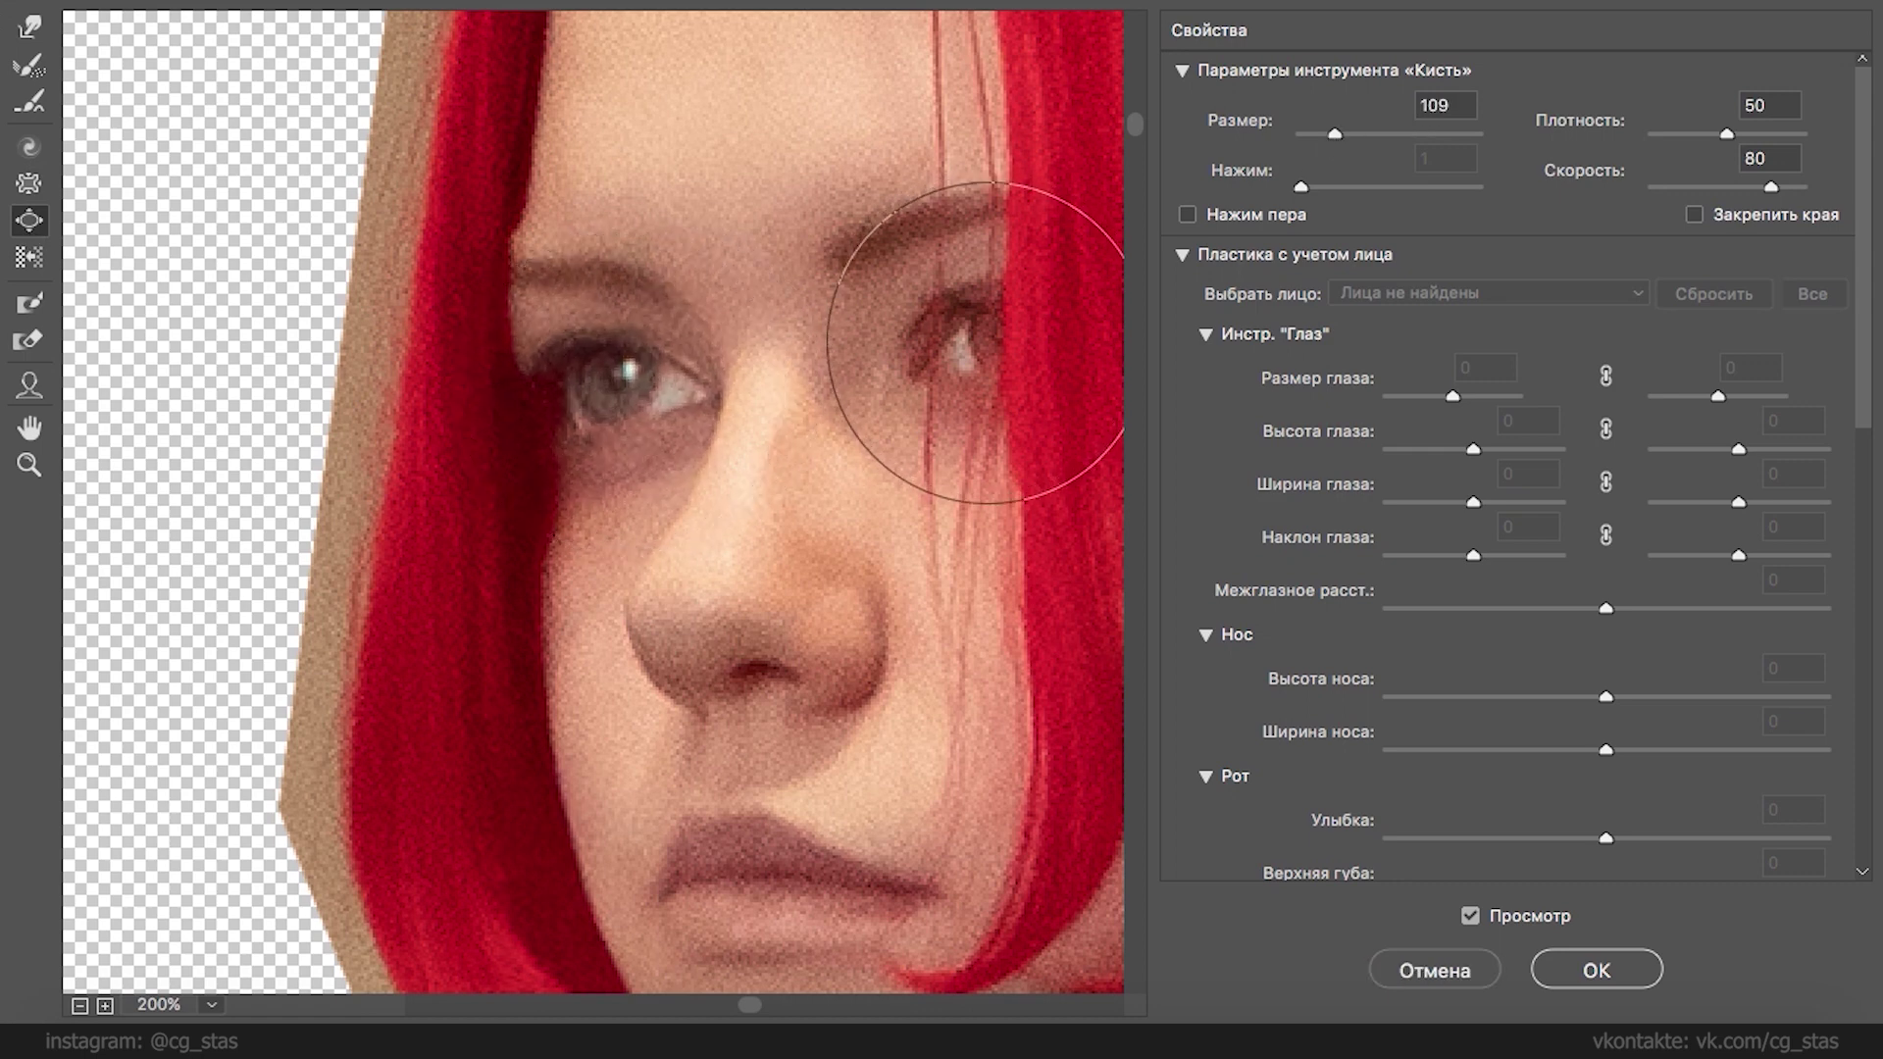
# - Enlarge the eye behind the hair strands with the Bloat tool, touching up the other eye and stepping back one application
pyautogui.click(978, 343)
pyautogui.click(625, 400)
pyautogui.click(984, 350)
pyautogui.press('super+z')
pyautogui.click(1022, 324)
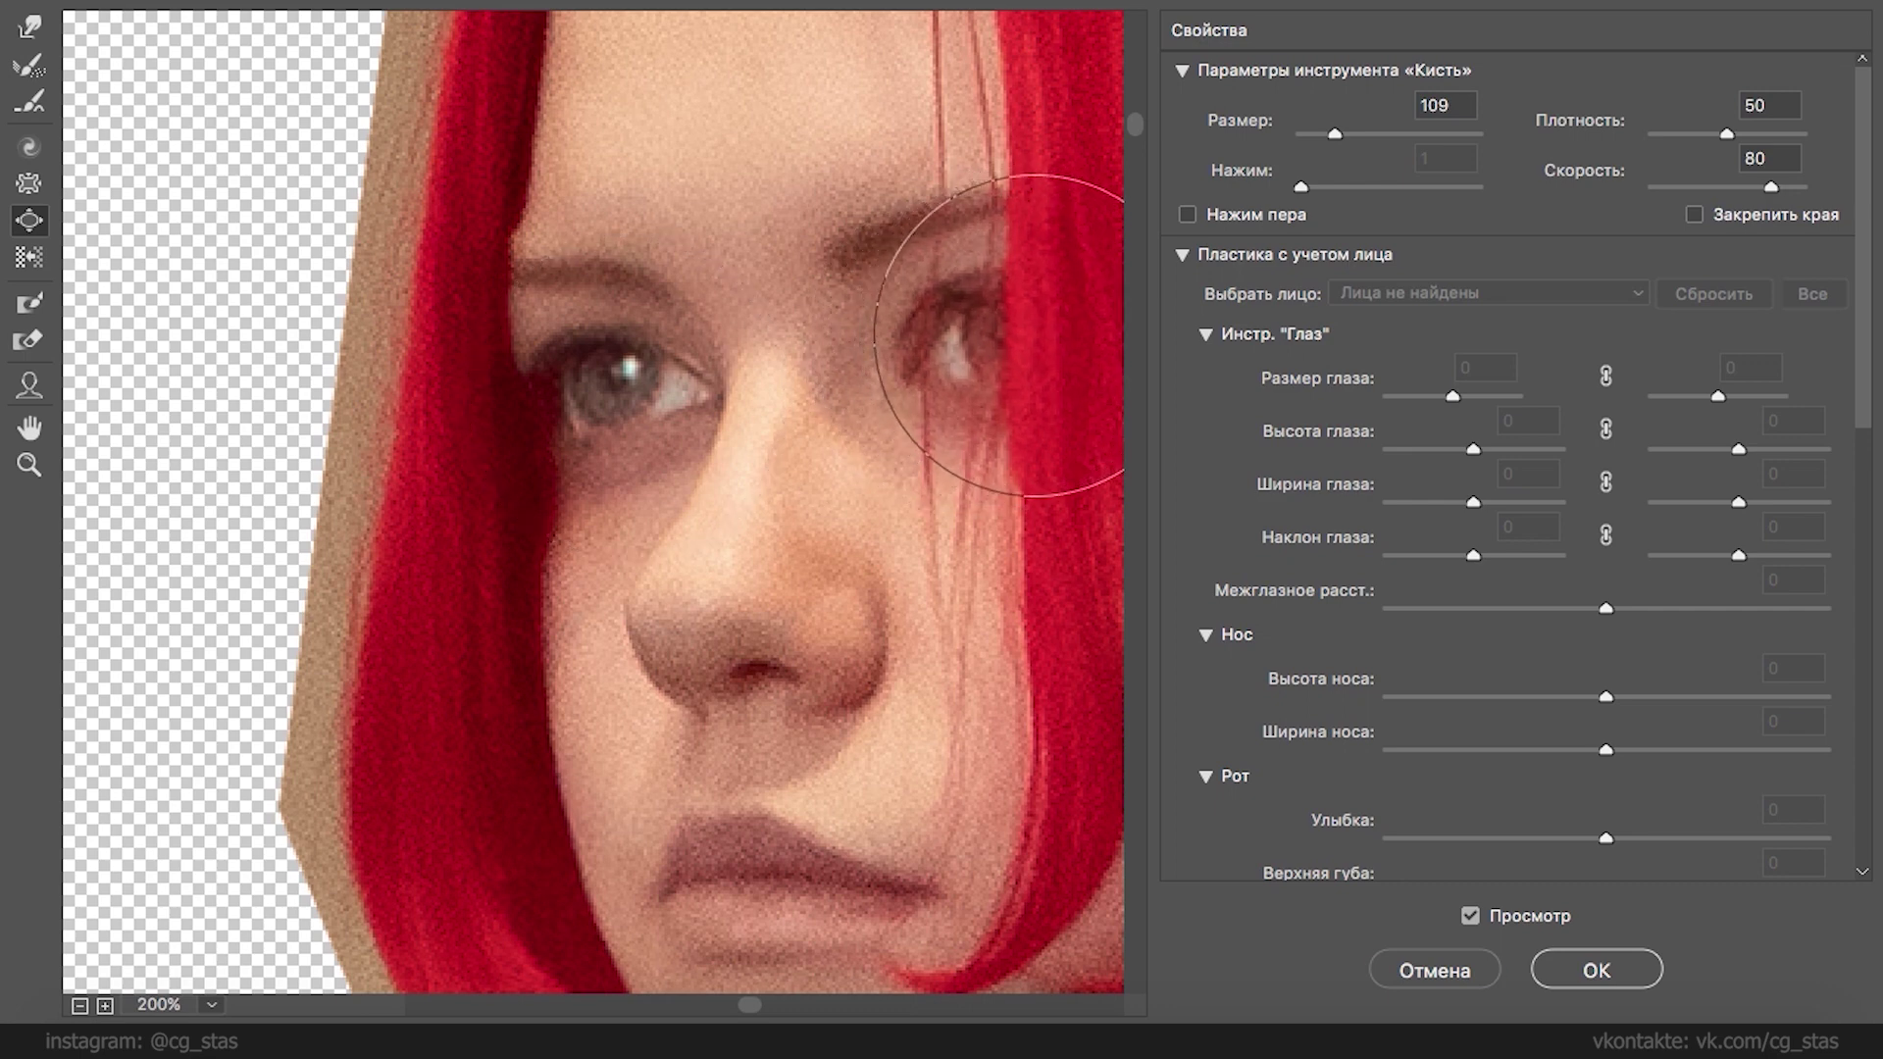
# - Shrink the nose slightly with the Pucker tool at brush size 176, density 42 and rate 7
pyautogui.click(29, 183)
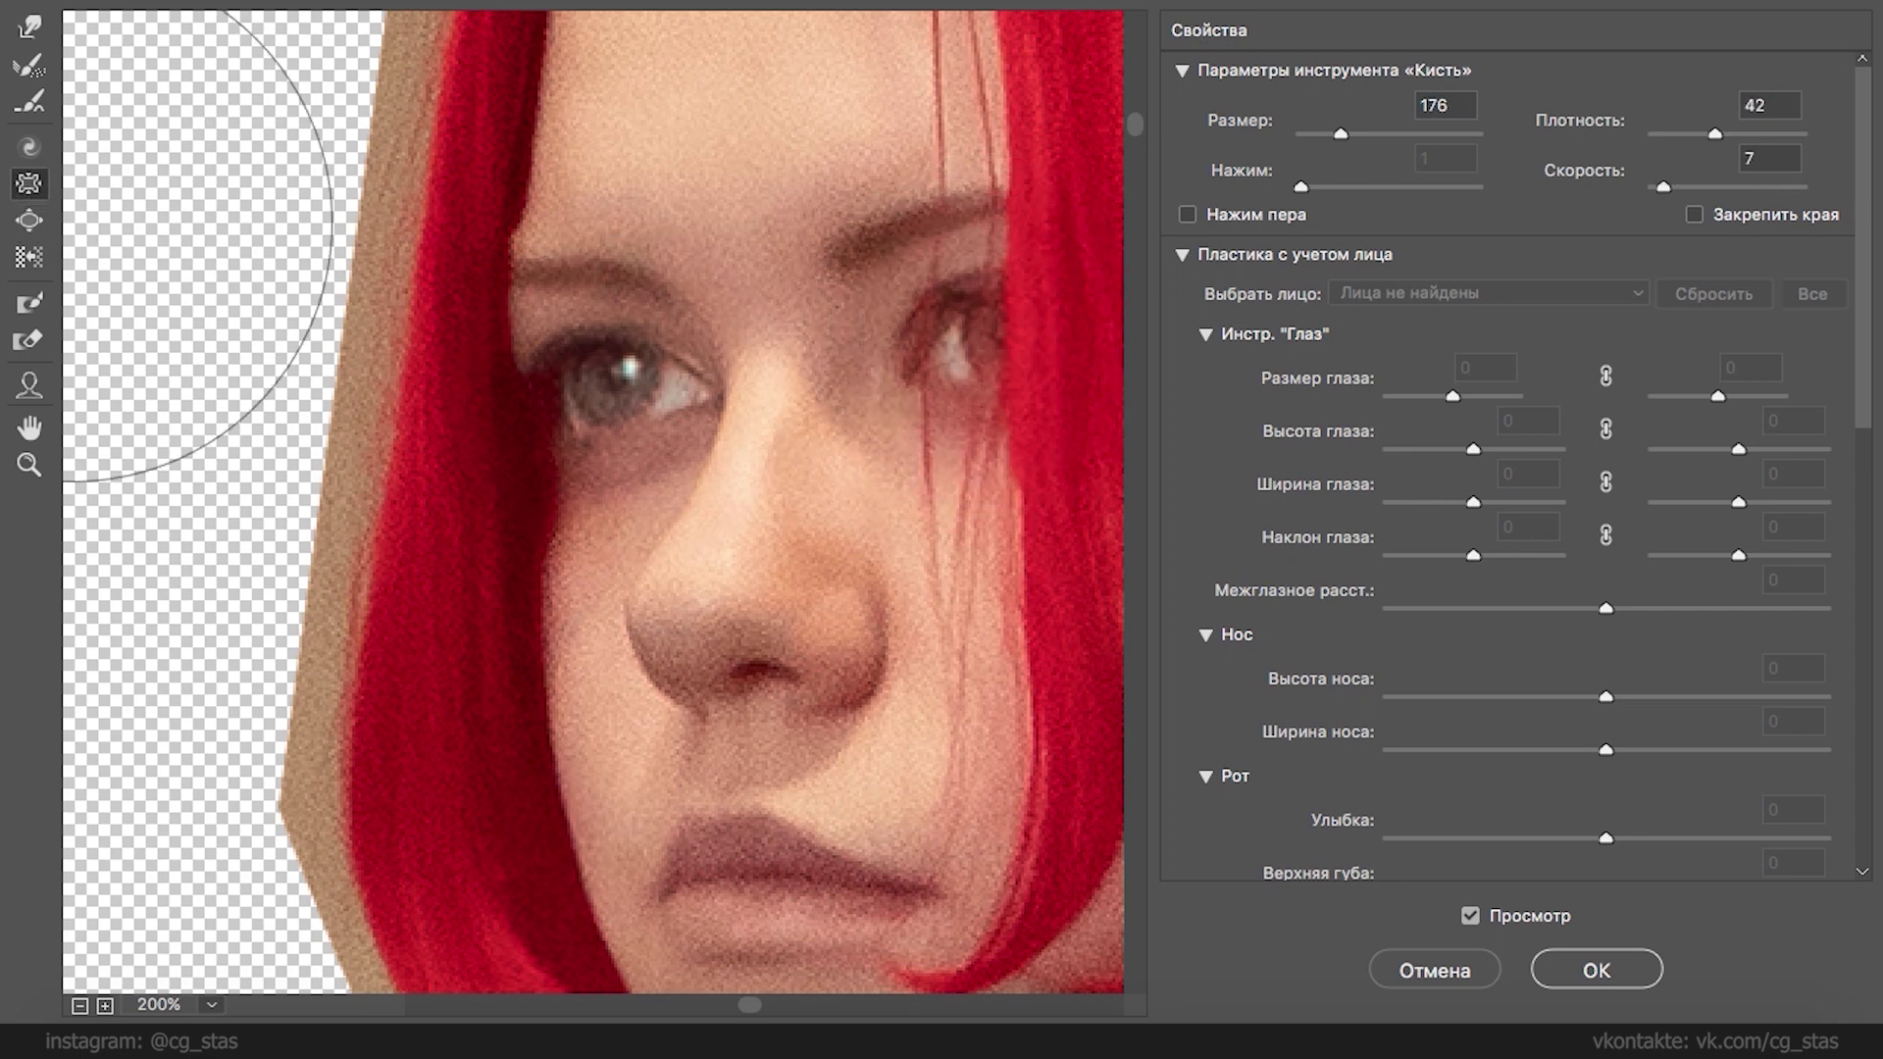
pyautogui.click(727, 585)
pyautogui.click(751, 573)
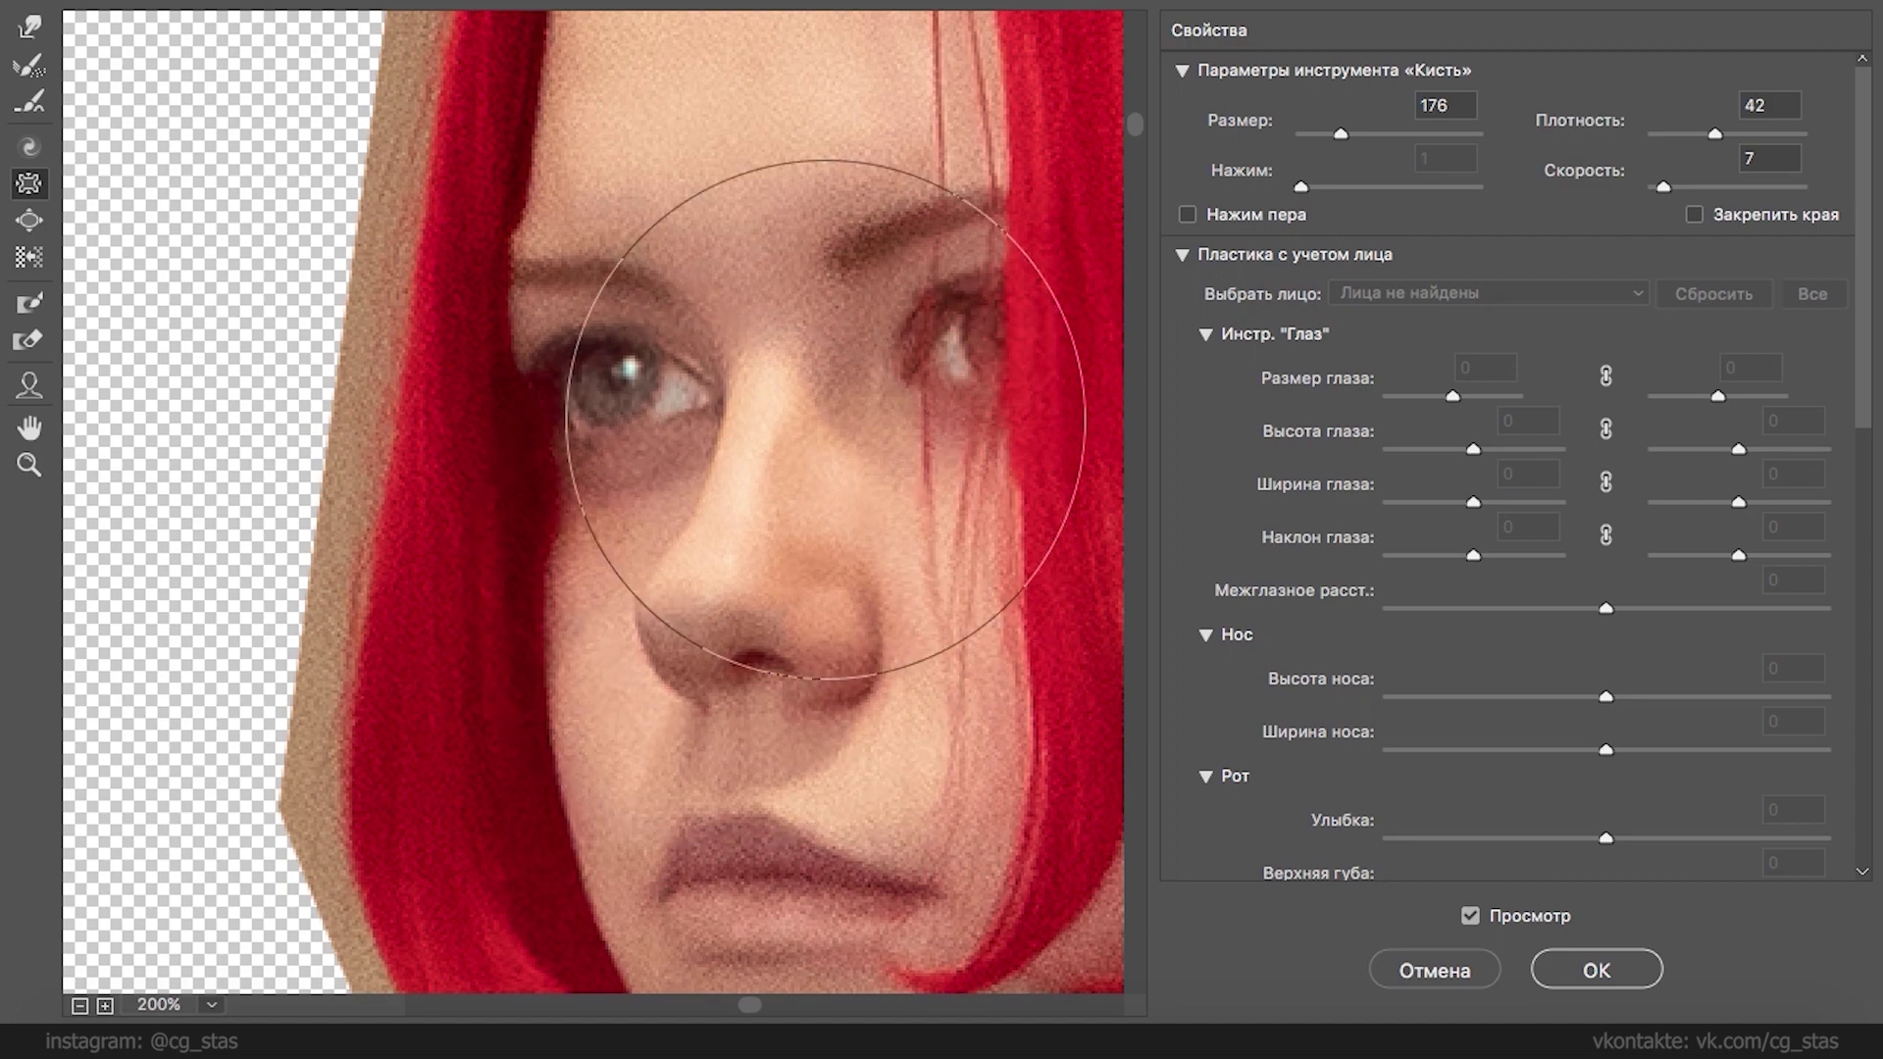
pyautogui.scroll(-3, 841, 218)
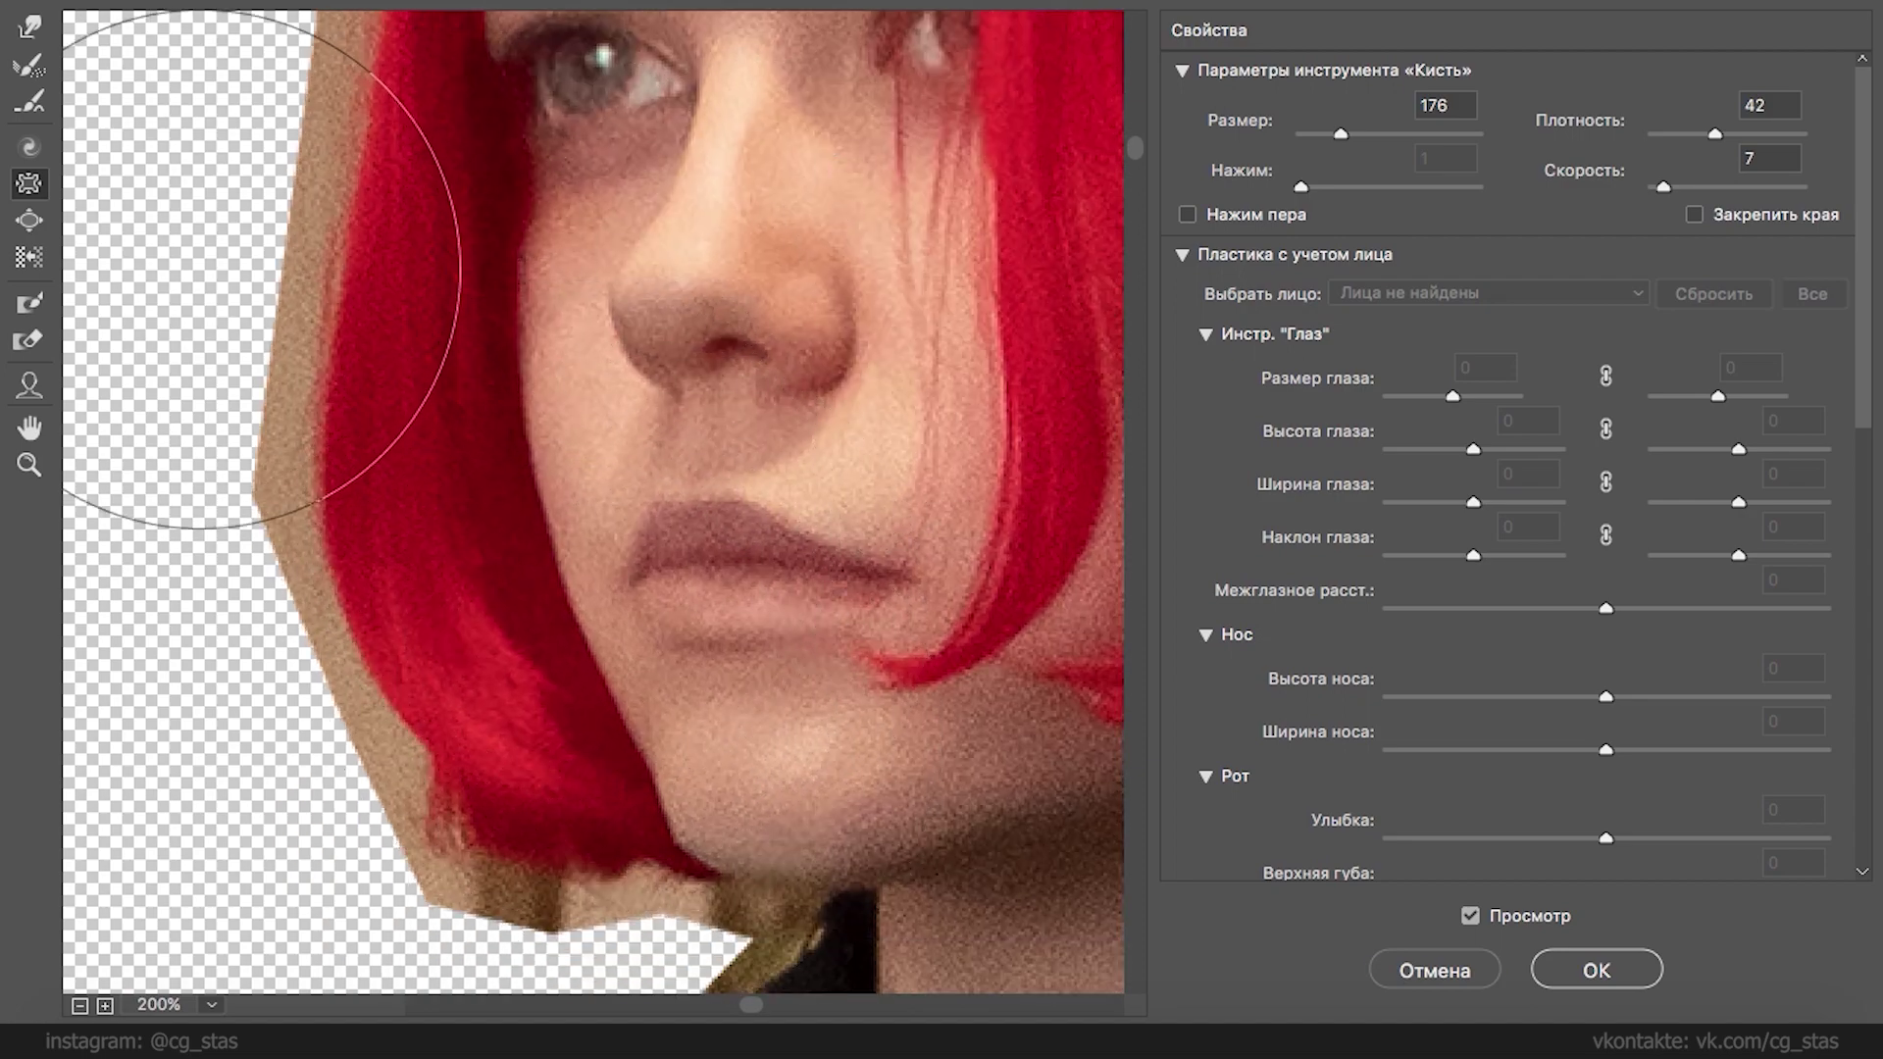
pyautogui.scroll(1, 849, 545)
pyautogui.scroll(10, 849, 545)
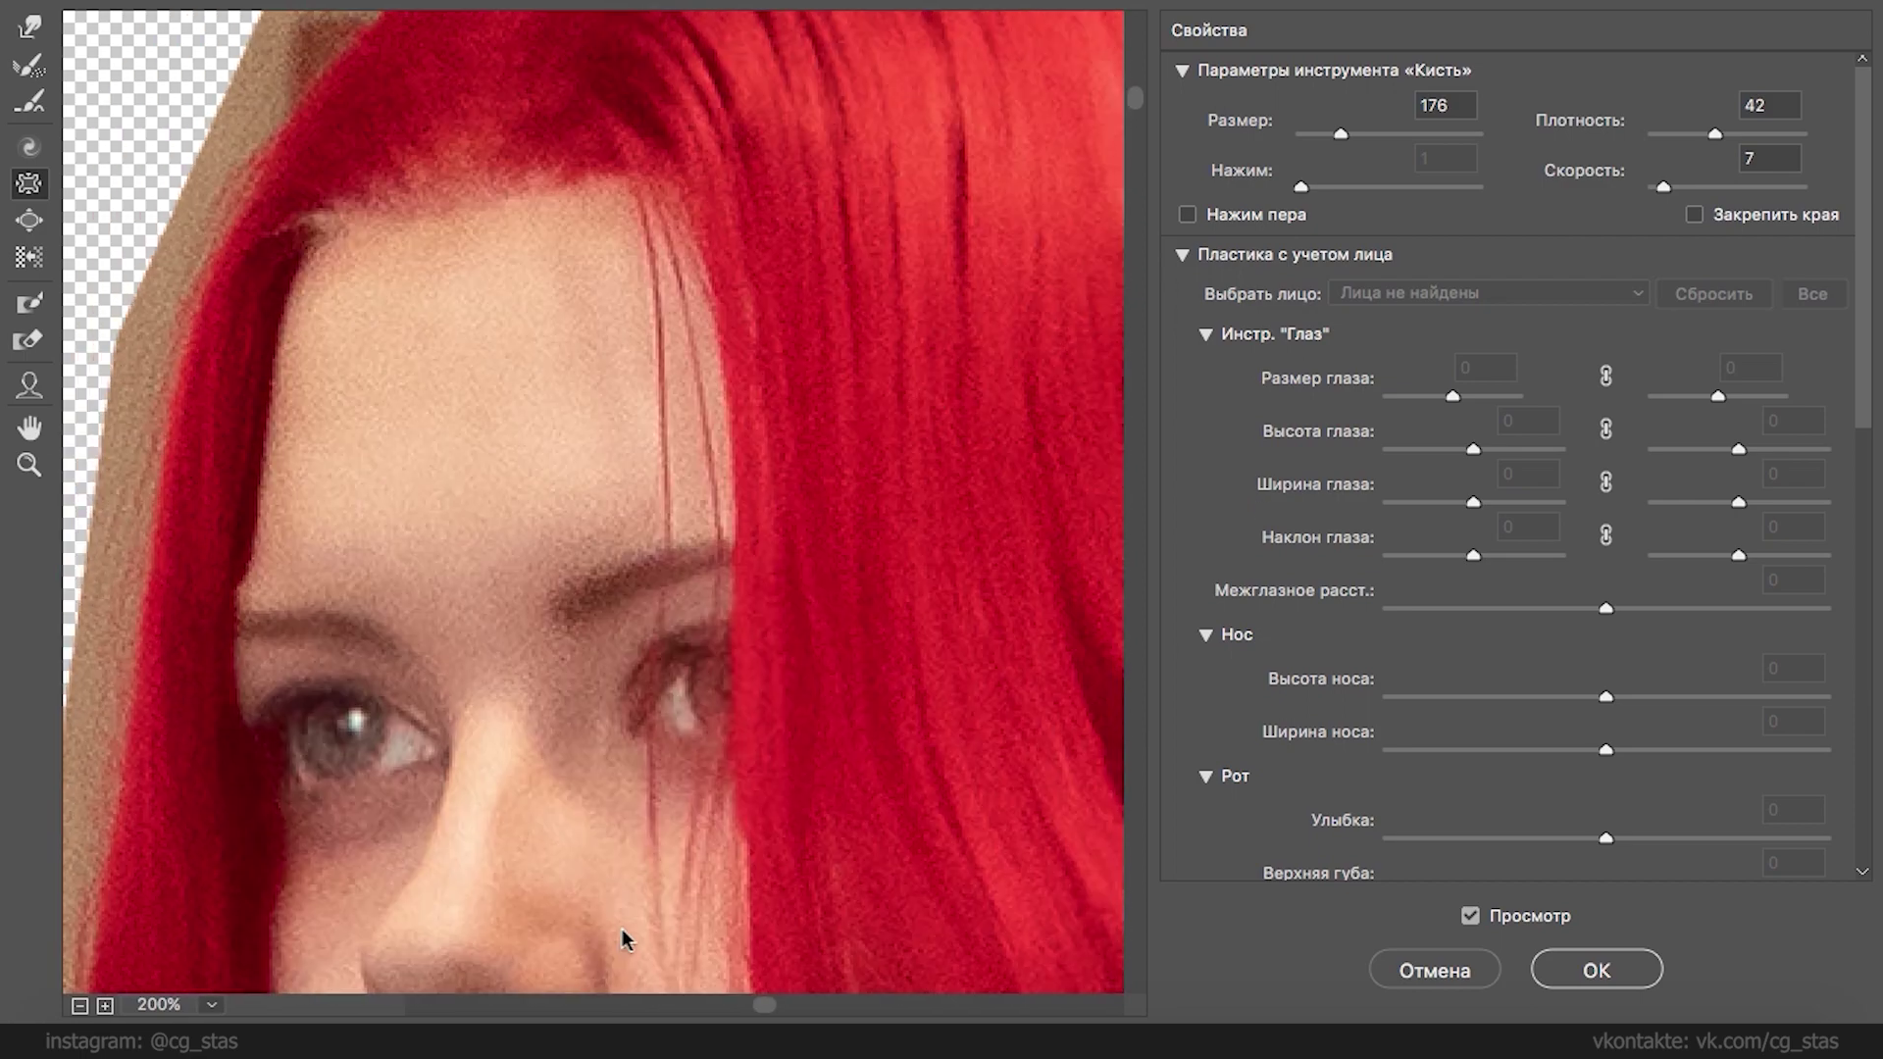
pyautogui.scroll(-15, 686, 588)
pyautogui.scroll(10, 699, 535)
pyautogui.moveTo(698, 534); pyautogui.dragTo(869, 513)
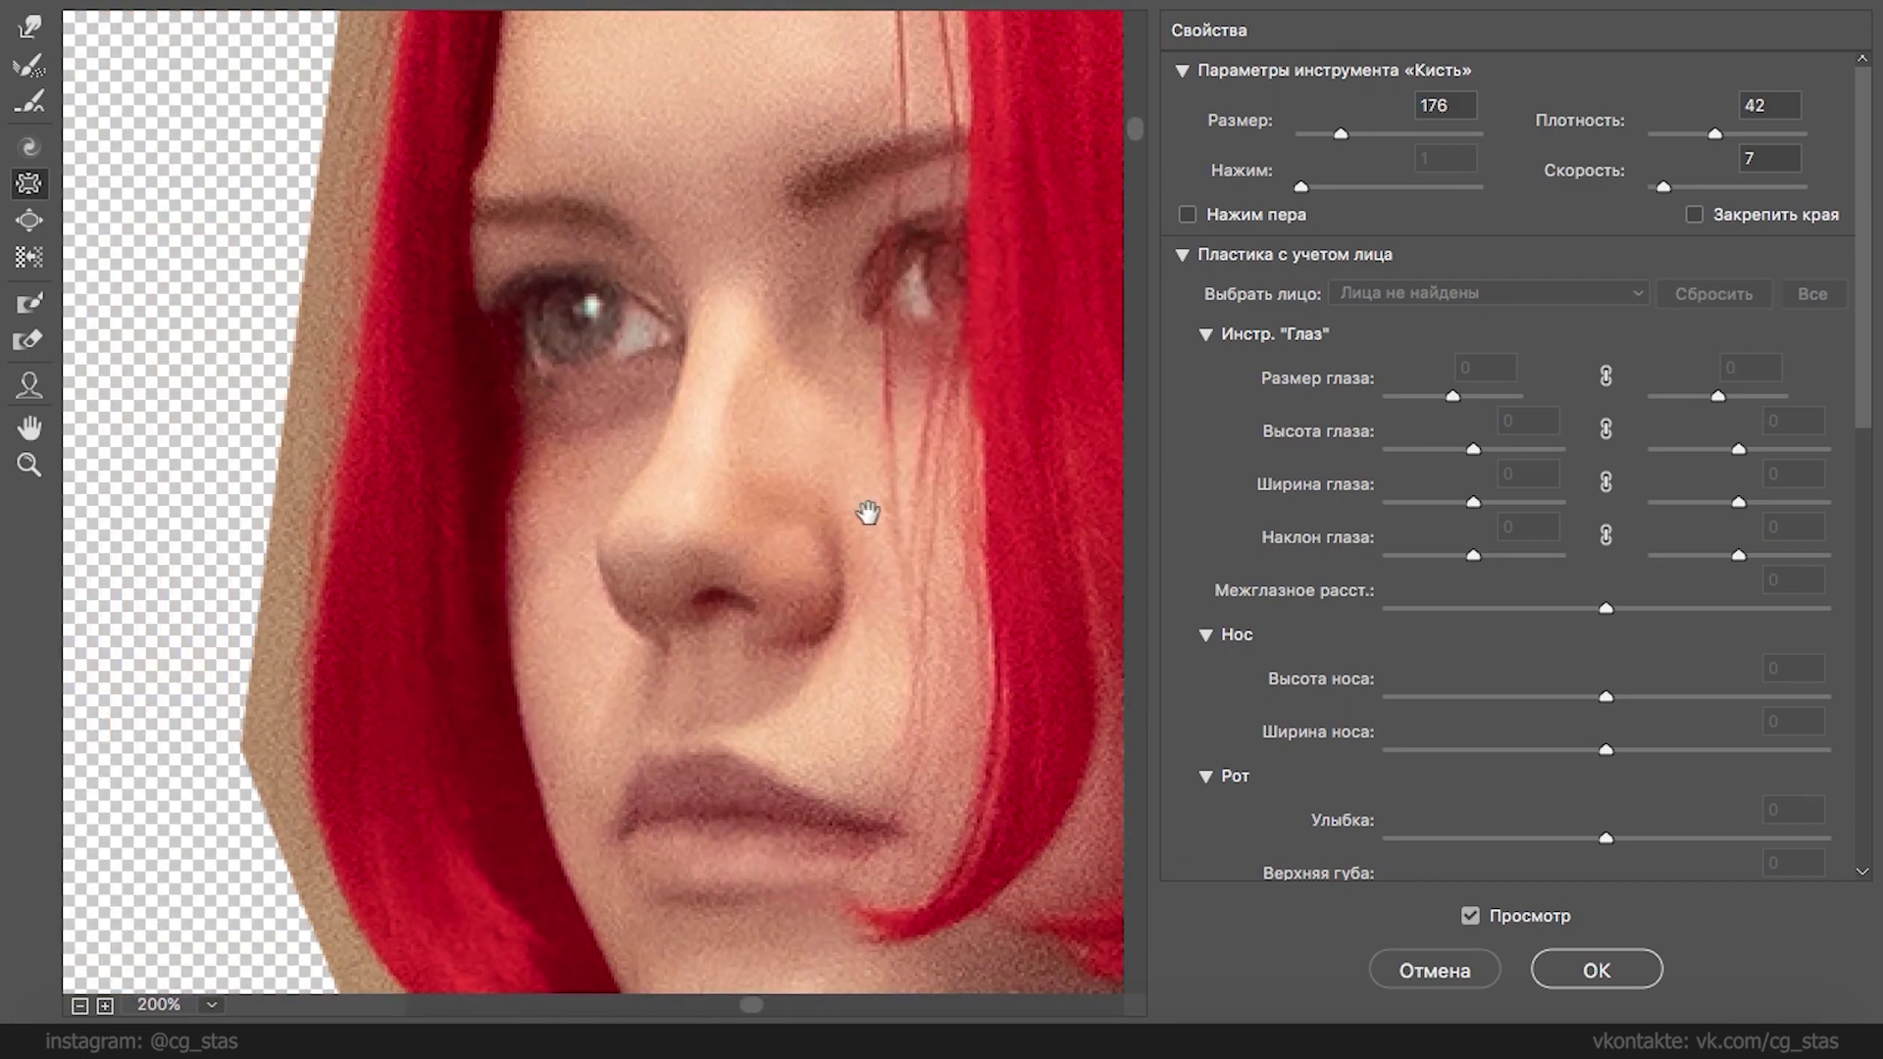
# - Reshape both eyebrows with the Forward Warp tool at brush size 72, and compare the face with and without the distortion
pyautogui.click(28, 27)
pyautogui.moveTo(557, 212); pyautogui.dragTo(504, 205)
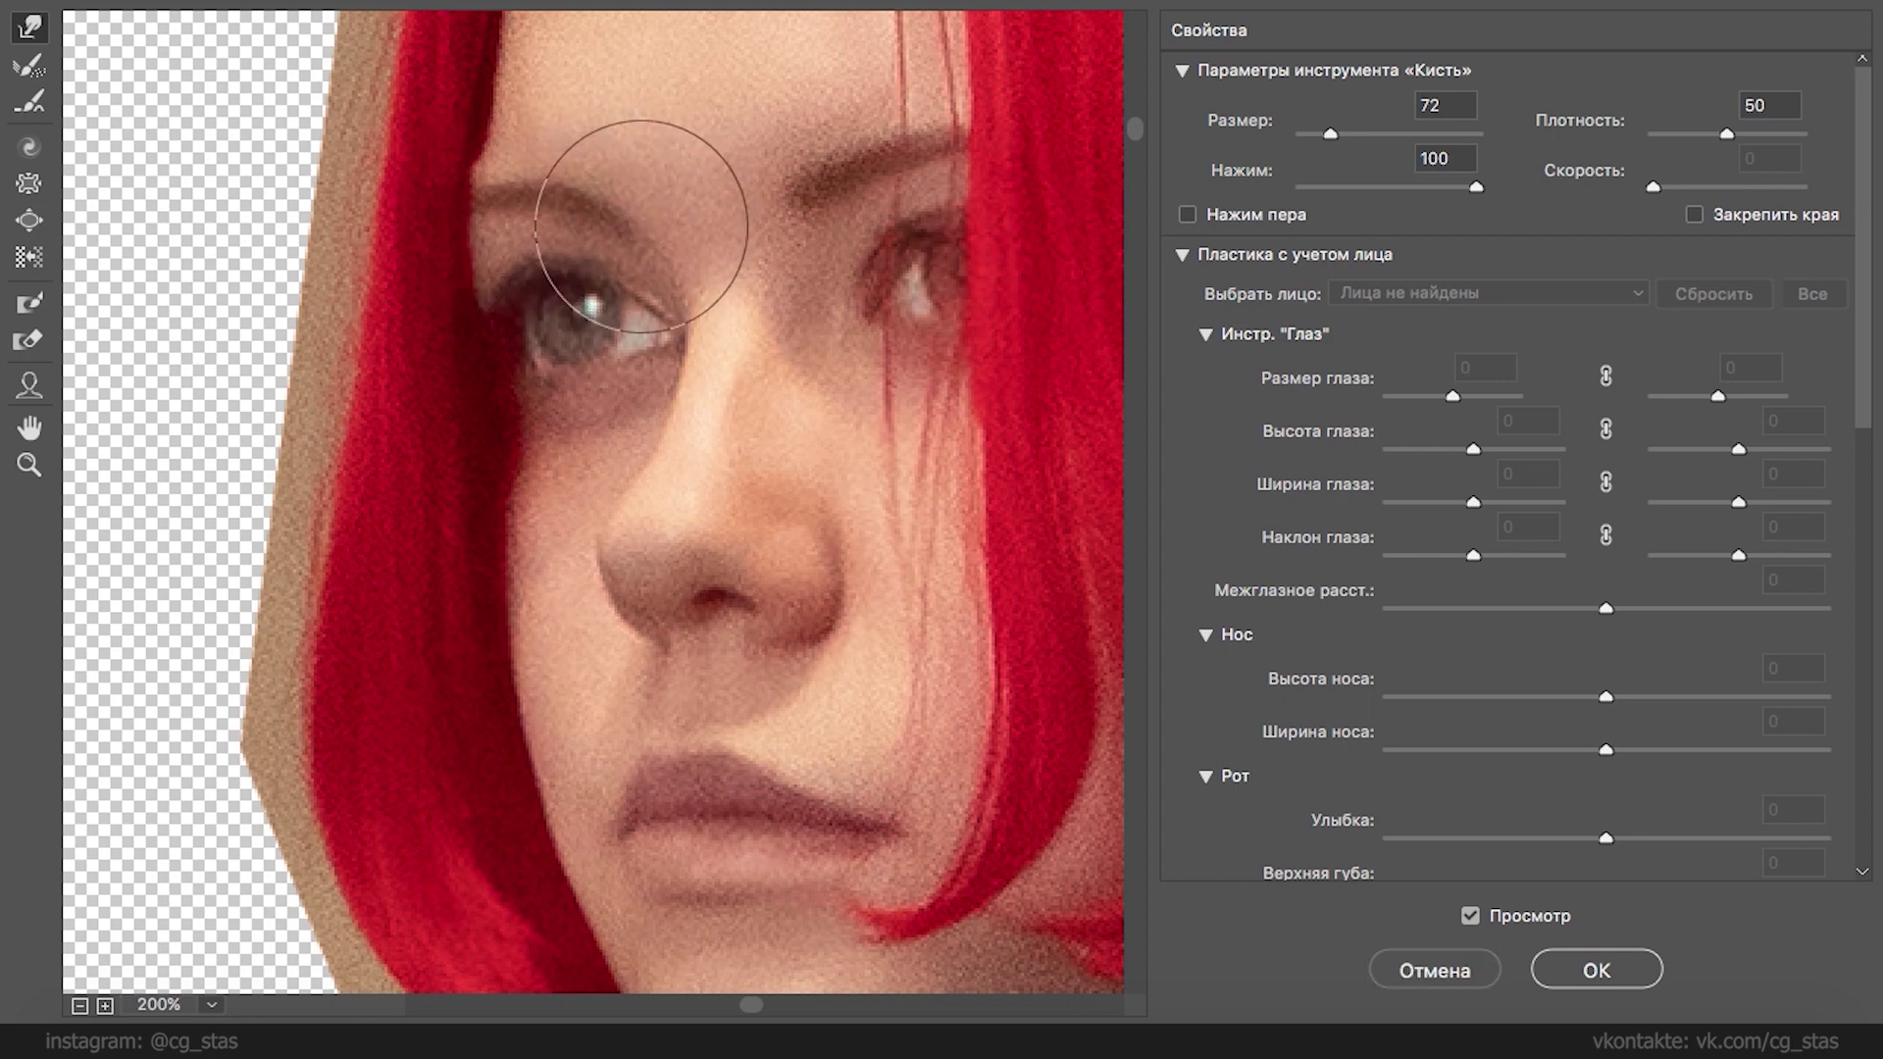
pyautogui.moveTo(898, 162); pyautogui.dragTo(923, 149)
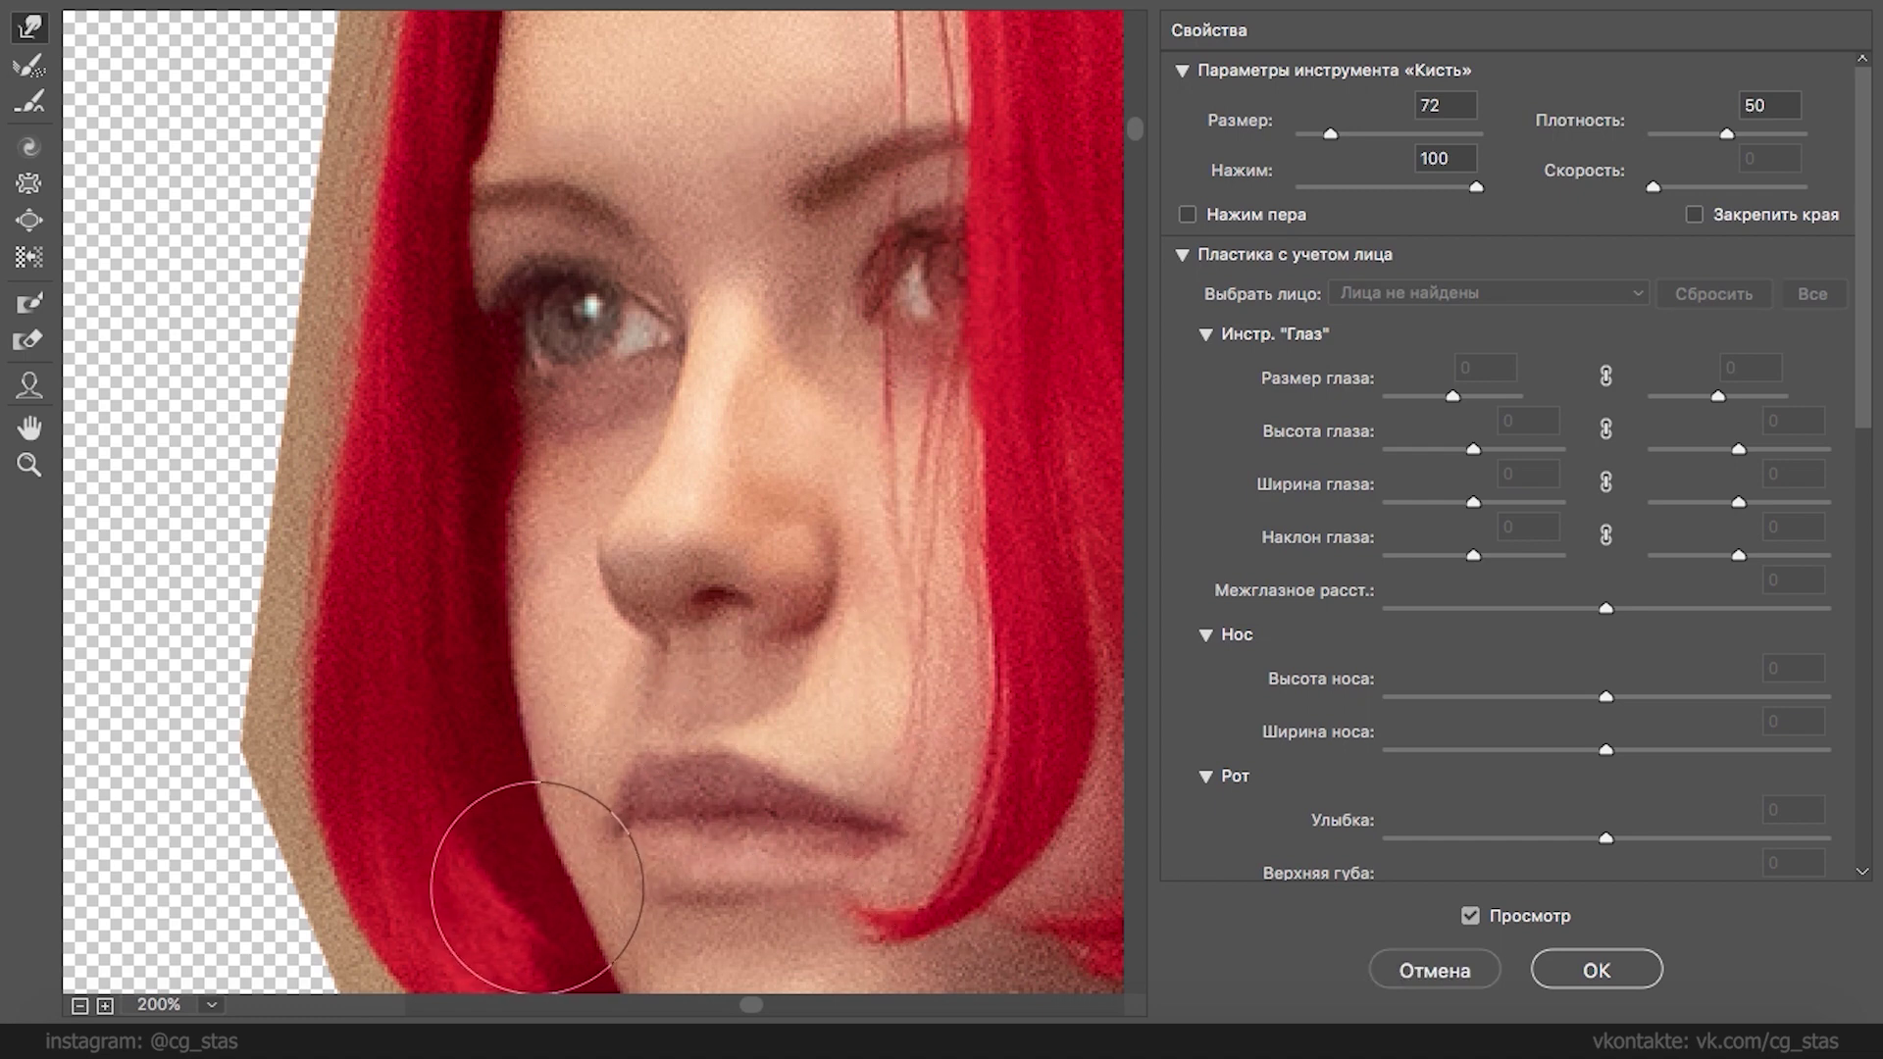
pyautogui.click(1469, 916)
pyautogui.click(1470, 917)
pyautogui.doubleClick(1470, 917)
pyautogui.click(1469, 916)
pyautogui.click(1470, 917)
# - Partly restore the nose with the Reconstruct tool at brush size 100 and apply the Liquify filter
pyautogui.press('r')
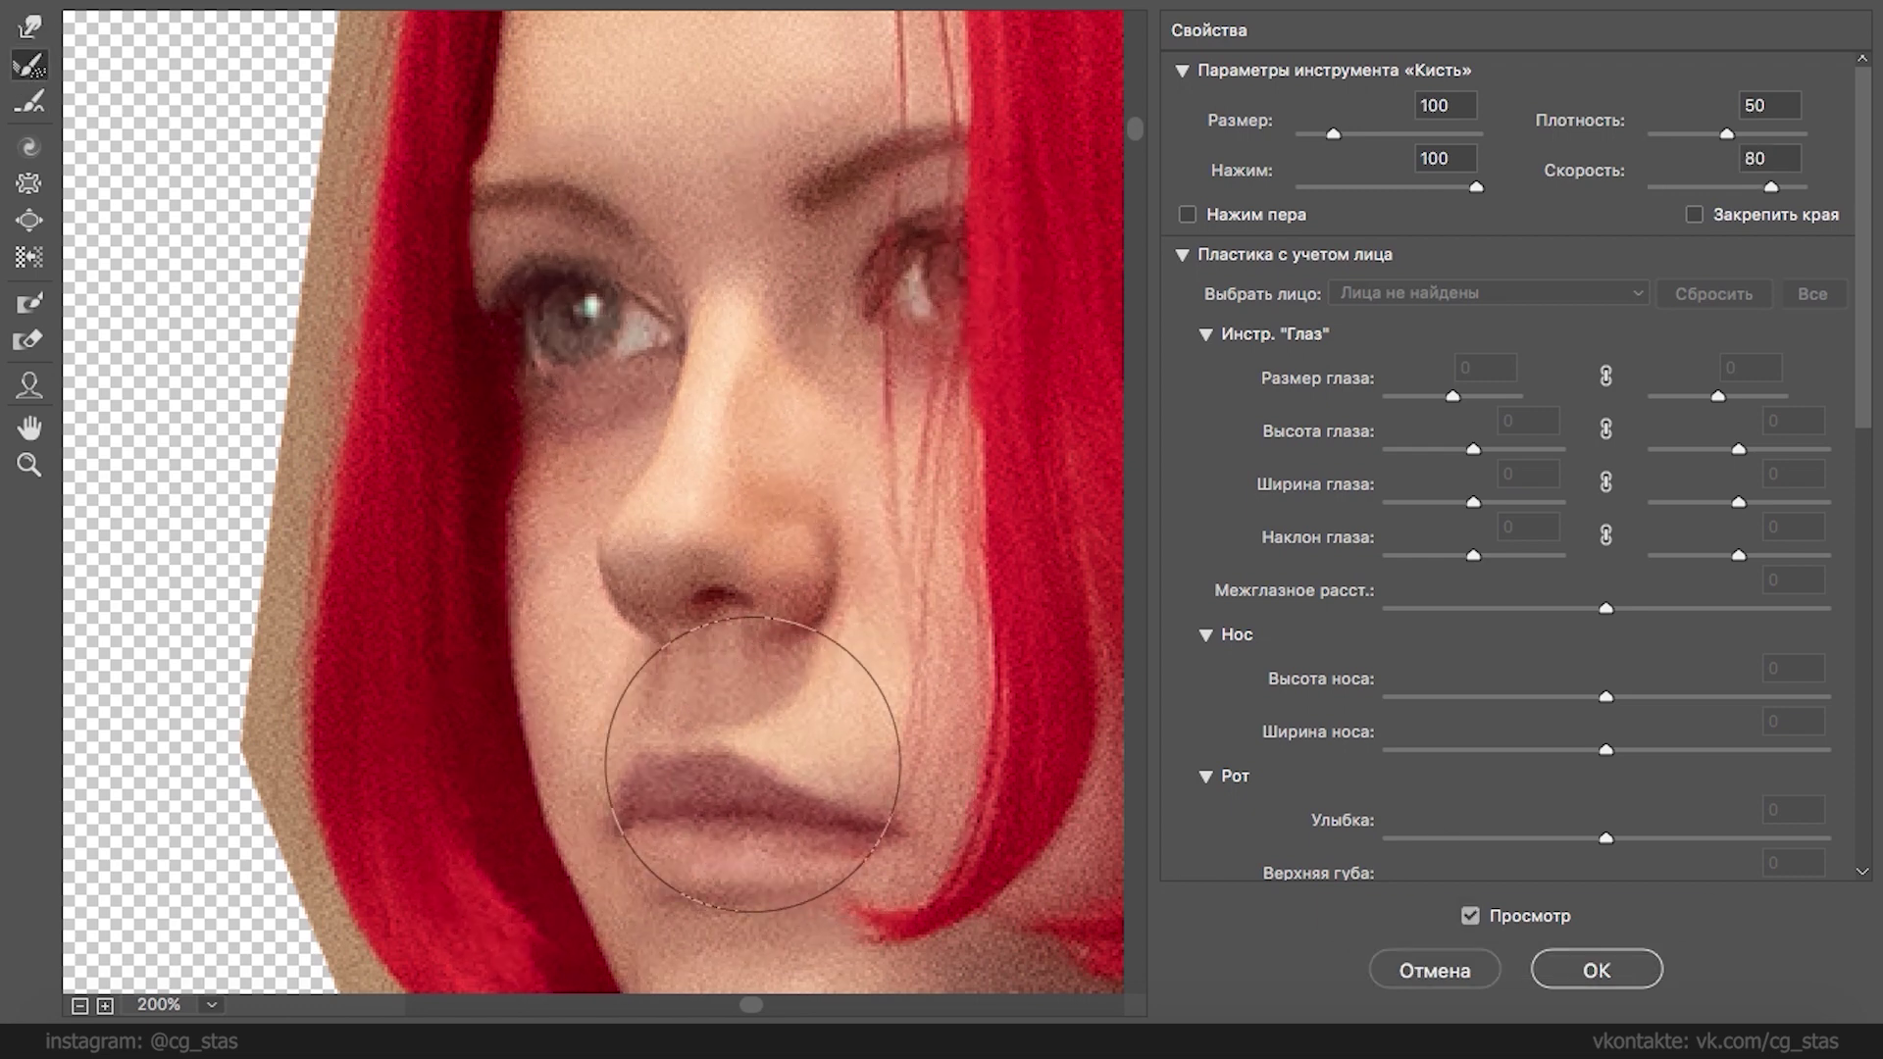
pyautogui.moveTo(679, 562)
pyautogui.mouseDown()
pyautogui.moveTo(744, 506)
pyautogui.moveTo(693, 491)
pyautogui.moveTo(854, 620)
pyautogui.mouseUp()
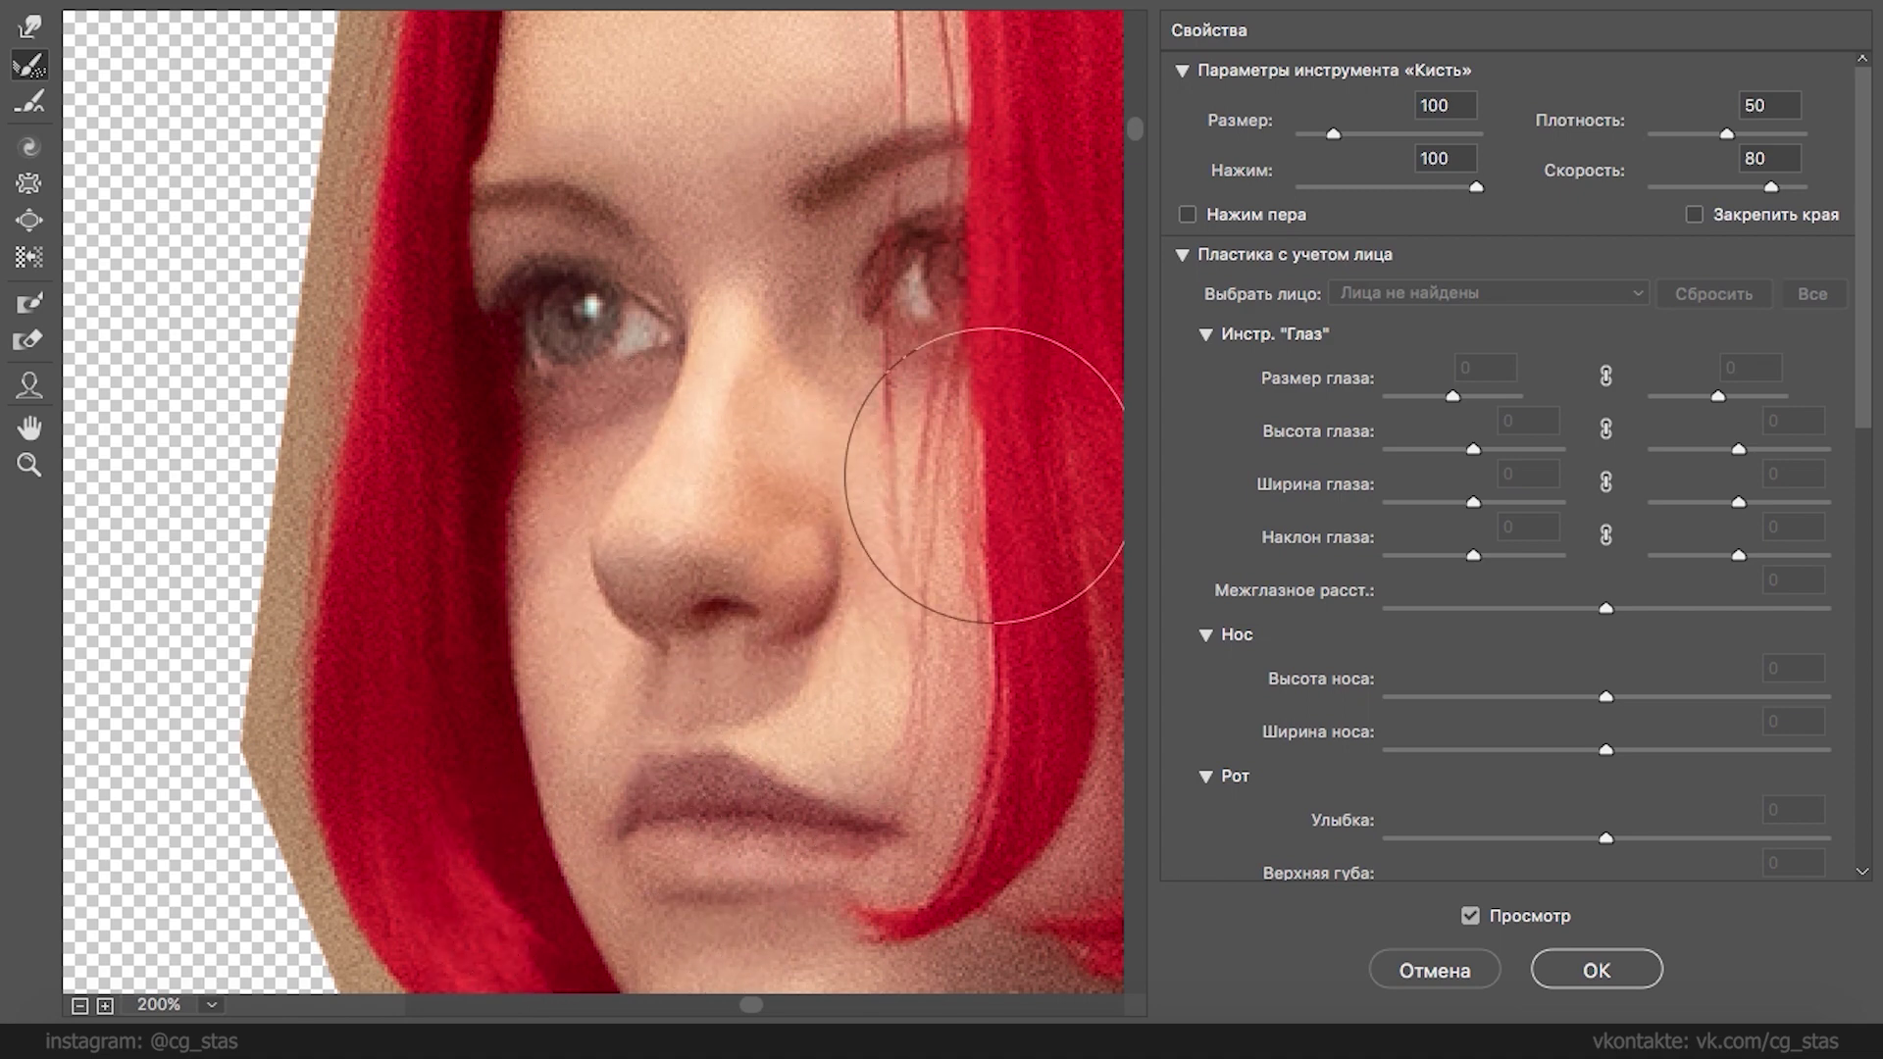
pyautogui.click(28, 184)
pyautogui.press('Return')
# - Move the red-haired woman's layer down so her neck meets the collar of the Alita body
pyautogui.hotkey('ctrl', '-')
pyautogui.hotkey('ctrl', '-')
pyautogui.hotkey('ctrl', '-')
pyautogui.hotkey('ctrl', '-')
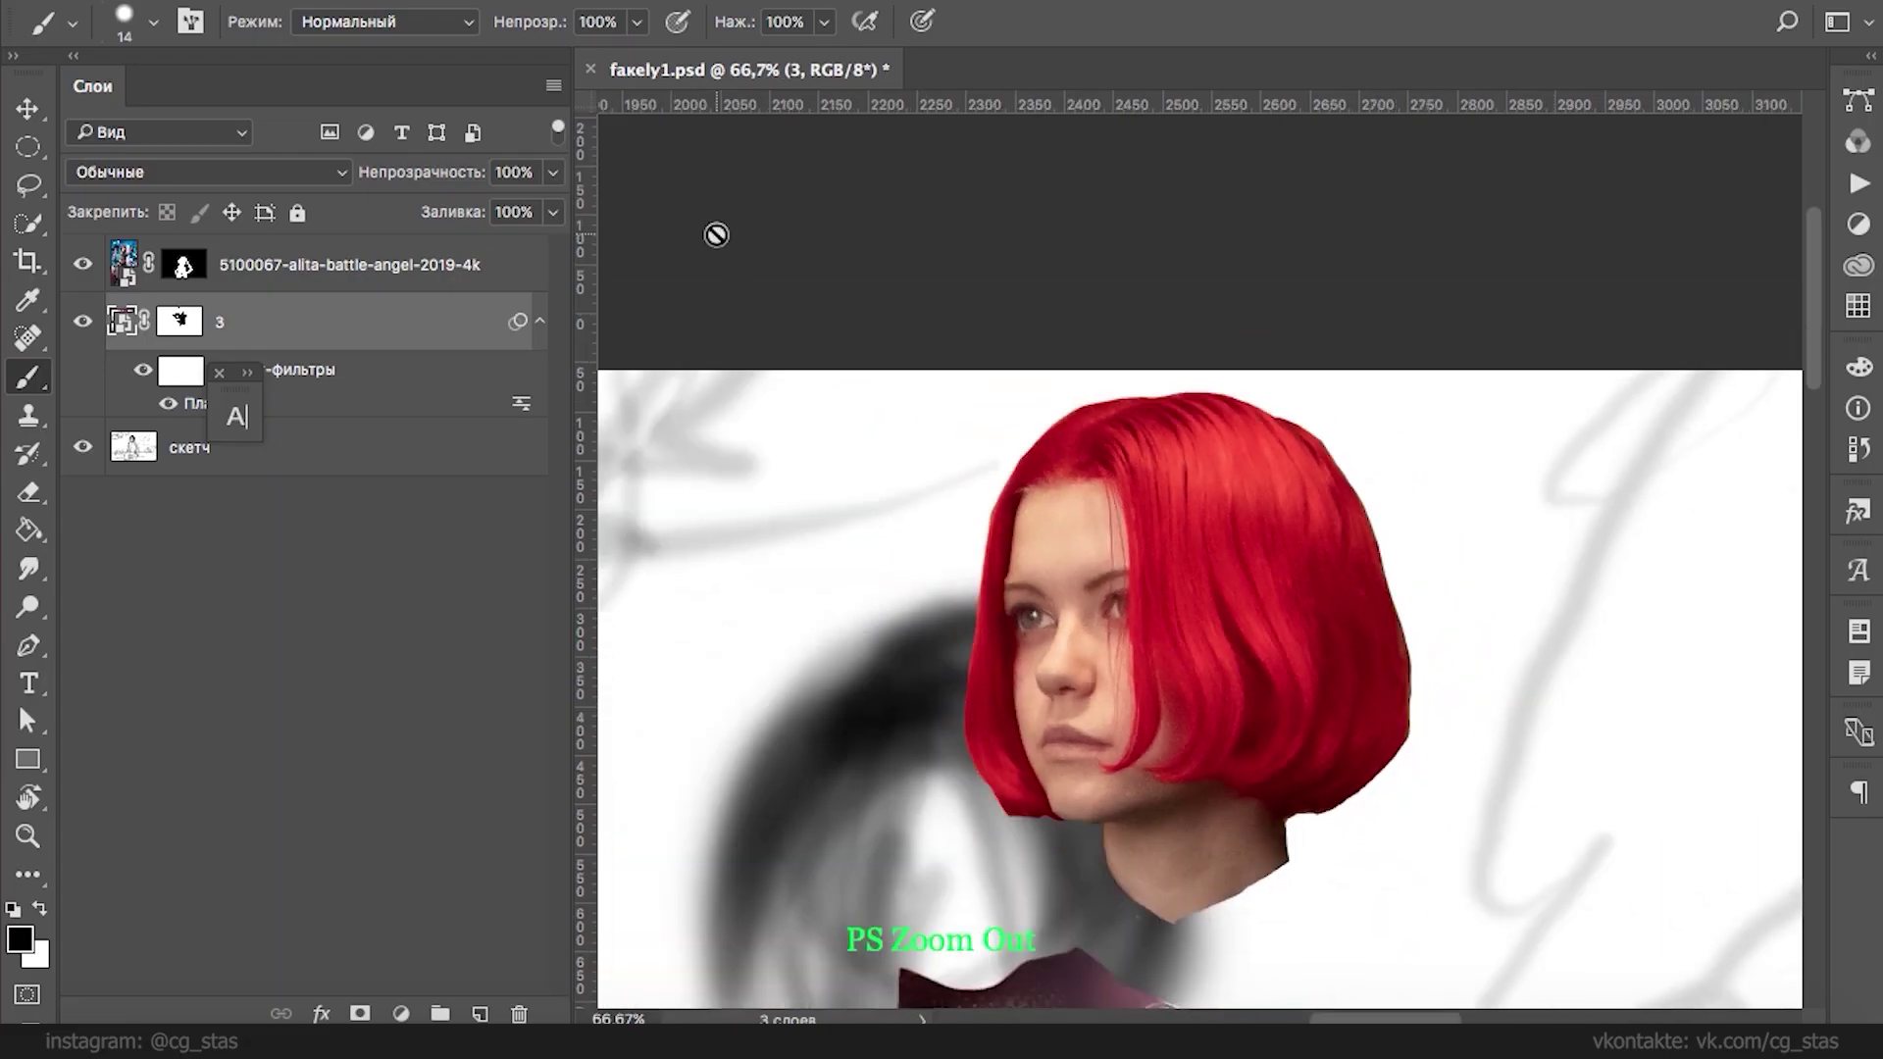
pyautogui.press('super+plus')
pyautogui.press('super+plus')
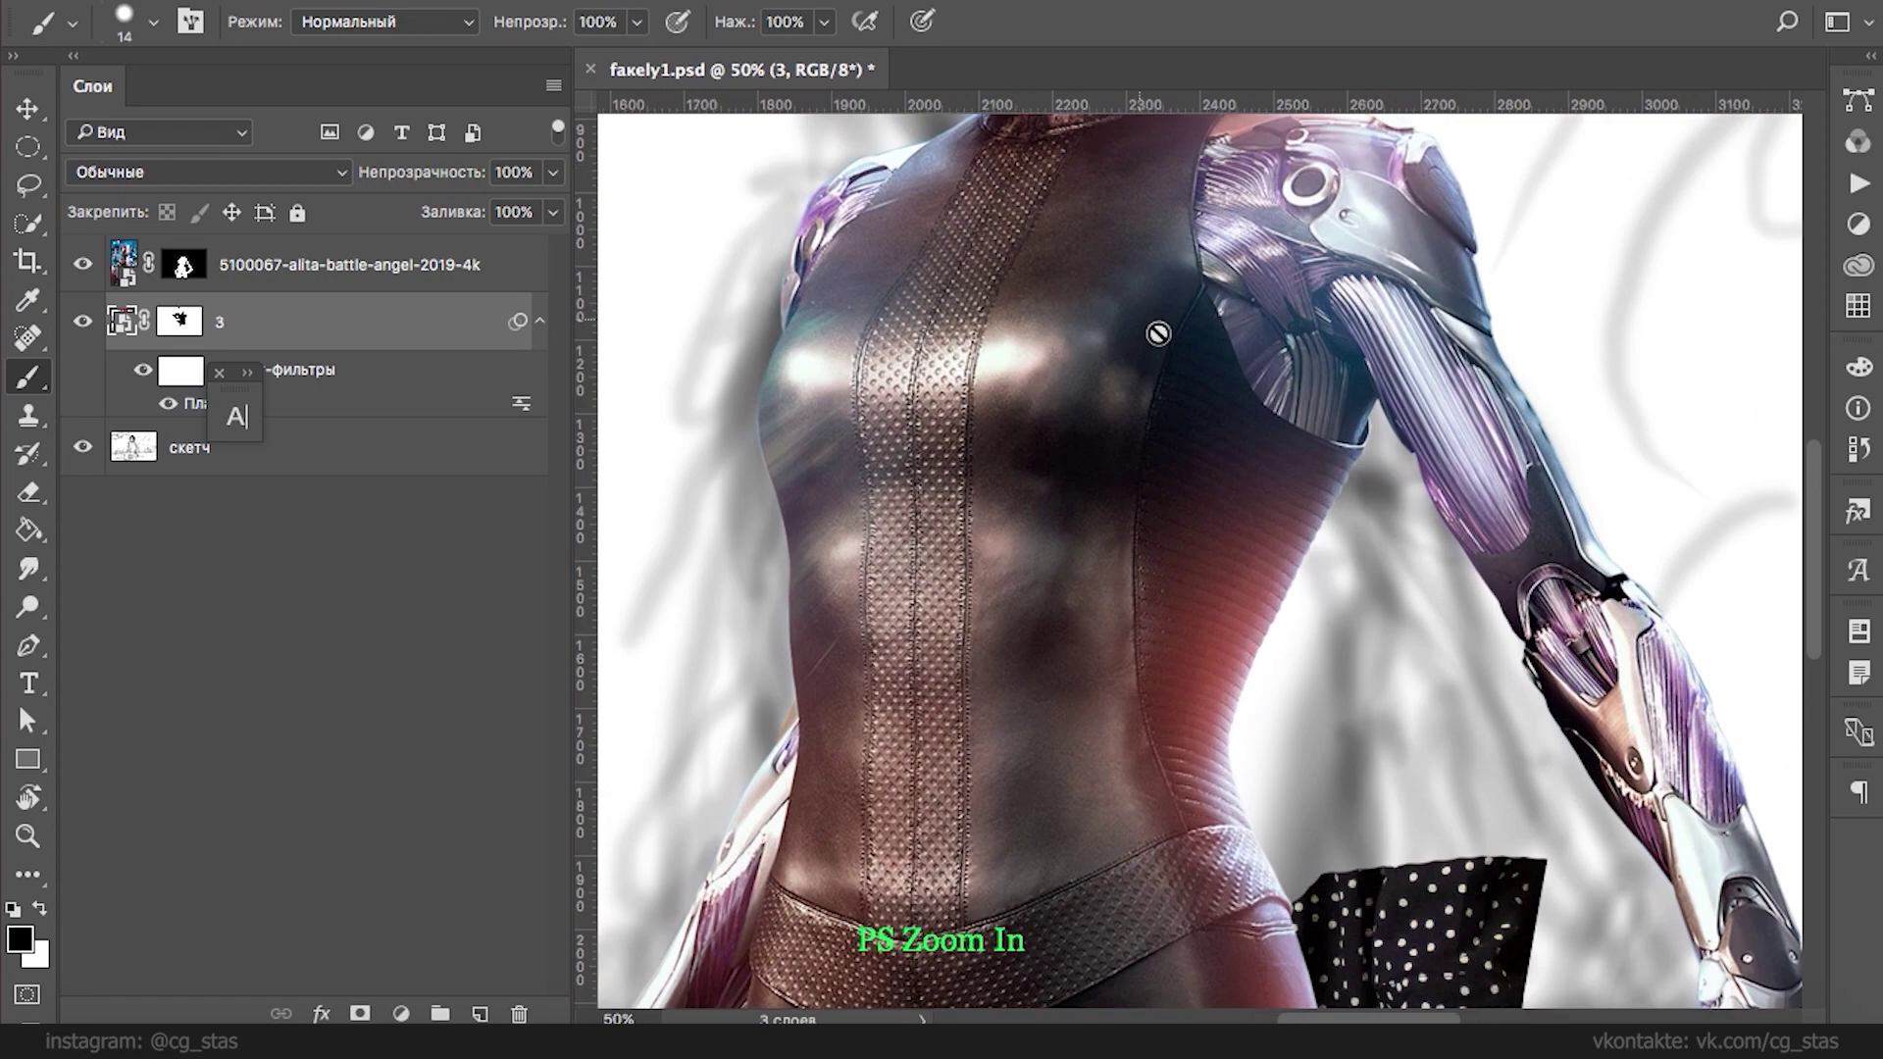
pyautogui.moveTo(1076, 353); pyautogui.dragTo(1064, 843)
pyautogui.keyDown('super'); pyautogui.moveTo(1223, 434); pyautogui.dragTo(1079, 547); pyautogui.keyUp('super')
pyautogui.hotkey('ctrl', 't')
pyautogui.press('b')
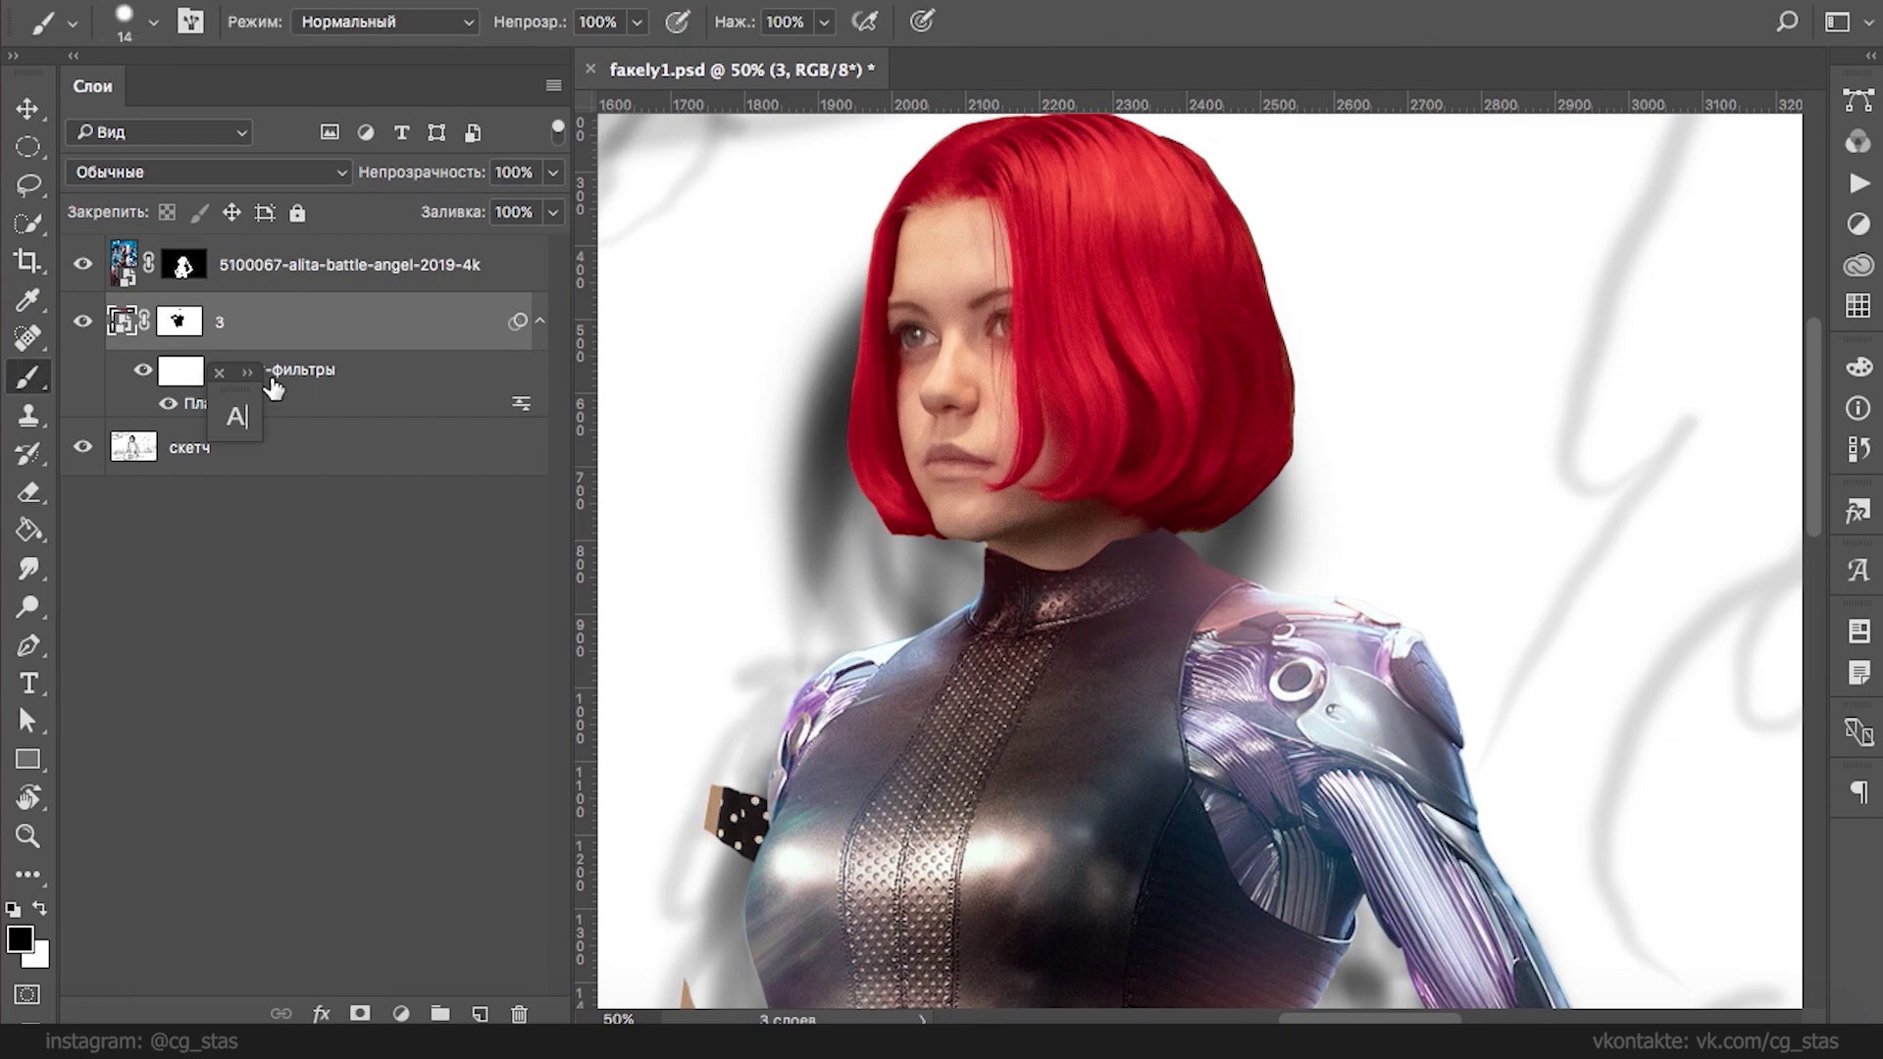
# - Mask out the leftover polka-dot dress around the arm and legs on layer 3's mask with a 291 px black brush
pyautogui.click(177, 323)
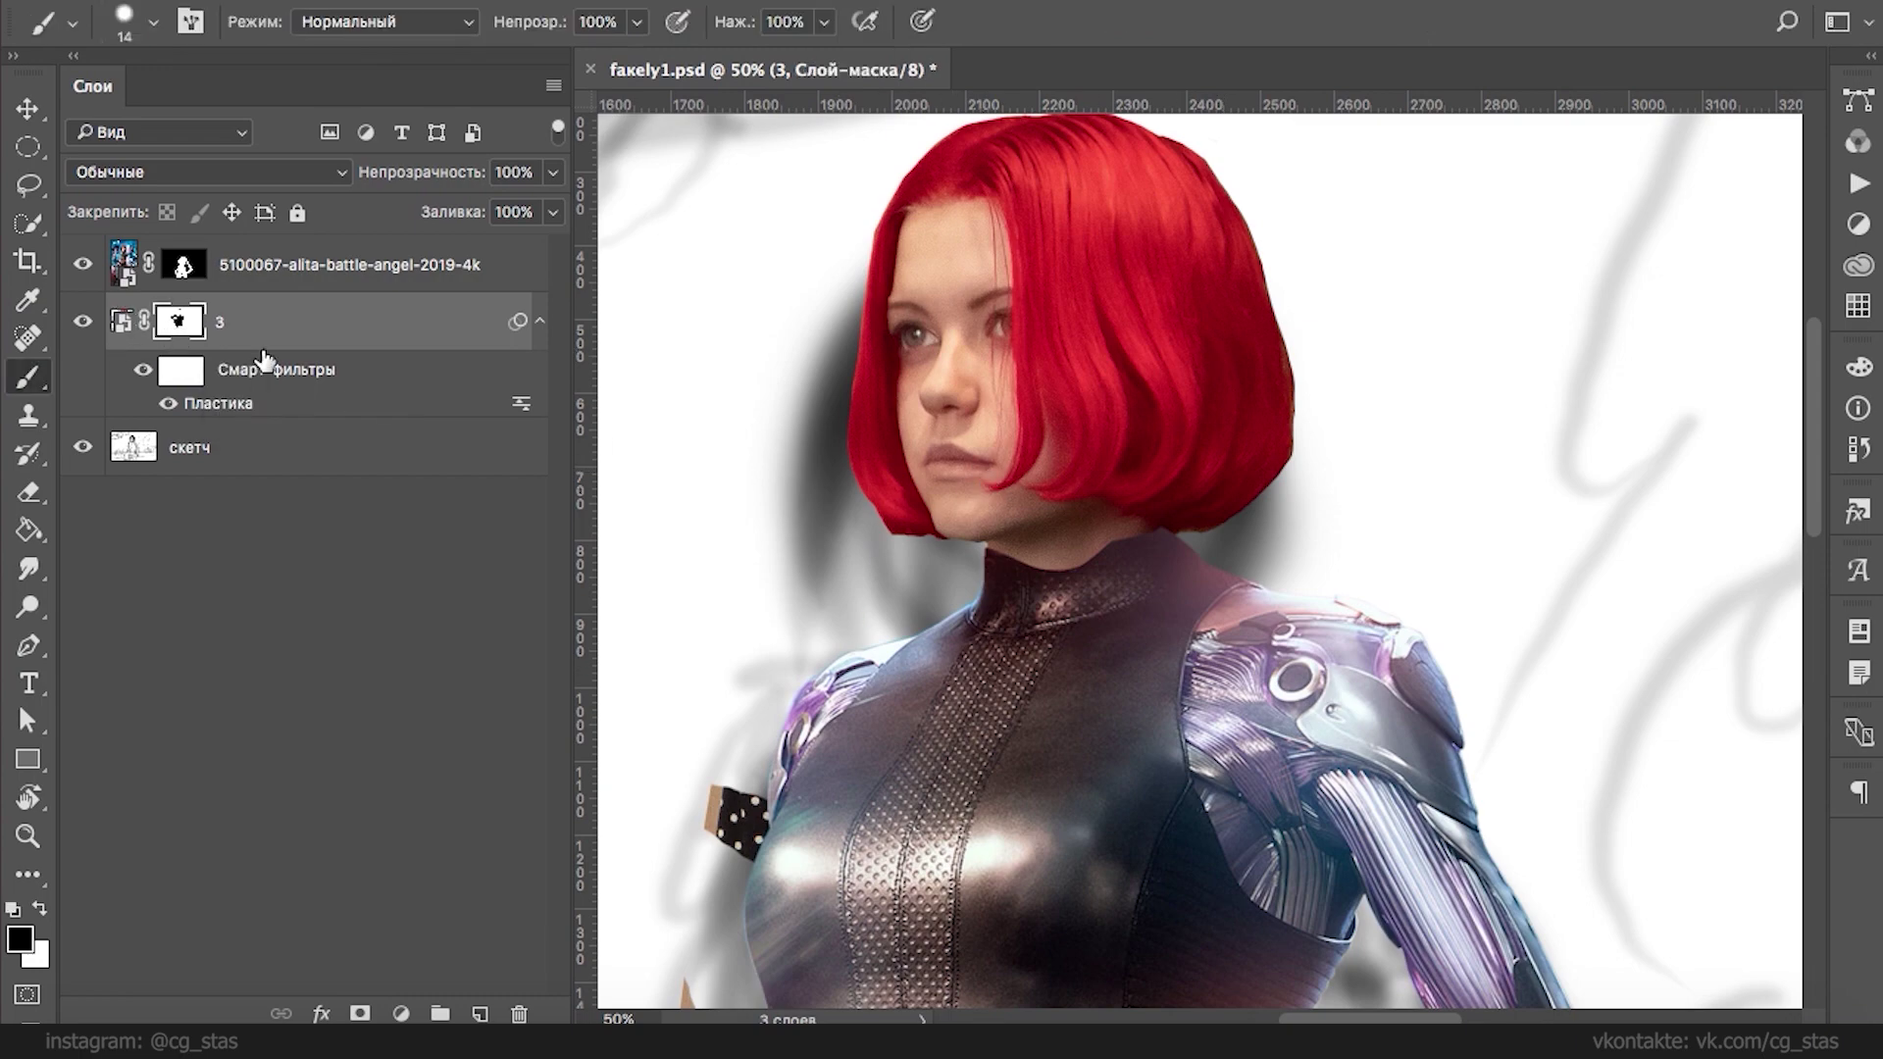
pyautogui.hotkey('ctrl', '-')
pyautogui.hotkey('ctrl', '-')
pyautogui.hotkey('ctrl', '-')
pyautogui.hotkey('ctrl', '-')
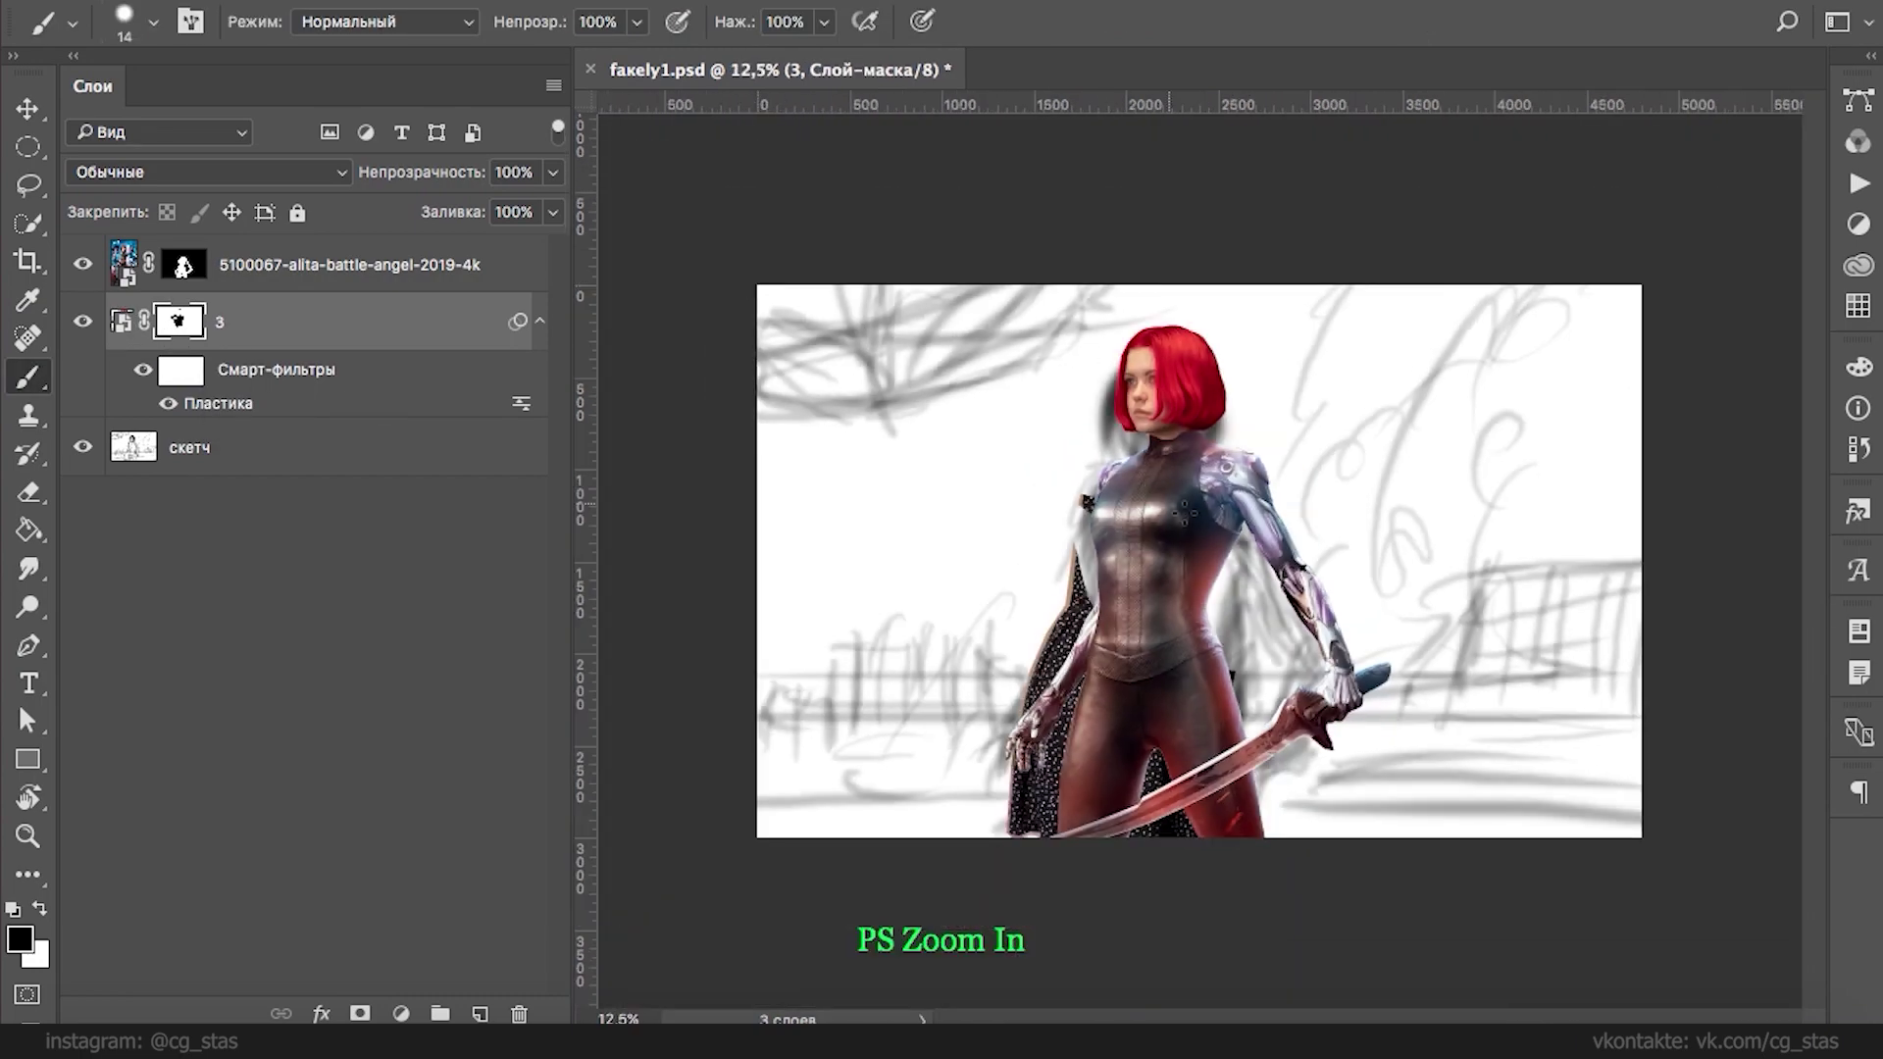
pyautogui.rightClick(1147, 495)
pyautogui.click(1338, 549)
pyautogui.click(1312, 549)
pyautogui.press('Return')
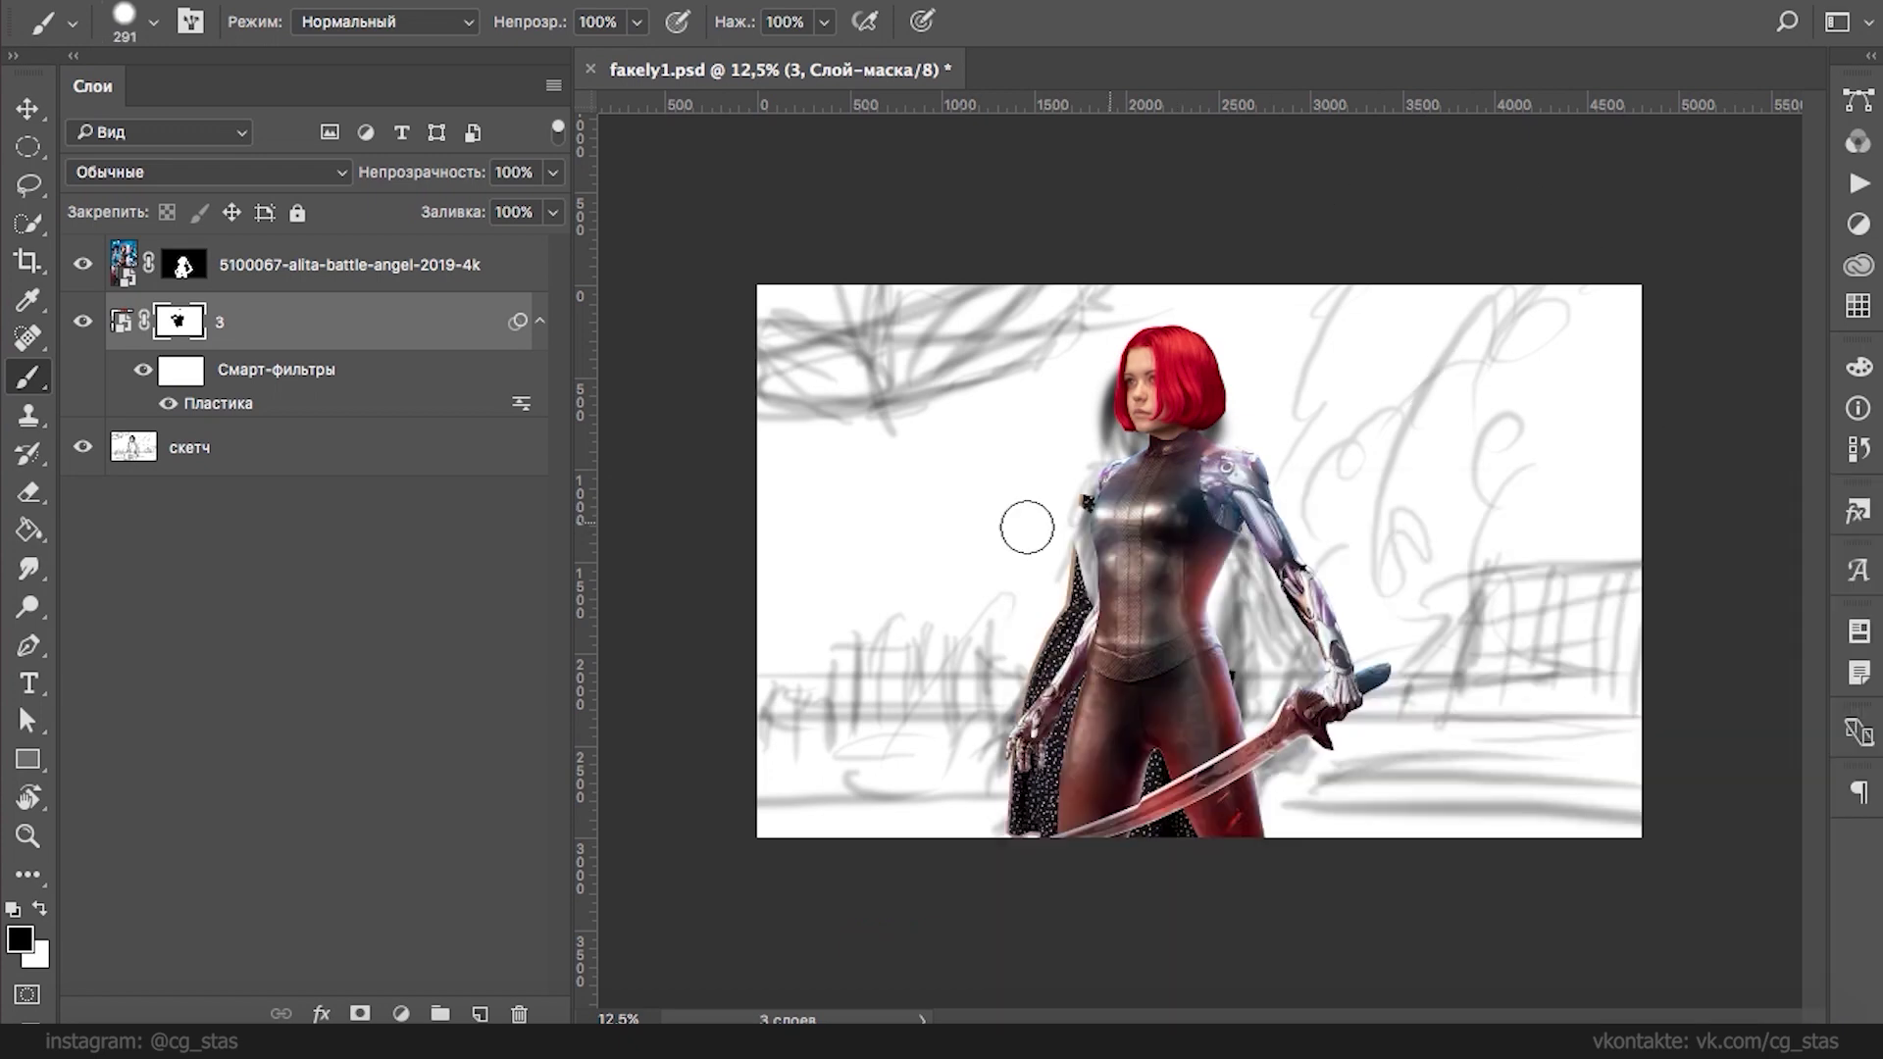
pyautogui.moveTo(1059, 532)
pyautogui.mouseDown()
pyautogui.moveTo(1046, 618)
pyautogui.moveTo(1176, 835)
pyautogui.mouseUp()
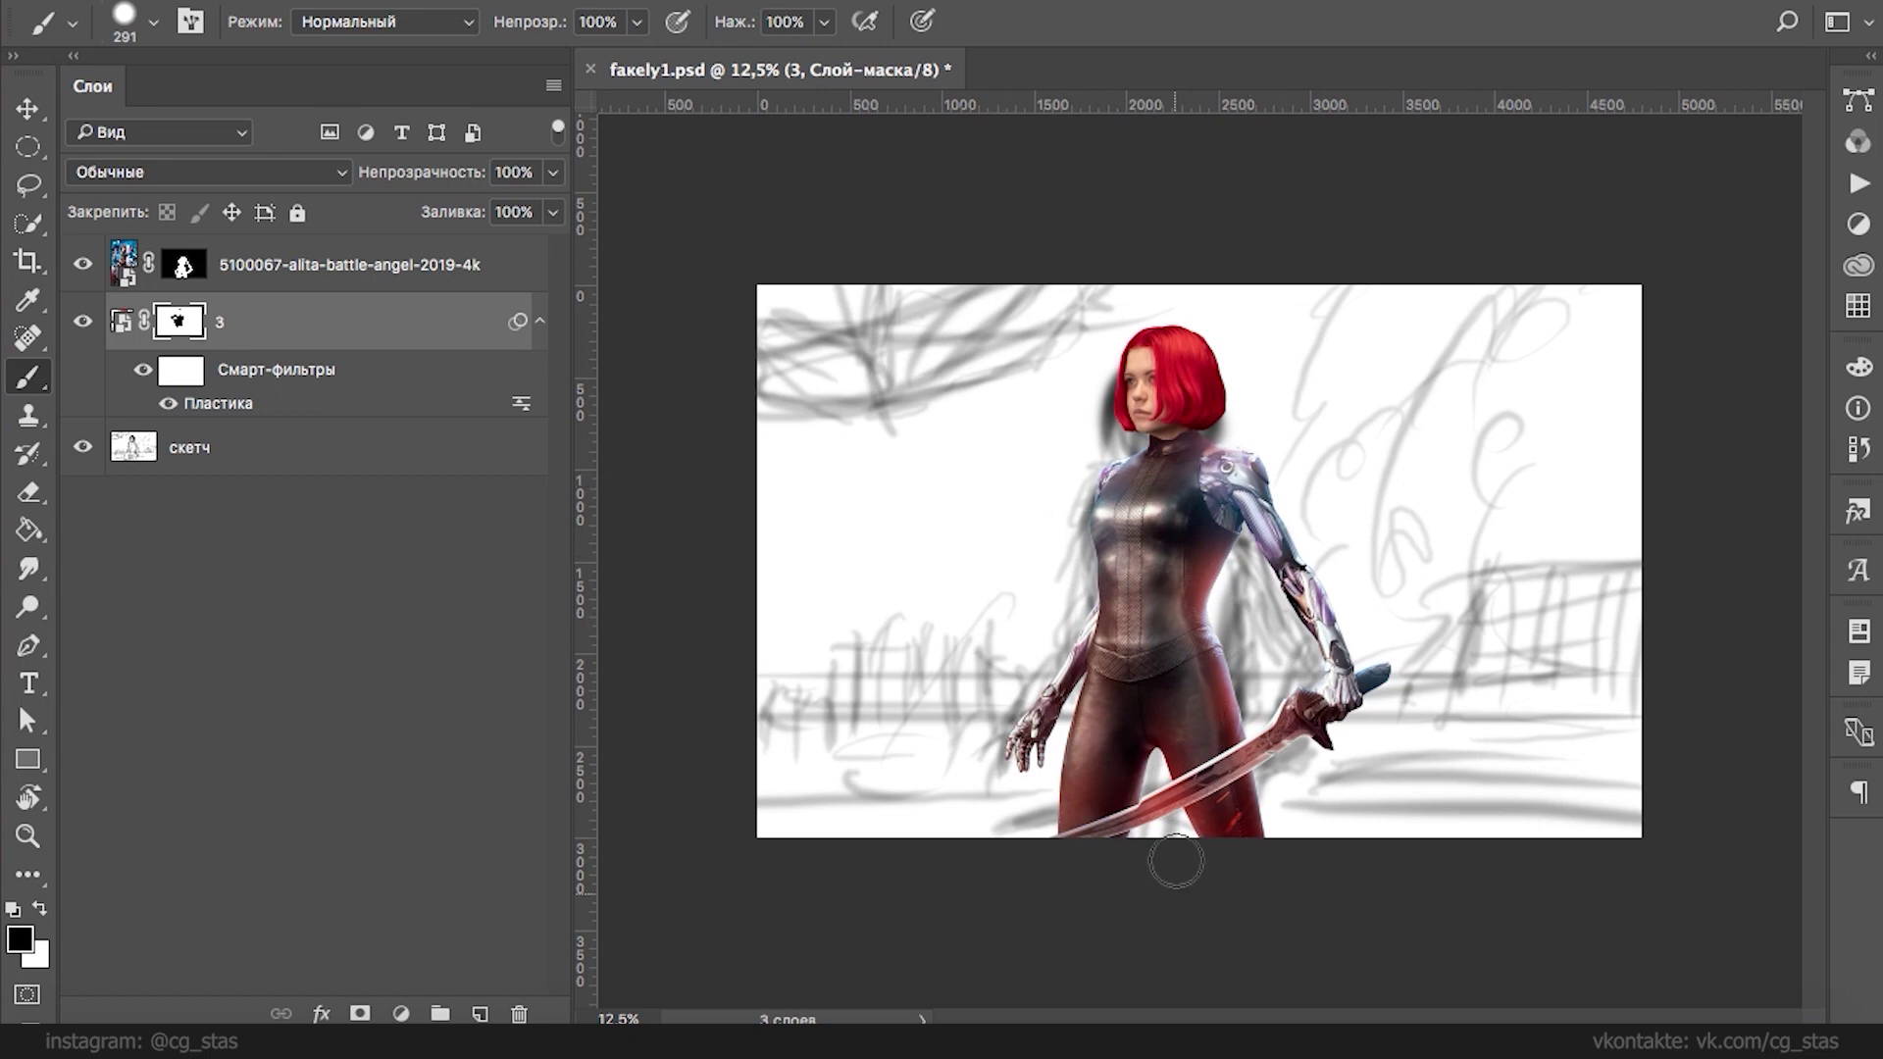
# - Try scaling the red-haired head to 101.41% and positioning it over the collar with Free Transform
pyautogui.press('super+plus')
pyautogui.press('super+plus')
pyautogui.press('super+plus')
pyautogui.press('super+plus')
pyautogui.moveTo(1092, 382); pyautogui.dragTo(1128, 838)
pyautogui.press('super+plus')
pyautogui.press('super+plus')
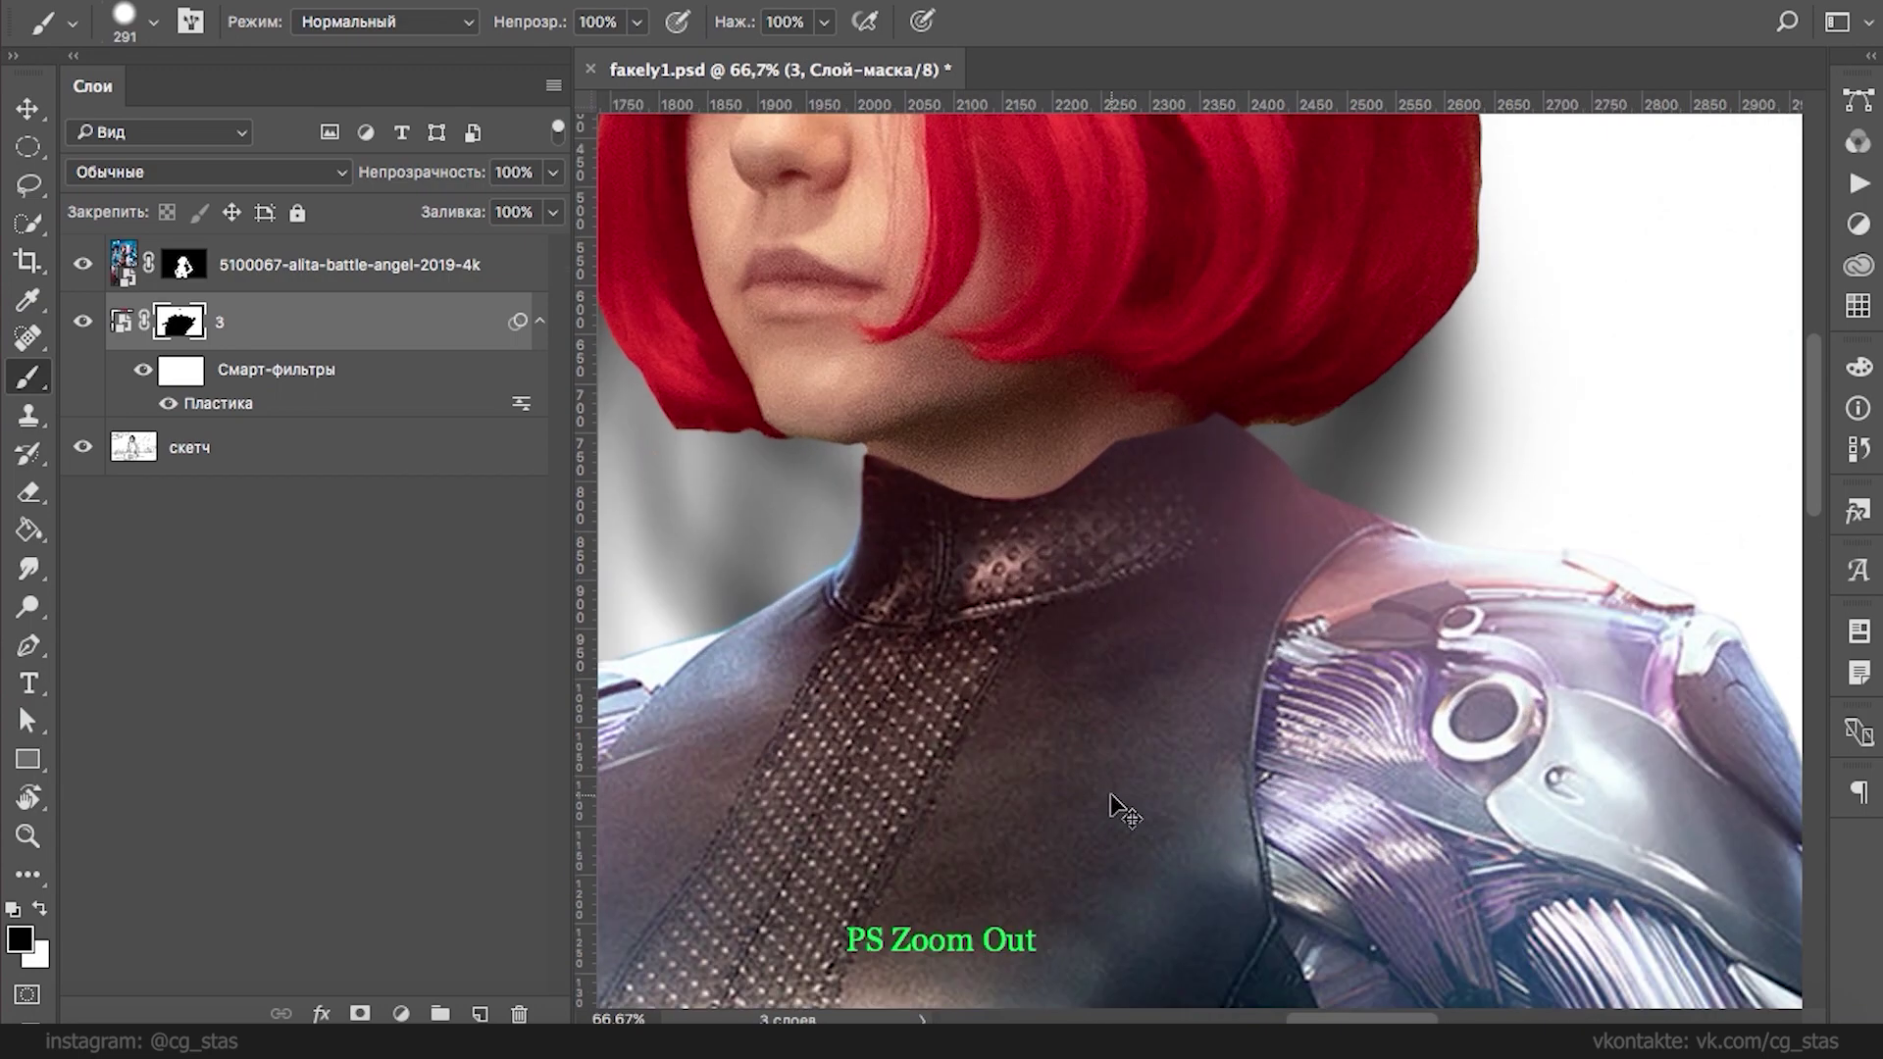
pyautogui.moveTo(1071, 471); pyautogui.dragTo(1250, 486)
pyautogui.press('super+t')
pyautogui.press('super+minus')
pyautogui.press('super+minus')
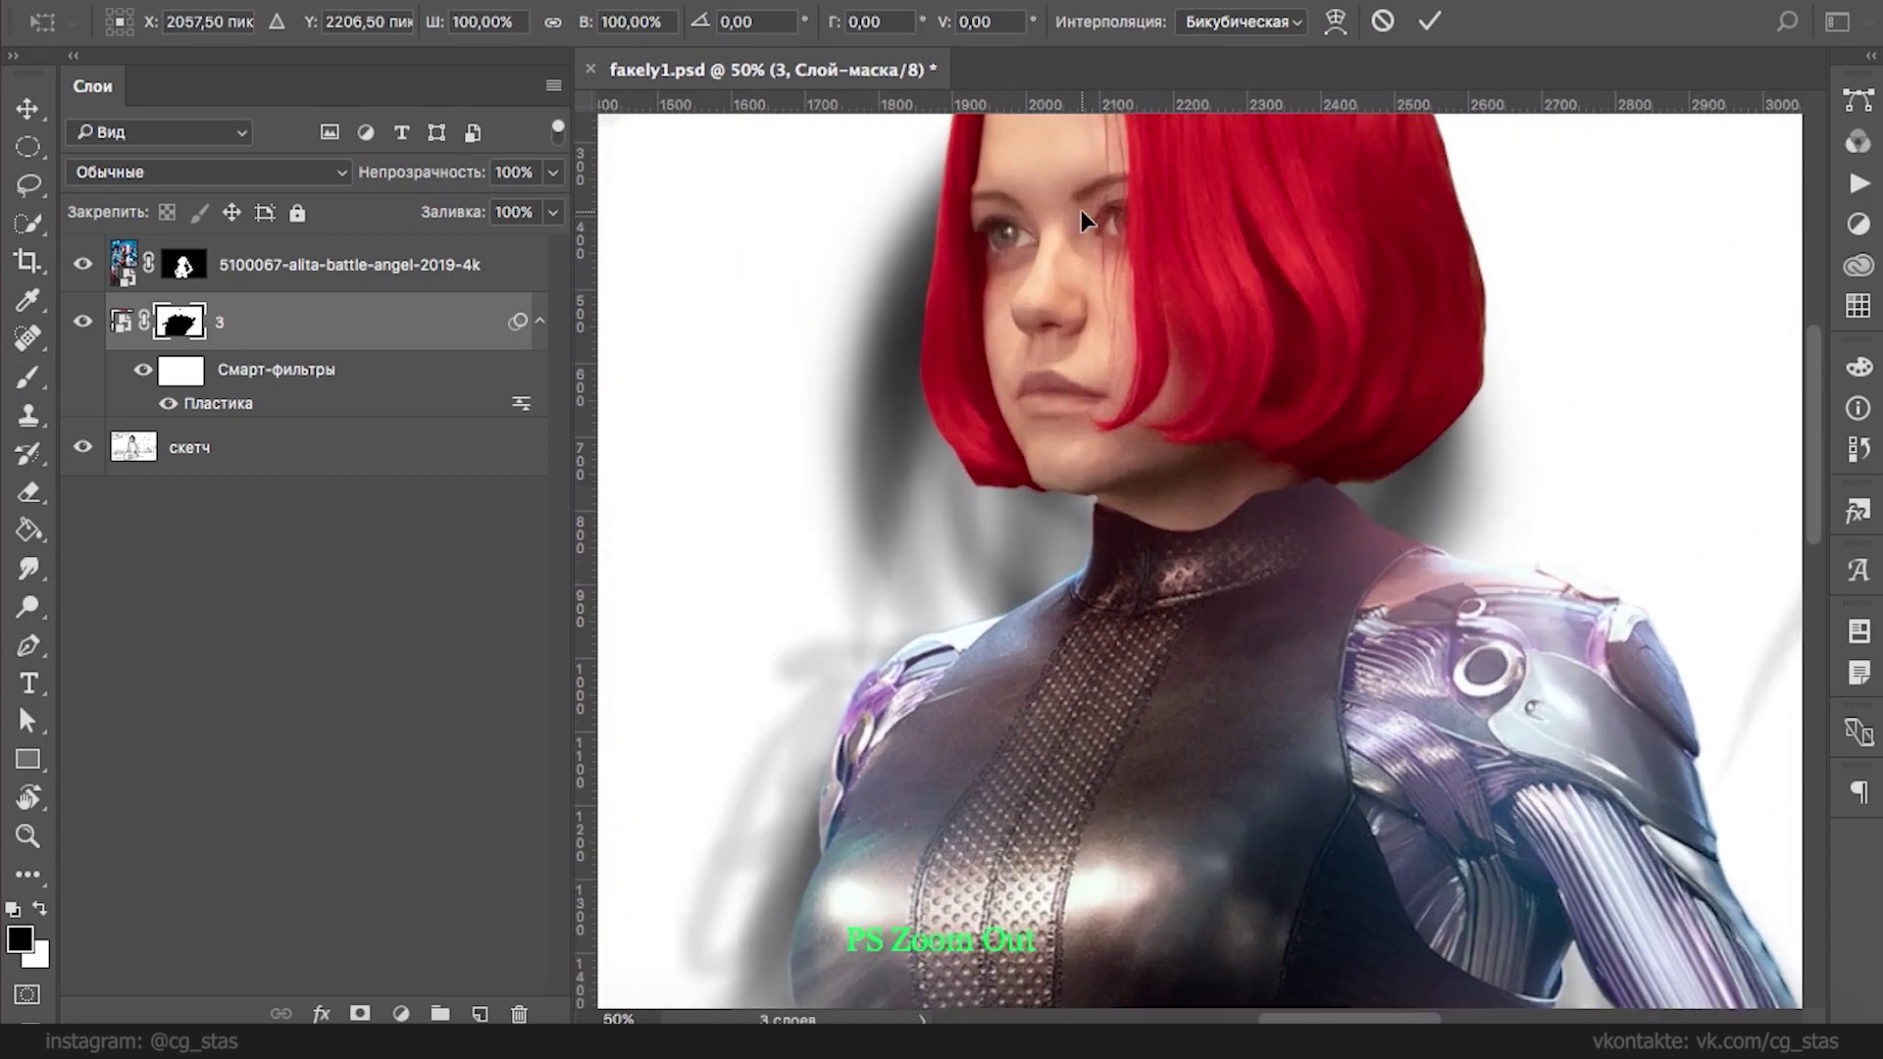
pyautogui.hotkey('ctrl', '-')
pyautogui.moveTo(1606, 145); pyautogui.dragTo(1611, 136)
pyautogui.moveTo(1447, 274); pyautogui.dragTo(1445, 287)
pyautogui.moveTo(1603, 141); pyautogui.dragTo(1609, 130)
pyautogui.moveTo(1540, 235); pyautogui.dragTo(1532, 263)
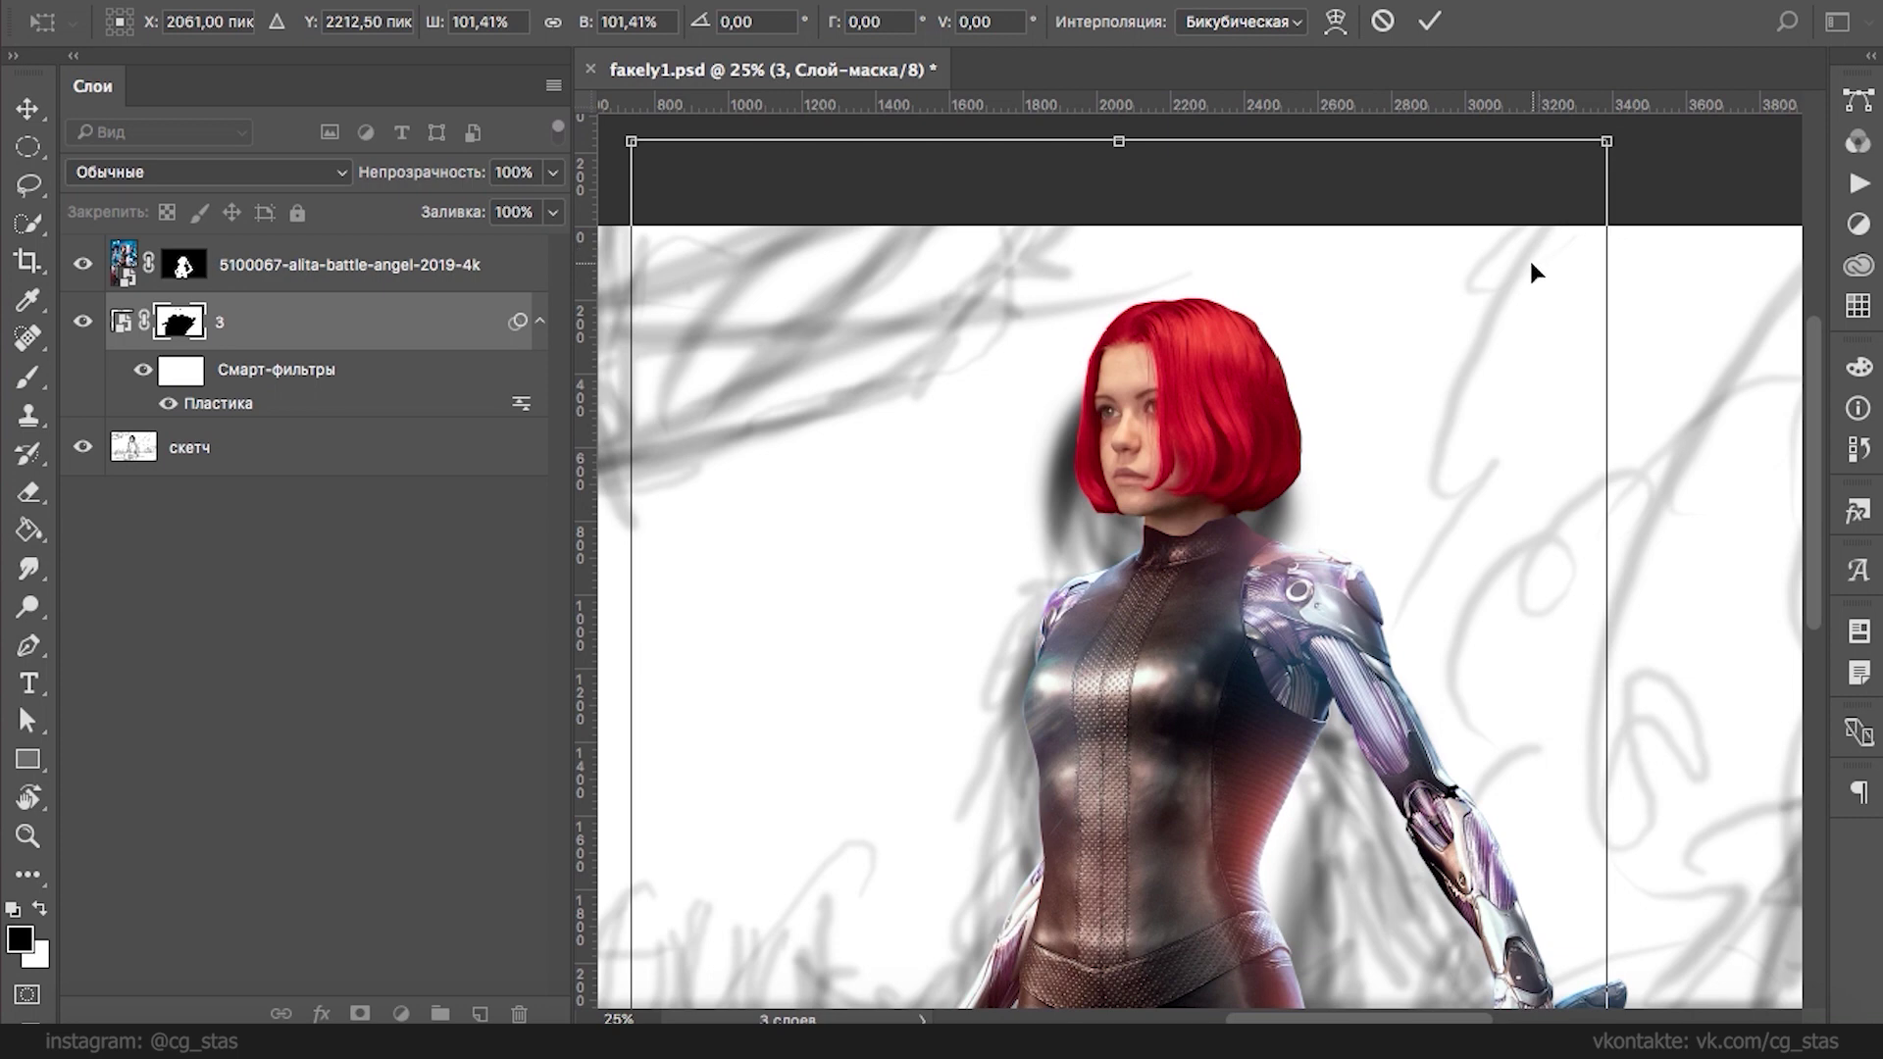
# - Try enlarging the head to about 109.83%, reposition it on the neck and apply the transformation
pyautogui.moveTo(1606, 142)
pyautogui.mouseDown()
pyautogui.moveTo(1630, 103)
pyautogui.moveTo(1608, 161)
pyautogui.mouseUp()
pyautogui.moveTo(1472, 349); pyautogui.dragTo(1484, 131)
pyautogui.moveTo(1403, 403); pyautogui.dragTo(1373, 473)
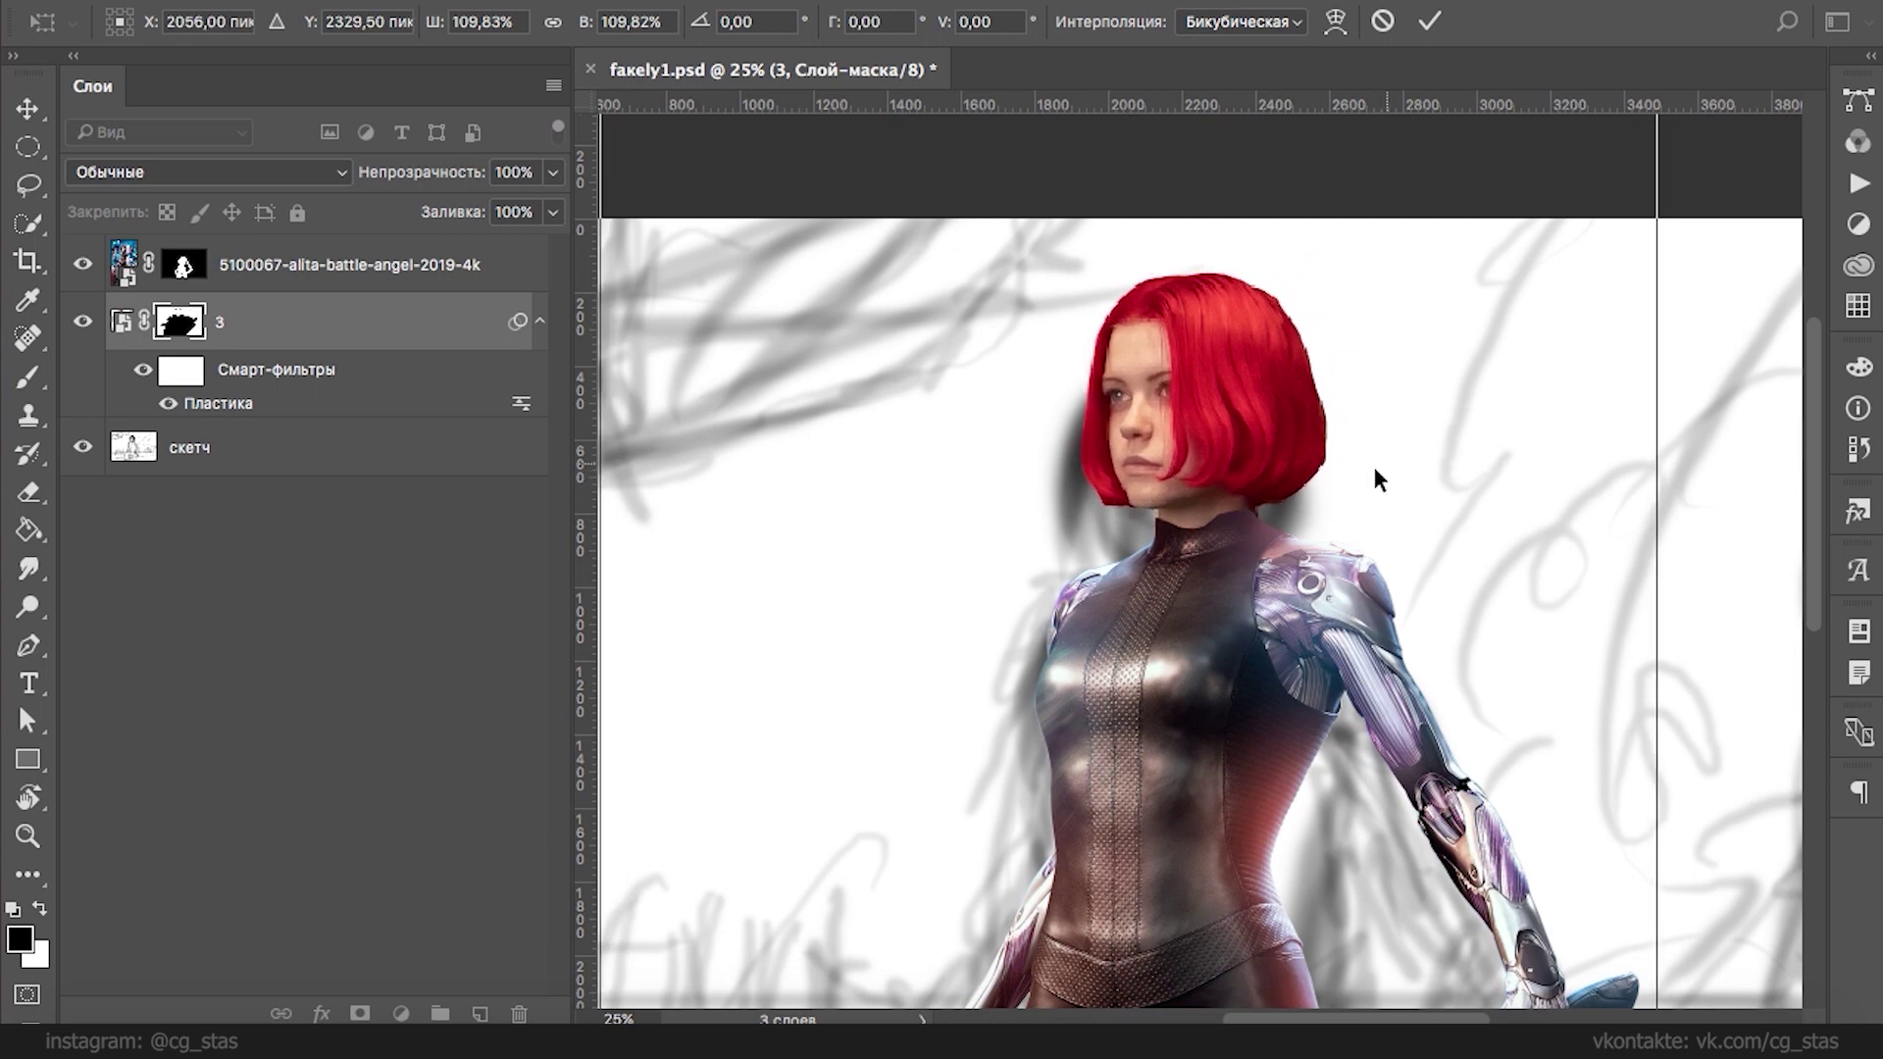
pyautogui.doubleClick(1378, 470)
pyautogui.click(1142, 372)
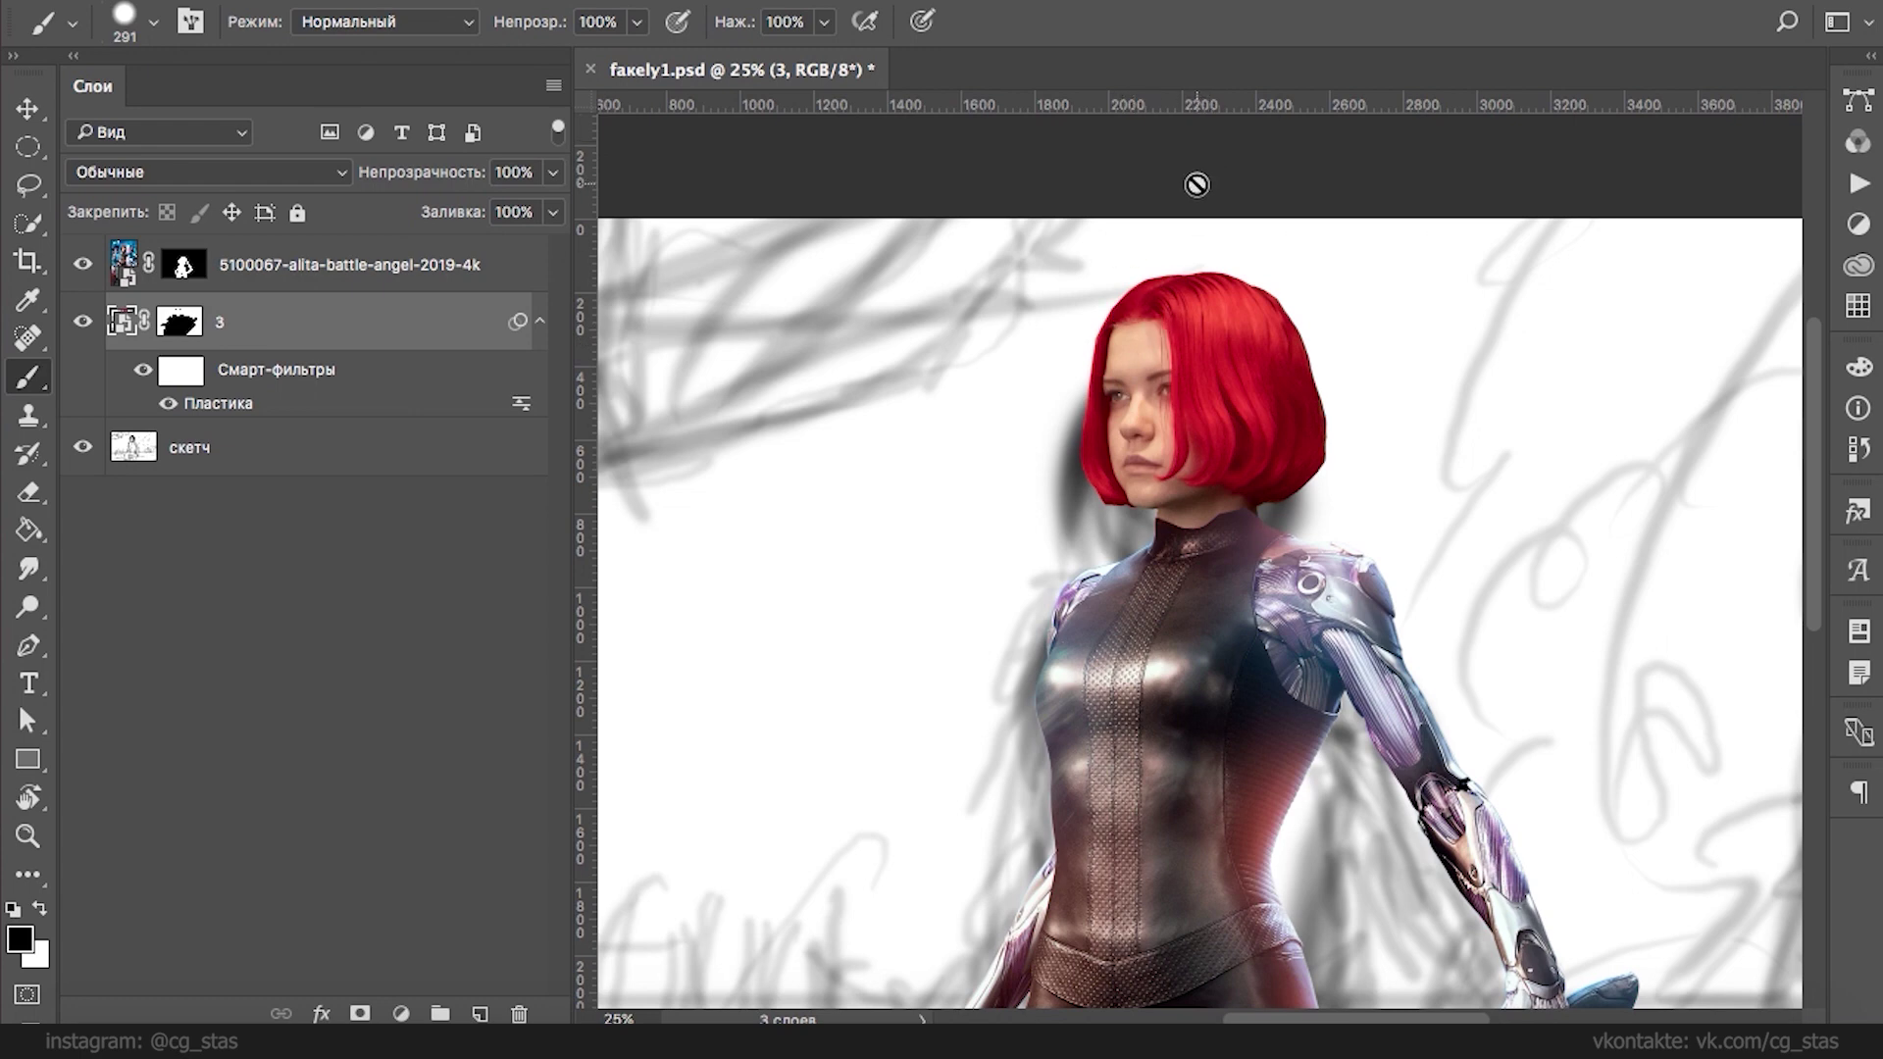
pyautogui.keyDown('ctrl'); pyautogui.click(1215, 515); pyautogui.keyUp('ctrl')
pyautogui.click(284, 322)
pyautogui.doubleClick(202, 403)
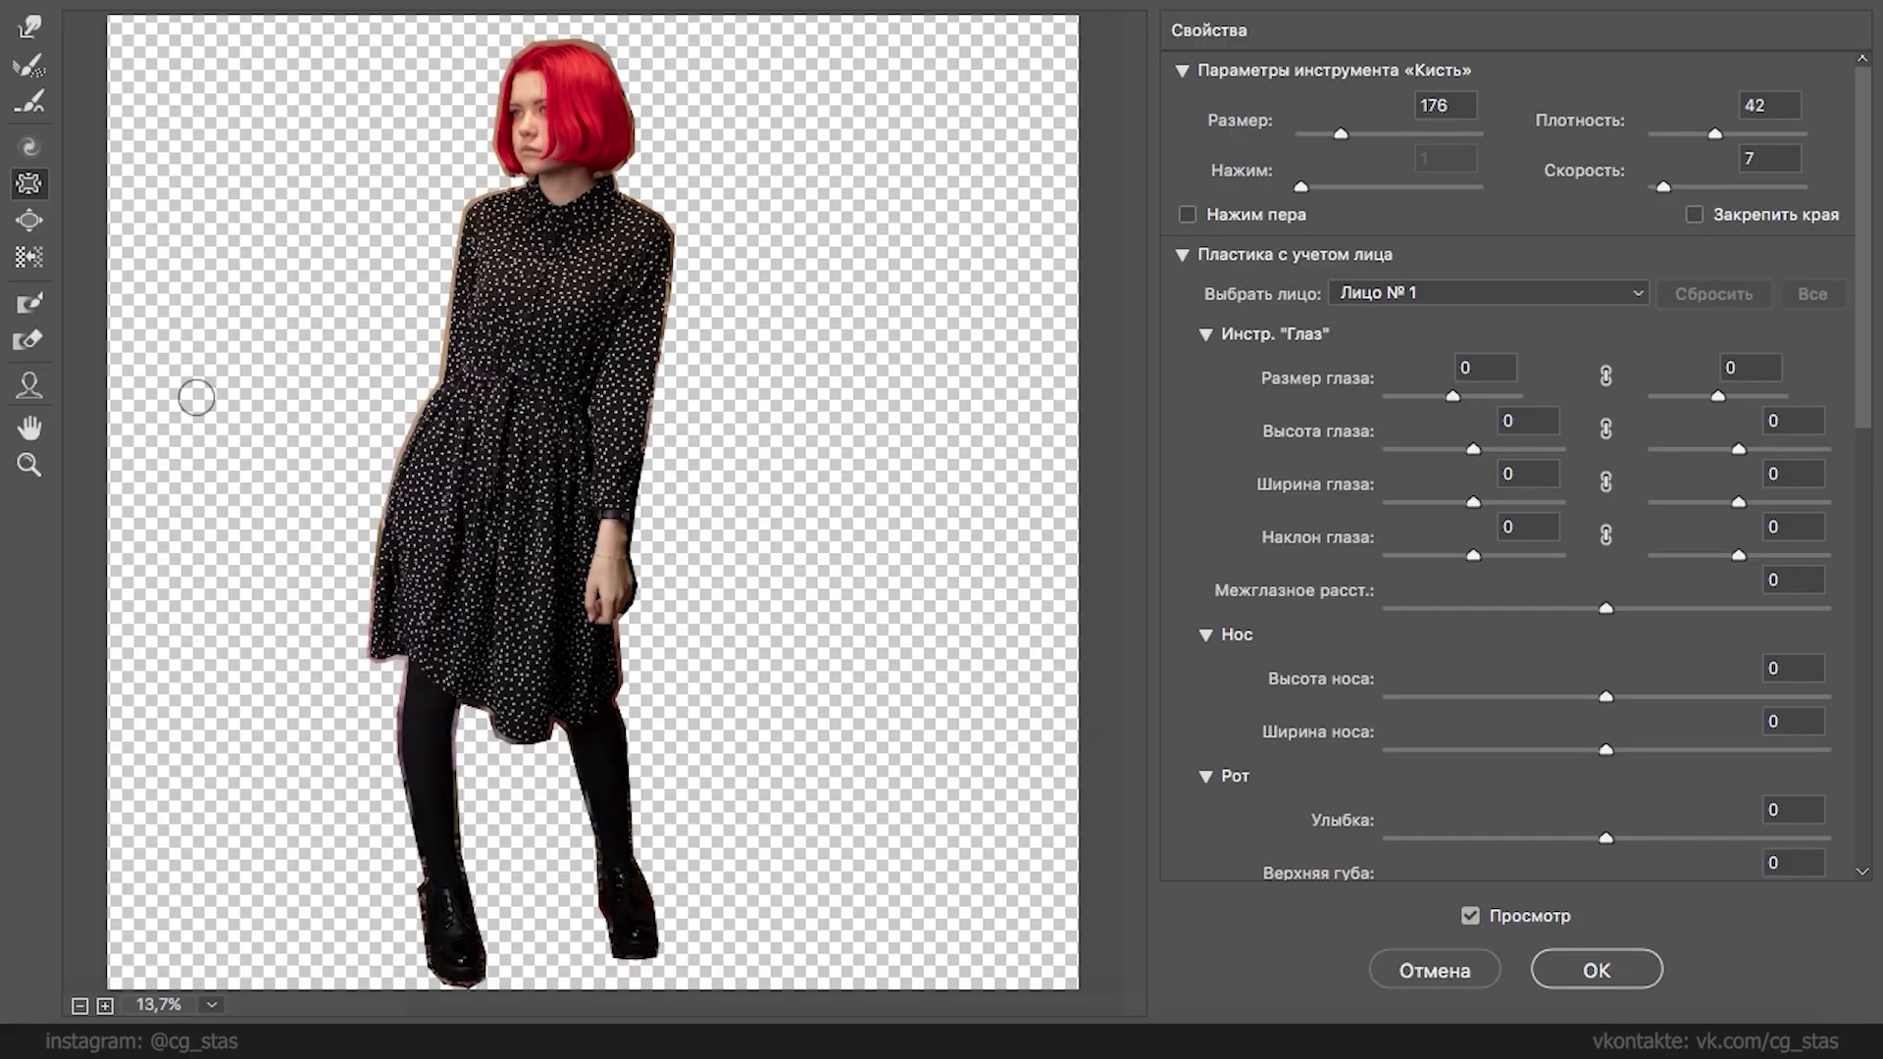
pyautogui.click(1431, 975)
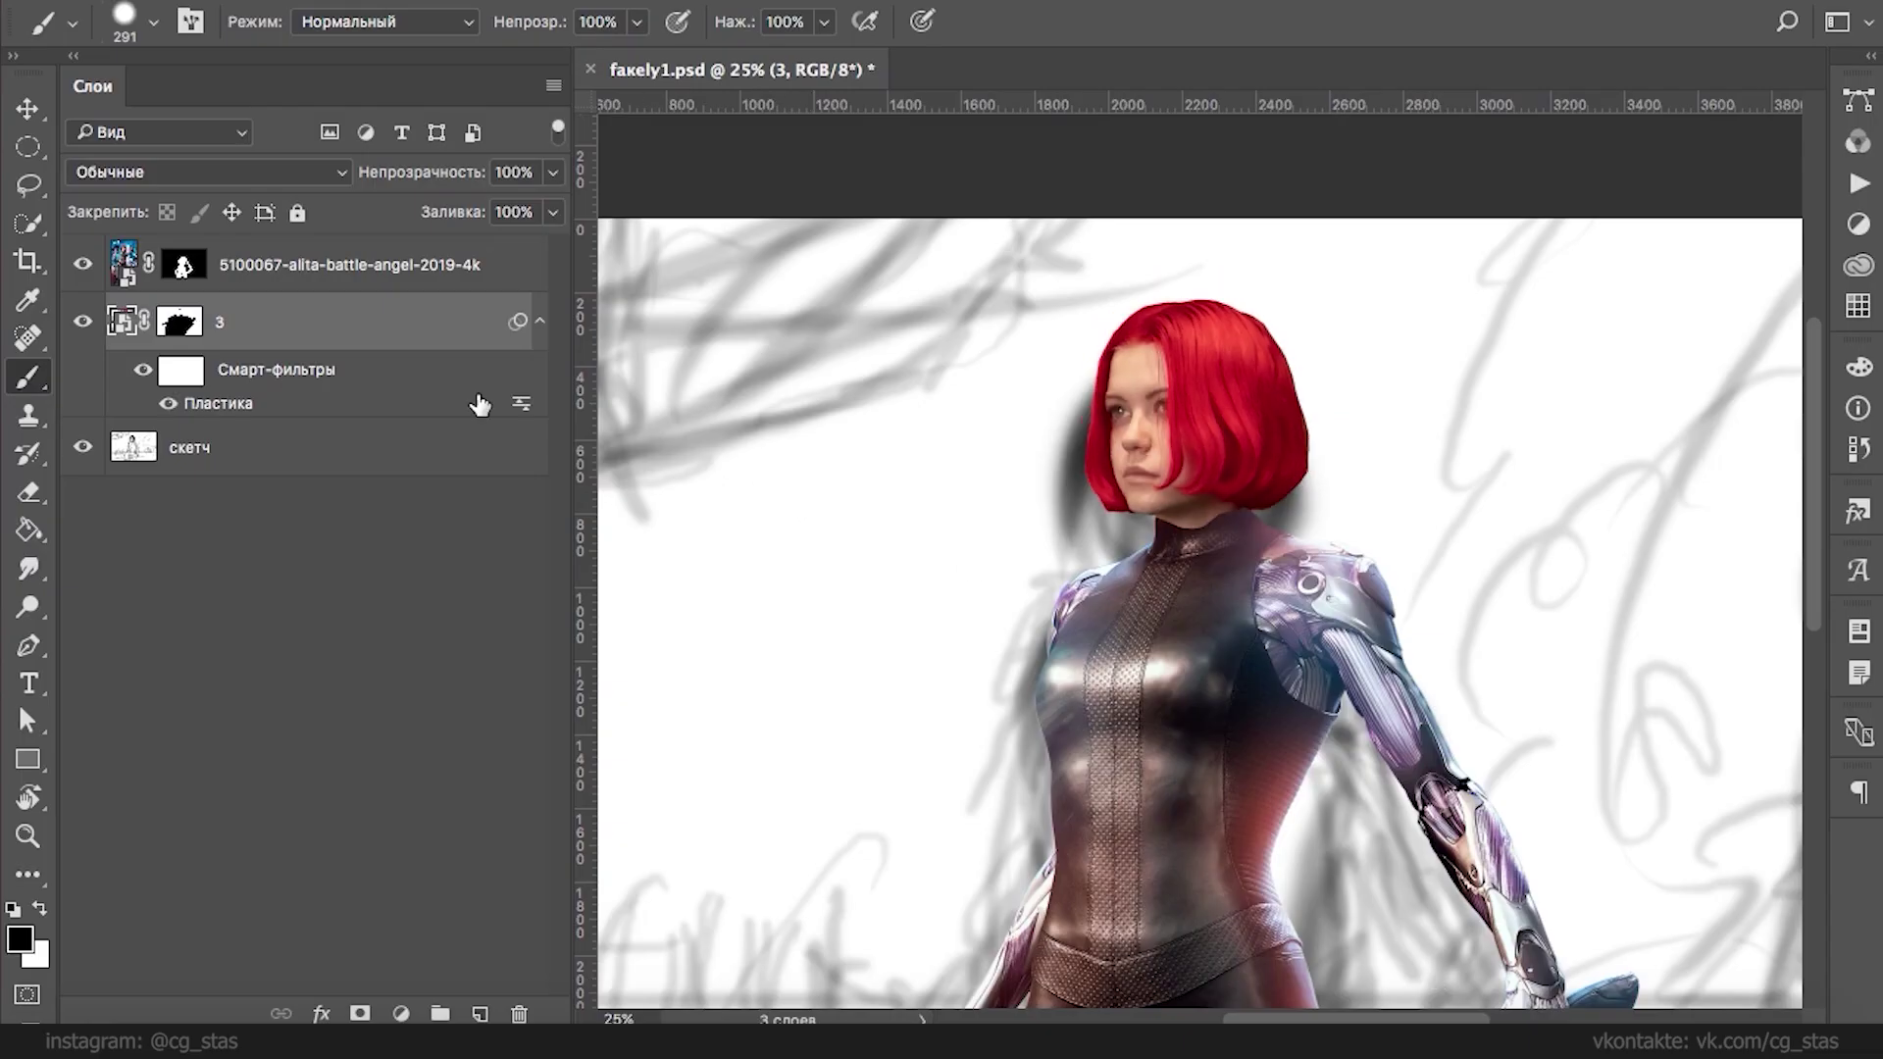
# - Enlarge the red-haired woman's layer to about 122.87% with Free Transform and fit her neck into the Alita body's collar
pyautogui.press('super+t')
pyautogui.moveTo(1605, 149); pyautogui.dragTo(1613, 201)
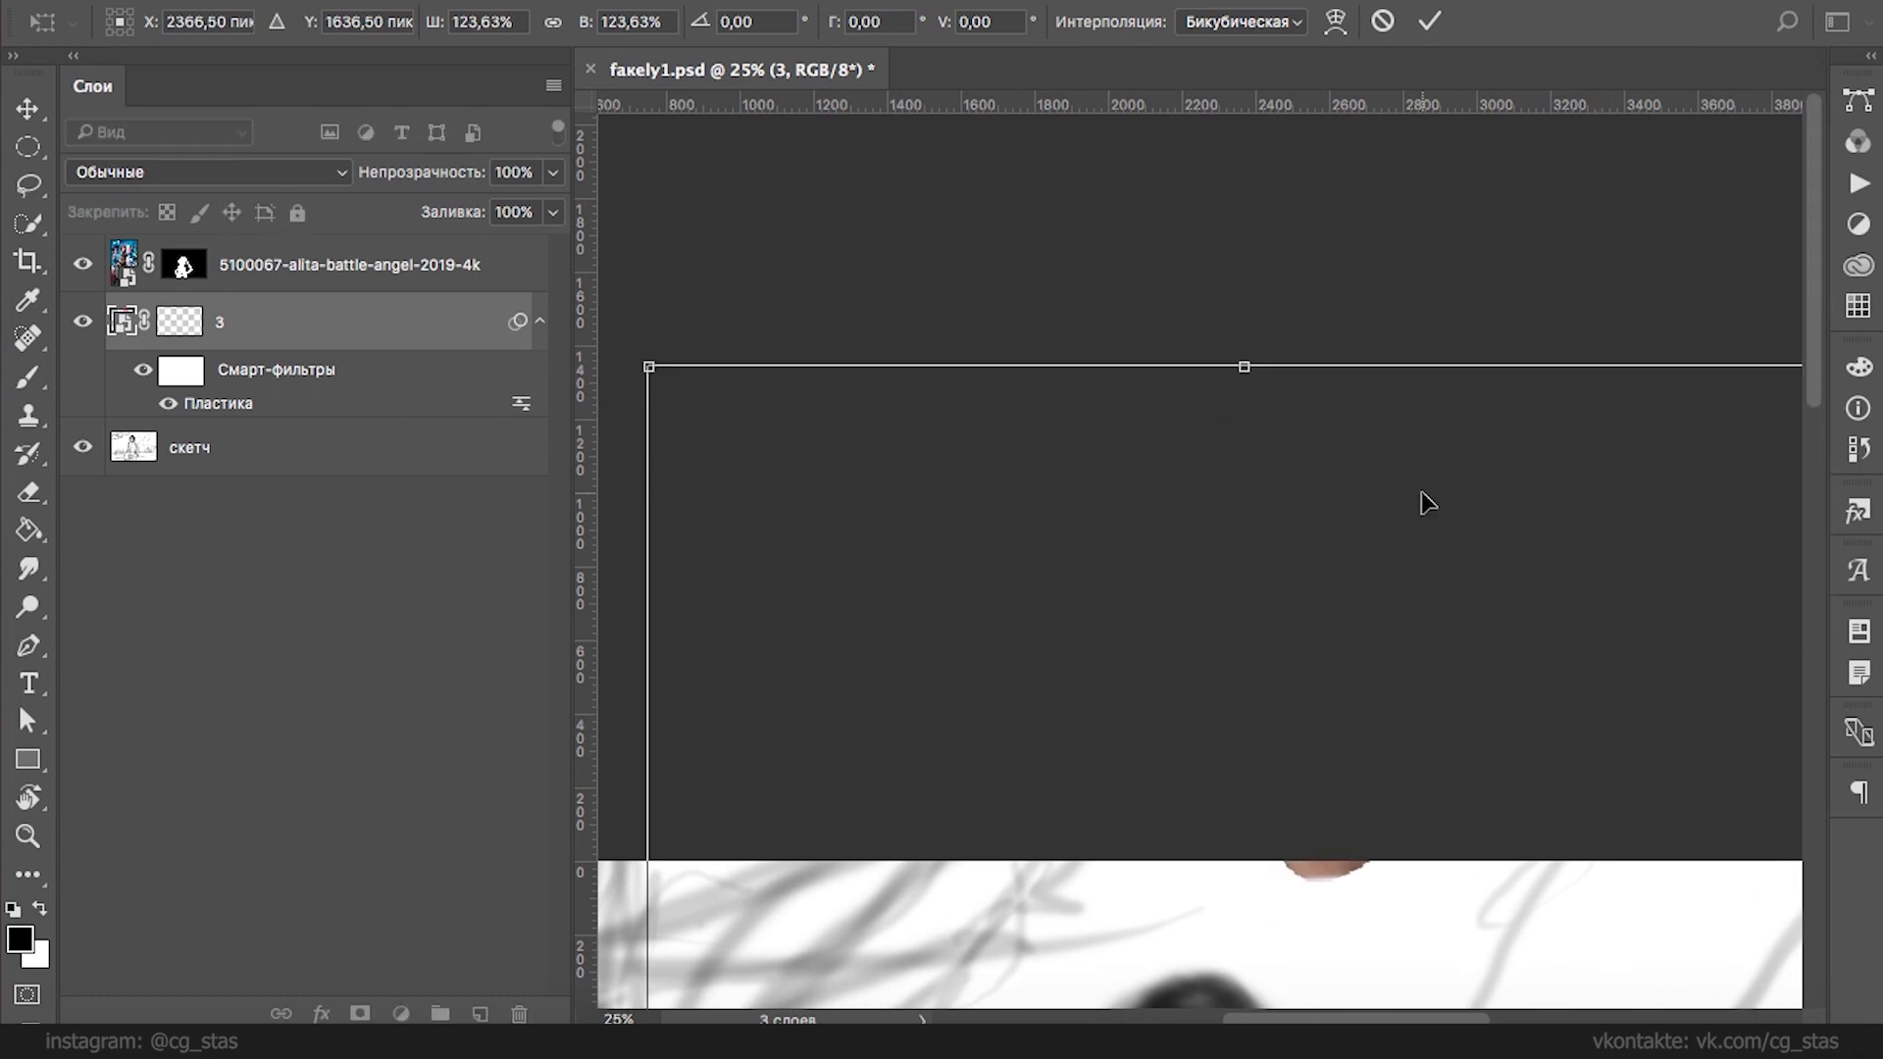
pyautogui.moveTo(1334, 775); pyautogui.dragTo(1303, 269)
pyautogui.moveTo(1307, 411); pyautogui.dragTo(1191, 732)
pyautogui.moveTo(1684, 181); pyautogui.dragTo(1677, 190)
pyautogui.moveTo(1574, 331); pyautogui.dragTo(1572, 355)
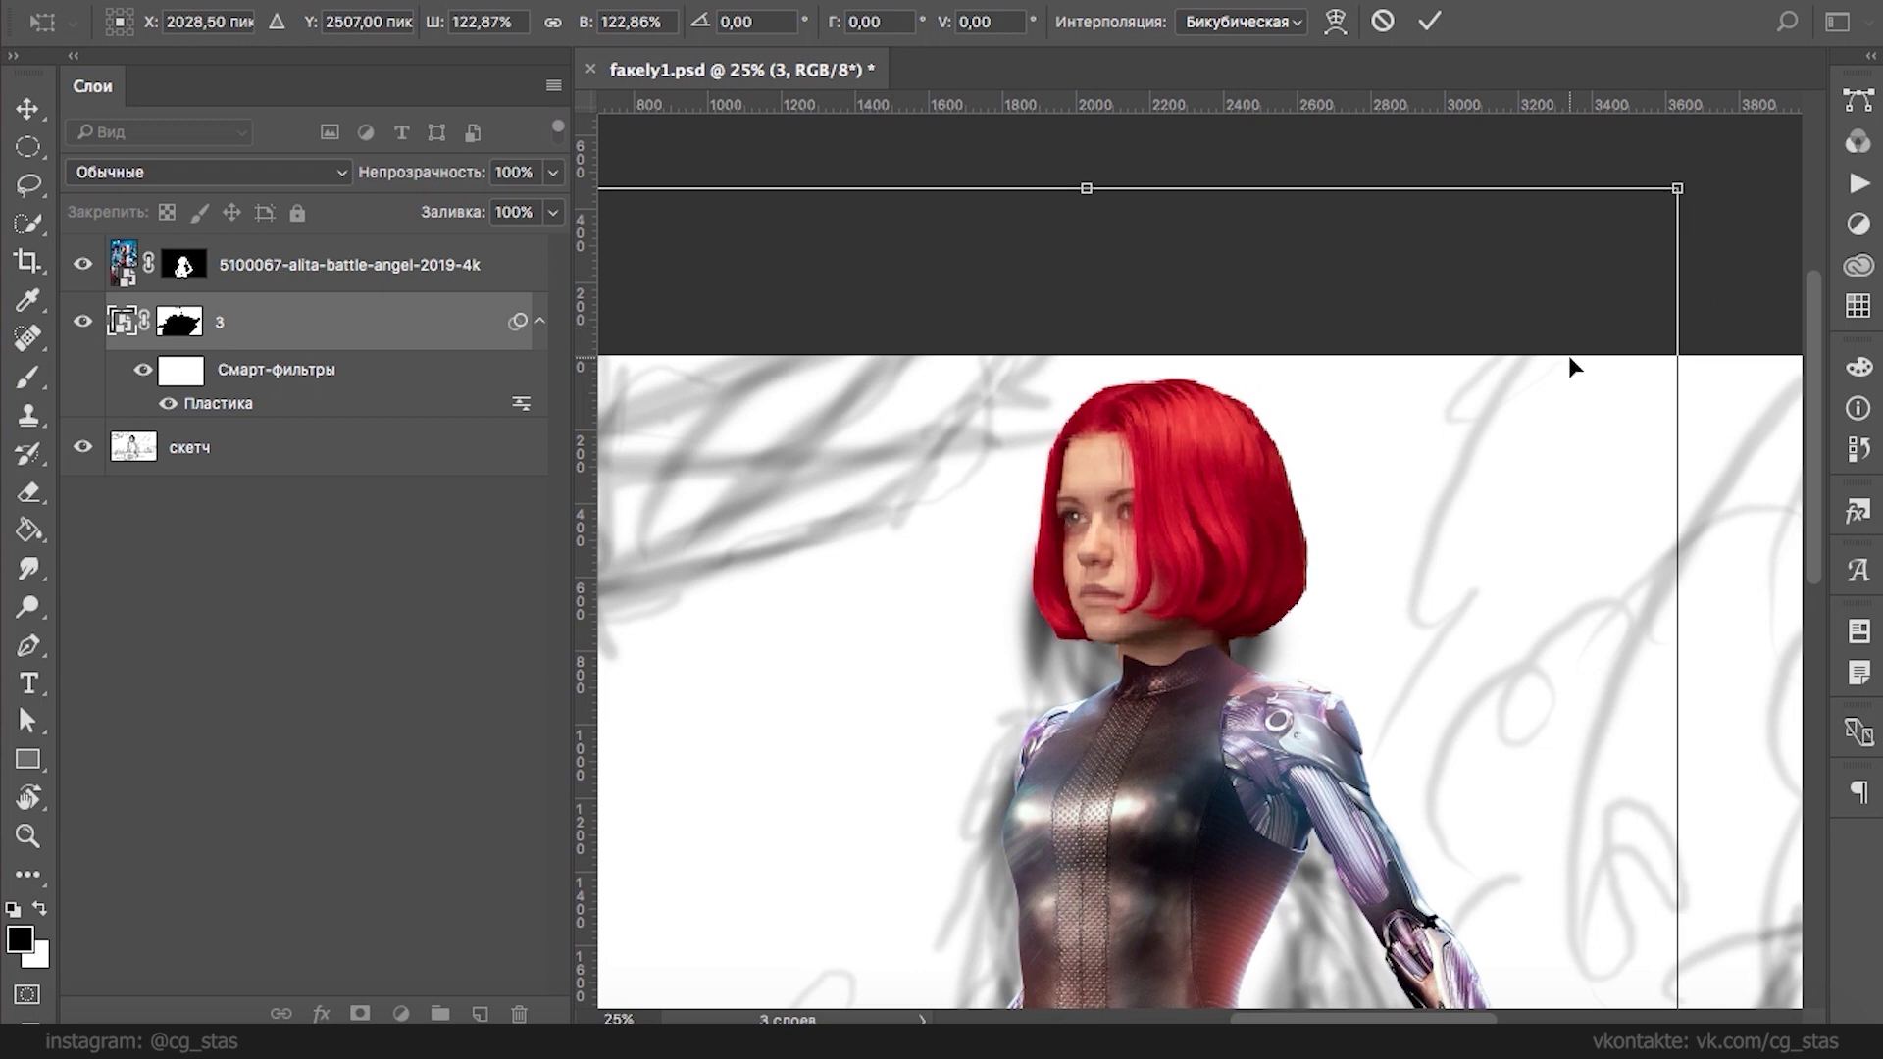
pyautogui.press('Return')
pyautogui.press('b')
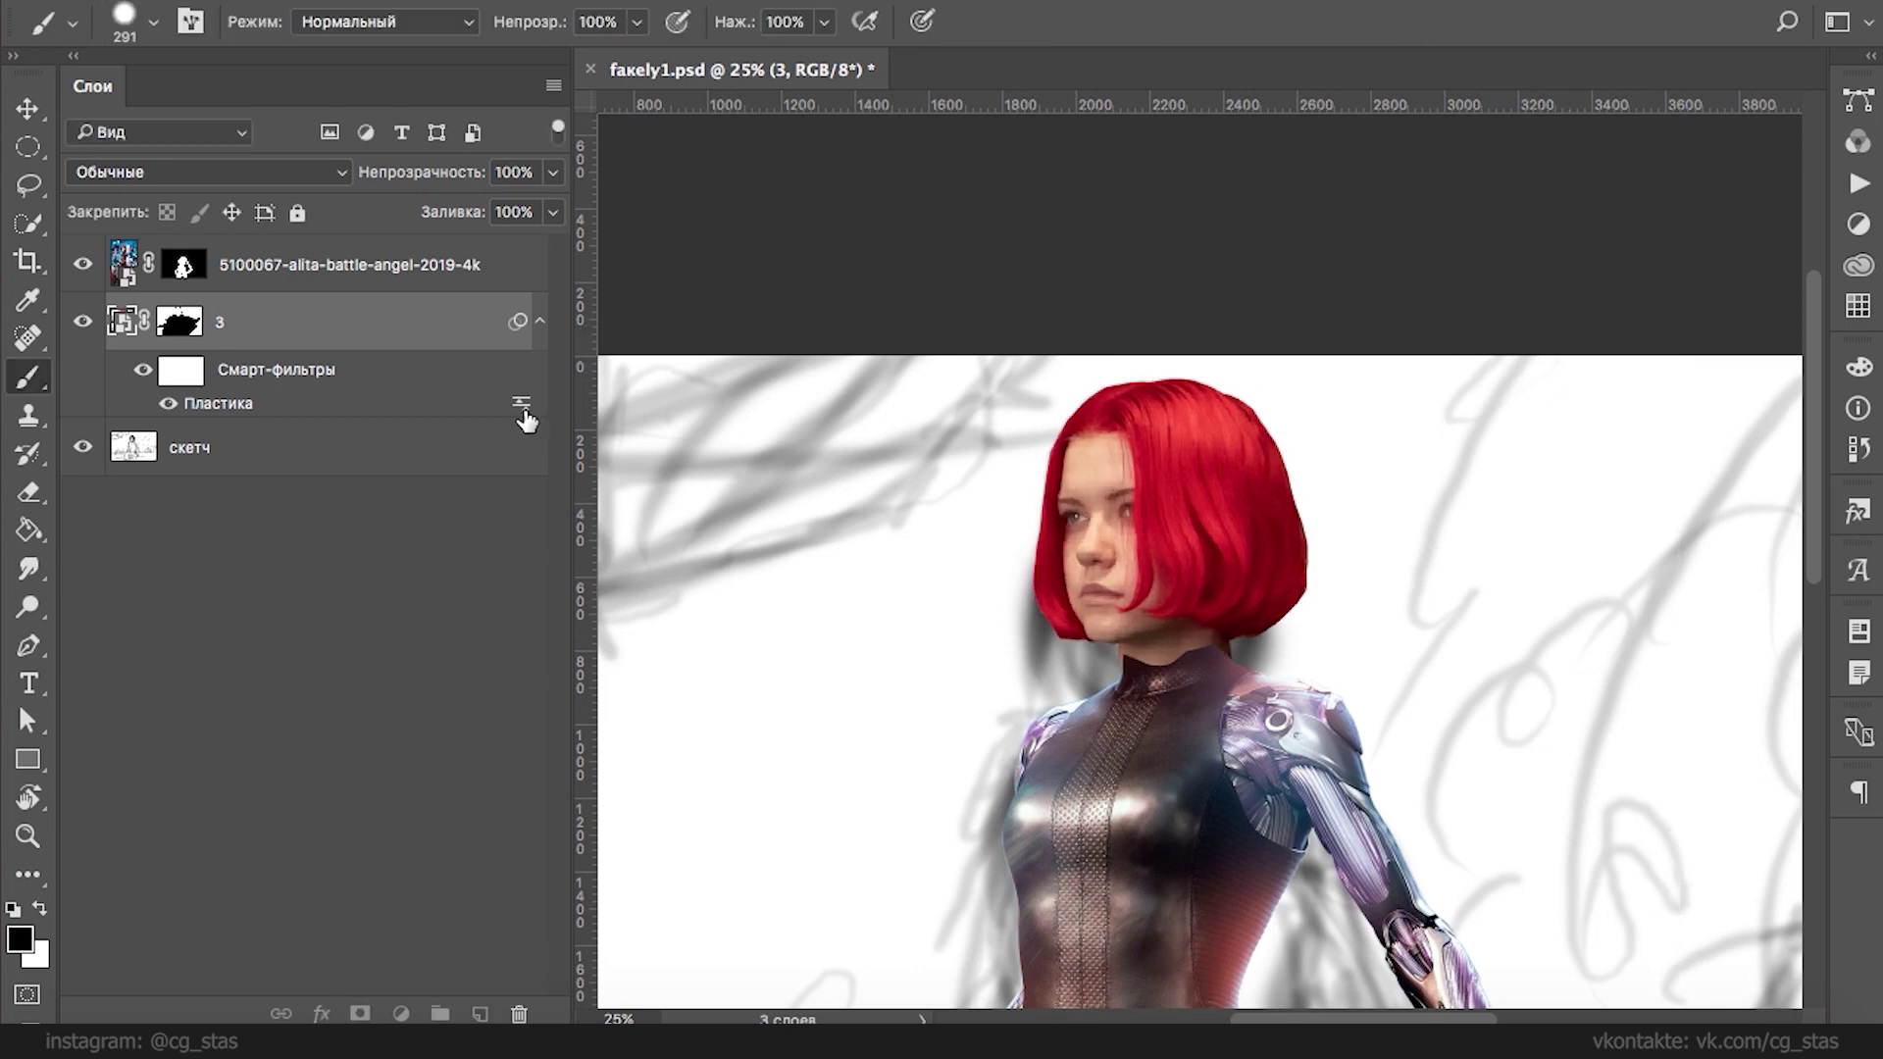
pyautogui.doubleClick(319, 405)
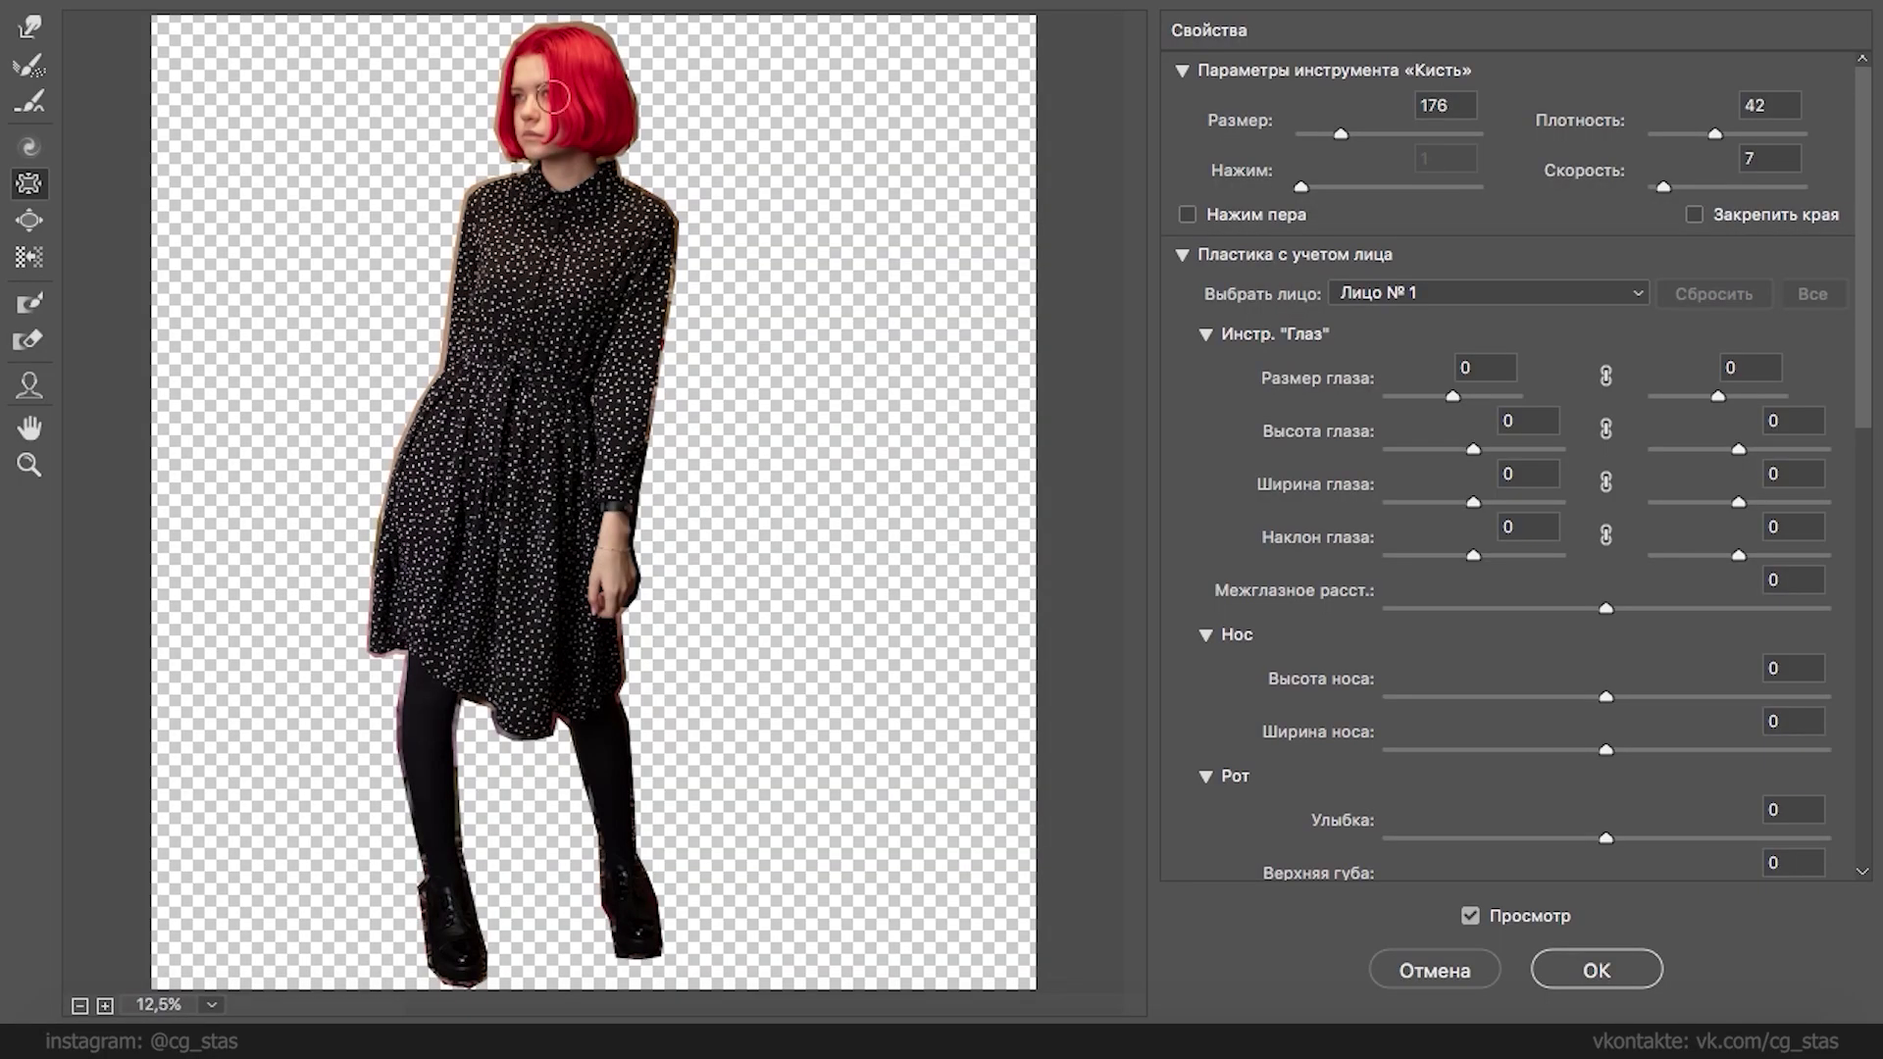
pyautogui.press('super+plus')
pyautogui.press('super+plus')
pyautogui.moveTo(735, 307); pyautogui.dragTo(1050, 732)
pyautogui.moveTo(902, 264); pyautogui.dragTo(726, 911)
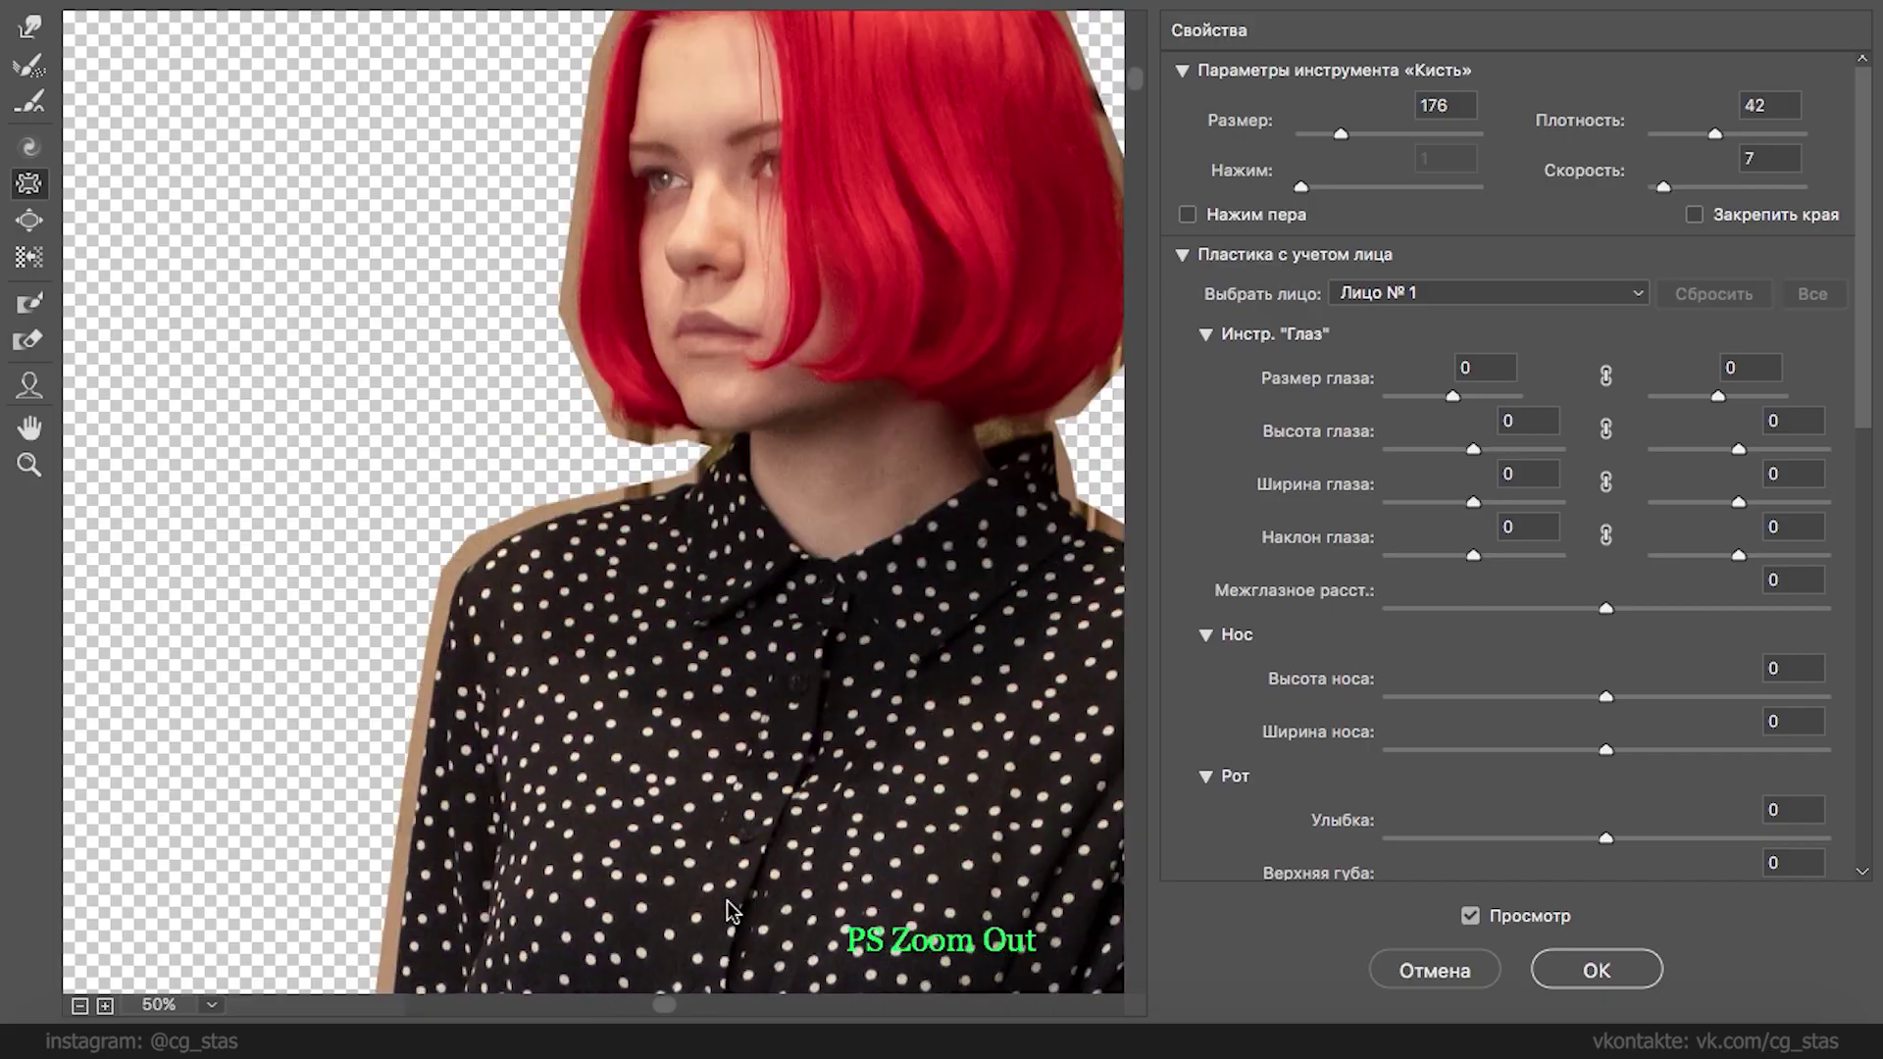
pyautogui.click(1488, 973)
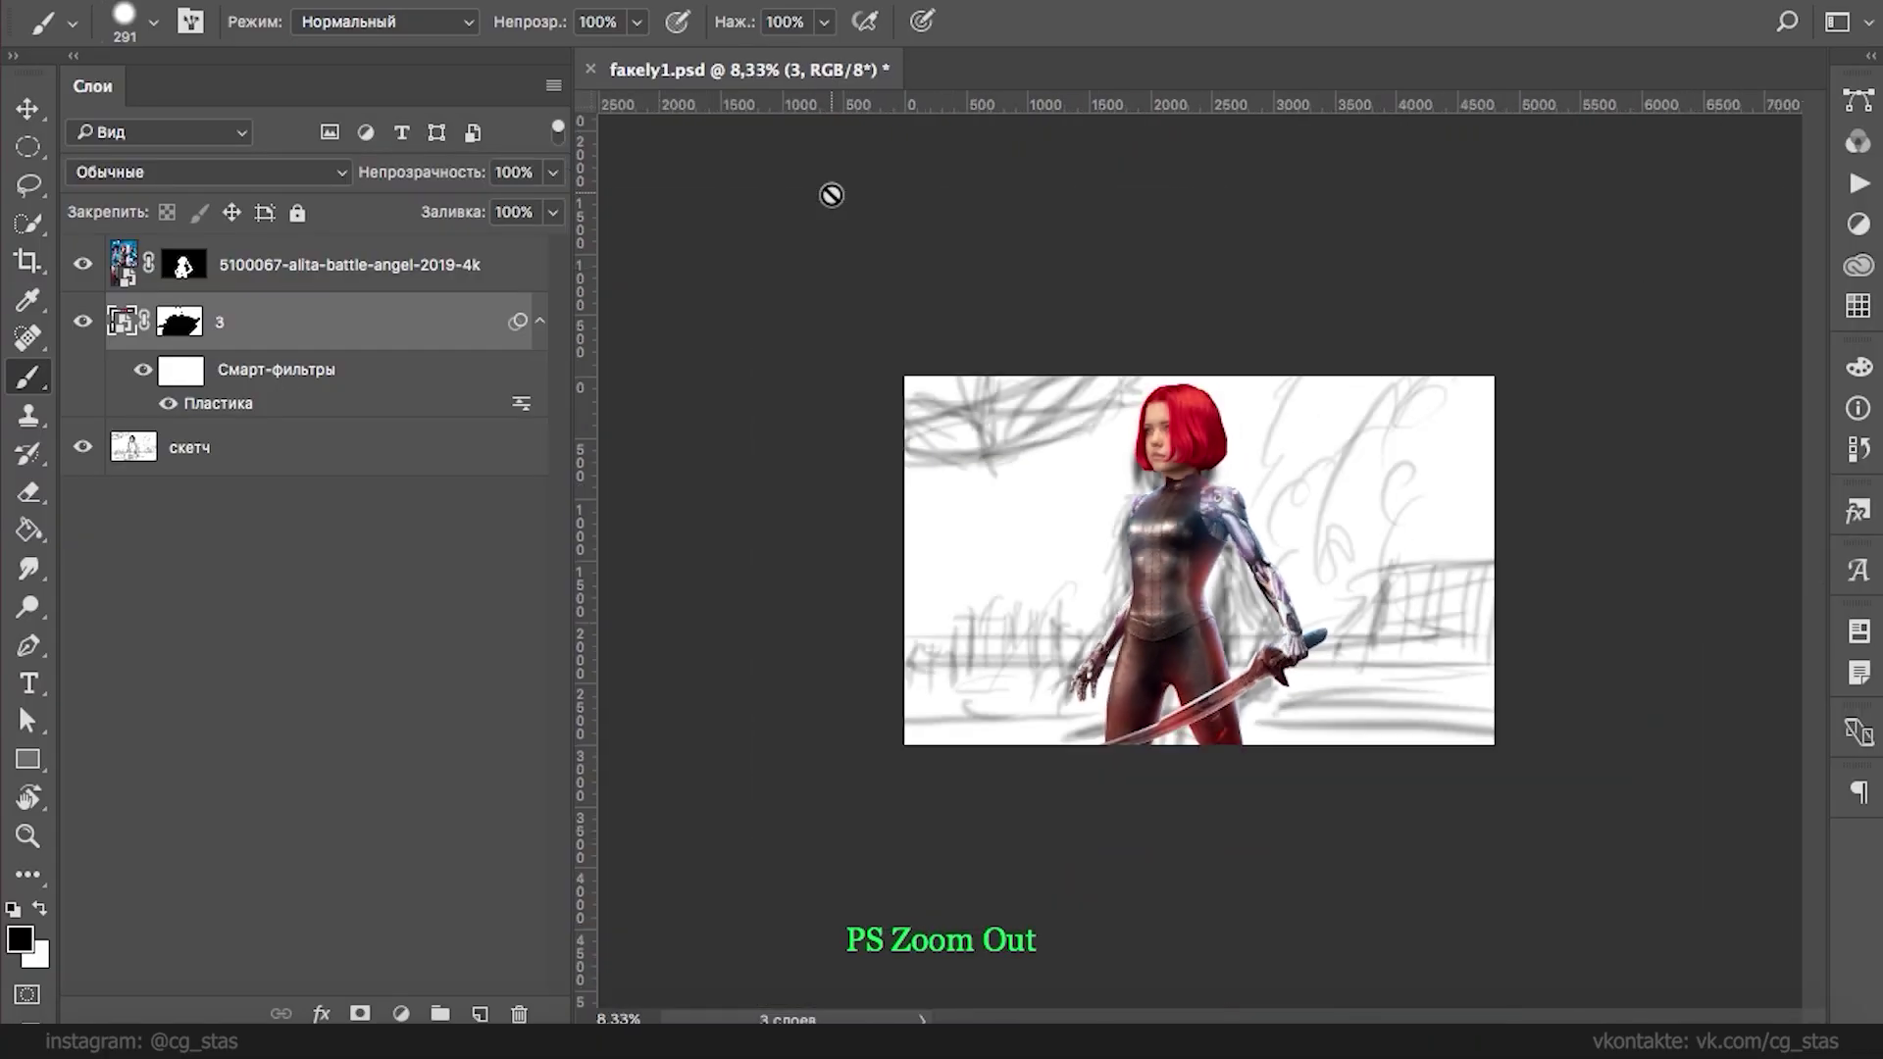
# - Scale the red-haired head layer down to about 94.84% with Free Transform and apply it, keeping the smart object unrasterized
pyautogui.press('super+t')
pyautogui.moveTo(1256, 379); pyautogui.dragTo(1240, 443)
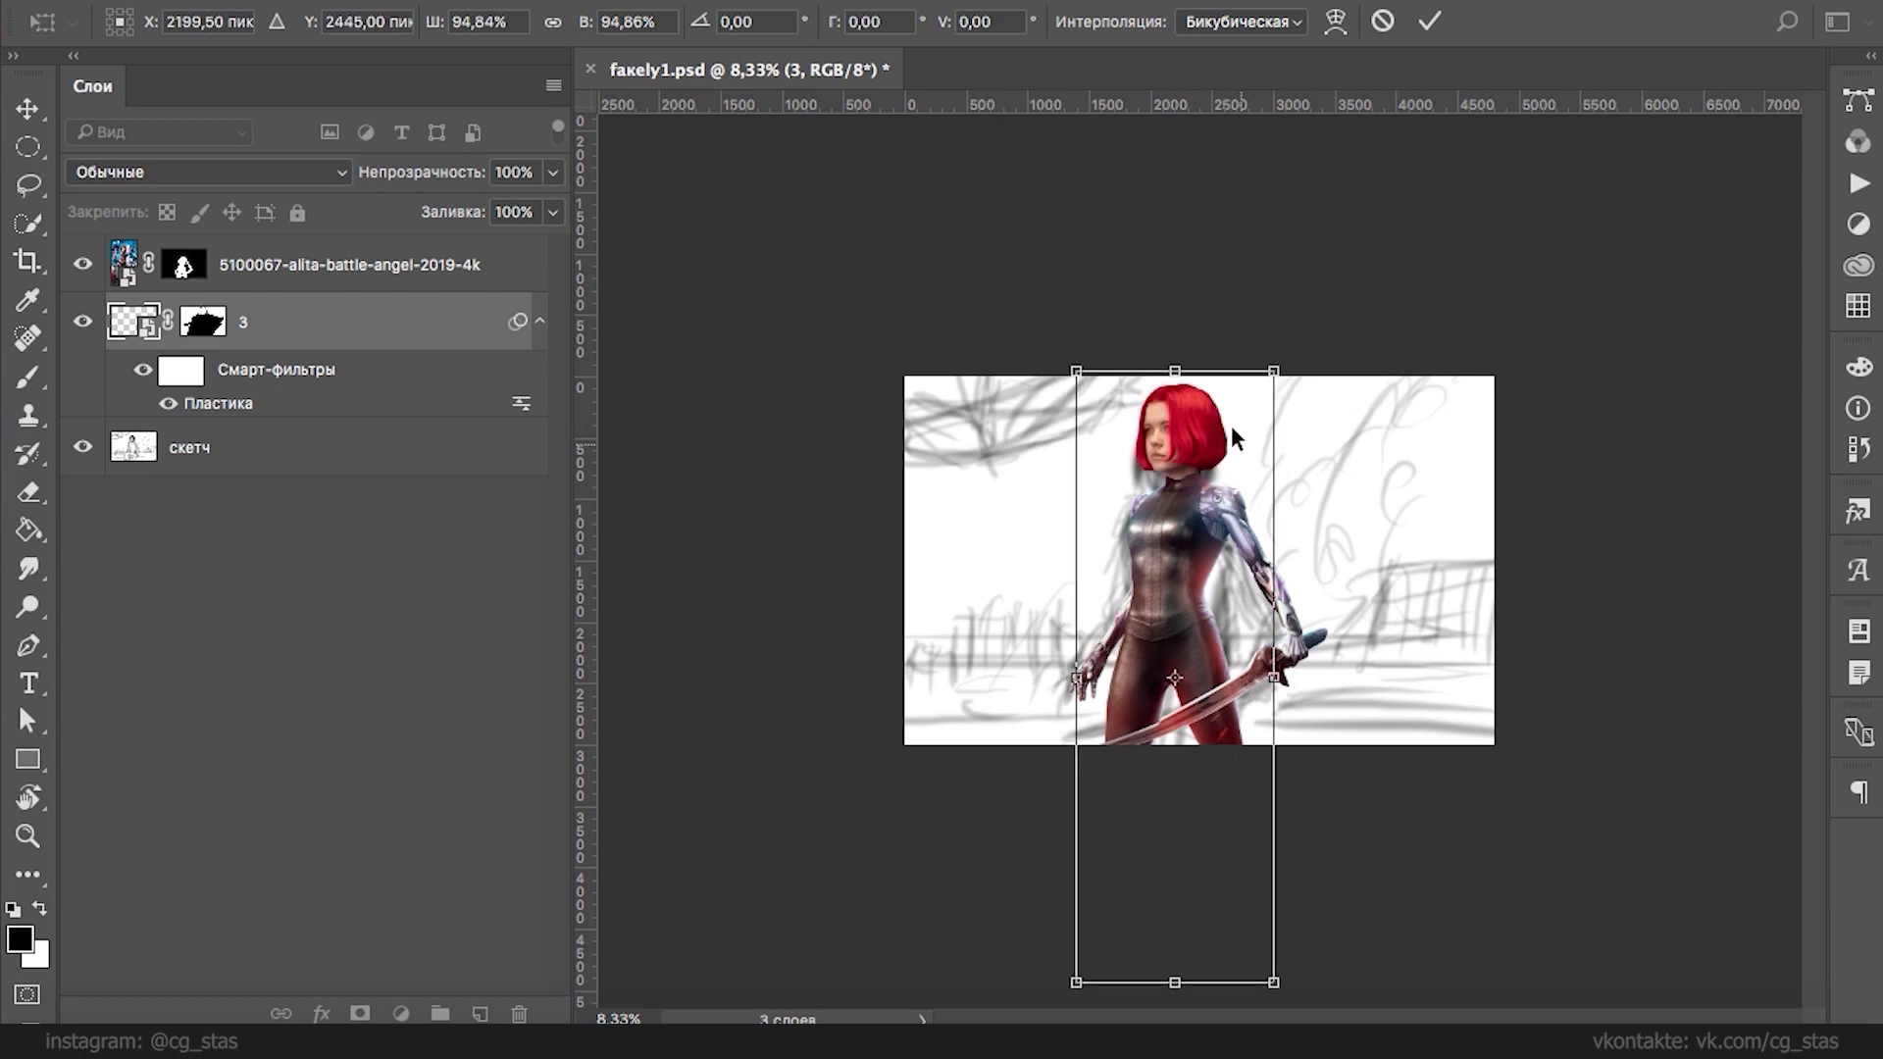
pyautogui.press('Return')
pyautogui.press('super+plus')
pyautogui.press('super+plus')
pyautogui.press('super+plus')
pyautogui.click(1256, 245)
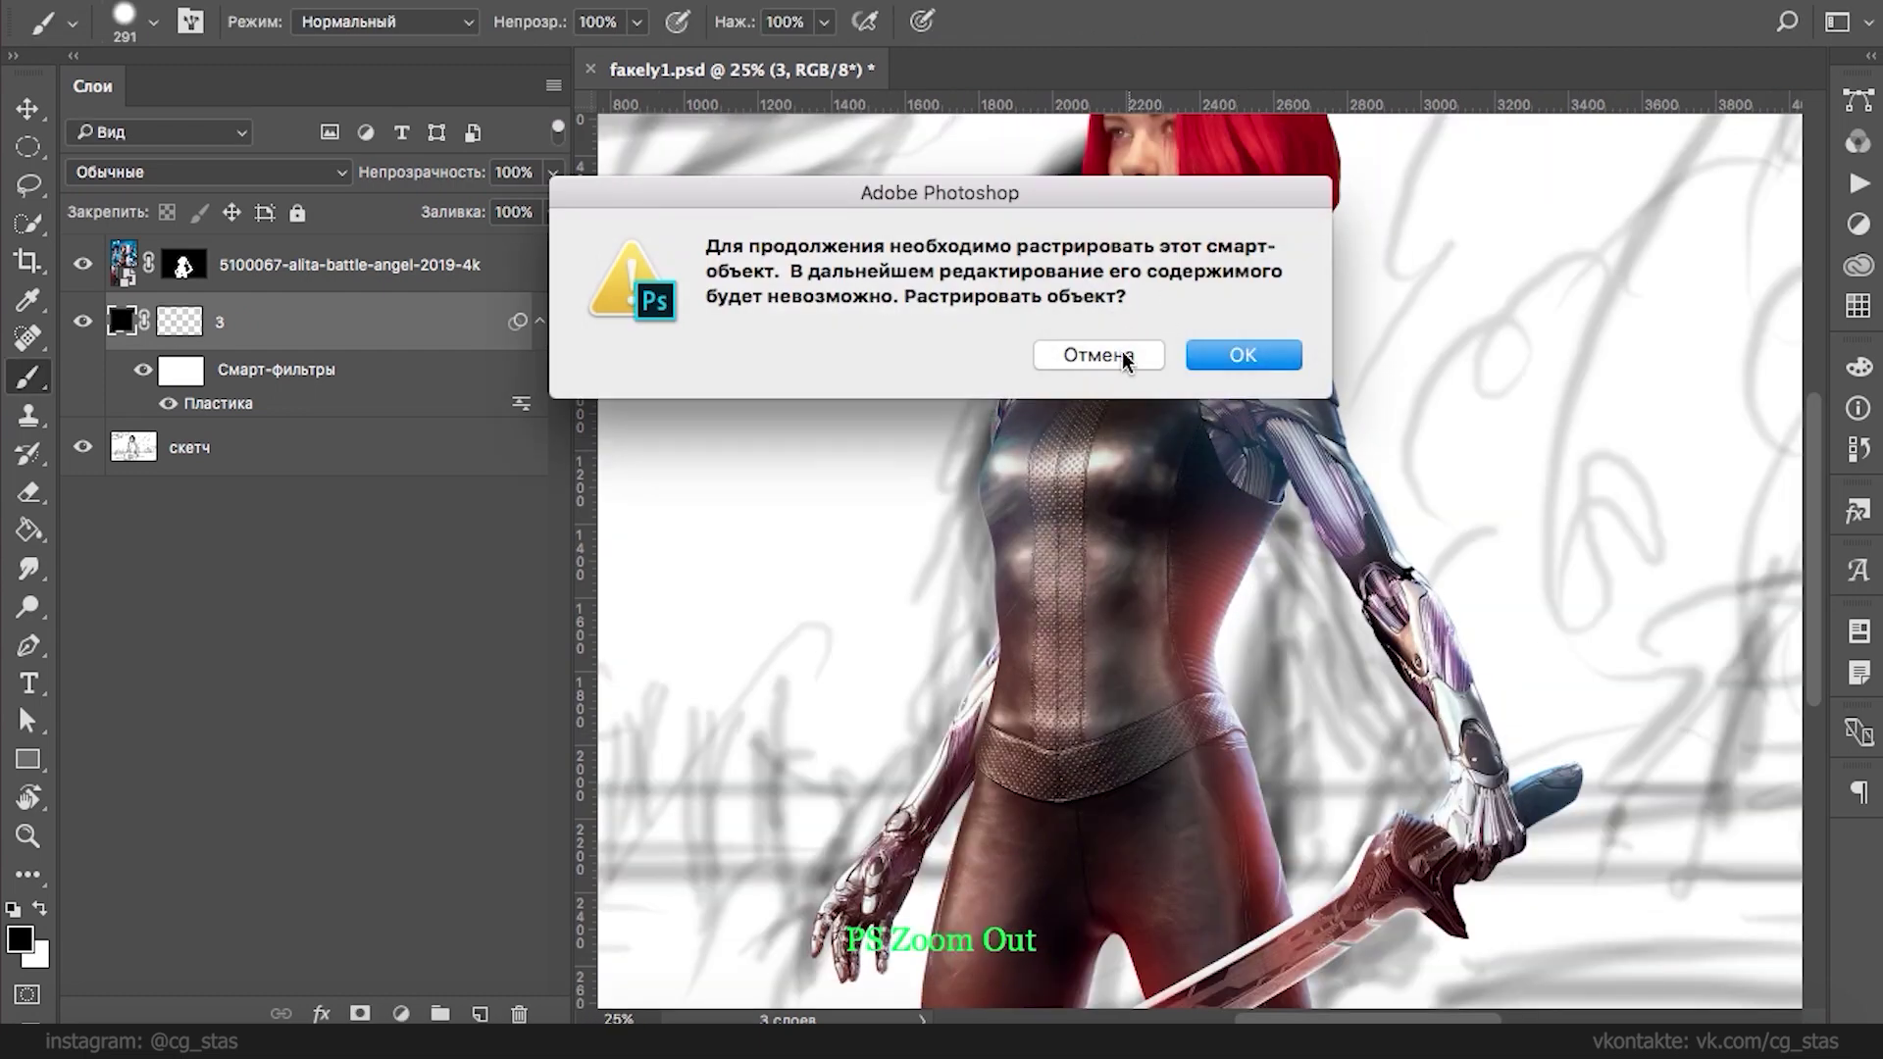
pyautogui.click(1098, 355)
pyautogui.scroll(3, 1109, 412)
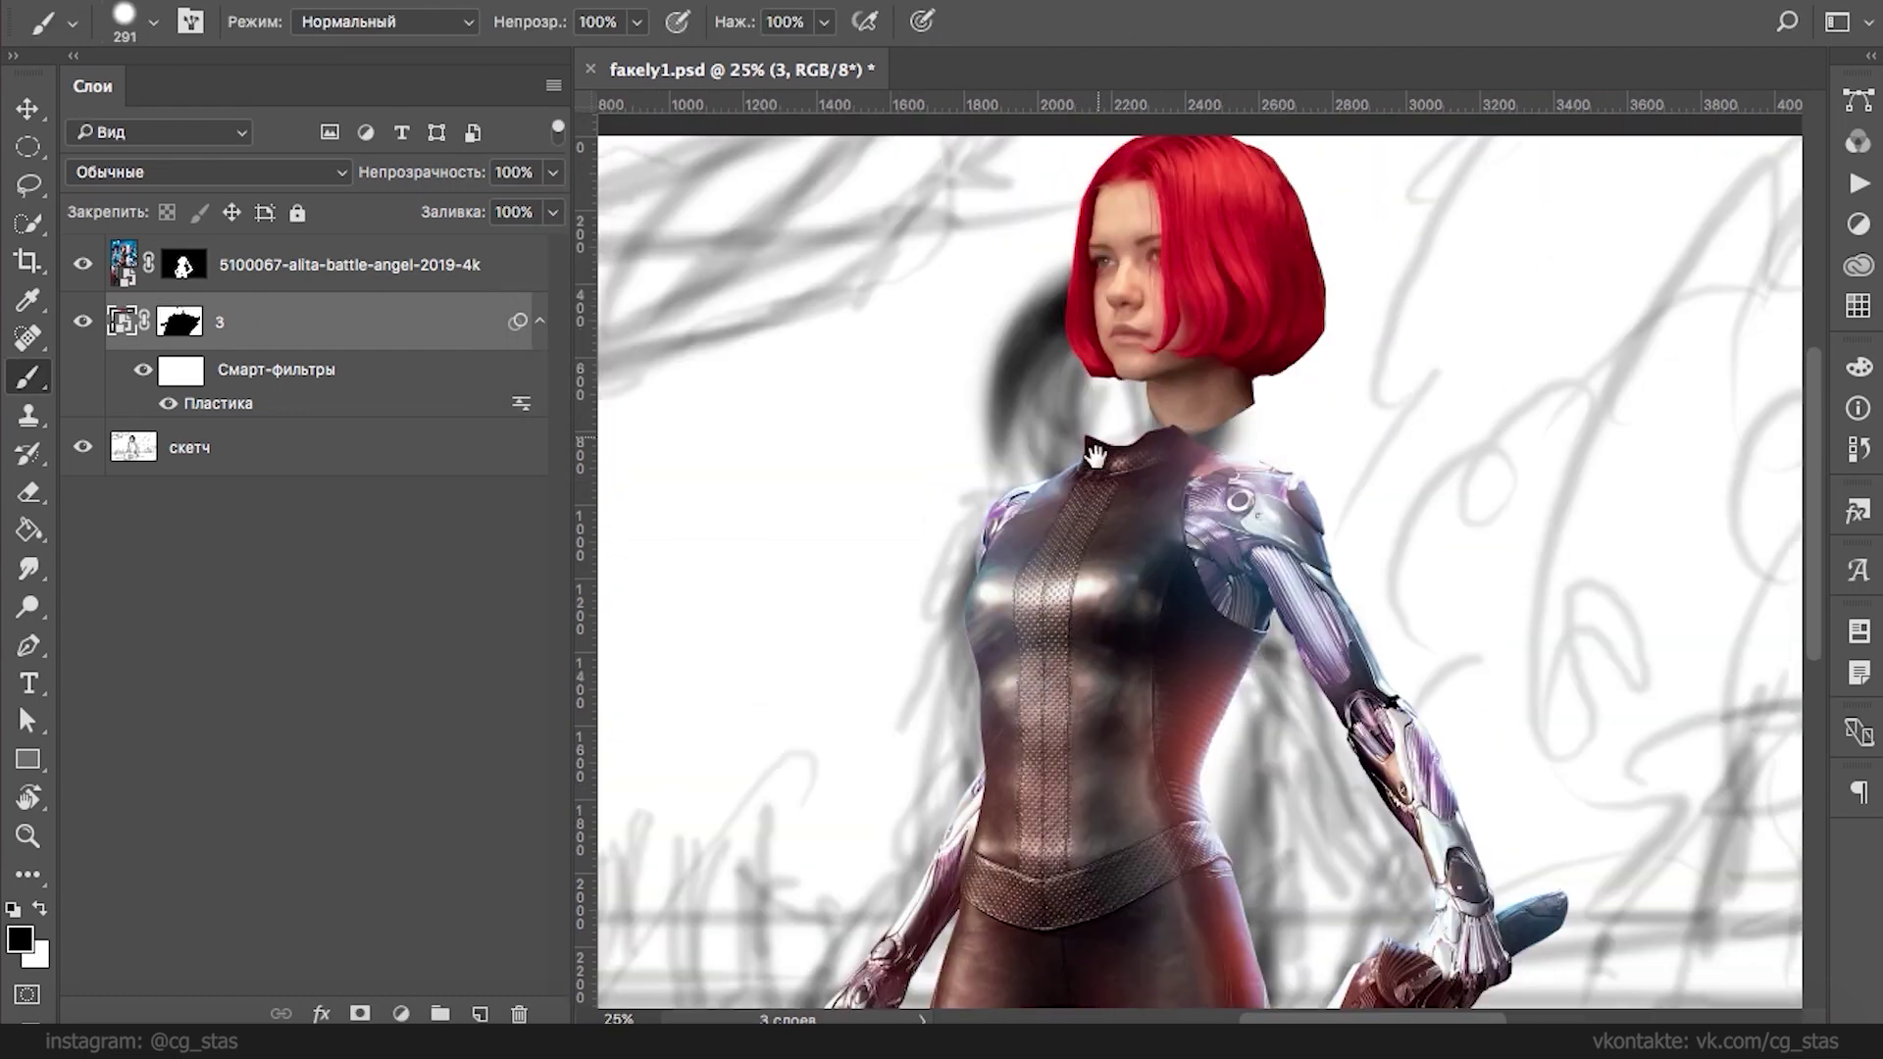
# - Convert layer 3 with its mask and Liquify filter into a smart object and move the head onto the suit's collar
pyautogui.rightClick(300, 322)
pyautogui.click(273, 328)
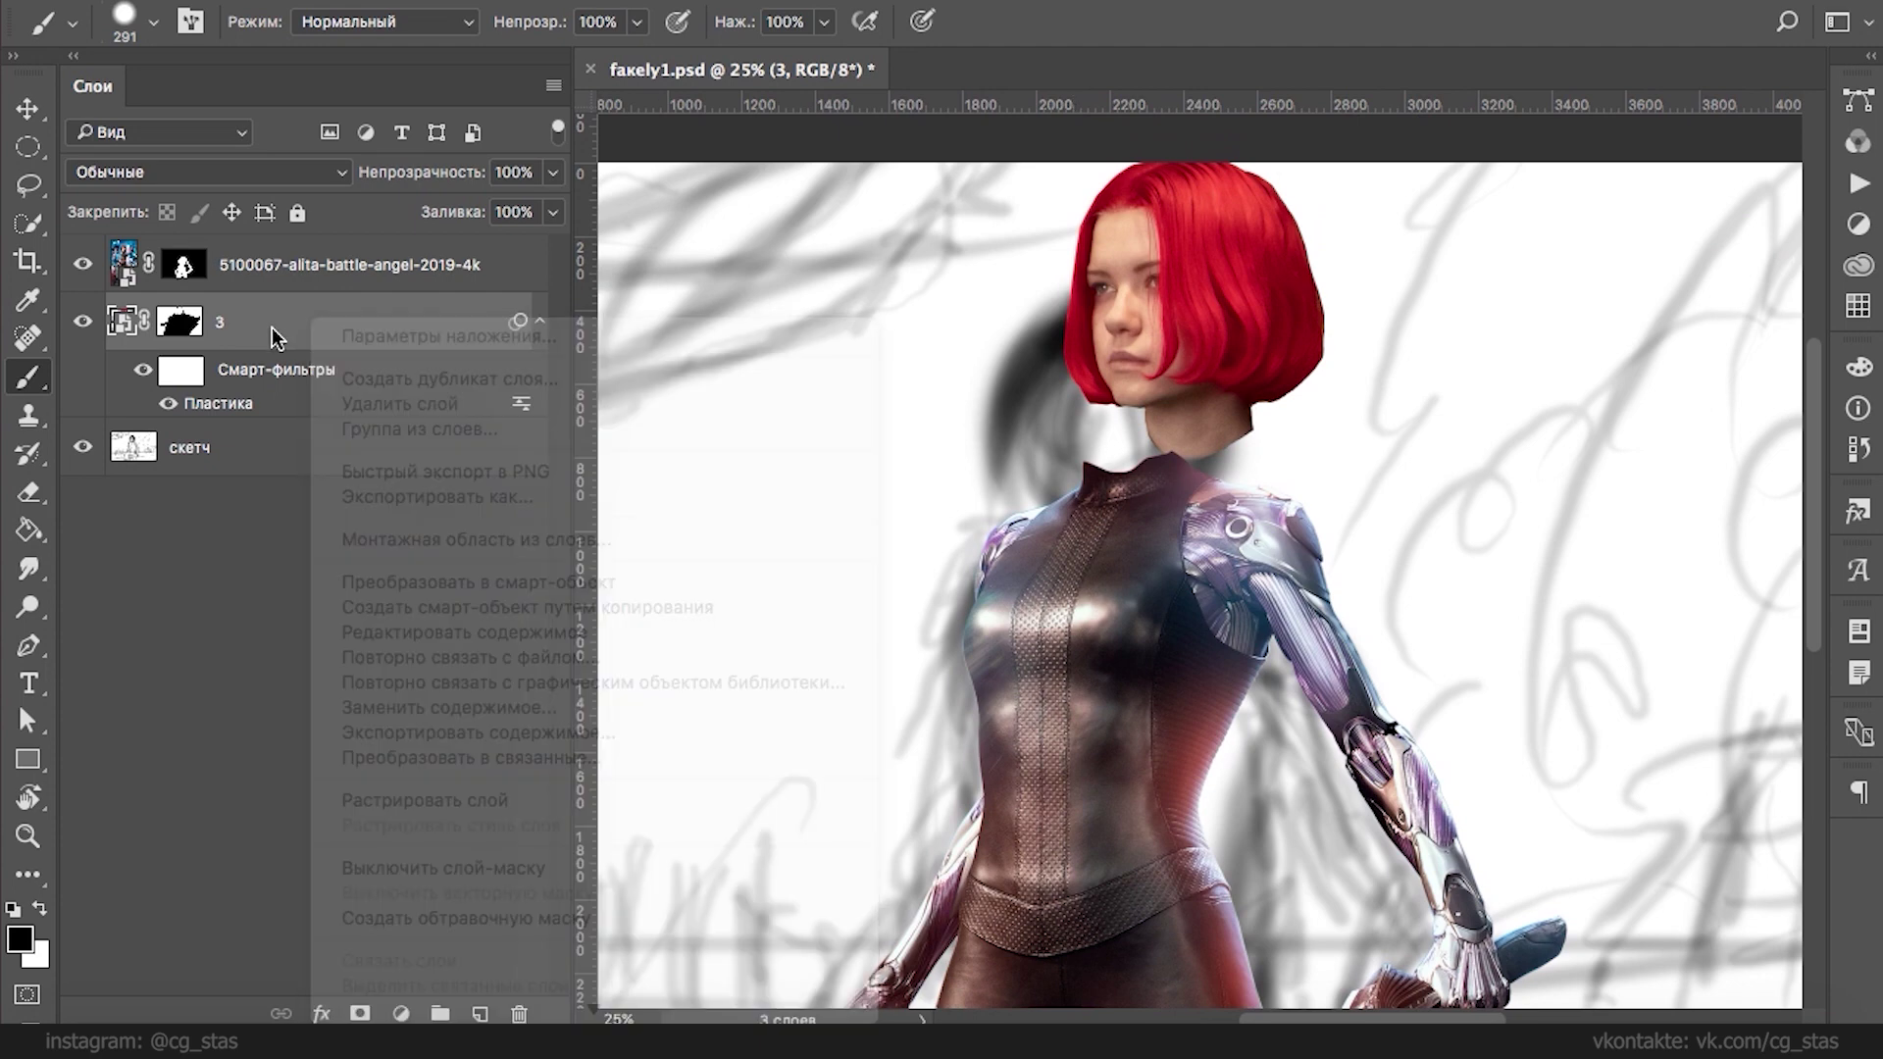
pyautogui.rightClick(296, 323)
pyautogui.click(386, 578)
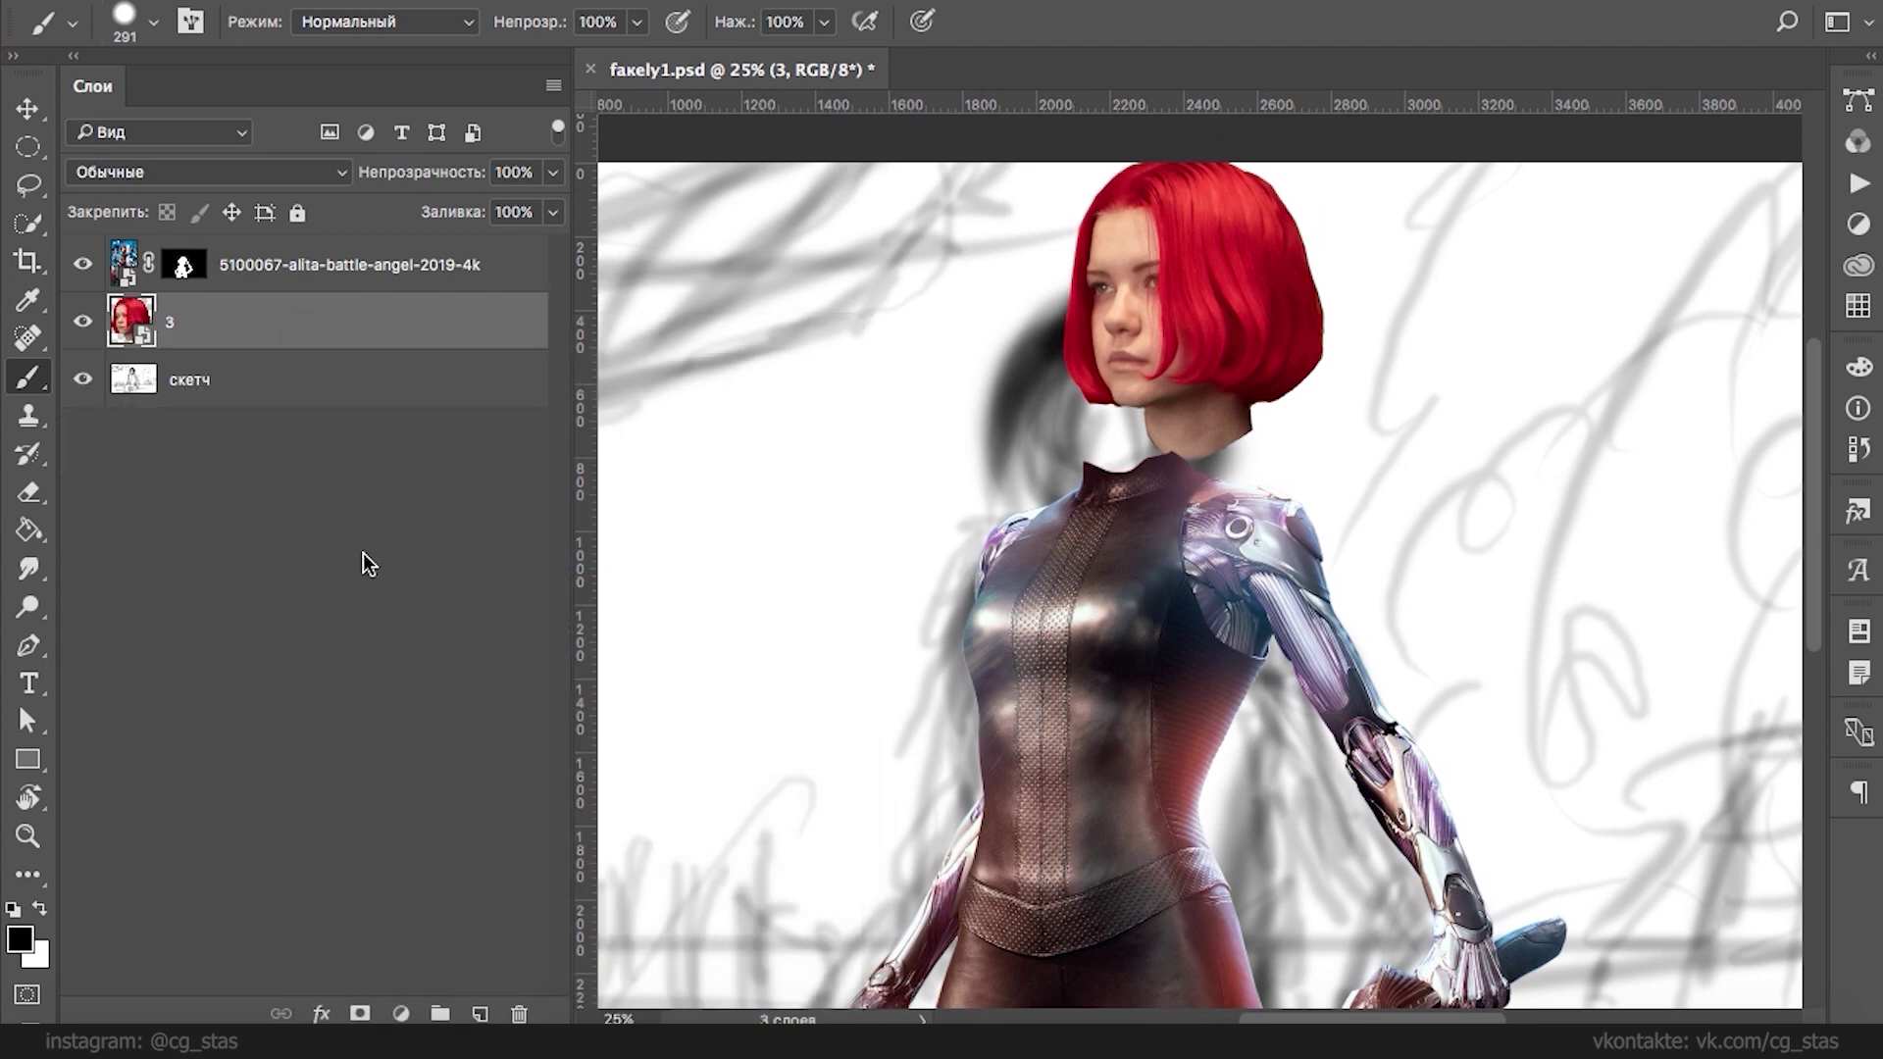
pyautogui.moveTo(1208, 350); pyautogui.dragTo(1147, 393)
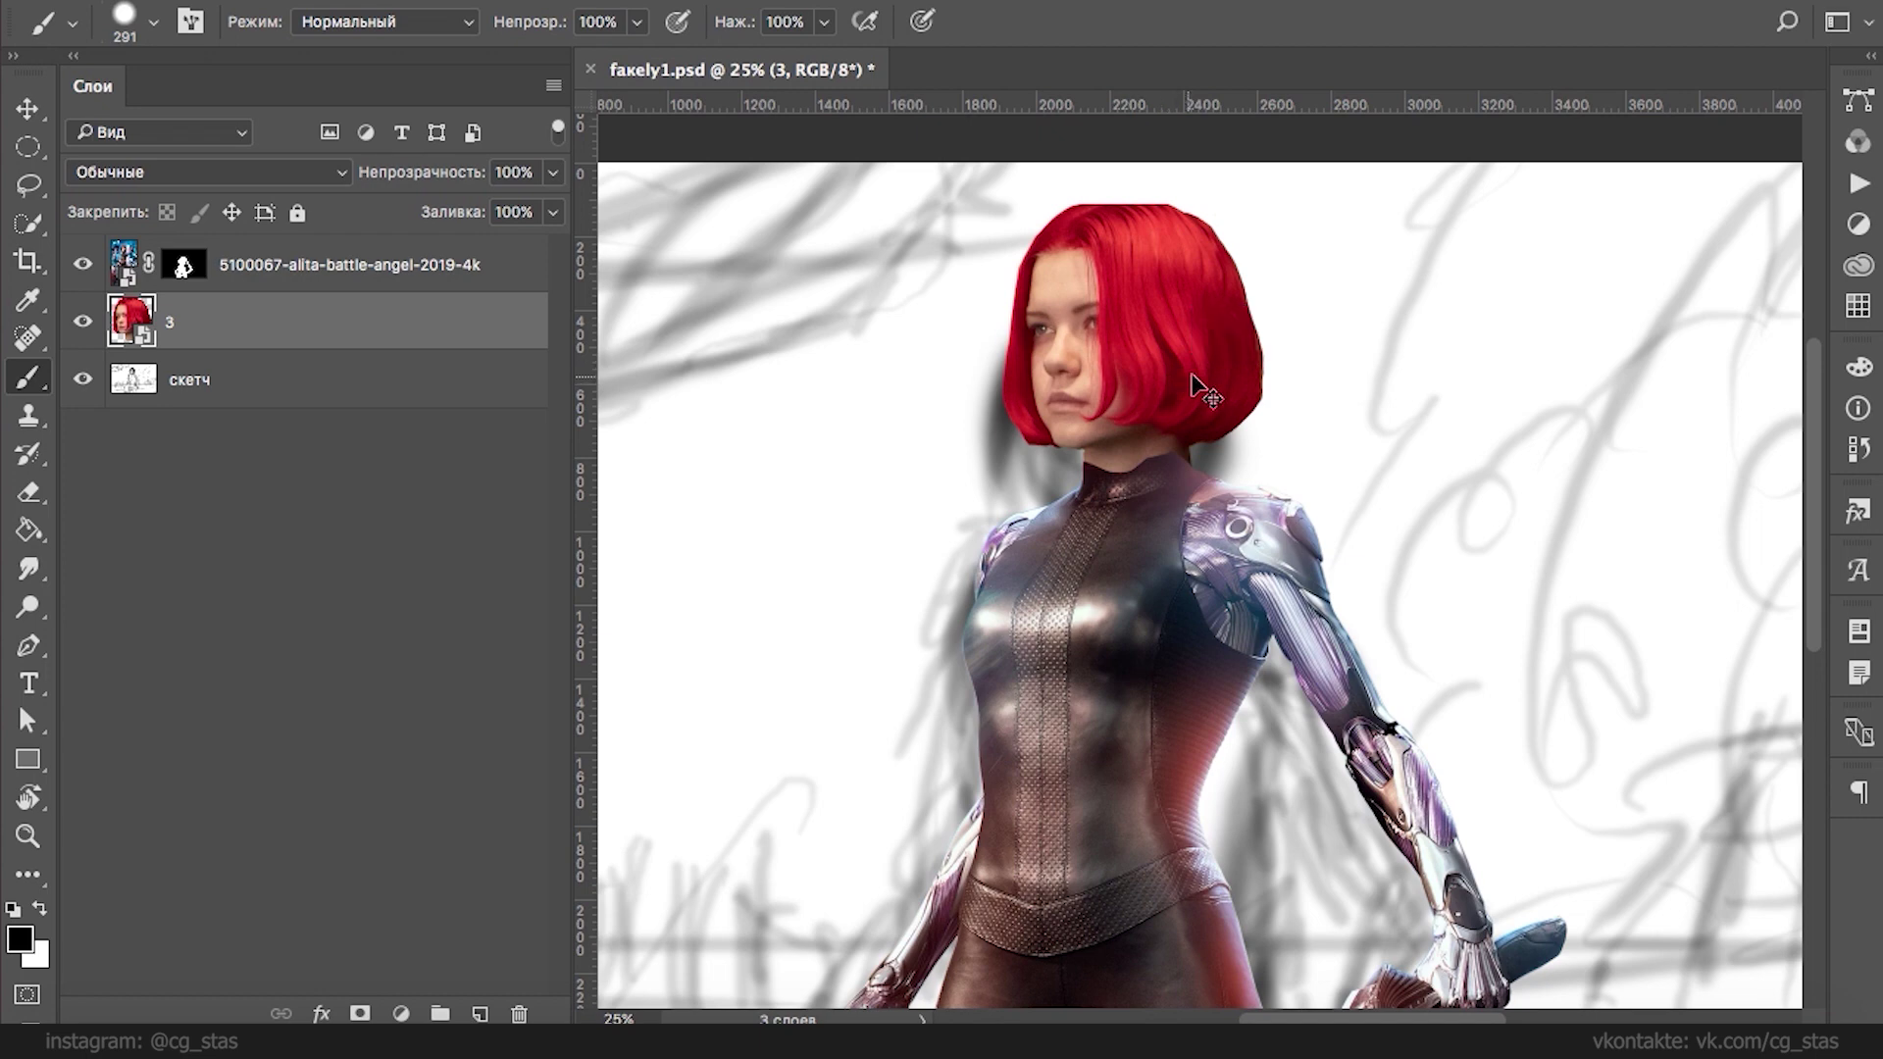
# - Scale the head's smart object to about 90.8% with Free Transform, apply it and deselect the layer
pyautogui.hotkey('ctrl', 't')
pyautogui.hotkey('ctrl', '-')
pyautogui.hotkey('ctrl', '-')
pyautogui.hotkey('ctrl', '-')
pyautogui.moveTo(1476, 385); pyautogui.dragTo(1423, 437)
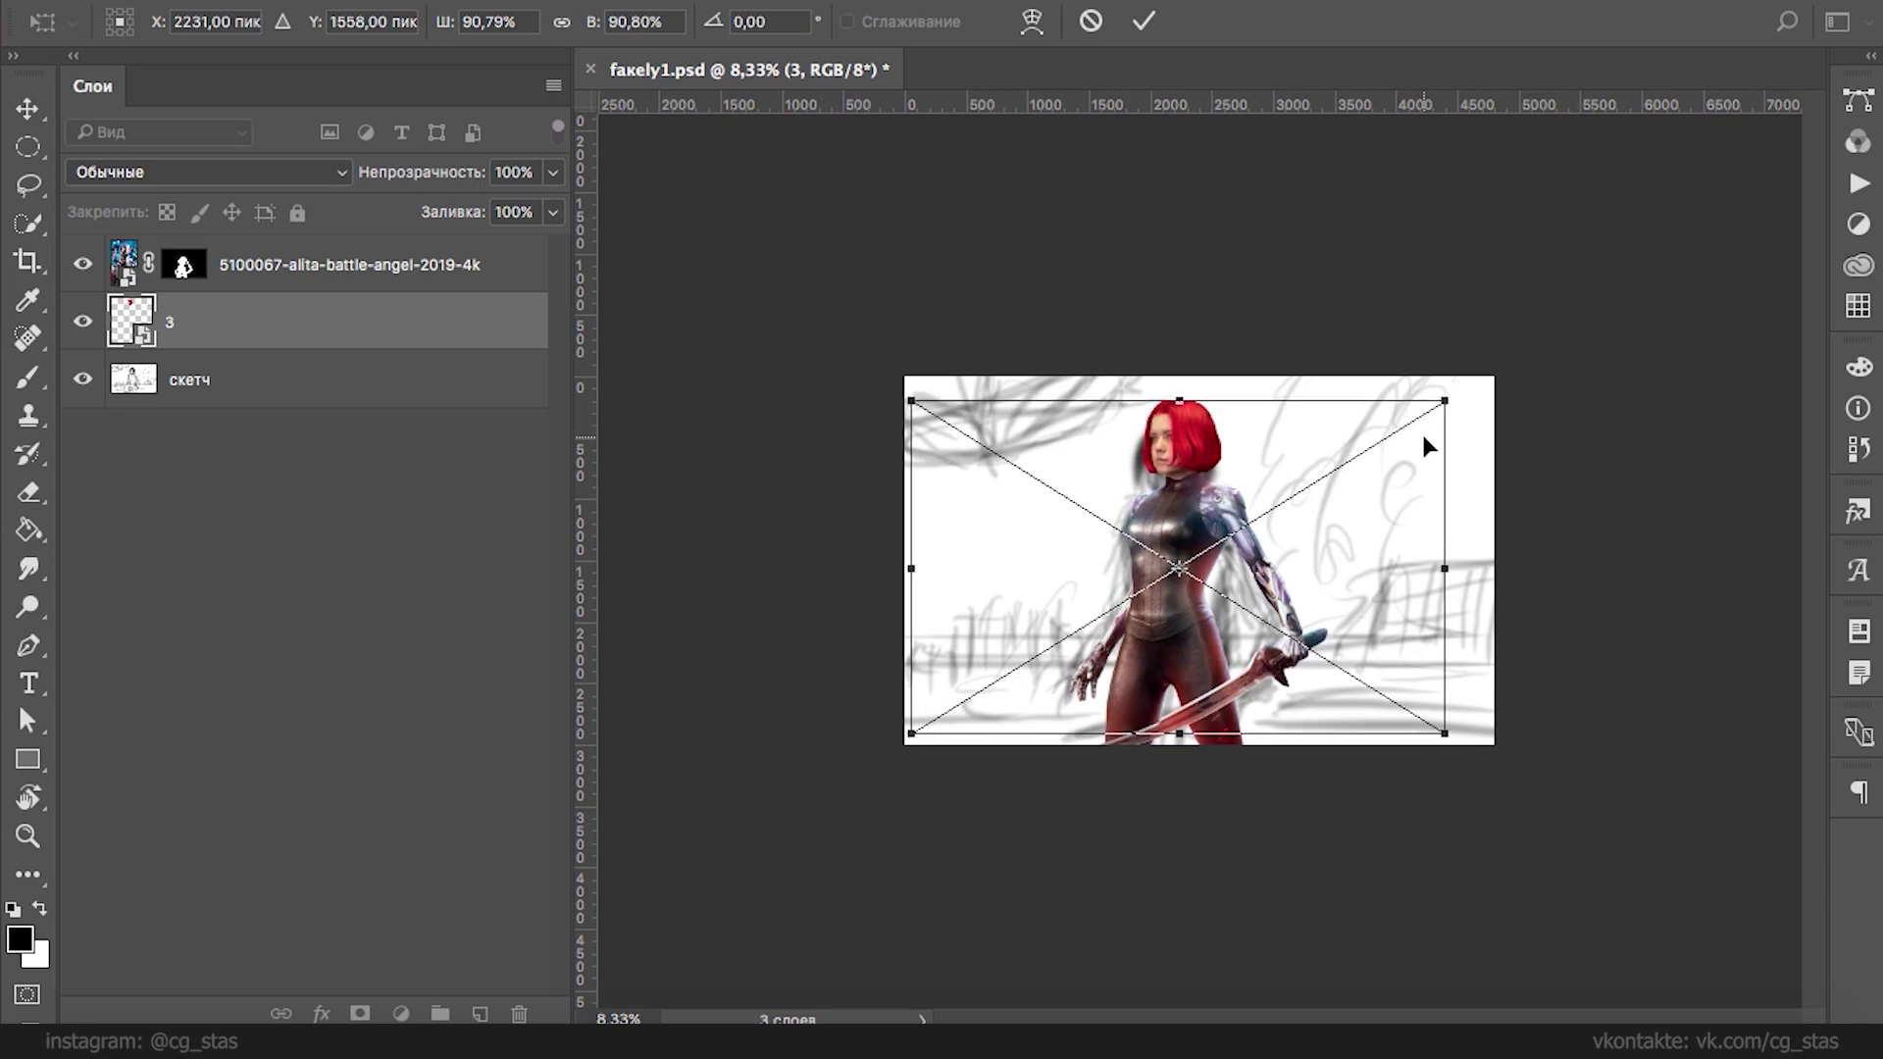
pyautogui.press('Return')
pyautogui.press('b')
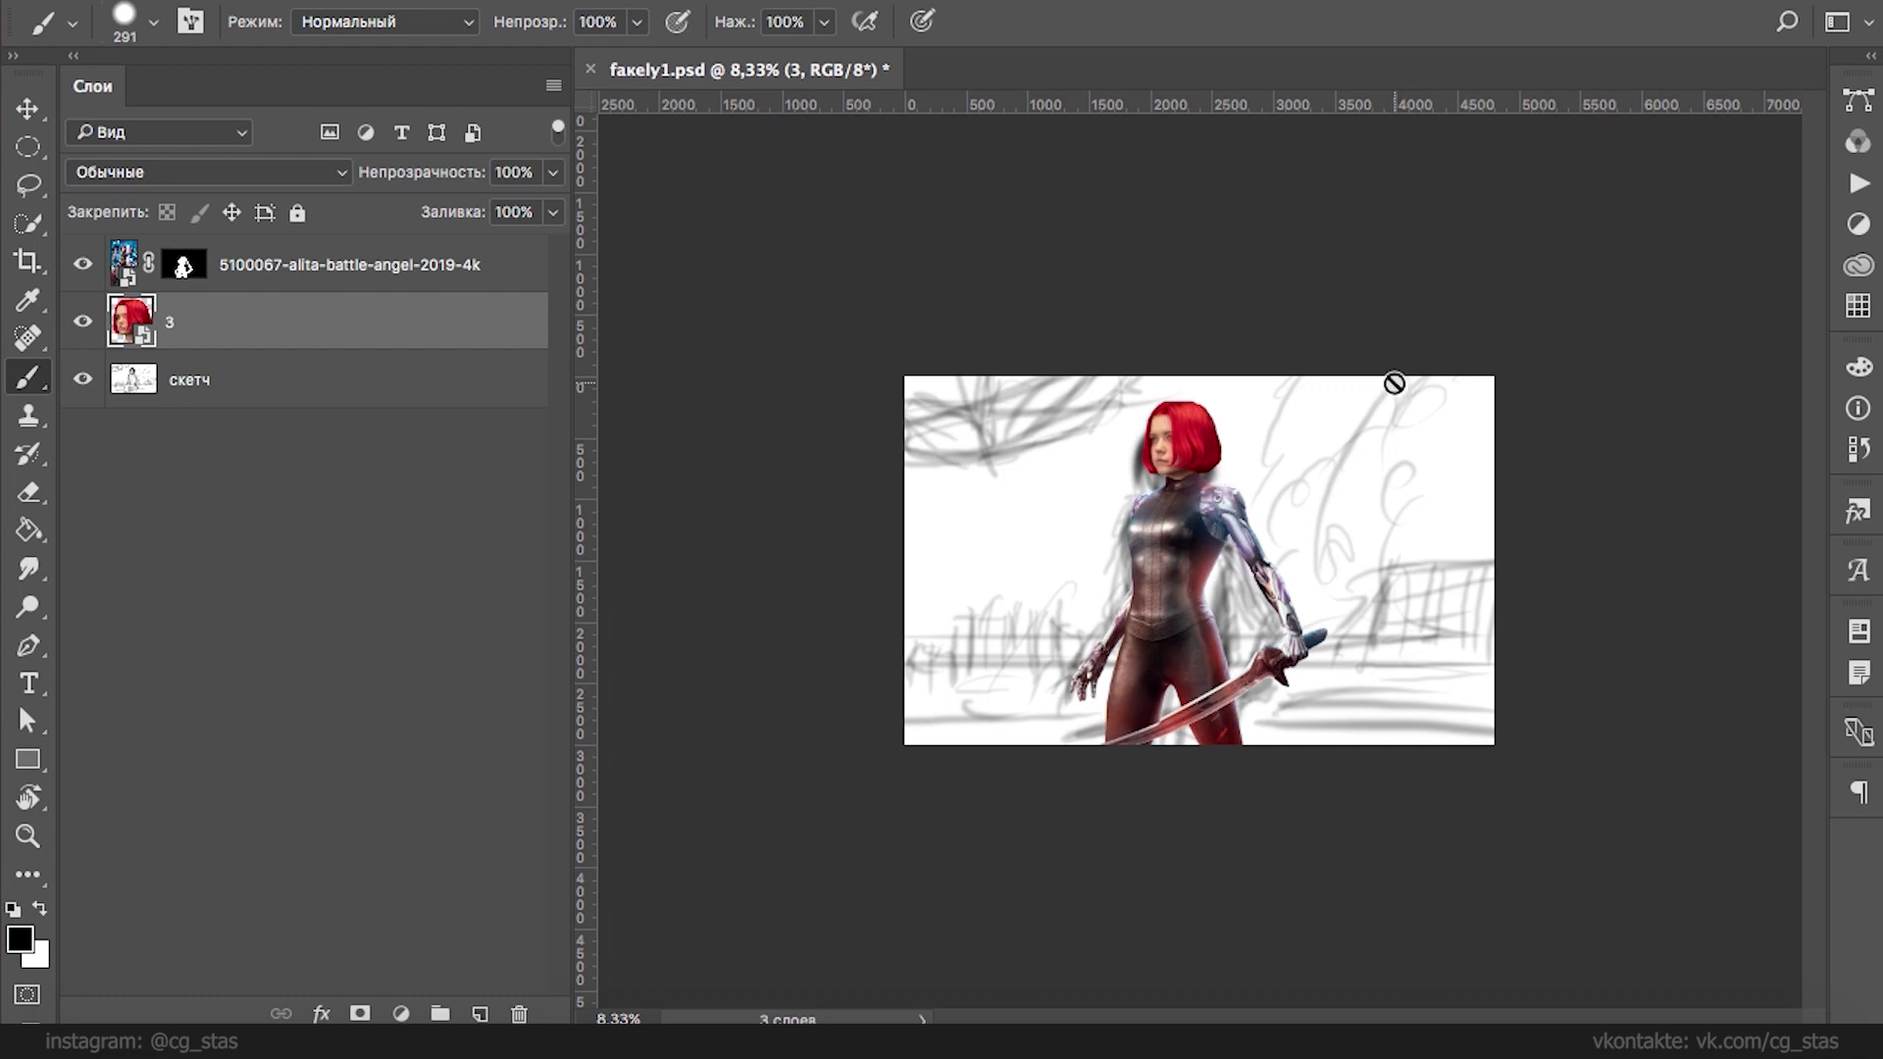
pyautogui.press('super+plus')
pyautogui.click(240, 504)
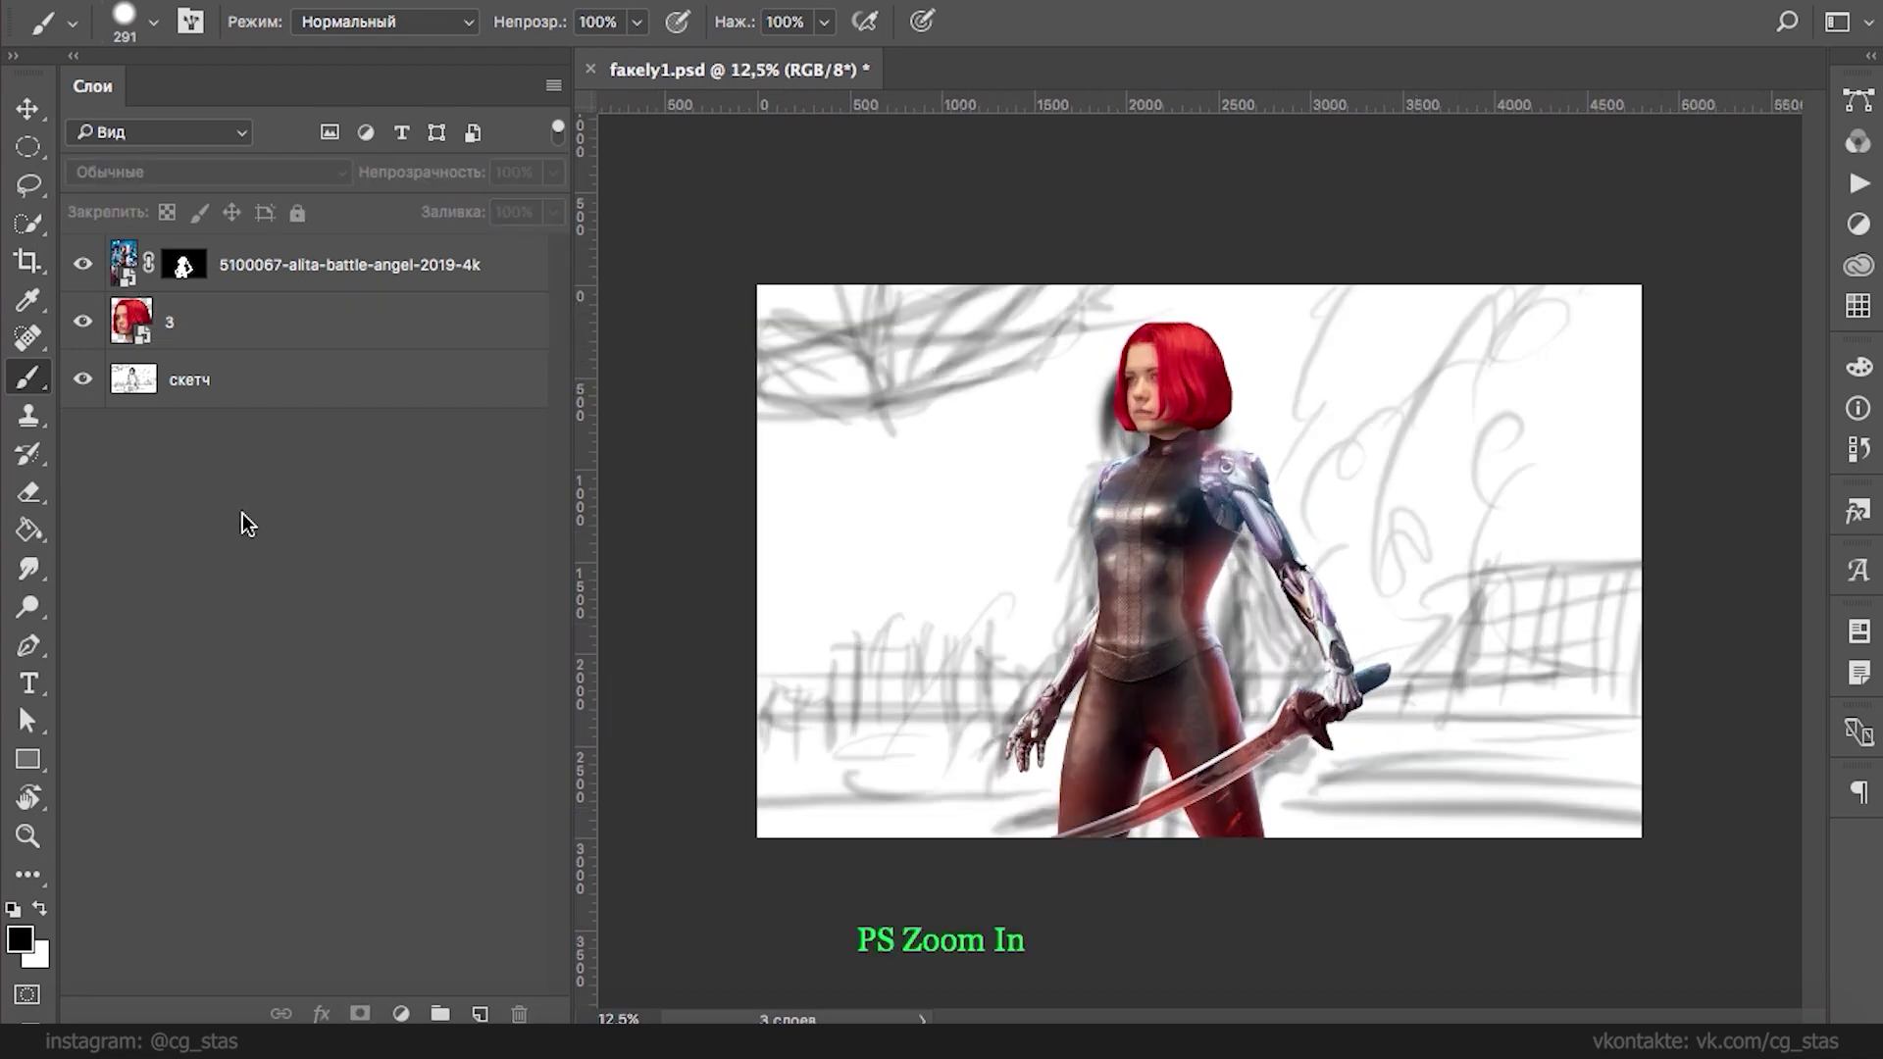
# - Place s1200.jpeg from the farely folder, enlarge it to about 122.88% as a sky and order it below layer 3
pyautogui.click(91, 1030)
pyautogui.click(774, 395)
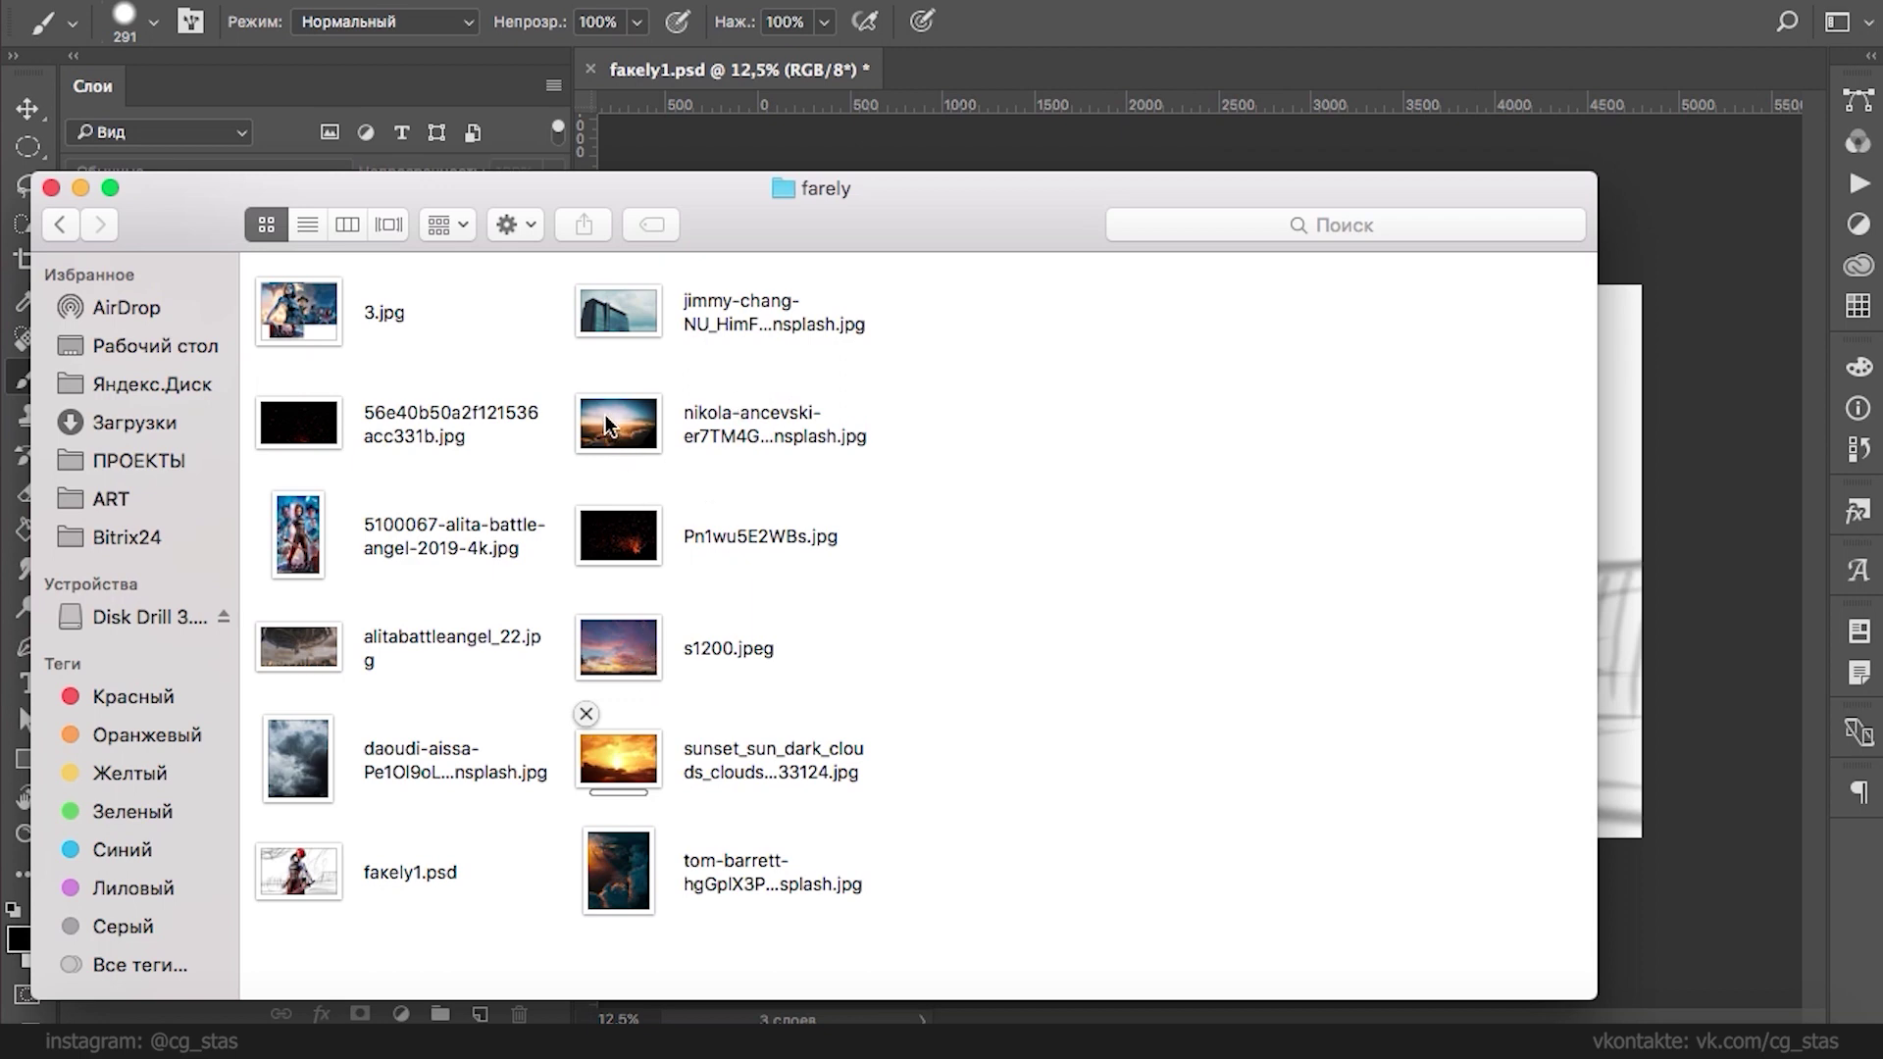
pyautogui.moveTo(614, 428); pyautogui.dragTo(1708, 686)
pyautogui.moveTo(1377, 608); pyautogui.dragTo(1298, 502)
pyautogui.moveTo(1422, 240); pyautogui.dragTo(1694, 177)
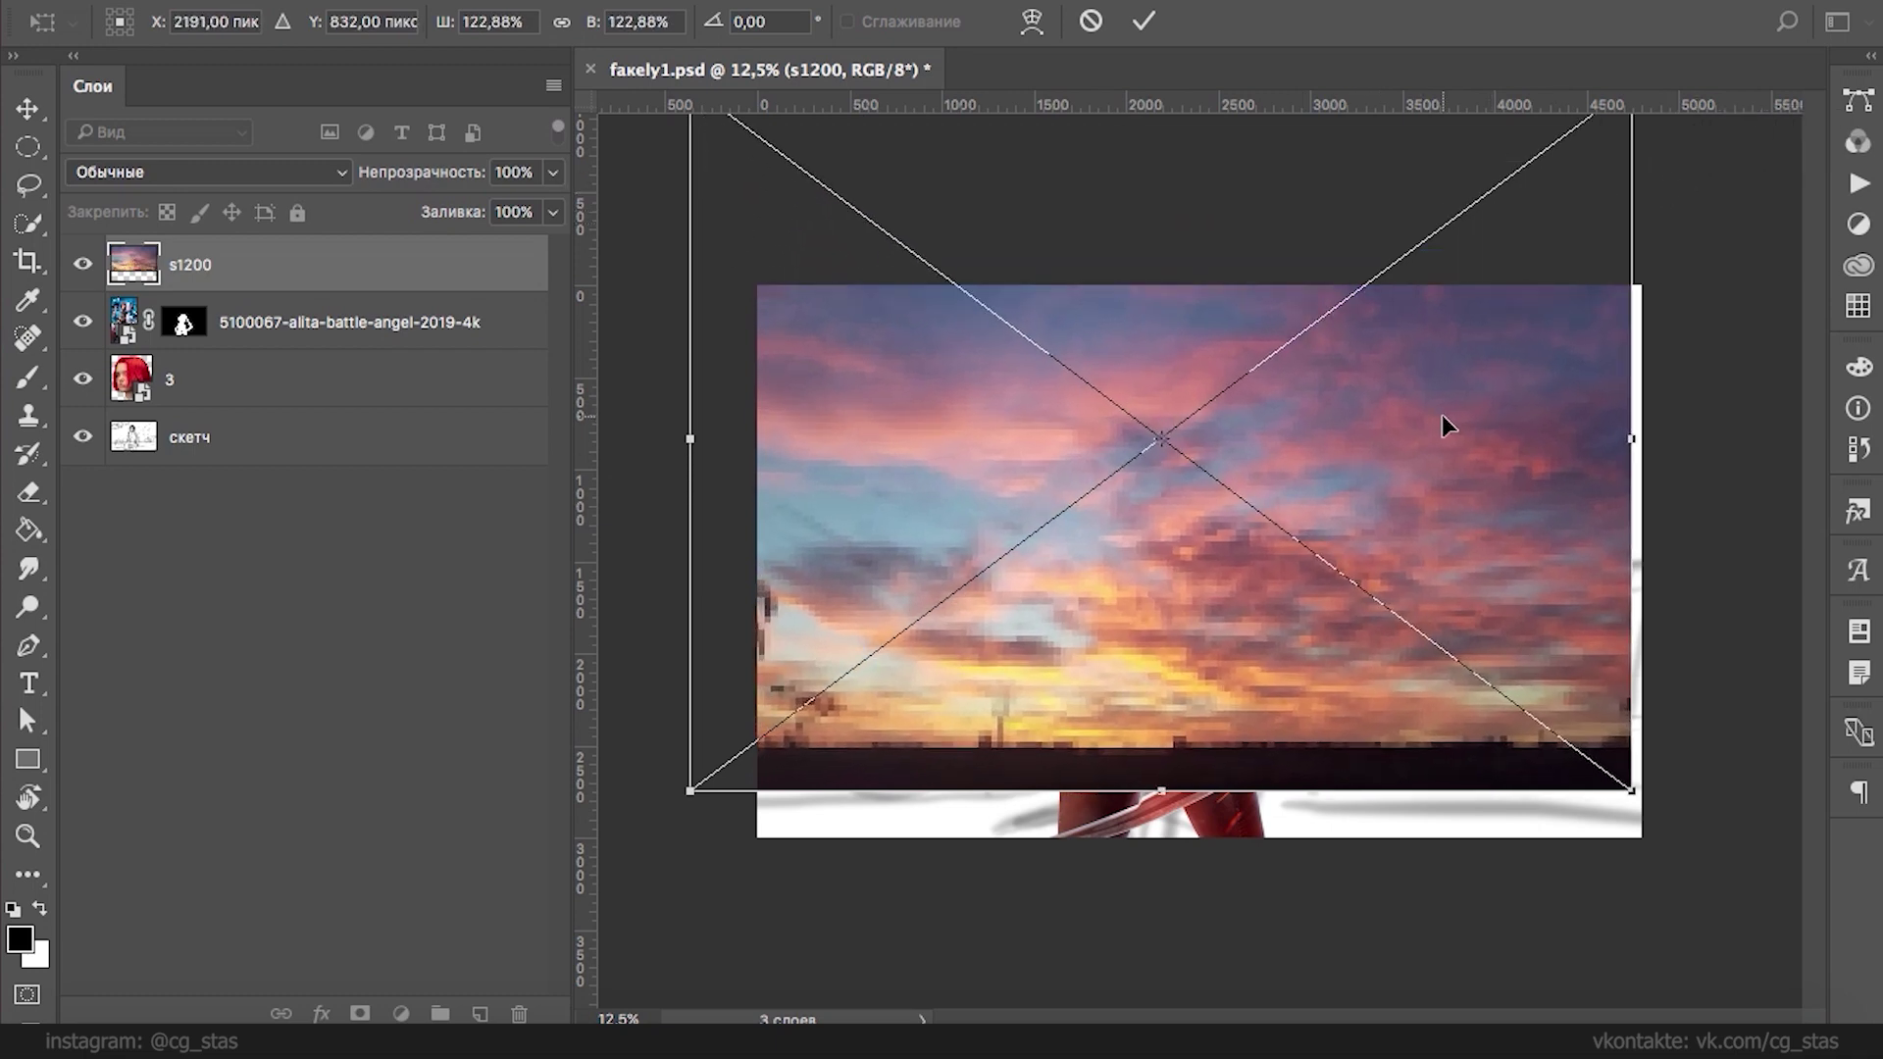
pyautogui.moveTo(261, 265); pyautogui.dragTo(261, 406)
# - Place the orange sunset_sun_dark_clouds image above the s1200 layer, enlarge it and position it behind the character
pyautogui.click(86, 1037)
pyautogui.moveTo(618, 882); pyautogui.dragTo(1174, 624)
pyautogui.moveTo(1270, 510); pyautogui.dragTo(1632, 272)
pyautogui.moveTo(1415, 461)
pyautogui.mouseDown()
pyautogui.moveTo(1298, 505)
pyautogui.moveTo(1183, 496)
pyautogui.moveTo(1212, 505)
pyautogui.mouseUp()
pyautogui.press('Return')
pyautogui.press('b')
# - Try several blending modes on the orange sunset layer, settle on Hard Light and shift the layer slightly
pyautogui.click(196, 171)
pyautogui.click(173, 381)
pyautogui.click(235, 172)
pyautogui.click(263, 298)
pyautogui.click(277, 172)
pyautogui.click(272, 192)
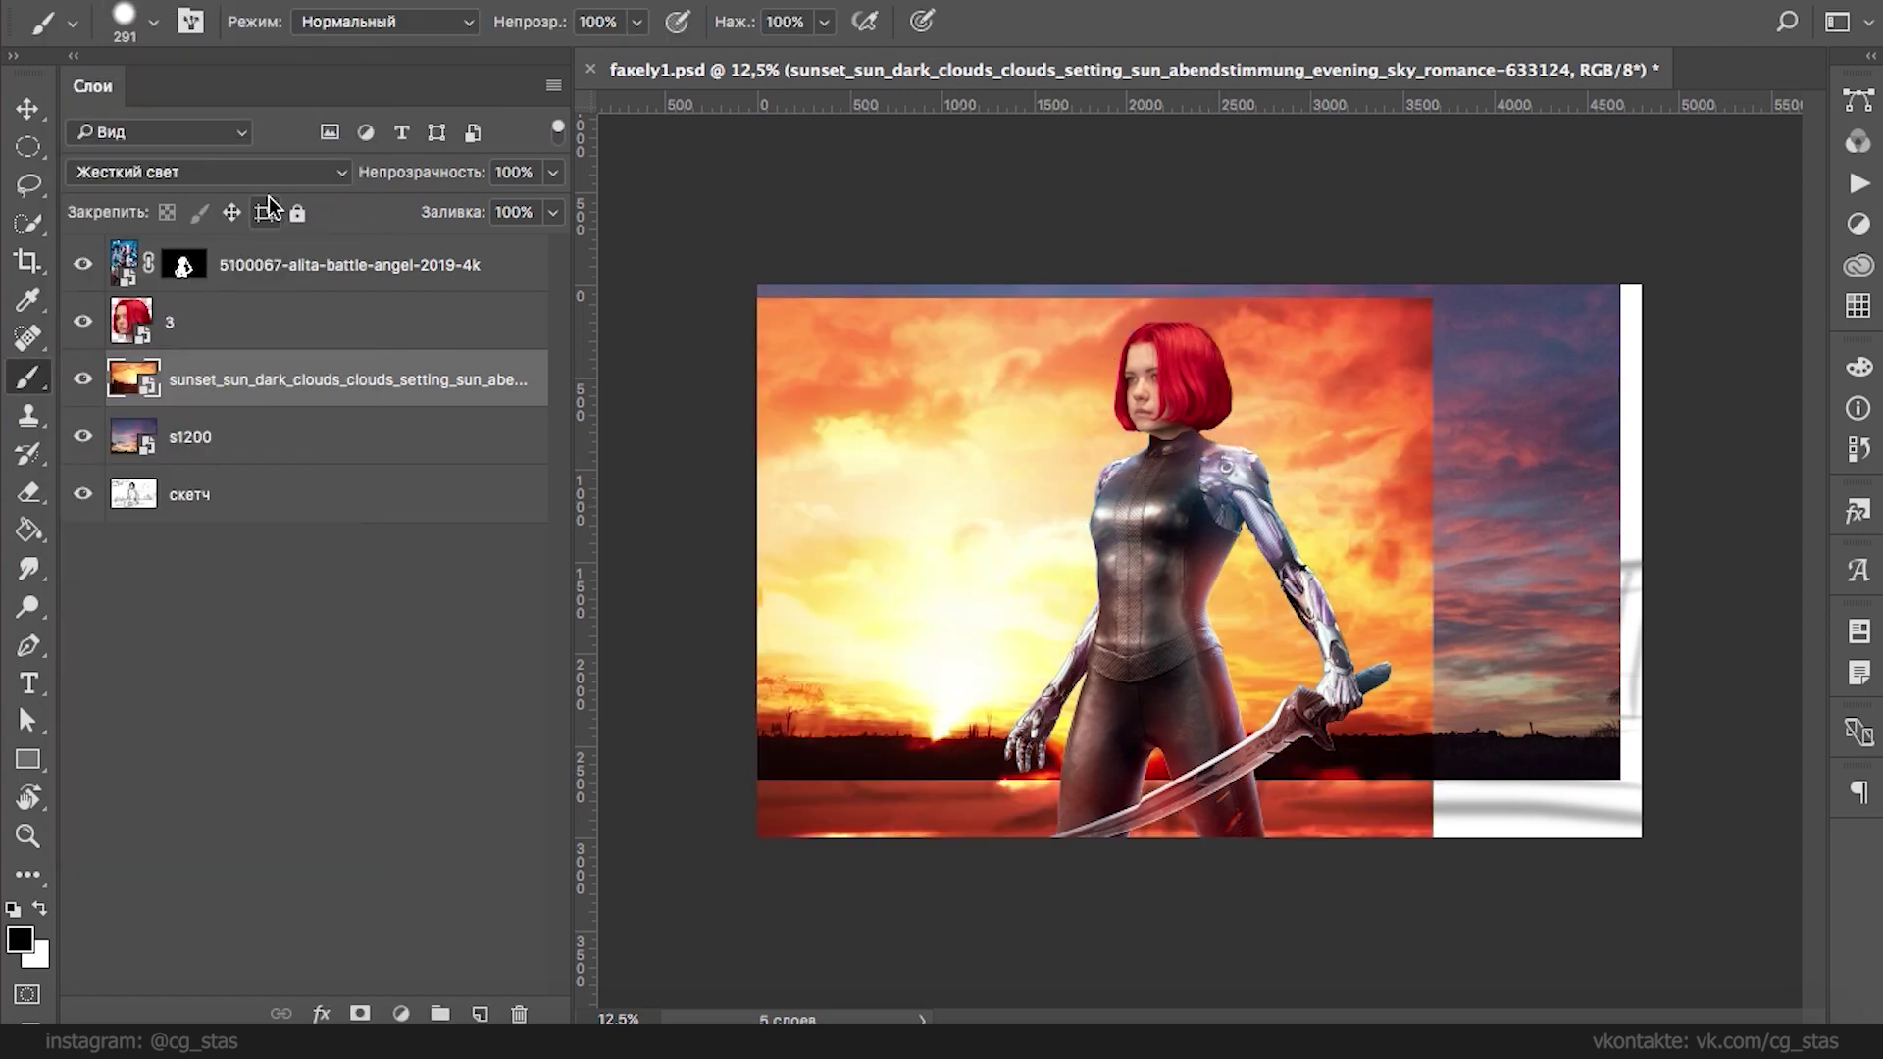
pyautogui.moveTo(1331, 420)
pyautogui.mouseDown()
pyautogui.moveTo(1337, 386)
pyautogui.moveTo(1316, 455)
pyautogui.moveTo(1351, 438)
pyautogui.mouseUp()
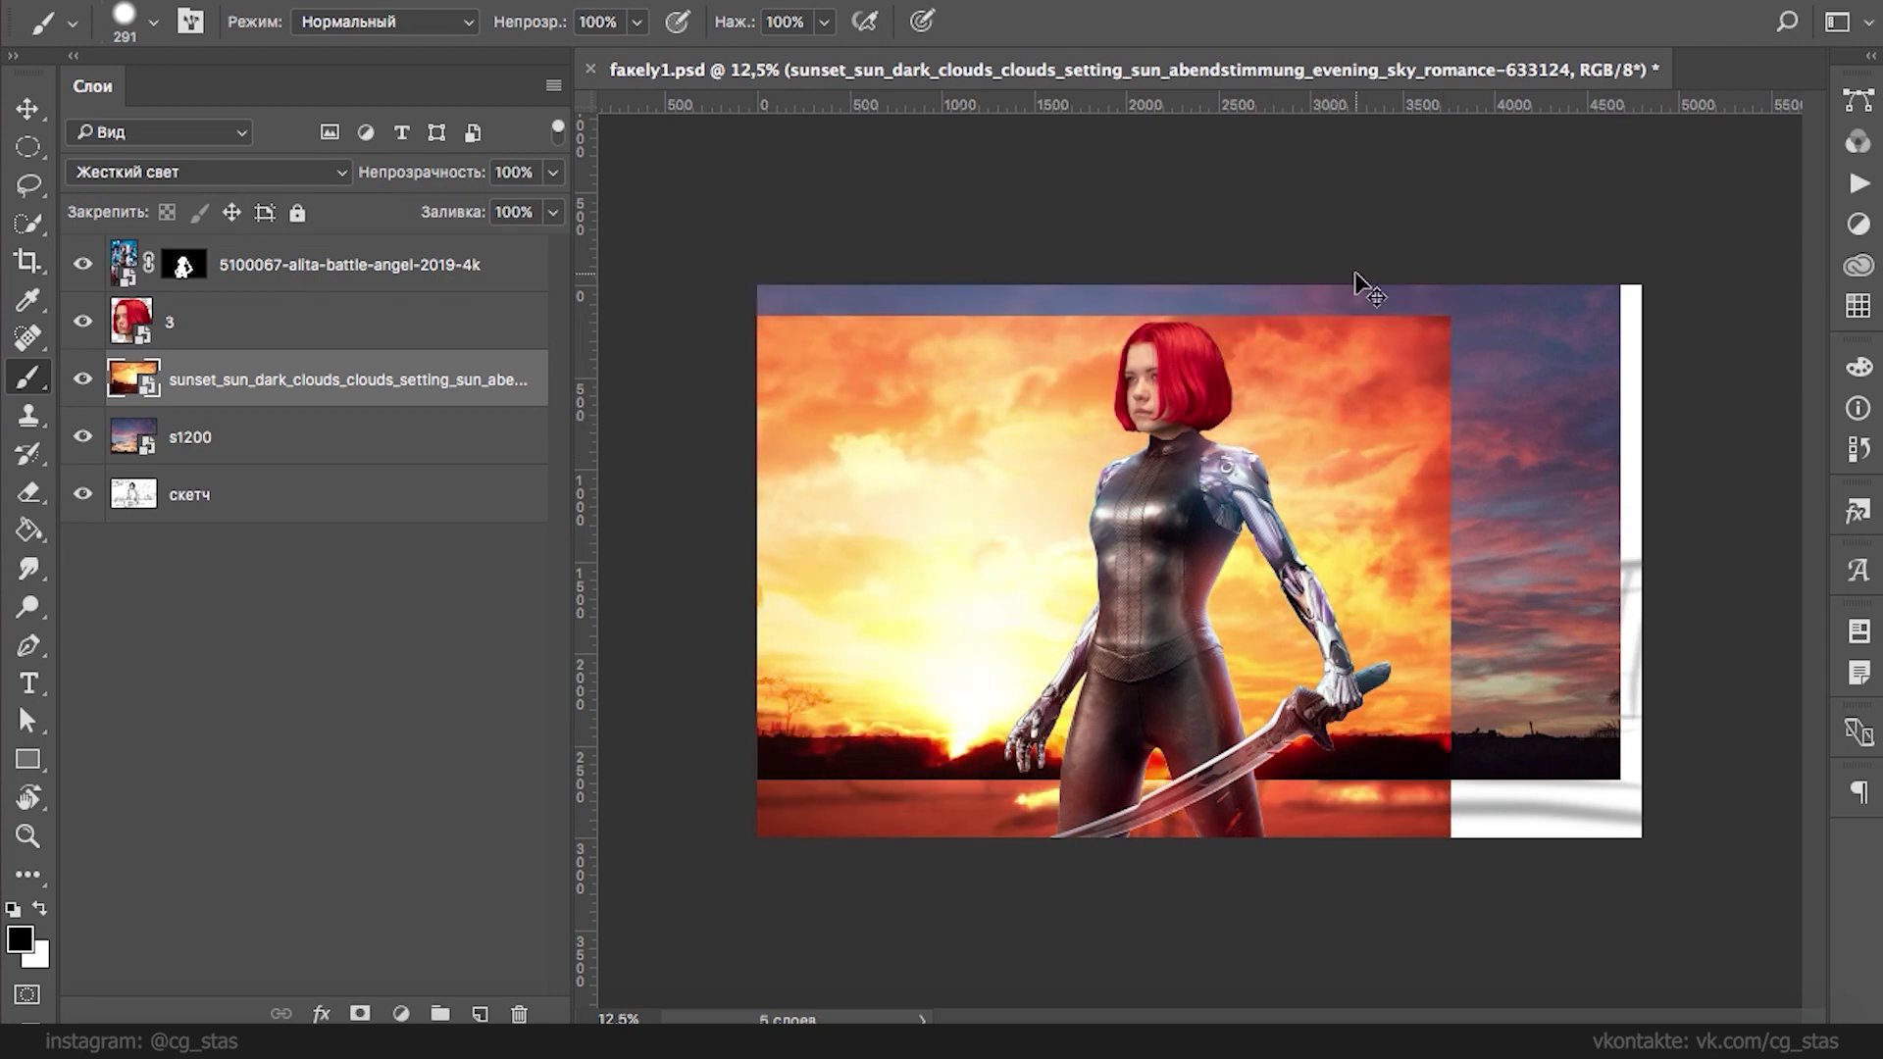
# - Place the teal and orange cloud photo from the farely folder above the sunset layer, enlarged to about 22.43%
pyautogui.click(90, 1042)
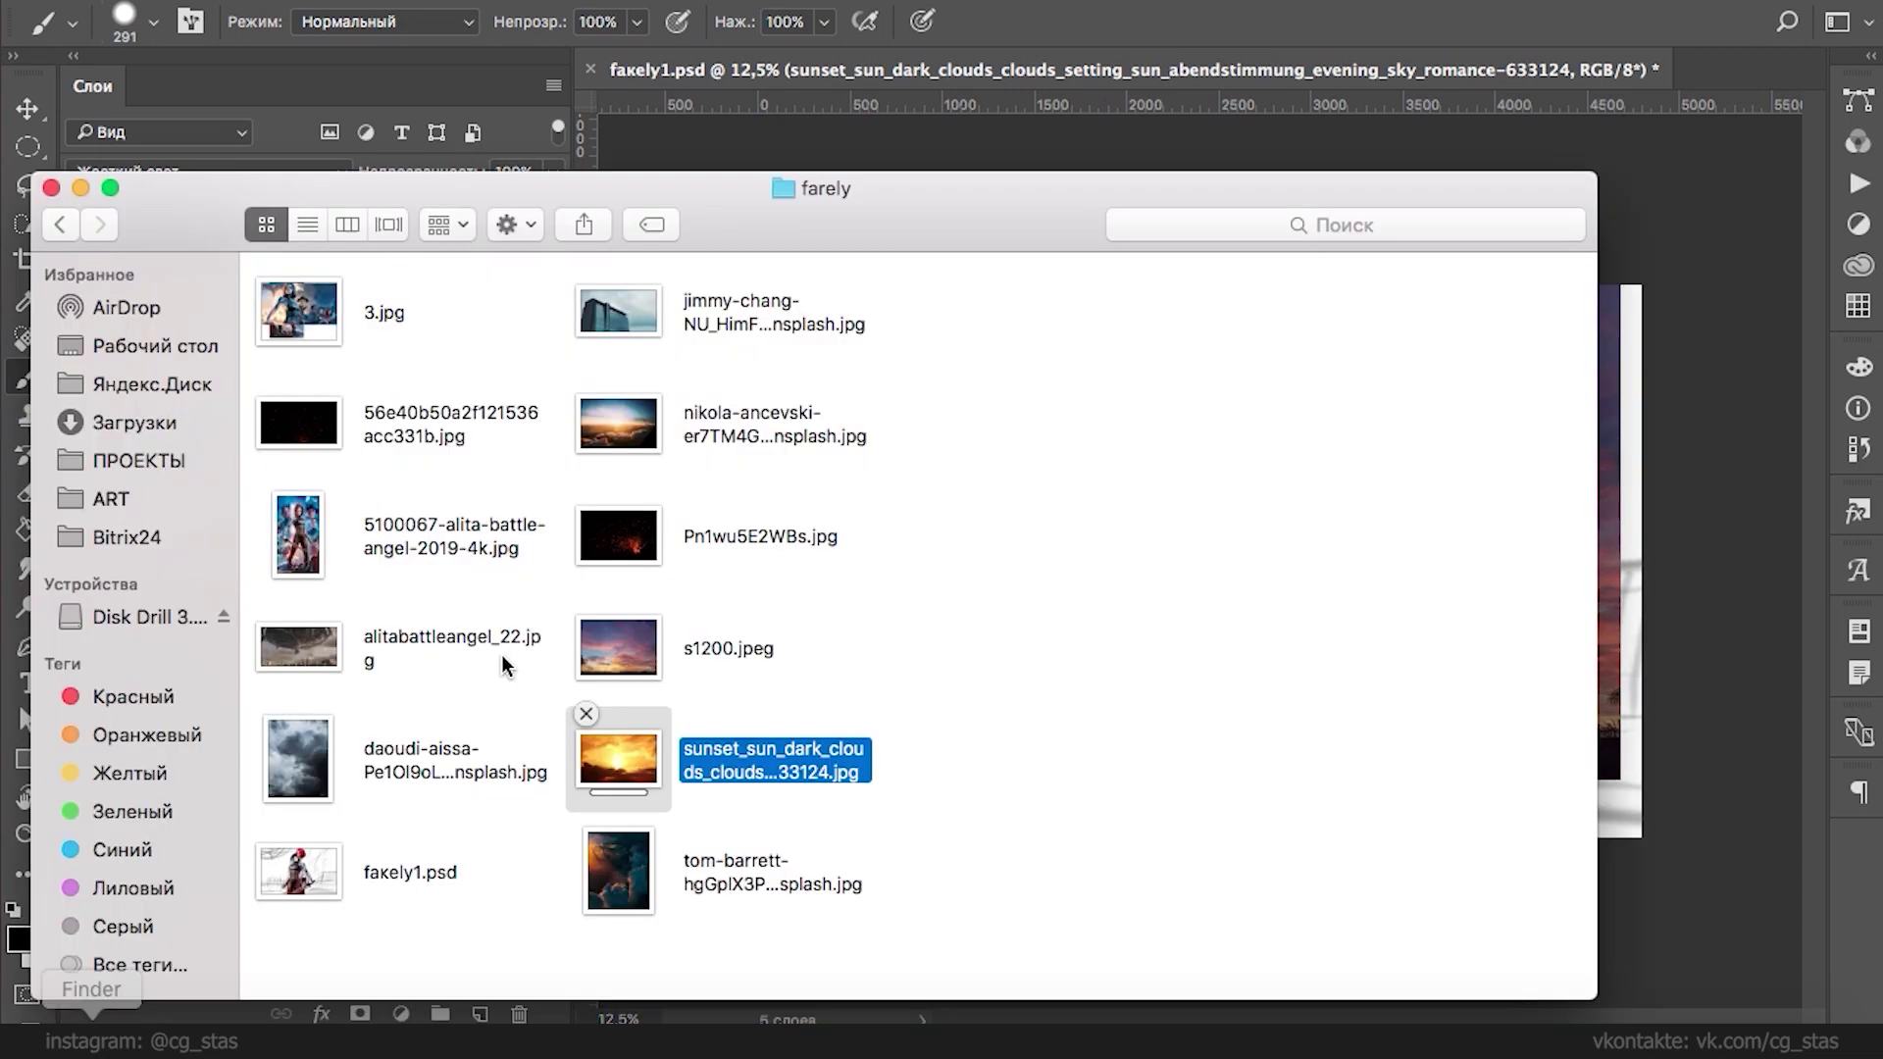
pyautogui.click(314, 773)
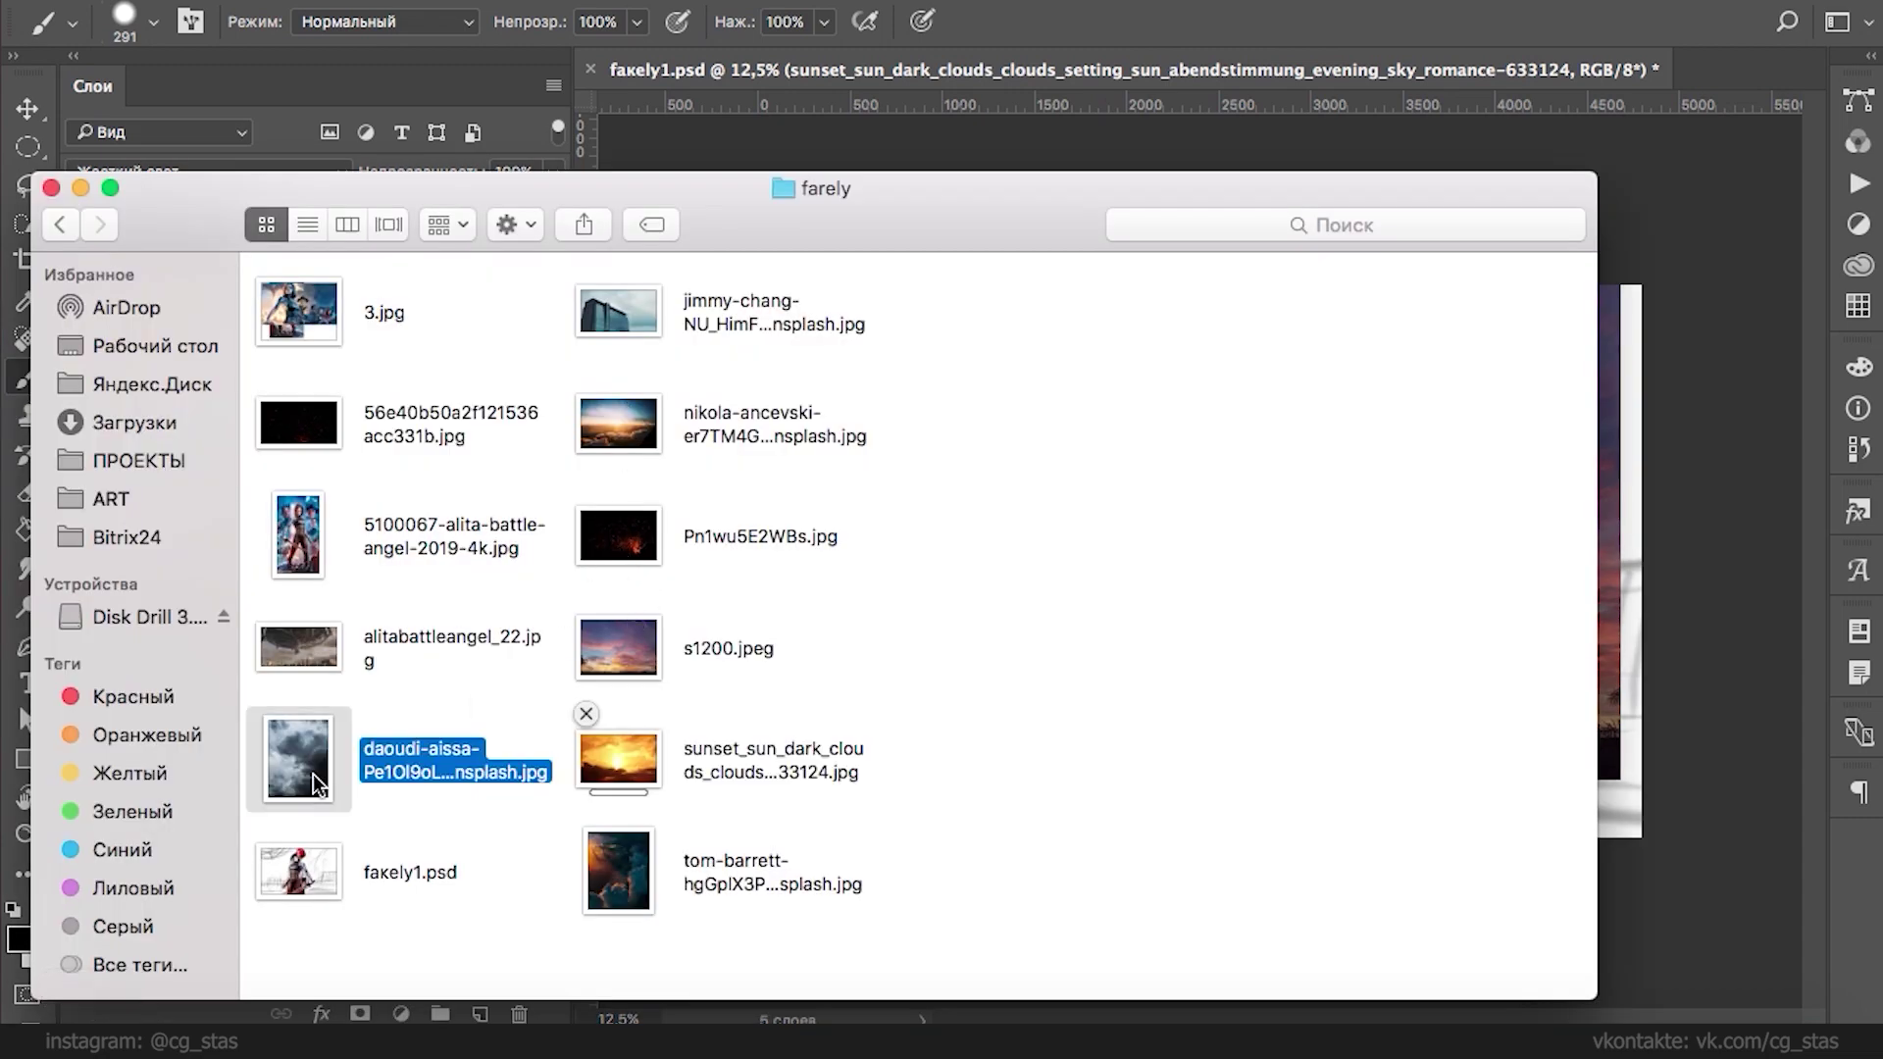
pyautogui.click(615, 427)
pyautogui.click(1653, 593)
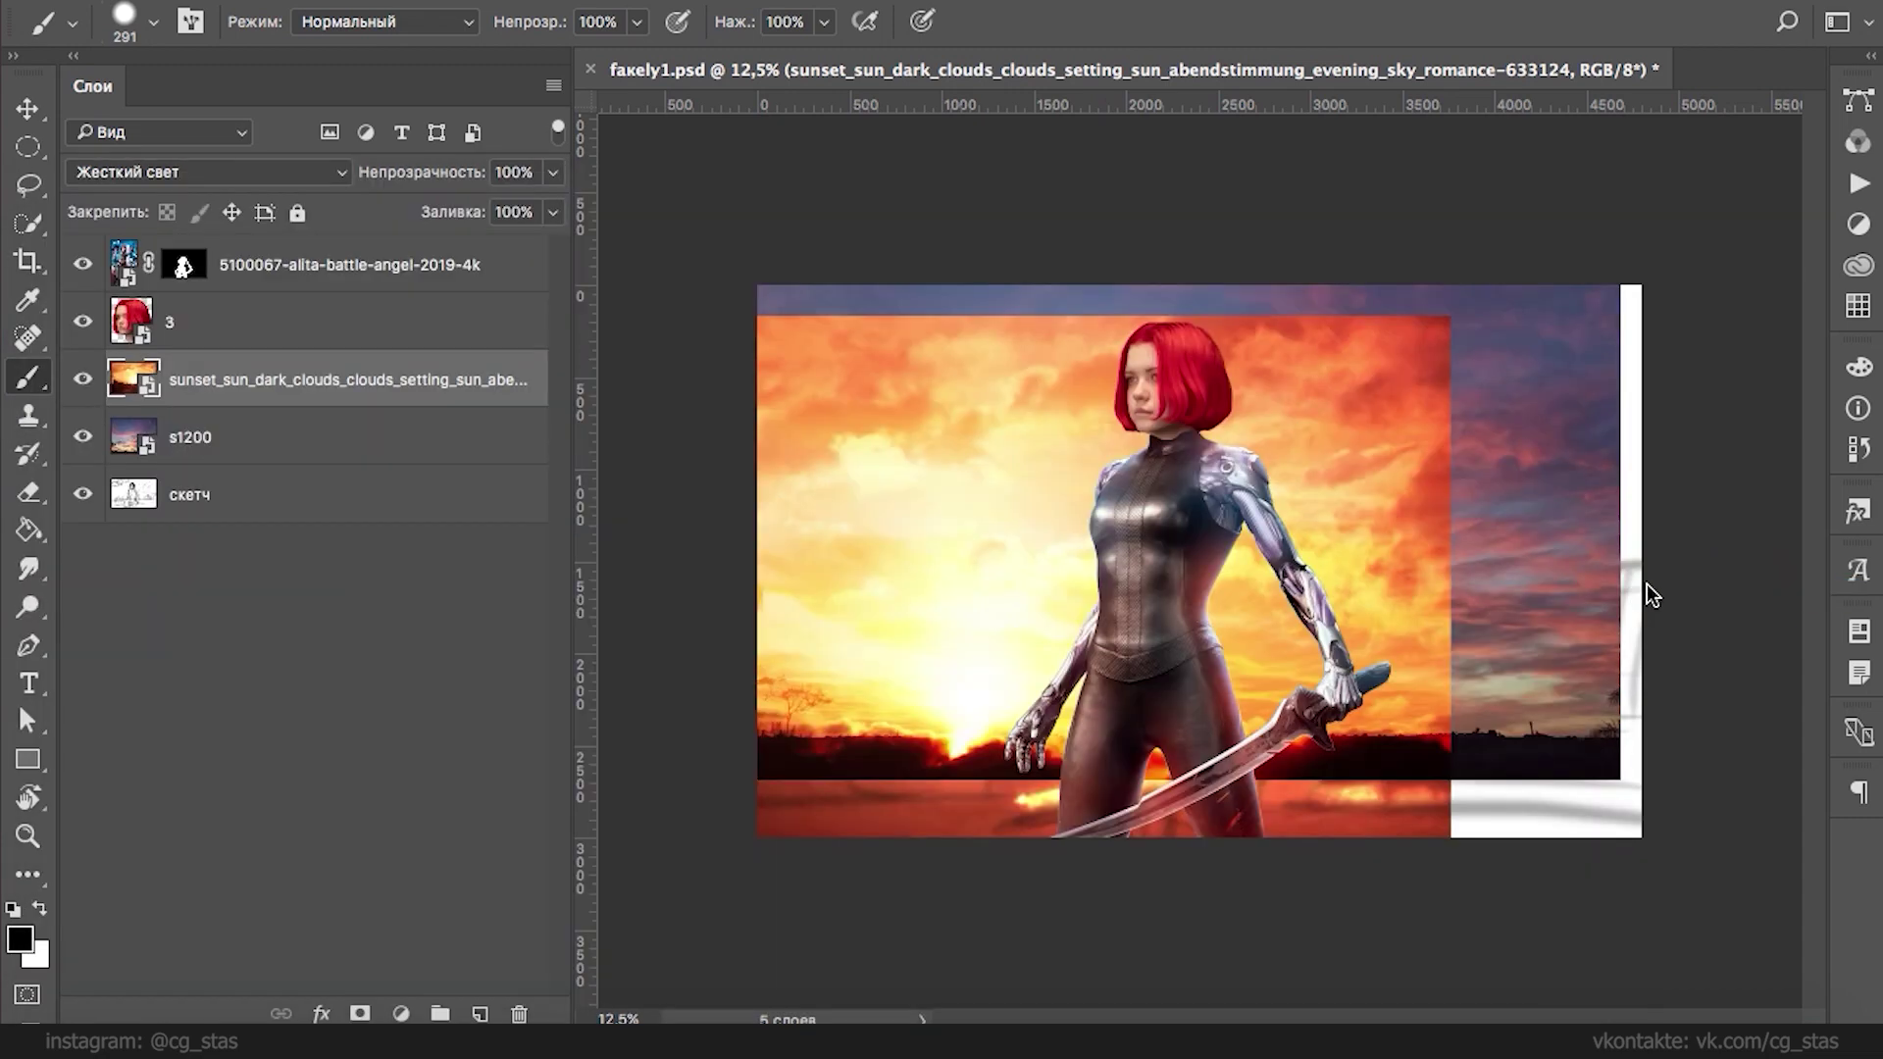
pyautogui.moveTo(1390, 532); pyautogui.dragTo(1492, 450)
pyautogui.moveTo(1525, 201); pyautogui.dragTo(1664, 72)
pyautogui.moveTo(1499, 446); pyautogui.dragTo(1500, 474)
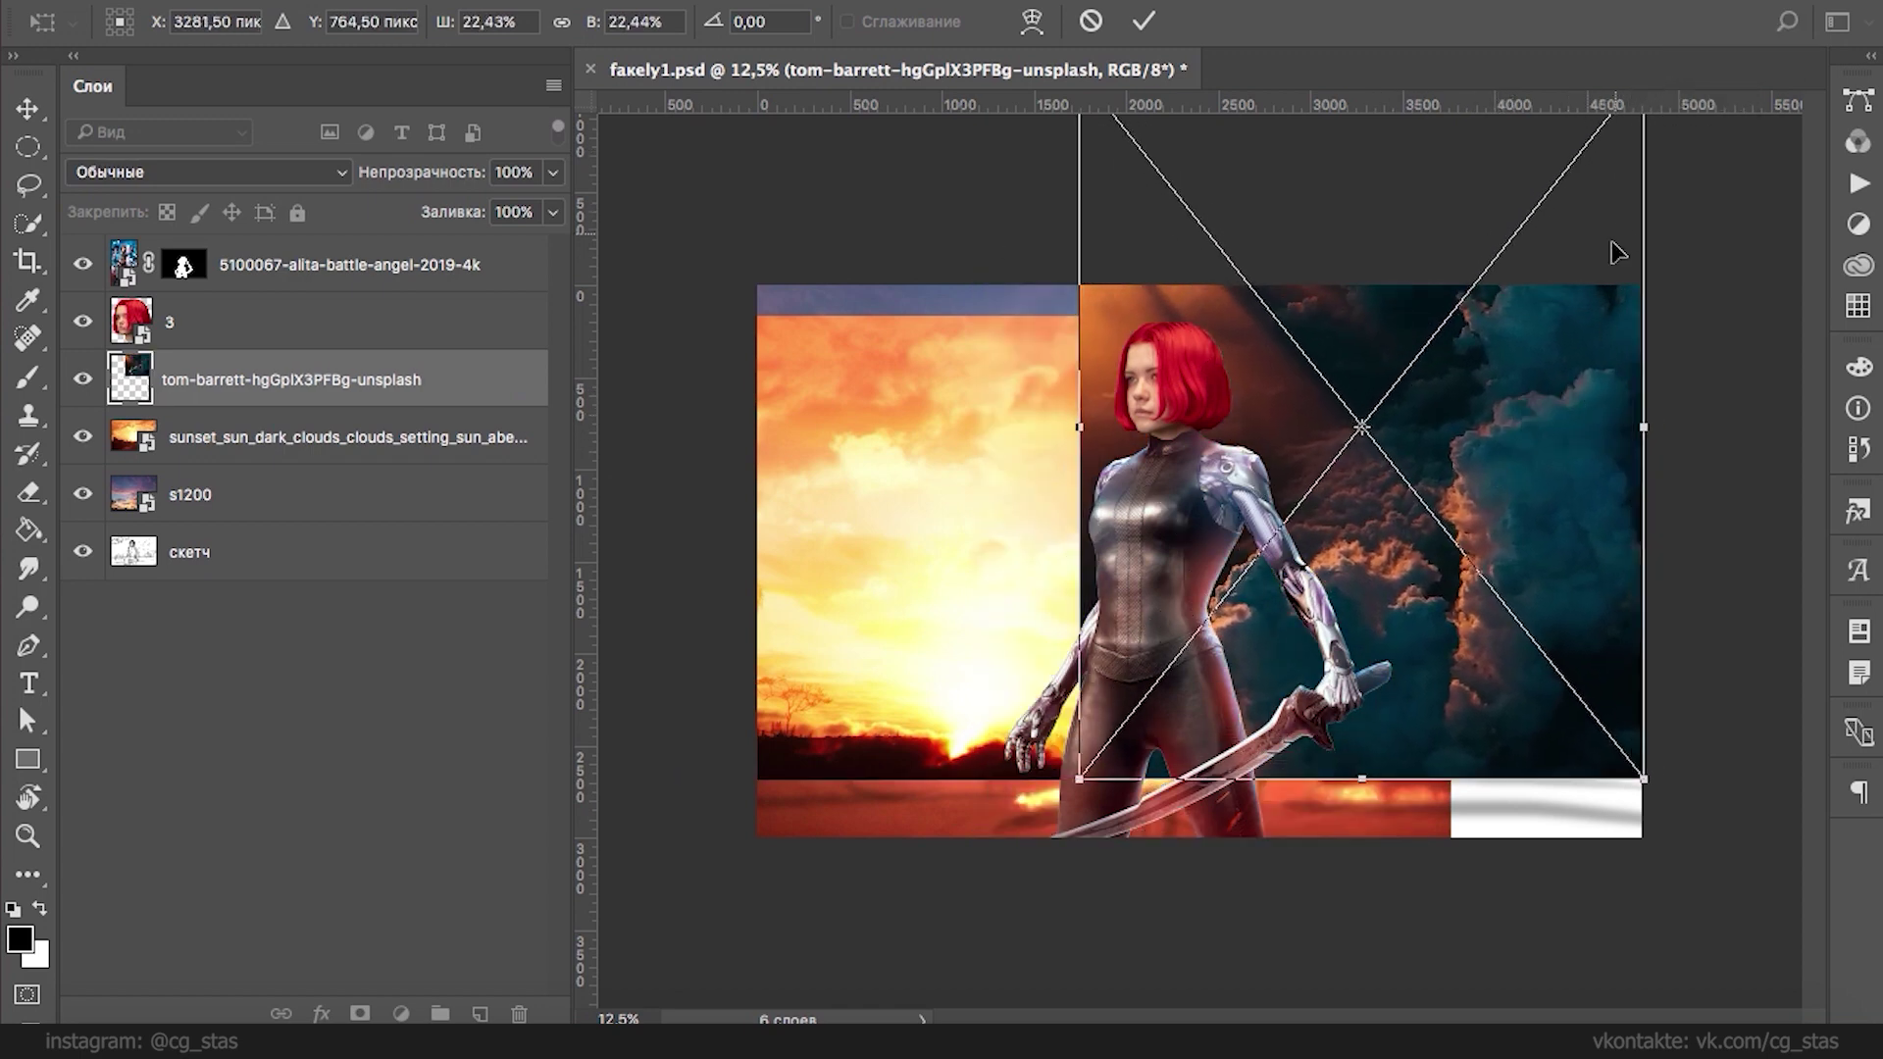
# - Rotate, enlarge and reposition the teal and orange cloud photo with Free Transform so it spans the canvas width
pyautogui.moveTo(1544, 267); pyautogui.dragTo(1425, 420)
pyautogui.moveTo(1525, 302); pyautogui.dragTo(1357, 208)
pyautogui.moveTo(1686, 672); pyautogui.dragTo(1860, 709)
pyautogui.moveTo(1579, 564); pyautogui.dragTo(1650, 561)
pyautogui.hotkey('ctrl', 't')
pyautogui.moveTo(1745, 735); pyautogui.dragTo(1431, 883)
pyautogui.moveTo(1569, 590); pyautogui.dragTo(1612, 419)
pyautogui.moveTo(1726, 600); pyautogui.dragTo(1476, 12)
pyautogui.moveTo(1527, 369); pyautogui.dragTo(1401, 563)
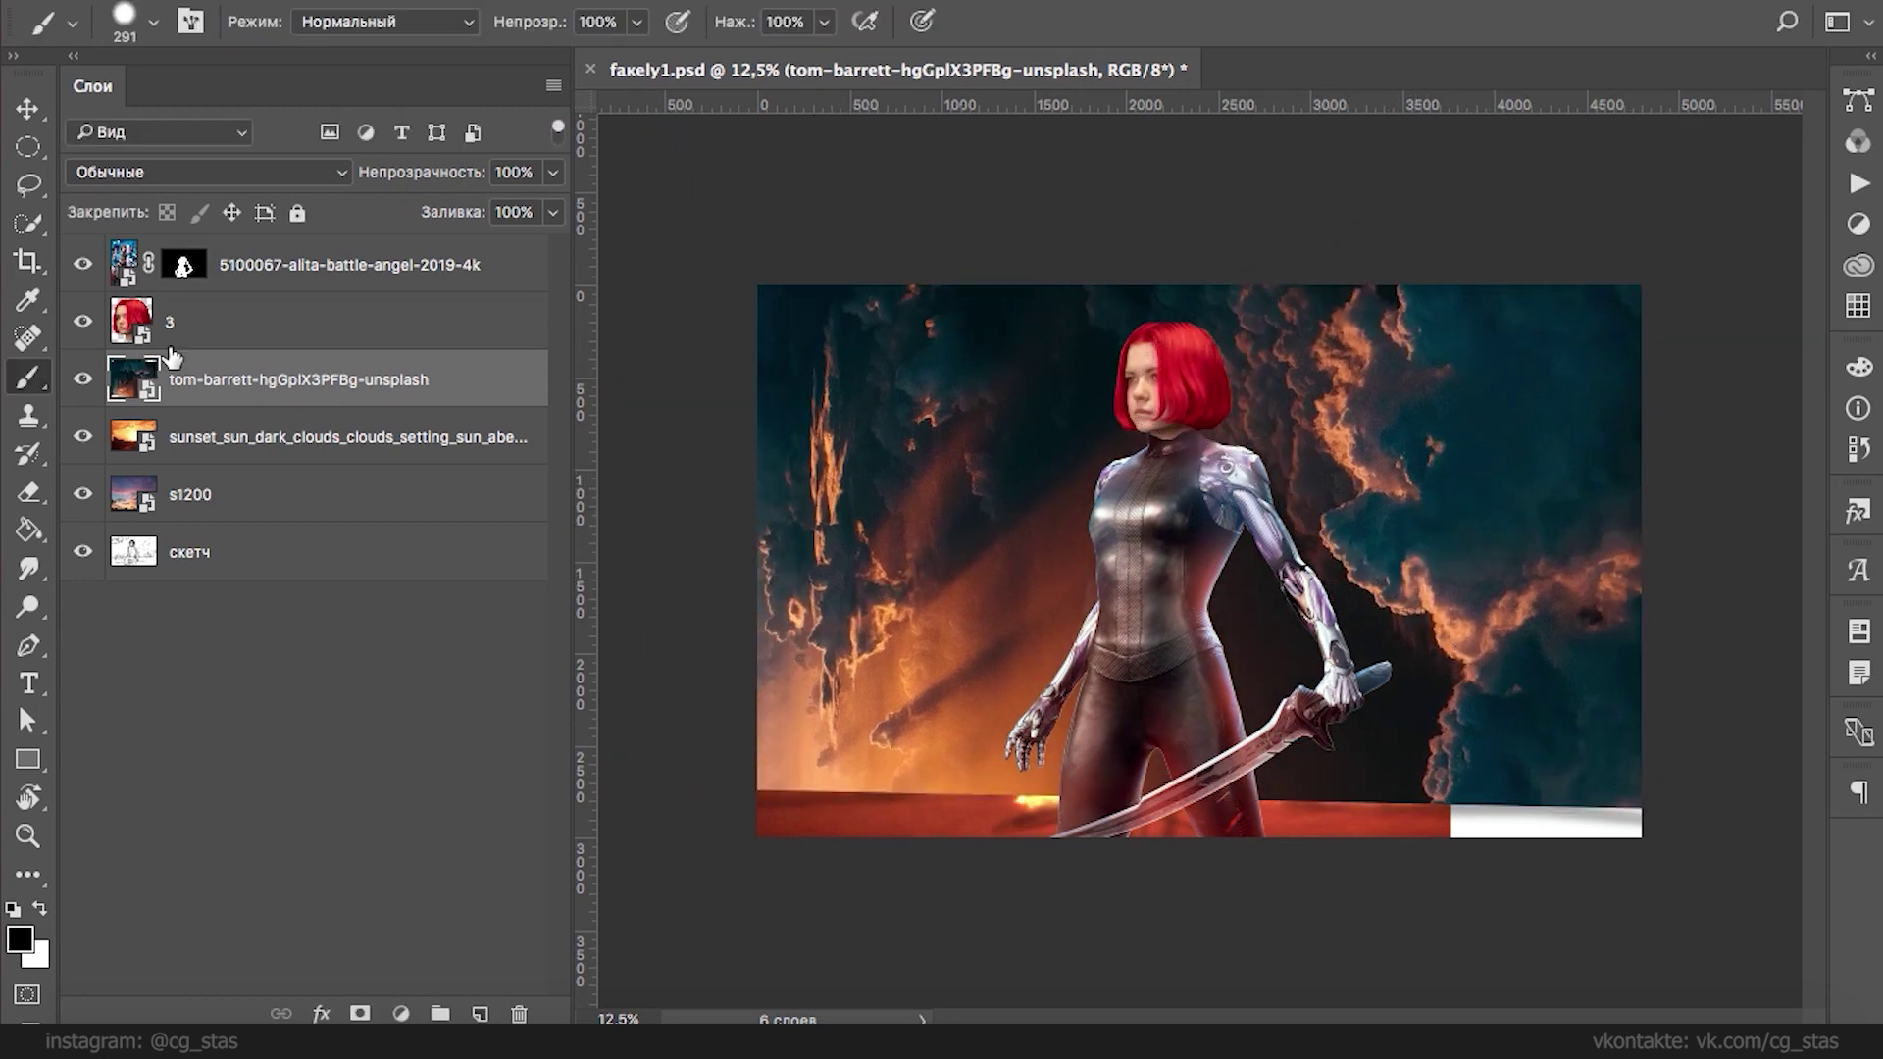
# - Hide the Alita body and red-haired head layers and save the document
pyautogui.moveTo(82, 263); pyautogui.dragTo(82, 323)
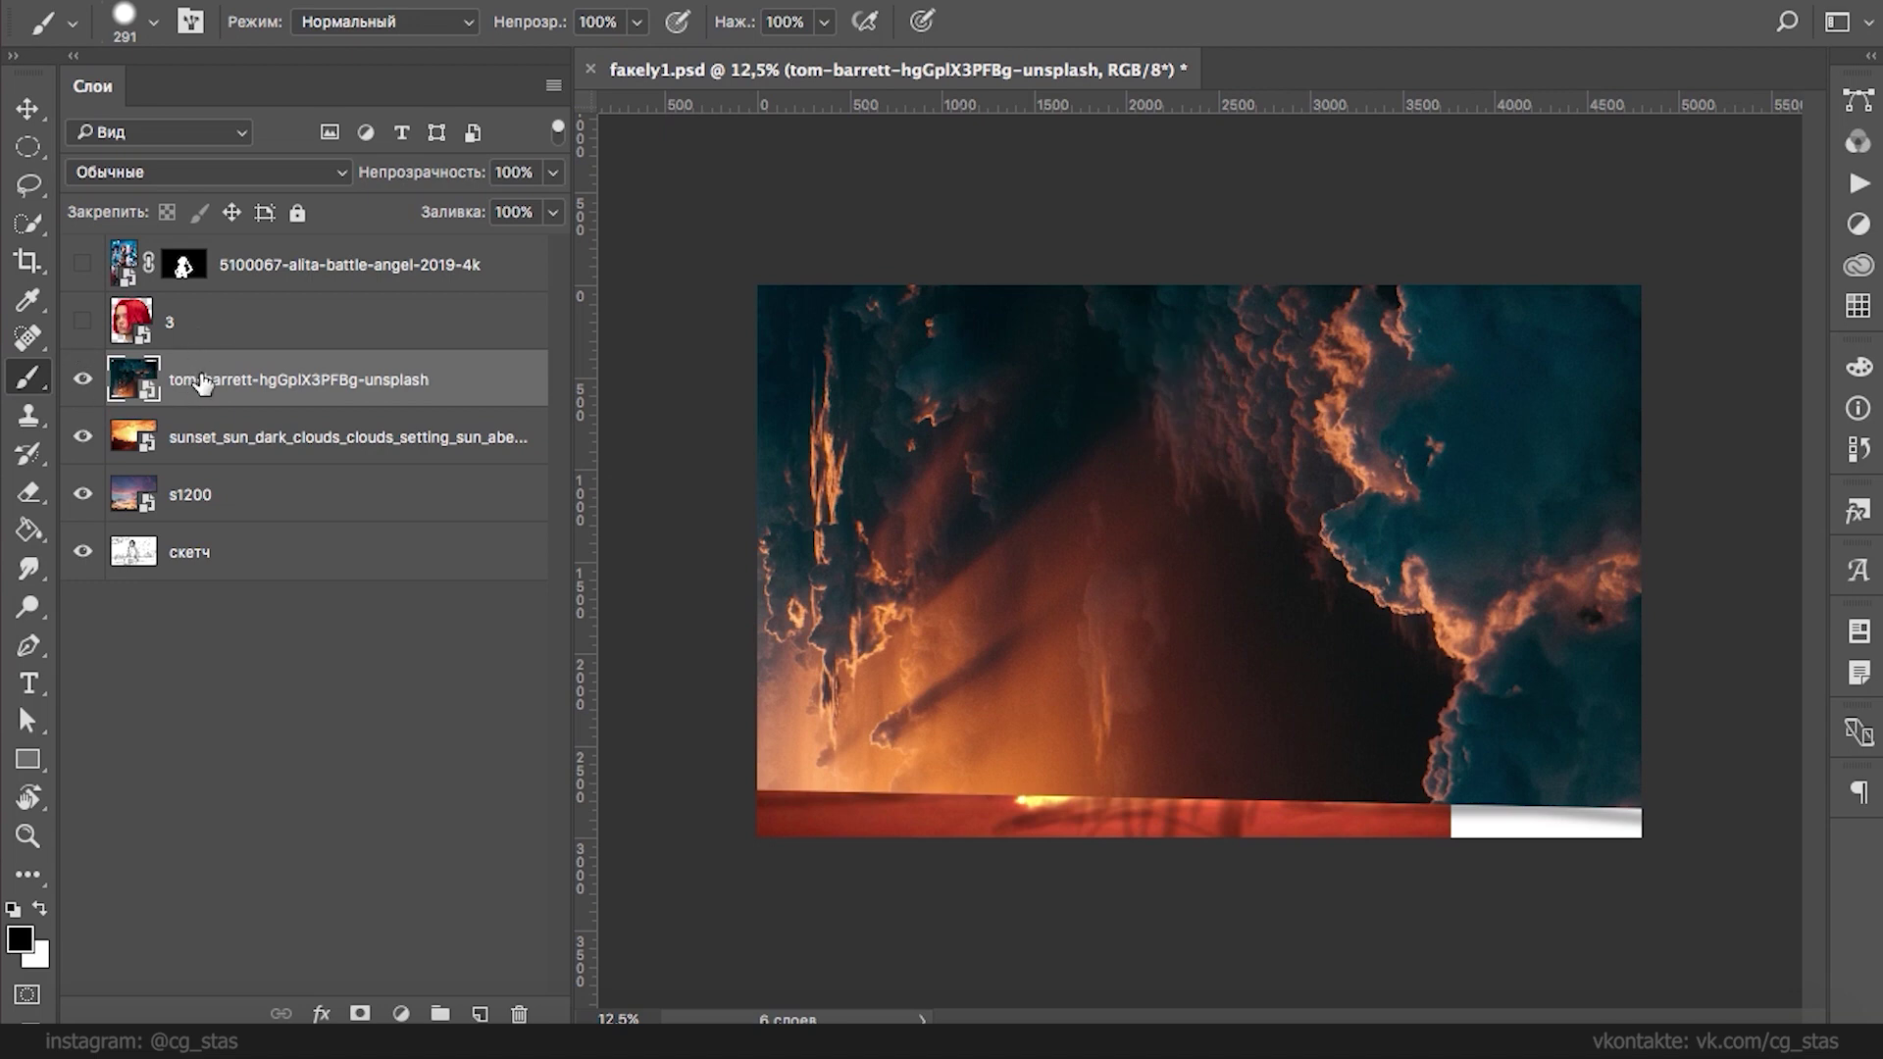
pyautogui.press('super+s')
# - Place the gray storm cloud photo from the farely folder above the teal and orange clouds, offset from the canvas centre
pyautogui.click(91, 1041)
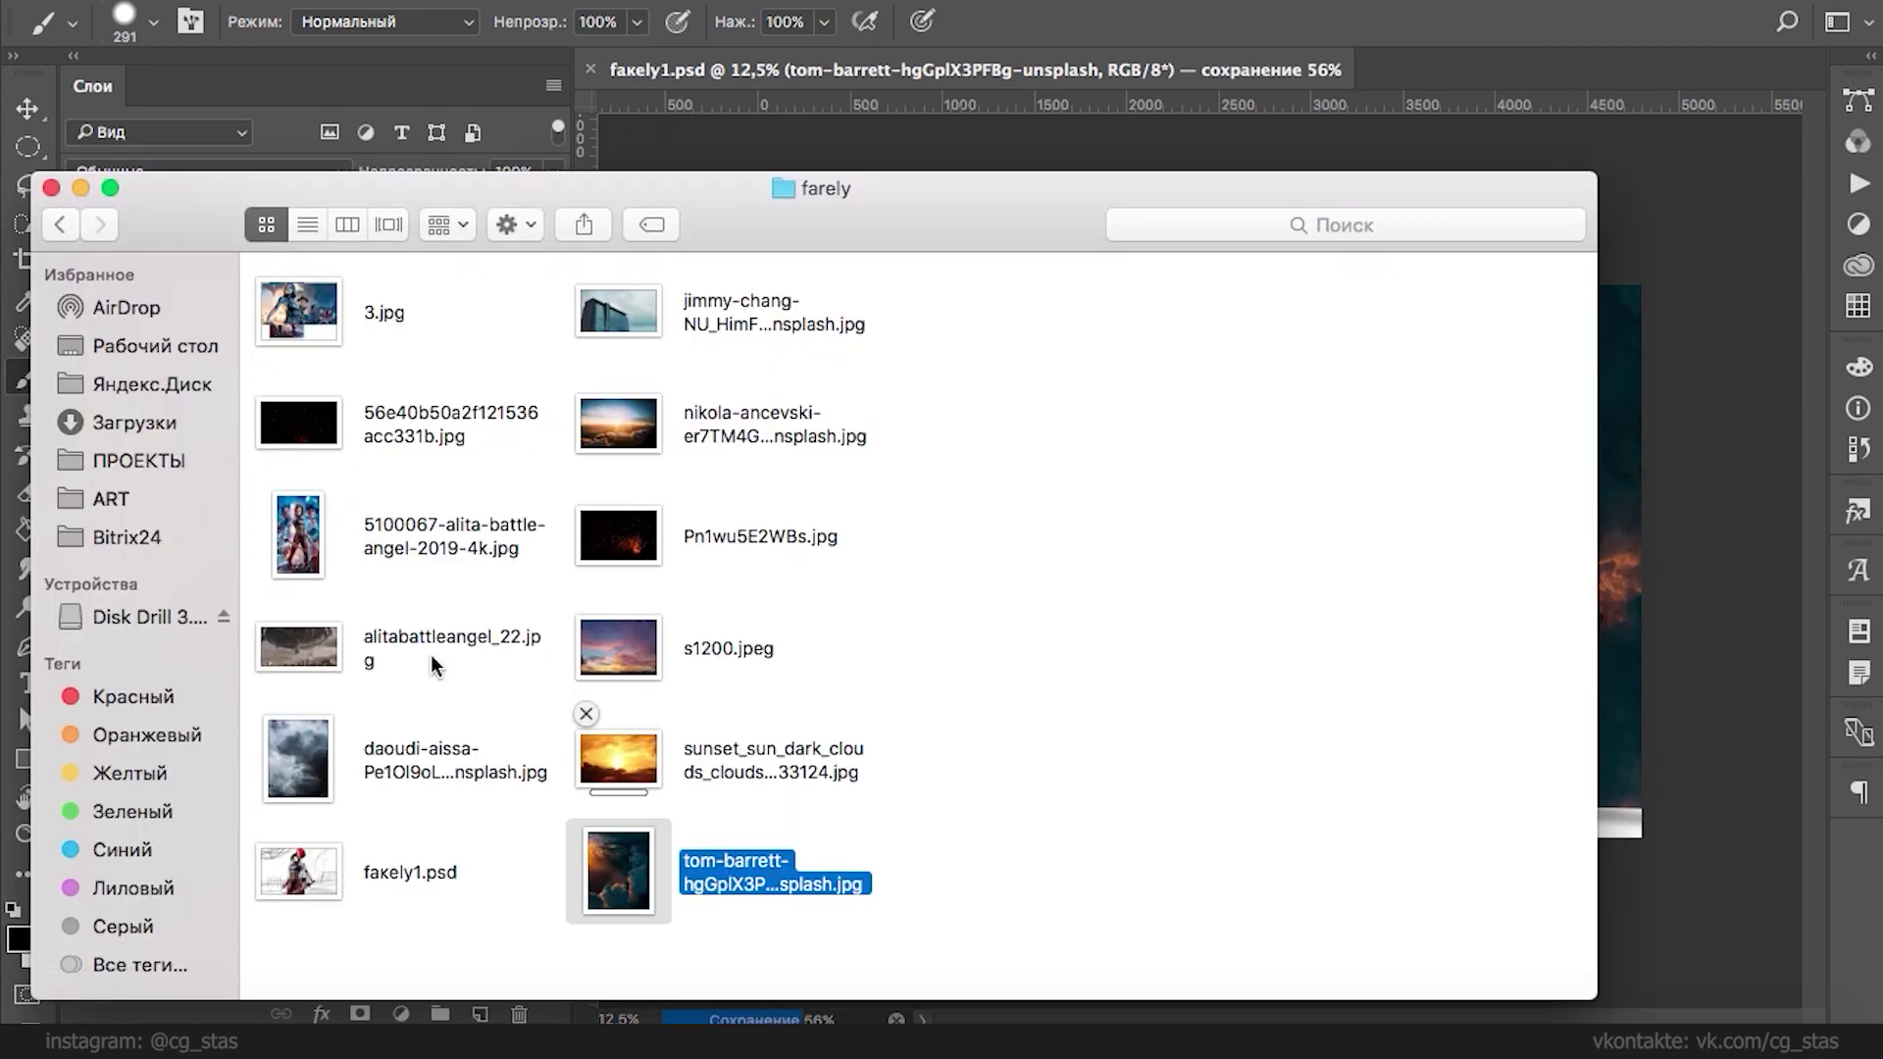
pyautogui.moveTo(375, 768); pyautogui.dragTo(1622, 591)
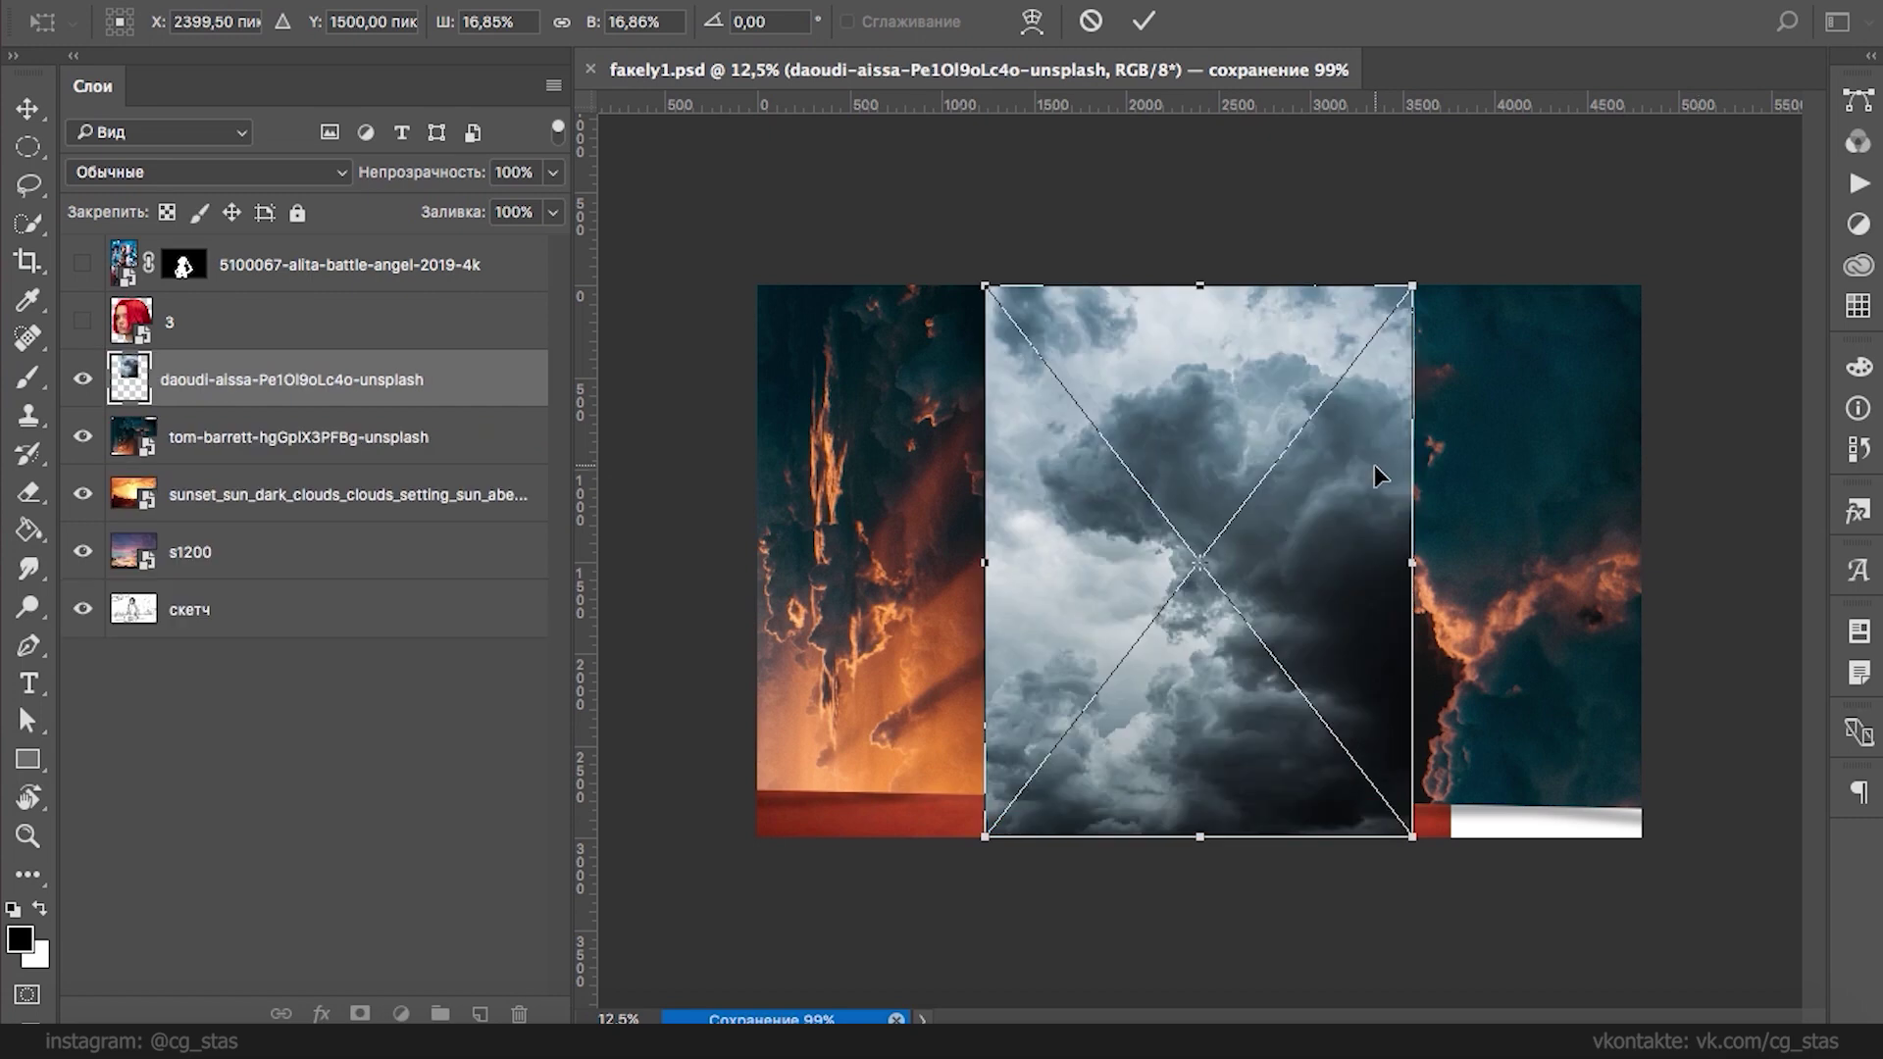
pyautogui.moveTo(1363, 495)
pyautogui.mouseDown()
pyautogui.moveTo(1393, 412)
pyautogui.moveTo(1463, 471)
pyautogui.mouseUp()
pyautogui.press('Return')
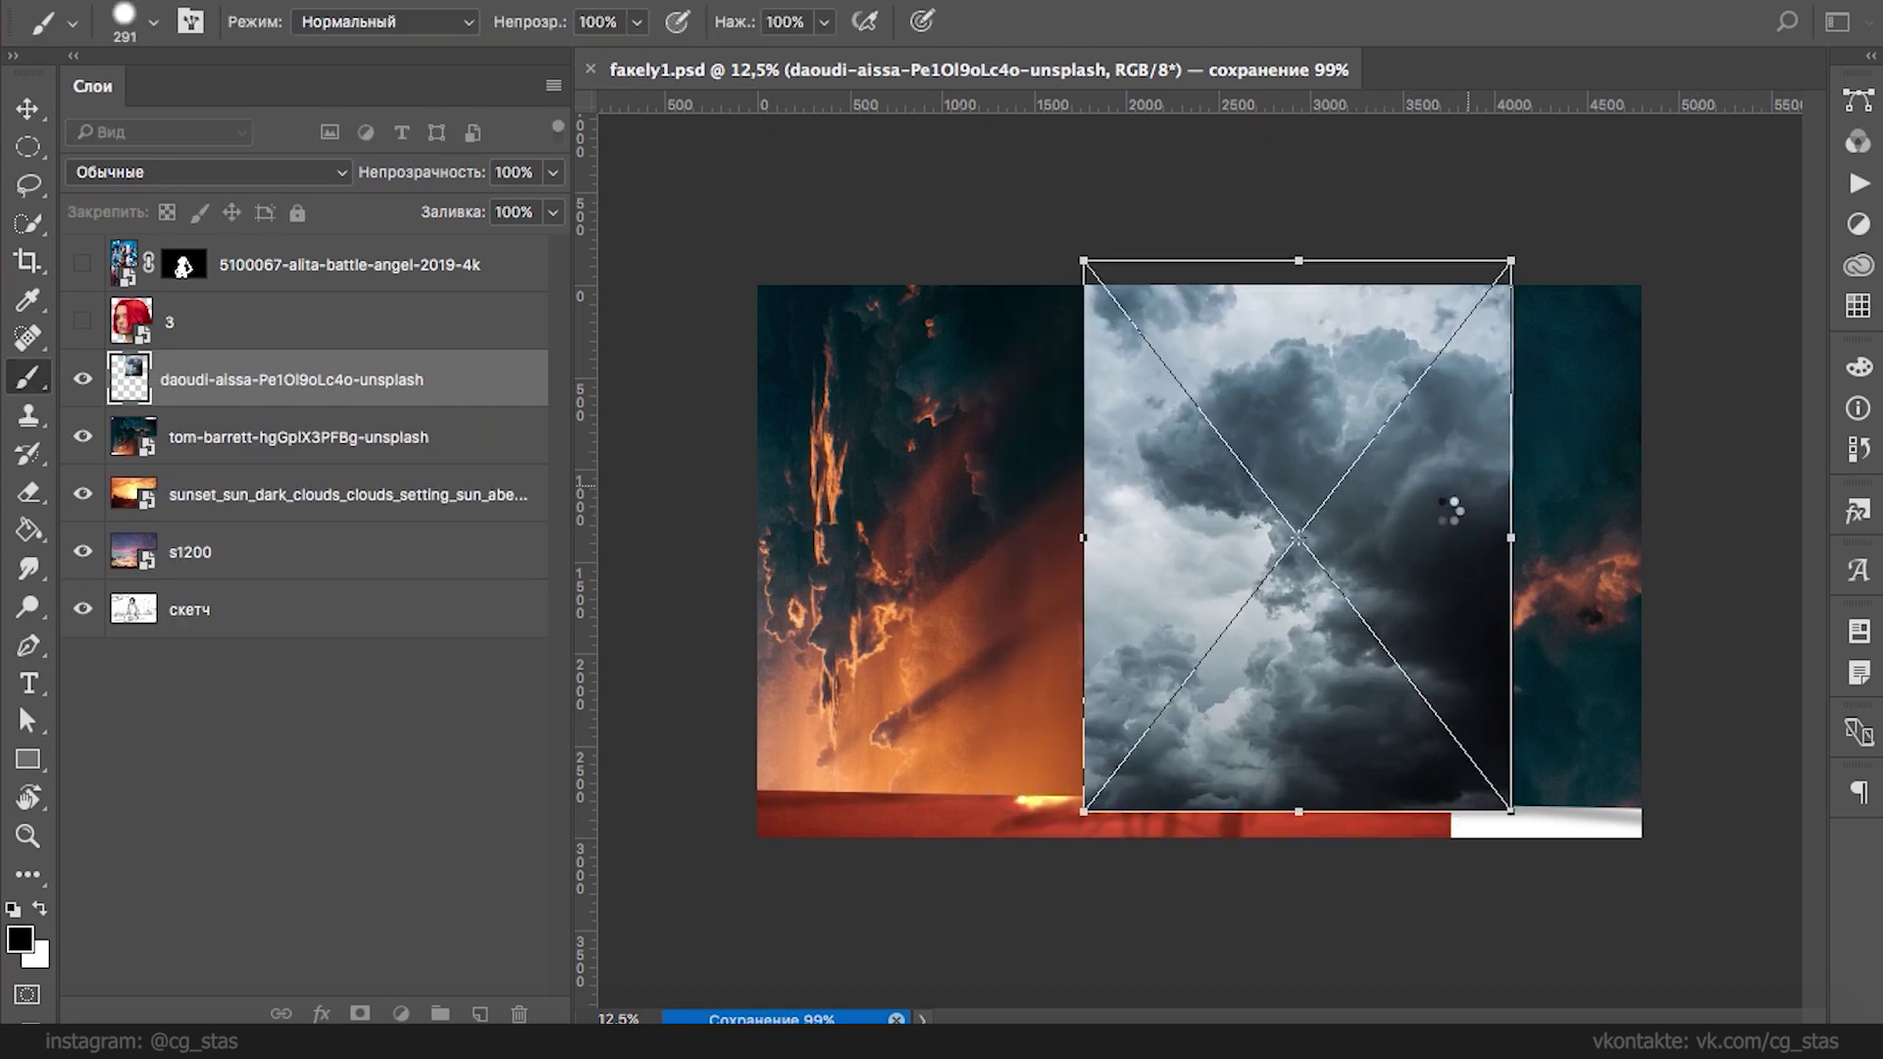
# - Place the airplane-view sunset photo at 22.22% above the storm clouds and shift it over the canvas's left part
pyautogui.click(84, 1040)
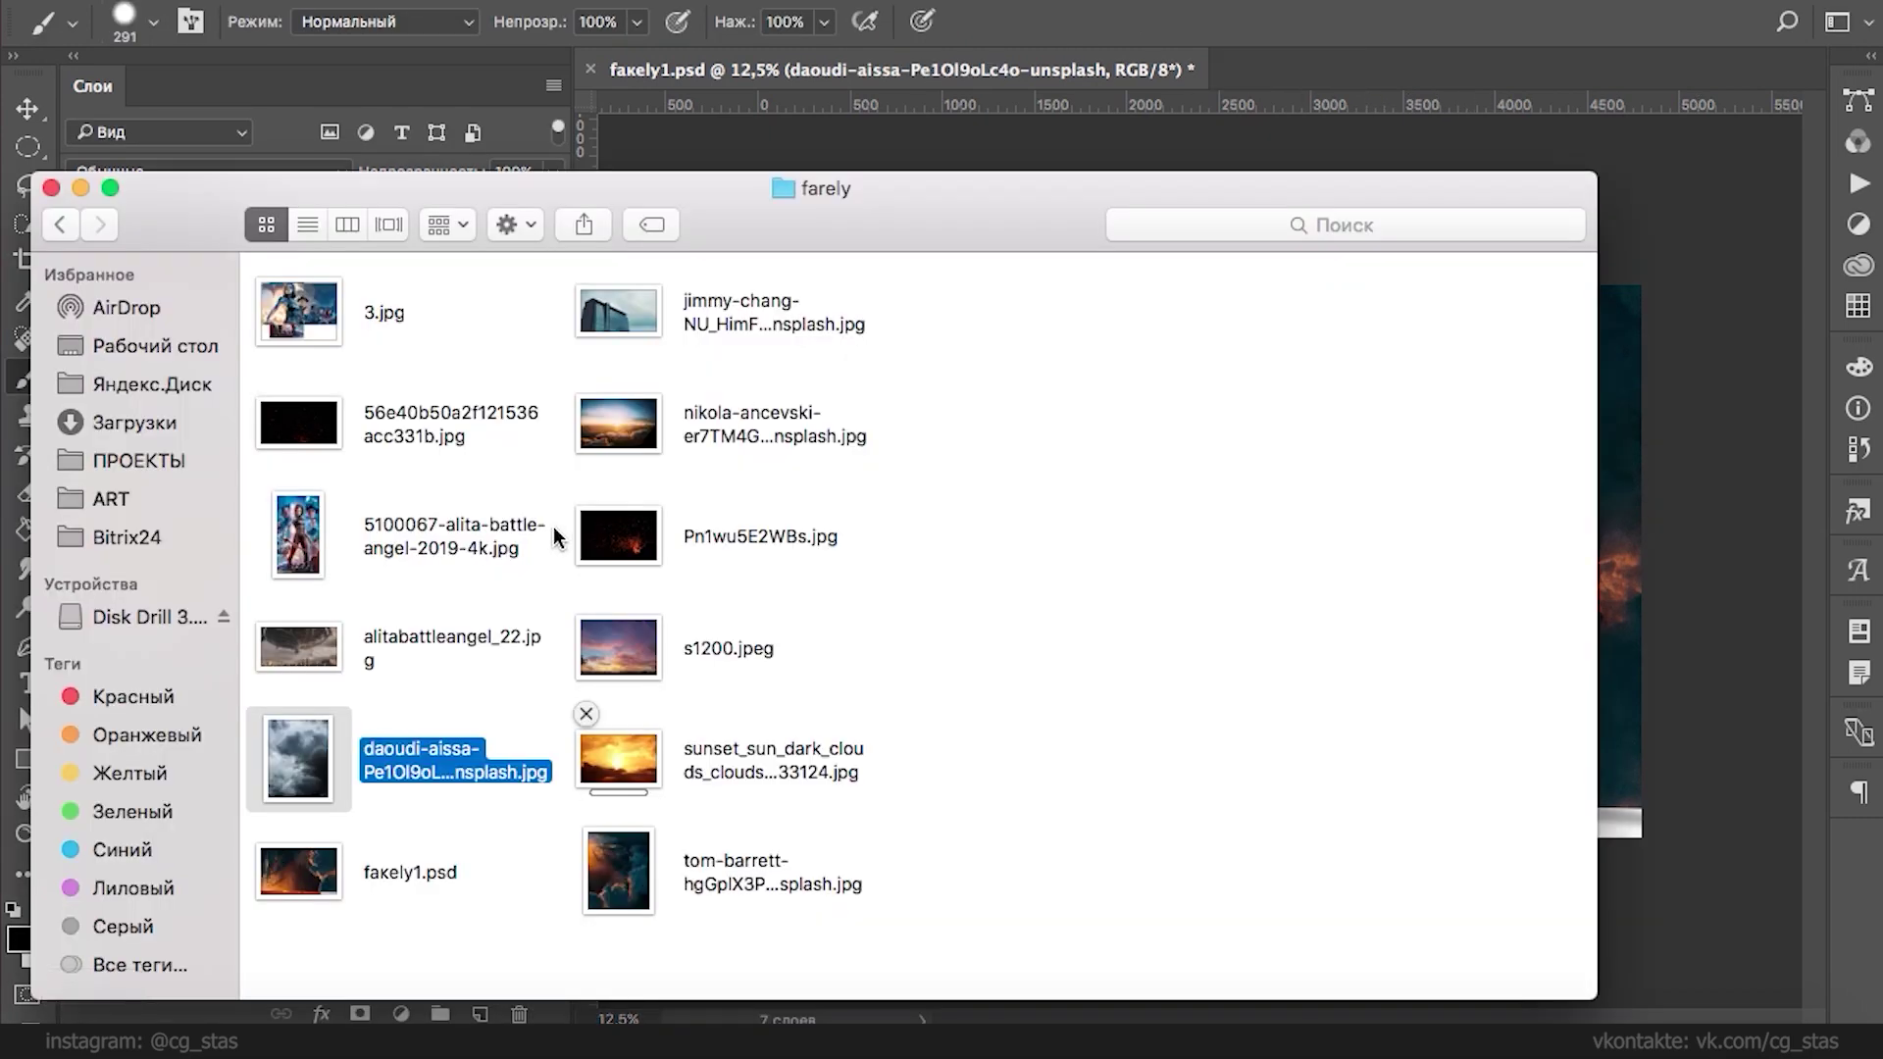
pyautogui.moveTo(615, 414); pyautogui.dragTo(1726, 492)
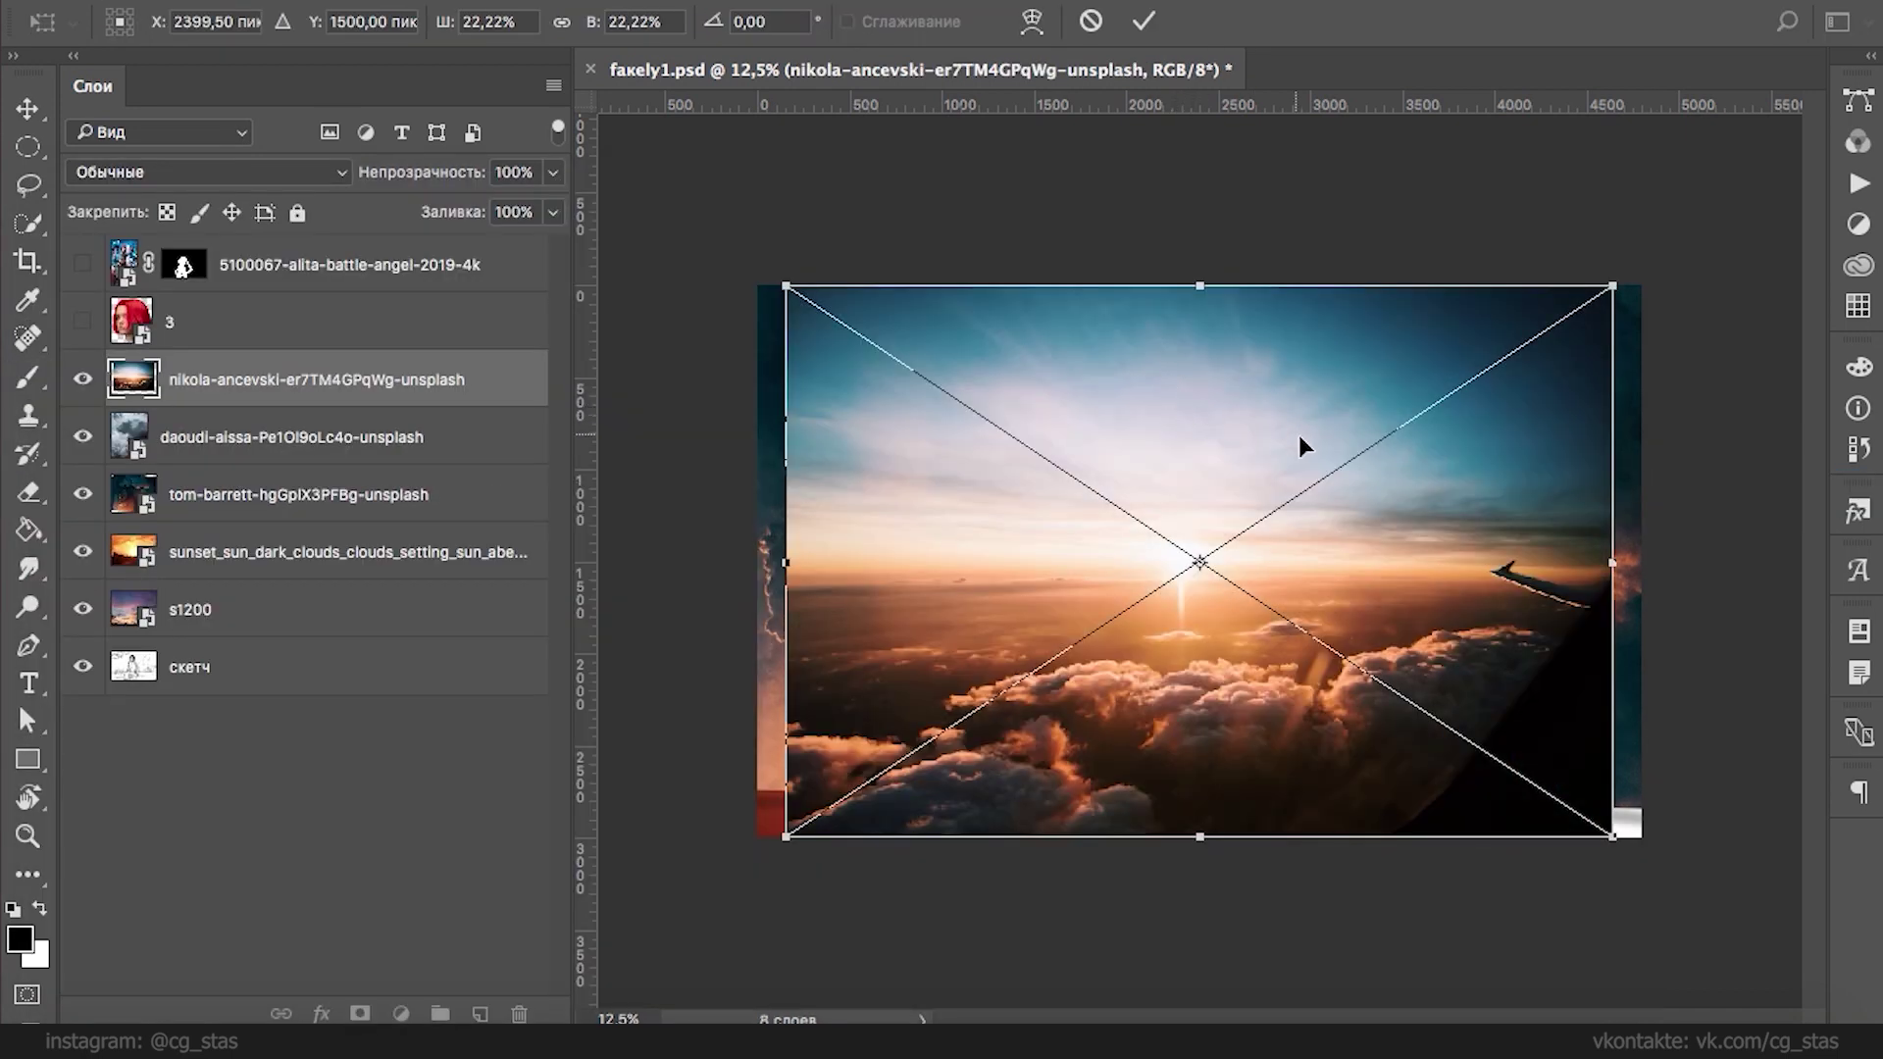
pyautogui.moveTo(1384, 514)
pyautogui.mouseDown()
pyautogui.moveTo(1356, 485)
pyautogui.moveTo(1181, 600)
pyautogui.moveTo(1182, 557)
pyautogui.mouseUp()
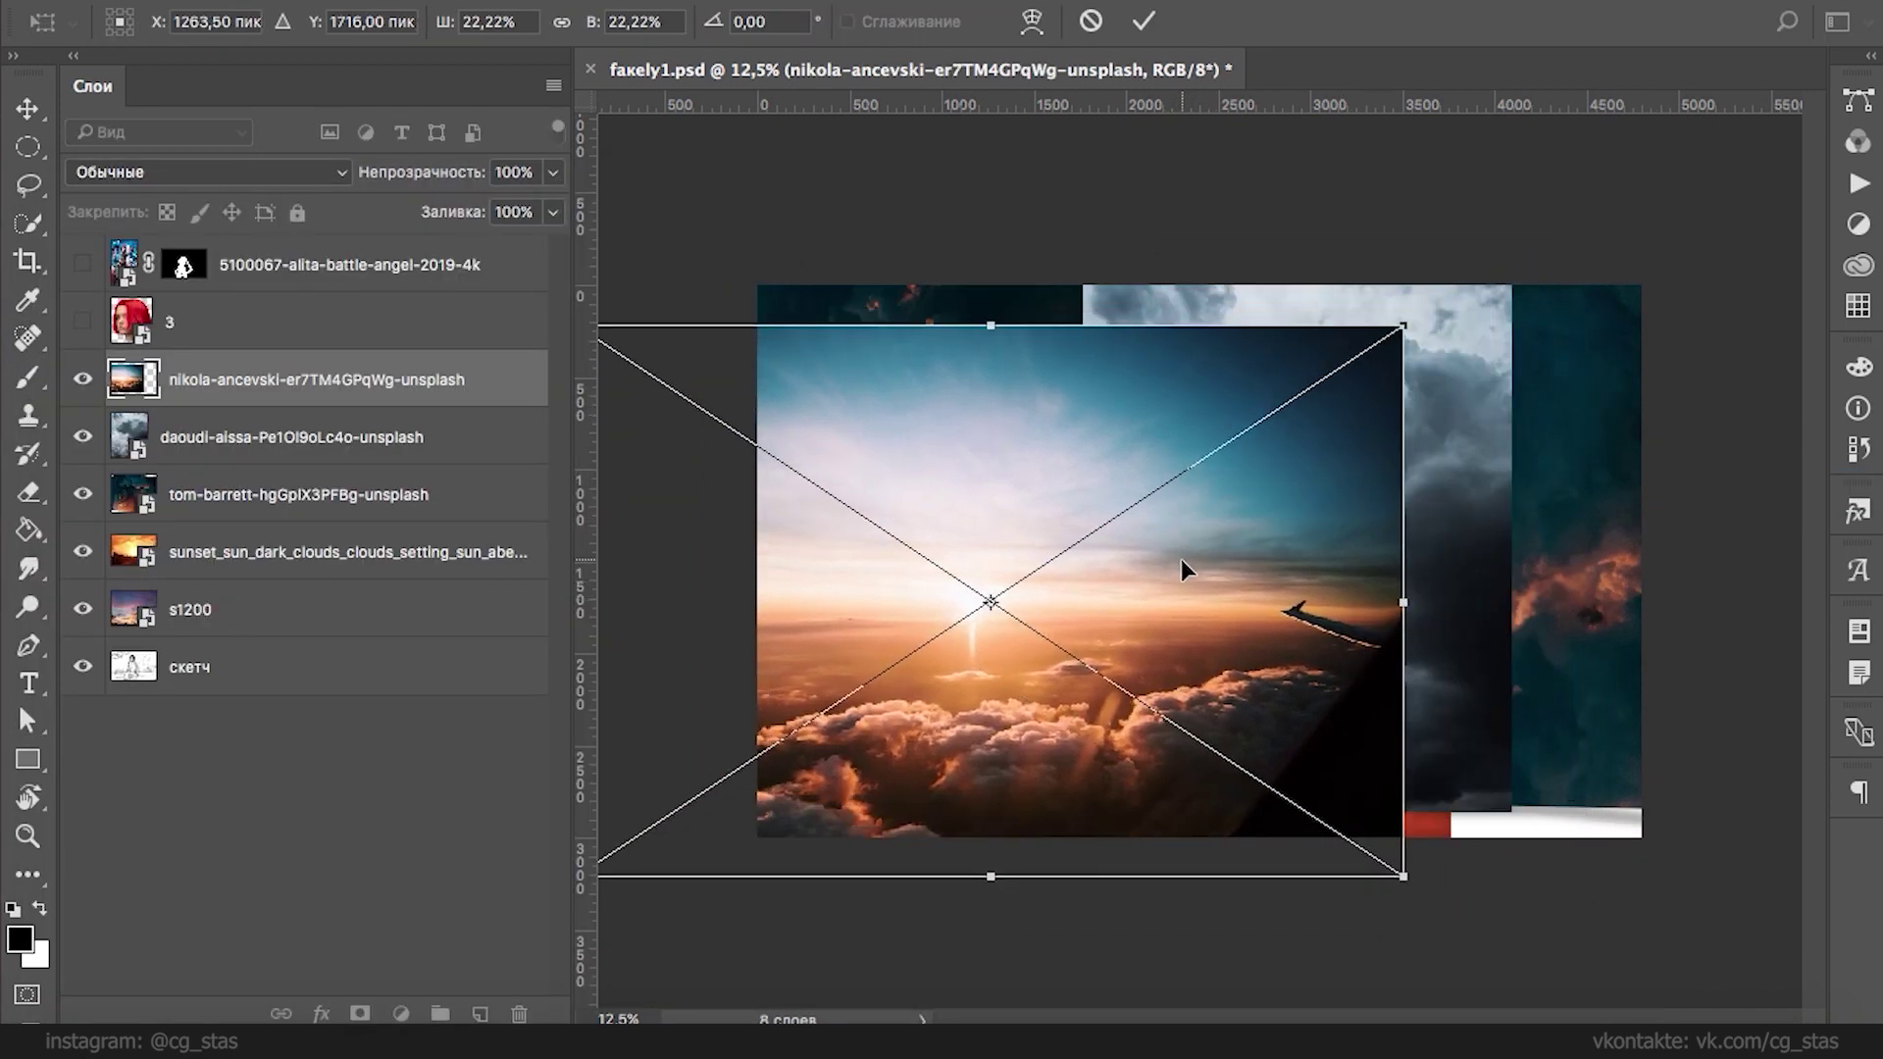
pyautogui.press('Return')
pyautogui.press('b')
# - Try a lightening blending mode on the airplane-view sunset layer, undo it and hide the layer
pyautogui.click(255, 171)
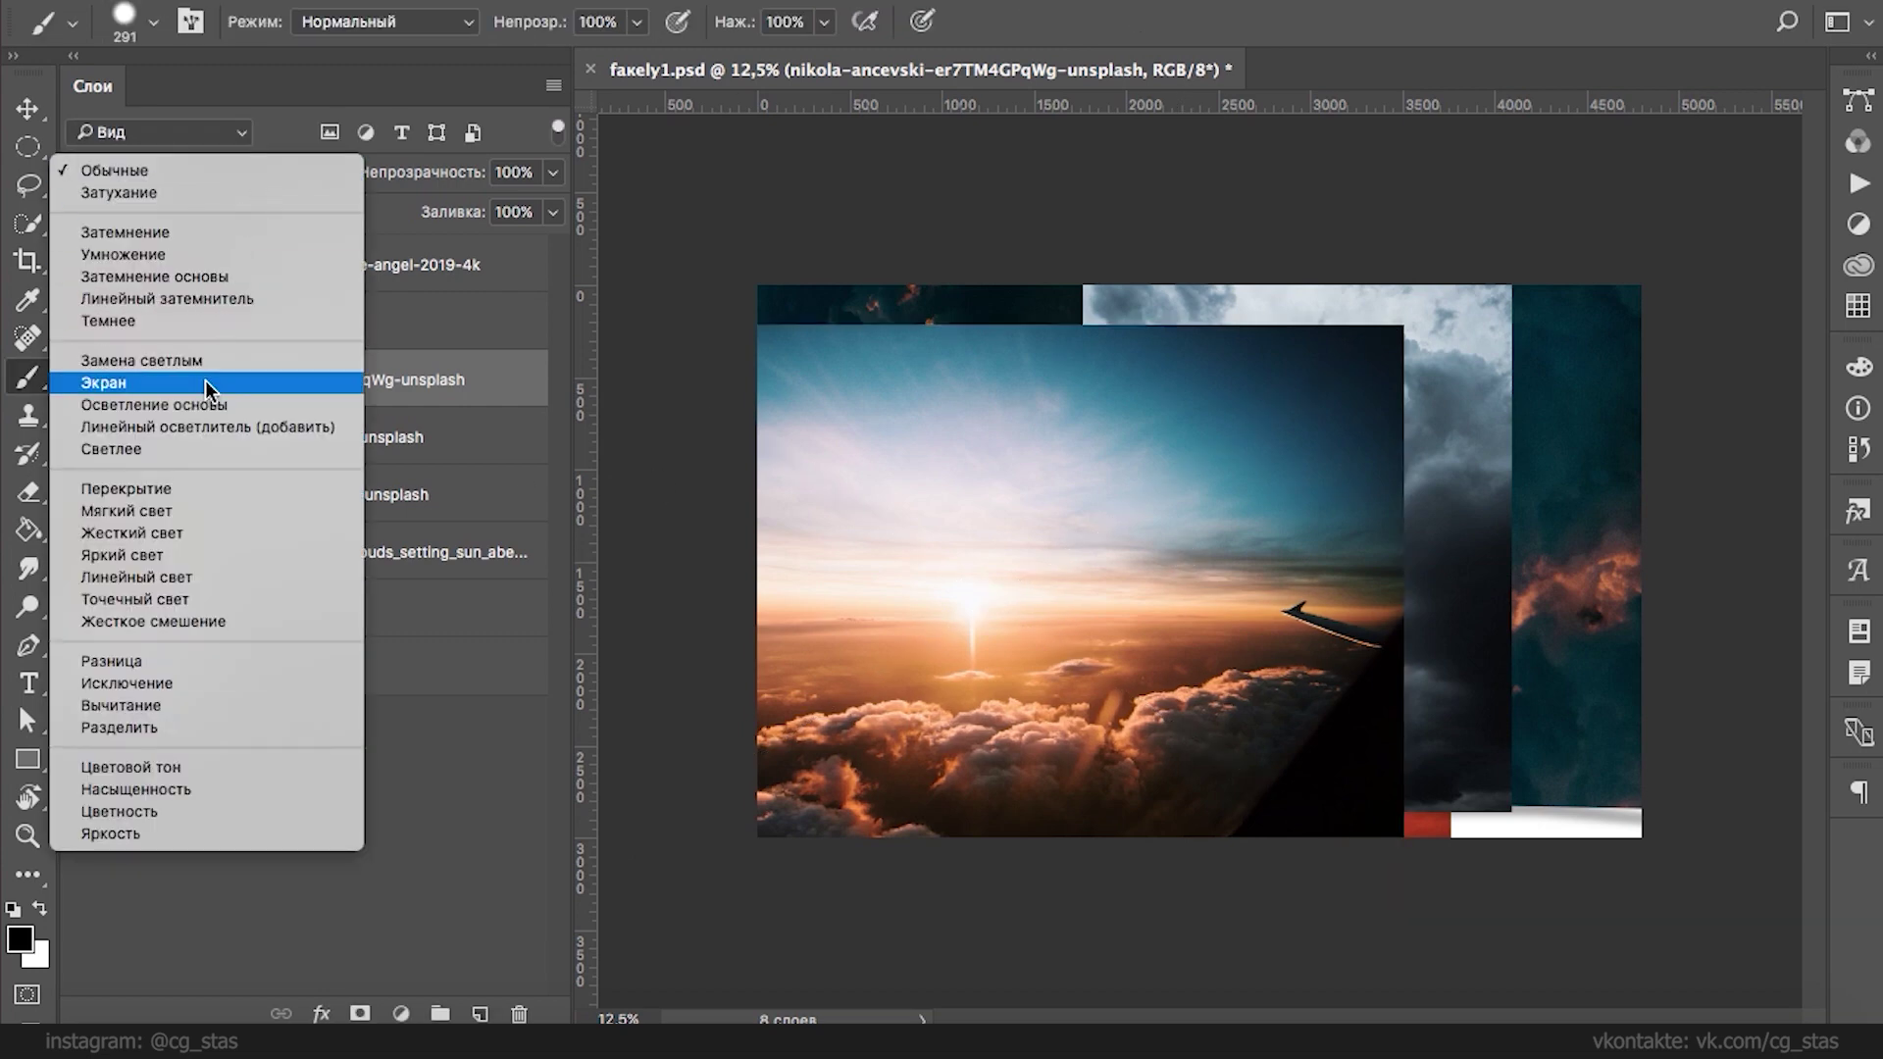
pyautogui.click(198, 404)
pyautogui.press('super+z')
pyautogui.click(83, 384)
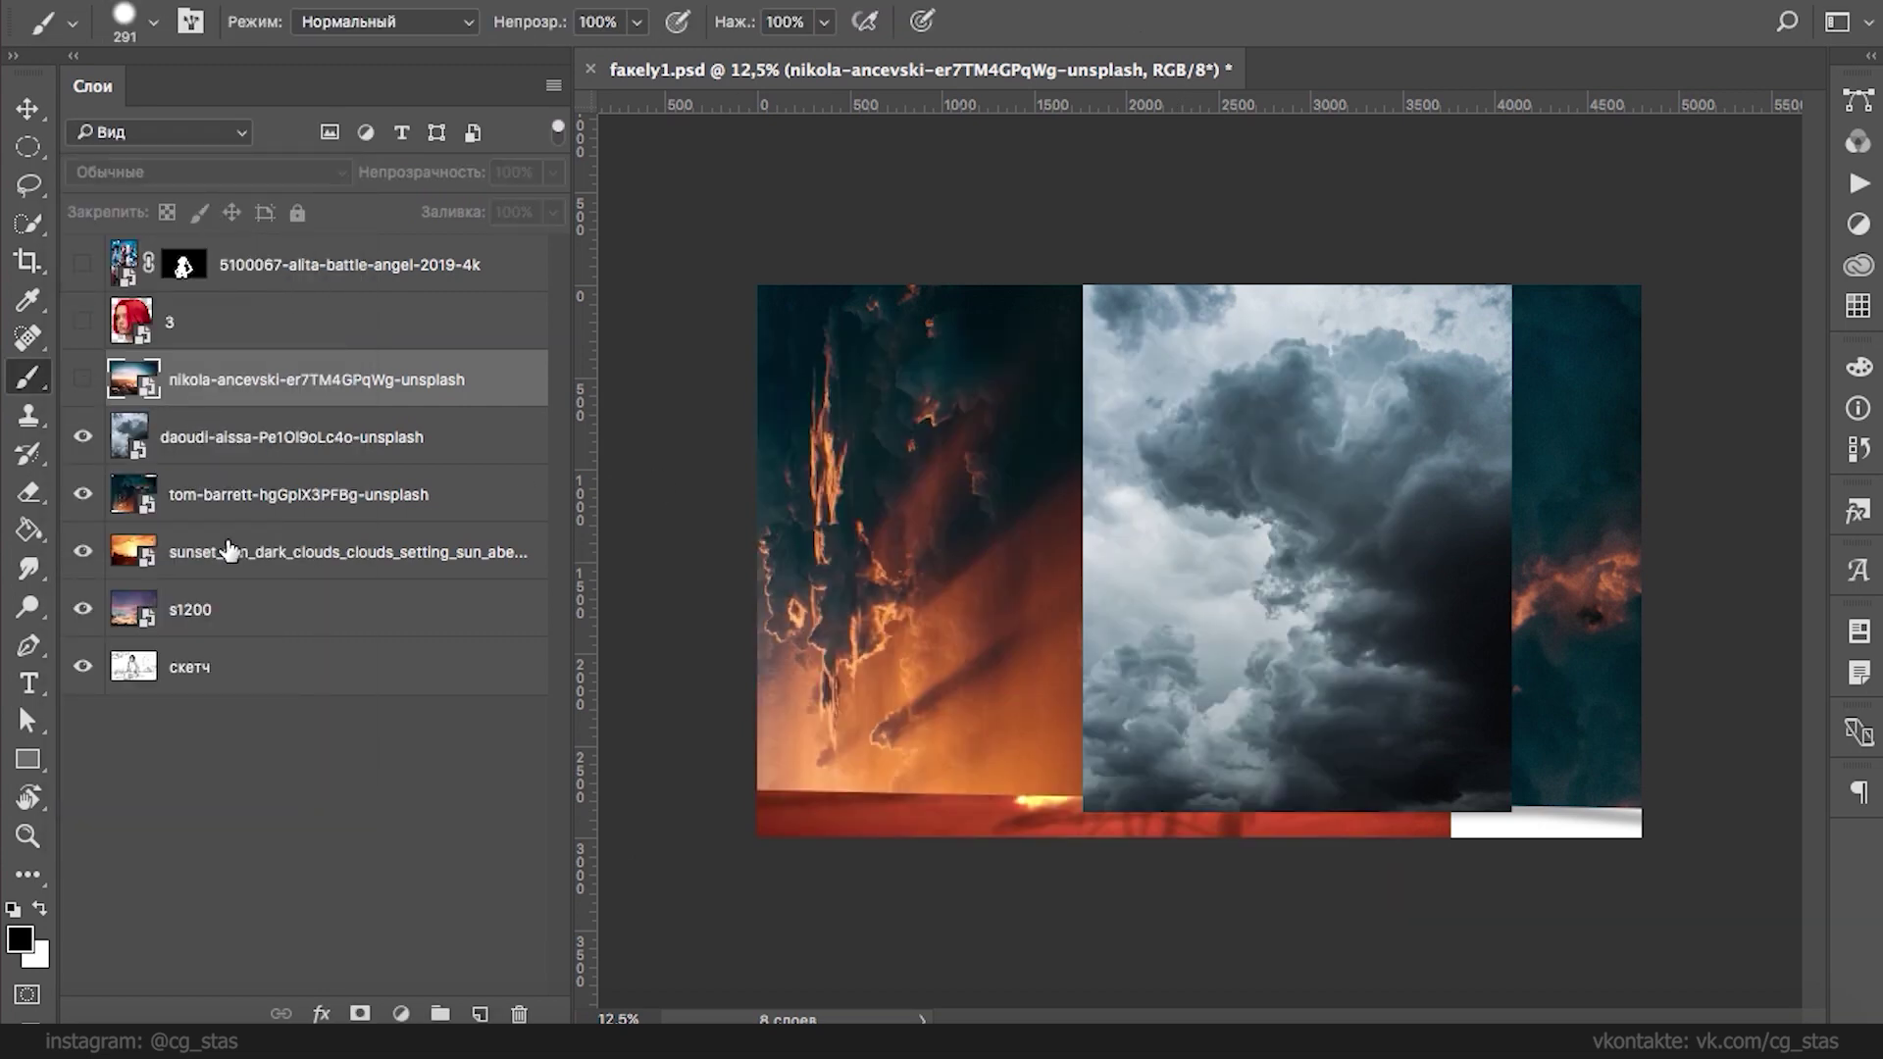
pyautogui.click(140, 498)
pyautogui.click(863, 2)
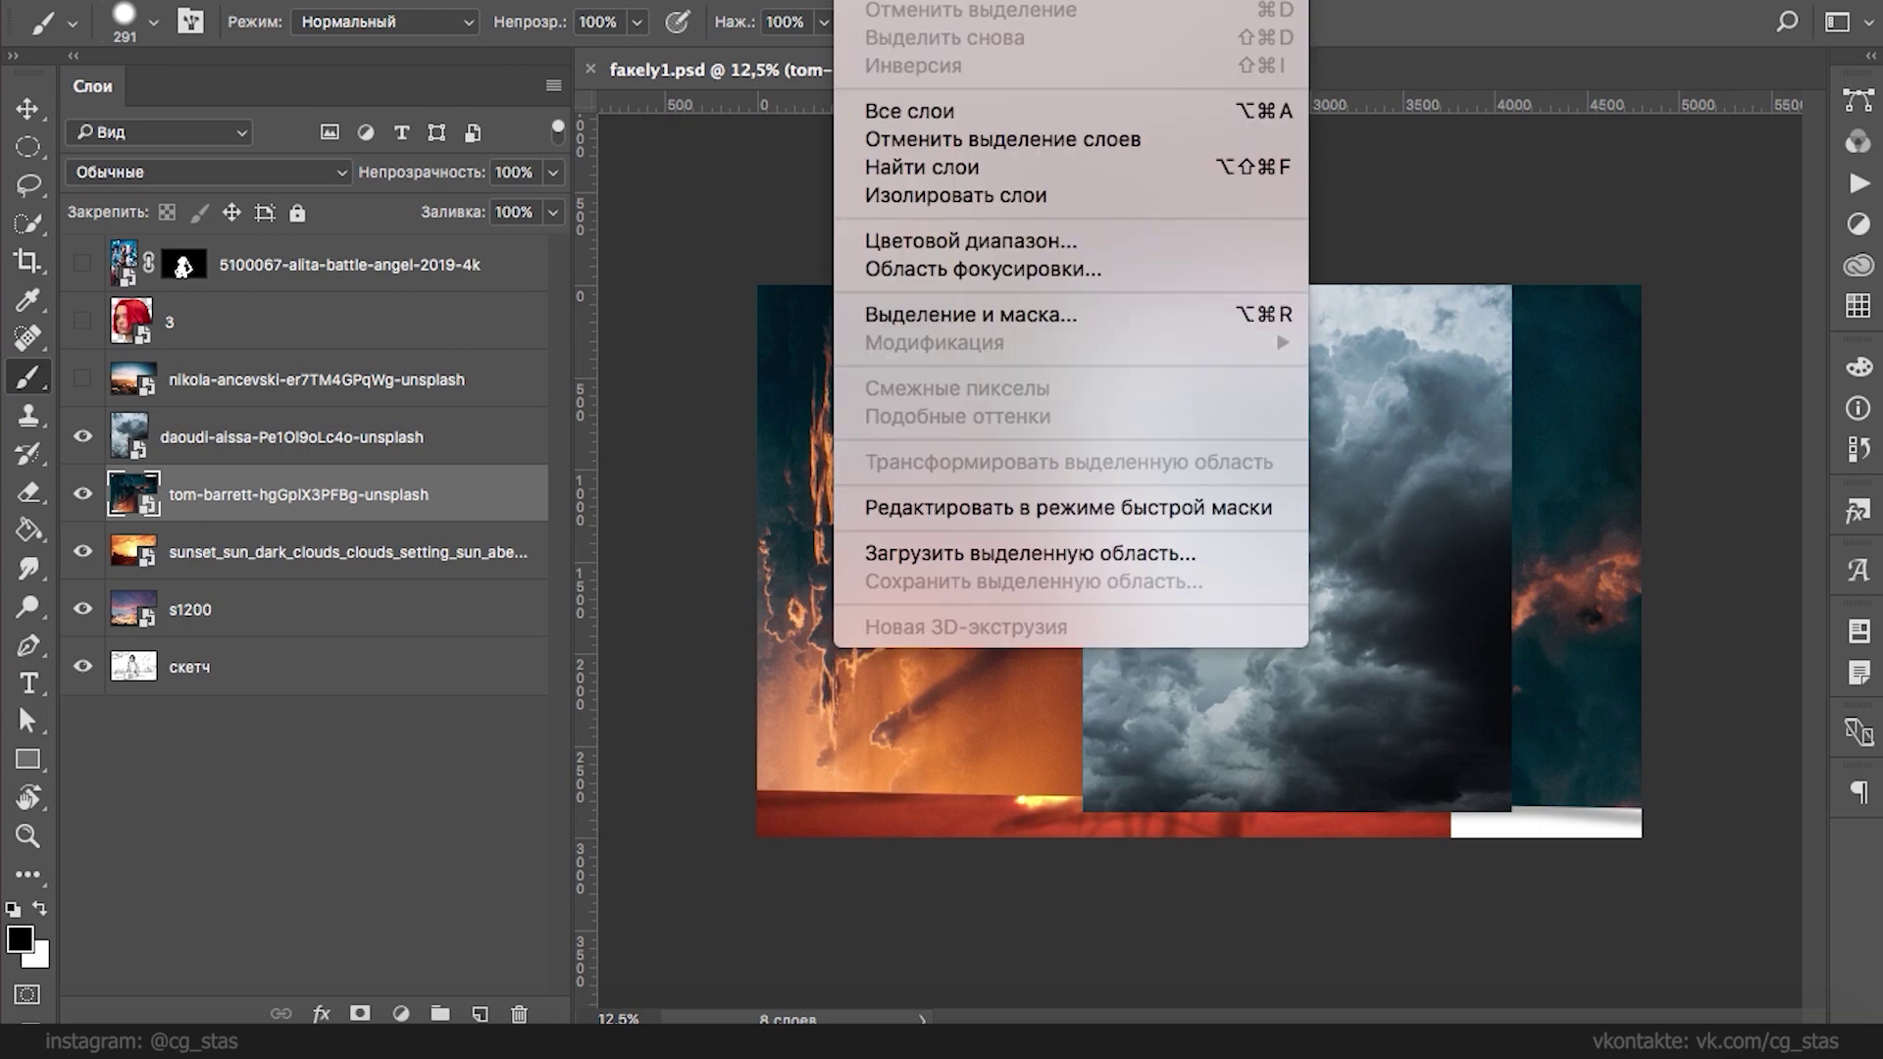
pyautogui.click(953, 311)
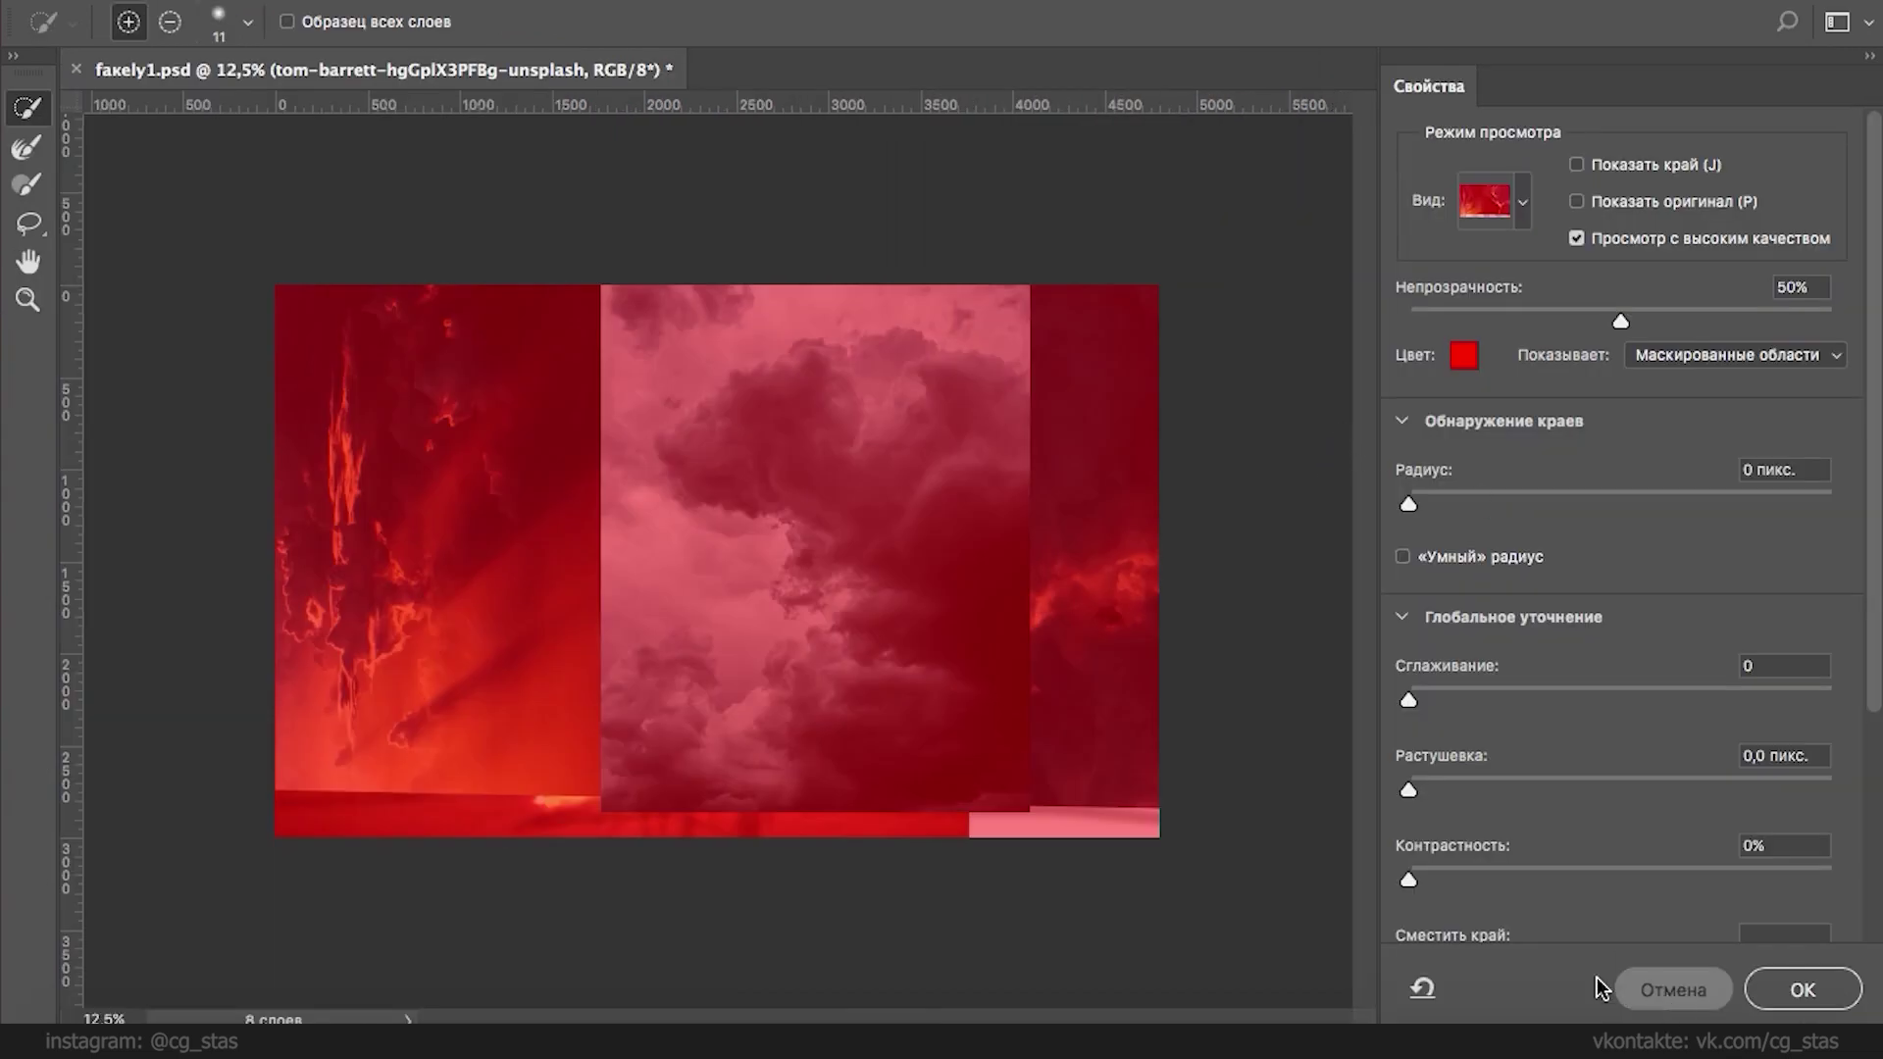
pyautogui.click(1672, 989)
pyautogui.keyDown('super'); pyautogui.click(1182, 474); pyautogui.keyUp('super')
# - Hide the gray storm cloud layer and select the teal cloud along the tom-barrett photo's right side with Select and Mask
pyautogui.click(81, 437)
pyautogui.click(133, 476)
pyautogui.click(862, 2)
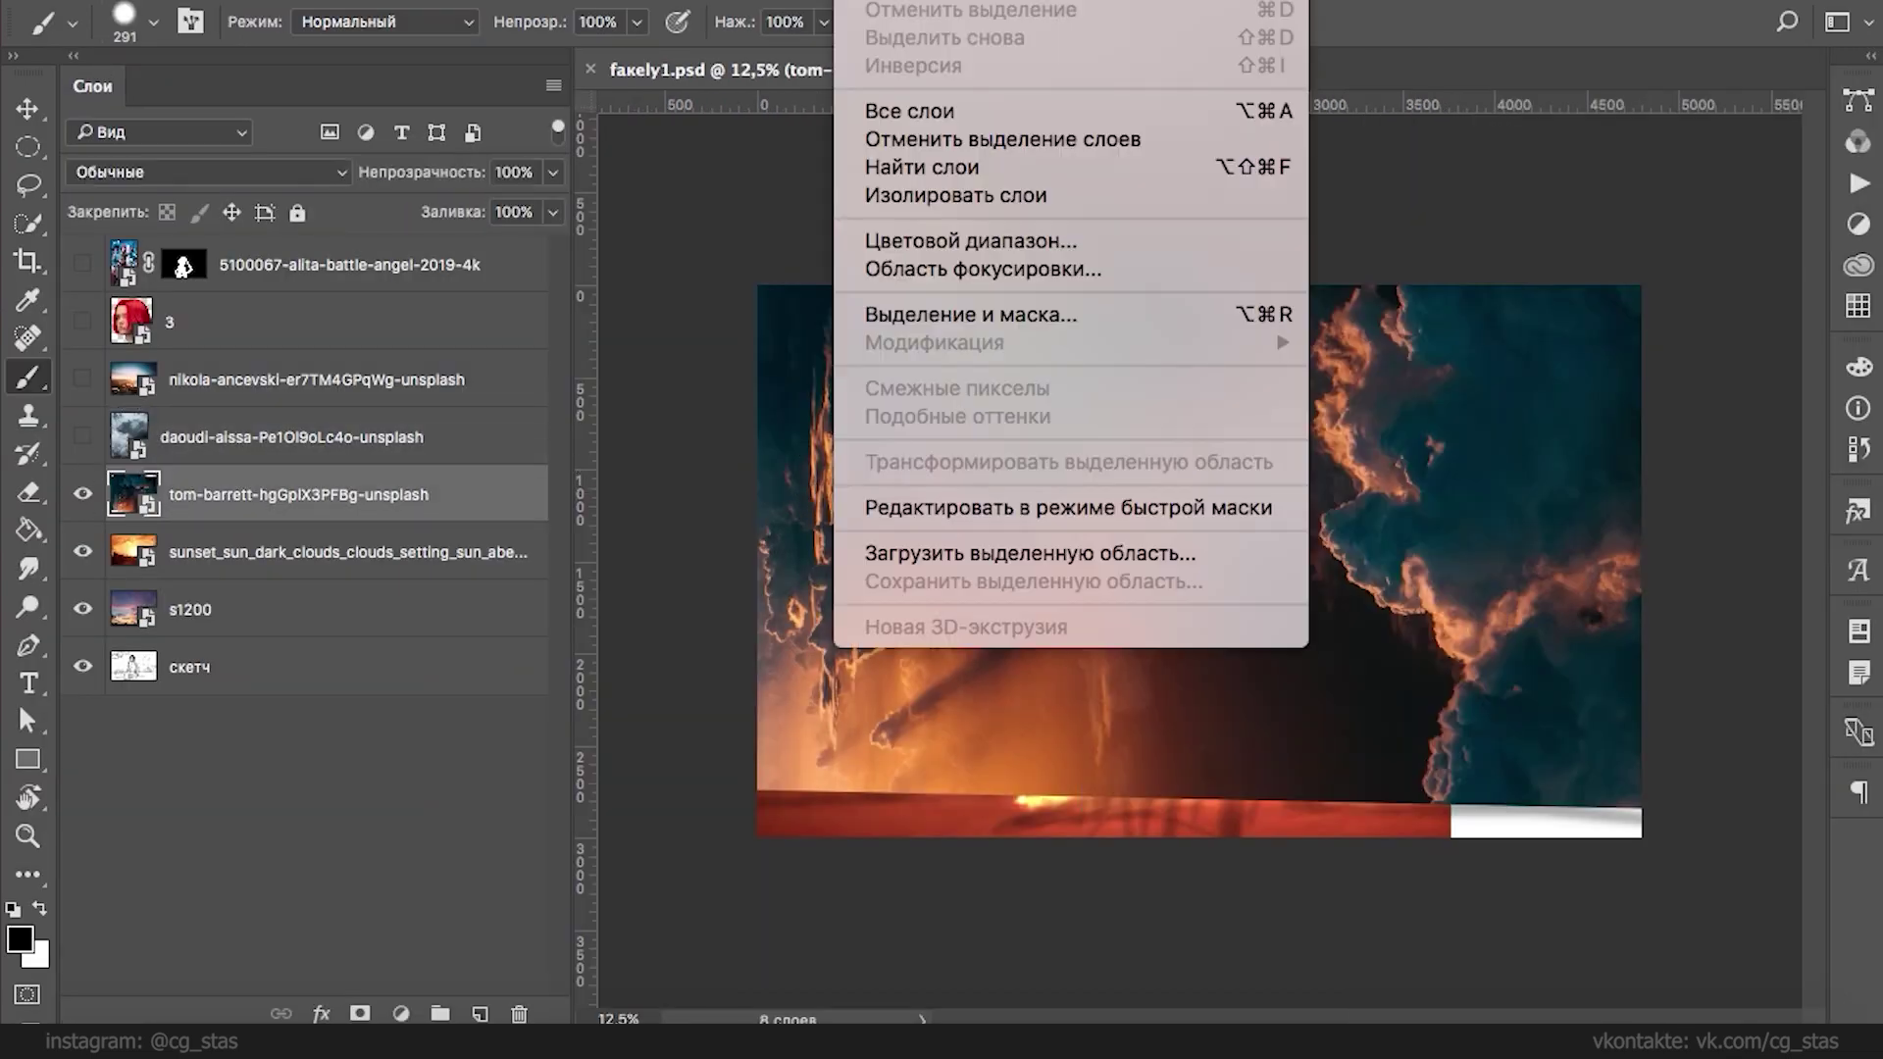
pyautogui.click(1057, 312)
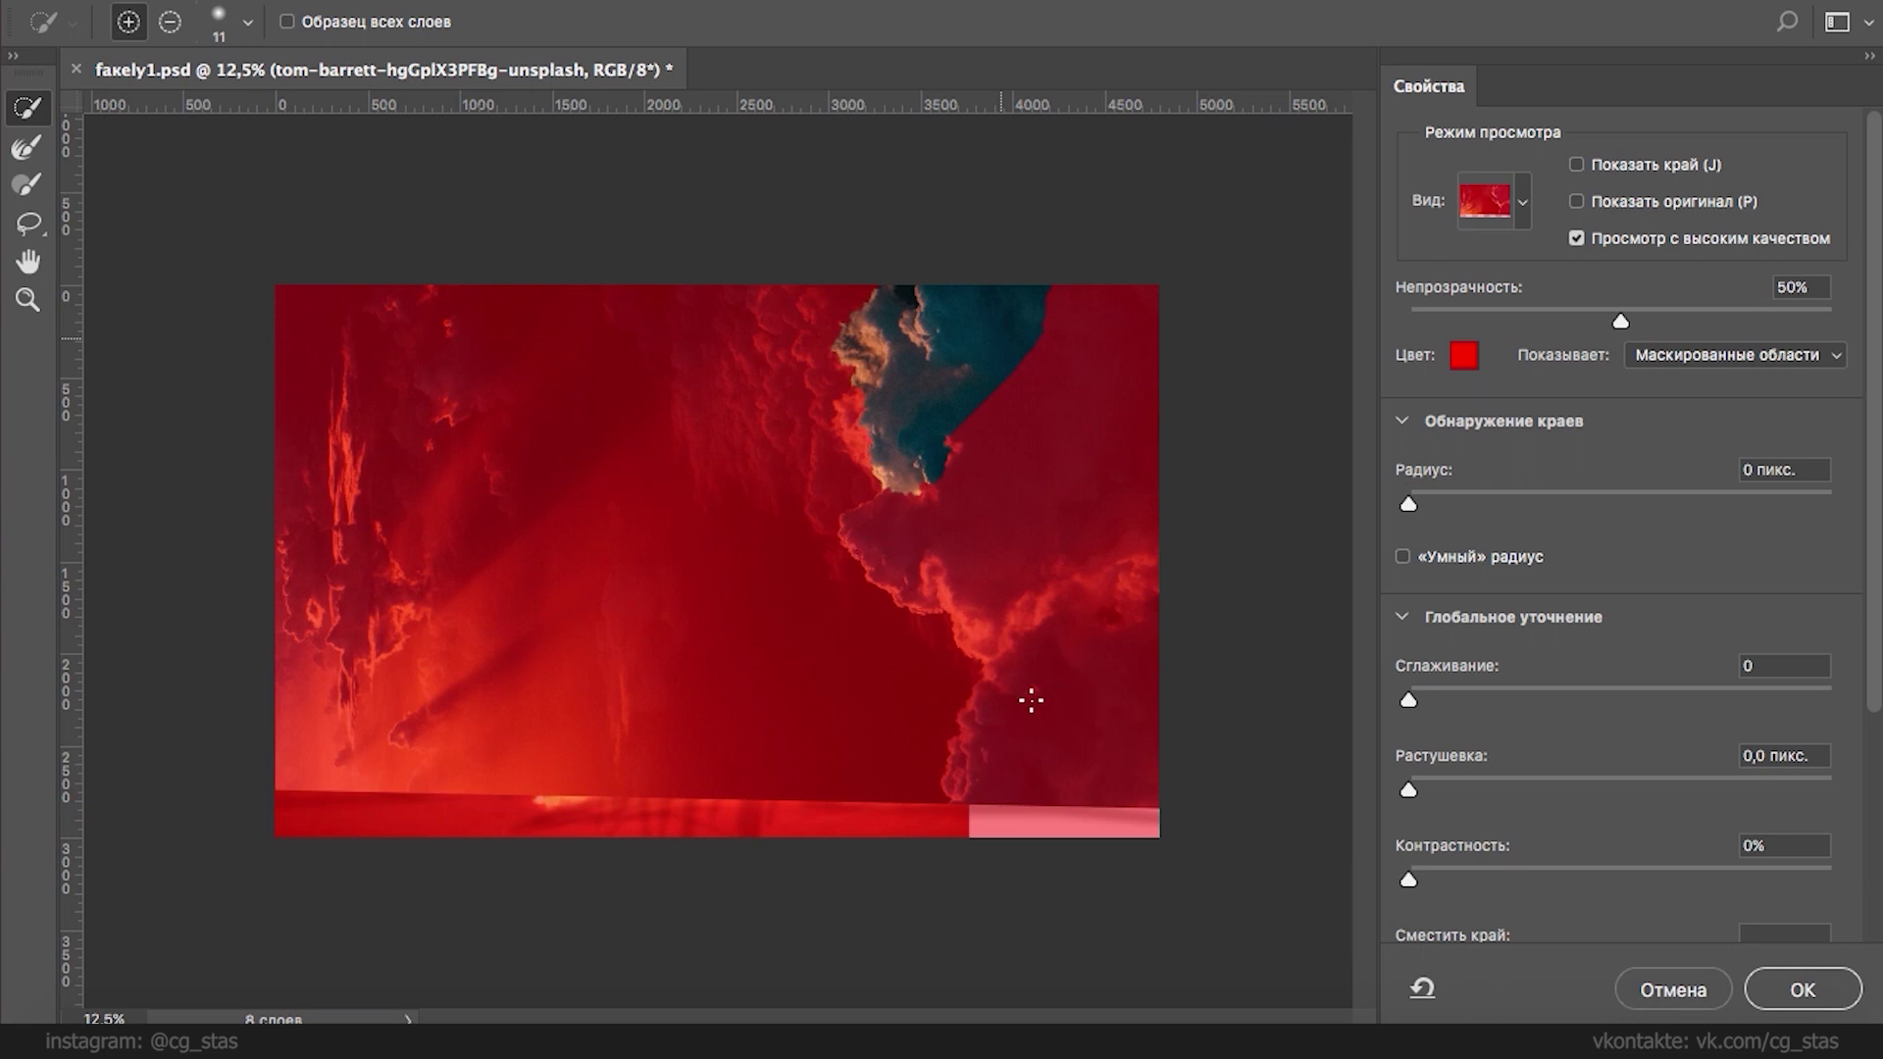
pyautogui.moveTo(1053, 638); pyautogui.dragTo(1102, 457)
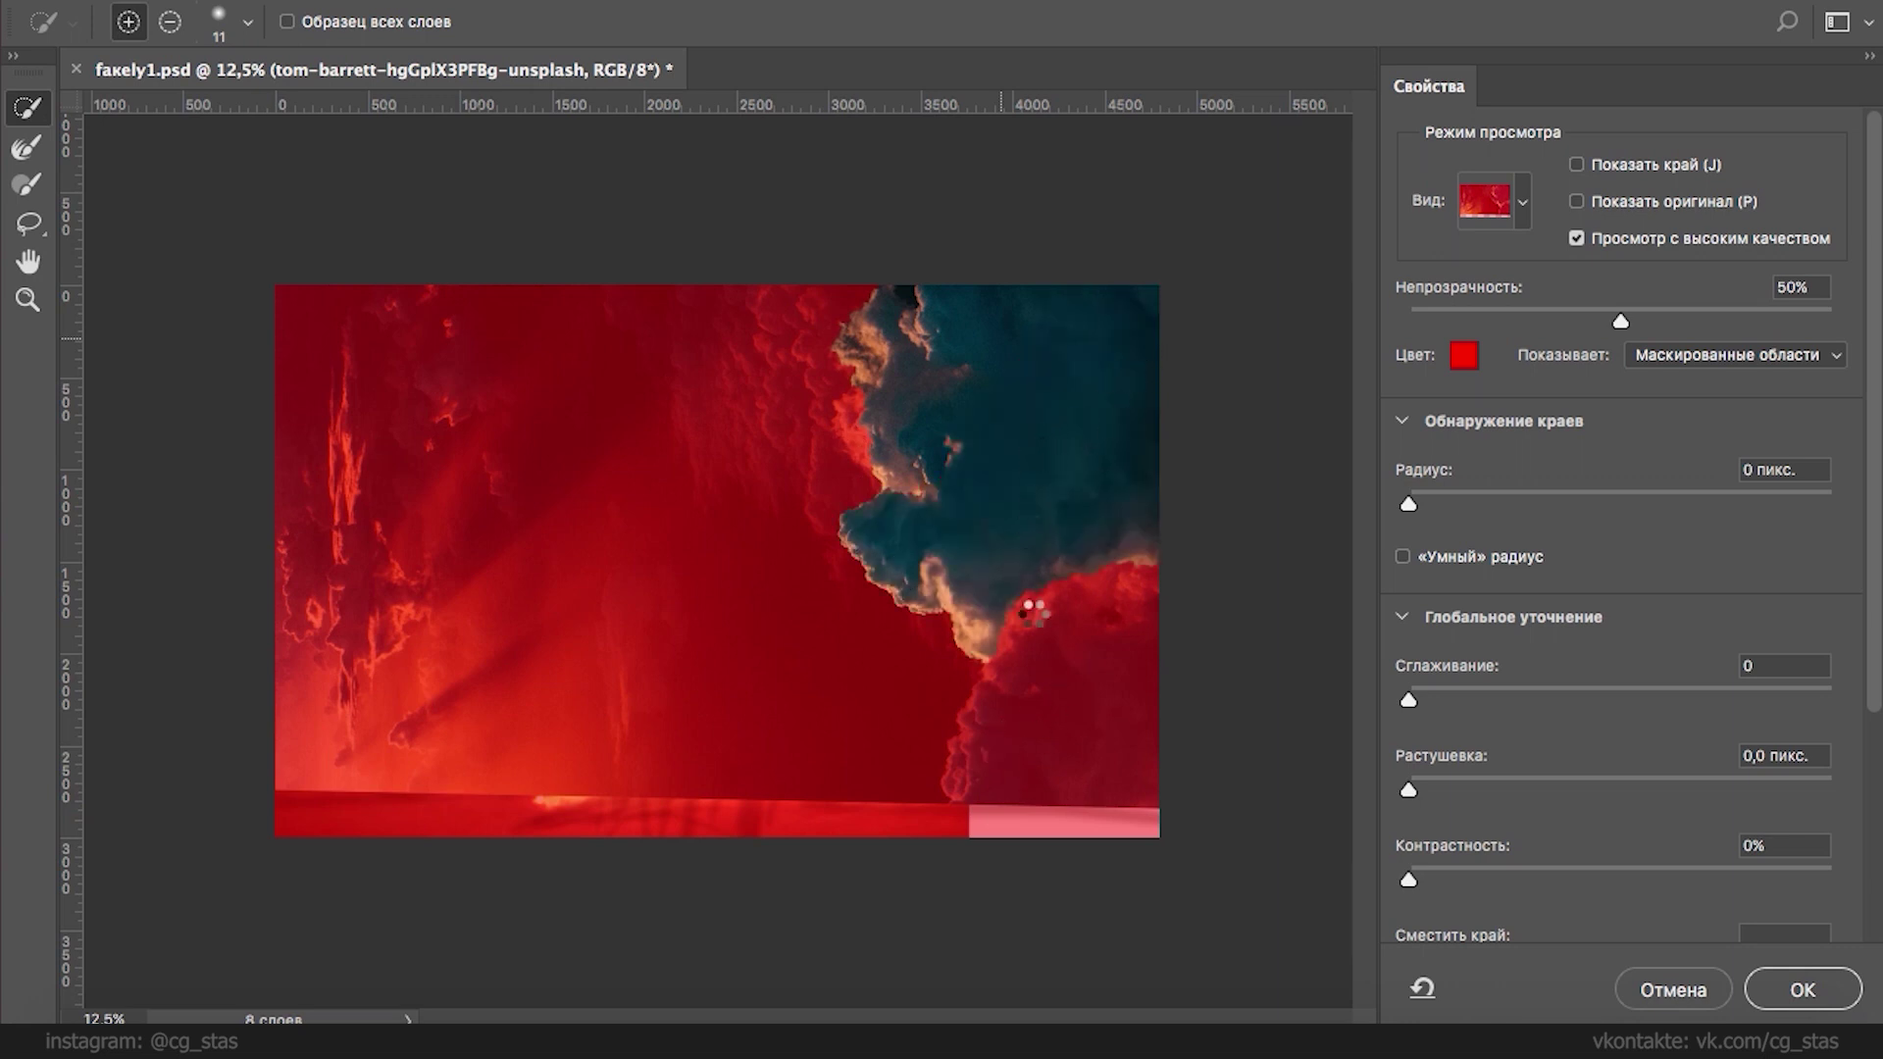
pyautogui.click(1054, 659)
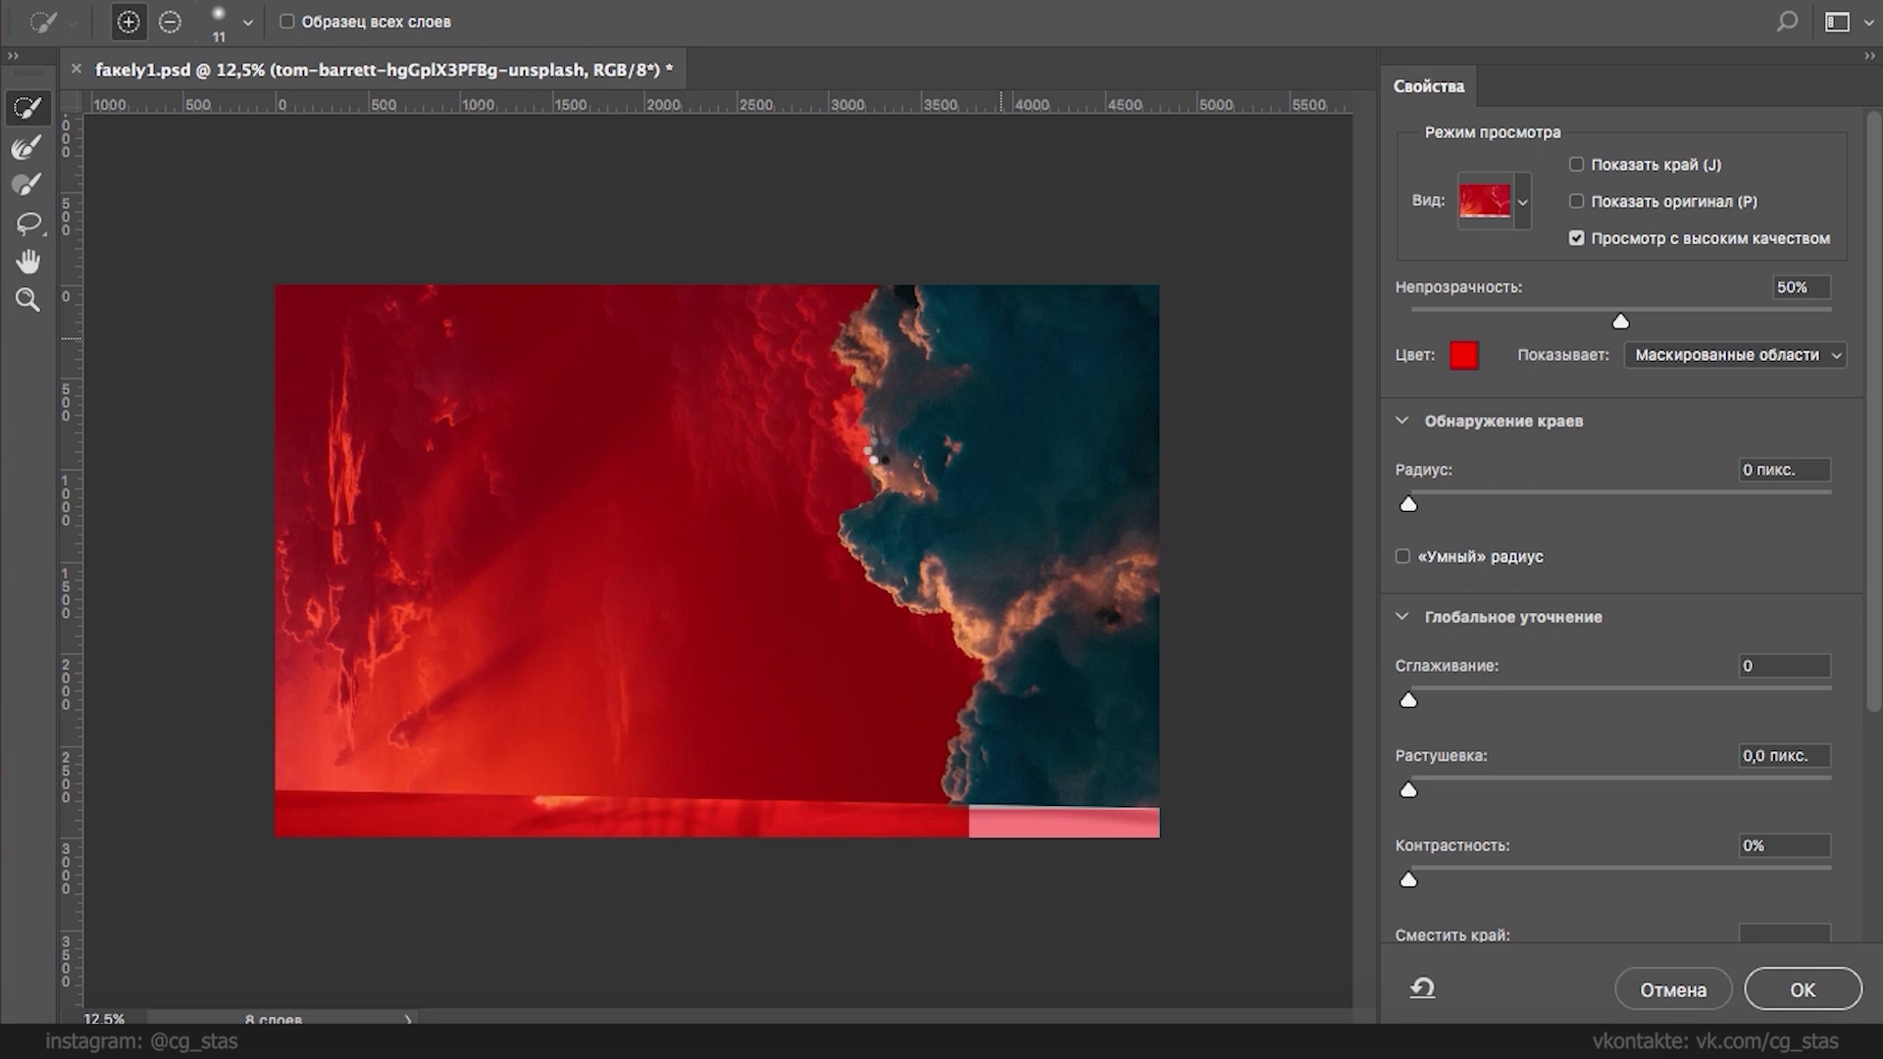
pyautogui.moveTo(871, 447); pyautogui.dragTo(876, 448)
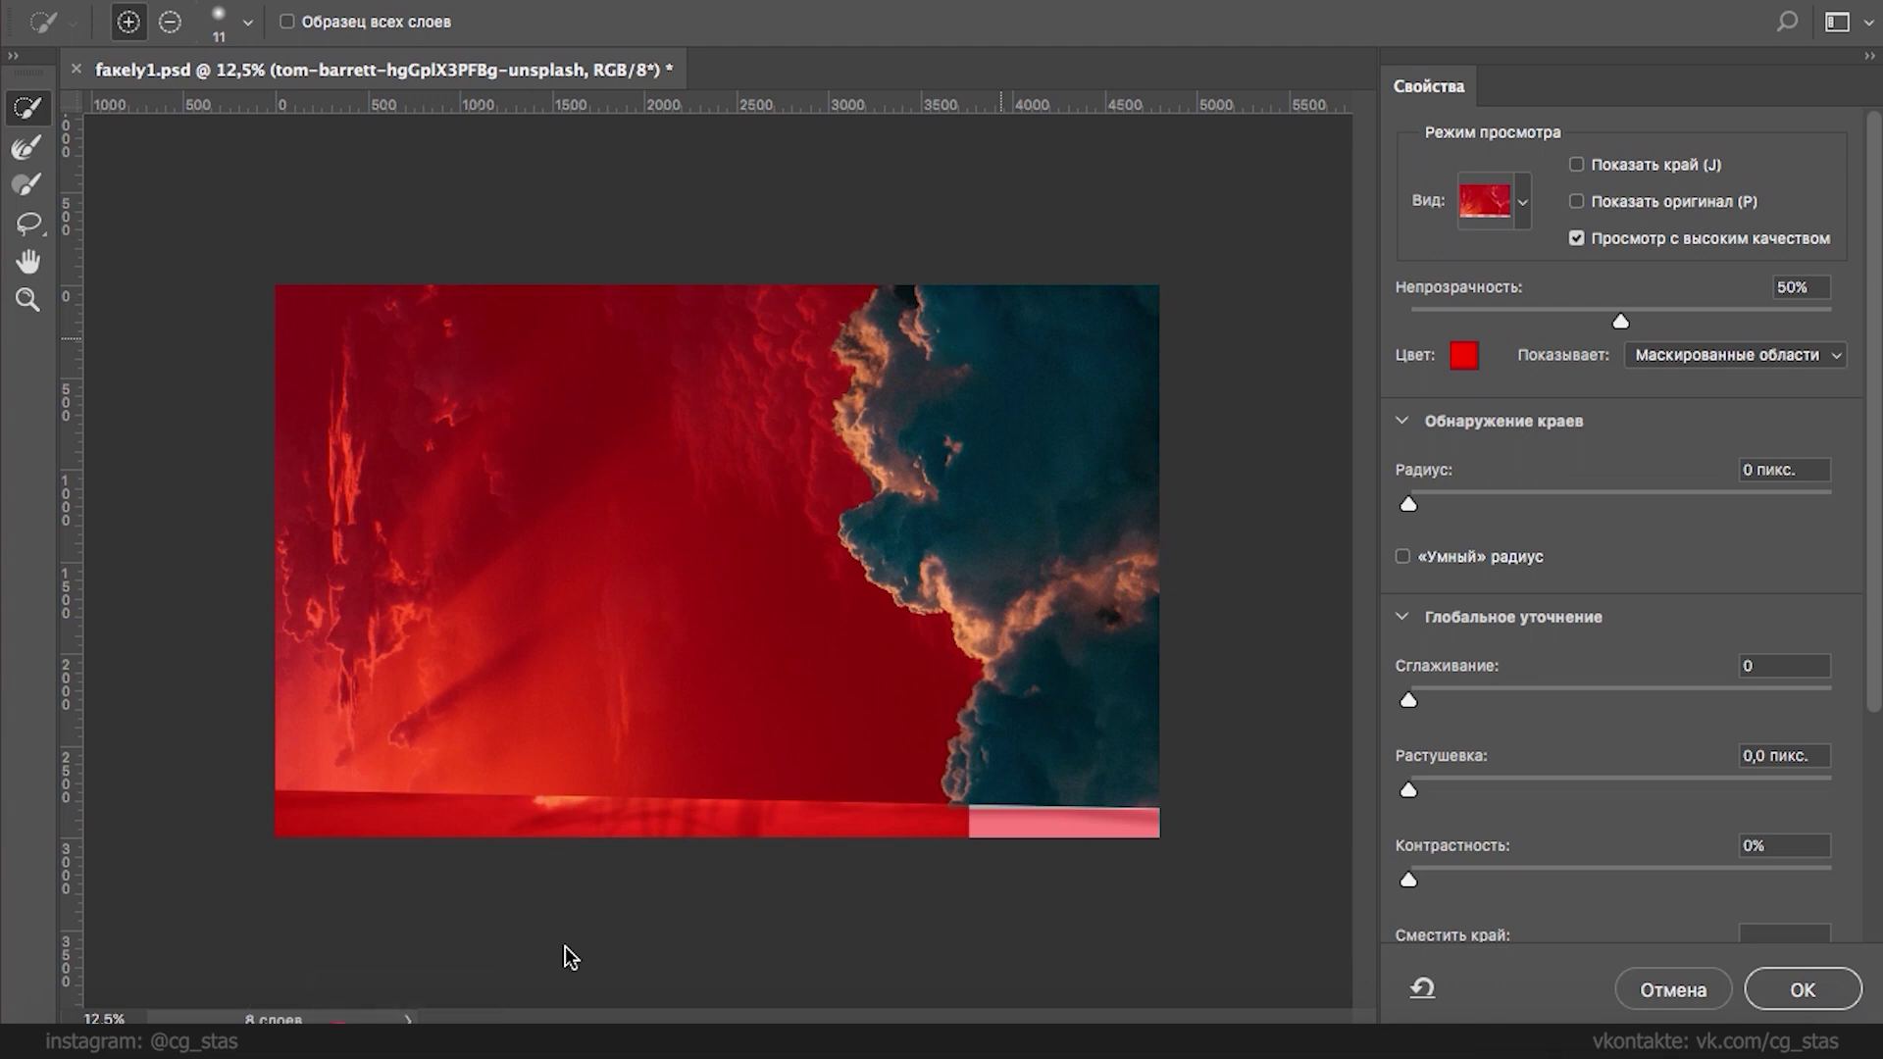
pyautogui.rightClick(341, 995)
pyautogui.click(341, 1029)
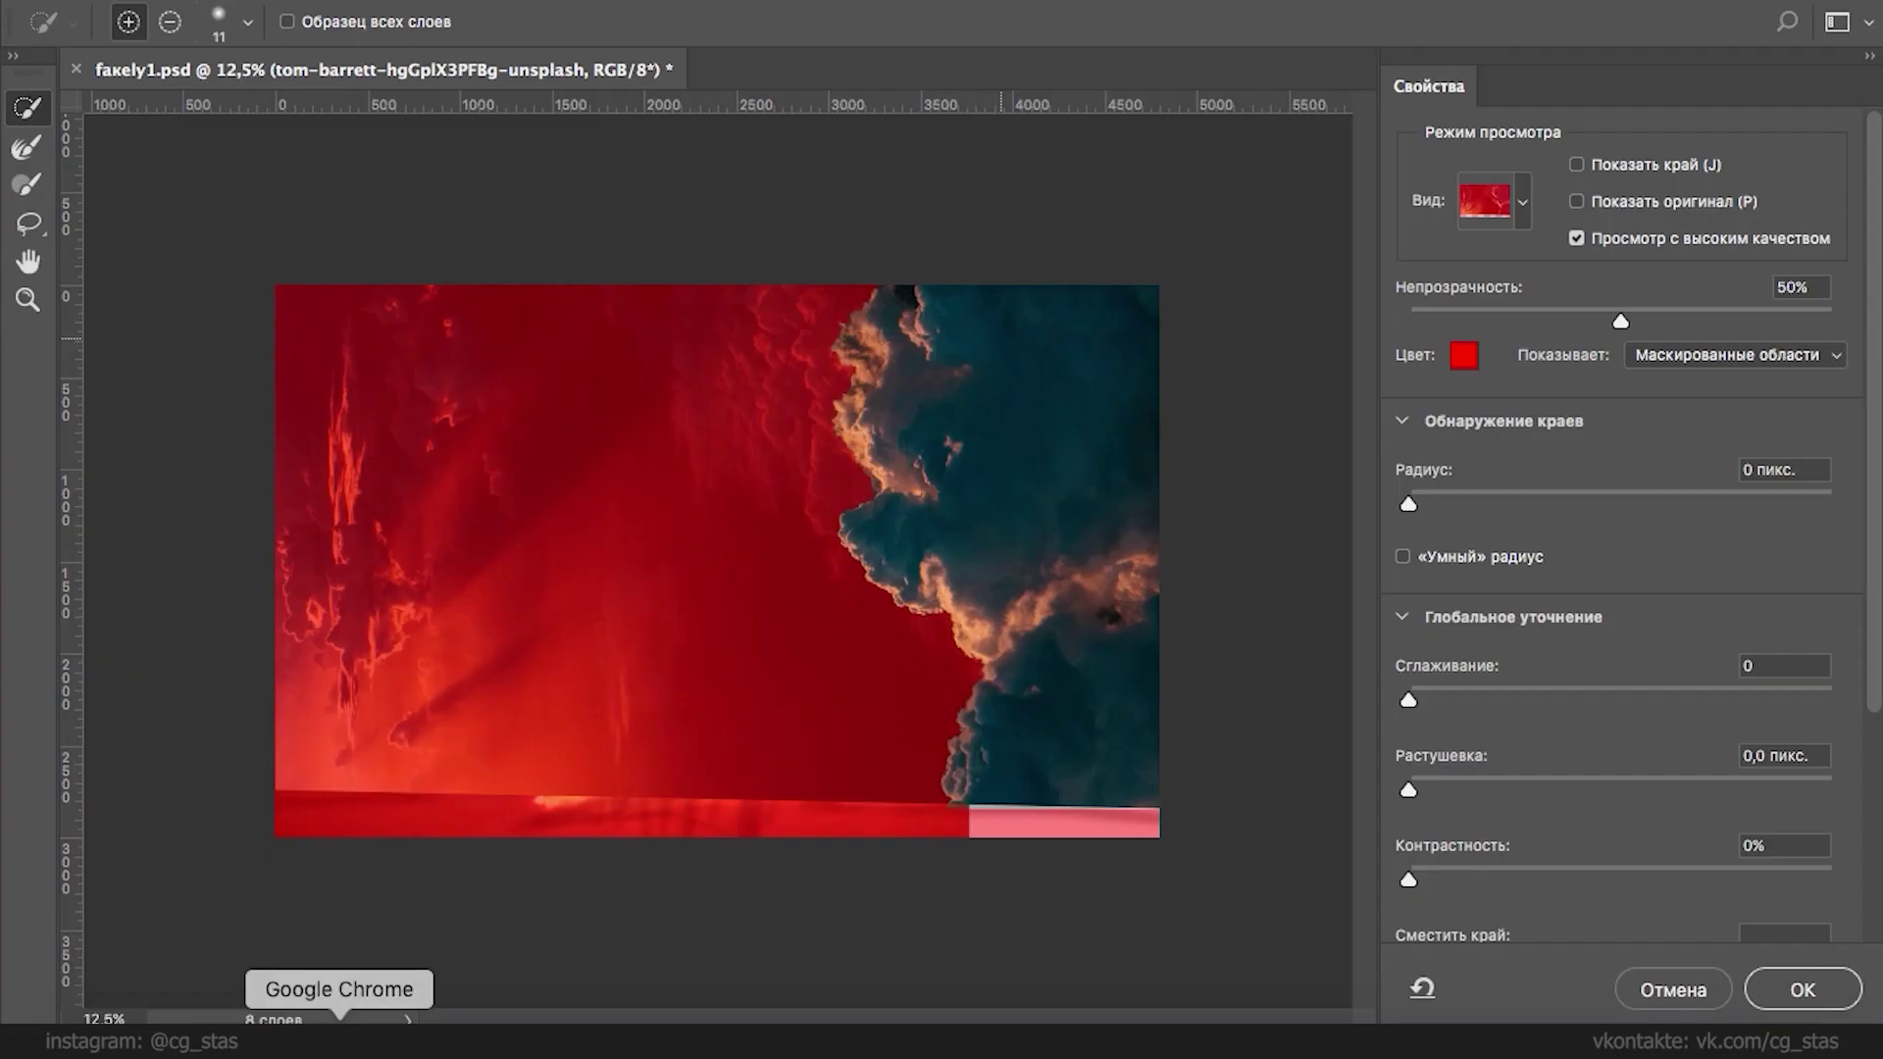
pyautogui.click(97, 1029)
pyautogui.click(1515, 2)
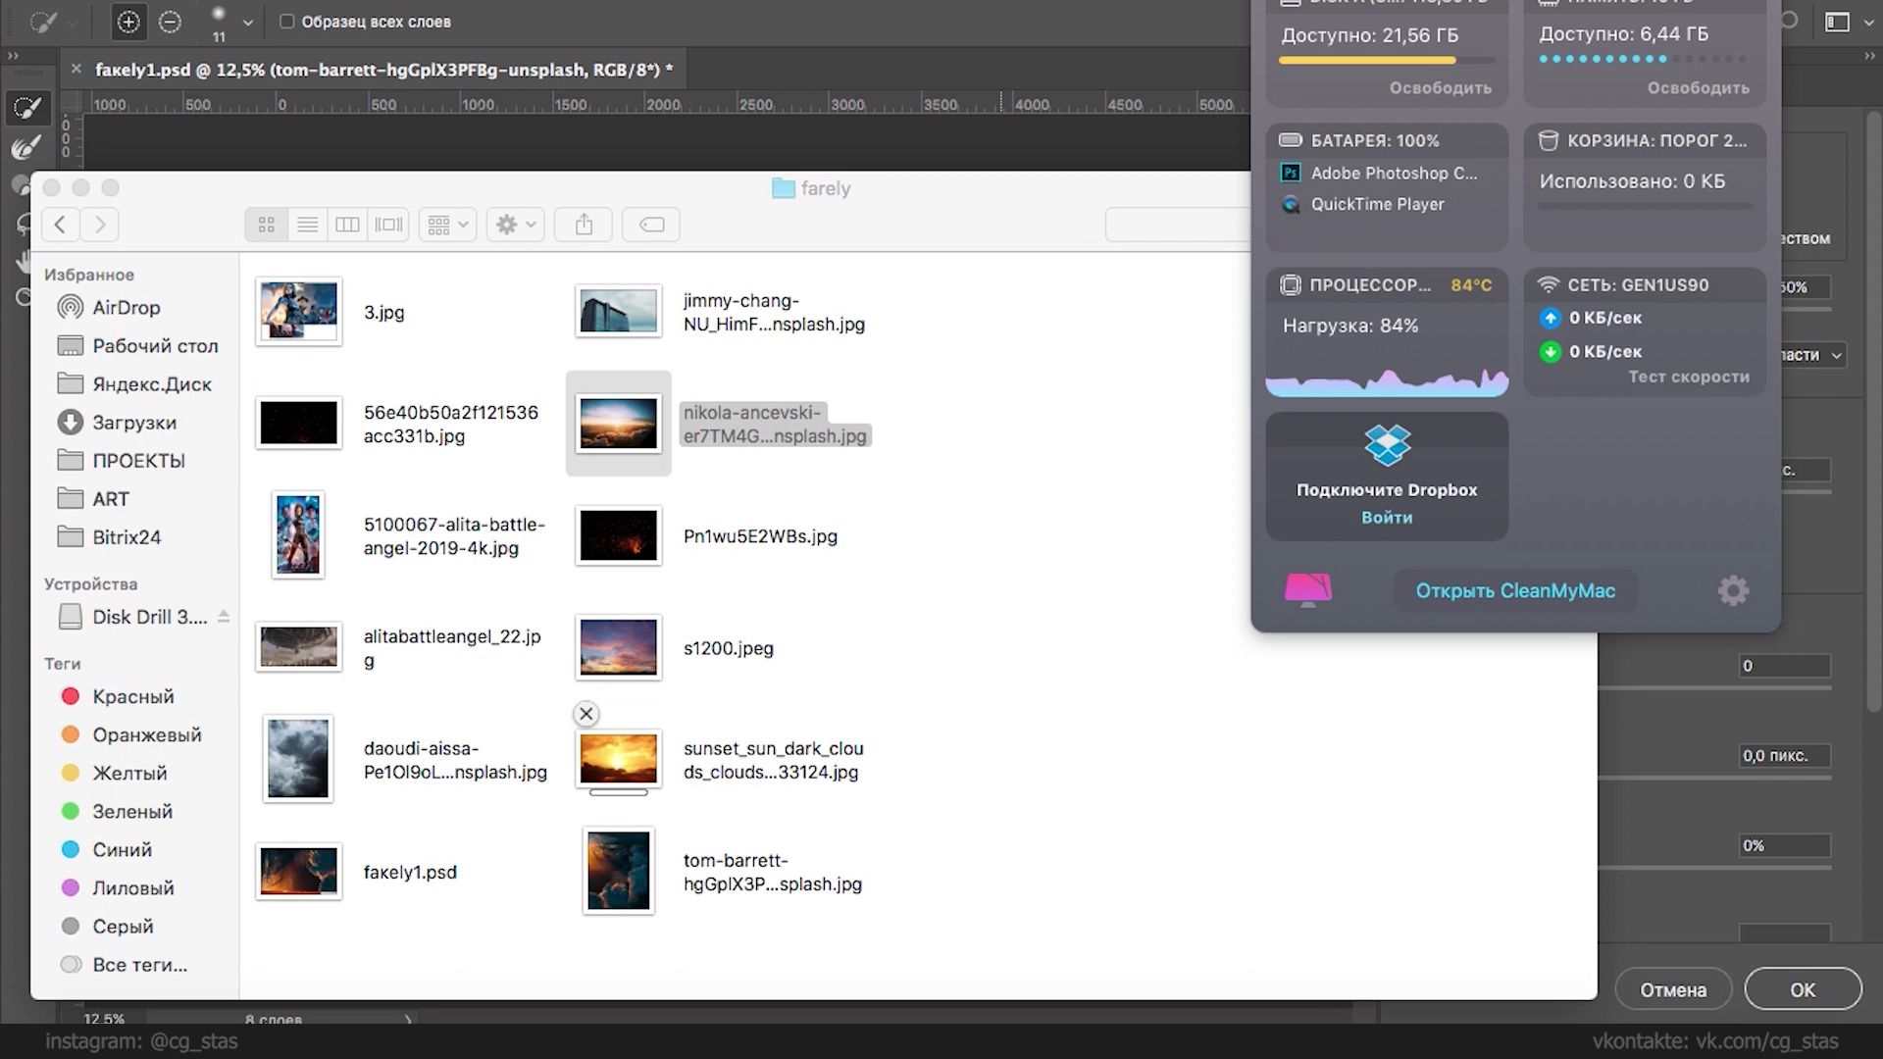
pyautogui.click(1065, 202)
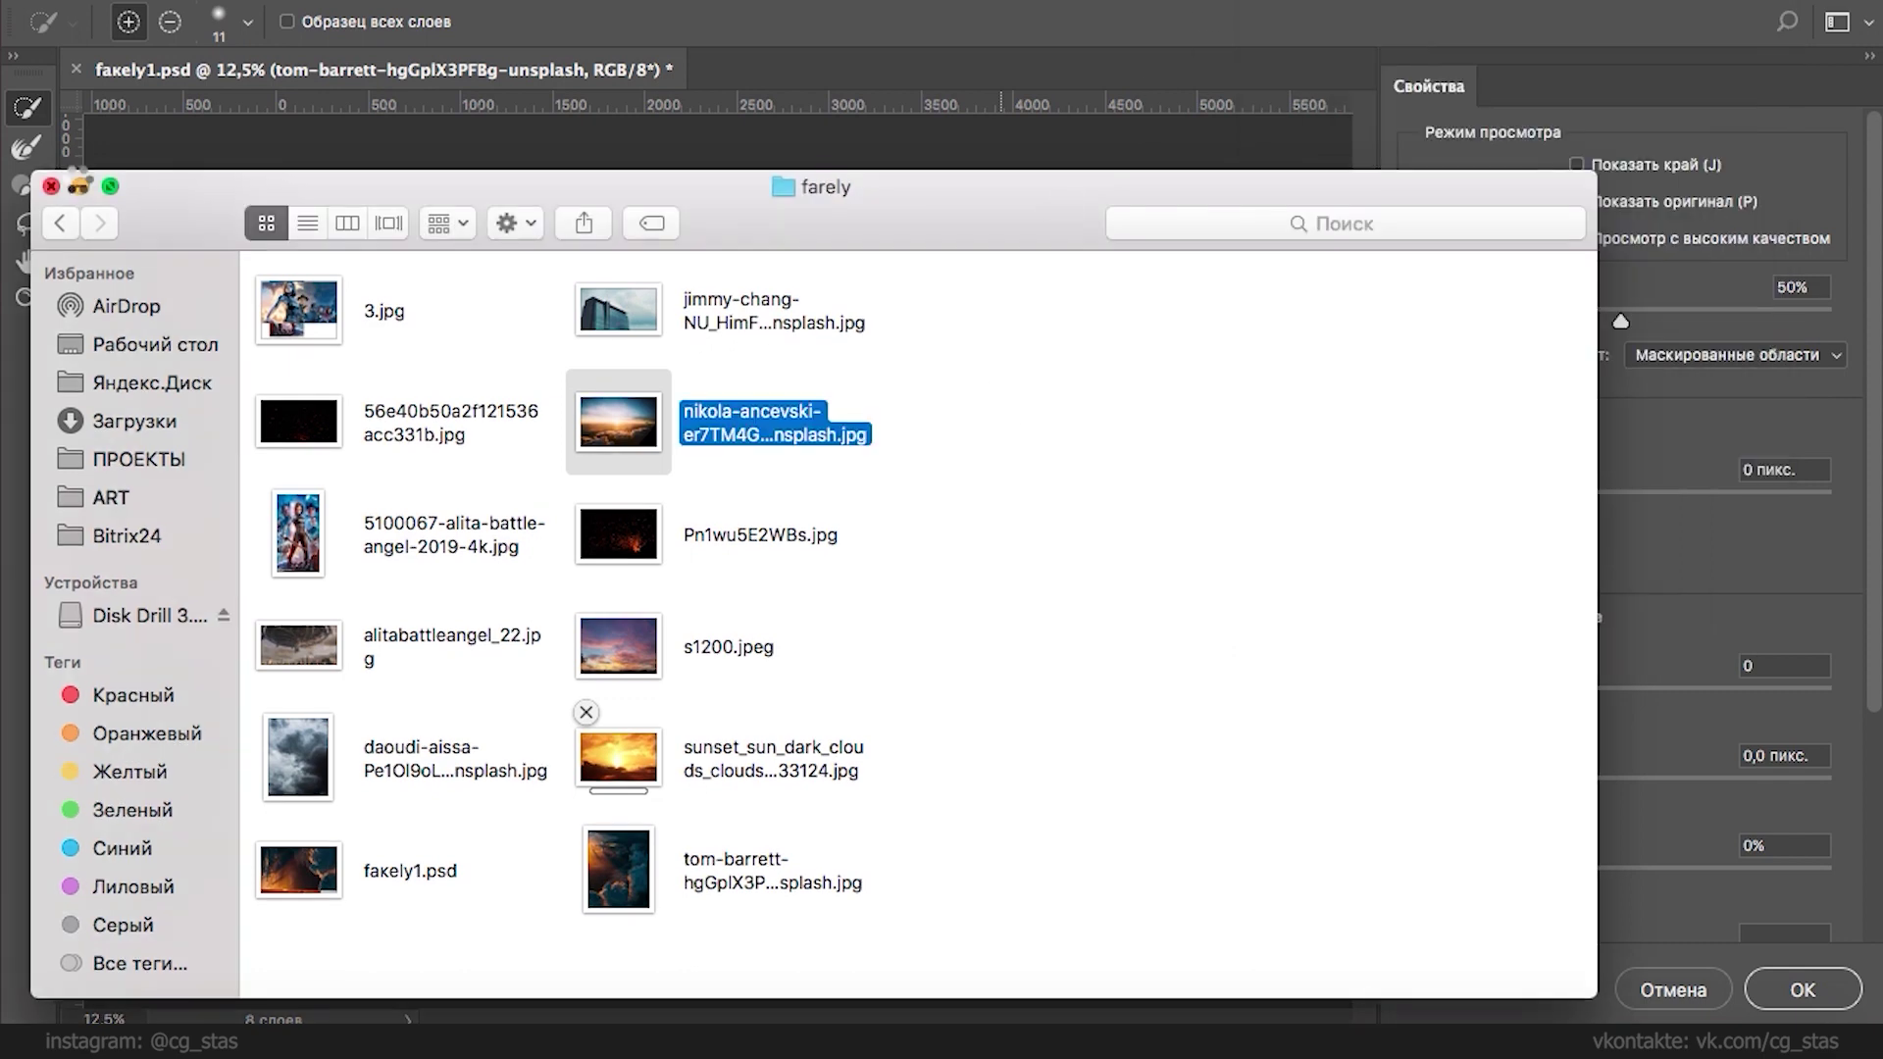
pyautogui.click(81, 188)
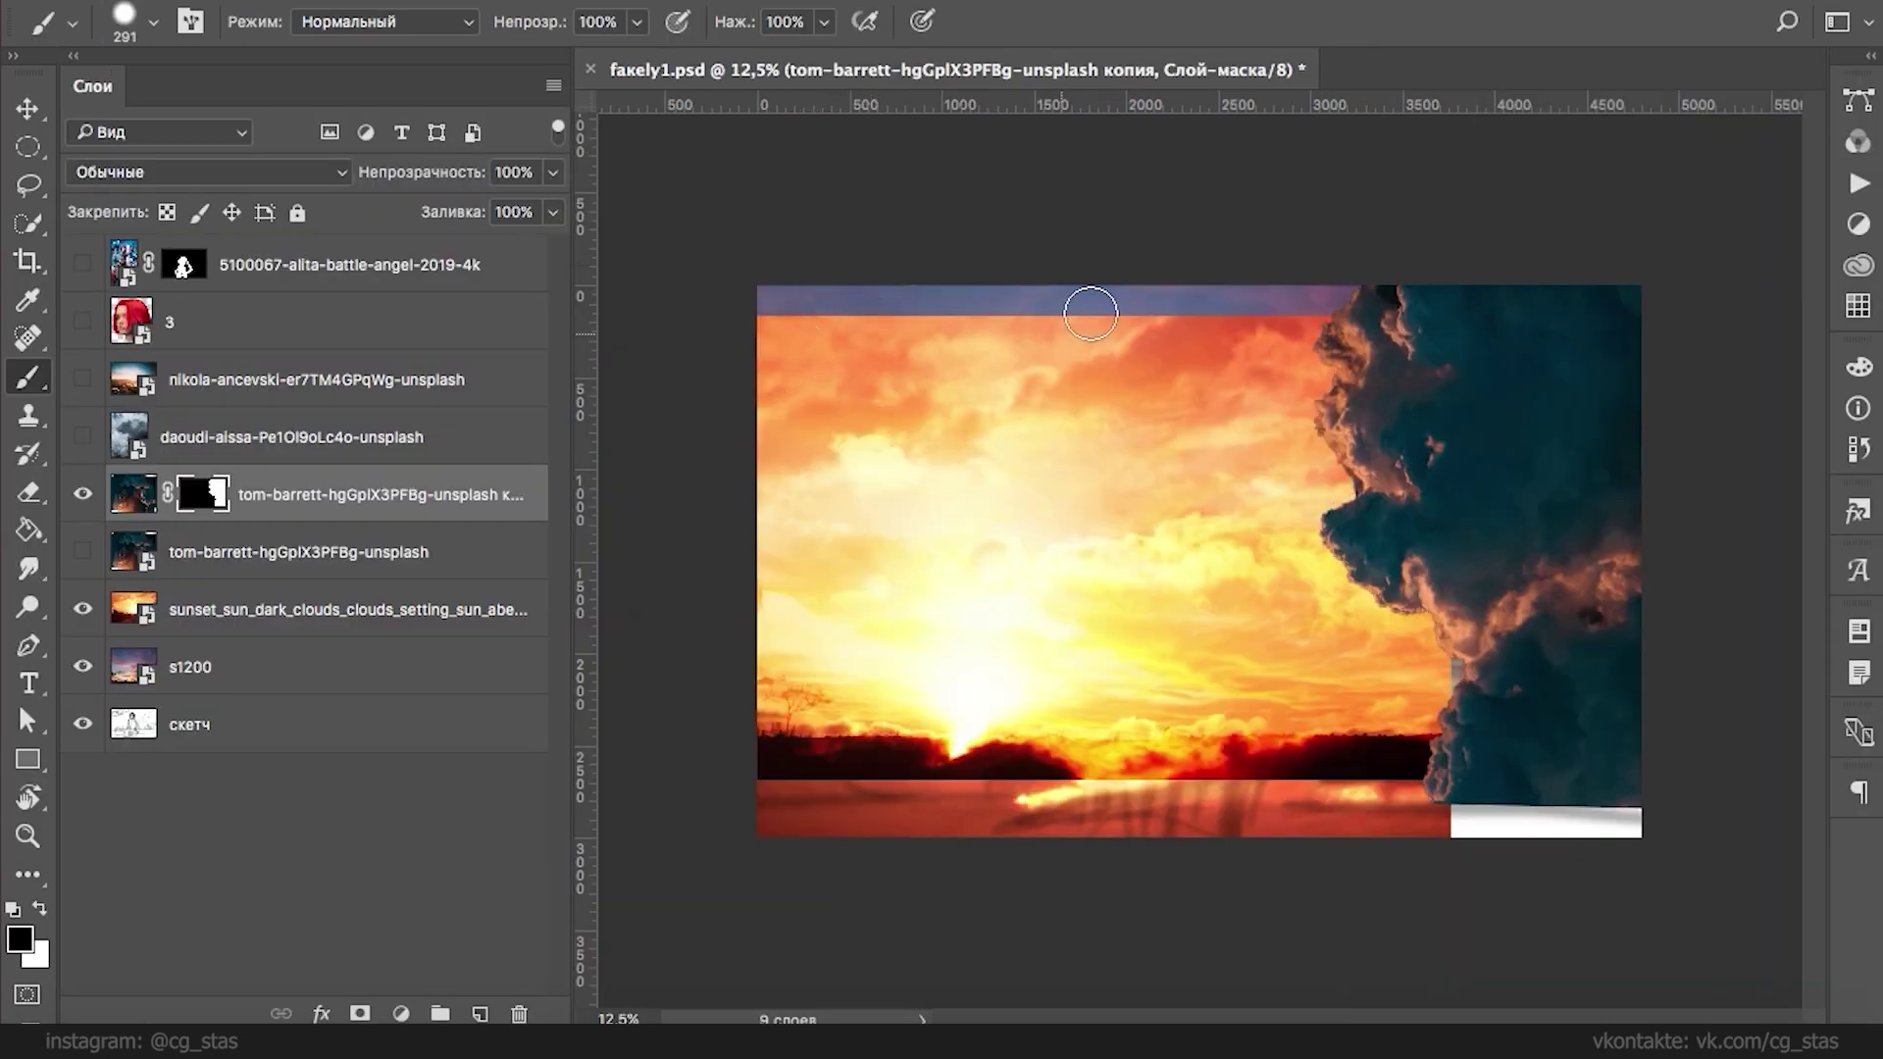
# - Show the gray storm cloud layer, move it beneath the masked teal cloud copy, and scale it to 19.26%
pyautogui.click(82, 437)
pyautogui.moveTo(147, 436); pyautogui.dragTo(157, 522)
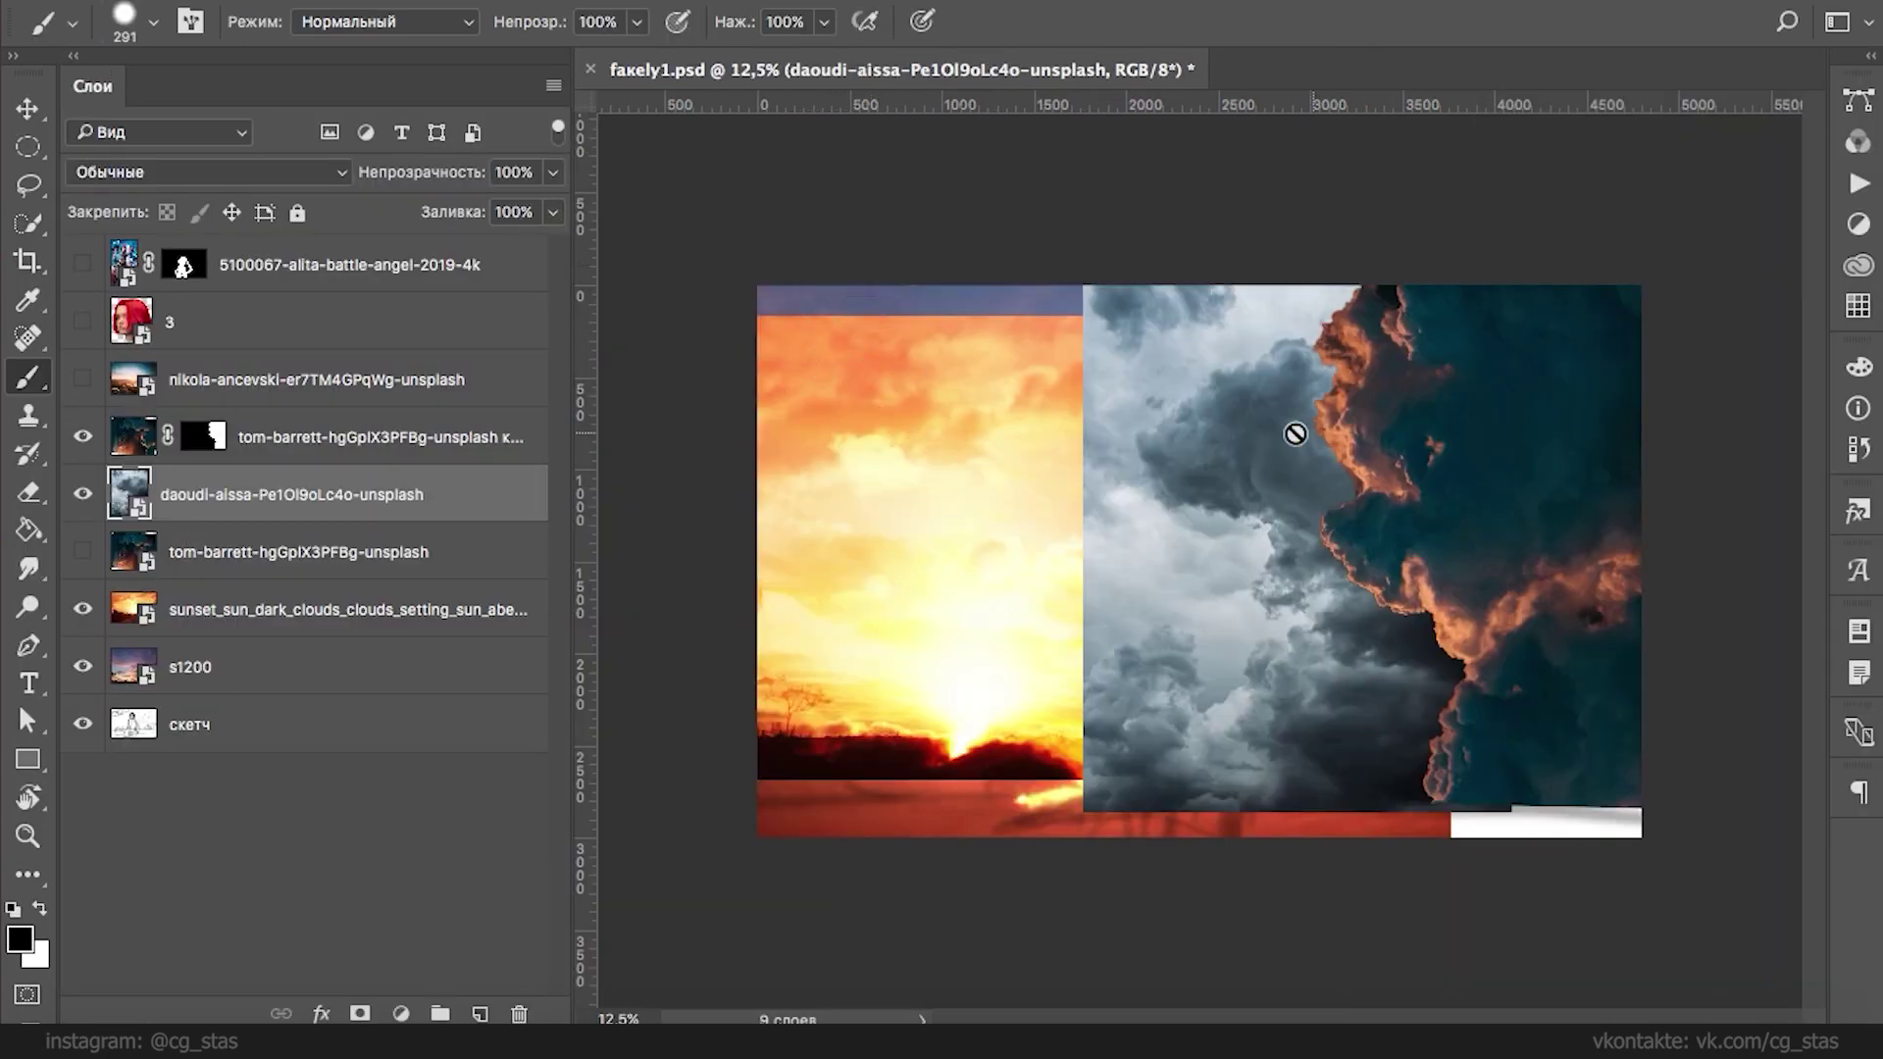
pyautogui.moveTo(1323, 673); pyautogui.dragTo(1366, 735)
pyautogui.press('super+t')
pyautogui.moveTo(1538, 286)
pyautogui.mouseDown()
pyautogui.moveTo(1600, 204)
pyautogui.moveTo(1458, 274)
pyautogui.moveTo(1497, 239)
pyautogui.mouseUp()
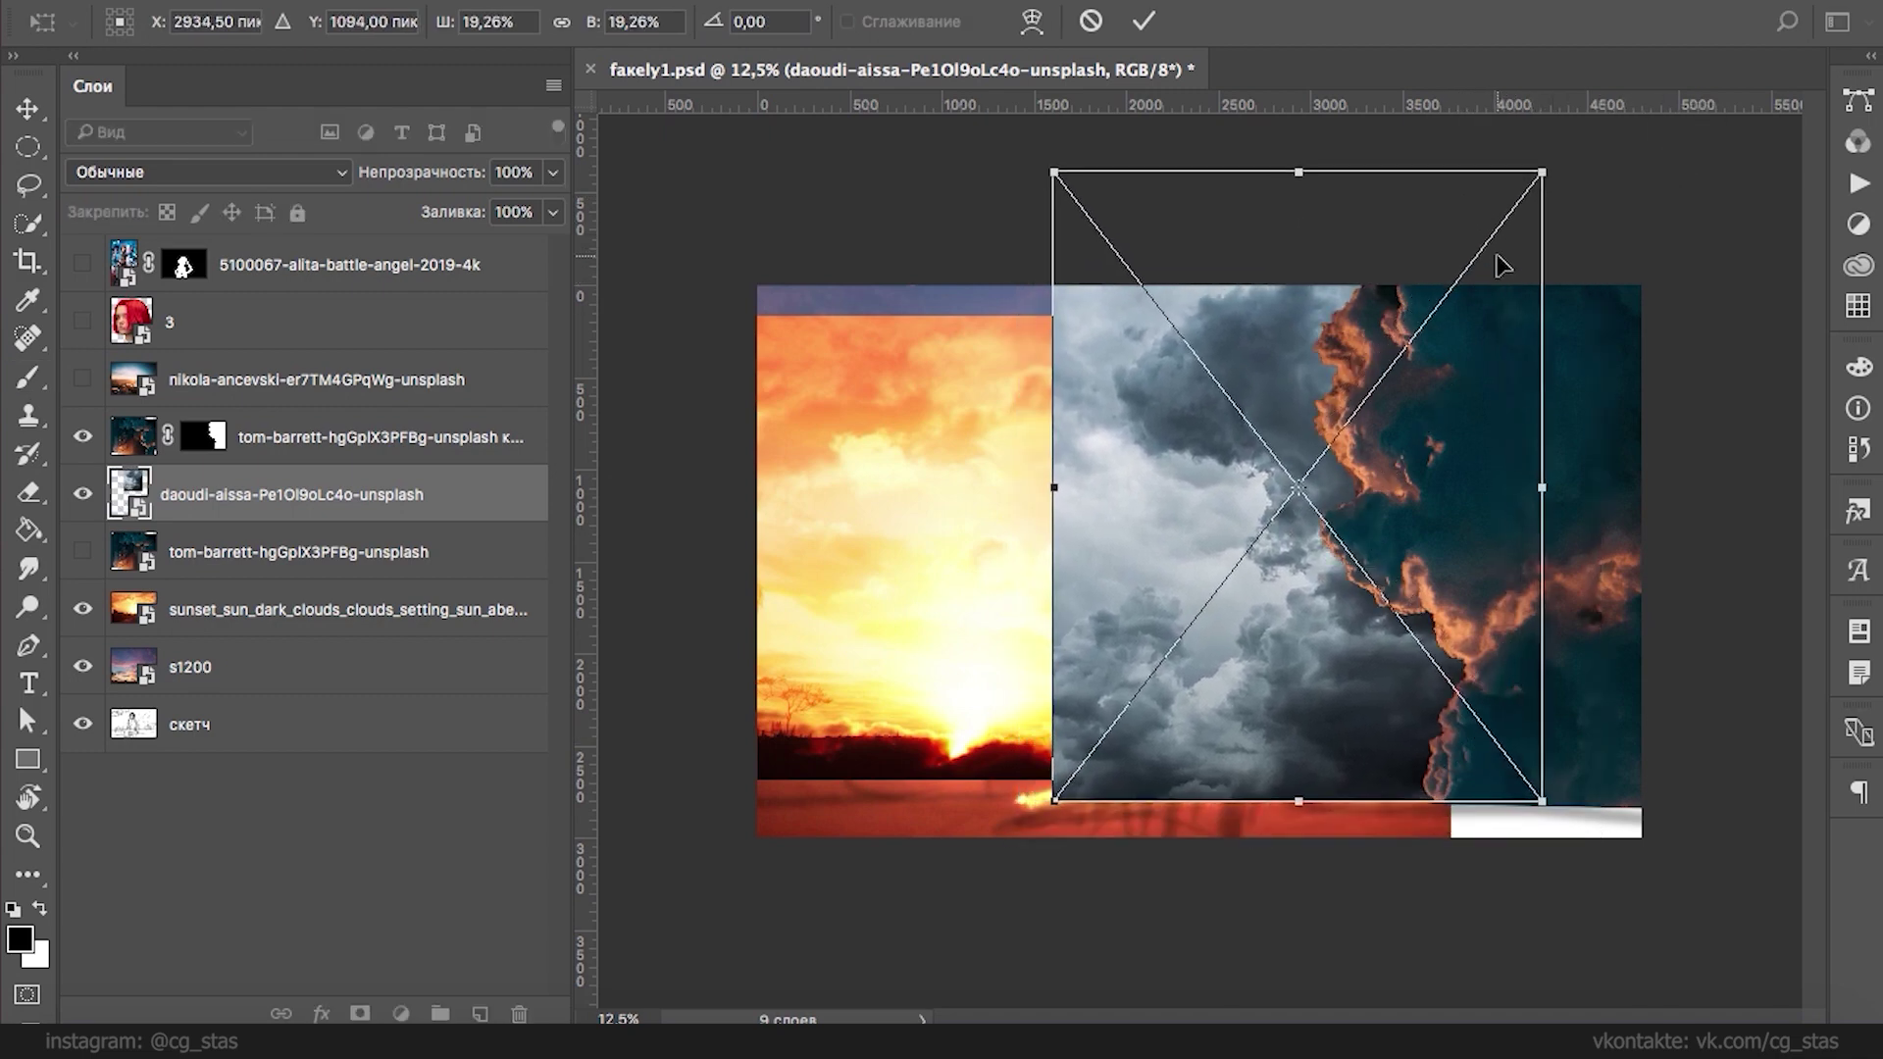
pyautogui.press('Return')
pyautogui.press('b')
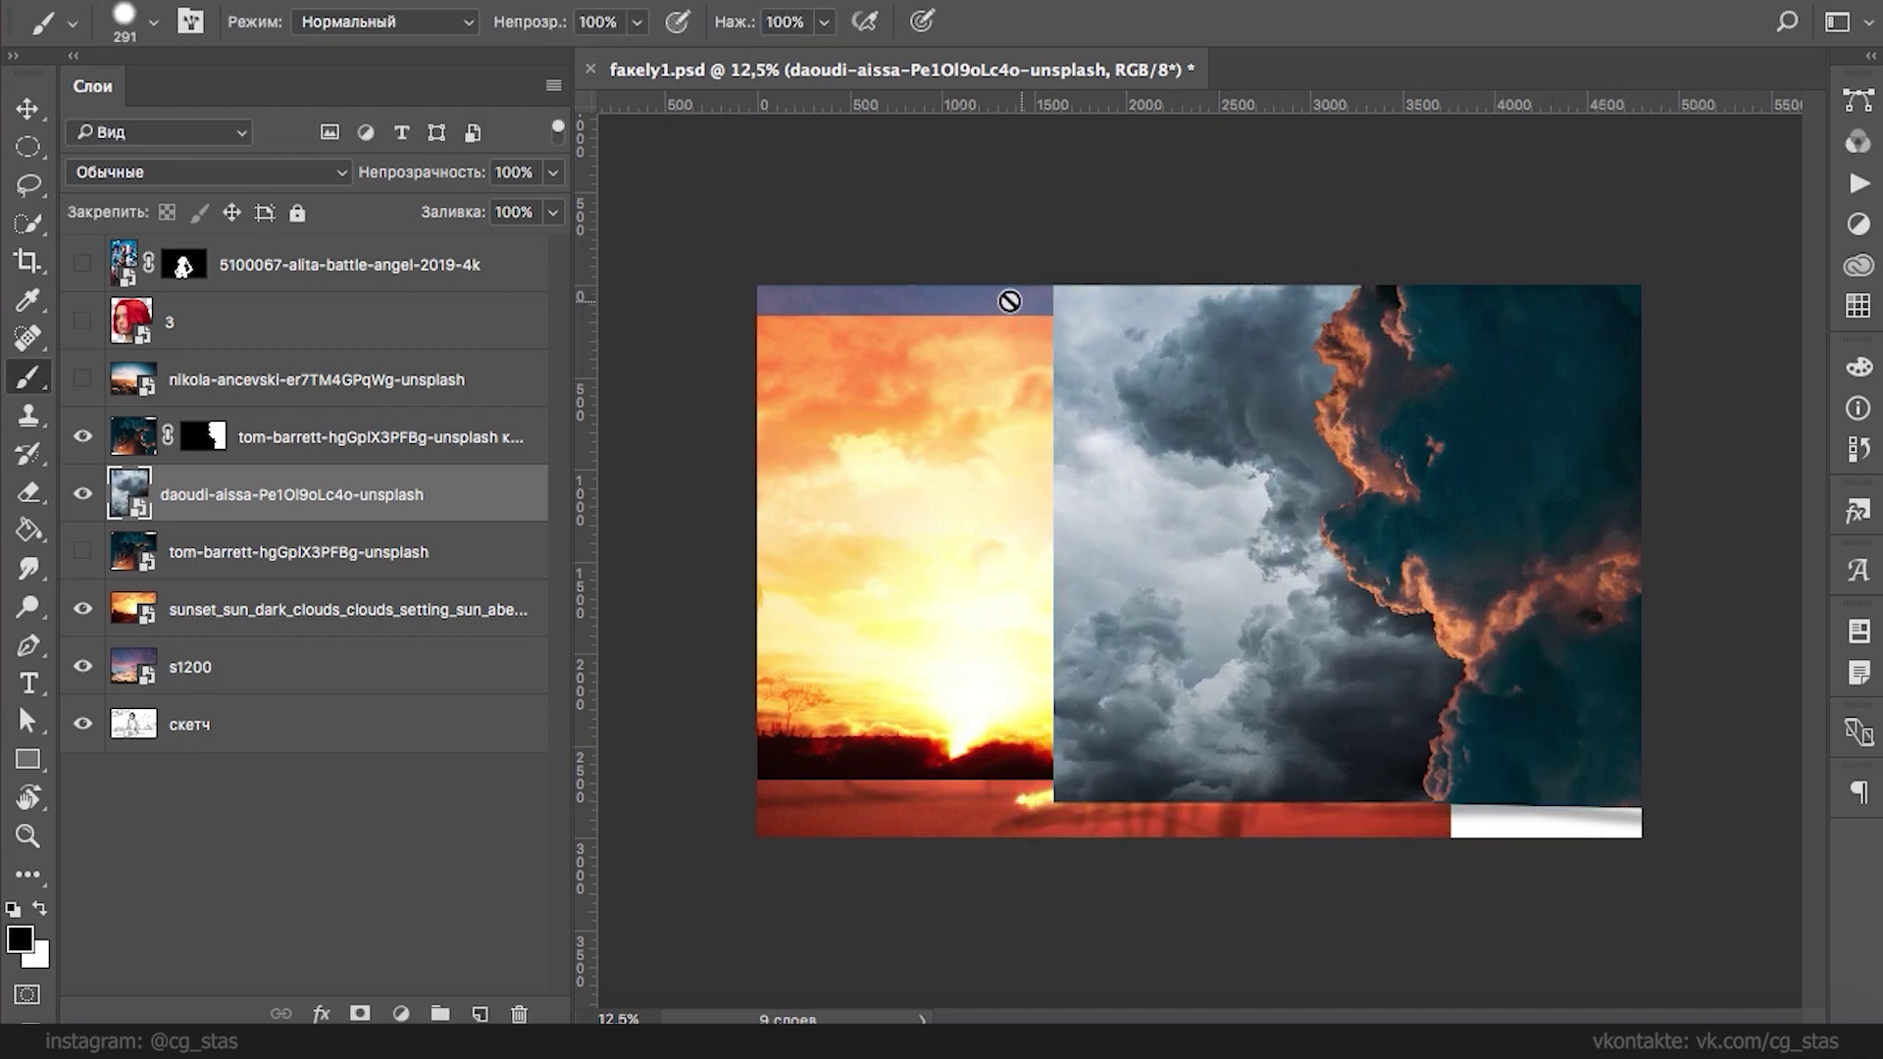
# - Add a layer mask to the storm cloud photo and hide the pale sky around its upper cloud with a 129 px textured brush
pyautogui.click(360, 1012)
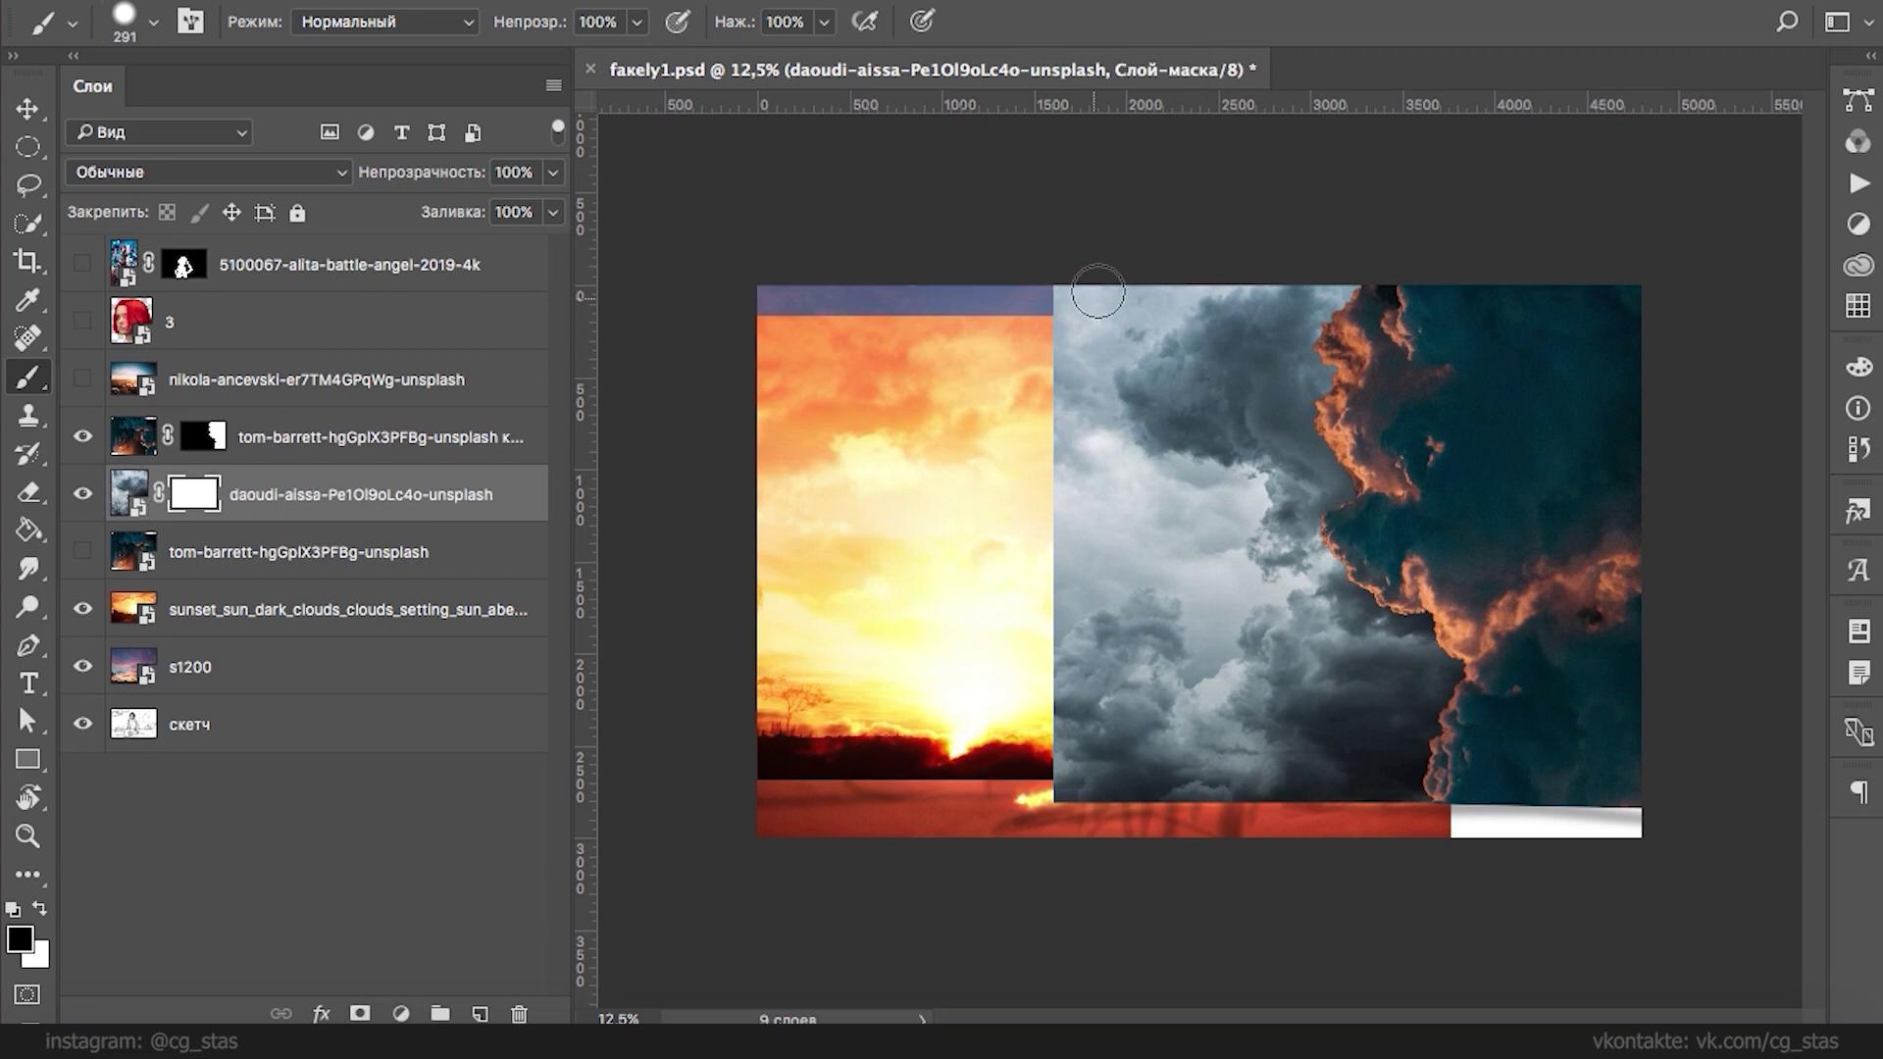
pyautogui.rightClick(1132, 279)
pyautogui.click(1177, 461)
pyautogui.moveTo(1807, 584)
pyautogui.mouseDown()
pyautogui.moveTo(1807, 777)
pyautogui.moveTo(1766, 822)
pyautogui.mouseUp()
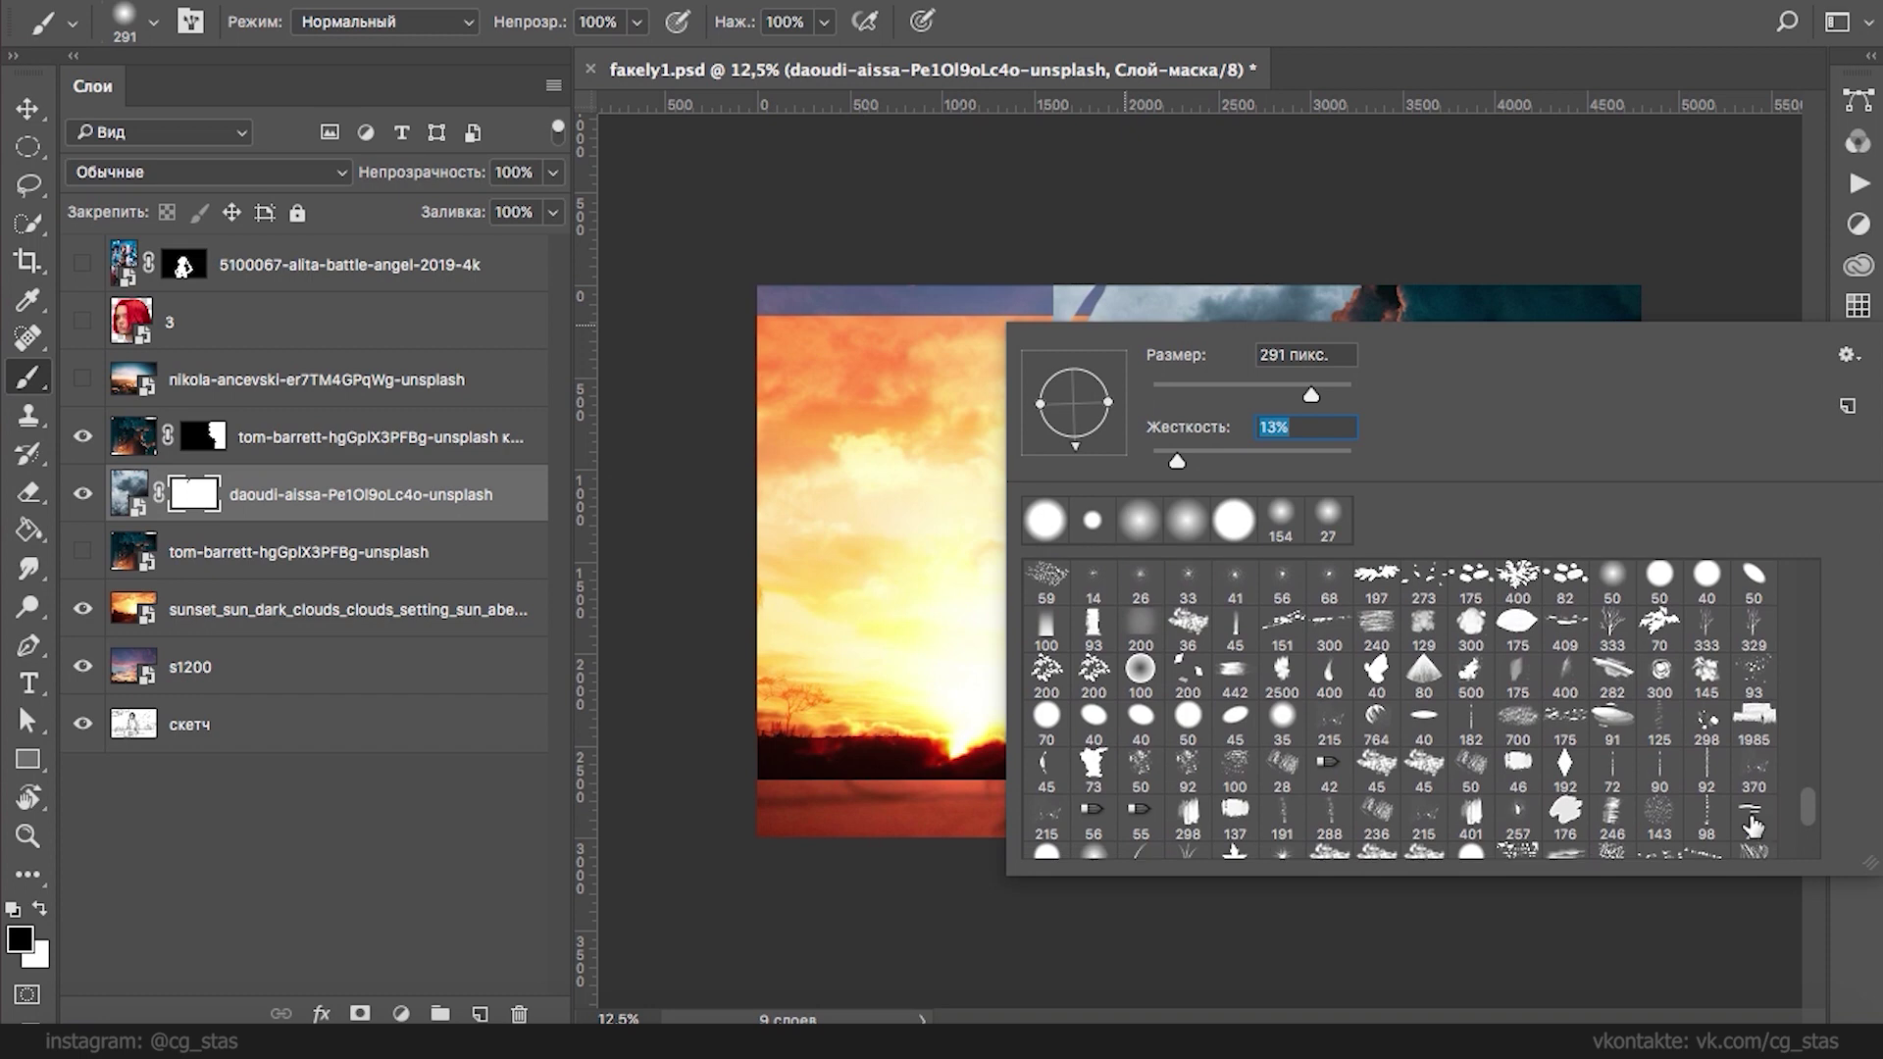
pyautogui.moveTo(1143, 285)
pyautogui.mouseDown()
pyautogui.moveTo(1206, 313)
pyautogui.moveTo(1117, 363)
pyautogui.moveTo(1137, 468)
pyautogui.moveTo(1169, 461)
pyautogui.moveTo(1234, 573)
pyautogui.moveTo(1306, 569)
pyautogui.moveTo(1176, 520)
pyautogui.moveTo(1041, 432)
pyautogui.moveTo(1142, 294)
pyautogui.moveTo(1221, 280)
pyautogui.moveTo(1052, 342)
pyautogui.mouseUp()
pyautogui.moveTo(1128, 282)
pyautogui.mouseDown()
pyautogui.moveTo(1057, 385)
pyautogui.moveTo(1065, 573)
pyautogui.moveTo(1132, 563)
pyautogui.moveTo(1224, 590)
pyautogui.moveTo(1226, 630)
pyautogui.moveTo(1164, 755)
pyautogui.moveTo(1158, 698)
pyautogui.moveTo(1198, 569)
pyautogui.moveTo(1147, 790)
pyautogui.moveTo(1093, 778)
pyautogui.moveTo(1091, 449)
pyautogui.moveTo(1037, 462)
pyautogui.mouseUp()
# - Enlarge the textured brush to 201 px and mask out the pale sky beside the lower storm clouds
pyautogui.rightClick(1056, 502)
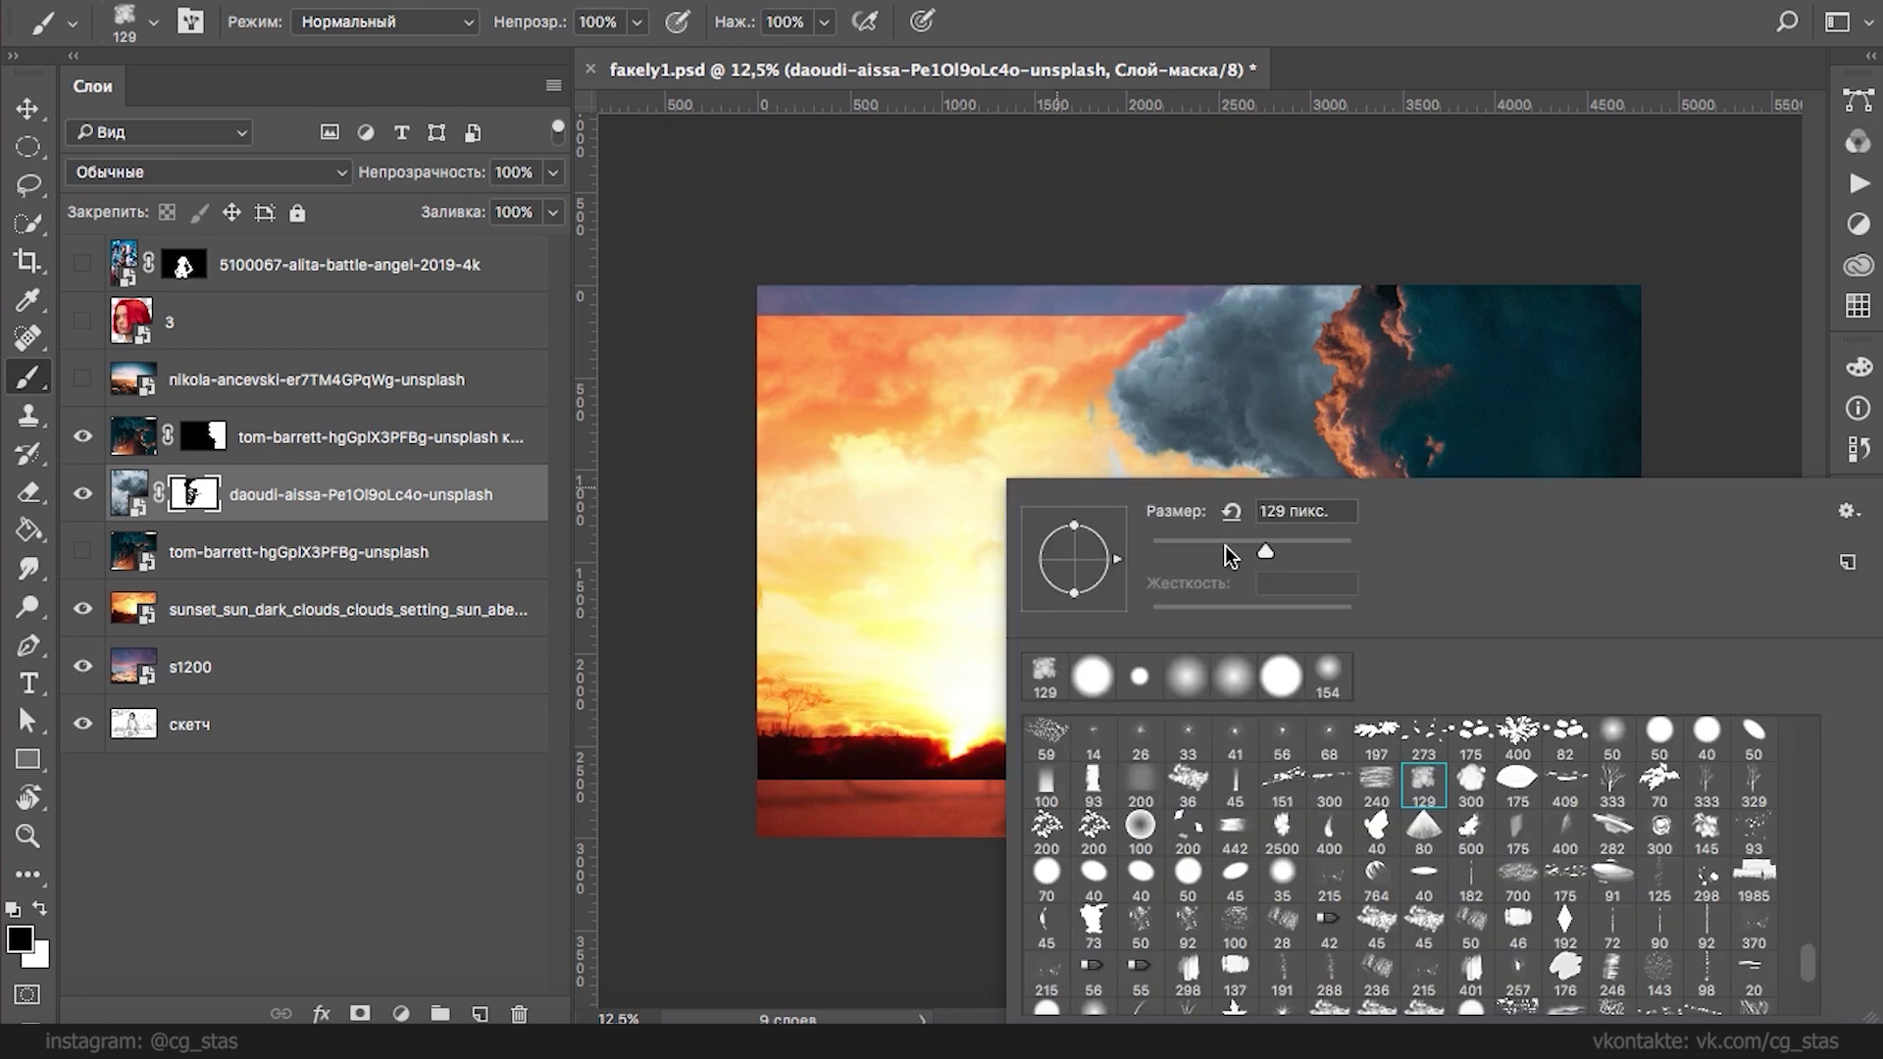
pyautogui.press('Return')
pyautogui.moveTo(1137, 500)
pyautogui.mouseDown()
pyautogui.moveTo(1159, 609)
pyautogui.moveTo(1117, 581)
pyautogui.moveTo(1047, 738)
pyautogui.moveTo(1100, 773)
pyautogui.moveTo(1138, 685)
pyautogui.moveTo(1106, 774)
pyautogui.mouseUp()
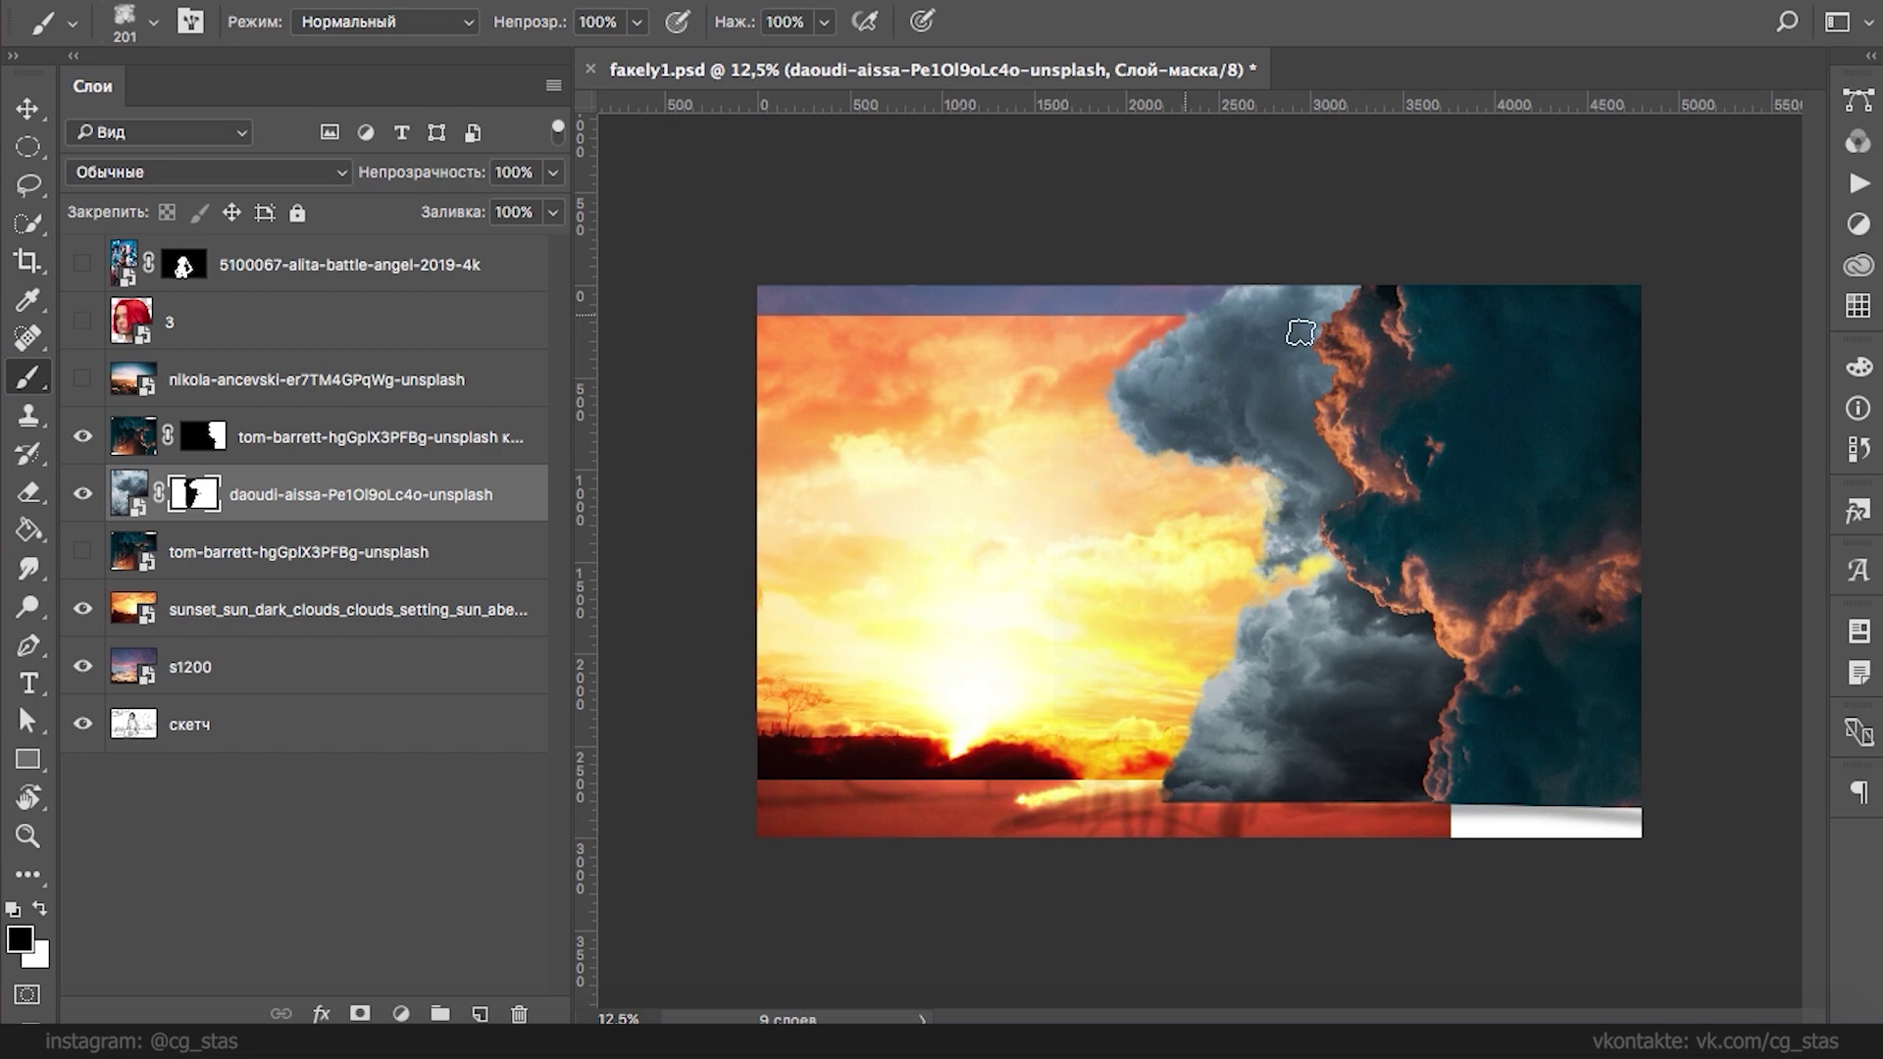
# - Try a Vibrance adjustment of -100 on the masked teal cloud, clipped to that layer
pyautogui.click(424, 577)
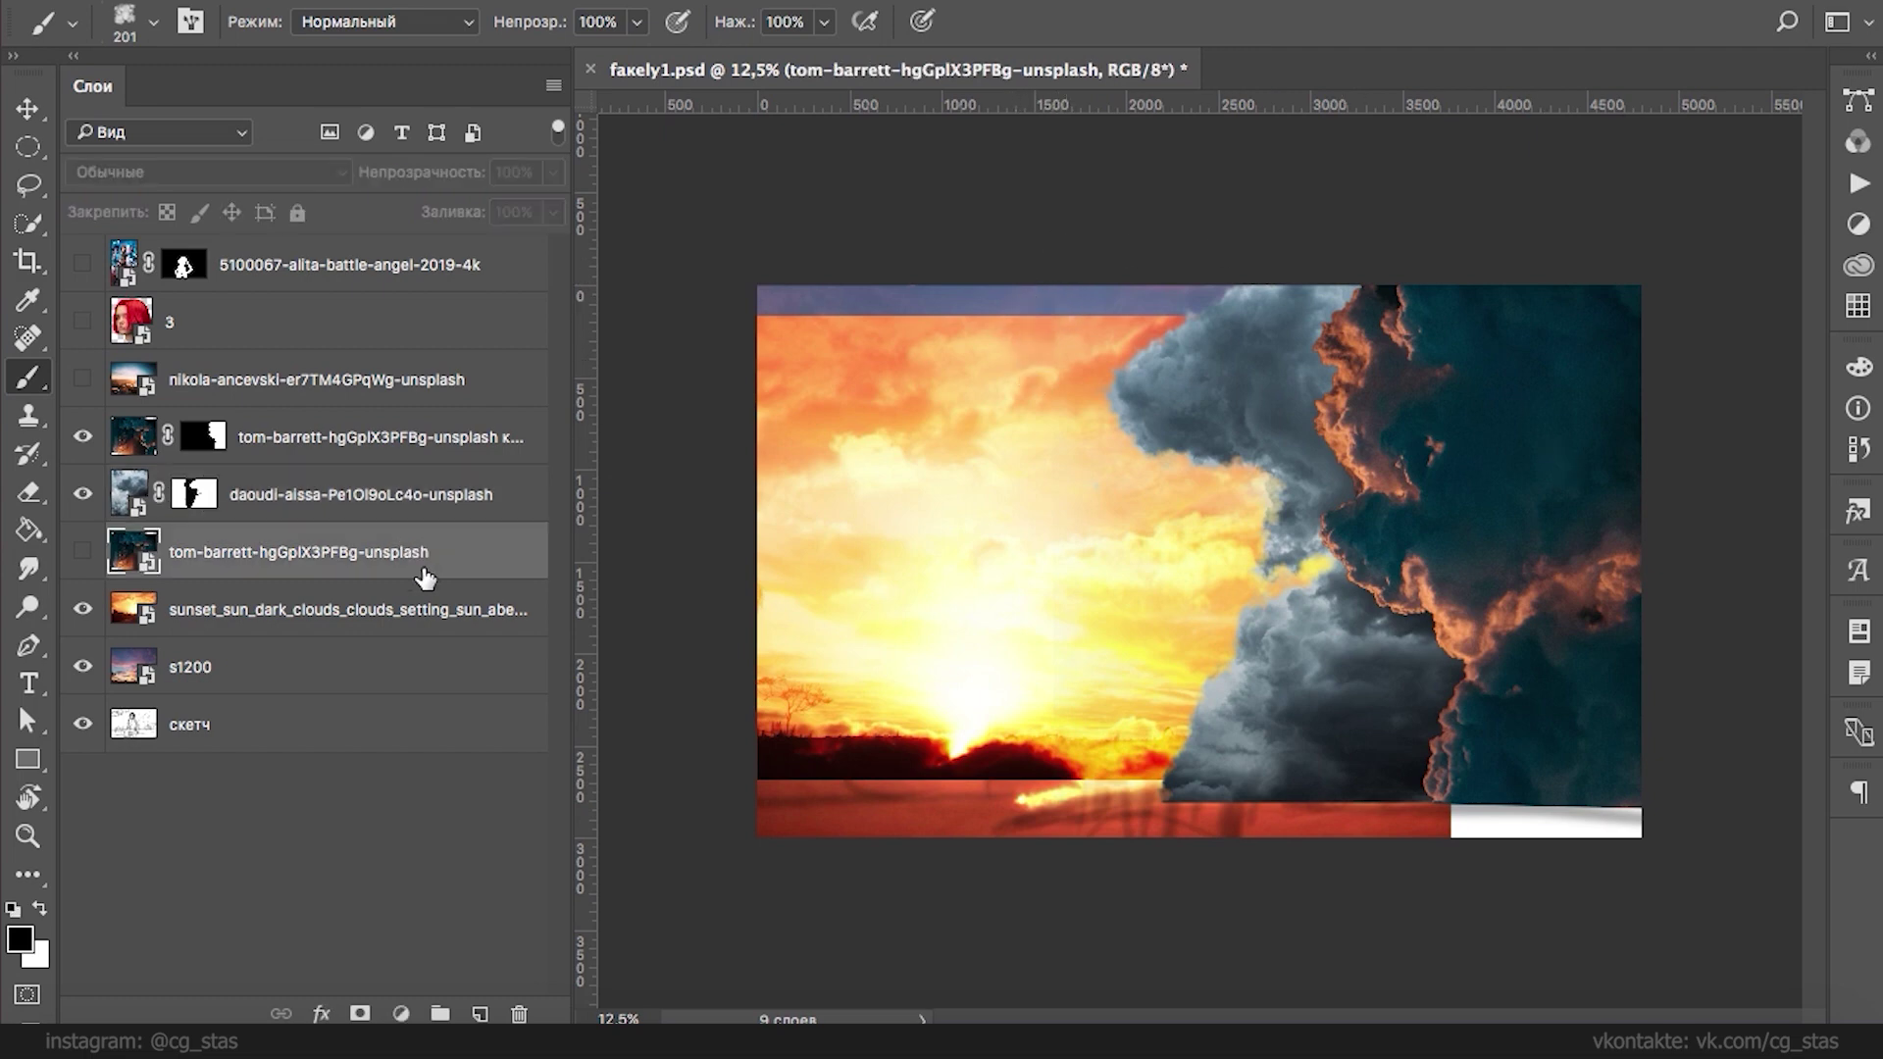
pyautogui.click(460, 444)
pyautogui.click(401, 1012)
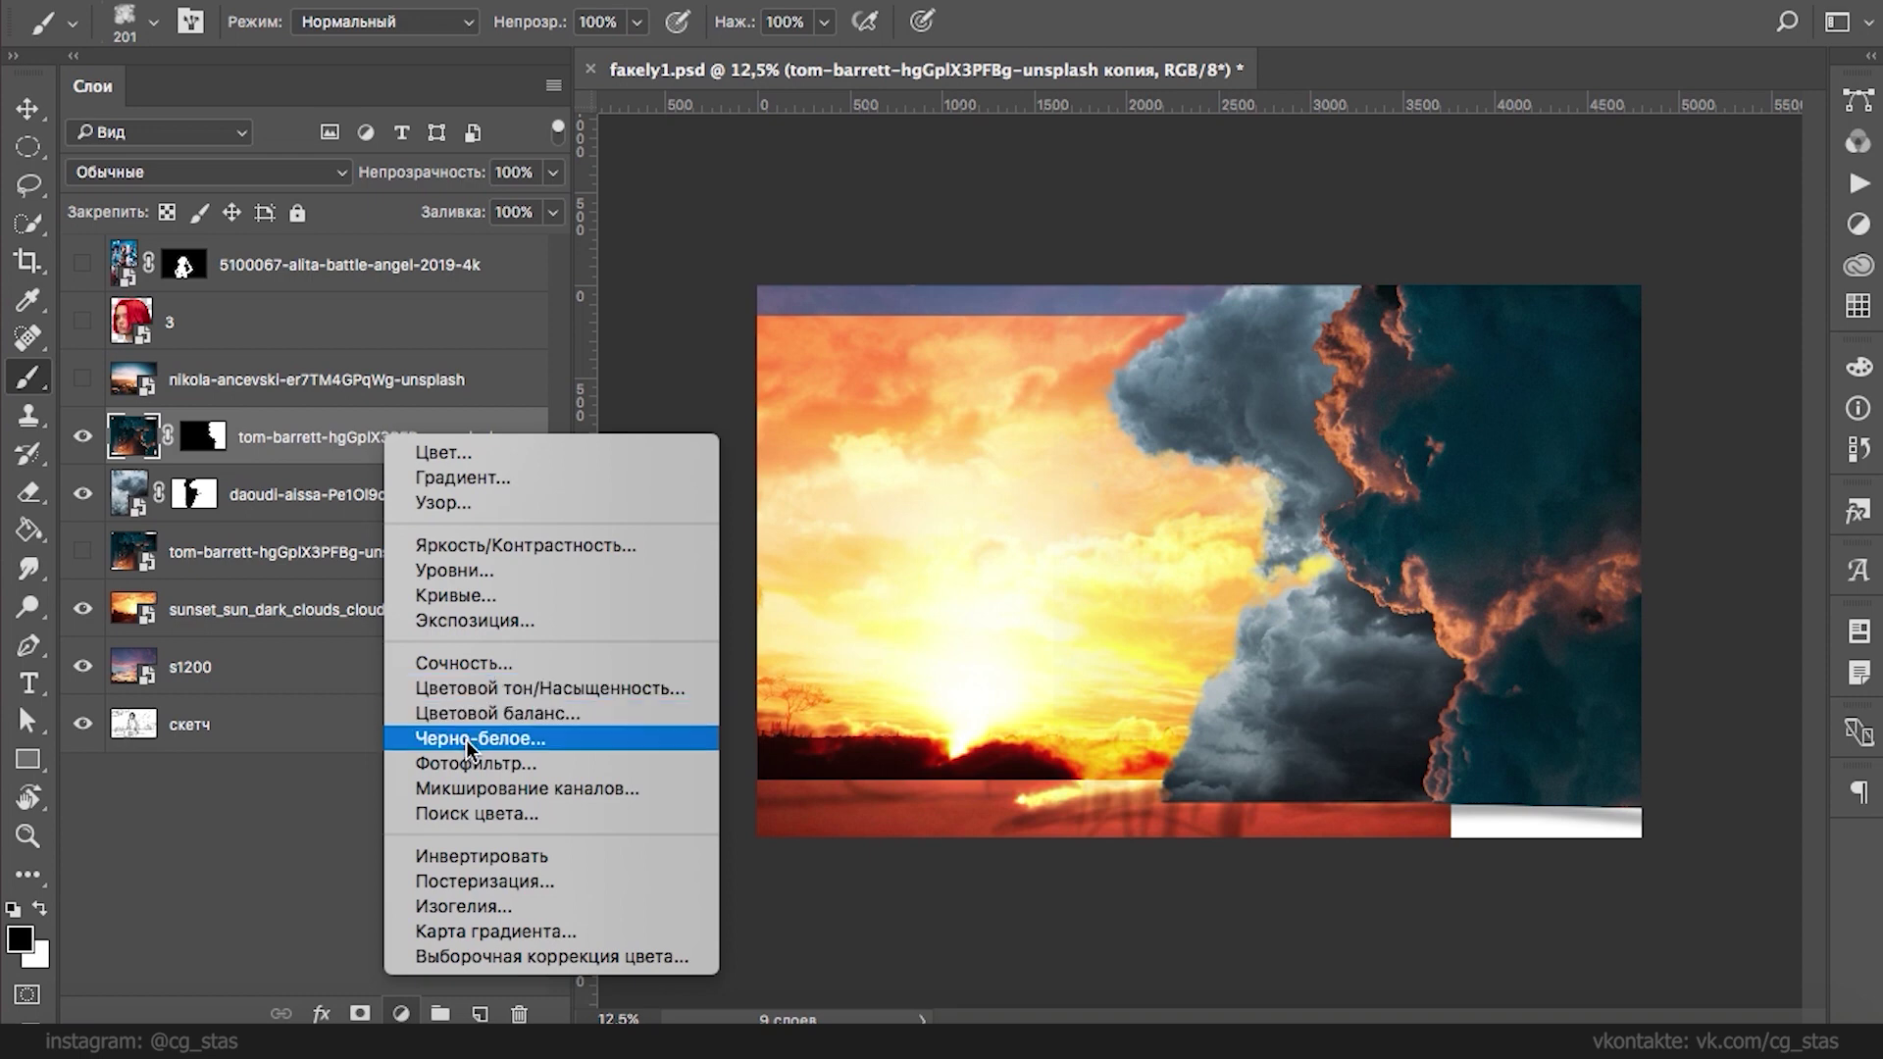
pyautogui.click(477, 668)
pyautogui.moveTo(361, 378); pyautogui.dragTo(133, 377)
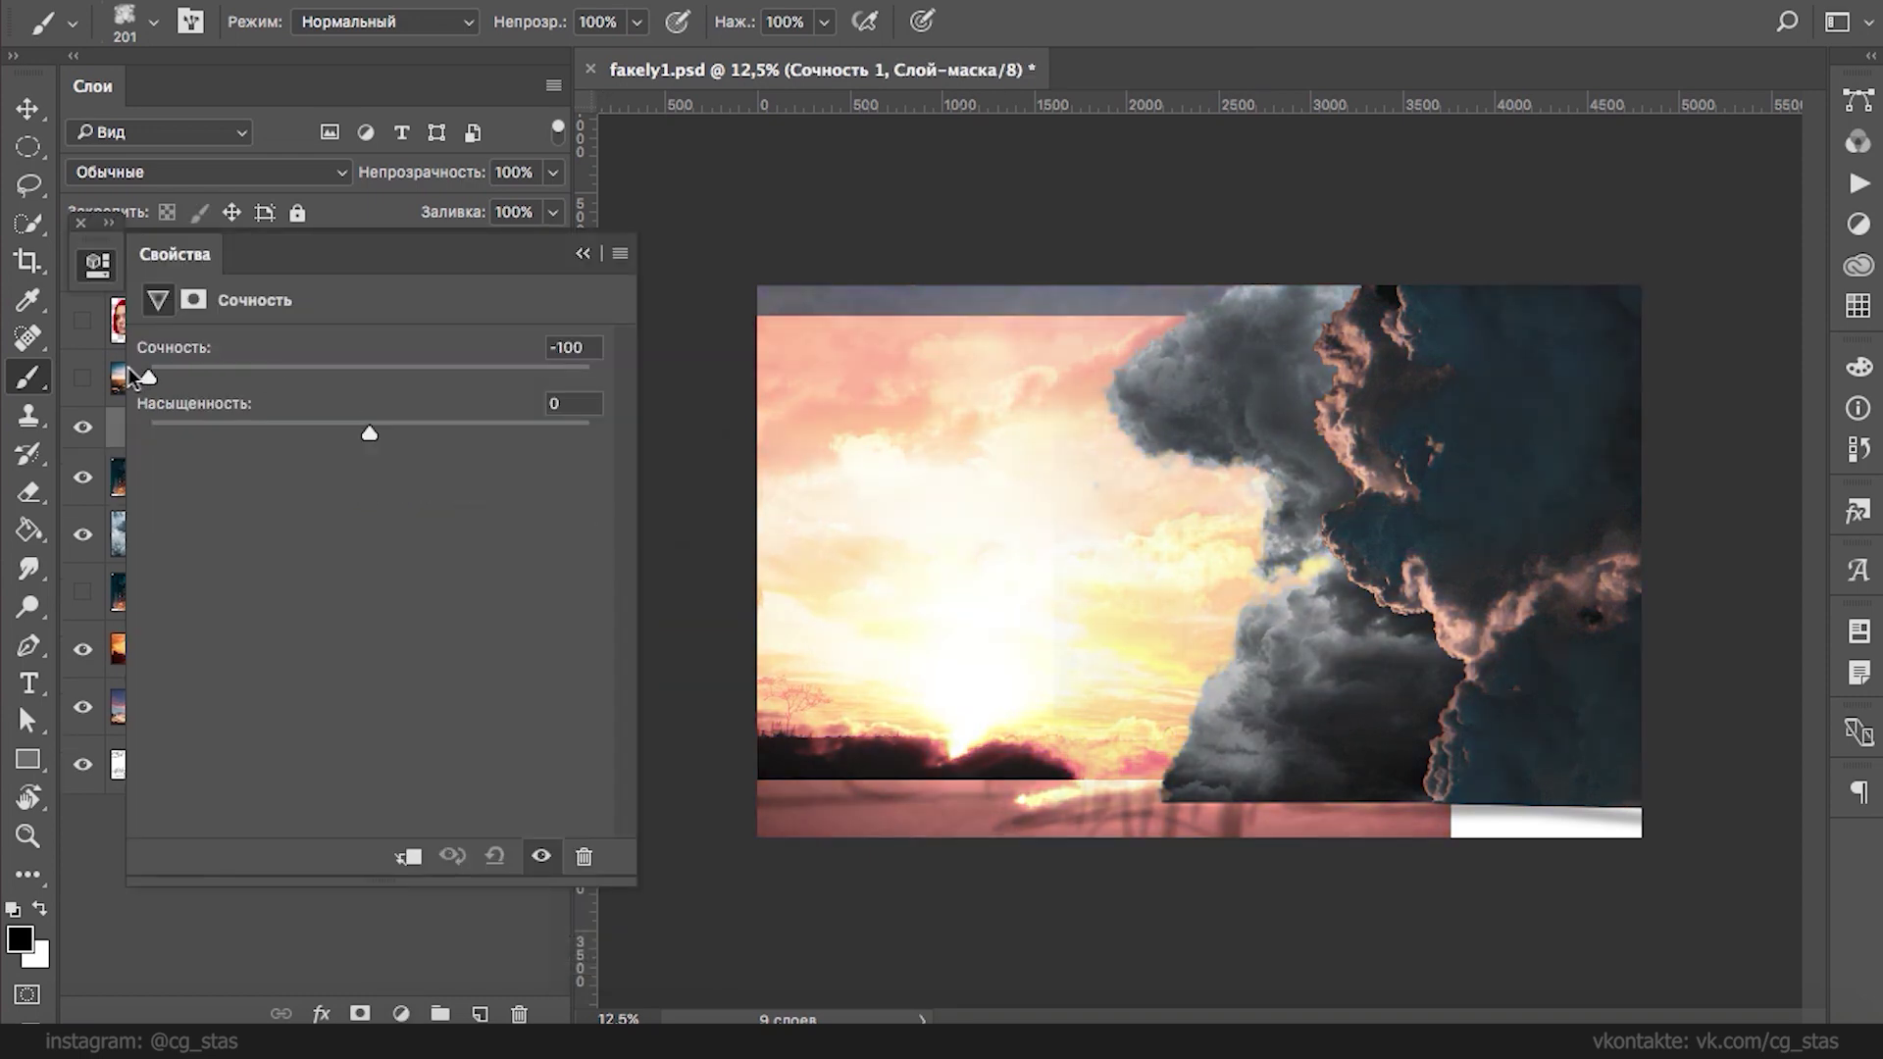
pyautogui.click(583, 255)
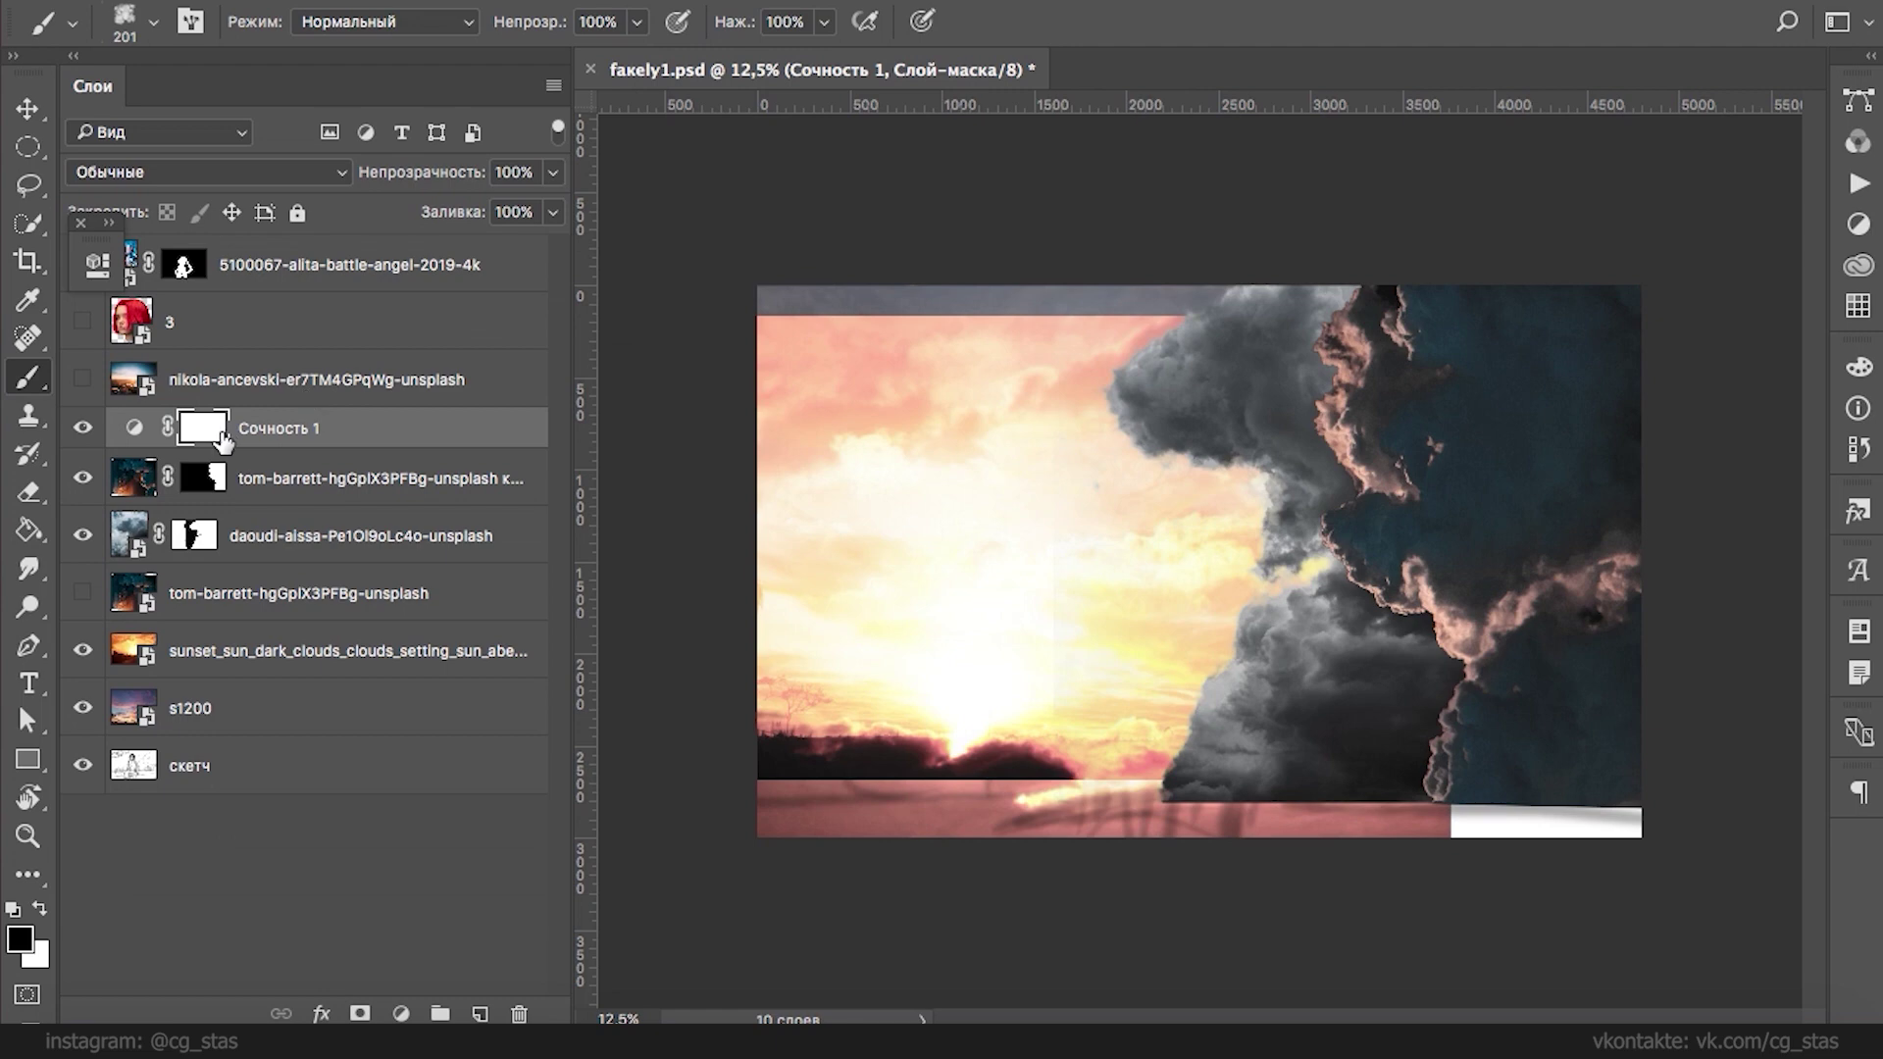
pyautogui.keyDown('alt'); pyautogui.click(157, 446); pyautogui.keyUp('alt')
# - Try a colorized Hue/Saturation adjustment clipped to the teal cloud, tinting it saturated blue
pyautogui.click(400, 1013)
pyautogui.click(471, 685)
pyautogui.moveTo(444, 443); pyautogui.dragTo(422, 454)
pyautogui.click(277, 602)
pyautogui.click(408, 856)
pyautogui.moveTo(259, 511); pyautogui.dragTo(331, 499)
pyautogui.moveTo(418, 454)
pyautogui.mouseDown()
pyautogui.moveTo(437, 454)
pyautogui.moveTo(398, 451)
pyautogui.mouseUp()
pyautogui.moveTo(368, 567)
pyautogui.mouseDown()
pyautogui.moveTo(326, 557)
pyautogui.moveTo(344, 561)
pyautogui.mouseUp()
pyautogui.moveTo(410, 455); pyautogui.dragTo(424, 455)
pyautogui.moveTo(331, 510); pyautogui.dragTo(536, 512)
pyautogui.moveTo(433, 456); pyautogui.dragTo(398, 455)
pyautogui.moveTo(337, 565); pyautogui.dragTo(317, 561)
pyautogui.click(584, 255)
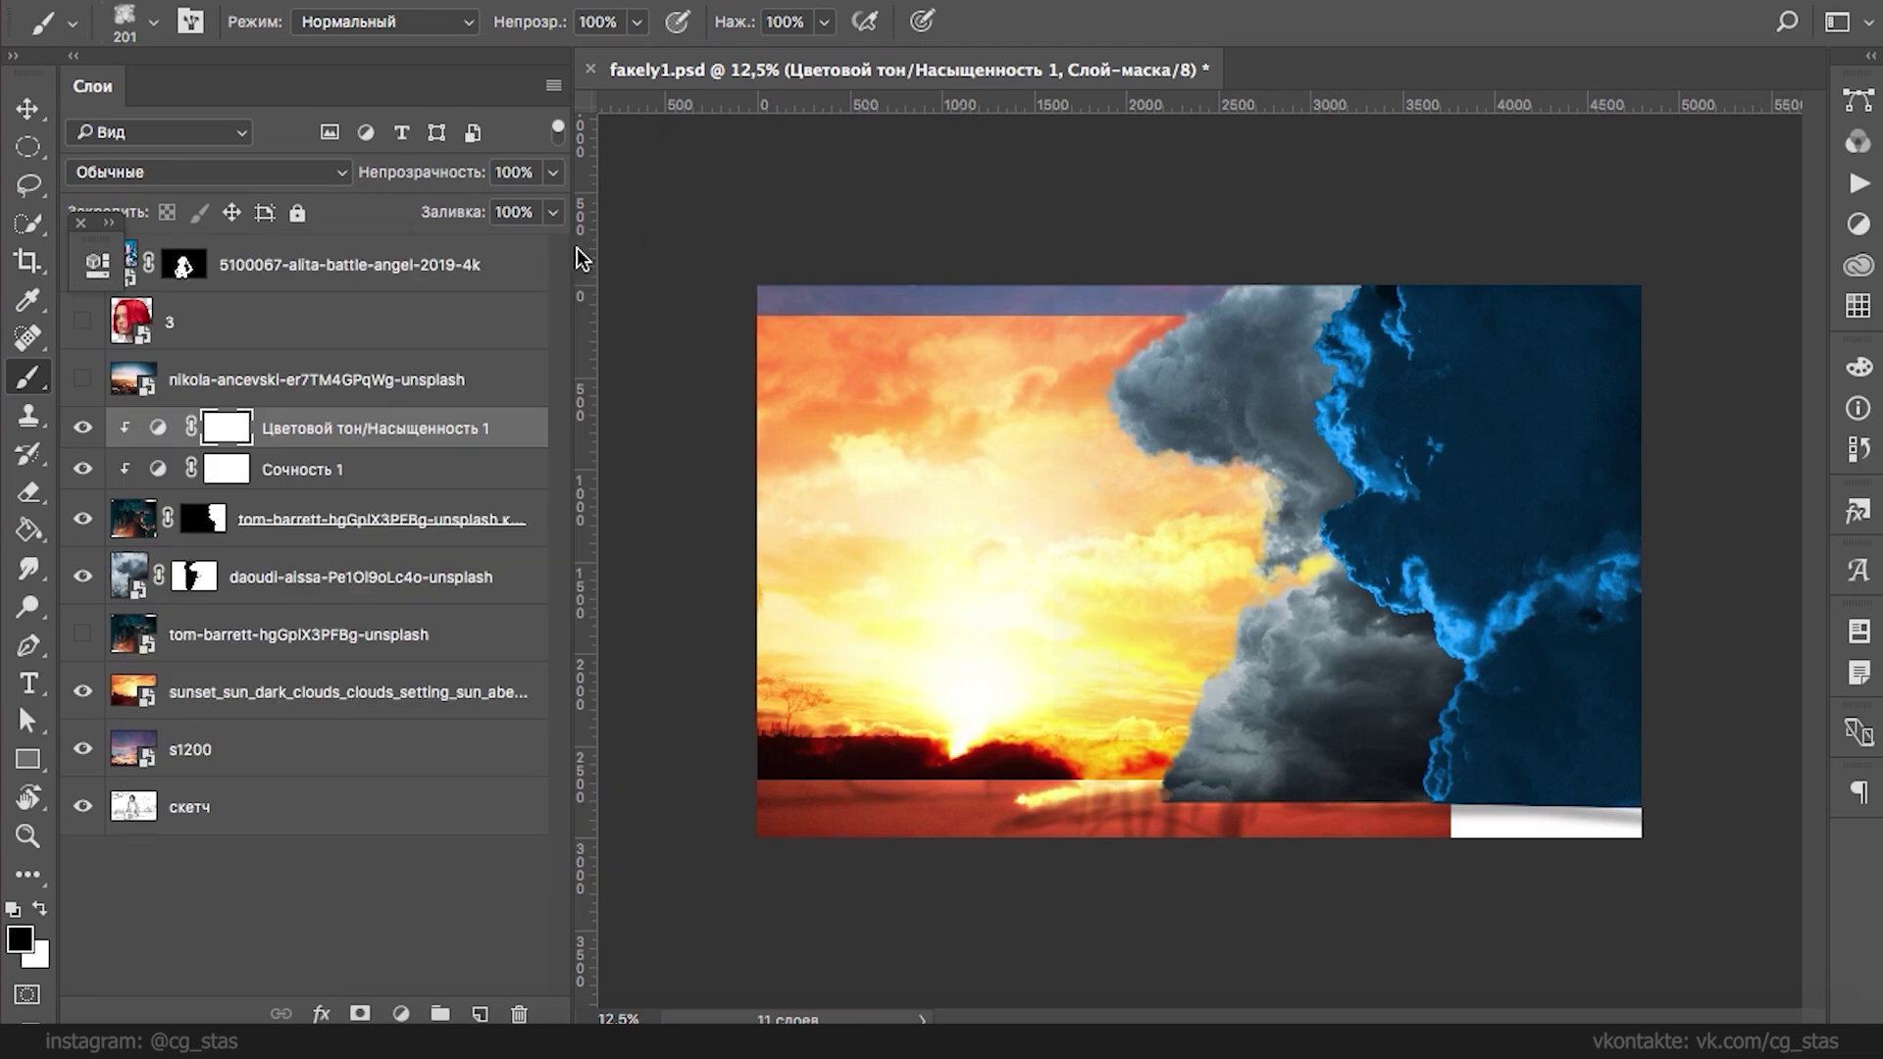
# - Try a second colorized Hue/Saturation adjustment with a red-orange tint, clipped to the teal cloud, and invert its mask to black
pyautogui.click(400, 1013)
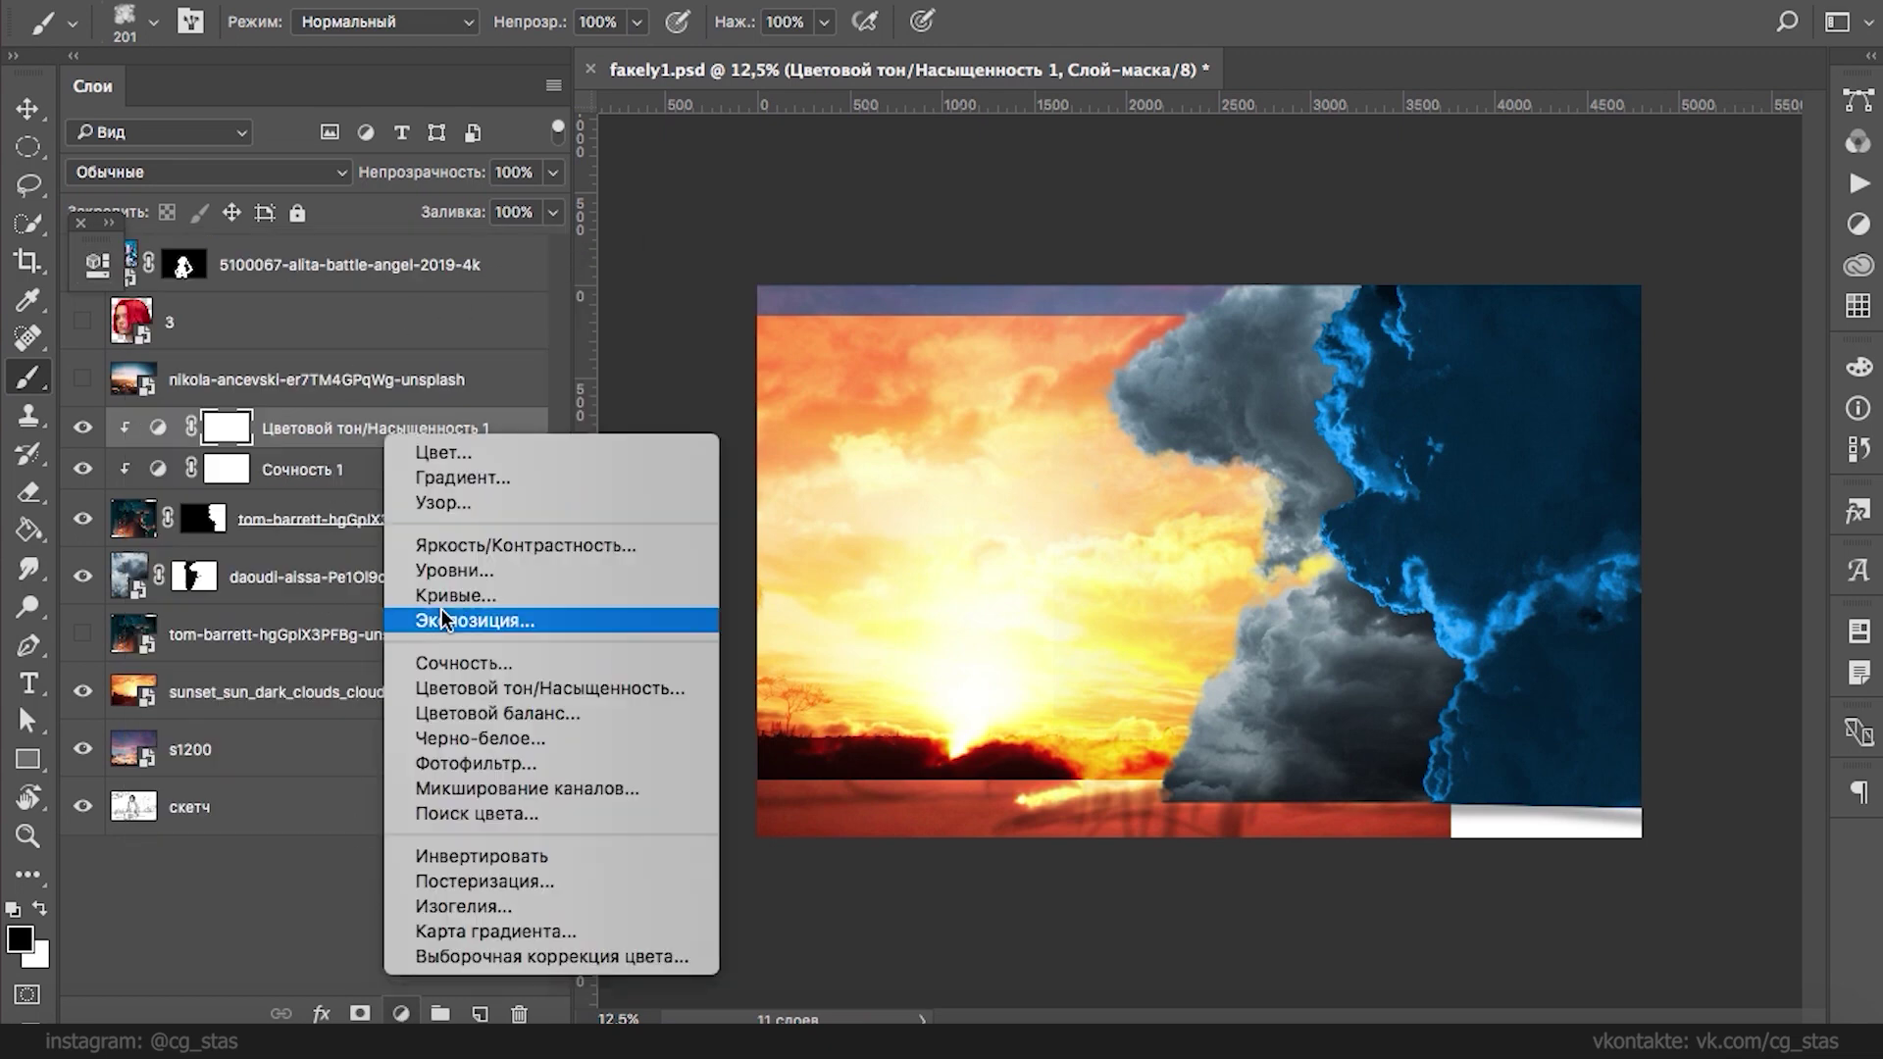
pyautogui.click(459, 688)
pyautogui.moveTo(368, 454); pyautogui.dragTo(216, 459)
pyautogui.moveTo(370, 565); pyautogui.dragTo(433, 509)
pyautogui.moveTo(218, 456); pyautogui.dragTo(185, 457)
pyautogui.click(277, 602)
pyautogui.click(187, 452)
pyautogui.moveTo(259, 511); pyautogui.dragTo(437, 521)
pyautogui.moveTo(186, 455); pyautogui.dragTo(169, 449)
pyautogui.click(580, 253)
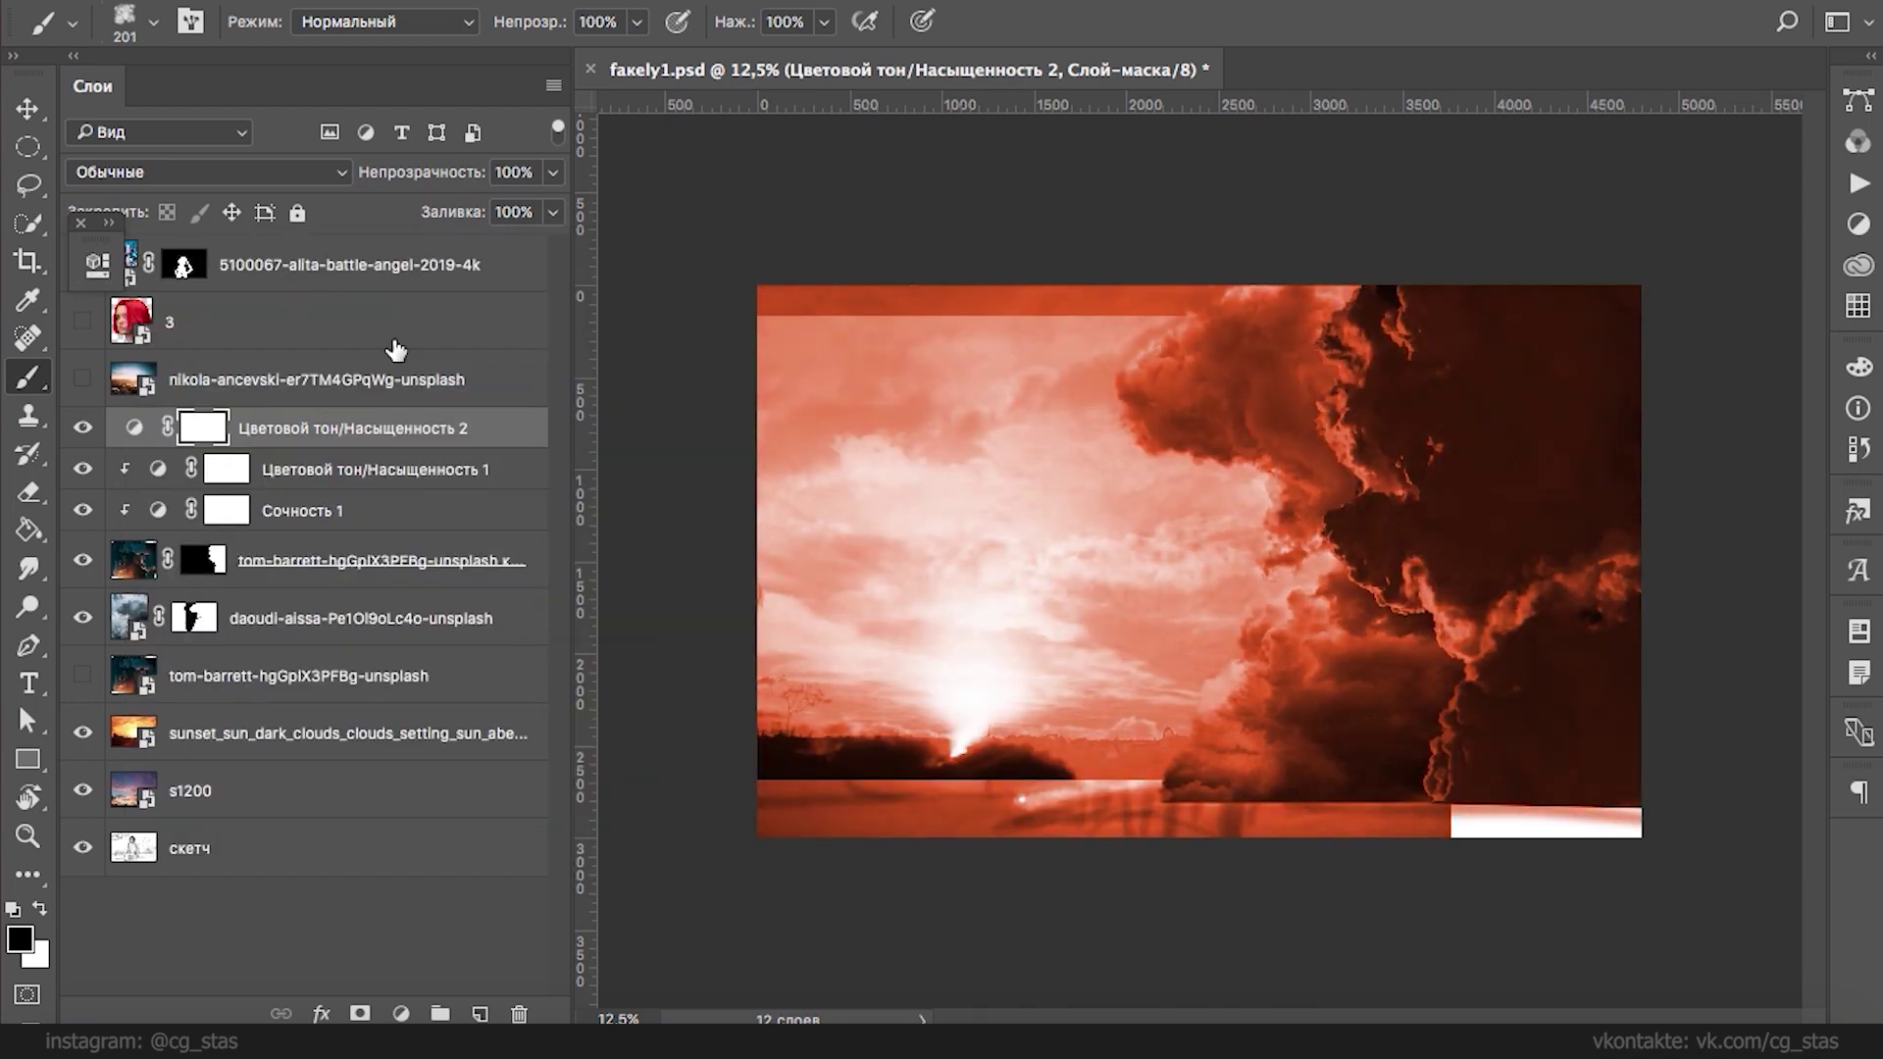
pyautogui.keyDown('alt'); pyautogui.click(167, 448); pyautogui.keyUp('alt')
pyautogui.hotkey('ctrl', 'i')
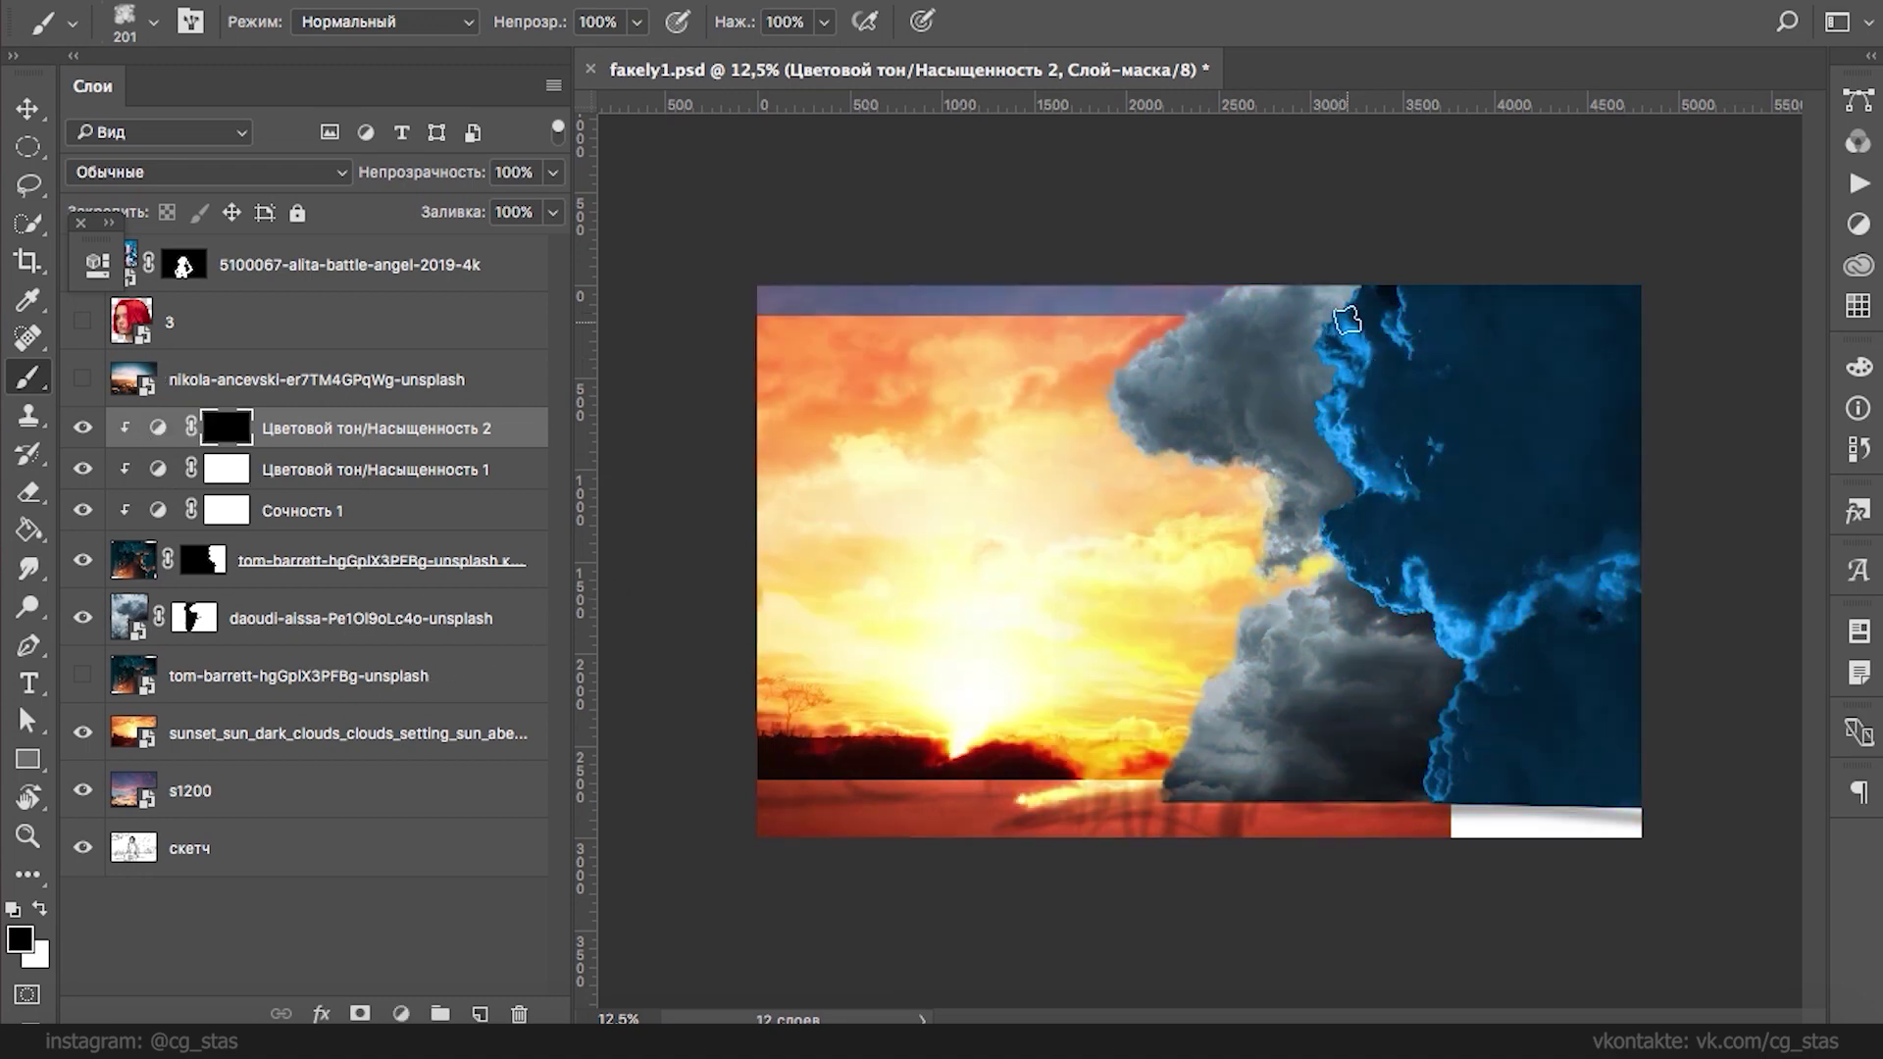
# - Paint white on the second Hue/Saturation mask along the cloud's glowing edges to apply the red-orange tint there
pyautogui.press('x')
pyautogui.moveTo(1358, 324); pyautogui.dragTo(1345, 358)
pyautogui.moveTo(1407, 296)
pyautogui.mouseDown()
pyautogui.moveTo(1438, 441)
pyautogui.moveTo(1323, 449)
pyautogui.moveTo(1381, 485)
pyautogui.moveTo(1314, 399)
pyautogui.moveTo(1336, 406)
pyautogui.moveTo(1336, 339)
pyautogui.moveTo(1333, 456)
pyautogui.moveTo(1424, 481)
pyautogui.moveTo(1391, 504)
pyautogui.moveTo(1439, 630)
pyautogui.moveTo(1320, 496)
pyautogui.moveTo(1357, 479)
pyautogui.moveTo(1333, 537)
pyautogui.moveTo(1397, 488)
pyautogui.moveTo(1358, 540)
pyautogui.moveTo(1343, 520)
pyautogui.moveTo(1422, 646)
pyautogui.moveTo(1452, 660)
pyautogui.moveTo(1491, 625)
pyautogui.moveTo(1418, 804)
pyautogui.mouseUp()
pyautogui.click(1435, 387)
pyautogui.click(1426, 441)
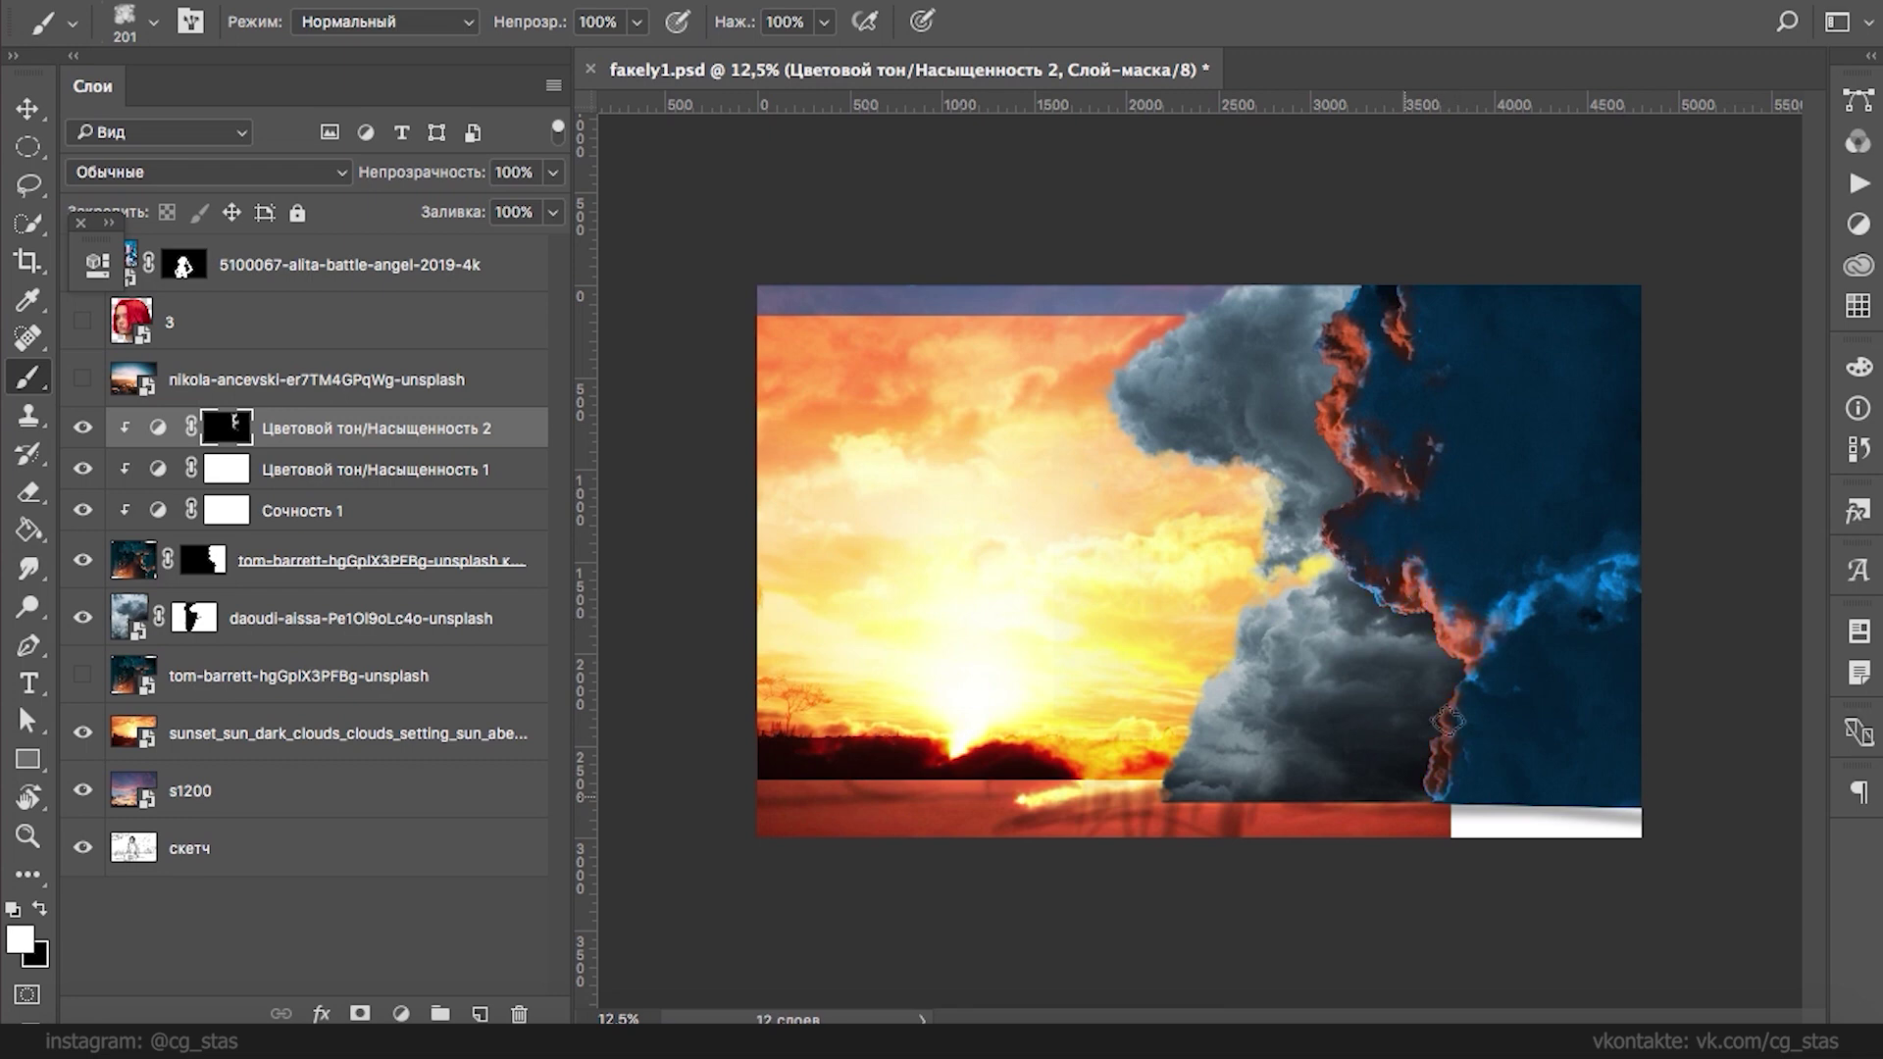
pyautogui.moveTo(1631, 566)
pyautogui.mouseDown()
pyautogui.moveTo(1575, 564)
pyautogui.moveTo(1433, 686)
pyautogui.moveTo(1466, 635)
pyautogui.moveTo(1413, 585)
pyautogui.moveTo(1365, 587)
pyautogui.mouseUp()
pyautogui.press('x')
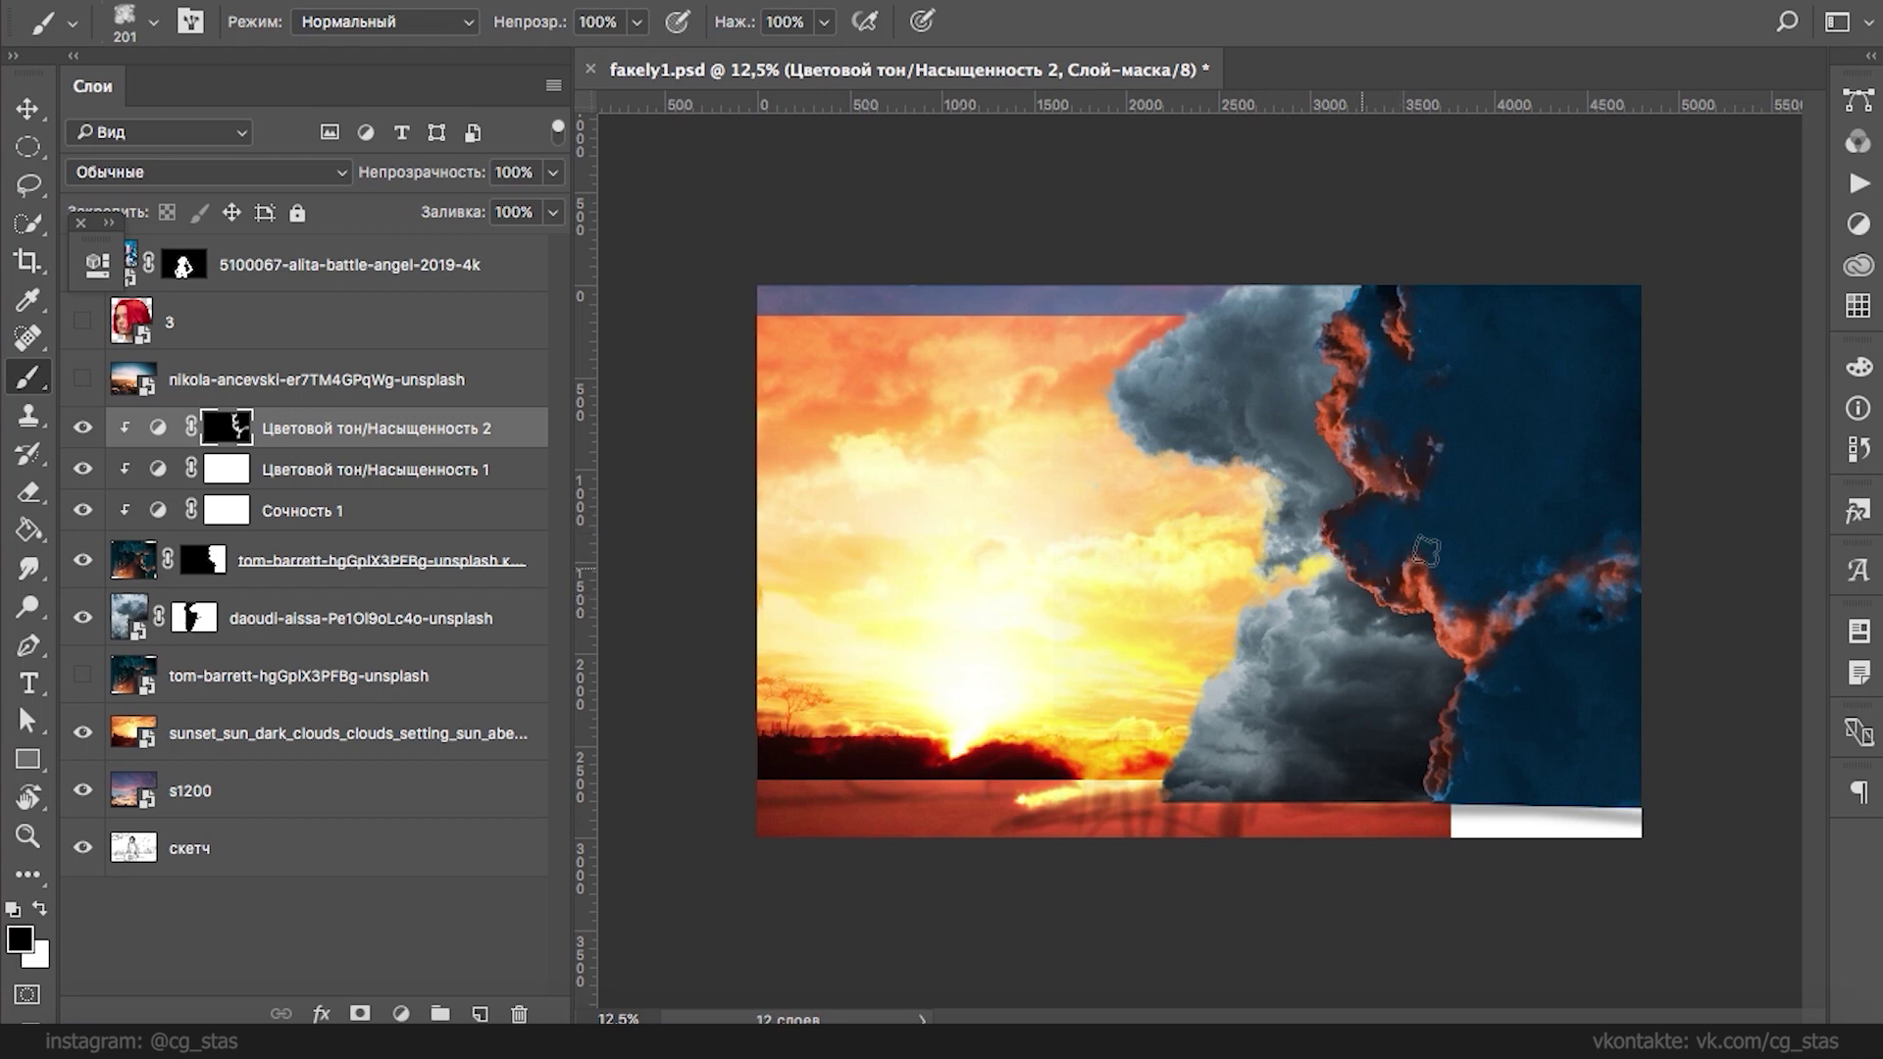
# - Set the brush to 66% opacity and 77% flow, with pen pressure controlling opacity and airbrush build-up turned on
pyautogui.press('2')
pyautogui.click(677, 22)
pyautogui.click(863, 22)
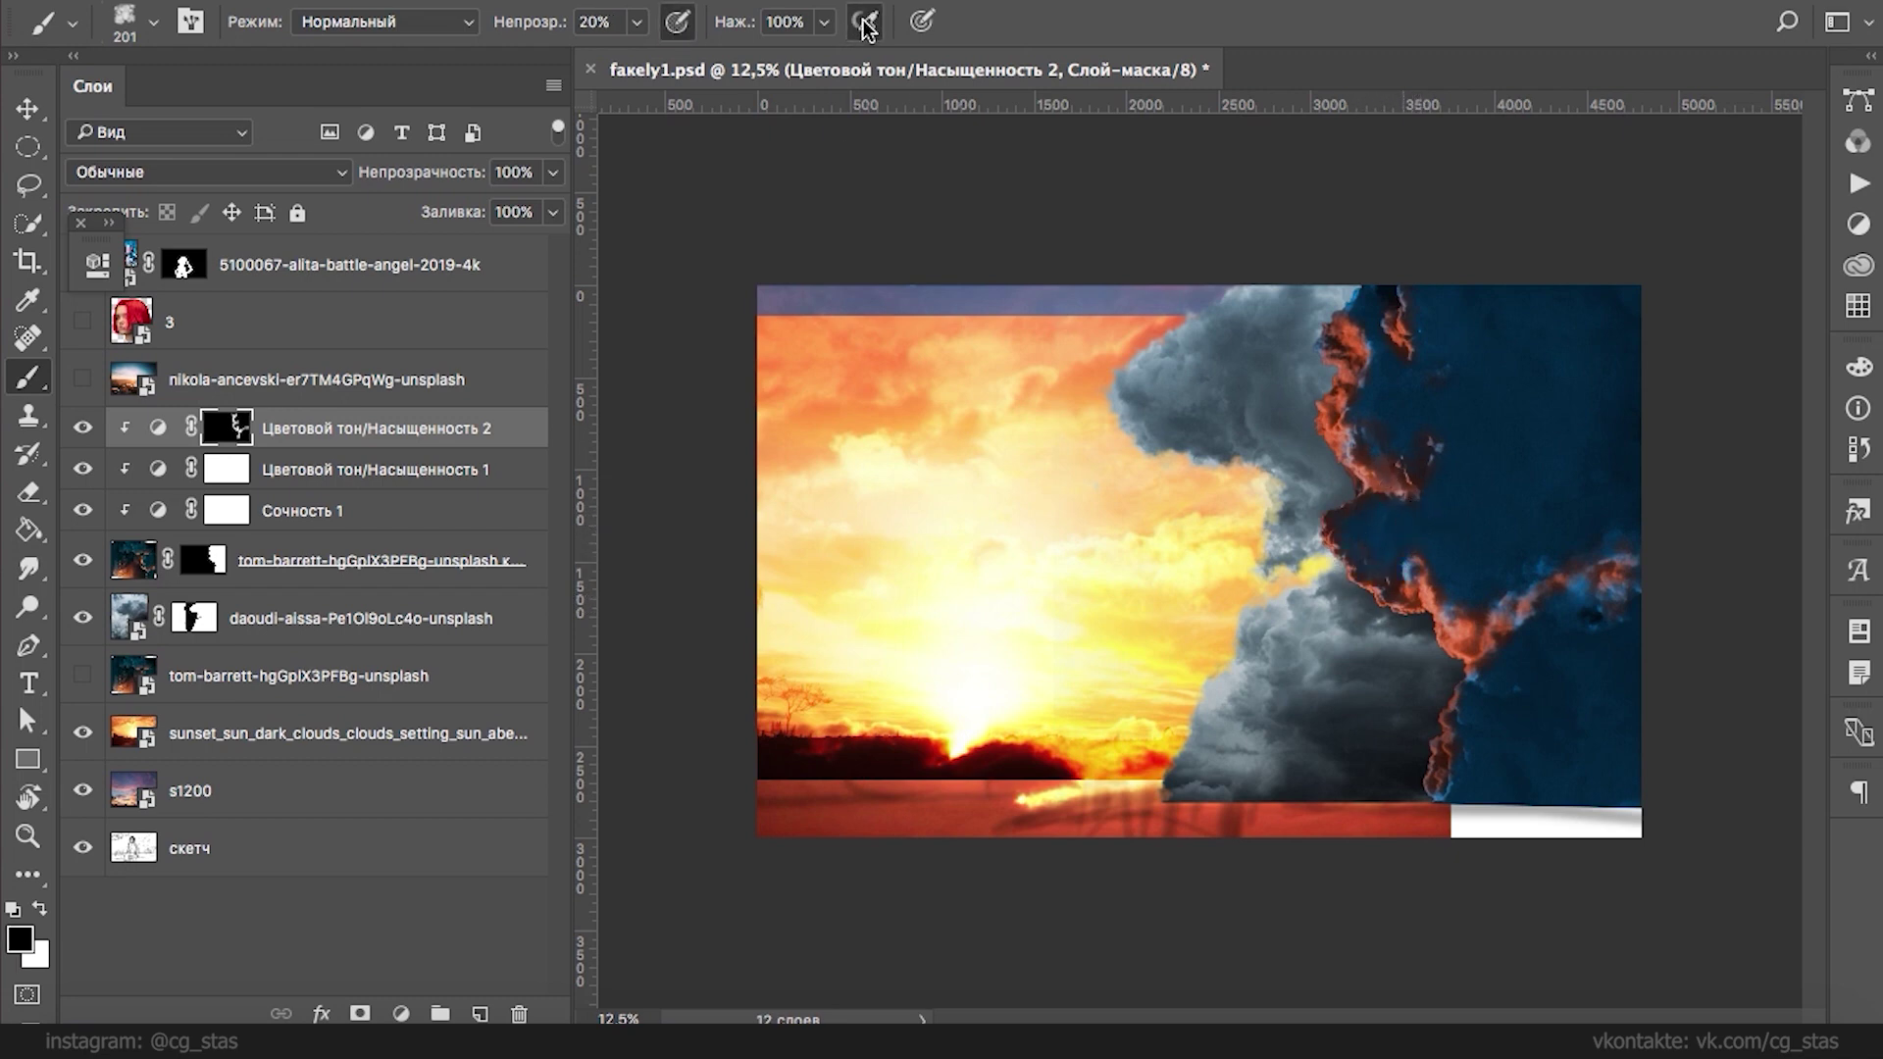
pyautogui.click(823, 21)
pyautogui.click(805, 54)
pyautogui.click(636, 22)
pyautogui.moveTo(636, 57); pyautogui.dragTo(698, 55)
pyautogui.press('x')
pyautogui.press('x')
pyautogui.press('x')
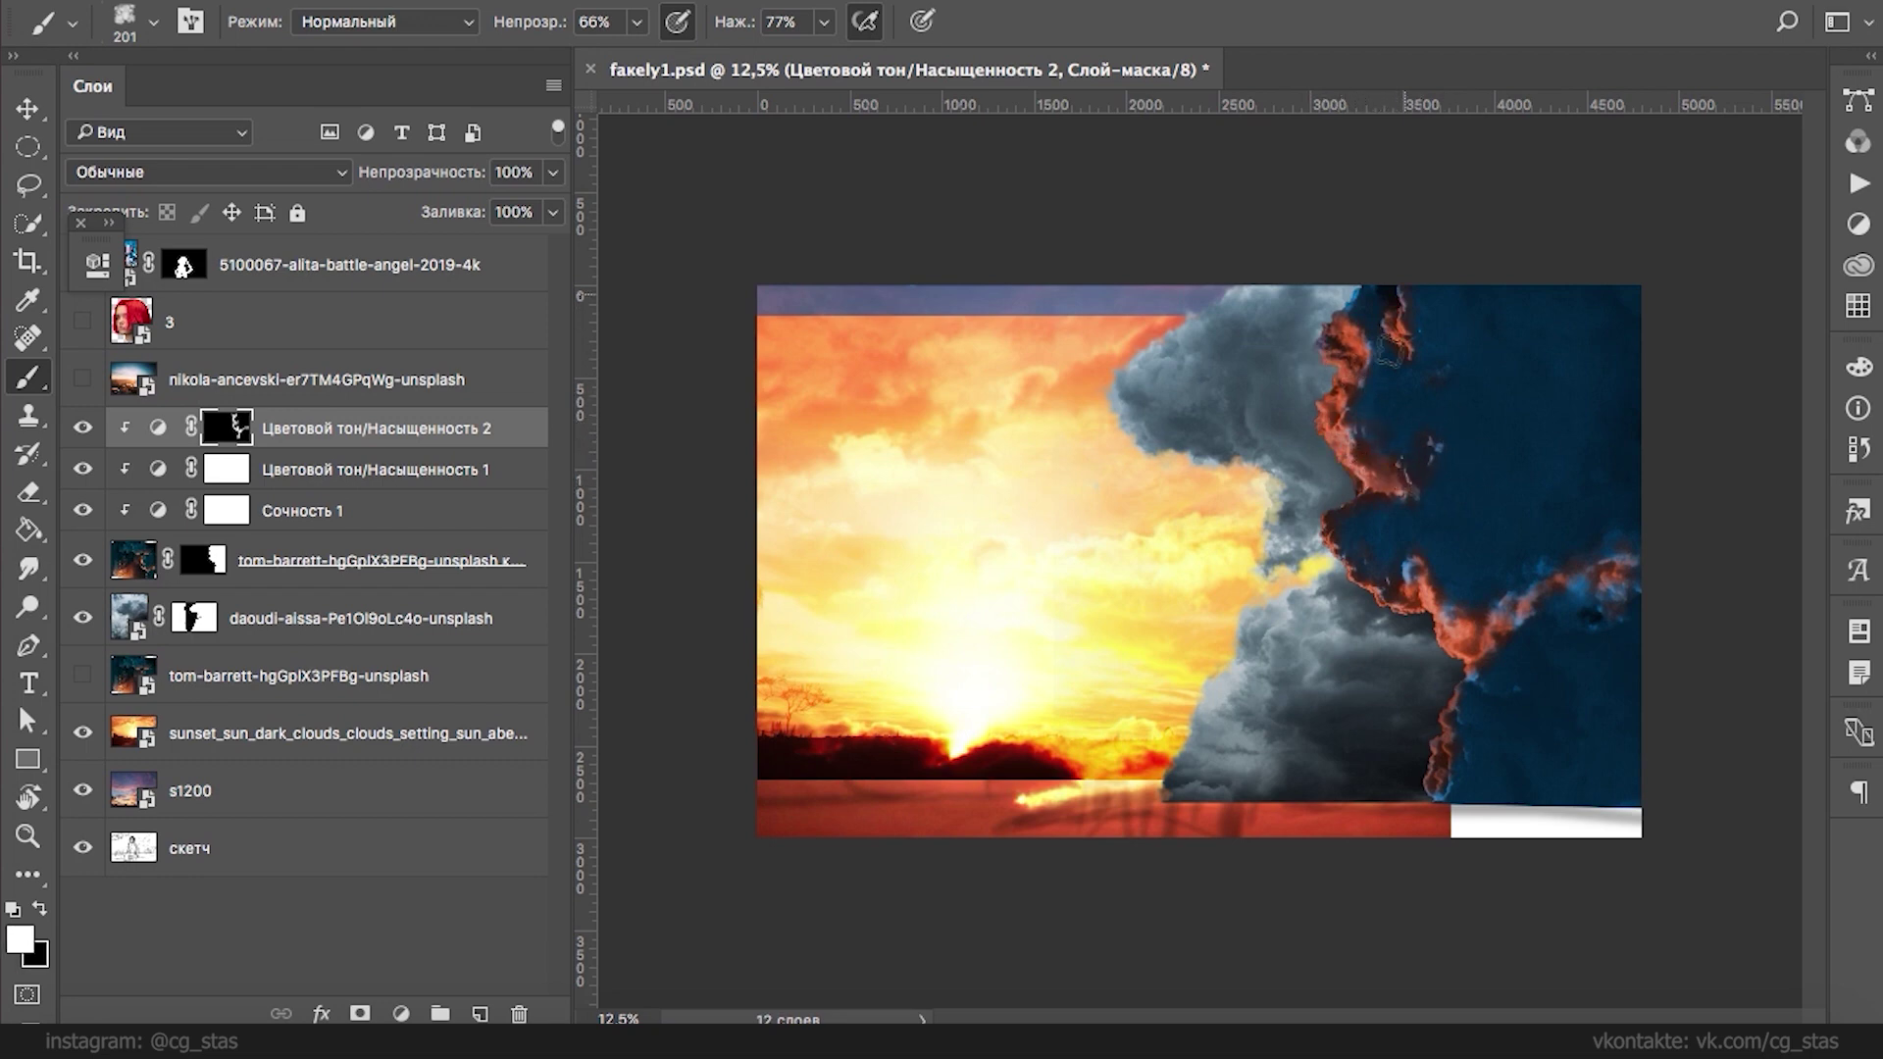
pyautogui.press('x')
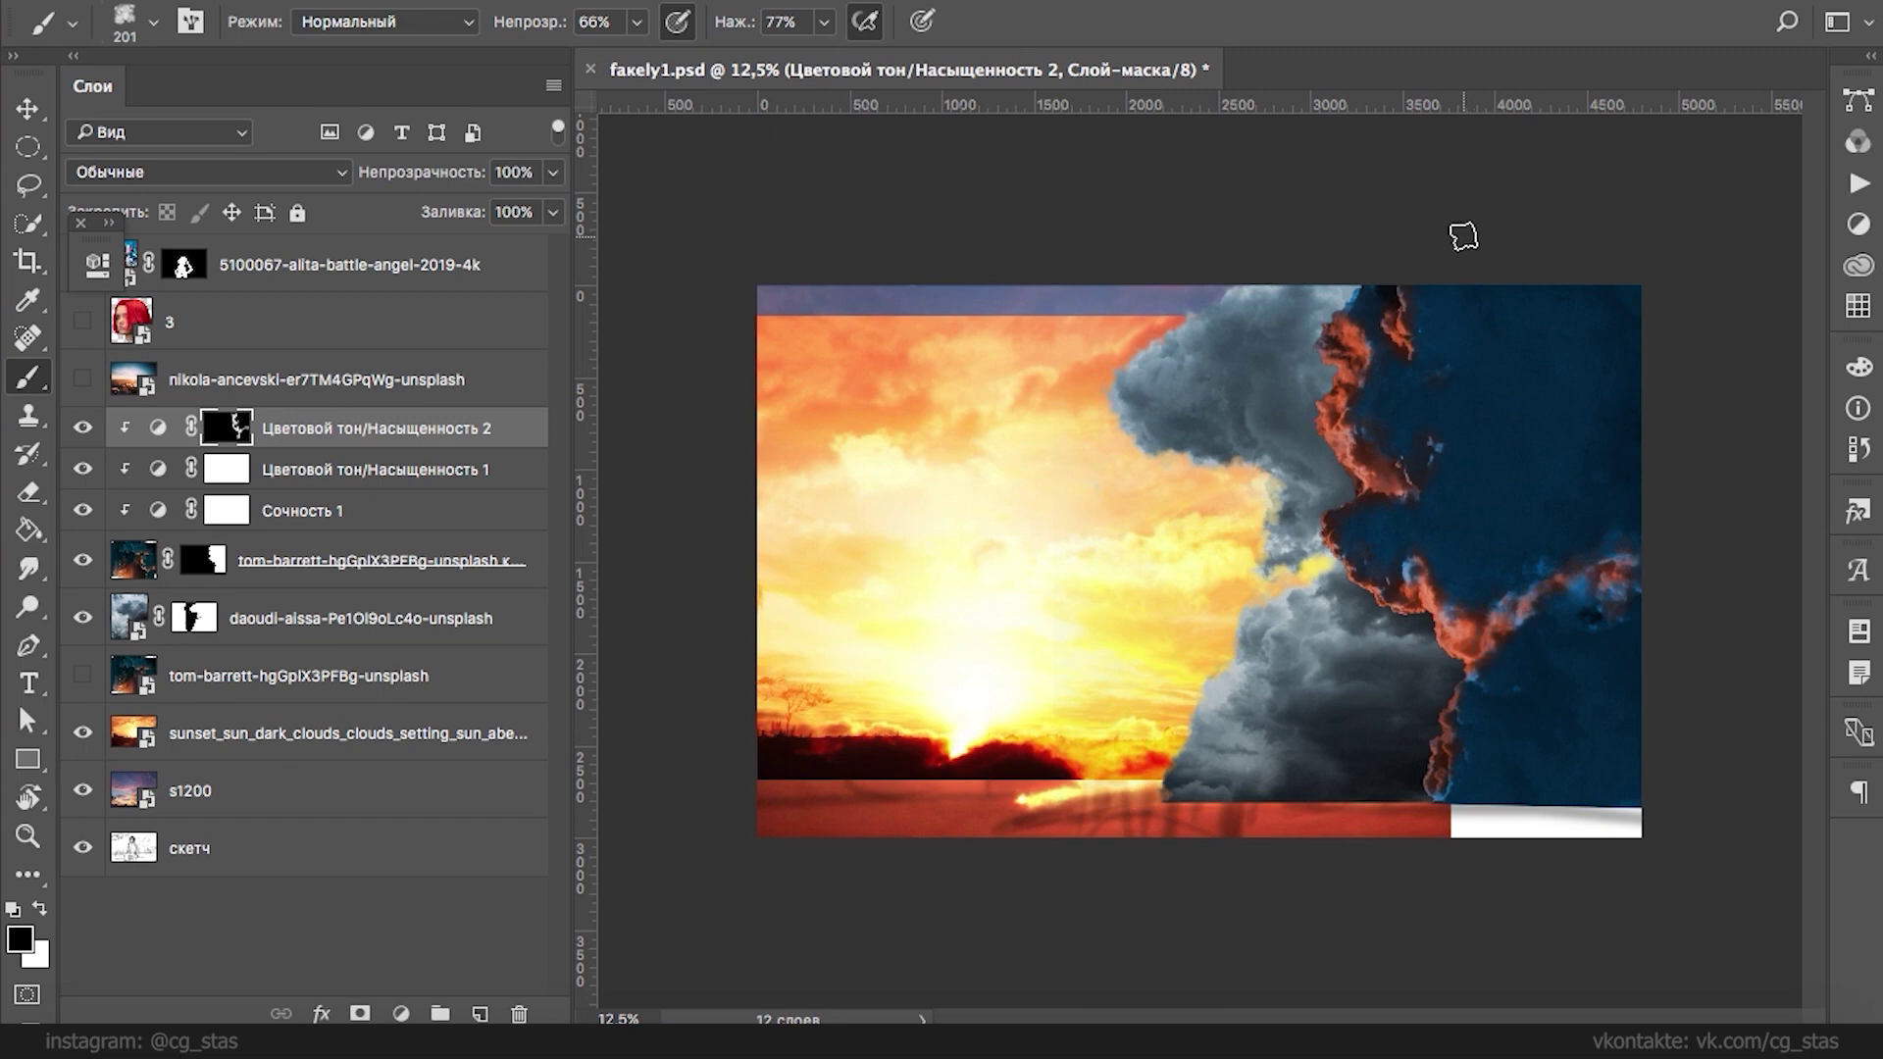
# - Delete the three color adjustment layers above the teal cloud and show the Alita body and red-haired head layers
pyautogui.click(82, 223)
pyautogui.click(83, 265)
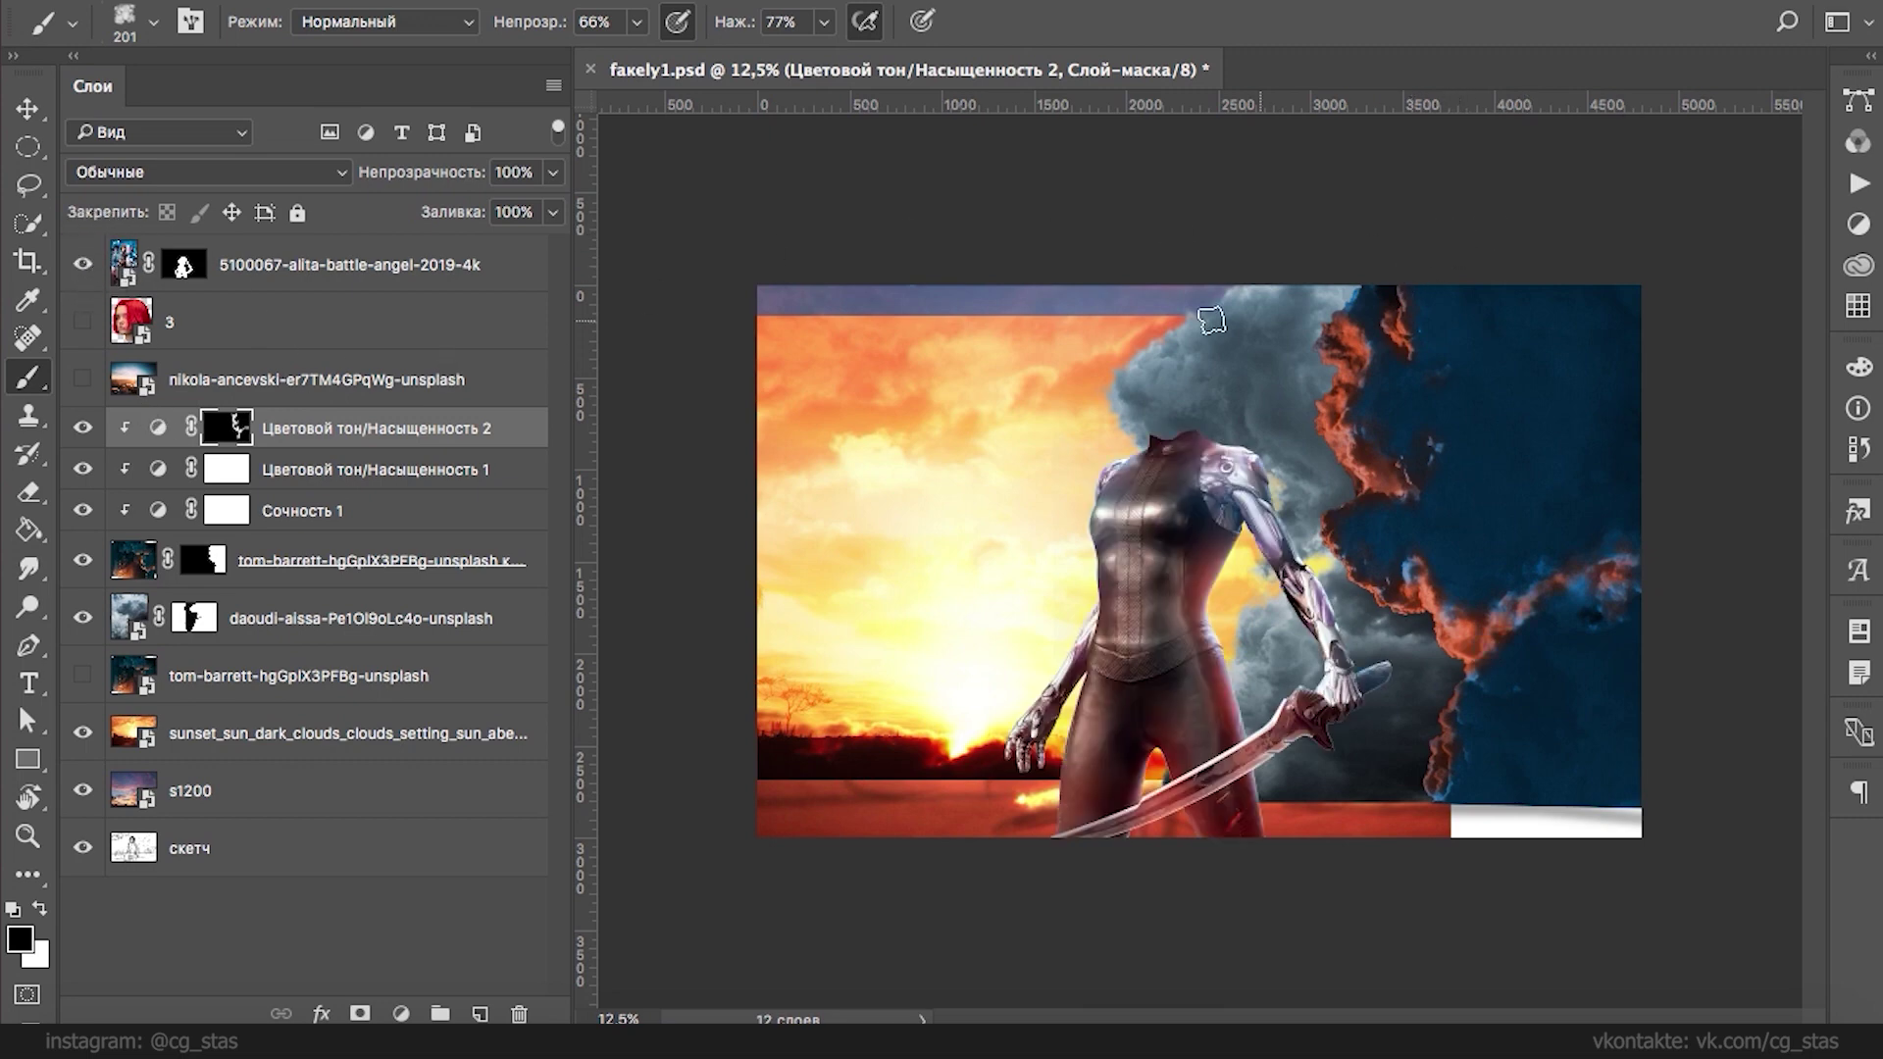
pyautogui.keyDown('shift'); pyautogui.click(393, 510); pyautogui.keyUp('shift')
pyautogui.press('Delete')
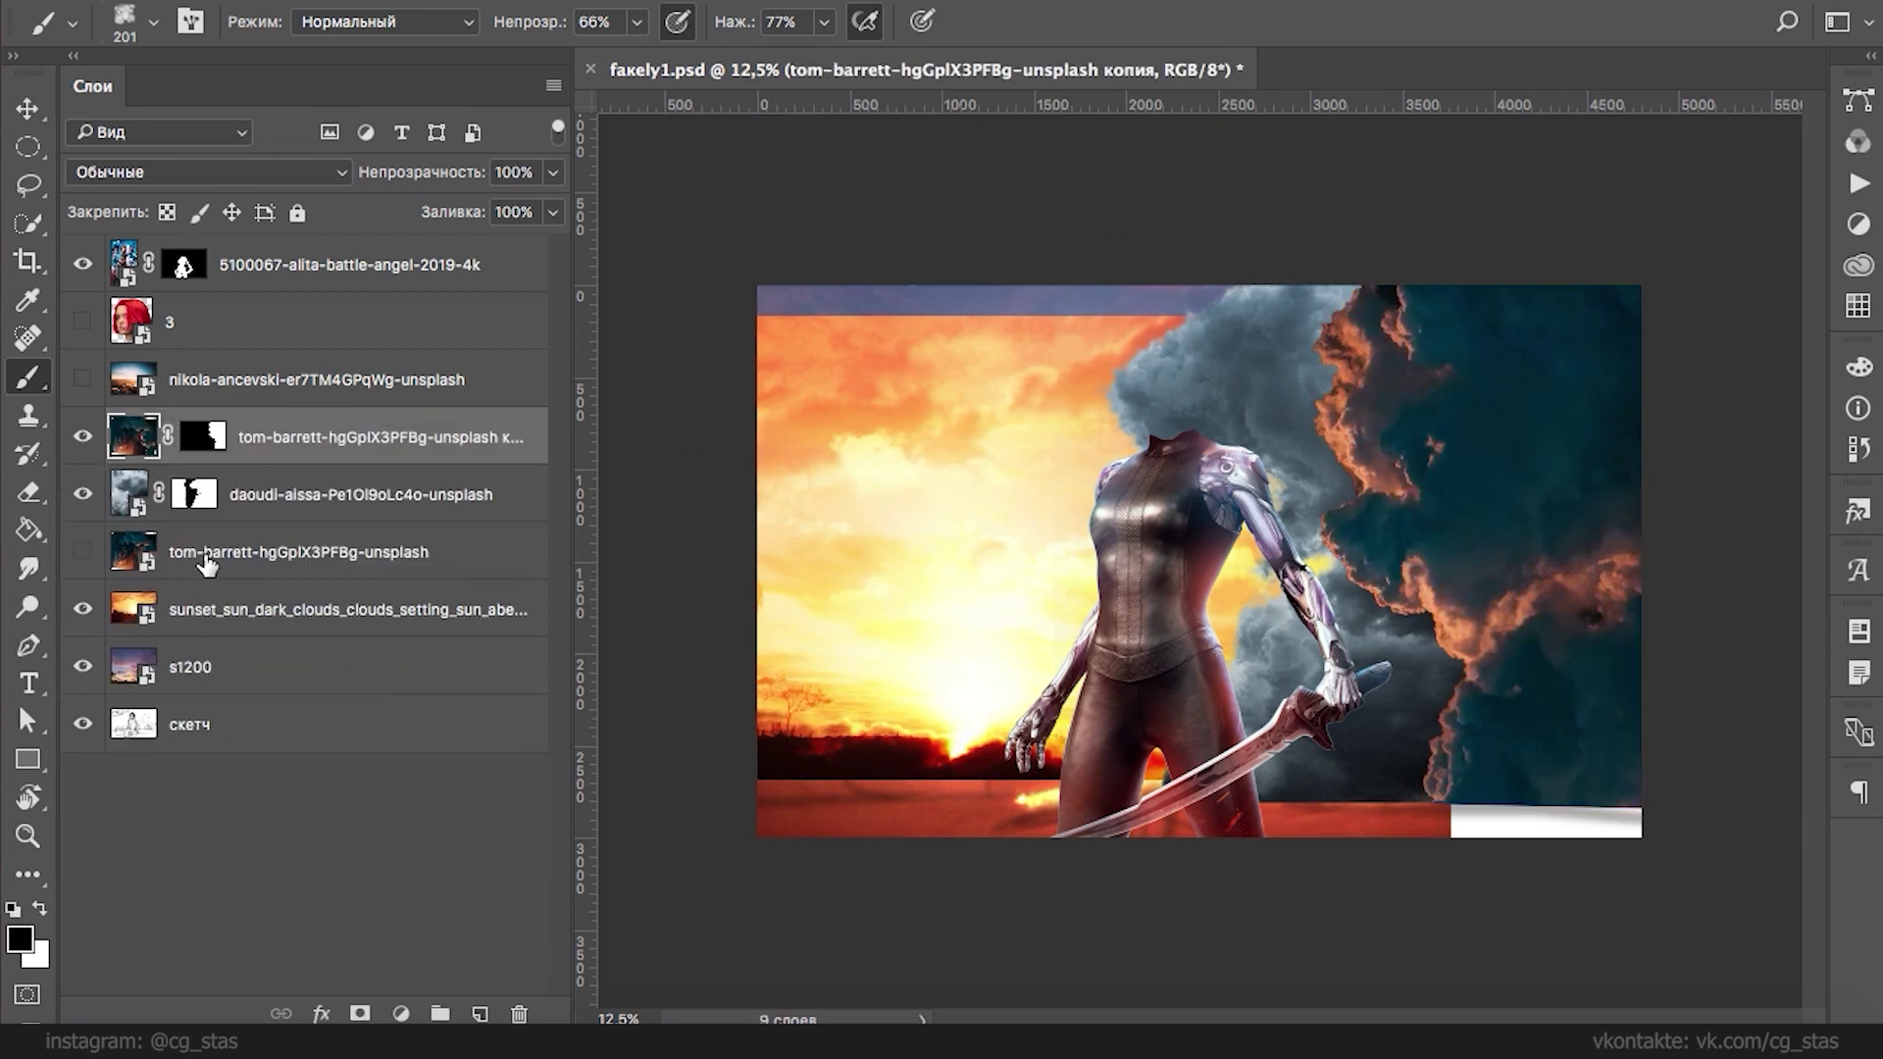
pyautogui.click(82, 323)
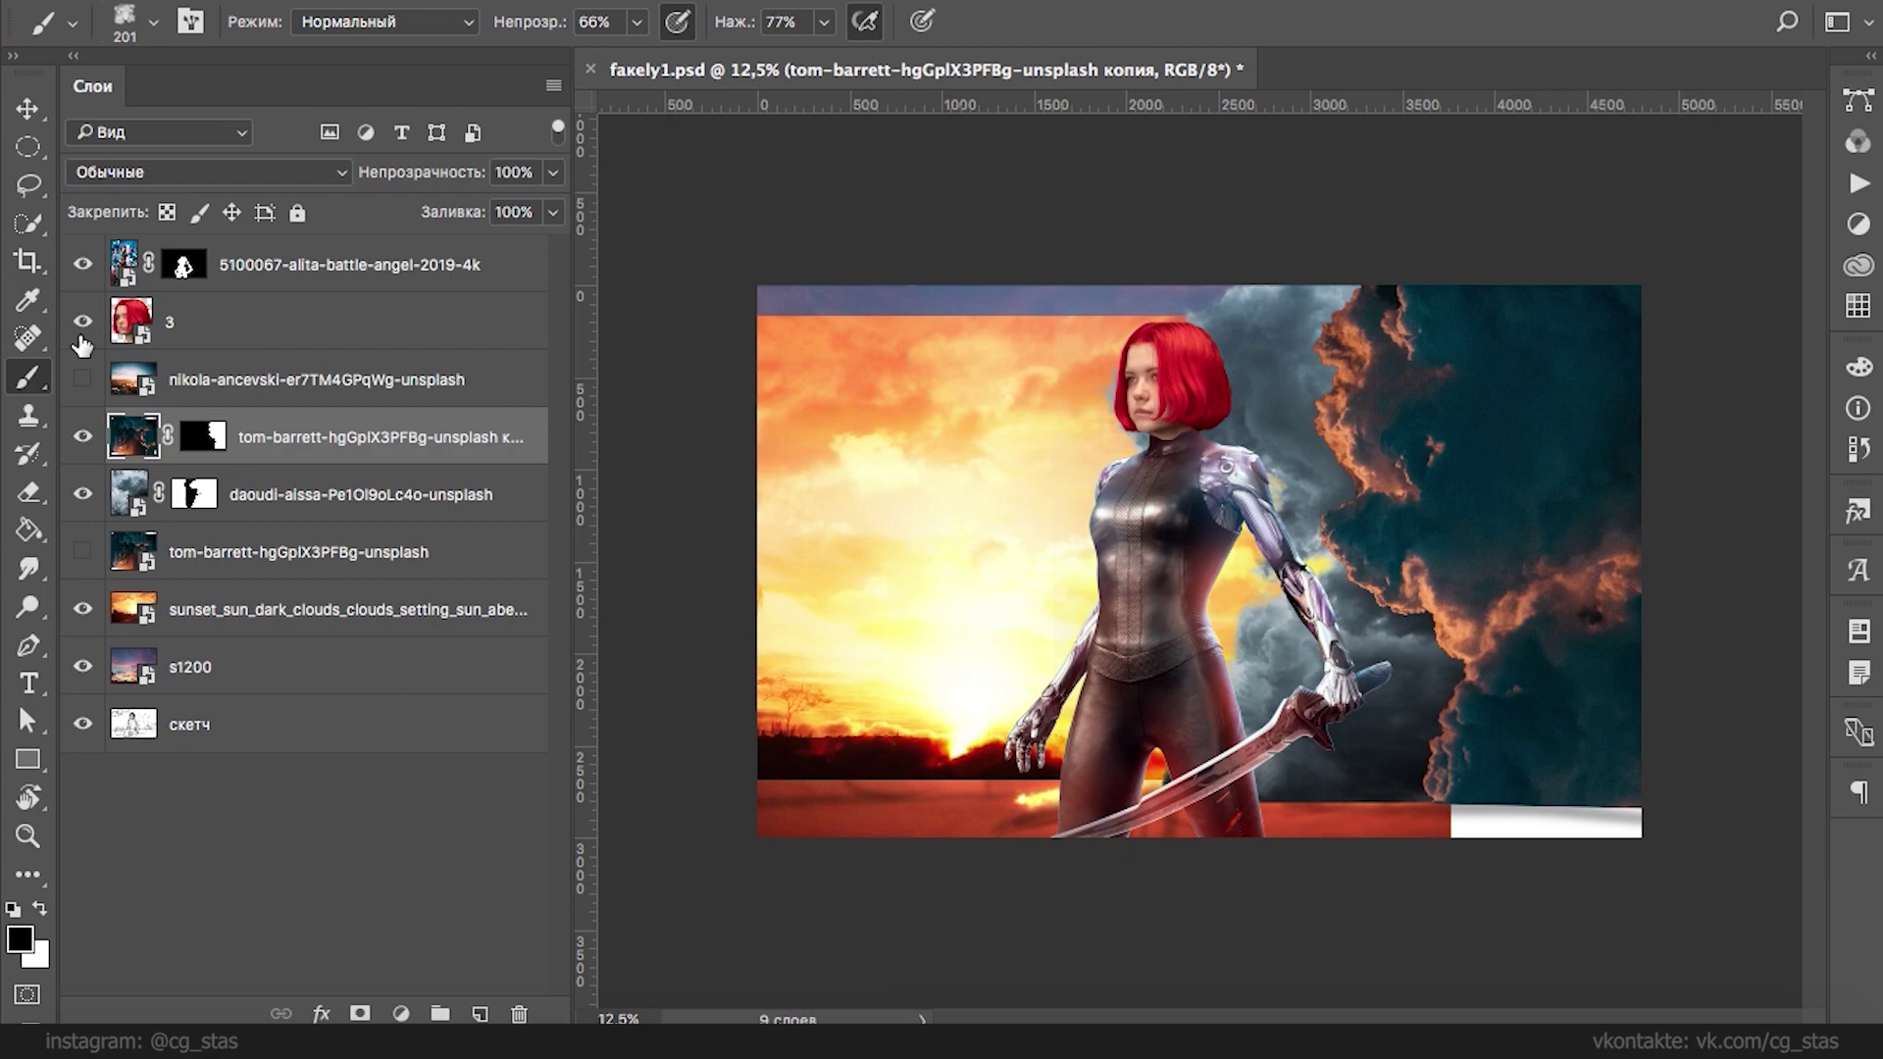
# - Place the alitabattleangel_22 flying city image above the masked teal cloud, scaled to cover the canvas's upper-left part
pyautogui.click(79, 1042)
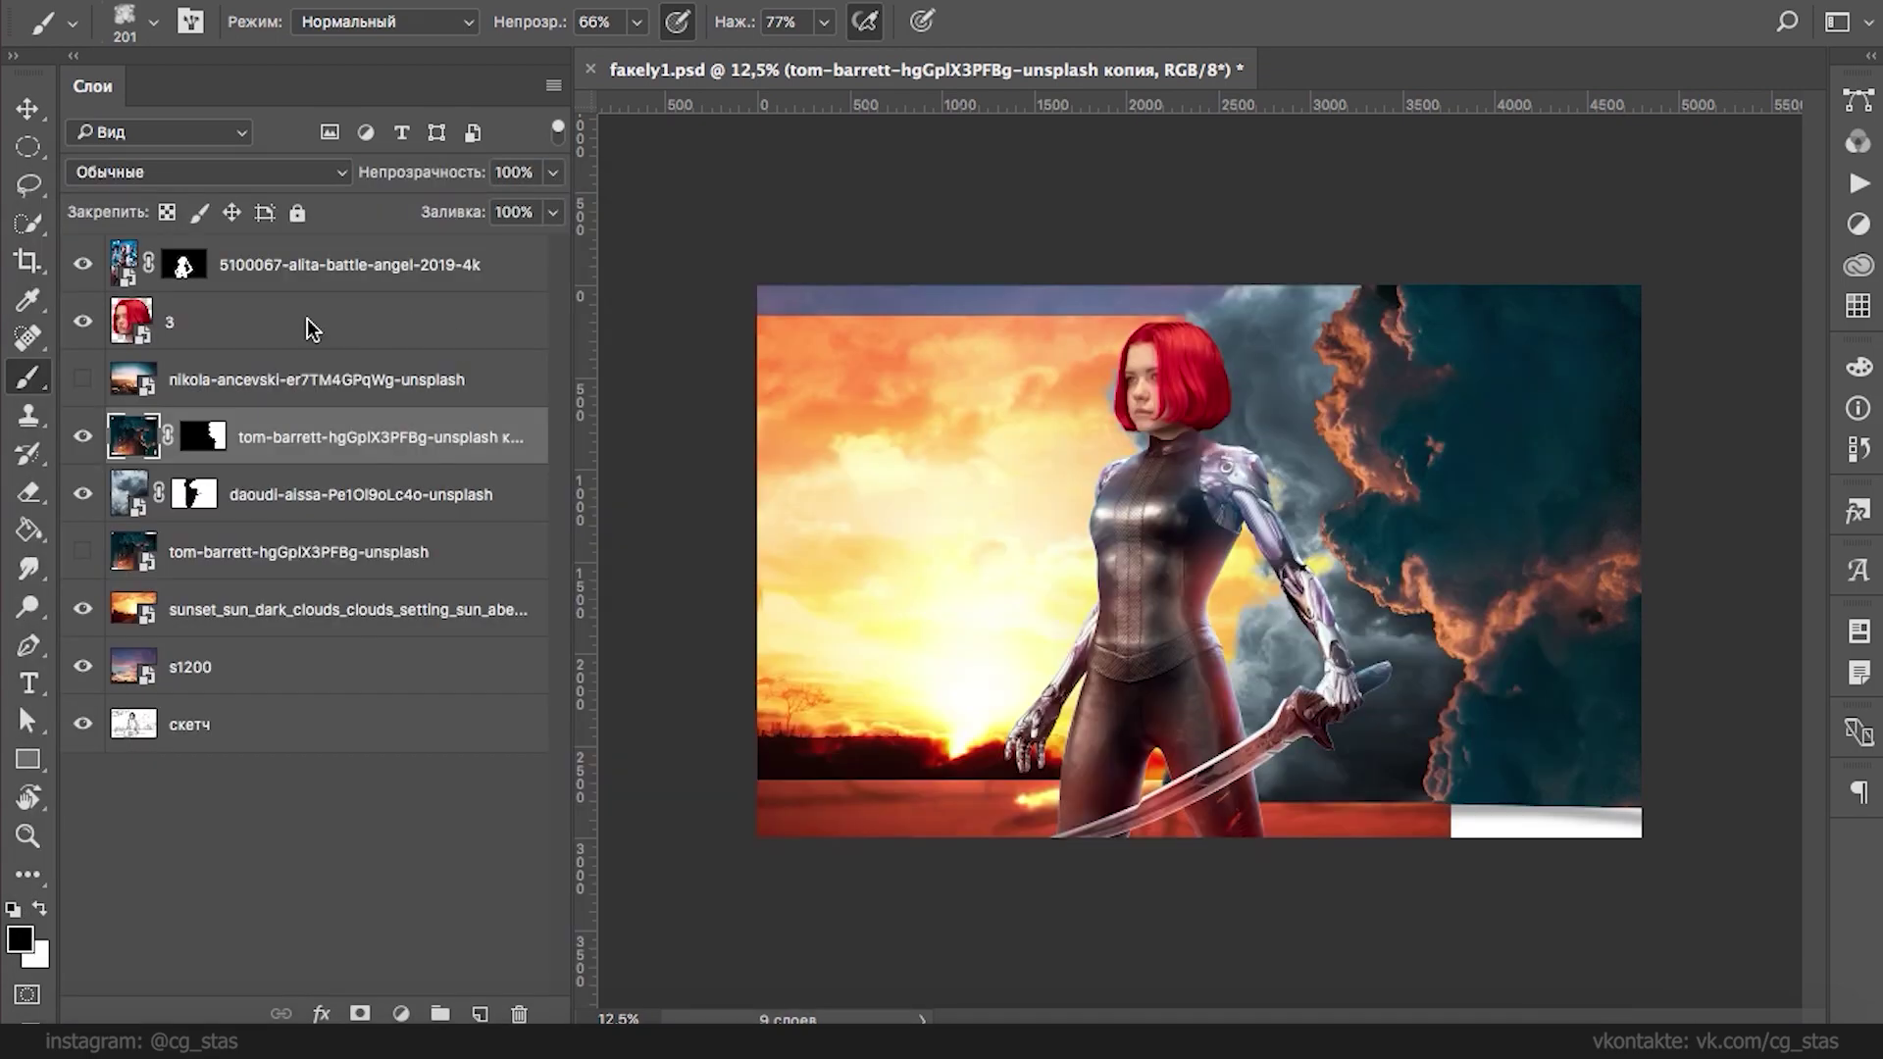
pyautogui.click(90, 1042)
pyautogui.moveTo(324, 609); pyautogui.dragTo(843, 133)
pyautogui.moveTo(1255, 530); pyautogui.dragTo(961, 331)
pyautogui.moveTo(1074, 455); pyautogui.dragTo(1288, 537)
pyautogui.moveTo(1337, 281); pyautogui.dragTo(1051, 270)
pyautogui.moveTo(1033, 478); pyautogui.dragTo(1041, 362)
pyautogui.press('Return')
pyautogui.press('b')
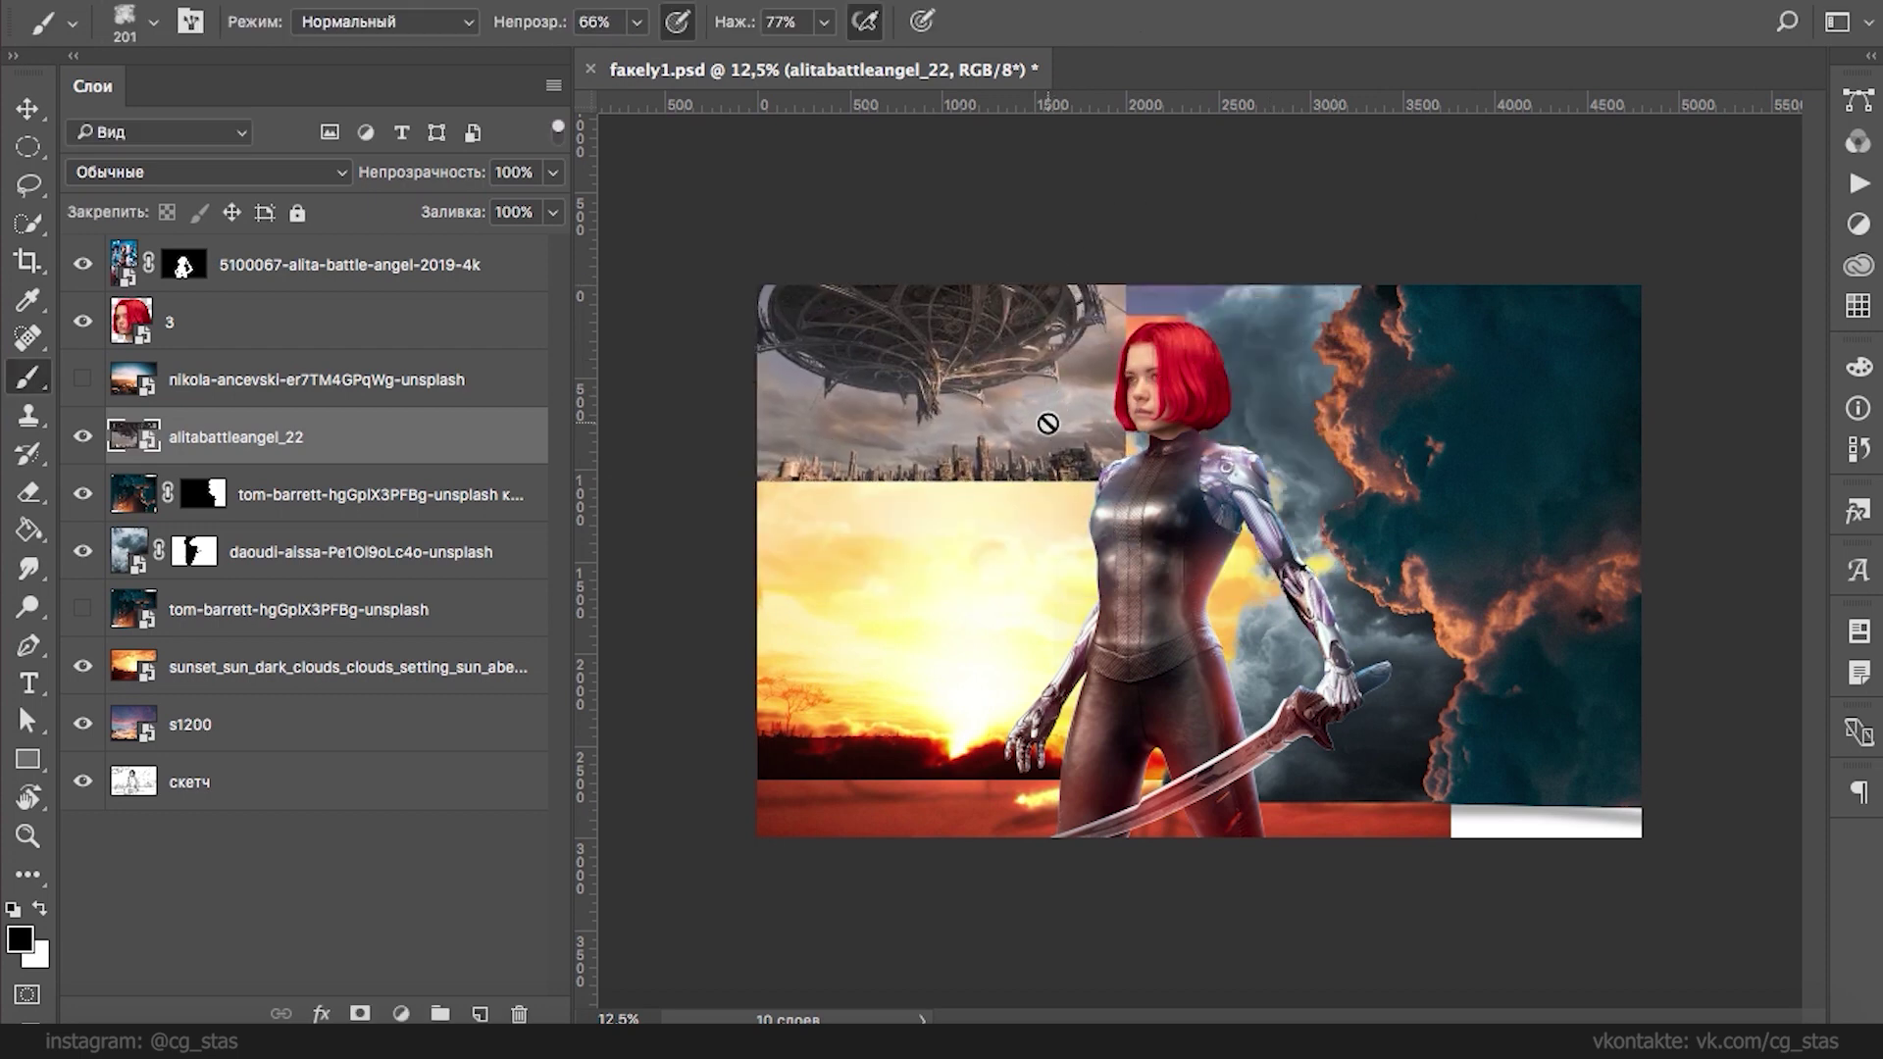
# - Select the flying city with Quick Selection, refine the selection's edges and mask the alitabattleangel_22 layer to it
pyautogui.press('w')
pyautogui.moveTo(832, 286)
pyautogui.mouseDown()
pyautogui.moveTo(934, 372)
pyautogui.moveTo(1047, 323)
pyautogui.moveTo(931, 412)
pyautogui.mouseUp()
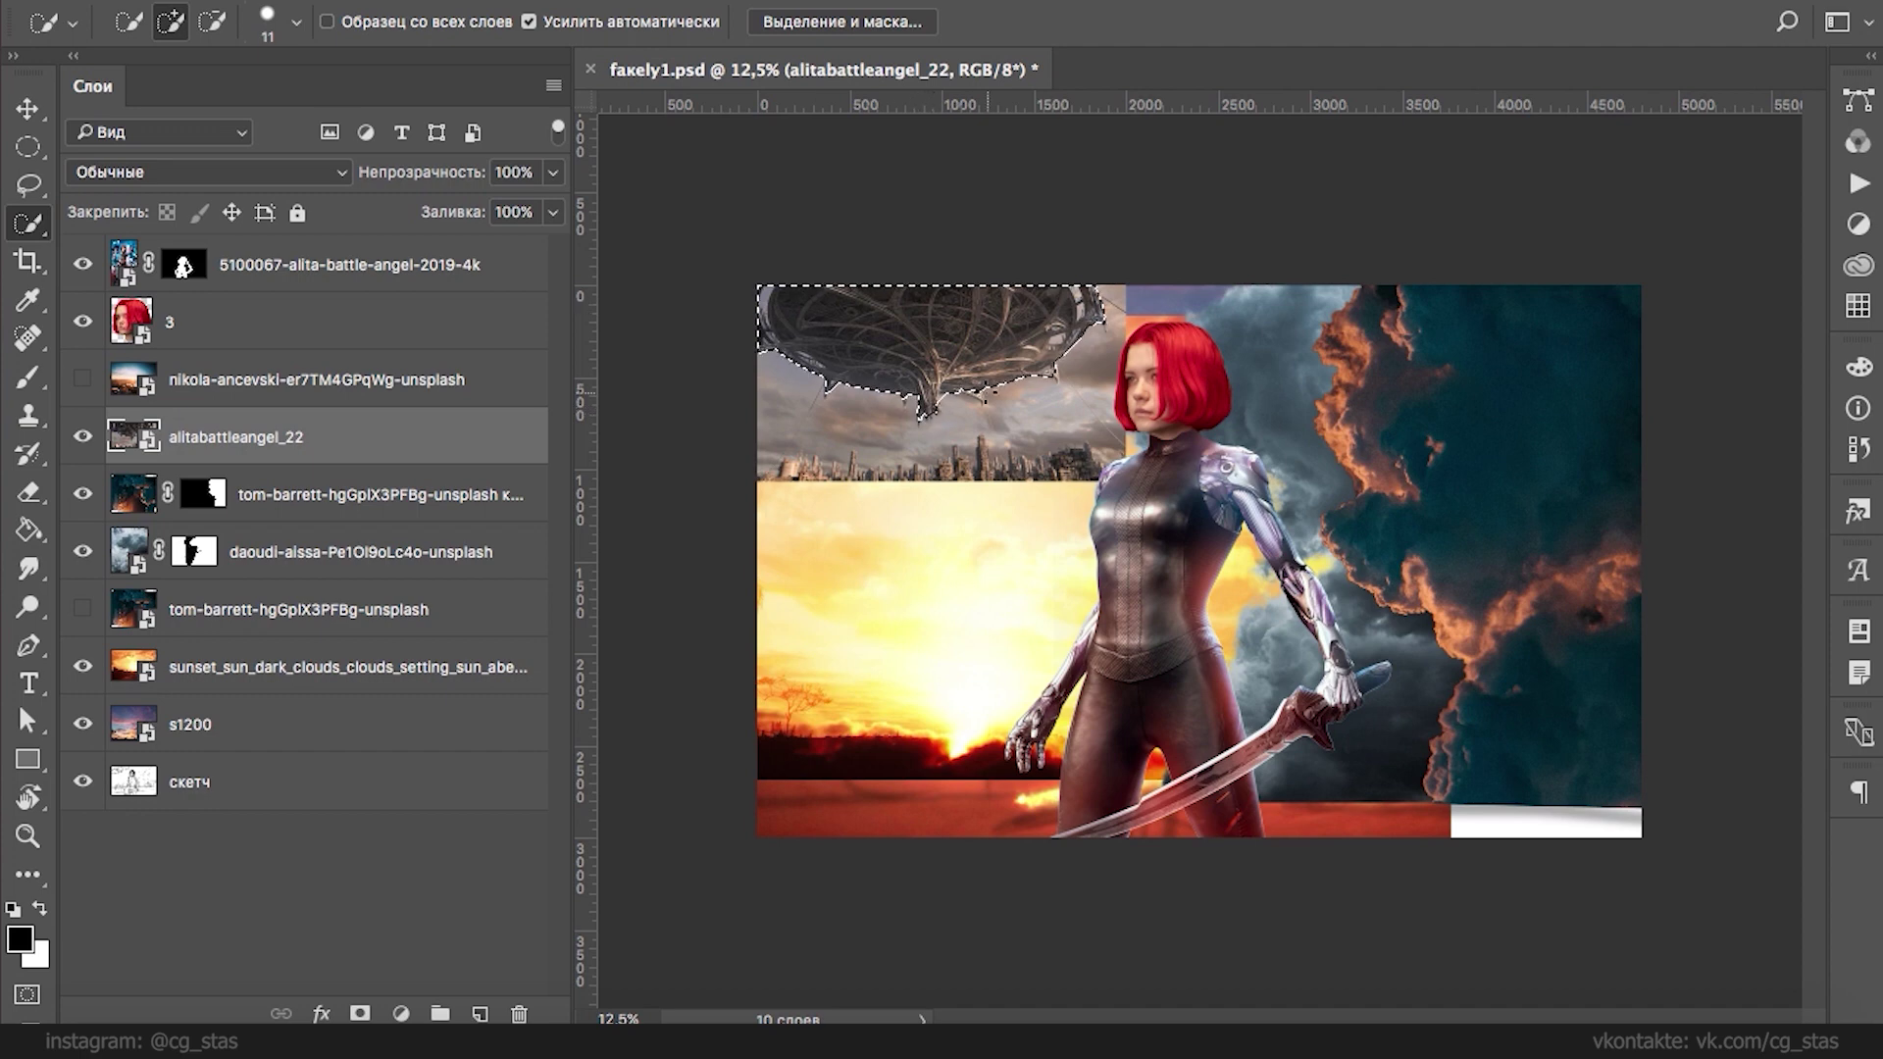
pyautogui.click(869, 23)
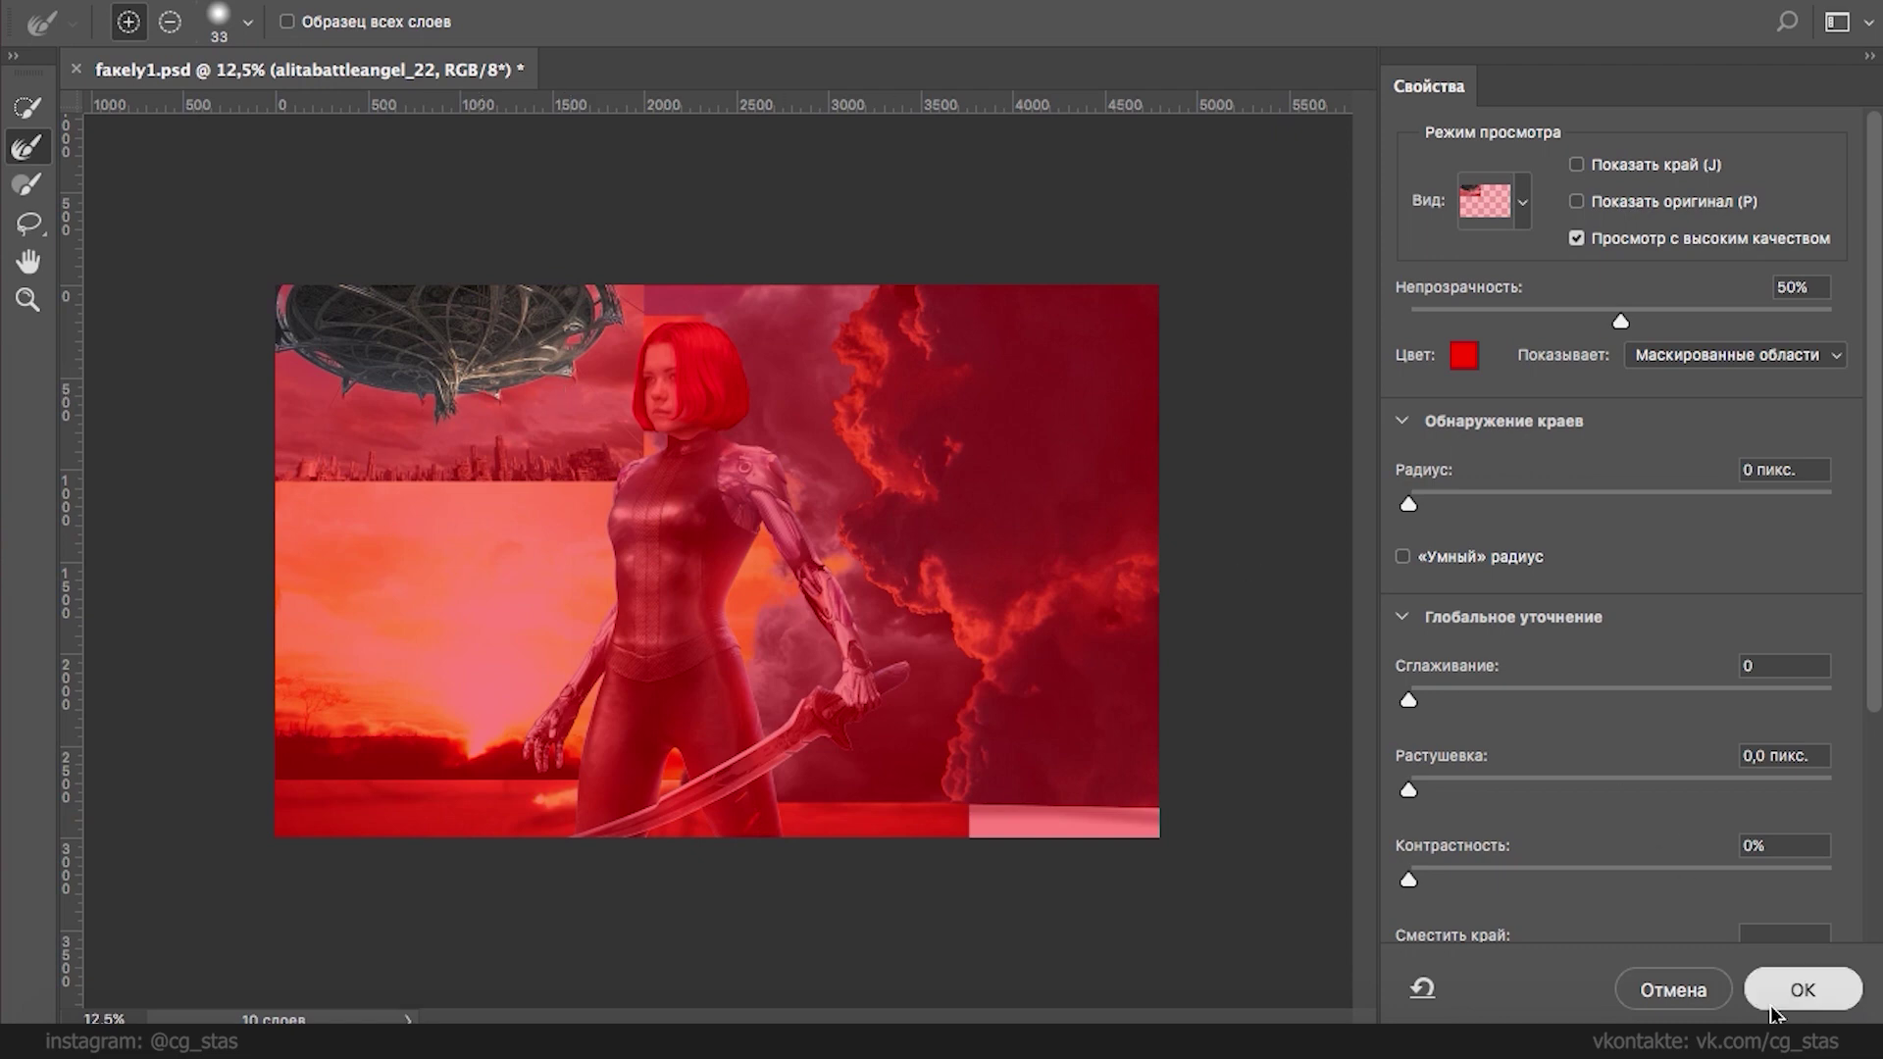
pyautogui.click(1802, 989)
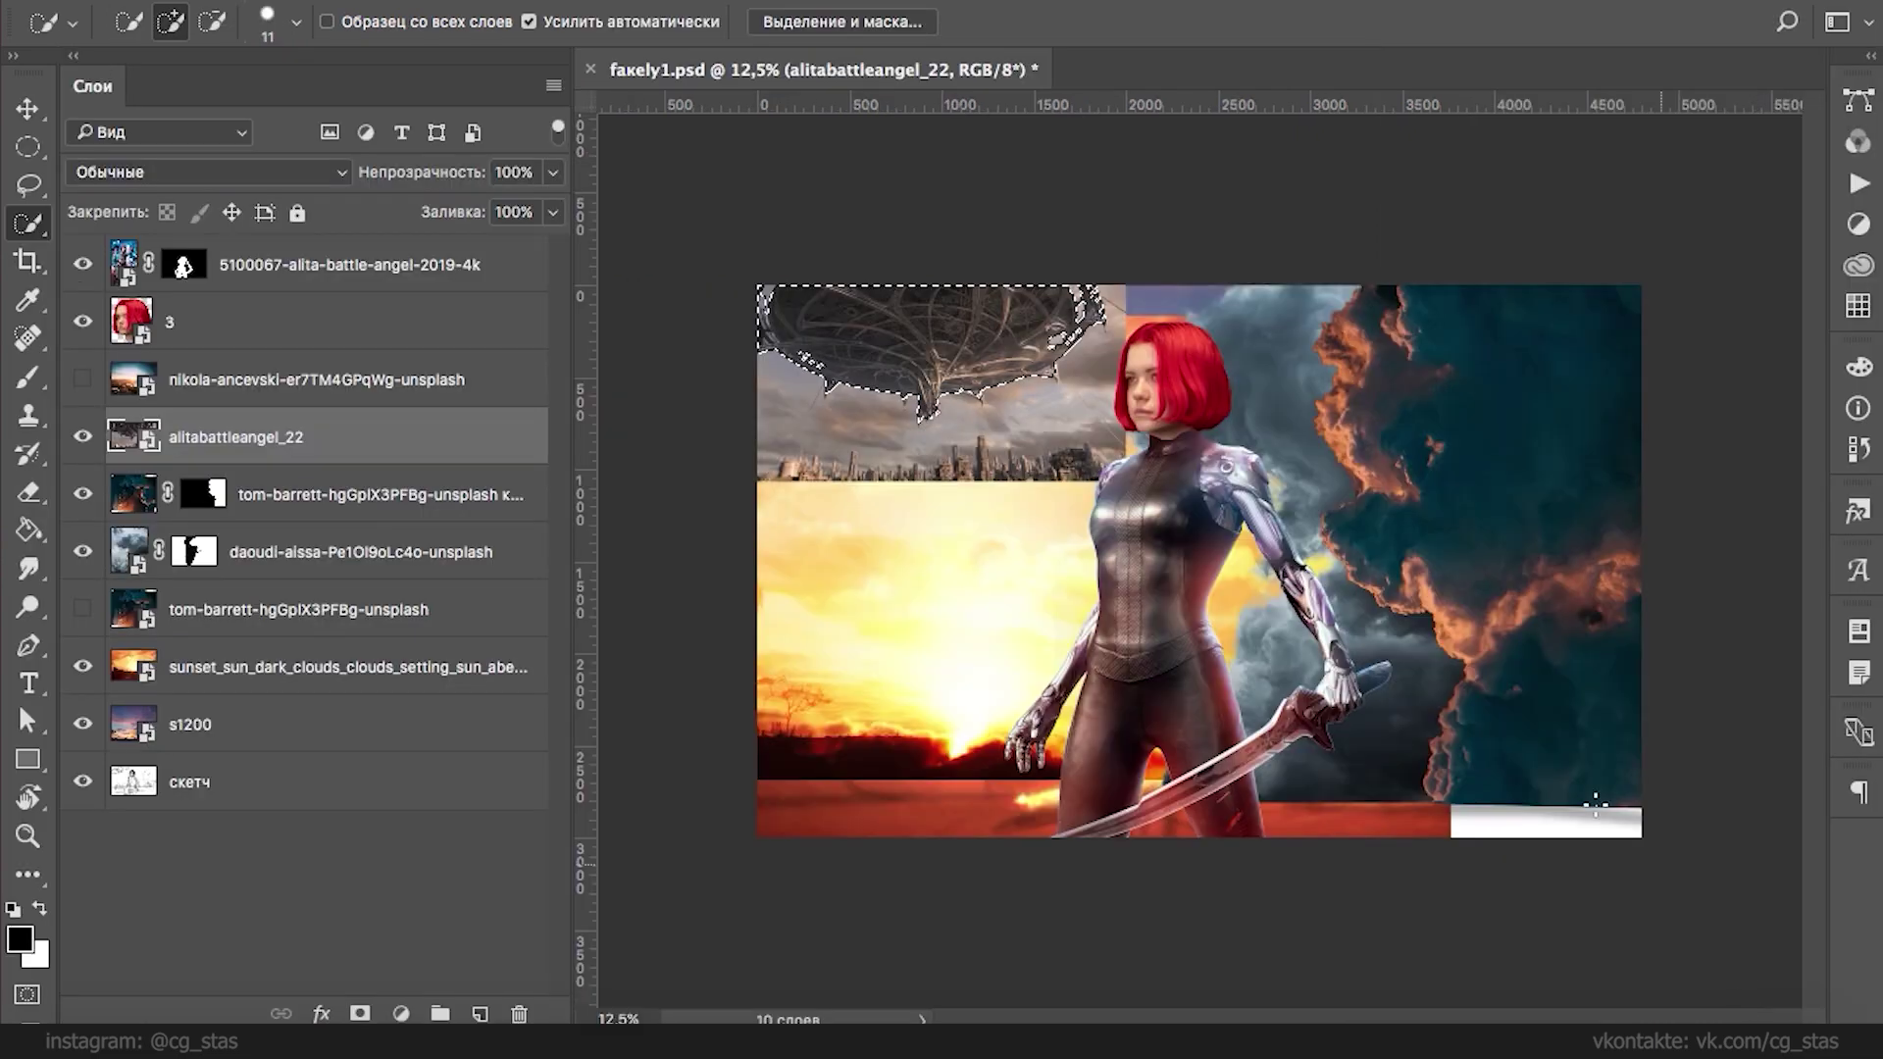
pyautogui.click(360, 1013)
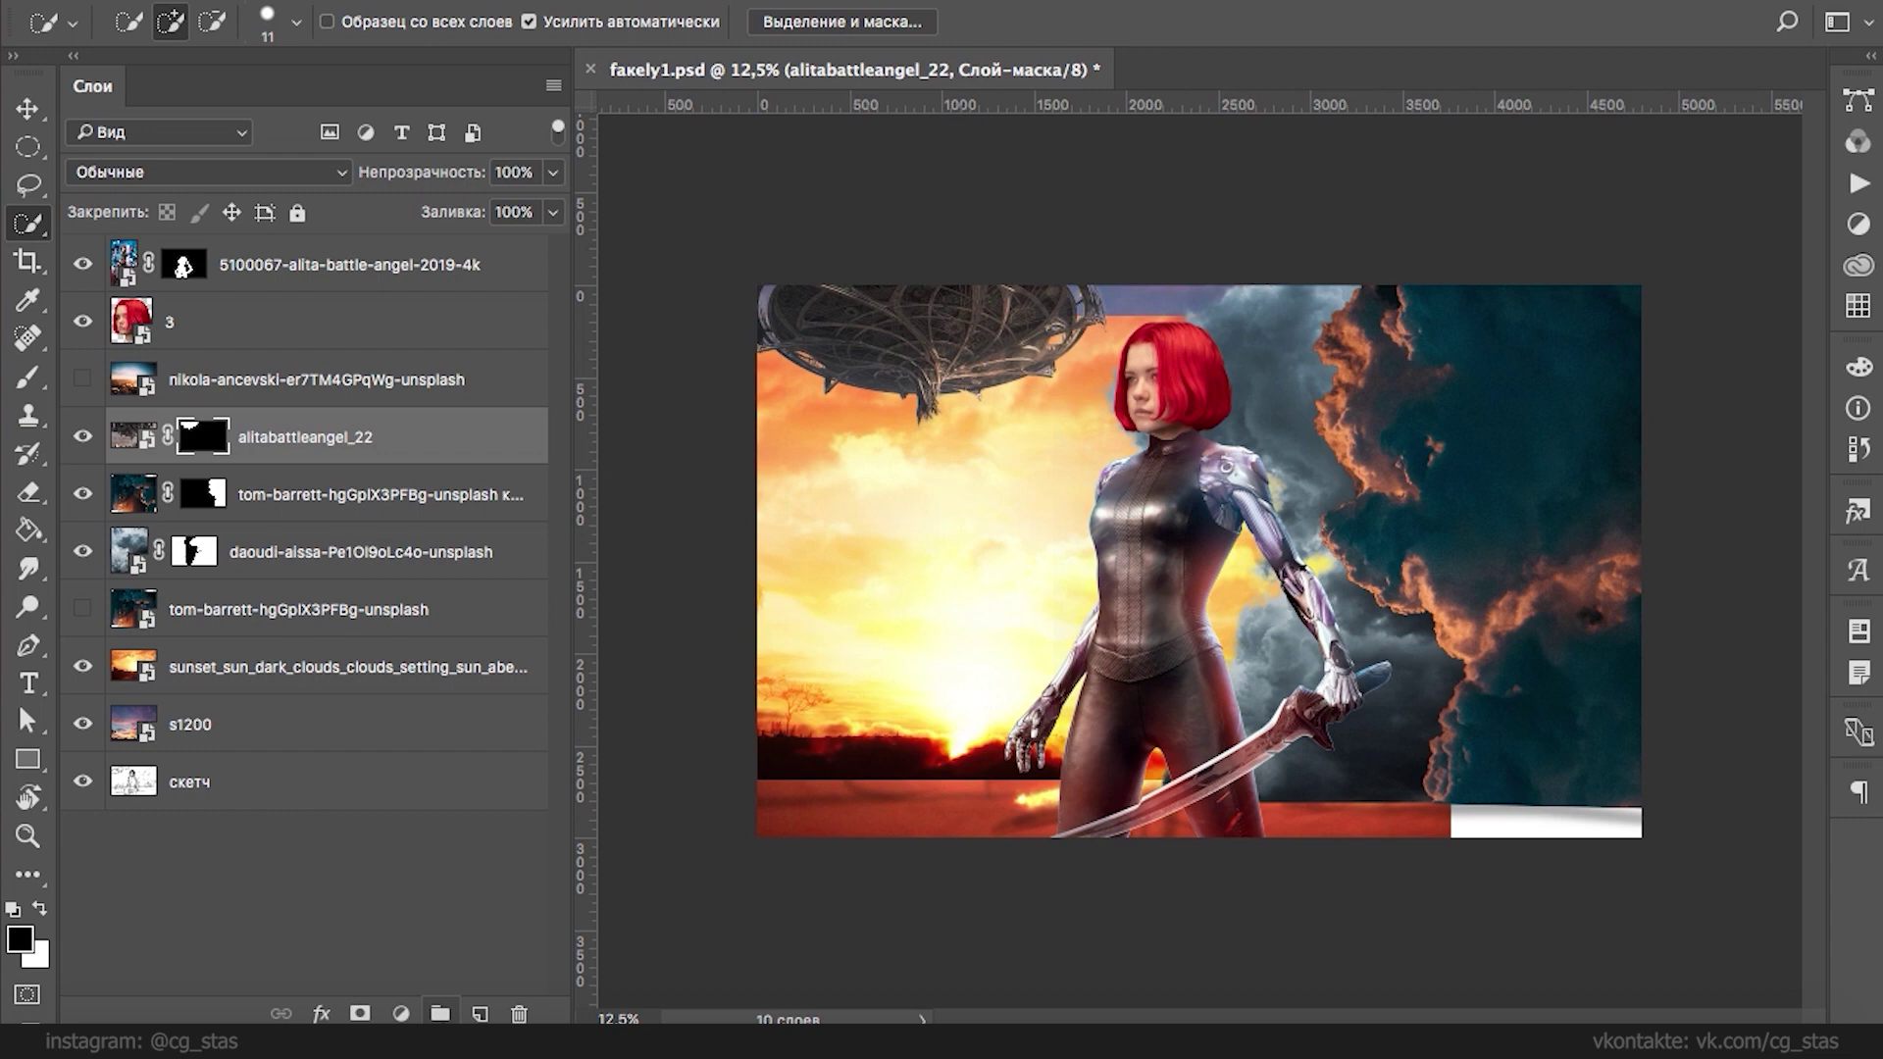
# - Add a Vibrance adjustment clipped to the masked flying city layer and lower its saturation
pyautogui.click(401, 1013)
pyautogui.click(421, 662)
pyautogui.moveTo(369, 432); pyautogui.dragTo(245, 439)
pyautogui.click(408, 856)
pyautogui.click(582, 253)
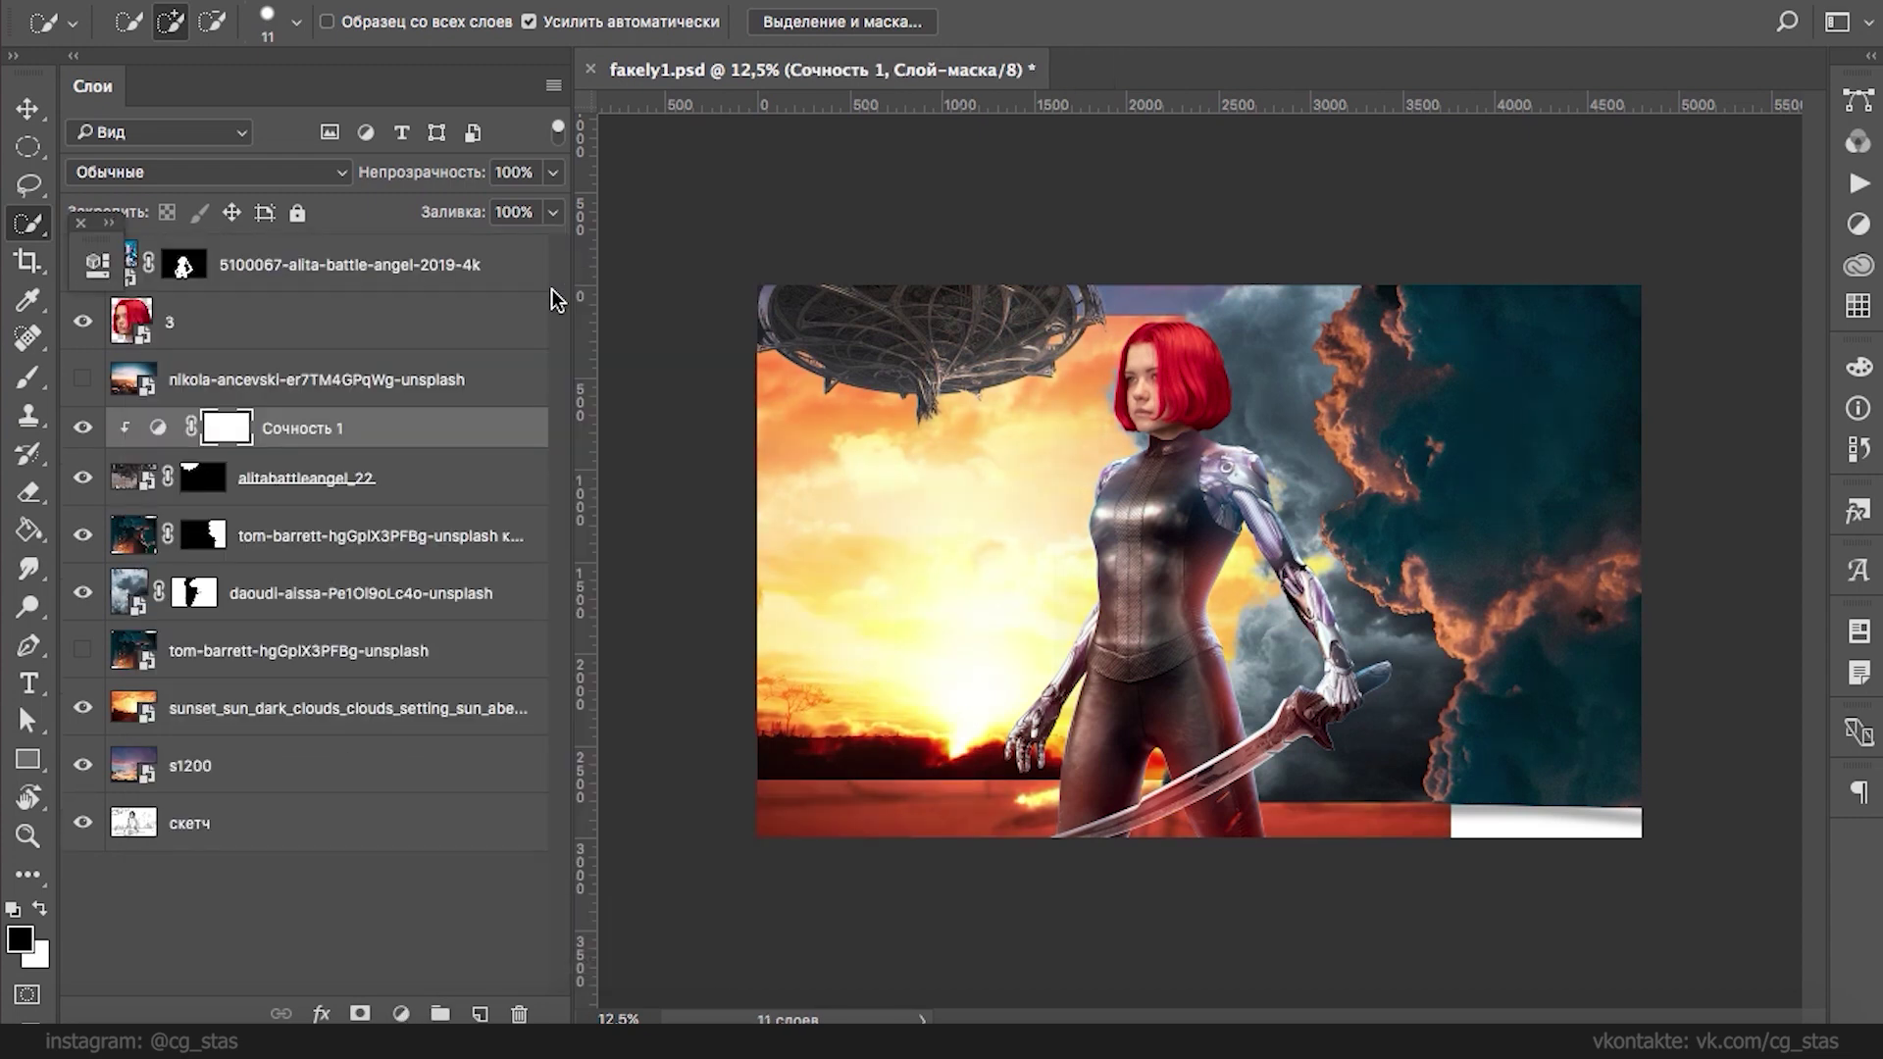
# - Desaturate the masked teal cloud to near grey with a clipped Vibrance adjustment
pyautogui.click(363, 554)
pyautogui.click(401, 1013)
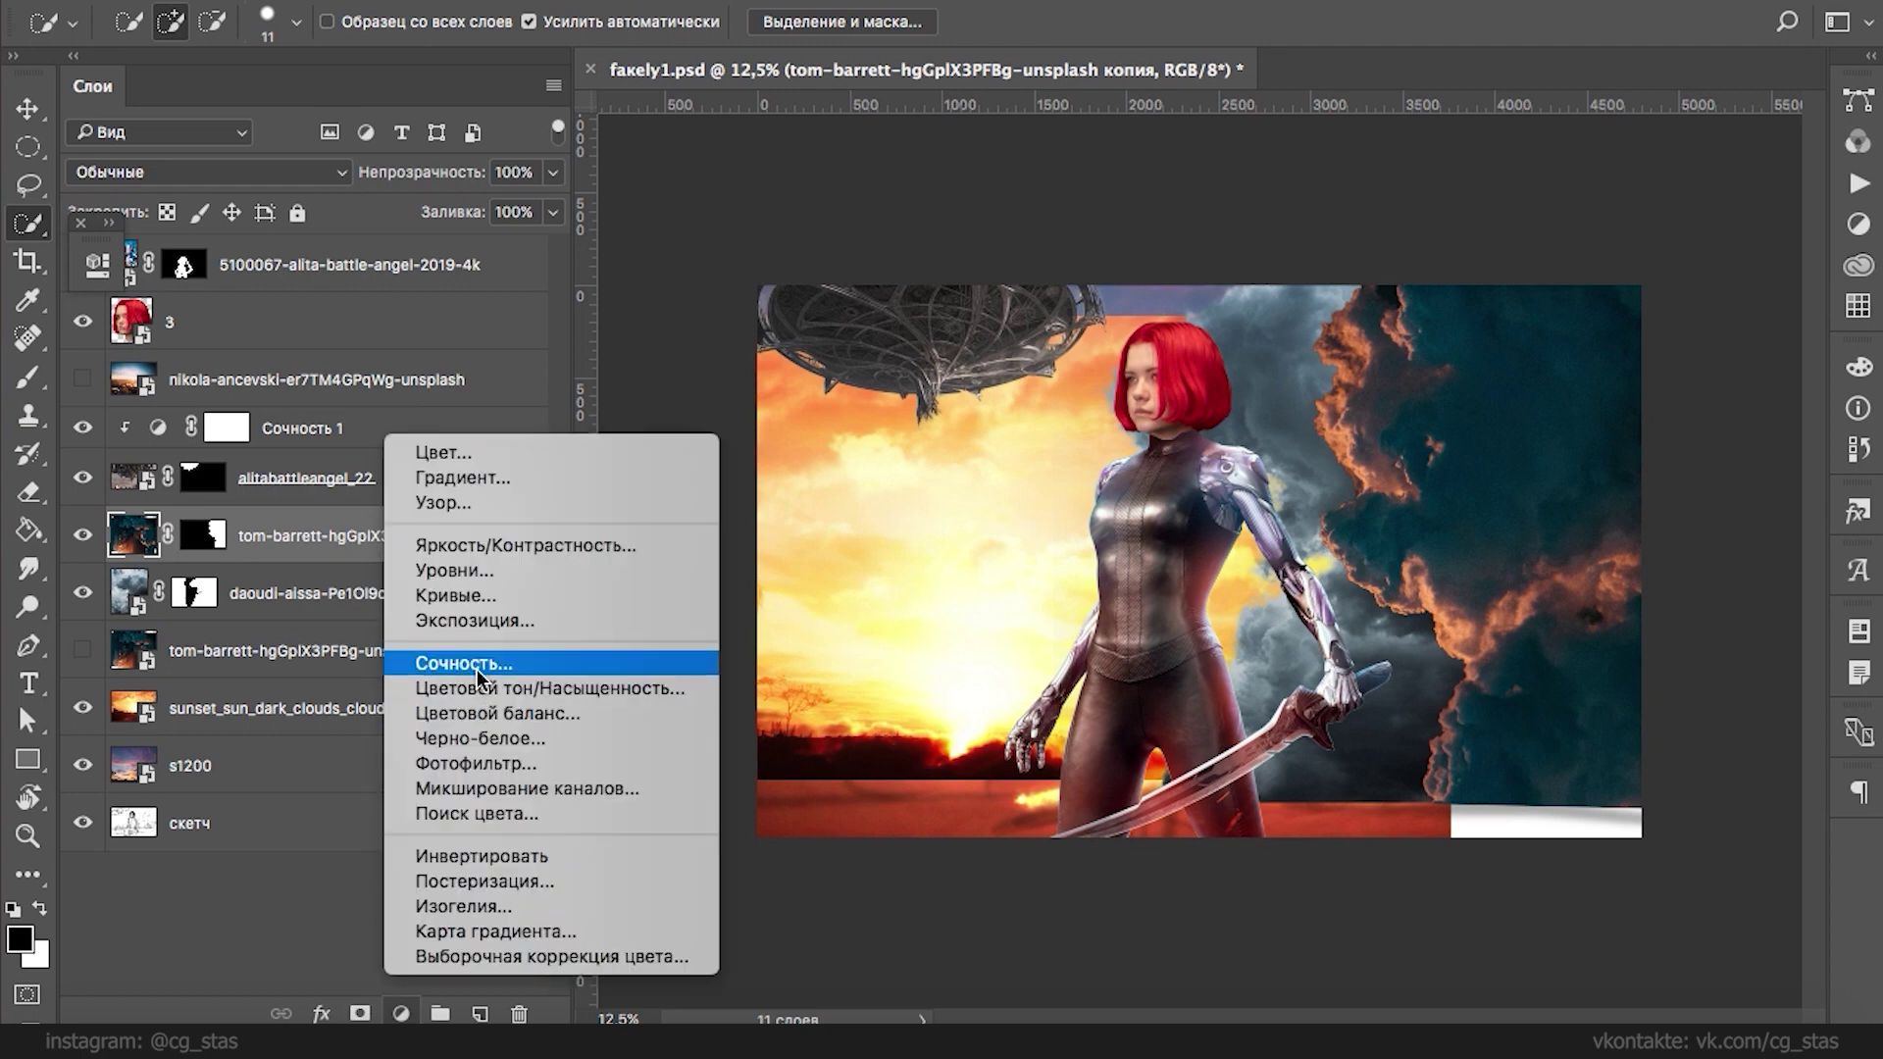
pyautogui.click(476, 666)
pyautogui.moveTo(193, 432); pyautogui.dragTo(145, 431)
pyautogui.click(582, 253)
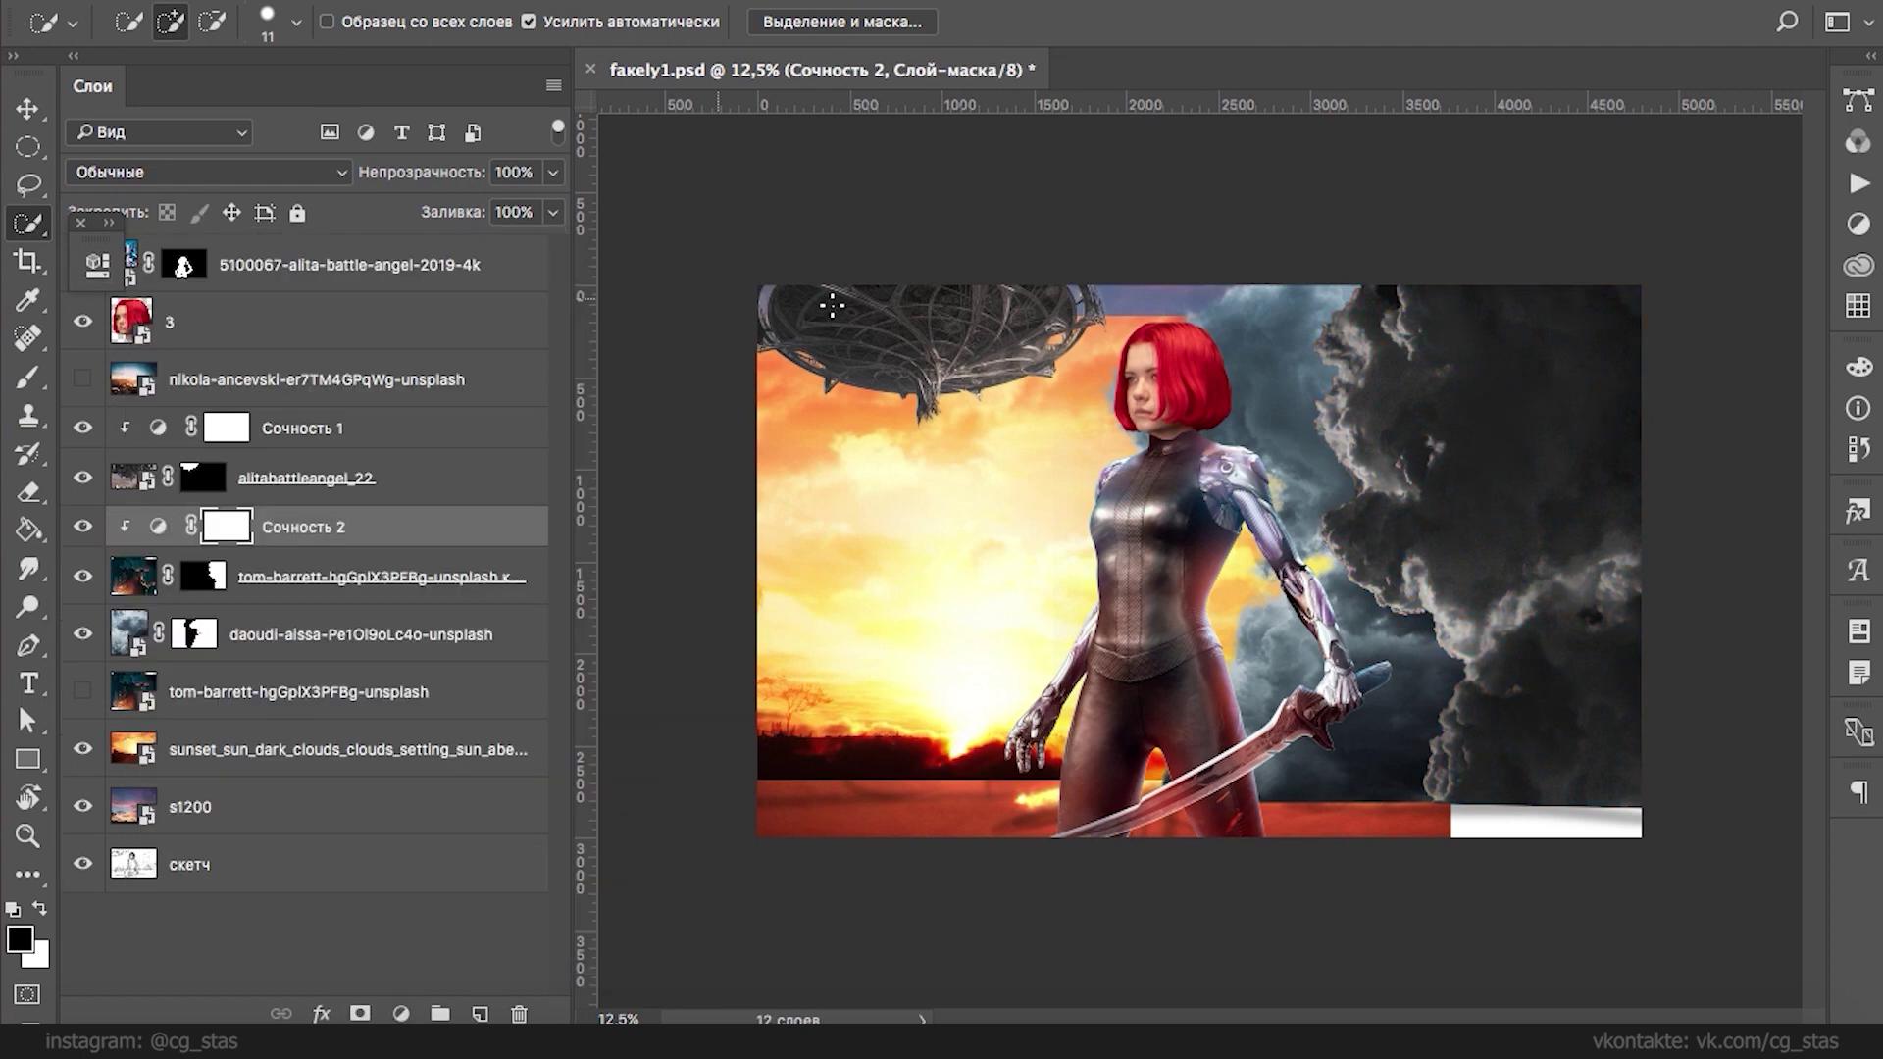
# - Add a Levels adjustment above the daoudi-aissa storm cloud and darken its midtones to 0.79
pyautogui.click(294, 634)
pyautogui.click(401, 1013)
pyautogui.click(490, 546)
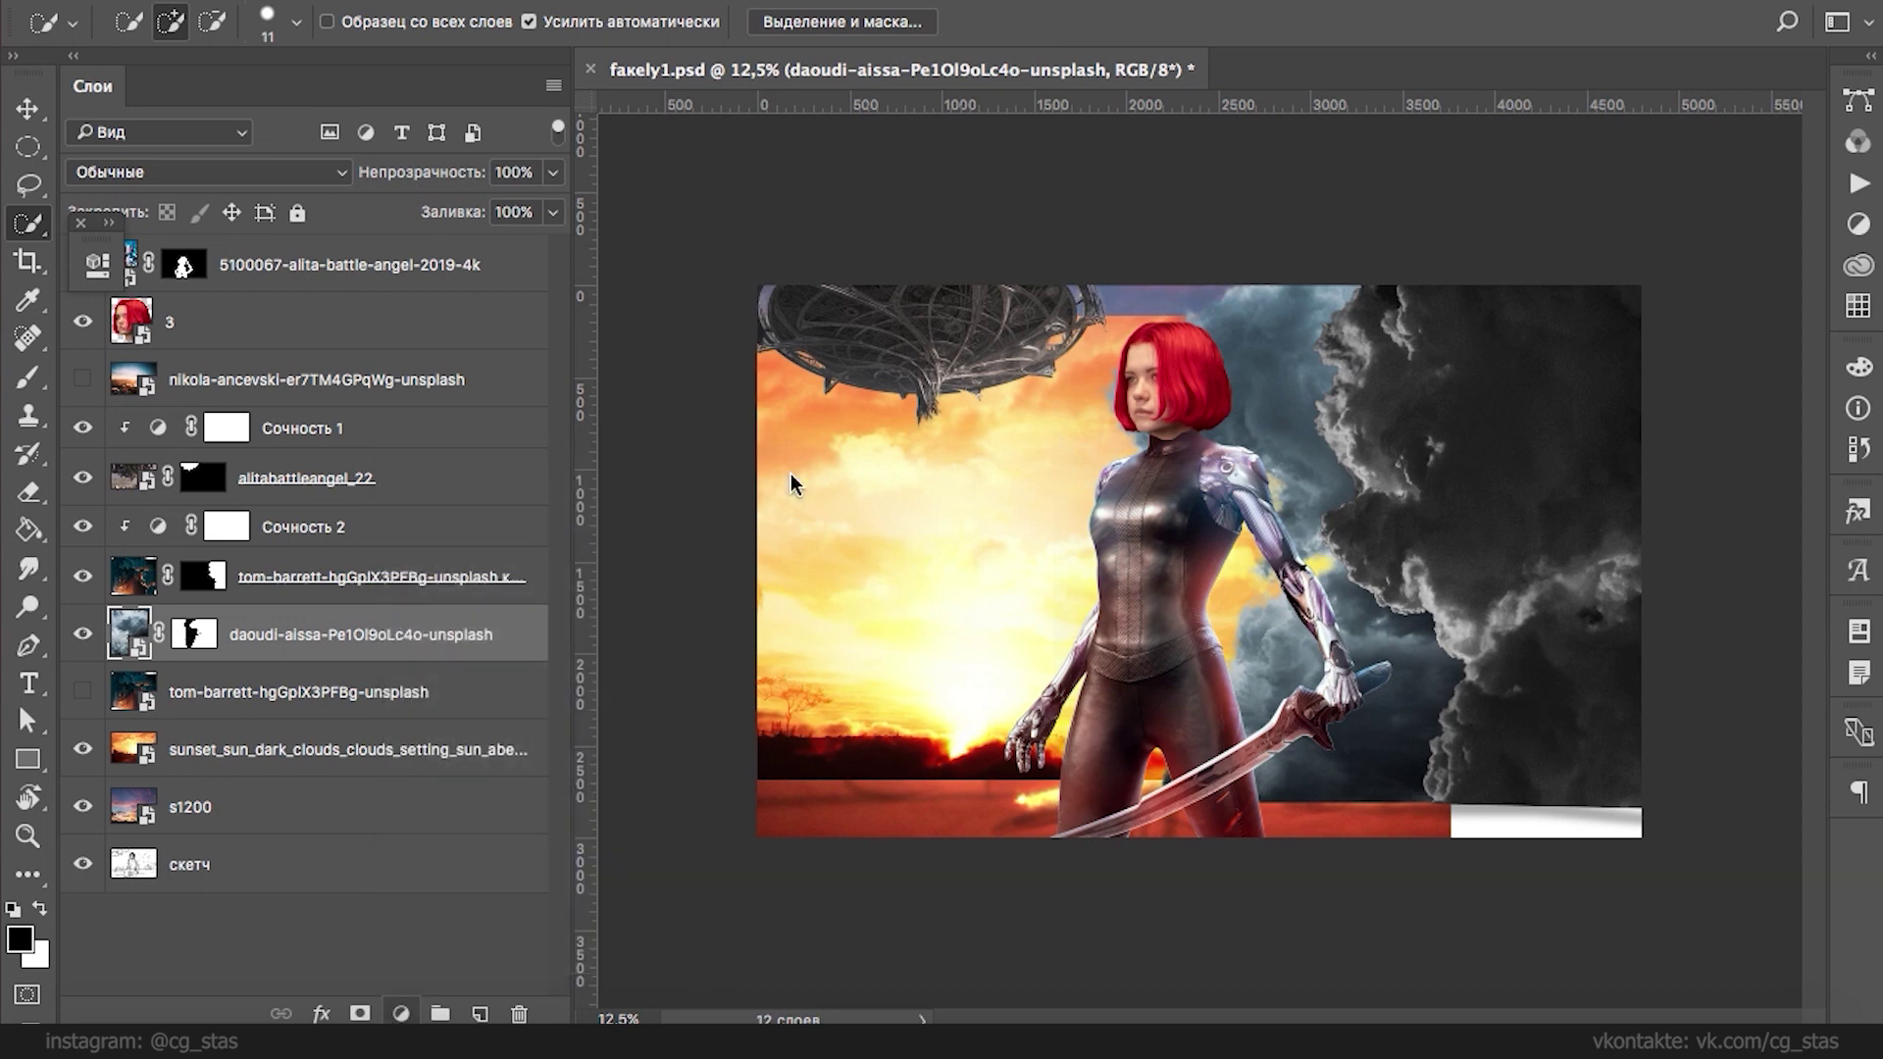
pyautogui.hotkey('ctrl', 'z')
pyautogui.click(401, 1013)
pyautogui.click(456, 570)
pyautogui.moveTo(366, 556)
pyautogui.mouseDown()
pyautogui.moveTo(341, 557)
pyautogui.moveTo(427, 573)
pyautogui.moveTo(401, 564)
pyautogui.mouseUp()
pyautogui.click(582, 253)
# - Add a Vibrance adjustment directly above the daoudi-aissa cloud, clipped to it, with saturation at -88
pyautogui.click(346, 689)
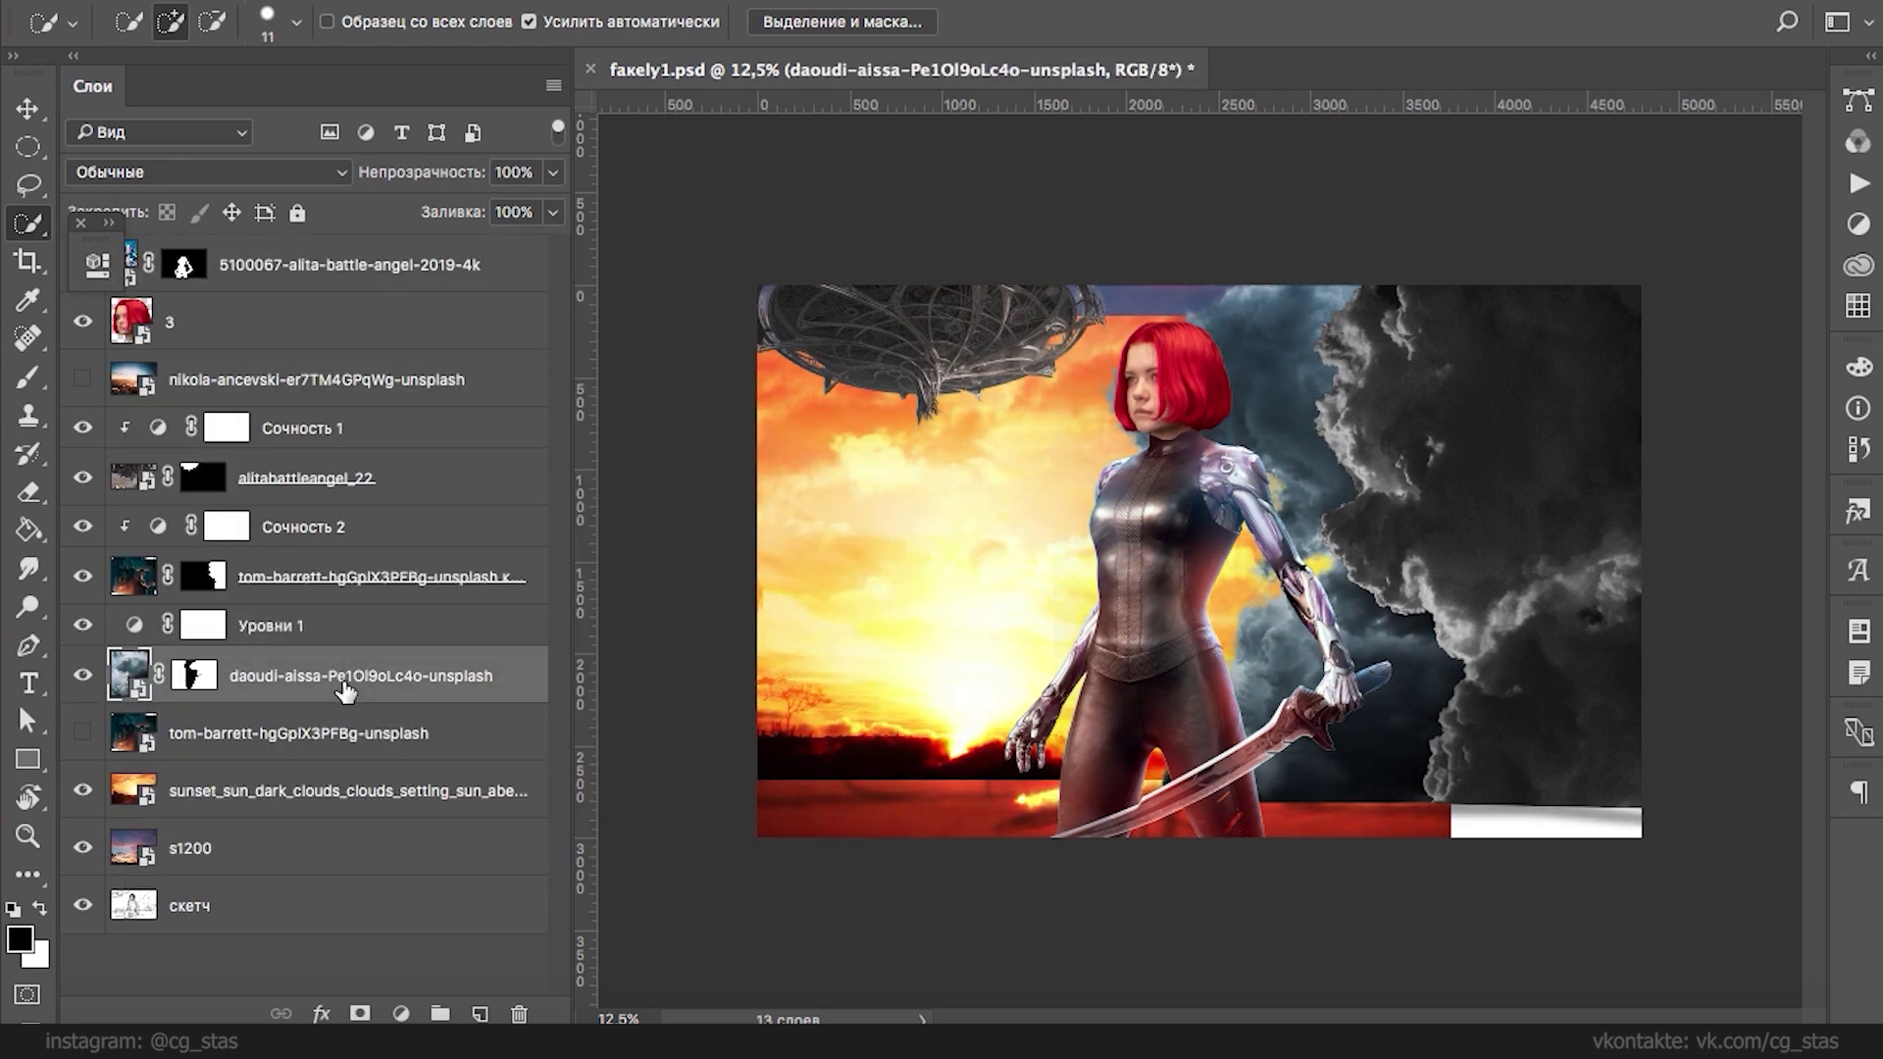
pyautogui.click(401, 1013)
pyautogui.click(451, 655)
pyautogui.moveTo(369, 424); pyautogui.dragTo(196, 424)
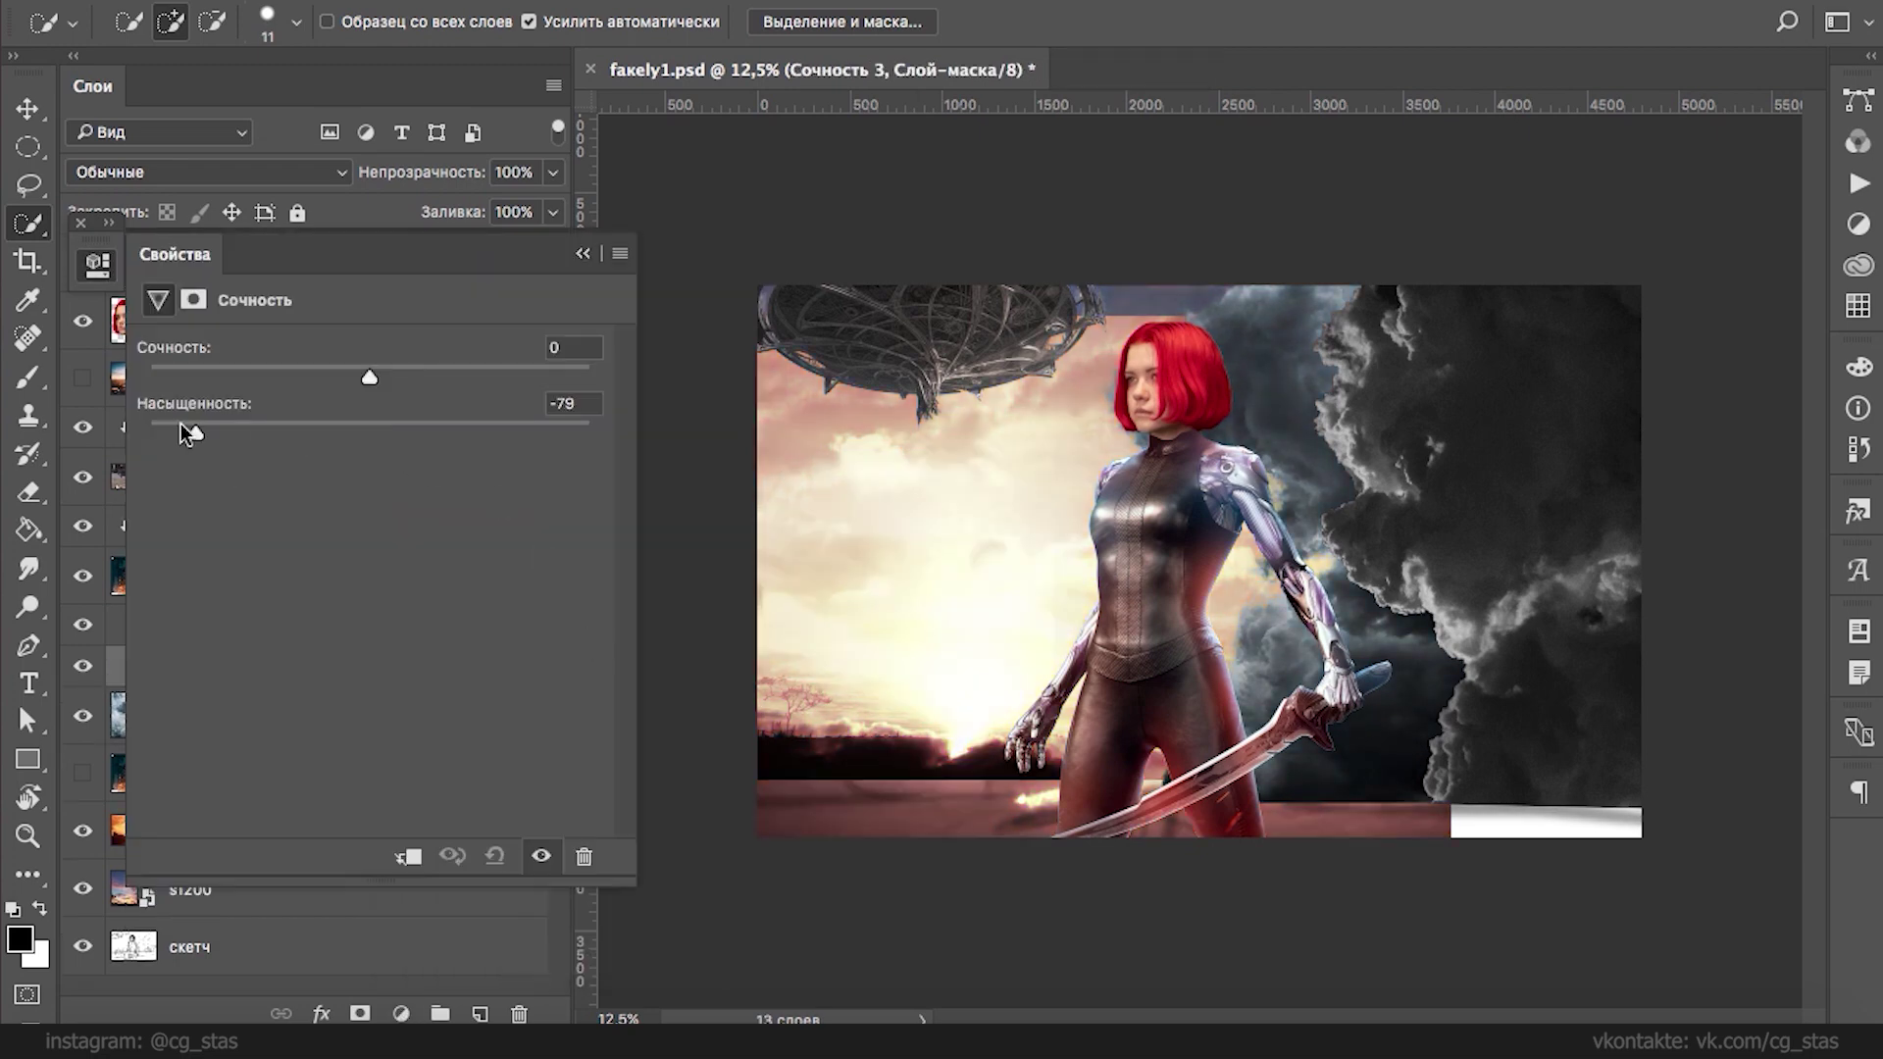
pyautogui.click(406, 857)
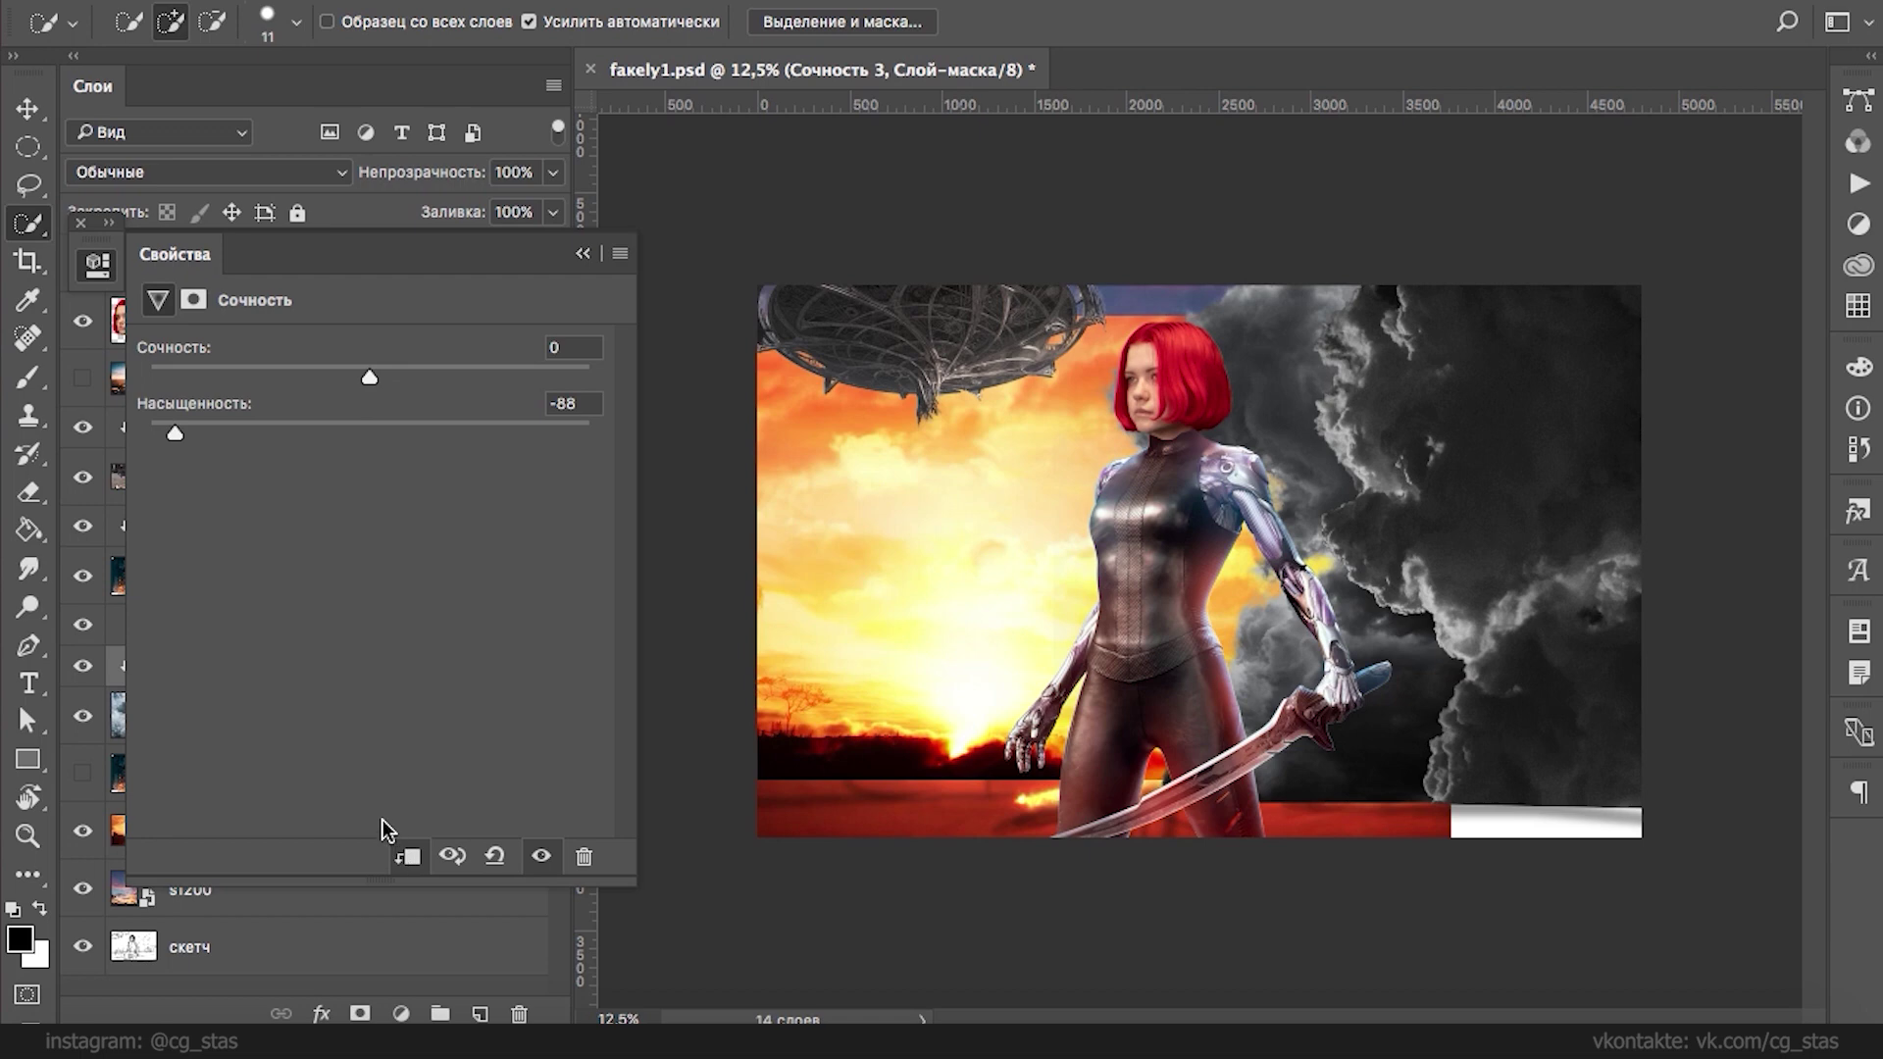
pyautogui.click(580, 254)
# - Clip the Levels adjustment to the daoudi-aissa cloud and set its black input to 19 and white input to 193
pyautogui.click(196, 627)
pyautogui.click(184, 655)
pyautogui.keyDown('alt'); pyautogui.click(142, 645); pyautogui.keyUp('alt')
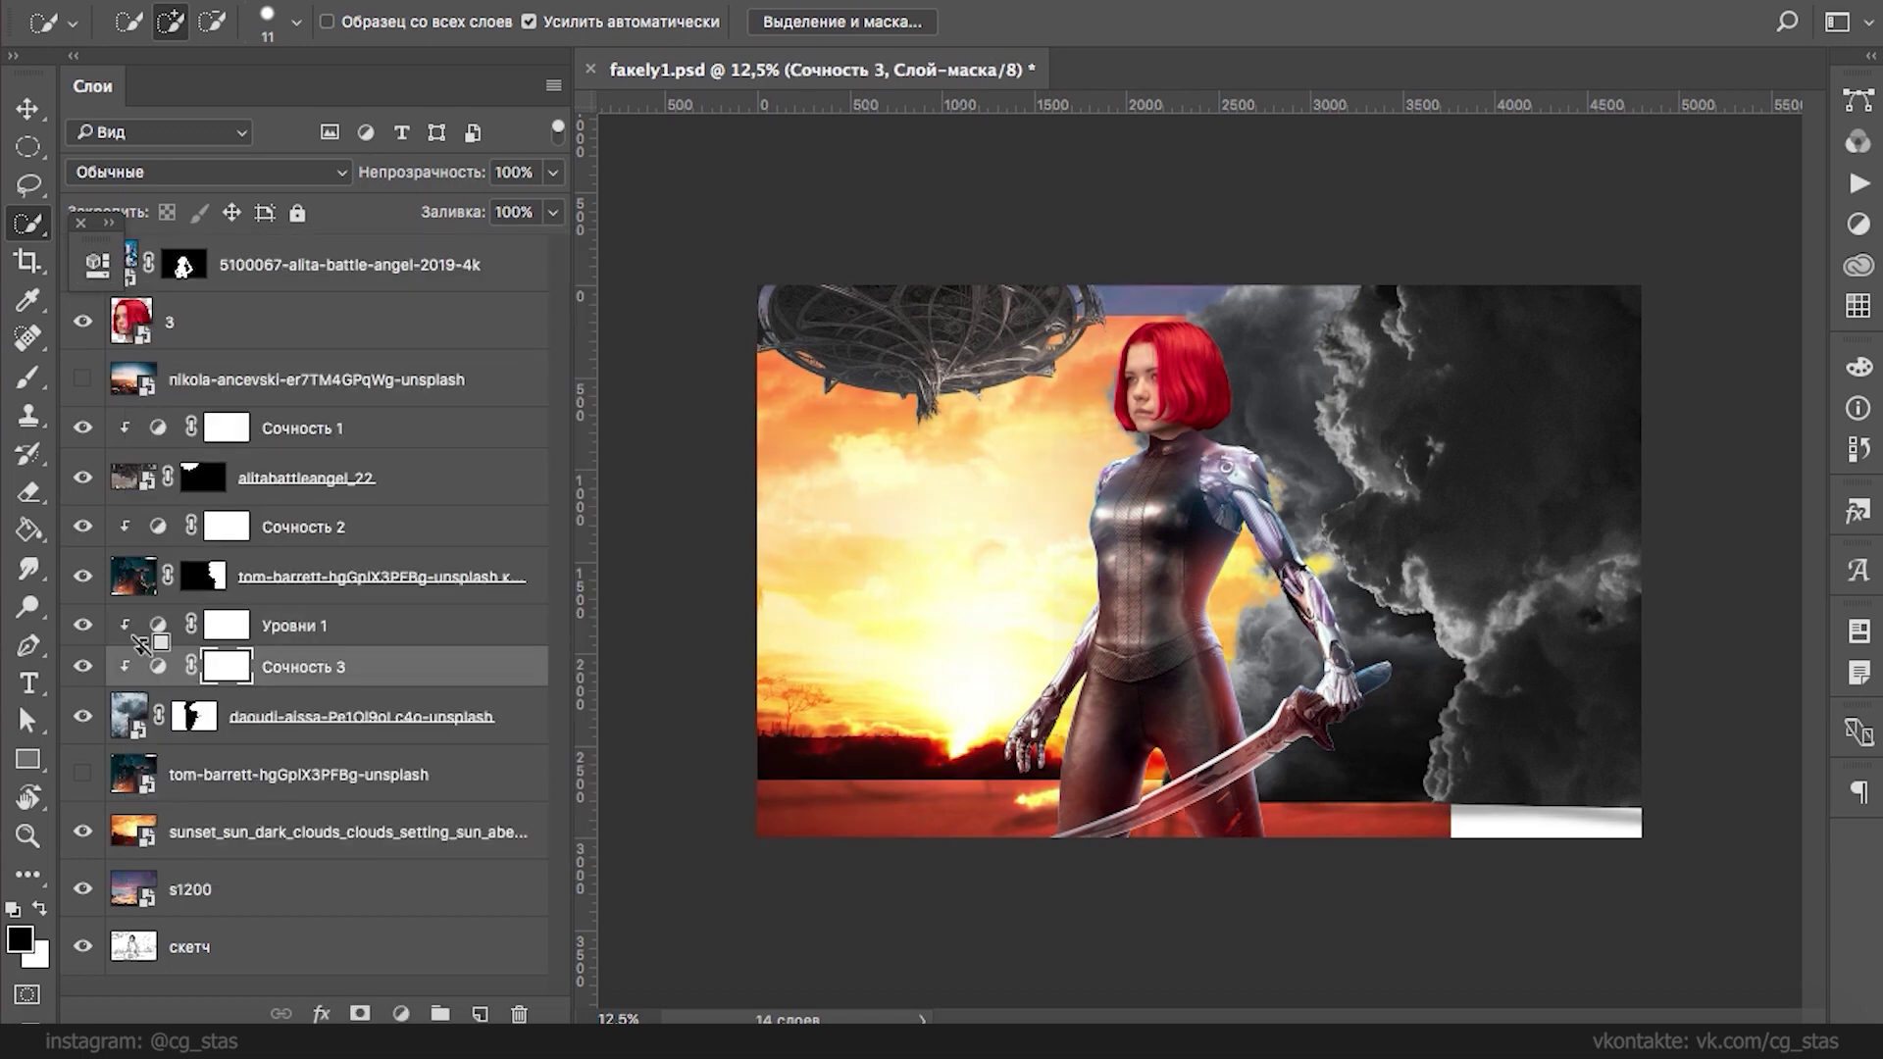
pyautogui.doubleClick(159, 624)
pyautogui.moveTo(184, 556); pyautogui.dragTo(216, 564)
pyautogui.moveTo(559, 555); pyautogui.dragTo(472, 555)
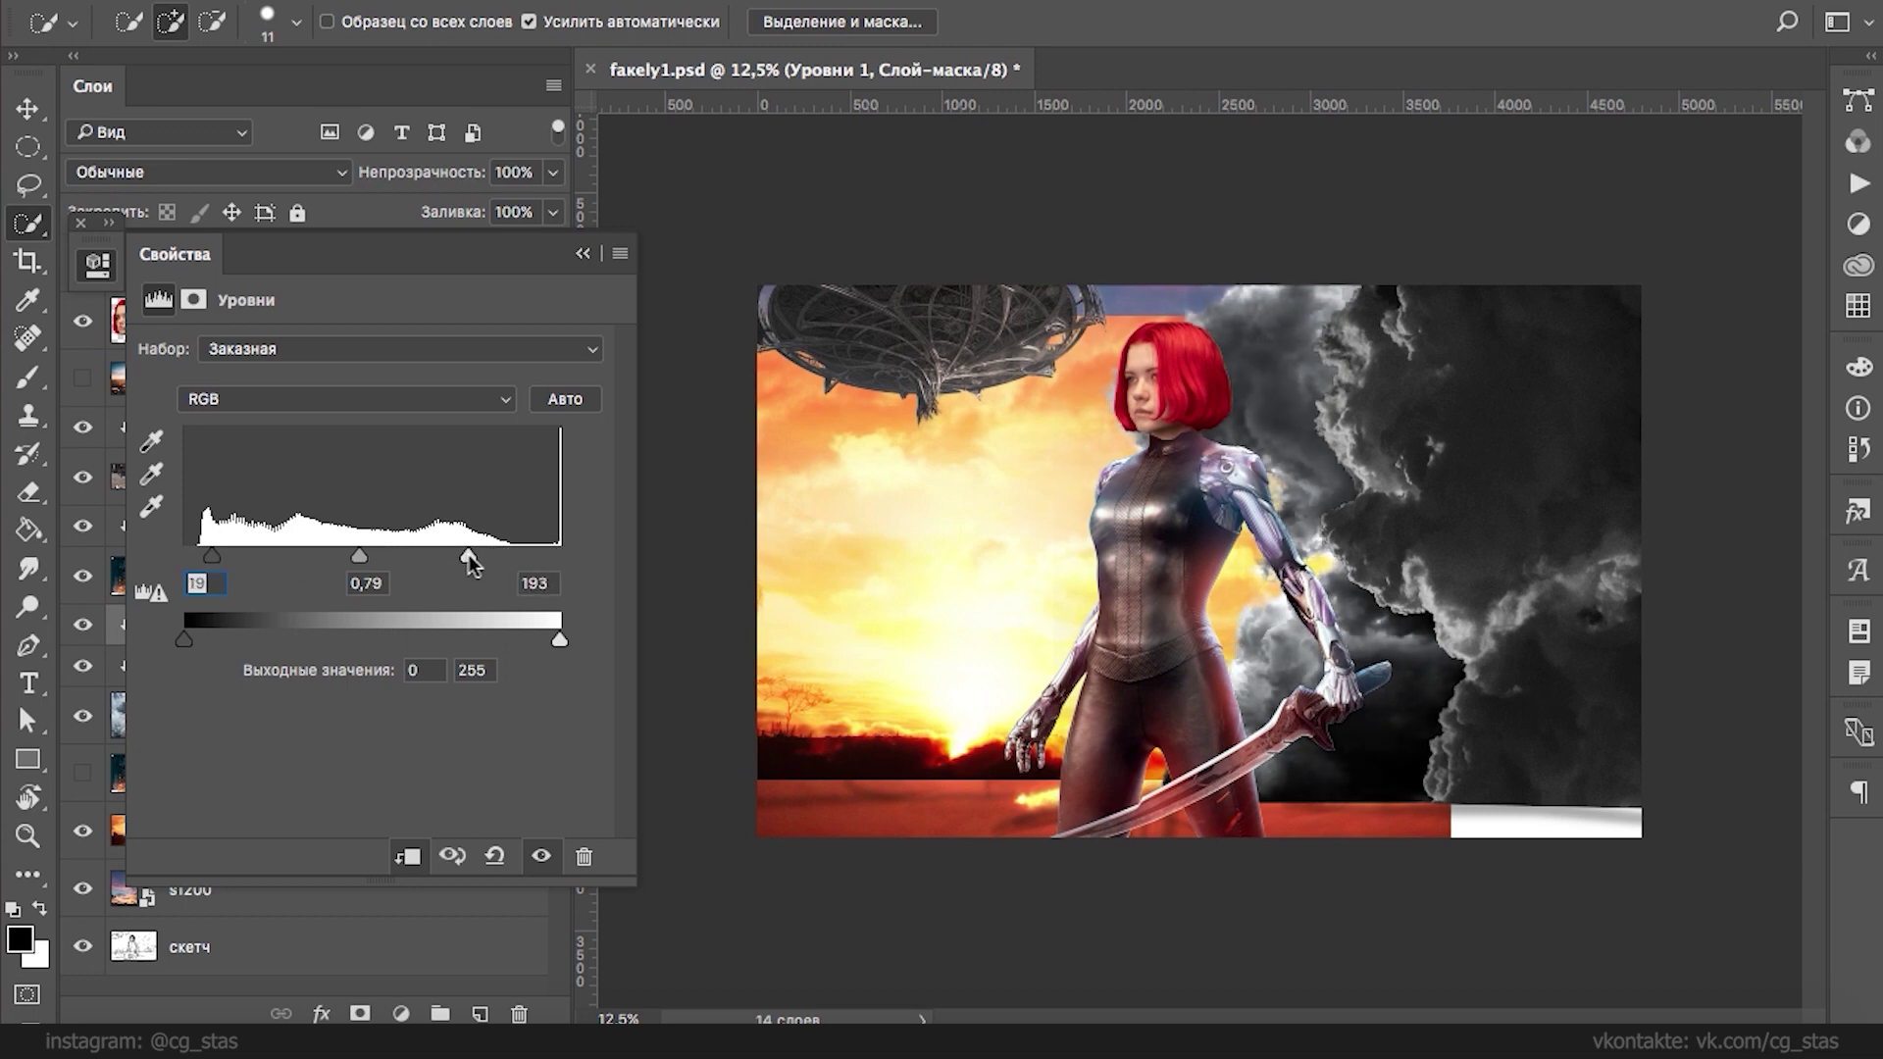
pyautogui.click(583, 253)
# - Flip the daoudi-aissa storm cloud layer and shift it downward behind the figure
pyautogui.click(359, 725)
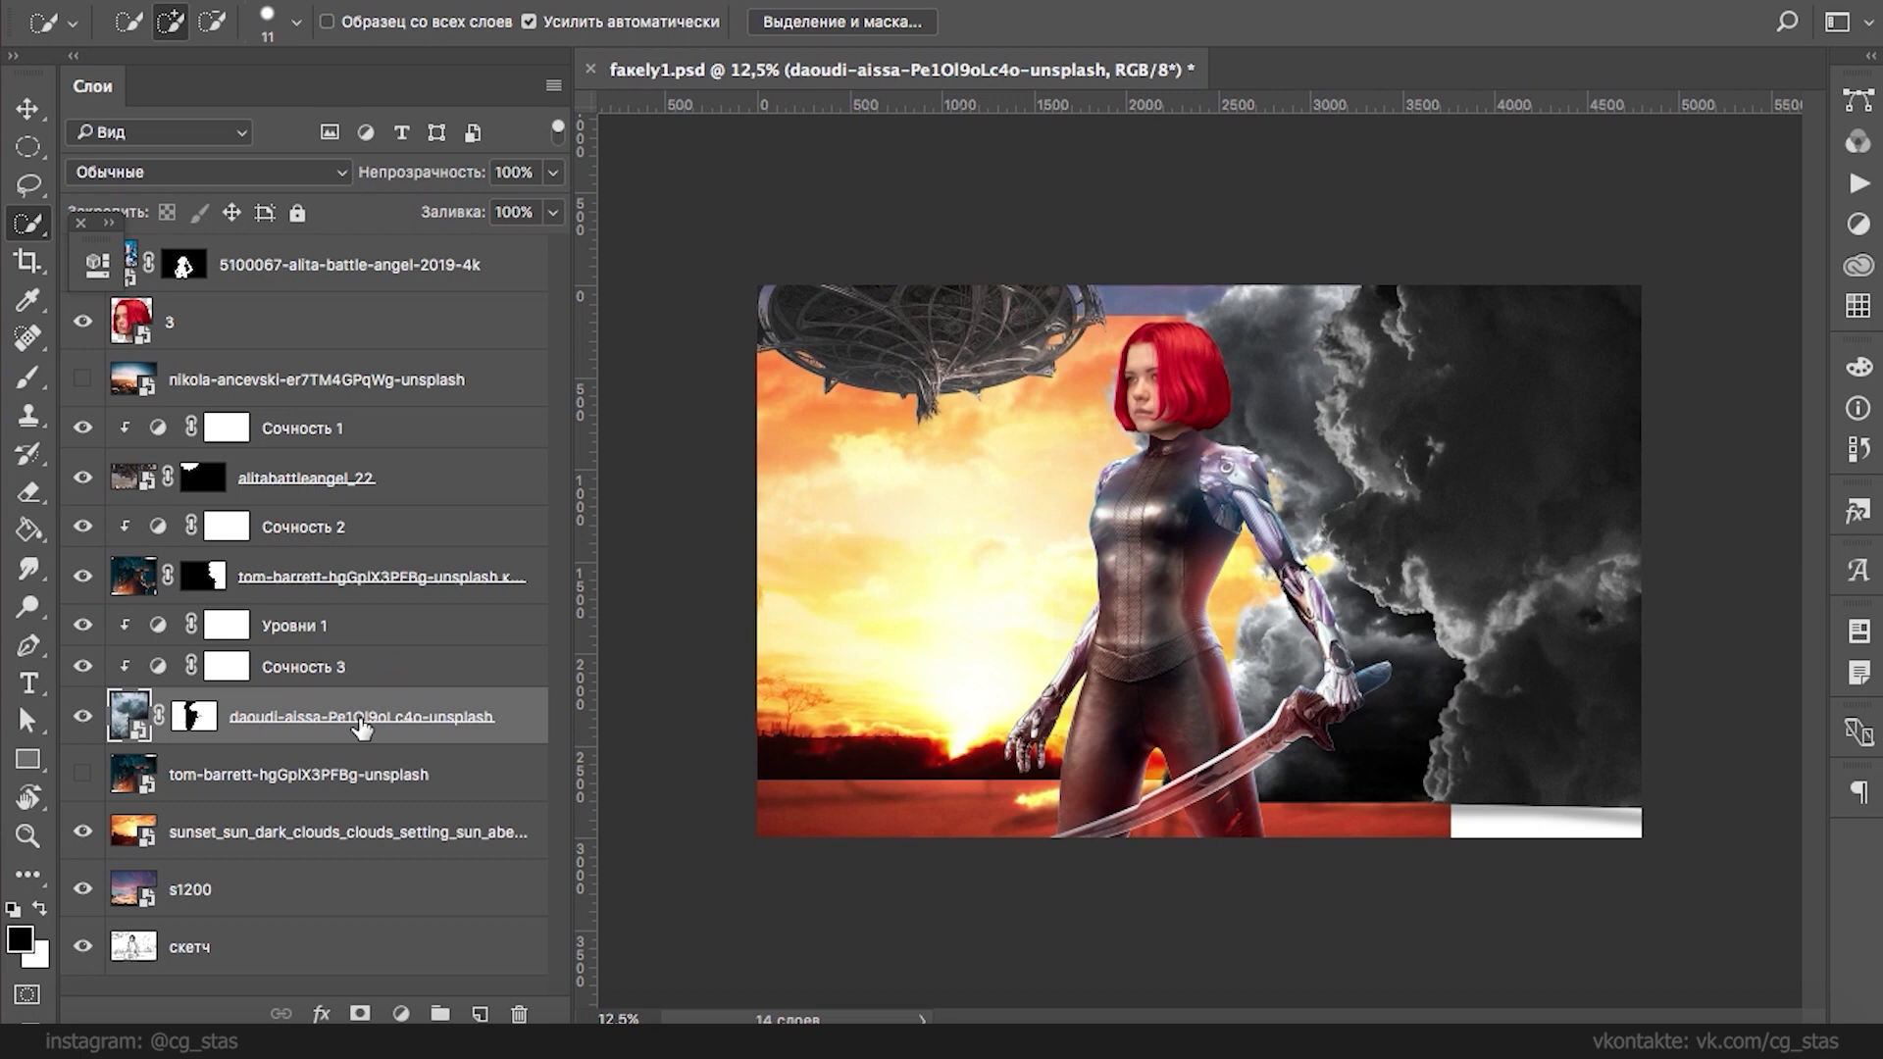
pyautogui.hotkey('ctrl', 't')
pyautogui.rightClick(1269, 565)
pyautogui.click(1319, 962)
pyautogui.moveTo(1408, 653); pyautogui.dragTo(1399, 751)
pyautogui.press('Return')
# - Enlarge the daoudi-aissa cloud to about 110%, reposition it, and nudge the dark tom-barrett cloud copy slightly upward
pyautogui.hotkey('ctrl', 't')
pyautogui.moveTo(1531, 898); pyautogui.dragTo(1579, 960)
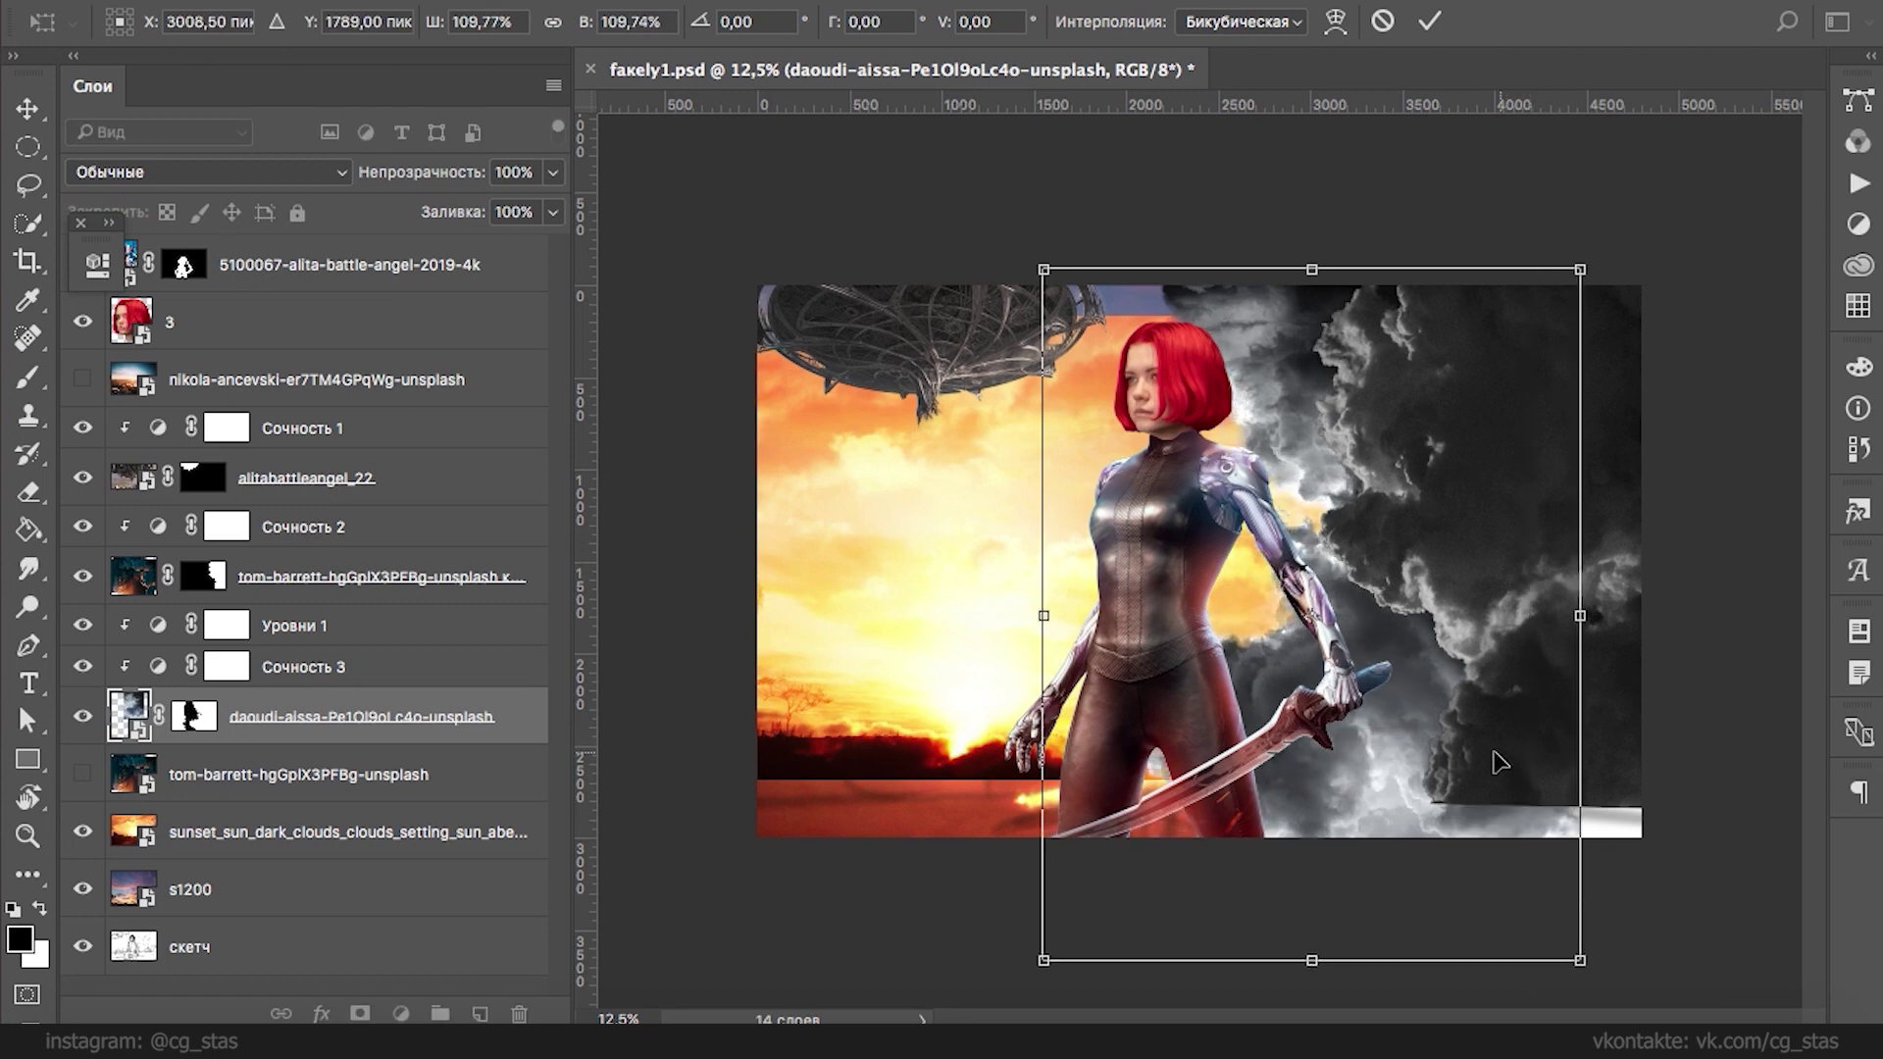
pyautogui.moveTo(1498, 762); pyautogui.dragTo(1477, 763)
pyautogui.press('Return')
pyautogui.press('w')
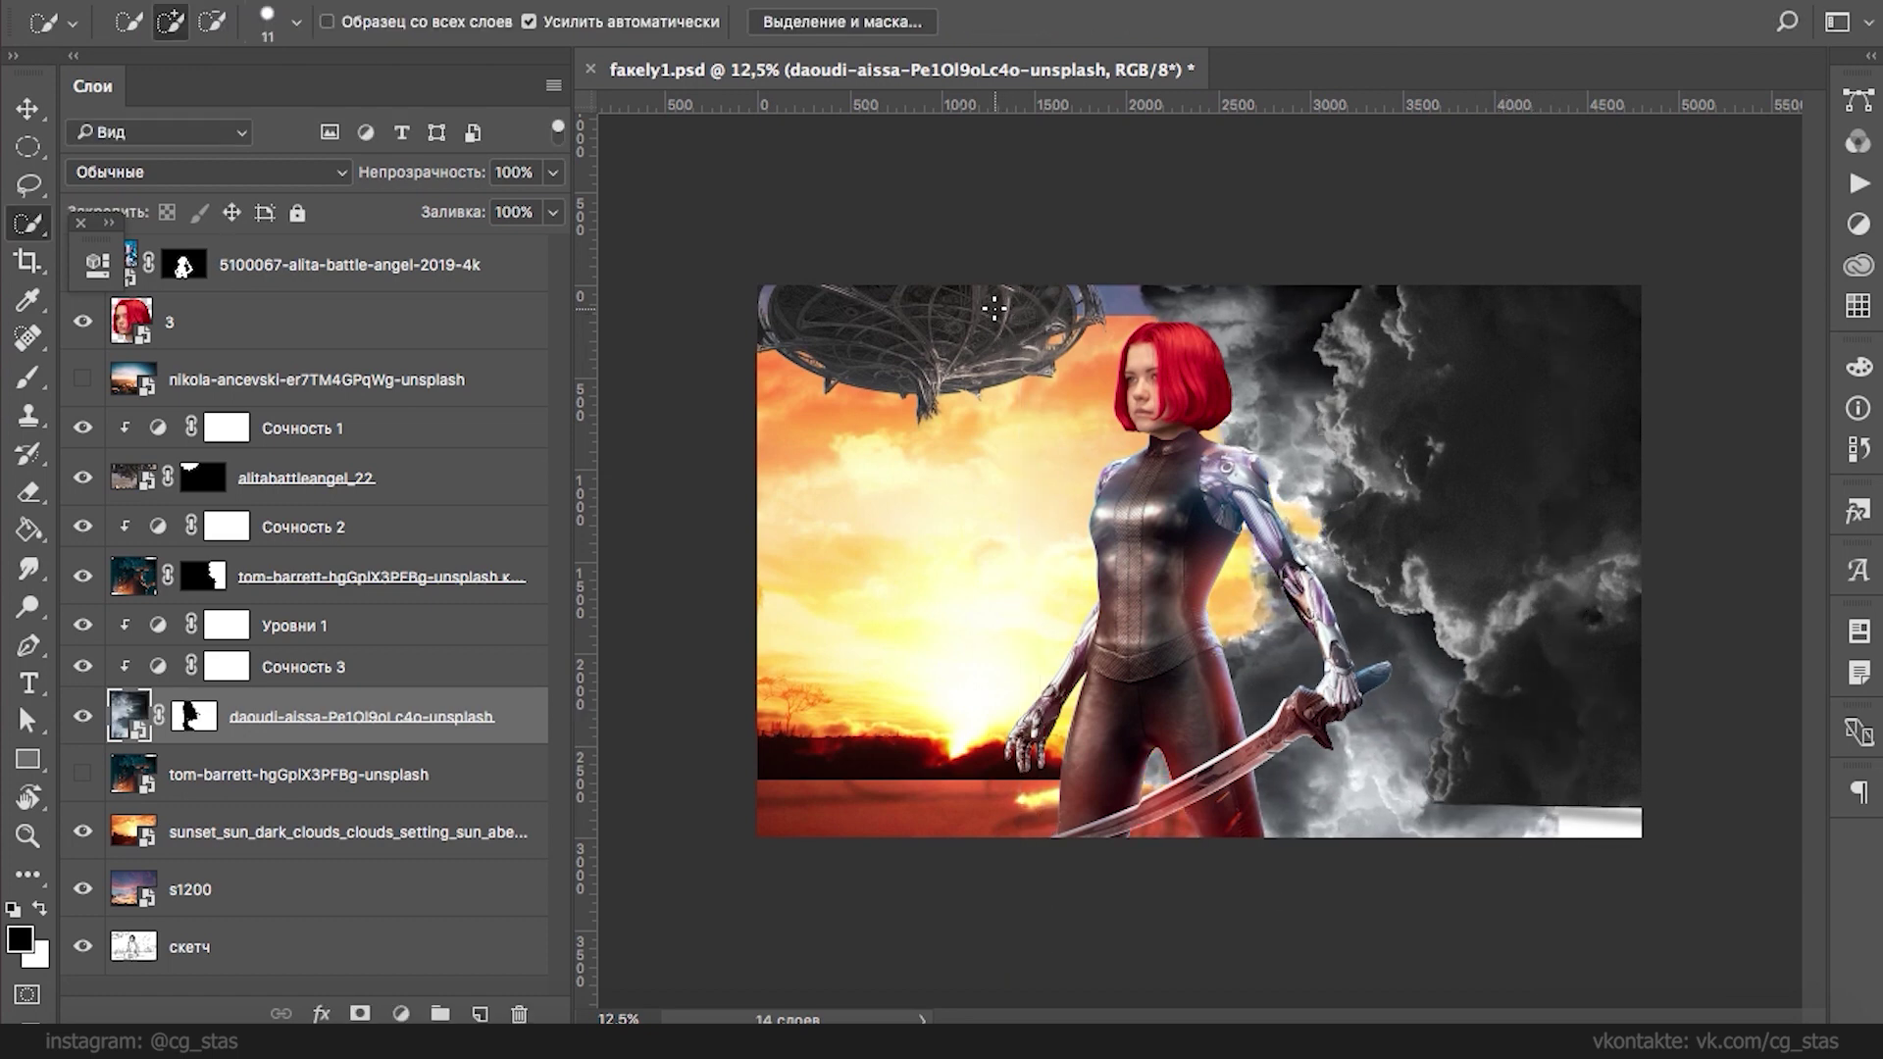
pyautogui.moveTo(1484, 408); pyautogui.dragTo(1485, 382)
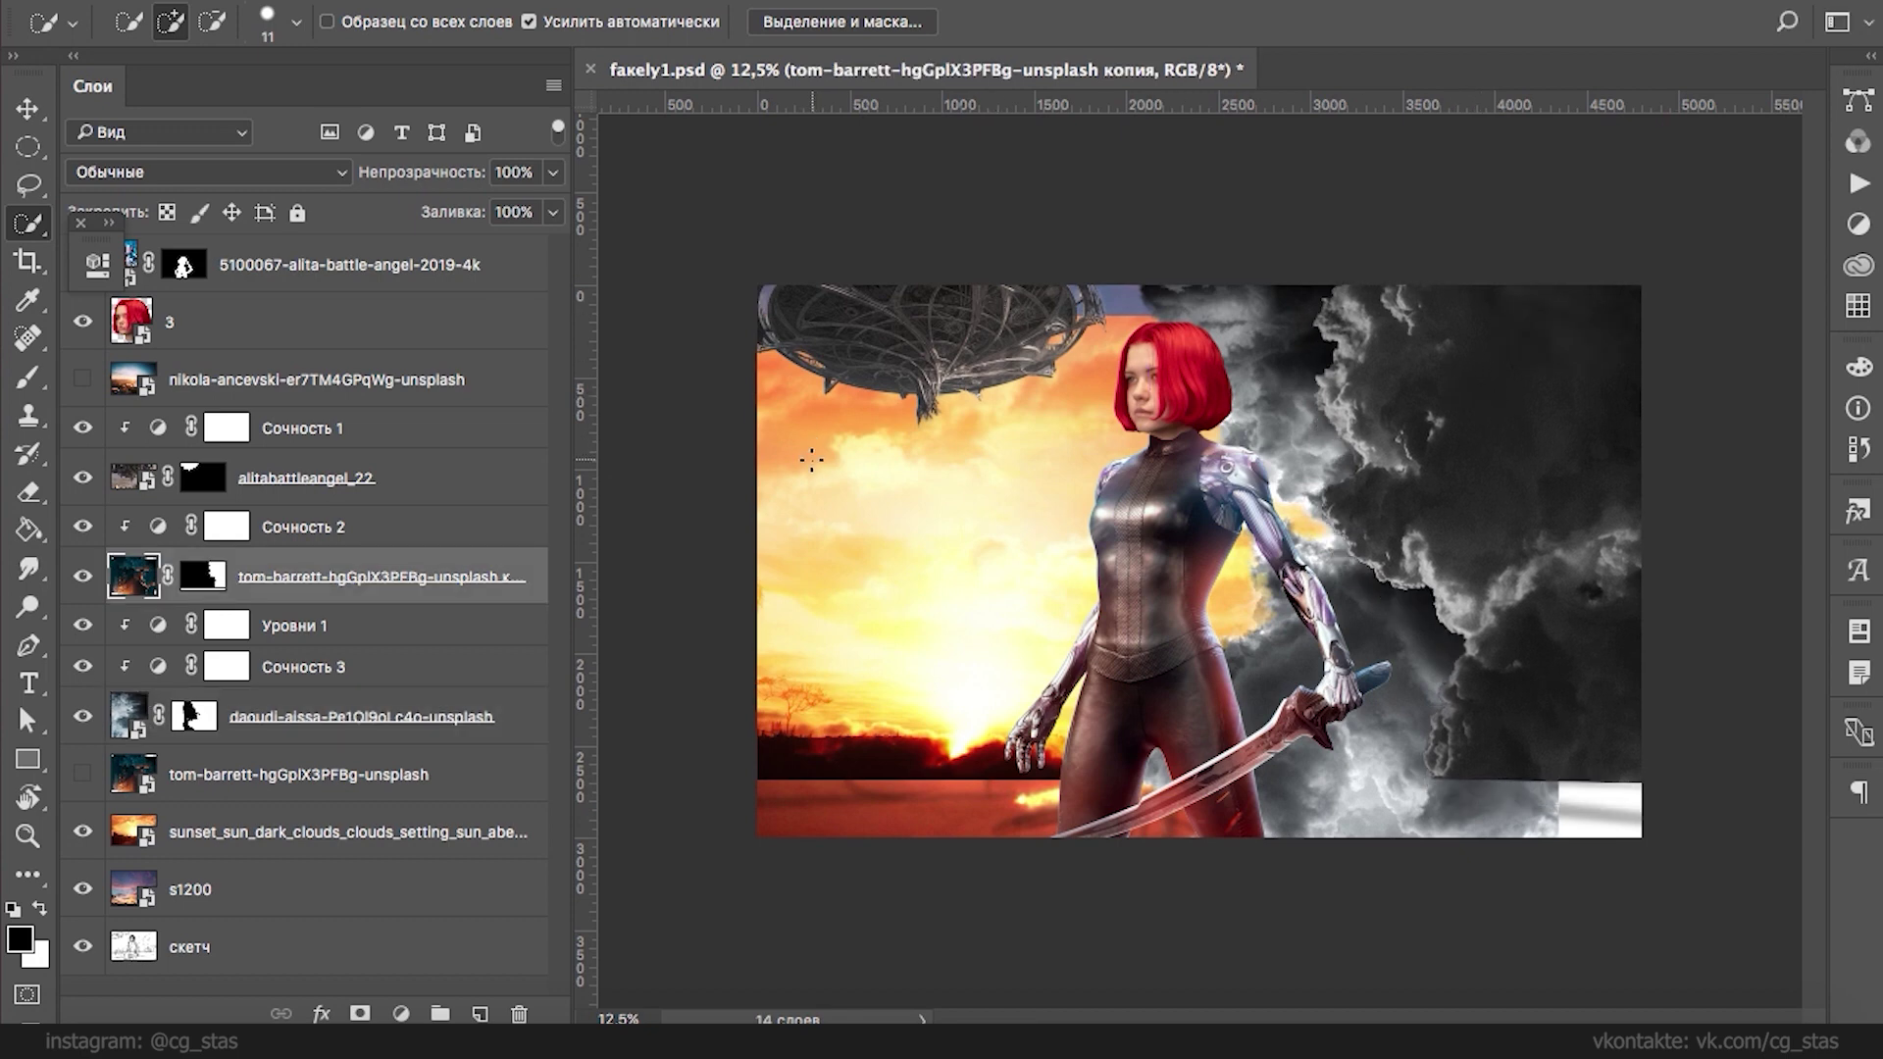
# - Duplicate the masked flying city layer and delete the layer mask from the lower alitabattleangel_22 layer
pyautogui.click(423, 476)
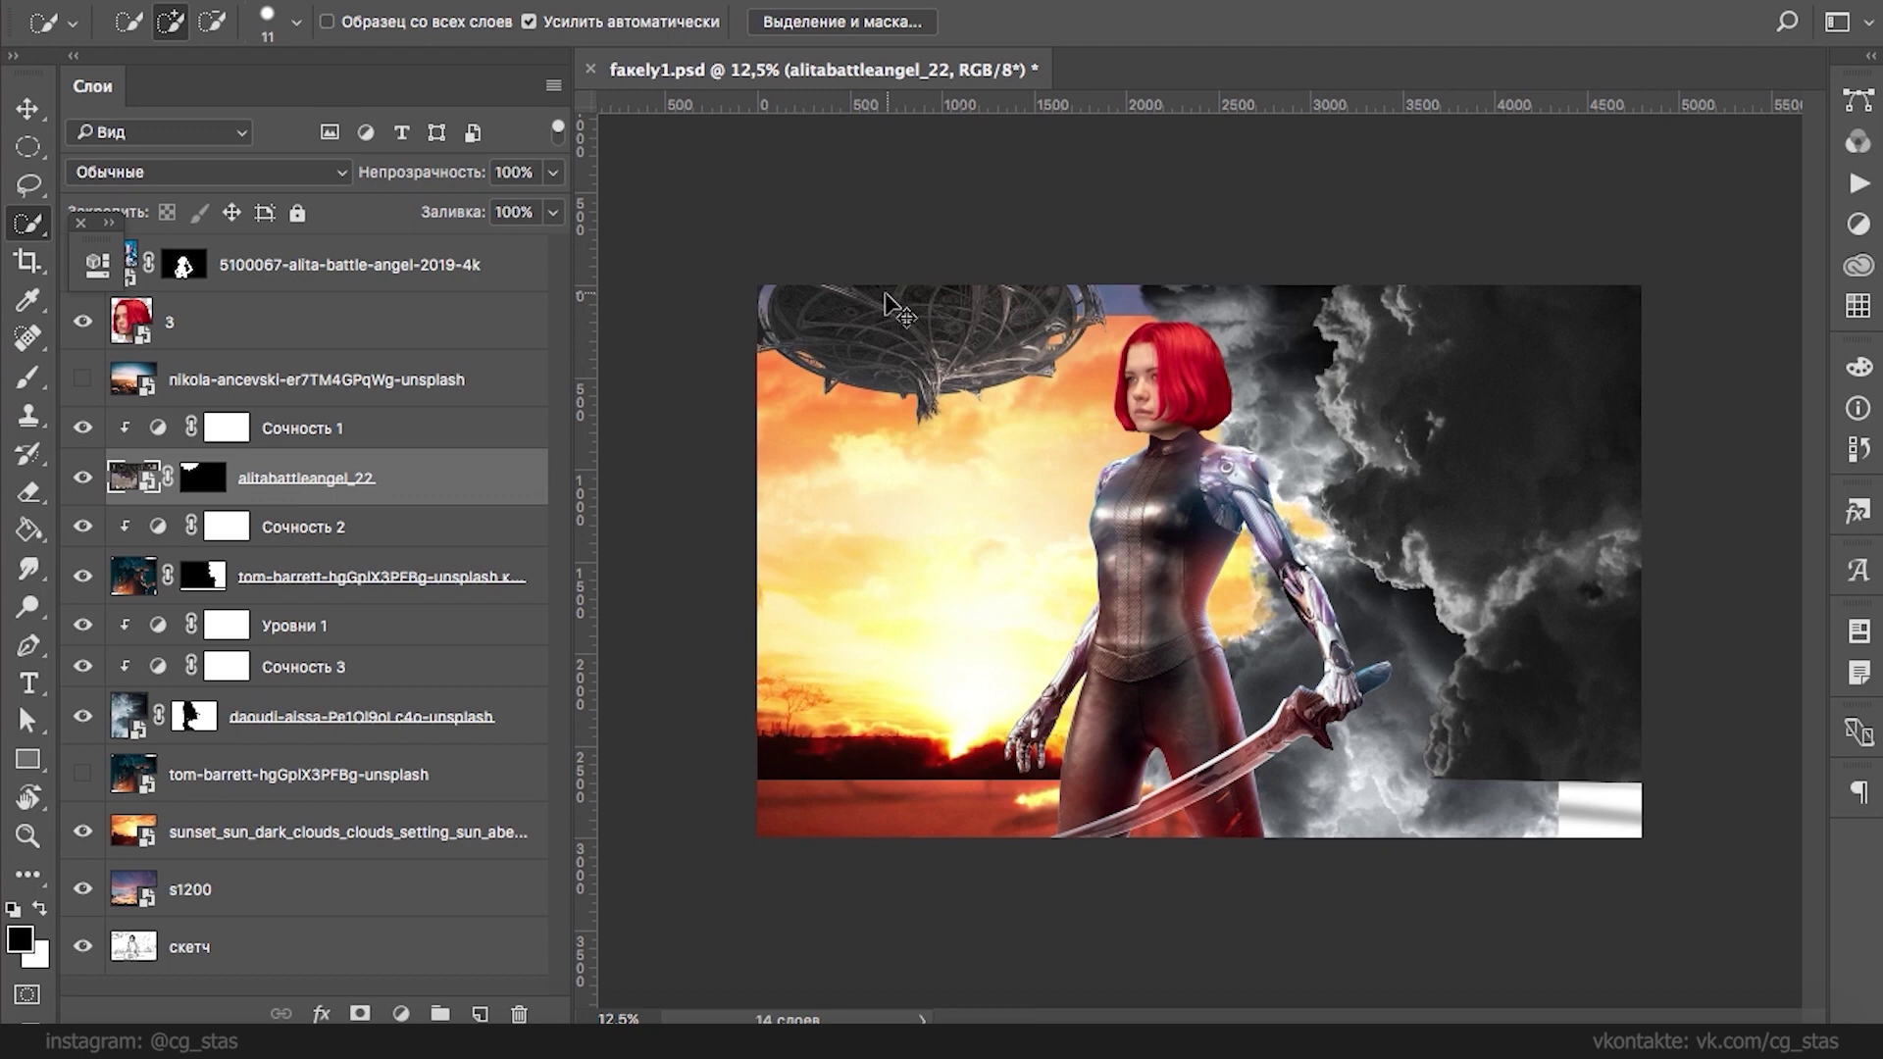
pyautogui.hotkey('ctrl', 'j')
pyautogui.rightClick(207, 533)
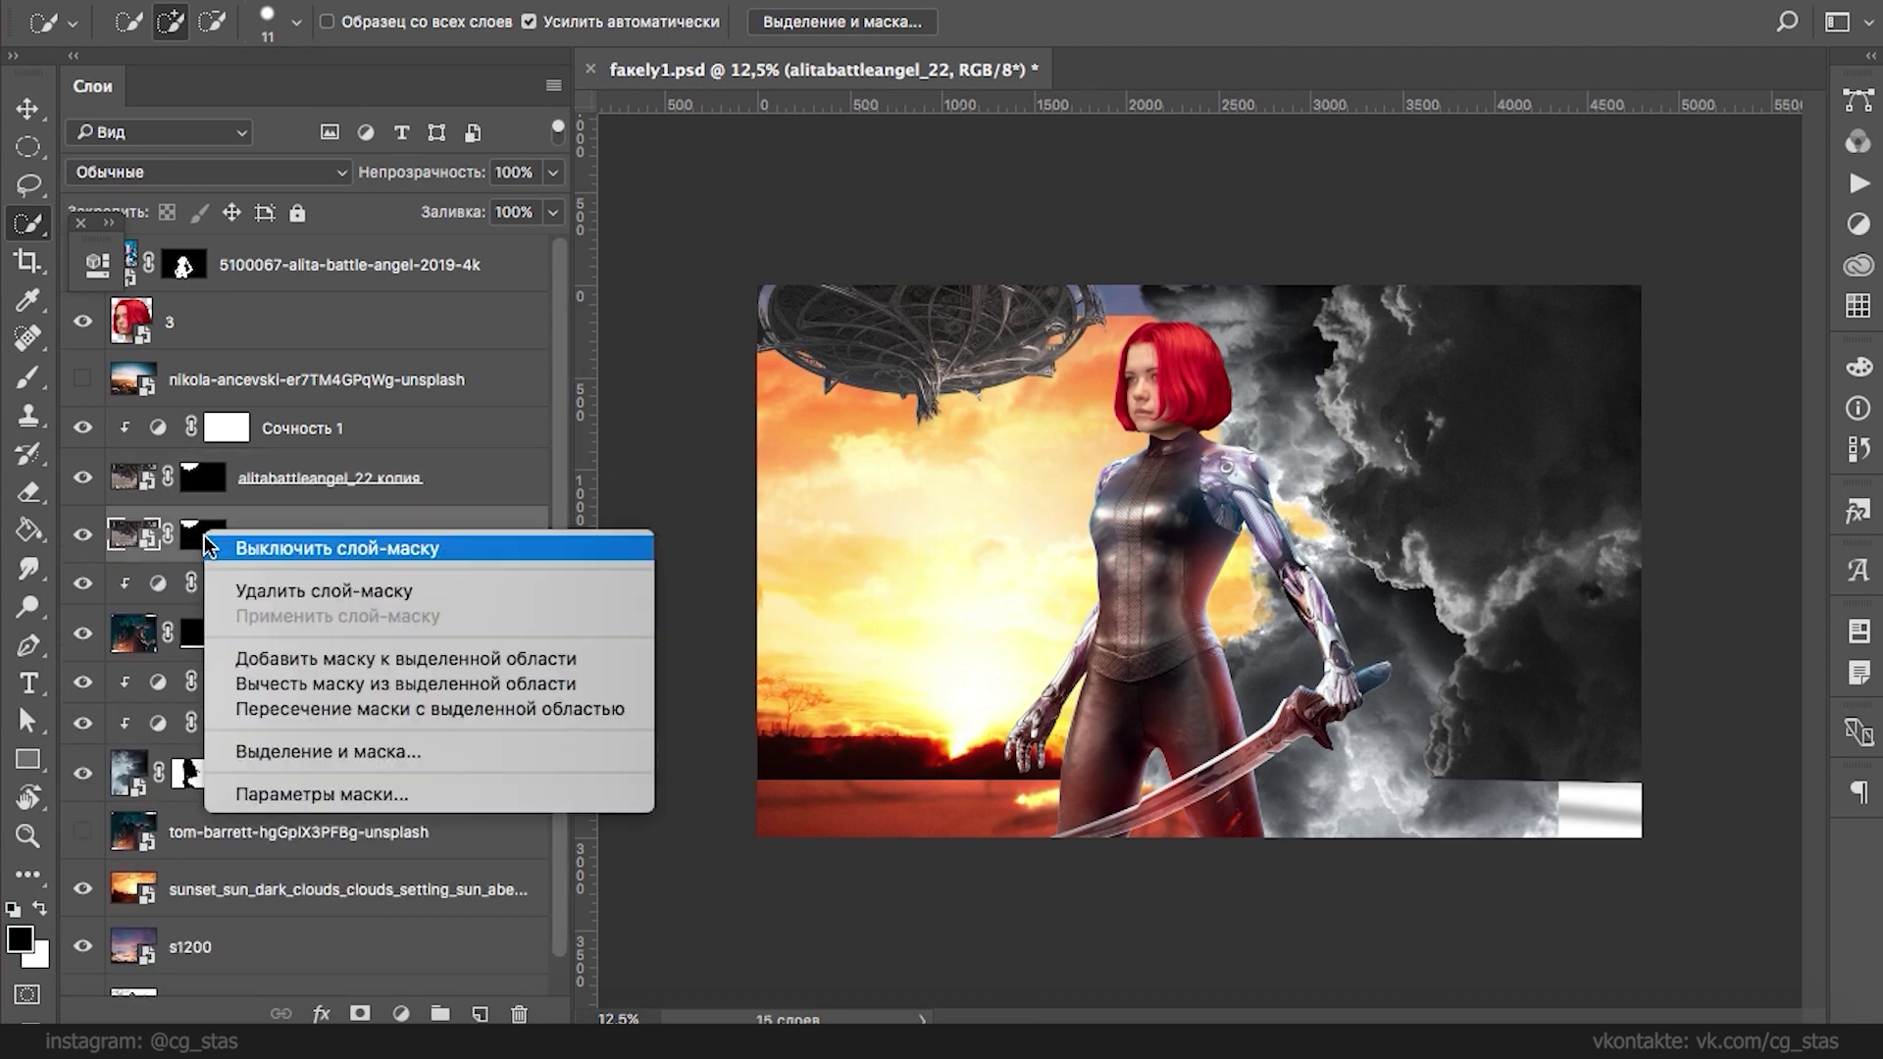
pyautogui.click(294, 590)
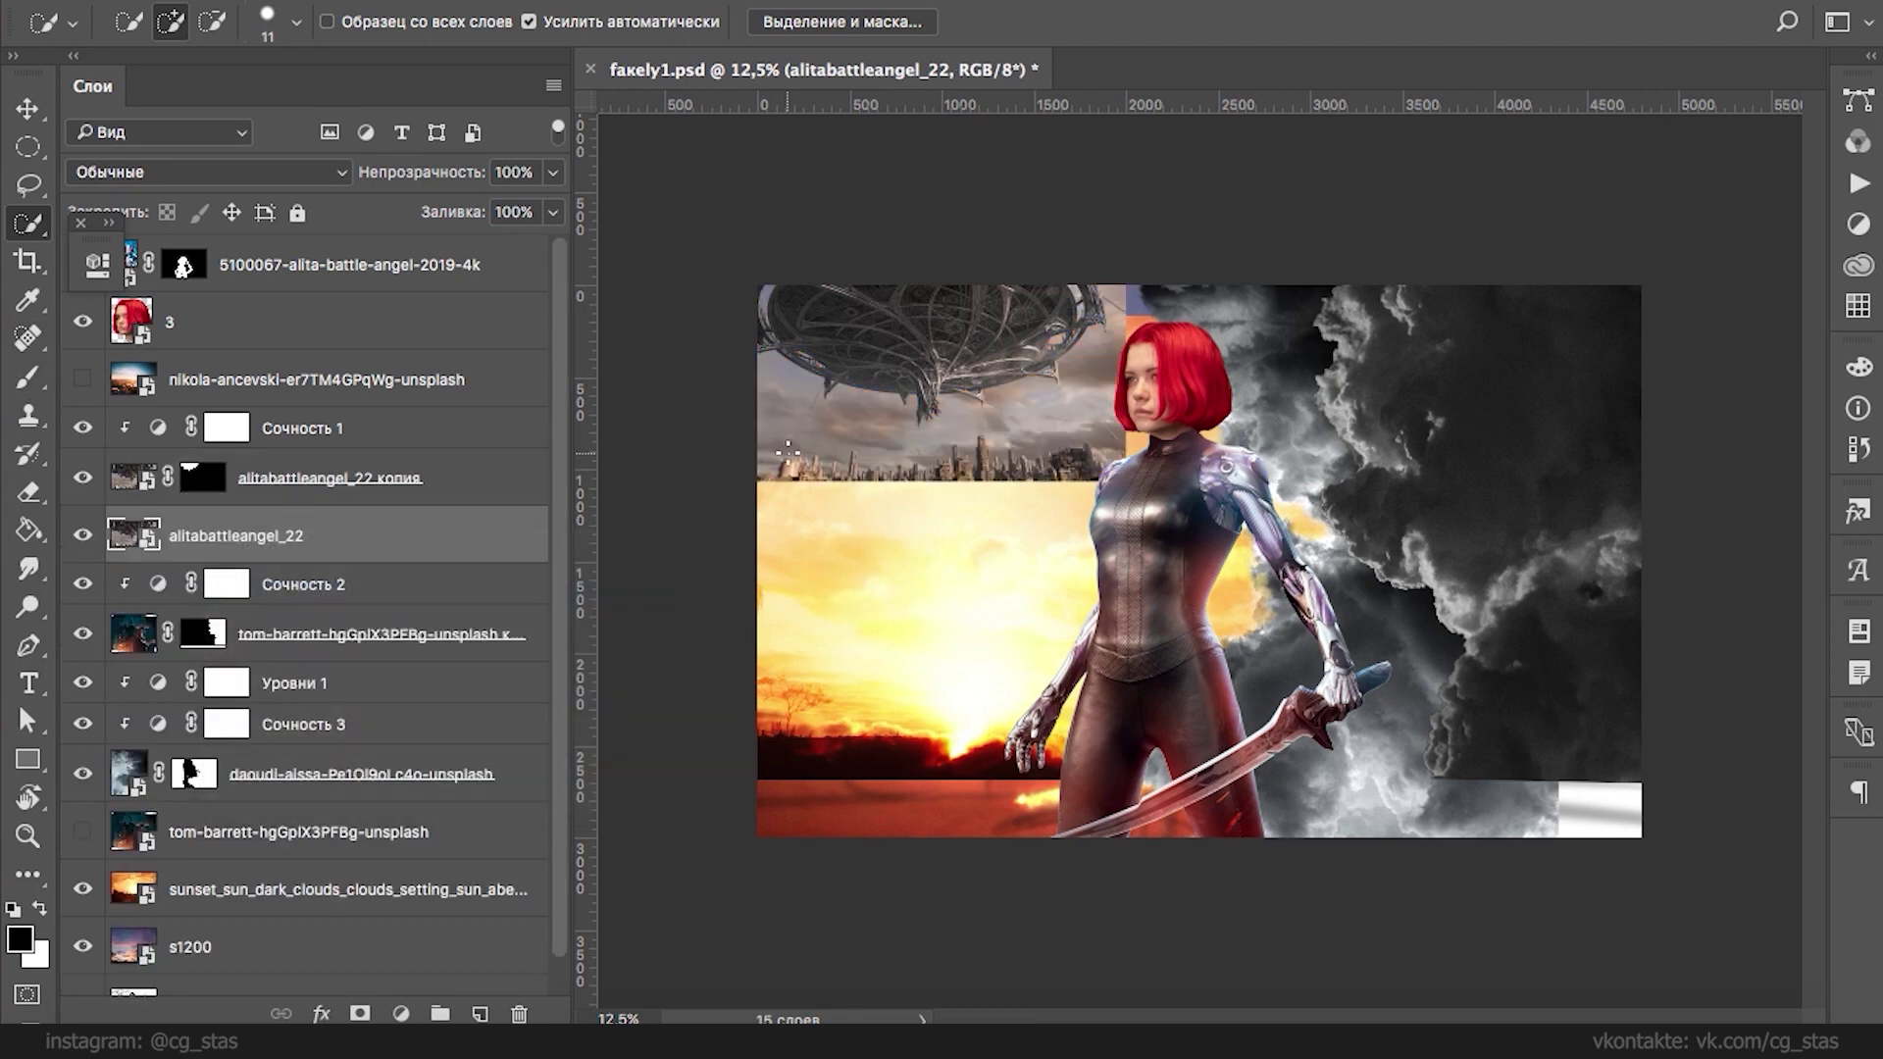
# - Enlarge the unmasked alitabattleangel_22 image from the canvas's upper-left corner until it covers most of the canvas
pyautogui.hotkey('ctrl', 't')
pyautogui.moveTo(1124, 480); pyautogui.dragTo(1593, 727)
pyautogui.press('Return')
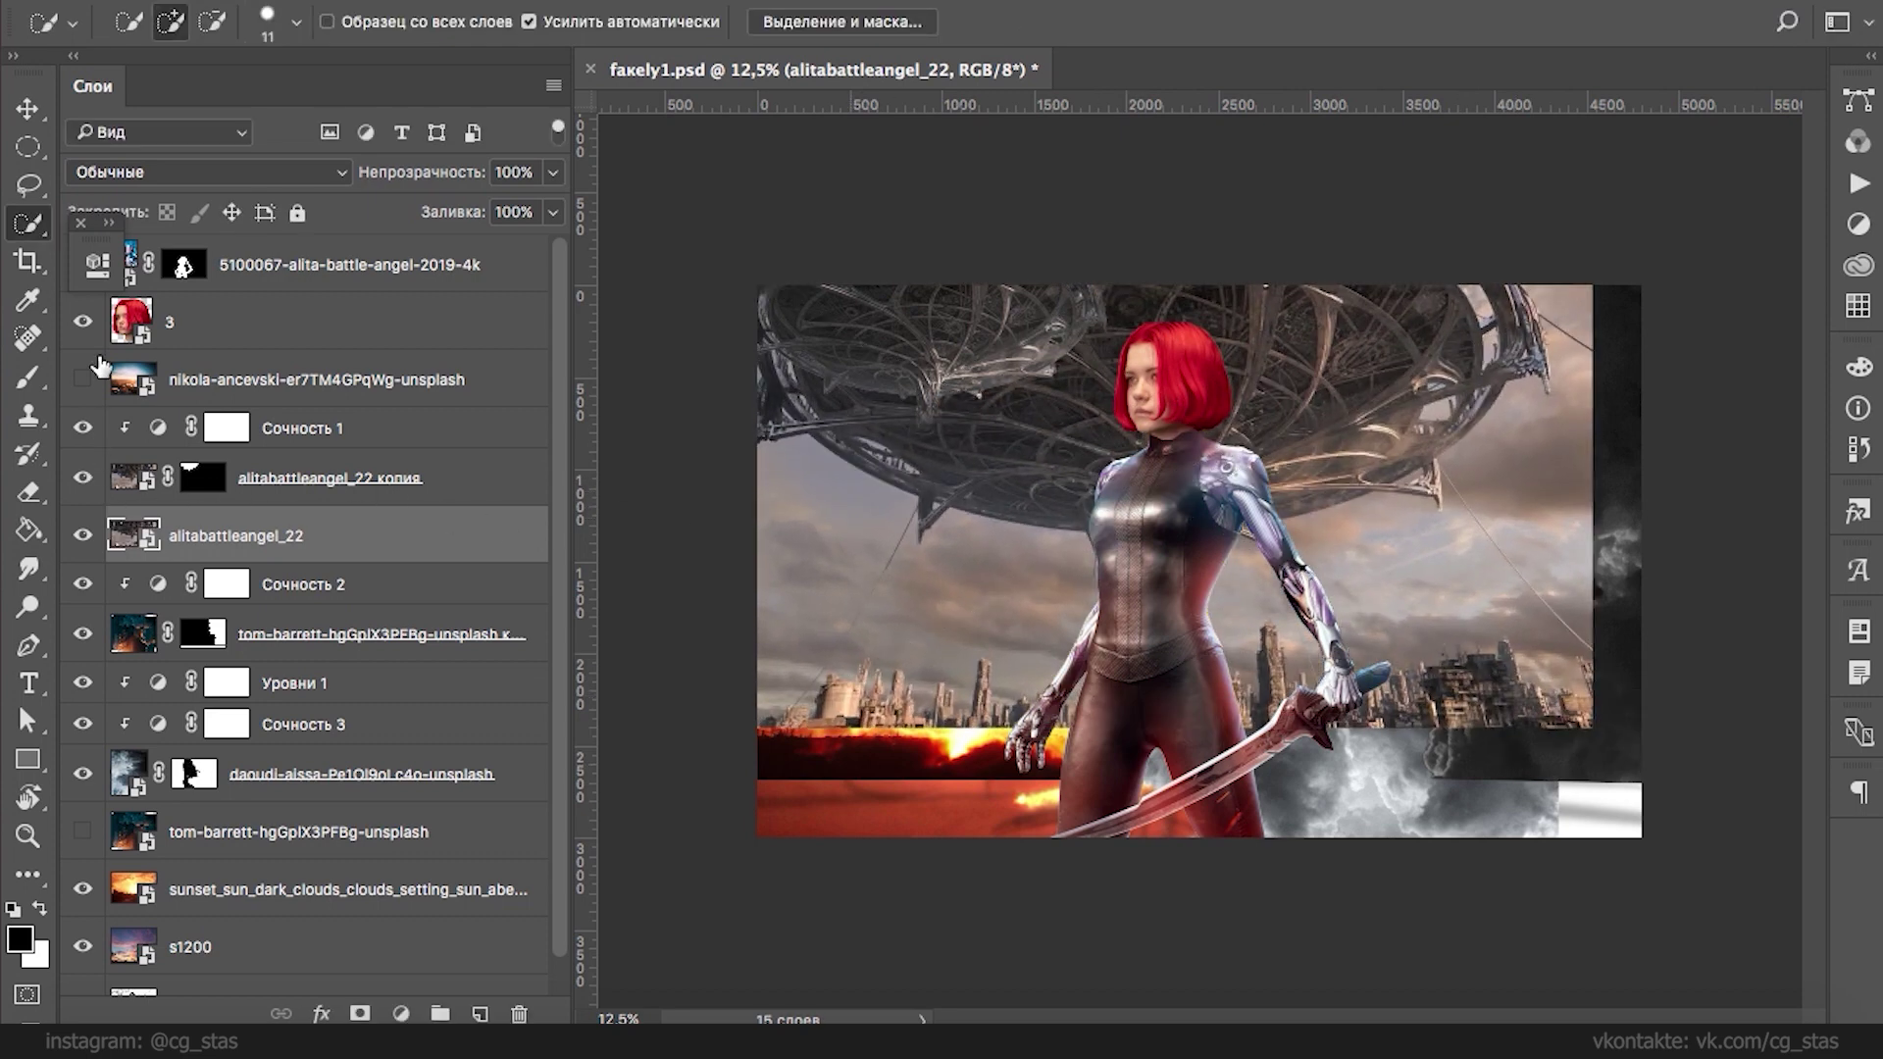
# - Hide the Alita body and head layers, then select the ruined skyline with refined edges and mask alitabattleangel_22 to it
pyautogui.click(82, 263)
pyautogui.click(82, 322)
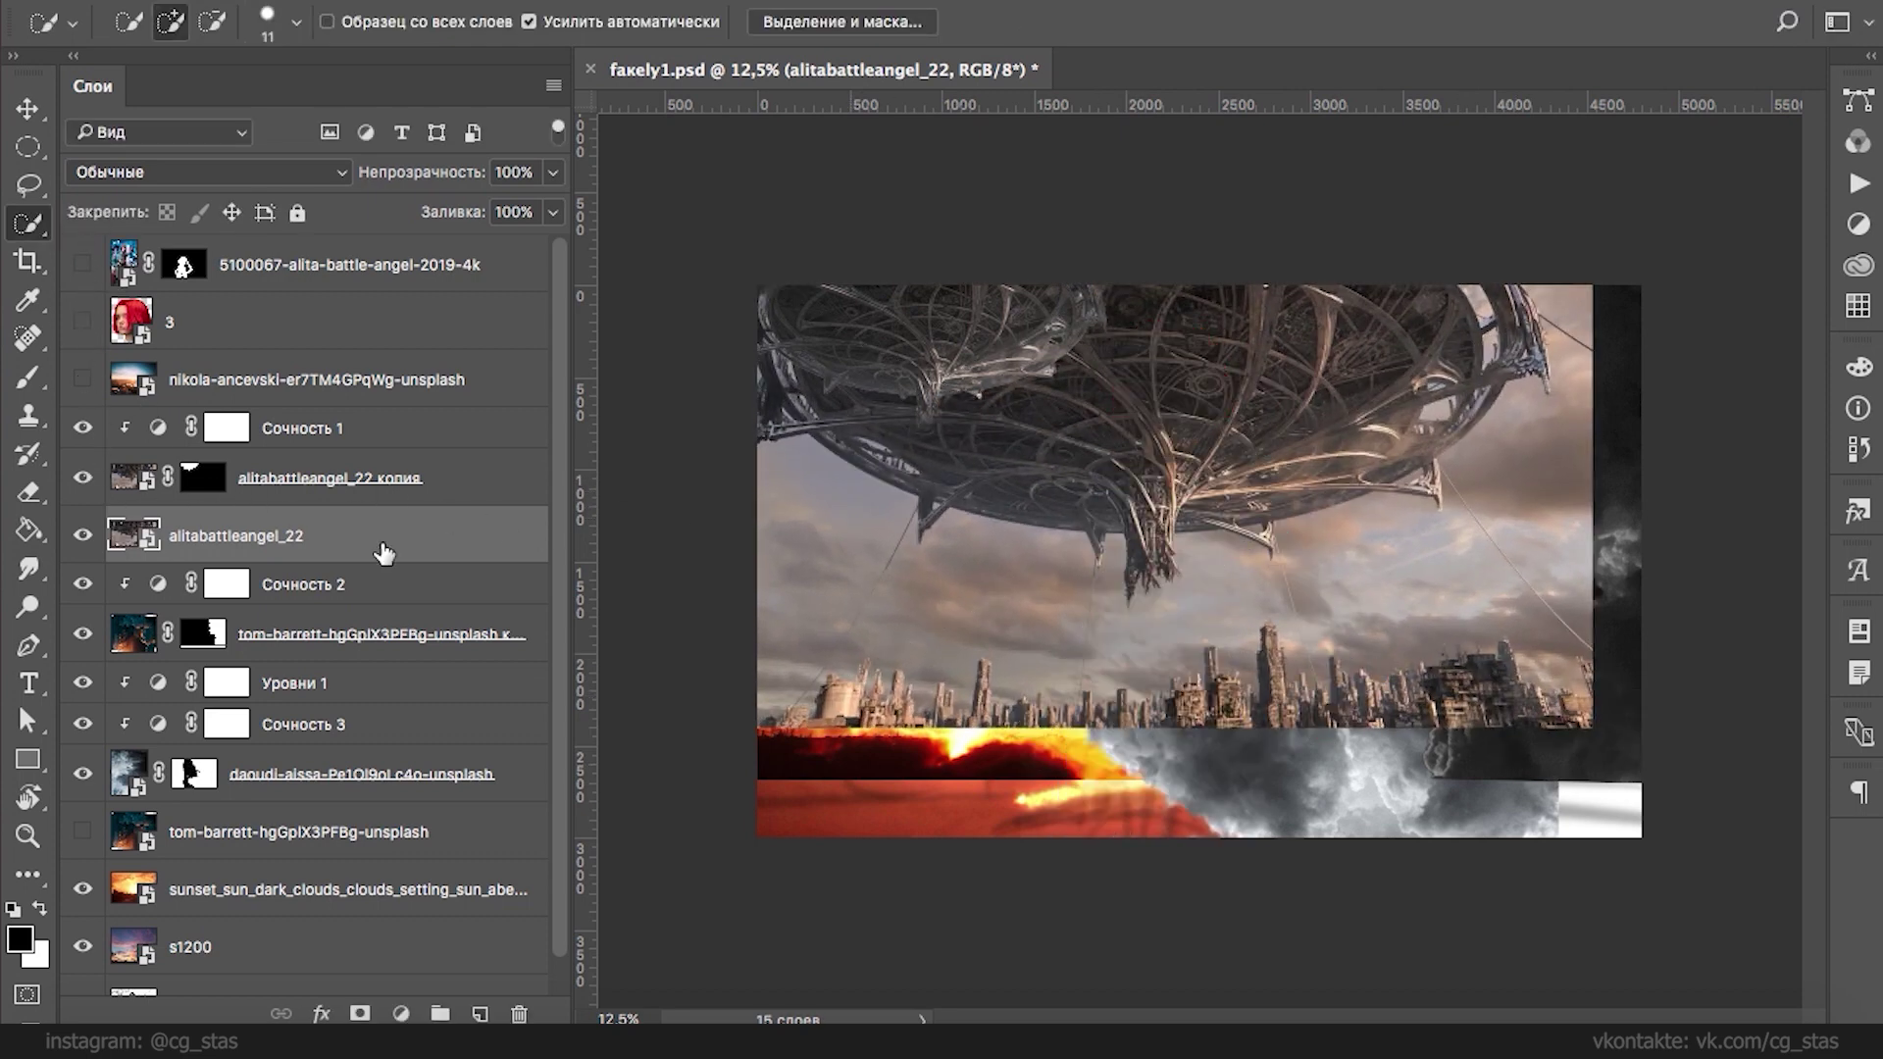
pyautogui.moveTo(835, 706)
pyautogui.mouseDown()
pyautogui.moveTo(1392, 687)
pyautogui.moveTo(1296, 679)
pyautogui.moveTo(1271, 635)
pyautogui.moveTo(1238, 691)
pyautogui.moveTo(1209, 659)
pyautogui.moveTo(1089, 704)
pyautogui.moveTo(845, 692)
pyautogui.mouseUp()
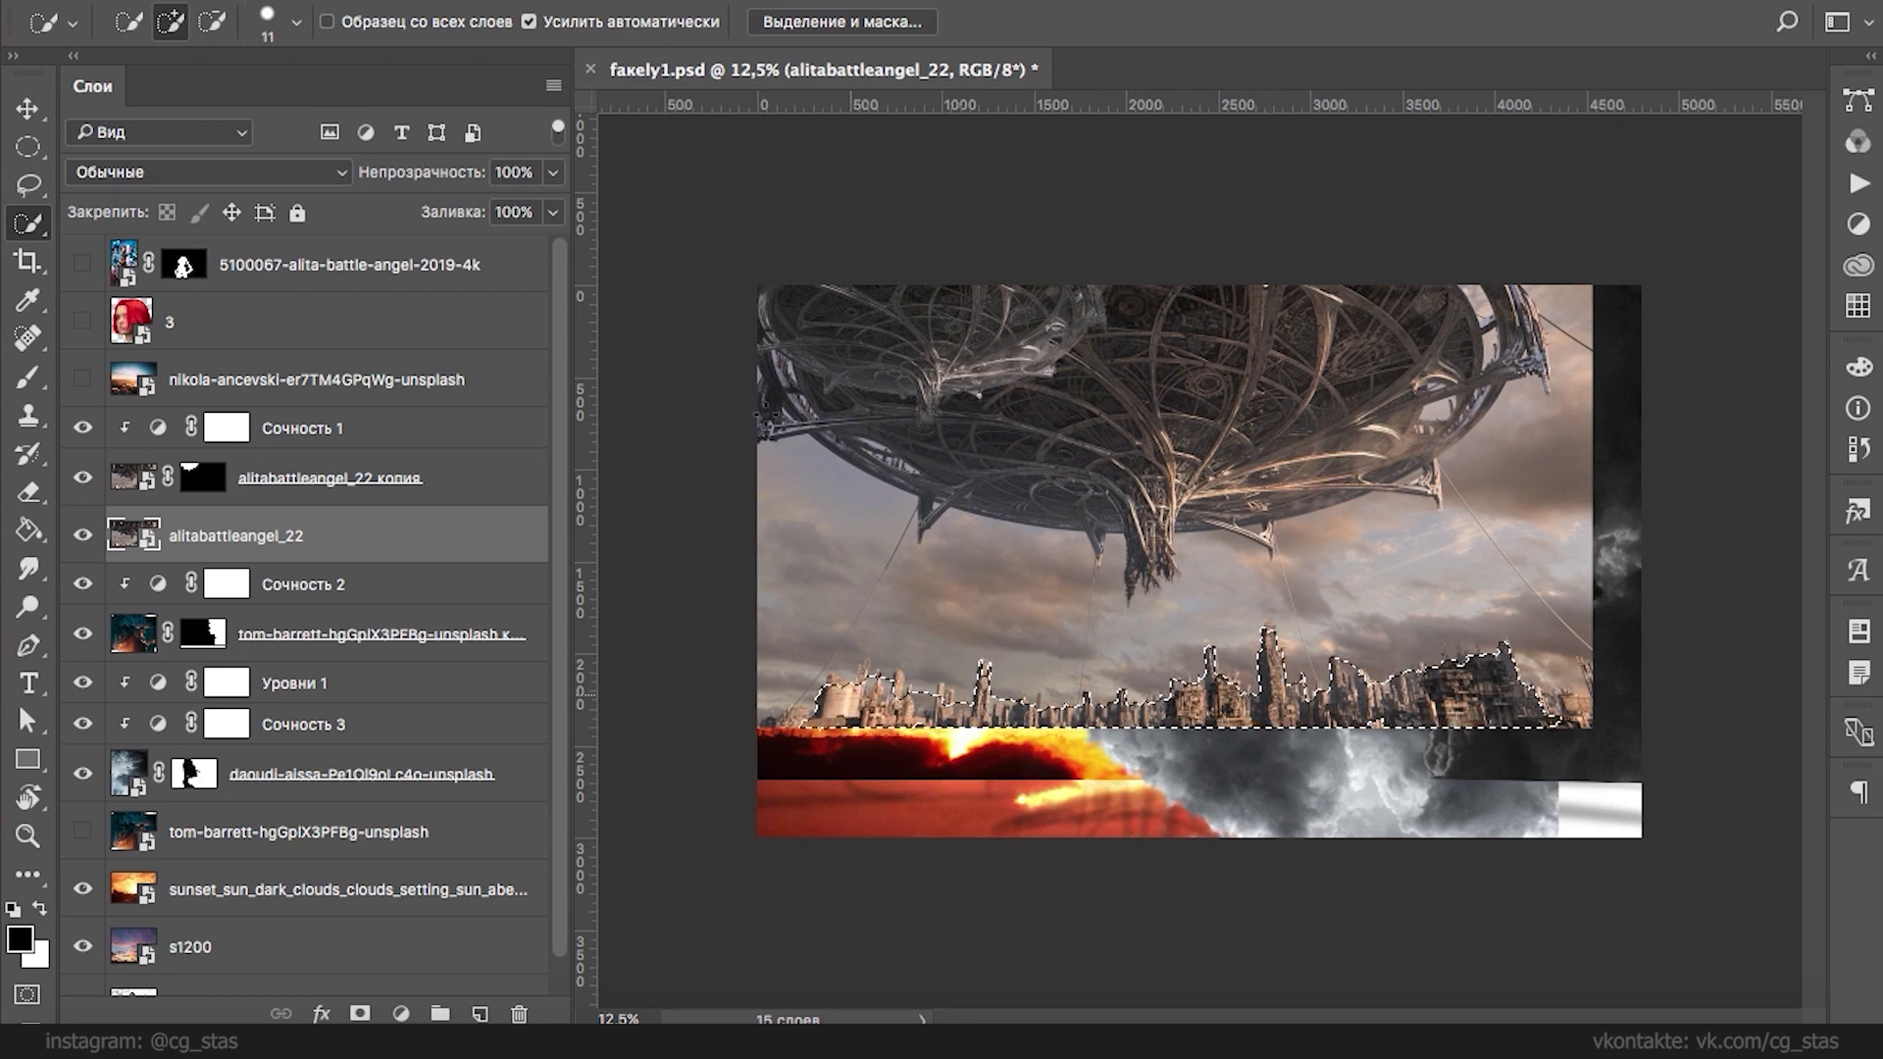
pyautogui.click(823, 21)
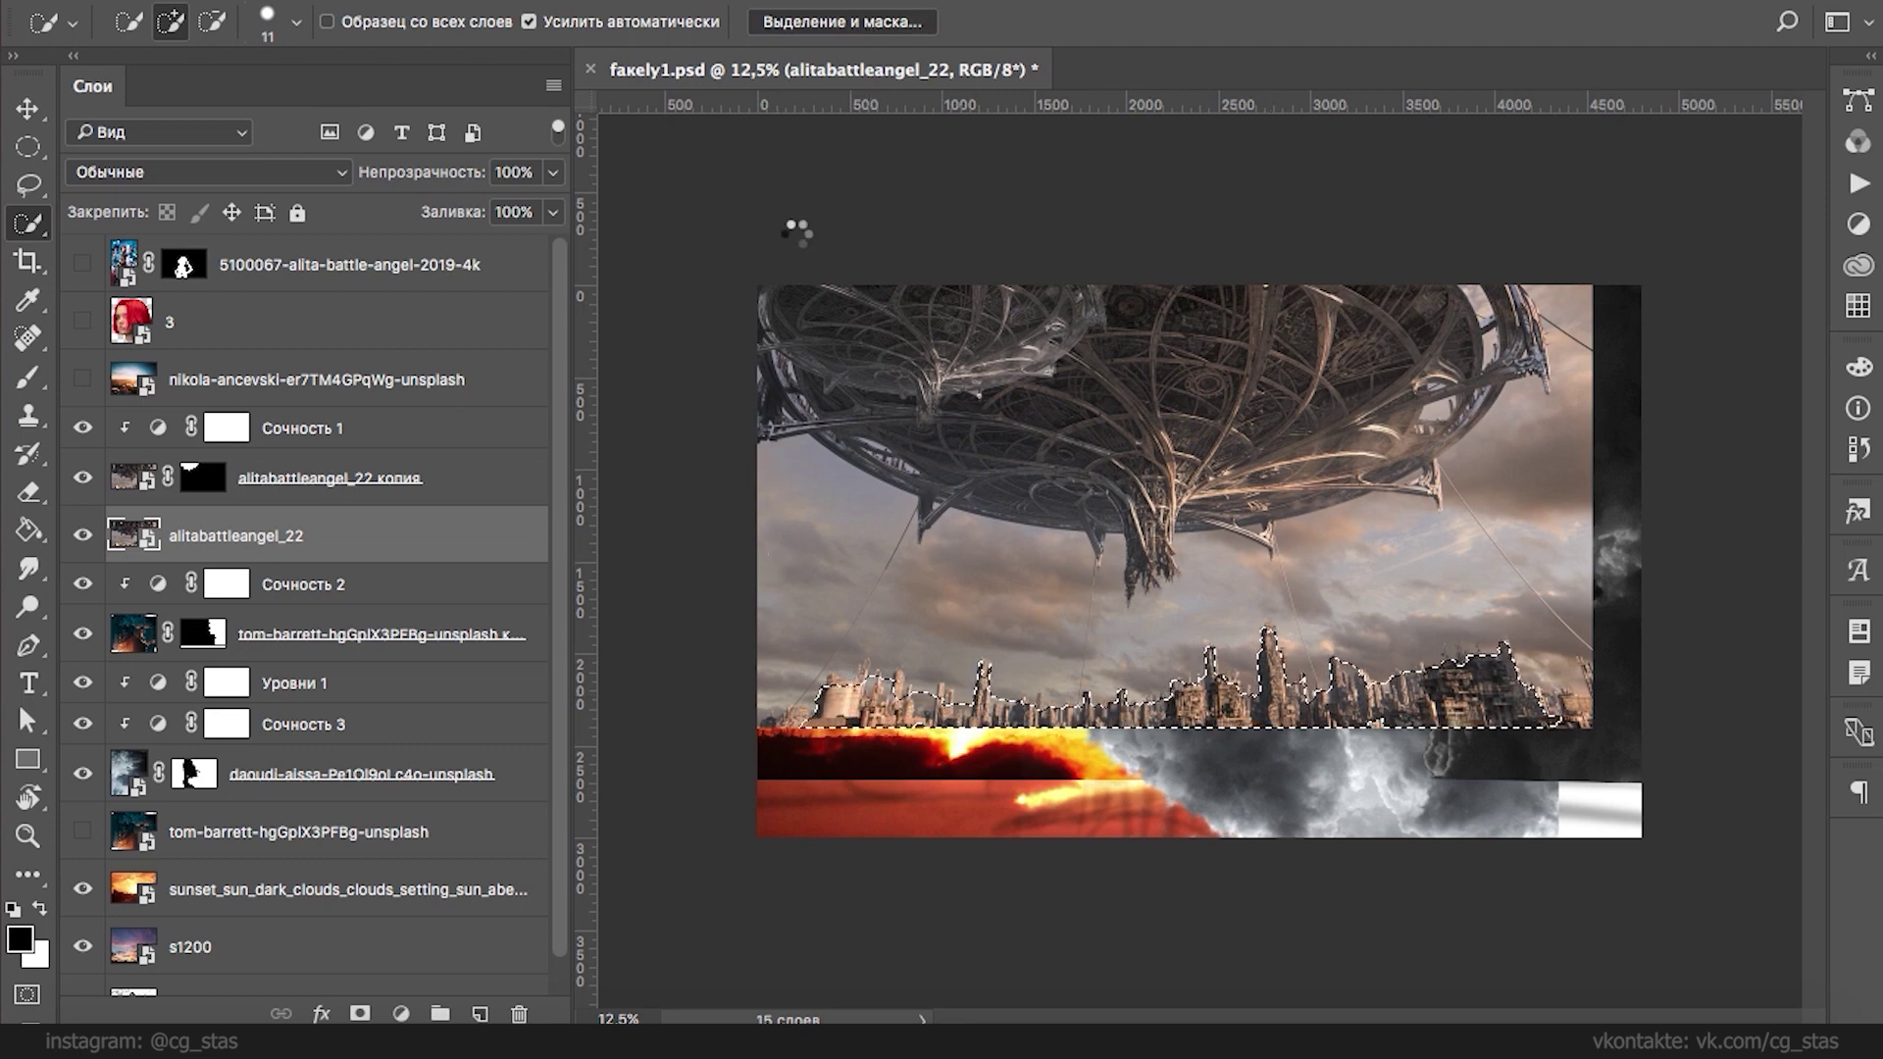
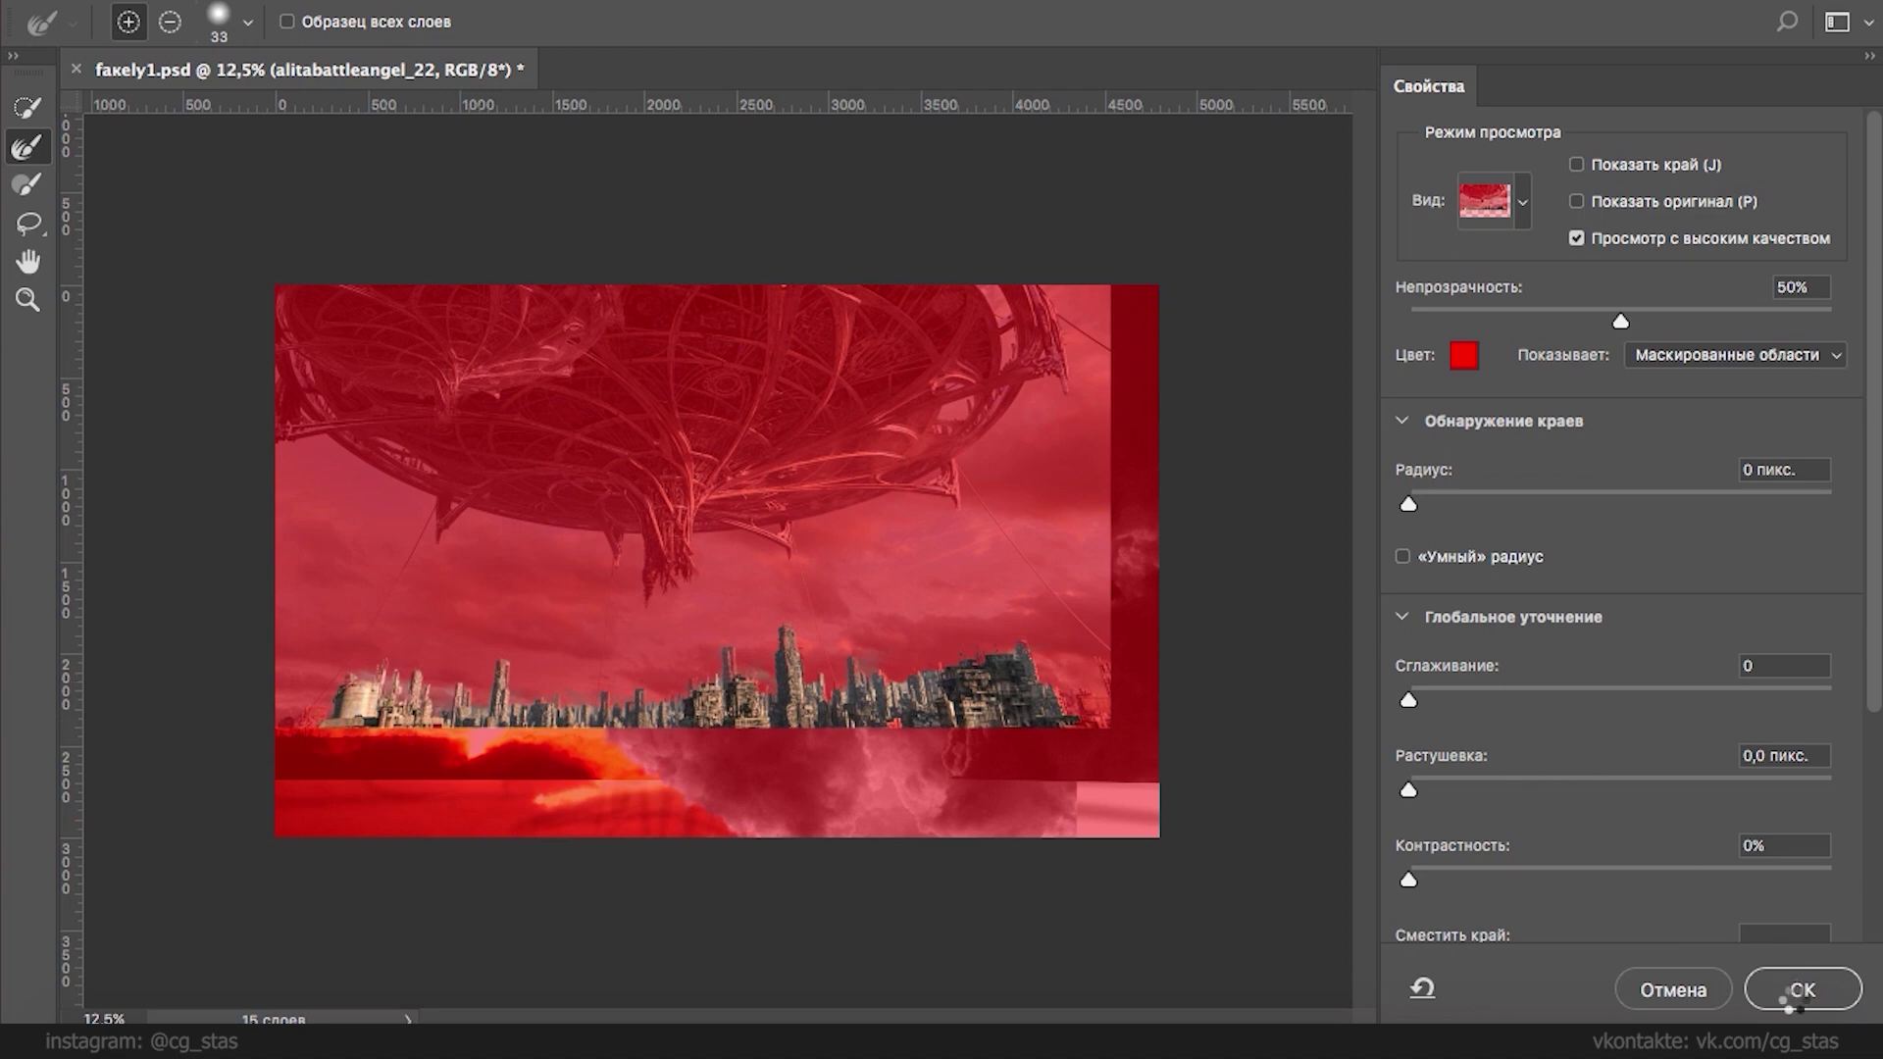
pyautogui.click(1787, 992)
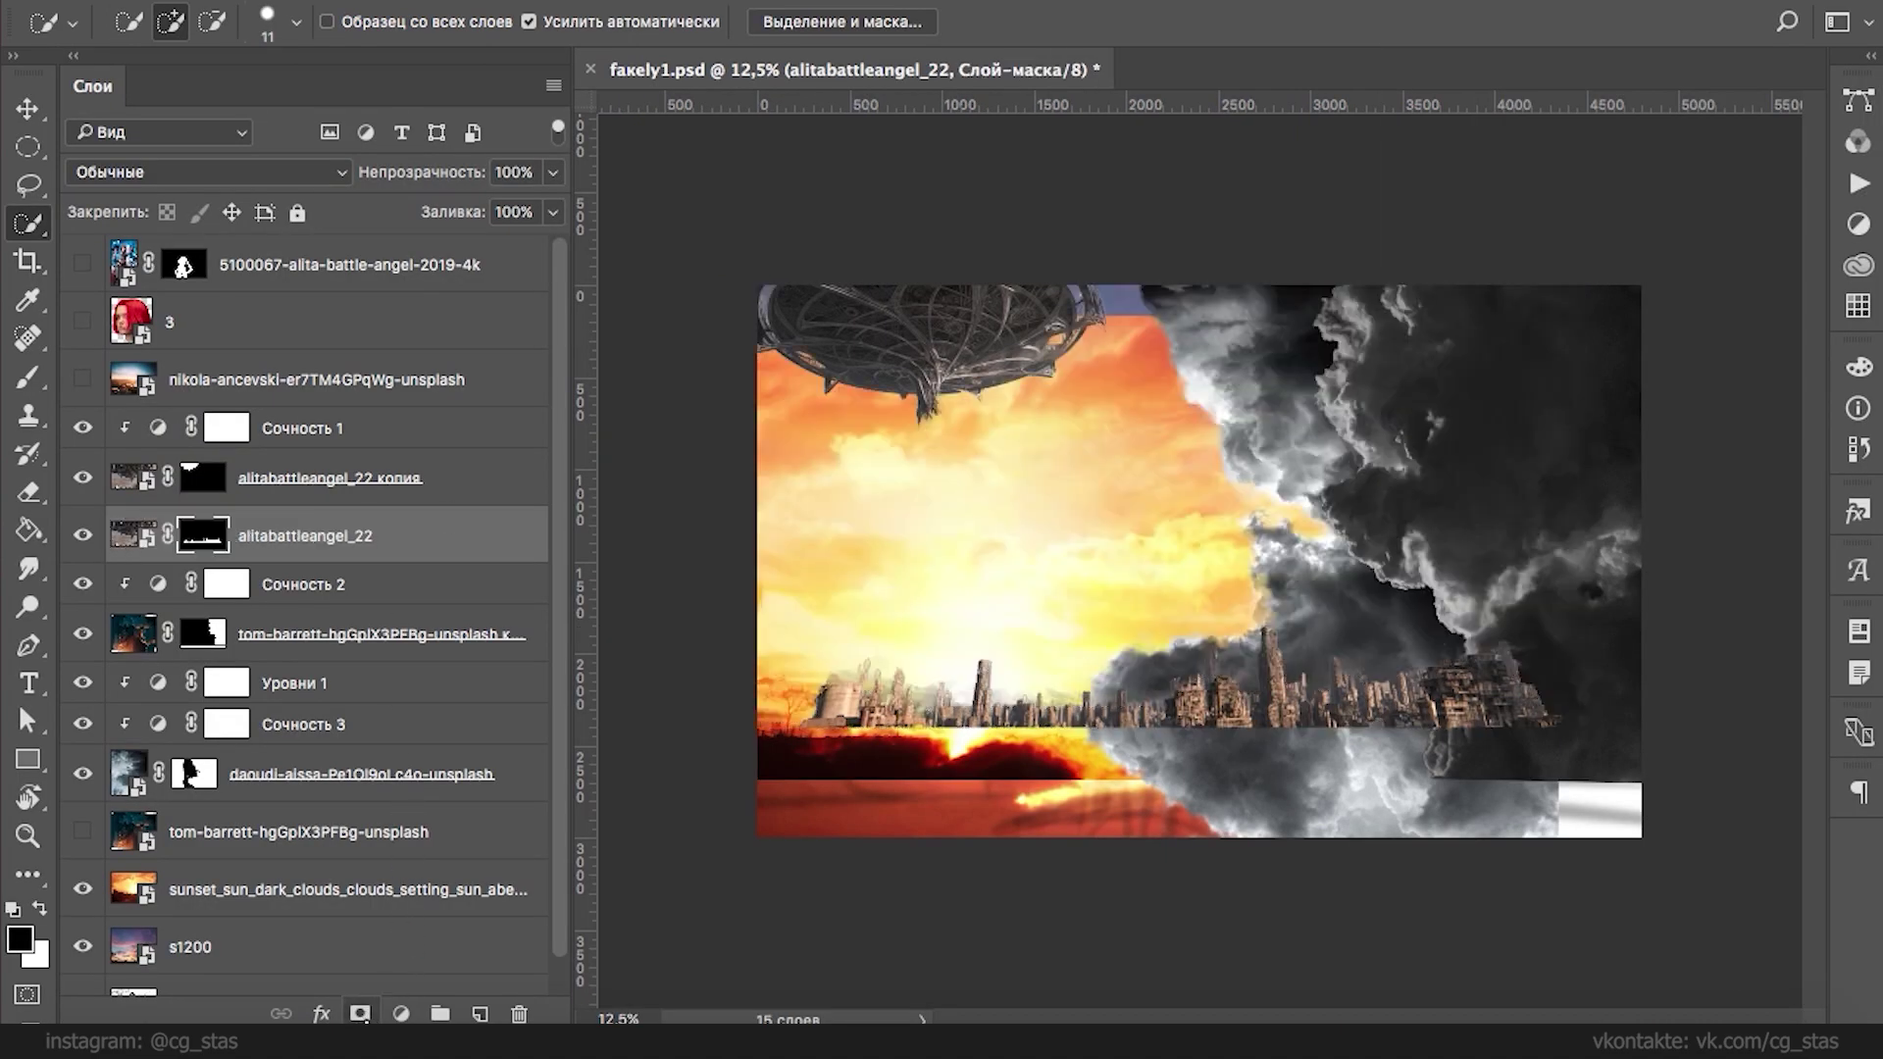
# - Move the masked skyline onto the sunset horizon at the canvas's lower left, resizing and tilting it slightly
pyautogui.moveTo(1339, 726); pyautogui.dragTo(1050, 693)
pyautogui.hotkey('ctrl', 't')
pyautogui.moveTo(1249, 336); pyautogui.dragTo(1571, 201)
pyautogui.moveTo(1341, 693); pyautogui.dragTo(1061, 685)
pyautogui.moveTo(1320, 732); pyautogui.dragTo(1298, 779)
pyautogui.moveTo(1168, 772); pyautogui.dragTo(1449, 772)
pyautogui.moveTo(1555, 210); pyautogui.dragTo(1256, 335)
pyautogui.moveTo(837, 307); pyautogui.dragTo(851, 161)
pyautogui.moveTo(1172, 543); pyautogui.dragTo(1161, 601)
pyautogui.press('Return')
pyautogui.press('w')
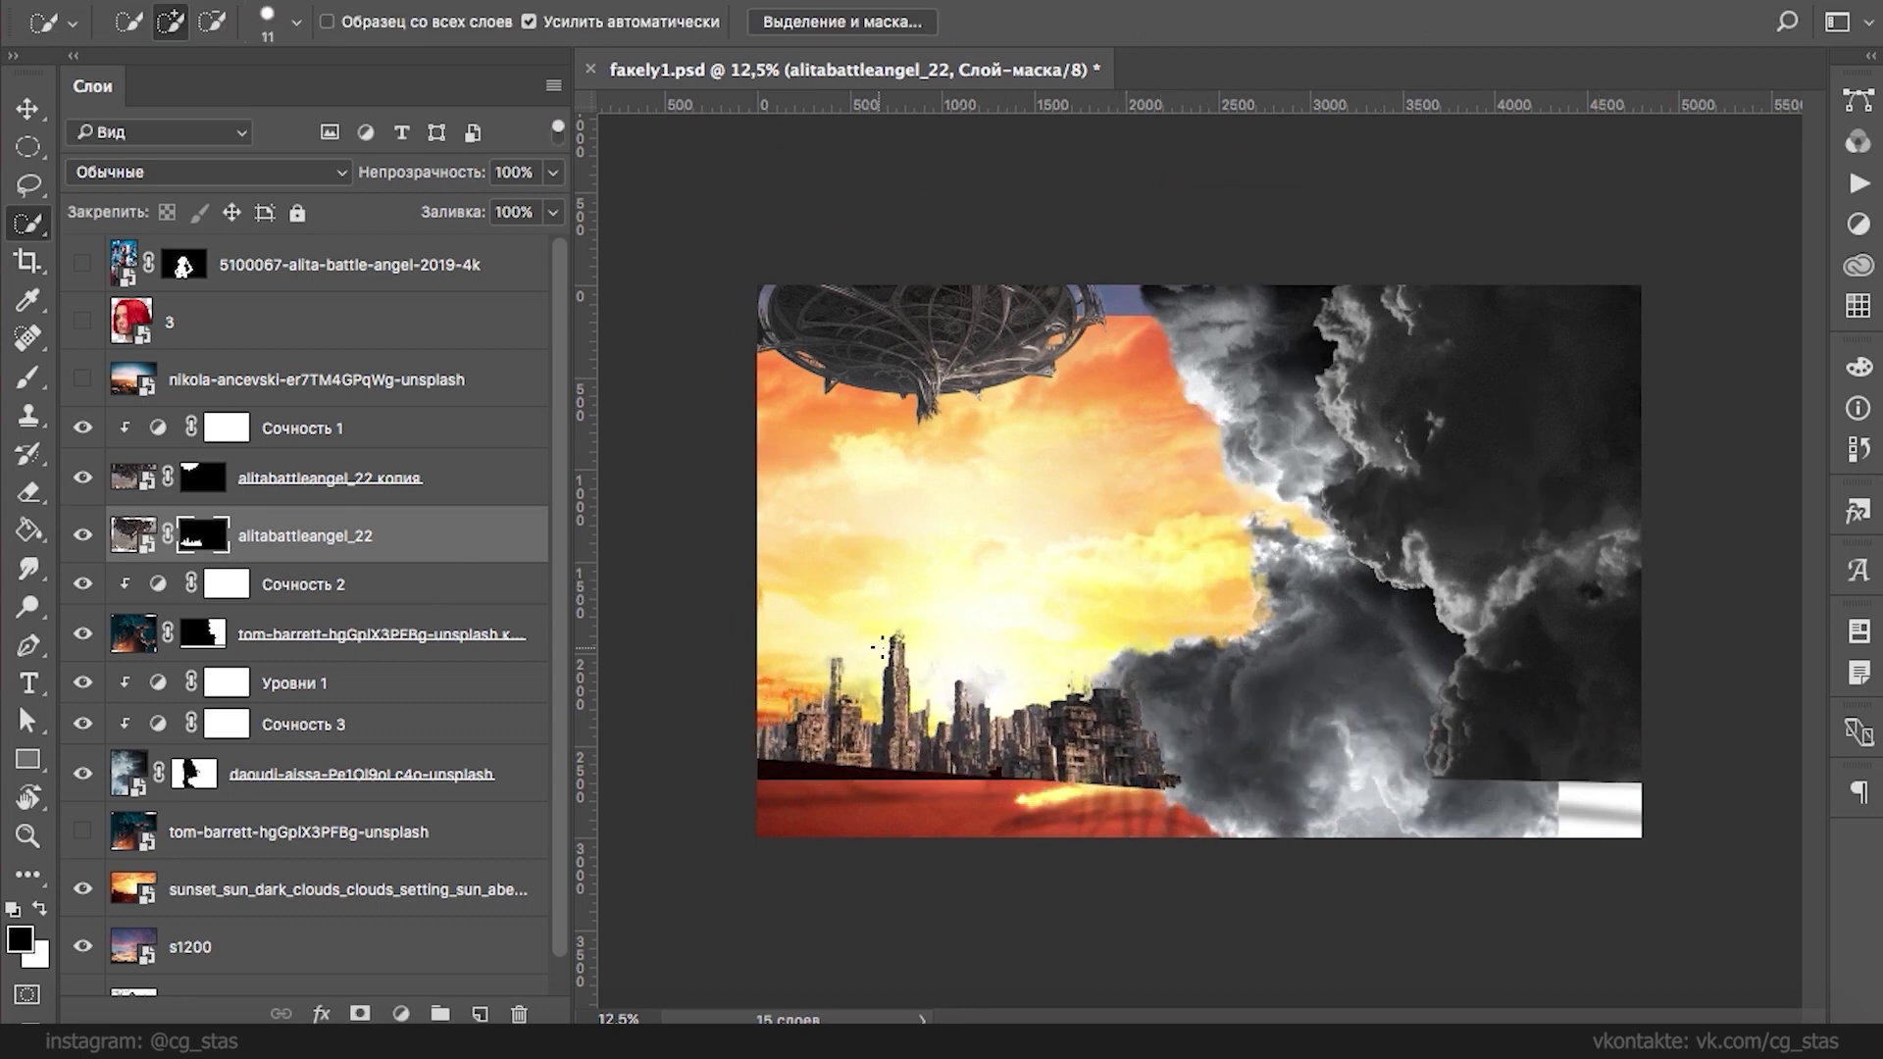
# - Set up a soft round brush of 19 px with 55% hardness for painting on the skyline mask
pyautogui.press('x')
pyautogui.press('b')
pyautogui.rightClick(888, 668)
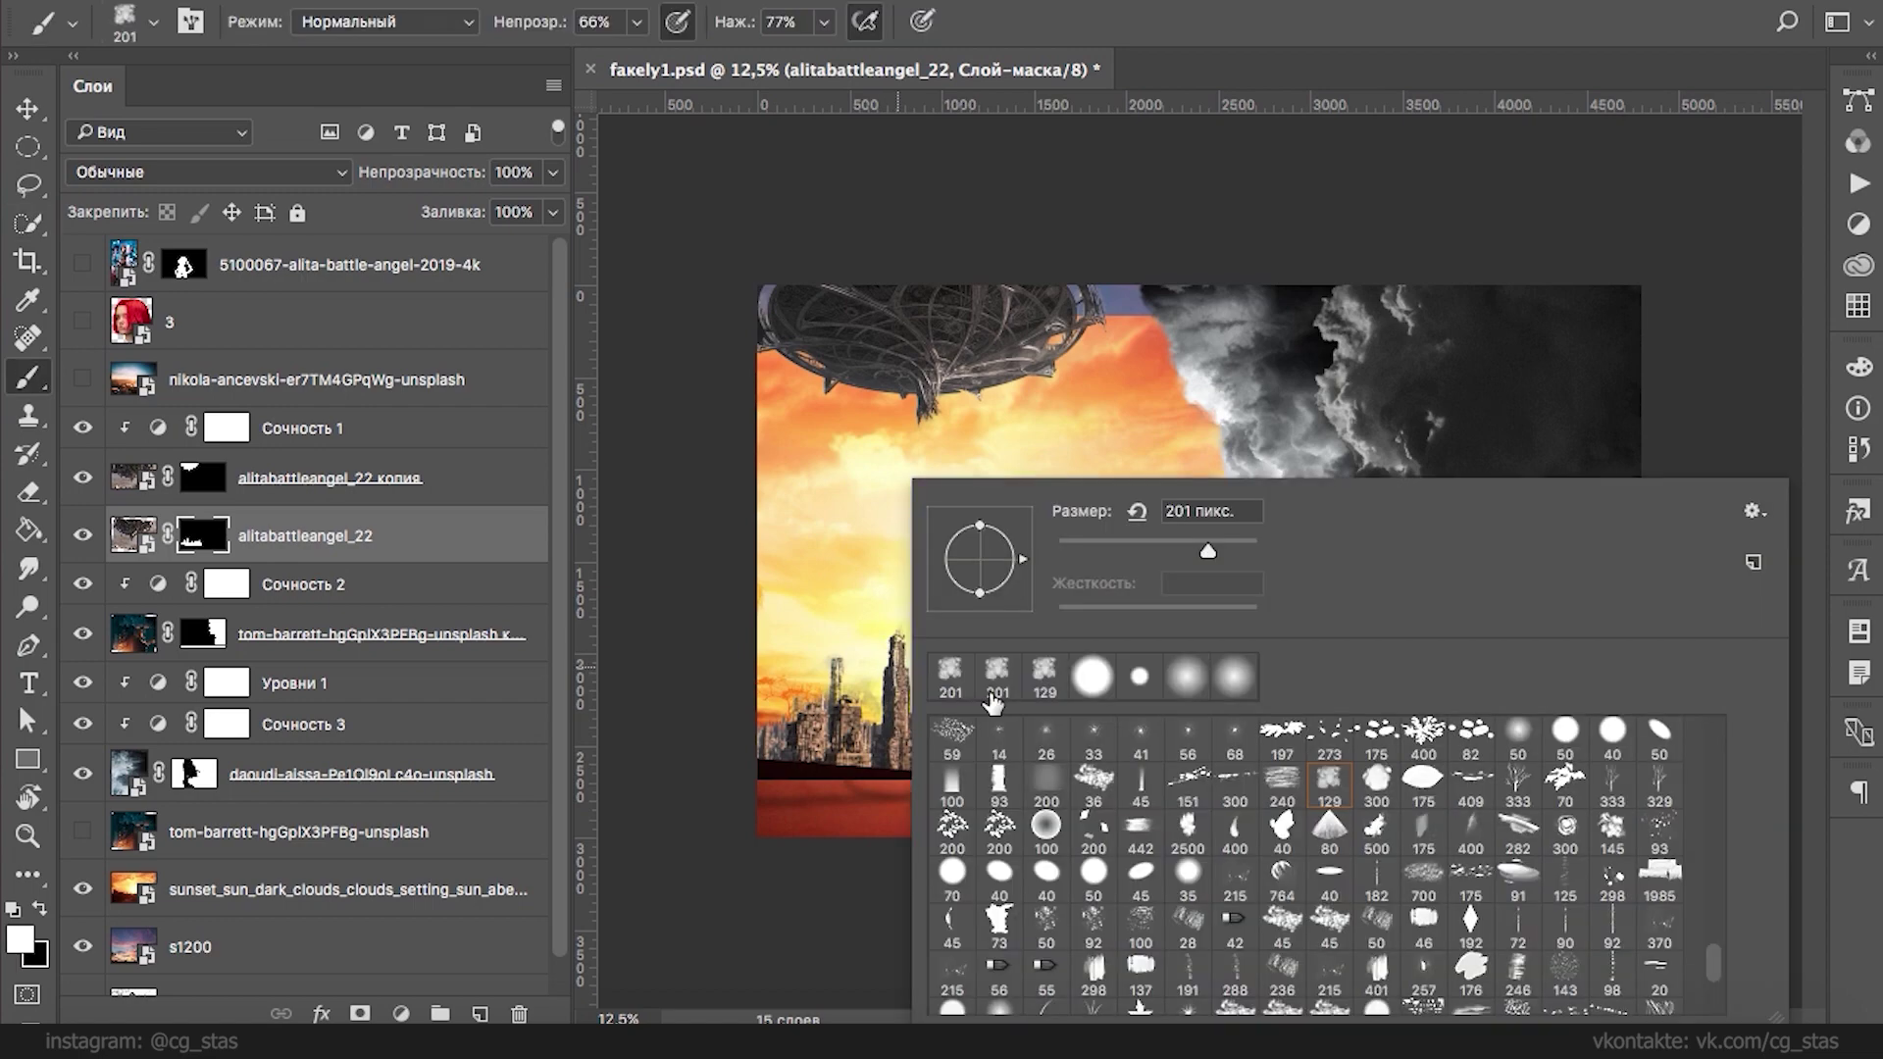
pyautogui.moveTo(1079, 607); pyautogui.dragTo(1165, 607)
pyautogui.click(1073, 542)
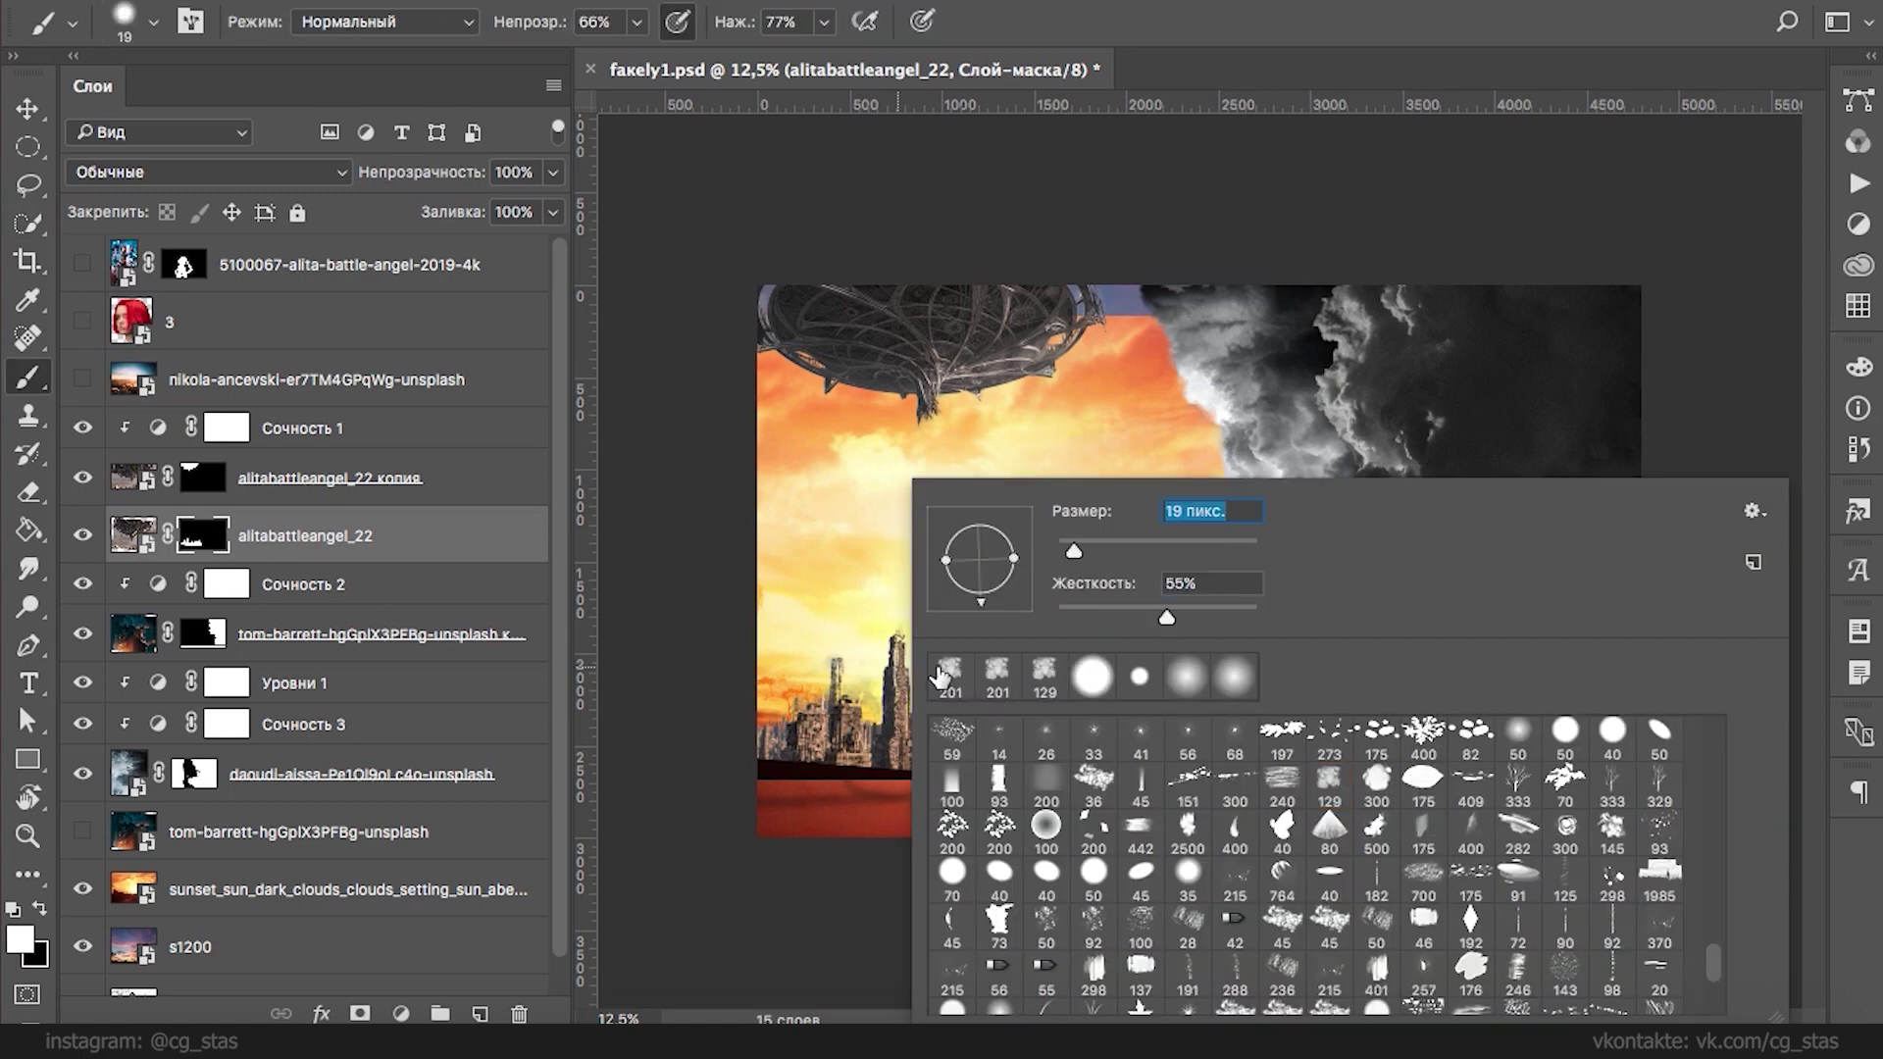
pyautogui.press('Return')
# - Paint black on the skyline mask over the smoky residue between the towers, enlarging the brush to 136 px
pyautogui.press('super+plus')
pyautogui.press('super+plus')
pyautogui.press('super+plus')
pyautogui.press('super+plus')
pyautogui.press('super+plus')
pyautogui.moveTo(912, 658); pyautogui.dragTo(1467, 252)
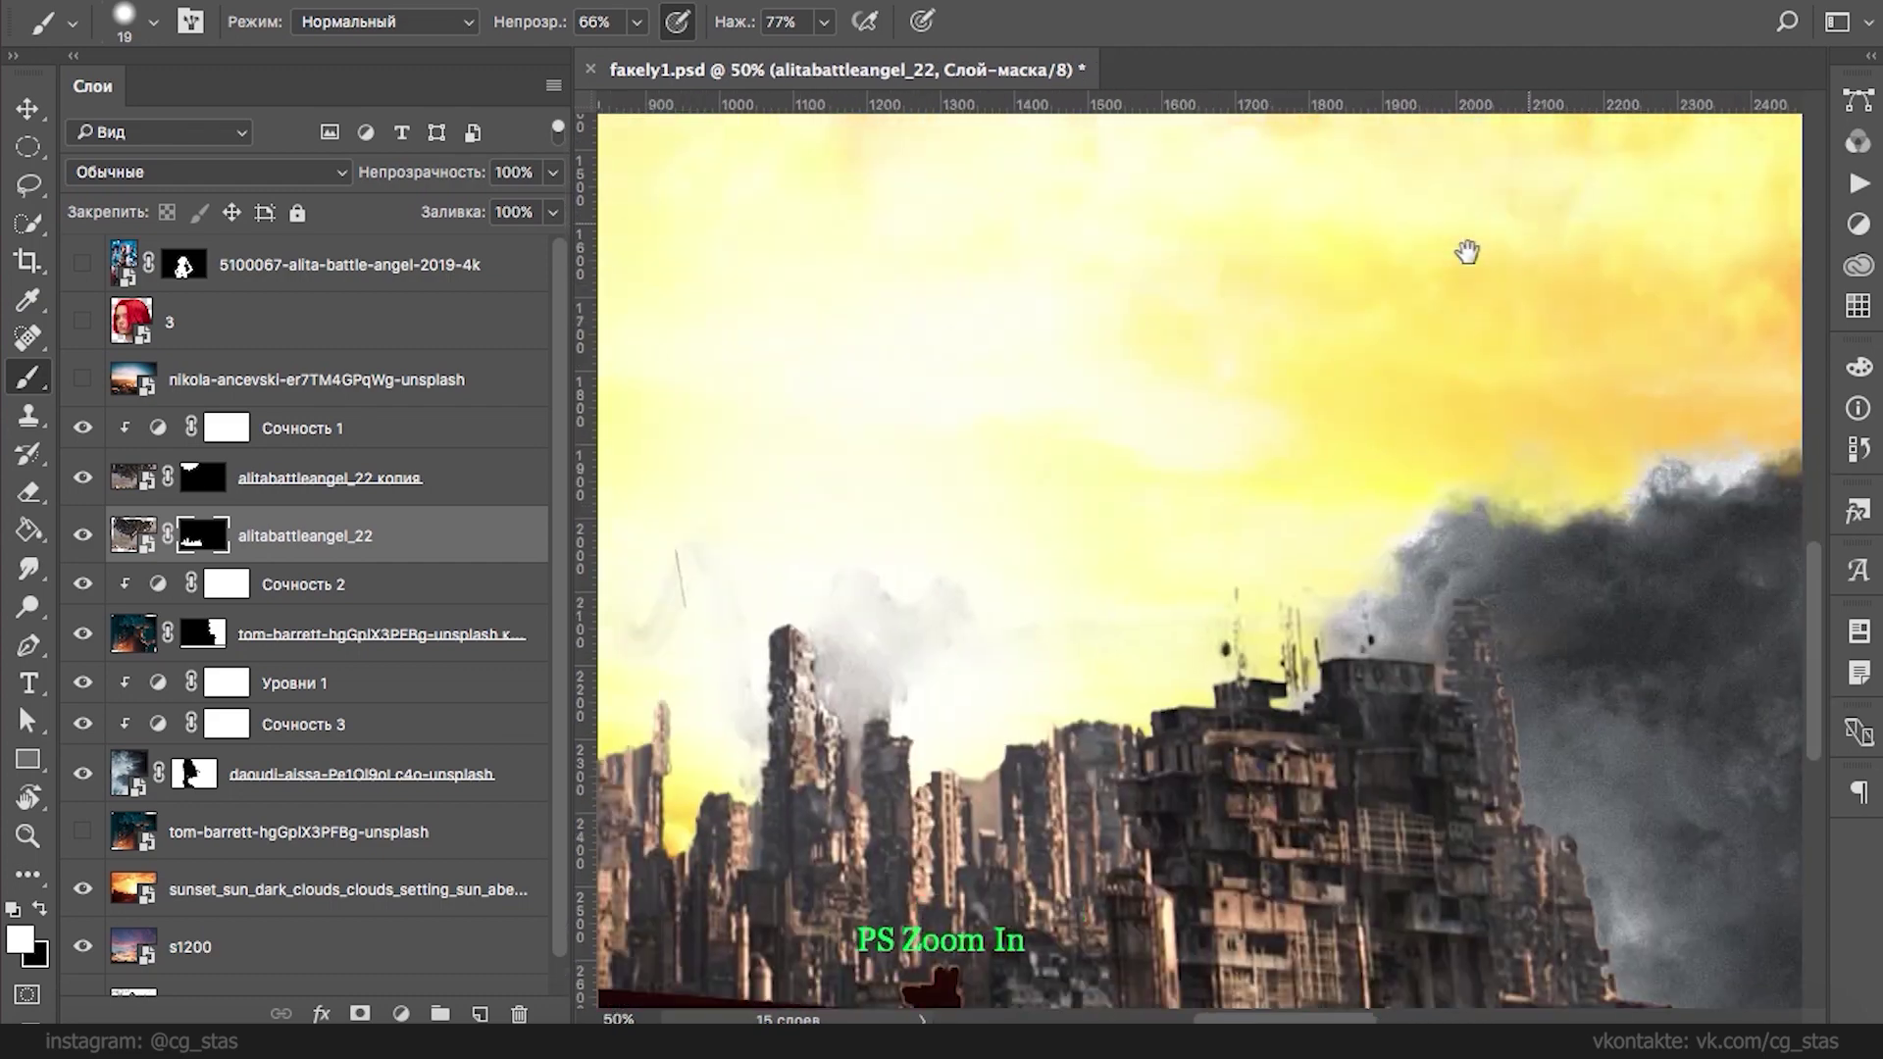
pyautogui.moveTo(1017, 693); pyautogui.dragTo(1311, 443)
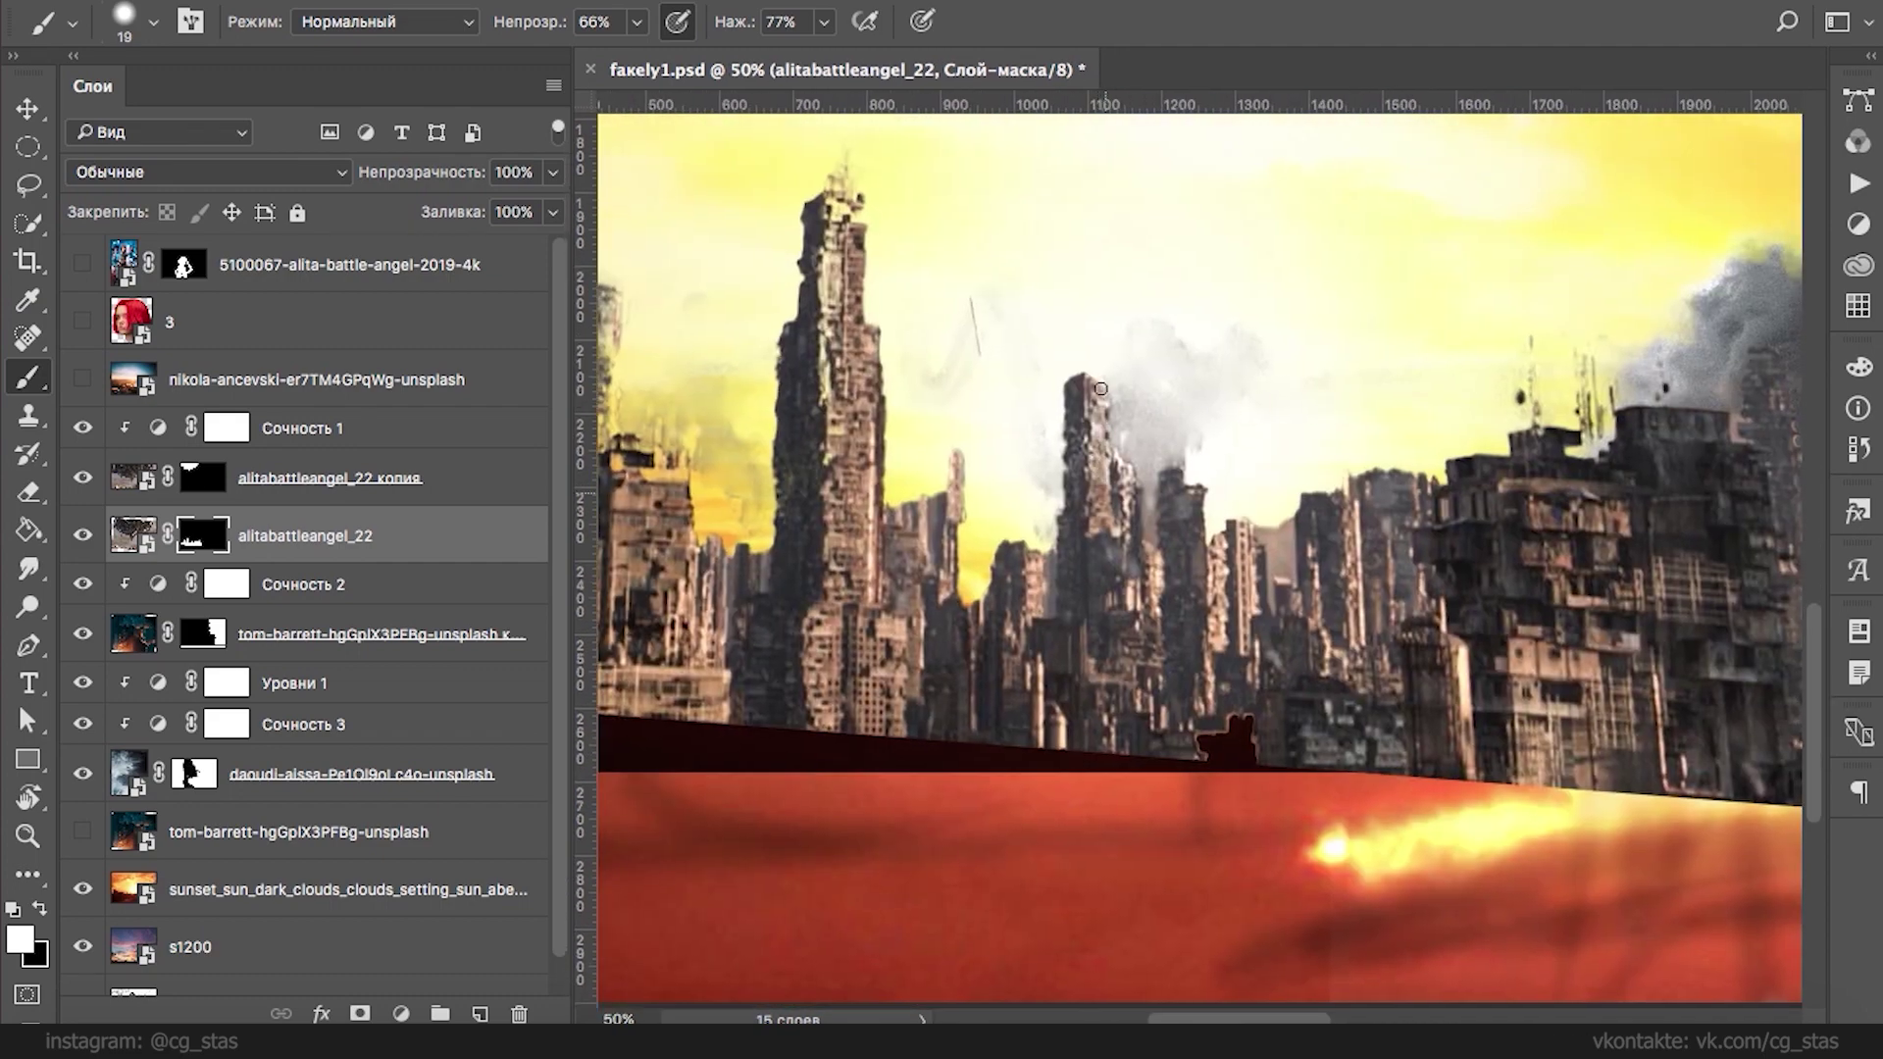
pyautogui.press('x')
pyautogui.moveTo(1149, 384)
pyautogui.mouseDown()
pyautogui.moveTo(1212, 348)
pyautogui.moveTo(1206, 391)
pyautogui.mouseUp()
pyautogui.rightClick(1247, 355)
pyautogui.click(1208, 428)
pyautogui.press('Return')
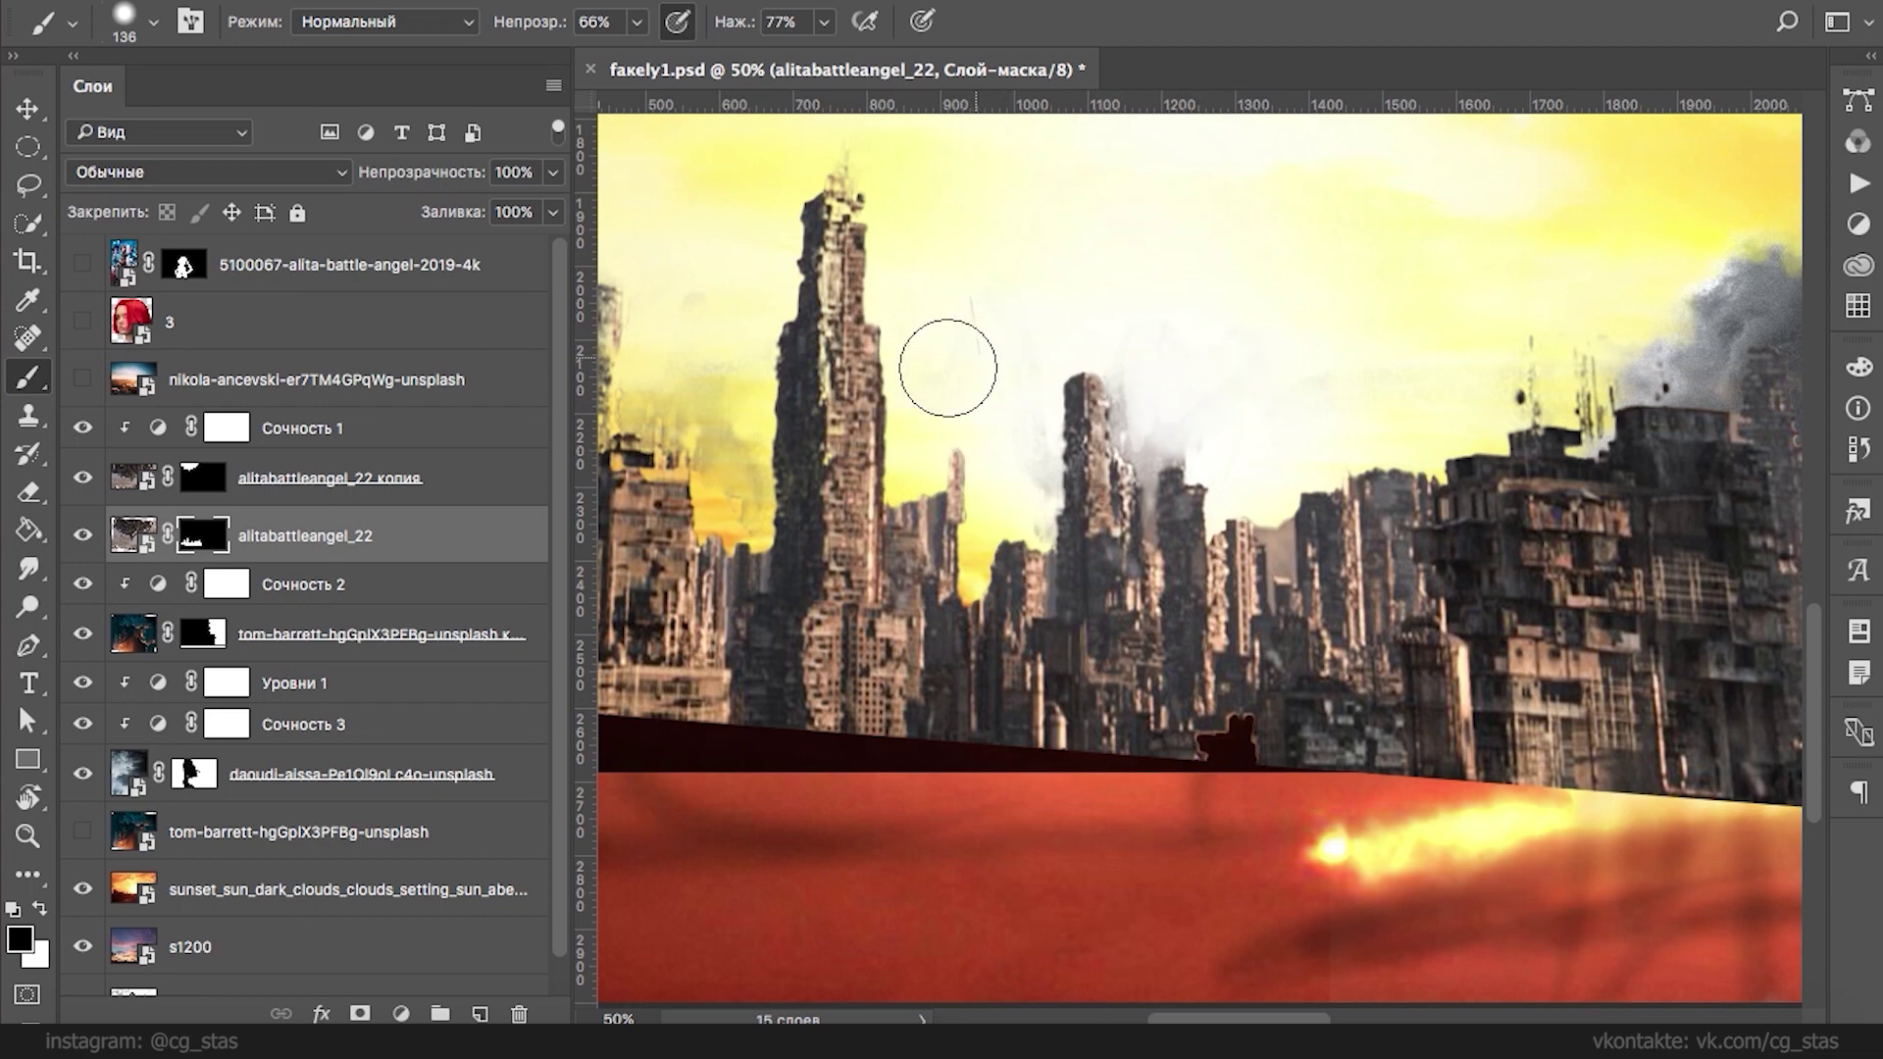
# - Reduce the brush to 43 px and mask out the remaining smoke beside the middle tower
pyautogui.press('x')
pyautogui.rightClick(859, 330)
pyautogui.moveTo(1107, 372); pyautogui.dragTo(1038, 373)
pyautogui.press('Return')
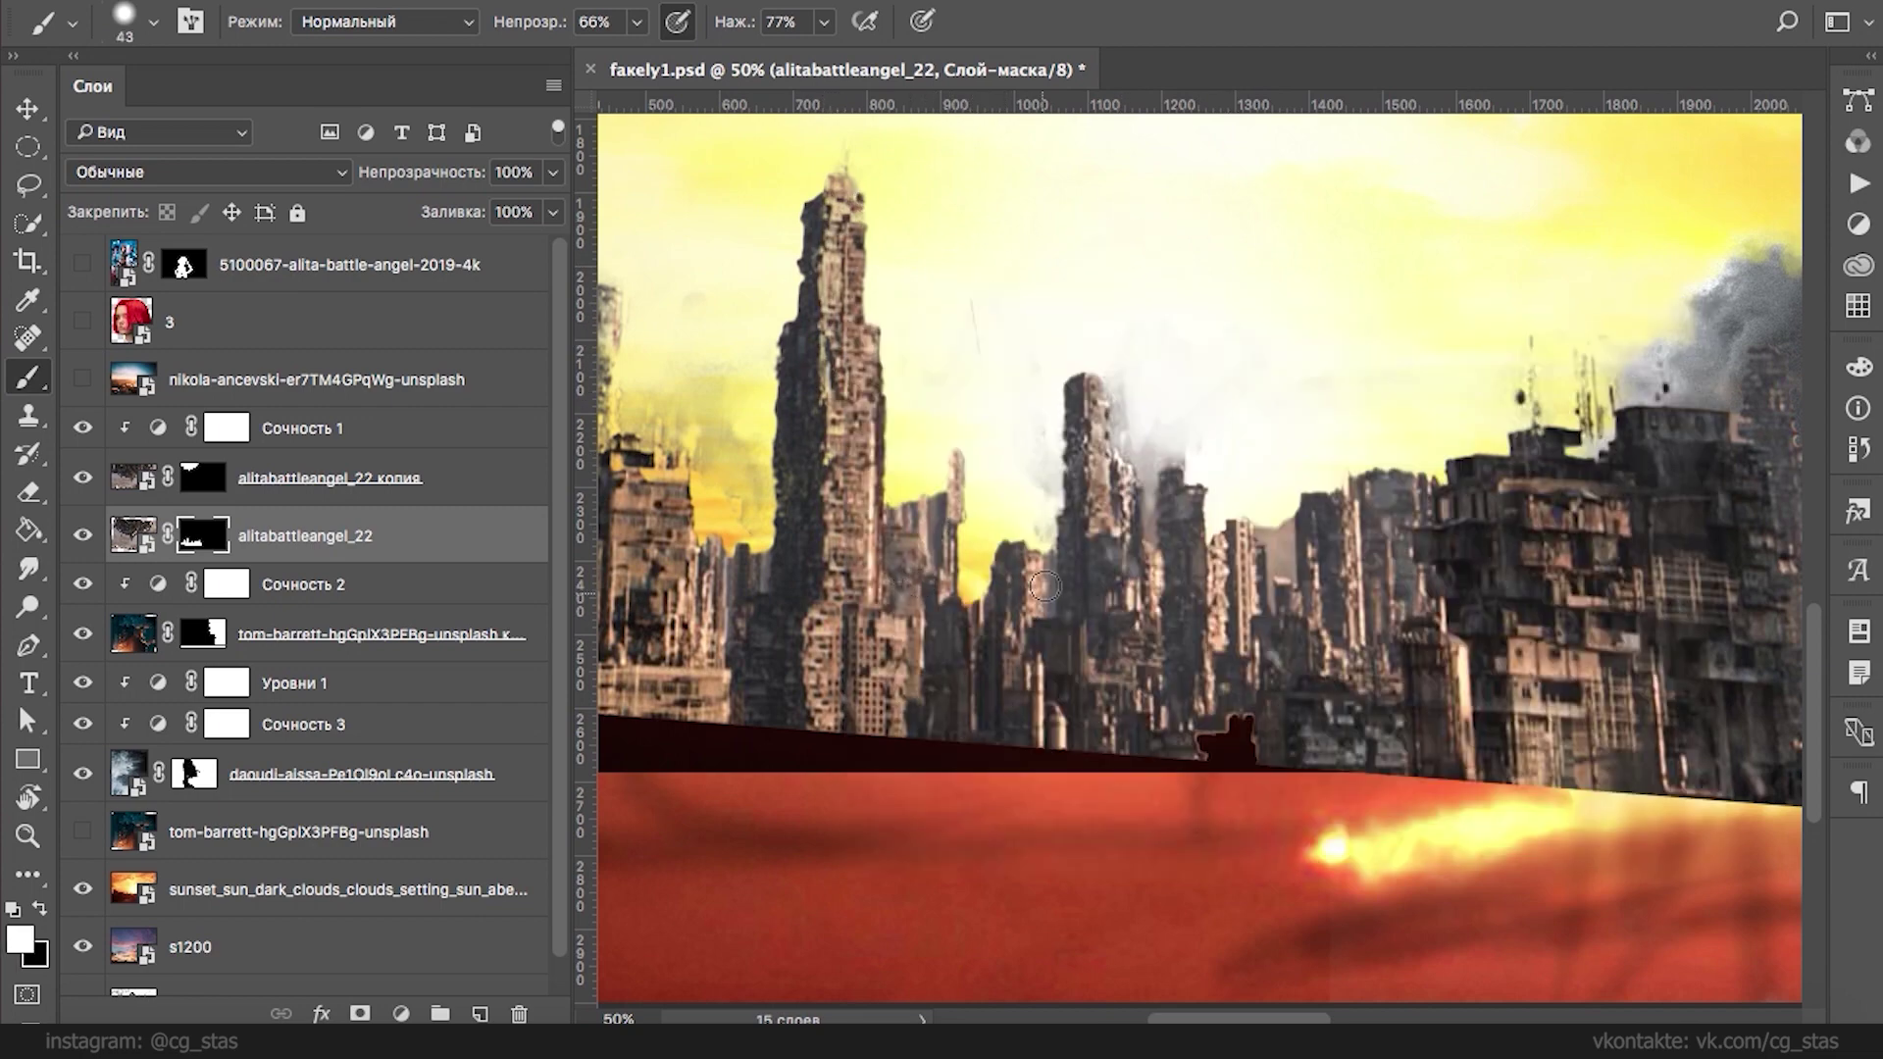
pyautogui.press('x')
pyautogui.moveTo(1133, 435)
pyautogui.mouseDown()
pyautogui.moveTo(1130, 382)
pyautogui.moveTo(1144, 469)
pyautogui.moveTo(1155, 449)
pyautogui.mouseUp()
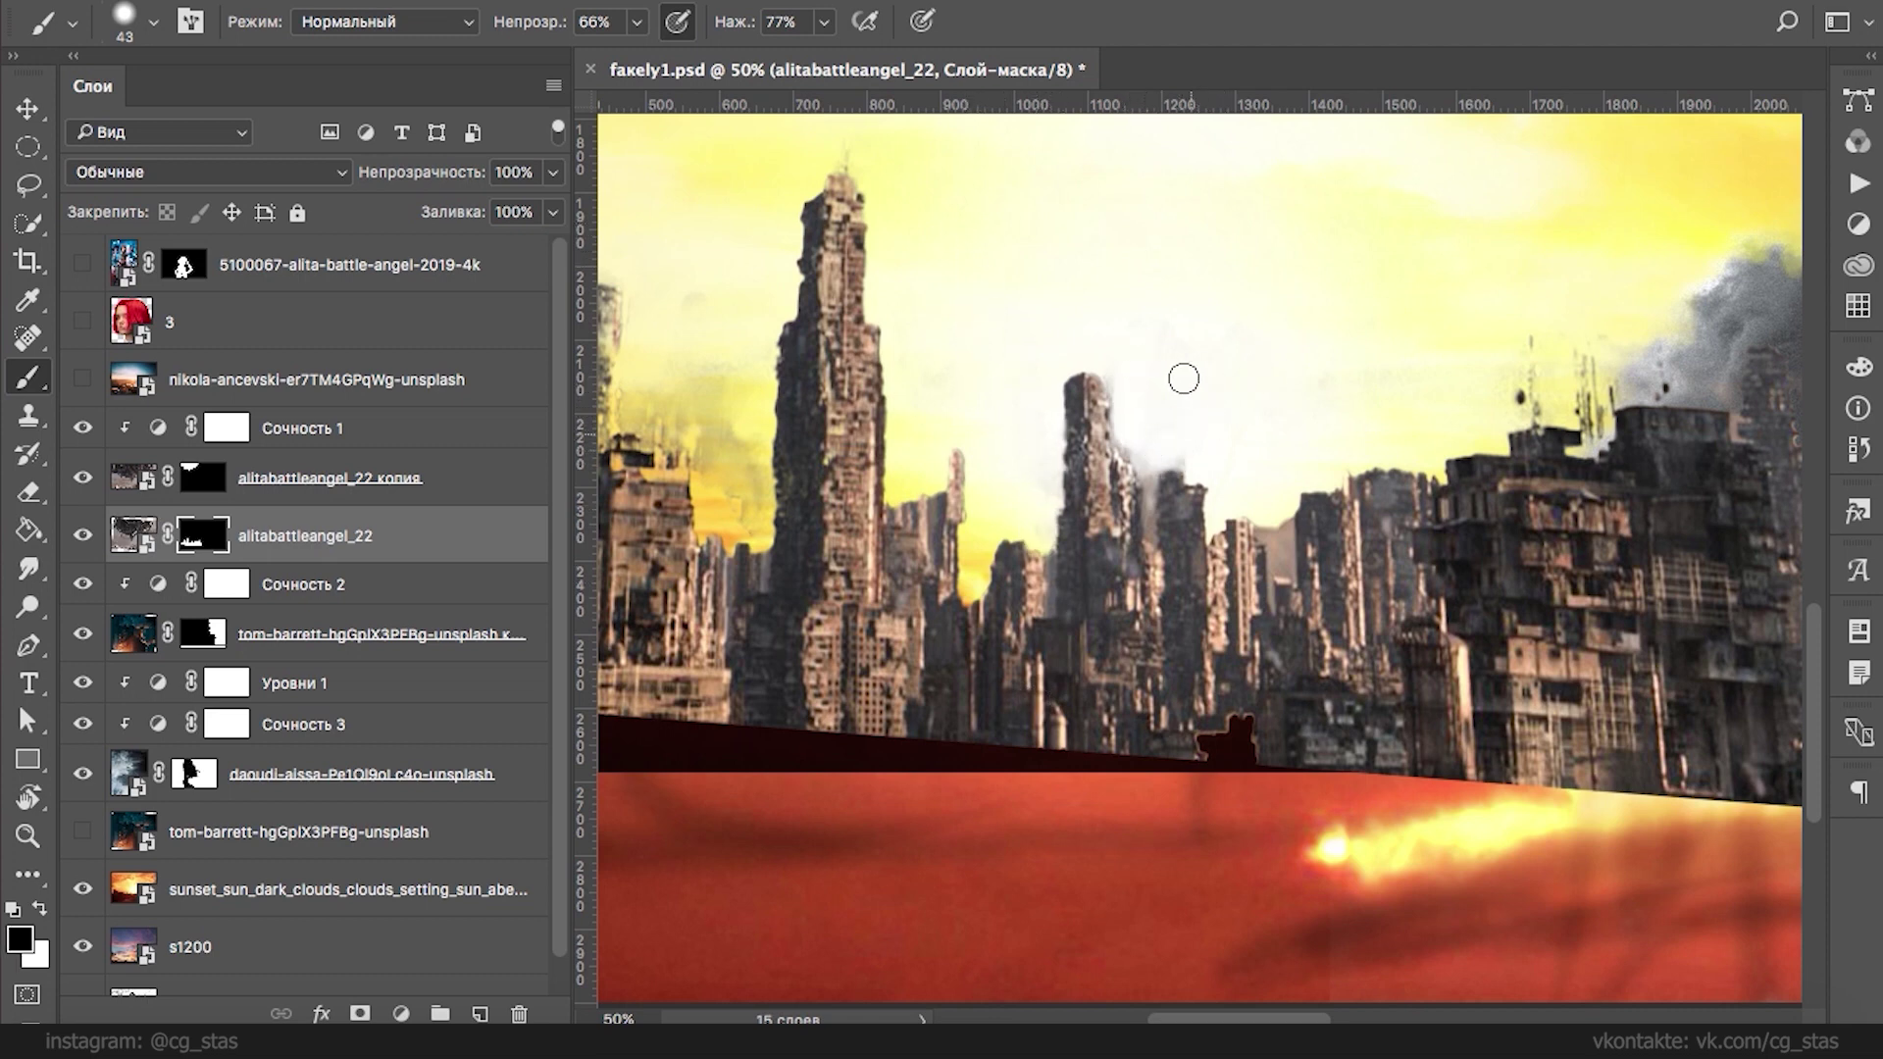
# - Touch up the skyline mask at the low buildings beyond the middle tower and beside the left-hand towers
pyautogui.moveTo(1274, 520); pyautogui.dragTo(1278, 537)
pyautogui.moveTo(723, 459)
pyautogui.mouseDown()
pyautogui.moveTo(751, 505)
pyautogui.moveTo(739, 529)
pyautogui.moveTo(717, 398)
pyautogui.moveTo(656, 473)
pyautogui.moveTo(670, 482)
pyautogui.moveTo(655, 471)
pyautogui.moveTo(674, 350)
pyautogui.moveTo(694, 347)
pyautogui.moveTo(628, 402)
pyautogui.mouseUp()
pyautogui.press('x')
pyautogui.press('x')
# - Raise the brush opacity to 80% and refine the skyline mask around the tallest tower, painting the thin tower farther left back in
pyautogui.moveTo(781, 315); pyautogui.dragTo(1285, 373)
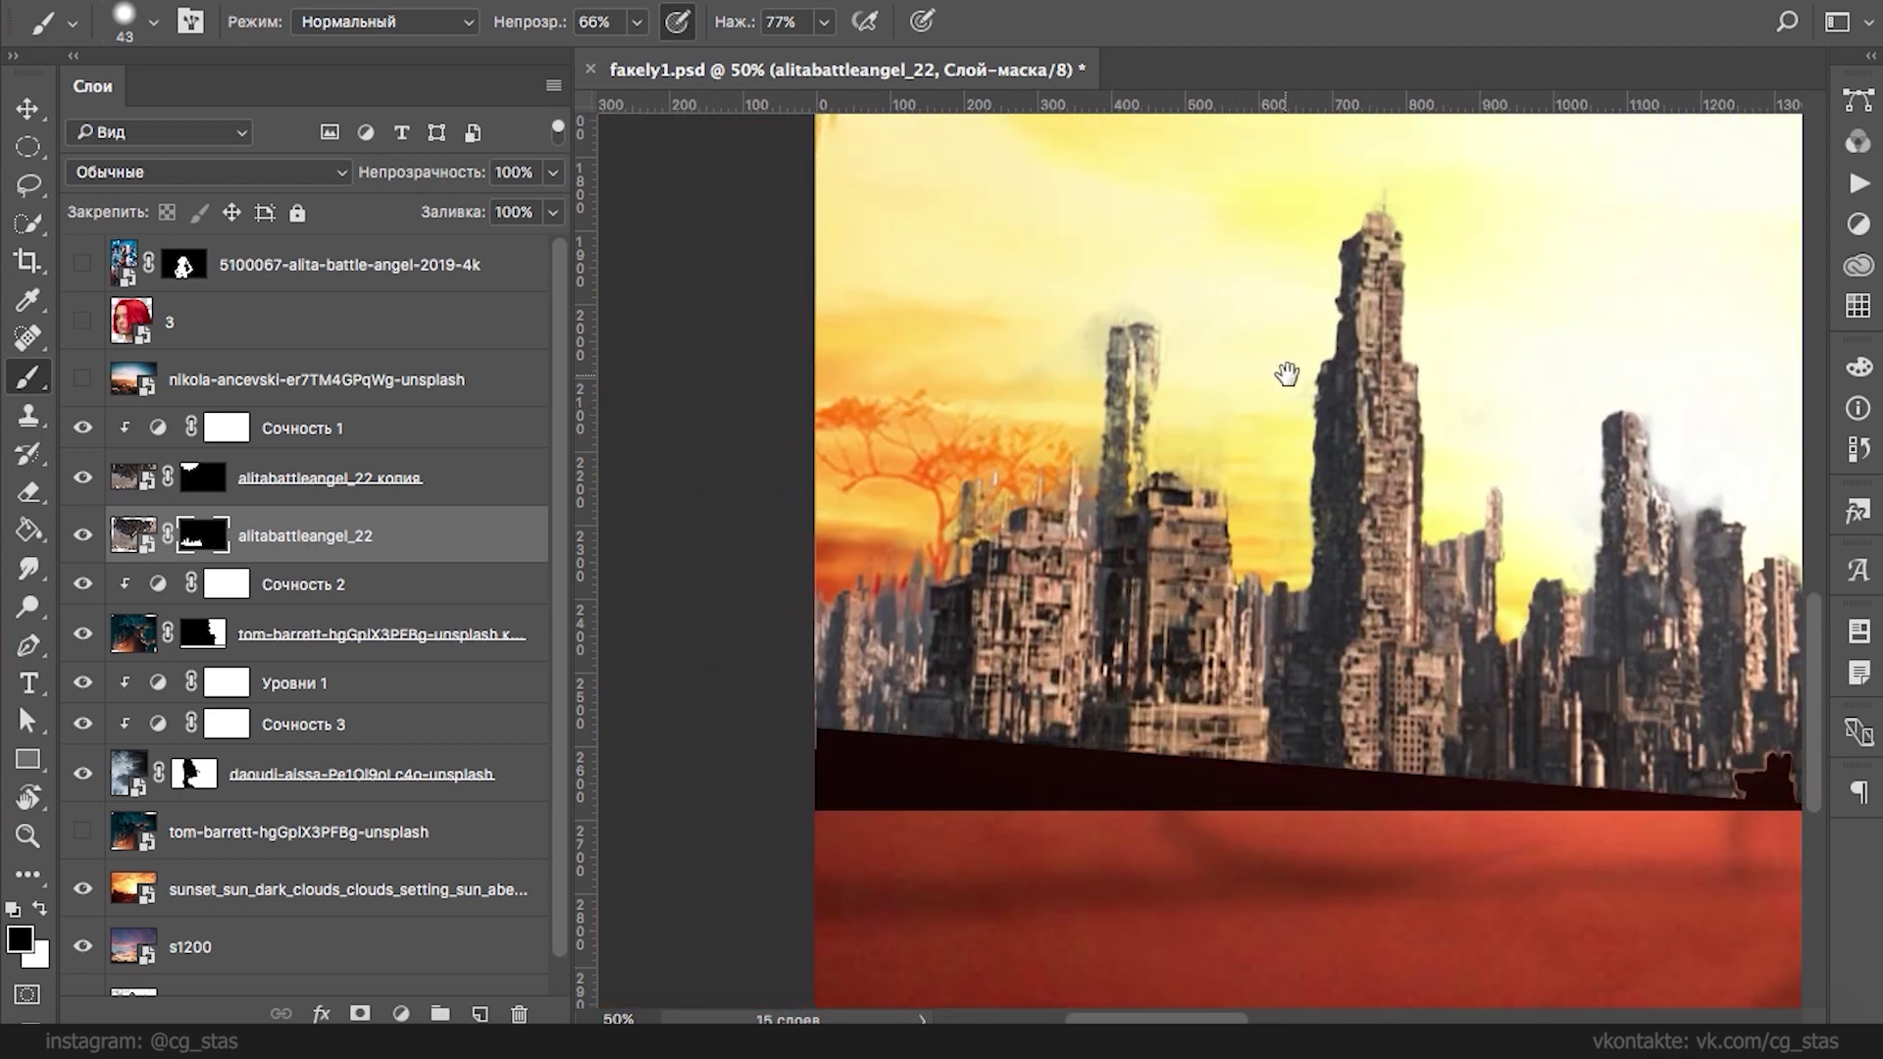
pyautogui.press('x')
pyautogui.moveTo(1454, 491)
pyautogui.mouseDown()
pyautogui.moveTo(1446, 589)
pyautogui.moveTo(1453, 433)
pyautogui.moveTo(1435, 517)
pyautogui.moveTo(1456, 524)
pyautogui.moveTo(1454, 433)
pyautogui.mouseUp()
pyautogui.press('x')
pyautogui.press('8')
pyautogui.press('x')
pyautogui.moveTo(1408, 515)
pyautogui.mouseDown()
pyautogui.moveTo(1410, 554)
pyautogui.moveTo(1404, 446)
pyautogui.mouseUp()
pyautogui.moveTo(1123, 365)
pyautogui.mouseDown()
pyautogui.moveTo(1140, 471)
pyautogui.moveTo(1143, 375)
pyautogui.mouseUp()
pyautogui.moveTo(981, 499)
pyautogui.mouseDown()
pyautogui.moveTo(979, 572)
pyautogui.moveTo(1009, 506)
pyautogui.mouseUp()
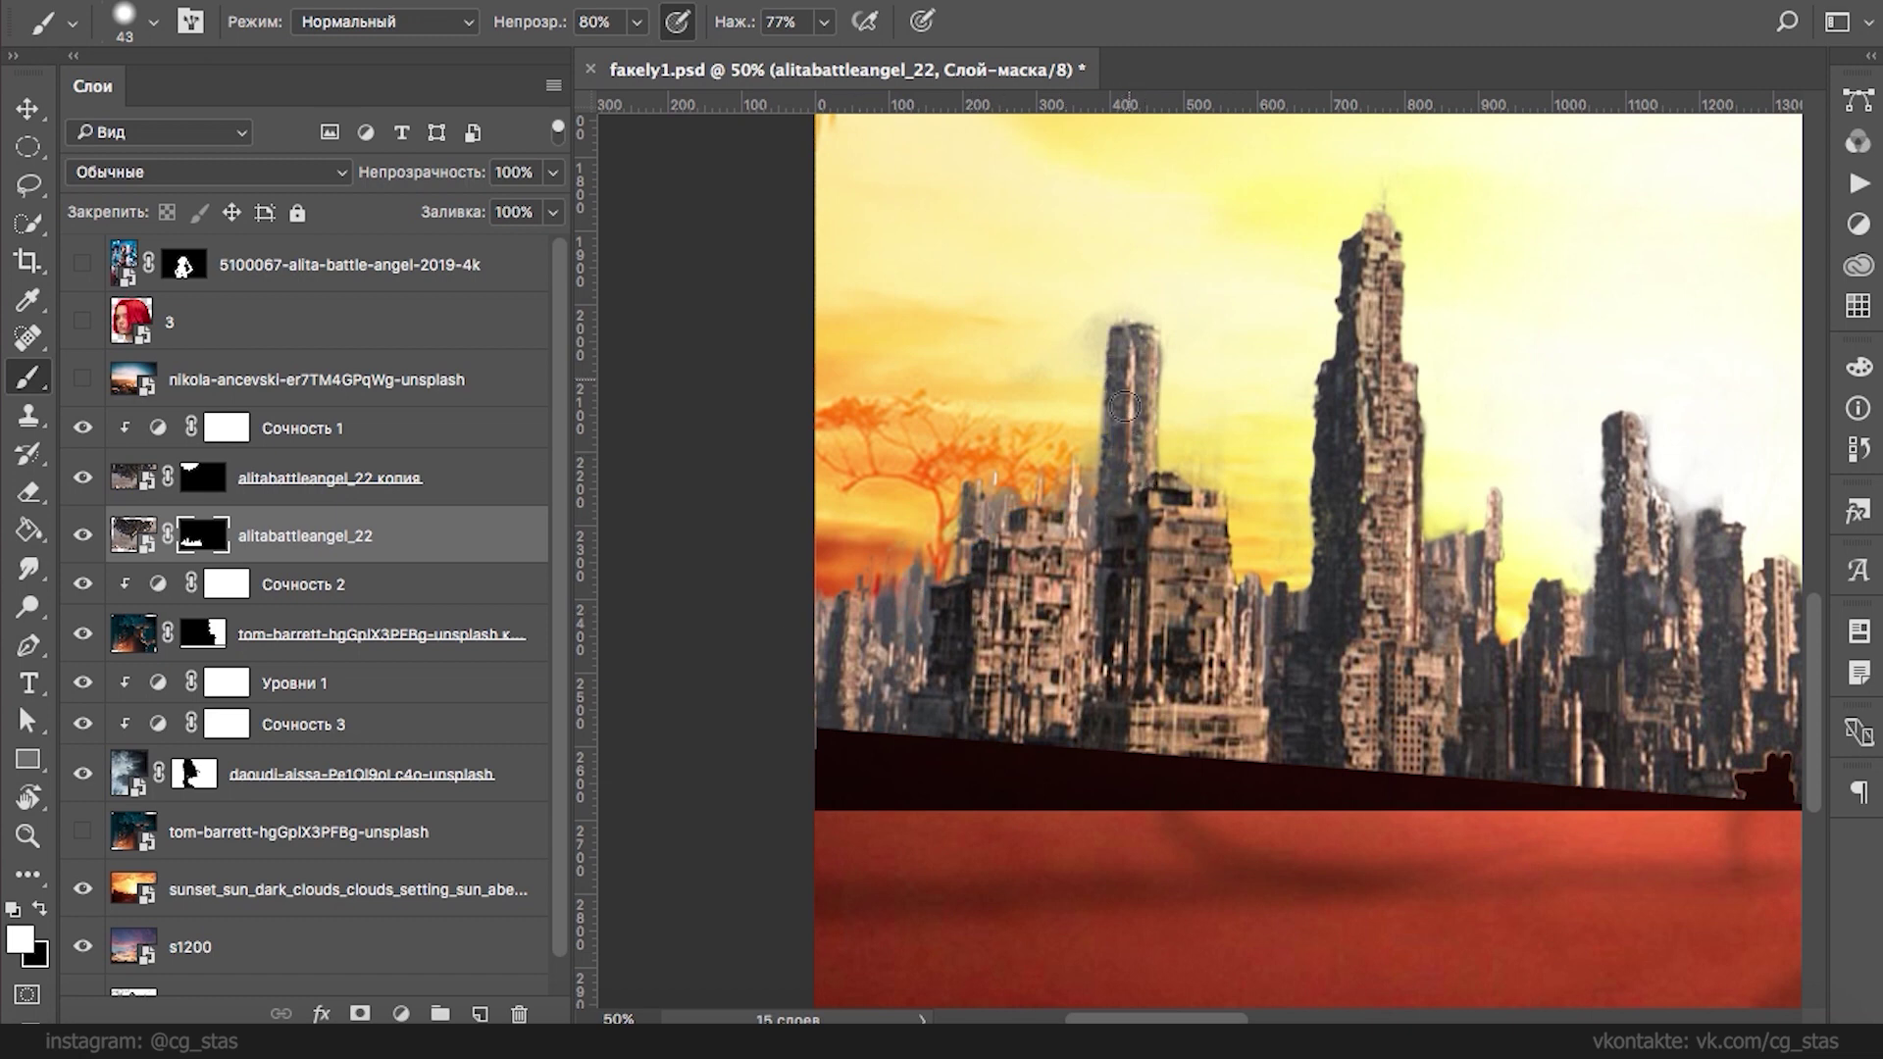
# - Clean up the thin left tower's edges on the skyline mask, alternating black and white paint
pyautogui.press('x')
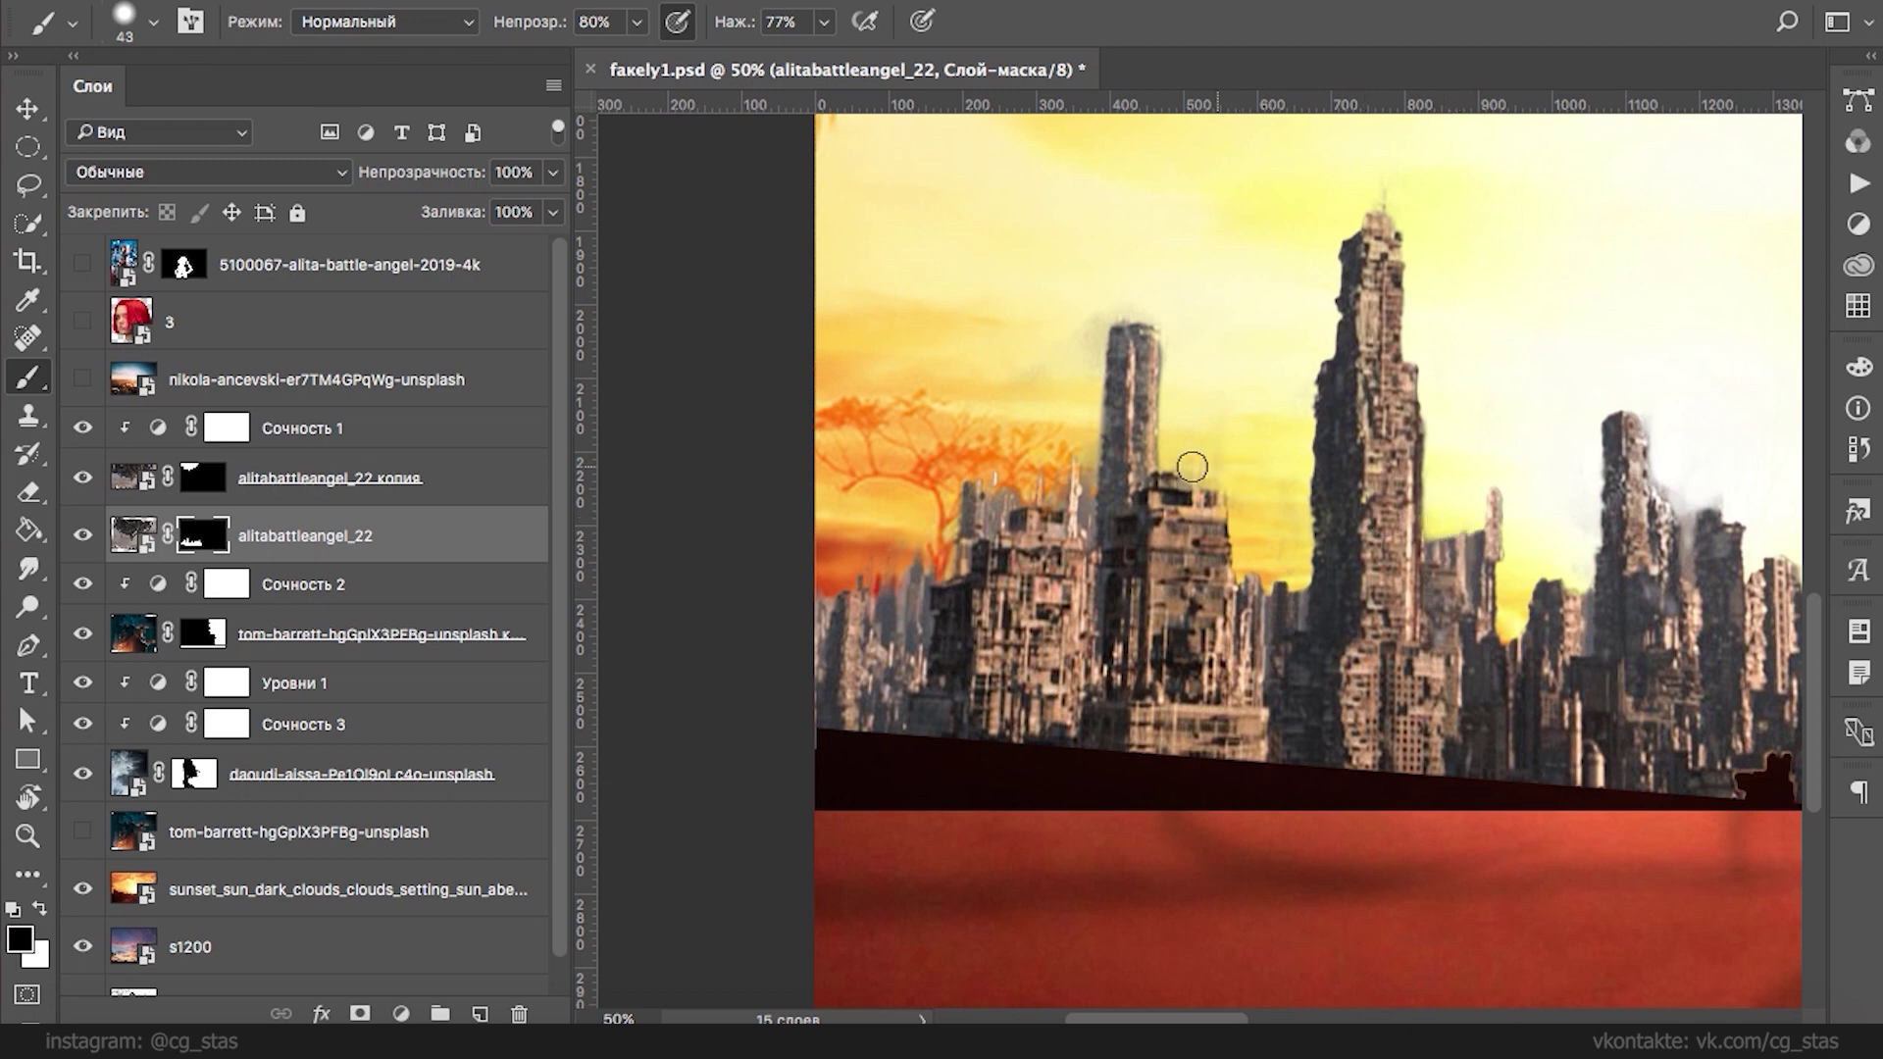
pyautogui.moveTo(1094, 384)
pyautogui.mouseDown()
pyautogui.moveTo(1101, 286)
pyautogui.moveTo(1092, 409)
pyautogui.mouseUp()
pyautogui.press('x')
pyautogui.press('x')
pyautogui.moveTo(1090, 324)
pyautogui.mouseDown()
pyautogui.moveTo(1087, 408)
pyautogui.moveTo(1099, 251)
pyautogui.moveTo(1086, 370)
pyautogui.moveTo(1123, 352)
pyautogui.moveTo(1123, 425)
pyautogui.mouseUp()
pyautogui.press('x')
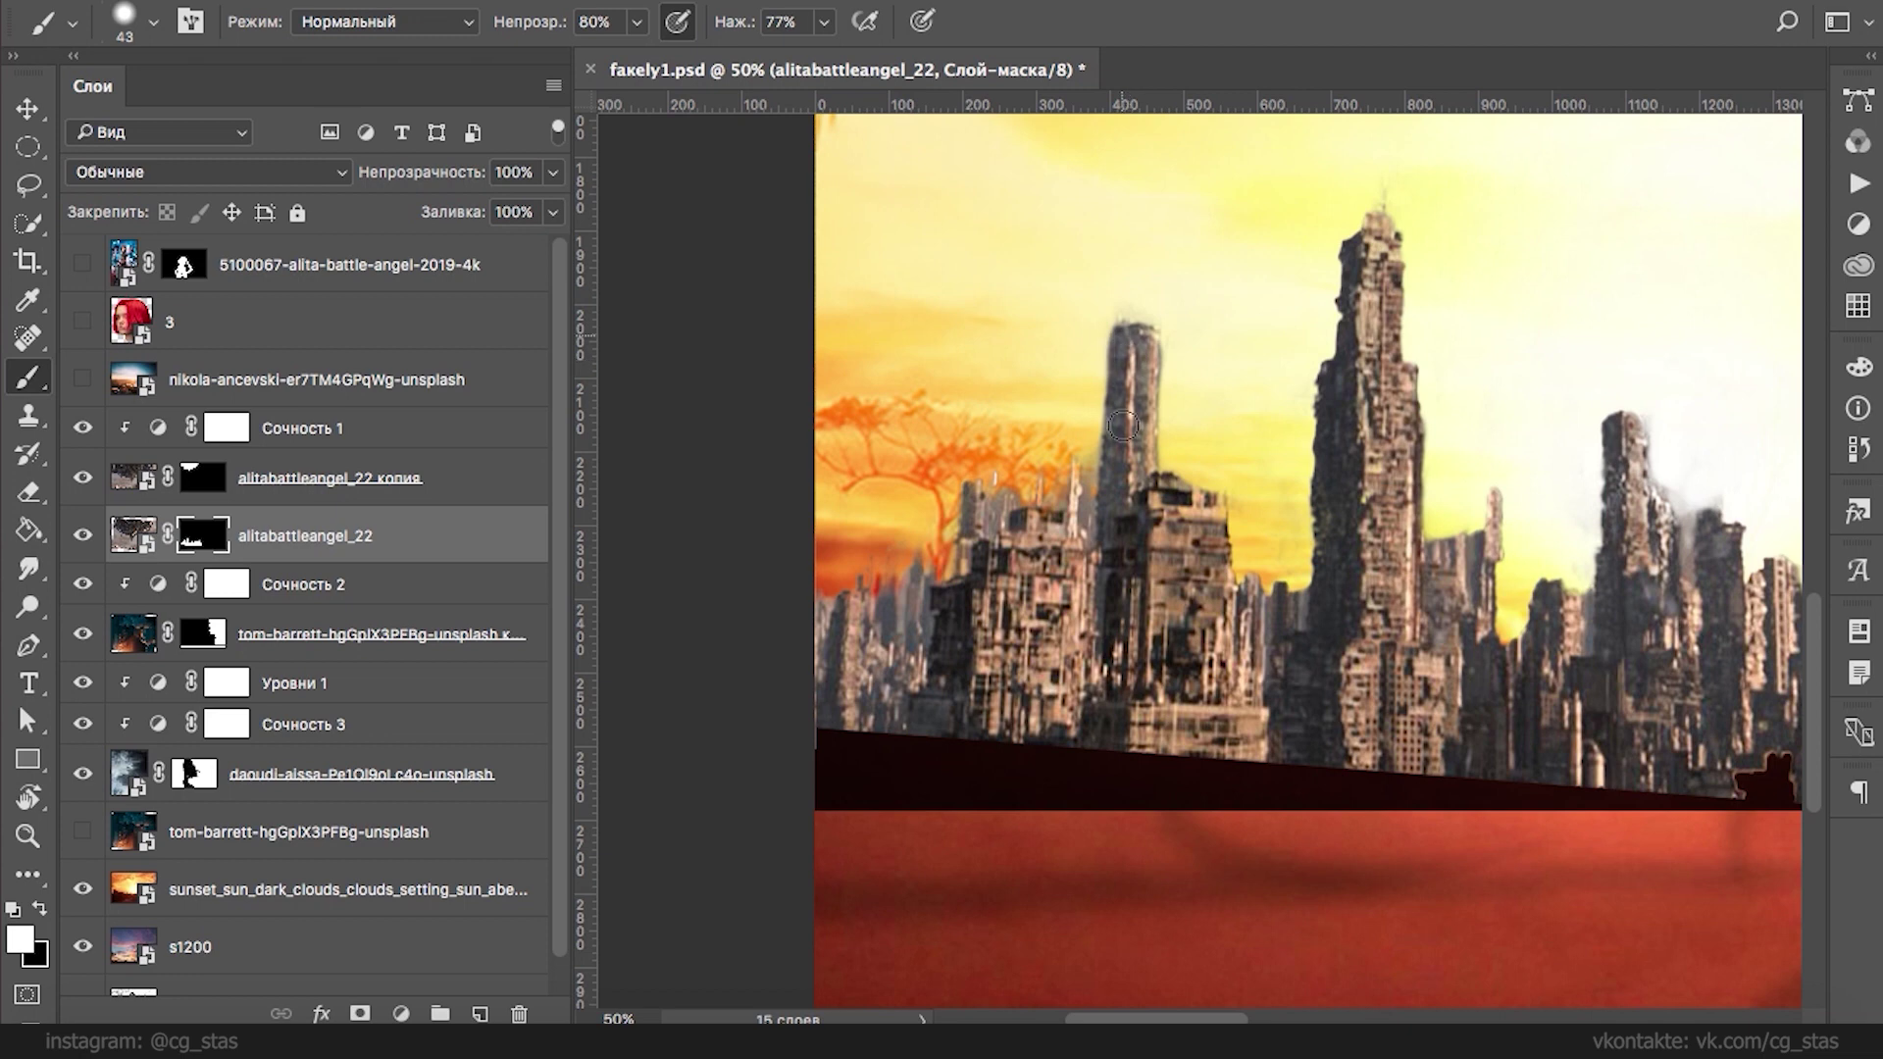
# - Set up a harder 21 px brush with 100% flow and 100% opacity, turning off pressure control of opacity
pyautogui.rightClick(1683, 464)
pyautogui.moveTo(1332, 535); pyautogui.dragTo(1173, 531)
pyautogui.moveTo(1260, 595); pyautogui.dragTo(1335, 596)
pyautogui.click(824, 22)
pyautogui.moveTo(822, 57); pyautogui.dragTo(882, 57)
pyautogui.click(677, 22)
pyautogui.click(636, 21)
pyautogui.moveTo(635, 57); pyautogui.dragTo(747, 57)
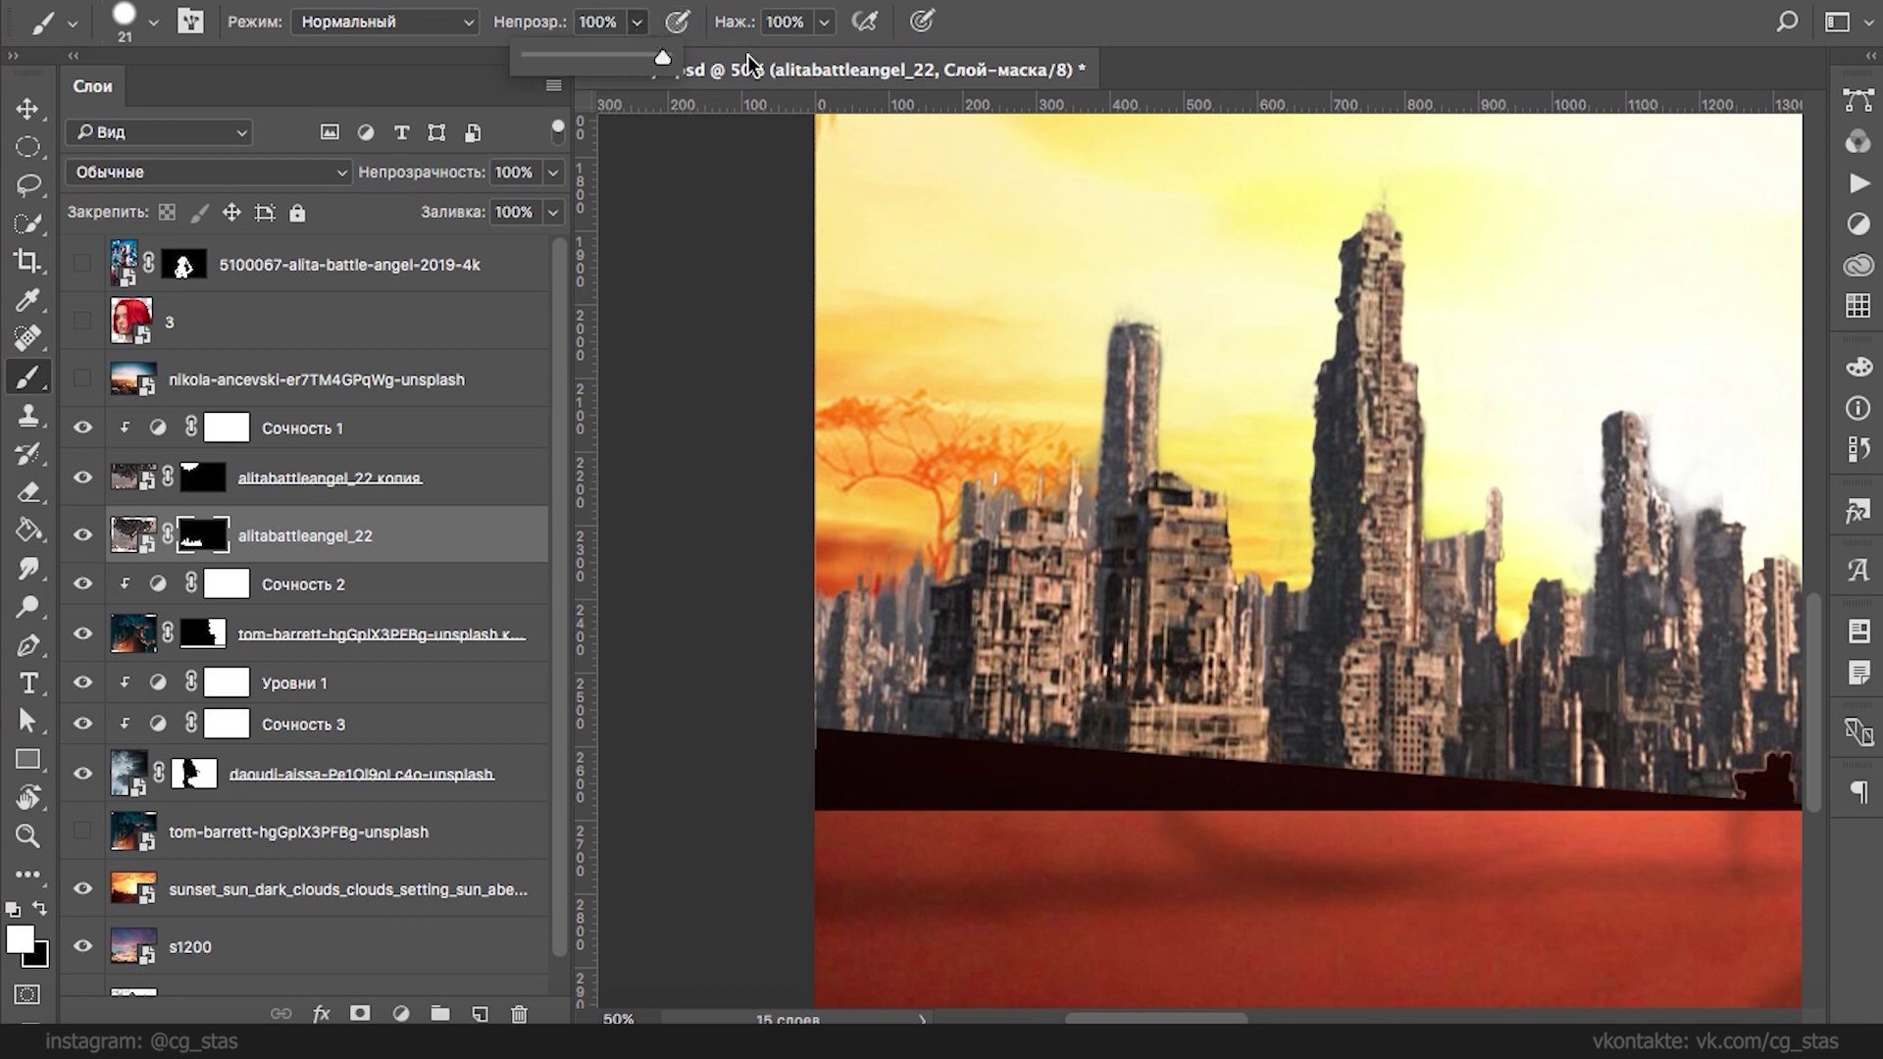
# - Paint black on the skyline mask to remove the haze around the right-hand towers and the spires above the left building
pyautogui.click(1509, 558)
pyautogui.press('x')
pyautogui.moveTo(1678, 485)
pyautogui.mouseDown()
pyautogui.moveTo(1688, 570)
pyautogui.moveTo(1699, 449)
pyautogui.moveTo(1724, 507)
pyautogui.mouseUp()
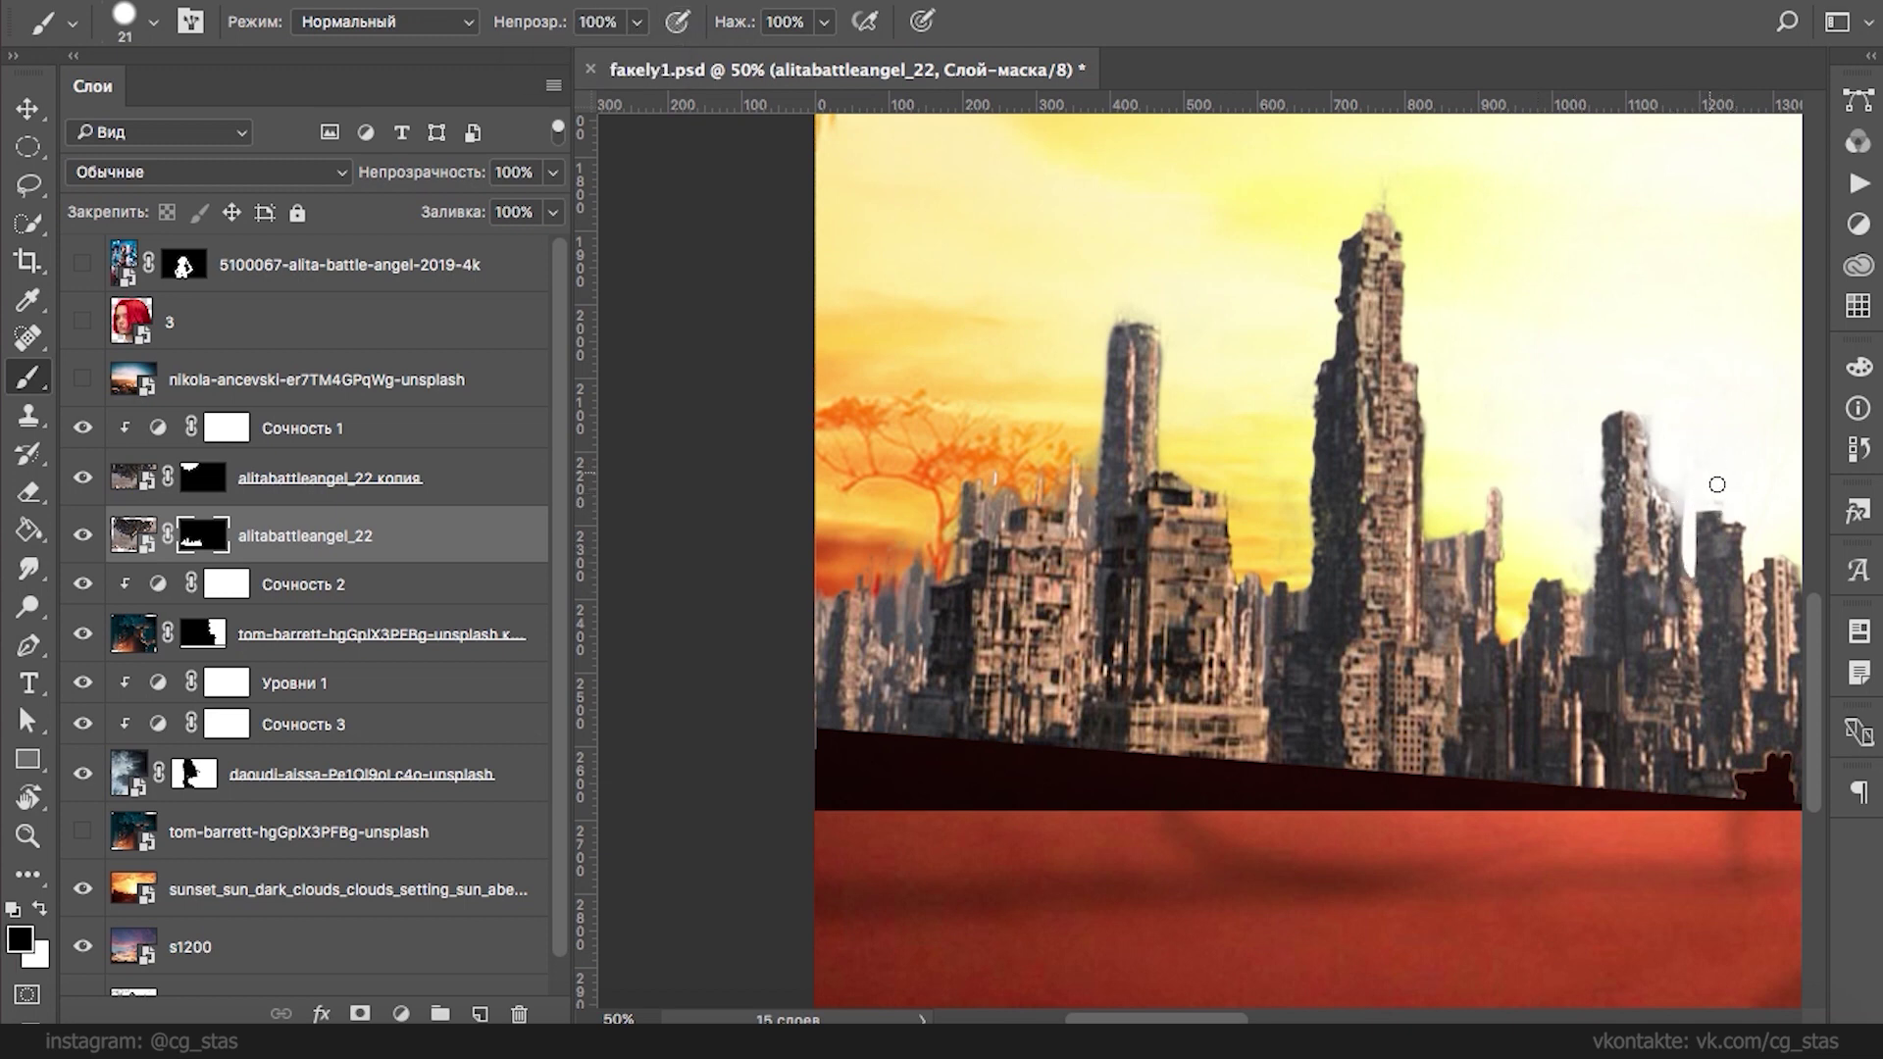
pyautogui.moveTo(1666, 520)
pyautogui.mouseDown()
pyautogui.moveTo(1685, 436)
pyautogui.moveTo(1685, 569)
pyautogui.moveTo(1648, 422)
pyautogui.mouseUp()
pyautogui.moveTo(1657, 485)
pyautogui.mouseDown()
pyautogui.moveTo(1674, 521)
pyautogui.moveTo(1657, 486)
pyautogui.mouseUp()
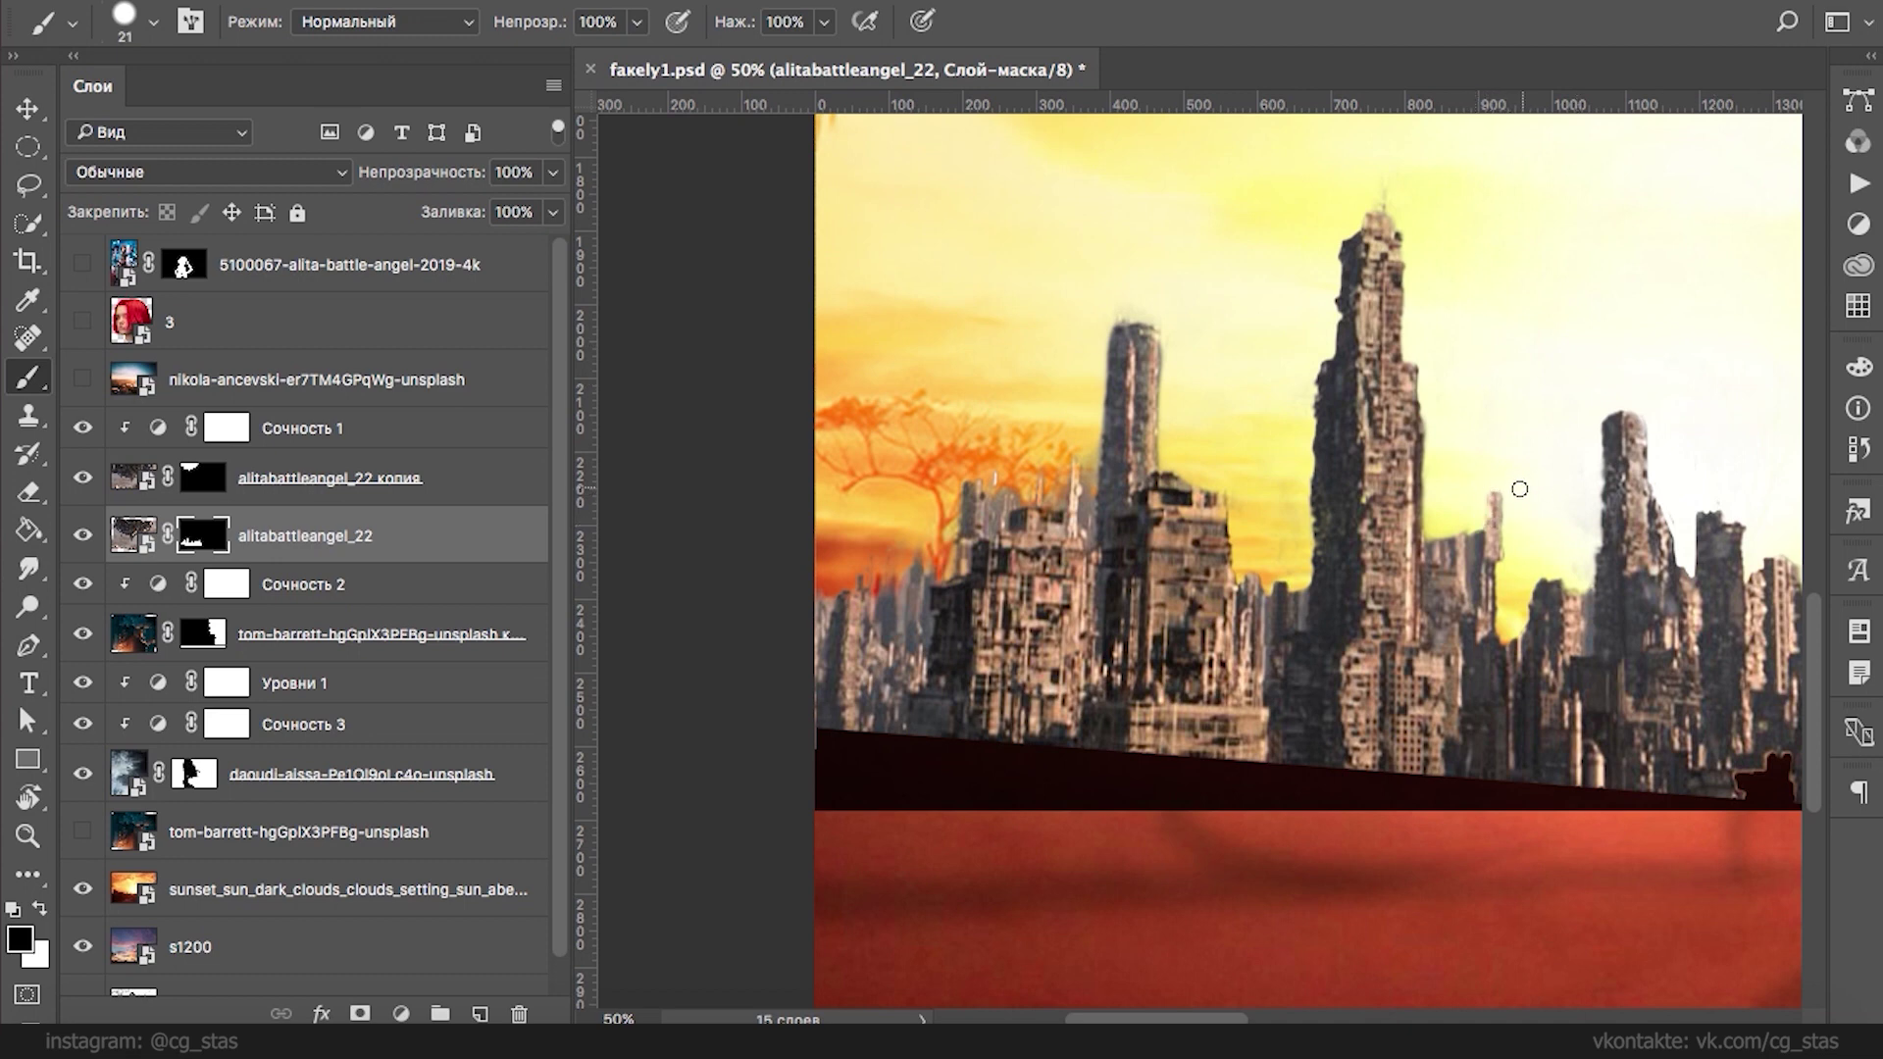
pyautogui.keyDown('shift'); pyautogui.click(989, 513); pyautogui.keyUp('shift')
pyautogui.hotkey('ctrl', 'z')
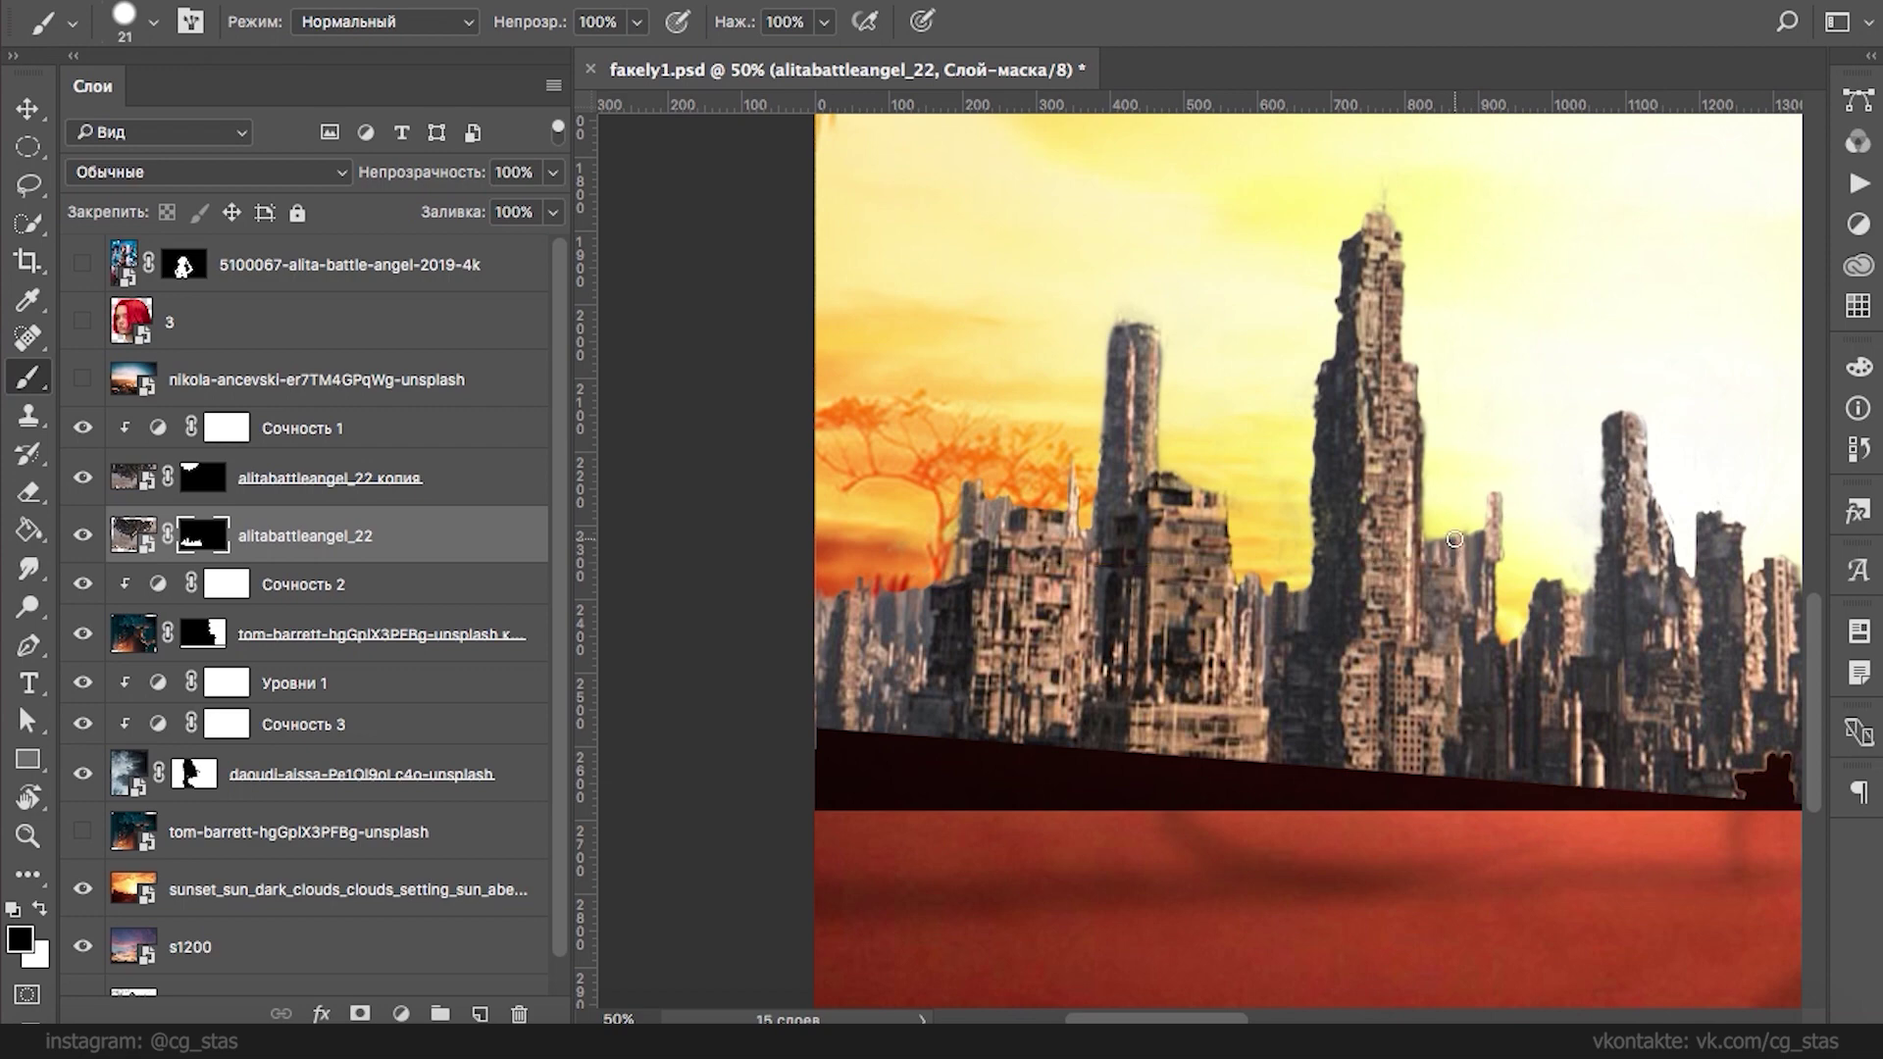
pyautogui.press('super+alt+z')
# - Add a Vibrance adjustment clipped to the skyline layer with vibrance and saturation both at -100
pyautogui.hotkey('ctrl', '-')
pyautogui.hotkey('ctrl', '-')
pyautogui.hotkey('ctrl', '-')
pyautogui.hotkey('ctrl', '-')
pyautogui.hotkey('ctrl', '-')
pyautogui.hotkey('ctrl', '-')
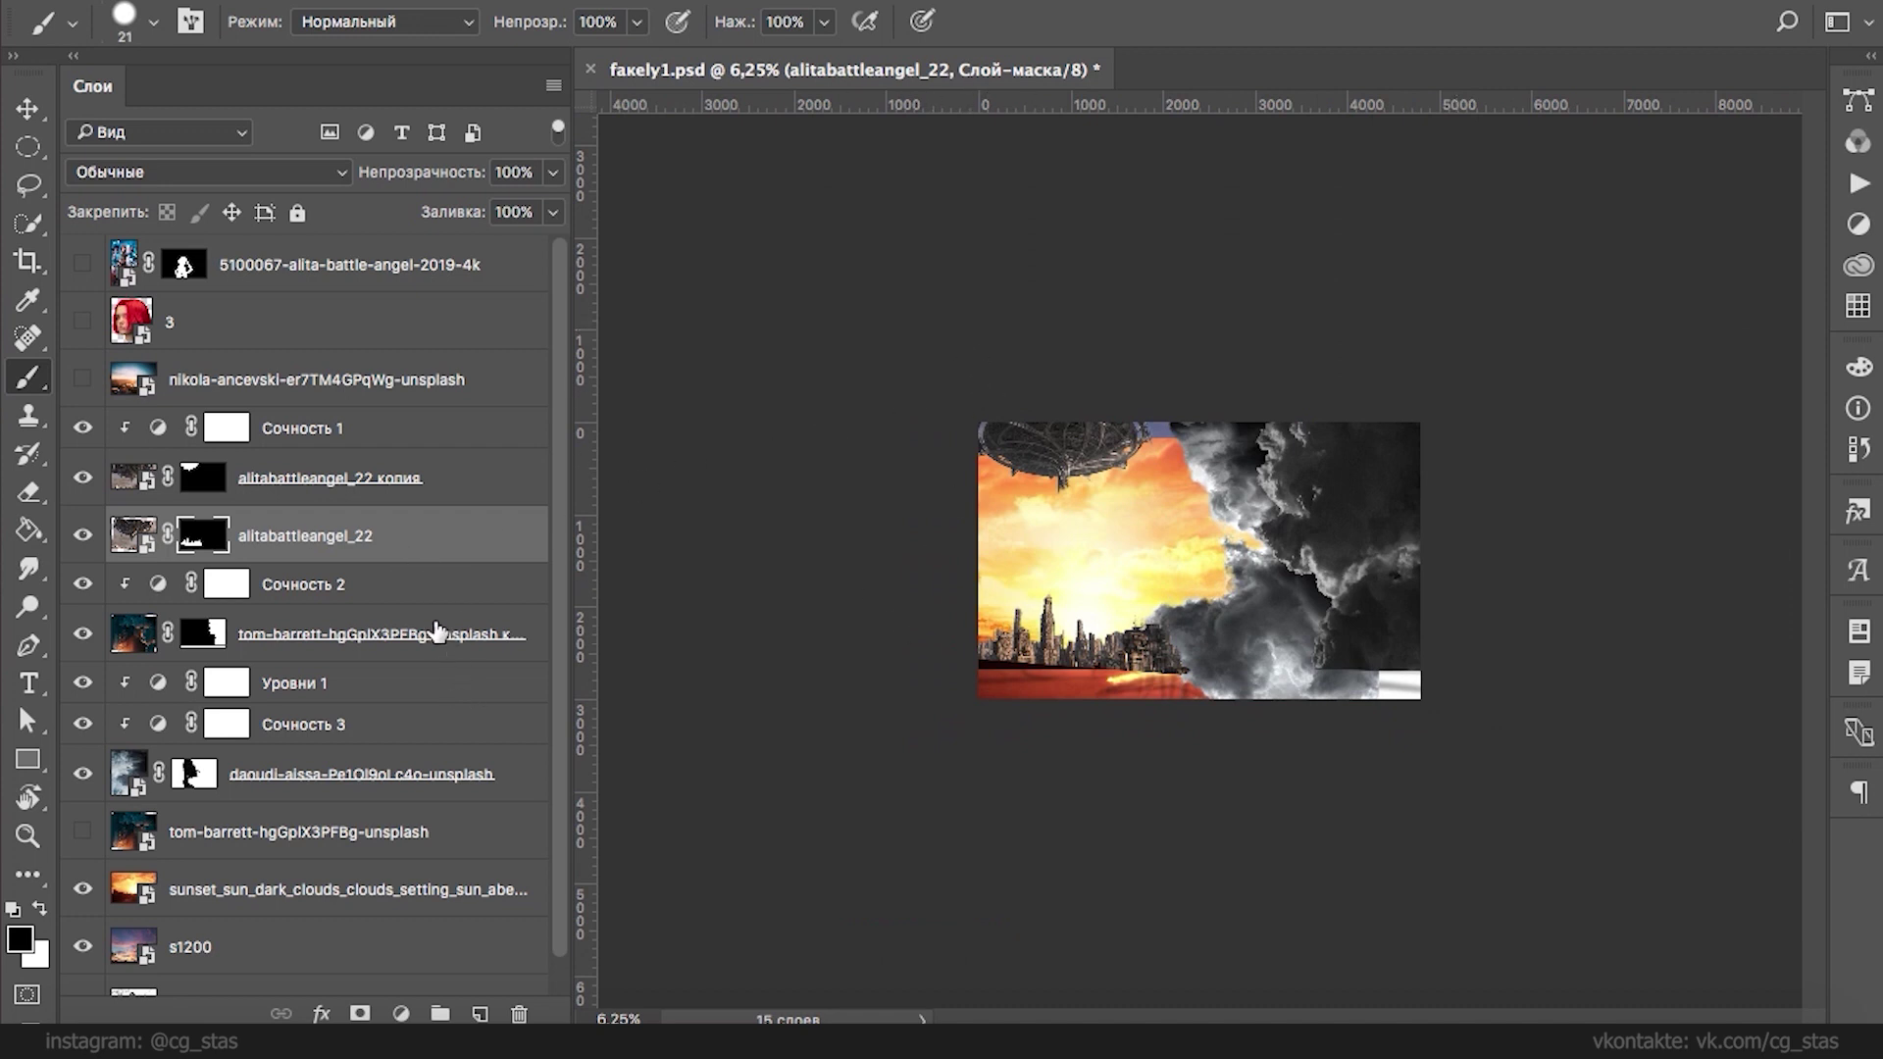
pyautogui.click(401, 1012)
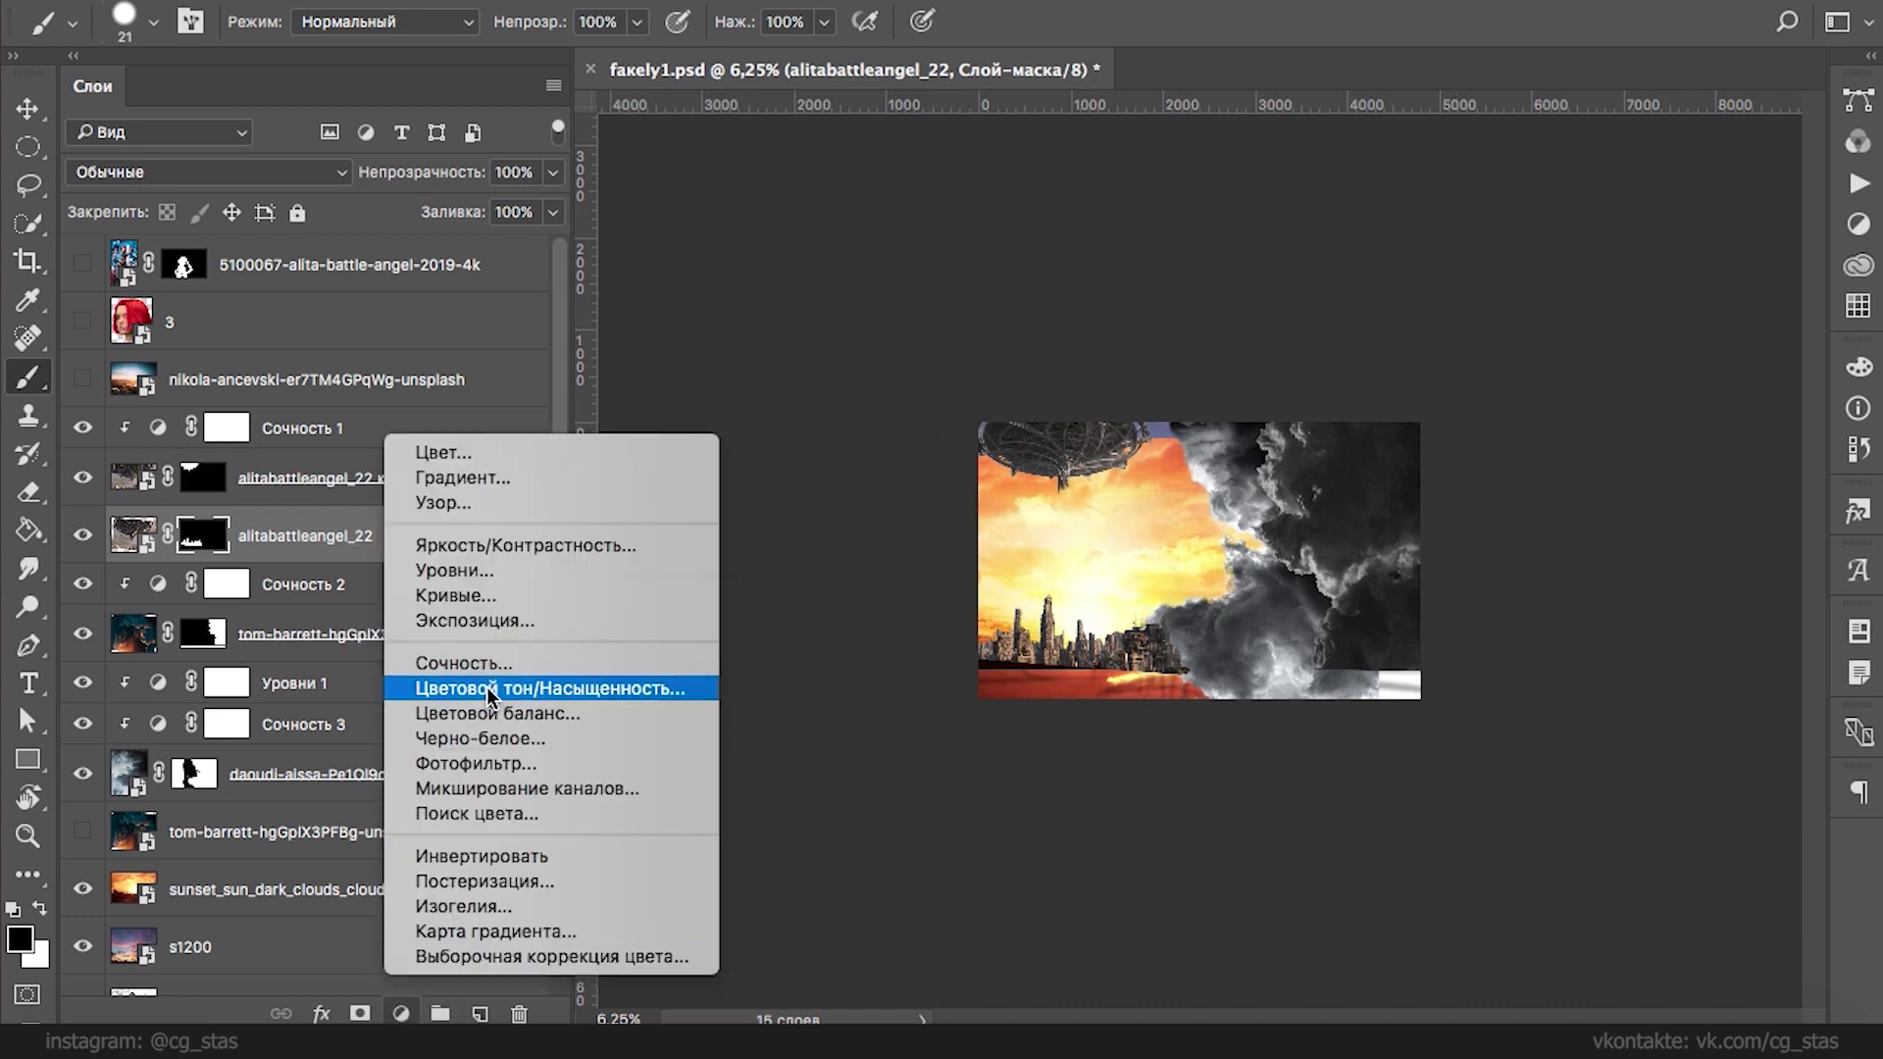
pyautogui.click(462, 663)
pyautogui.moveTo(285, 444); pyautogui.dragTo(149, 443)
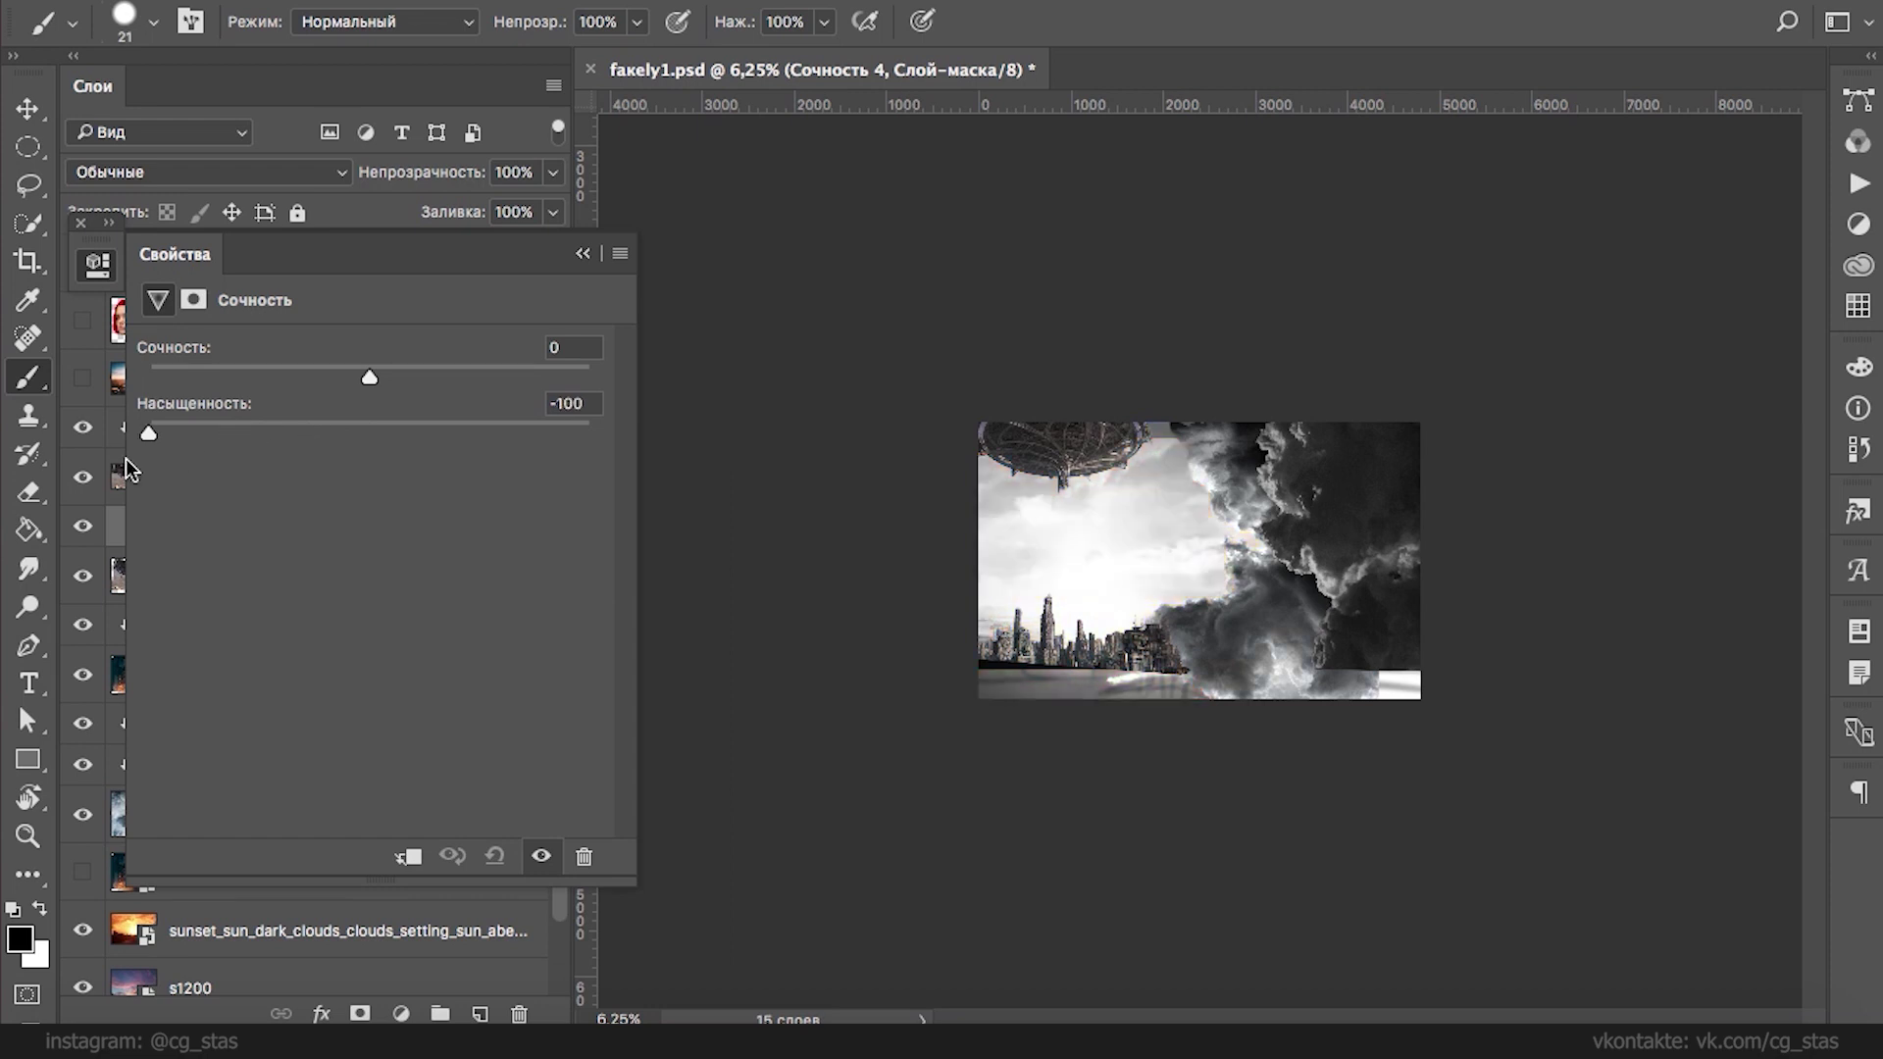
pyautogui.click(408, 856)
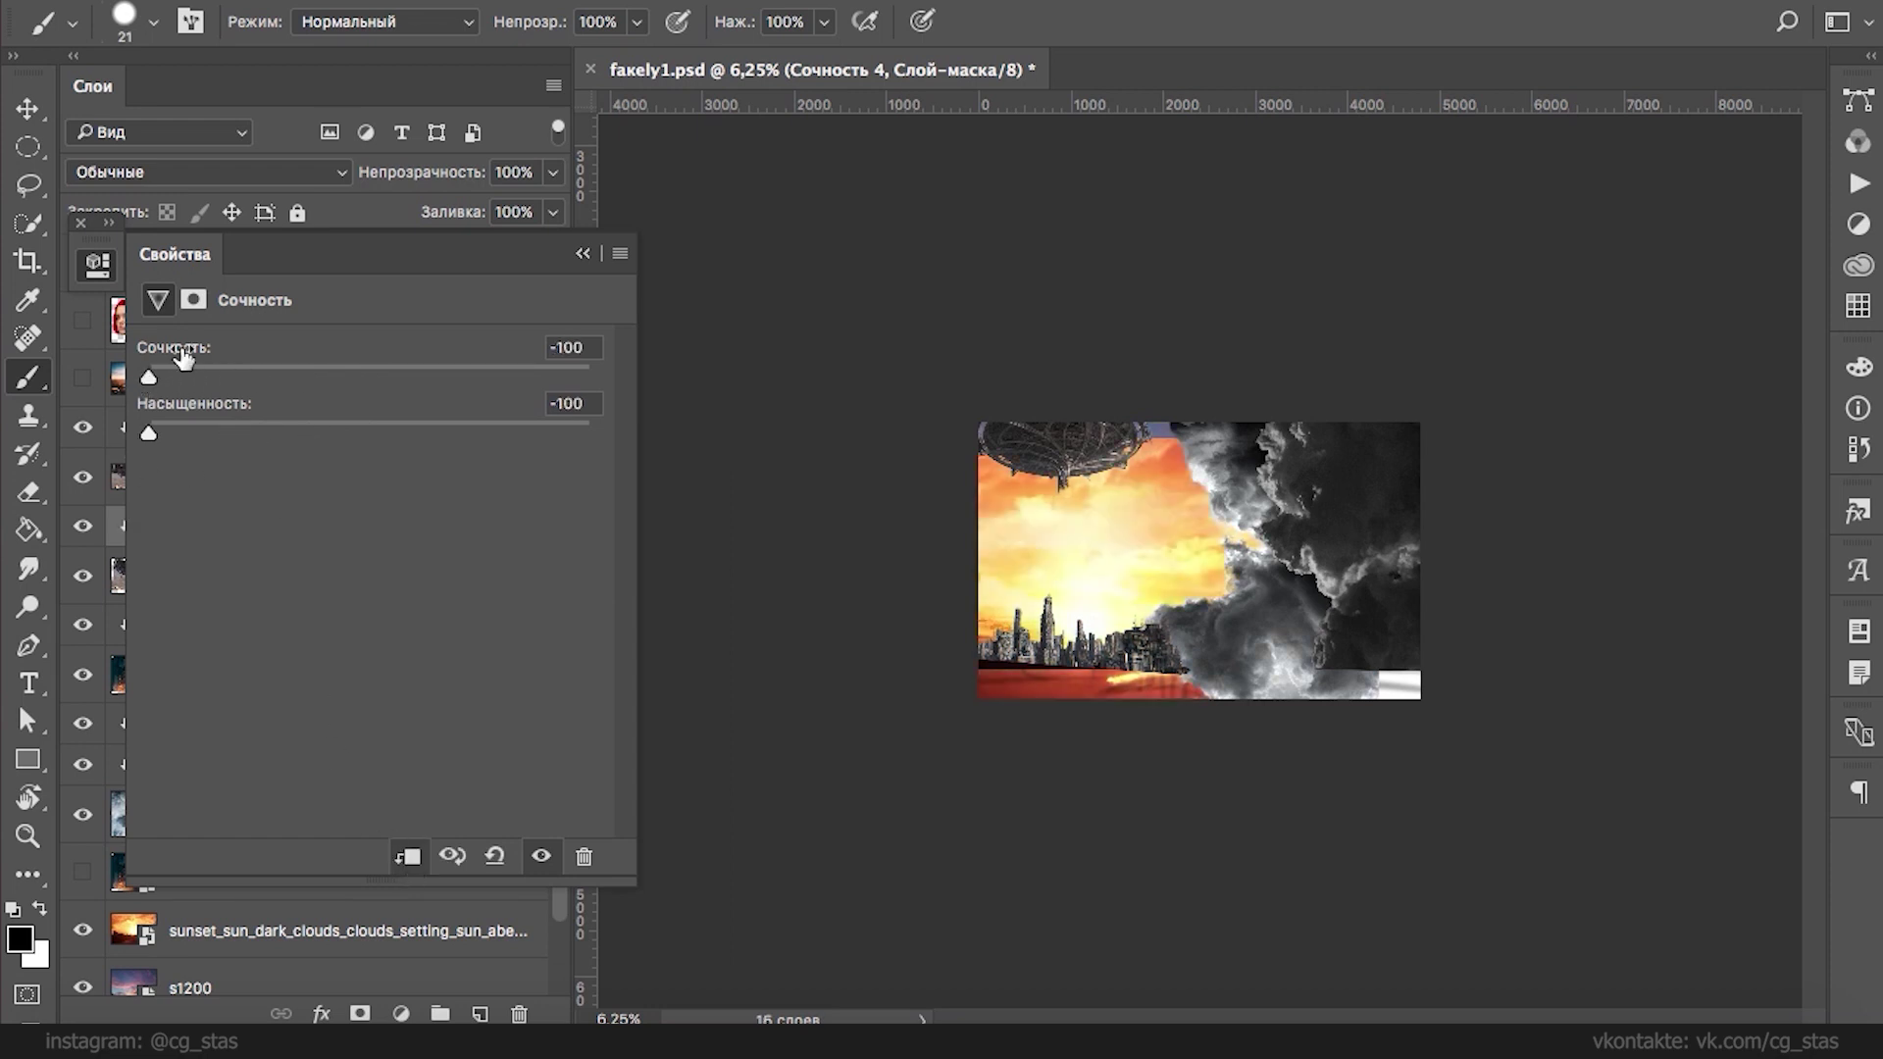
pyautogui.click(582, 253)
# - Try a clipped Brightness/Contrast adjustment on the skyline with brightness 150 and contrast -50
pyautogui.click(400, 1013)
pyautogui.click(460, 546)
pyautogui.moveTo(369, 478); pyautogui.dragTo(115, 478)
pyautogui.click(408, 856)
pyautogui.moveTo(369, 421); pyautogui.dragTo(598, 436)
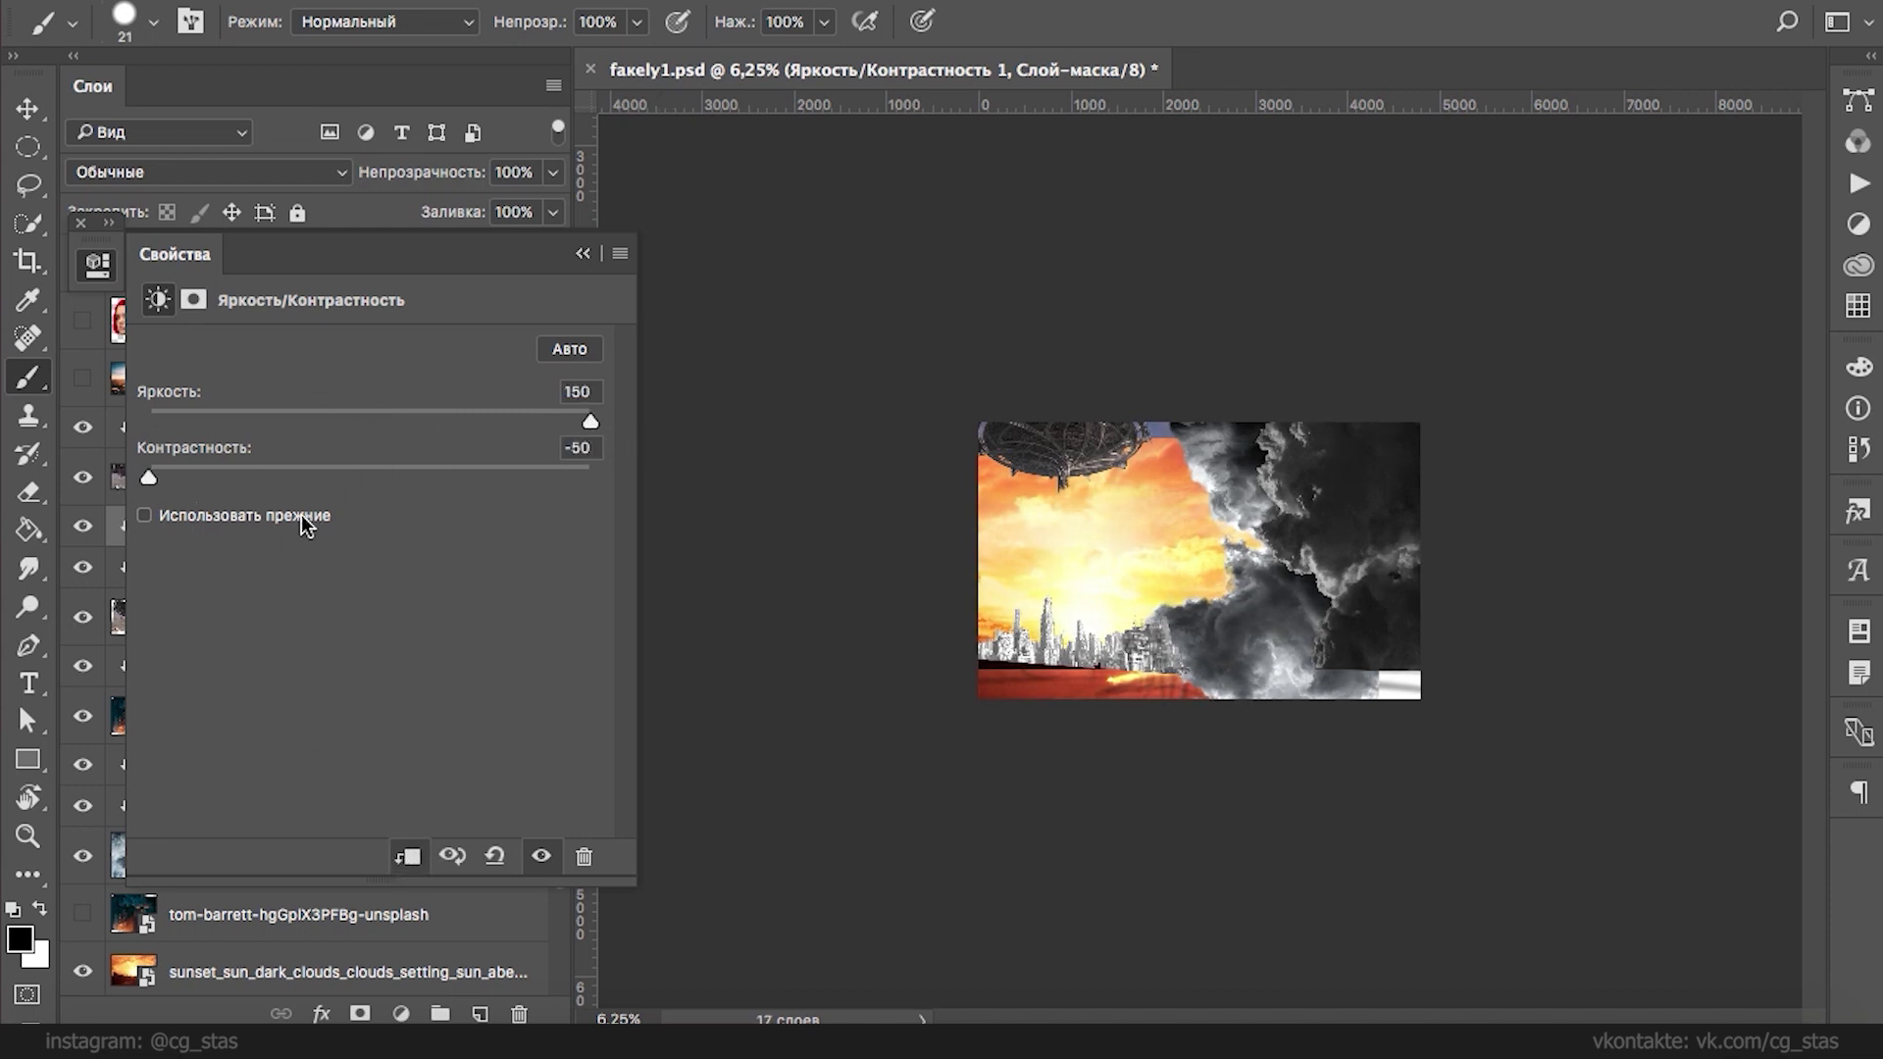
# - Undo the Brightness/Contrast adjustment on the skyline
pyautogui.hotkey('ctrl', 'z')
pyautogui.hotkey('ctrl', 'z')
pyautogui.hotkey('ctrl', 'z')
pyautogui.hotkey('ctrl', 'z')
pyautogui.hotkey('ctrl', 'z')
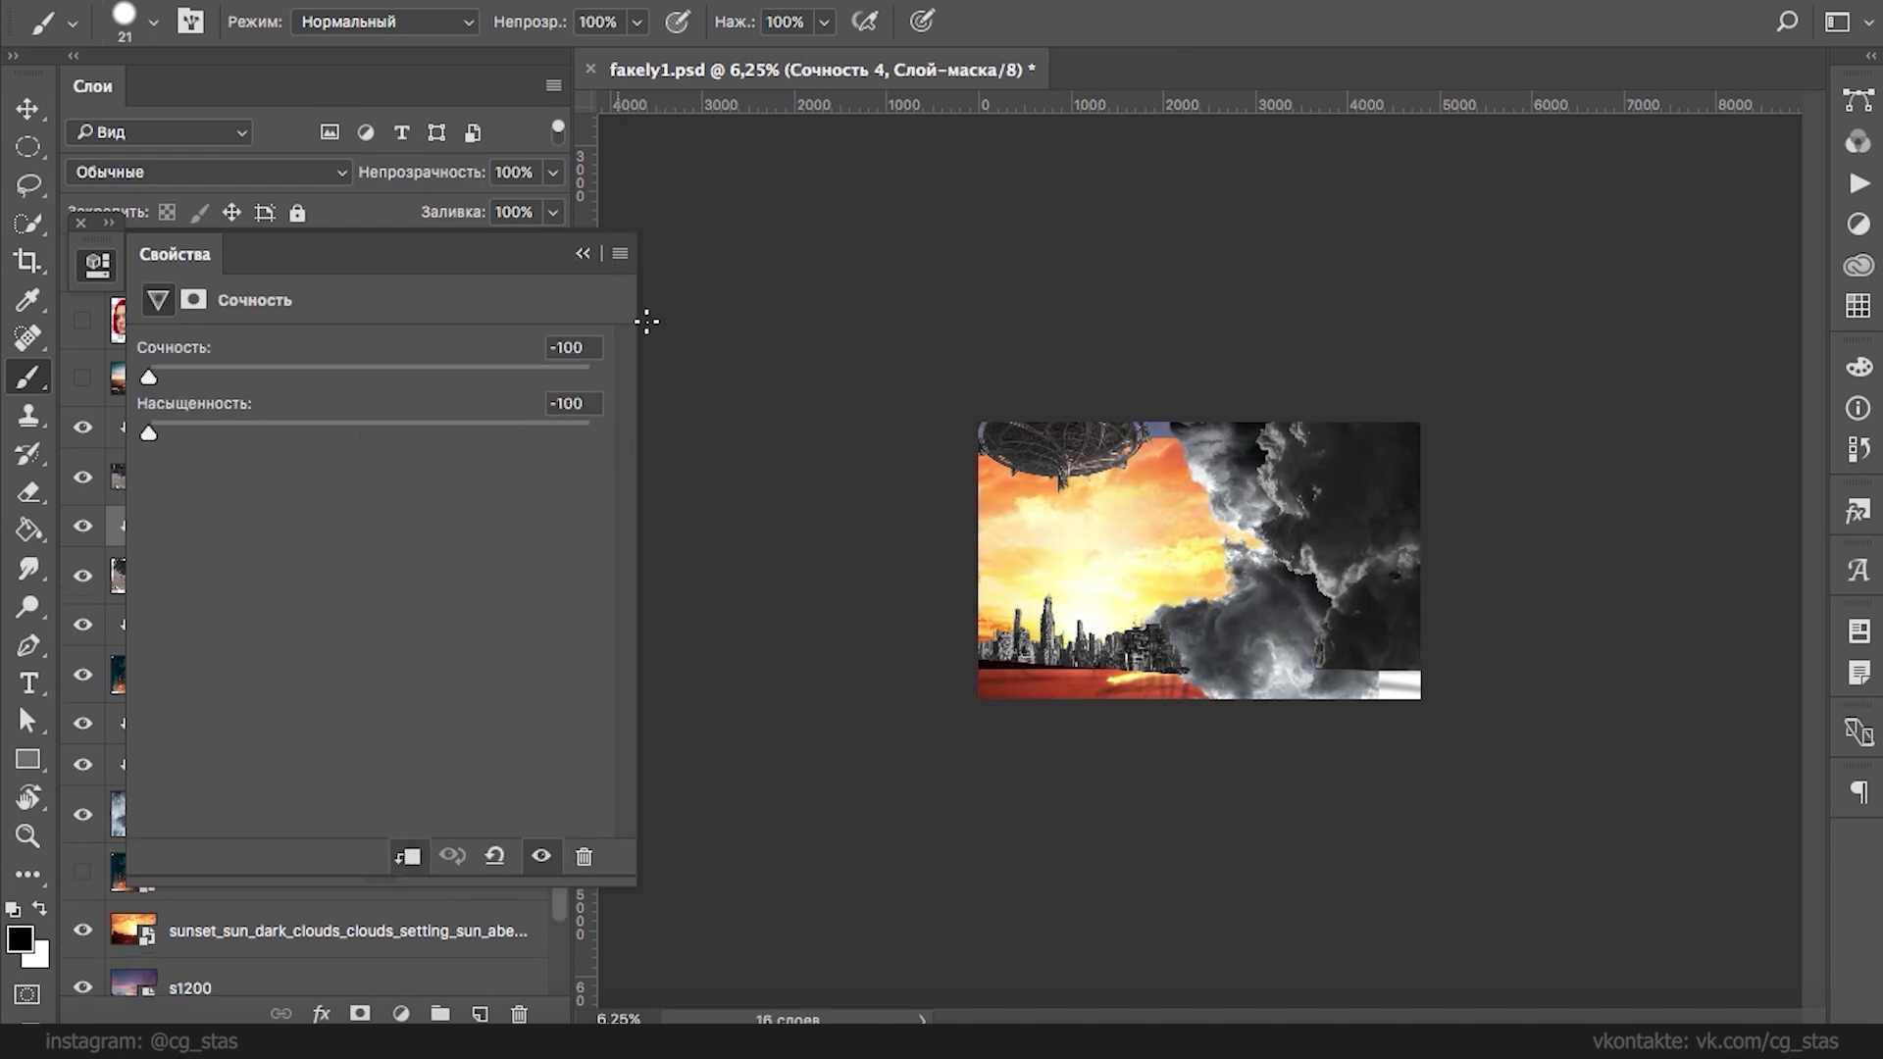
pyautogui.click(646, 321)
# - Add a Levels adjustment clipped to the skyline with both output levels at 0, turning it into a black silhouette
pyautogui.click(400, 1013)
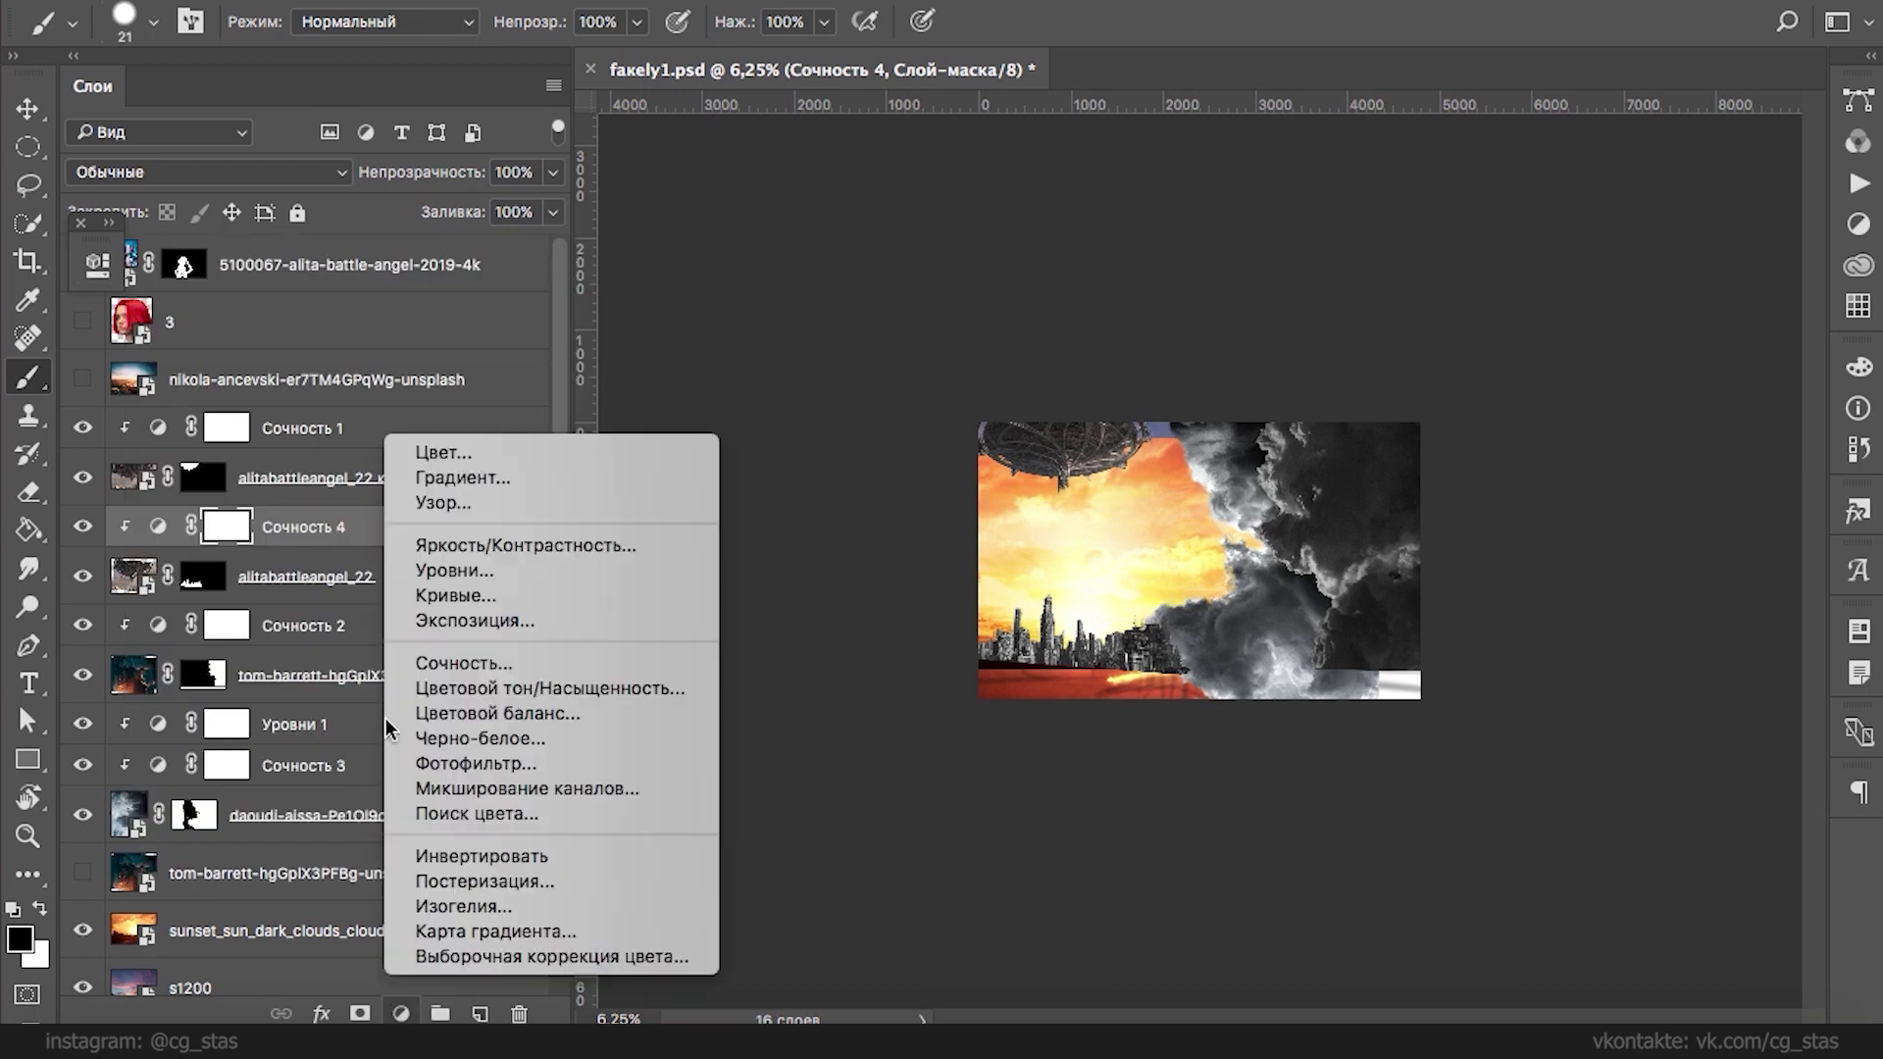
pyautogui.click(456, 568)
pyautogui.moveTo(559, 639); pyautogui.dragTo(327, 639)
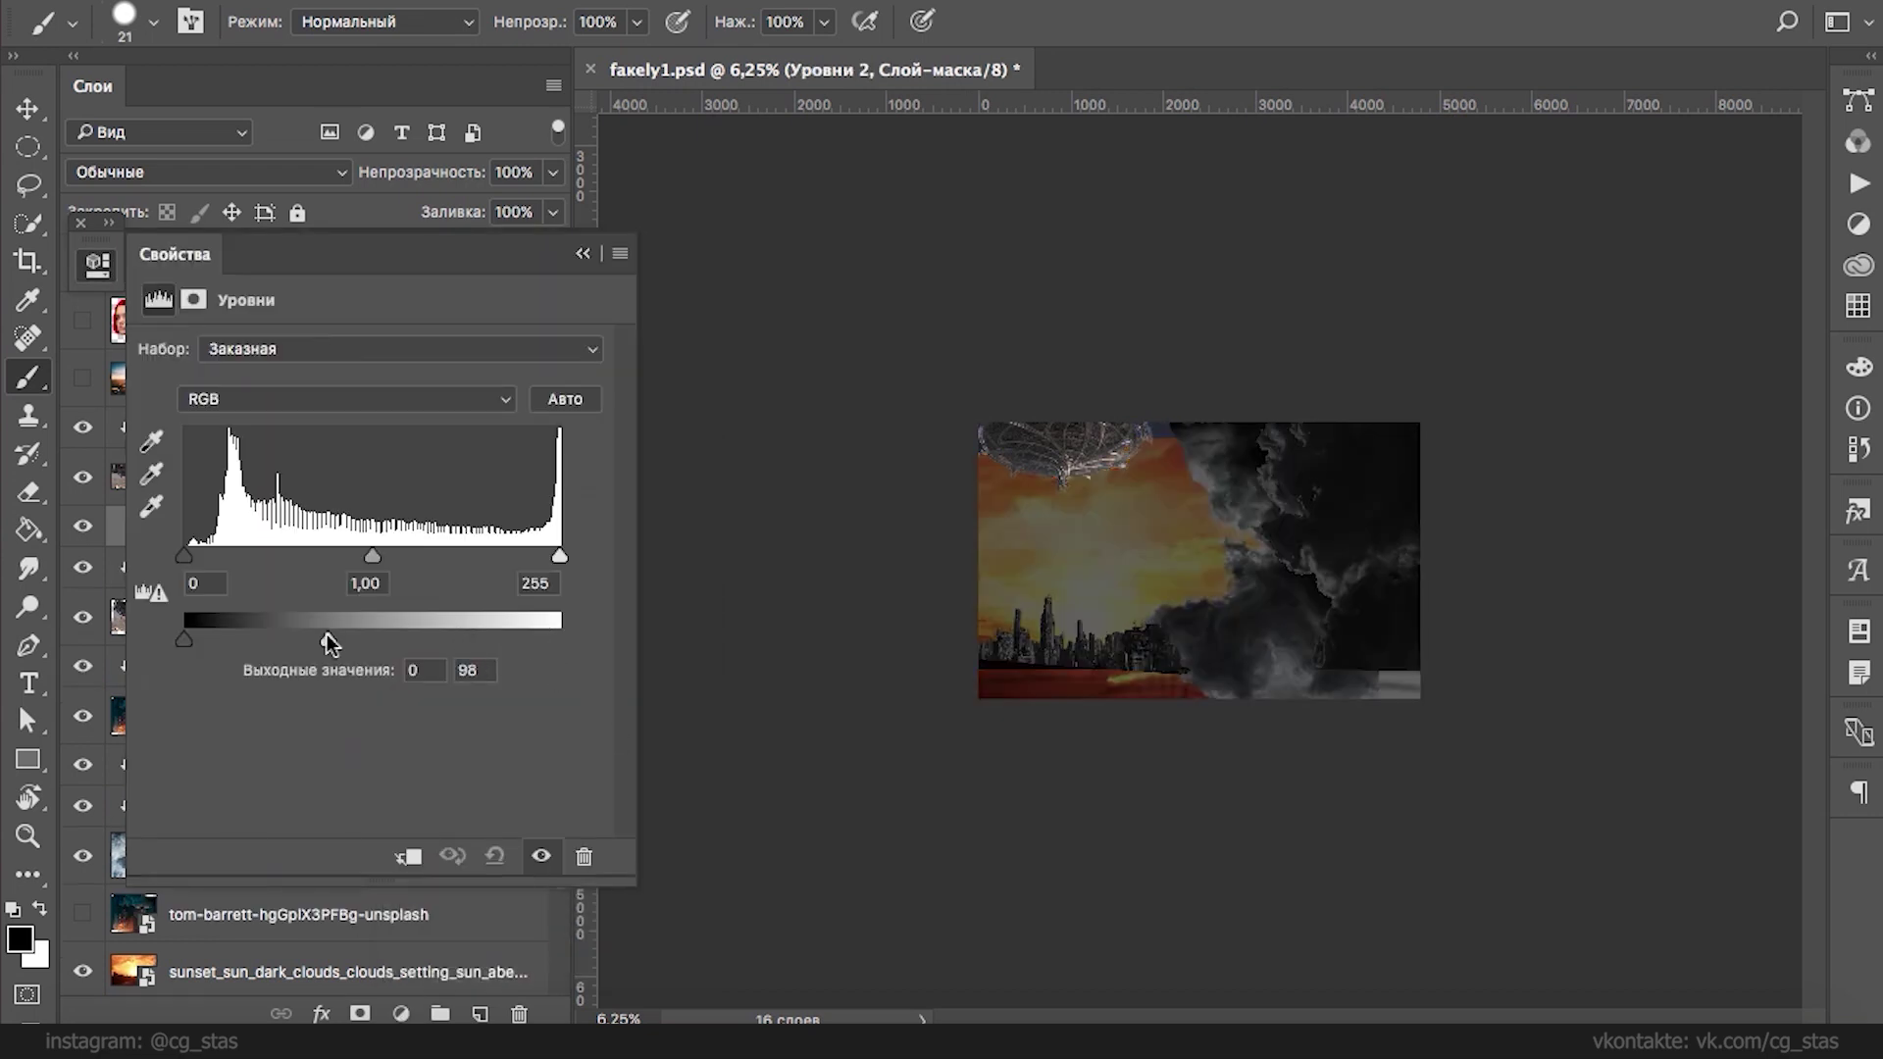
pyautogui.click(408, 858)
pyautogui.moveTo(184, 639)
pyautogui.mouseDown()
pyautogui.moveTo(588, 642)
pyautogui.moveTo(184, 639)
pyautogui.mouseUp()
pyautogui.moveTo(559, 640); pyautogui.dragTo(152, 632)
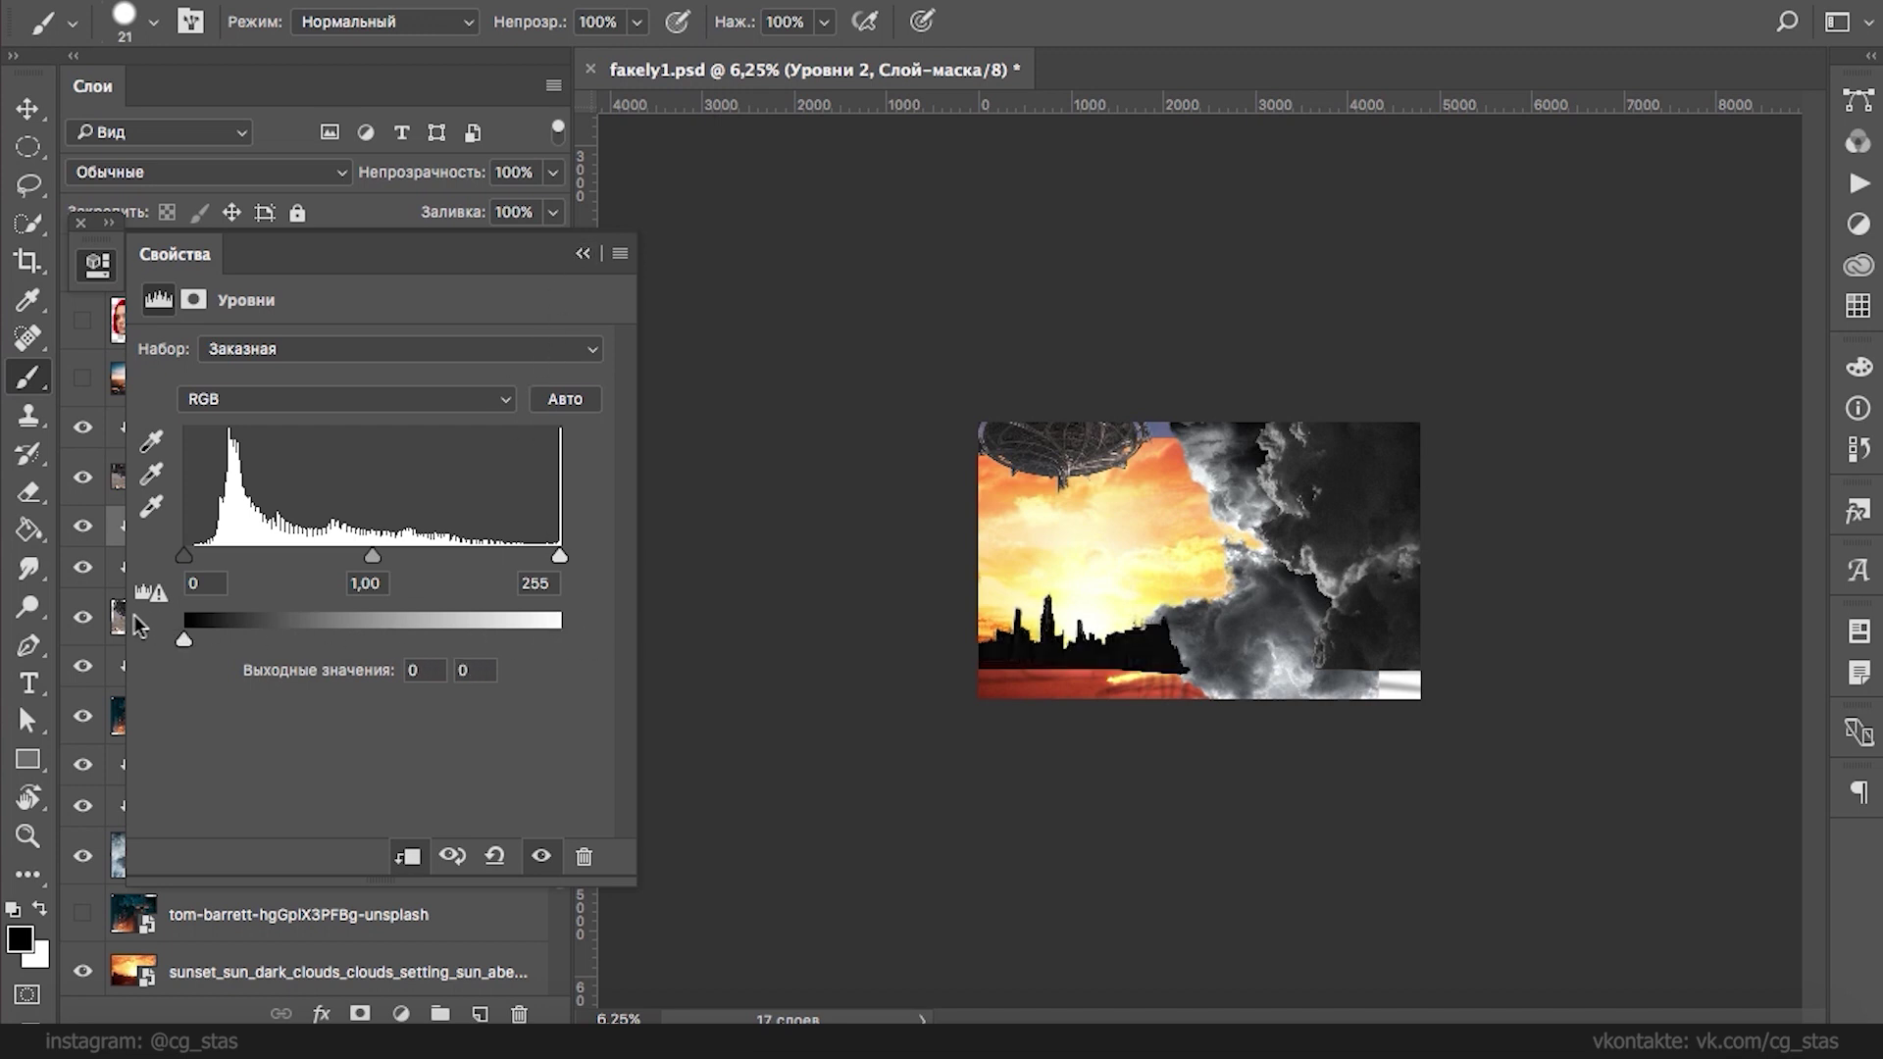
pyautogui.click(582, 253)
# - Colorize the skyline with a clipped Hue/Saturation adjustment at hue 42, saturation 92 and lightness +65
pyautogui.click(400, 1012)
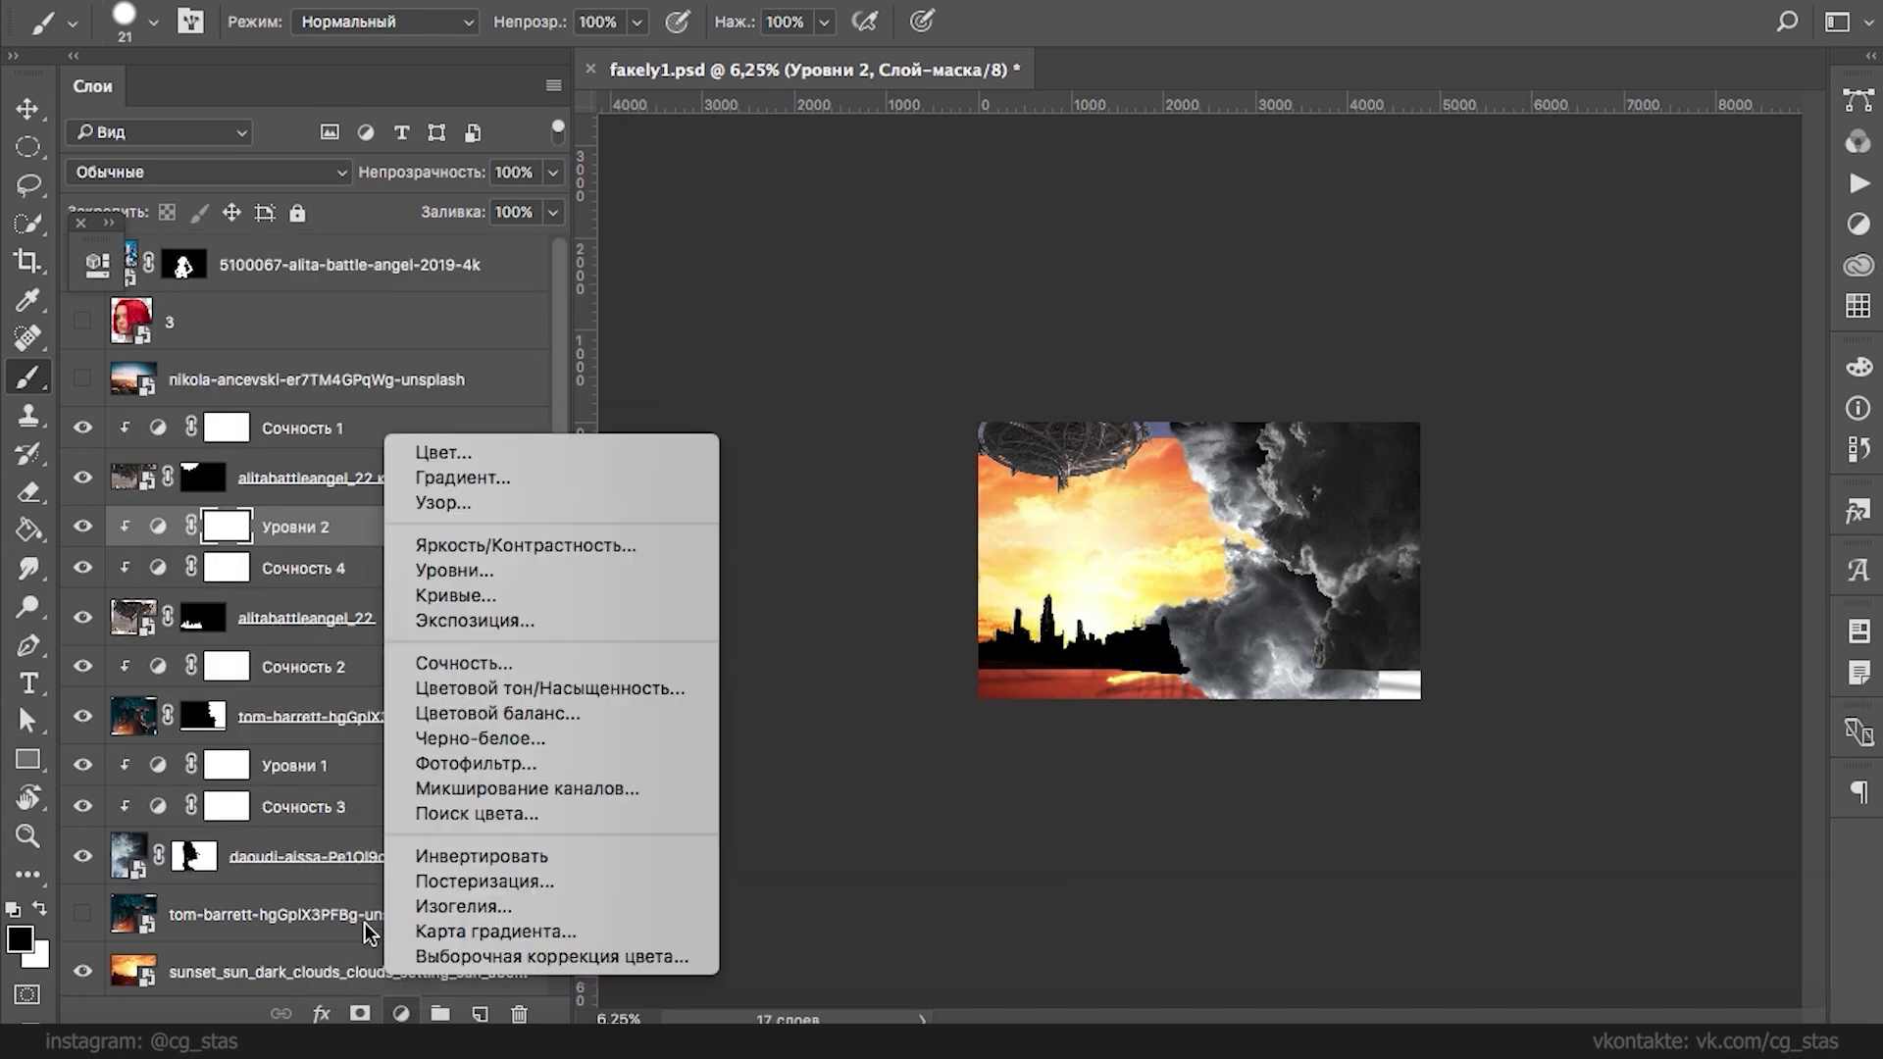
pyautogui.click(449, 688)
pyautogui.click(285, 603)
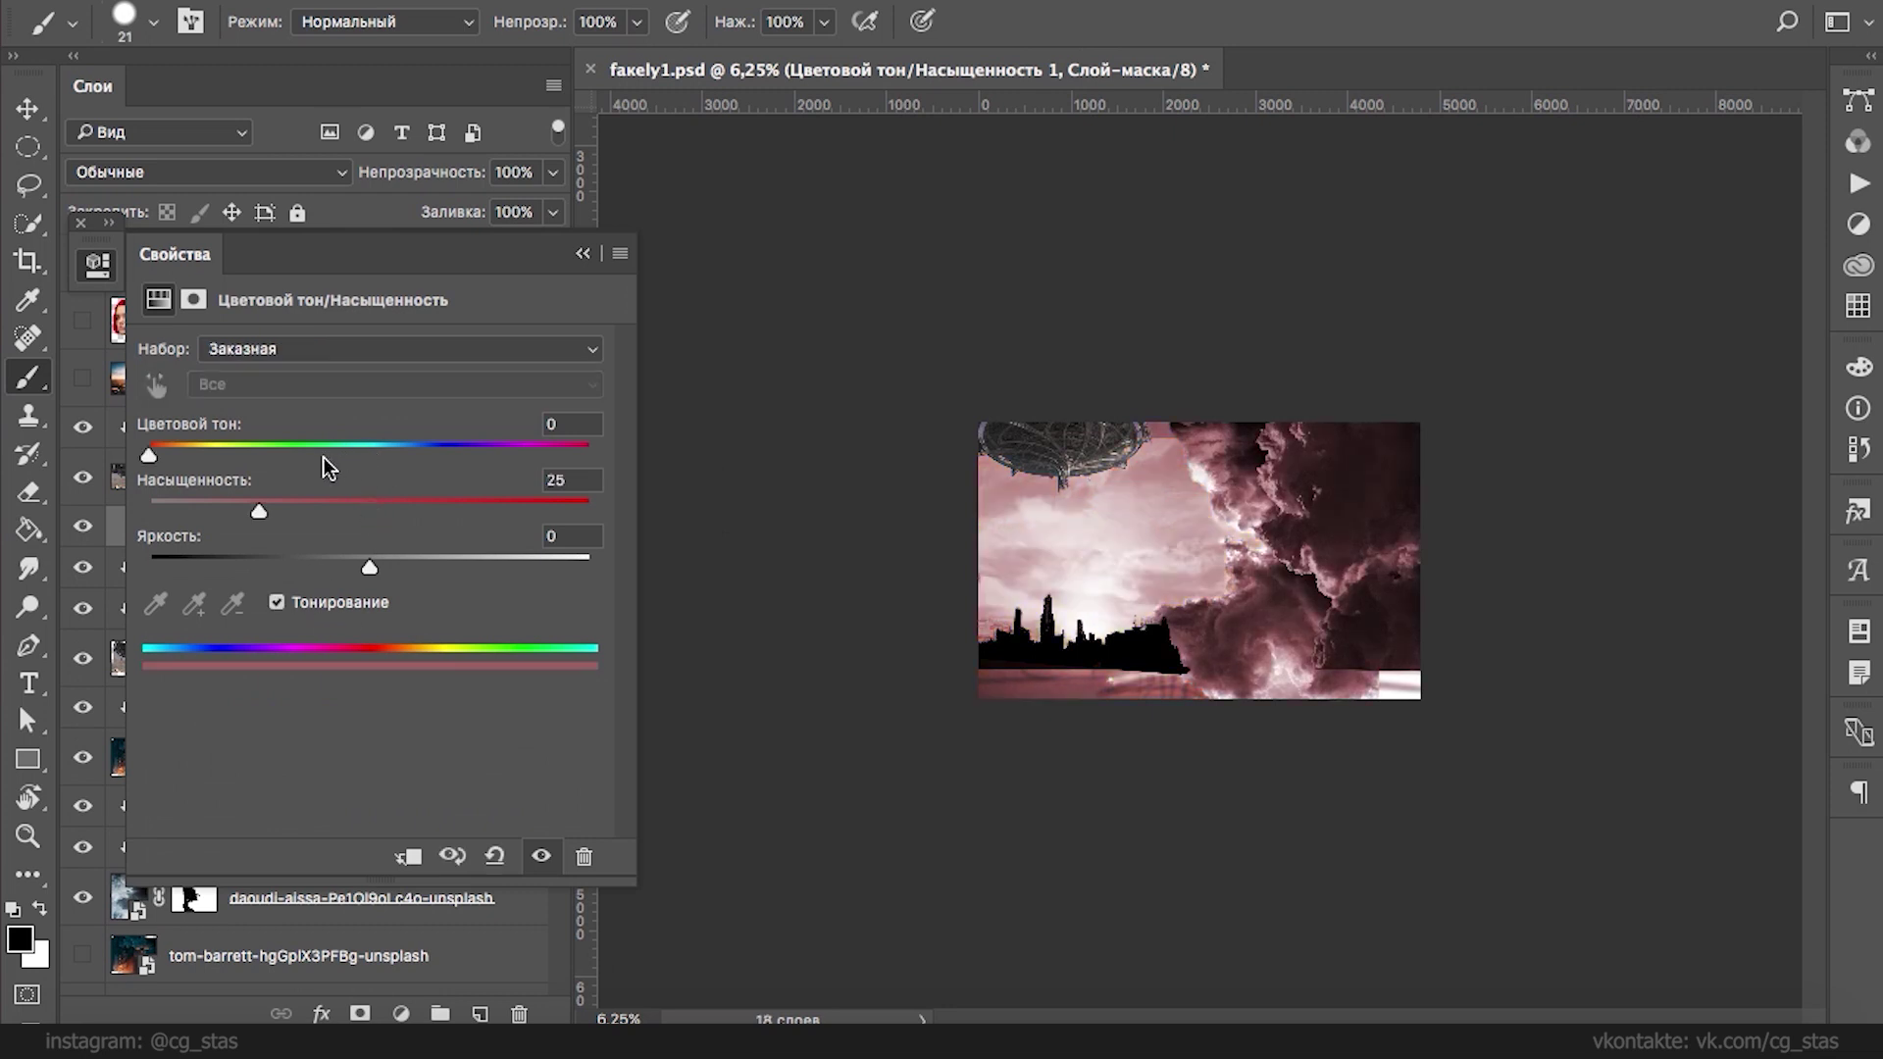
pyautogui.moveTo(153, 454); pyautogui.dragTo(199, 454)
pyautogui.moveTo(259, 510); pyautogui.dragTo(589, 511)
pyautogui.moveTo(369, 568); pyautogui.dragTo(514, 566)
pyautogui.moveTo(194, 454); pyautogui.dragTo(198, 451)
pyautogui.moveTo(589, 511); pyautogui.dragTo(554, 510)
pyautogui.moveTo(515, 565); pyautogui.dragTo(514, 563)
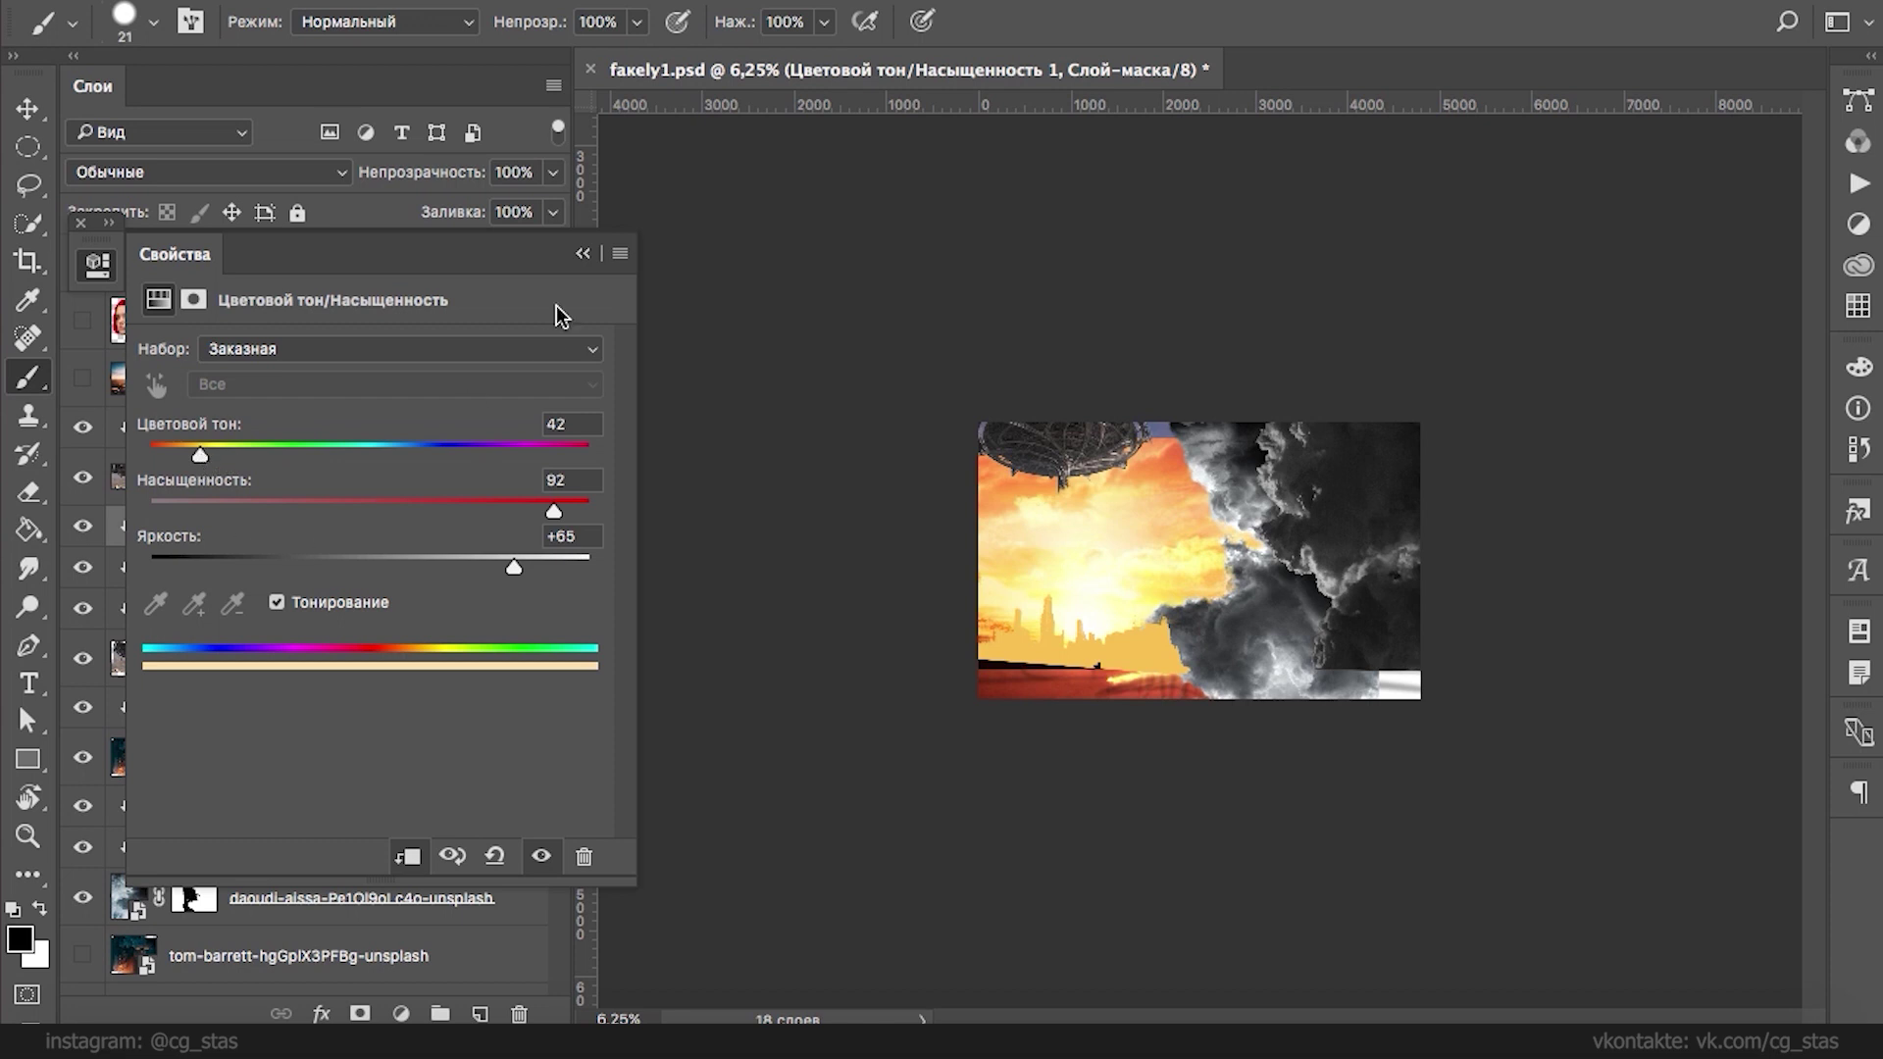
pyautogui.click(583, 252)
# - Lower the fill of the skyline's adjustments: Hue/Saturation to 83%, Levels partially, and Vibrance to 34%
pyautogui.click(553, 212)
pyautogui.moveTo(555, 245)
pyautogui.mouseDown()
pyautogui.moveTo(518, 247)
pyautogui.moveTo(538, 247)
pyautogui.mouseUp()
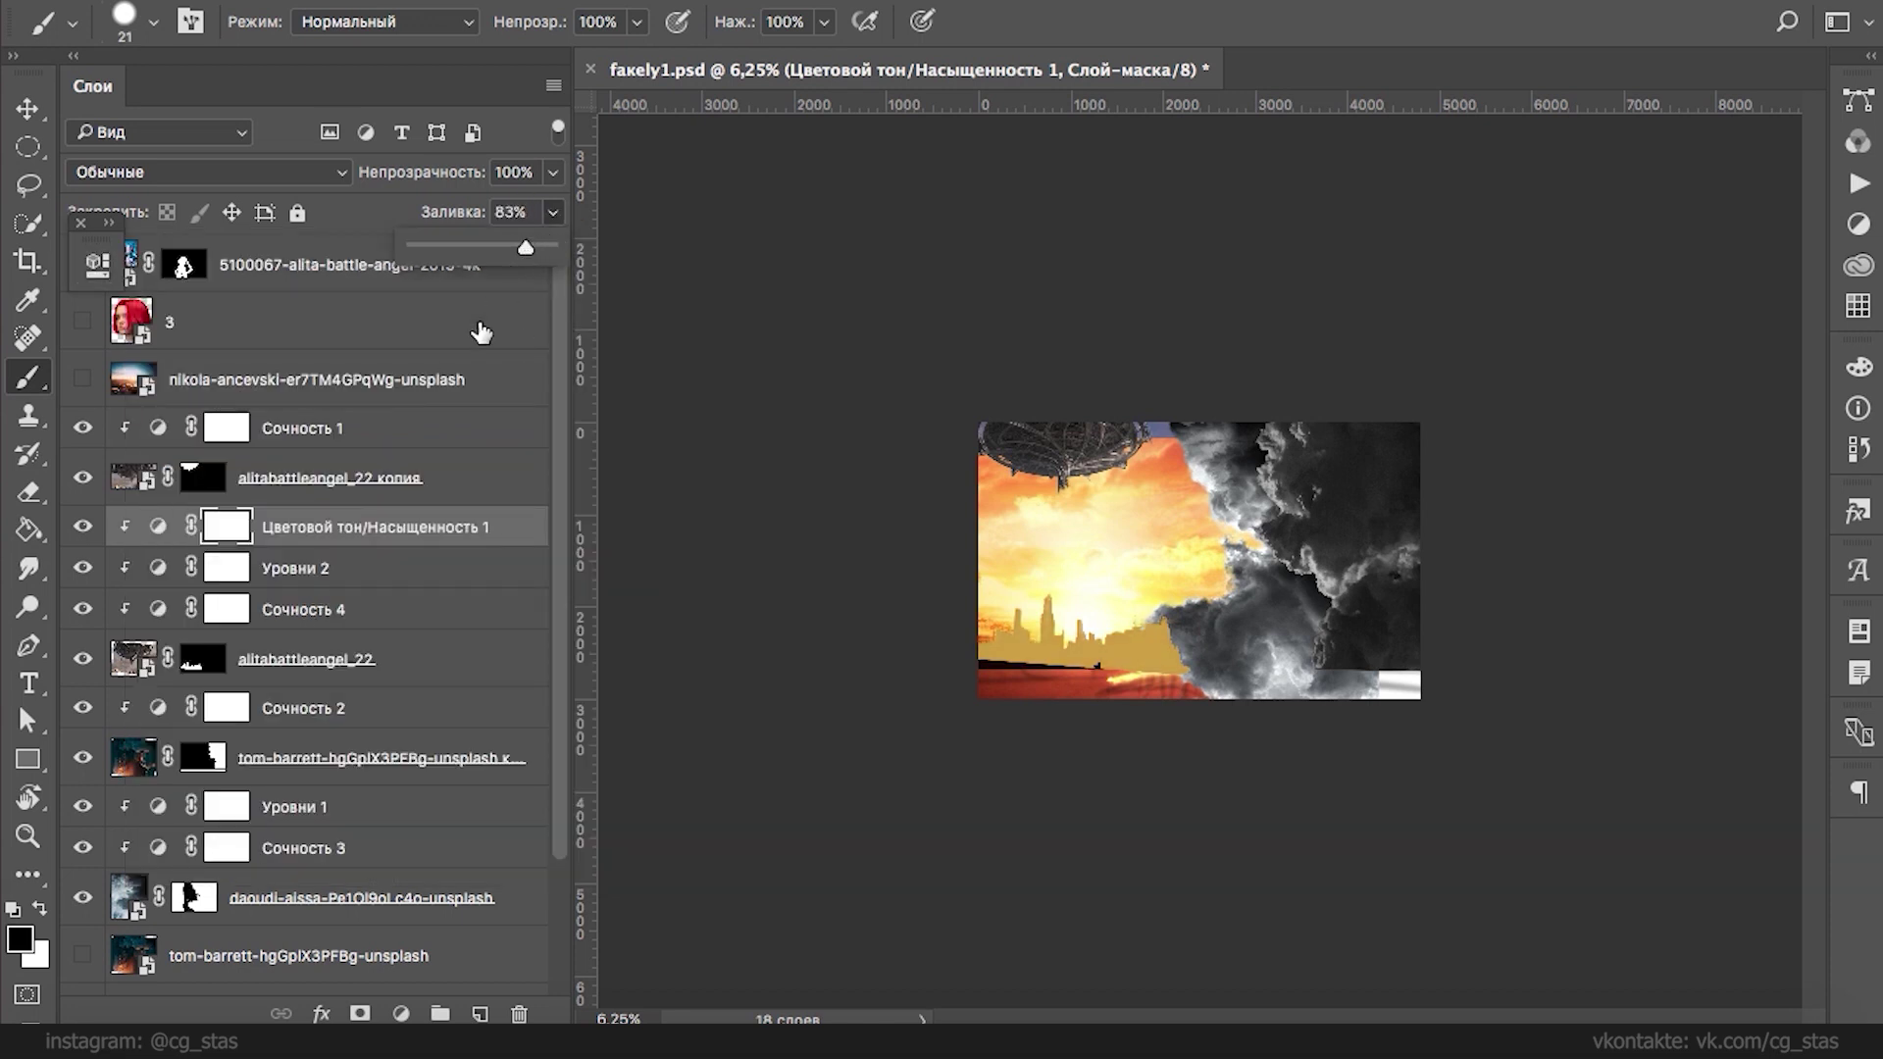
pyautogui.click(368, 569)
pyautogui.click(553, 212)
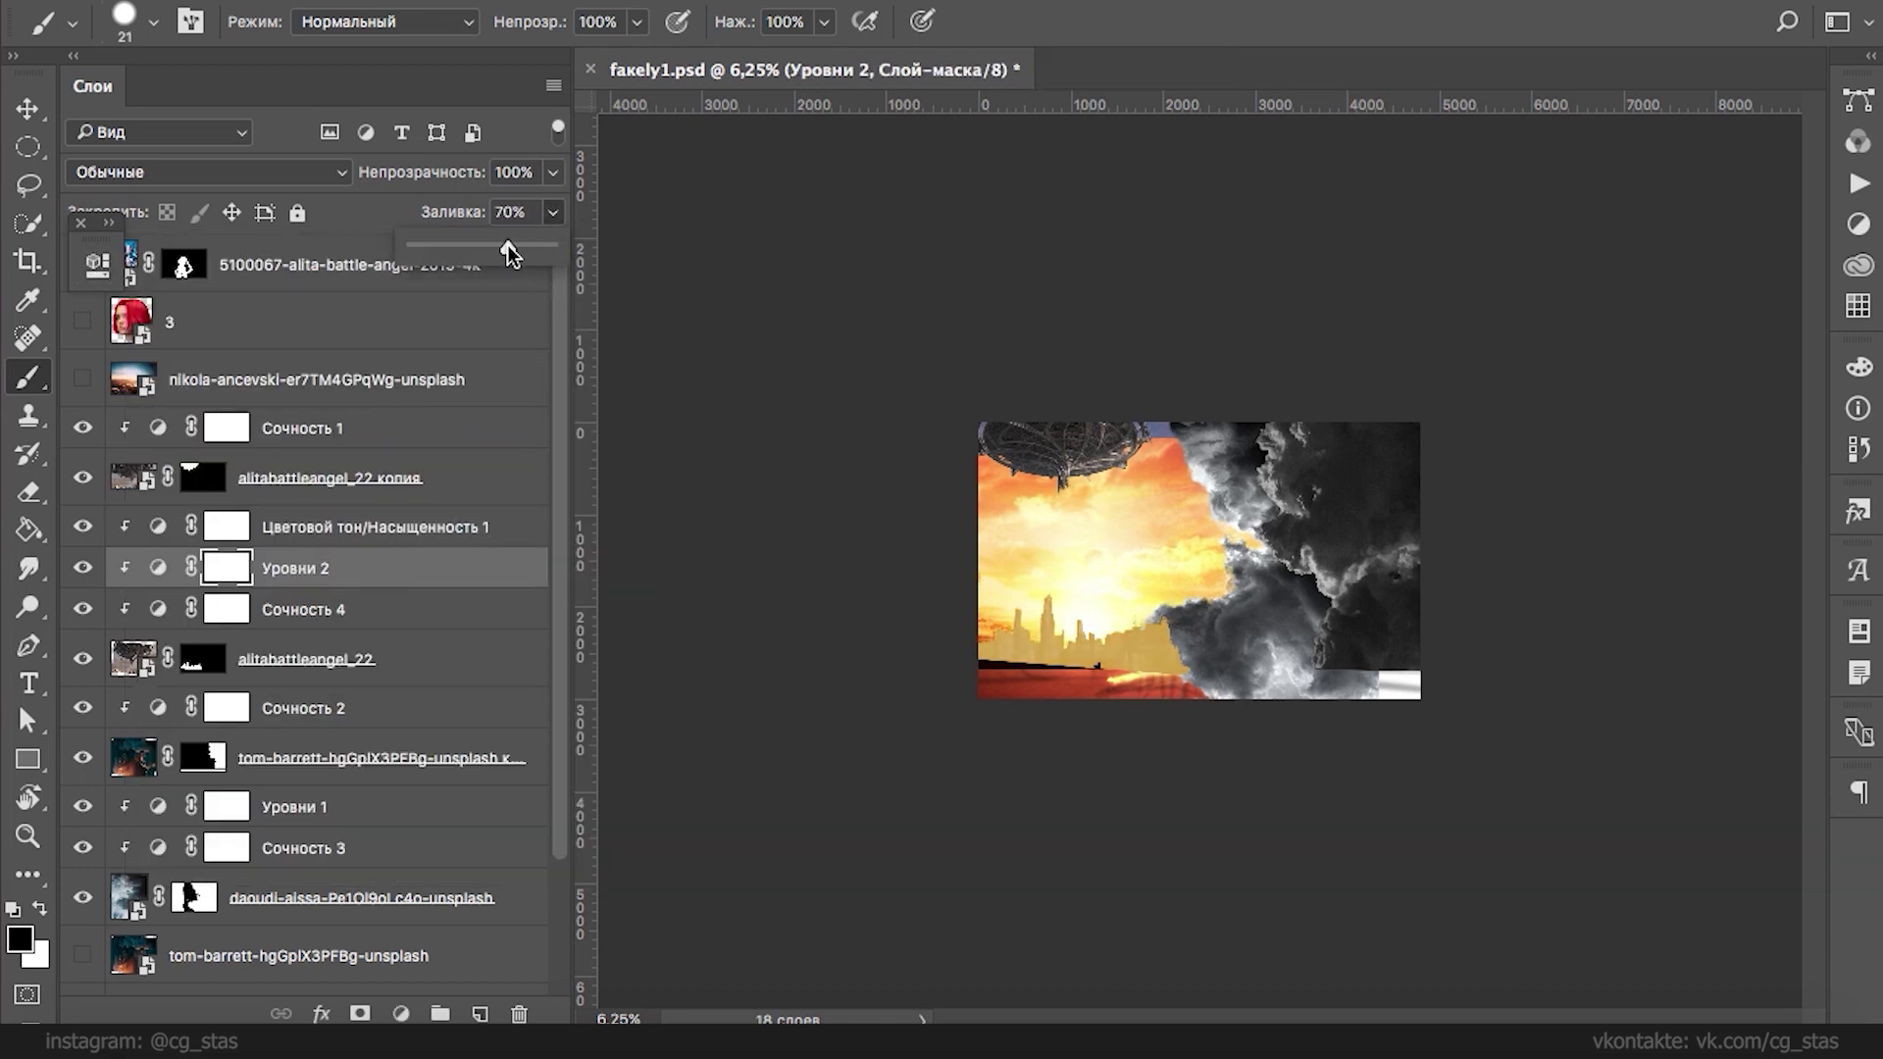
pyautogui.moveTo(480, 245)
pyautogui.mouseDown()
pyautogui.moveTo(505, 245)
pyautogui.moveTo(463, 247)
pyautogui.mouseUp()
pyautogui.click(426, 600)
pyautogui.click(553, 211)
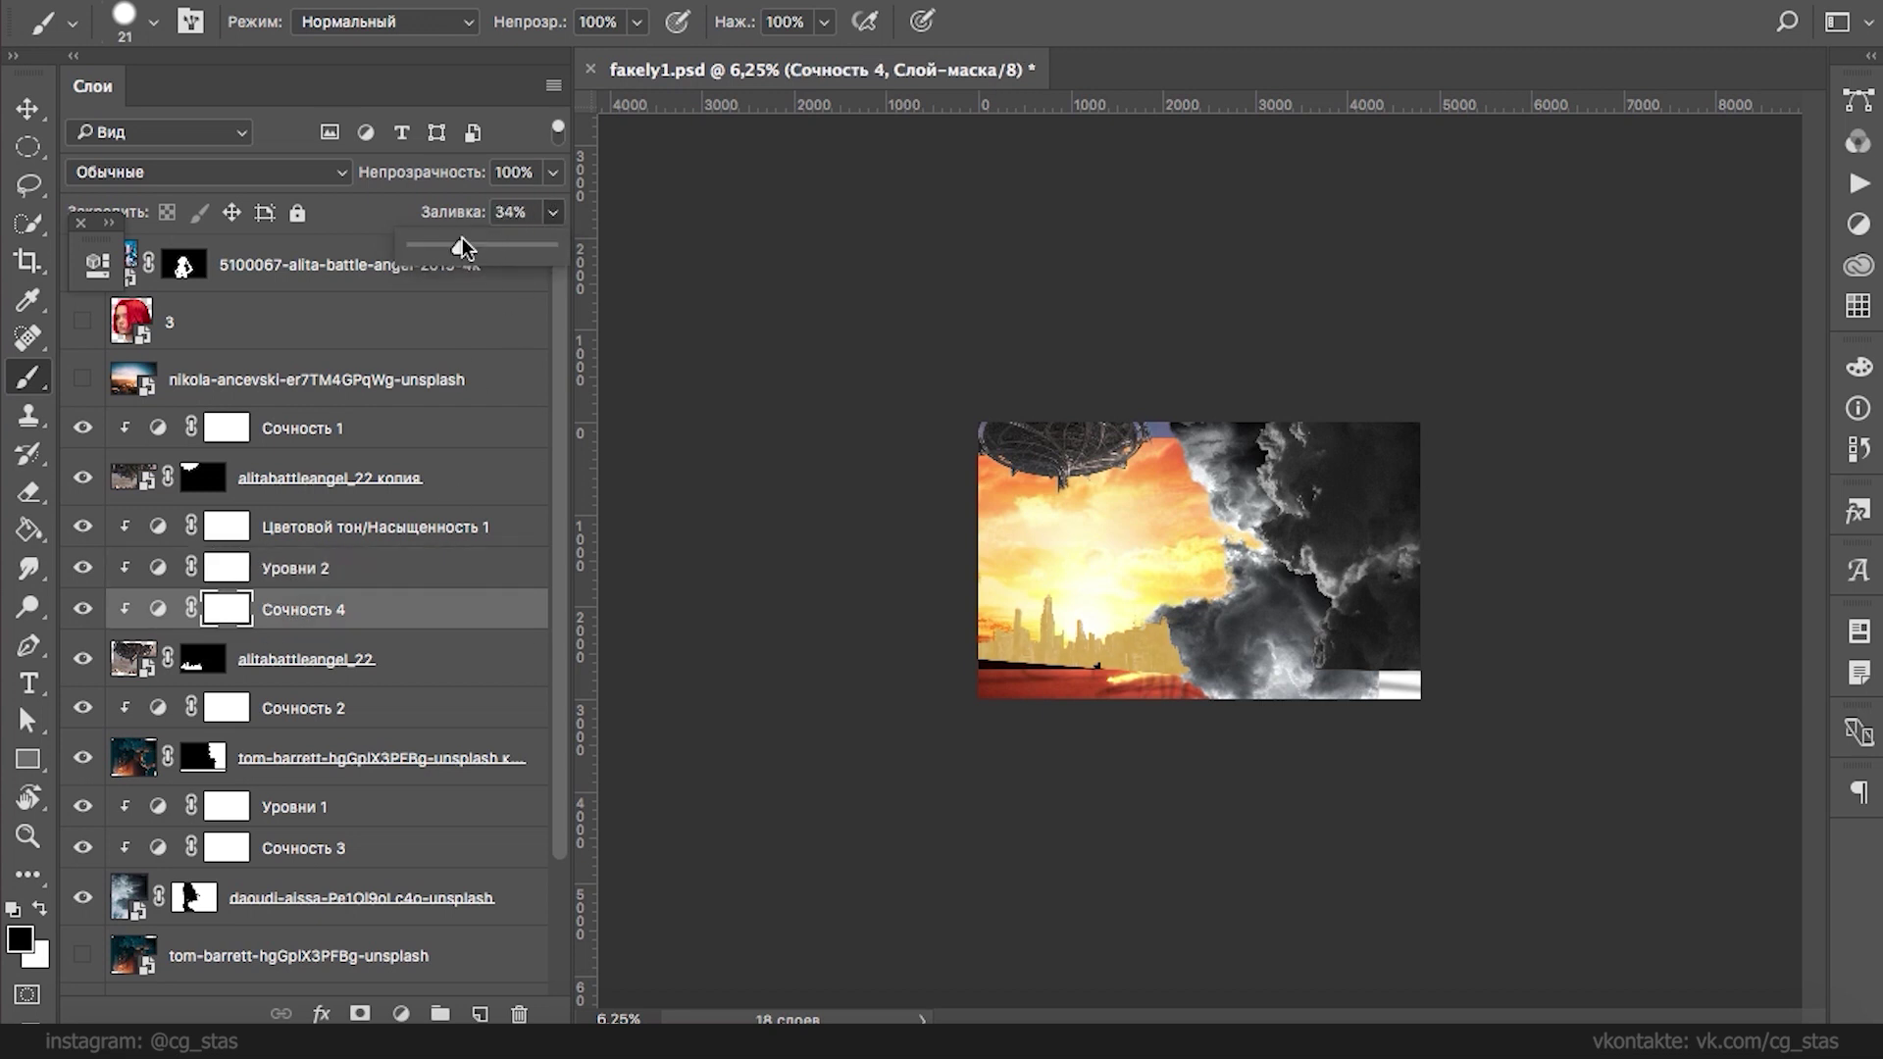
# - Adjust the skyline's Hue/Saturation layer to hue 31 and saturation 100
pyautogui.click(369, 512)
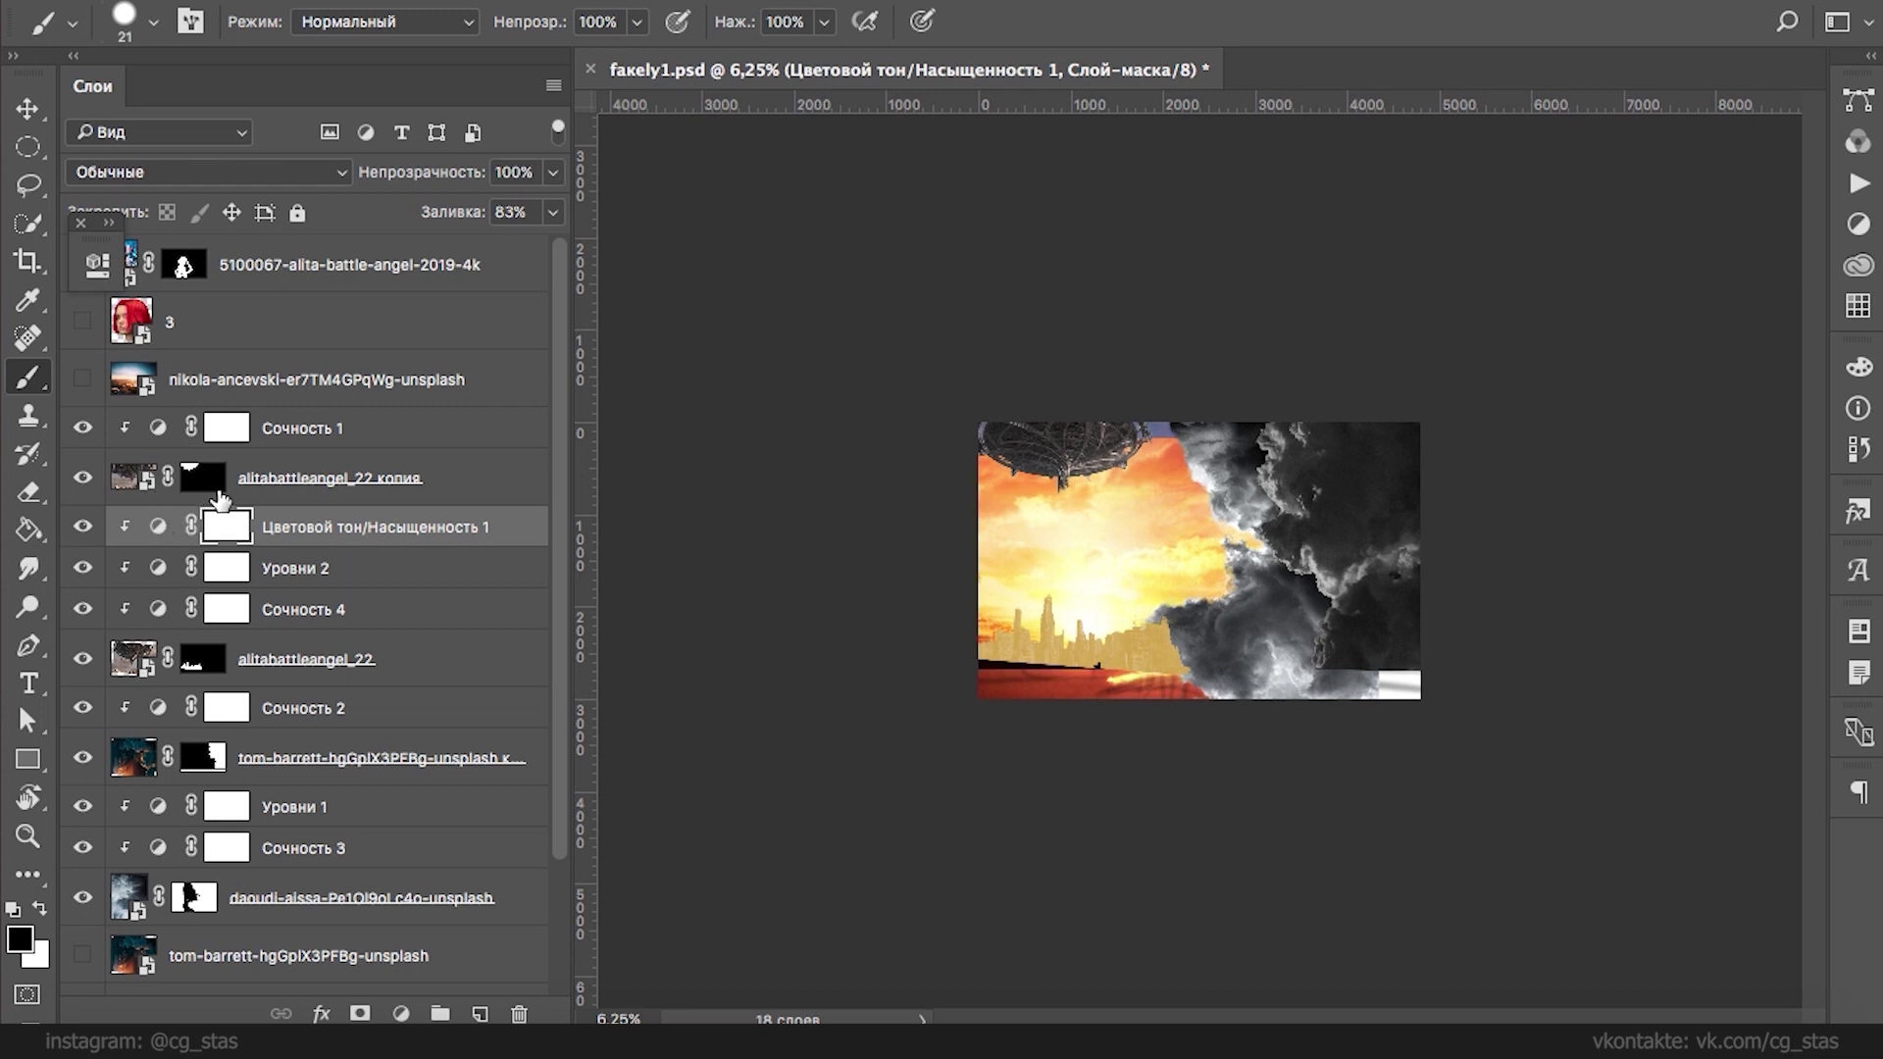
pyautogui.doubleClick(158, 526)
pyautogui.moveTo(451, 511); pyautogui.dragTo(590, 511)
pyautogui.moveTo(200, 455); pyautogui.dragTo(190, 459)
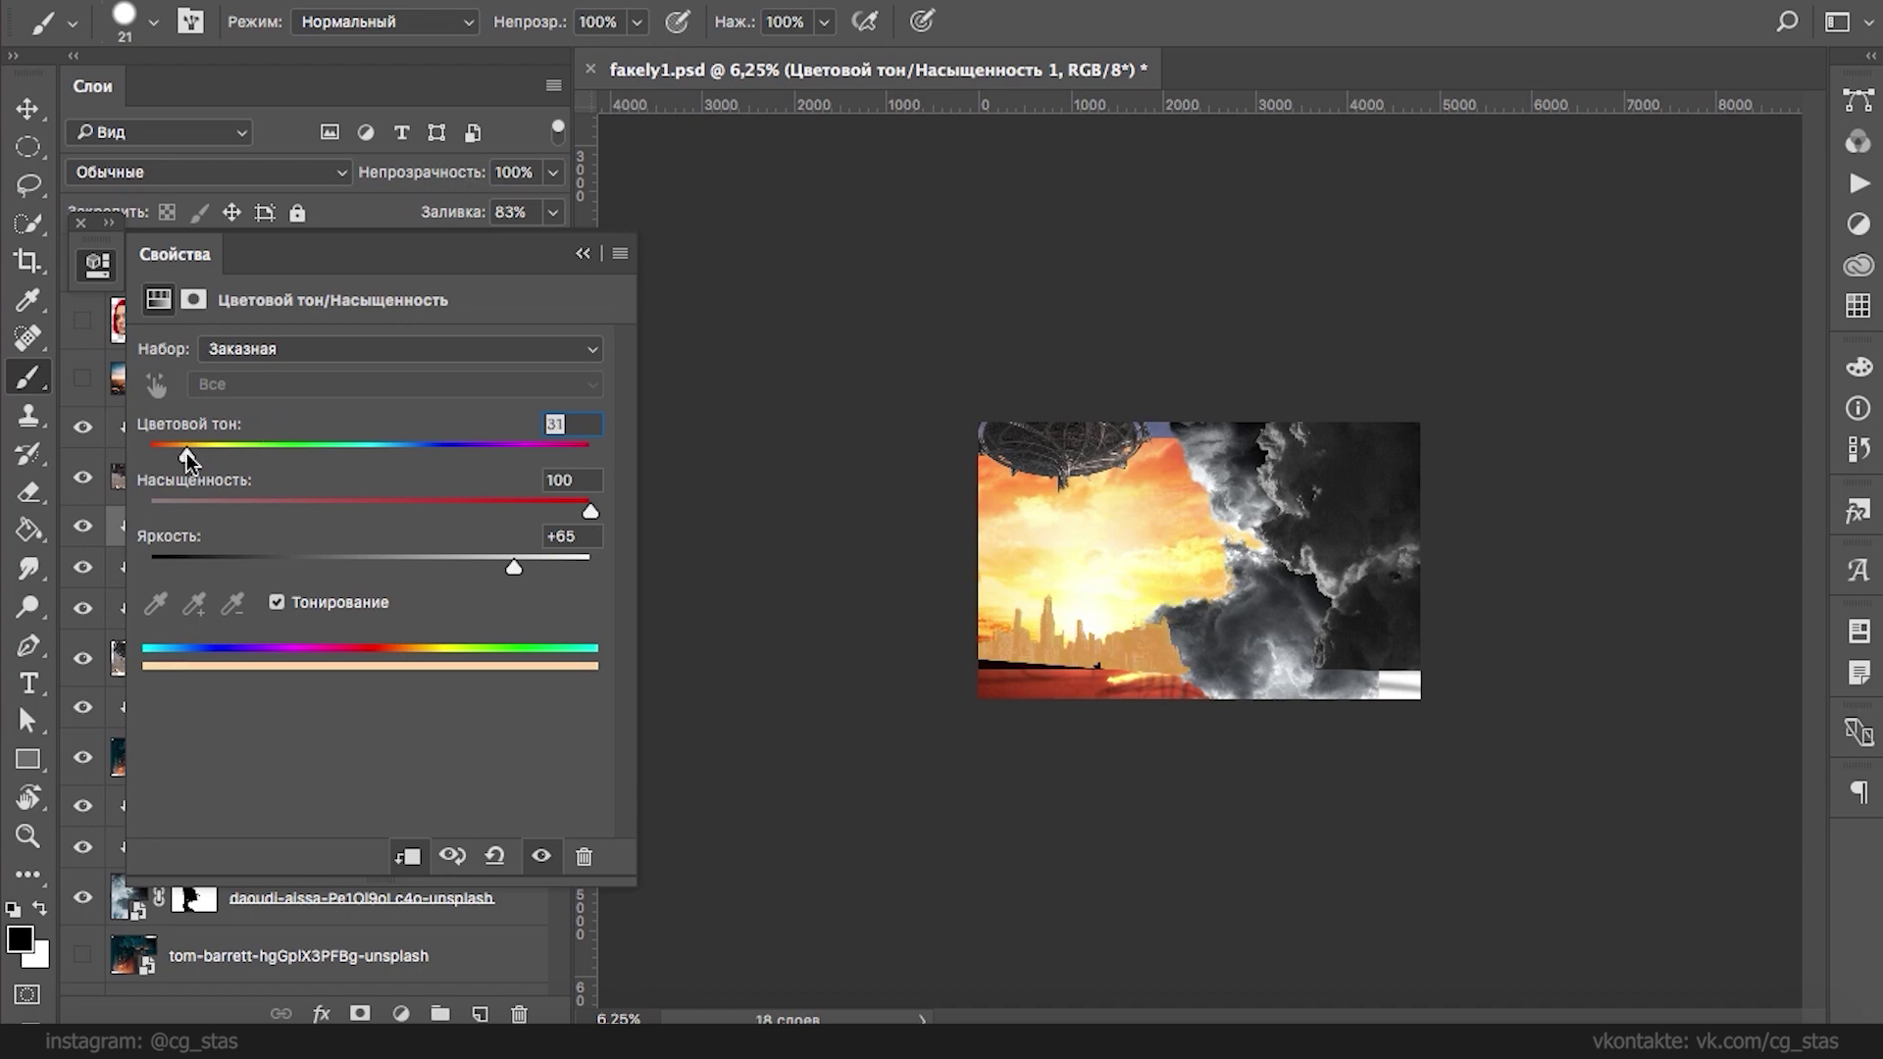
pyautogui.click(582, 253)
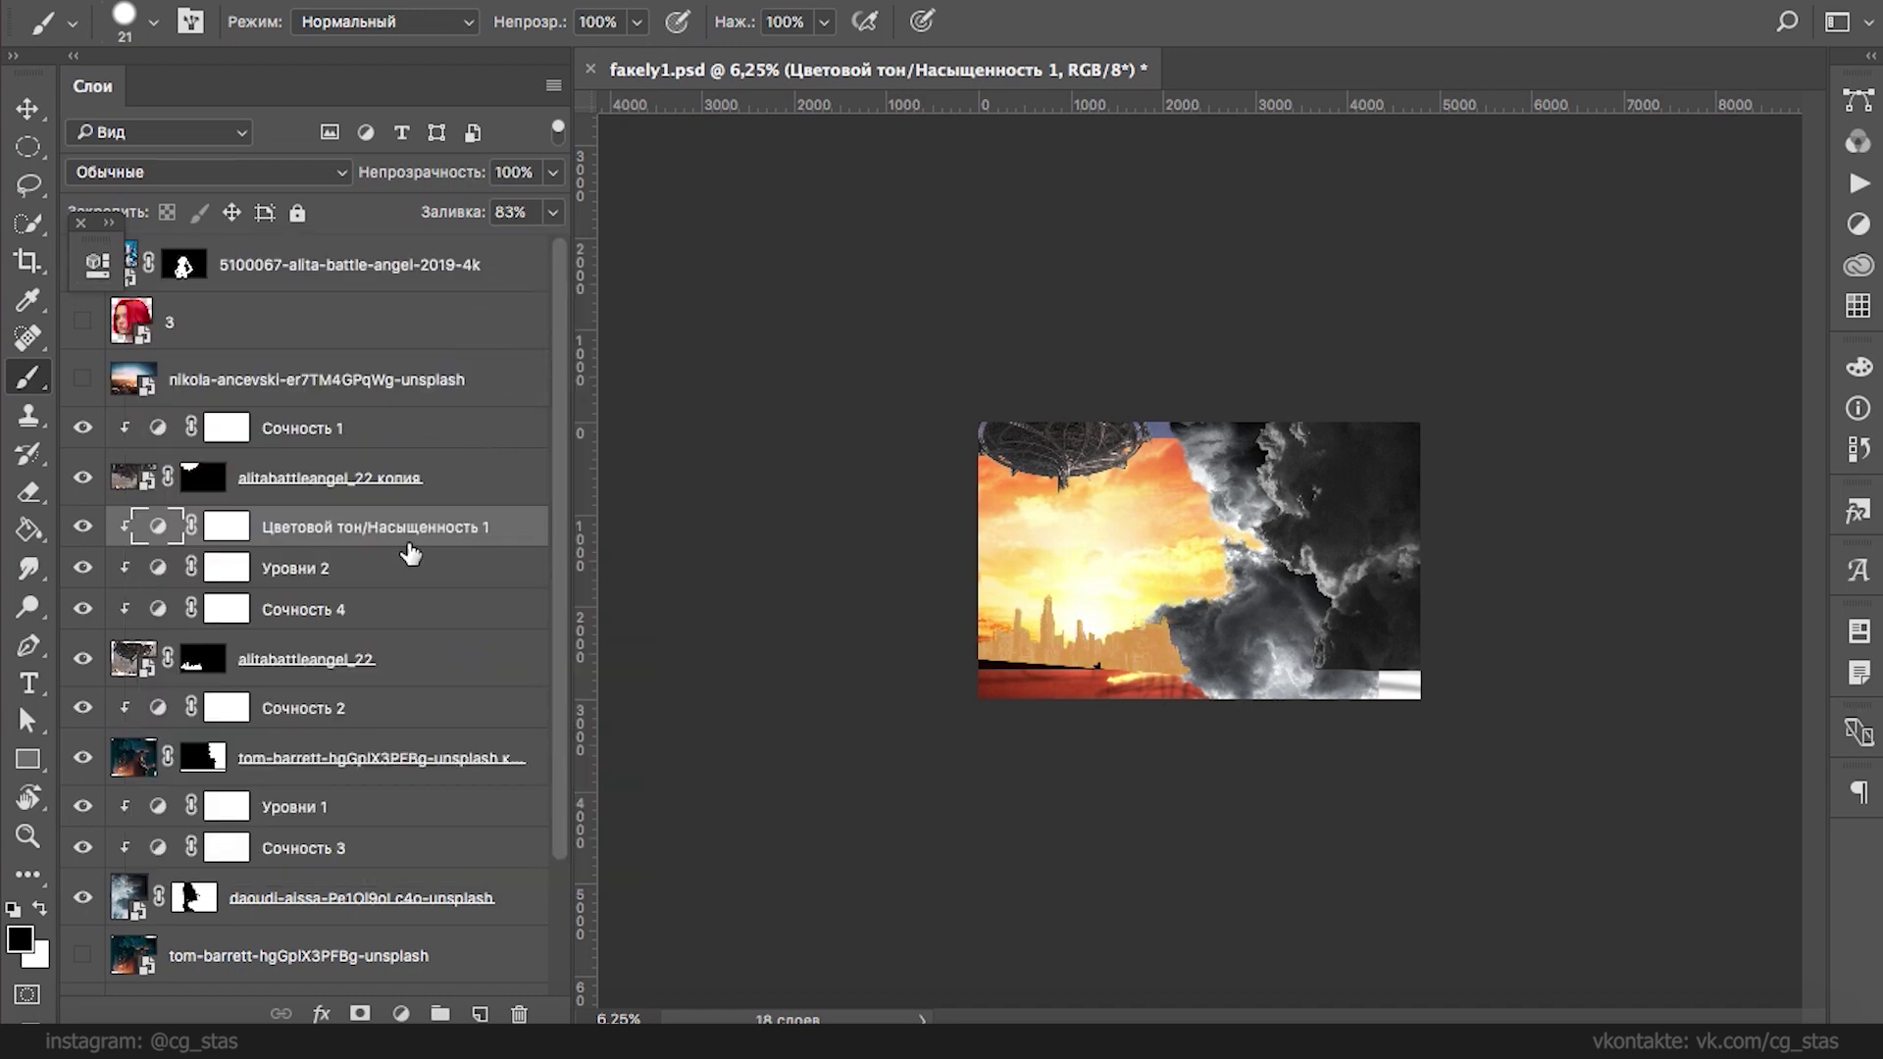
# - Open the reference poster 3.jpg from the farely folder and examine how its distant city blends into the sunset
pyautogui.click(83, 1018)
pyautogui.click(315, 317)
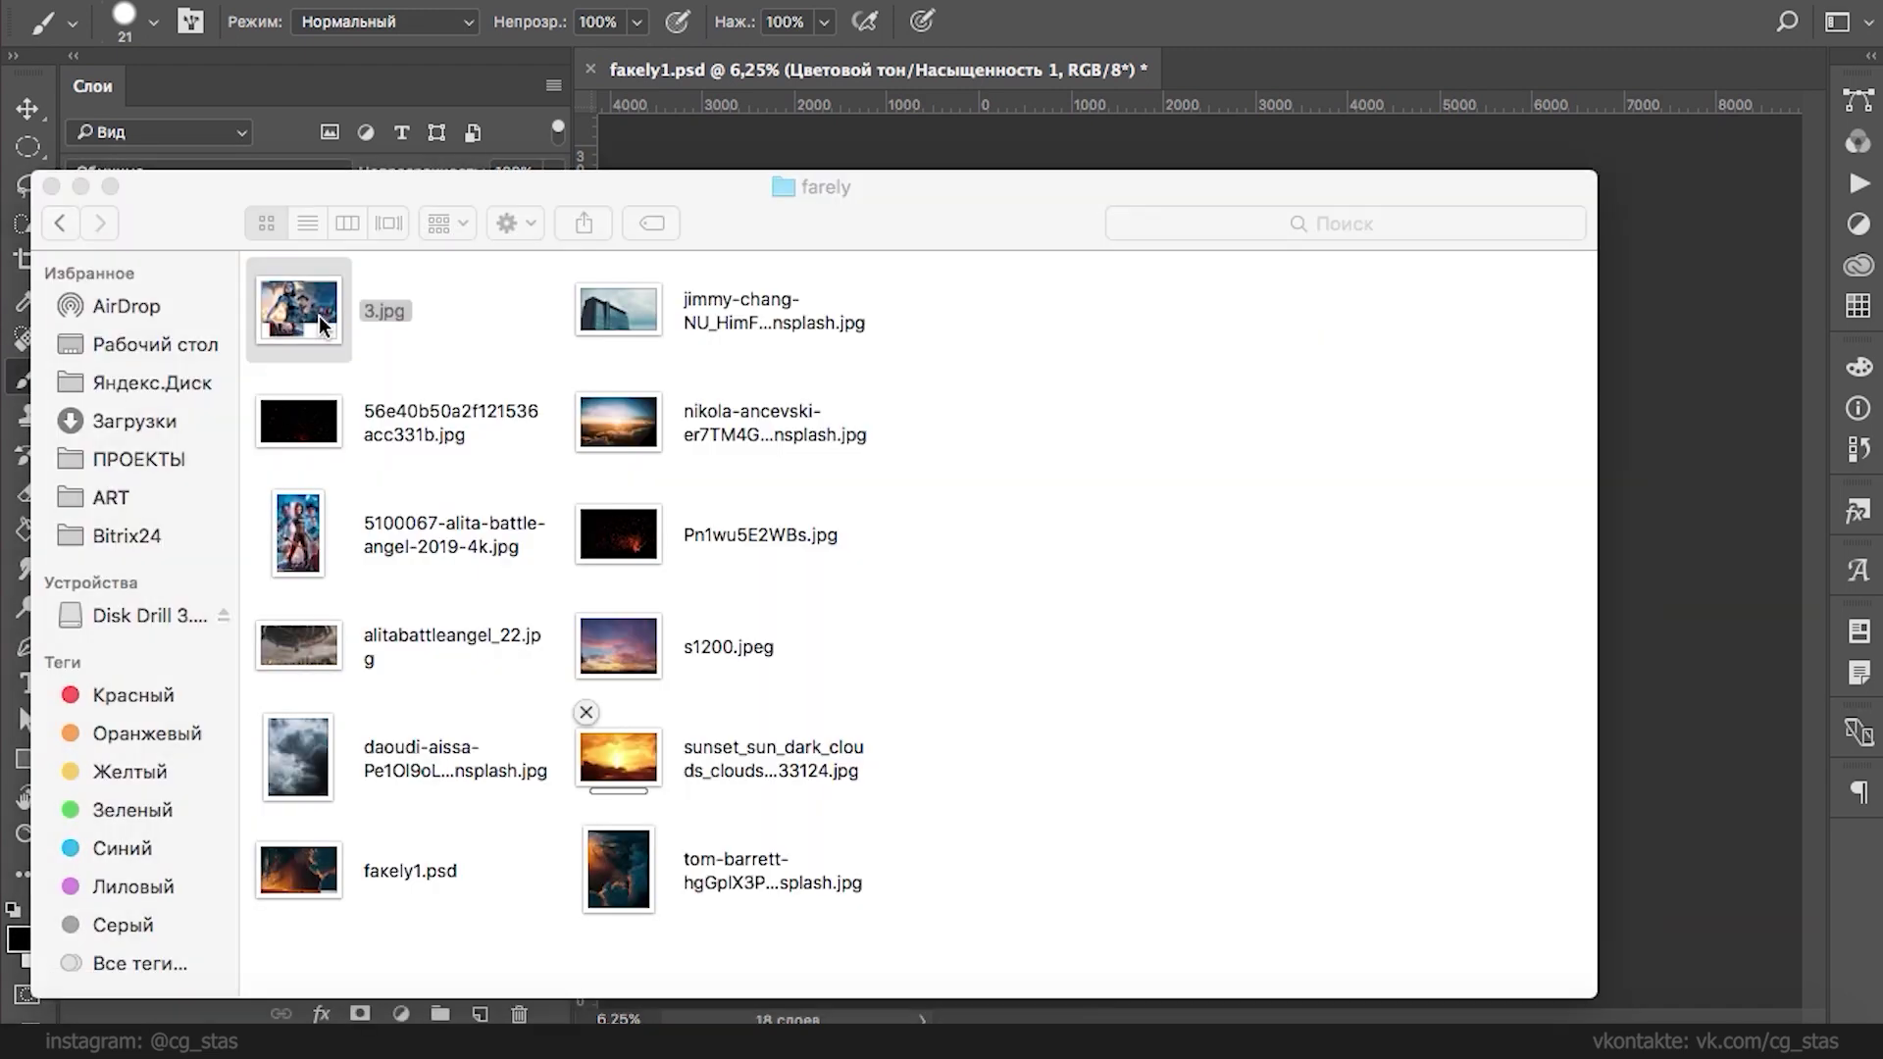
pyautogui.click(308, 312)
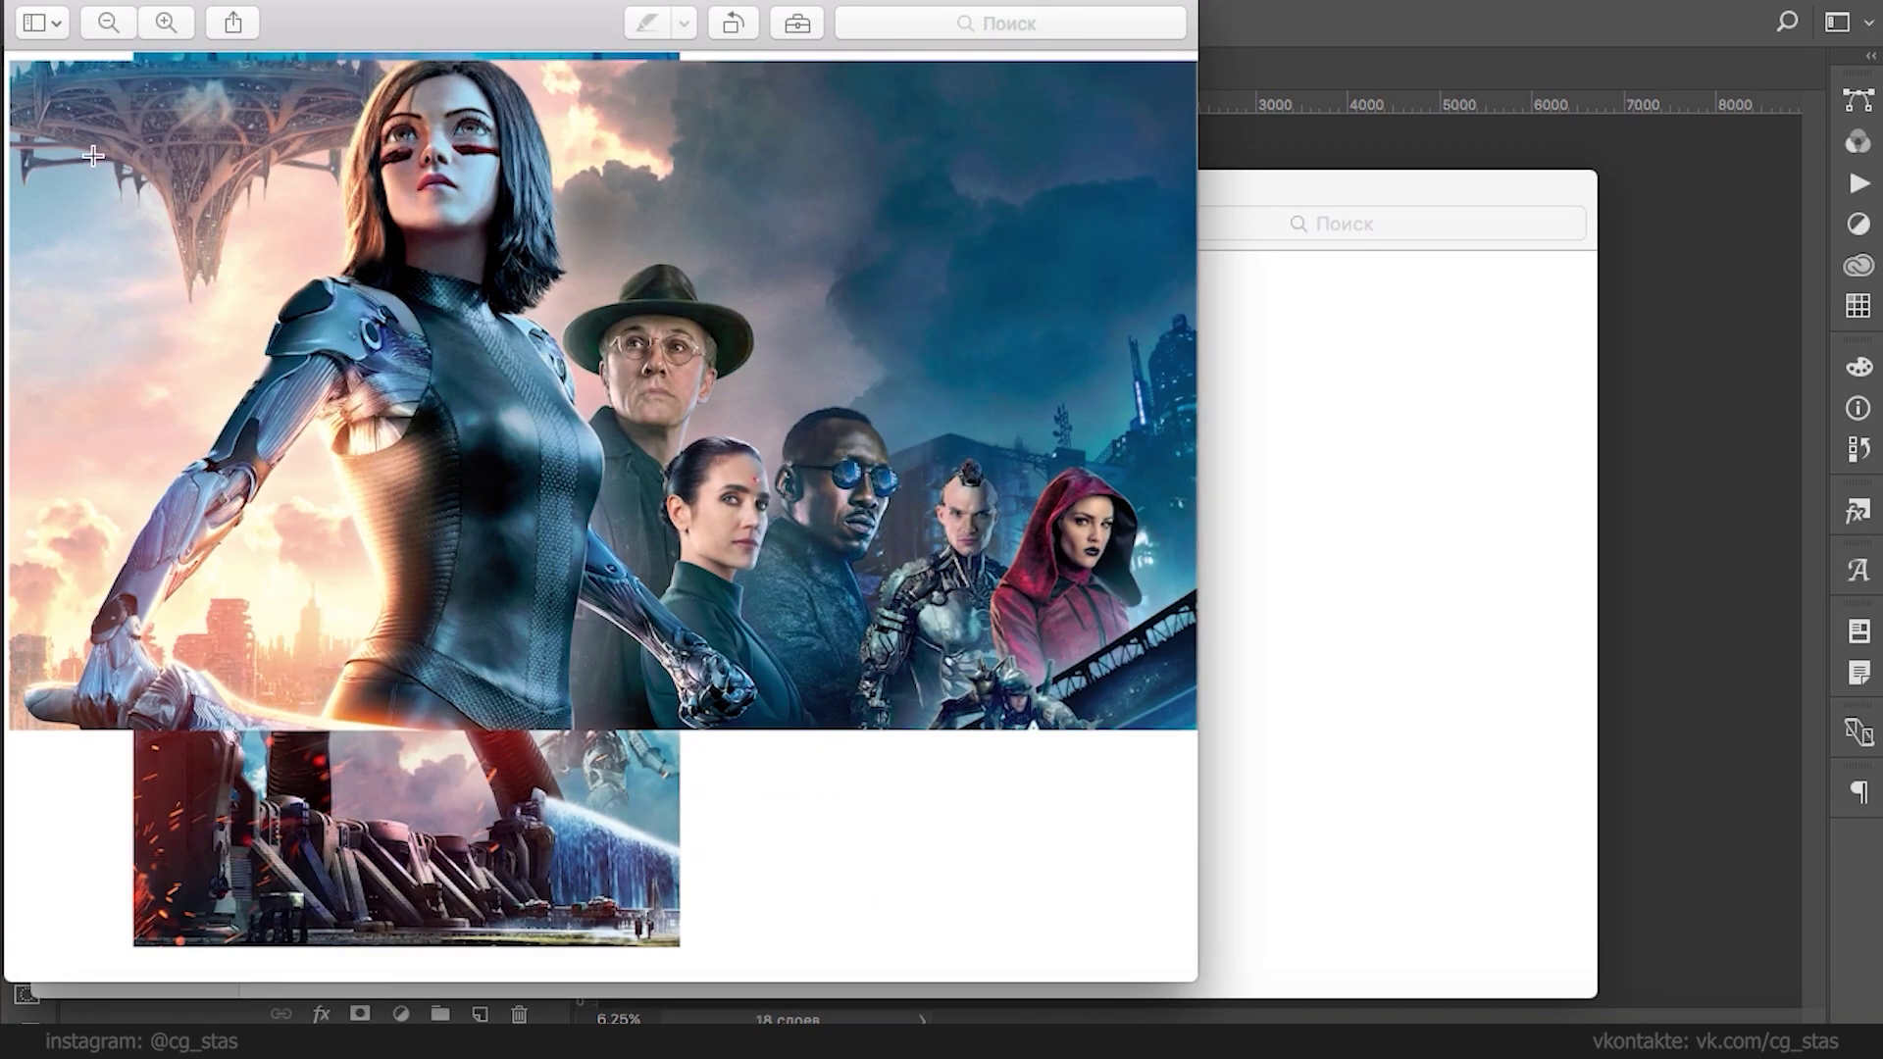
pyautogui.moveTo(127, 17); pyautogui.dragTo(344, 11)
pyautogui.click(243, 2)
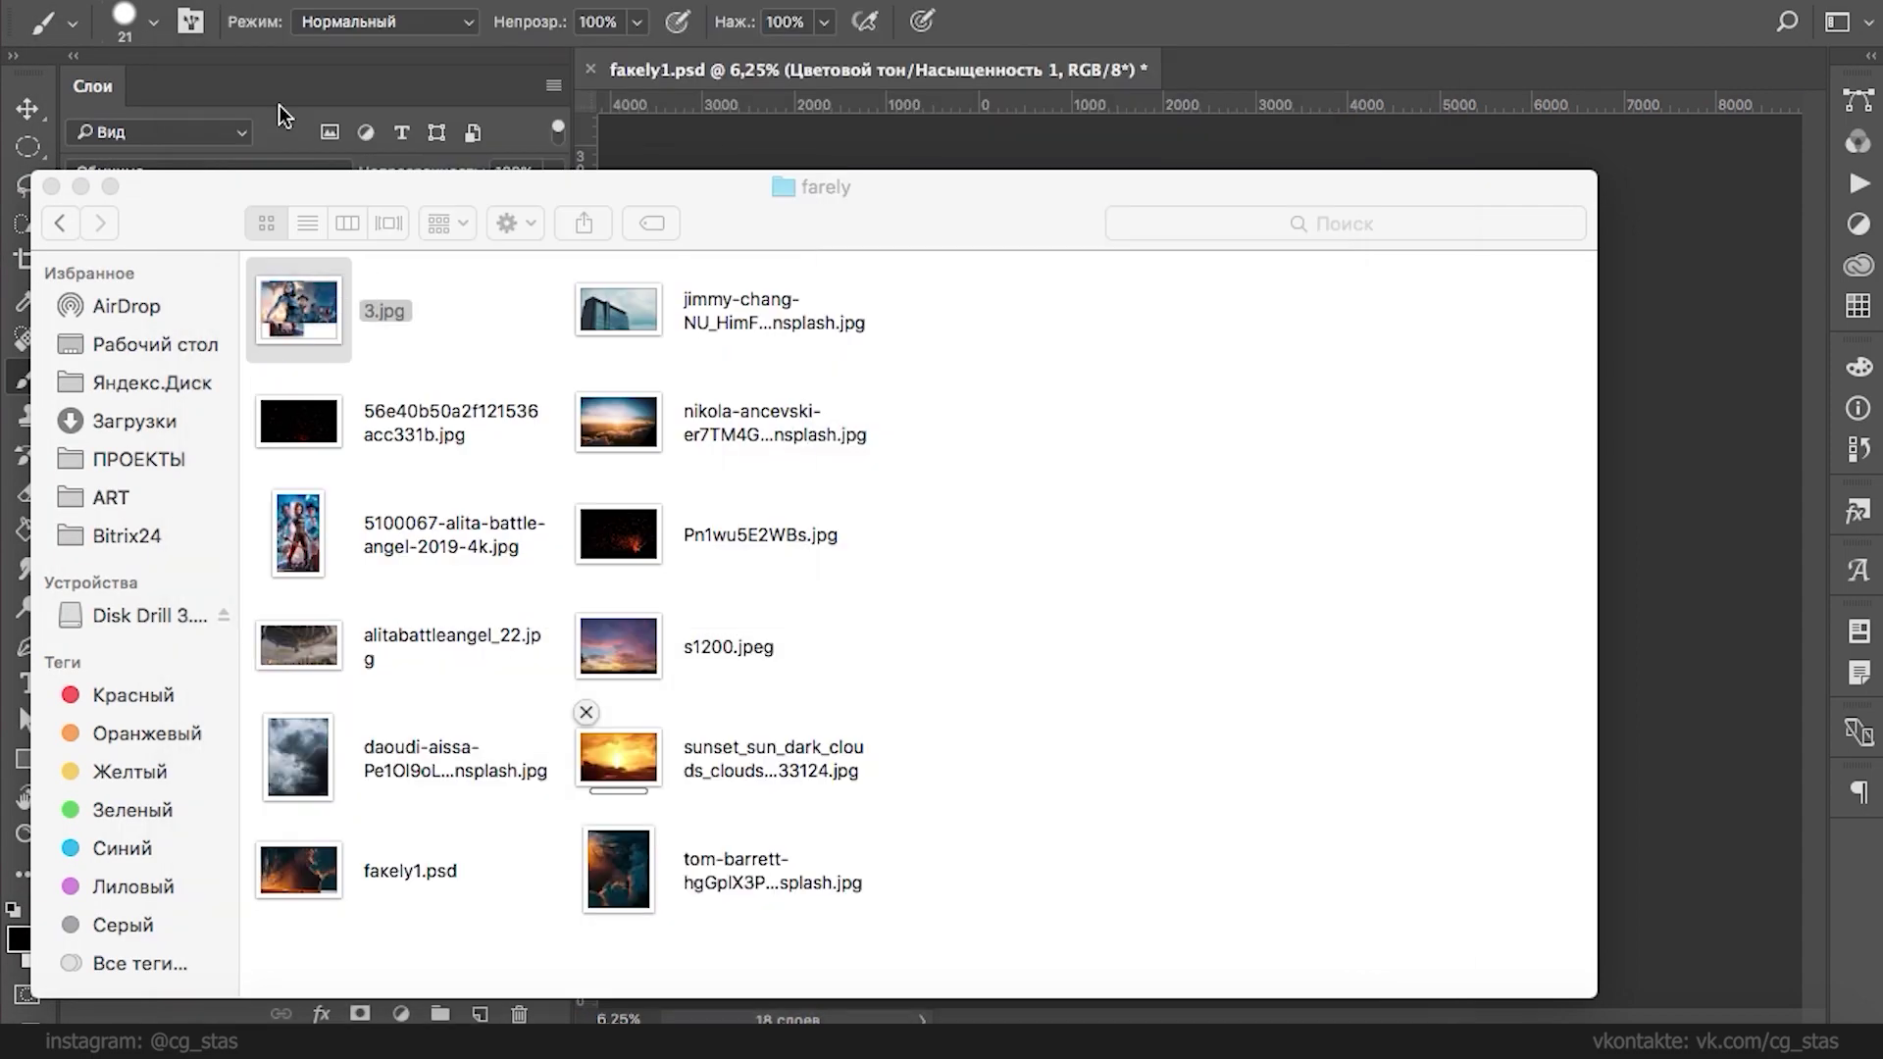
pyautogui.click(79, 185)
# - Hide and delete the Hue/Saturation, Levels and Vibrance adjustments clipped to the skyline
pyautogui.moveTo(83, 527)
pyautogui.mouseDown()
pyautogui.moveTo(83, 616)
pyautogui.moveTo(88, 540)
pyautogui.mouseUp()
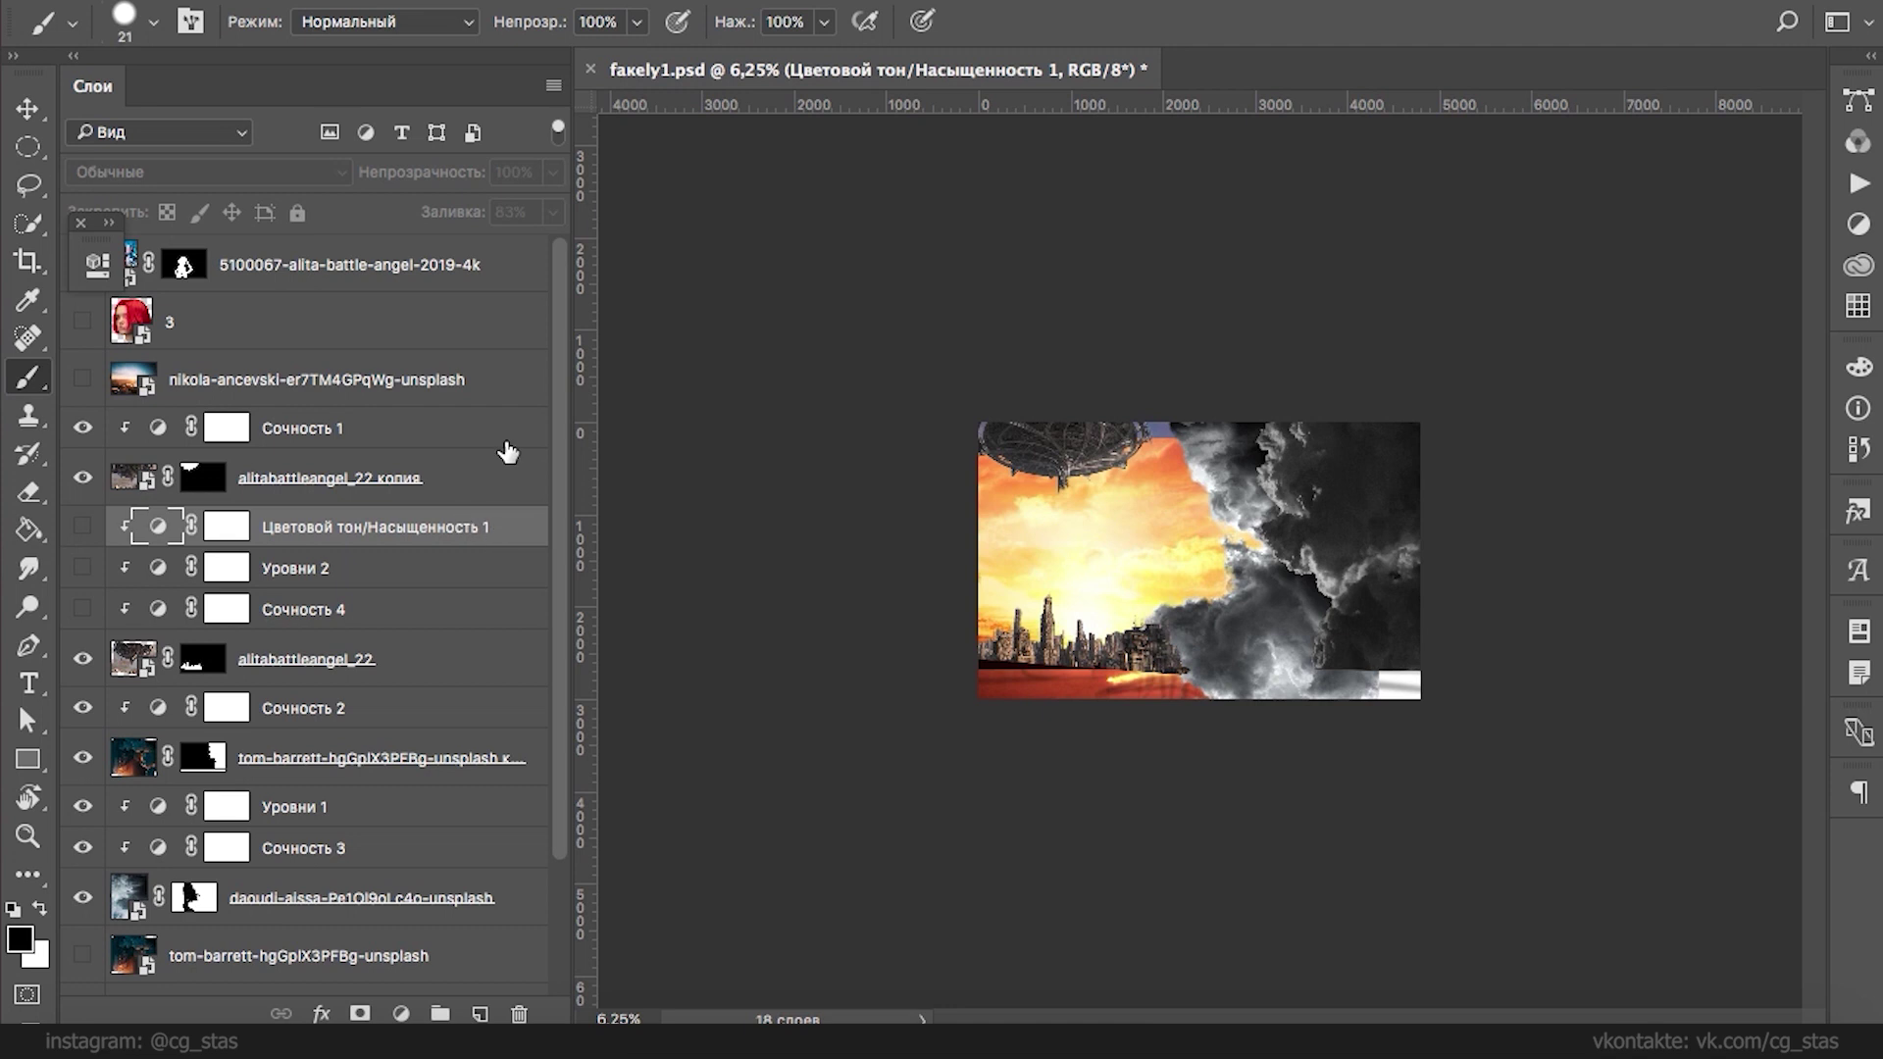
pyautogui.press('BackSpace')
pyautogui.press('BackSpace')
pyautogui.press('BackSpace')
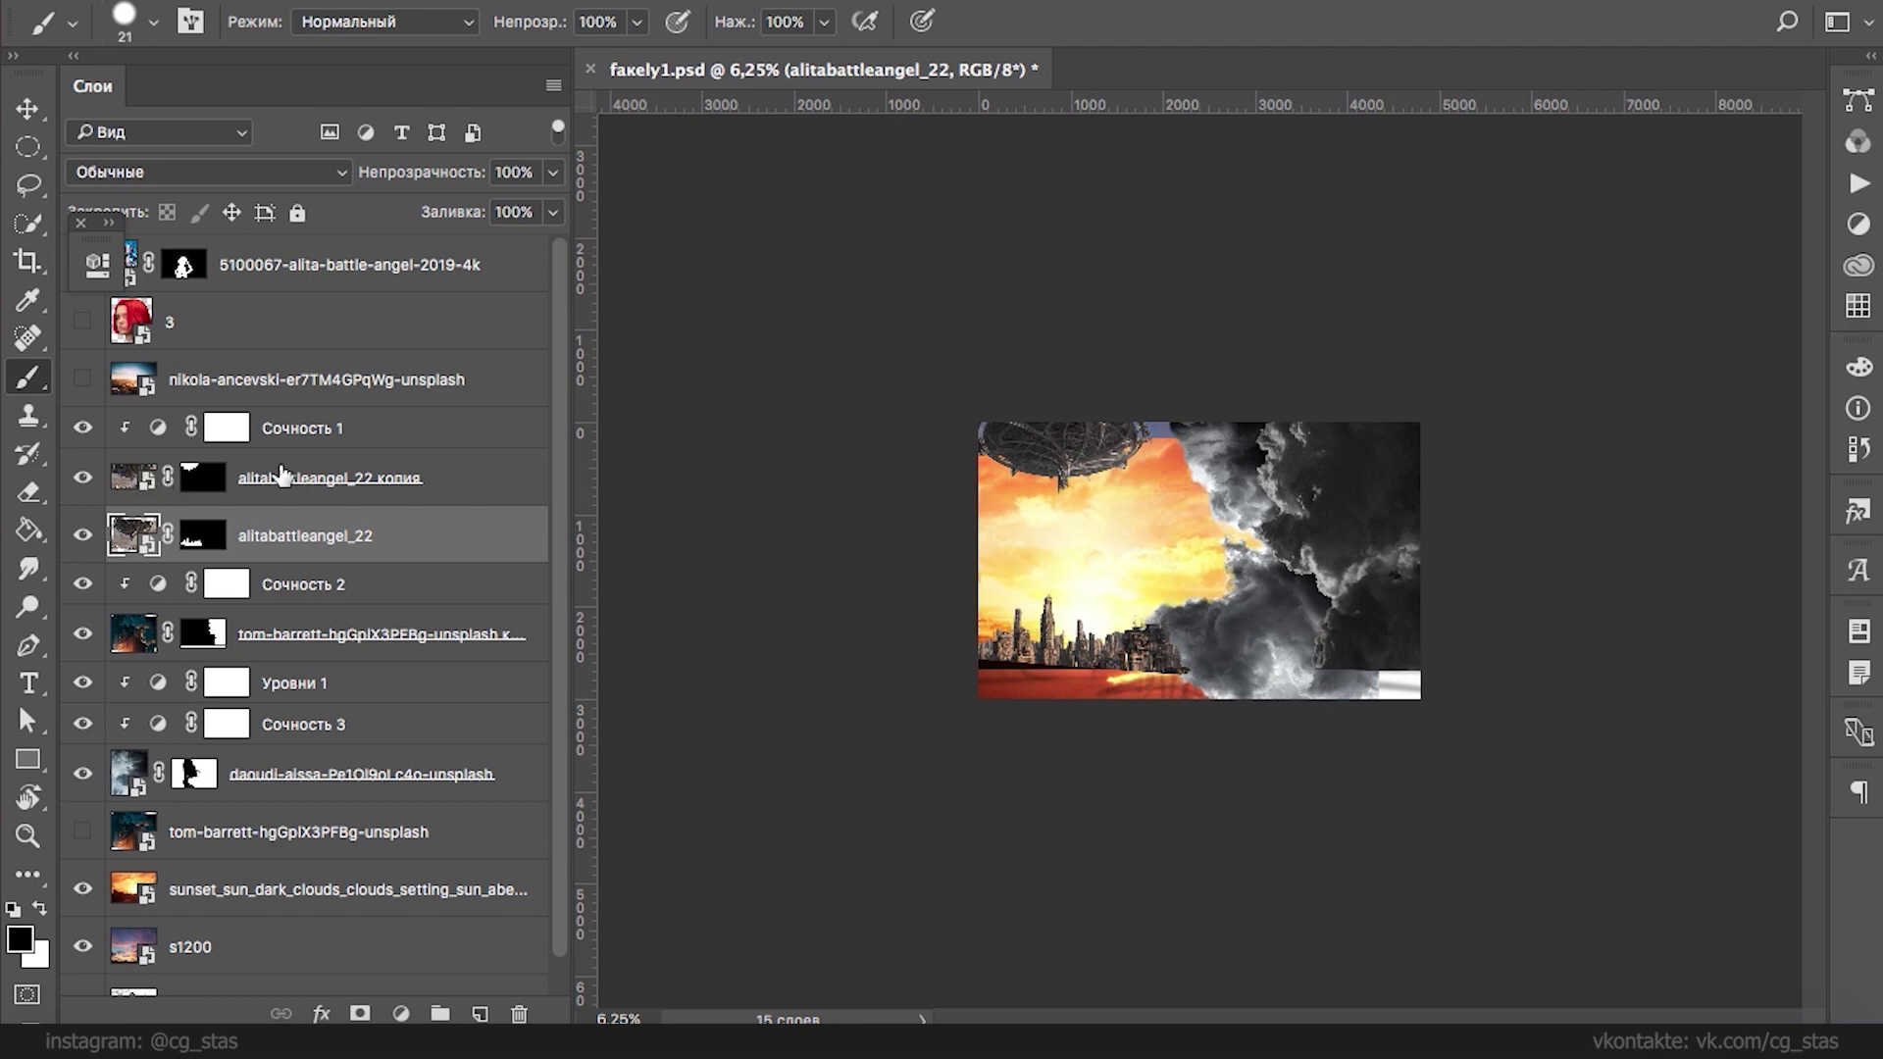
# - Enlarge the sunset sky layer and shift it rightward so that it extends farther beneath the dark clouds
pyautogui.keyDown('ctrl'); pyautogui.click(1191, 441); pyautogui.keyUp('ctrl')
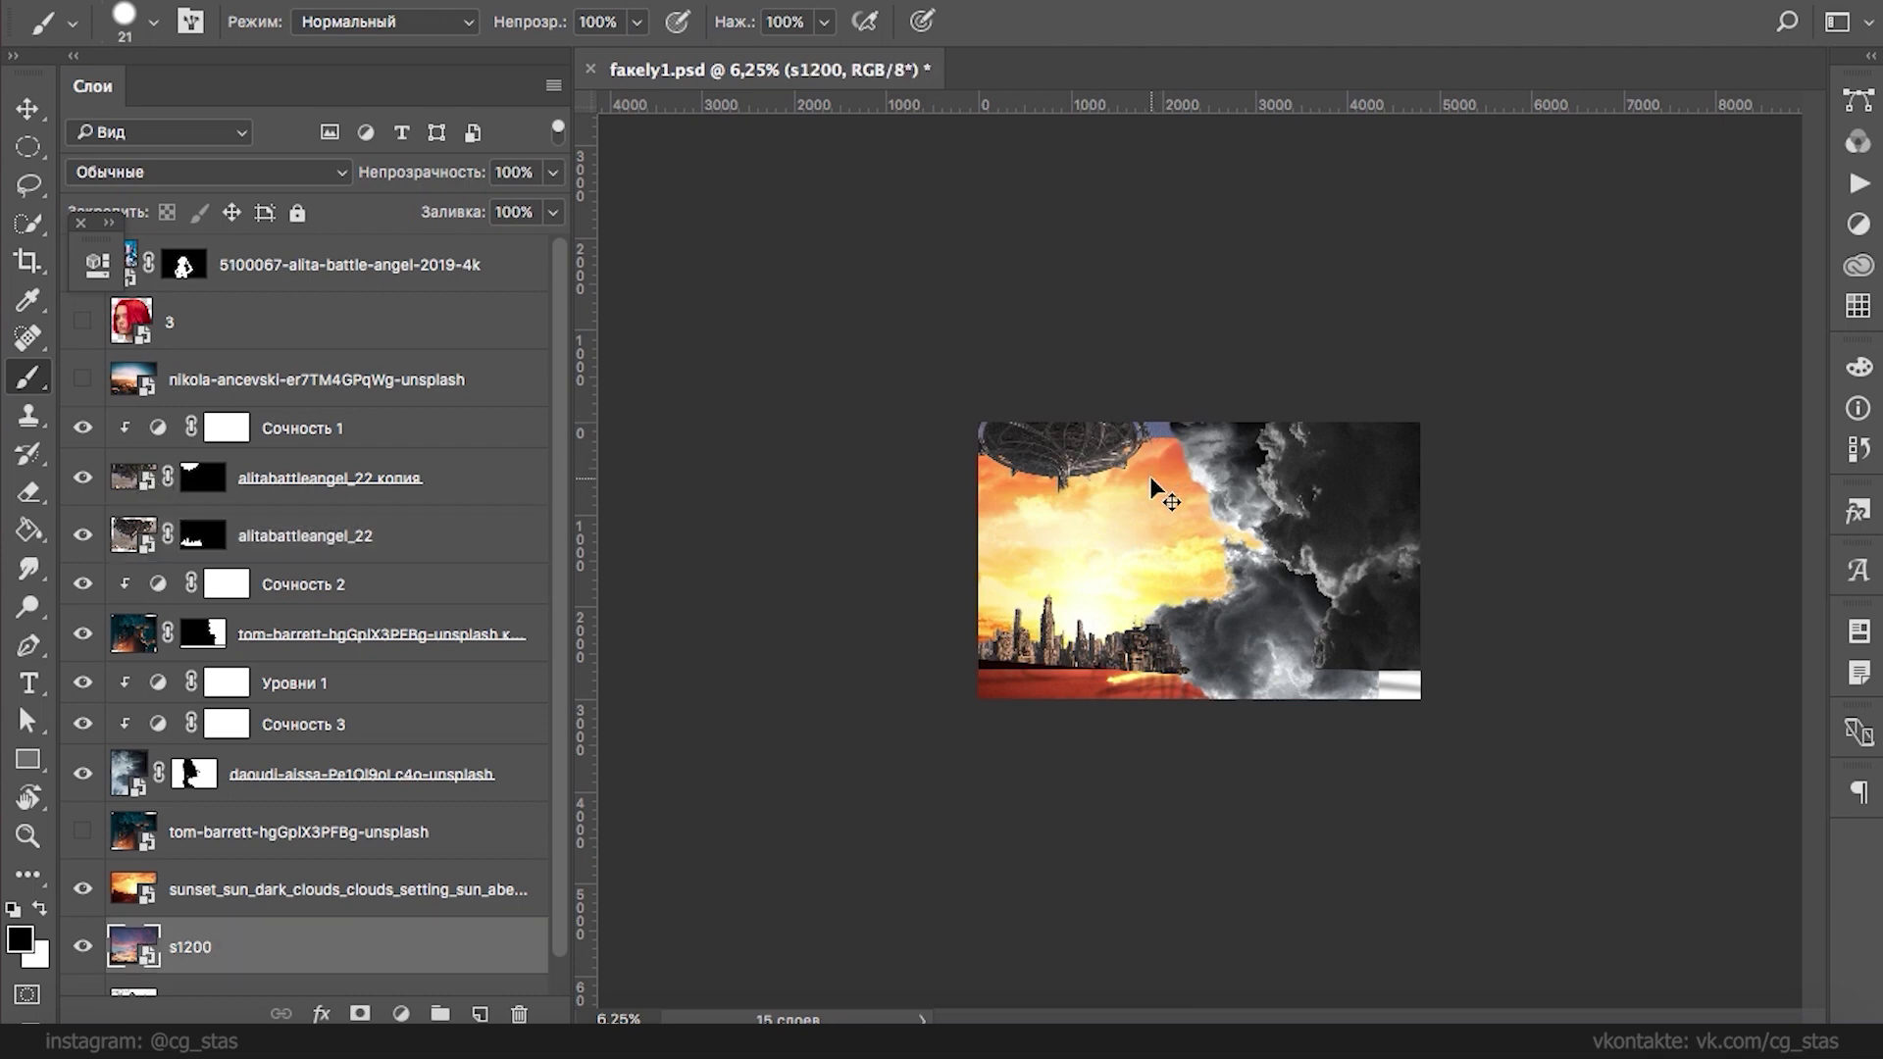
pyautogui.keyDown('ctrl'); pyautogui.click(1132, 519); pyautogui.keyUp('ctrl')
pyautogui.hotkey('ctrl', 't')
pyautogui.moveTo(1323, 437); pyautogui.dragTo(1379, 400)
pyautogui.moveTo(1324, 474); pyautogui.dragTo(1312, 480)
pyautogui.moveTo(1314, 493); pyautogui.dragTo(1313, 495)
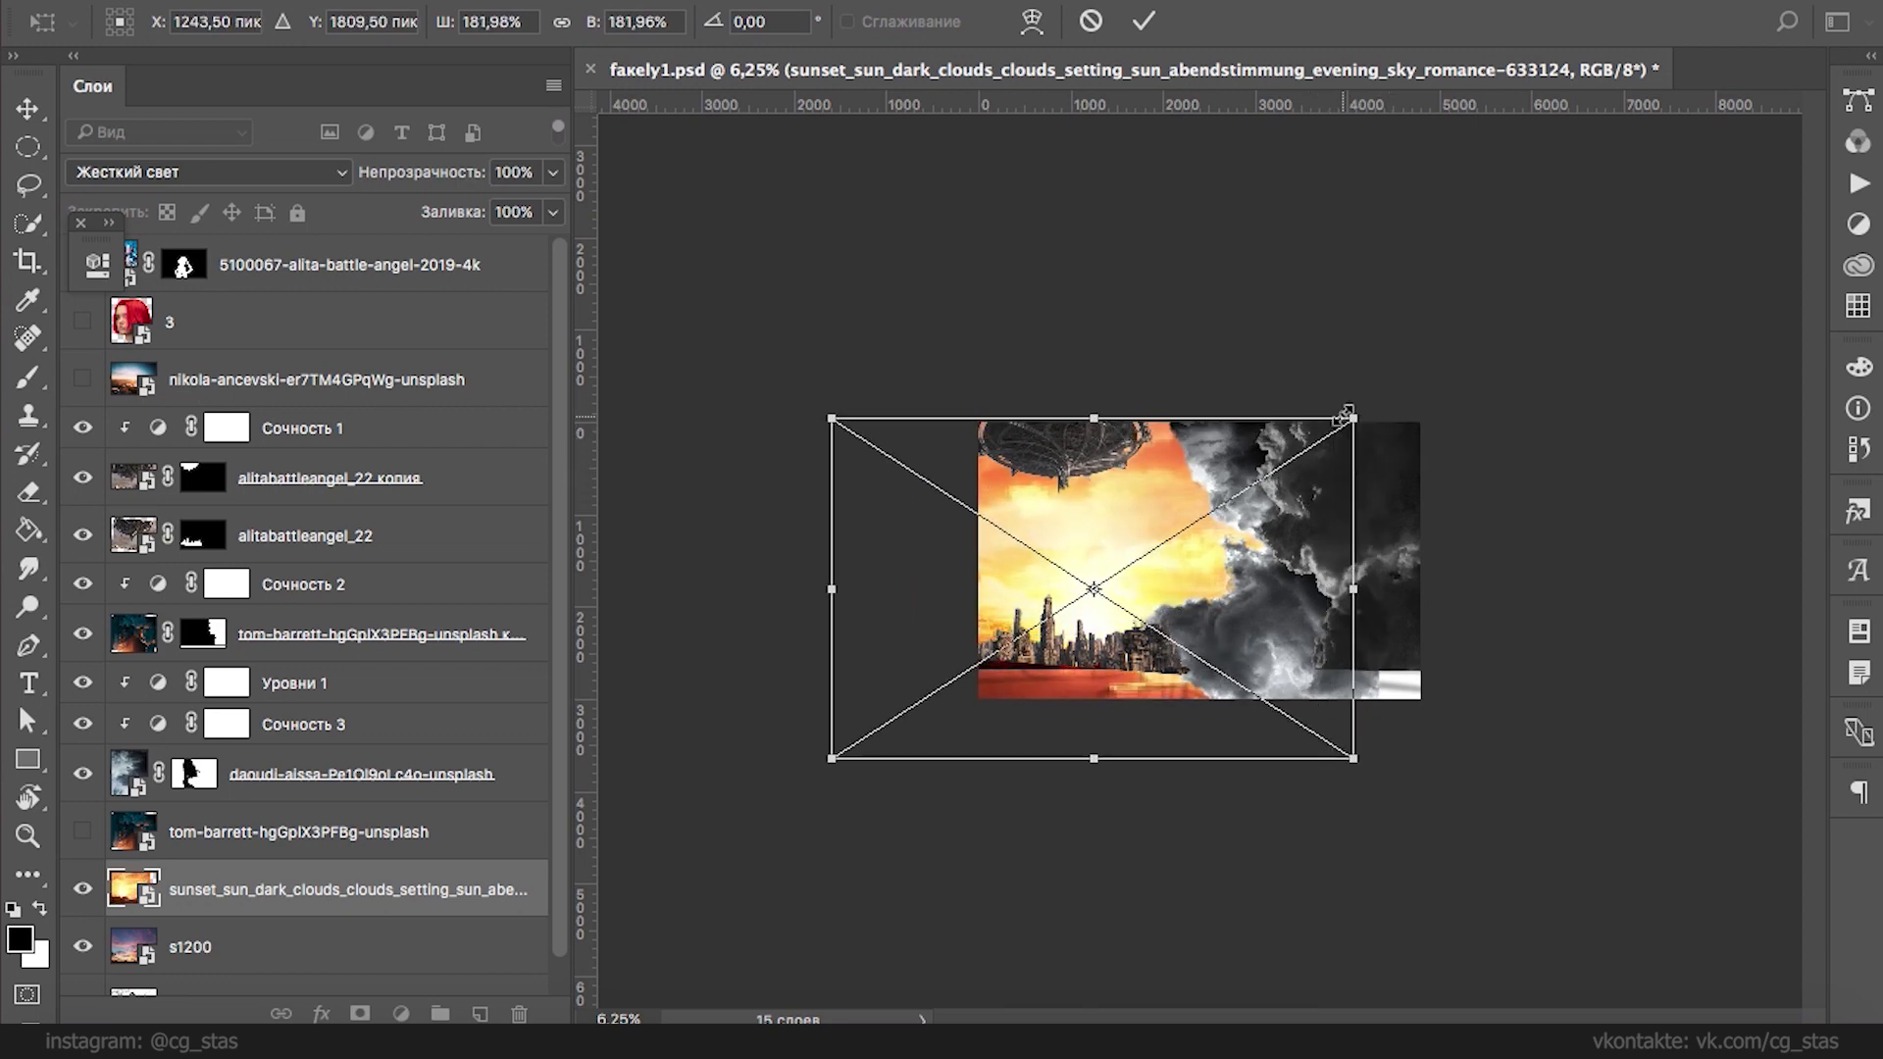
pyautogui.press('Return')
pyautogui.press('b')
pyautogui.moveTo(1108, 563); pyautogui.dragTo(1182, 577)
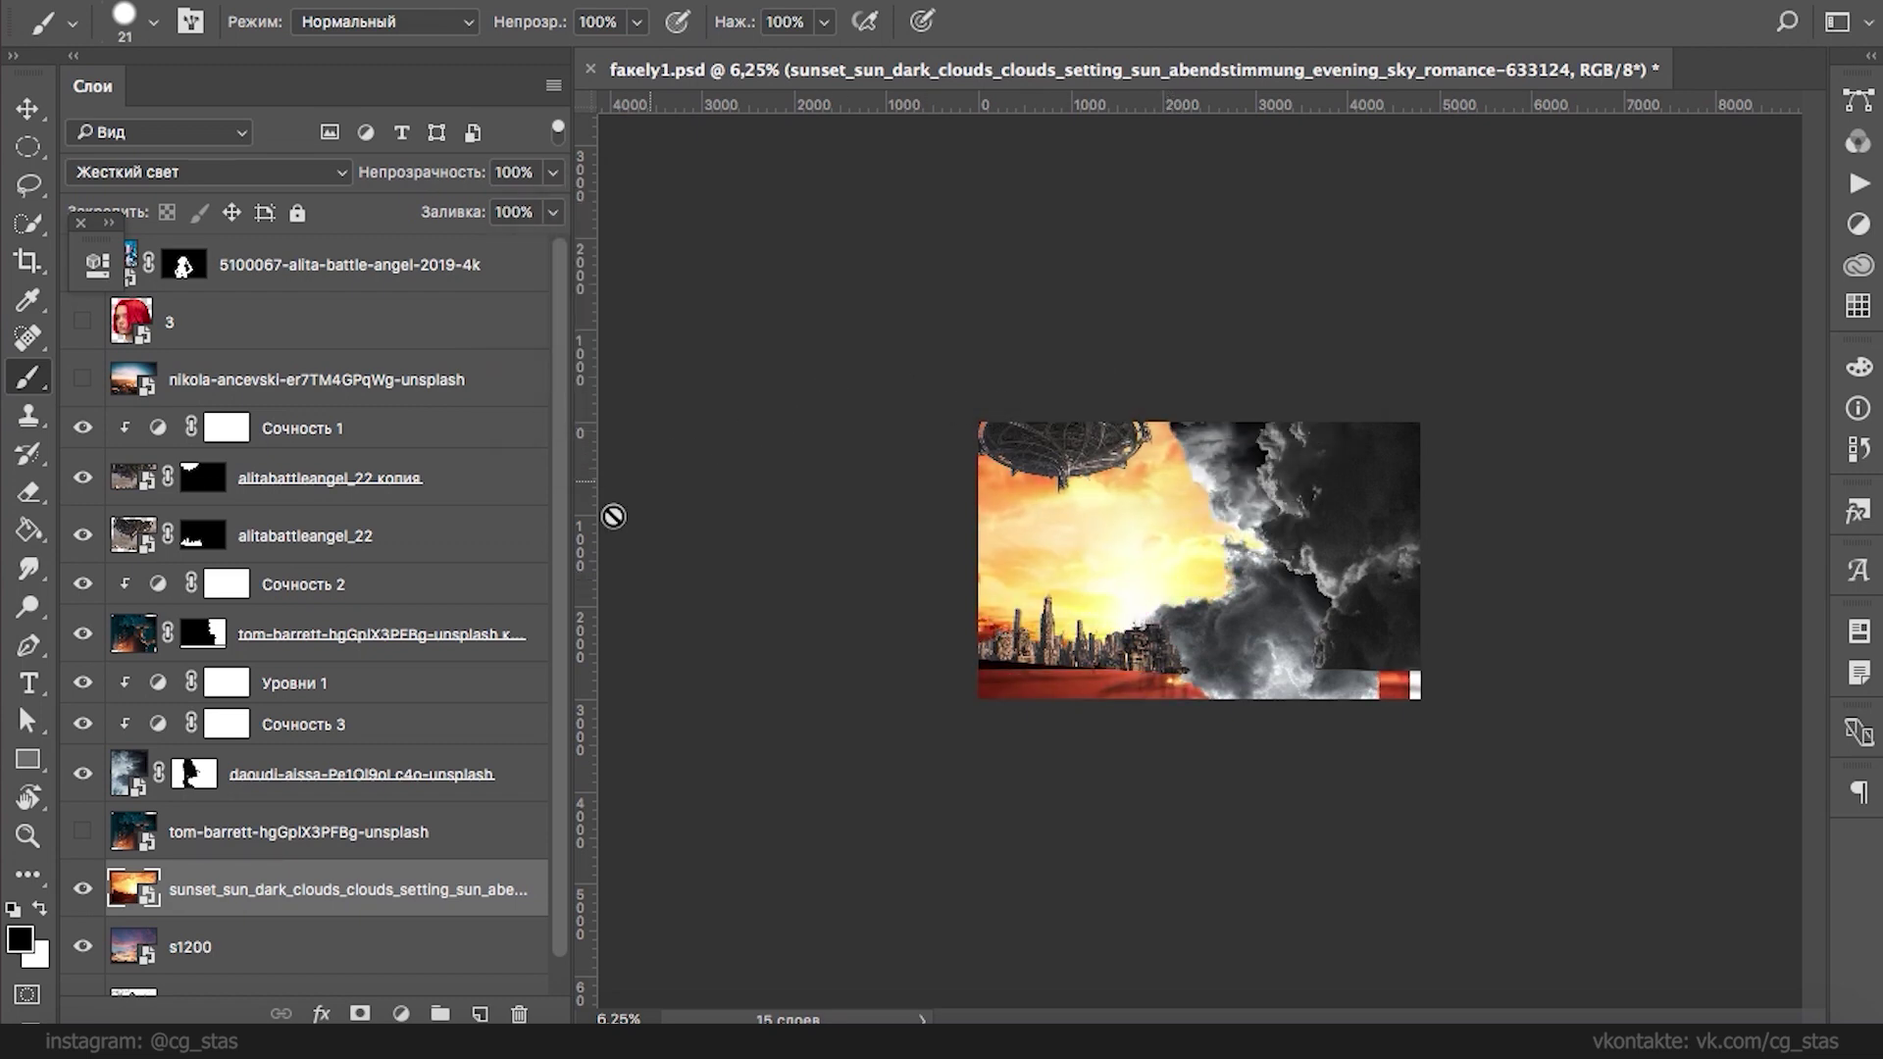
# - Add a layer mask to the sunset sky and paint its upper edge away with a 1387 px brush at 70% opacity and 71% flow
pyautogui.click(84, 947)
pyautogui.click(83, 947)
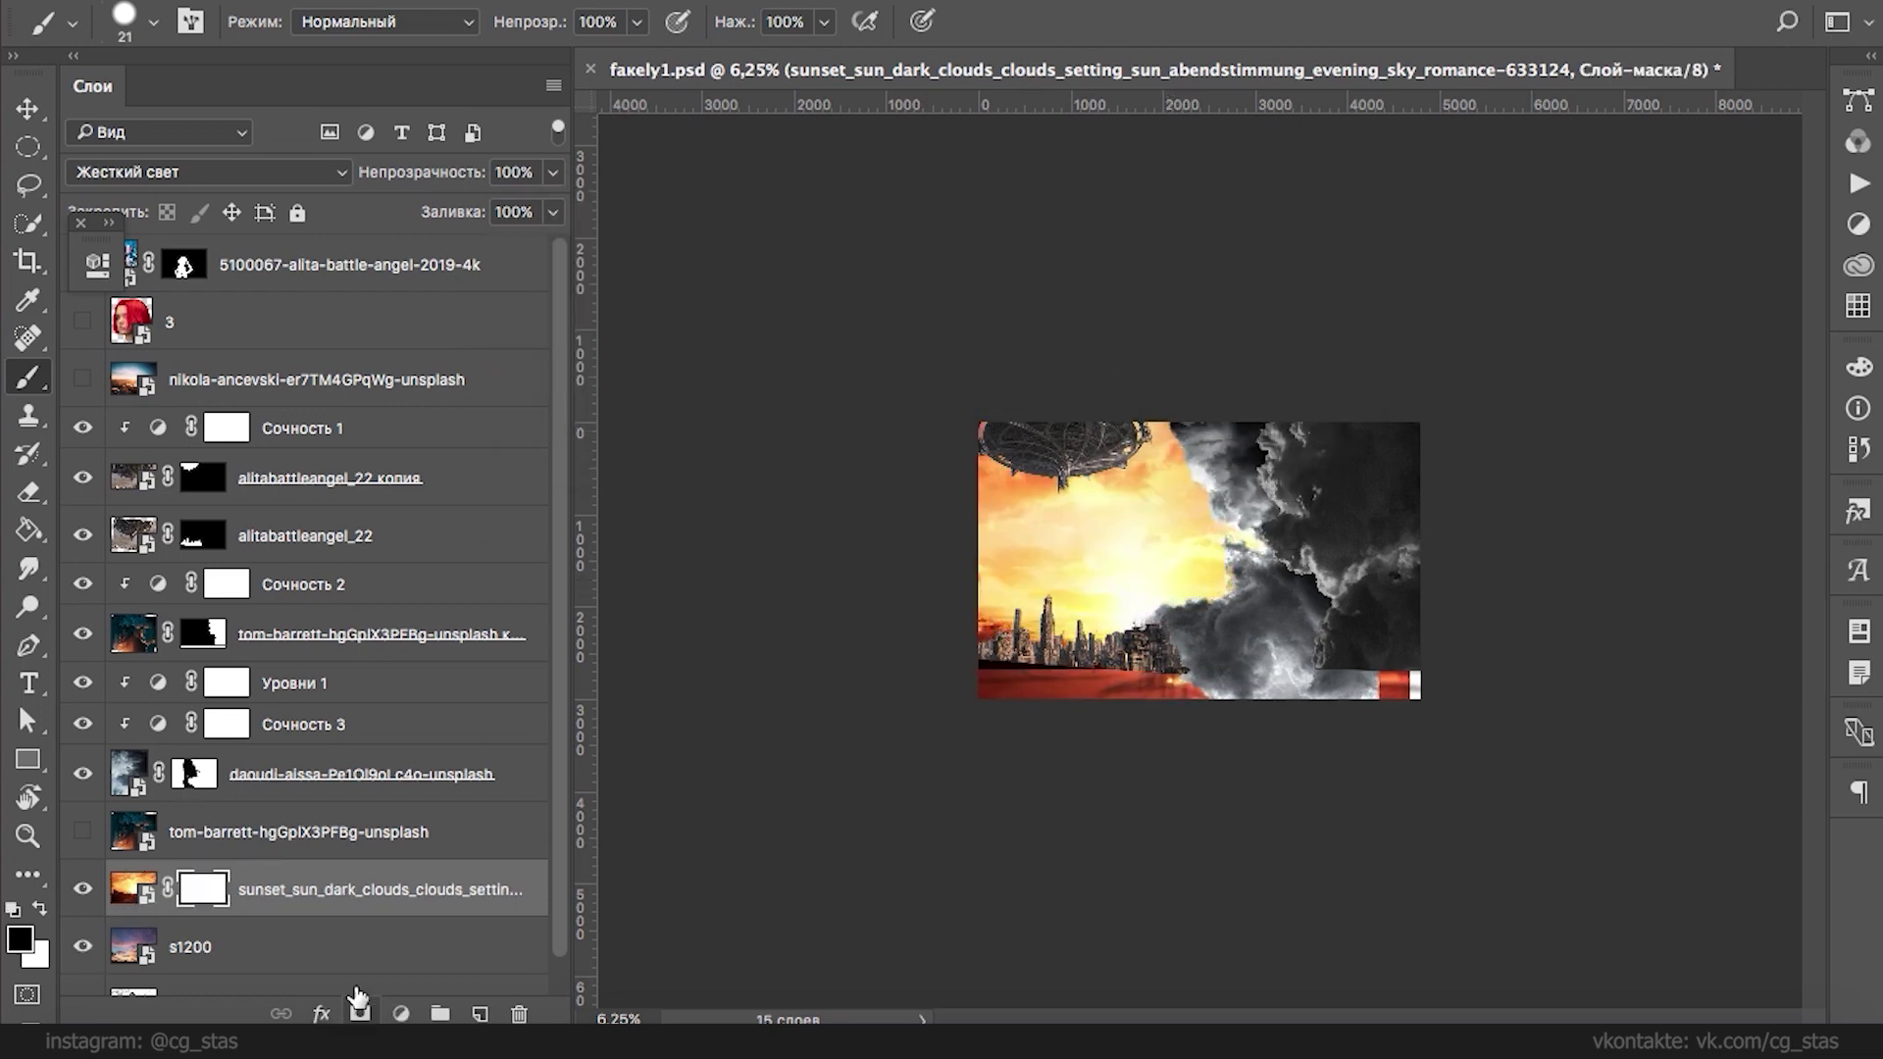
pyautogui.click(358, 1015)
pyautogui.rightClick(1266, 529)
pyautogui.press('Return')
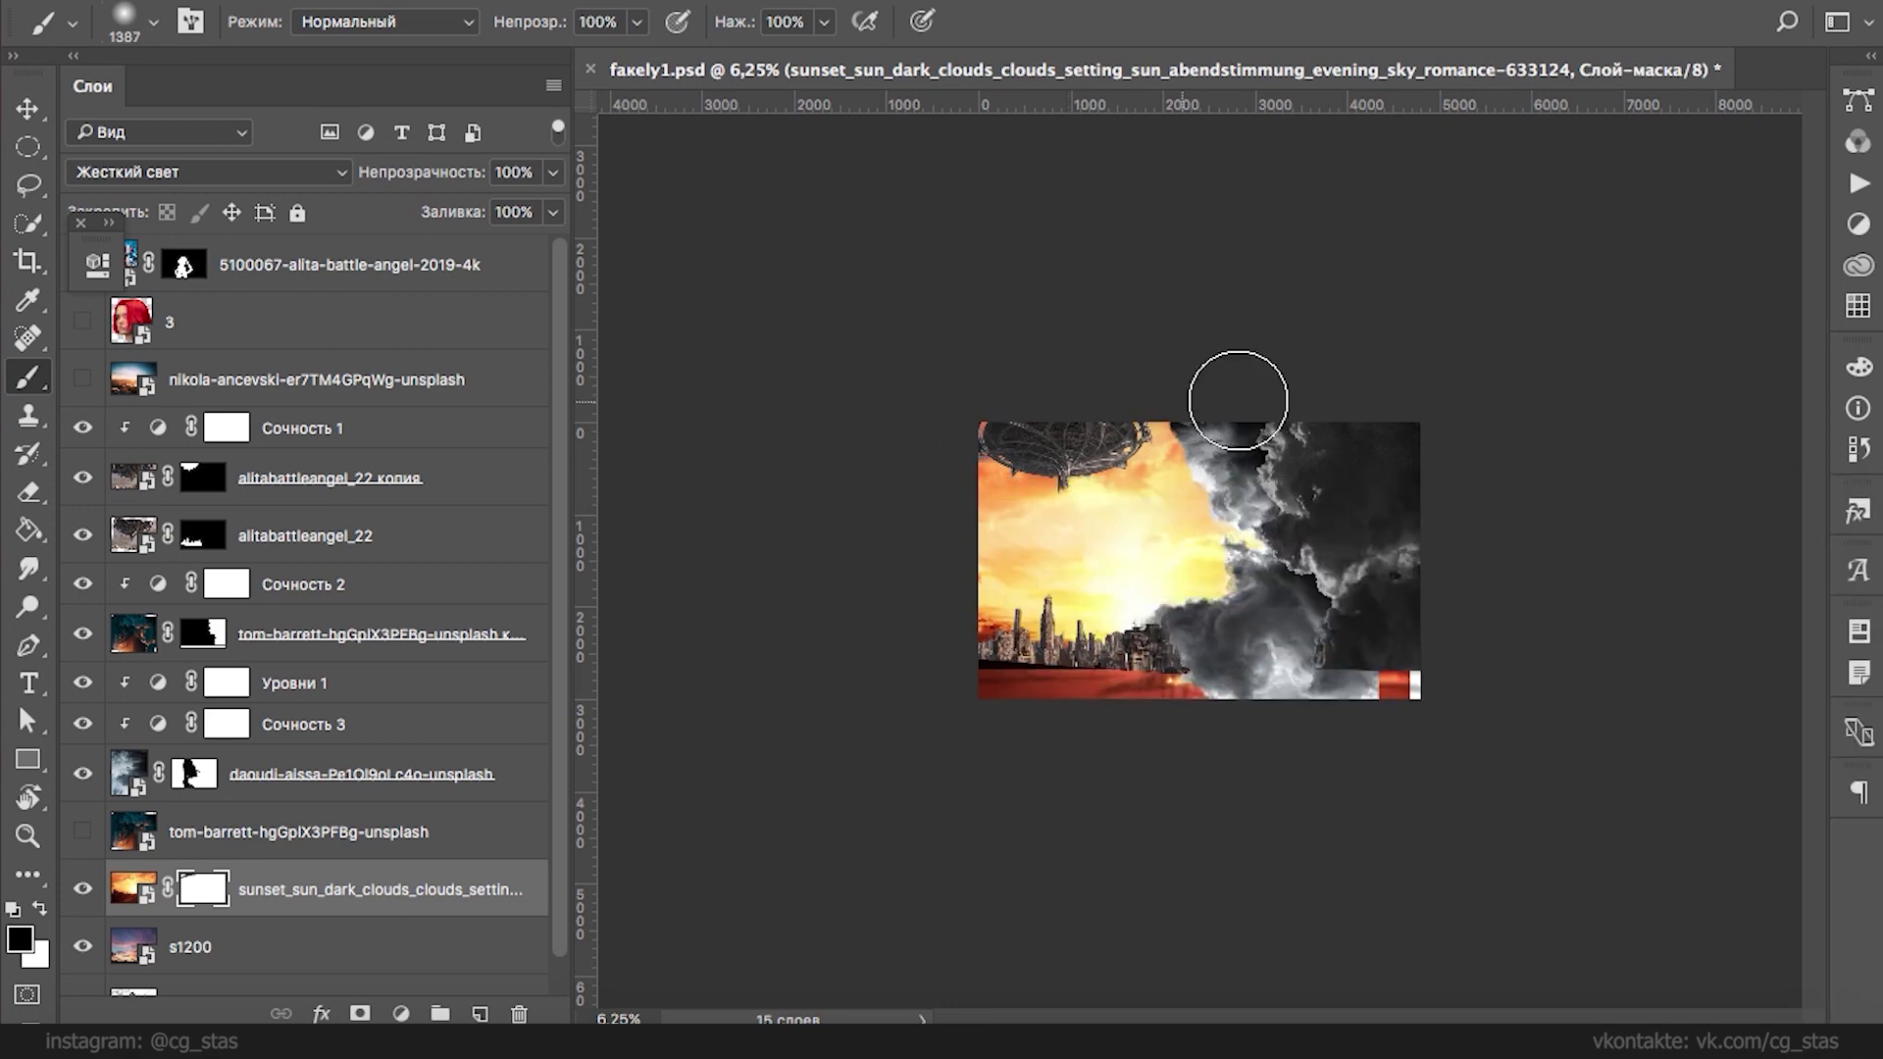
pyautogui.click(637, 22)
pyautogui.click(823, 24)
pyautogui.click(779, 56)
pyautogui.moveTo(1268, 456)
pyautogui.mouseDown()
pyautogui.moveTo(1075, 441)
pyautogui.moveTo(924, 496)
pyautogui.mouseUp()
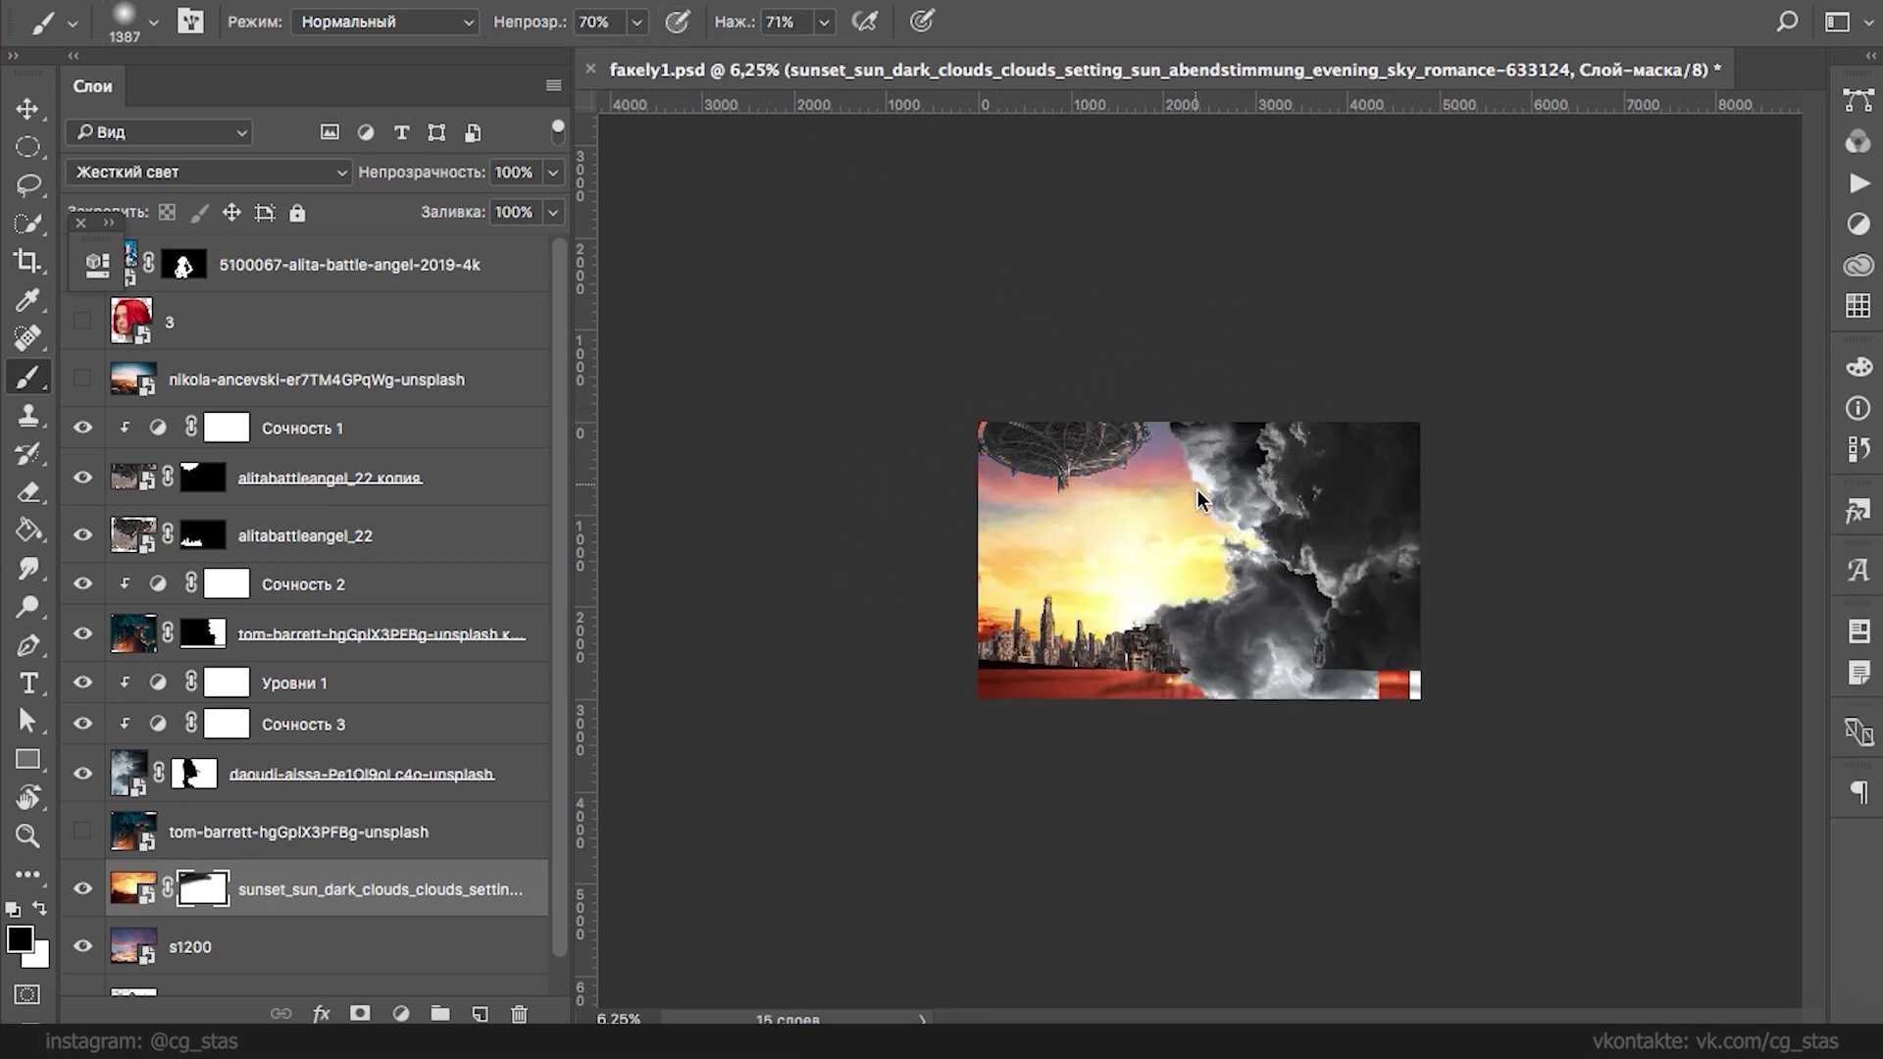
# - Disable Shape Dynamics and use a 2044 px soft brush to blend the sunset mask into the purple sky around the floating city
pyautogui.rightClick(1229, 514)
pyautogui.click(1339, 551)
pyautogui.press('Return')
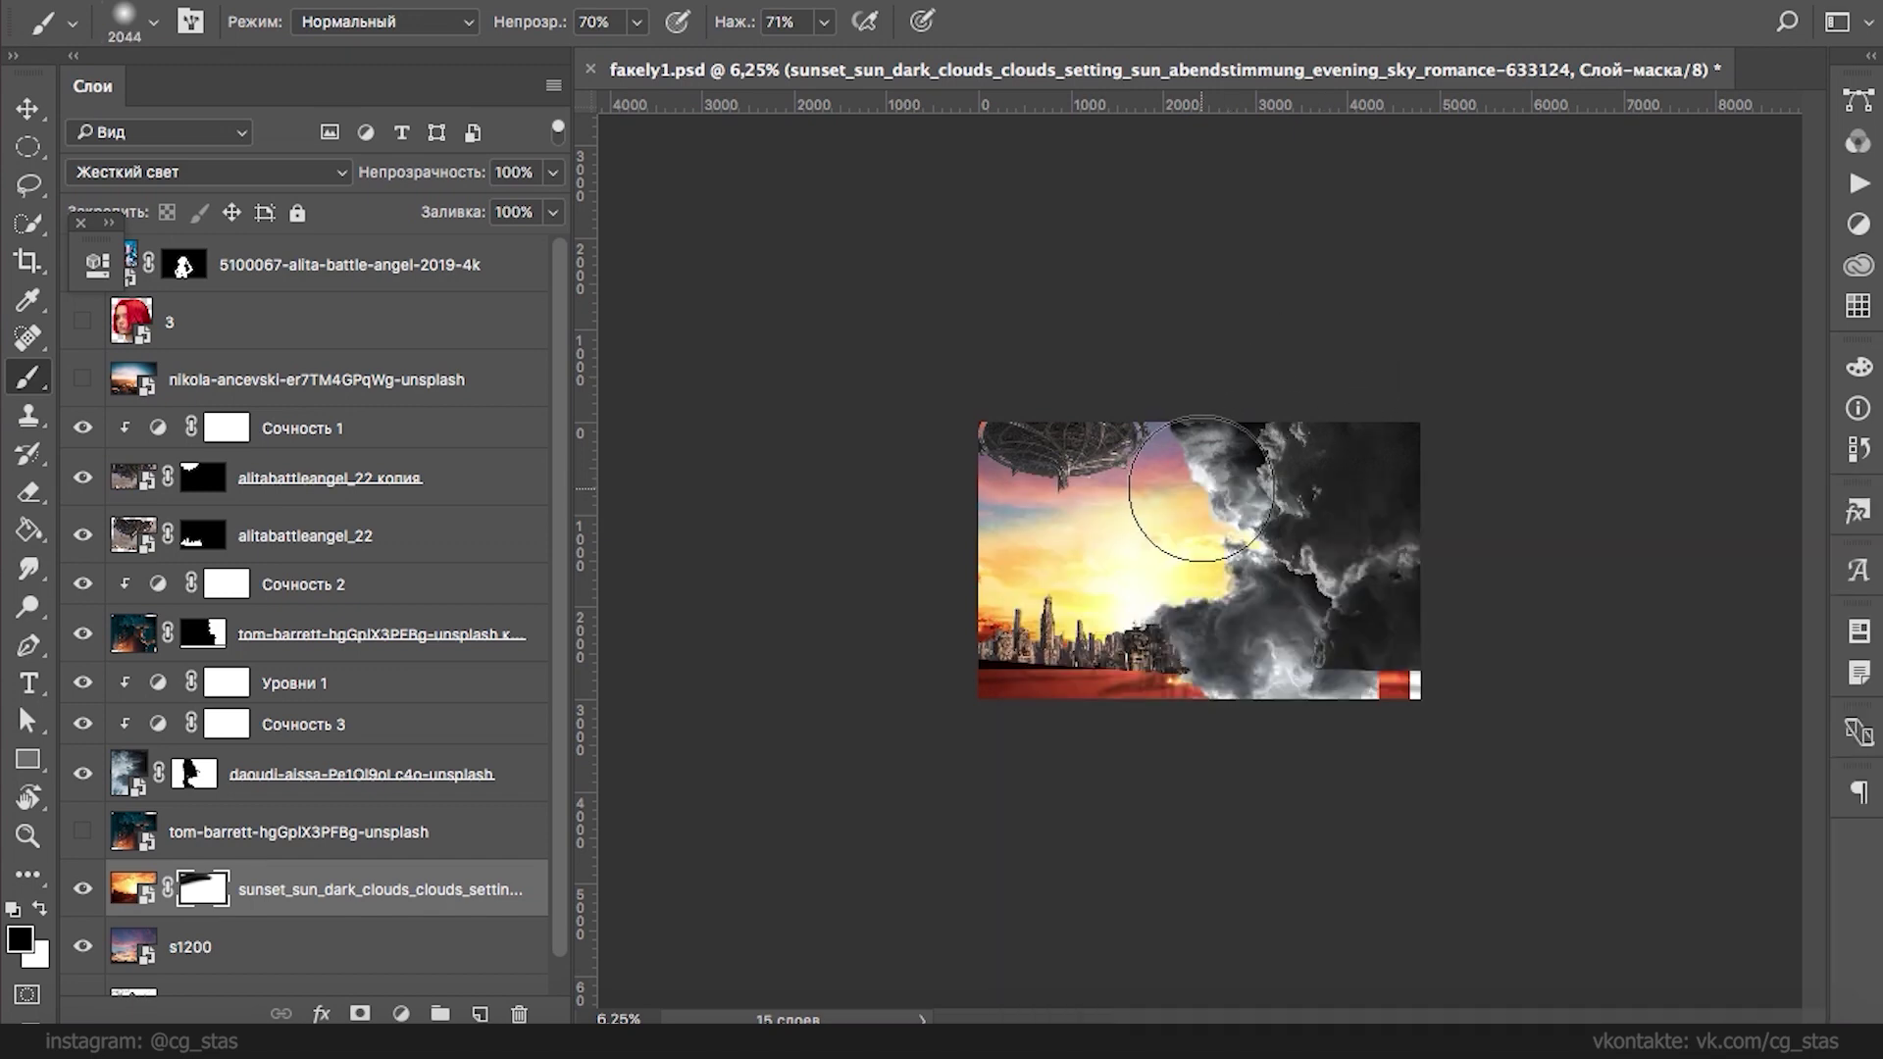
pyautogui.click(191, 22)
pyautogui.click(271, 371)
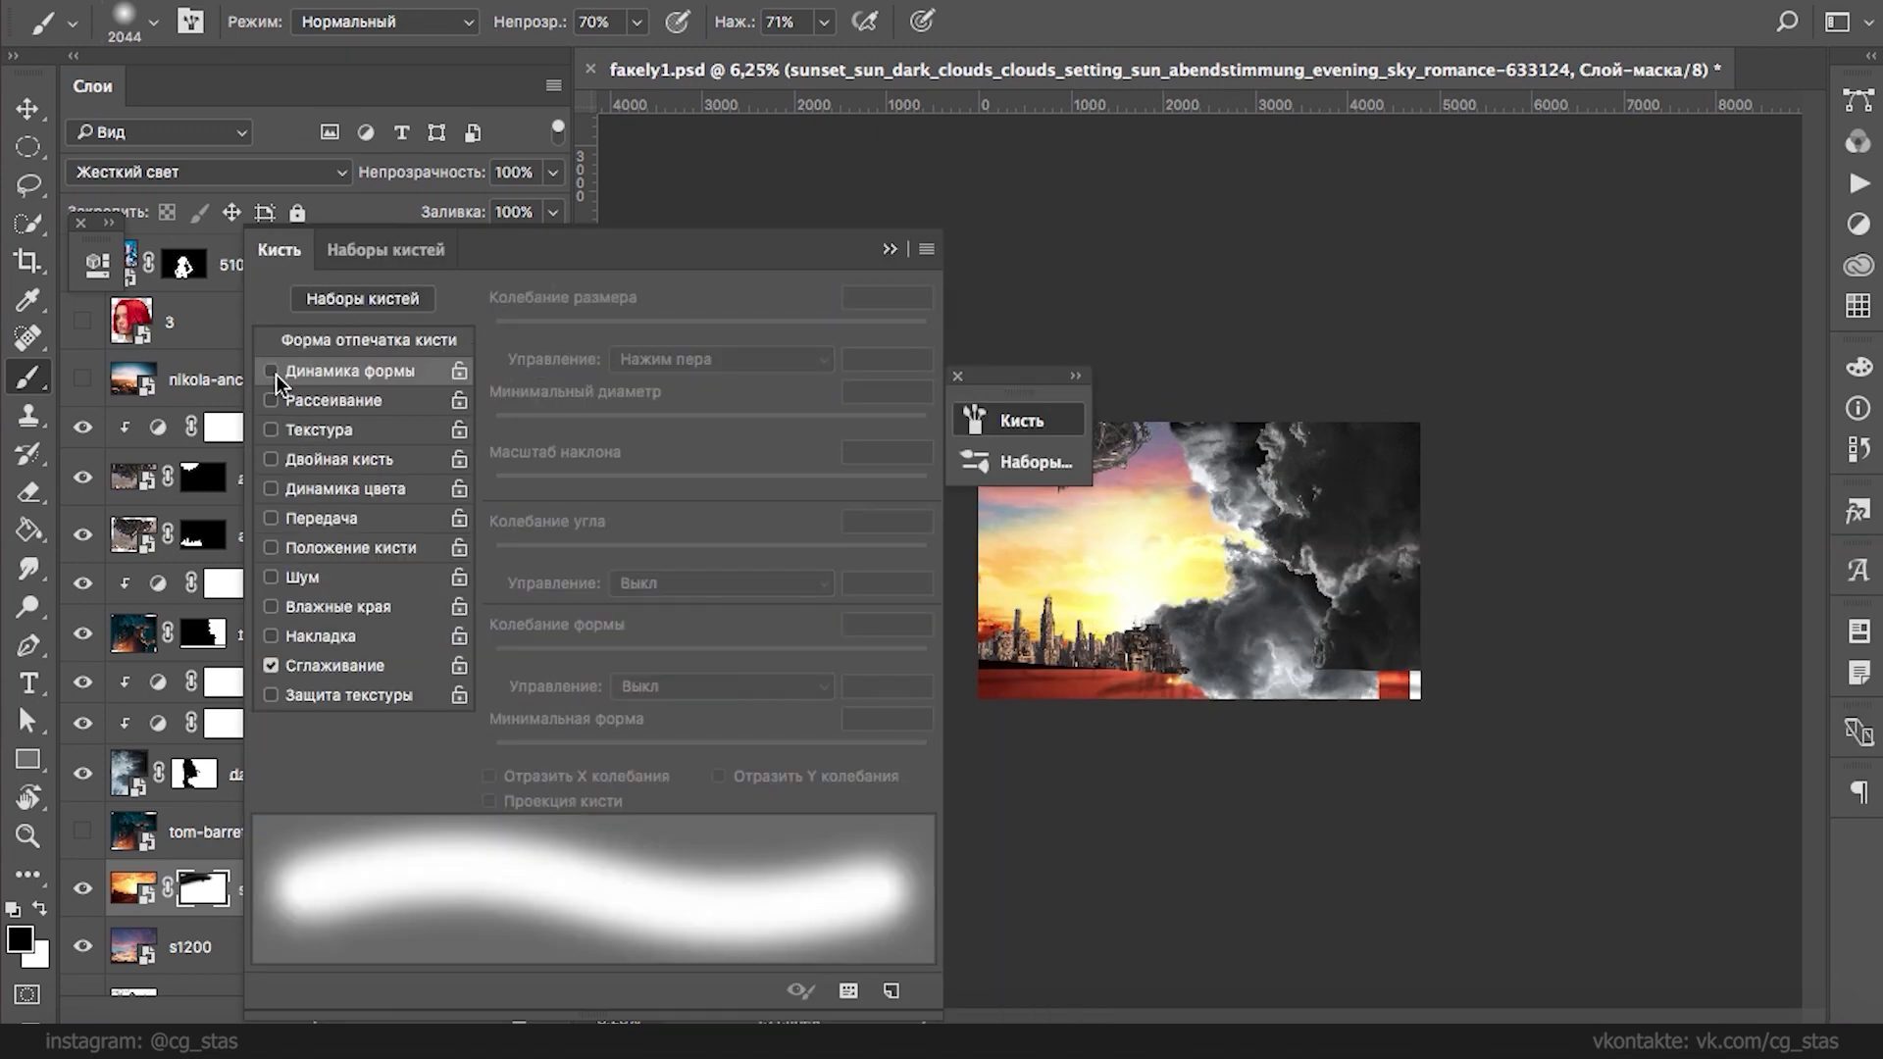
pyautogui.click(890, 249)
pyautogui.moveTo(1198, 459); pyautogui.dragTo(1244, 507)
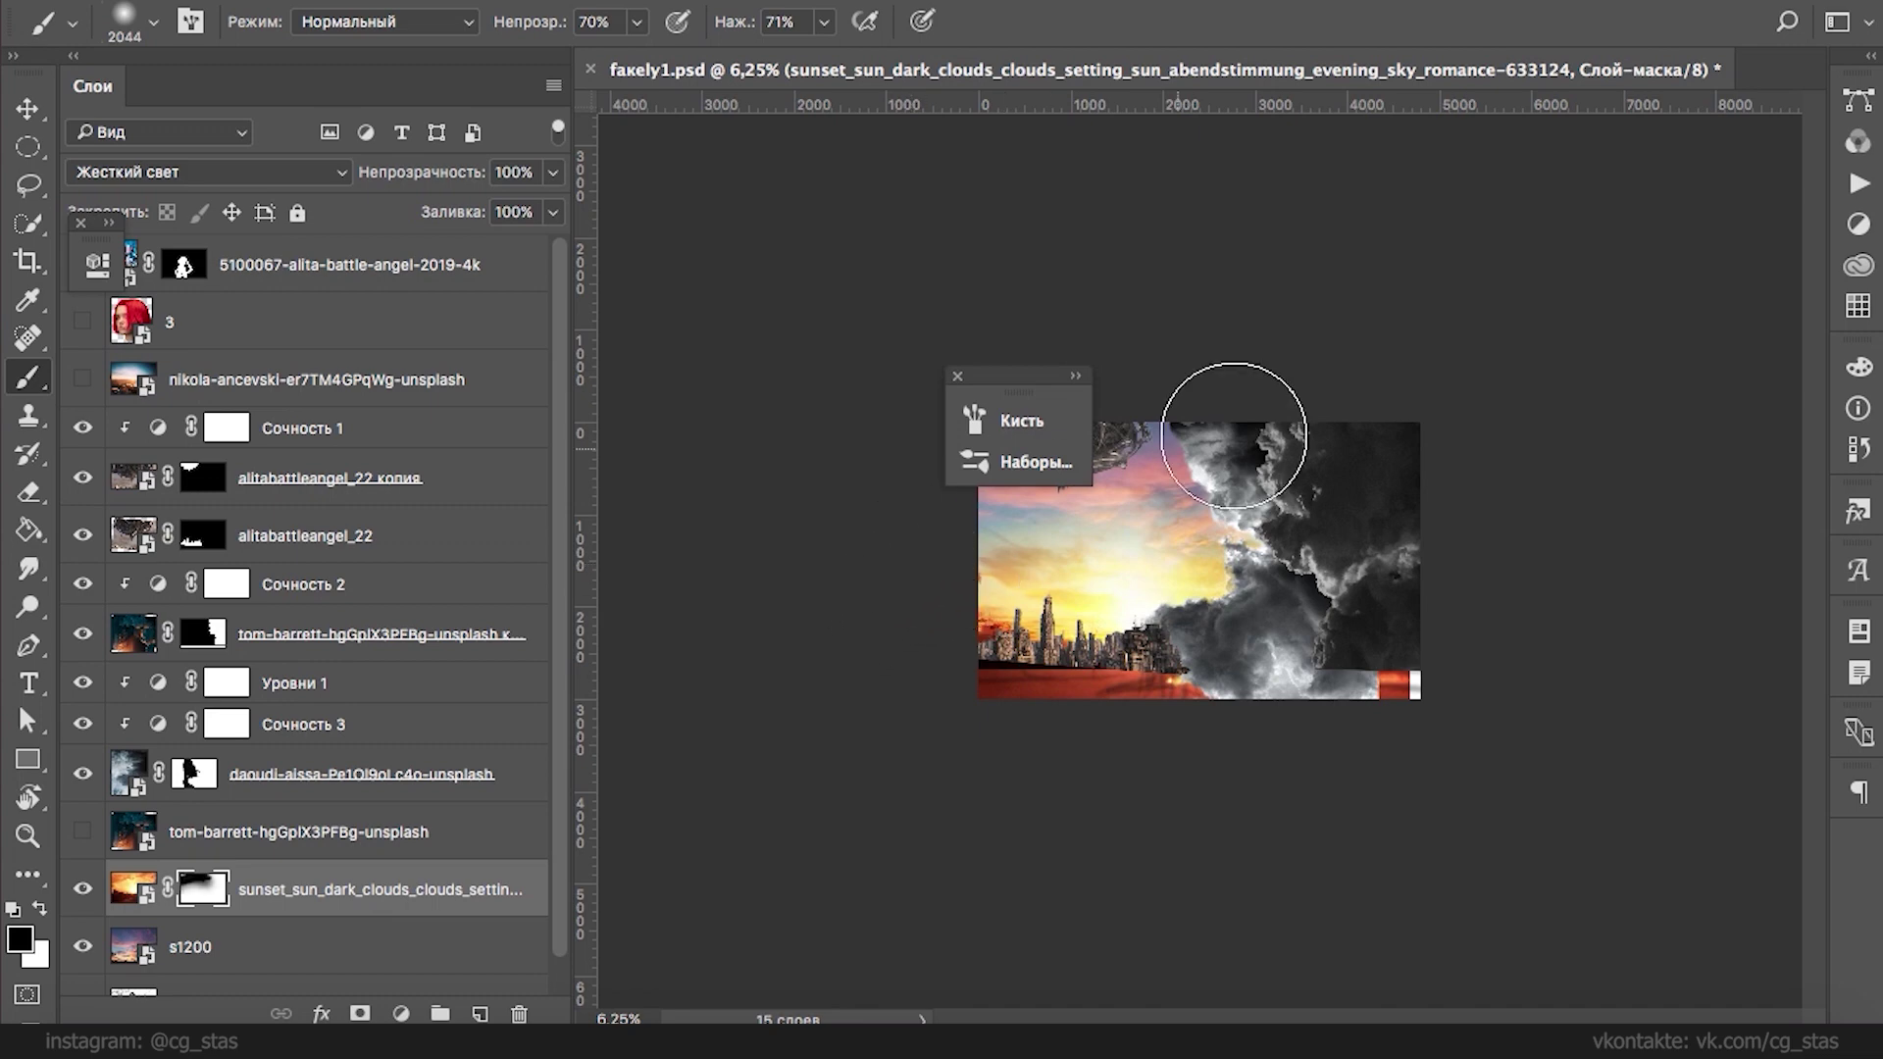
pyautogui.moveTo(932, 555); pyautogui.dragTo(1061, 503)
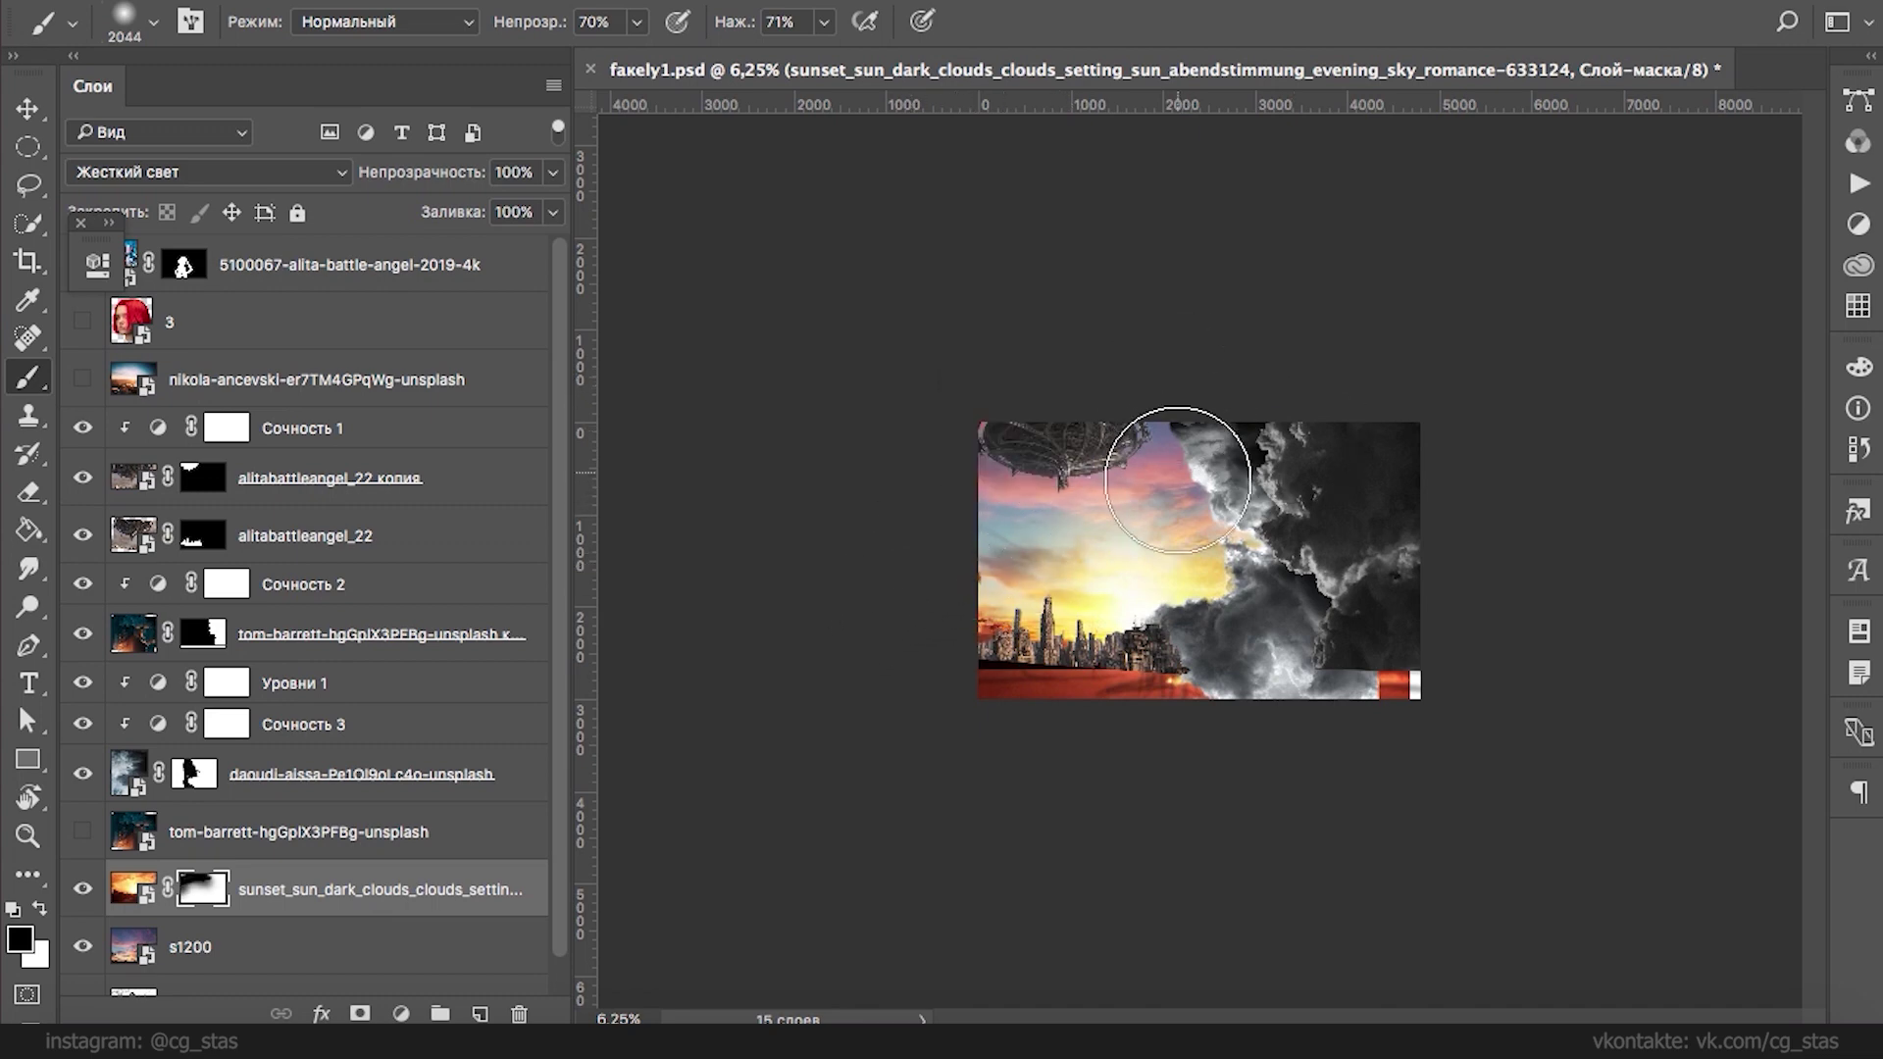
pyautogui.press('x')
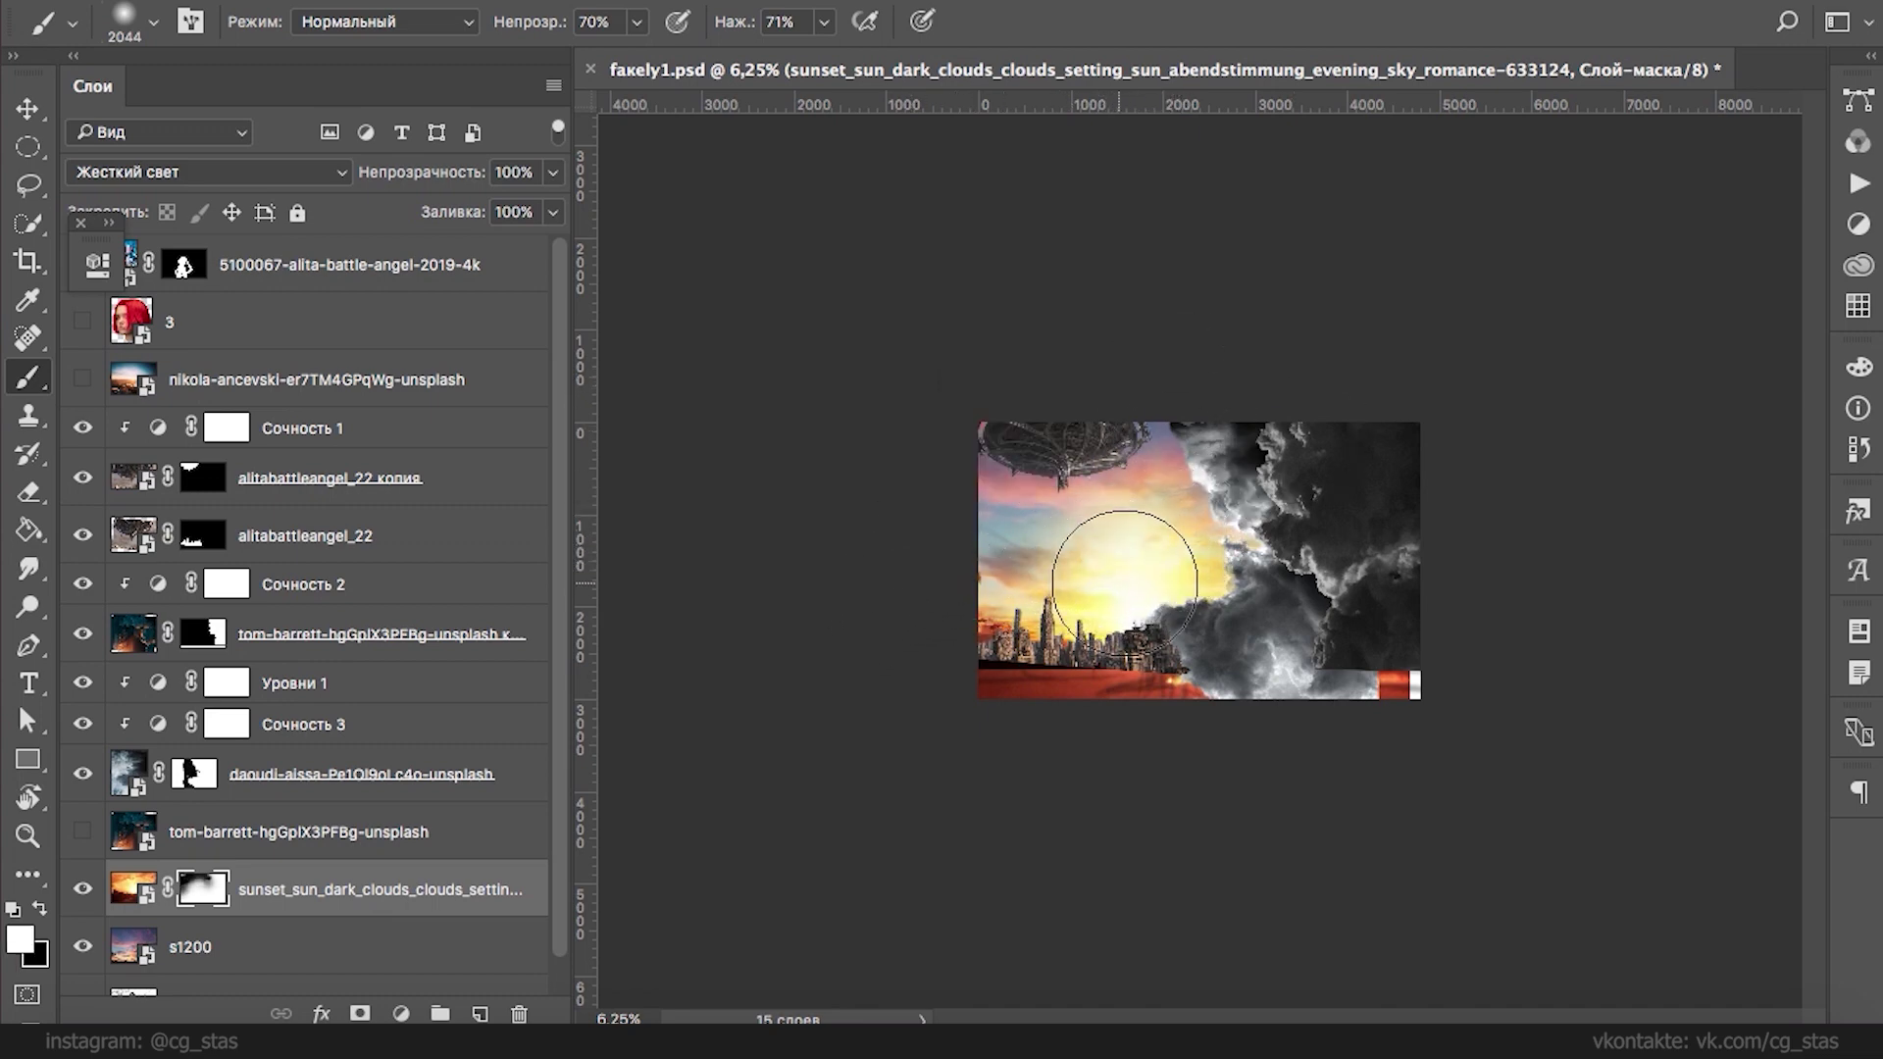
# - Add a Hue/Saturation adjustment with saturation +17 and clip it to the sunset sky layer
pyautogui.click(136, 890)
pyautogui.click(401, 1013)
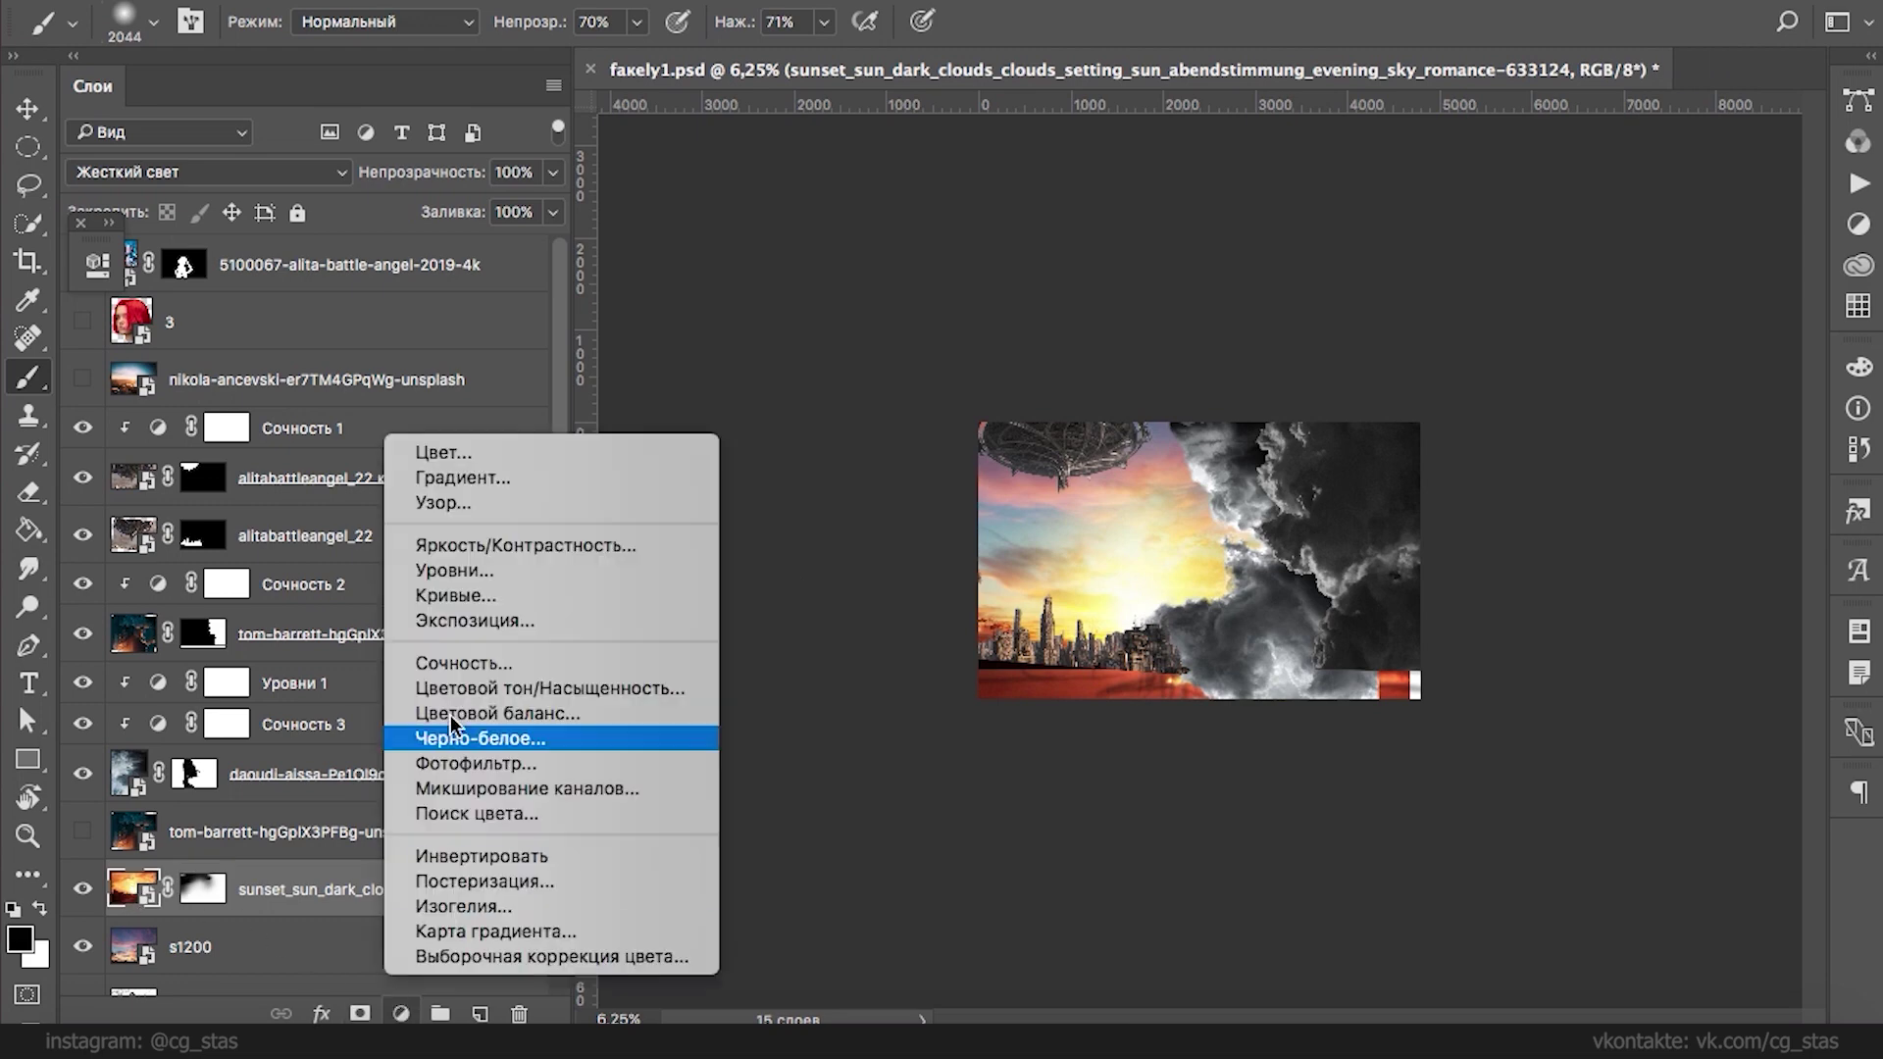
pyautogui.click(461, 691)
pyautogui.moveTo(368, 453)
pyautogui.mouseDown()
pyautogui.moveTo(328, 455)
pyautogui.moveTo(450, 507)
pyautogui.moveTo(433, 509)
pyautogui.moveTo(406, 509)
pyautogui.moveTo(359, 451)
pyautogui.moveTo(322, 451)
pyautogui.moveTo(618, 445)
pyautogui.moveTo(336, 467)
pyautogui.moveTo(353, 457)
pyautogui.mouseUp()
pyautogui.moveTo(370, 565)
pyautogui.mouseDown()
pyautogui.moveTo(392, 566)
pyautogui.moveTo(374, 564)
pyautogui.mouseUp()
pyautogui.moveTo(353, 453); pyautogui.dragTo(361, 453)
pyautogui.click(582, 253)
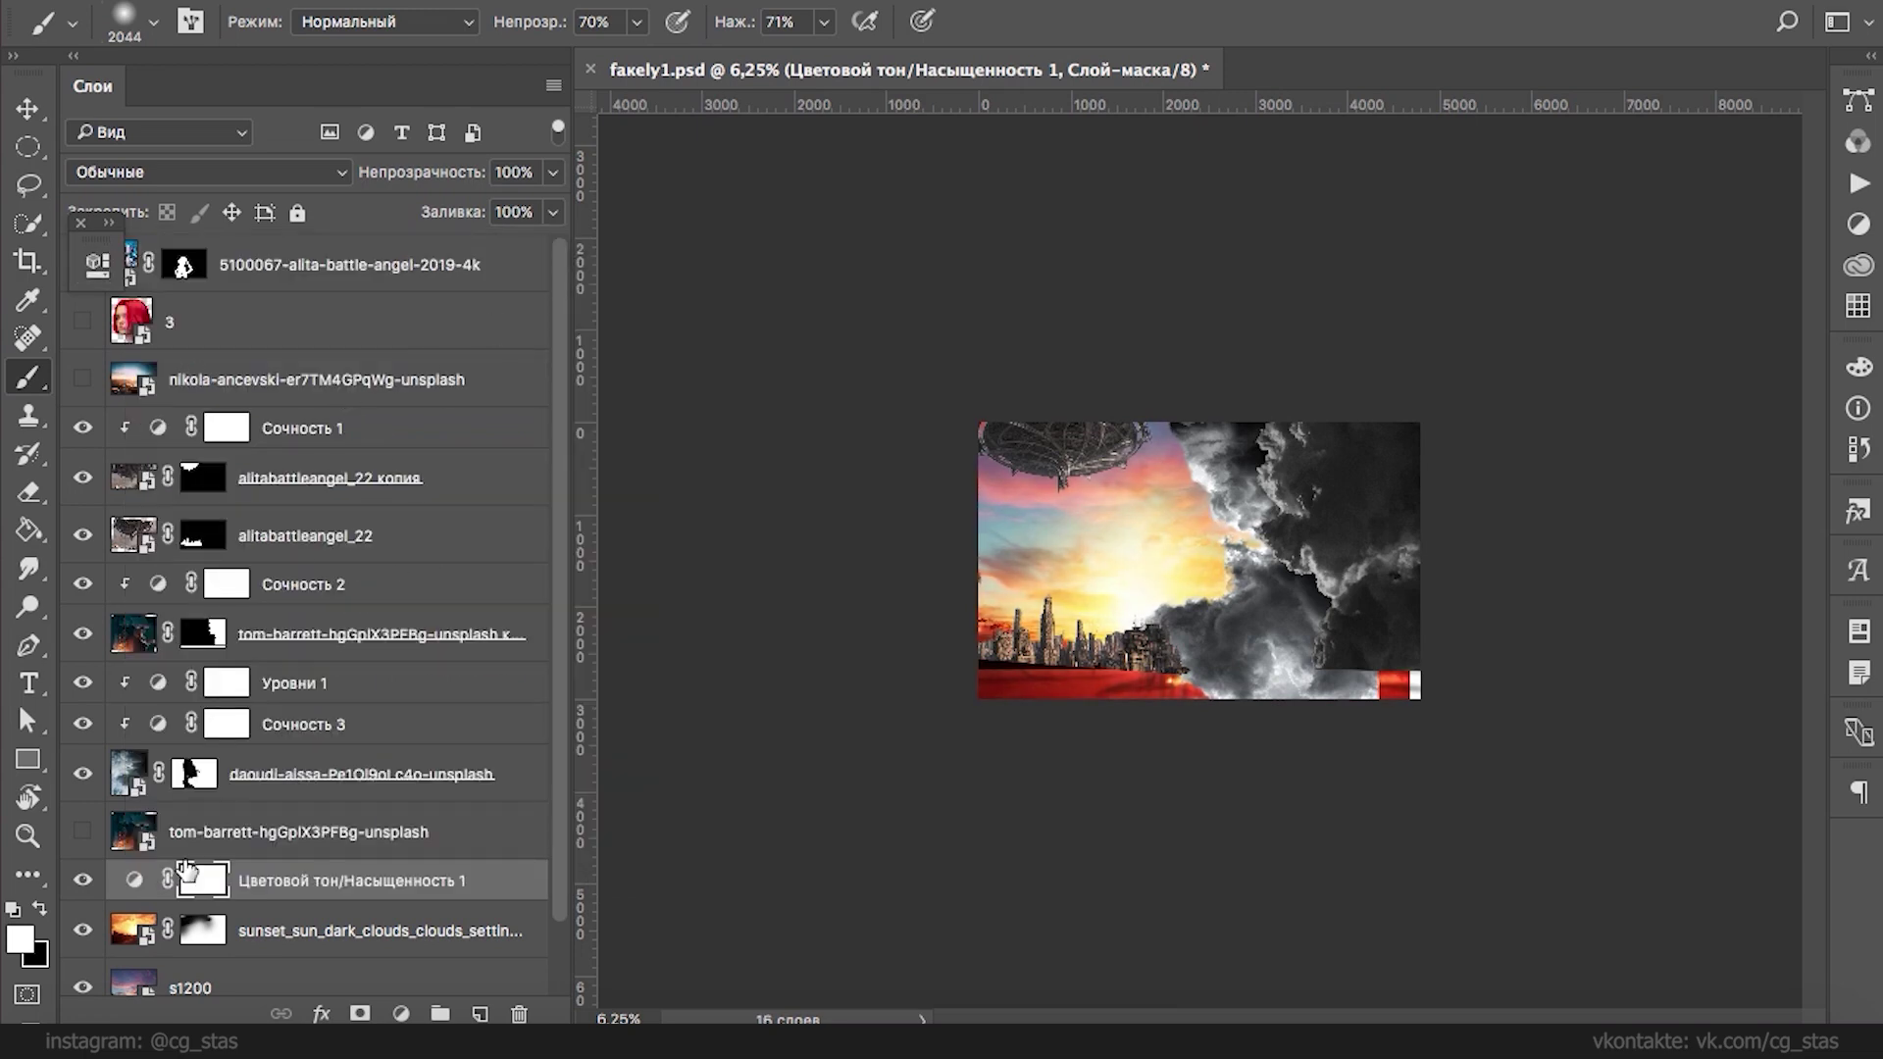
pyautogui.keyDown('alt'); pyautogui.click(139, 889); pyautogui.keyUp('alt')
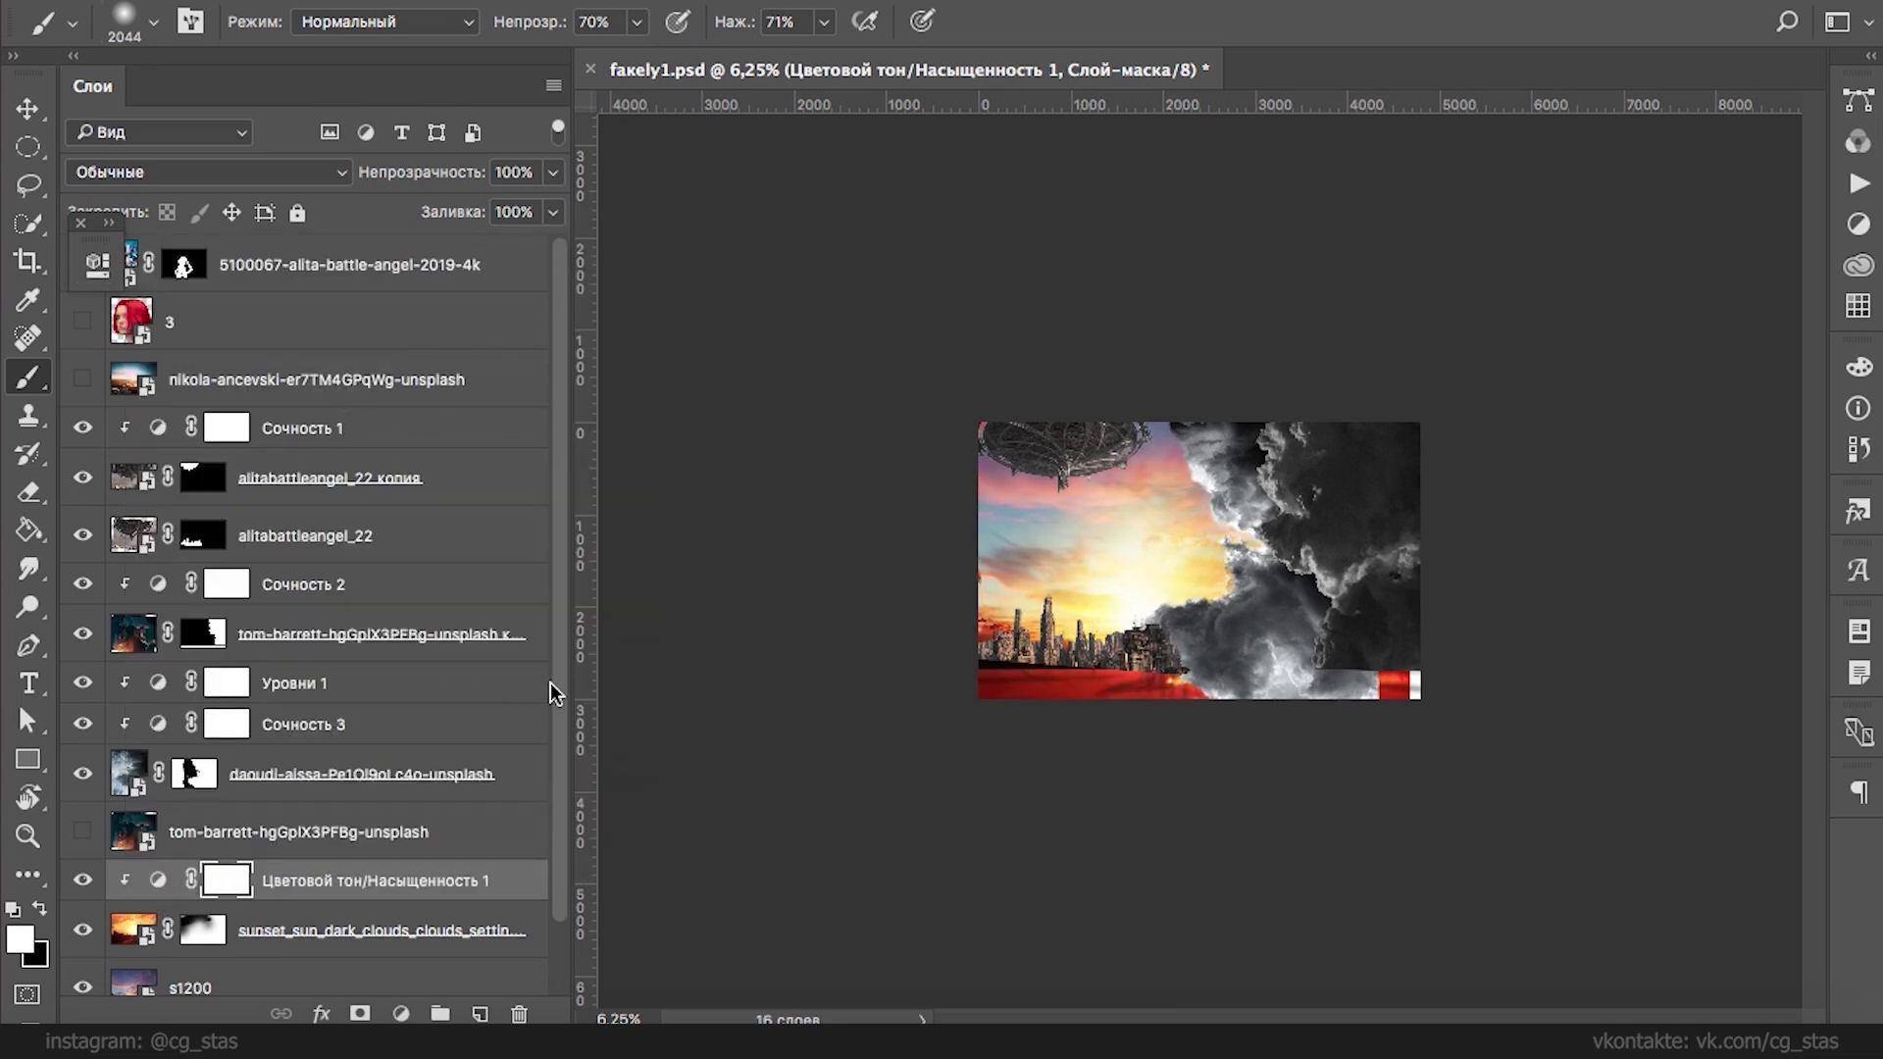
# - Set the sunset sky's Hue/Saturation hue to -15
pyautogui.scroll(-2, 509, 724)
pyautogui.doubleClick(158, 802)
pyautogui.moveTo(361, 454)
pyautogui.mouseDown()
pyautogui.moveTo(380, 455)
pyautogui.moveTo(332, 455)
pyautogui.mouseUp()
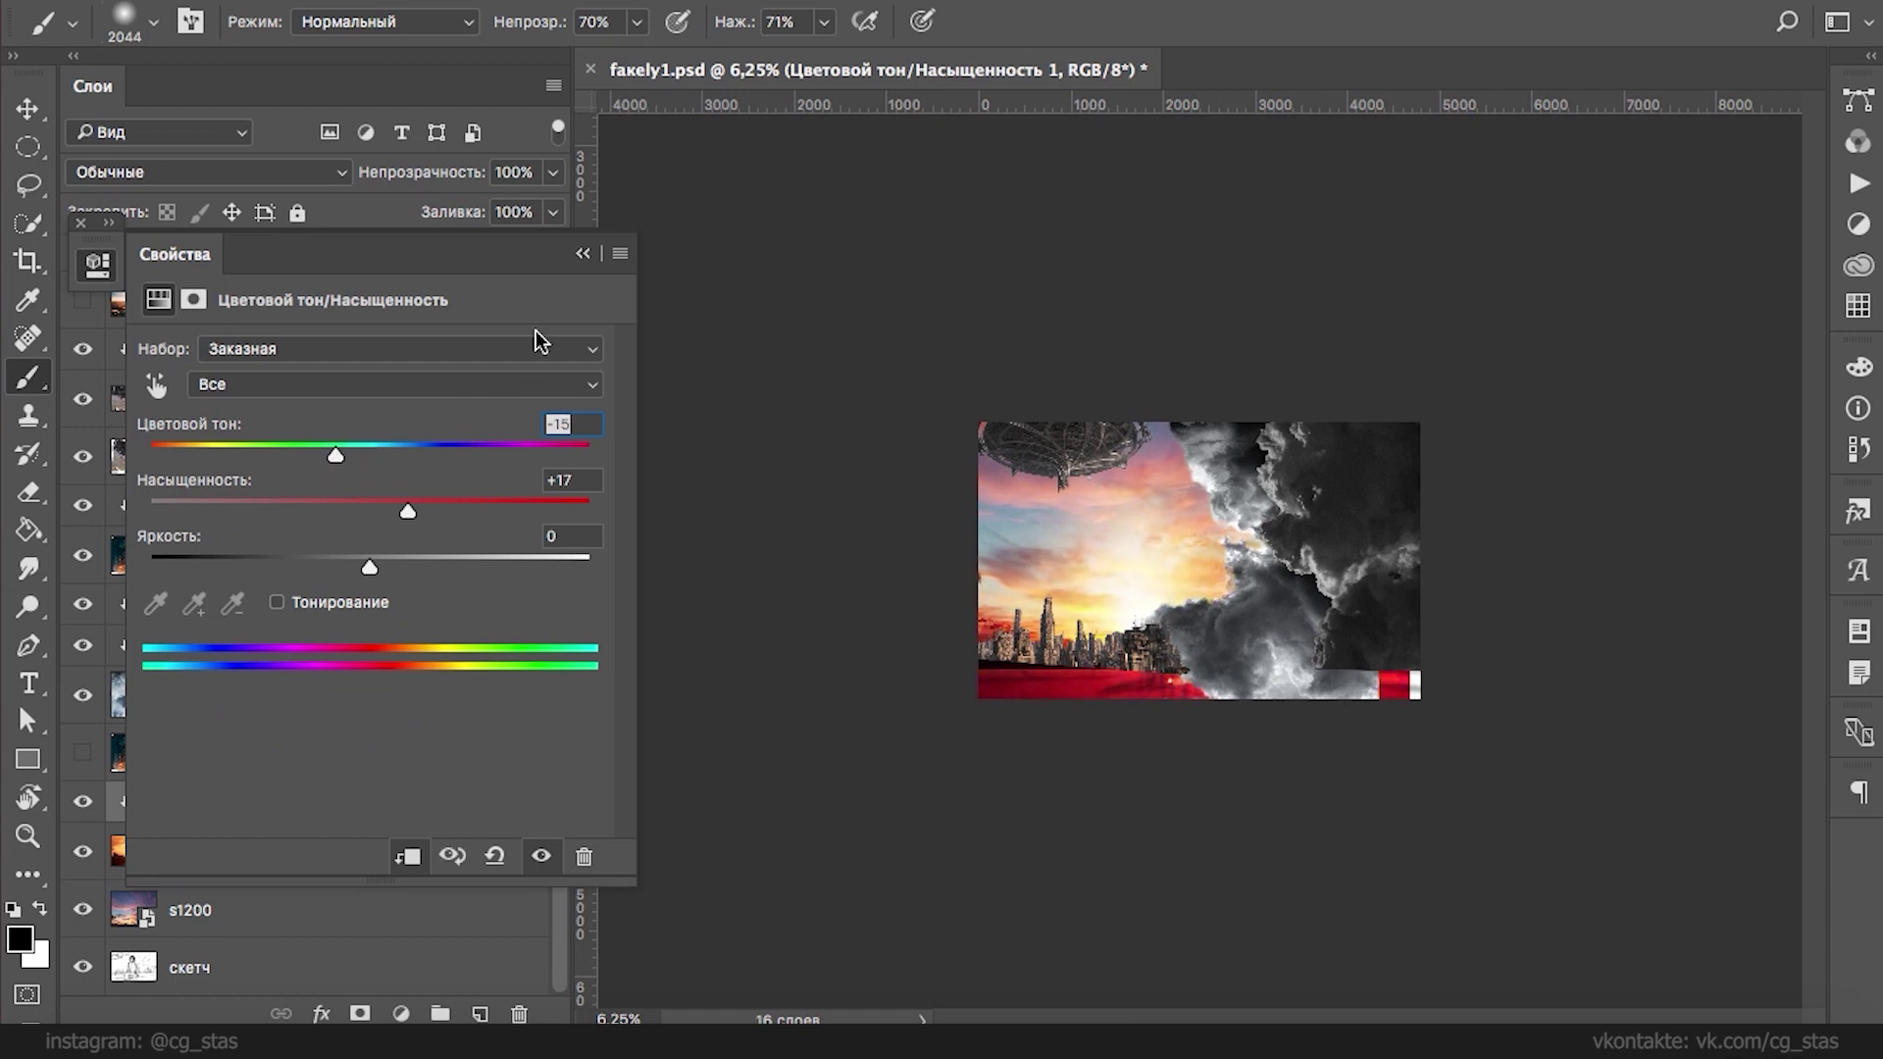
pyautogui.click(582, 253)
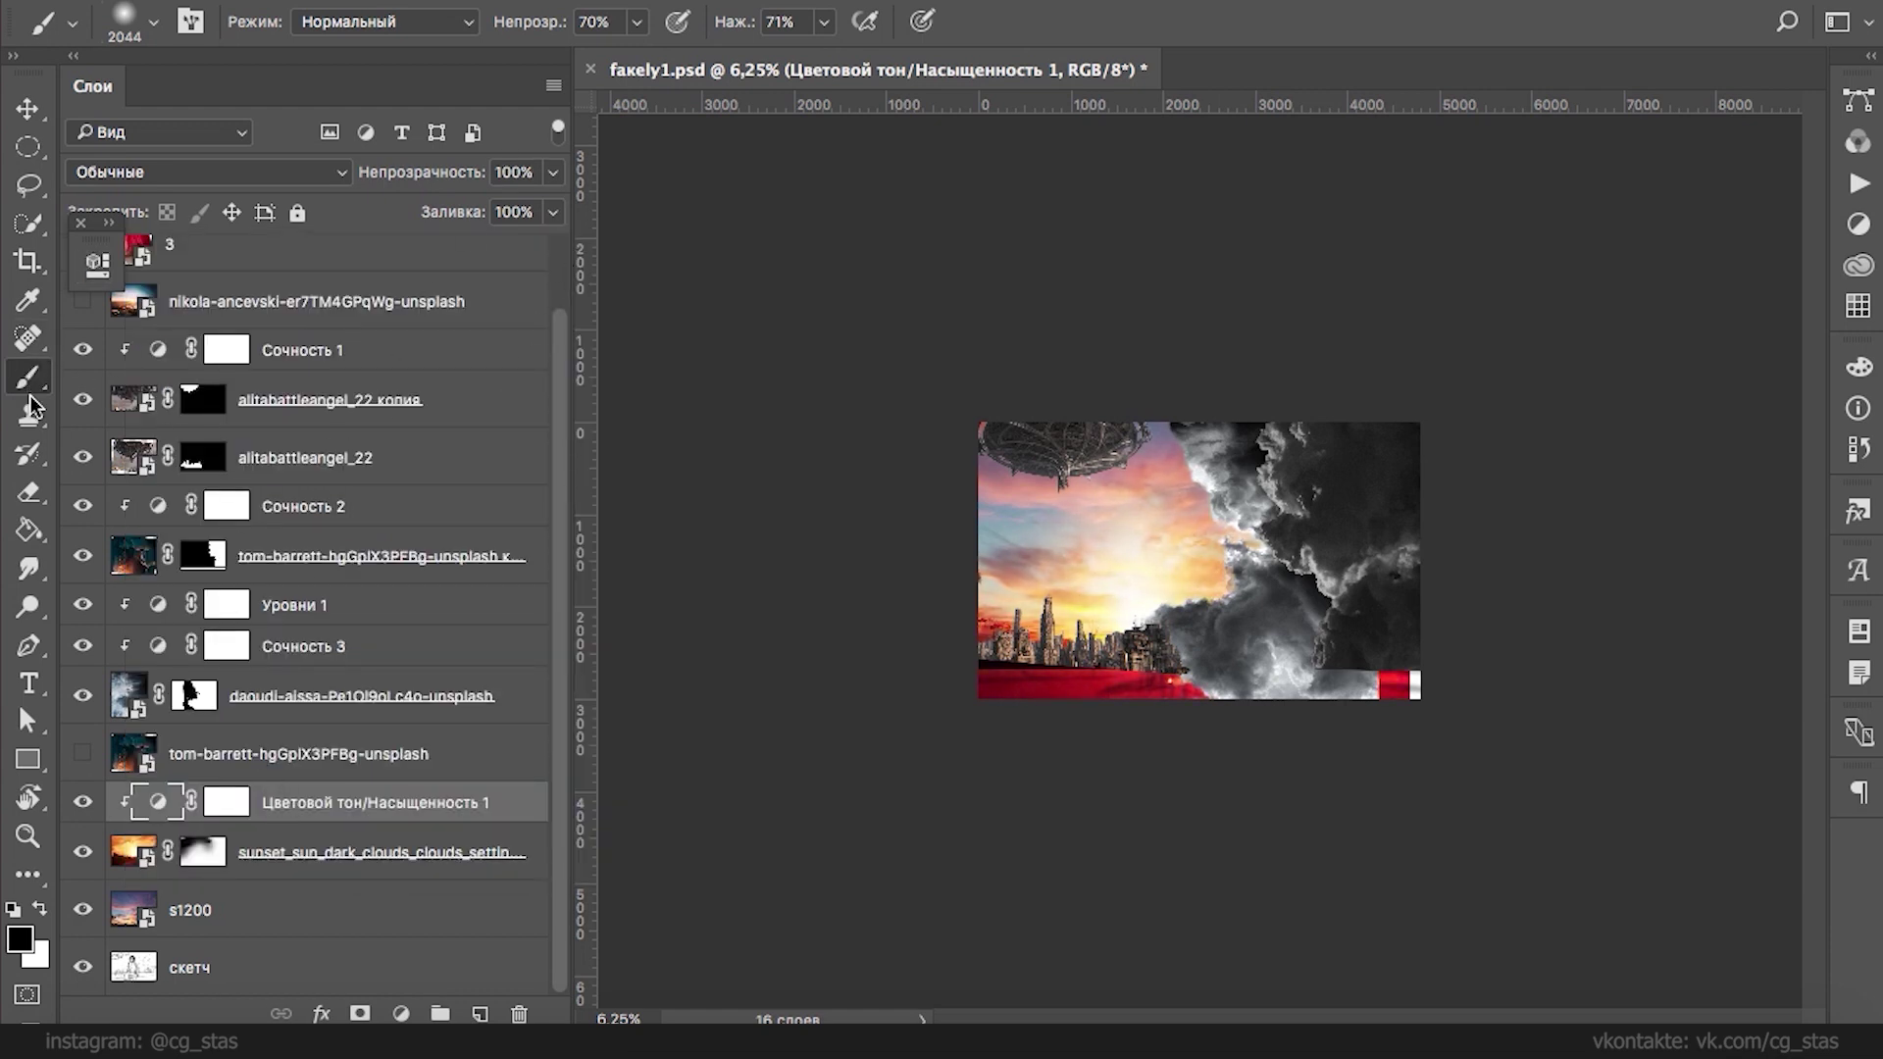
# - Create a solid color fill layer in orange-yellow eea527 above the floating city's Vibrance adjustment
pyautogui.click(480, 1013)
pyautogui.moveTo(148, 818); pyautogui.dragTo(147, 330)
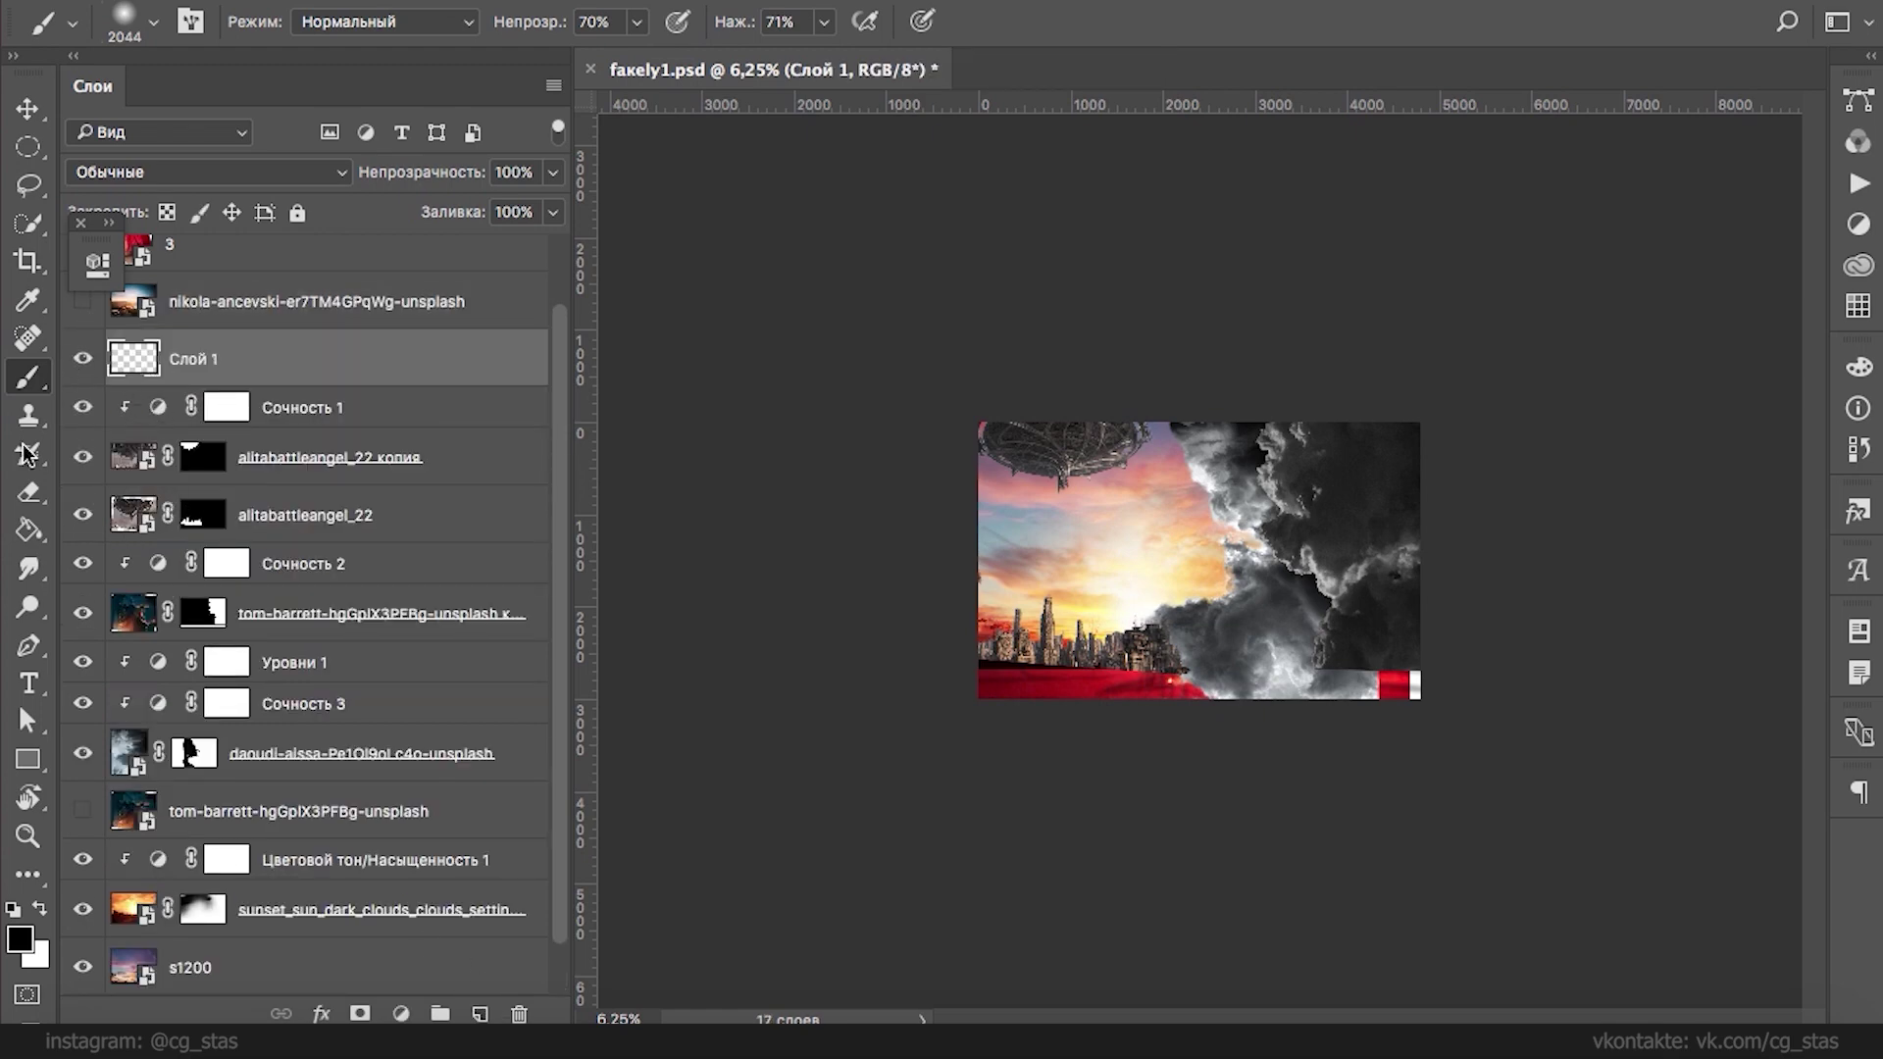
pyautogui.click(401, 1013)
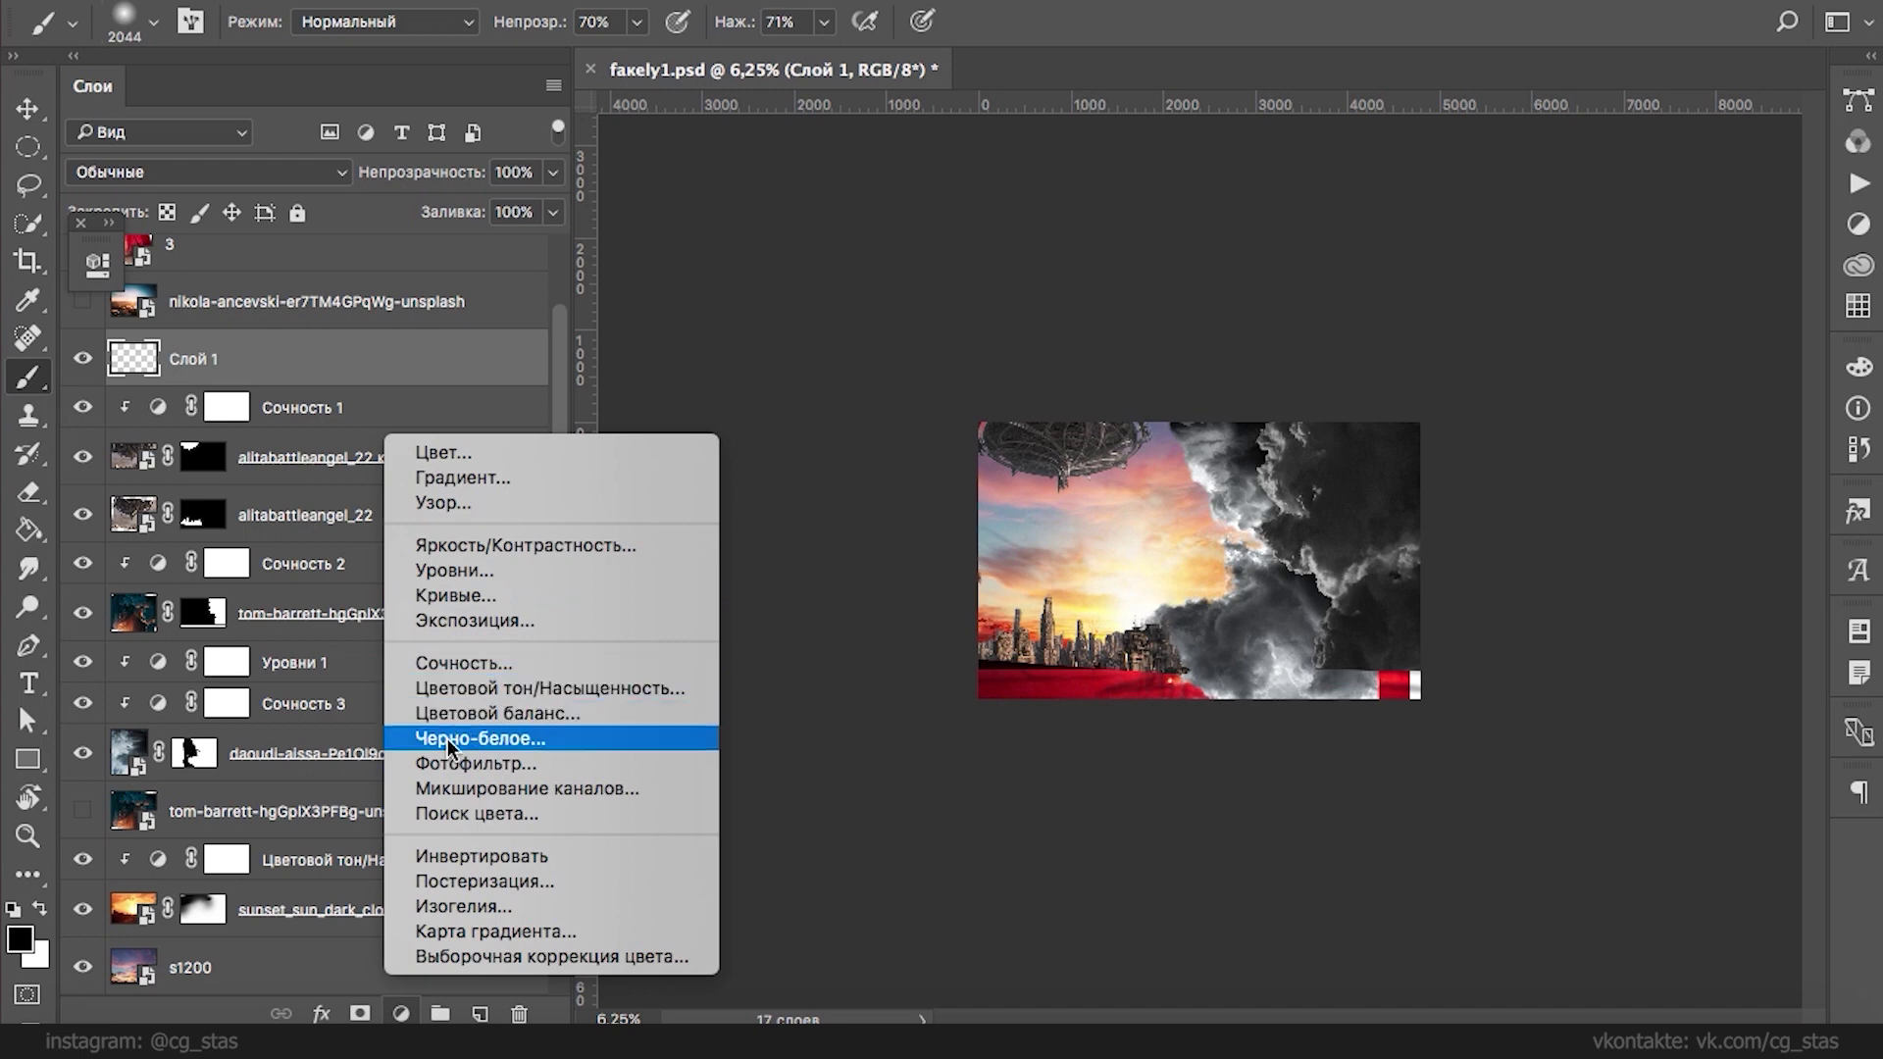
pyautogui.click(457, 454)
pyautogui.moveTo(878, 826); pyautogui.dragTo(879, 831)
pyautogui.click(831, 504)
pyautogui.click(900, 839)
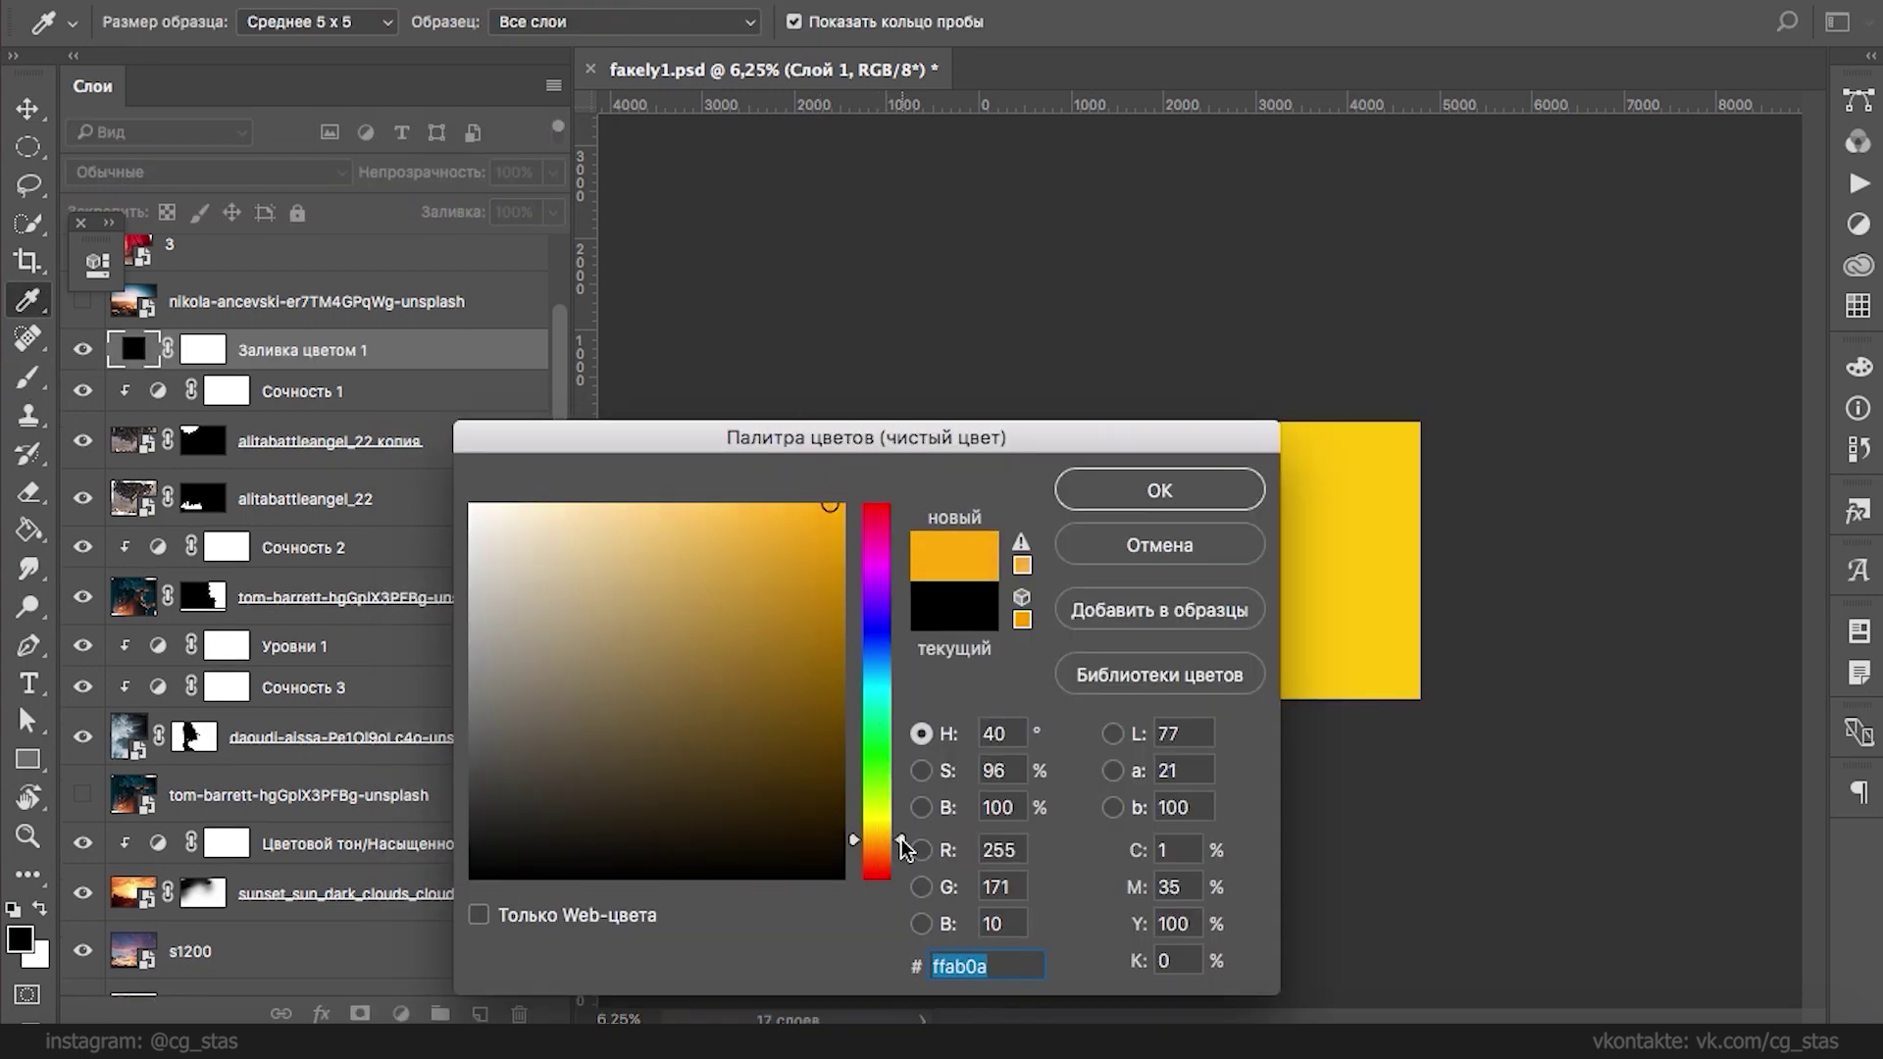
pyautogui.click(779, 533)
pyautogui.click(1126, 488)
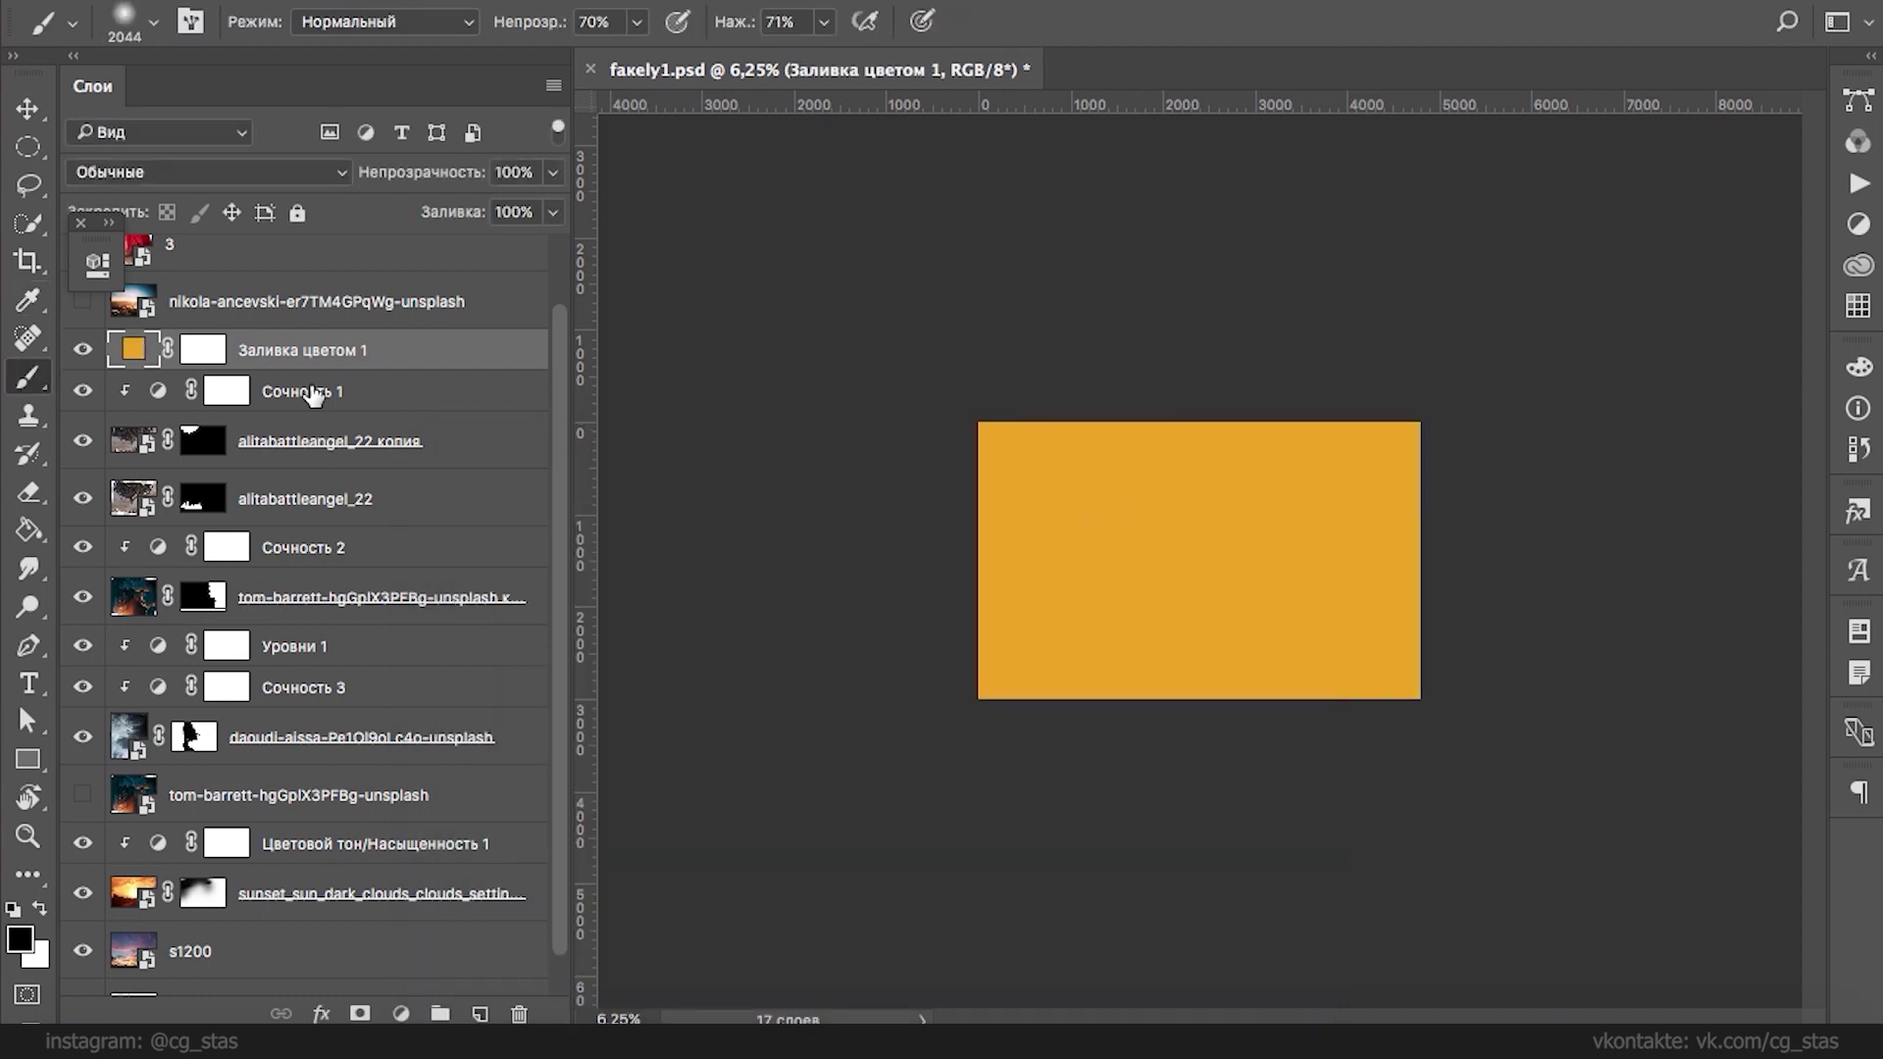
# - Invert the color fill's mask and paint in white over the skyline, sun and nearby clouds to create an orange haze
pyautogui.click(218, 353)
pyautogui.press('x')
pyautogui.hotkey('ctrl', 'i')
pyautogui.moveTo(1124, 623); pyautogui.dragTo(1020, 637)
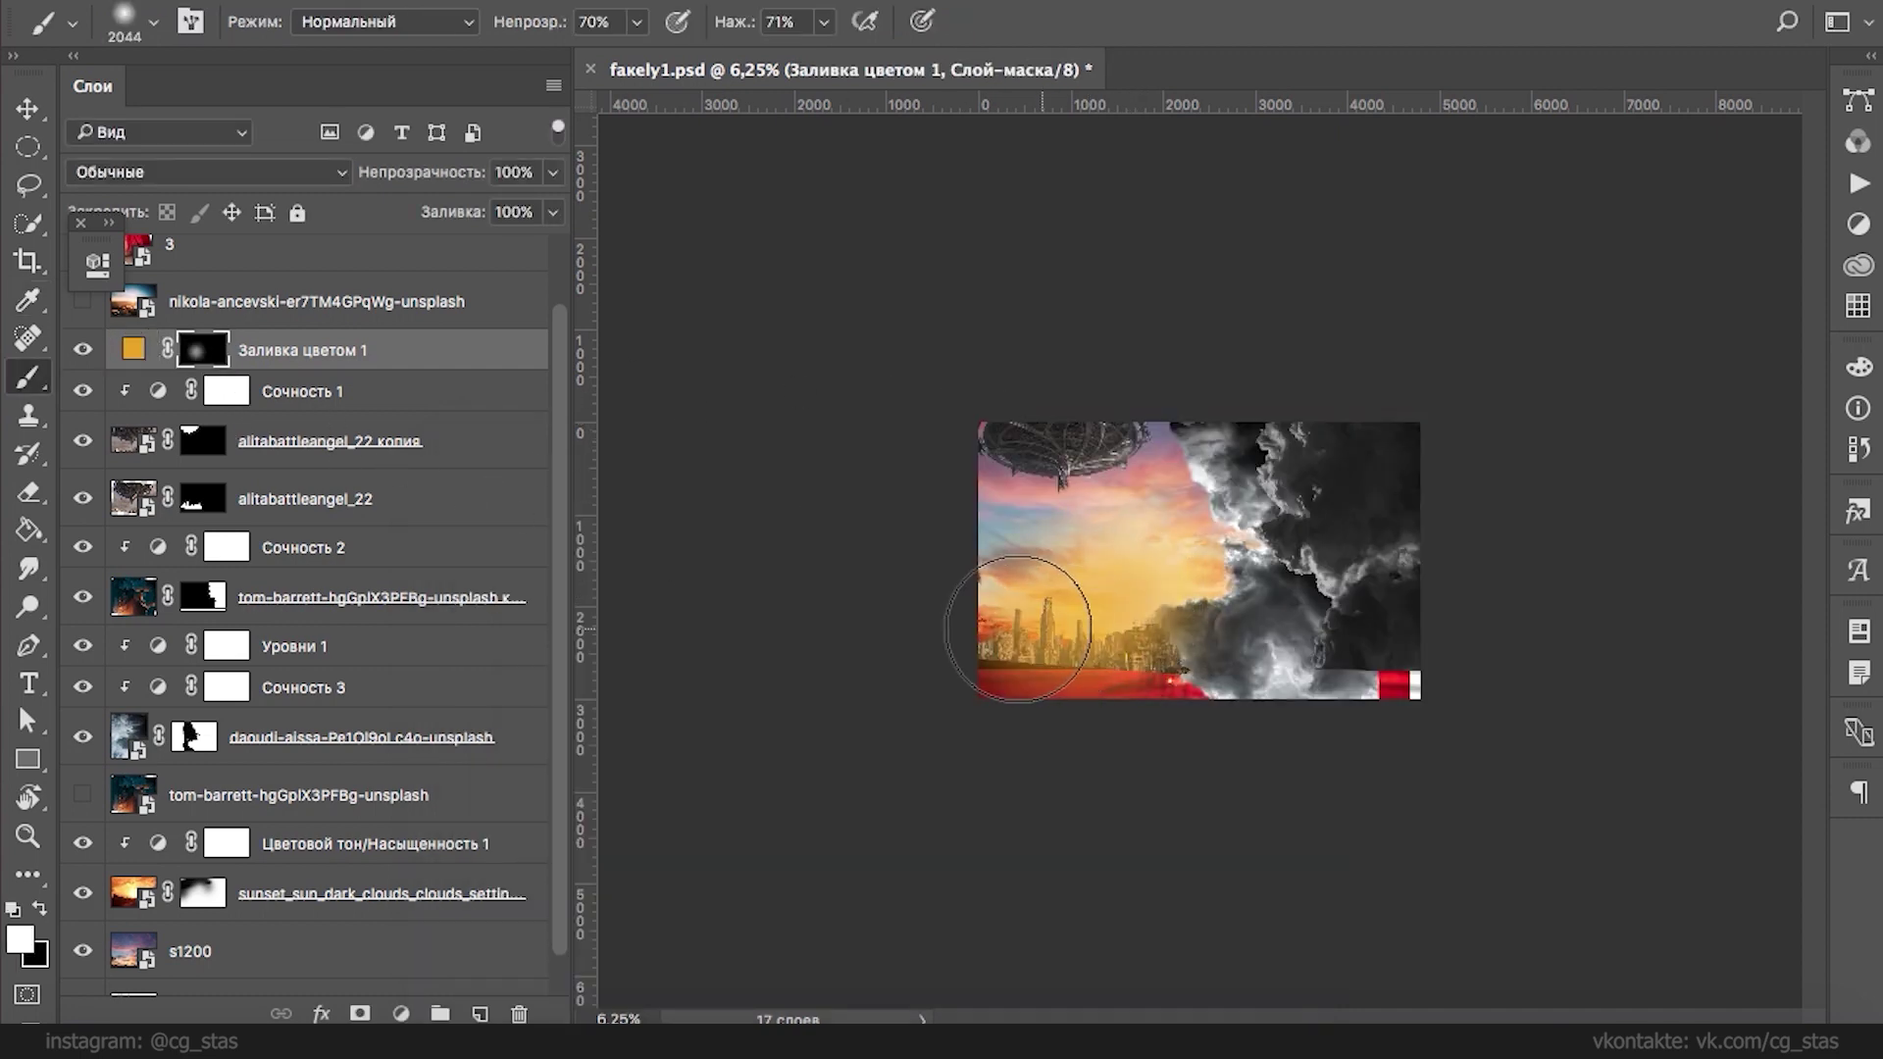
pyautogui.click(1112, 621)
pyautogui.moveTo(1143, 588)
pyautogui.mouseDown()
pyautogui.moveTo(1110, 616)
pyautogui.moveTo(1025, 612)
pyautogui.moveTo(1122, 477)
pyautogui.moveTo(1107, 488)
pyautogui.moveTo(1177, 502)
pyautogui.mouseUp()
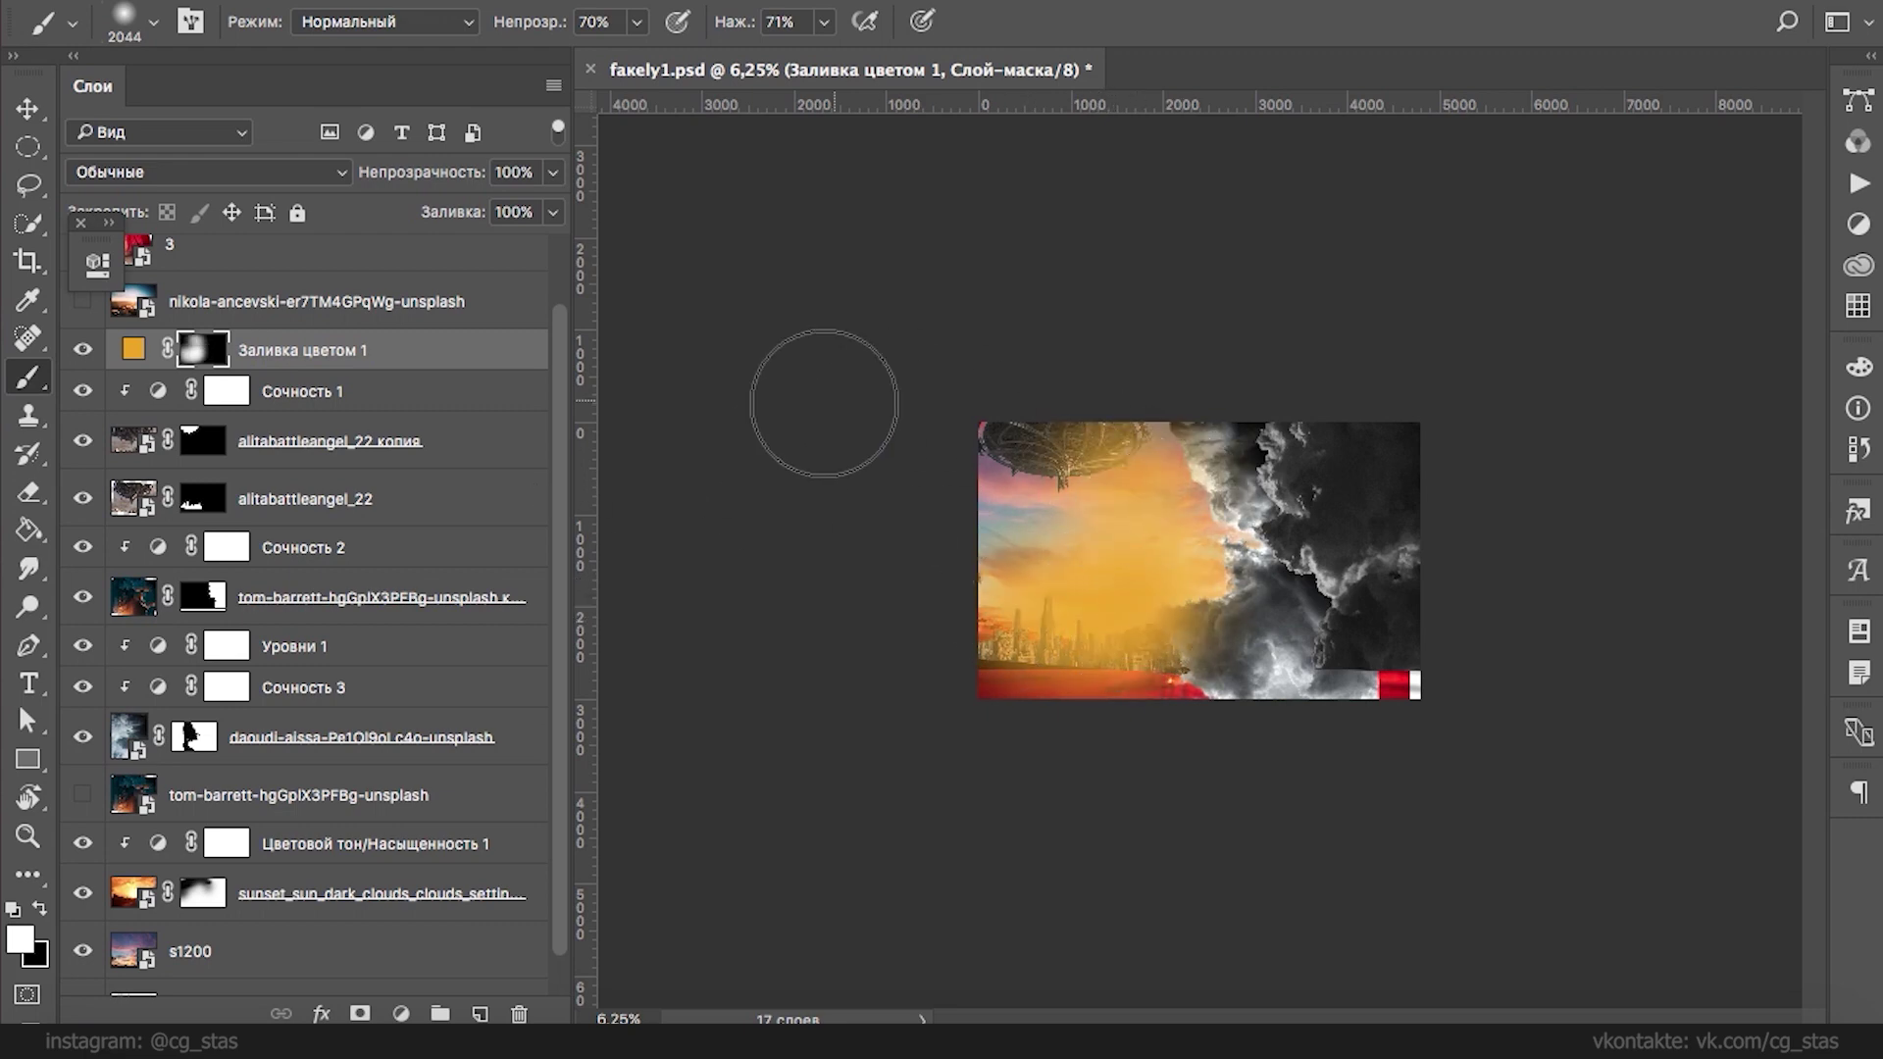
# - Set the color fill's blend mode to Screen and extend the painted glow across the skyline and cloud edge
pyautogui.click(206, 172)
pyautogui.click(214, 368)
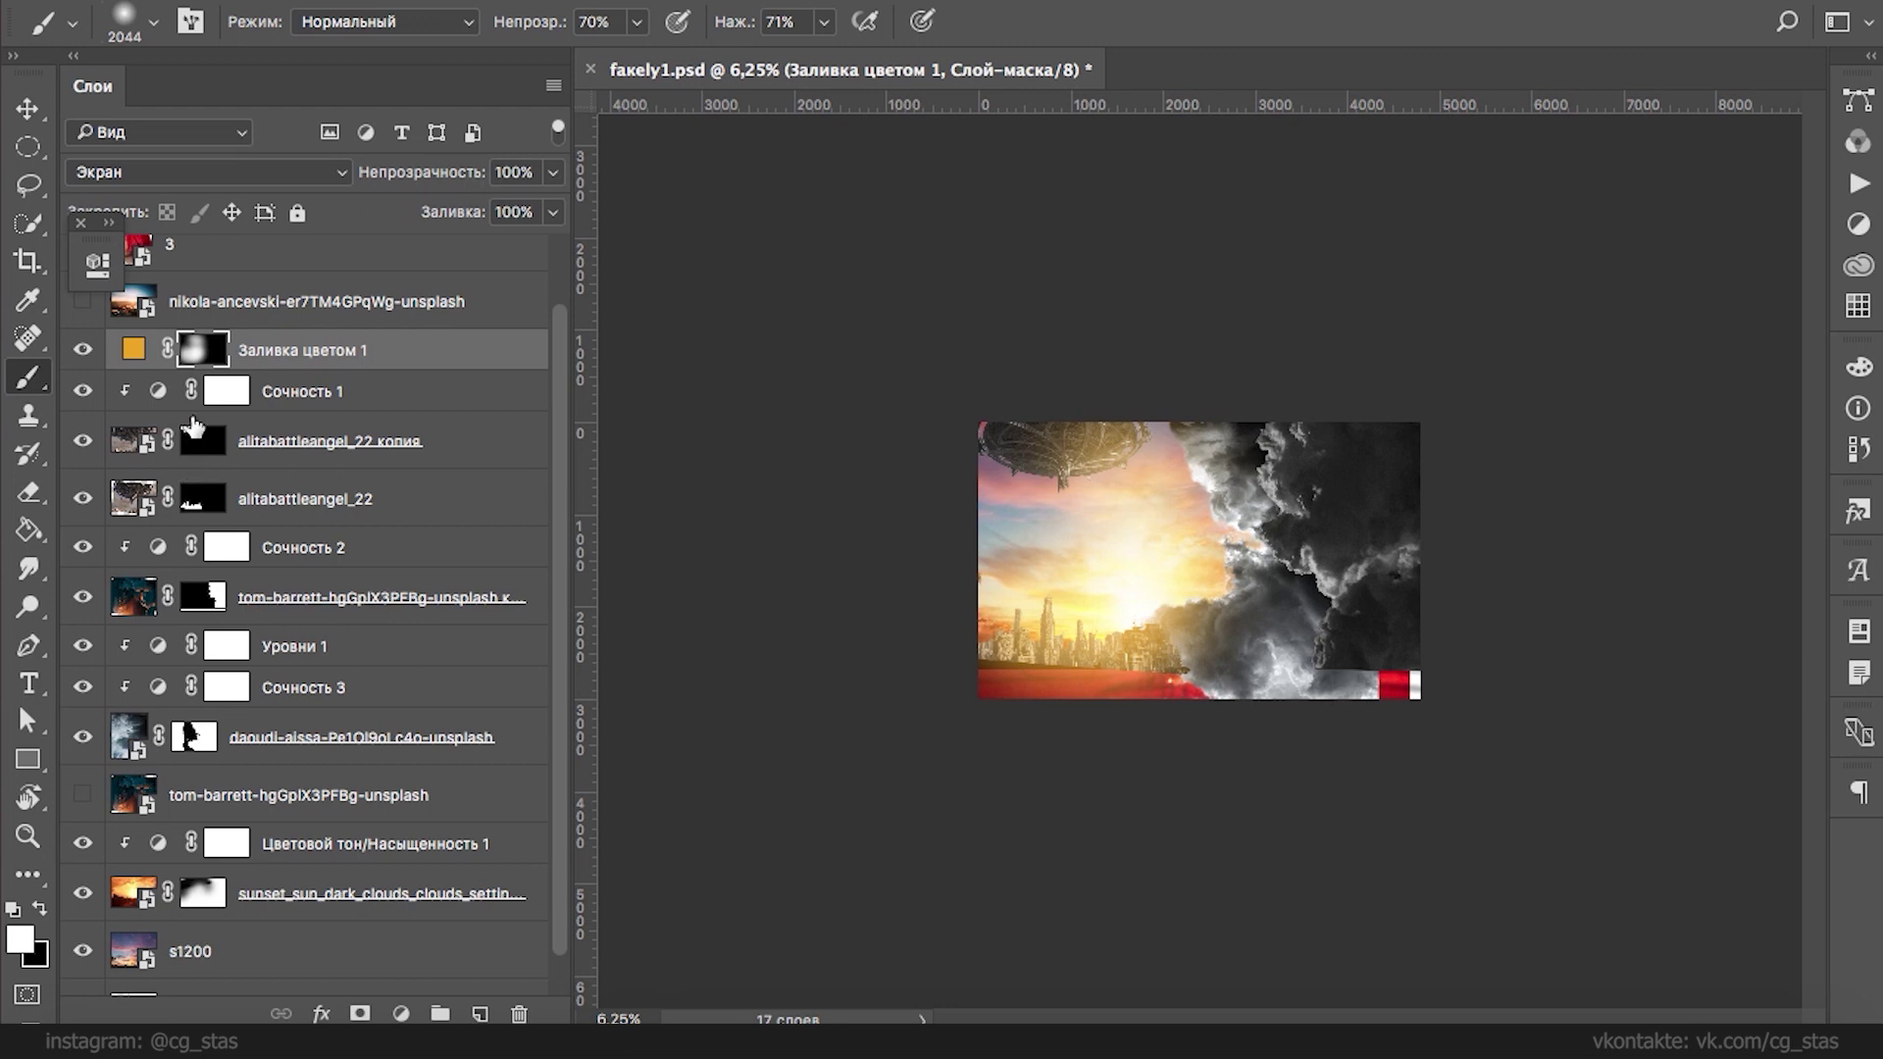
pyautogui.moveTo(1090, 632)
pyautogui.mouseDown()
pyautogui.moveTo(1132, 644)
pyautogui.moveTo(1094, 602)
pyautogui.moveTo(1060, 630)
pyautogui.moveTo(1192, 556)
pyautogui.mouseUp()
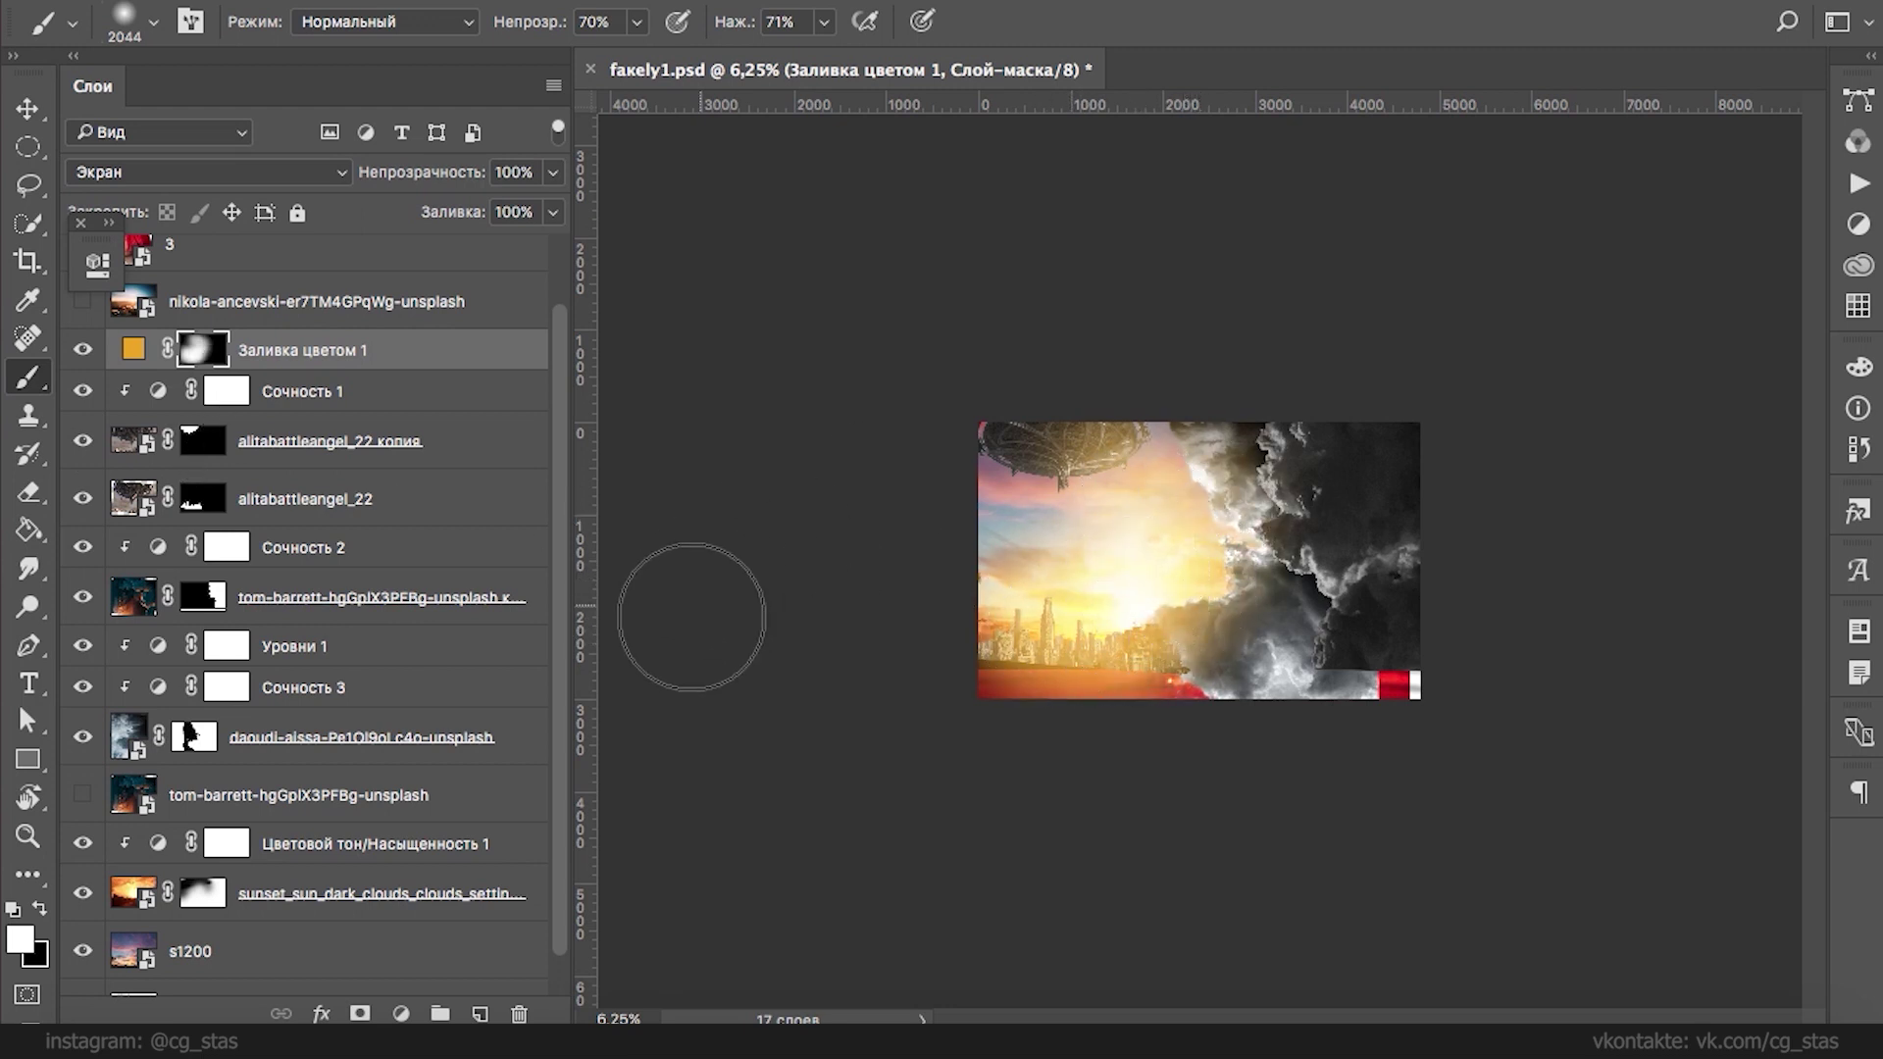
# - Try a redder orange for the glow's color fill, then undo the color change
pyautogui.doubleClick(133, 349)
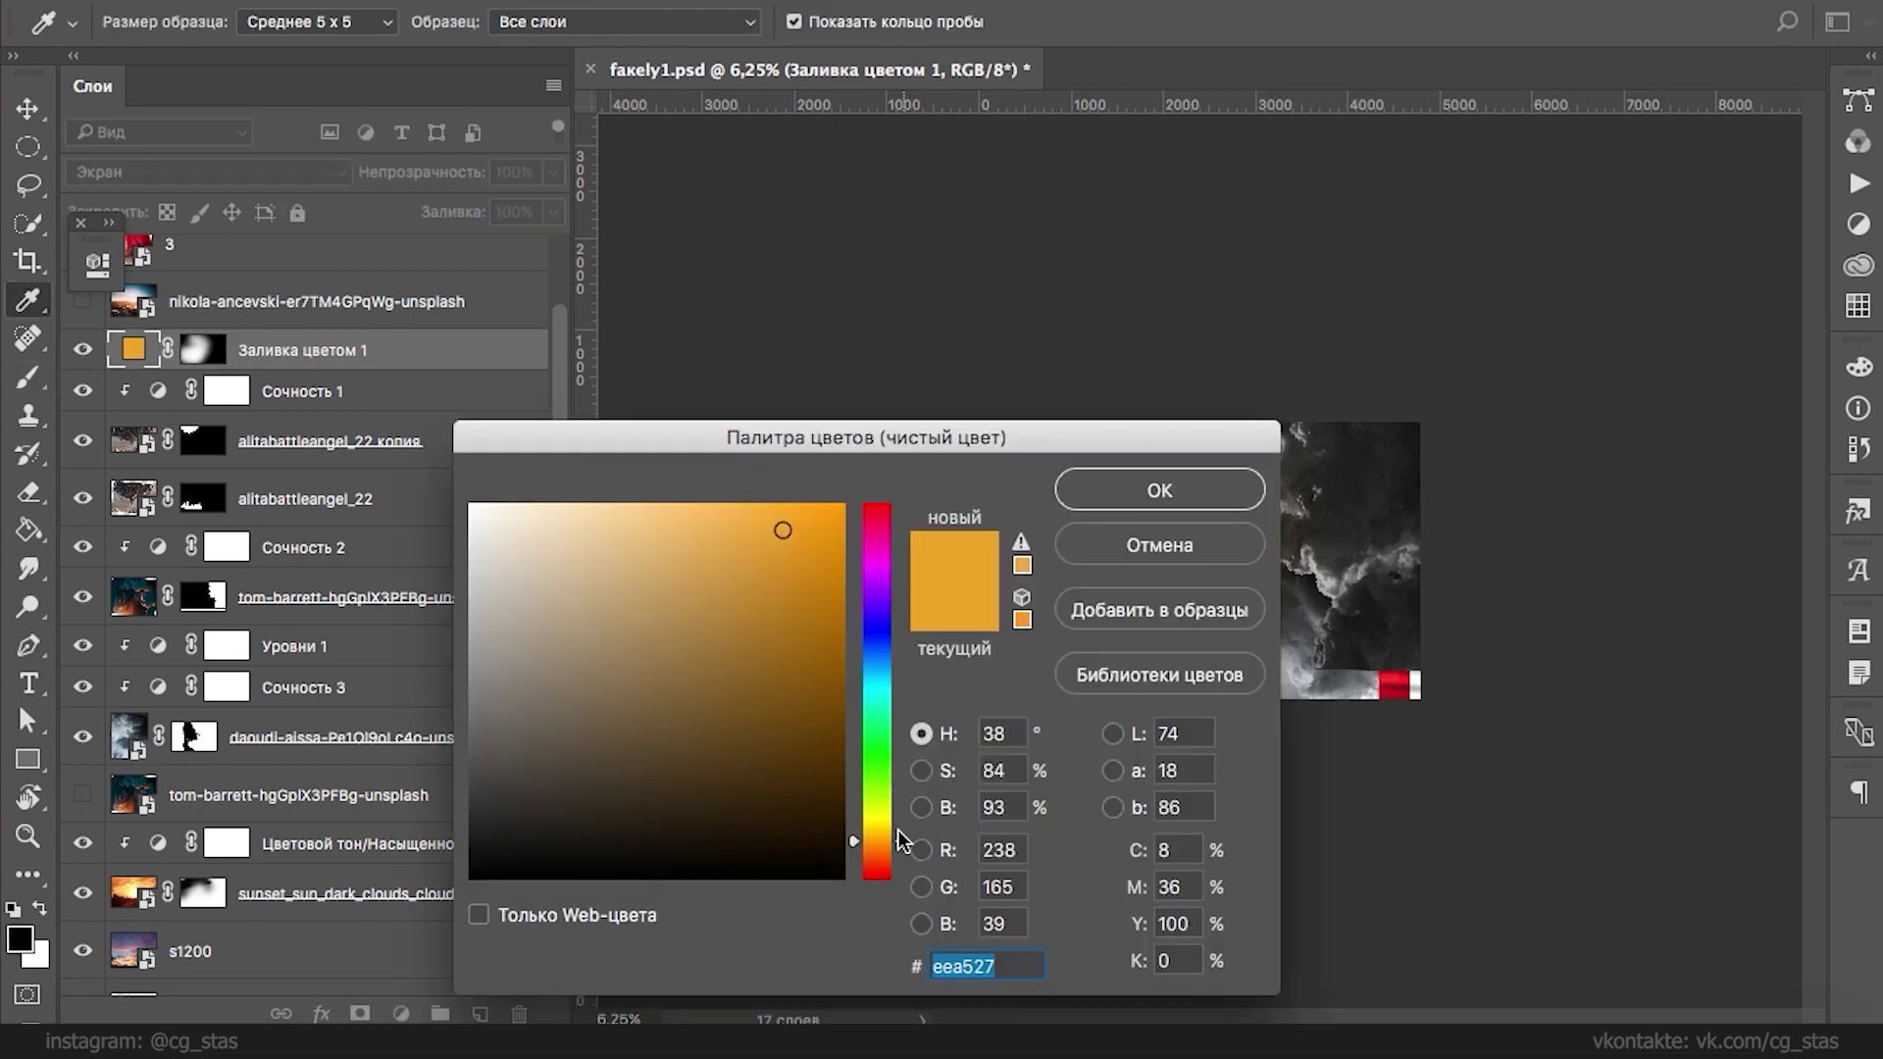
pyautogui.moveTo(904, 828); pyautogui.dragTo(904, 848)
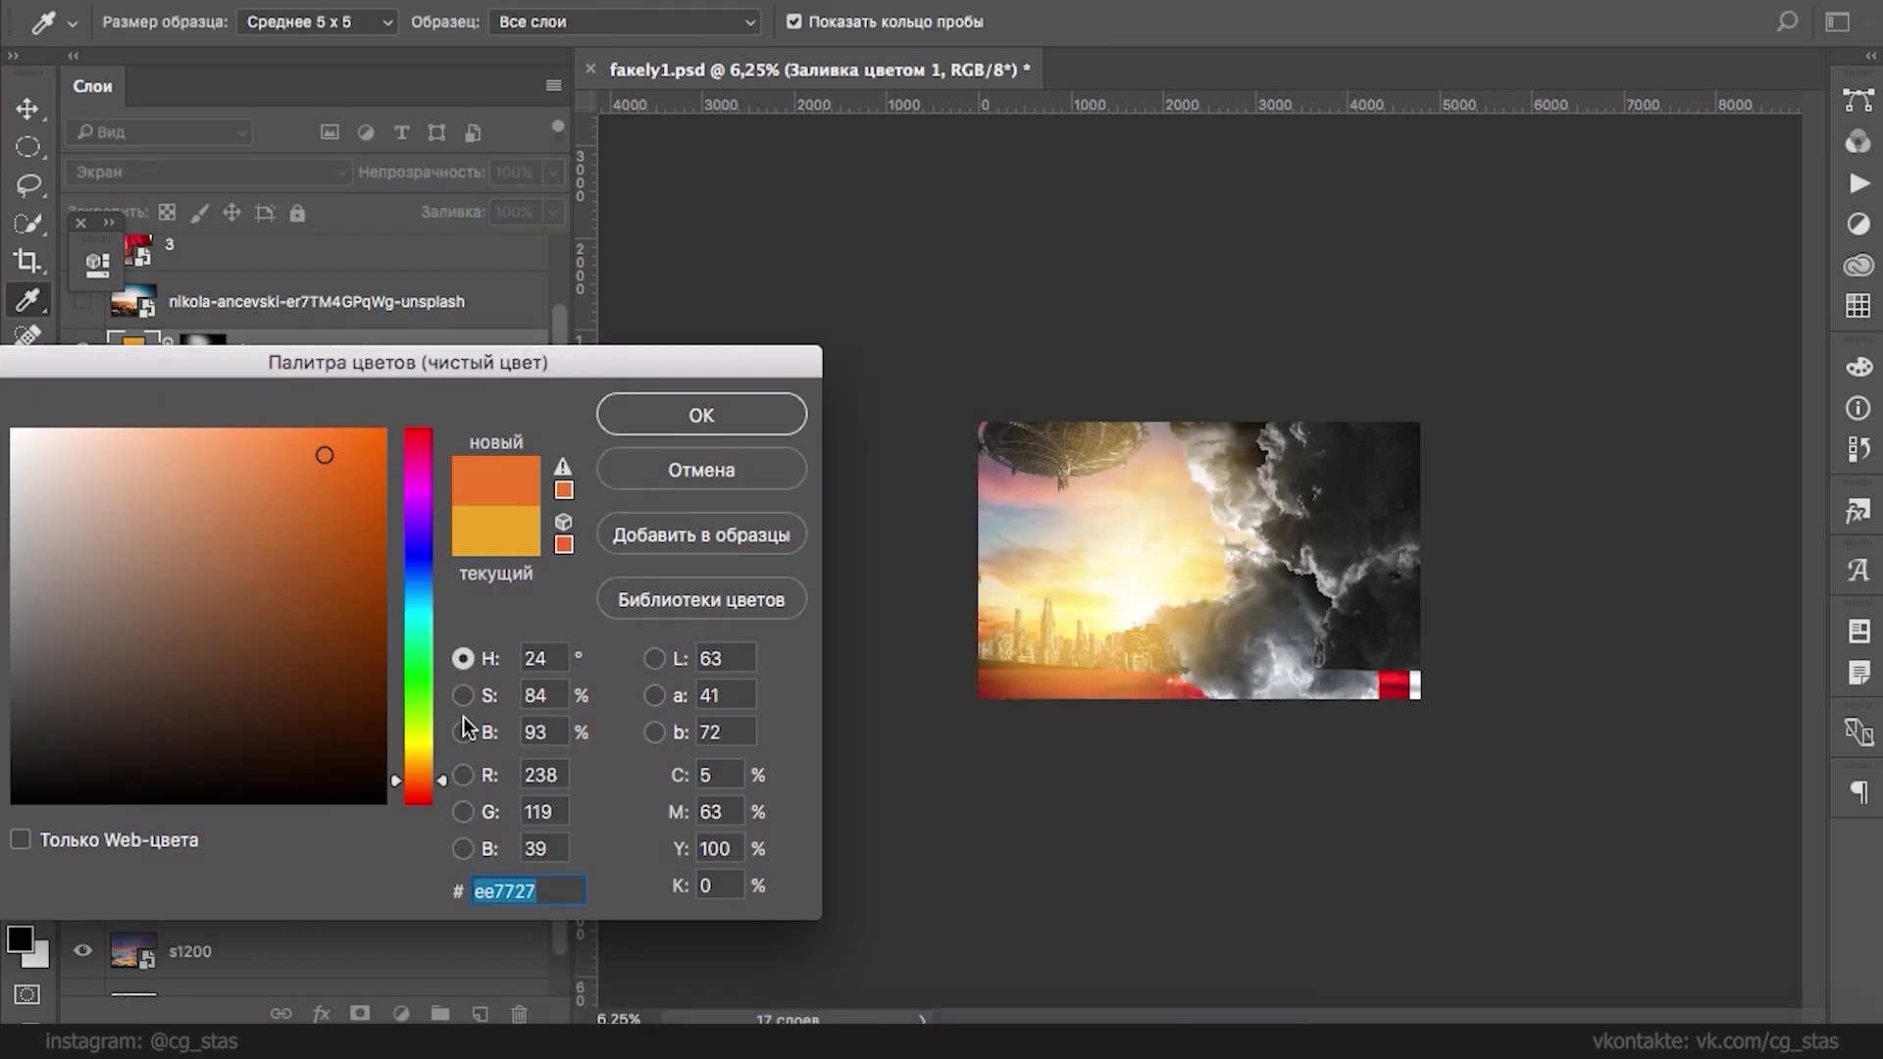
pyautogui.moveTo(437, 788)
pyautogui.mouseDown()
pyautogui.moveTo(438, 813)
pyautogui.moveTo(444, 787)
pyautogui.mouseUp()
pyautogui.click(743, 412)
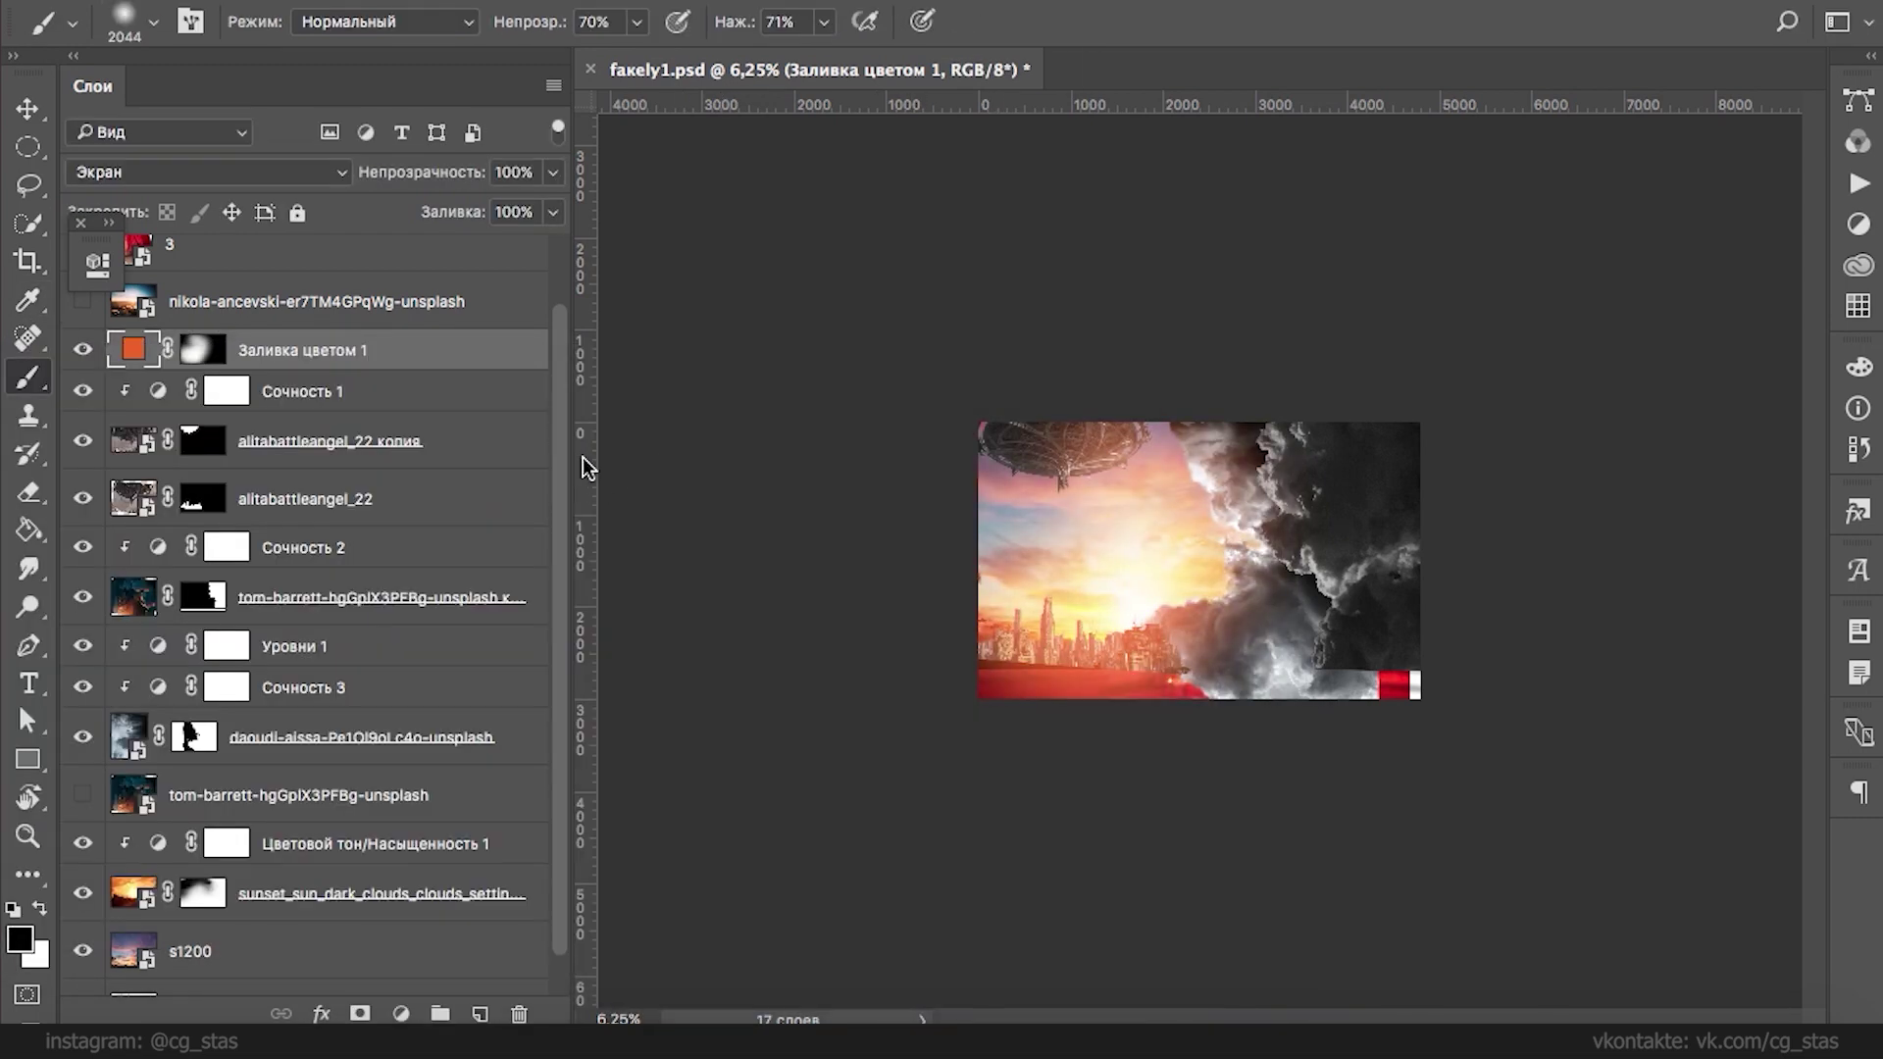
pyautogui.press('super+z')
# - Change the glow's fill color to orange ee8027
pyautogui.doubleClick(134, 357)
pyautogui.click(973, 590)
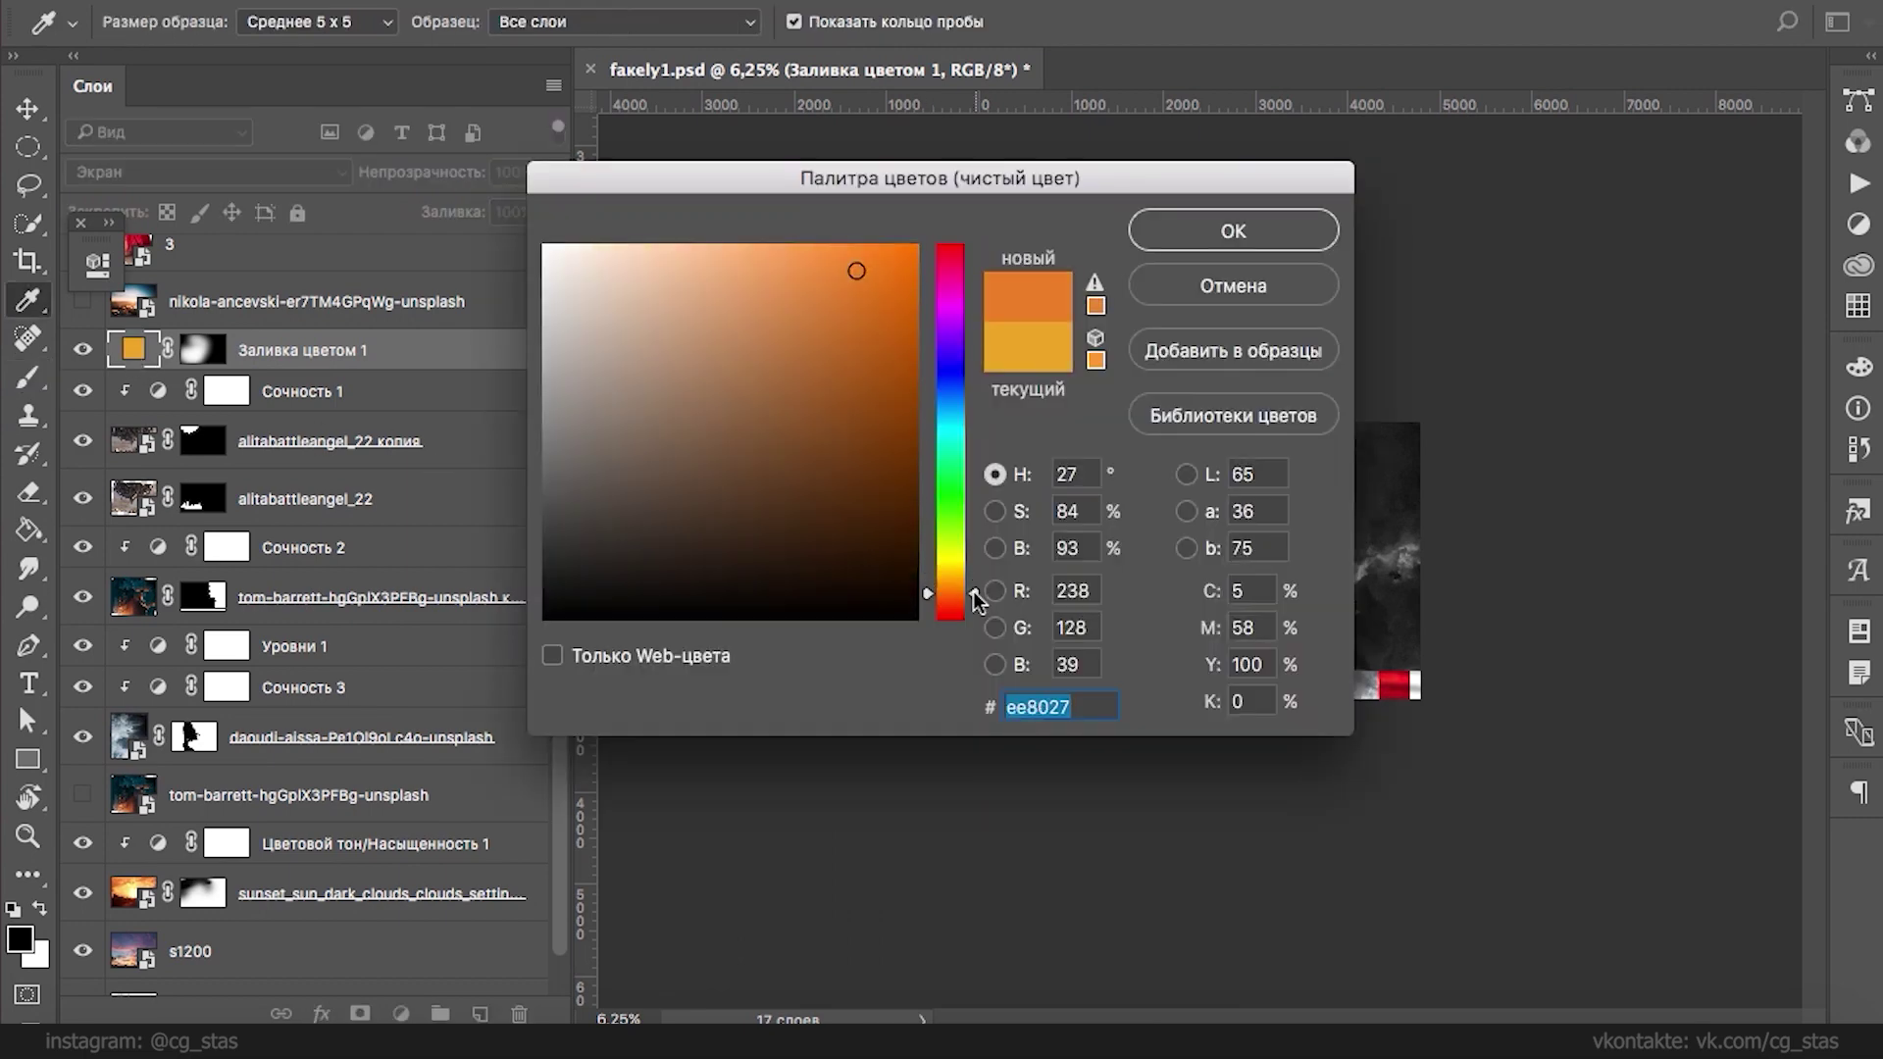
pyautogui.press('Return')
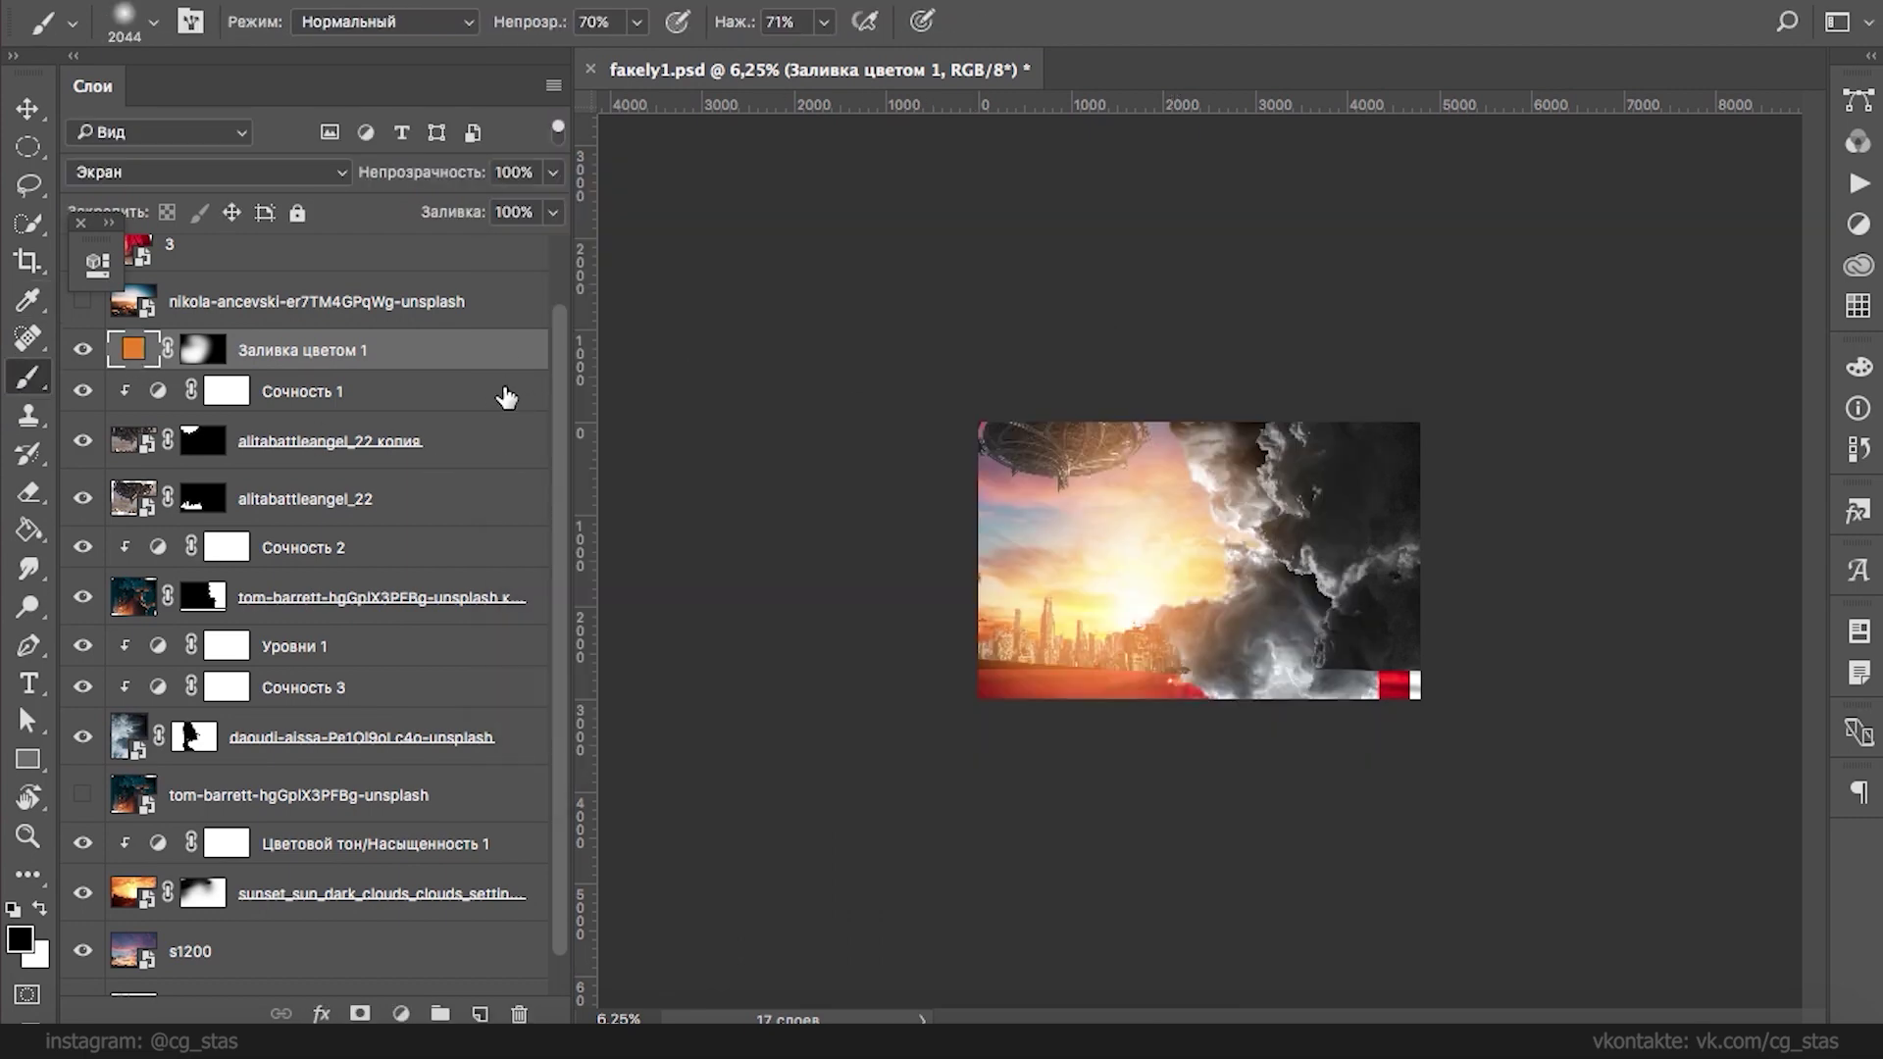
# - Place the jimmy-chang-NU_HimFdnD4-unsplash building photo above the color fill and flip it horizontally
pyautogui.click(84, 1019)
pyautogui.moveTo(617, 310); pyautogui.dragTo(1589, 569)
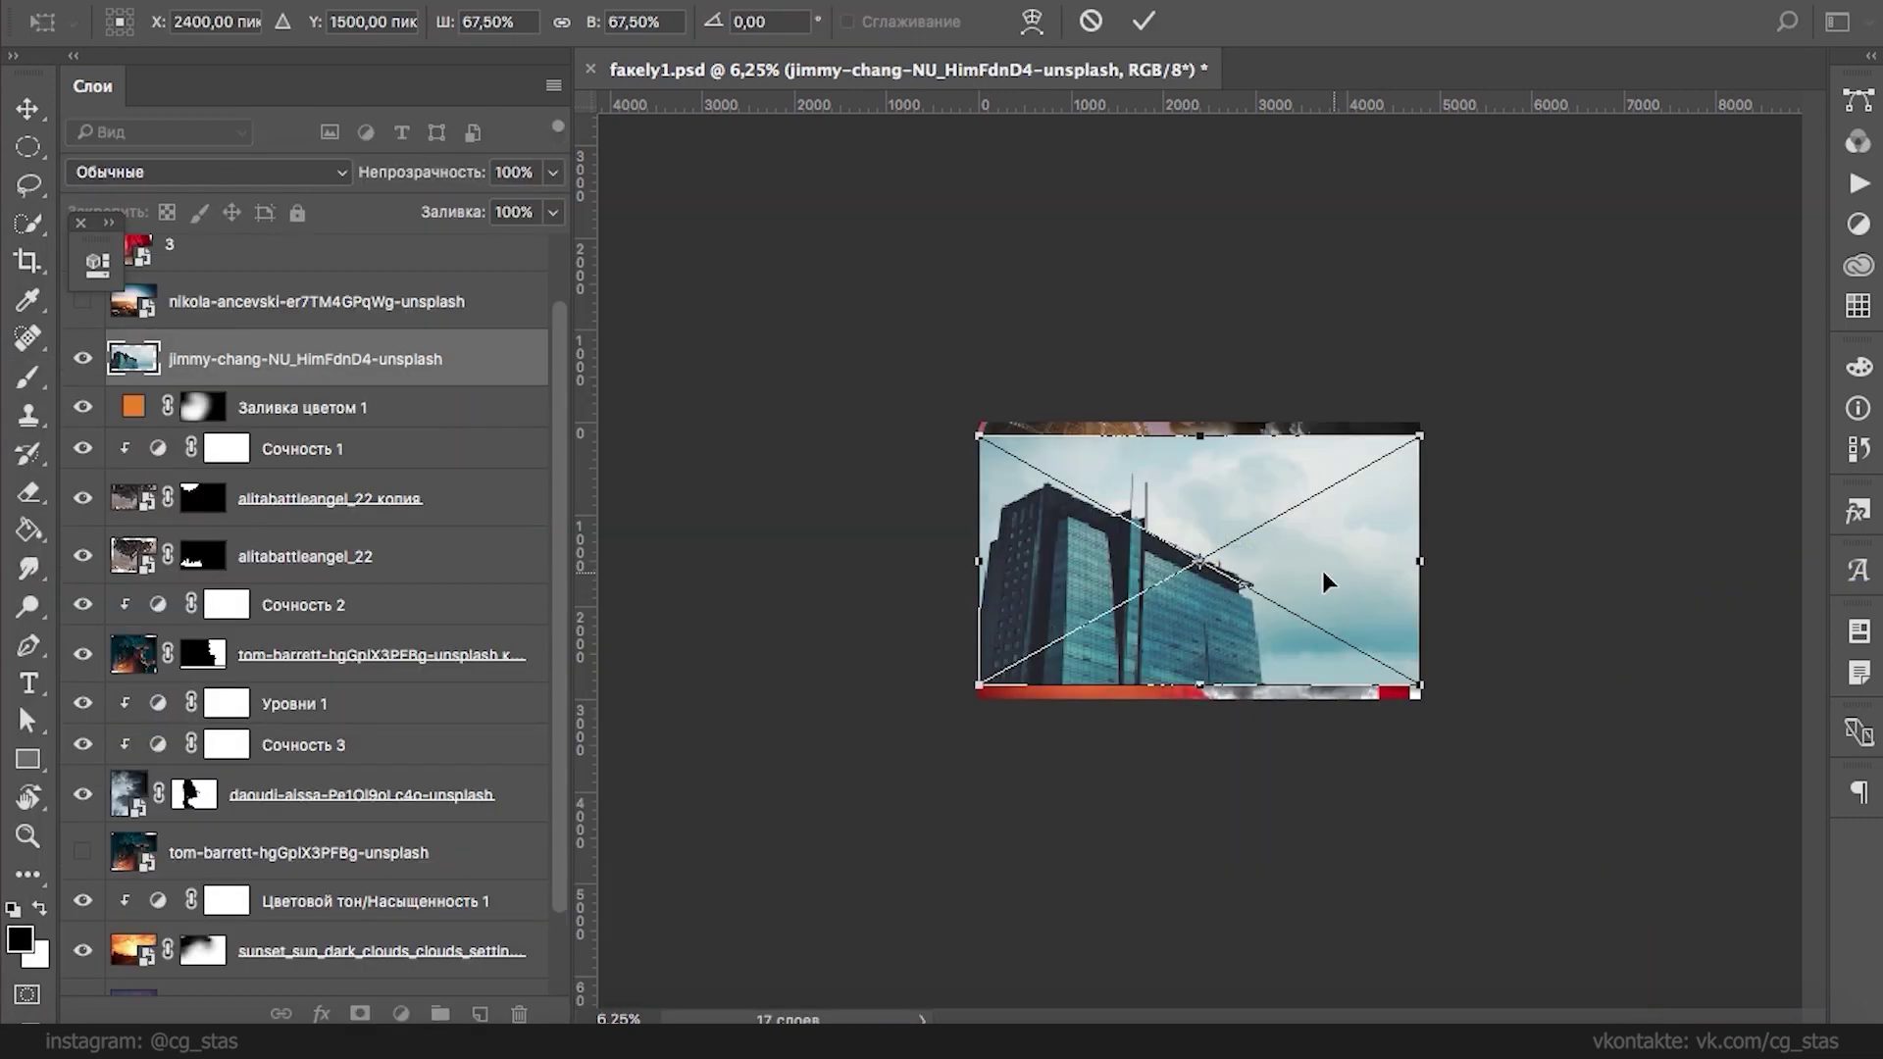
pyautogui.rightClick(1310, 557)
pyautogui.click(1385, 896)
pyautogui.press('Return')
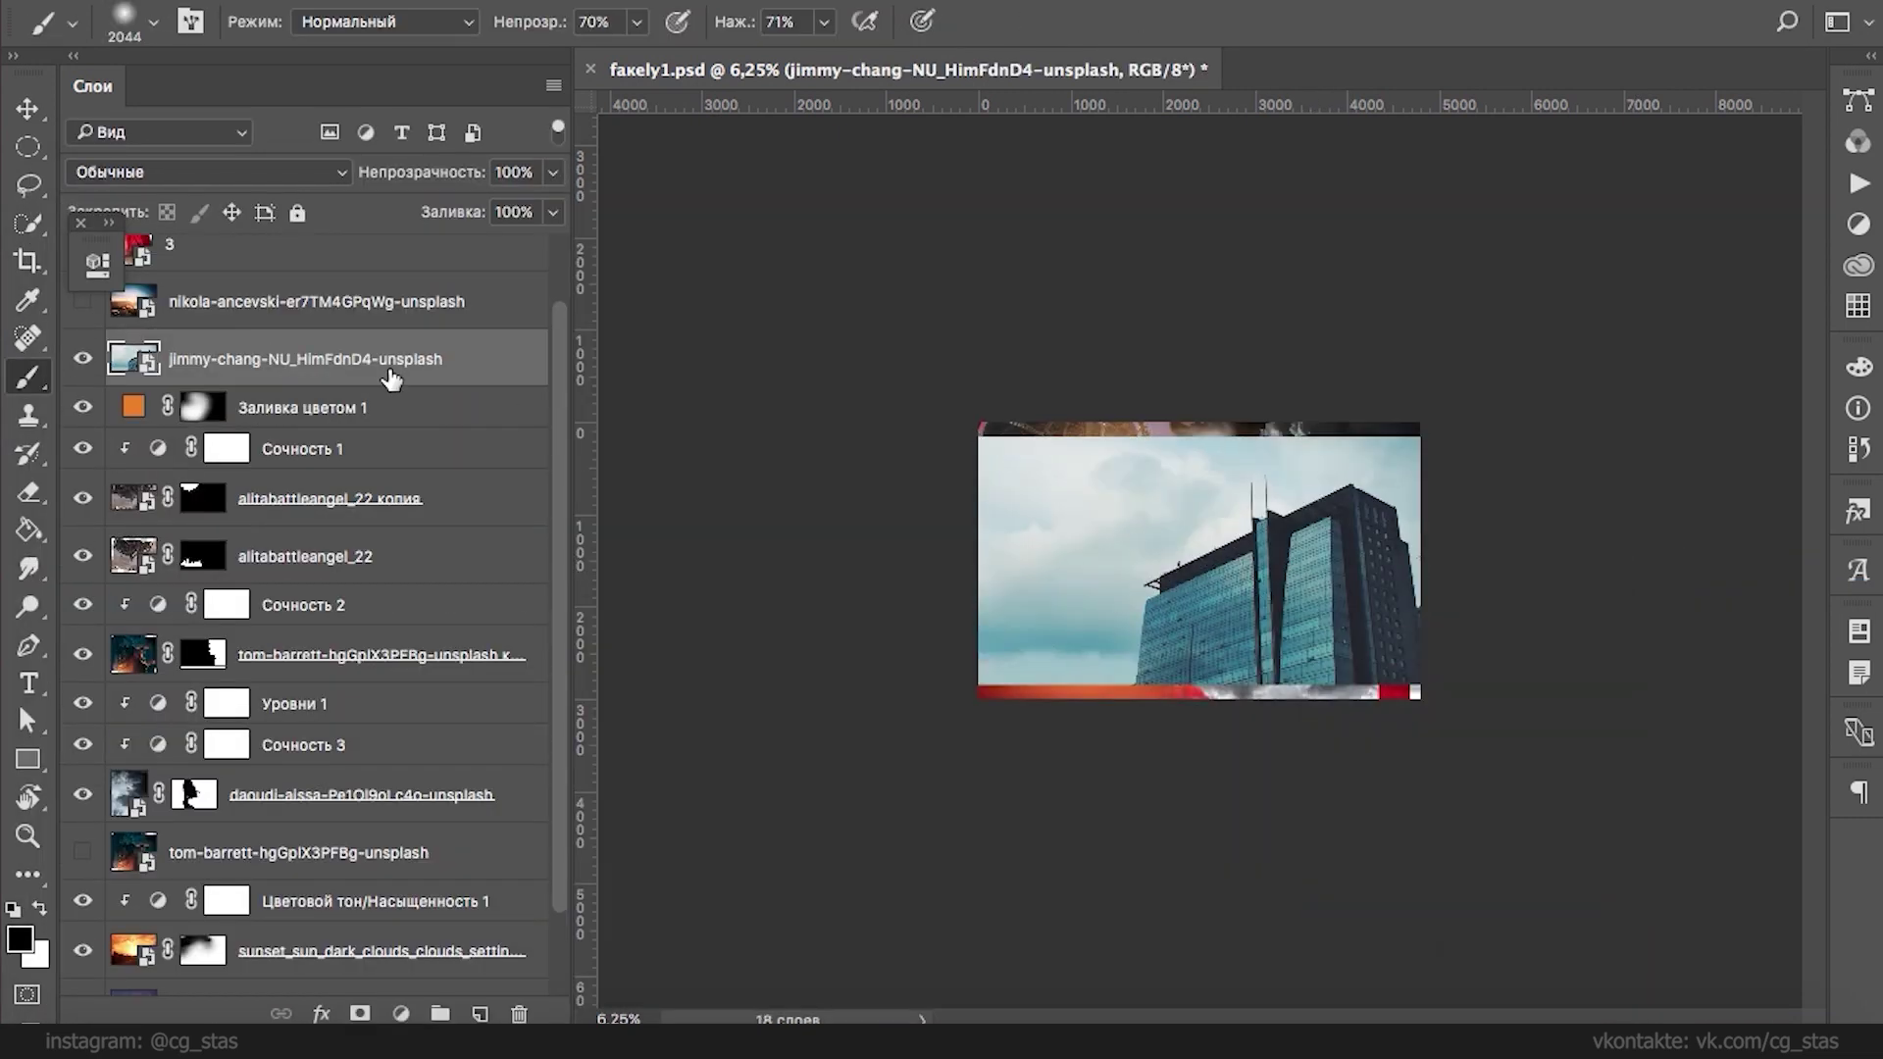
# - Select the glass building with the Quick Selection tool and mask out the surrounding sky
pyautogui.click(31, 231)
pyautogui.moveTo(1383, 531)
pyautogui.mouseDown()
pyautogui.moveTo(1180, 579)
pyautogui.moveTo(1145, 677)
pyautogui.moveTo(1191, 647)
pyautogui.moveTo(1304, 676)
pyautogui.moveTo(1304, 649)
pyautogui.mouseUp()
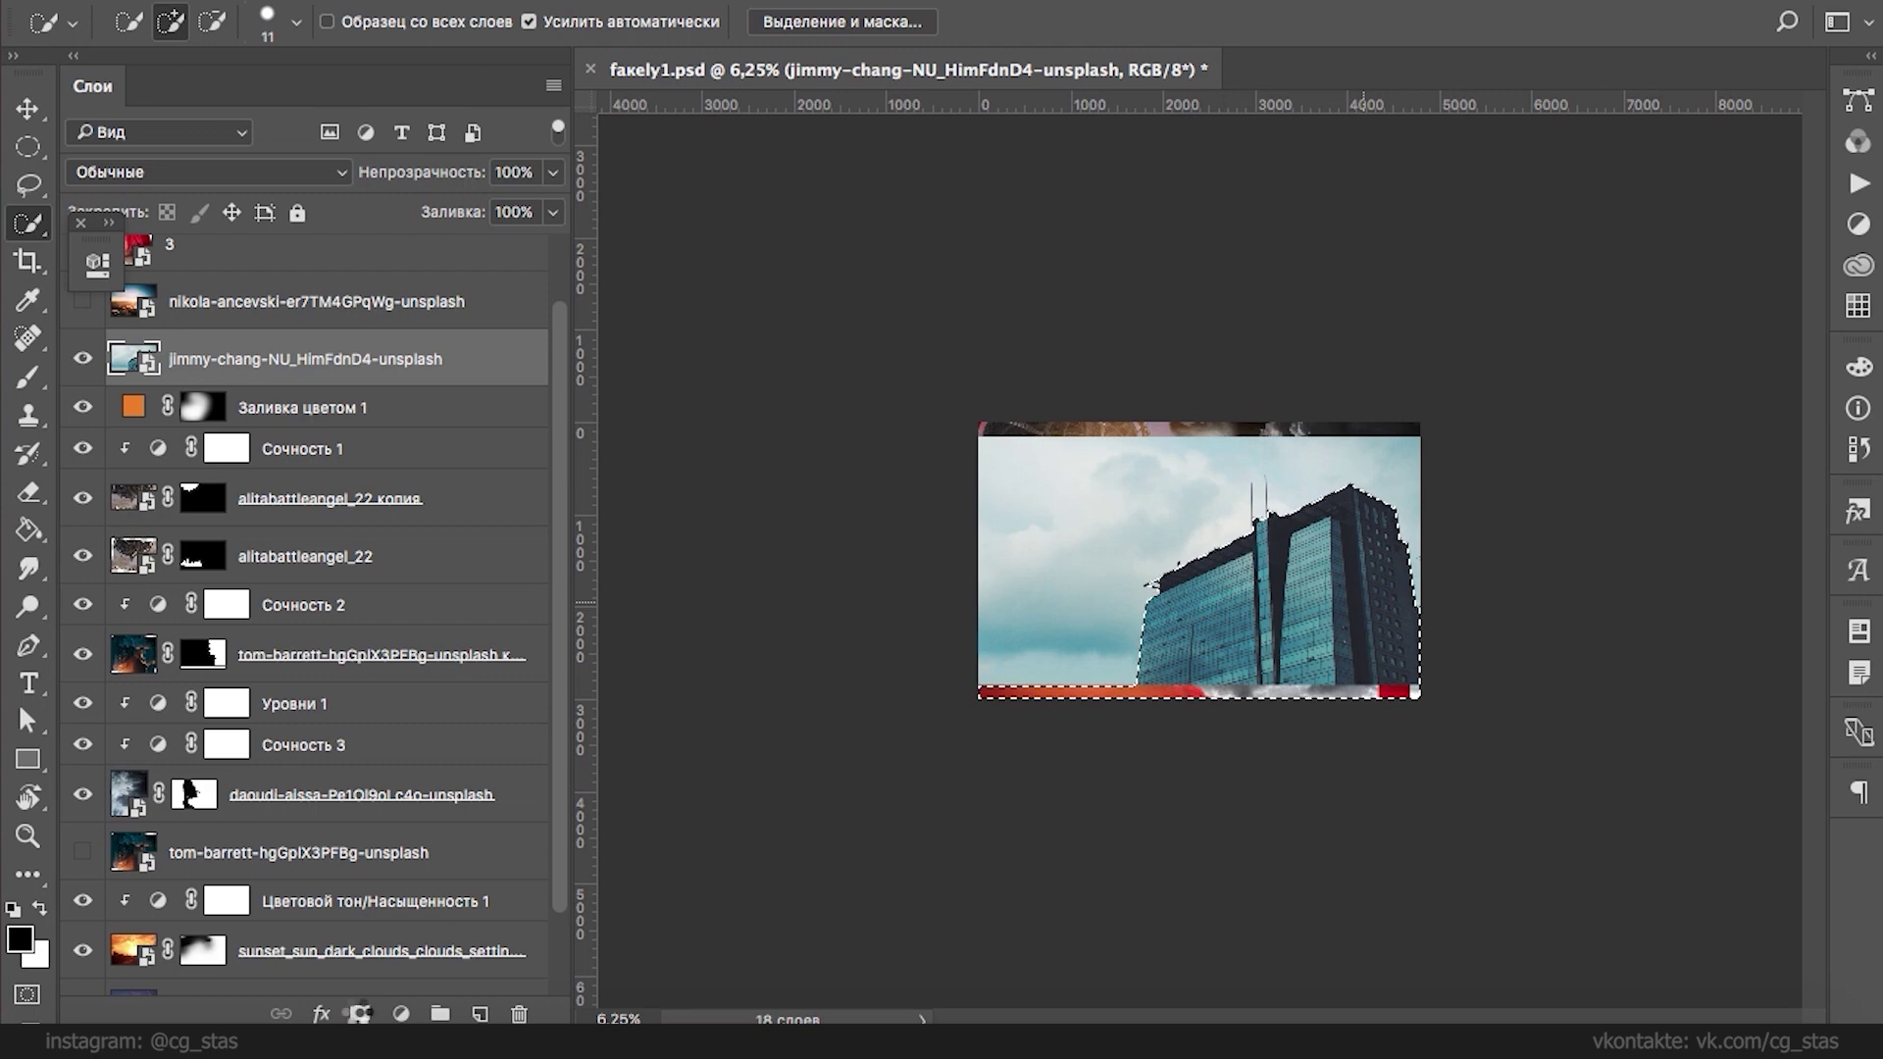
pyautogui.click(361, 1013)
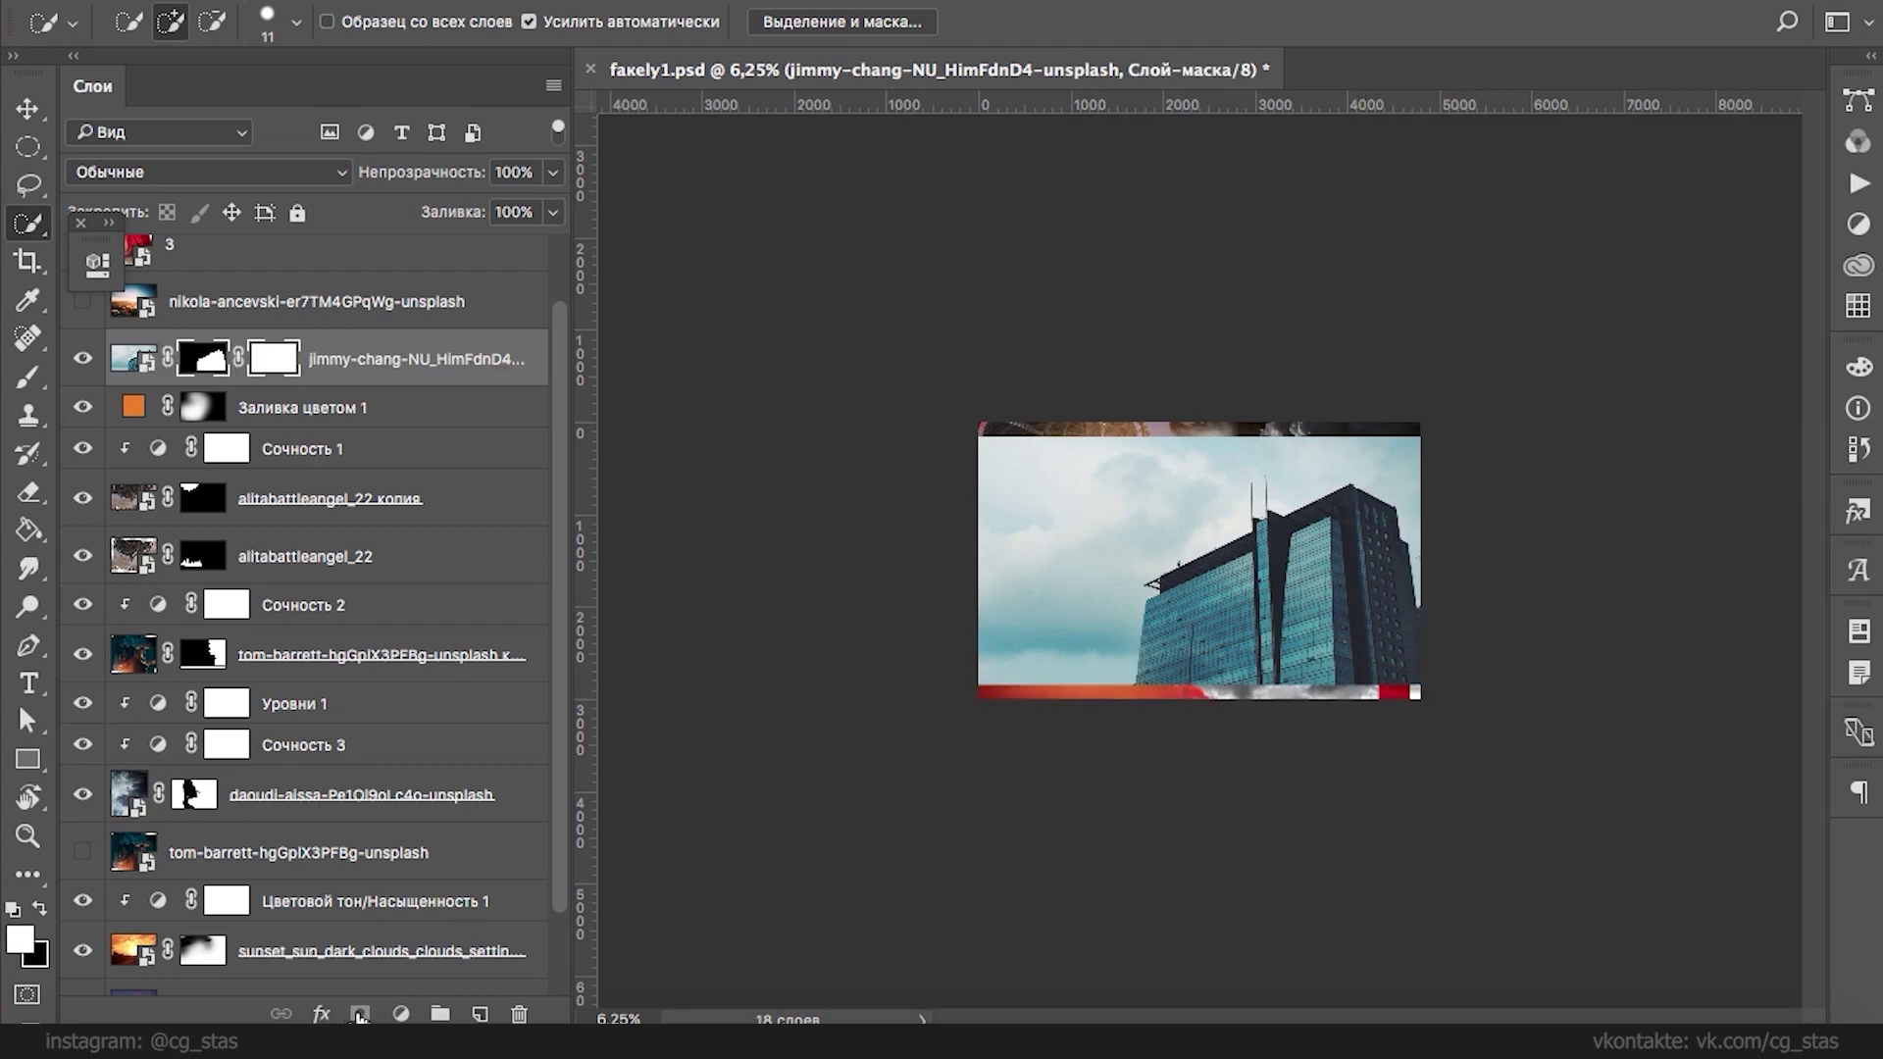
# - Scale the masked building down to about 65% and position it in front of the dark clouds at the canvas's lower right
pyautogui.moveTo(1324, 632); pyautogui.dragTo(1371, 615)
pyautogui.press('super+t')
pyautogui.moveTo(1491, 426); pyautogui.dragTo(1338, 513)
pyautogui.moveTo(1313, 599); pyautogui.dragTo(1399, 596)
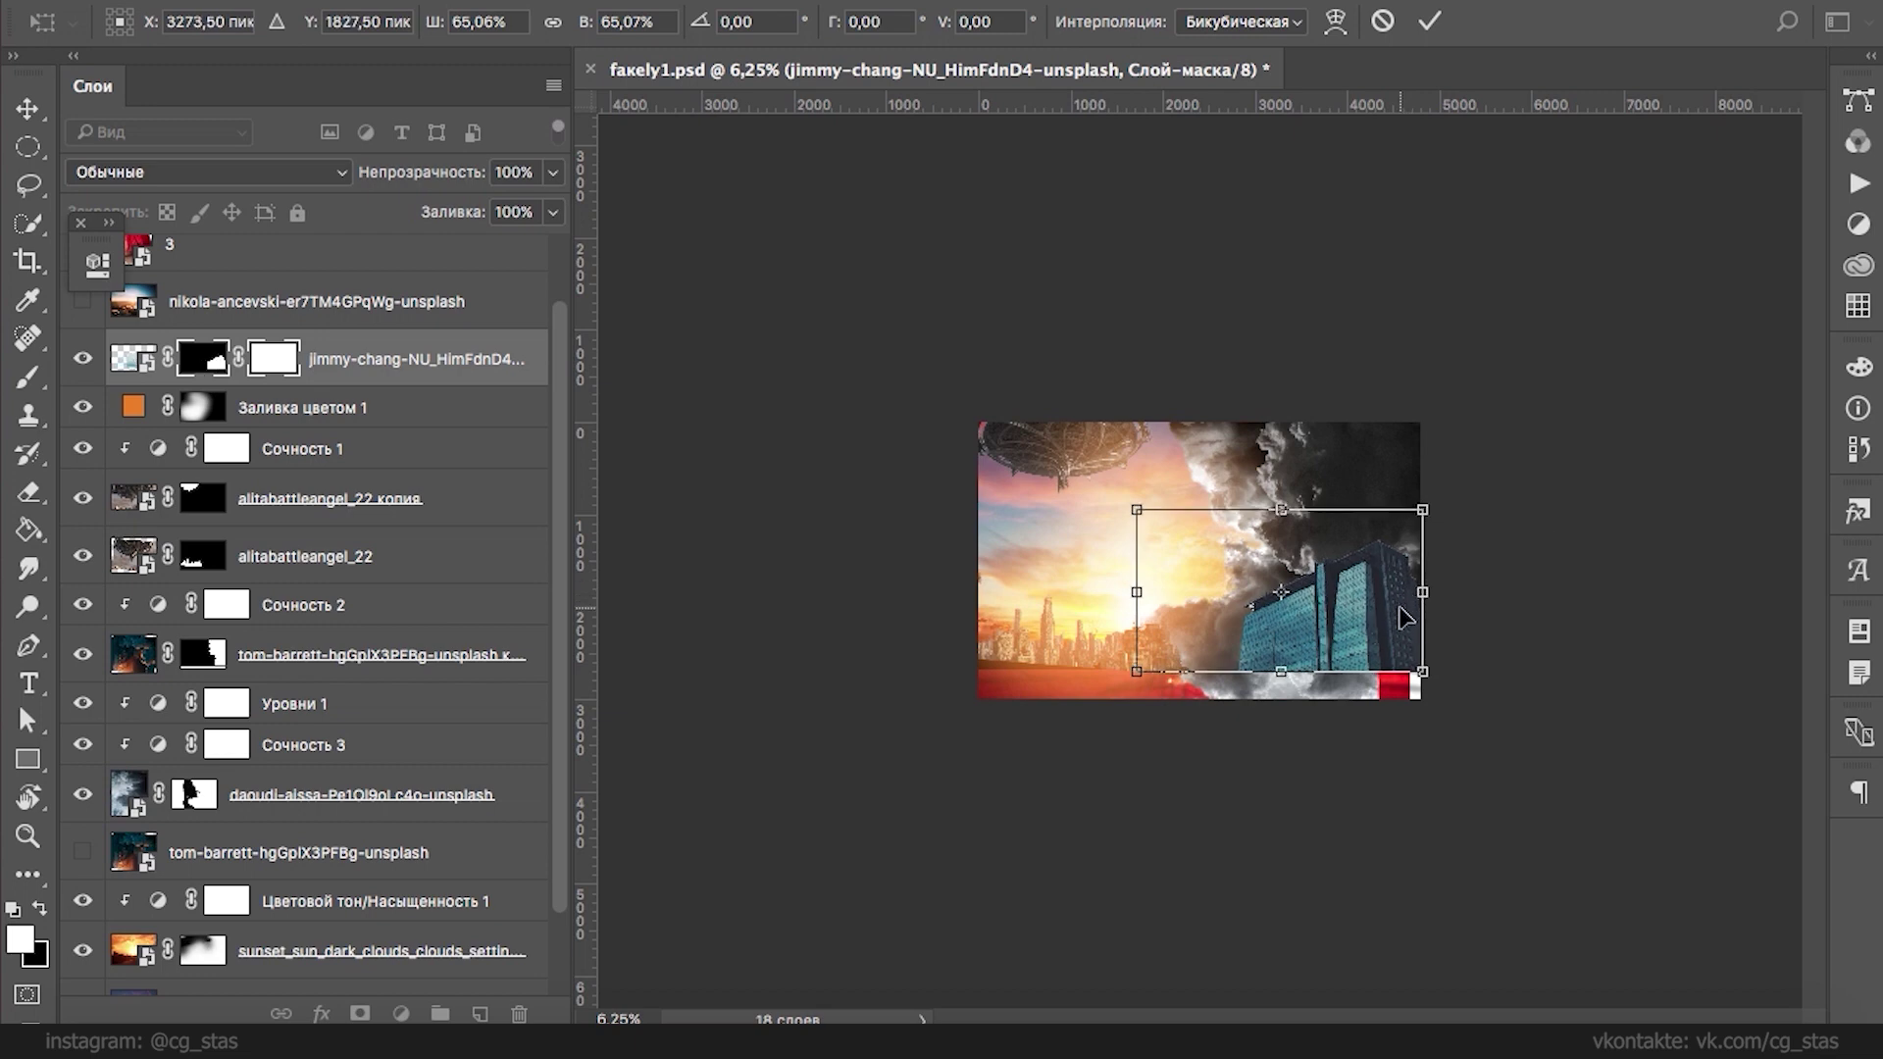
pyautogui.press('Return')
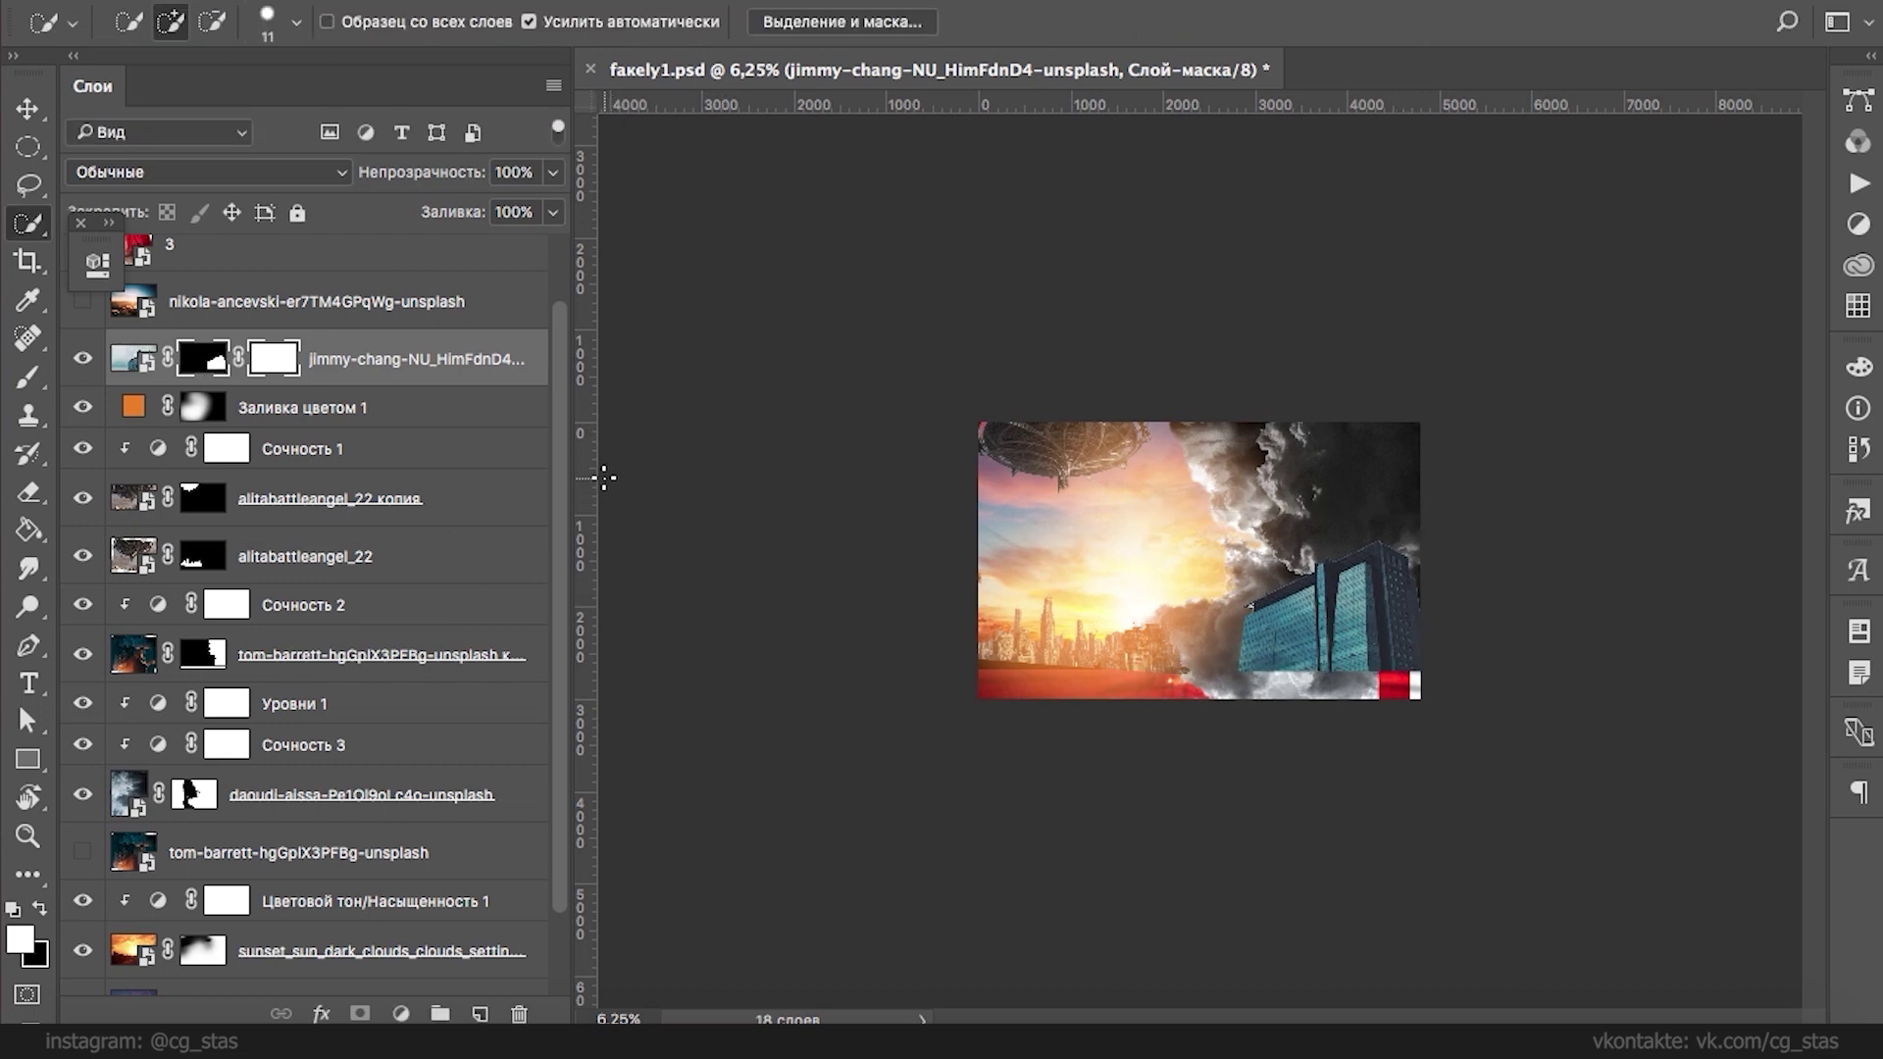
# - Add a Vibrance adjustment clipped to the building and strongly reduce its saturation to turn the glass grey
pyautogui.click(401, 1013)
pyautogui.click(445, 657)
pyautogui.moveTo(362, 412); pyautogui.dragTo(206, 458)
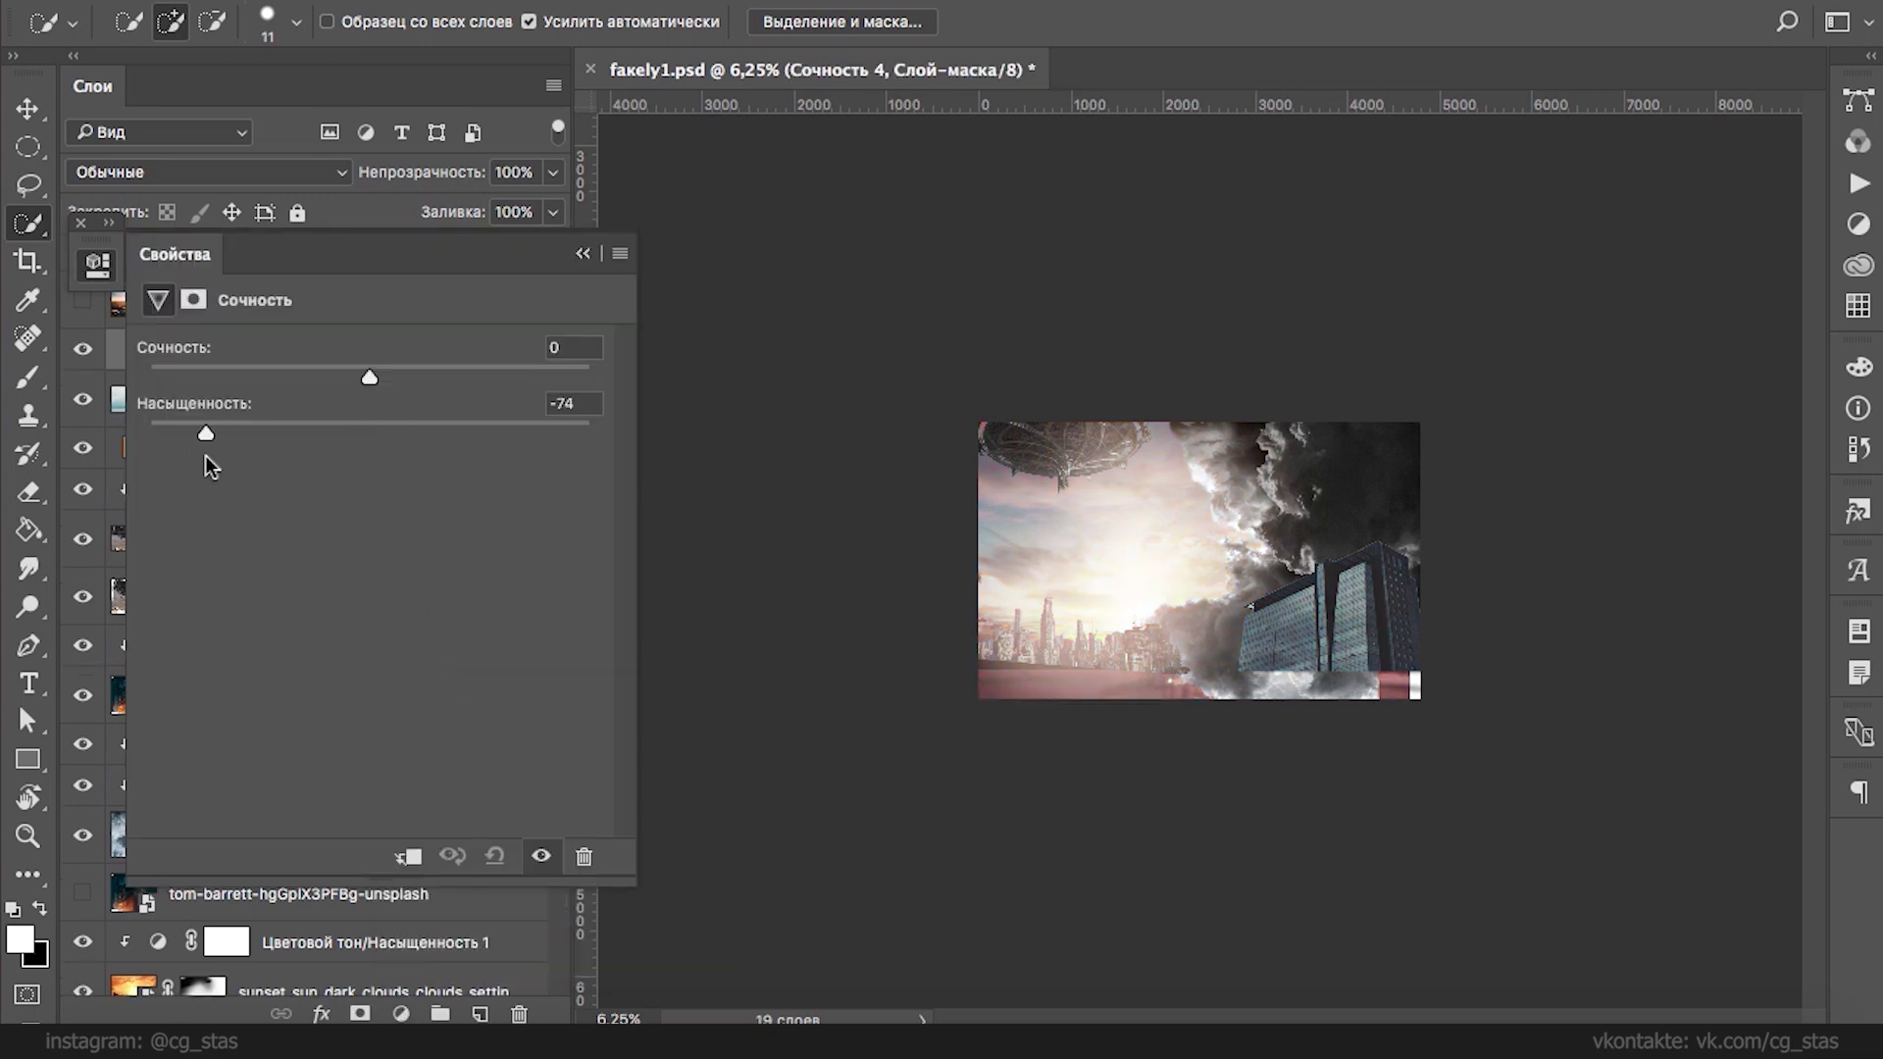
pyautogui.click(410, 858)
pyautogui.click(584, 253)
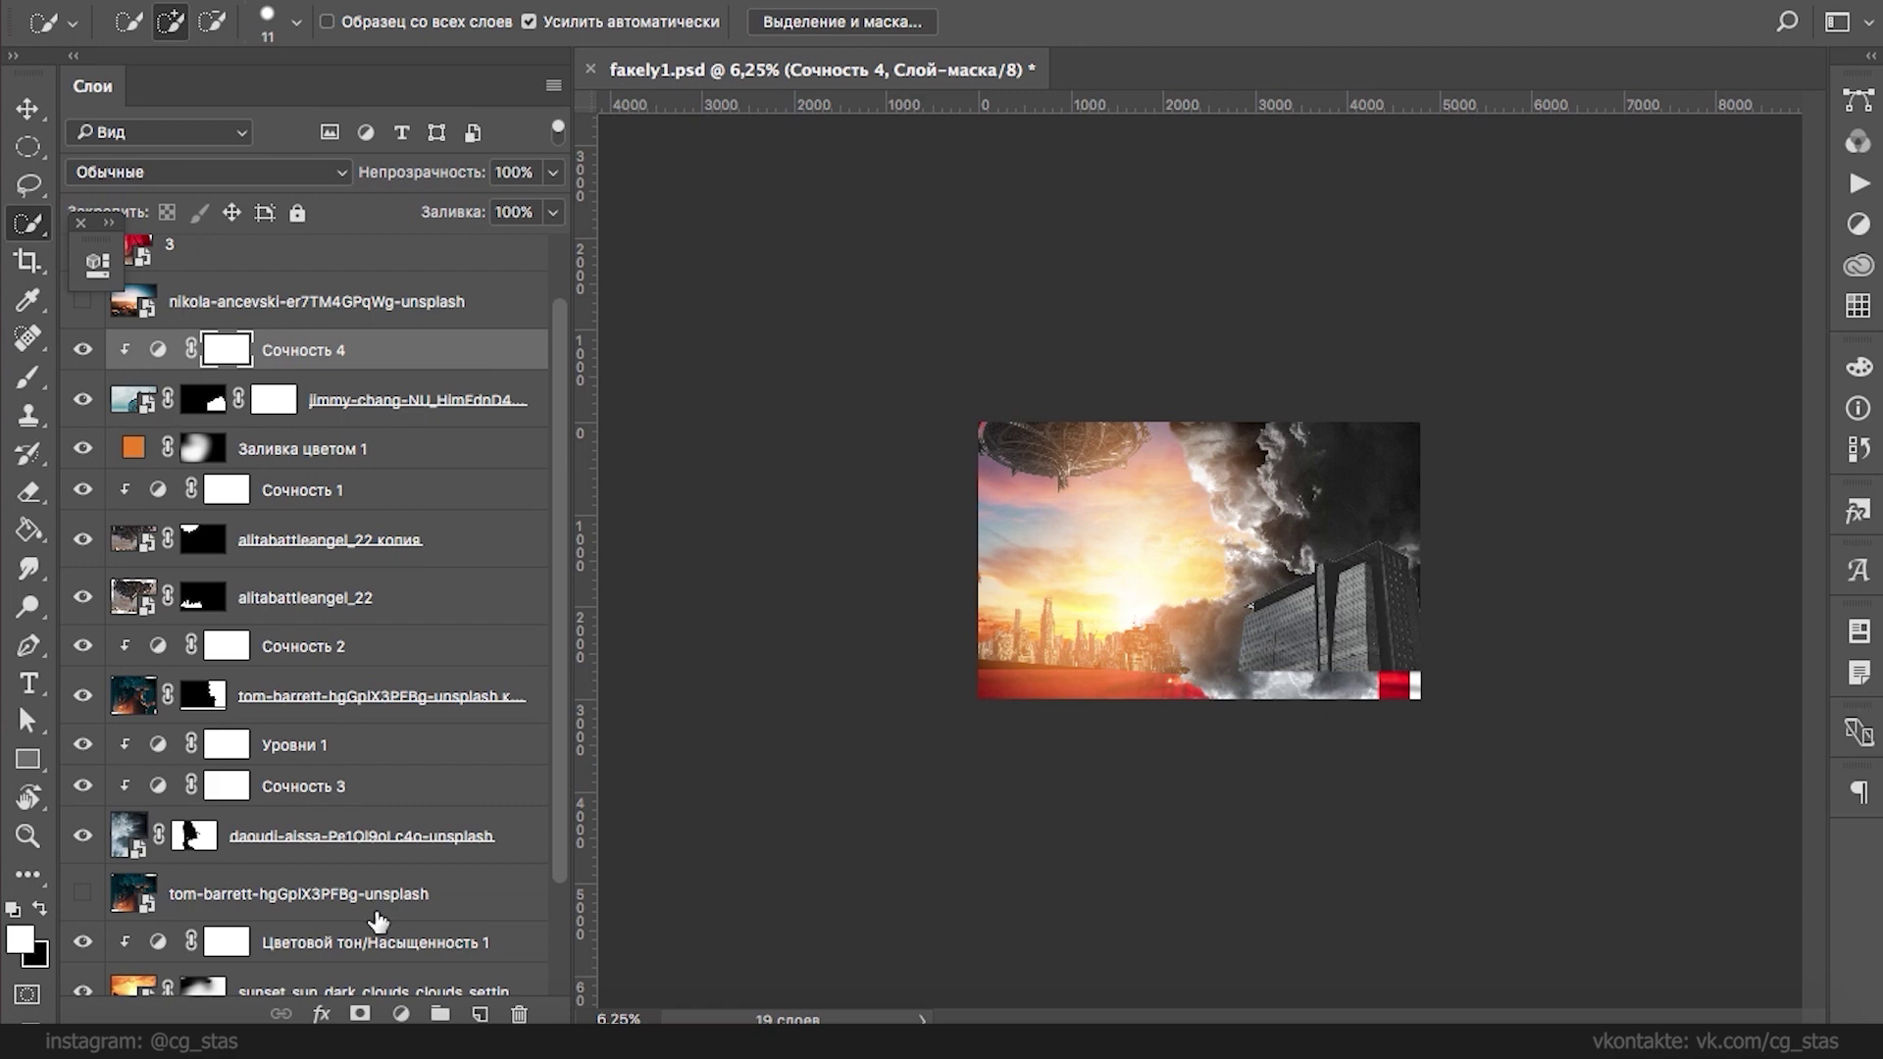
# - Add a Brightness/Contrast adjustment clipped to the glass building with brightness -49 and contrast 2
pyautogui.click(360, 1013)
pyautogui.click(401, 1013)
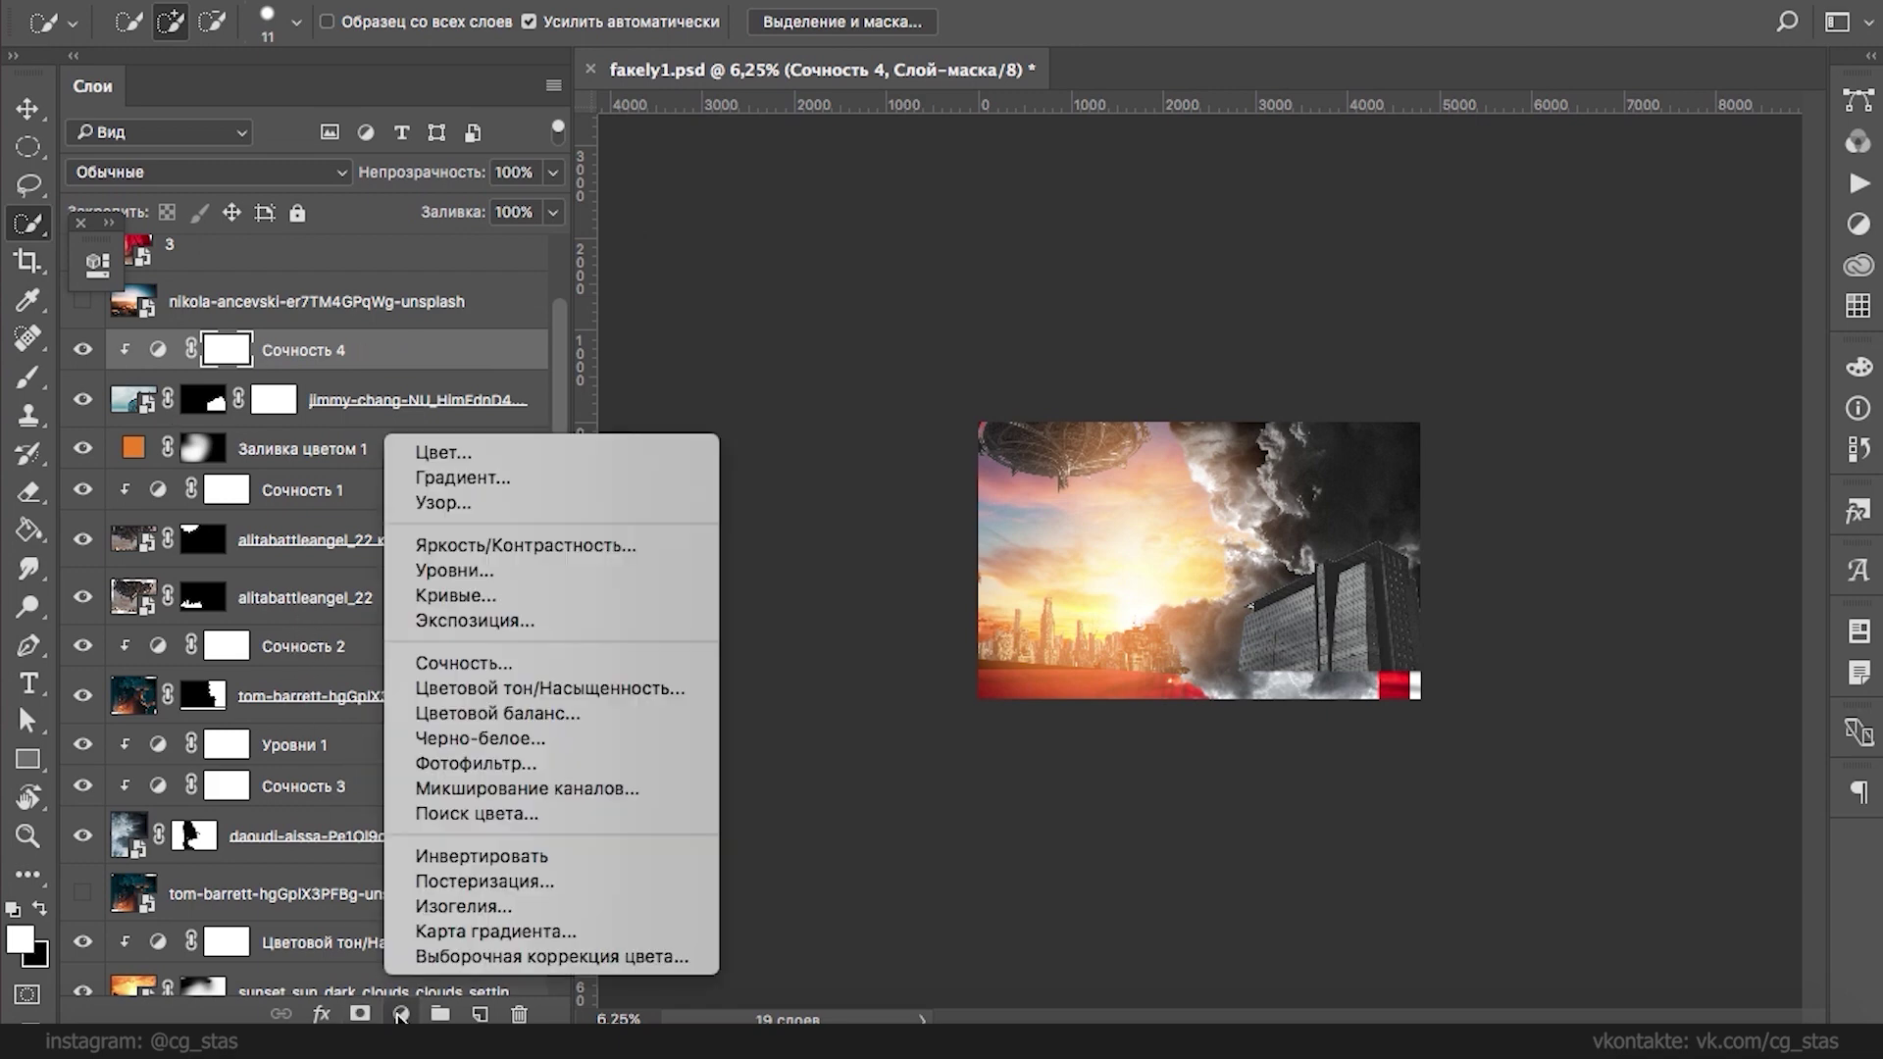
pyautogui.click(447, 530)
pyautogui.moveTo(378, 425); pyautogui.dragTo(317, 421)
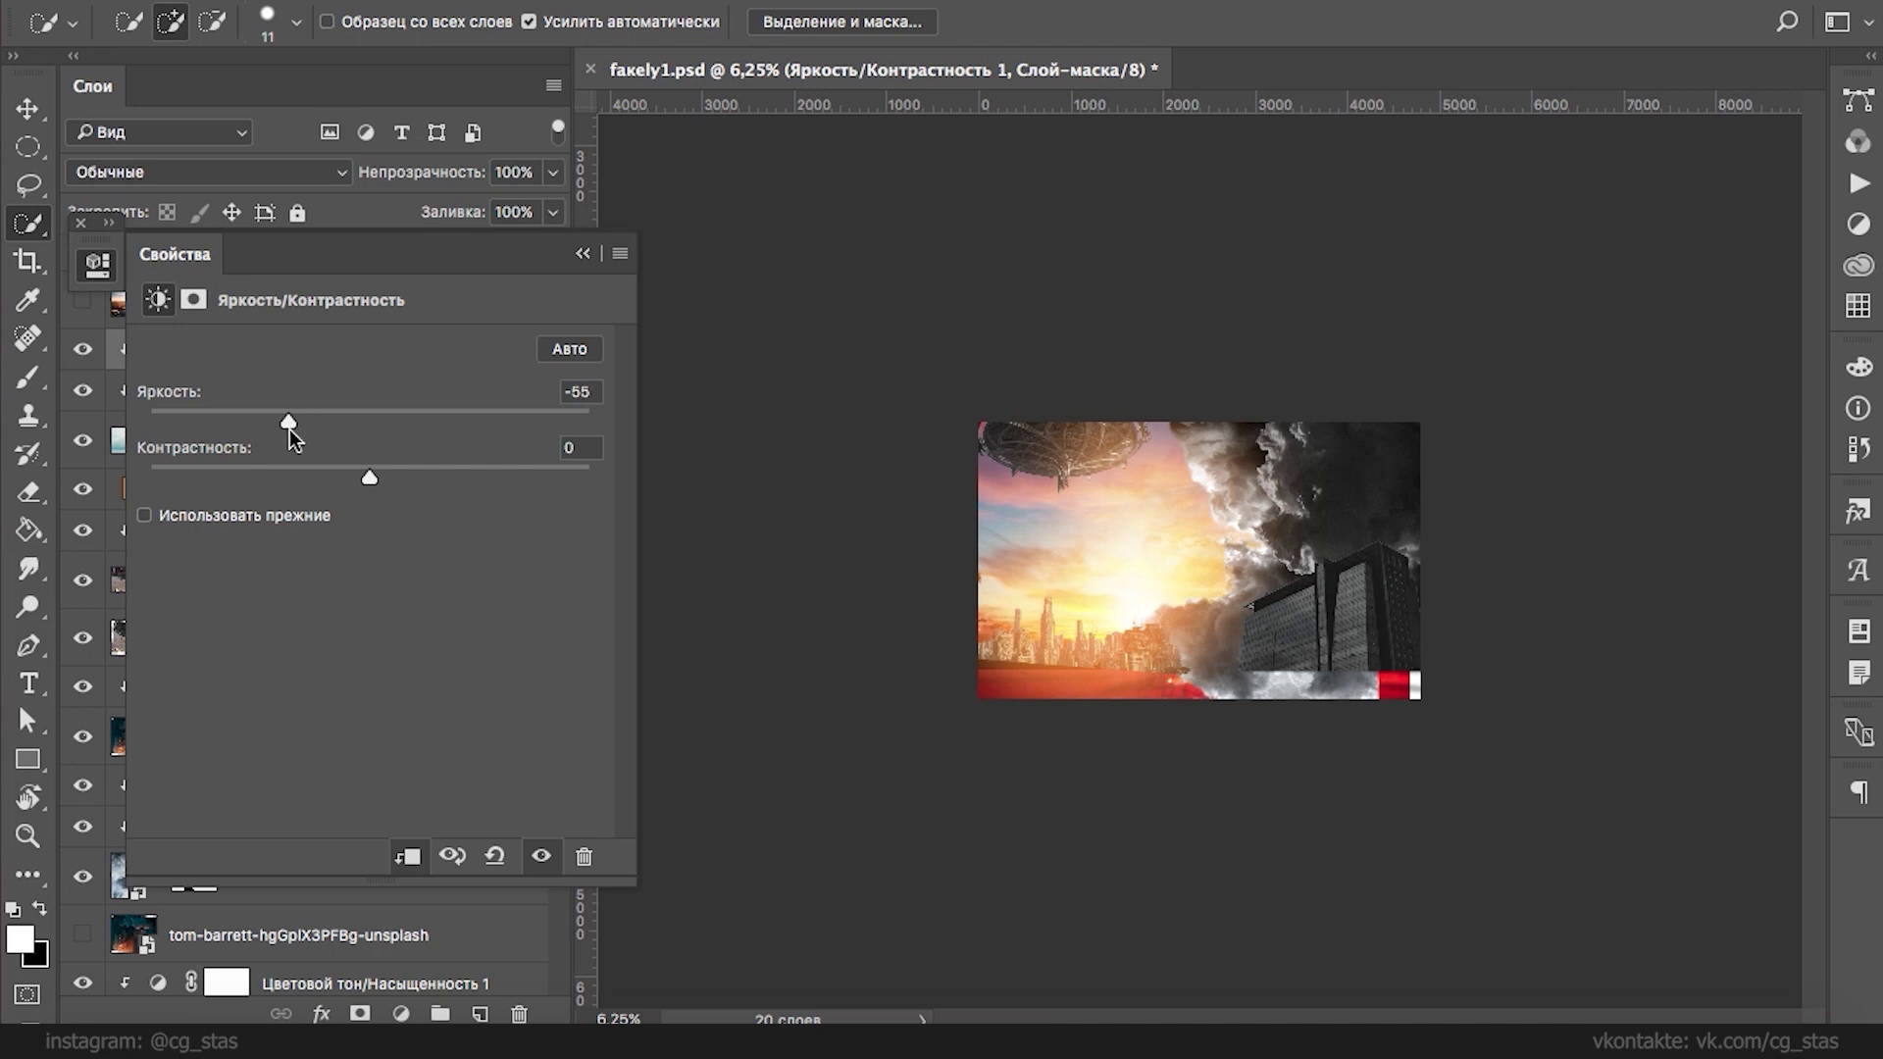
pyautogui.moveTo(362, 457); pyautogui.dragTo(296, 428)
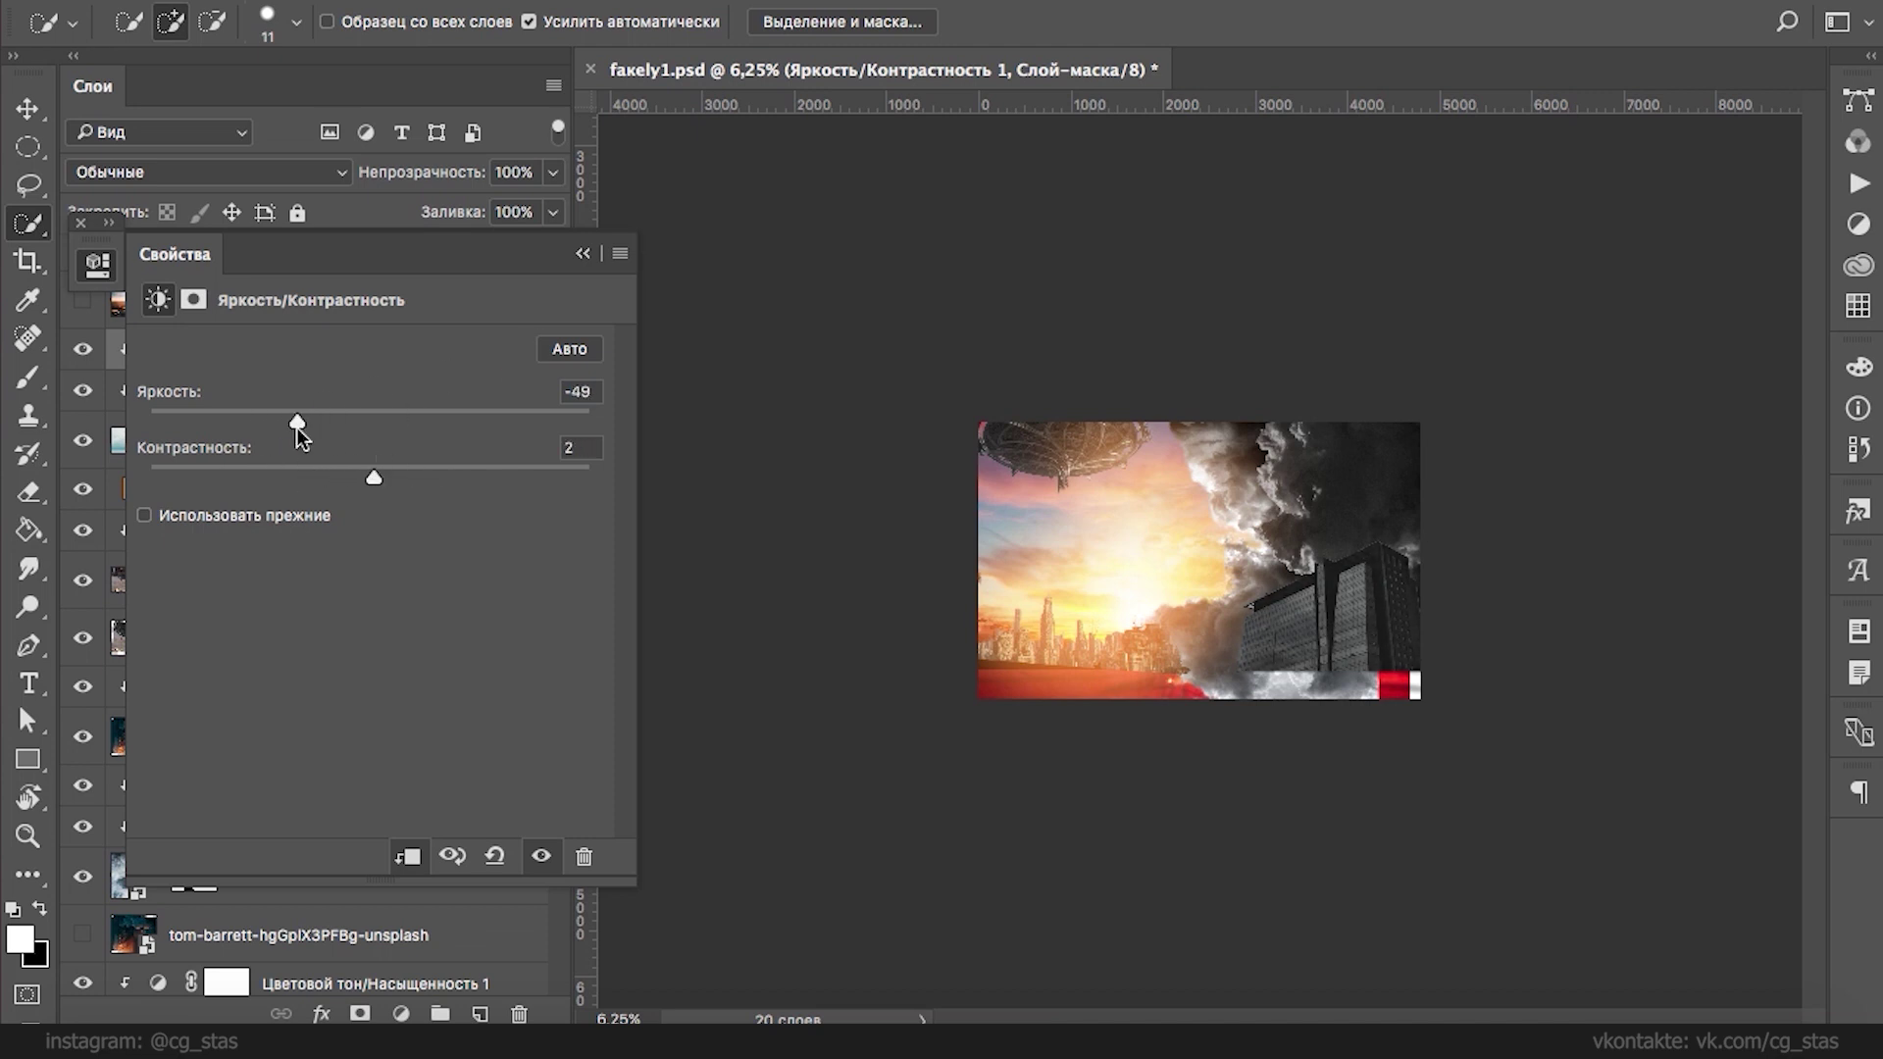
pyautogui.click(582, 253)
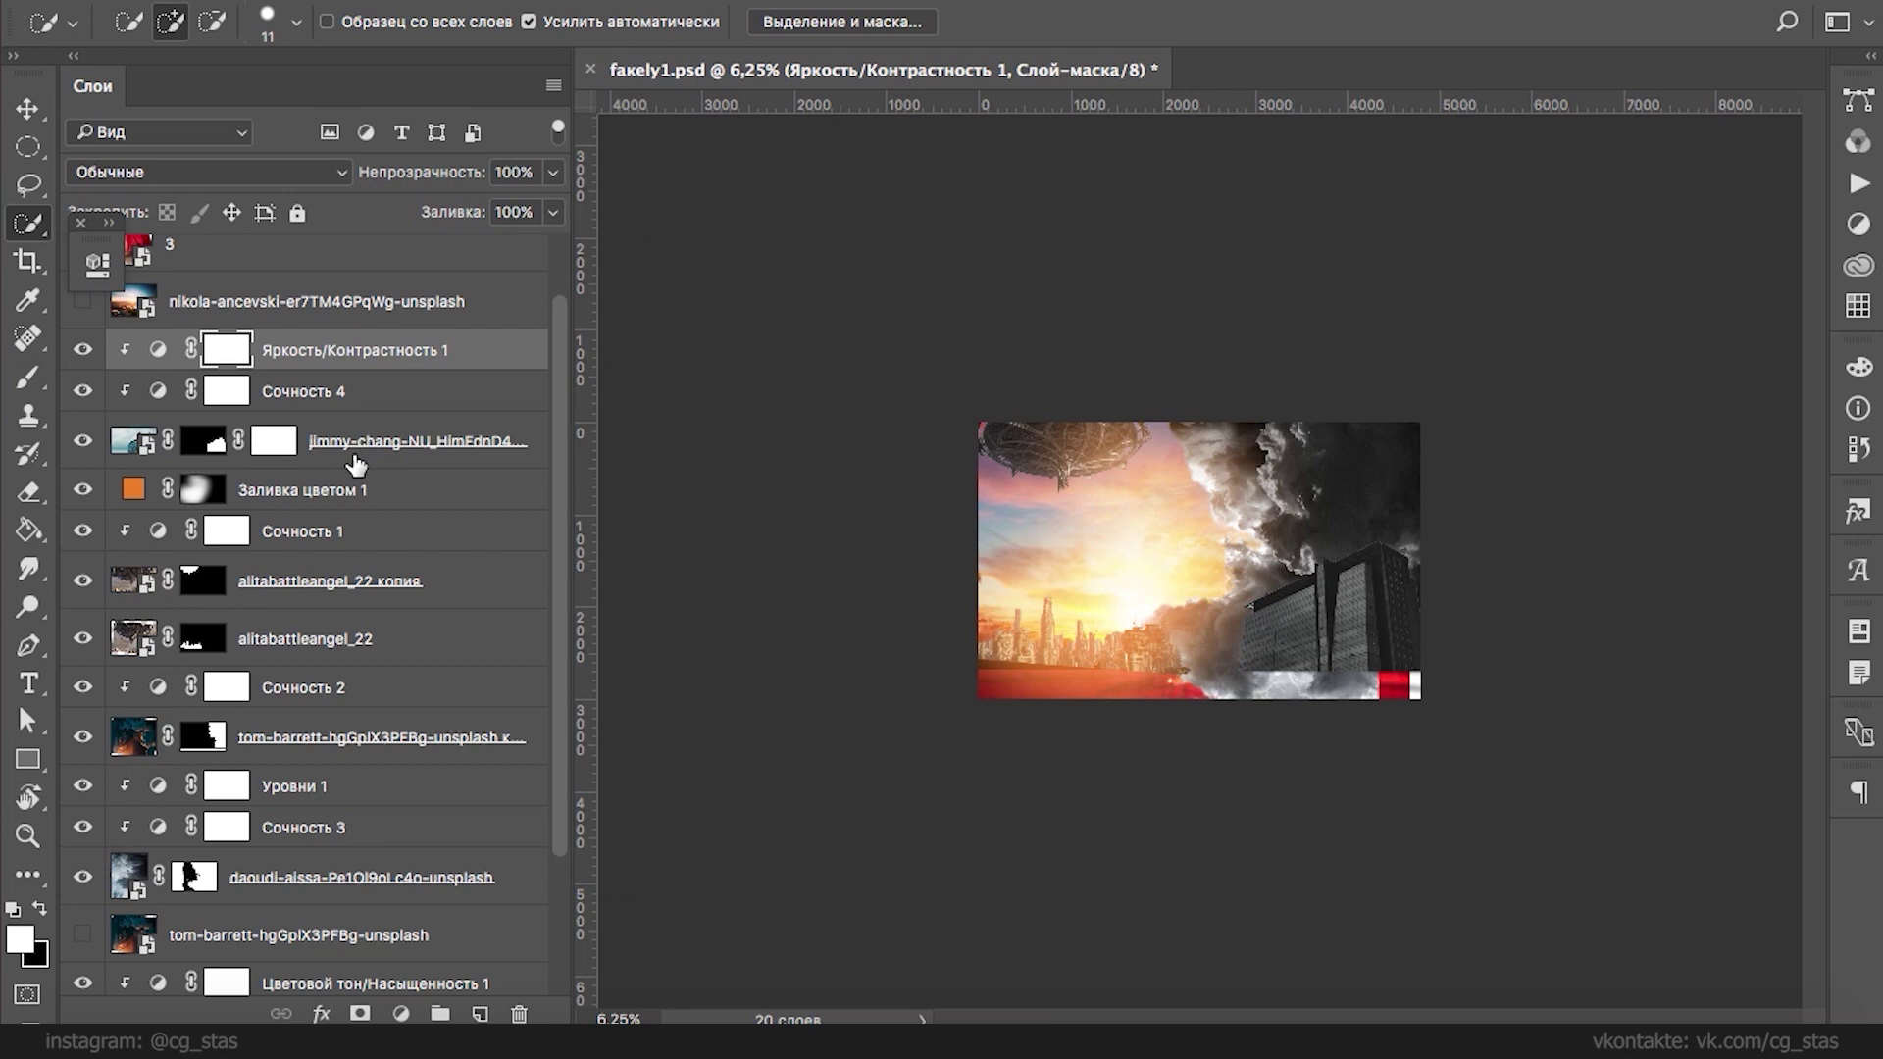
# - Create a new layer above the building's adjustments and try brushing blue #2934a4 over the dark clouds and building
pyautogui.scroll(1, 562, 383)
pyautogui.click(468, 418)
pyautogui.hotkey('ctrl', 'shift', 'alt', 'n')
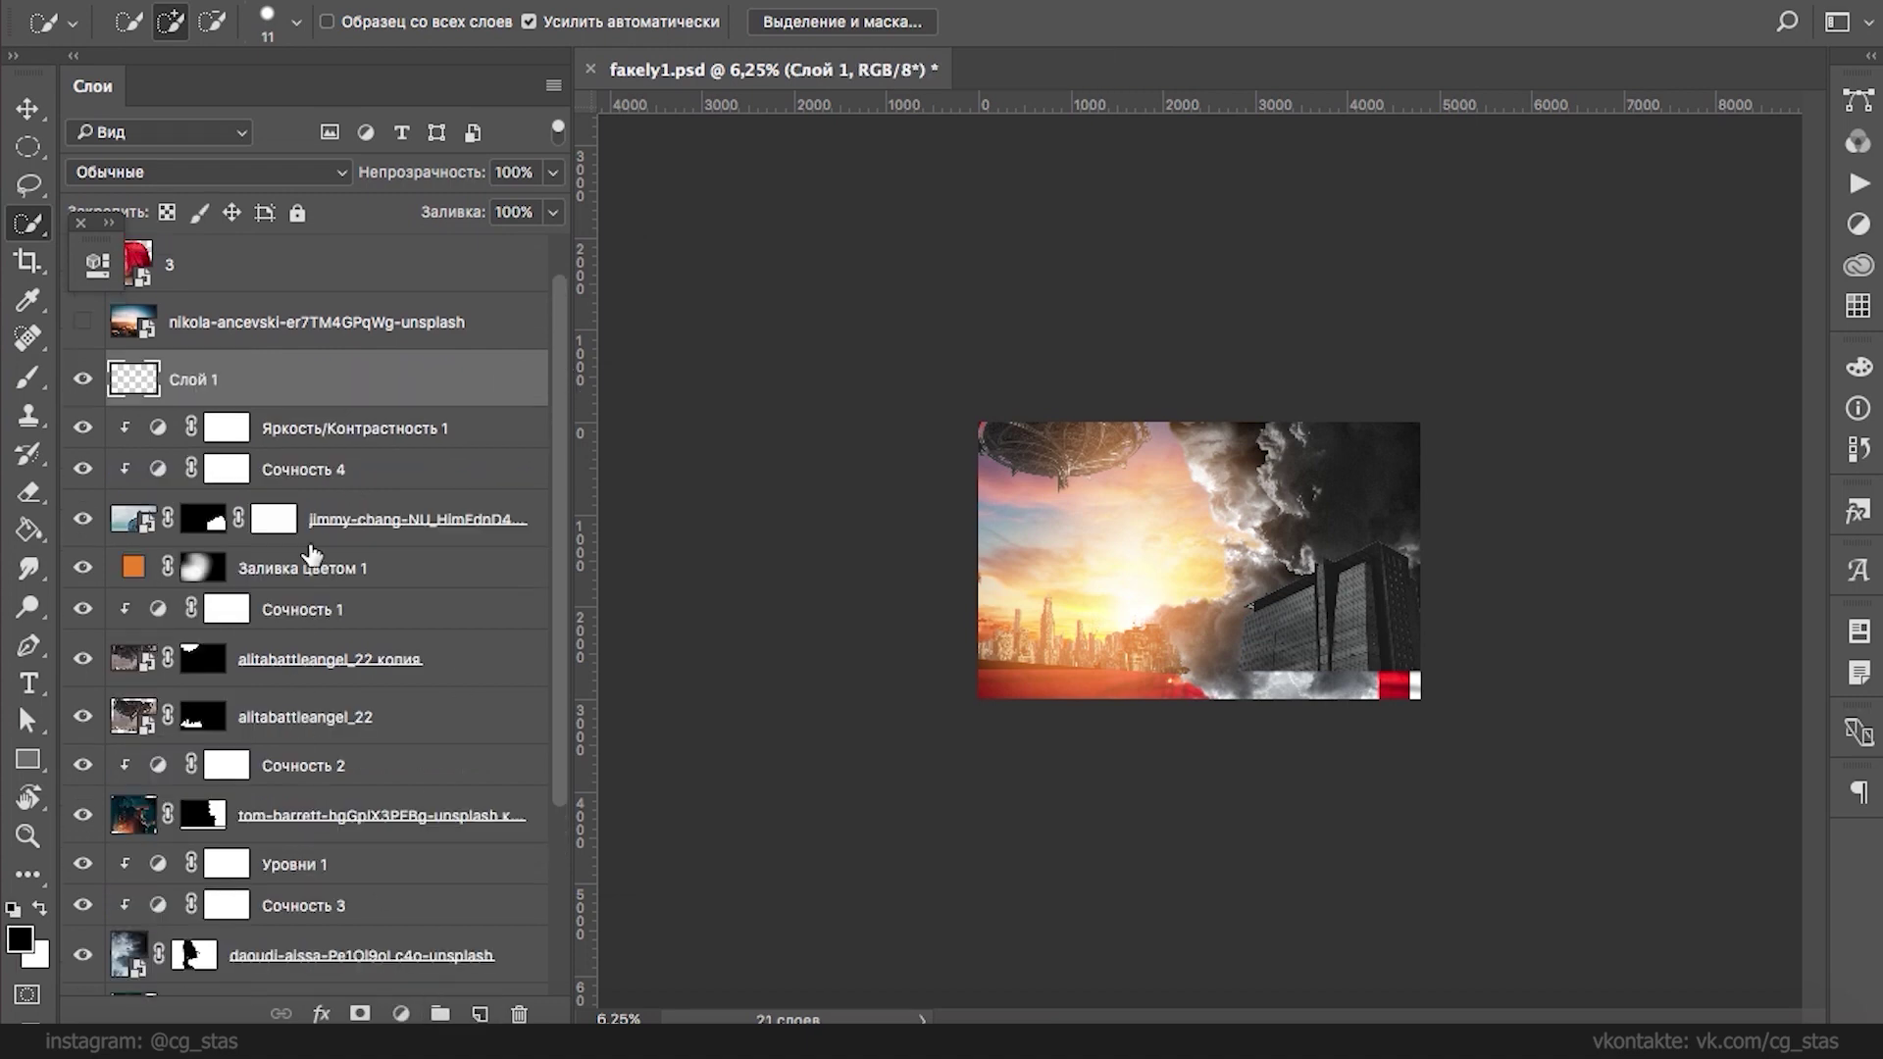
pyautogui.press('b')
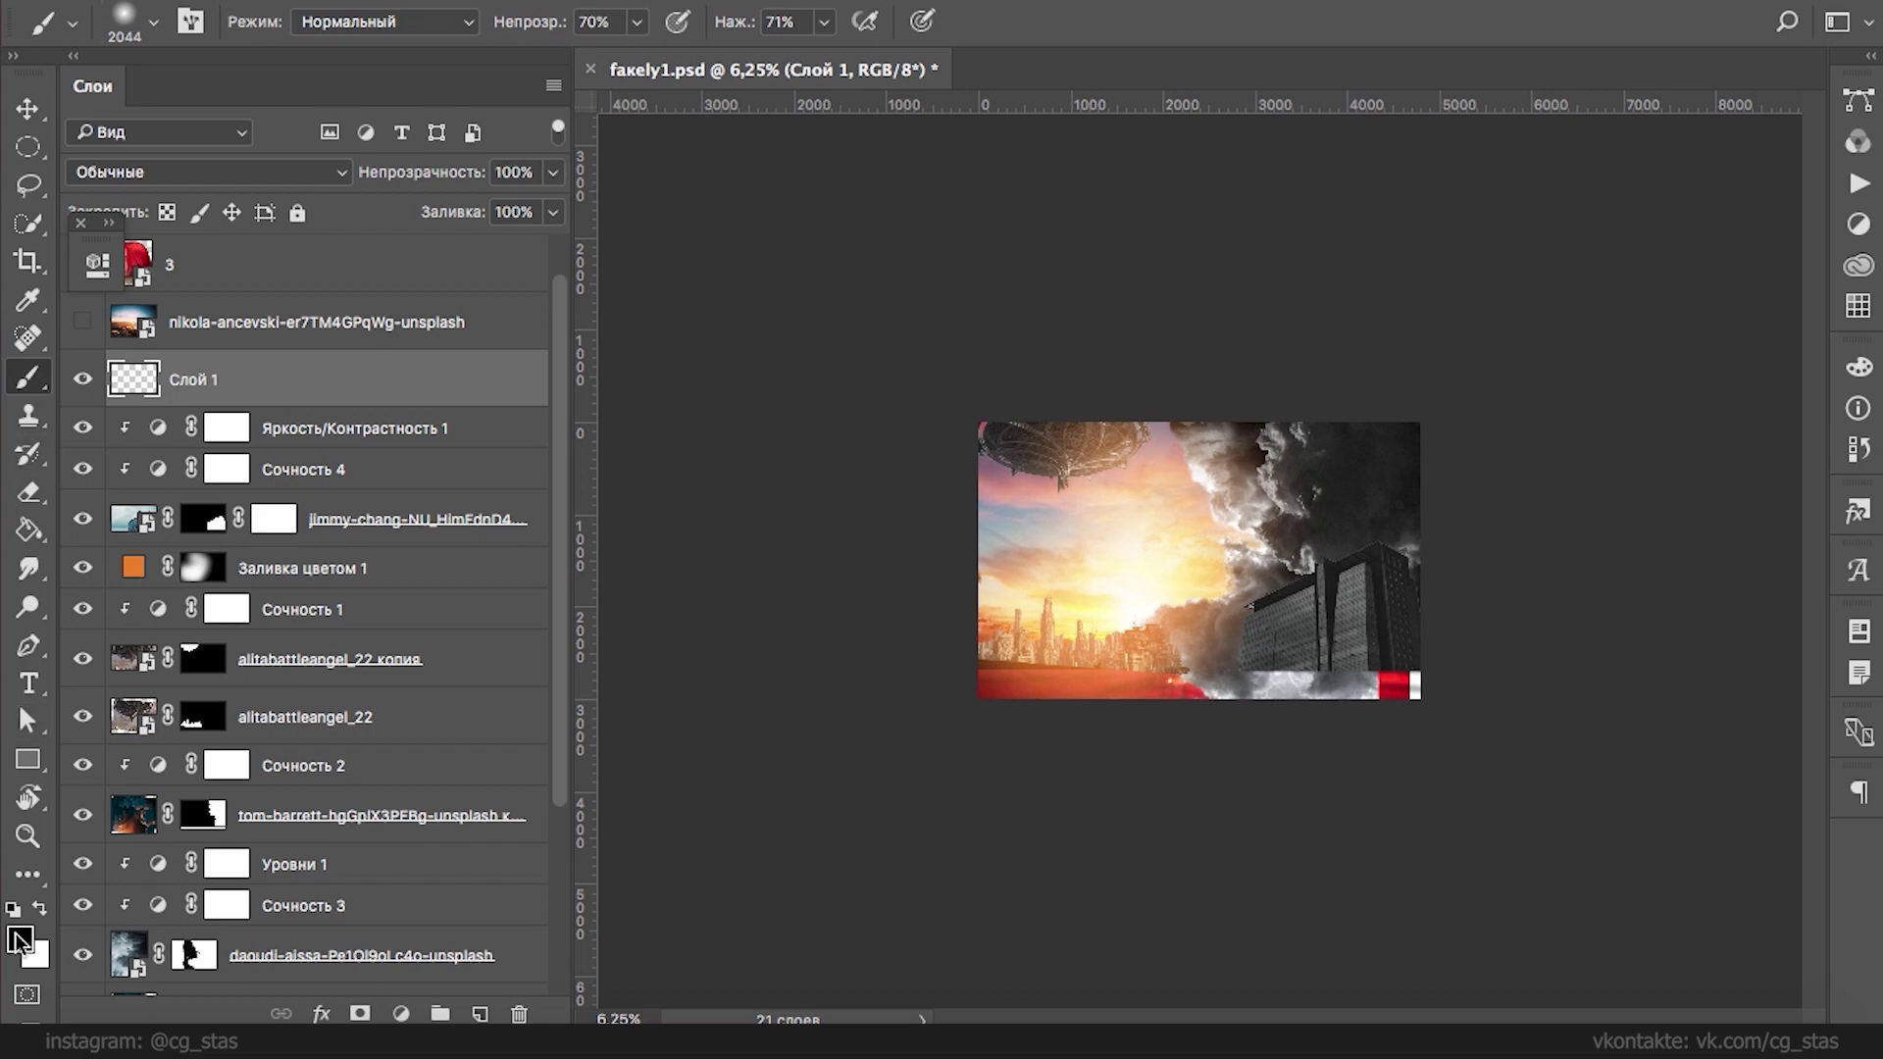
pyautogui.click(20, 940)
pyautogui.click(941, 377)
pyautogui.moveTo(833, 399); pyautogui.dragTo(826, 381)
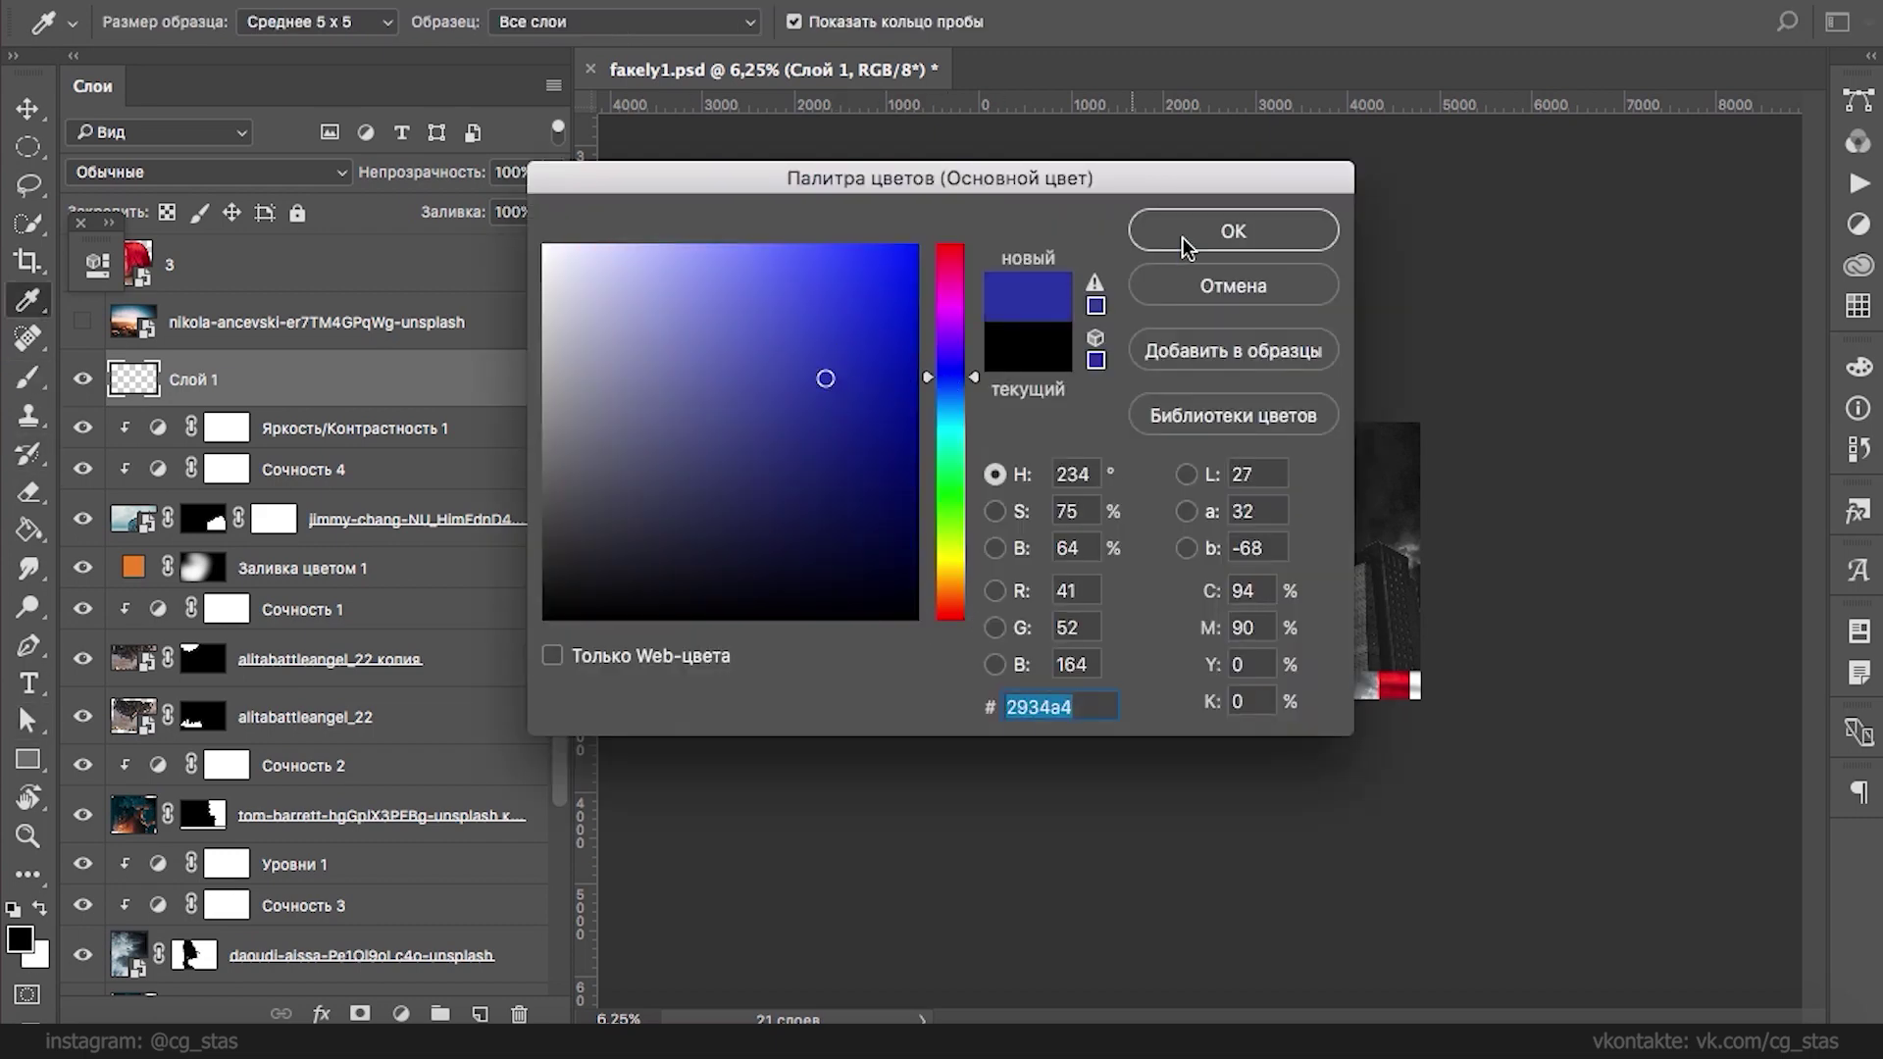
pyautogui.click(1185, 245)
pyautogui.moveTo(1320, 428)
pyautogui.mouseDown()
pyautogui.moveTo(1357, 441)
pyautogui.moveTo(1365, 546)
pyautogui.moveTo(1280, 627)
pyautogui.moveTo(1302, 420)
pyautogui.moveTo(1366, 260)
pyautogui.mouseUp()
pyautogui.click(91, 1030)
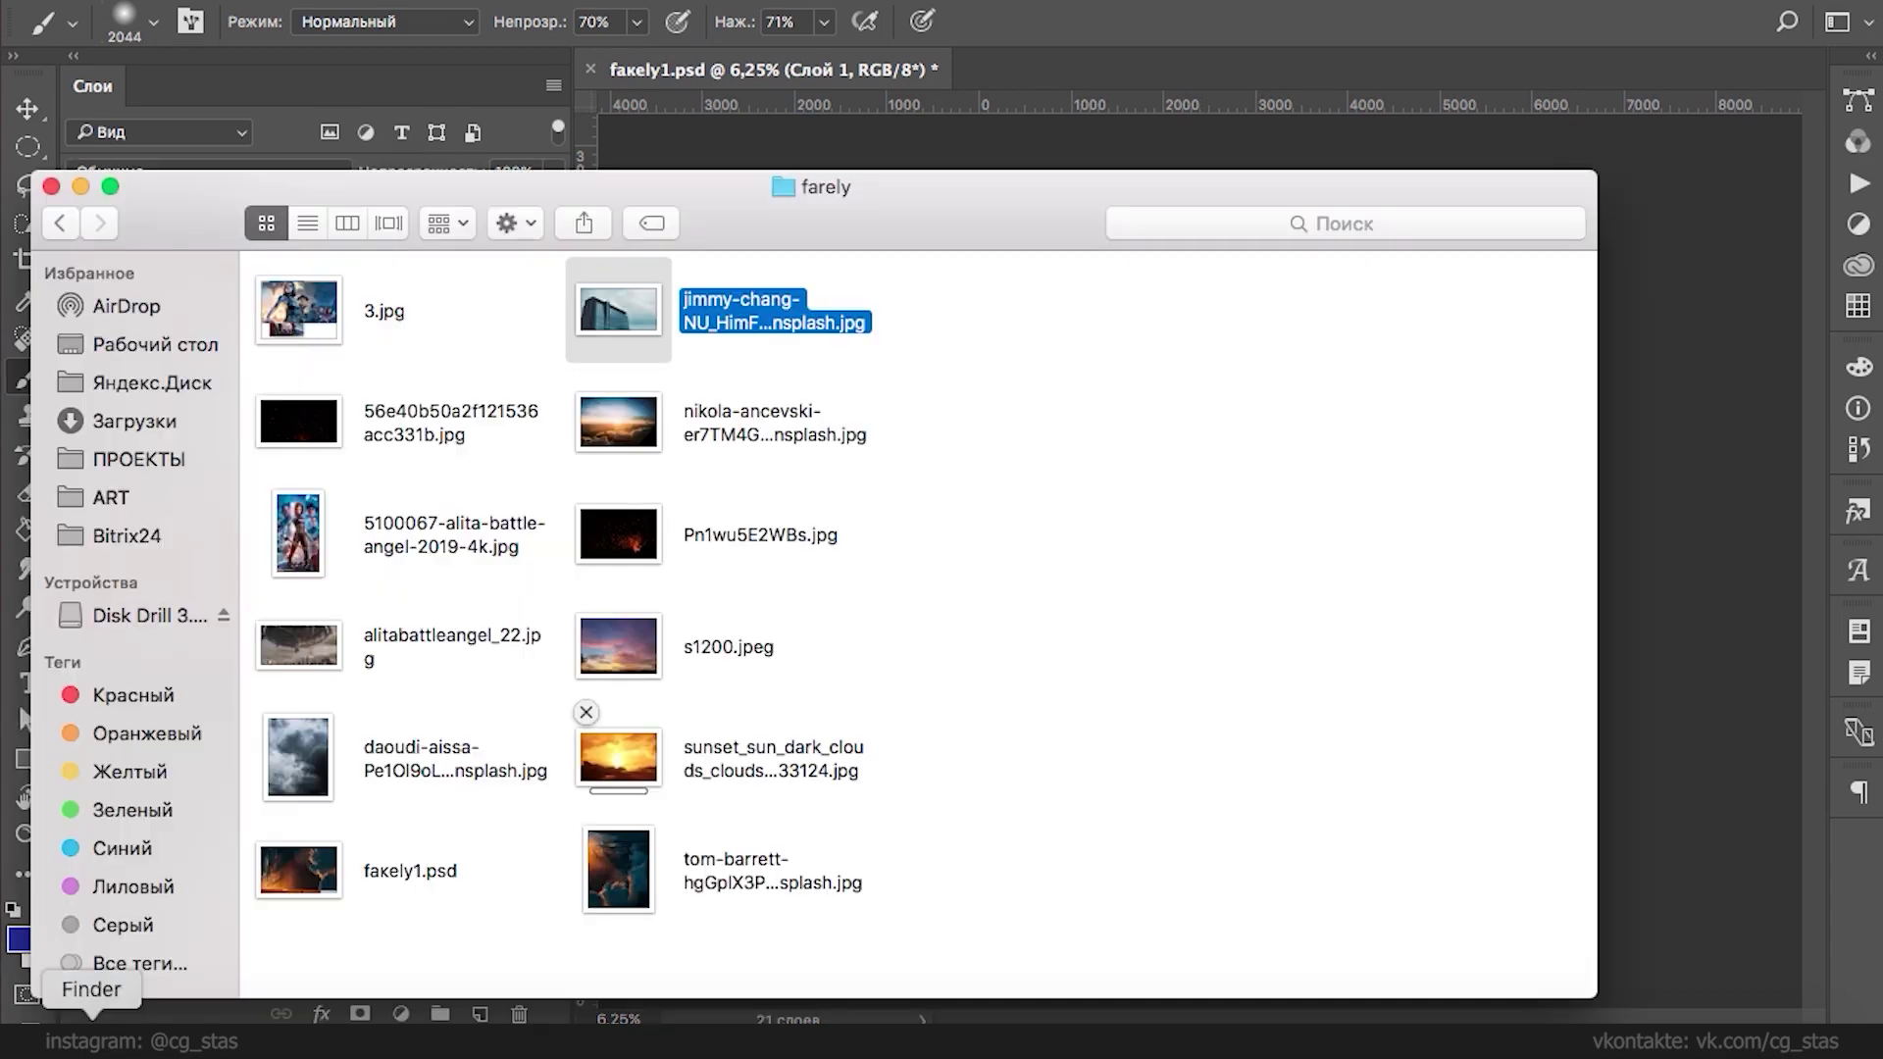
pyautogui.click(80, 186)
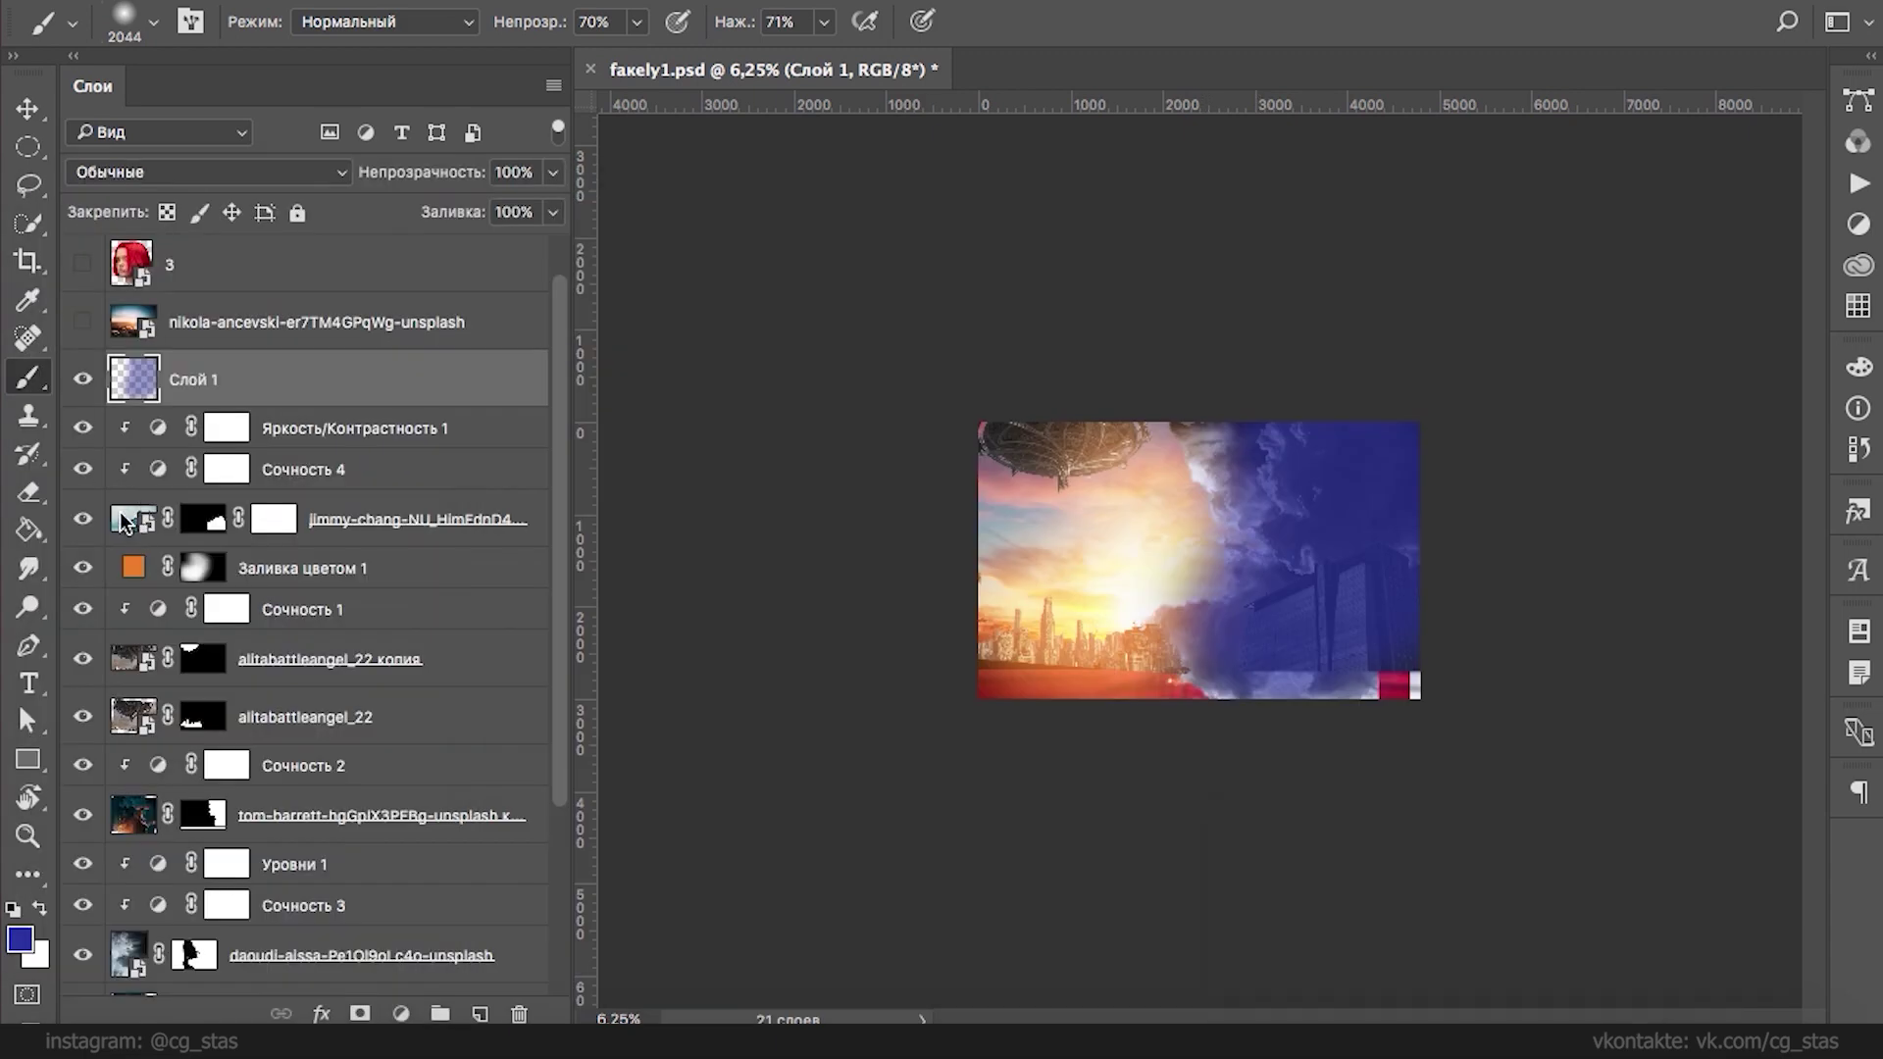
# - Try the Hue and Color blend modes on the blue-painted layer
pyautogui.click(216, 167)
pyautogui.click(184, 809)
pyautogui.click(216, 168)
pyautogui.click(229, 128)
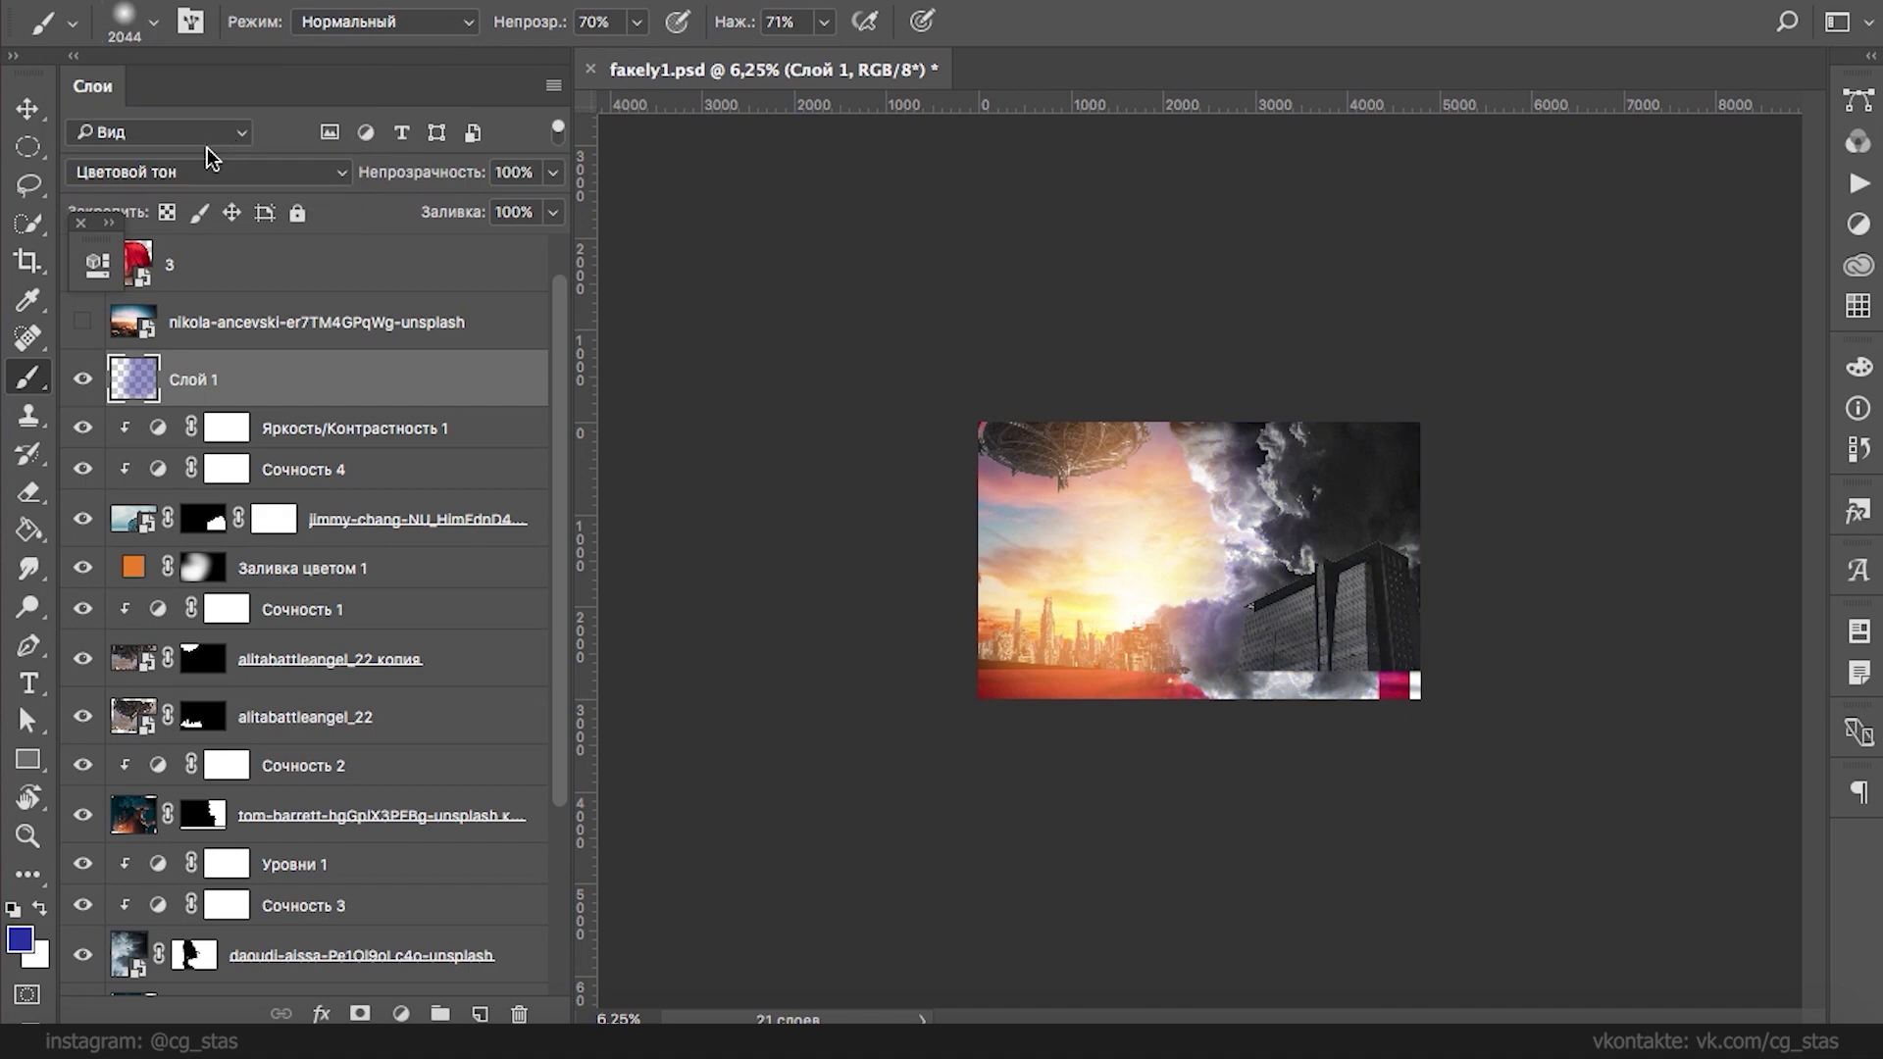
pyautogui.click(208, 172)
pyautogui.click(192, 213)
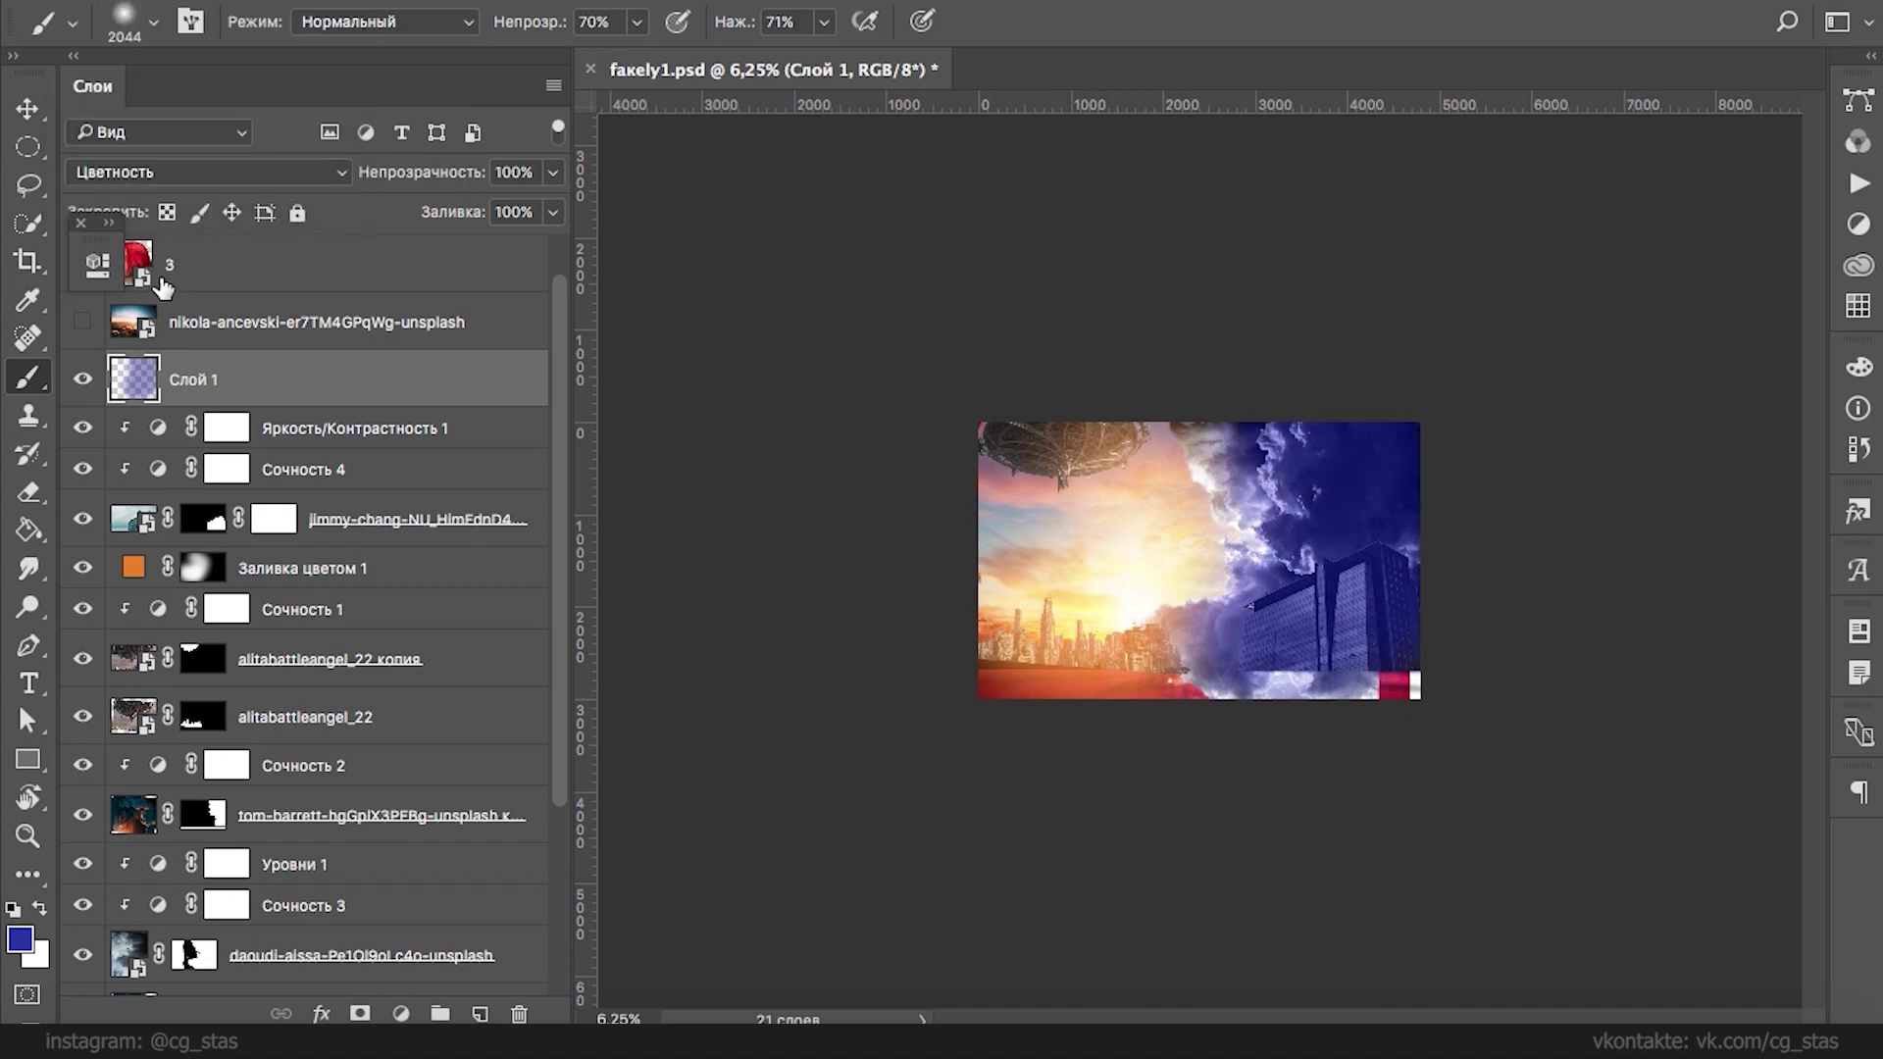
# - Try a darker navy brush colour for the tint over the dark clouds, then delete the tint layer
pyautogui.click(21, 942)
pyautogui.click(847, 472)
pyautogui.click(837, 531)
pyautogui.click(1233, 231)
pyautogui.moveTo(1344, 454)
pyautogui.mouseDown()
pyautogui.moveTo(1405, 567)
pyautogui.moveTo(1373, 470)
pyautogui.moveTo(1300, 412)
pyautogui.moveTo(1259, 640)
pyautogui.moveTo(1313, 608)
pyautogui.moveTo(1344, 449)
pyautogui.moveTo(1306, 535)
pyautogui.mouseUp()
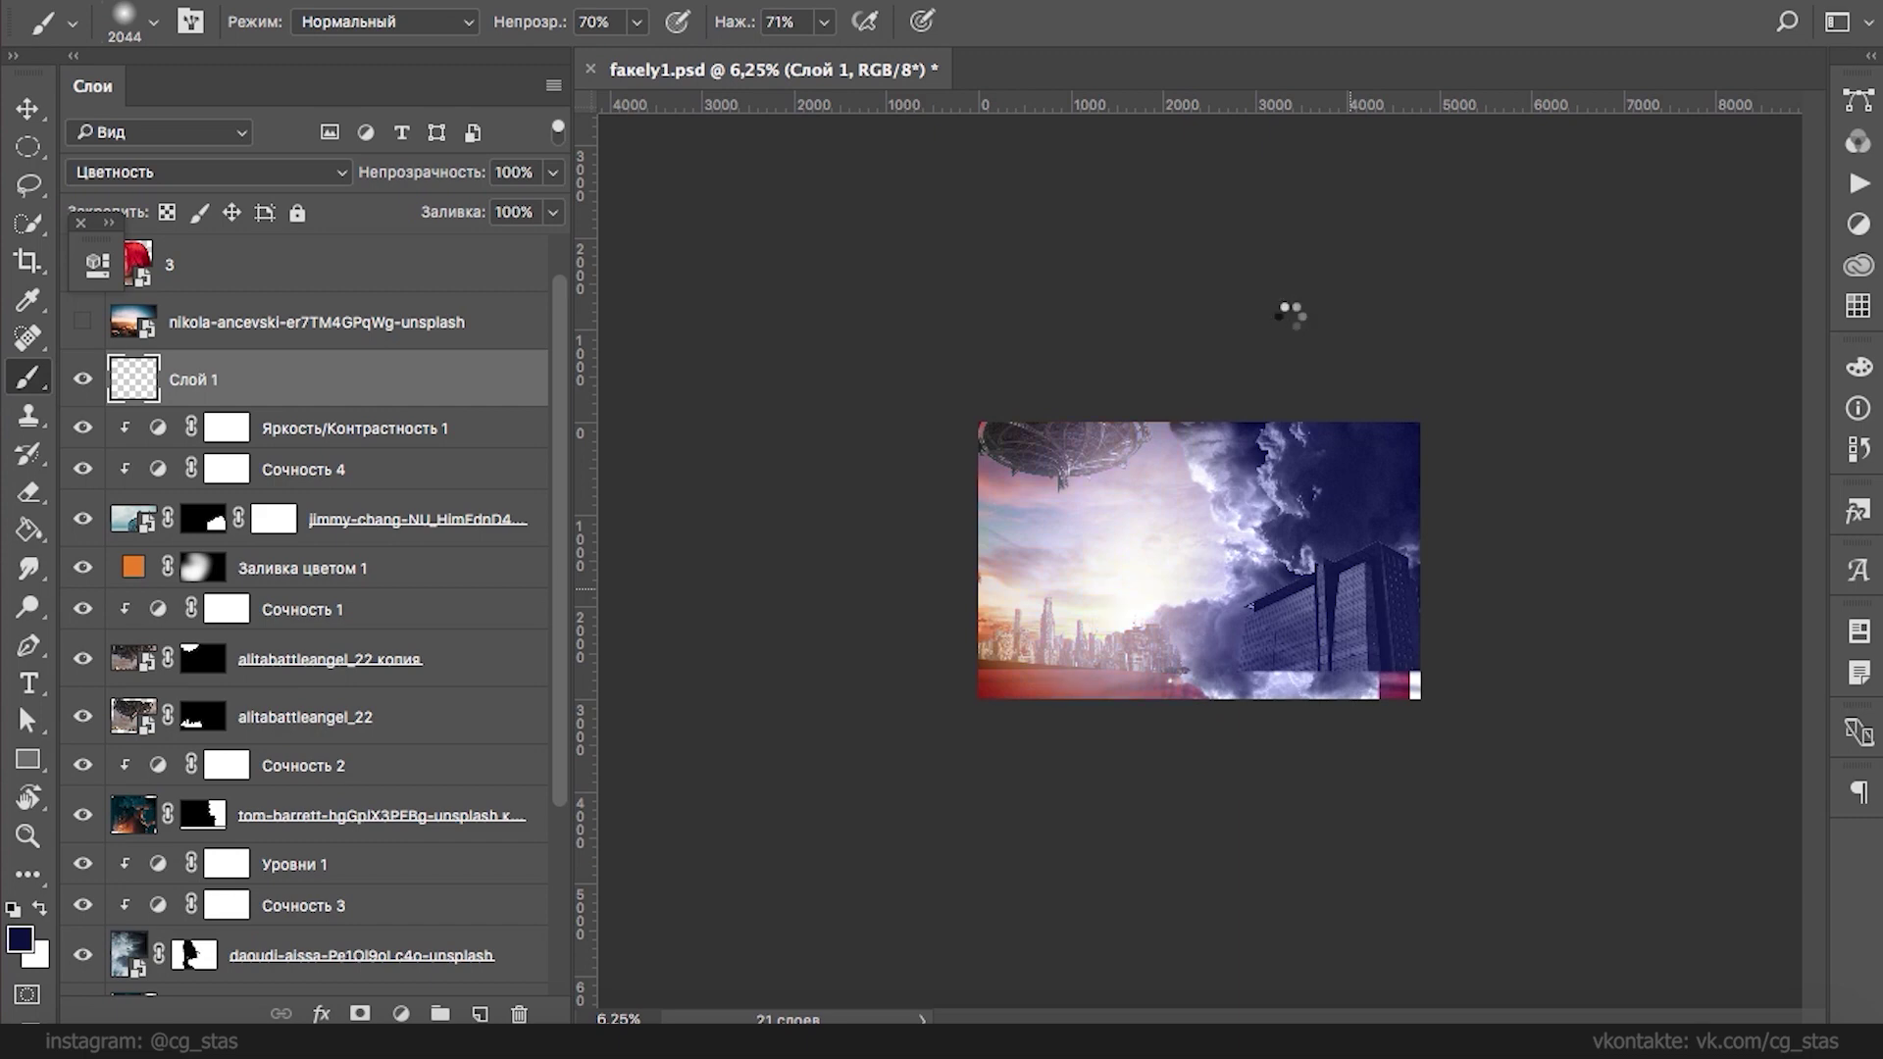
pyautogui.press('Delete')
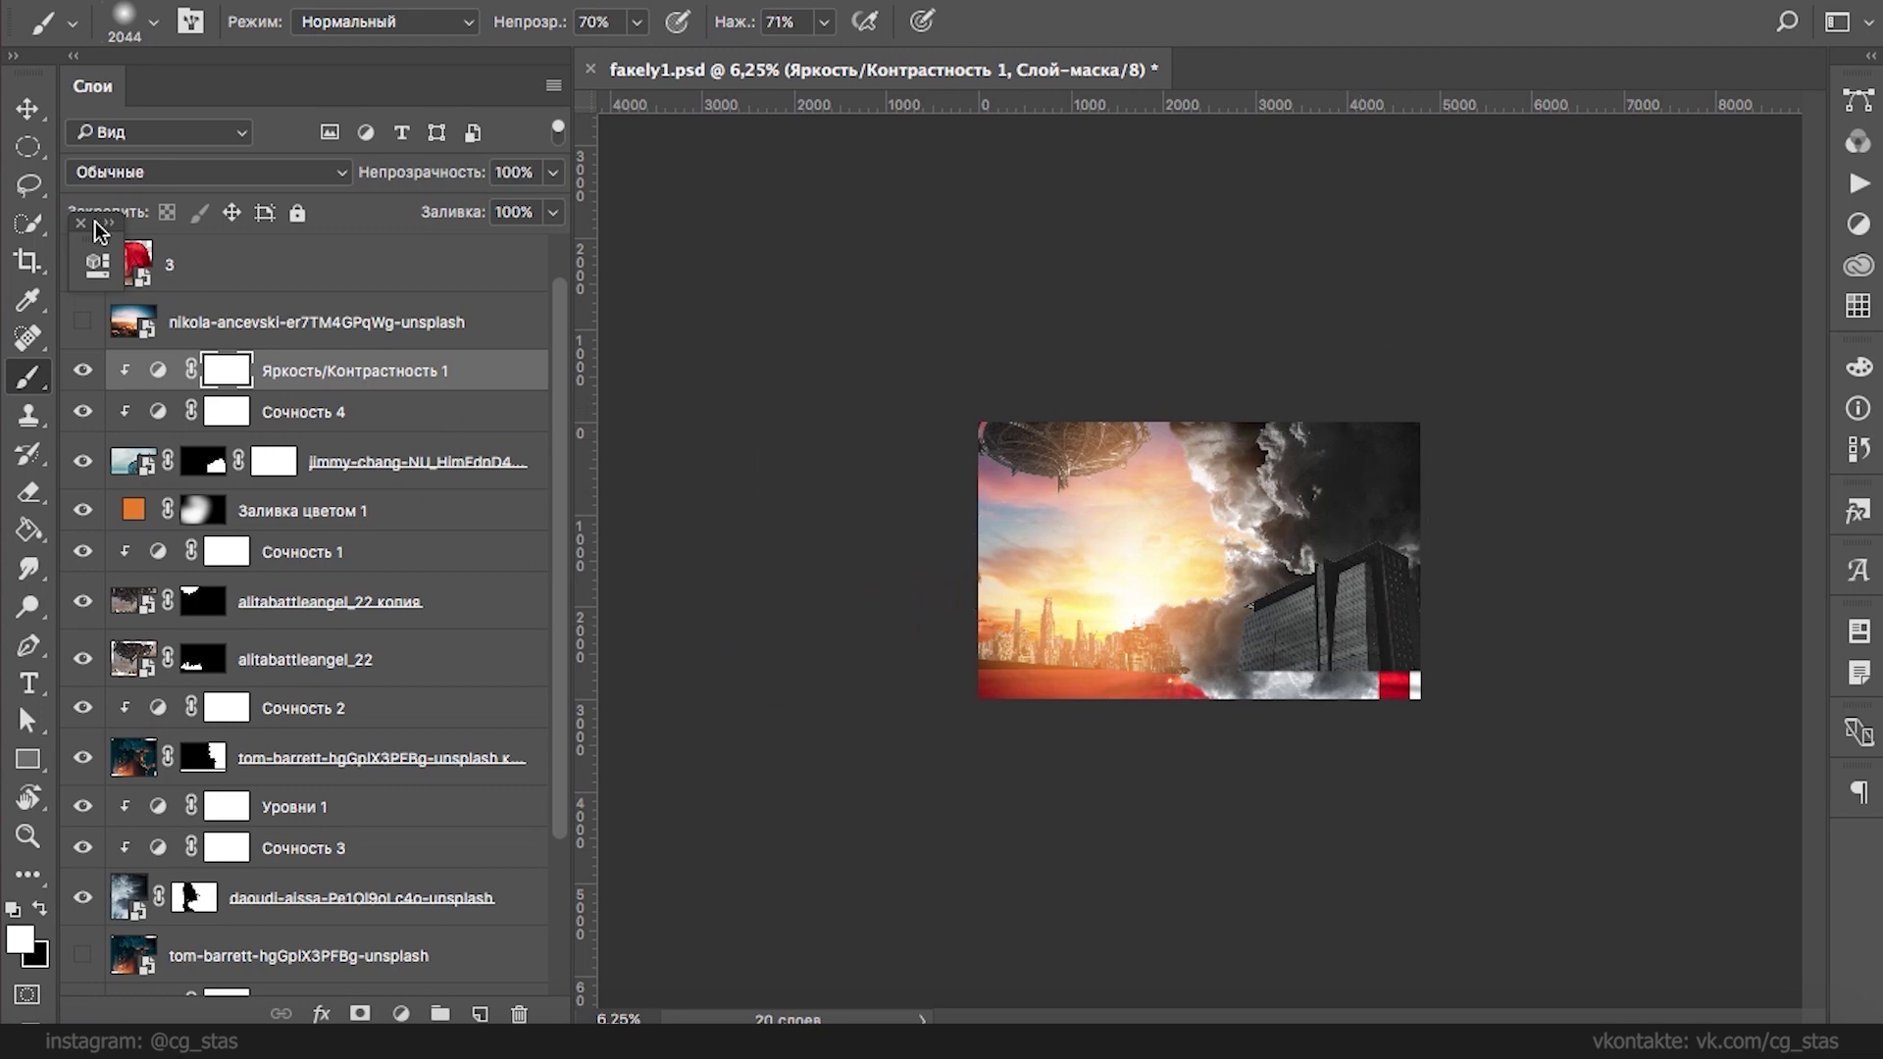
# - Show the hidden sunset photo with the airplane wing and set its blend mode to Screen
pyautogui.scroll(1, 562, 220)
pyautogui.click(81, 379)
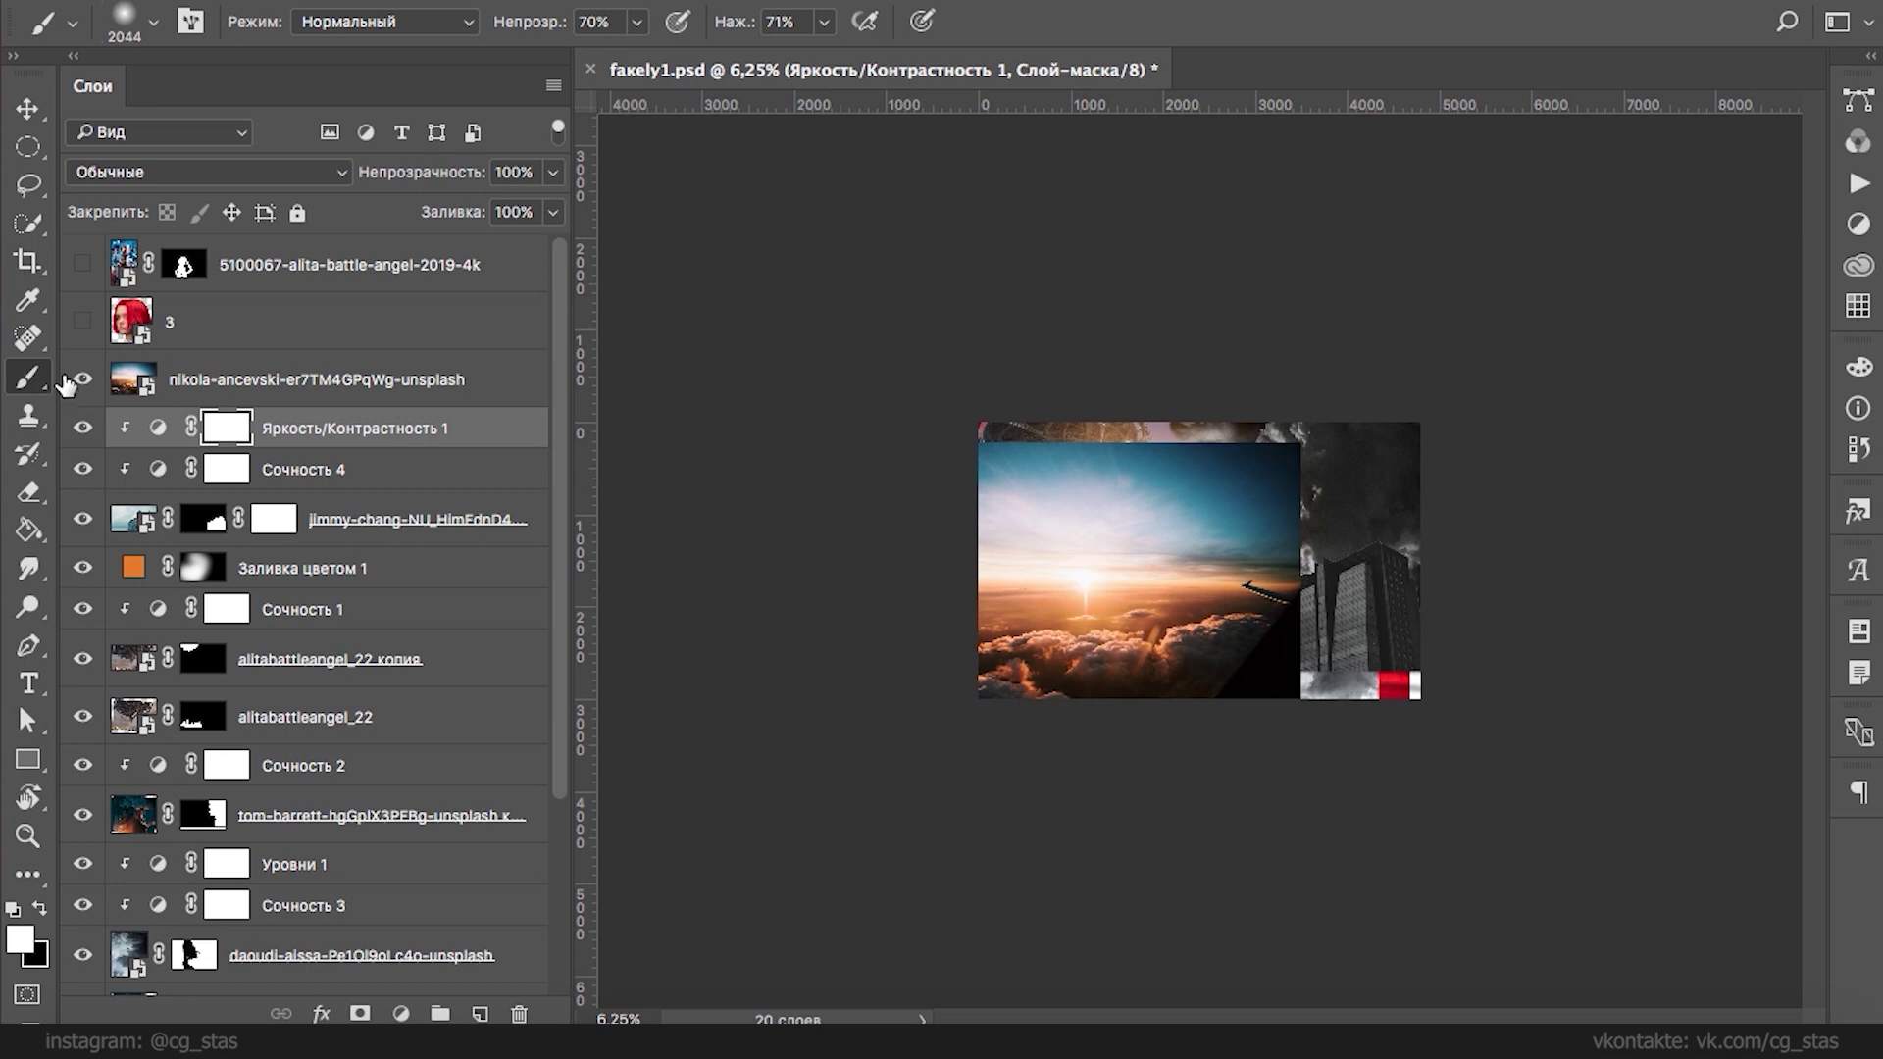
pyautogui.click(82, 380)
pyautogui.click(121, 379)
pyautogui.click(81, 380)
pyautogui.click(207, 171)
pyautogui.click(186, 378)
pyautogui.moveTo(1136, 605)
pyautogui.mouseDown()
pyautogui.moveTo(1138, 635)
pyautogui.moveTo(1149, 579)
pyautogui.mouseUp()
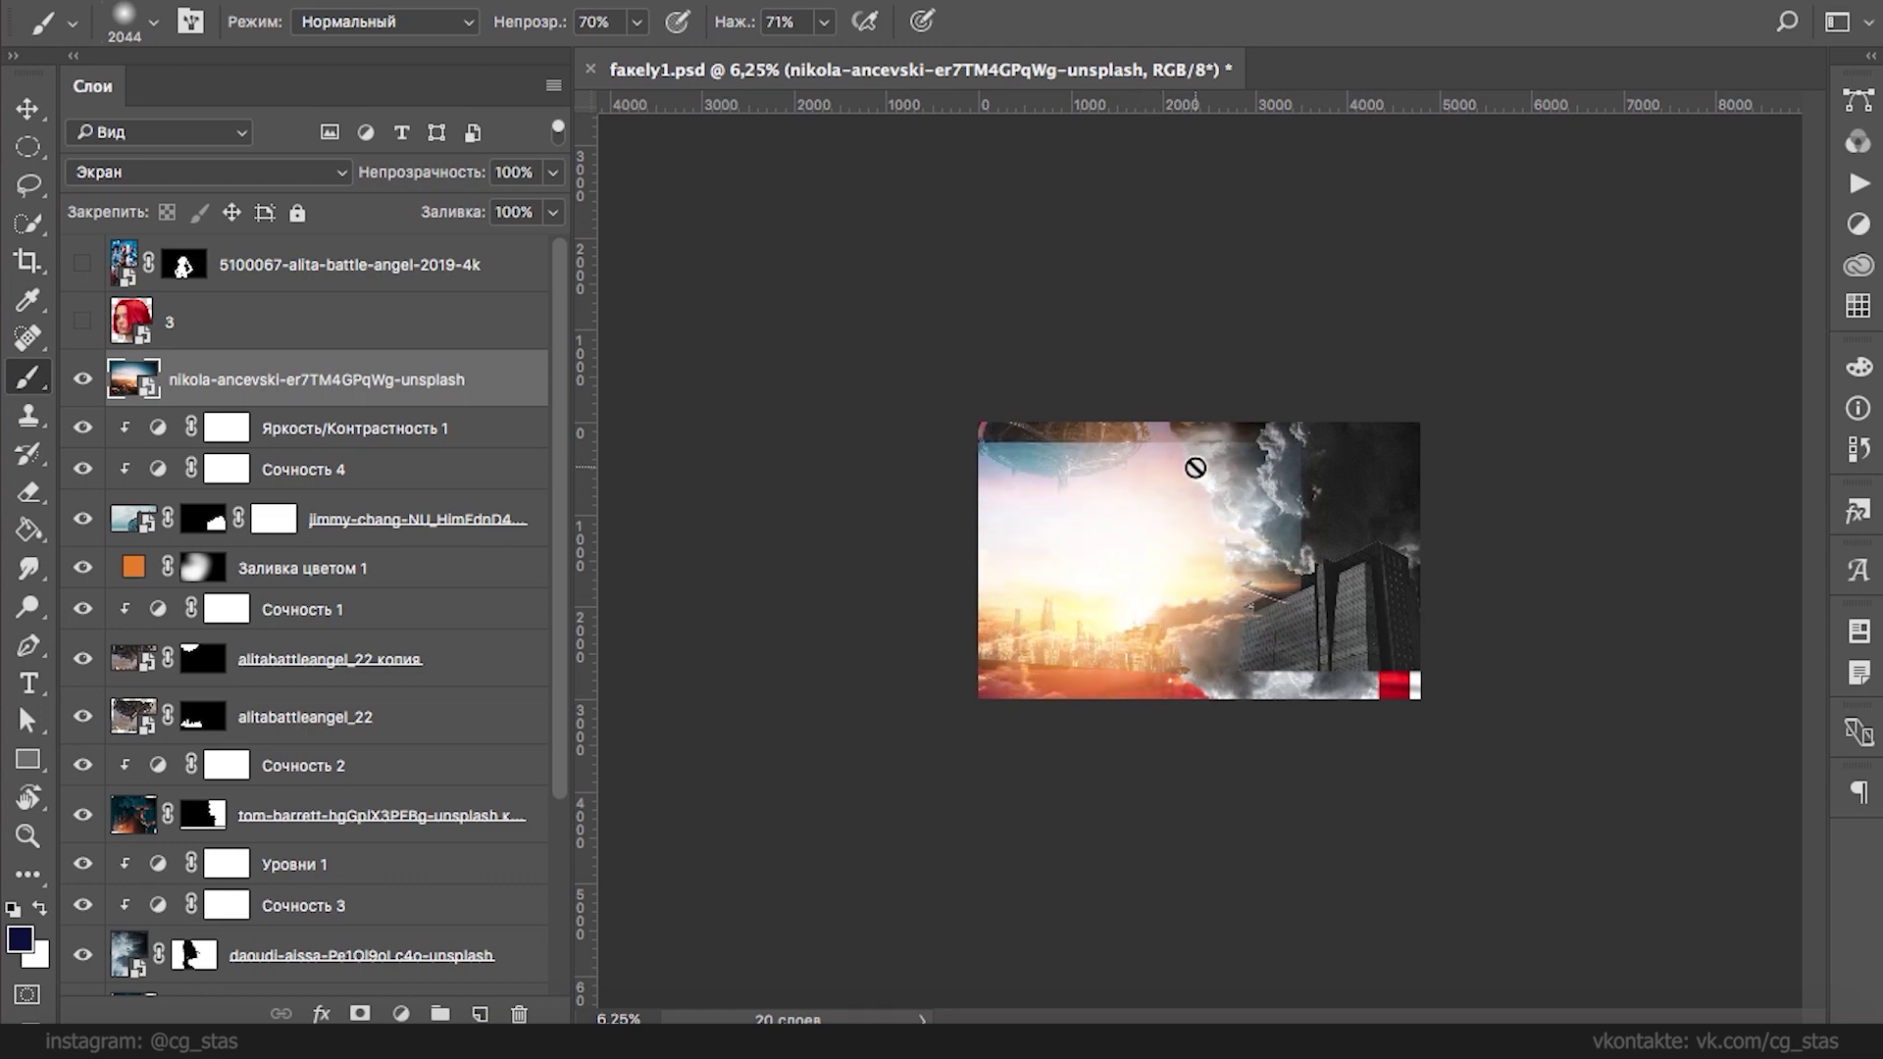
# - Scale the sunset photo to 24.79% over the bright part of the sky and lower its opacity to 16%
pyautogui.hotkey('ctrl', 't')
pyautogui.moveTo(1299, 510)
pyautogui.mouseDown()
pyautogui.moveTo(1357, 425)
pyautogui.moveTo(1281, 535)
pyautogui.moveTo(1280, 516)
pyautogui.mouseUp()
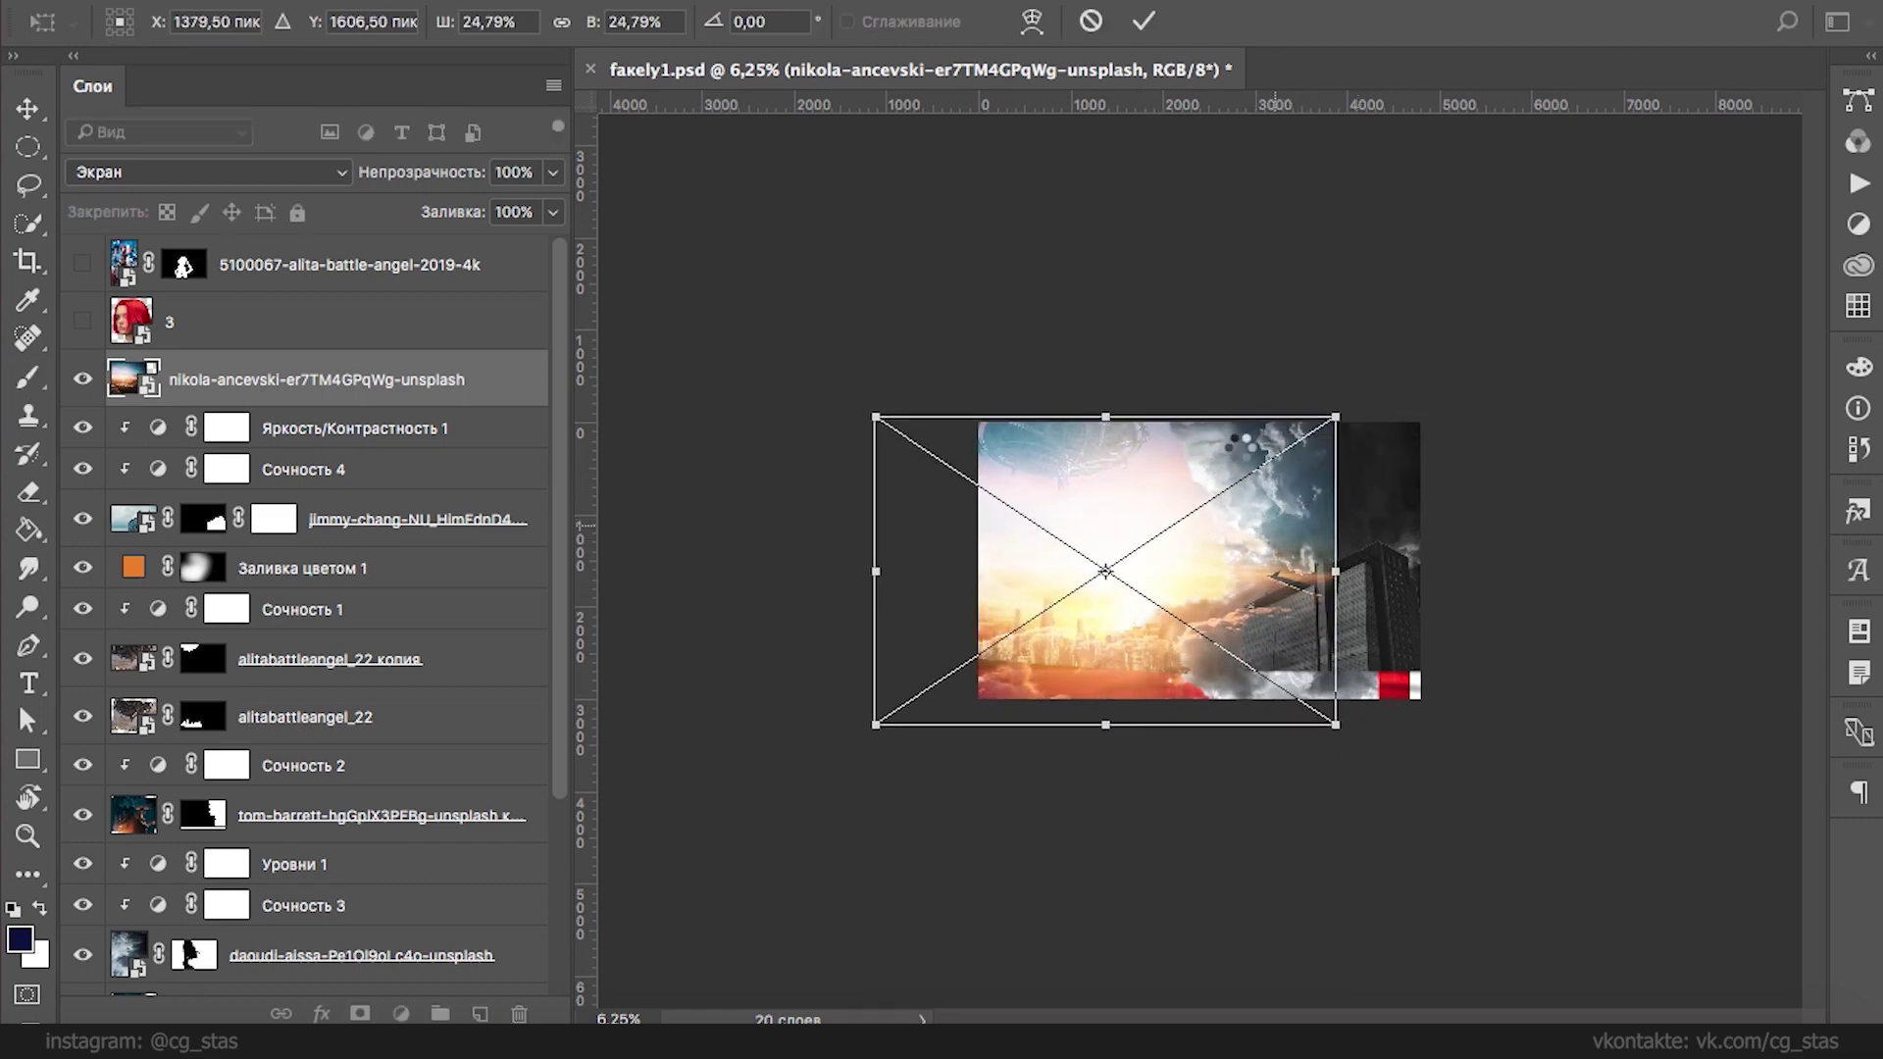
pyautogui.press('Return')
pyautogui.press('b')
pyautogui.click(553, 172)
pyautogui.moveTo(555, 205); pyautogui.dragTo(433, 206)
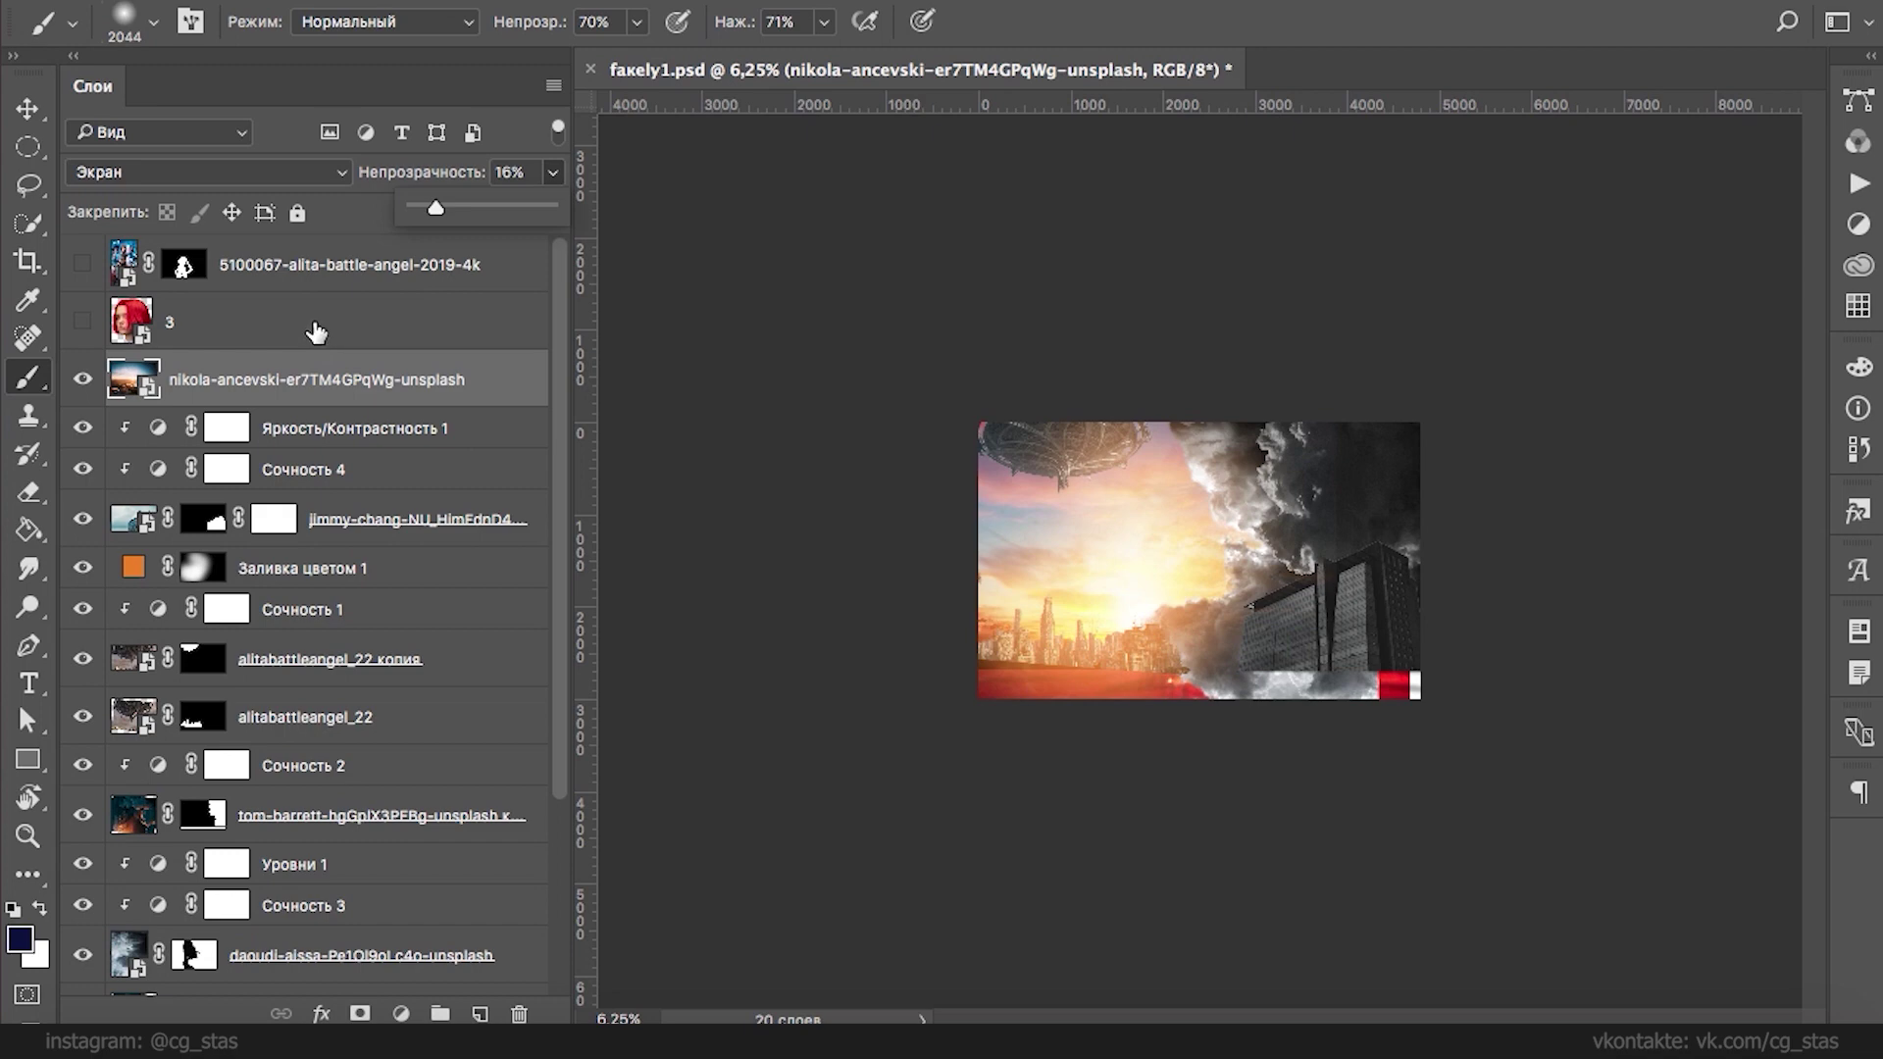
pyautogui.press('super+t')
pyautogui.moveTo(1362, 408); pyautogui.dragTo(1400, 428)
pyautogui.press('super+z')
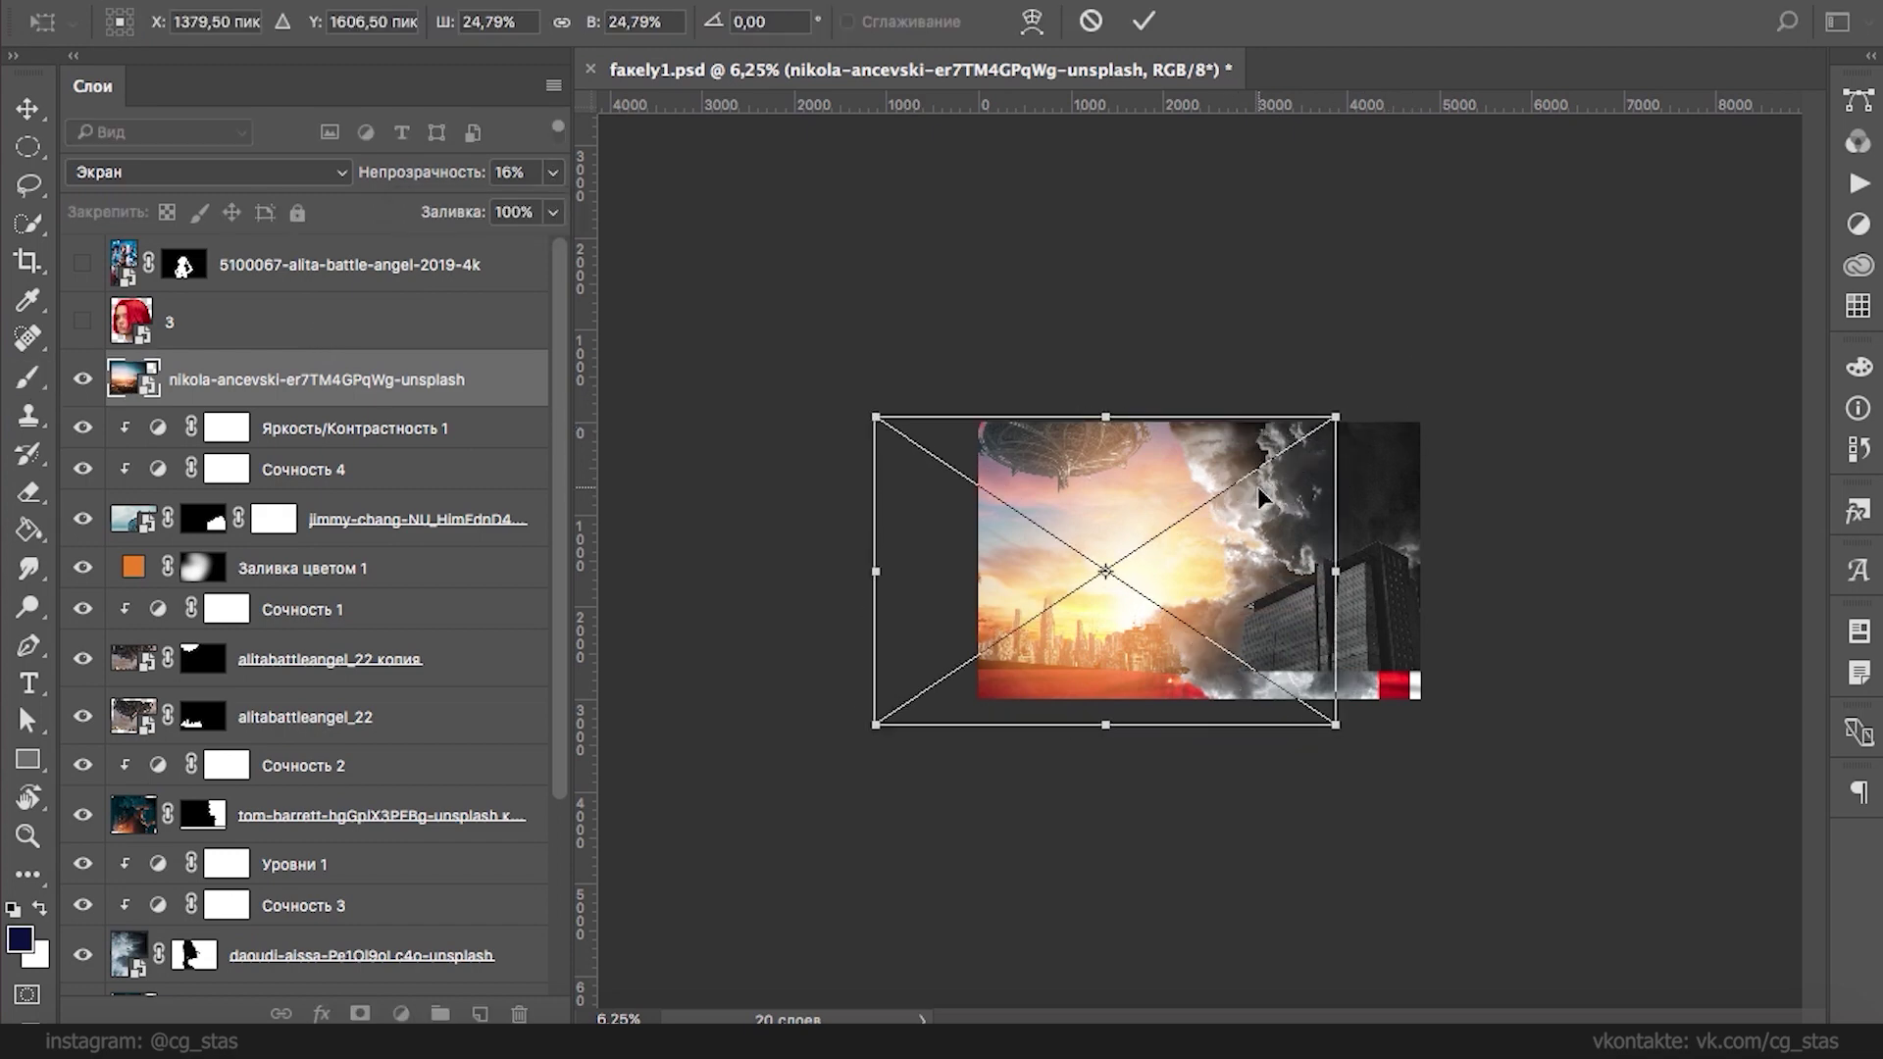
pyautogui.press('Return')
# - Lock and hide the sunset photo layer, then lock the orange color fill layer
pyautogui.click(297, 212)
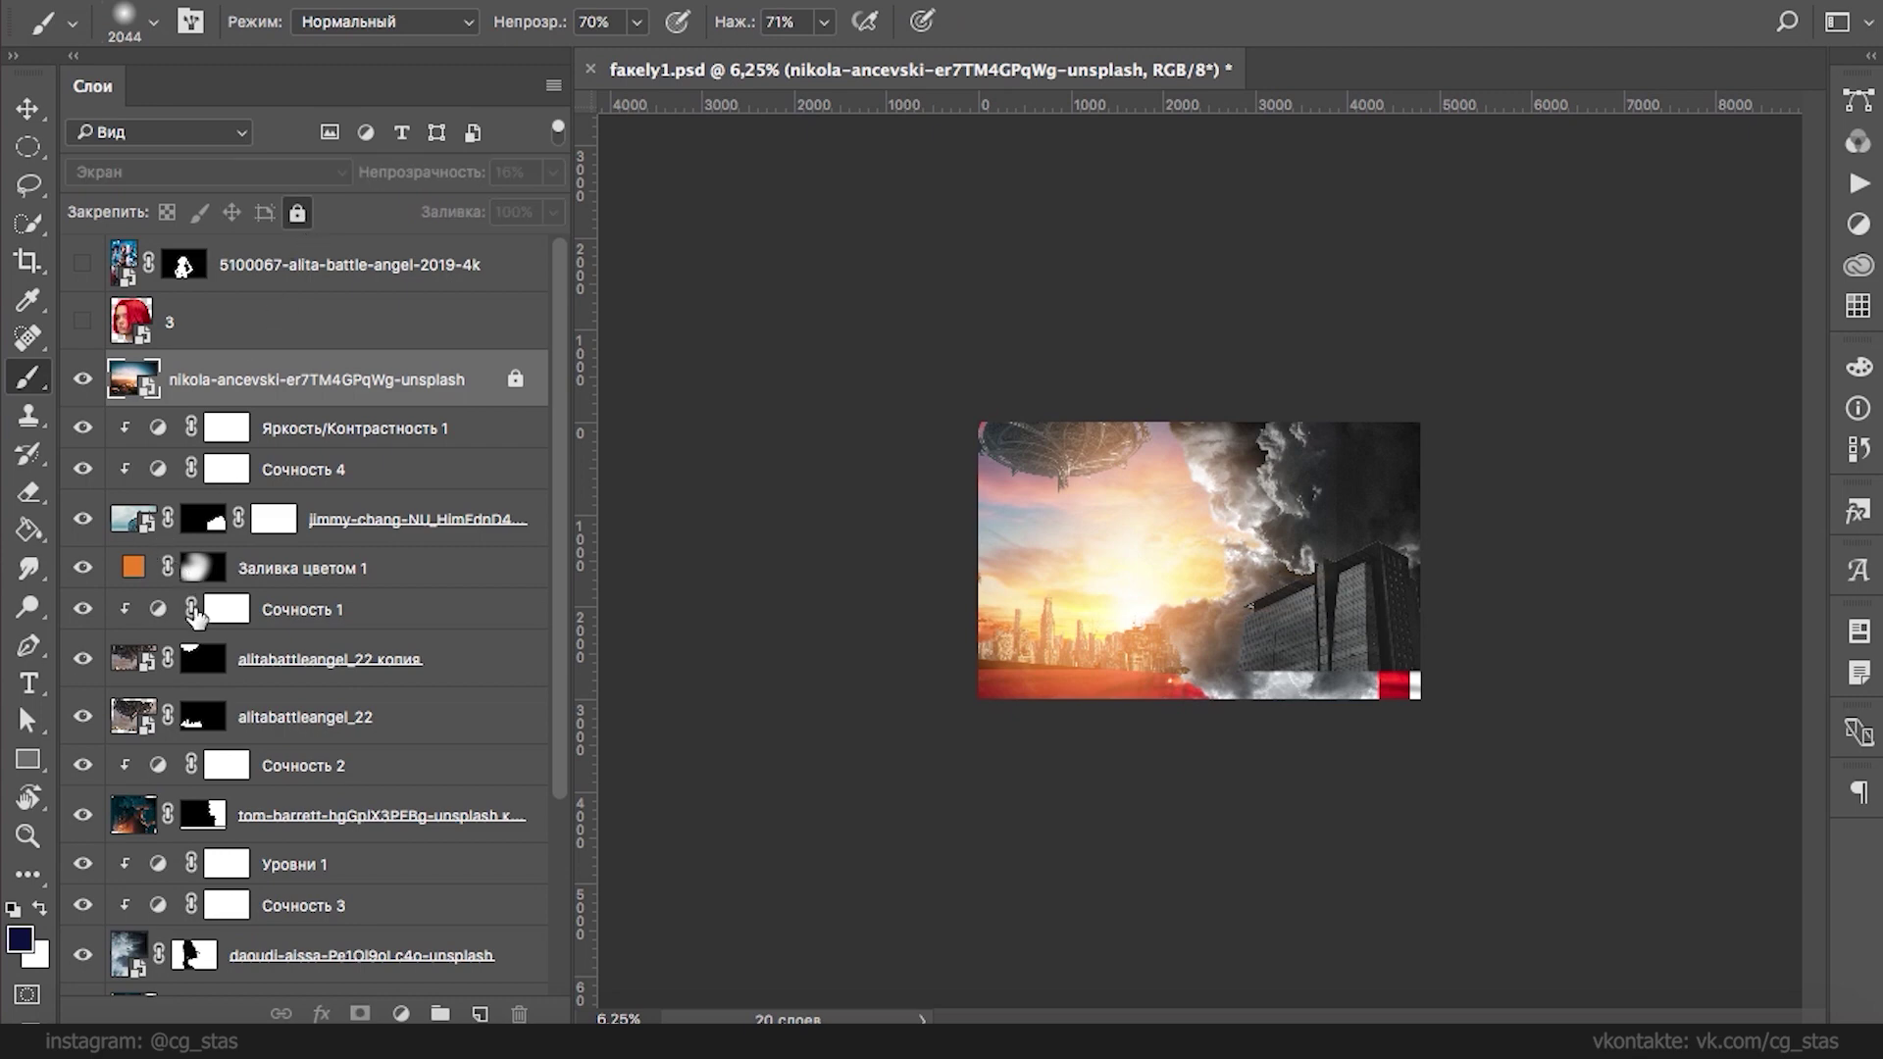
pyautogui.click(294, 568)
pyautogui.hotkey('ctrl', 't')
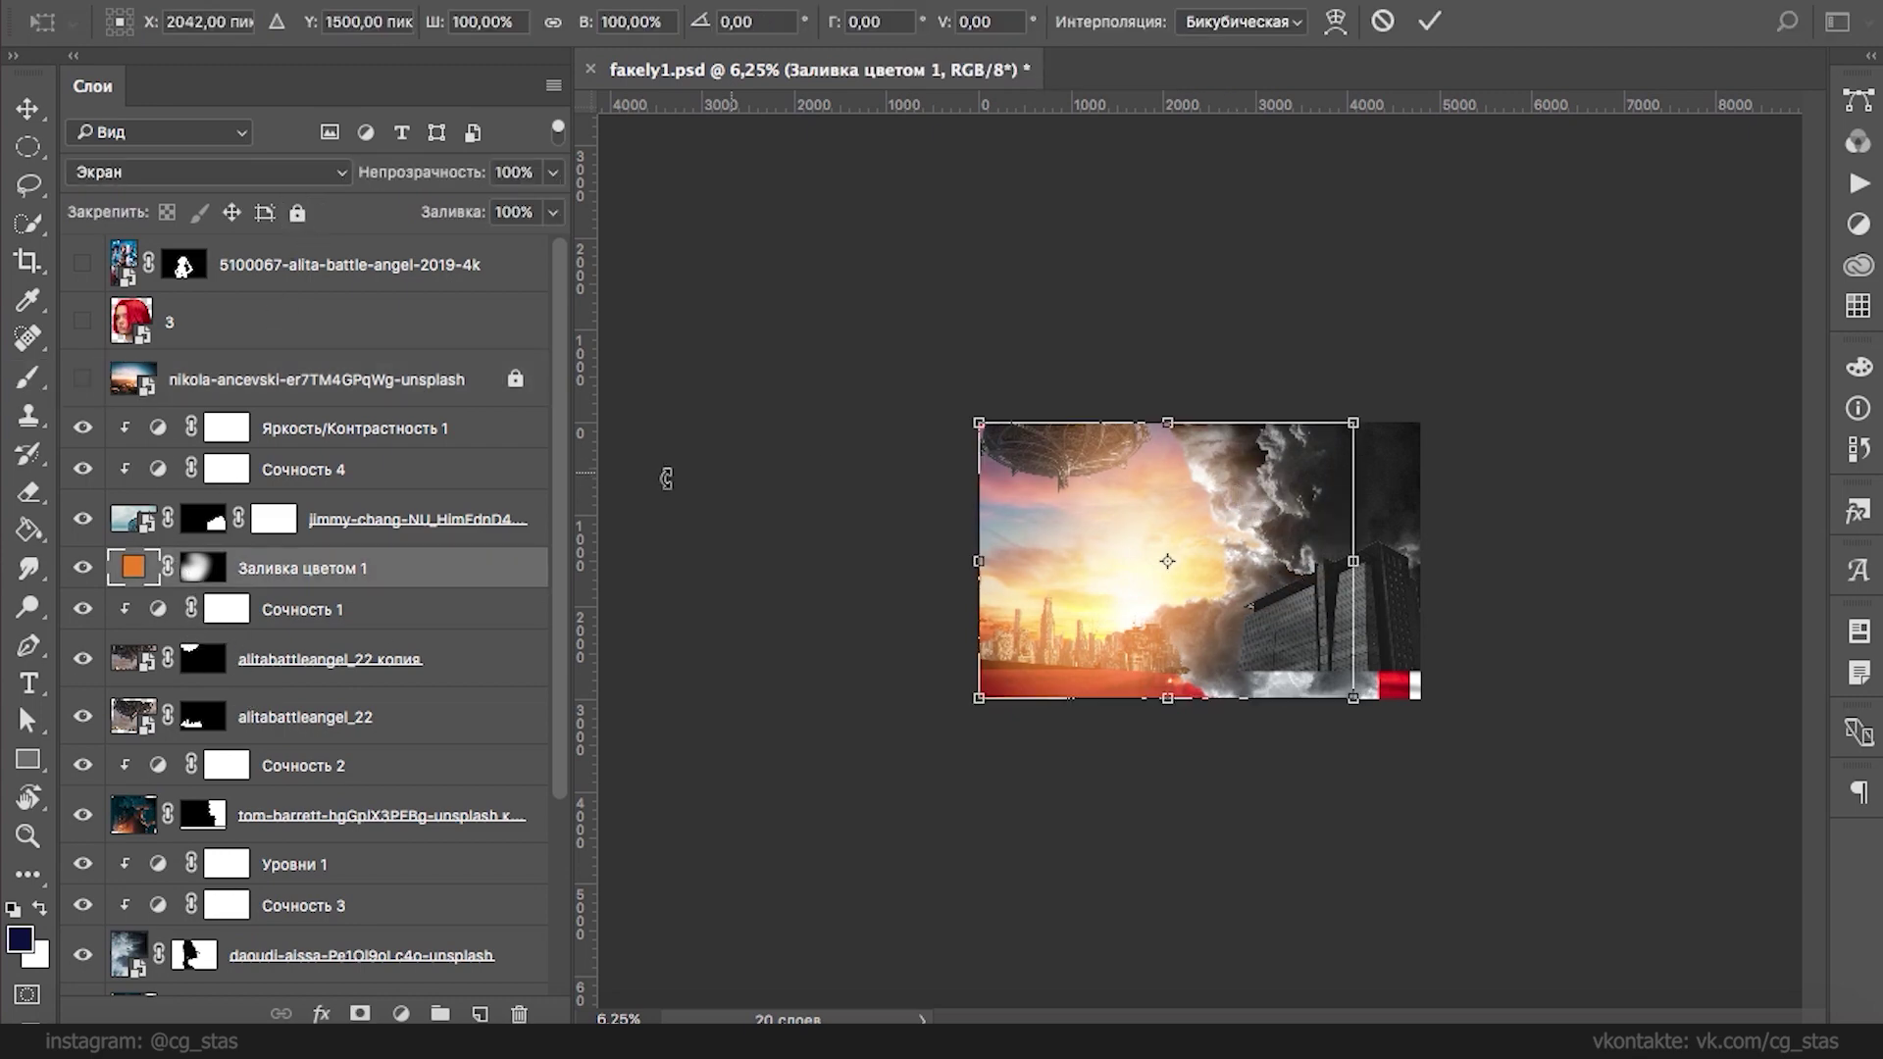
pyautogui.press('Return')
pyautogui.click(297, 212)
# - Flip the masked grey cloud photo vertically, rotate it to about -145° and reposition it beside the building
pyautogui.click(295, 955)
pyautogui.hotkey('ctrl', 't')
pyautogui.moveTo(1411, 381)
pyautogui.mouseDown()
pyautogui.moveTo(1458, 408)
pyautogui.moveTo(1315, 353)
pyautogui.moveTo(1189, 723)
pyautogui.moveTo(1385, 557)
pyautogui.moveTo(1396, 399)
pyautogui.mouseUp()
pyautogui.rightClick(1304, 518)
pyautogui.click(1392, 895)
pyautogui.moveTo(1376, 611); pyautogui.dragTo(1380, 550)
pyautogui.rightClick(1356, 608)
pyautogui.click(1491, 1008)
pyautogui.rightClick(1330, 610)
pyautogui.click(1439, 980)
pyautogui.moveTo(1476, 681); pyautogui.dragTo(1349, 789)
pyautogui.moveTo(1327, 663); pyautogui.dragTo(1310, 619)
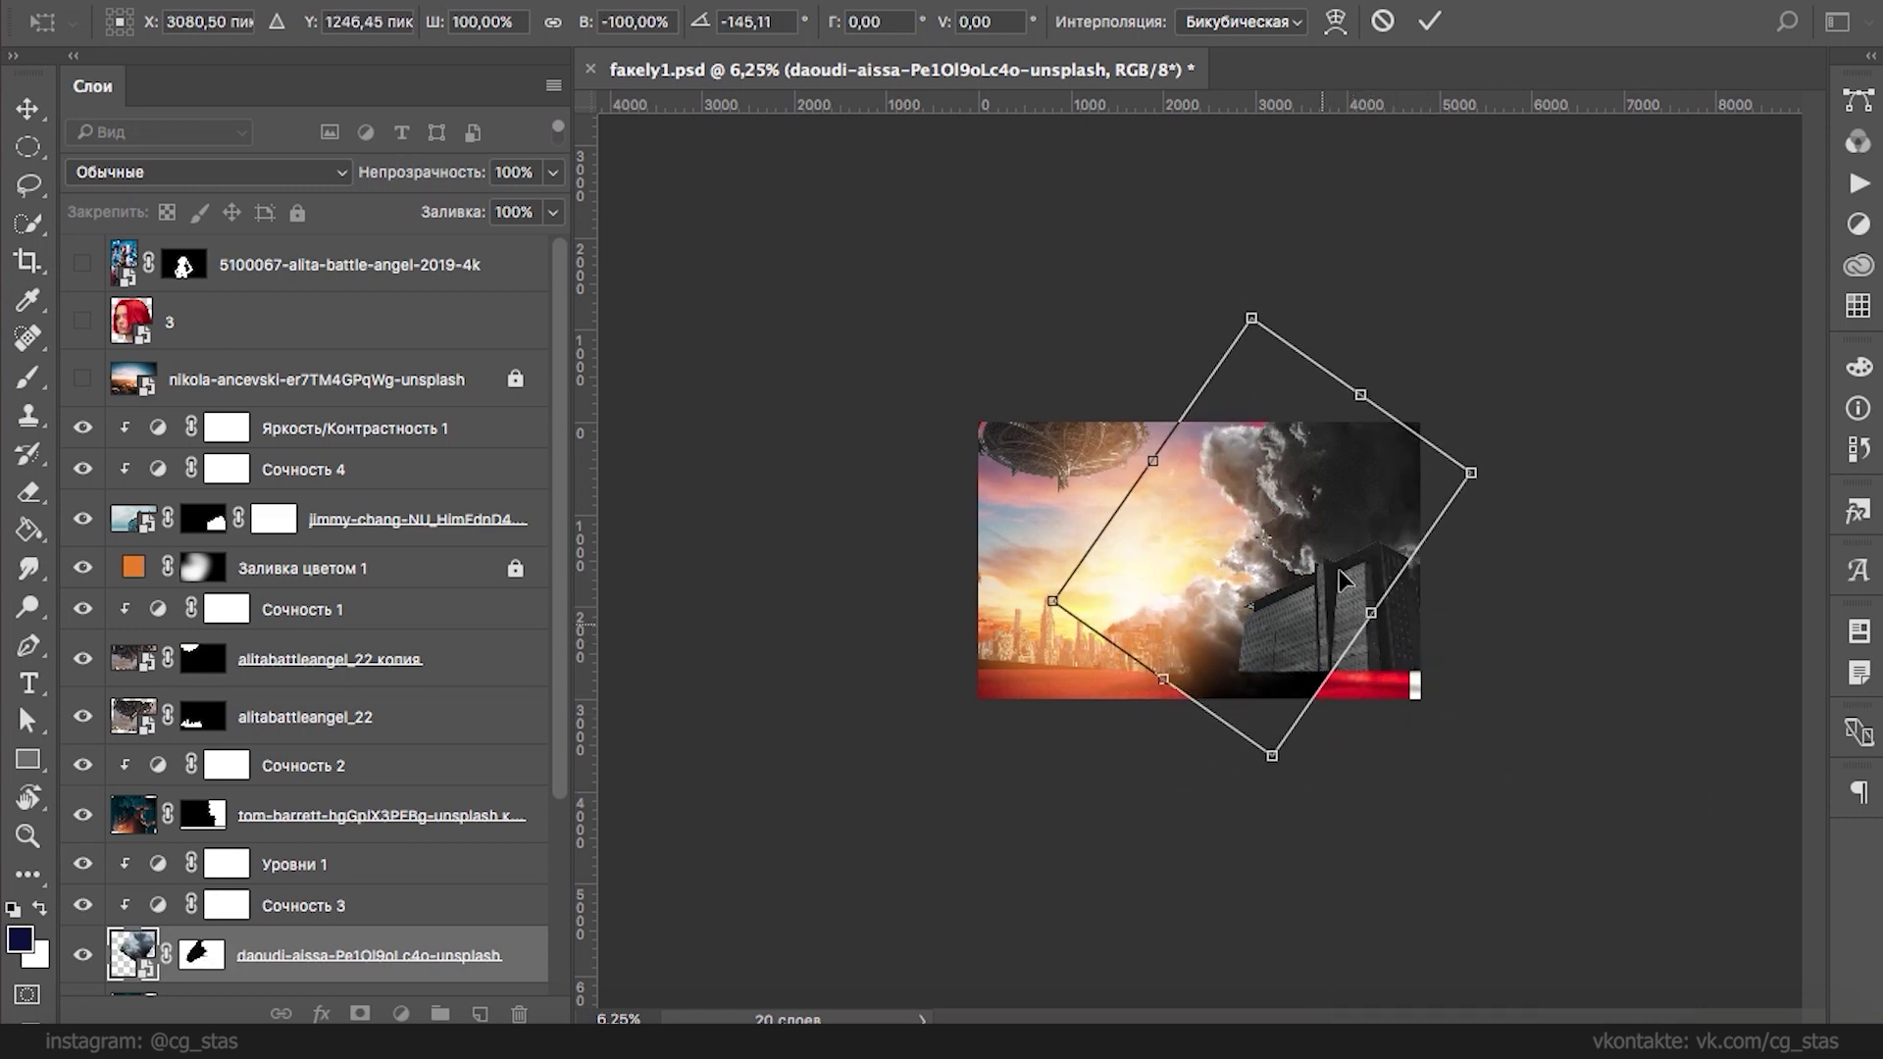
pyautogui.moveTo(1230, 608); pyautogui.dragTo(1226, 617)
# - Hide the Vibrance adjustment (Сочность 2) clipped to the dark sky copy to restore the sky's original colours
pyautogui.keyDown('super'); pyautogui.click(1346, 481); pyautogui.keyUp('super')
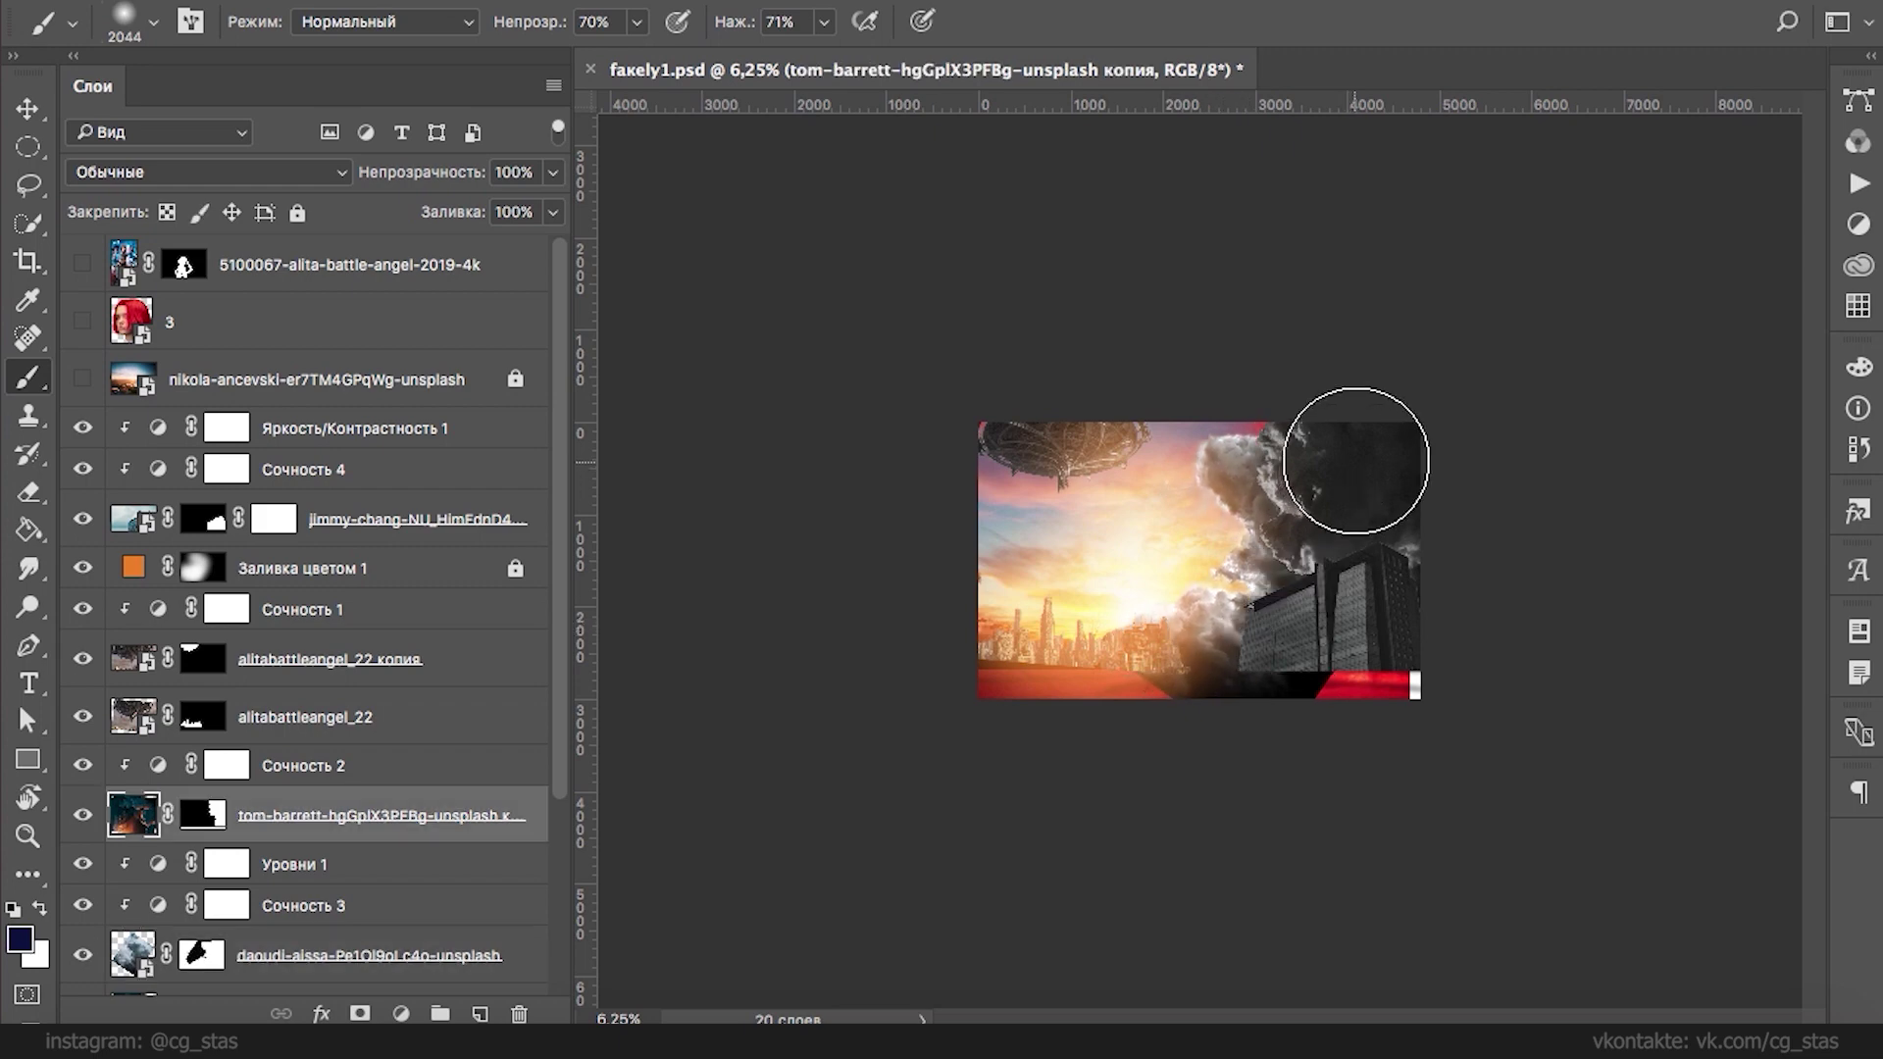
pyautogui.click(154, 774)
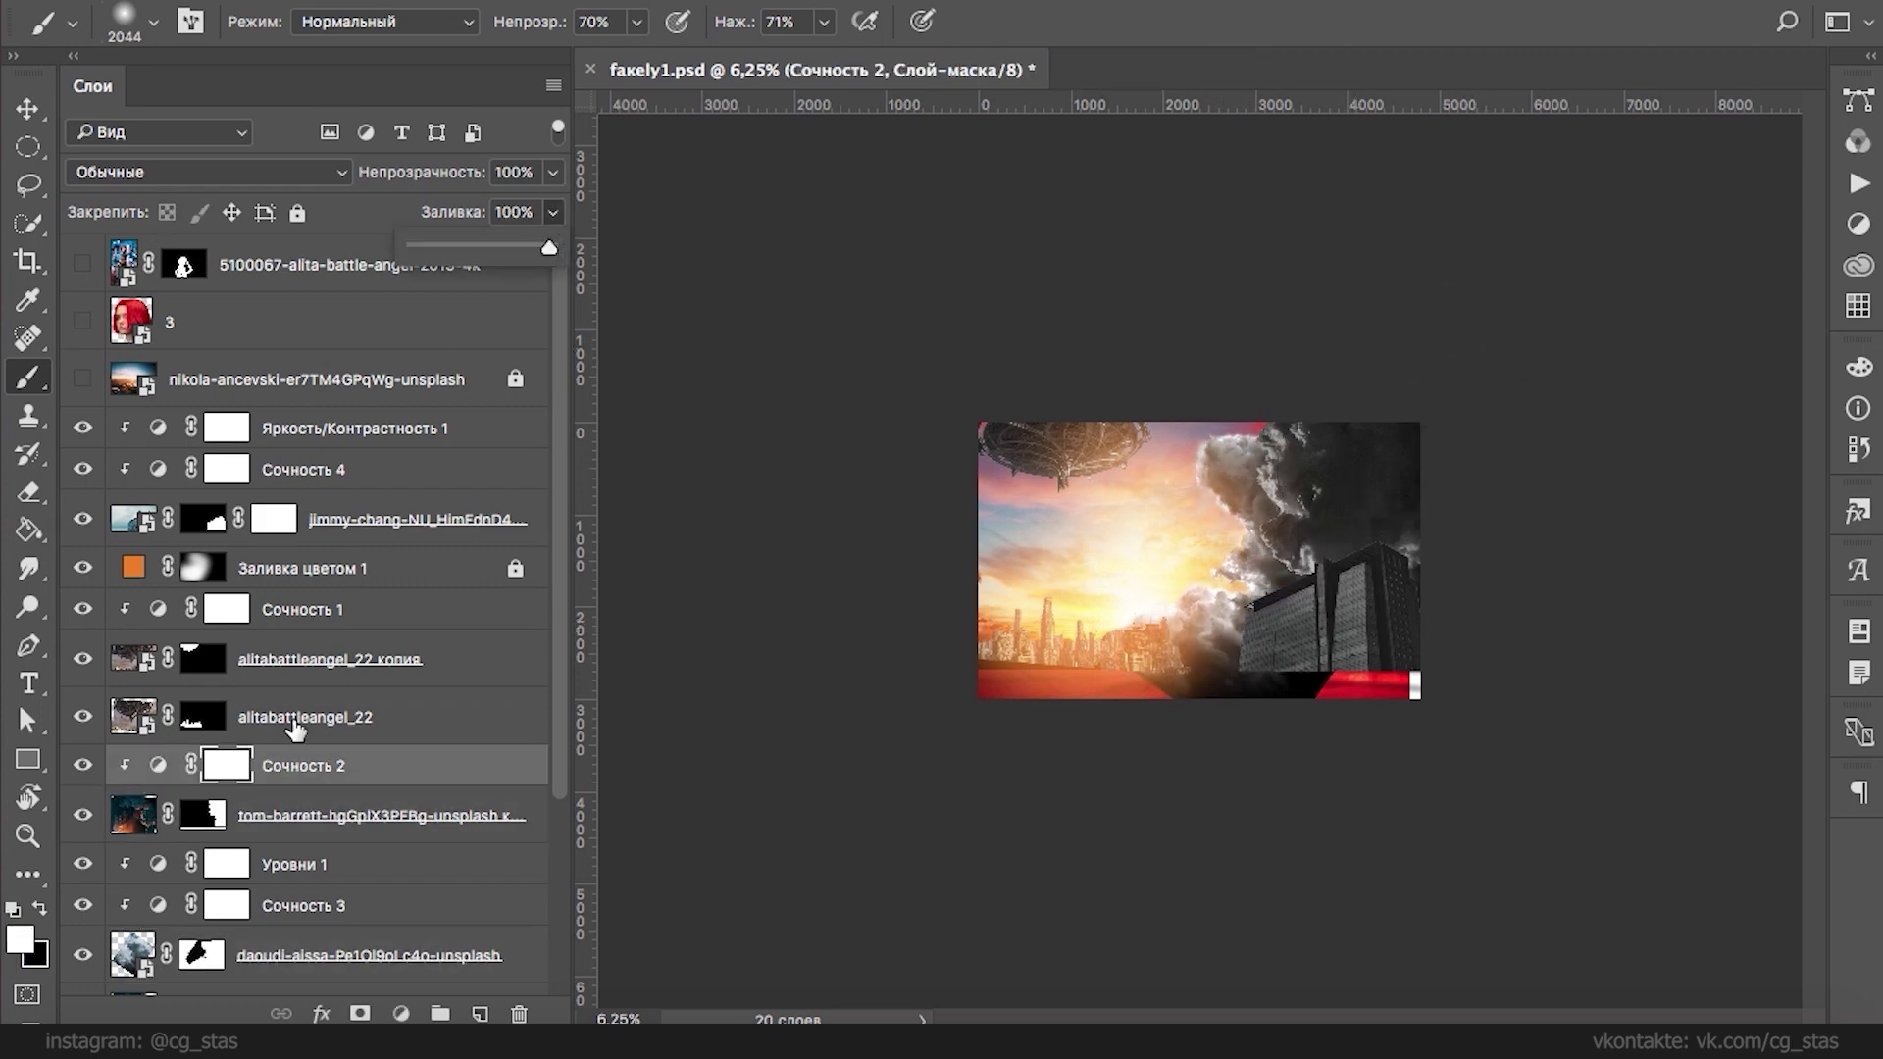
pyautogui.click(158, 769)
pyautogui.click(83, 766)
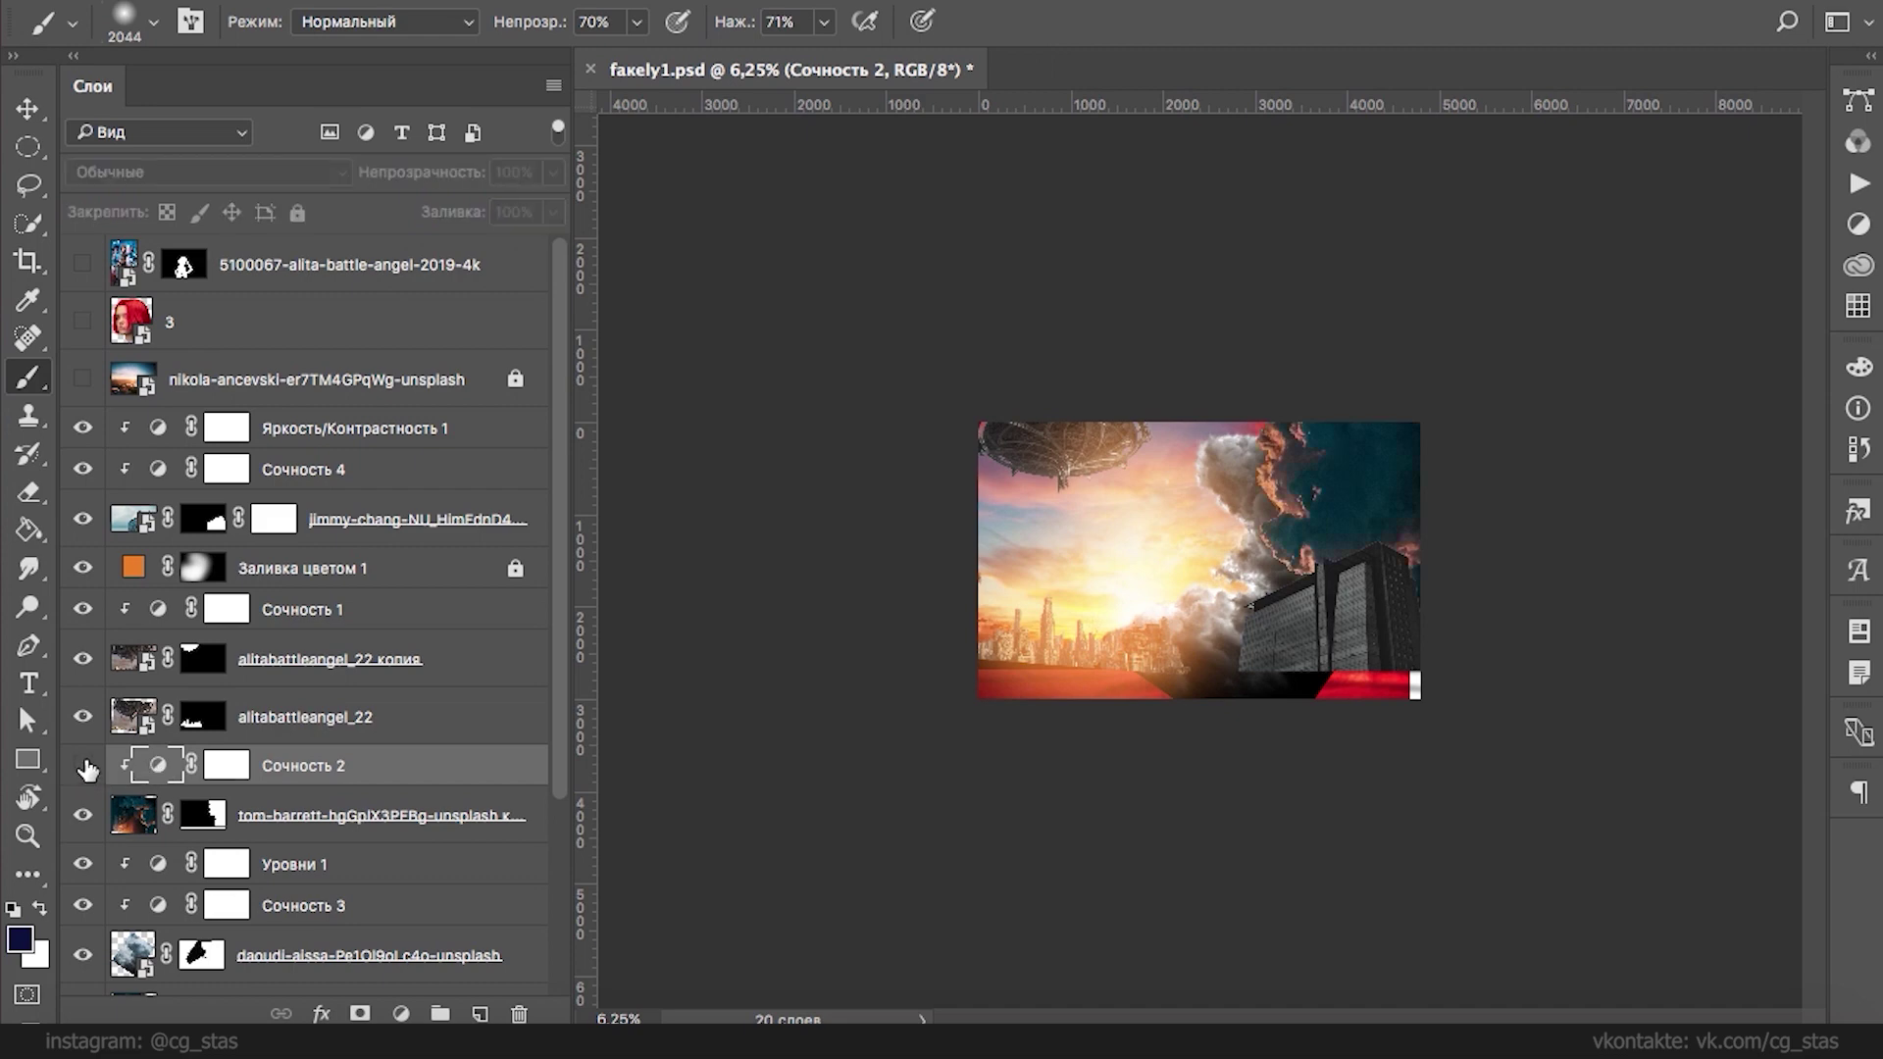
# - Add a Curves adjustment clipped to the dark sky copy and slightly lower its green channel
pyautogui.click(137, 816)
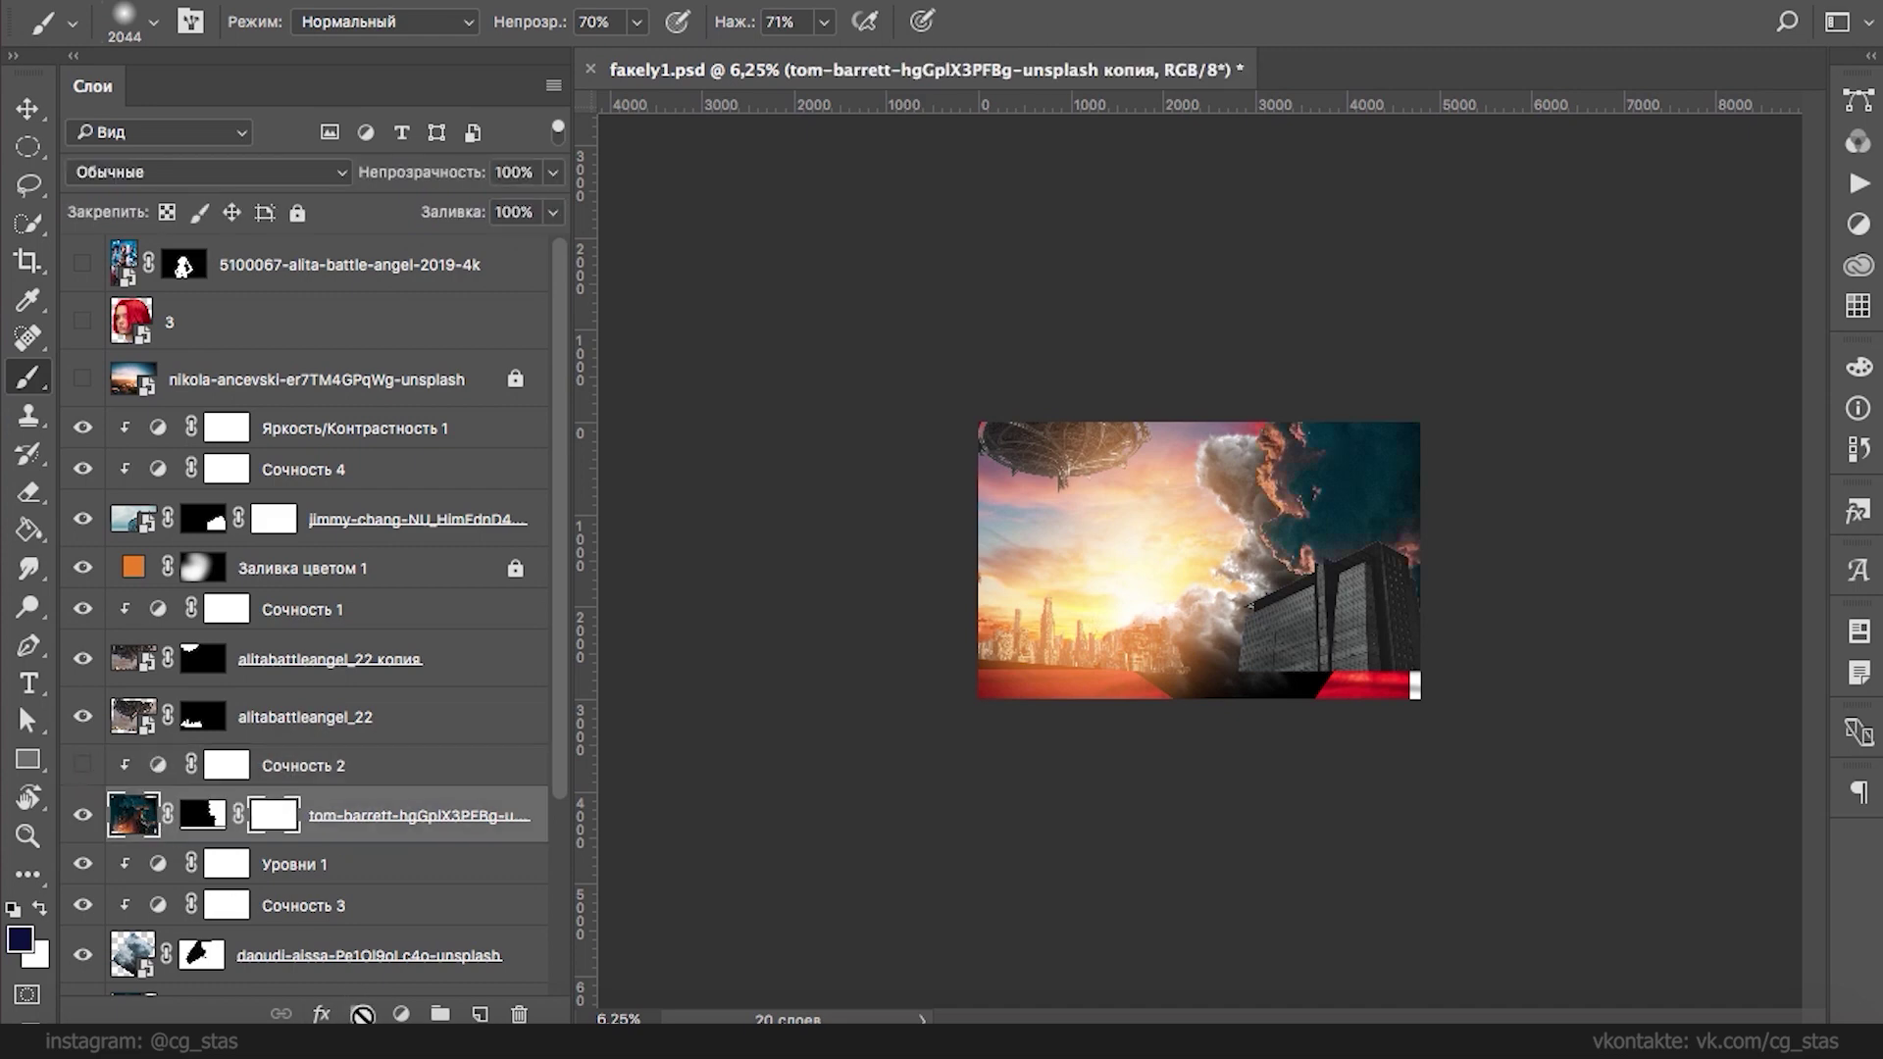
pyautogui.click(401, 1013)
pyautogui.click(441, 467)
pyautogui.click(409, 598)
pyautogui.click(399, 384)
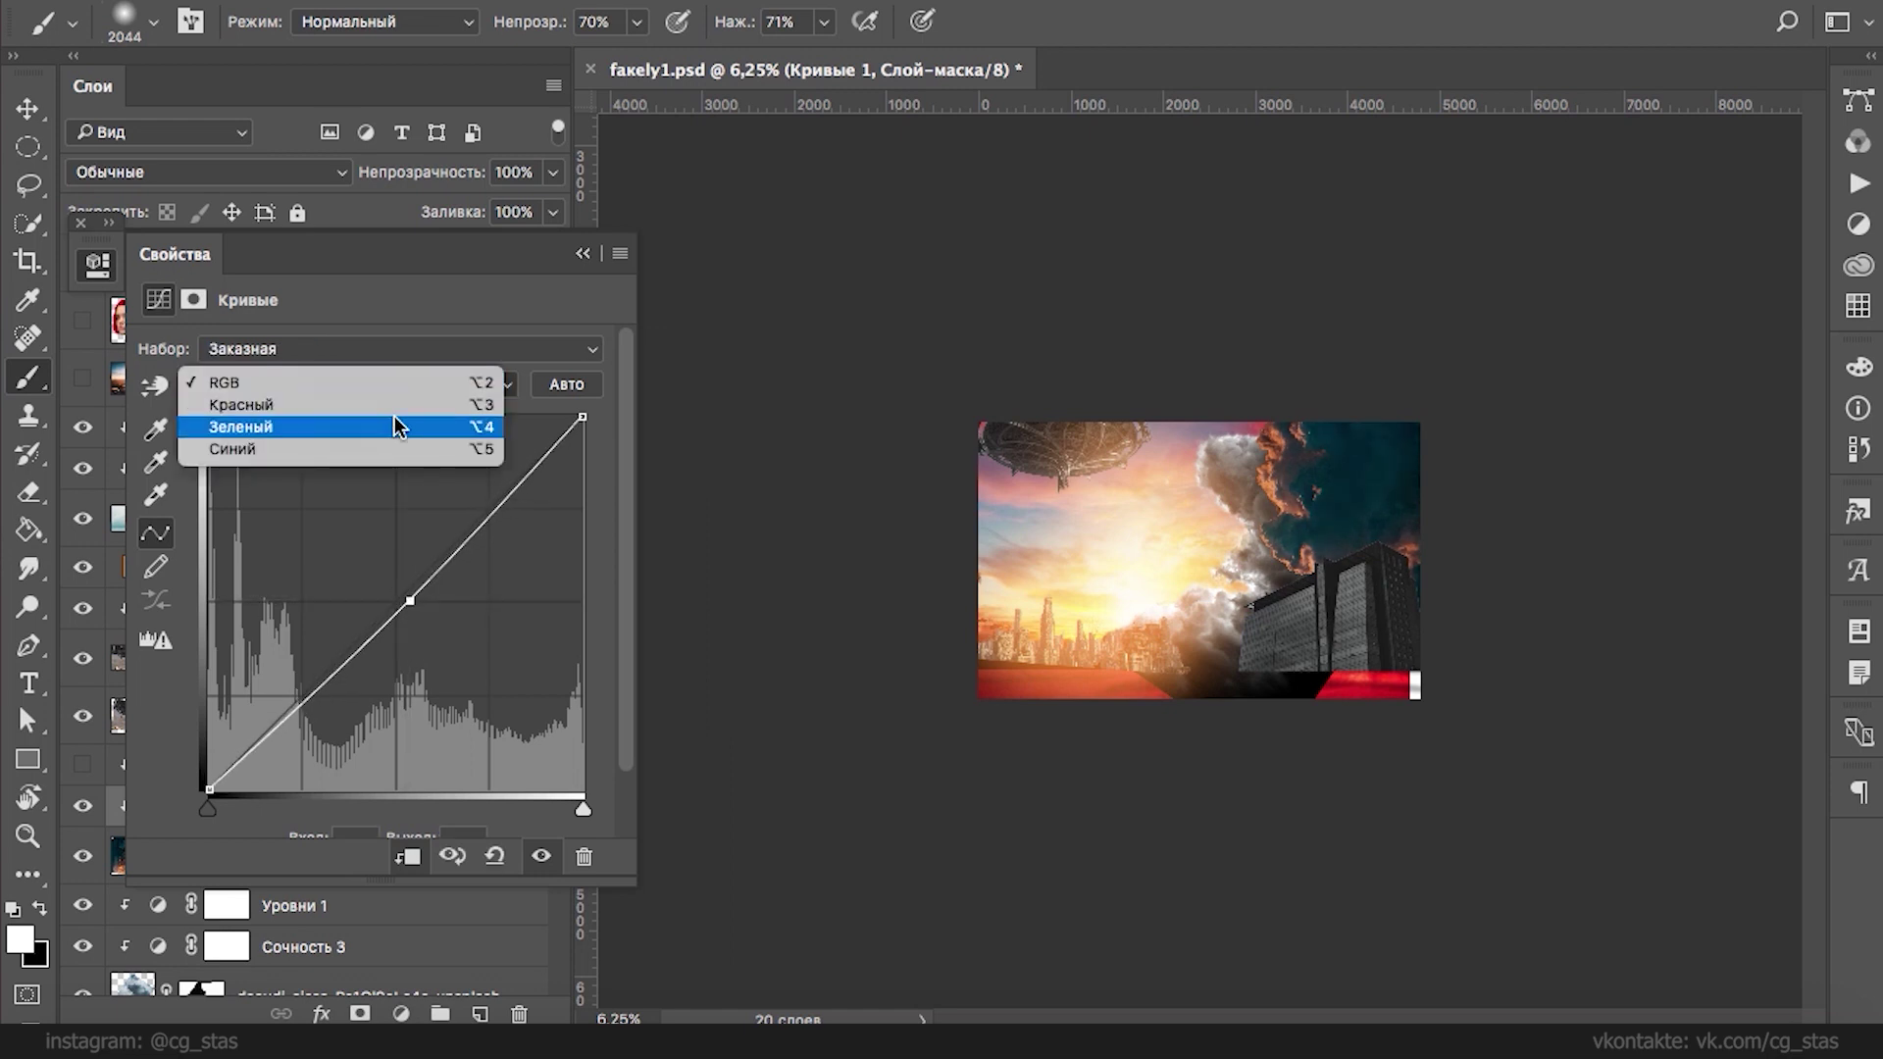
pyautogui.click(392, 433)
pyautogui.moveTo(380, 622); pyautogui.dragTo(383, 636)
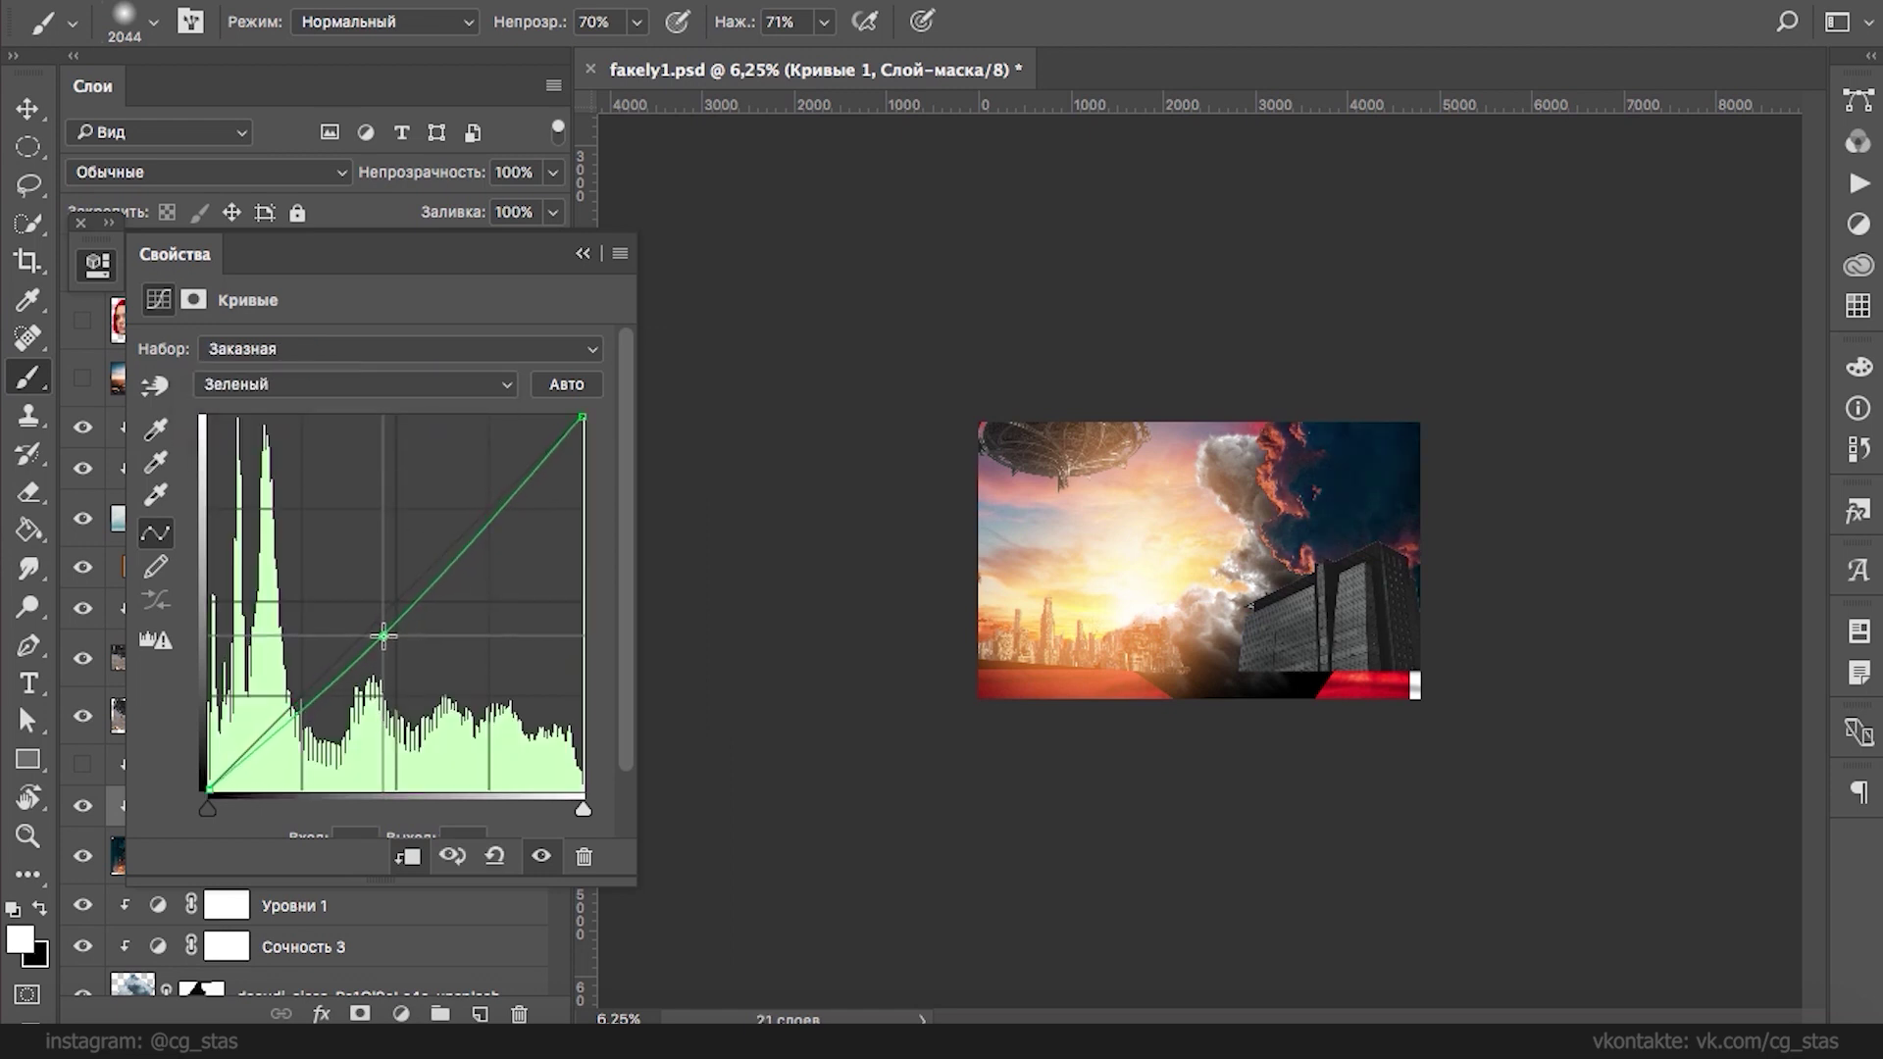
pyautogui.moveTo(583, 416)
pyautogui.mouseDown()
pyautogui.moveTo(583, 444)
pyautogui.moveTo(585, 420)
pyautogui.mouseUp()
pyautogui.moveTo(383, 638); pyautogui.dragTo(381, 620)
# - Raise the blue channel slightly in the dark sky's Curves adjustment
pyautogui.click(402, 383)
pyautogui.click(393, 408)
pyautogui.moveTo(310, 683); pyautogui.dragTo(318, 665)
pyautogui.moveTo(521, 471); pyautogui.dragTo(521, 465)
pyautogui.click(581, 254)
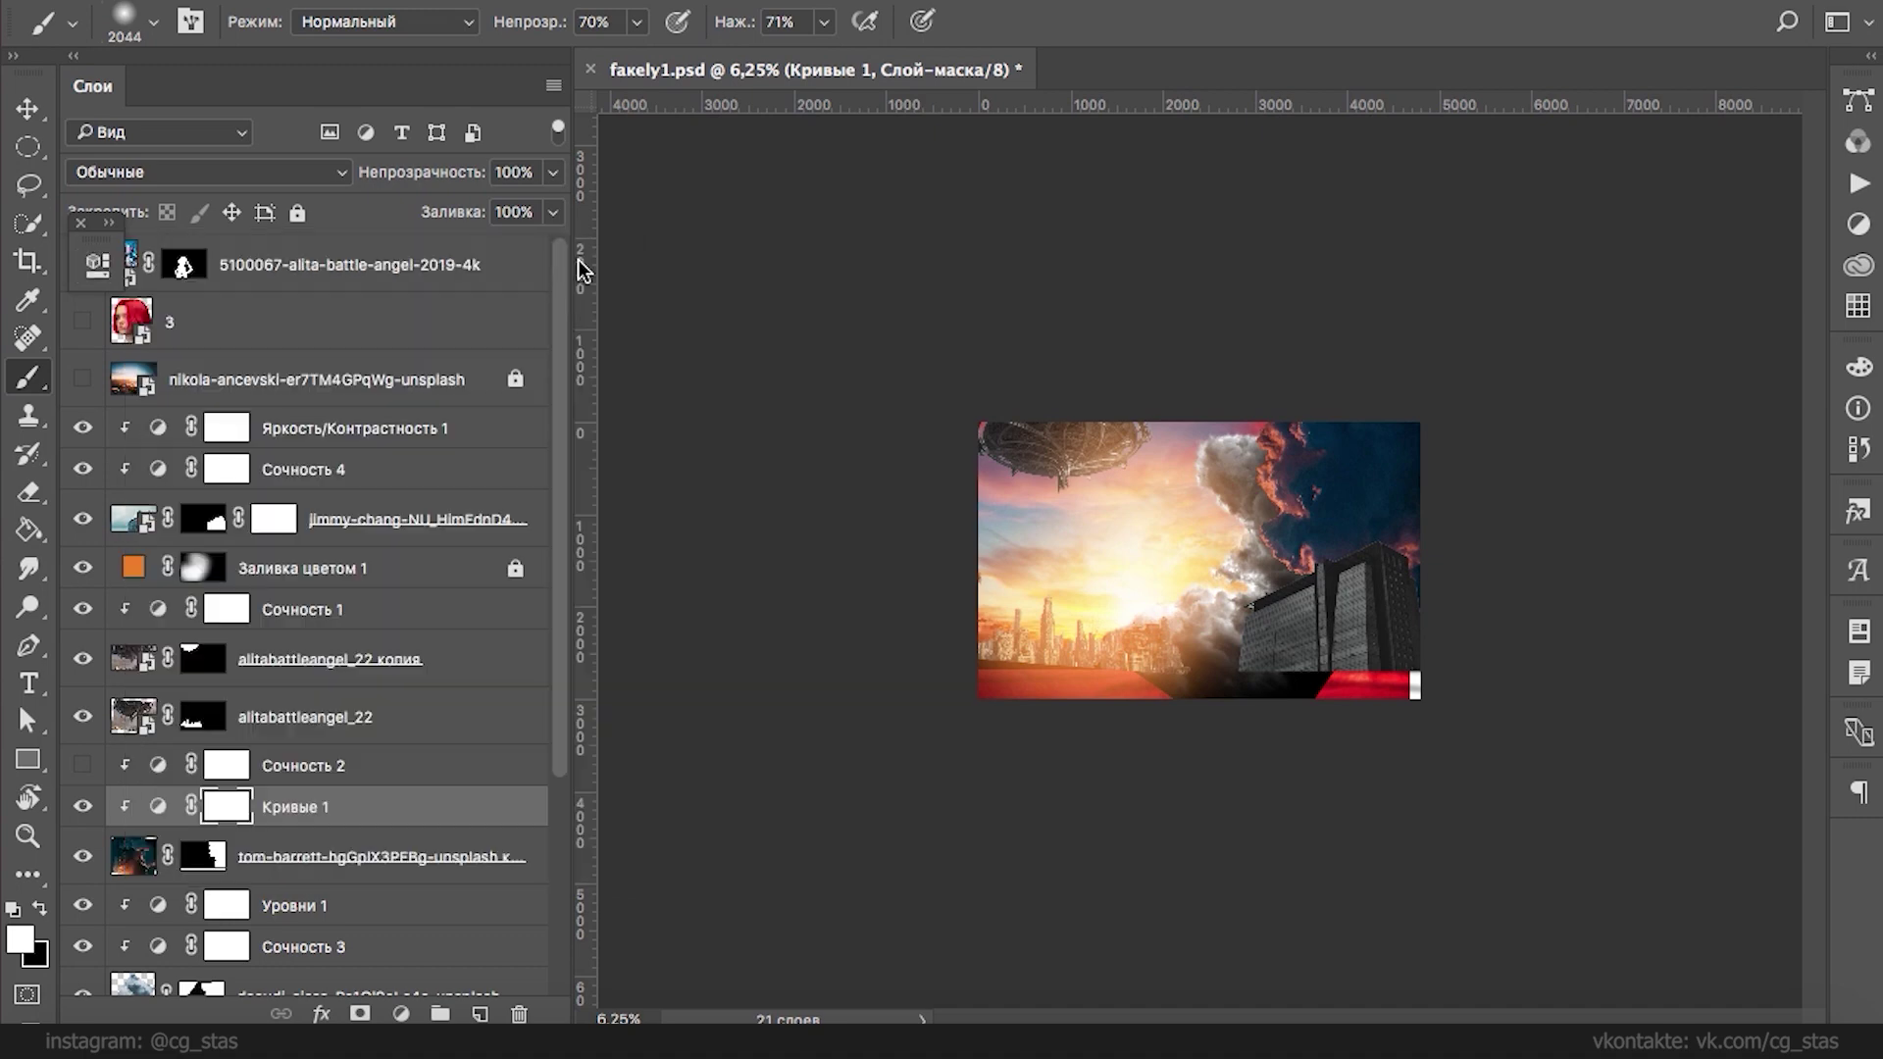
# - Try a Levels adjustment clipped to the grey cloud photo, setting the blue midtones to 1.64 and raising the blue output black level
pyautogui.keyDown('super'); pyautogui.click(1243, 483); pyautogui.keyUp('super')
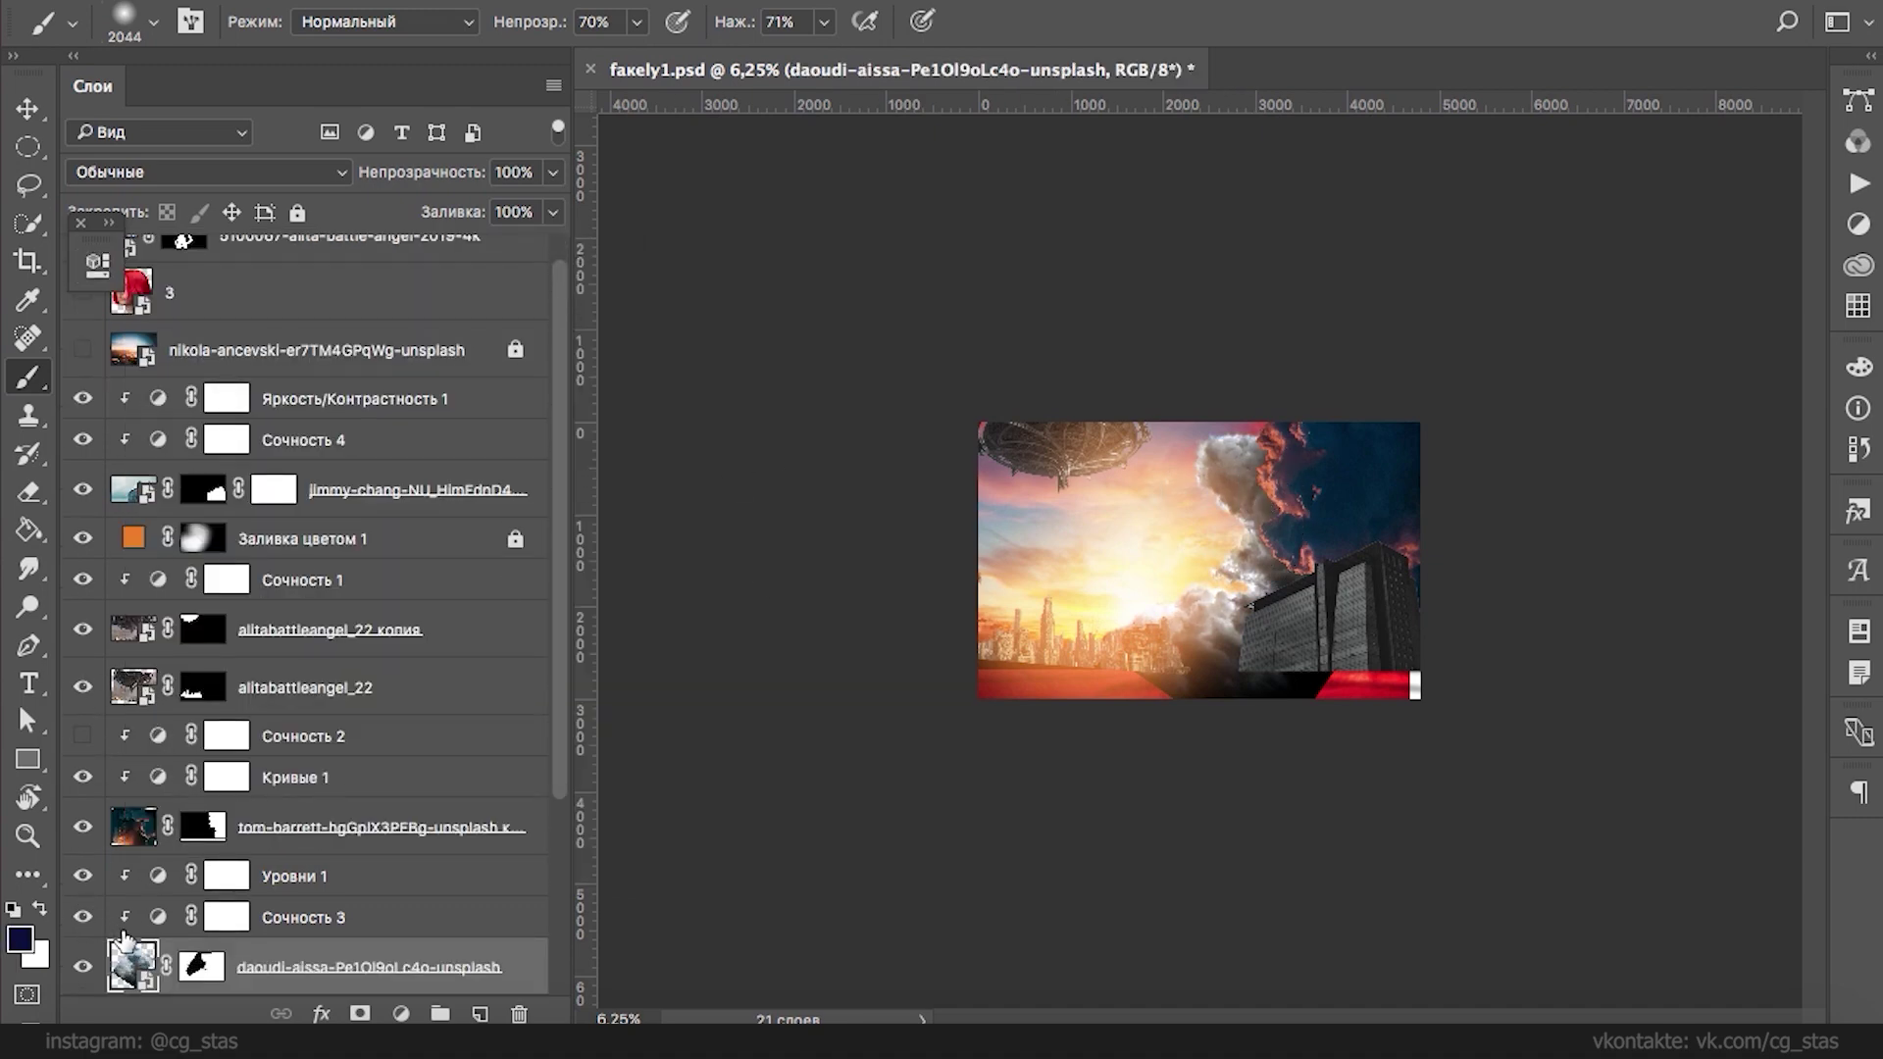
pyautogui.click(401, 1013)
pyautogui.click(421, 559)
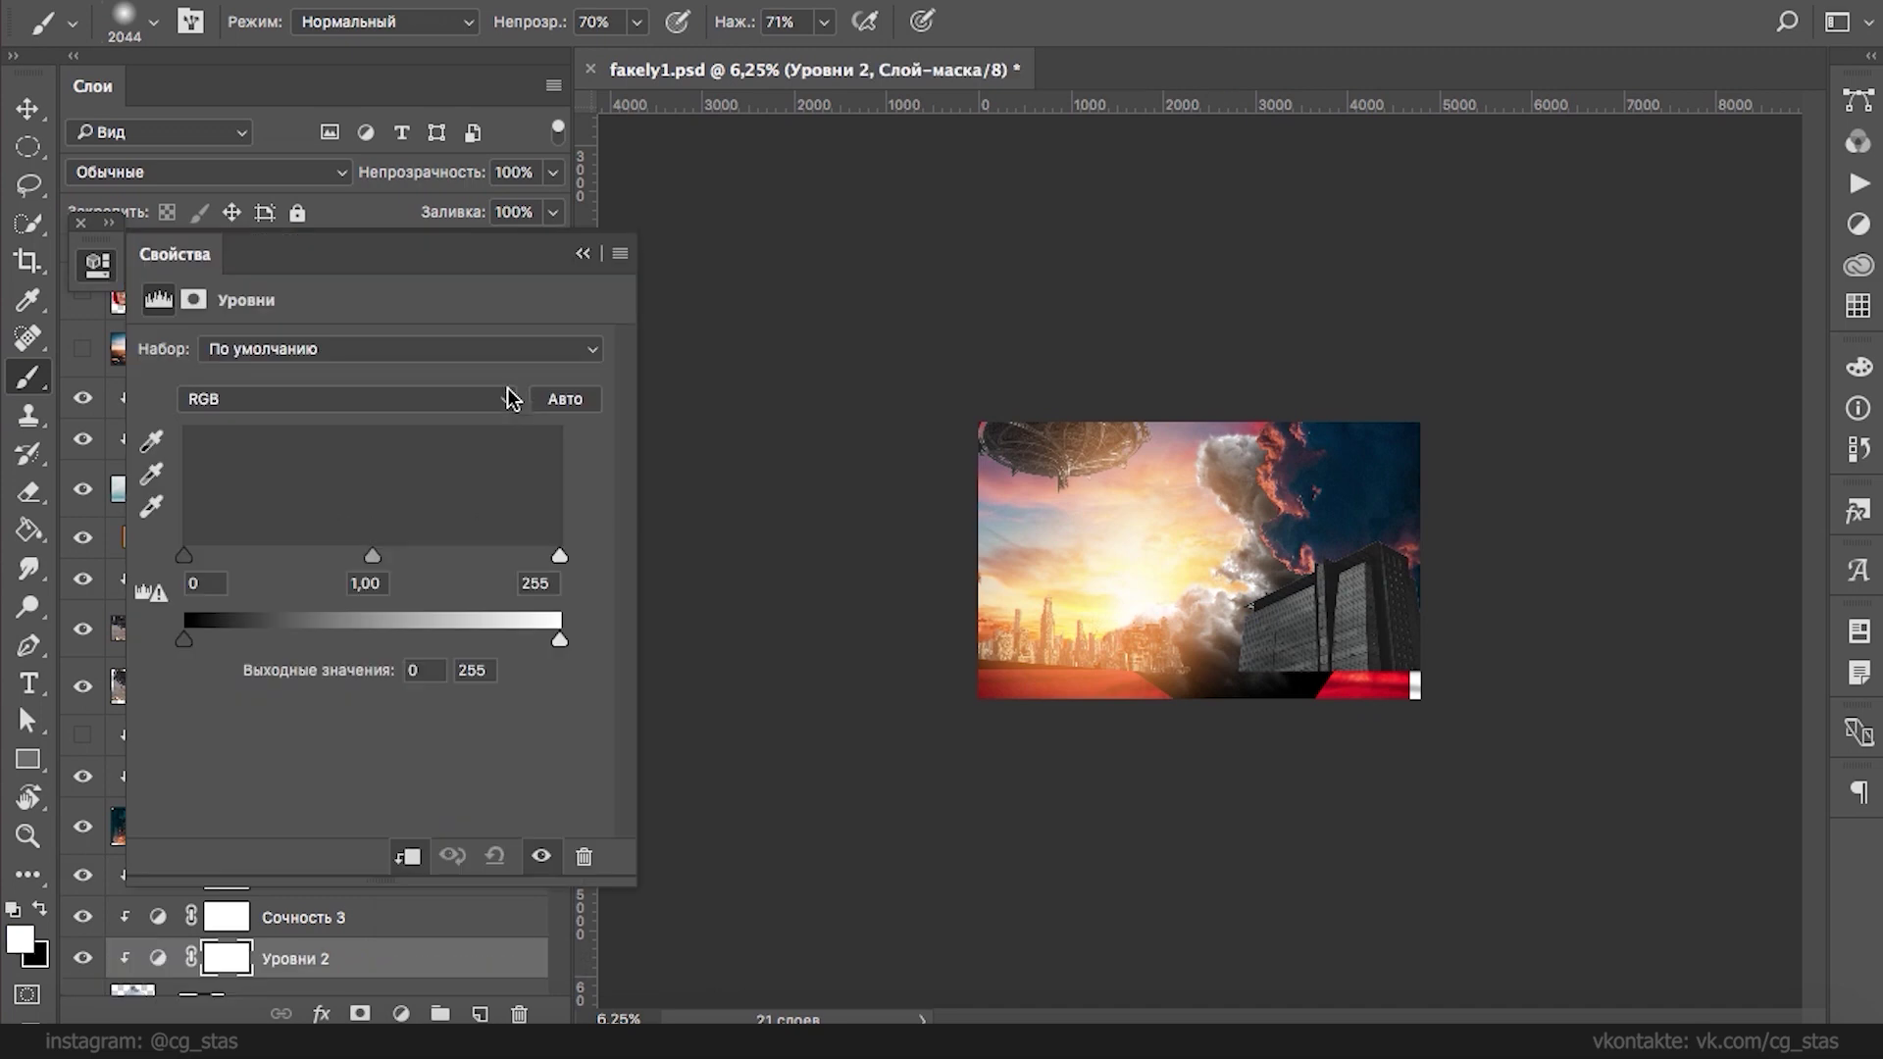
pyautogui.click(353, 398)
pyautogui.click(349, 462)
pyautogui.moveTo(373, 555); pyautogui.dragTo(305, 557)
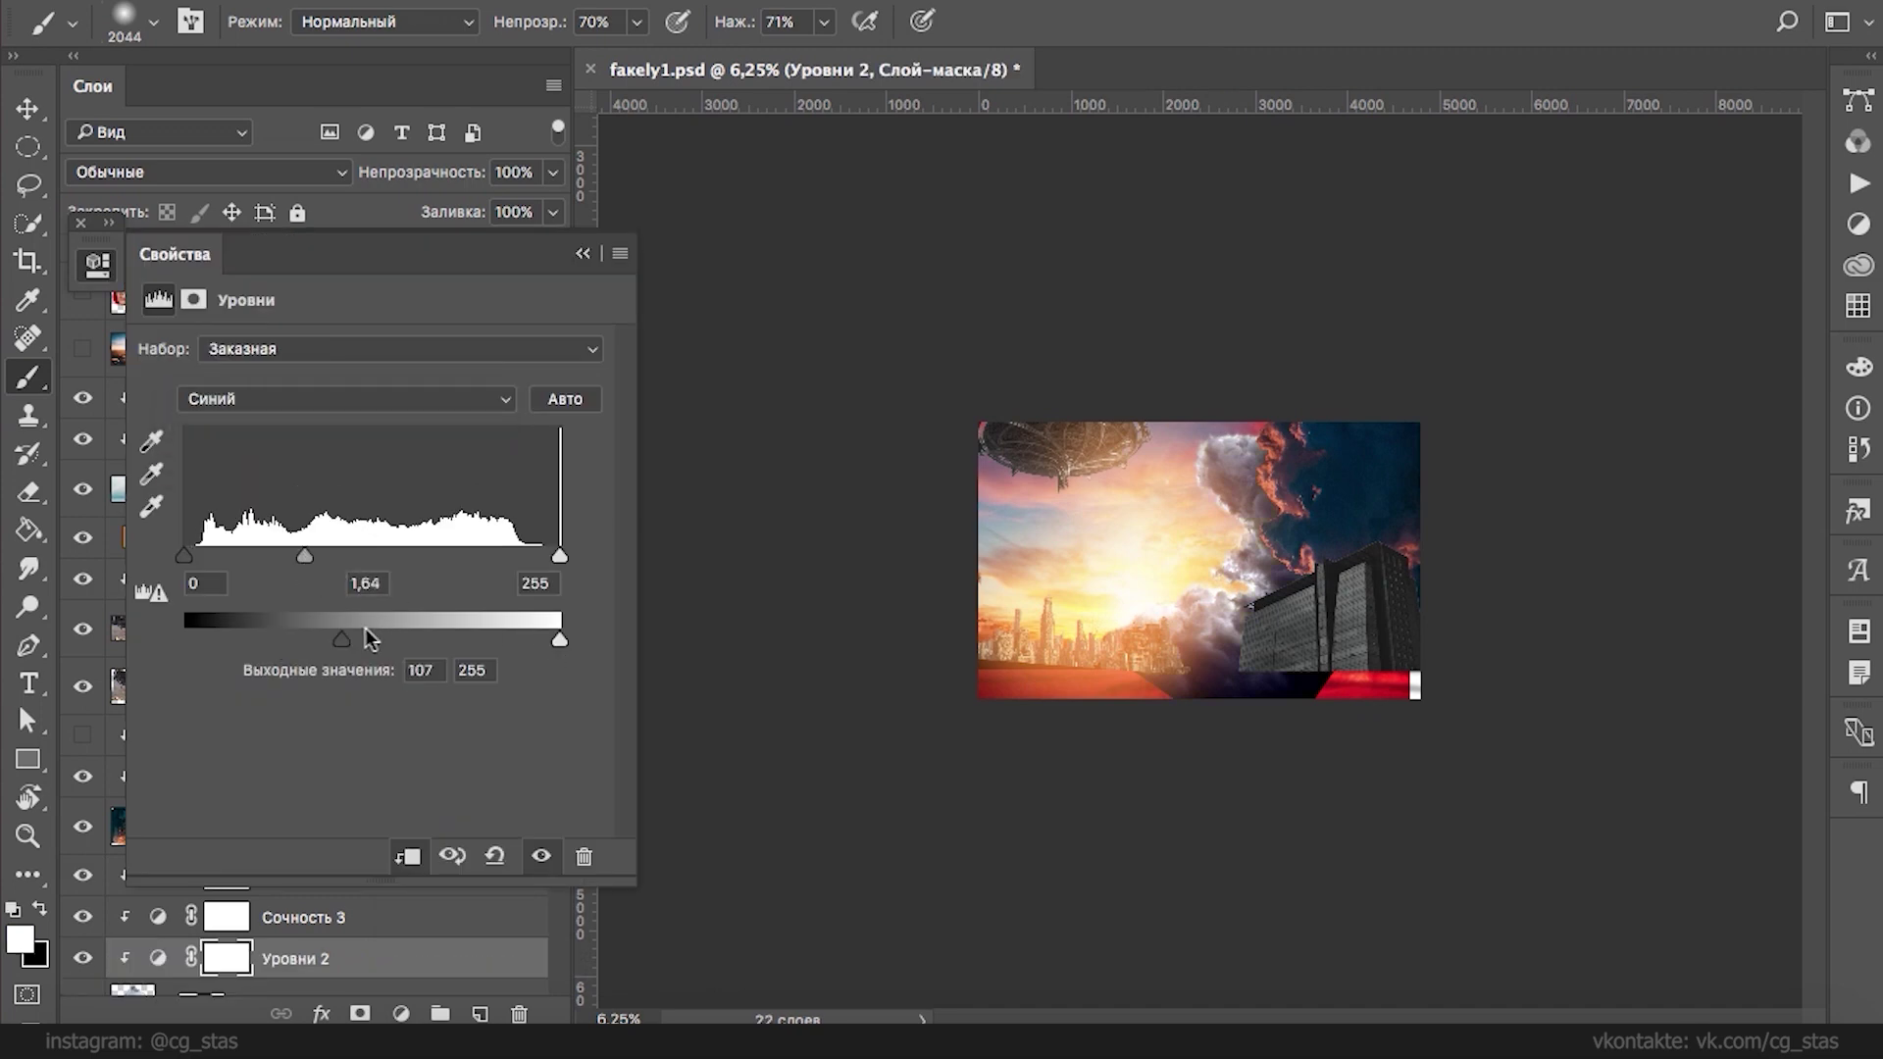
pyautogui.moveTo(341, 639); pyautogui.dragTo(345, 637)
pyautogui.moveTo(184, 556); pyautogui.dragTo(256, 573)
# - Try limiting the clouds' red output to 195 and lowering the RGB output white level, then delete the Levels adjustment
pyautogui.click(324, 399)
pyautogui.click(236, 345)
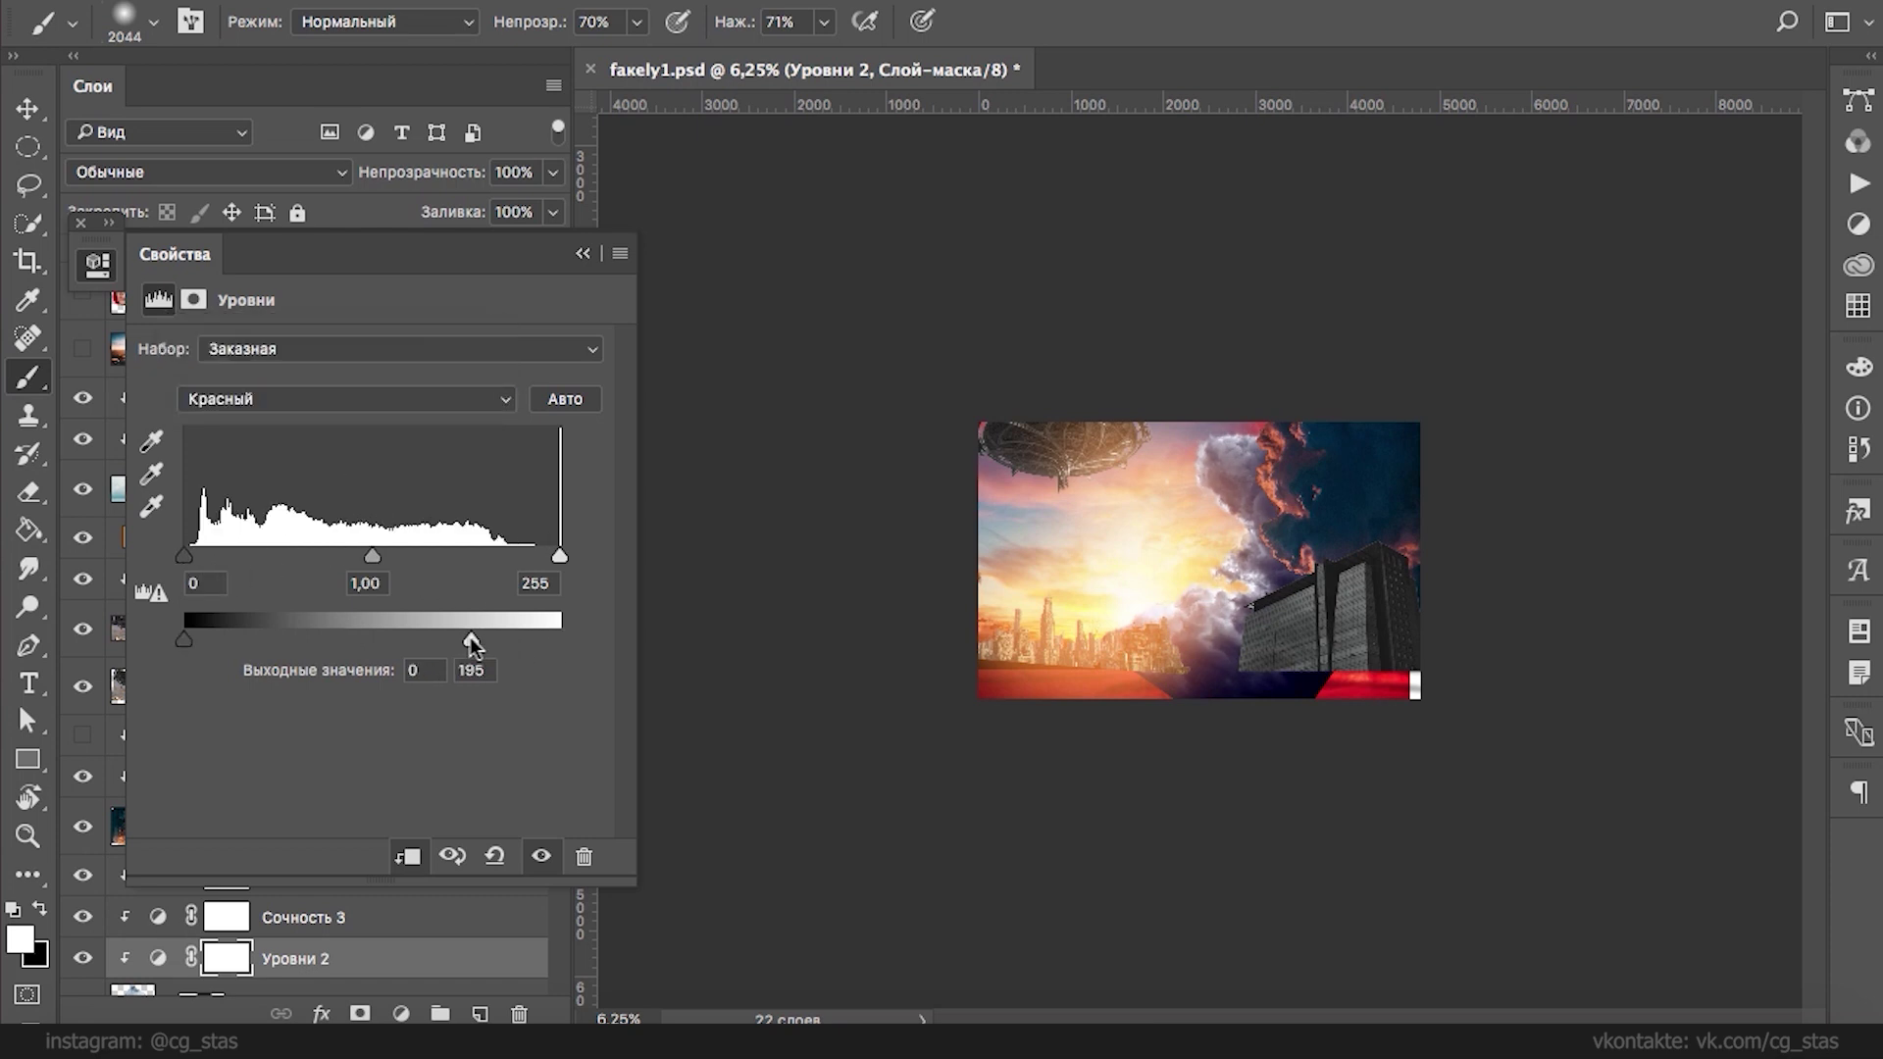
pyautogui.click(392, 399)
pyautogui.click(403, 380)
pyautogui.moveTo(559, 639); pyautogui.dragTo(472, 641)
pyautogui.click(585, 253)
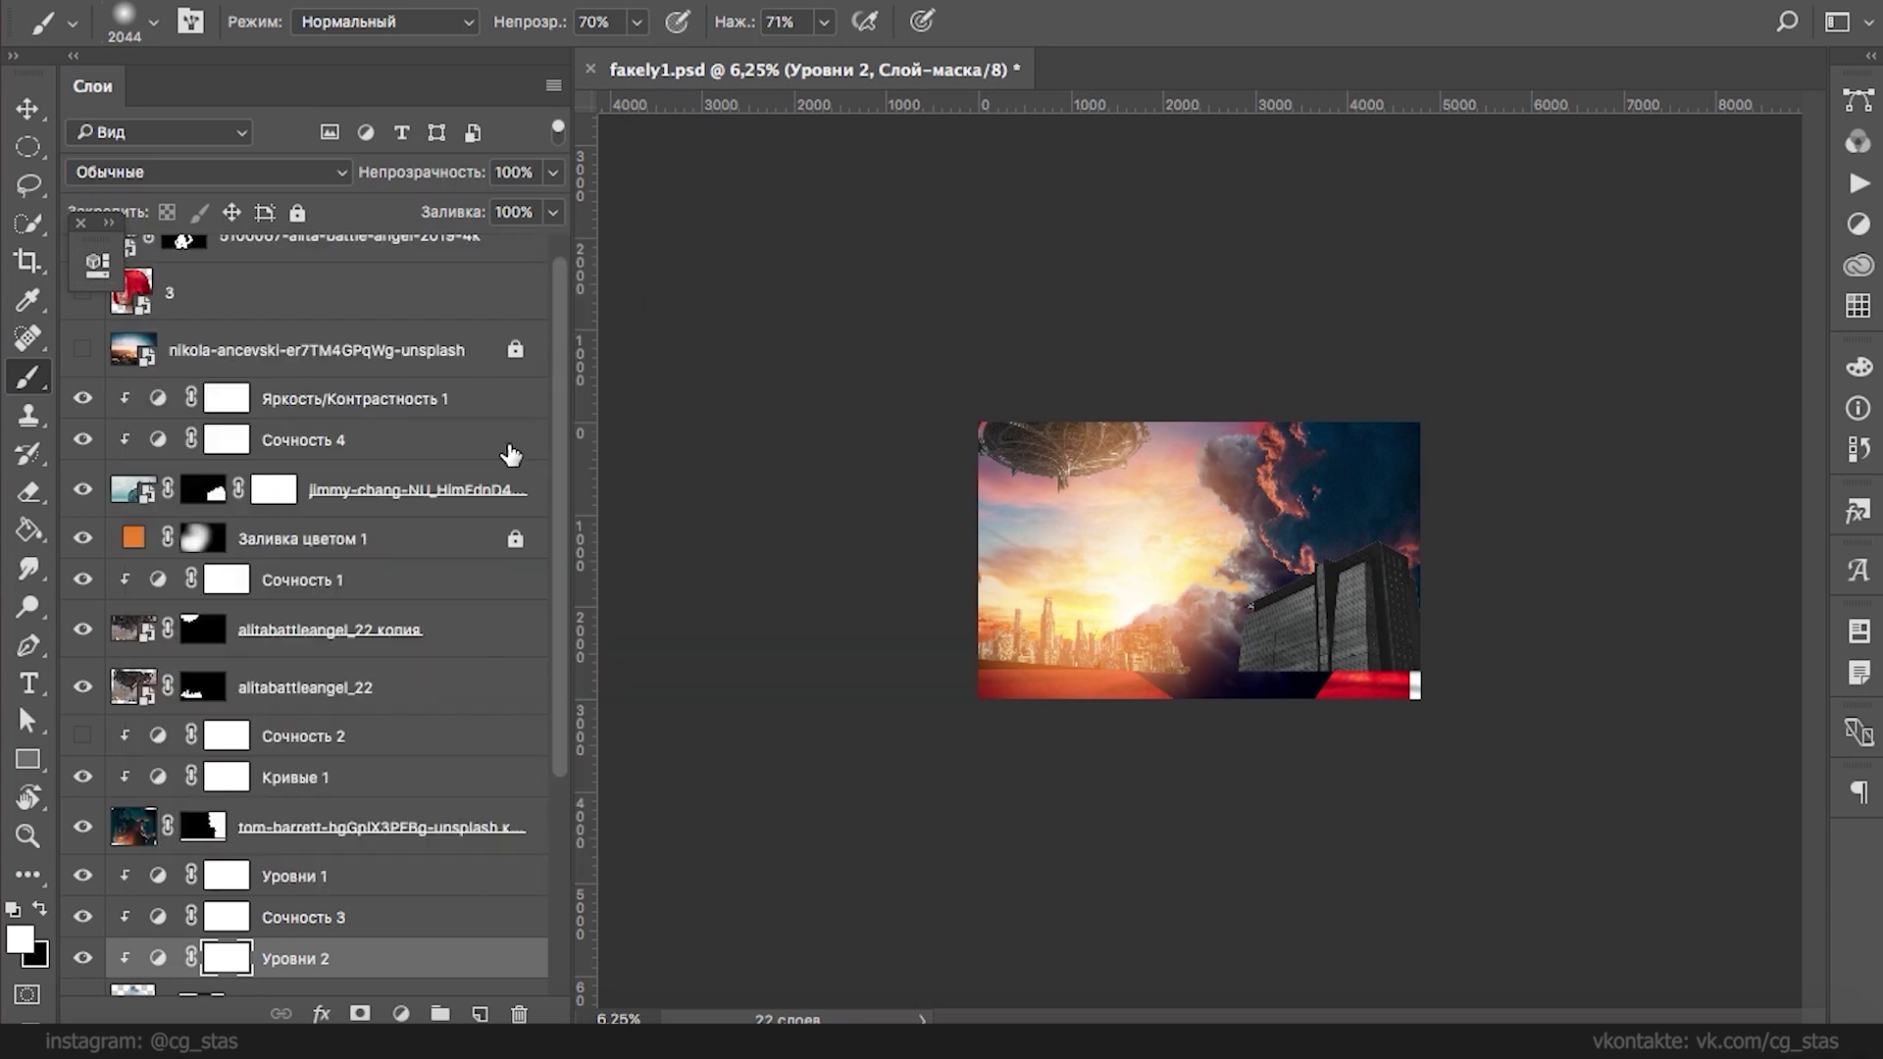
pyautogui.press('Delete')
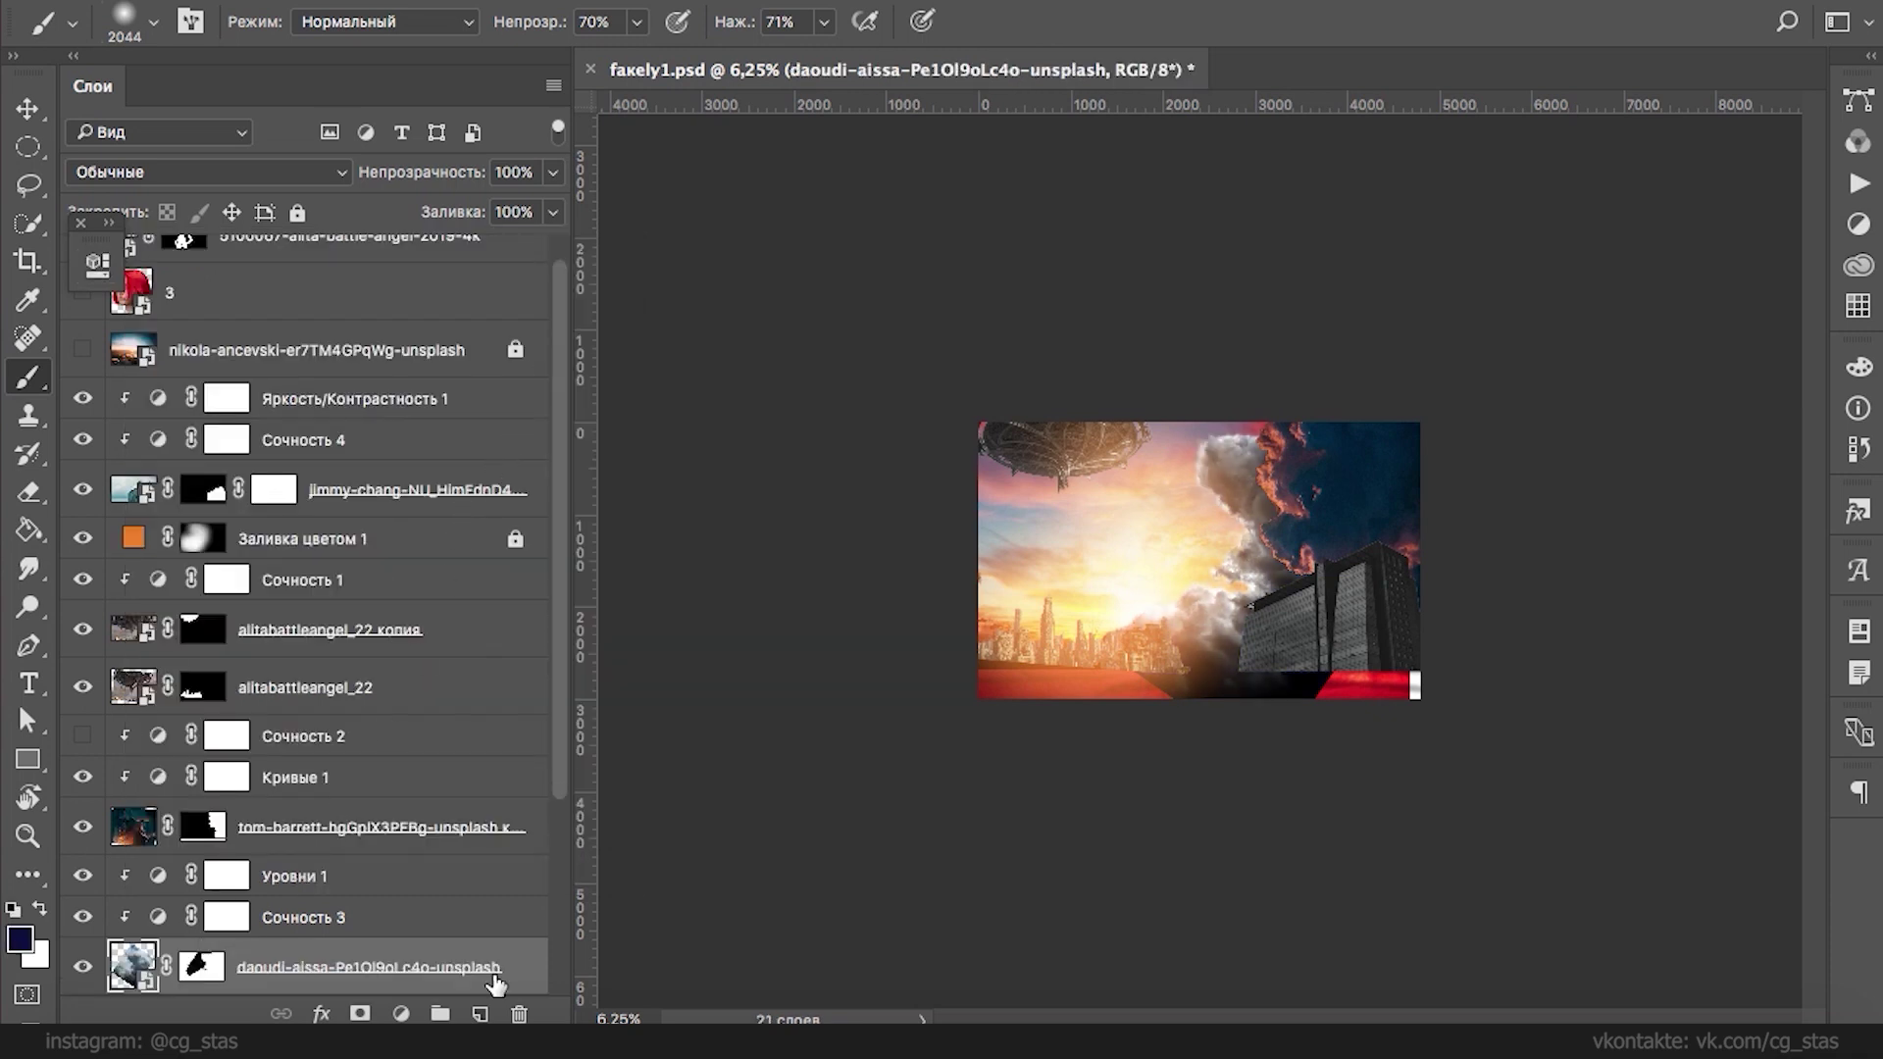
# - Try a Curves adjustment clipped to the grey cloud photo, raising its blue channel most strongly in the shadows
pyautogui.click(401, 1013)
pyautogui.click(485, 617)
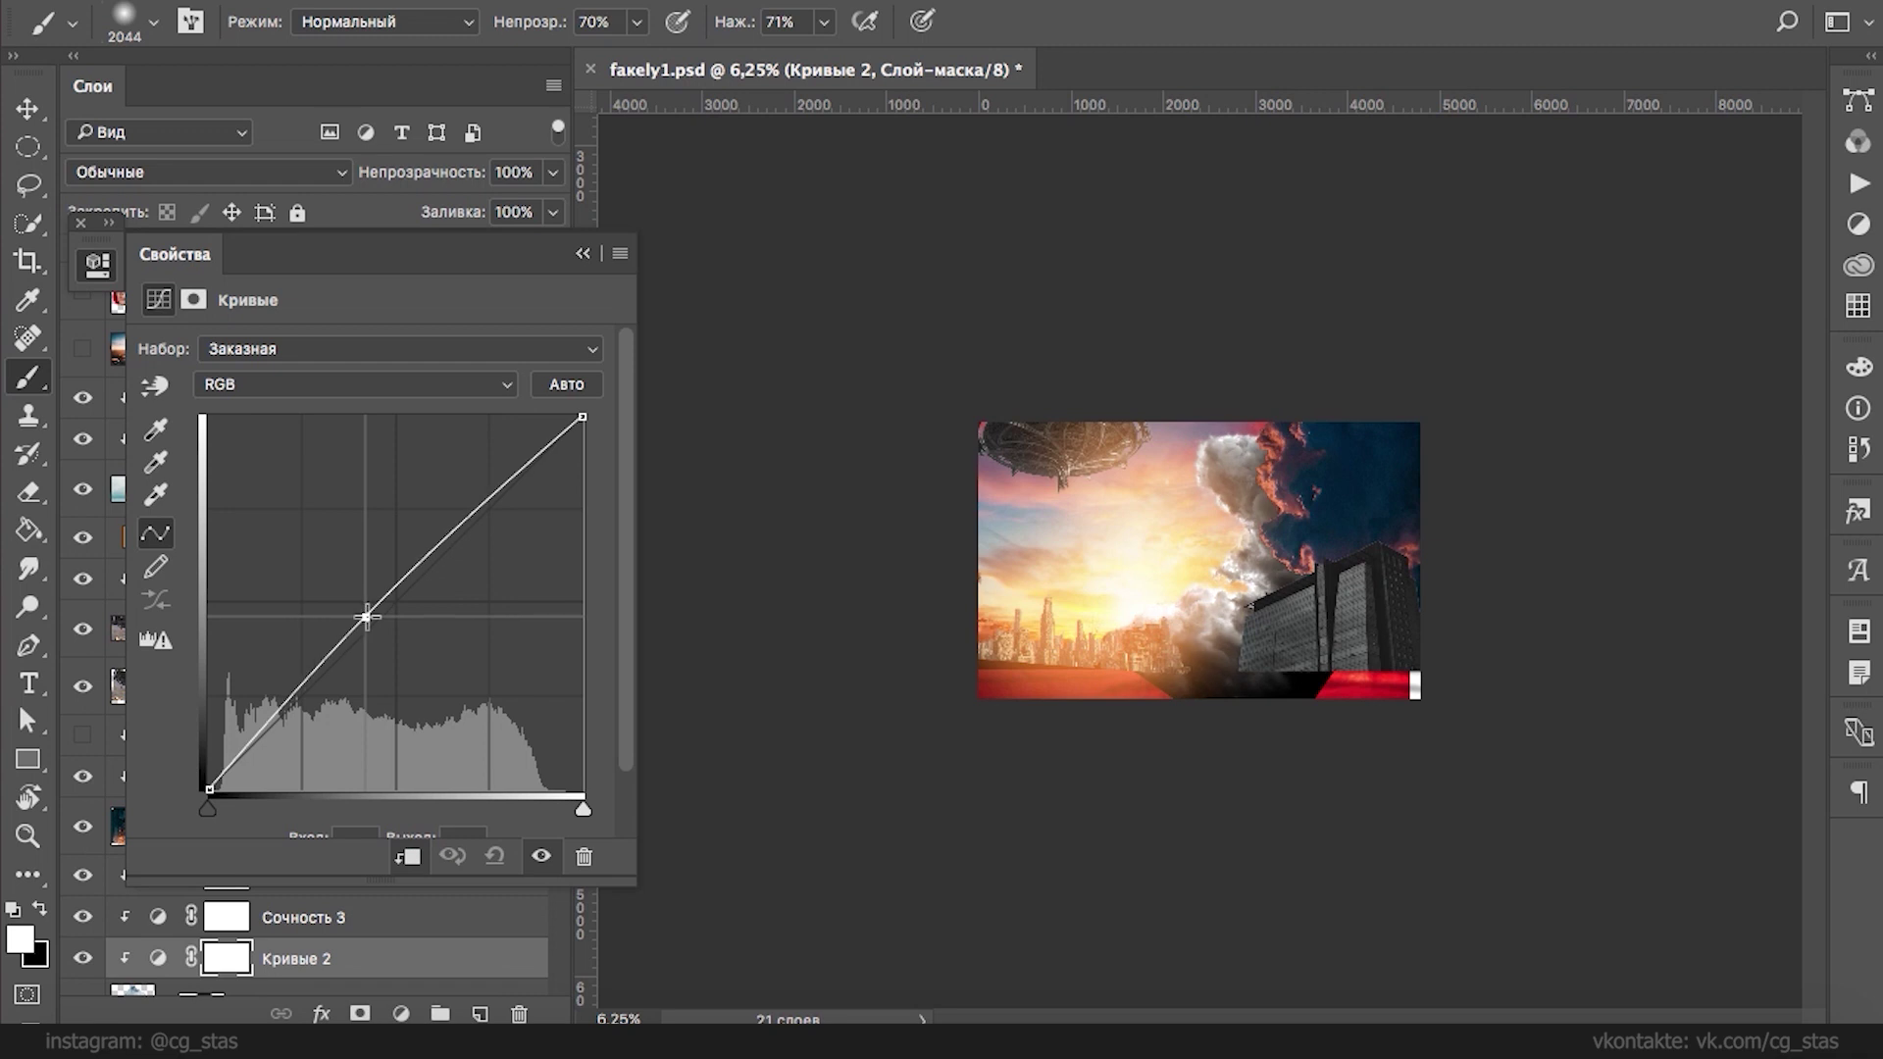
pyautogui.click(419, 384)
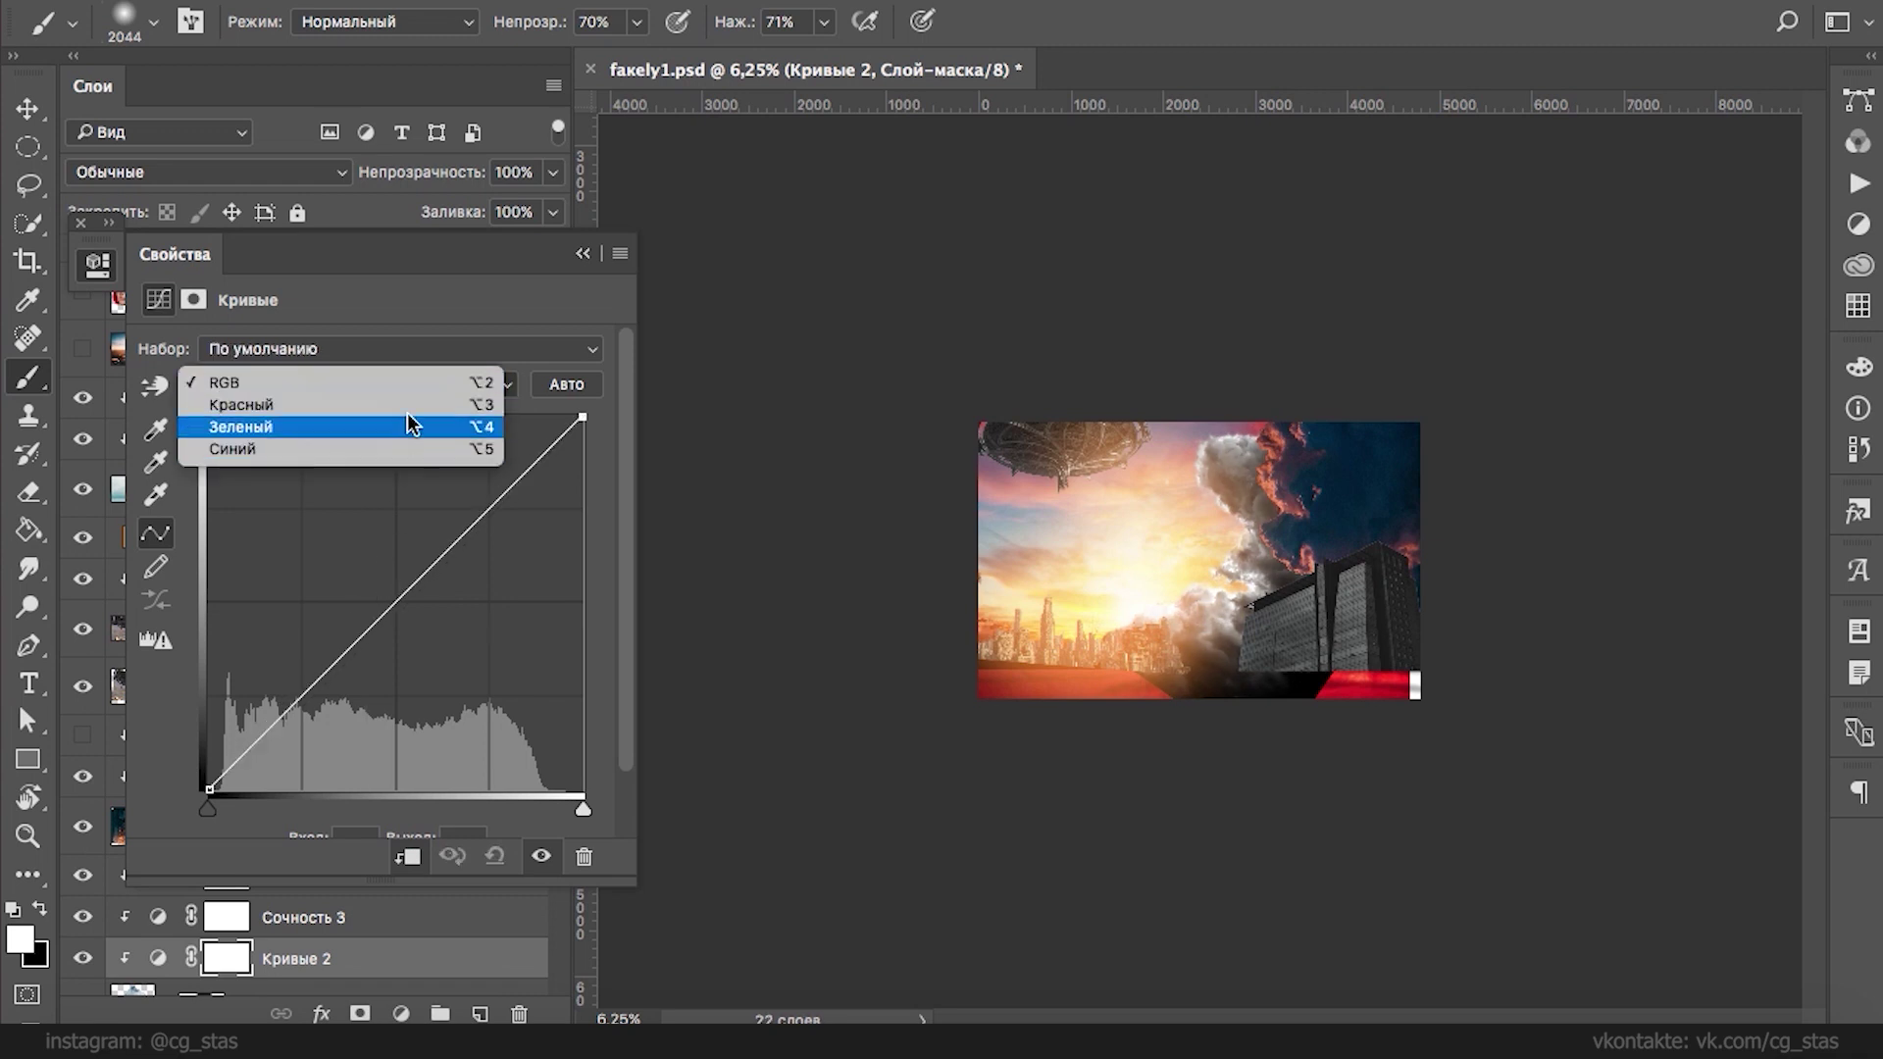
pyautogui.click(392, 448)
pyautogui.moveTo(335, 661); pyautogui.dragTo(251, 673)
pyautogui.moveTo(345, 488); pyautogui.dragTo(312, 634)
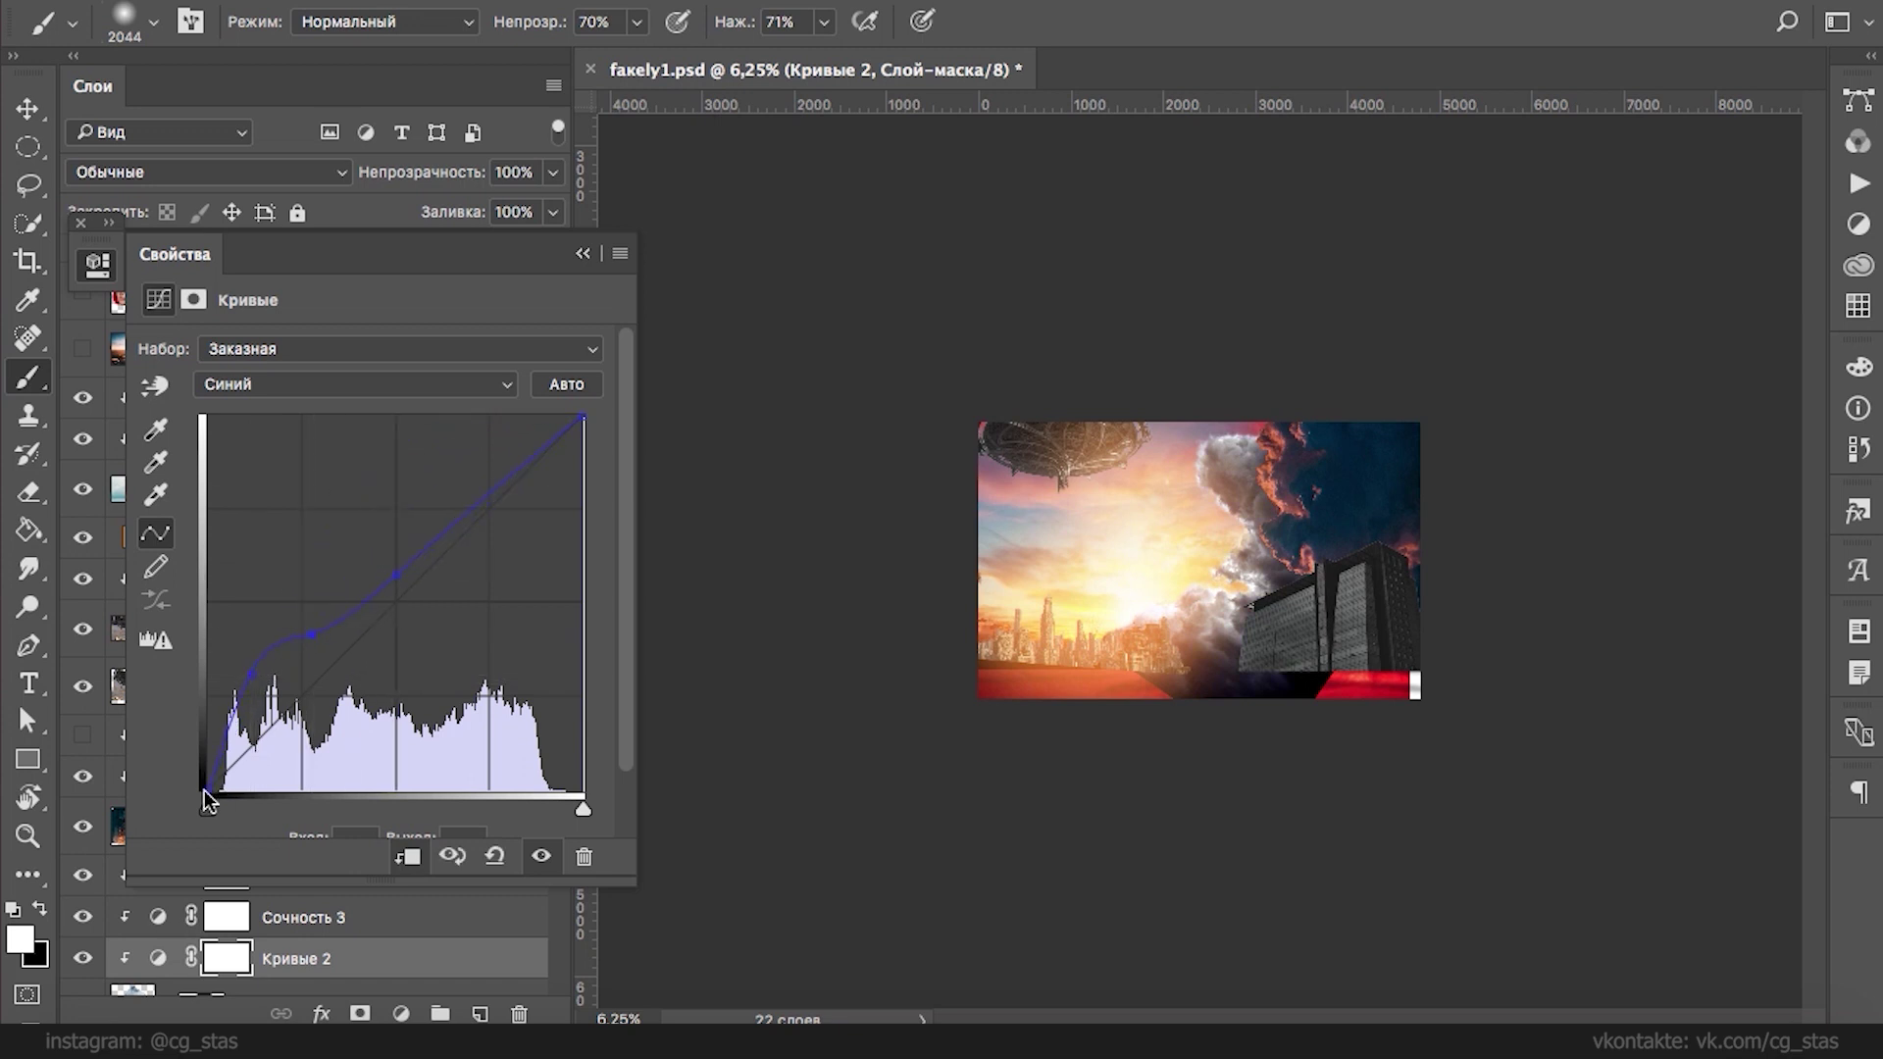
pyautogui.moveTo(198, 776); pyautogui.dragTo(203, 759)
pyautogui.moveTo(251, 673); pyautogui.dragTo(251, 664)
pyautogui.moveTo(334, 619); pyautogui.dragTo(344, 567)
# - Try lowering the green and red channels in the clouds' shadows and reshaping the RGB curve, then delete the Curves adjustment
pyautogui.click(353, 384)
pyautogui.click(353, 369)
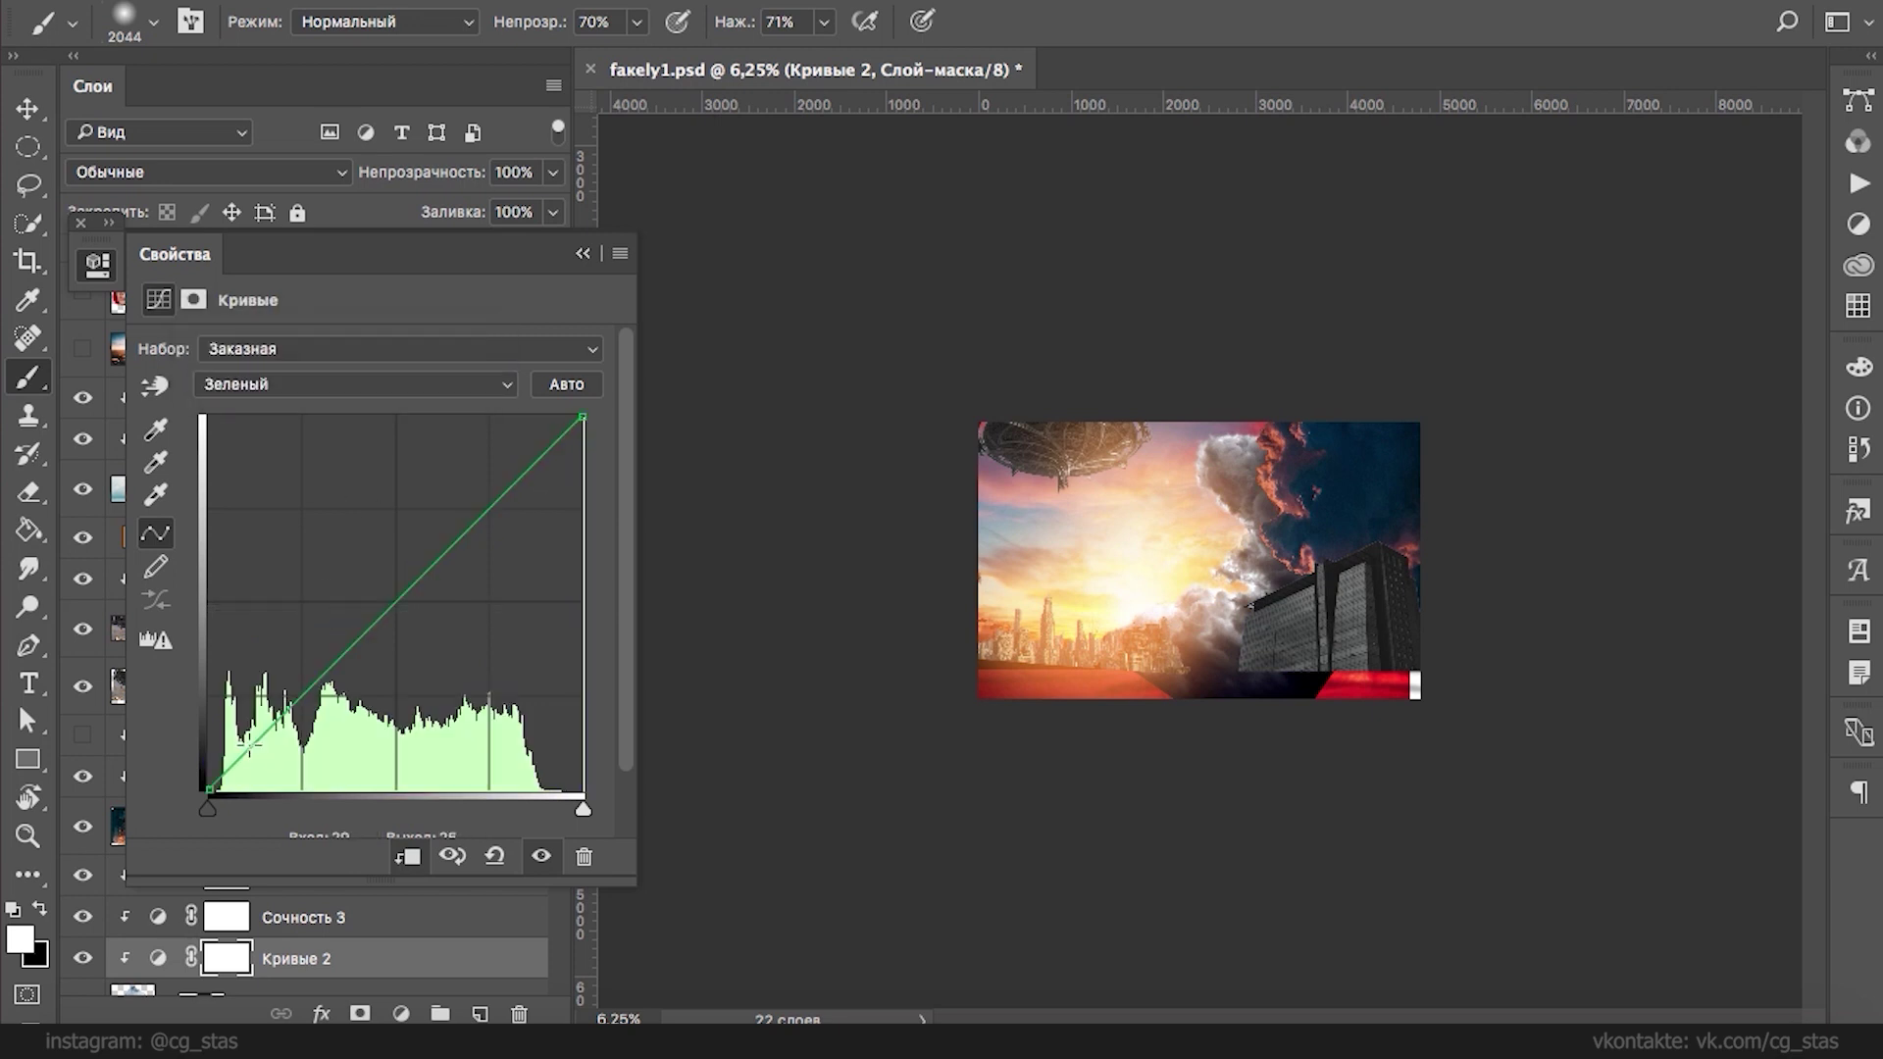
pyautogui.moveTo(257, 760); pyautogui.dragTo(258, 766)
pyautogui.moveTo(407, 605)
pyautogui.mouseDown()
pyautogui.moveTo(408, 622)
pyautogui.moveTo(400, 608)
pyautogui.mouseUp()
pyautogui.click(392, 384)
pyautogui.click(392, 362)
pyautogui.moveTo(282, 717)
pyautogui.mouseDown()
pyautogui.moveTo(281, 772)
pyautogui.moveTo(267, 719)
pyautogui.mouseUp()
pyautogui.click(428, 578)
pyautogui.click(392, 384)
pyautogui.click(392, 360)
pyautogui.moveTo(382, 615); pyautogui.dragTo(387, 623)
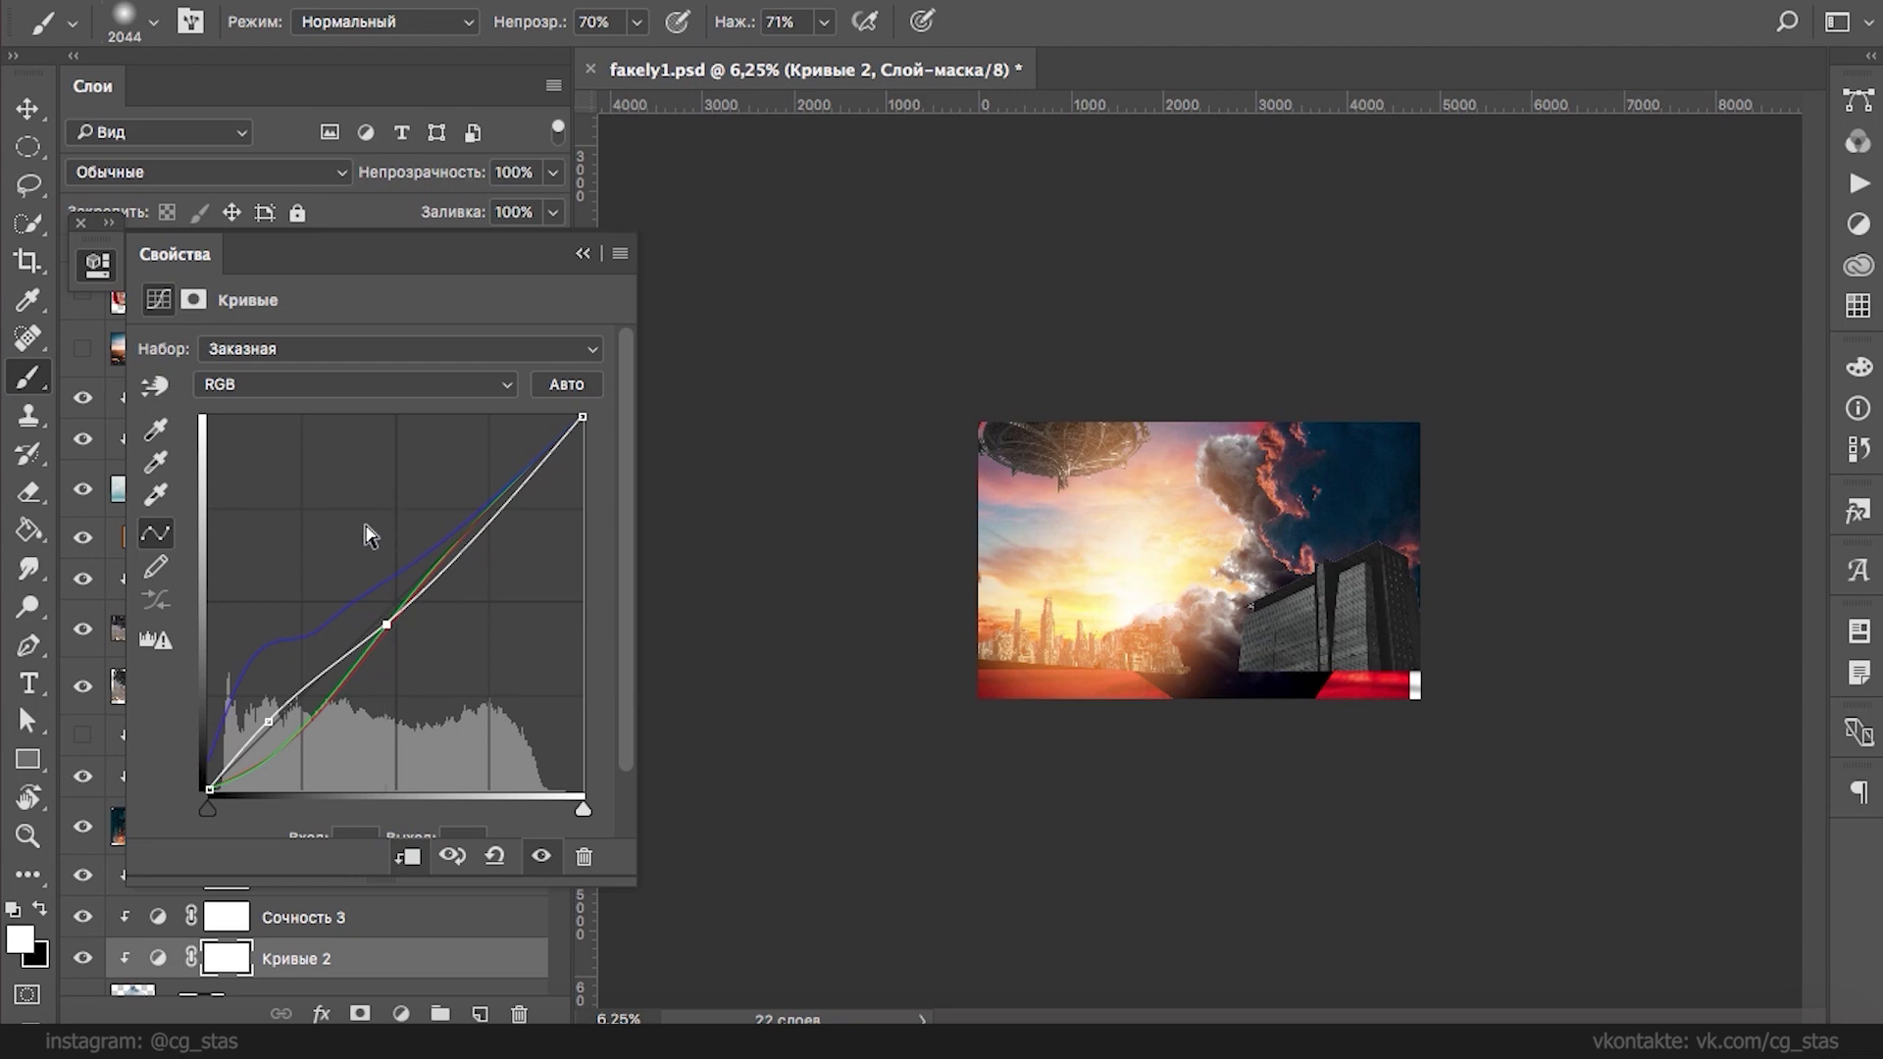
pyautogui.click(583, 856)
pyautogui.click(583, 253)
# - Add a Color Balance adjustment to the grey cloud photo, place it above the clipped Levels adjustment and open its settings
pyautogui.click(401, 1013)
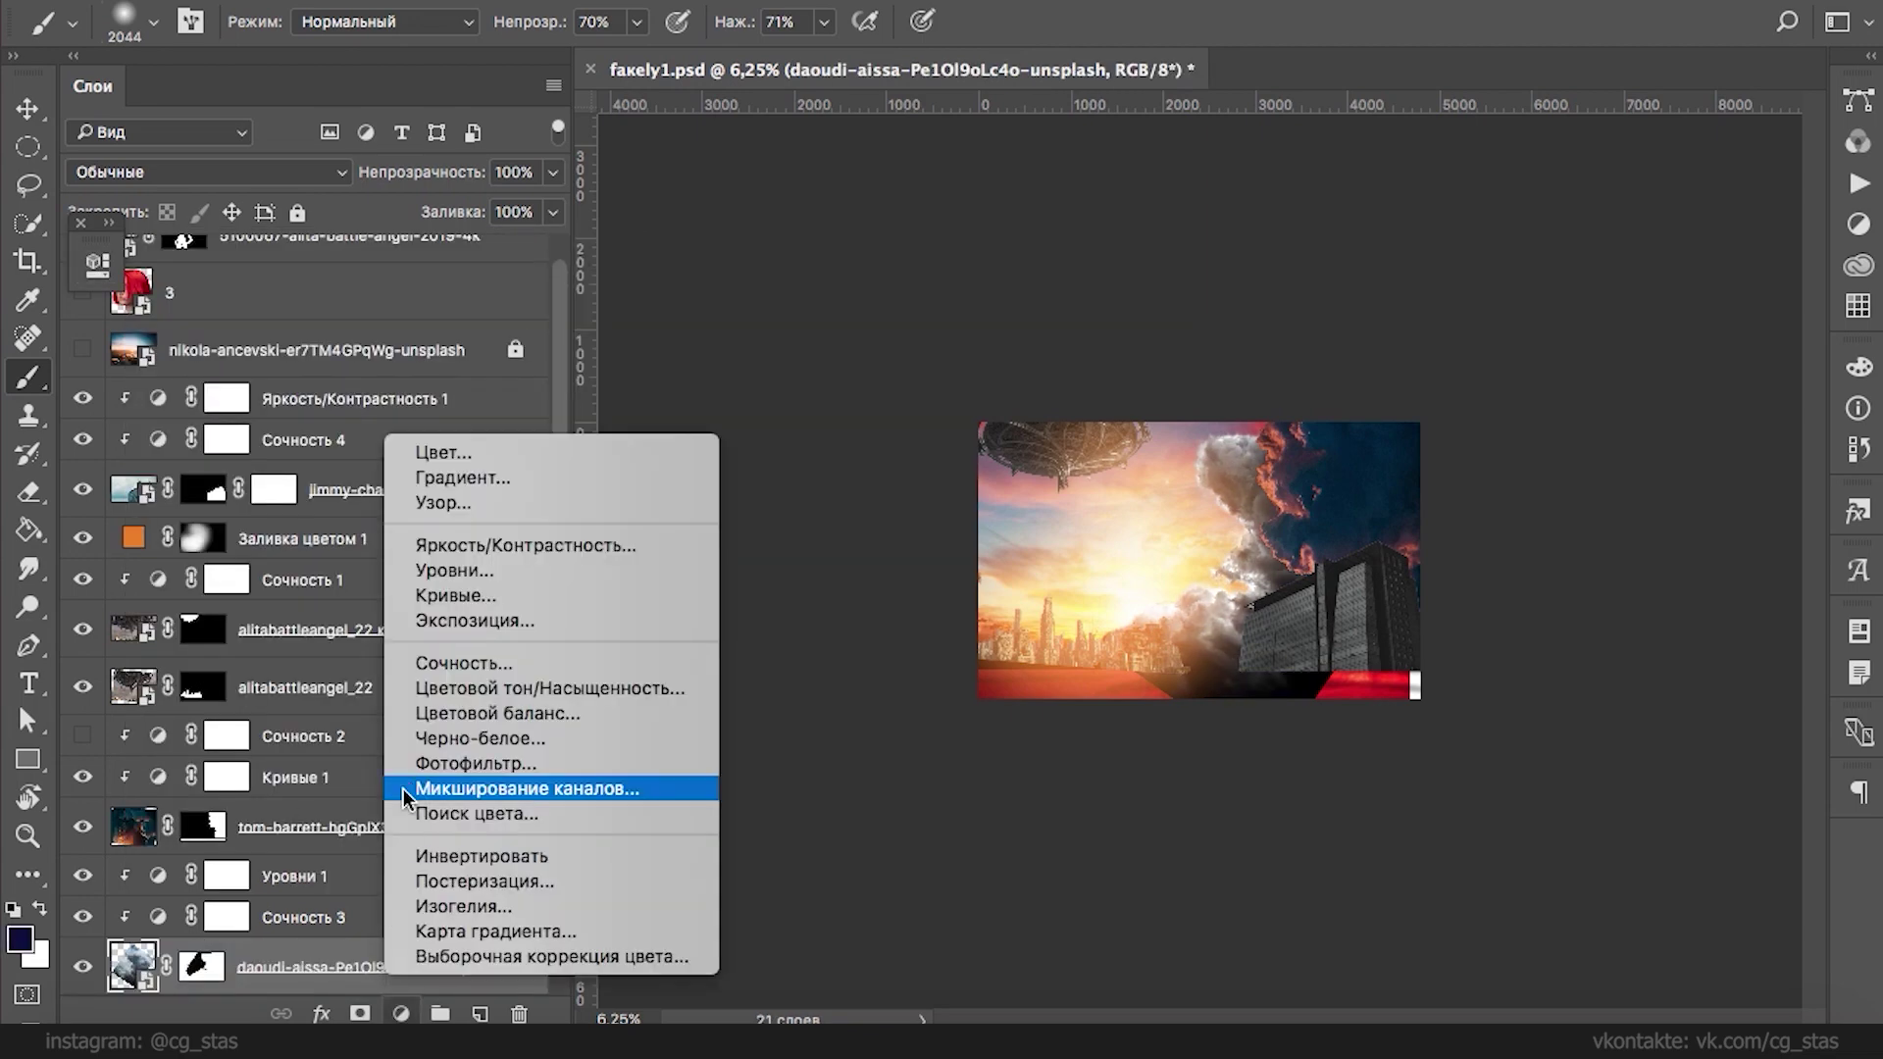
pyautogui.click(412, 713)
pyautogui.click(584, 254)
pyautogui.moveTo(177, 965); pyautogui.dragTo(190, 880)
pyautogui.doubleClick(158, 876)
# - Set the clouds' shadow balance to +100 blue and -1 magenta–green, shifting it about 20 toward cyan
pyautogui.click(315, 349)
pyautogui.click(314, 324)
pyautogui.moveTo(333, 517); pyautogui.dragTo(410, 519)
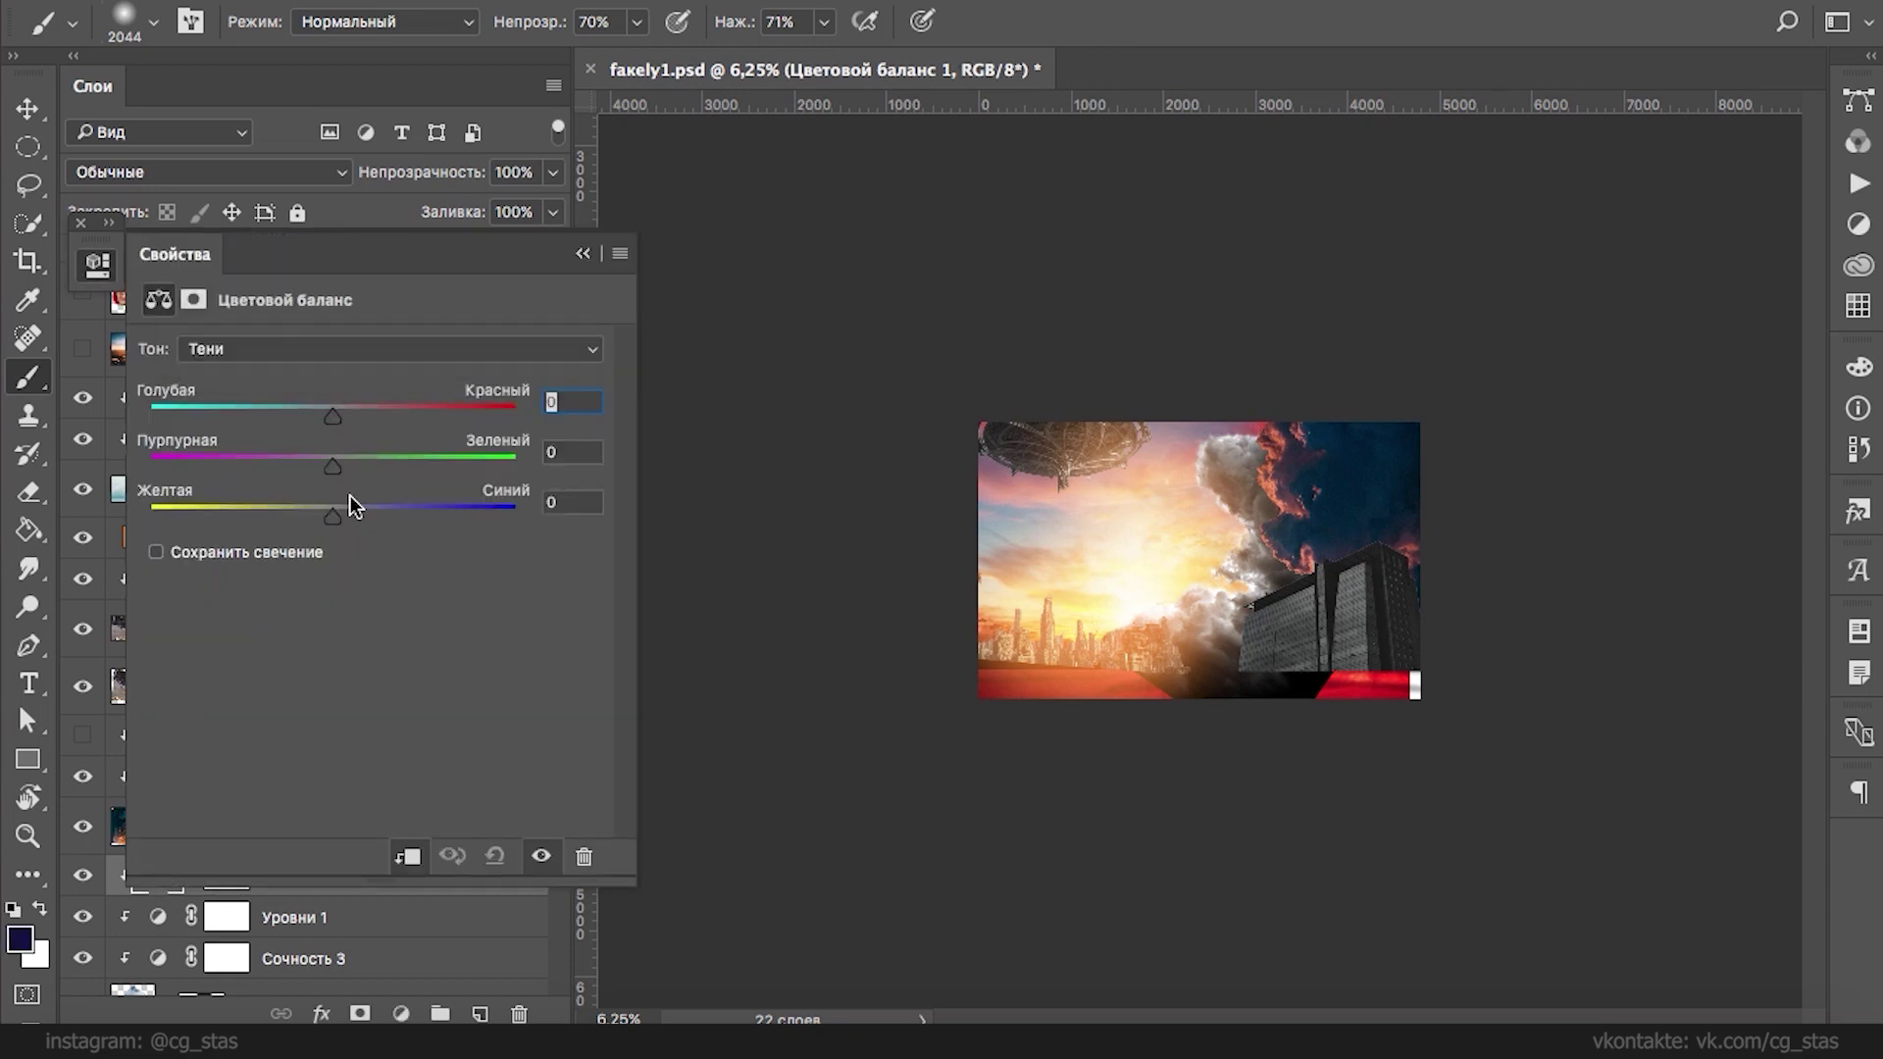
pyautogui.moveTo(253, 424); pyautogui.dragTo(318, 473)
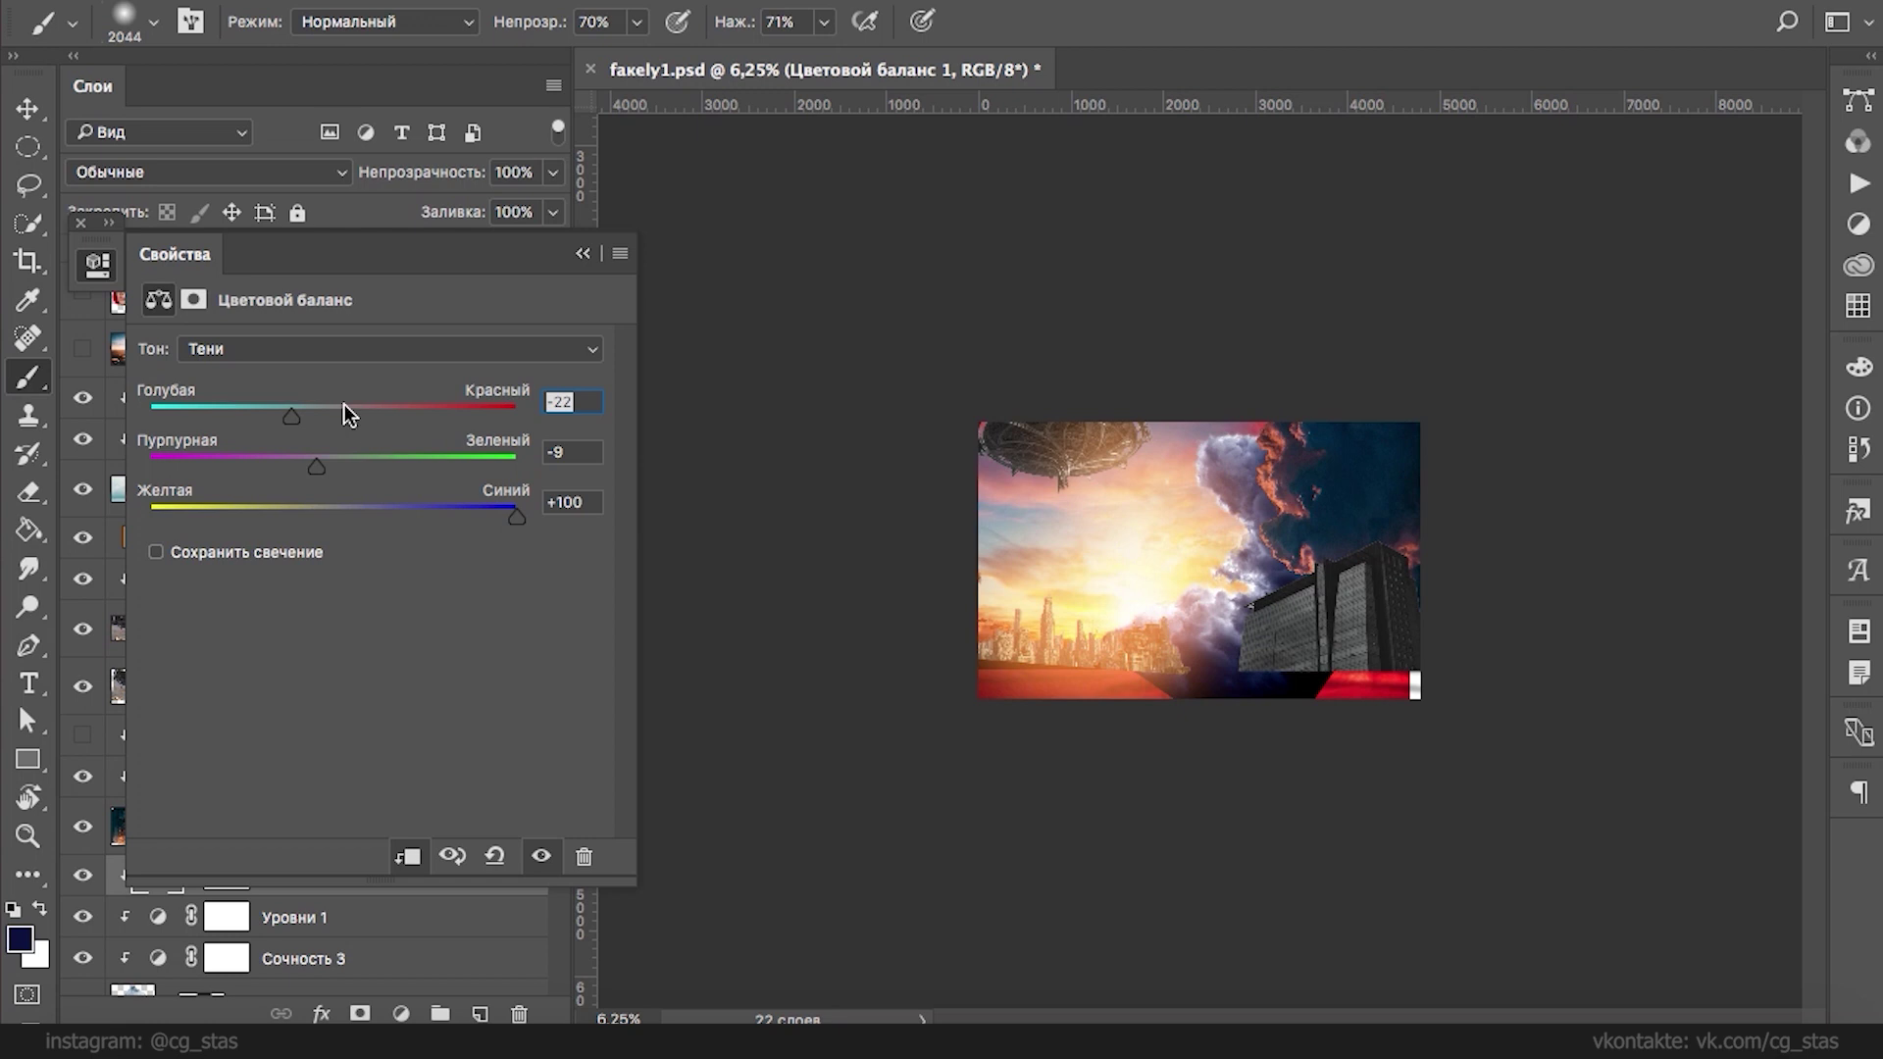
# - Set the clouds' highlight balance to +56 red, -20 magenta–green and -100 yellow–blue
pyautogui.click(356, 350)
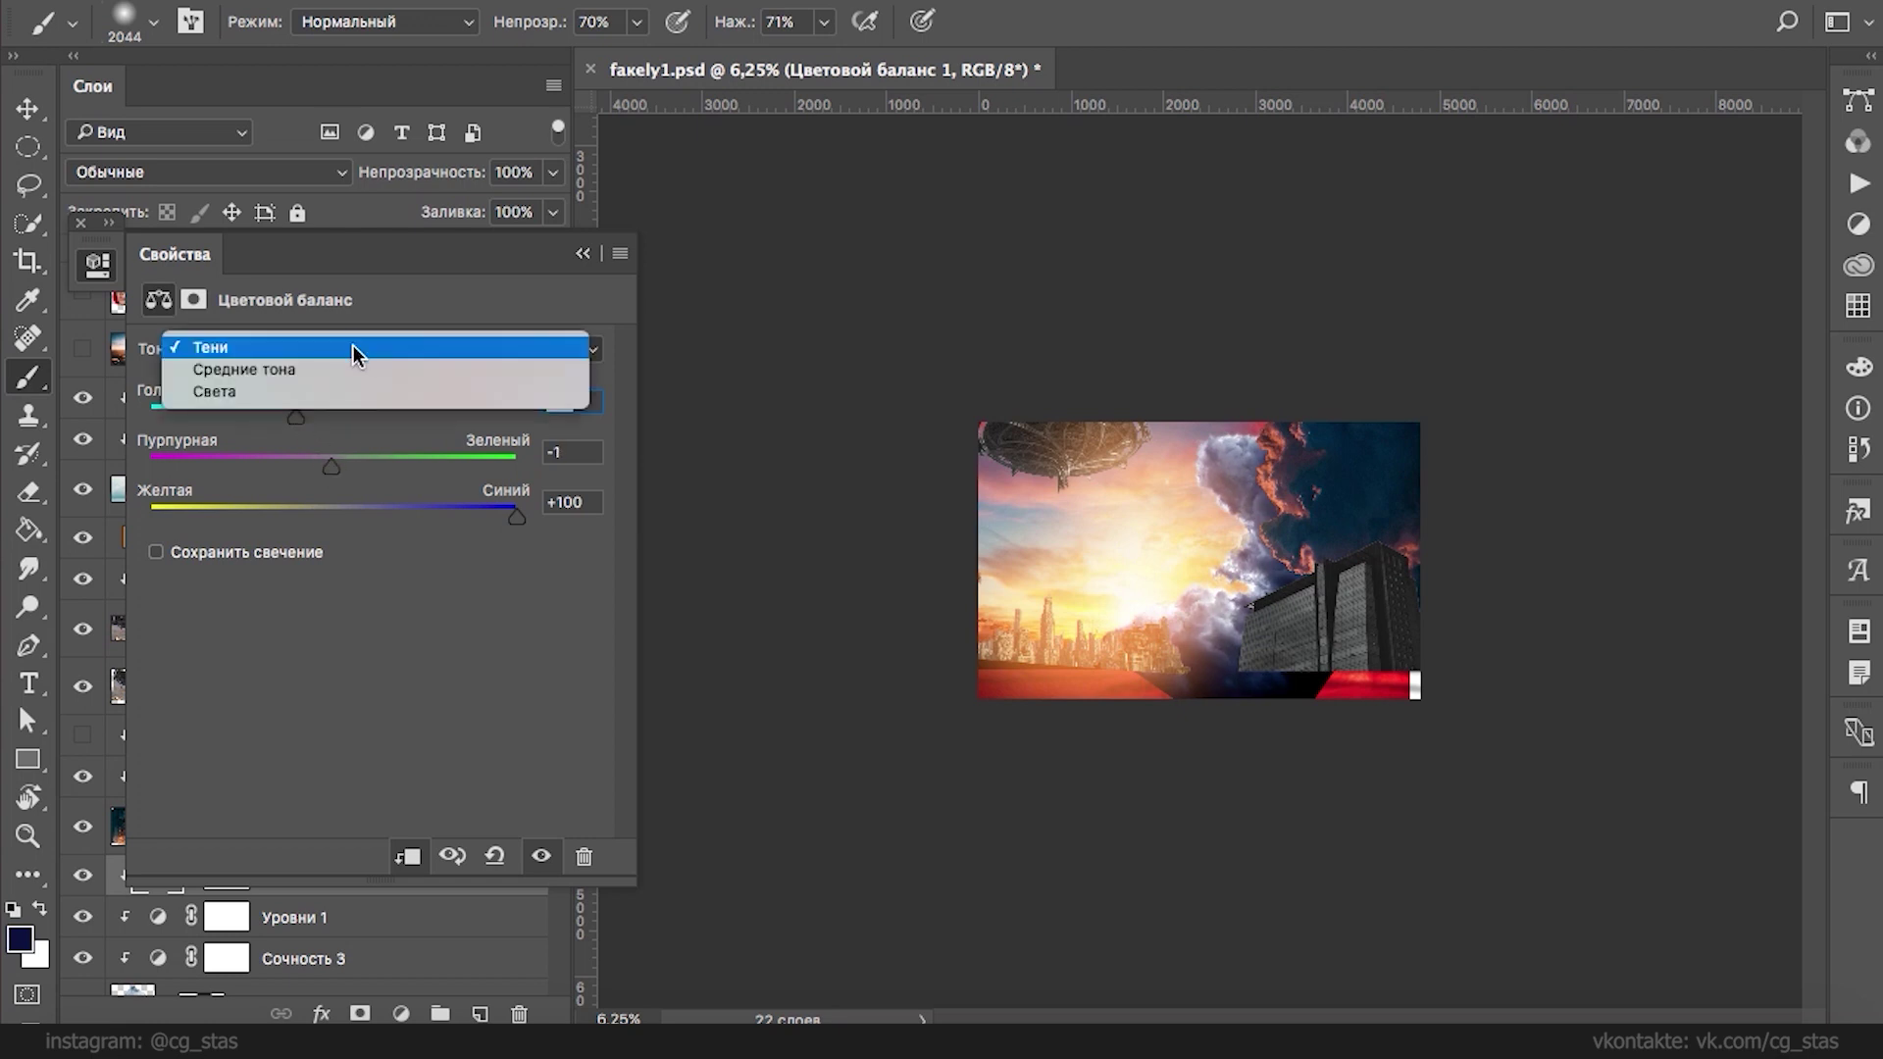
pyautogui.click(353, 381)
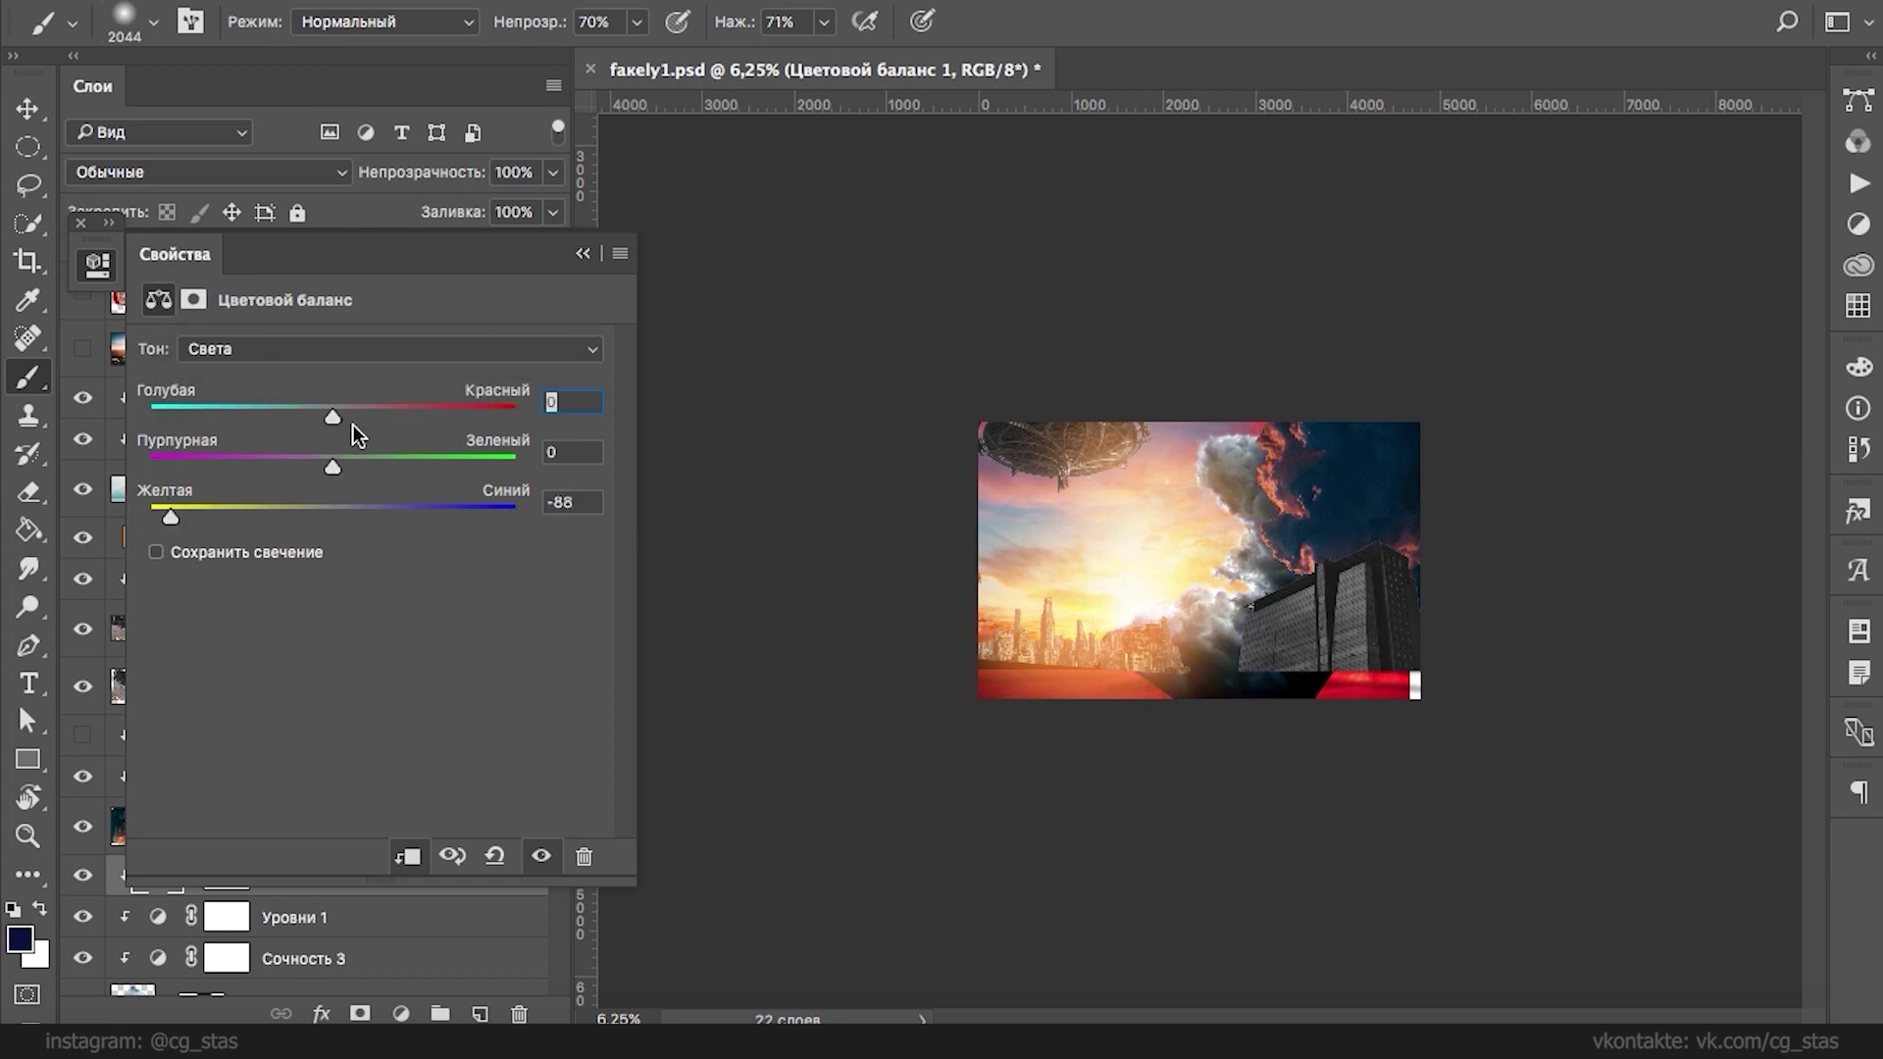
pyautogui.moveTo(468, 409); pyautogui.dragTo(496, 408)
pyautogui.moveTo(332, 468); pyautogui.dragTo(296, 460)
pyautogui.moveTo(170, 512); pyautogui.dragTo(137, 515)
pyautogui.moveTo(494, 412); pyautogui.dragTo(436, 412)
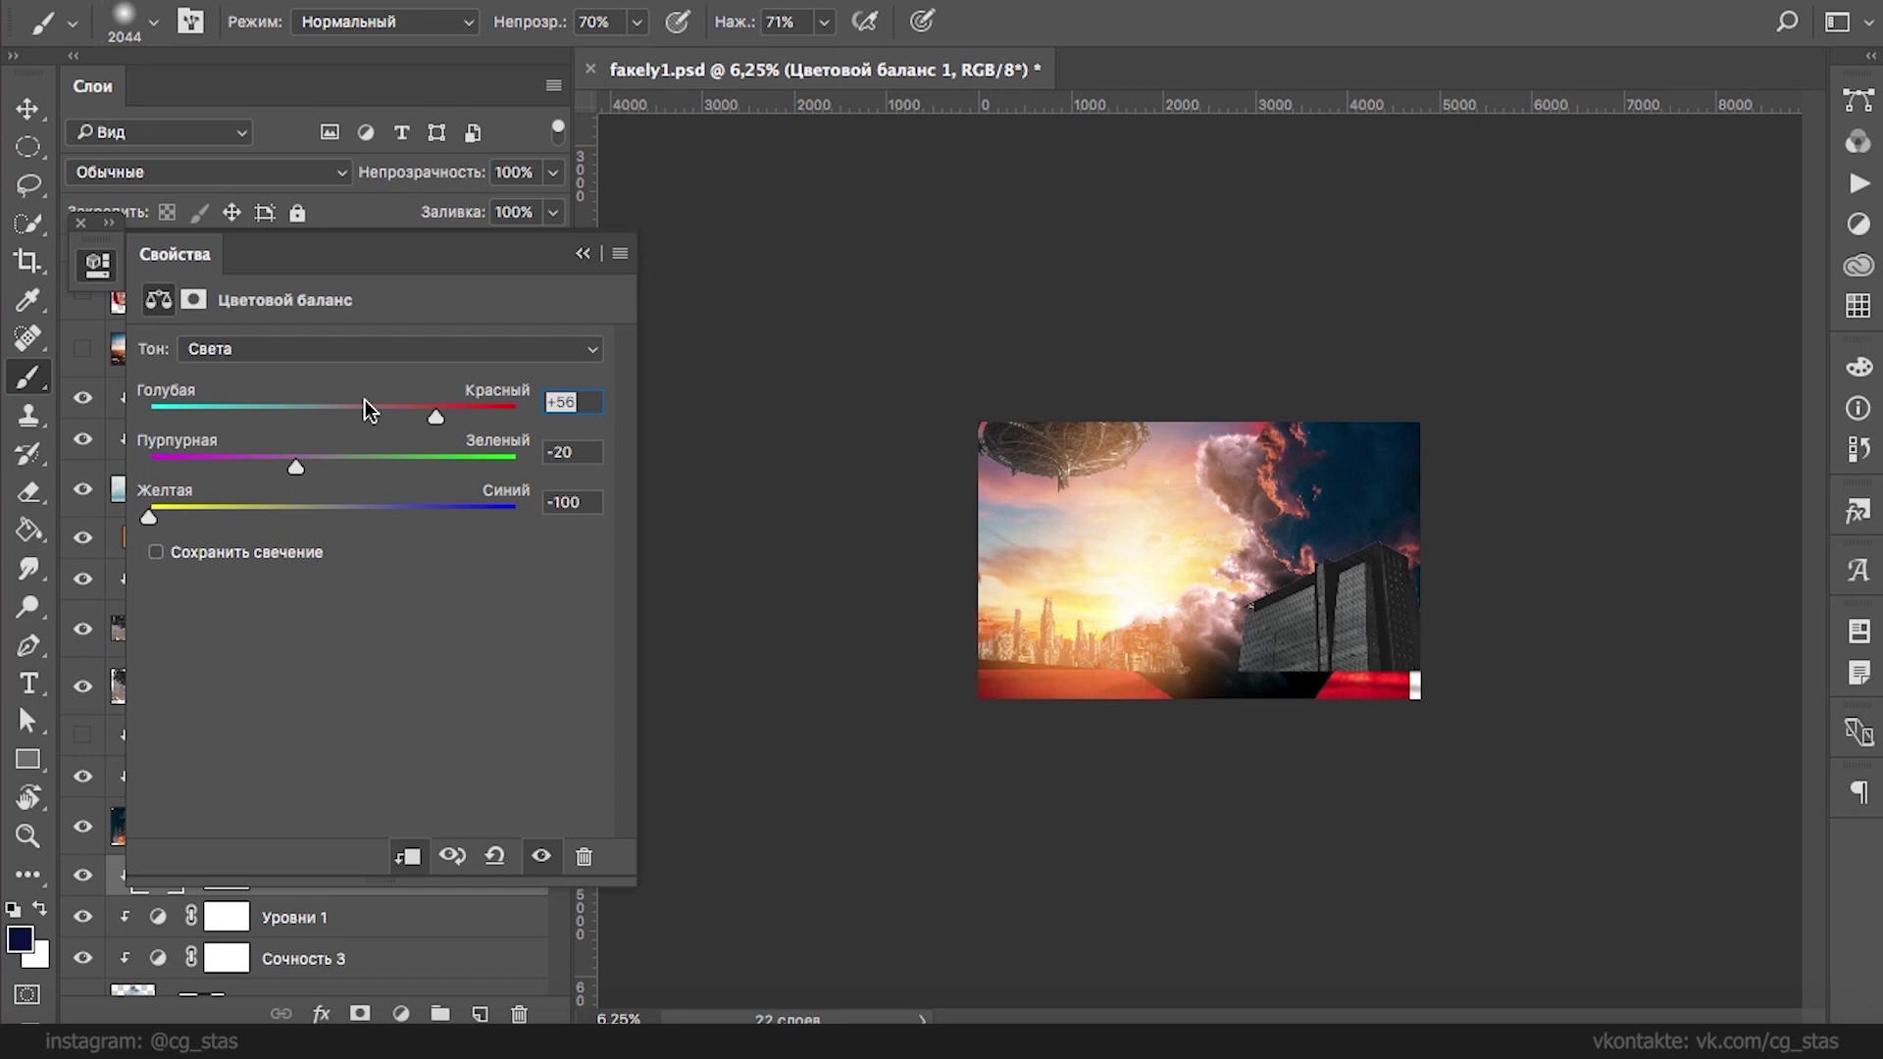
pyautogui.click(583, 253)
# - Hide the grey cloud photo and add a new empty layer directly above its Color Balance adjustment
pyautogui.moveTo(560, 627); pyautogui.dragTo(560, 687)
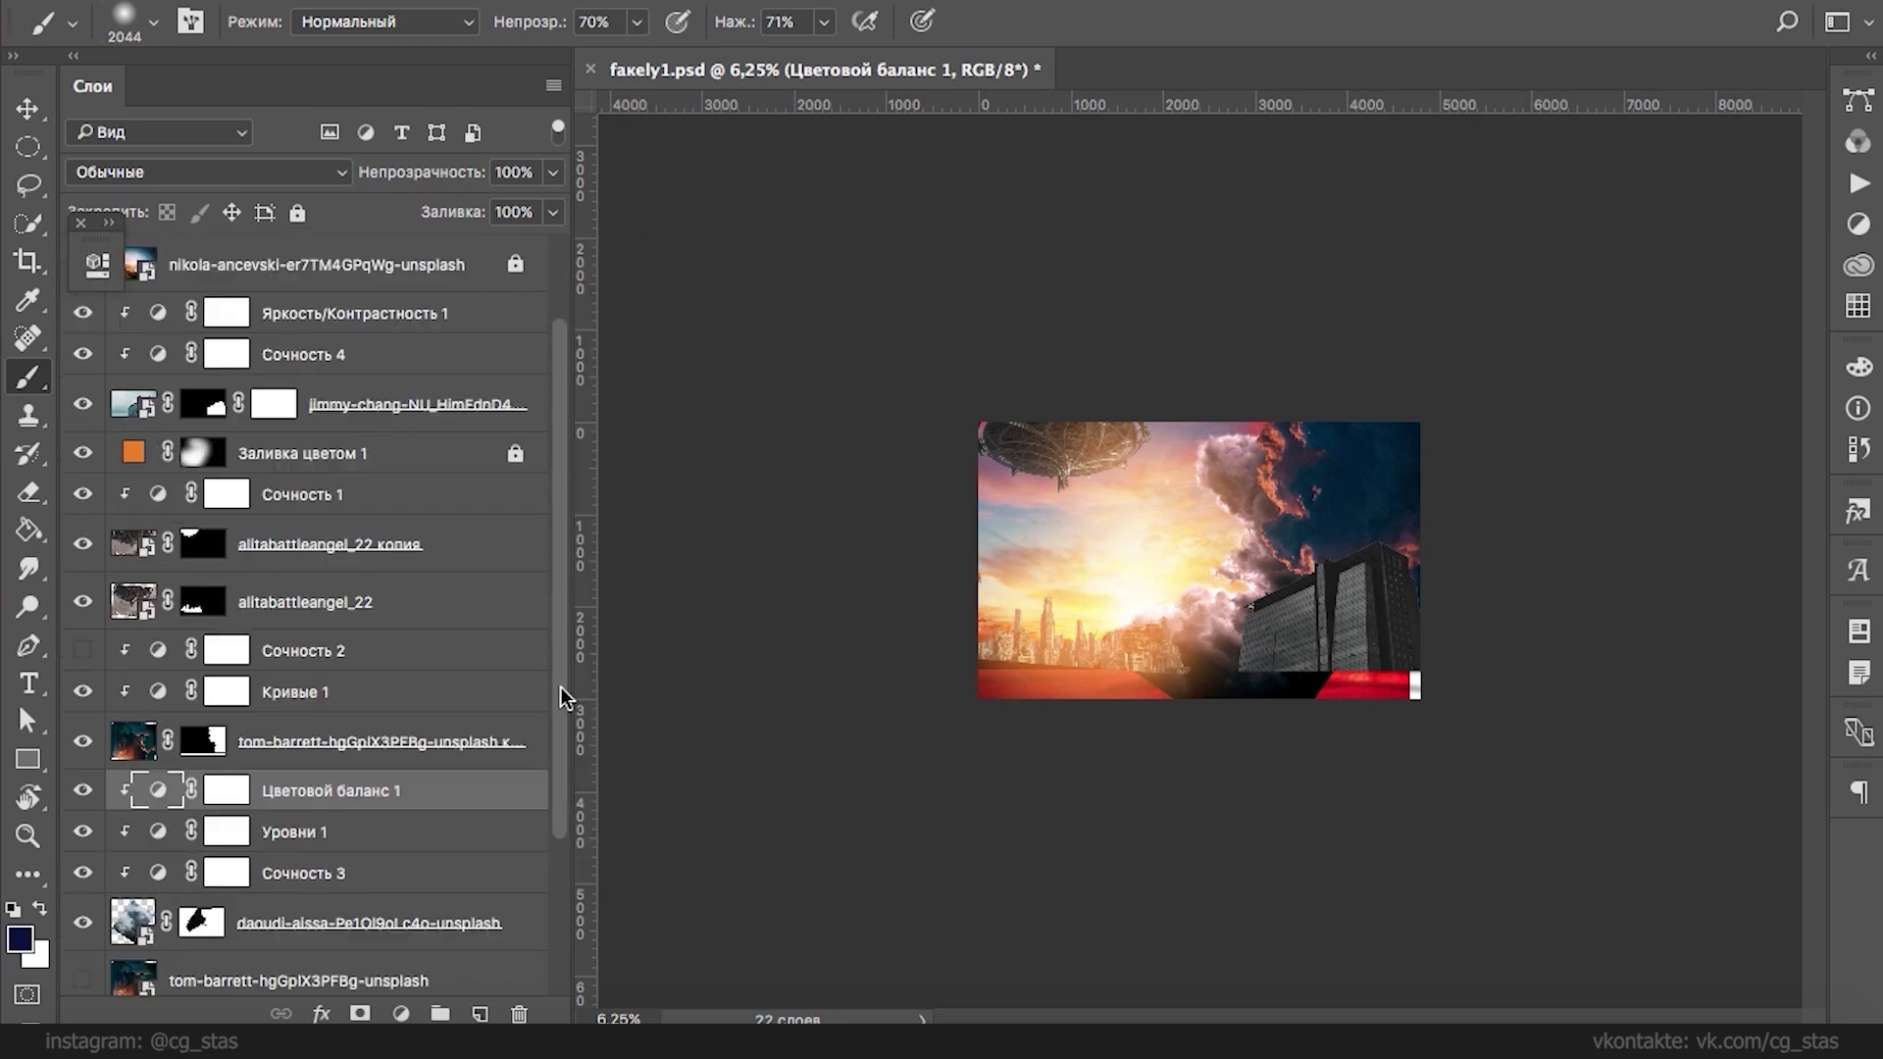
pyautogui.scroll(-2, 561, 687)
pyautogui.click(81, 810)
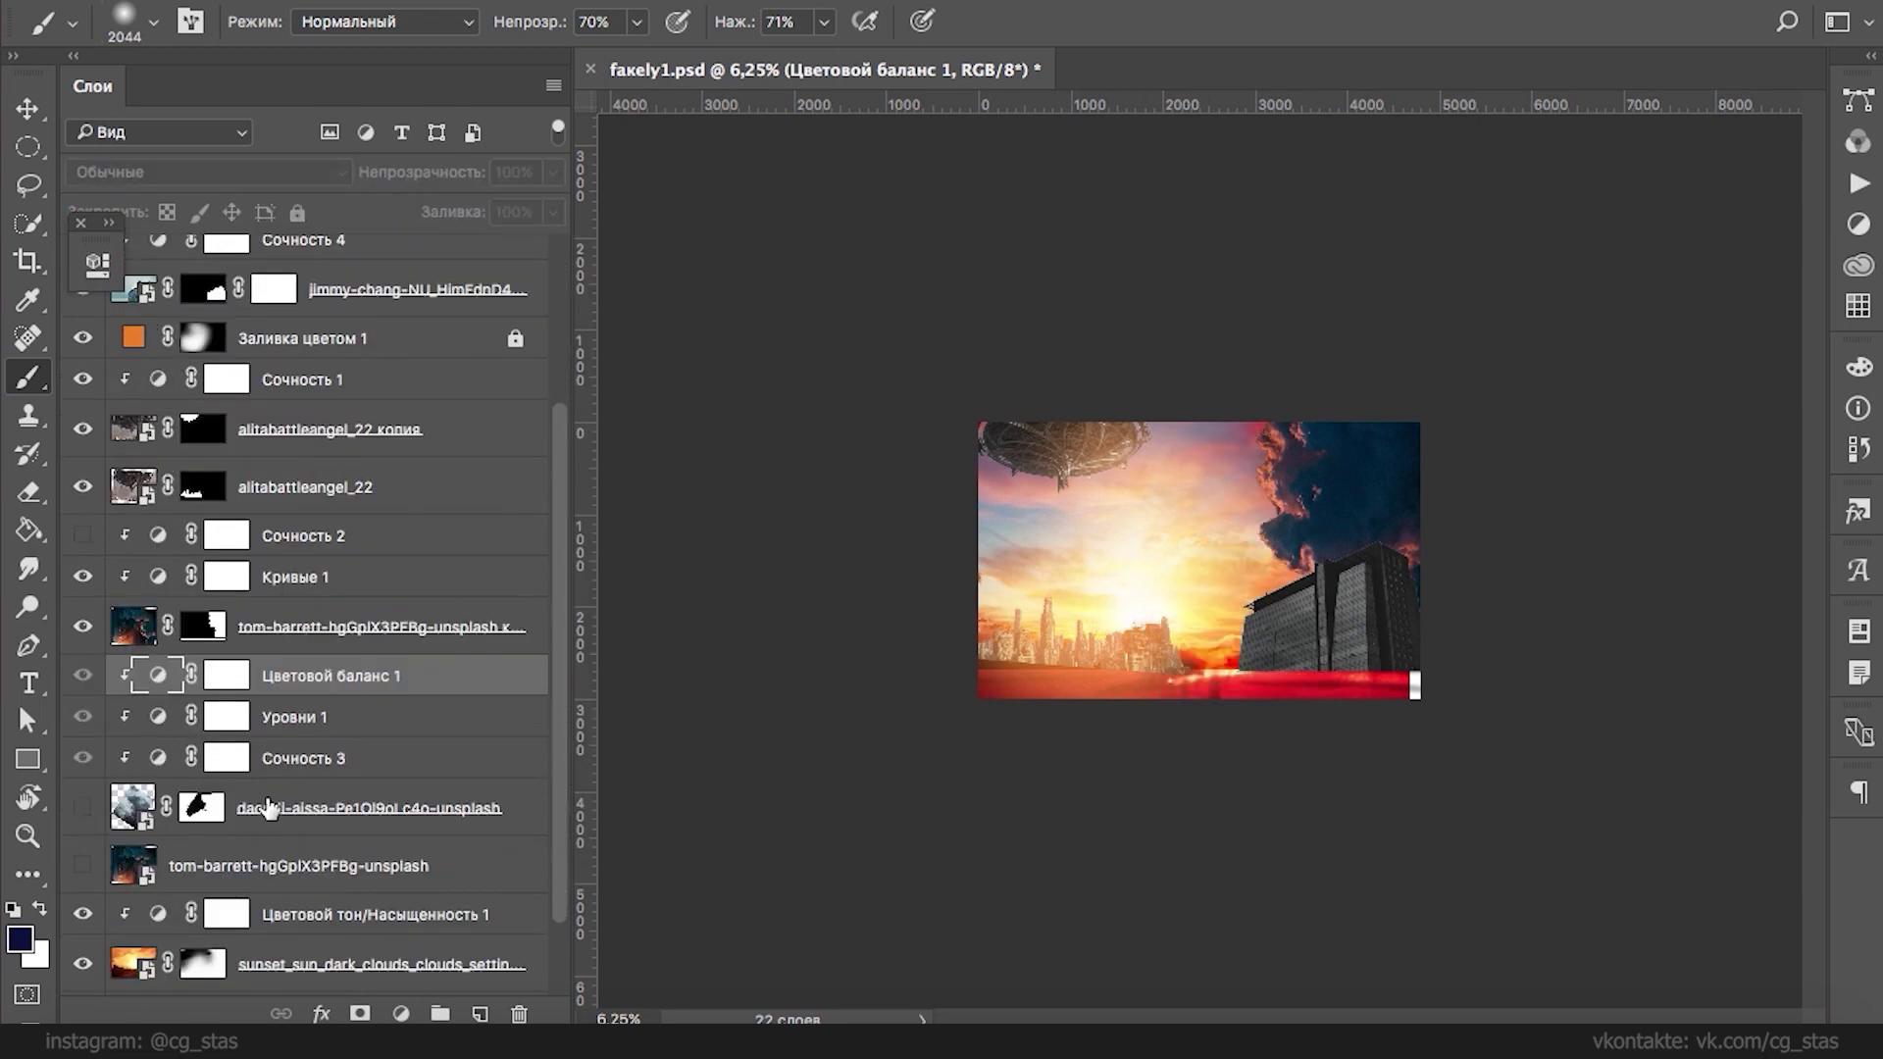
pyautogui.click(480, 1014)
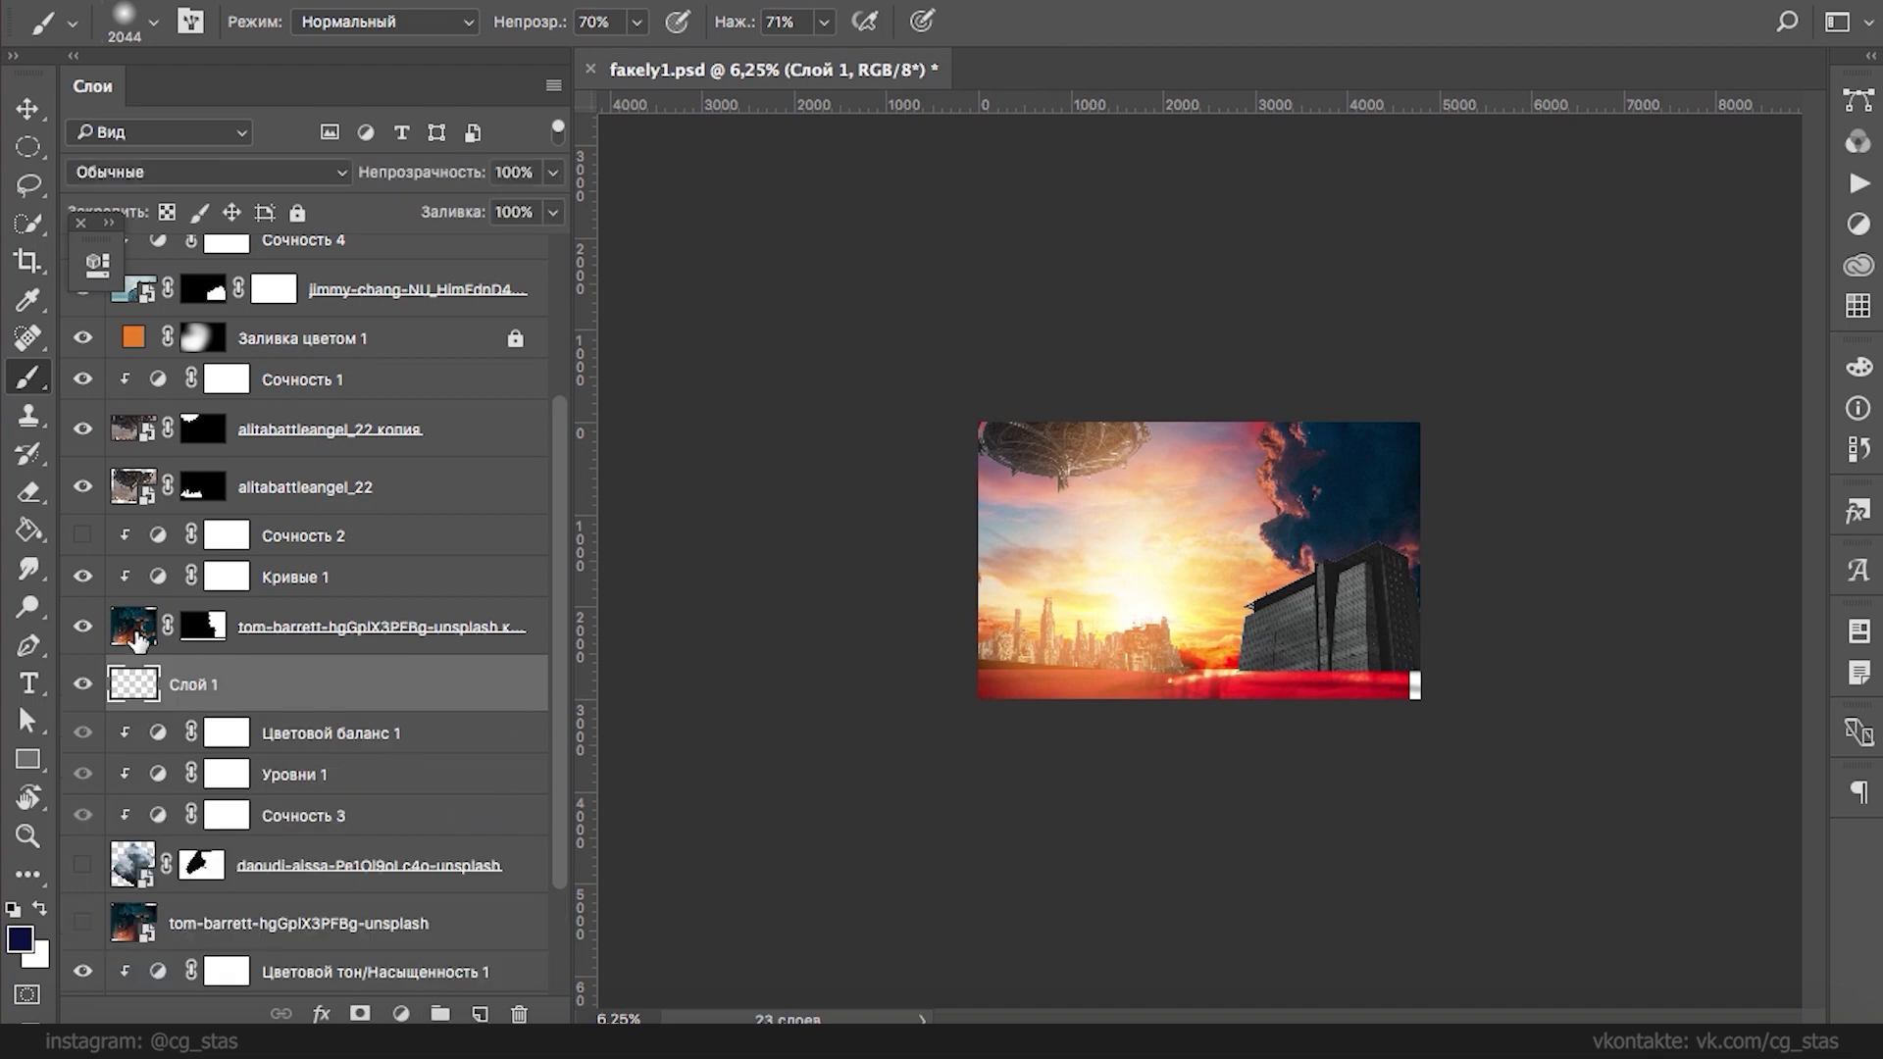
# - Choose the 201 px textured cloud brush at 452 px and paint dark blue sampled from the sky along the dark cloud's edge
pyautogui.rightClick(1009, 599)
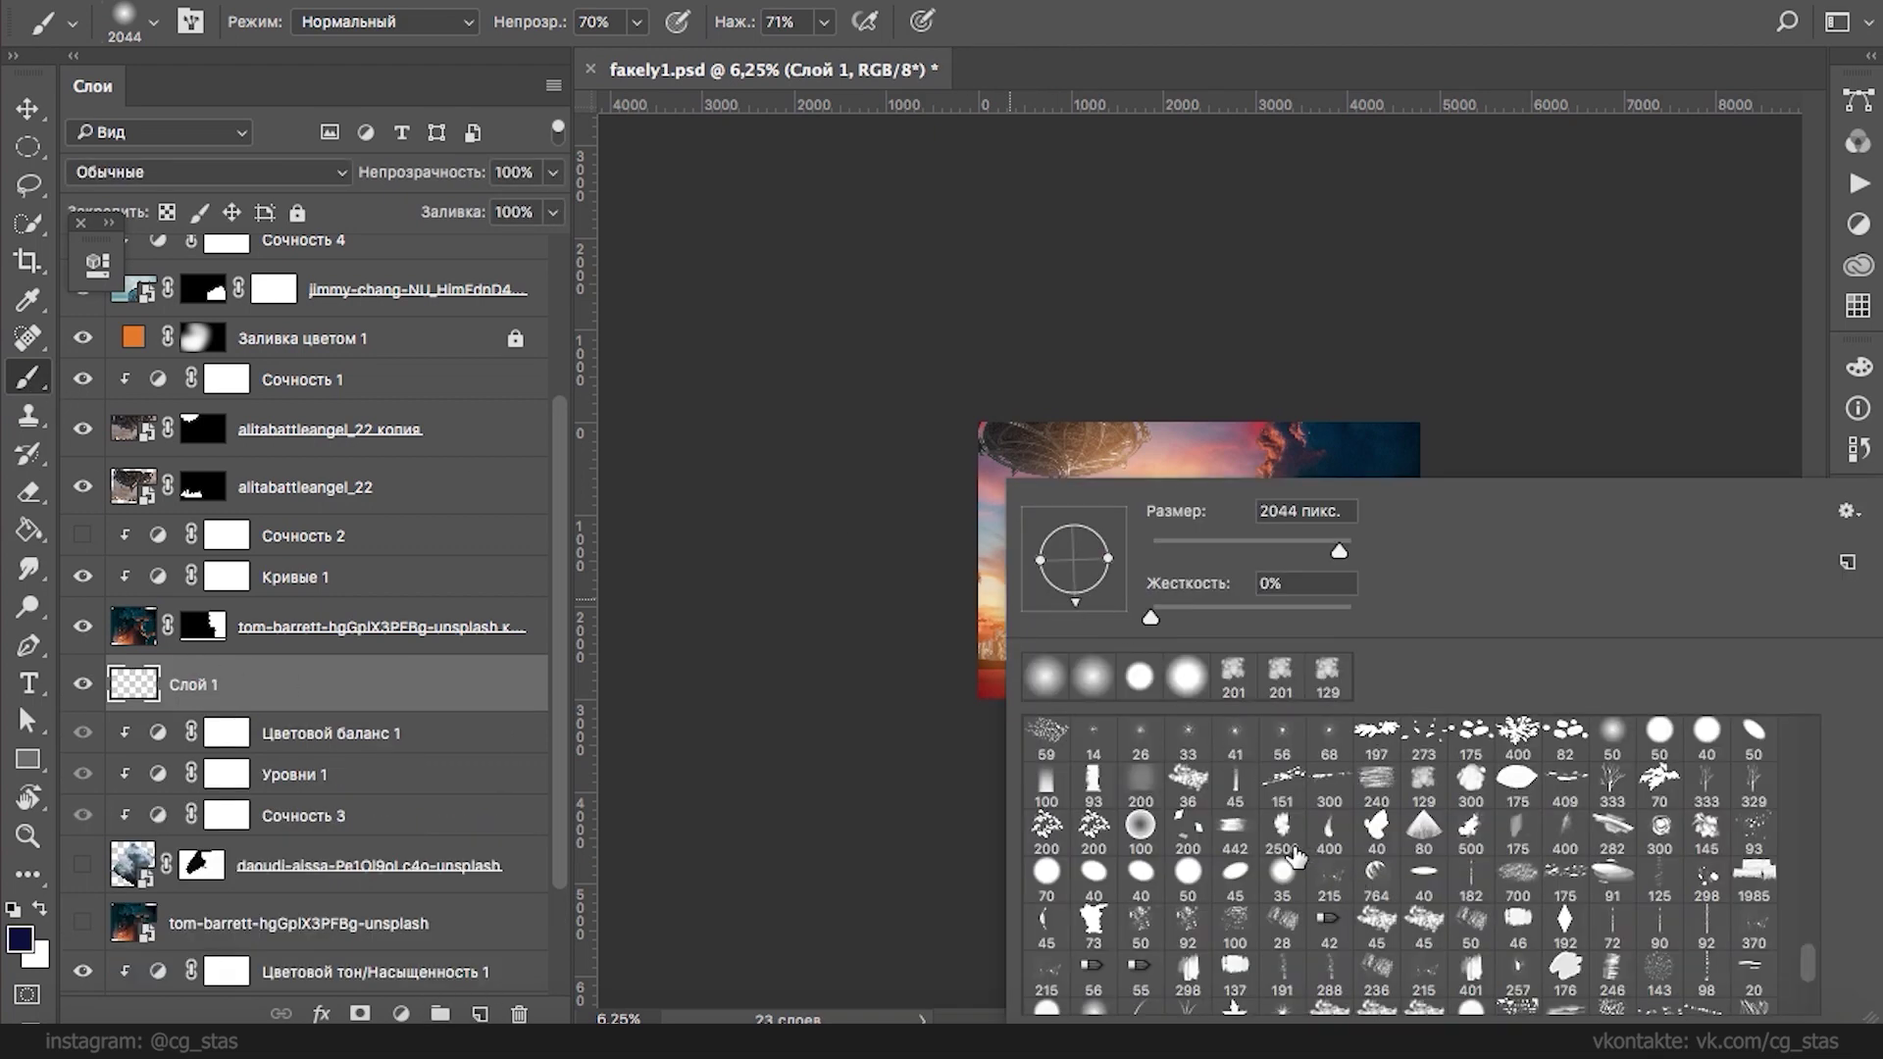
pyautogui.doubleClick(1234, 694)
pyautogui.rightClick(1273, 421)
pyautogui.moveTo(1303, 540); pyautogui.dragTo(1328, 539)
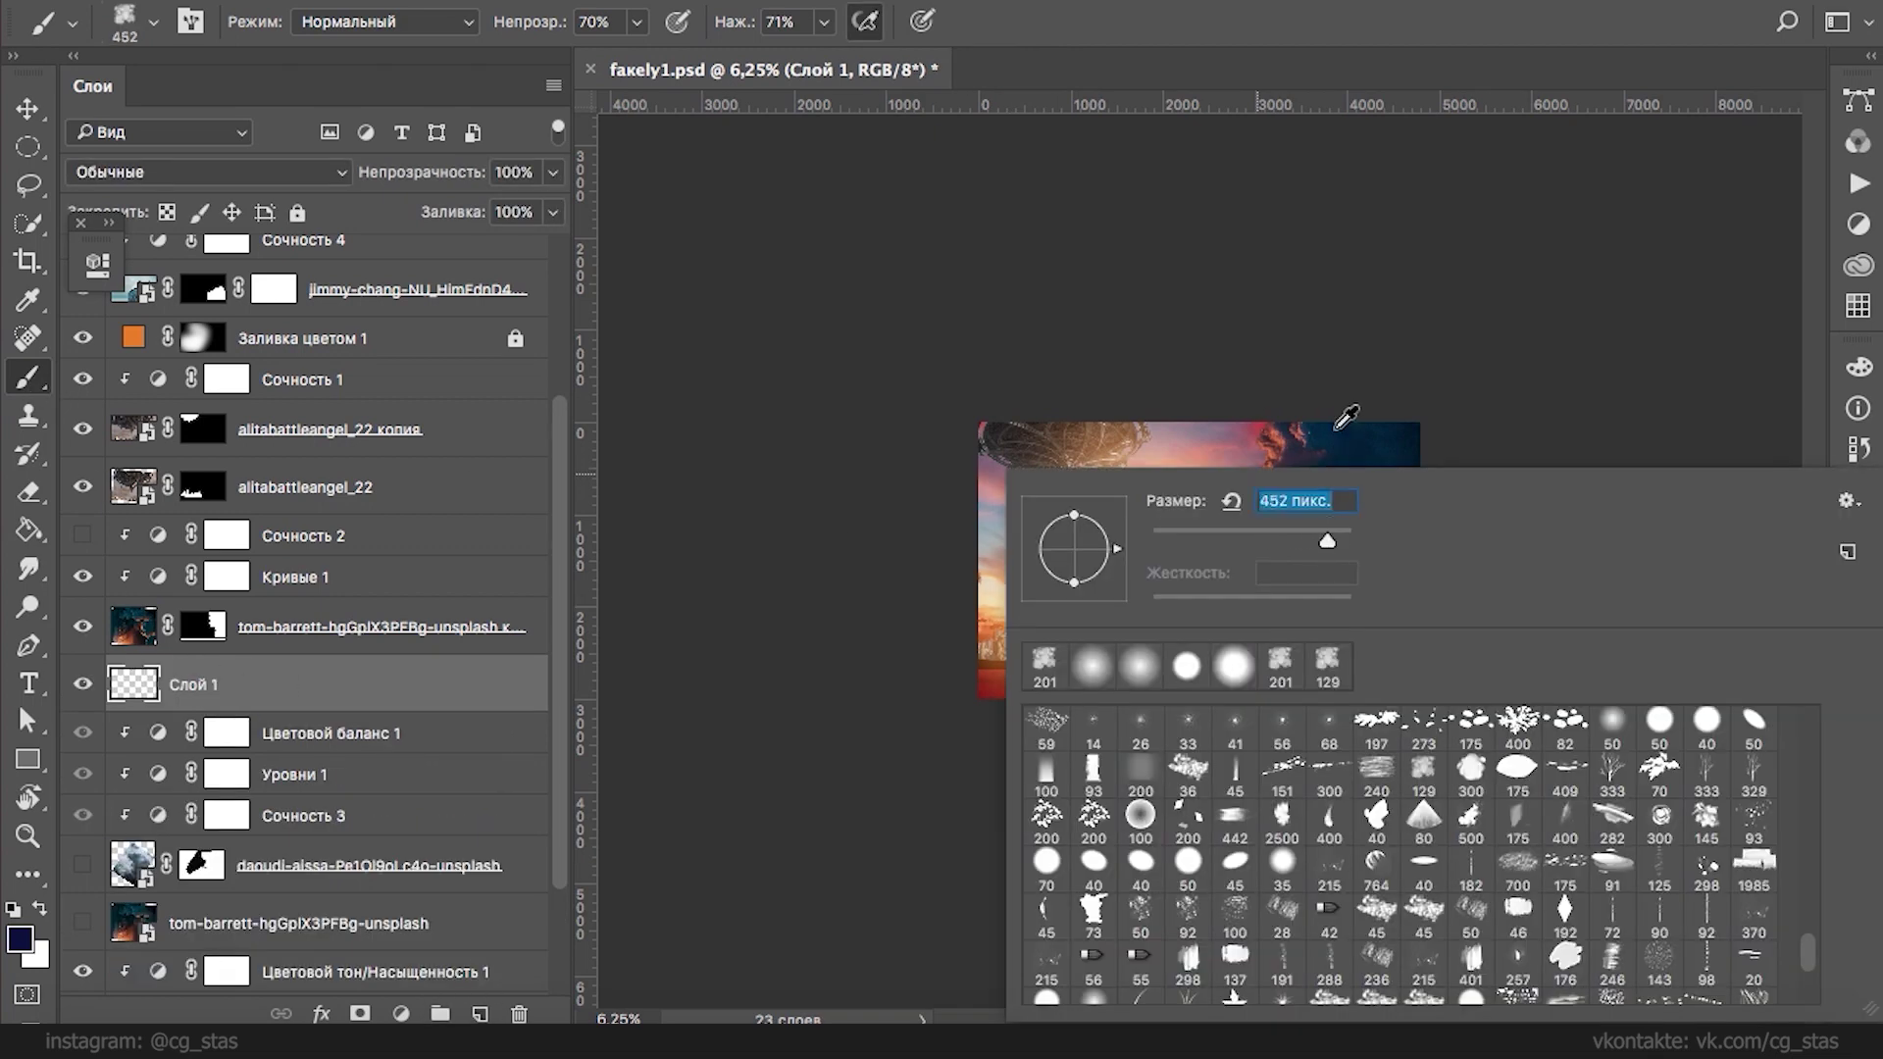
pyautogui.press('Return')
pyautogui.moveTo(1261, 461)
pyautogui.mouseDown()
pyautogui.moveTo(1264, 518)
pyautogui.moveTo(1107, 282)
pyautogui.moveTo(1305, 569)
pyautogui.moveTo(1275, 551)
pyautogui.moveTo(1313, 549)
pyautogui.moveTo(1222, 636)
pyautogui.moveTo(1253, 568)
pyautogui.moveTo(1291, 544)
pyautogui.moveTo(1269, 613)
pyautogui.moveTo(1216, 579)
pyautogui.mouseUp()
# - Enlarge the cloud brush to 1715 px and paint a soft dark blue area between the sunset and the building
pyautogui.rightClick(1258, 583)
pyautogui.moveTo(1327, 546)
pyautogui.mouseDown()
pyautogui.moveTo(1246, 541)
pyautogui.moveTo(1238, 622)
pyautogui.moveTo(1189, 664)
pyautogui.mouseUp()
pyautogui.press('Return')
pyautogui.click(1247, 546)
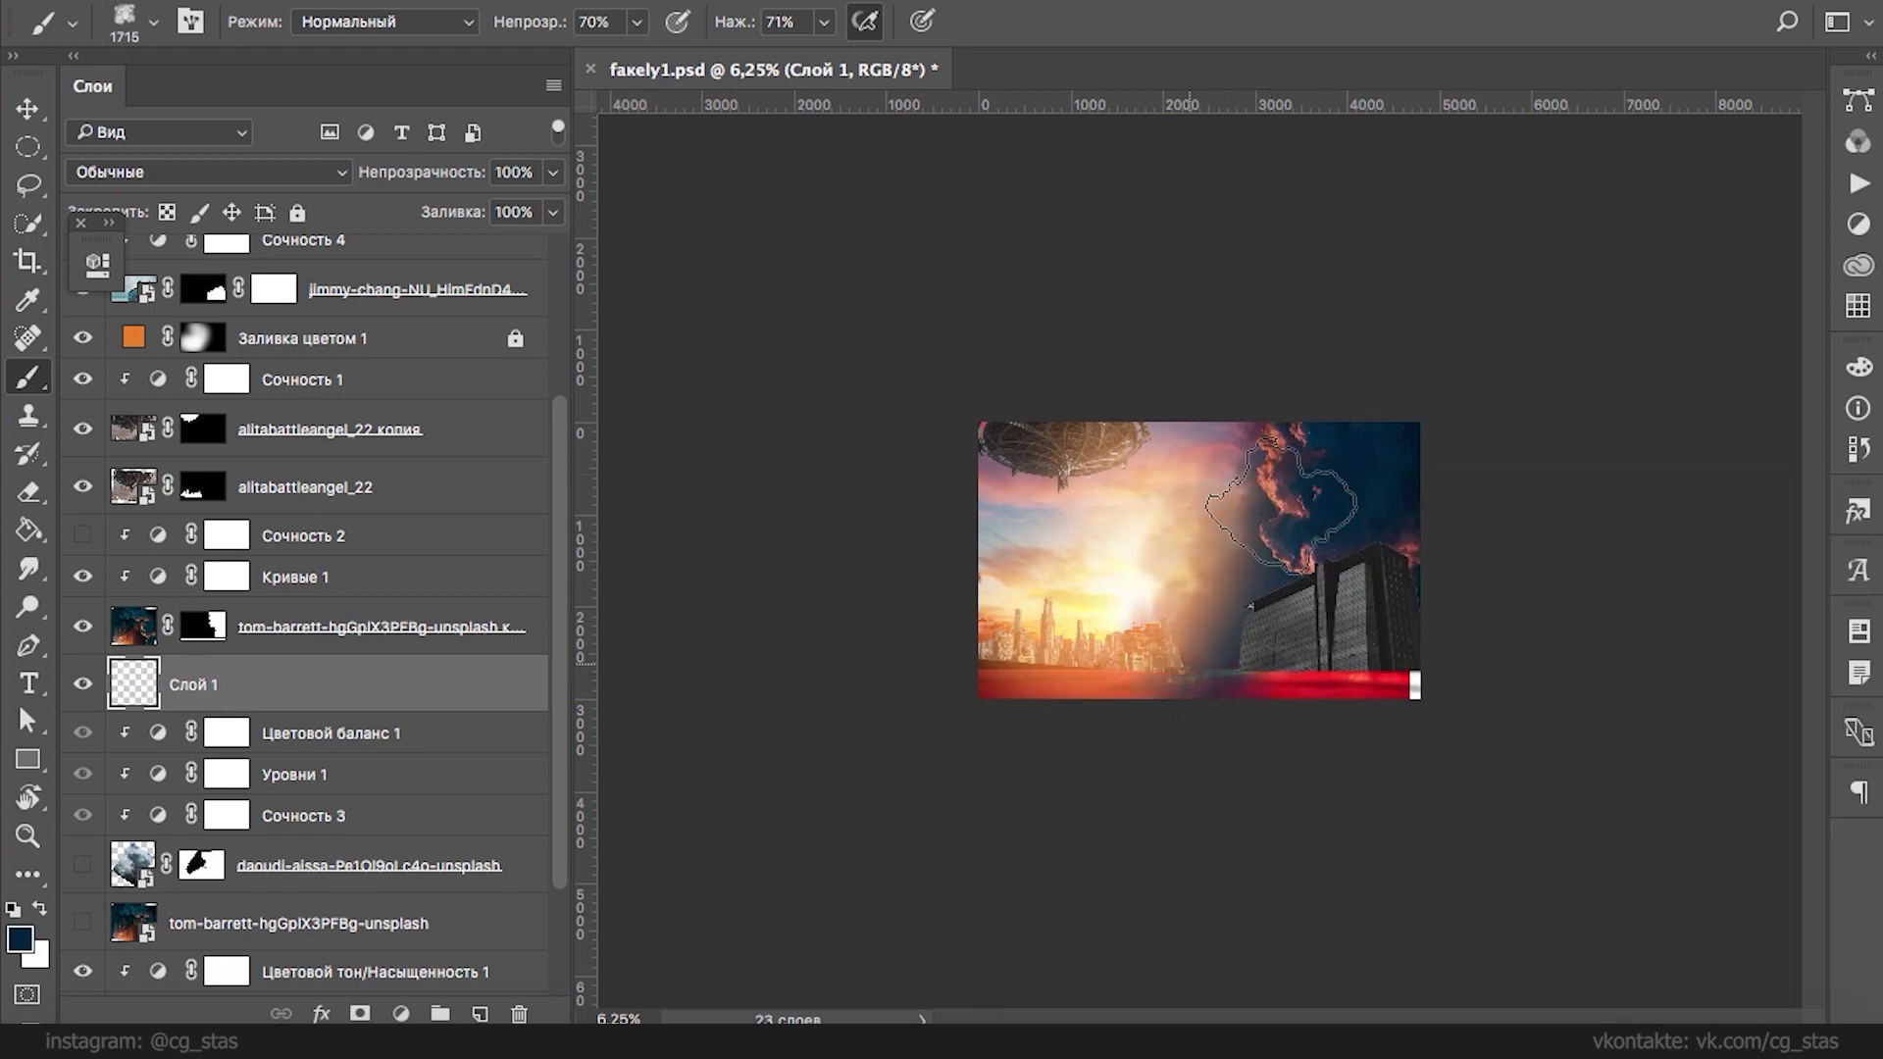
pyautogui.moveTo(1305, 483)
pyautogui.mouseDown()
pyautogui.moveTo(1294, 425)
pyautogui.moveTo(1339, 377)
pyautogui.mouseUp()
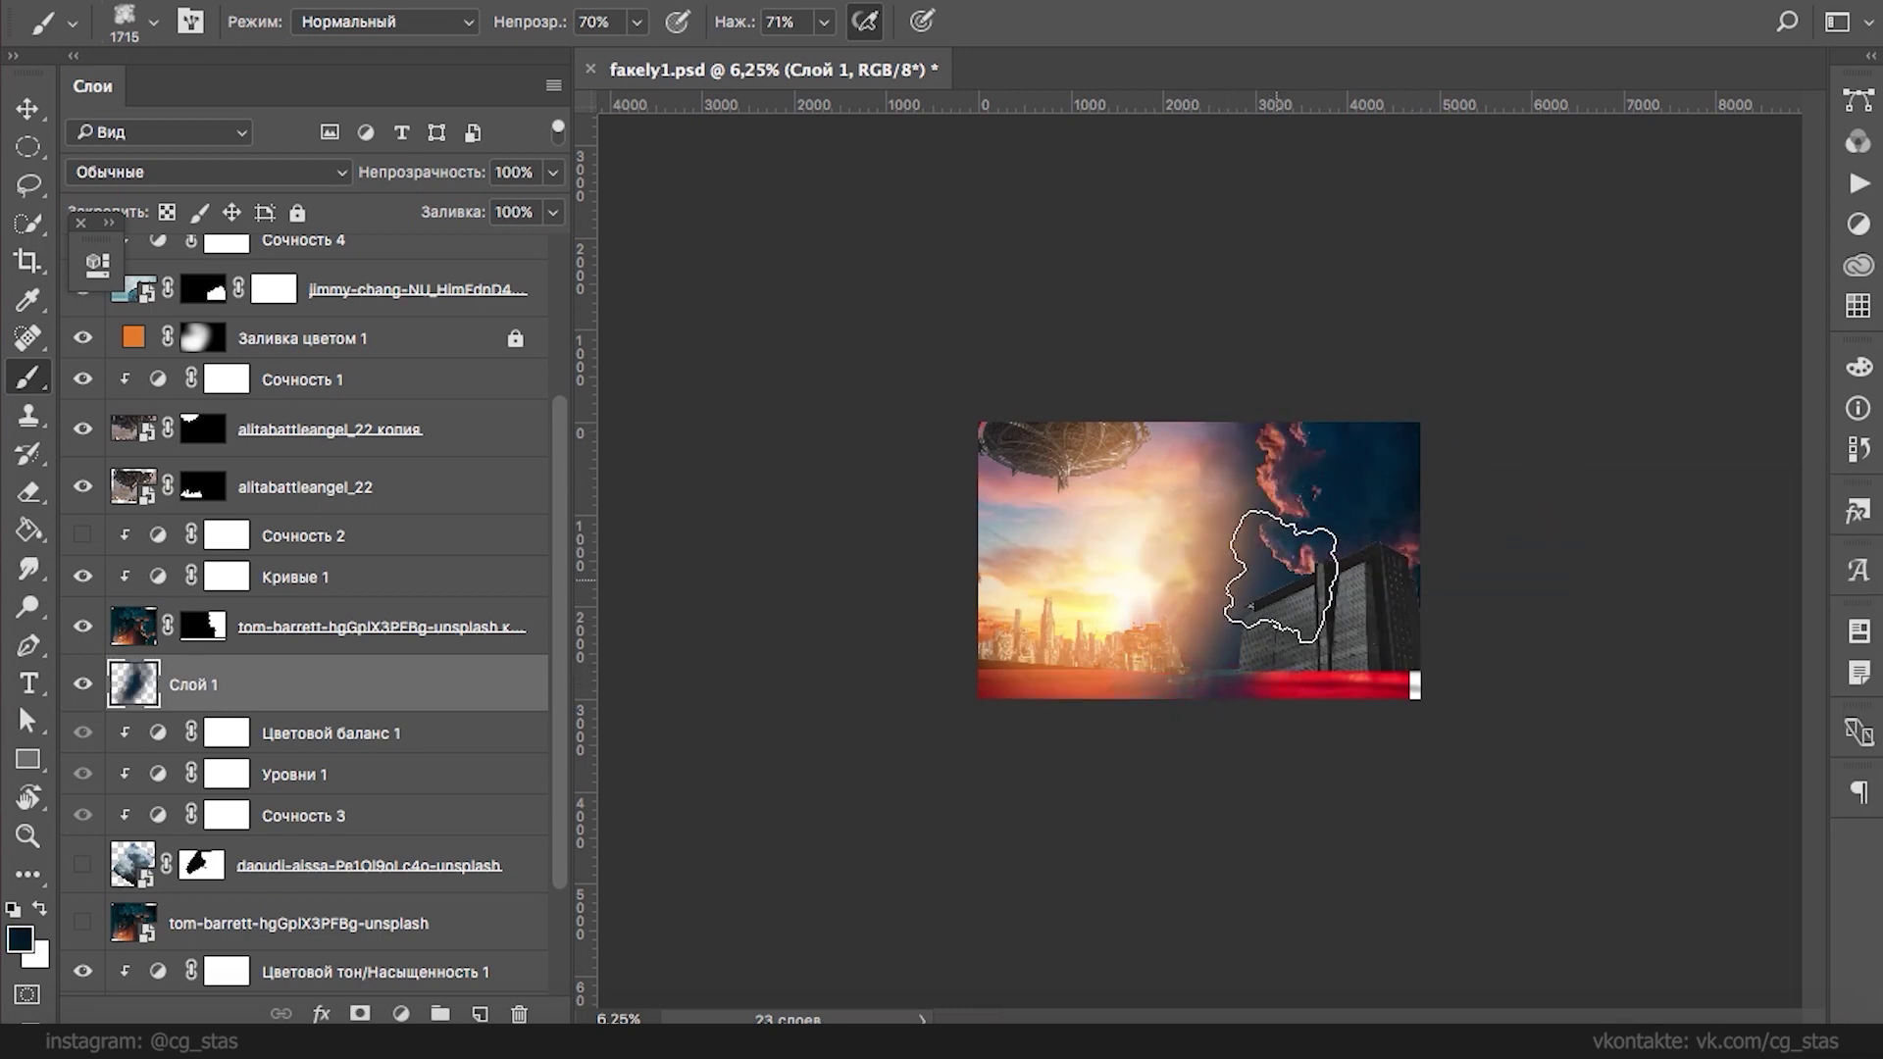
pyautogui.moveTo(1217, 654)
pyautogui.mouseDown()
pyautogui.moveTo(1319, 547)
pyautogui.moveTo(1262, 544)
pyautogui.mouseUp()
# - Set the cloud brush to 192 px and 84% opacity, with pen pressure controlling the opacity
pyautogui.rightClick(1328, 546)
pyautogui.press('Return')
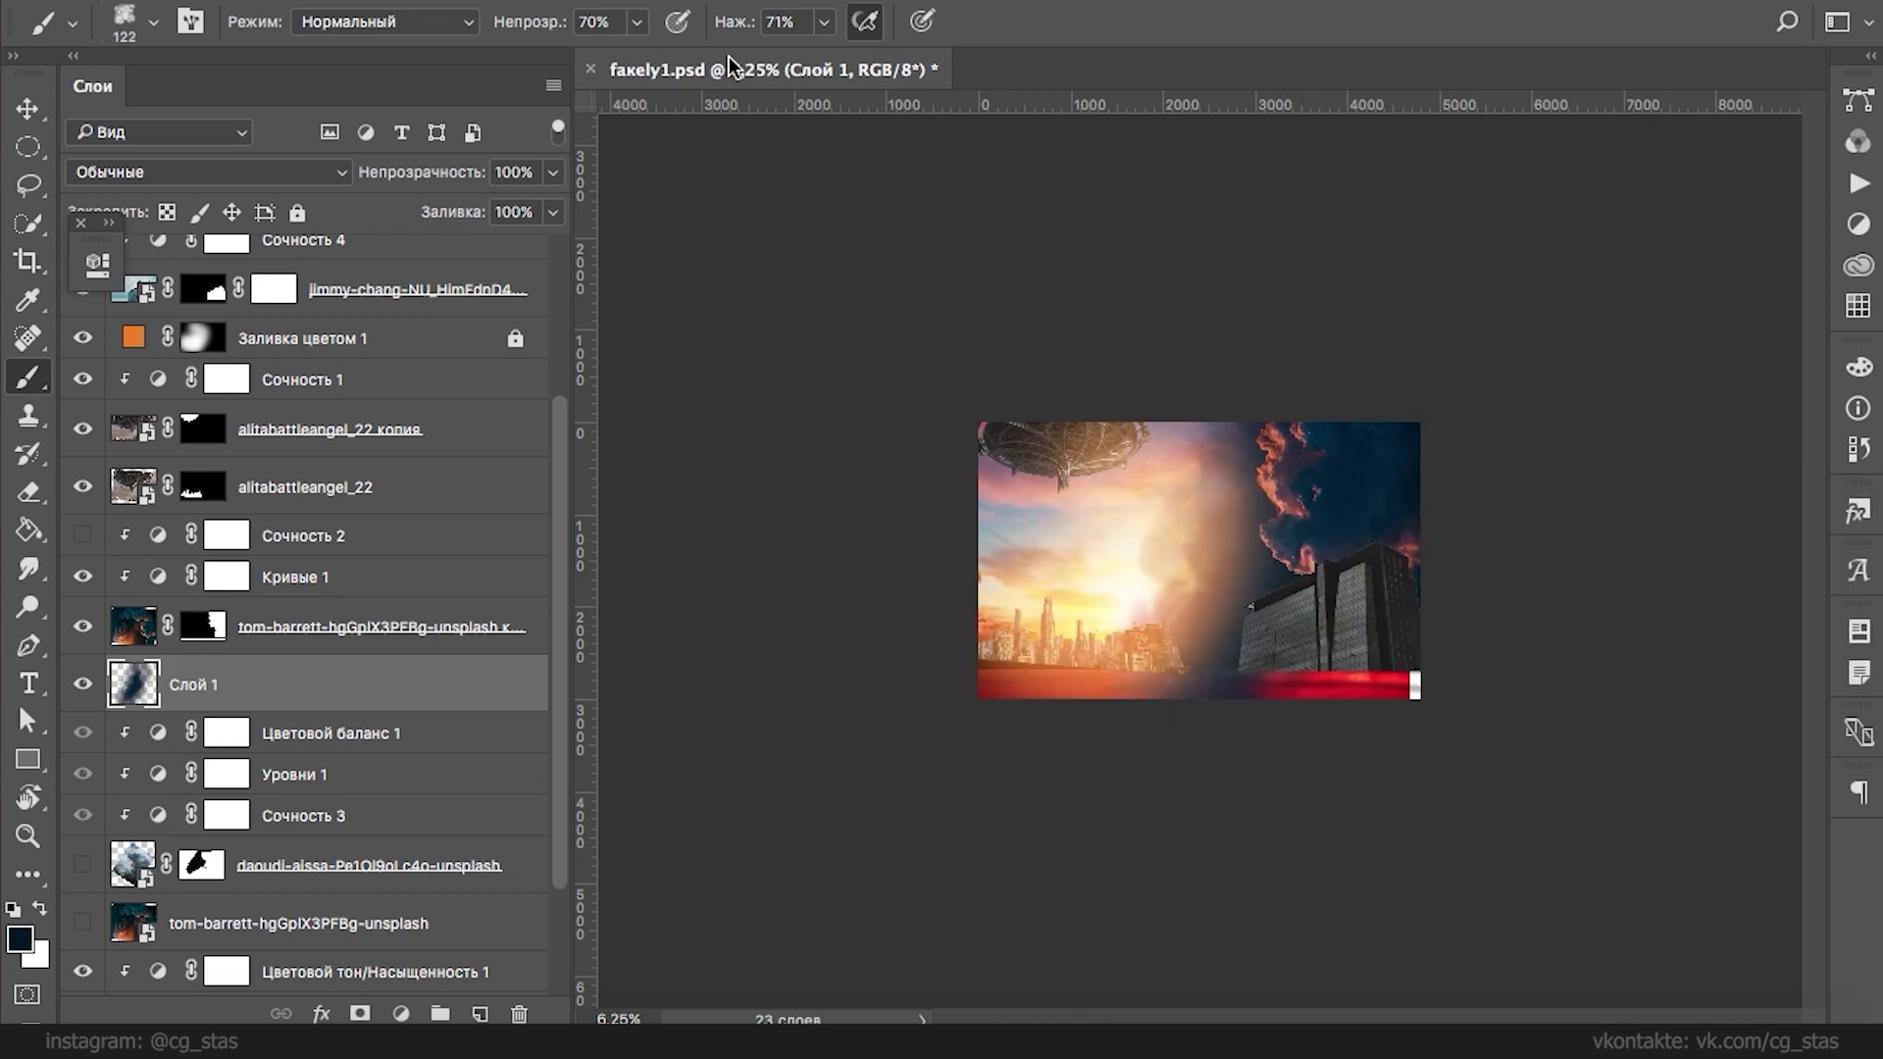
pyautogui.click(637, 22)
pyautogui.moveTo(642, 56); pyautogui.dragTo(655, 56)
pyautogui.click(677, 22)
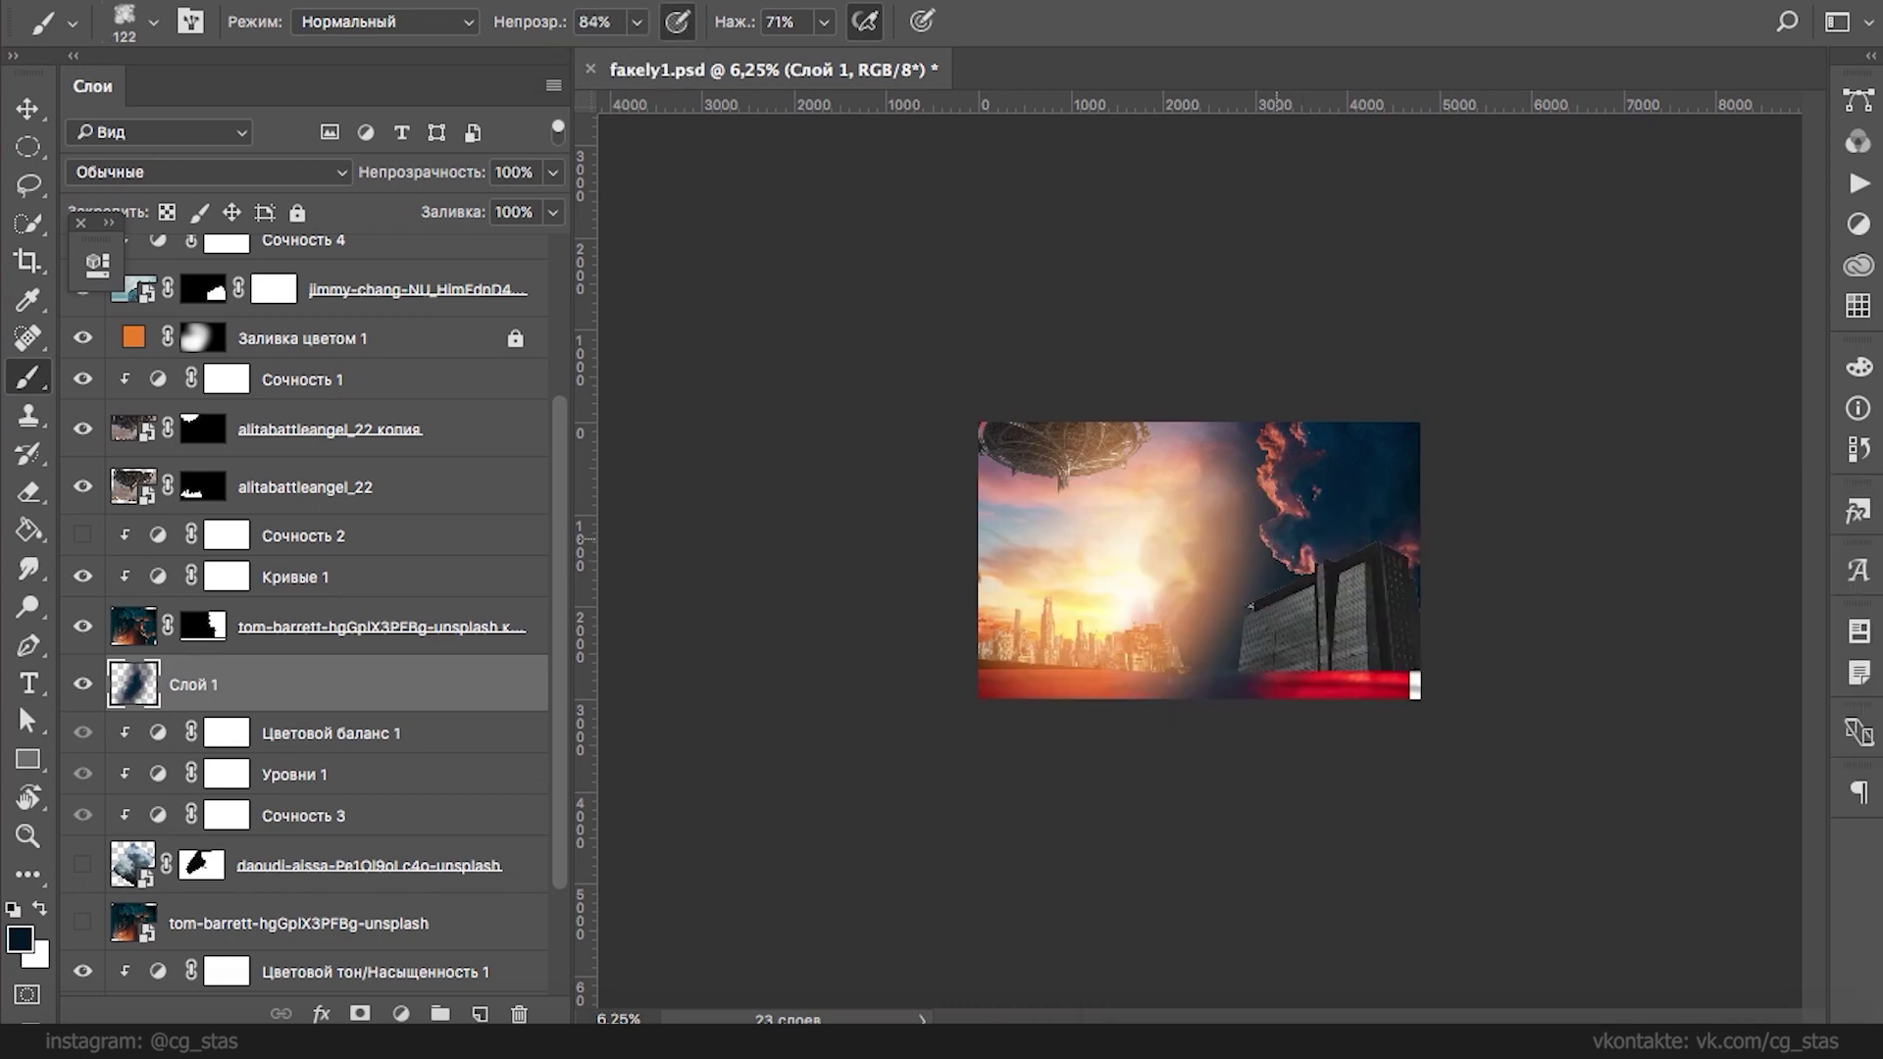
pyautogui.rightClick(1264, 548)
pyautogui.click(1299, 551)
pyautogui.press('Return')
# - Try painting reddish highlights along the cloud edge using a colour sampled from the glowing clouds and a 43 px brush
pyautogui.keyDown('alt'); pyautogui.click(1263, 459); pyautogui.keyUp('alt')
pyautogui.rightClick(1222, 525)
pyautogui.moveTo(1224, 546); pyautogui.dragTo(1197, 549)
pyautogui.press('Return')
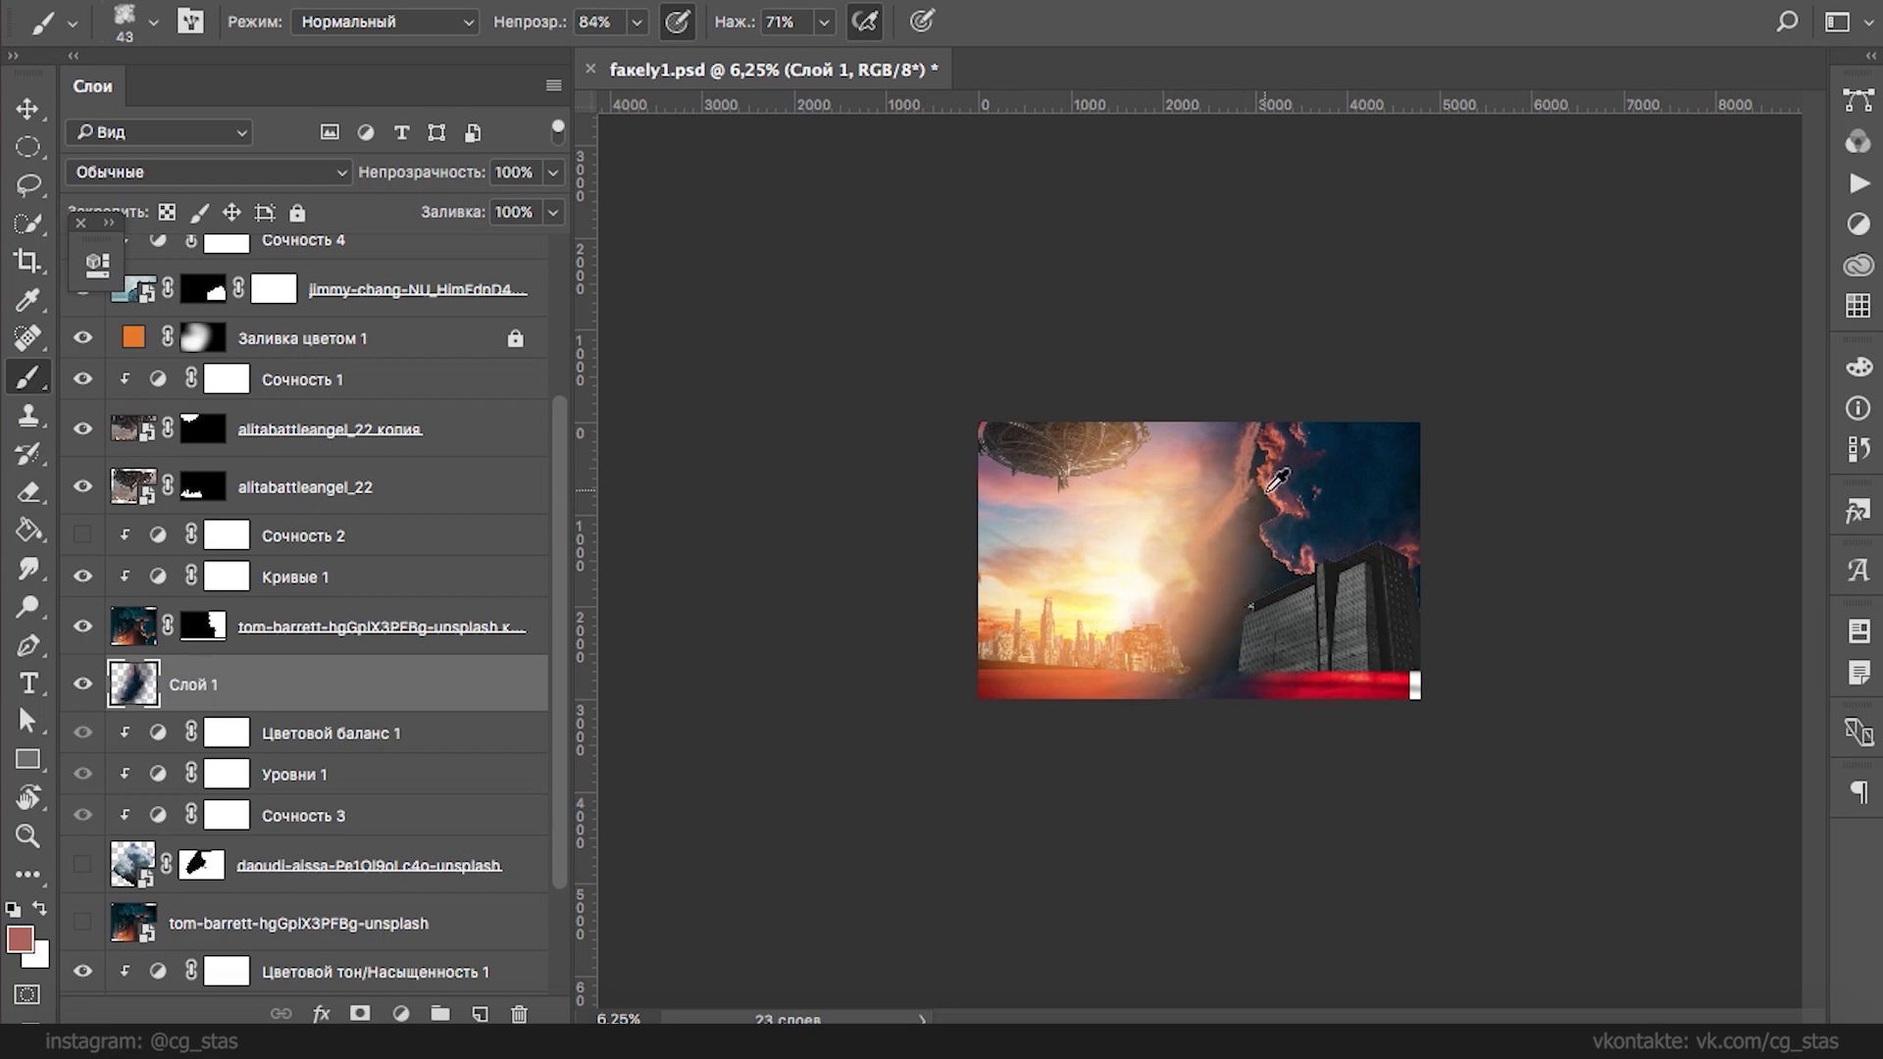
# - Sample a brownish tone from the cloud edge, set the brush to 142 px and hide the orange colour fill layer
pyautogui.keyDown('alt'); pyautogui.click(1272, 483); pyautogui.keyUp('alt')
pyautogui.rightClick(1215, 538)
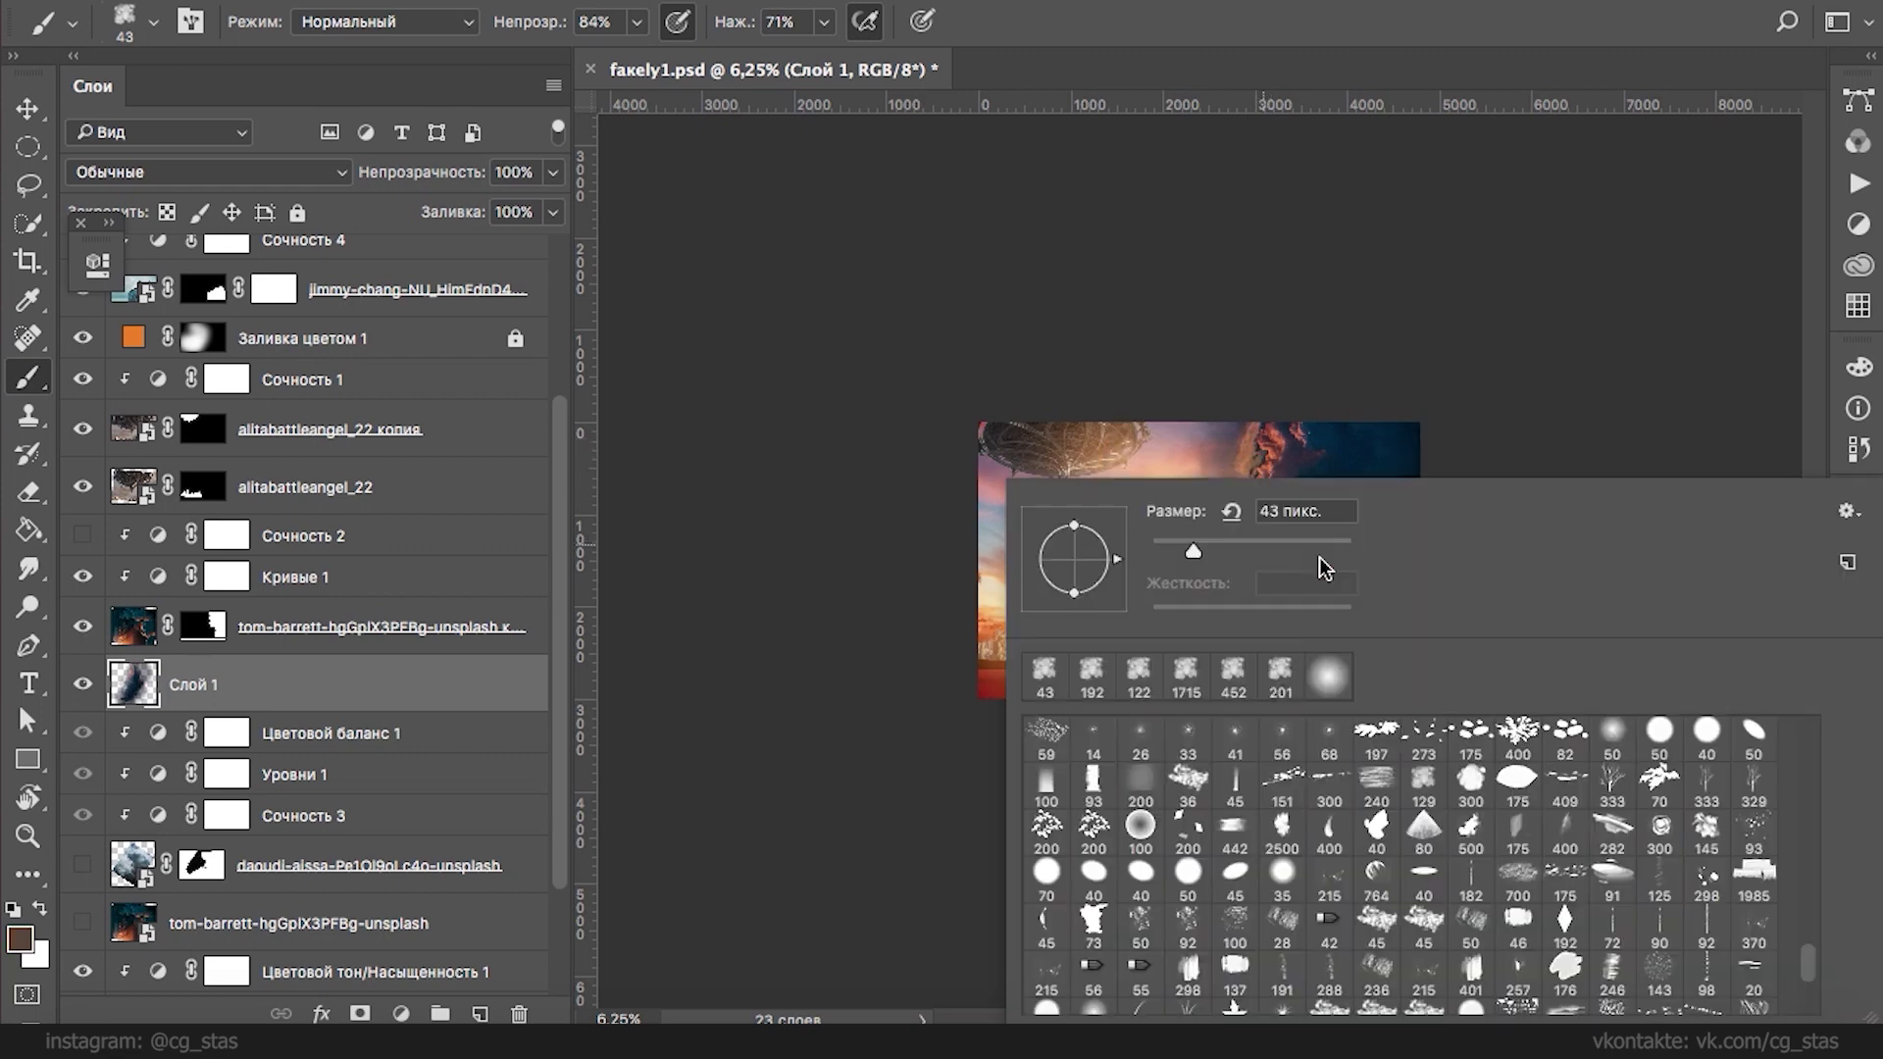
pyautogui.click(1275, 409)
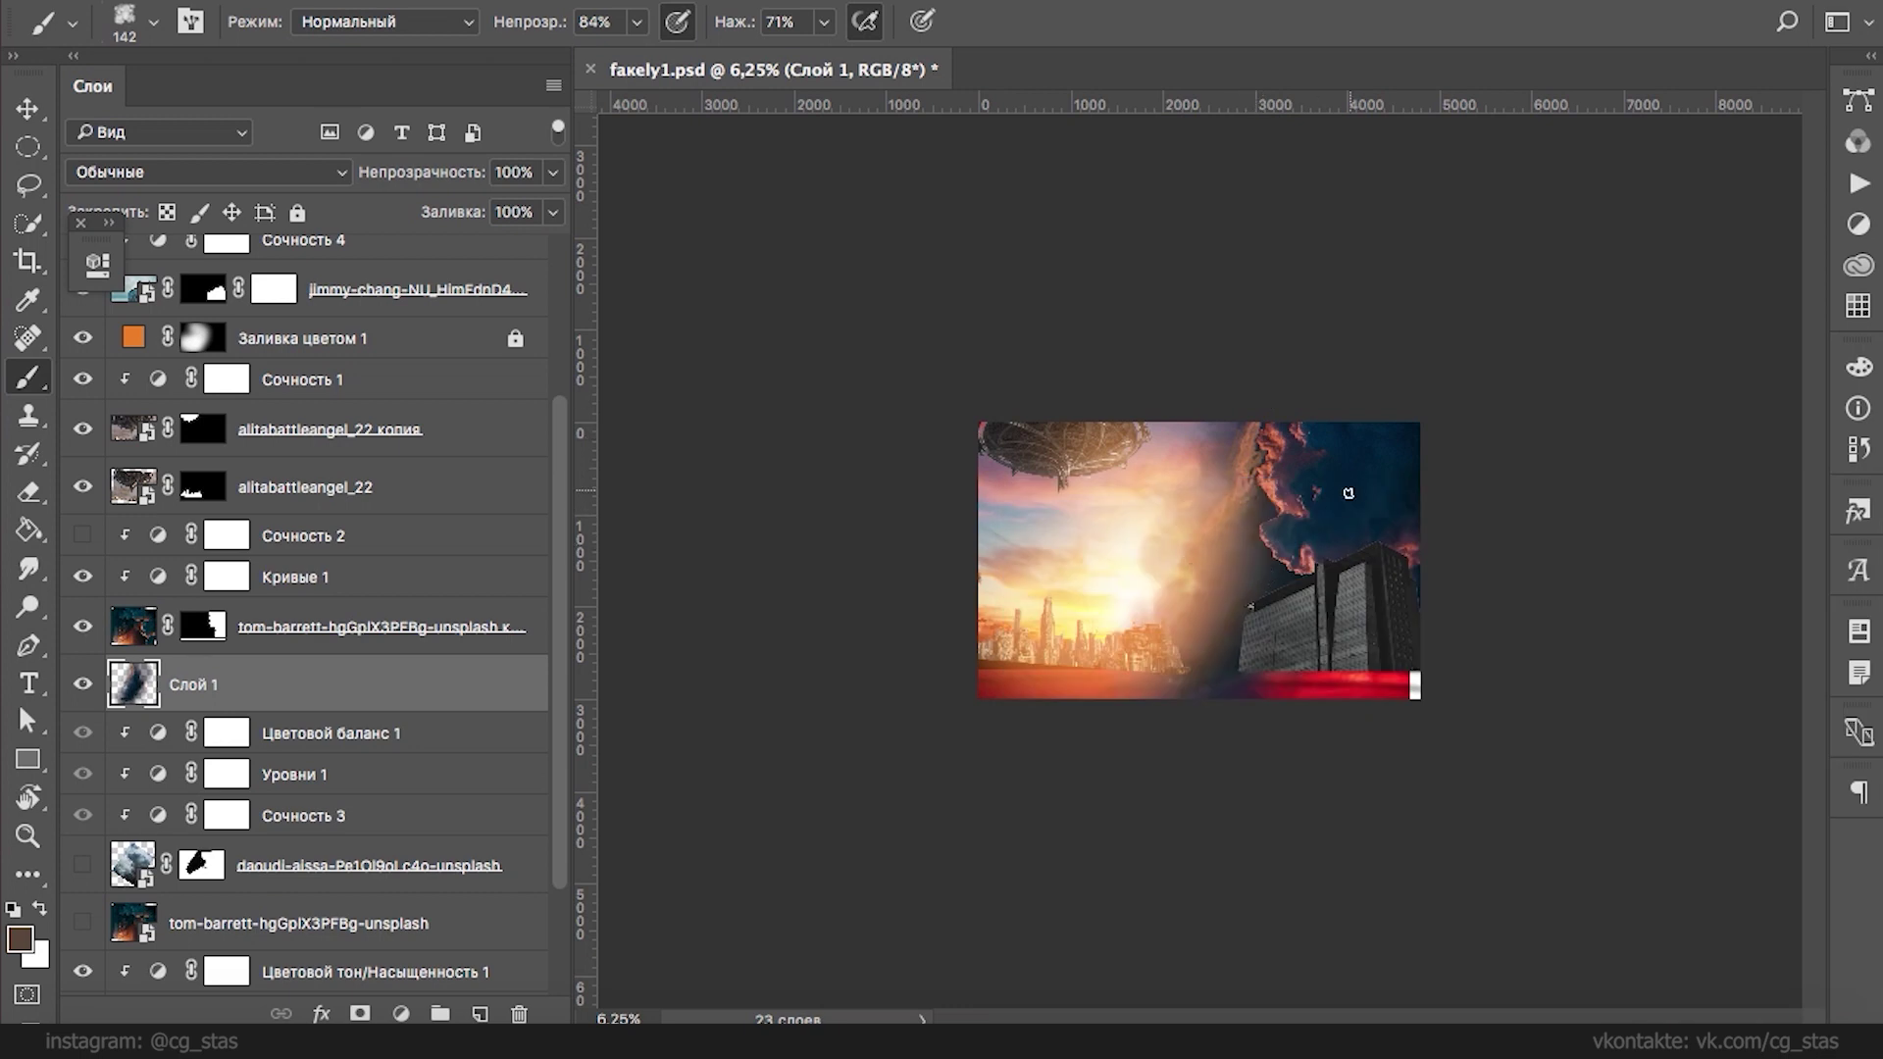
pyautogui.click(84, 338)
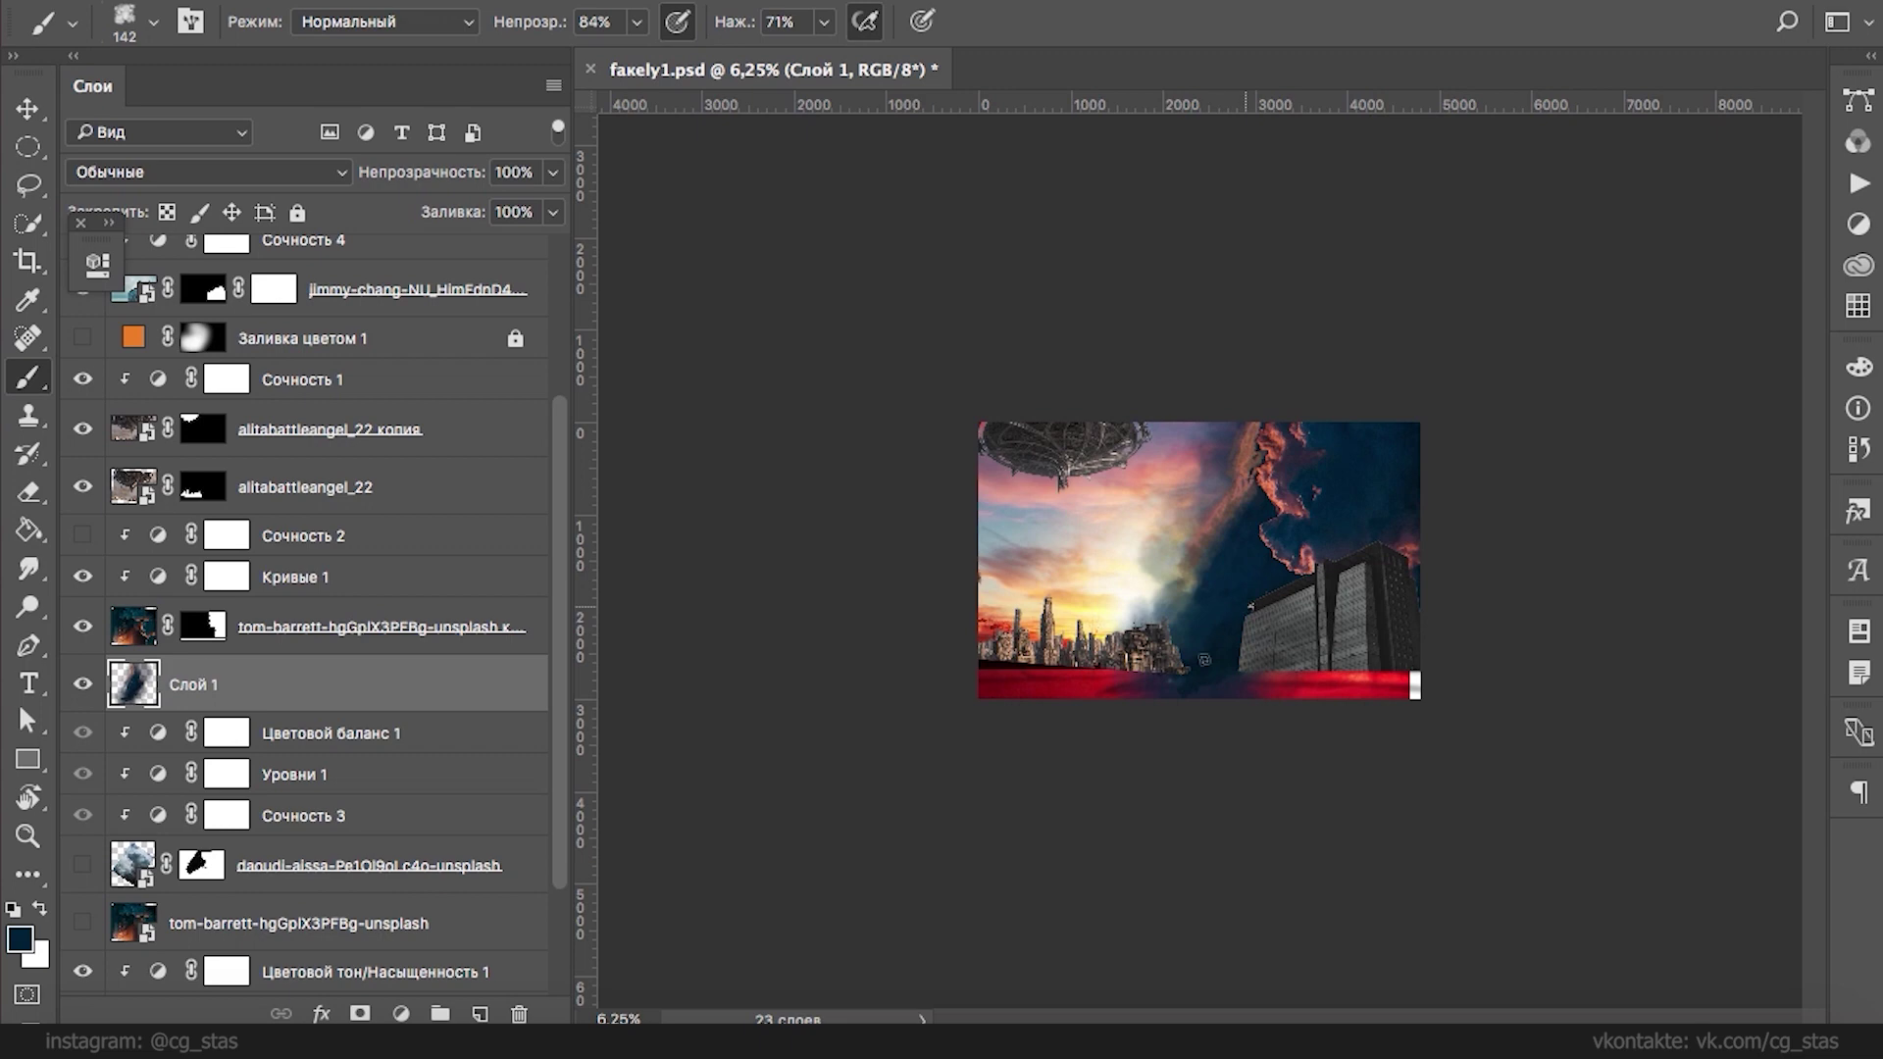
# - Enlarge the brush and paint dark blue over the reddish edge, from the top of the sky down toward the city
pyautogui.rightClick(1252, 528)
pyautogui.moveTo(1272, 552); pyautogui.dragTo(1308, 553)
pyautogui.press('Return')
pyautogui.moveTo(1243, 442); pyautogui.dragTo(1196, 626)
# - Set the cloud brush to 452 px and build up a dense dark blue cloud edge against the sunset down to the city
pyautogui.rightClick(1301, 527)
pyautogui.moveTo(1274, 510); pyautogui.dragTo(1323, 509)
pyautogui.click(1252, 516)
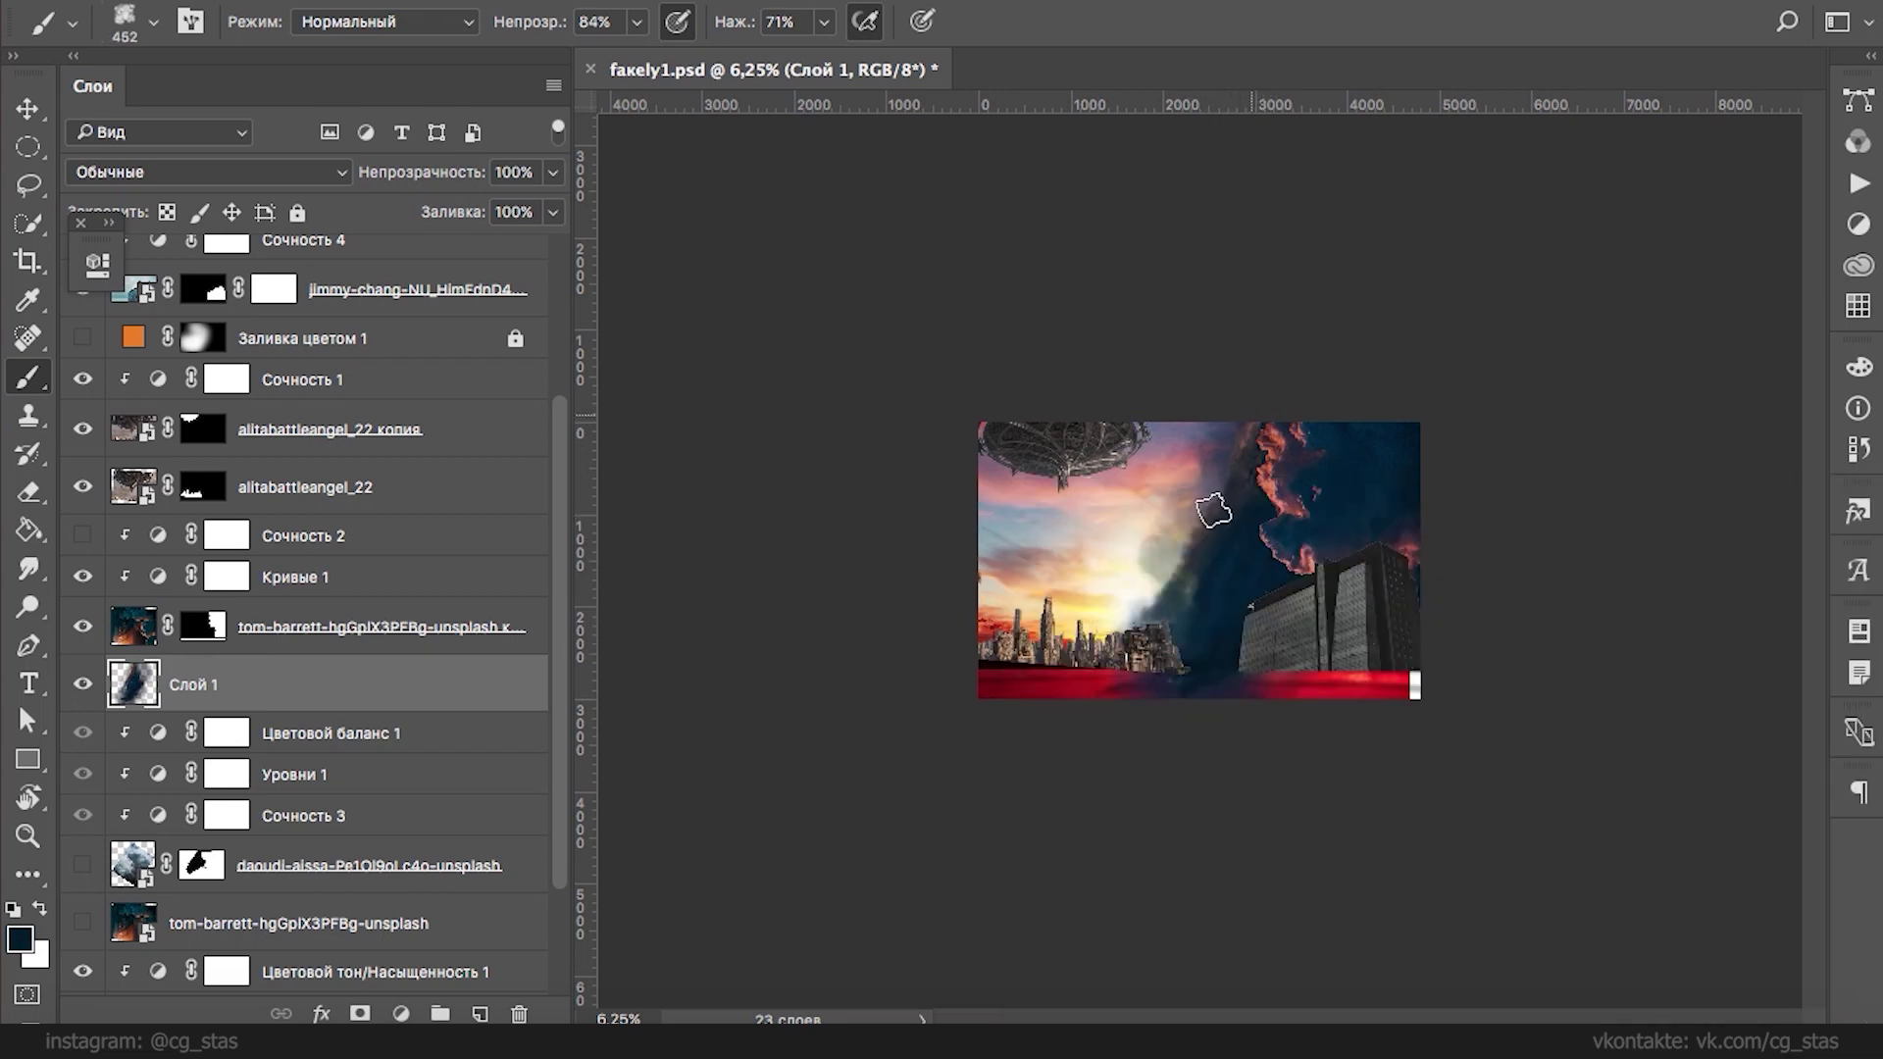
pyautogui.moveTo(1218, 567); pyautogui.dragTo(1174, 623)
pyautogui.moveTo(1248, 451); pyautogui.dragTo(1190, 549)
pyautogui.moveTo(1216, 480)
pyautogui.mouseDown()
pyautogui.moveTo(1193, 584)
pyautogui.moveTo(1169, 588)
pyautogui.mouseUp()
pyautogui.moveTo(1243, 445); pyautogui.dragTo(1157, 595)
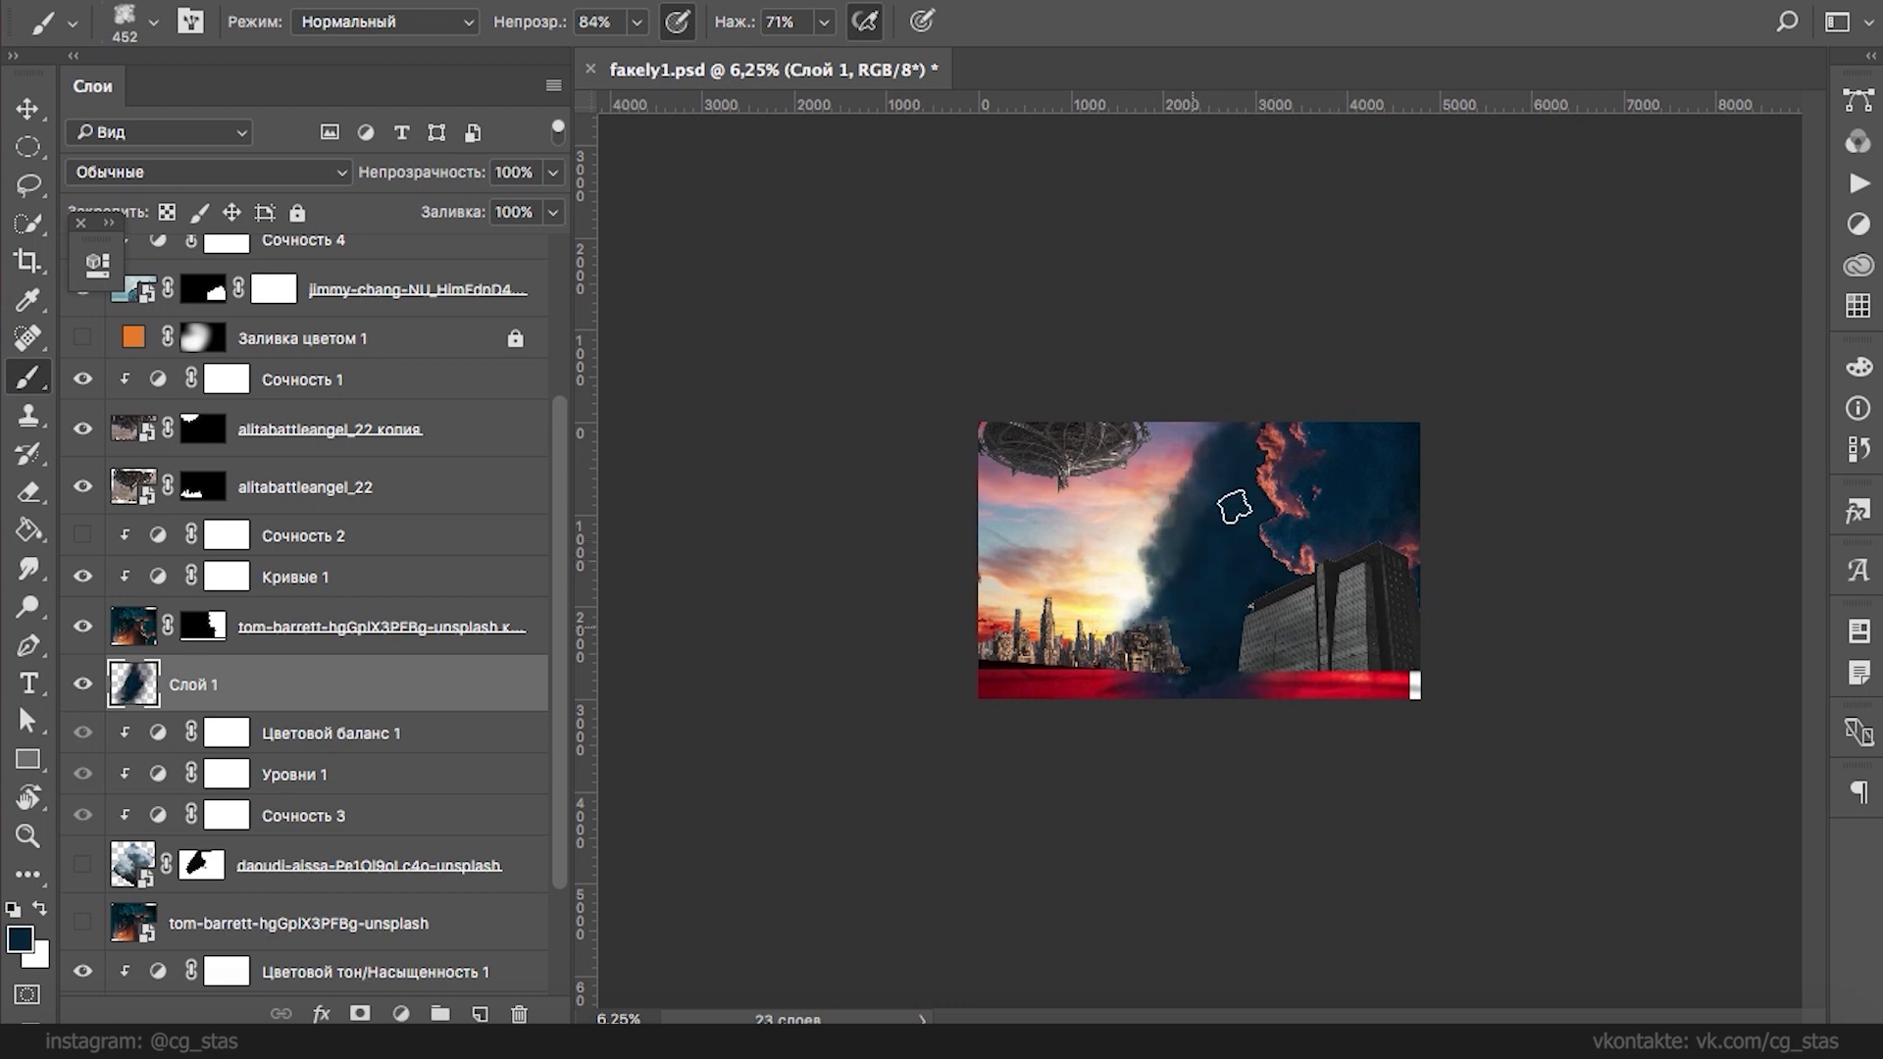
# - Paint more dark cloud on Слой 1 toward the city skyline and show the orange Заливка цветом 1 layer
pyautogui.moveTo(1189, 512); pyautogui.dragTo(1140, 604)
pyautogui.click(83, 337)
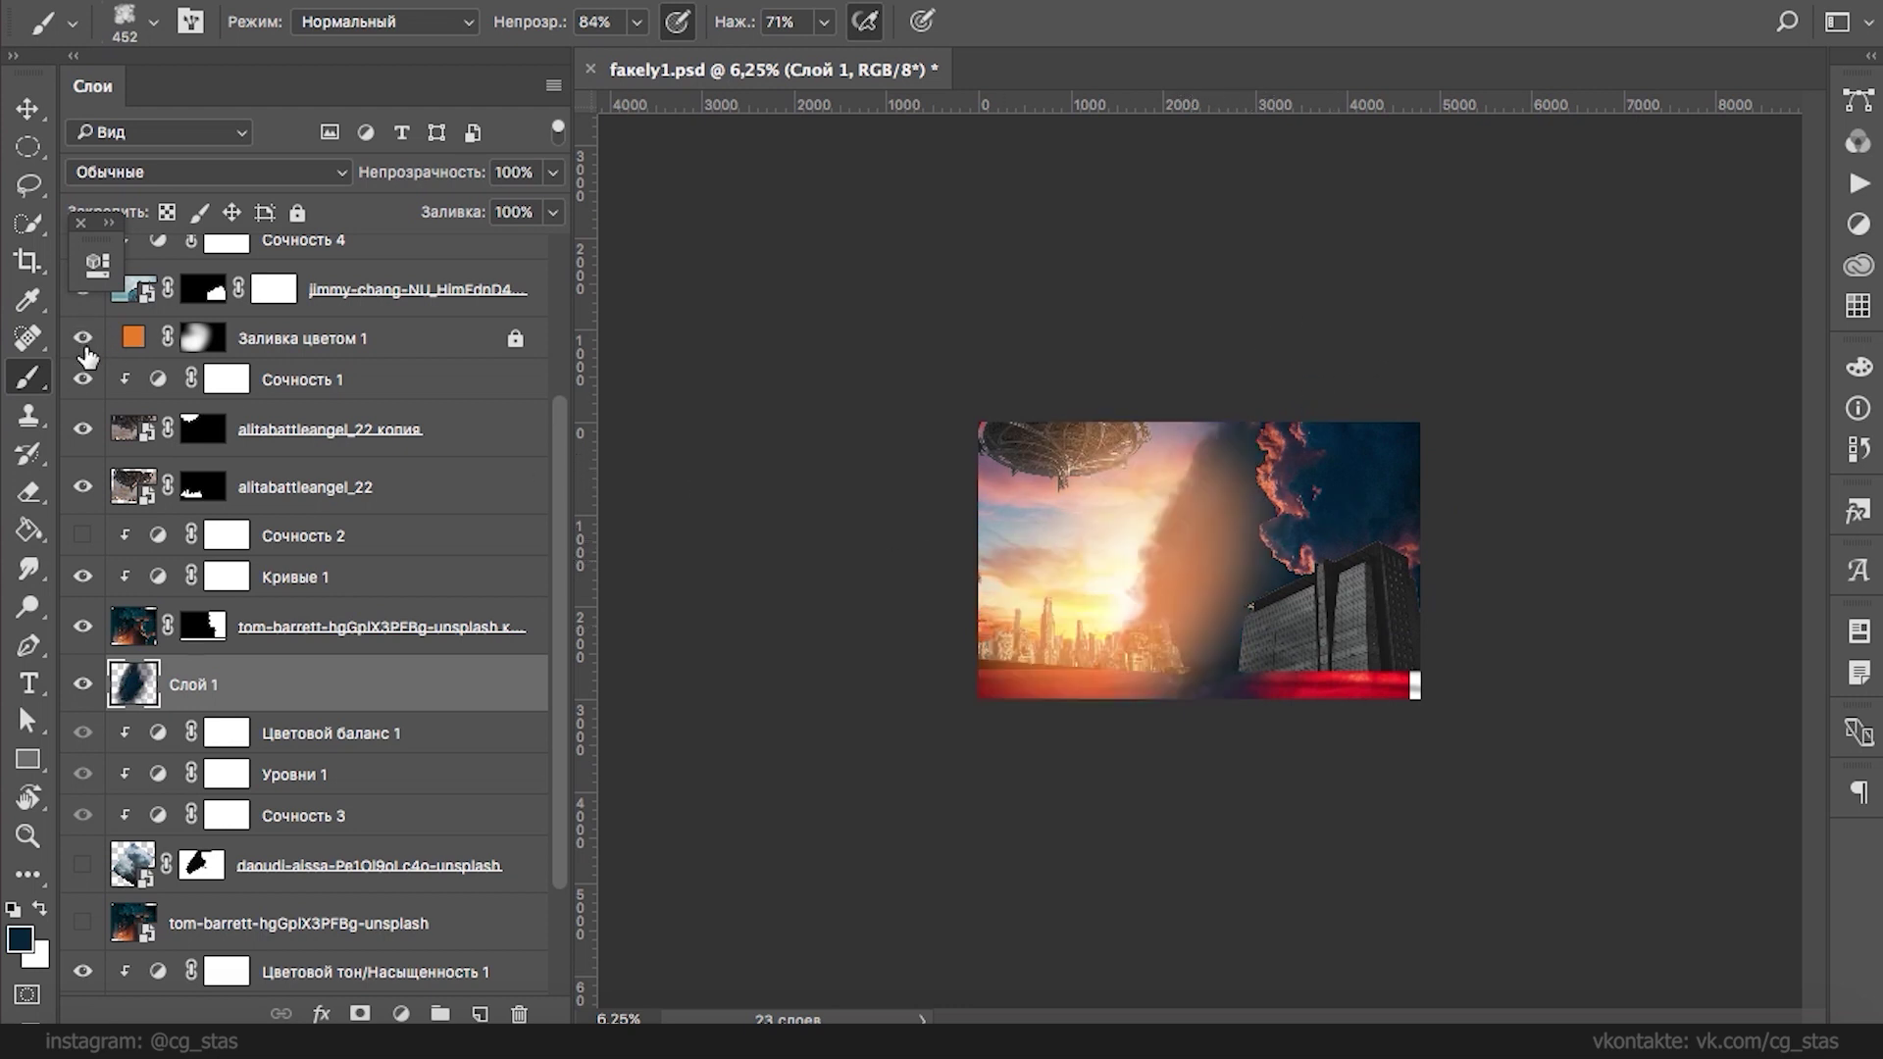
# - Erase the sunset-side edge of the dark cloud on Слой 1 with a soft eraser at 20% opacity
pyautogui.press('e')
pyautogui.rightClick(1151, 560)
pyautogui.click(1283, 548)
pyautogui.click(1226, 410)
pyautogui.moveTo(1219, 409); pyautogui.dragTo(1172, 573)
pyautogui.moveTo(1166, 588)
pyautogui.mouseDown()
pyautogui.moveTo(1227, 442)
pyautogui.moveTo(1162, 588)
pyautogui.mouseUp()
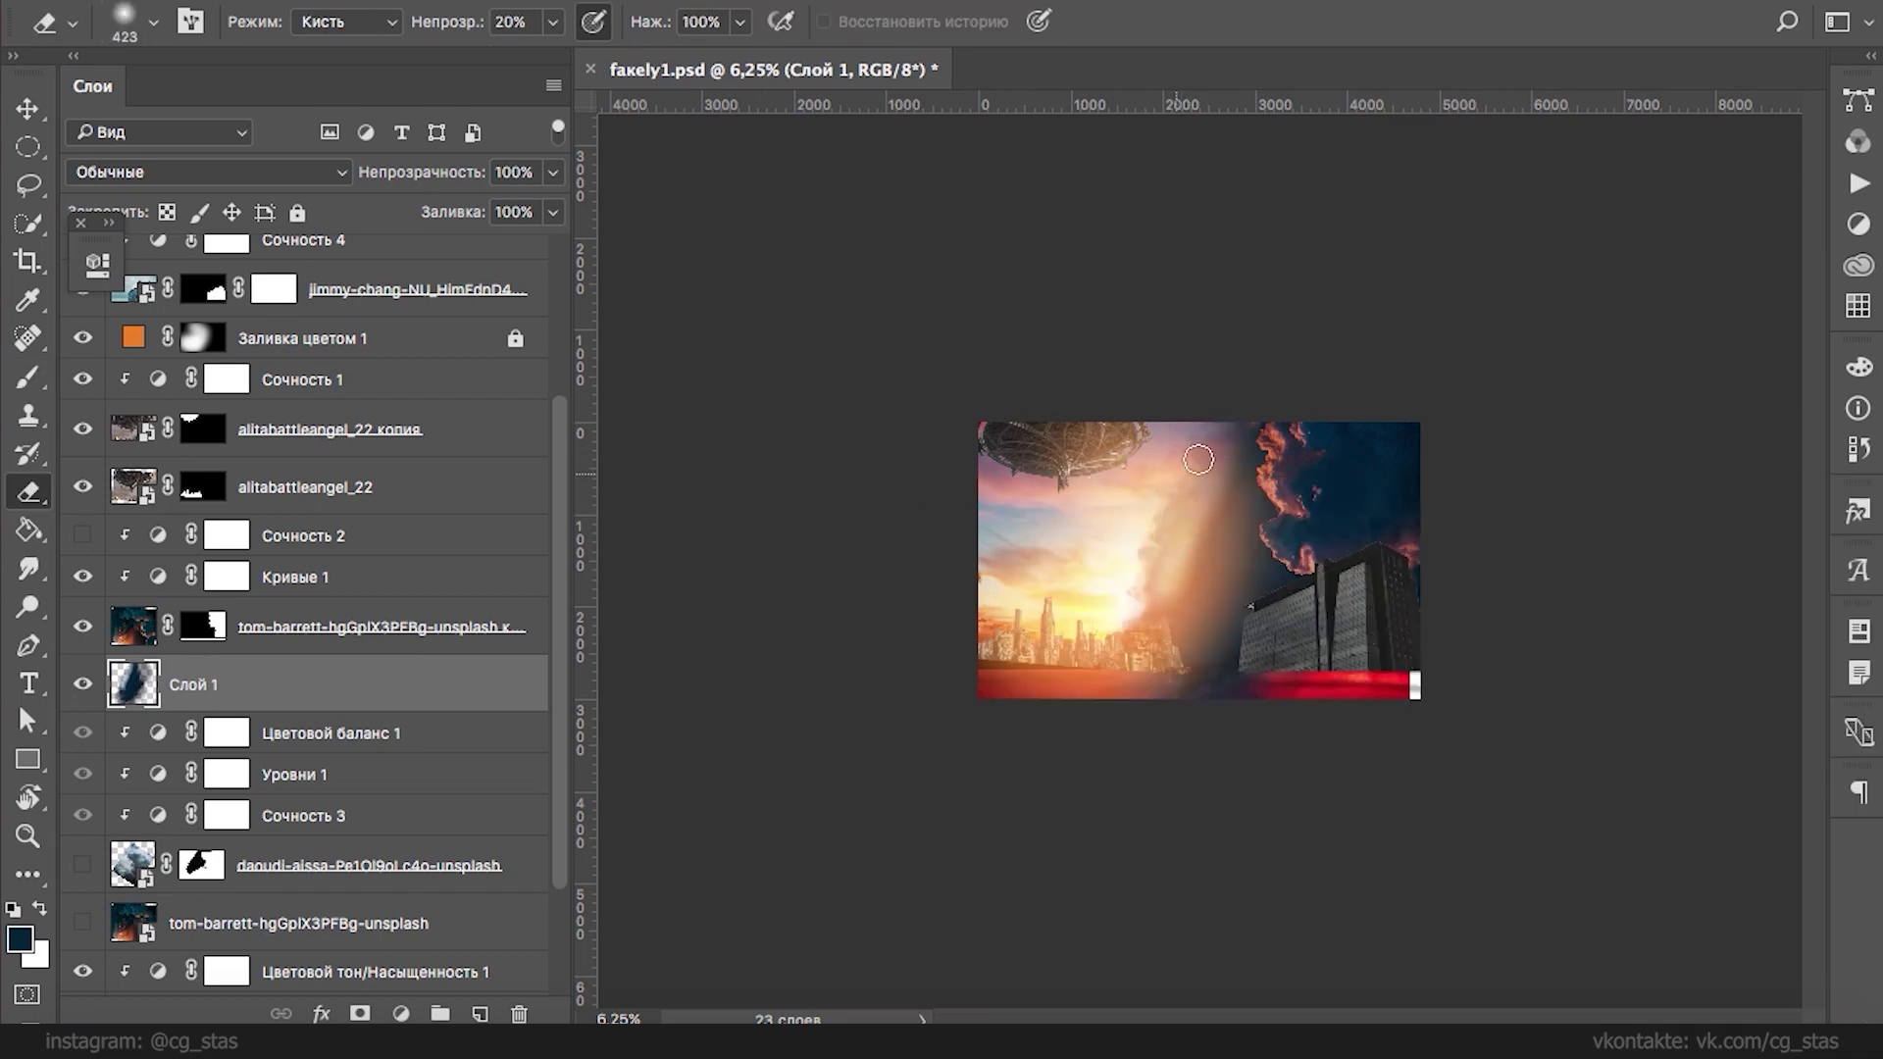
pyautogui.moveTo(1390, 500)
pyautogui.keyDown('ctrl'); pyautogui.mouseDown()
pyautogui.moveTo(1325, 498)
pyautogui.moveTo(1304, 421)
pyautogui.moveTo(1370, 521)
pyautogui.mouseUp(); pyautogui.keyUp('ctrl')
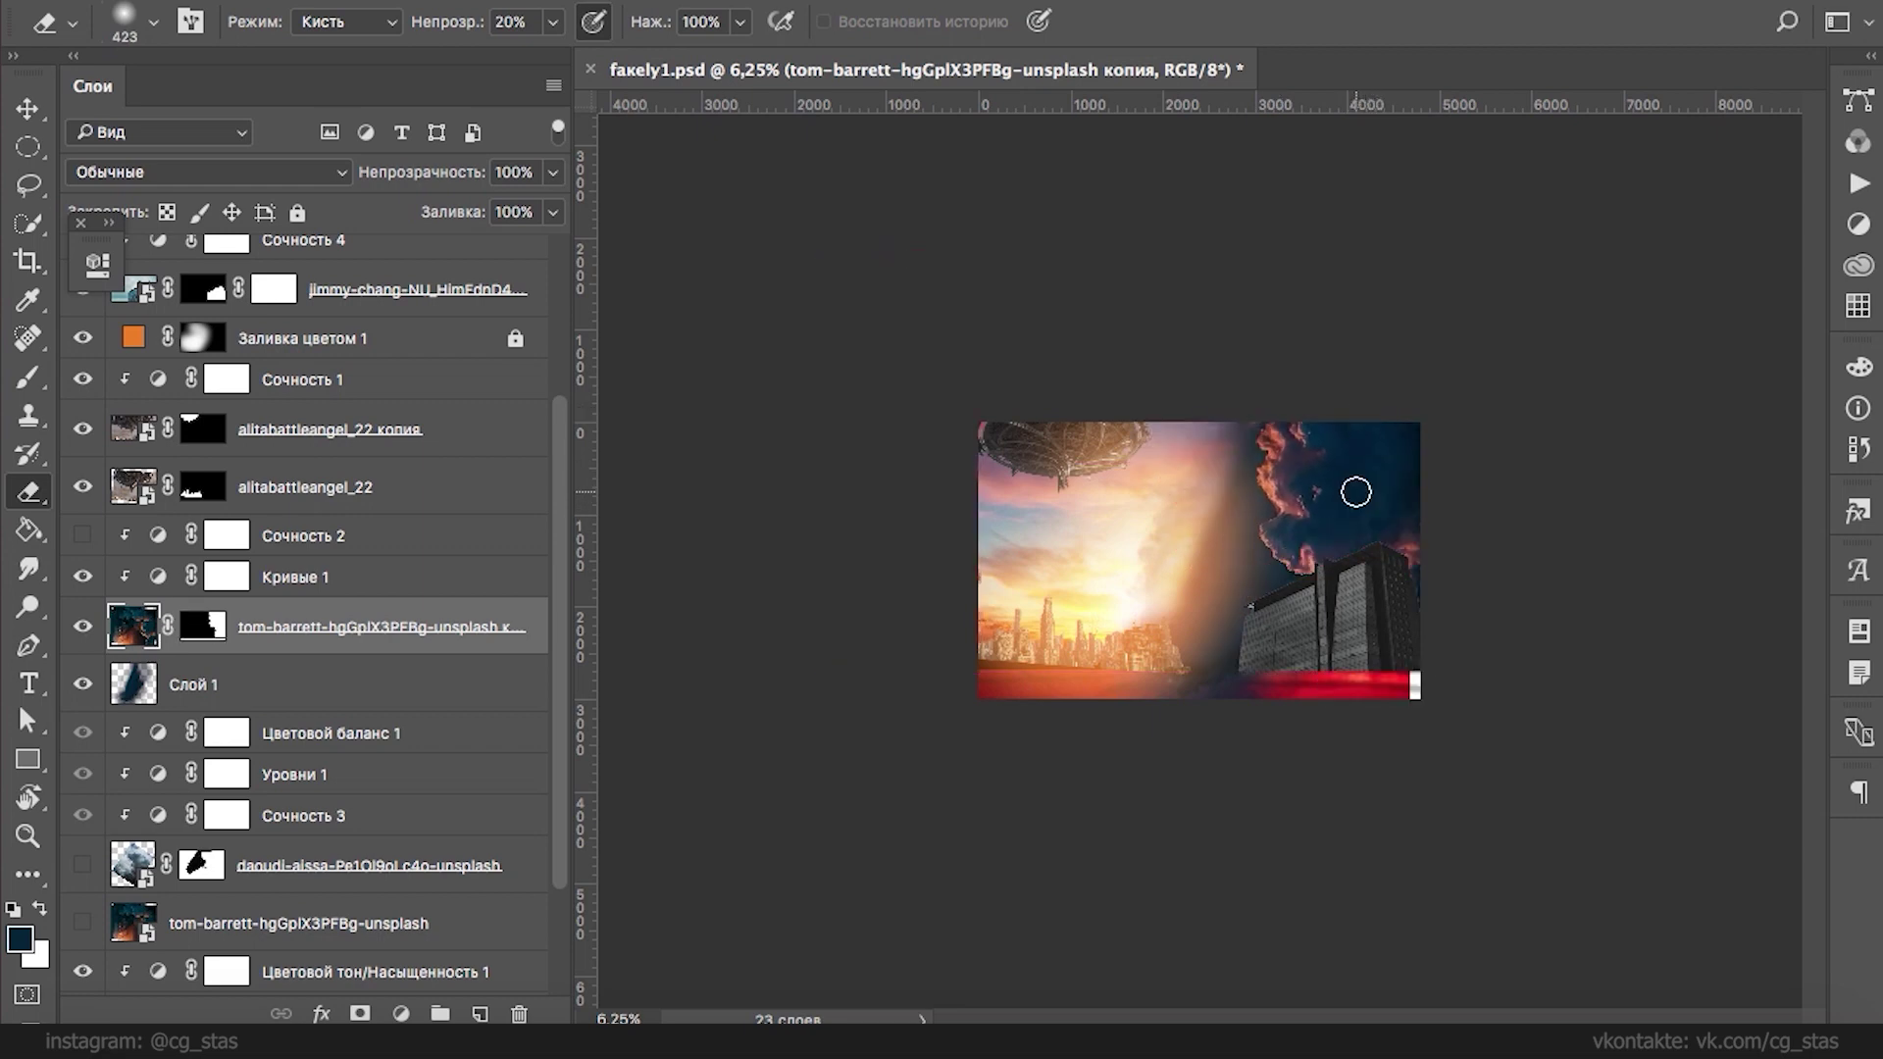
pyautogui.click(203, 624)
pyautogui.press('d')
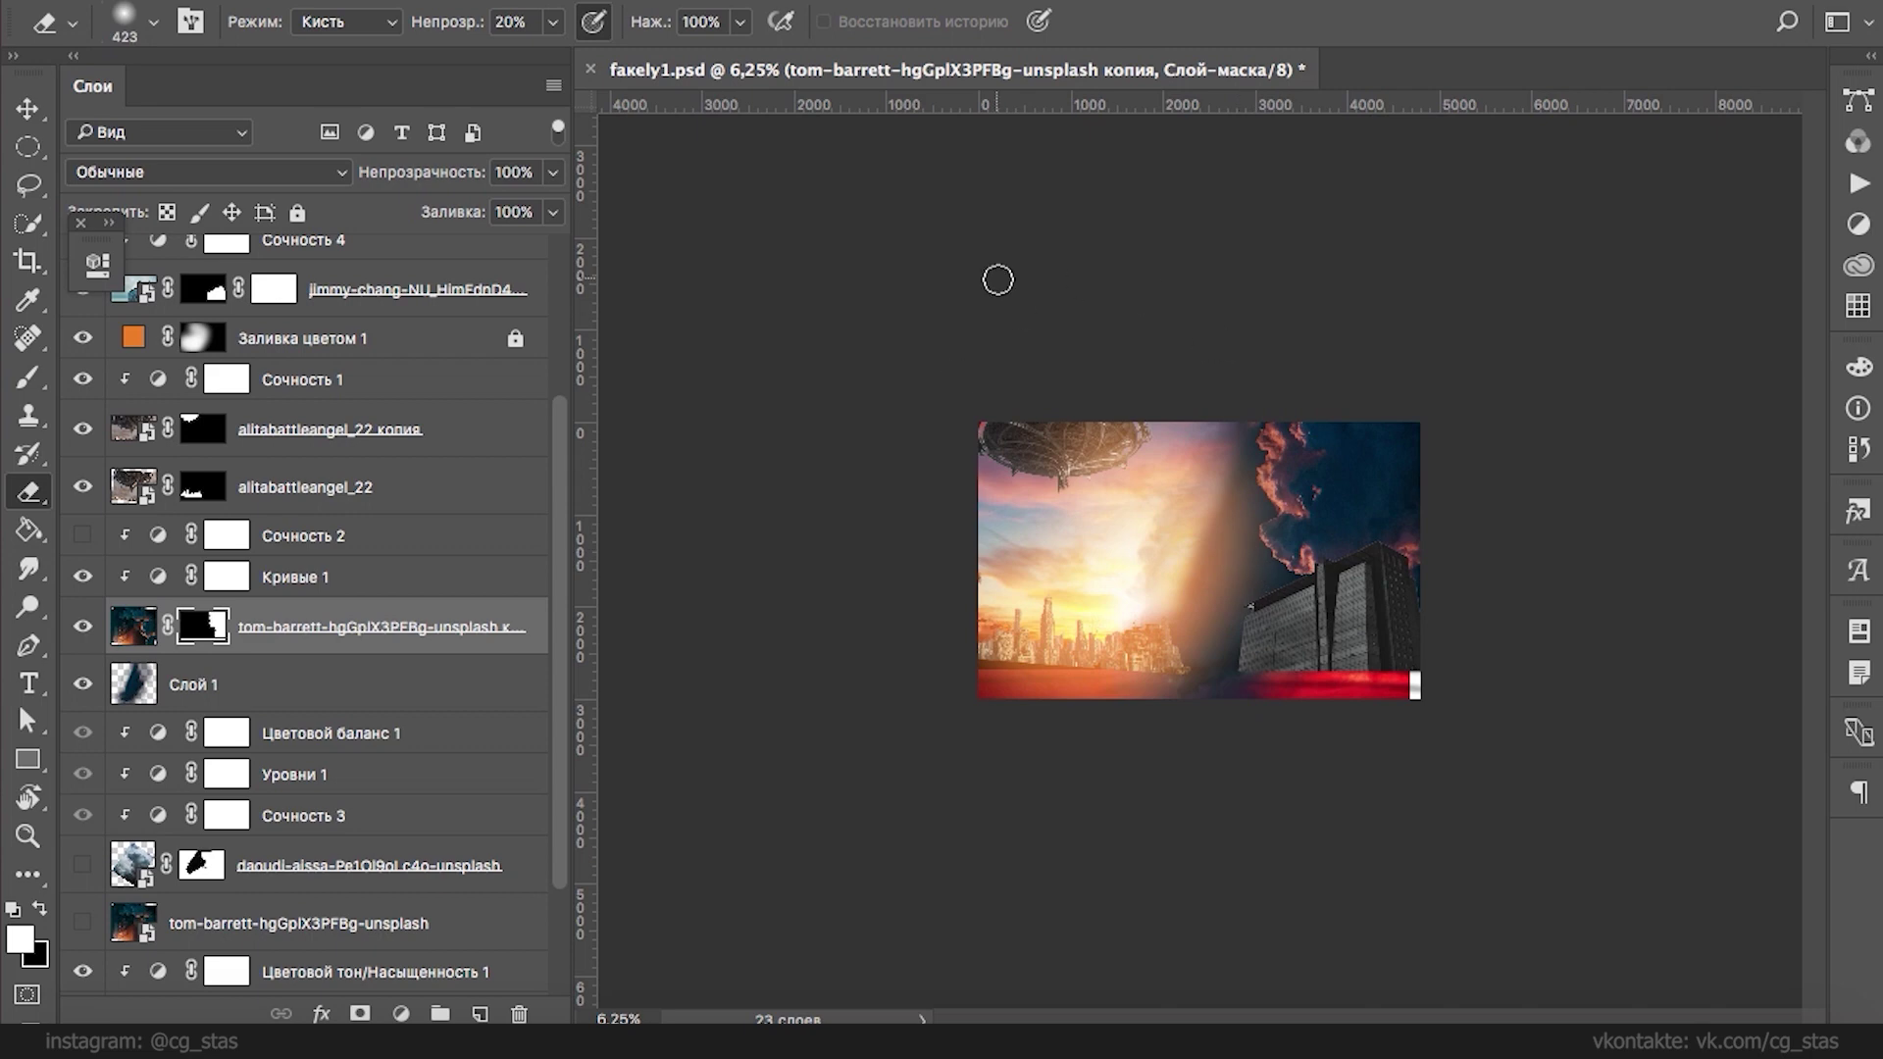
# - Open the reference poster 3.jpg from the farely folder, examine its sky and lighting, and close it
pyautogui.click(83, 1001)
pyautogui.click(309, 333)
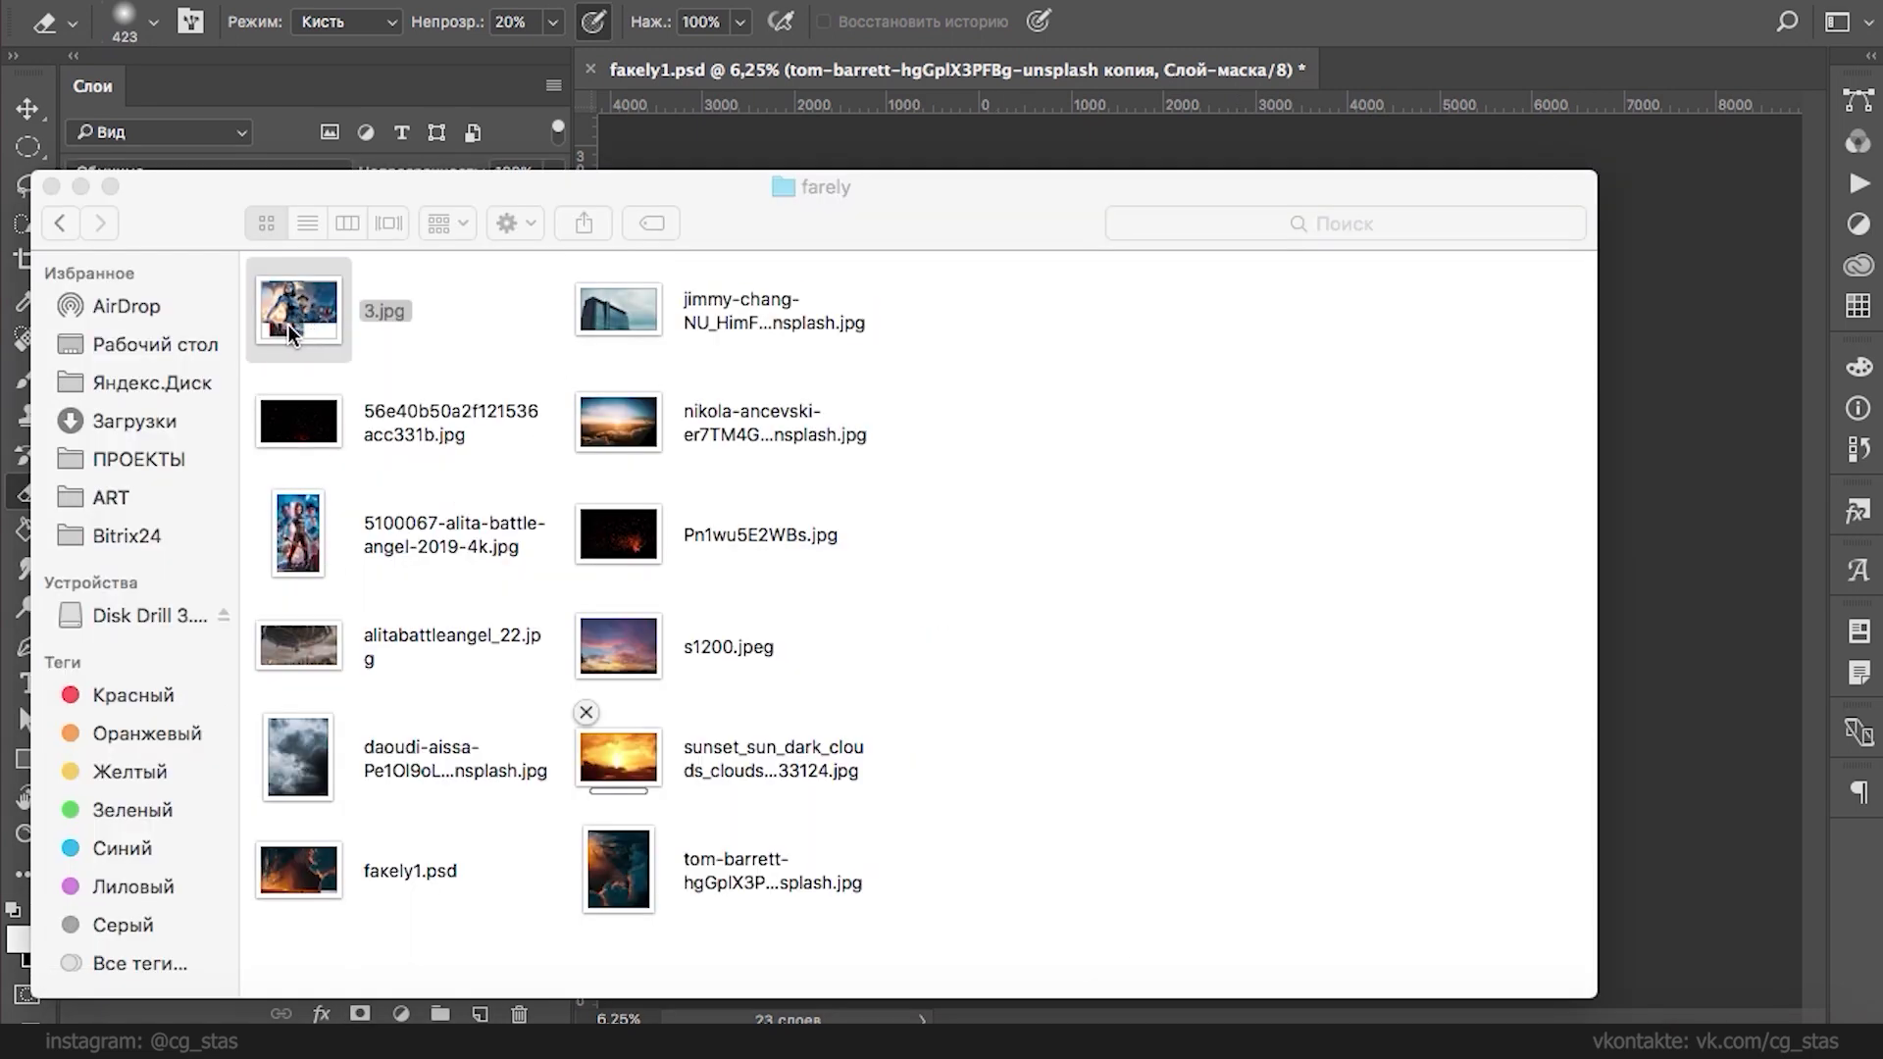
pyautogui.doubleClick(309, 309)
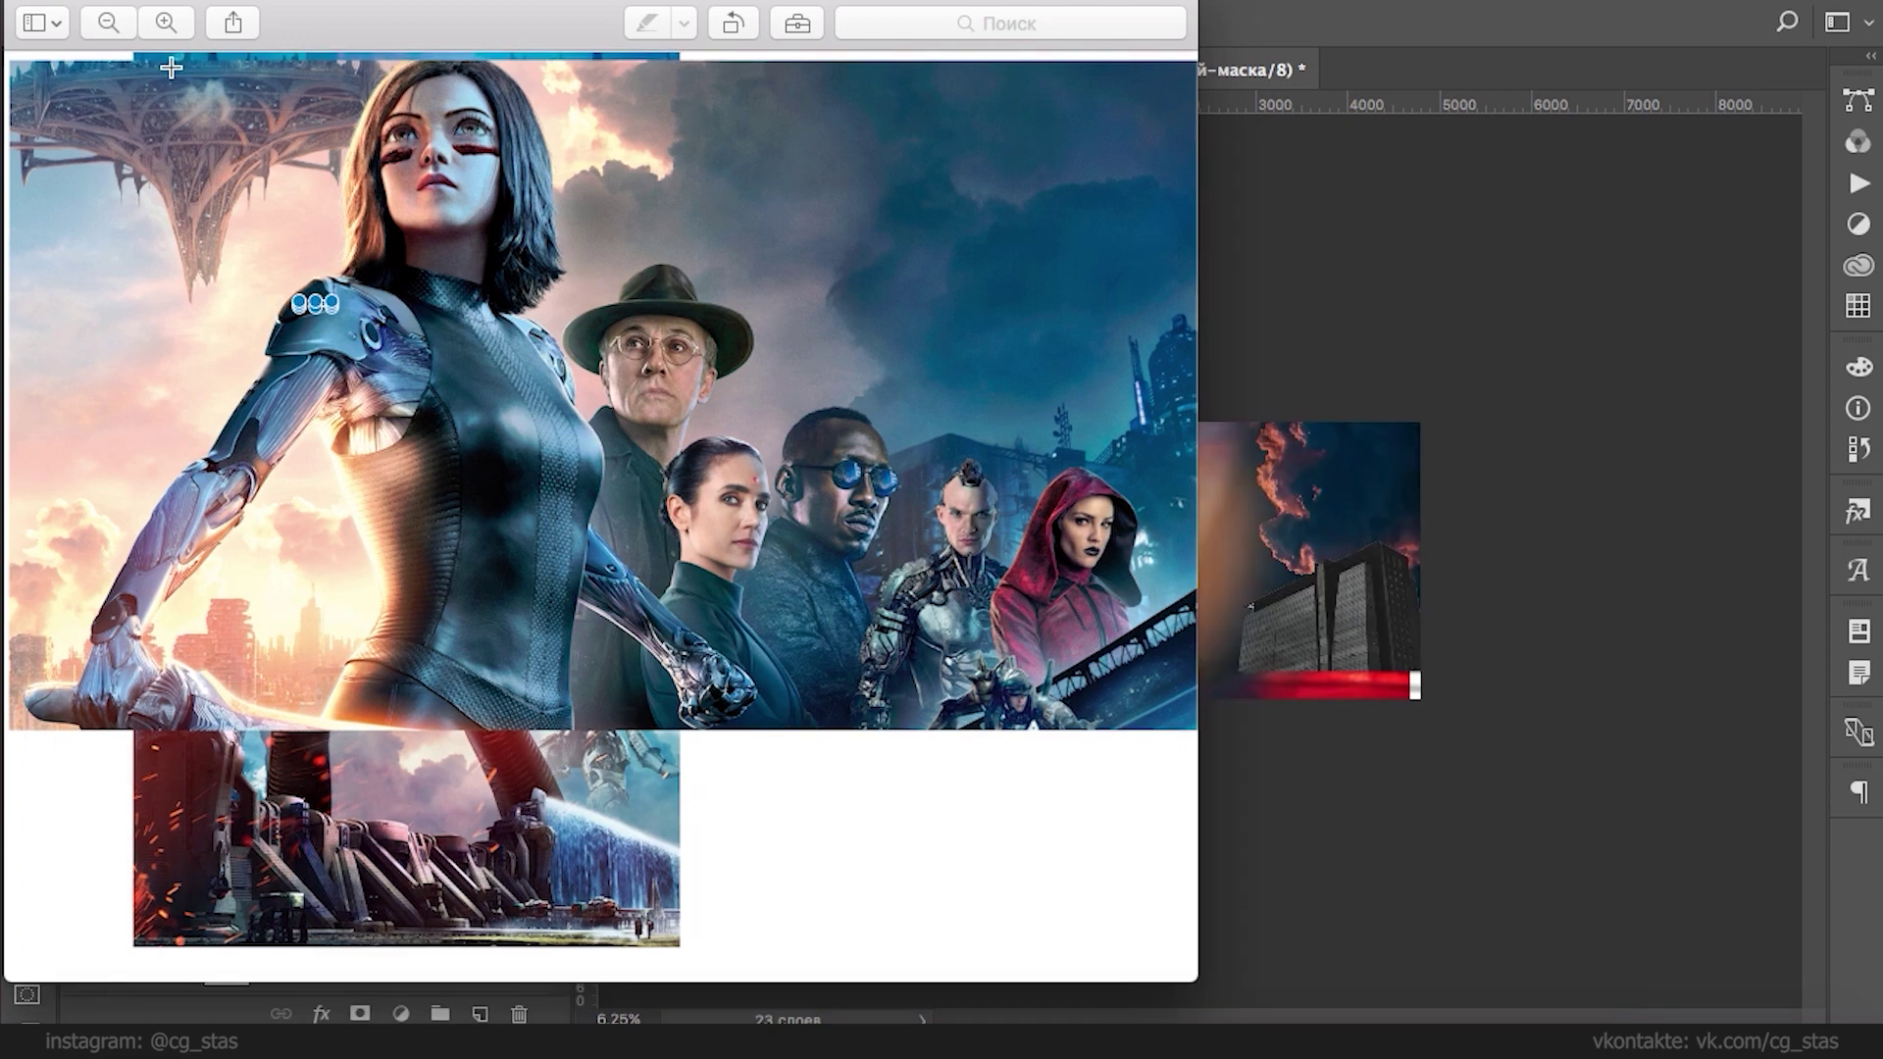
pyautogui.moveTo(32, 5); pyautogui.dragTo(108, 39)
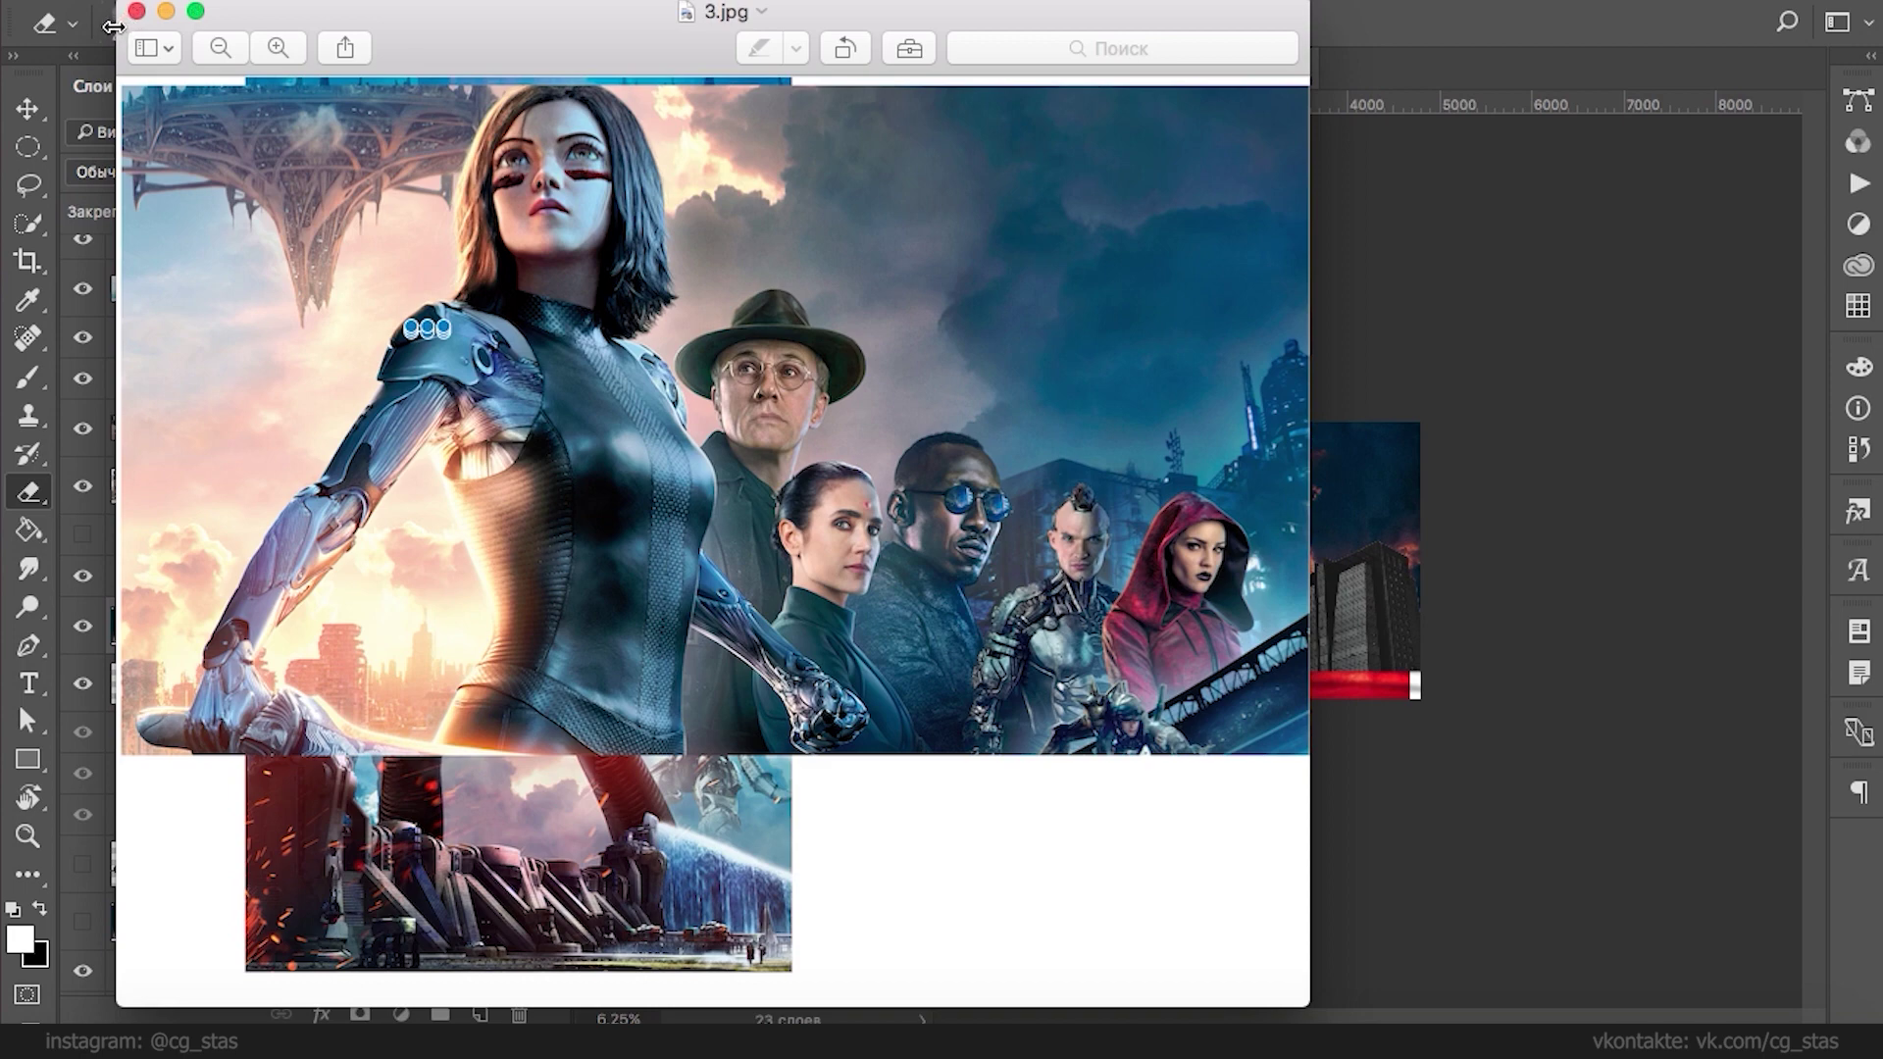
pyautogui.click(136, 12)
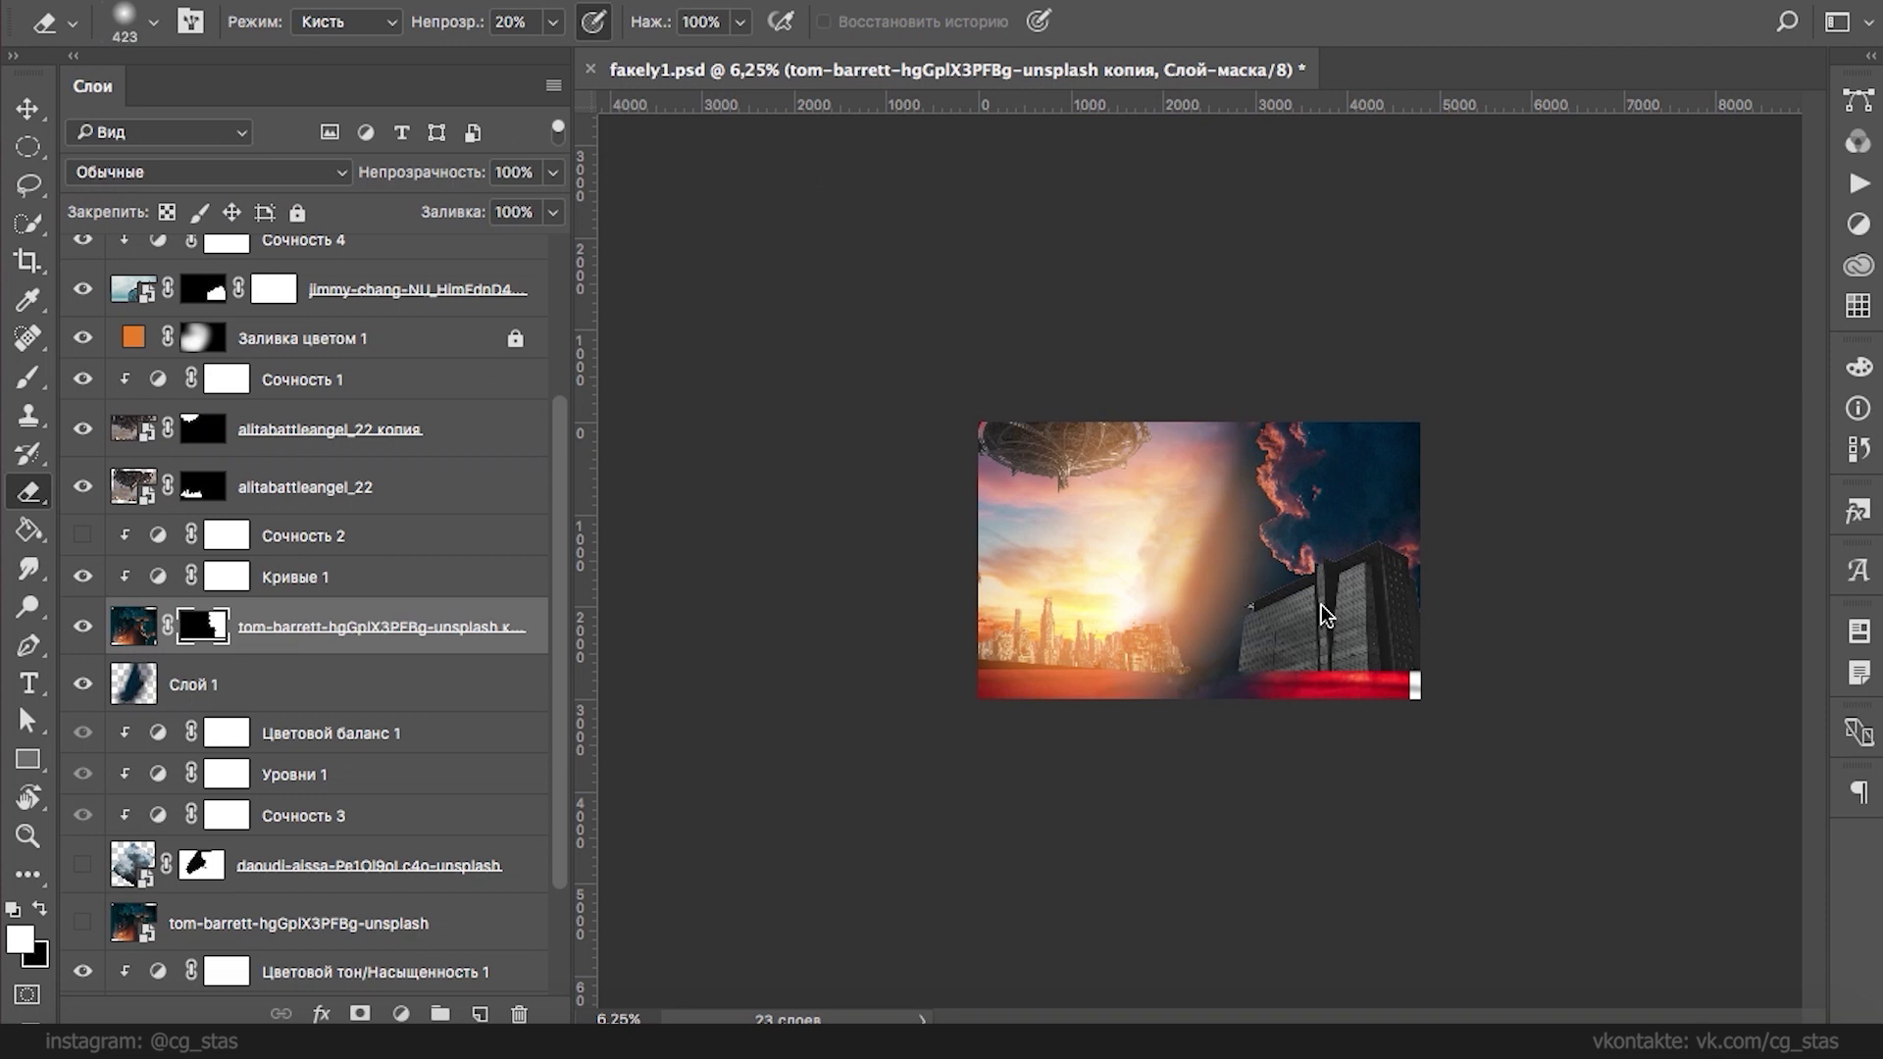
# - Hide the tom-barrett copy layer and Слой 1, and show the daoudi-aissa cloud layer
pyautogui.click(83, 628)
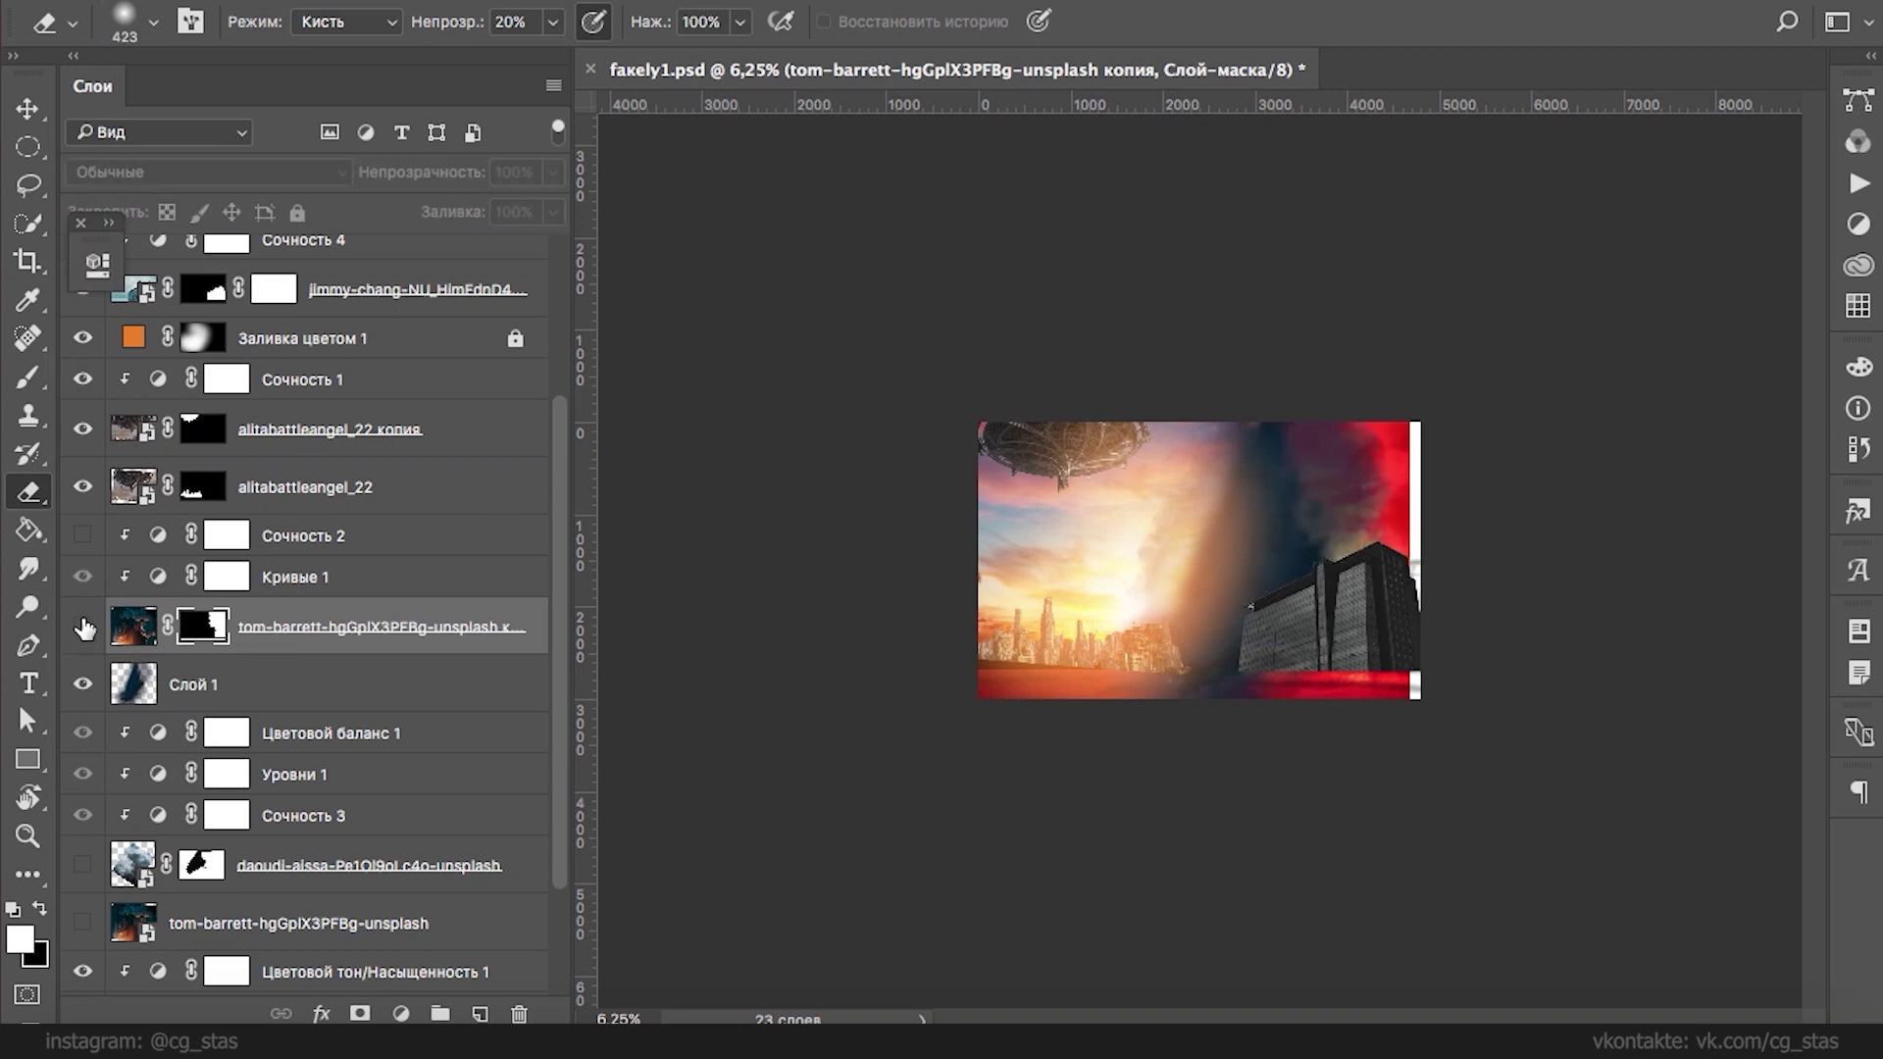
pyautogui.click(84, 865)
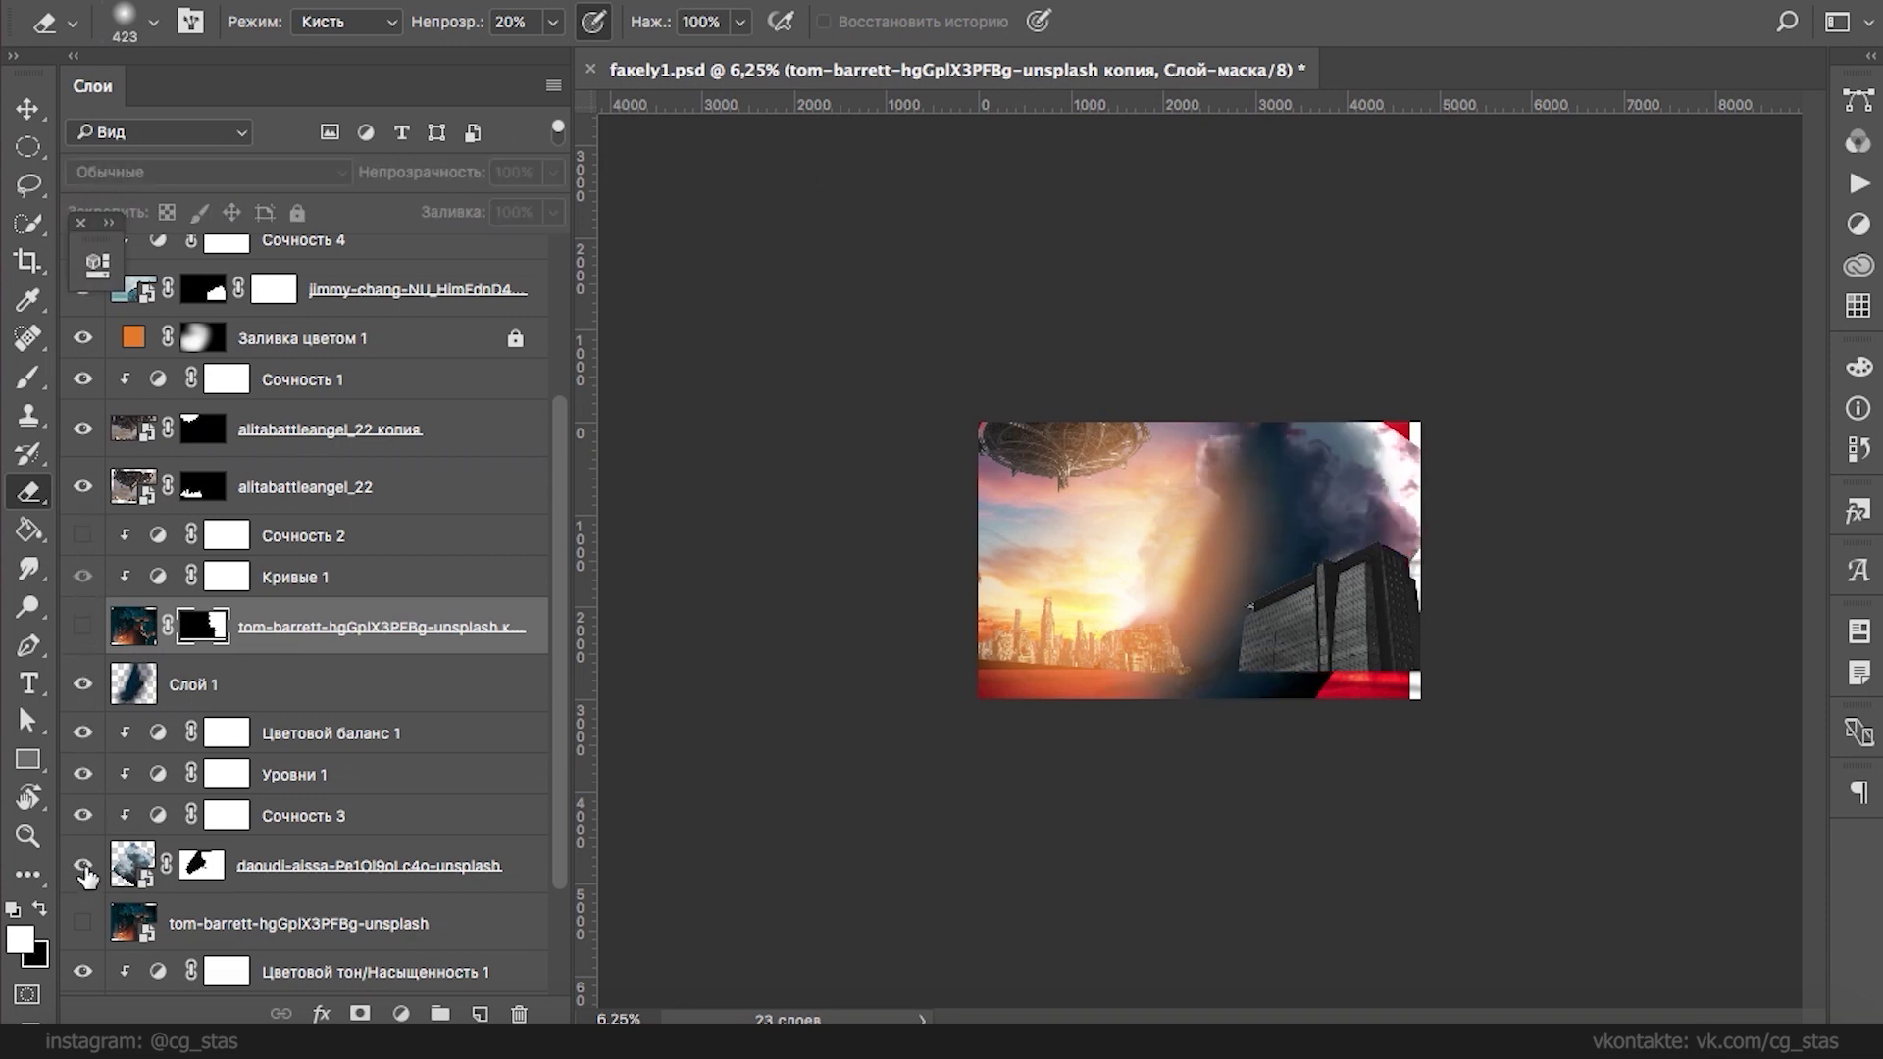
pyautogui.click(82, 682)
# - Transform the daoudi-aissa cloud layer to about 144% scale and 0.8° rotation, positioning it behind the dark building
pyautogui.moveTo(1312, 546); pyautogui.dragTo(1270, 499)
pyautogui.press('super+t')
pyautogui.moveTo(1434, 368); pyautogui.dragTo(1509, 461)
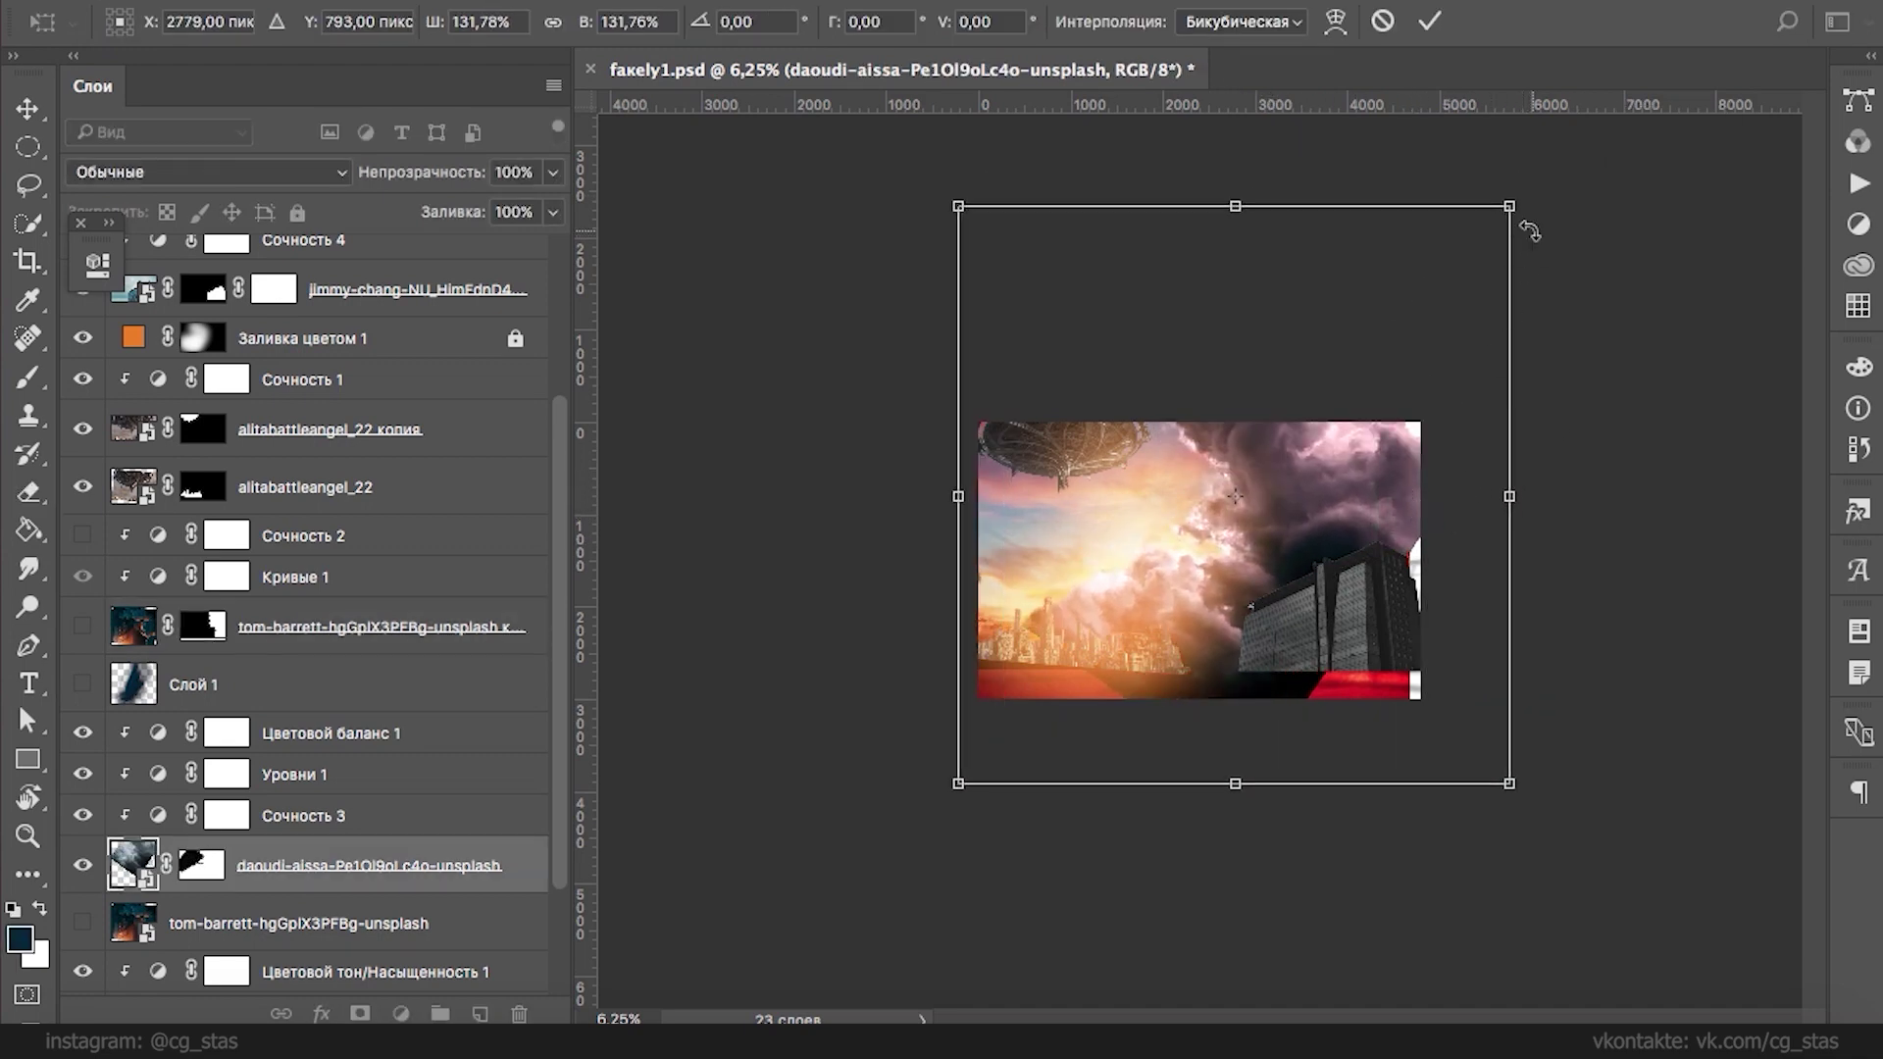
pyautogui.moveTo(1509, 206); pyautogui.dragTo(1560, 155)
pyautogui.moveTo(1583, 474); pyautogui.dragTo(1579, 261)
pyautogui.moveTo(1534, 555); pyautogui.dragTo(1490, 492)
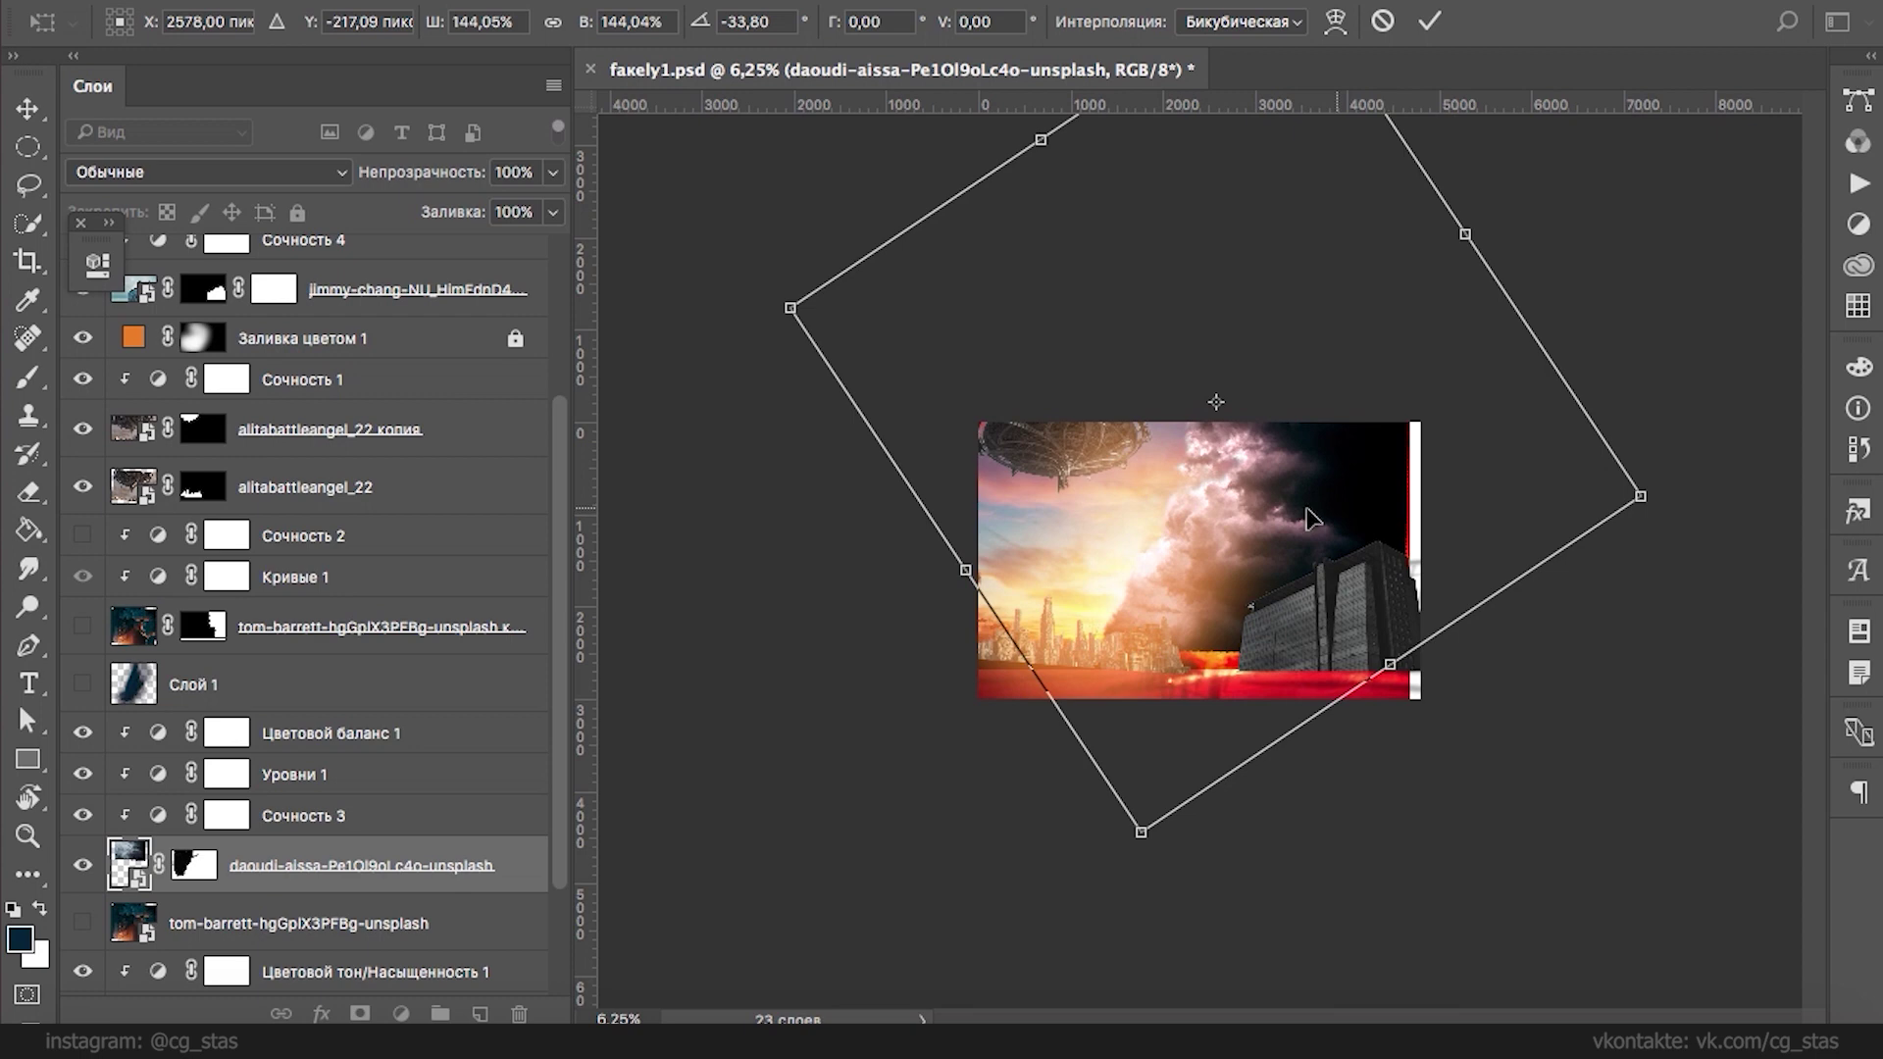
pyautogui.moveTo(1618, 912); pyautogui.dragTo(1703, 399)
pyautogui.moveTo(1589, 422); pyautogui.dragTo(1471, 531)
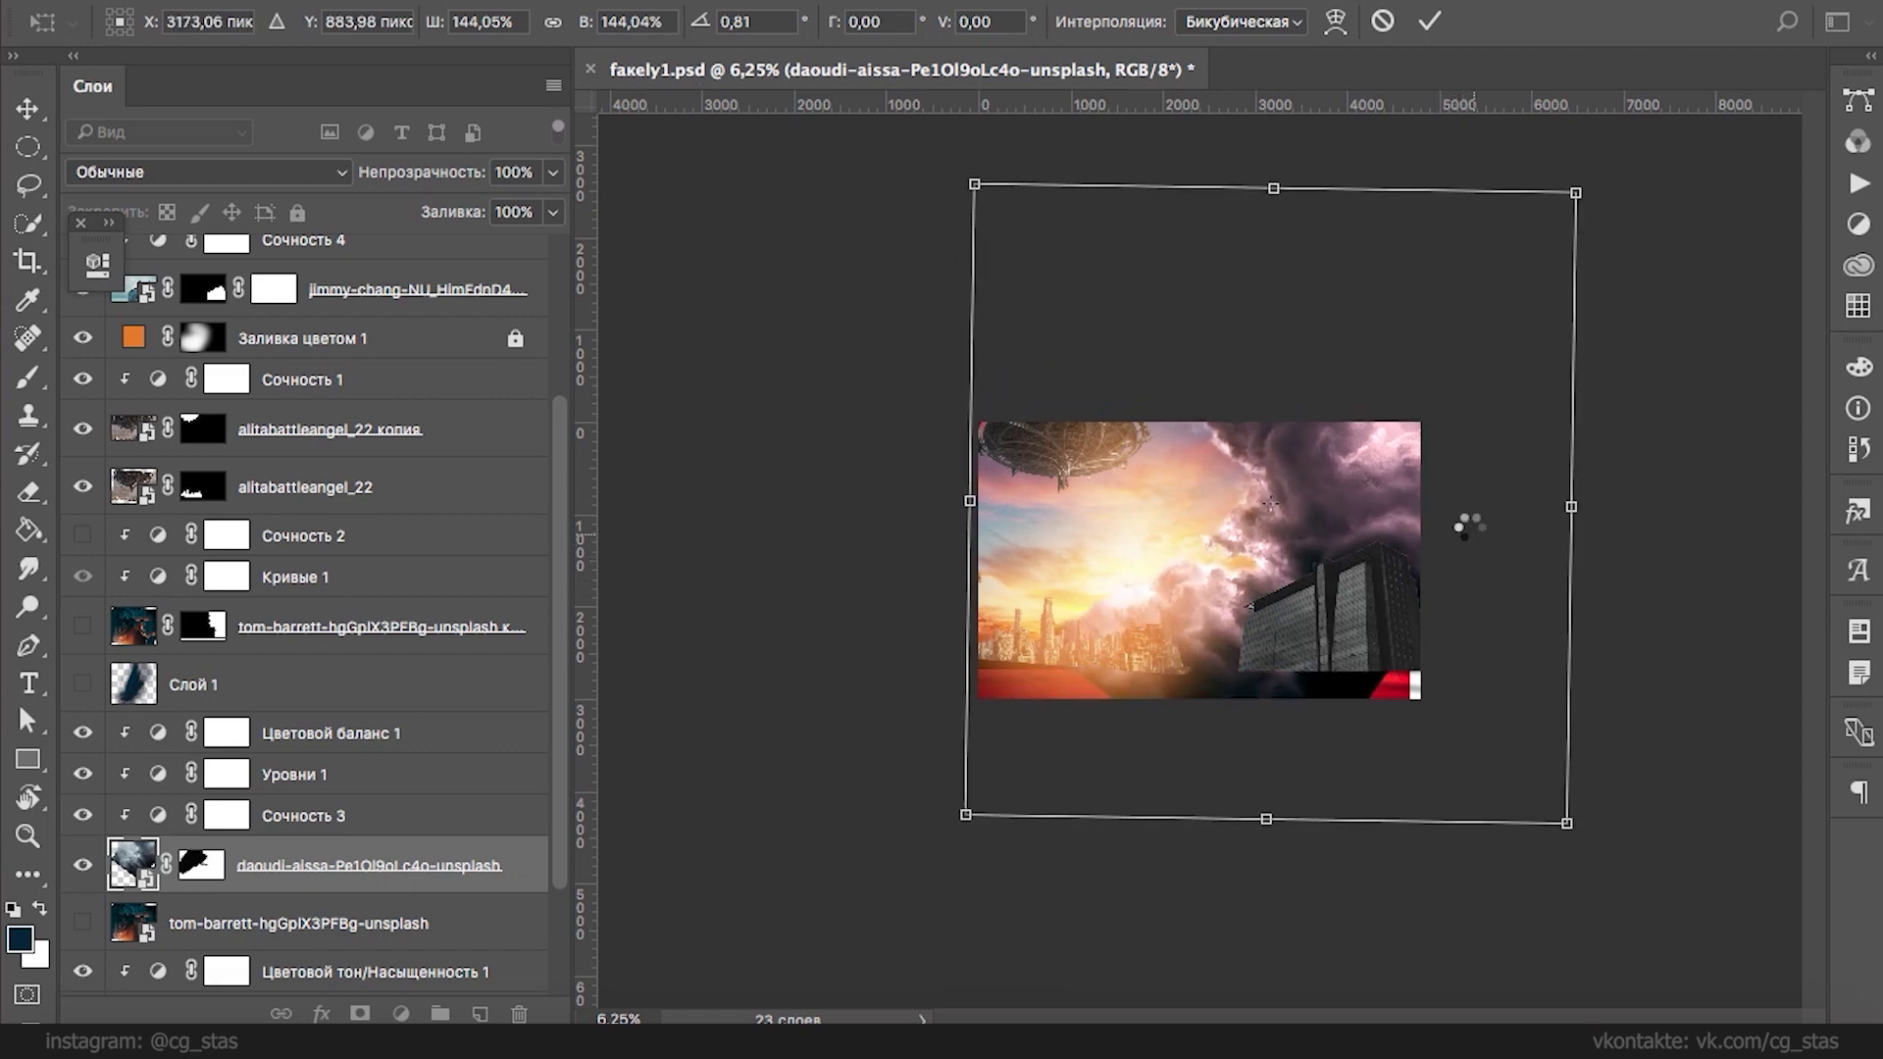
# - Show Слой 1, try the Цветовой тон blending mode on it, and delete the layer
pyautogui.press('e')
pyautogui.click(89, 689)
pyautogui.click(161, 686)
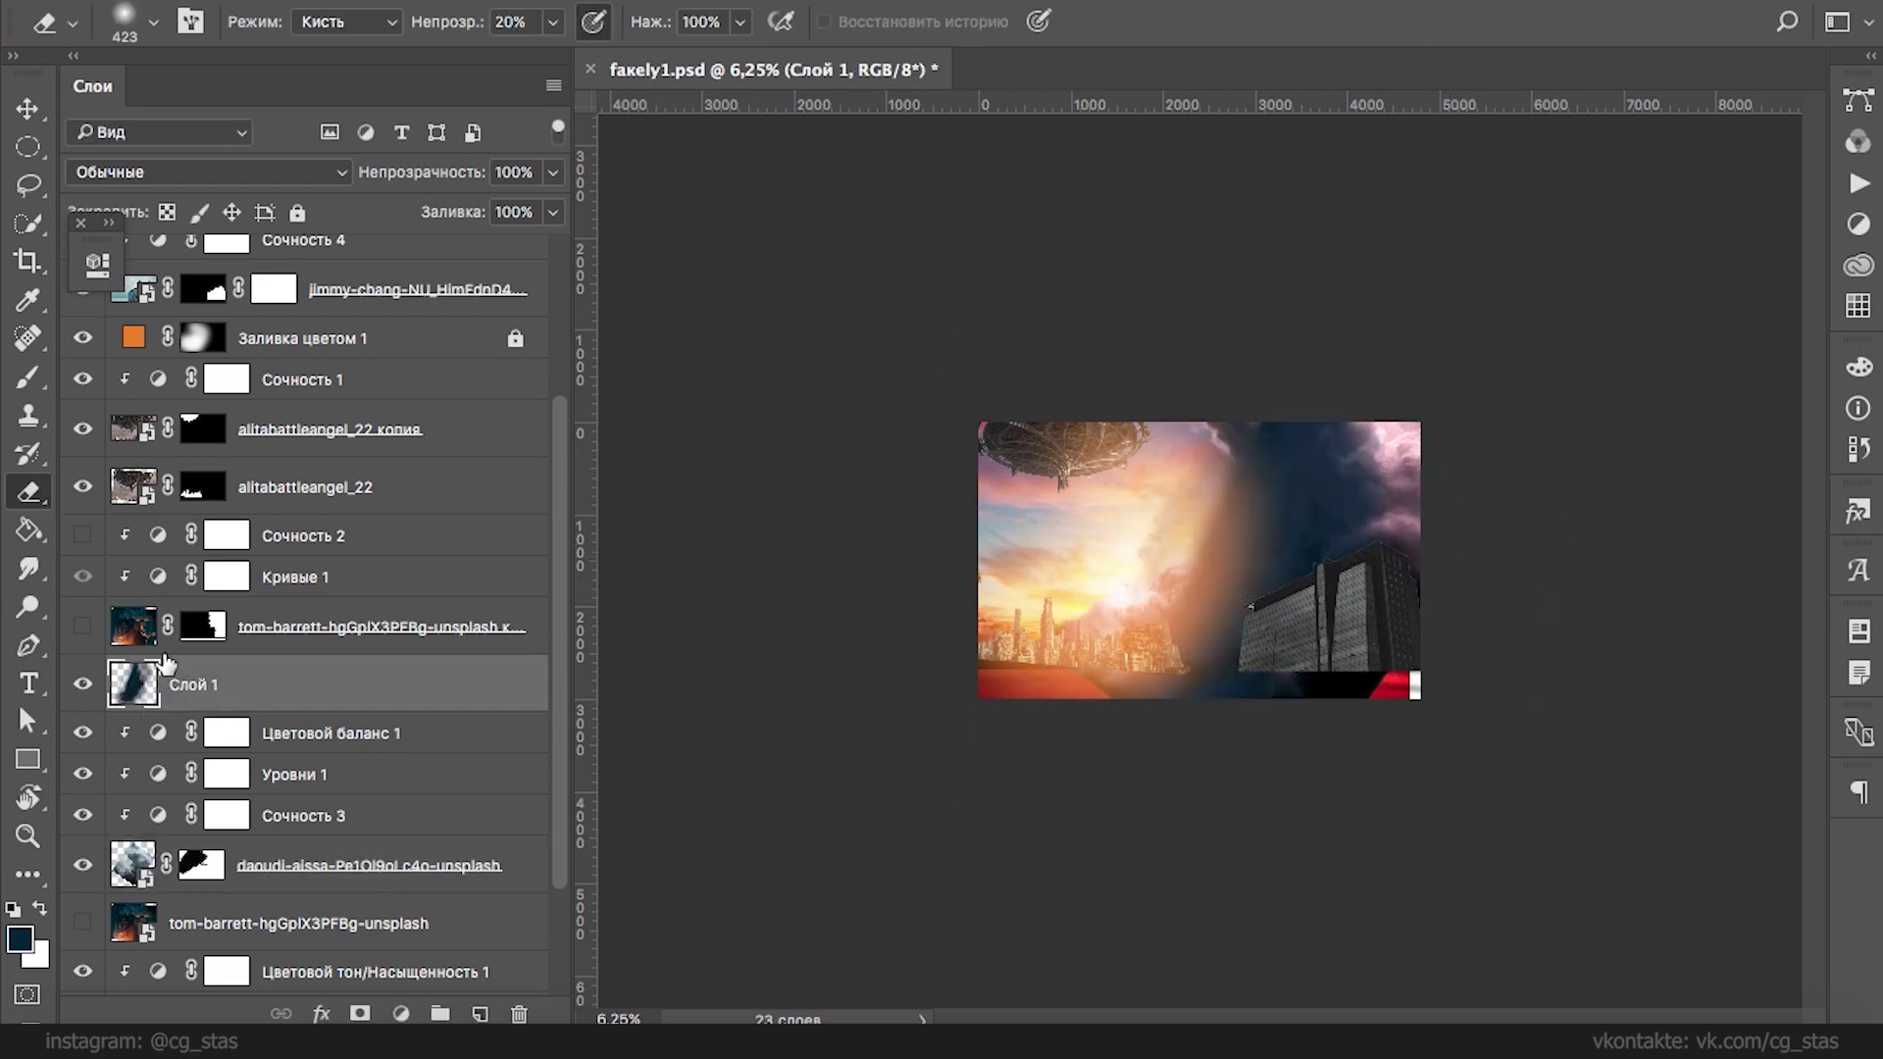
pyautogui.rightClick(167, 685)
pyautogui.click(185, 172)
pyautogui.click(167, 766)
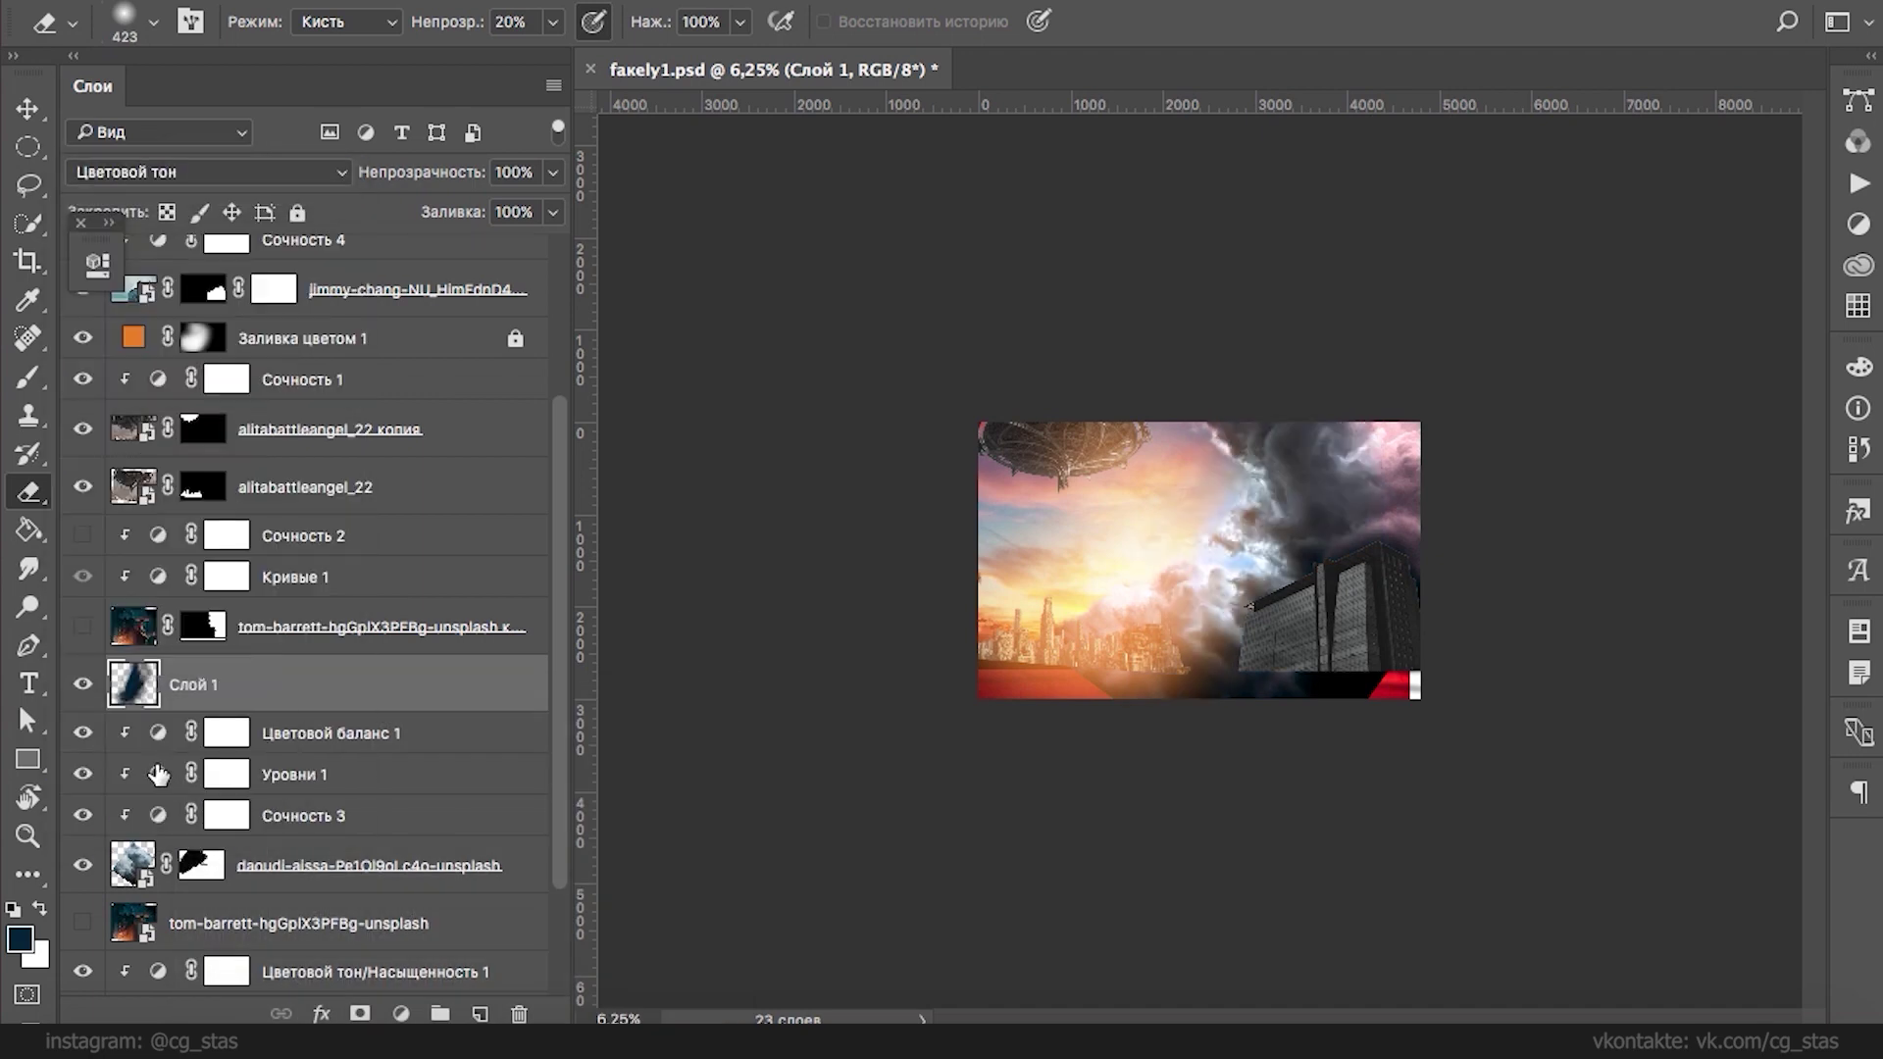
pyautogui.press('Delete')
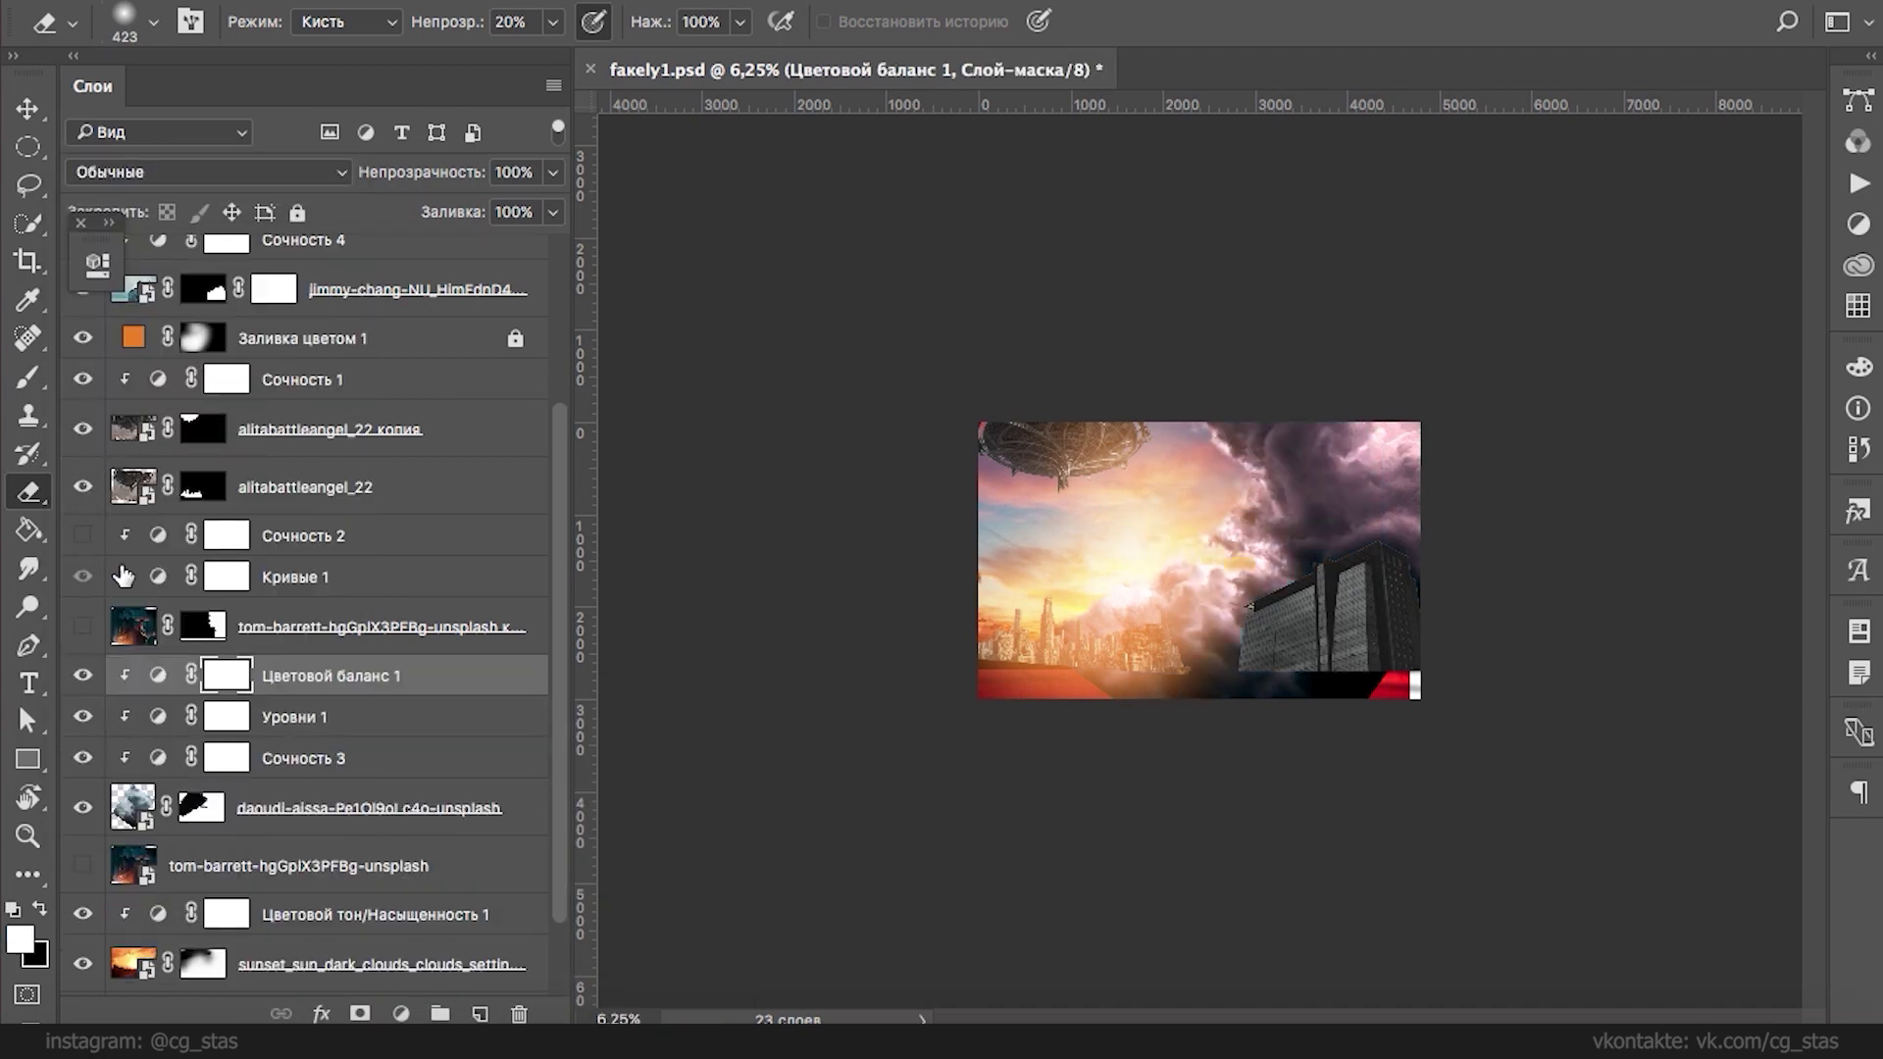
# - Hide and delete the Цветовой баланс 1 adjustment layer above the clouds
pyautogui.click(83, 674)
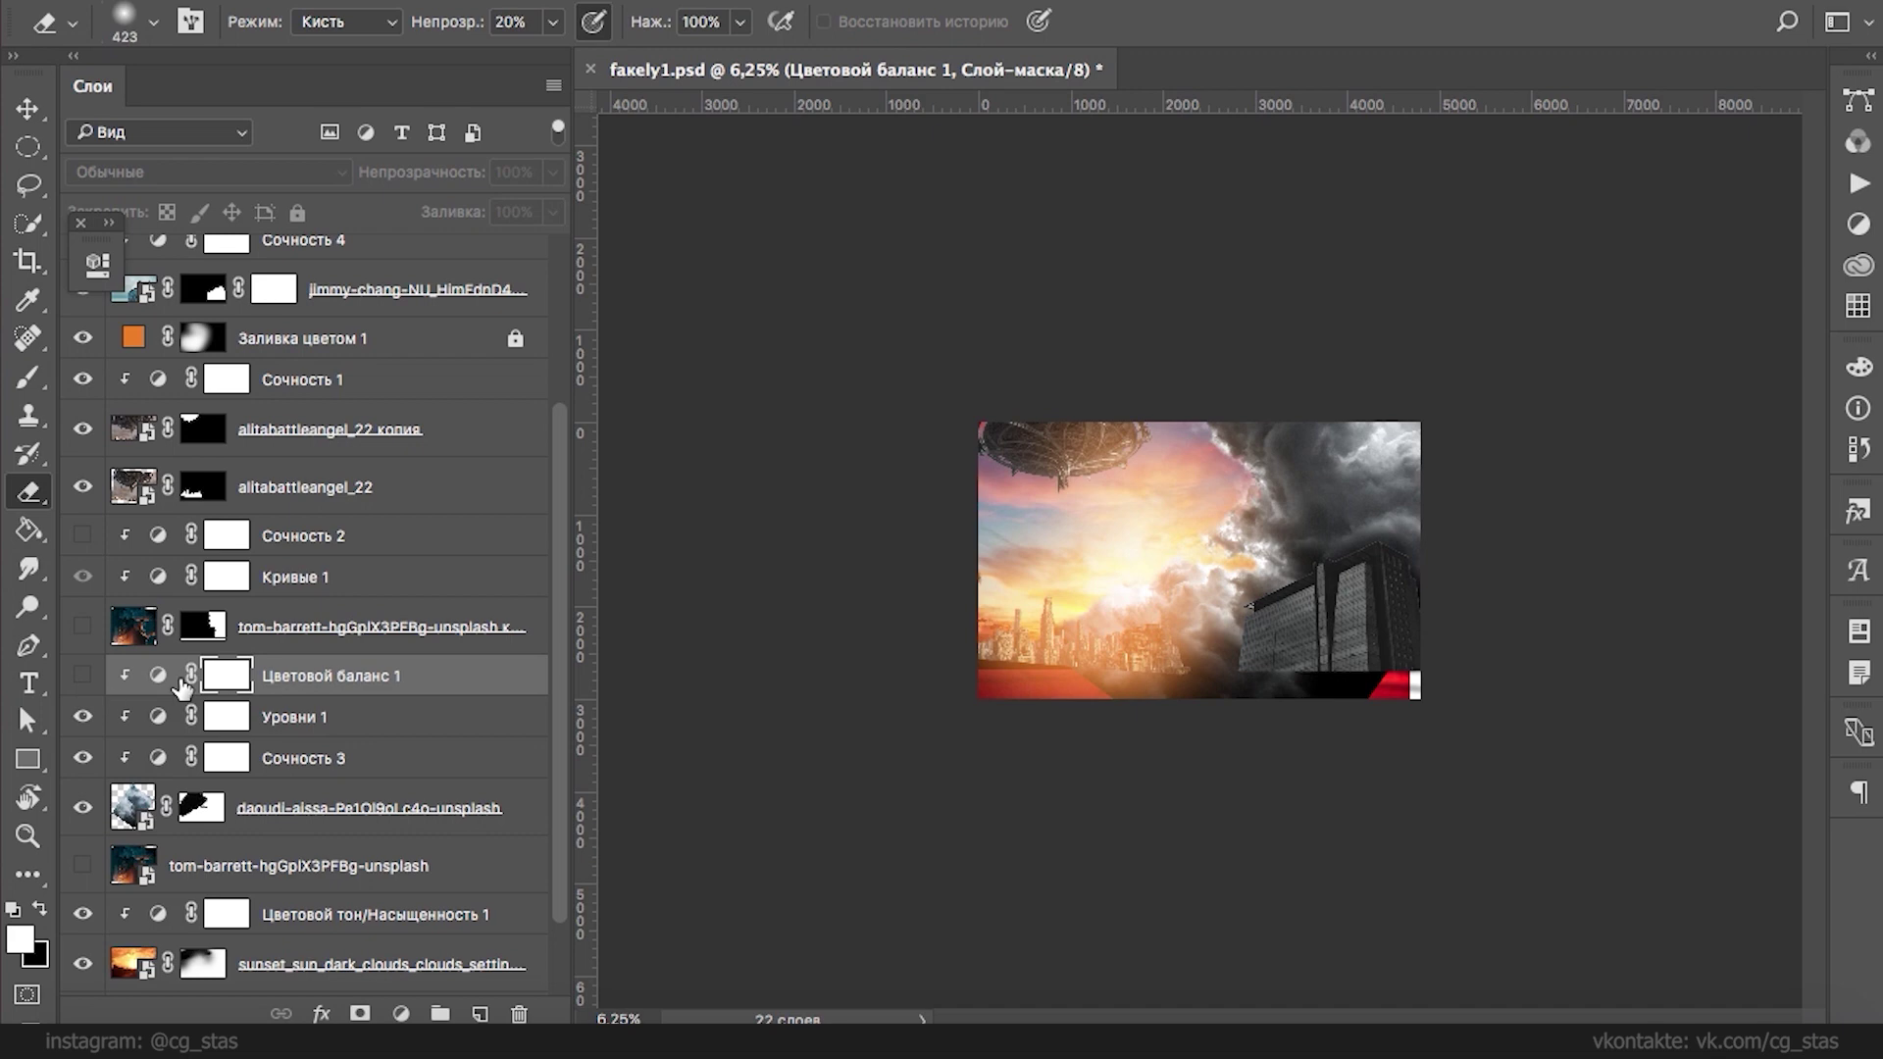
pyautogui.click(158, 675)
pyautogui.press('Delete')
# - Add a clipped Цветовой тон/Насыщенность adjustment above Уровни 1 with Тонирование enabled, hue 217, saturation 45 and reduced brightness
pyautogui.click(401, 1013)
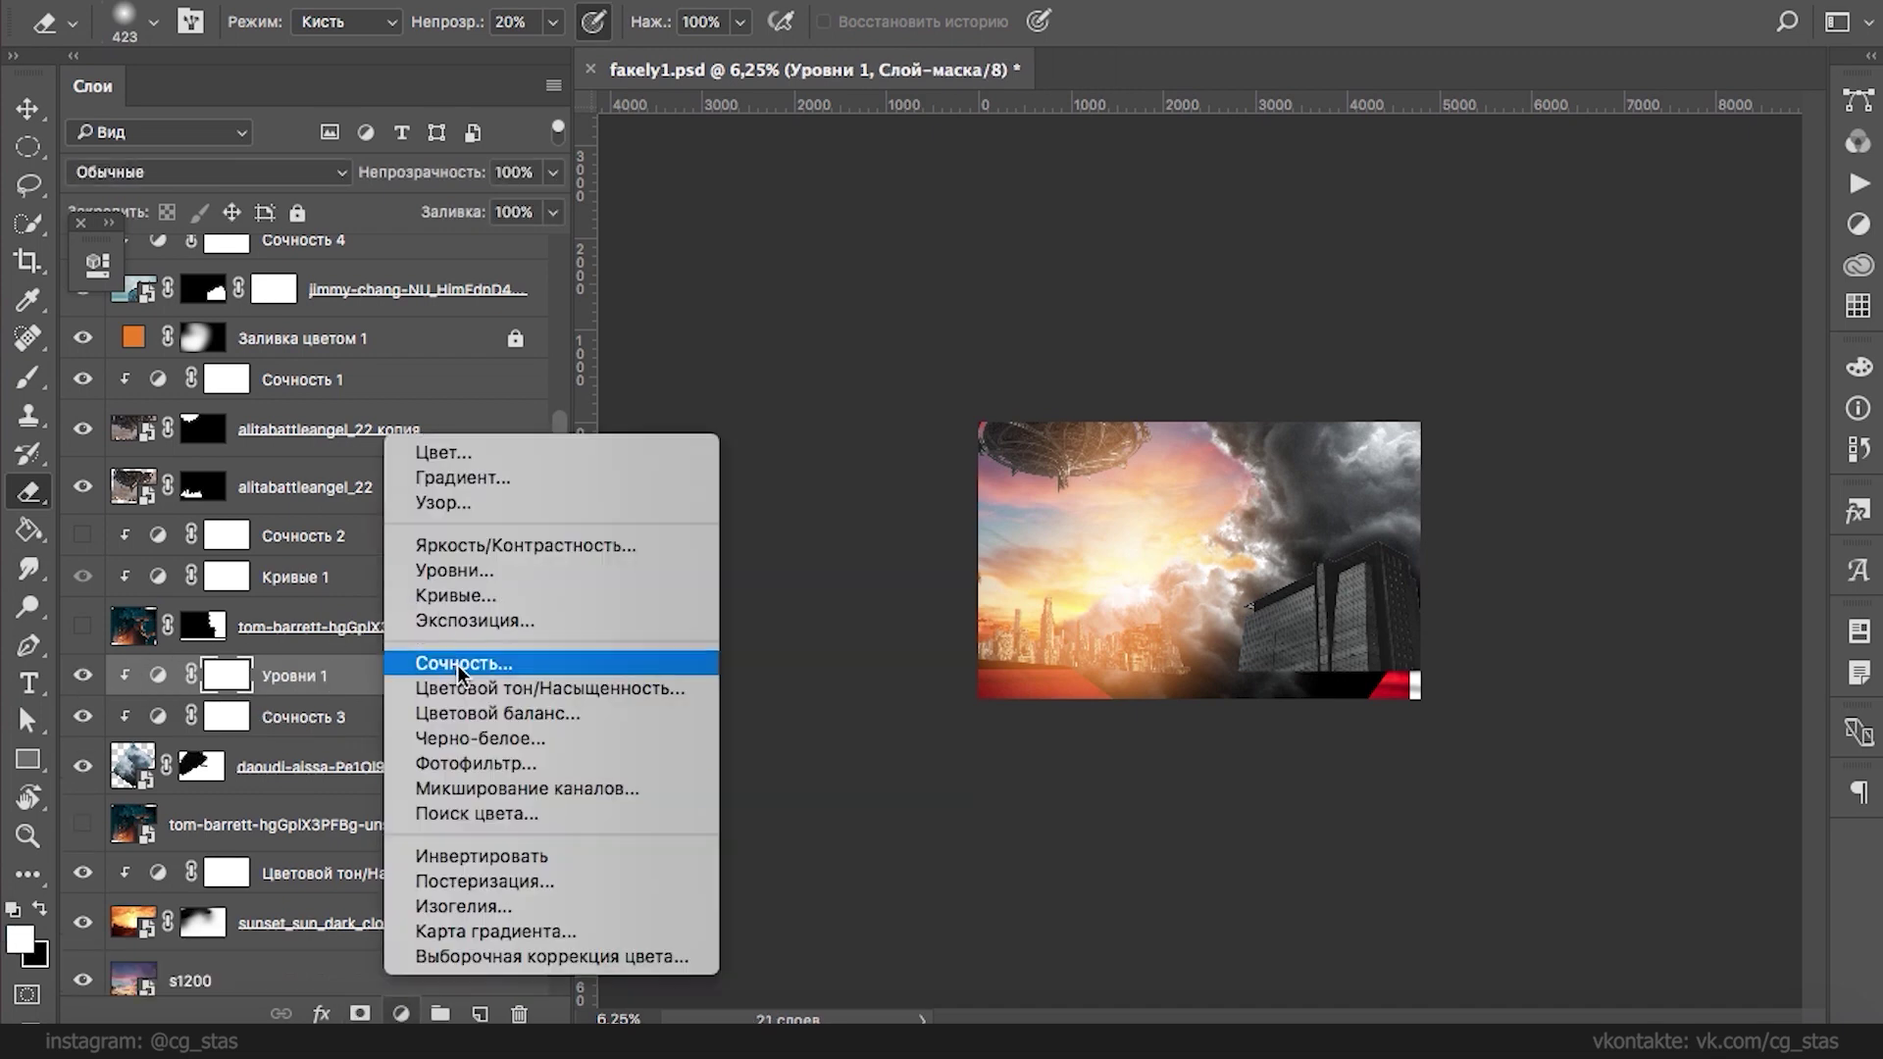
pyautogui.click(461, 687)
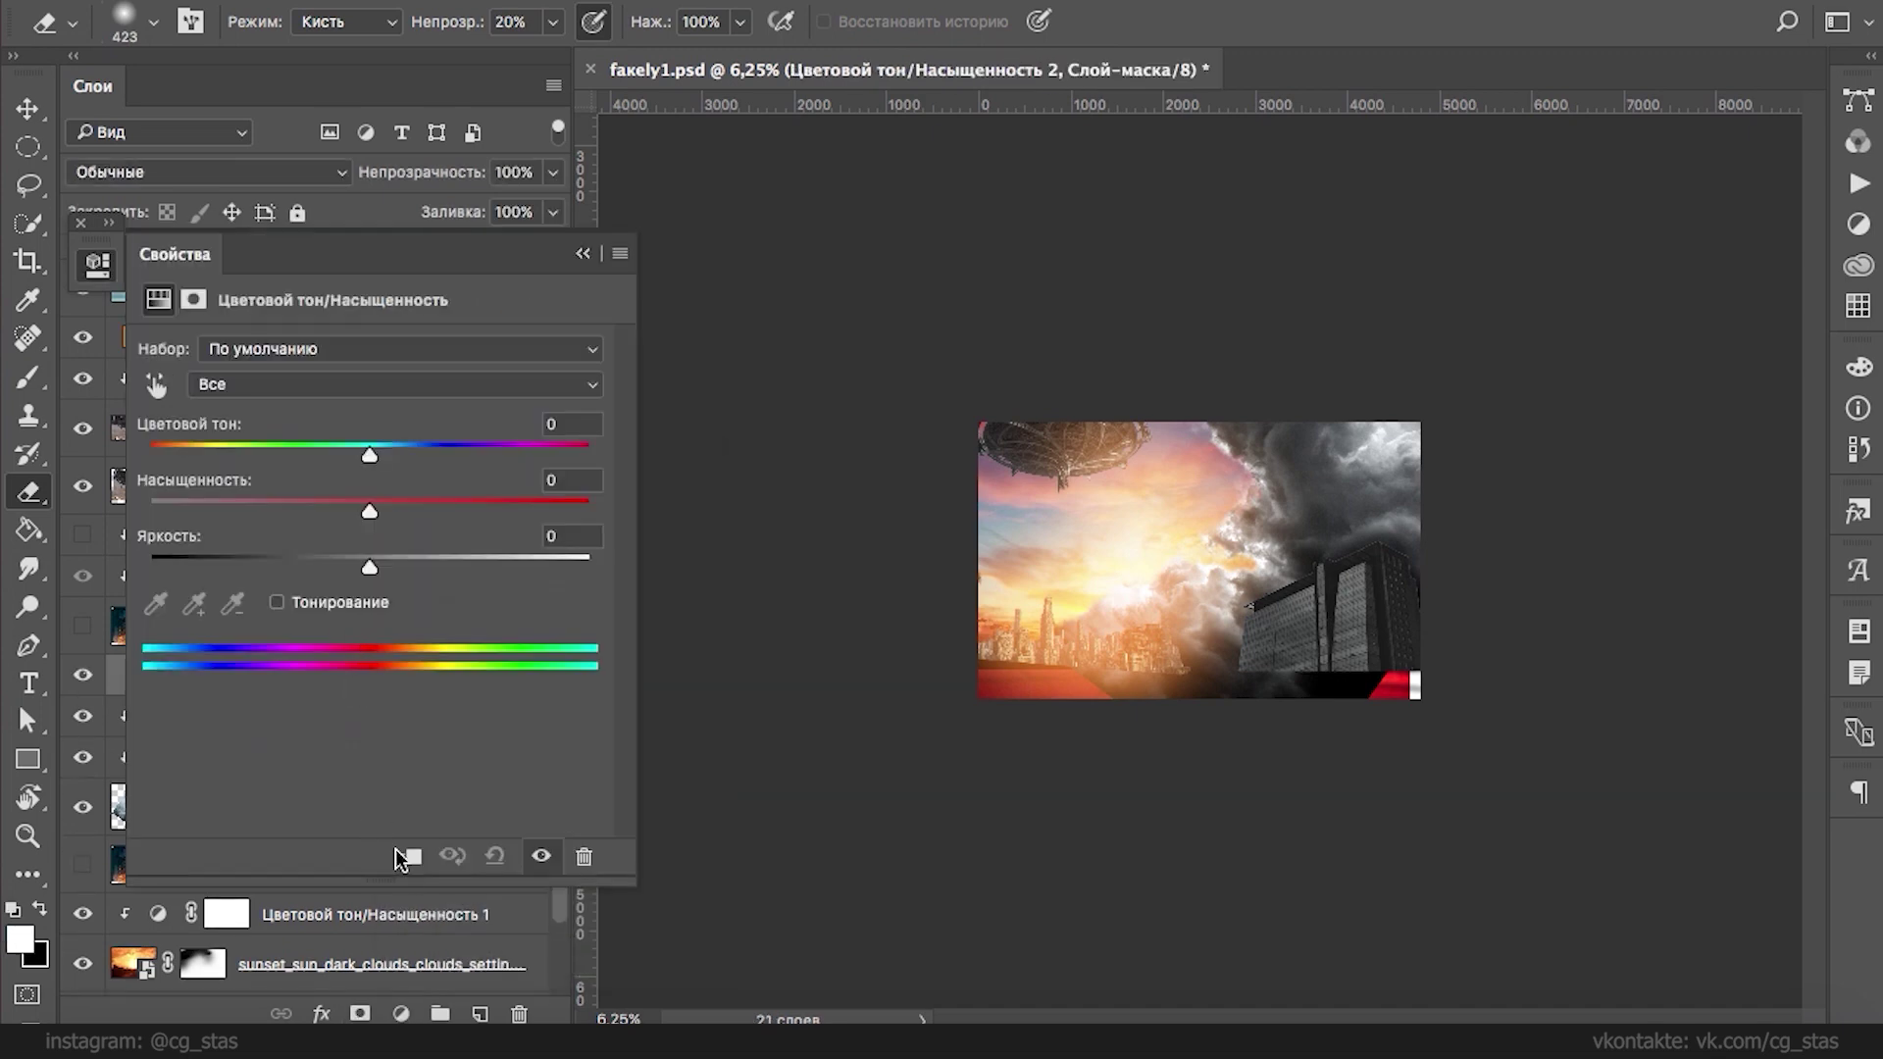
pyautogui.click(277, 606)
pyautogui.moveTo(392, 455); pyautogui.dragTo(424, 454)
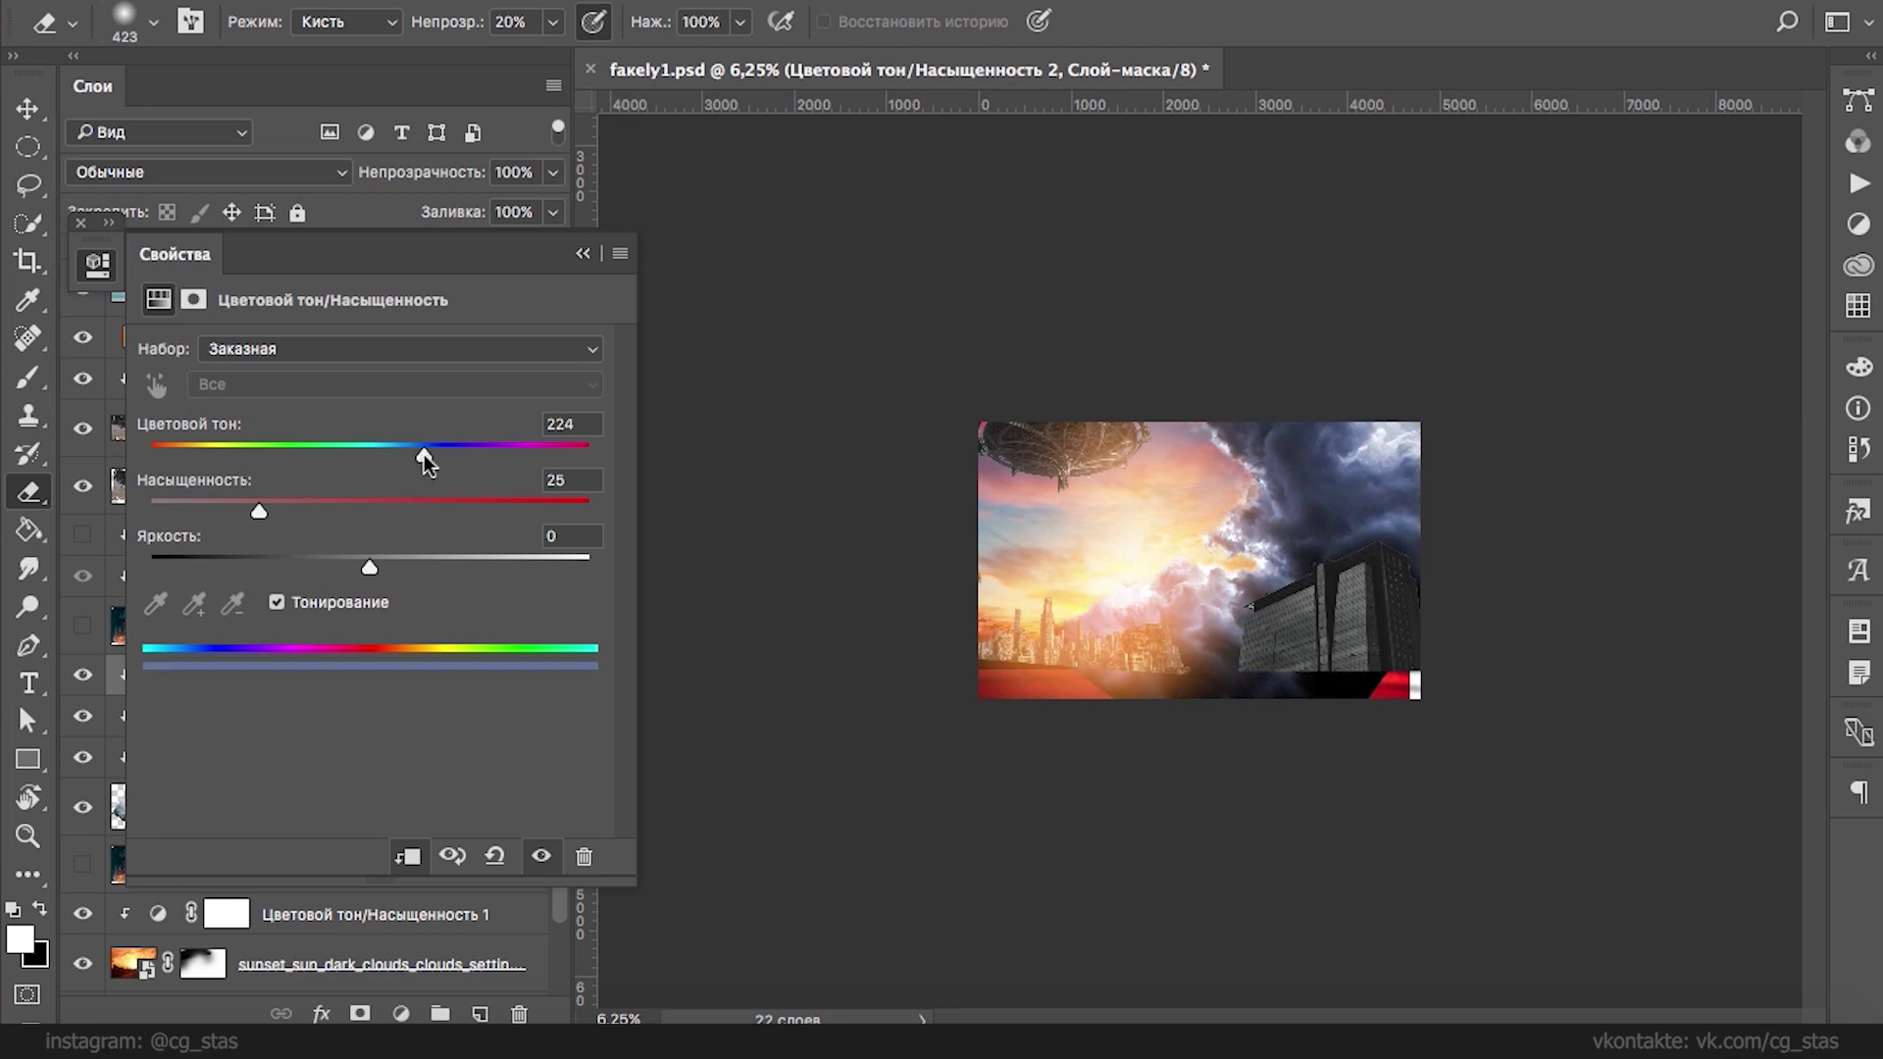
pyautogui.moveTo(260, 559); pyautogui.dragTo(285, 563)
pyautogui.moveTo(423, 455); pyautogui.dragTo(429, 454)
pyautogui.moveTo(261, 508); pyautogui.dragTo(347, 498)
pyautogui.moveTo(429, 454); pyautogui.dragTo(413, 452)
pyautogui.click(582, 253)
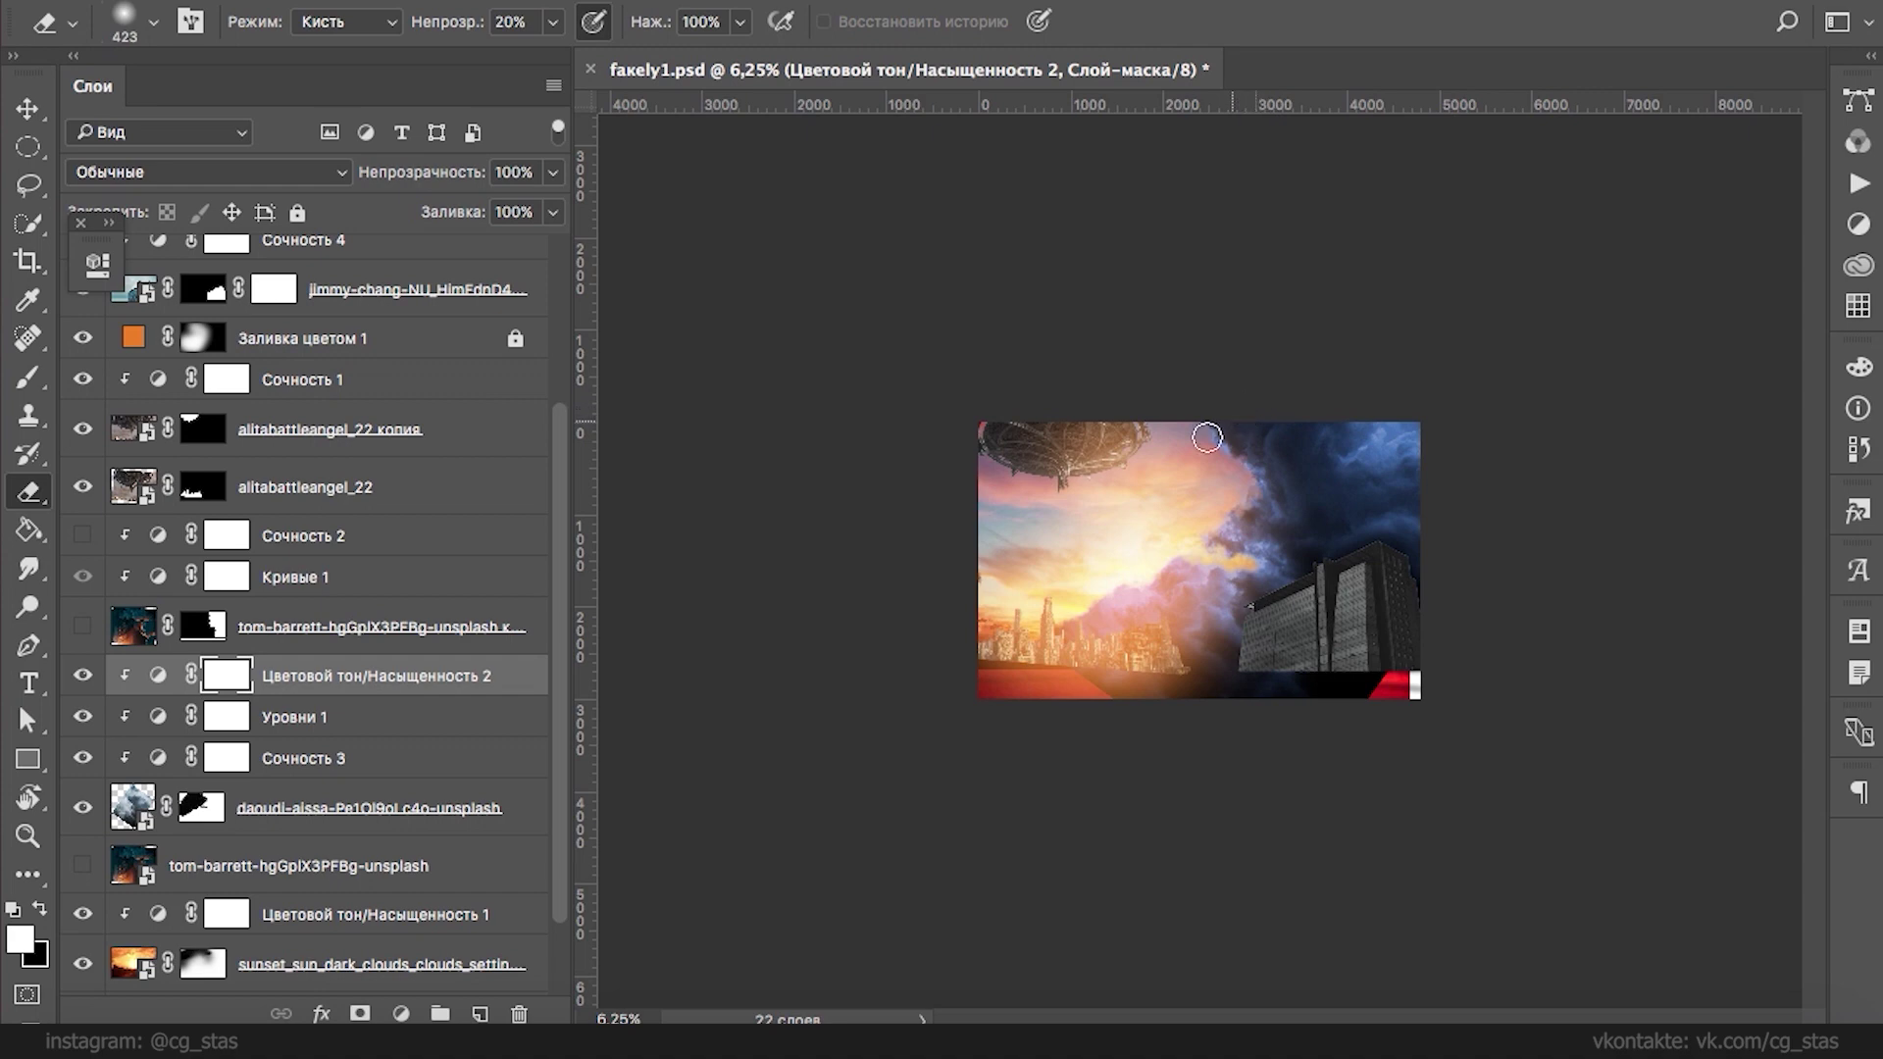
# - Set the brightness of the Цветовой тон/Насыщенность 2 adjustment to -9
pyautogui.click(85, 1019)
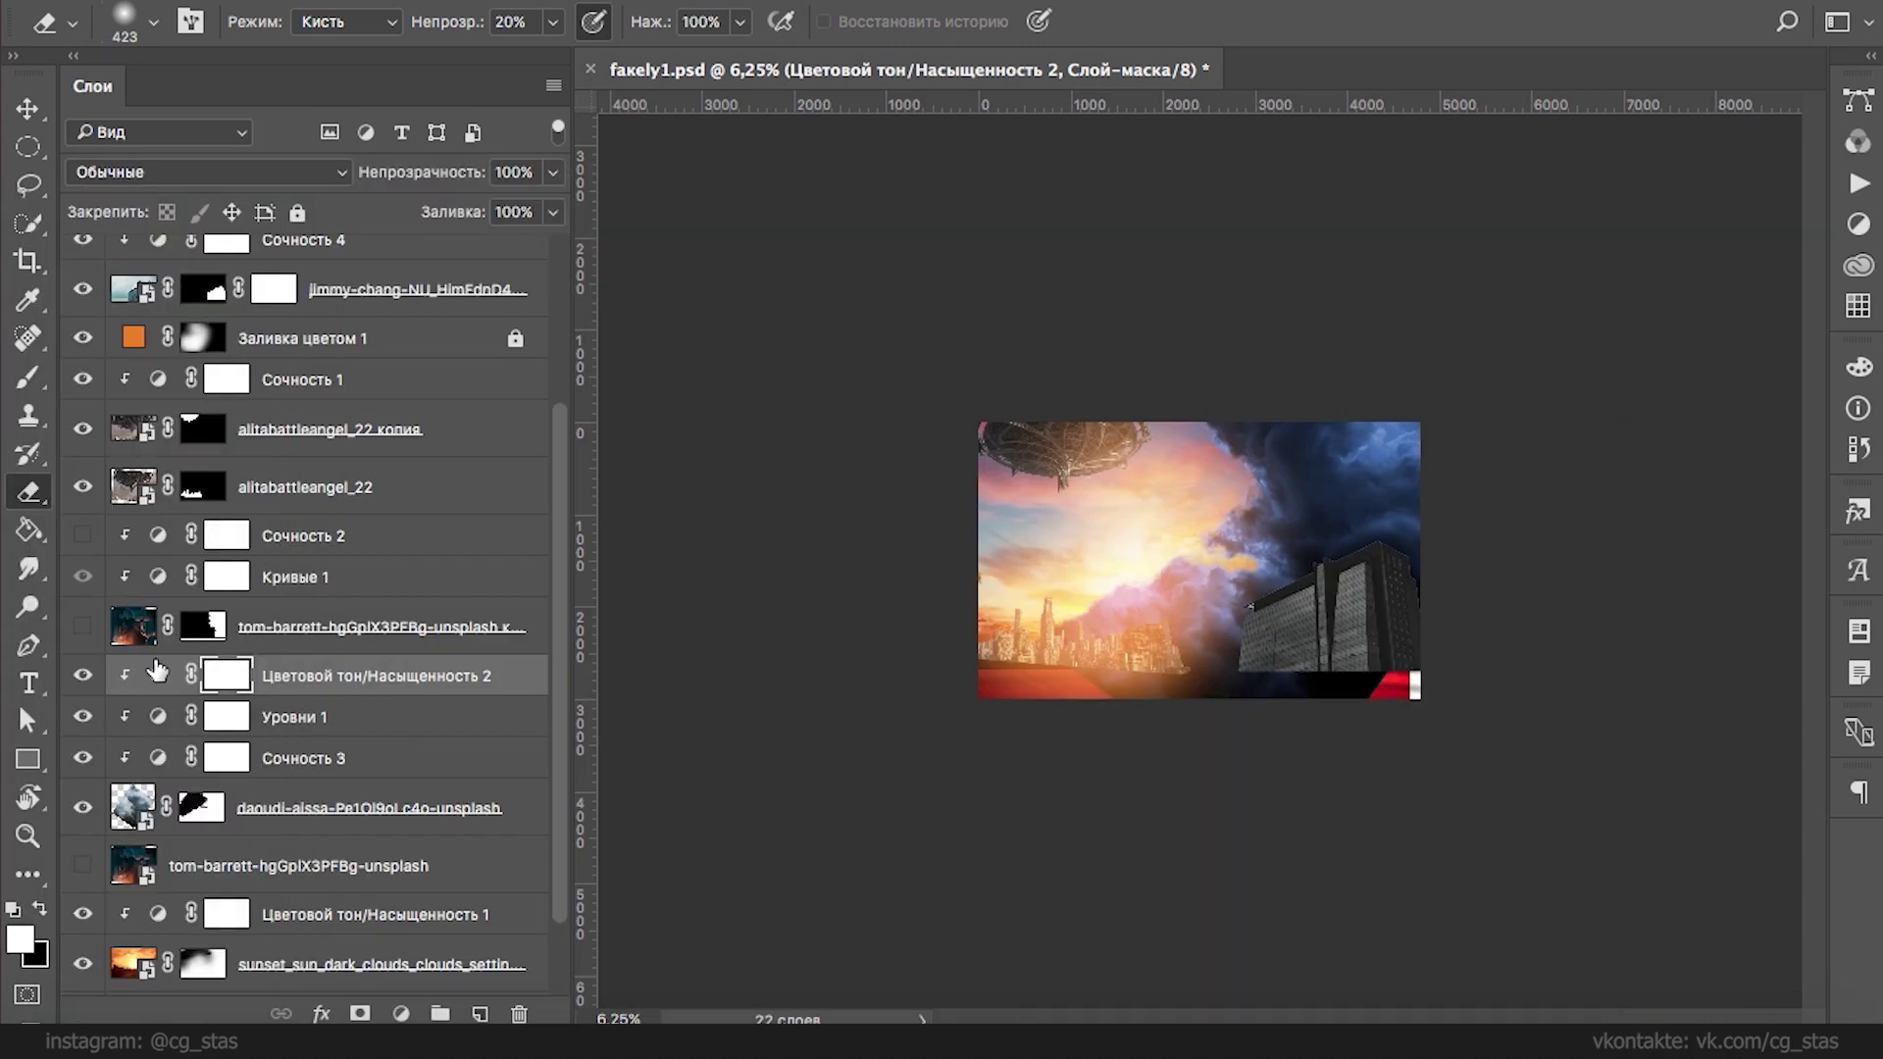
pyautogui.doubleClick(157, 676)
pyautogui.moveTo(285, 568); pyautogui.dragTo(350, 570)
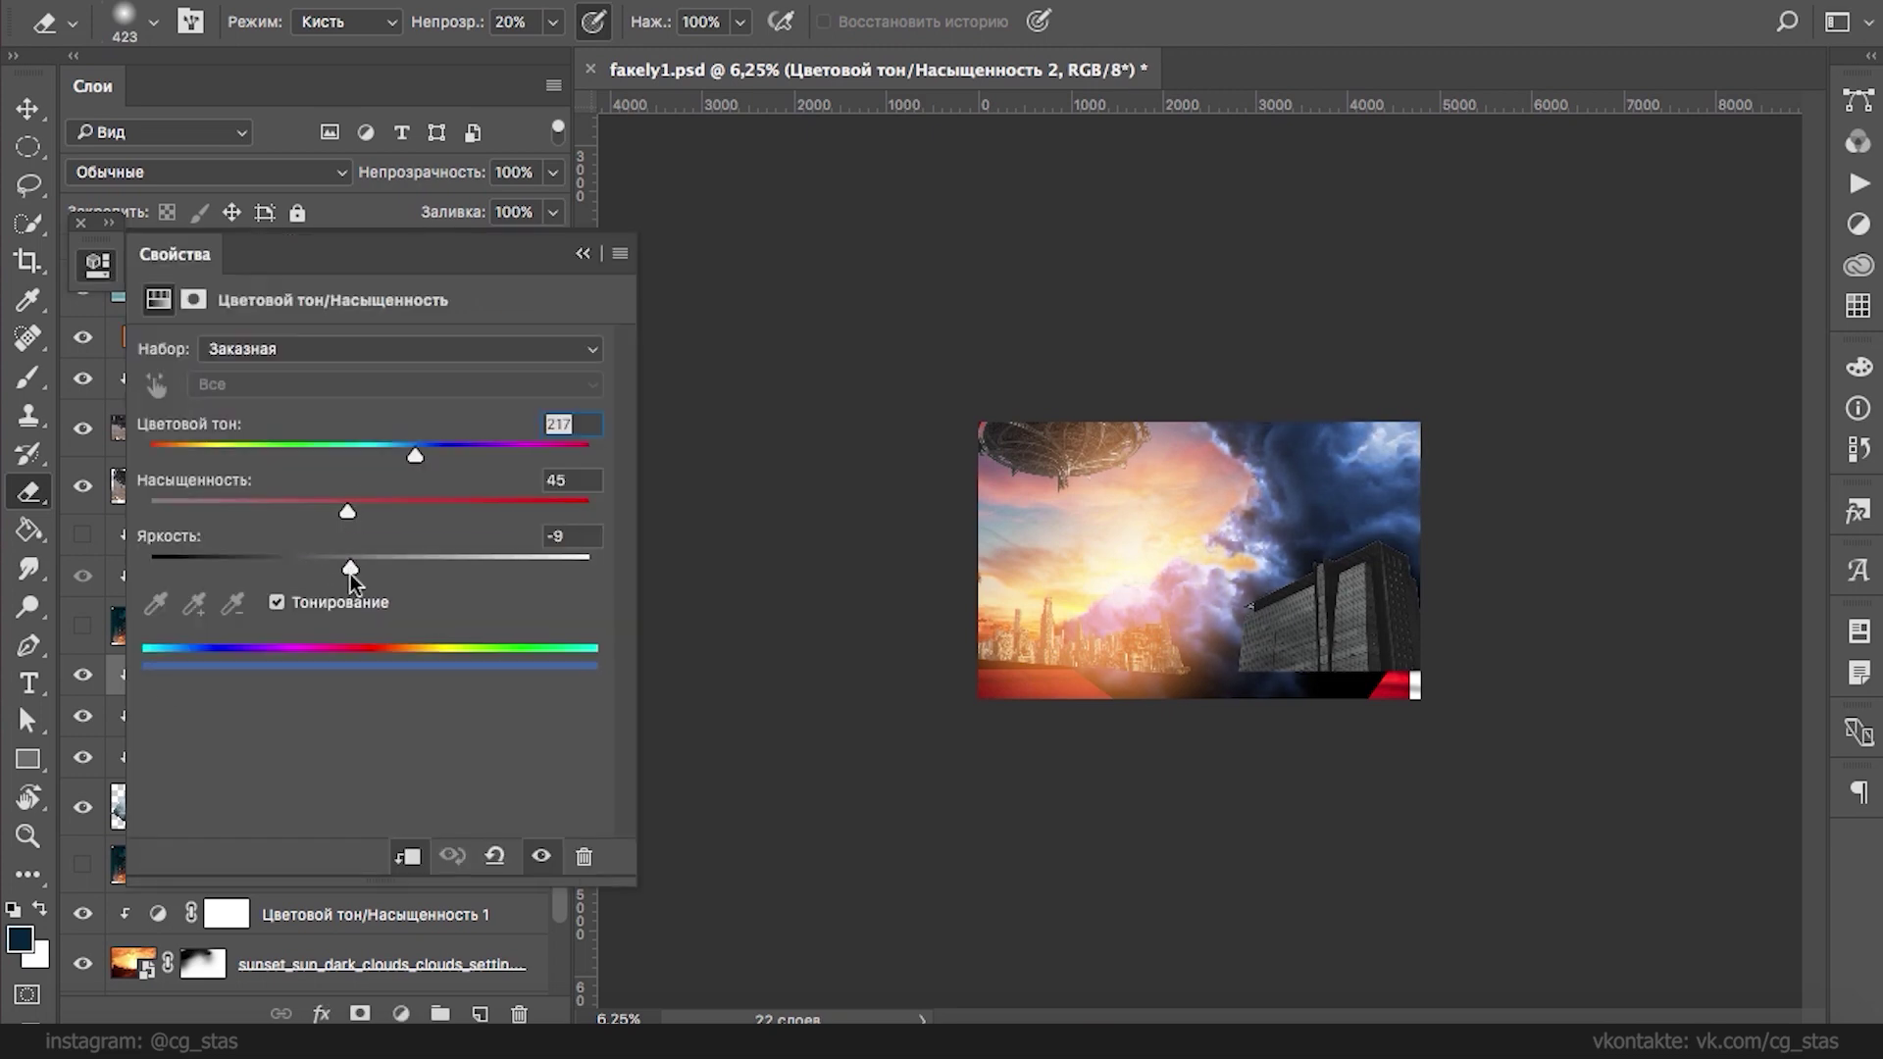
pyautogui.click(583, 253)
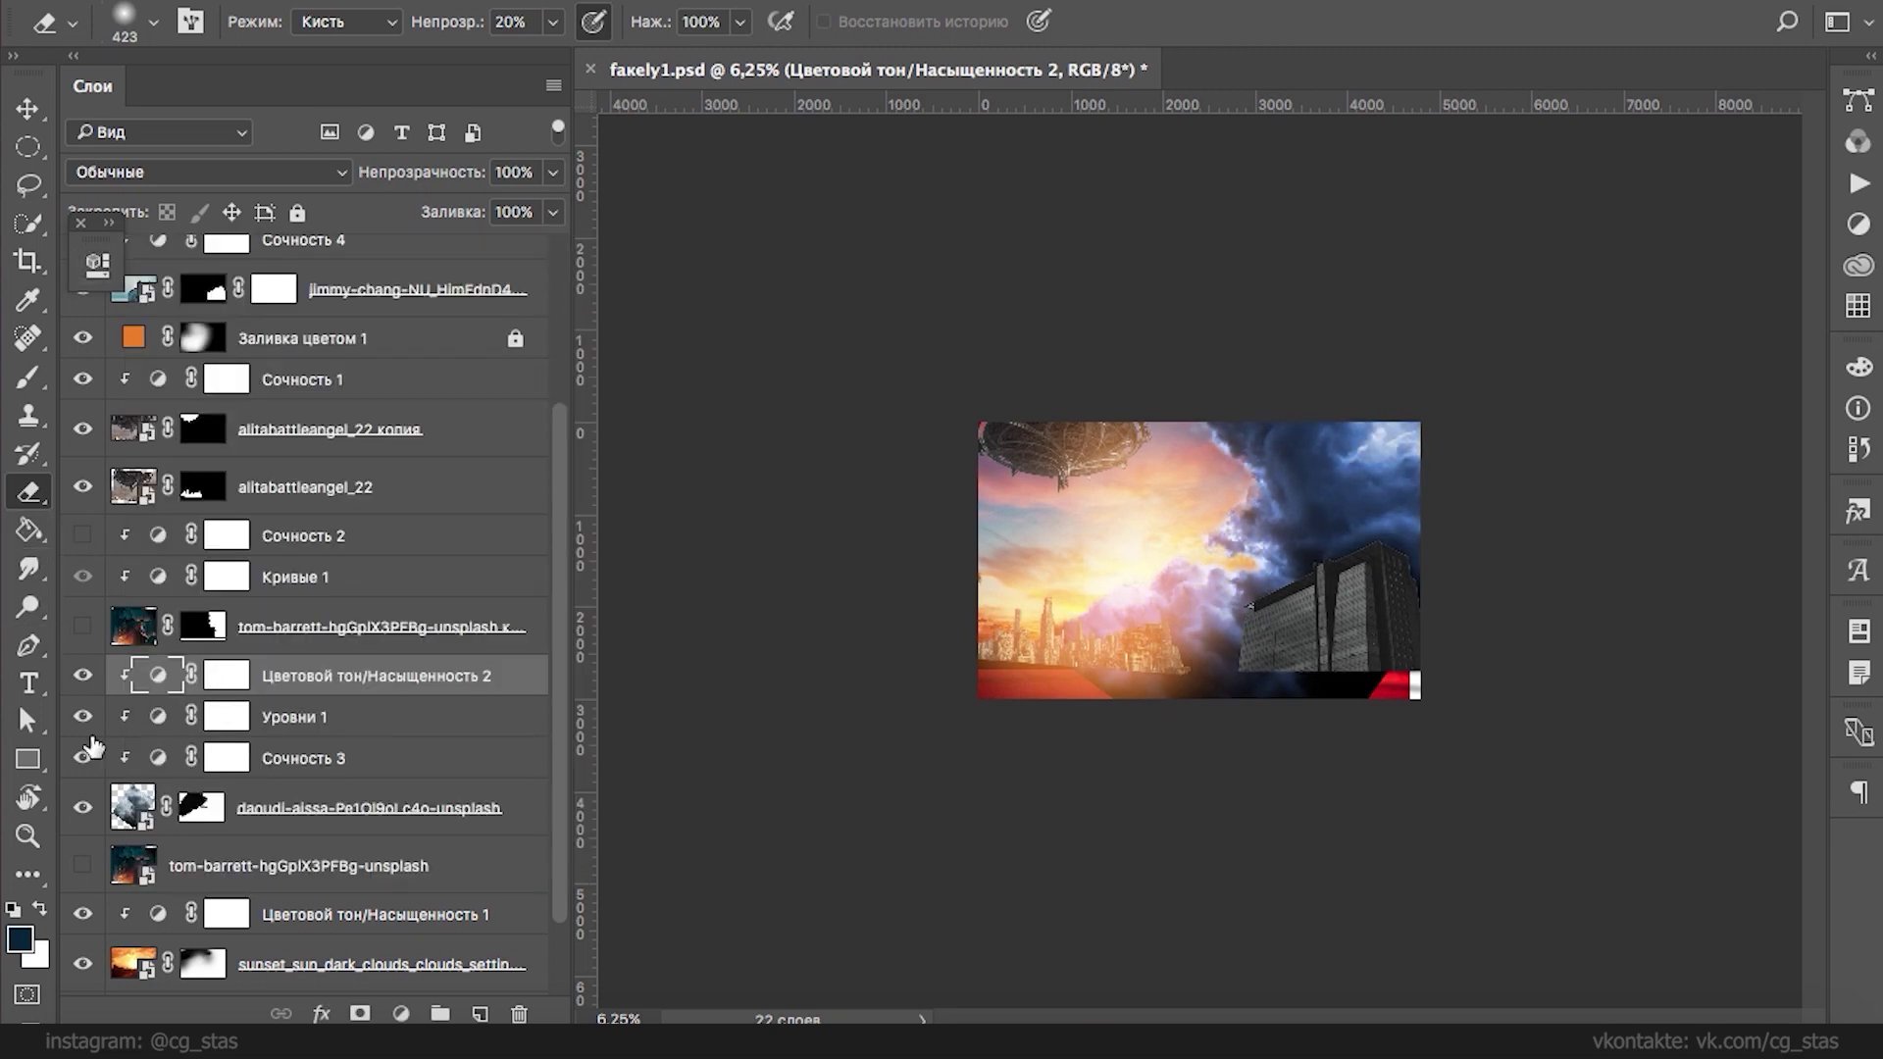
# - Enlarge the daoudi-aissa cloud layer to about 123%, then move it up and rotate it to cover the dark side of the sky
pyautogui.click(133, 807)
pyautogui.hotkey('ctrl', 't')
pyautogui.moveTo(1412, 527); pyautogui.dragTo(1433, 492)
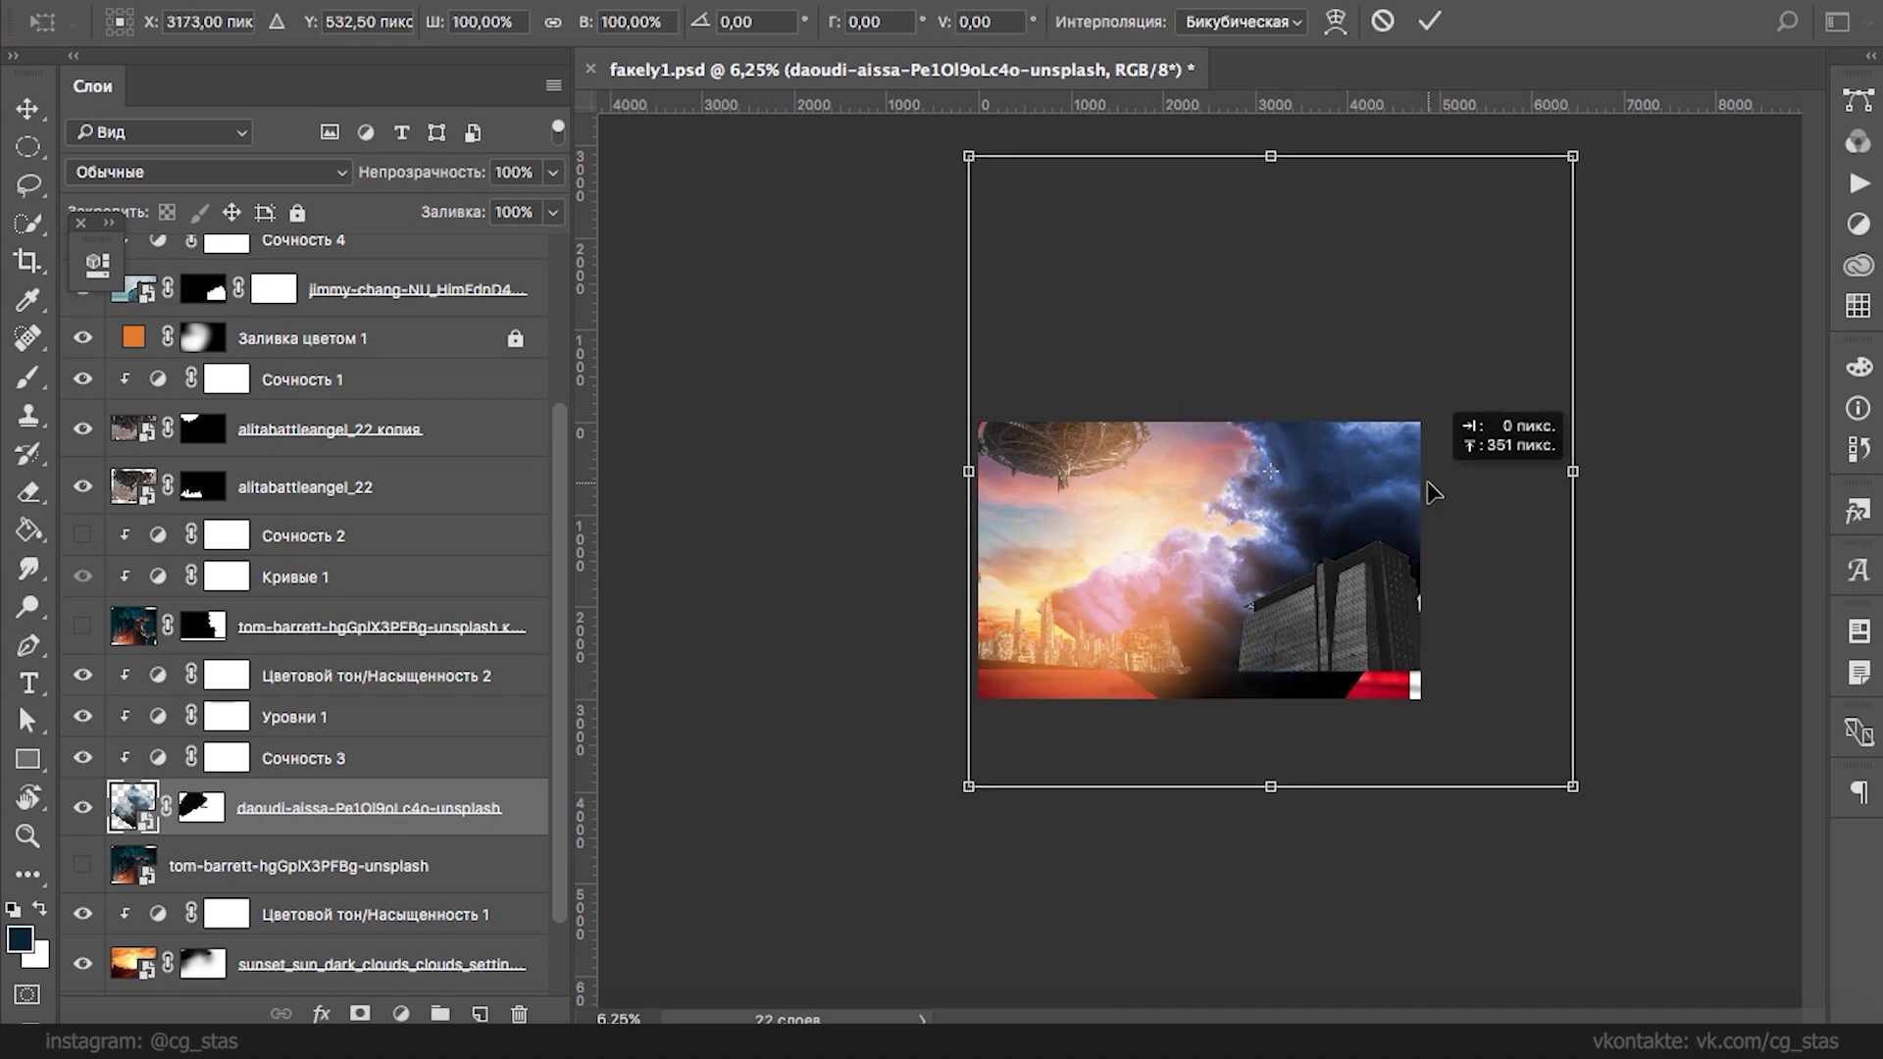
pyautogui.moveTo(1573, 786); pyautogui.dragTo(1714, 931)
pyautogui.moveTo(1630, 792); pyautogui.dragTo(1566, 657)
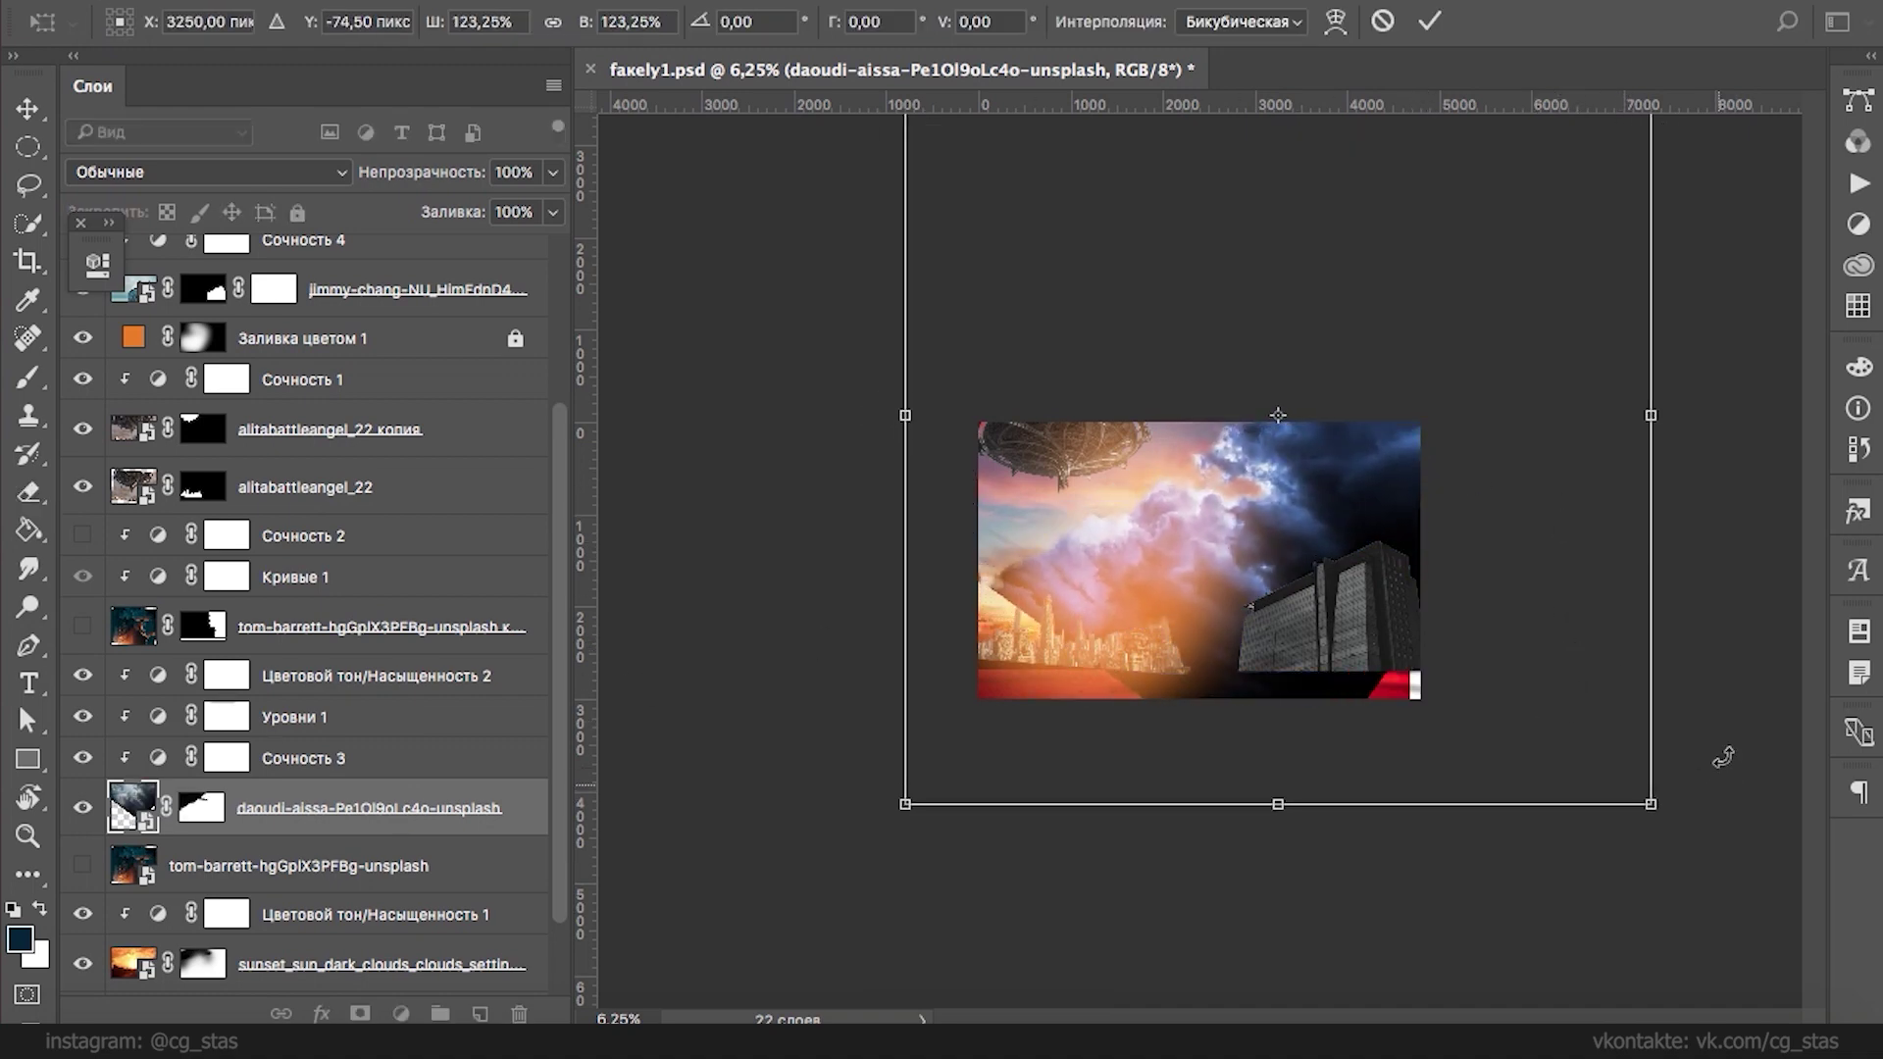
pyautogui.moveTo(1723, 756); pyautogui.dragTo(1616, 624)
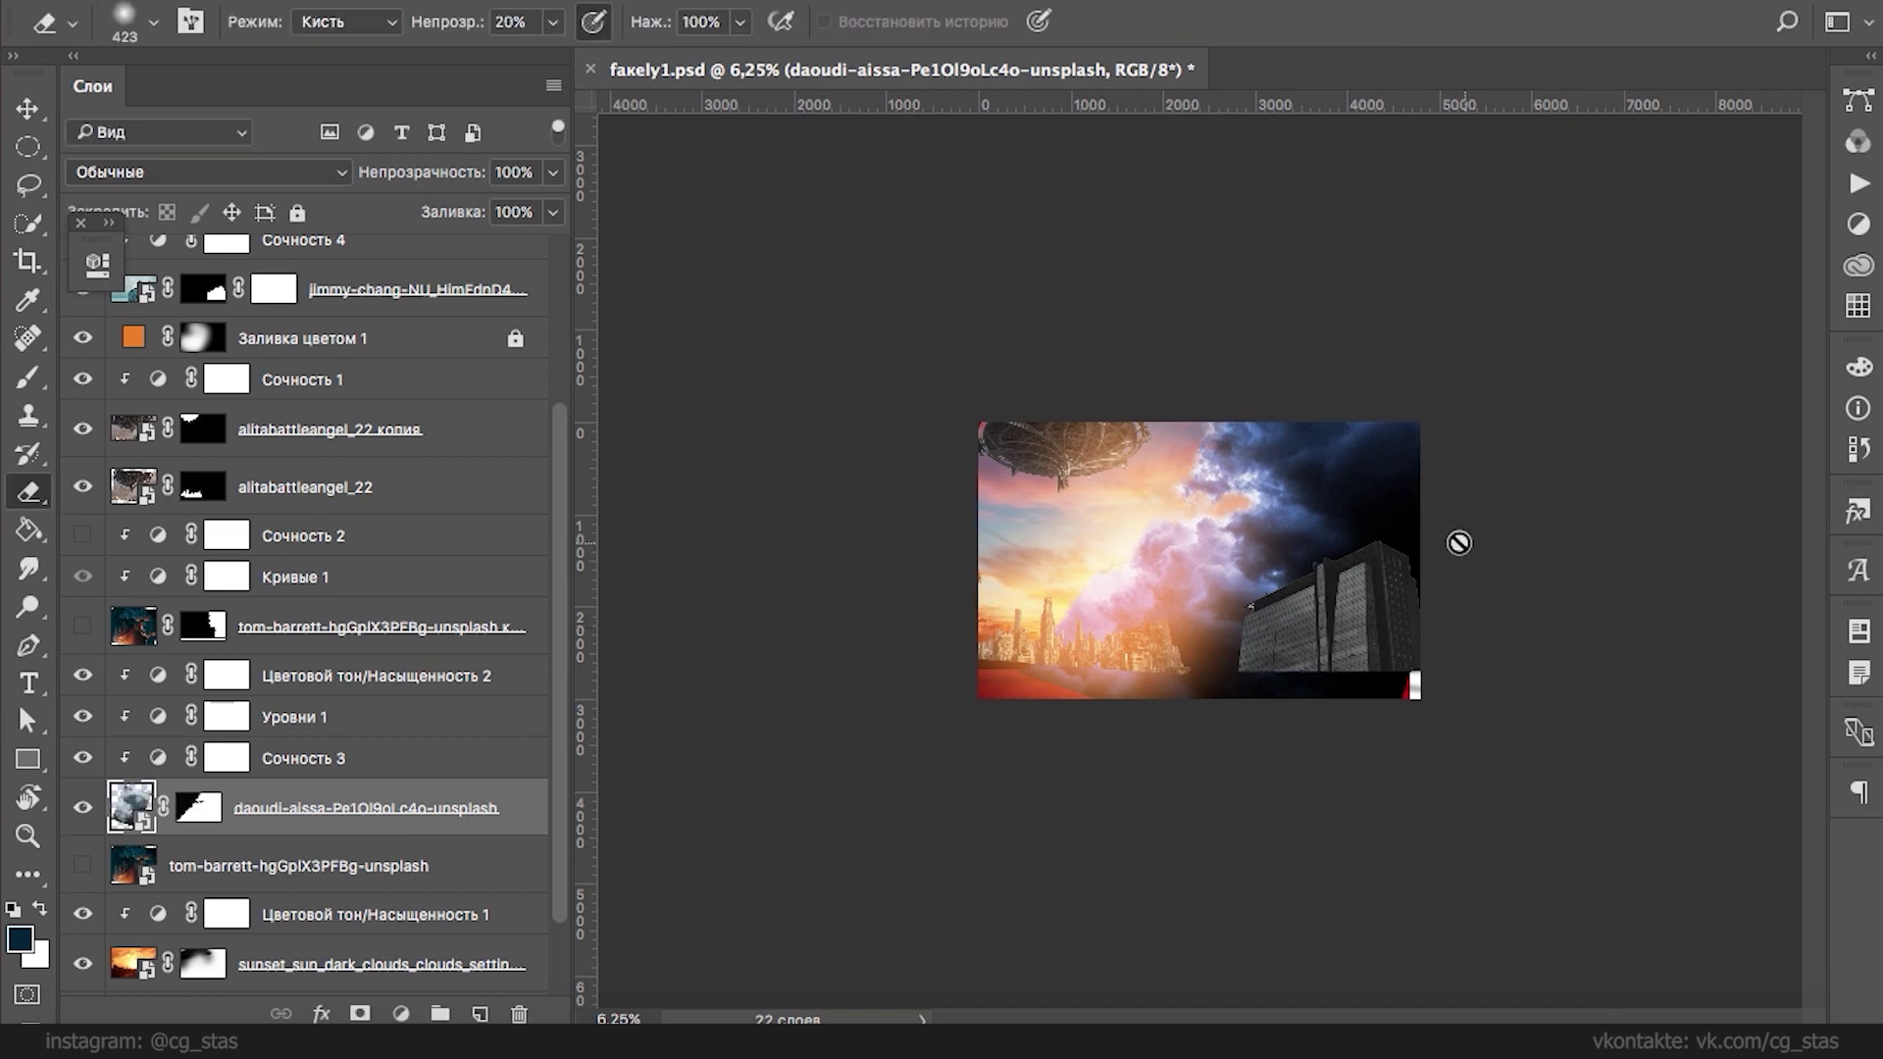
# - Paint black on the daoudi-aissa layer's mask with the textured brush to hide the clouds over the sunset and skyline
pyautogui.click(192, 810)
pyautogui.press('x')
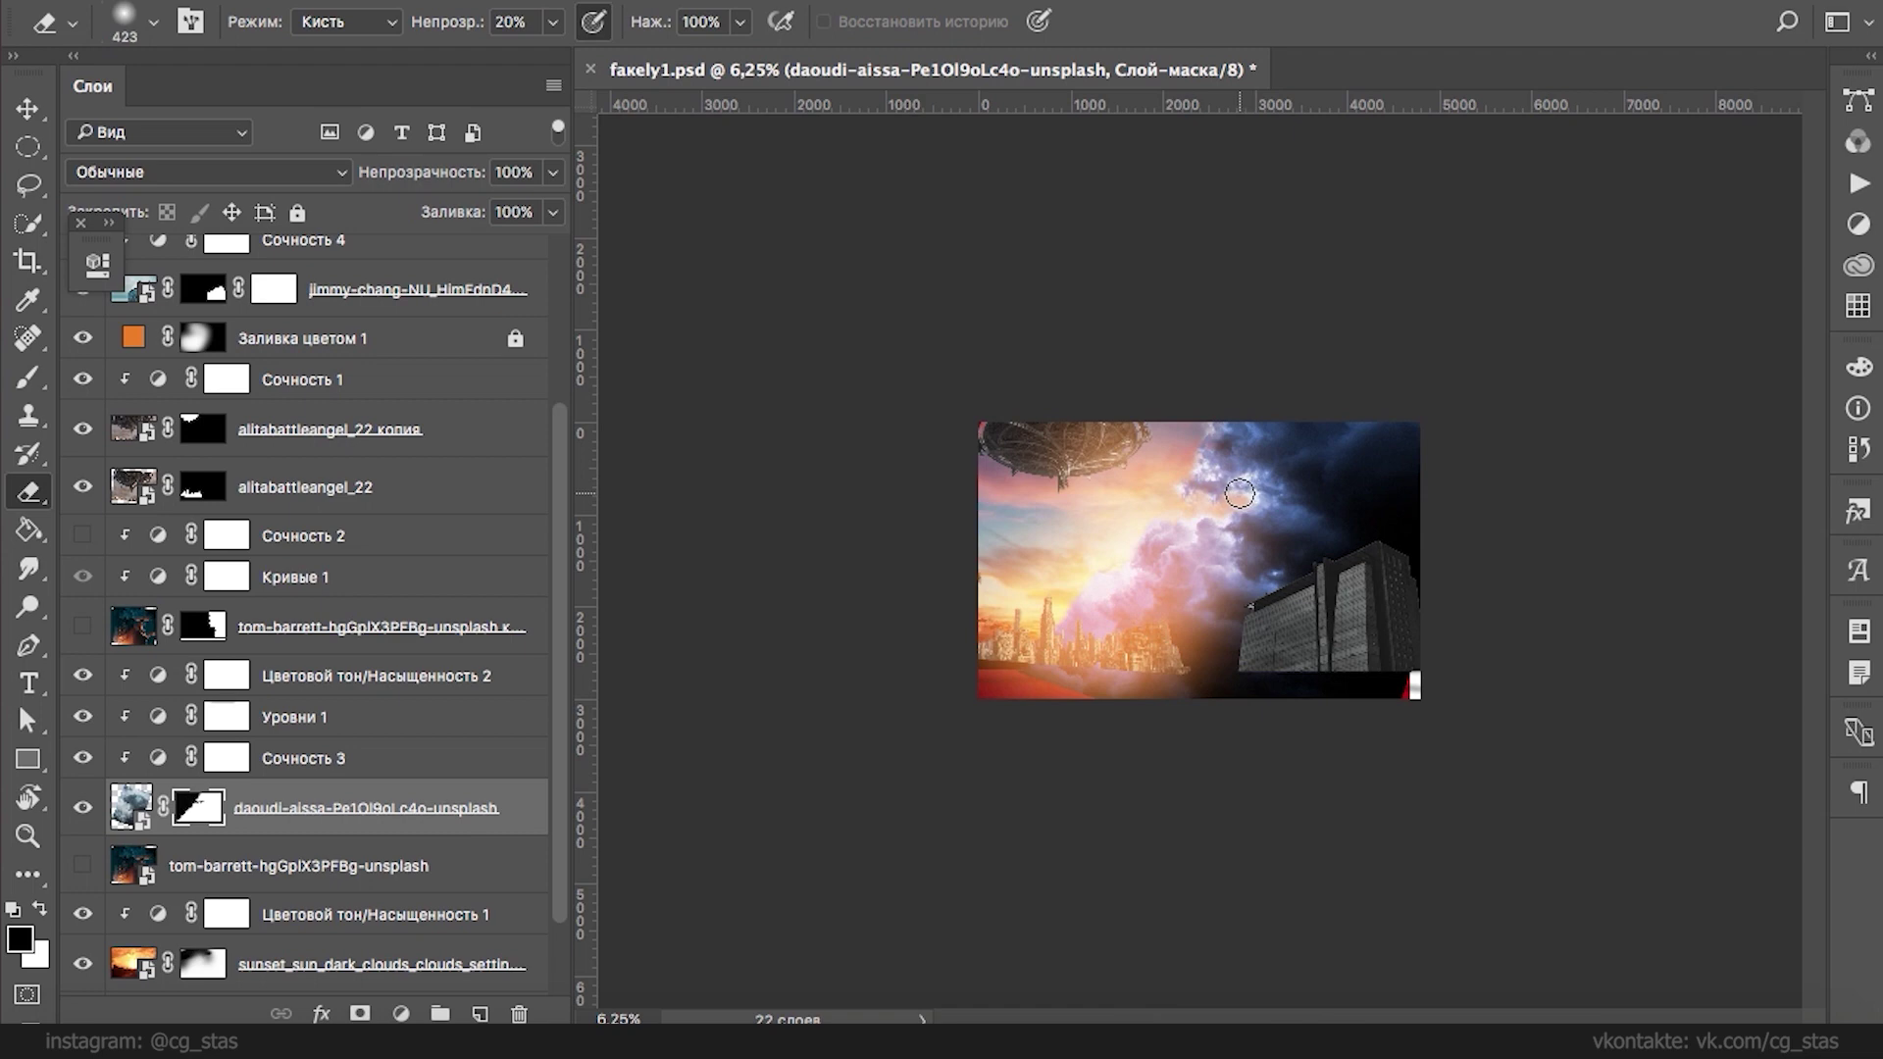
pyautogui.press('b')
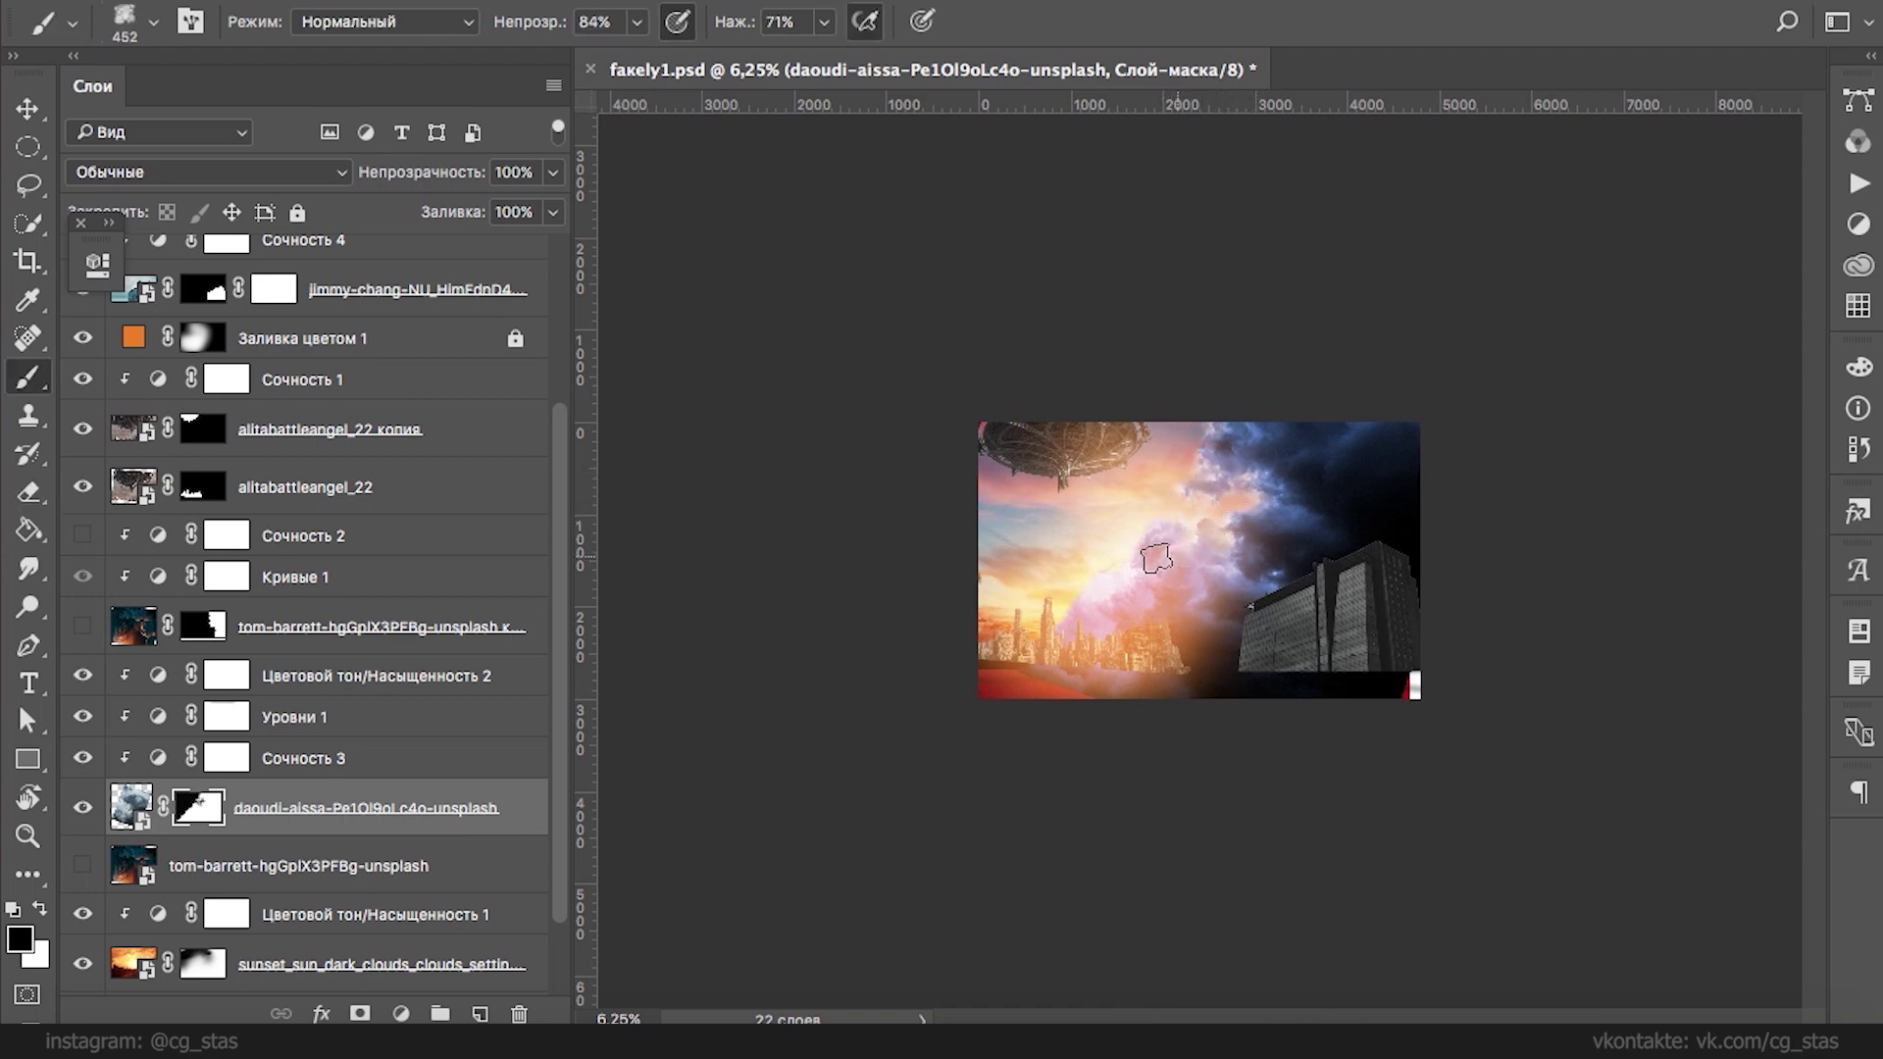
pyautogui.moveTo(1192, 473)
pyautogui.mouseDown()
pyautogui.moveTo(1169, 542)
pyautogui.moveTo(1101, 609)
pyautogui.moveTo(1135, 610)
pyautogui.moveTo(1068, 645)
pyautogui.mouseUp()
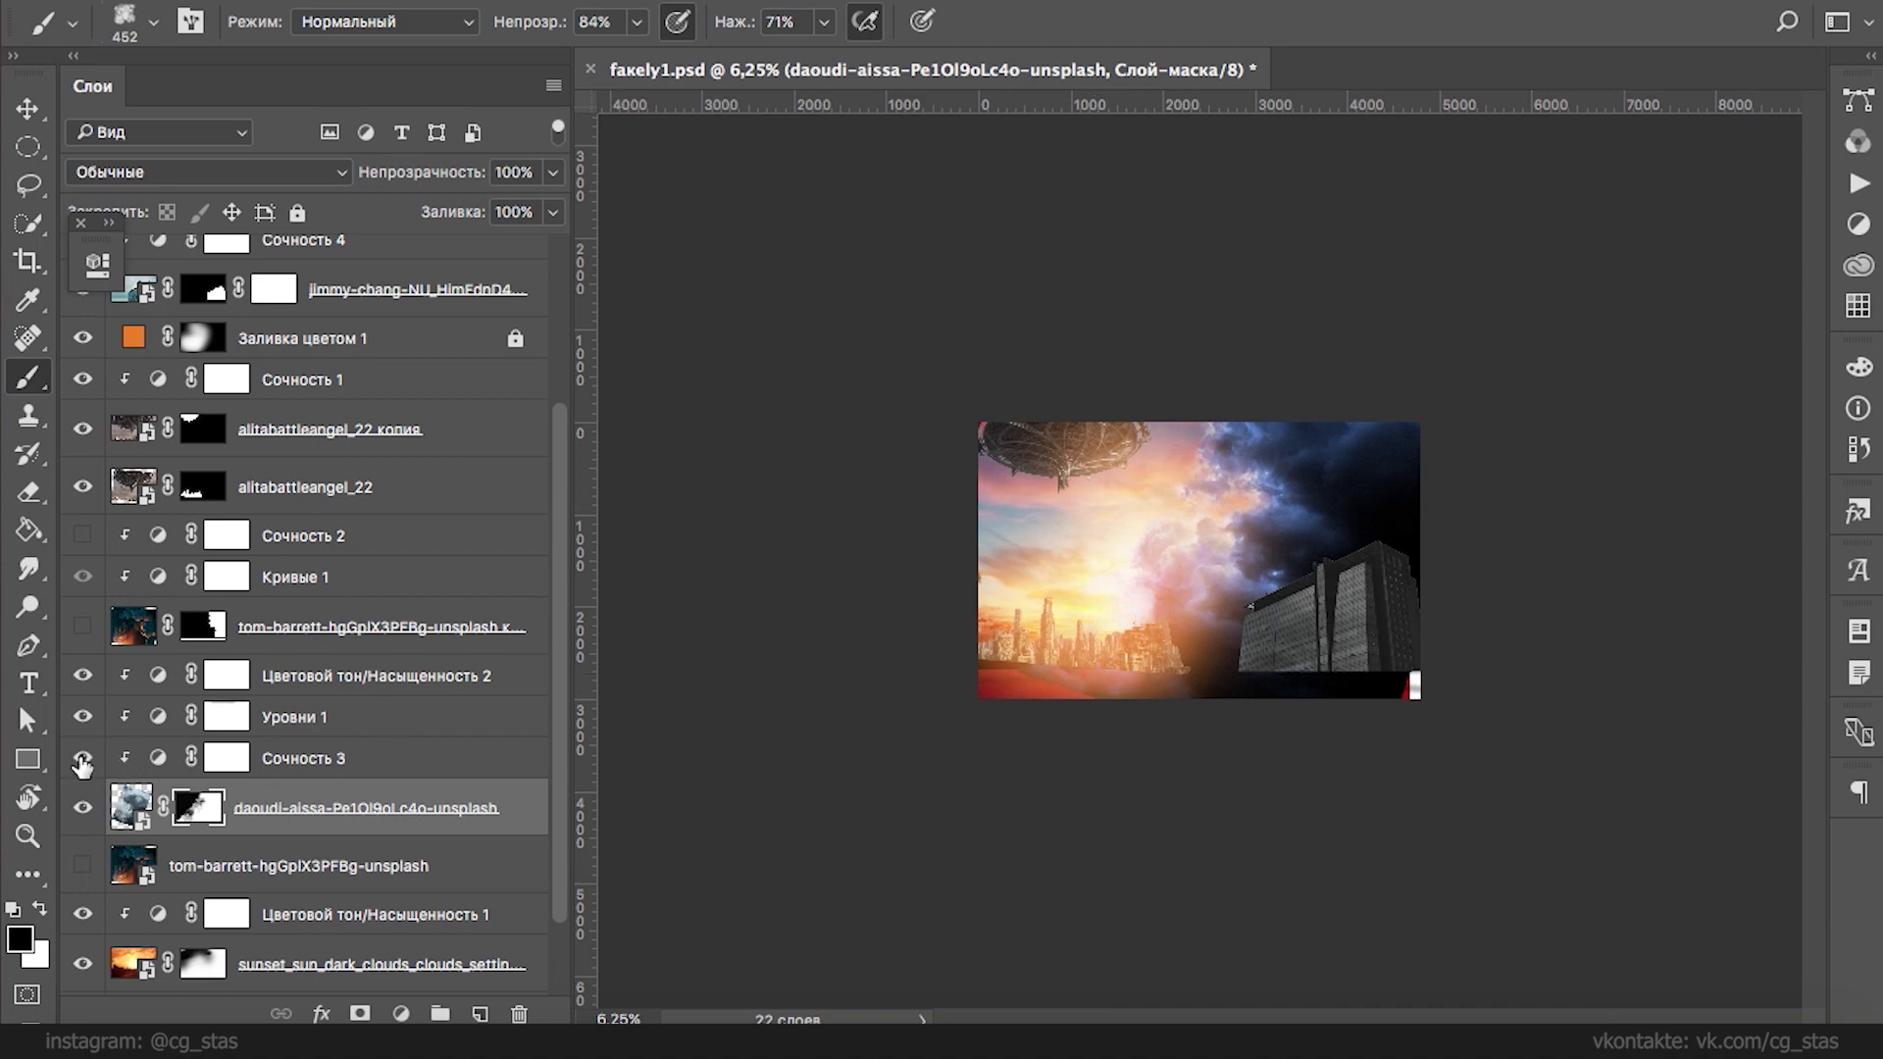
# - Compare the clouds with and without Уровни 1, and set its input levels to 2, 1,00 and 220 and output white to 244
pyautogui.click(82, 717)
pyautogui.click(83, 717)
pyautogui.click(82, 716)
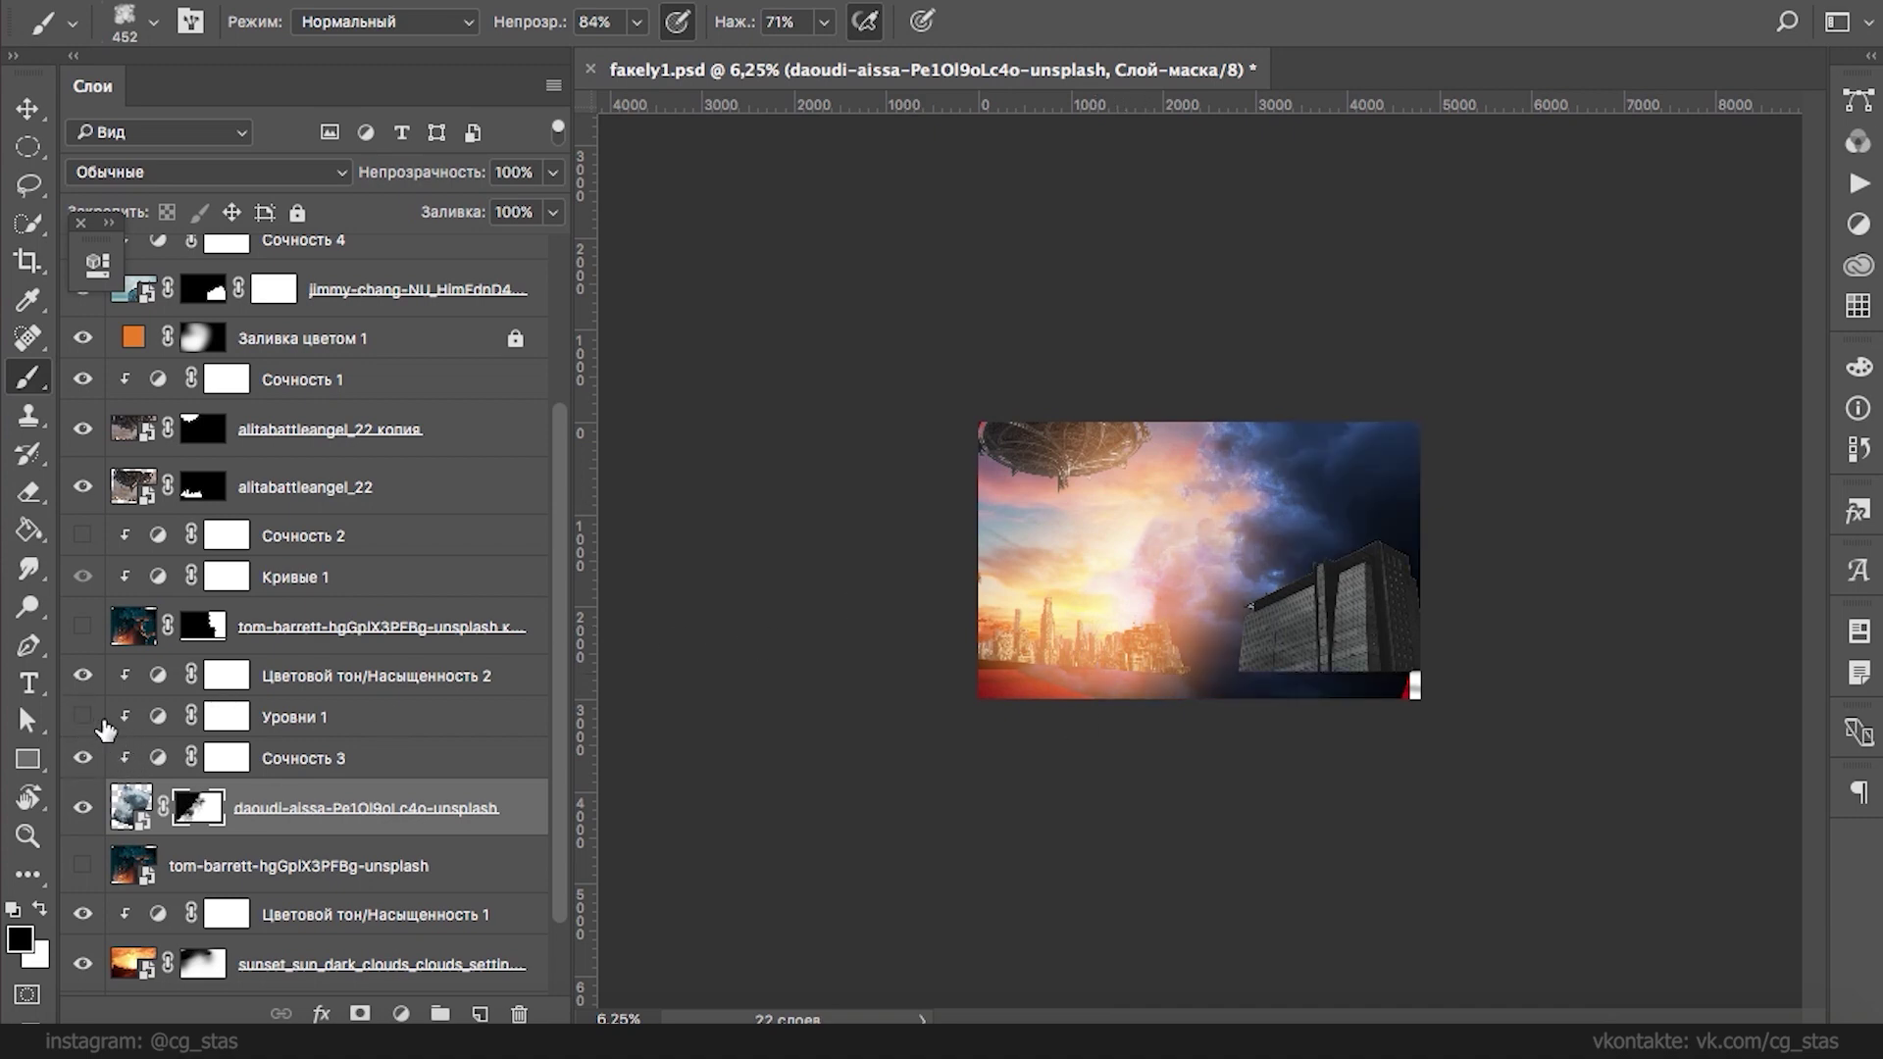
pyautogui.click(82, 717)
pyautogui.doubleClick(157, 716)
pyautogui.moveTo(468, 555); pyautogui.dragTo(583, 555)
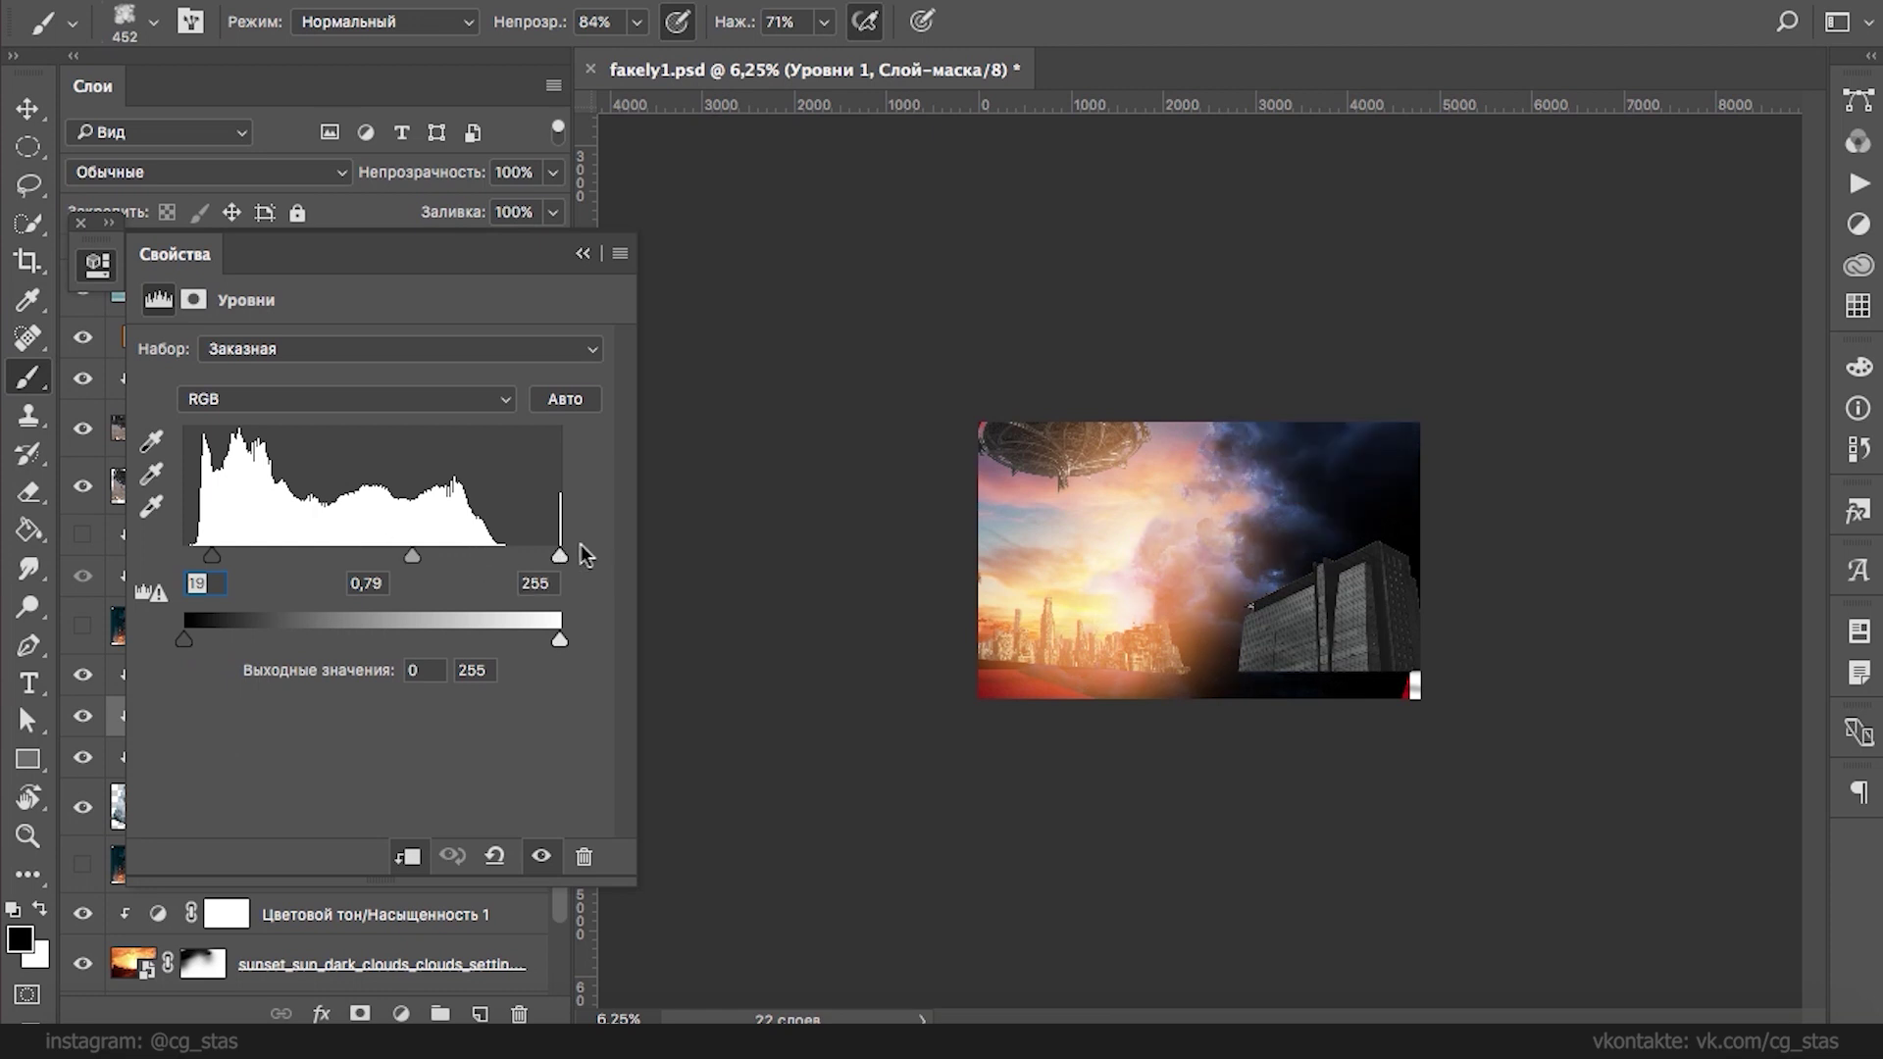
pyautogui.moveTo(413, 555); pyautogui.dragTo(365, 557)
pyautogui.moveTo(212, 555); pyautogui.dragTo(367, 556)
pyautogui.moveTo(559, 556); pyautogui.dragTo(508, 553)
pyautogui.moveTo(559, 640); pyautogui.dragTo(543, 640)
pyautogui.moveTo(184, 555); pyautogui.dragTo(188, 555)
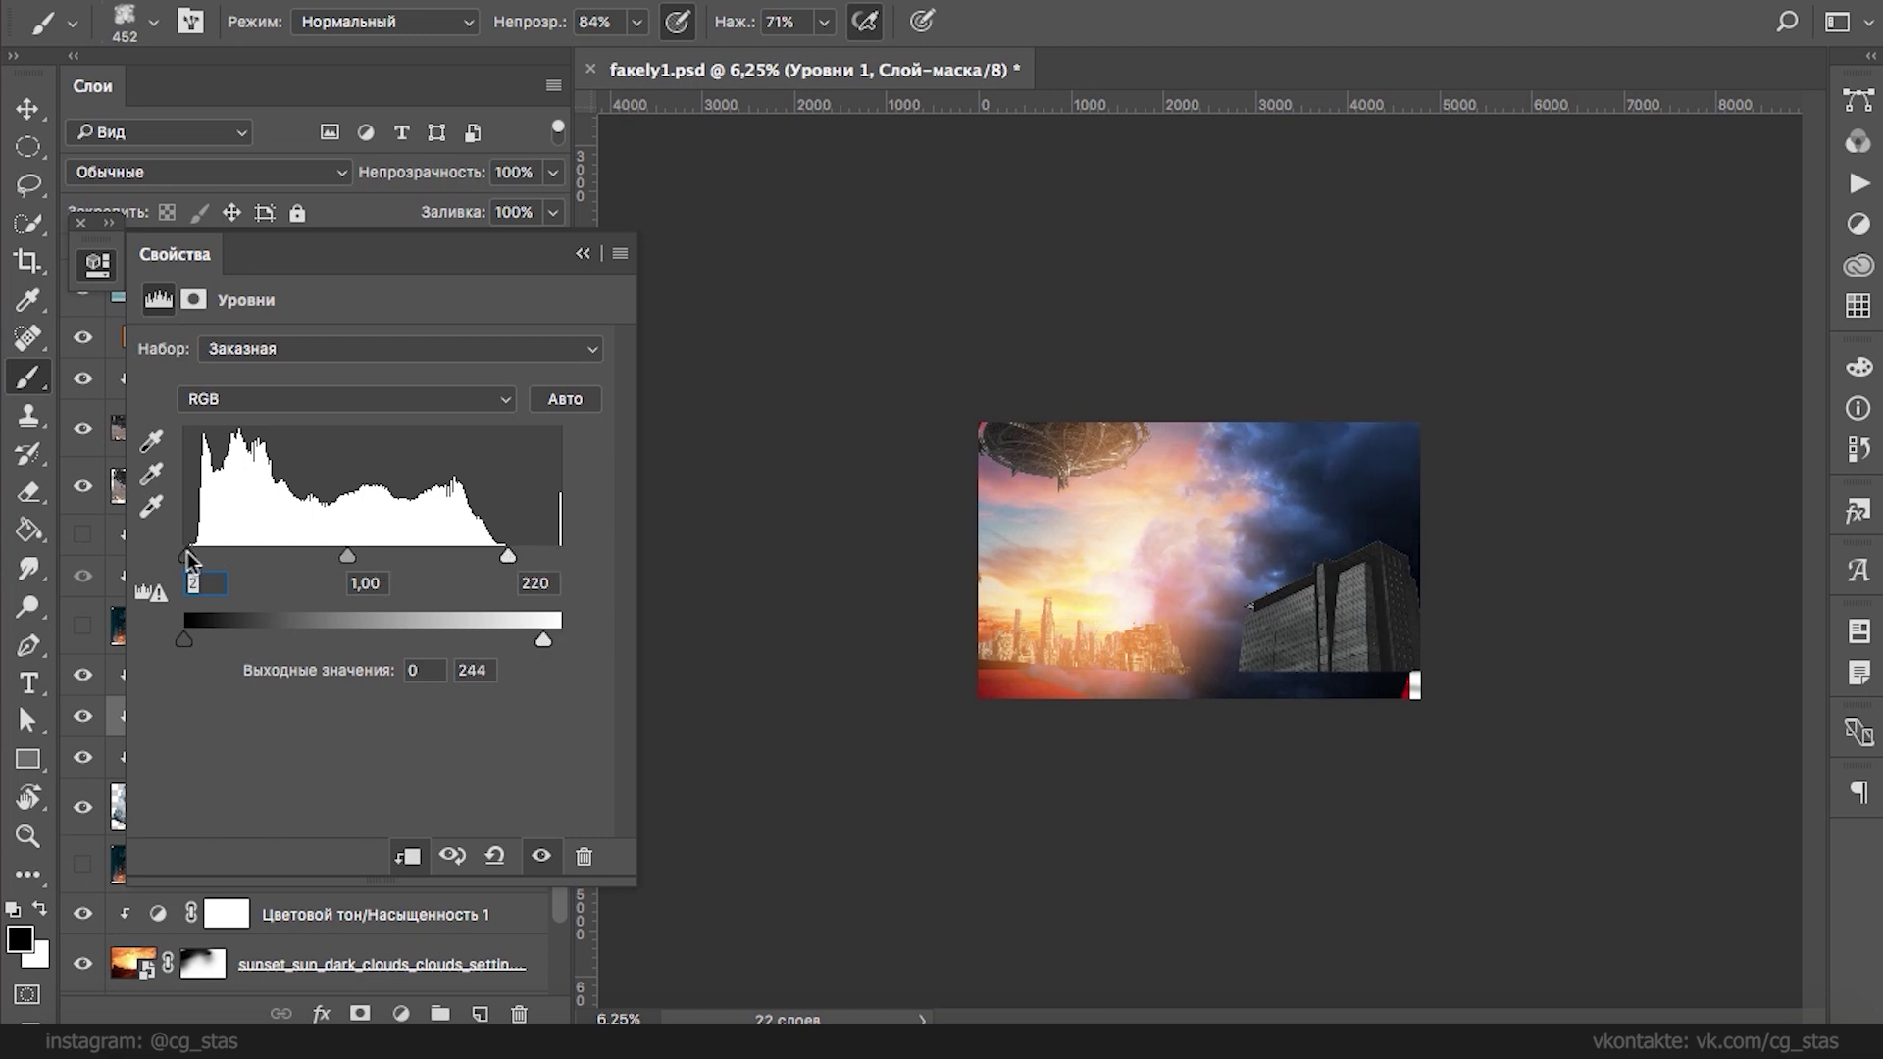
pyautogui.click(583, 253)
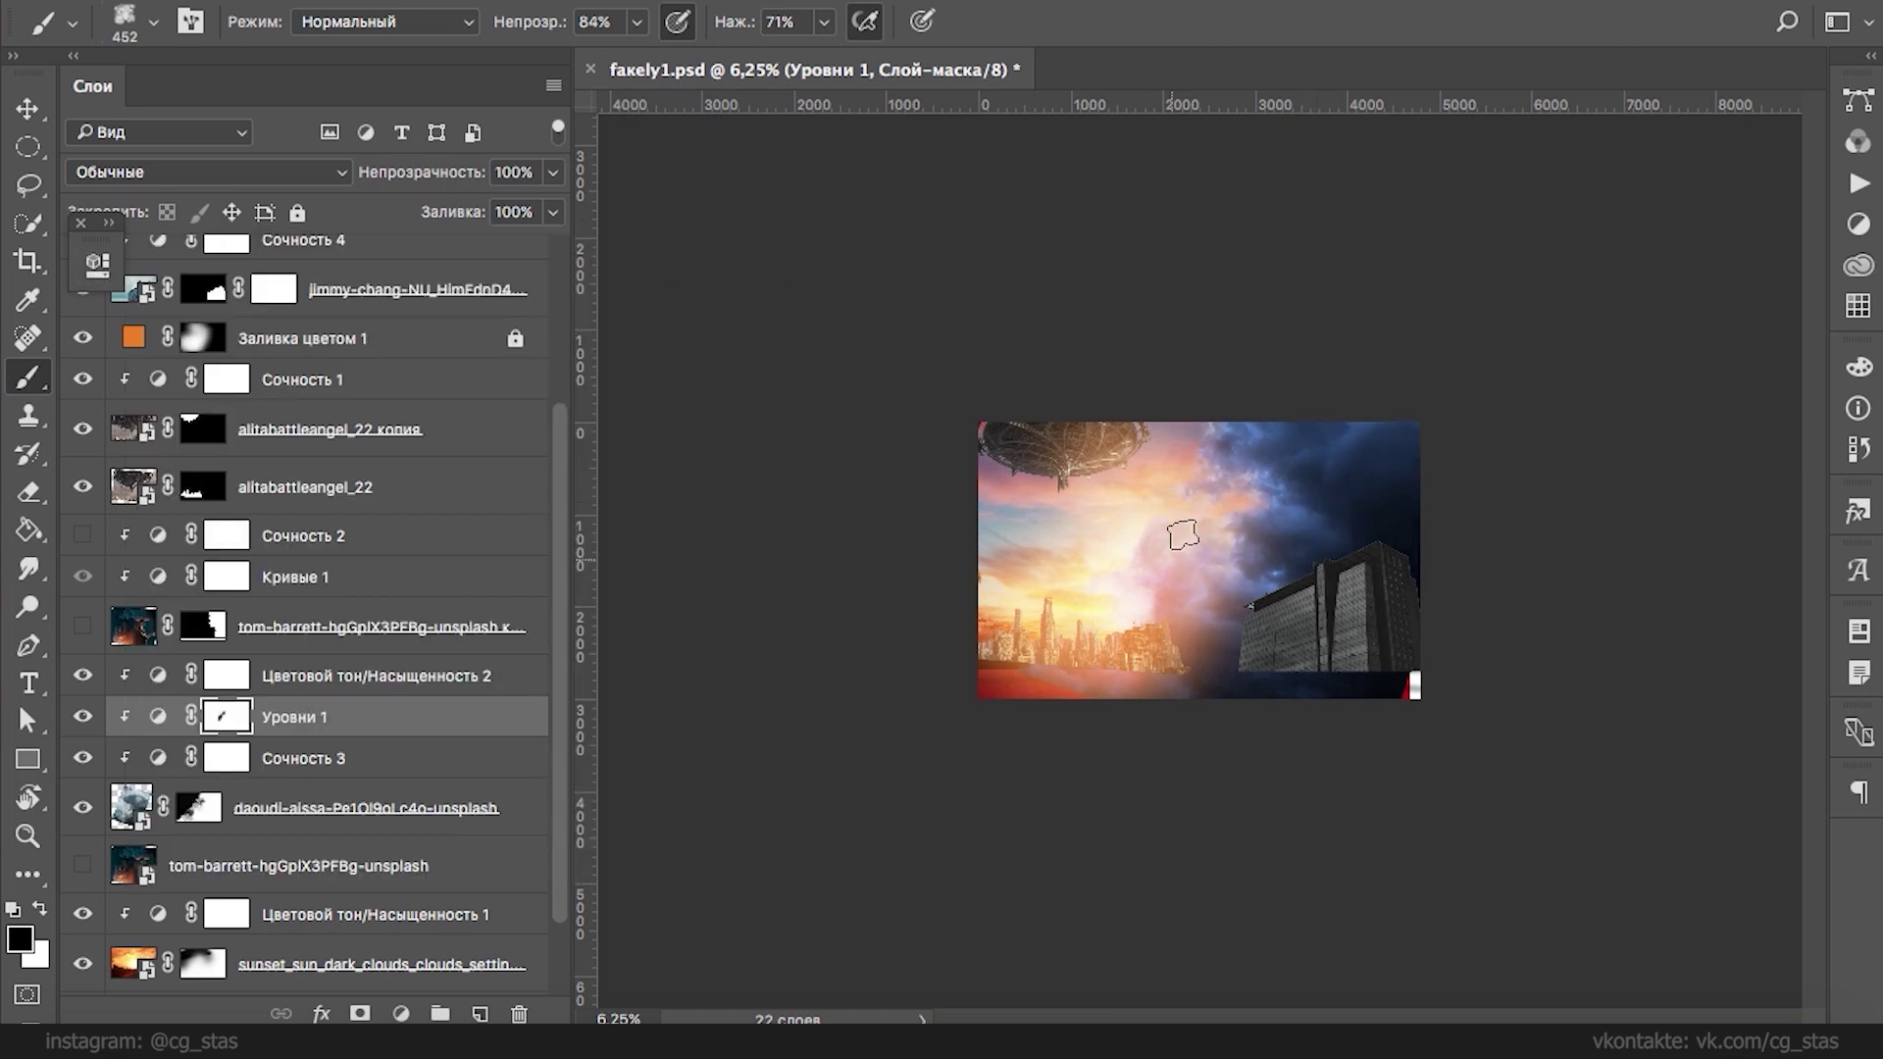
# - Select the daoudi-aissa layer's mask and set the textured brush size to 93 px
pyautogui.click(233, 809)
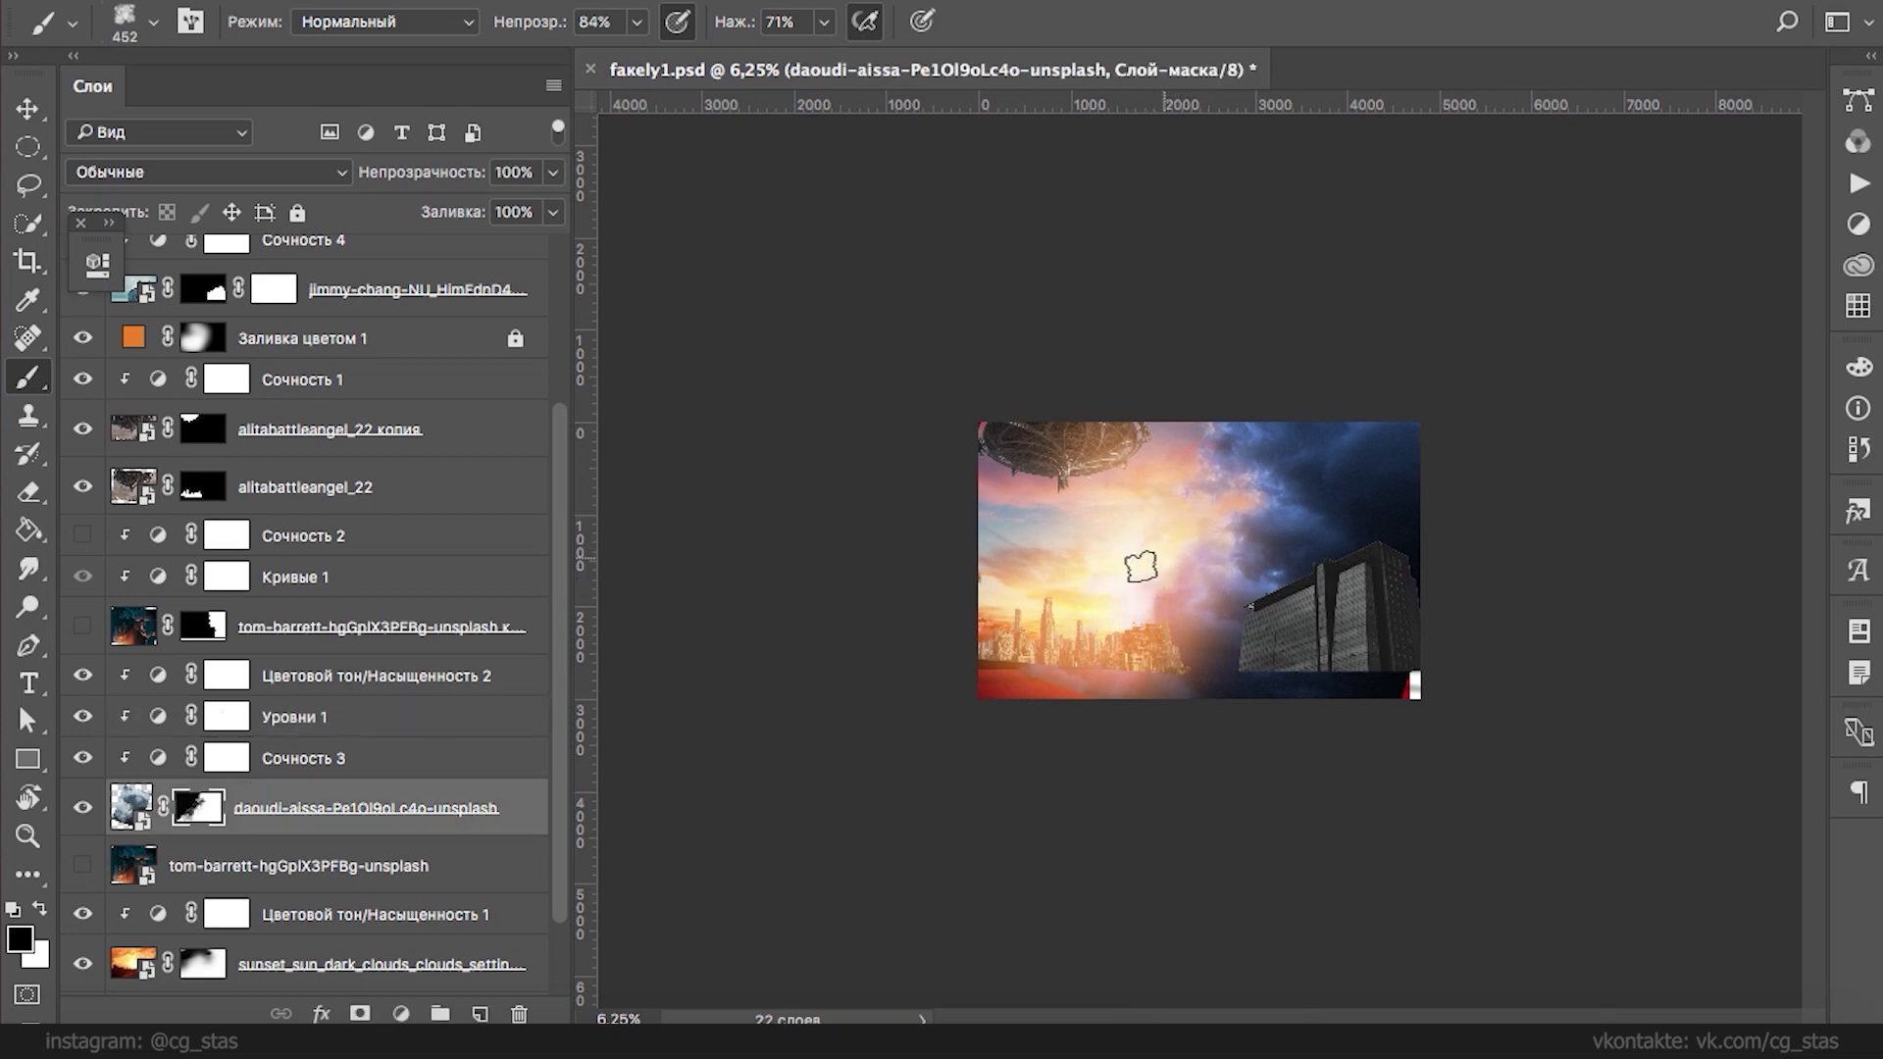
pyautogui.rightClick(1199, 568)
pyautogui.click(1244, 549)
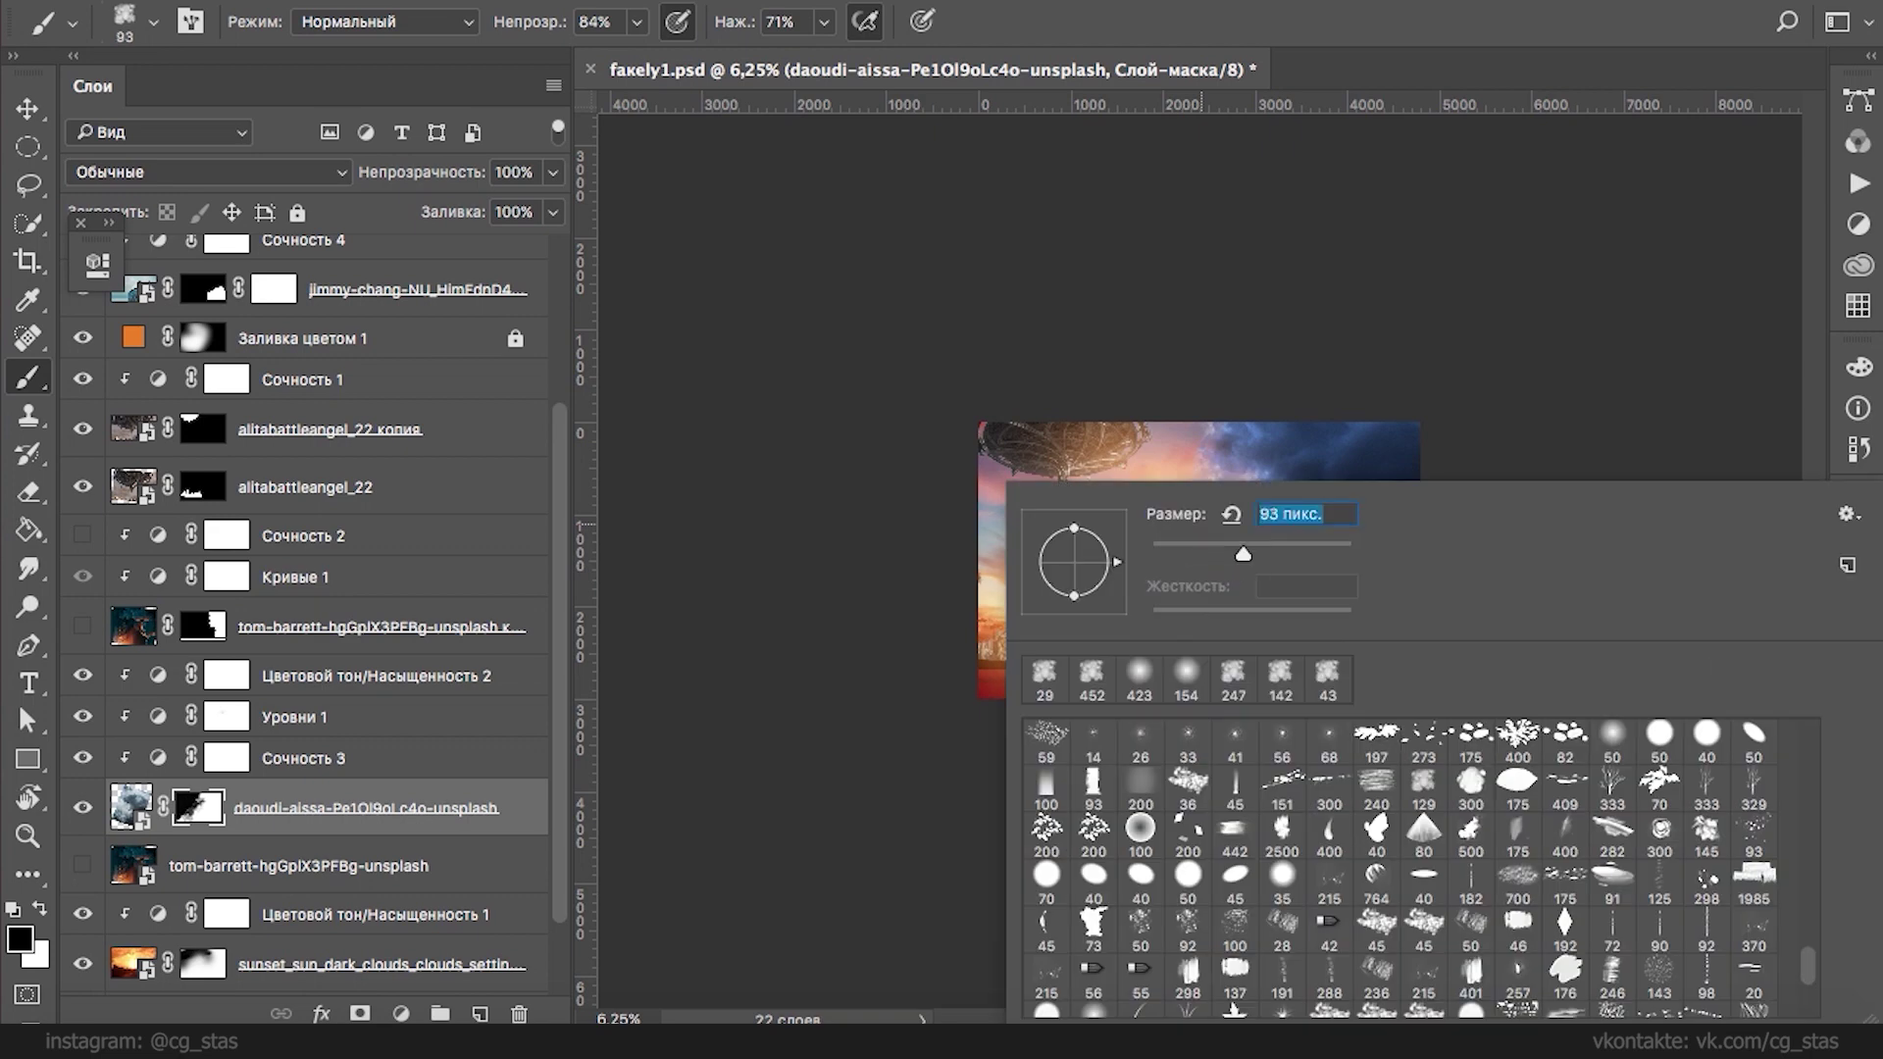
pyautogui.press('Return')
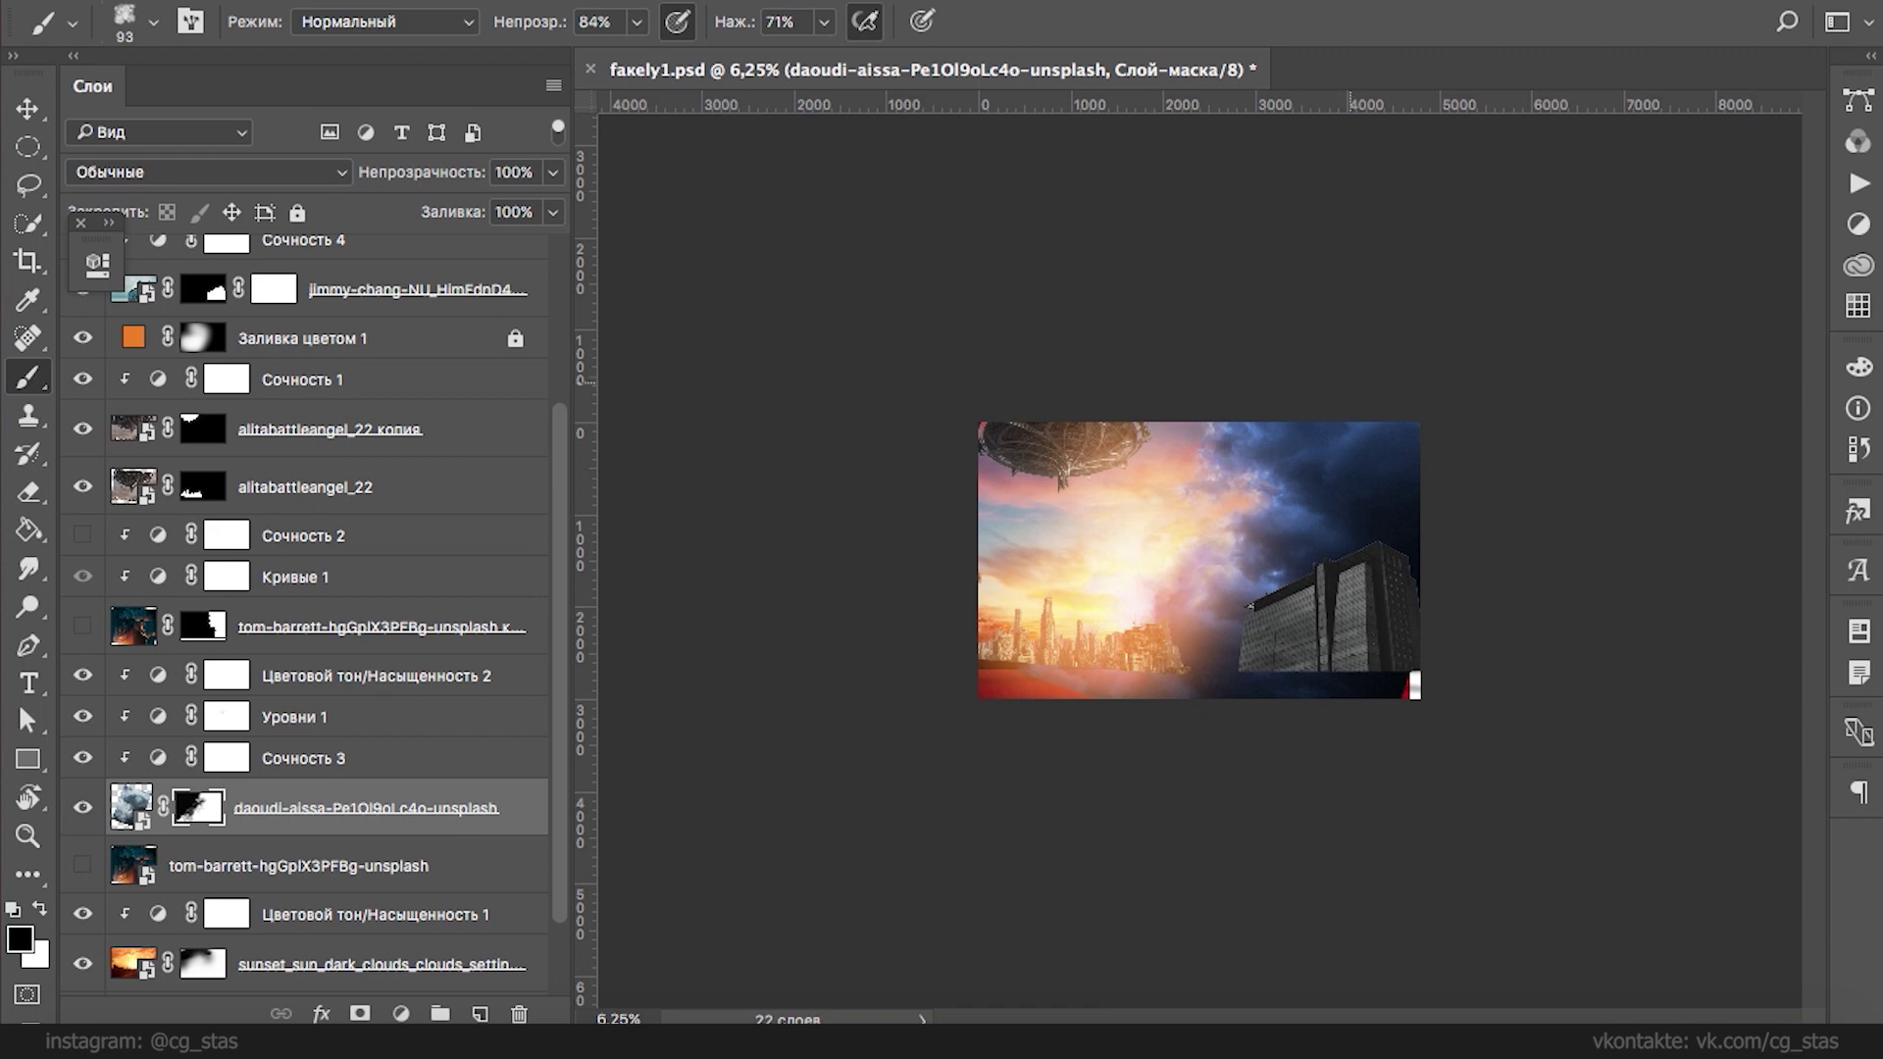
# - Select the jimmy-chang building layer and compare it with and without the Яркость/Контрастность 1 adjustment
pyautogui.keyDown('super'); pyautogui.click(1298, 617); pyautogui.keyUp('super')
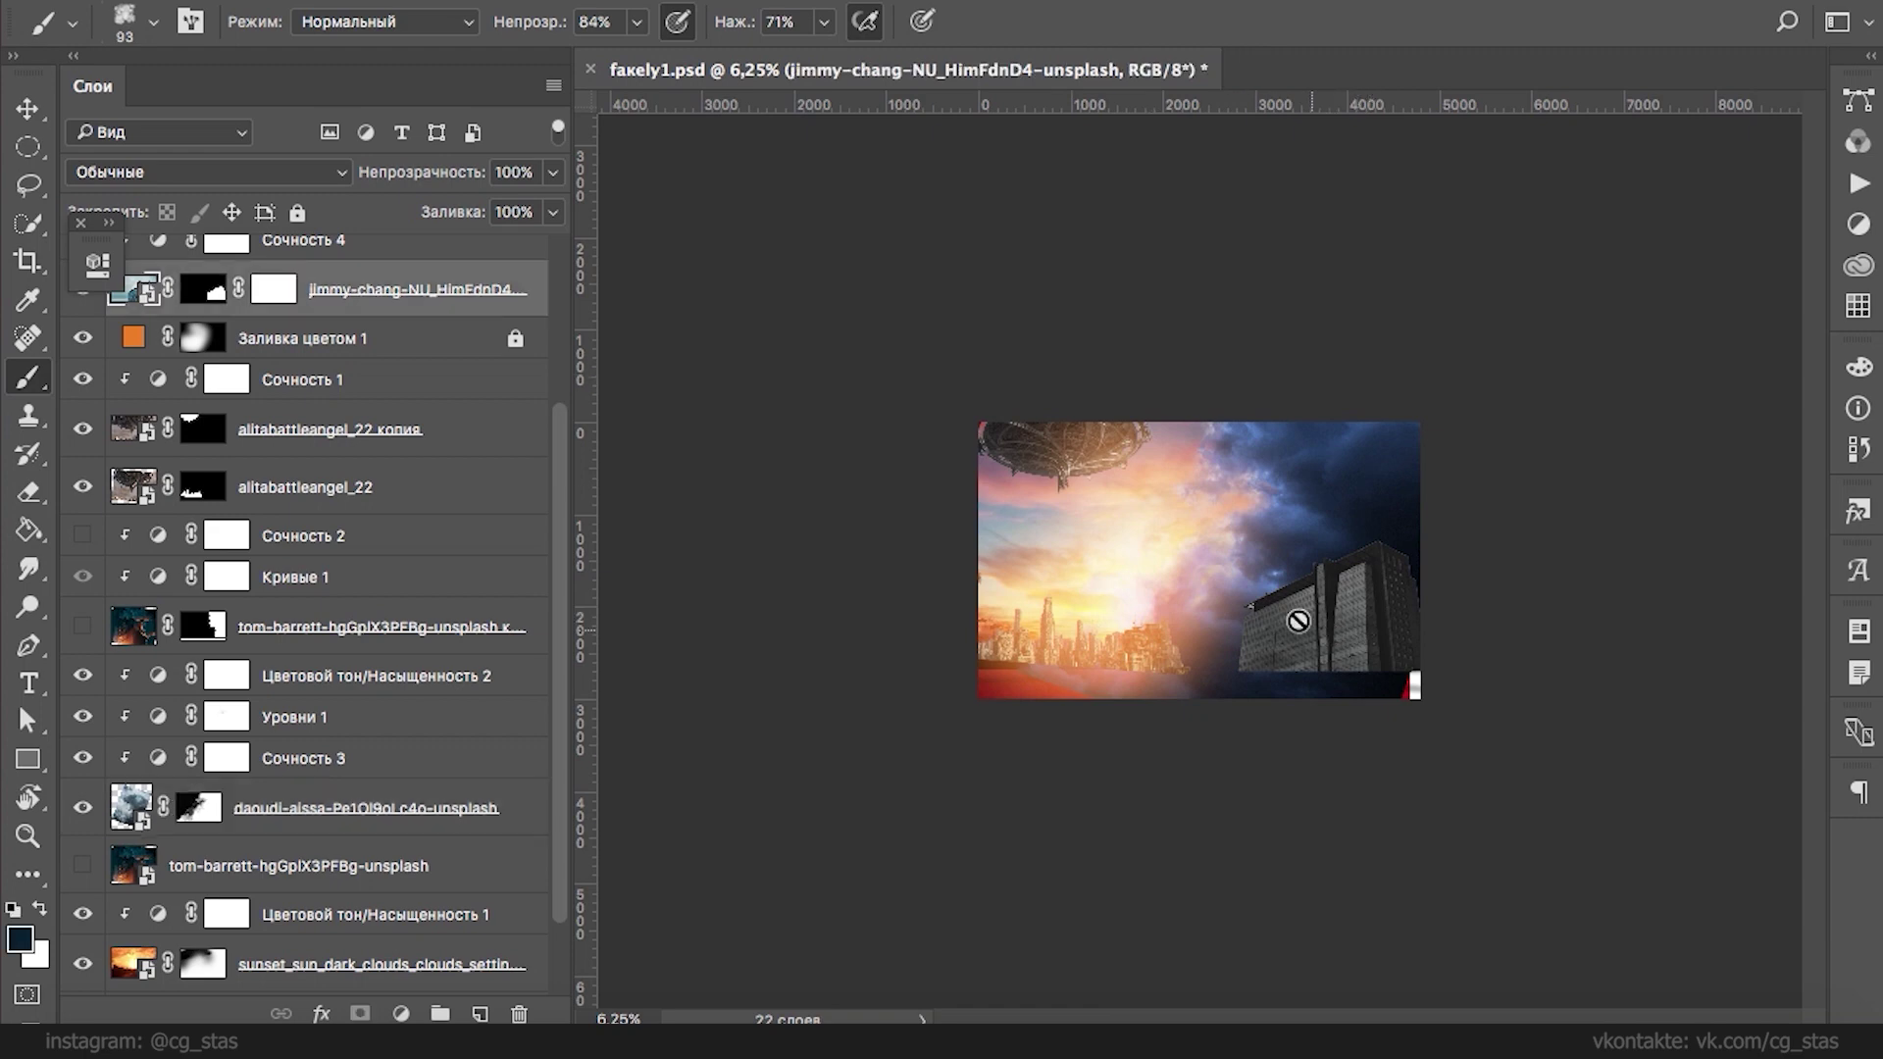
pyautogui.click(1000, 2)
pyautogui.press('Escape')
pyautogui.scroll(3, 556, 379)
pyautogui.click(85, 312)
pyautogui.click(85, 313)
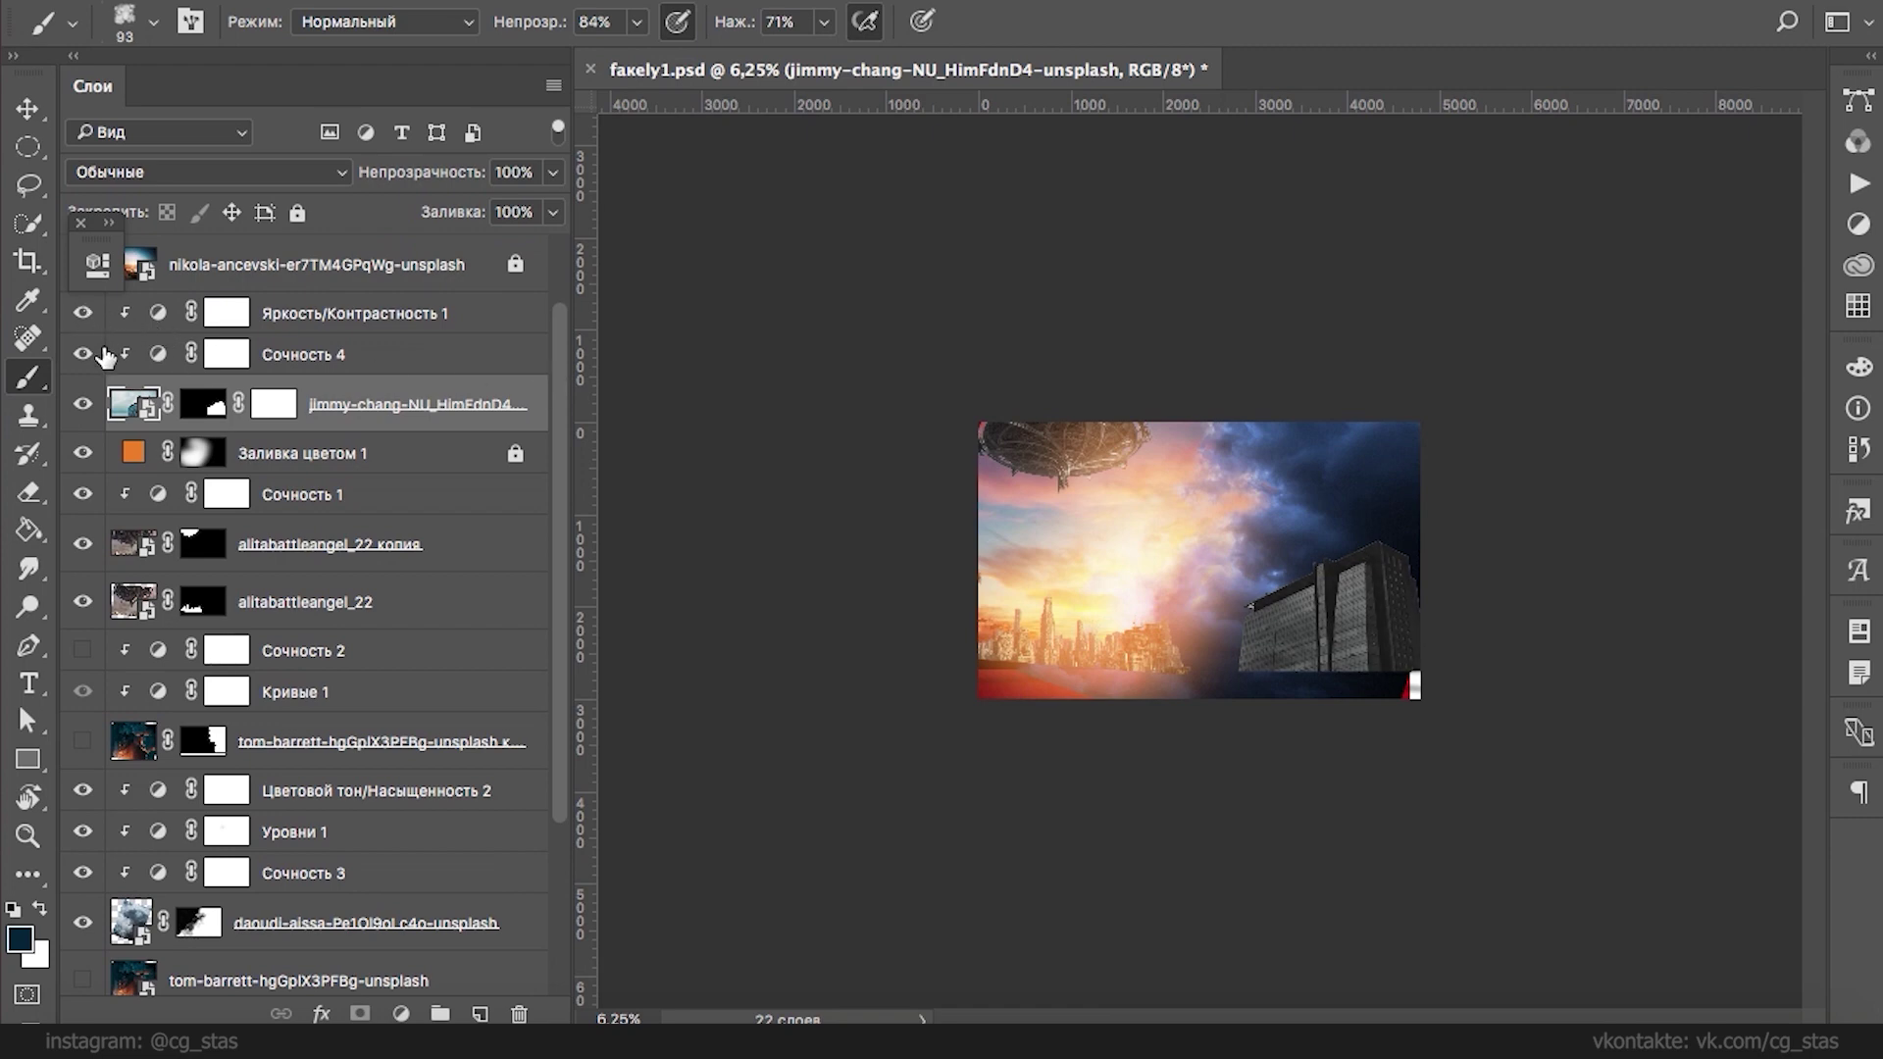
# - Add a clipped Цветовой тон/Насыщенность adjustment above Сочность 4, with Тонирование on, hue 227 and brightness +30
pyautogui.click(401, 1014)
pyautogui.click(460, 686)
pyautogui.moveTo(380, 455); pyautogui.dragTo(445, 457)
pyautogui.click(277, 602)
pyautogui.moveTo(259, 511); pyautogui.dragTo(436, 455)
pyautogui.moveTo(369, 567); pyautogui.dragTo(435, 568)
pyautogui.moveTo(435, 455); pyautogui.dragTo(427, 455)
pyautogui.moveTo(502, 511); pyautogui.dragTo(323, 510)
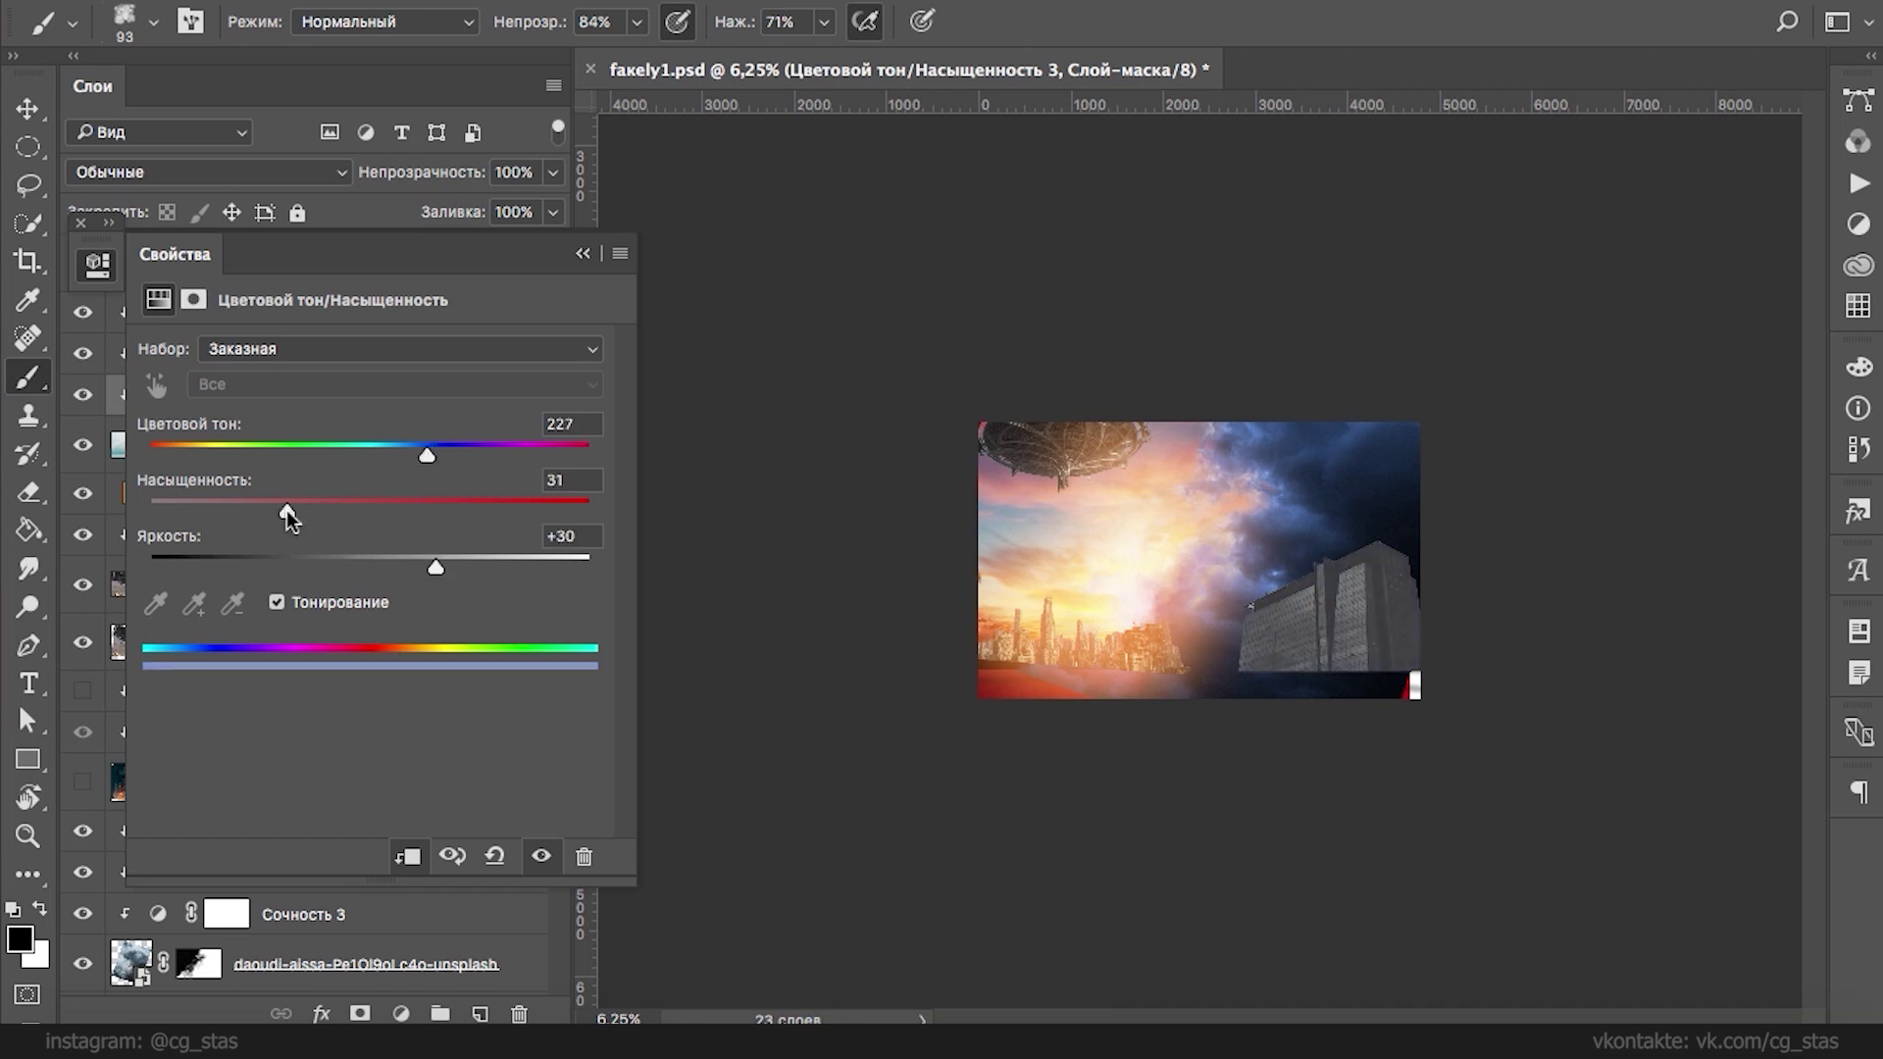
pyautogui.moveTo(347, 251); pyautogui.dragTo(426, 520)
pyautogui.click(696, 490)
pyautogui.moveTo(245, 392); pyautogui.dragTo(162, 365)
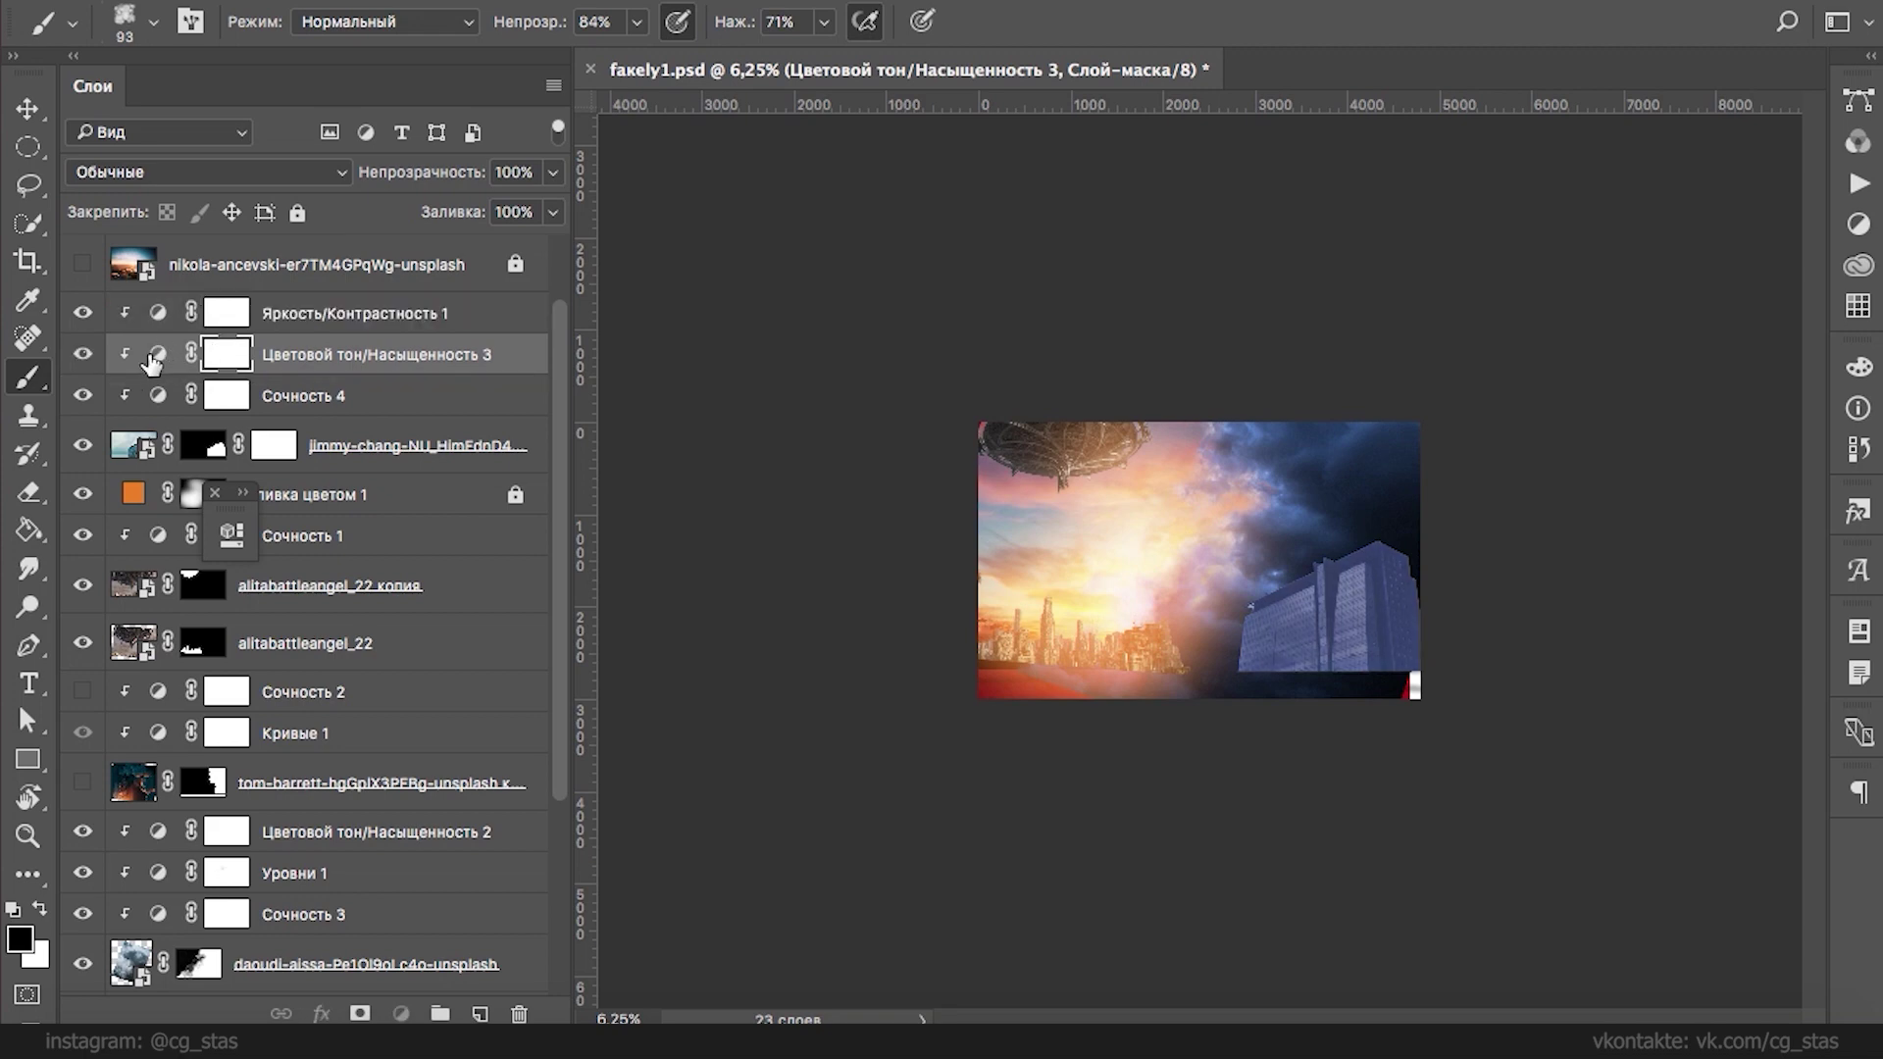
# - Set the building's Цветовой тон/Насыщенность 3 adjustment to hue 215, saturation 69 and brightness -3
pyautogui.click(154, 354)
pyautogui.moveTo(420, 647); pyautogui.dragTo(546, 647)
pyautogui.moveTo(569, 703); pyautogui.dragTo(497, 703)
pyautogui.moveTo(567, 591)
pyautogui.mouseDown()
pyautogui.moveTo(435, 644)
pyautogui.moveTo(506, 702)
pyautogui.moveTo(490, 704)
pyautogui.moveTo(561, 604)
pyautogui.mouseUp()
pyautogui.moveTo(456, 648); pyautogui.dragTo(678, 649)
pyautogui.moveTo(564, 586); pyautogui.dragTo(545, 589)
pyautogui.moveTo(603, 648); pyautogui.dragTo(547, 663)
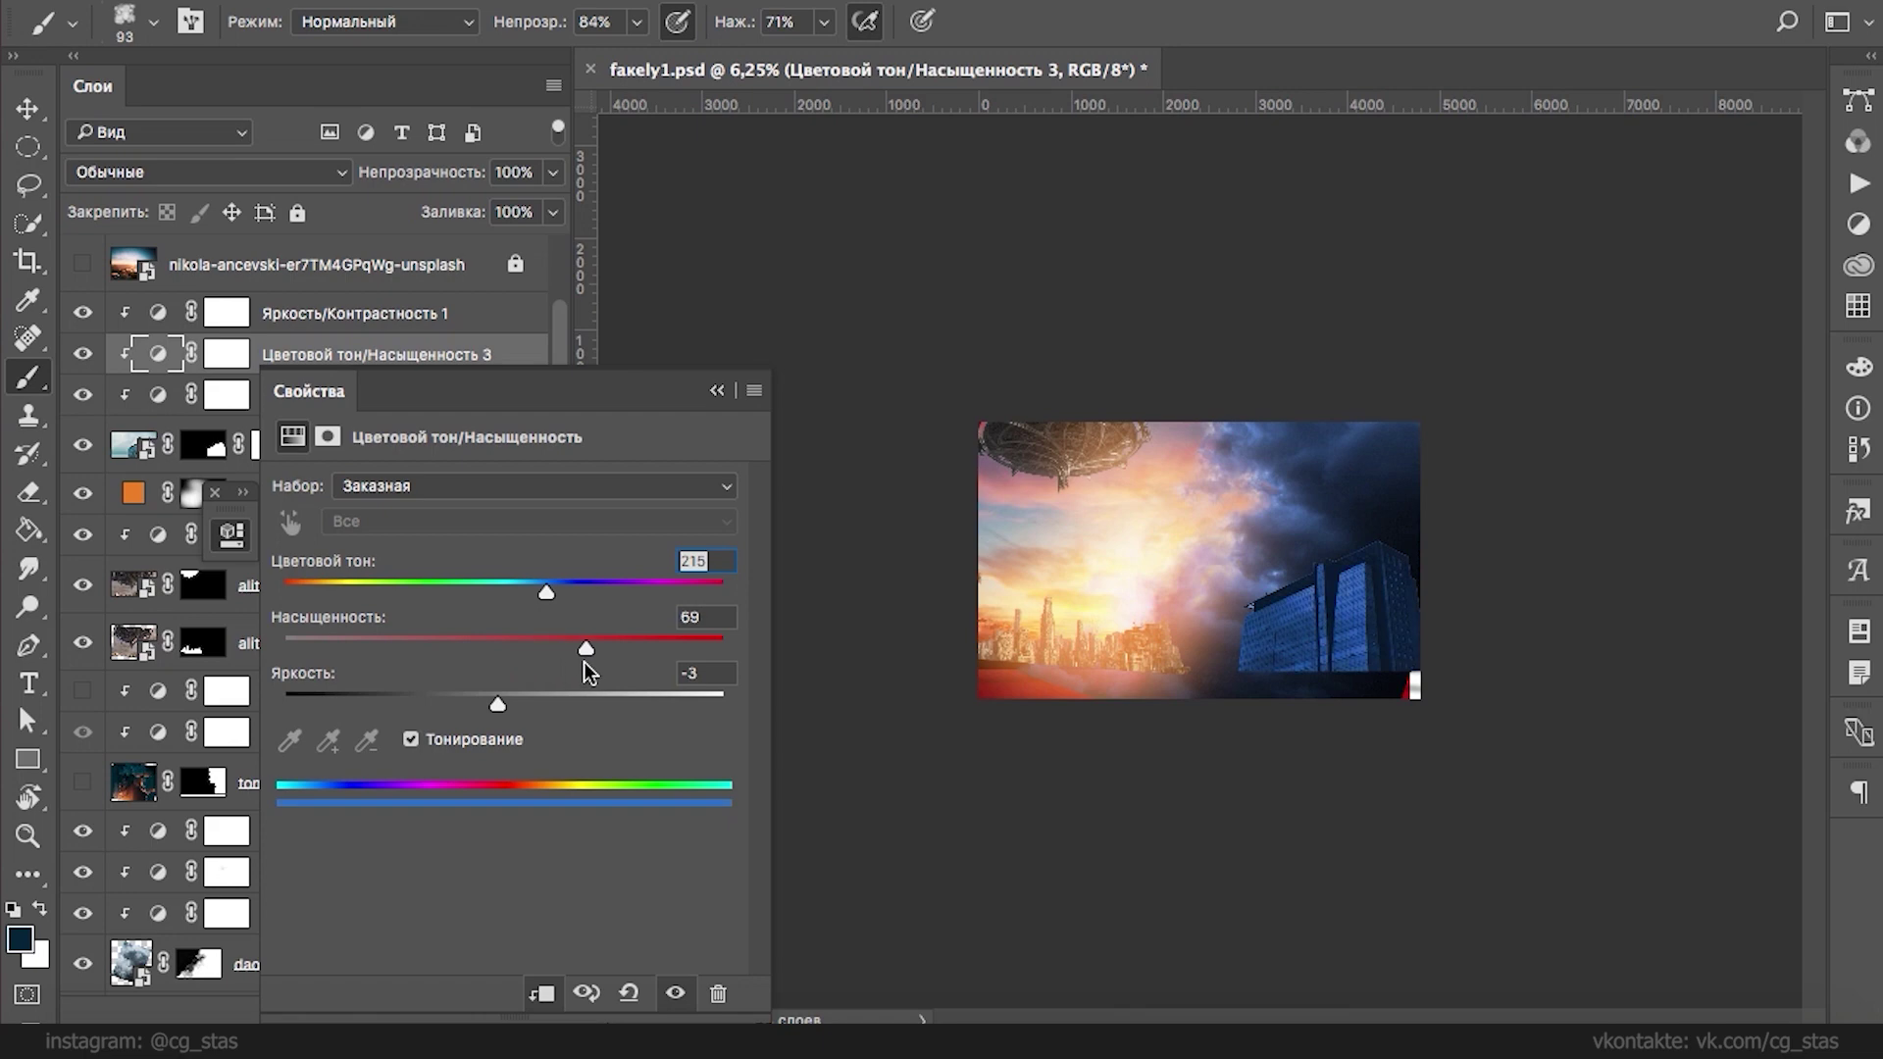
pyautogui.click(717, 390)
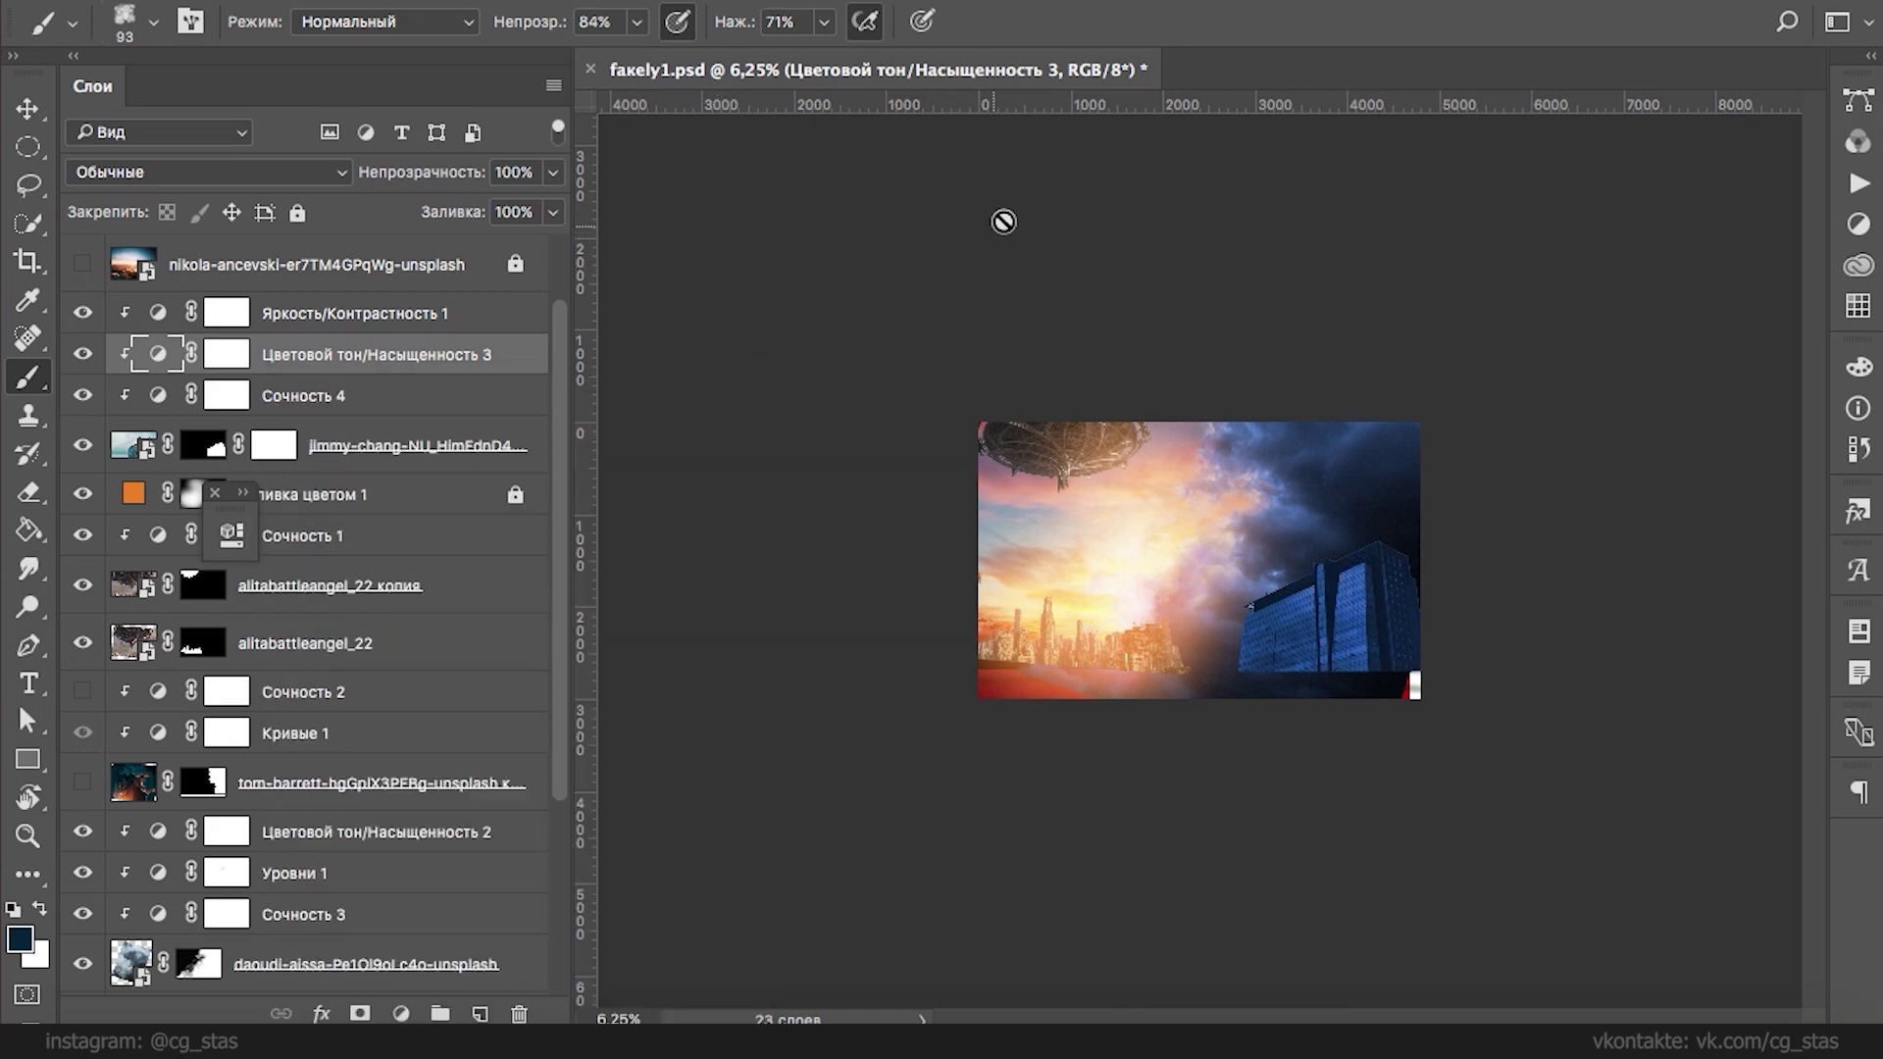
# - Select the jimmy-chang building layer and move the building slightly upward
pyautogui.click(1009, 2)
pyautogui.press('Escape')
pyautogui.moveTo(1347, 624); pyautogui.dragTo(1347, 616)
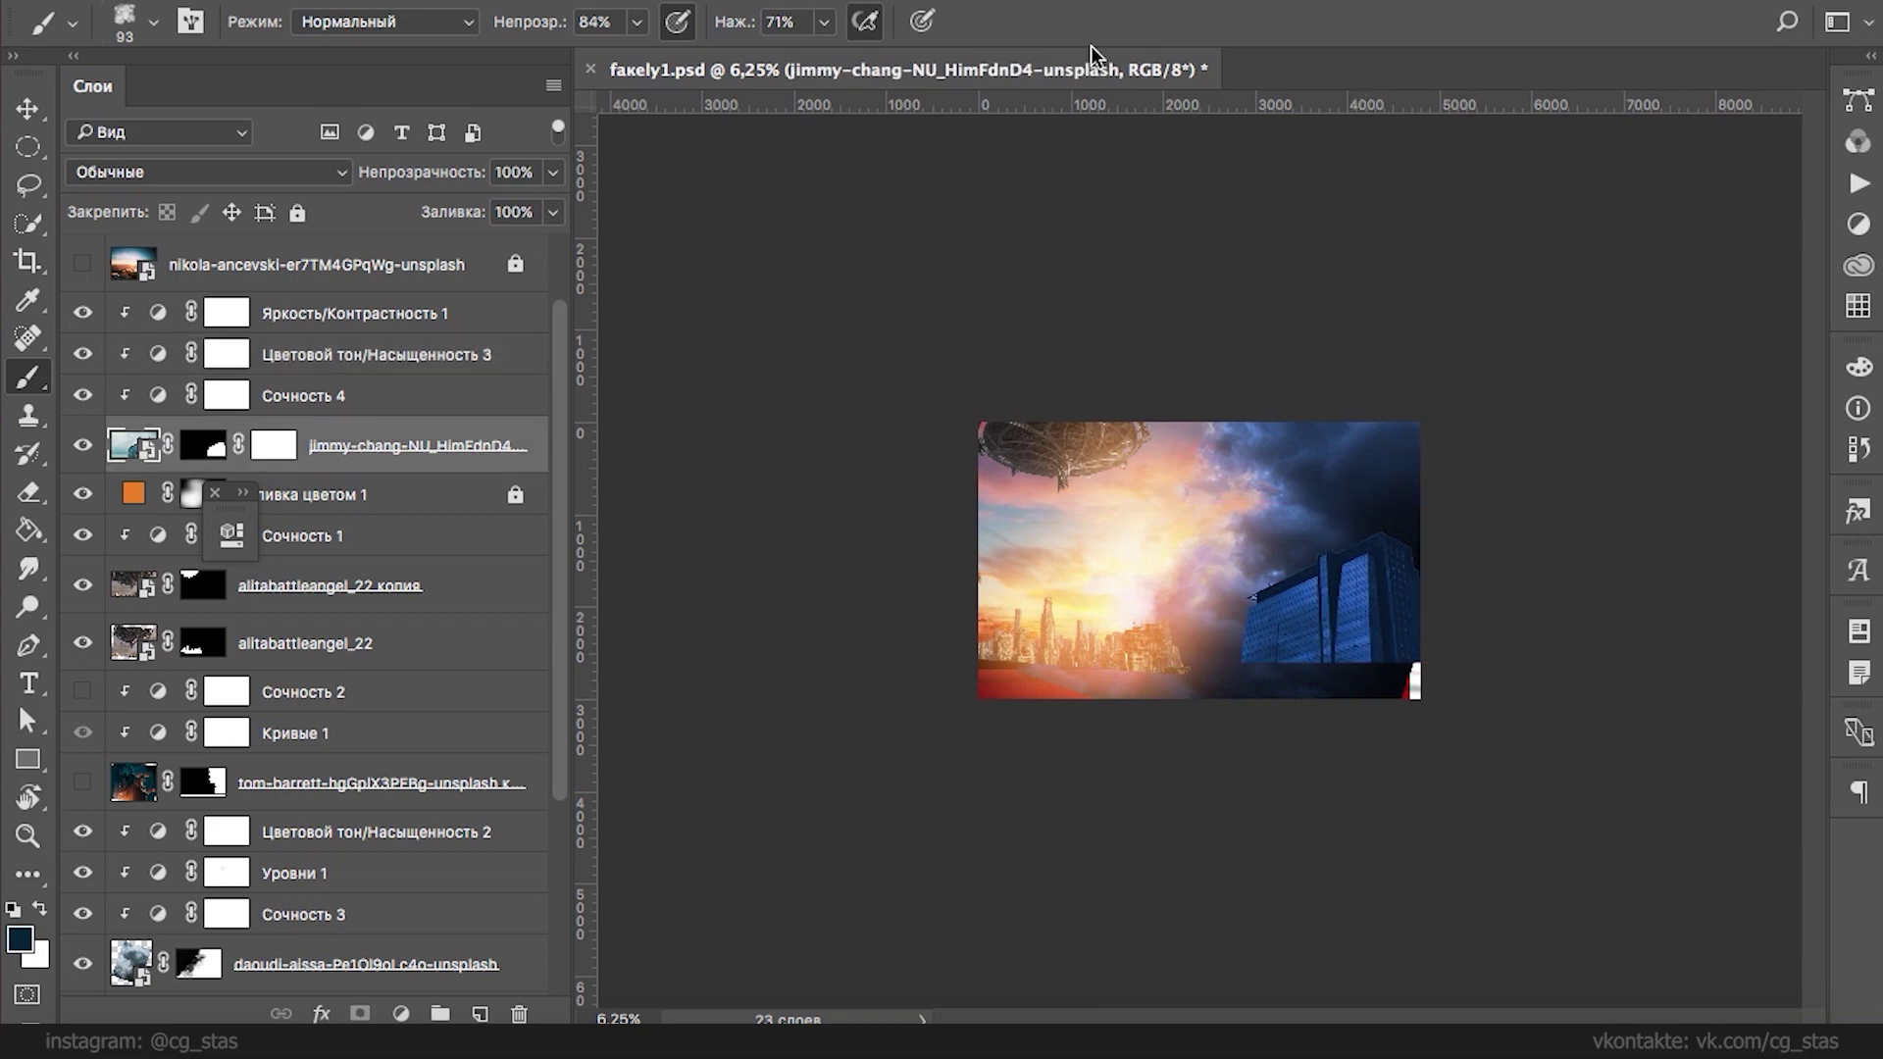
# - Apply a 5 px field blur (Размытие поля) to the building layer with its pin on the building
pyautogui.click(1010, 2)
pyautogui.moveTo(1069, 333)
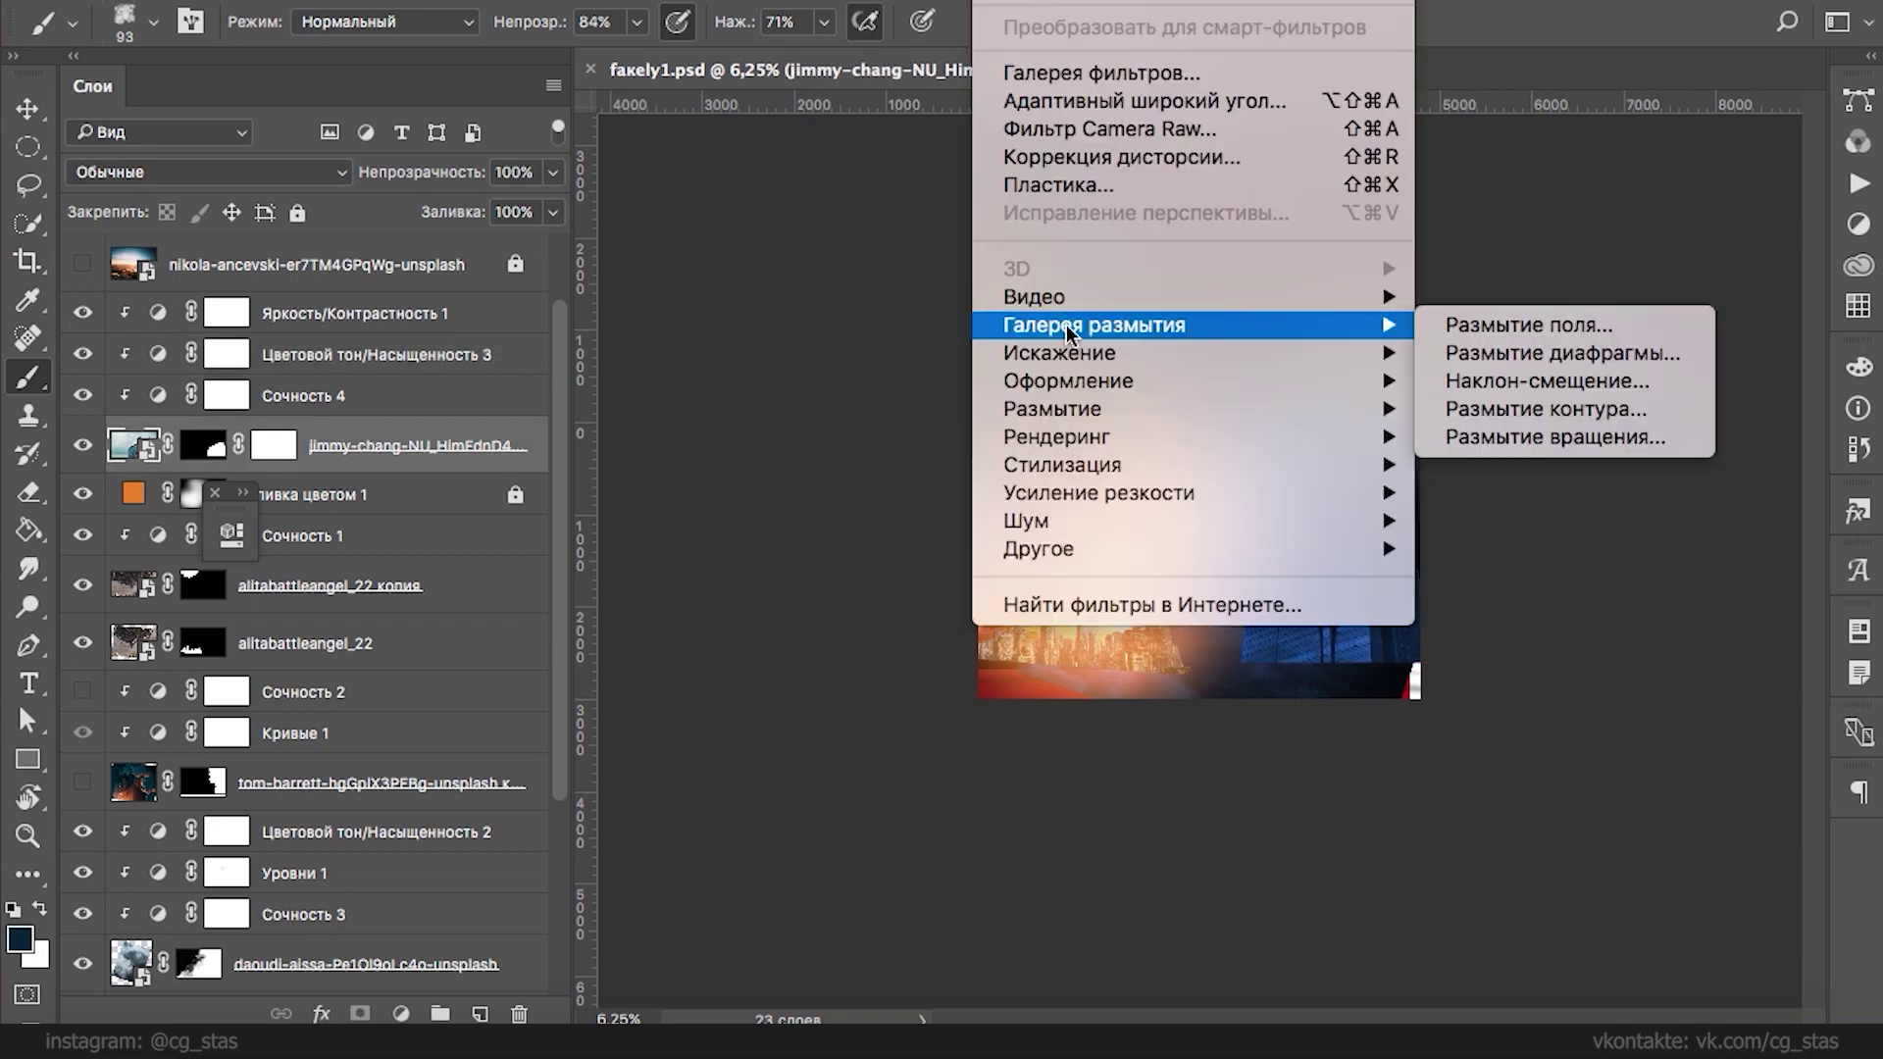
pyautogui.click(1486, 325)
pyautogui.moveTo(1368, 200); pyautogui.dragTo(1361, 190)
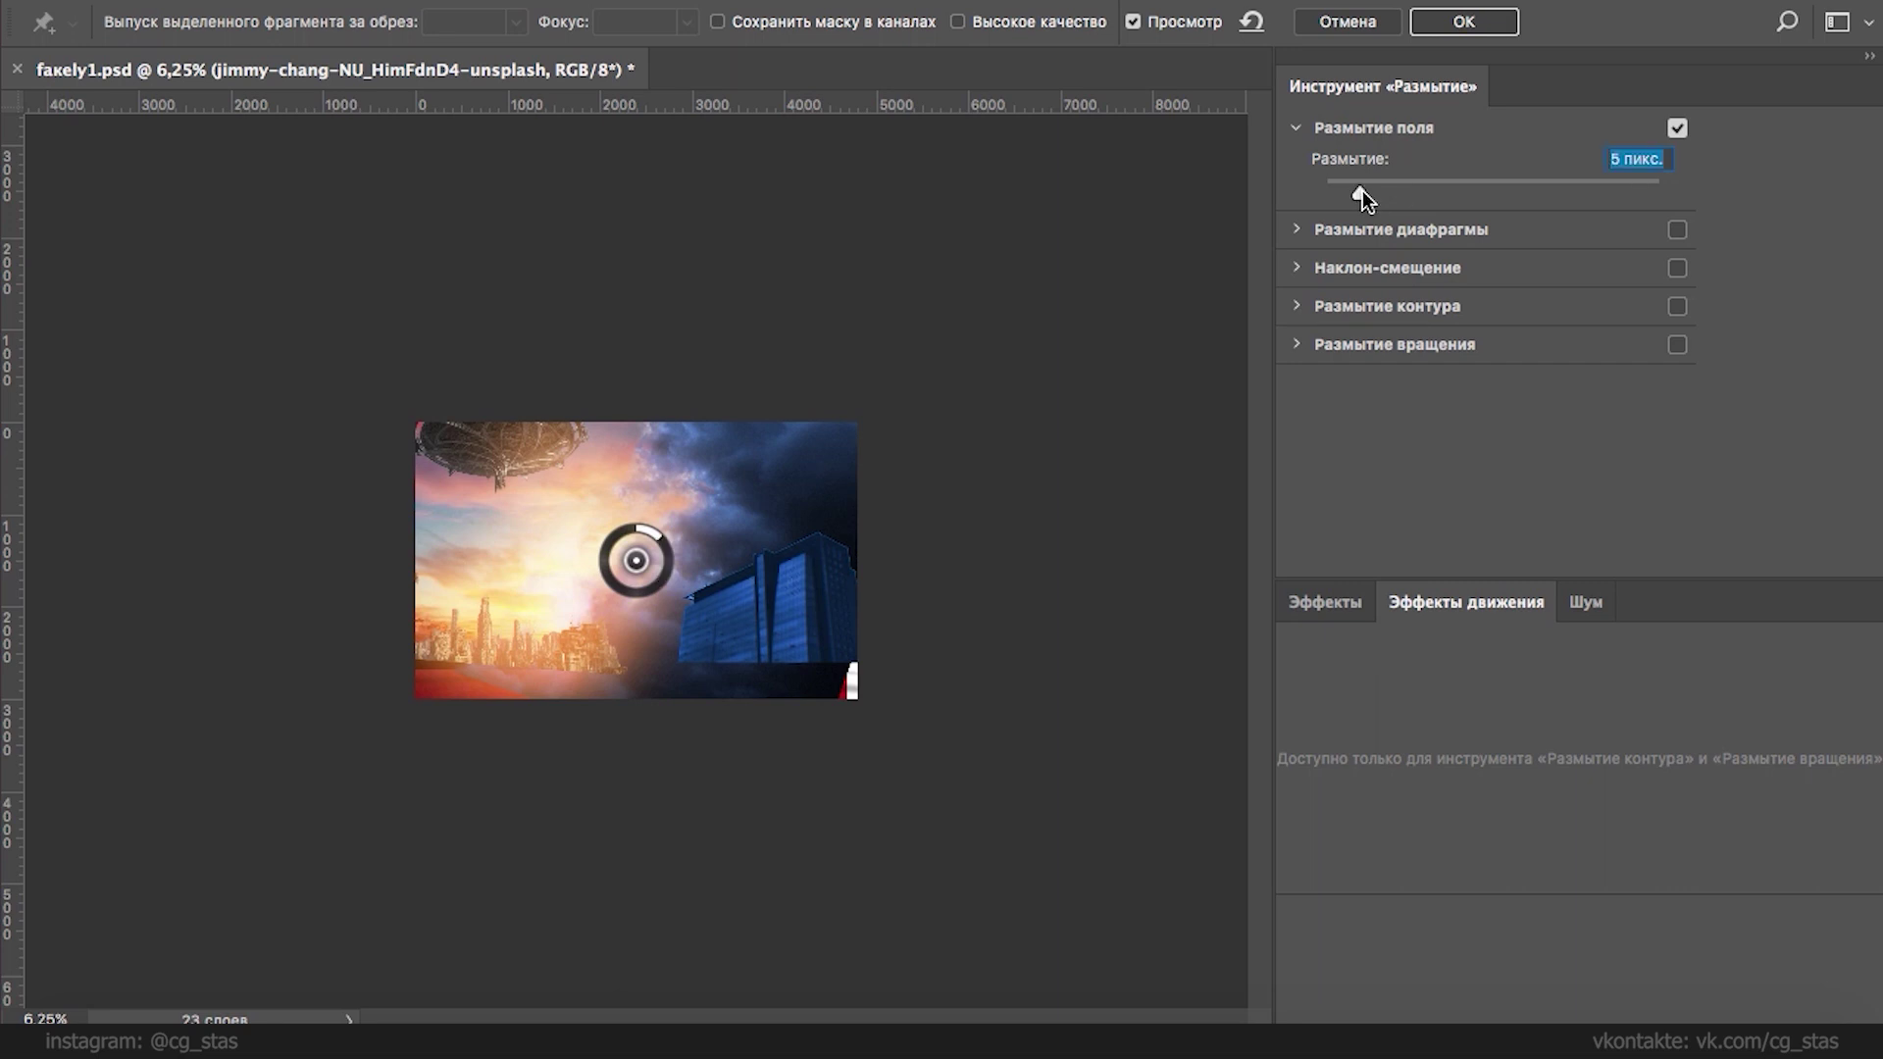
pyautogui.moveTo(635, 560); pyautogui.dragTo(796, 545)
pyautogui.press('Return')
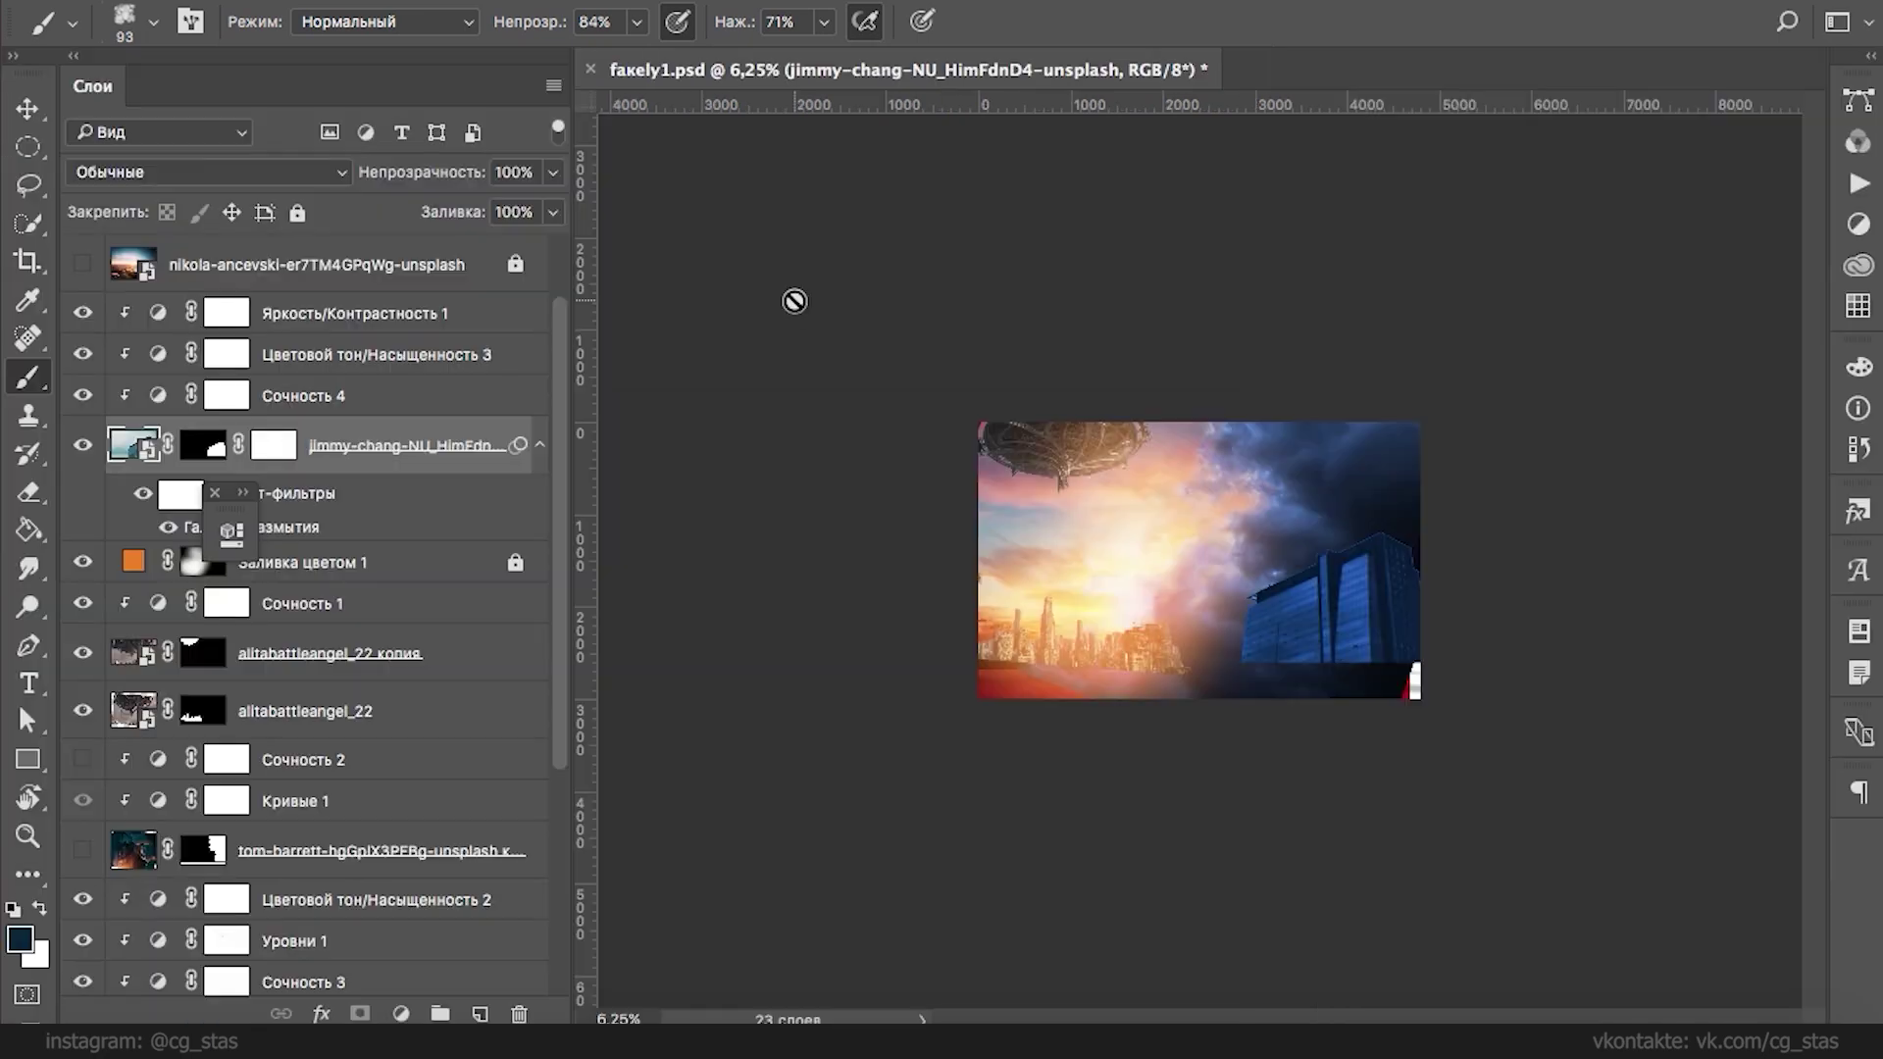
# - Inspect the blurred building at 50% zoom and hide its Галерея размытия smart filter
pyautogui.press('super+equal')
pyautogui.press('super+equal')
pyautogui.press('super+equal')
pyautogui.press('super+equal')
pyautogui.press('super+minus')
pyautogui.press('super+equal')
pyautogui.press('super+equal')
pyautogui.press('super+equal')
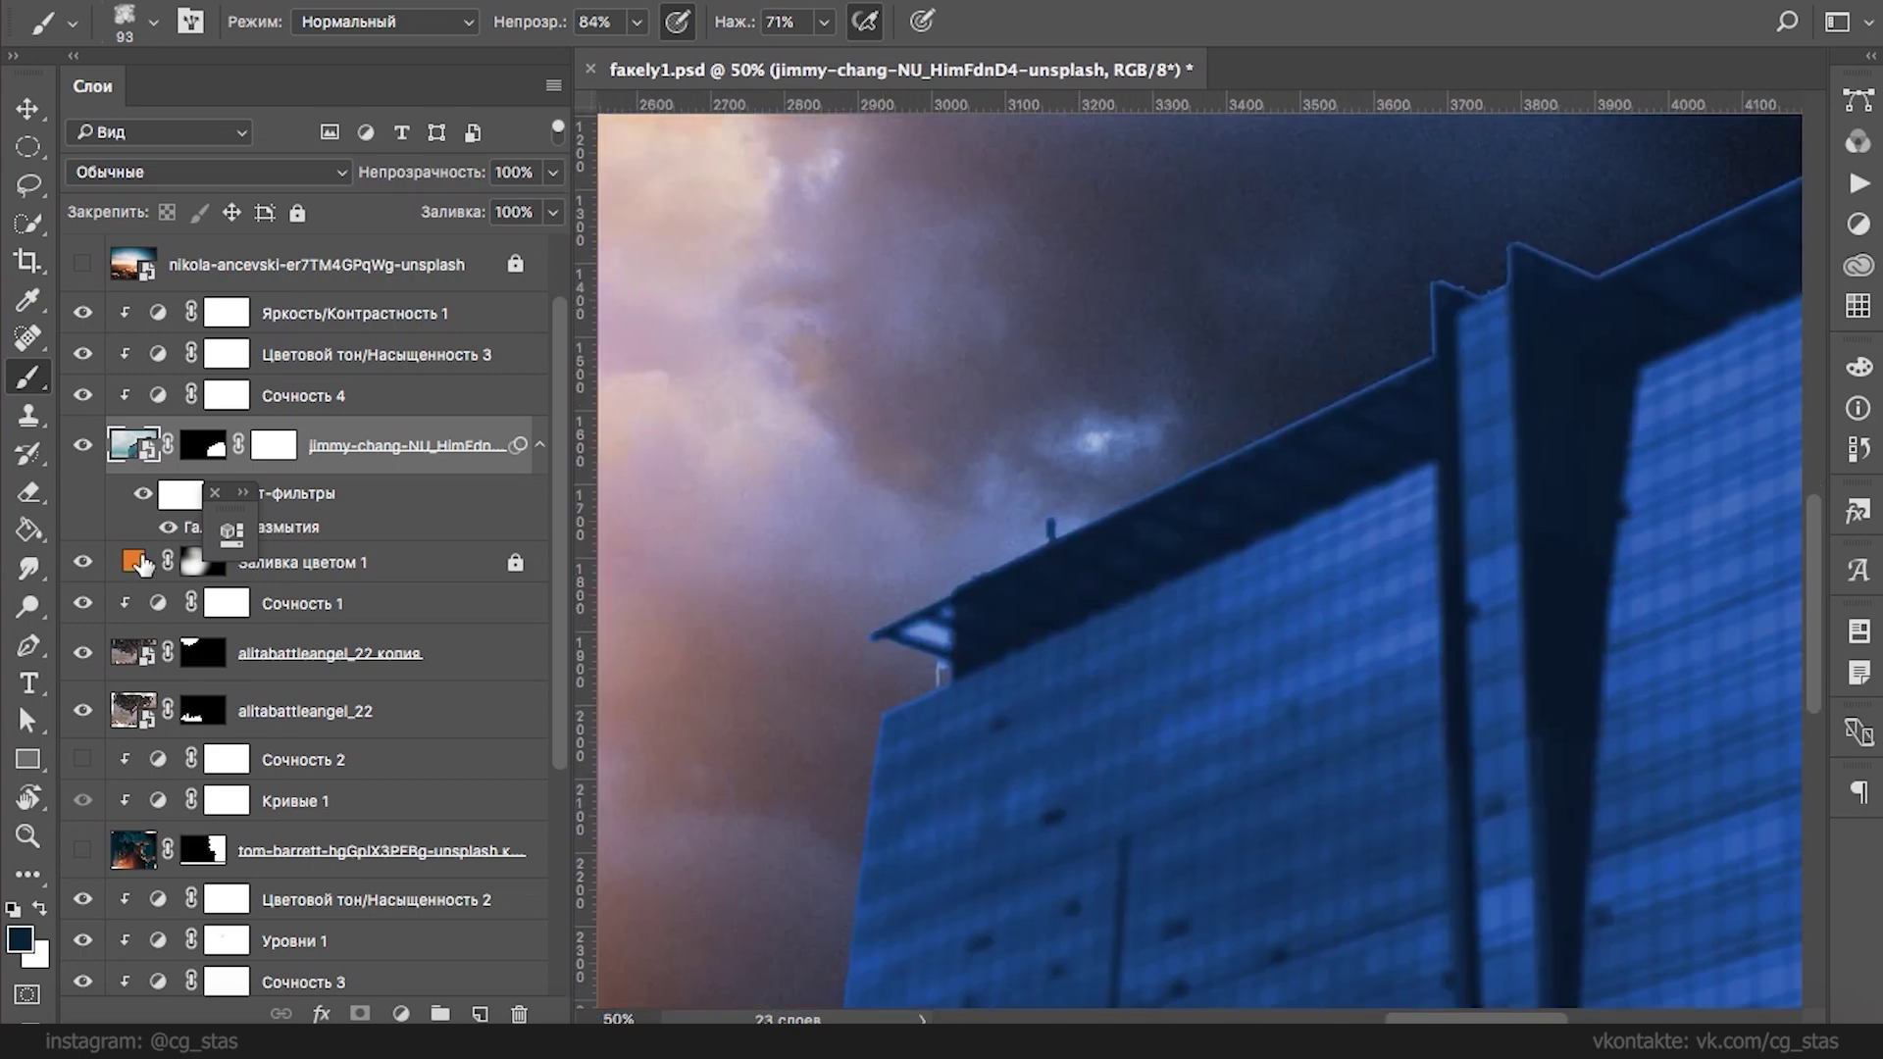
pyautogui.click(169, 527)
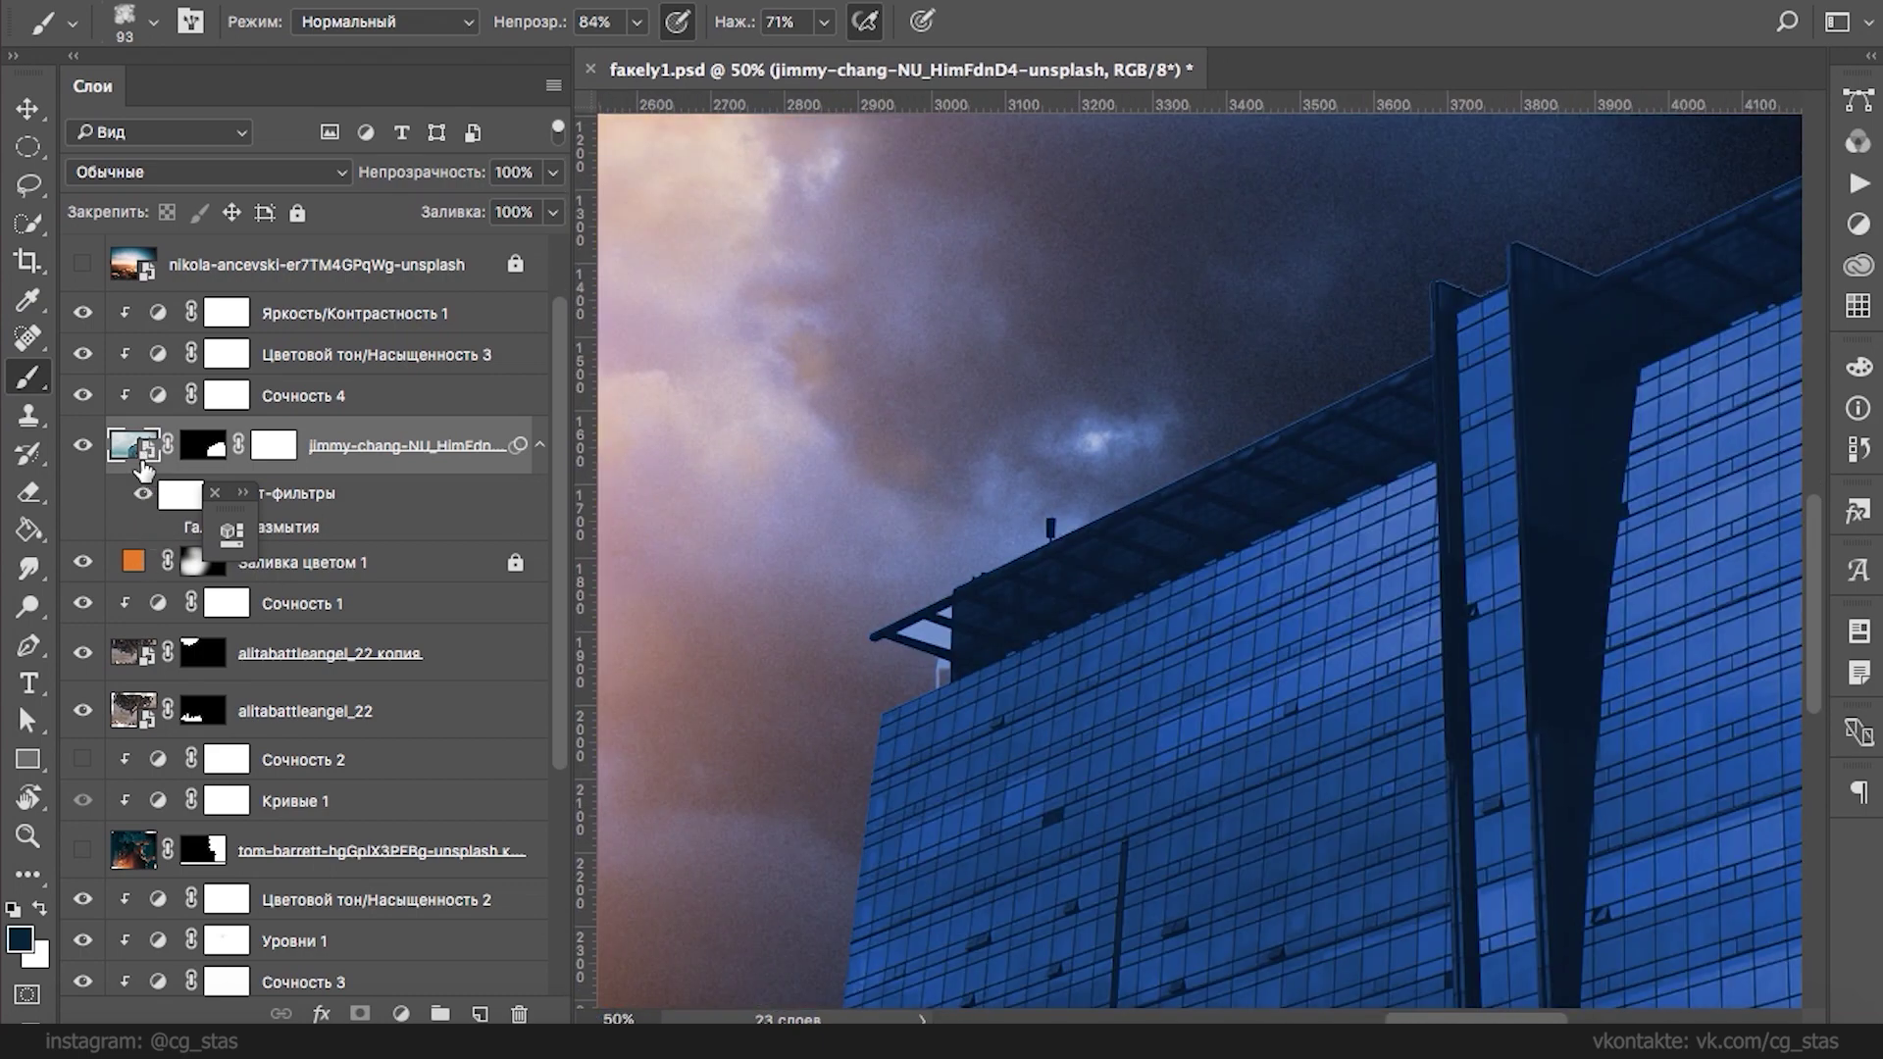
# - Select the building layer's first mask and choose a round brush with a size of 17 px
pyautogui.click(191, 447)
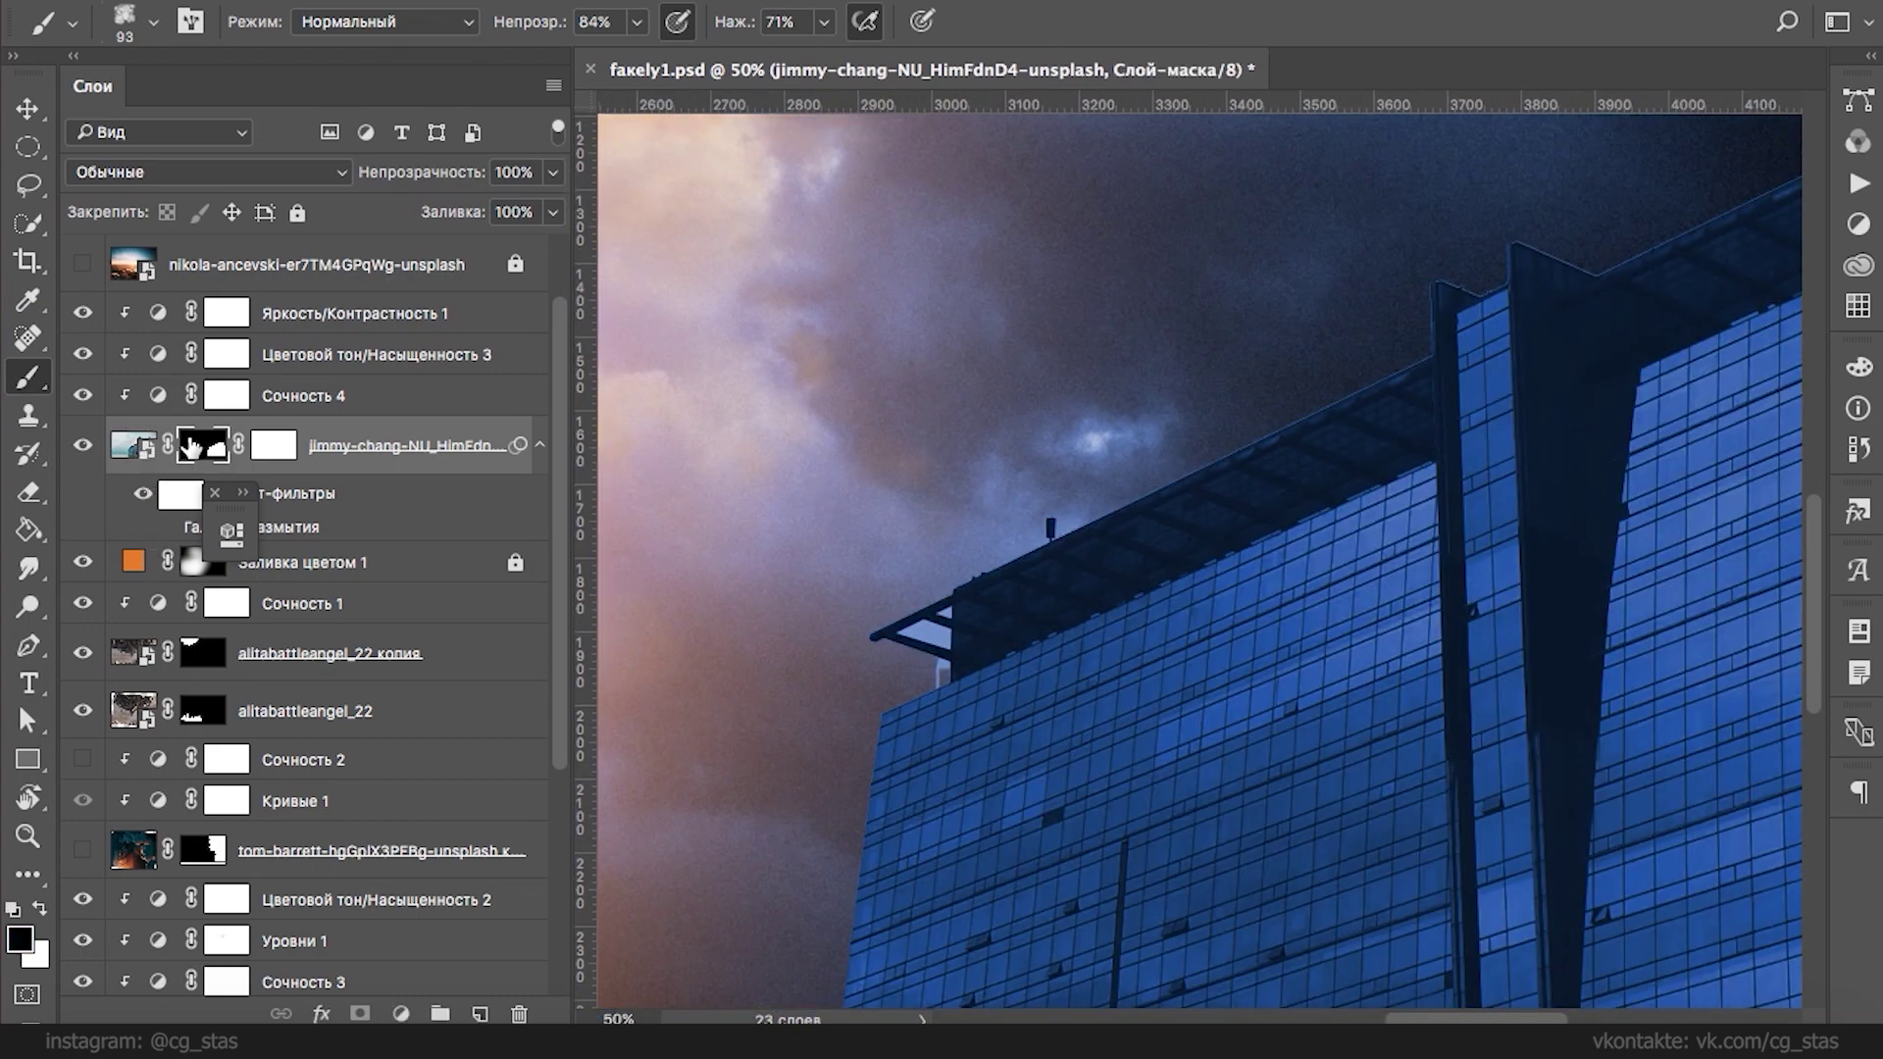
pyautogui.rightClick(806, 433)
pyautogui.click(1001, 618)
pyautogui.moveTo(1139, 557); pyautogui.dragTo(1156, 556)
pyautogui.write('75')
pyautogui.press('Tab')
pyautogui.write('80')
pyautogui.write('17')
pyautogui.press('Return')
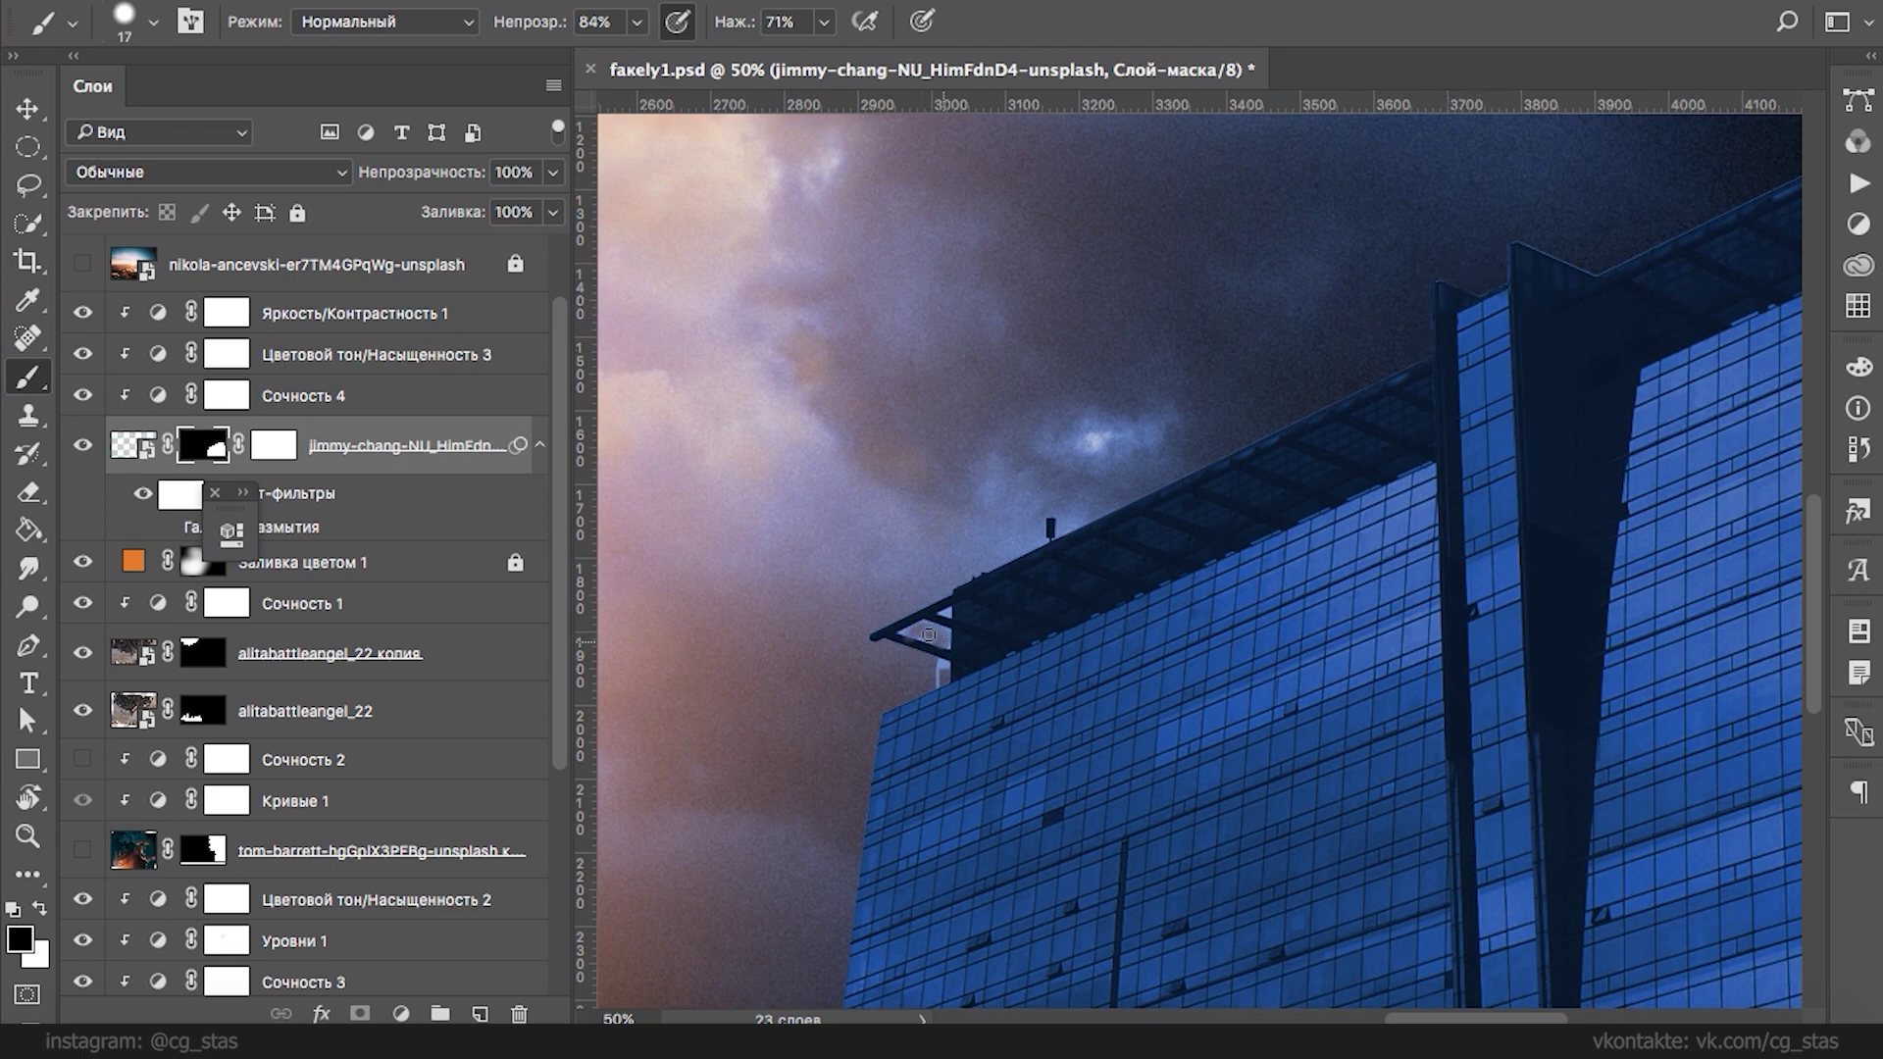
# - Paint on the building's mask to hide the leftover light sky around the roof beams and edge
pyautogui.press('z')
pyautogui.press('x')
pyautogui.press('b')
pyautogui.press('z')
pyautogui.press('x')
pyautogui.press('b')
pyautogui.moveTo(1362, 370); pyautogui.dragTo(1105, 566)
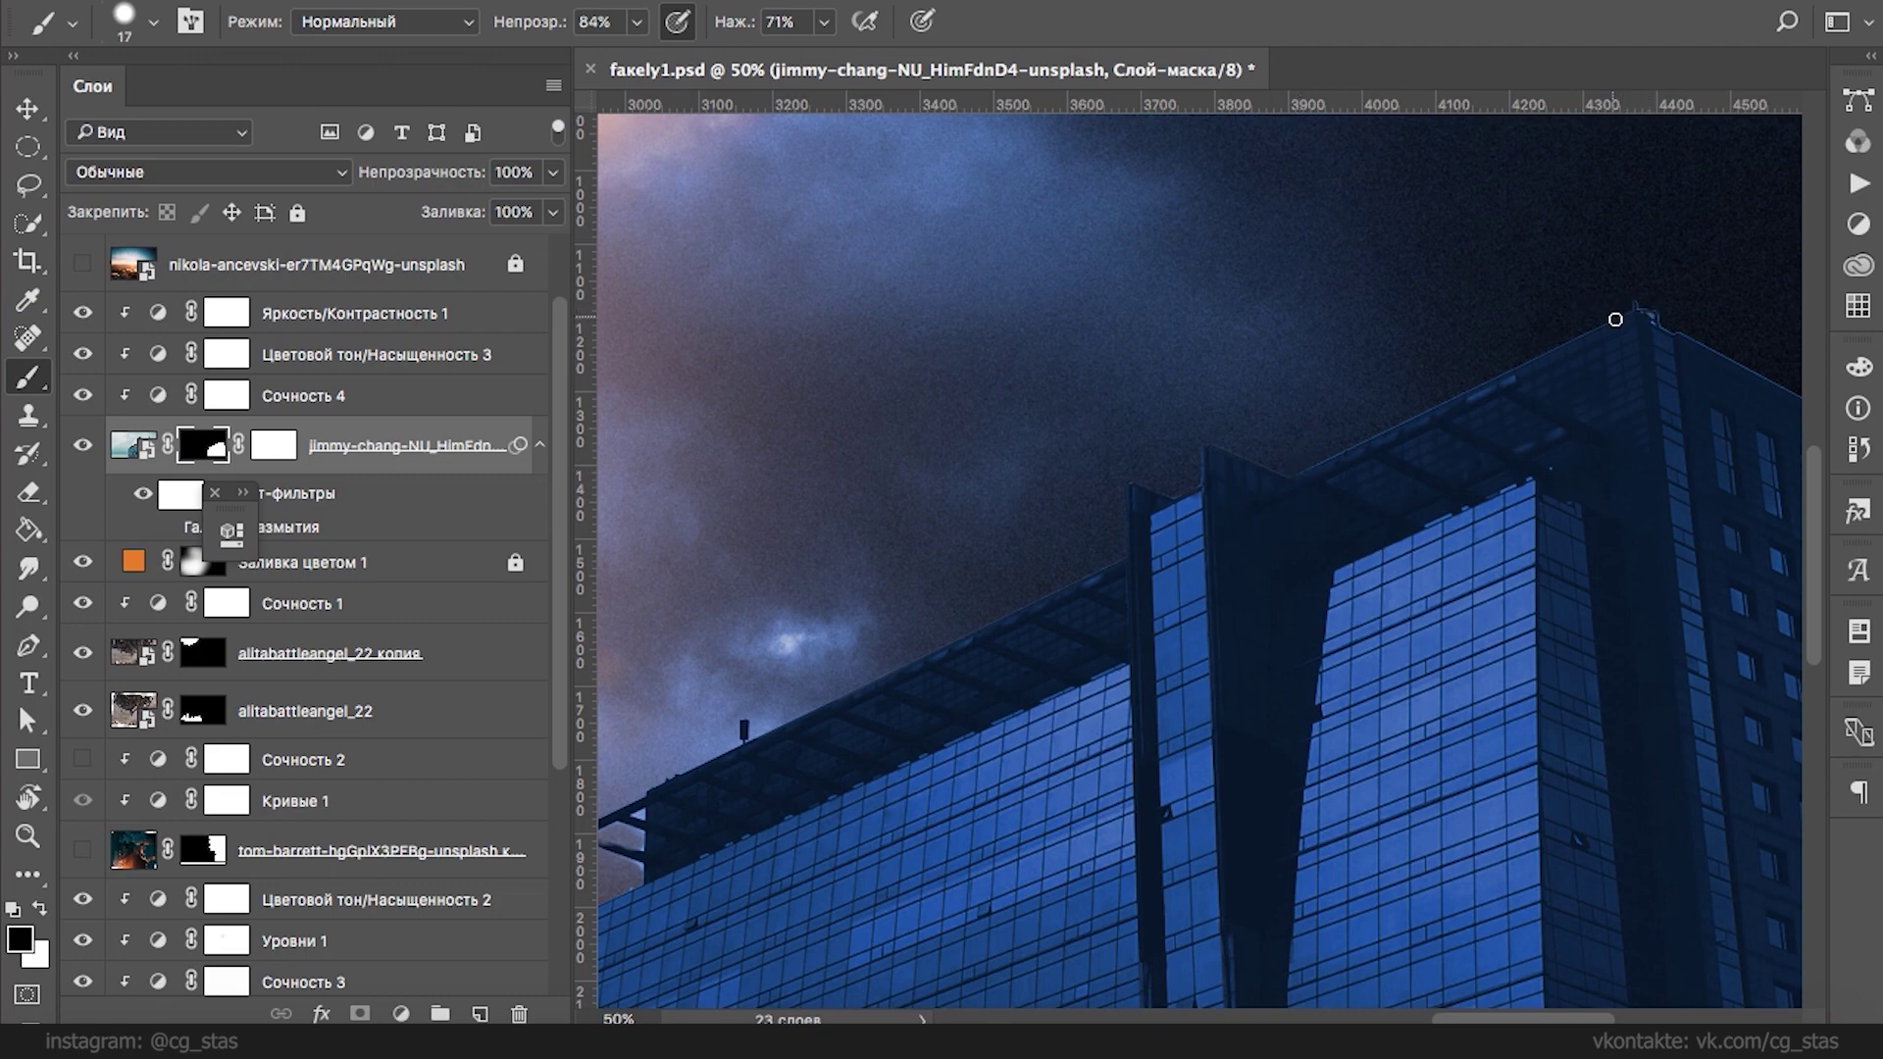
pyautogui.scroll(9, 1783, 390)
pyautogui.moveTo(1065, 788); pyautogui.dragTo(1231, 386)
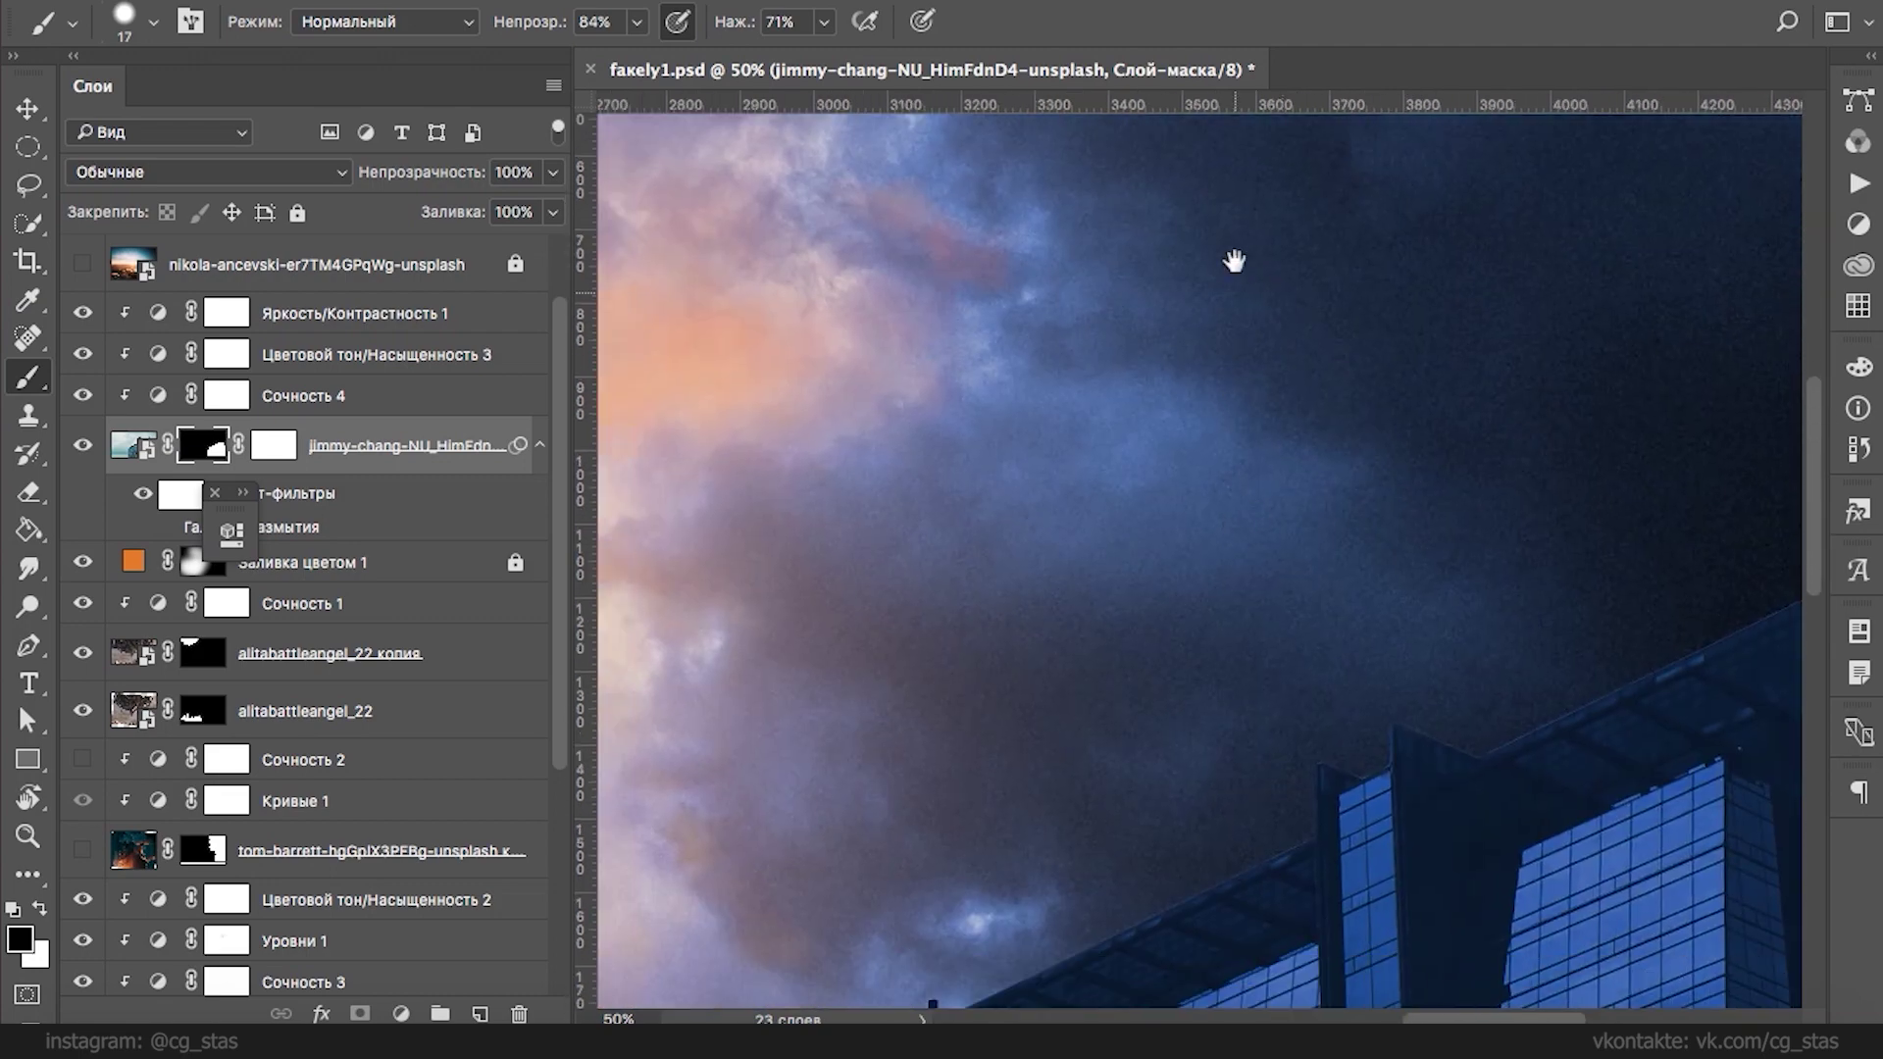
pyautogui.moveTo(1247, 991); pyautogui.dragTo(1258, 632)
pyautogui.click(1186, 2)
pyautogui.moveTo(1290, 2)
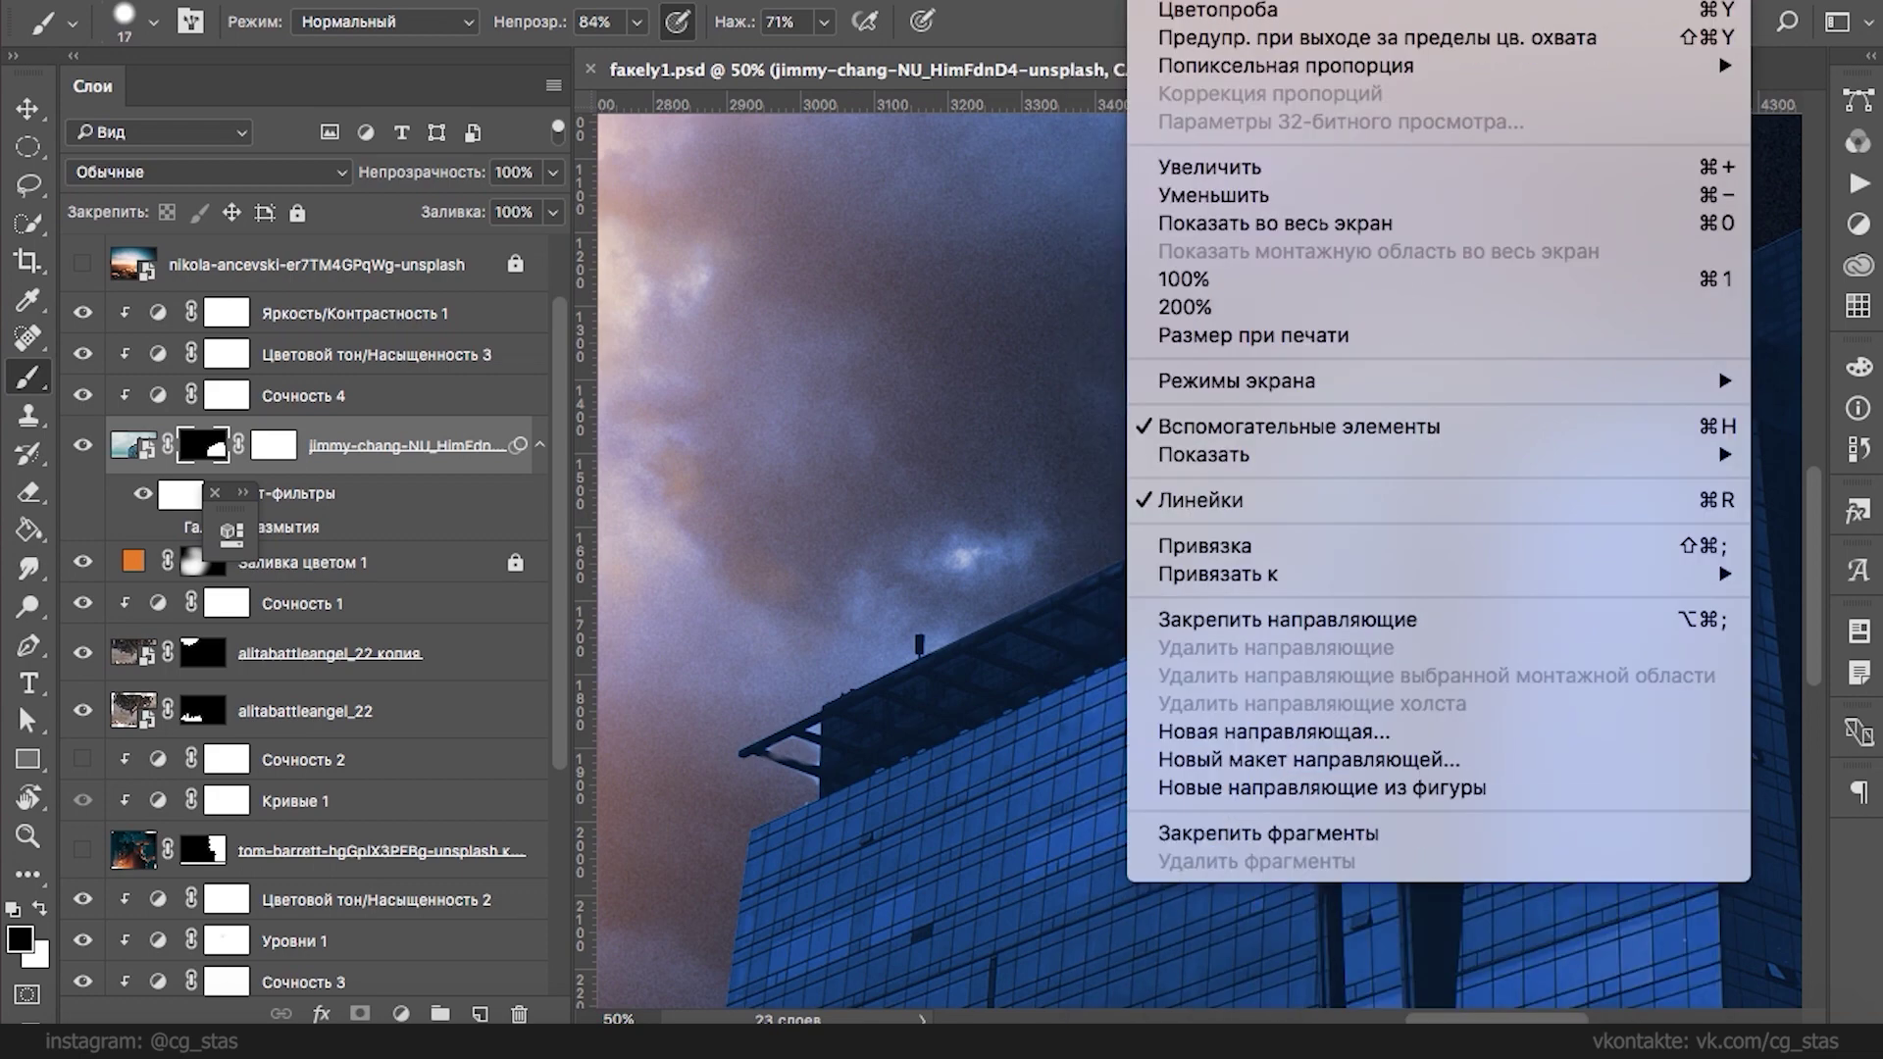
pyautogui.moveTo(1000, 0)
pyautogui.moveTo(1353, 521)
pyautogui.click(1515, 521)
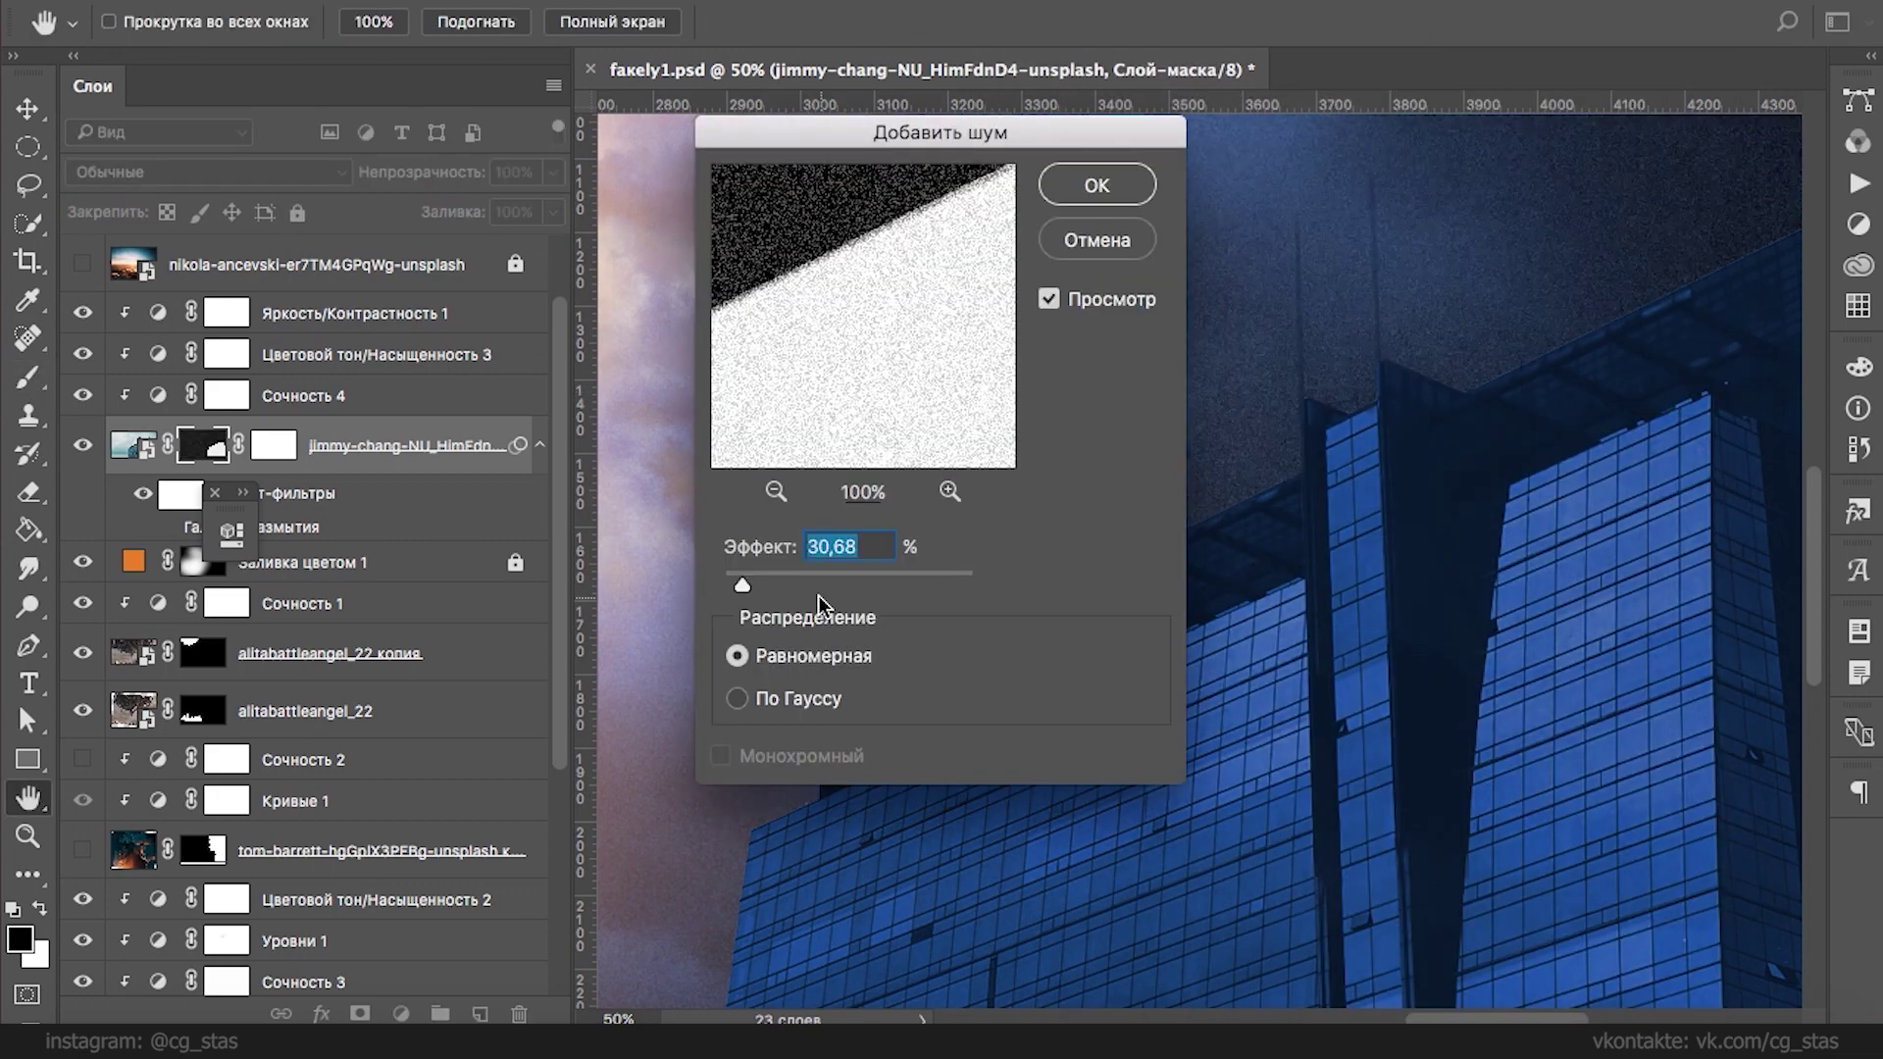
pyautogui.moveTo(746, 579); pyautogui.dragTo(780, 573)
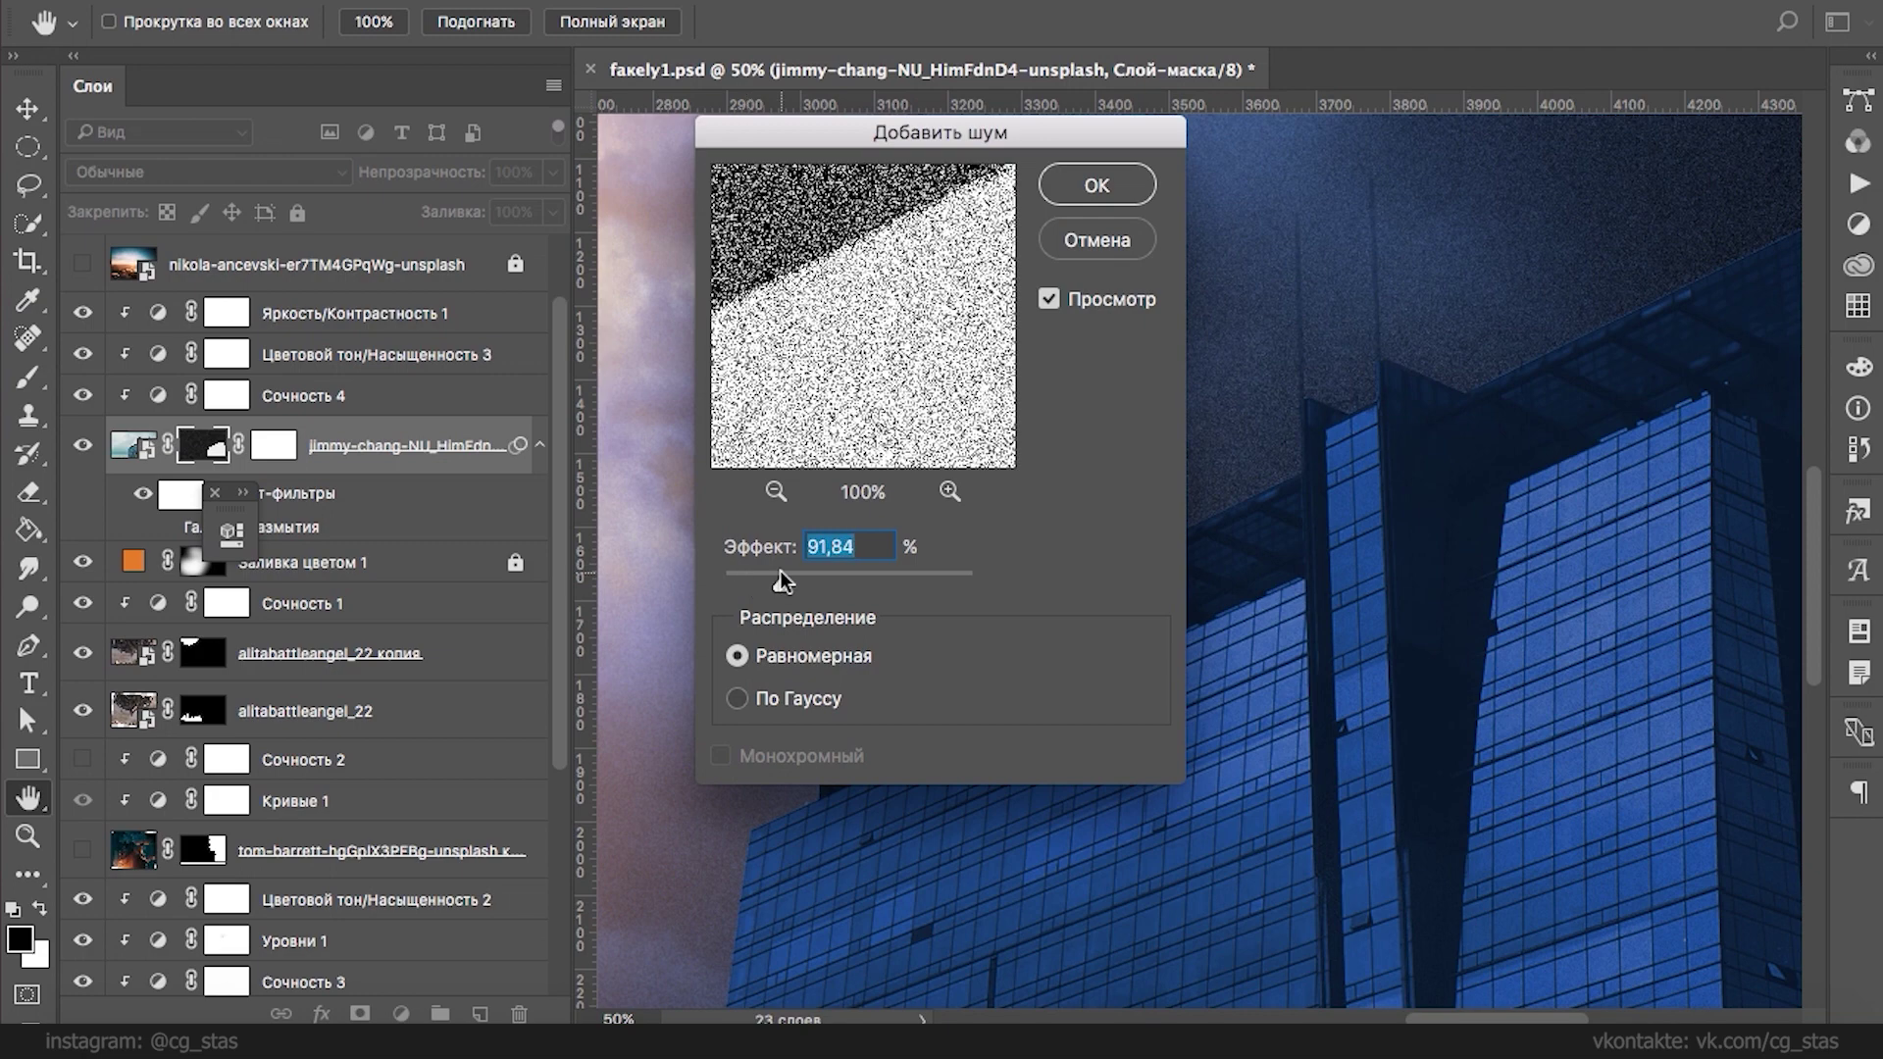
pyautogui.click(1086, 239)
# - Try adding monochromatic Gaussian noise at 9,51% to the building image instead of its mask
pyautogui.click(132, 446)
pyautogui.click(1010, 0)
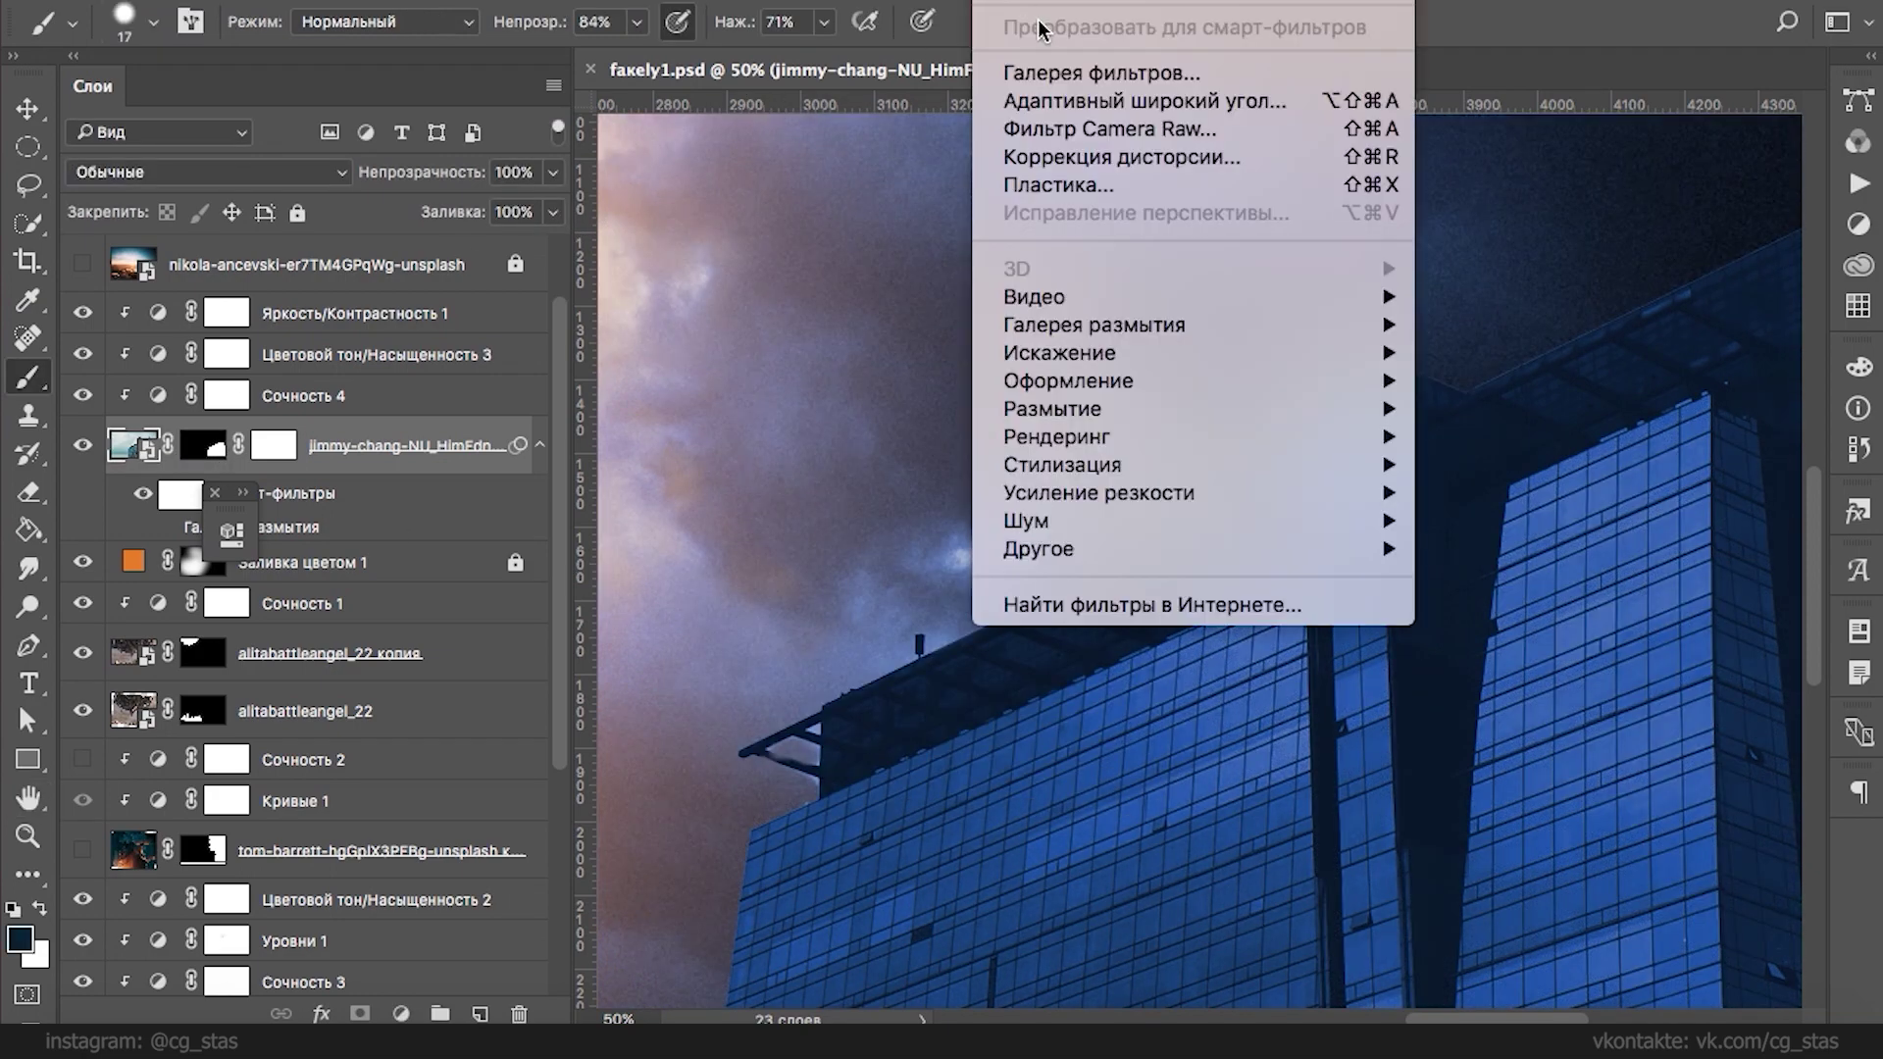
pyautogui.moveTo(1063, 521)
pyautogui.click(1498, 529)
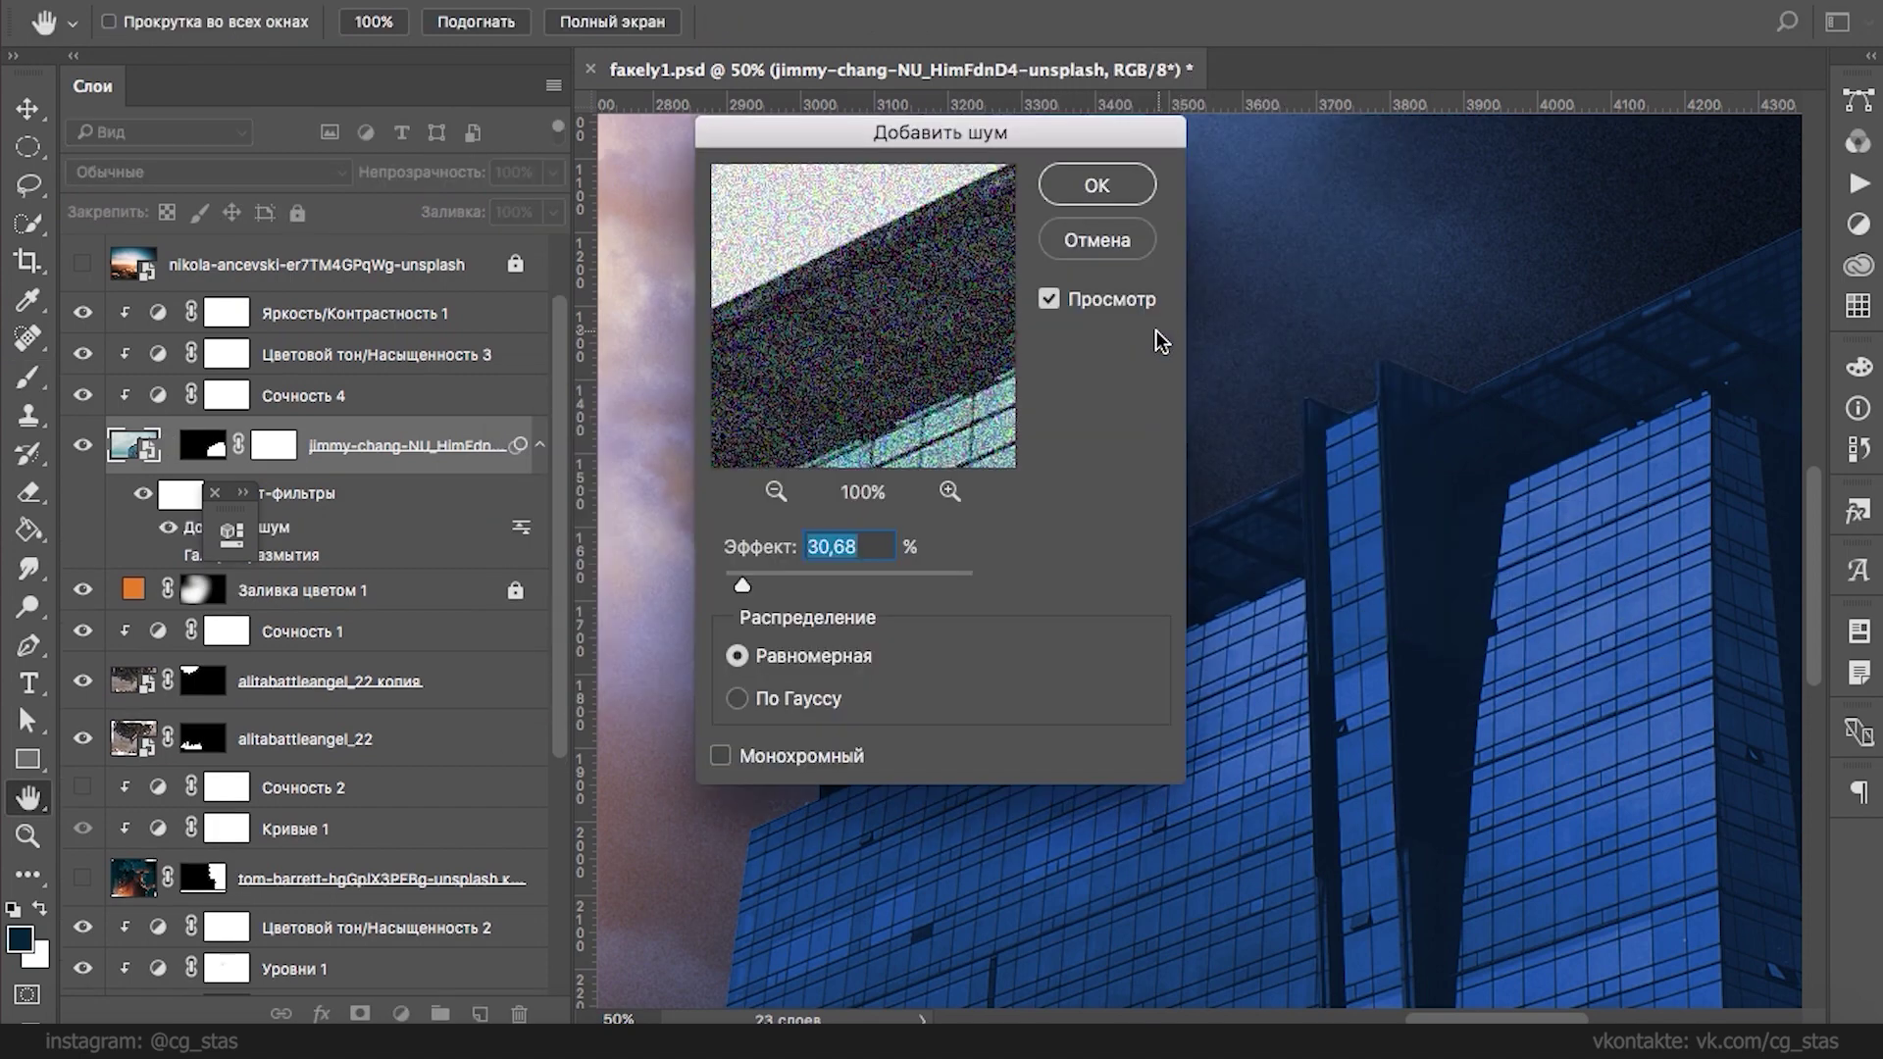
pyautogui.moveTo(742, 585); pyautogui.dragTo(727, 582)
pyautogui.click(720, 756)
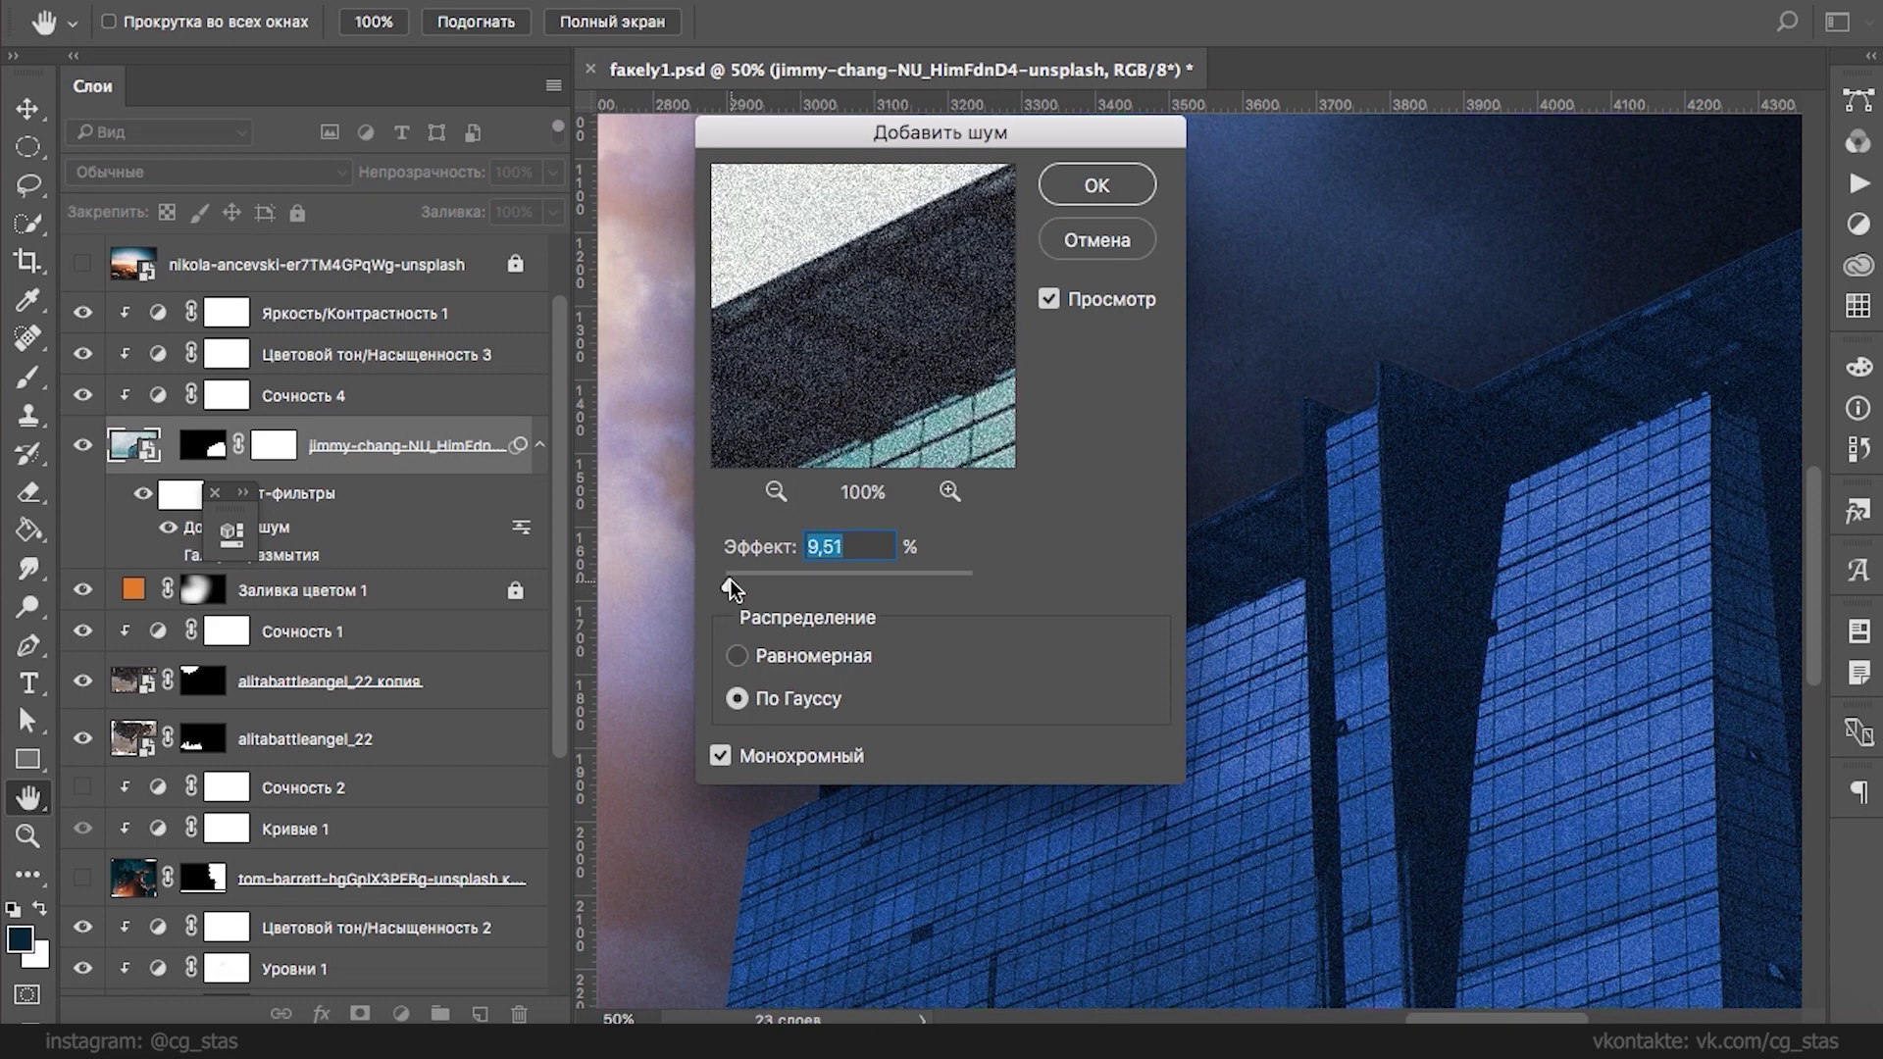
pyautogui.click(1082, 241)
# - Apply the Camera Raw filter to the building layer with a grain amount (Величина) of 54
pyautogui.click(1000, 2)
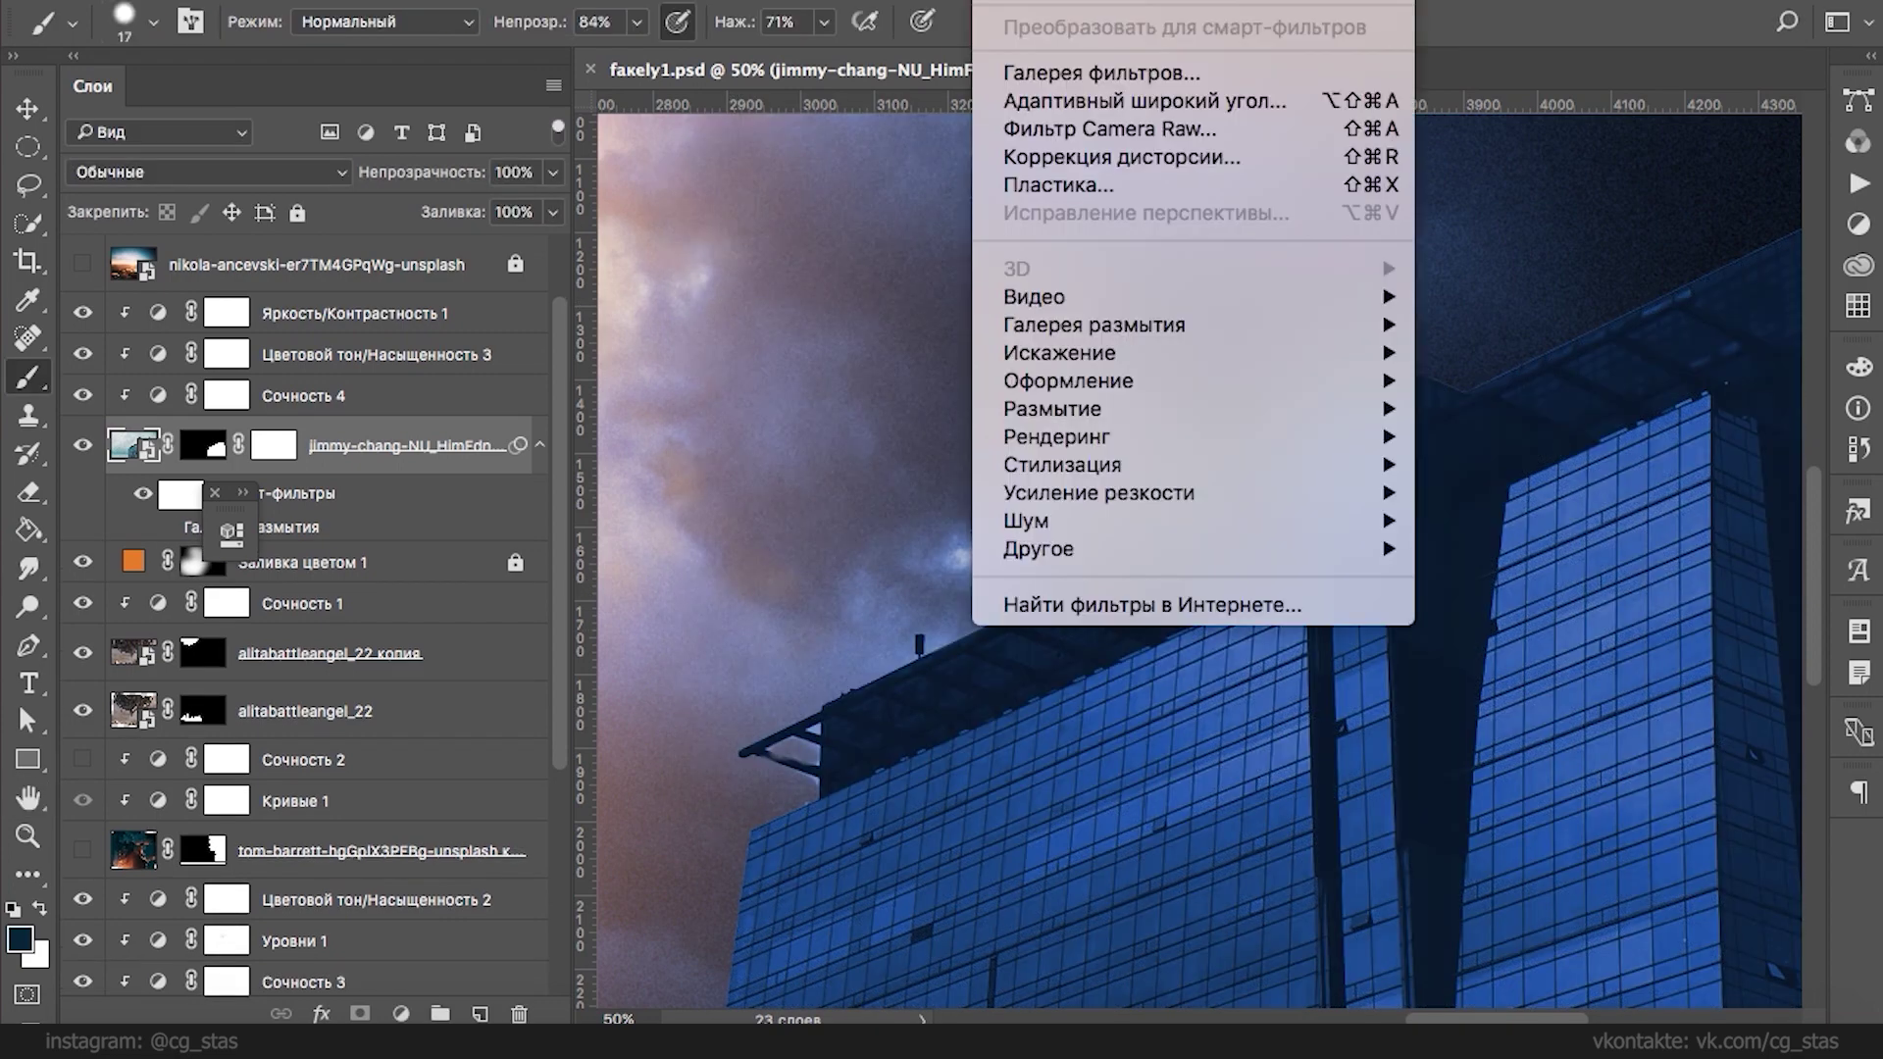
pyautogui.click(1098, 134)
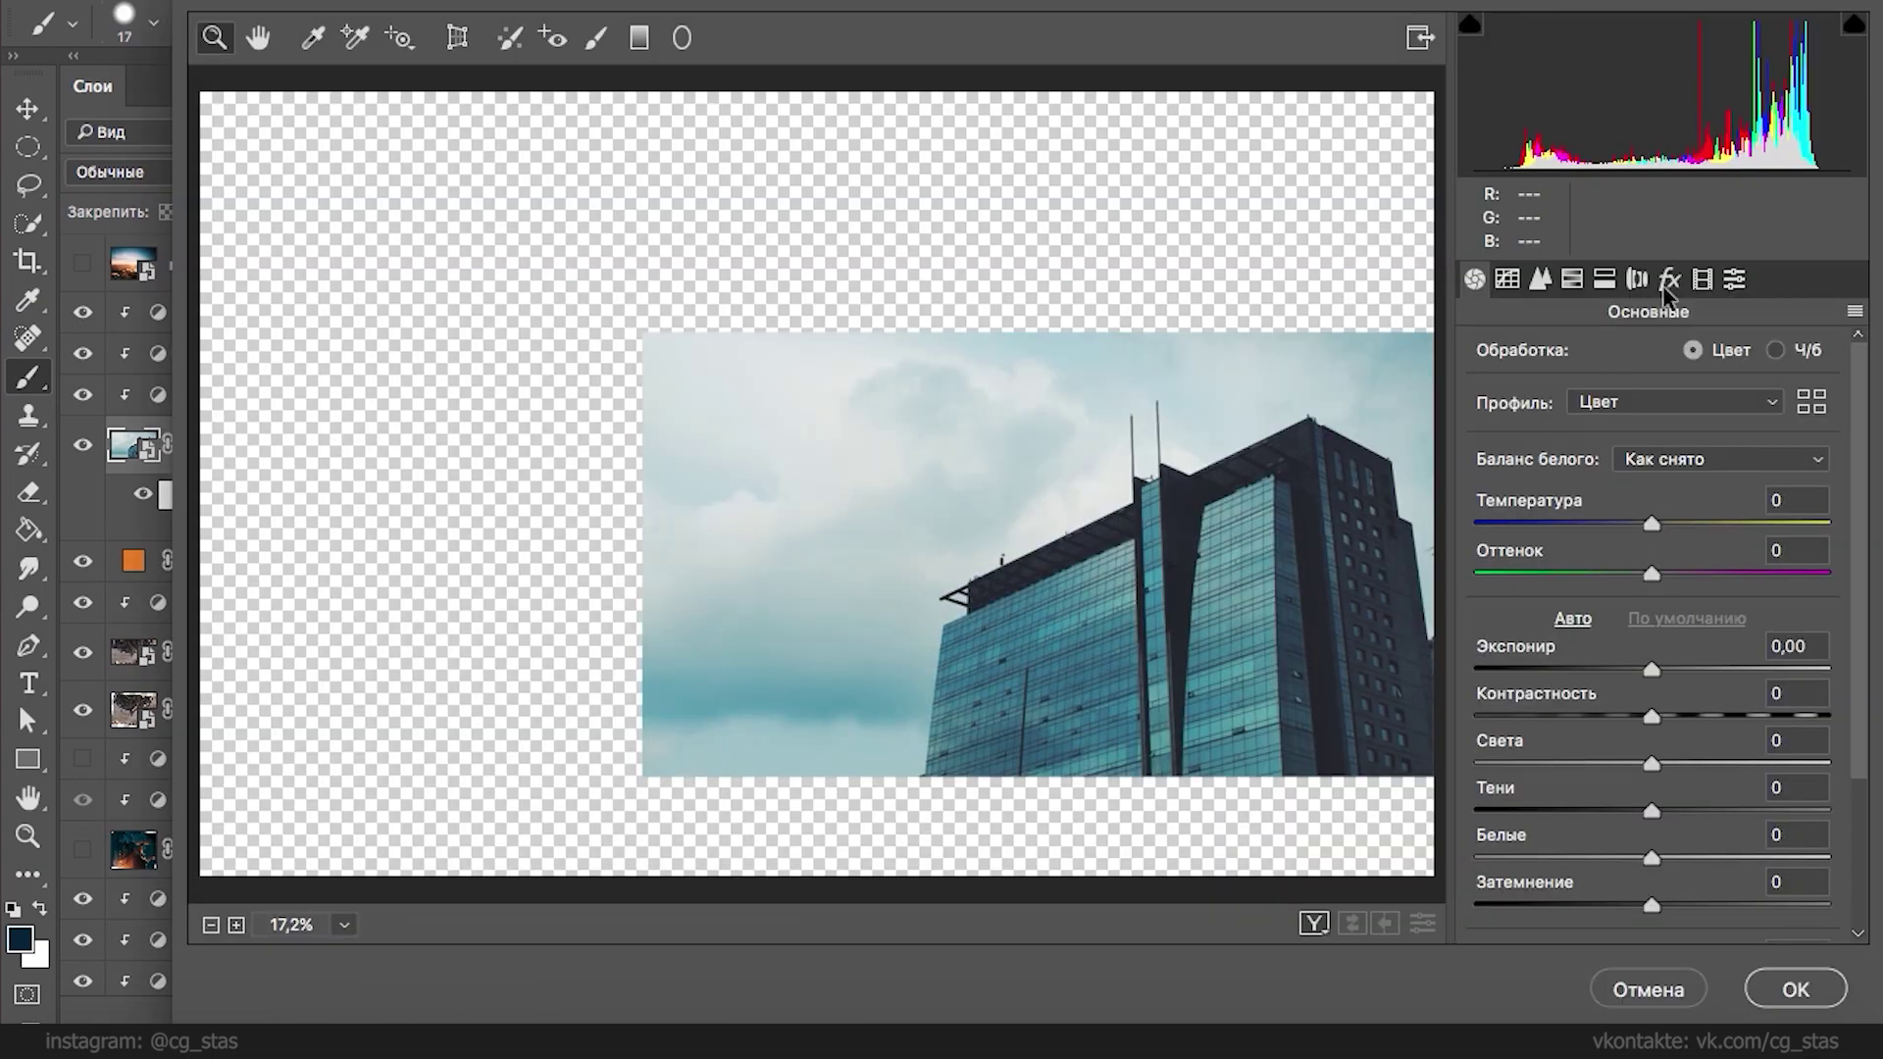
pyautogui.click(1668, 283)
pyautogui.click(1566, 409)
pyautogui.click(1225, 607)
pyautogui.click(1225, 607)
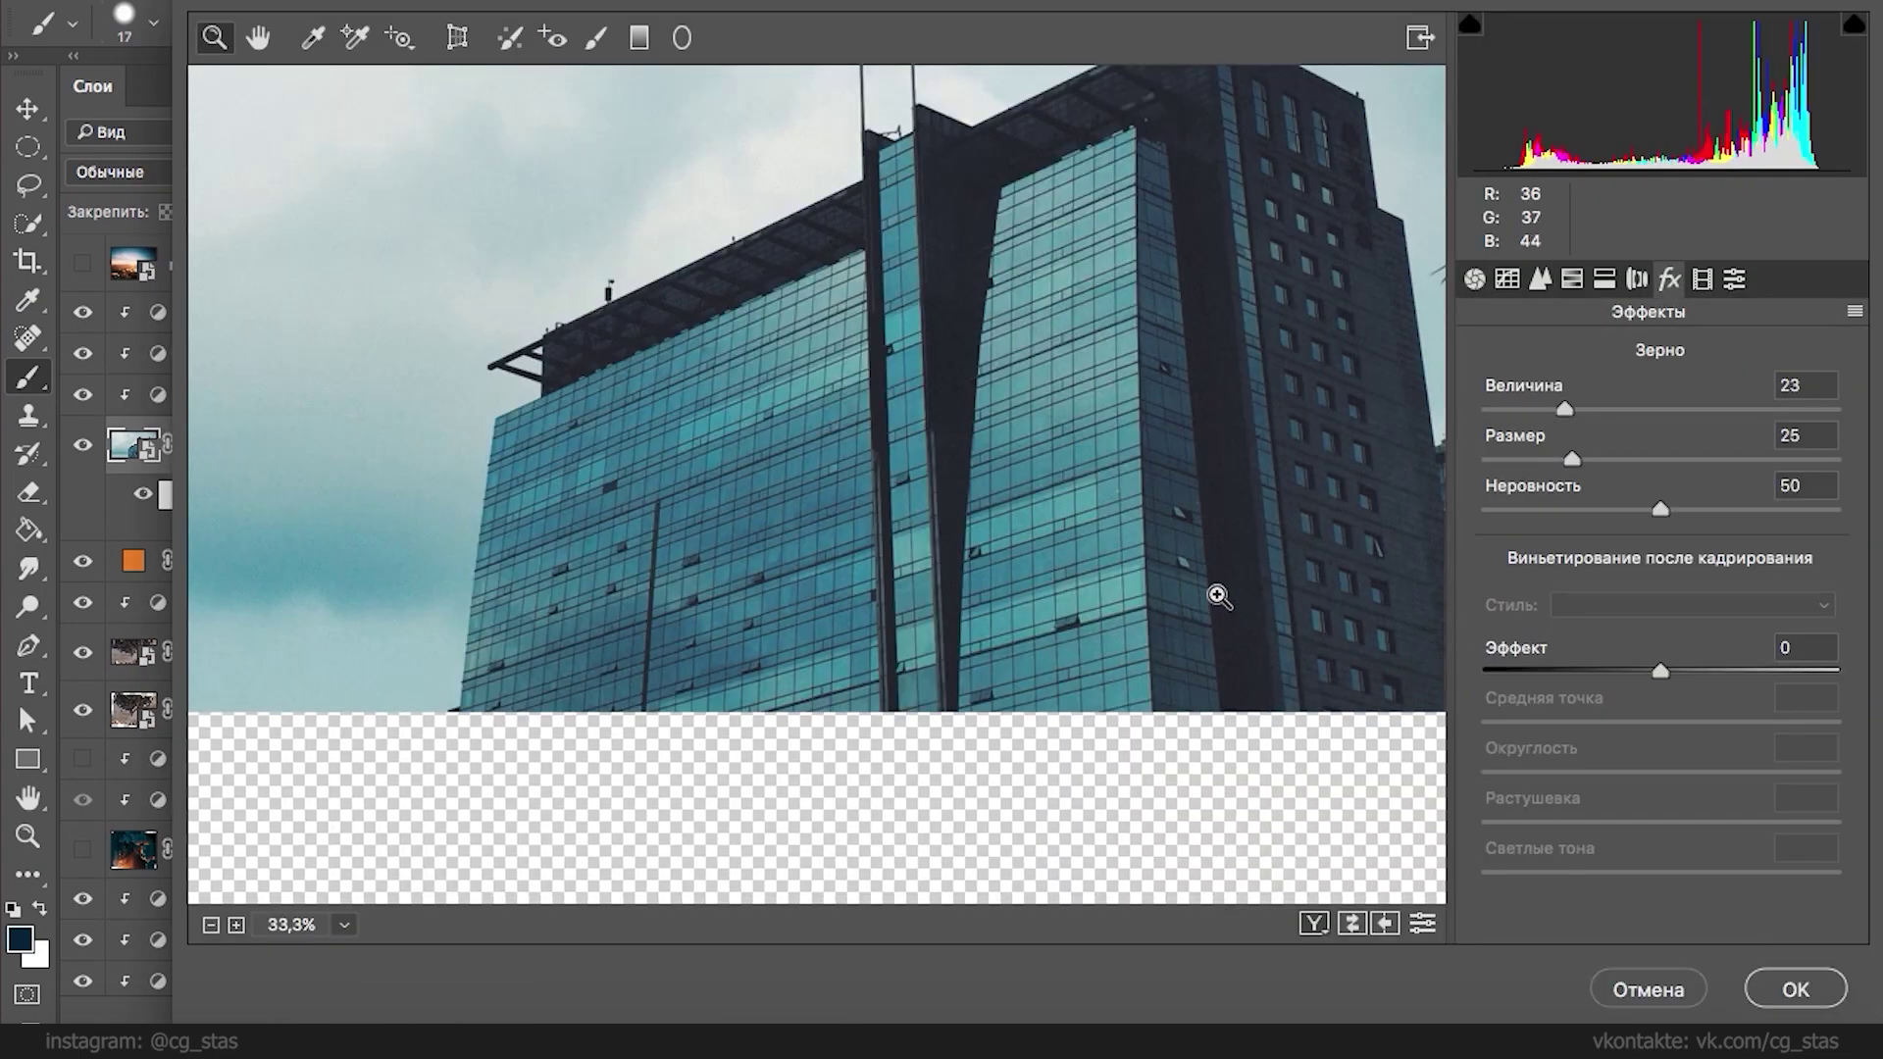
pyautogui.click(1225, 606)
pyautogui.moveTo(1566, 409); pyautogui.dragTo(1677, 411)
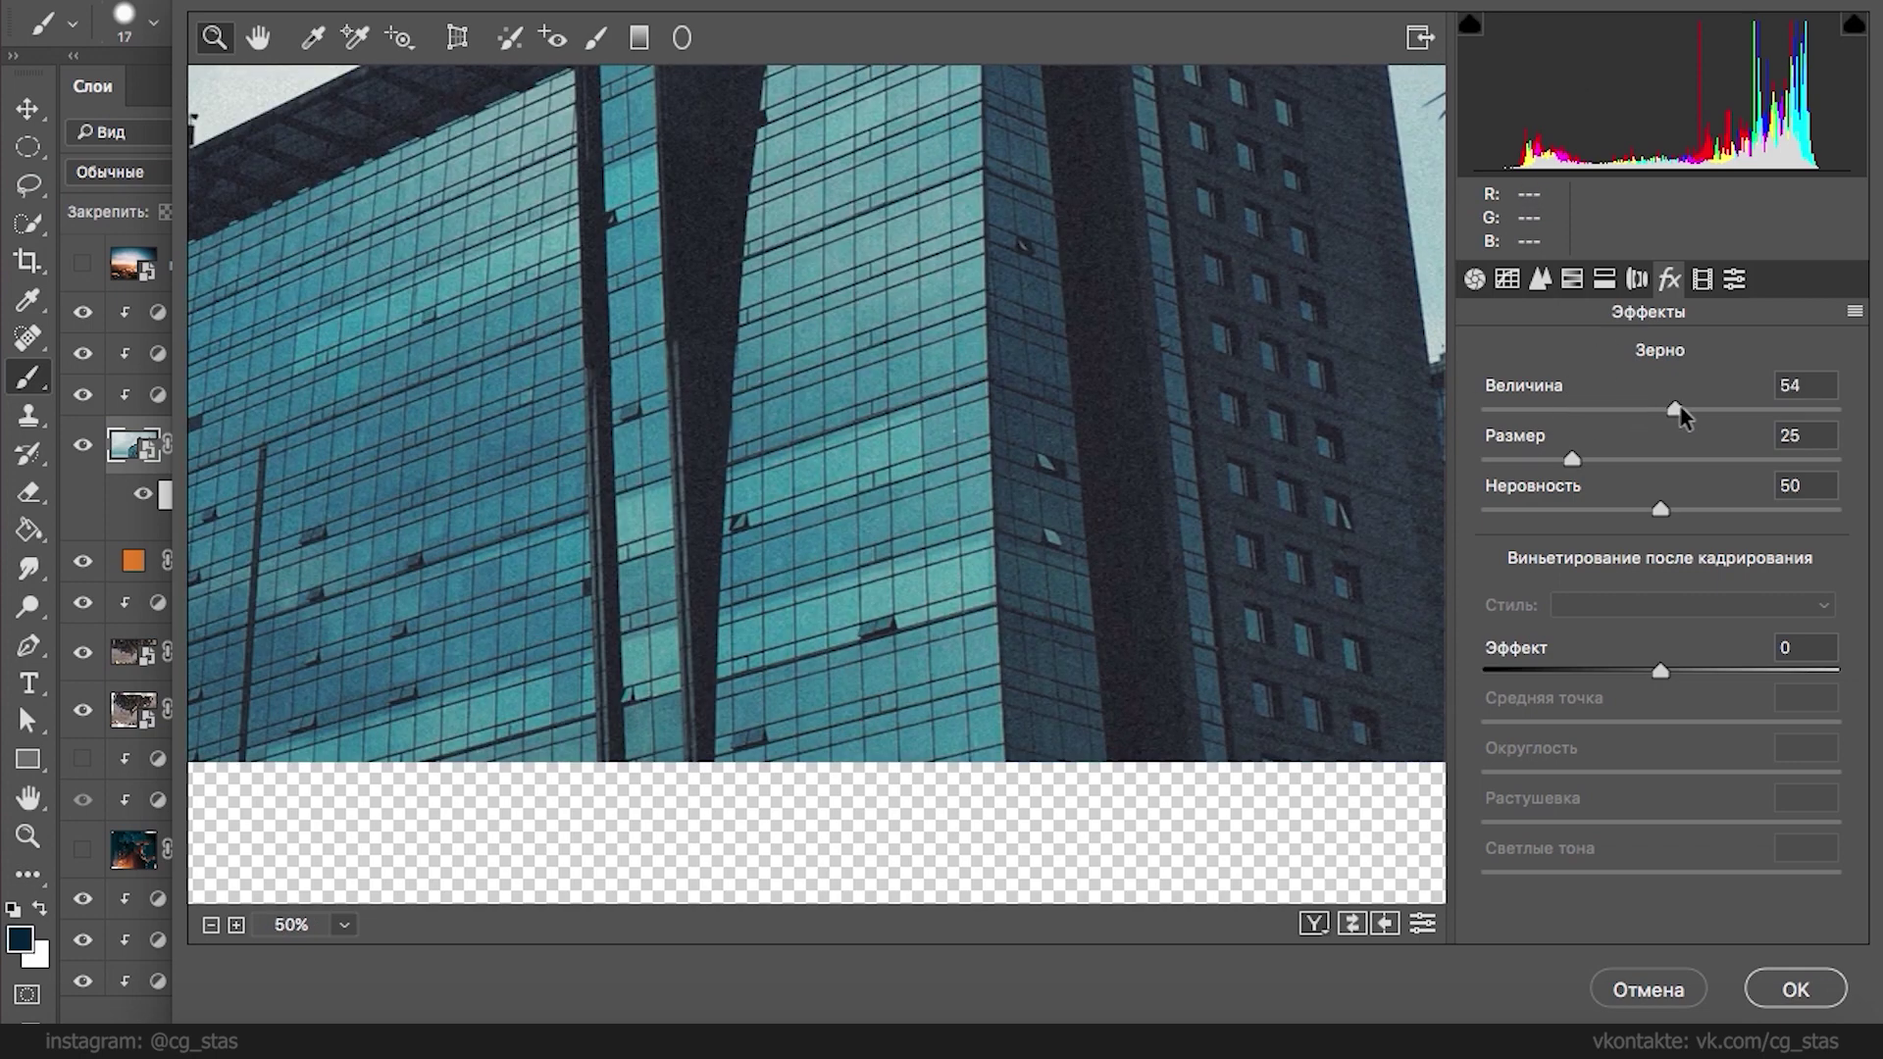
pyautogui.click(1793, 988)
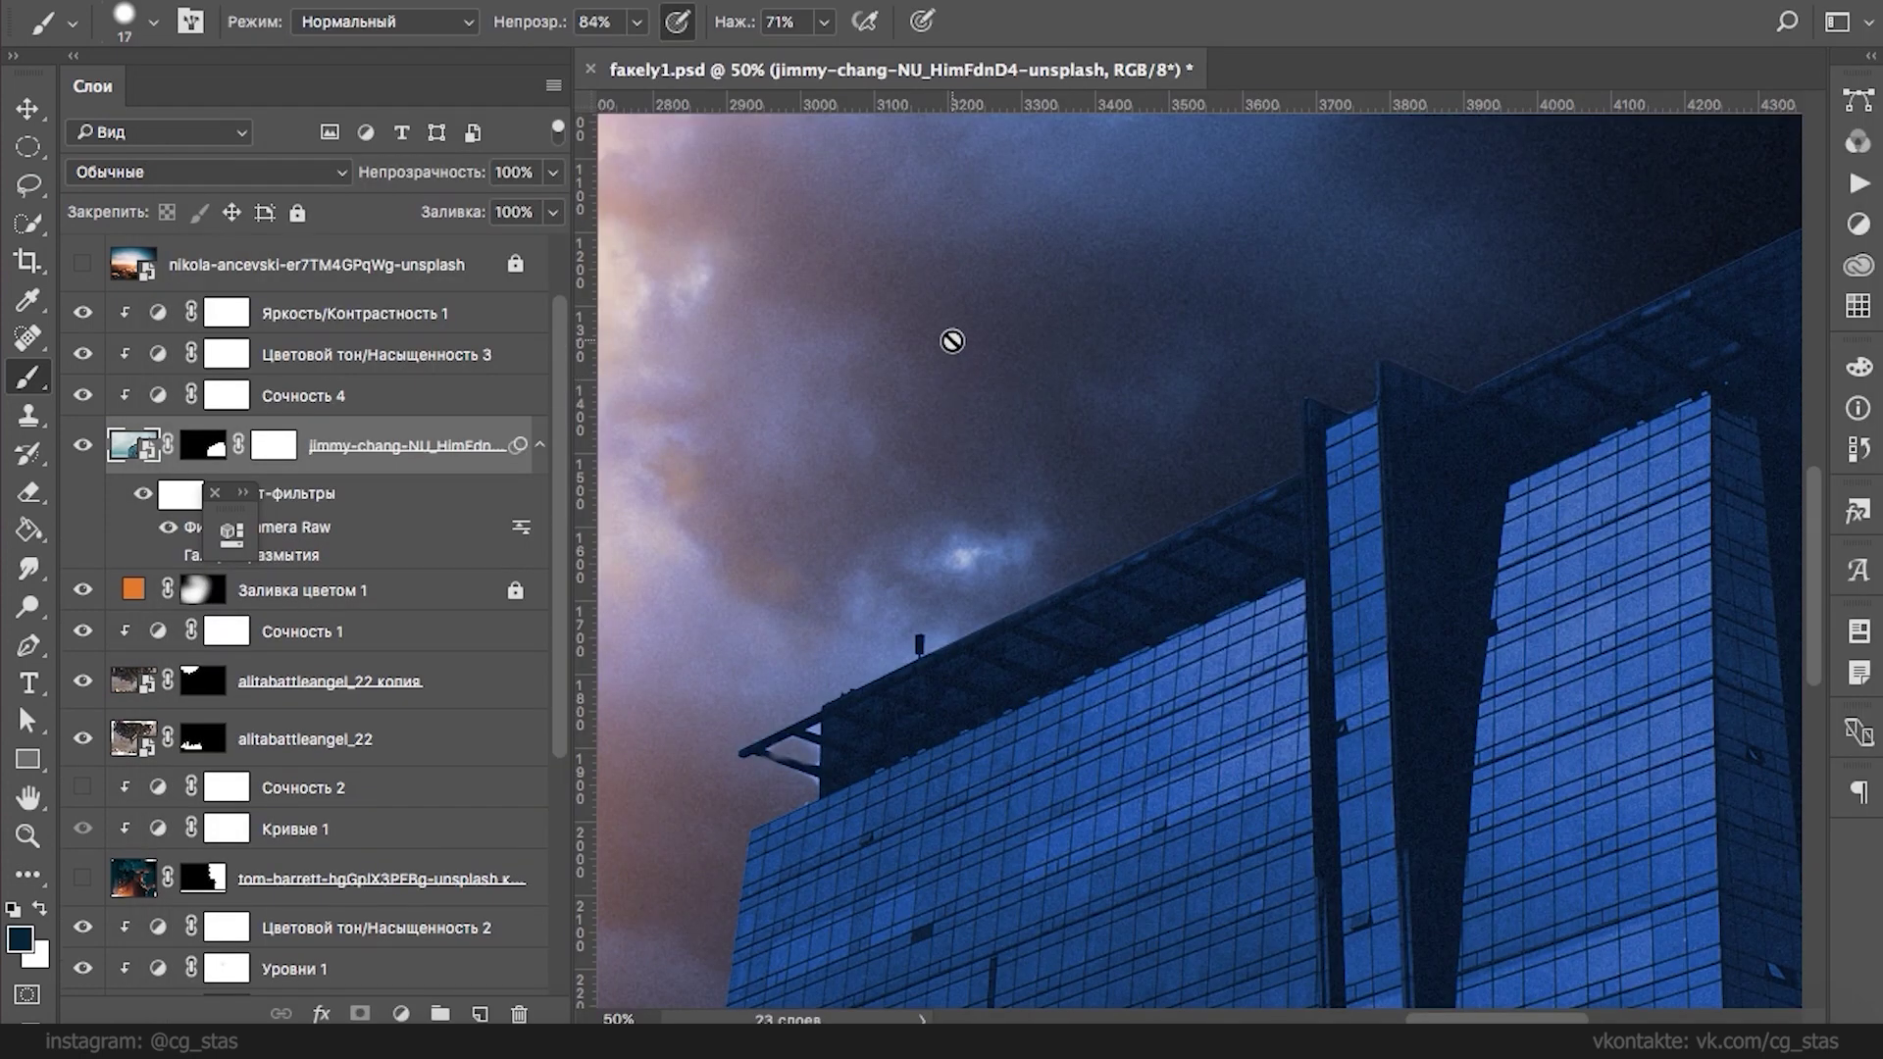
# - Select the topmost layer, 5100067-alita-battle-angel-2019-4k, with the whole composition in view
pyautogui.press('super+minus')
pyautogui.press('super+minus')
pyautogui.press('super+minus')
pyautogui.press('super+minus')
pyautogui.press('super+minus')
pyautogui.press('super+minus')
pyautogui.press('super+plus')
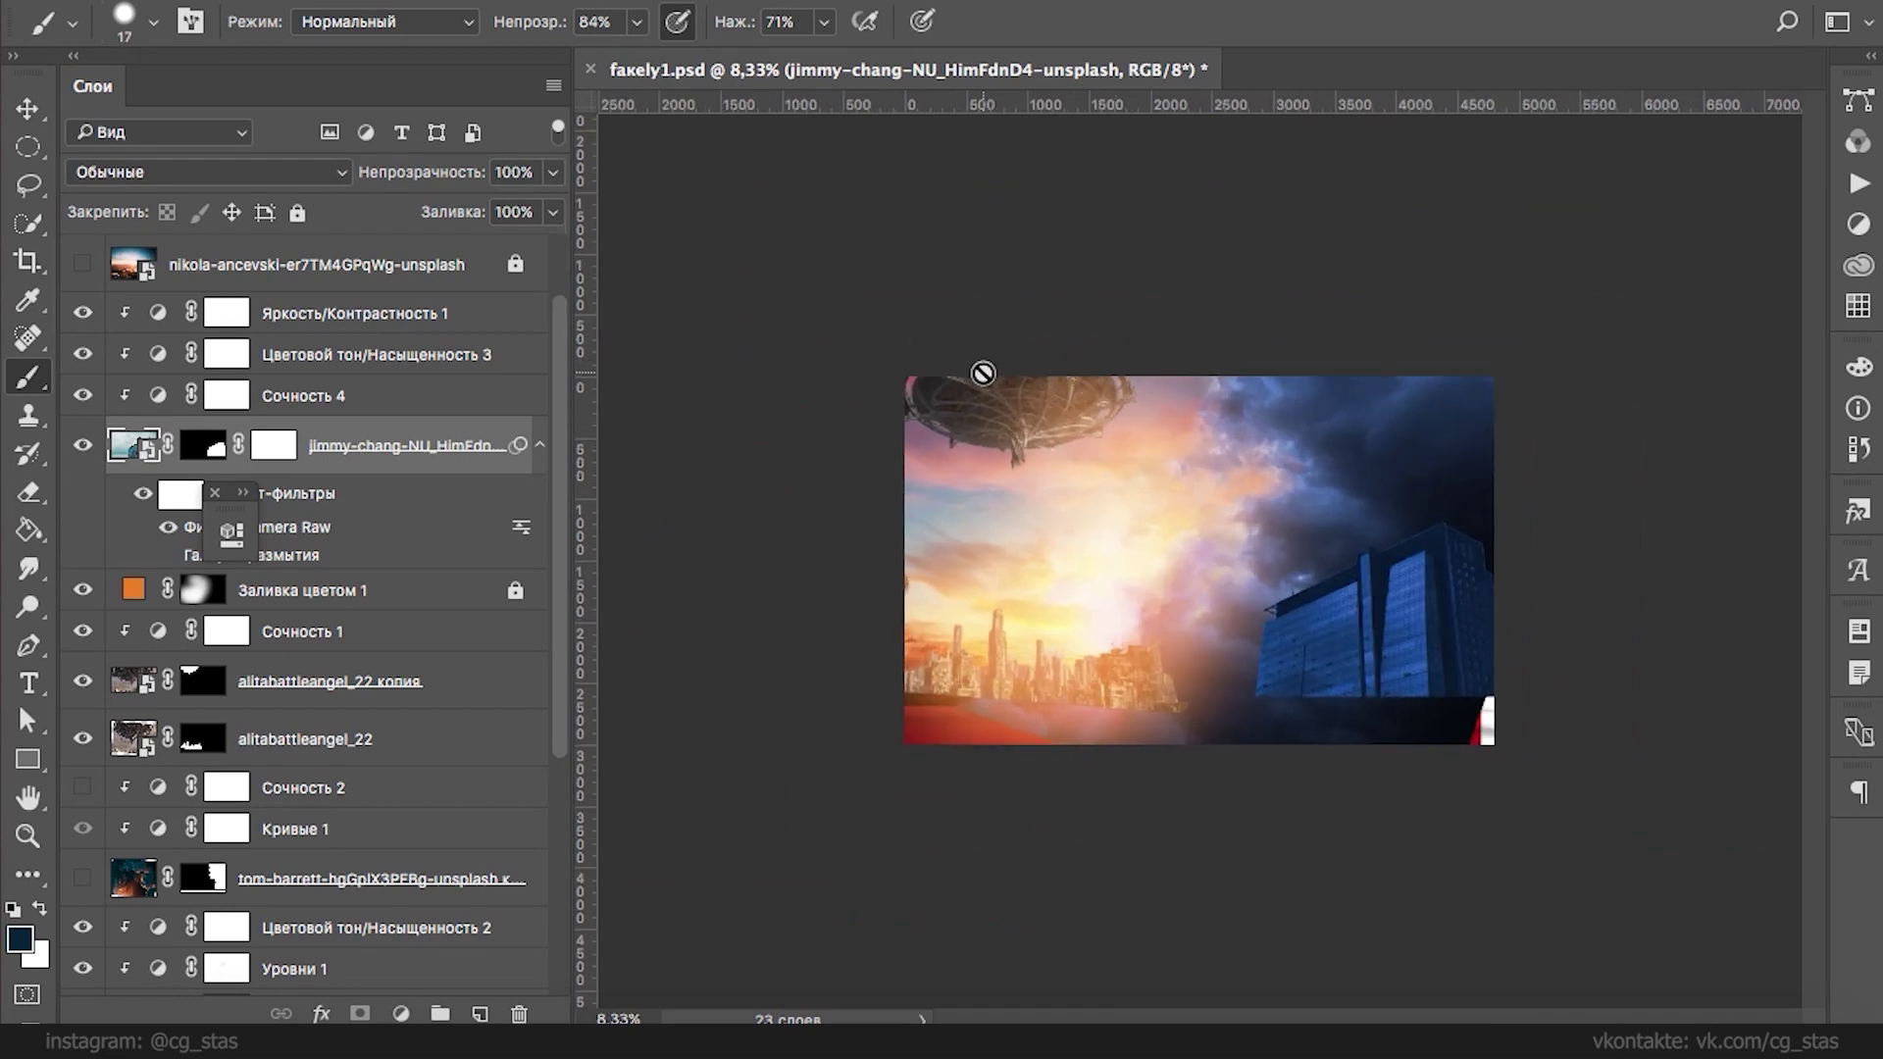
pyautogui.scroll(2, 392, 393)
pyautogui.click(419, 271)
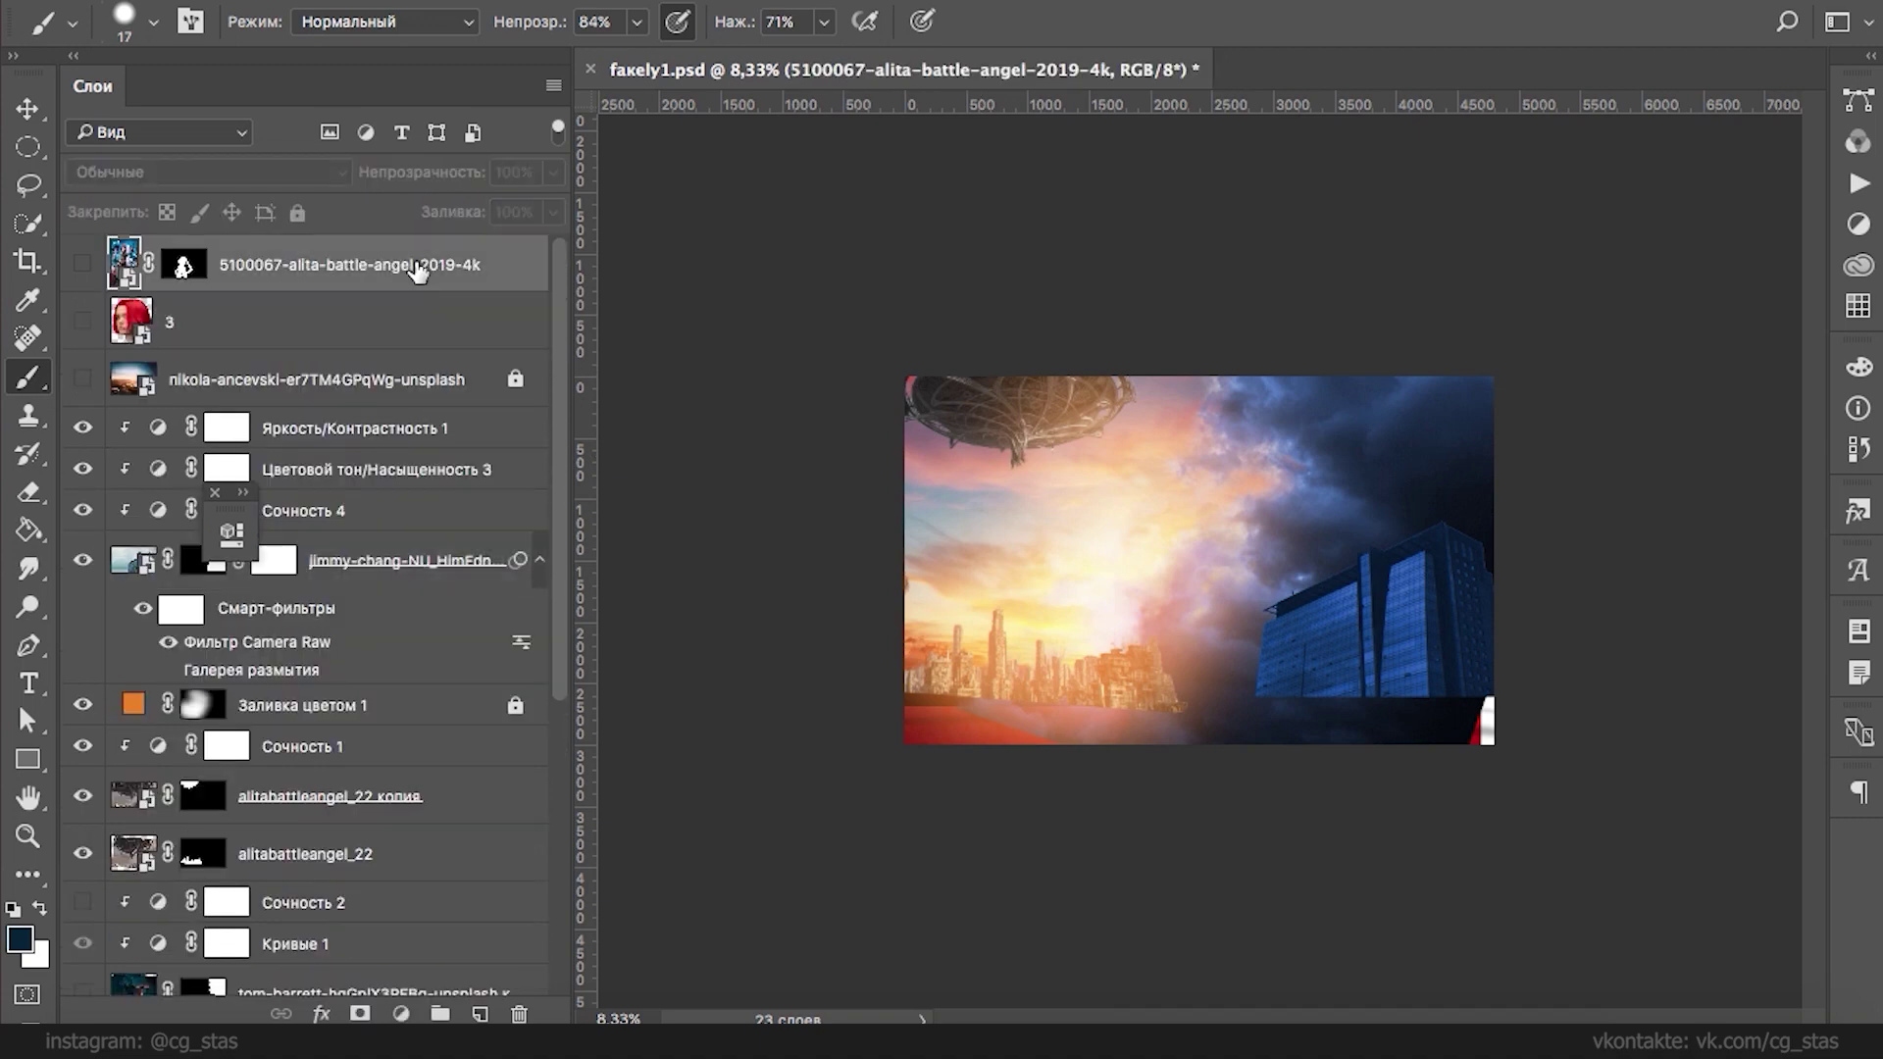
pyautogui.click(400, 1013)
pyautogui.click(511, 713)
pyautogui.click(714, 1005)
pyautogui.click(717, 390)
# - Add a Черно-белое adjustment layer above all other layers
pyautogui.click(400, 1014)
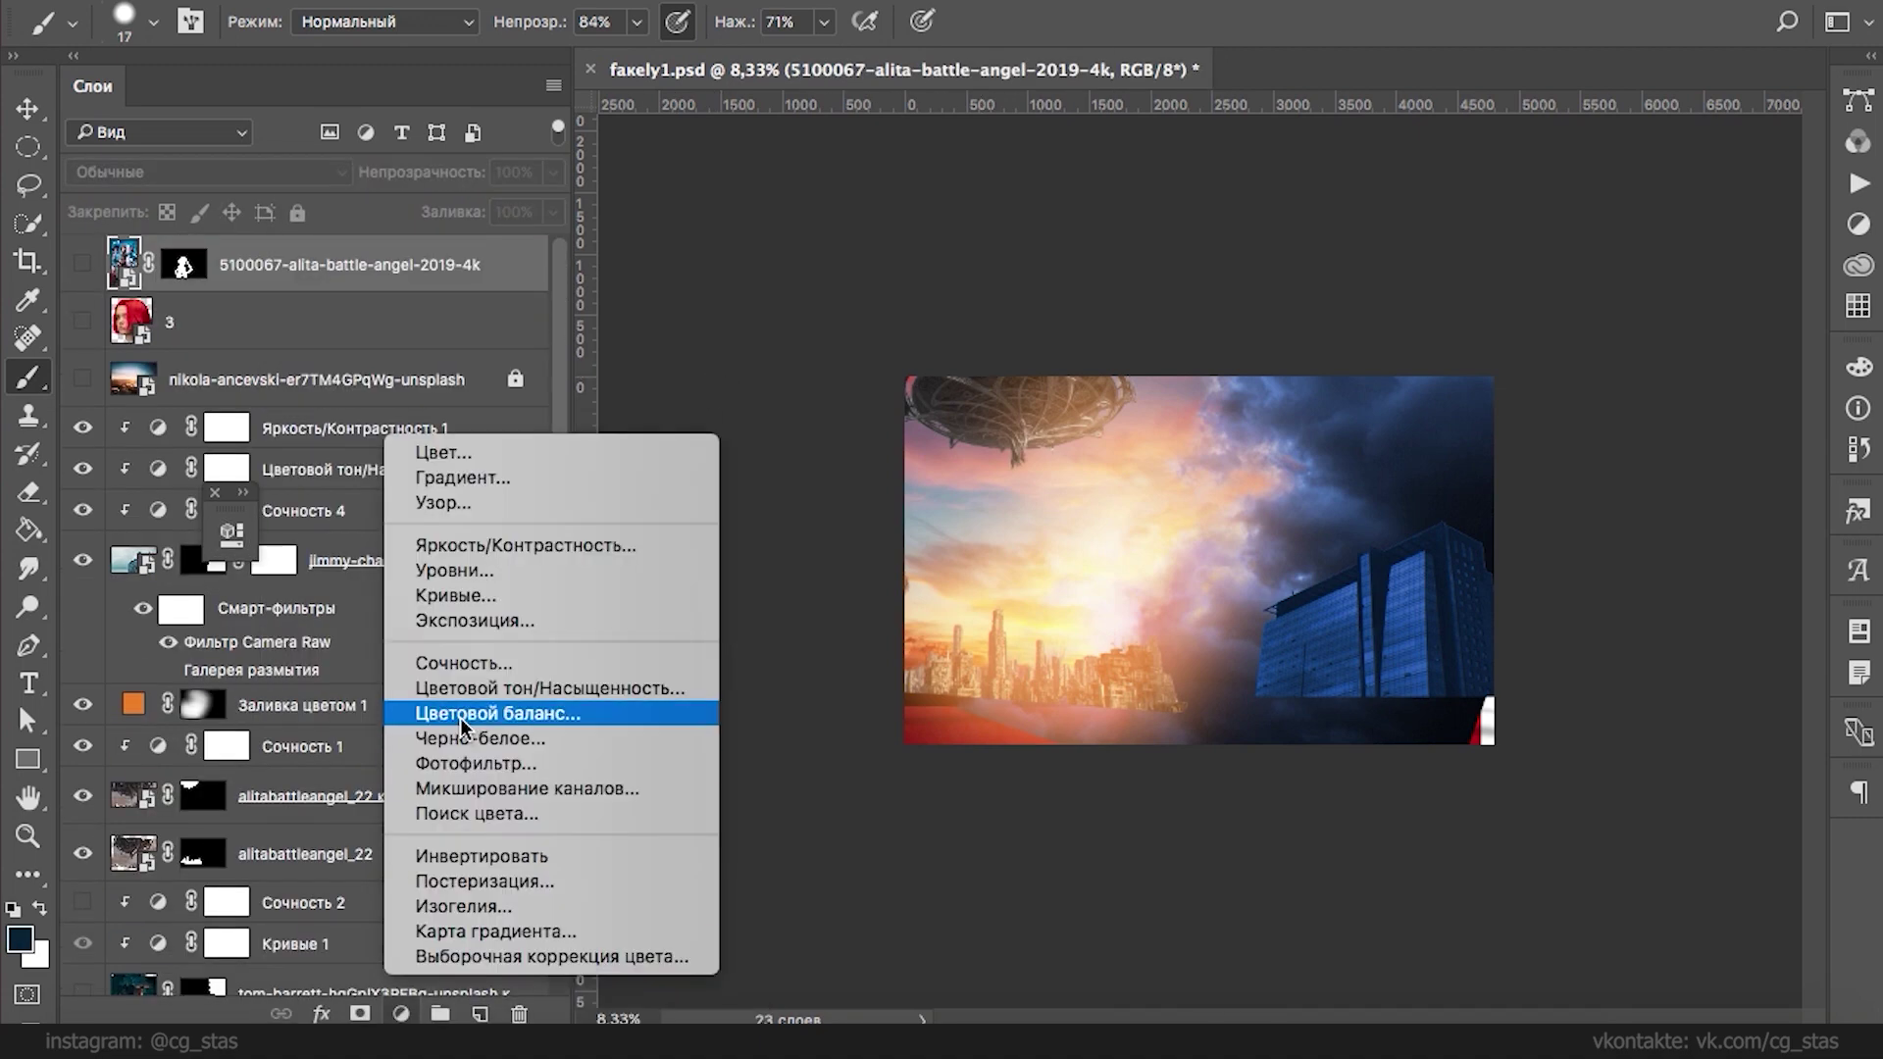
pyautogui.click(467, 739)
pyautogui.click(706, 413)
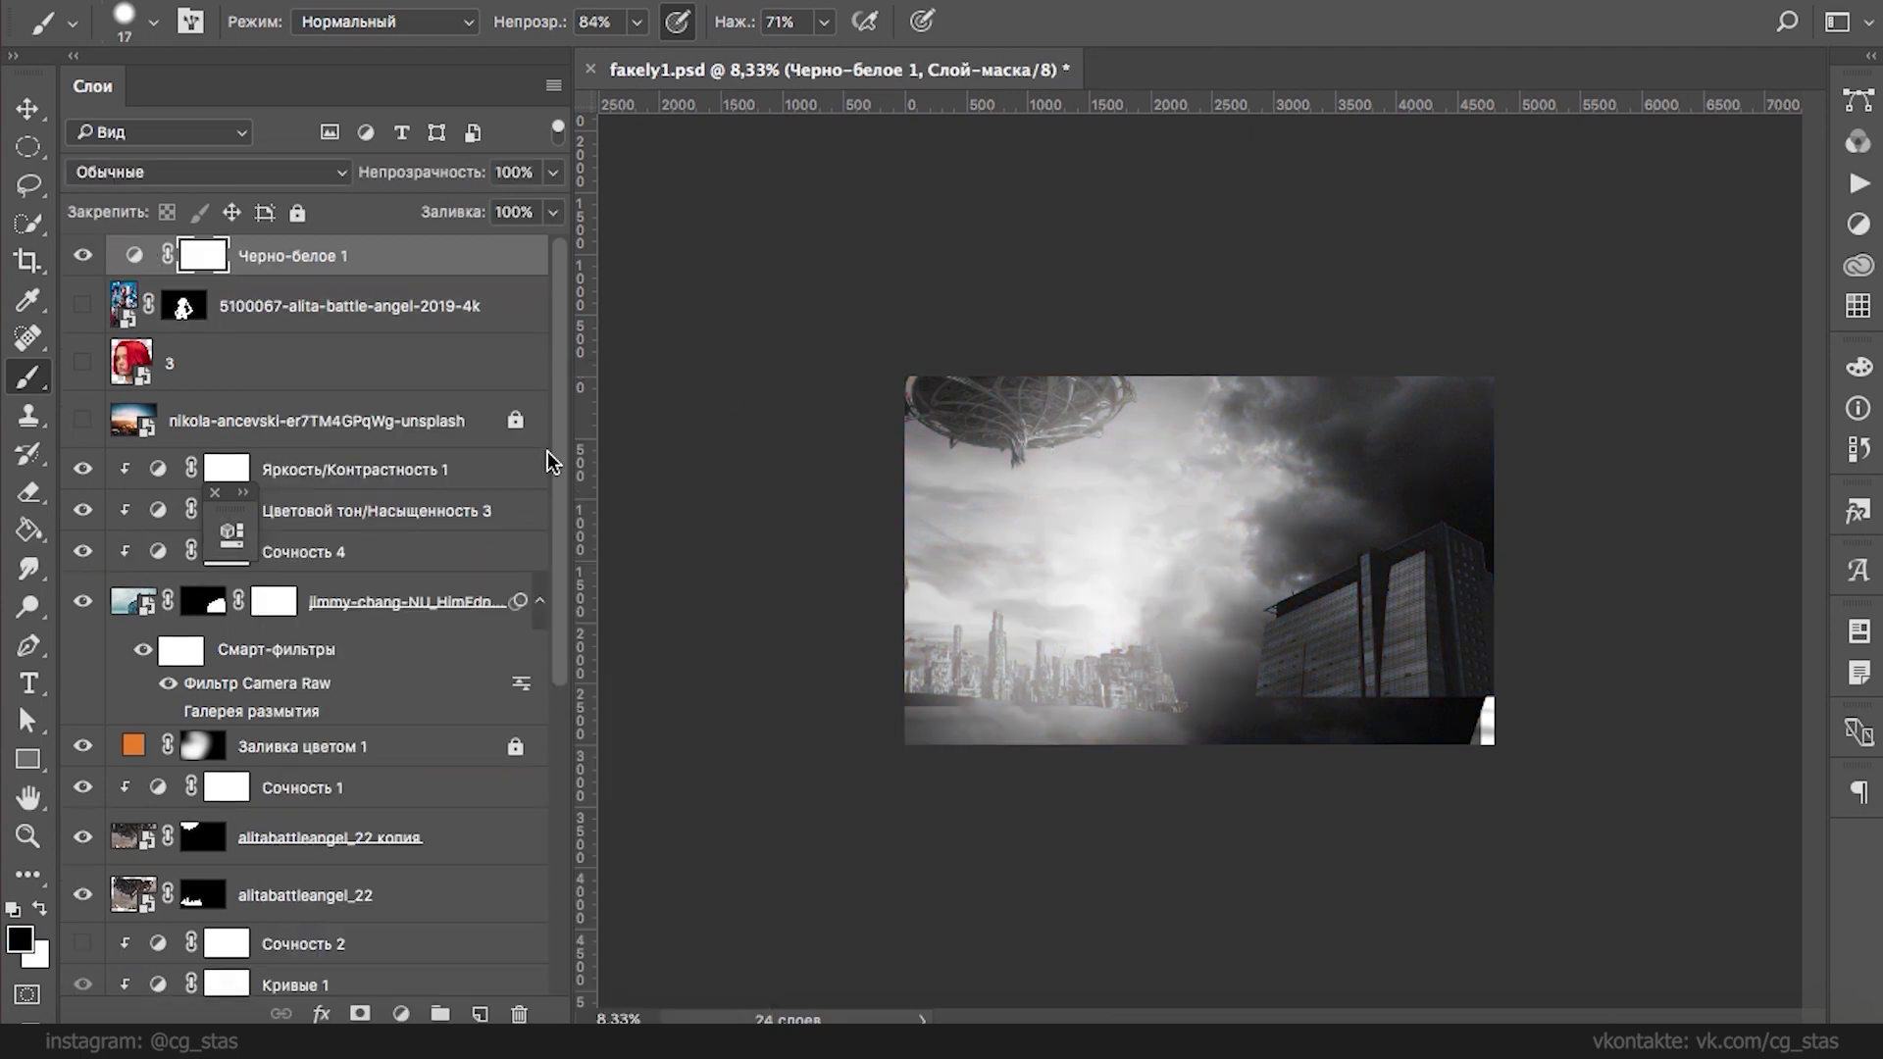
# - Select the building's Сочность 4 adjustment layer and close the floating adjustment properties
pyautogui.keyDown('super'); pyautogui.click(1400, 647); pyautogui.keyUp('super')
pyautogui.click(152, 555)
pyautogui.click(215, 492)
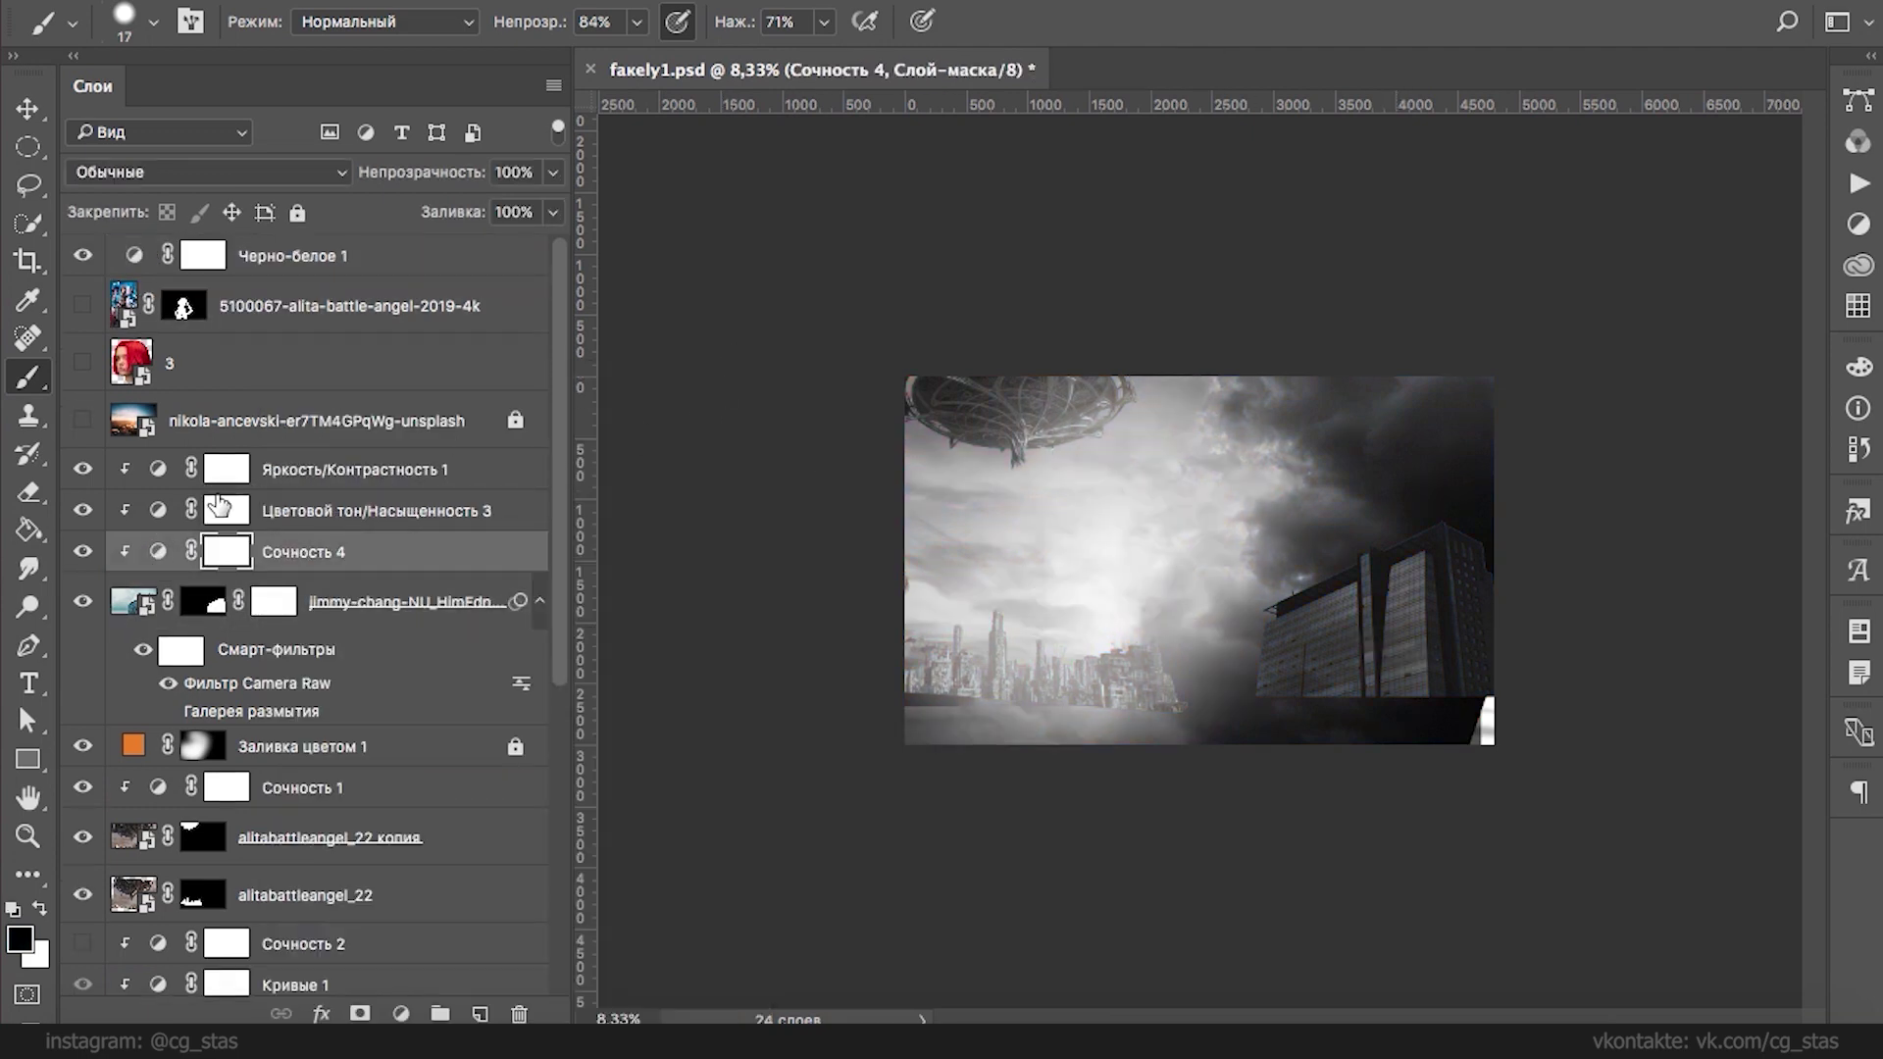
# - Delete the building's Яркость/Контрастность 1 adjustment layer and select the Сочность 4 layer
pyautogui.click(167, 476)
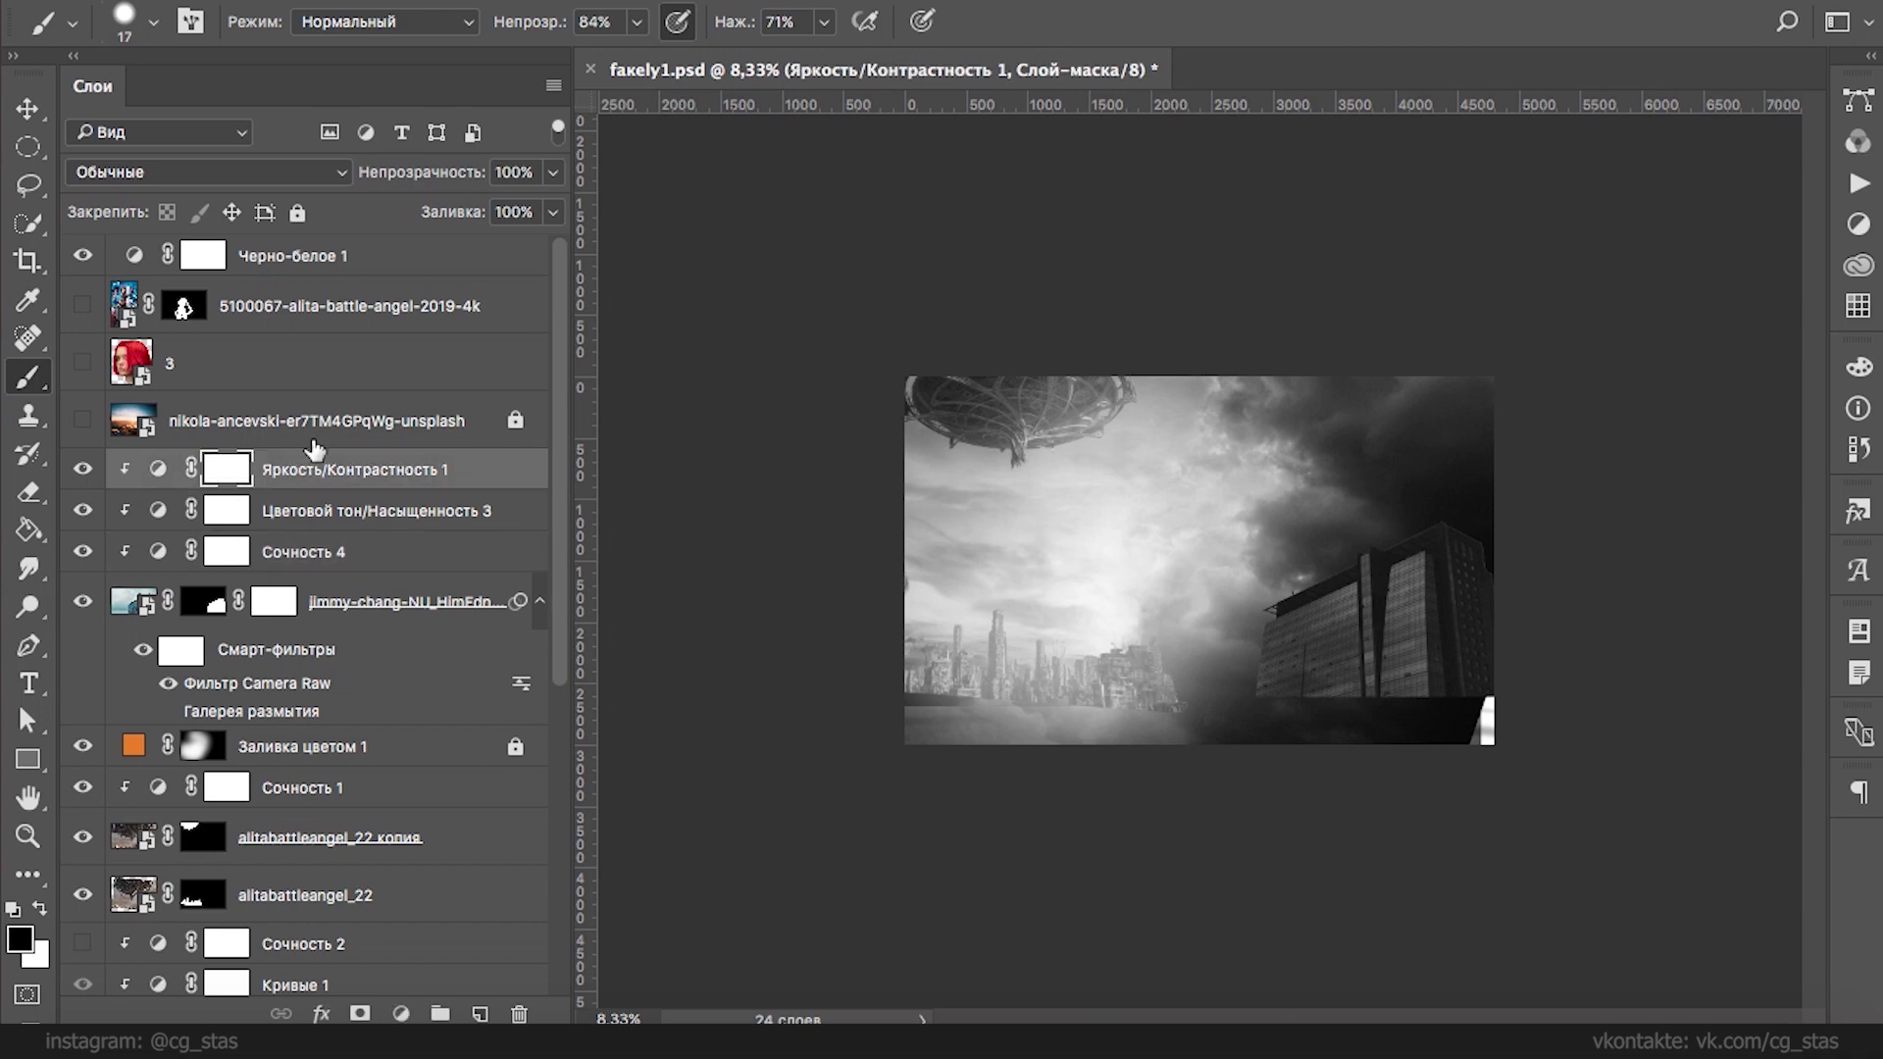
pyautogui.press('Delete')
pyautogui.click(384, 521)
# - Add a Уровни adjustment clipped to the building with input levels 27, 1,09 and 209 and a white output level of 228
pyautogui.click(401, 1014)
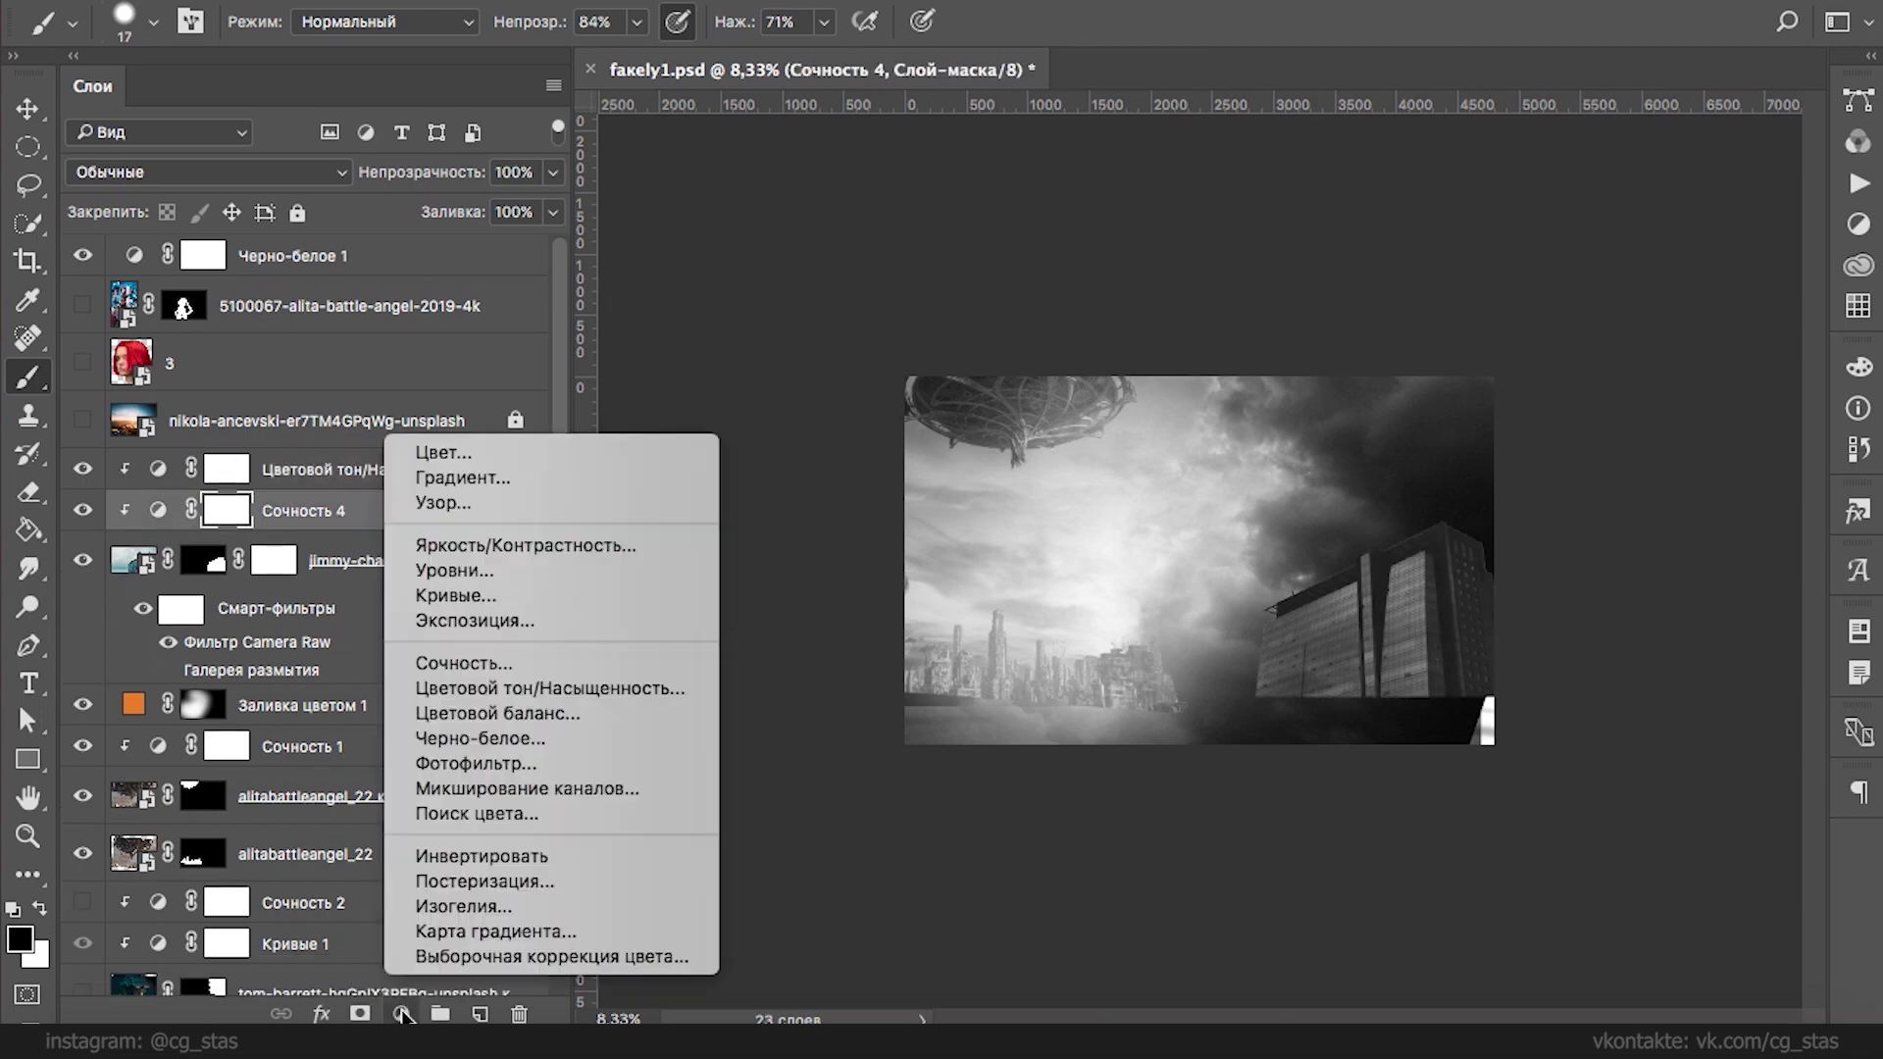
pyautogui.click(461, 571)
pyautogui.moveTo(318, 776); pyautogui.dragTo(345, 774)
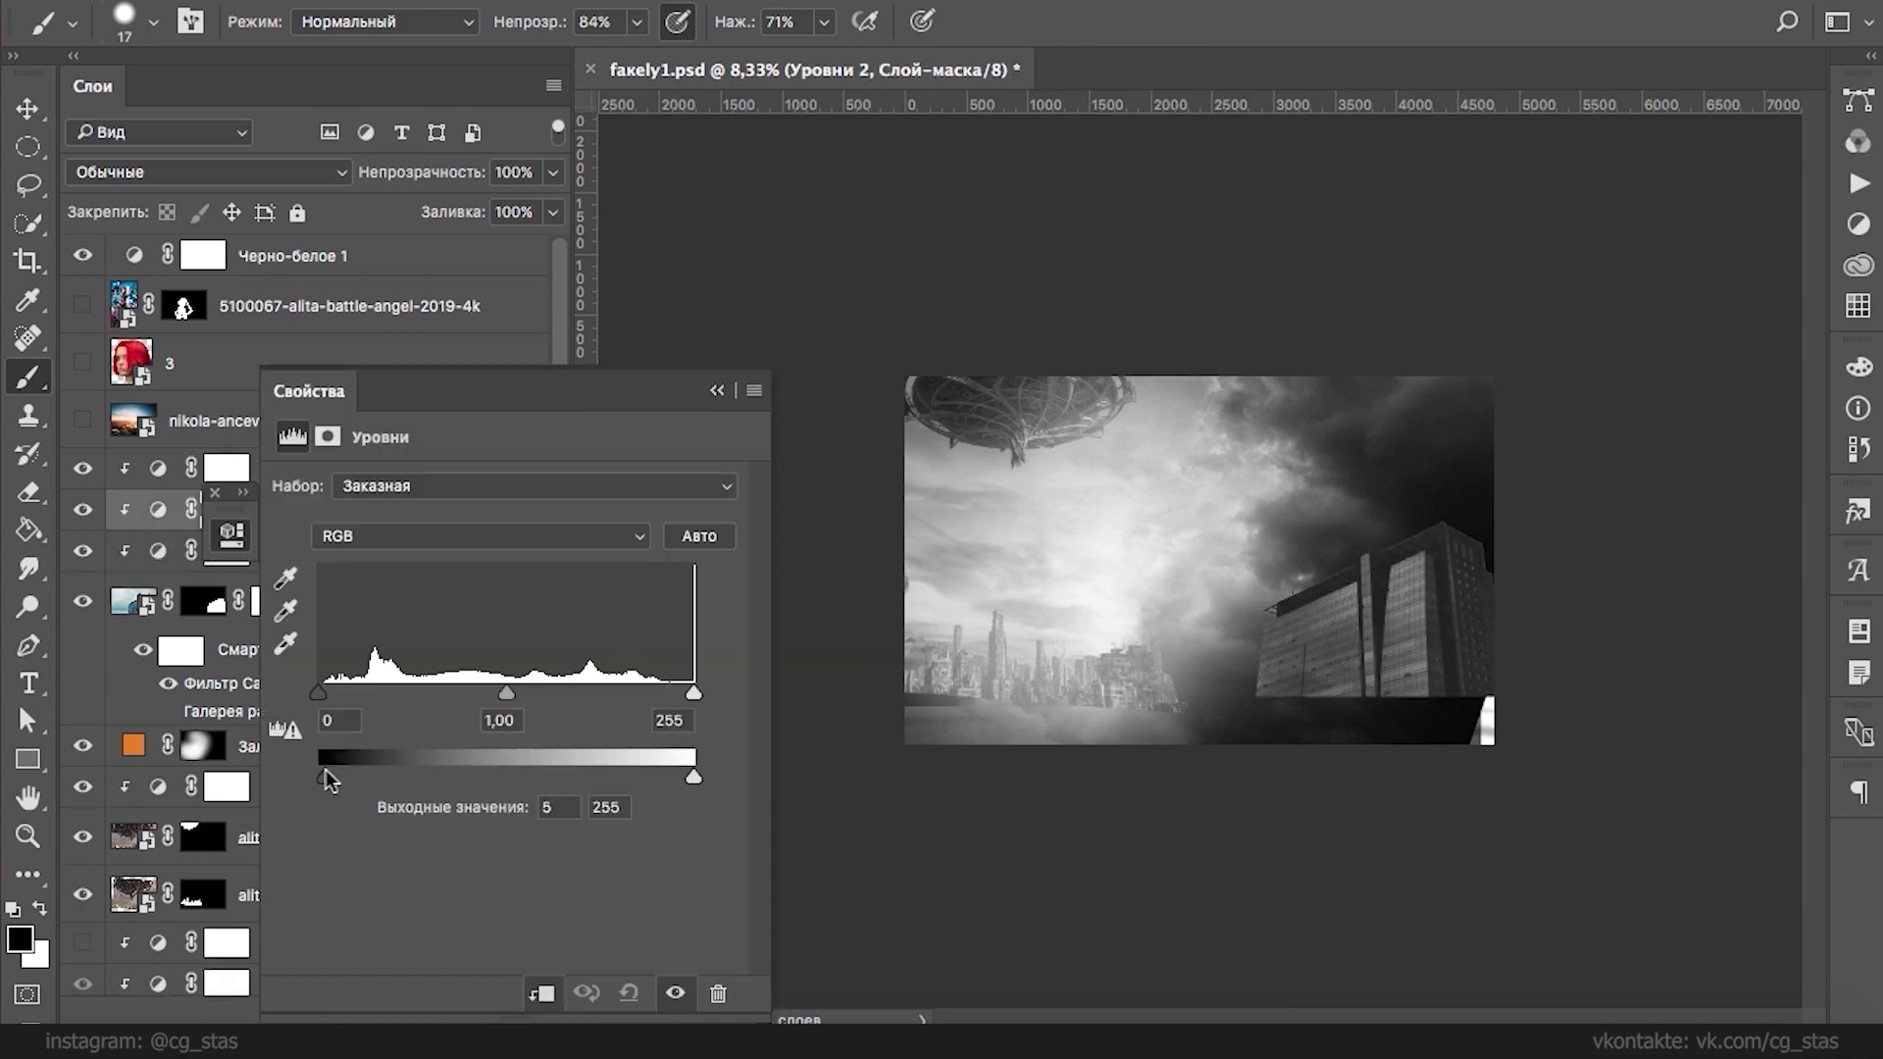
pyautogui.moveTo(322, 694); pyautogui.dragTo(361, 698)
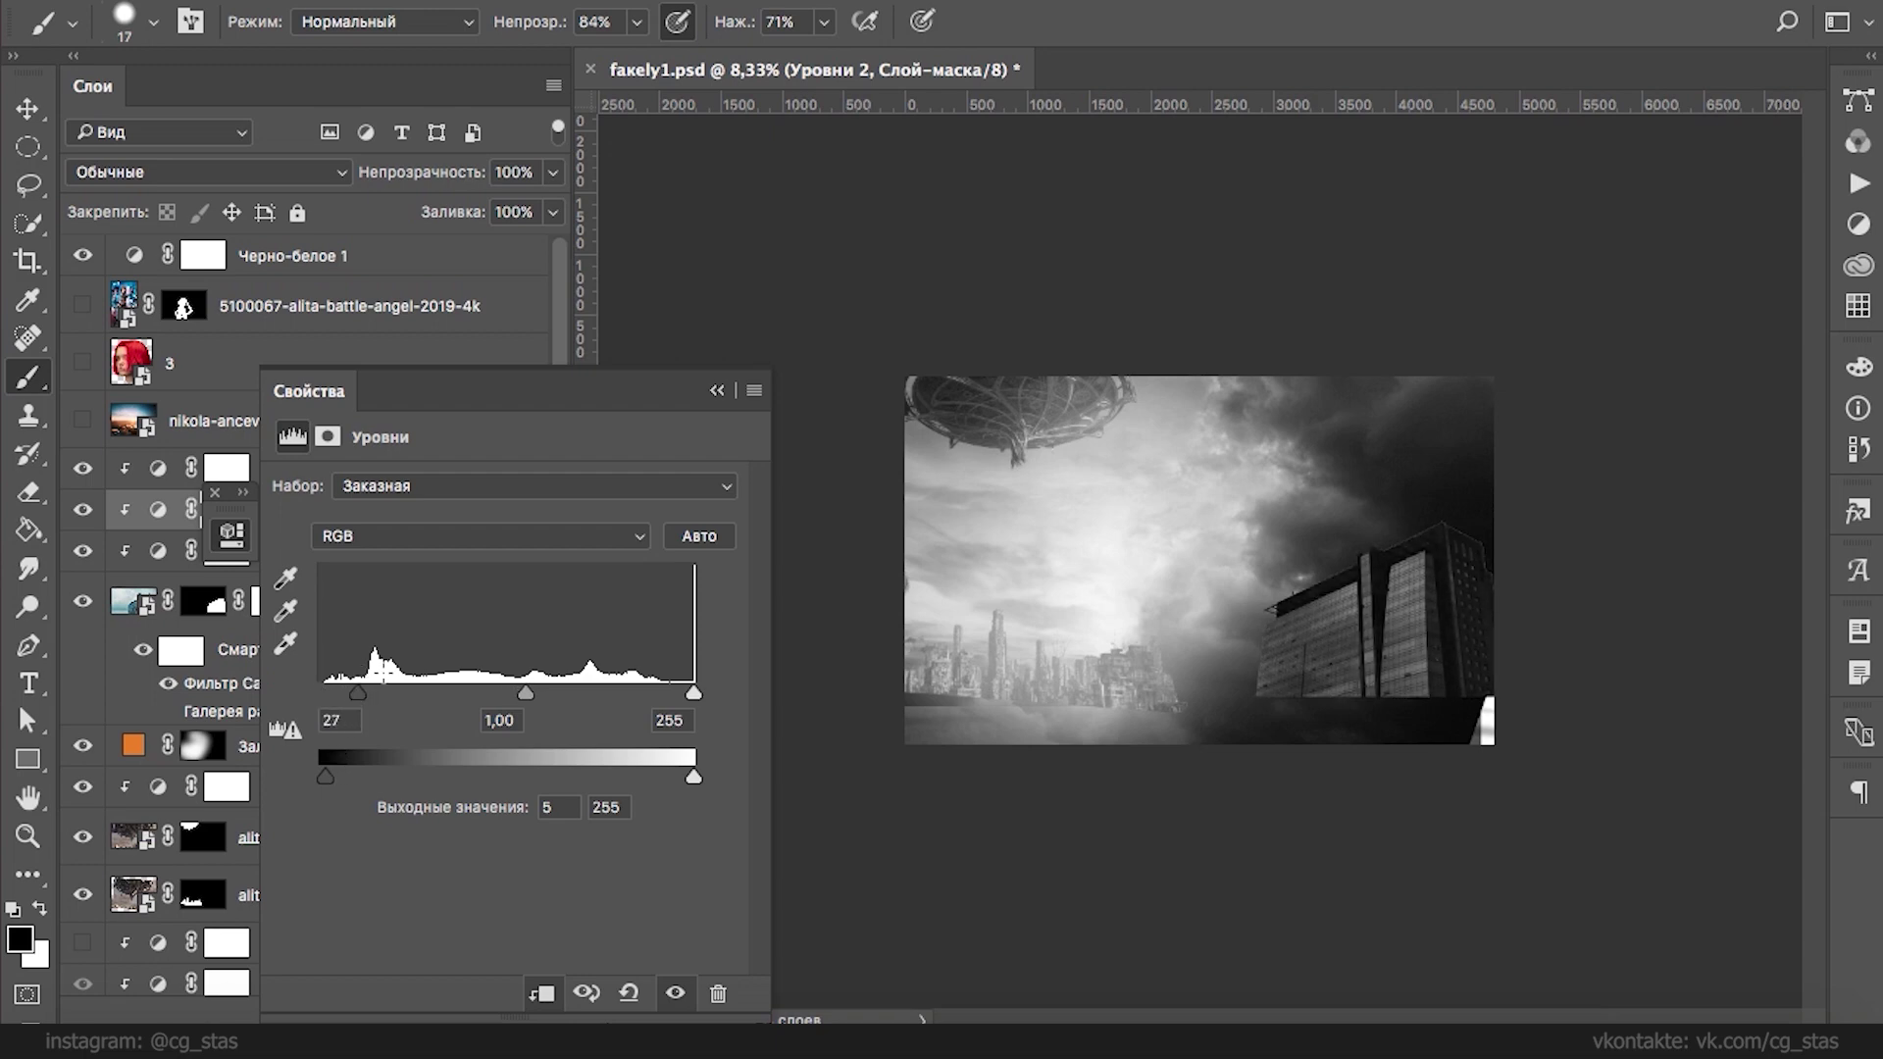
pyautogui.moveTo(520, 693); pyautogui.dragTo(516, 690)
pyautogui.moveTo(684, 690); pyautogui.dragTo(635, 696)
pyautogui.moveTo(694, 778); pyautogui.dragTo(653, 779)
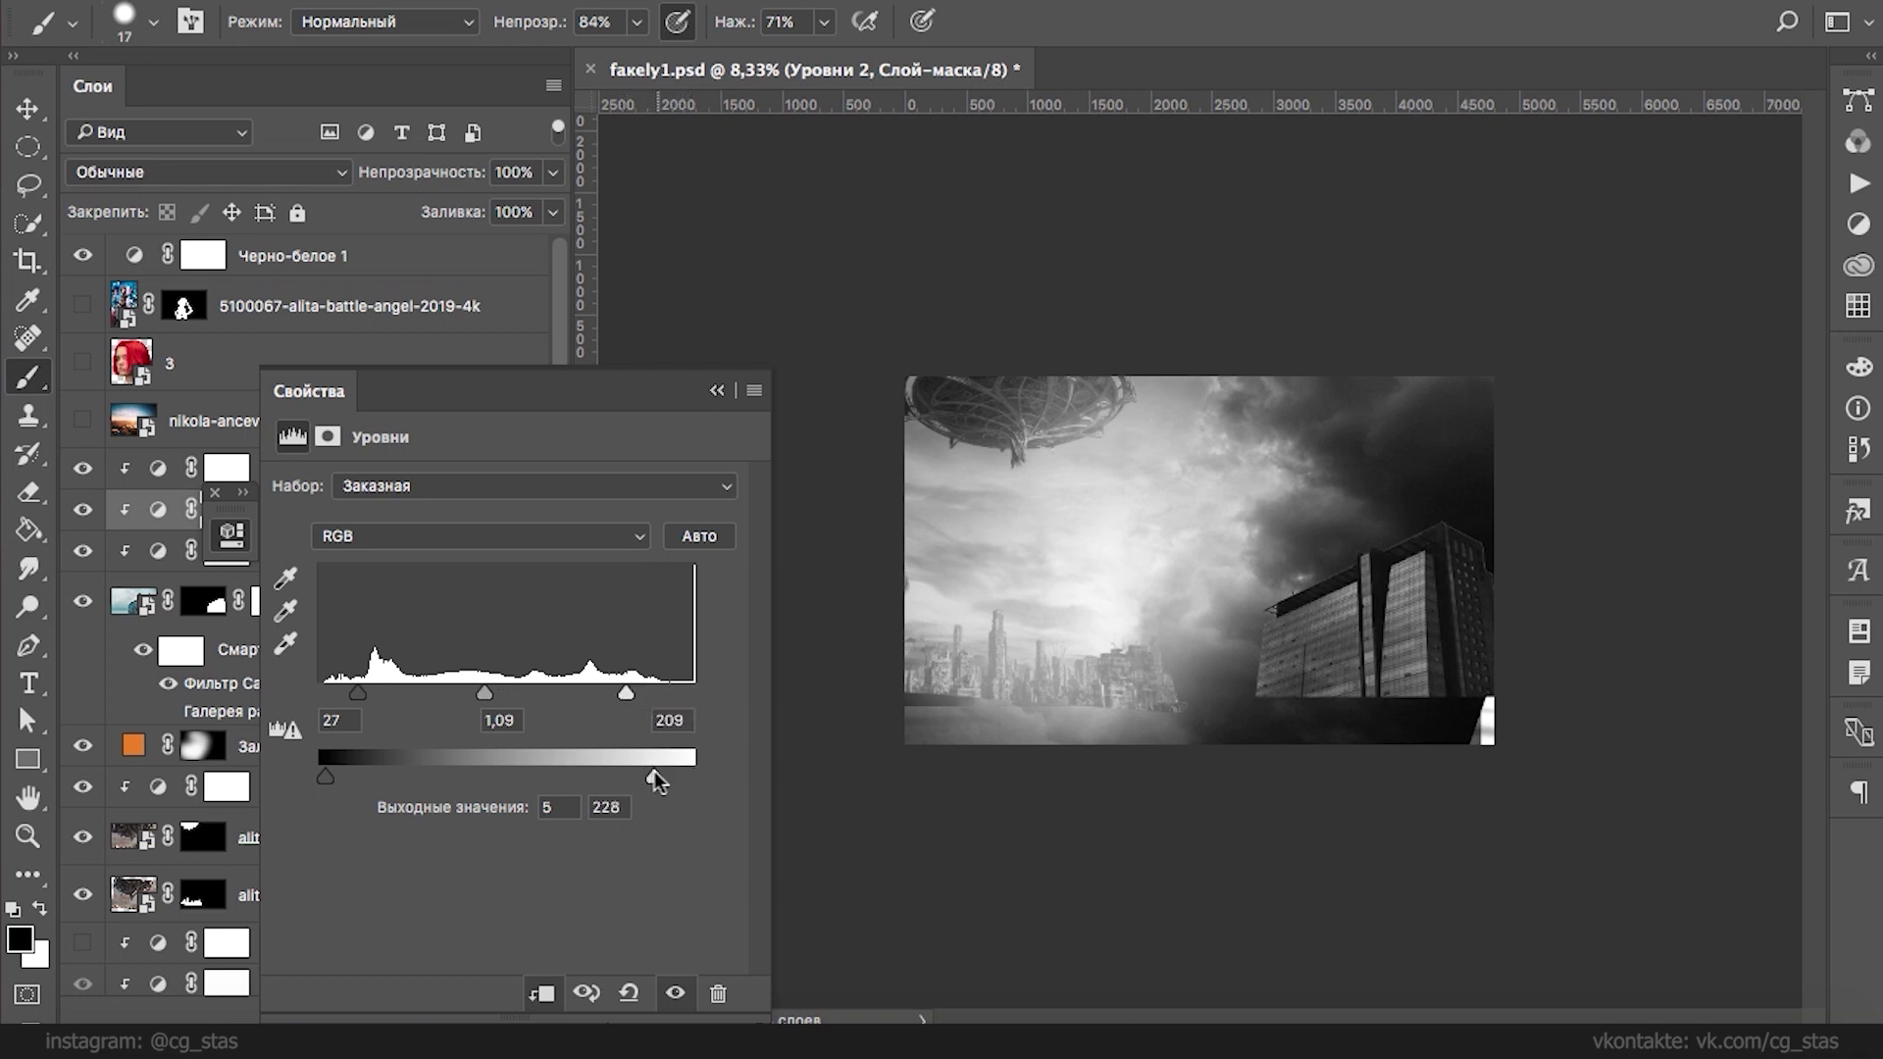
pyautogui.moveTo(324, 777)
pyautogui.mouseDown()
pyautogui.moveTo(350, 773)
pyautogui.moveTo(304, 767)
pyautogui.mouseUp()
pyautogui.click(469, 534)
pyautogui.click(594, 424)
pyautogui.click(717, 391)
# - Hide the Черно-белое 1 layer, preview the composition with the character layer shown briefly, and save the document
pyautogui.click(83, 468)
pyautogui.click(84, 257)
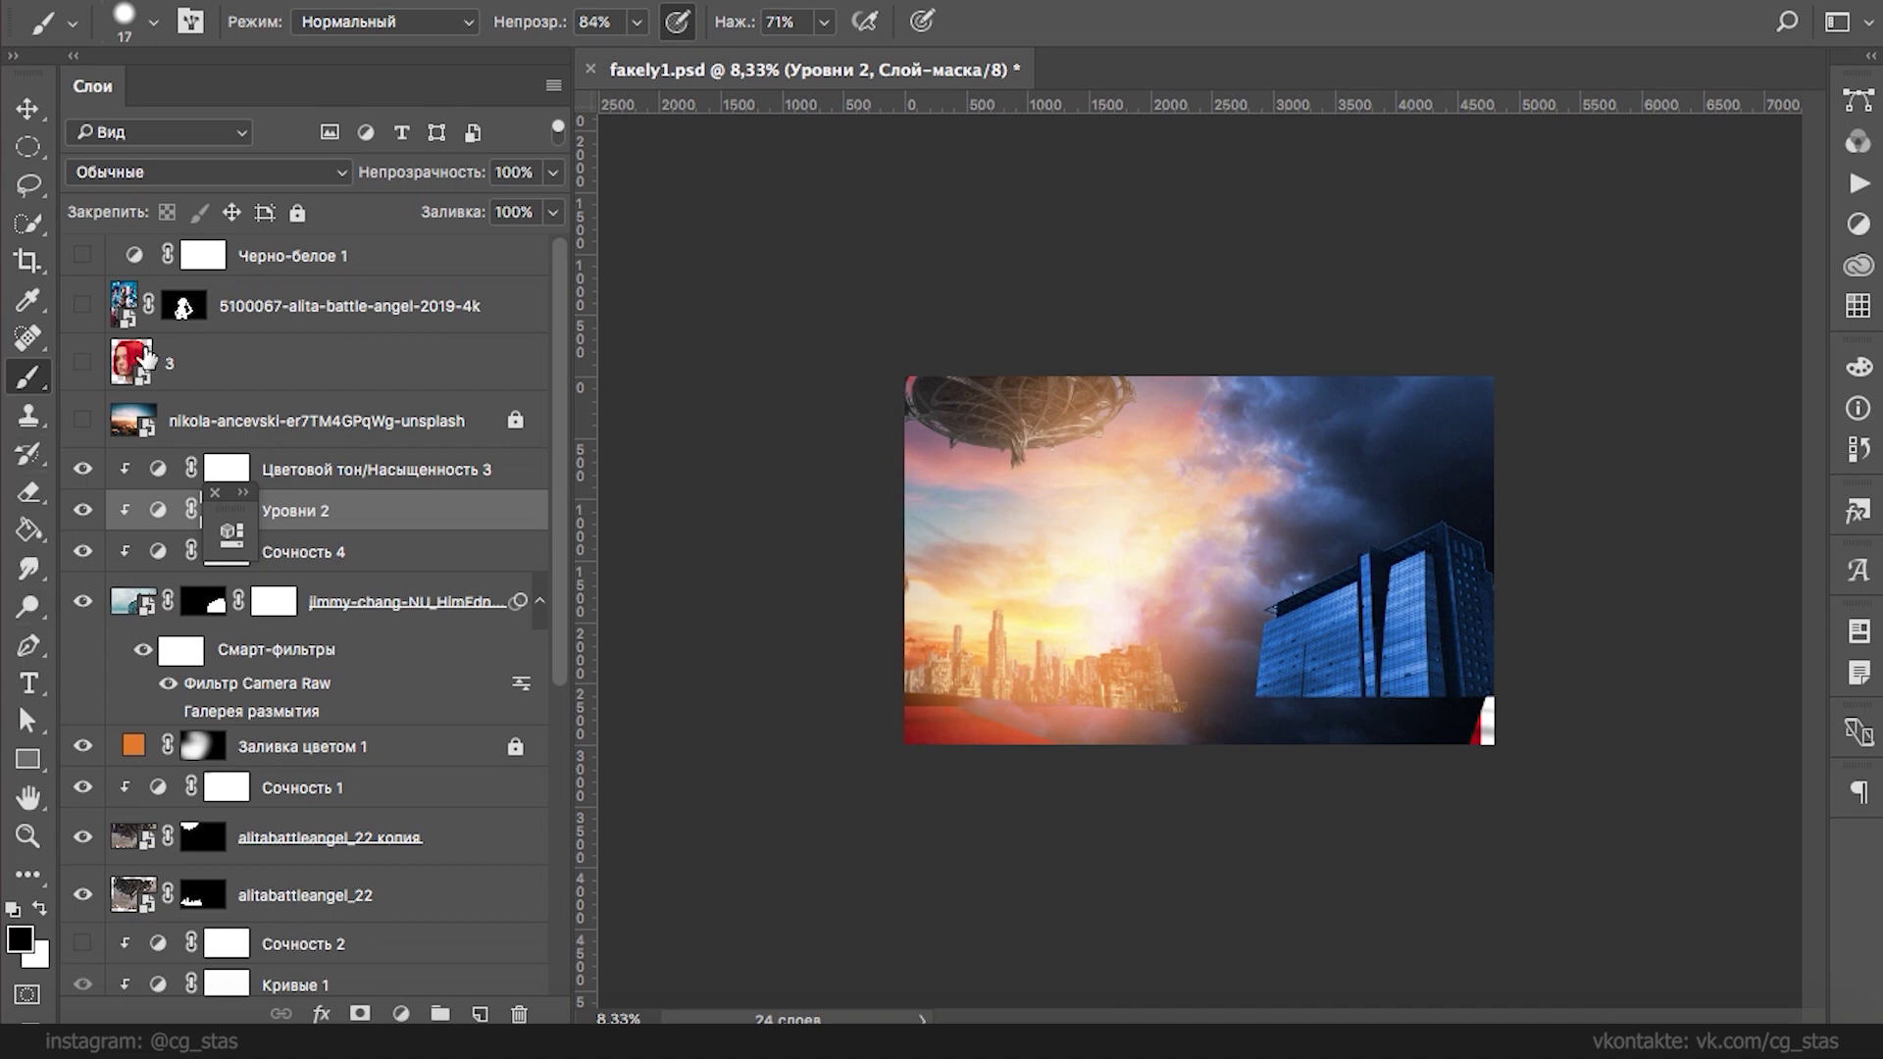
pyautogui.click(82, 307)
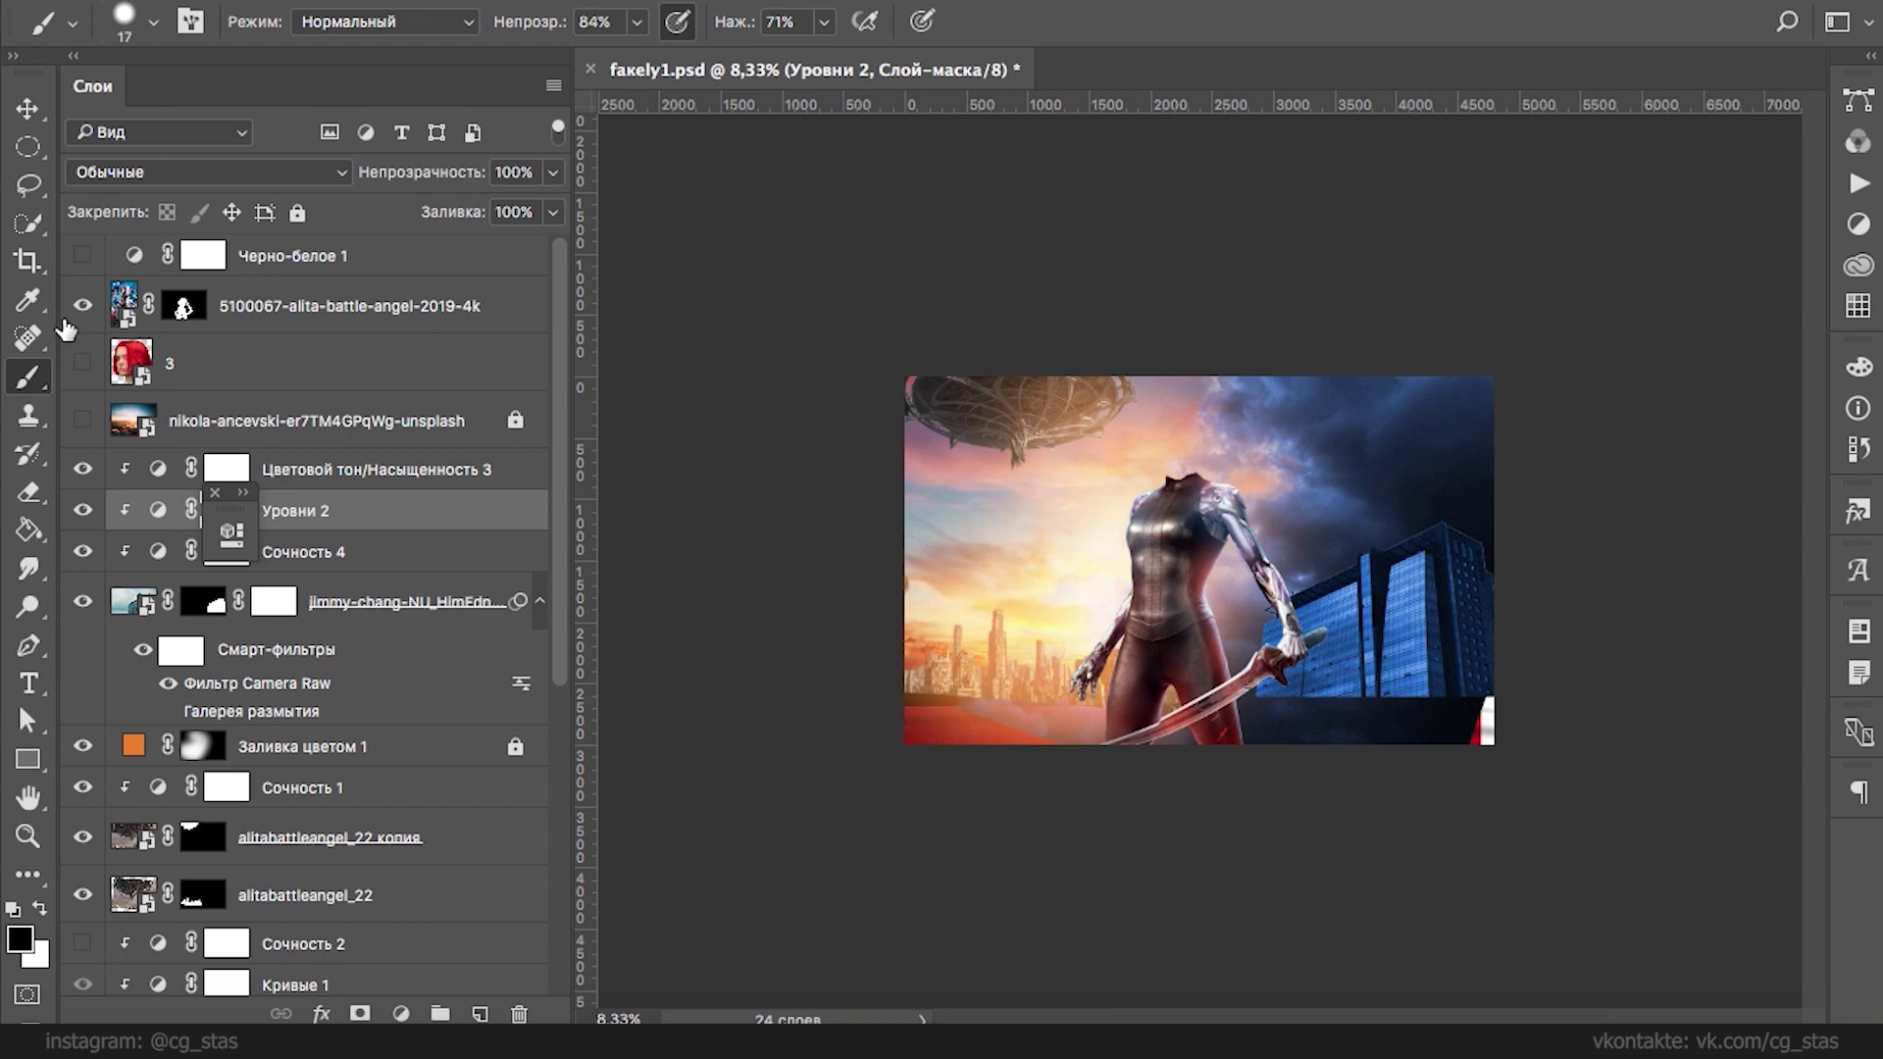
pyautogui.click(83, 309)
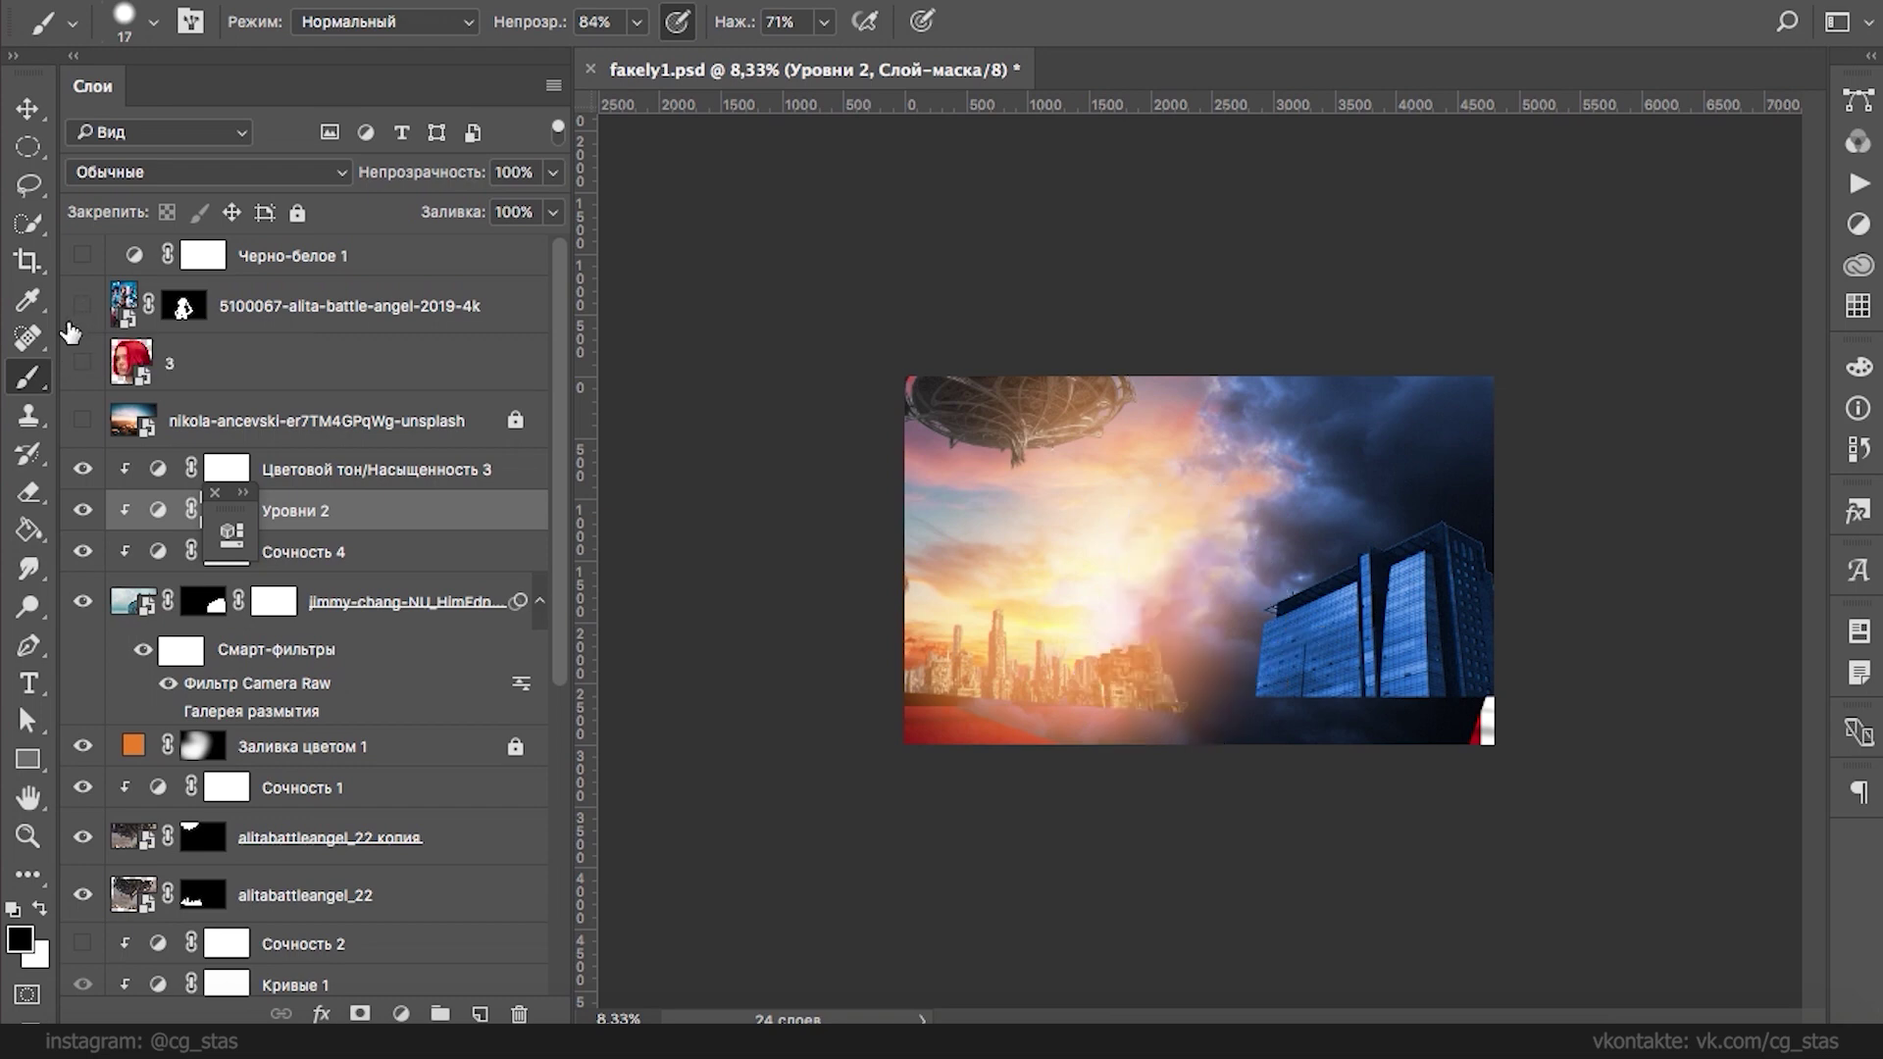
pyautogui.hotkey('ctrl', 's')
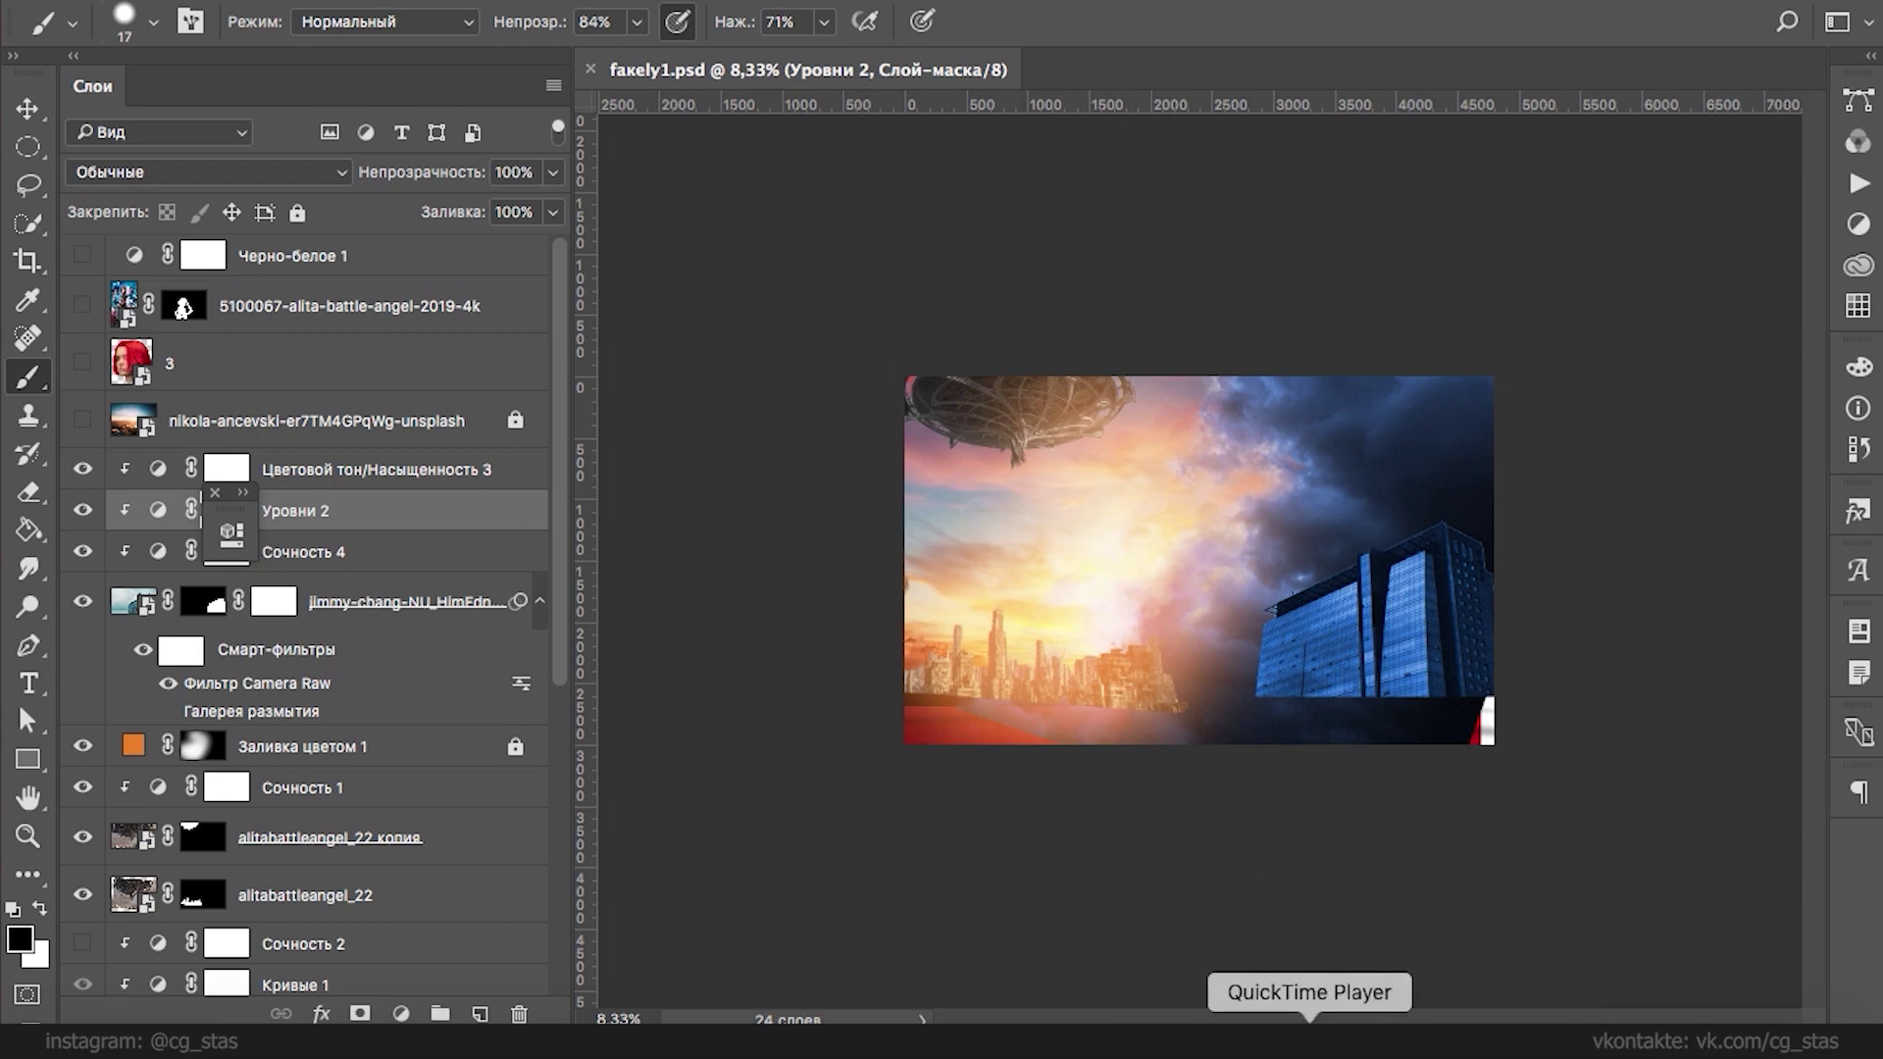
# - Move the Заливка цветом 1 layer directly above Цветовой тон/Насыщенность 3 and set the building layer's fill (Заливка) to 82%
pyautogui.click(235, 429)
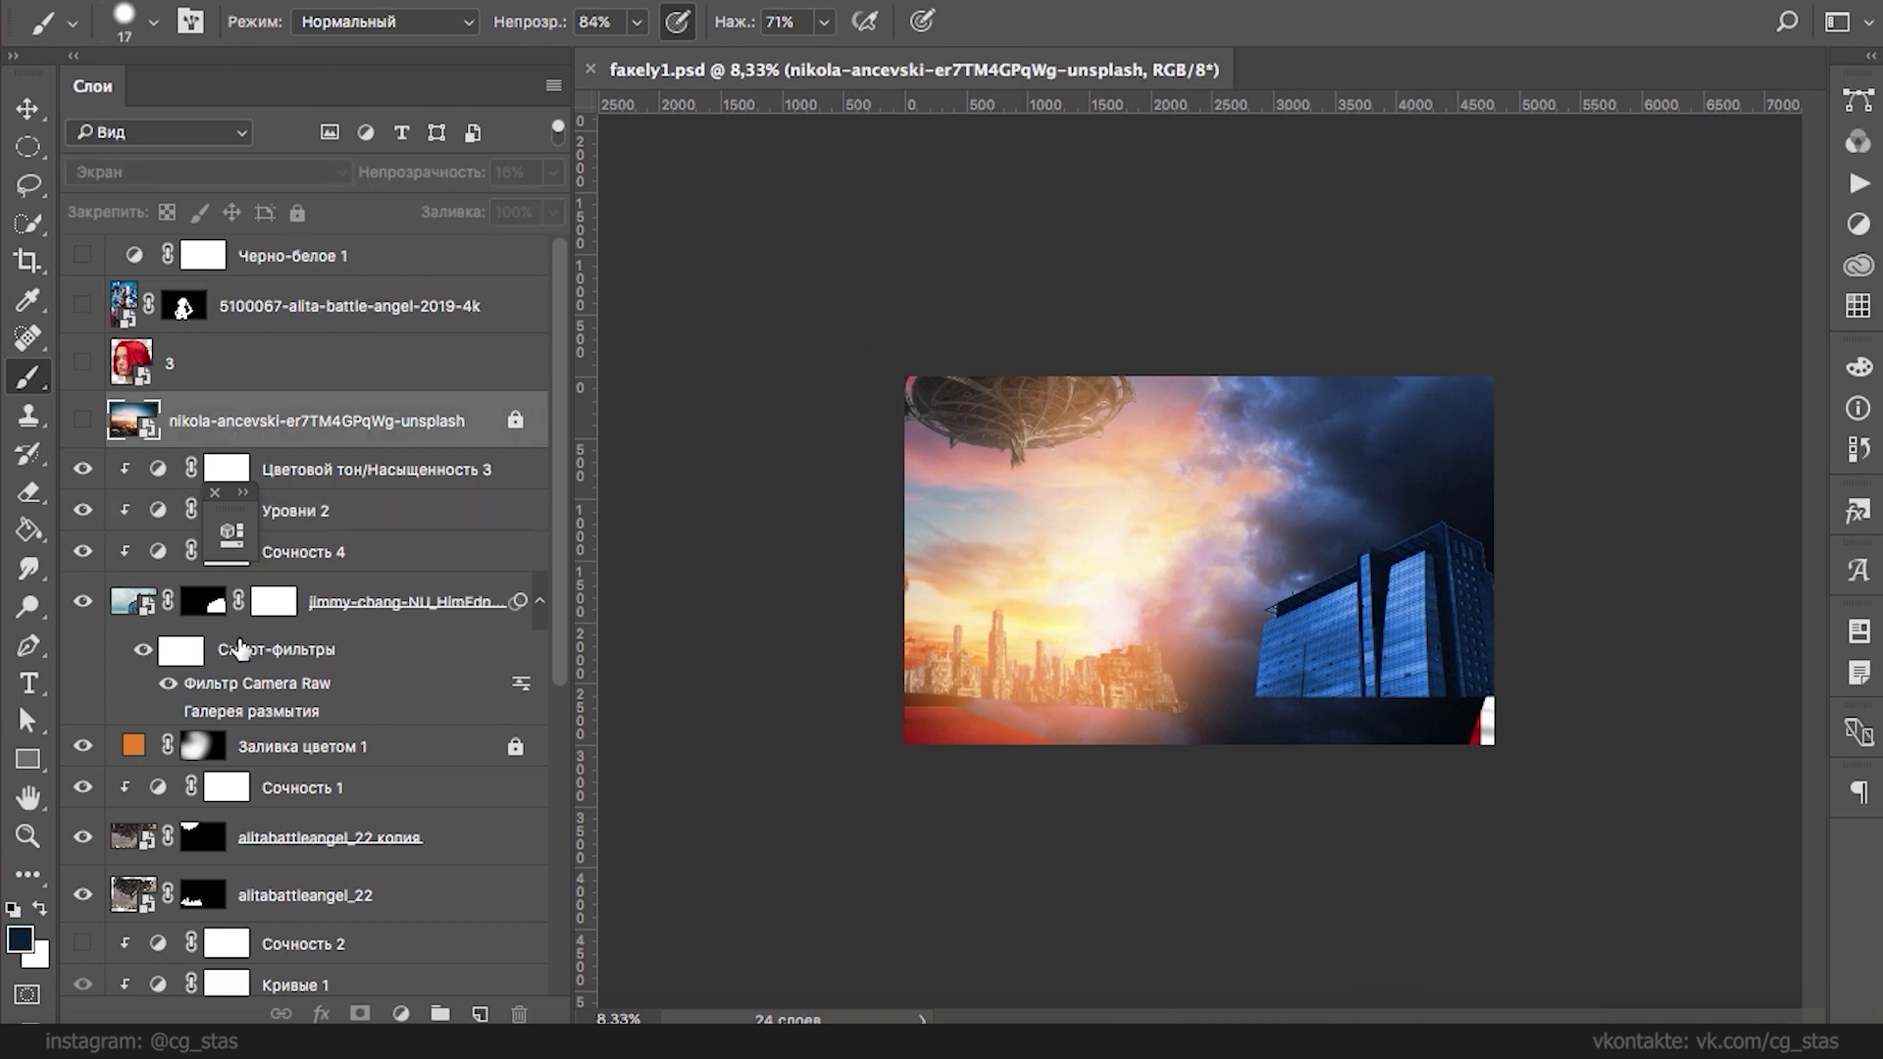
pyautogui.click(243, 653)
pyautogui.moveTo(196, 745); pyautogui.dragTo(115, 471)
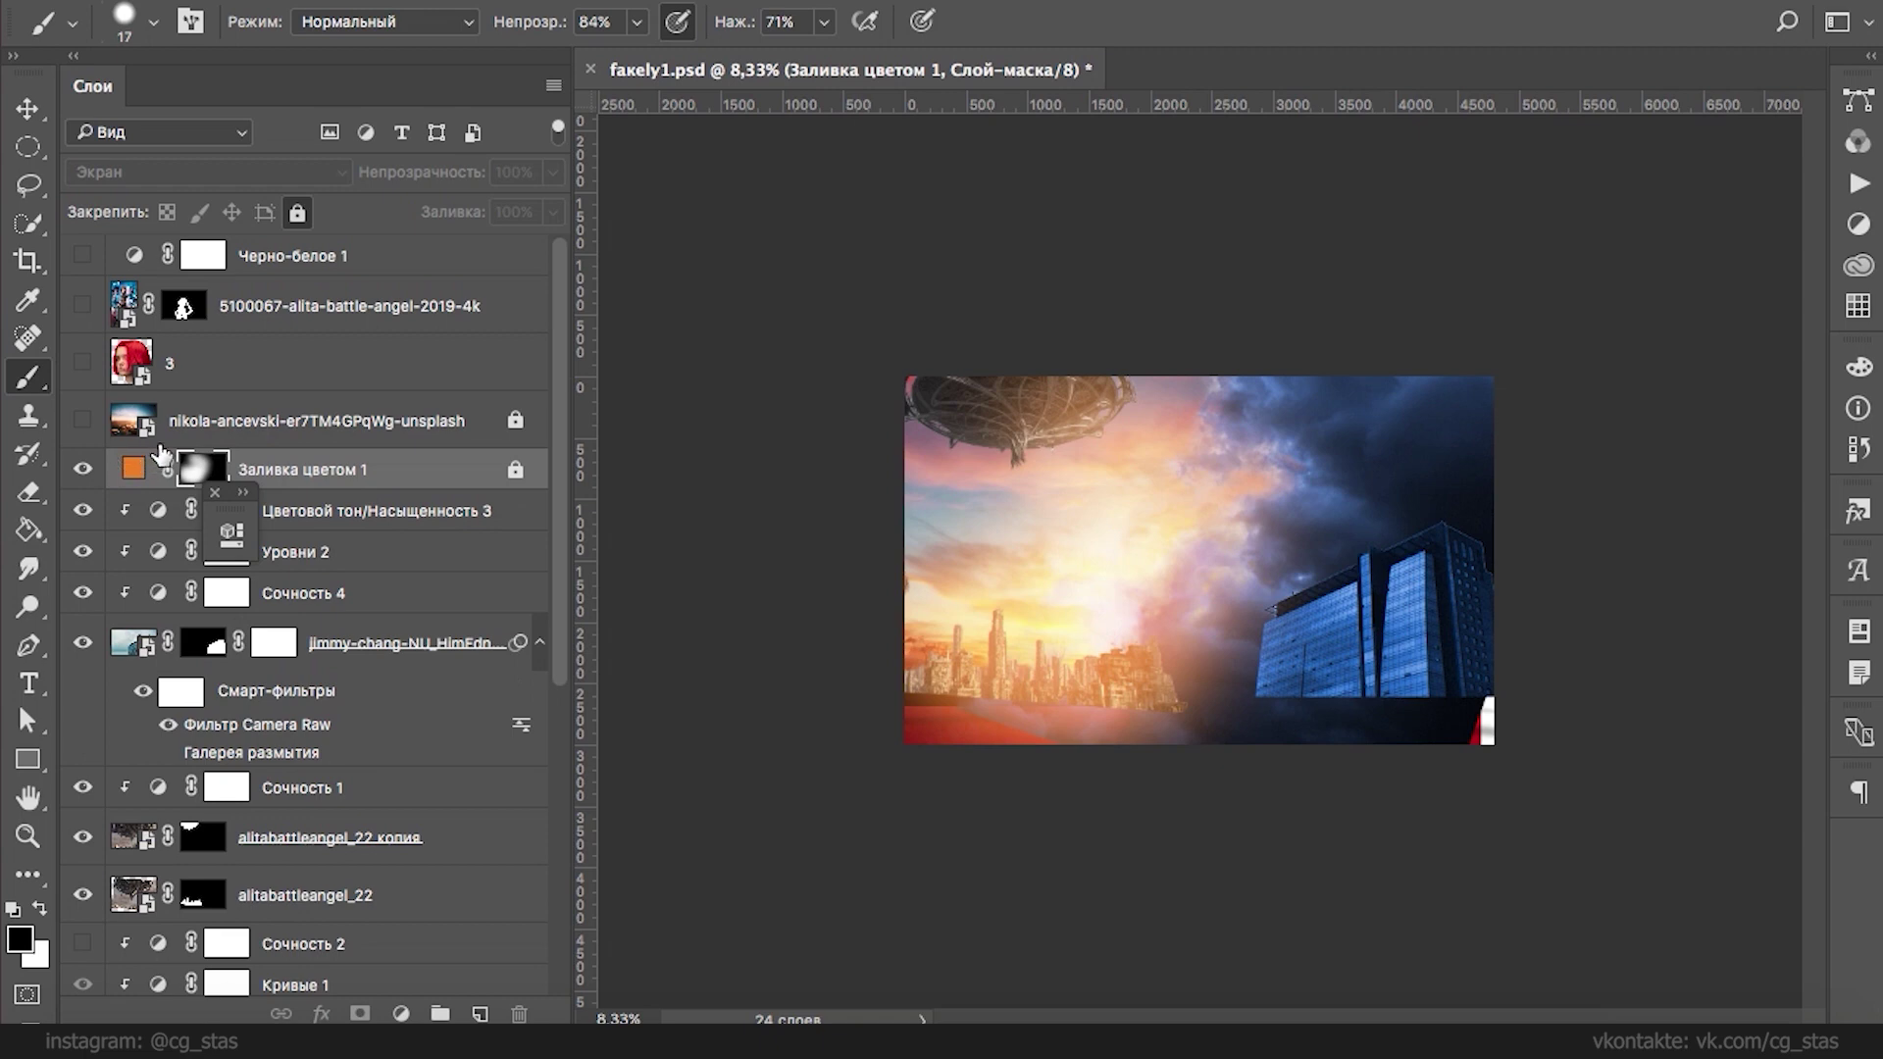
pyautogui.click(157, 520)
pyautogui.click(133, 643)
pyautogui.moveTo(553, 212); pyautogui.dragTo(524, 251)
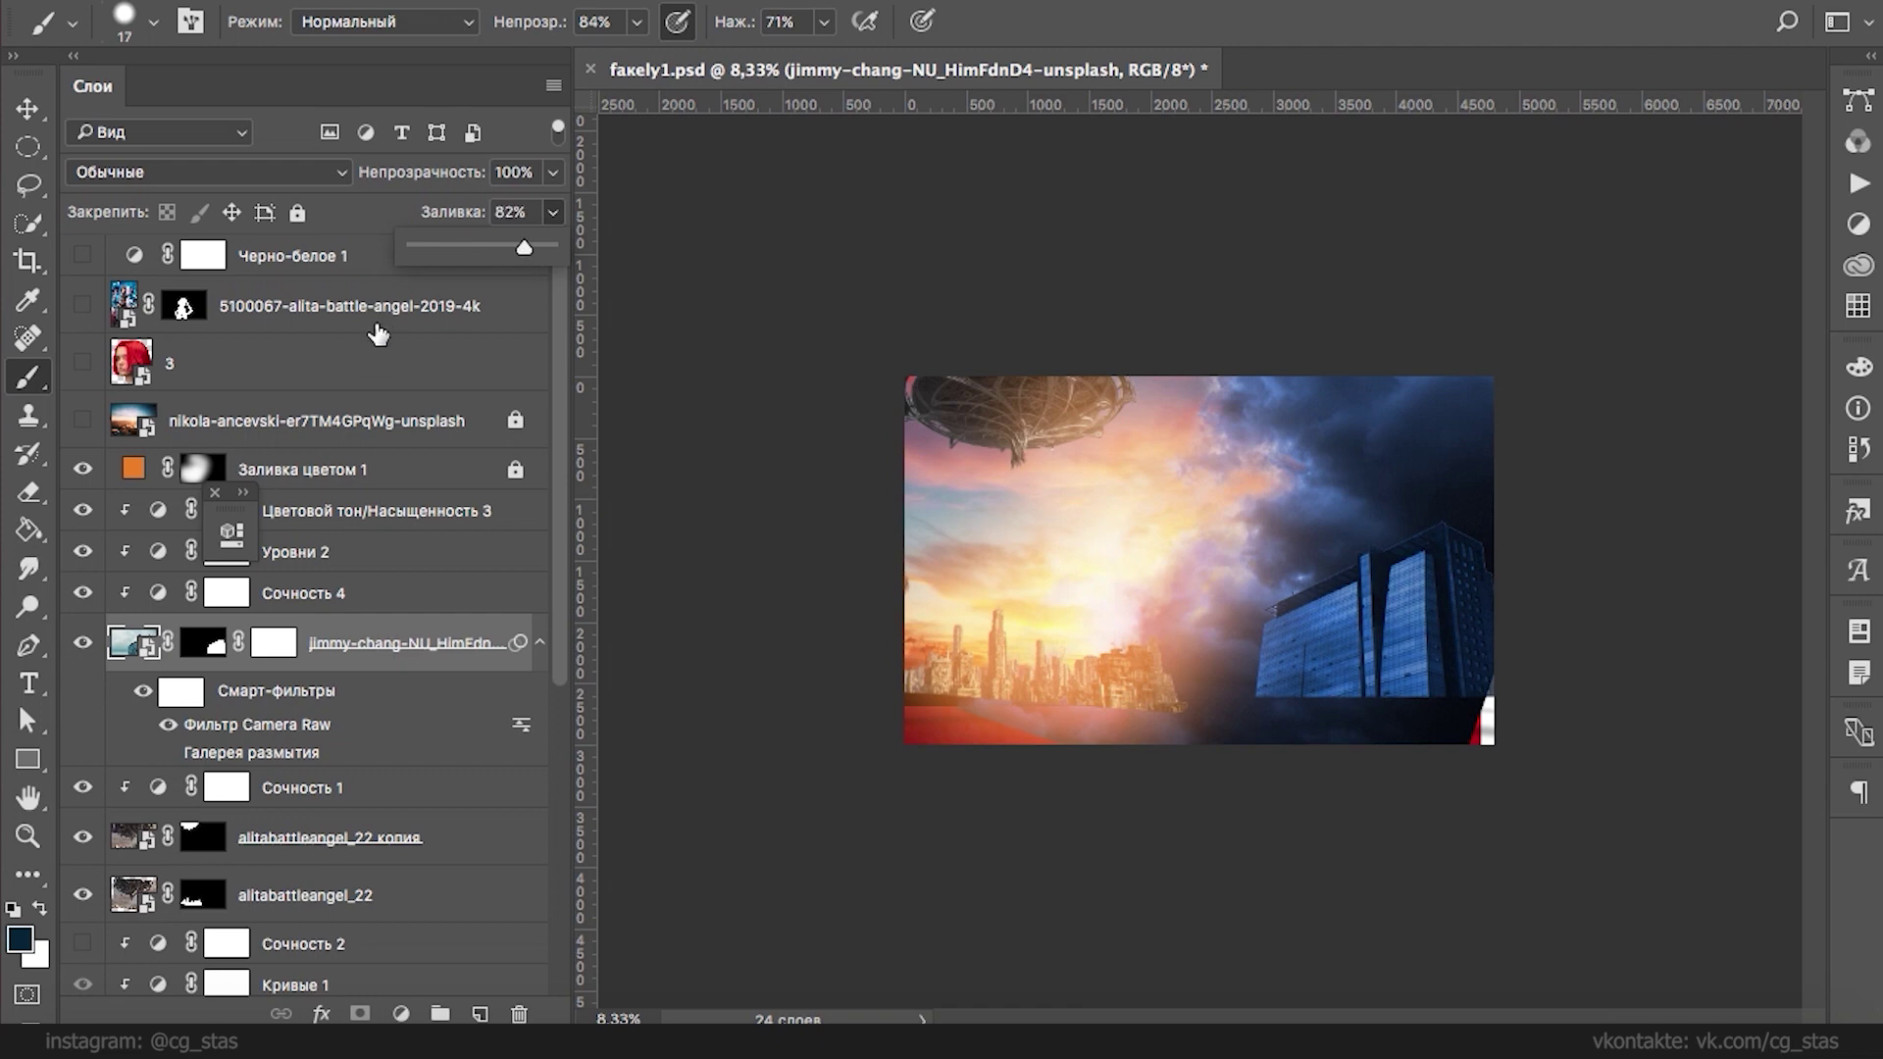
# - Add a Цветовой тон/Насыщенность adjustment clipped to the building with Тонирование on, hue 19, saturation 54 and brightness +12
pyautogui.click(274, 511)
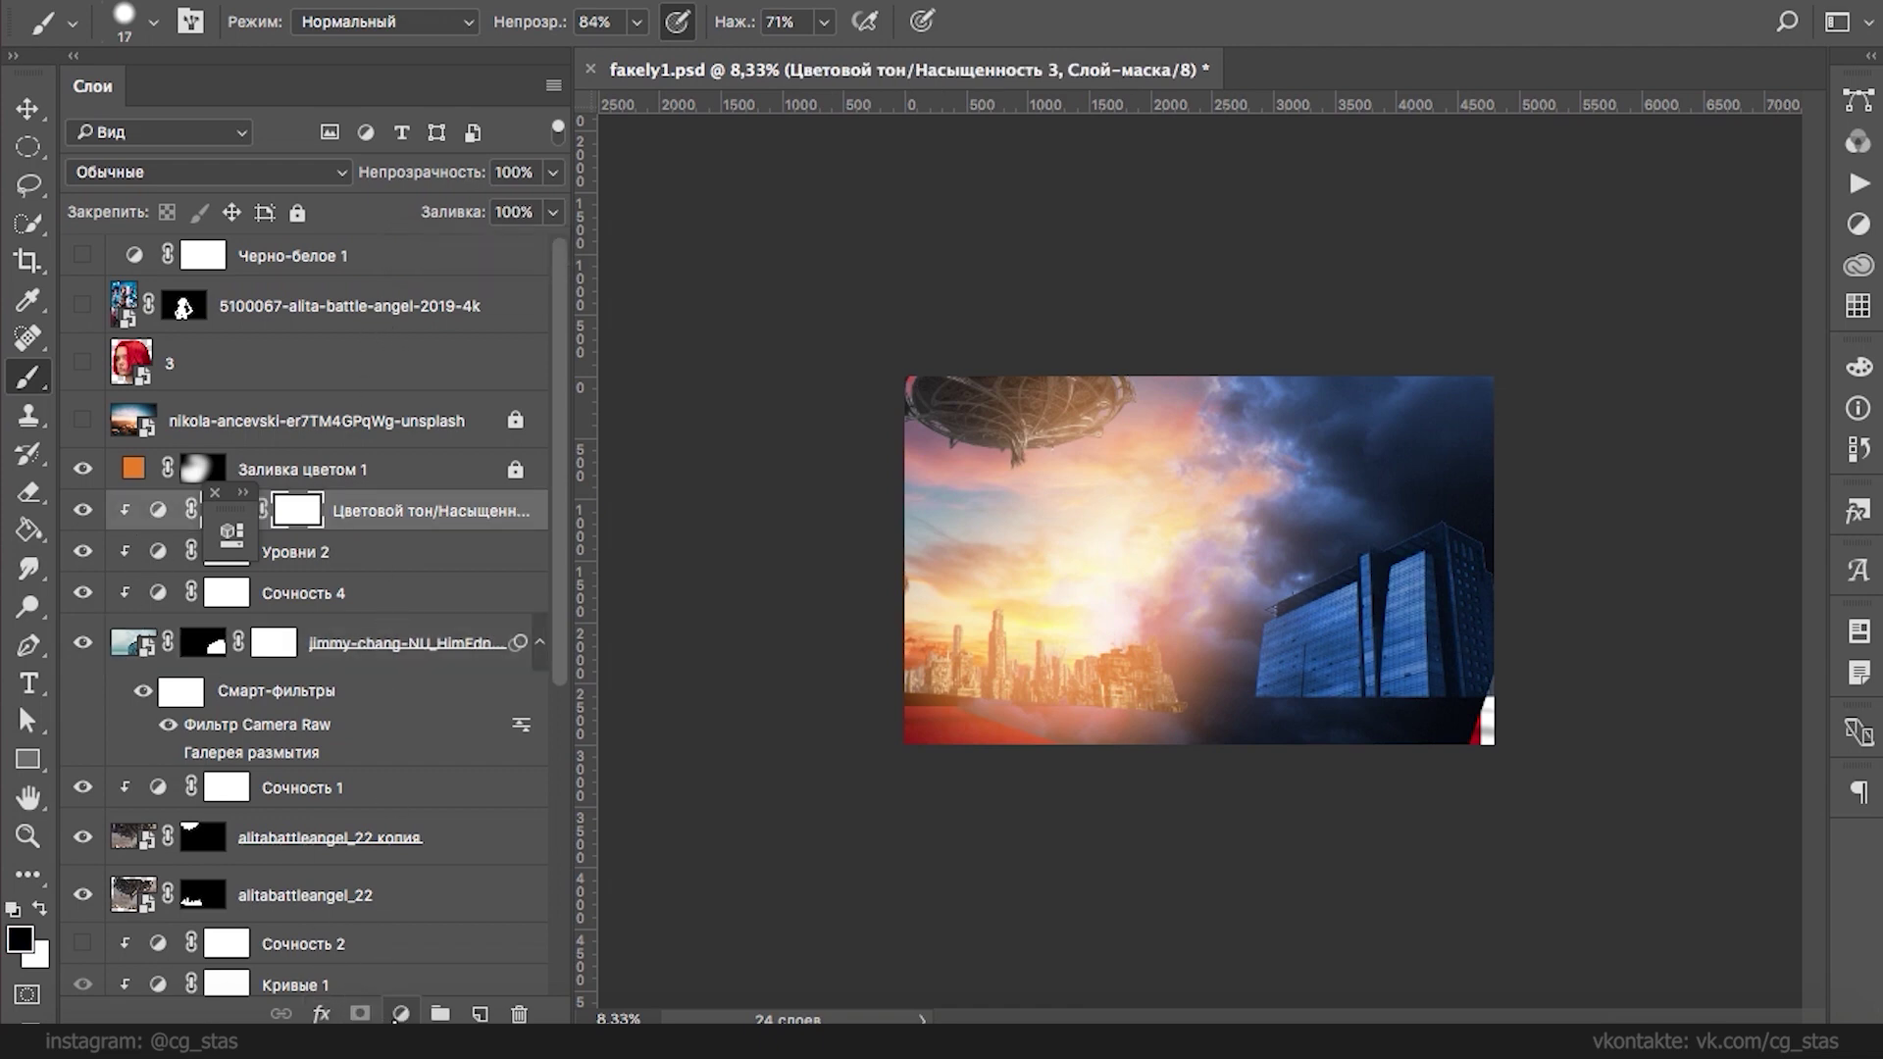
pyautogui.click(400, 1014)
pyautogui.click(457, 686)
pyautogui.moveTo(446, 593); pyautogui.dragTo(325, 597)
pyautogui.click(411, 740)
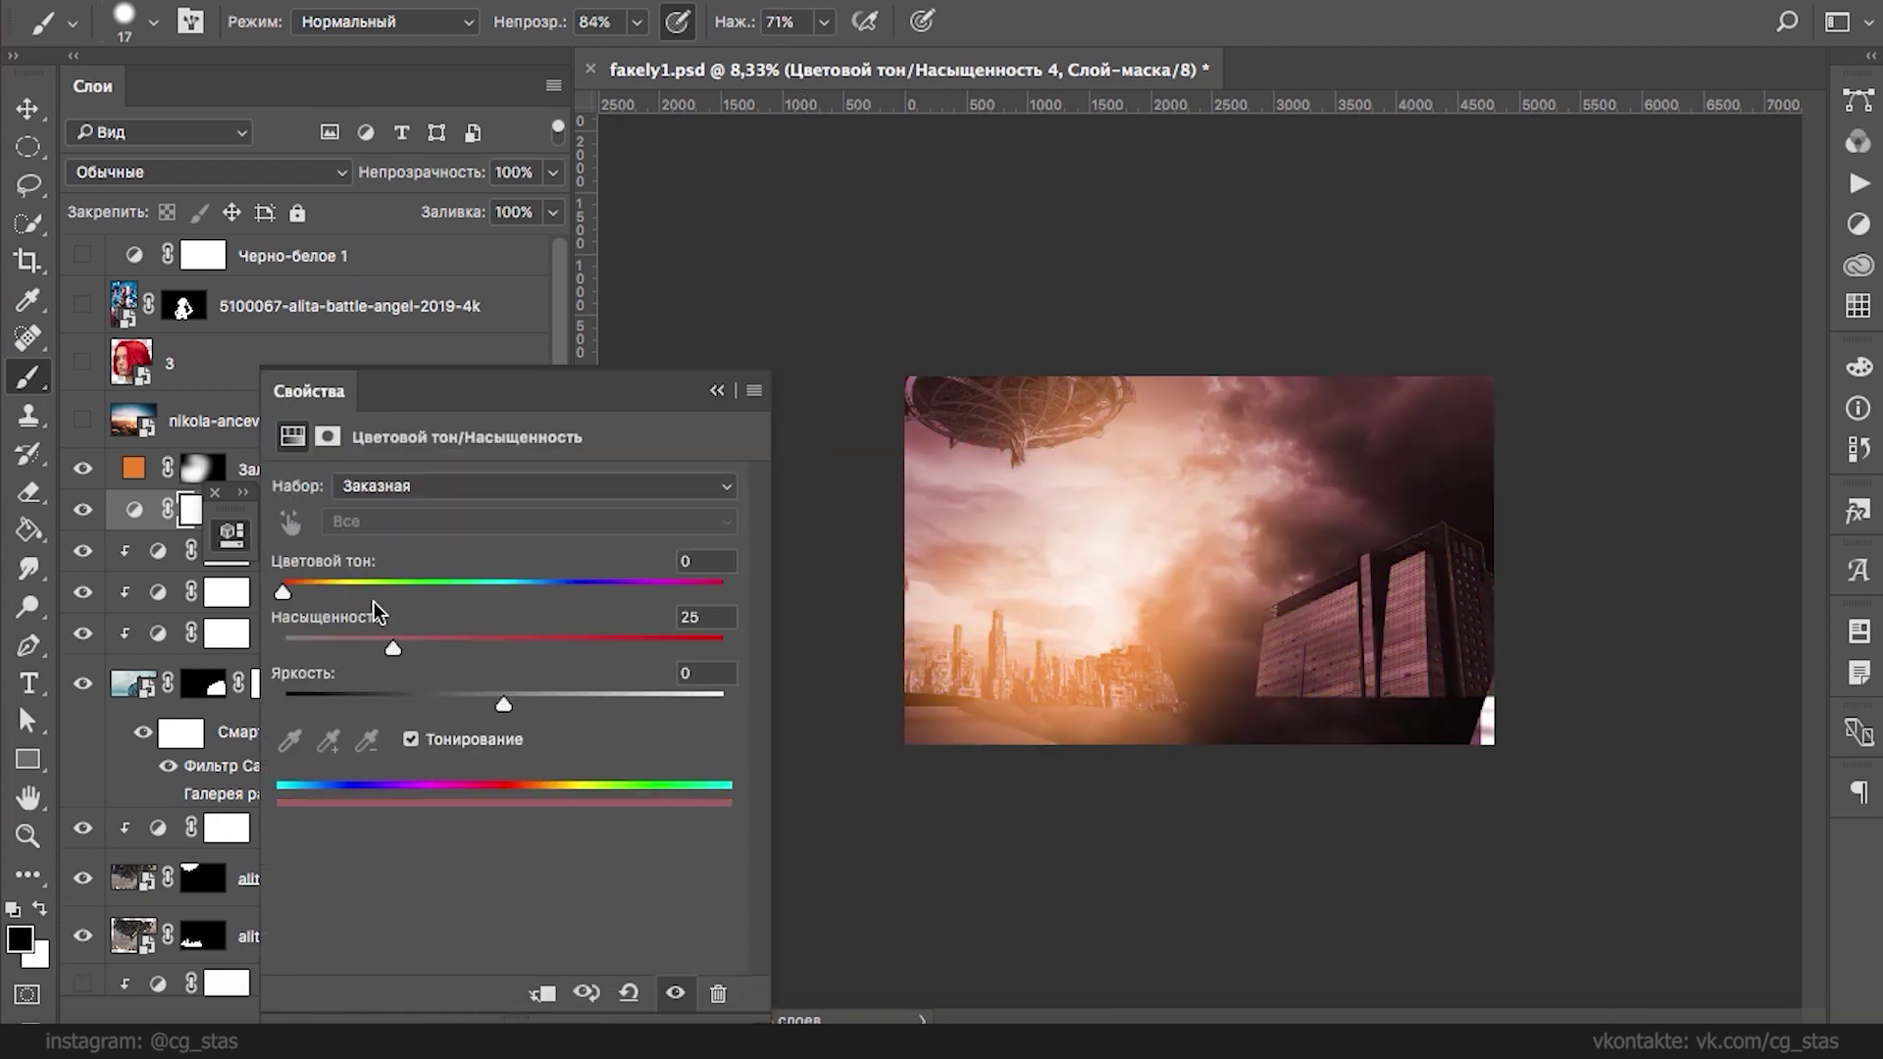
pyautogui.click(542, 994)
pyautogui.moveTo(283, 592); pyautogui.dragTo(306, 592)
pyautogui.moveTo(392, 647); pyautogui.dragTo(532, 701)
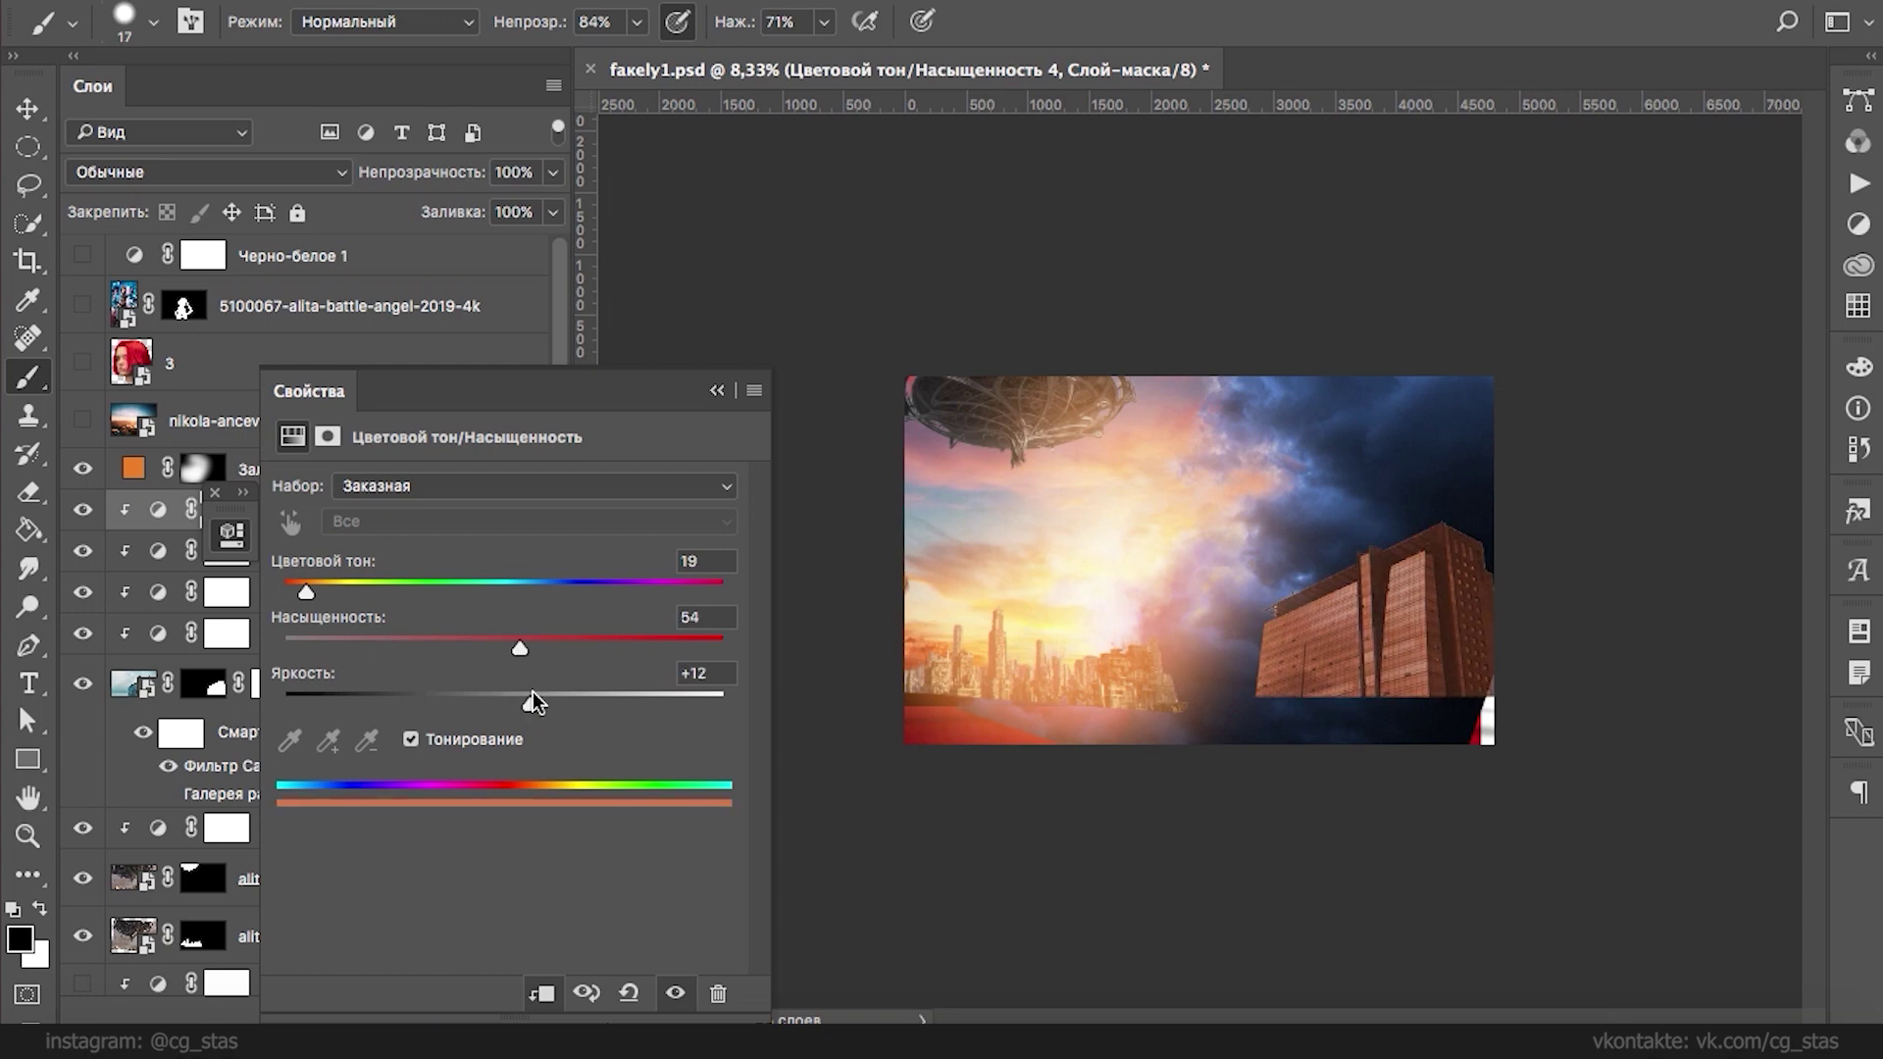
pyautogui.click(716, 390)
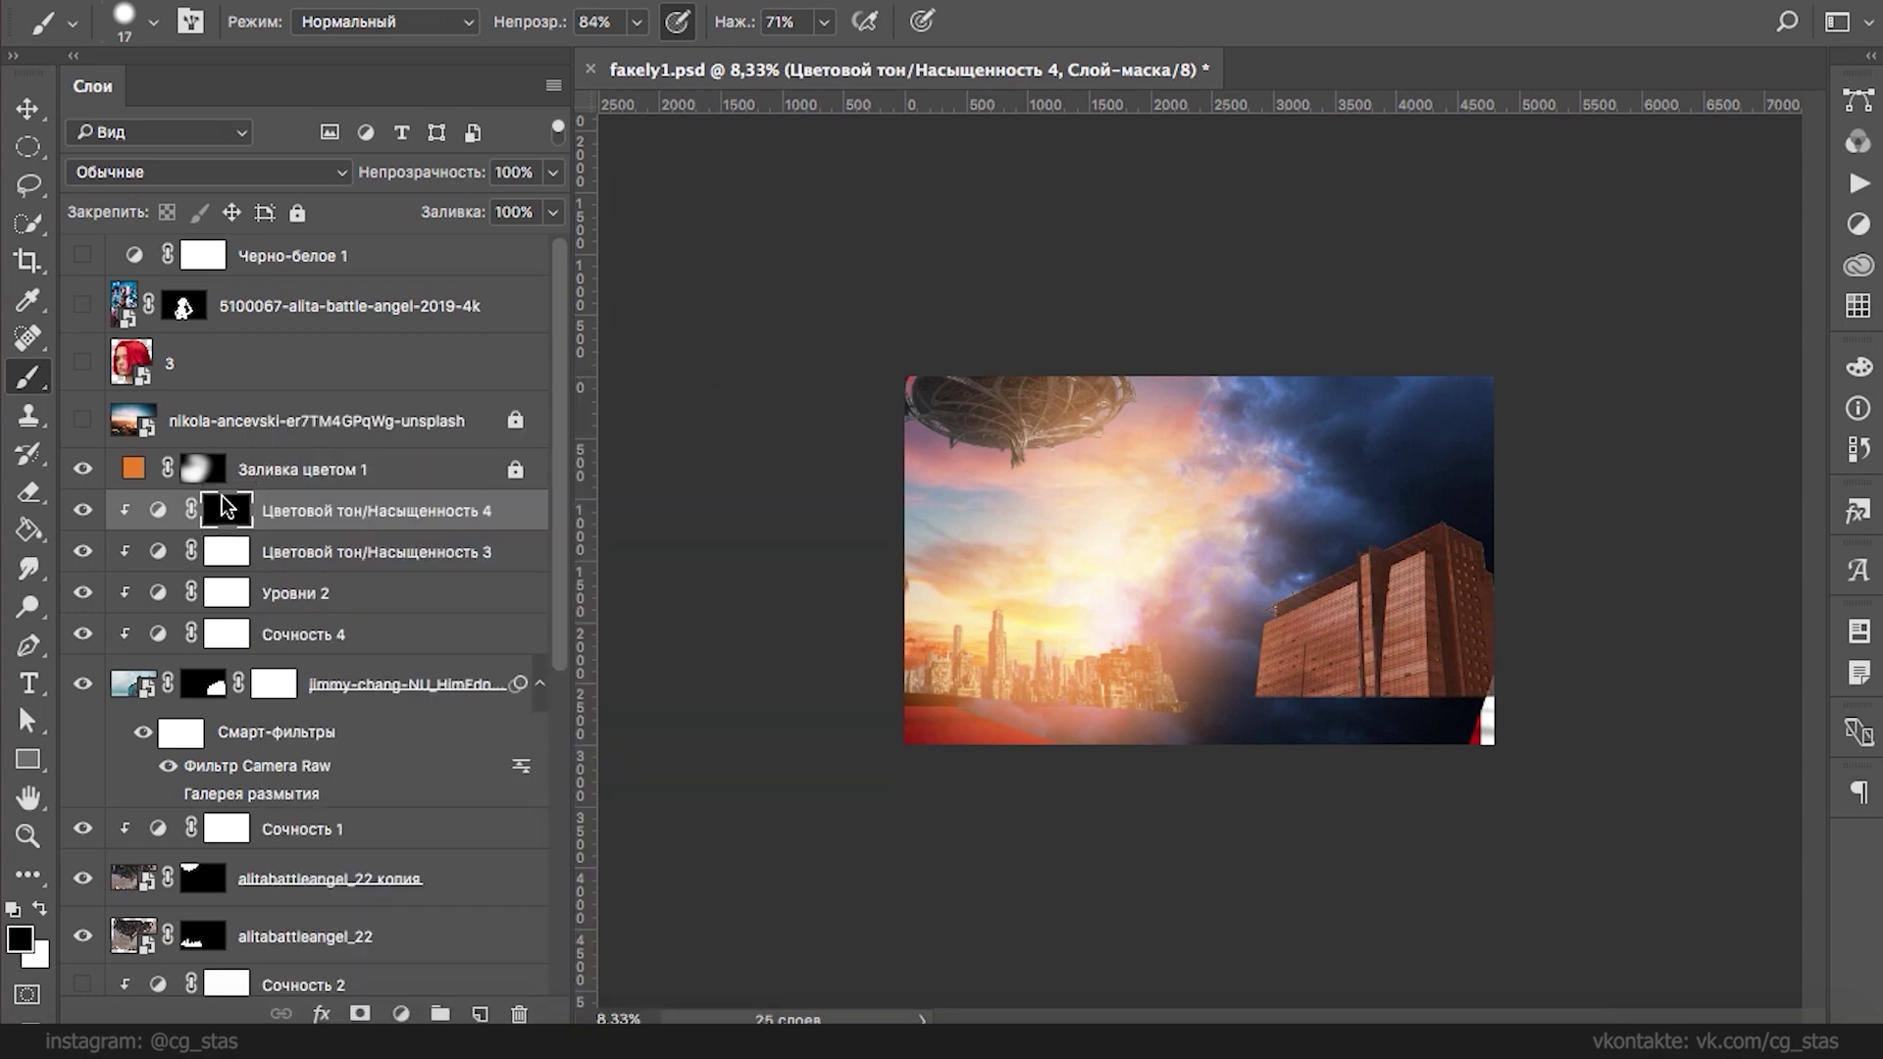
# - Paint white on the black mask of Цветовой тон/Насыщенность 4 over the building side facing the sunset, using a 466 px brush
pyautogui.press('x')
pyautogui.rightClick(1279, 659)
pyautogui.moveTo(1243, 556); pyautogui.dragTo(1341, 559)
pyautogui.click(1408, 426)
pyautogui.click(1243, 626)
pyautogui.click(1242, 619)
pyautogui.rightClick(1280, 616)
pyautogui.moveTo(1341, 555); pyautogui.dragTo(1328, 553)
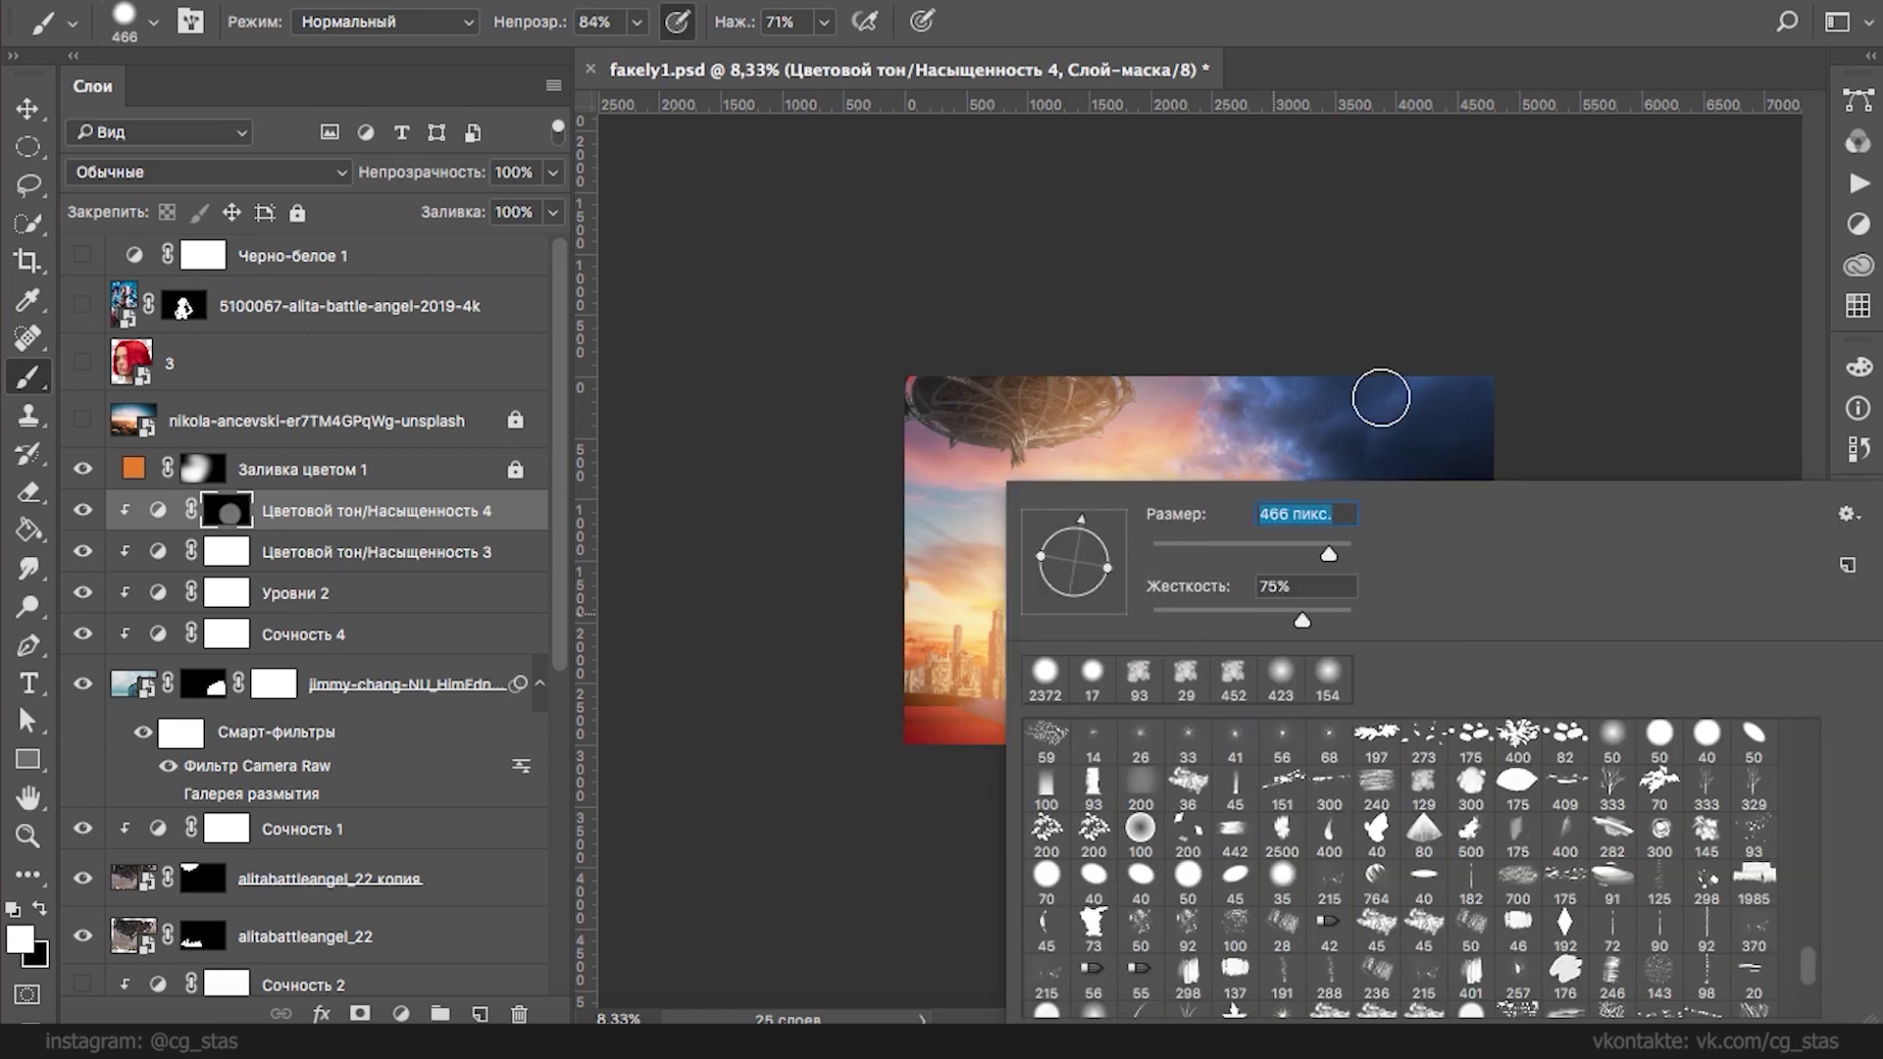
pyautogui.click(1377, 395)
pyautogui.moveTo(1274, 634)
pyautogui.mouseDown()
pyautogui.moveTo(1388, 604)
pyautogui.moveTo(1412, 634)
pyautogui.moveTo(1421, 618)
pyautogui.moveTo(1282, 695)
pyautogui.moveTo(1201, 694)
pyautogui.moveTo(1328, 683)
pyautogui.moveTo(1336, 587)
pyautogui.moveTo(1265, 664)
pyautogui.moveTo(1152, 607)
pyautogui.mouseUp()
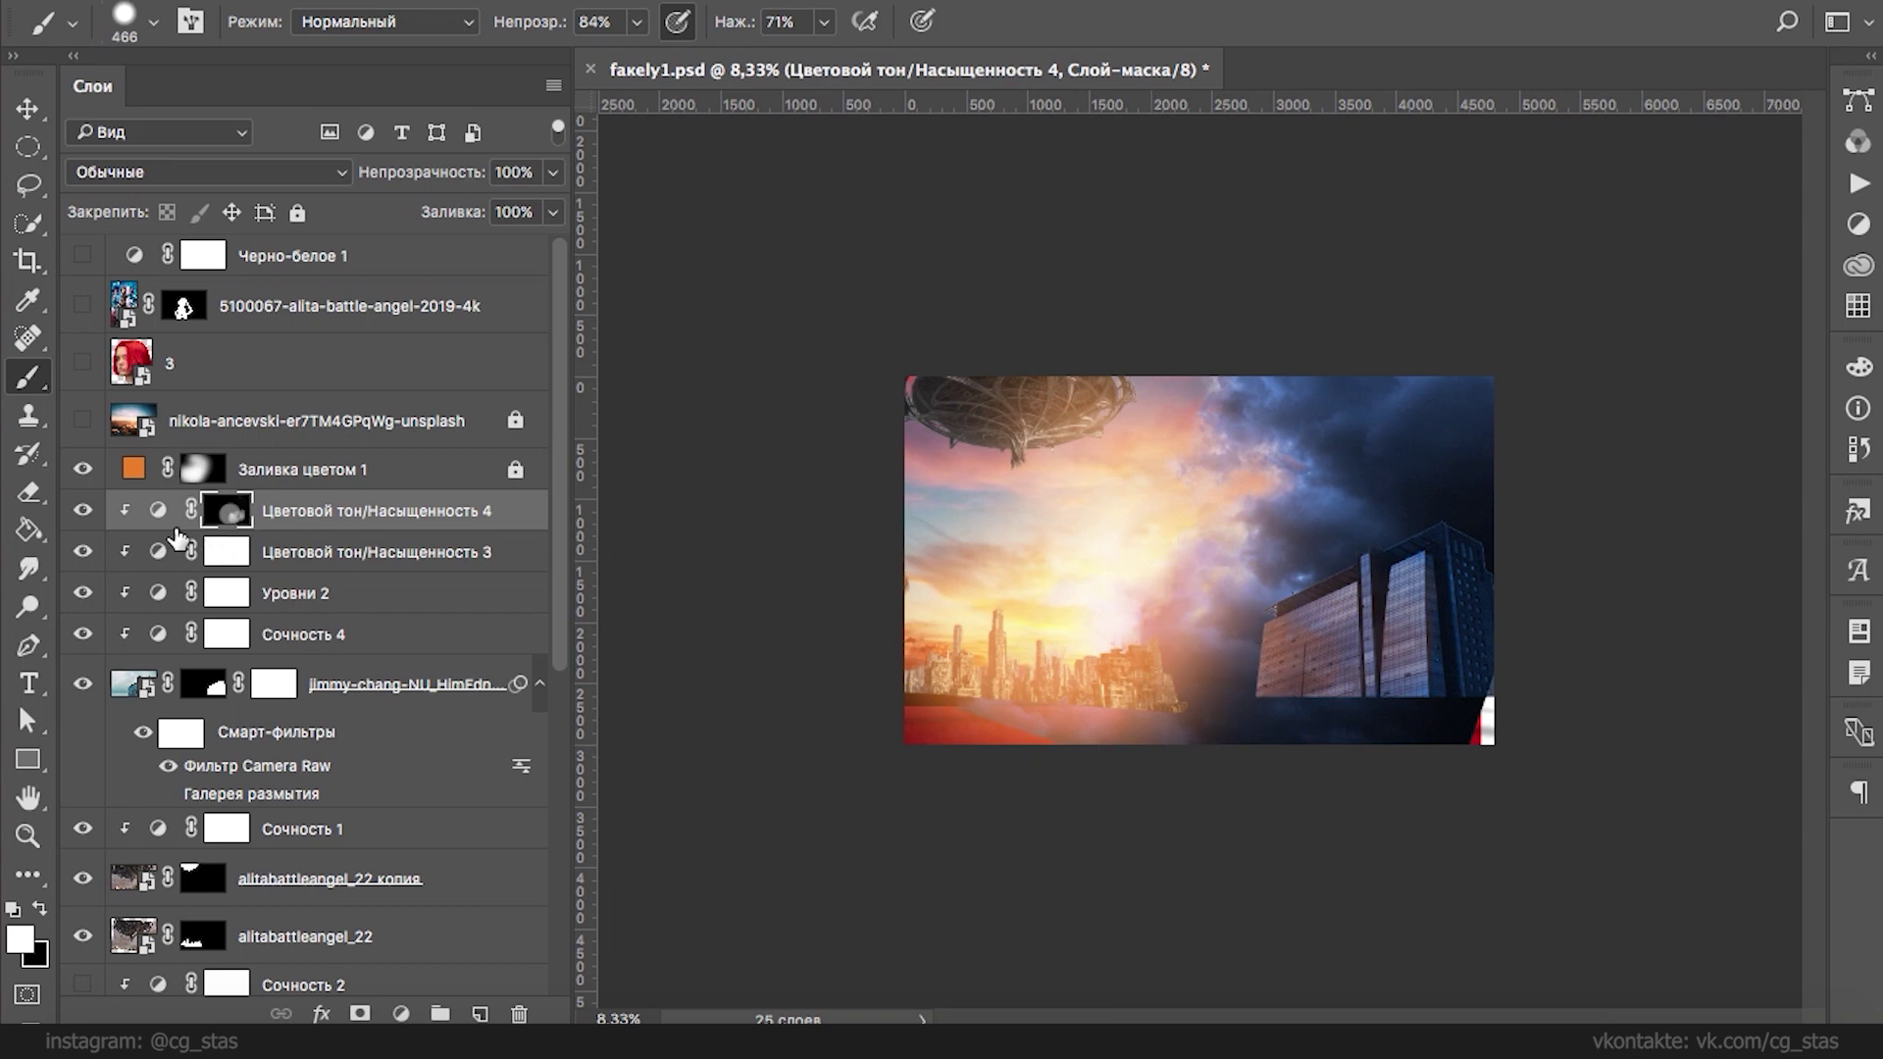
# - On a new layer above the building's adjustments, paint haze over the building with sampled scene colours at 20% brush opacity
pyautogui.click(479, 1013)
pyautogui.keyDown('alt'); pyautogui.click(1143, 598); pyautogui.keyUp('alt')
pyautogui.press('super+z')
pyautogui.moveTo(1252, 671)
pyautogui.mouseDown()
pyautogui.moveTo(1276, 594)
pyautogui.moveTo(1267, 689)
pyautogui.mouseUp()
pyautogui.keyDown('alt'); pyautogui.click(1254, 637); pyautogui.keyUp('alt')
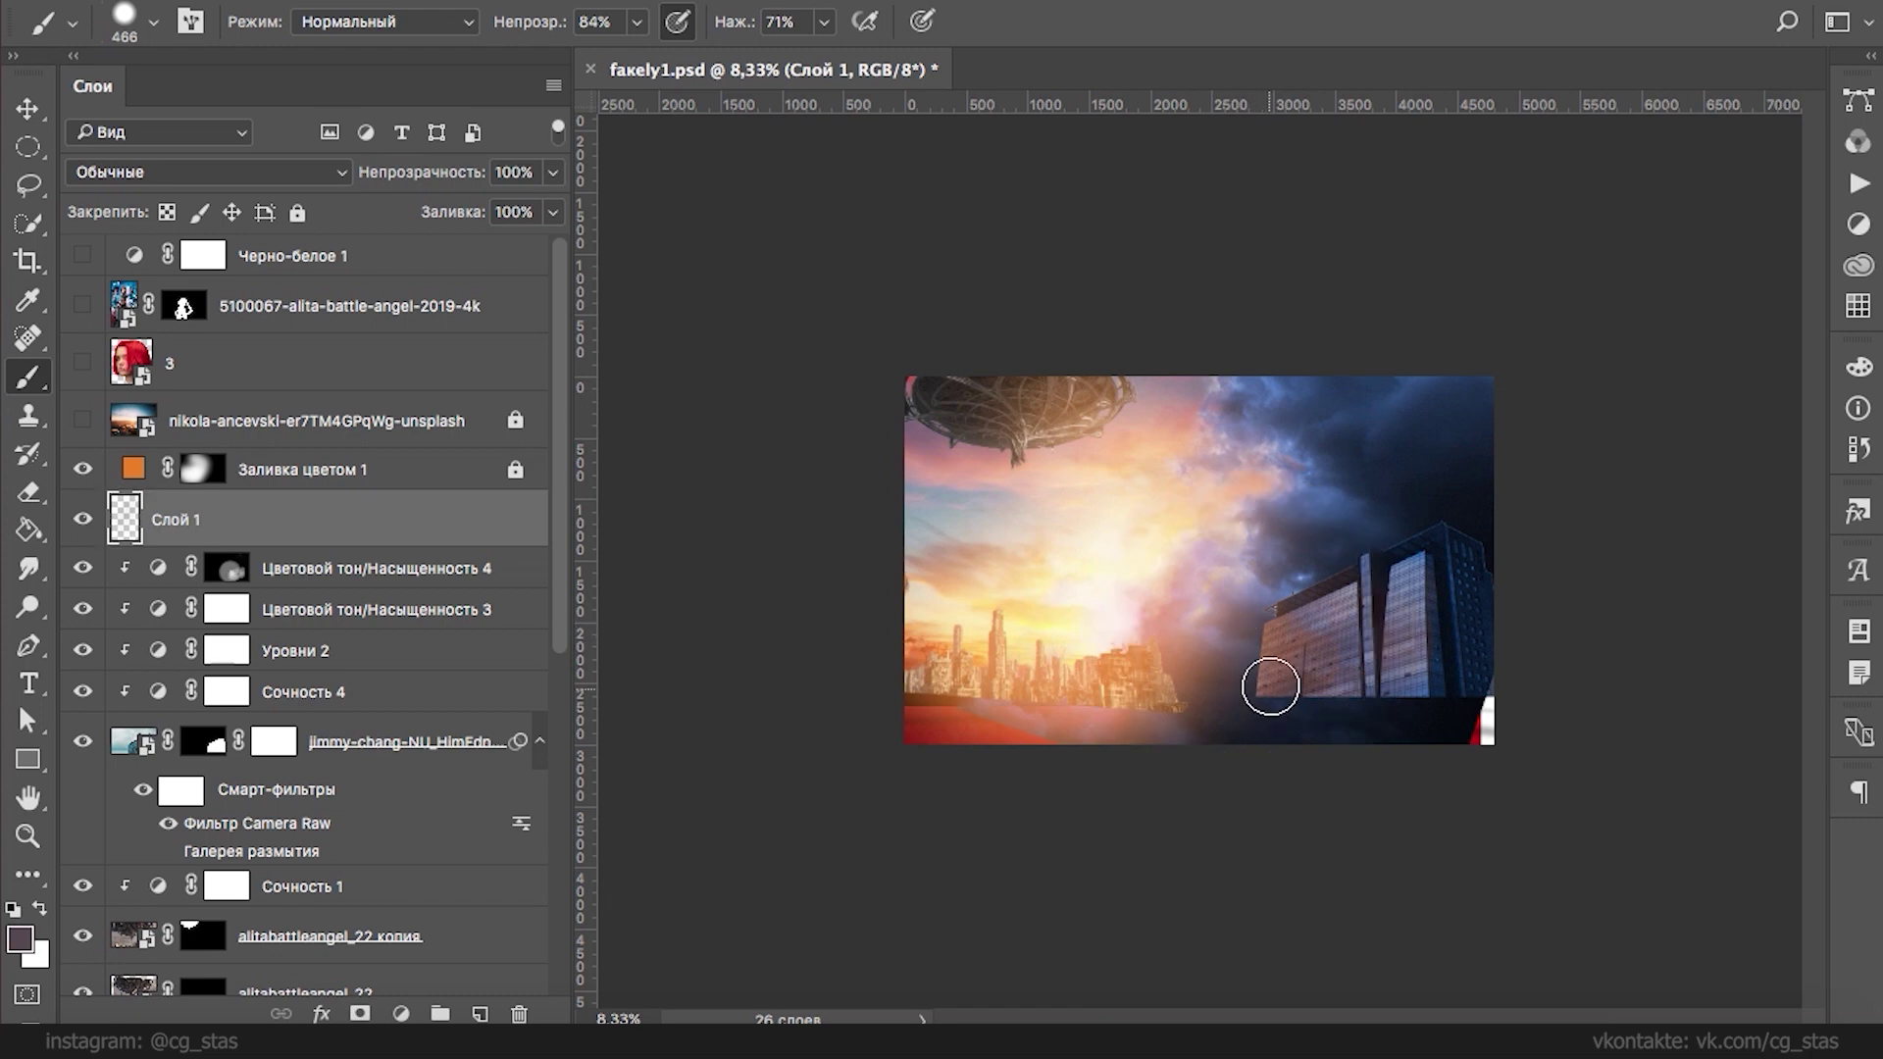
pyautogui.press('2')
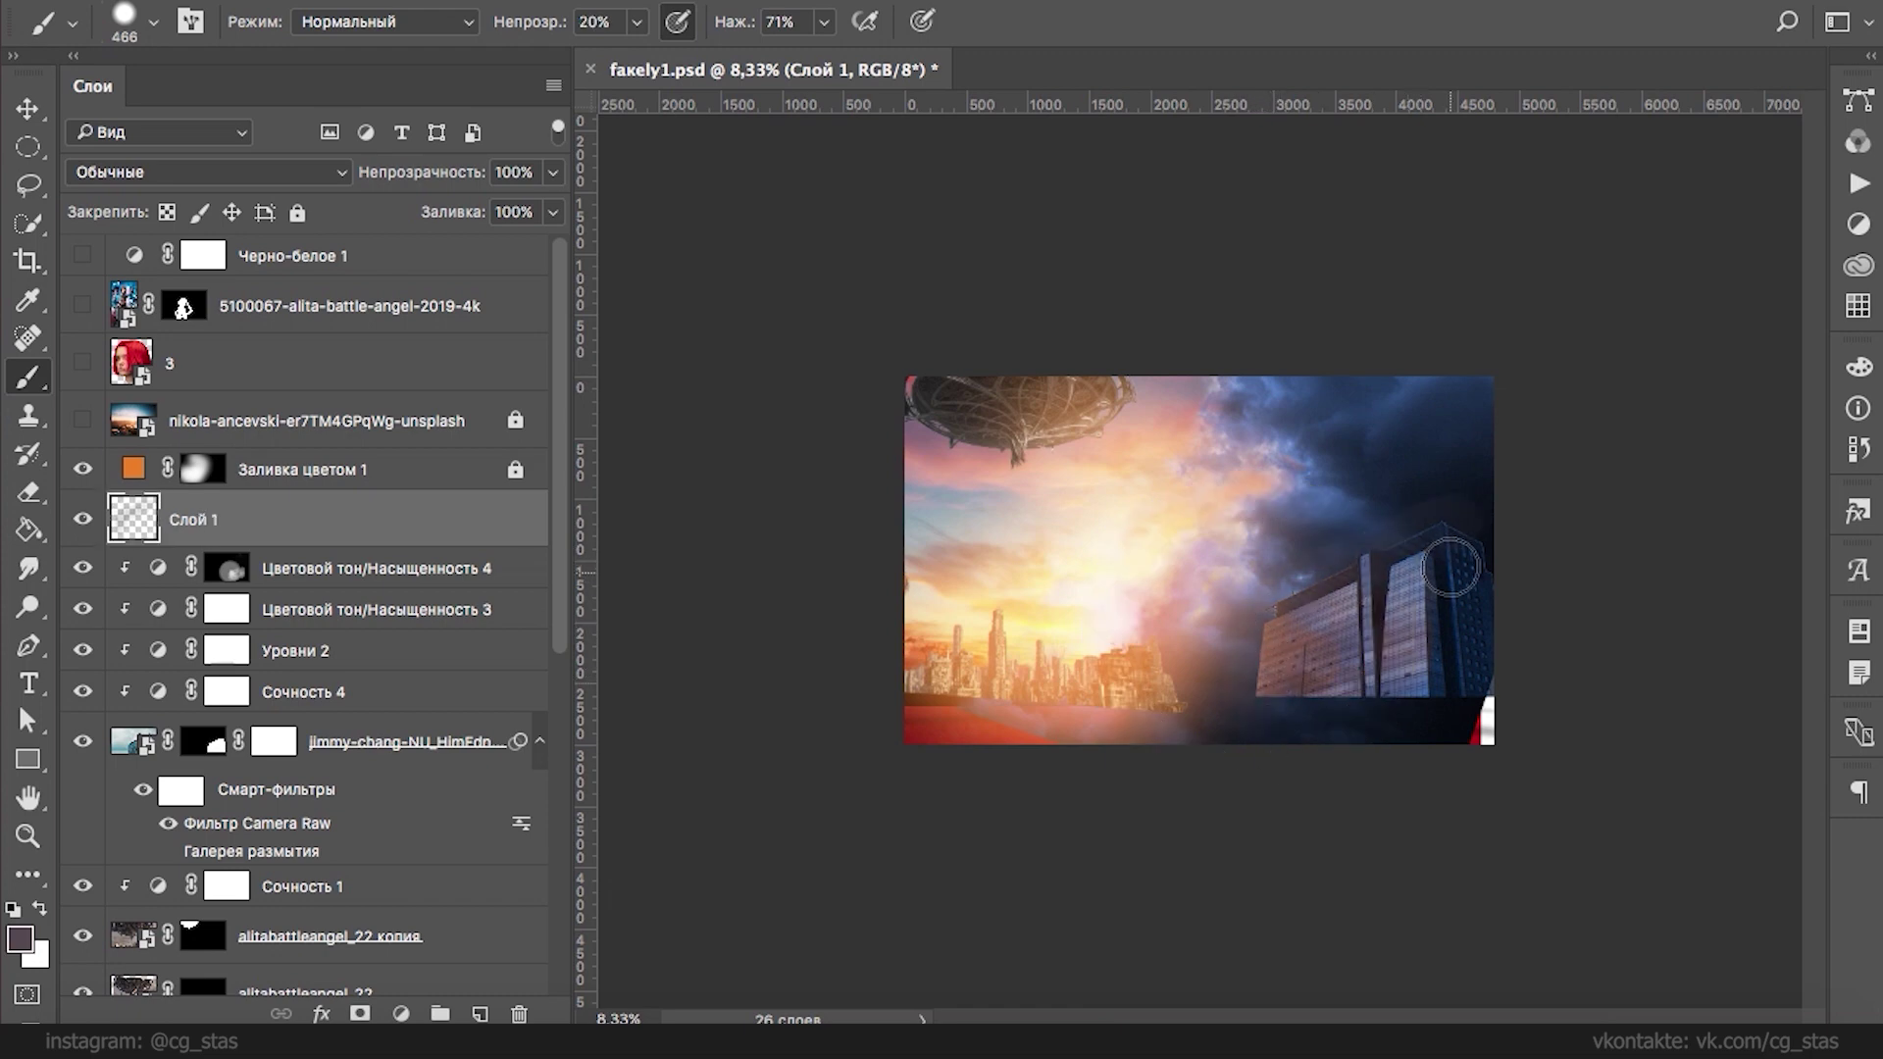
pyautogui.keyDown('alt'); pyautogui.click(1477, 470); pyautogui.keyUp('alt')
pyautogui.moveTo(1471, 529)
pyautogui.mouseDown()
pyautogui.moveTo(1436, 515)
pyautogui.moveTo(1449, 500)
pyautogui.moveTo(1442, 549)
pyautogui.moveTo(1375, 576)
pyautogui.moveTo(1387, 467)
pyautogui.moveTo(1253, 600)
pyautogui.moveTo(1365, 642)
pyautogui.moveTo(1339, 676)
pyautogui.moveTo(1400, 586)
pyautogui.moveTo(1261, 715)
pyautogui.moveTo(1426, 603)
pyautogui.moveTo(1385, 575)
pyautogui.mouseUp()
# - Set the Цветовой тон/Насыщенность 4 layer to the Цветовой тон blending mode with 70% fill
pyautogui.click(162, 576)
pyautogui.click(206, 171)
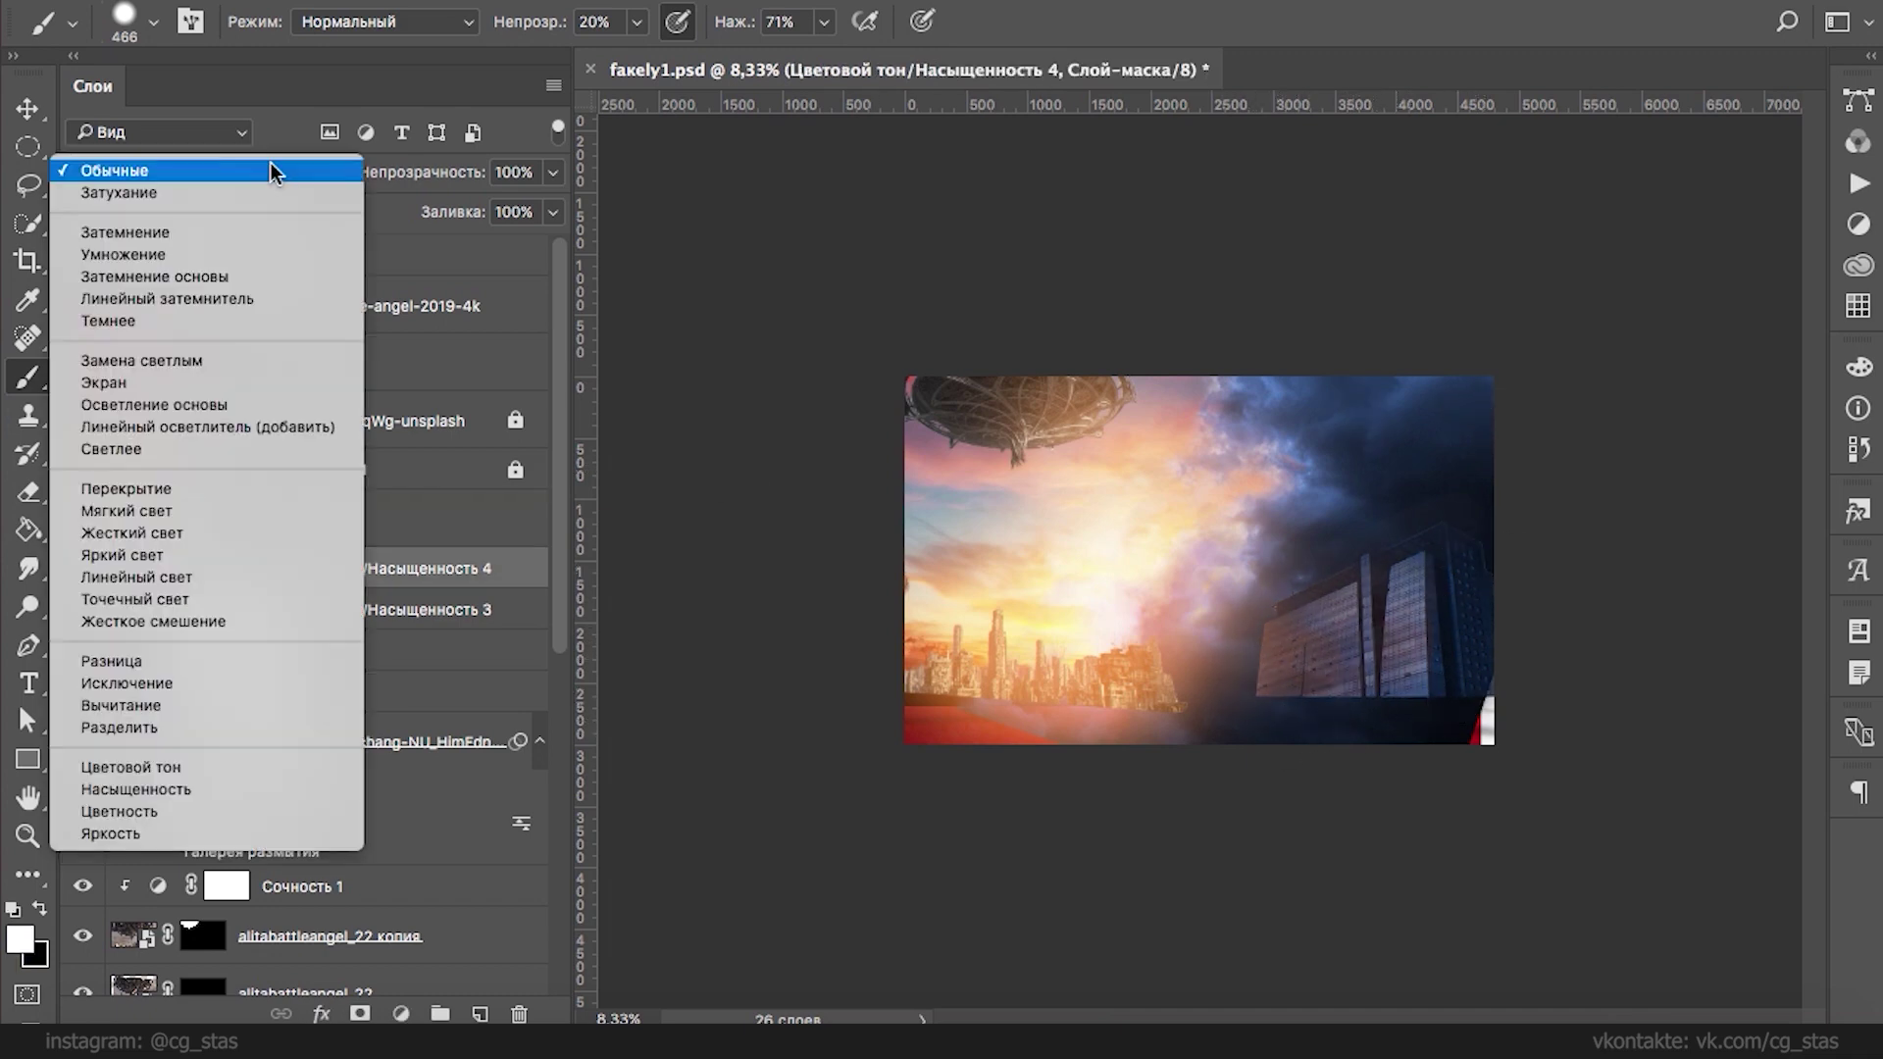
pyautogui.click(213, 767)
pyautogui.moveTo(553, 212); pyautogui.dragTo(510, 253)
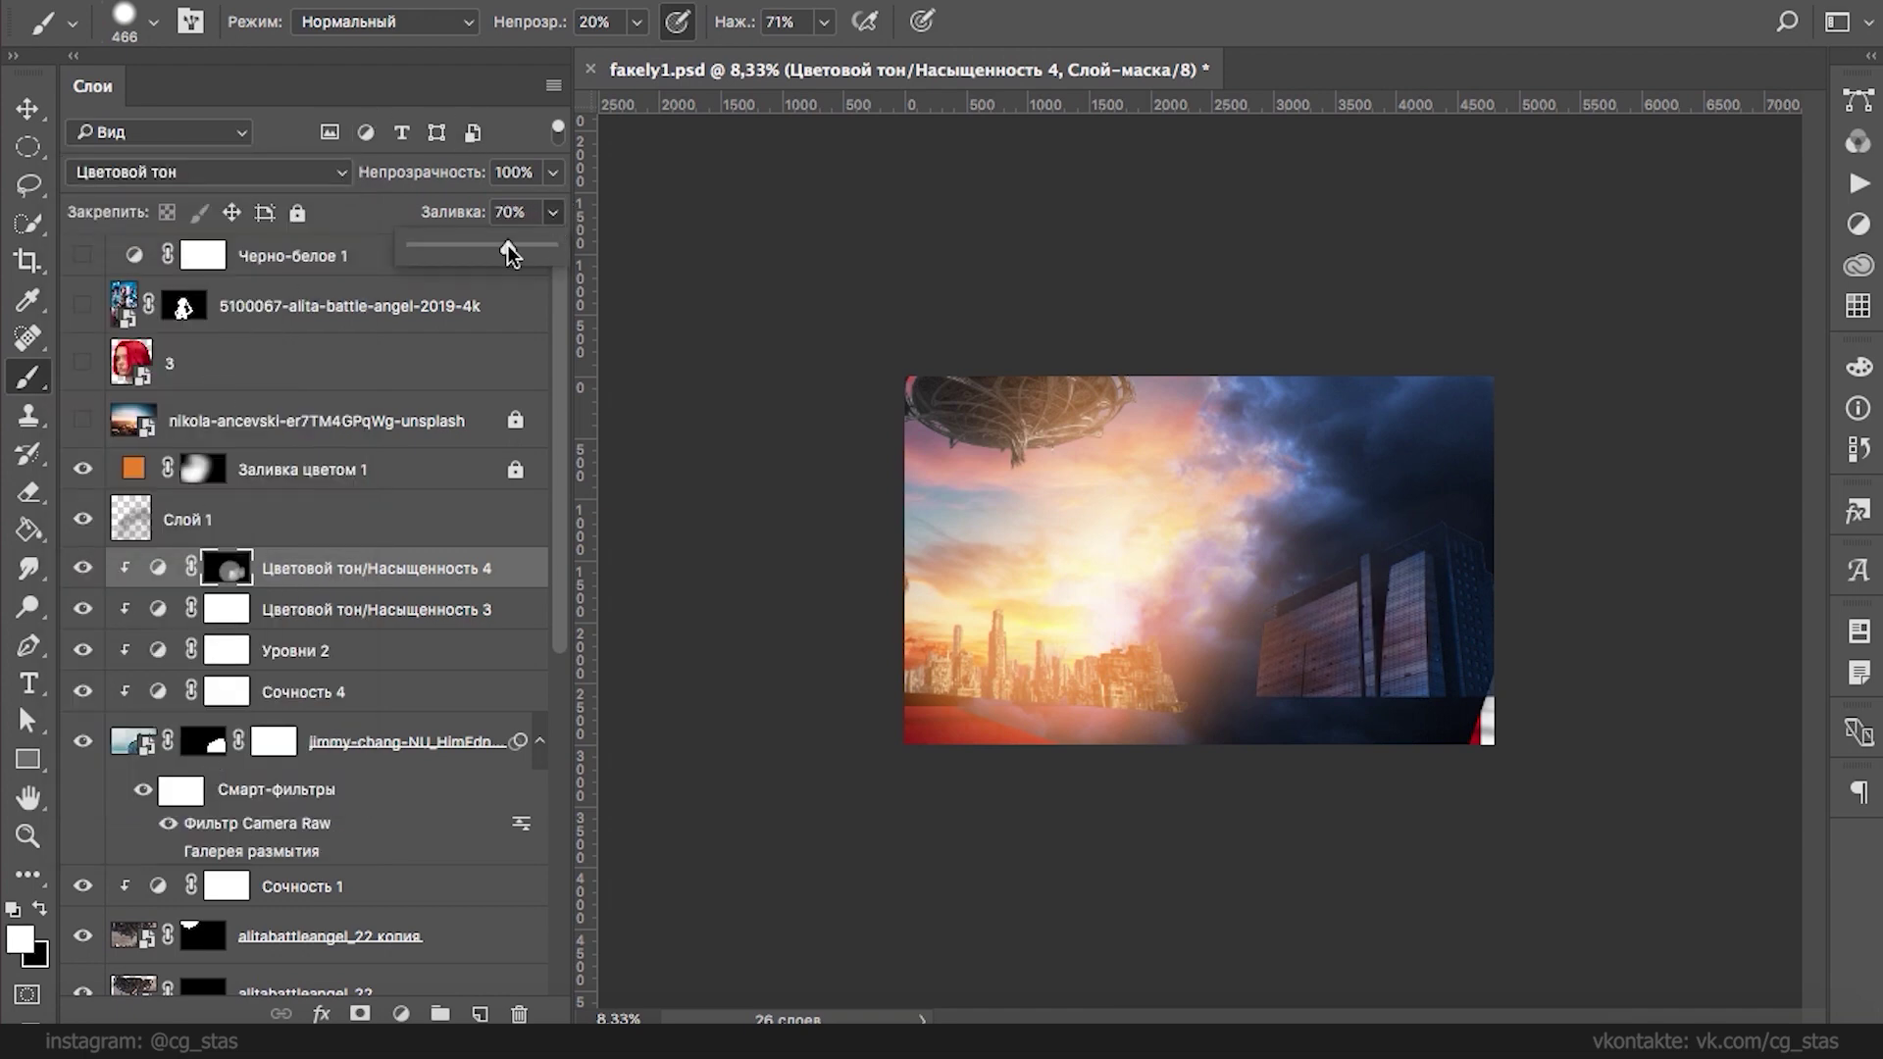
# - Try the Экран blending mode on the painted haze layer
pyautogui.click(196, 519)
pyautogui.click(206, 172)
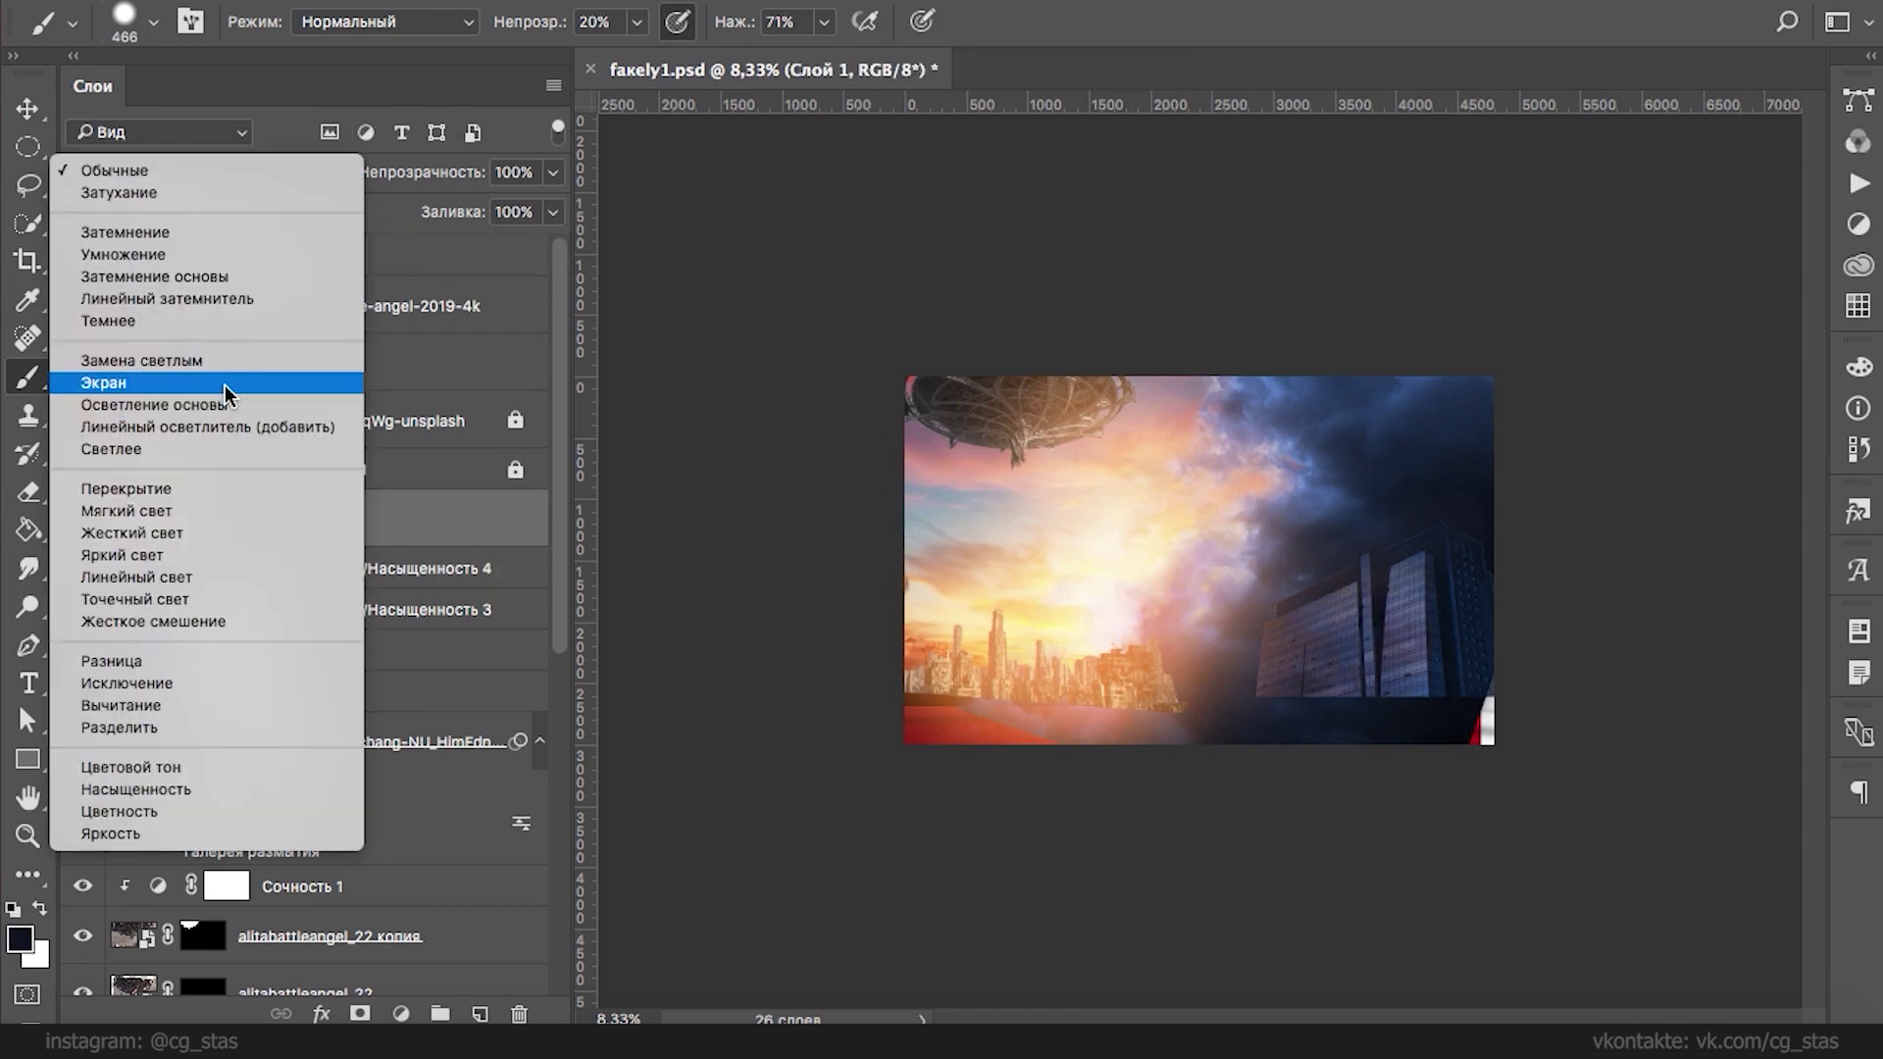
pyautogui.click(225, 386)
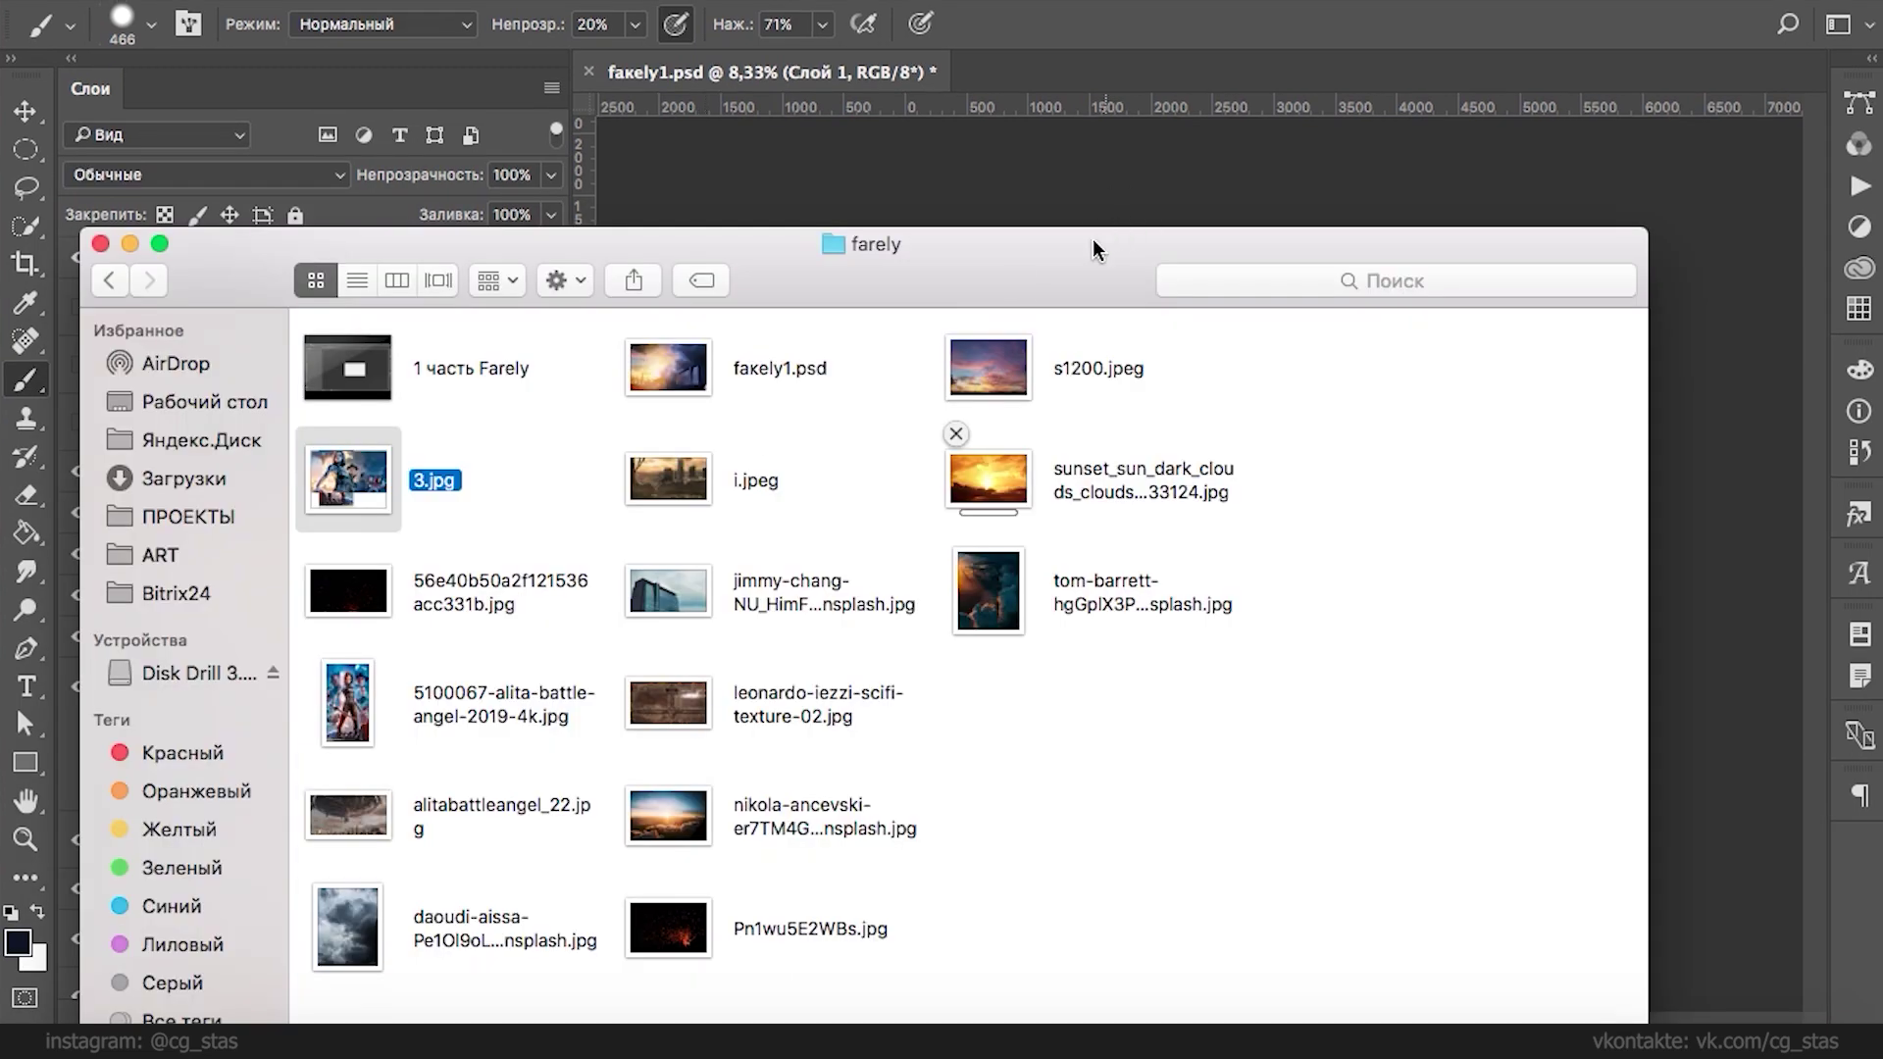
# - Minimise the farely folder window and hide the Черно-белое 1 adjustment layer
pyautogui.click(130, 245)
pyautogui.click(1520, 2)
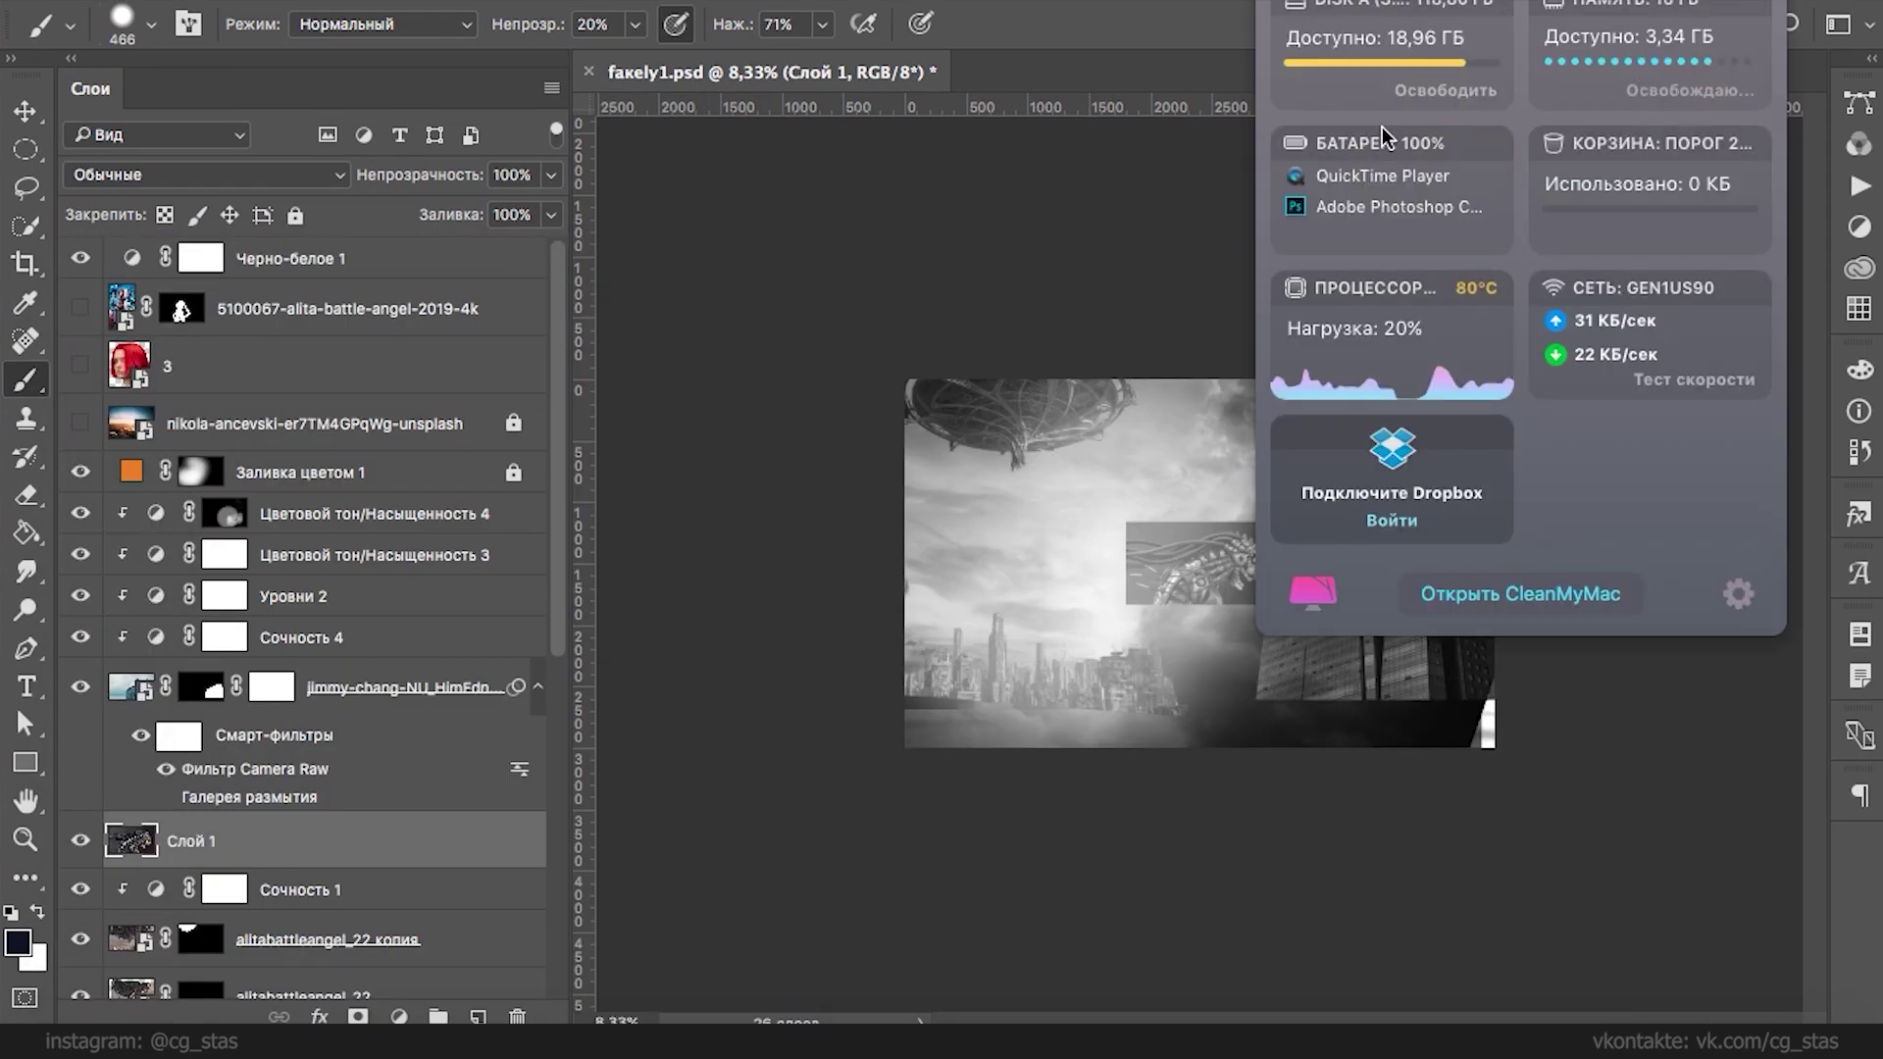
pyautogui.click(1023, 223)
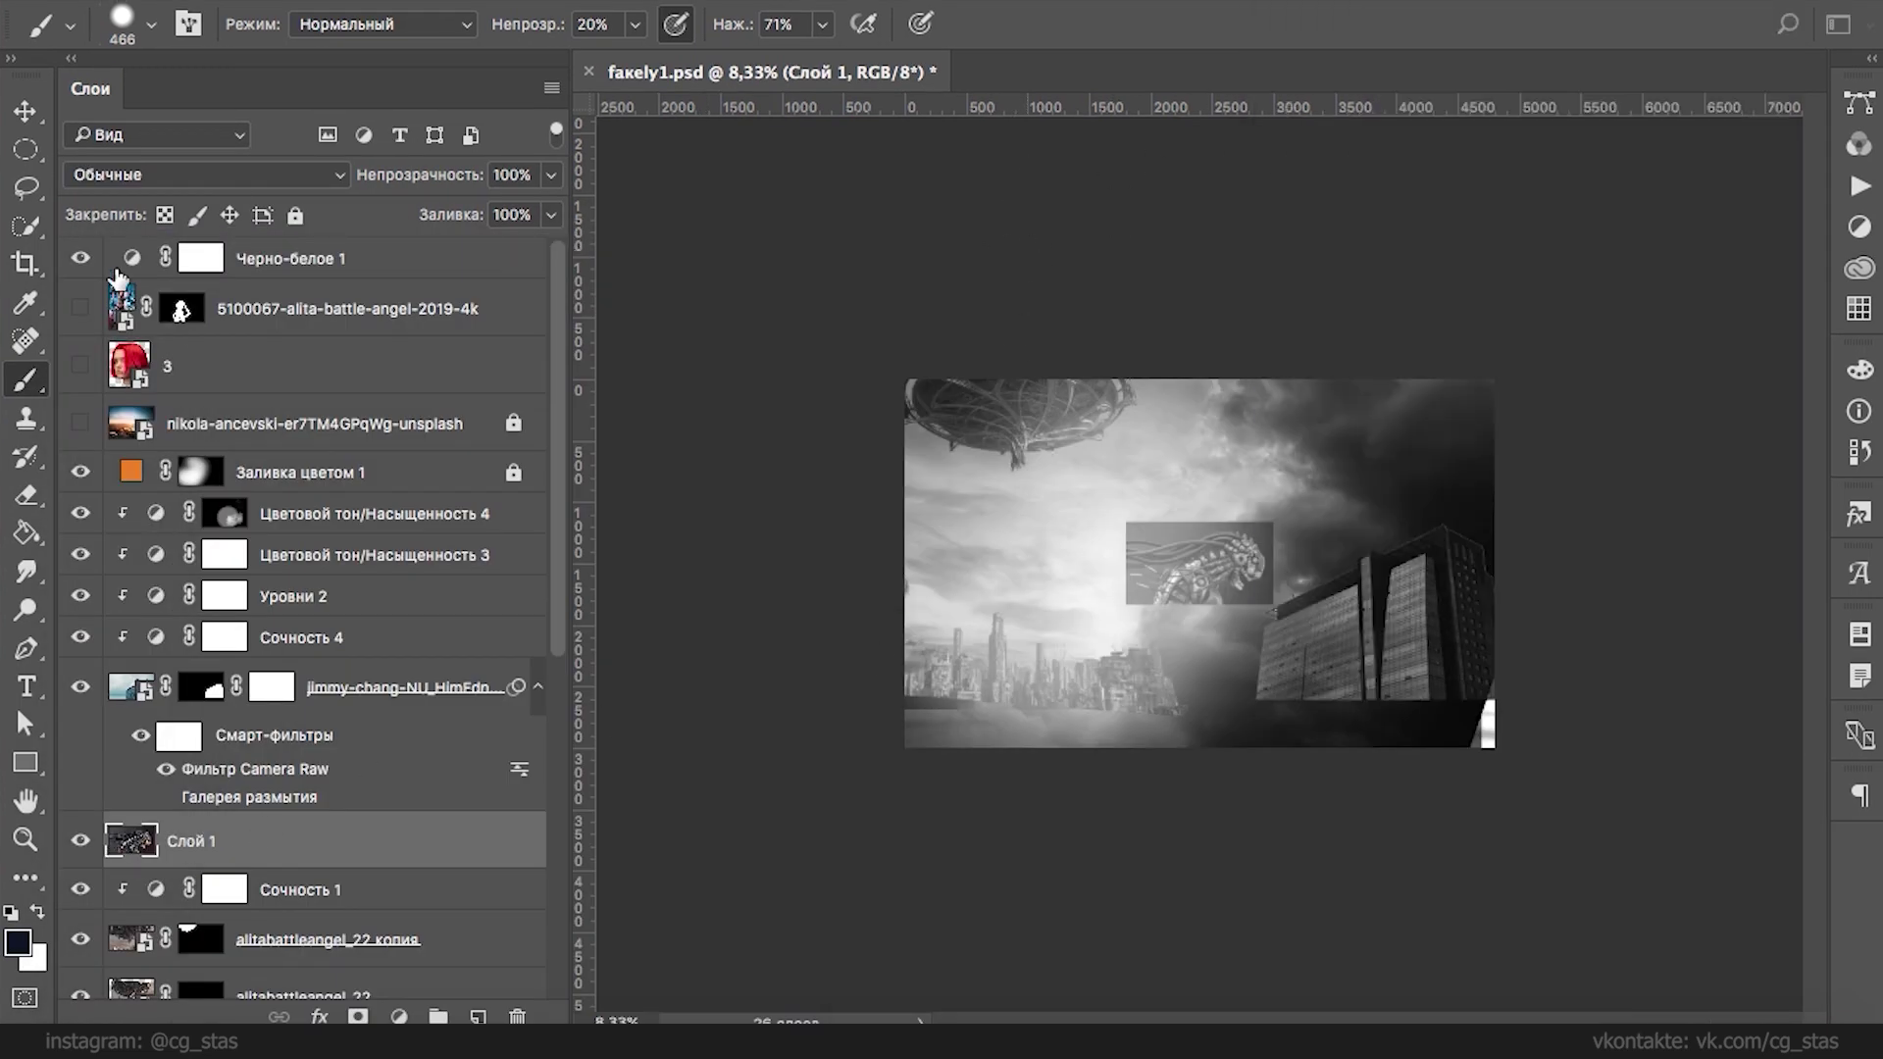
pyautogui.click(80, 257)
# - Enlarge the robot image on Слой 1 to cover most of the canvas up to its right edge, and move its layer above Заливка цветом 1
pyautogui.hotkey('ctrl', 't')
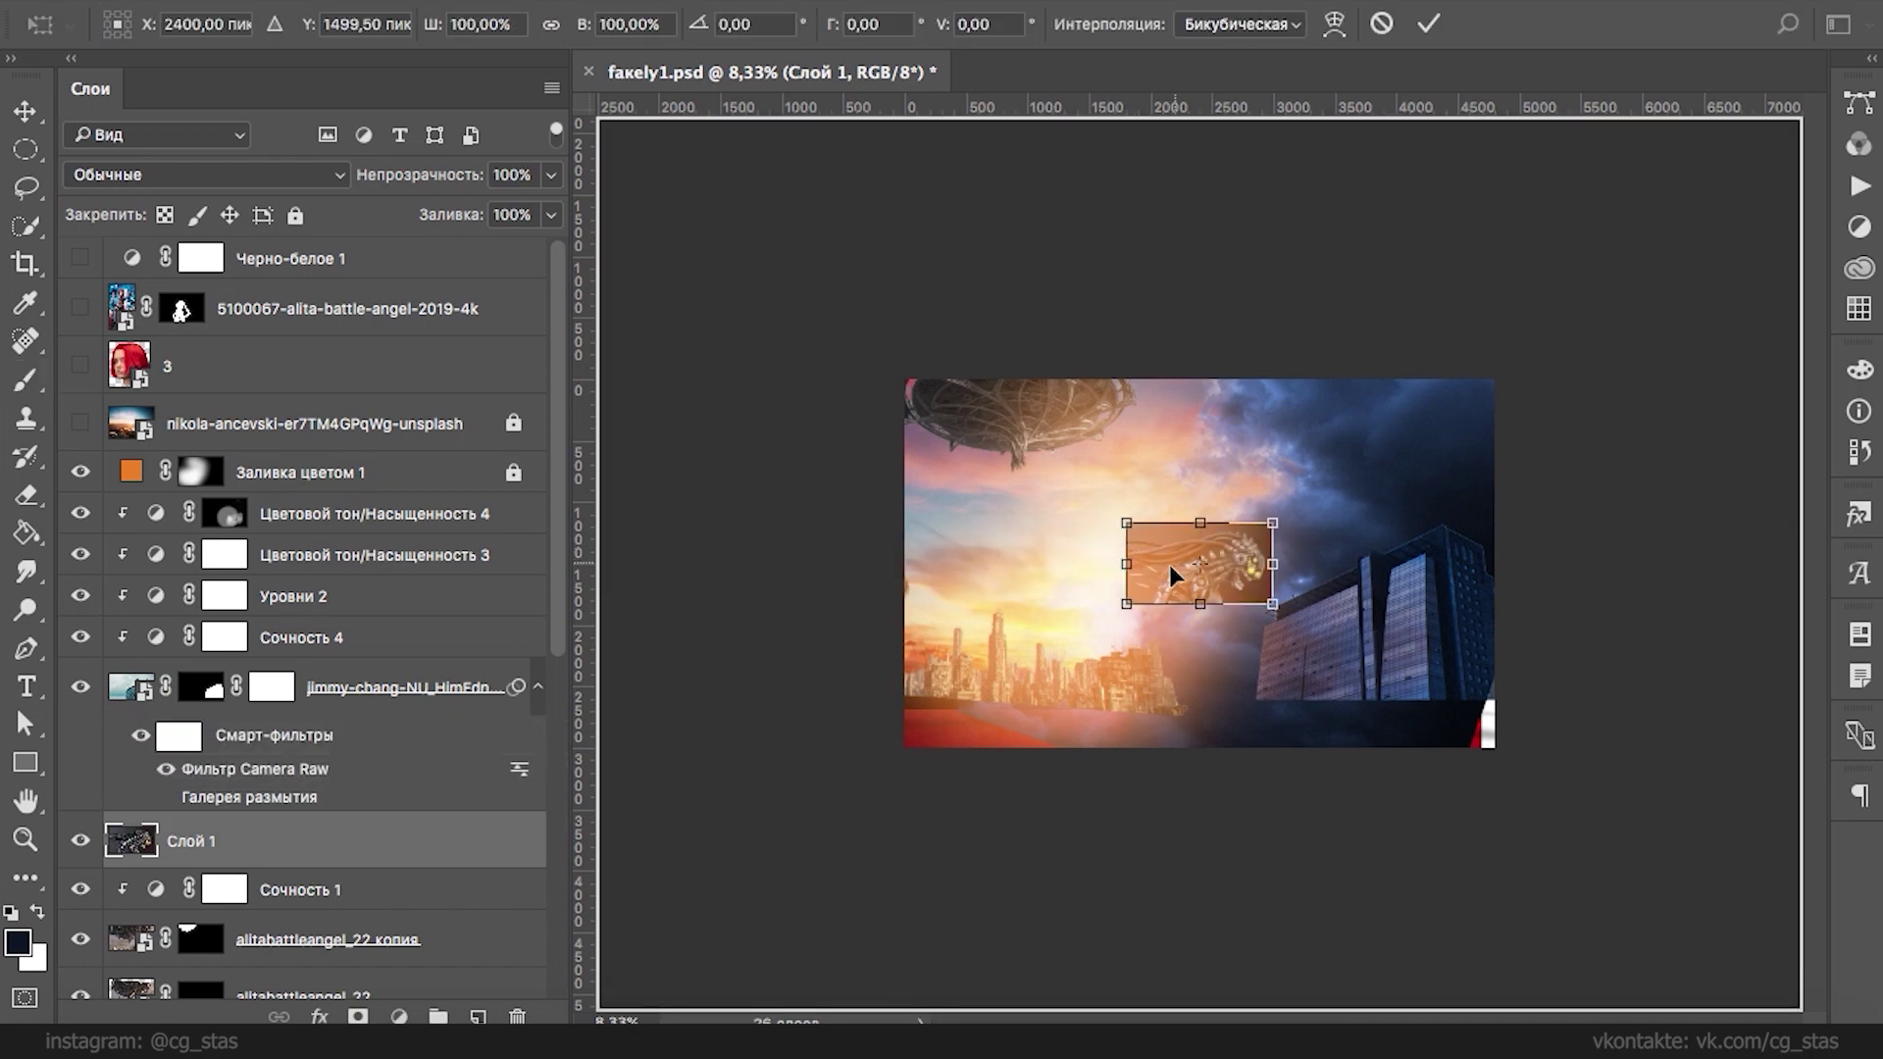
pyautogui.moveTo(1175, 559); pyautogui.dragTo(931, 780)
pyautogui.moveTo(1026, 741); pyautogui.dragTo(1720, 530)
pyautogui.moveTo(1561, 637); pyautogui.dragTo(1562, 645)
pyautogui.moveTo(1568, 578); pyautogui.dragTo(1529, 490)
pyautogui.moveTo(1578, 328); pyautogui.dragTo(1412, 424)
pyautogui.moveTo(1404, 502); pyautogui.dragTo(1475, 491)
pyautogui.press('Return')
pyautogui.press('b')
pyautogui.moveTo(131, 841); pyautogui.dragTo(157, 451)
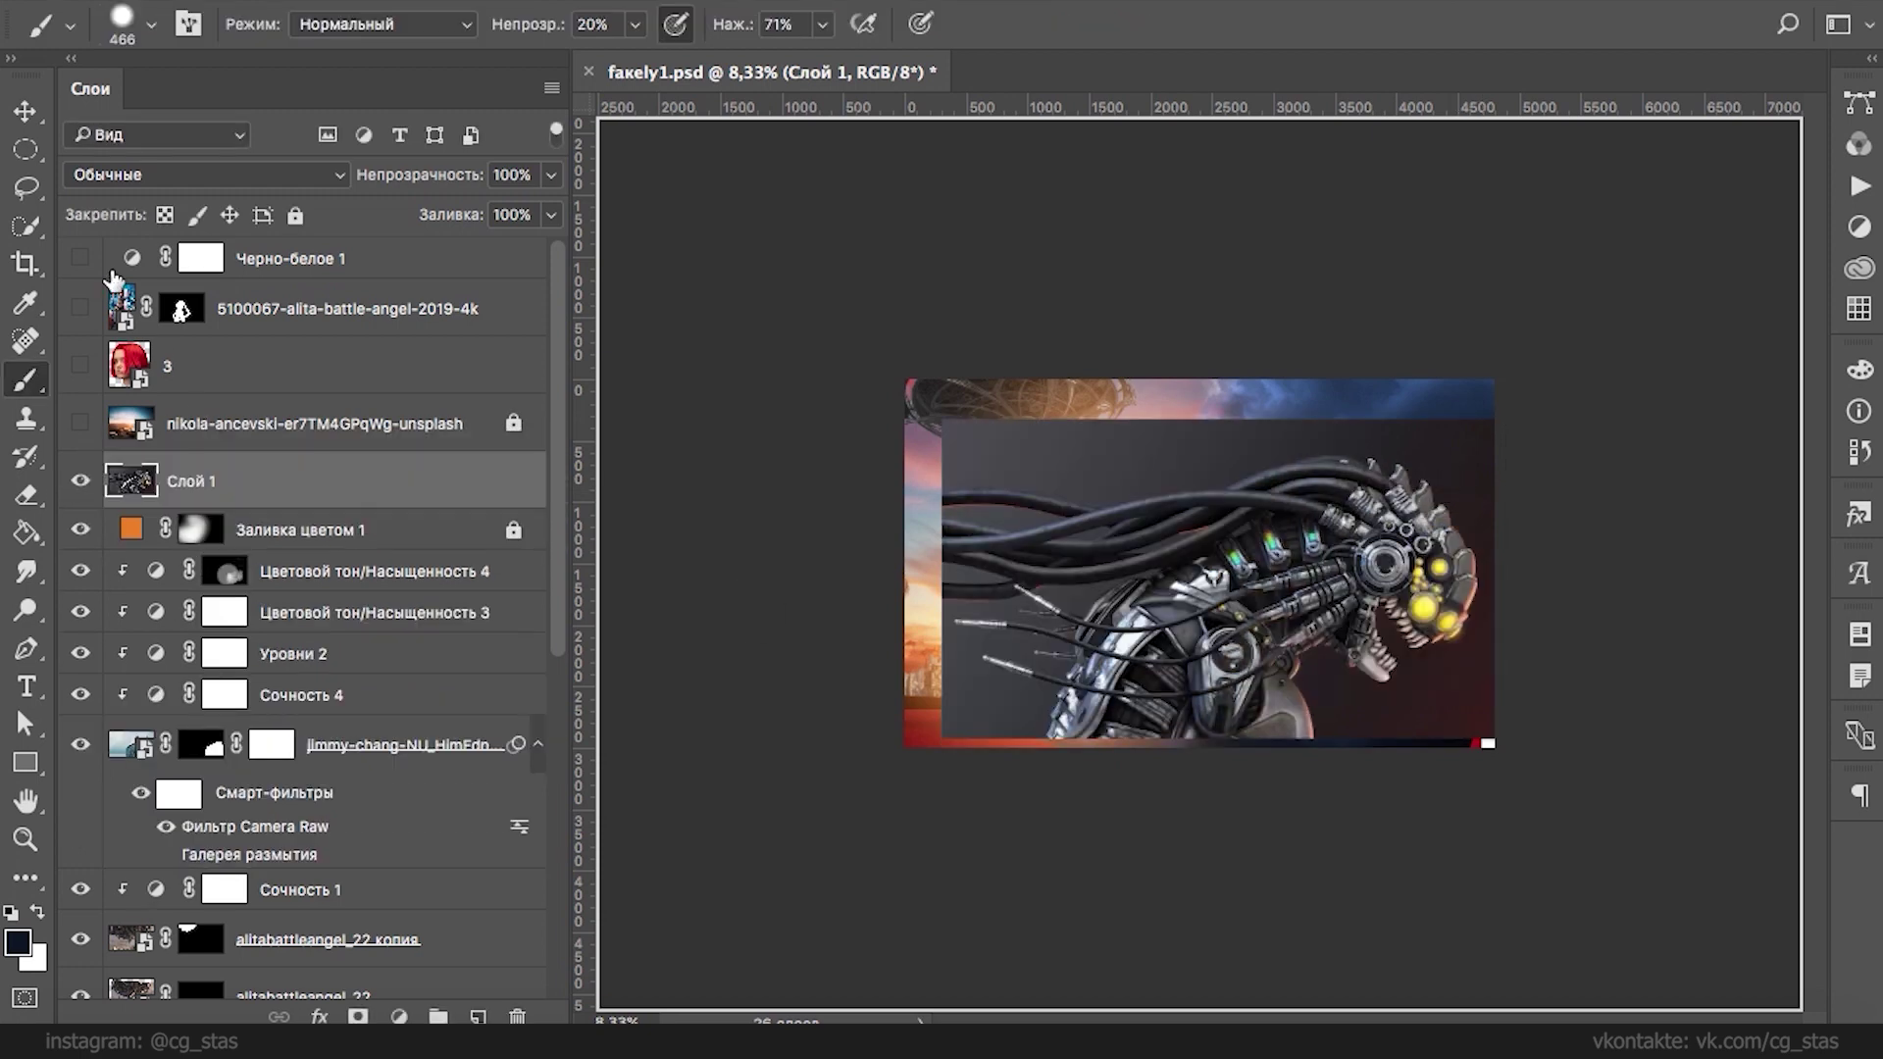
# - Select the robot's thick cables up to the back of its head with the Quick Selection tool
pyautogui.press('w')
pyautogui.moveTo(1097, 508)
pyautogui.mouseDown()
pyautogui.moveTo(1386, 480)
pyautogui.moveTo(1363, 515)
pyautogui.moveTo(1323, 525)
pyautogui.moveTo(1358, 518)
pyautogui.moveTo(1344, 521)
pyautogui.moveTo(1211, 527)
pyautogui.moveTo(1142, 566)
pyautogui.moveTo(931, 590)
pyautogui.moveTo(993, 524)
pyautogui.moveTo(1003, 576)
pyautogui.moveTo(974, 388)
pyautogui.moveTo(1177, 441)
pyautogui.moveTo(1344, 428)
pyautogui.moveTo(1208, 463)
pyautogui.moveTo(992, 465)
pyautogui.moveTo(996, 433)
pyautogui.moveTo(1216, 500)
pyautogui.mouseUp()
pyautogui.press('alt')
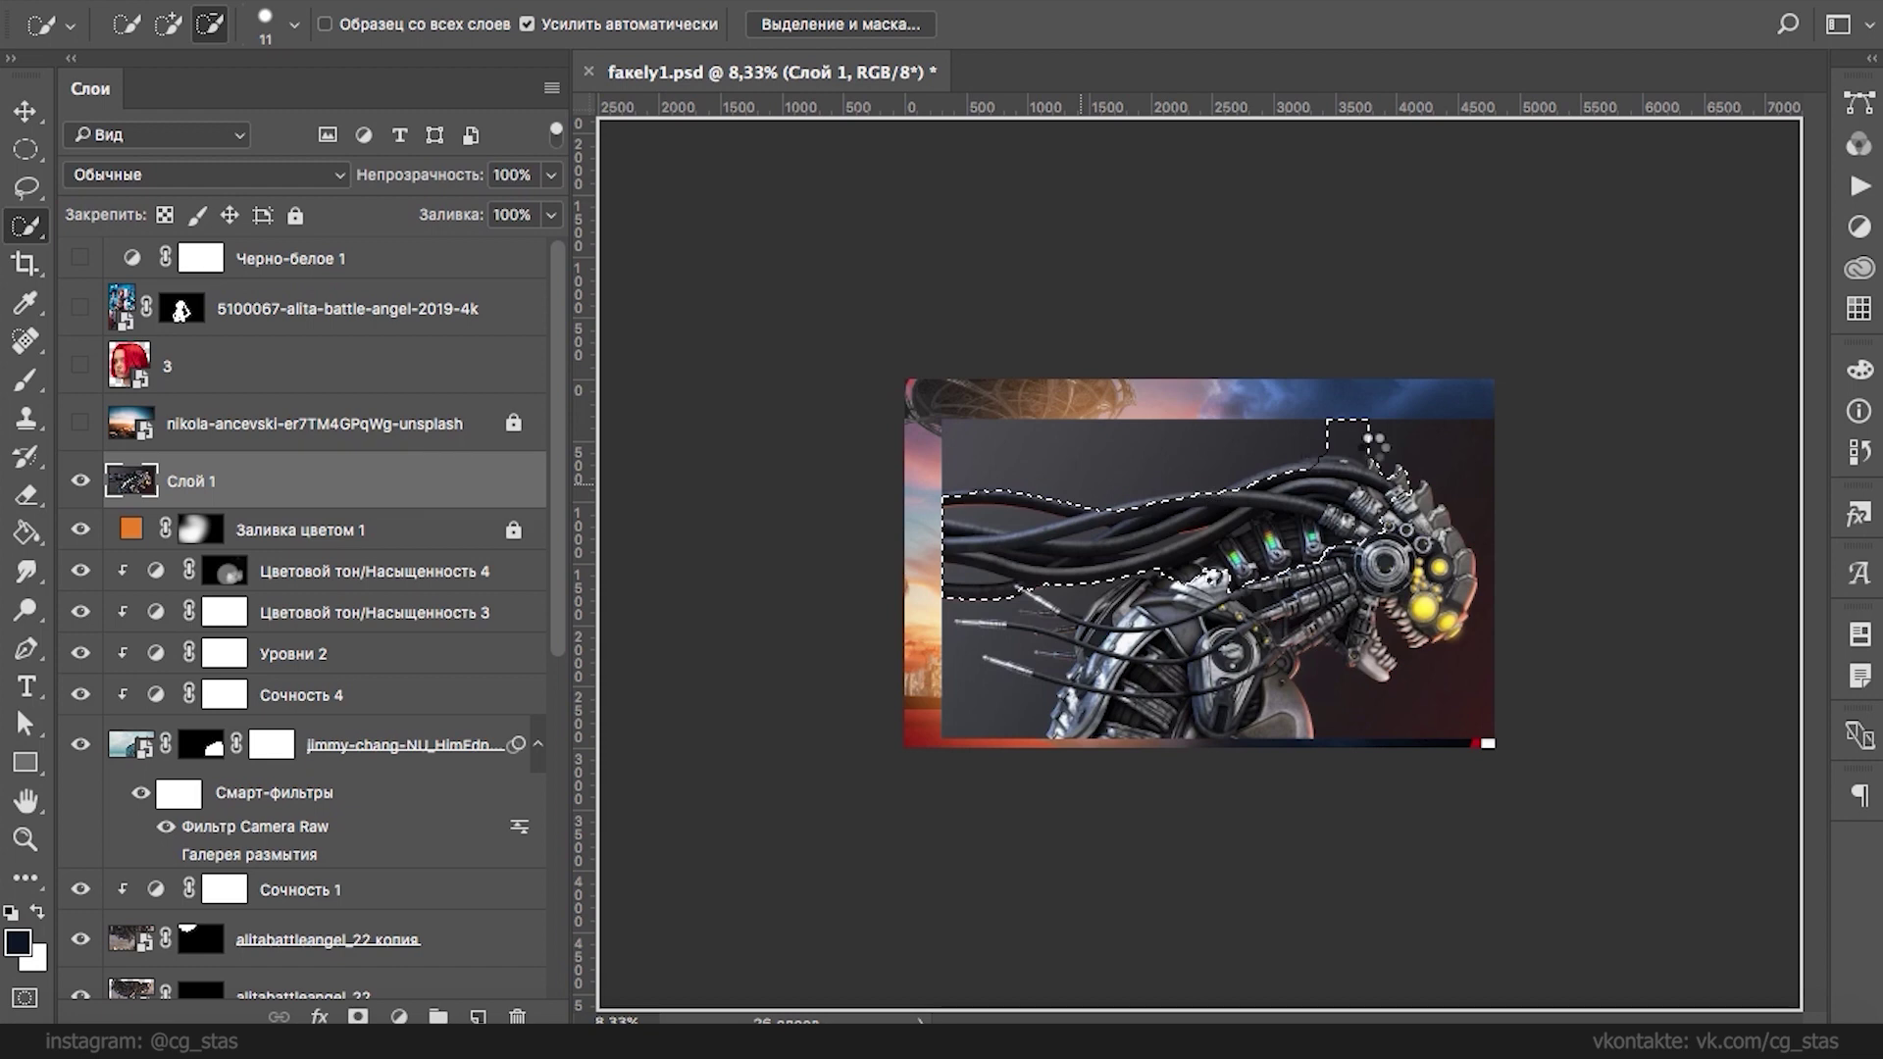
pyautogui.moveTo(1315, 458); pyautogui.dragTo(1346, 443)
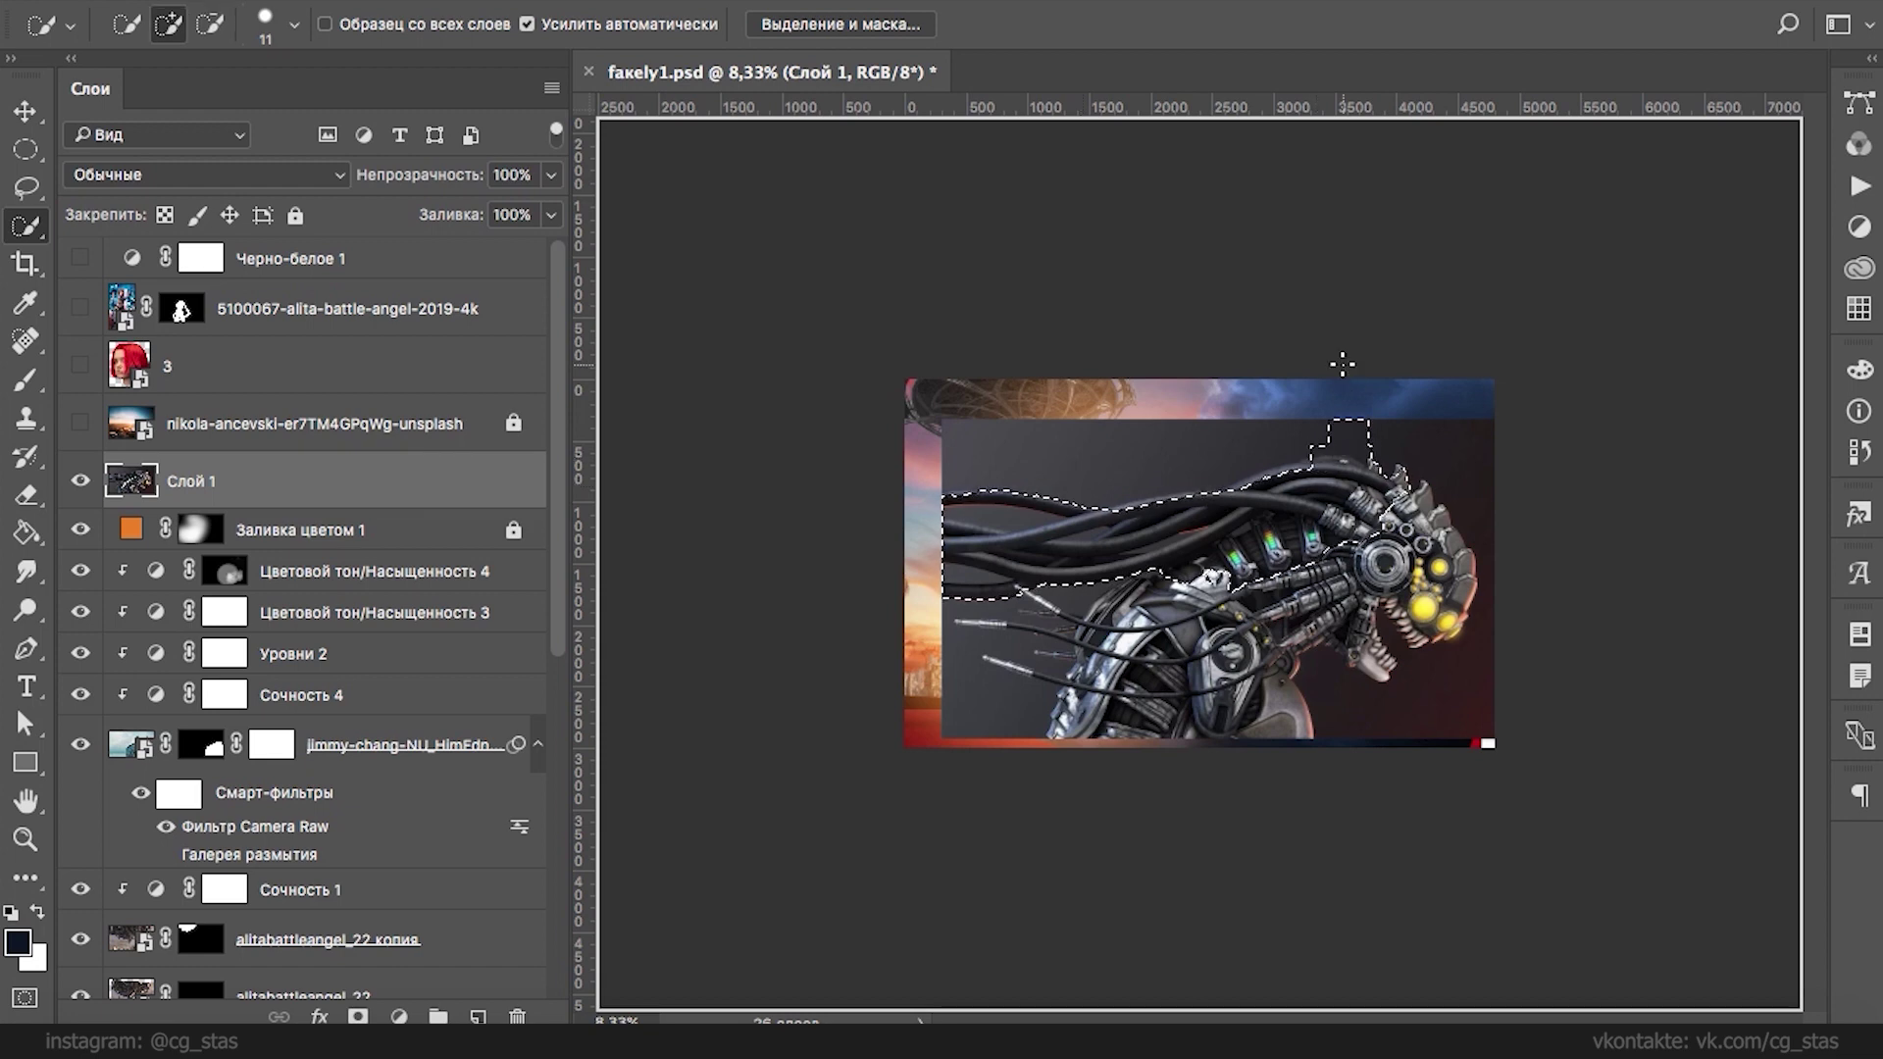
# - Try to remove the background above and between the cables from the Quick Selection, and drop the selection
pyautogui.hotkey('ctrl', '+')
pyautogui.hotkey('ctrl', '+')
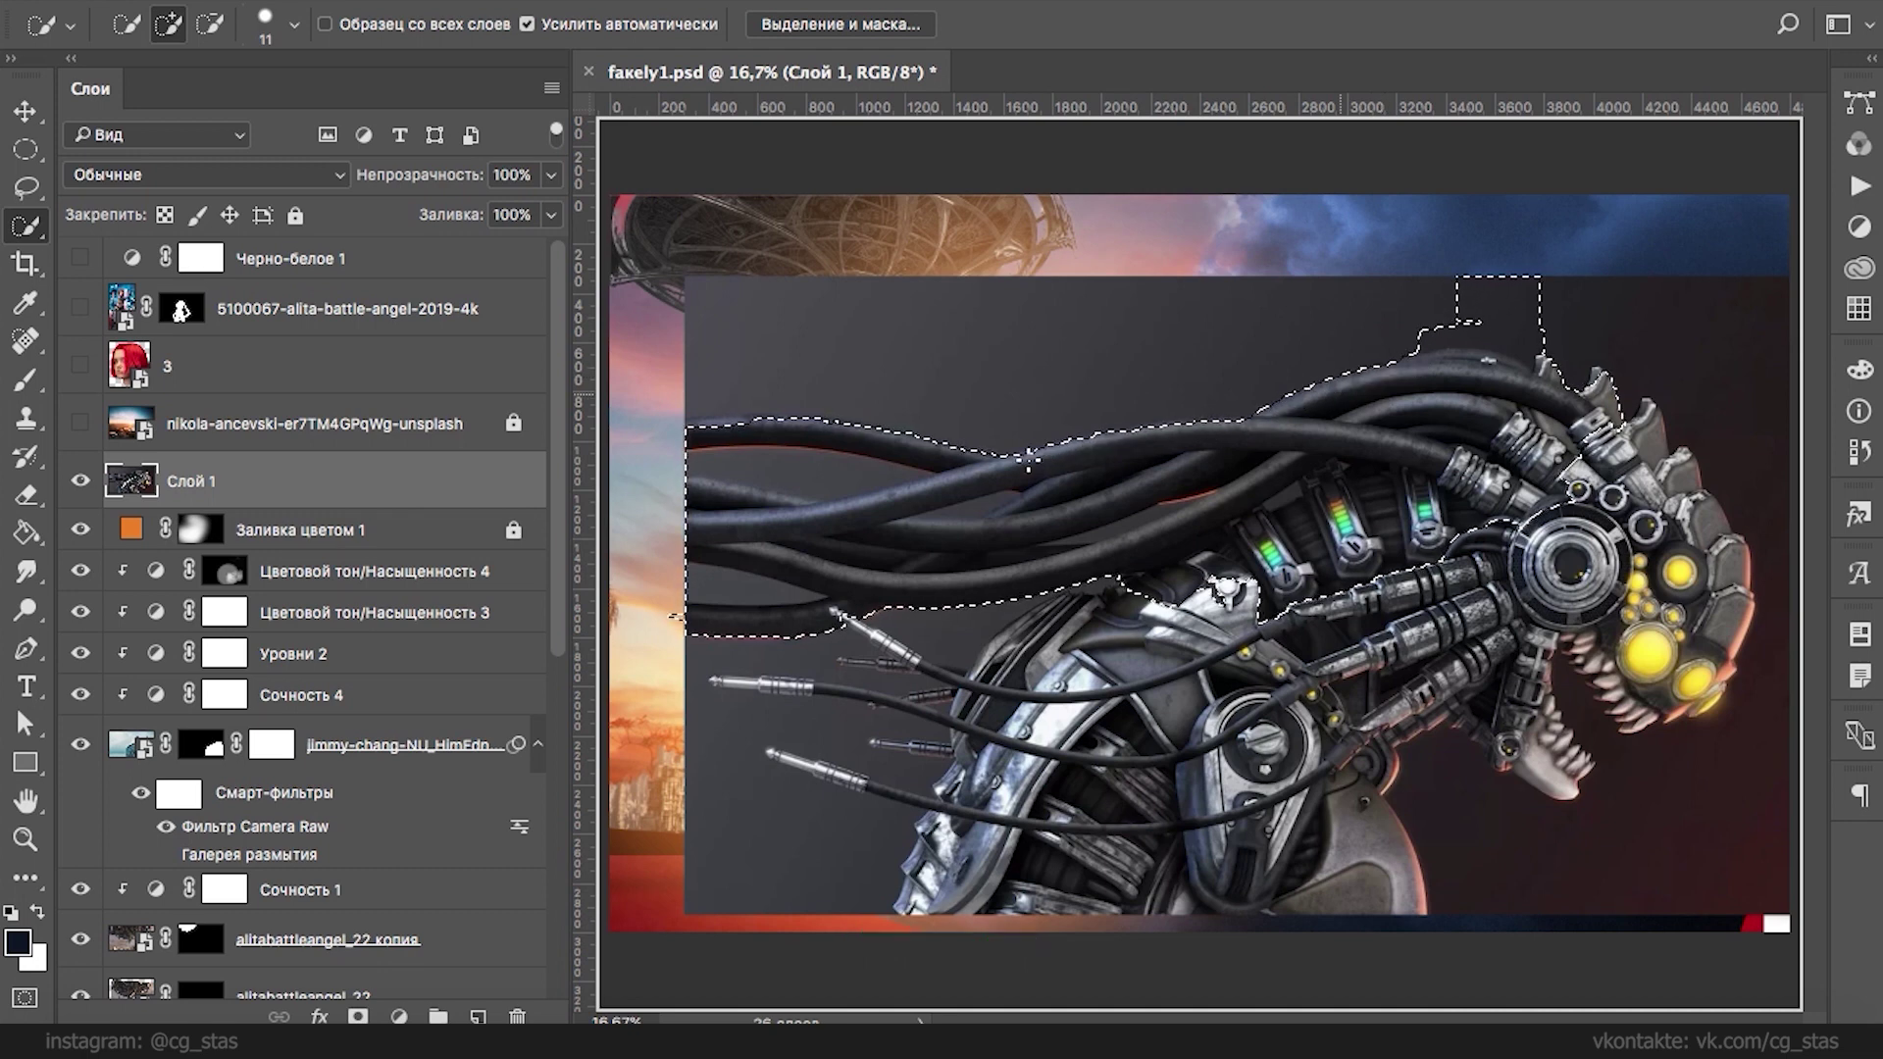
pyautogui.keyDown('alt'); pyautogui.click(1539, 294); pyautogui.keyUp('alt')
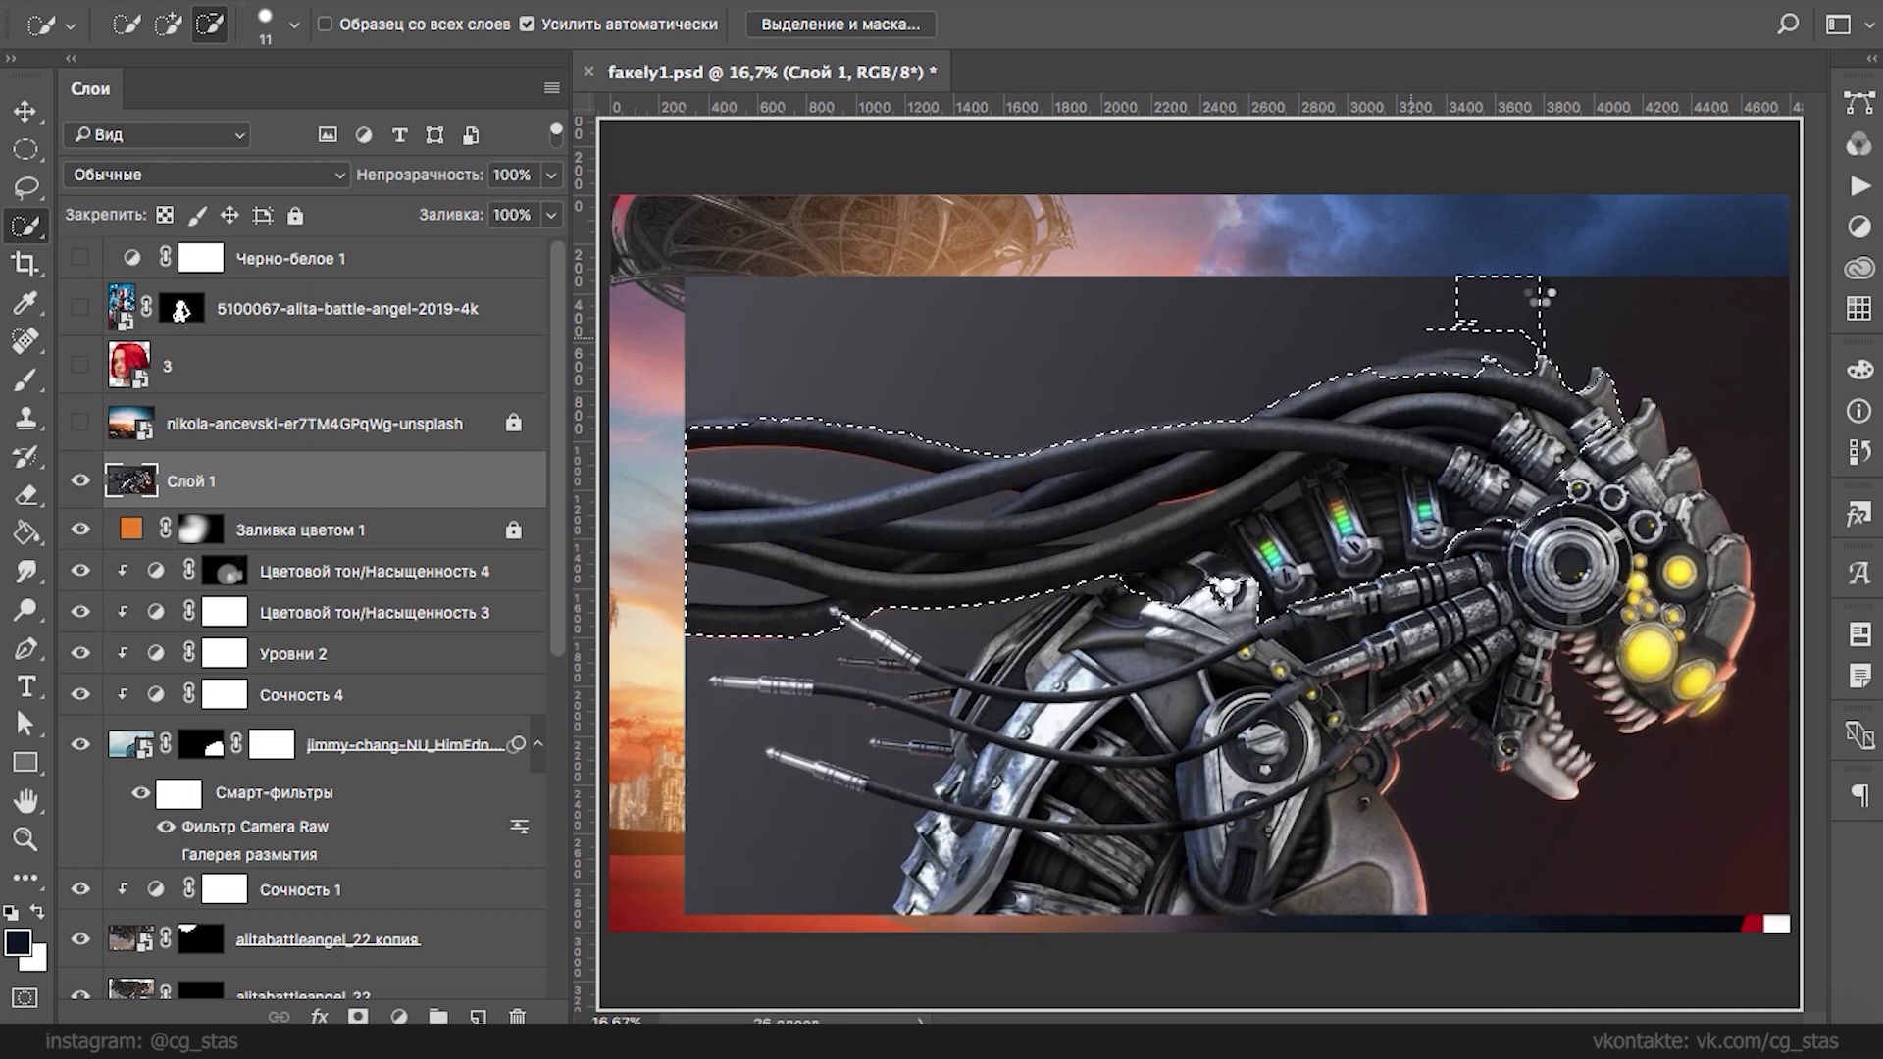
pyautogui.keyDown('alt'); pyautogui.click(1443, 358); pyautogui.keyUp('alt')
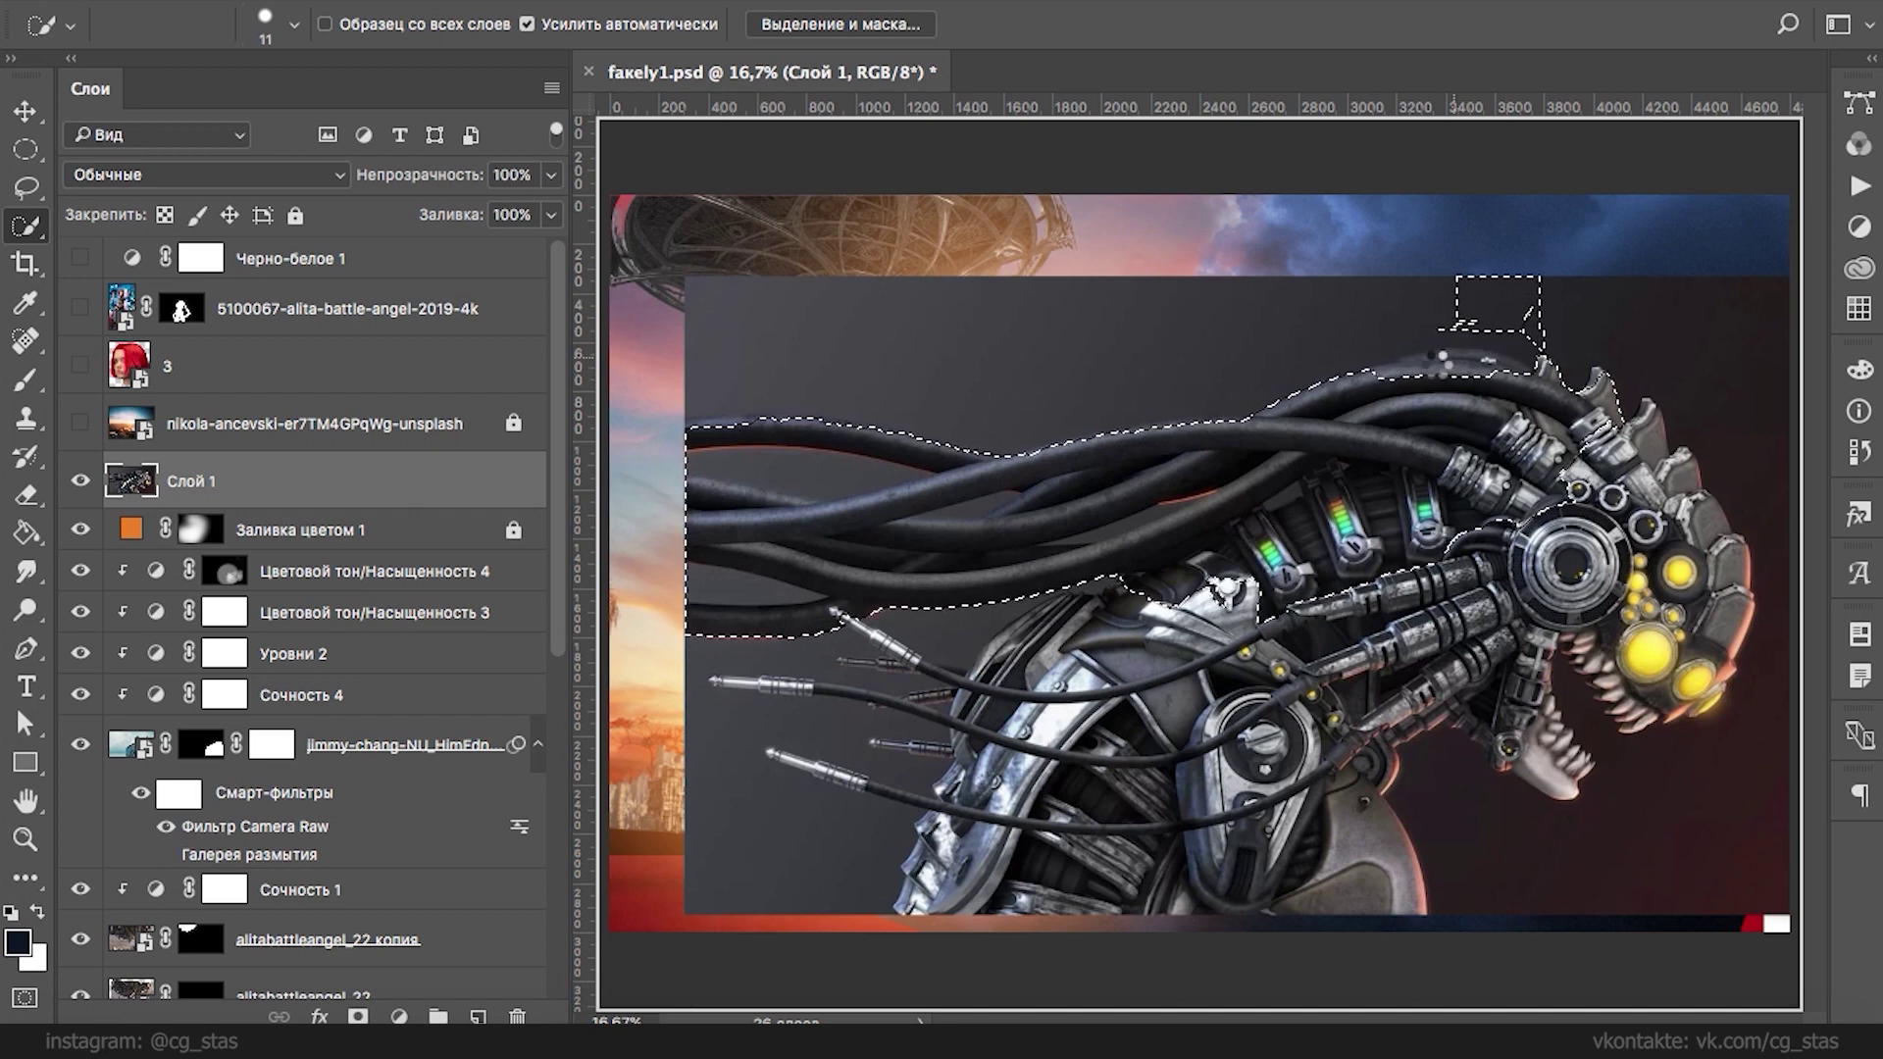
pyautogui.click(1434, 358)
pyautogui.click(1474, 355)
pyautogui.press('Return')
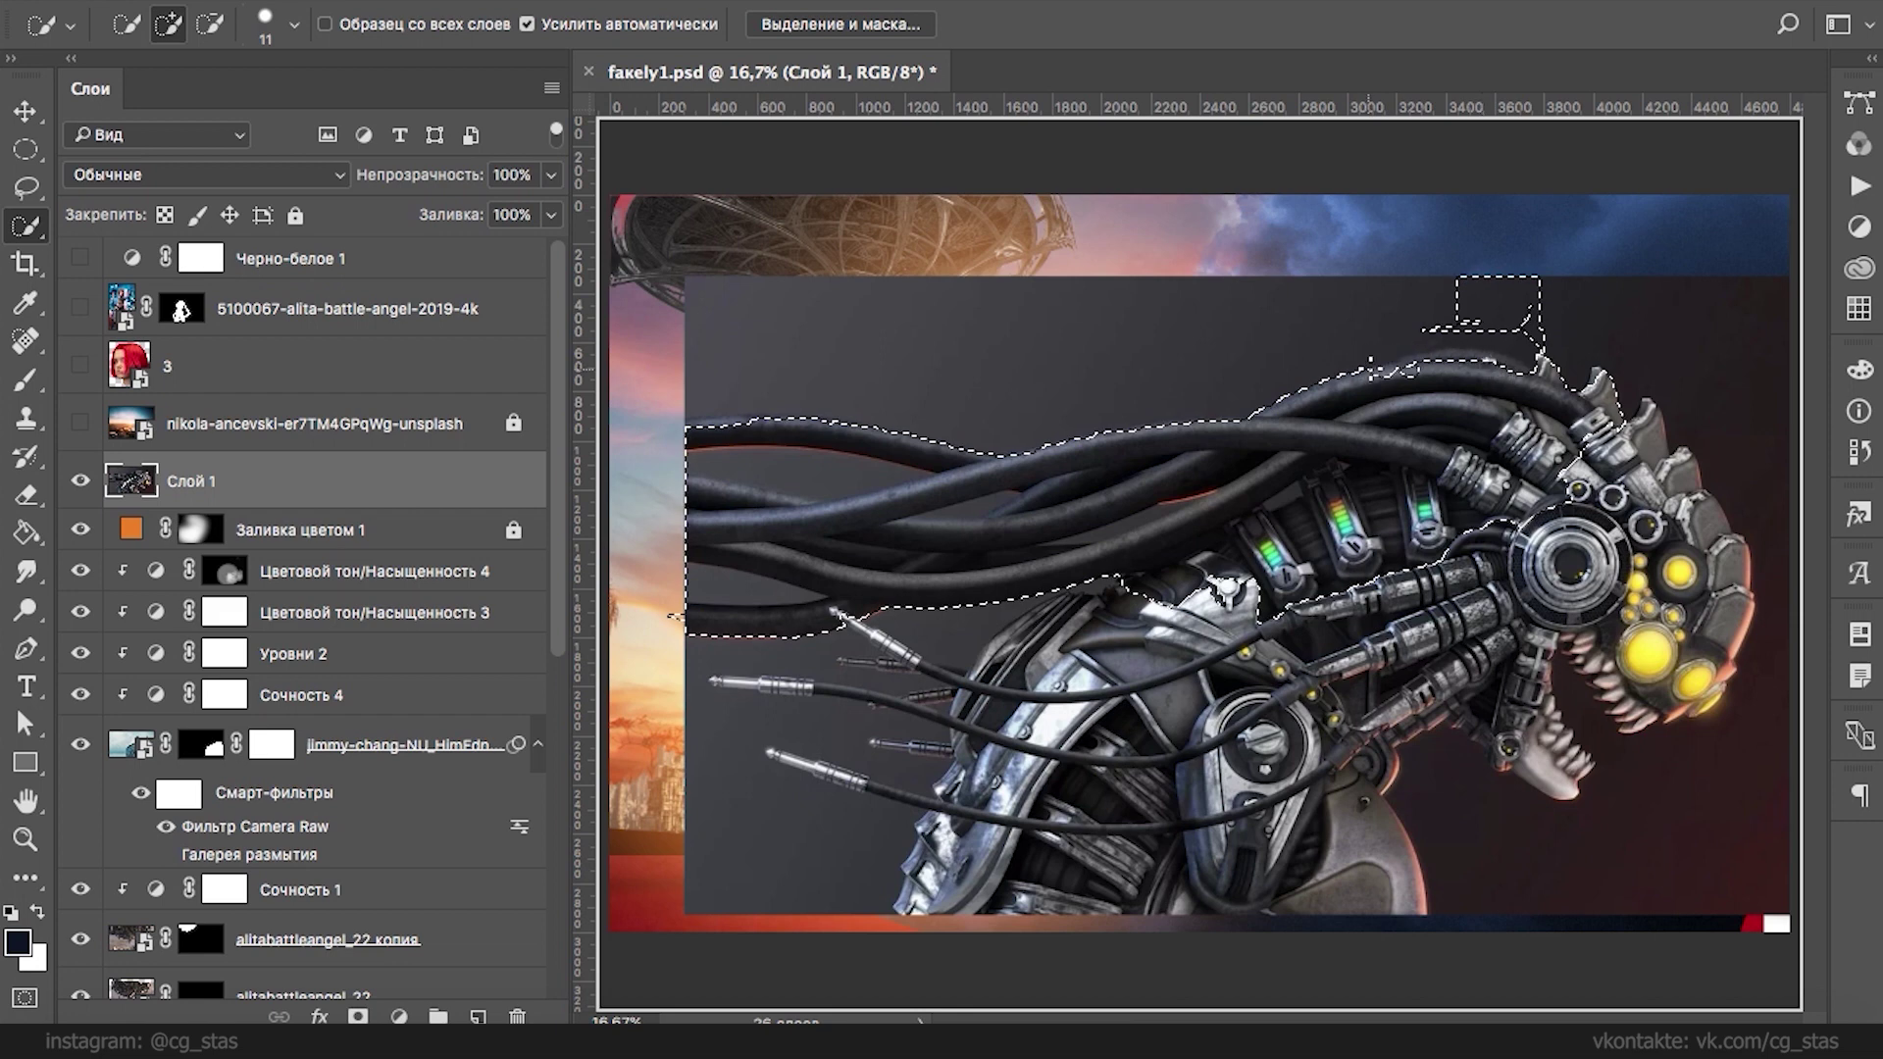
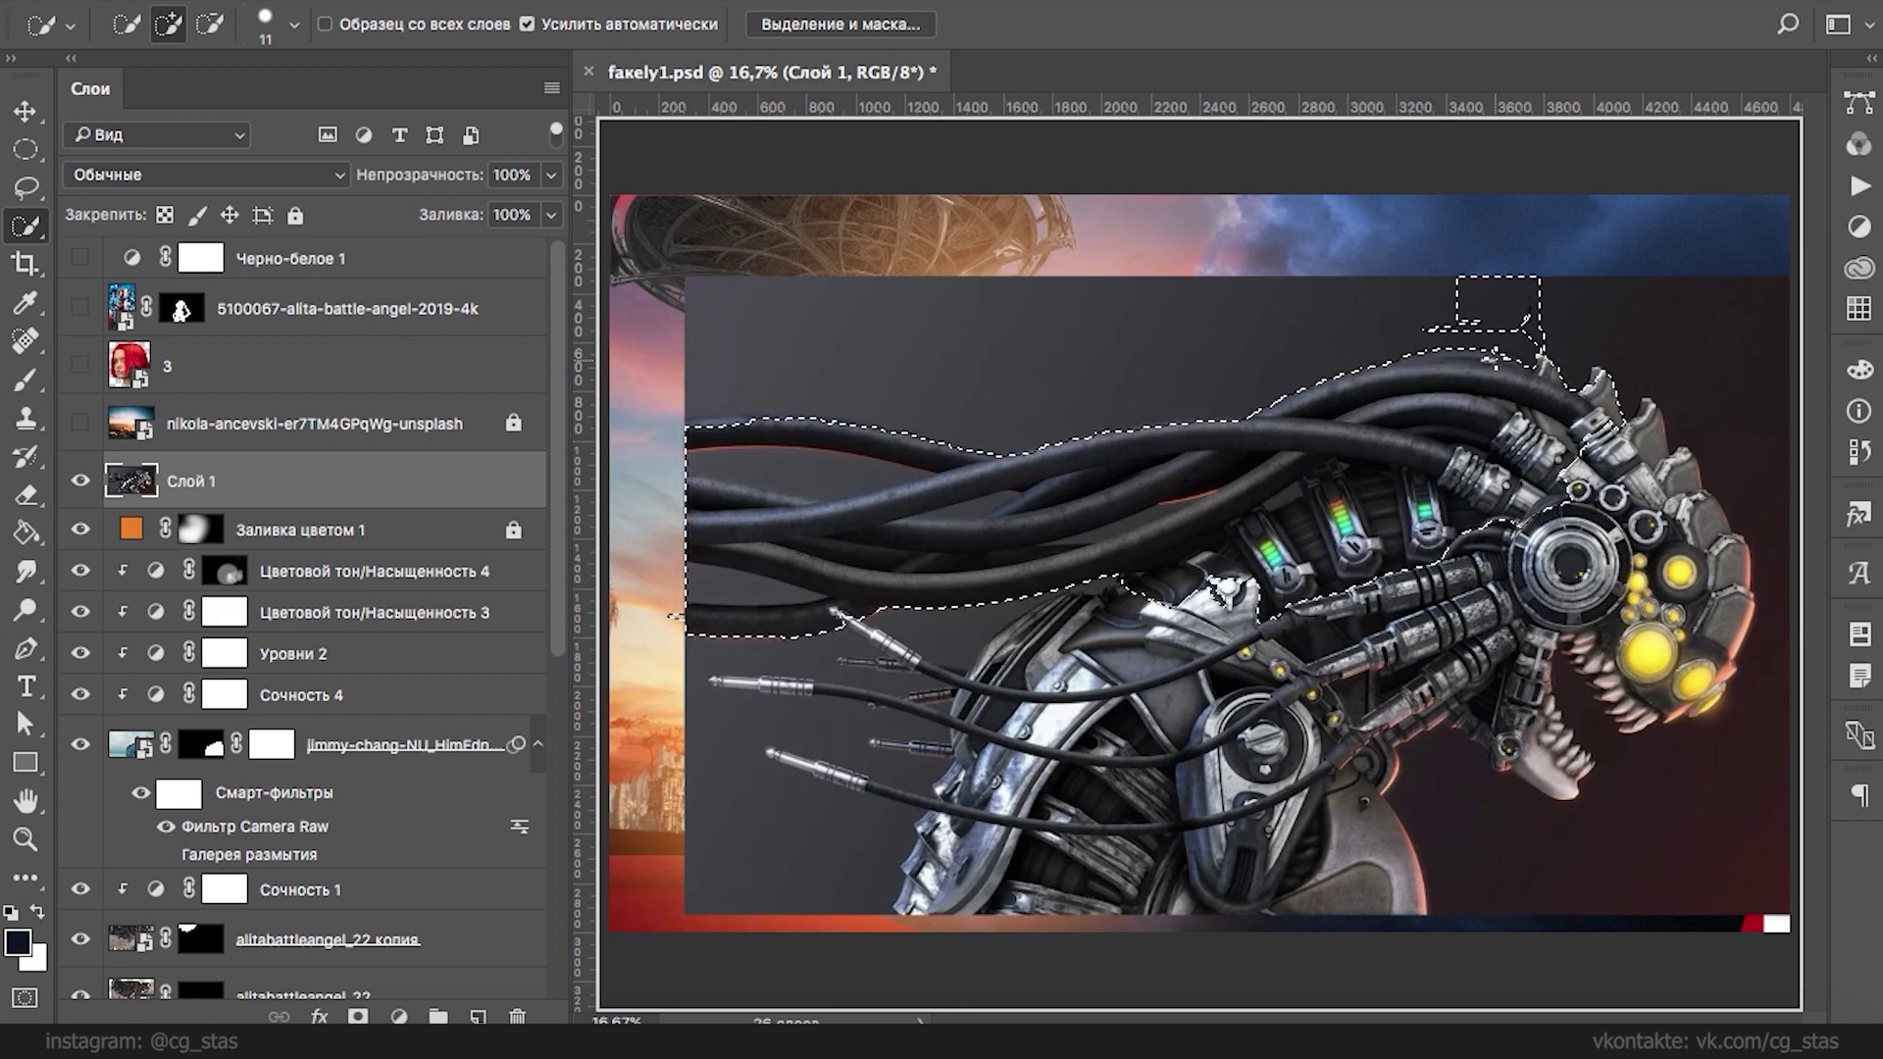
pyautogui.press('alt')
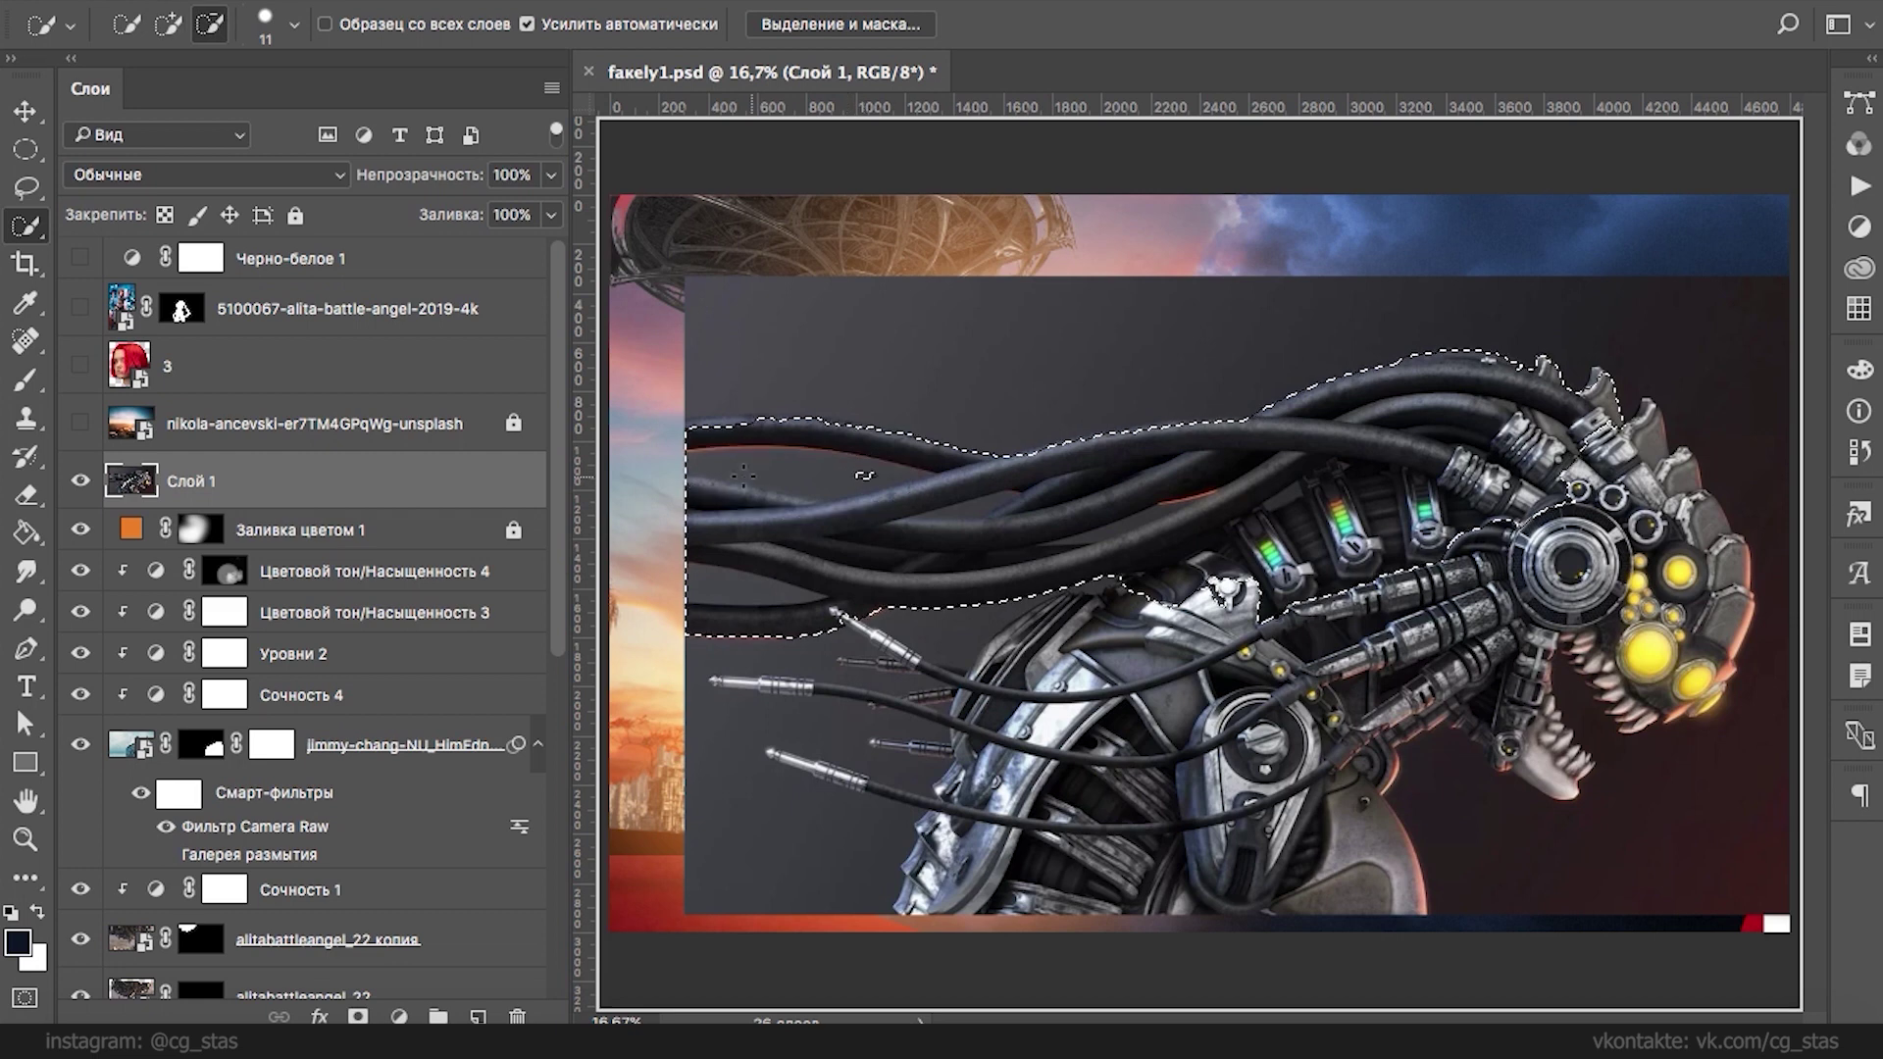
pyautogui.moveTo(731, 490); pyautogui.dragTo(774, 474)
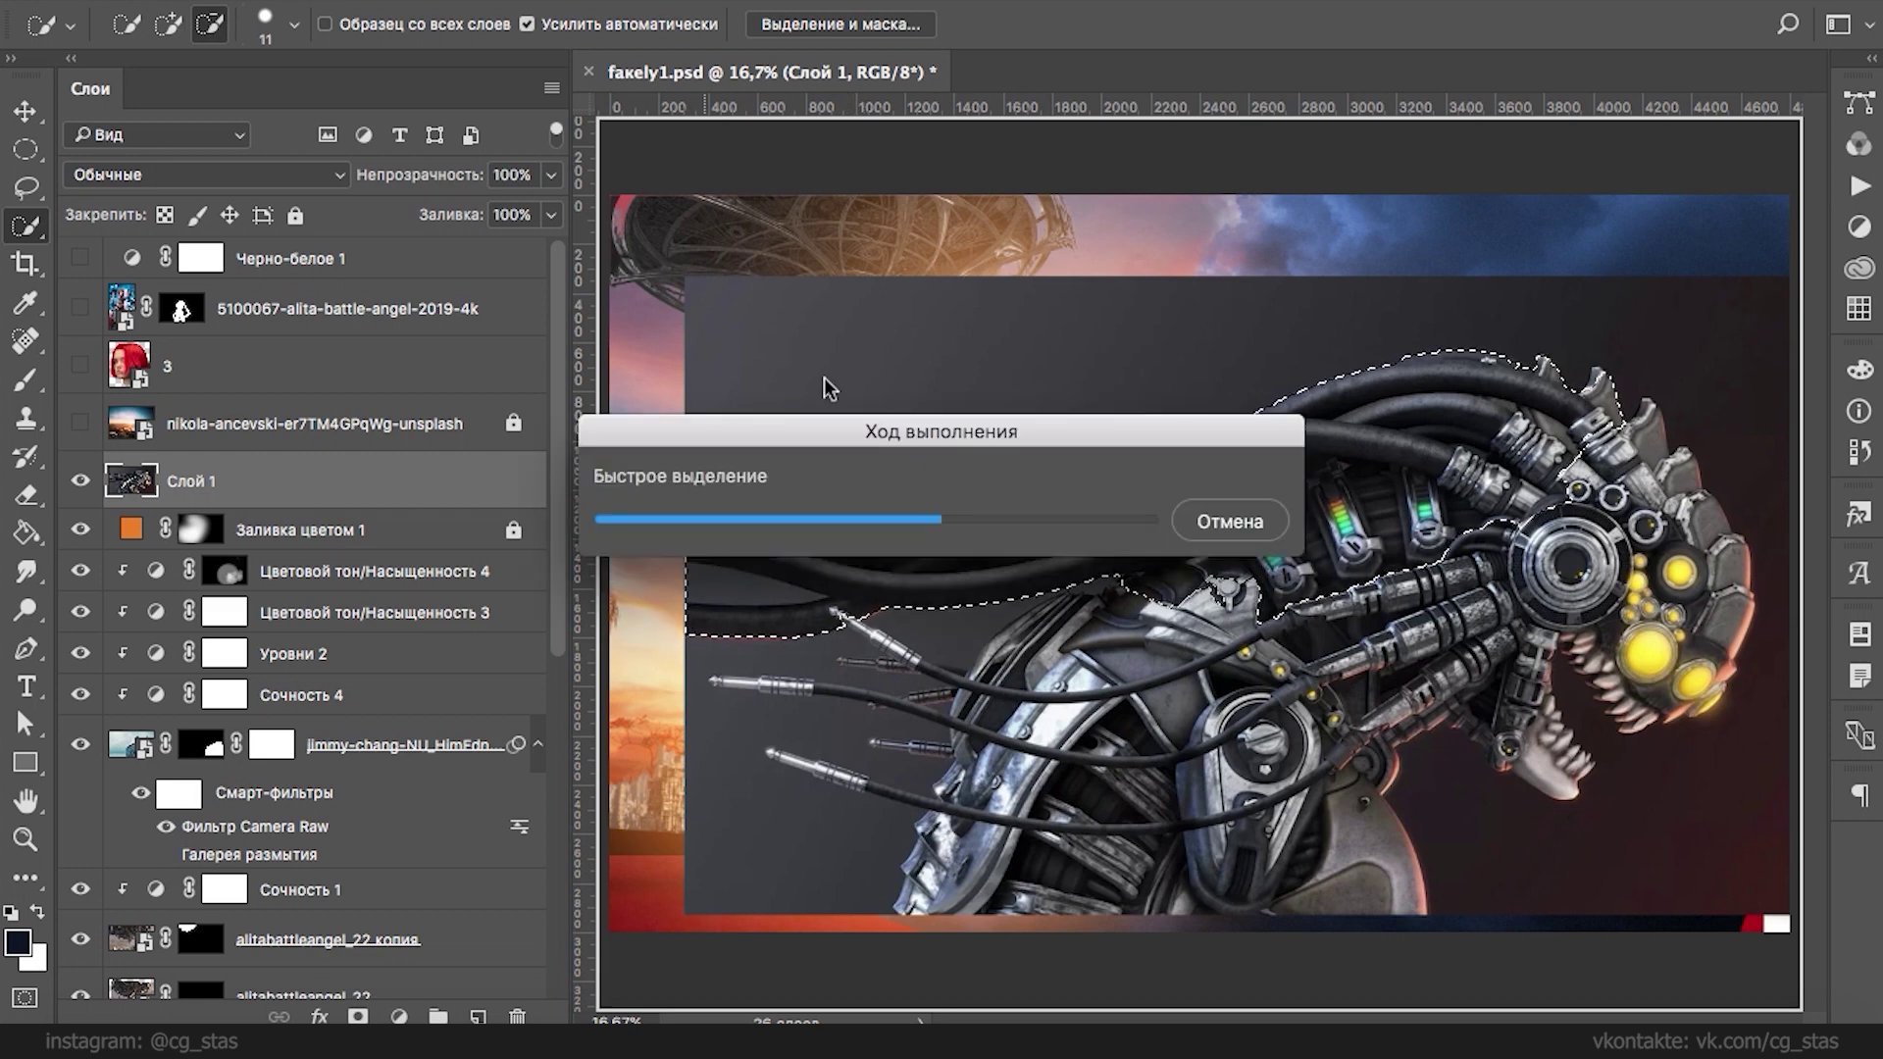
pyautogui.hotkey('ctrl', 'd')
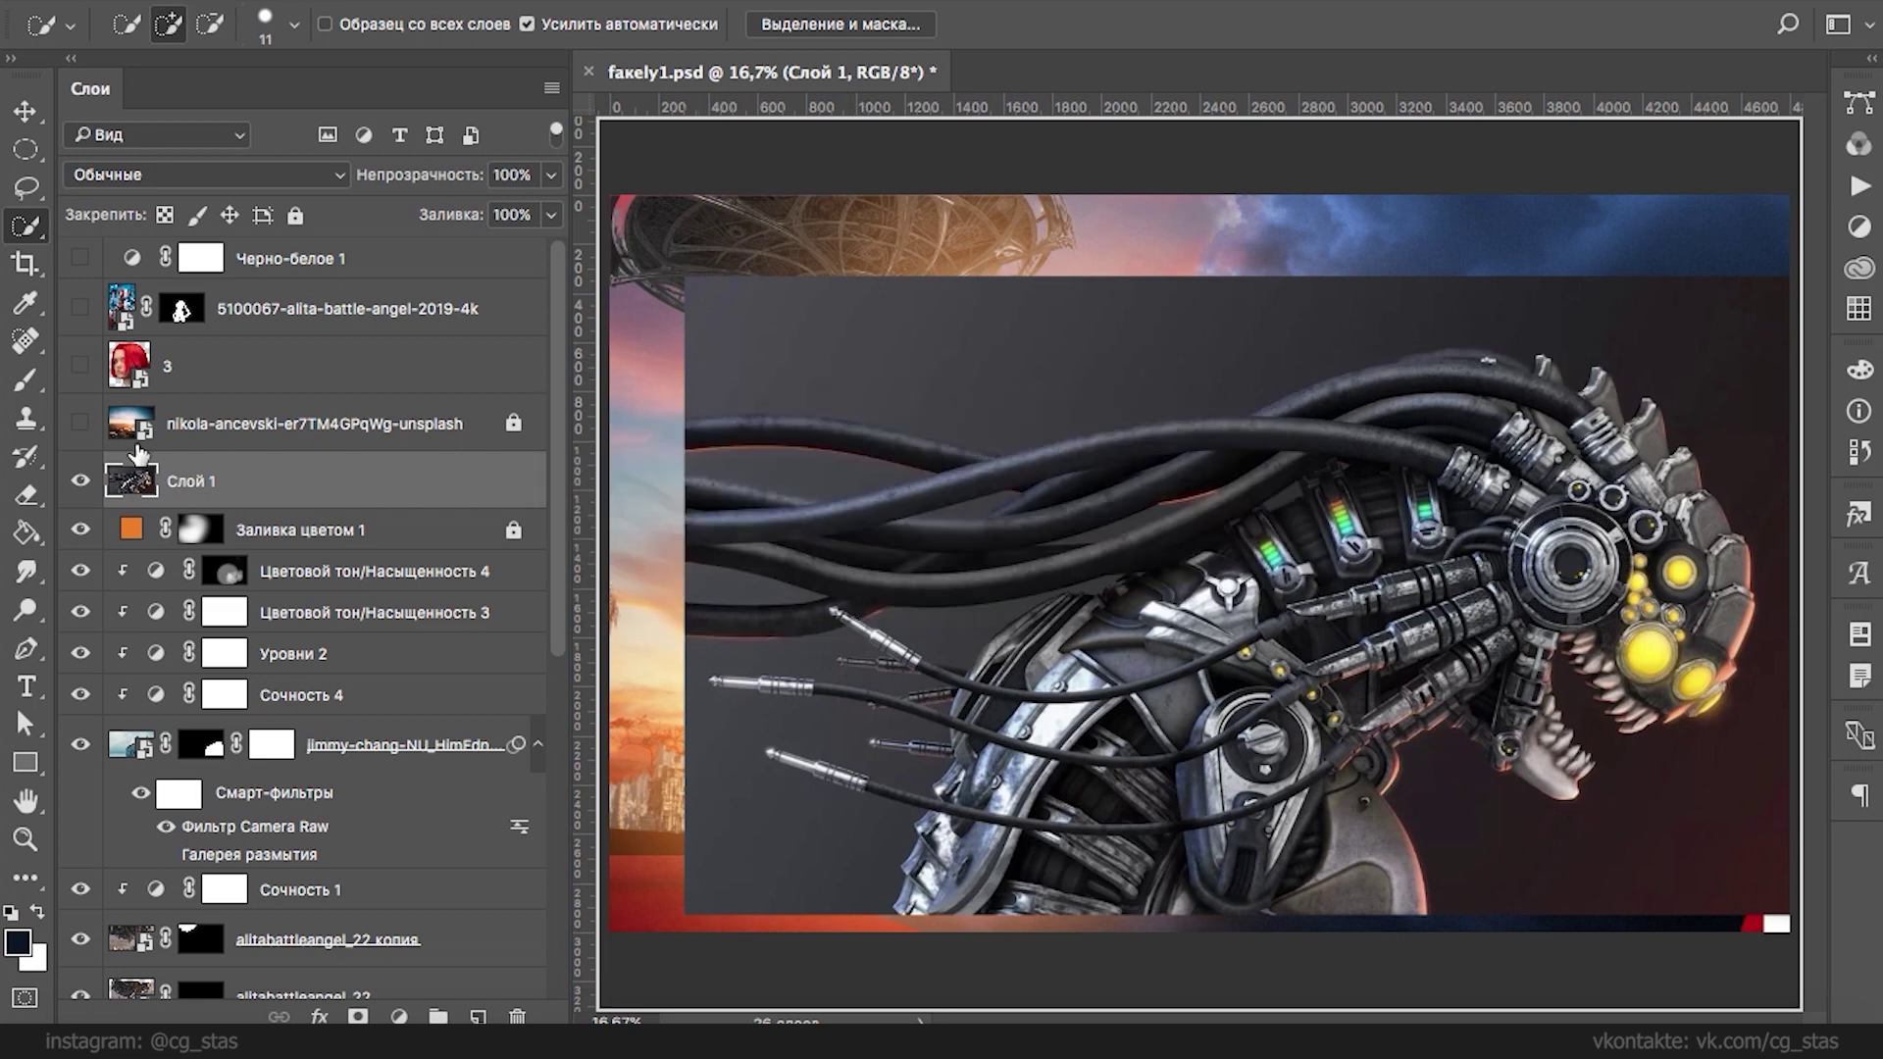
# - Start a Pen path at the uppermost cable's left end and trace the top edge of the cables to the right
pyautogui.click(26, 648)
pyautogui.hotkey('ctrl', '+')
pyautogui.hotkey('ctrl', '+')
pyautogui.hotkey('ctrl', '+')
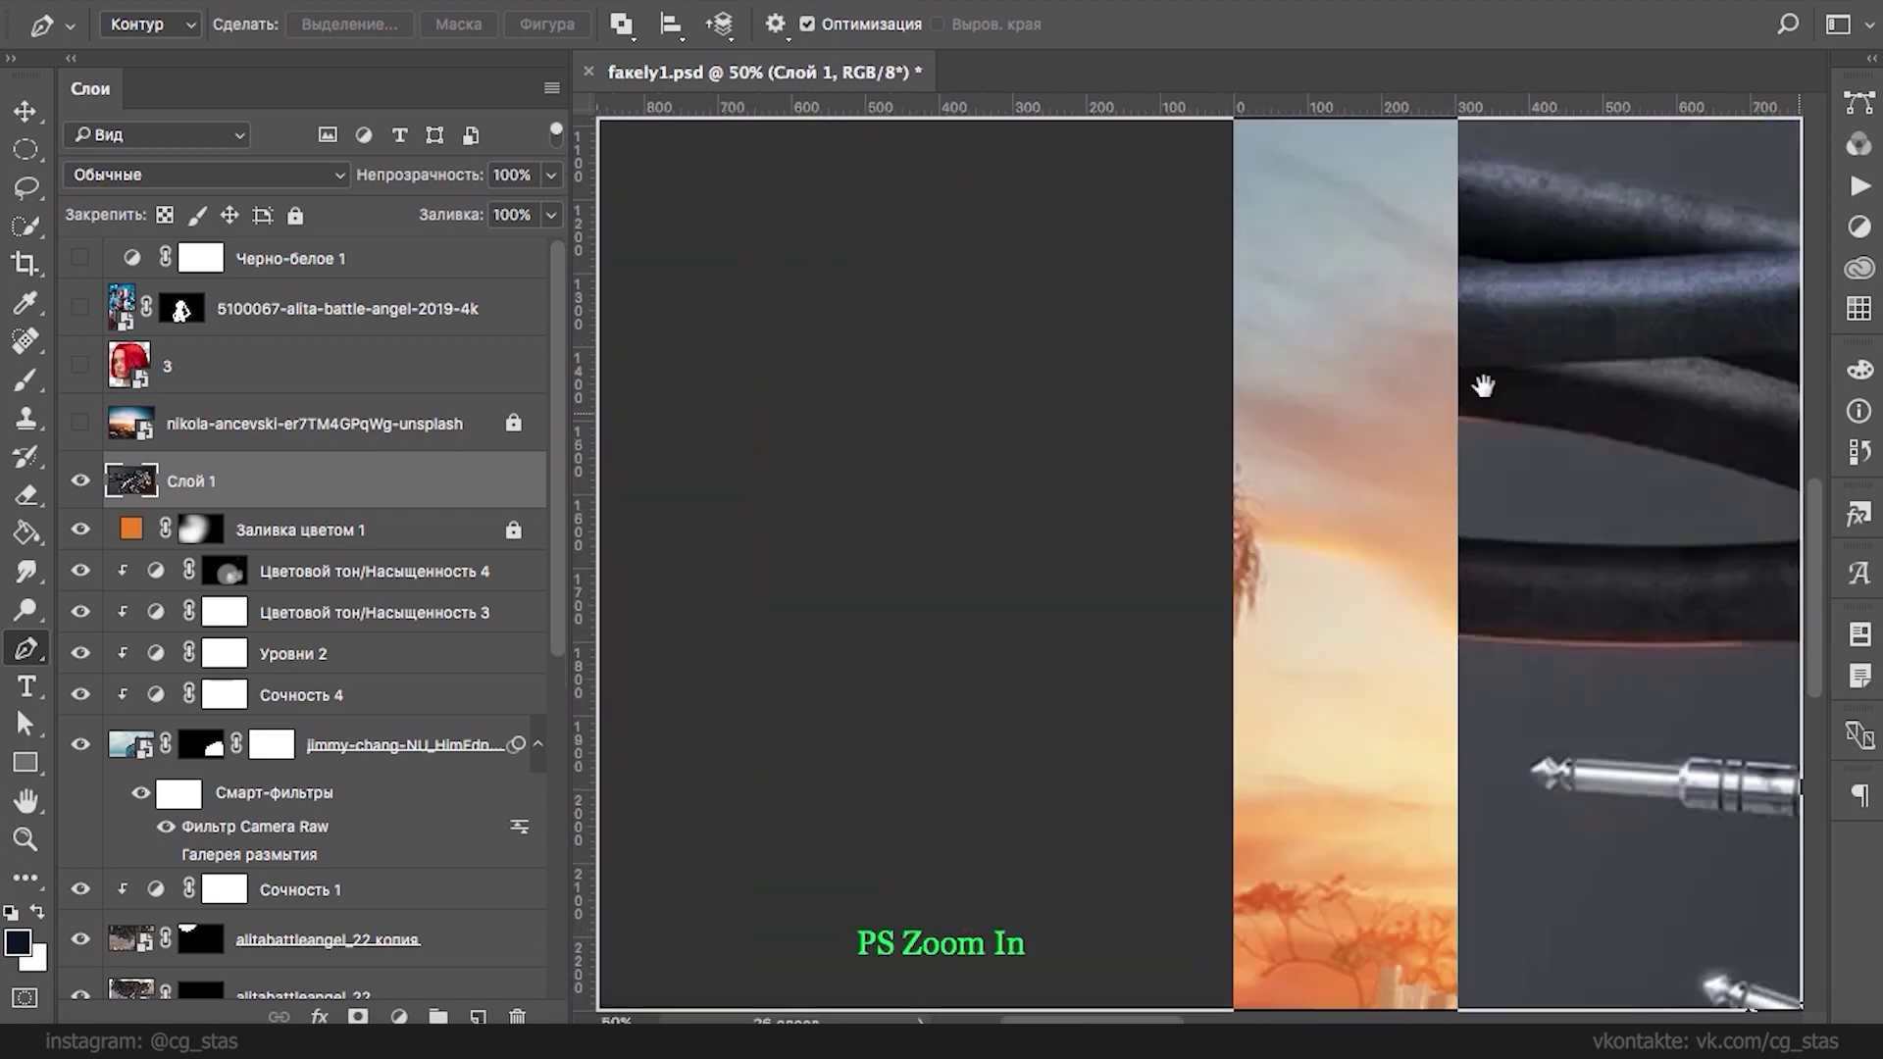
pyautogui.moveTo(1479, 387); pyautogui.dragTo(888, 635)
pyautogui.moveTo(1051, 302); pyautogui.dragTo(782, 574)
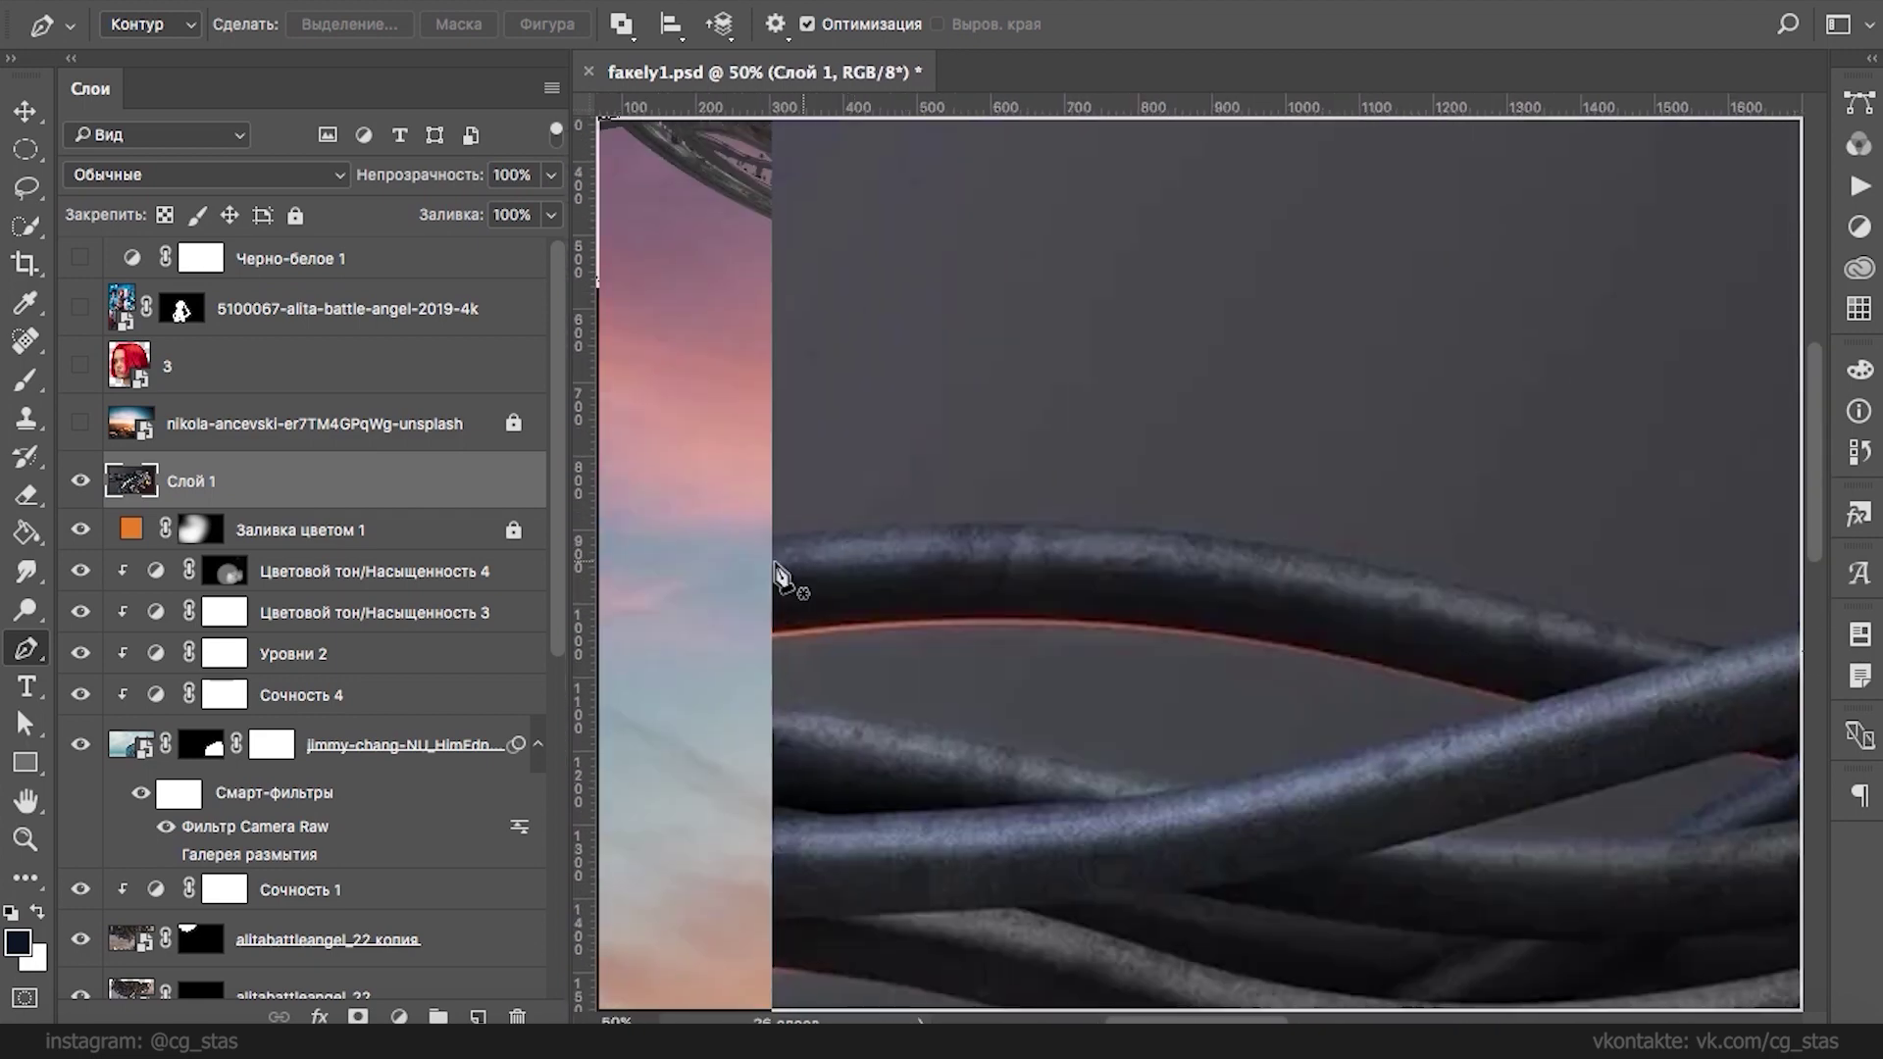
pyautogui.click(765, 537)
pyautogui.moveTo(1098, 527); pyautogui.dragTo(1122, 528)
pyautogui.moveTo(1476, 594); pyautogui.dragTo(1035, 557)
pyautogui.moveTo(1192, 604); pyautogui.dragTo(1334, 589)
pyautogui.moveTo(1657, 492); pyautogui.dragTo(1047, 612)
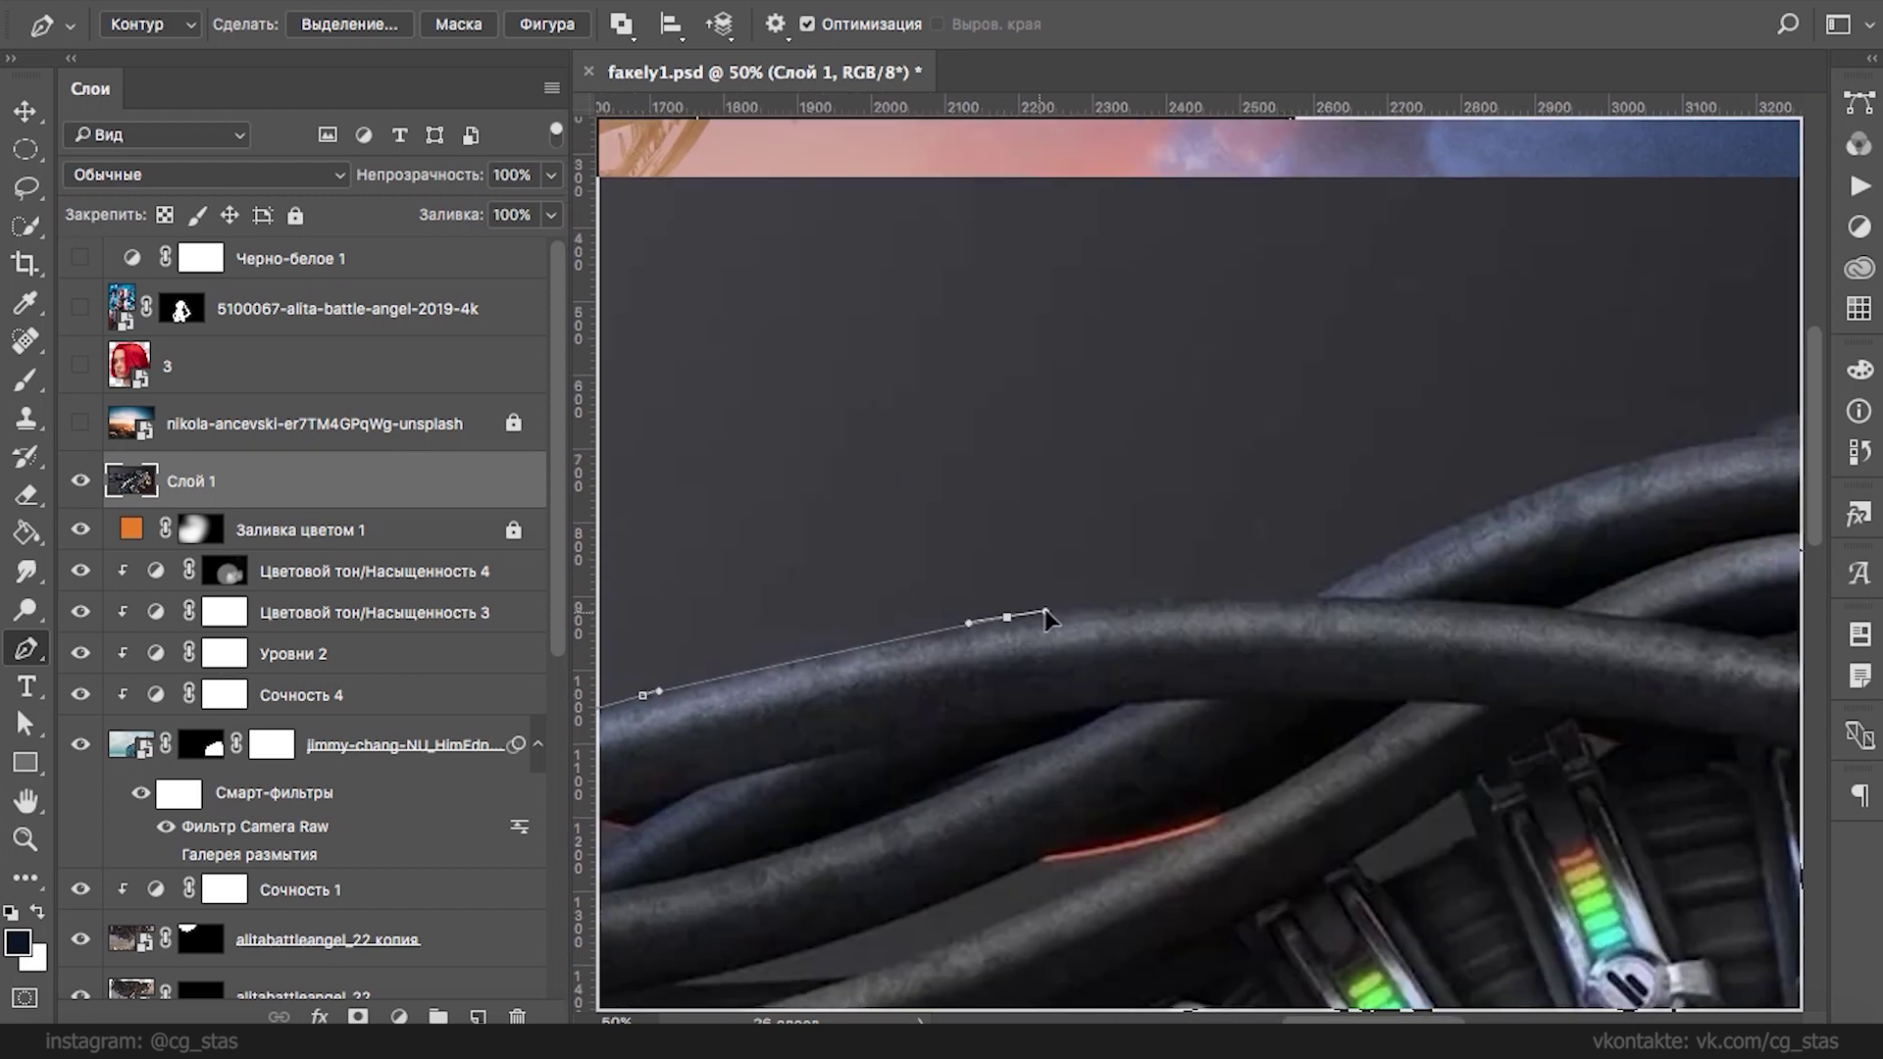
# - Continue the Pen path over the arched upper cables to the first spine at the back of the head
pyautogui.moveTo(1227, 598); pyautogui.dragTo(1320, 592)
pyautogui.moveTo(1482, 499); pyautogui.dragTo(775, 664)
pyautogui.moveTo(930, 633); pyautogui.dragTo(1216, 569)
pyautogui.click(1355, 573)
pyautogui.moveTo(1461, 629); pyautogui.dragTo(1117, 472)
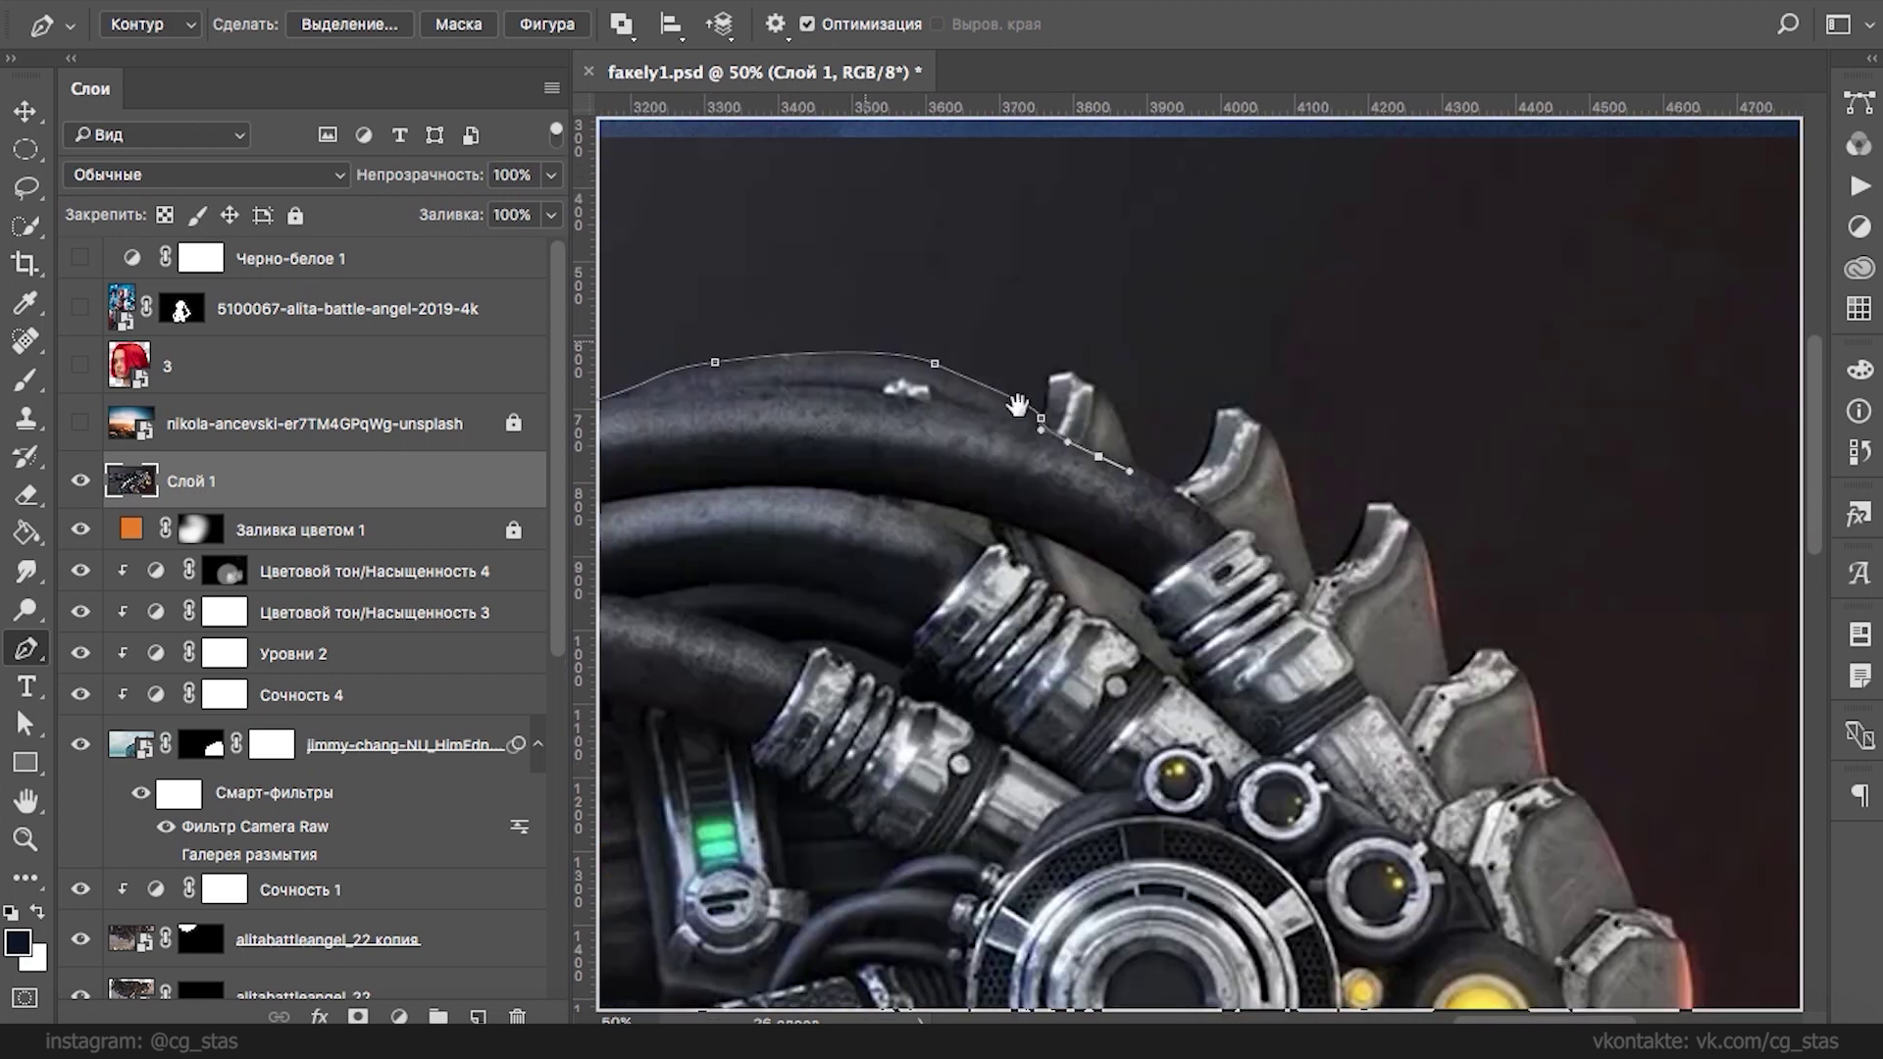
# - Carry the Pen path around the metal connectors at the cables' ends beside the head
pyautogui.moveTo(1210, 527); pyautogui.dragTo(1262, 554)
pyautogui.moveTo(1293, 593); pyautogui.dragTo(1293, 608)
pyautogui.moveTo(1353, 674); pyautogui.dragTo(932, 861)
pyautogui.moveTo(841, 809); pyautogui.dragTo(1373, 594)
pyautogui.click(1418, 628)
pyautogui.click(1332, 575)
pyautogui.moveTo(1326, 567); pyautogui.dragTo(1301, 552)
pyautogui.moveTo(1122, 430); pyautogui.dragTo(1679, 466)
pyautogui.moveTo(1572, 522); pyautogui.dragTo(1543, 540)
# - Trace the Pen path back along the underside of the cables to the lowest cable's left end
pyautogui.moveTo(1172, 765); pyautogui.dragTo(1614, 585)
pyautogui.click(1278, 693)
pyautogui.click(1173, 716)
pyautogui.click(1065, 737)
pyautogui.moveTo(836, 740); pyautogui.dragTo(1308, 644)
pyautogui.click(1080, 722)
pyautogui.click(991, 732)
pyautogui.moveTo(695, 725); pyautogui.dragTo(643, 708)
# - Run the Pen path around the background gap above the lowest cable, keeping the gap outside the outline
pyautogui.click(700, 622)
pyautogui.moveTo(927, 639)
pyautogui.mouseDown()
pyautogui.moveTo(996, 638)
pyautogui.moveTo(945, 632)
pyautogui.mouseUp()
pyautogui.moveTo(1100, 616); pyautogui.dragTo(1114, 614)
pyautogui.click(1135, 610)
pyautogui.moveTo(863, 525)
pyautogui.mouseDown()
pyautogui.moveTo(784, 516)
pyautogui.moveTo(847, 523)
pyautogui.mouseUp()
pyautogui.click(695, 505)
# - Trace the Pen path around the gap beneath the uppermost cable and close it at its starting point
pyautogui.click(701, 243)
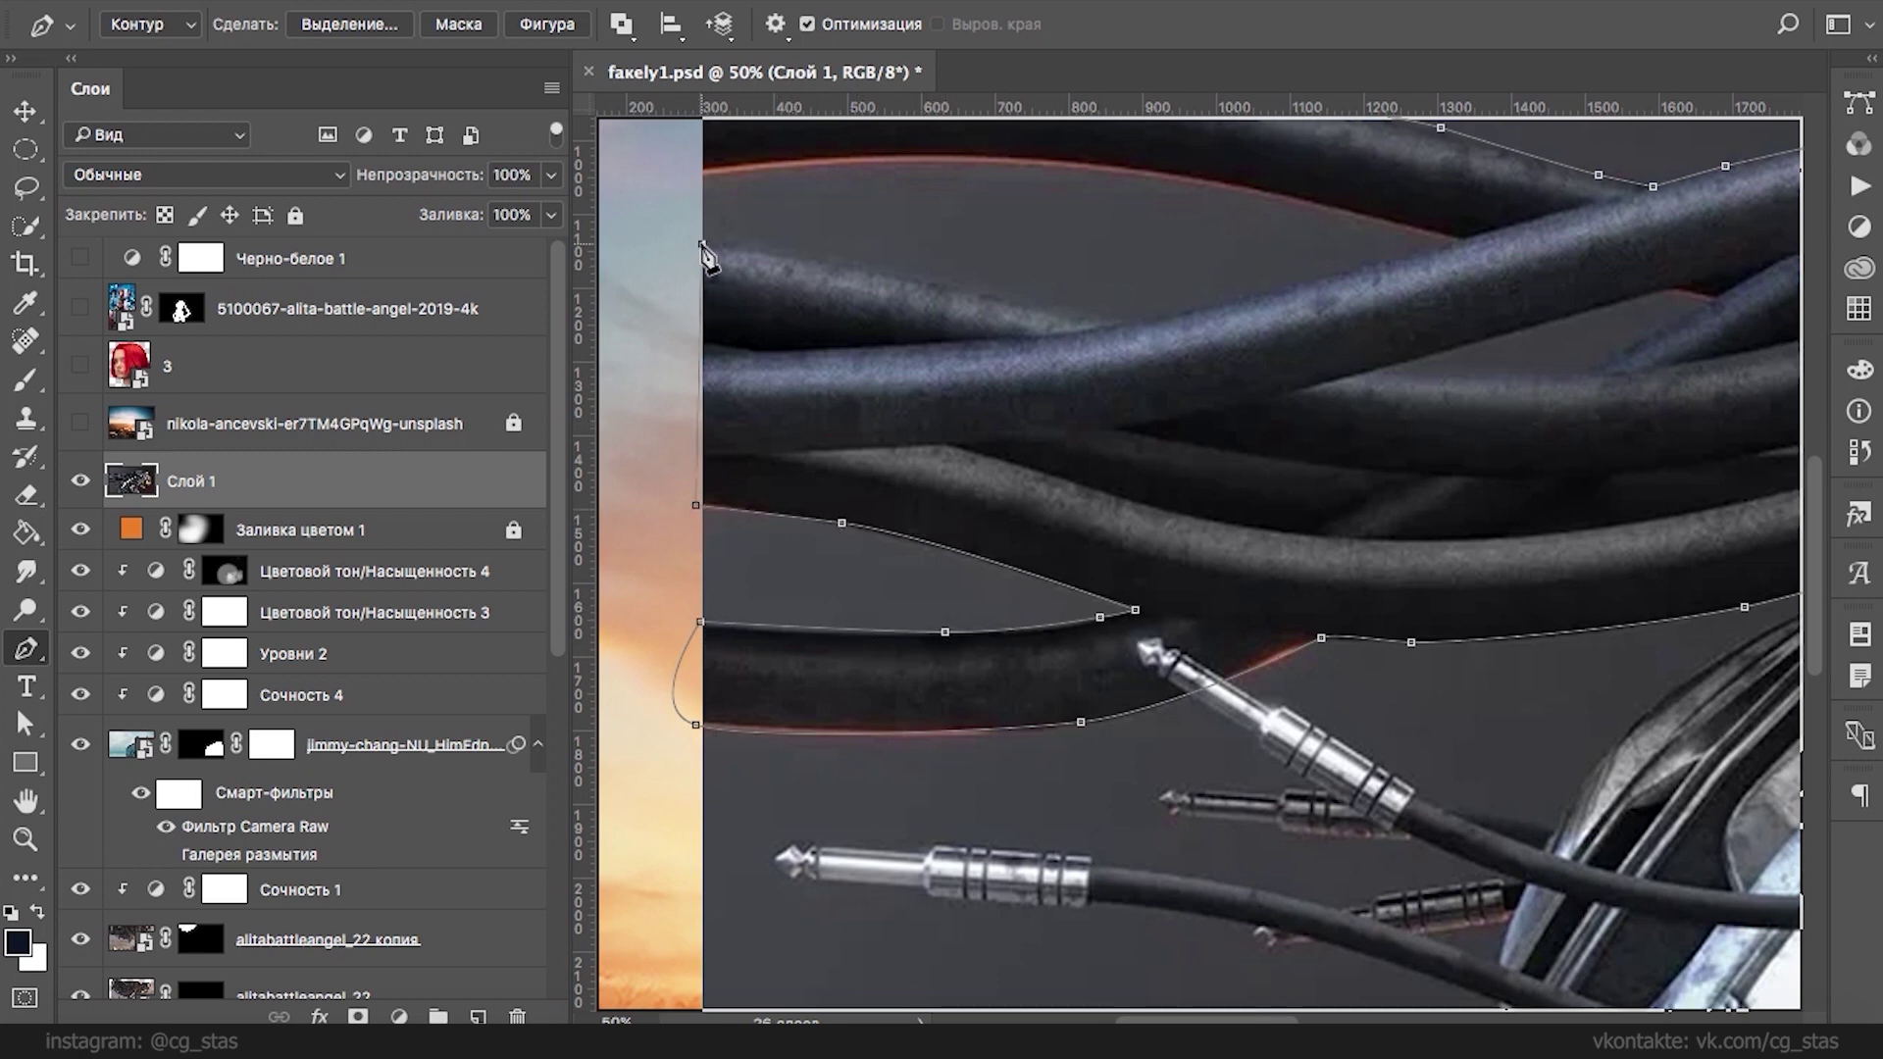
pyautogui.moveTo(934, 279); pyautogui.dragTo(984, 292)
pyautogui.moveTo(1127, 317); pyautogui.dragTo(1158, 317)
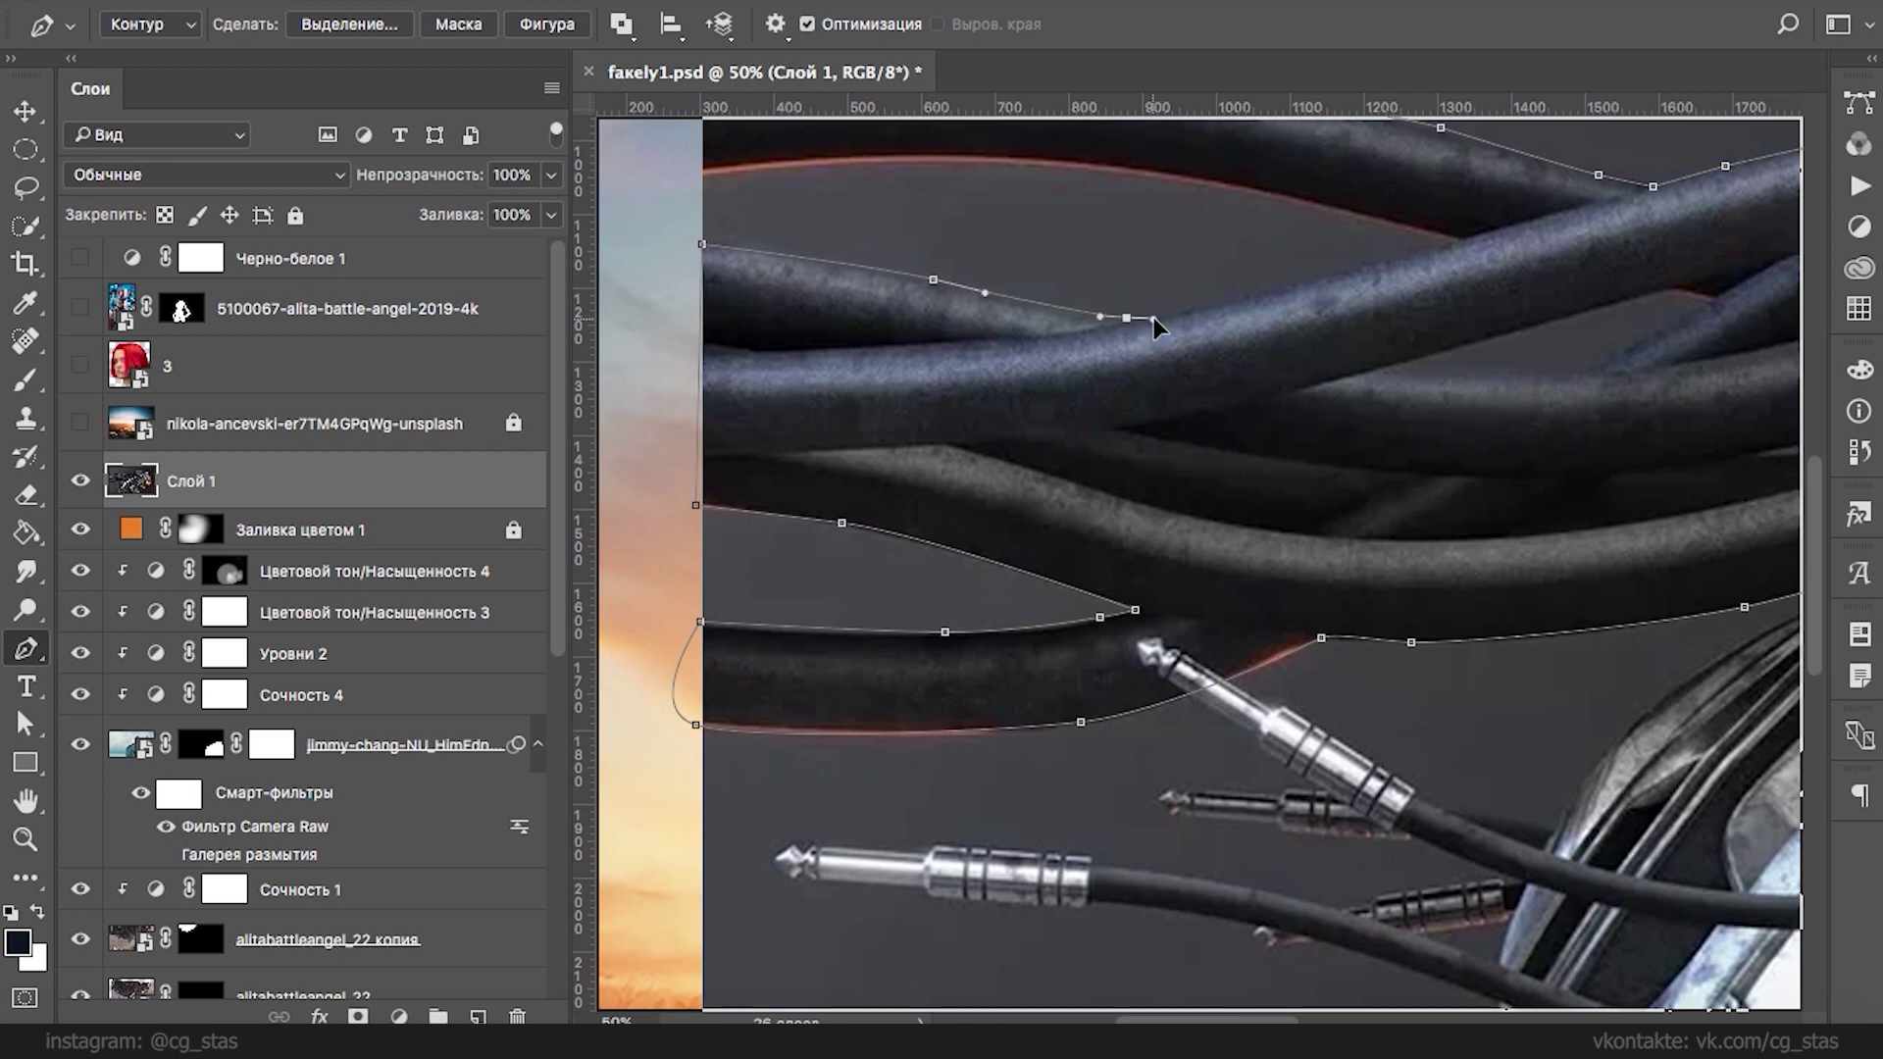
pyautogui.moveTo(1019, 161); pyautogui.dragTo(919, 168)
pyautogui.click(702, 175)
pyautogui.moveTo(790, 189); pyautogui.dragTo(885, 476)
pyautogui.click(791, 360)
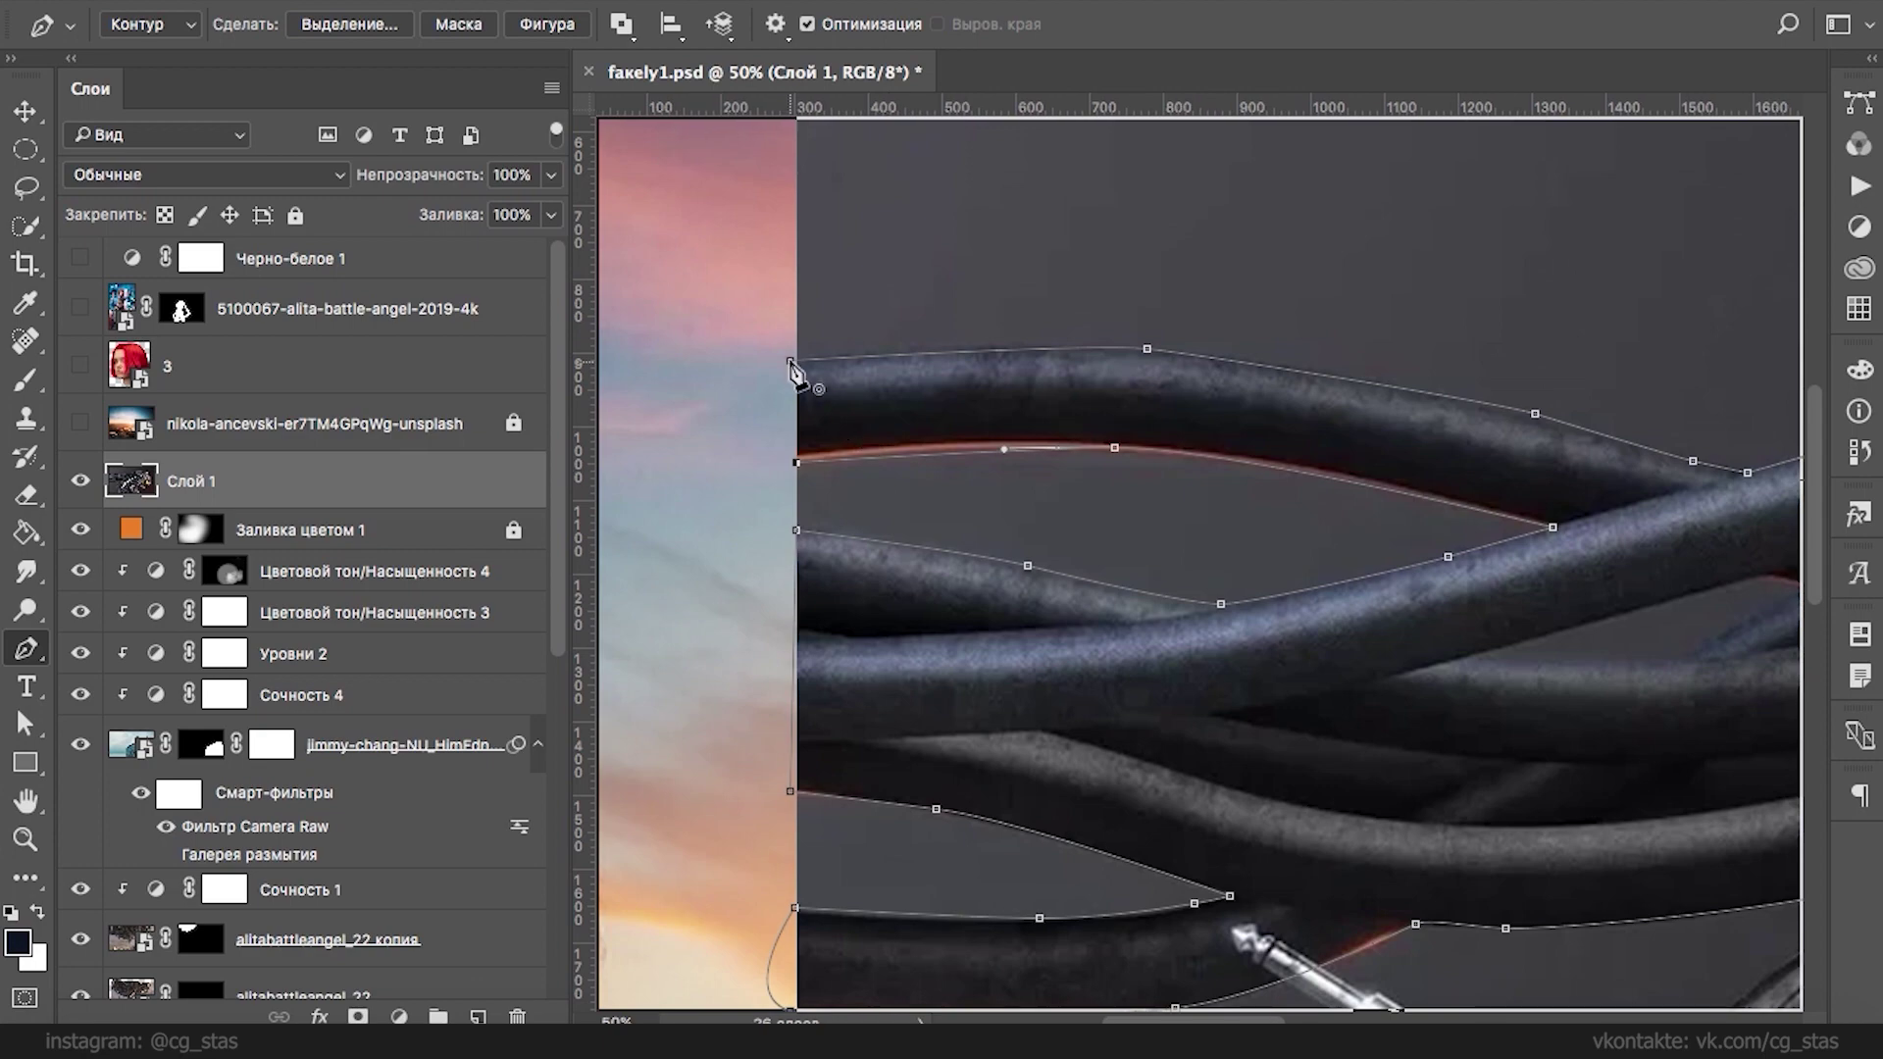
# - Convert the closed path to a selection and add it as a layer mask on Слой 1
pyautogui.rightClick(837, 389)
pyautogui.click(873, 513)
pyautogui.click(349, 24)
pyautogui.click(1167, 324)
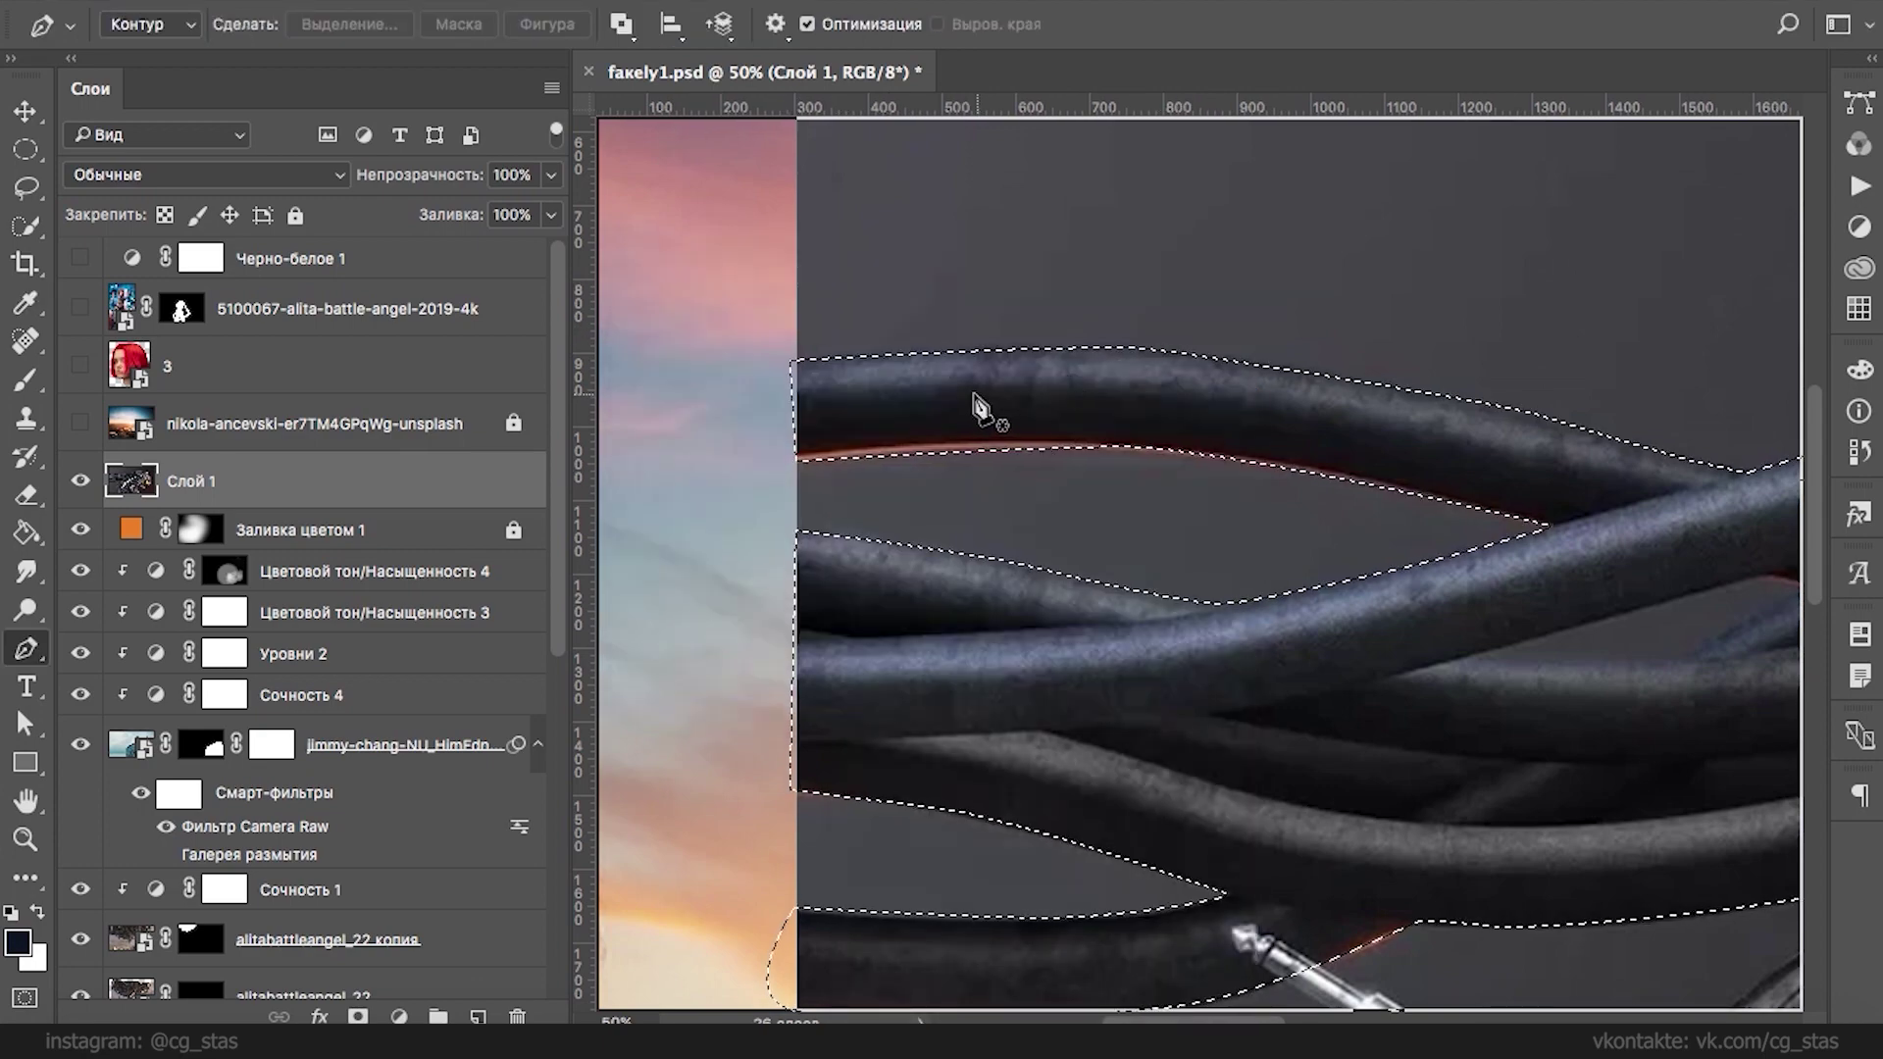
pyautogui.click(358, 1016)
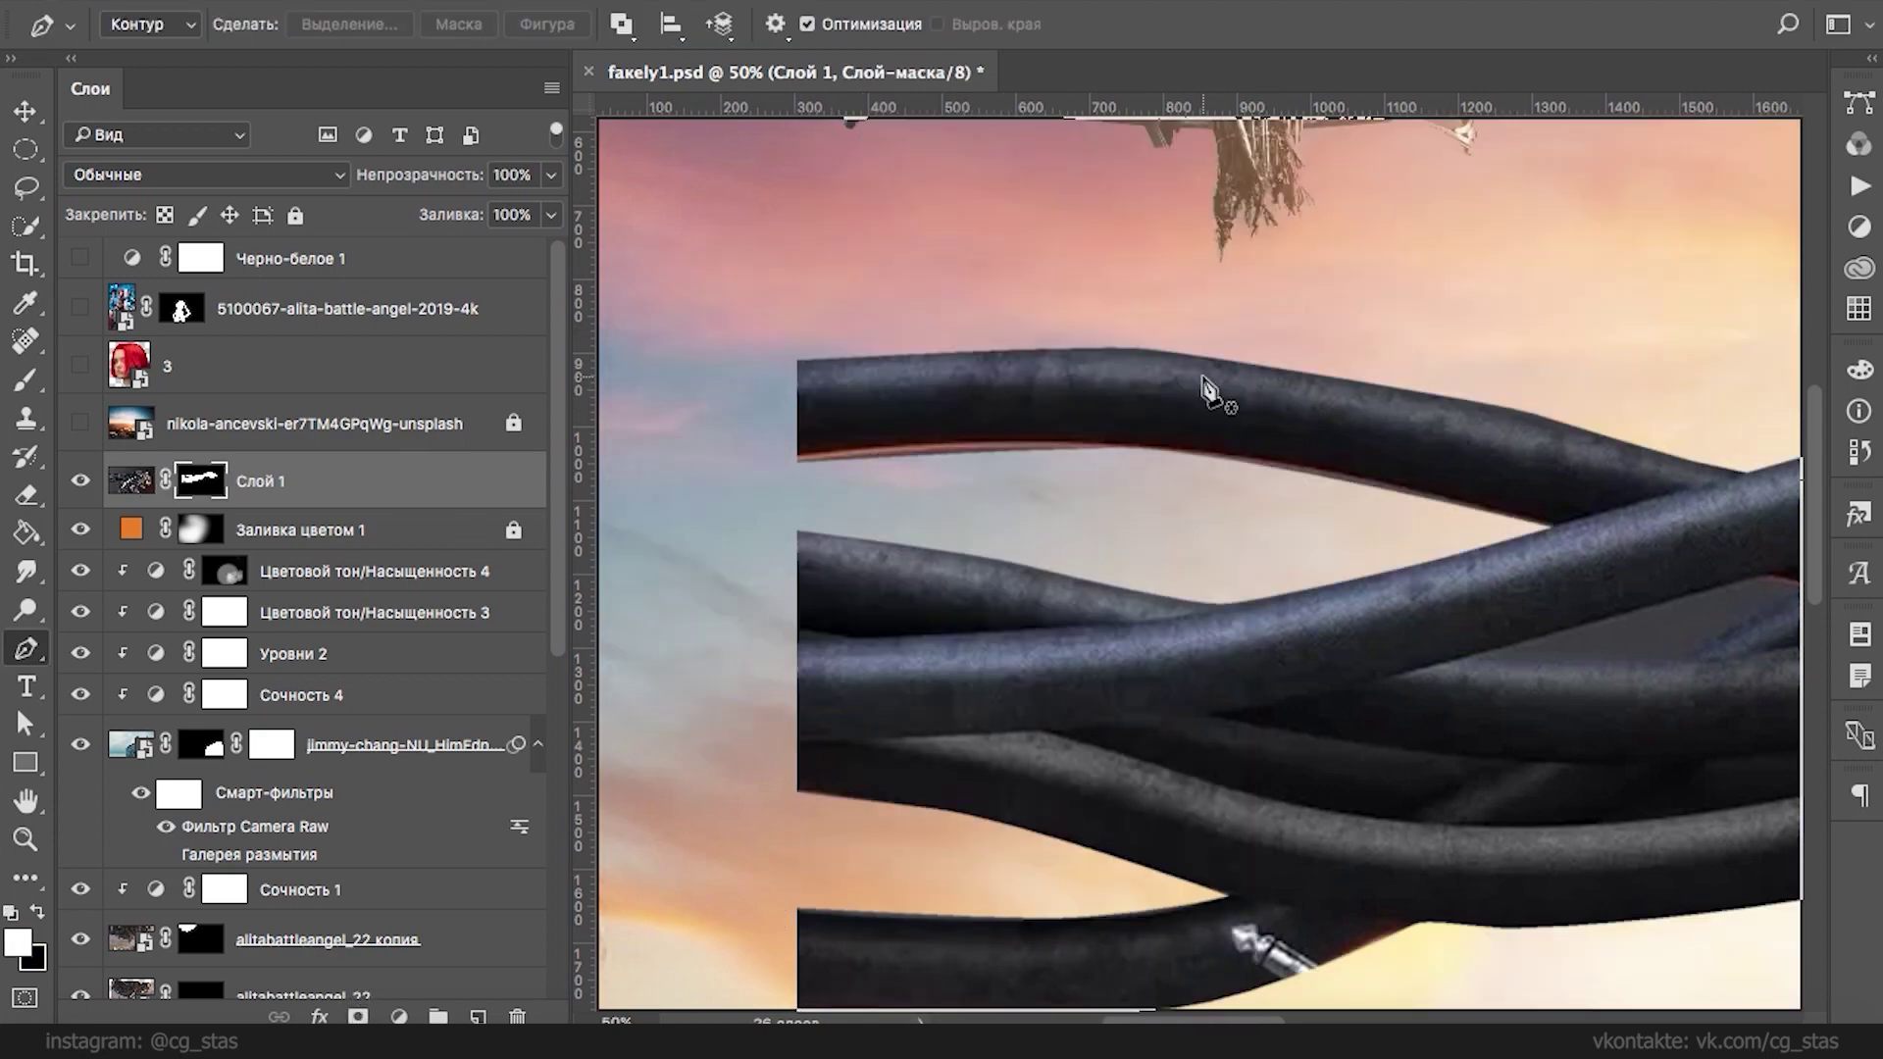
# - Move the cut-out cables down into the lower-left corner of the canvas and rotate them with Free Transform
pyautogui.hotkey('ctrl', '-')
pyautogui.hotkey('ctrl', '-')
pyautogui.hotkey('ctrl', '-')
pyautogui.hotkey('ctrl', '-')
pyautogui.hotkey('ctrl', '-')
pyautogui.hotkey('ctrl', '-')
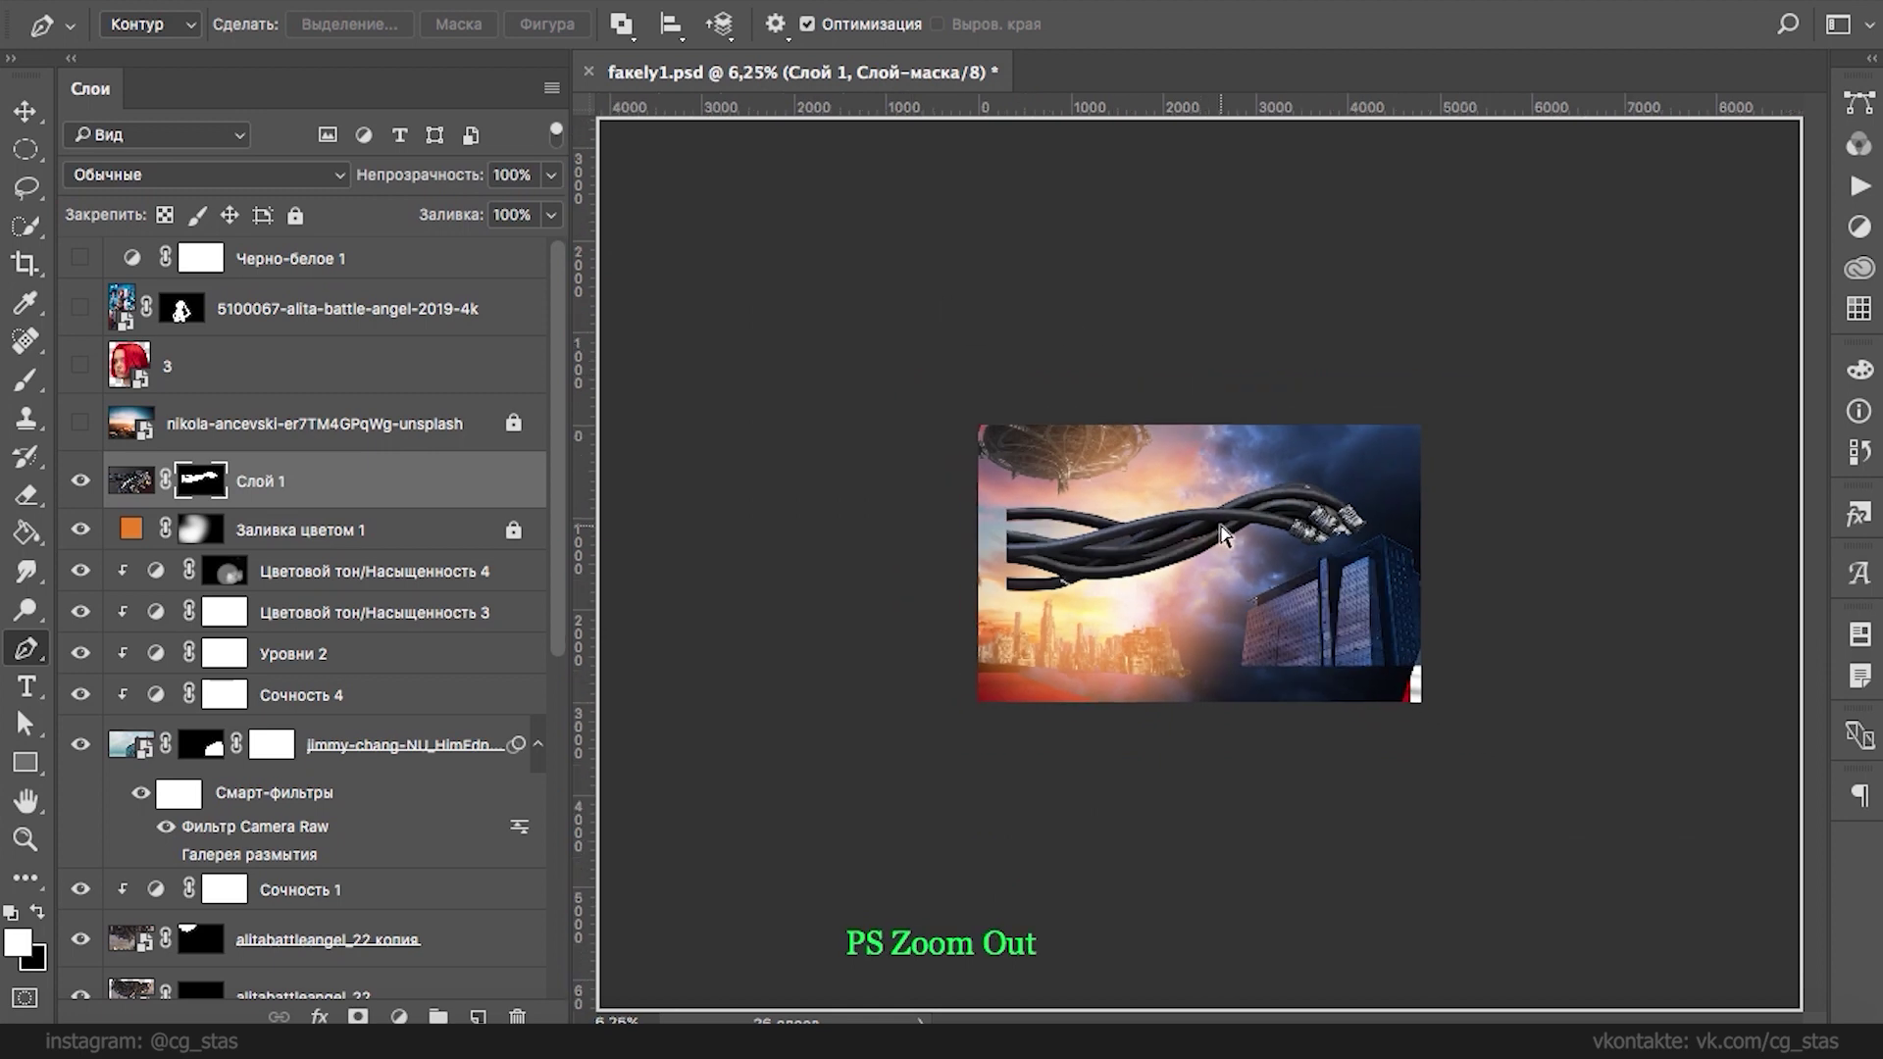
pyautogui.hotkey('ctrl', 't')
pyautogui.moveTo(1258, 499); pyautogui.dragTo(1221, 643)
pyautogui.moveTo(1396, 598); pyautogui.dragTo(1529, 584)
pyautogui.moveTo(1381, 645); pyautogui.dragTo(1307, 662)
pyautogui.moveTo(1430, 605); pyautogui.dragTo(1273, 636)
pyautogui.press('Return')
# - Place leonardo-iezzi-scifi-texture-02.jpg from the farely folder, flipped horizontally, over the lower half of the canvas
pyautogui.click(72, 1041)
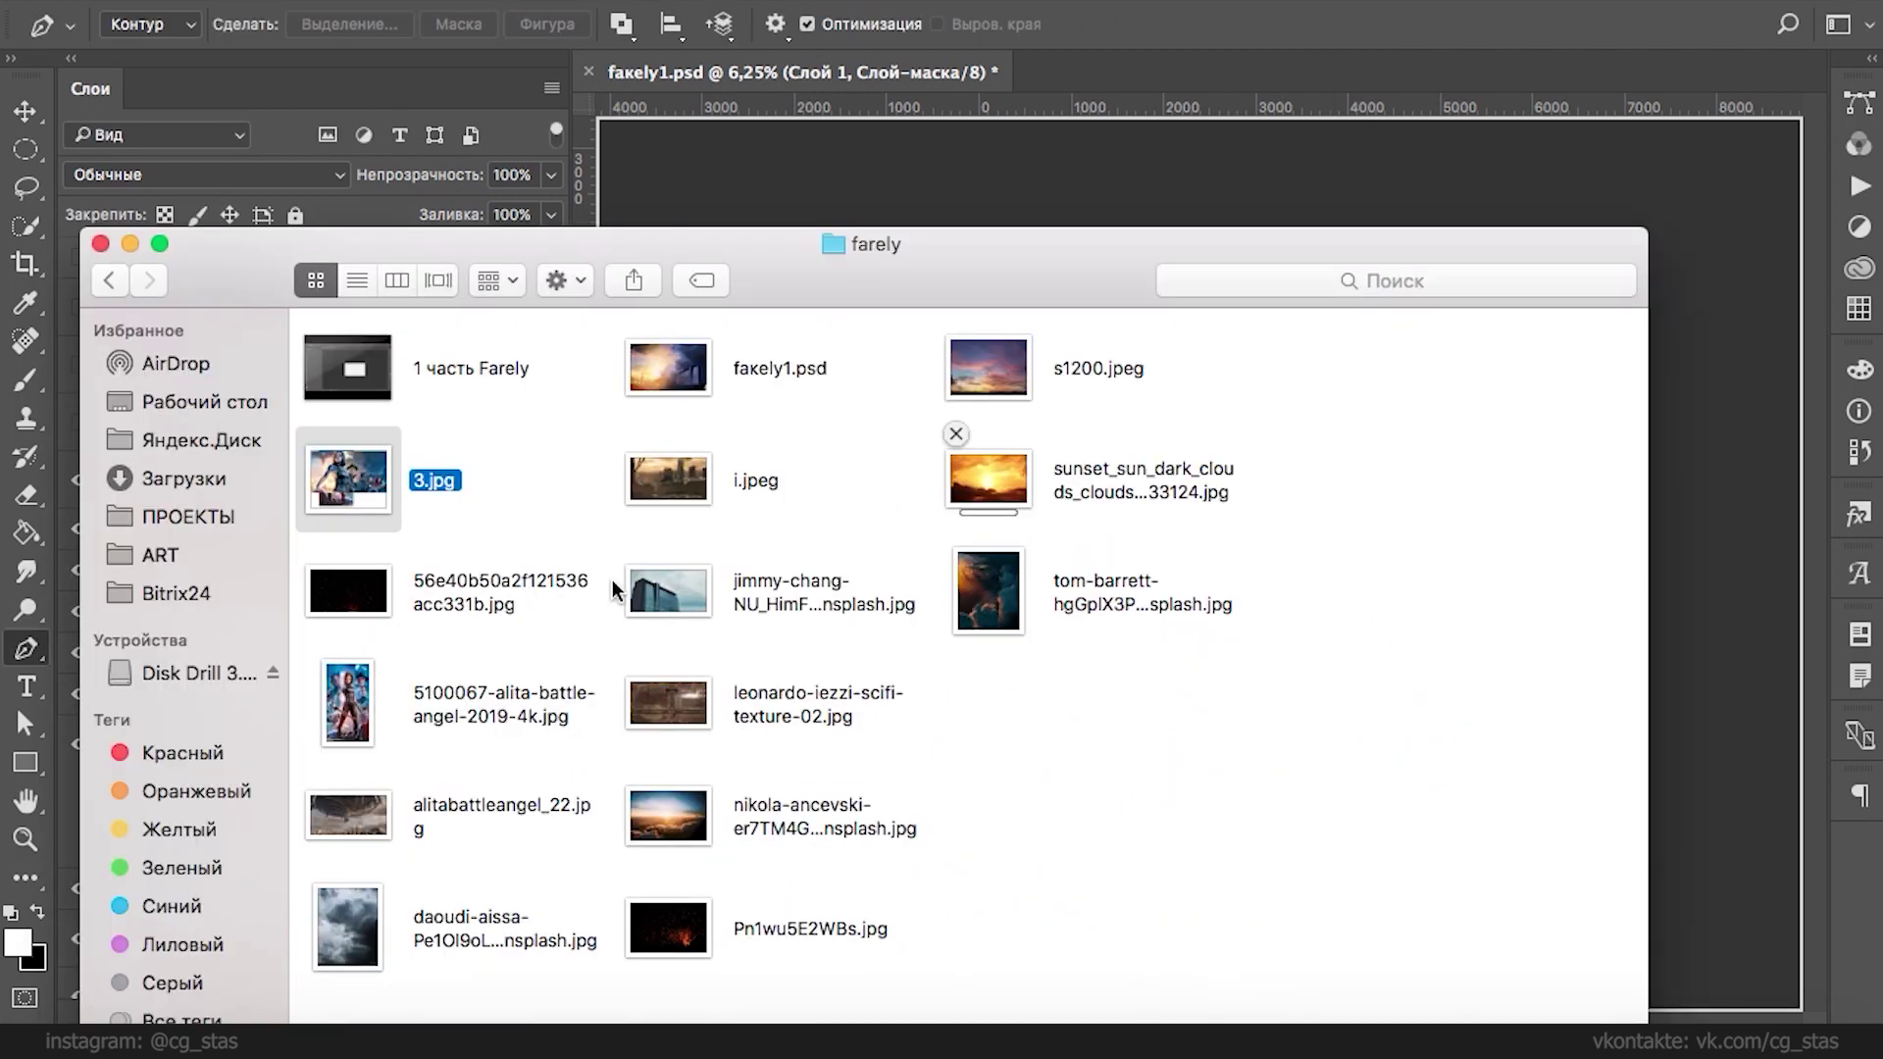
pyautogui.moveTo(692, 700); pyautogui.dragTo(1716, 520)
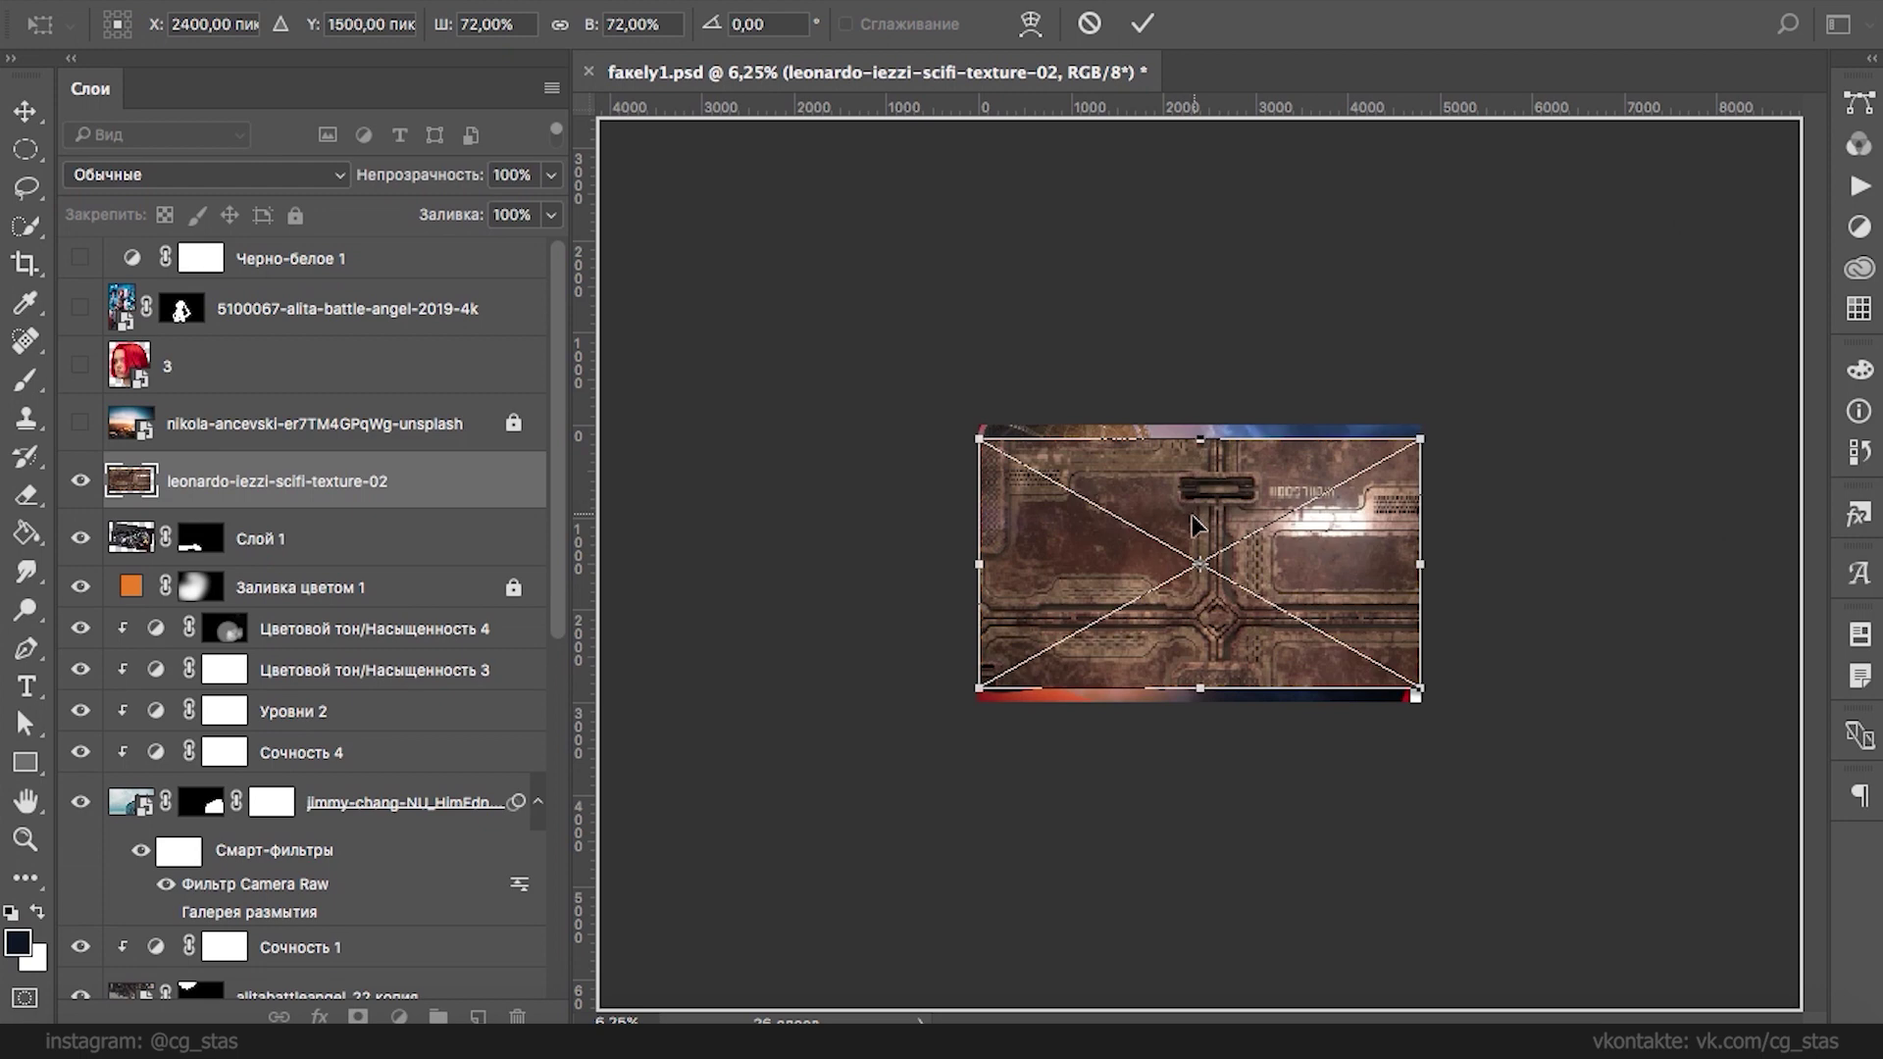
pyautogui.rightClick(1348, 530)
pyautogui.click(1471, 847)
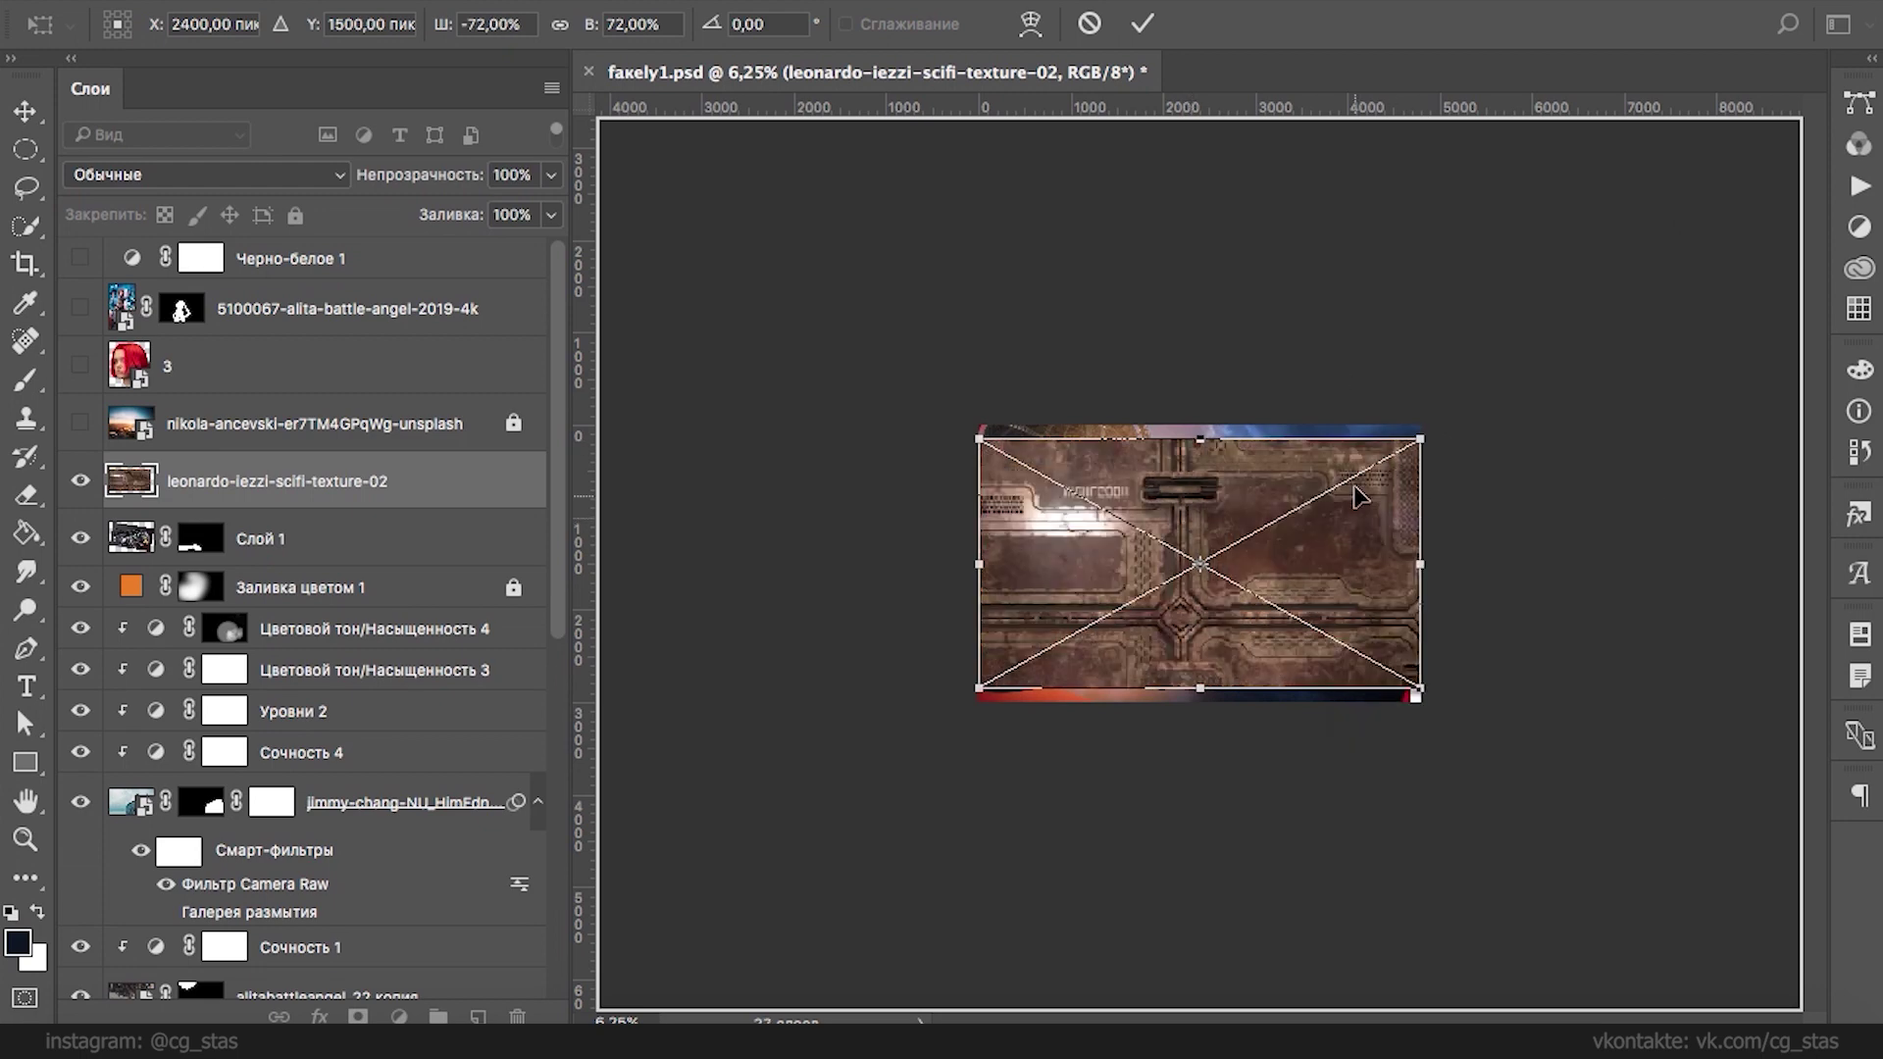
pyautogui.moveTo(1258, 593); pyautogui.dragTo(1258, 706)
# - Widen the texture's bottom edge in perspective and lower its top edge to a height of 42,21% to form a floor
pyautogui.rightClick(1243, 651)
pyautogui.click(1422, 822)
pyautogui.moveTo(1418, 817); pyautogui.dragTo(1693, 815)
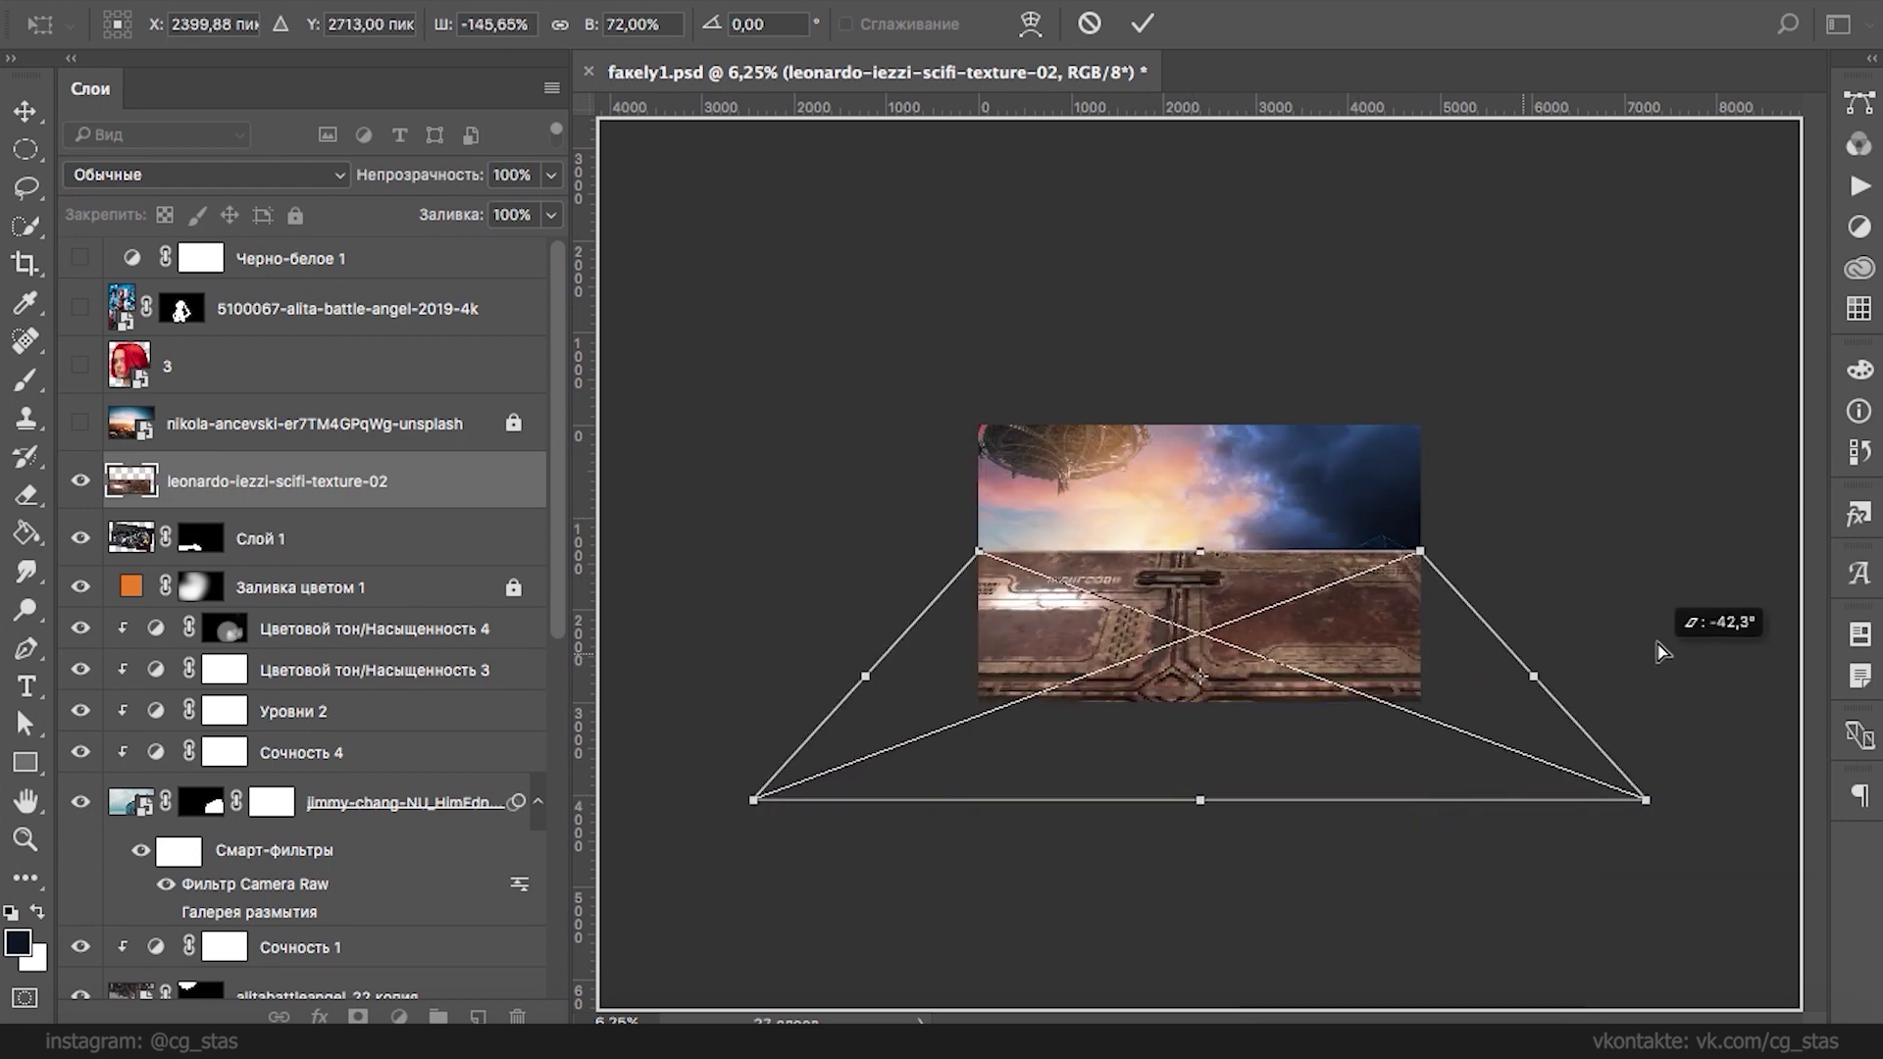
pyautogui.rightClick(1204, 590)
pyautogui.click(1275, 774)
pyautogui.moveTo(1200, 551); pyautogui.dragTo(1211, 655)
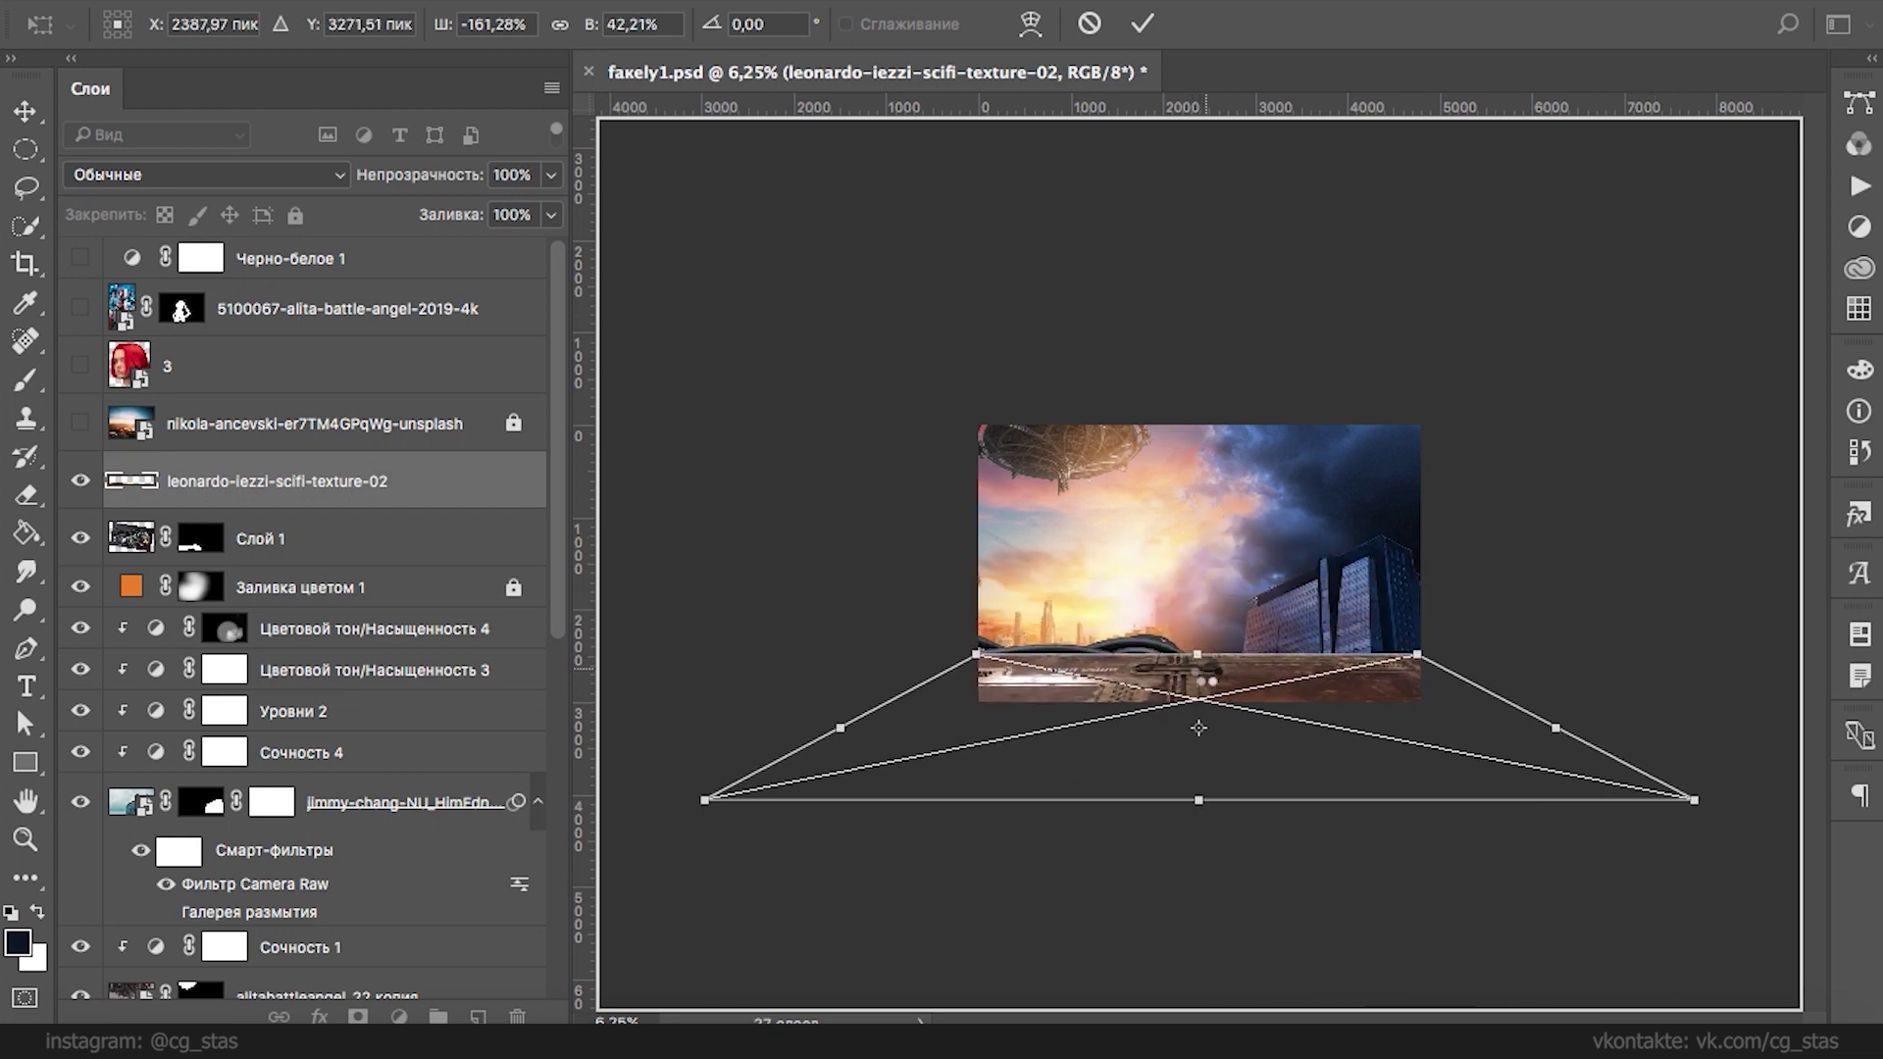
pyautogui.press('Return')
# - Move the leonardo-iezzi-scifi-texture-02 layer below Слой 1 so the cables lie over the floor
pyautogui.press('p')
pyautogui.moveTo(296, 510); pyautogui.dragTo(435, 561)
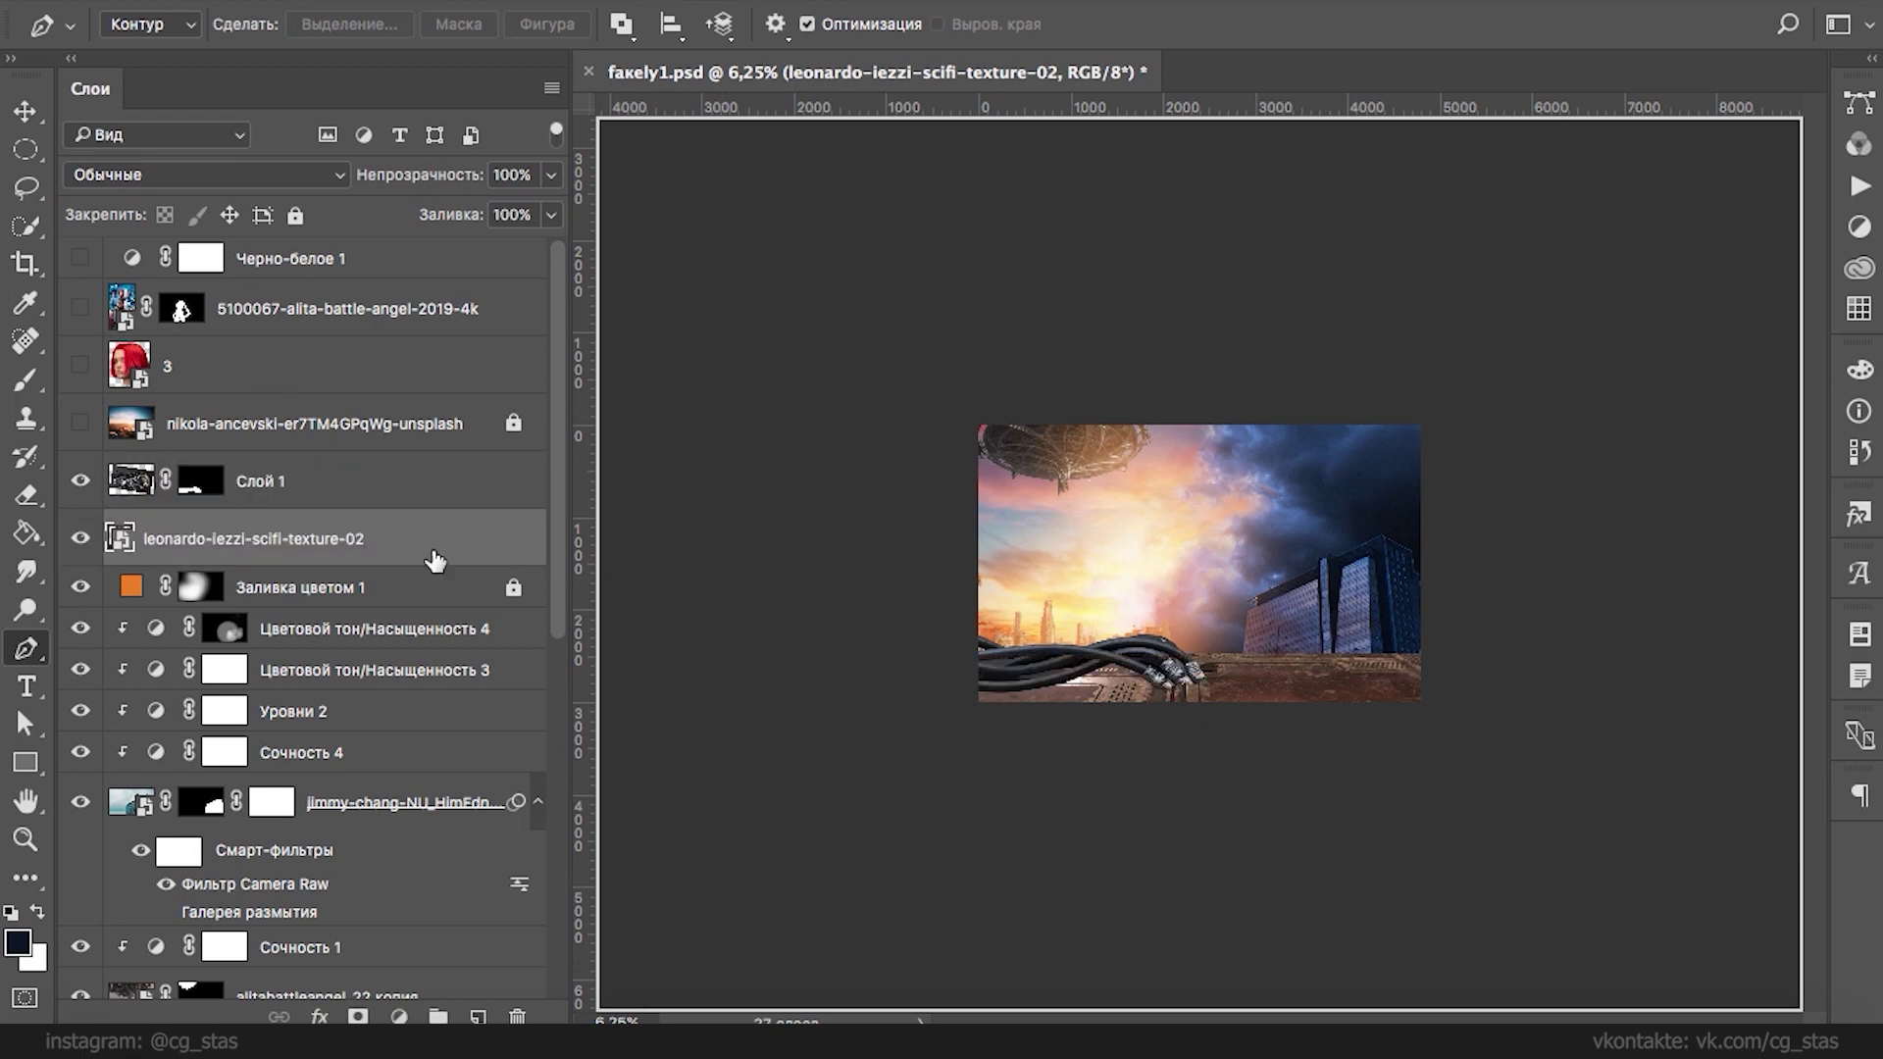
pyautogui.hotkey('ctrl', 't')
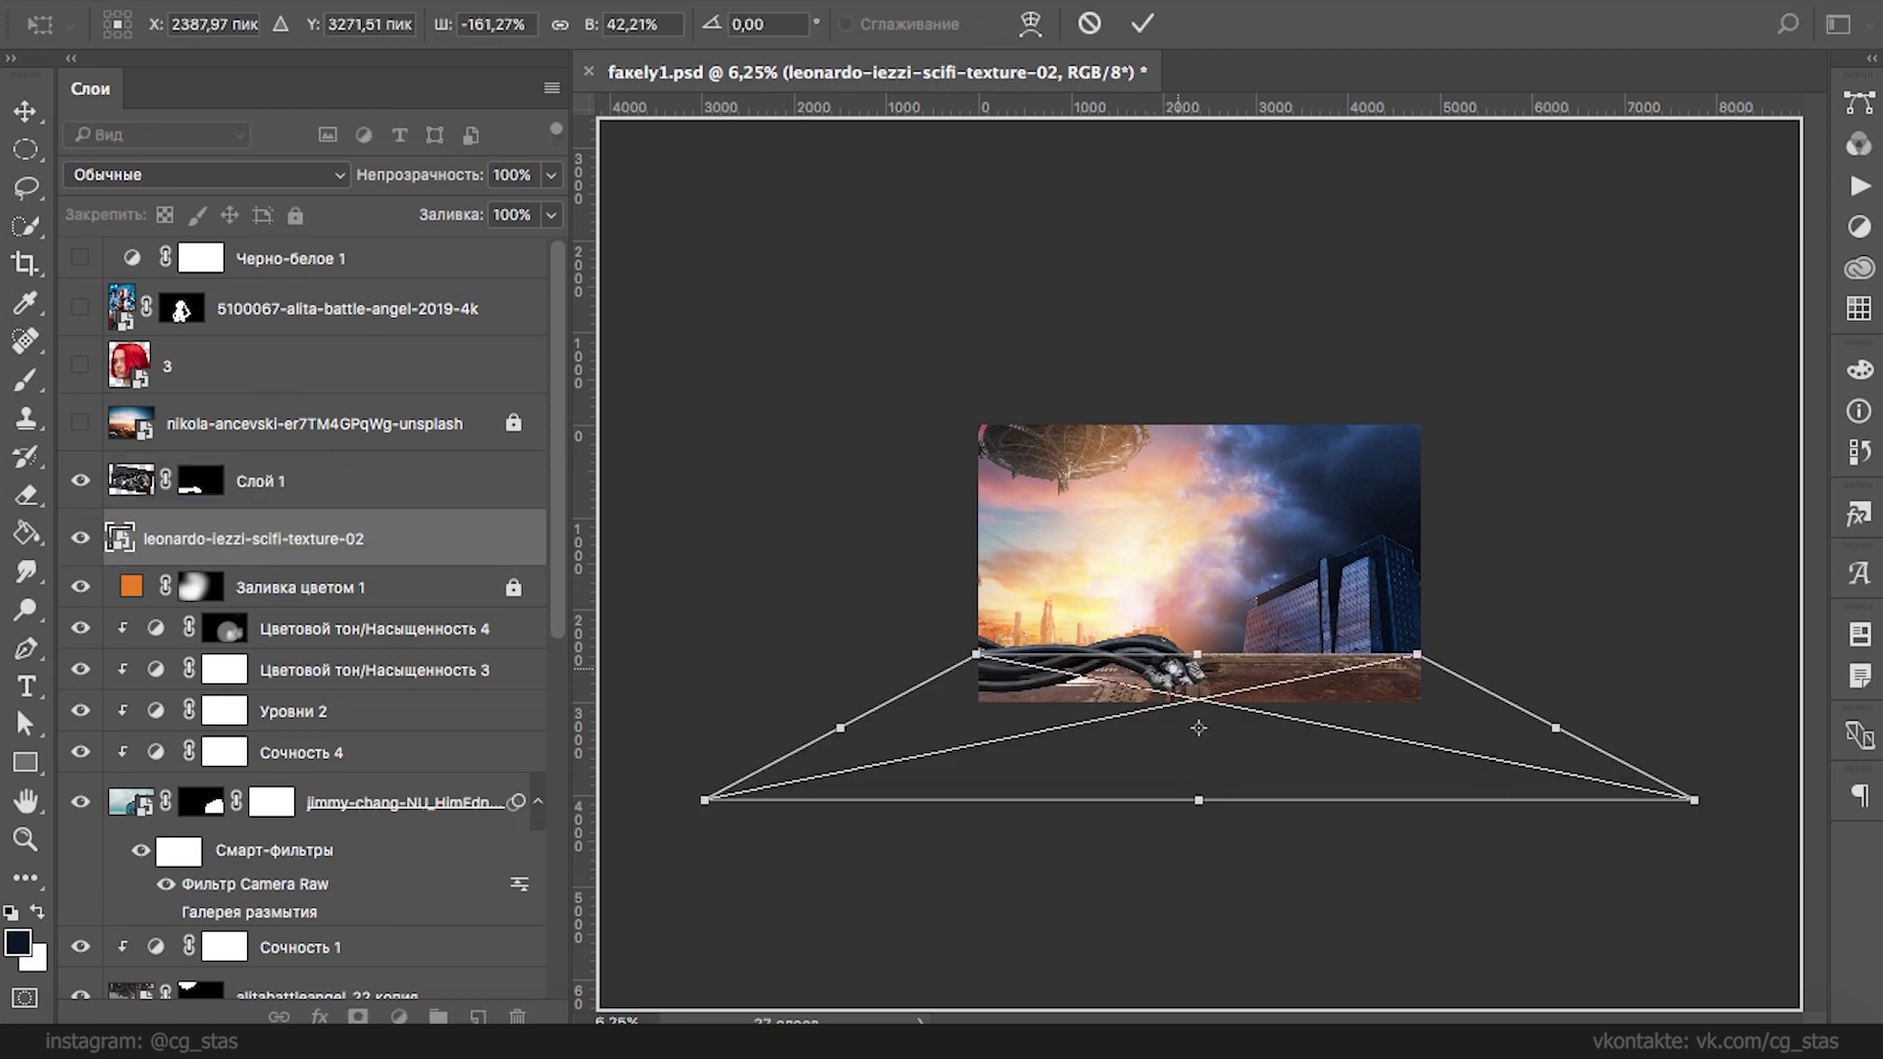
pyautogui.press('Escape')
# - Shift the cables on Слой 1 slightly down and rotate them by about 7,19°
pyautogui.click(137, 483)
pyautogui.hotkey('ctrl', 't')
pyautogui.moveTo(1174, 679); pyautogui.dragTo(1177, 691)
pyautogui.moveTo(1290, 596); pyautogui.dragTo(1302, 625)
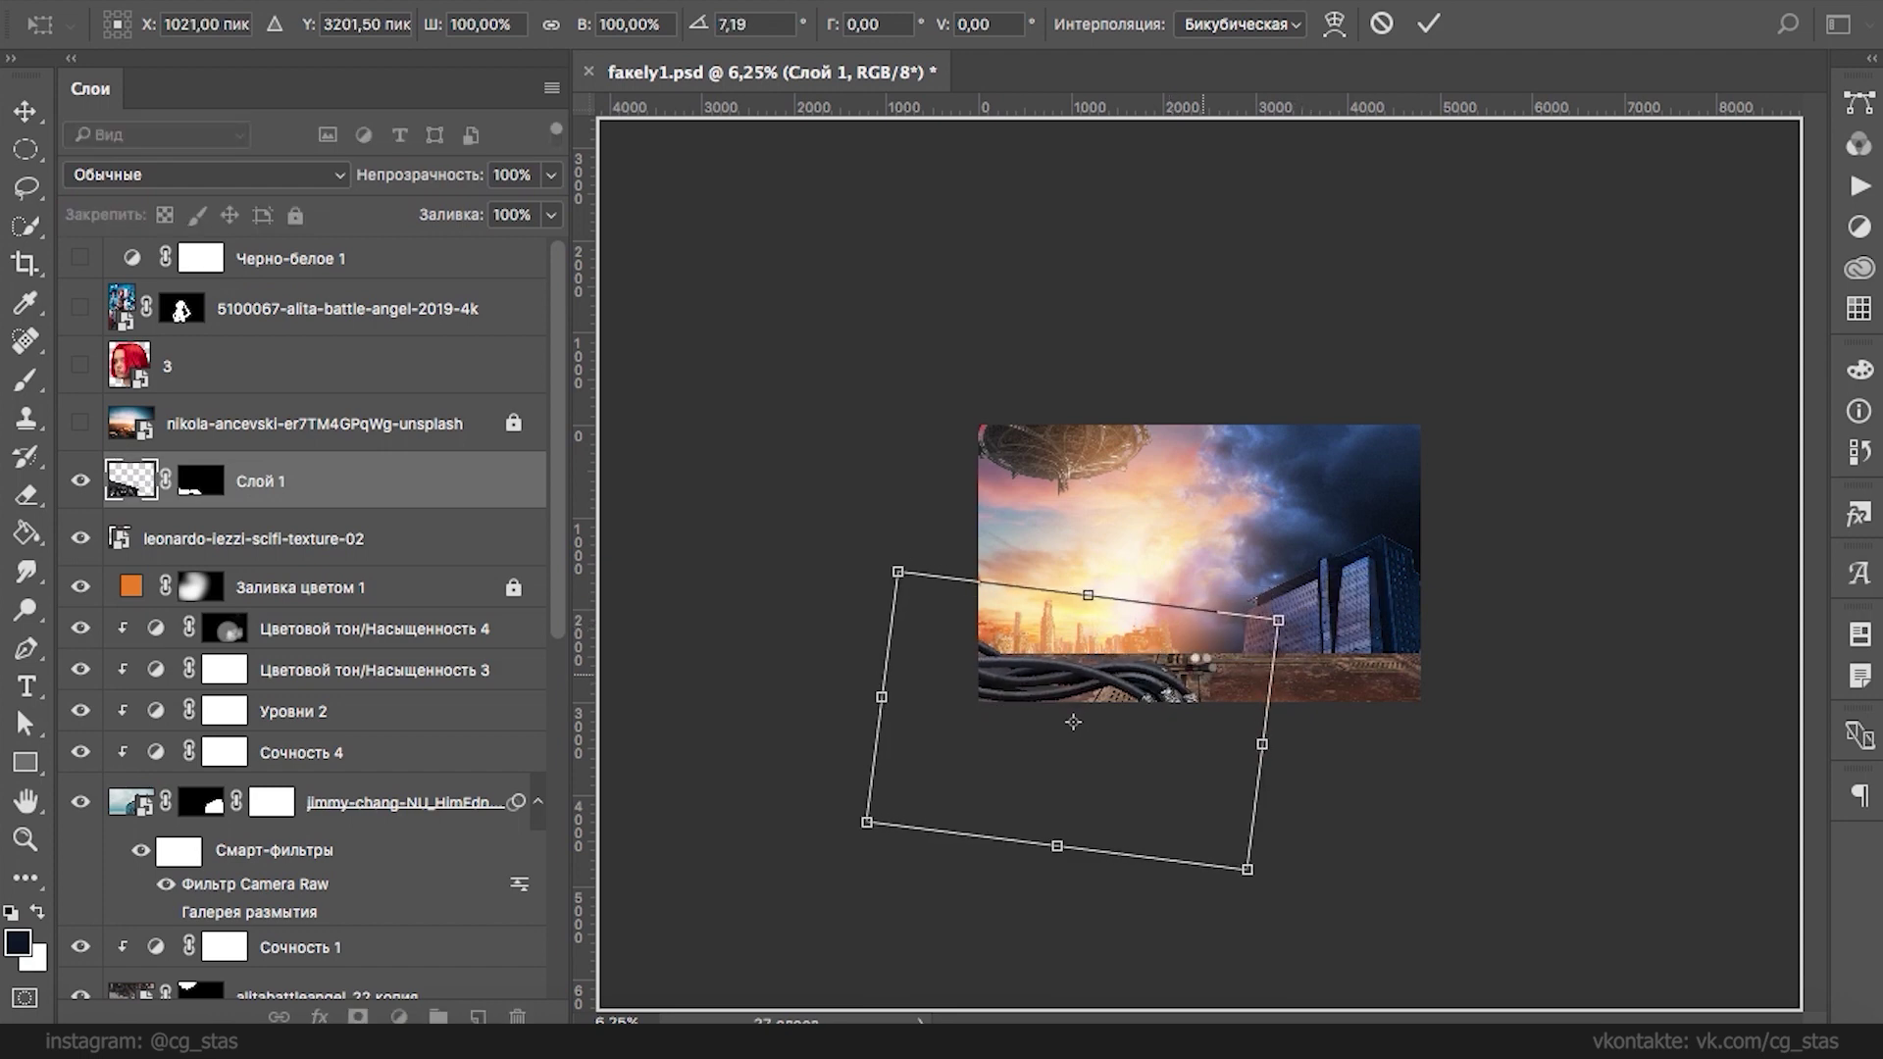
pyautogui.press('Return')
pyautogui.press('p')
pyautogui.hotkey('ctrl', 't')
pyautogui.press('Escape')
# - Stretch the floor texture's bottom edge further down below the canvas and lower its top edge slightly
pyautogui.click(159, 544)
pyautogui.hotkey('ctrl', 't')
pyautogui.moveTo(1200, 799); pyautogui.dragTo(1188, 835)
pyautogui.moveTo(960, 655); pyautogui.dragTo(967, 662)
pyautogui.moveTo(1208, 823); pyautogui.dragTo(1191, 861)
pyautogui.rightClick(1249, 668)
pyautogui.click(1316, 844)
pyautogui.press('Return')
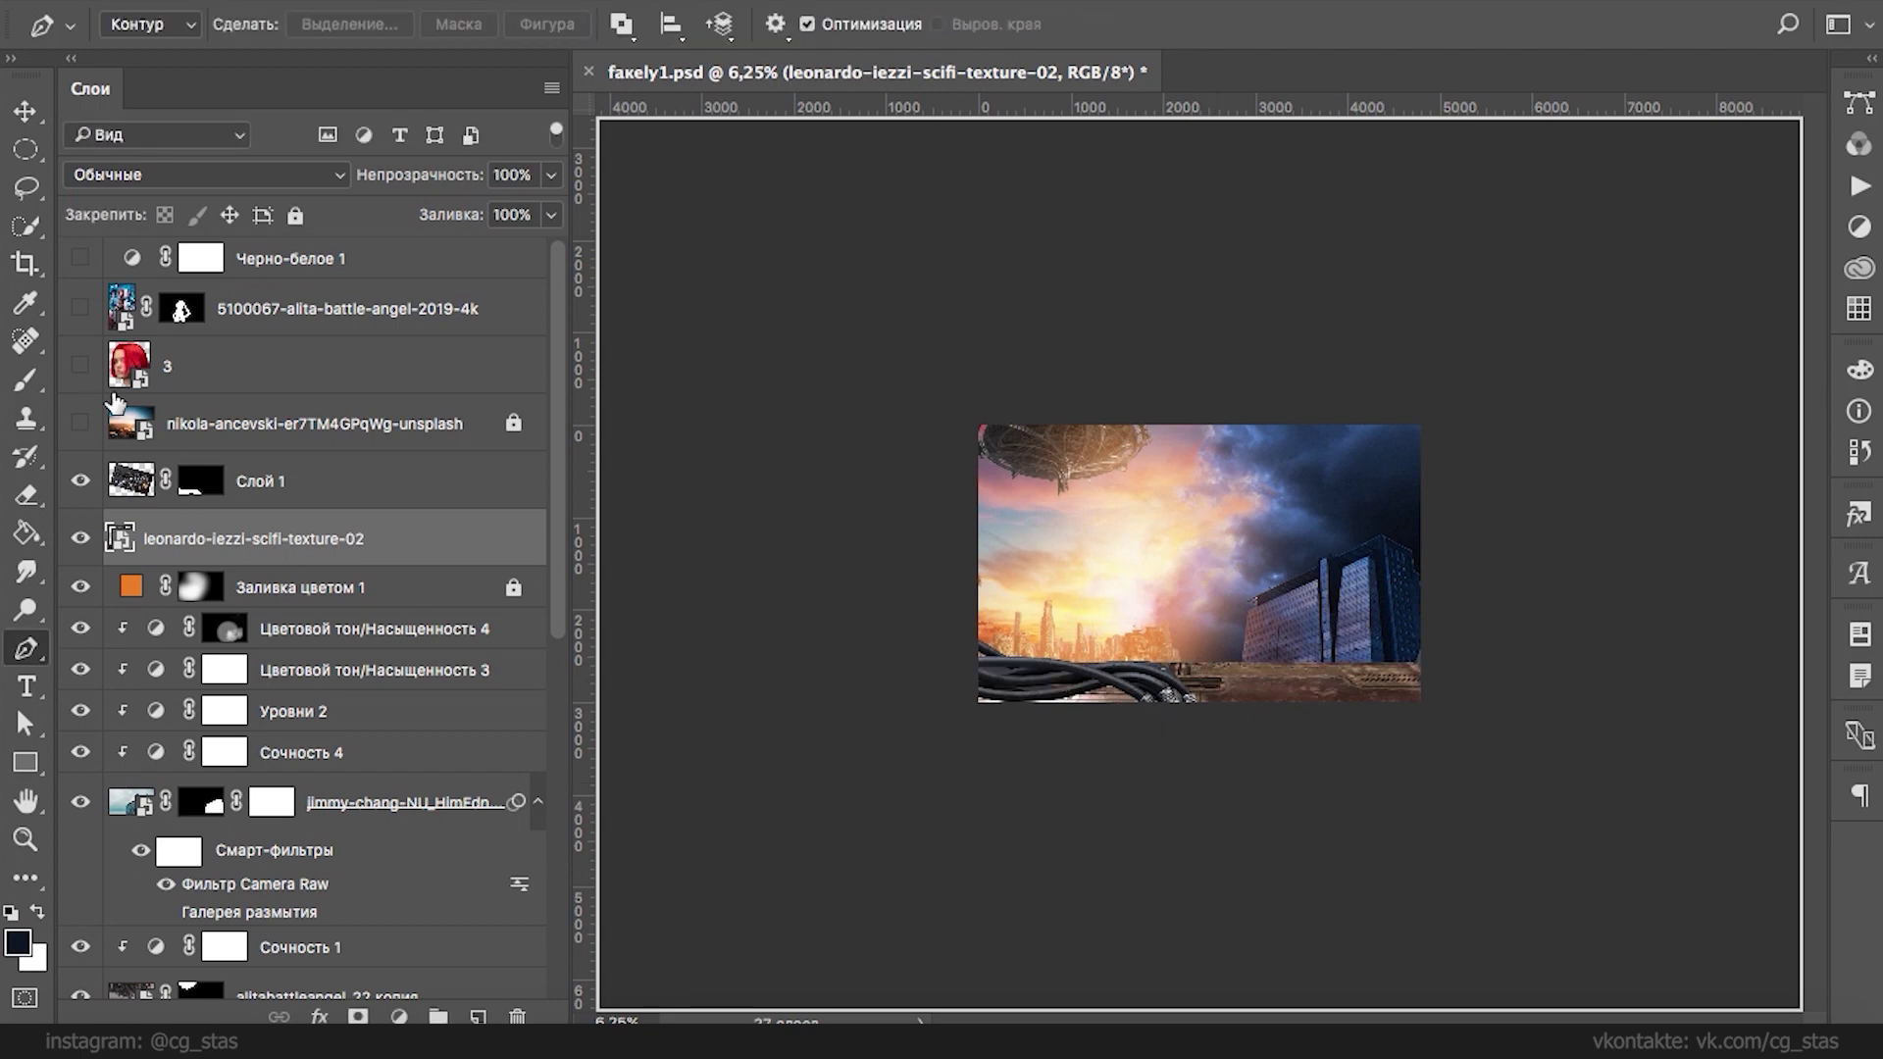
# - Show the 5100067-alita-battle-angel-2019-4k layer and fine-tune the floor texture's height and perspective beneath the figure
pyautogui.click(80, 309)
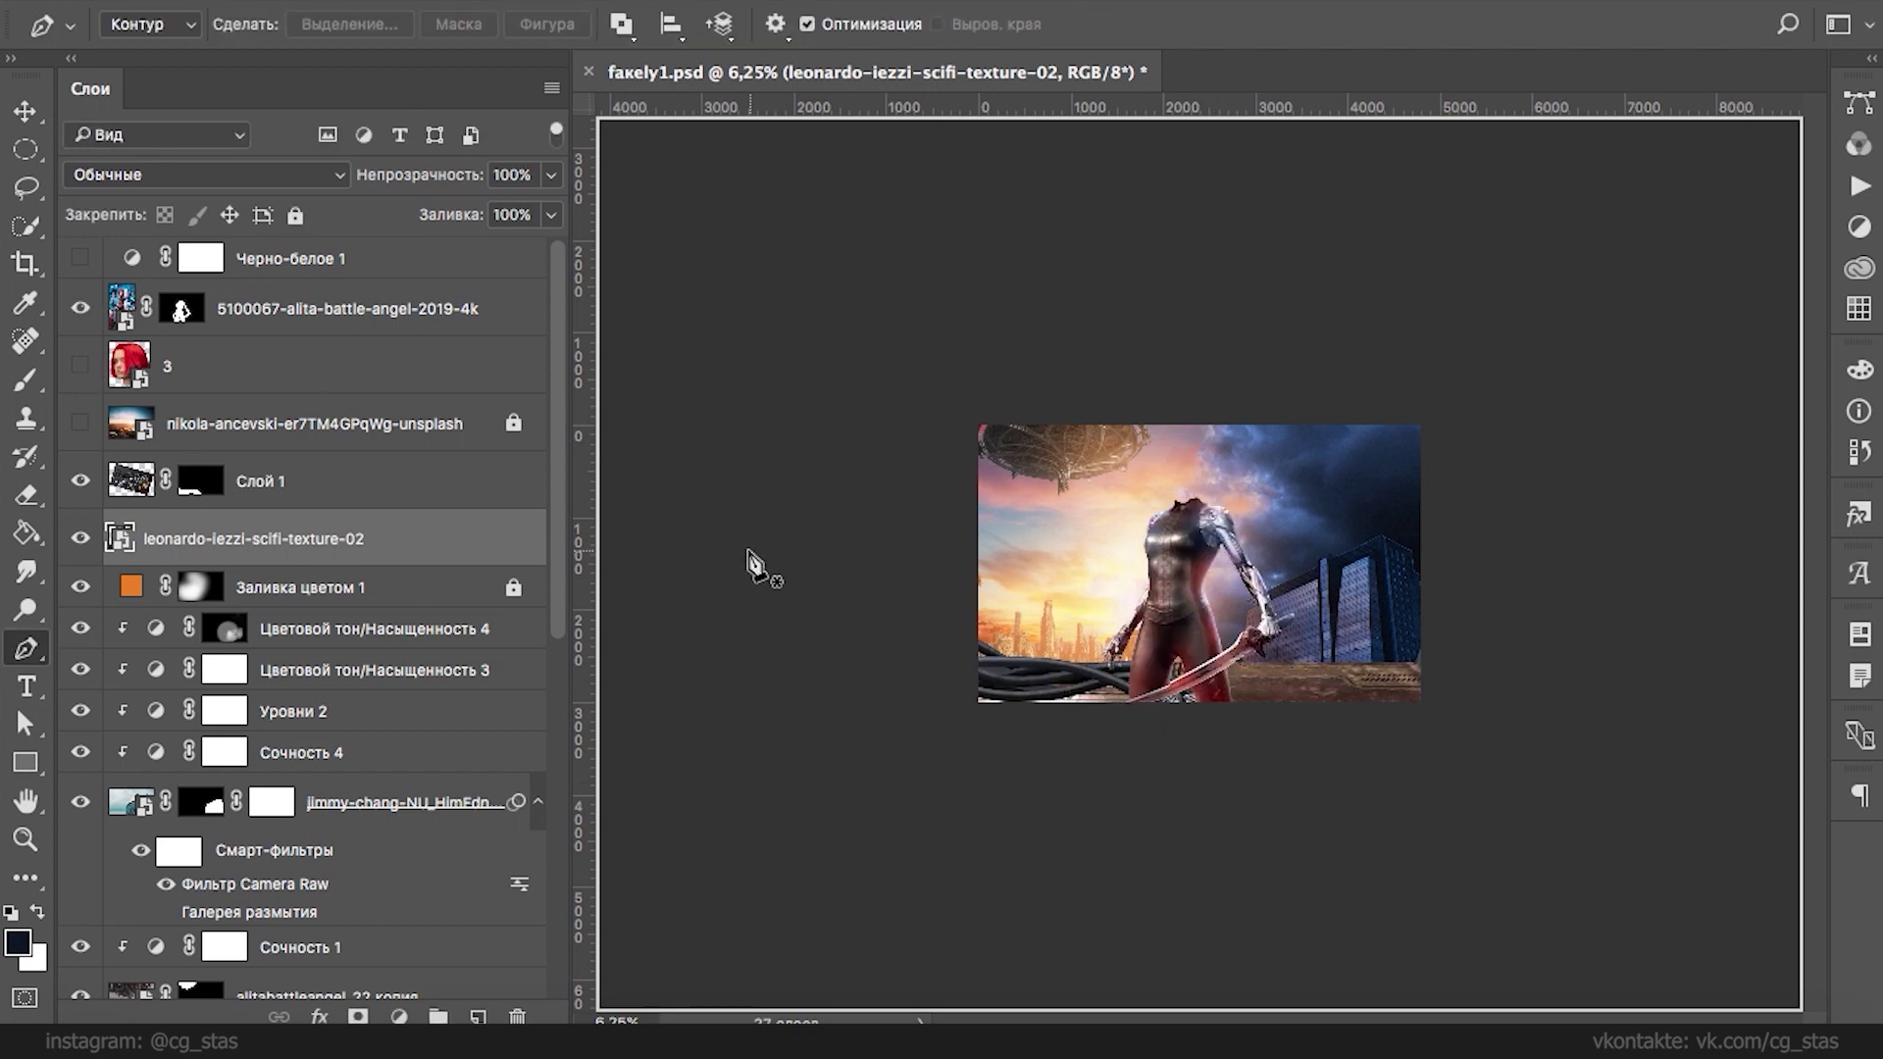
pyautogui.hotkey('ctrl', 't')
pyautogui.moveTo(1193, 860)
pyautogui.mouseDown()
pyautogui.moveTo(1194, 813)
pyautogui.moveTo(1185, 931)
pyautogui.moveTo(1182, 879)
pyautogui.mouseUp()
pyautogui.rightClick(1230, 691)
pyautogui.click(1275, 868)
pyautogui.moveTo(1252, 675)
pyautogui.mouseDown()
pyautogui.moveTo(1252, 698)
pyautogui.moveTo(1245, 668)
pyautogui.mouseUp()
pyautogui.press('Return')
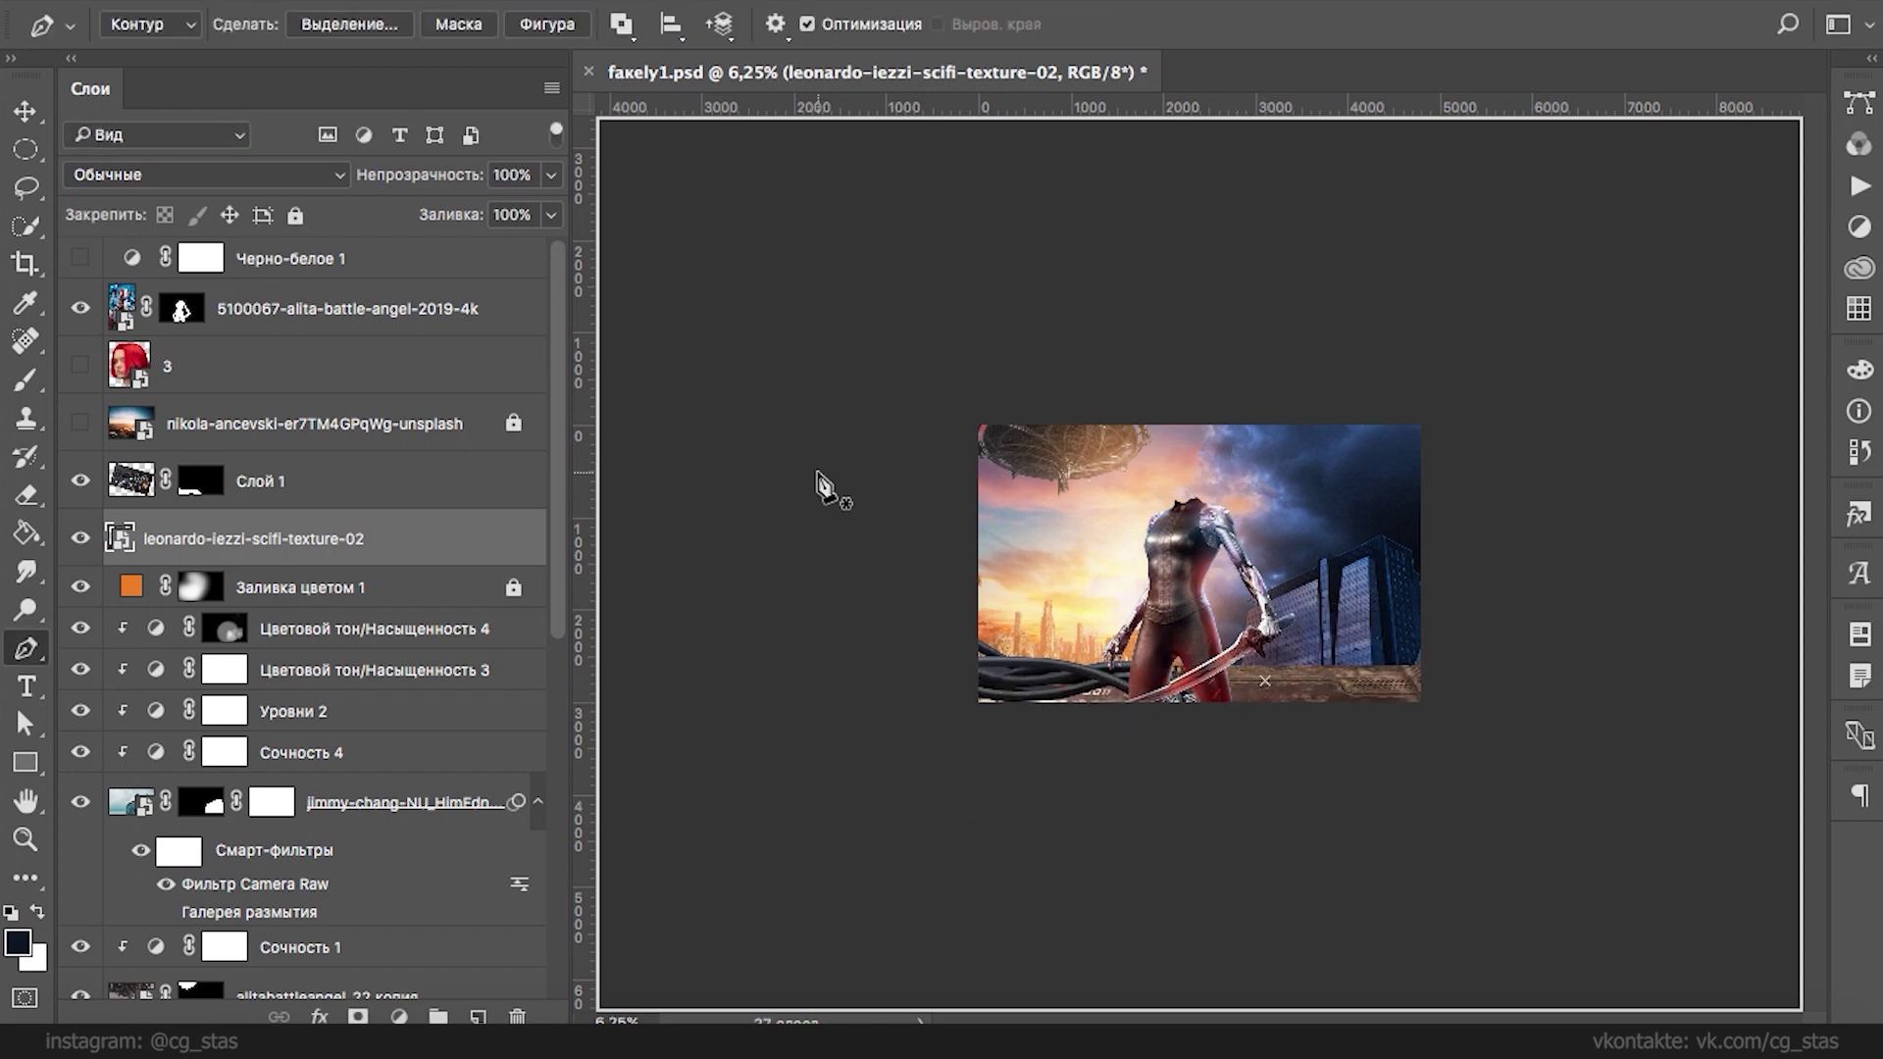
pyautogui.press('Return')
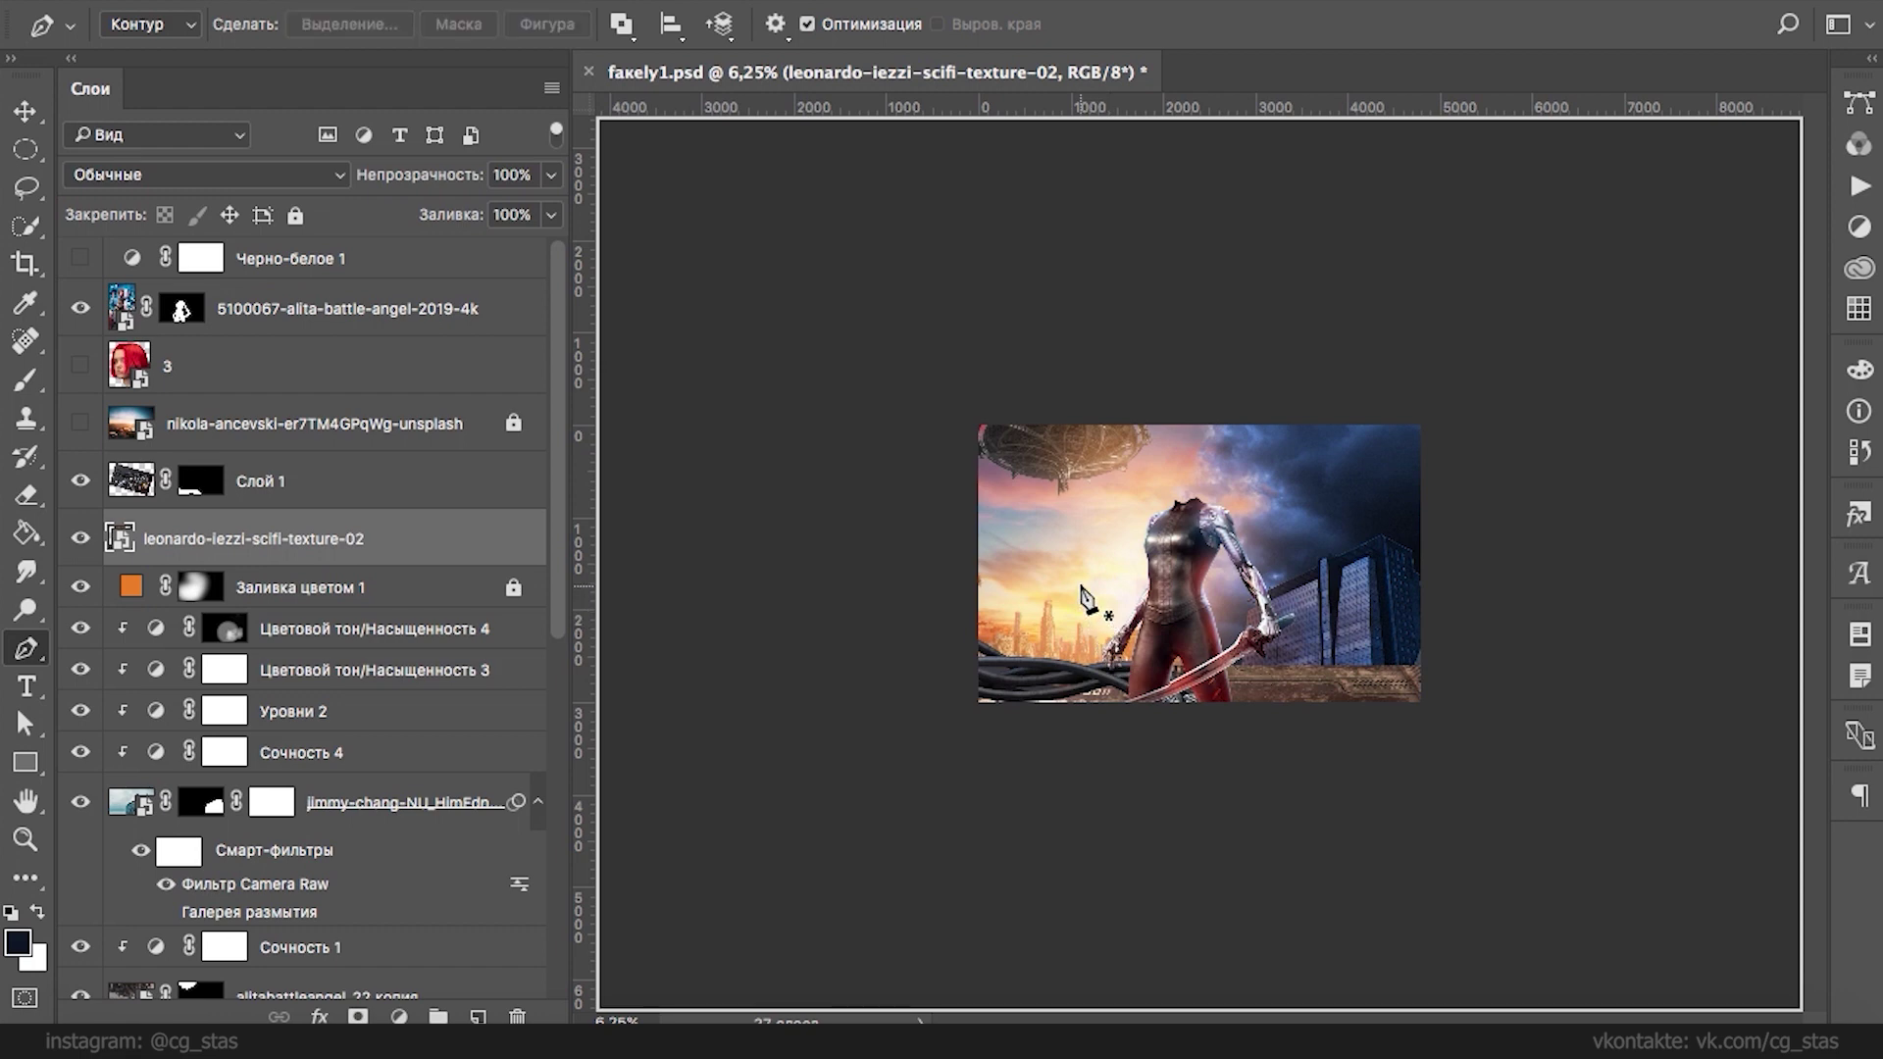
pyautogui.press('v')
pyautogui.moveTo(1180, 589); pyautogui.dragTo(1181, 586)
pyautogui.click(1377, 636)
pyautogui.click(1373, 678)
pyautogui.press('super+t')
pyautogui.moveTo(1362, 702); pyautogui.dragTo(1354, 742)
pyautogui.rightClick(1343, 681)
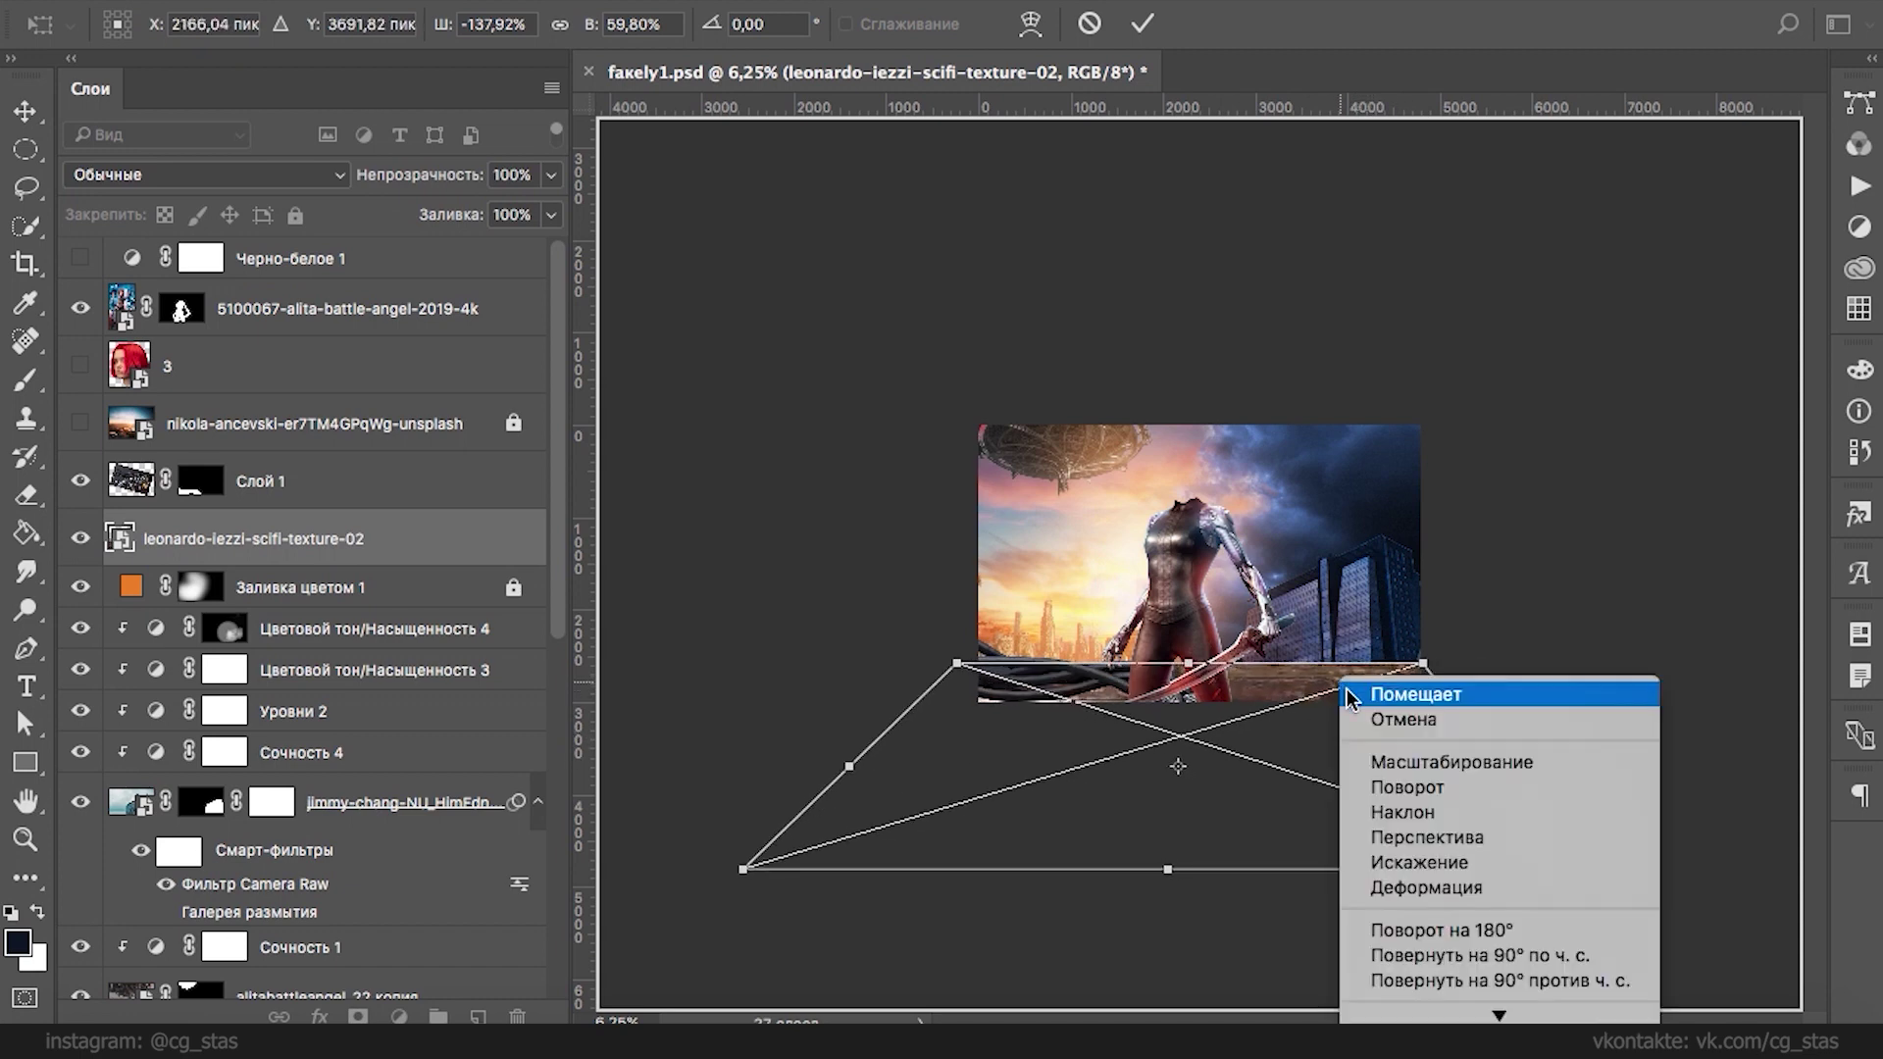
pyautogui.click(1436, 839)
pyautogui.moveTo(1590, 868); pyautogui.dragTo(1743, 792)
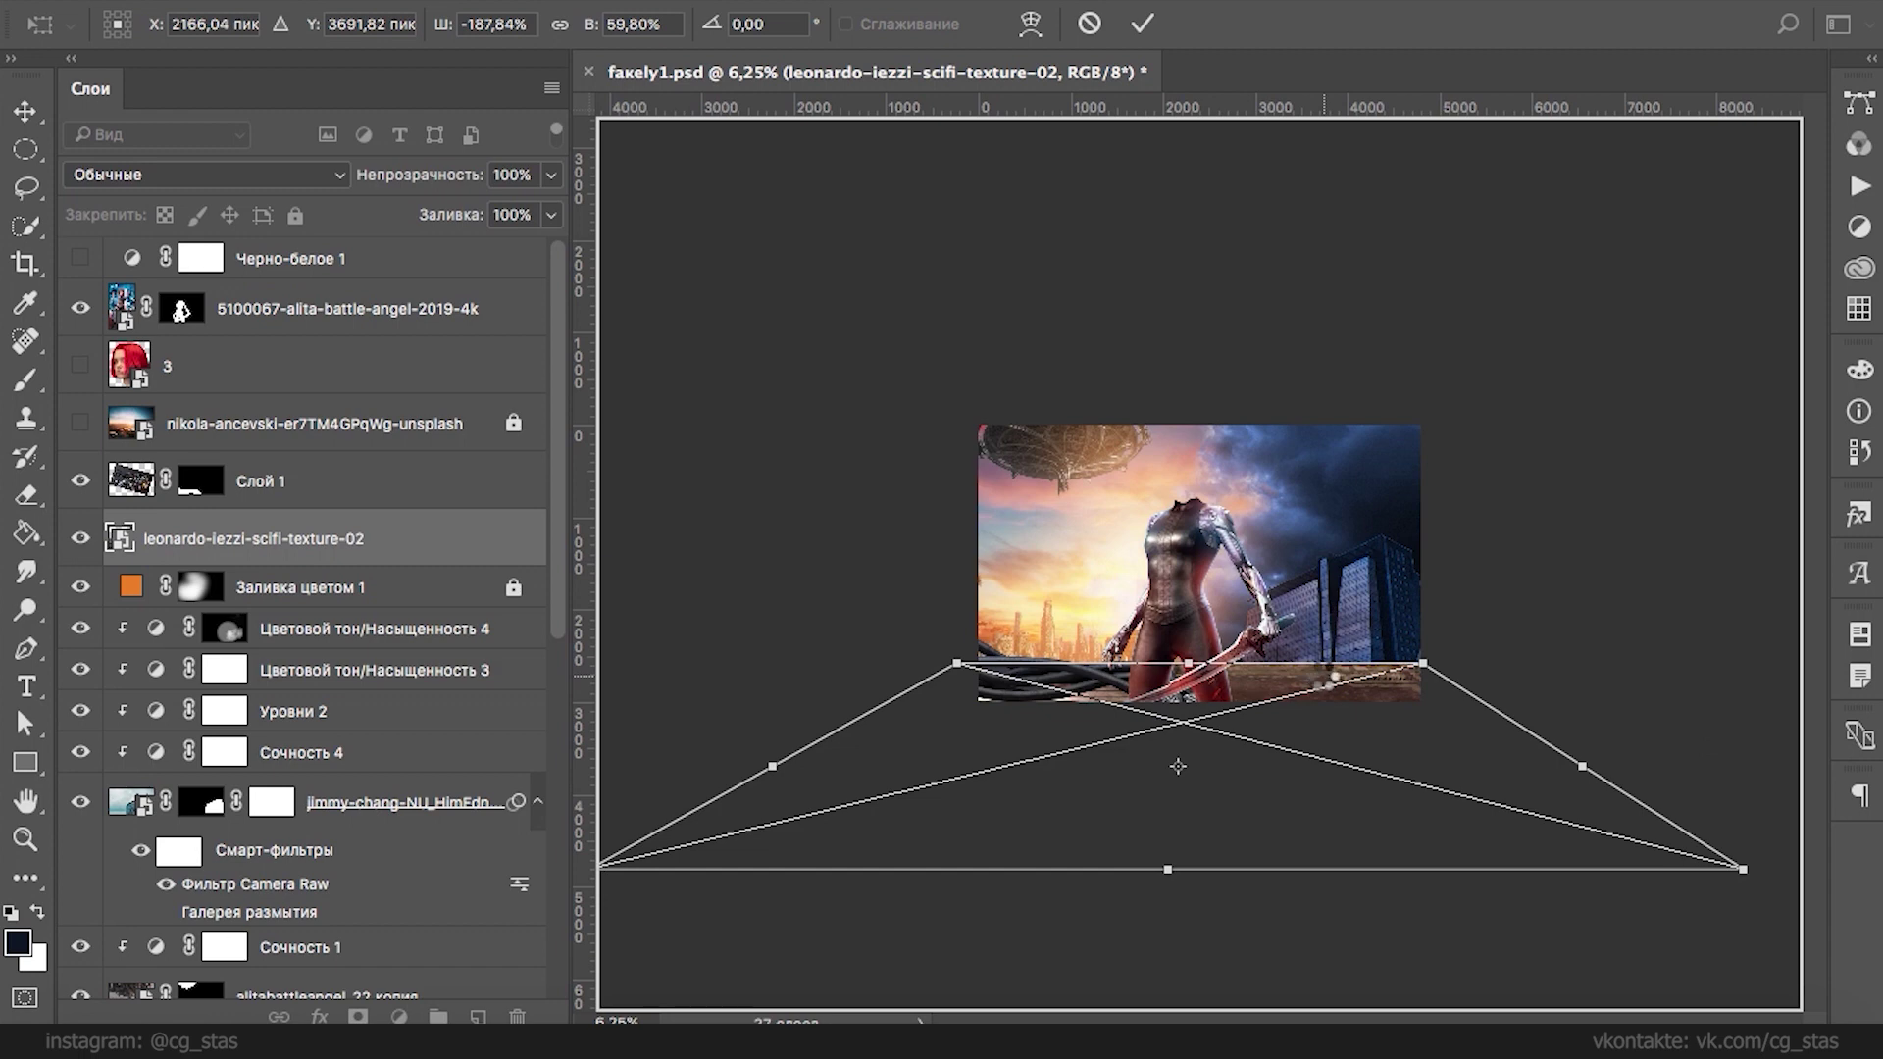
pyautogui.press('Escape')
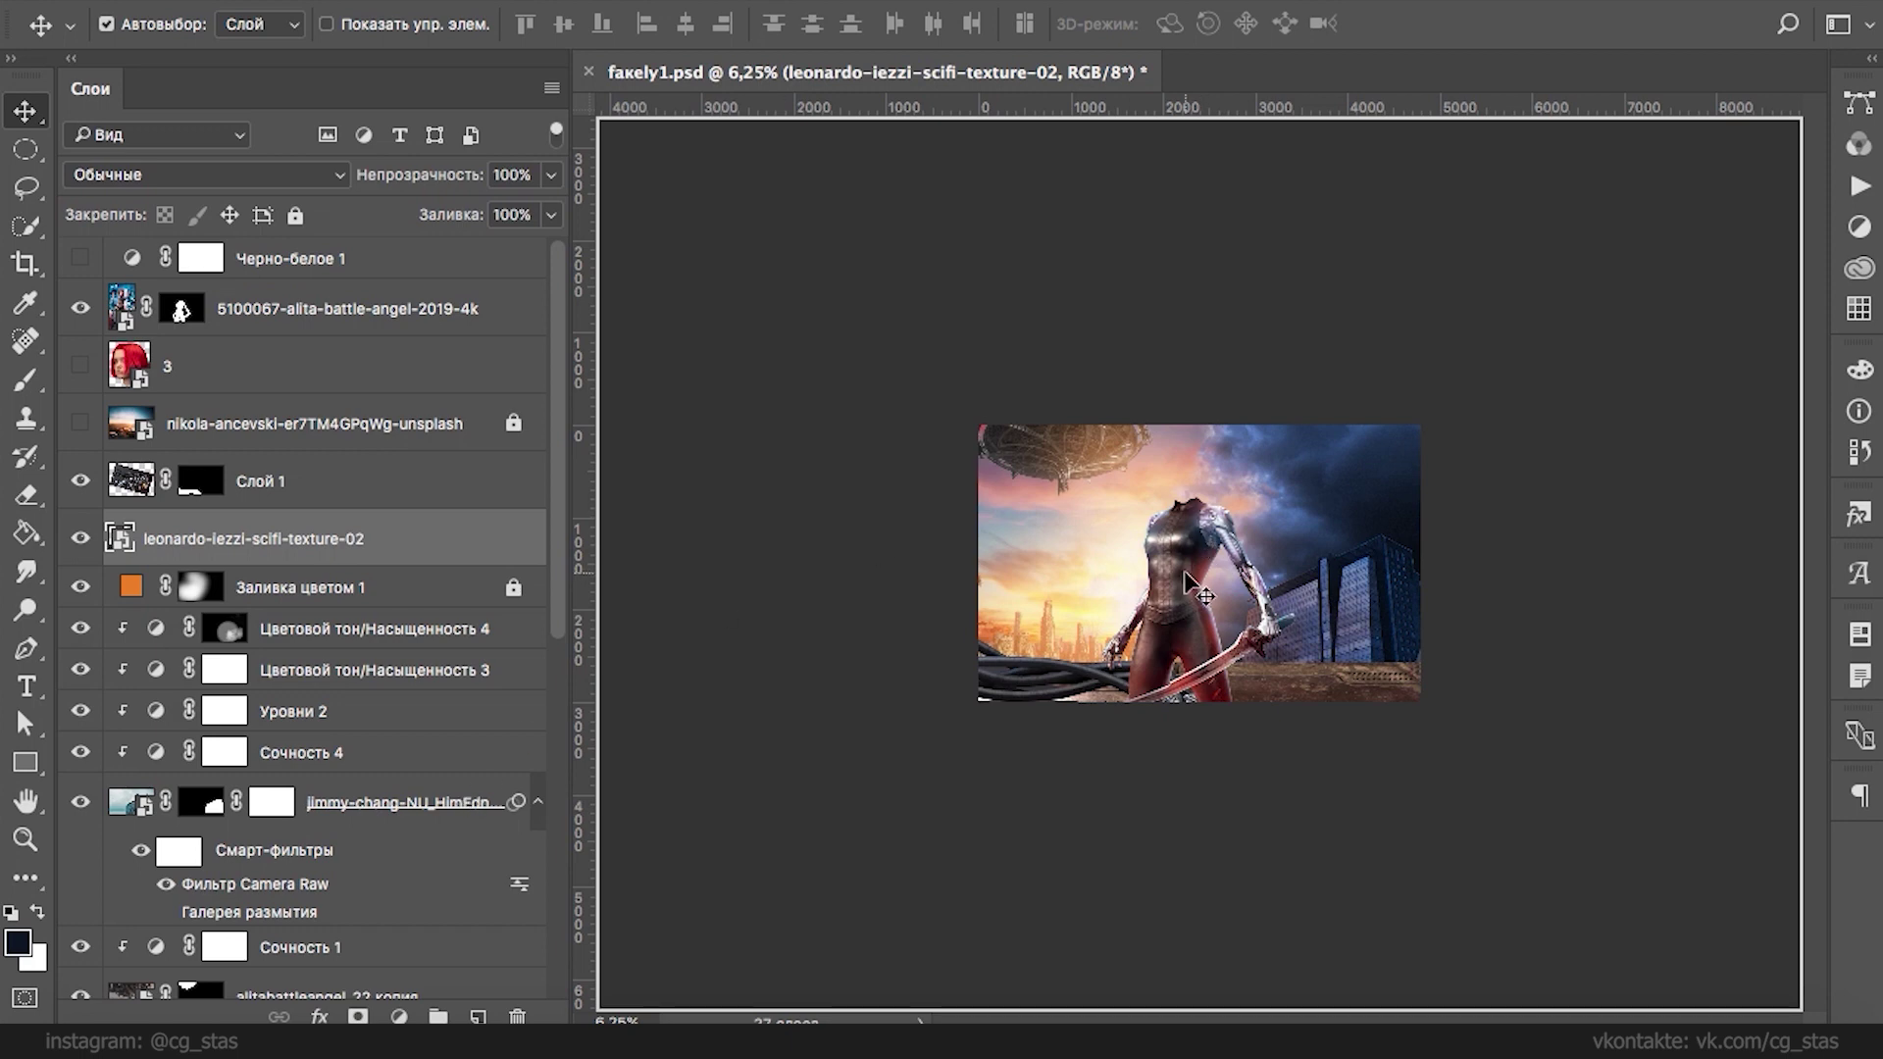
# - Duplicate Слой 1 with the cables and delete the layer mask from the copy
pyautogui.click(1081, 678)
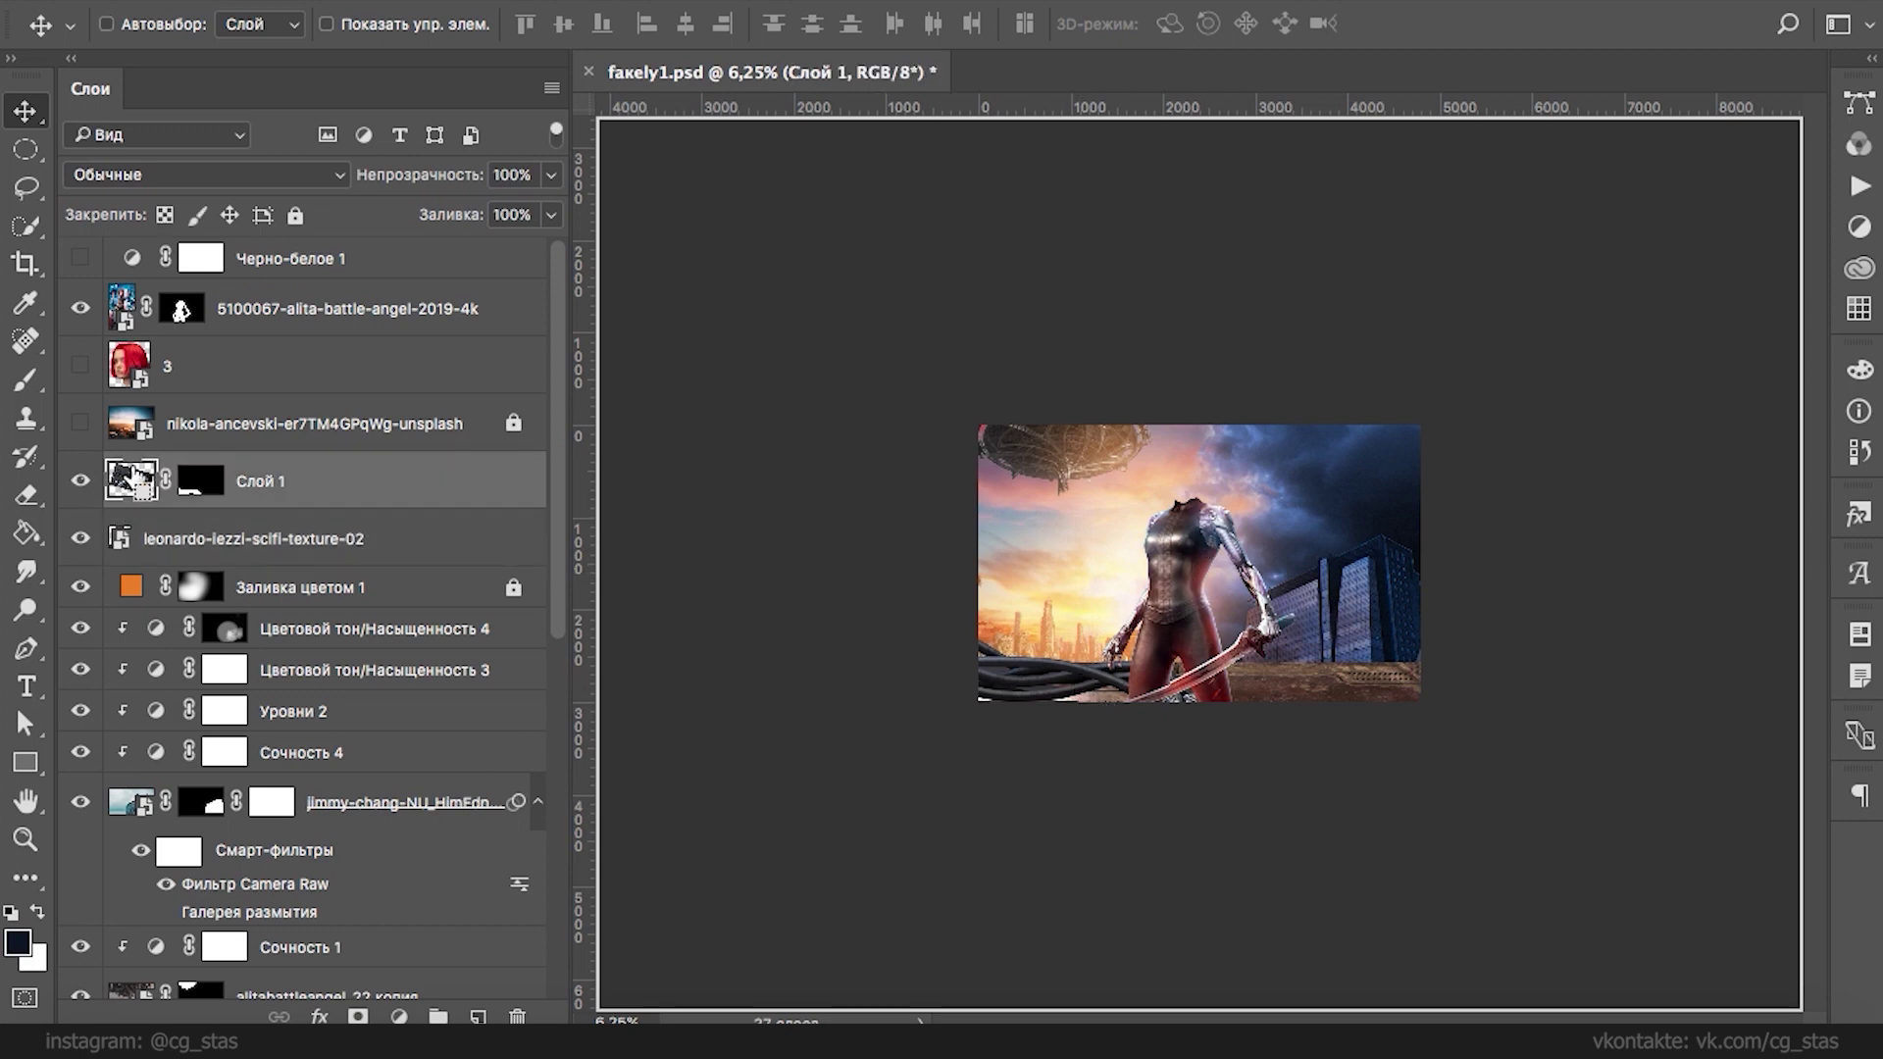
pyautogui.hotkey('ctrl', 'j')
pyautogui.rightClick(187, 491)
pyautogui.click(284, 530)
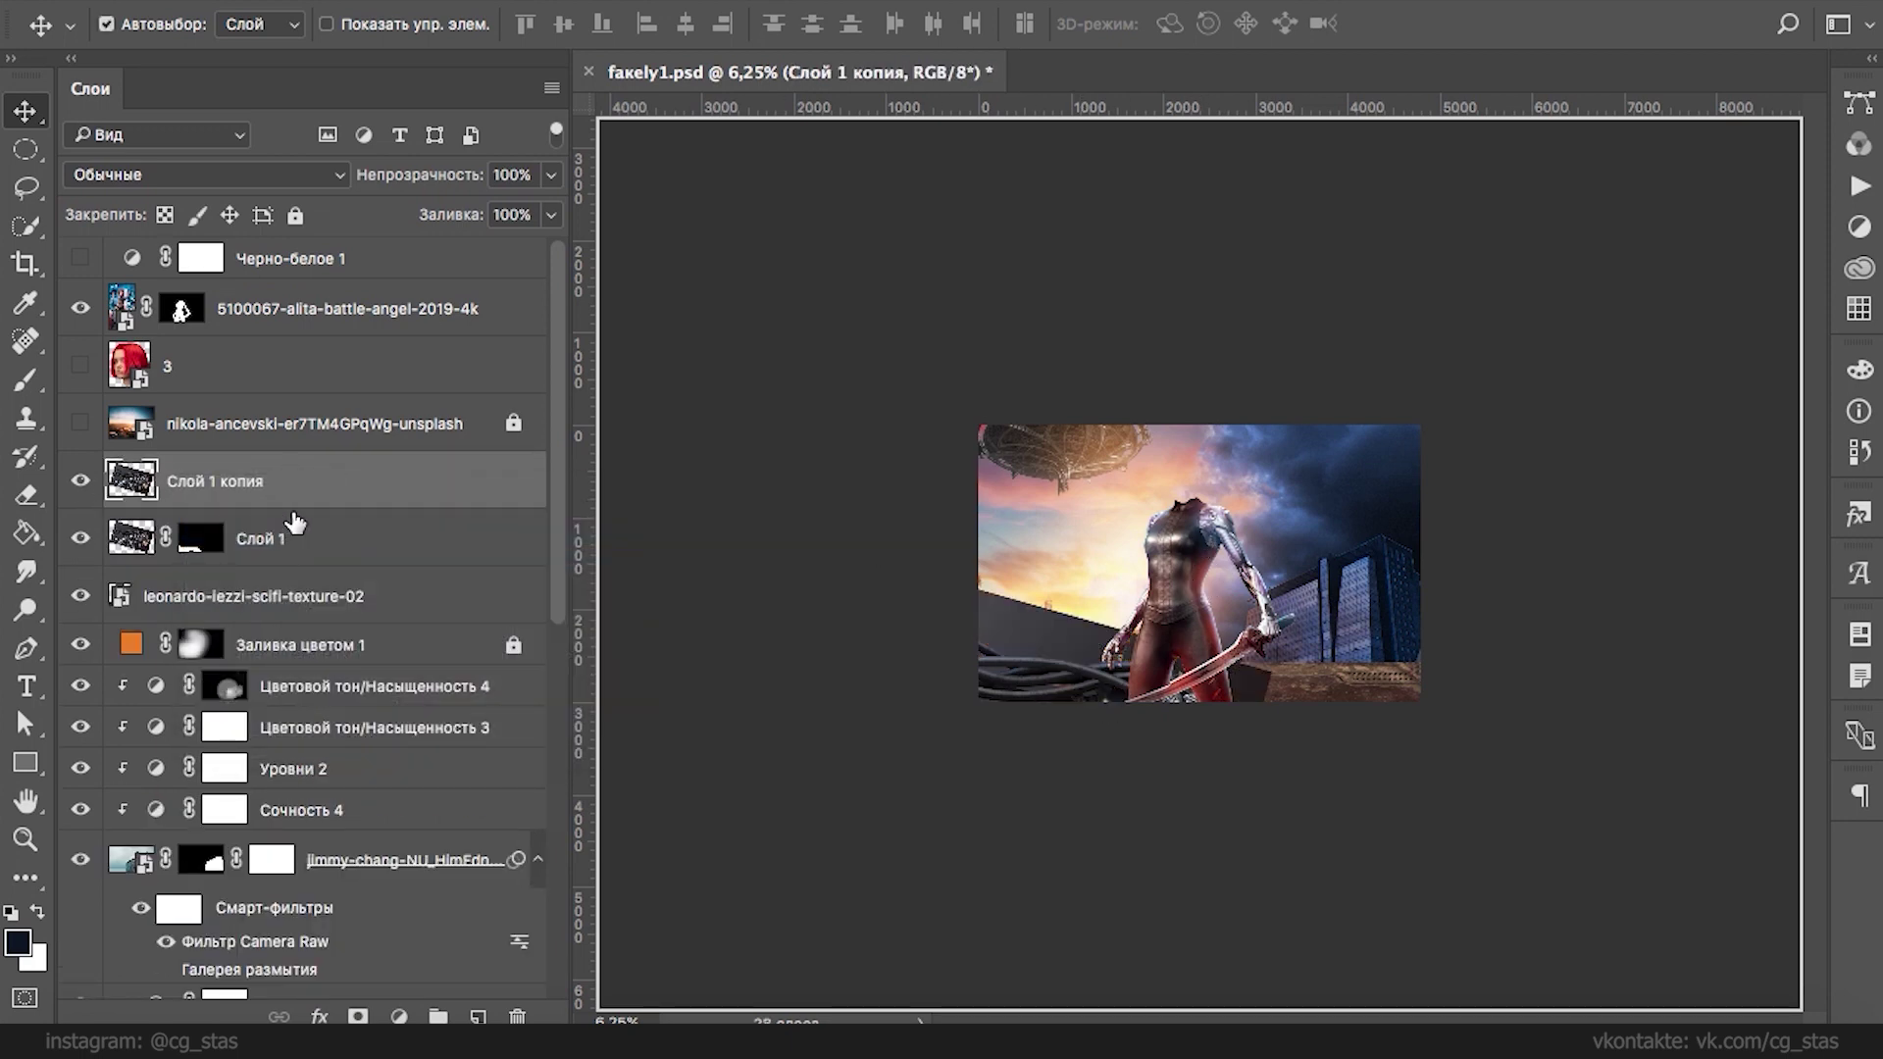
# - Flip the Слой 1 копия robot parts horizontally and place them in the canvas's lower-right corner
pyautogui.moveTo(1082, 613); pyautogui.dragTo(1471, 554)
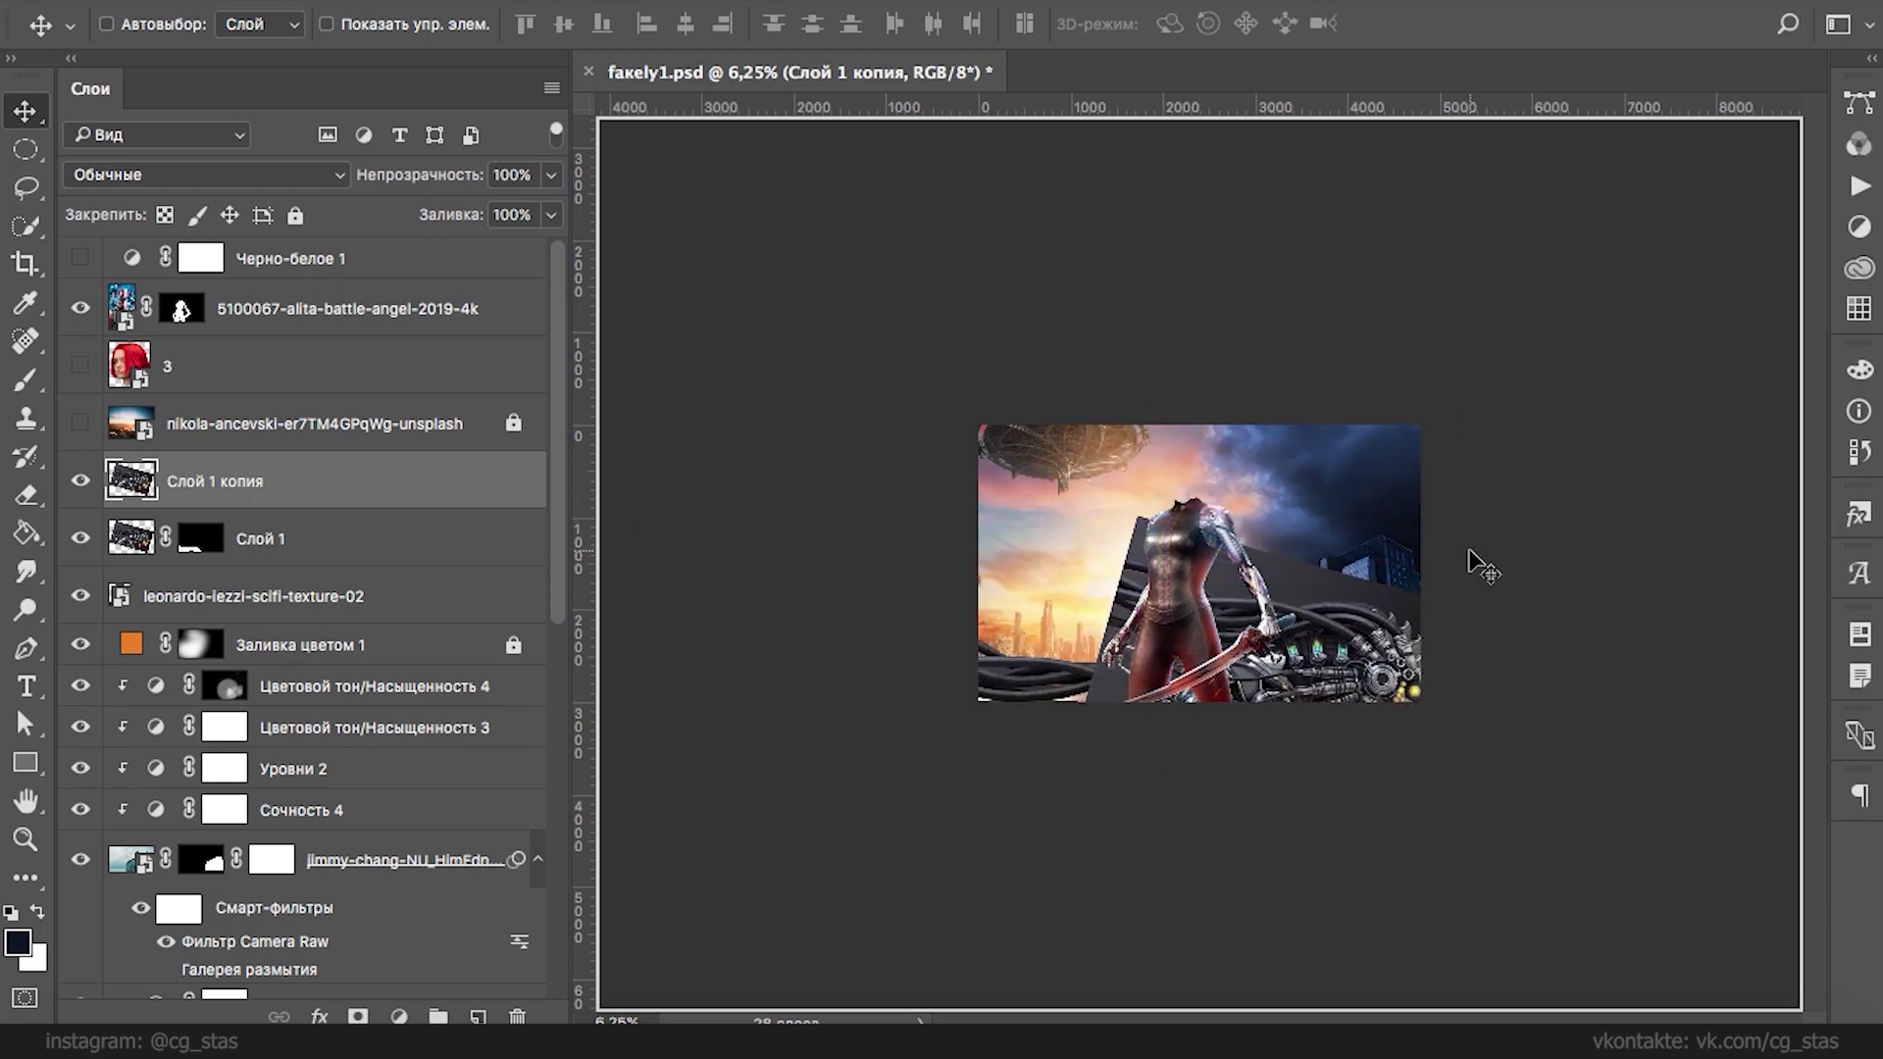
pyautogui.hotkey('ctrl', 't')
pyautogui.rightClick(1408, 679)
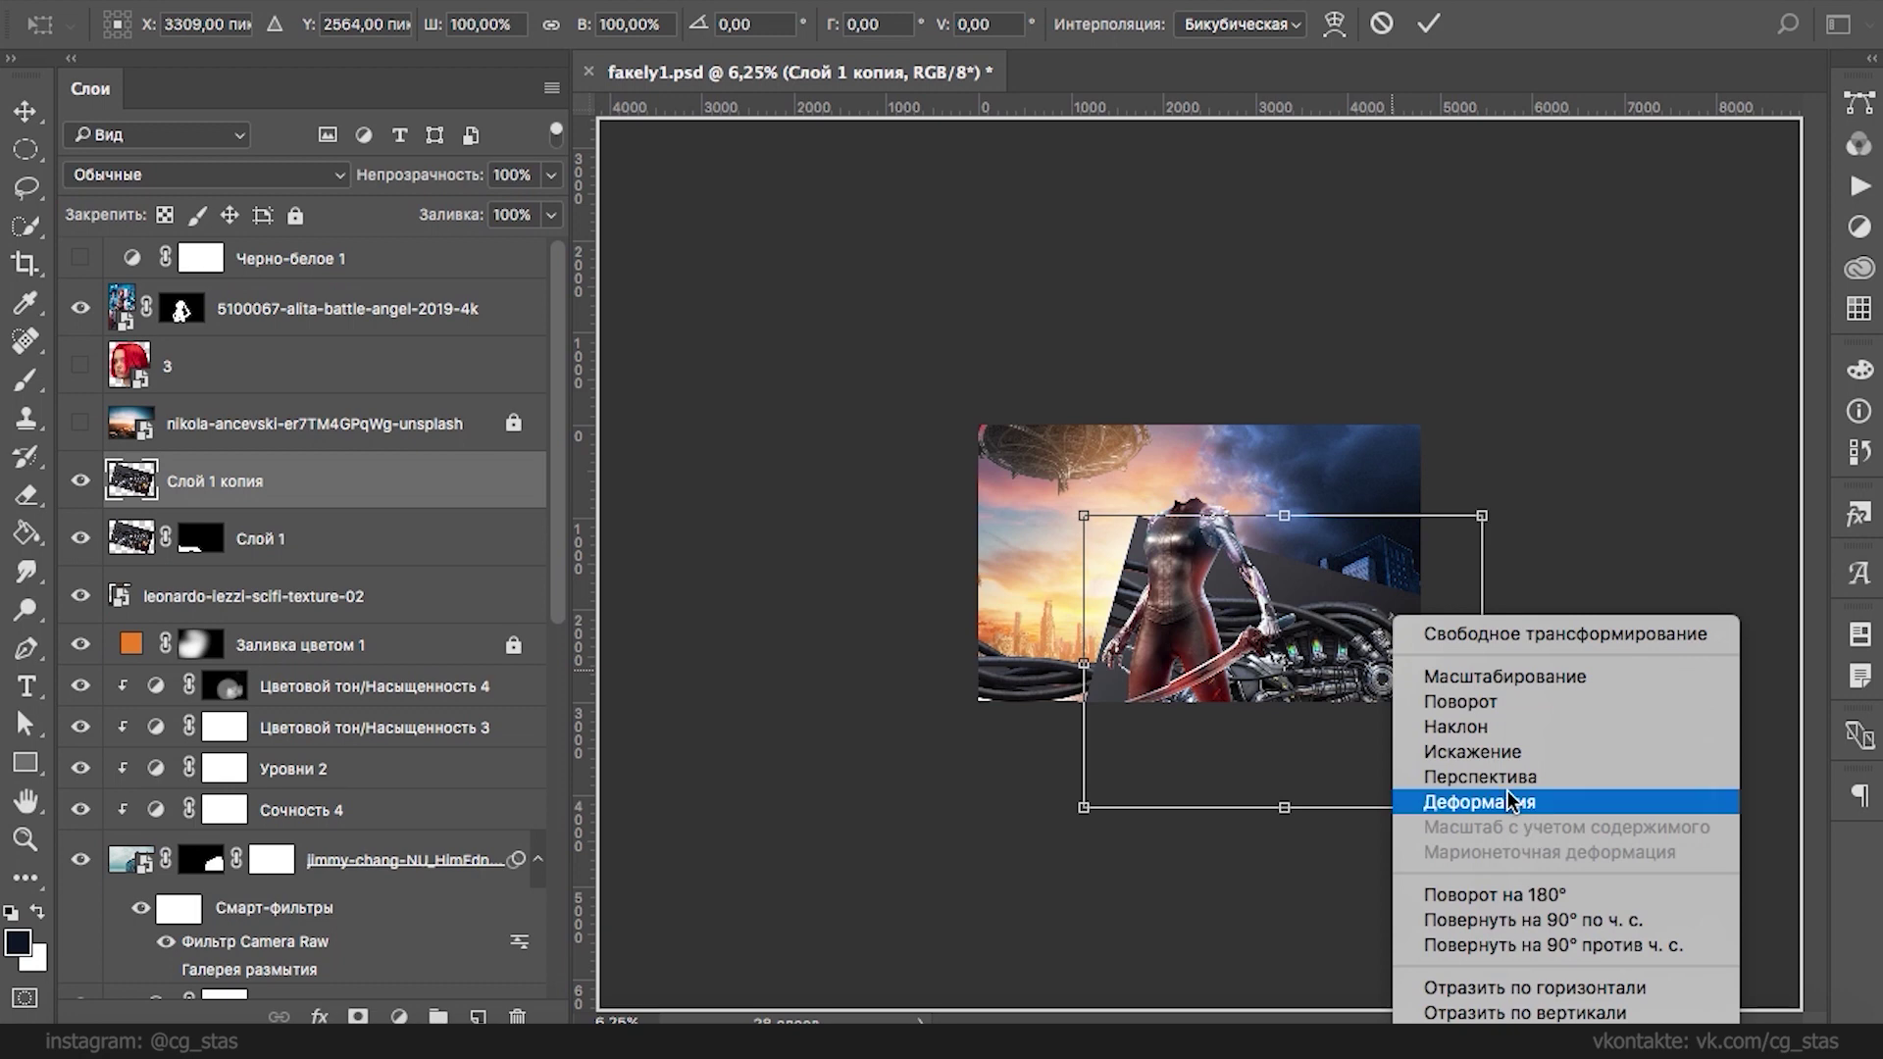
pyautogui.click(1452, 980)
pyautogui.moveTo(1455, 776); pyautogui.dragTo(1586, 737)
pyautogui.press('Return')
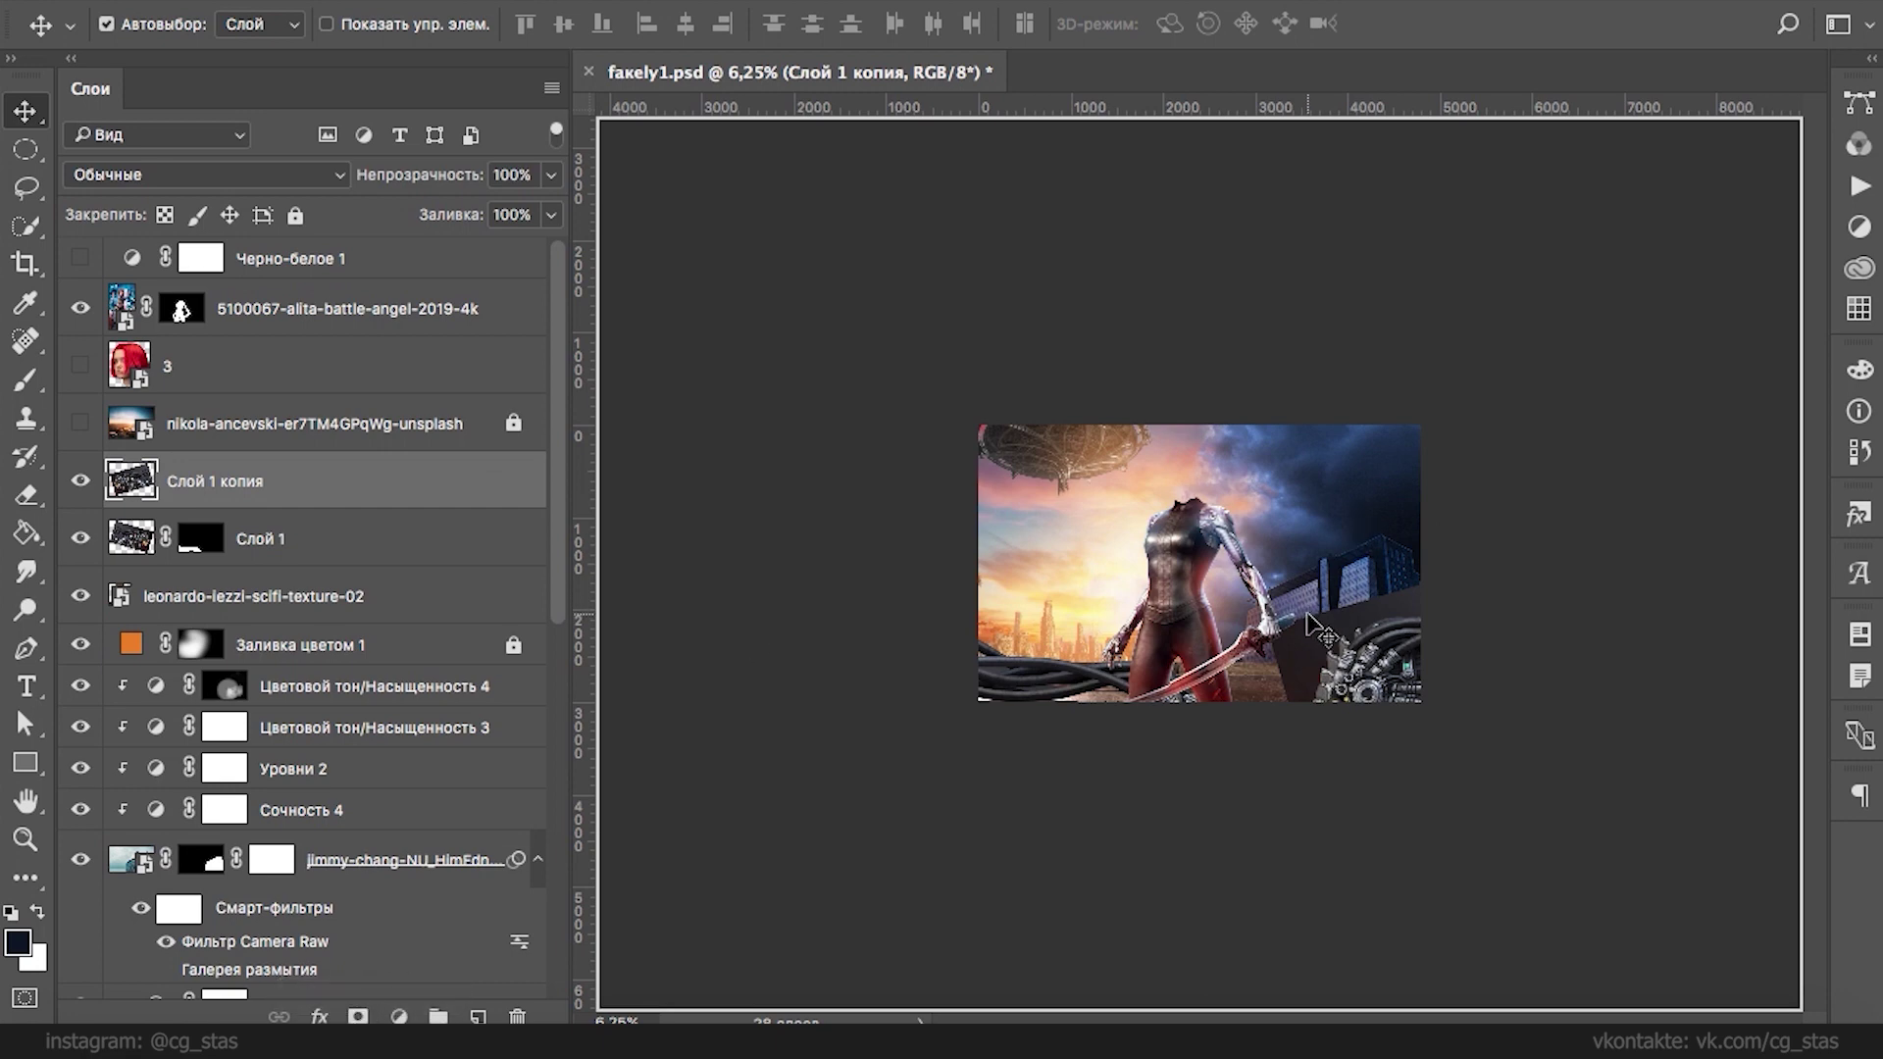
# - Mask out the background around the machinery on Слой 1 копия using Quick Selection and an inverted layer mask
pyautogui.press('w')
pyautogui.moveTo(1275, 620)
pyautogui.mouseDown()
pyautogui.moveTo(1328, 677)
pyautogui.moveTo(1414, 603)
pyautogui.mouseUp()
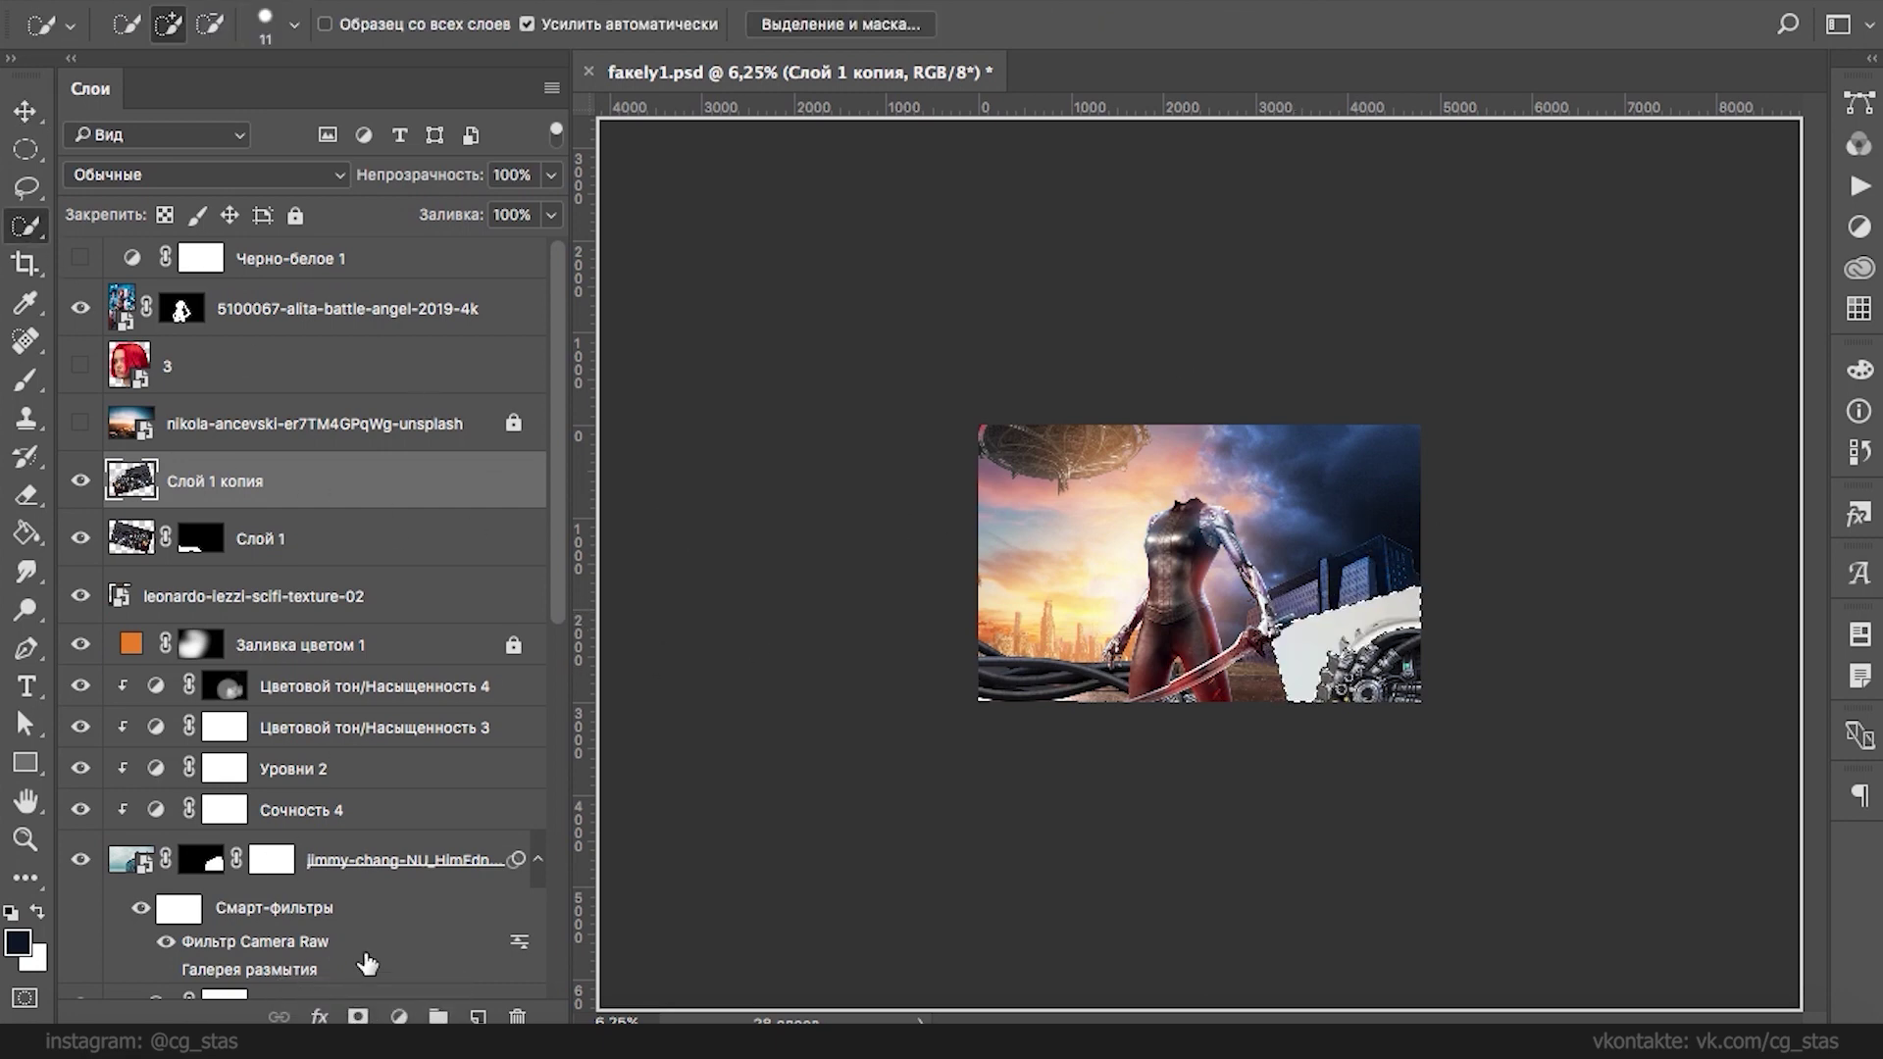
pyautogui.click(358, 1015)
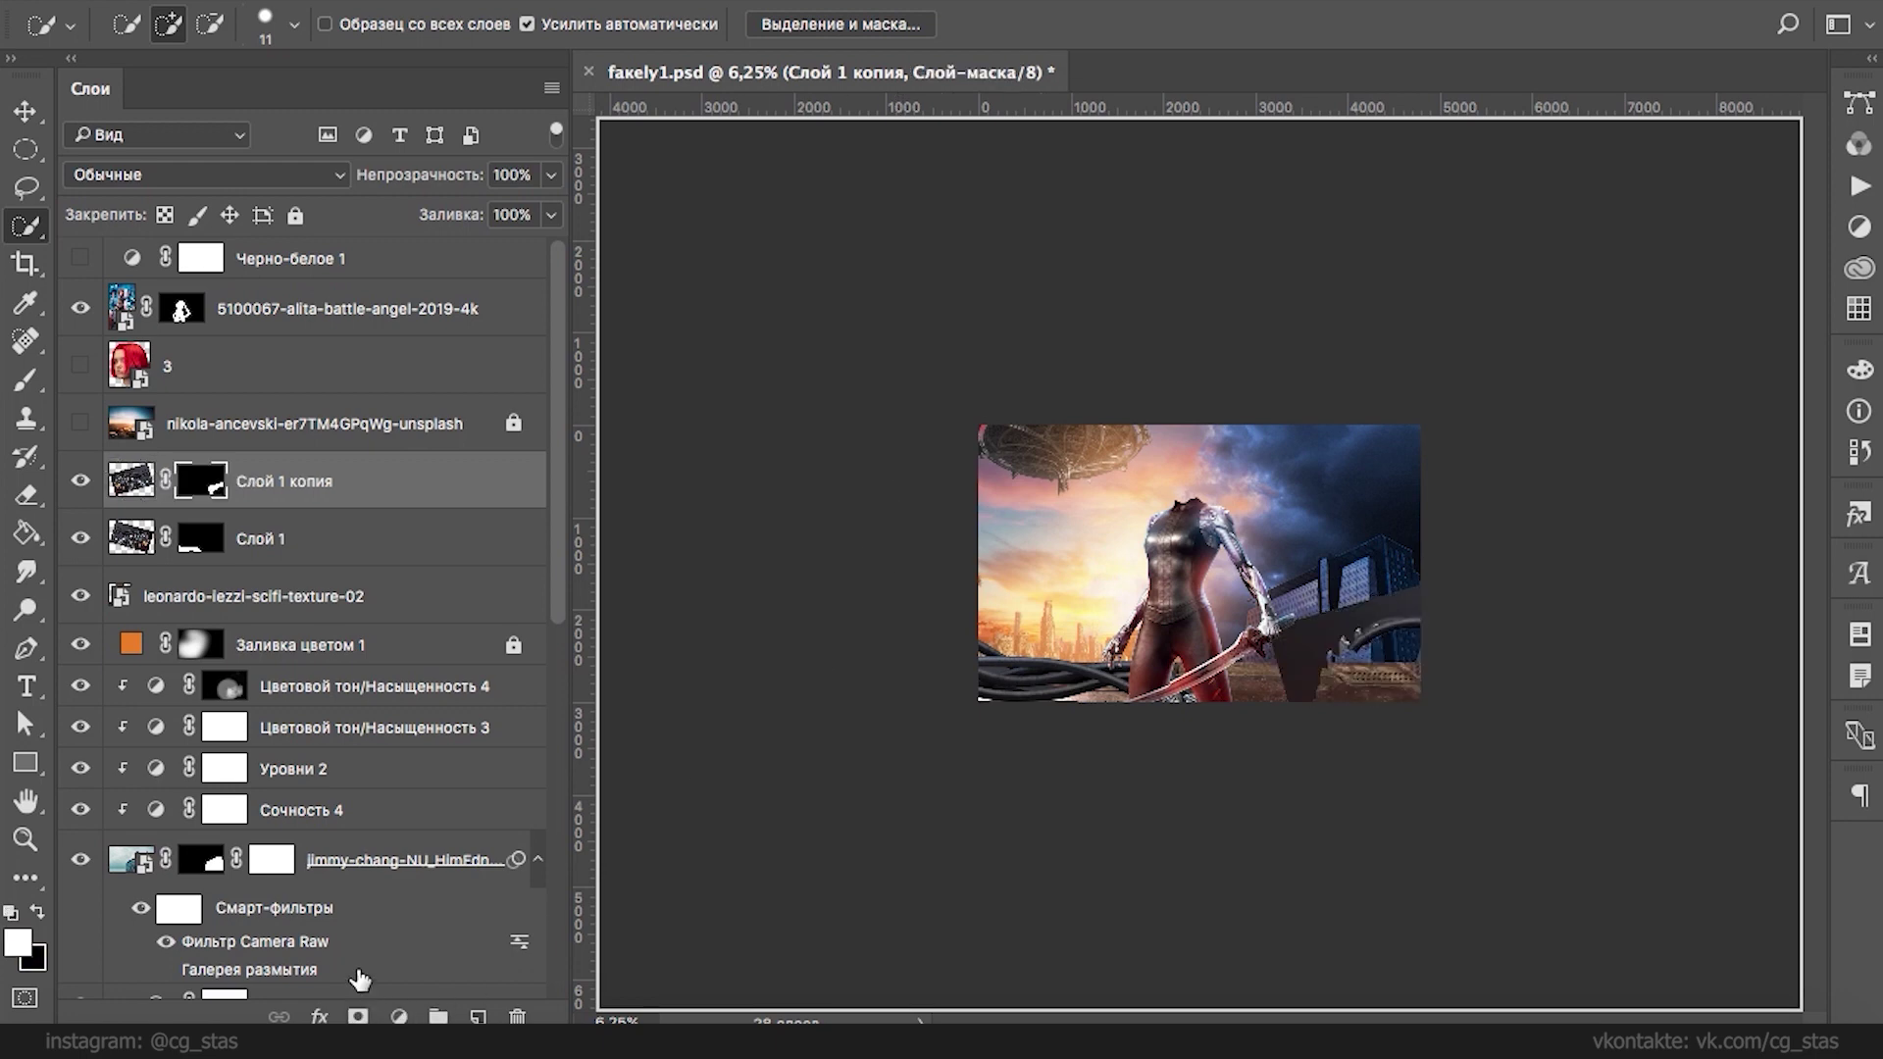
pyautogui.hotkey('ctrl', 'i')
pyautogui.moveTo(1394, 685)
pyautogui.mouseDown()
pyautogui.moveTo(1410, 690)
pyautogui.moveTo(1396, 680)
pyautogui.mouseUp()
pyautogui.keyDown('ctrl'); pyautogui.click(1471, 578); pyautogui.keyUp('ctrl')
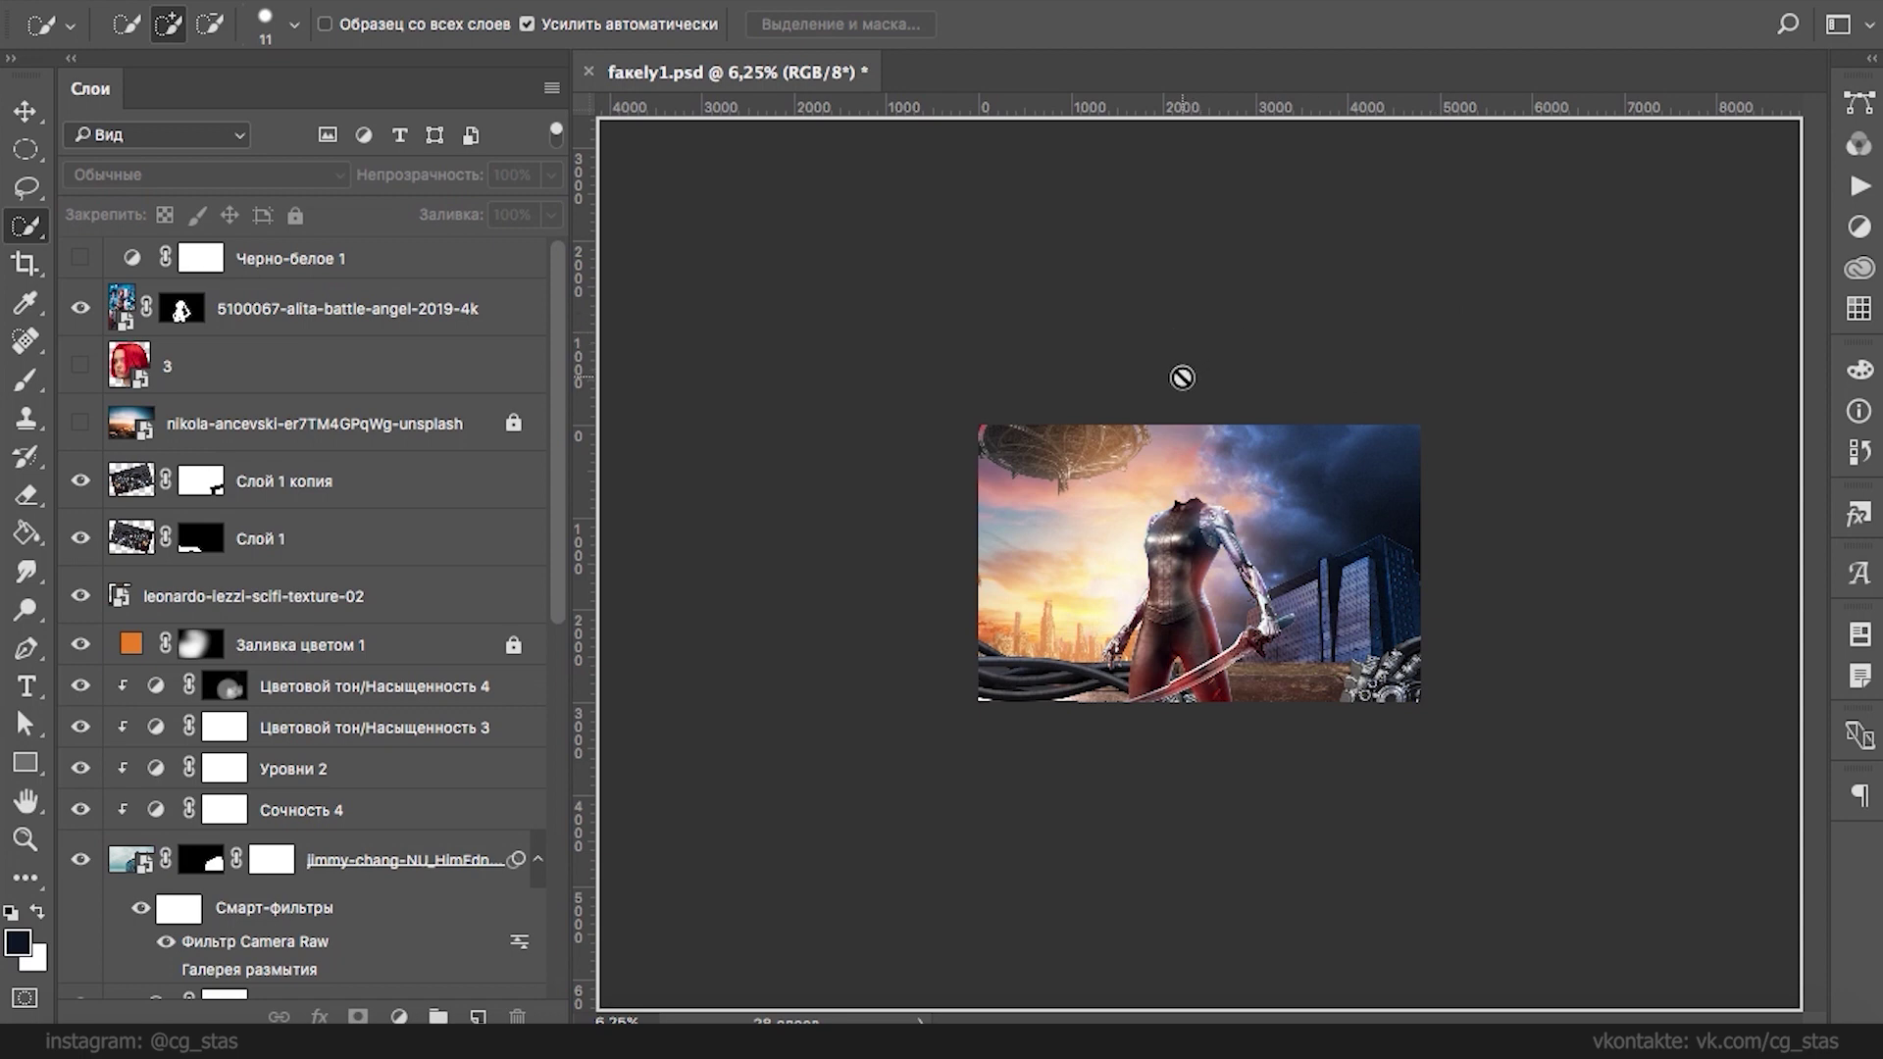
# - Add a clipped Levels adjustment to the airship layer alitabattleangel_22 копия and show the Черно-белое 1 layer
pyautogui.keyDown('ctrl'); pyautogui.click(998, 448); pyautogui.keyUp('ctrl')
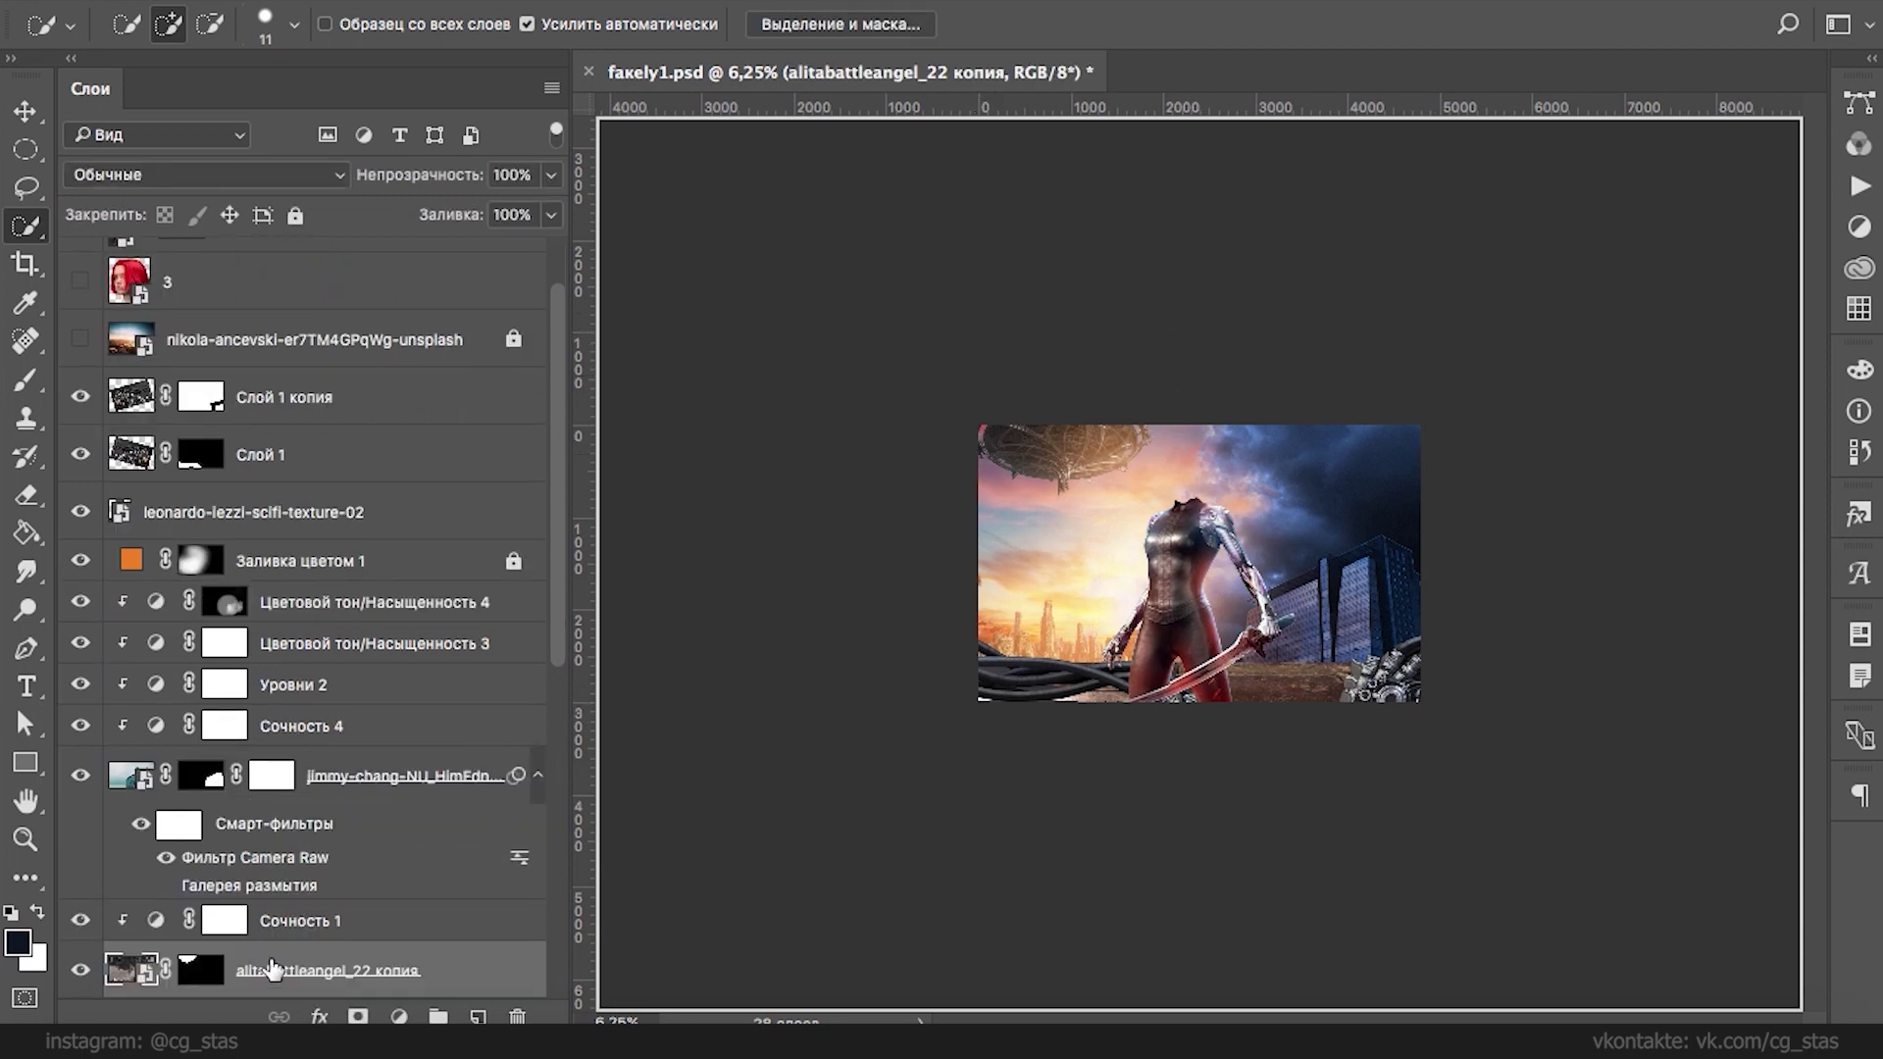
pyautogui.click(399, 1016)
pyautogui.click(412, 567)
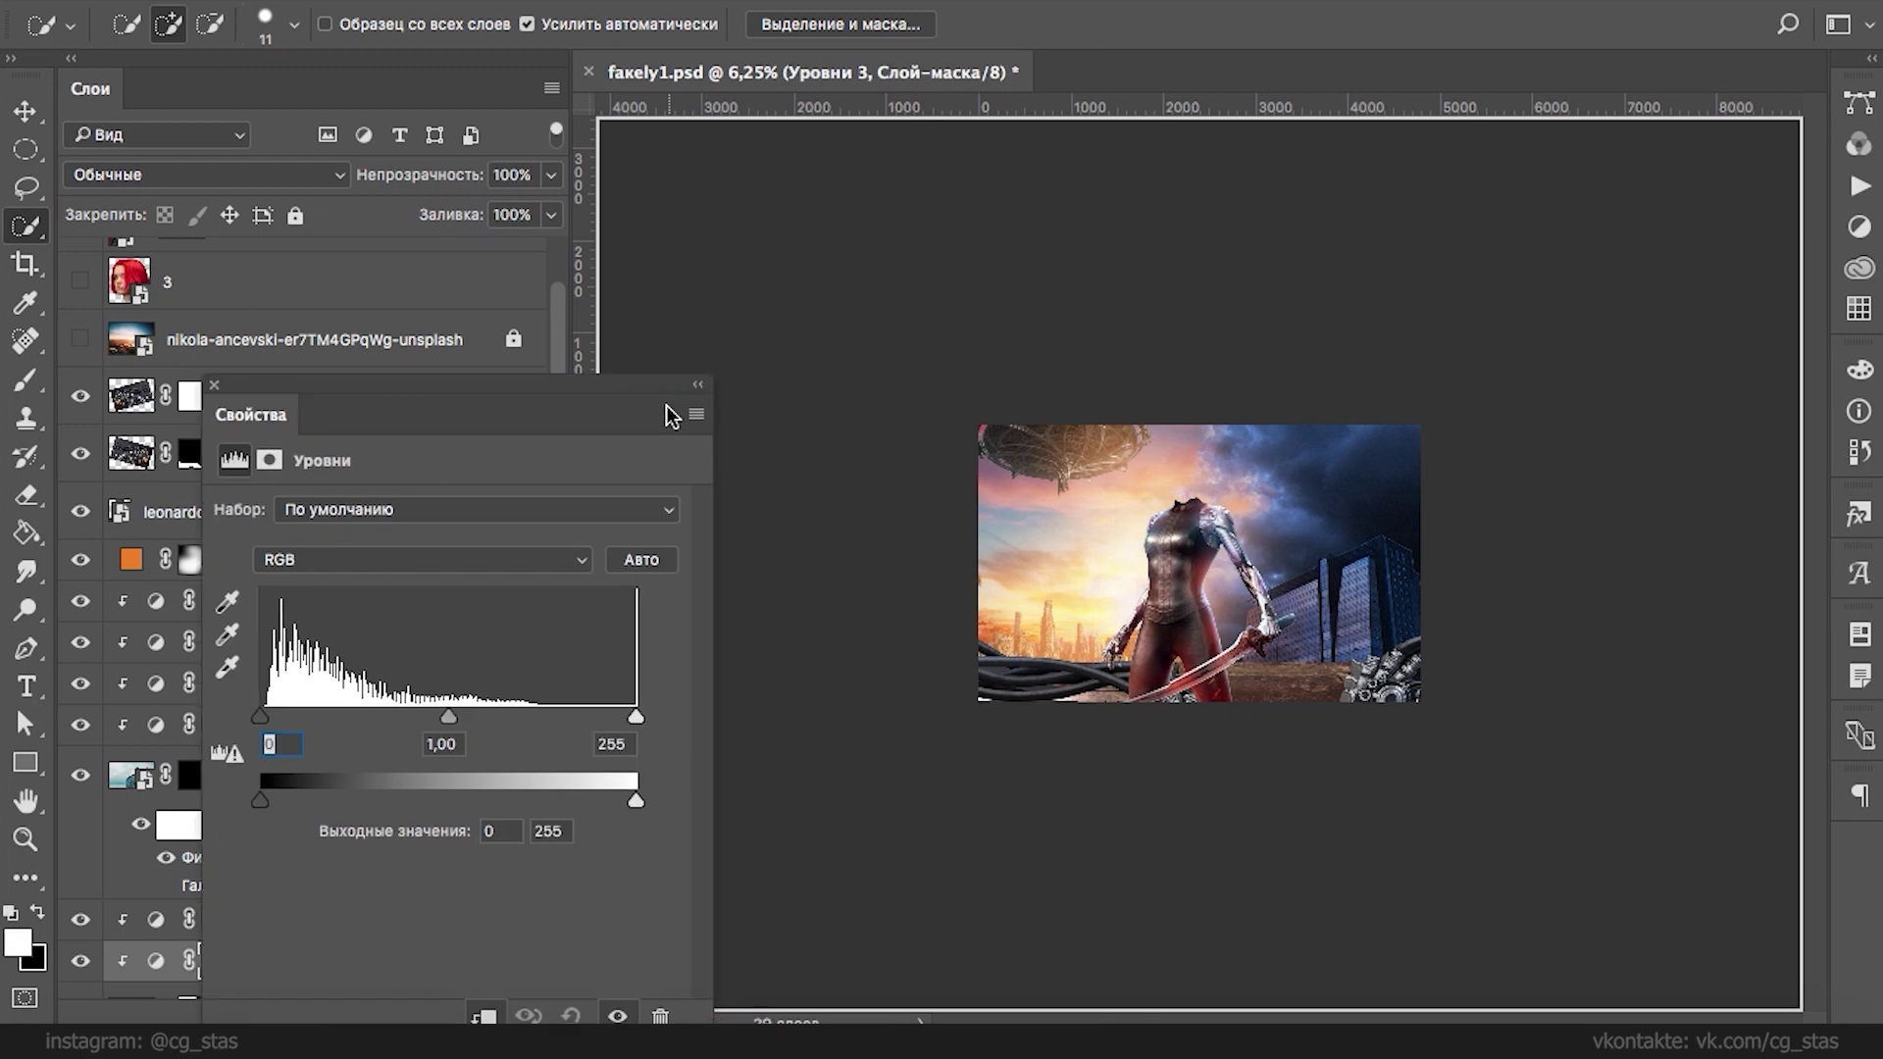
pyautogui.click(697, 384)
pyautogui.moveTo(557, 327); pyautogui.dragTo(557, 282)
pyautogui.click(81, 258)
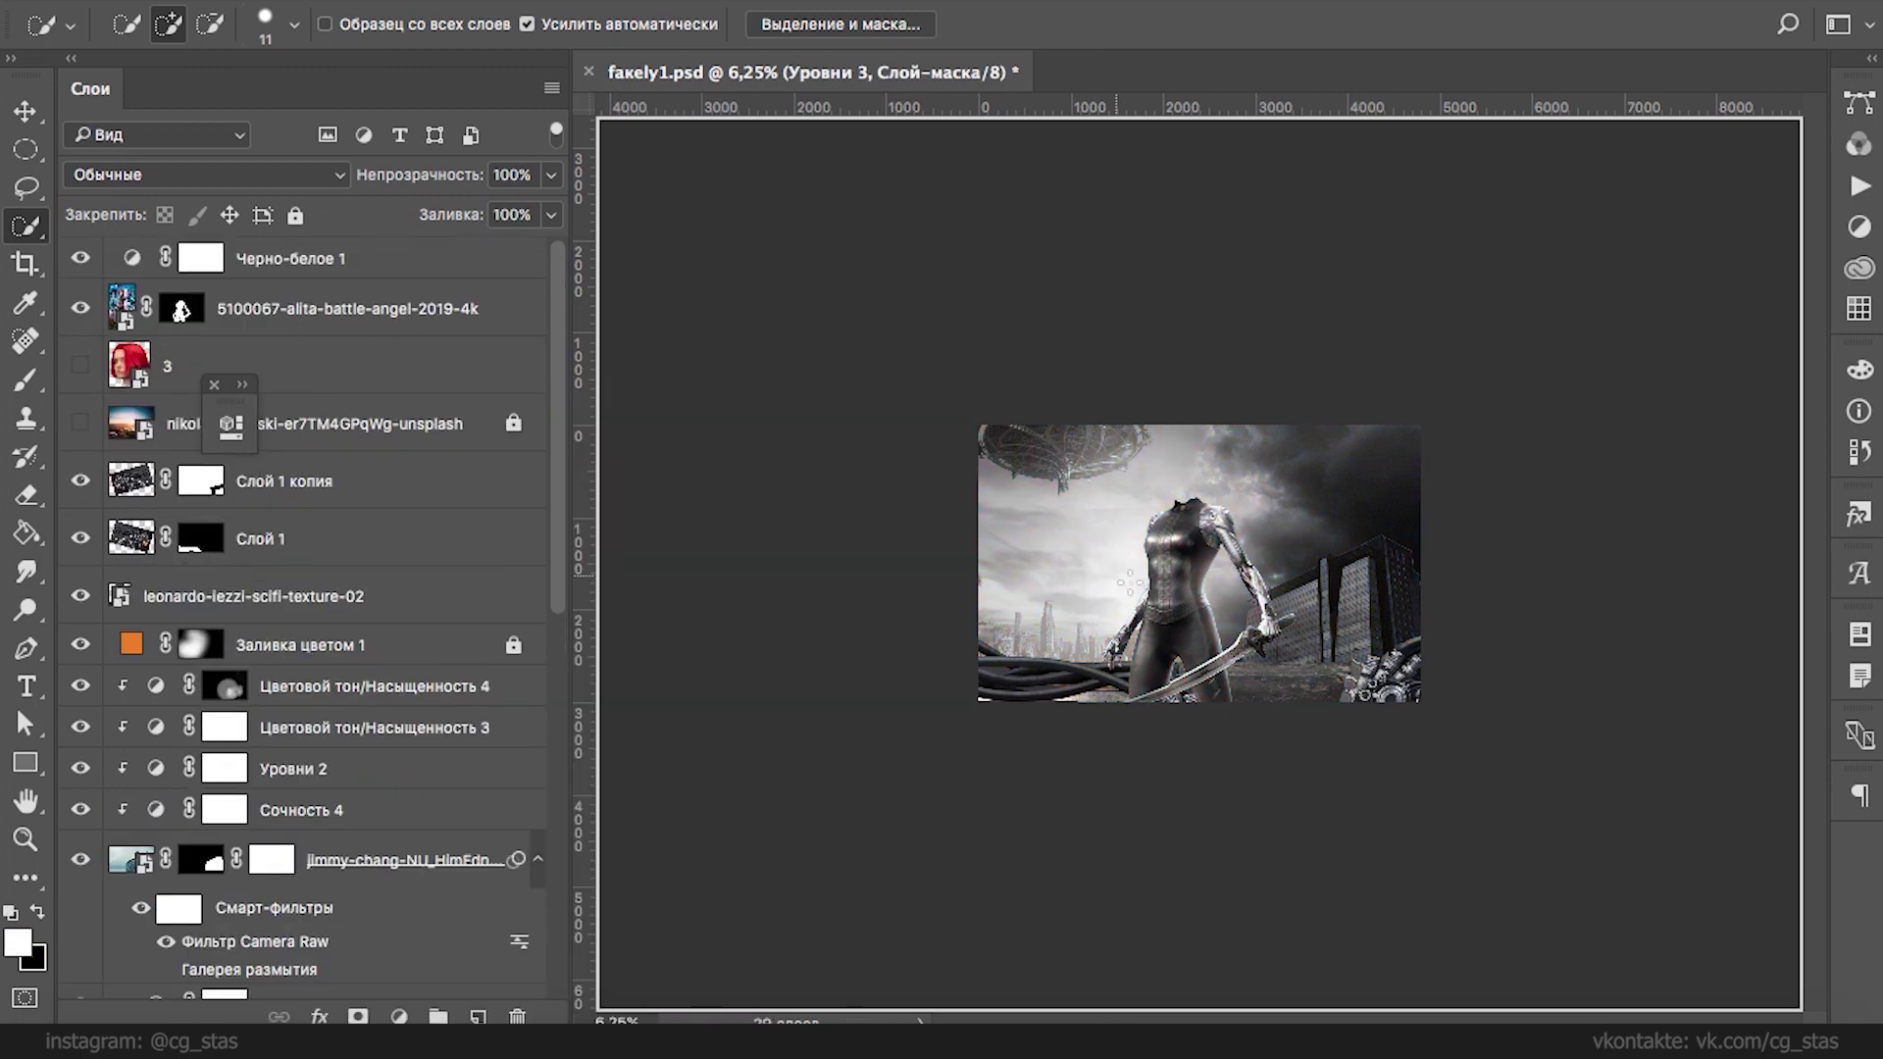
# - Move Уровни 3 above Сочность 1 and raise its output black level slightly to lighten the airship's shadows
pyautogui.keyDown('ctrl'); pyautogui.click(1027, 437); pyautogui.keyUp('ctrl')
pyautogui.scroll(-3, 294, 755)
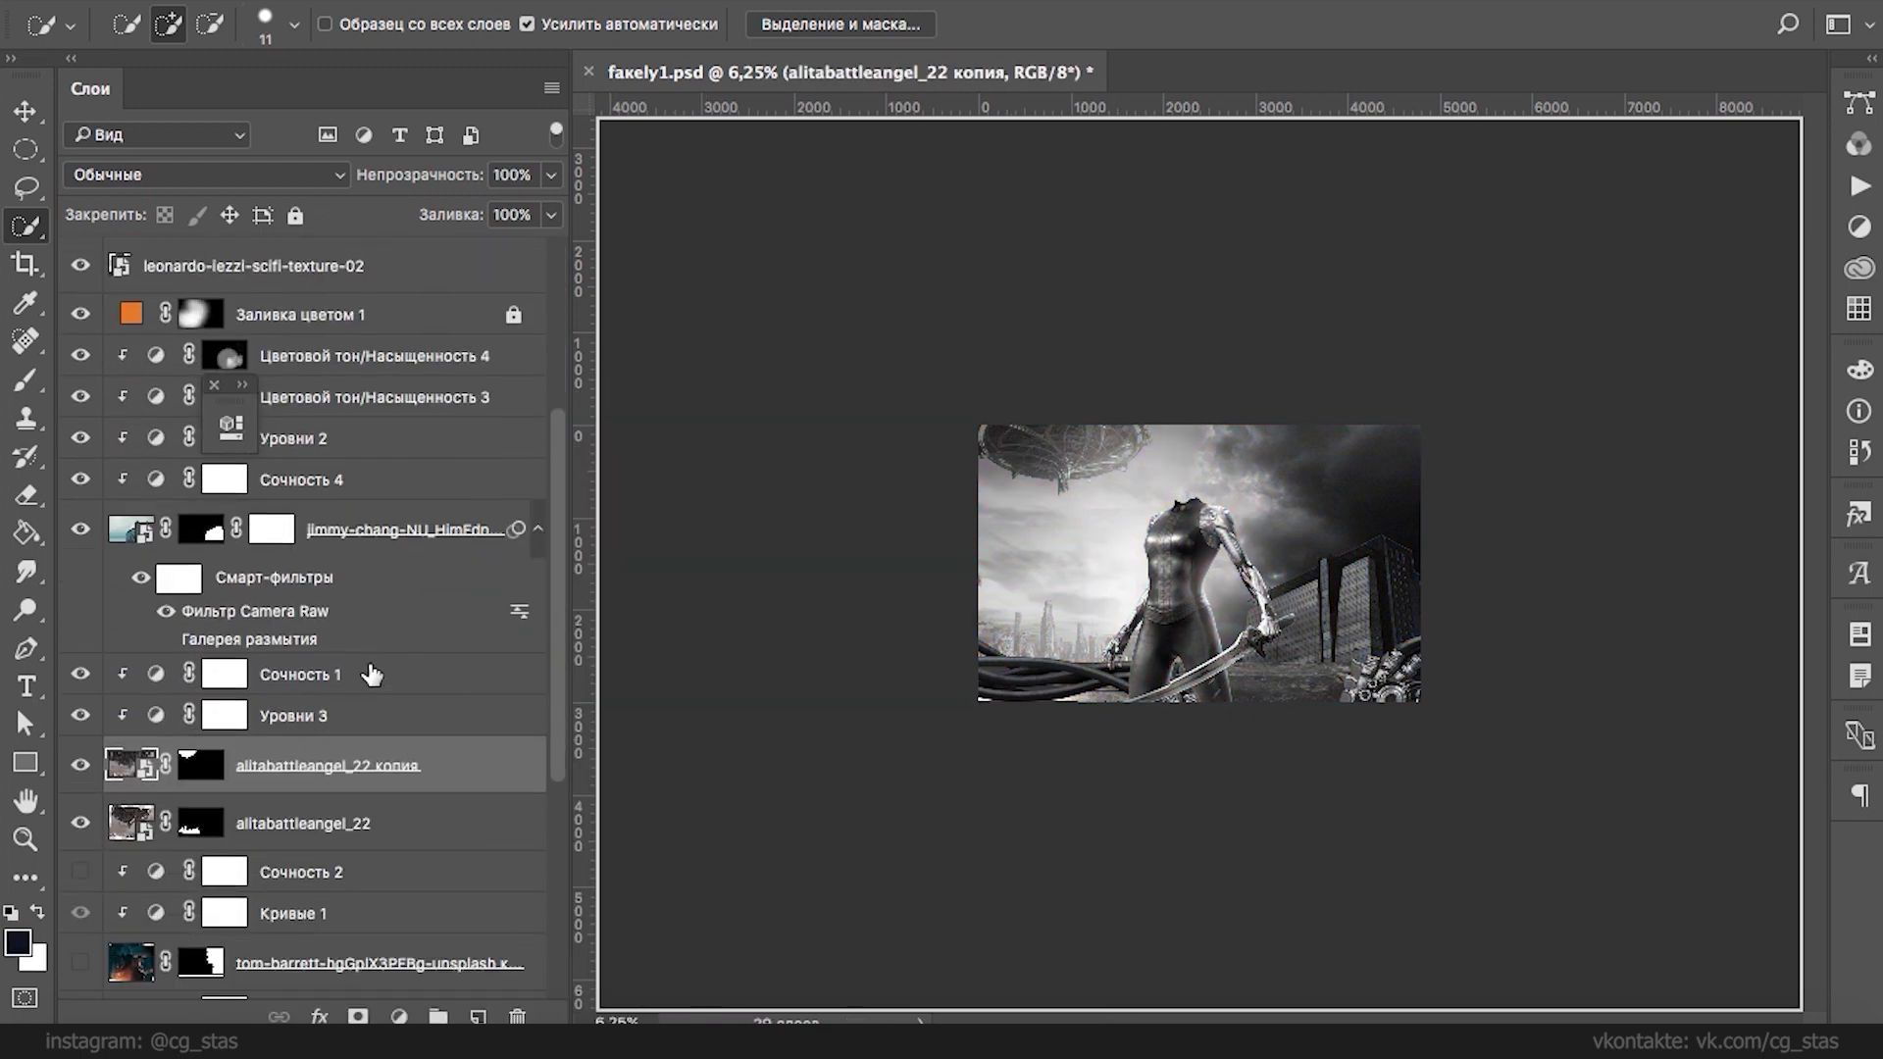
pyautogui.click(272, 720)
pyautogui.moveTo(204, 718); pyautogui.dragTo(232, 673)
pyautogui.click(1088, 365)
pyautogui.click(1066, 368)
pyautogui.moveTo(377, 708); pyautogui.dragTo(317, 698)
pyautogui.doubleClick(154, 674)
pyautogui.moveTo(665, 778); pyautogui.dragTo(718, 771)
pyautogui.moveTo(320, 778); pyautogui.dragTo(337, 778)
pyautogui.click(716, 392)
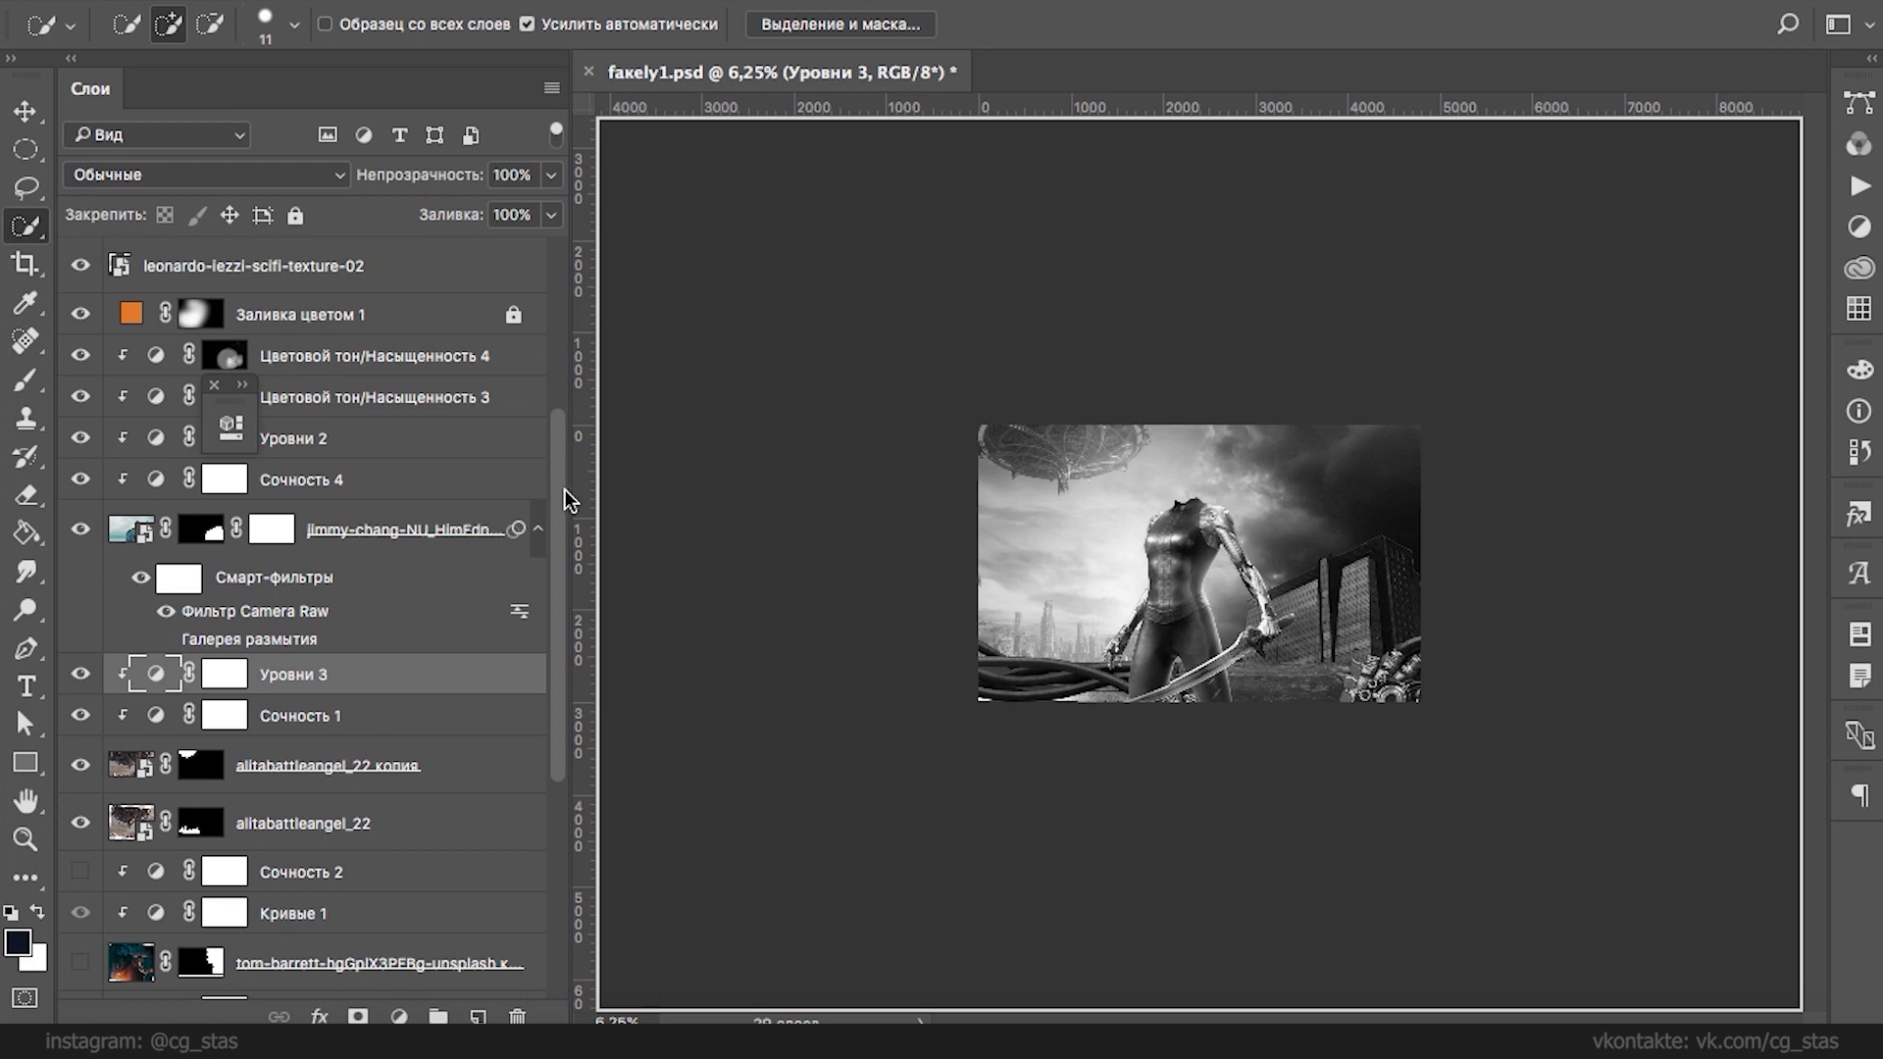
# - Add a Levels adjustment clipped to the Слой 1 cables with the output black level at 22
pyautogui.keyDown('super'); pyautogui.click(1032, 685); pyautogui.keyUp('super')
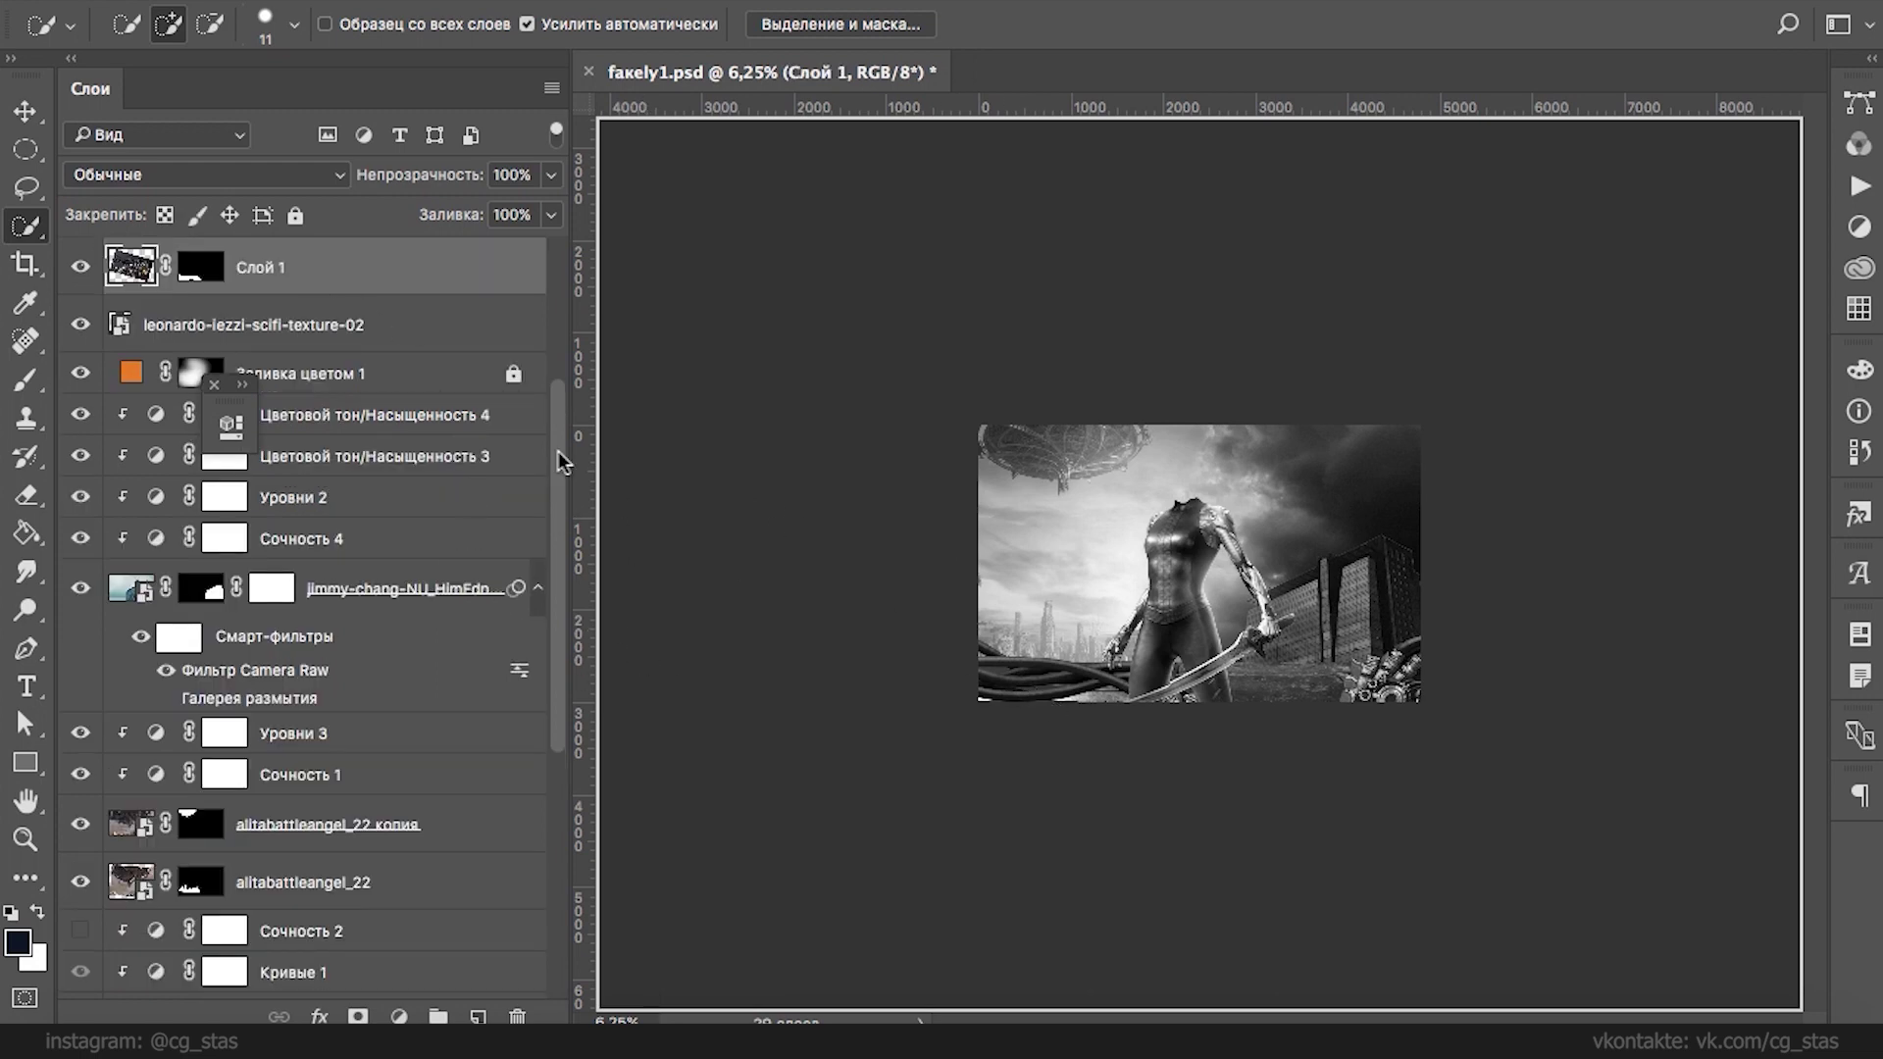
pyautogui.click(398, 1015)
pyautogui.click(443, 564)
pyautogui.moveTo(317, 779); pyautogui.dragTo(349, 771)
pyautogui.click(541, 997)
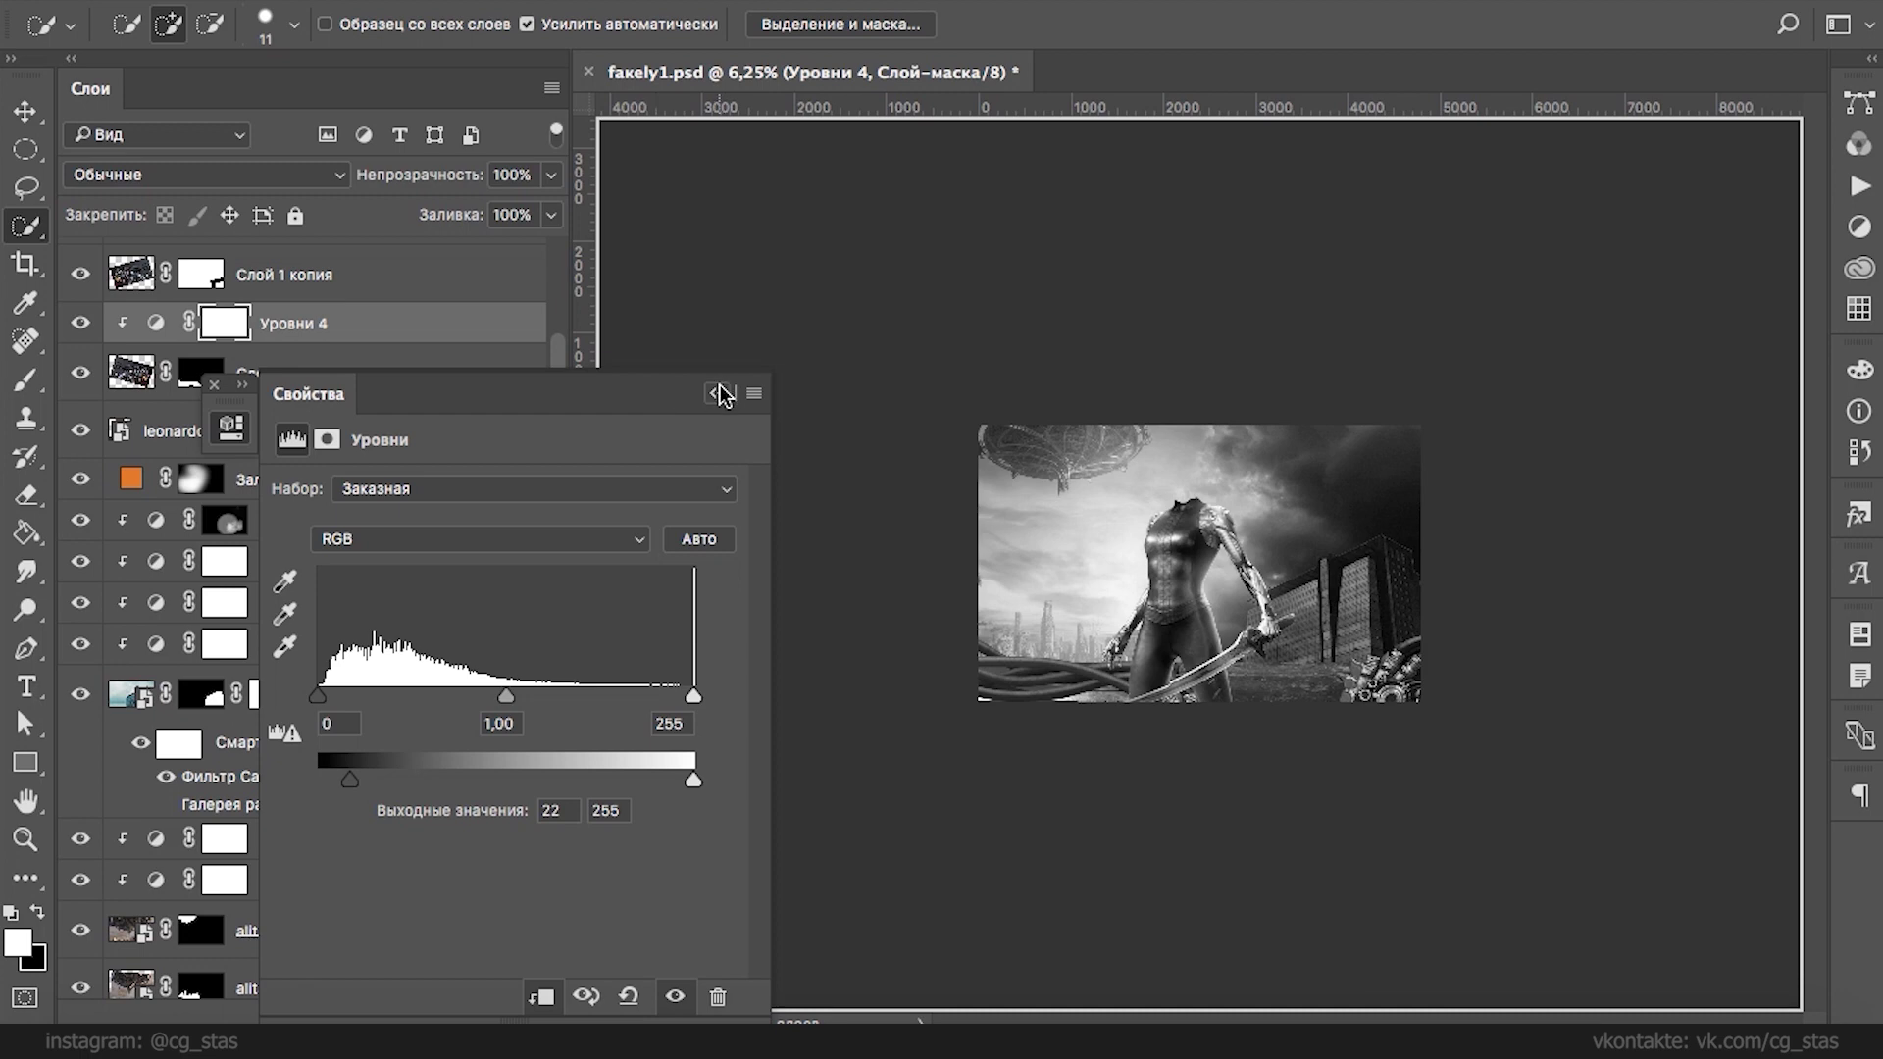
pyautogui.click(721, 392)
# - Add a Levels adjustment clipped to Слой 1 копия with the output black level at 16
pyautogui.click(417, 387)
pyautogui.click(446, 280)
pyautogui.click(399, 1015)
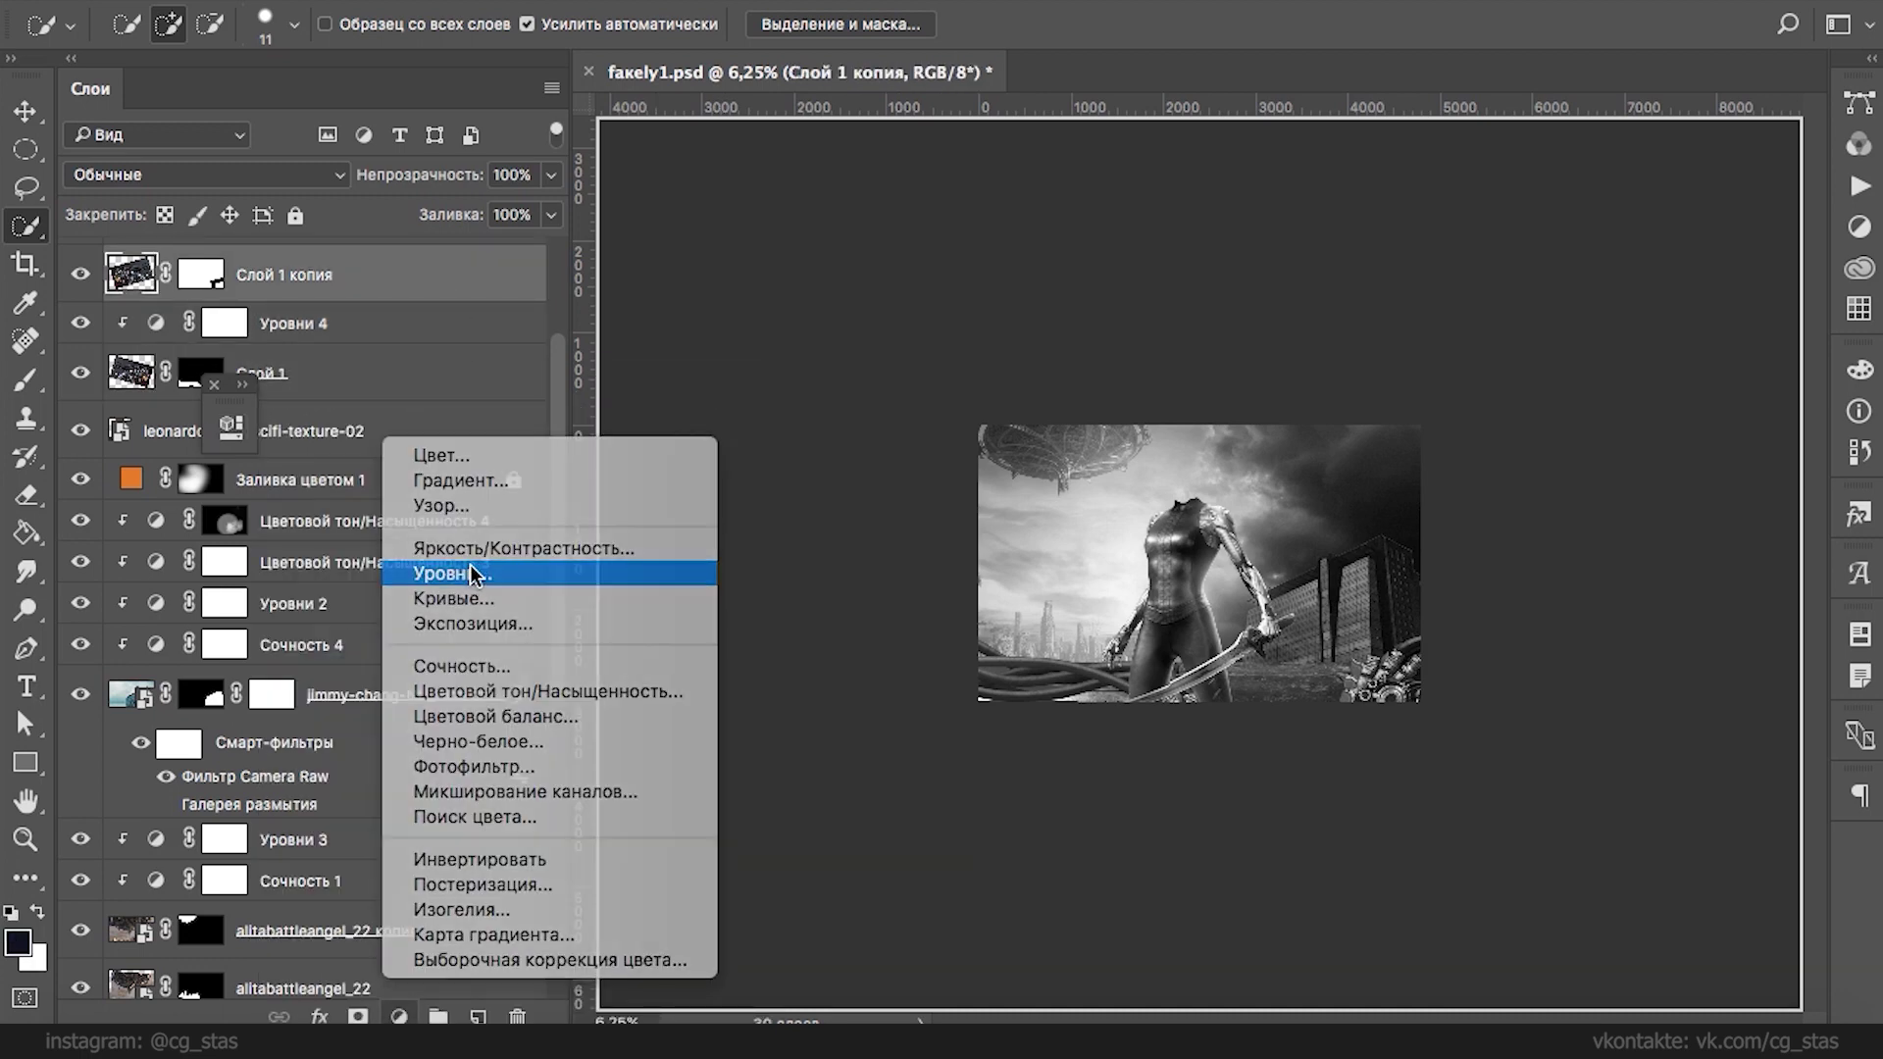
pyautogui.click(472, 575)
pyautogui.moveTo(317, 779)
pyautogui.mouseDown()
pyautogui.moveTo(373, 782)
pyautogui.moveTo(343, 778)
pyautogui.mouseUp()
pyautogui.click(541, 997)
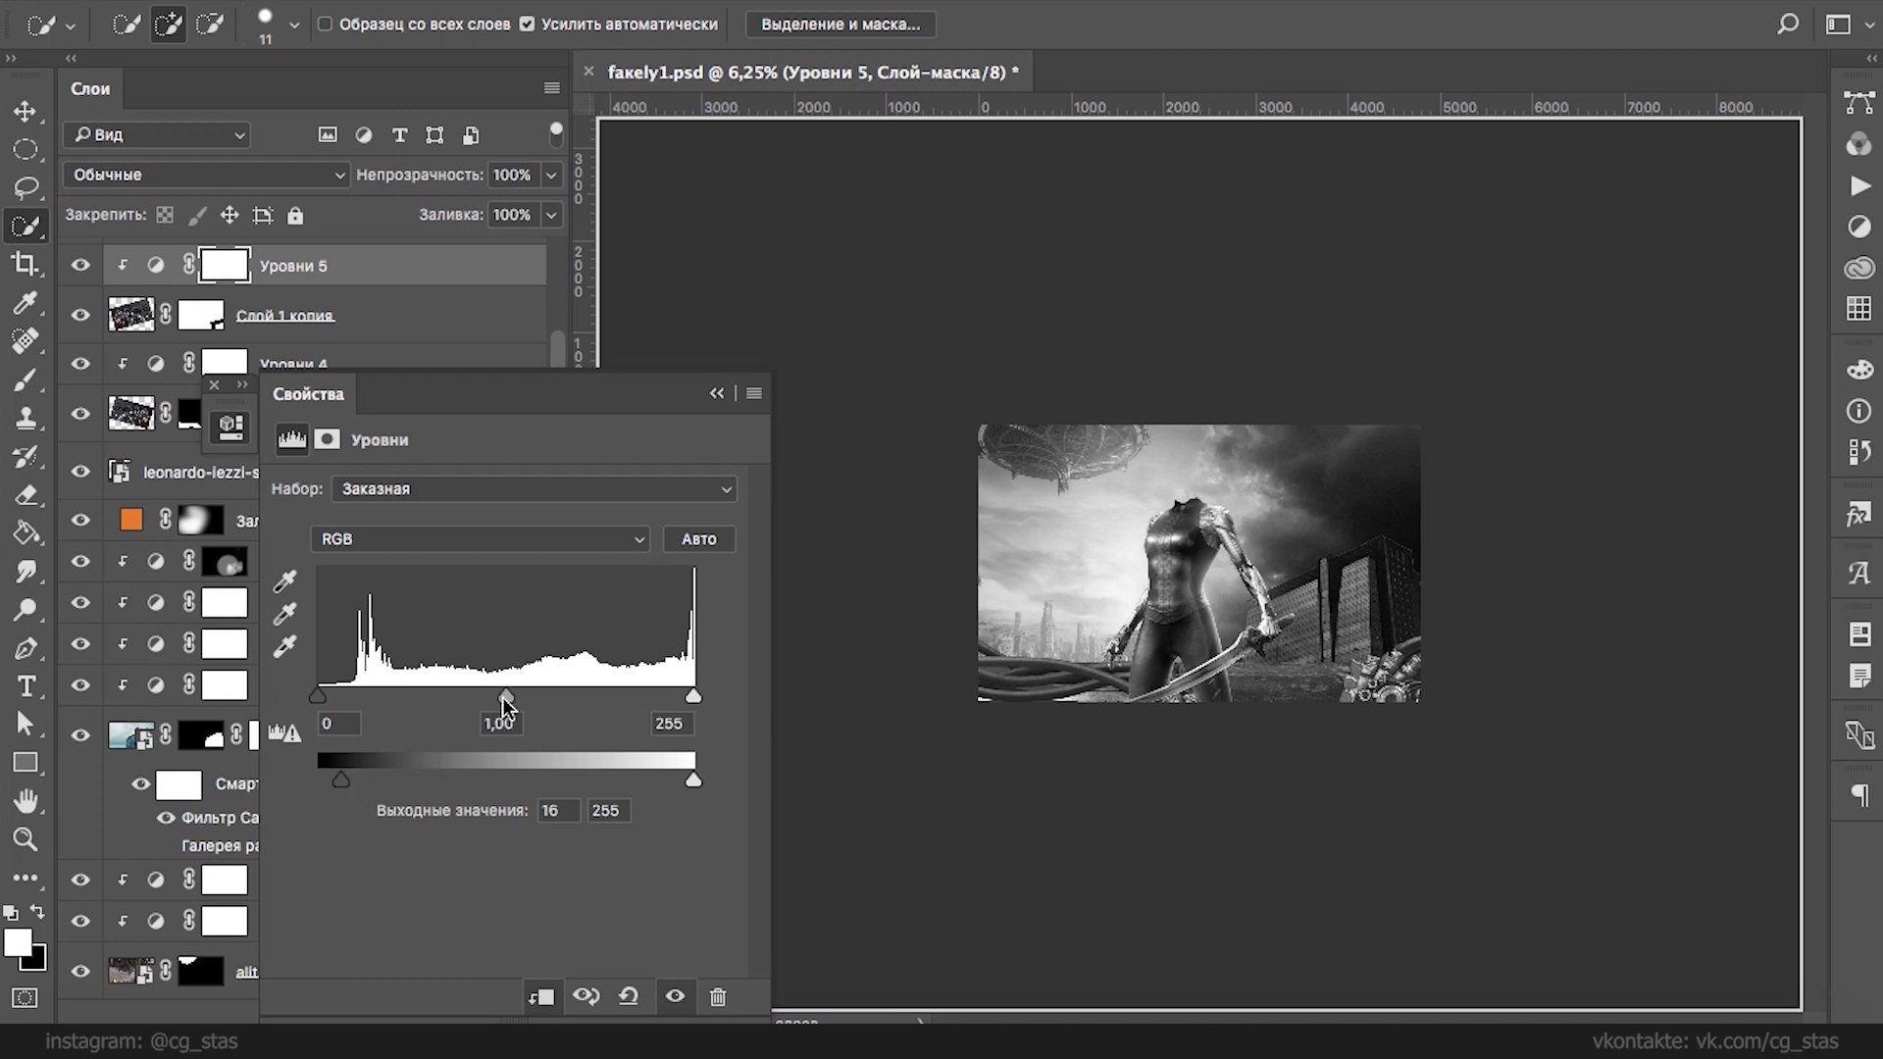
# - Lower the output white level of Уровни 5 to 170 and raise its input and output black levels slightly
pyautogui.moveTo(693, 695); pyautogui.dragTo(664, 694)
pyautogui.moveTo(693, 780); pyautogui.dragTo(569, 782)
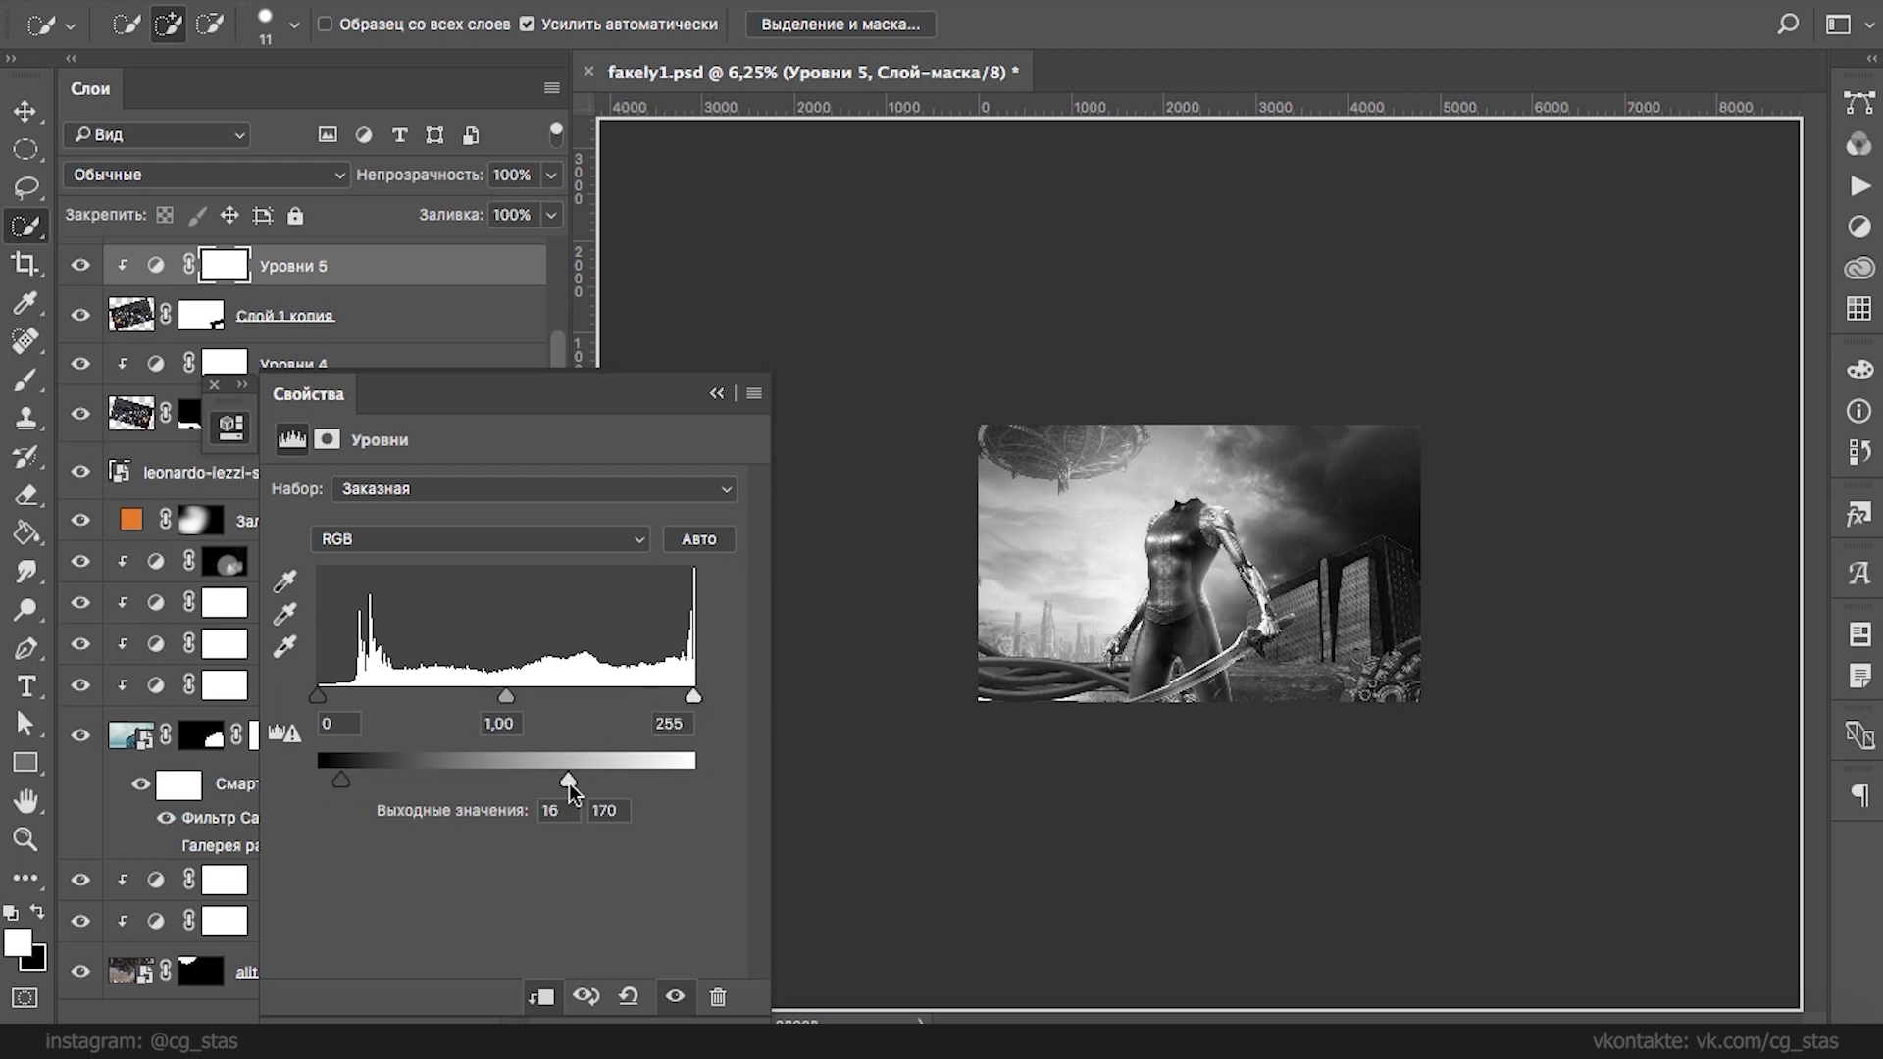
pyautogui.moveTo(340, 779)
pyautogui.mouseDown()
pyautogui.moveTo(361, 768)
pyautogui.moveTo(345, 778)
pyautogui.mouseUp()
pyautogui.moveTo(316, 695); pyautogui.dragTo(363, 706)
pyautogui.click(717, 393)
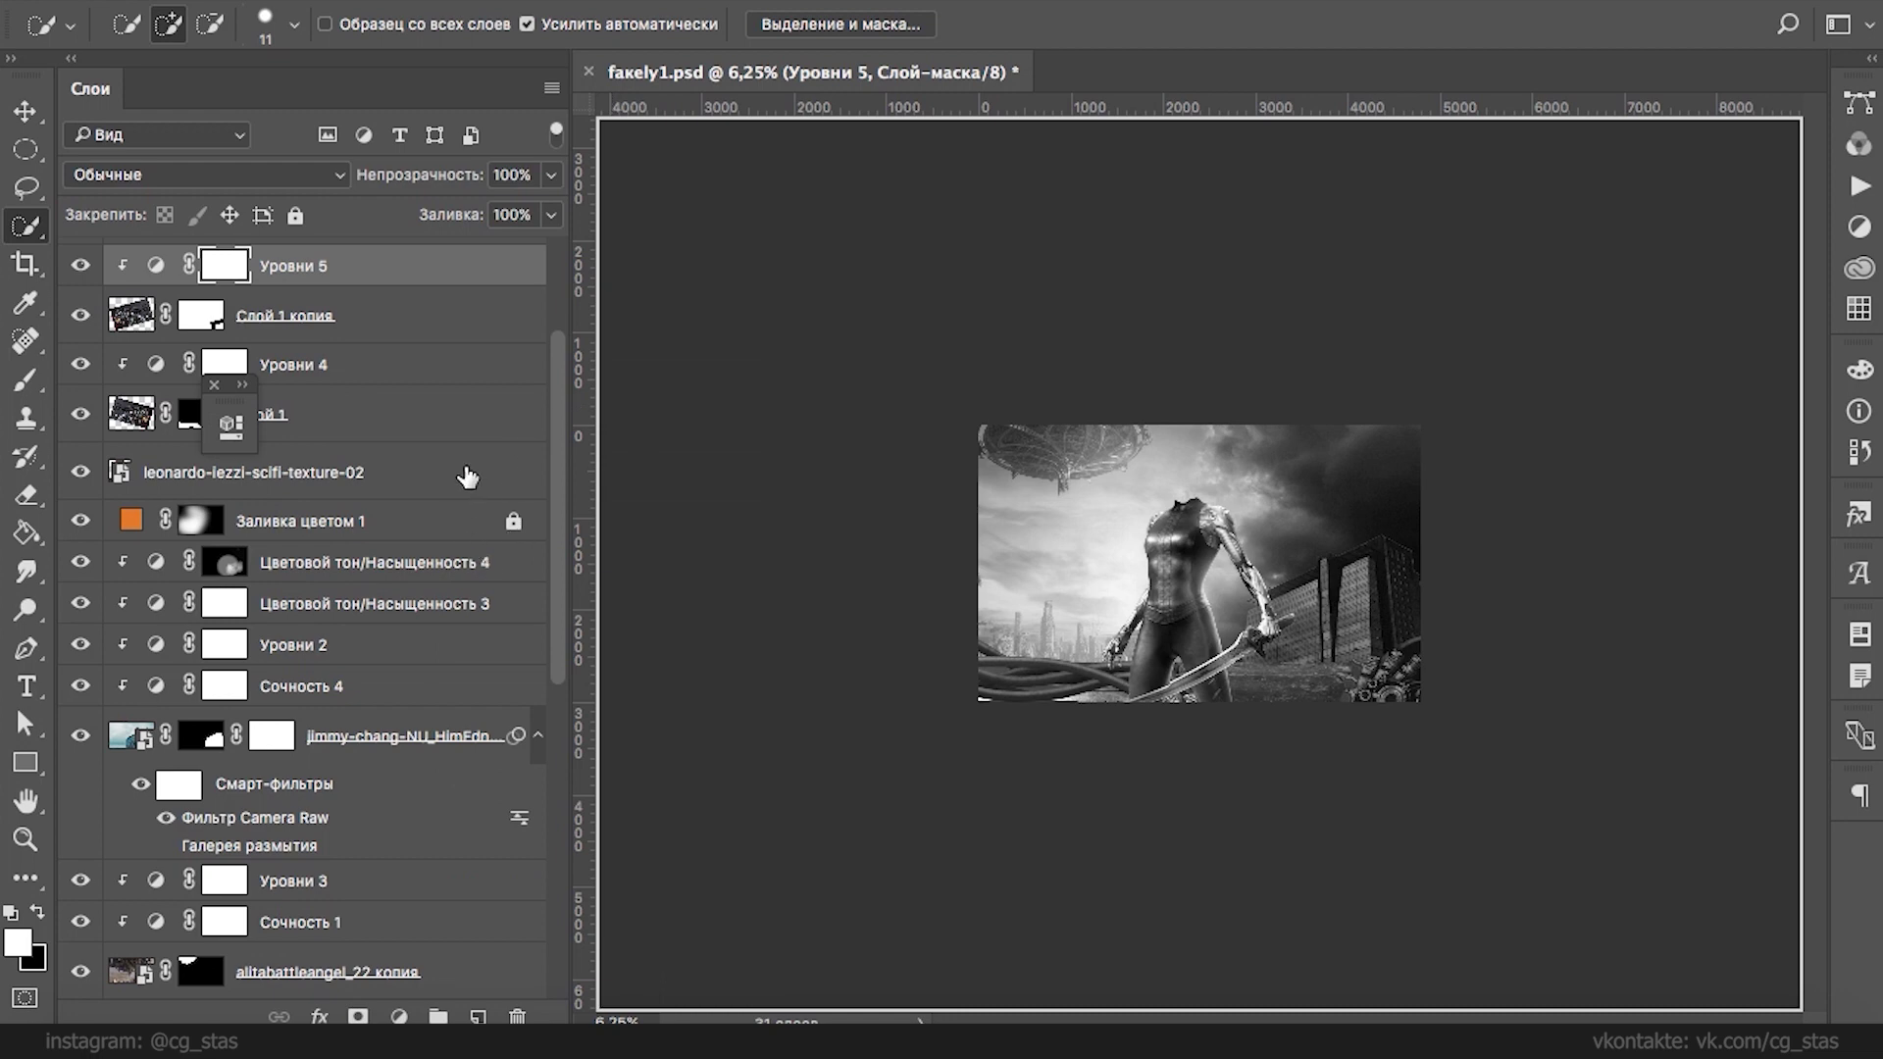
# - Save the document and hide the Черно-белое 1 layer
pyautogui.hotkey('ctrl', 's')
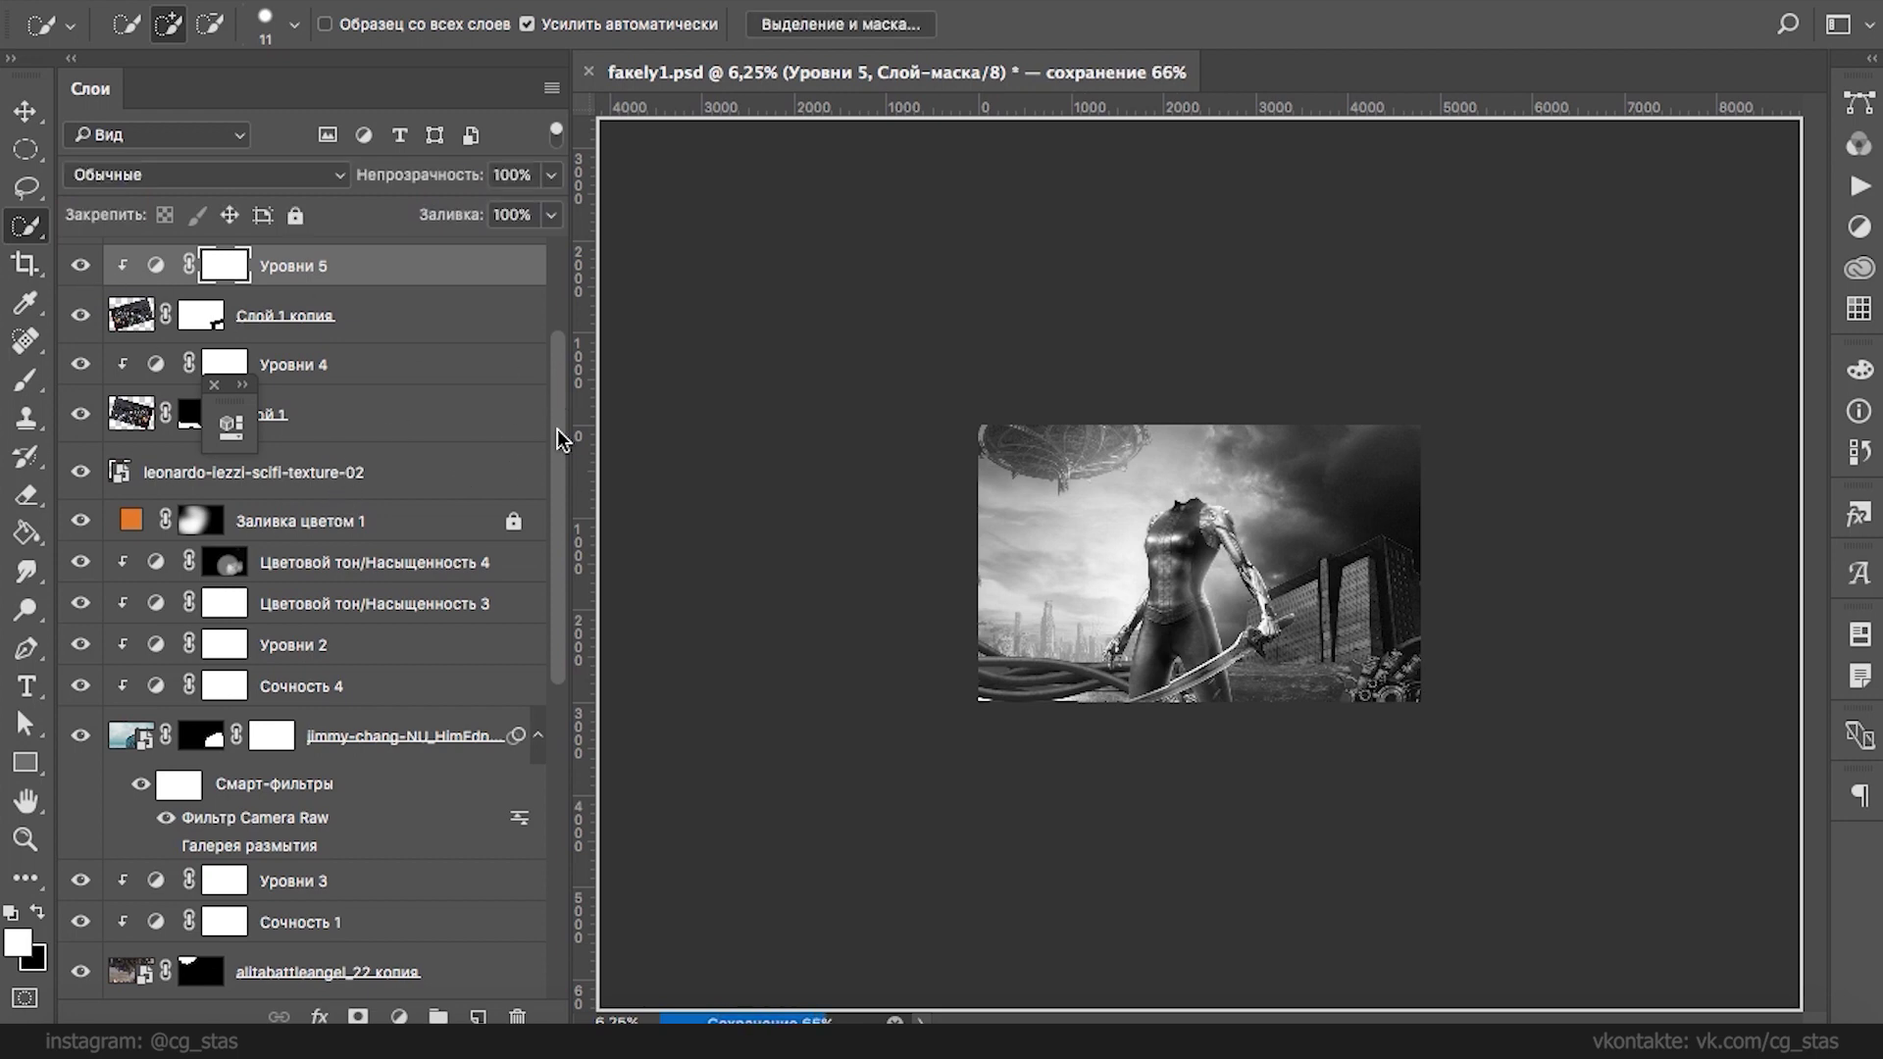
pyautogui.scroll(3, 559, 424)
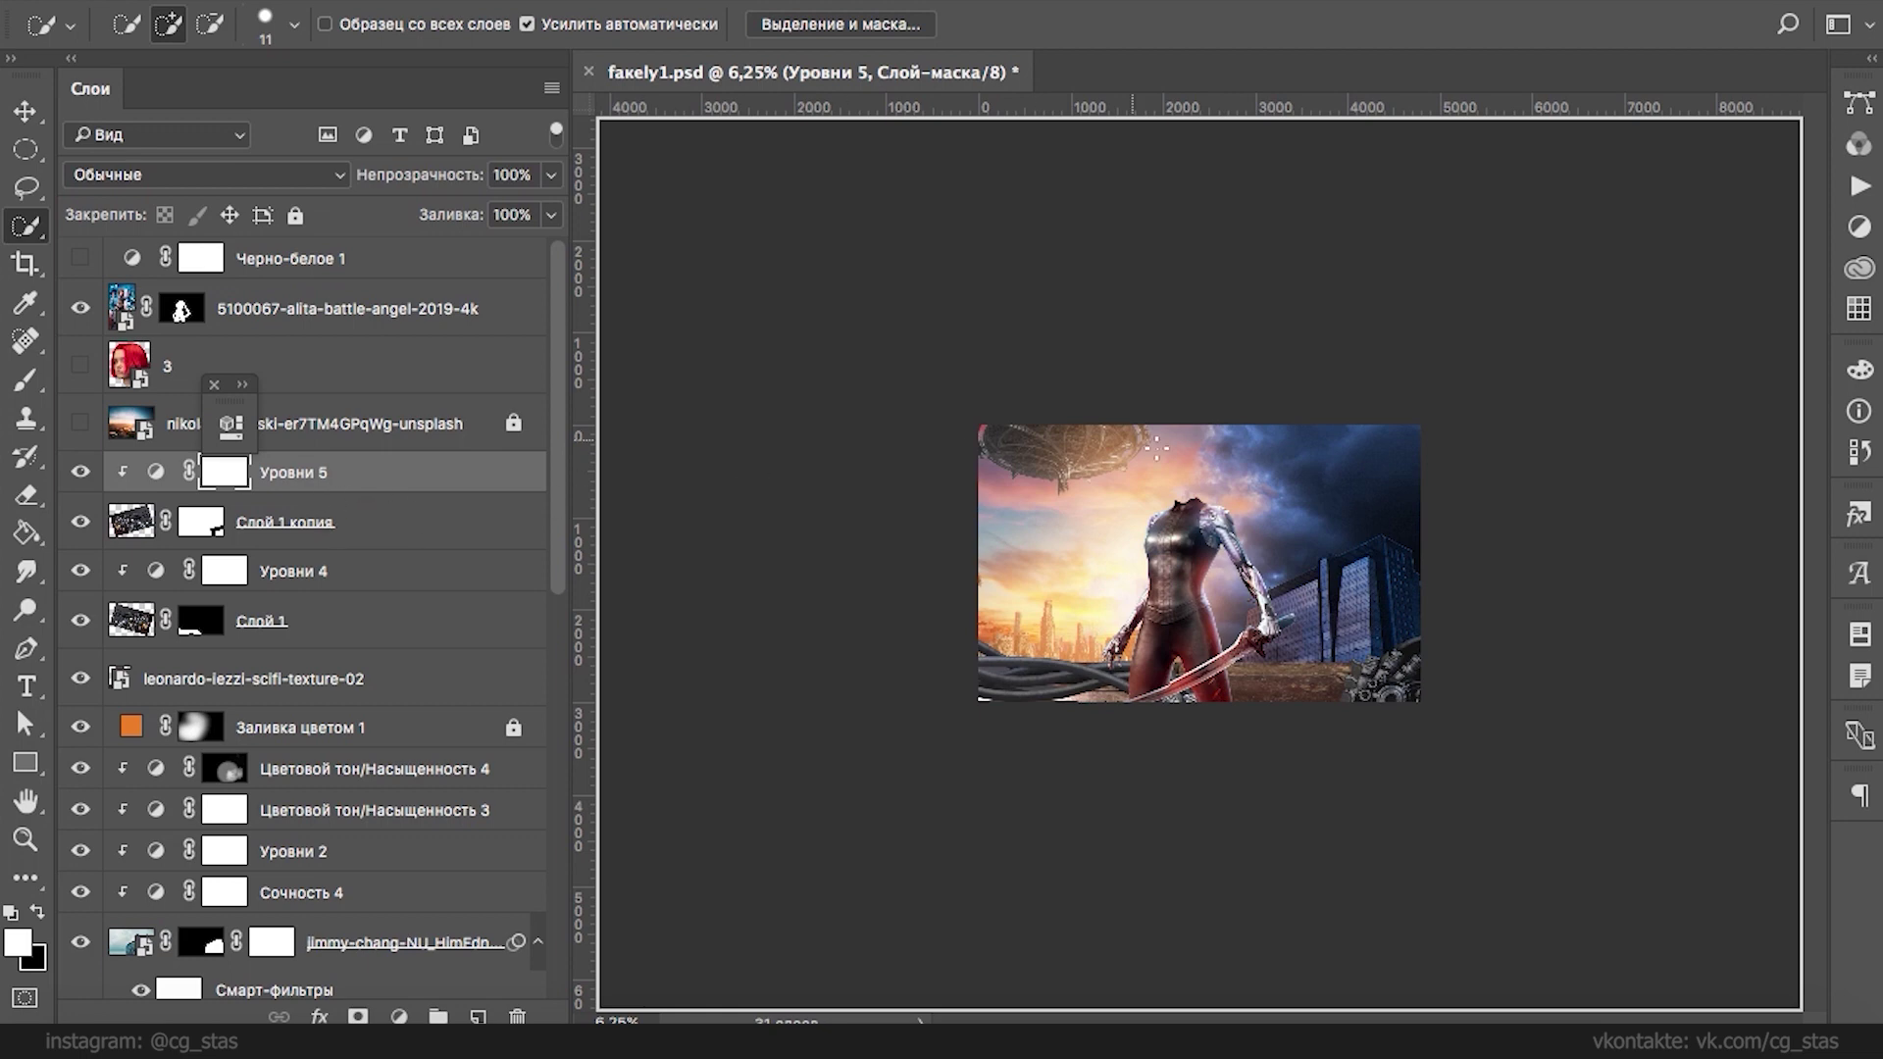
# - Shift the storm clouds on the daoudi-aissa-Pe1Ol9oLc4o-unsplash layer to the right using Free Transform
pyautogui.keyDown('super'); pyautogui.click(1353, 508); pyautogui.keyUp('super')
pyautogui.moveTo(559, 679); pyautogui.dragTo(556, 777)
pyautogui.click(391, 864)
pyautogui.press('super+t')
pyautogui.moveTo(1318, 486); pyautogui.dragTo(1373, 495)
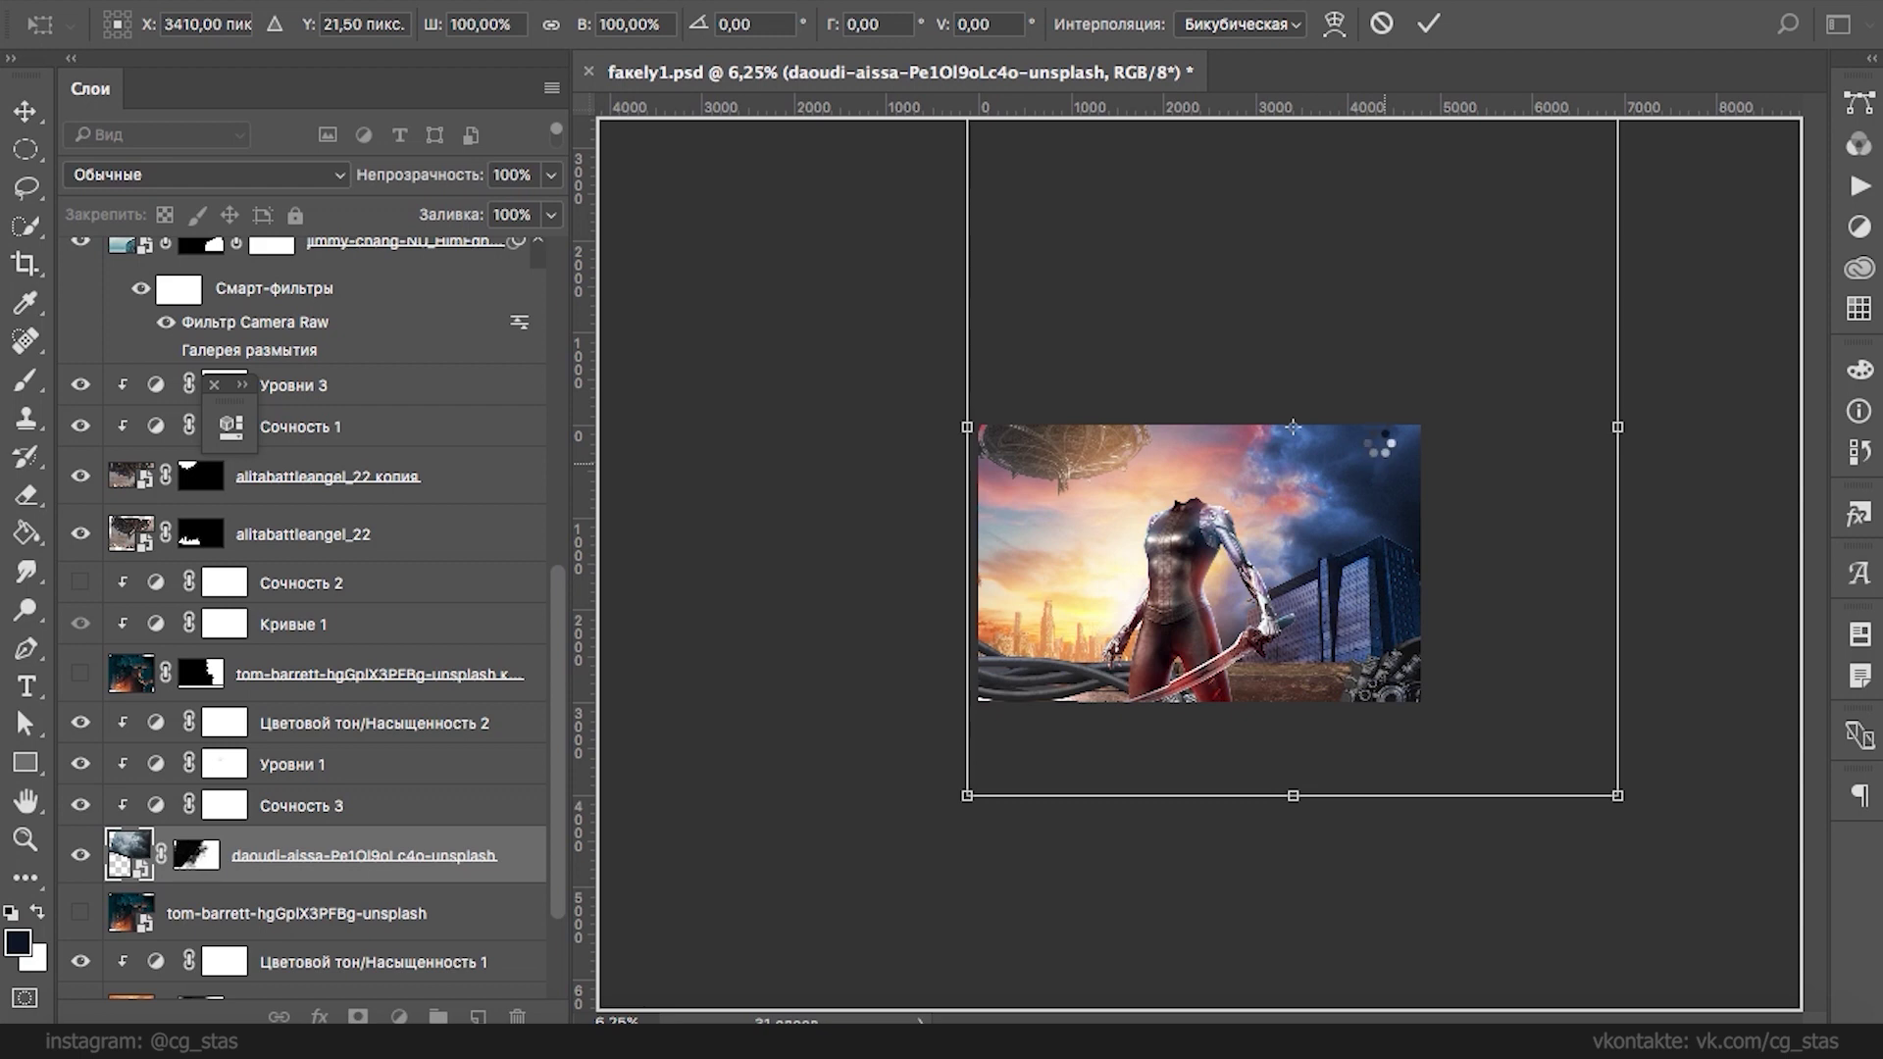
pyautogui.press('w')
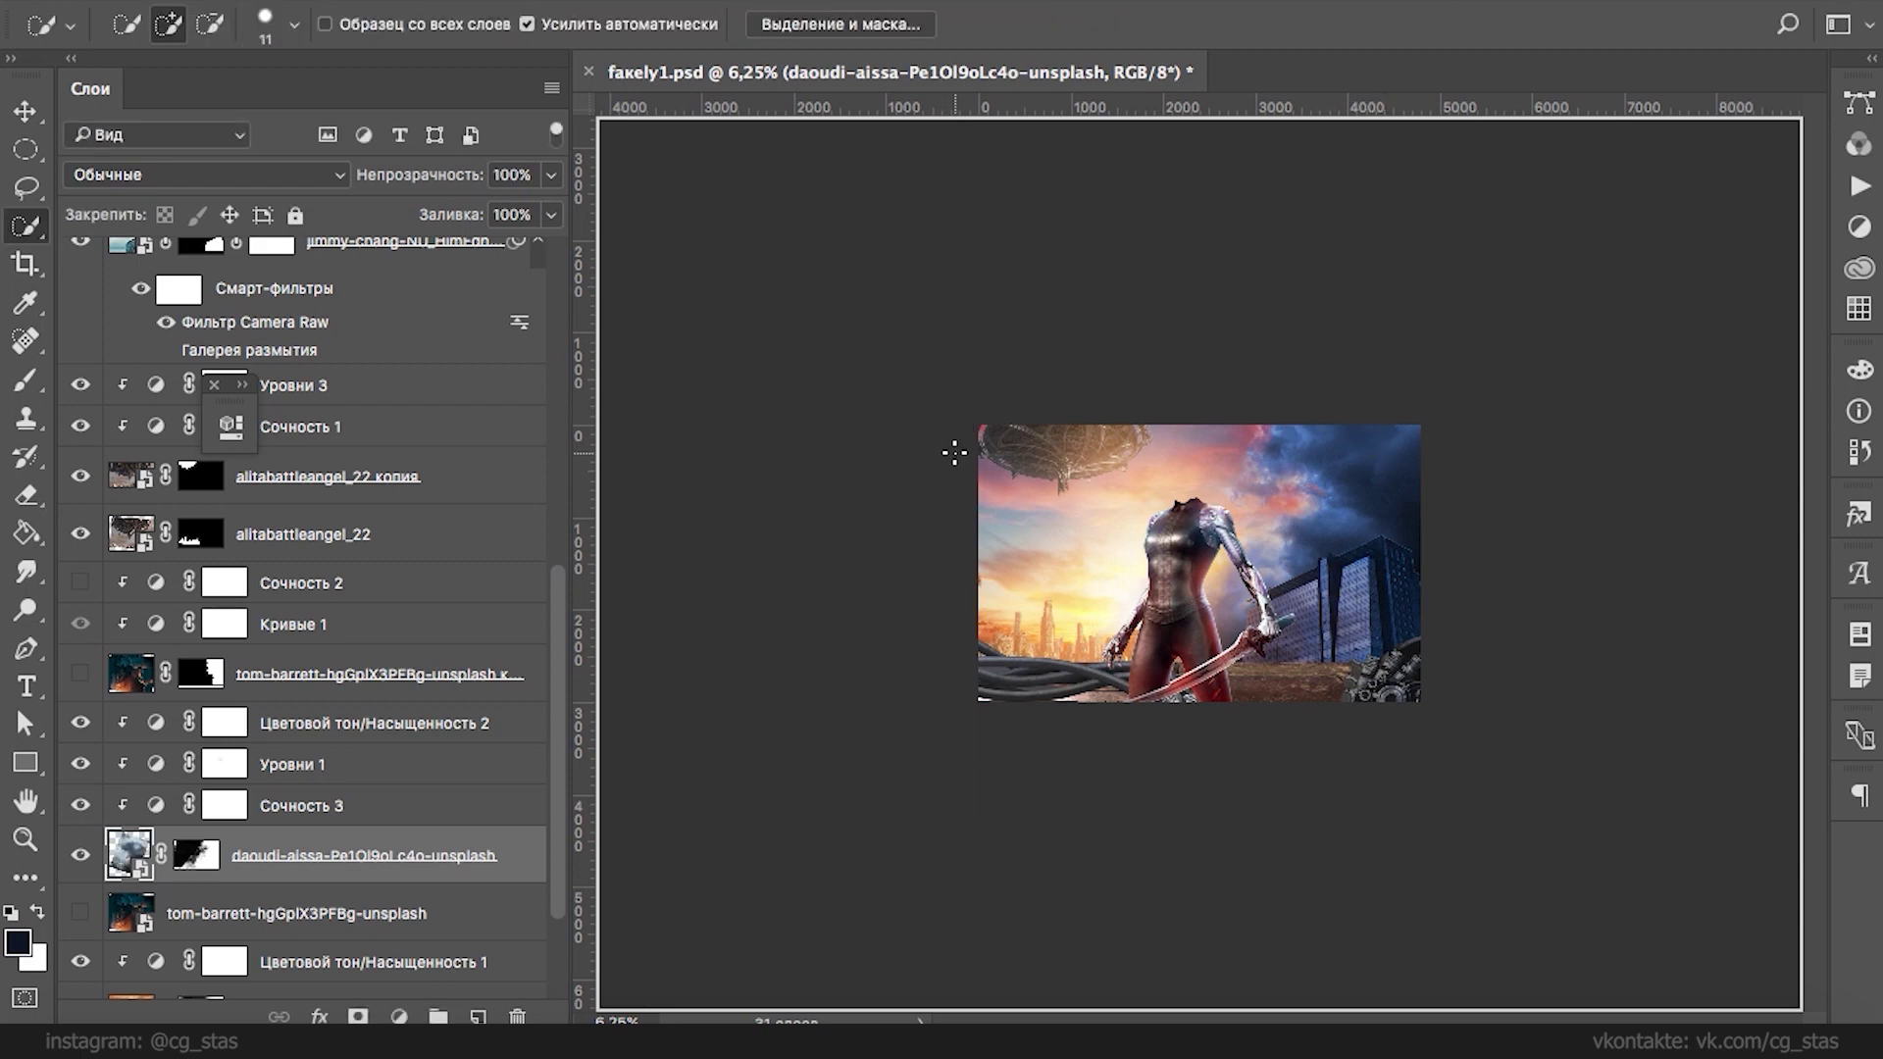
# - Create a new layer above nikola-ancevski-er7TM4GPqWg-unsplash and choose a pinkish-red brush colour
pyautogui.moveTo(553, 596); pyautogui.dragTo(550, 368)
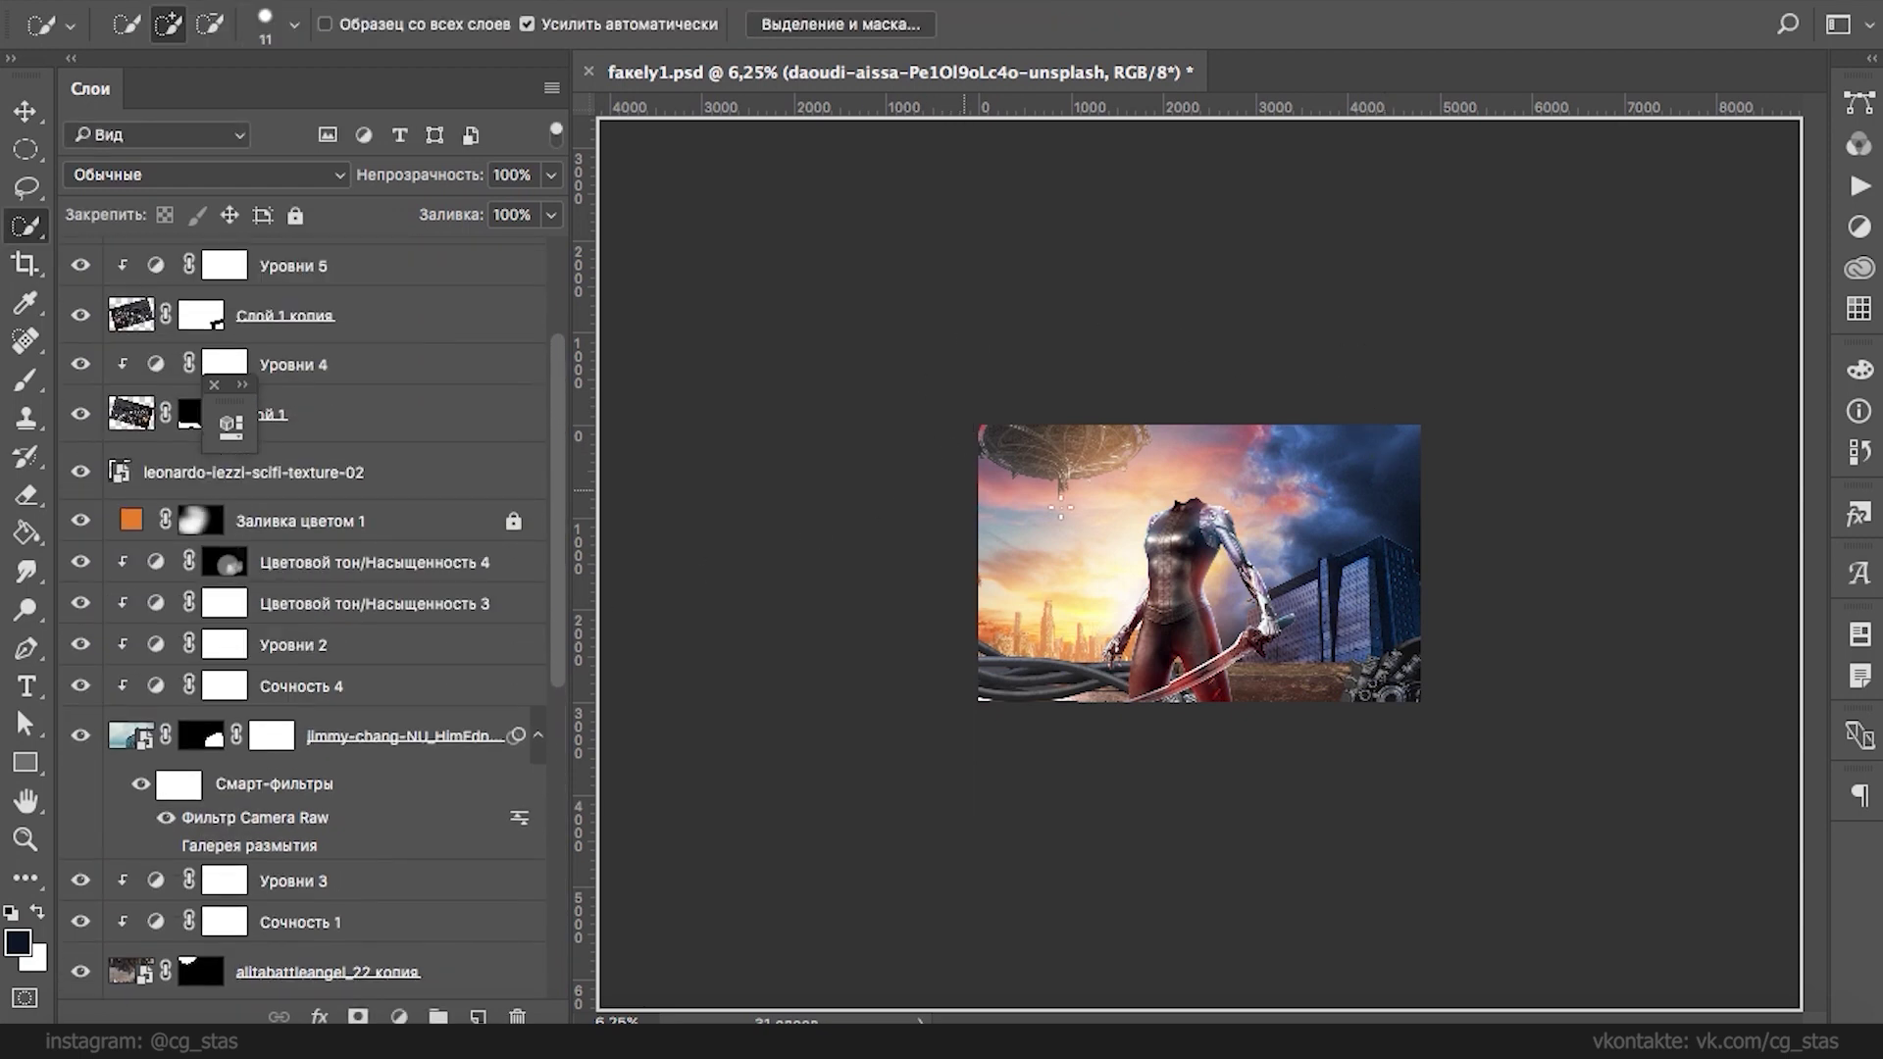
pyautogui.keyDown('super'); pyautogui.click(1178, 548); pyautogui.keyUp('super')
pyautogui.click(485, 381)
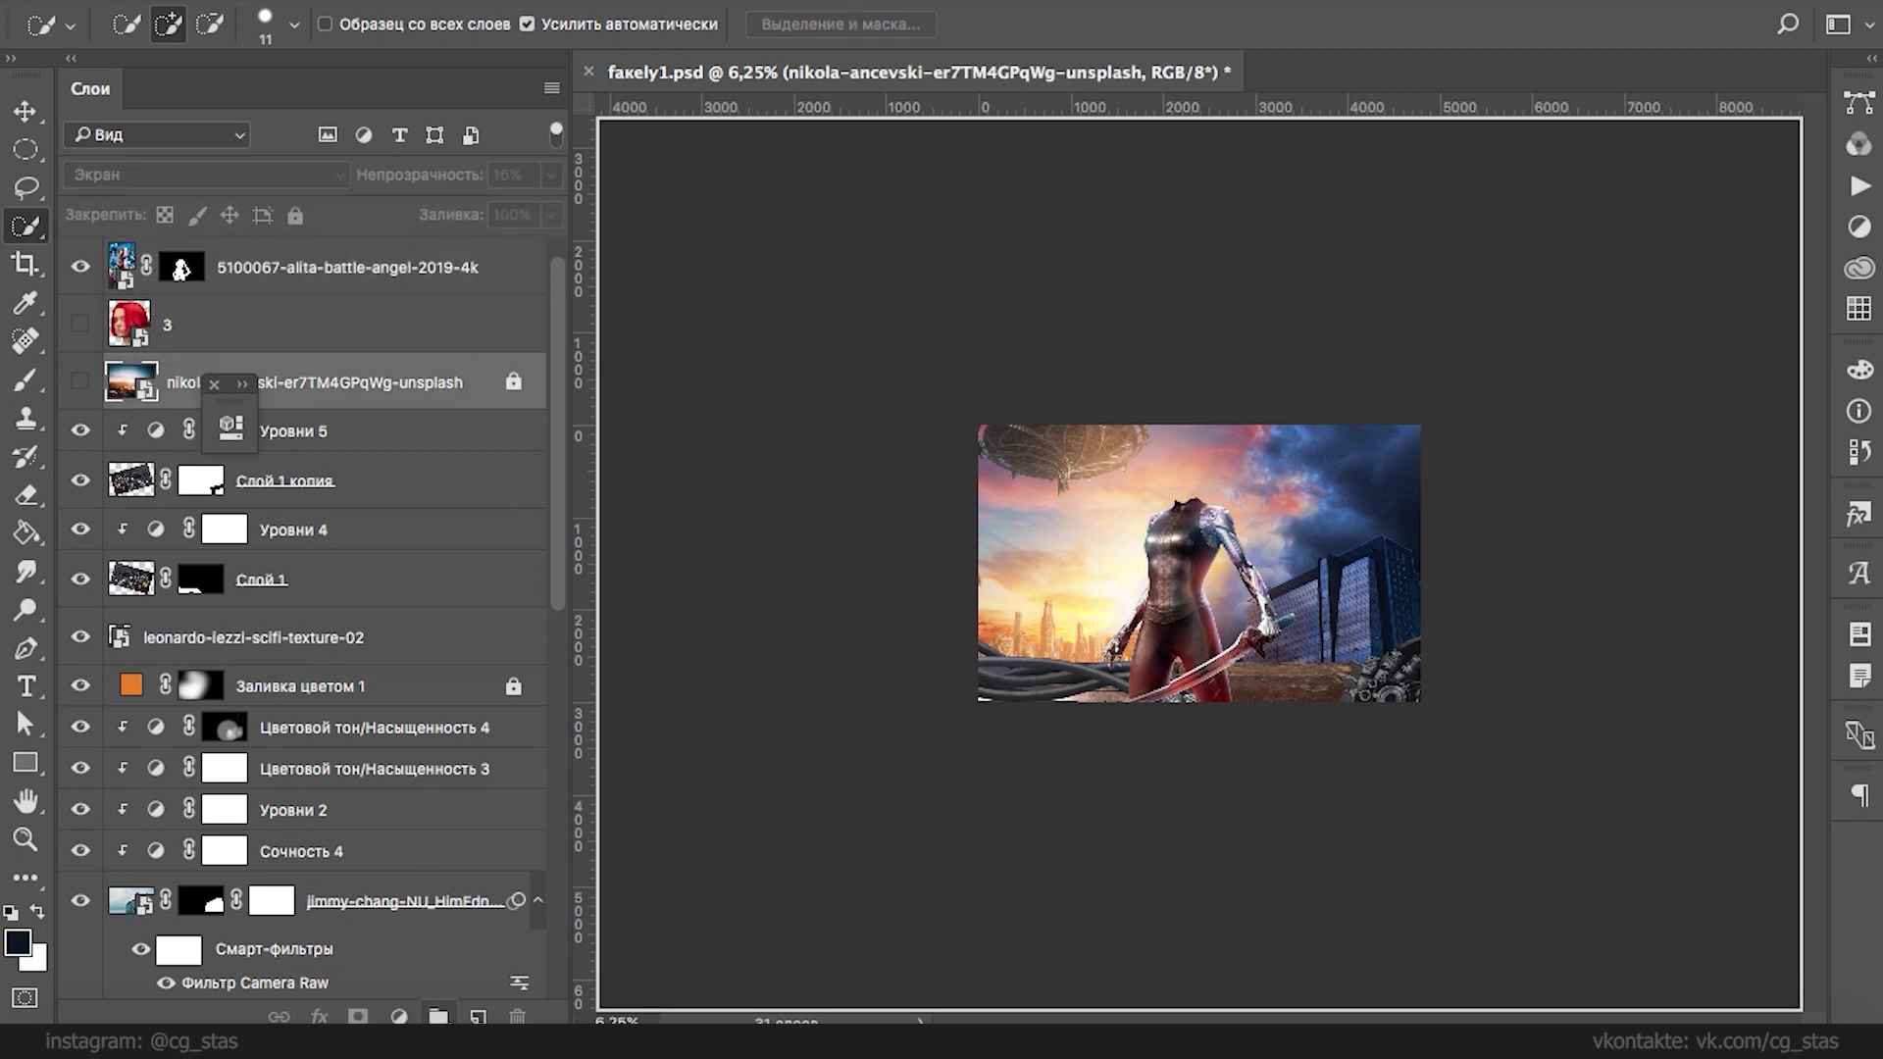
pyautogui.click(477, 1016)
pyautogui.click(27, 379)
pyautogui.click(17, 943)
pyautogui.moveTo(1123, 174)
pyautogui.mouseDown()
pyautogui.moveTo(868, 405)
pyautogui.moveTo(725, 686)
pyautogui.mouseUp()
pyautogui.moveTo(1213, 635); pyautogui.dragTo(1152, 667)
pyautogui.moveTo(318, 760)
pyautogui.mouseDown()
pyautogui.moveTo(295, 724)
pyautogui.moveTo(349, 706)
pyautogui.mouseUp()
pyautogui.click(832, 735)
# - Brush a pink haze over the cables and ground at 20% opacity and add soft white around the figure's legs
pyautogui.moveTo(1168, 592)
pyautogui.mouseDown()
pyautogui.moveTo(1137, 689)
pyautogui.moveTo(1198, 583)
pyautogui.moveTo(1220, 660)
pyautogui.moveTo(1223, 602)
pyautogui.mouseUp()
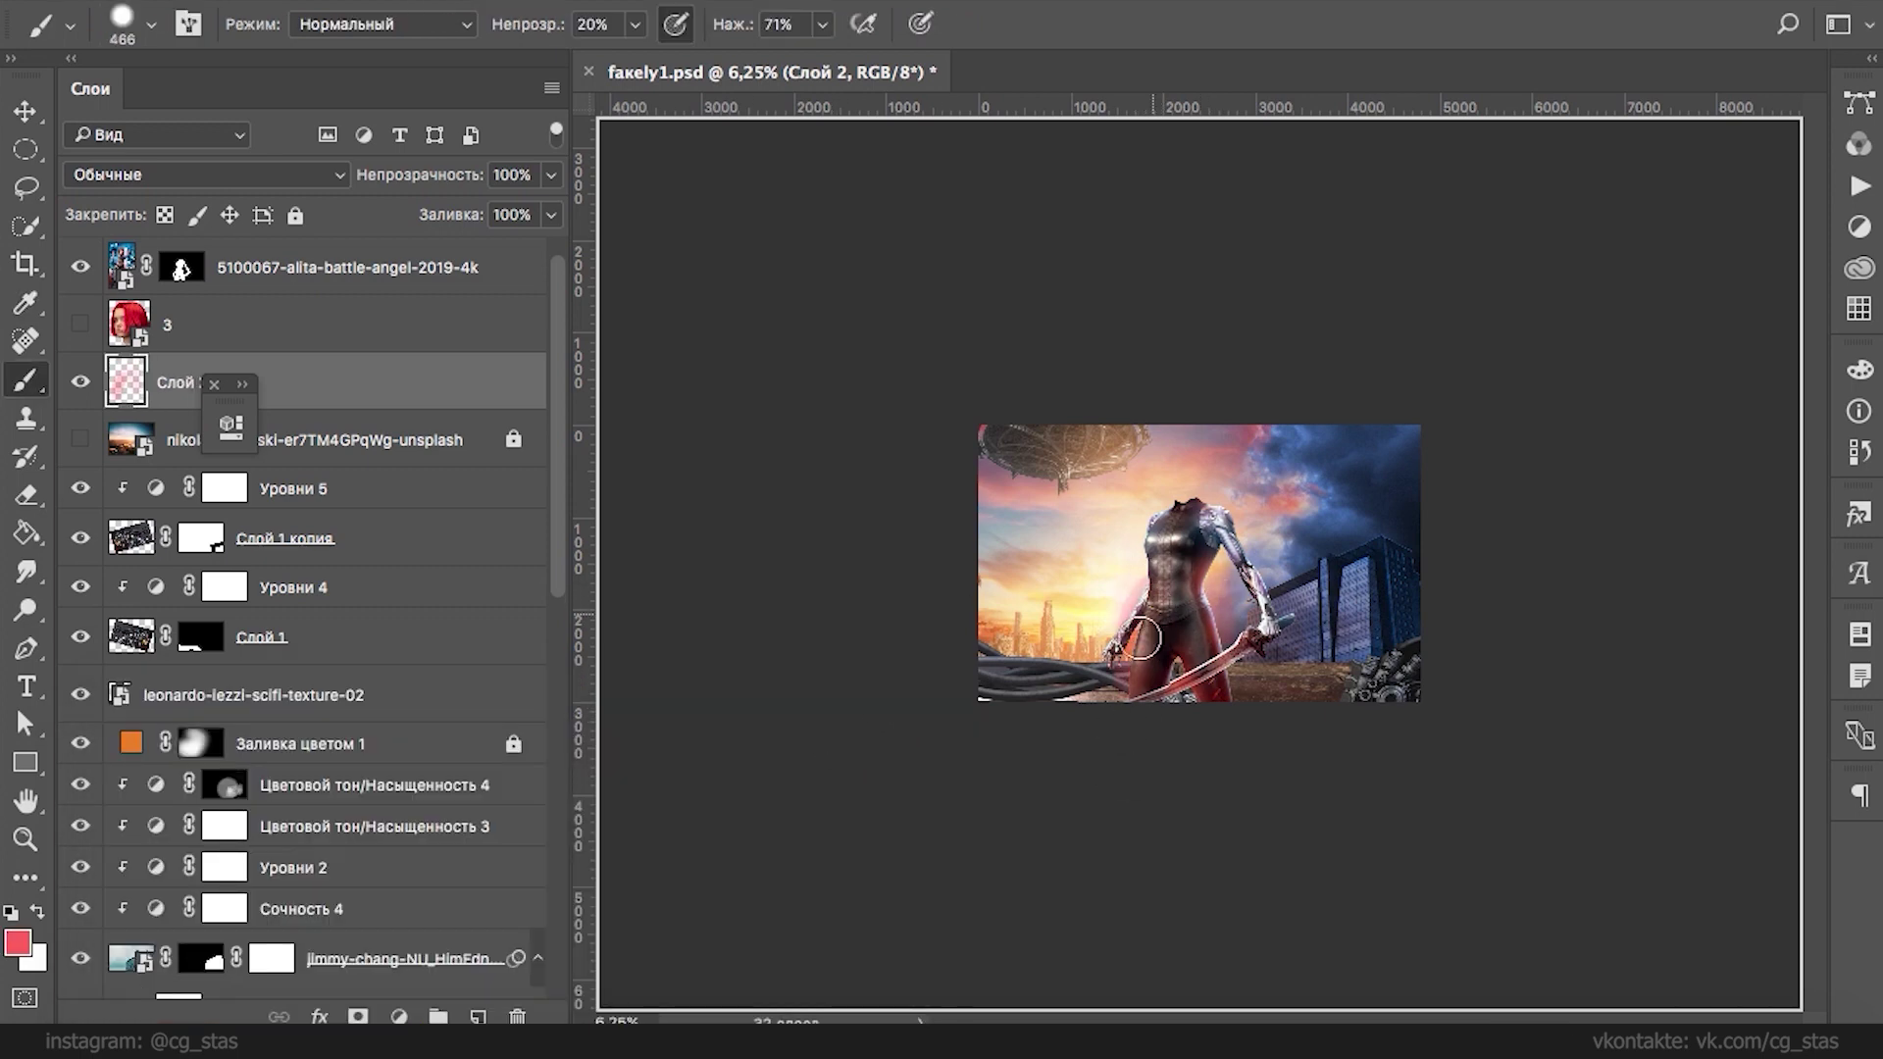
pyautogui.moveTo(1079, 681); pyautogui.dragTo(945, 706)
pyautogui.moveTo(1211, 658); pyautogui.dragTo(1412, 686)
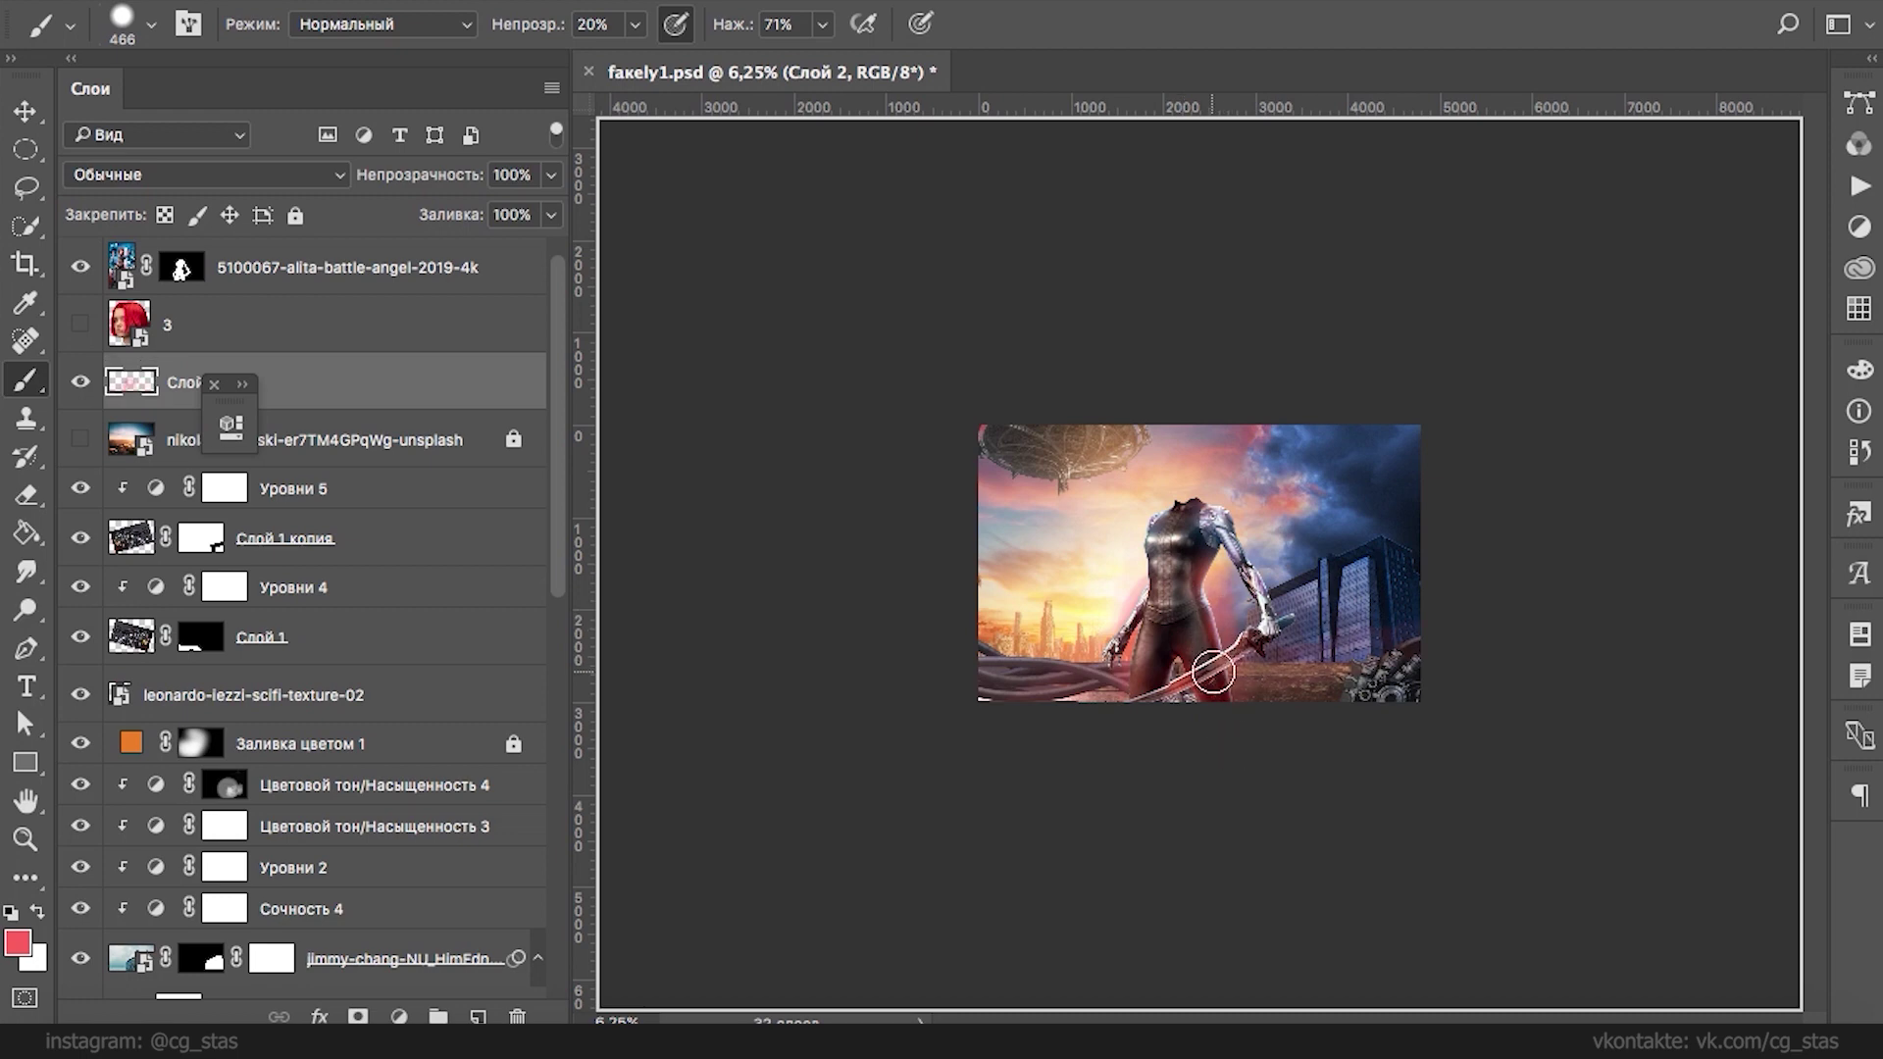
pyautogui.moveTo(1133, 541)
pyautogui.mouseDown()
pyautogui.moveTo(1119, 647)
pyautogui.moveTo(1135, 637)
pyautogui.moveTo(927, 675)
pyautogui.mouseUp()
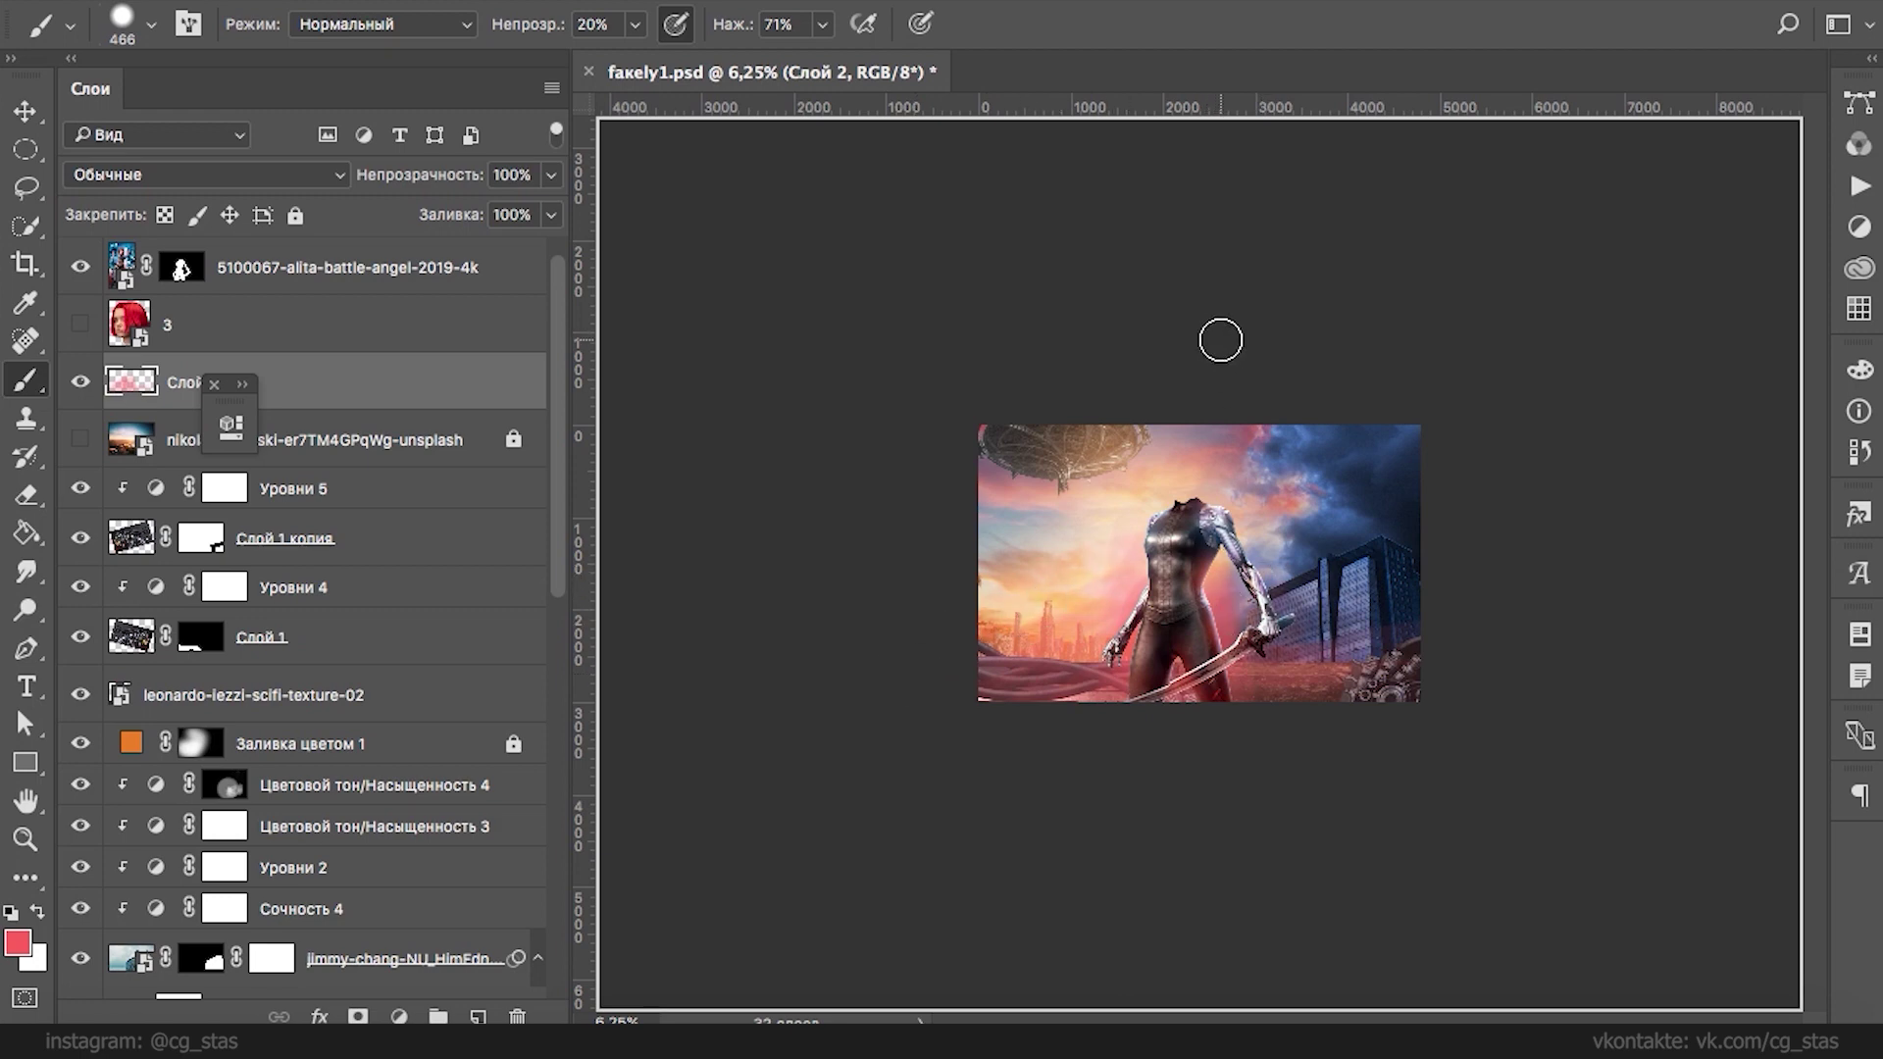
pyautogui.press('x')
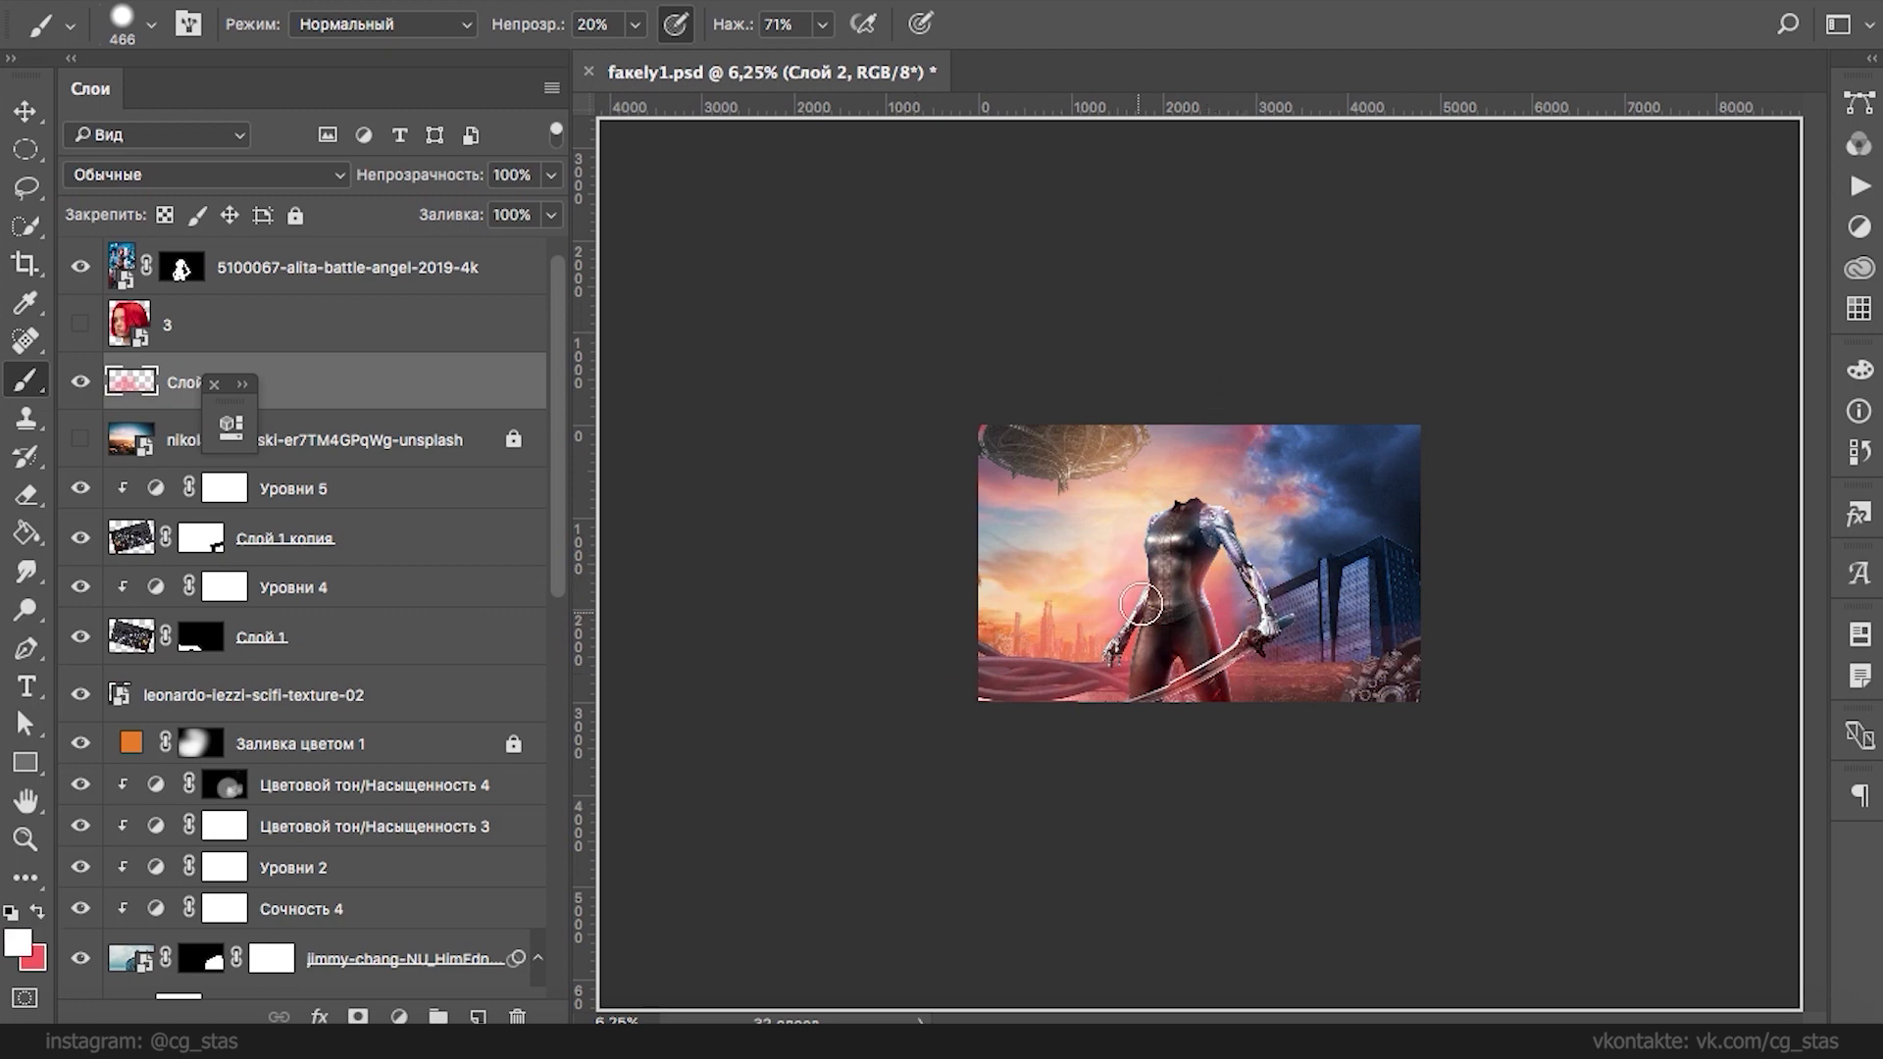
pyautogui.moveTo(1232, 687)
pyautogui.mouseDown()
pyautogui.moveTo(1218, 560)
pyautogui.moveTo(1222, 689)
pyautogui.mouseUp()
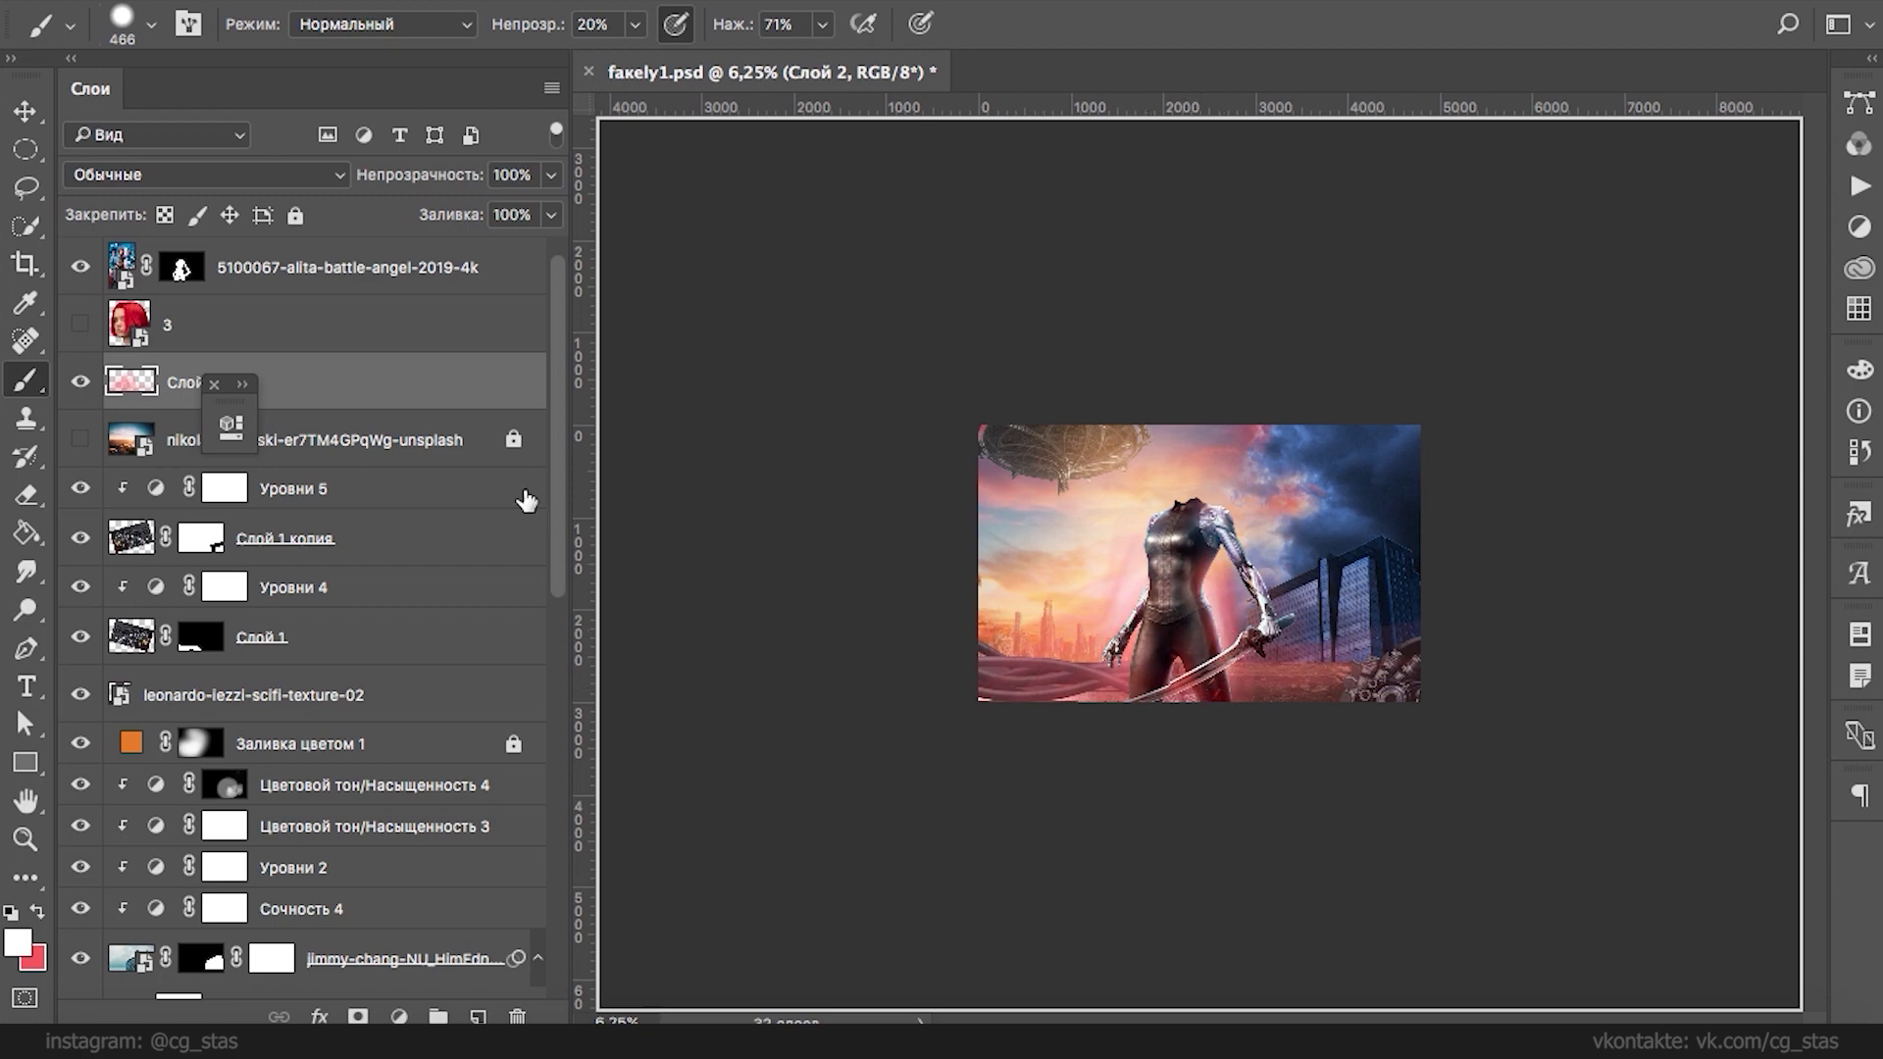
# - Apply a Gaussian Blur with a radius of 126,6 pixels to the painted haze
pyautogui.click(990, 2)
pyautogui.moveTo(1161, 416)
pyautogui.click(830, 556)
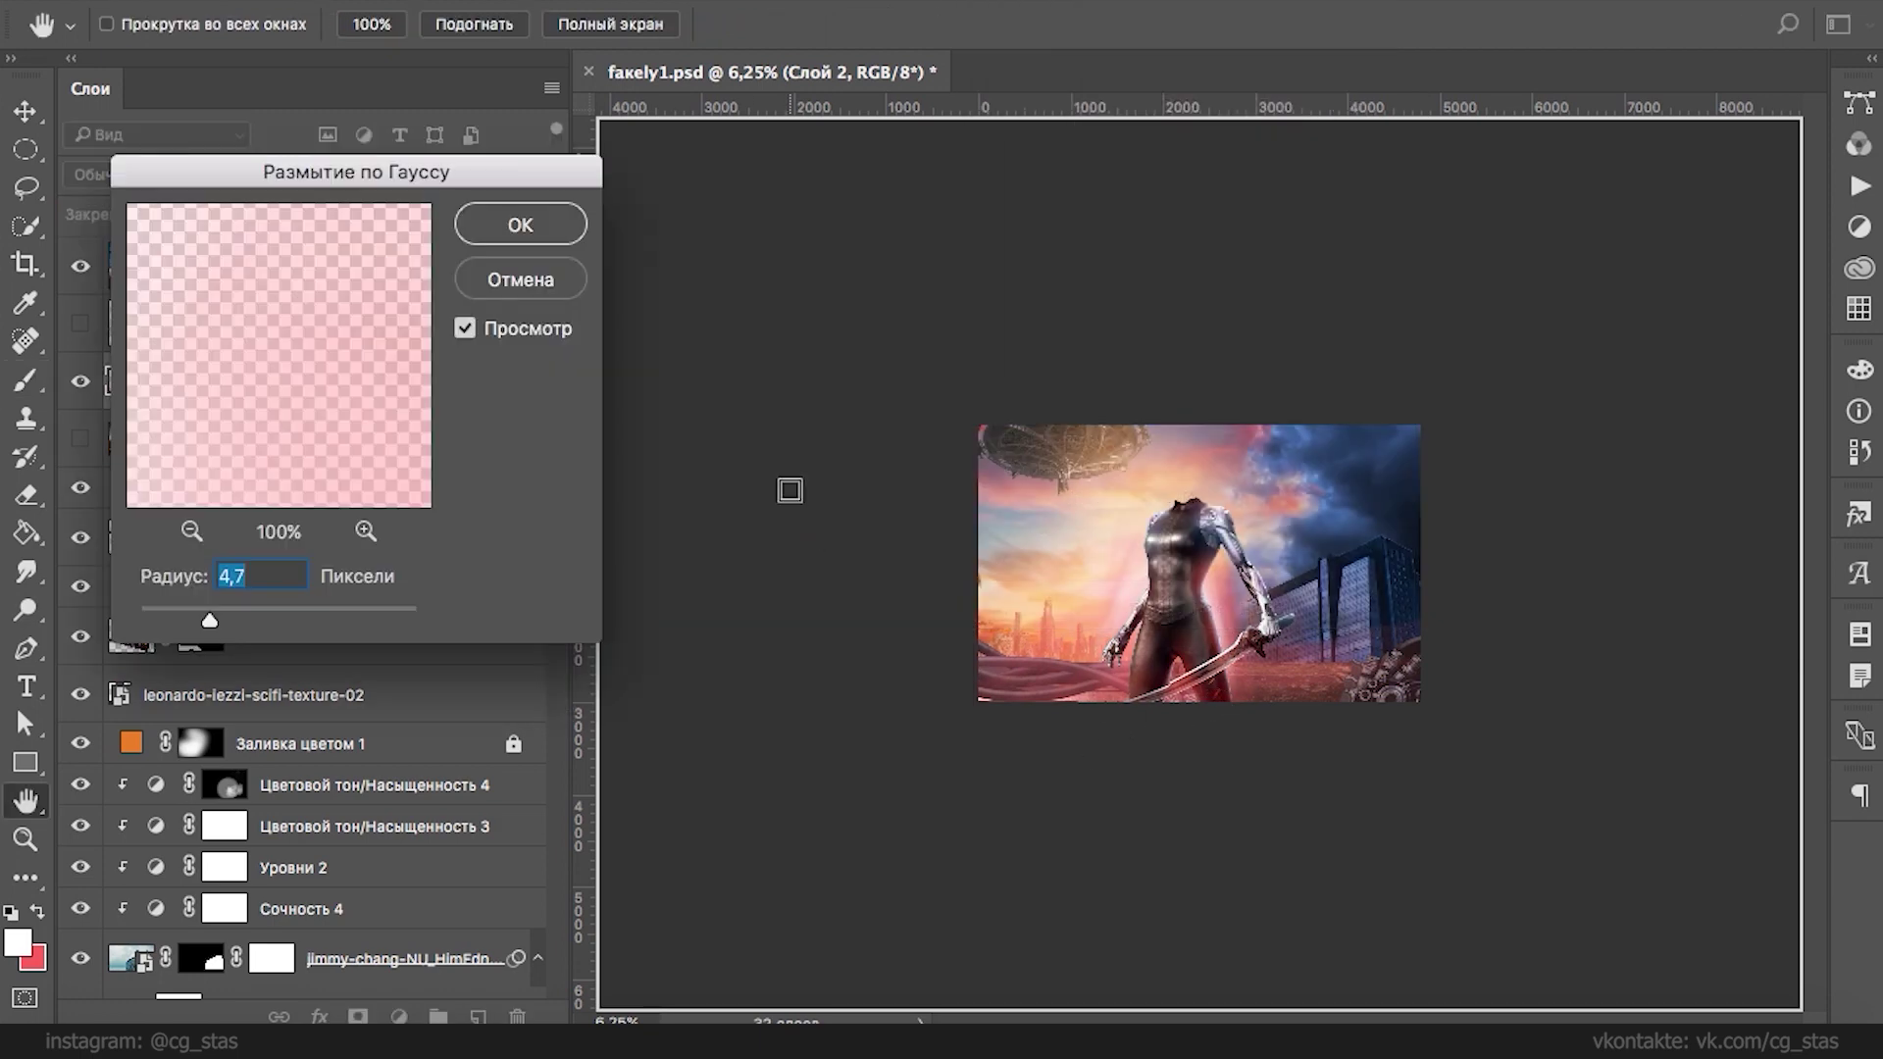
pyautogui.moveTo(261, 618); pyautogui.dragTo(293, 617)
pyautogui.click(519, 225)
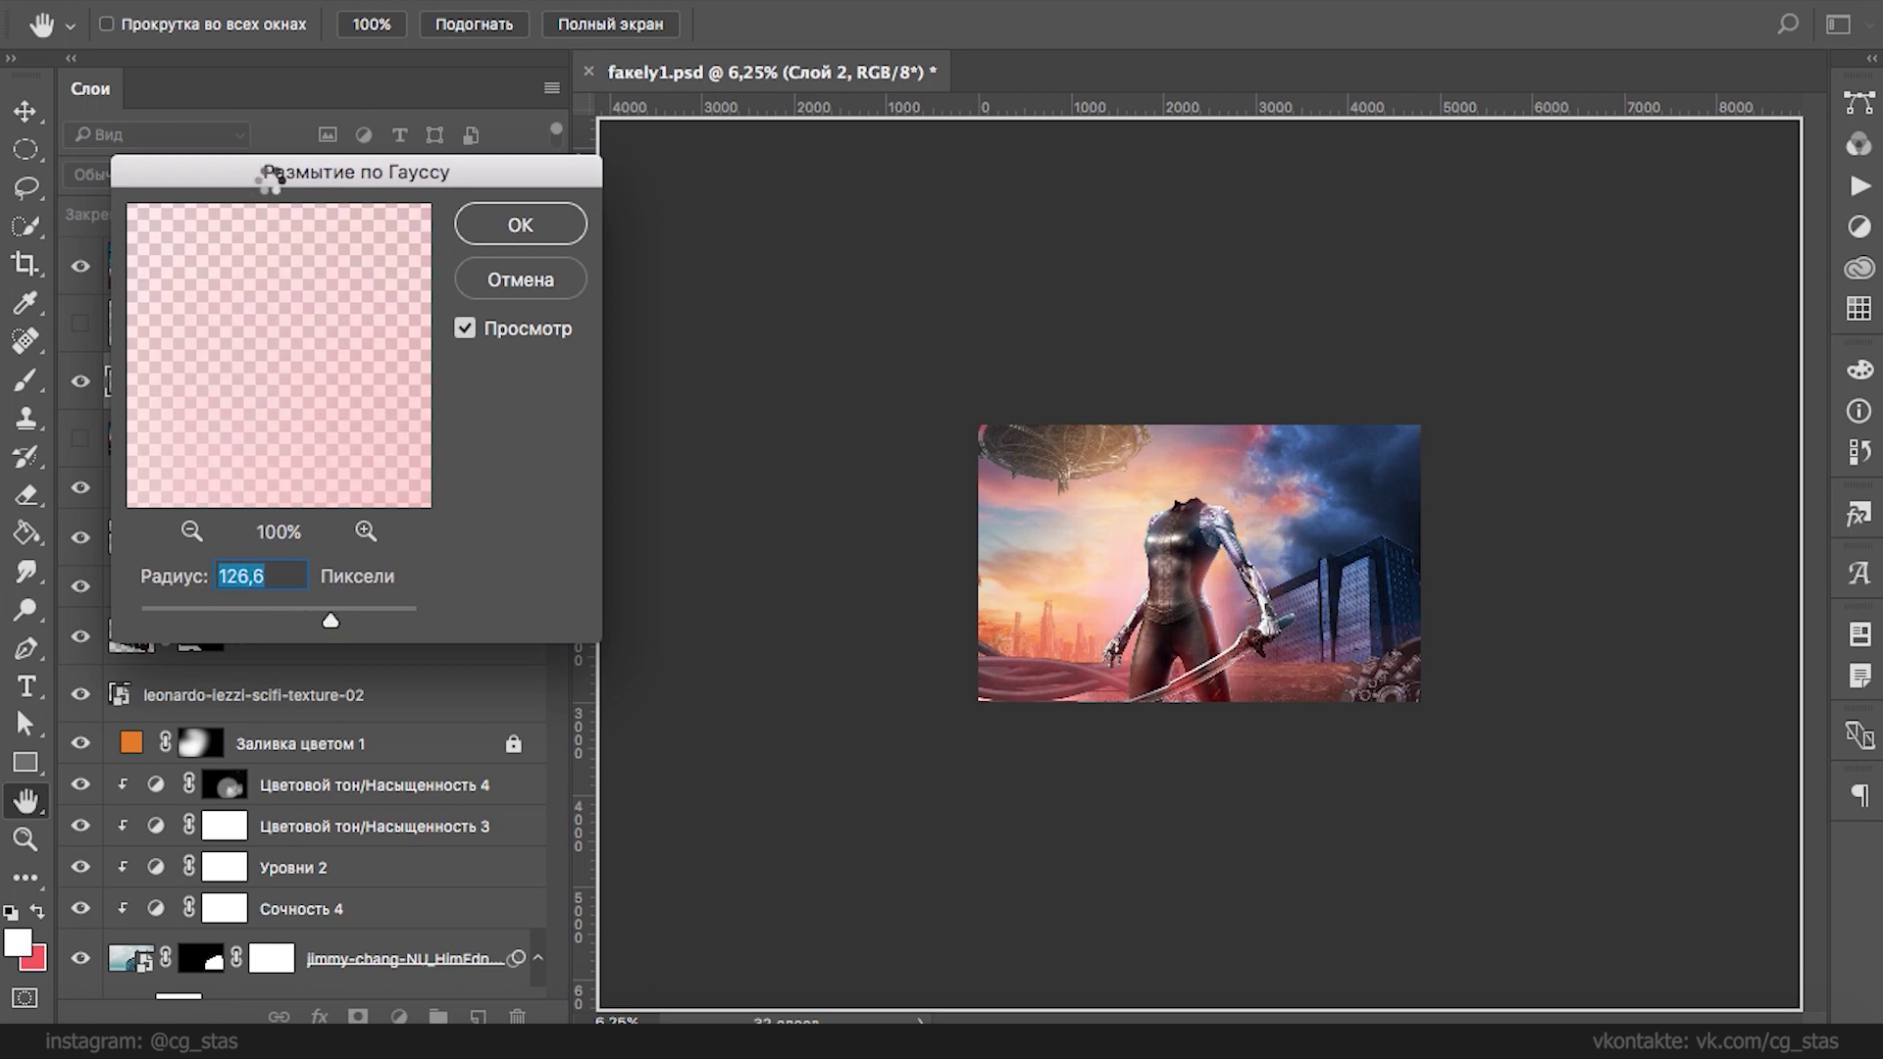
# - Set the haze layer's blending mode to Жесткий свет (Hard Light)
pyautogui.press('b')
pyautogui.click(257, 176)
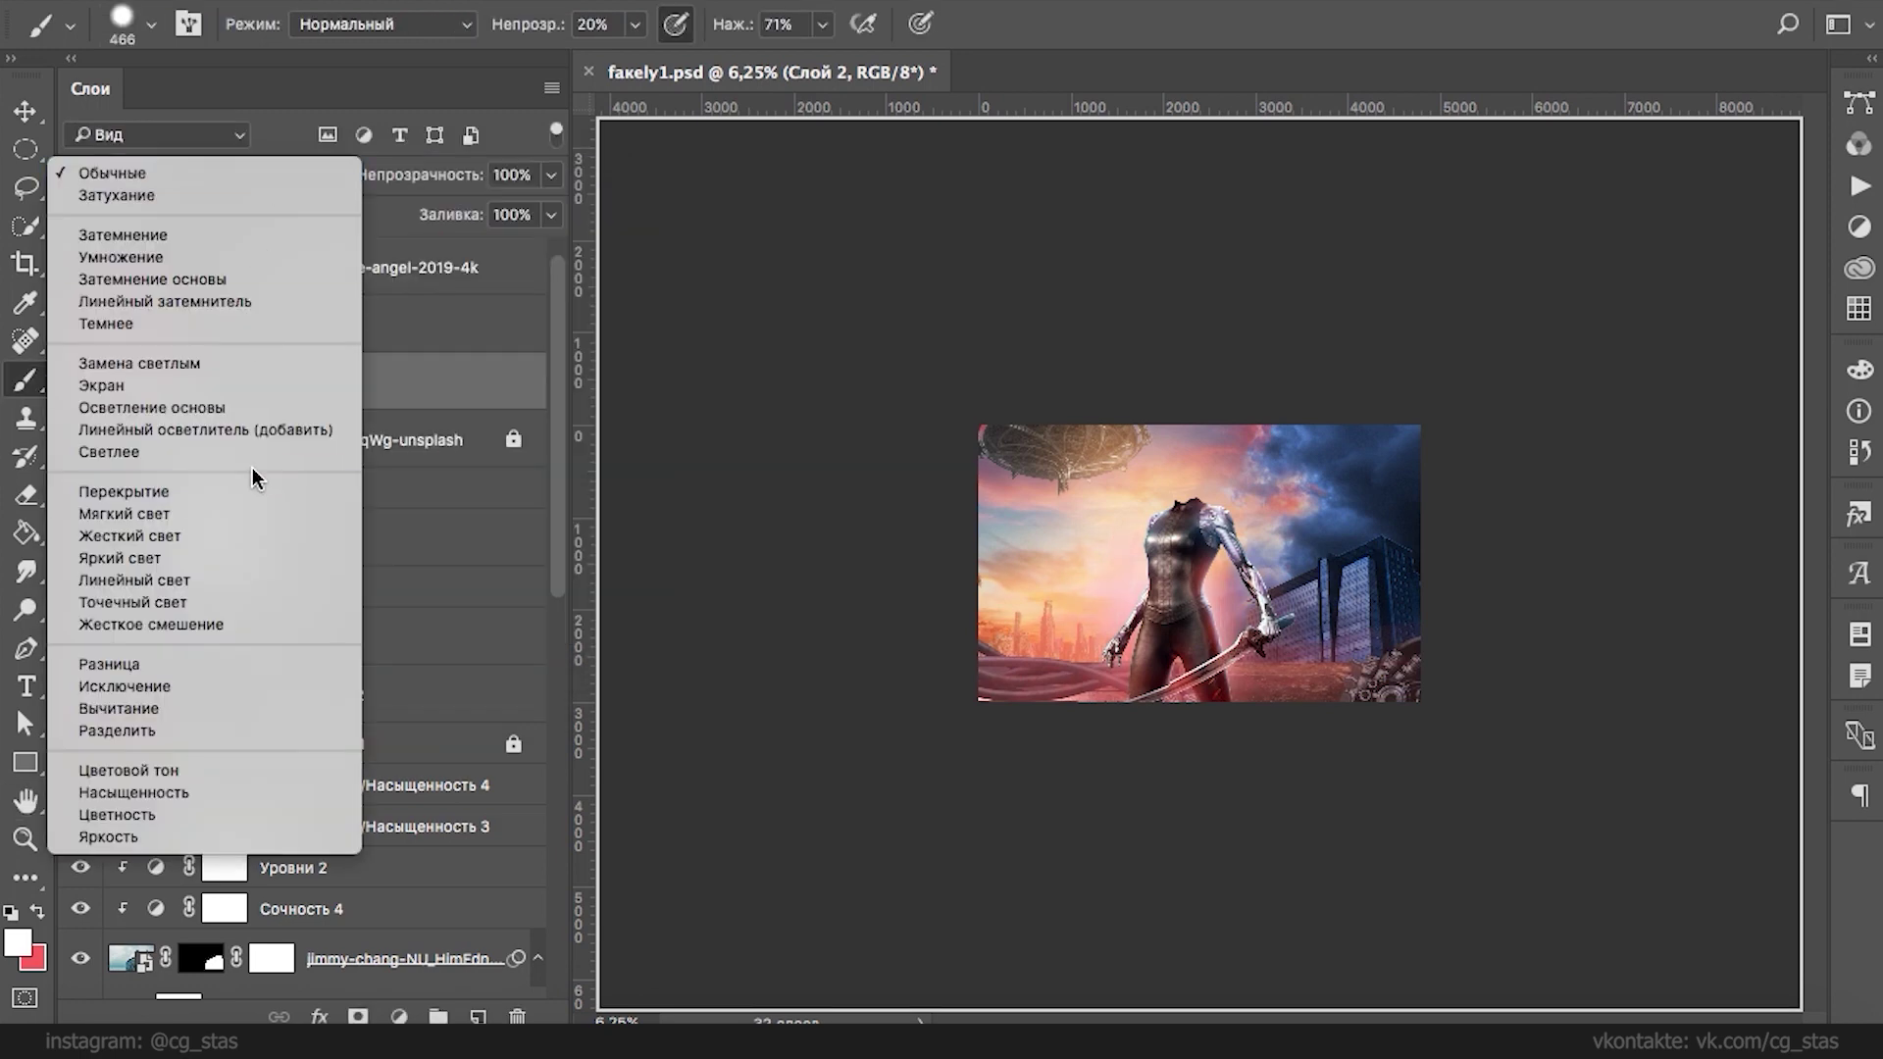
pyautogui.click(252, 539)
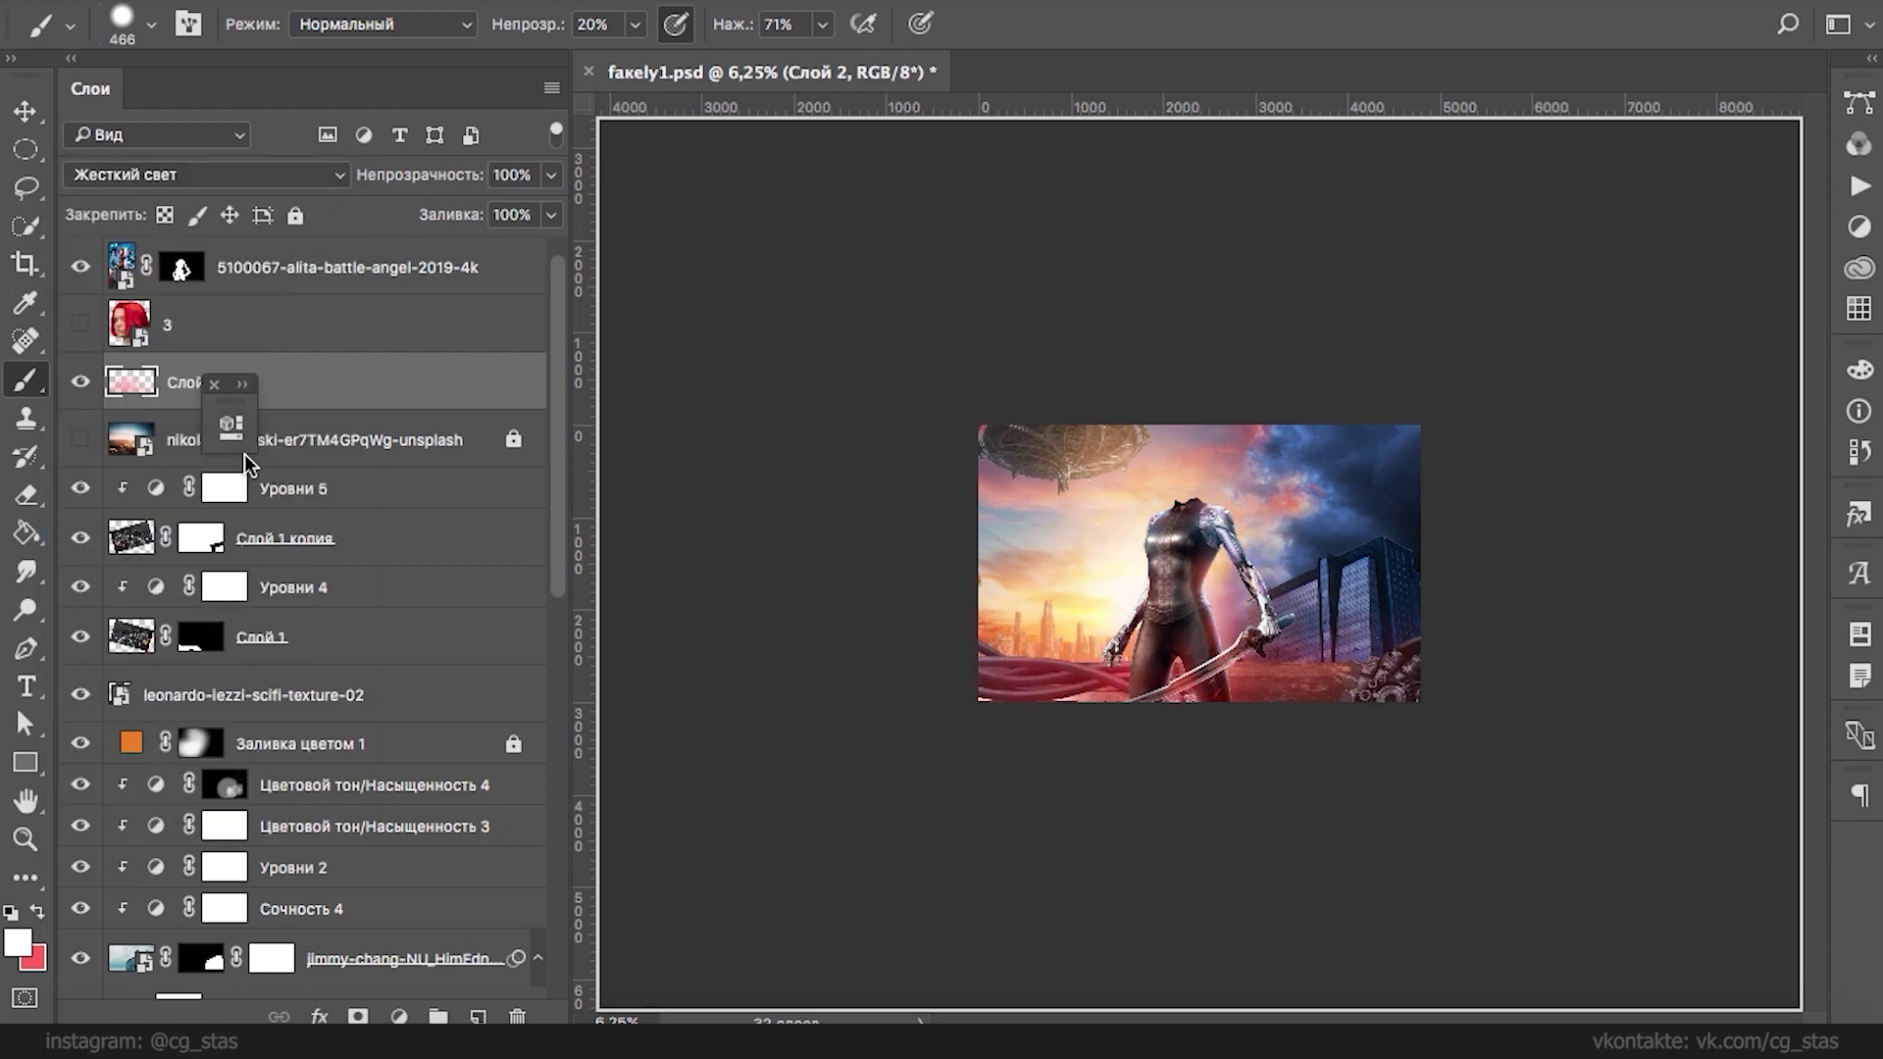
# - Change the colour of the Заливка цветом 1 fill layer to a light coral red
pyautogui.doubleClick(131, 745)
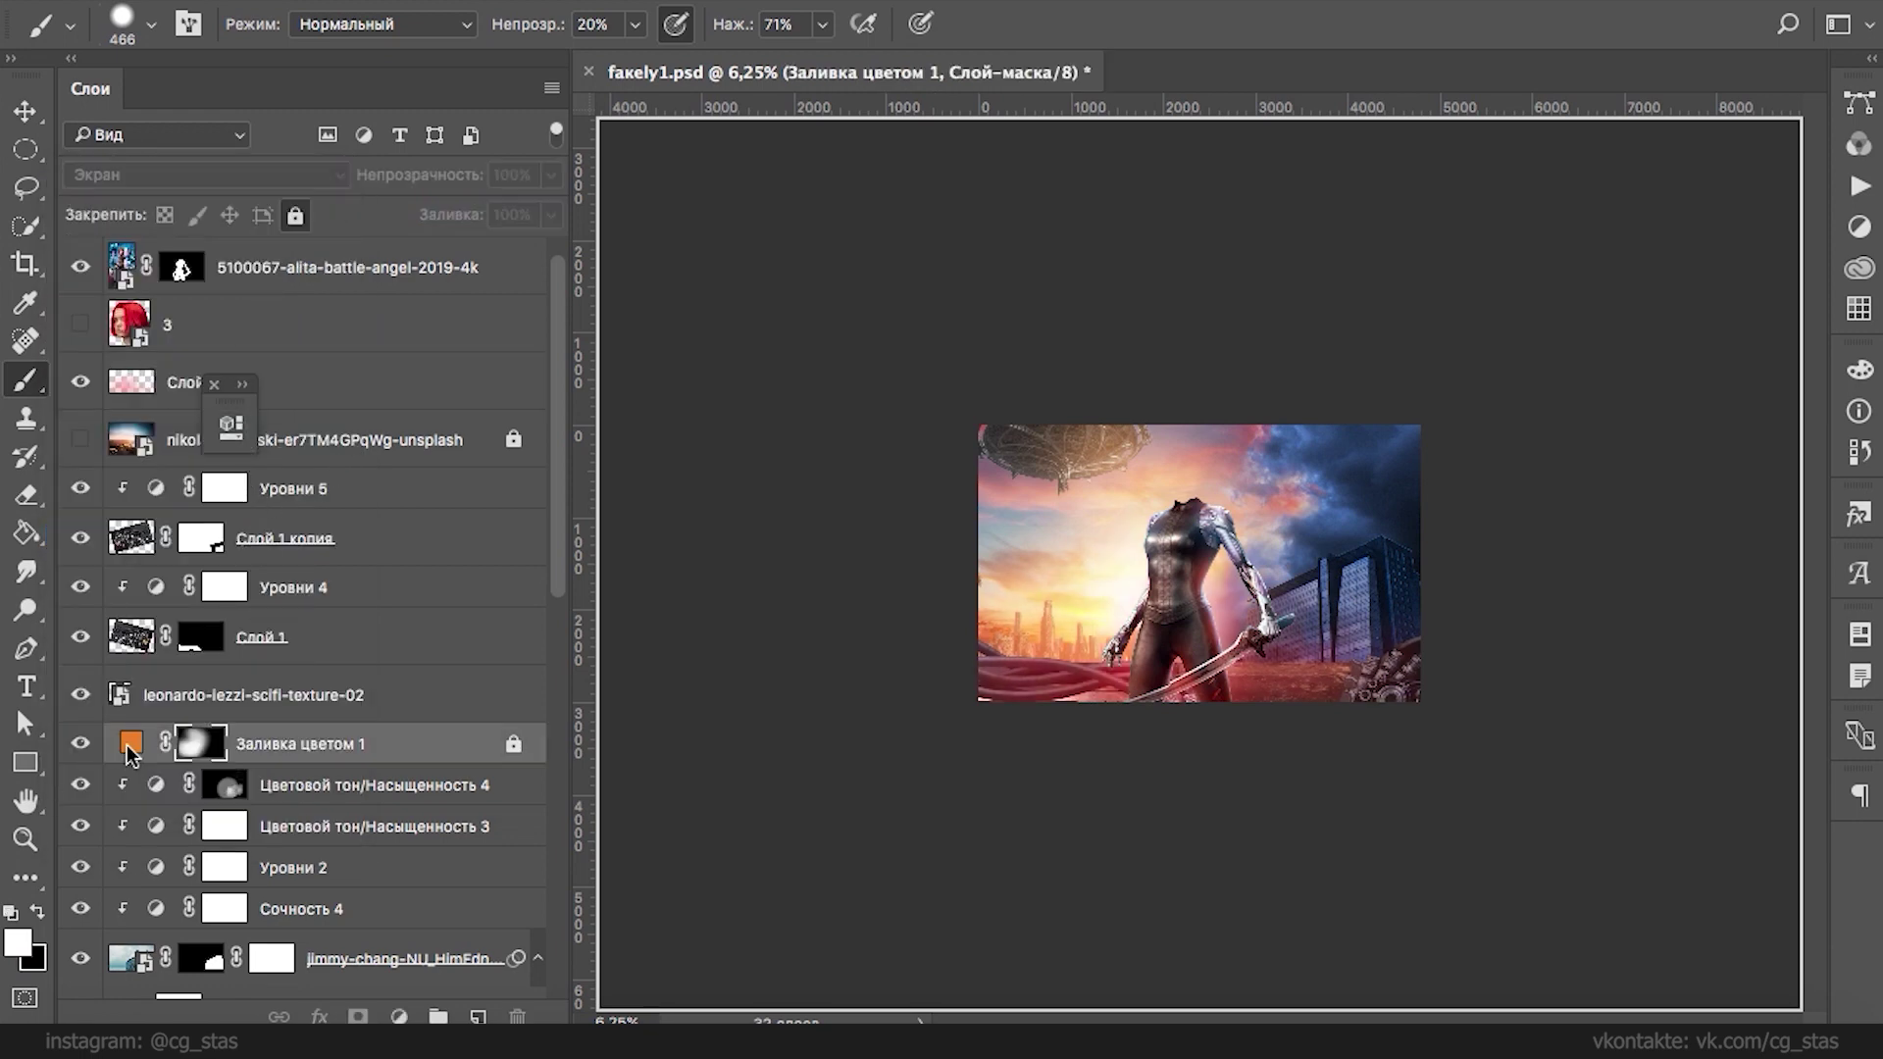
pyautogui.click(1202, 361)
pyautogui.doubleClick(133, 743)
pyautogui.click(1233, 363)
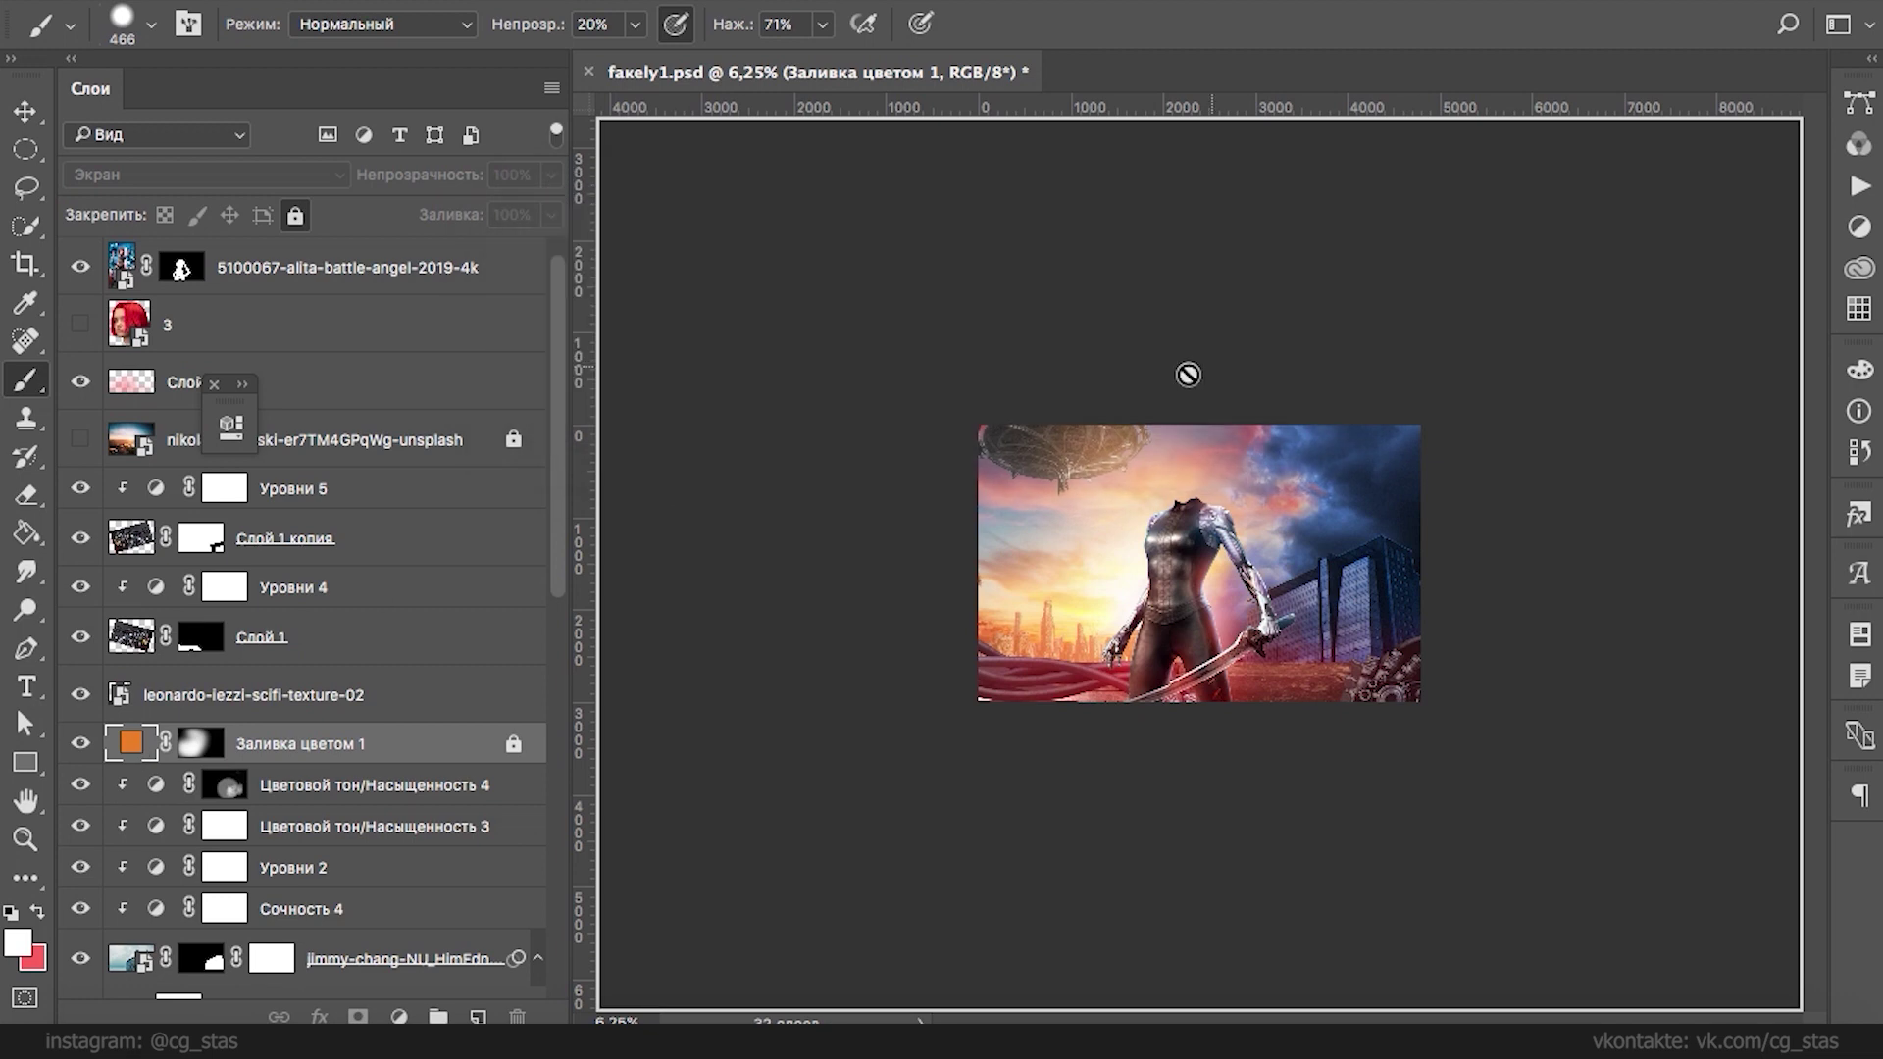
pyautogui.doubleClick(130, 742)
pyautogui.click(920, 147)
pyautogui.moveTo(898, 178); pyautogui.dragTo(1663, 93)
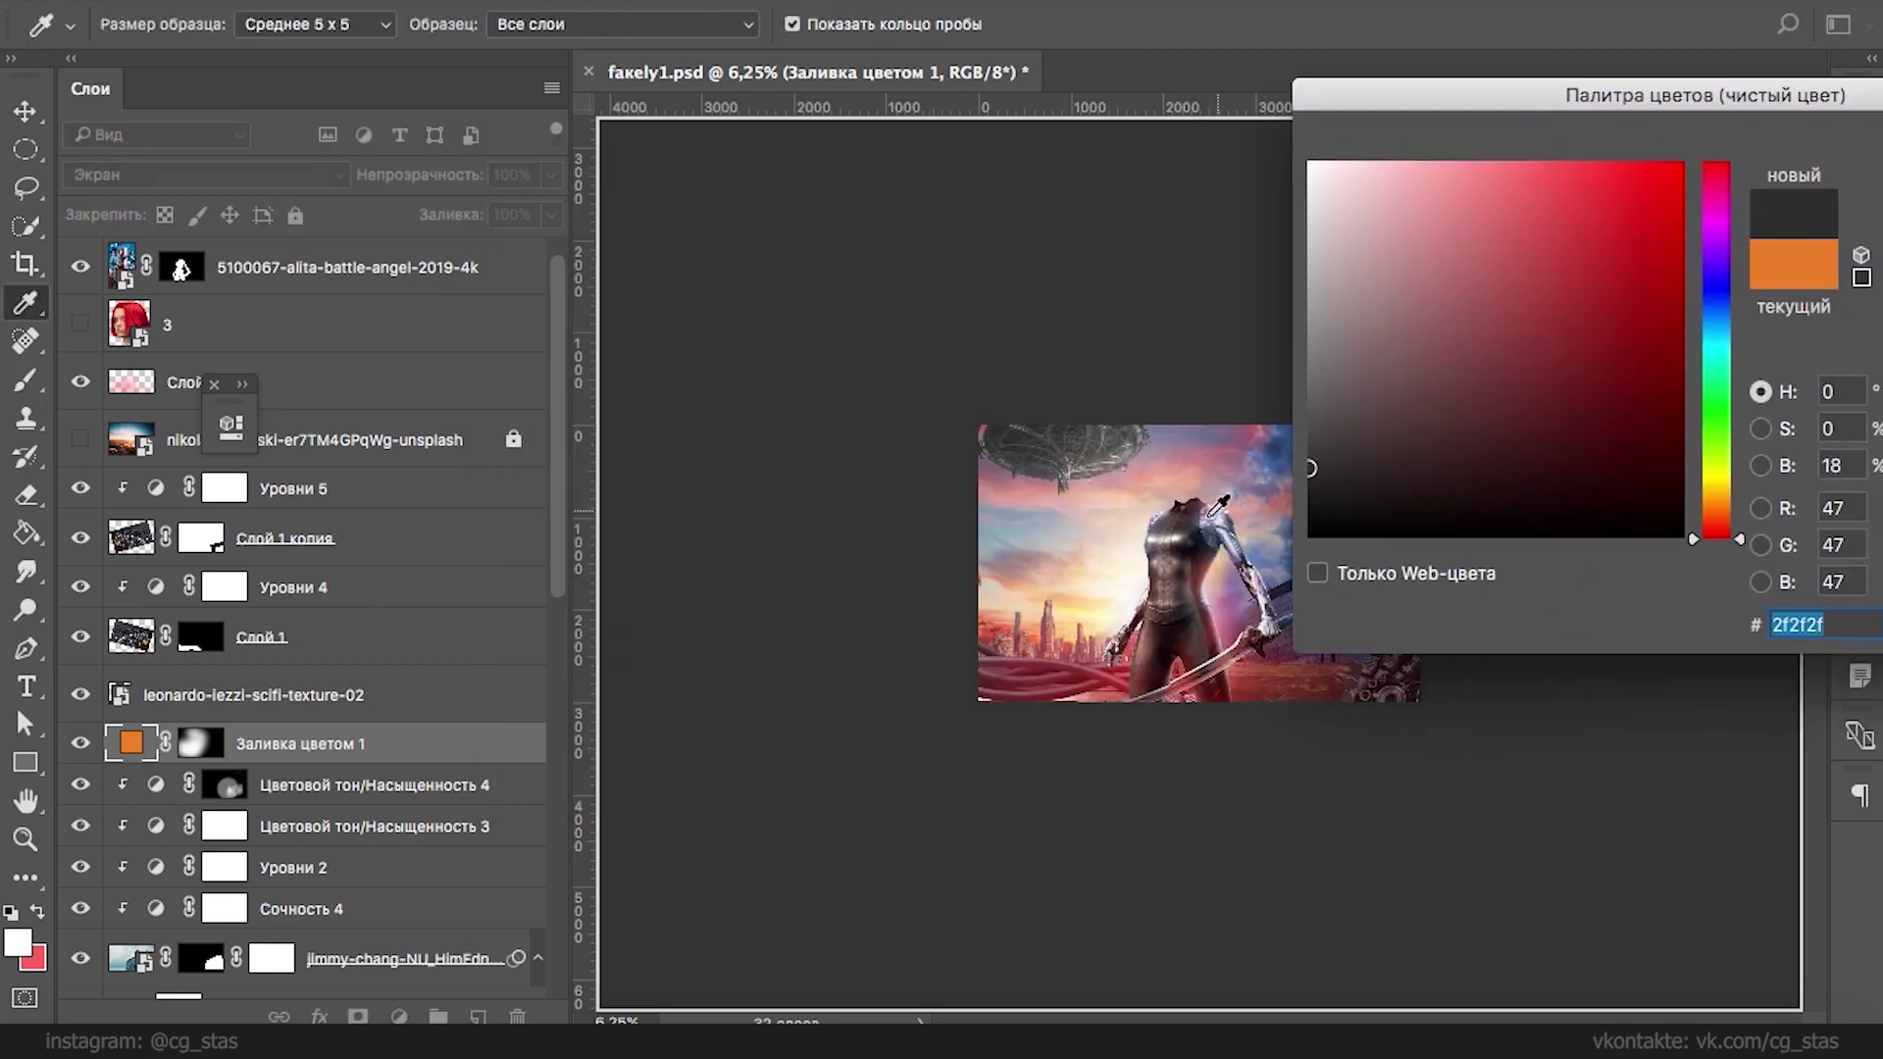
pyautogui.click(1111, 675)
pyautogui.click(1536, 177)
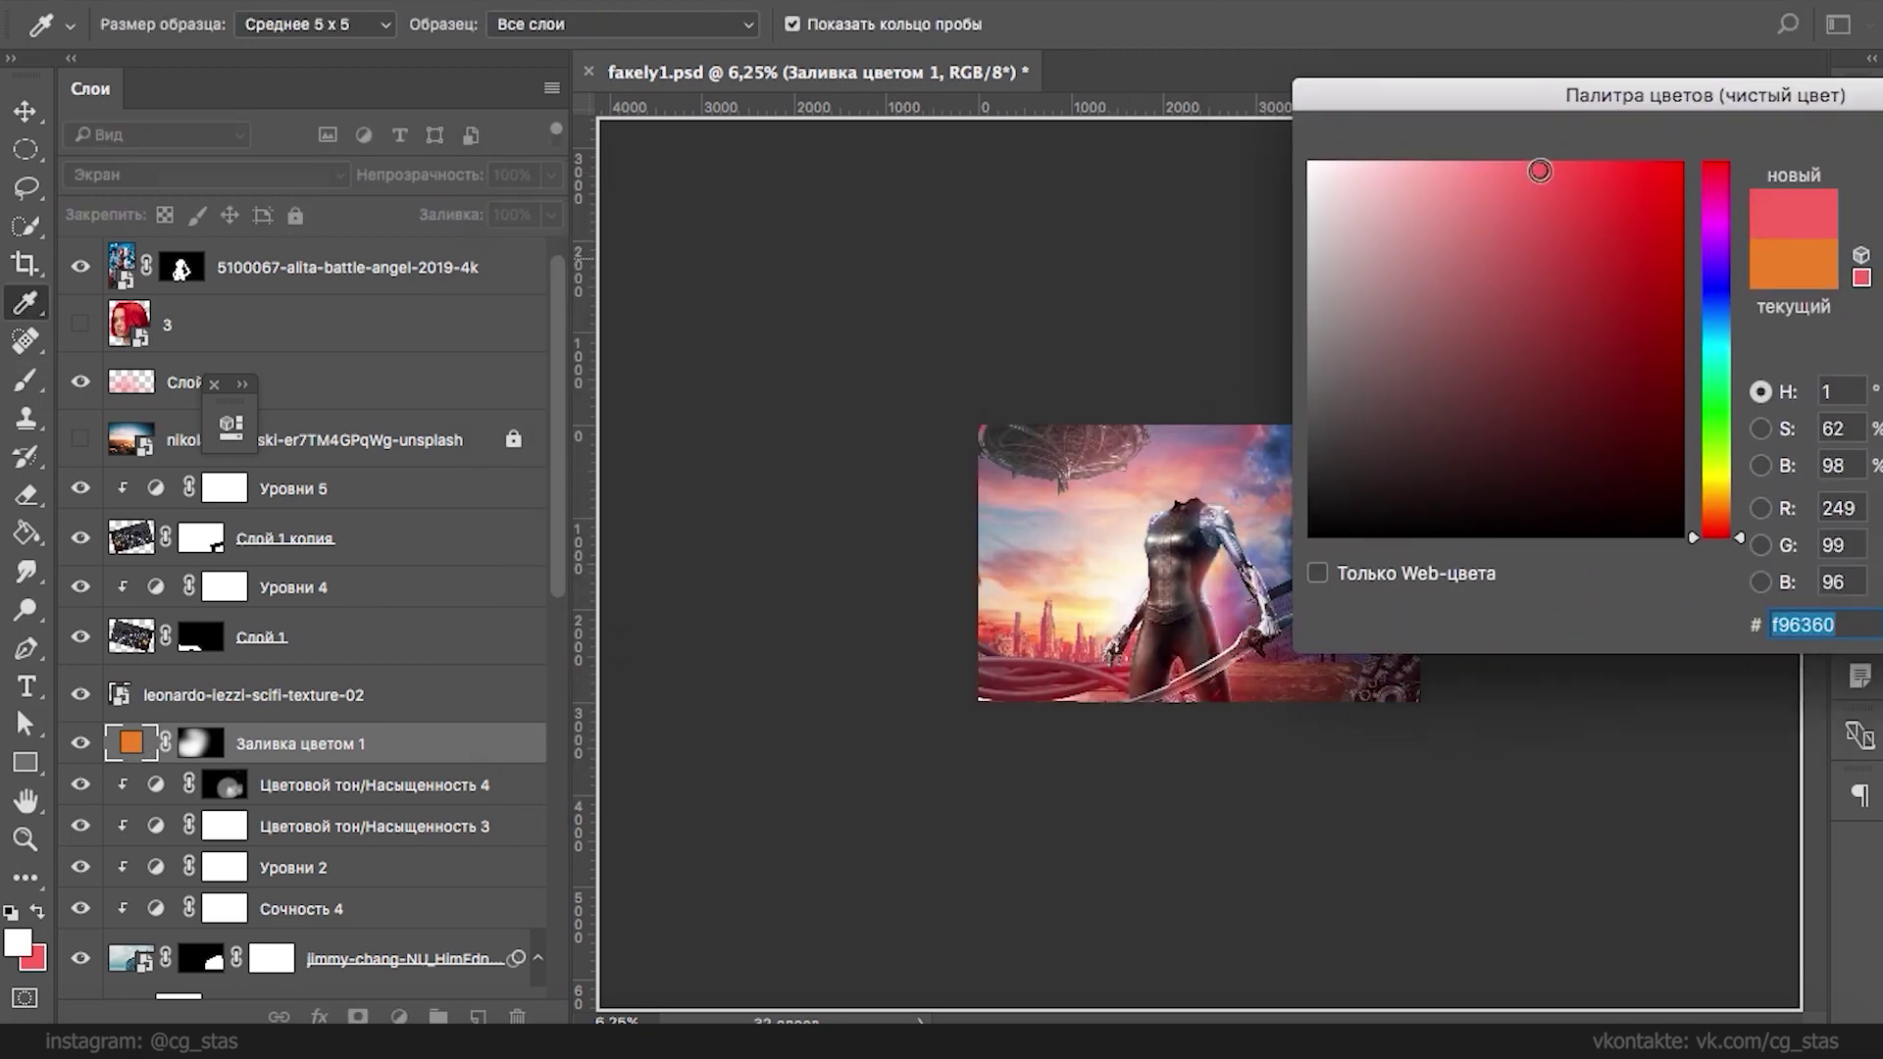
pyautogui.moveTo(1536, 176); pyautogui.dragTo(1533, 235)
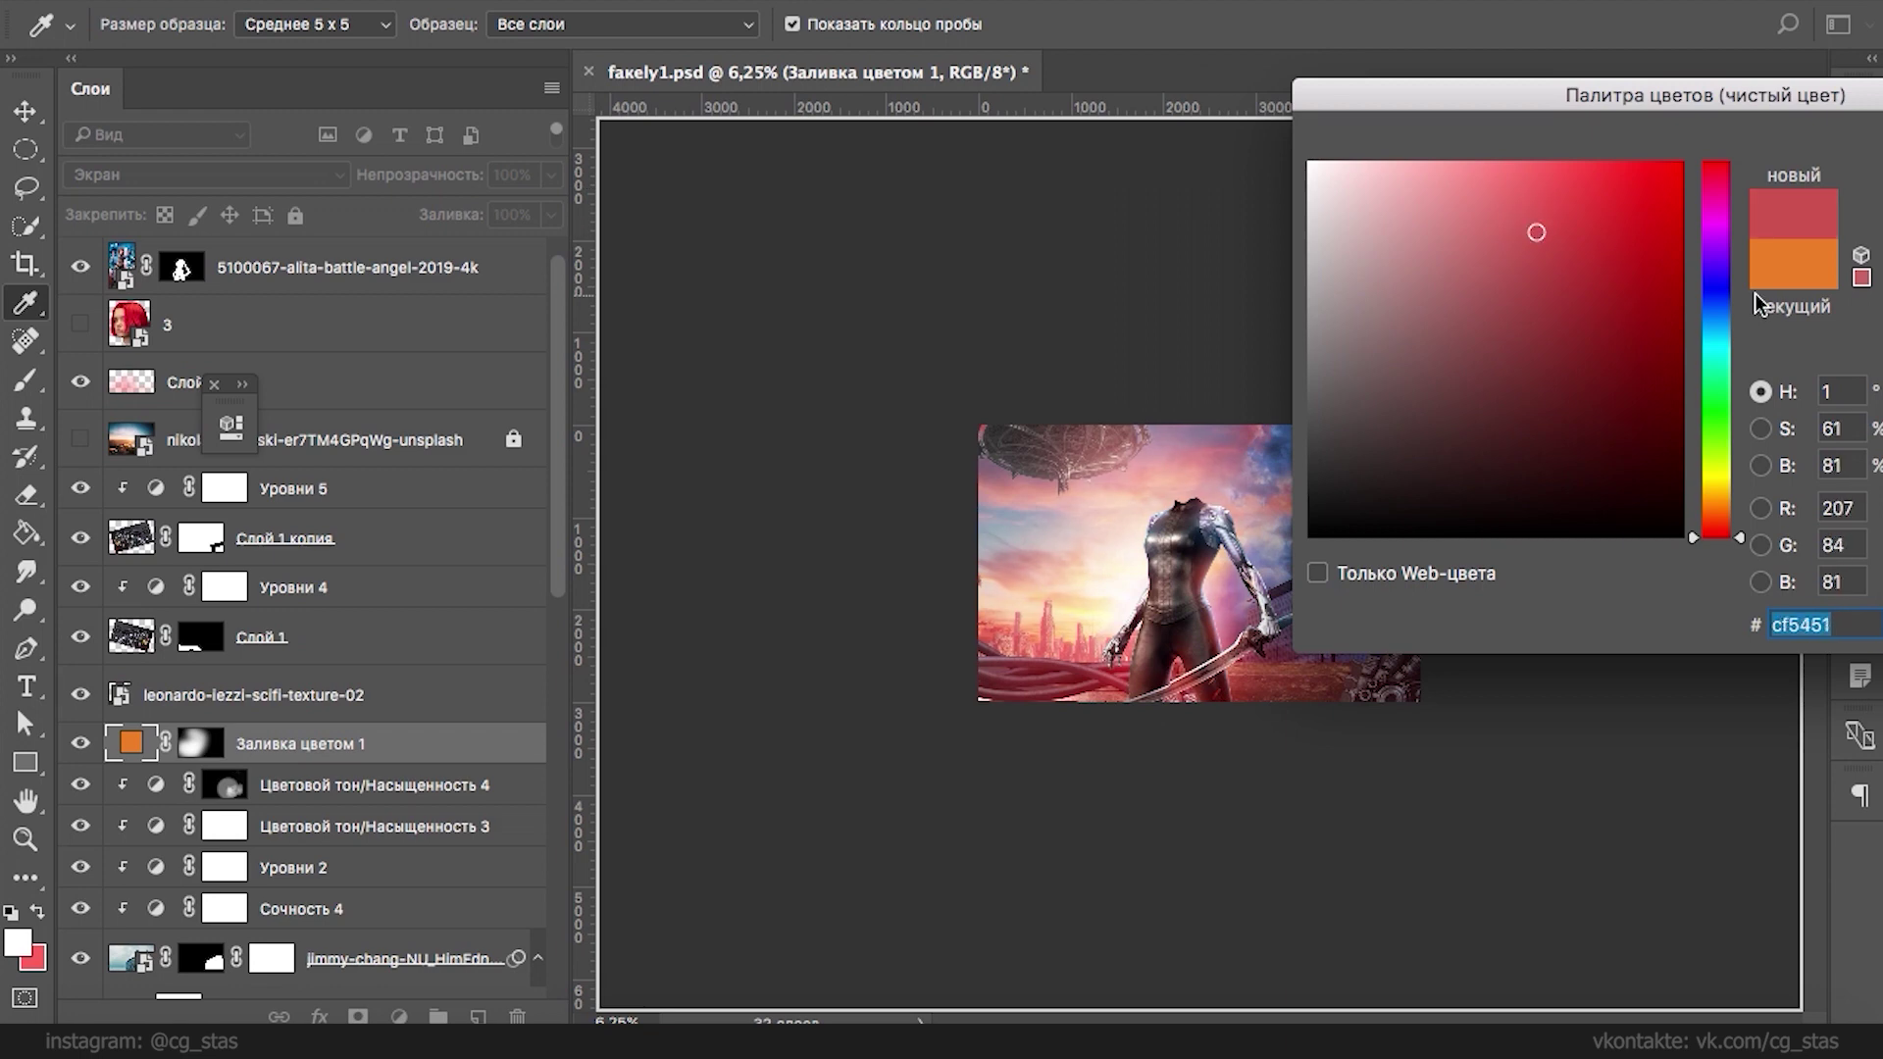
pyautogui.moveTo(1735, 530); pyautogui.dragTo(1730, 529)
pyautogui.moveTo(1529, 201); pyautogui.dragTo(1526, 180)
pyautogui.moveTo(1640, 97); pyautogui.dragTo(684, 332)
pyautogui.press('Return')
pyautogui.press('b')
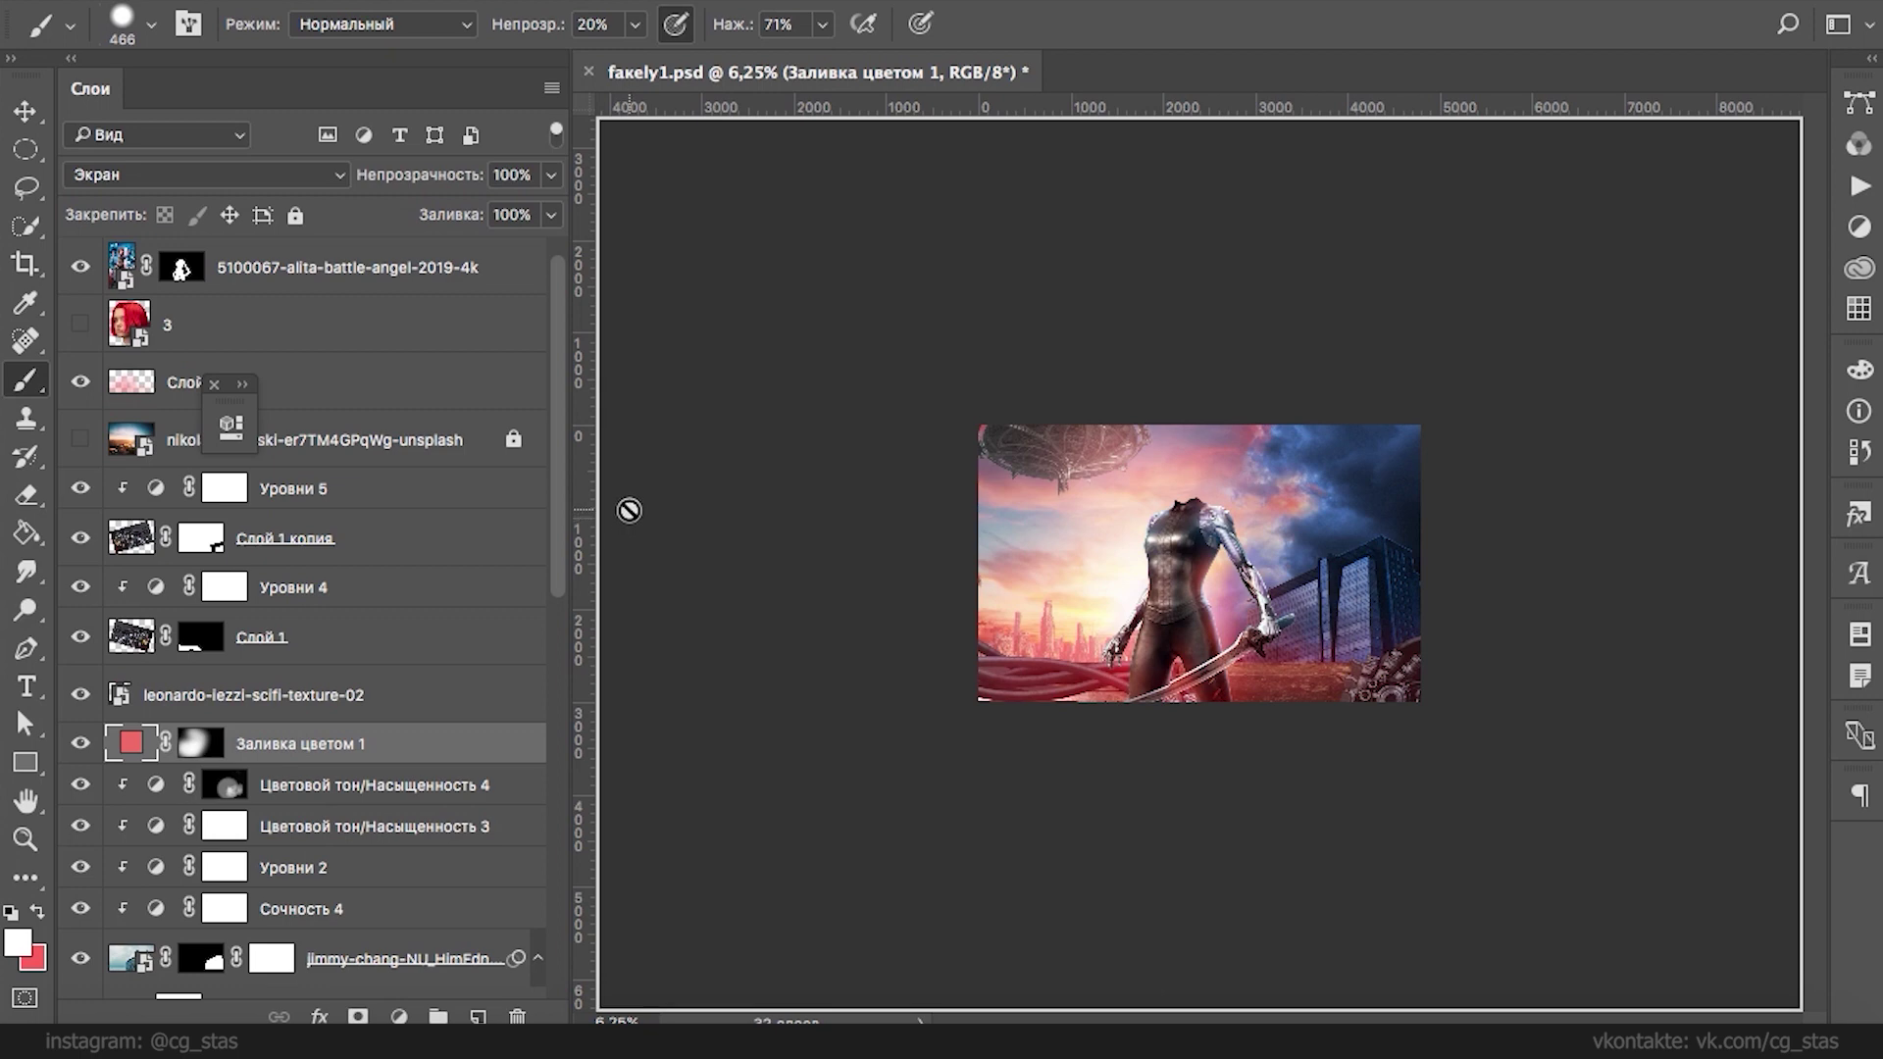
# - Create a new layer above Цветовой тон/Насыщенность 4 and clip it to the building layer
pyautogui.keyDown('super'); pyautogui.click(1380, 582); pyautogui.keyUp('super')
pyautogui.click(402, 702)
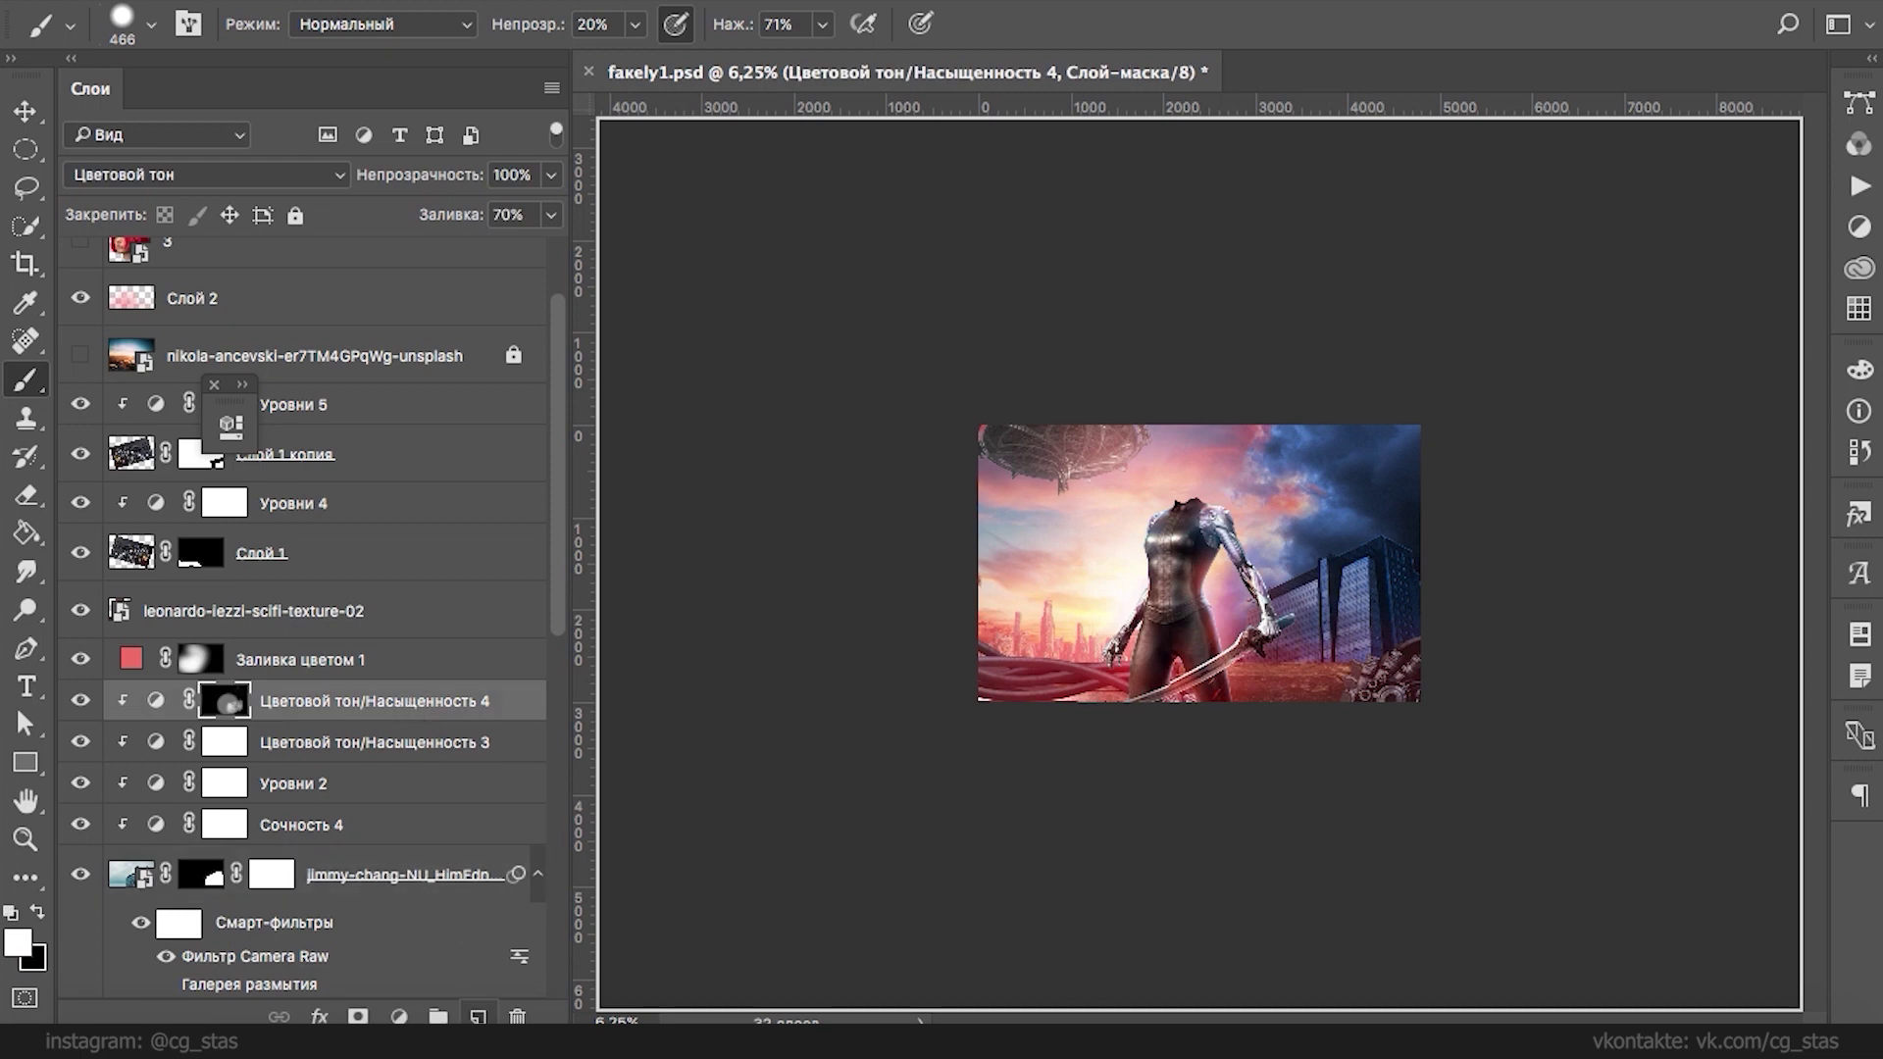
pyautogui.click(477, 1017)
pyautogui.hotkey('ctrl', 'z')
pyautogui.click(478, 1017)
pyautogui.hotkey('ctrl', 'alt', 'g')
# - Try brushing soft white haze over the building on the new clipped layer at 20% opacity
pyautogui.moveTo(1268, 707)
pyautogui.mouseDown()
pyautogui.moveTo(1273, 667)
pyautogui.moveTo(1323, 646)
pyautogui.moveTo(1380, 675)
pyautogui.moveTo(1421, 649)
pyautogui.mouseUp()
pyautogui.hotkey('ctrl', 'z')
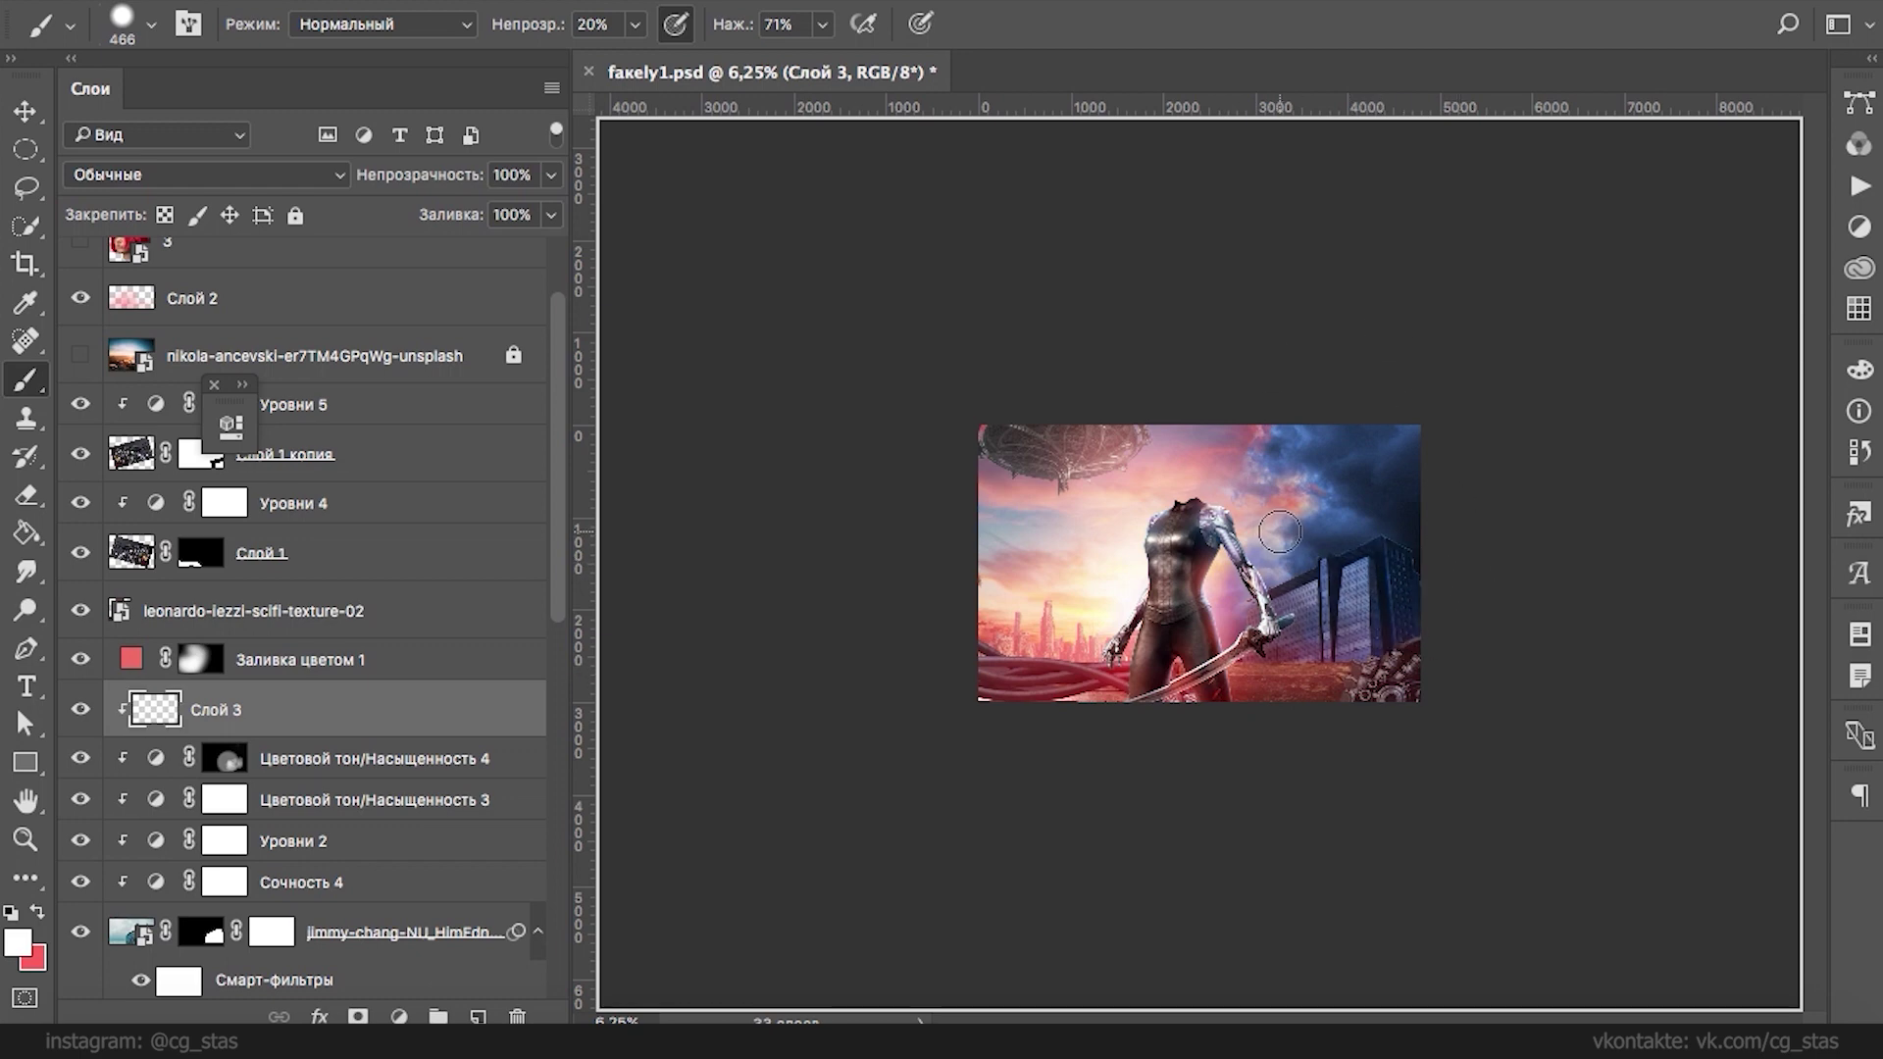
pyautogui.moveTo(1283, 553)
pyautogui.mouseDown()
pyautogui.moveTo(1322, 551)
pyautogui.moveTo(1400, 632)
pyautogui.mouseUp()
pyautogui.hotkey('ctrl', 'z')
pyautogui.keyDown('ctrl'); pyautogui.click(1412, 594); pyautogui.keyUp('ctrl')
pyautogui.hotkey('ctrl', 'z')
pyautogui.hotkey('ctrl', 'shift', 'z')
# - Hide the jimmy-chang building layer and try moving Слой 1 копия down the layer stack above it
pyautogui.click(78, 874)
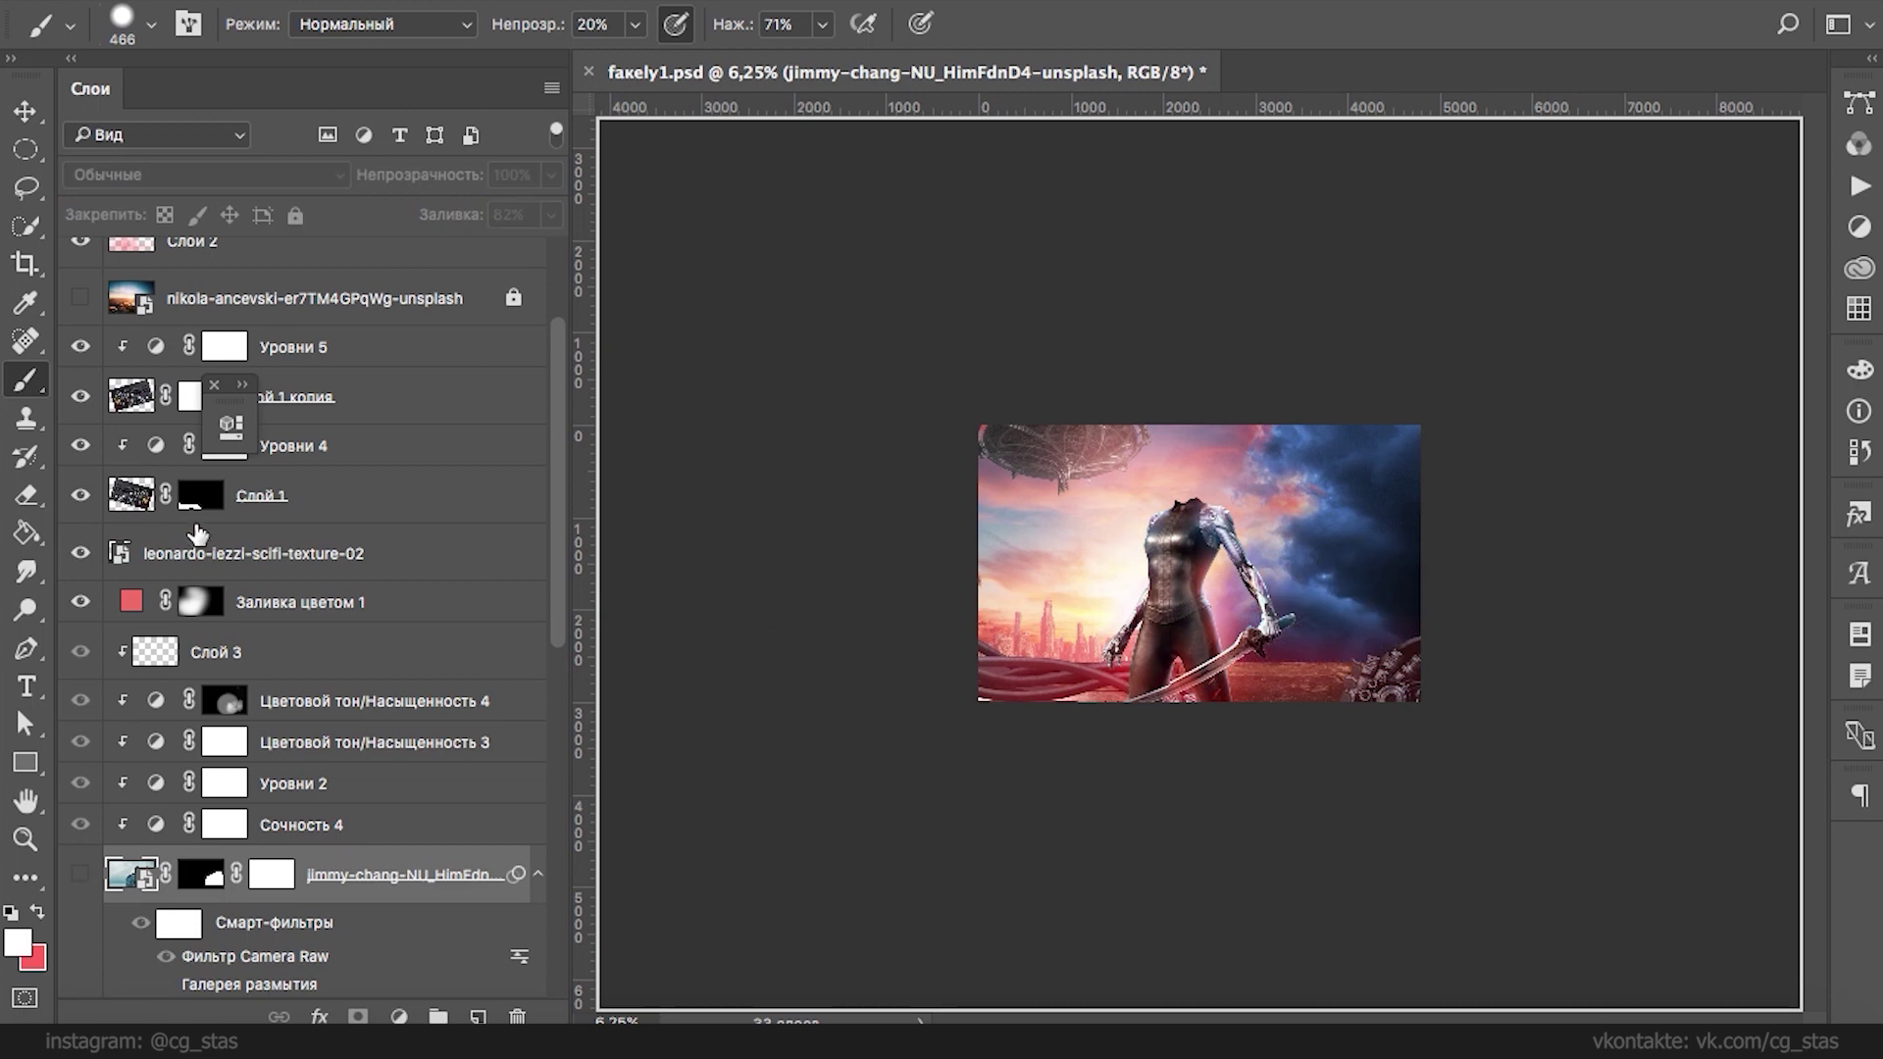
pyautogui.moveTo(93, 394); pyautogui.dragTo(93, 841)
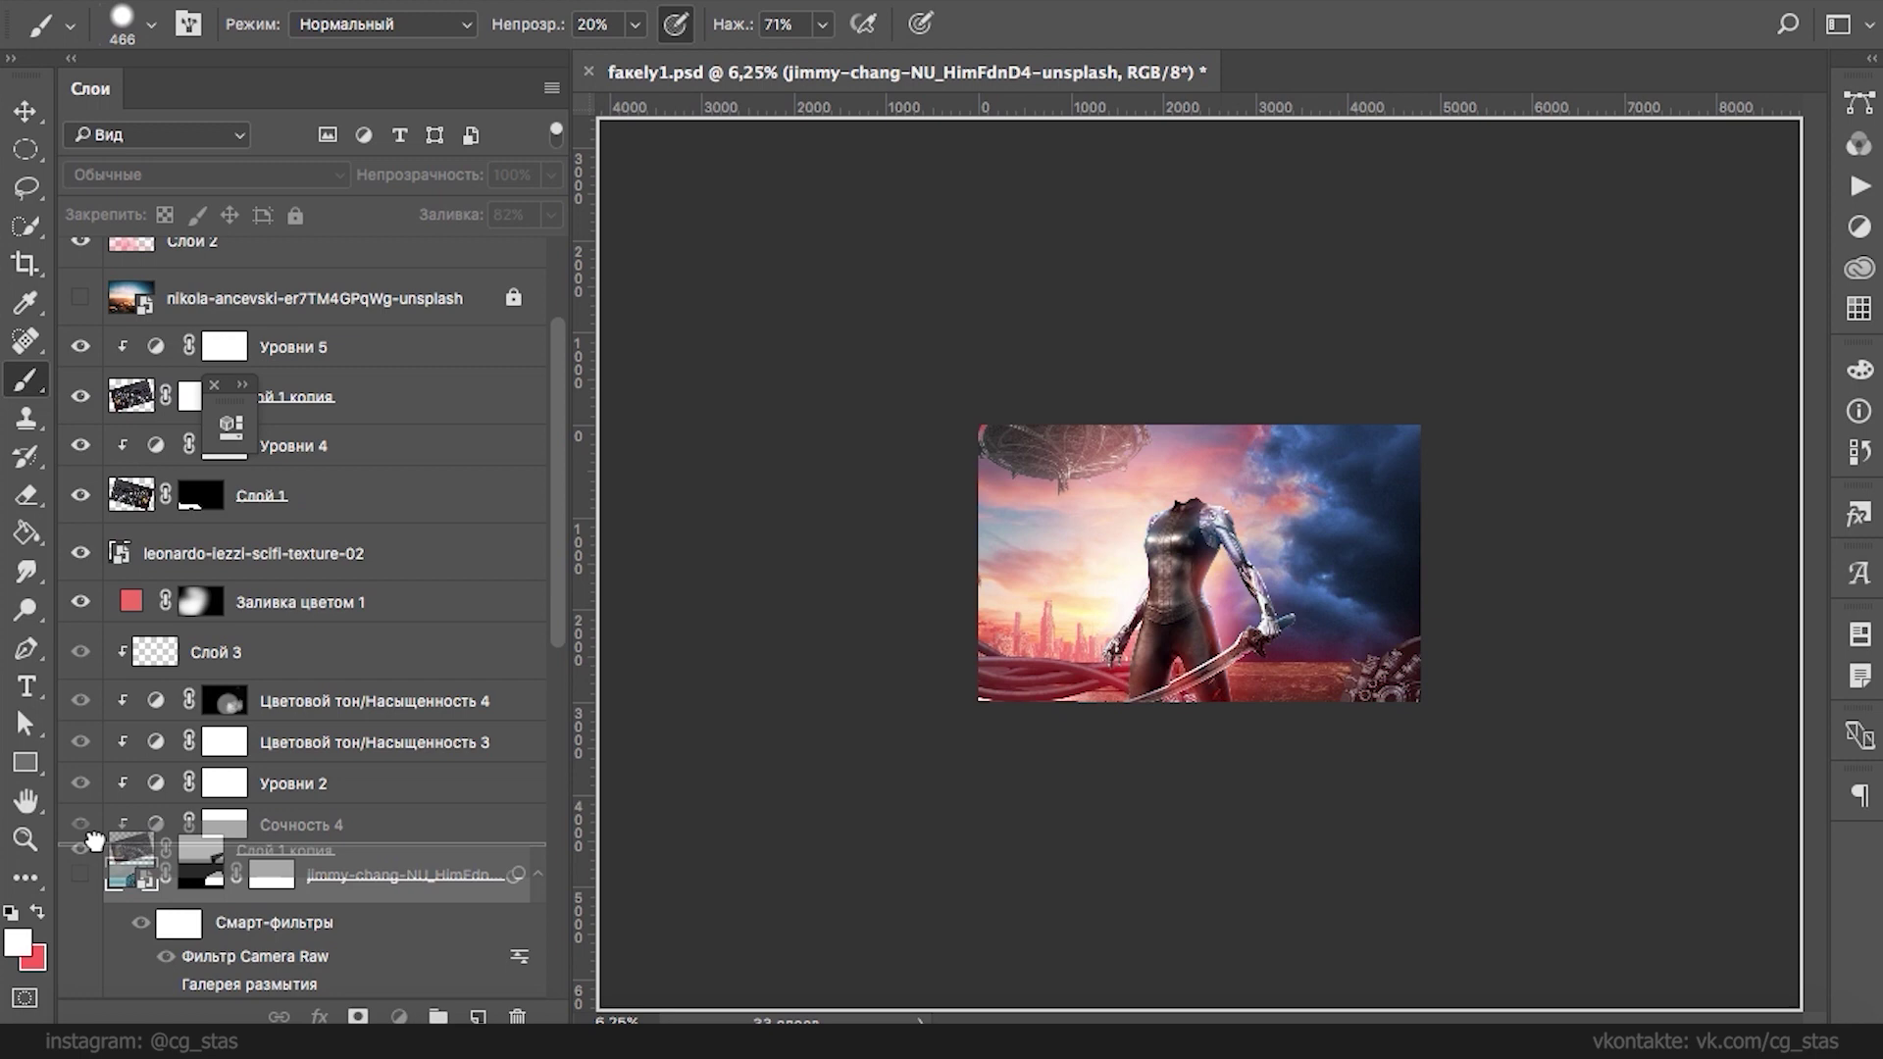
pyautogui.moveTo(95, 840); pyautogui.dragTo(101, 840)
pyautogui.hotkey('ctrl', 'z')
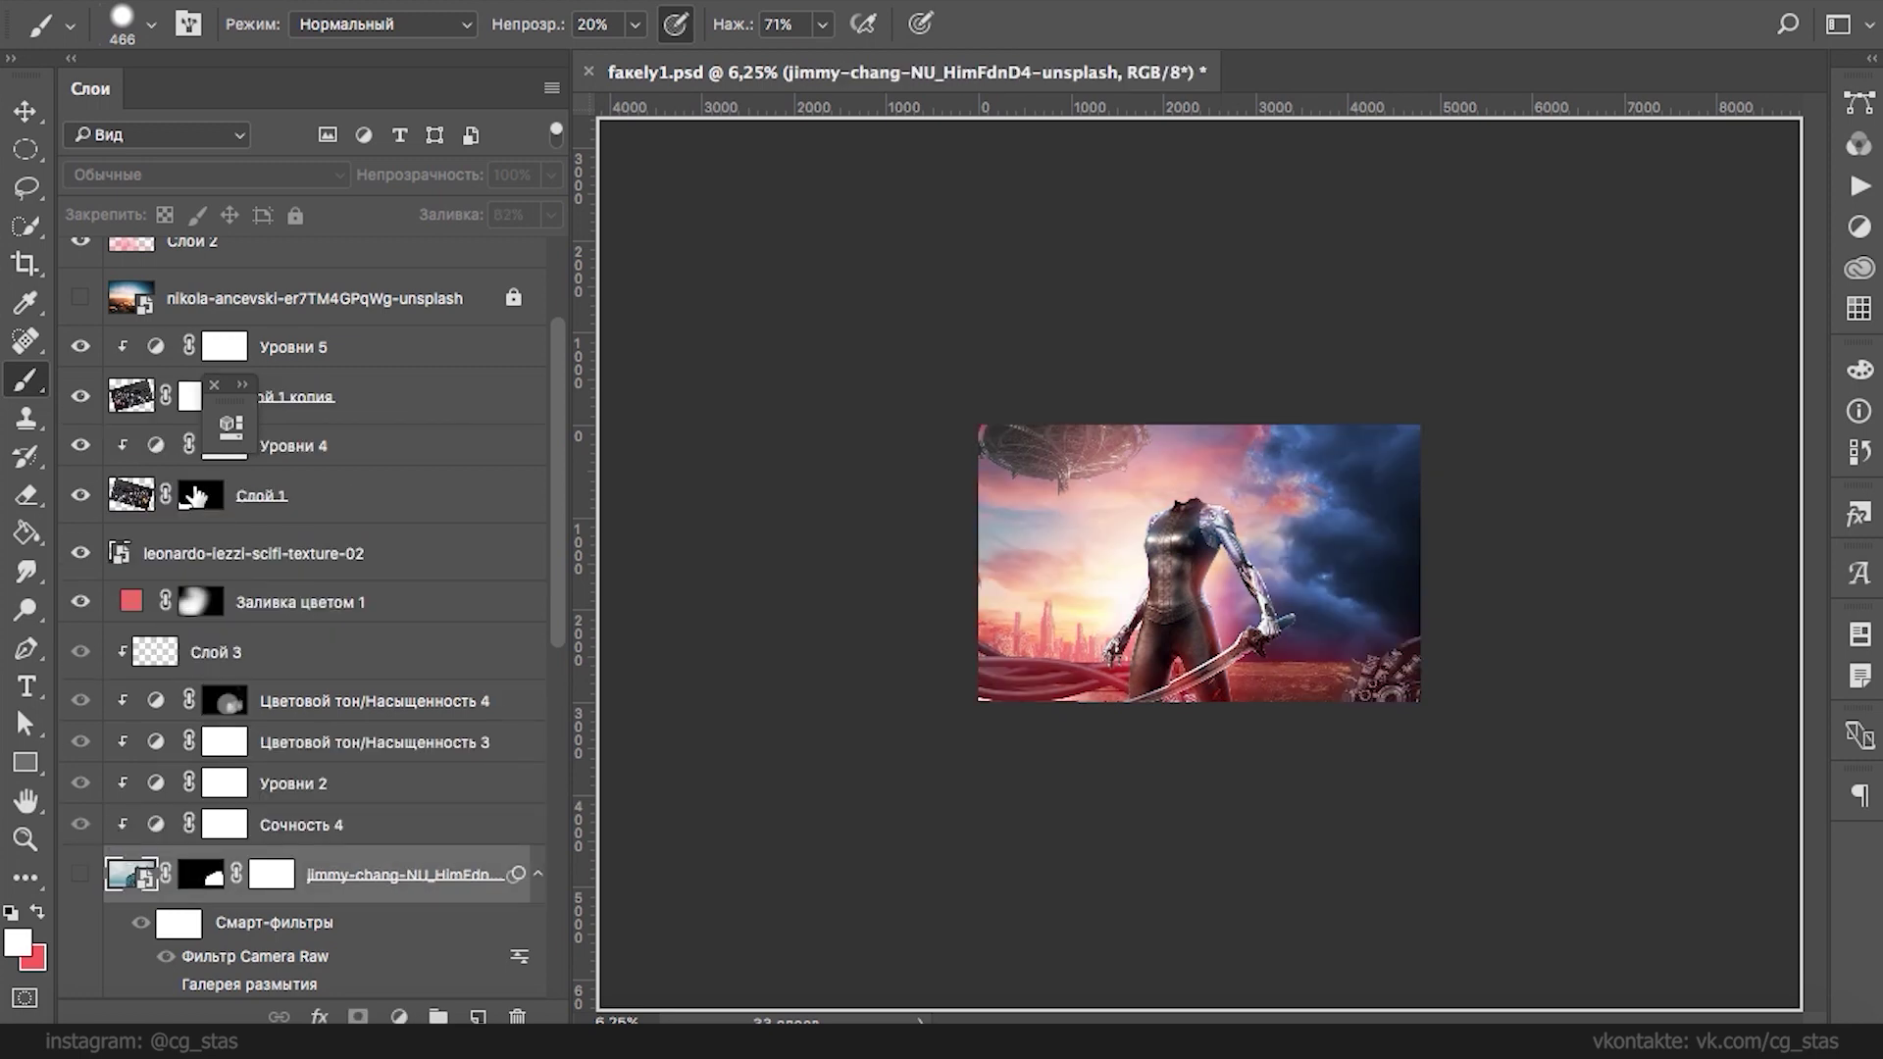
# - Try moving the layers from Слой 1 to Уровни 5 below the leonardo-iezzi-scifi-texture-02 layer
pyautogui.click(132, 495)
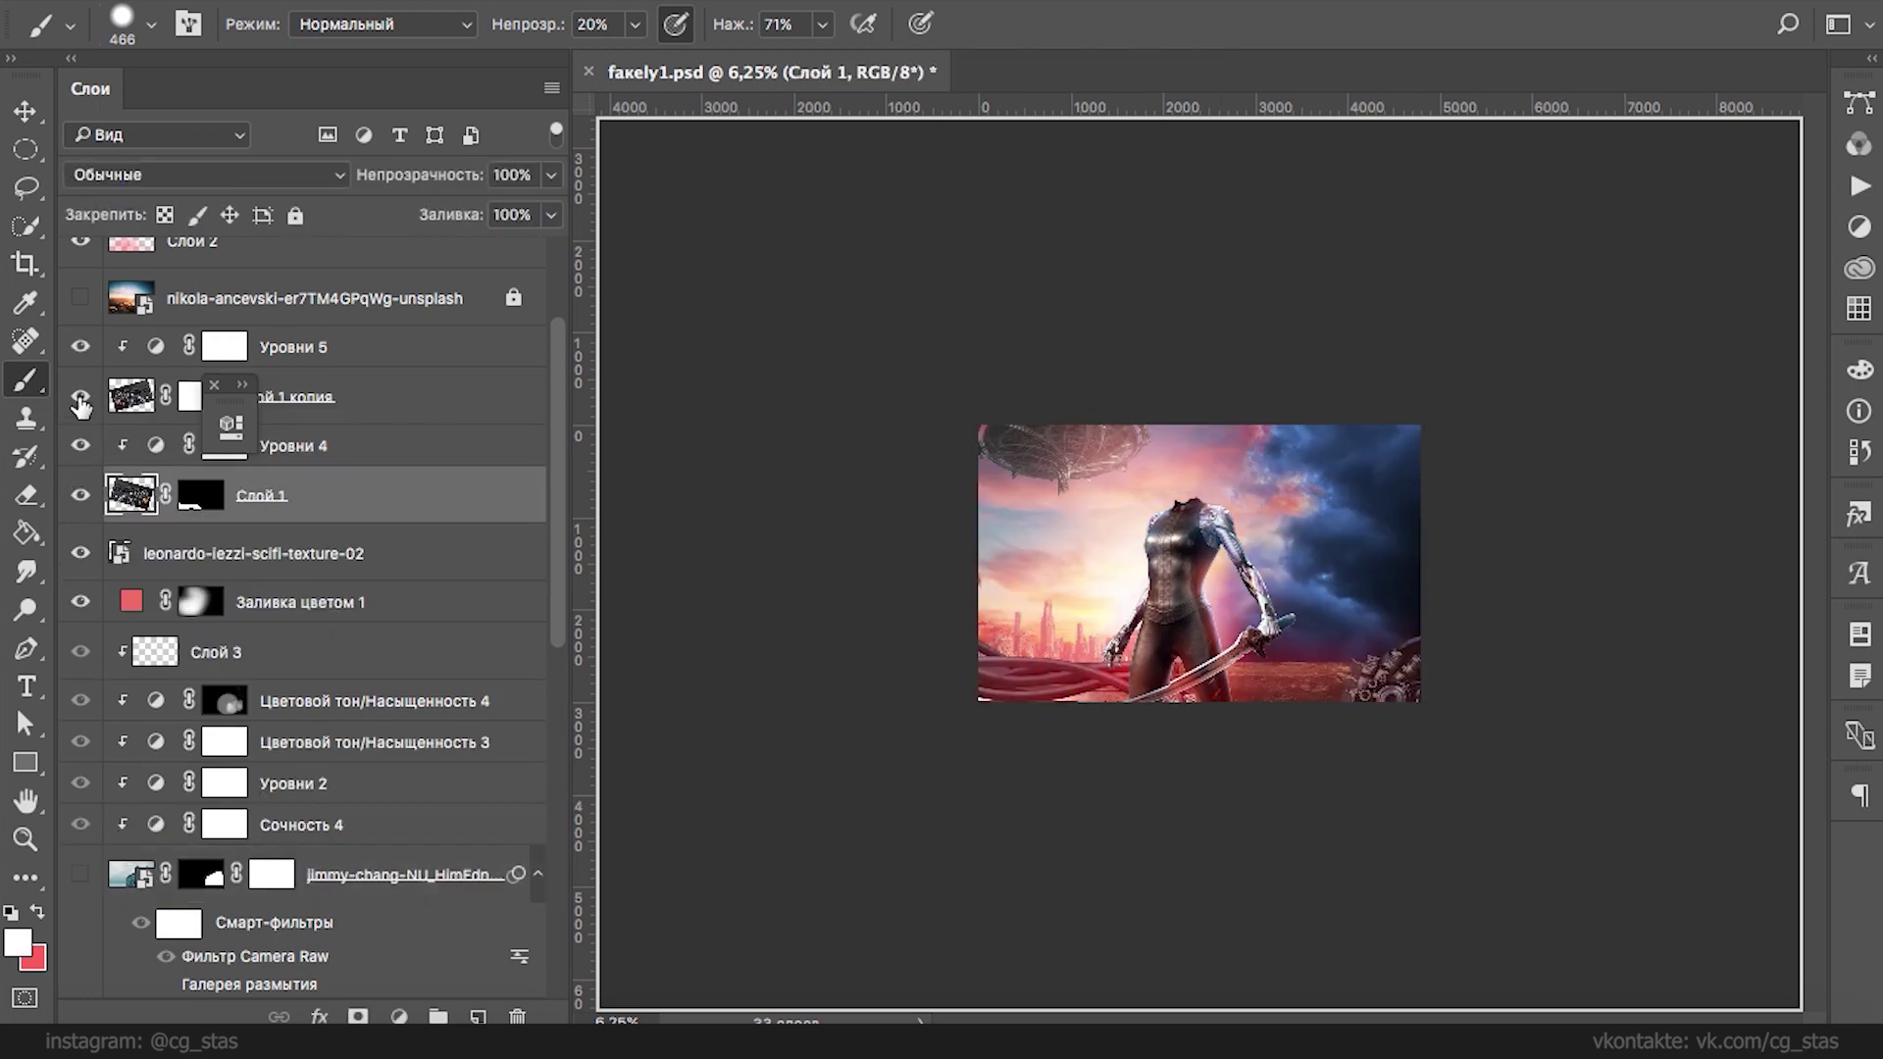
pyautogui.keyDown('shift'); pyautogui.click(141, 351); pyautogui.keyUp('shift')
pyautogui.moveTo(397, 371); pyautogui.dragTo(358, 580)
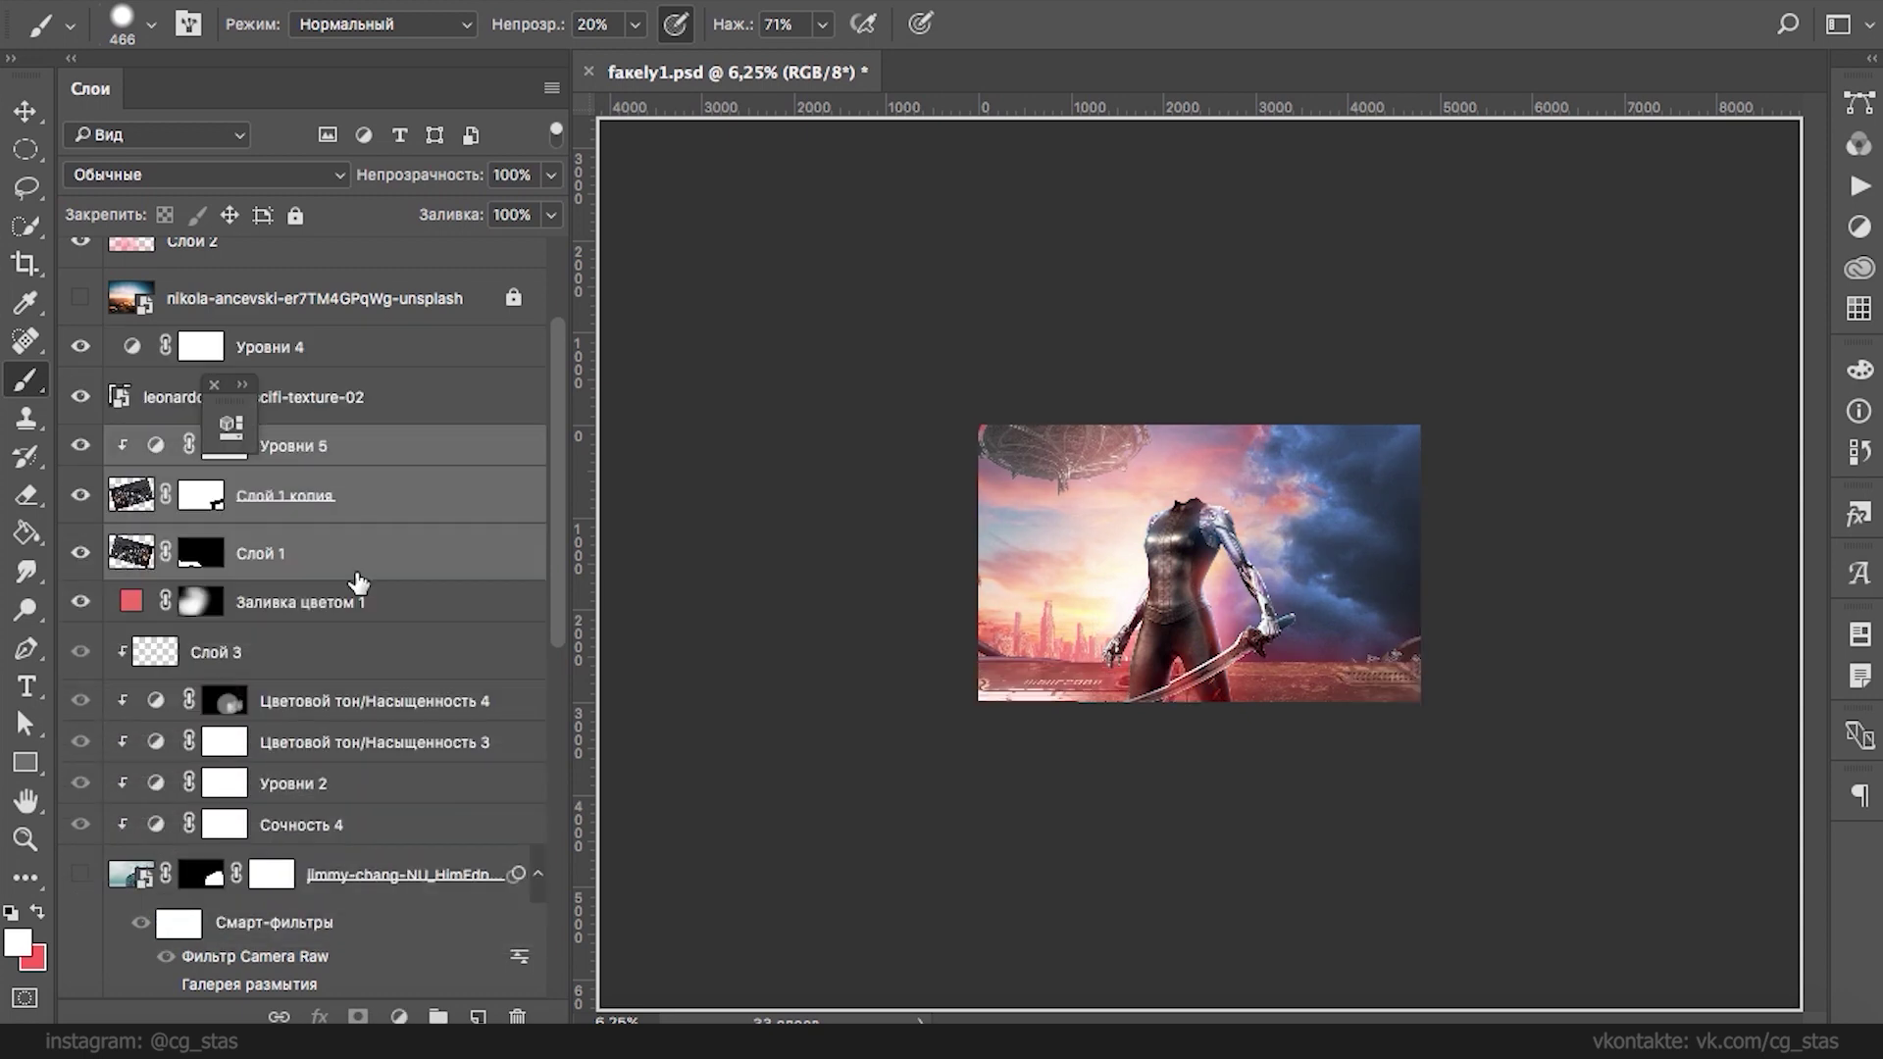
pyautogui.press('super+z')
pyautogui.click(374, 507)
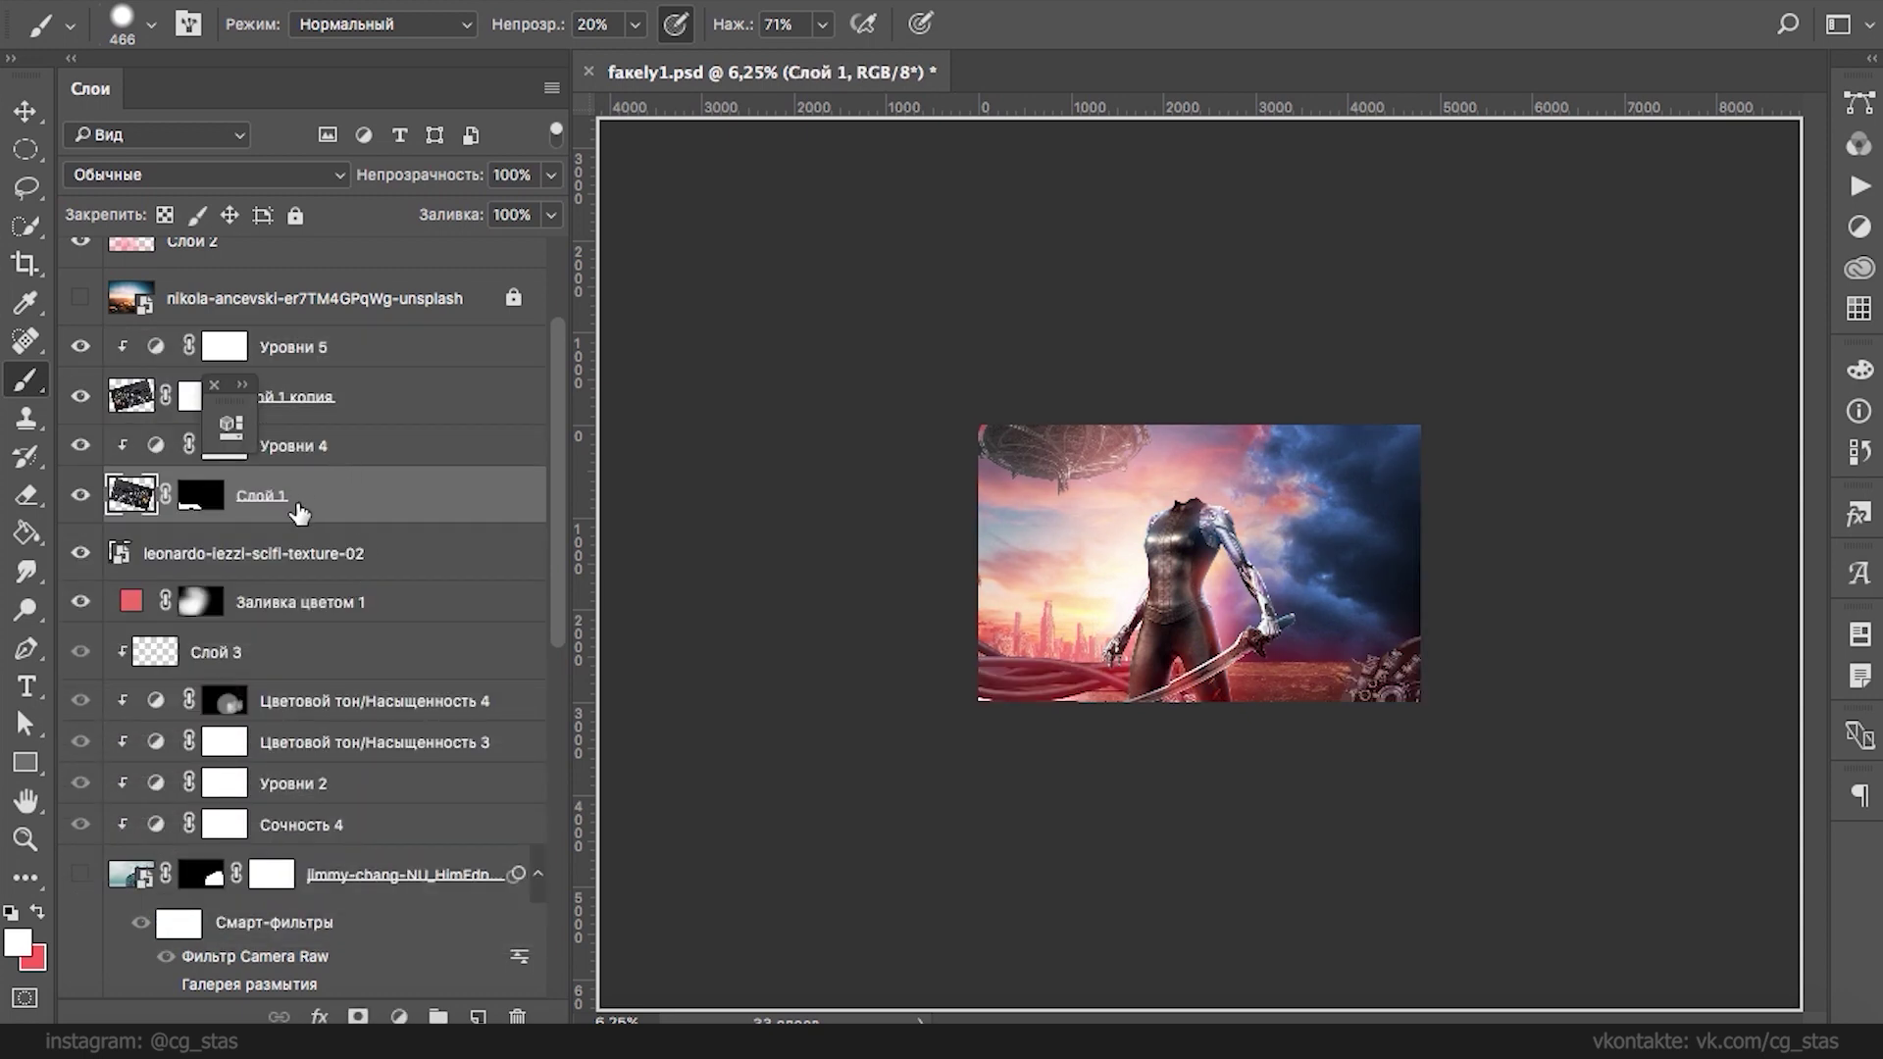
# - Move Слой 1 копия with its clipped Уровни 5 directly above the Заливка цветом 1 fill layer
pyautogui.click(336, 397)
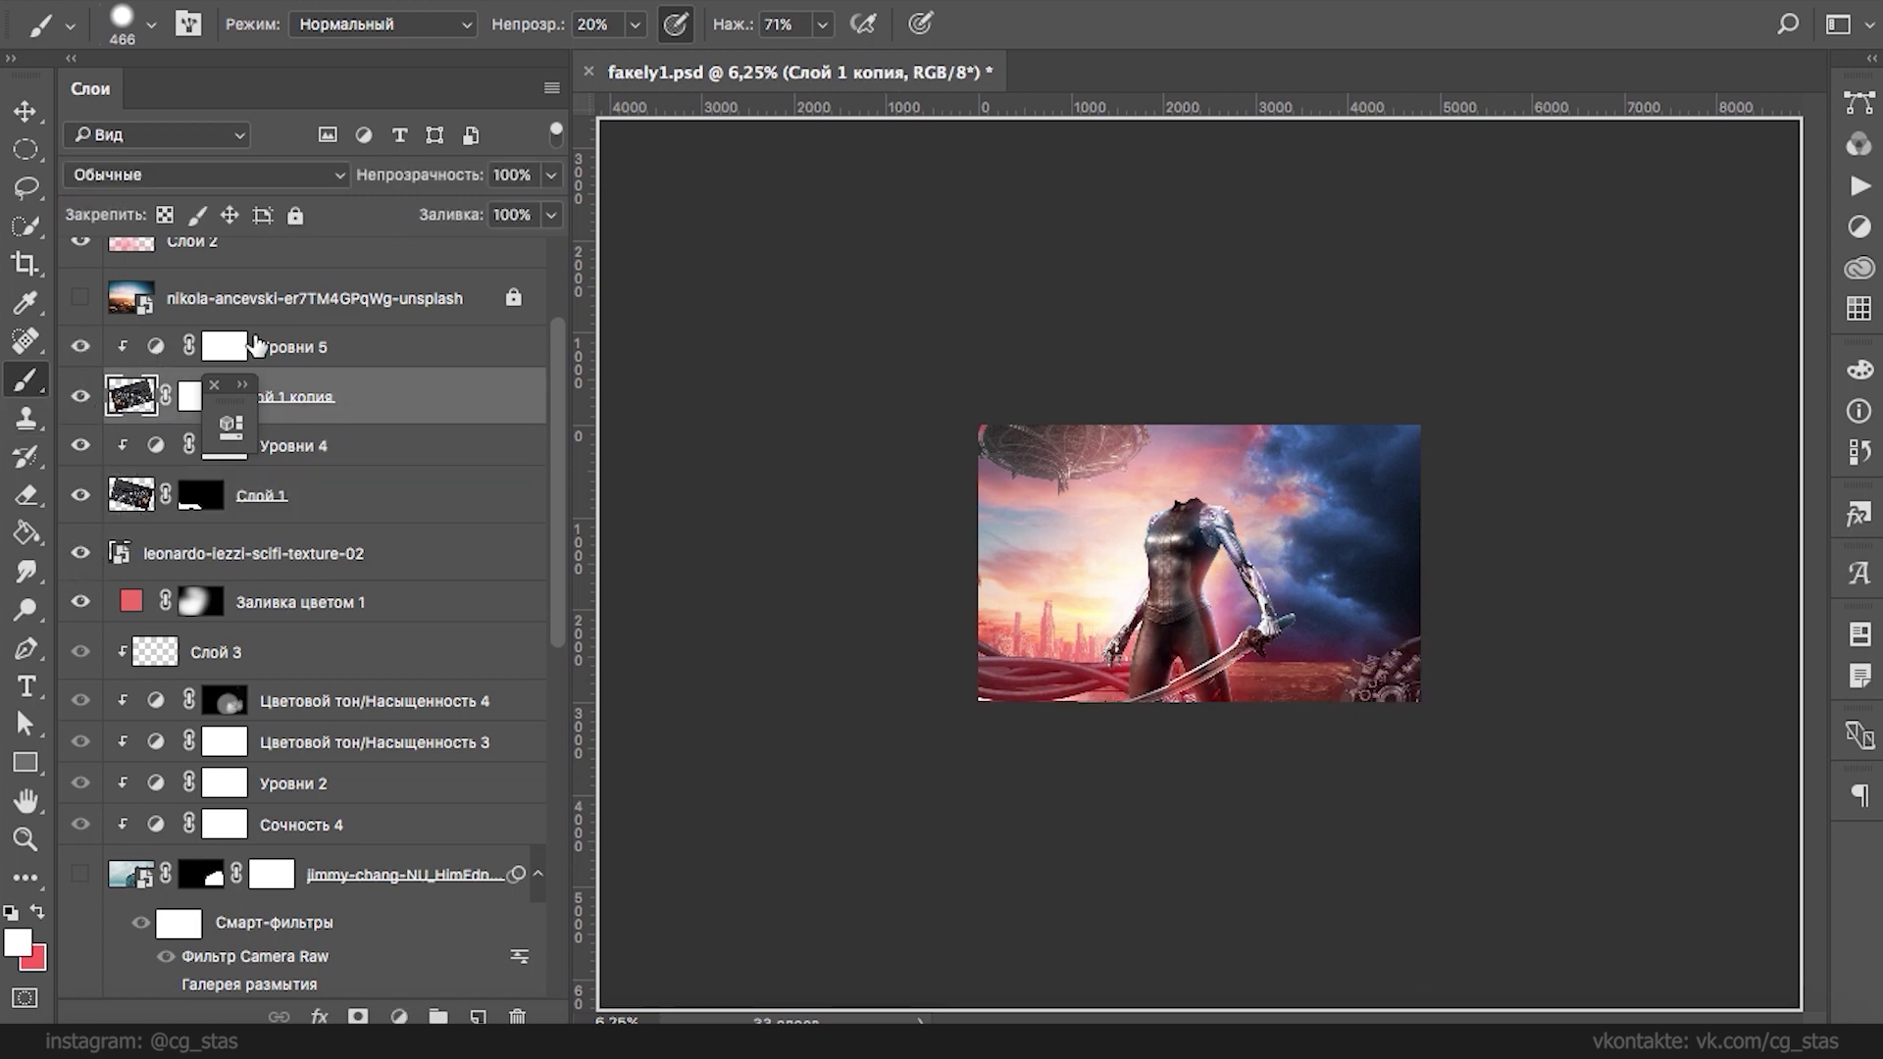
pyautogui.keyDown('shift'); pyautogui.click(358, 353); pyautogui.keyUp('shift')
pyautogui.moveTo(358, 355); pyautogui.dragTo(327, 567)
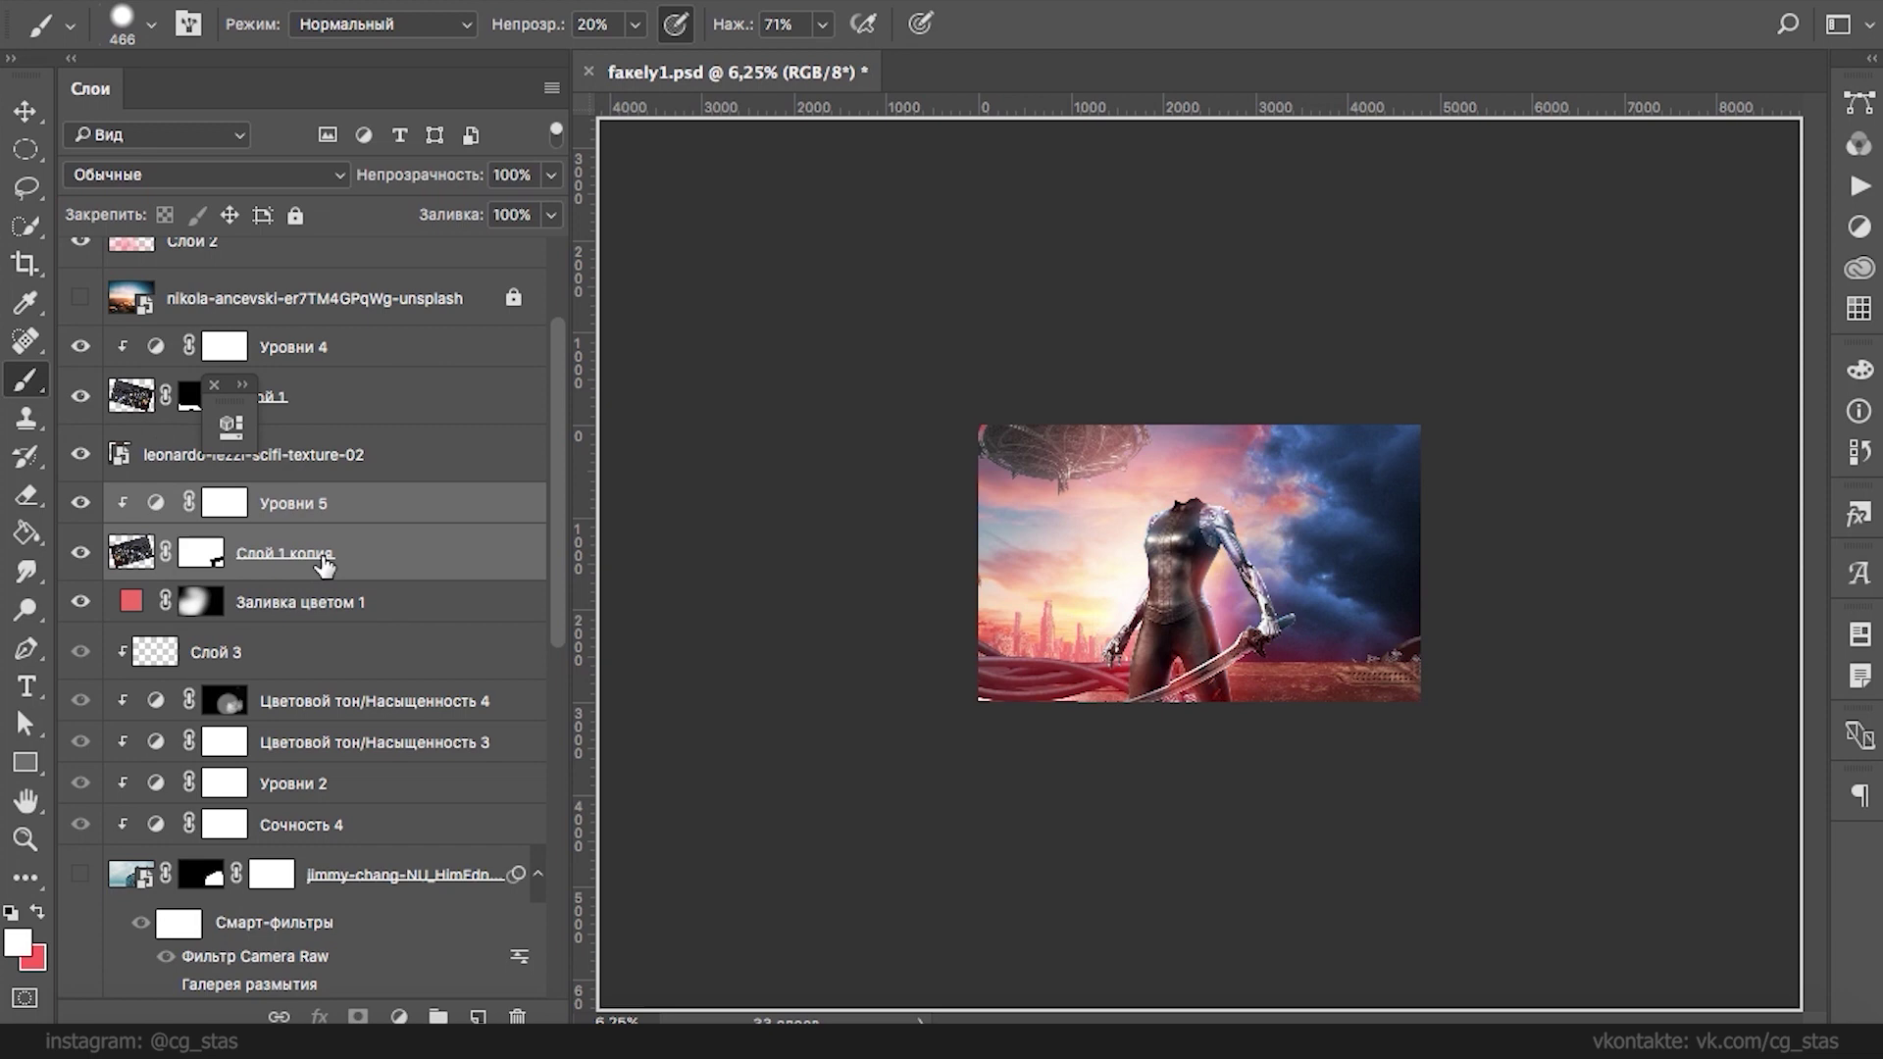
# - Scale the Слой 1 копия machinery up to 160,64% and place it on the right side of the scene
pyautogui.click(243, 556)
pyautogui.hotkey('ctrl', 't')
pyautogui.moveTo(1288, 539); pyautogui.dragTo(1047, 363)
pyautogui.moveTo(1531, 502); pyautogui.dragTo(1690, 515)
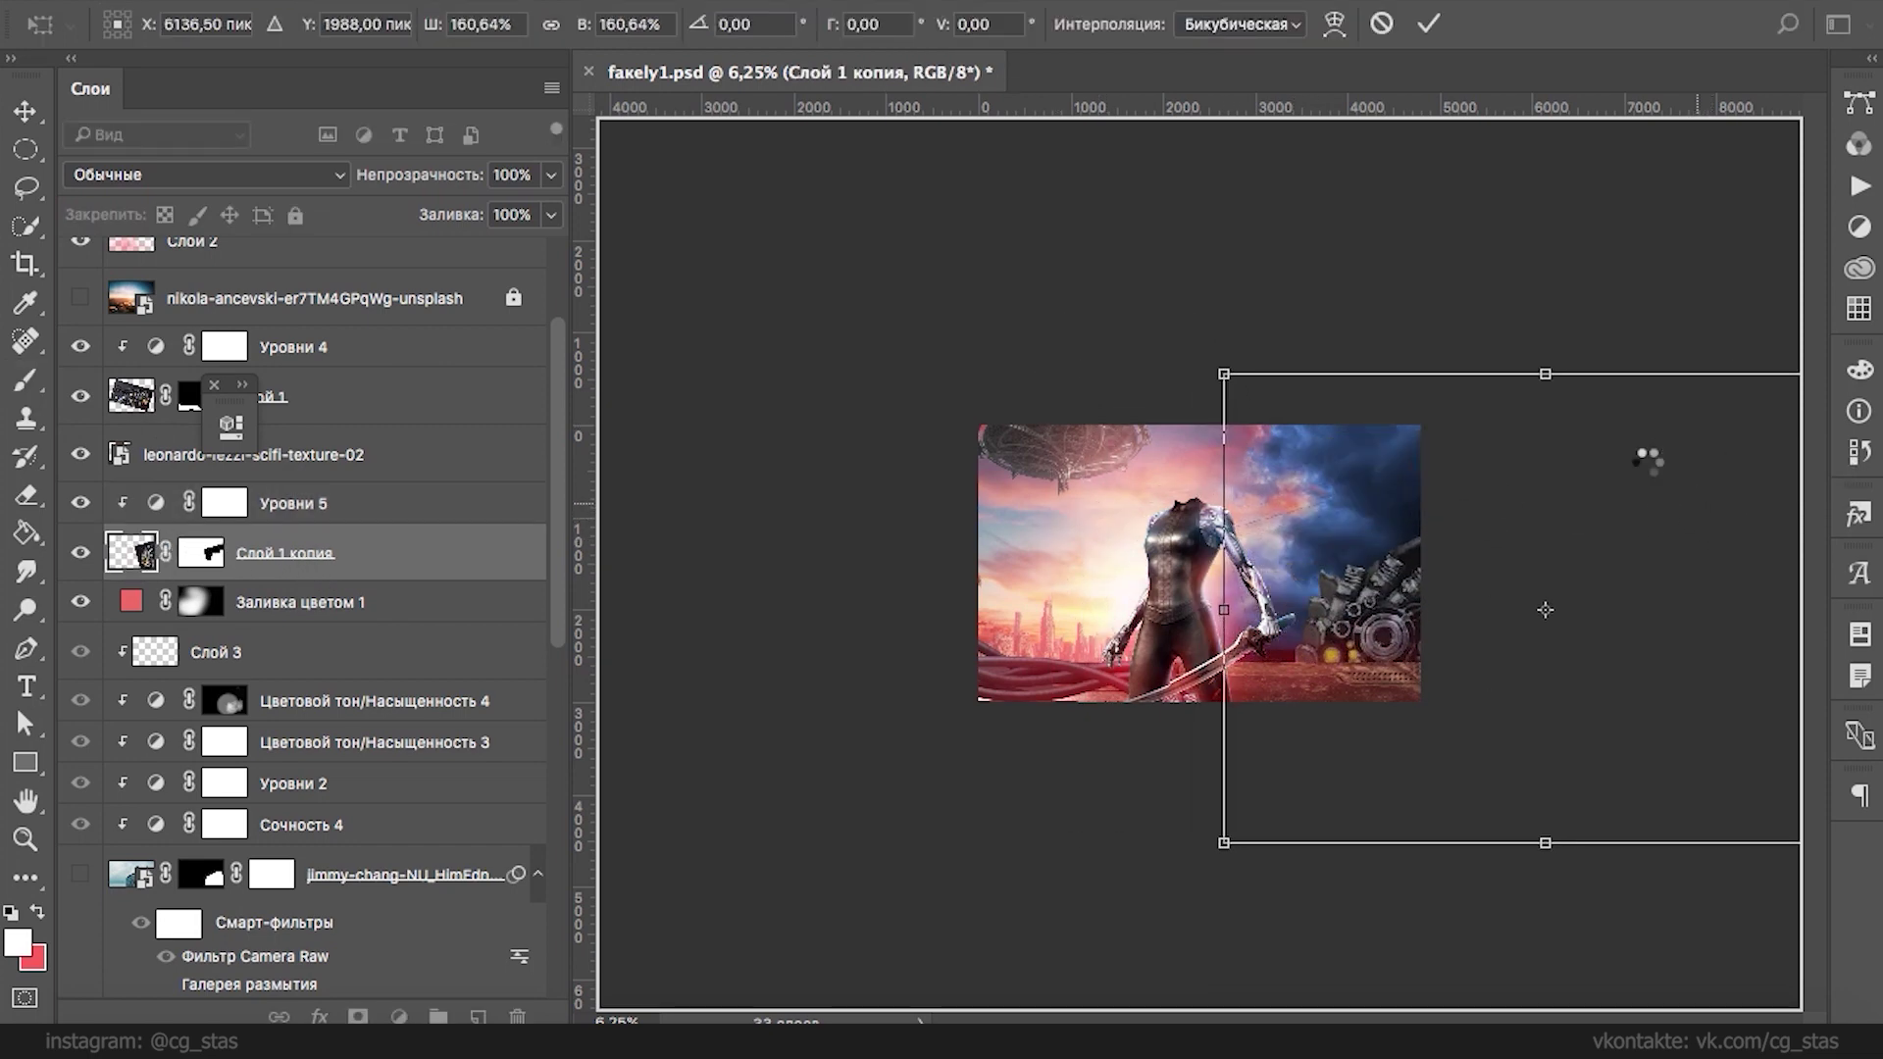
# - Paint black on the Слой 1 копия mask to hide the upper edges of the machinery against the sky
pyautogui.click(214, 553)
pyautogui.press('x')
pyautogui.moveTo(1350, 490)
pyautogui.mouseDown()
pyautogui.moveTo(1225, 536)
pyautogui.moveTo(1399, 490)
pyautogui.moveTo(1265, 529)
pyautogui.mouseUp()
pyautogui.press('x')
pyautogui.press('x')
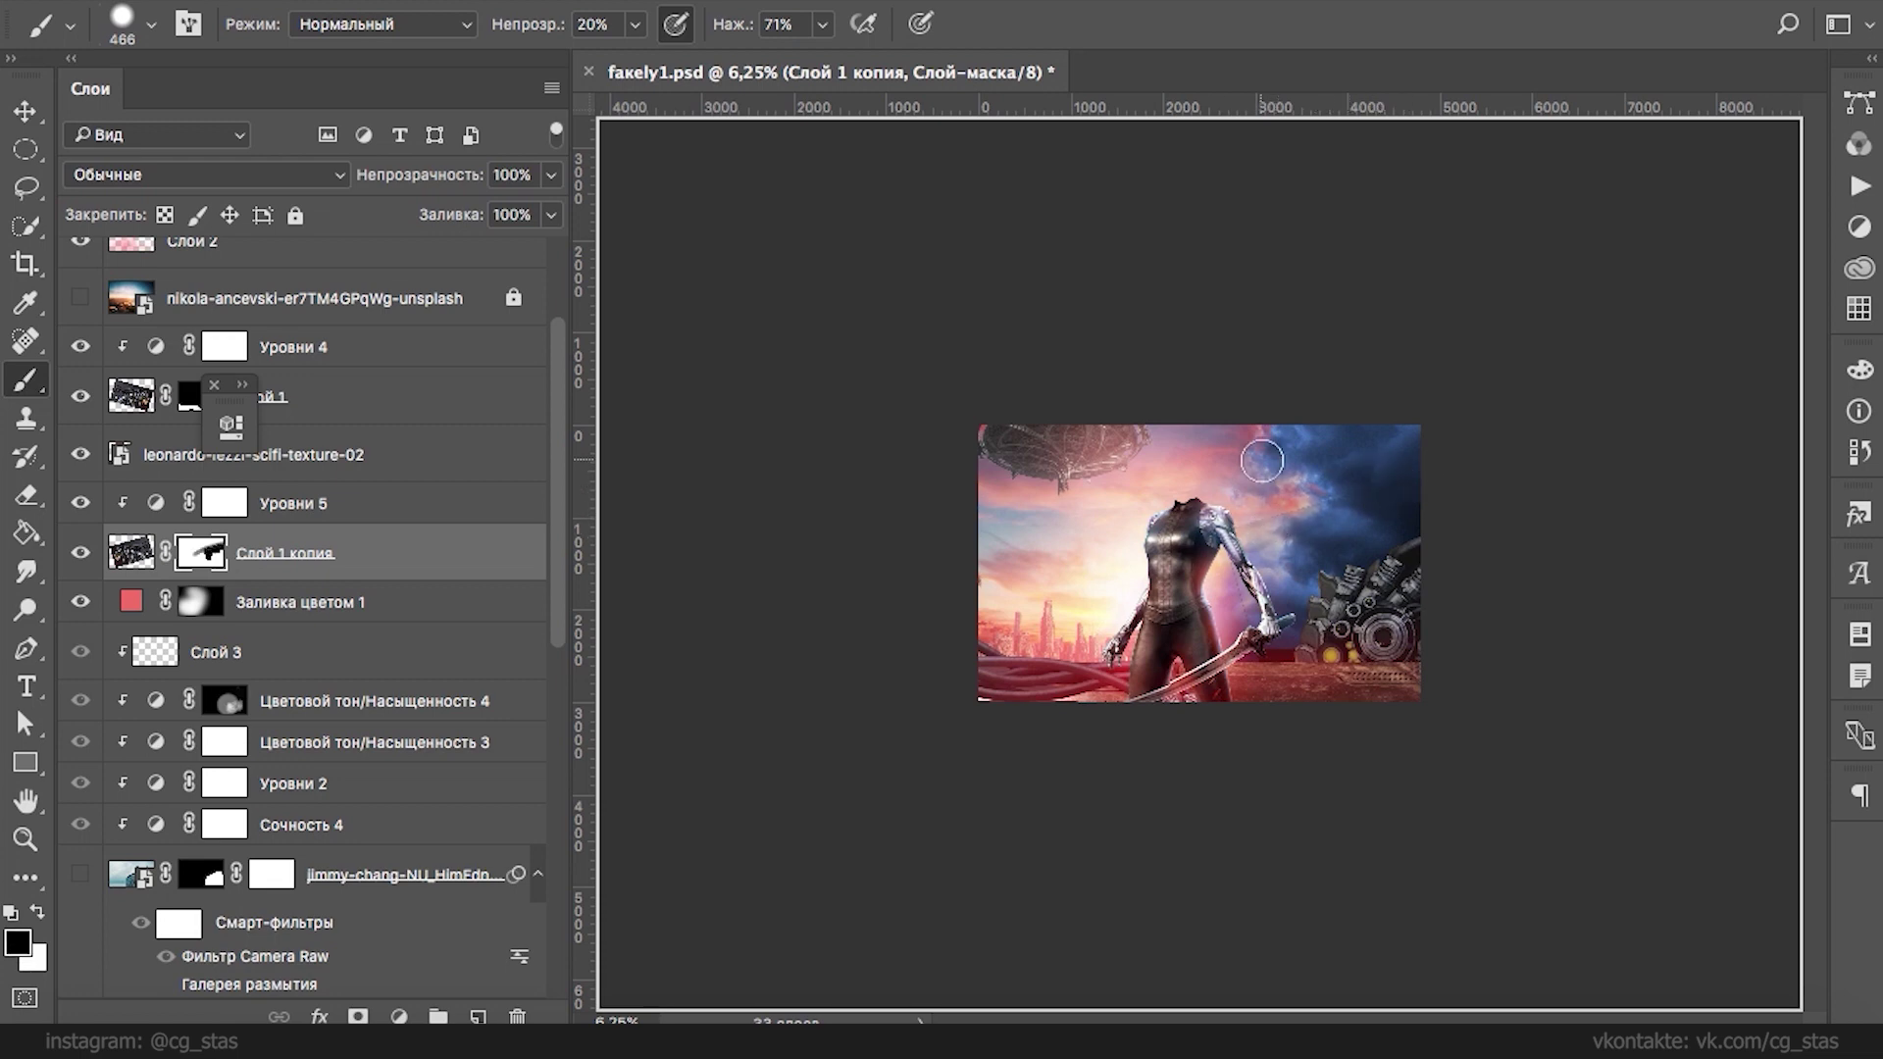
pyautogui.moveTo(1262, 461)
pyautogui.mouseDown()
pyautogui.moveTo(1362, 484)
pyautogui.moveTo(1222, 685)
pyautogui.moveTo(1317, 480)
pyautogui.mouseUp()
# - Lower the input white point of Уровни 5 to 215 and readjust its output levels
pyautogui.doubleClick(155, 504)
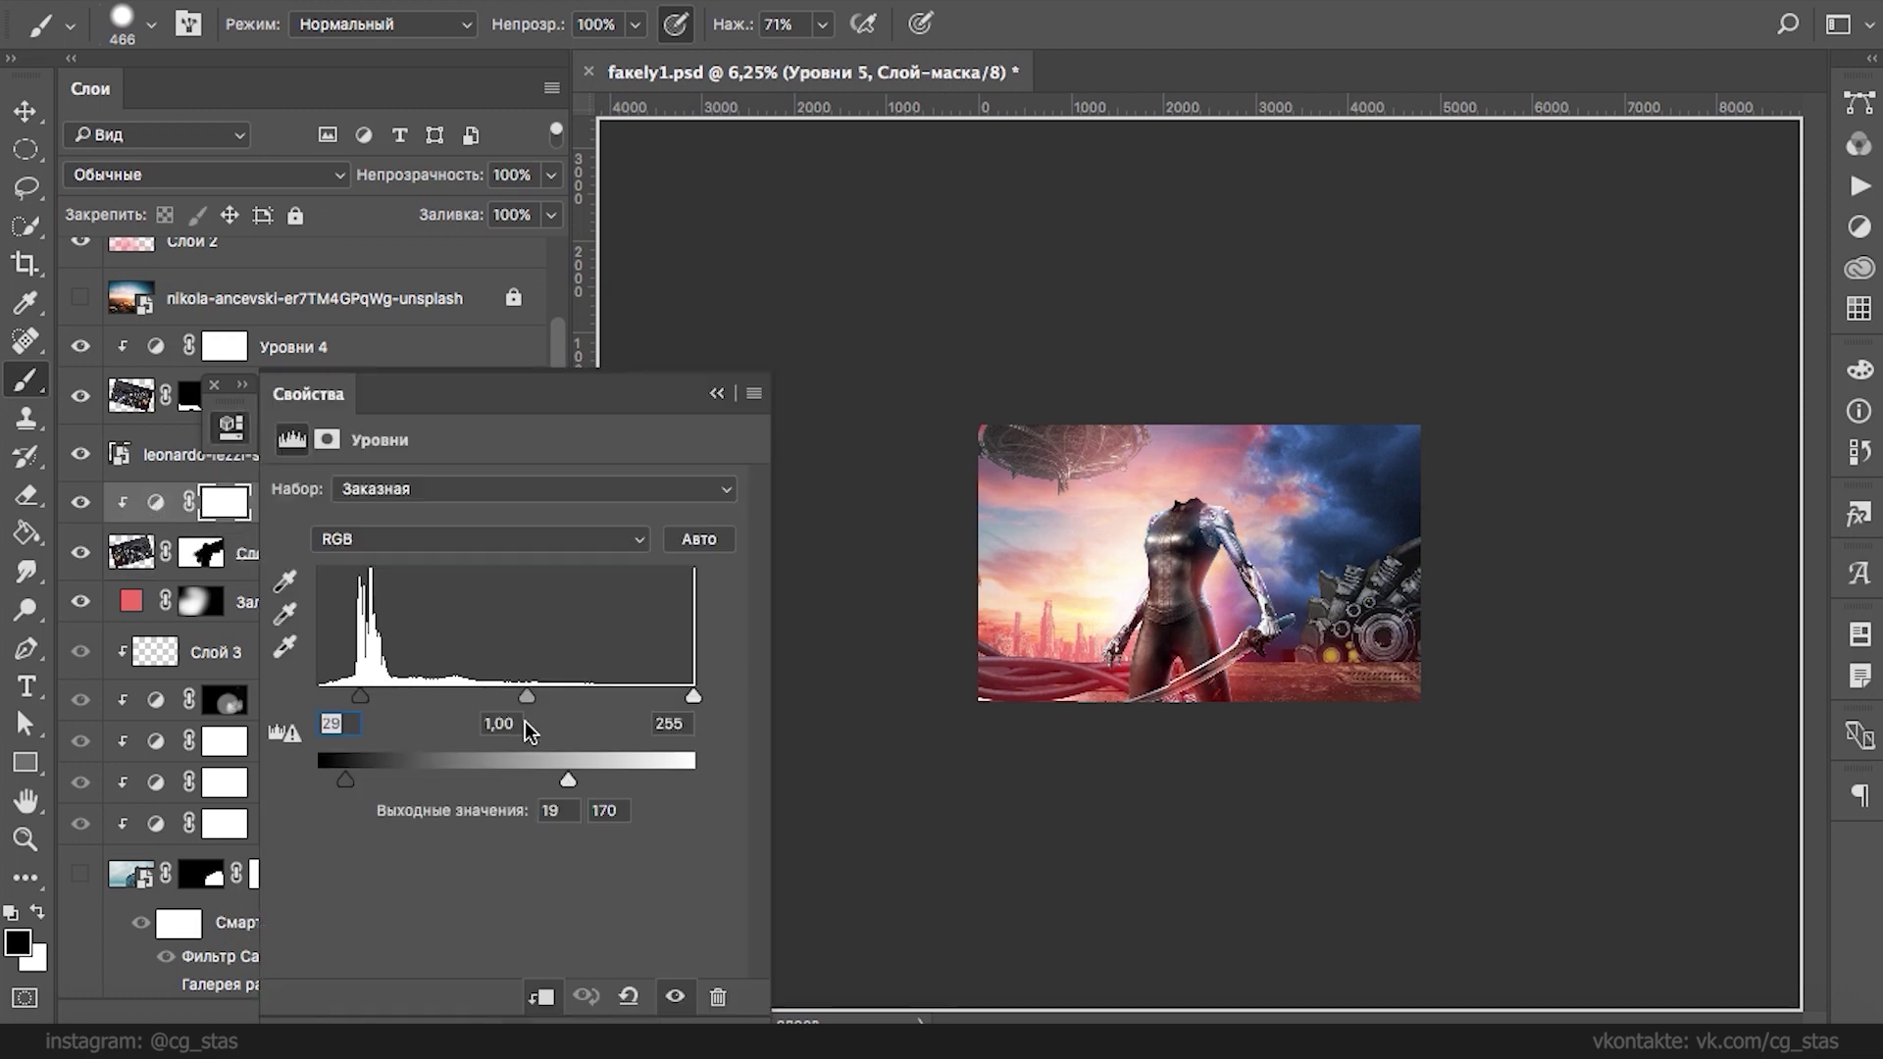
pyautogui.moveTo(527, 698); pyautogui.dragTo(527, 703)
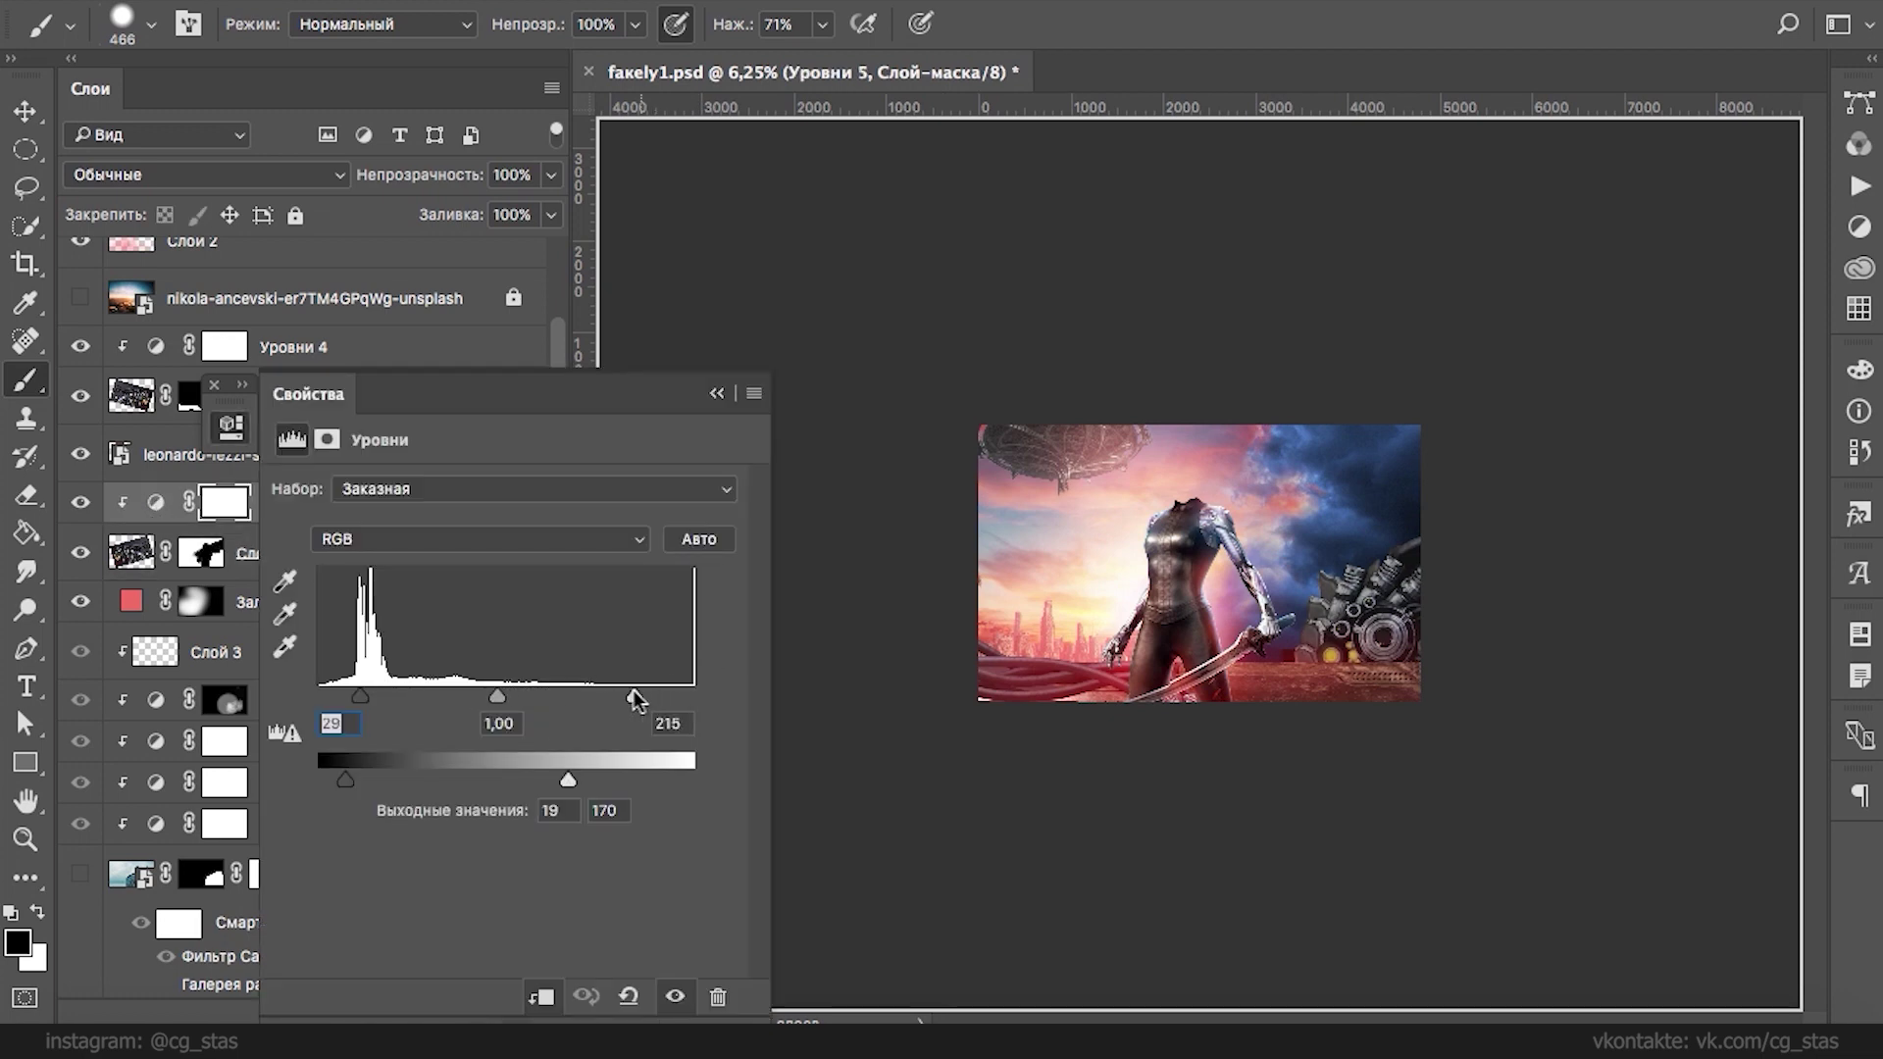
pyautogui.moveTo(346, 780)
pyautogui.mouseDown()
pyautogui.moveTo(315, 779)
pyautogui.moveTo(336, 779)
pyautogui.mouseUp()
pyautogui.moveTo(604, 780); pyautogui.dragTo(570, 775)
pyautogui.moveTo(336, 780)
pyautogui.mouseDown()
pyautogui.moveTo(293, 779)
pyautogui.moveTo(351, 794)
pyautogui.mouseUp()
pyautogui.click(717, 394)
# - Add a clipped, colorized Hue/Saturation layer to the machinery with hue 217, saturation 28 and lightness +7
pyautogui.click(400, 1010)
pyautogui.click(467, 715)
pyautogui.moveTo(503, 586); pyautogui.dragTo(561, 587)
pyautogui.click(485, 742)
pyautogui.click(542, 997)
pyautogui.moveTo(536, 584)
pyautogui.mouseDown()
pyautogui.moveTo(597, 588)
pyautogui.moveTo(550, 588)
pyautogui.mouseUp()
pyautogui.moveTo(504, 696); pyautogui.dragTo(517, 697)
pyautogui.moveTo(420, 651); pyautogui.dragTo(402, 649)
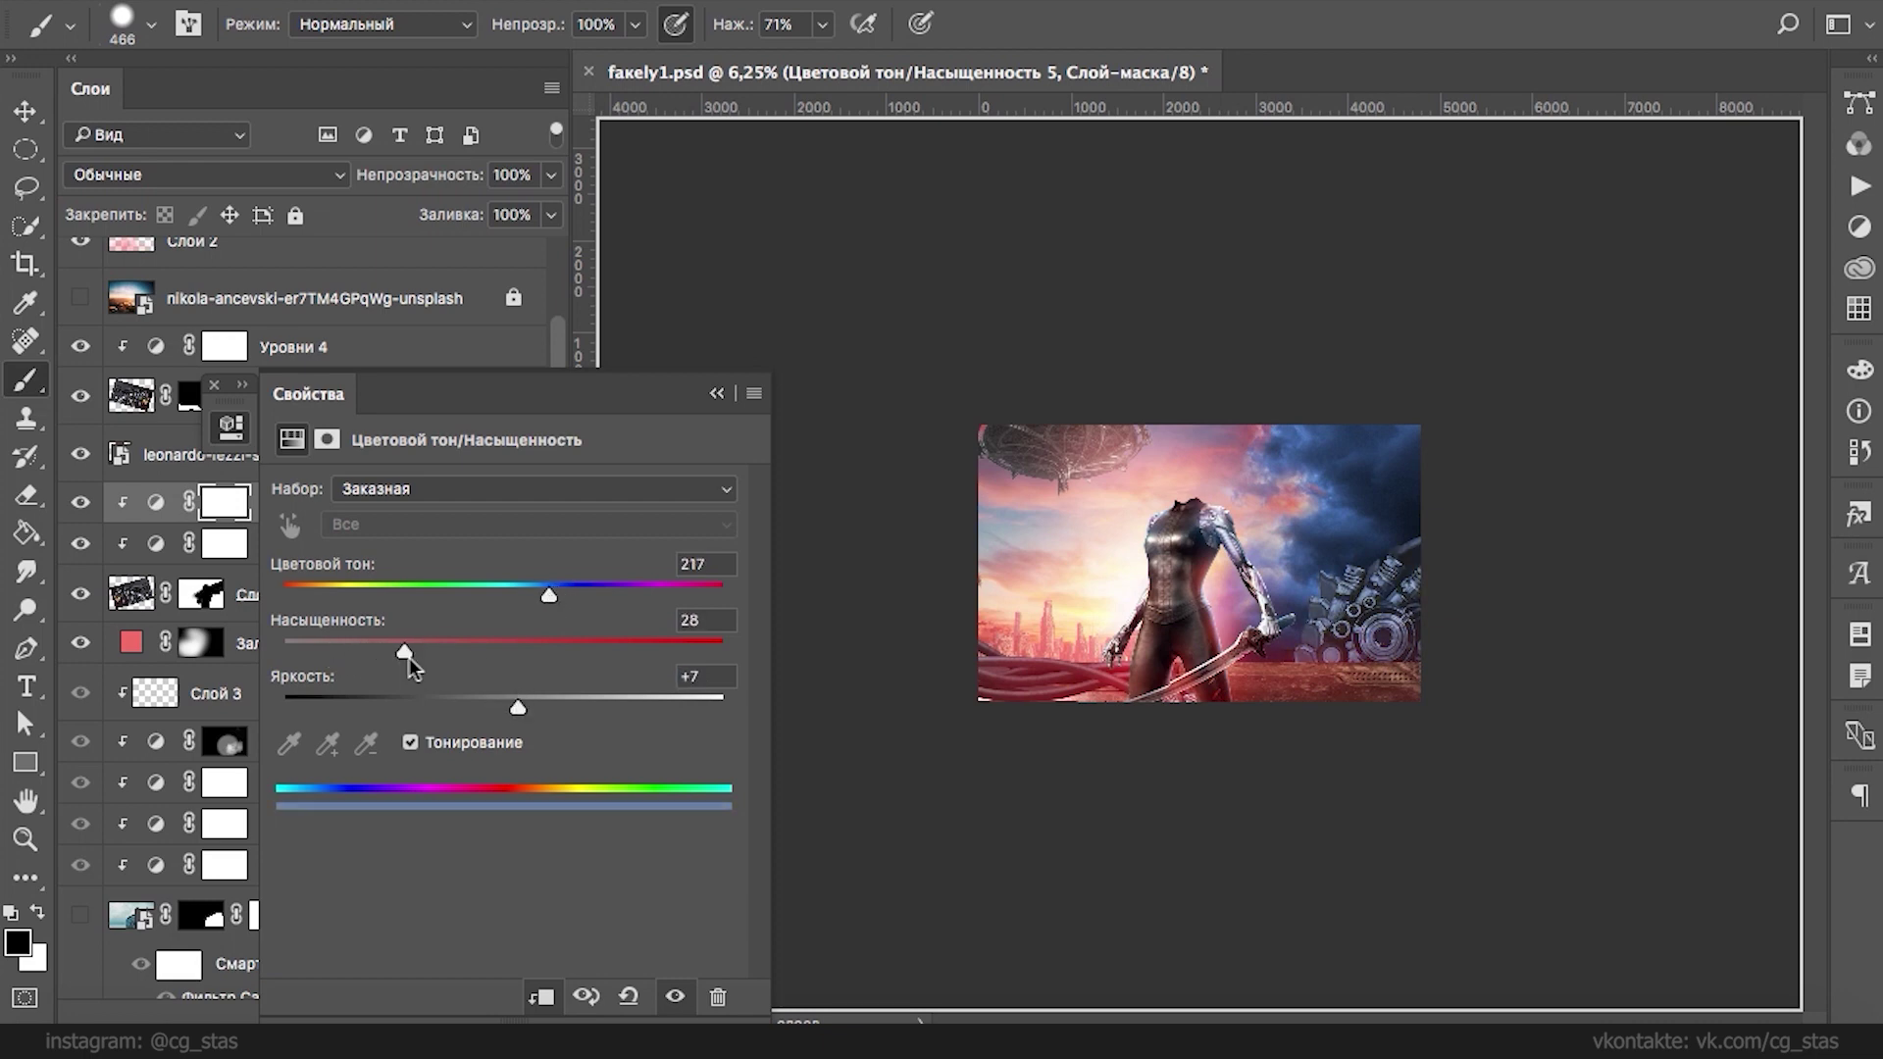
pyautogui.click(716, 393)
# - Enlarge, rotate and reposition the Слой 1 копия machinery so it rises behind the figure on the right
pyautogui.press('super+t')
pyautogui.click(1250, 364)
pyautogui.click(147, 582)
pyautogui.hotkey('ctrl', 't')
pyautogui.moveTo(1224, 374); pyautogui.dragTo(1072, 262)
pyautogui.moveTo(1385, 429); pyautogui.dragTo(1490, 431)
pyautogui.moveTo(1644, 888); pyautogui.dragTo(1545, 980)
pyautogui.moveTo(1530, 666); pyautogui.dragTo(1540, 745)
pyautogui.moveTo(1679, 304); pyautogui.dragTo(1320, 339)
pyautogui.moveTo(1532, 444); pyautogui.dragTo(1481, 329)
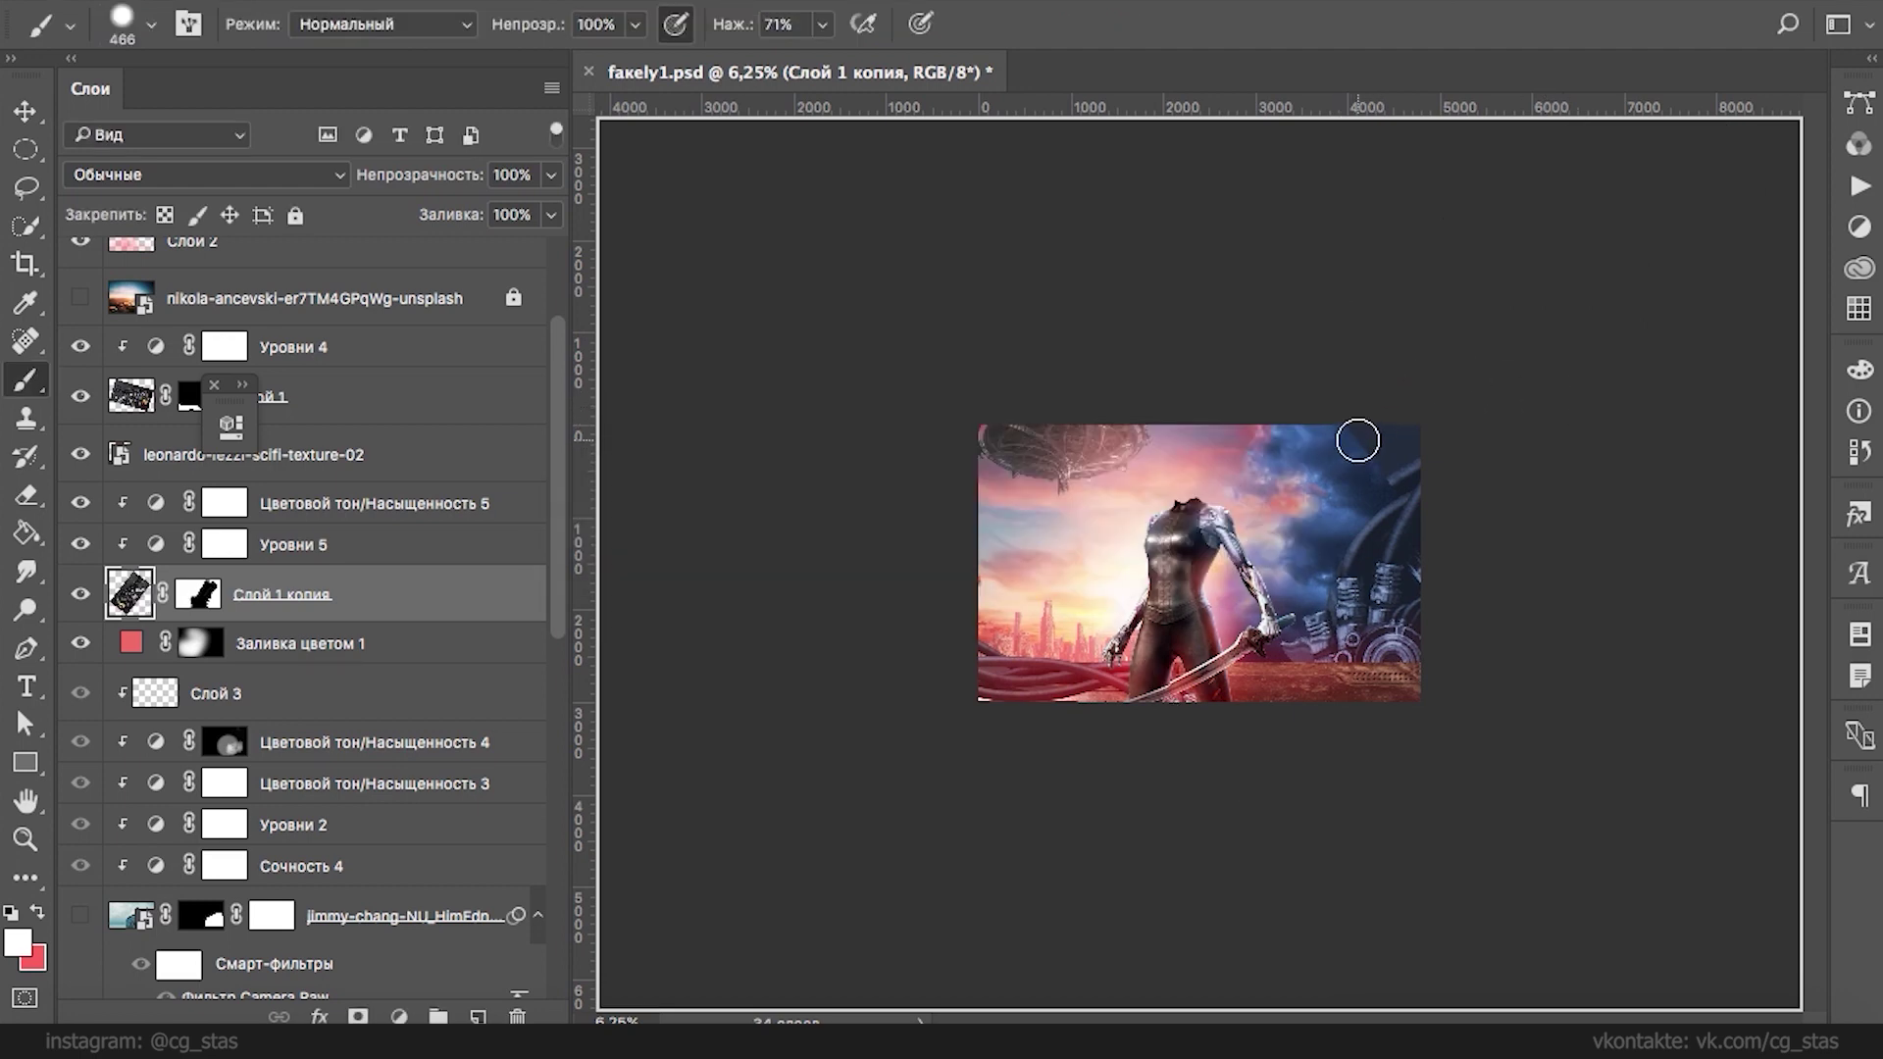
# - Paint black on the Слой 1 копия mask to hide the machinery parts in the upper sky
pyautogui.press('s')
pyautogui.press('d')
pyautogui.press('b')
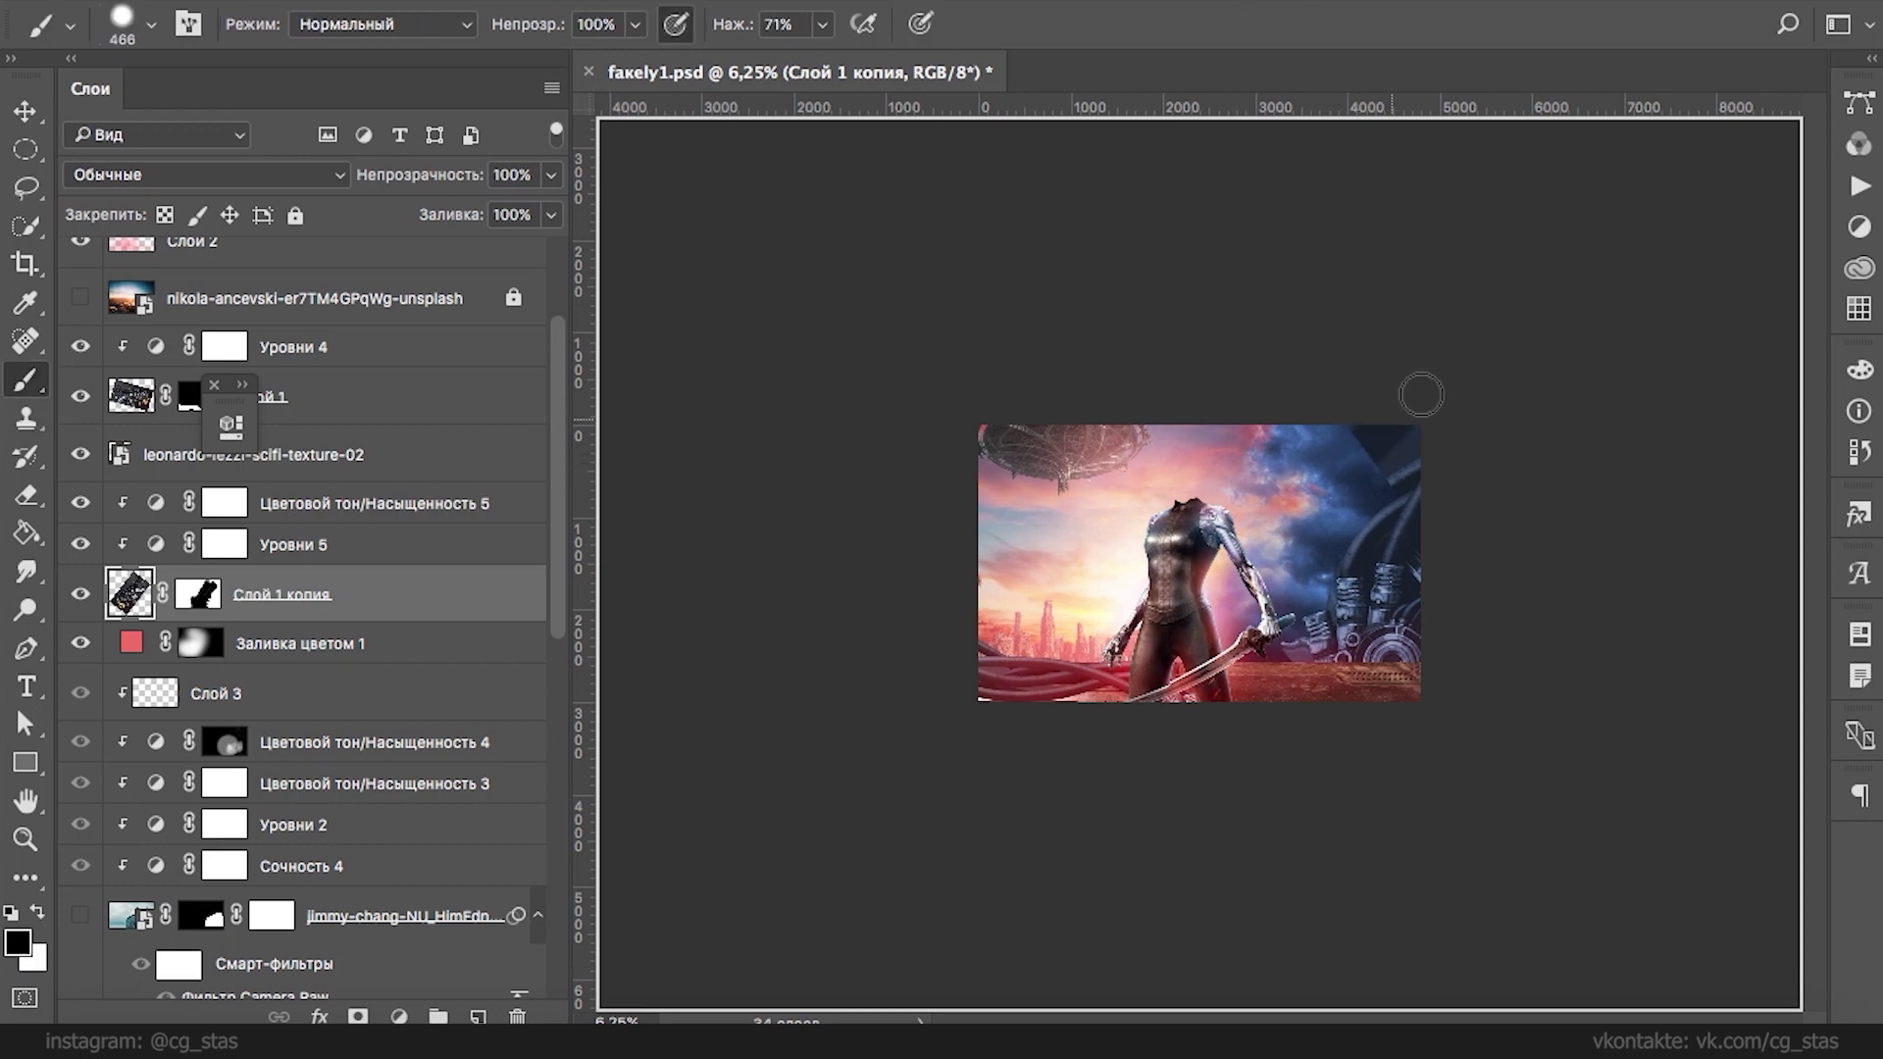
pyautogui.hotkey('ctrl', '\\')
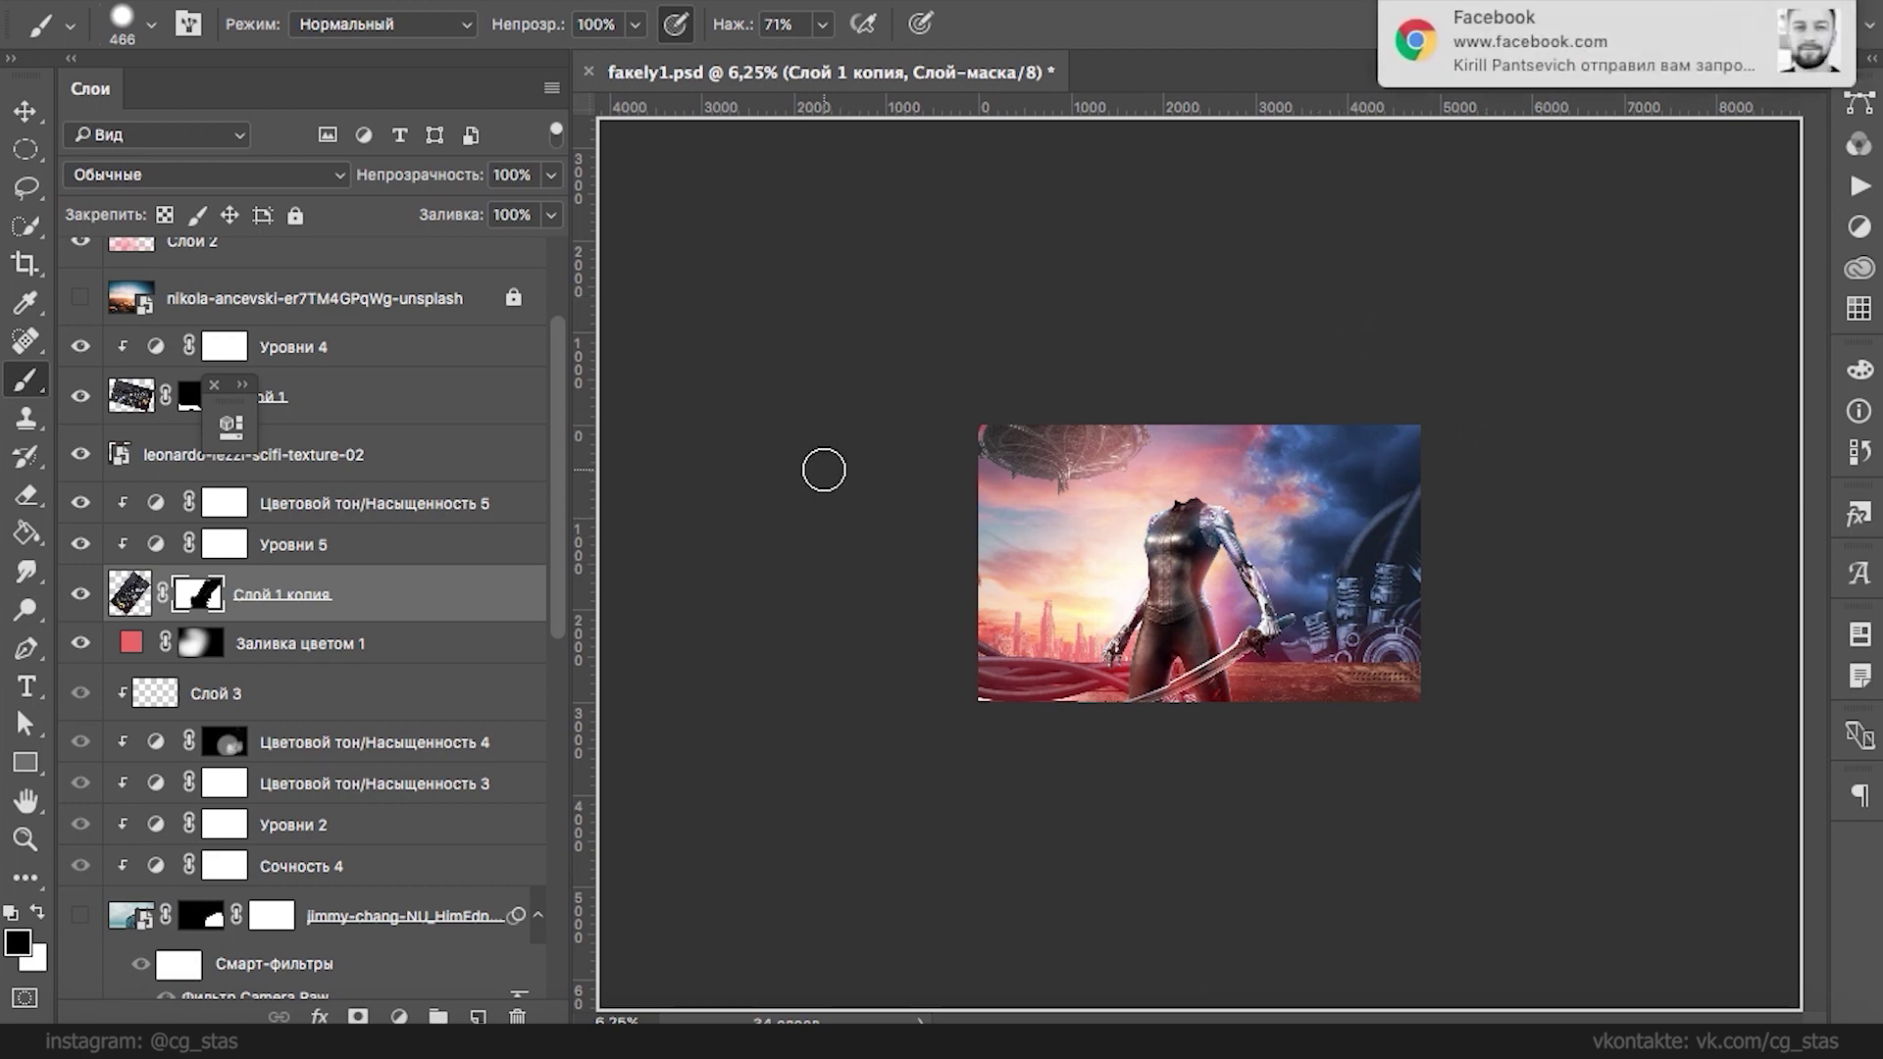
pyautogui.moveTo(1522, 65)
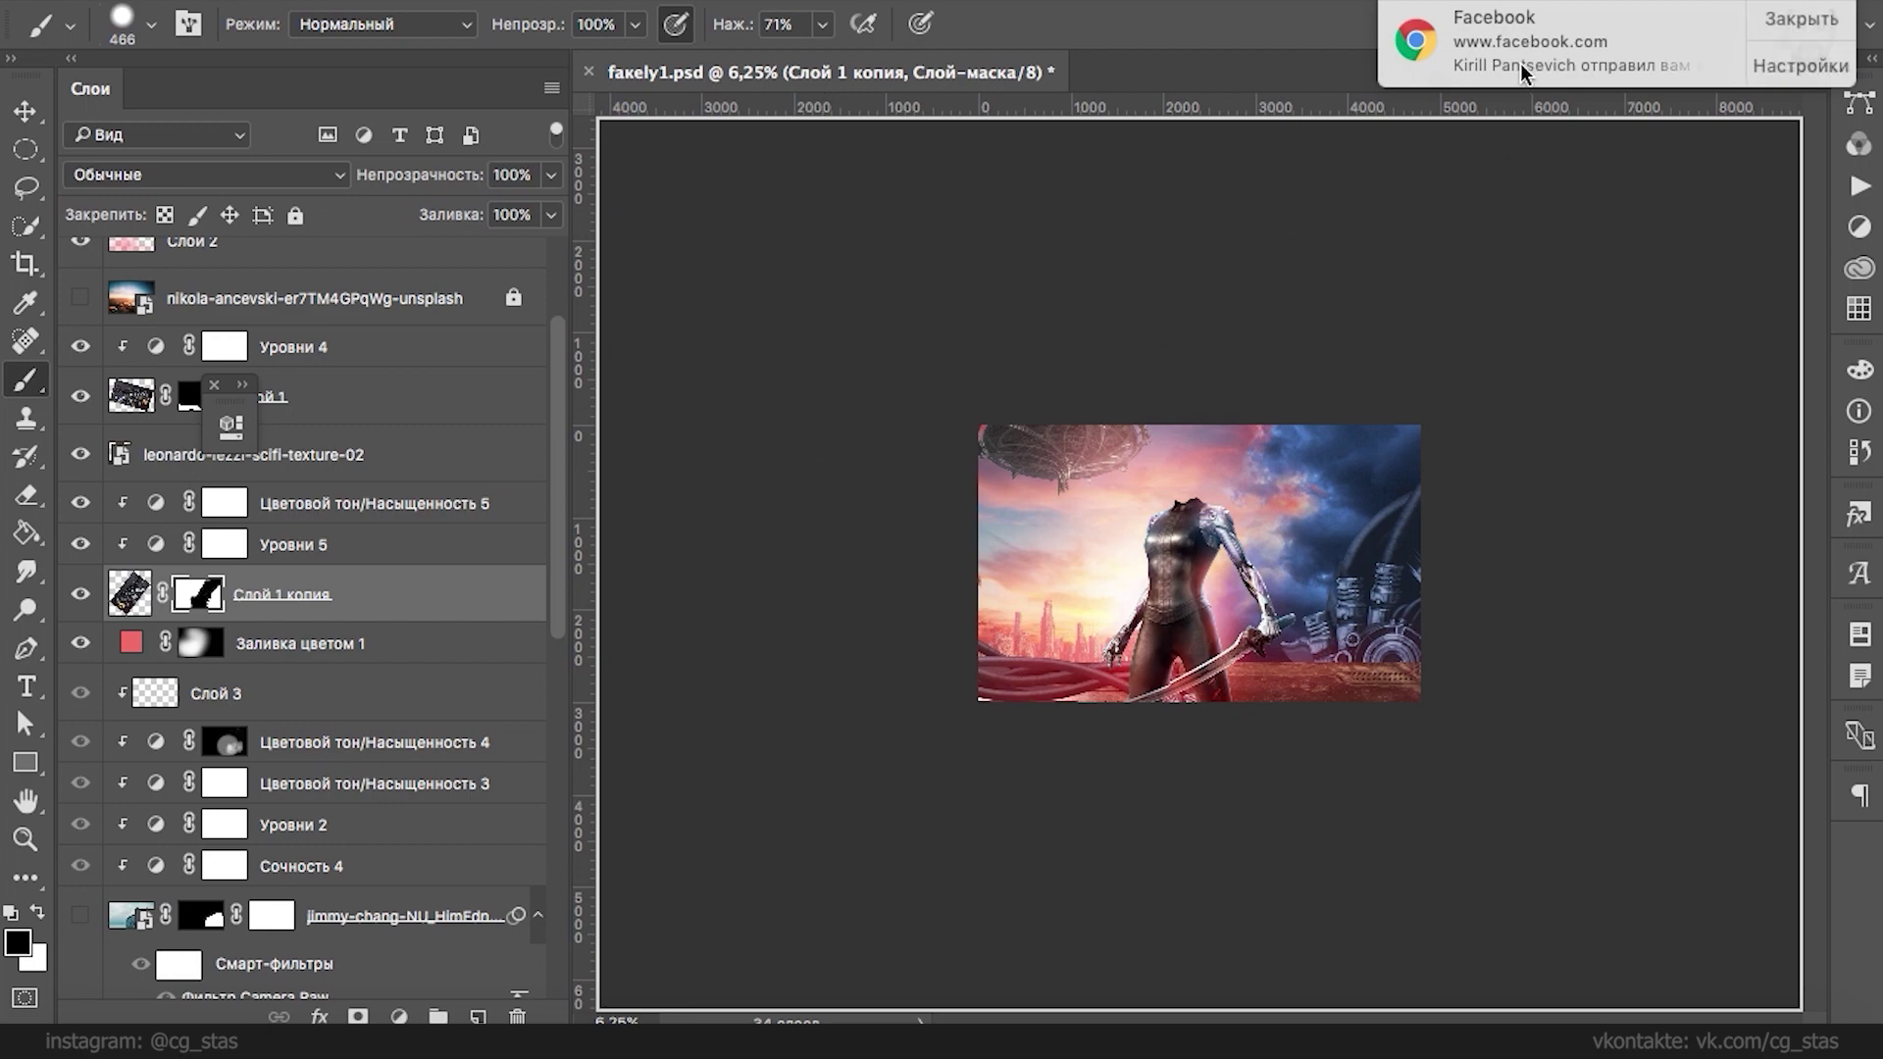
pyautogui.click(1767, 61)
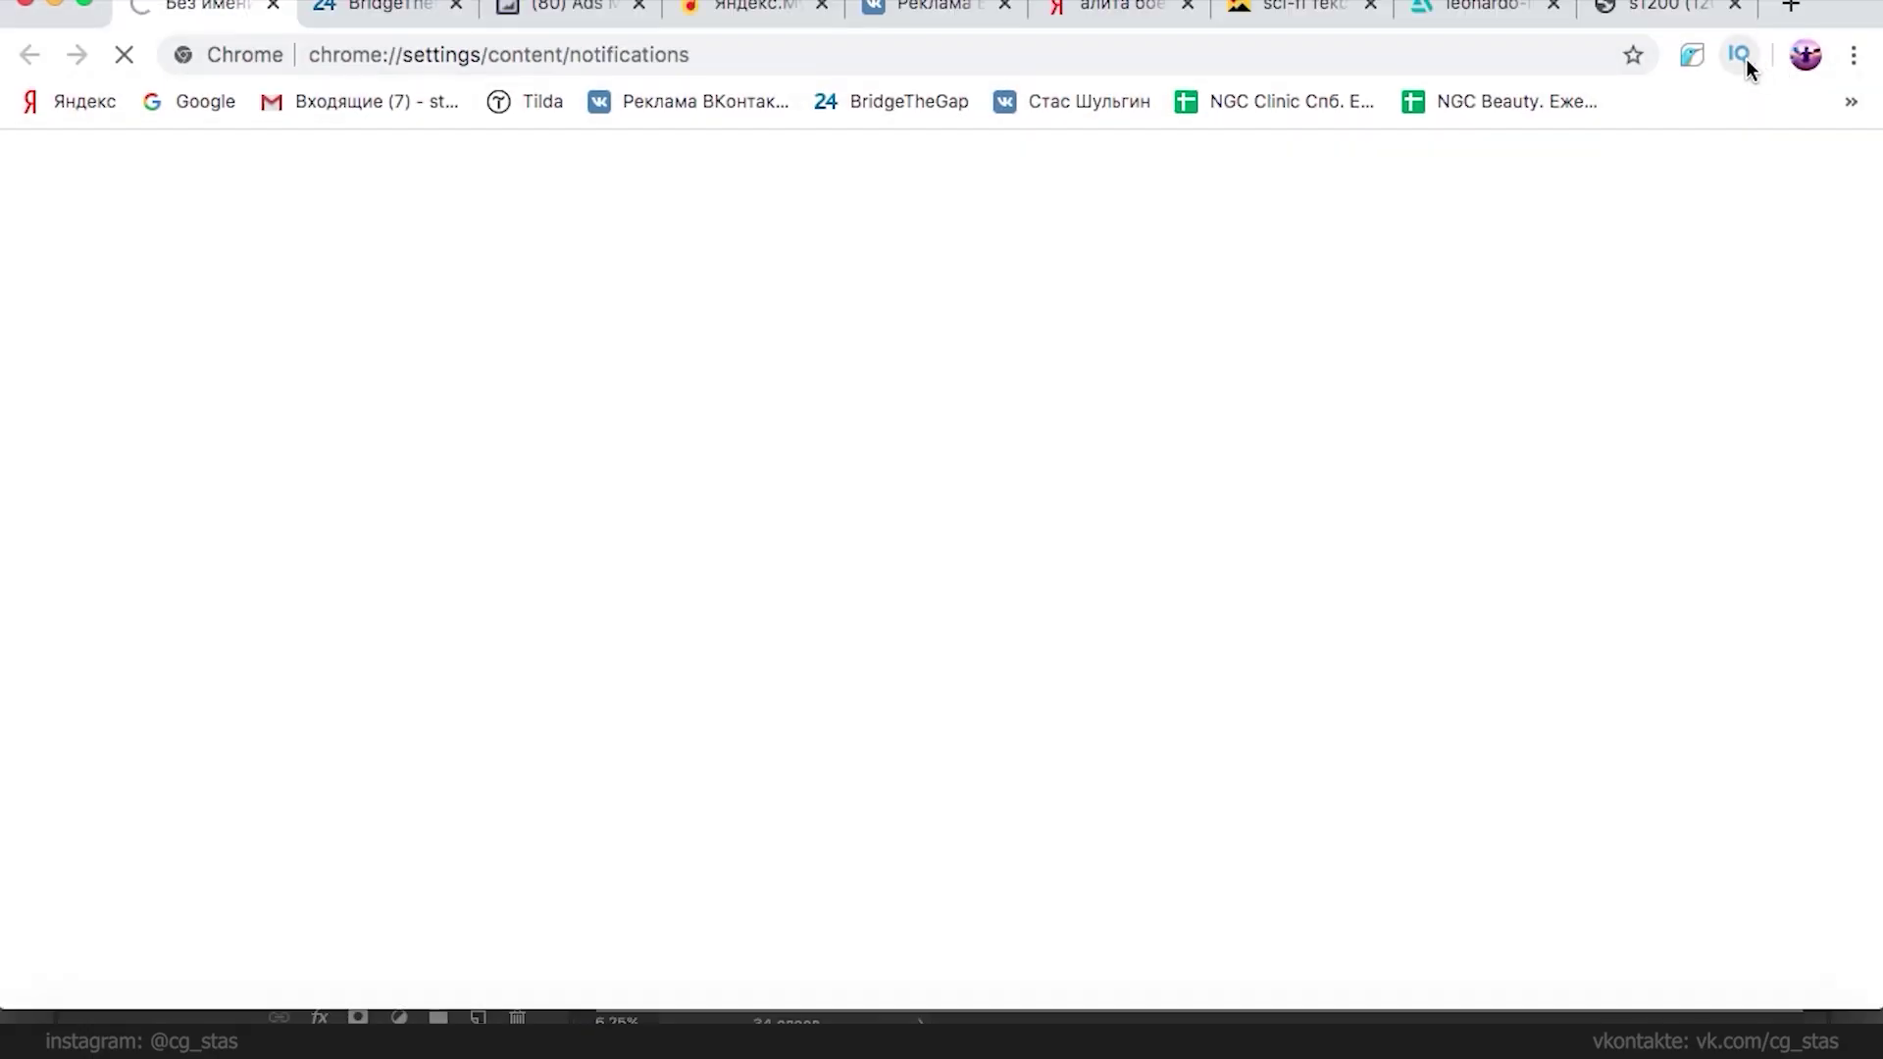
pyautogui.click(275, 5)
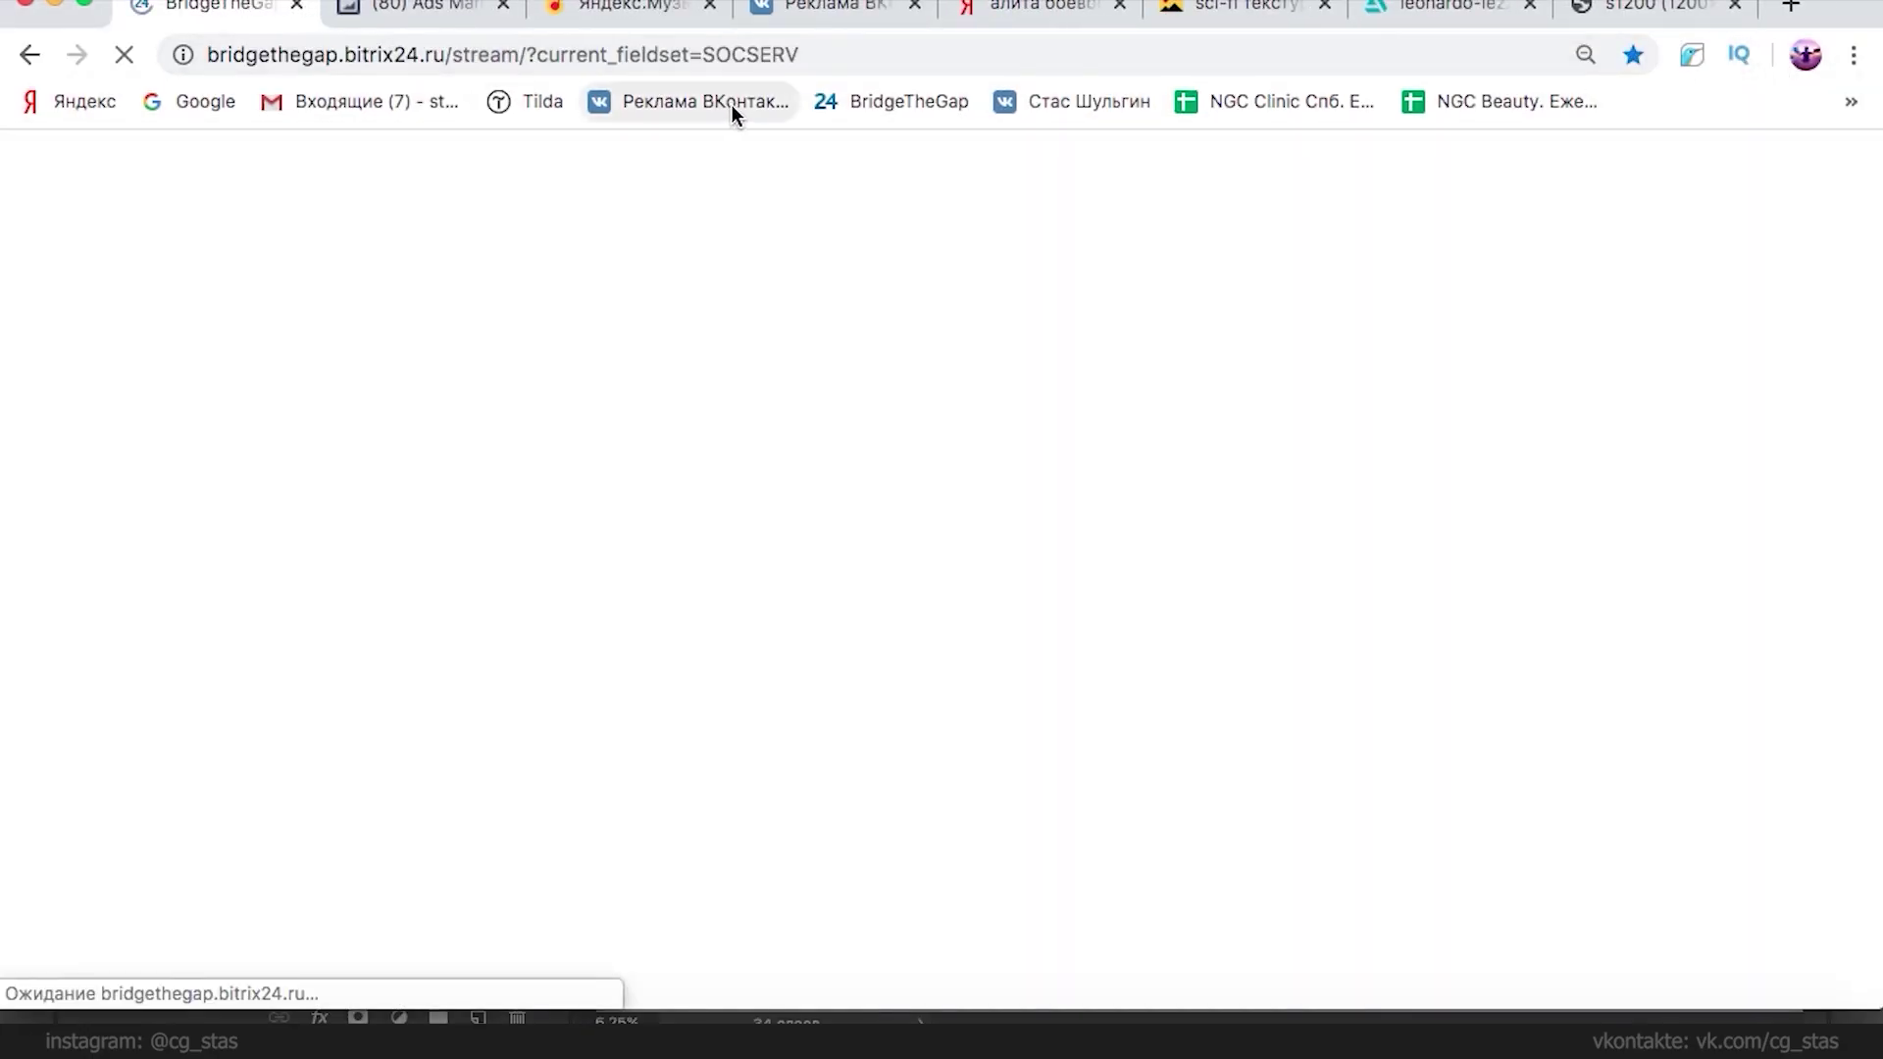
pyautogui.click(52, 4)
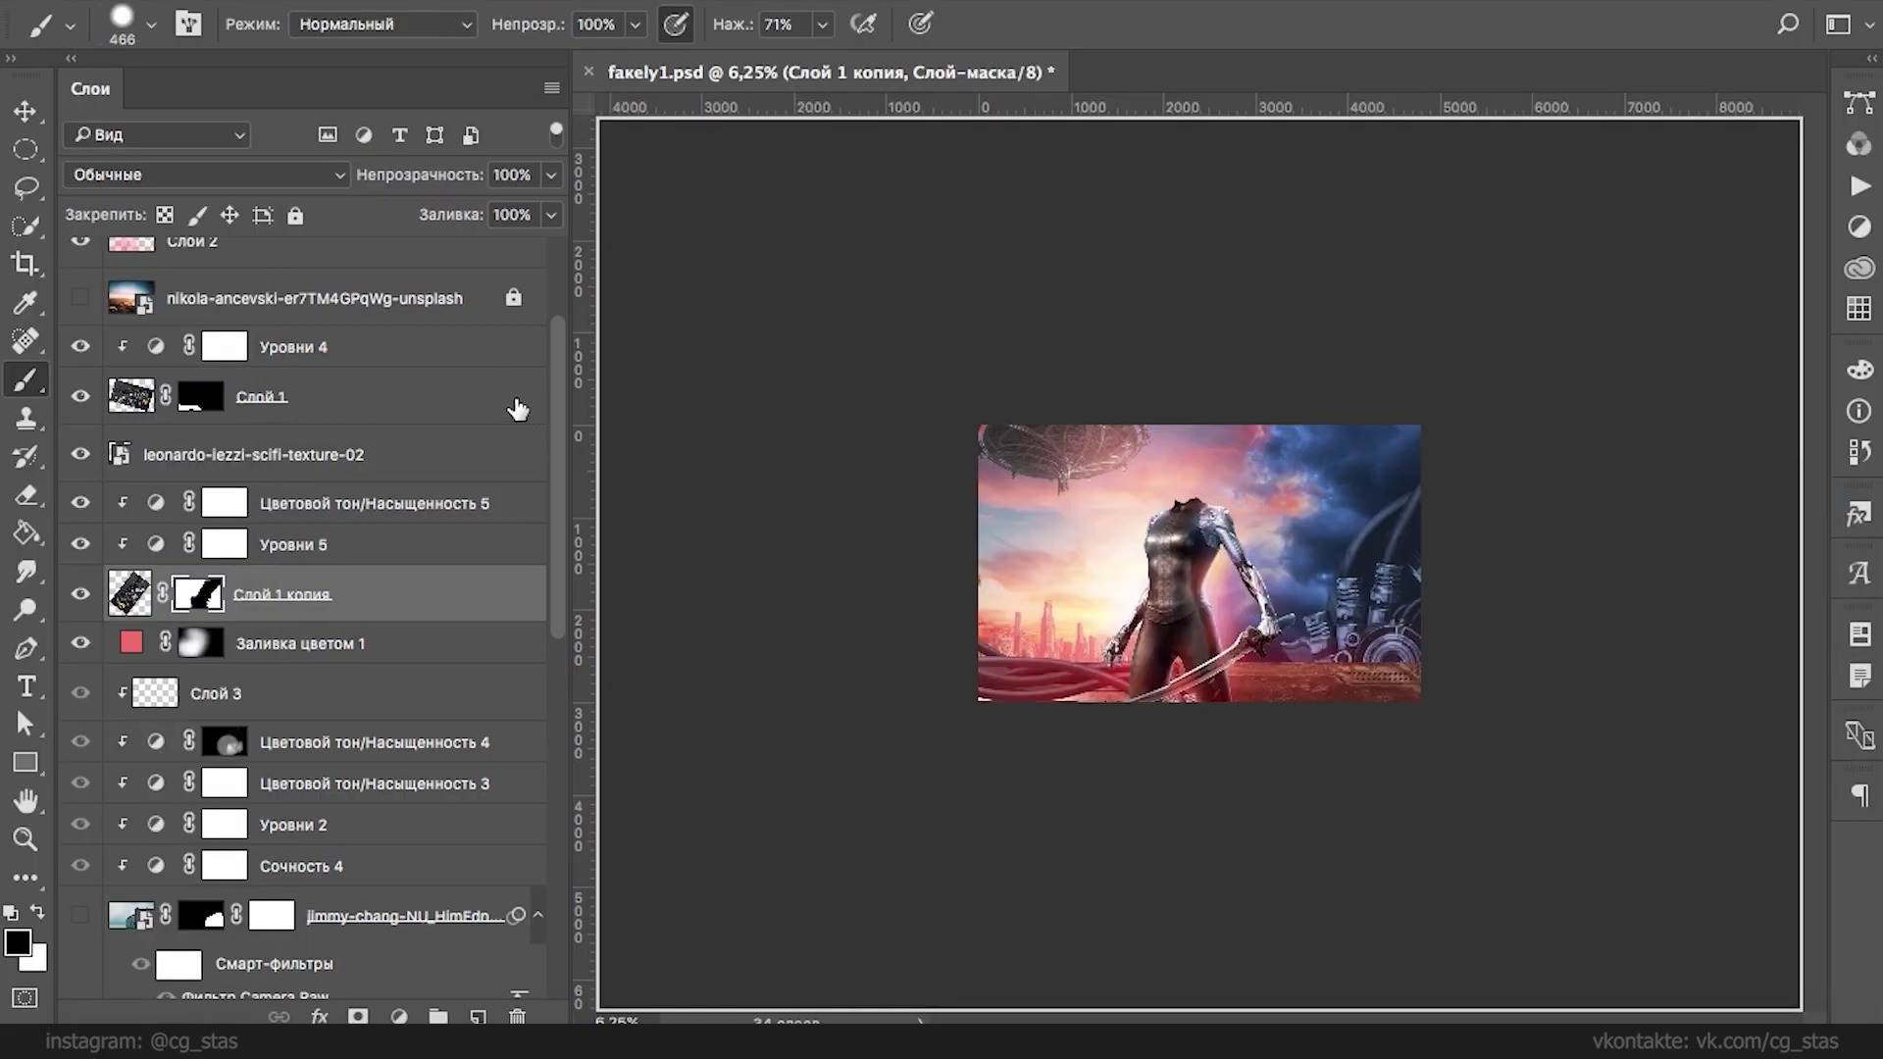
# - Create a new layer above Цветовой тон/Насыщенность 5 and set the foreground colour to orange ff6c00
pyautogui.click(505, 498)
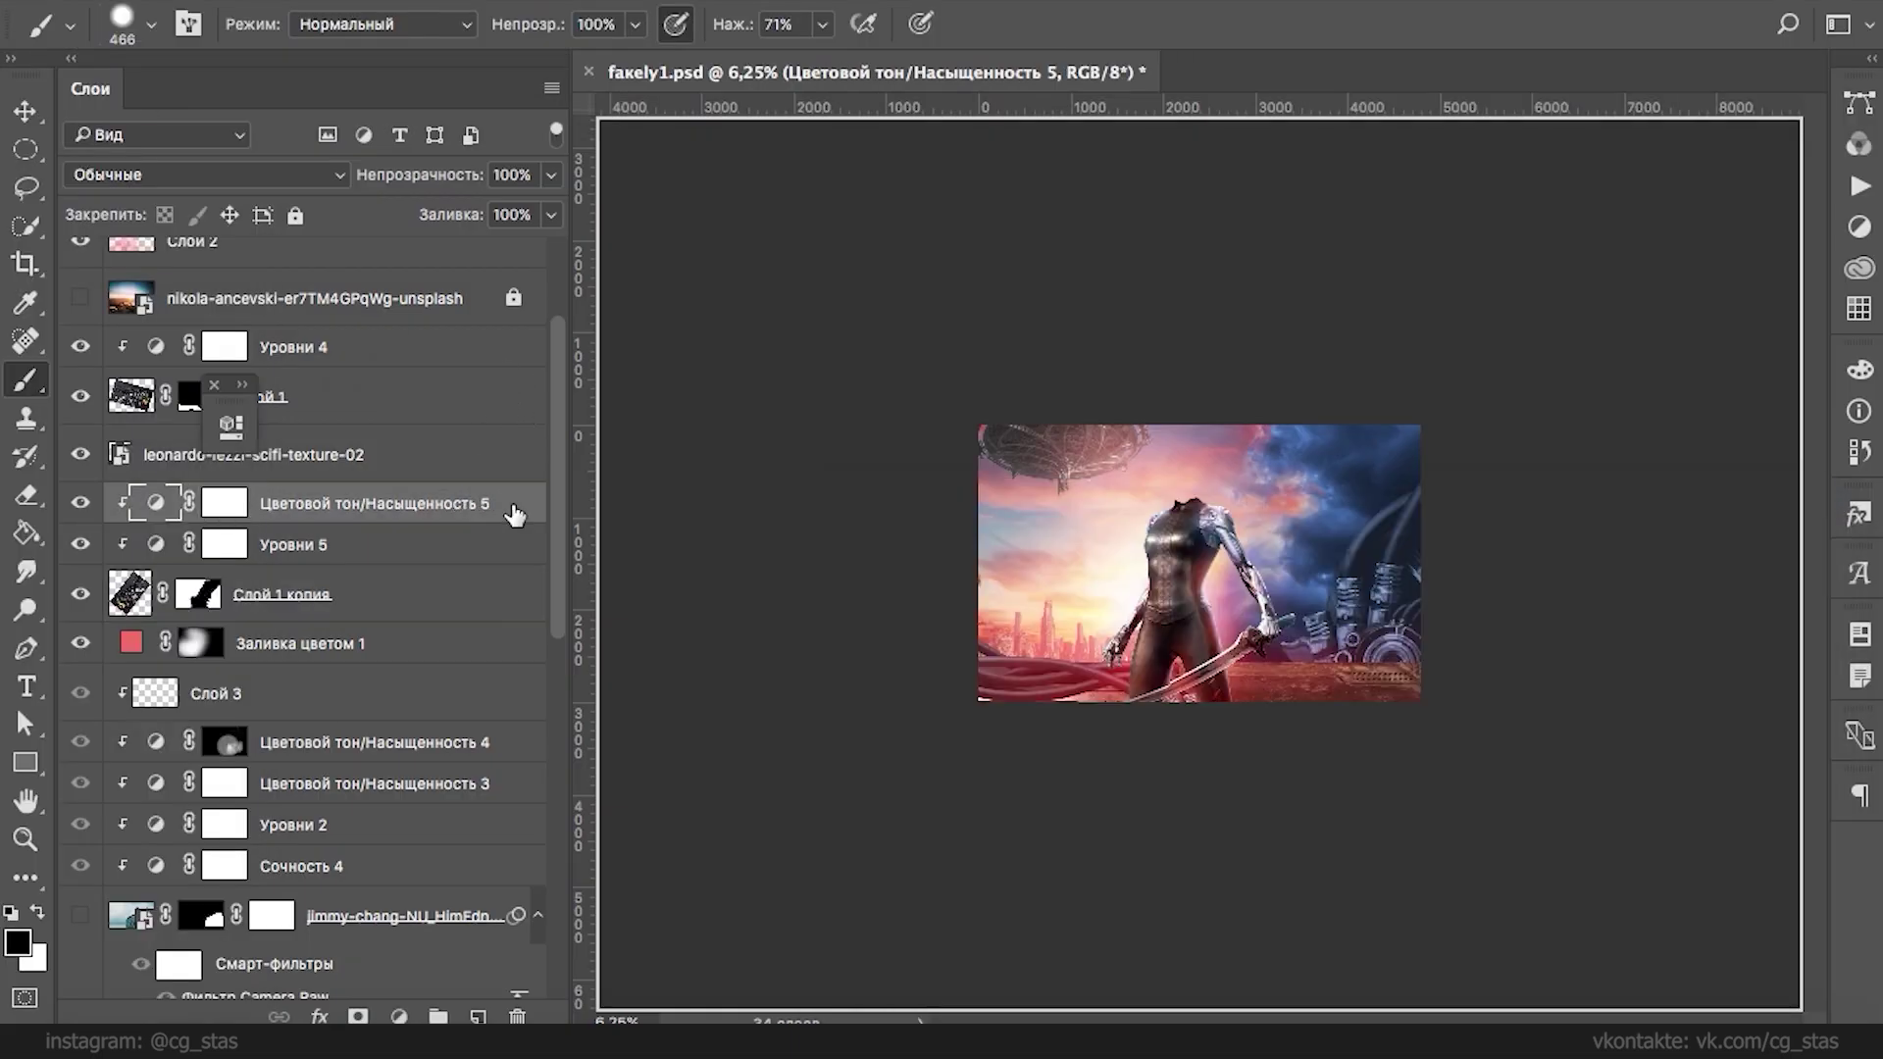
pyautogui.hotkey('ctrl', 'shift', 'alt', 'n')
pyautogui.click(17, 942)
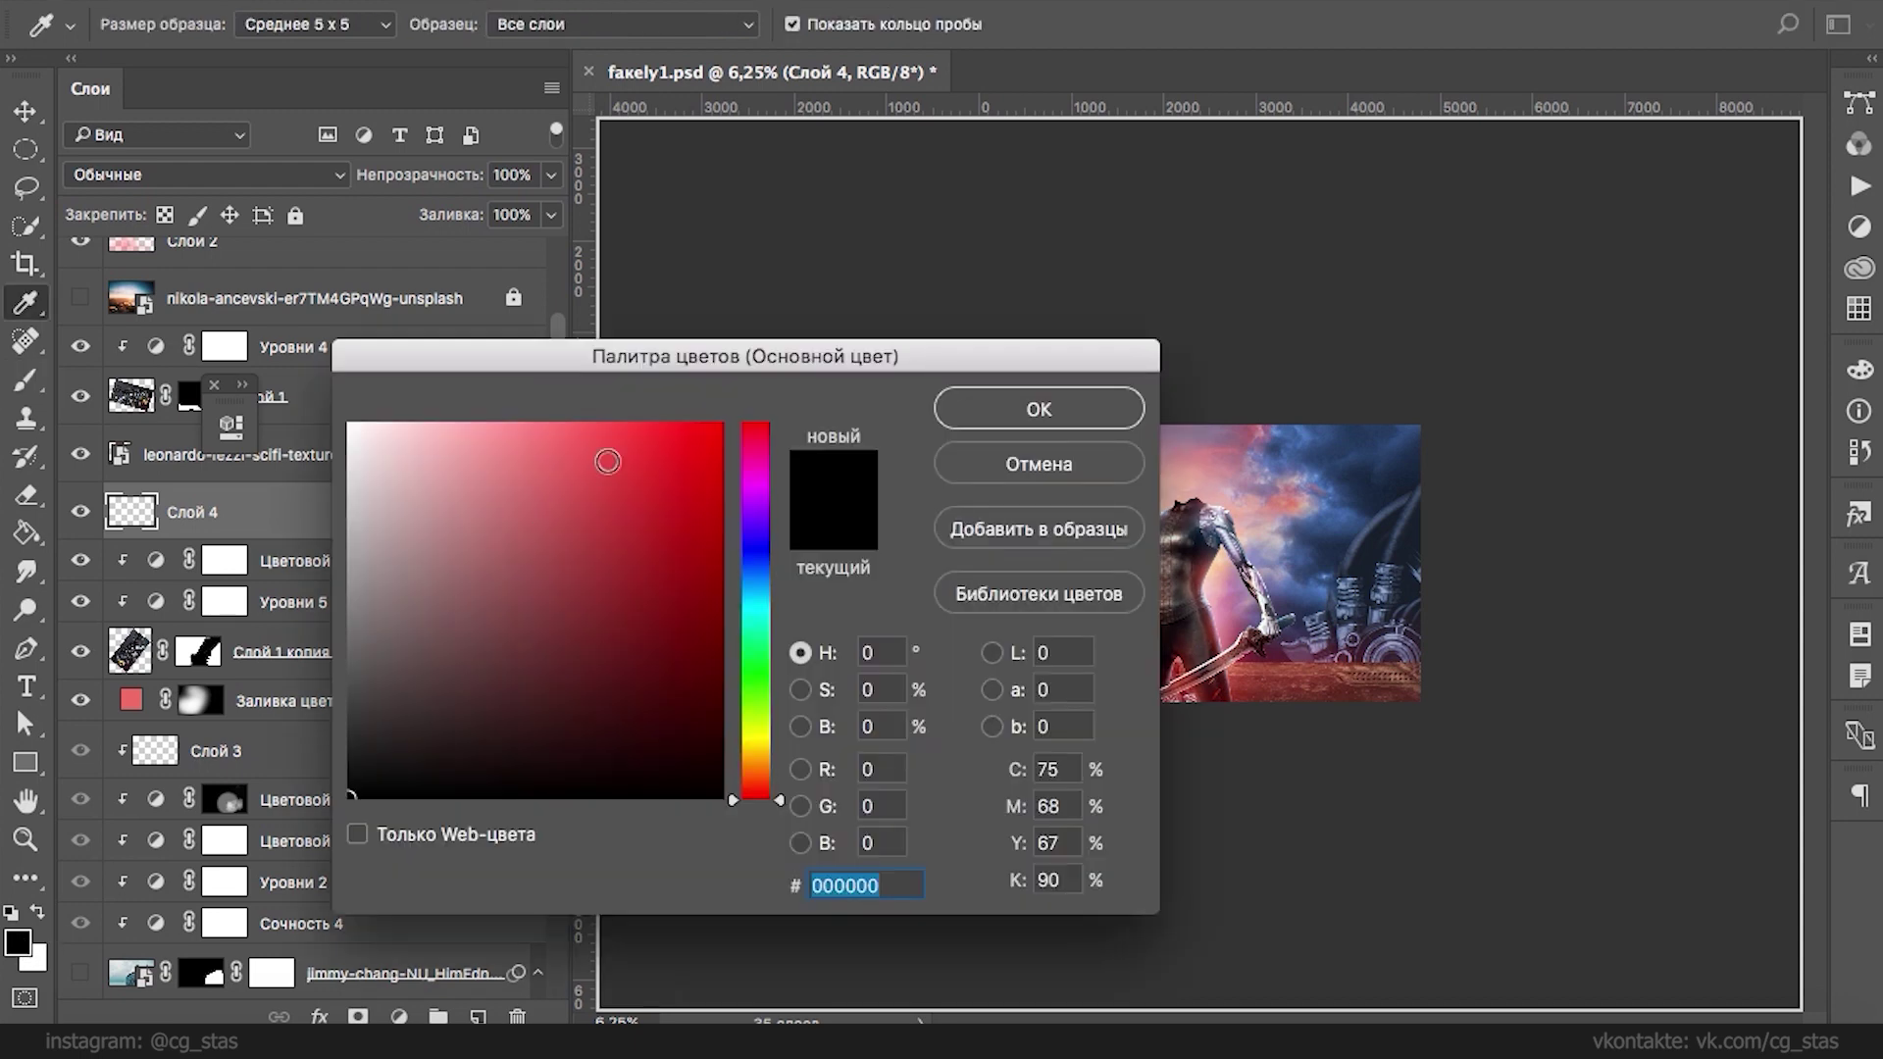
pyautogui.moveTo(753, 768); pyautogui.dragTo(757, 759)
pyautogui.moveTo(719, 437); pyautogui.dragTo(723, 402)
pyautogui.moveTo(772, 761); pyautogui.dragTo(772, 773)
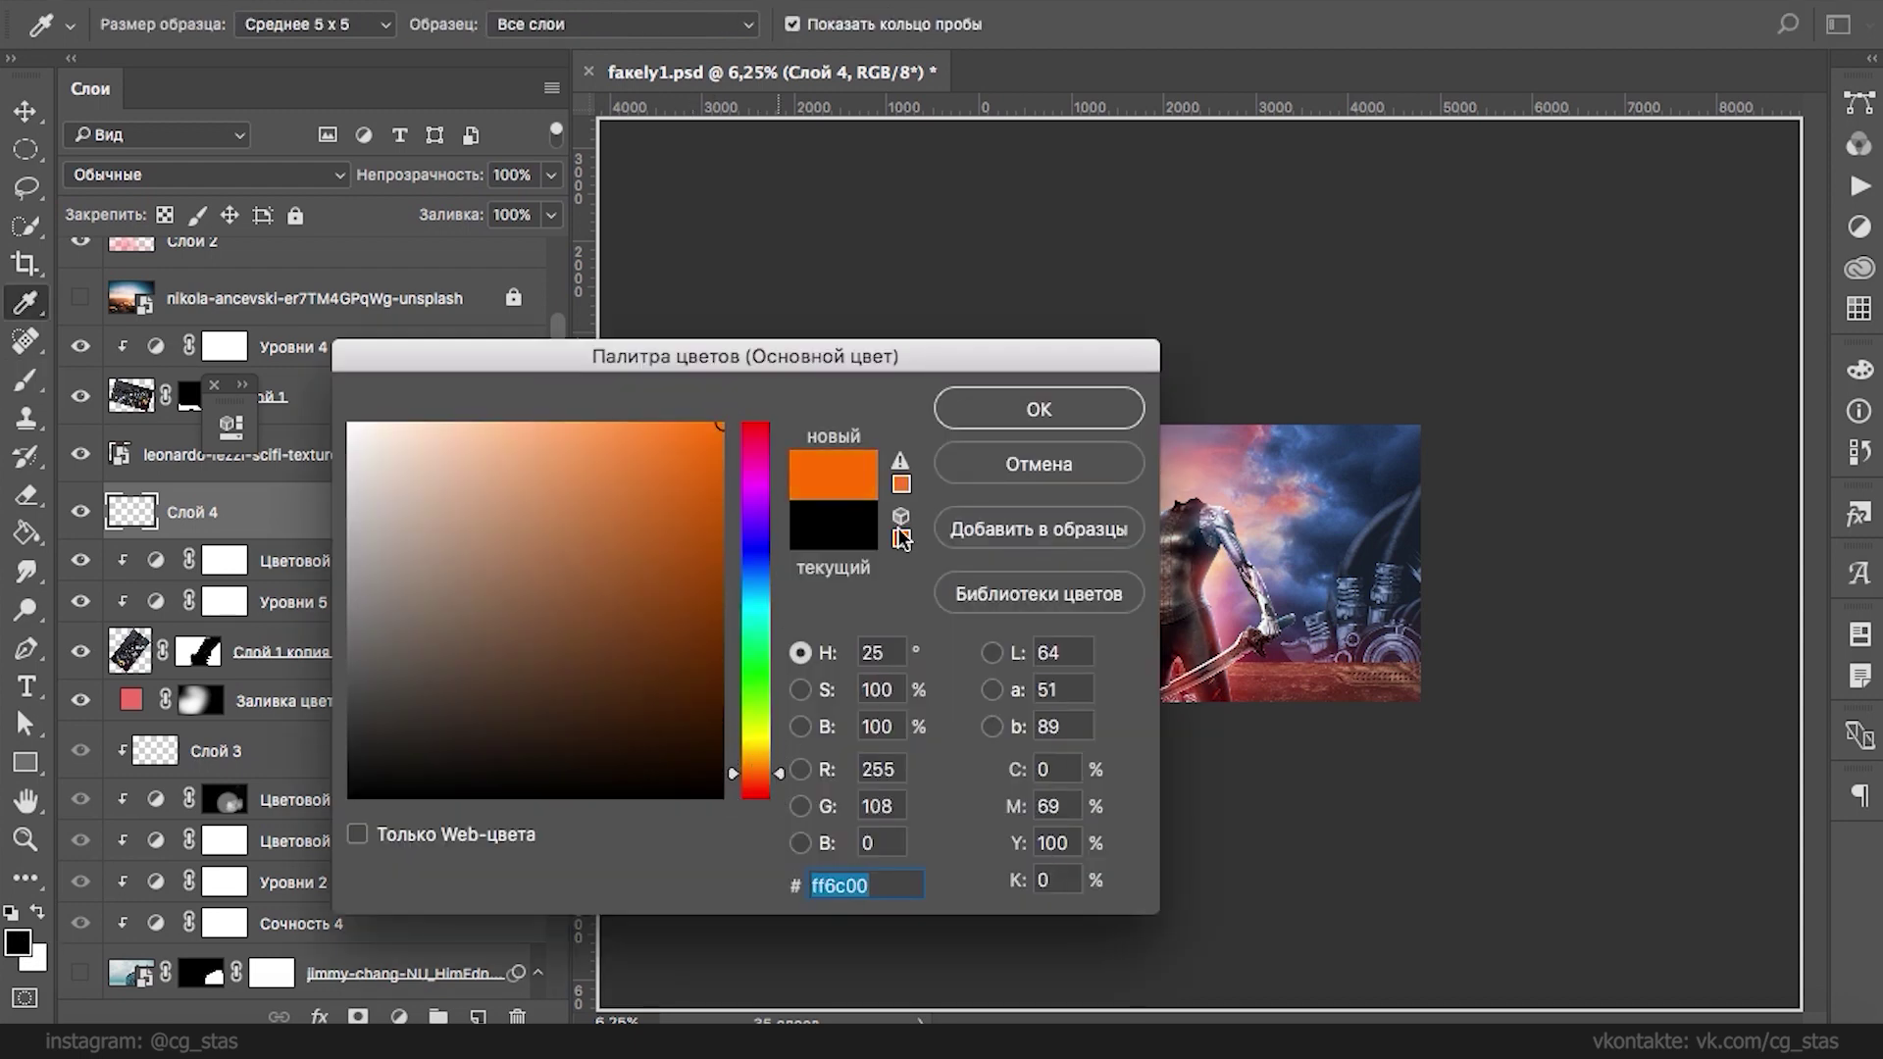
pyautogui.click(1025, 409)
# - Dab small orange light spots onto the dark machinery with a 77-pixel soft brush
pyautogui.rightClick(1381, 593)
pyautogui.click(1259, 388)
pyautogui.click(1354, 638)
pyautogui.rightClick(1391, 576)
pyautogui.click(1187, 555)
pyautogui.press('Return')
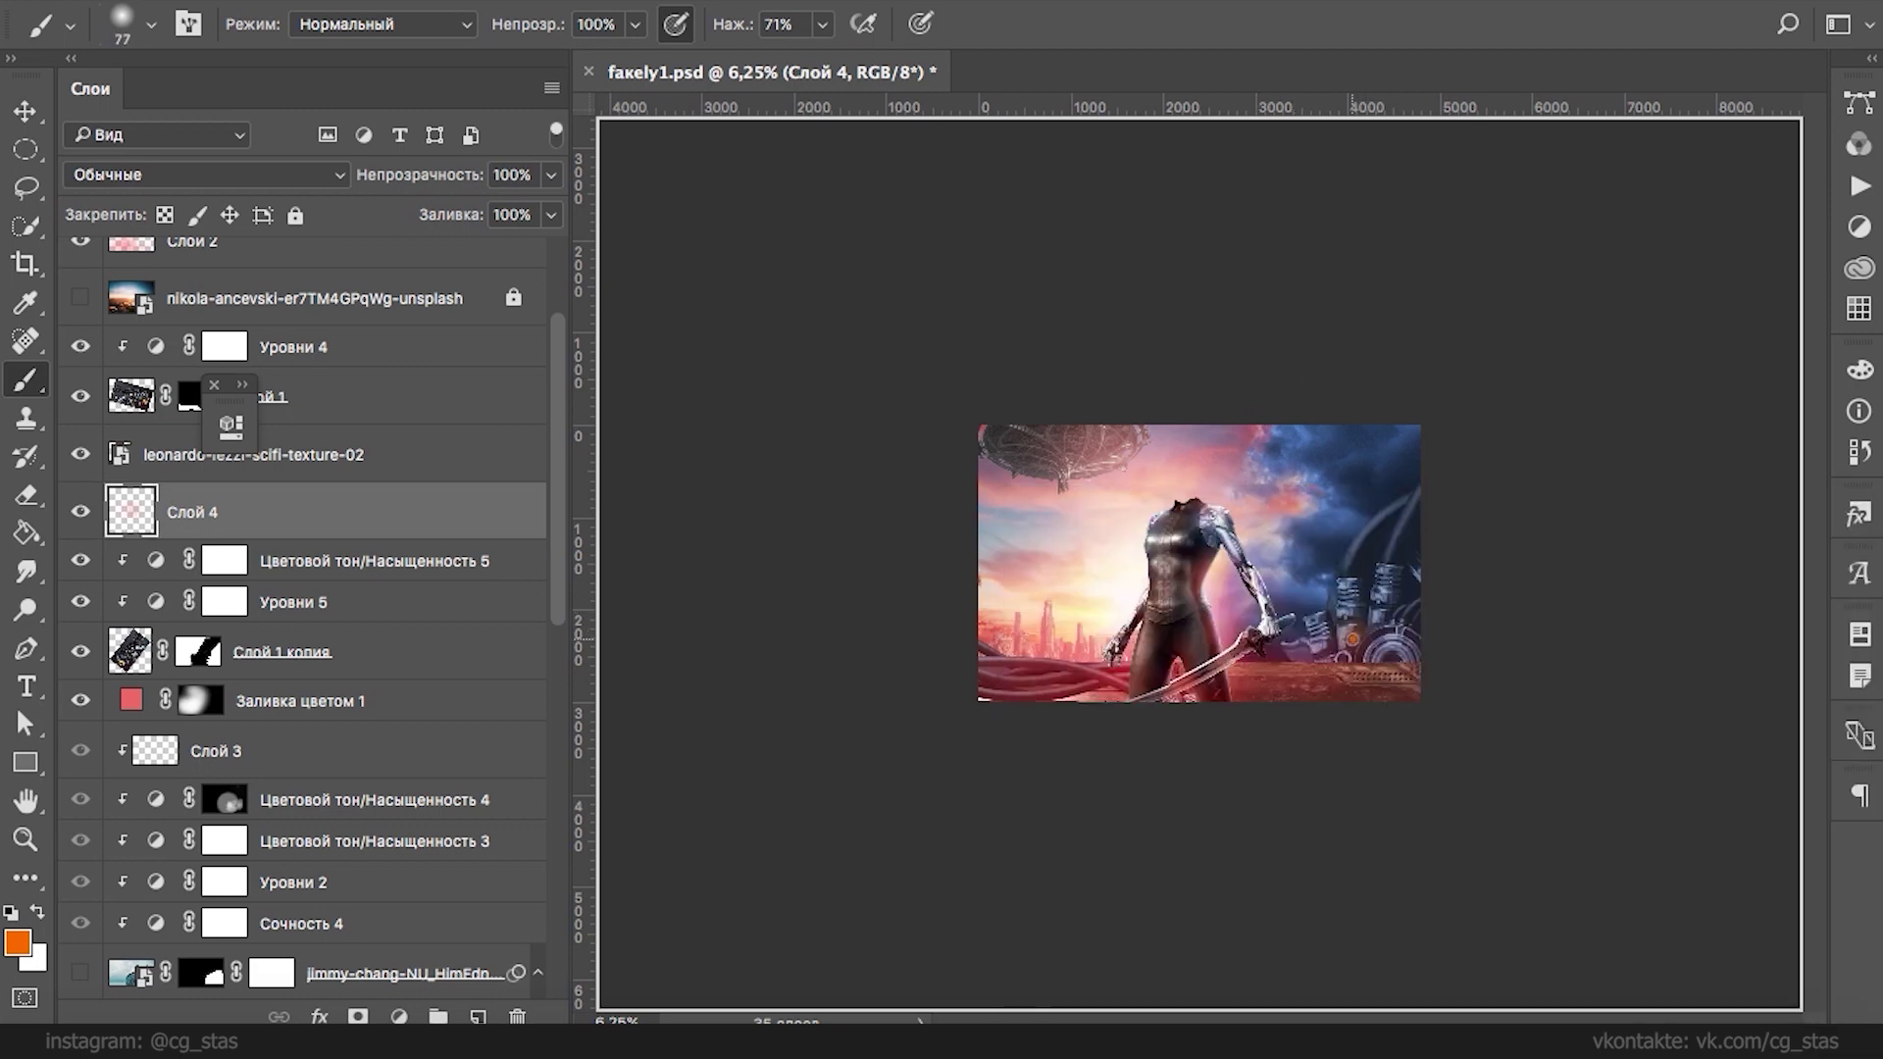
pyautogui.click(1390, 661)
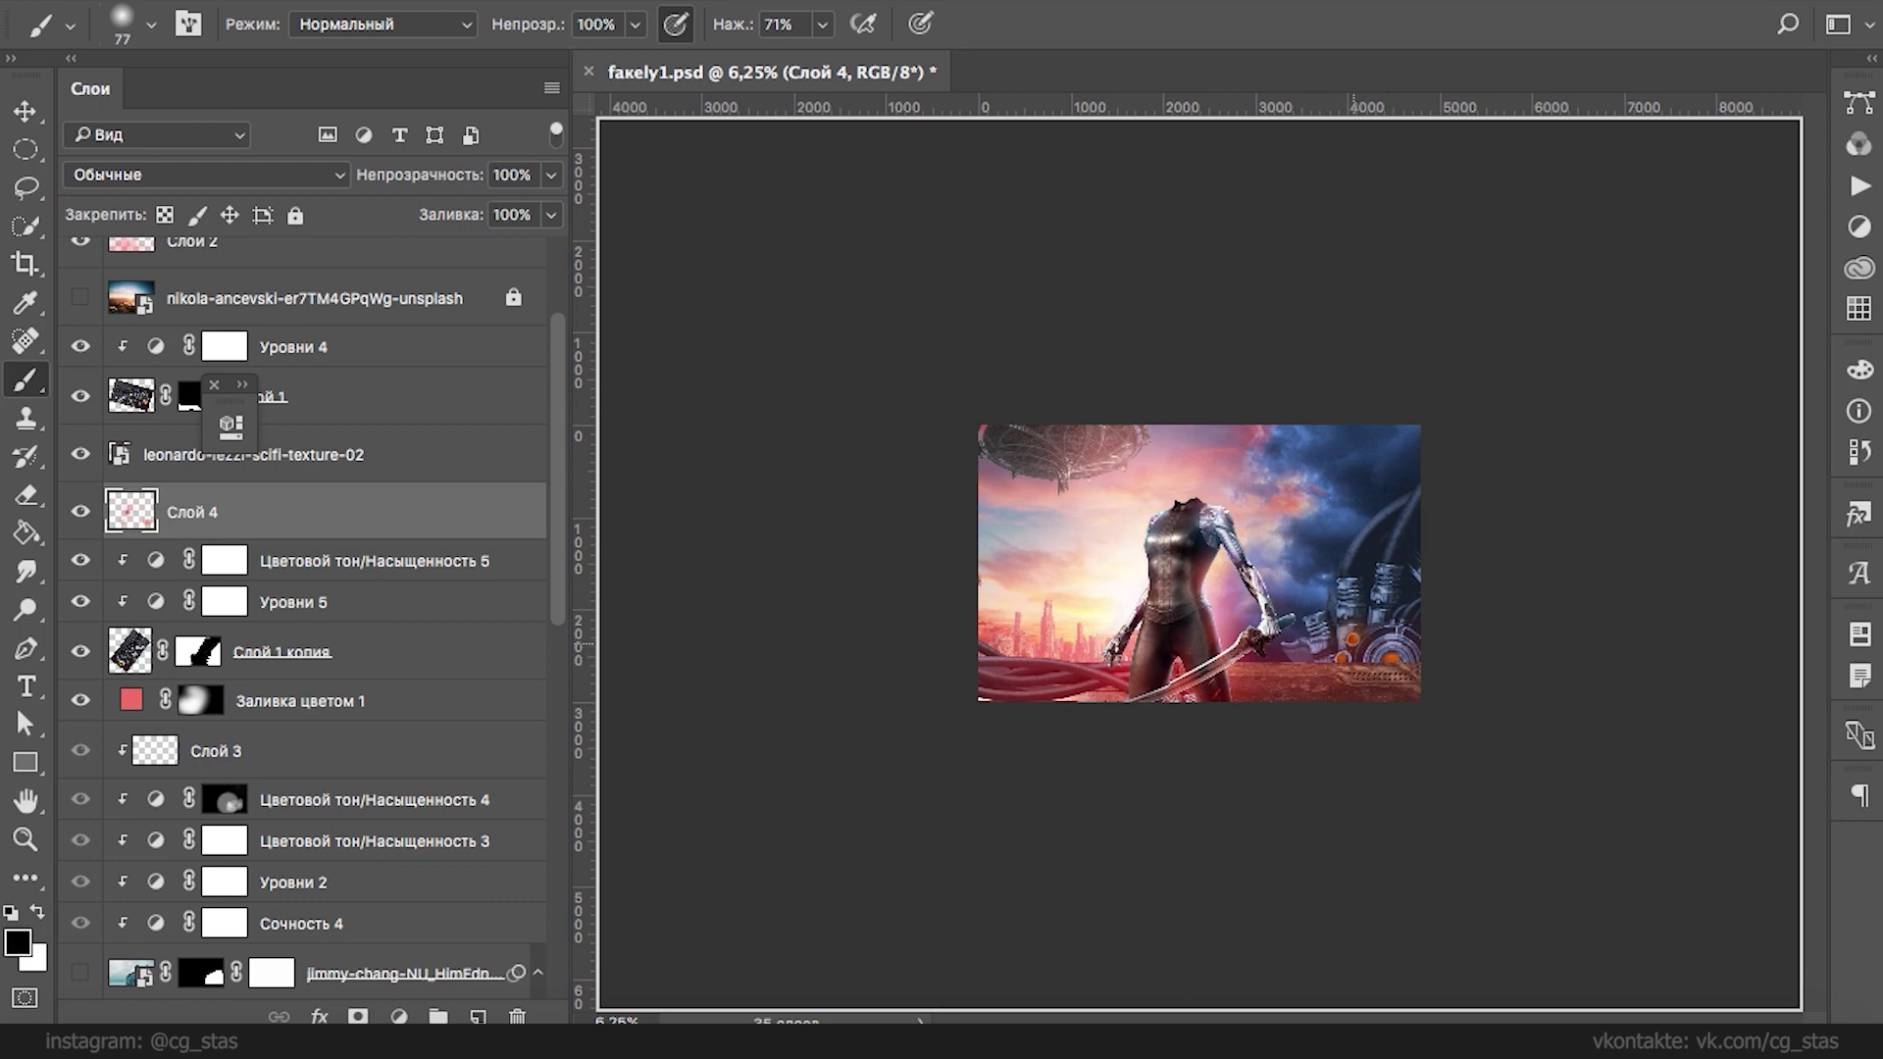
# - Switch to white and a pale cream colour and add small bright lights to the machinery
pyautogui.press('x')
pyautogui.press('x')
pyautogui.press('x')
pyautogui.click(1373, 306)
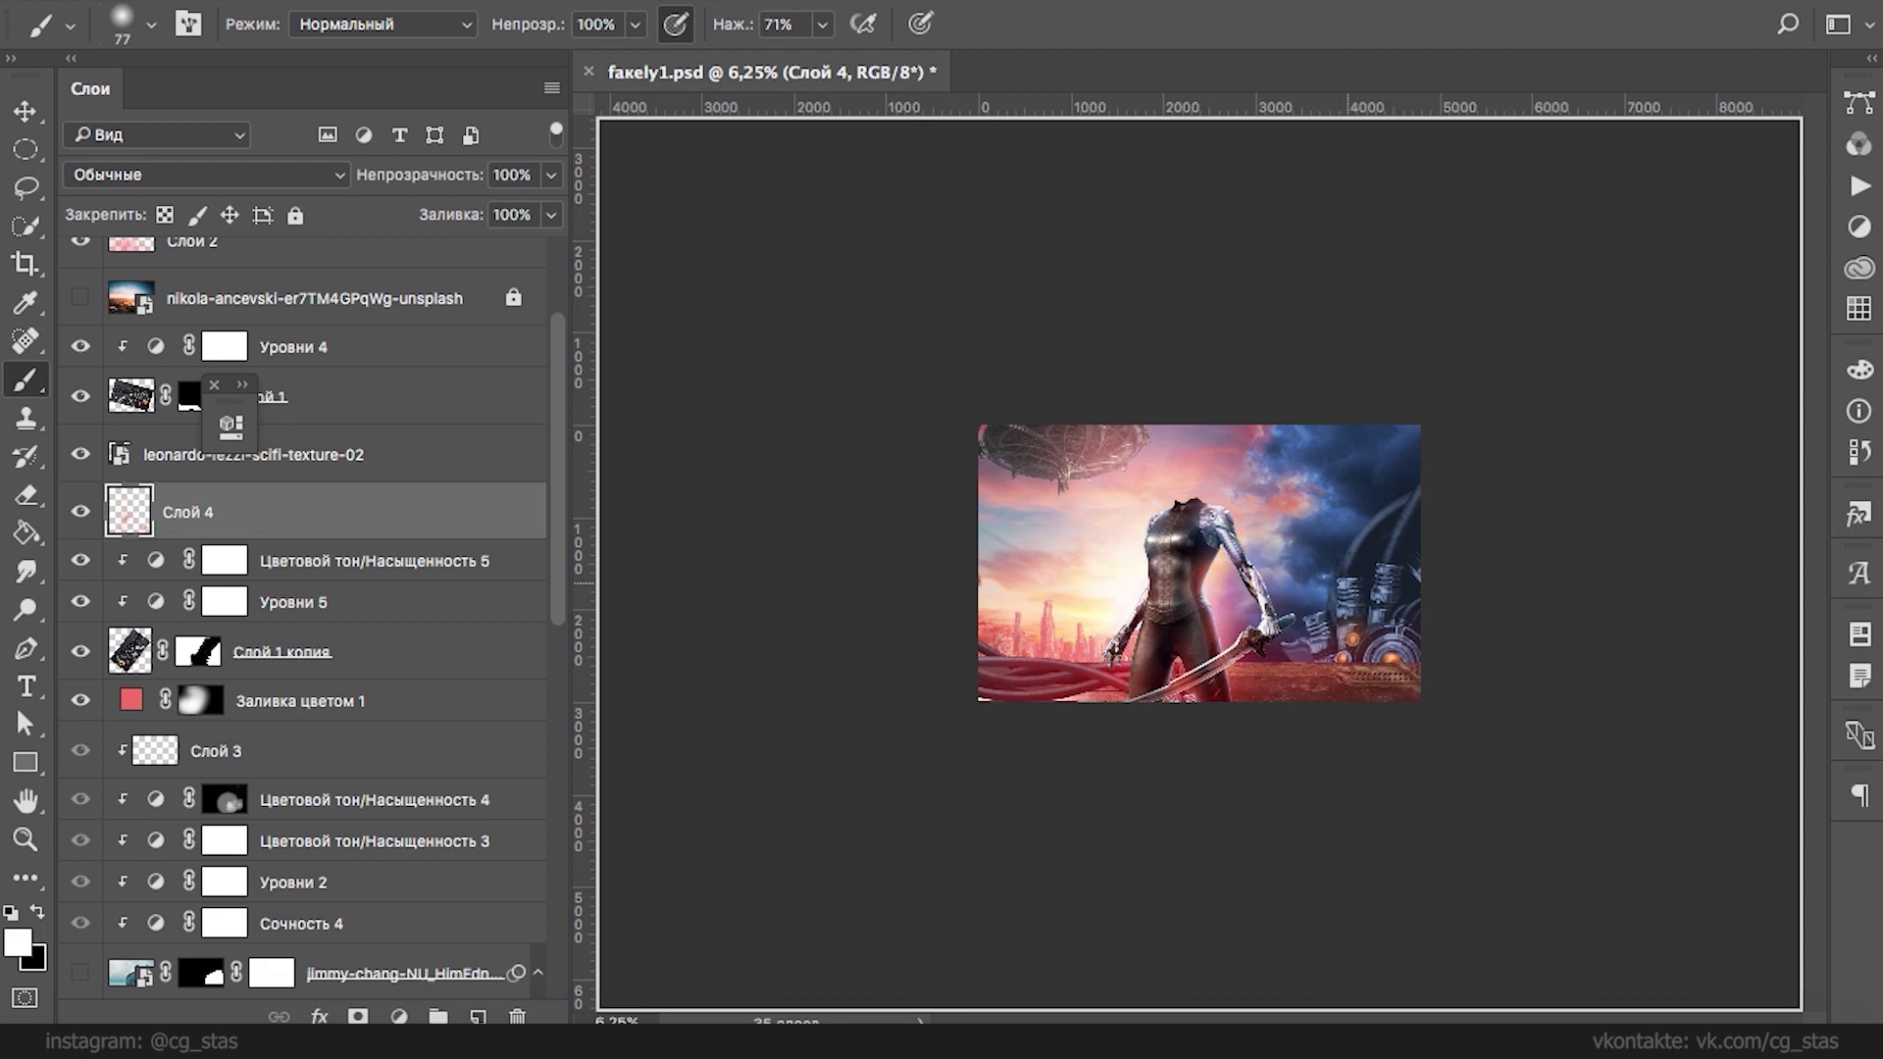
pyautogui.click(1314, 616)
pyautogui.click(1289, 649)
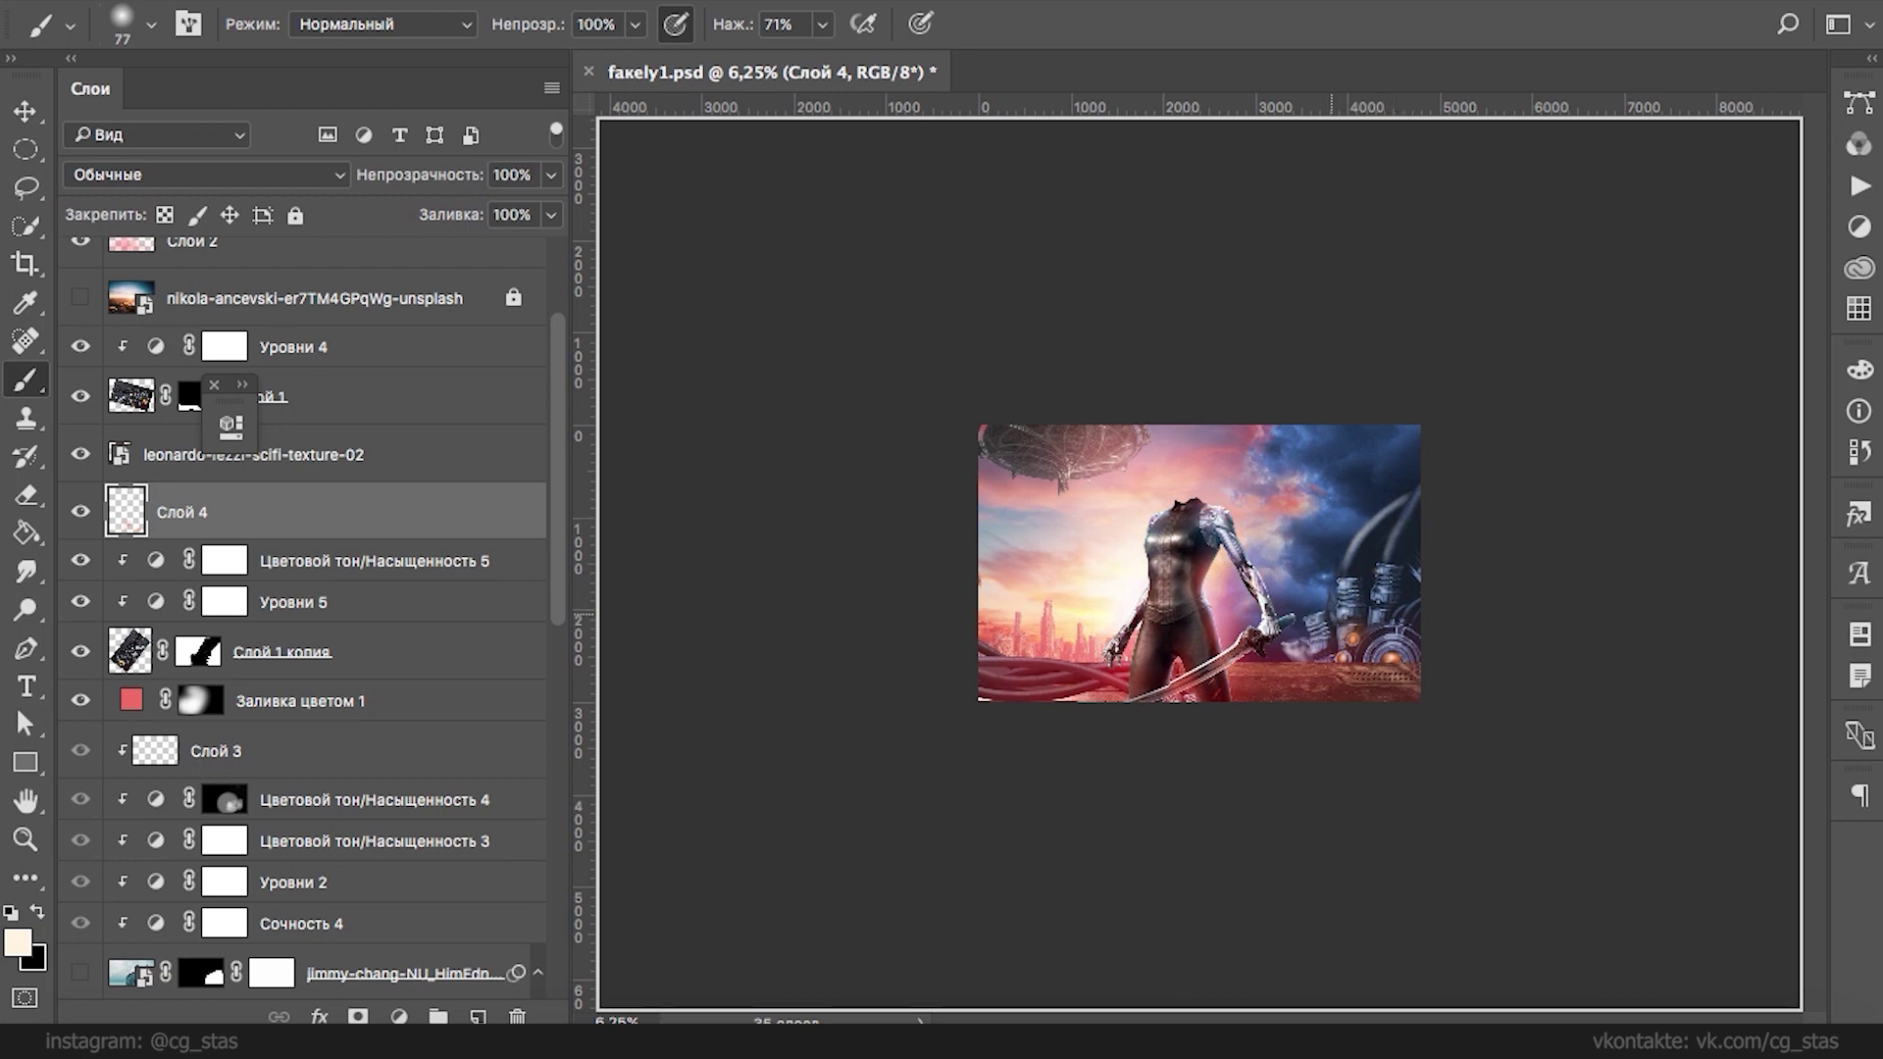
# - Place i.jpeg from the farely folder into the poster above Слой 4, covering the city area beside the heroine
pyautogui.hotkey('ctrl', '+')
pyautogui.hotkey('ctrl', '+')
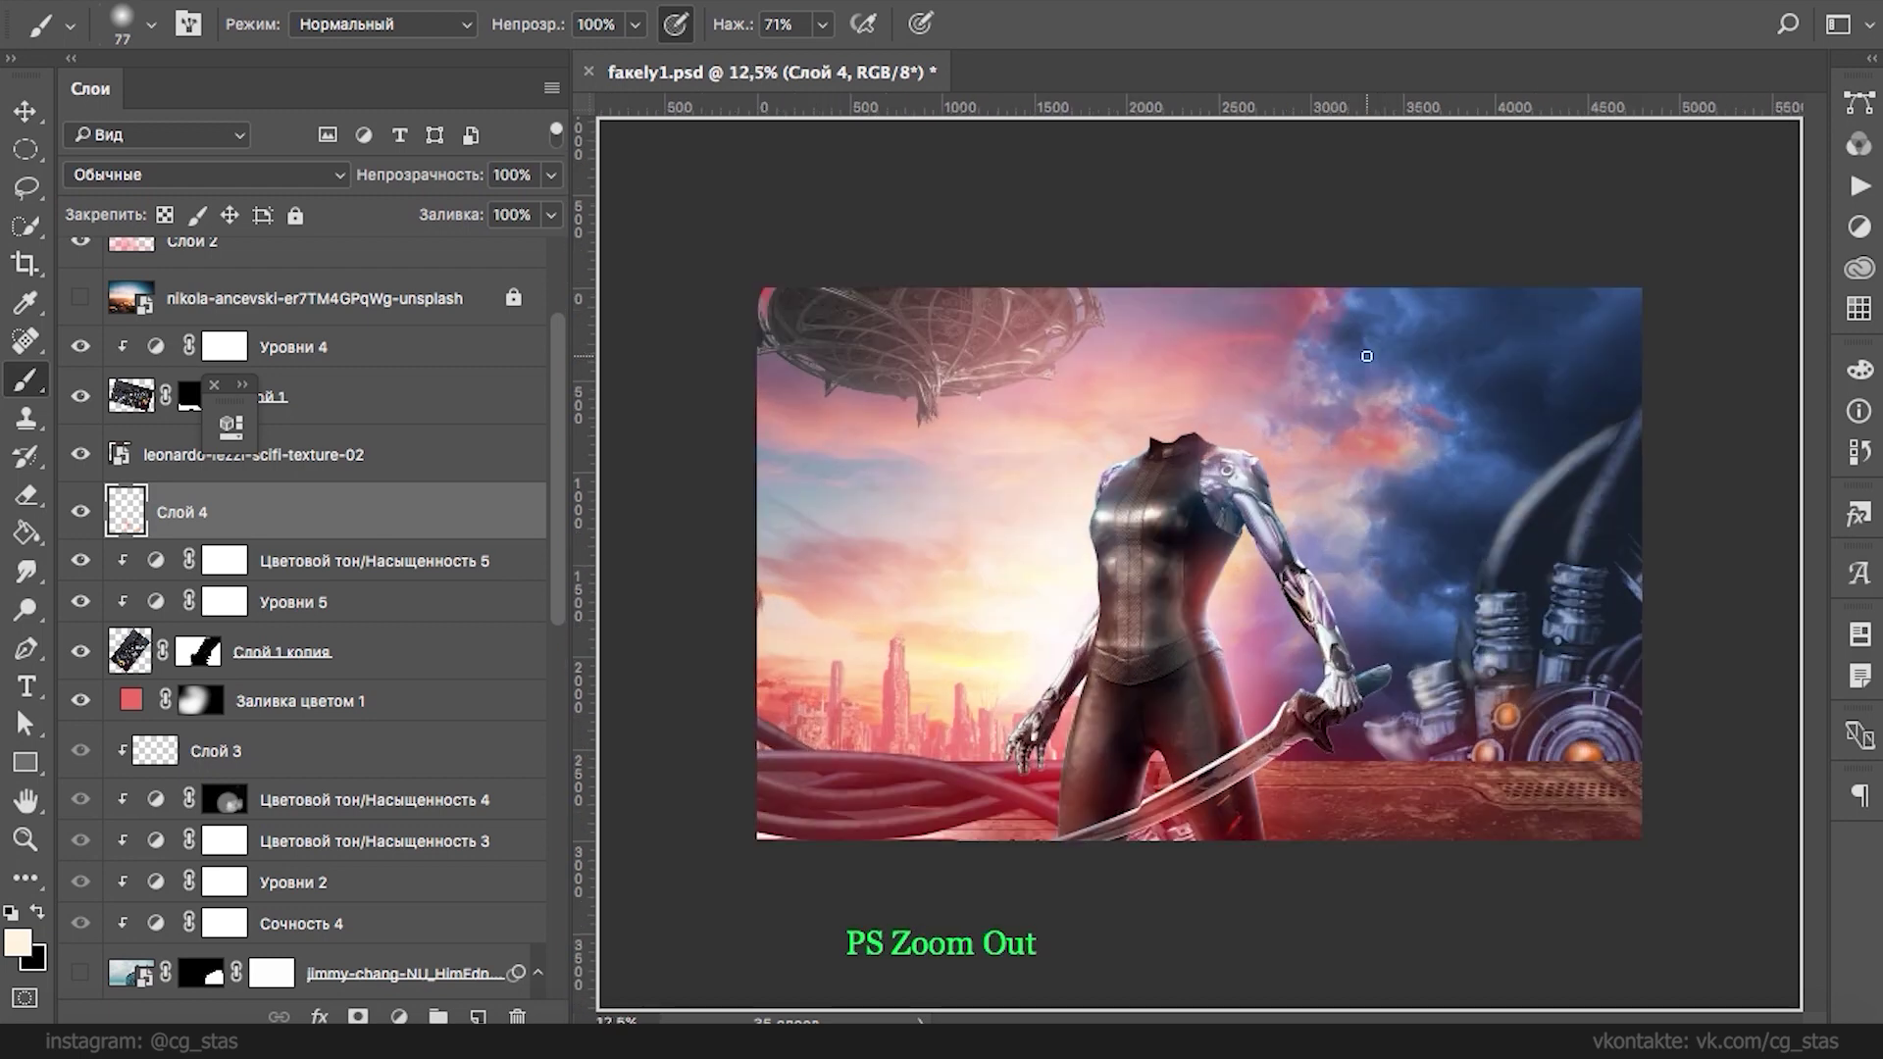
pyautogui.hotkey('ctrl', '-')
pyautogui.press('e')
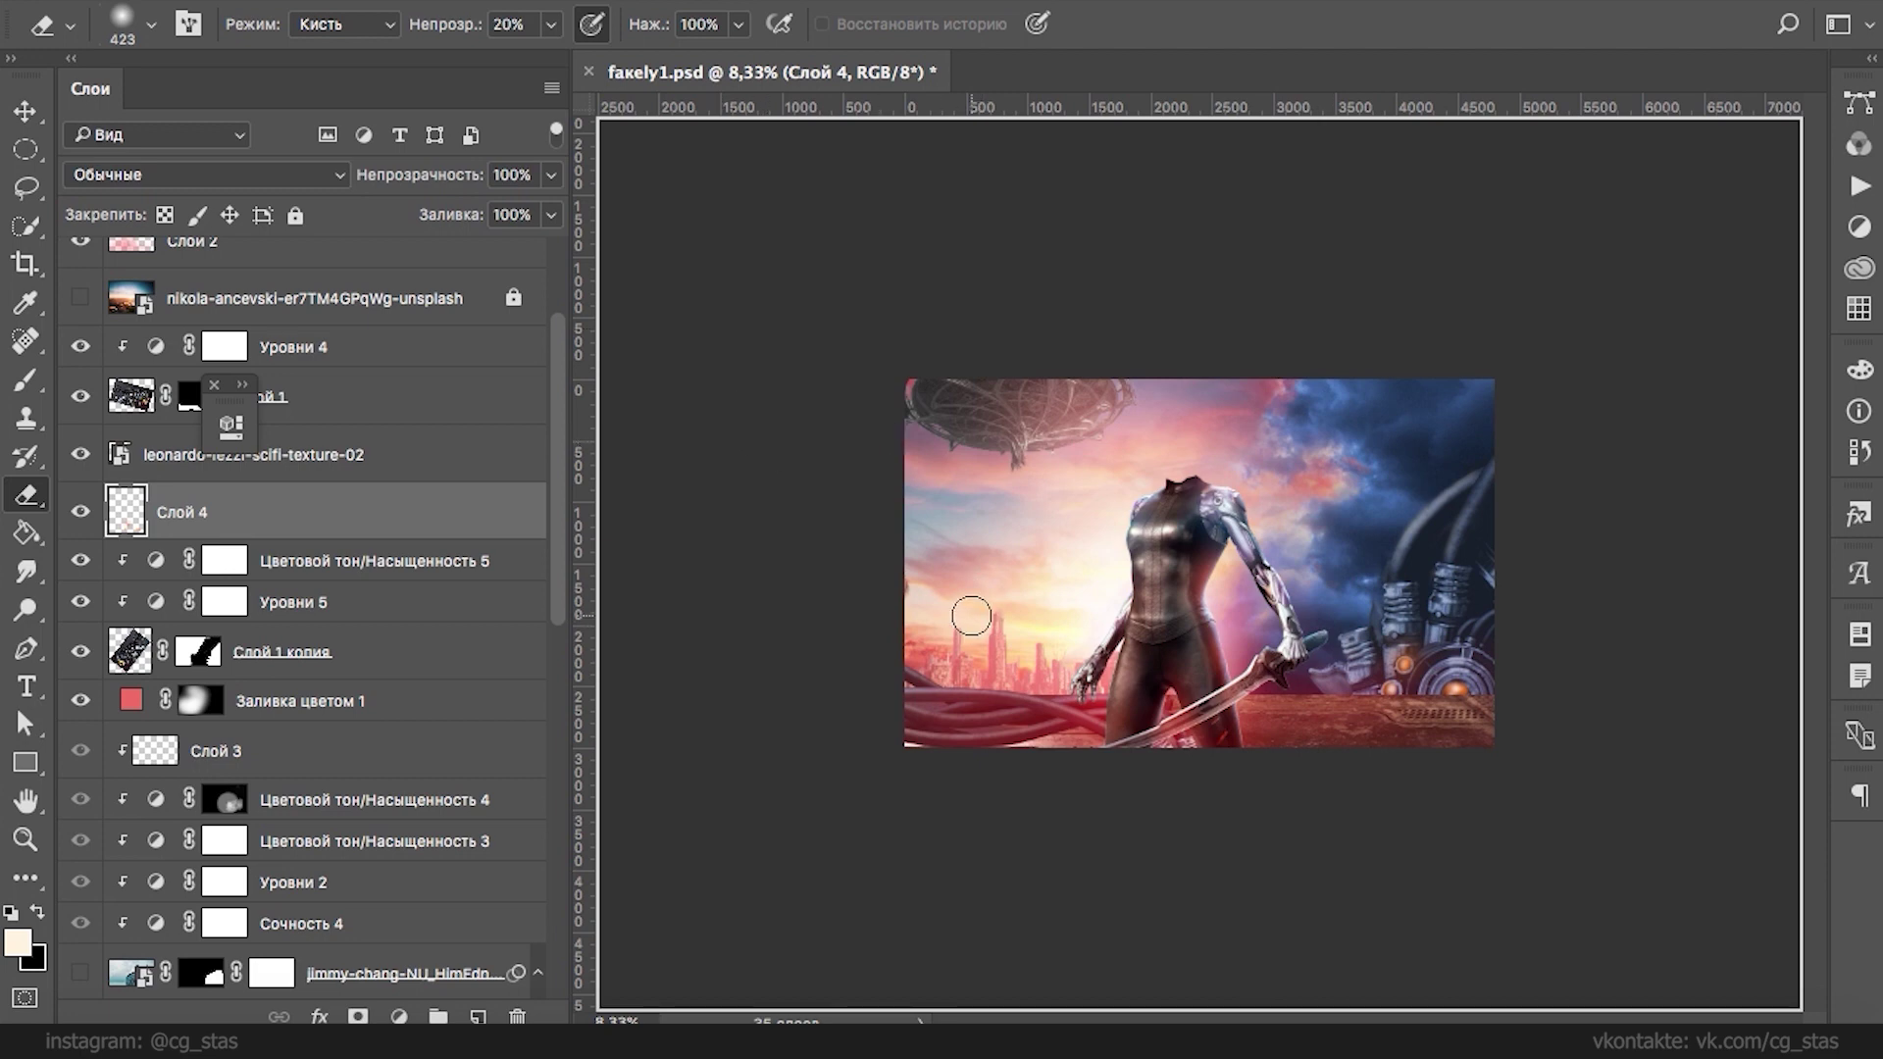
pyautogui.click(75, 1020)
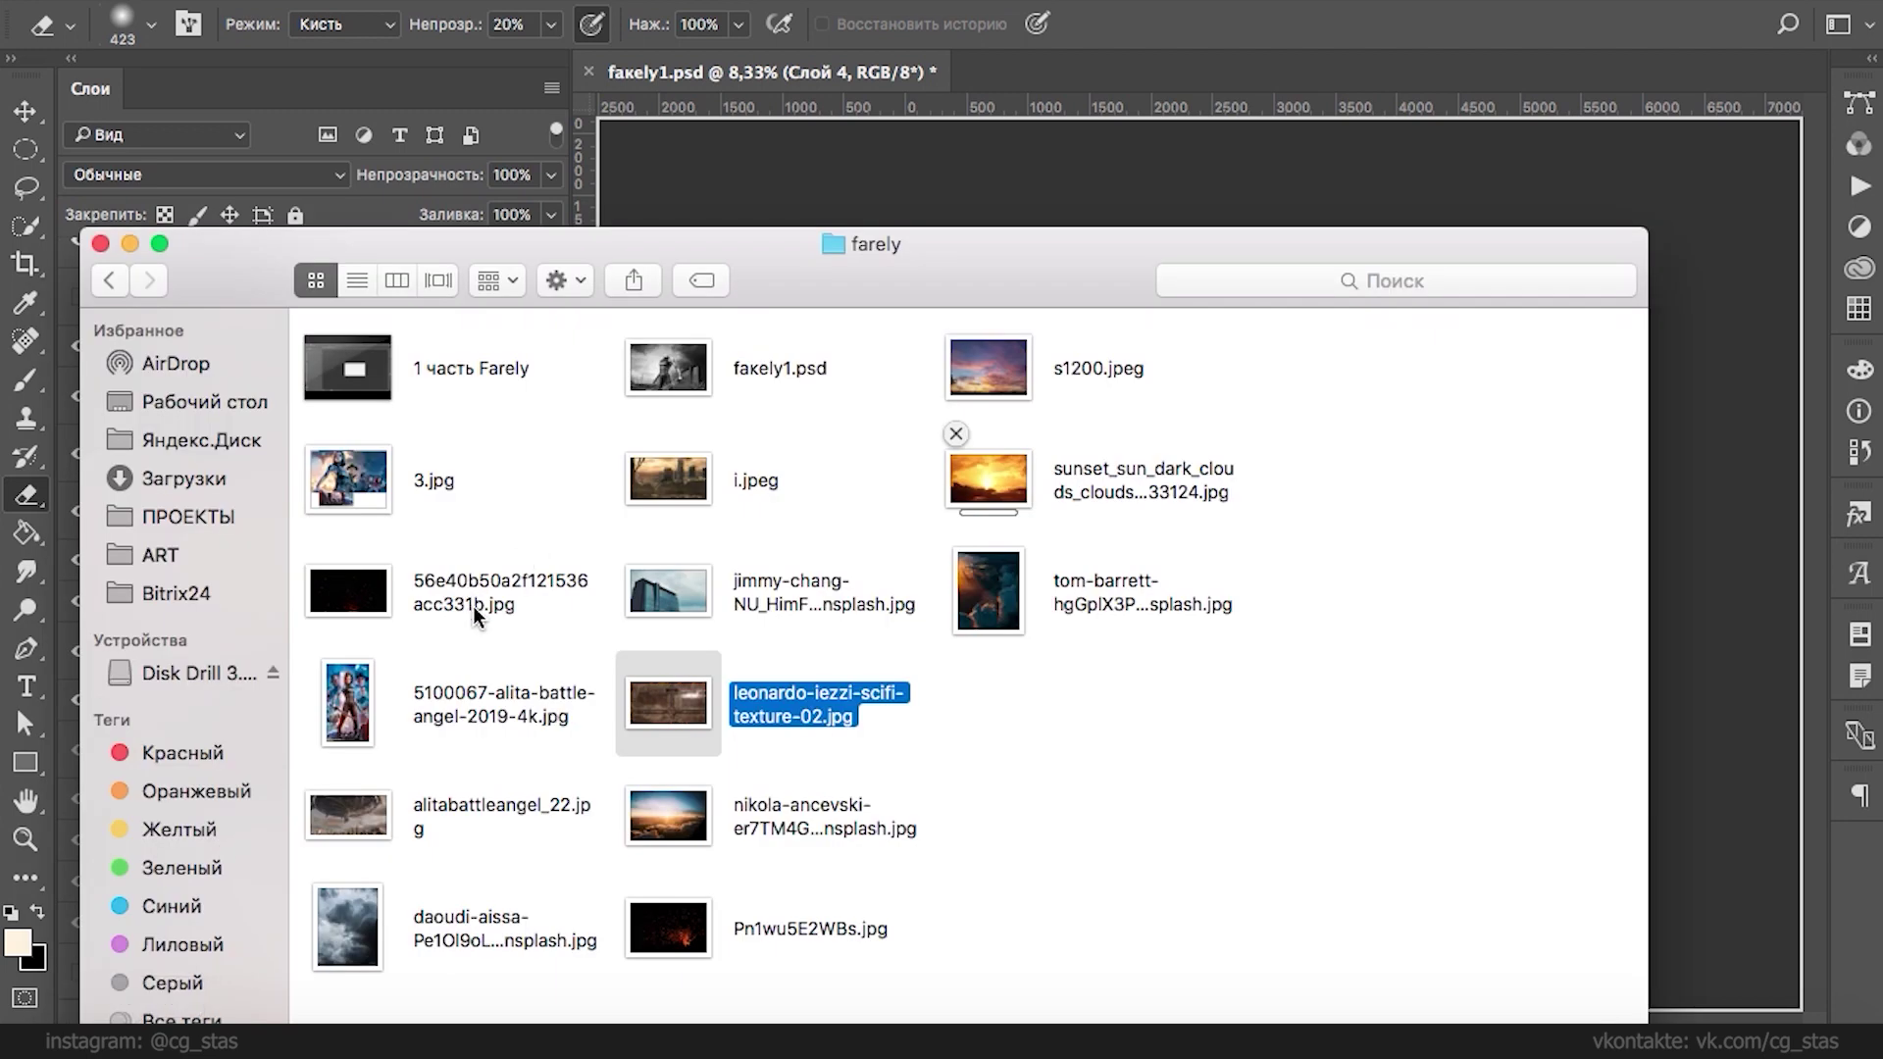
pyautogui.moveTo(662, 483); pyautogui.dragTo(909, 646)
pyautogui.press('Return')
pyautogui.press('e')
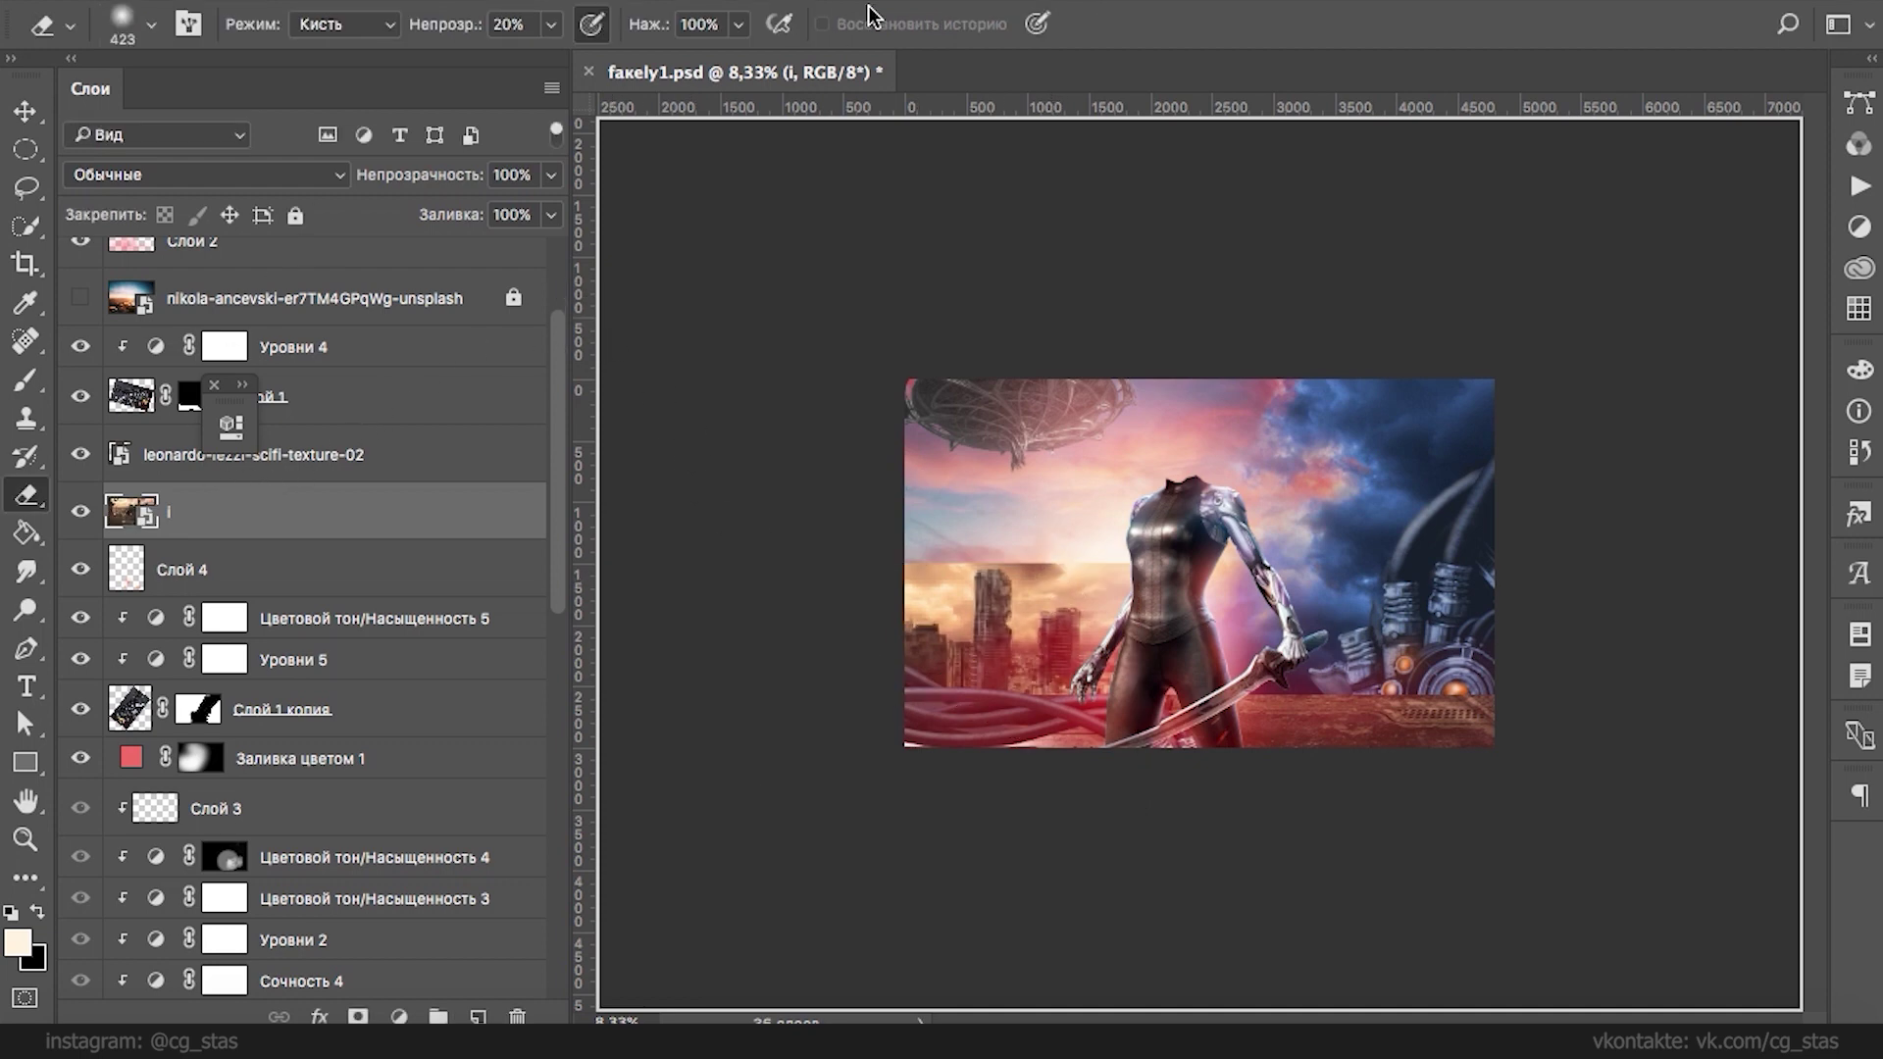
# - Quick-select the ruined buildings and ground in the placed i image and mask out its sky
pyautogui.press('w')
pyautogui.moveTo(907, 638)
pyautogui.mouseDown()
pyautogui.moveTo(971, 644)
pyautogui.moveTo(979, 677)
pyautogui.moveTo(991, 608)
pyautogui.moveTo(1016, 673)
pyautogui.moveTo(1030, 619)
pyautogui.moveTo(1054, 687)
pyautogui.moveTo(1059, 632)
pyautogui.moveTo(1098, 706)
pyautogui.mouseUp()
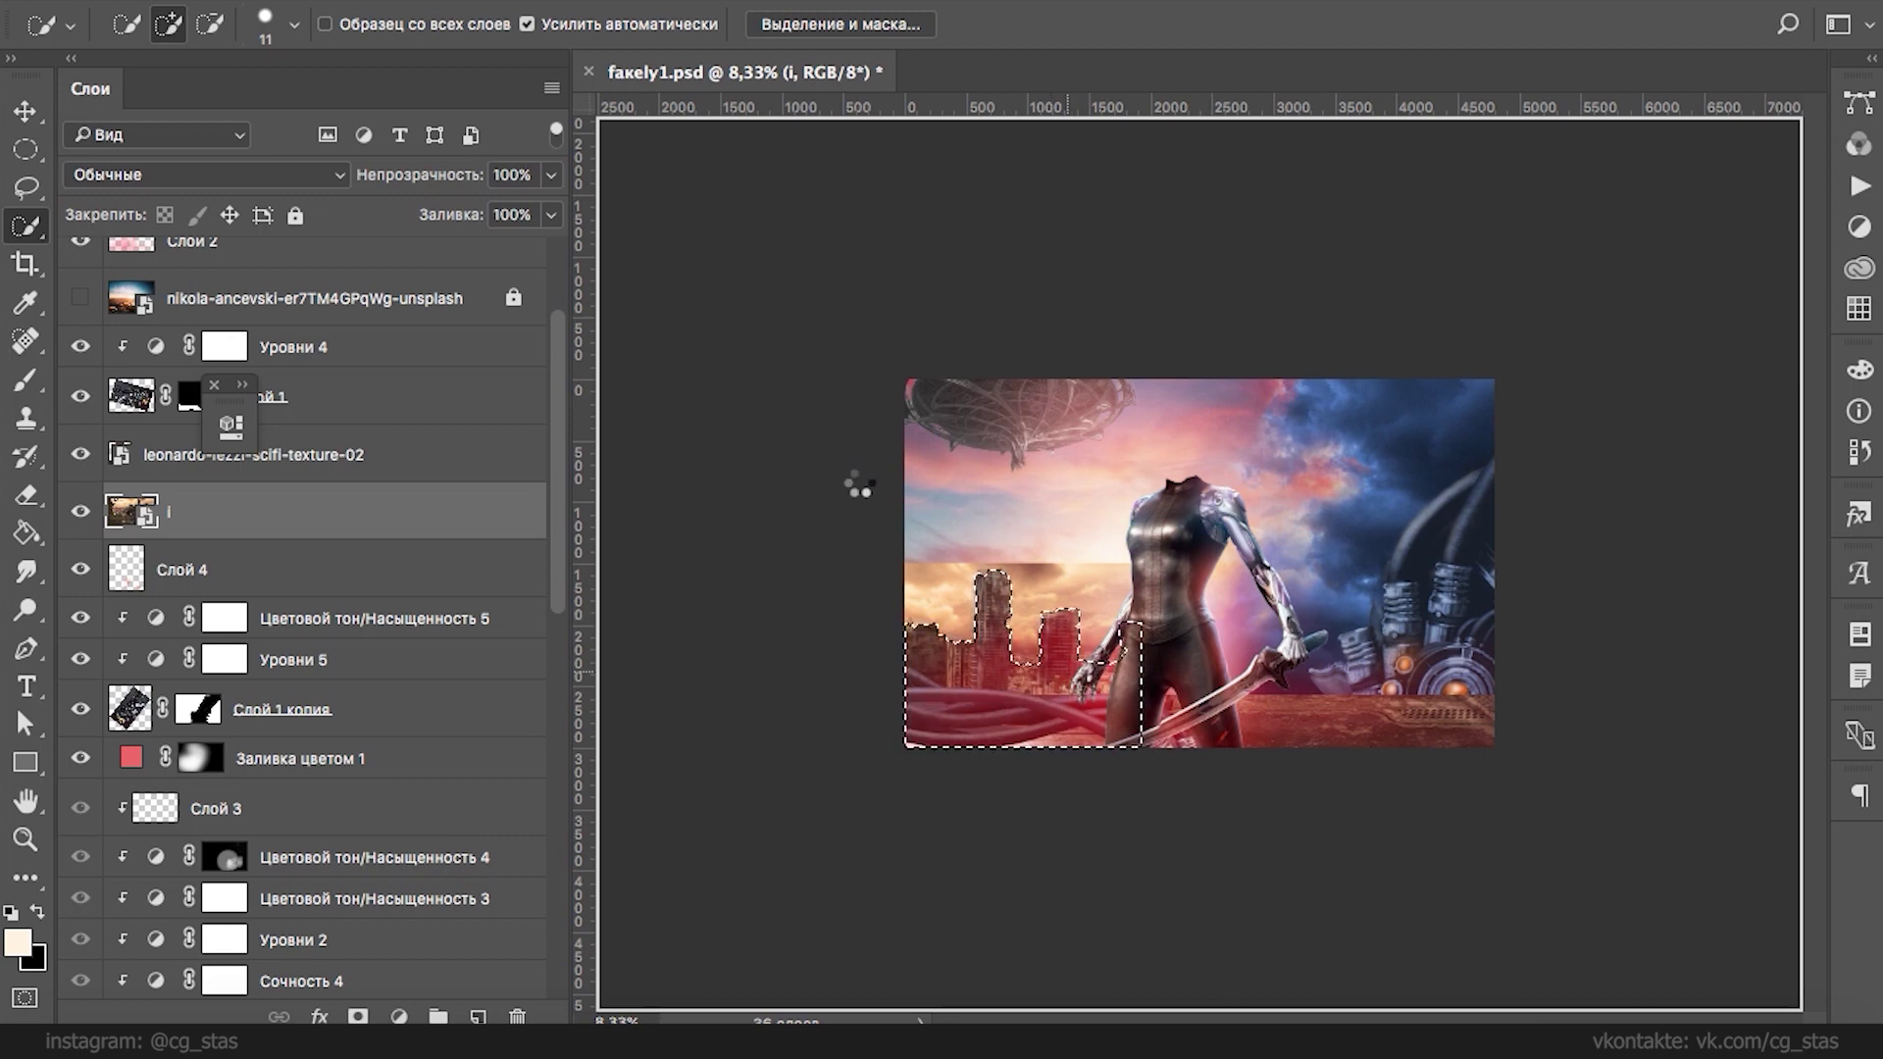
pyautogui.click(358, 1015)
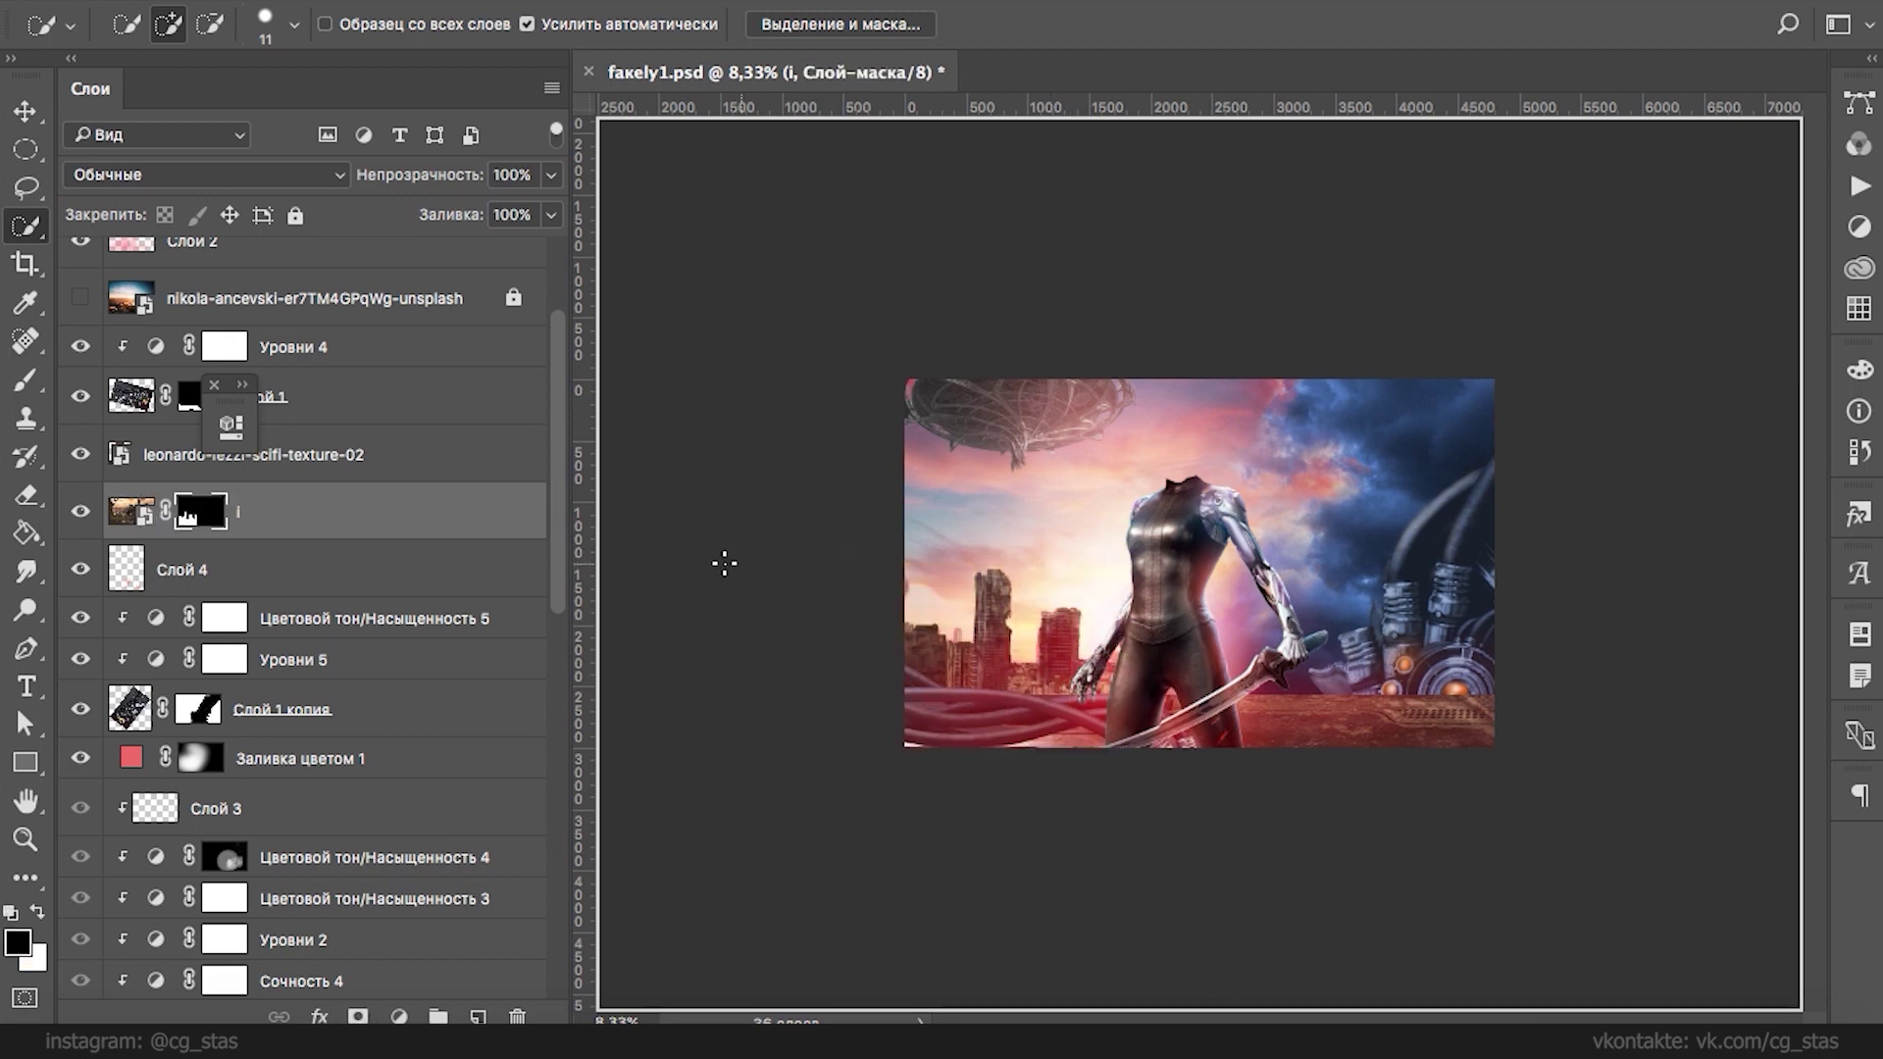
# - Move the masked i layer down the stack to sit between alitabattleangel_22 копия and alitabattleangel_22
pyautogui.moveTo(128, 510); pyautogui.dragTo(333, 388)
pyautogui.scroll(5, 550, 630)
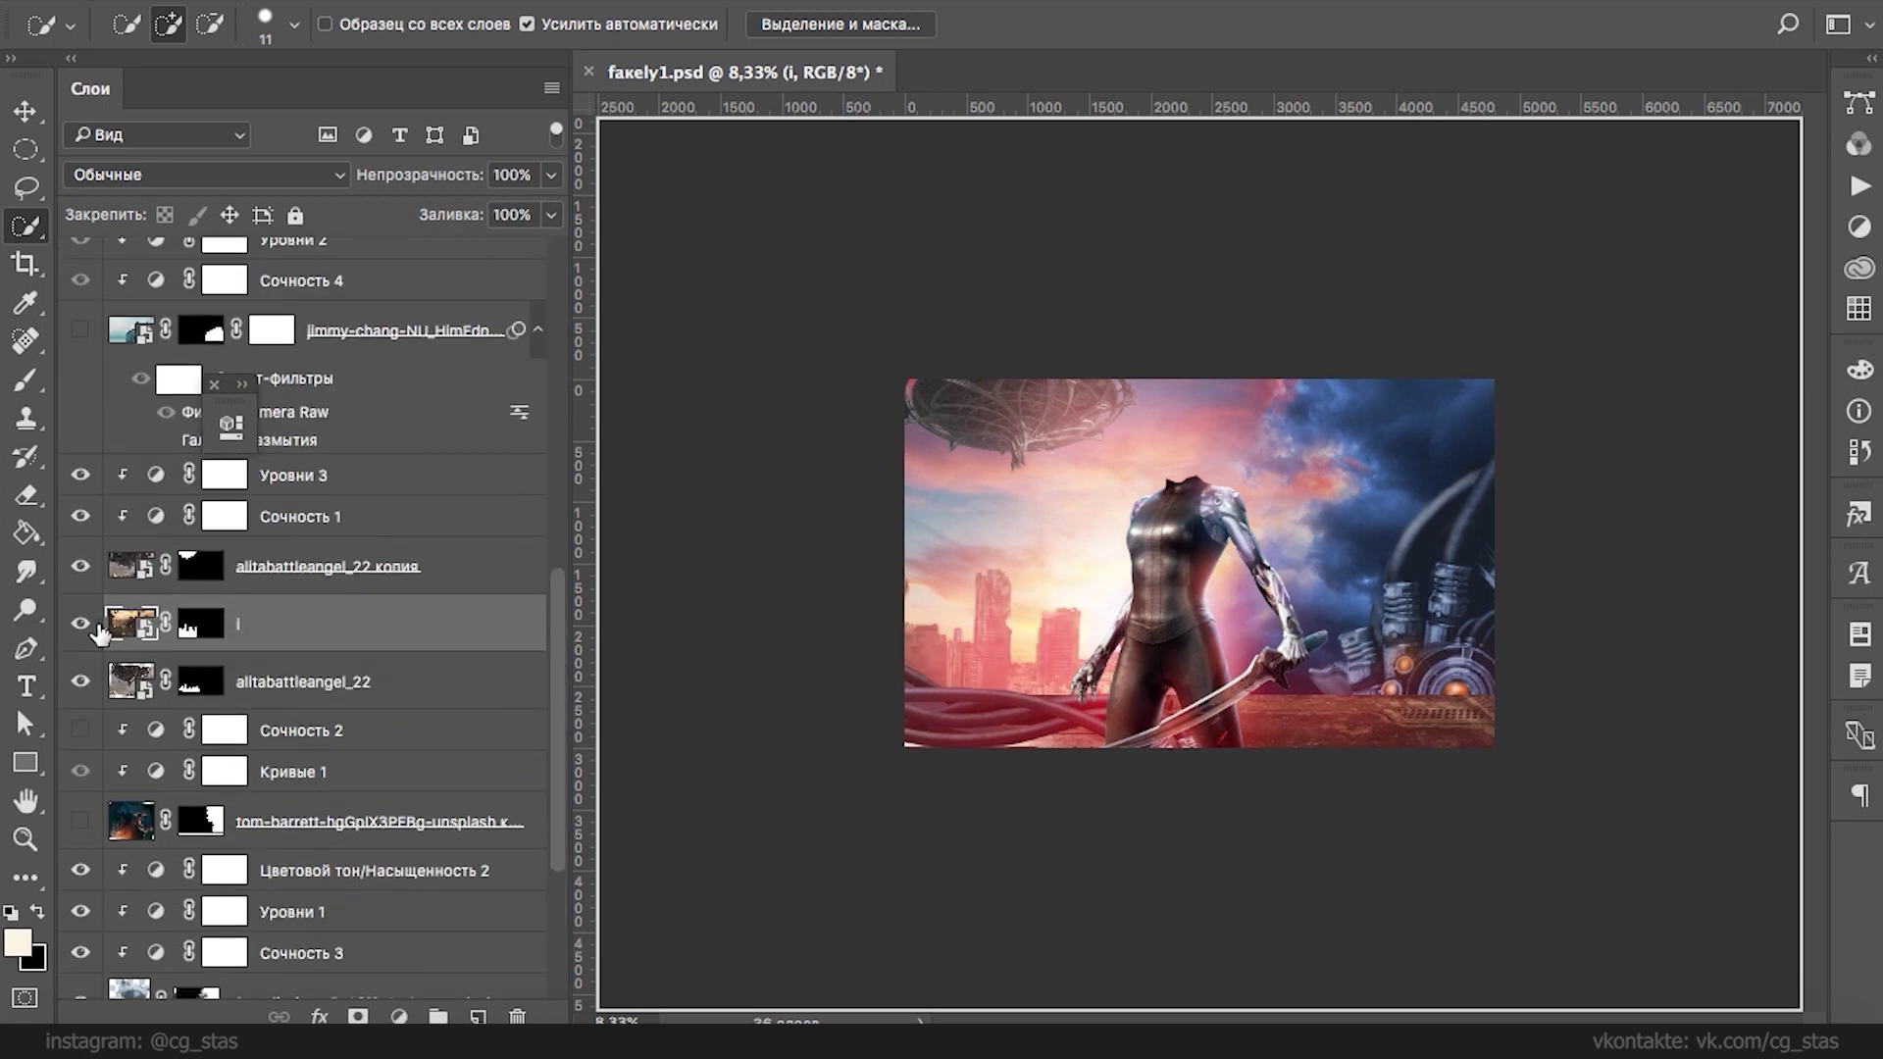
pyautogui.moveTo(556, 641); pyautogui.dragTo(559, 562)
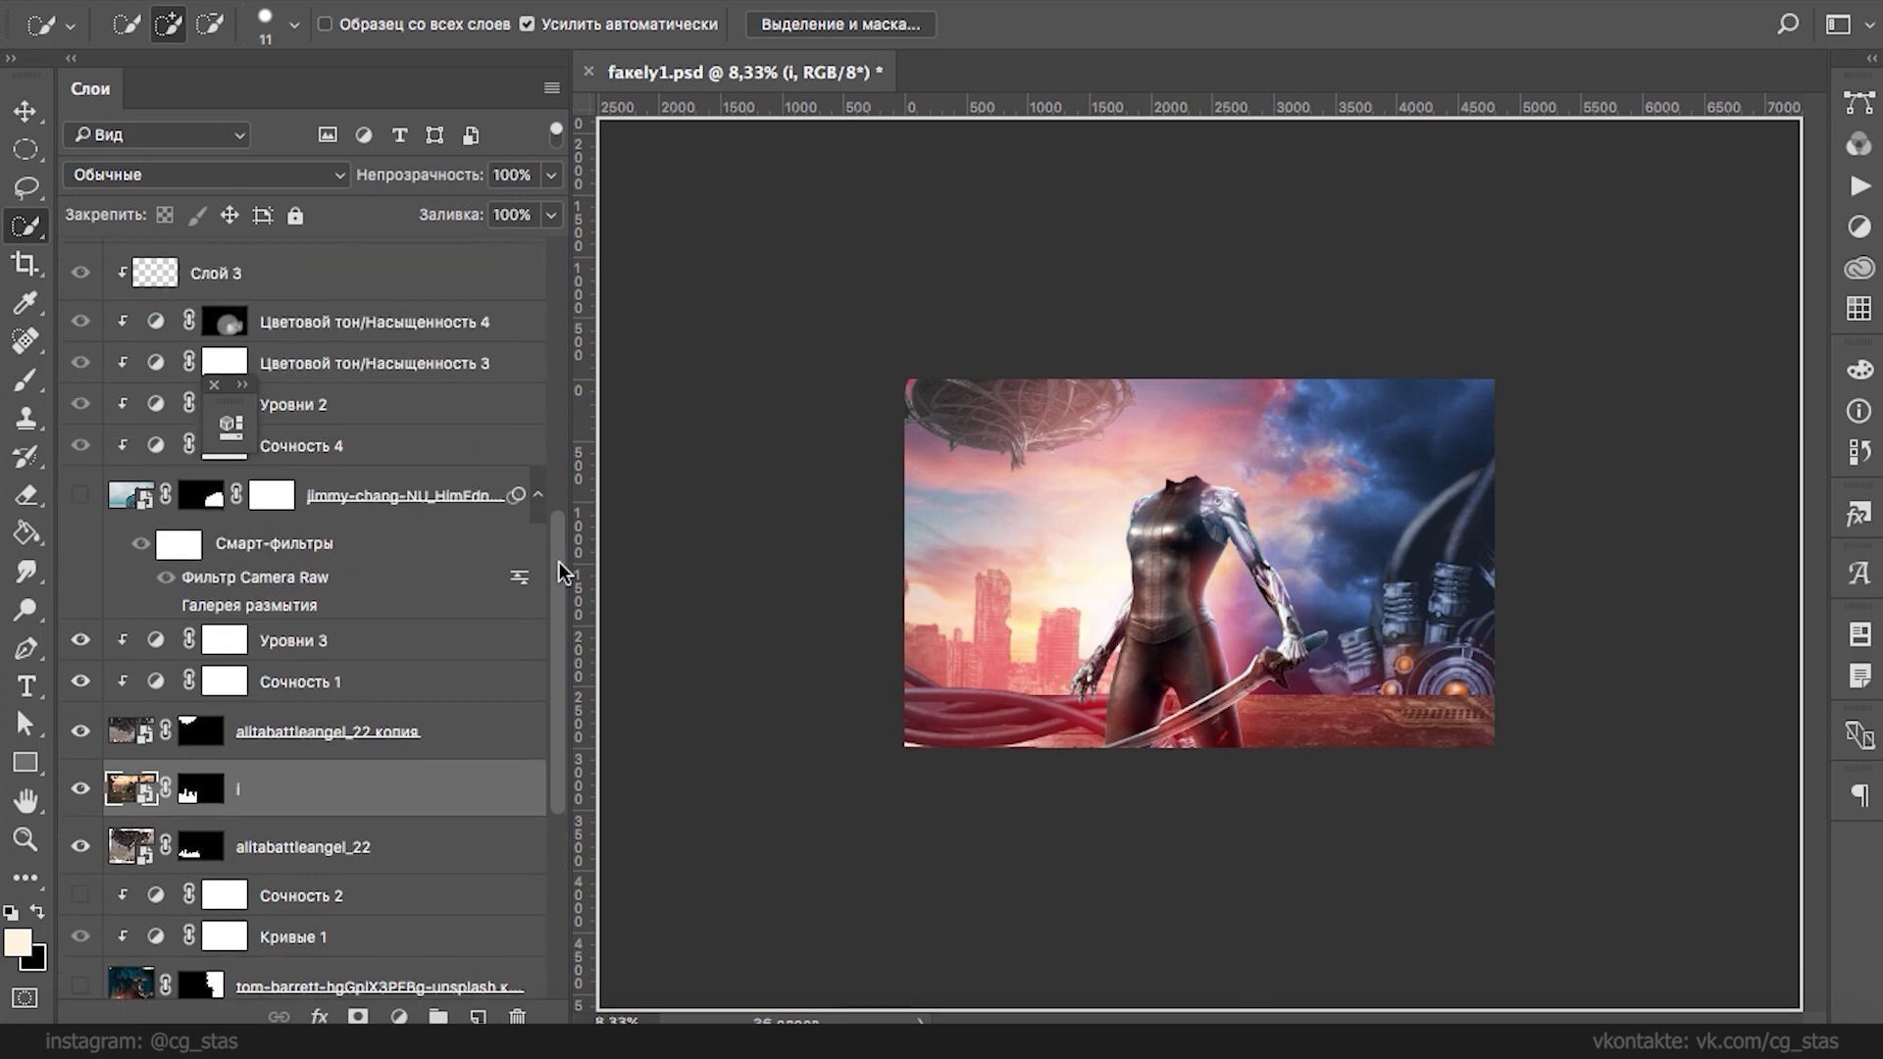
pyautogui.moveTo(115, 796); pyautogui.dragTo(134, 714)
pyautogui.press('super+z')
# - Nudge the alitabattleangel_22 city layer slightly up and to the right with Free Transform
pyautogui.click(126, 846)
pyautogui.hotkey('ctrl', 't')
pyautogui.moveTo(1055, 527)
pyautogui.mouseDown()
pyautogui.moveTo(1051, 508)
pyautogui.moveTo(1063, 518)
pyautogui.mouseUp()
pyautogui.press('Return')
pyautogui.press('w')
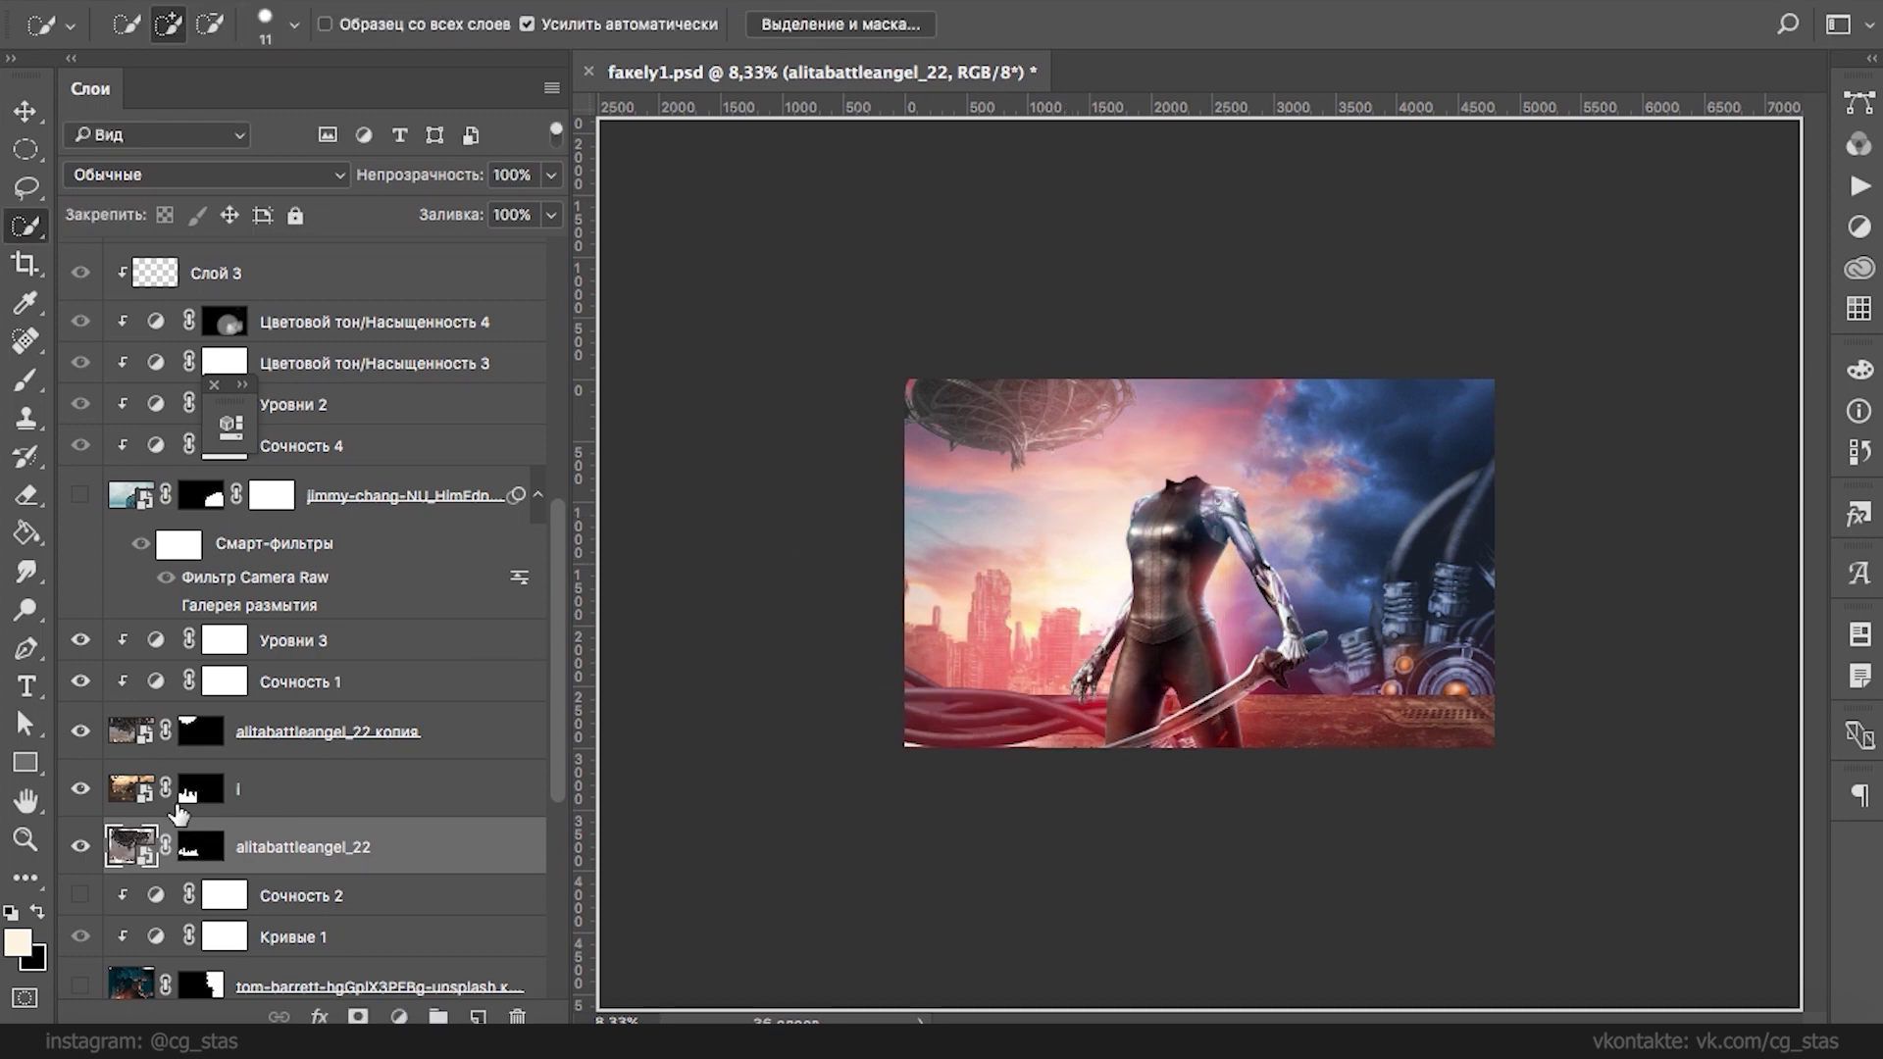
# - Toggle the visibility of Слой 2 and Заливка цветом 1 to compare how each tints the scene
pyautogui.keyDown('super'); pyautogui.click(1036, 670); pyautogui.keyUp('super')
pyautogui.click(80, 268)
pyautogui.click(78, 270)
pyautogui.click(77, 272)
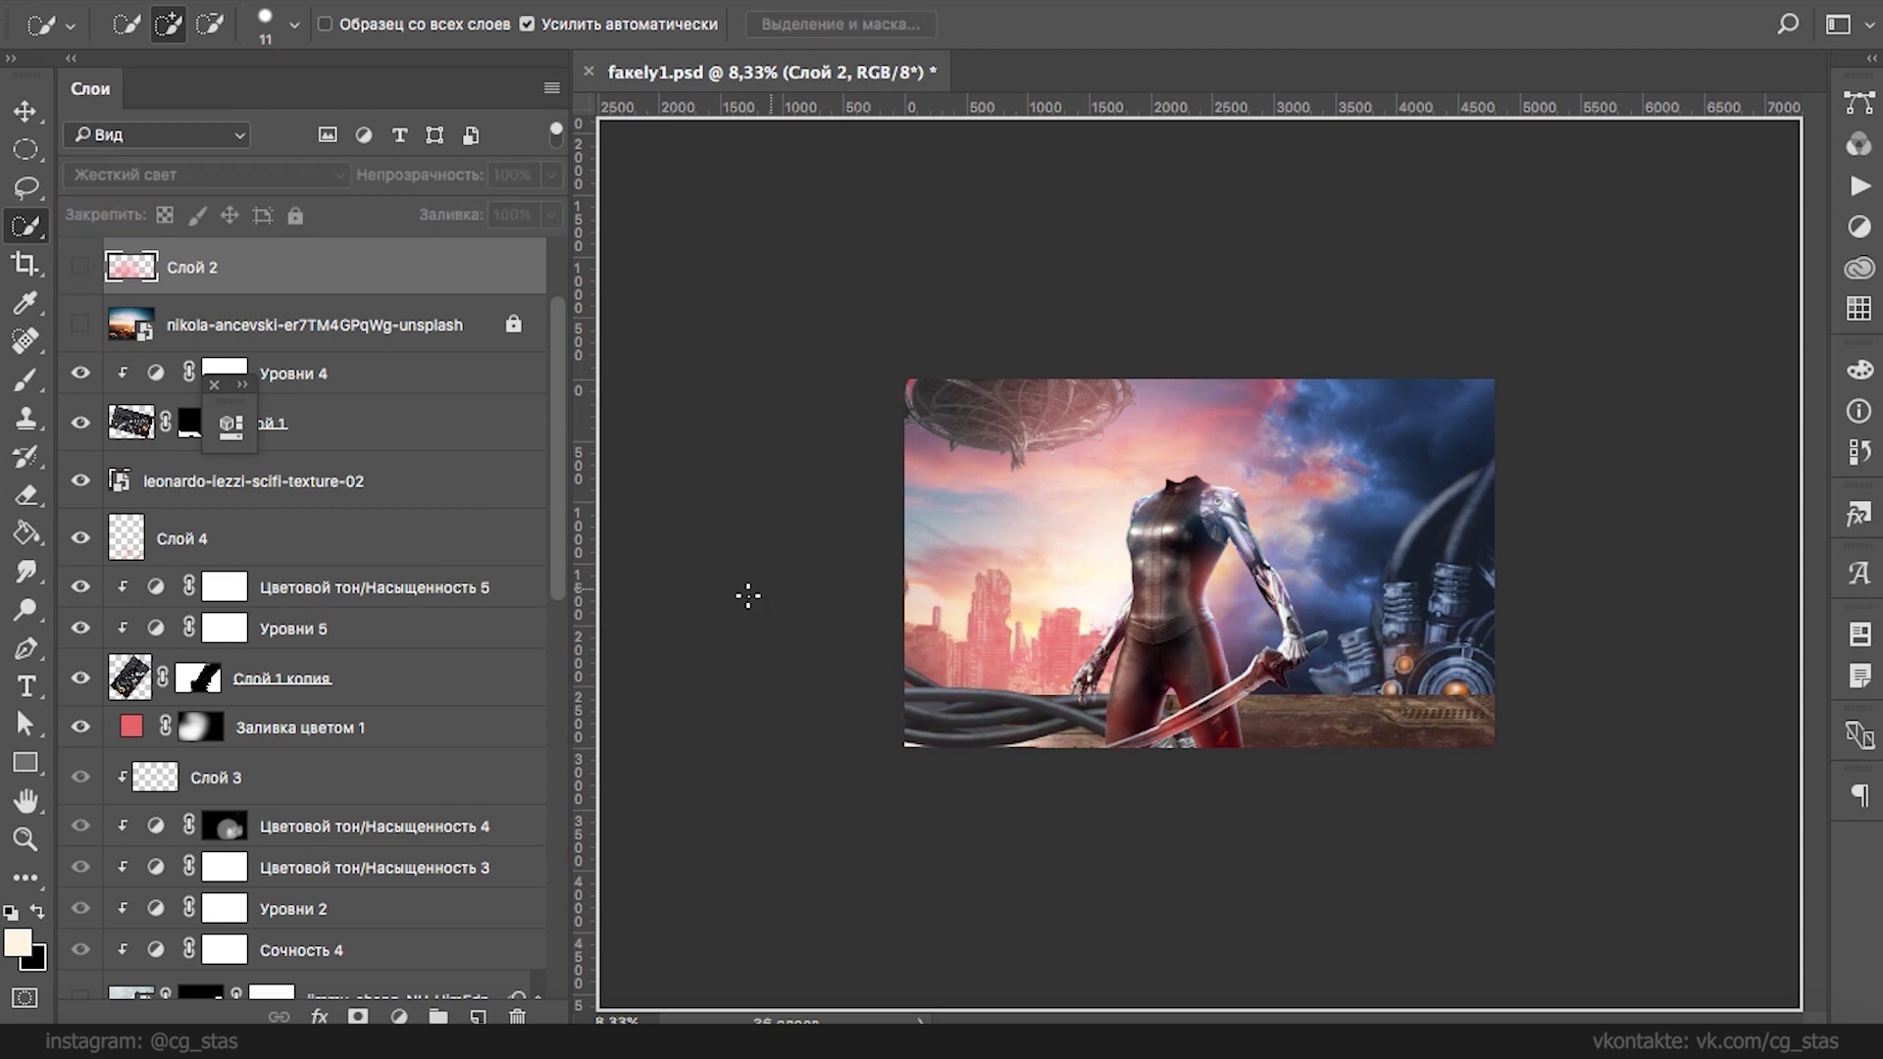
pyautogui.click(80, 269)
pyautogui.click(79, 727)
pyautogui.click(79, 730)
pyautogui.click(80, 731)
pyautogui.click(79, 731)
# - Paint black on the Заливка цветом 1 mask over the city with a 2044-pixel soft brush to remove the pink haze
pyautogui.click(223, 733)
pyautogui.press('x')
pyautogui.press('x')
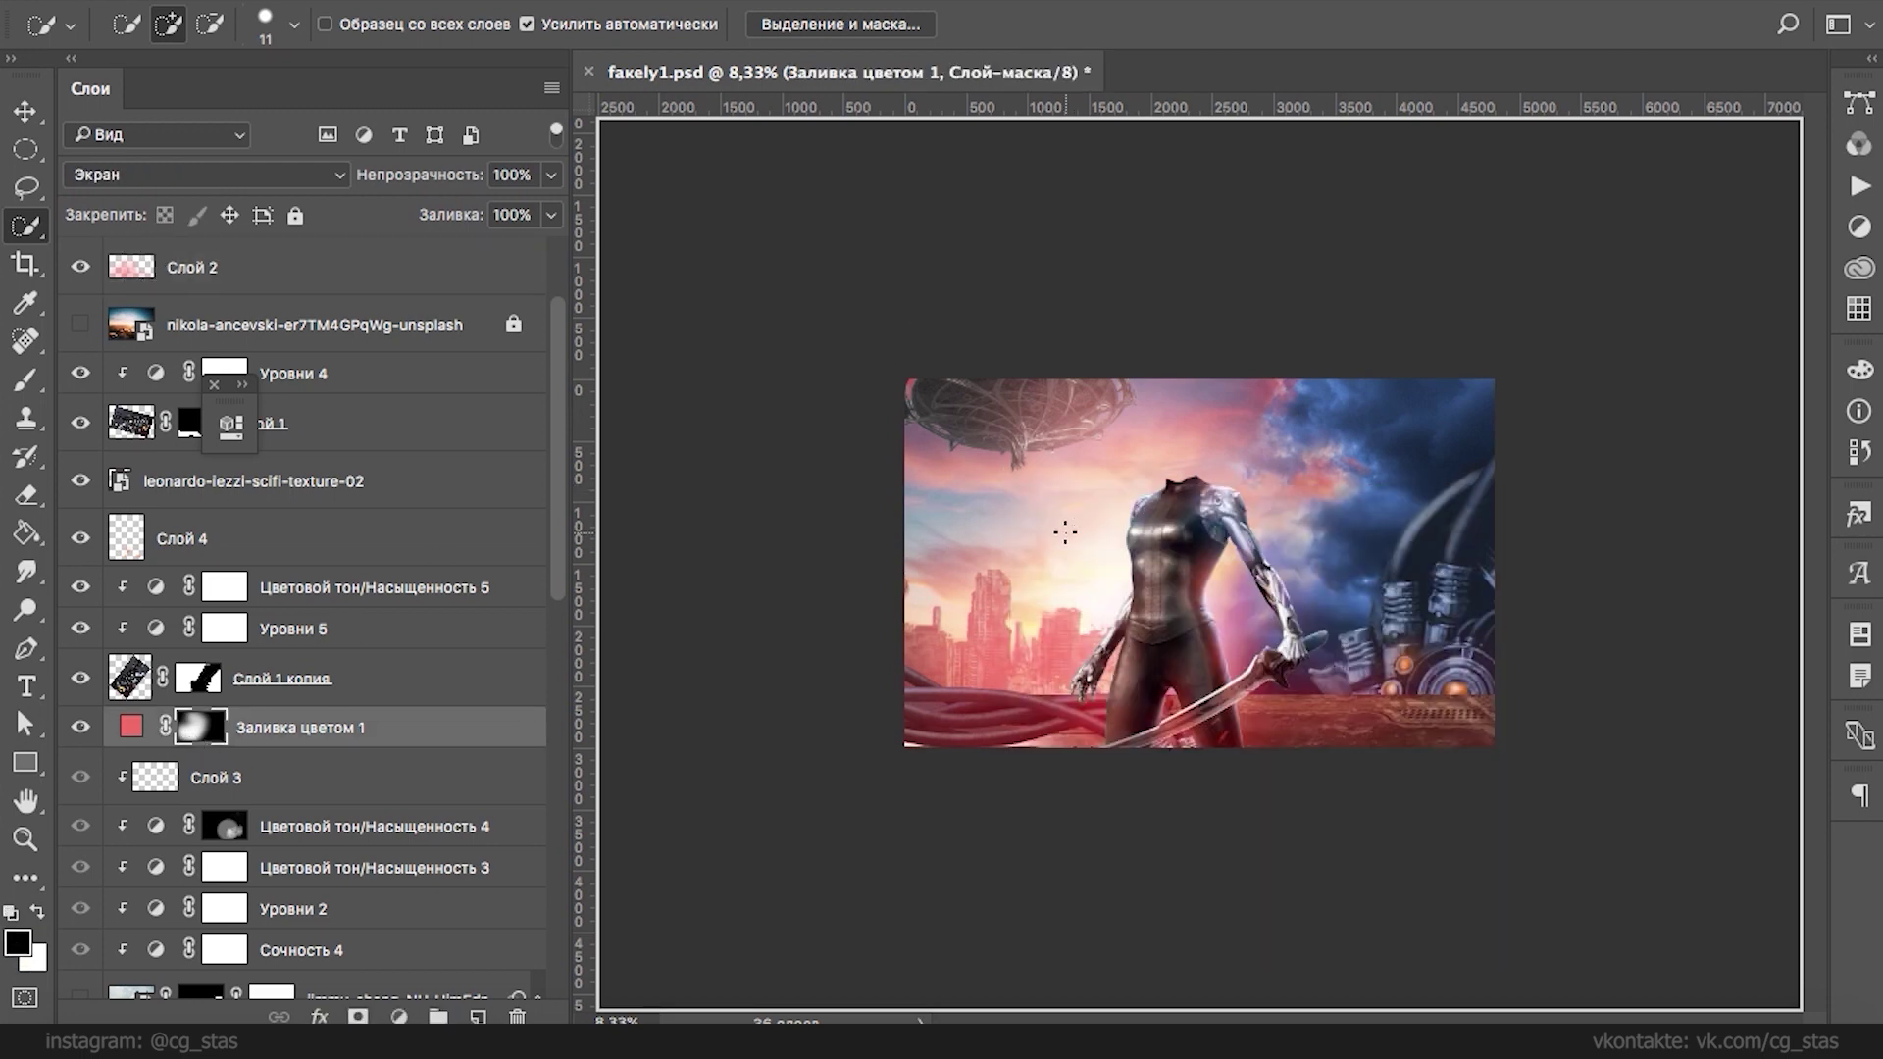
pyautogui.press('b')
pyautogui.rightClick(1007, 490)
pyautogui.moveTo(1226, 559); pyautogui.dragTo(1336, 559)
pyautogui.moveTo(981, 615)
pyautogui.mouseDown()
pyautogui.moveTo(1066, 702)
pyautogui.moveTo(936, 630)
pyautogui.moveTo(1026, 690)
pyautogui.mouseUp()
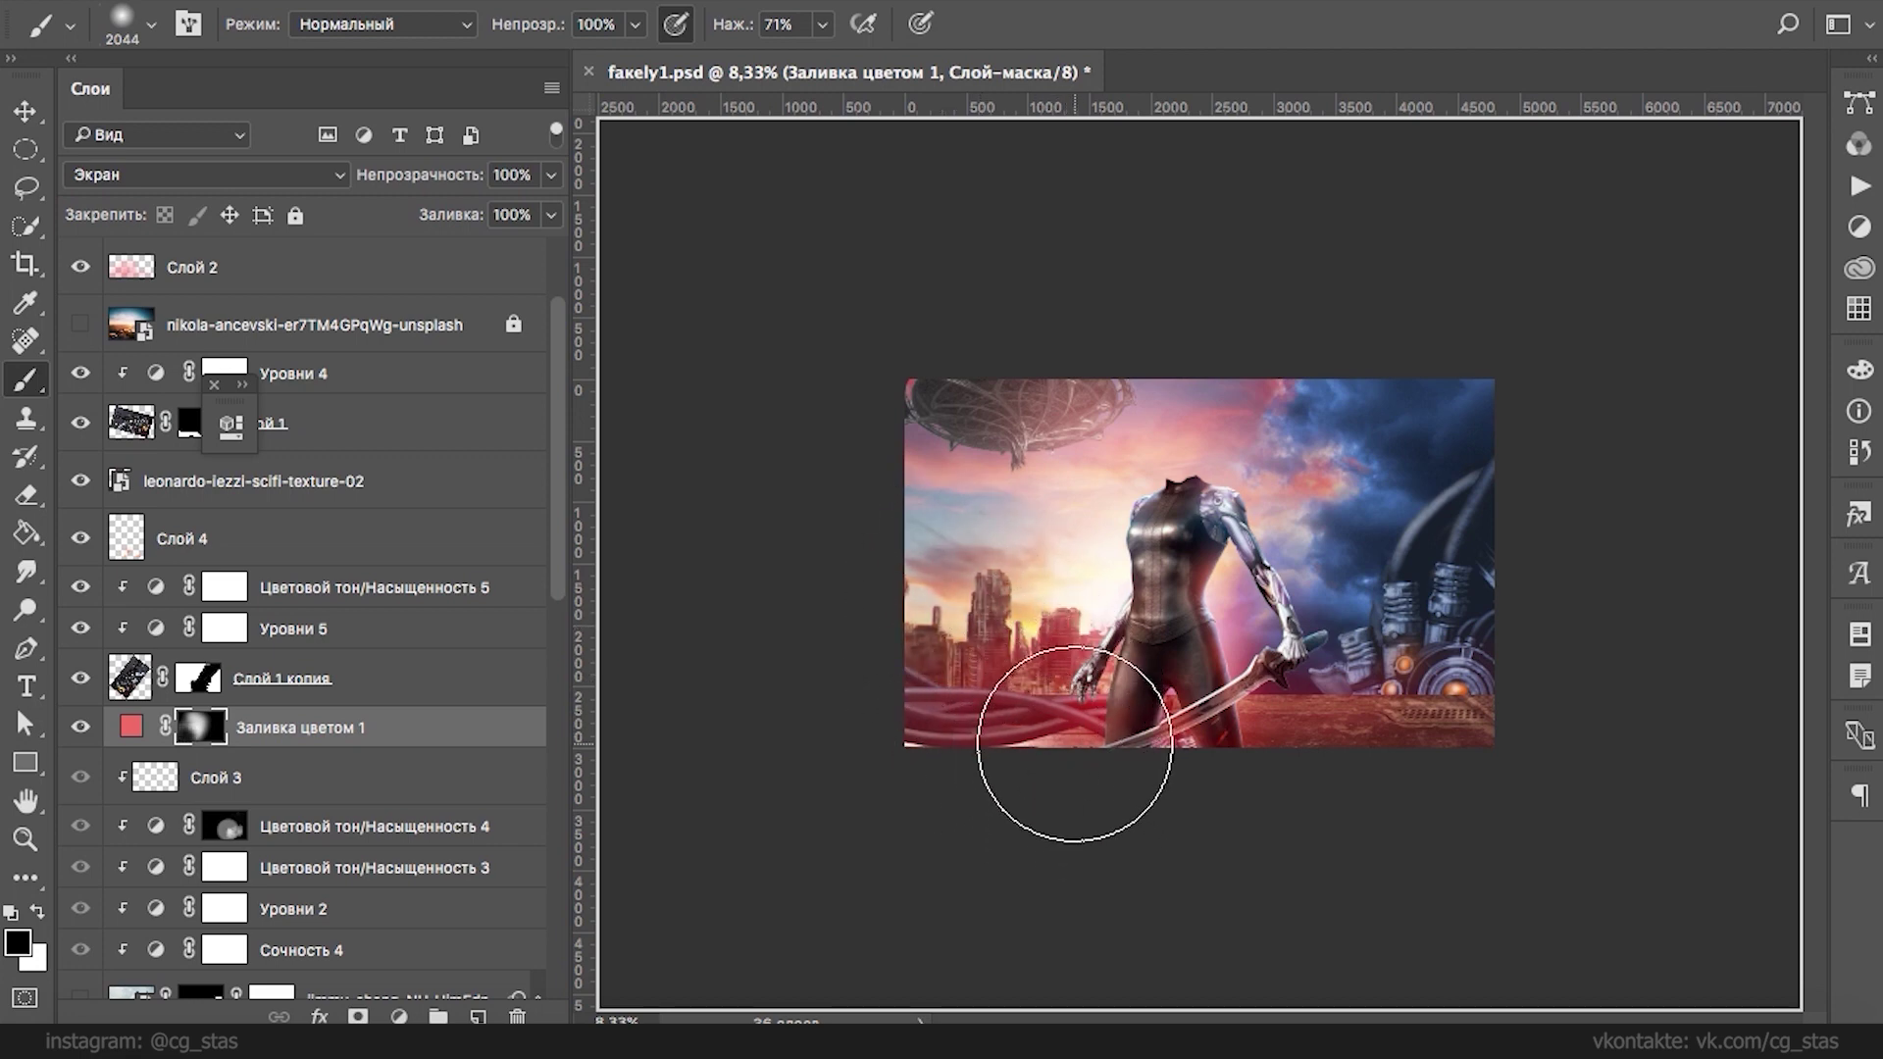
# - Lightly erase the Слой 2 tint over the cables with the 423-pixel Eraser at 20% opacity, and lock the layer
pyautogui.click(373, 260)
pyautogui.press('e')
pyautogui.press('x')
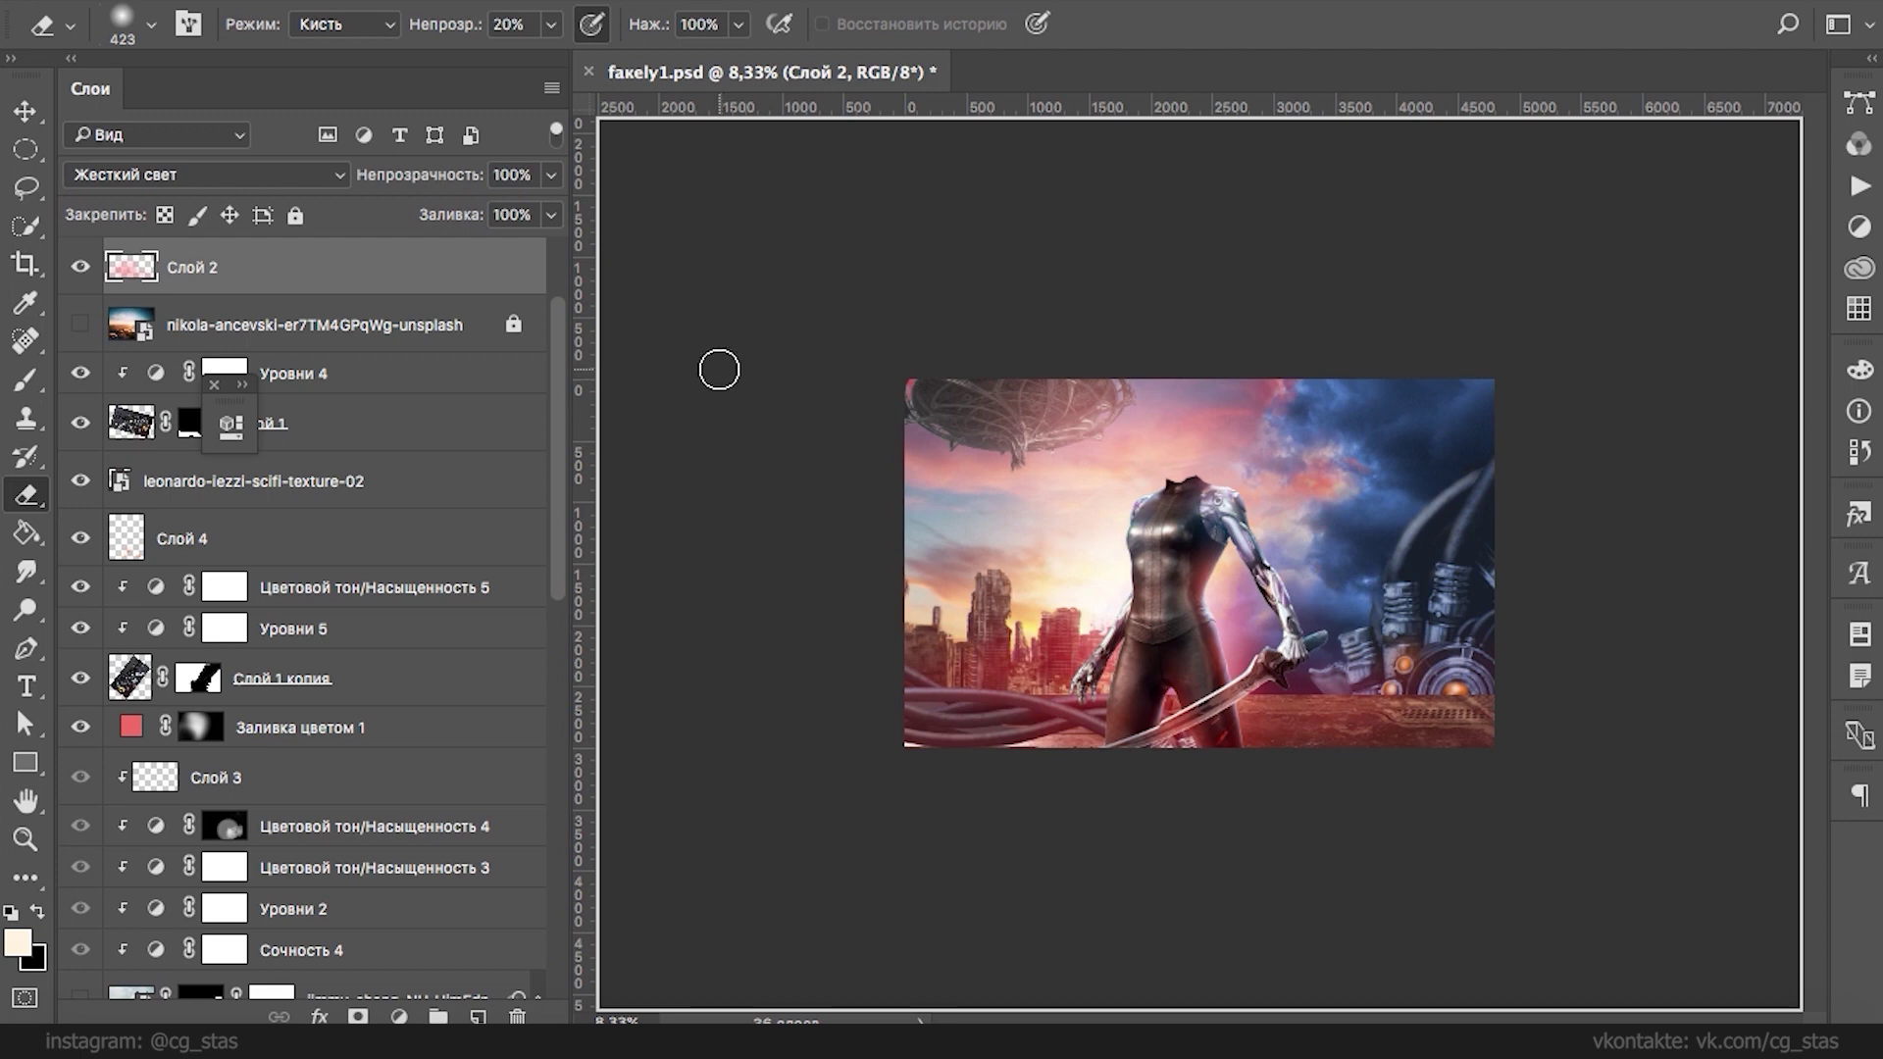
pyautogui.keyDown('ctrl'); pyautogui.click(933, 387); pyautogui.keyUp('ctrl')
pyautogui.moveTo(554, 581); pyautogui.dragTo(546, 704)
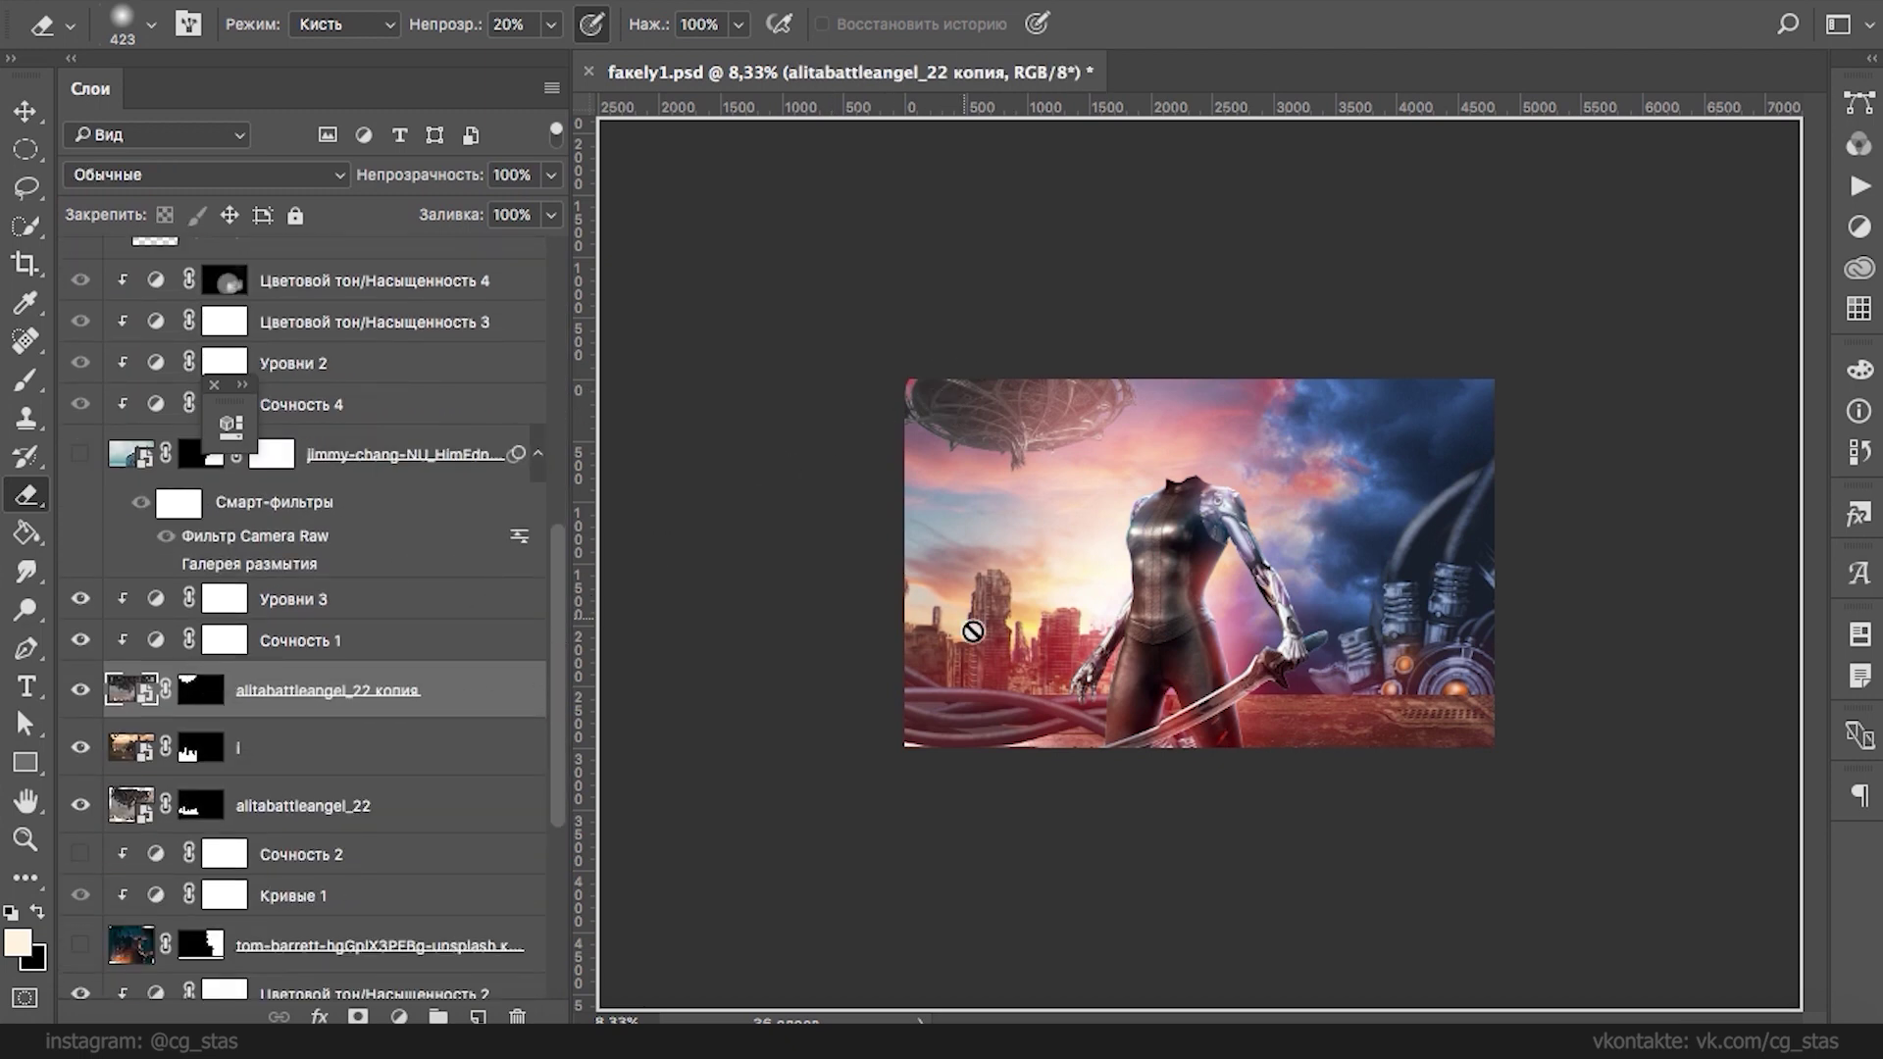
pyautogui.keyDown('ctrl'); pyautogui.click(1015, 621); pyautogui.keyUp('ctrl')
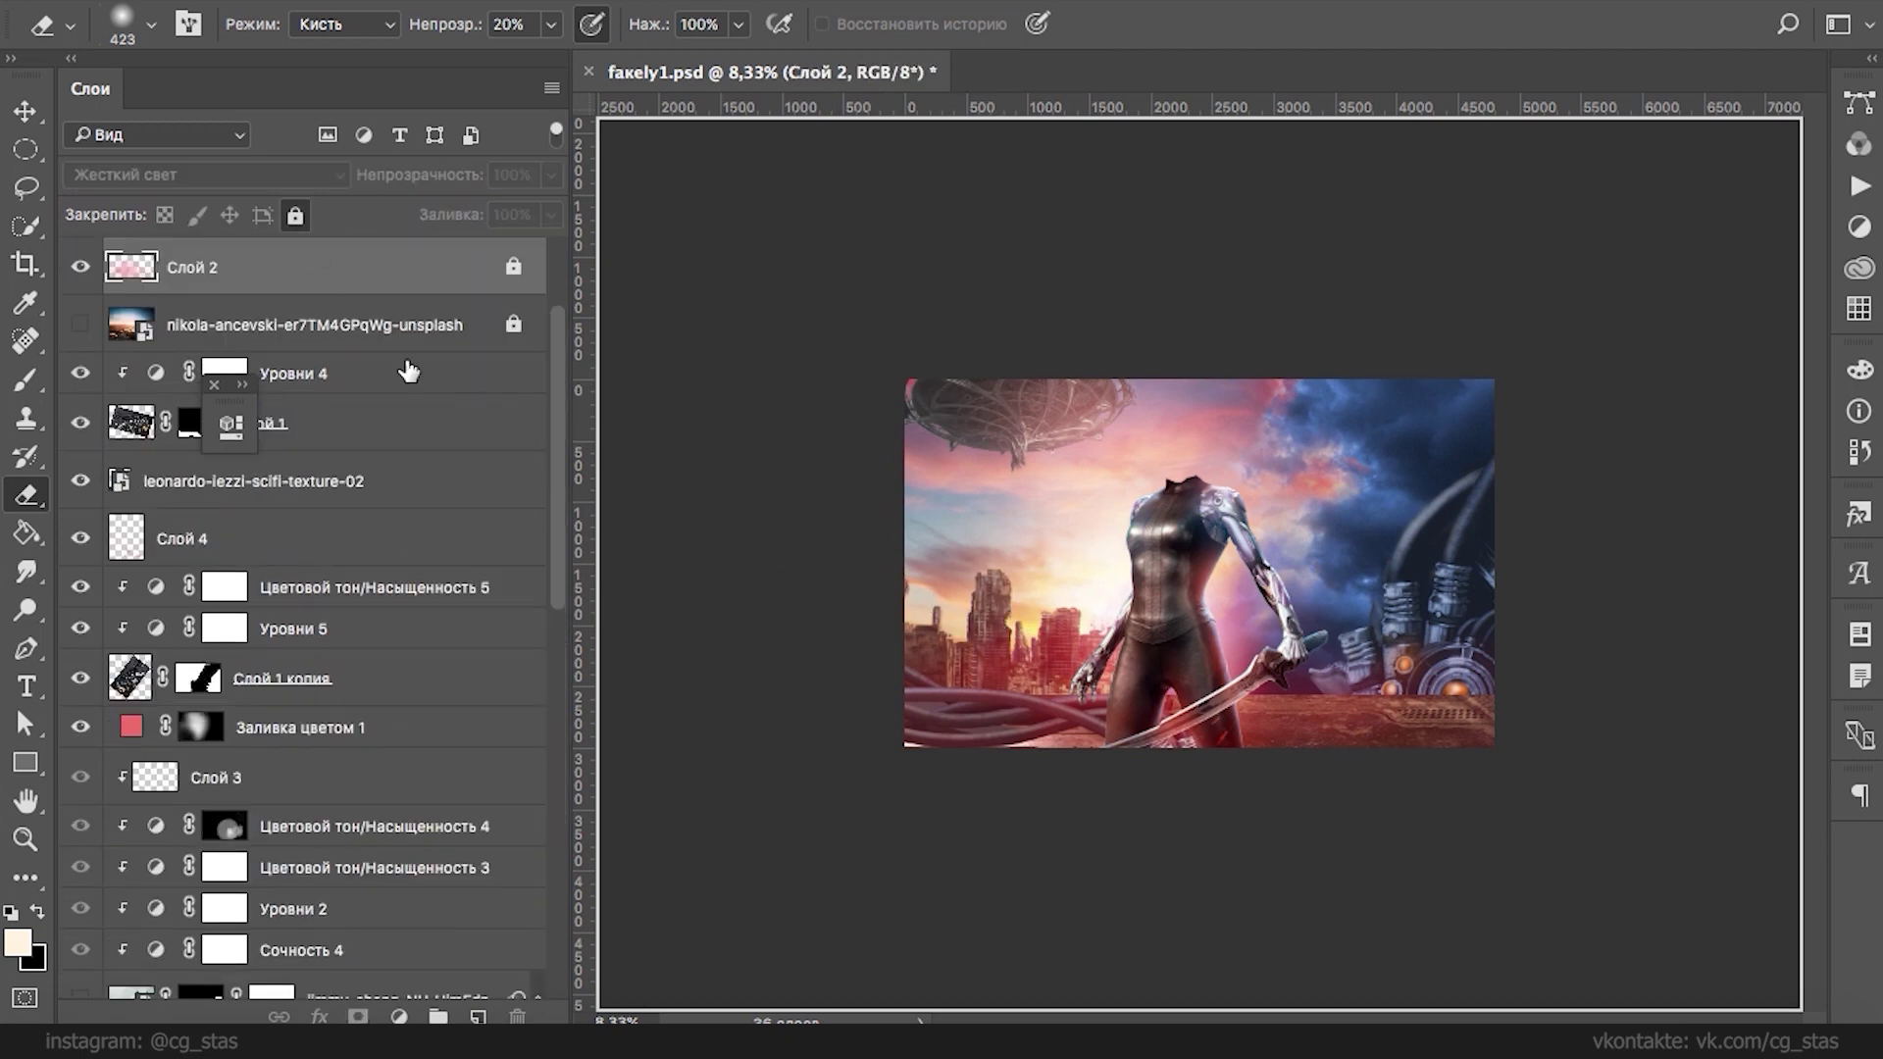
pyautogui.keyDown('ctrl'); pyautogui.click(993, 618); pyautogui.keyUp('ctrl')
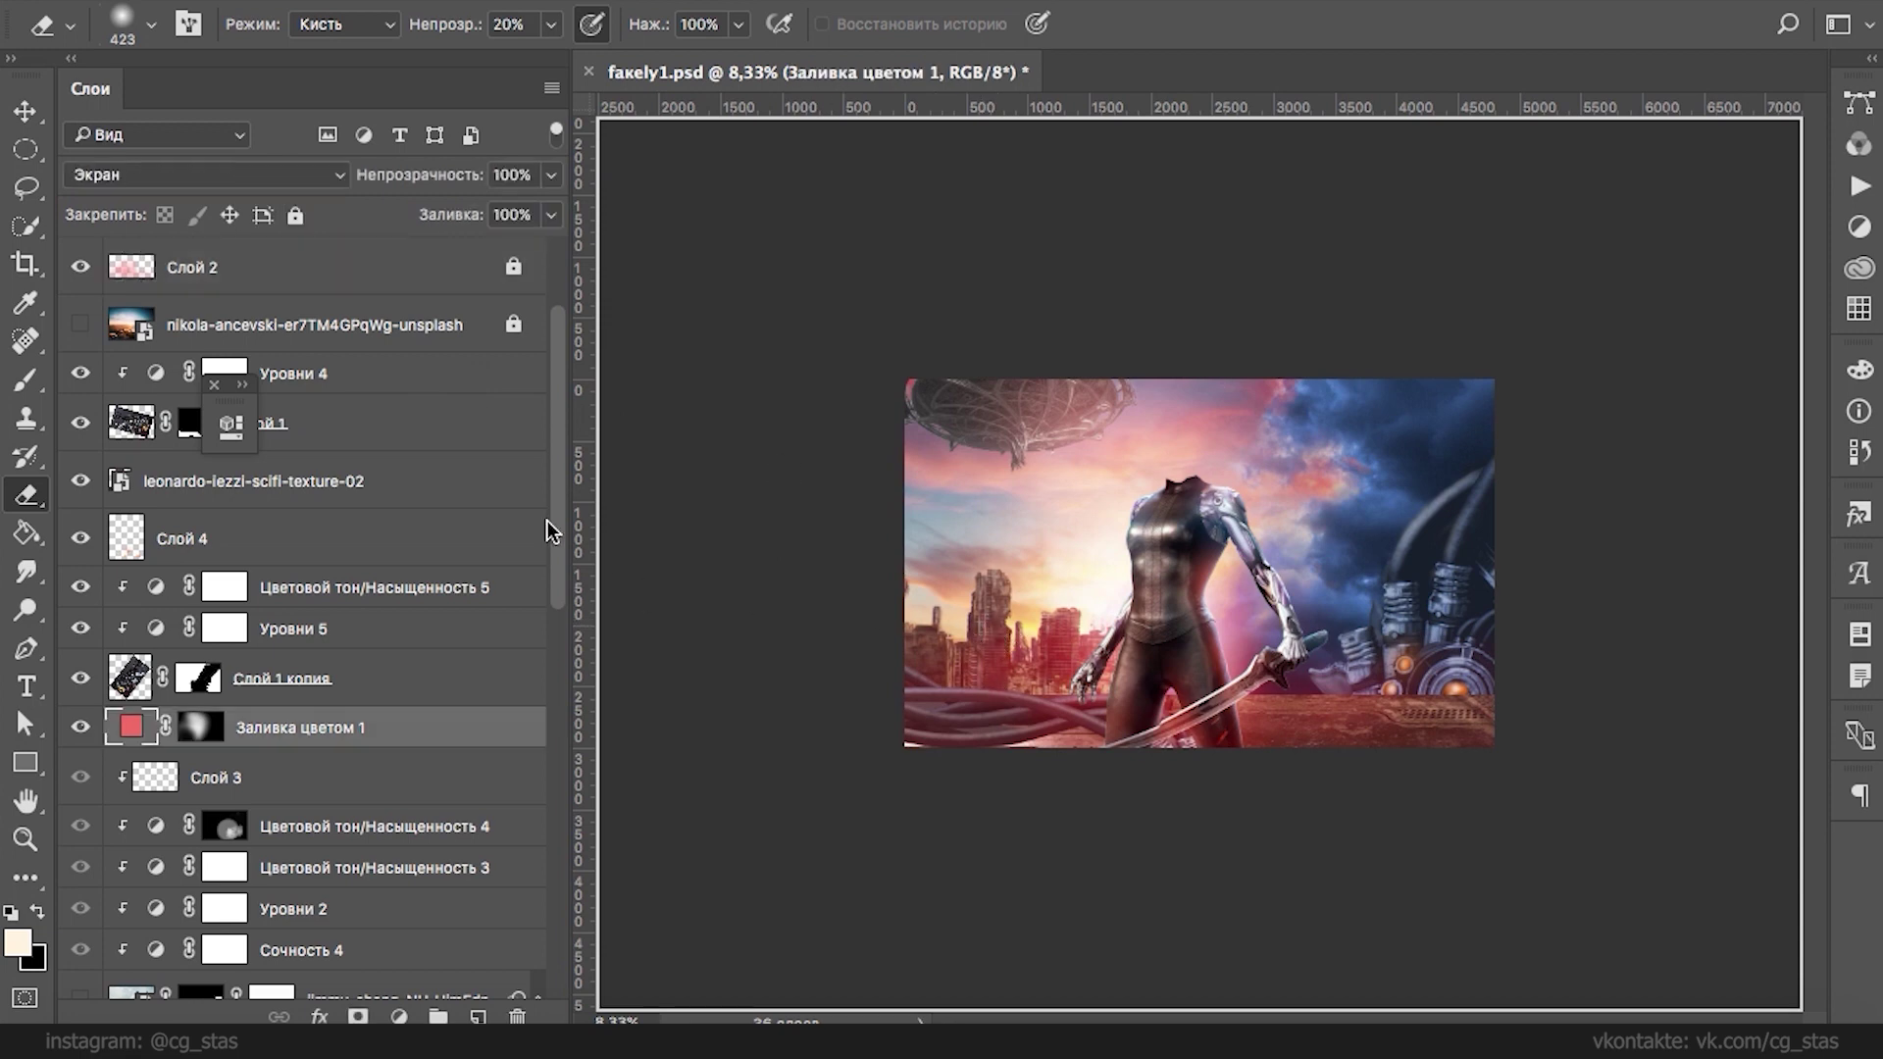
# - Shift the alitabattleangel_22 city further up and to the right so its towers rise behind the ruined buildings
pyautogui.keyDown('ctrl'); pyautogui.click(990, 600); pyautogui.keyUp('ctrl')
pyautogui.scroll(-2, 555, 723)
pyautogui.click(311, 647)
pyautogui.hotkey('ctrl', 't')
pyautogui.moveTo(1025, 491)
pyautogui.mouseDown()
pyautogui.moveTo(1022, 474)
pyautogui.moveTo(1049, 476)
pyautogui.mouseUp()
pyautogui.press('Return')
pyautogui.press('Return')
pyautogui.press('e')
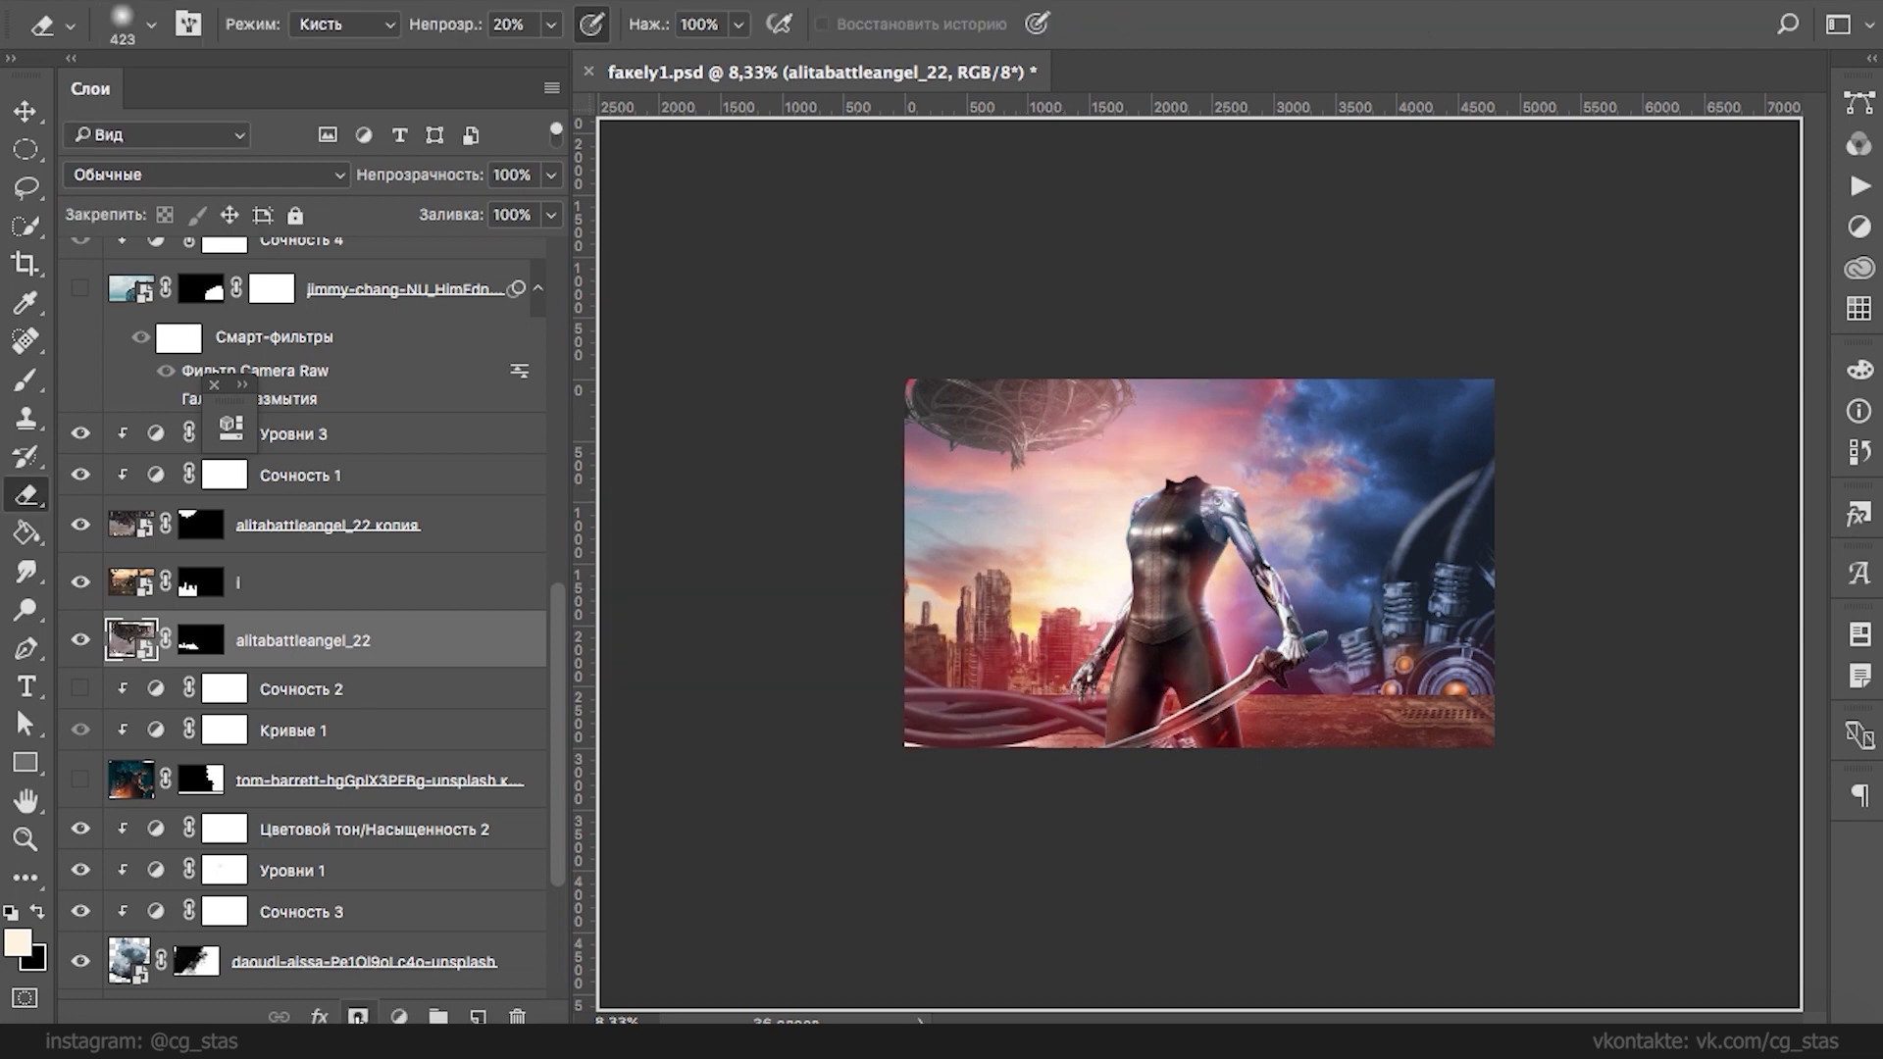
# - Add a Hue/Saturation adjustment clipped to alitabattleangel_22, colorized with hue 37 and saturation 25
pyautogui.click(399, 1017)
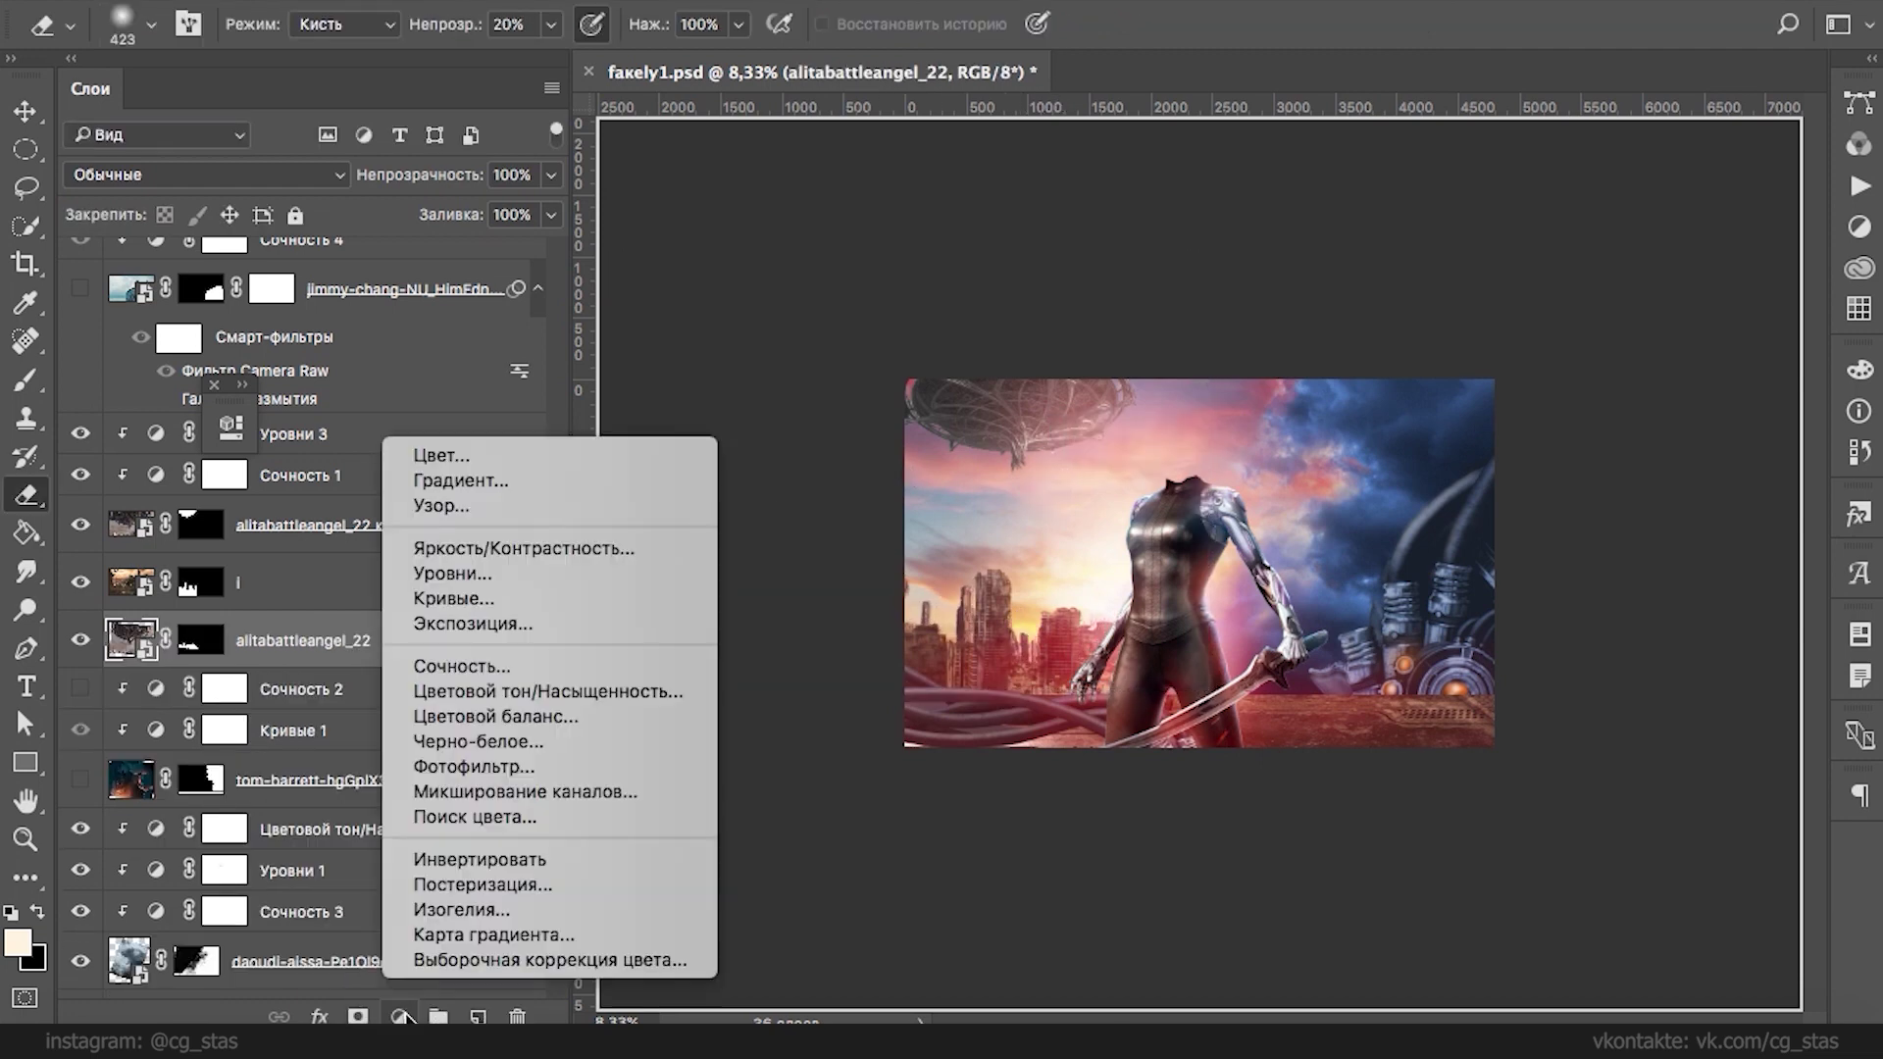
pyautogui.click(439, 693)
pyautogui.click(541, 997)
pyautogui.moveTo(503, 596); pyautogui.dragTo(338, 598)
pyautogui.moveTo(503, 707); pyautogui.dragTo(553, 708)
pyautogui.moveTo(338, 596)
pyautogui.mouseDown()
pyautogui.moveTo(308, 598)
pyautogui.moveTo(363, 621)
pyautogui.moveTo(328, 610)
pyautogui.mouseUp()
pyautogui.click(410, 745)
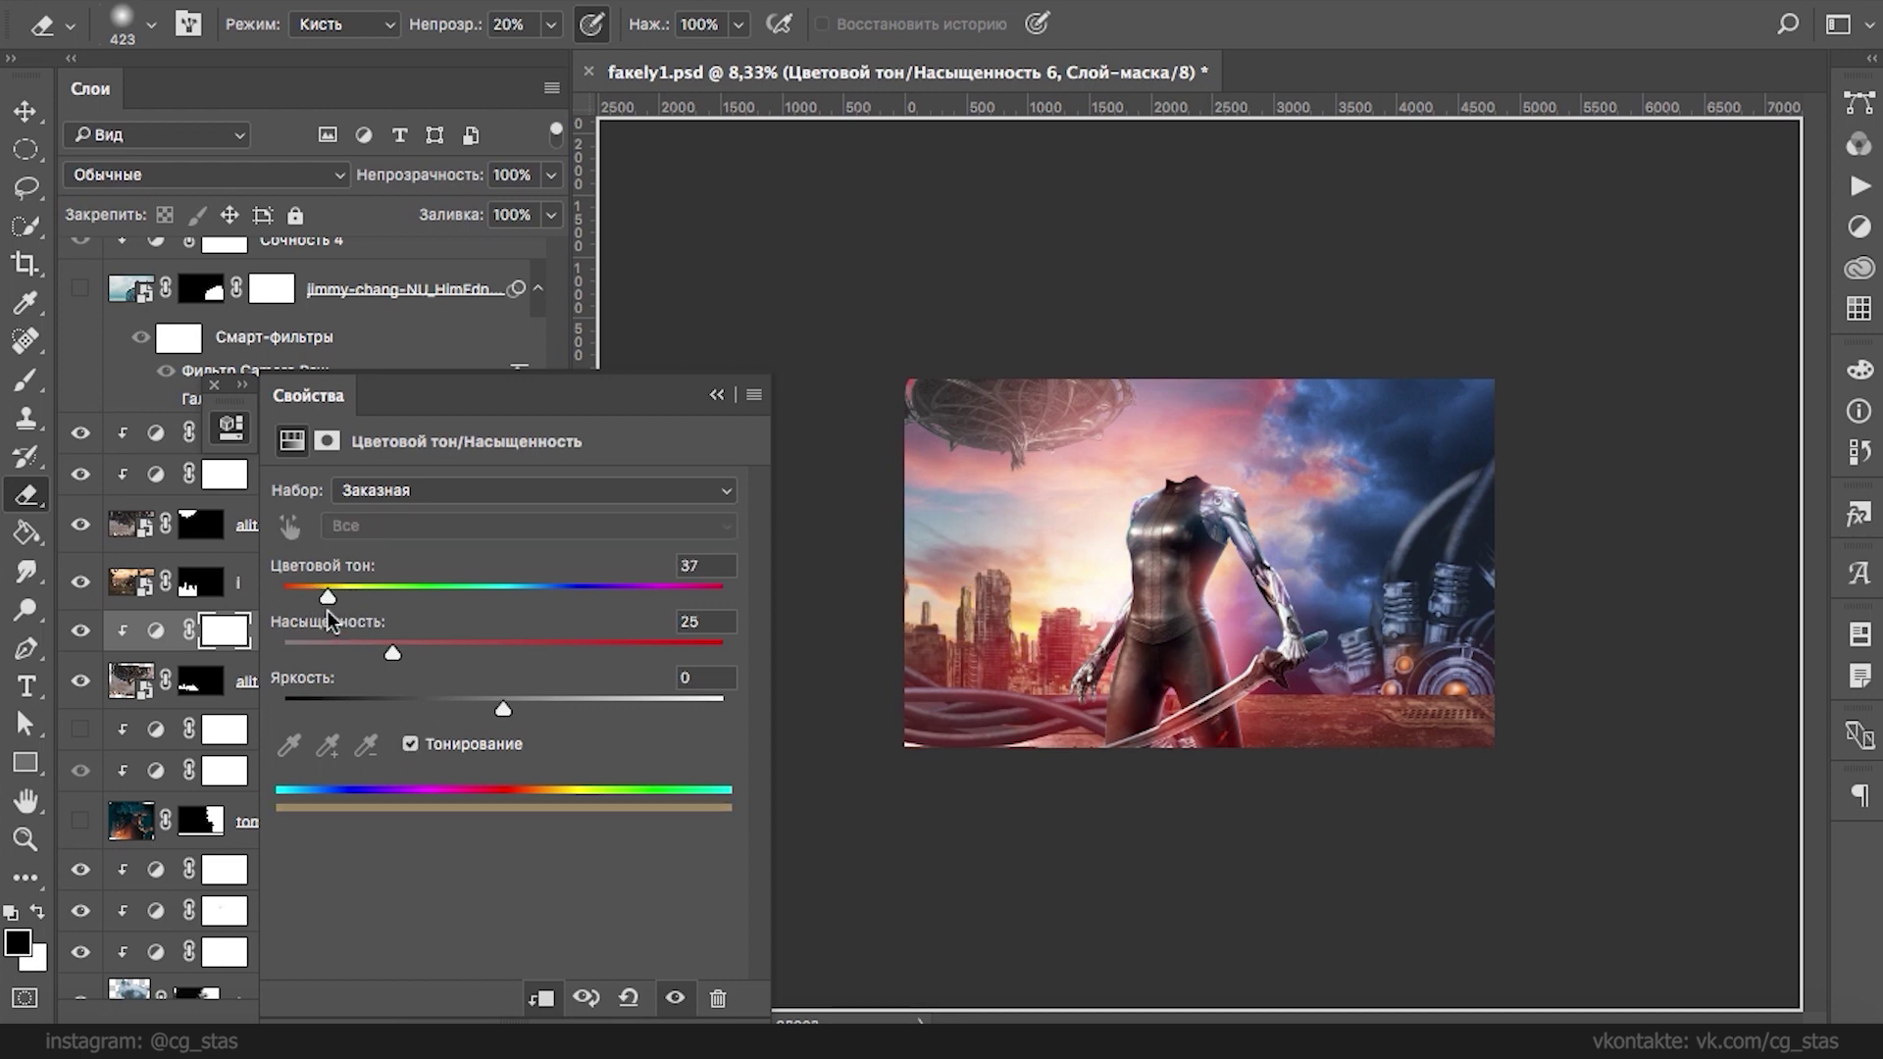
# - Brighten the distant city's tint to lightness +19, increase its saturation and shift its hue slightly toward orange
pyautogui.moveTo(503, 711); pyautogui.dragTo(464, 669)
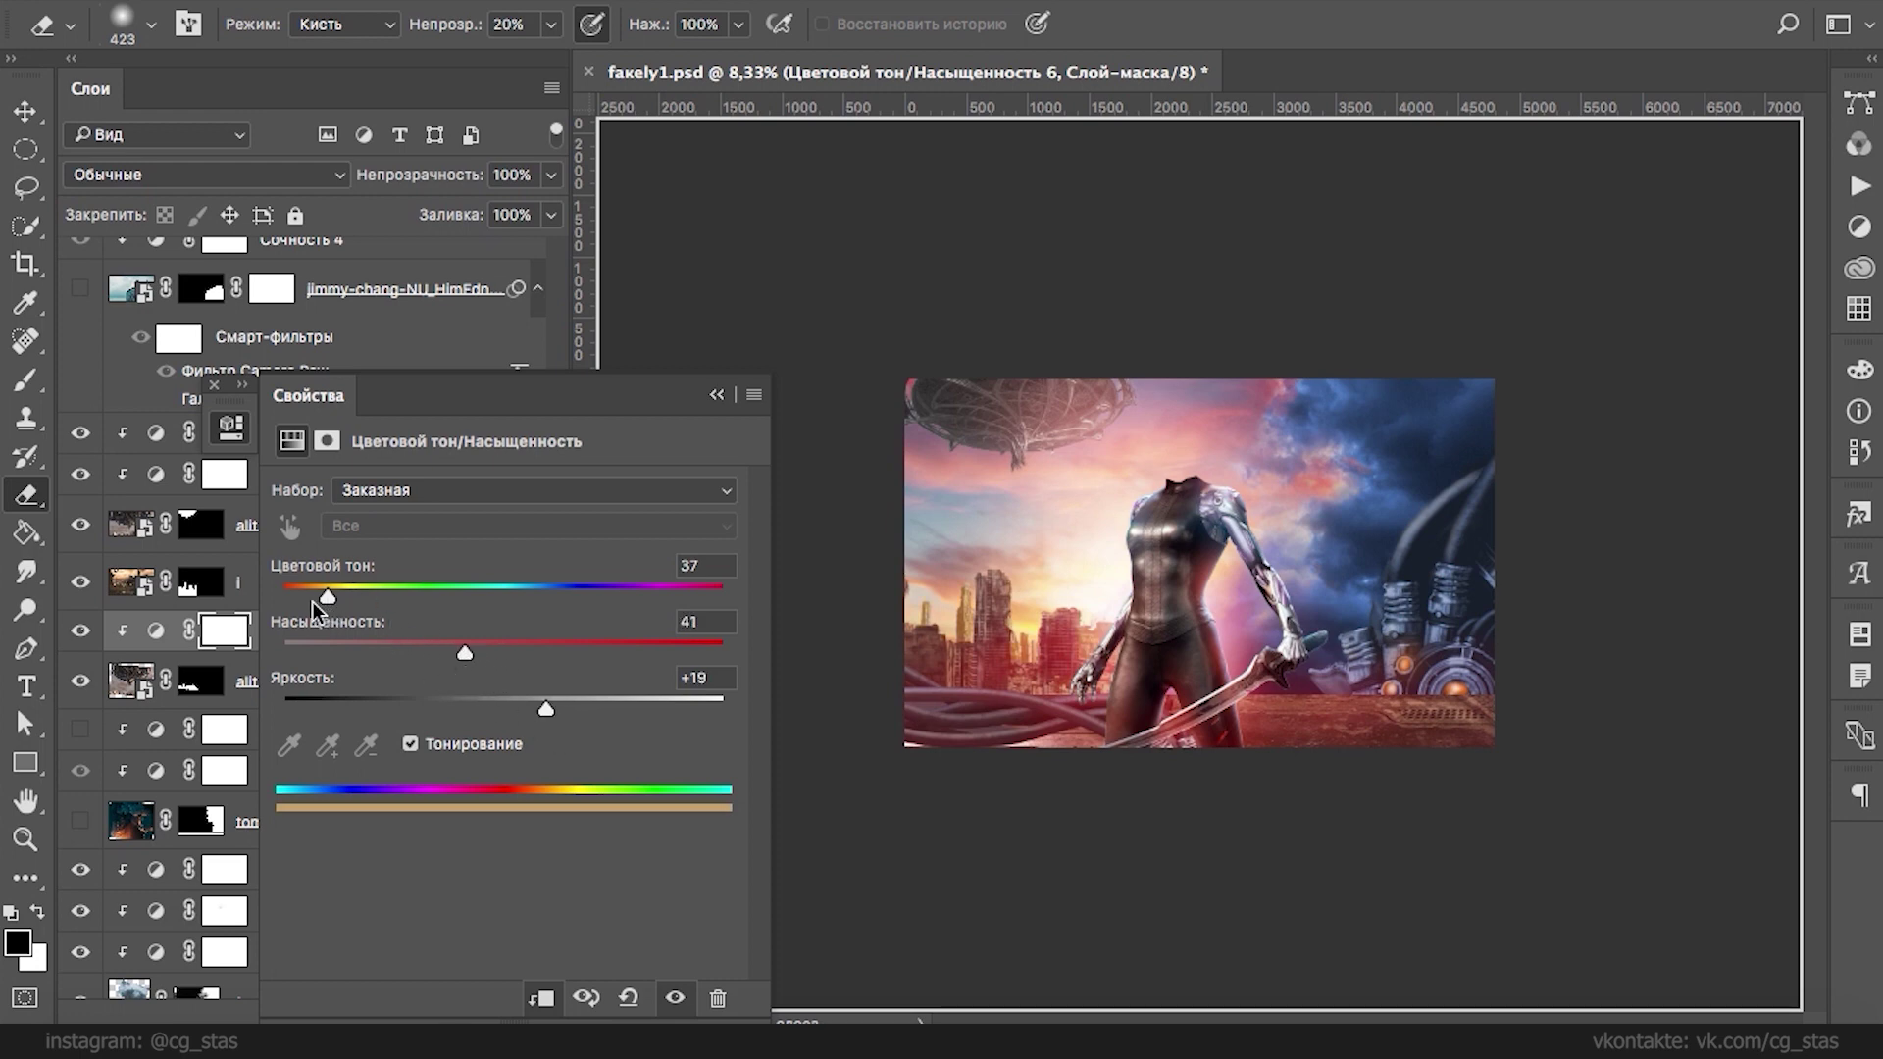
pyautogui.moveTo(305, 591); pyautogui.dragTo(318, 598)
pyautogui.moveTo(468, 655); pyautogui.dragTo(546, 655)
pyautogui.click(716, 394)
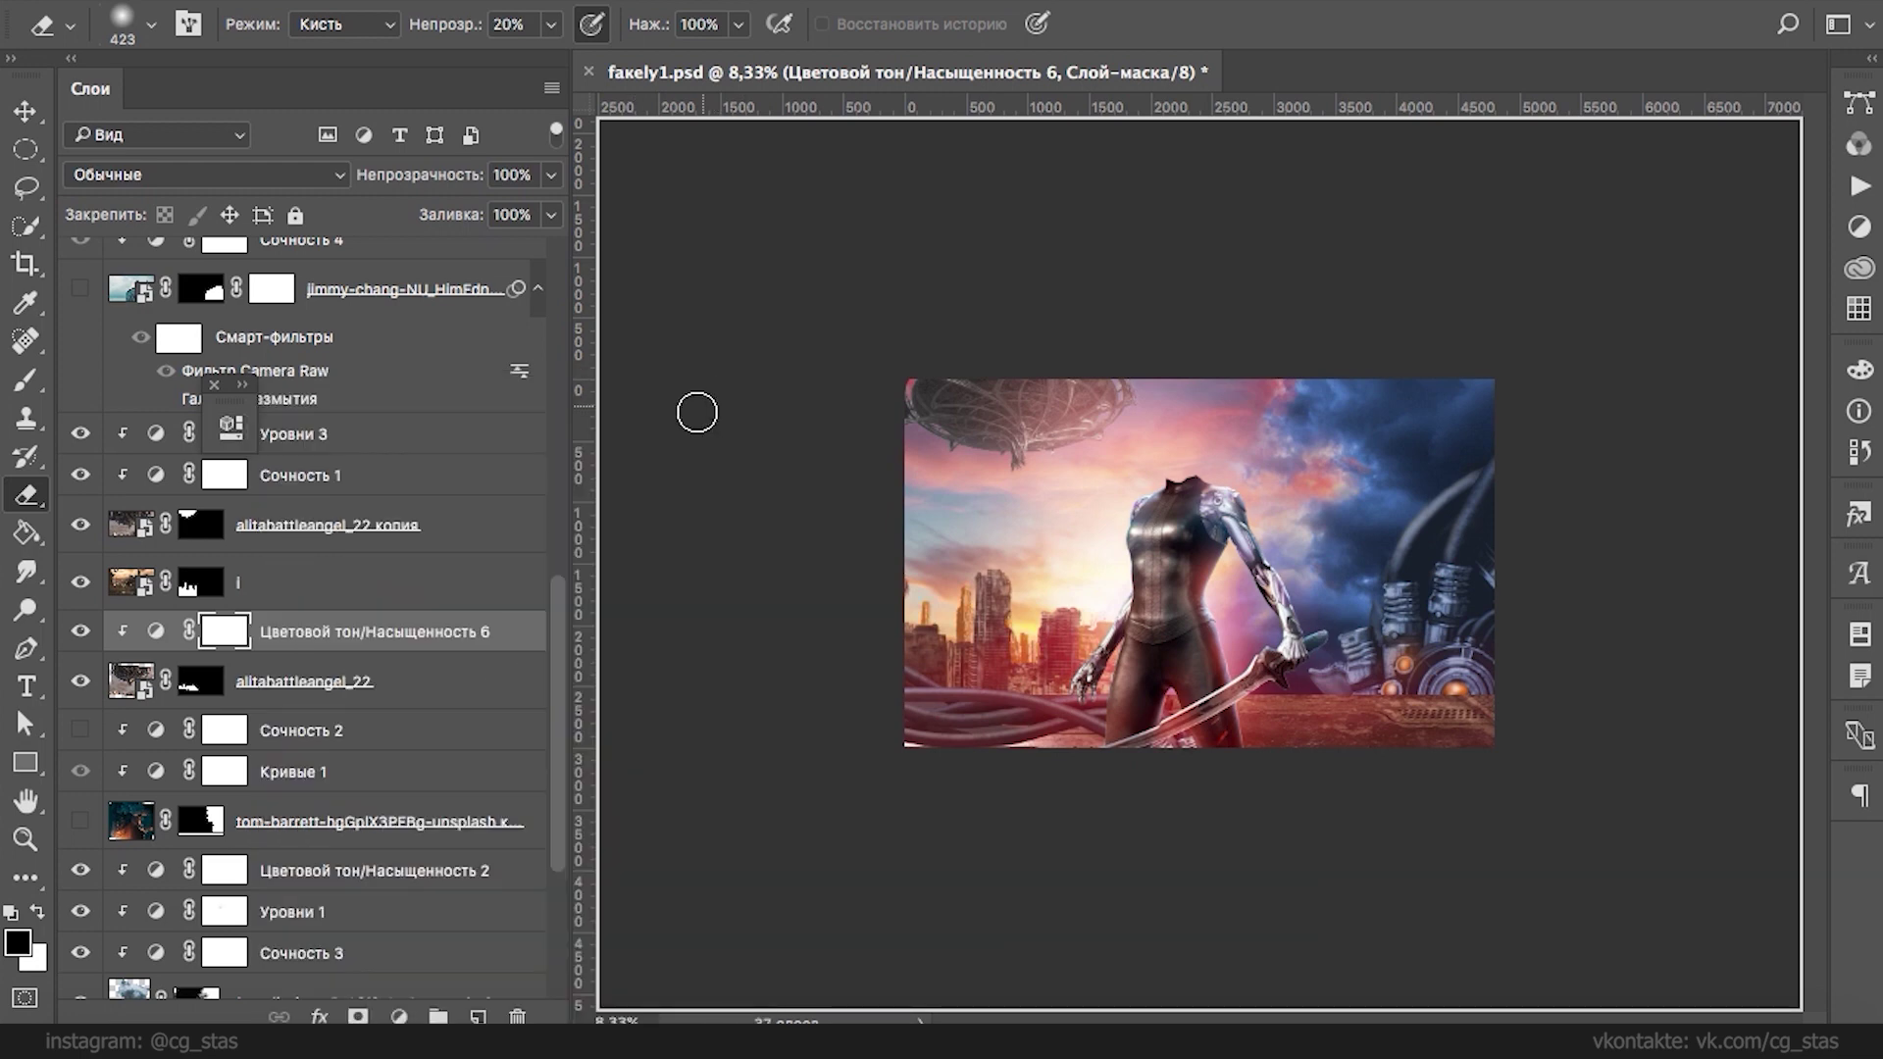
# - Add a Hue/Saturation adjustment clipped to the i layer, colorized with hue 18, lightness +4 and stronger saturation
pyautogui.click(346, 588)
pyautogui.click(399, 1017)
pyautogui.click(474, 681)
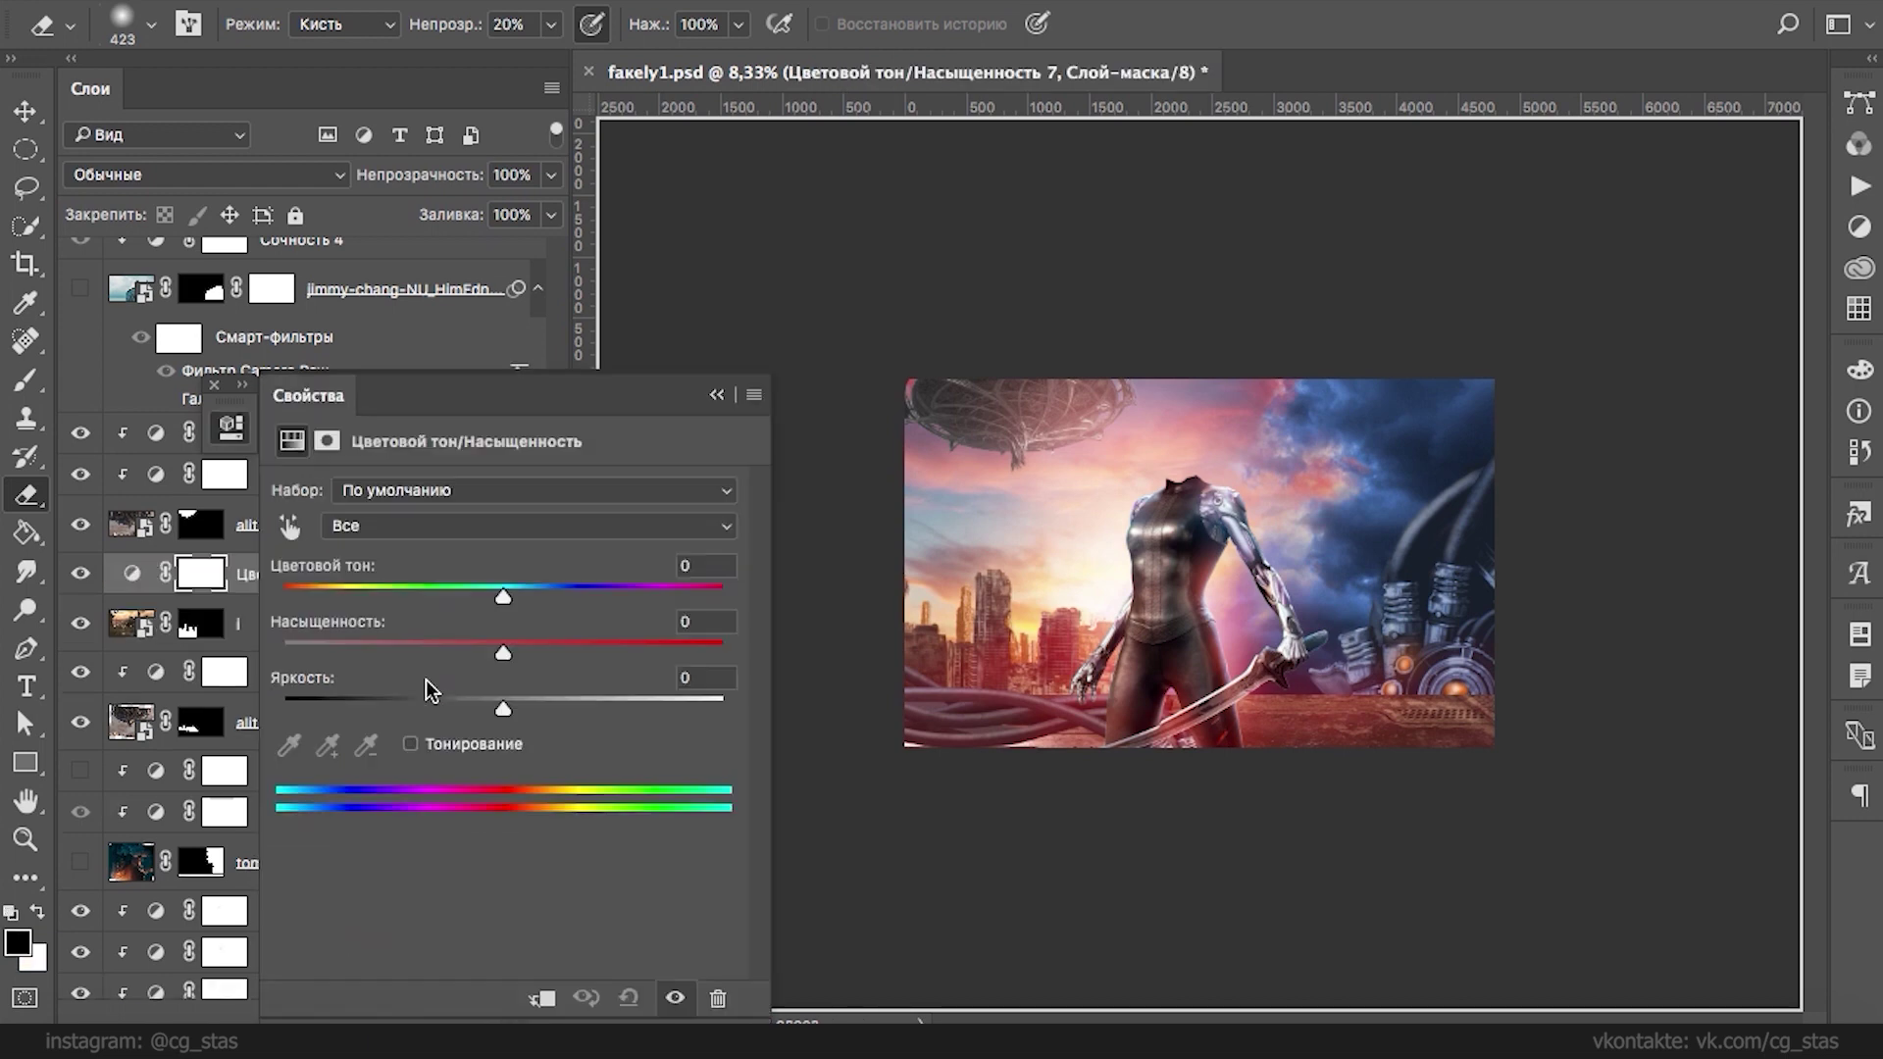
pyautogui.click(410, 743)
pyautogui.moveTo(285, 596)
pyautogui.mouseDown()
pyautogui.moveTo(364, 604)
pyautogui.moveTo(303, 604)
pyautogui.mouseUp()
pyautogui.moveTo(501, 706)
pyautogui.mouseDown()
pyautogui.moveTo(478, 709)
pyautogui.moveTo(534, 724)
pyautogui.moveTo(511, 716)
pyautogui.mouseUp()
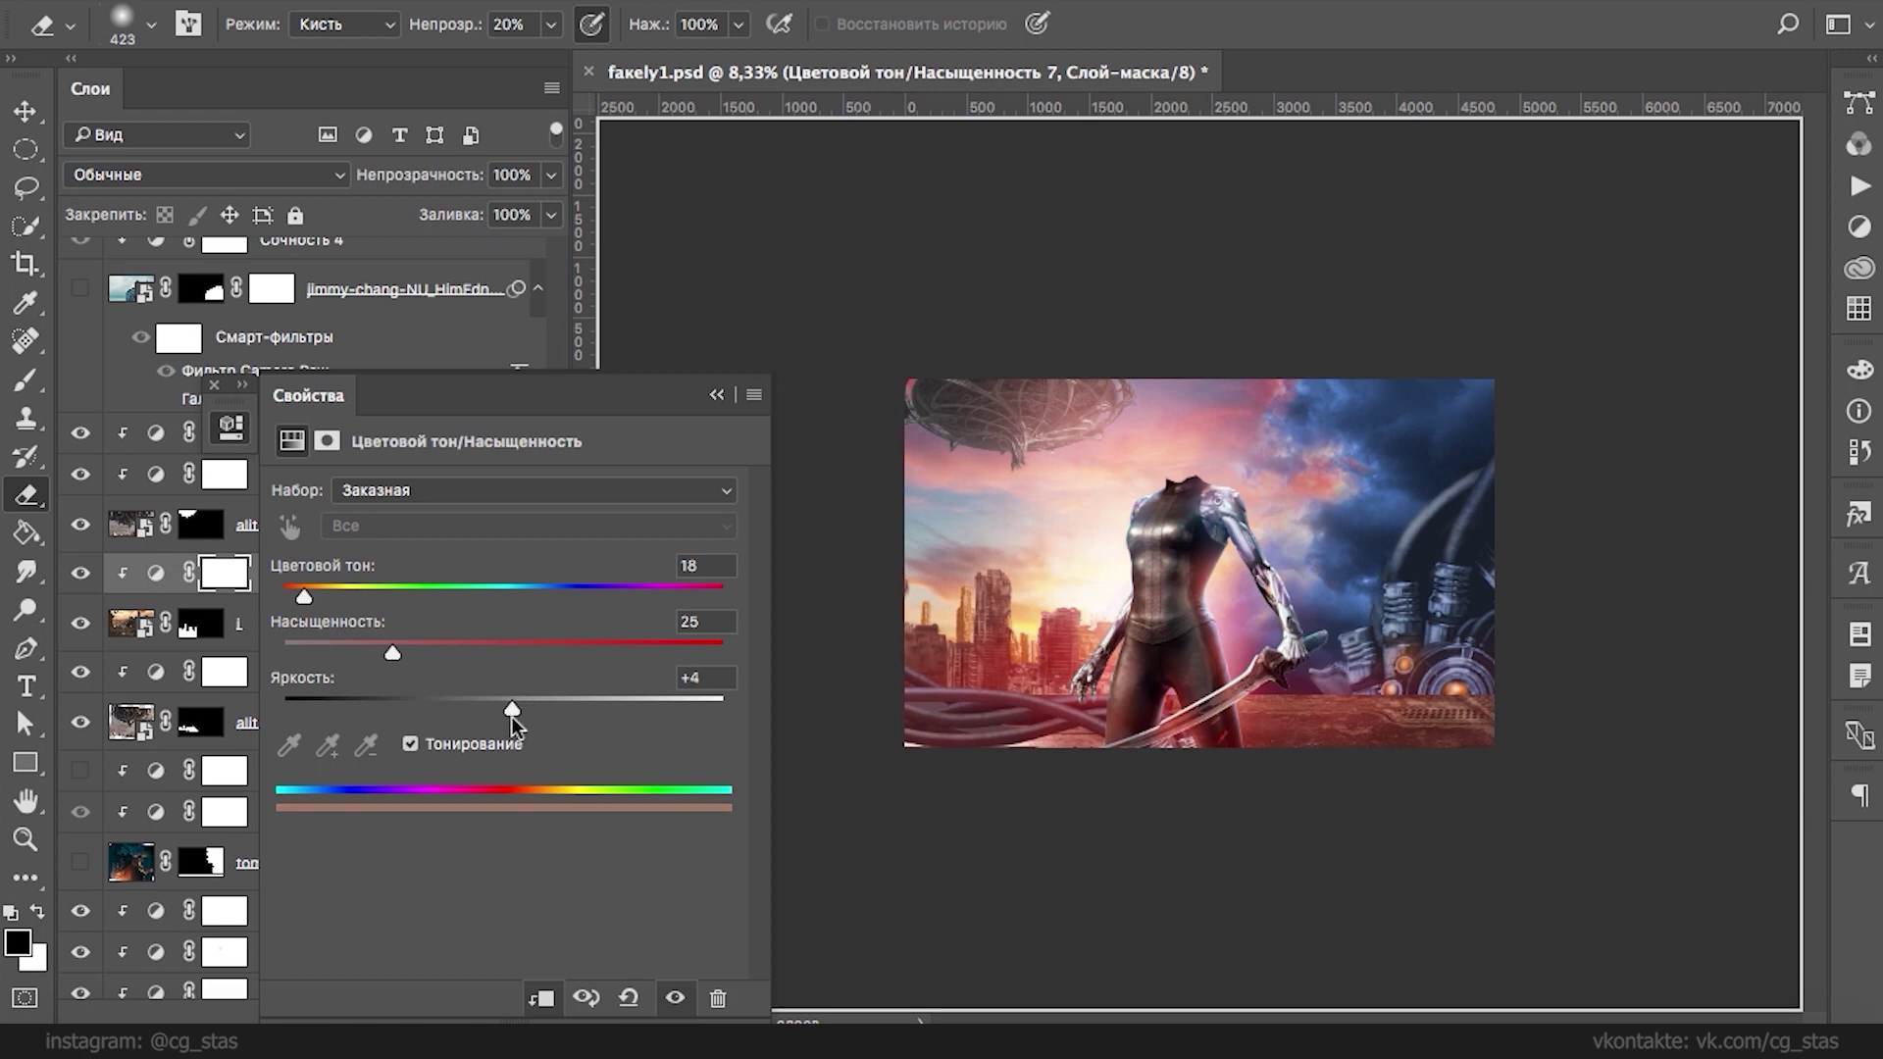
pyautogui.moveTo(399, 656); pyautogui.dragTo(508, 661)
pyautogui.click(717, 394)
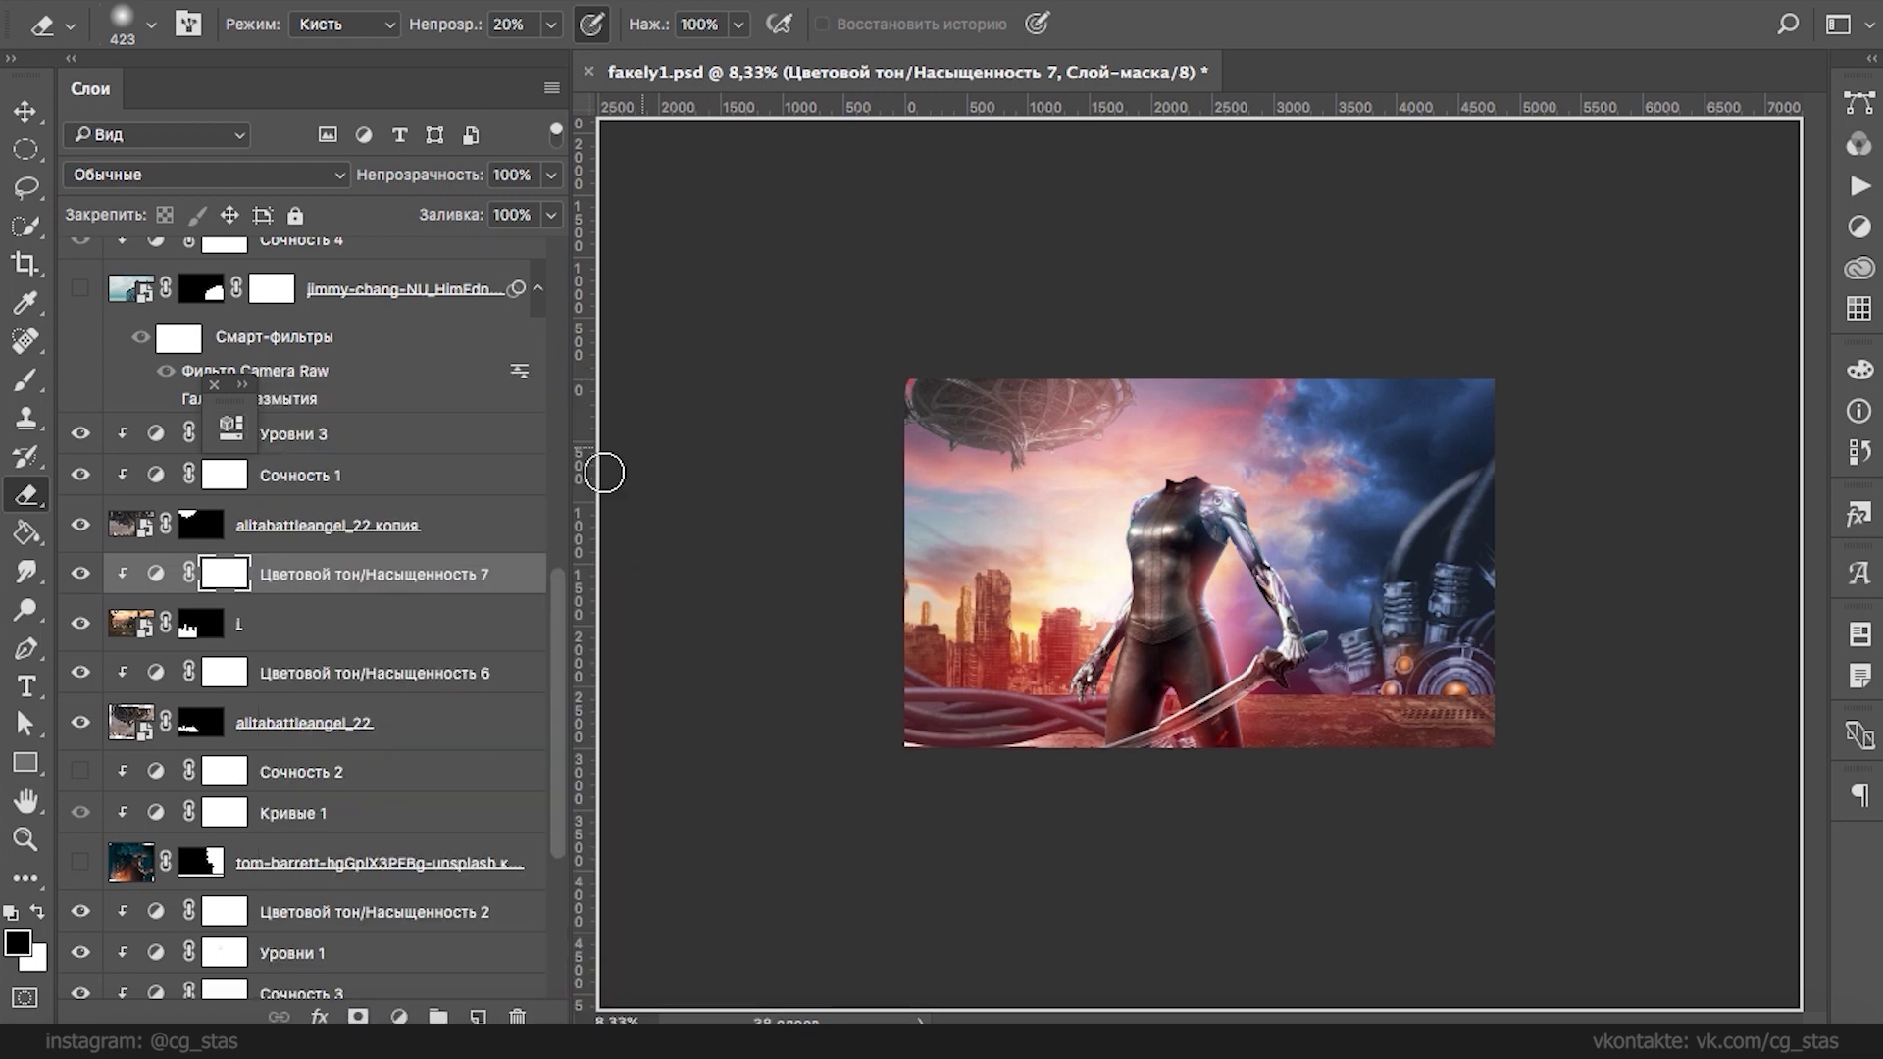
# - Nudge the i buildings layer slightly up and to the right, and set its fill to 97%
pyautogui.click(282, 637)
pyautogui.hotkey('ctrl', 't')
pyautogui.moveTo(1008, 635)
pyautogui.mouseDown()
pyautogui.moveTo(1040, 620)
pyautogui.moveTo(1022, 625)
pyautogui.mouseUp()
pyautogui.press('e')
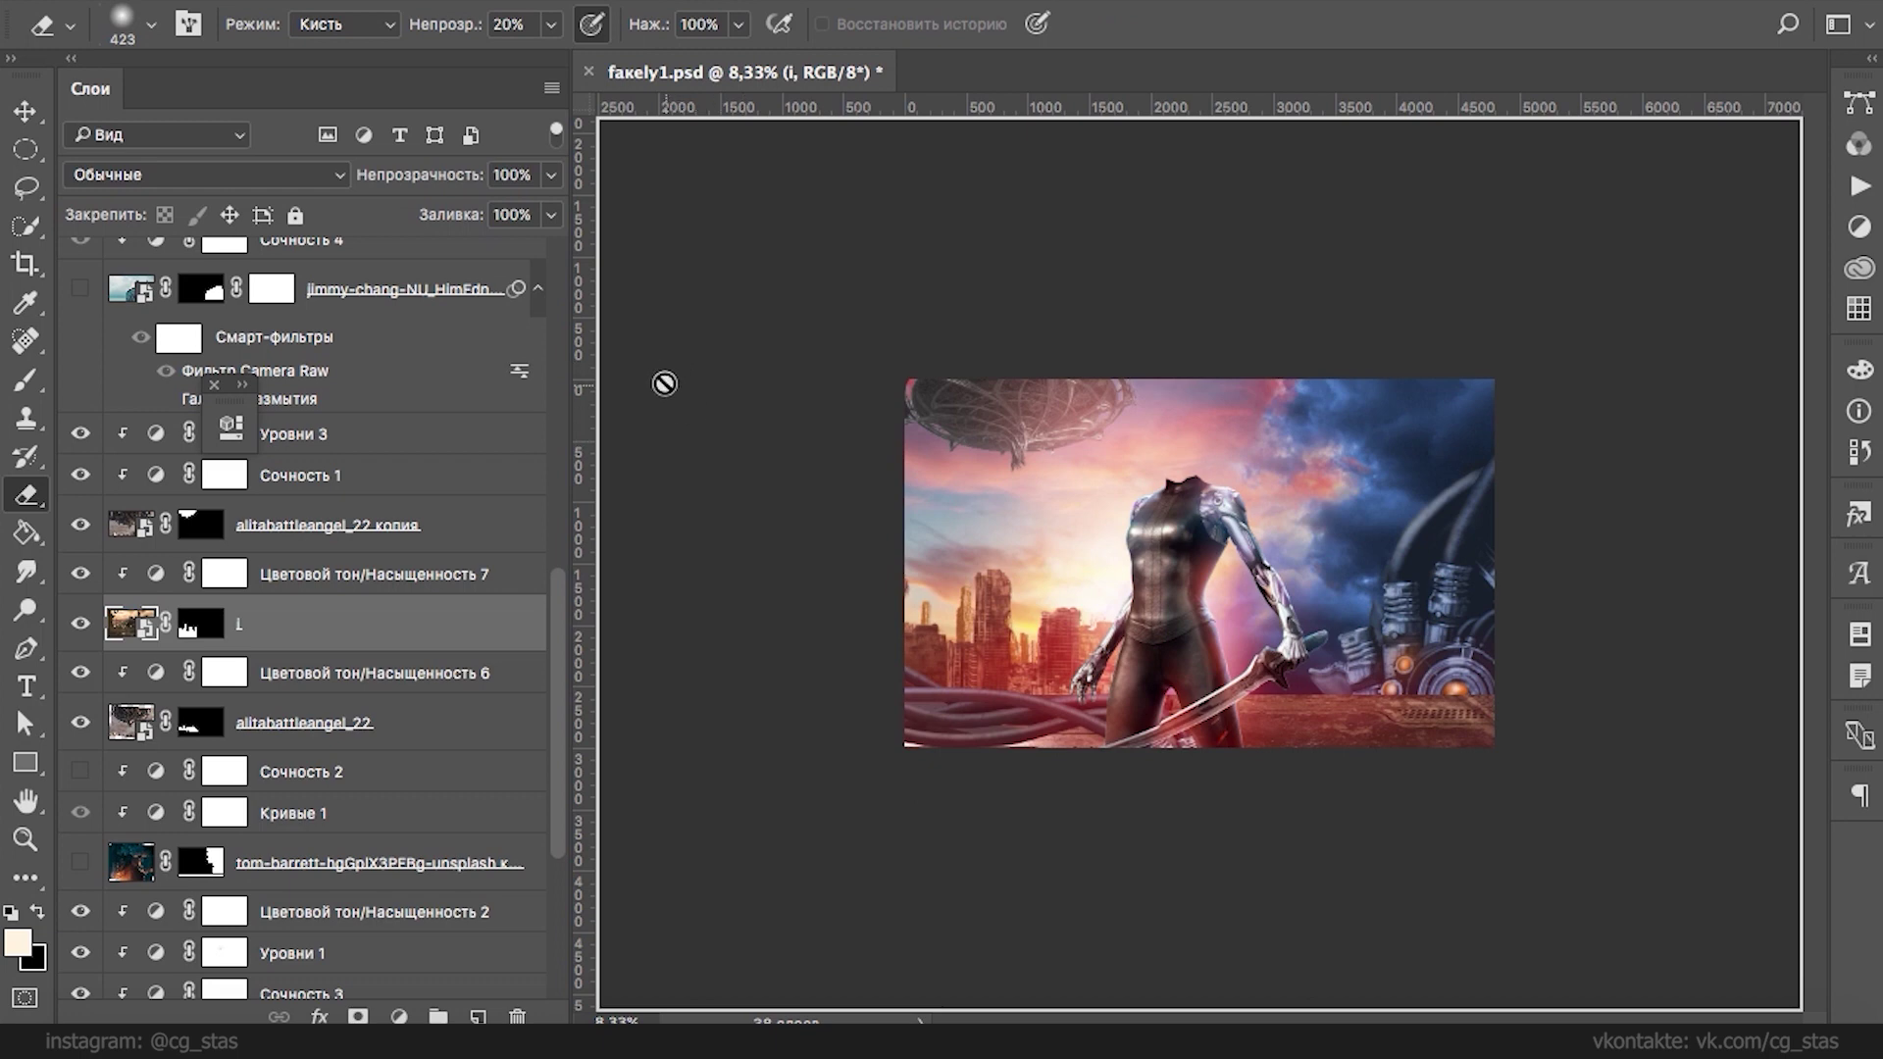
pyautogui.click(551, 214)
pyautogui.moveTo(554, 247)
pyautogui.mouseDown()
pyautogui.moveTo(527, 263)
pyautogui.moveTo(542, 250)
pyautogui.mouseUp()
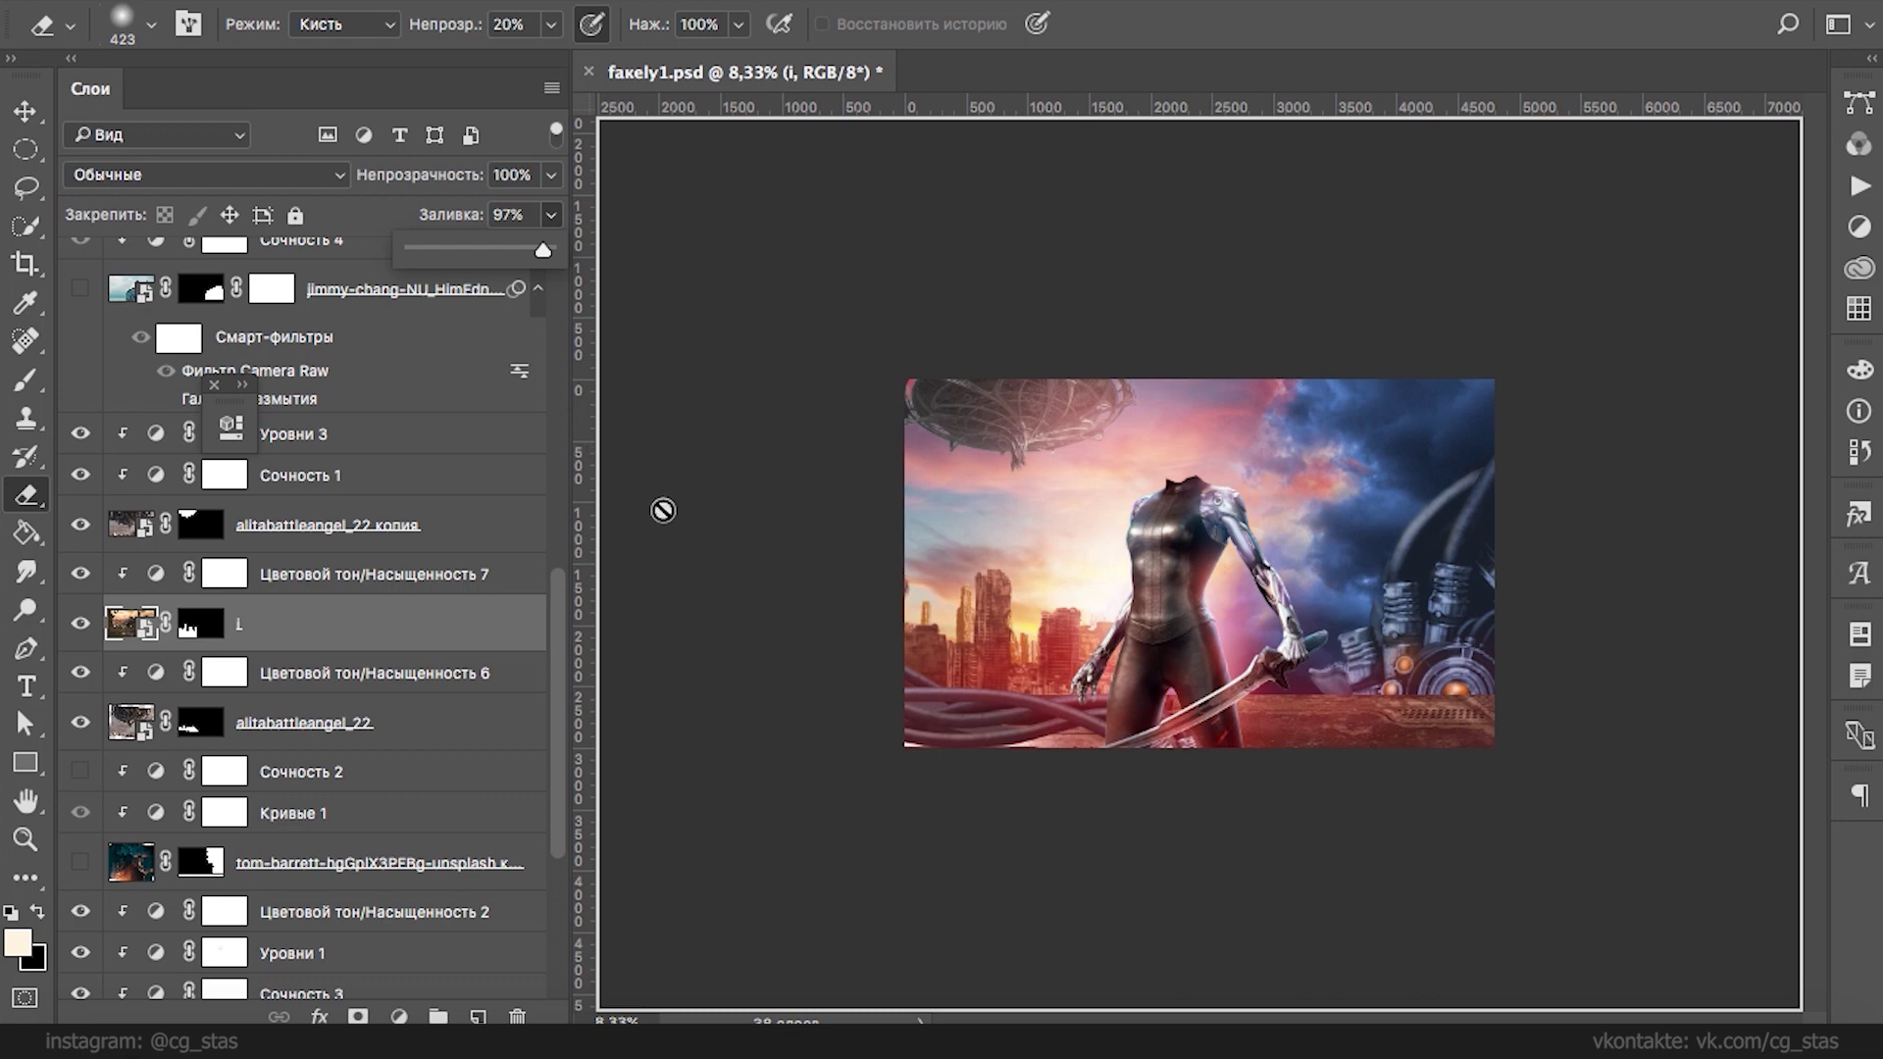
# - Add a clipped Hue/Saturation adjustment above Уровни 3 for the airship, colorized with hue 240 and lightness -13
pyautogui.click(538, 526)
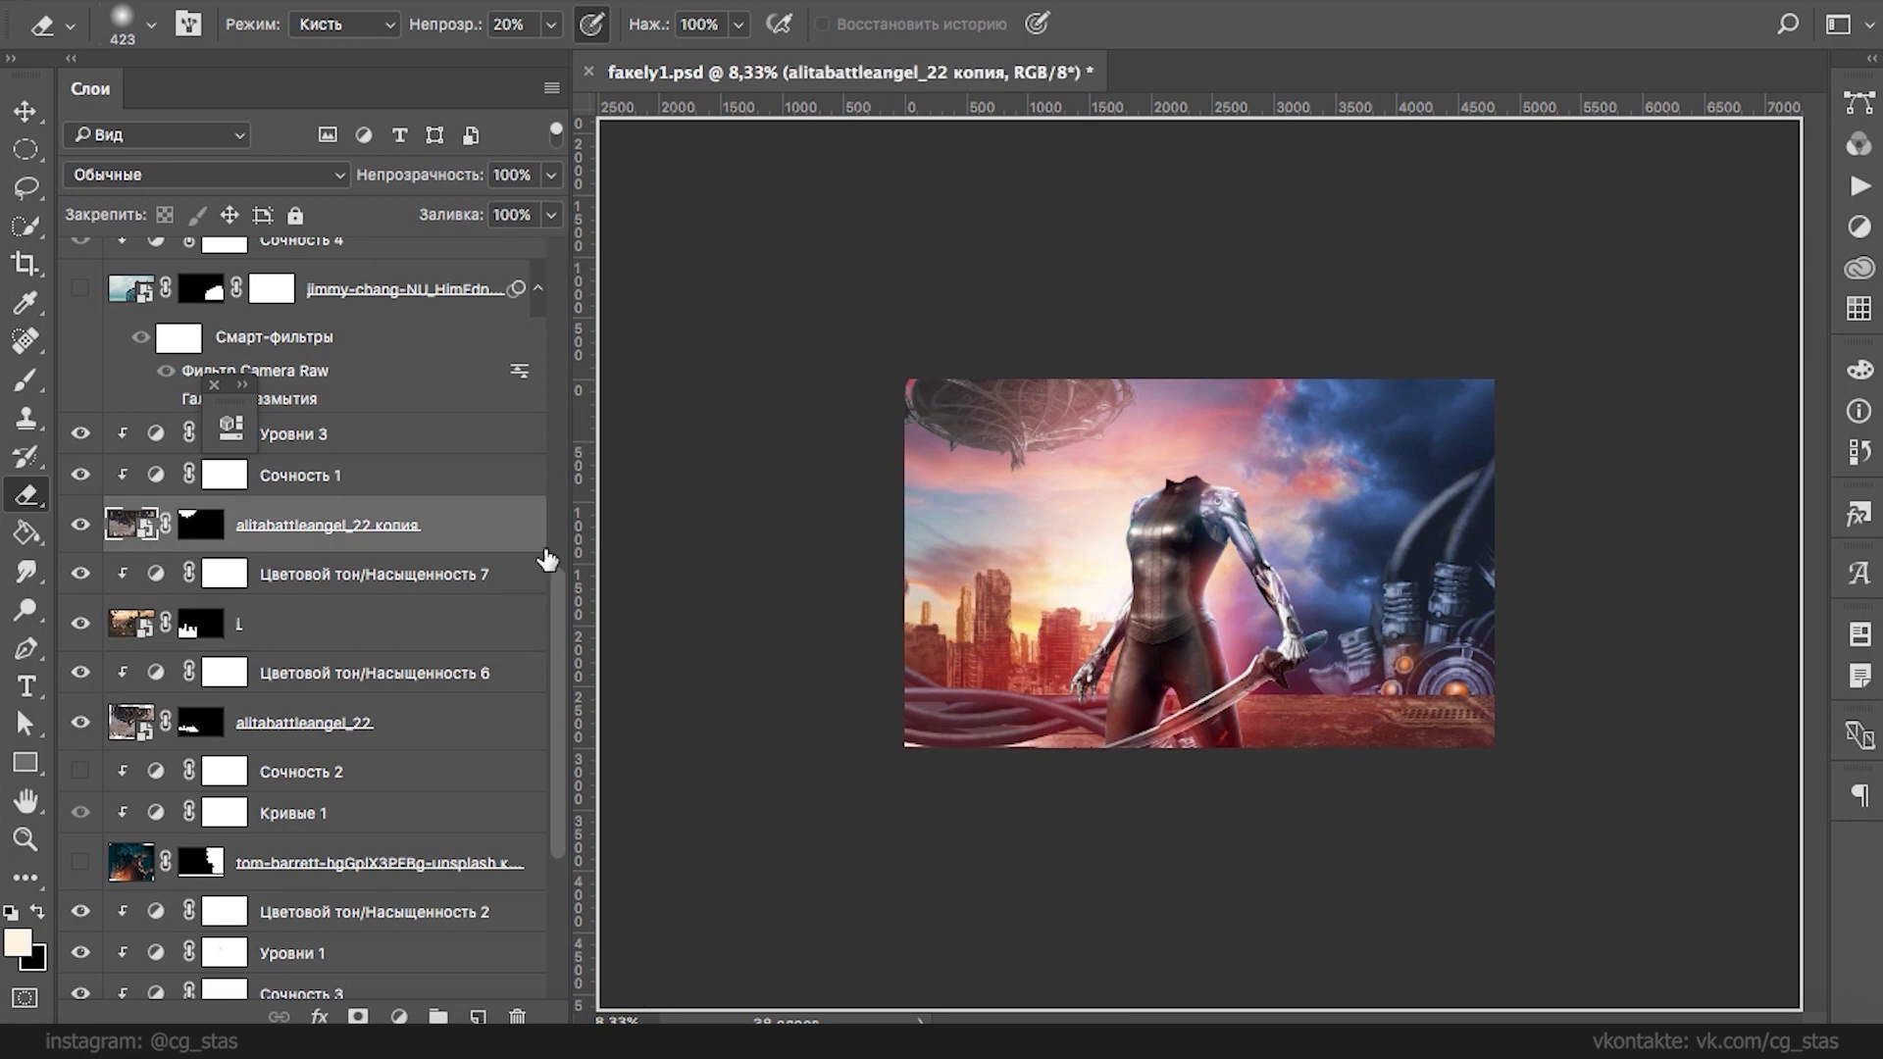
pyautogui.scroll(3, 431, 574)
pyautogui.click(432, 574)
pyautogui.click(398, 1016)
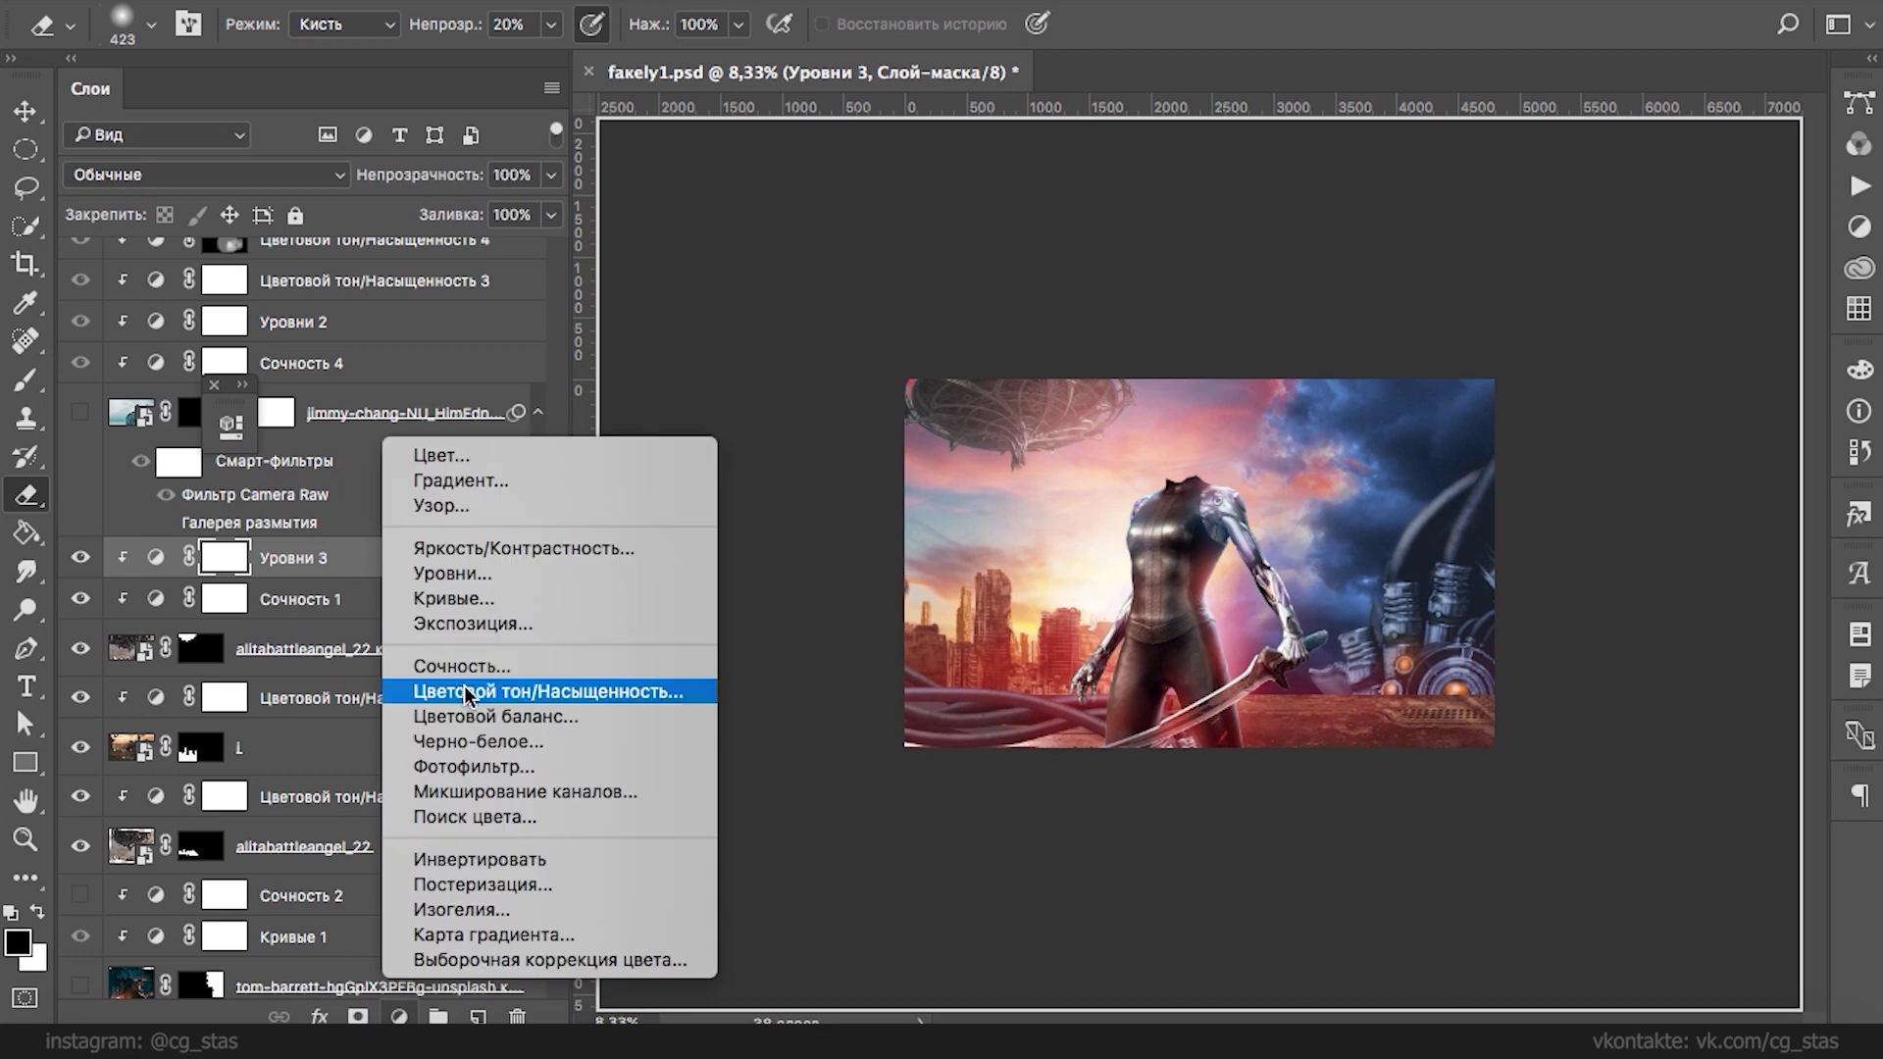
pyautogui.click(466, 685)
pyautogui.click(409, 743)
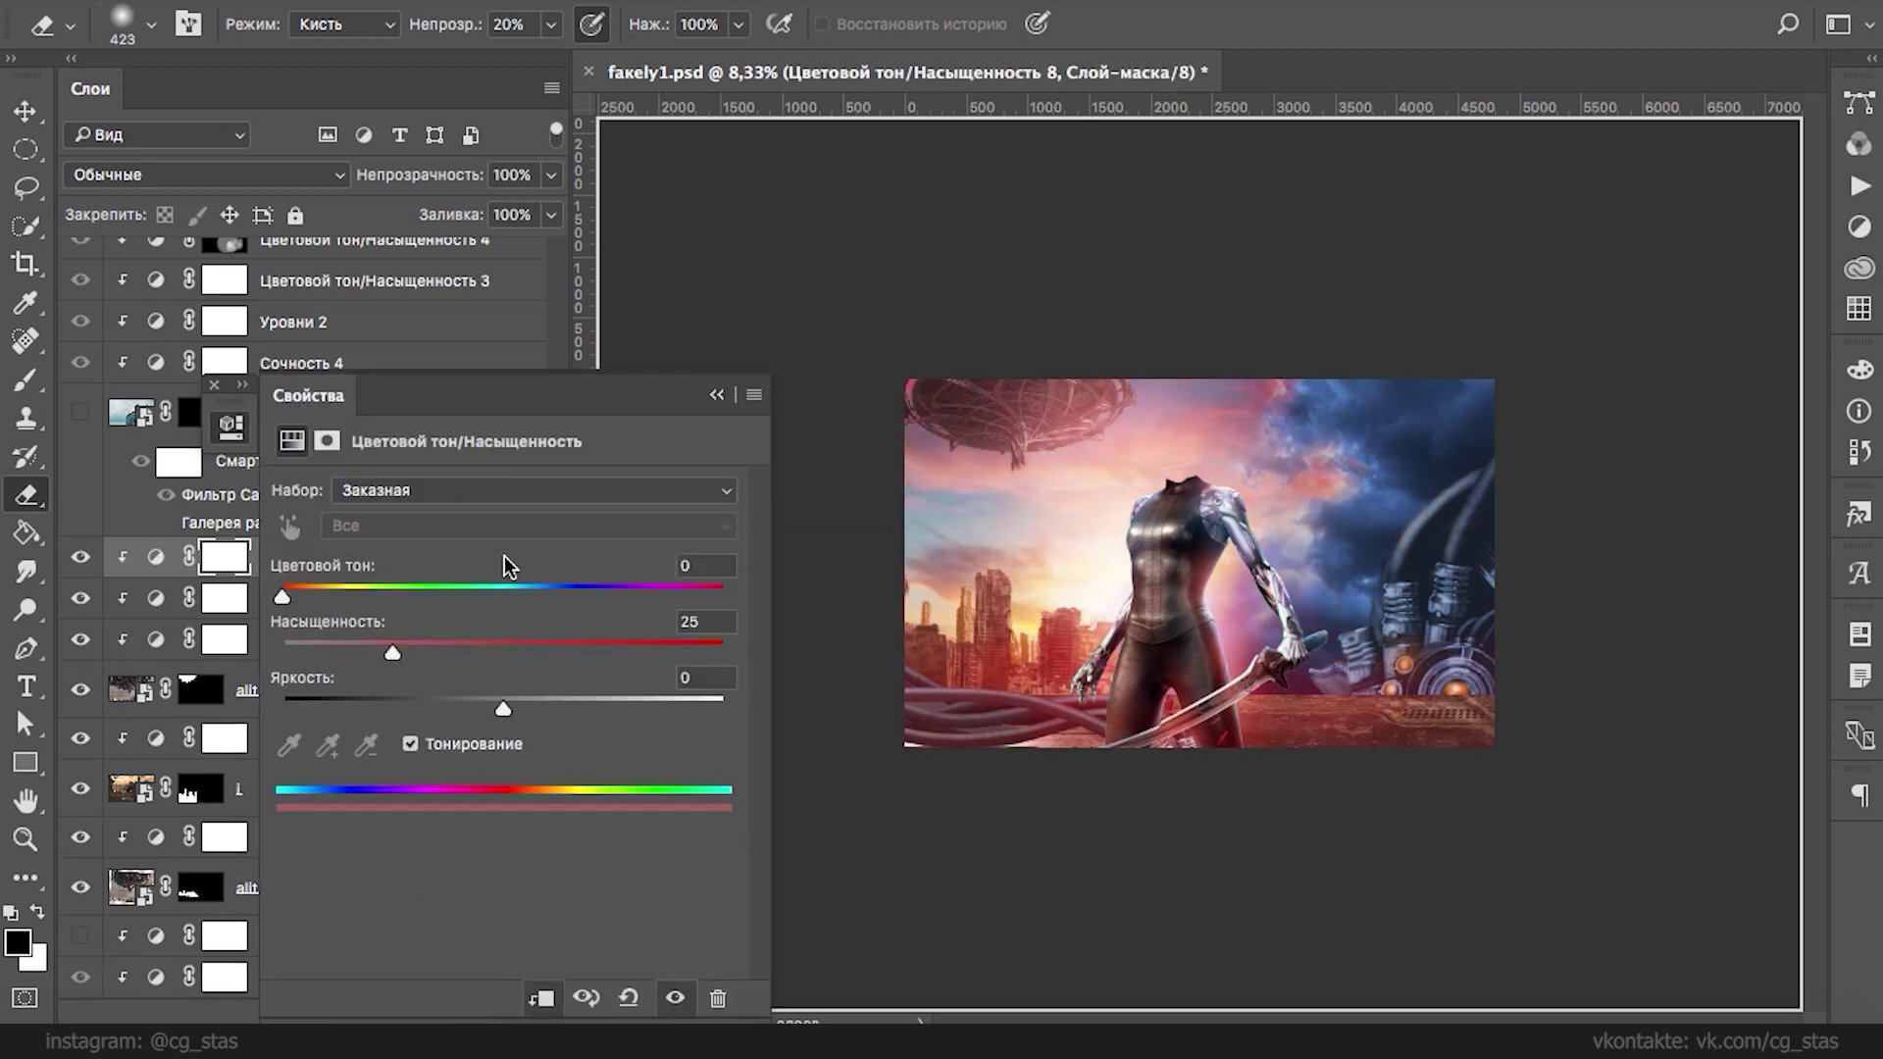
pyautogui.moveTo(551, 588); pyautogui.dragTo(576, 594)
pyautogui.moveTo(484, 706); pyautogui.dragTo(474, 704)
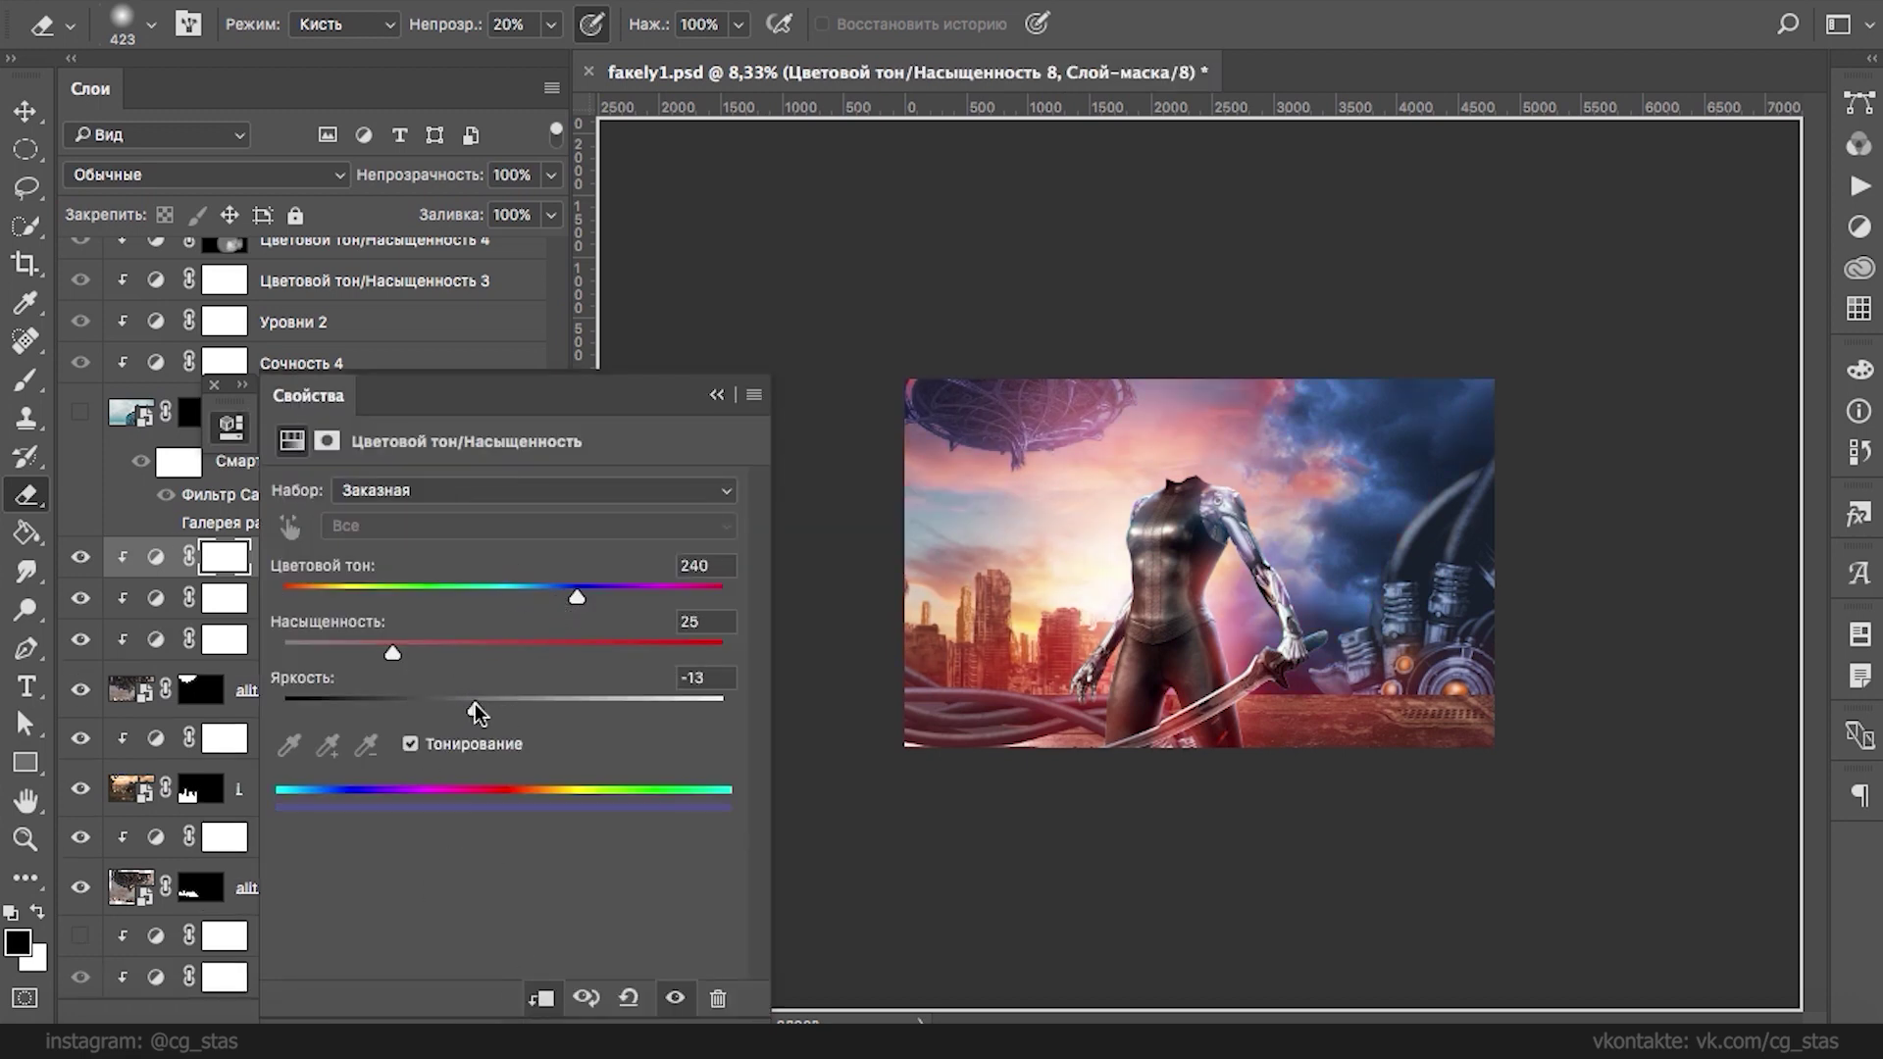
# - Refine the airship's blue tint to hue 216, saturation 48 and lightness -3
pyautogui.moveTo(389, 657); pyautogui.dragTo(518, 655)
pyautogui.moveTo(577, 596); pyautogui.dragTo(461, 677)
pyautogui.click(717, 394)
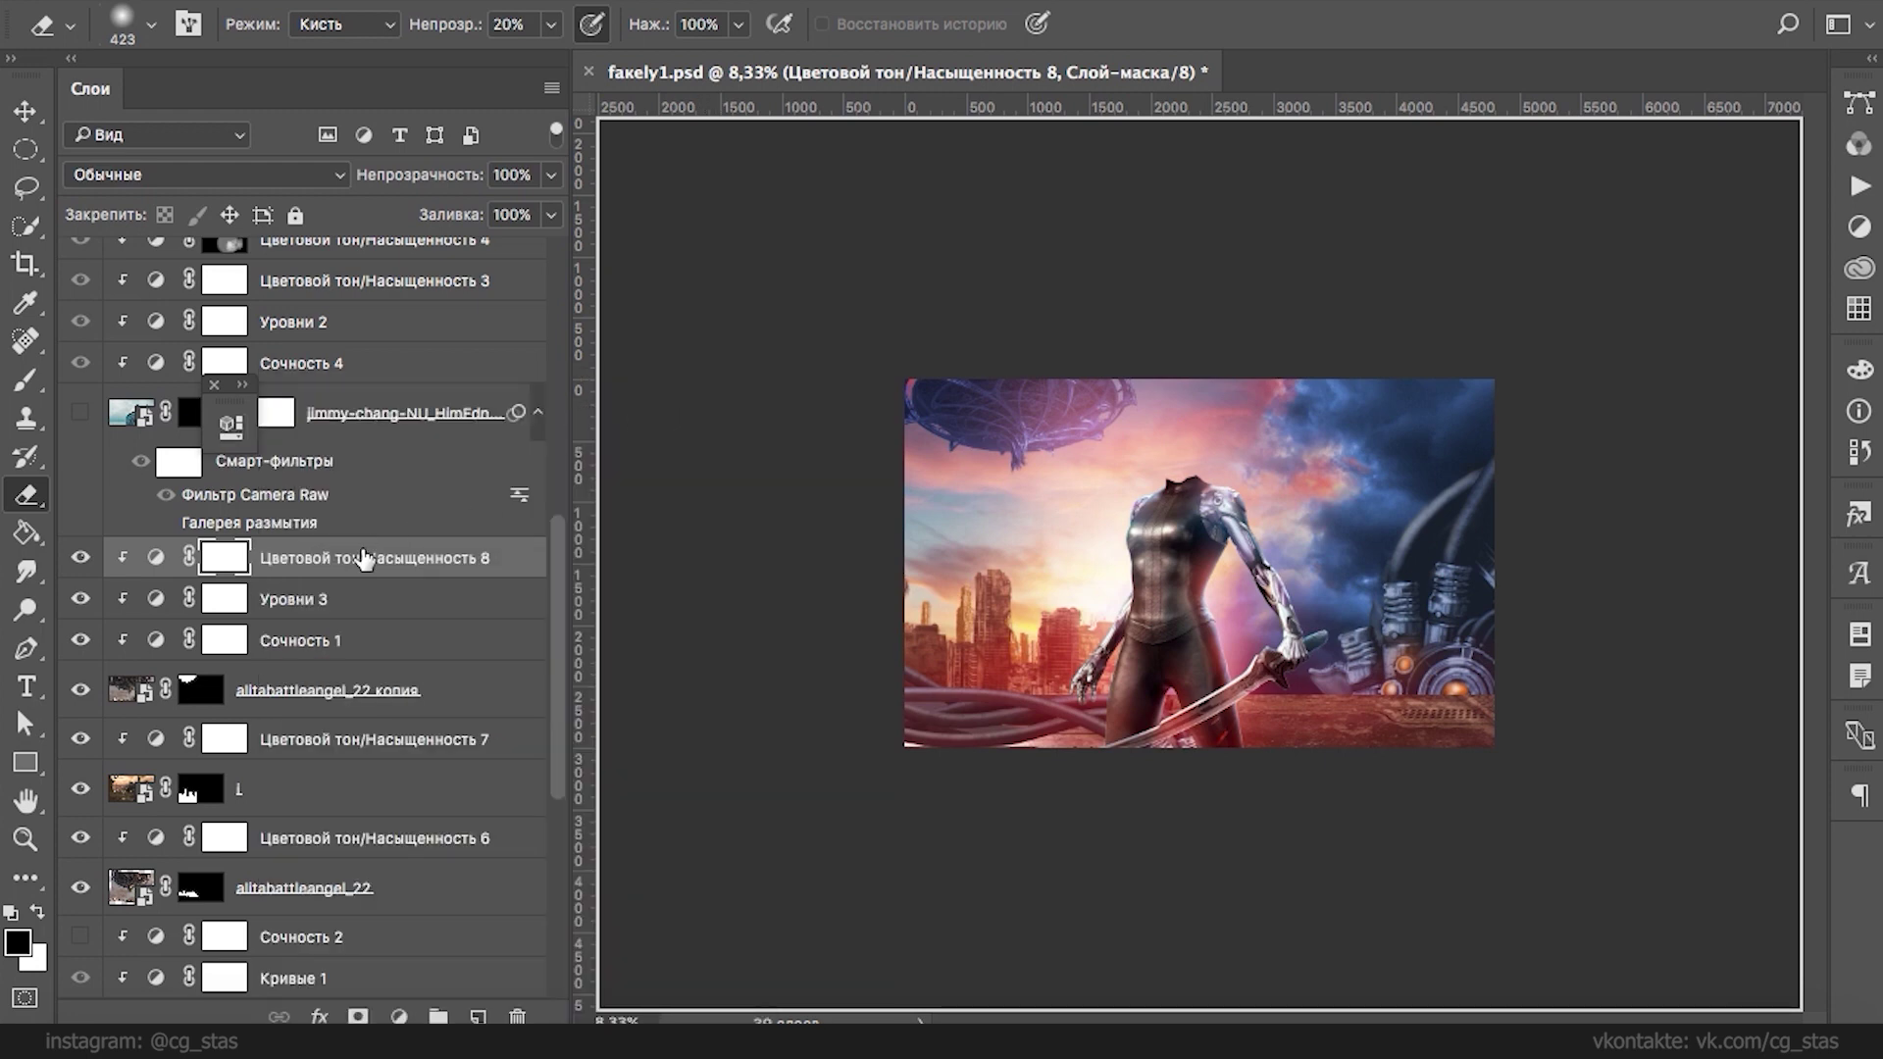
pyautogui.doubleClick(155, 557)
pyautogui.moveTo(562, 602); pyautogui.dragTo(547, 591)
pyautogui.moveTo(459, 652); pyautogui.dragTo(496, 712)
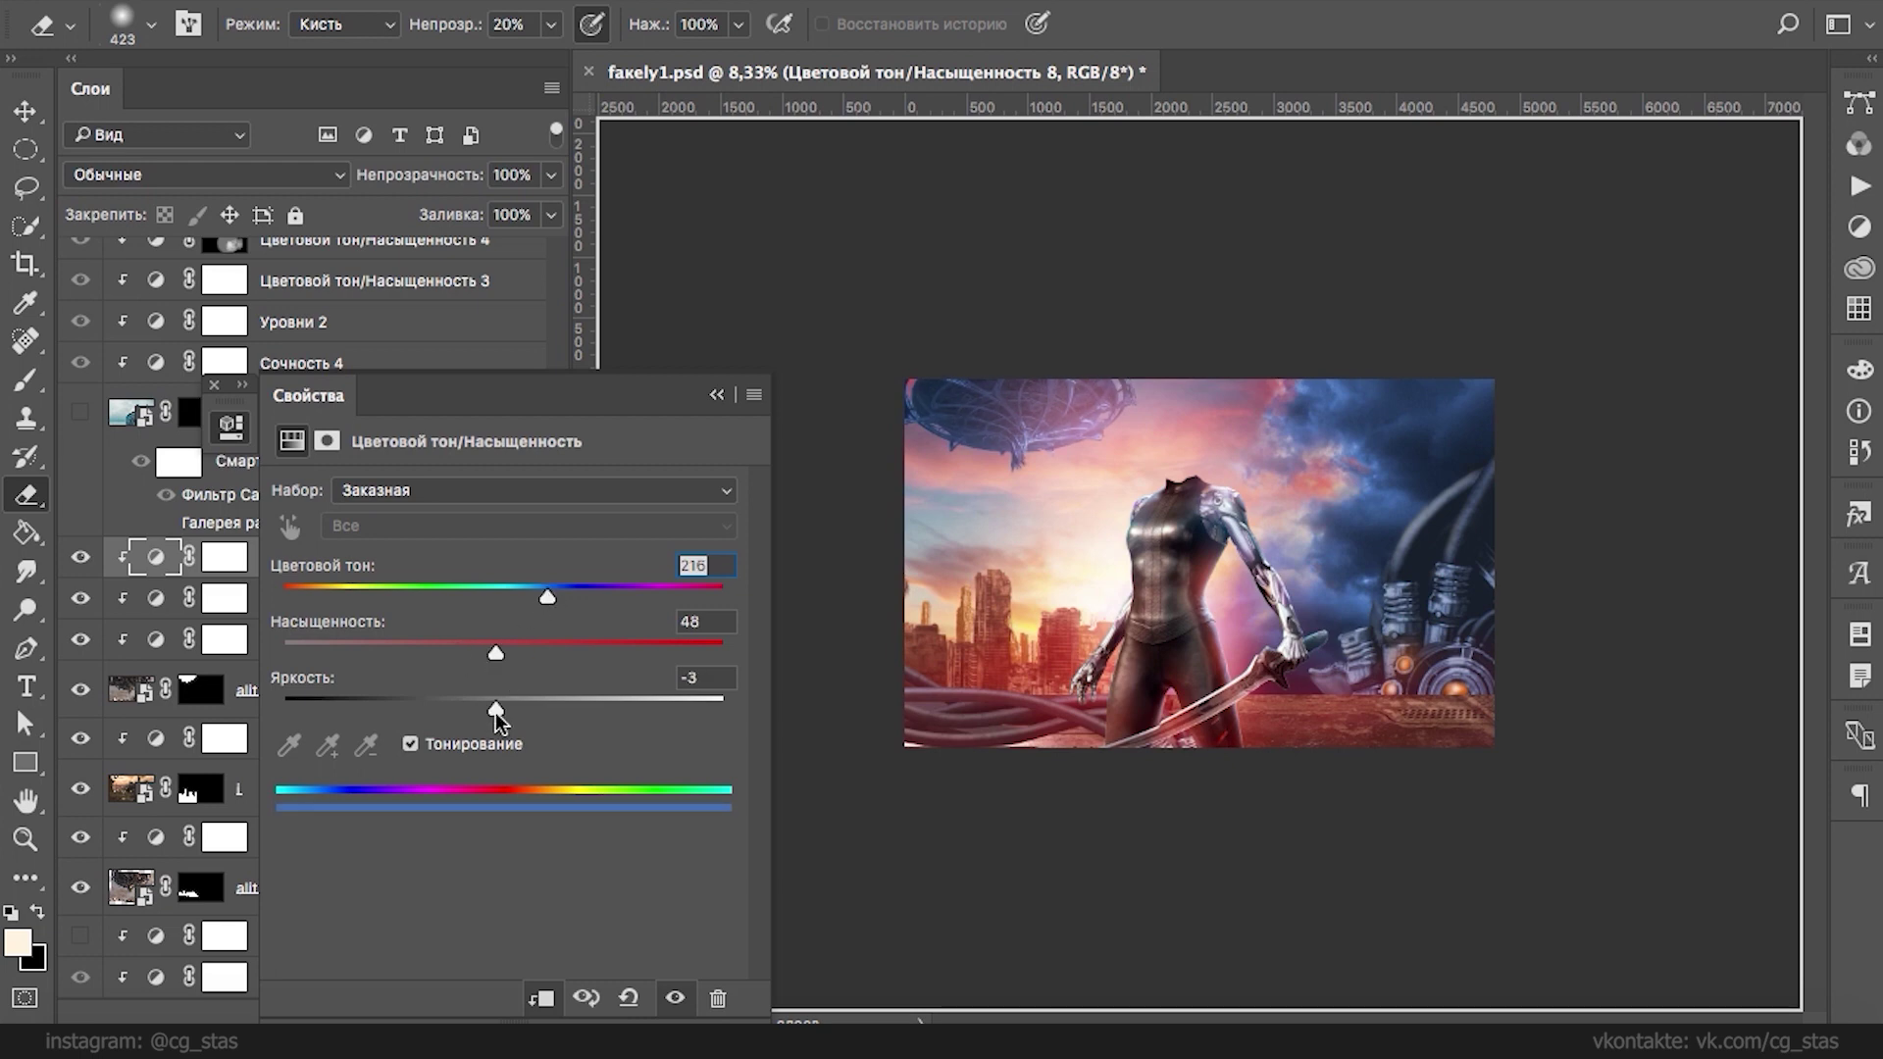
pyautogui.click(717, 394)
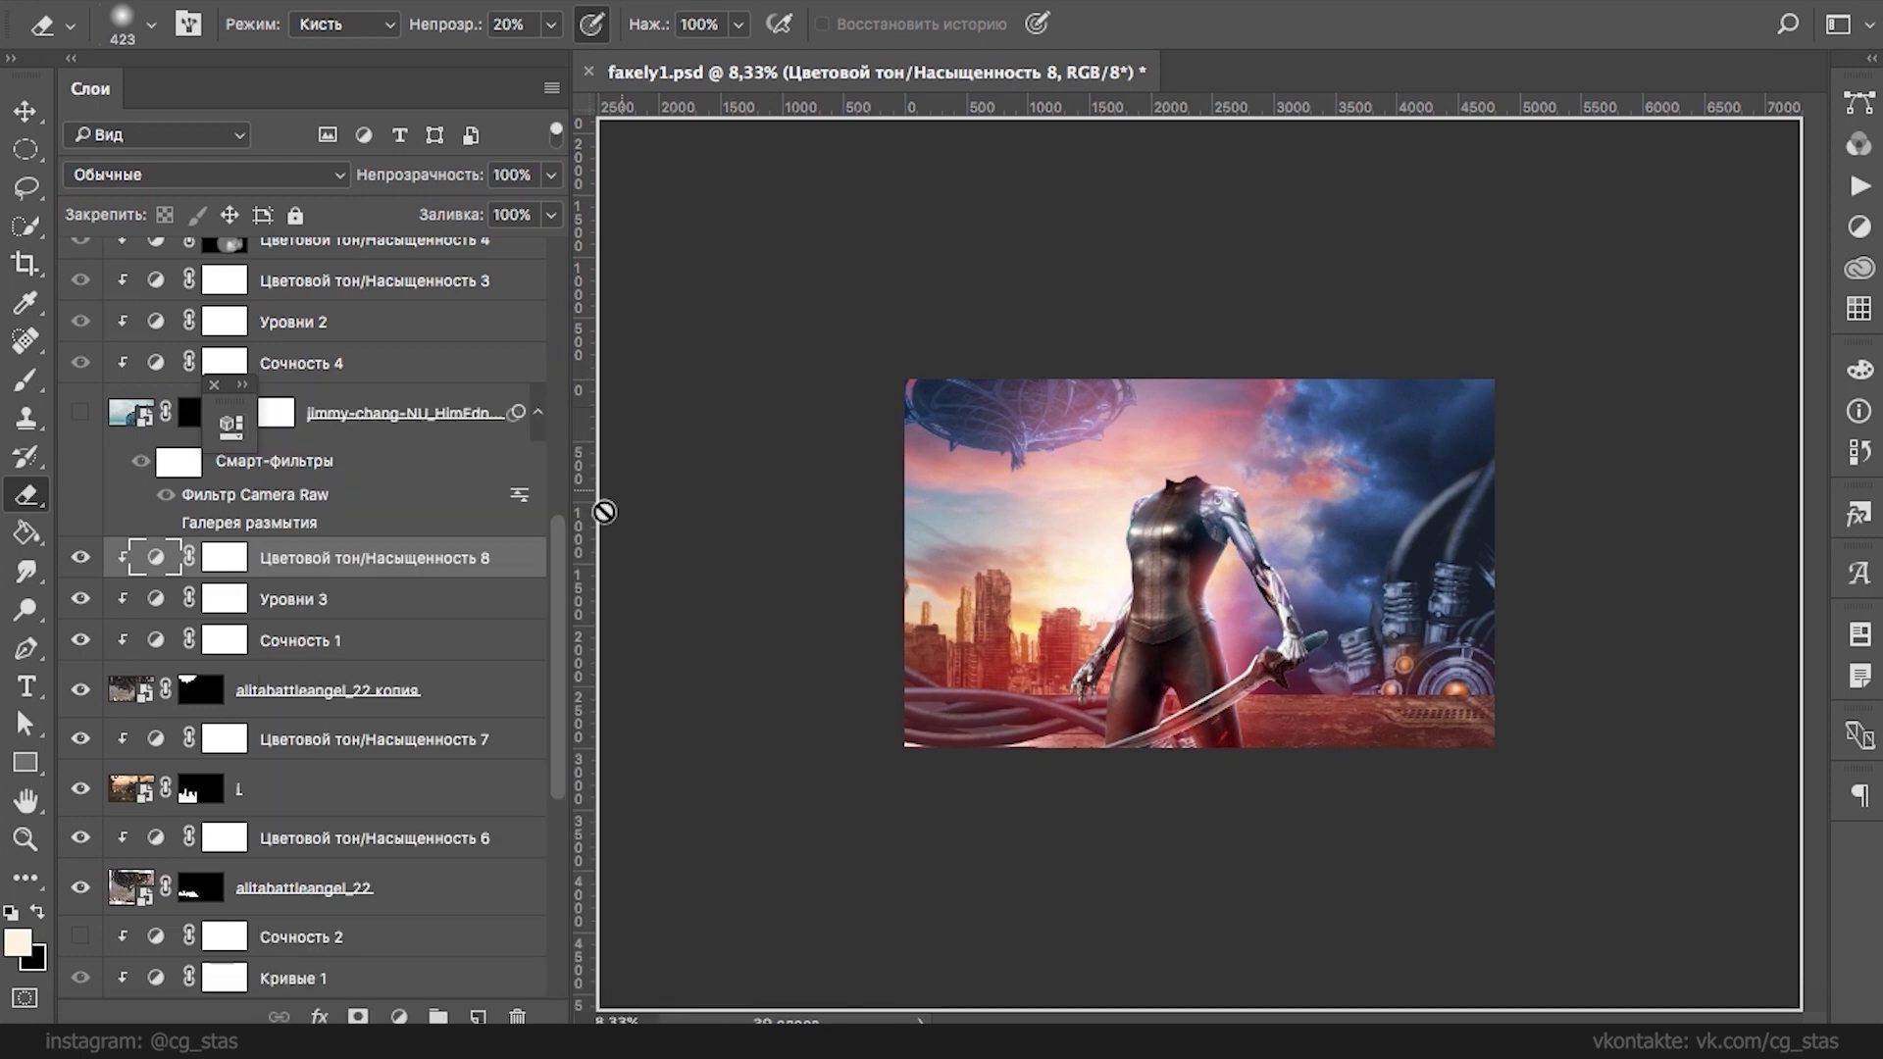
# - Add a clipped Hue/Saturation adjustment for the airship, colorized with hue 19 and slightly raised lightness, and invert its mask to black
pyautogui.click(399, 1016)
pyautogui.click(463, 687)
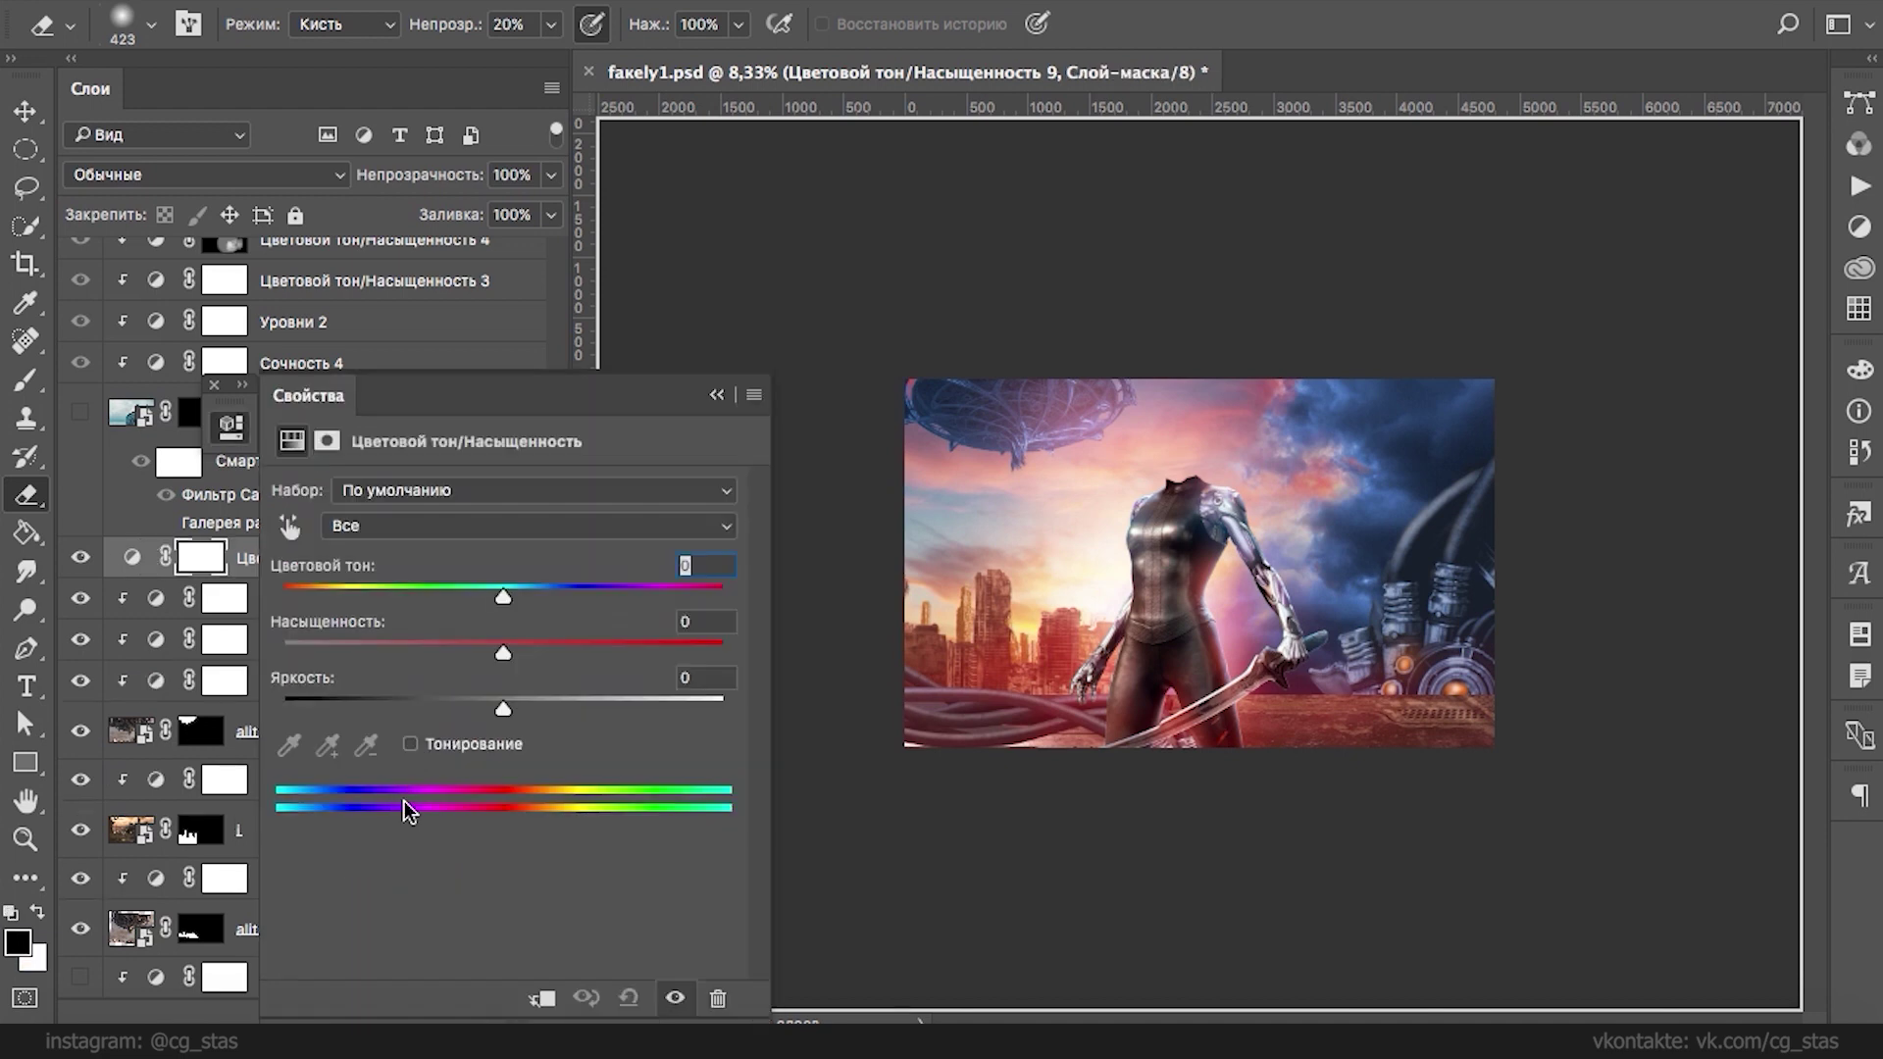
pyautogui.click(540, 999)
pyautogui.click(410, 743)
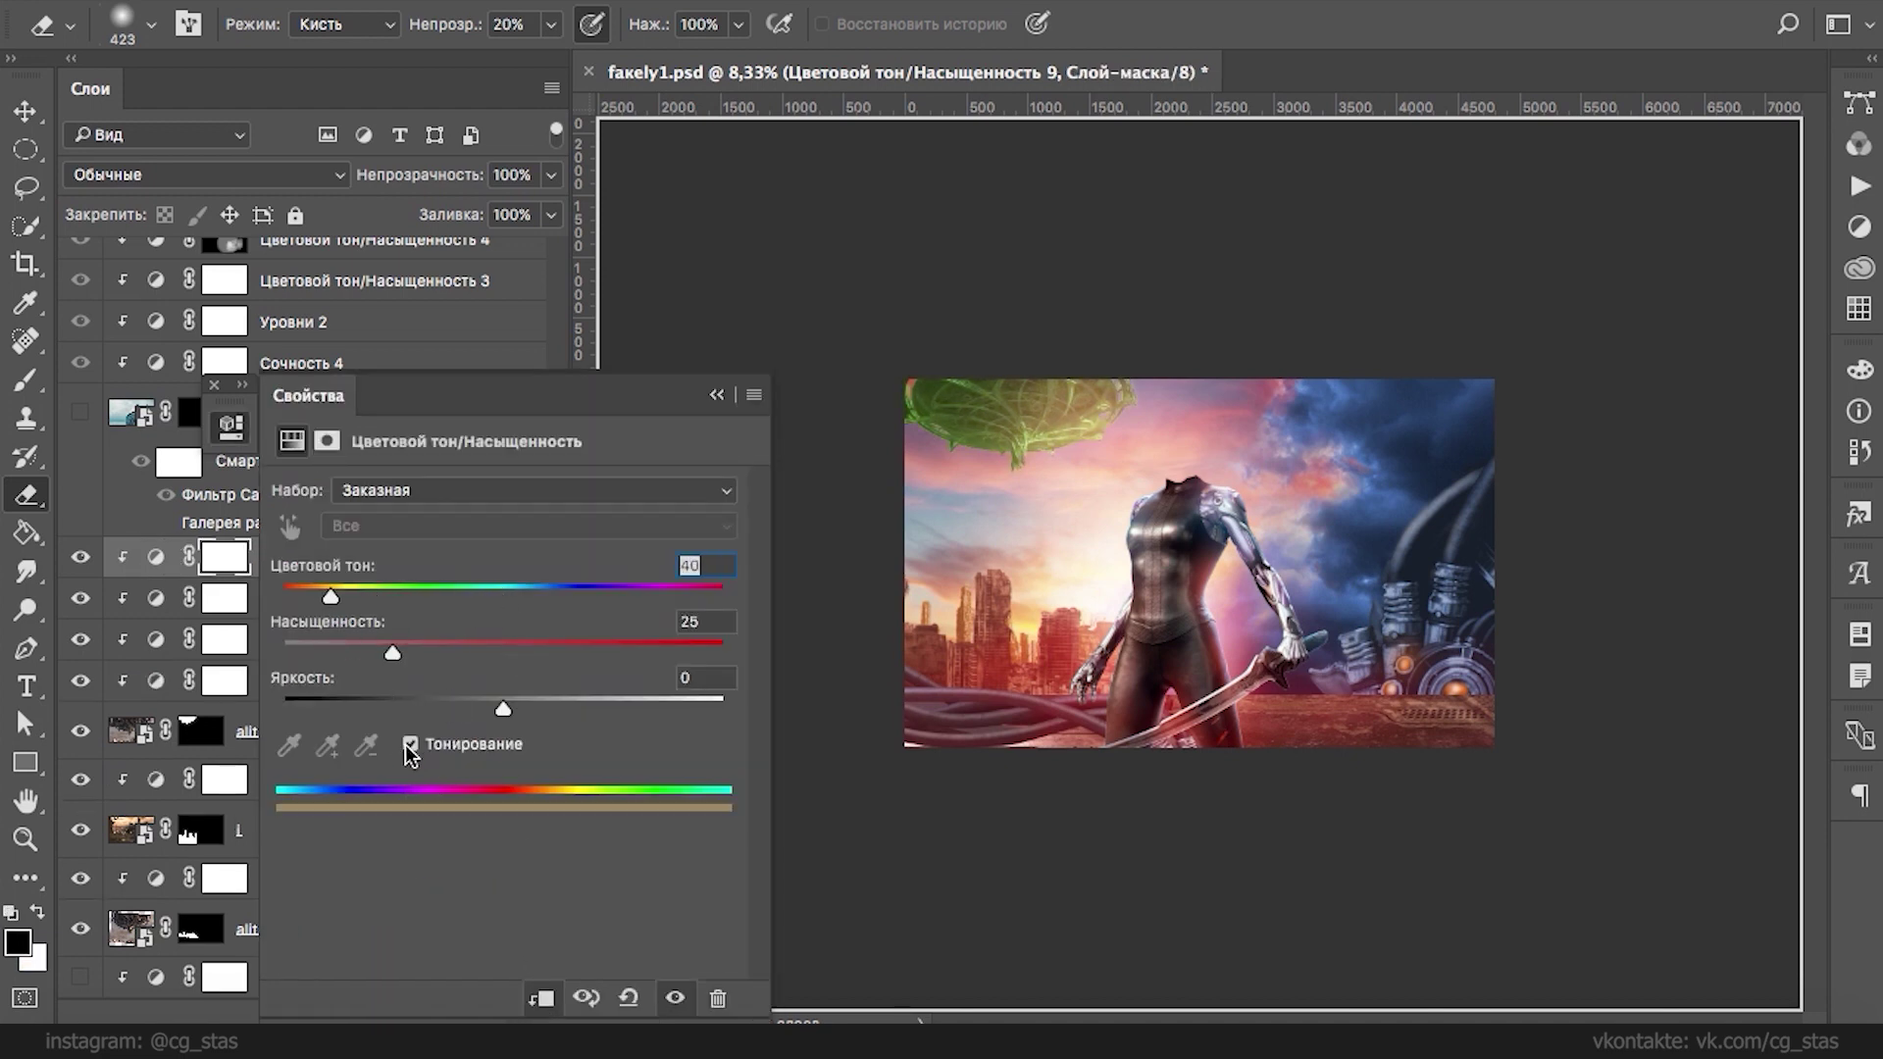
pyautogui.moveTo(317, 598); pyautogui.dragTo(305, 602)
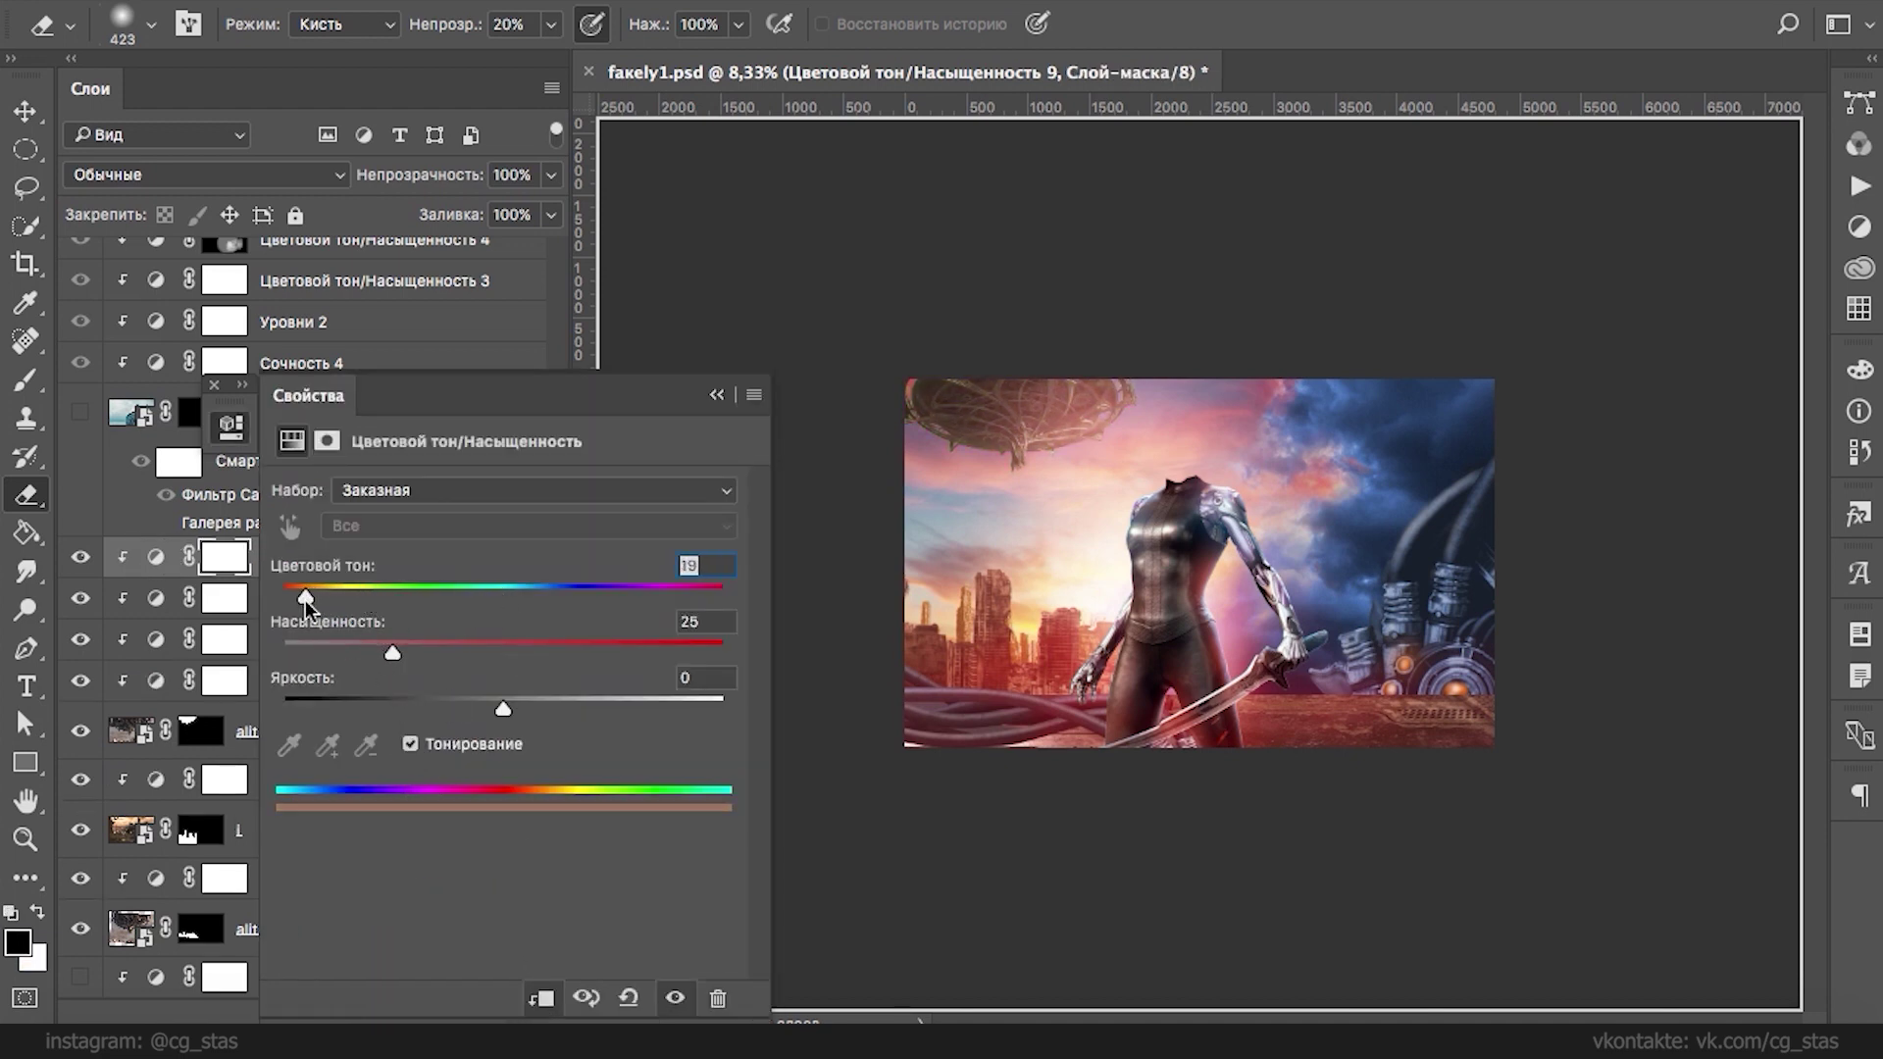
pyautogui.moveTo(503, 707); pyautogui.dragTo(508, 707)
pyautogui.click(715, 395)
pyautogui.press('super+i')
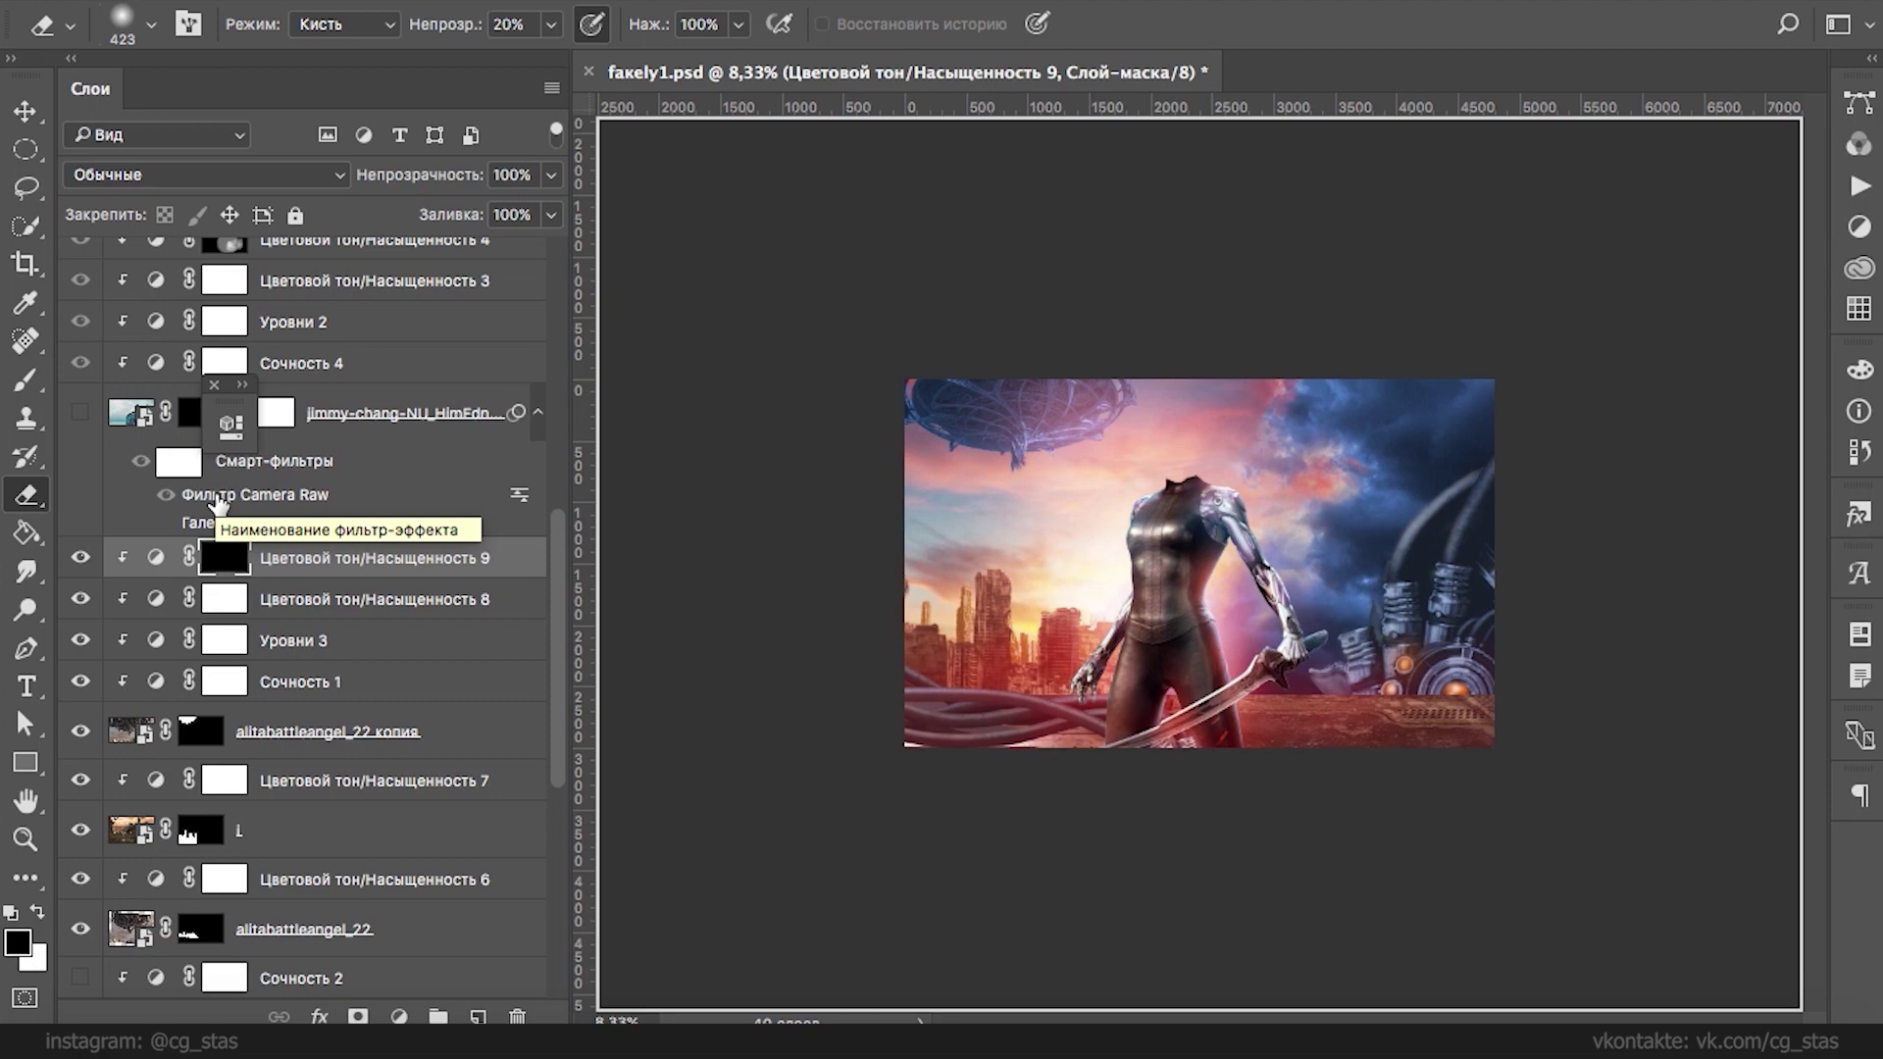
# - Reveal the warm tint along the airship's ribs on the mask with a 10 px eraser at 61% opacity and 63% flow
pyautogui.press('super+plus')
pyautogui.press('super+plus')
pyautogui.press('super+plus')
pyautogui.moveTo(862, 185); pyautogui.dragTo(1229, 668)
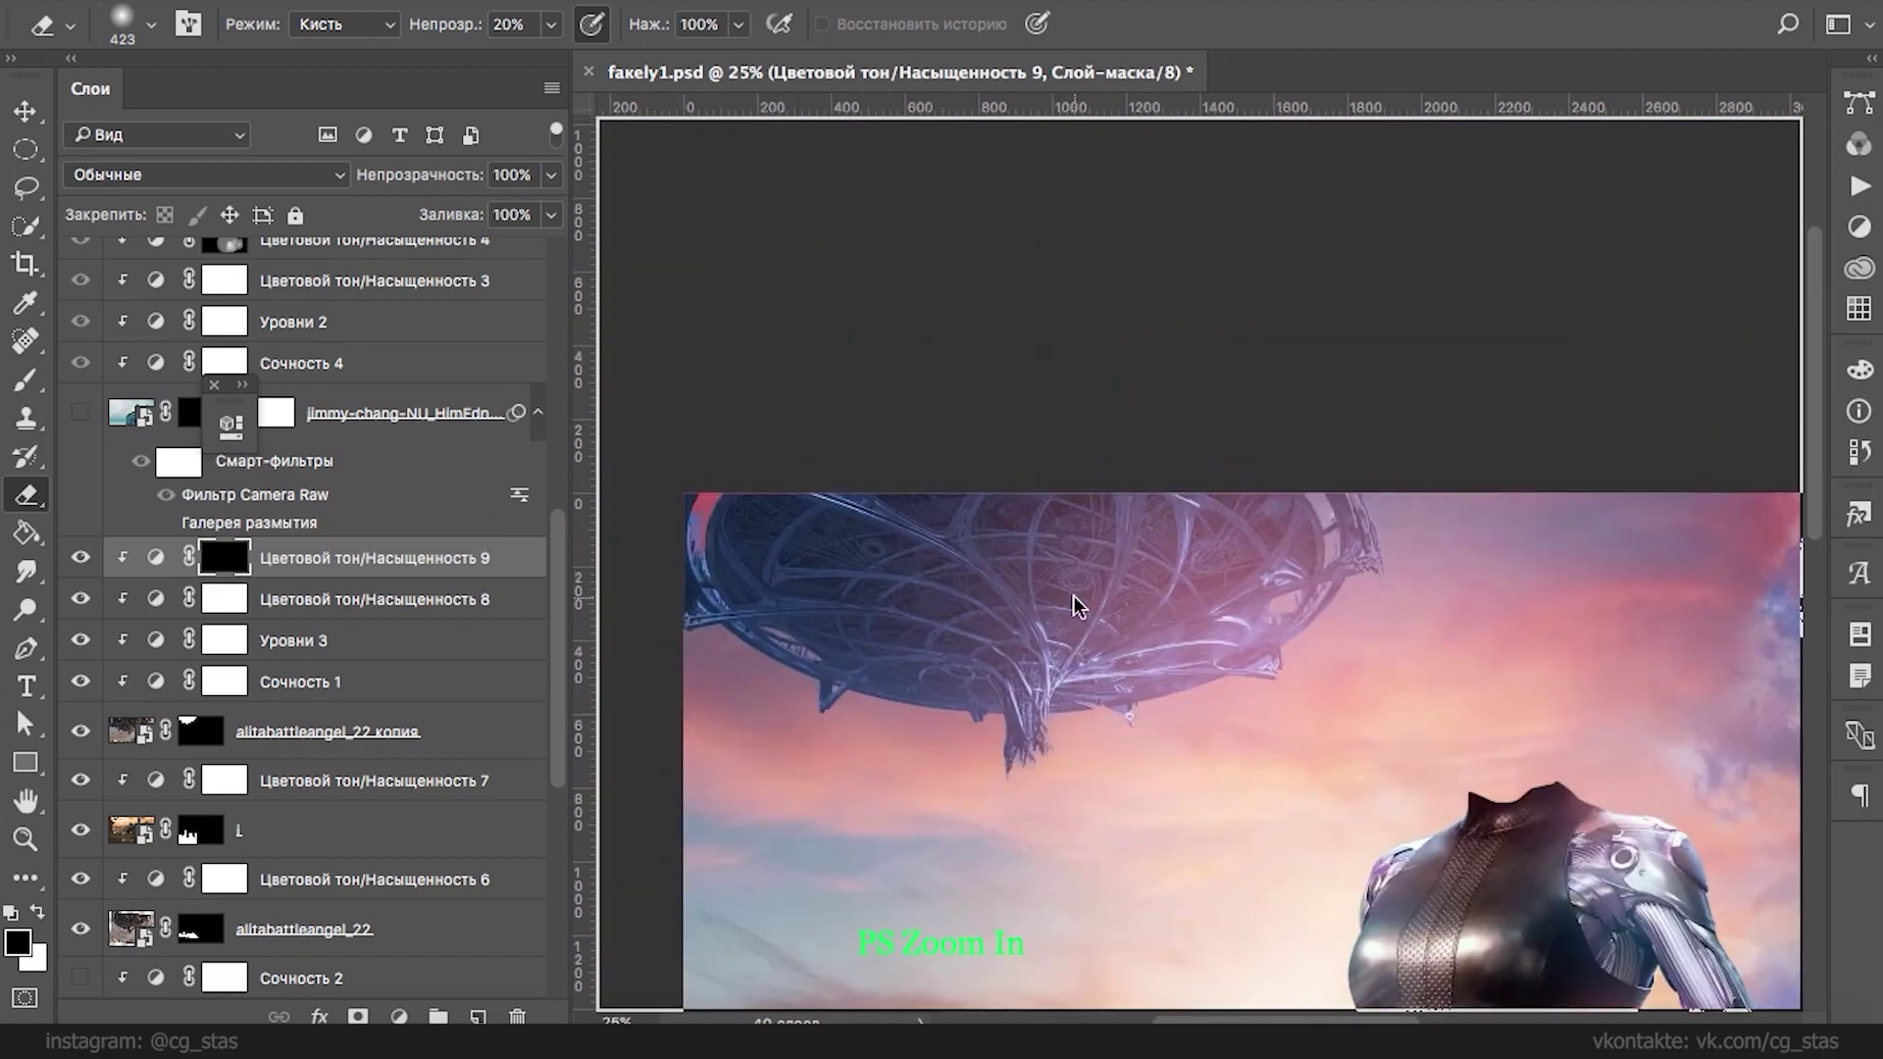
pyautogui.rightClick(1075, 597)
pyautogui.write('10')
pyautogui.press('Return')
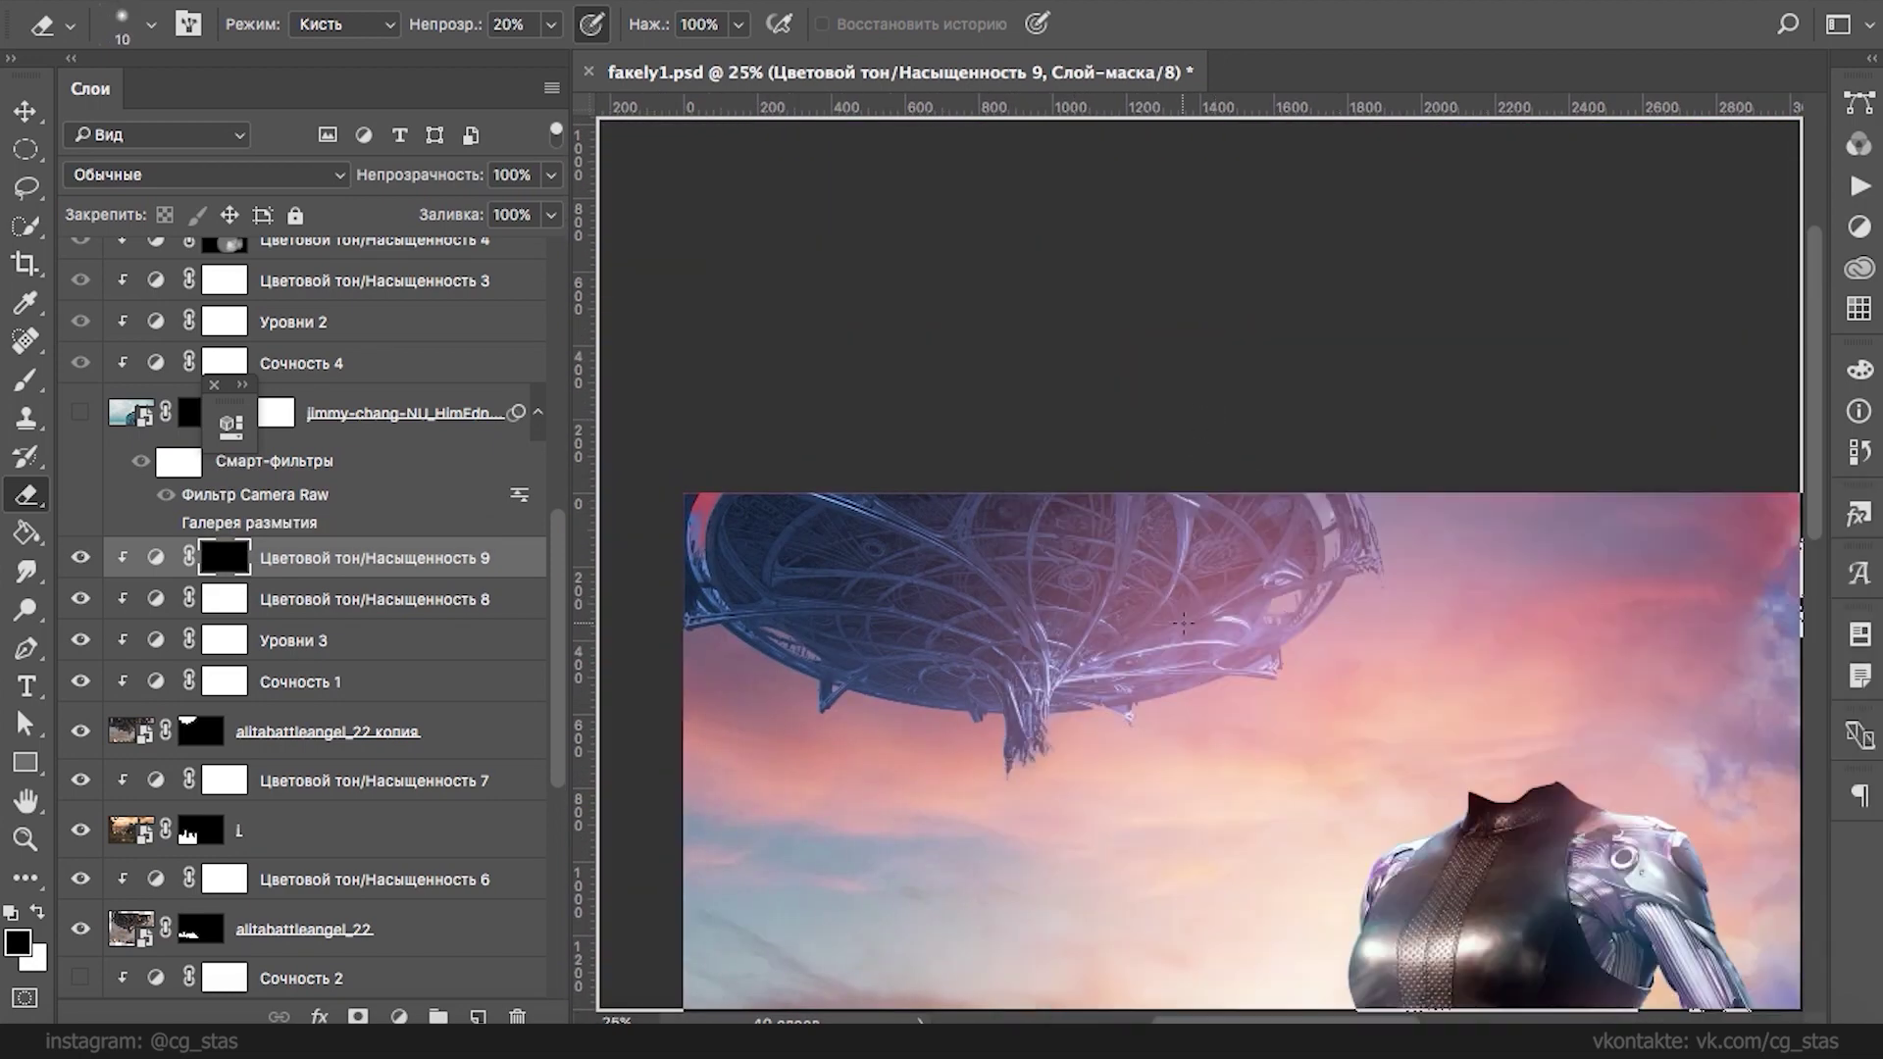
pyautogui.press('super+plus')
pyautogui.press('super+plus')
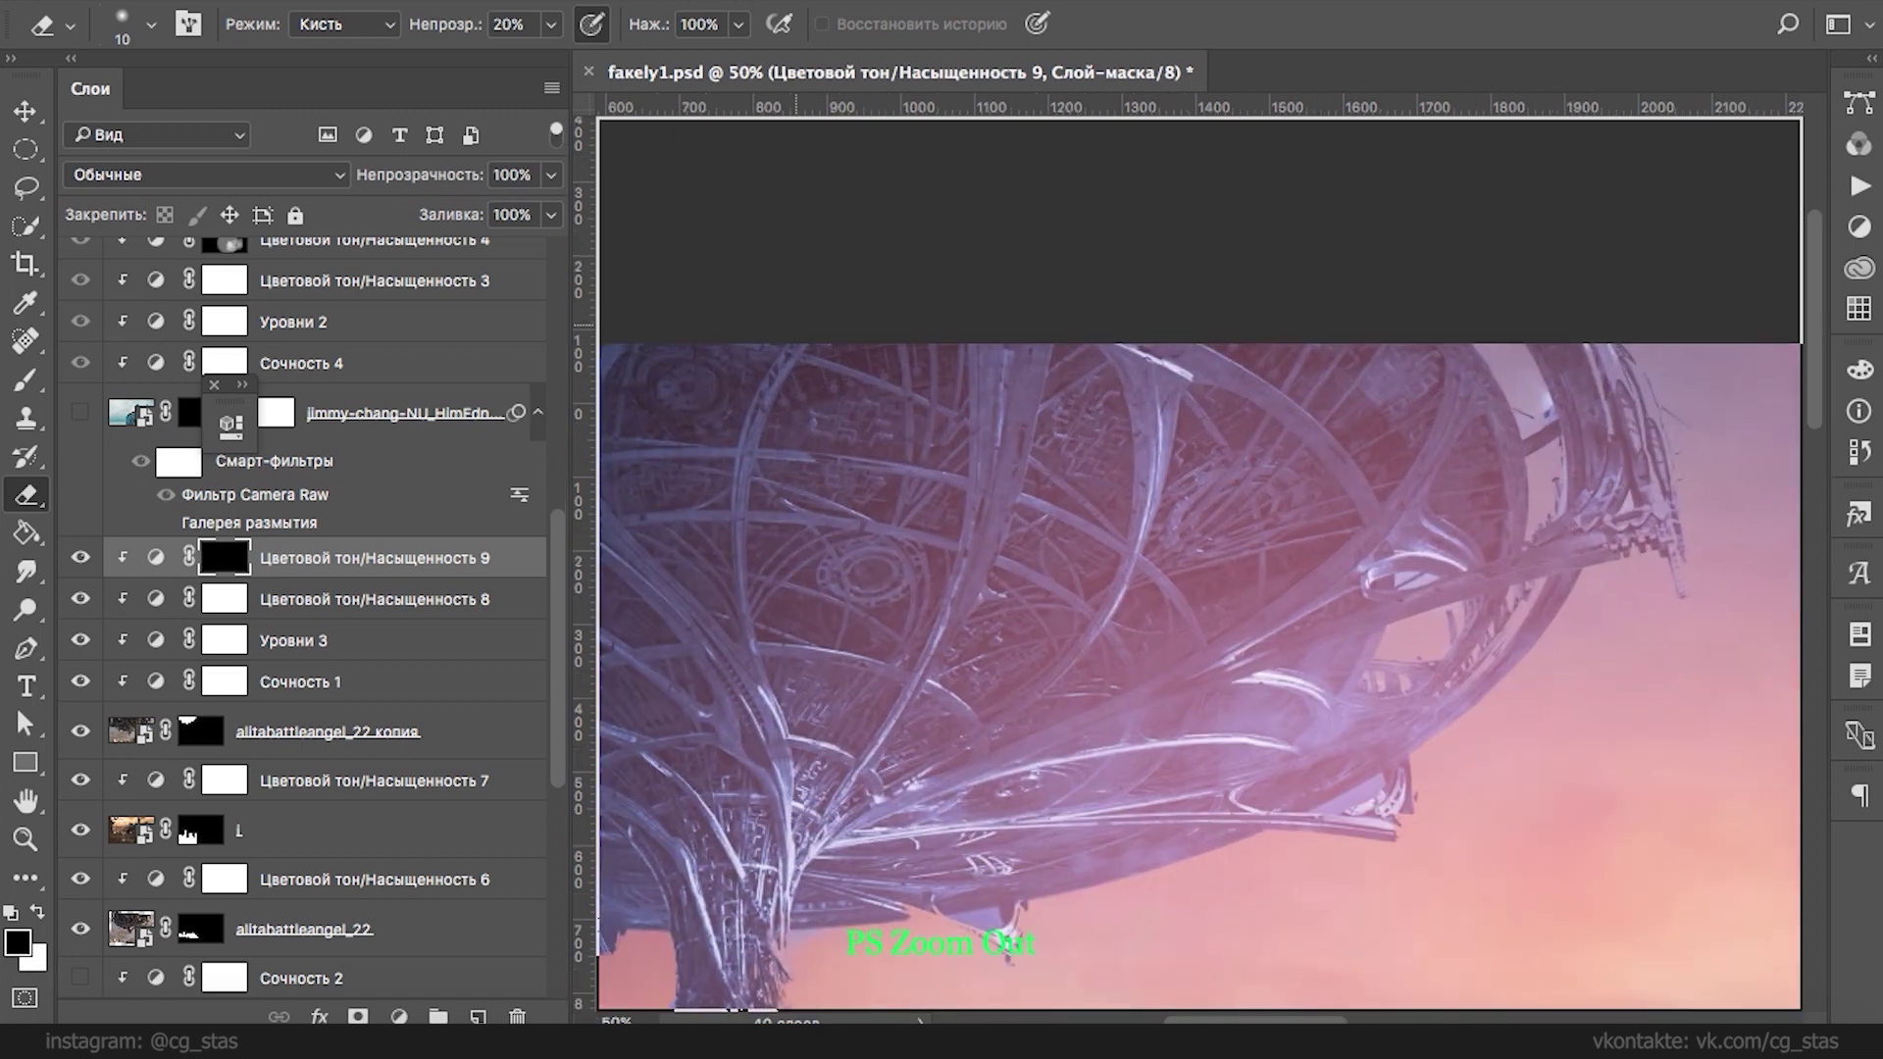
pyautogui.click(551, 25)
pyautogui.click(606, 60)
pyautogui.click(738, 24)
pyautogui.click(685, 61)
pyautogui.click(789, 33)
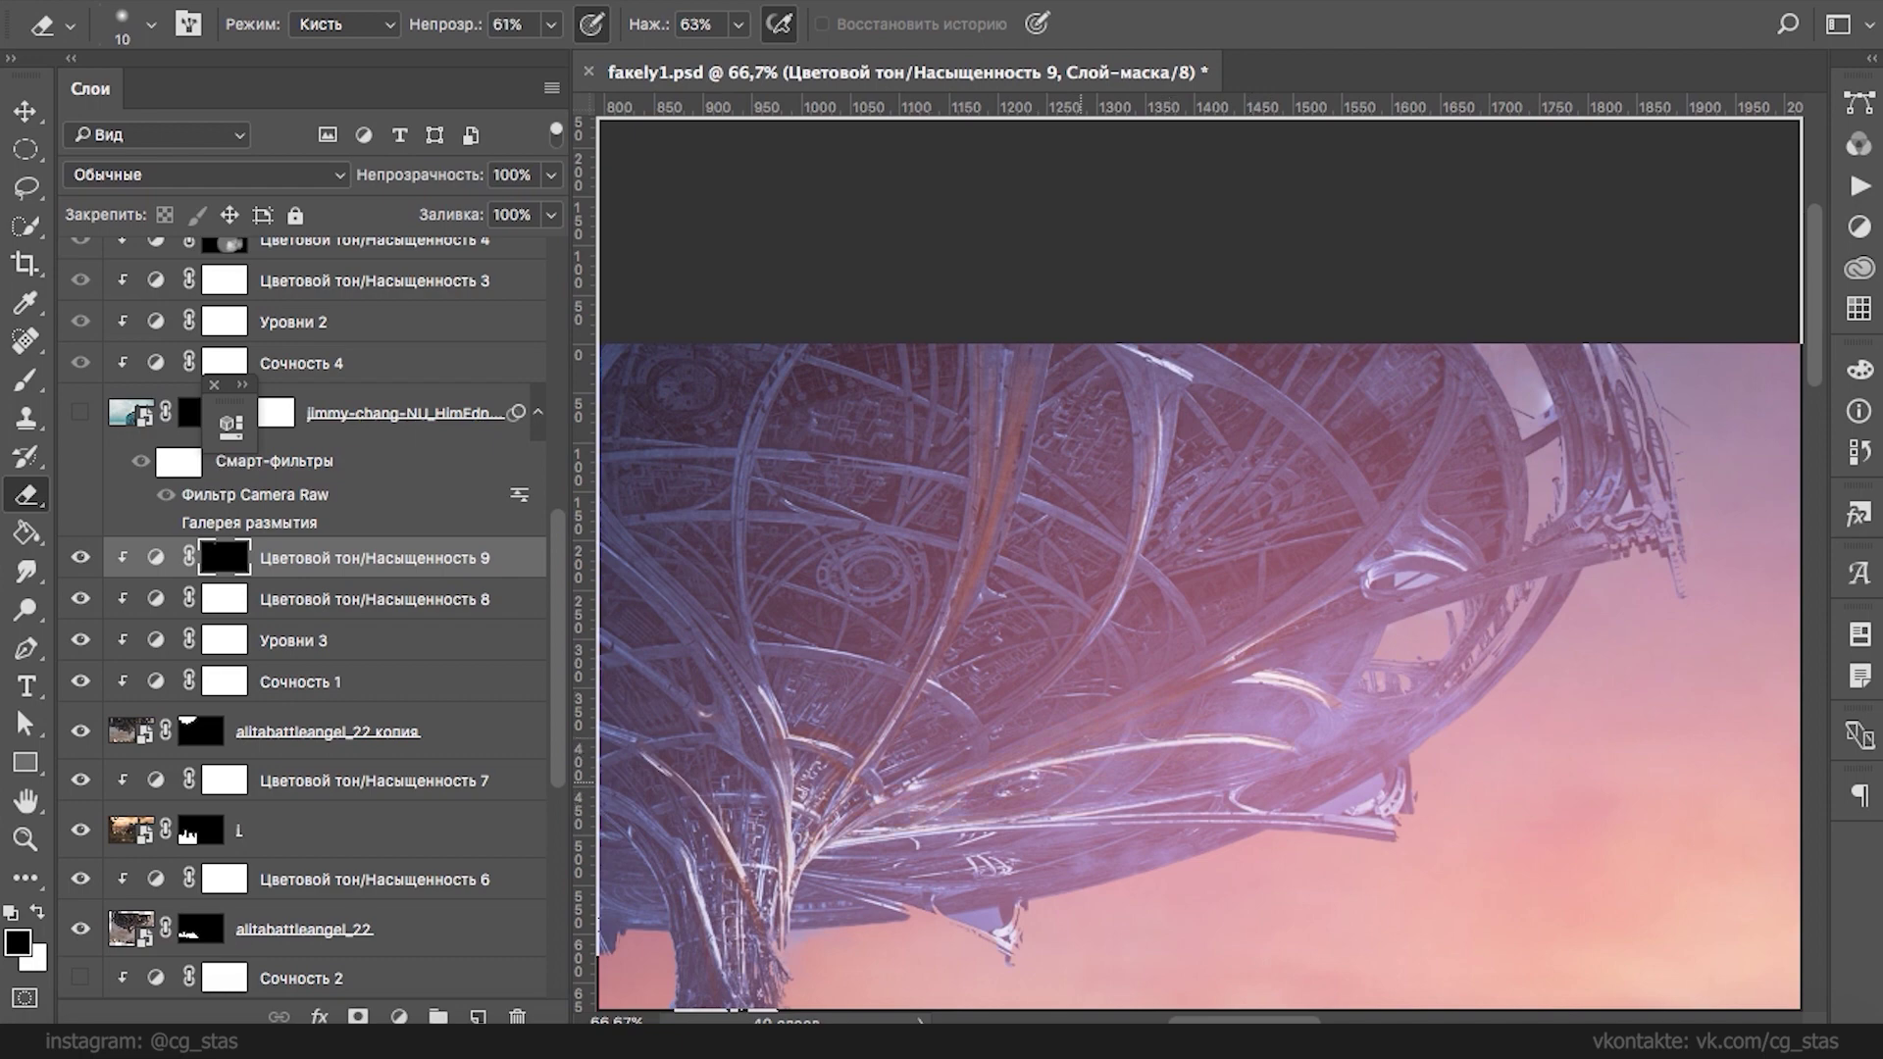
# - Softly reveal more of the warm tint around the airship's central ribs with a 90 px eraser
pyautogui.rightClick(1114, 621)
pyautogui.click(1233, 558)
pyautogui.click(944, 665)
pyautogui.moveTo(793, 654)
pyautogui.mouseDown()
pyautogui.moveTo(883, 350)
pyautogui.moveTo(902, 595)
pyautogui.moveTo(955, 520)
pyautogui.mouseUp()
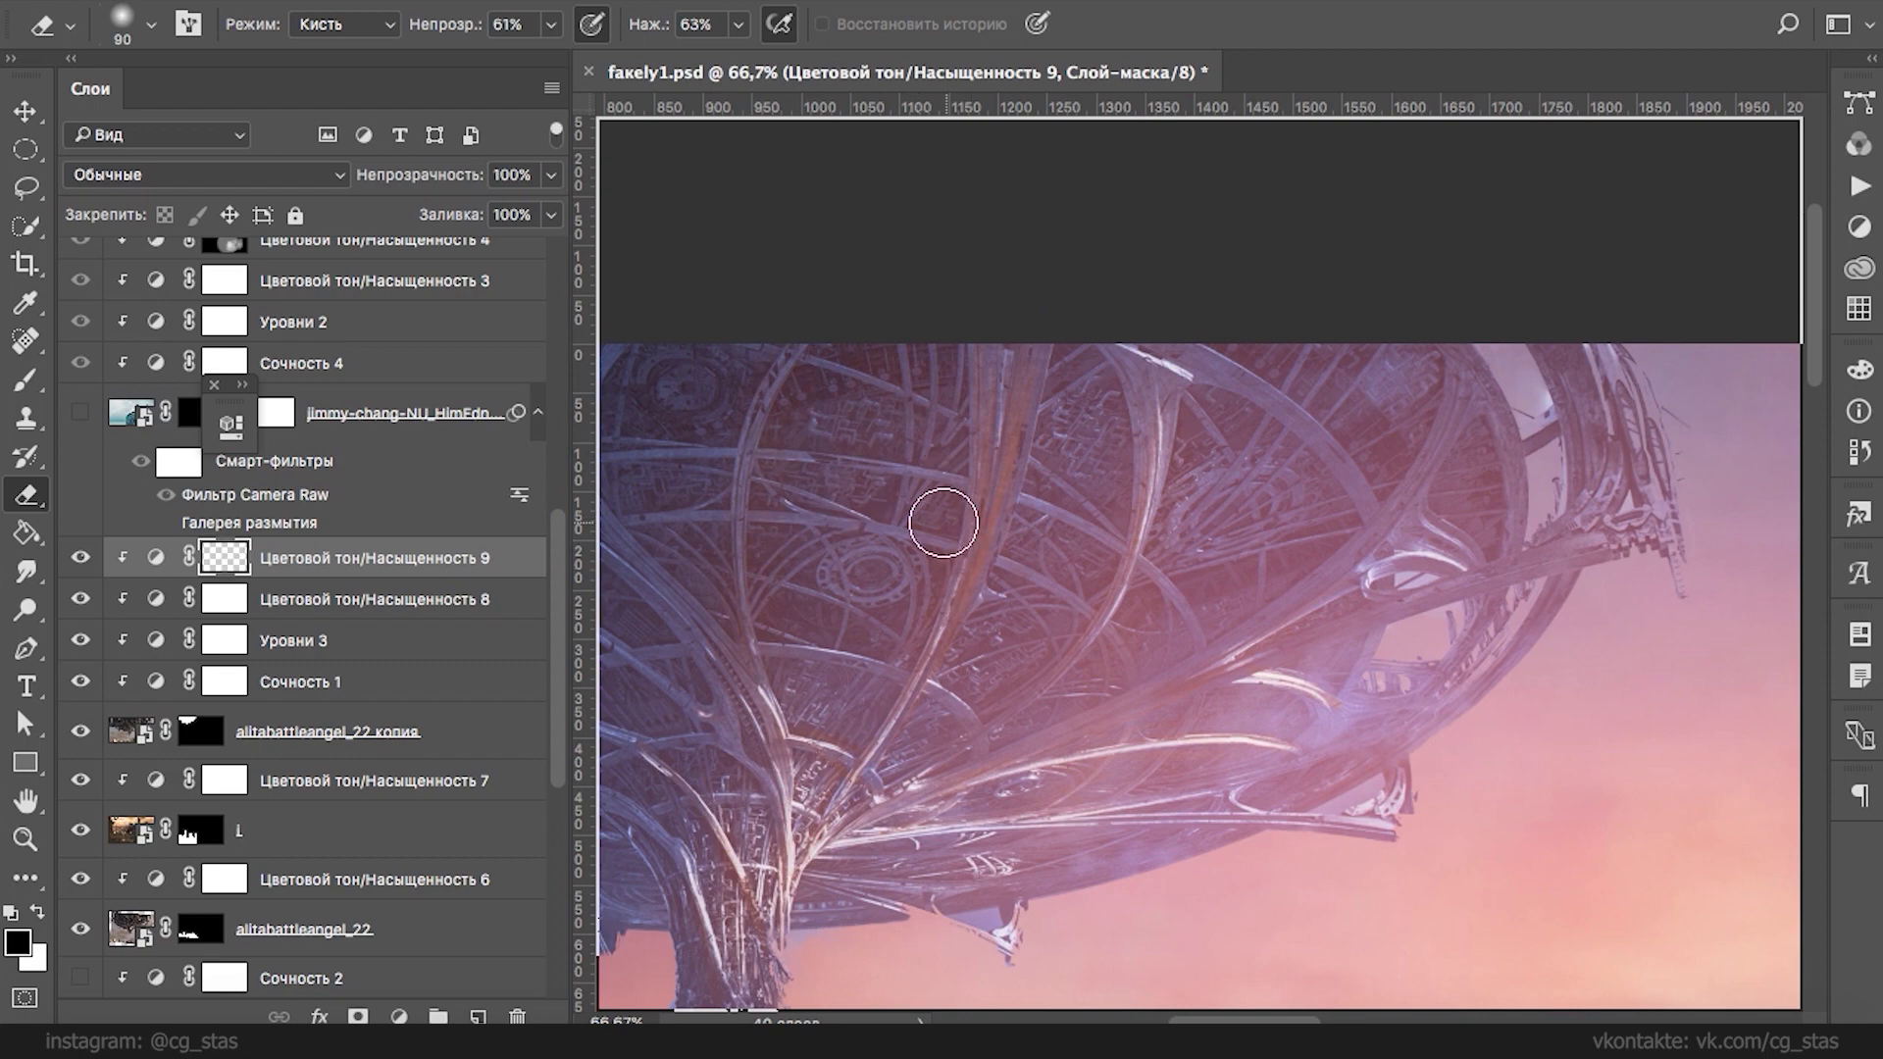
# - Paint warm highlights along the airship's remaining ribs on the mask in white, using a flattened 17 px soft brush
pyautogui.press('b')
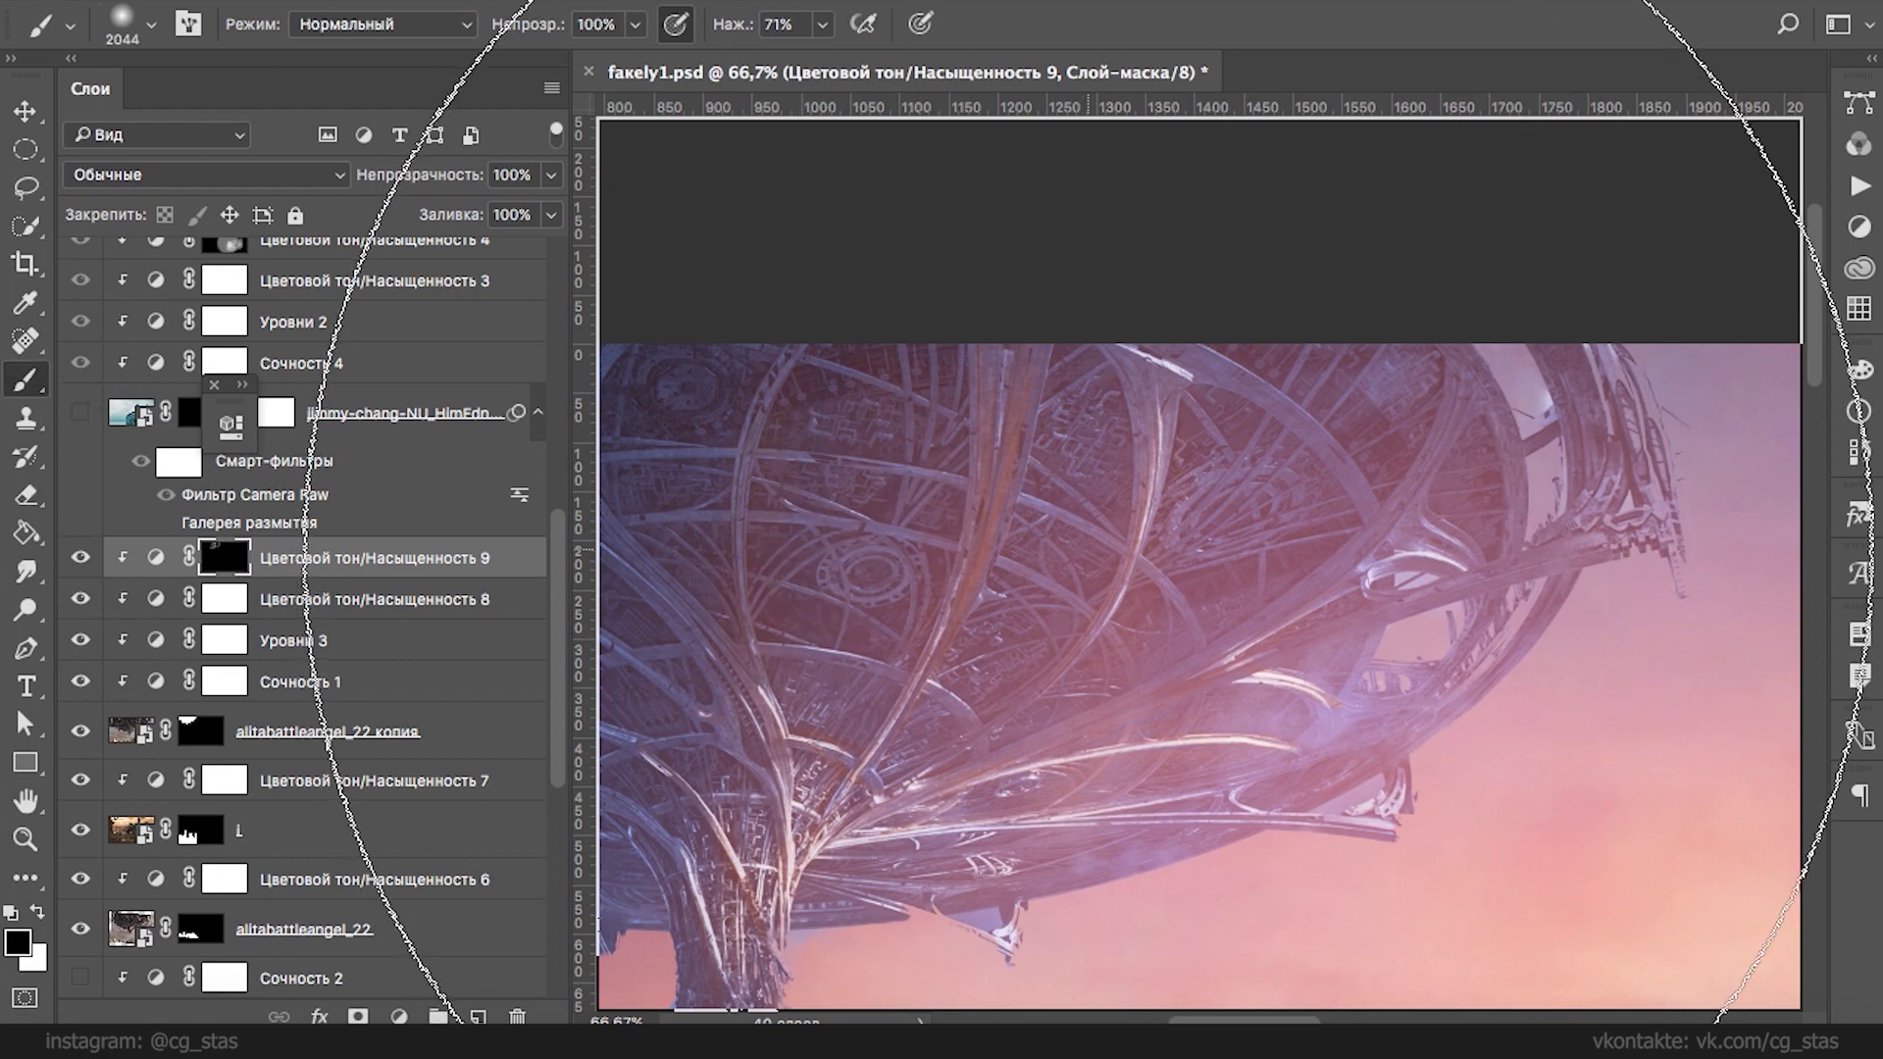
pyautogui.rightClick(1010, 490)
pyautogui.moveTo(1155, 551); pyautogui.dragTo(1085, 571)
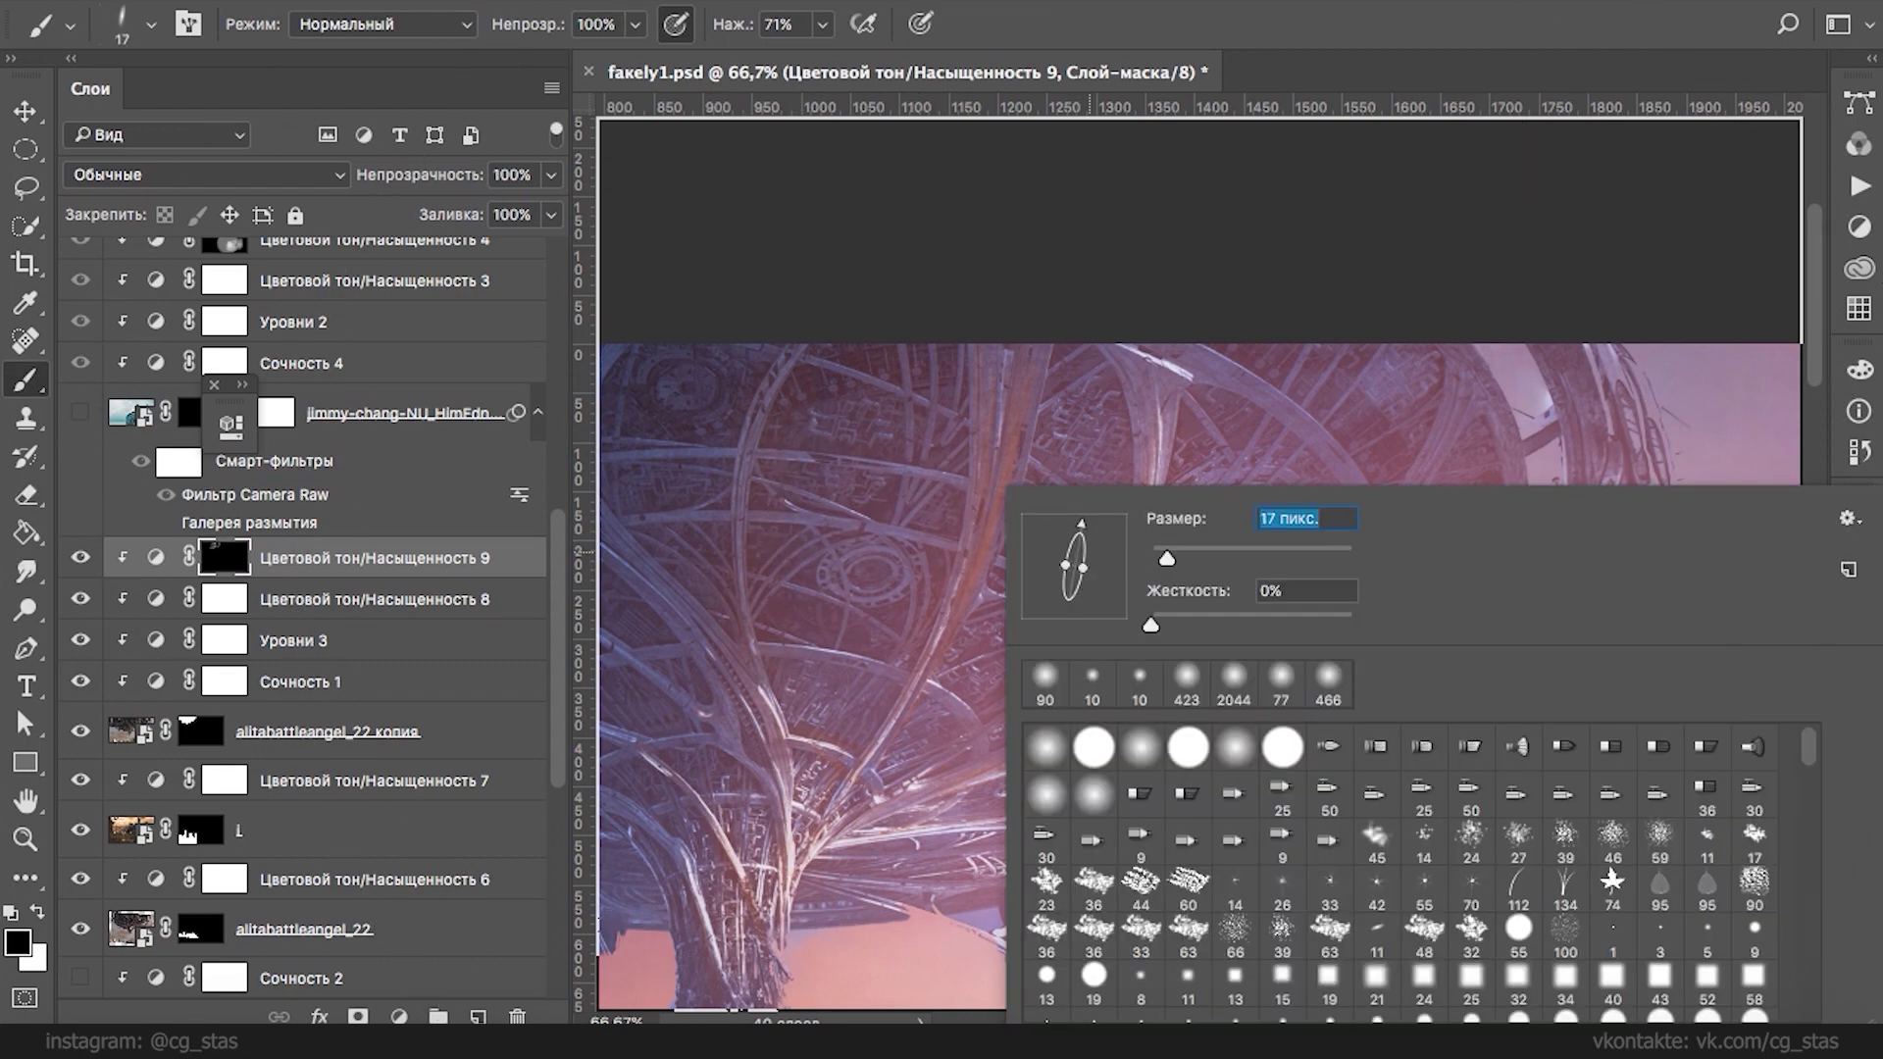
pyautogui.press('Return')
pyautogui.press('x')
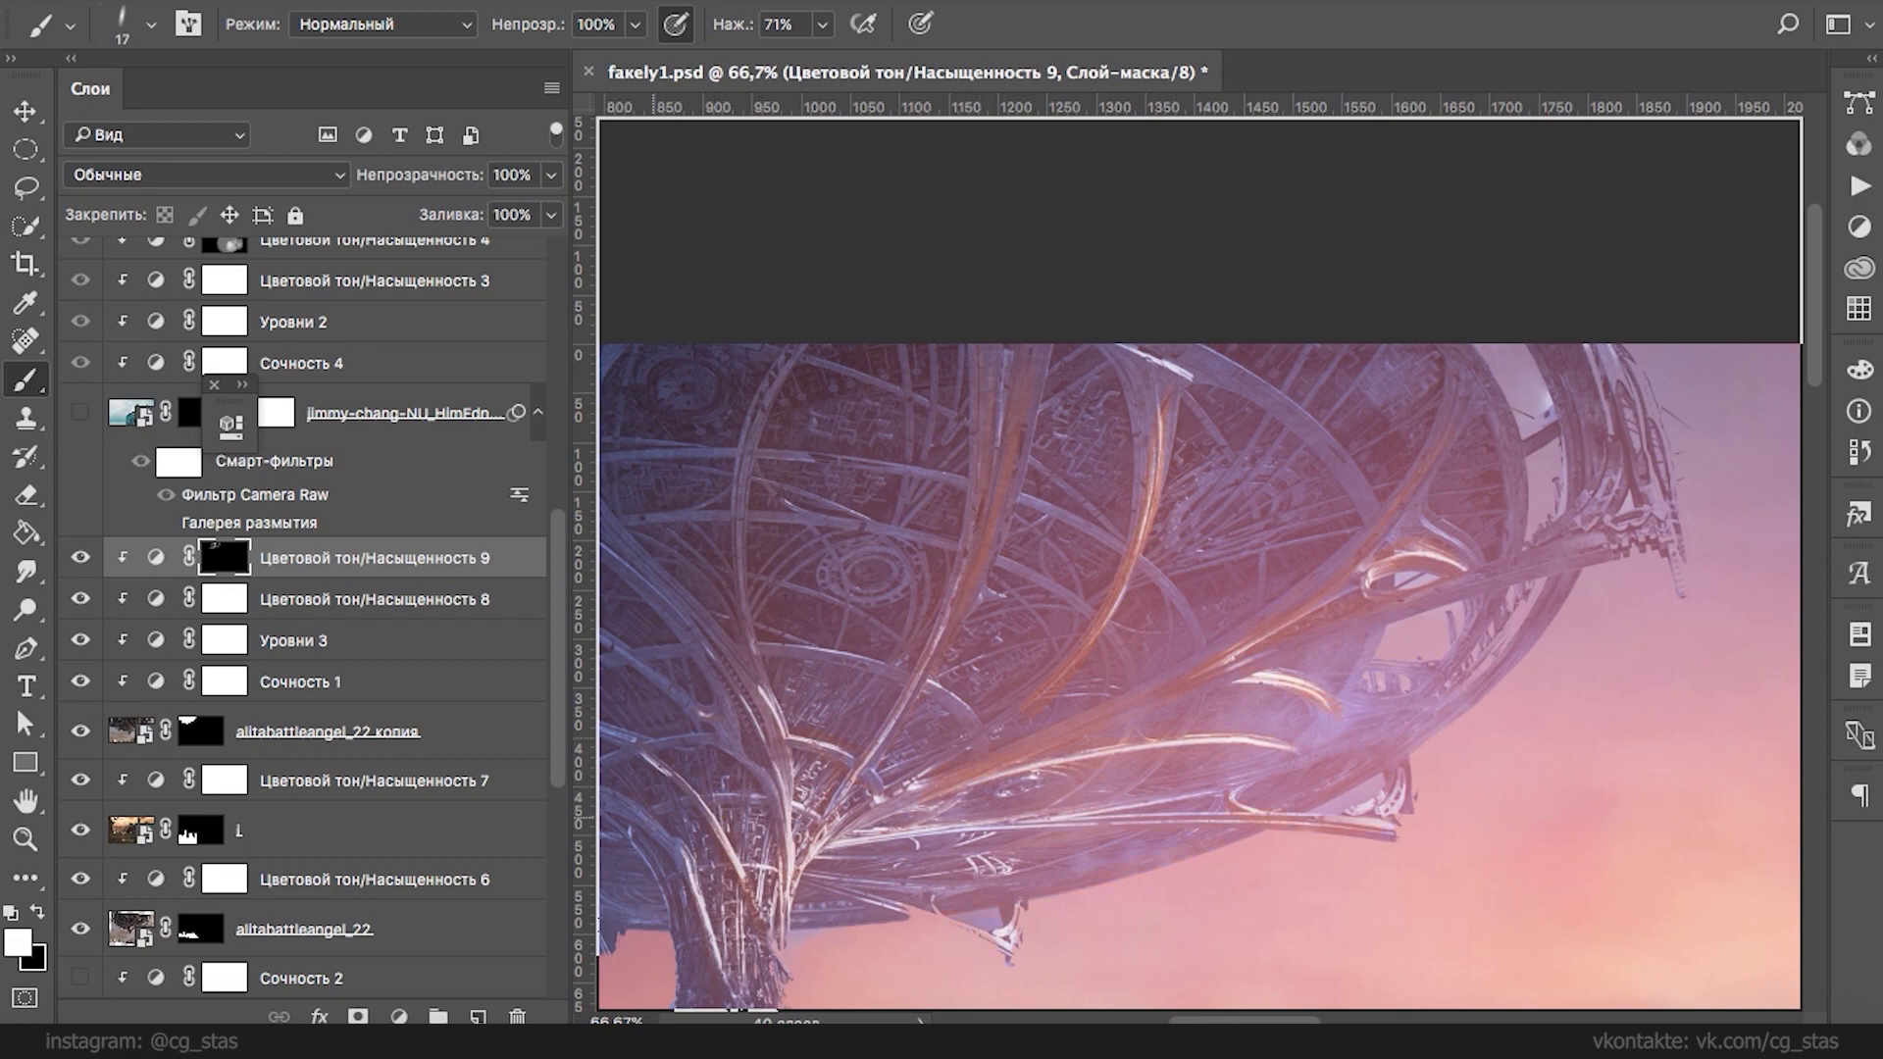
pyautogui.moveTo(714, 666); pyautogui.dragTo(1114, 609)
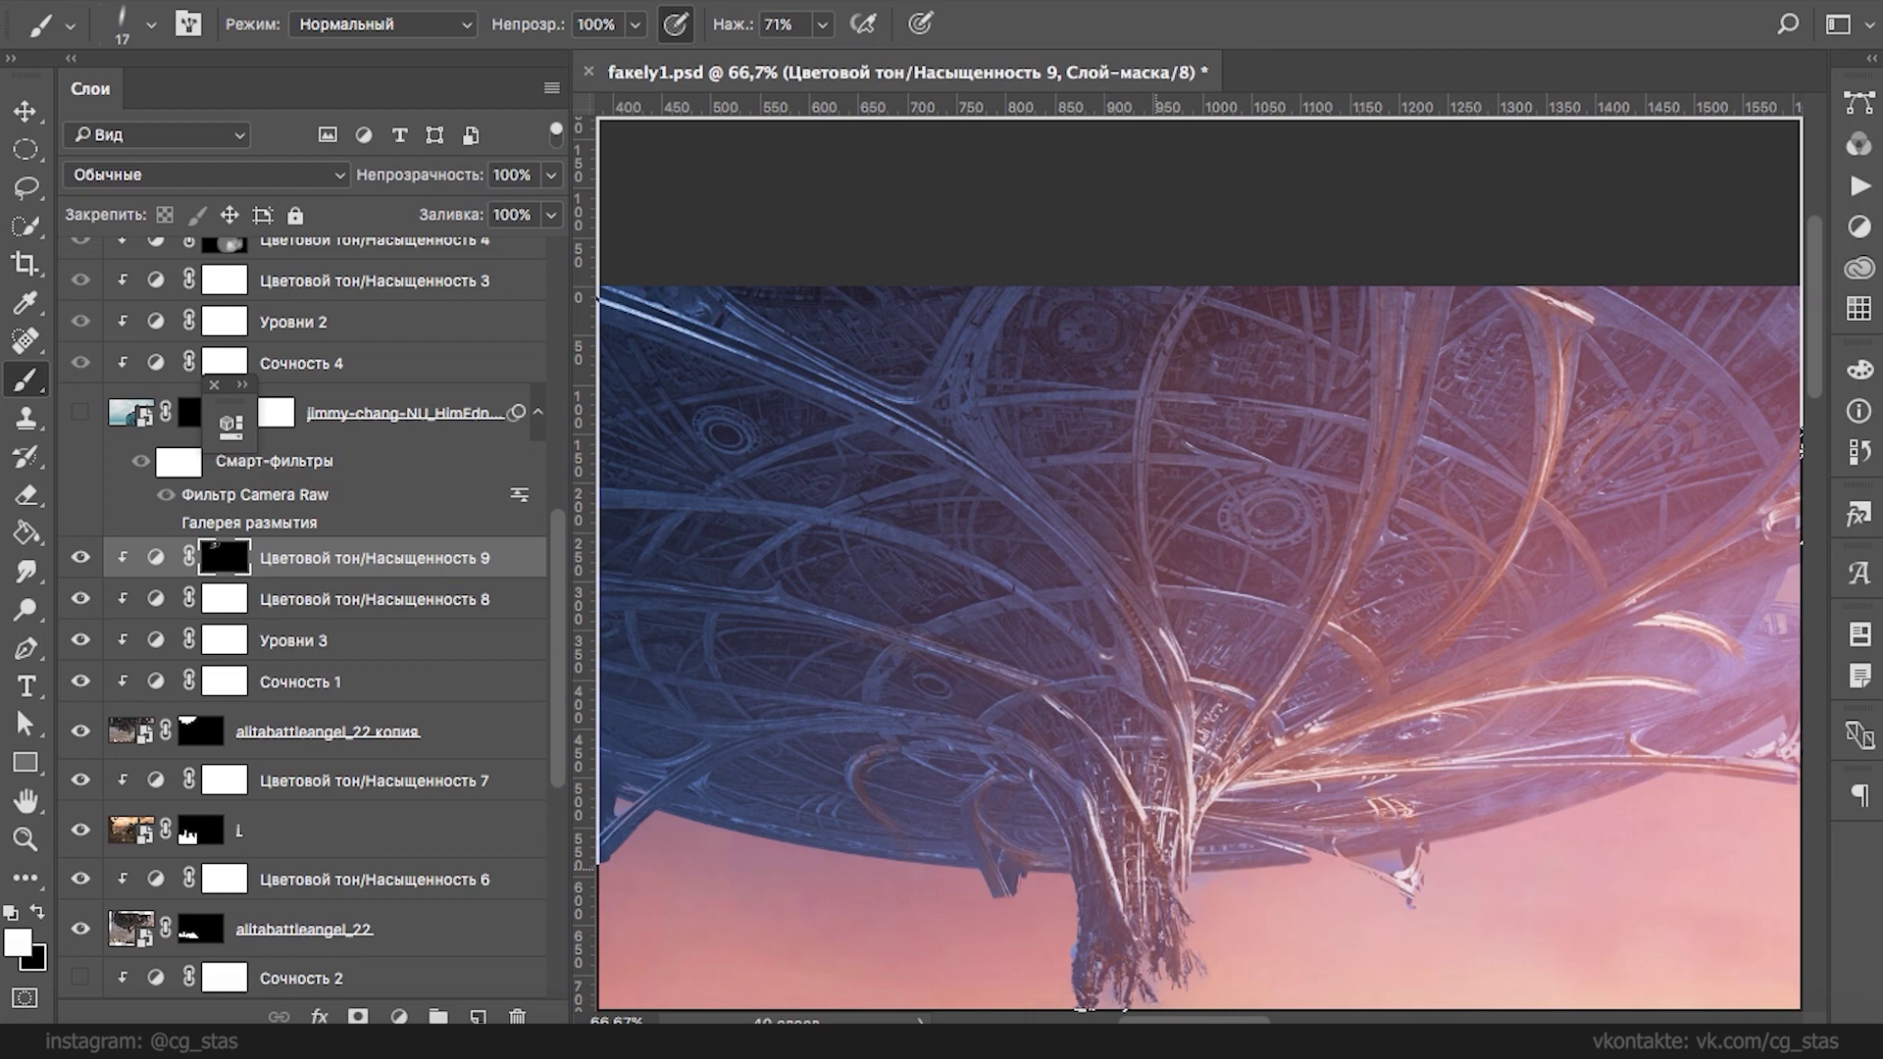
pyautogui.moveTo(1252, 457); pyautogui.dragTo(691, 320)
pyautogui.moveTo(1494, 506); pyautogui.dragTo(1133, 413)
pyautogui.moveTo(1058, 290); pyautogui.dragTo(1394, 481)
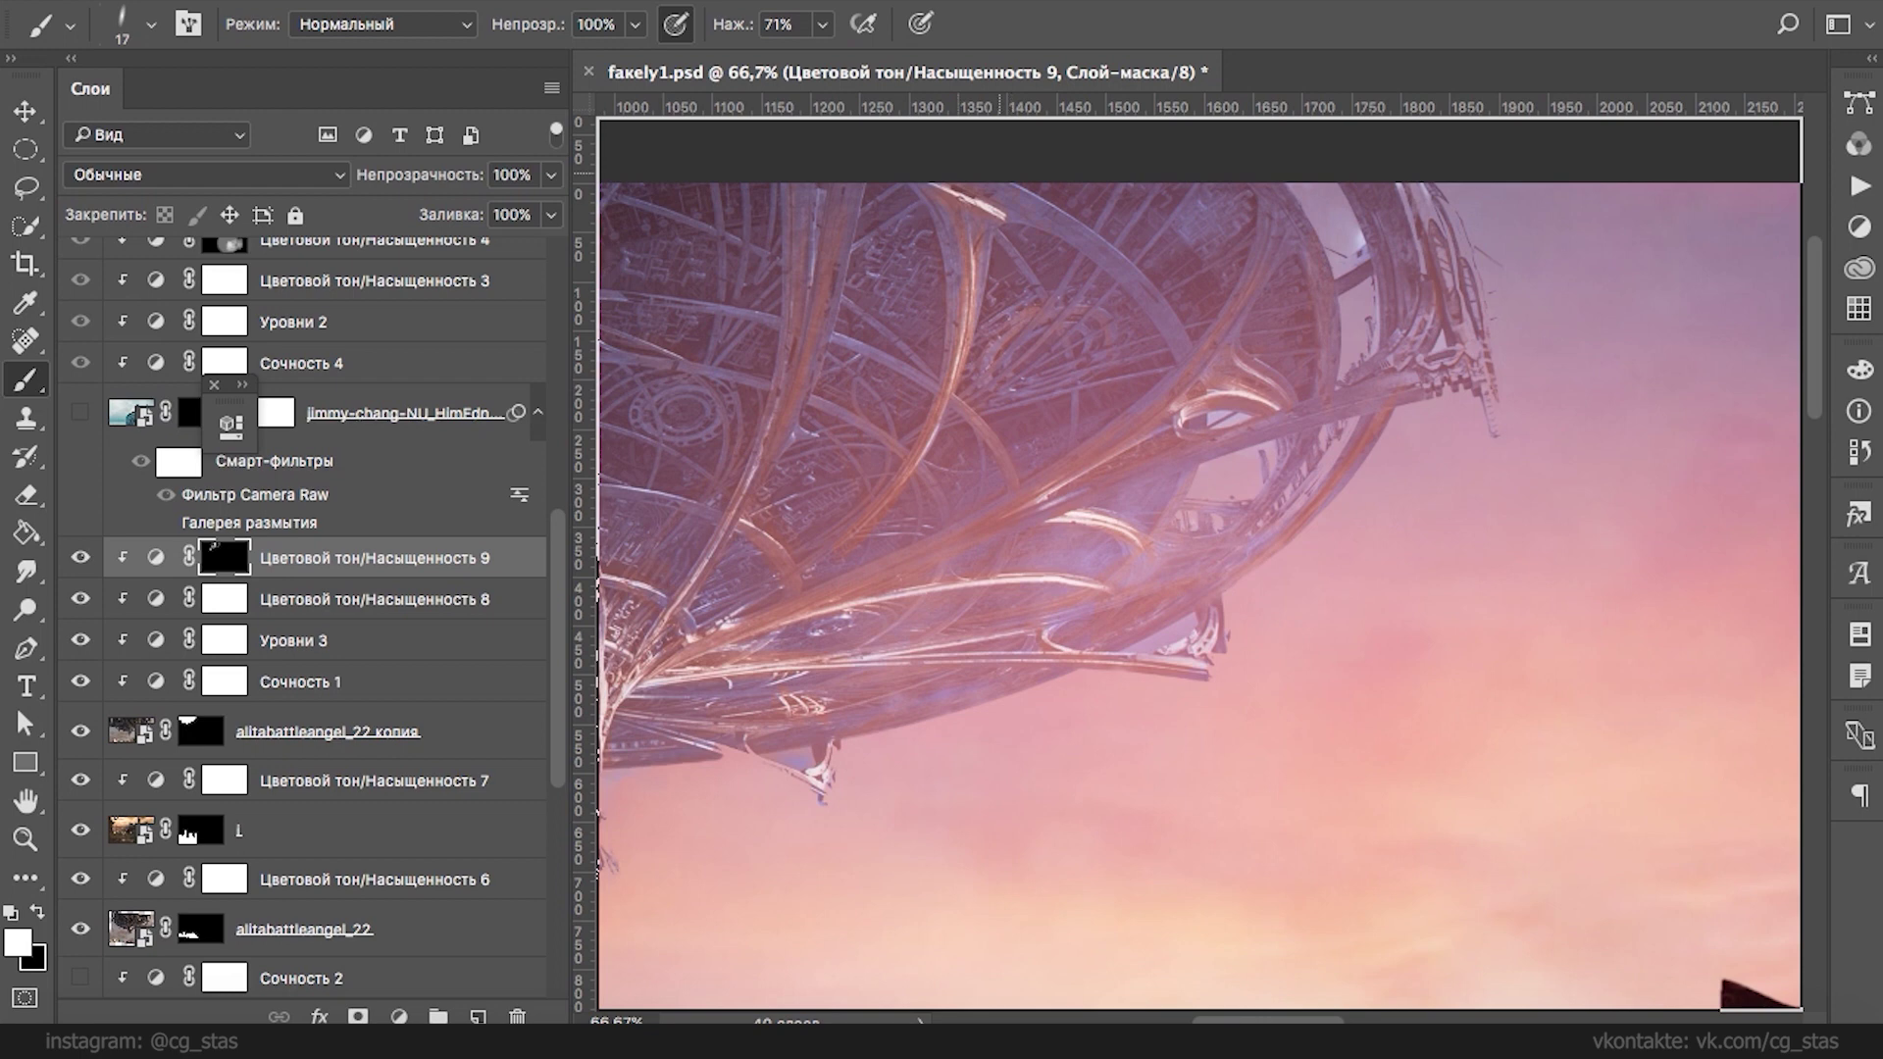
pyautogui.press('x')
pyautogui.press('x')
pyautogui.press('x')
pyautogui.press('x')
# - Examine the airship's warm rib highlights against the whole poster at several magnifications
pyautogui.press('super+minus')
pyautogui.press('super+minus')
pyautogui.press('super+minus')
pyautogui.press('super+minus')
pyautogui.press('super+minus')
pyautogui.press('super+minus')
pyautogui.press('super+minus')
pyautogui.press('super+minus')
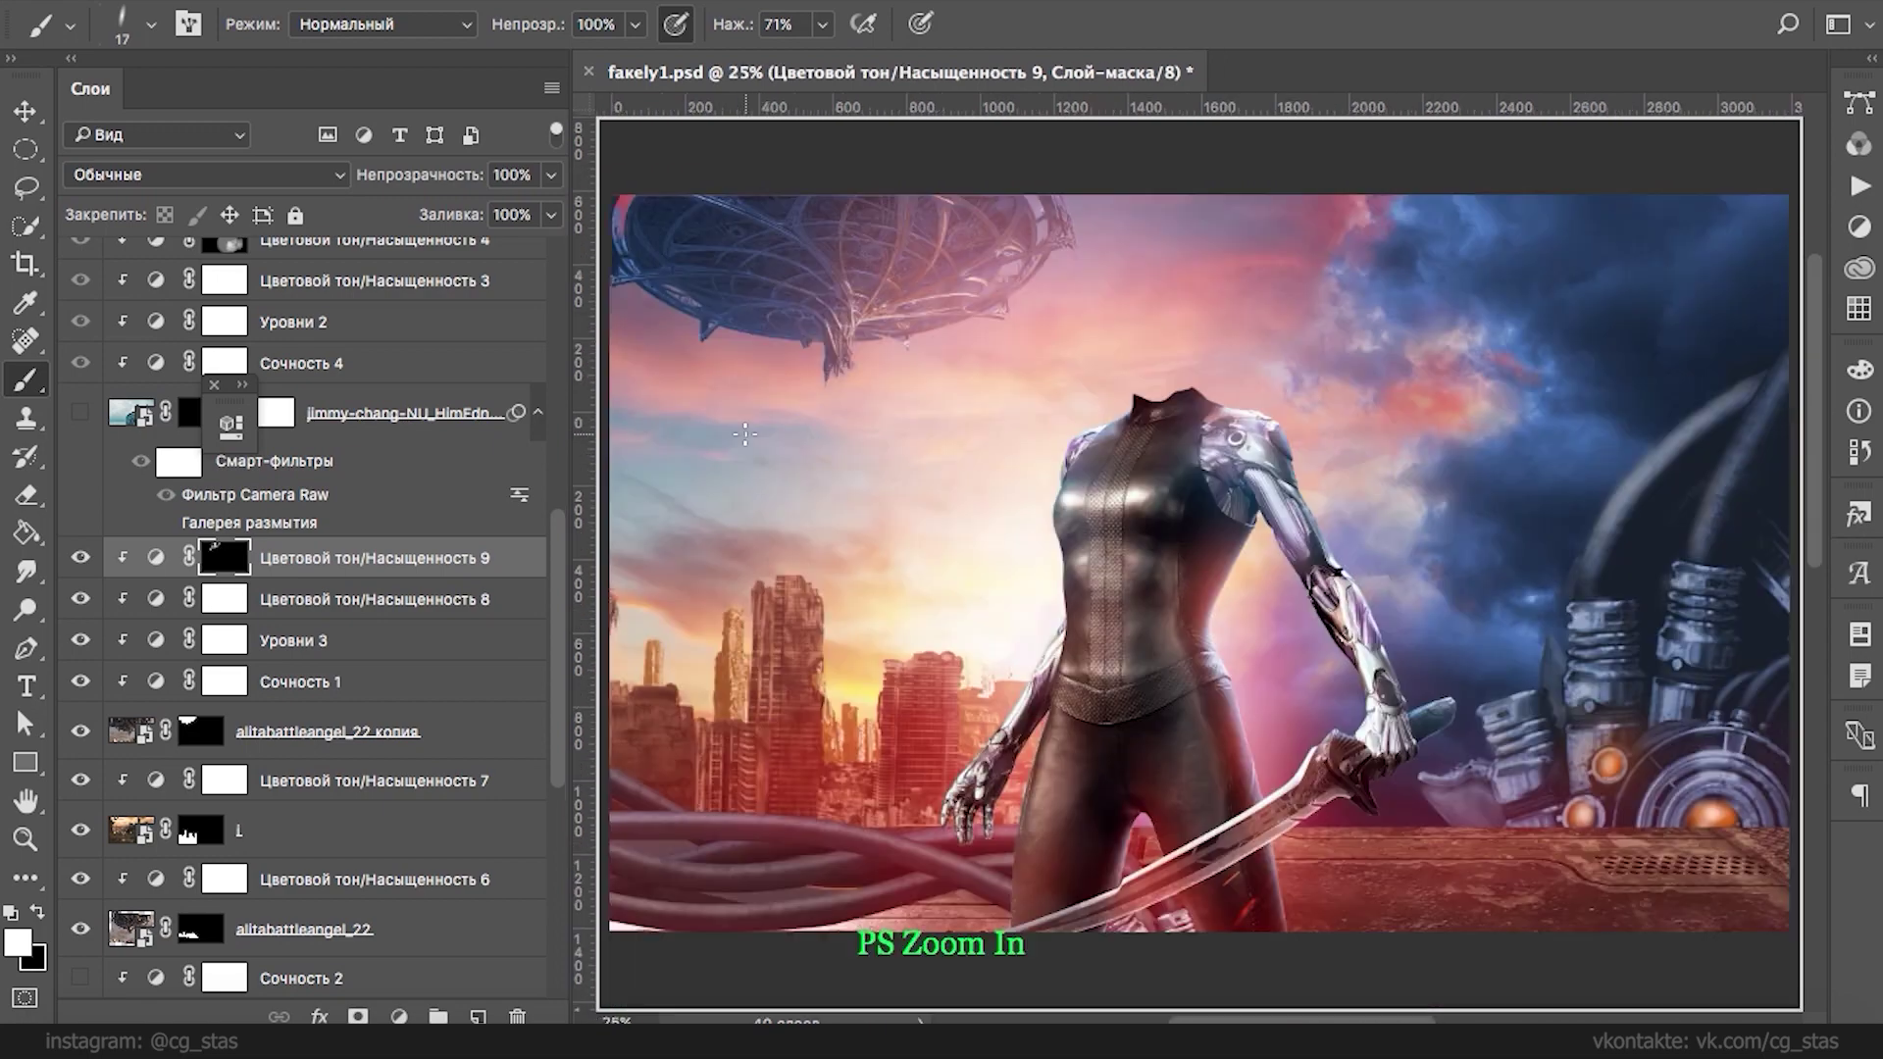
pyautogui.press('super+plus')
pyautogui.press('super+plus')
pyautogui.hotkey('ctrl', '+')
pyautogui.hotkey('ctrl', '+')
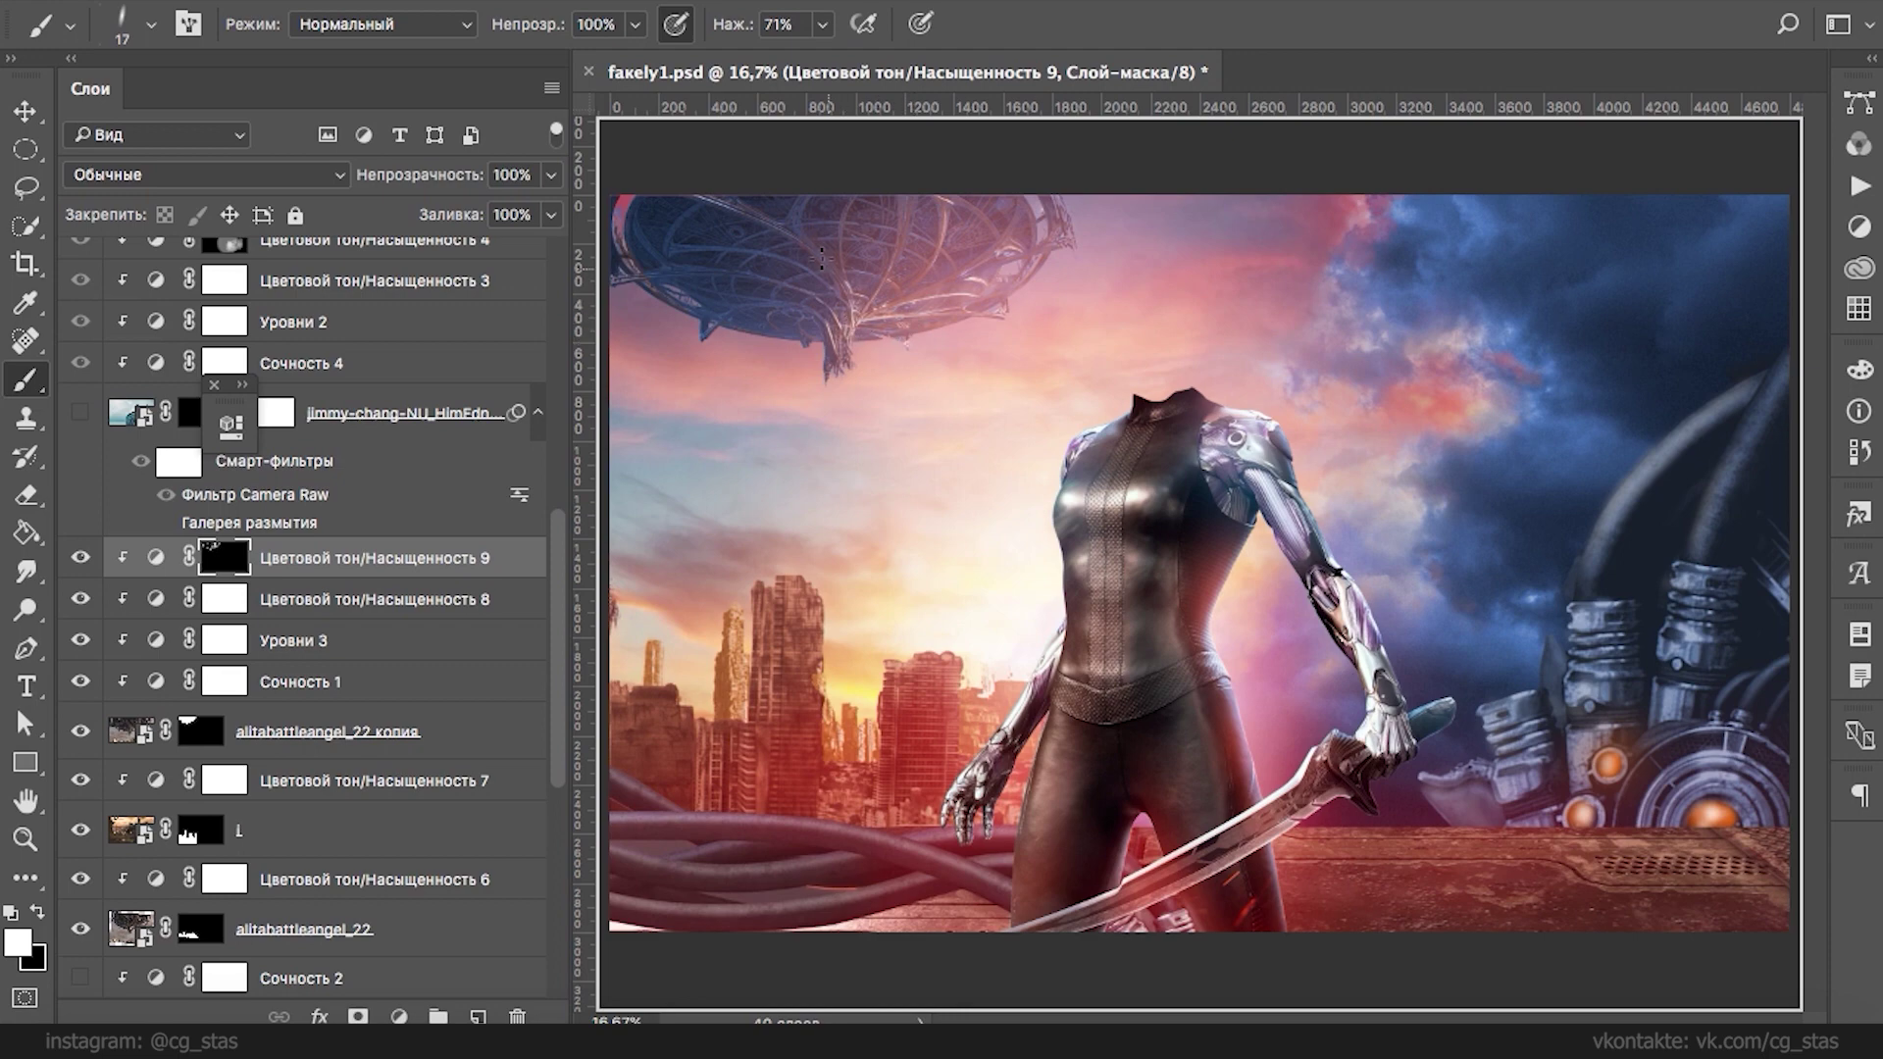
pyautogui.press('super+plus')
pyautogui.press('super+minus')
pyautogui.press('super+minus')
pyautogui.press('super+minus')
pyautogui.press('super+minus')
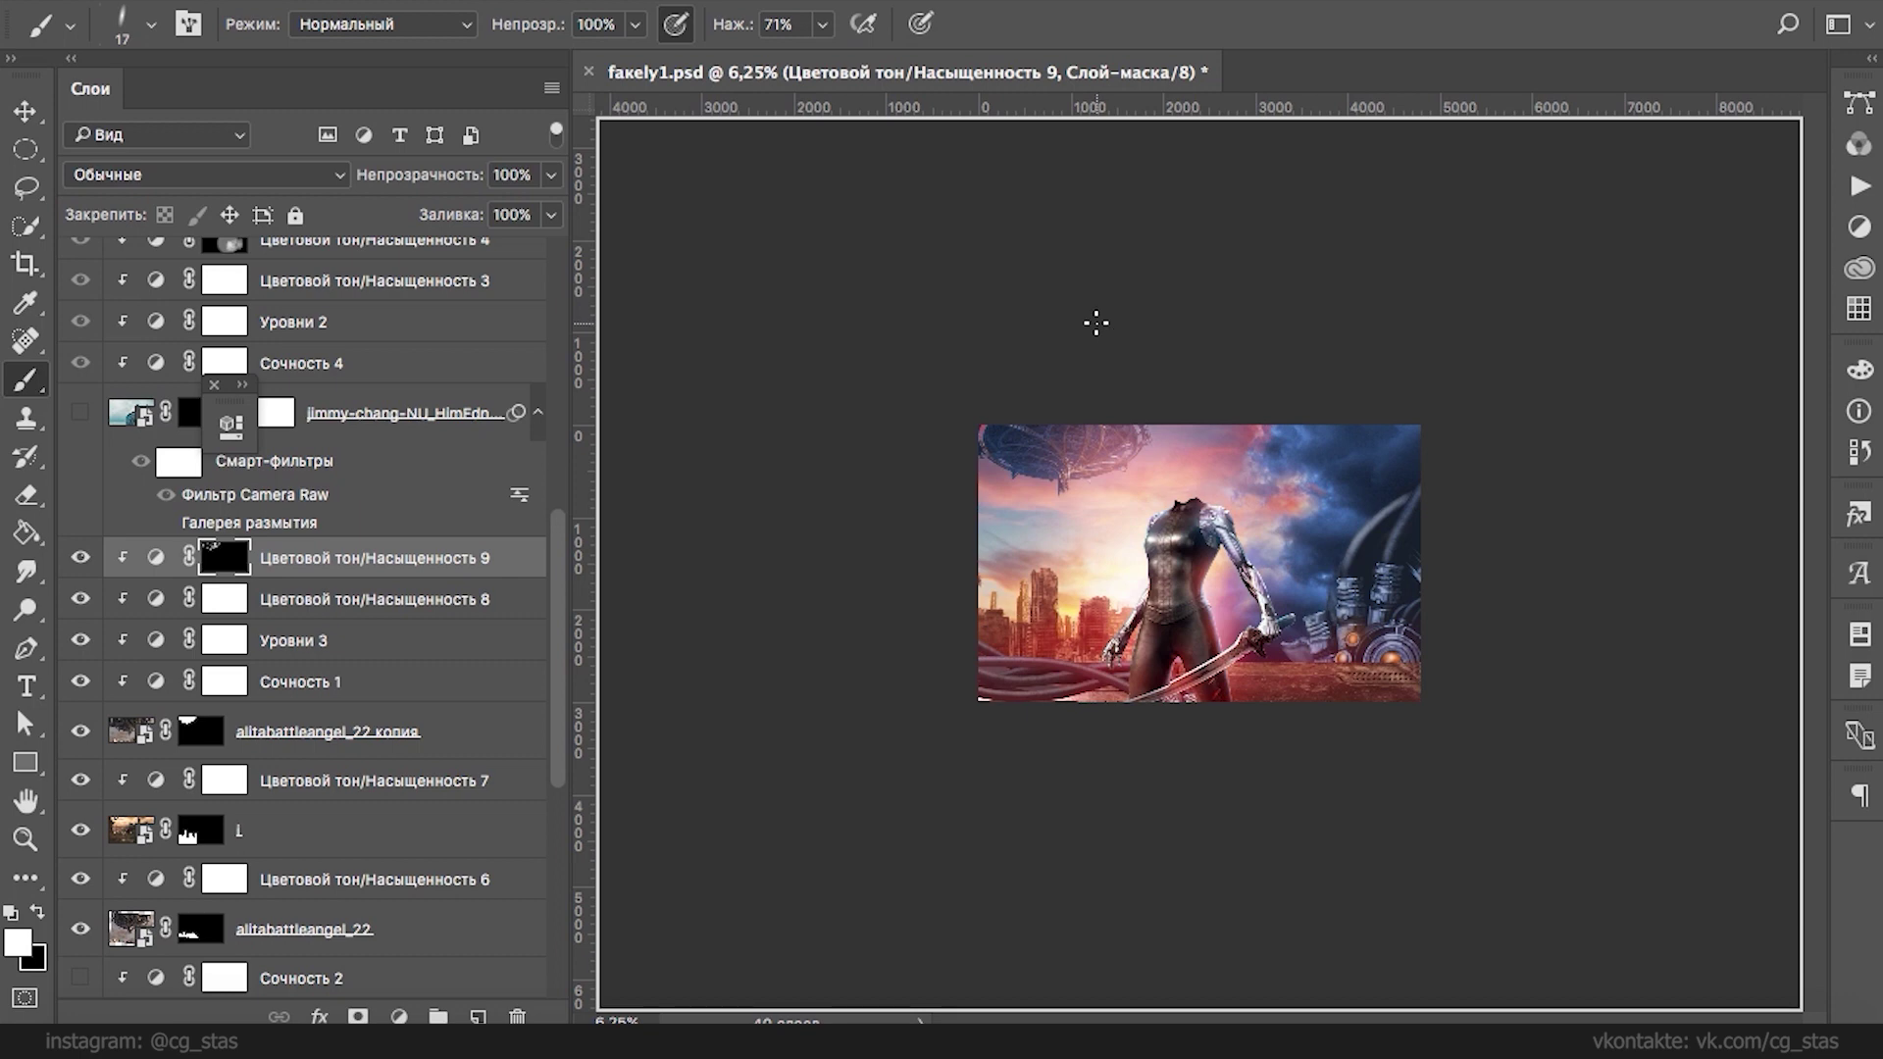
pyautogui.hotkey('ctrl', '+')
pyautogui.hotkey('ctrl', '+')
pyautogui.hotkey('ctrl', '-')
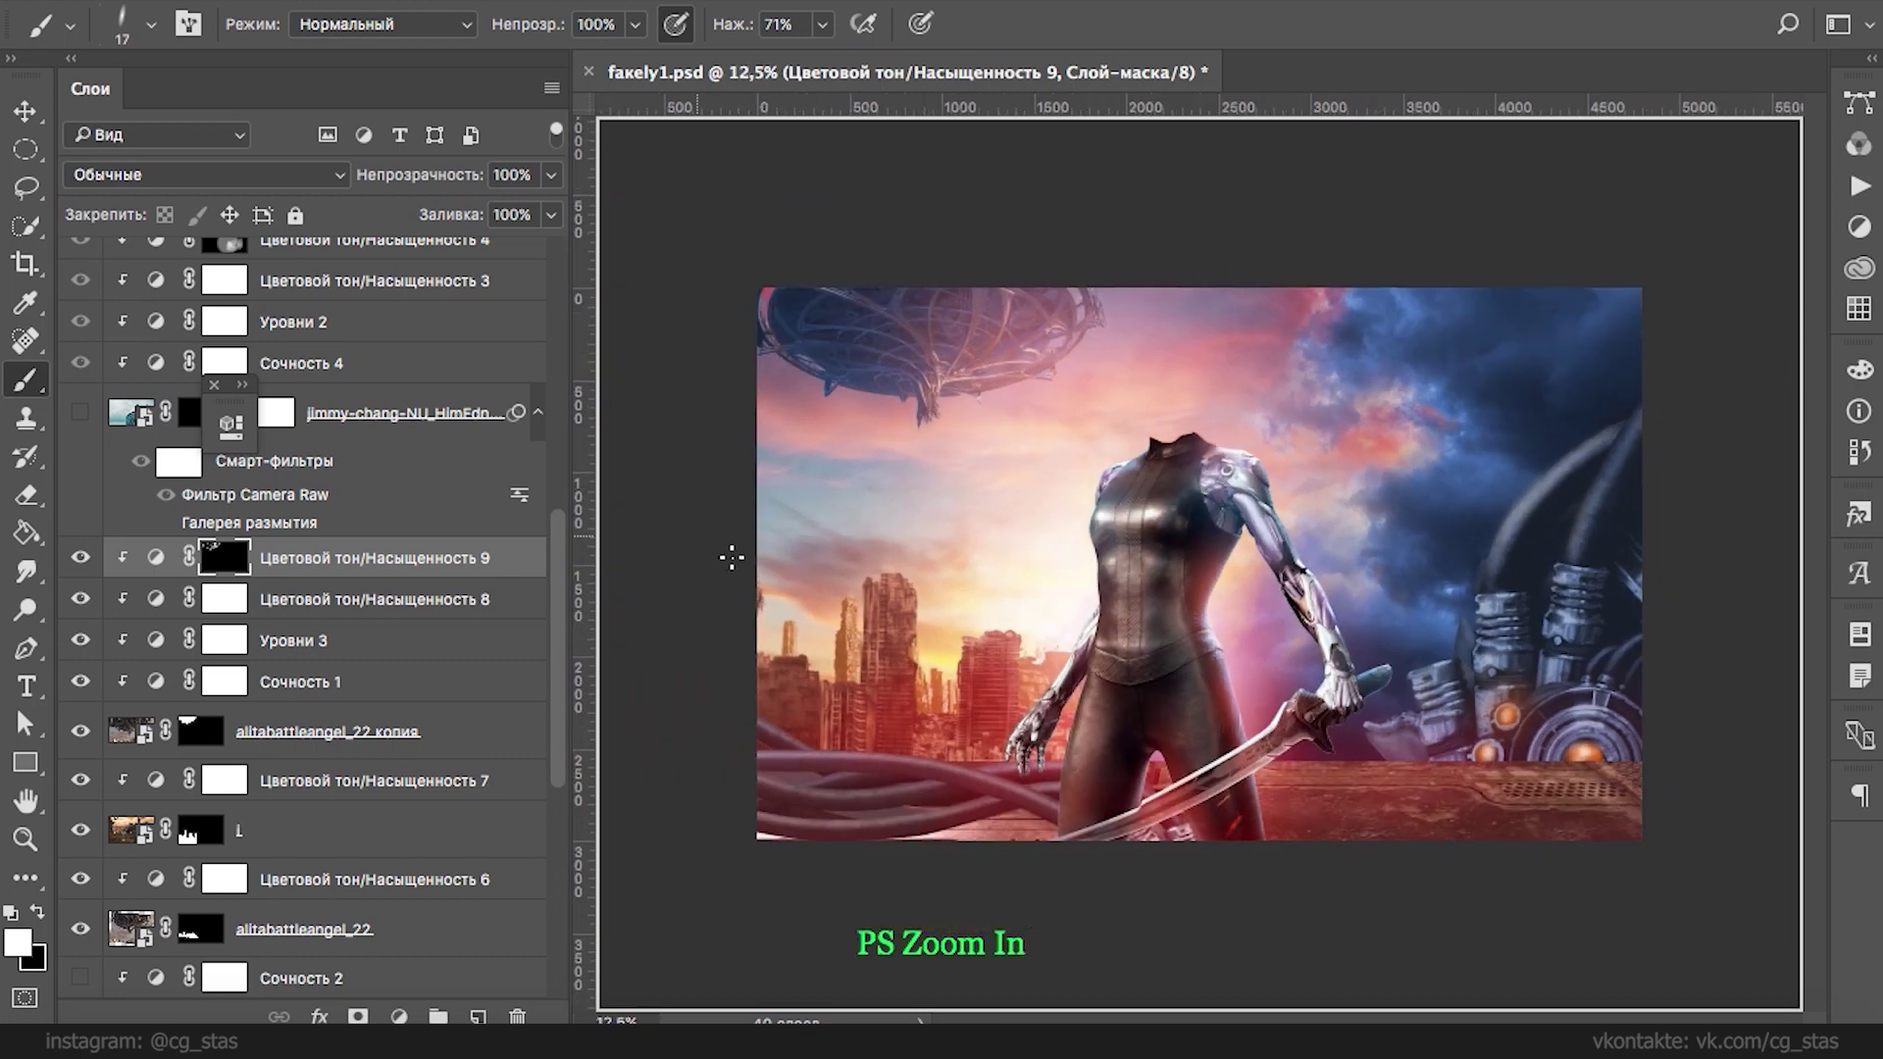
# - Add a clipped Levels adjustment above the i buildings layer, raising the output blacks and lowering the input white point
pyautogui.keyDown('ctrl'); pyautogui.click(862, 673); pyautogui.keyUp('ctrl')
pyautogui.click(398, 1016)
pyautogui.click(452, 573)
pyautogui.moveTo(318, 781); pyautogui.dragTo(400, 770)
pyautogui.moveTo(506, 697)
pyautogui.mouseDown()
pyautogui.moveTo(468, 698)
pyautogui.moveTo(556, 692)
pyautogui.moveTo(504, 700)
pyautogui.mouseUp()
pyautogui.moveTo(315, 690)
pyautogui.mouseDown()
pyautogui.moveTo(369, 686)
pyautogui.moveTo(304, 702)
pyautogui.mouseUp()
pyautogui.moveTo(693, 697)
pyautogui.mouseDown()
pyautogui.moveTo(596, 698)
pyautogui.moveTo(656, 700)
pyautogui.mouseUp()
pyautogui.click(716, 394)
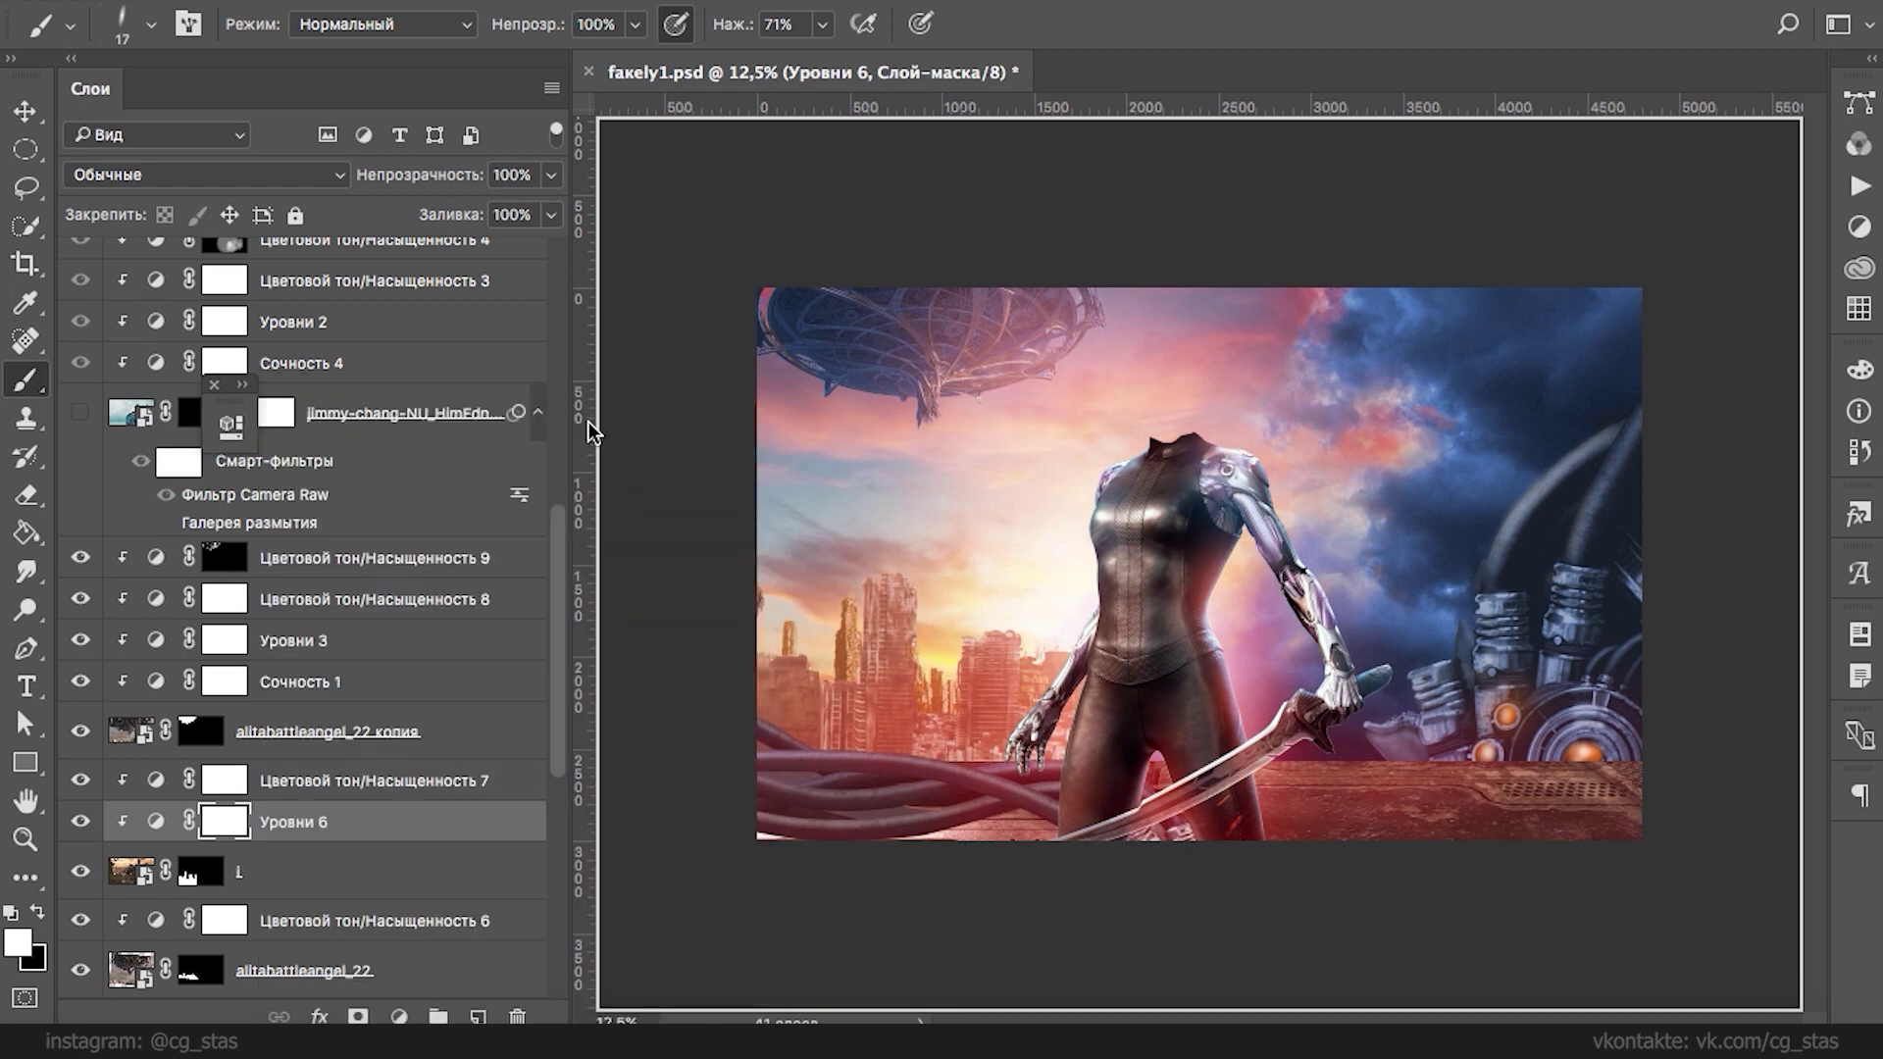
# - Lower the lightness of the Цветовой тон/Насыщенность 7 adjustment on the ruined buildings
pyautogui.click(181, 780)
pyautogui.moveTo(510, 702); pyautogui.dragTo(489, 649)
pyautogui.click(714, 394)
pyautogui.press('super+minus')
pyautogui.press('super+plus')
pyautogui.hotkey('ctrl', '-')
pyautogui.hotkey('ctrl', '+')
pyautogui.hotkey('ctrl', '+')
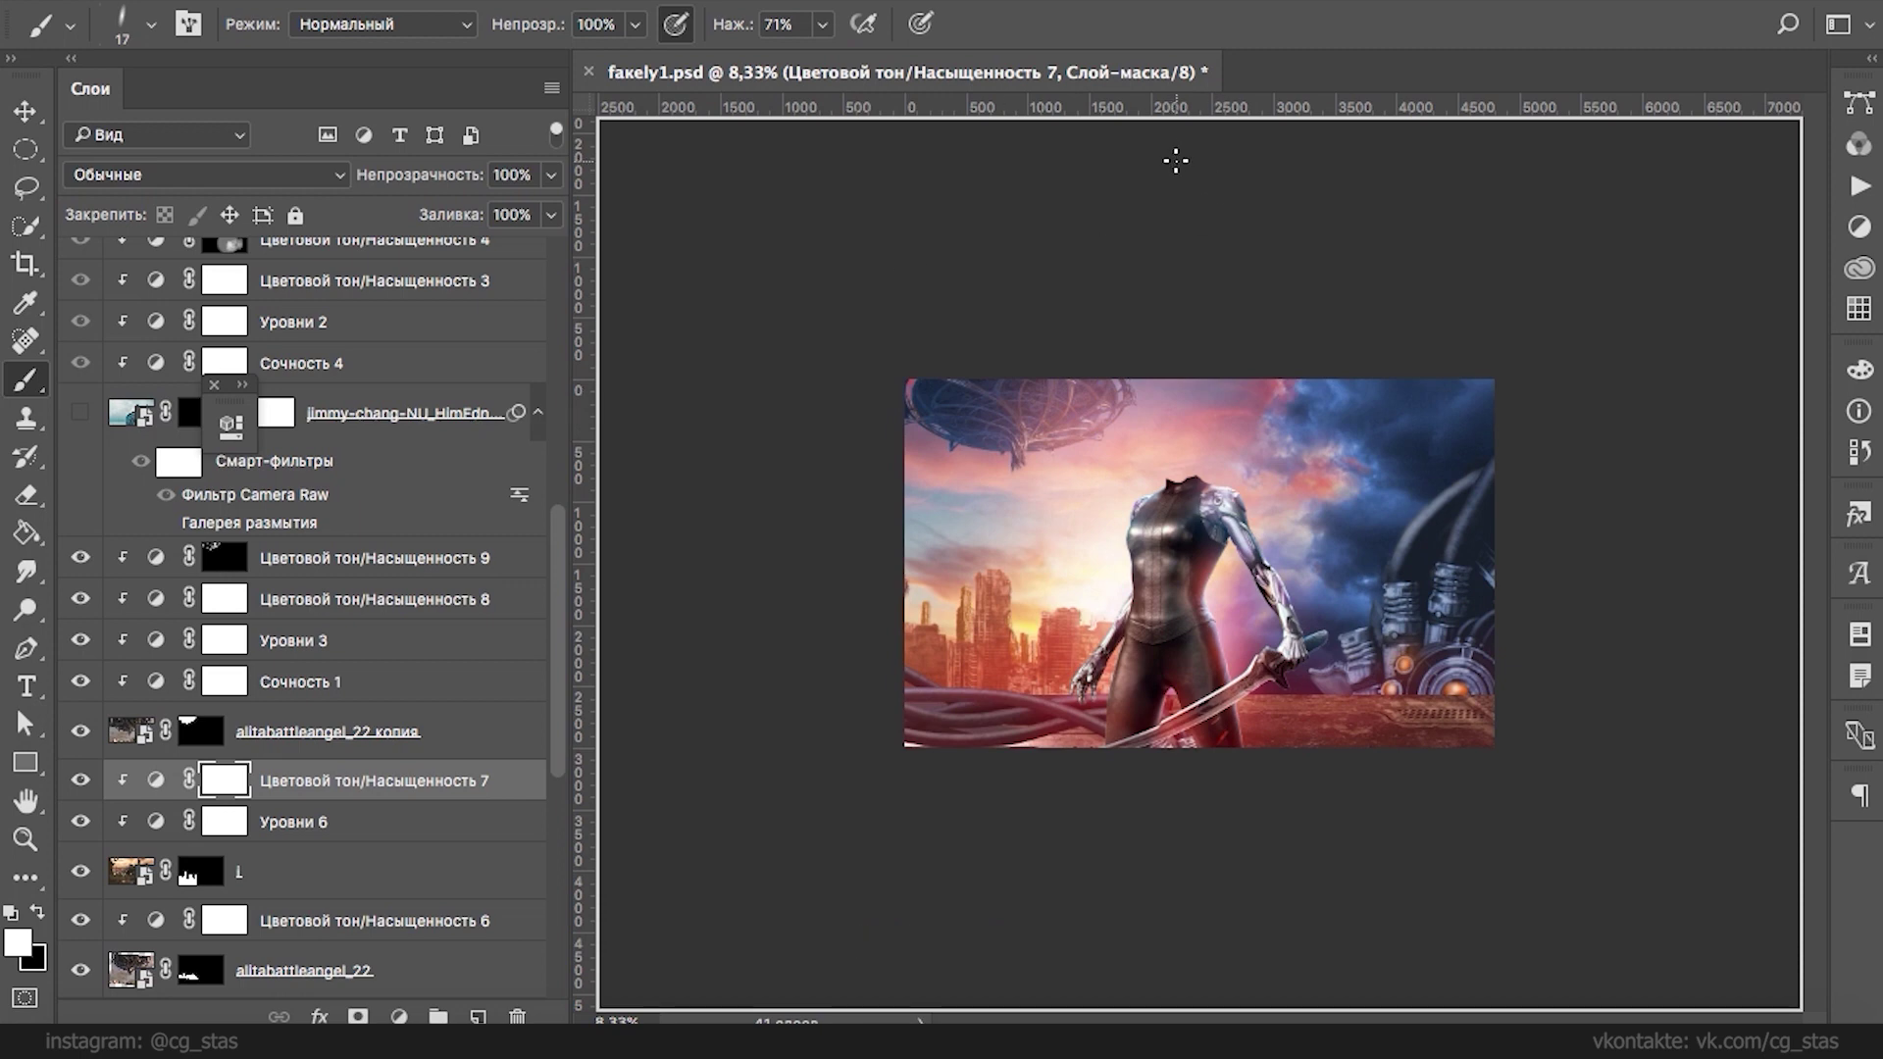
# - Show the fiery-cloud copy layer above Цветовой тон/Насыщенность 2 and set the fill of Цветовой тон/Насыщенность 7 to 52%
pyautogui.moveTo(559, 603); pyautogui.dragTo(534, 829)
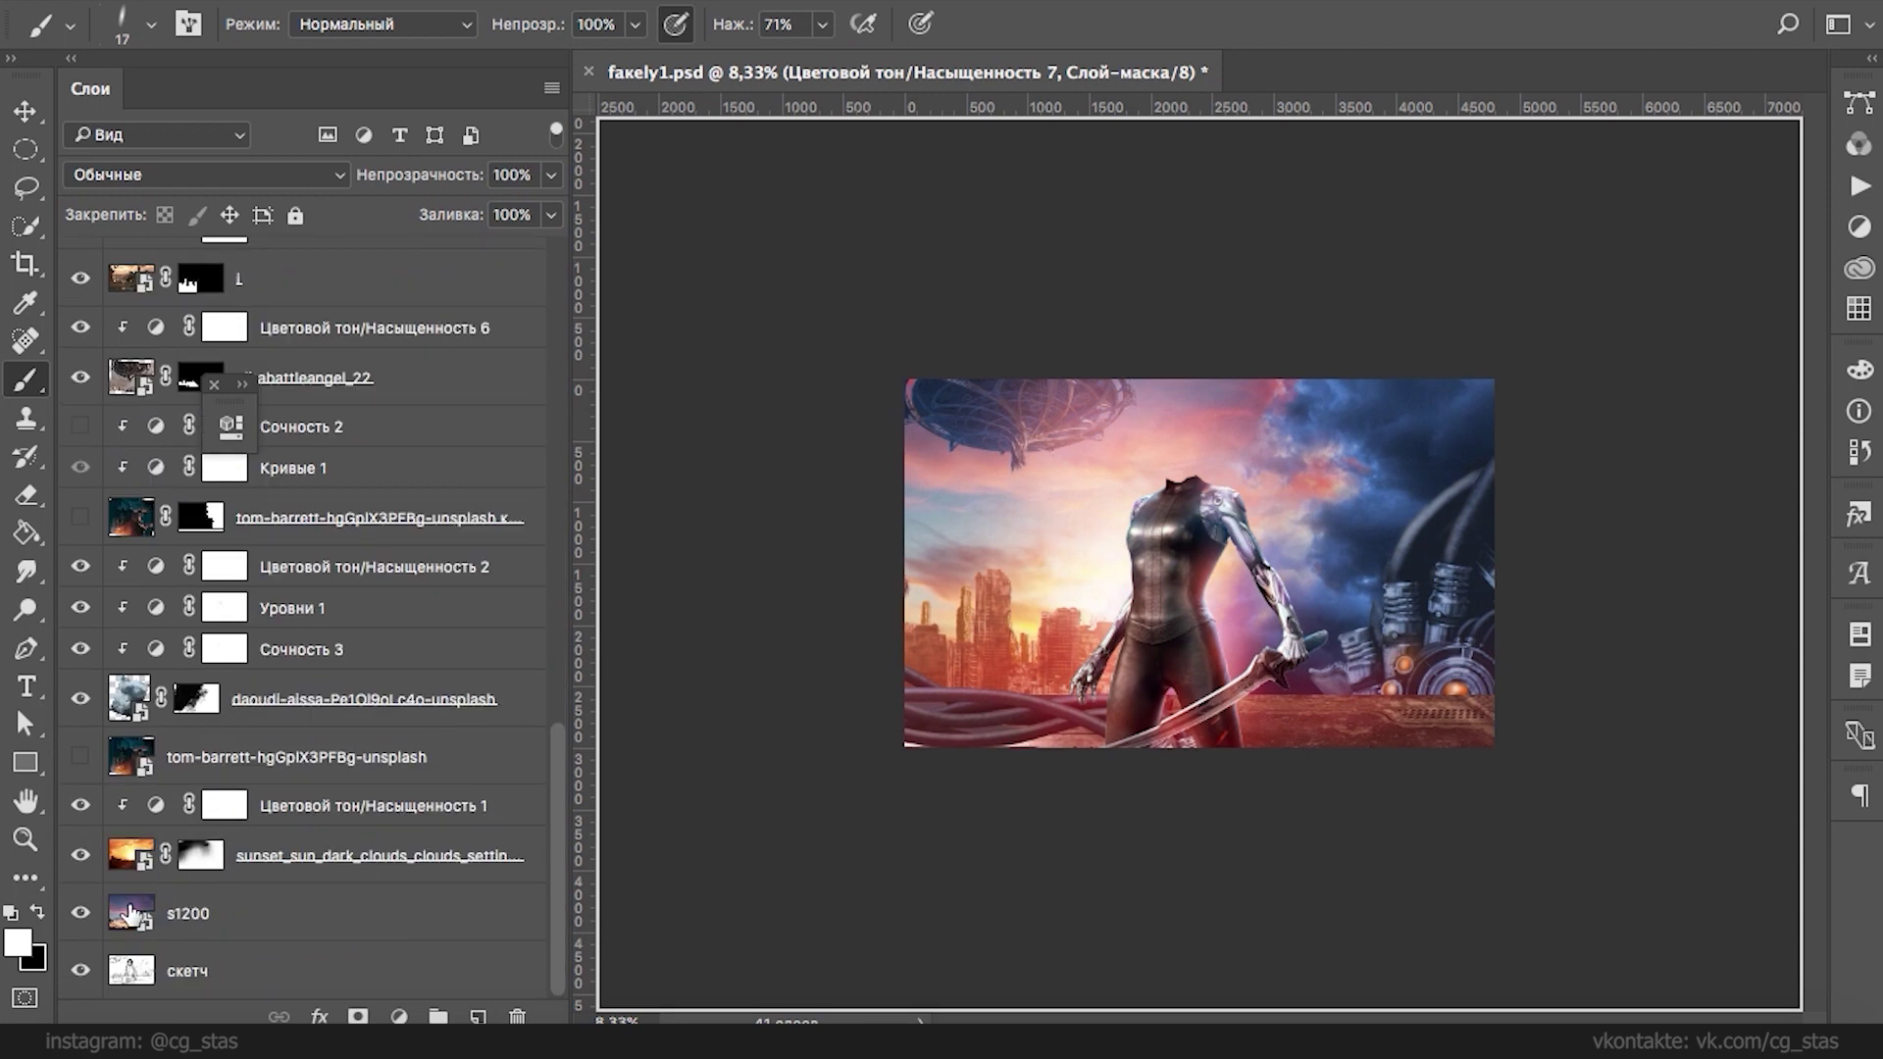
pyautogui.click(78, 527)
pyautogui.click(78, 529)
pyautogui.click(77, 531)
pyautogui.click(551, 214)
pyautogui.moveTo(554, 247); pyautogui.dragTo(421, 250)
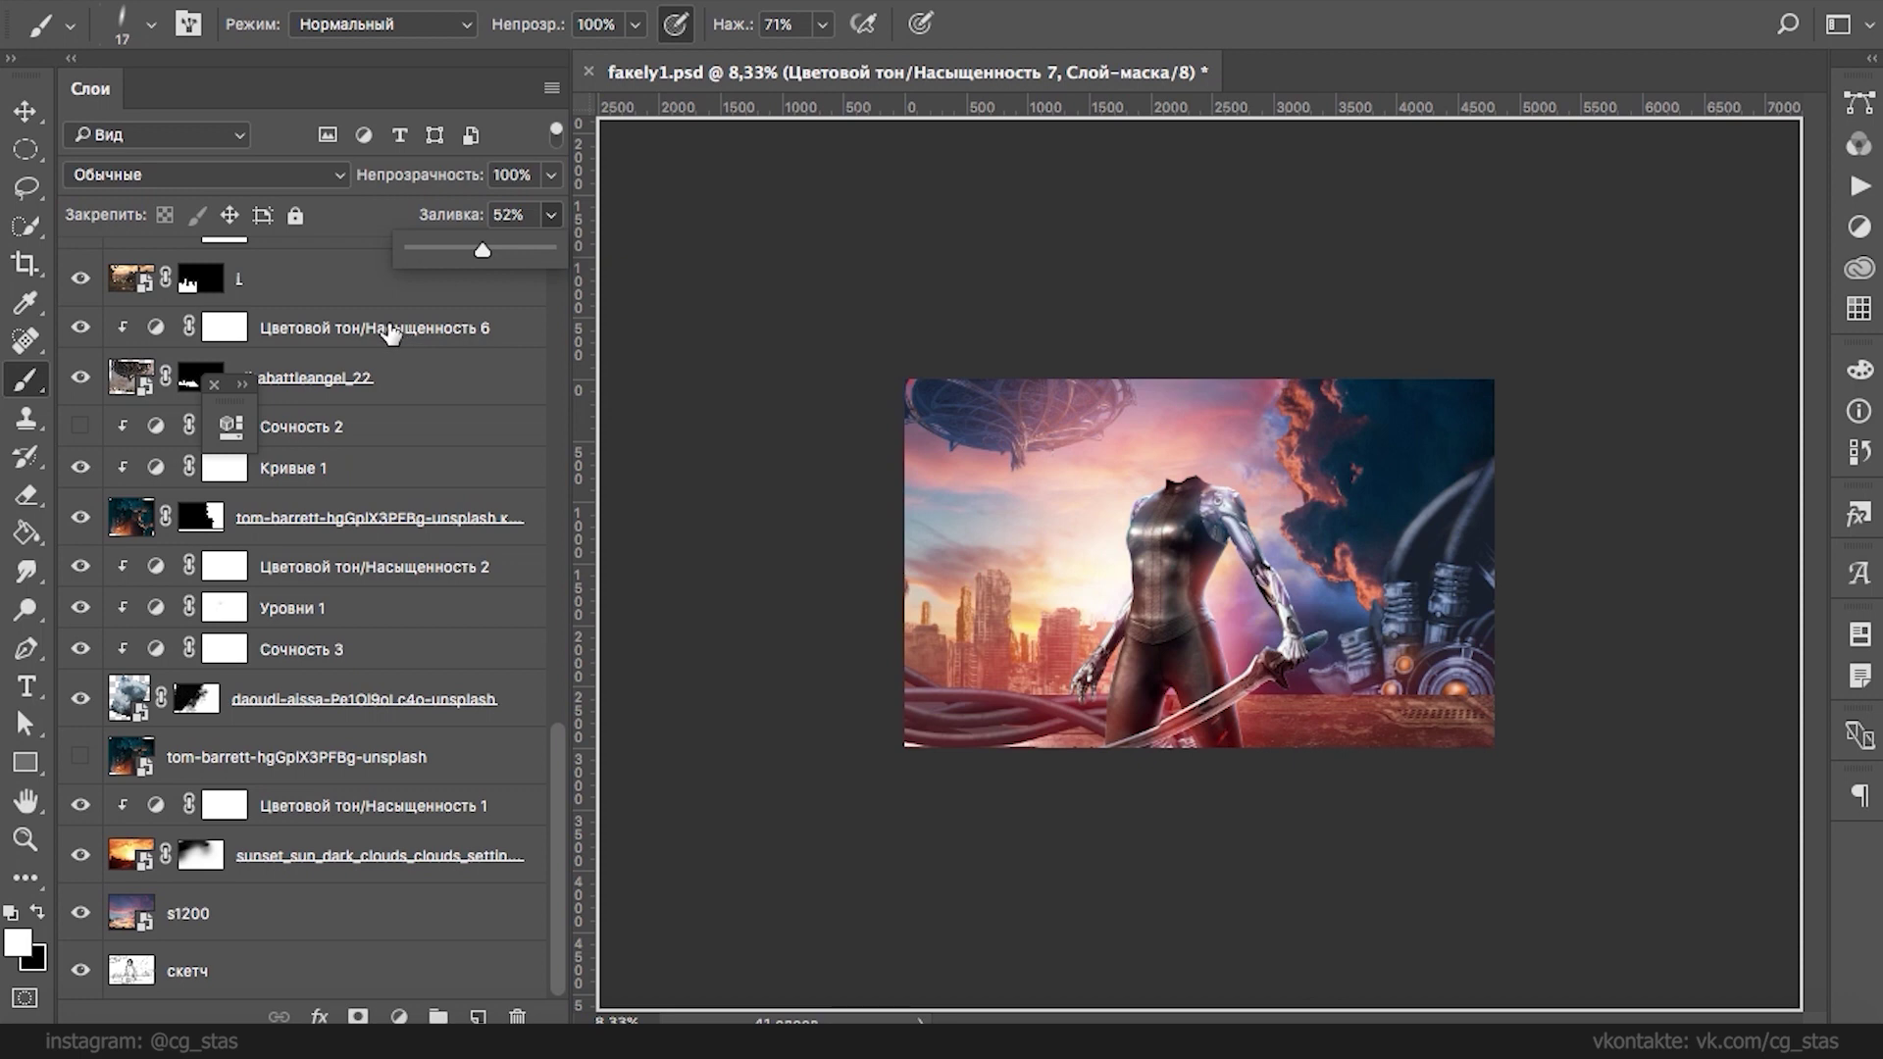
# - Set the fiery-cloud copy layer's fill to 51%, reposition it over the sky and rotate it about 21°
pyautogui.click(402, 517)
pyautogui.moveTo(551, 213); pyautogui.dragTo(480, 251)
pyautogui.moveTo(1378, 455); pyautogui.dragTo(1465, 470)
pyautogui.press('super+t')
pyautogui.moveTo(1647, 505); pyautogui.dragTo(1618, 654)
pyautogui.moveTo(1512, 456)
pyautogui.mouseDown()
pyautogui.moveTo(1538, 437)
pyautogui.moveTo(1516, 461)
pyautogui.mouseUp()
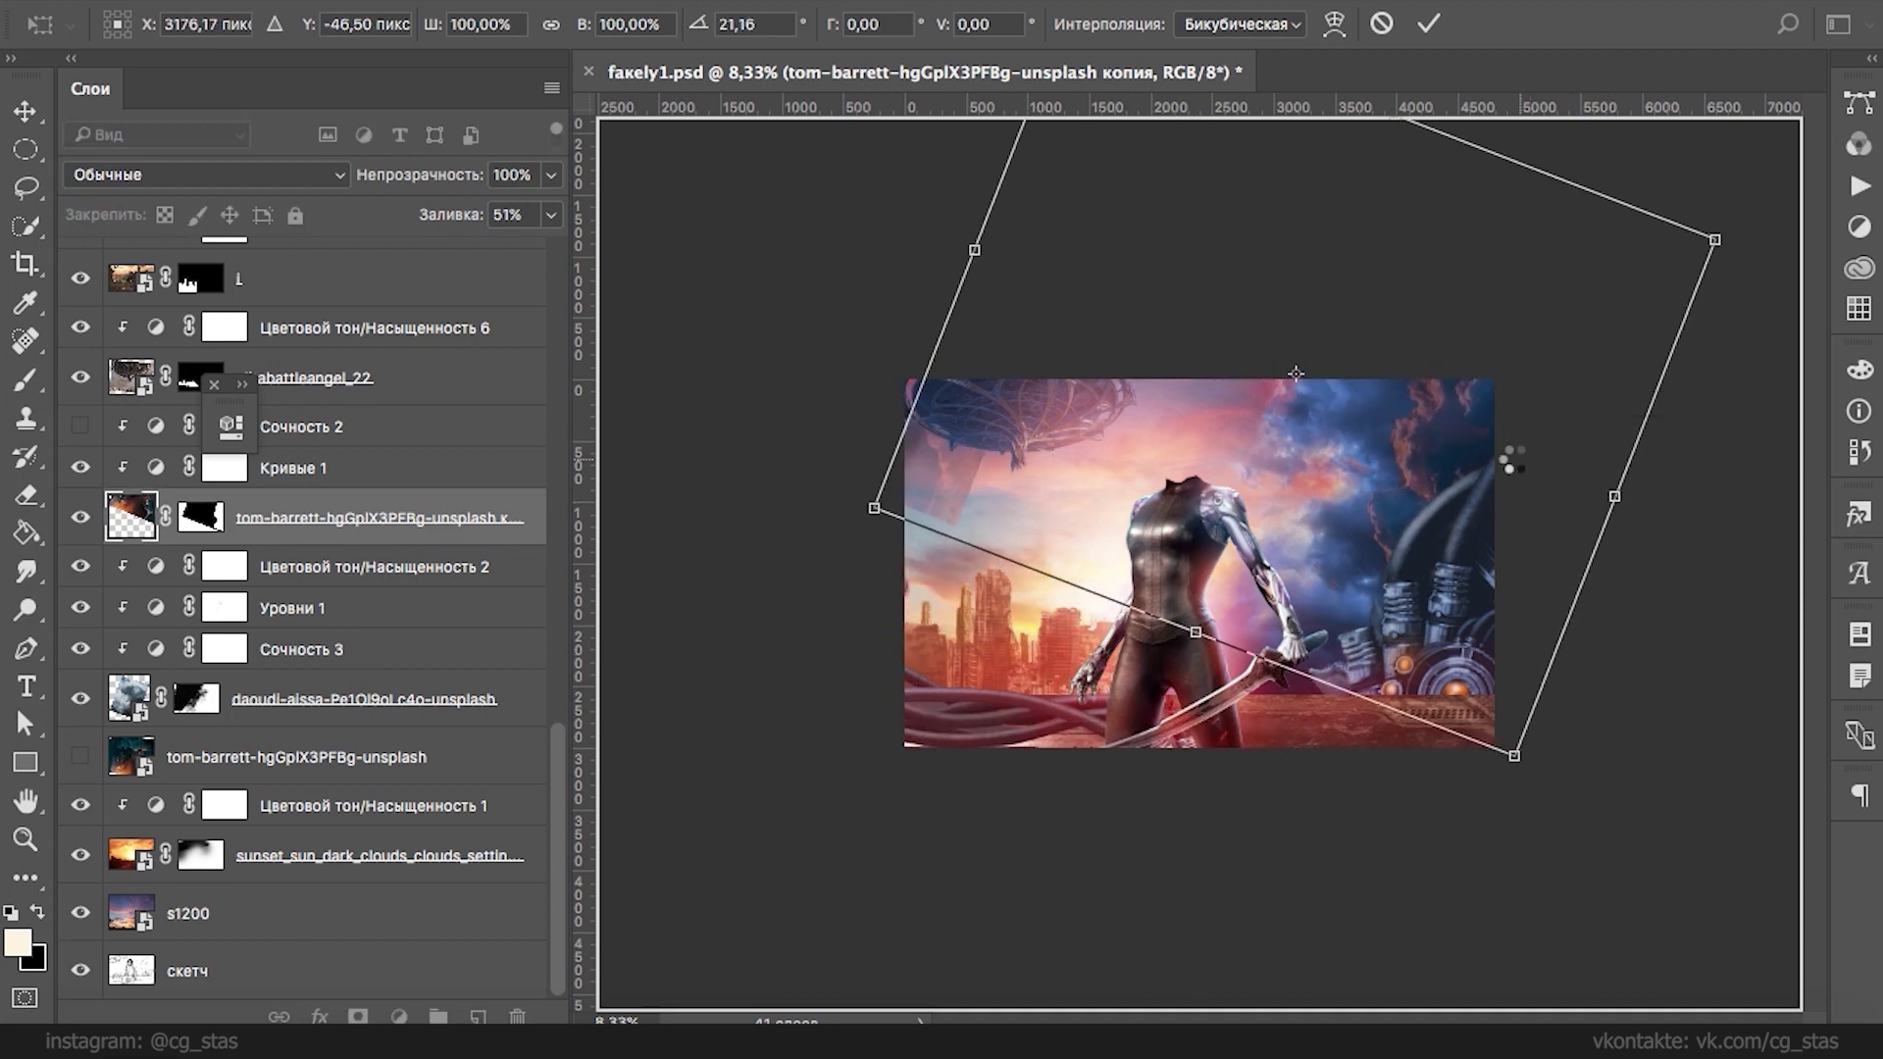
pyautogui.press('Return')
# - Set the fiery-cloud copy layer's opacity to 74%
pyautogui.press('b')
pyautogui.click(551, 175)
pyautogui.moveTo(555, 208); pyautogui.dragTo(516, 207)
# - Paint black on the fiery-cloud copy layer's mask with a soft 291 px brush to hide it from the sunset sky
pyautogui.click(201, 517)
pyautogui.press('x')
pyautogui.rightClick(1011, 468)
pyautogui.moveTo(1177, 514); pyautogui.dragTo(1266, 516)
pyautogui.press('Return')
pyautogui.moveTo(970, 457); pyautogui.dragTo(962, 493)
pyautogui.rightClick(989, 509)
pyautogui.moveTo(1270, 557); pyautogui.dragTo(1312, 558)
pyautogui.moveTo(1082, 567); pyautogui.dragTo(1110, 571)
pyautogui.press('Return')
pyautogui.moveTo(974, 458); pyautogui.dragTo(878, 521)
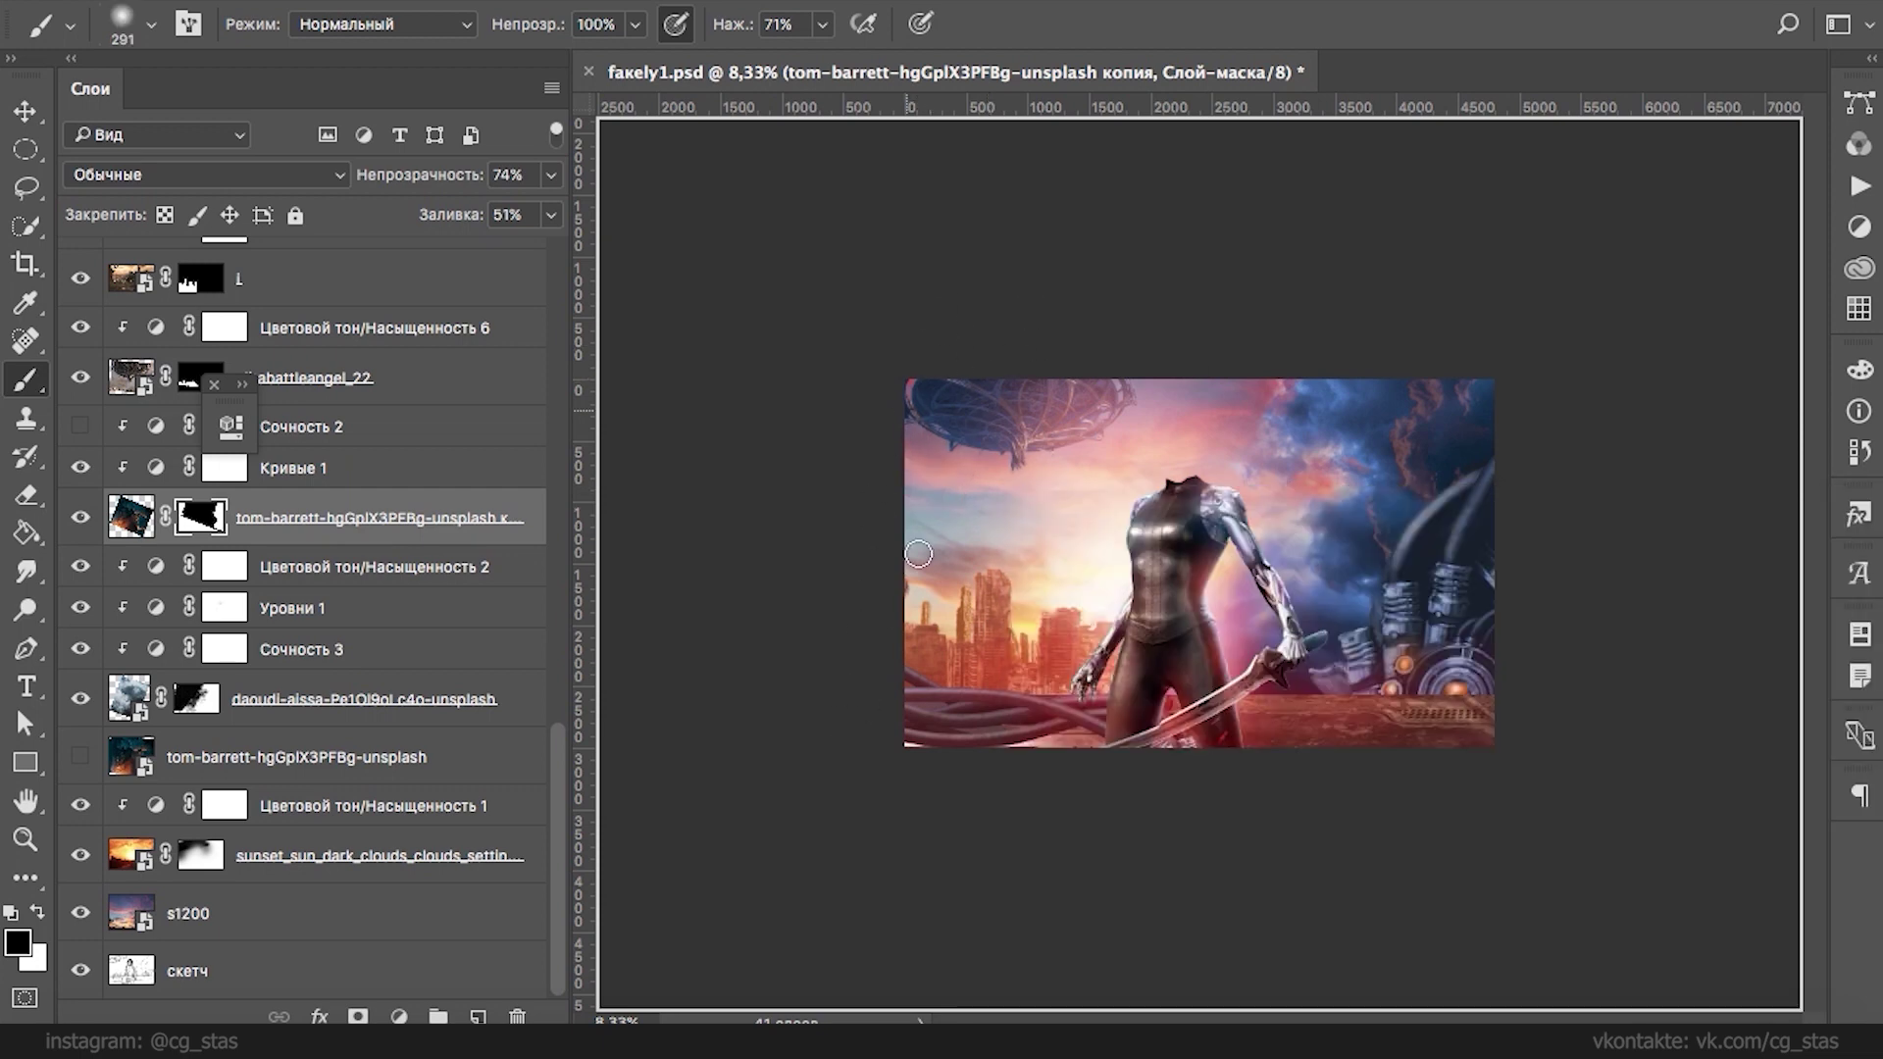
# - Try the Screen and Overlay blending modes on the fiery-cloud copy layer
pyautogui.click(268, 175)
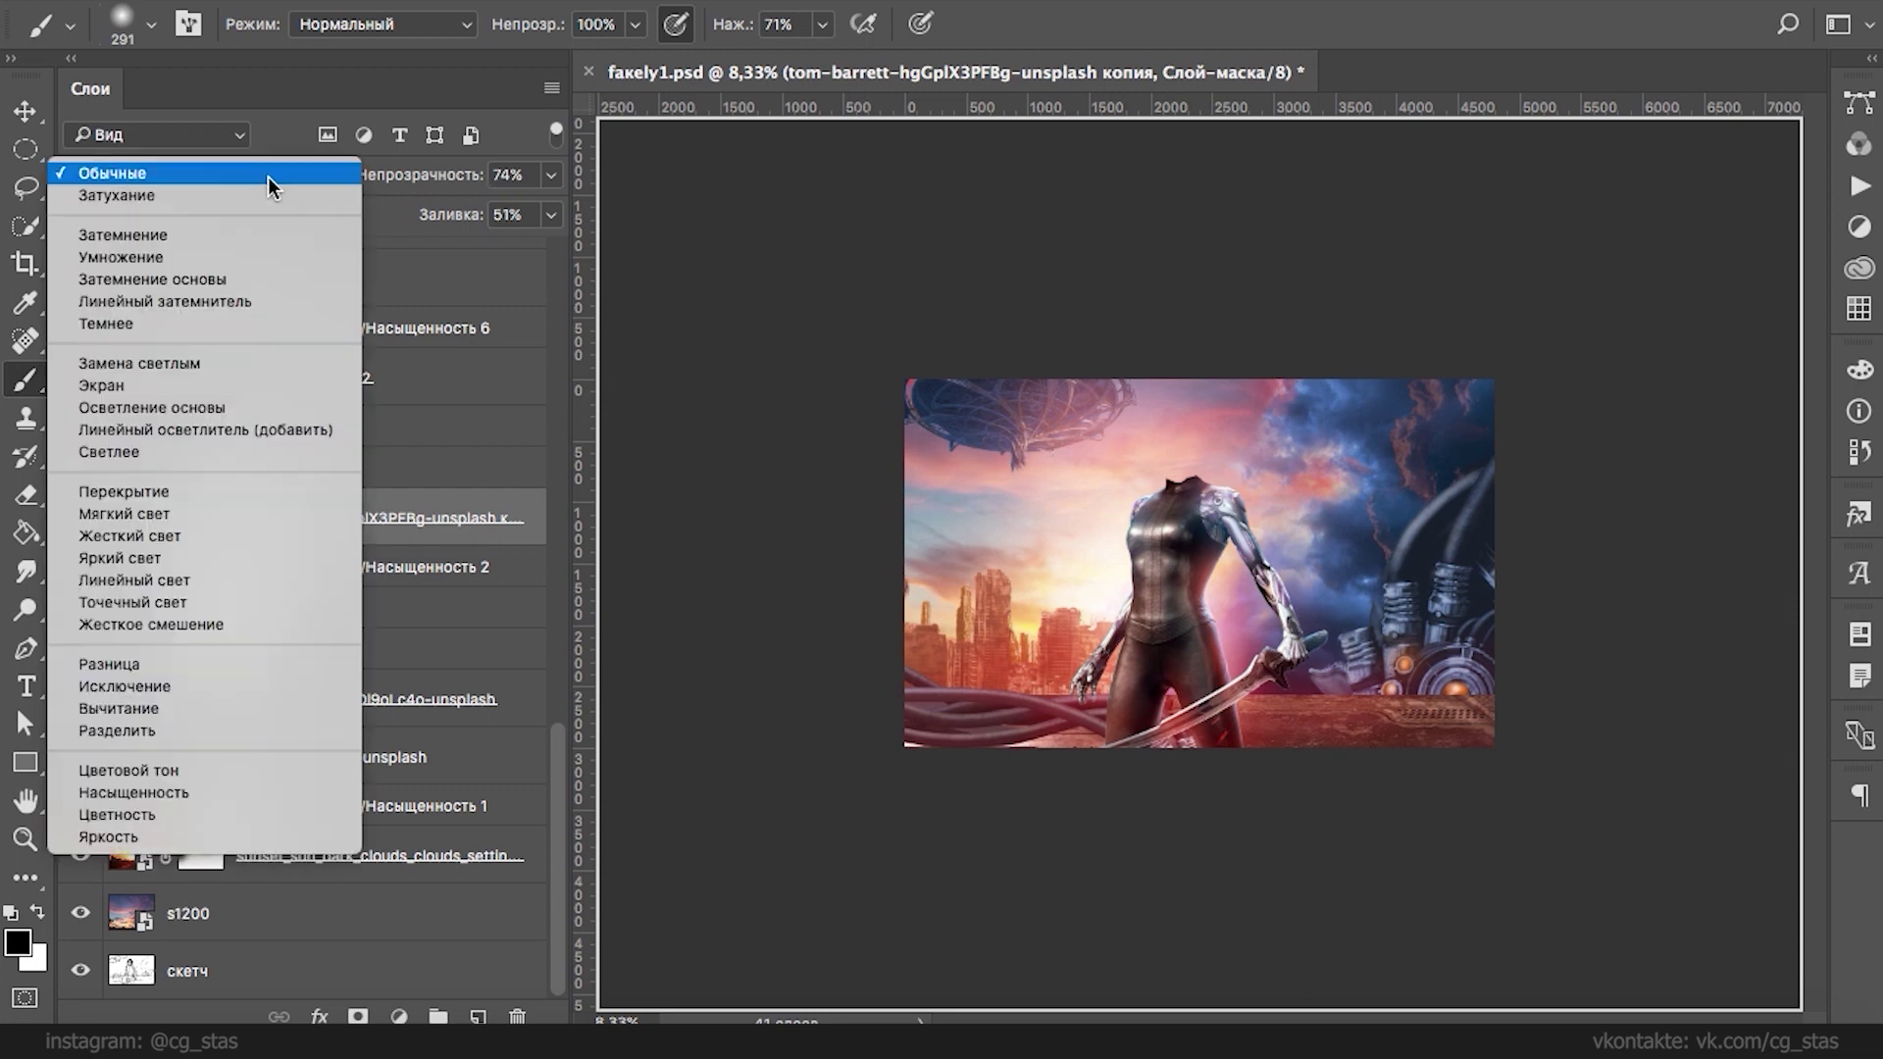
pyautogui.click(239, 386)
pyautogui.click(255, 174)
pyautogui.click(240, 284)
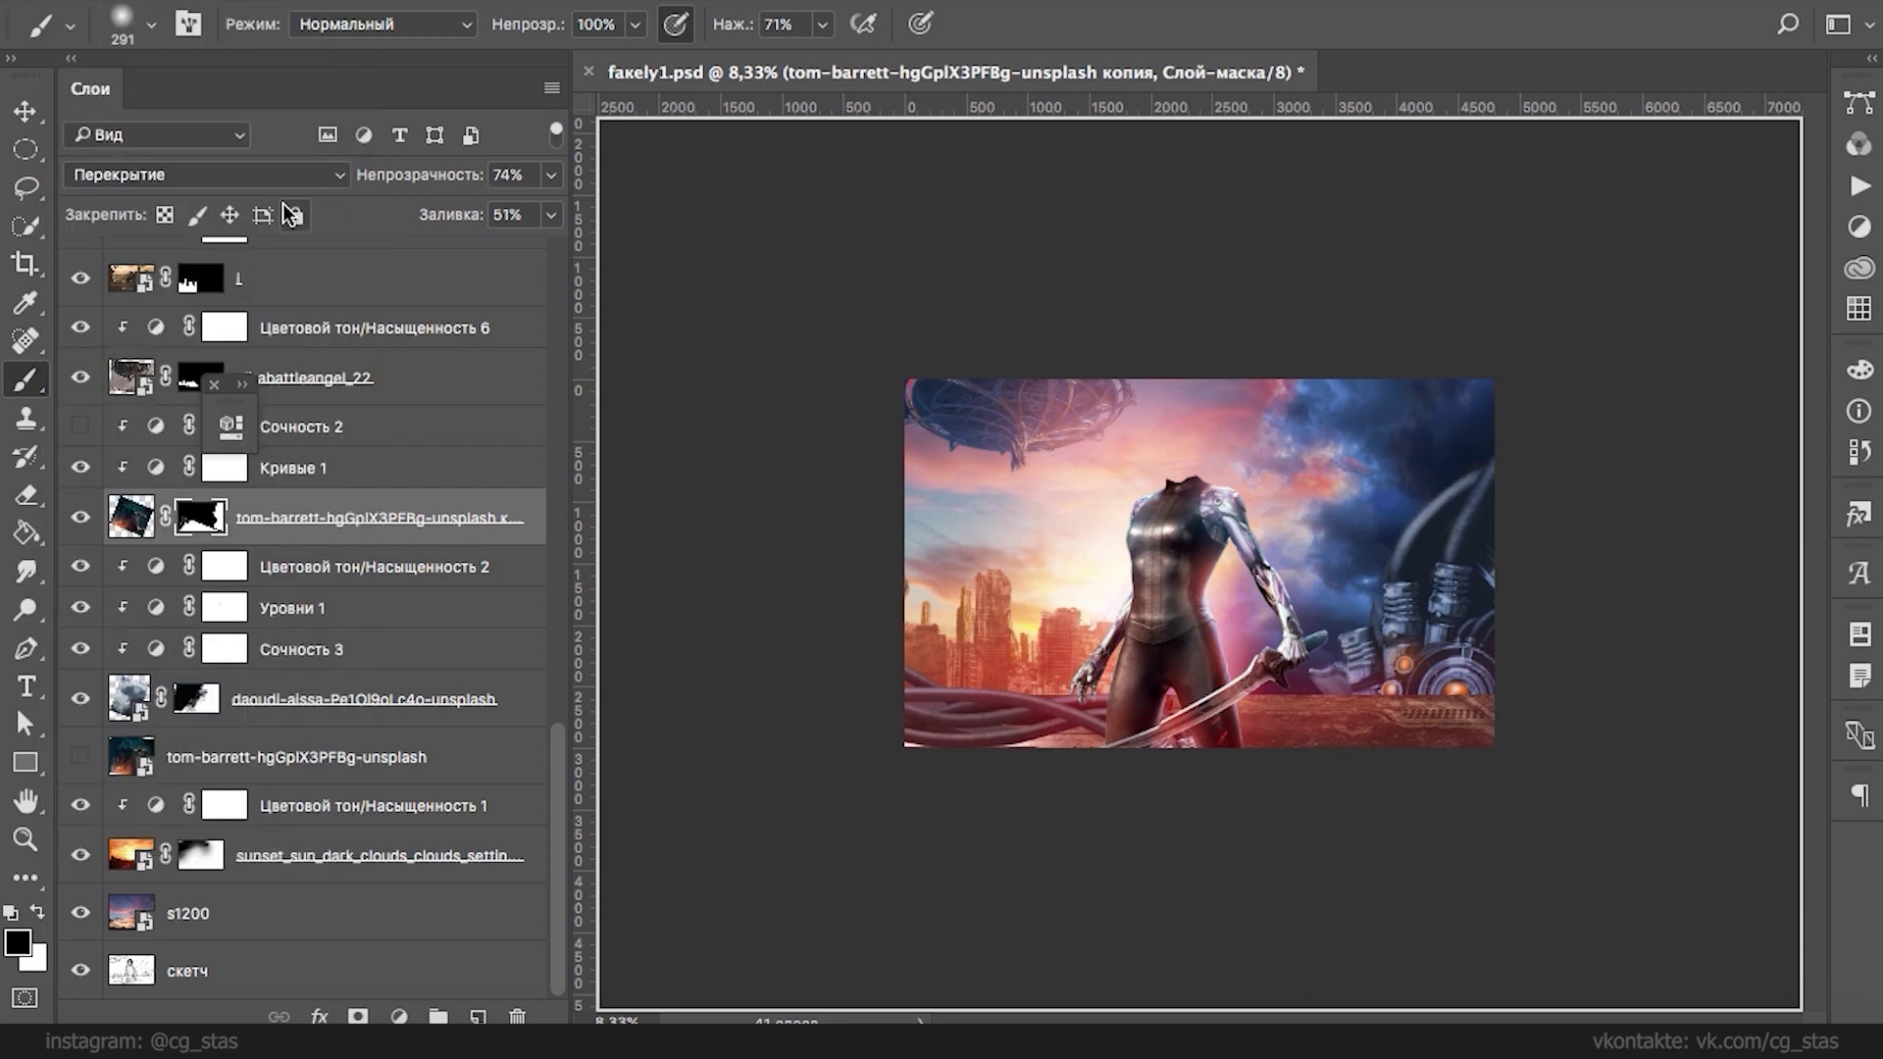
# - Set the fiery-cloud copy layer's blending mode to Soft Light and its fill to 26%
pyautogui.click(267, 177)
pyautogui.click(264, 193)
pyautogui.click(260, 175)
pyautogui.click(247, 425)
pyautogui.hotkey('ctrl', 'z')
pyautogui.moveTo(551, 214); pyautogui.dragTo(451, 259)
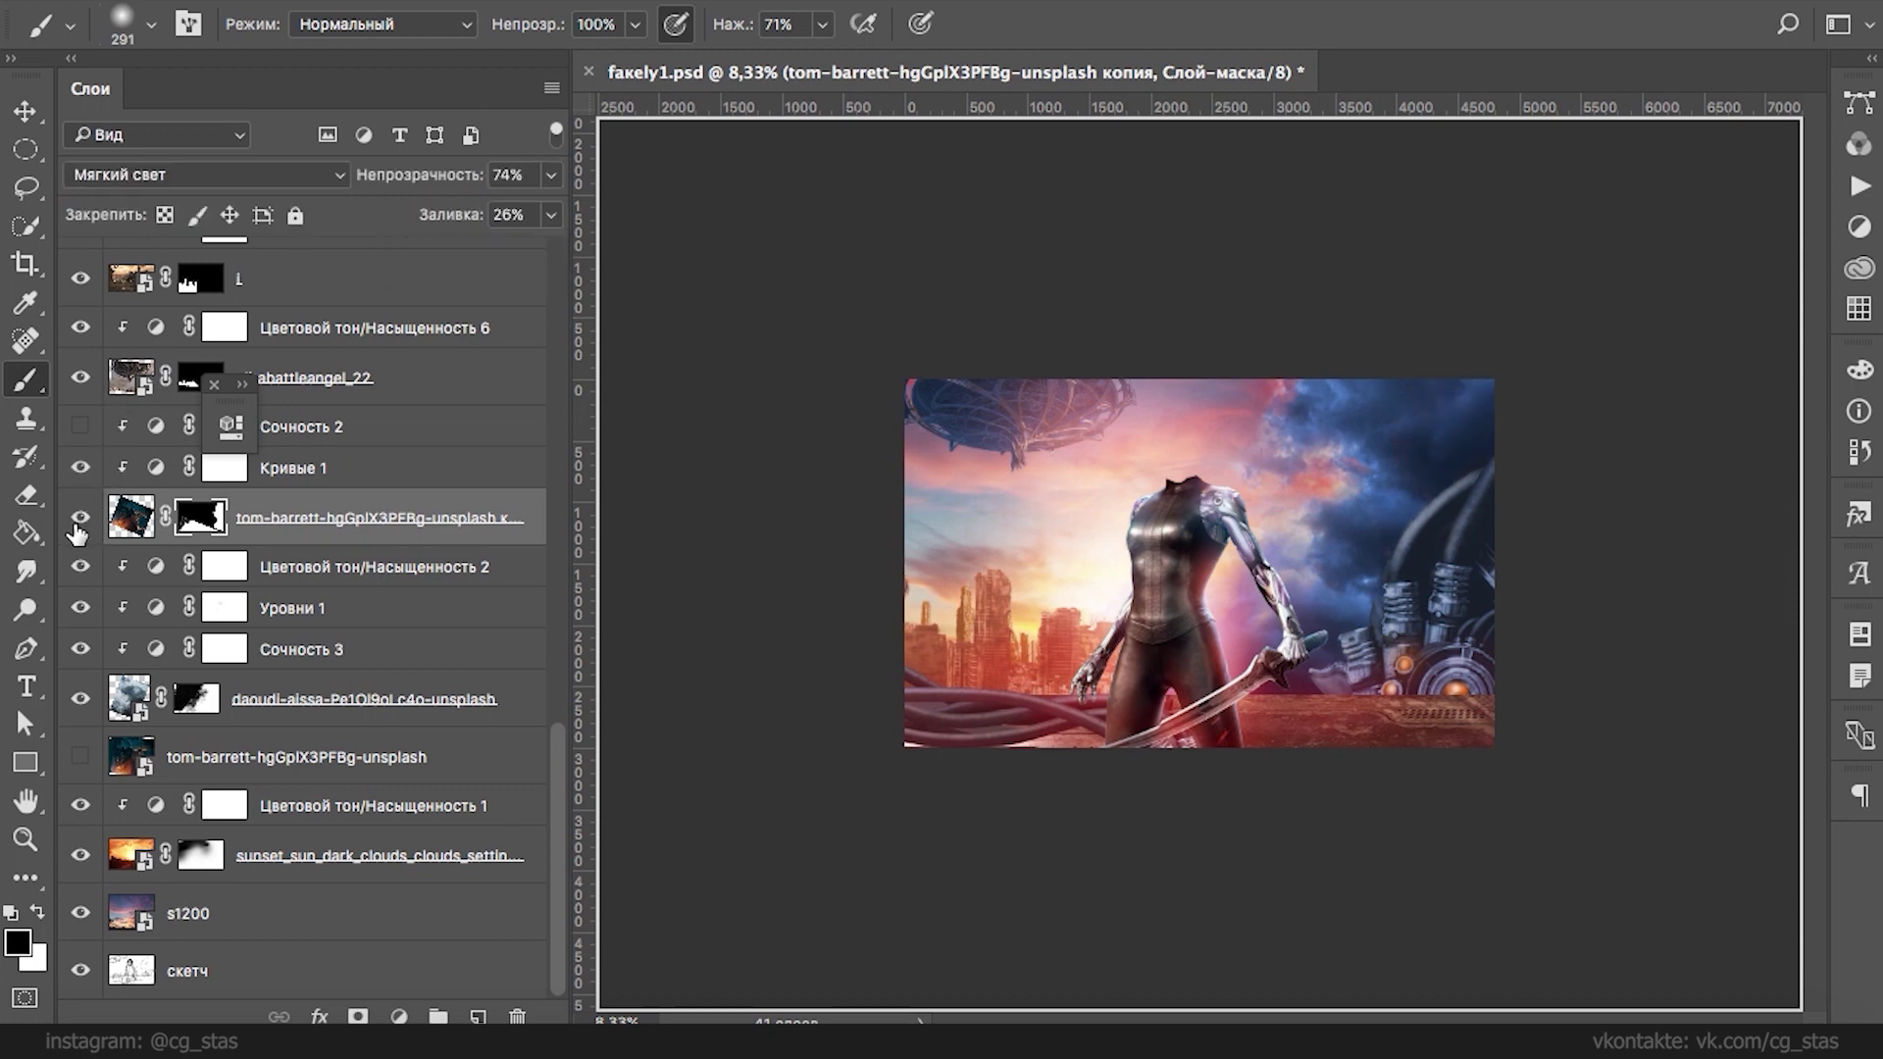
# - Show the original fiery-cloud layer above Цветовой тон/Насыщенность 1 and set its fill to 26%
pyautogui.click(80, 757)
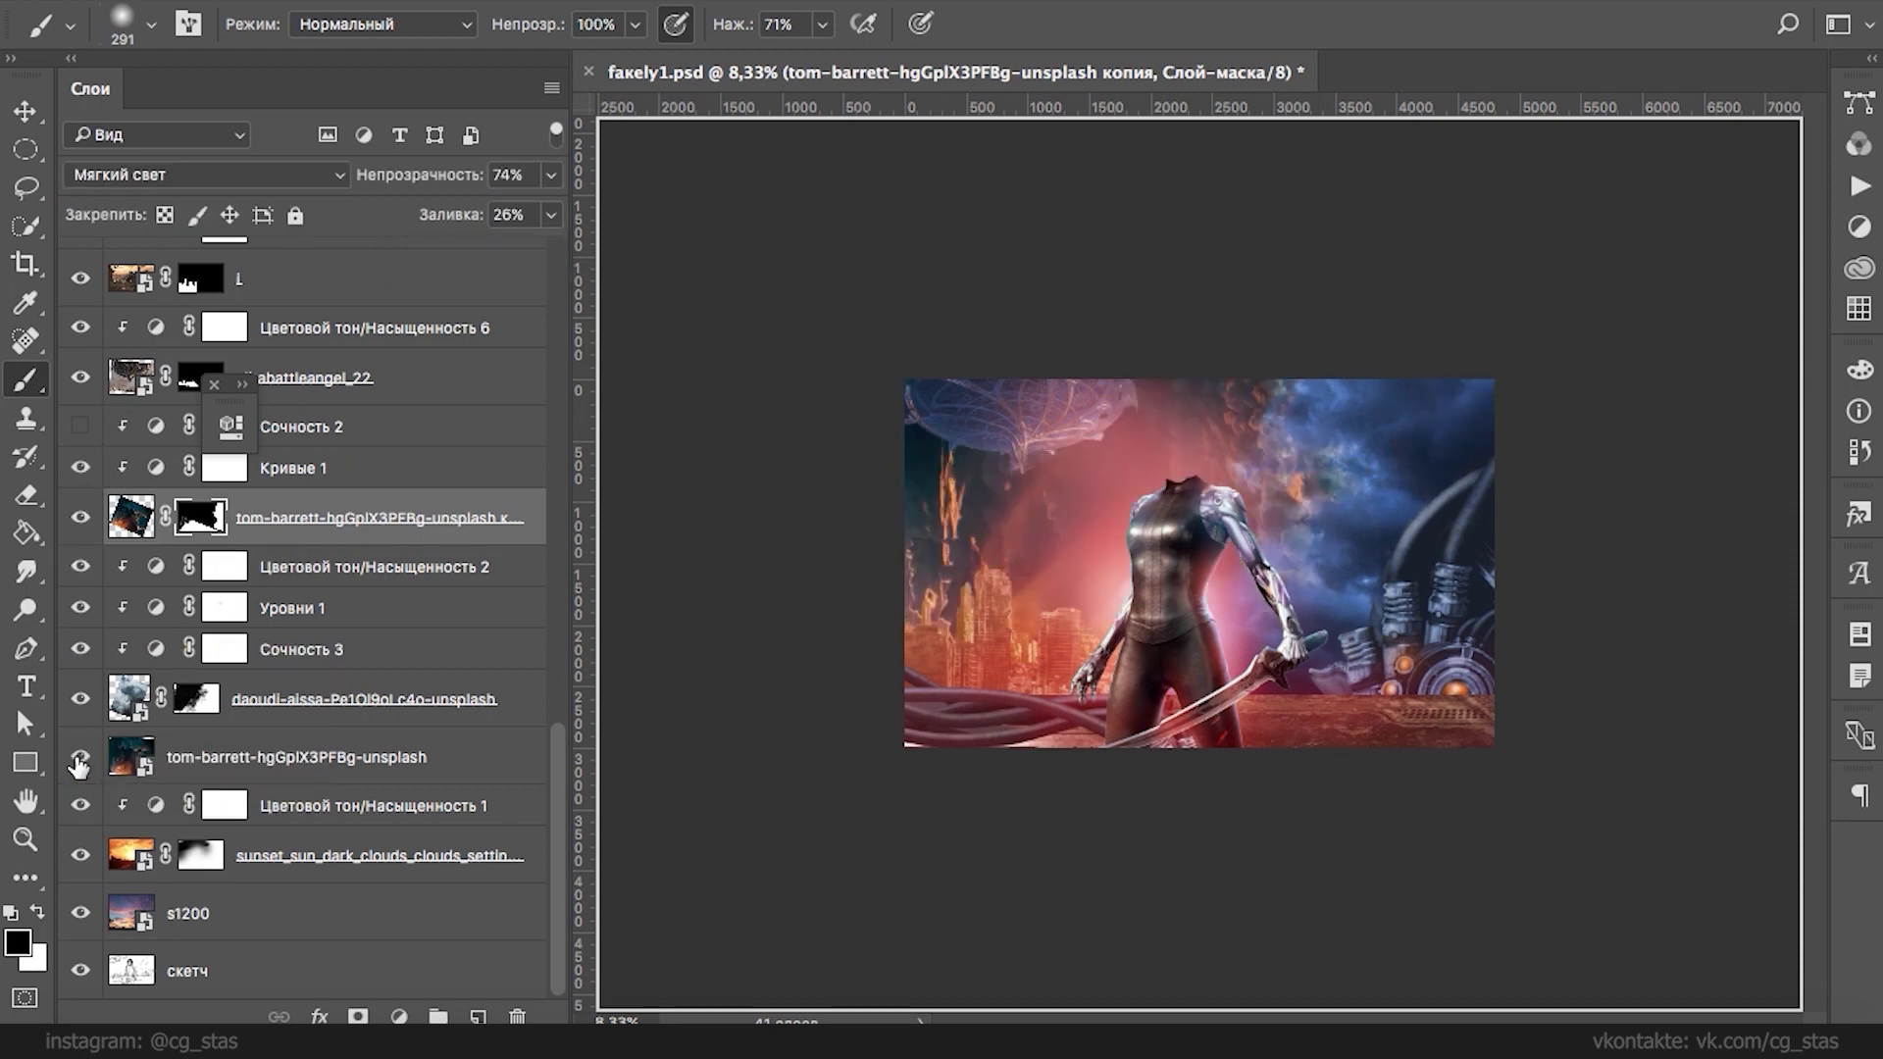
pyautogui.click(80, 757)
pyautogui.click(80, 757)
pyautogui.click(265, 759)
pyautogui.moveTo(551, 215)
pyautogui.mouseDown()
pyautogui.moveTo(432, 258)
pyautogui.moveTo(461, 250)
pyautogui.moveTo(445, 251)
pyautogui.mouseUp()
pyautogui.rightClick(971, 479)
pyautogui.click(407, 753)
pyautogui.click(81, 756)
pyautogui.click(80, 756)
pyautogui.click(80, 756)
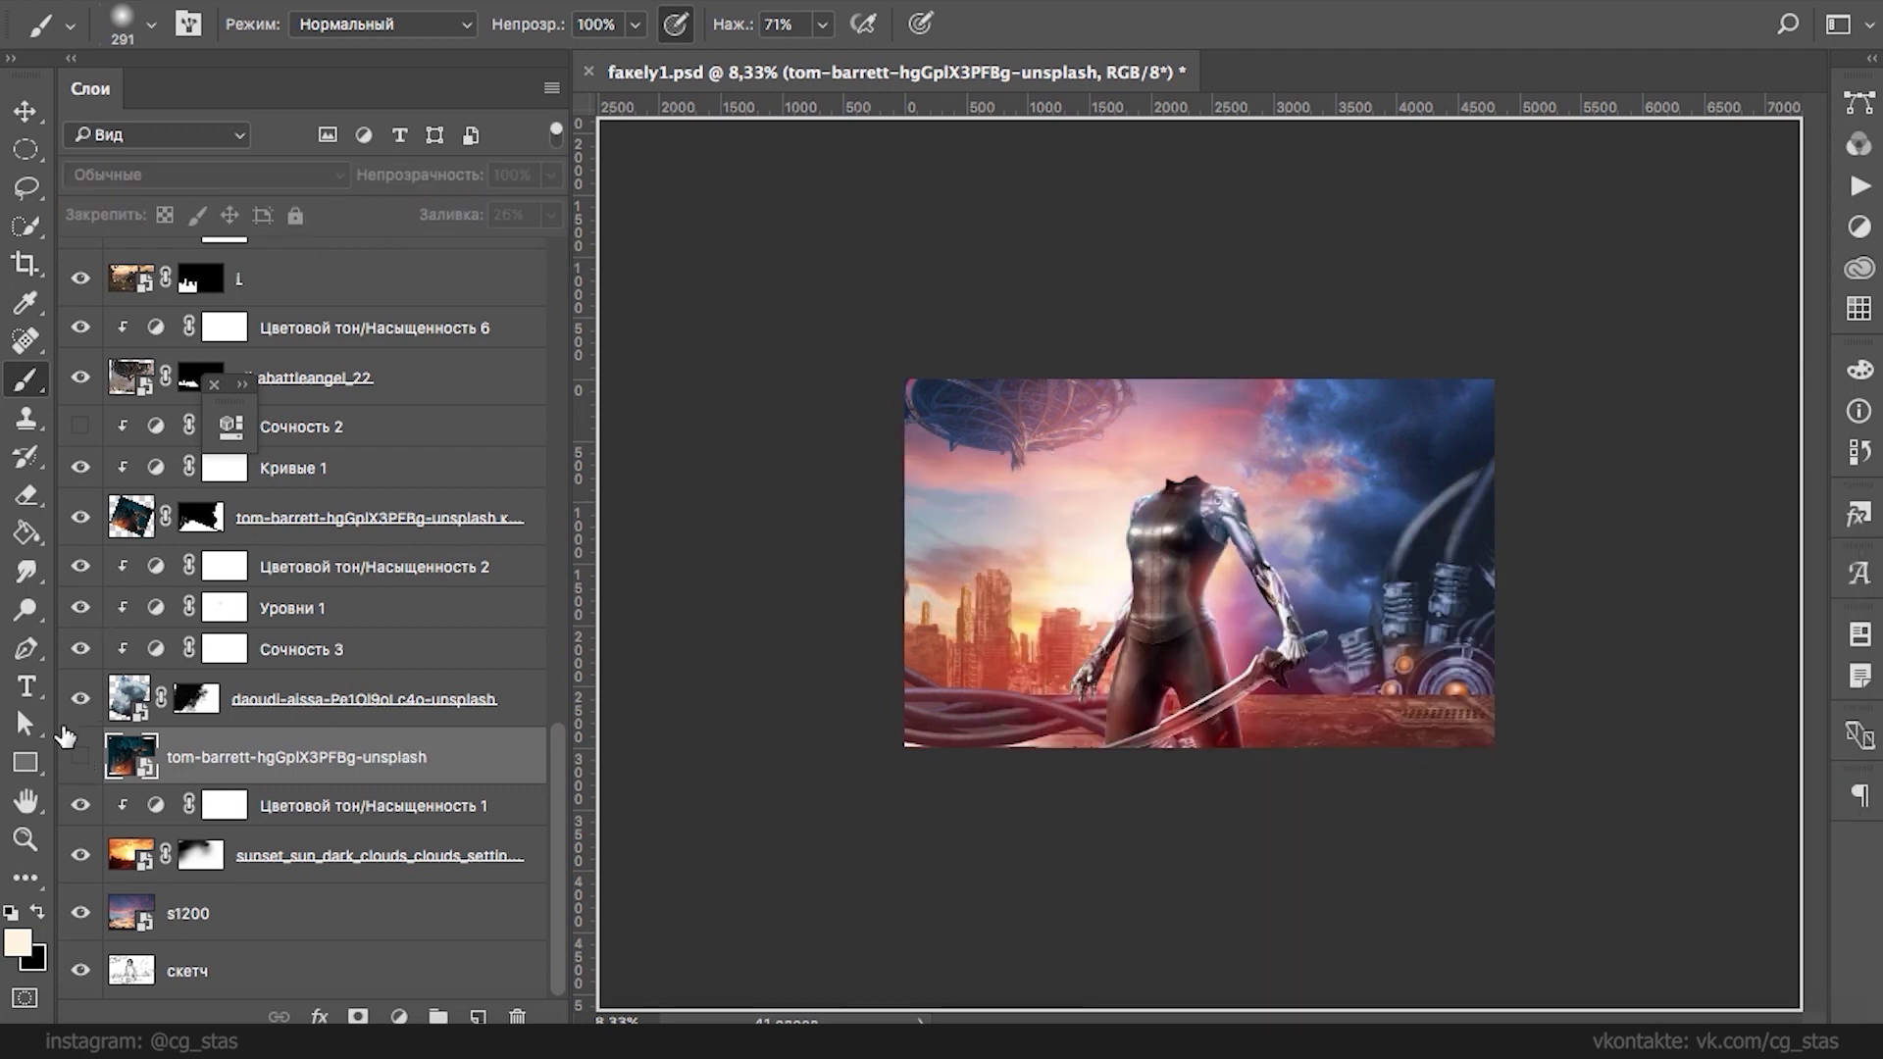
pyautogui.click(80, 756)
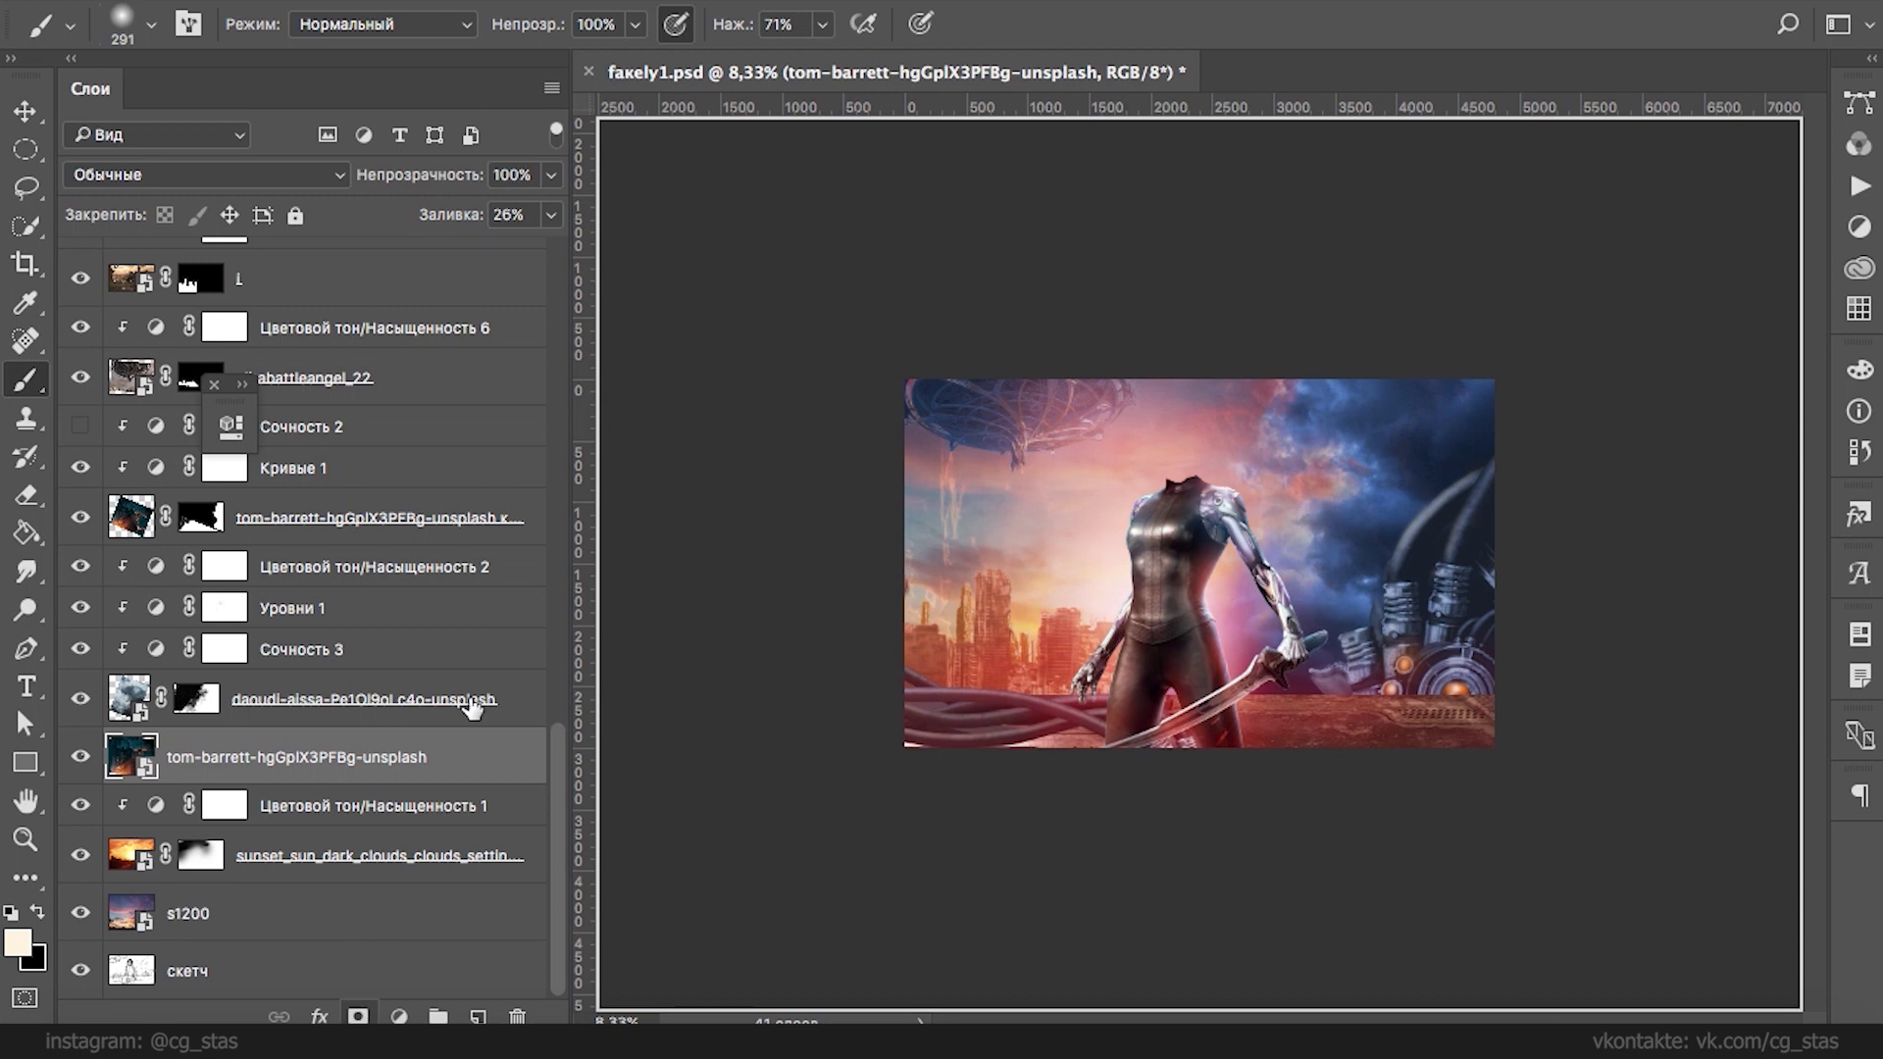
# - Add a mask to the original fiery-cloud layer and paint black over the sunset sky with a soft 408 px brush
pyautogui.click(358, 1015)
pyautogui.rightClick(999, 482)
pyautogui.moveTo(1311, 555); pyautogui.dragTo(1324, 555)
pyautogui.press('Return')
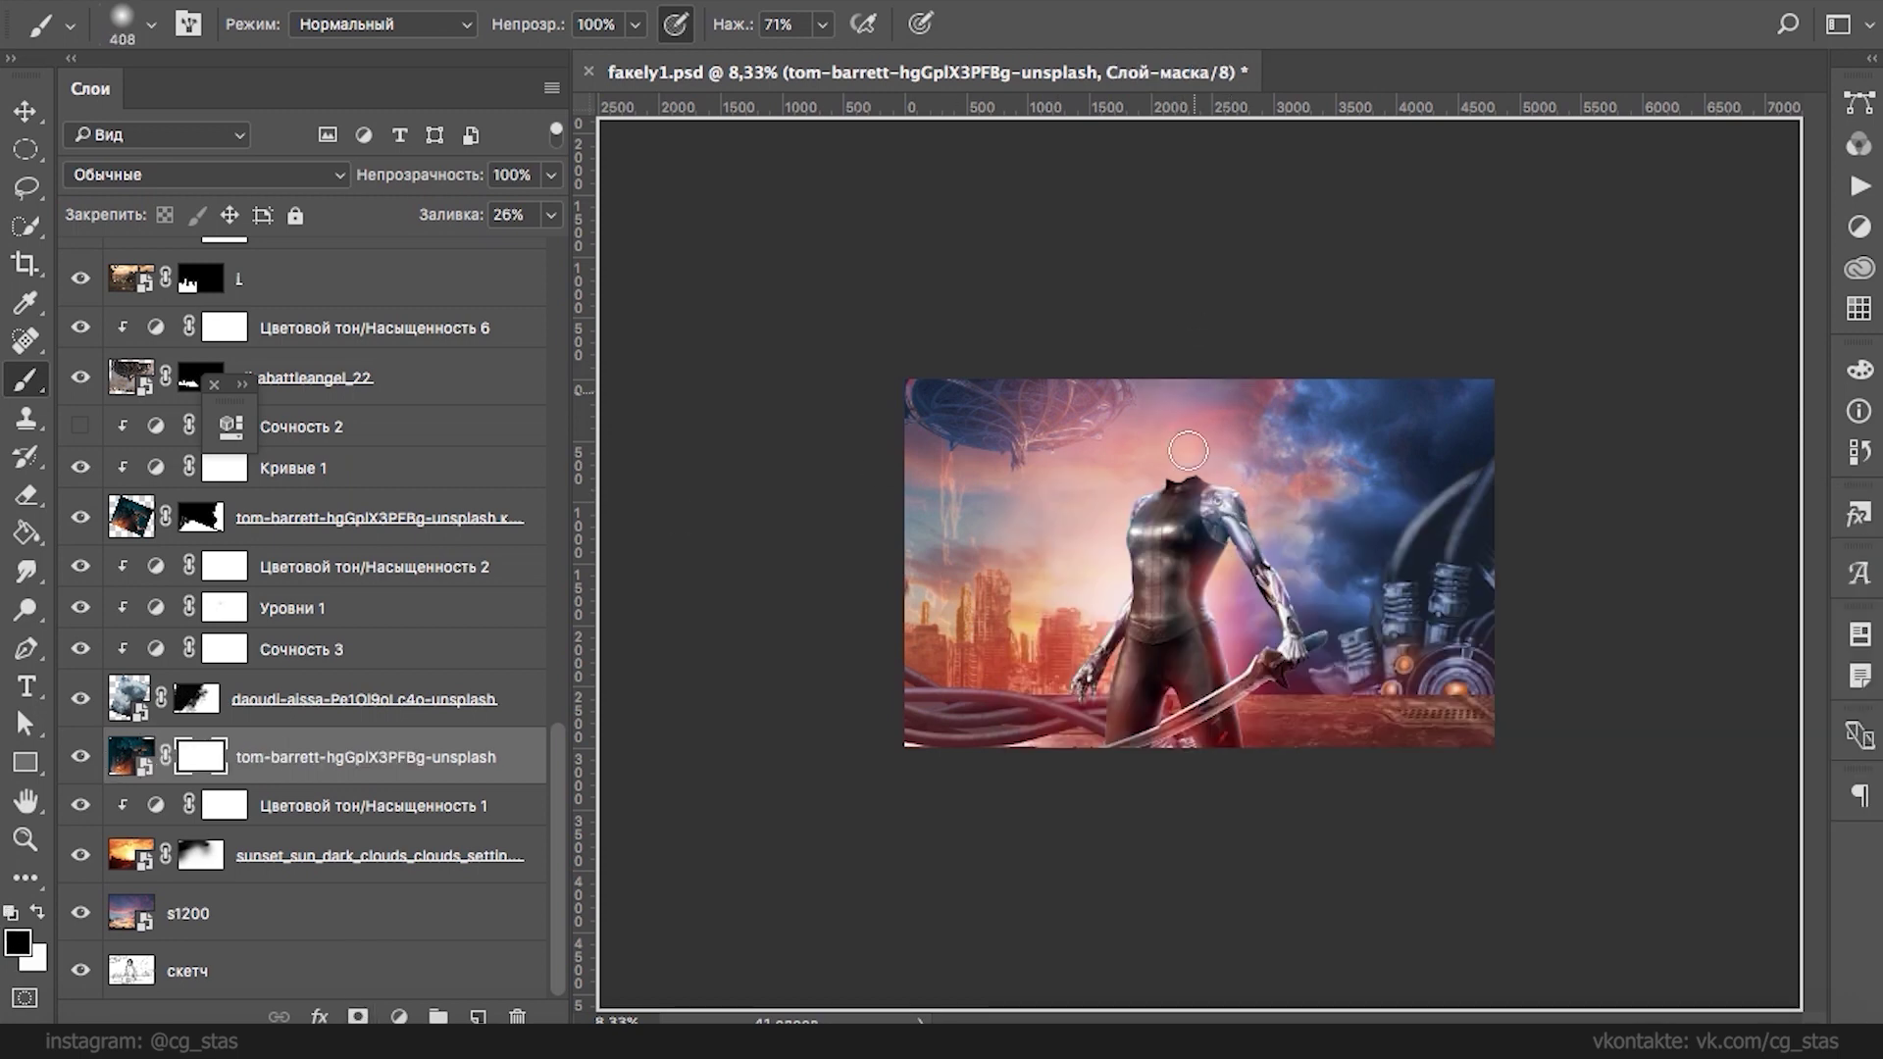
pyautogui.moveTo(966, 446); pyautogui.dragTo(895, 578)
pyautogui.moveTo(1071, 423); pyautogui.dragTo(1042, 588)
pyautogui.moveTo(1142, 420)
pyautogui.mouseDown()
pyautogui.moveTo(1095, 613)
pyautogui.moveTo(1102, 558)
pyautogui.moveTo(1224, 567)
pyautogui.moveTo(1162, 495)
pyautogui.moveTo(1168, 560)
pyautogui.mouseUp()
# - Refine the original fiery-cloud layer's mask by alternating white and black strokes over the sunset sky
pyautogui.press('x')
pyautogui.moveTo(952, 462)
pyautogui.mouseDown()
pyautogui.moveTo(1010, 448)
pyautogui.moveTo(966, 432)
pyautogui.mouseUp()
pyautogui.press('x')
pyautogui.press('x')
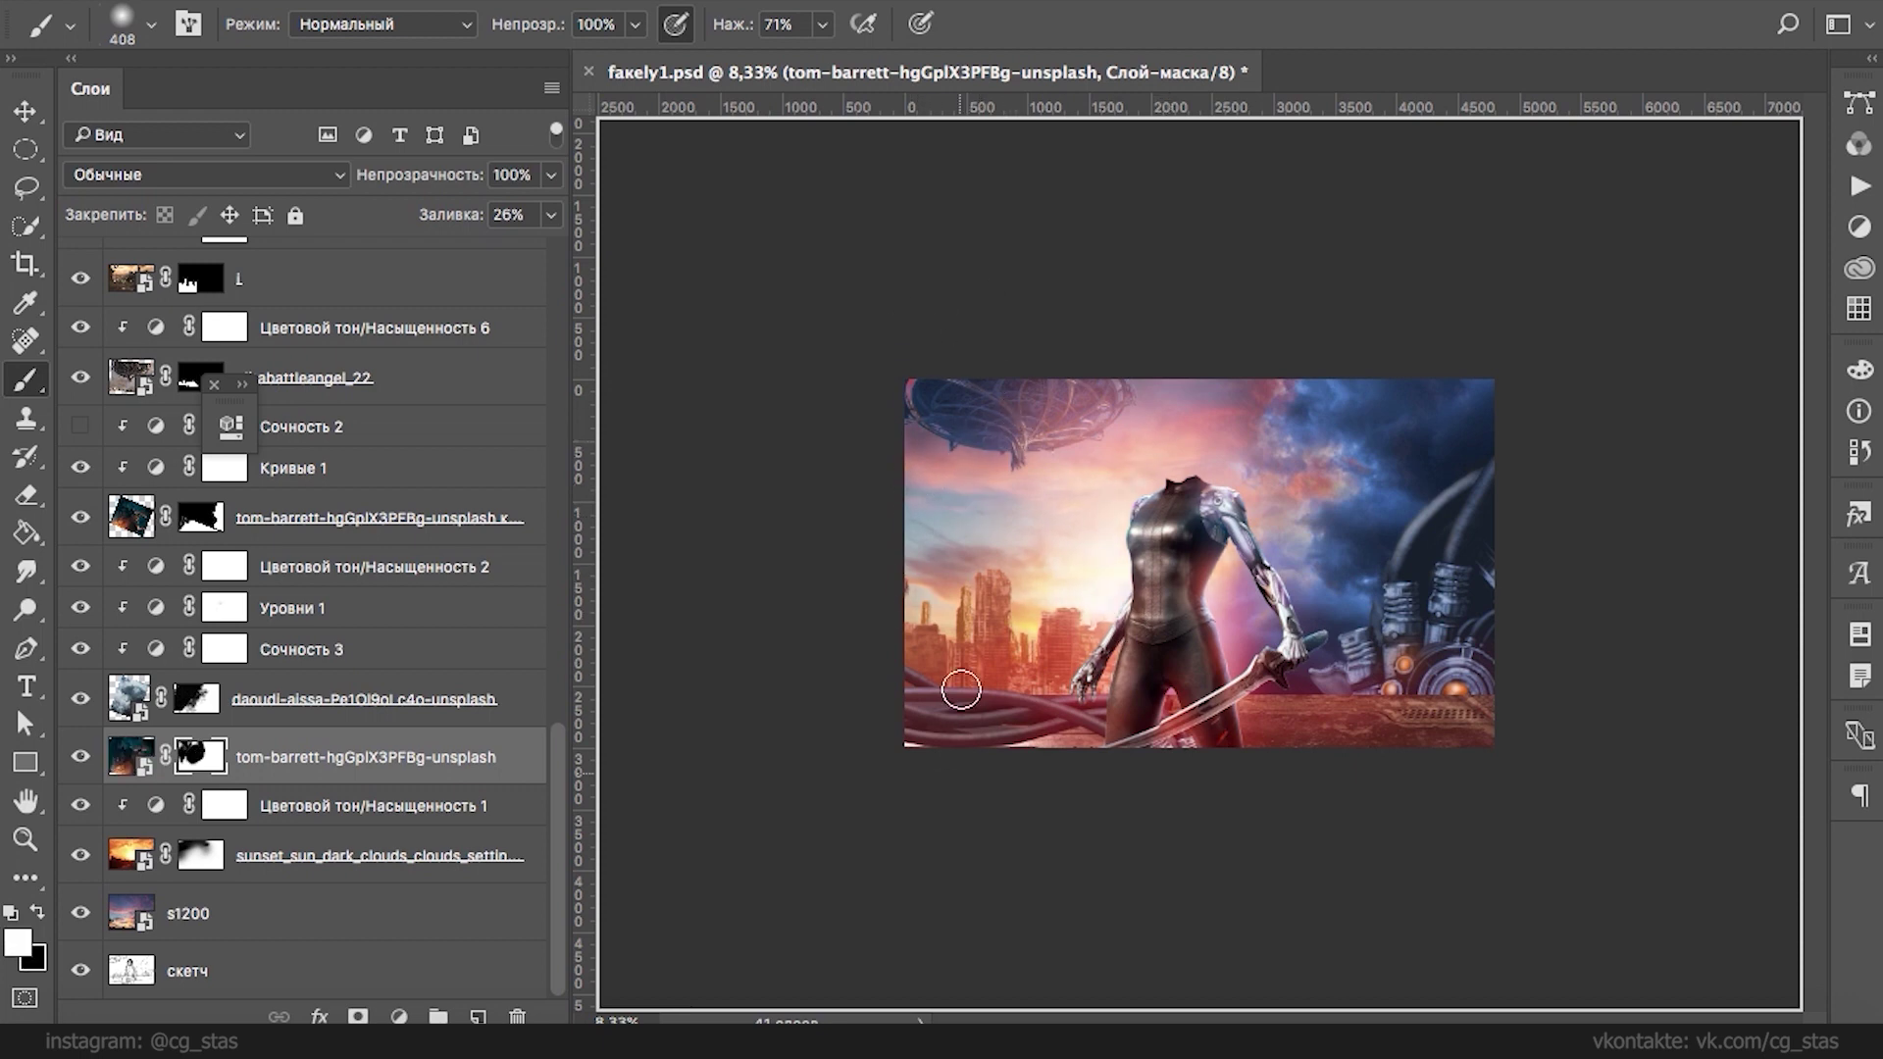
pyautogui.press('x')
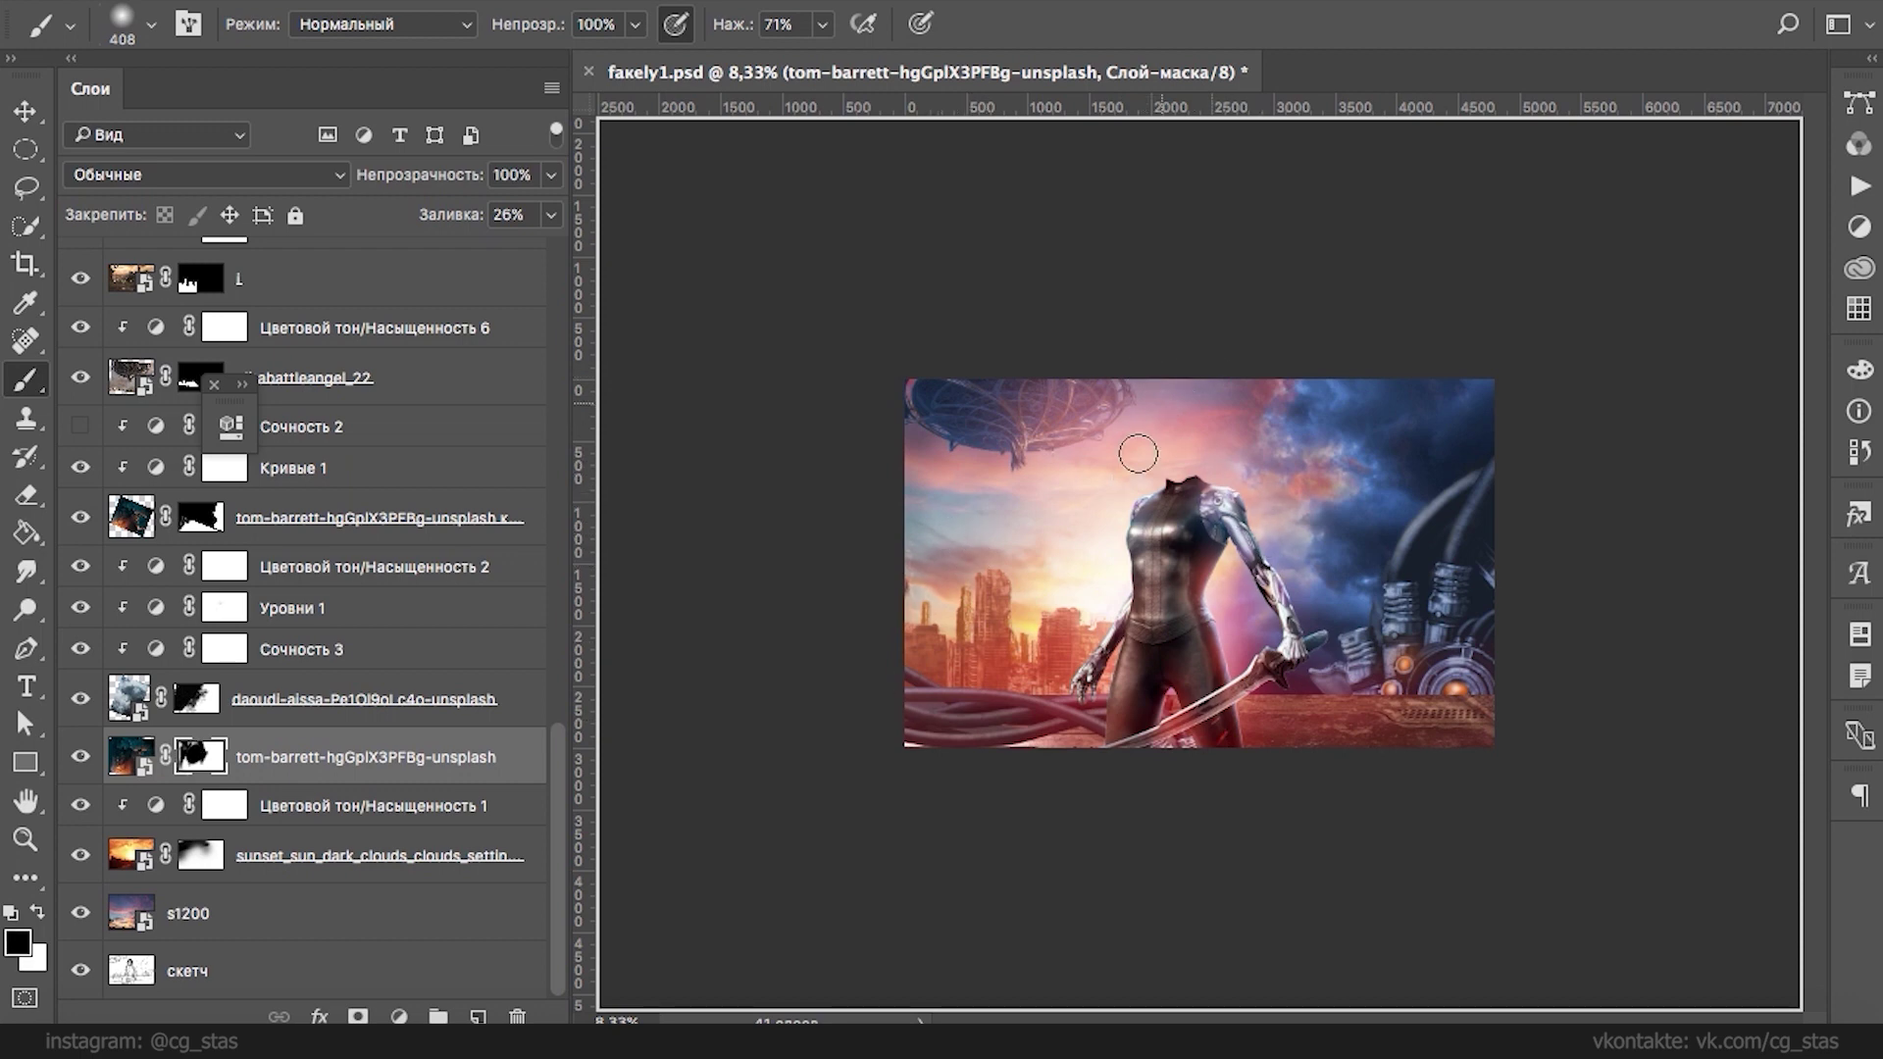
pyautogui.press('x')
pyautogui.press('x')
pyautogui.press('x')
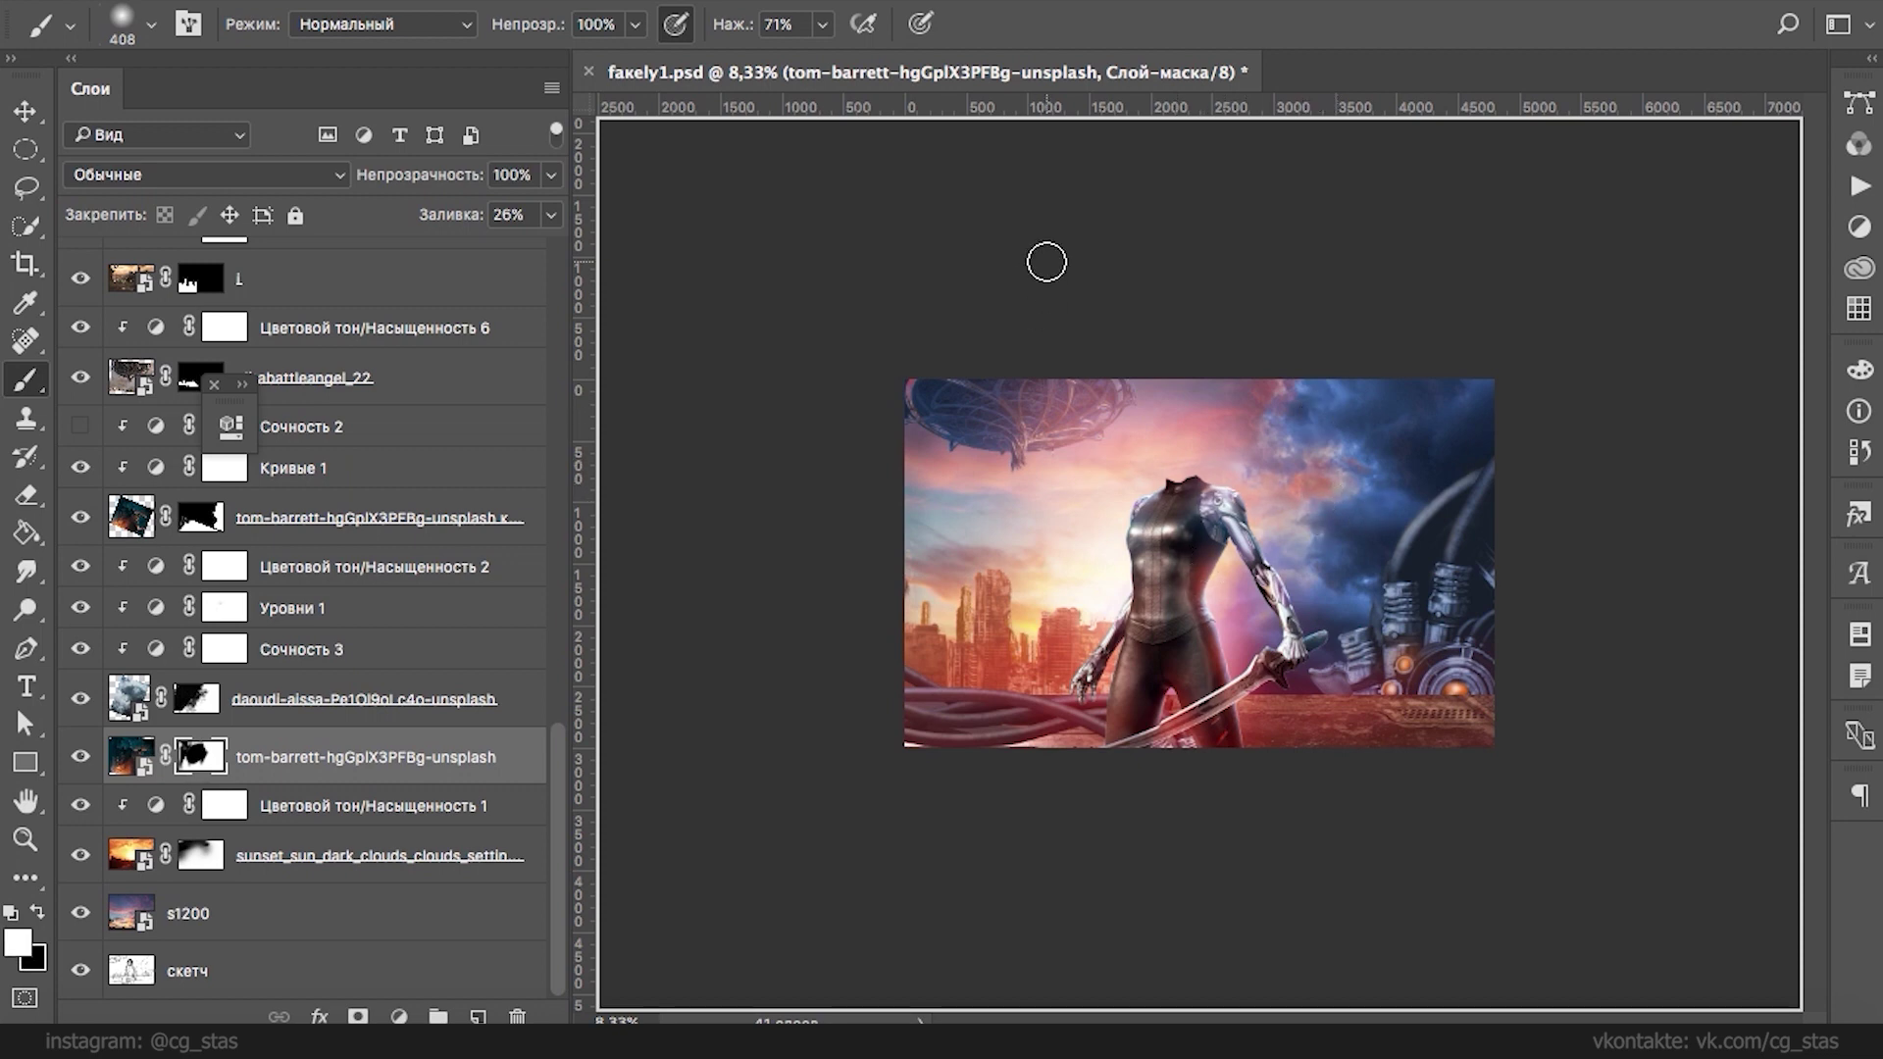
# - Compare the poster with and without the original fiery-cloud layer and save the document
pyautogui.click(83, 759)
pyautogui.click(82, 759)
pyautogui.hotkey('ctrl', 's')
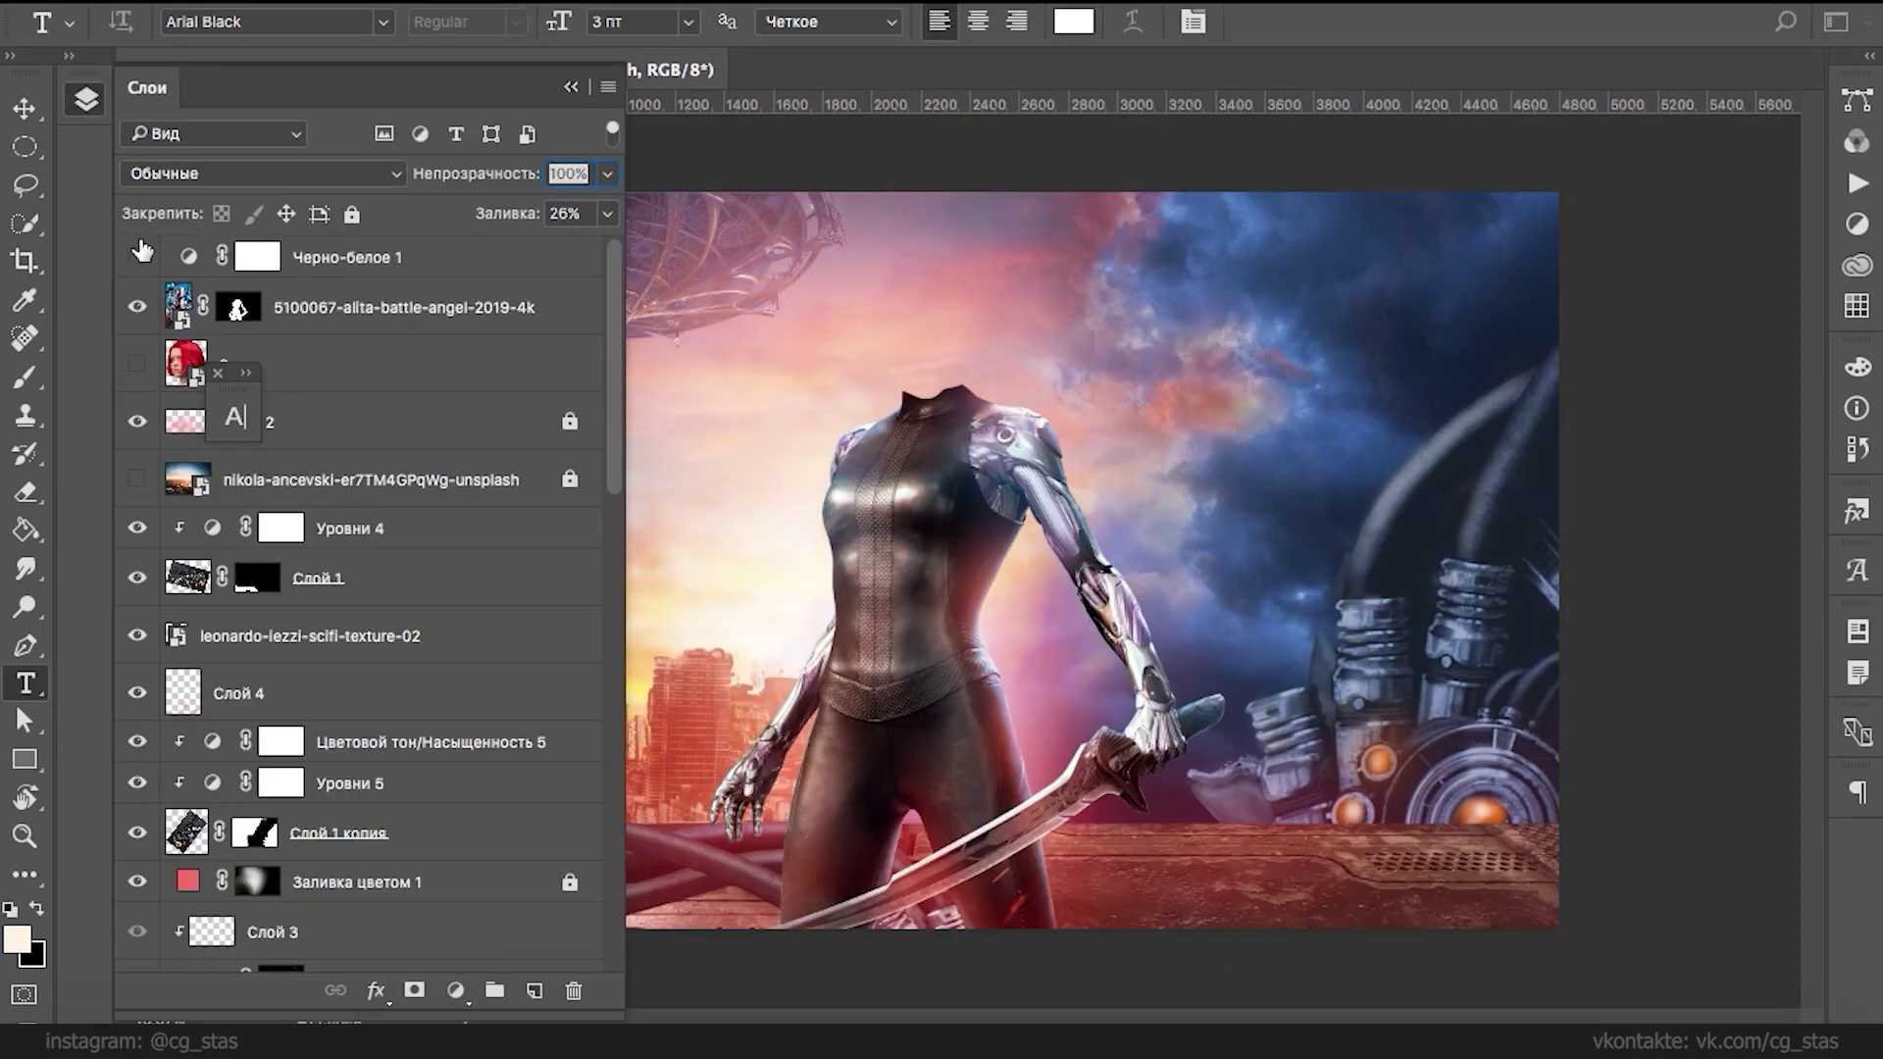
# - Place the 3-sci-fi image from the ART/farely folder into the poster document, covering the whole canvas
pyautogui.click(90, 1040)
pyautogui.click(453, 398)
pyautogui.click(610, 239)
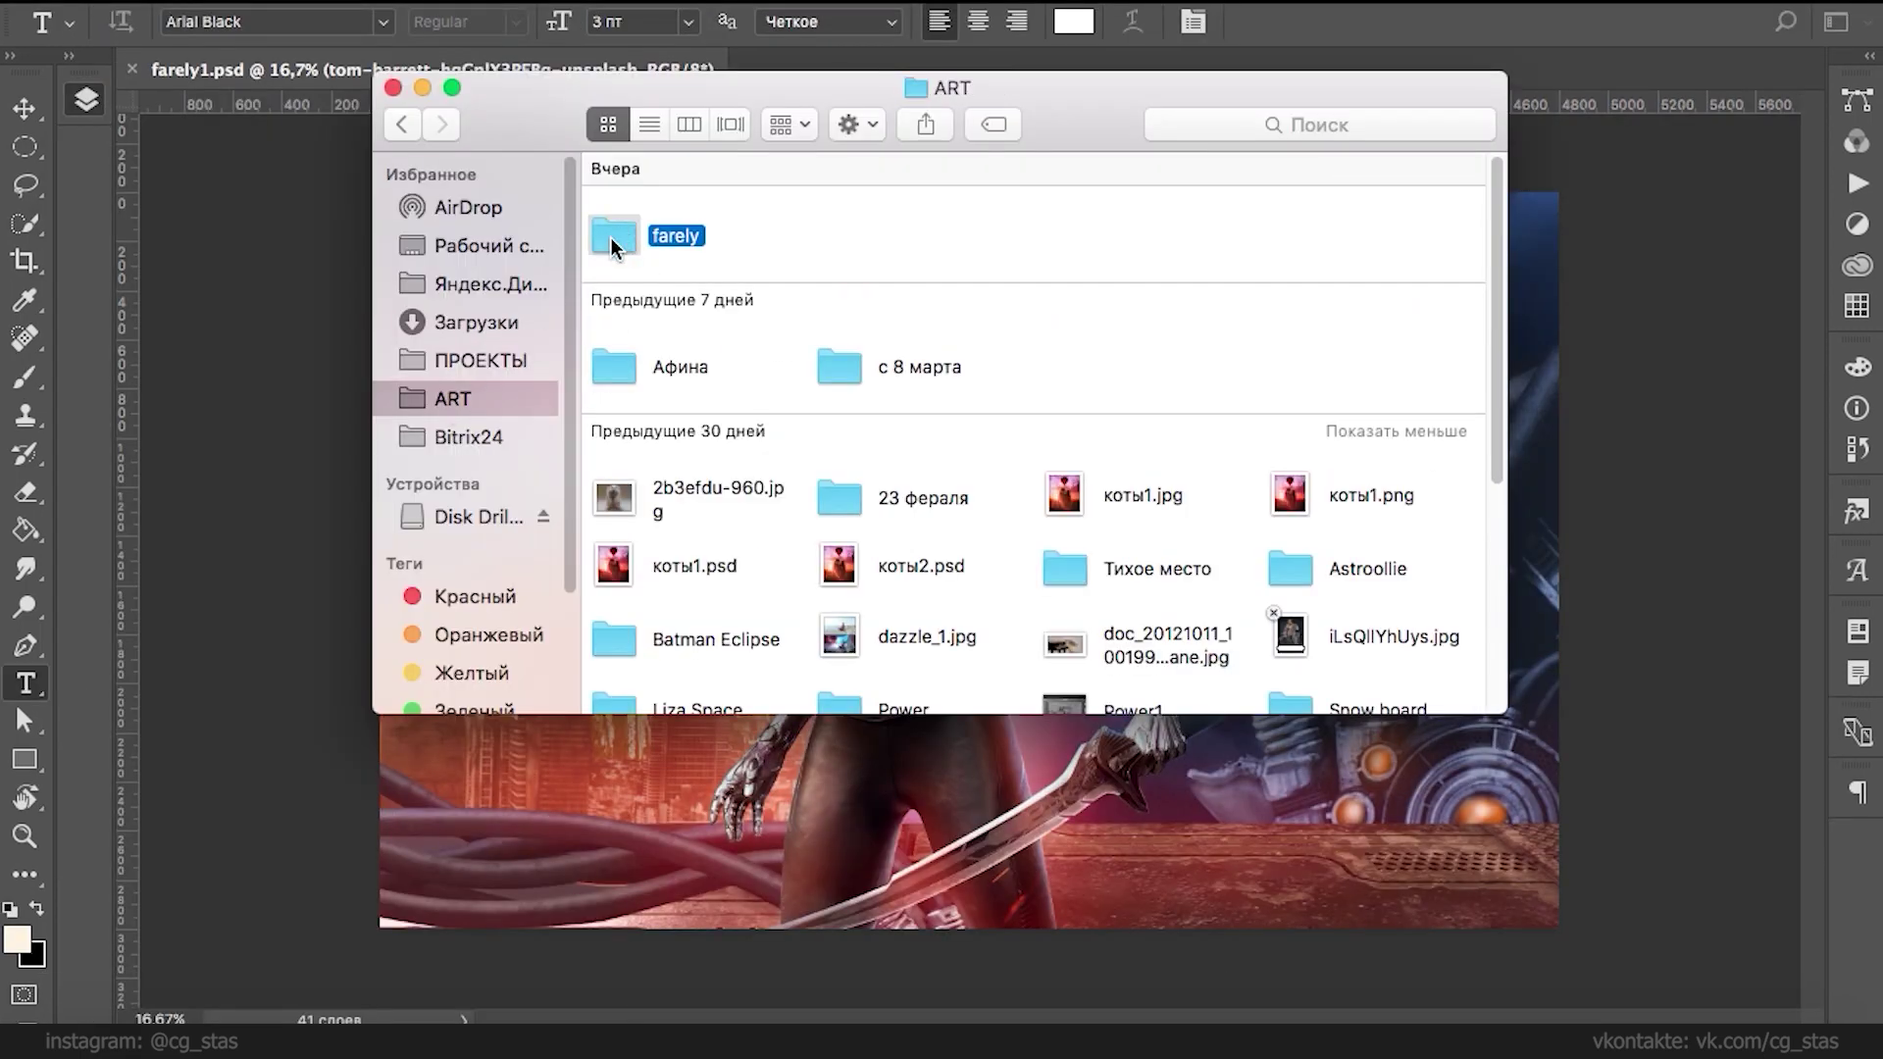
pyautogui.doubleClick(610, 239)
pyautogui.hscroll(-10, 1356, 400)
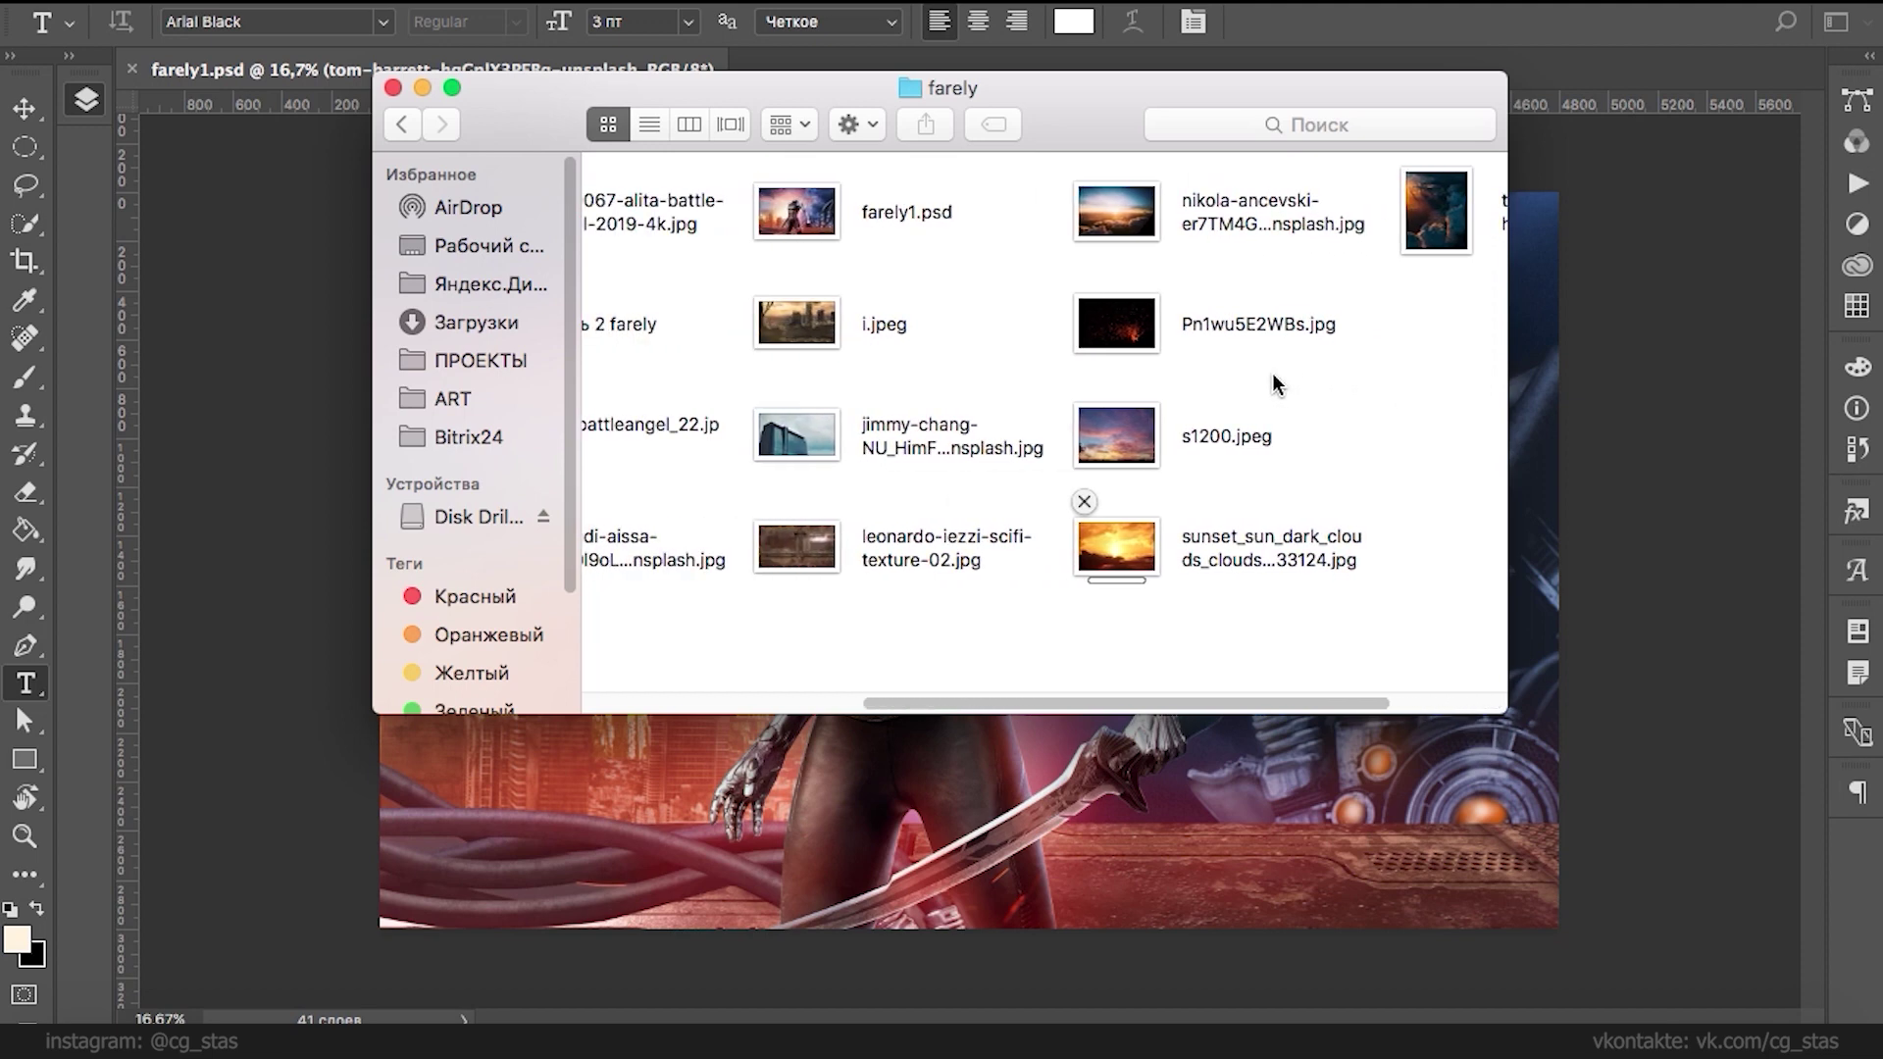
pyautogui.moveTo(639, 339); pyautogui.dragTo(696, 775)
pyautogui.click(569, 86)
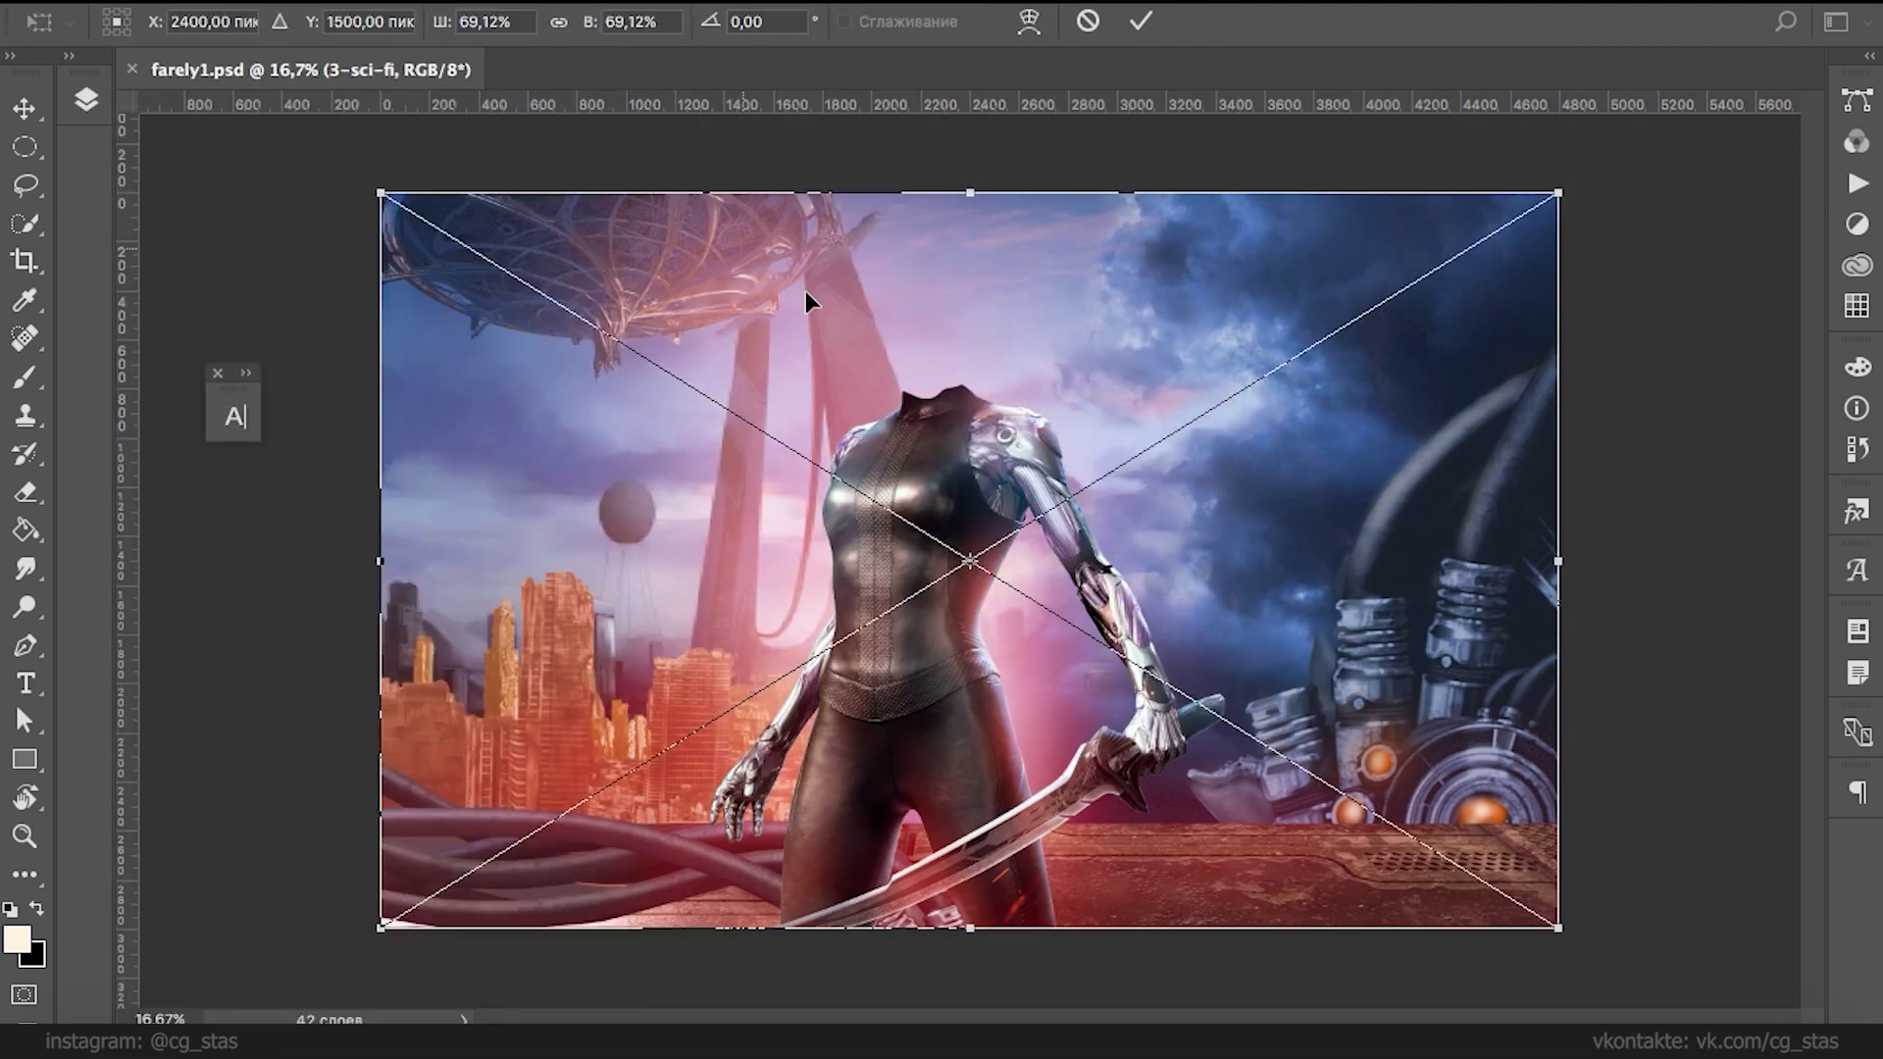
pyautogui.moveTo(1052, 380); pyautogui.dragTo(1151, 368)
pyautogui.press('Return')
# - Move the 3-sci-fi layer directly below the alitabattleangel_22 копия layer
pyautogui.click(87, 99)
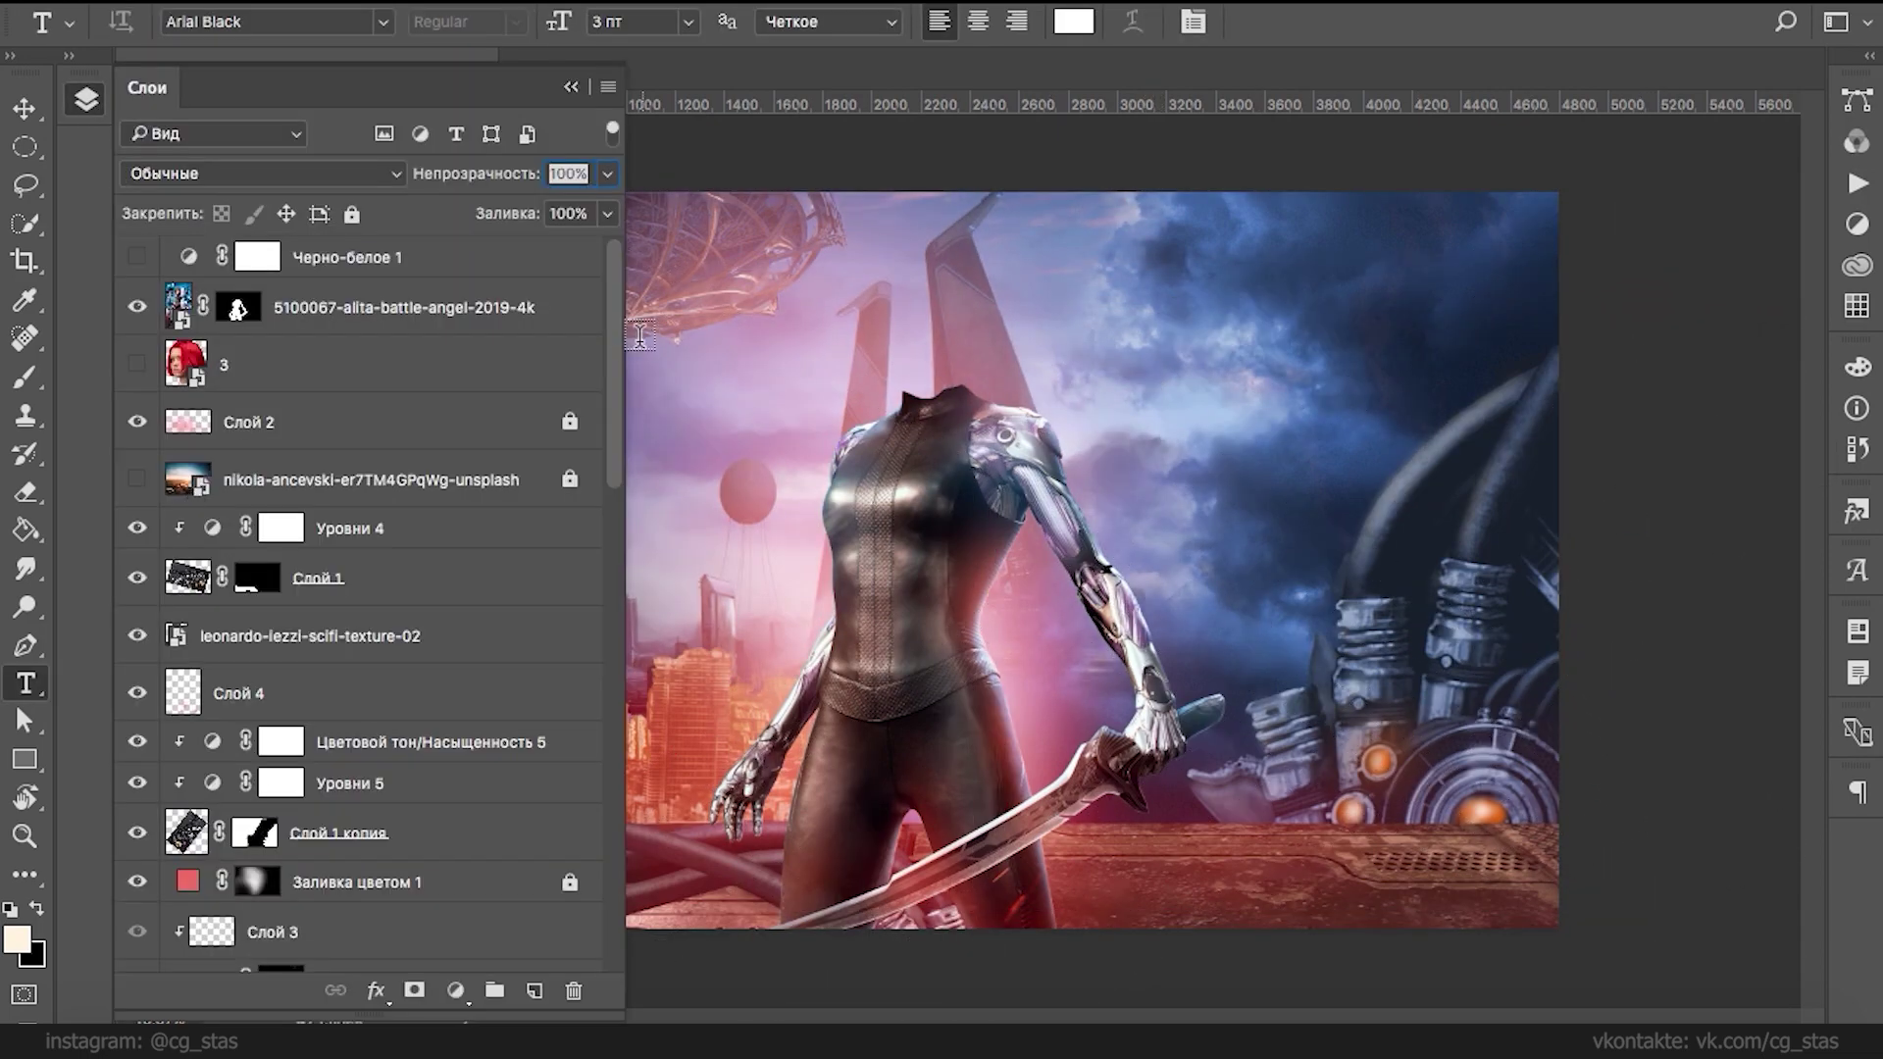
pyautogui.scroll(-5, 608, 624)
pyautogui.scroll(-6, 608, 624)
pyautogui.moveTo(191, 664); pyautogui.dragTo(203, 294)
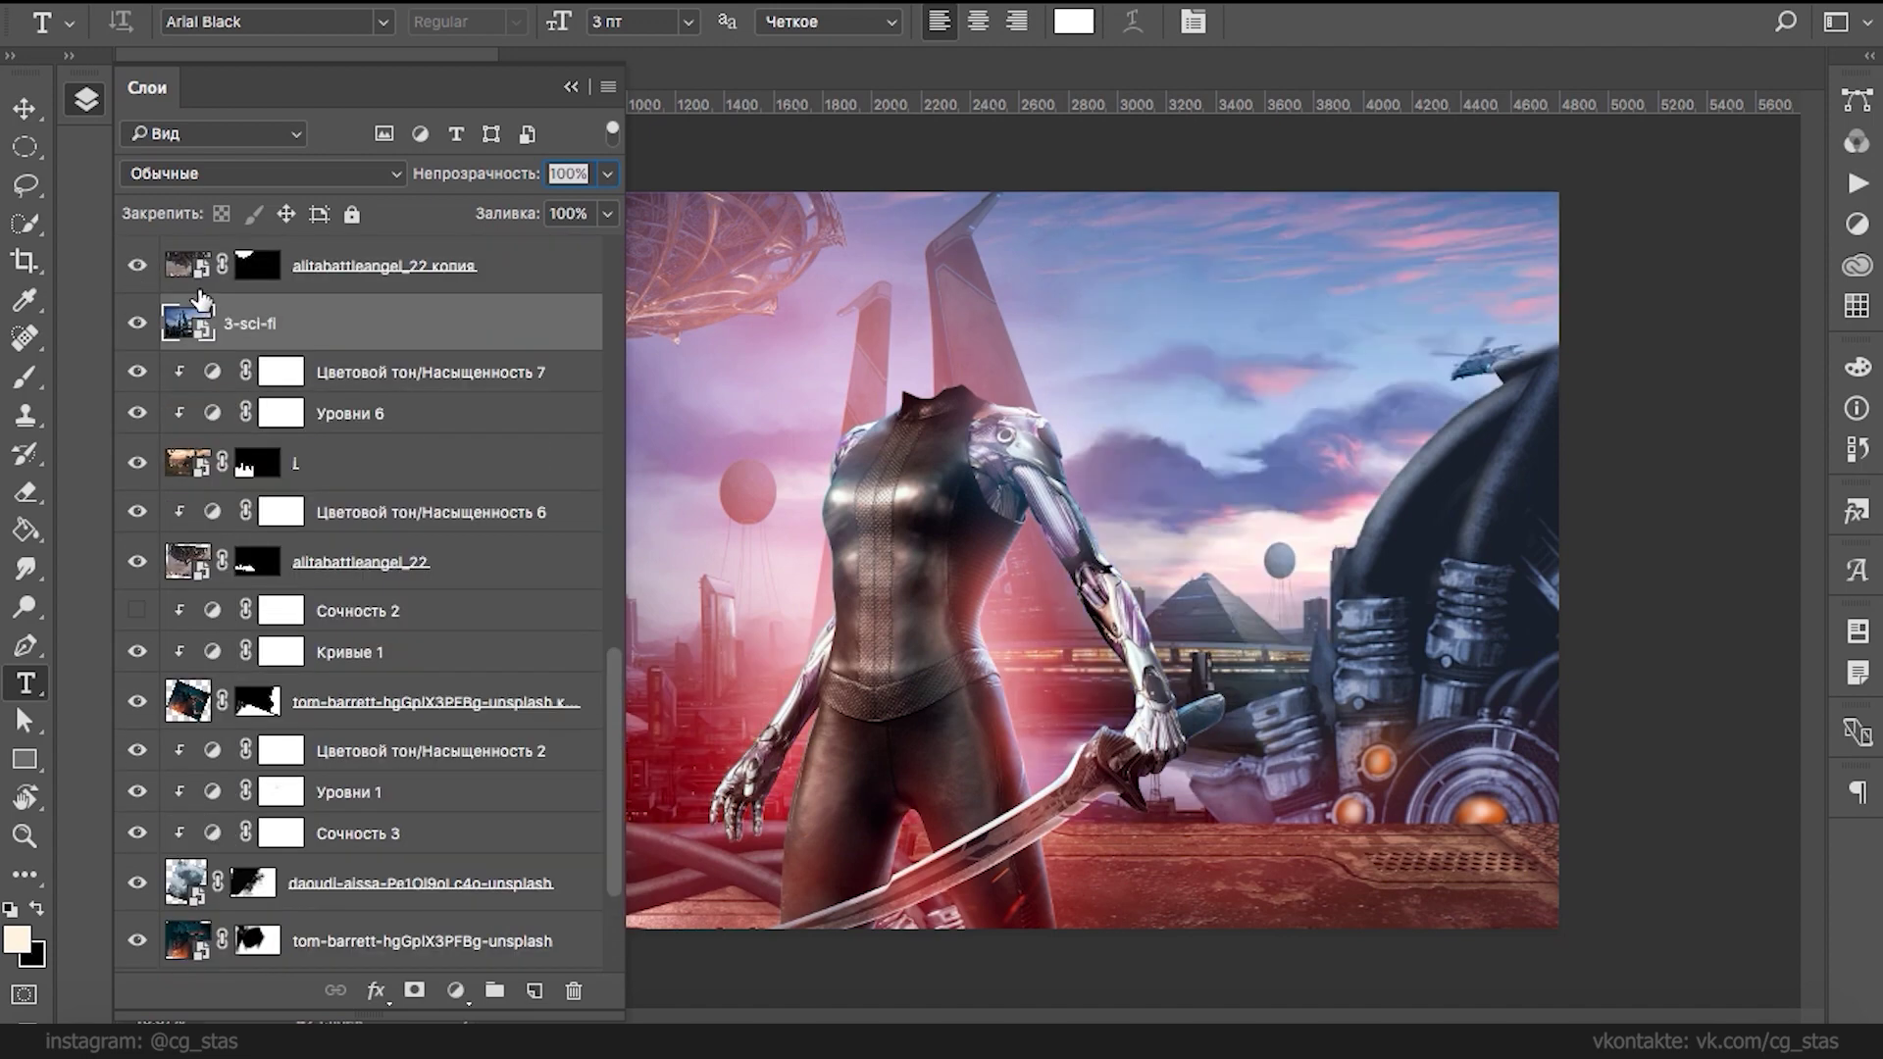
# - Open the contents of the 3-sci-fi smart object for editing
pyautogui.scroll(4, 203, 294)
pyautogui.doubleClick(173, 460)
pyautogui.click(848, 348)
pyautogui.press('Return')
pyautogui.click(570, 86)
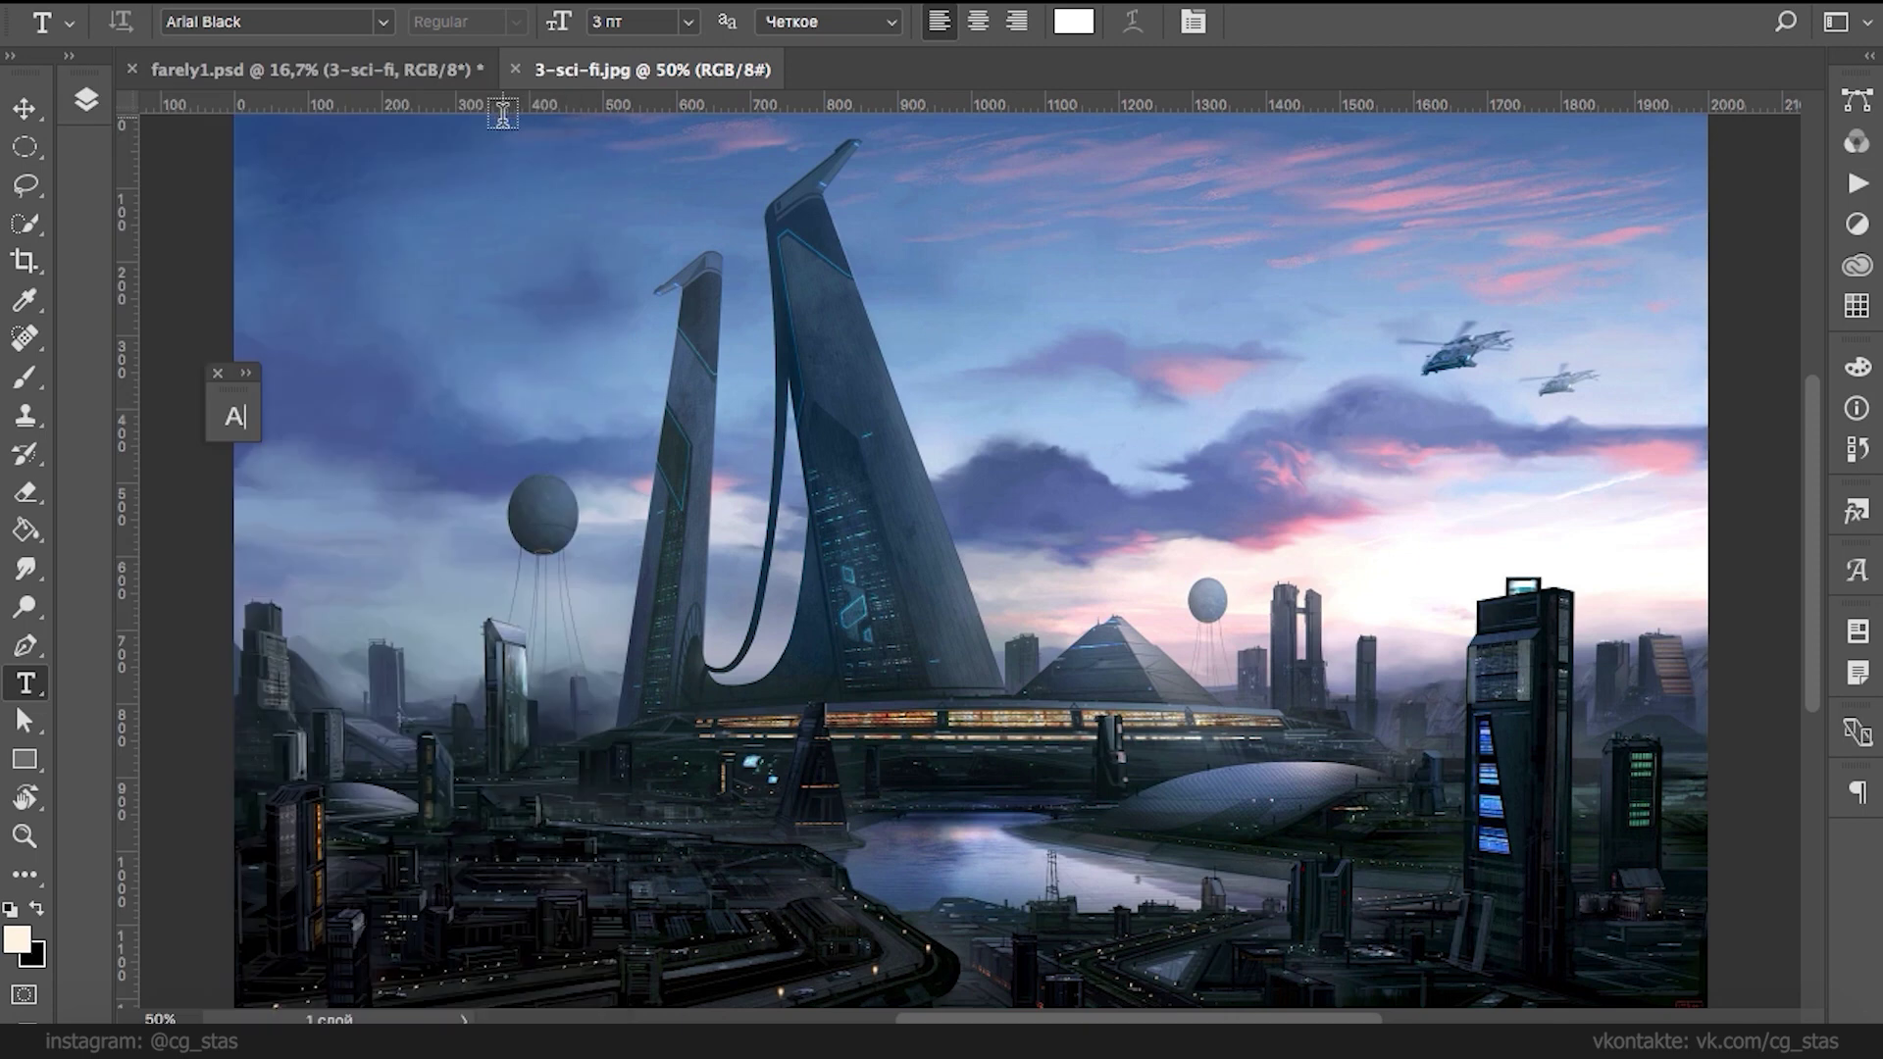
# - Unlock the background as Слой 0 and select the twin towers with their base, including the thin connecting cable, using Quick Selection
pyautogui.click(95, 110)
pyautogui.click(586, 266)
pyautogui.click(25, 223)
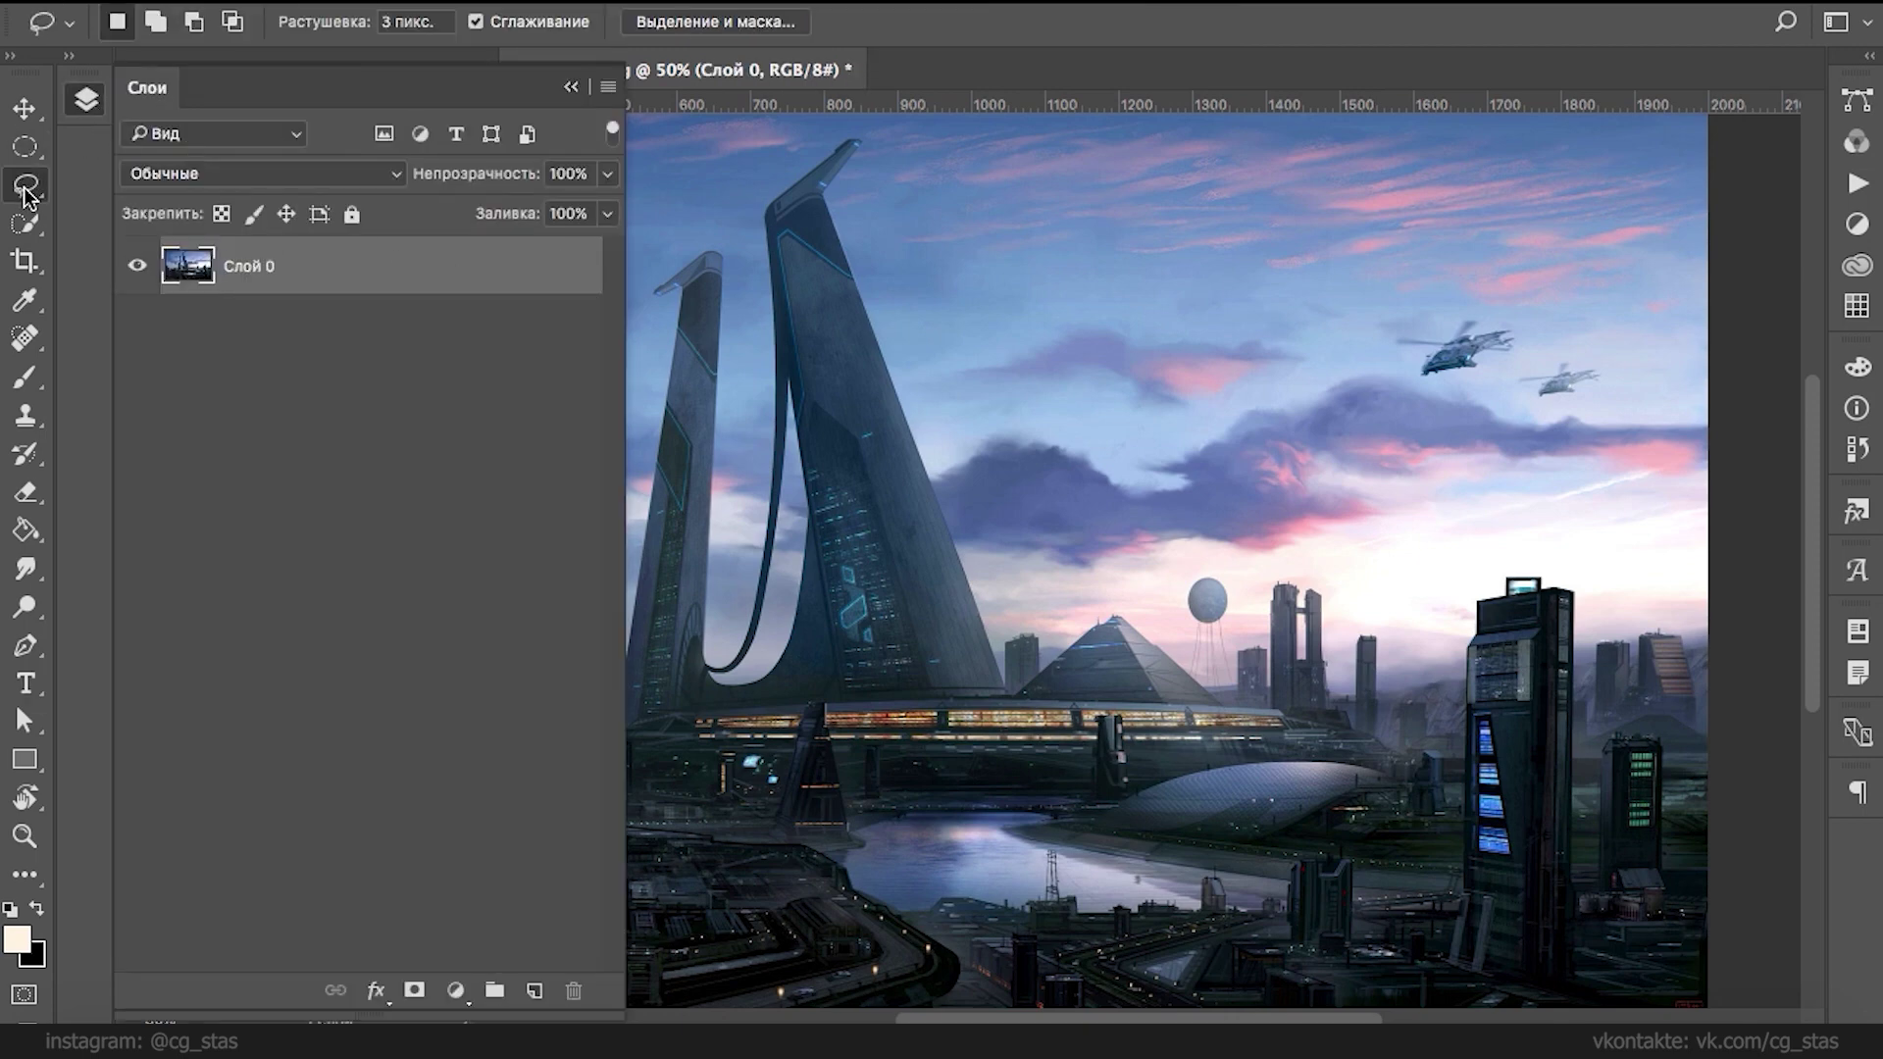
pyautogui.click(565, 87)
pyautogui.moveTo(845, 154)
pyautogui.mouseDown()
pyautogui.moveTo(799, 213)
pyautogui.moveTo(879, 619)
pyautogui.moveTo(848, 664)
pyautogui.moveTo(747, 696)
pyautogui.moveTo(660, 680)
pyautogui.moveTo(603, 750)
pyautogui.moveTo(872, 770)
pyautogui.moveTo(1169, 732)
pyautogui.moveTo(1285, 744)
pyautogui.moveTo(1137, 672)
pyautogui.mouseUp()
pyautogui.moveTo(694, 311); pyautogui.dragTo(696, 275)
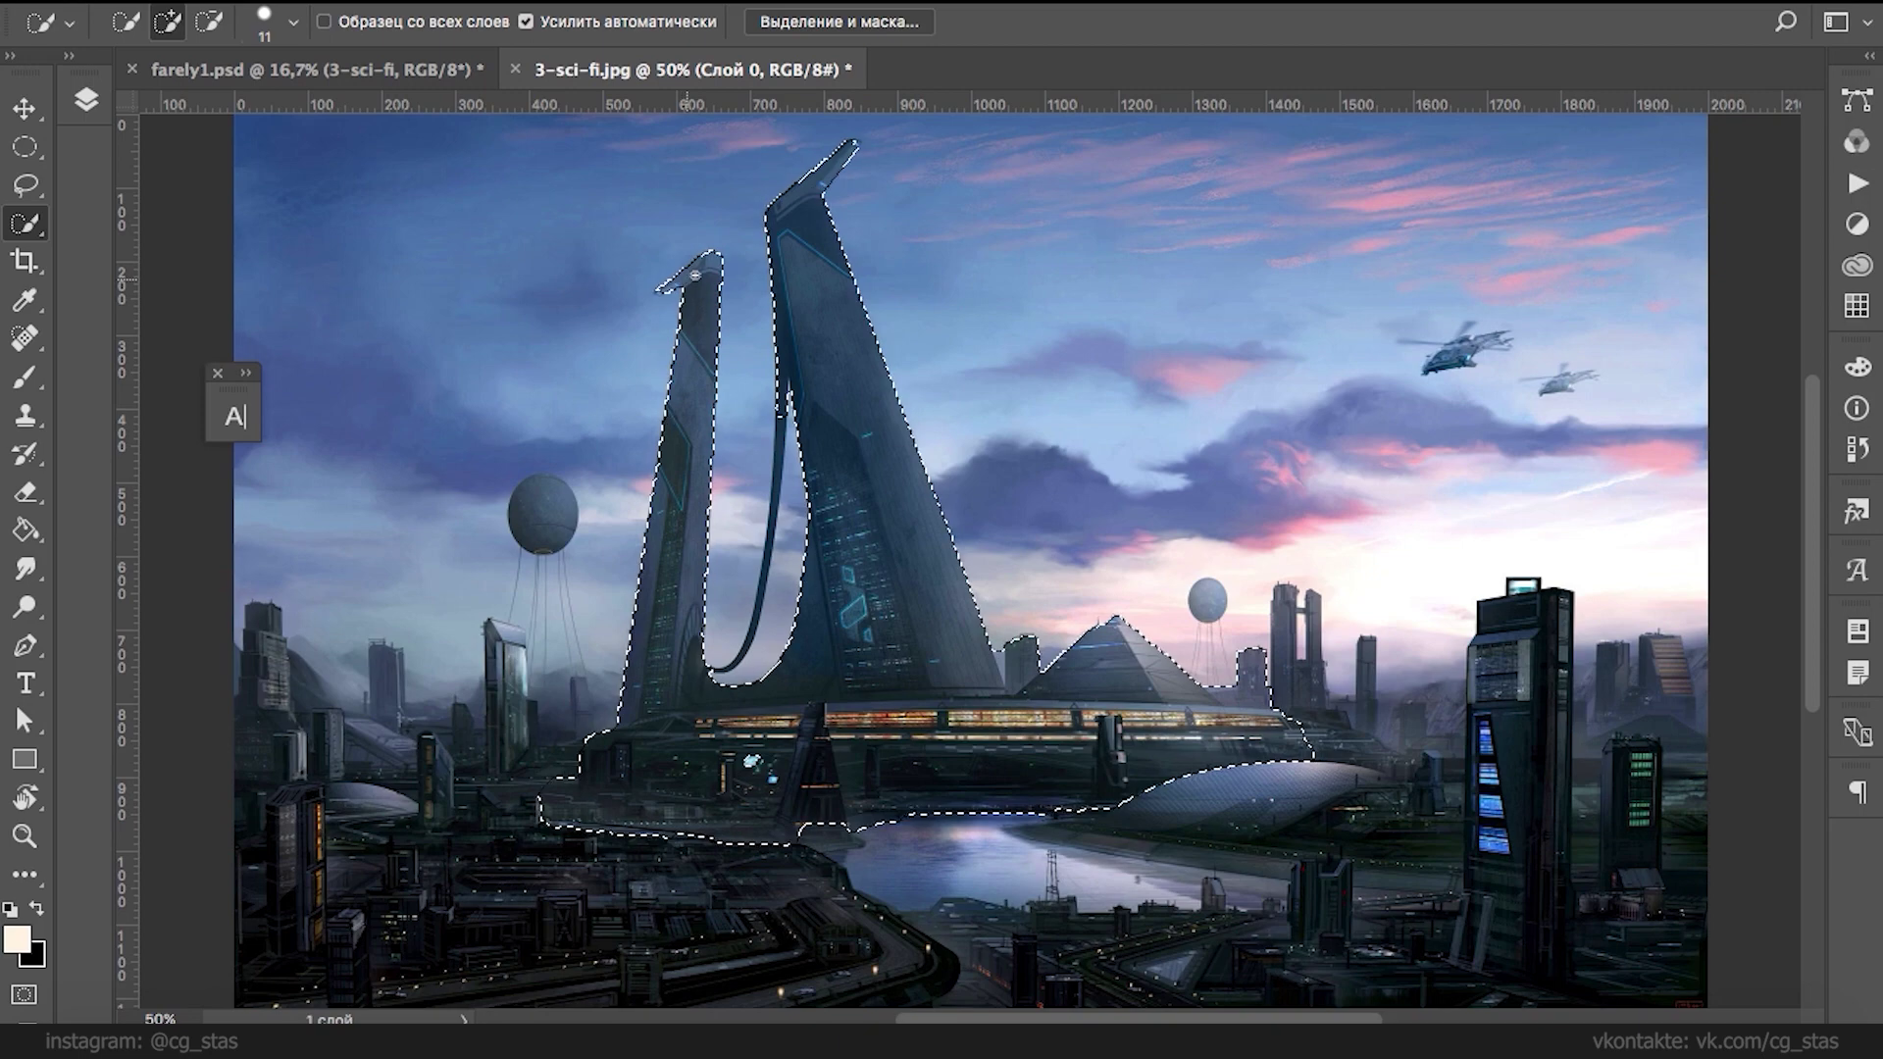
pyautogui.moveTo(795, 396); pyautogui.dragTo(731, 664)
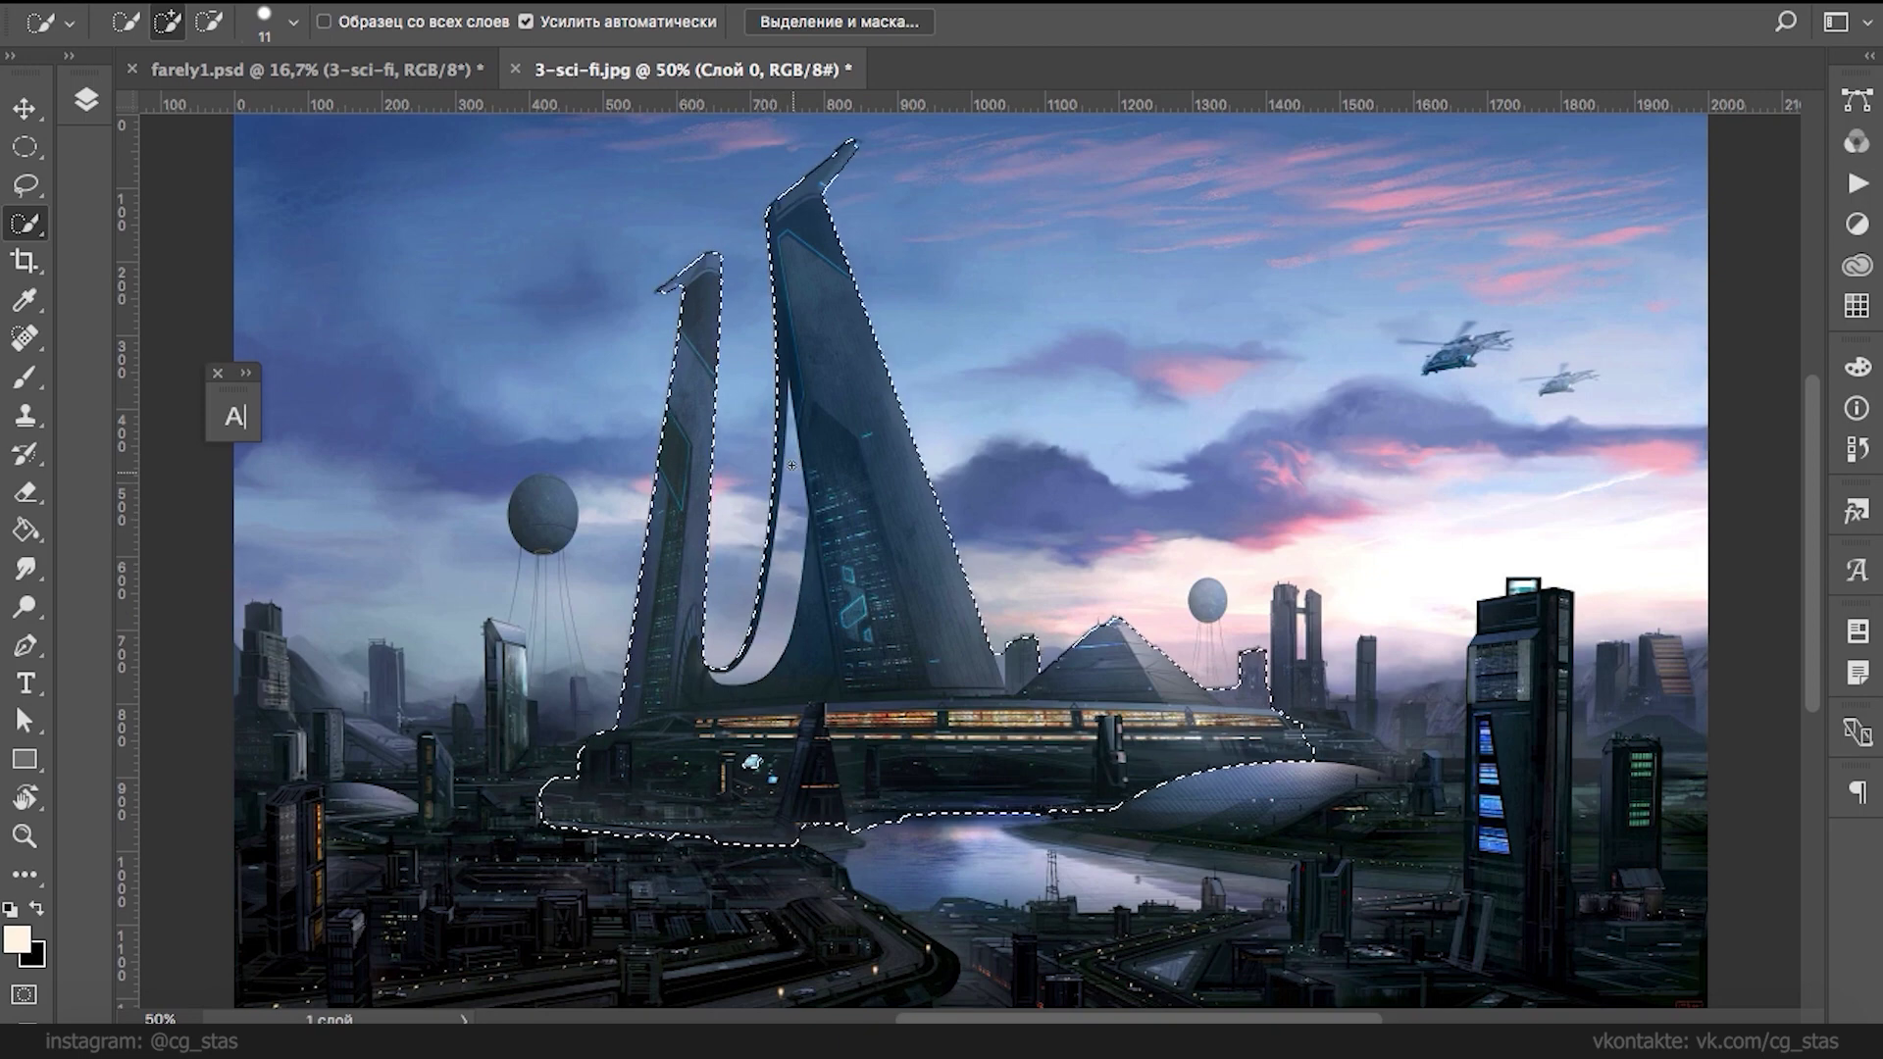
pyautogui.moveTo(800, 464); pyautogui.dragTo(737, 669)
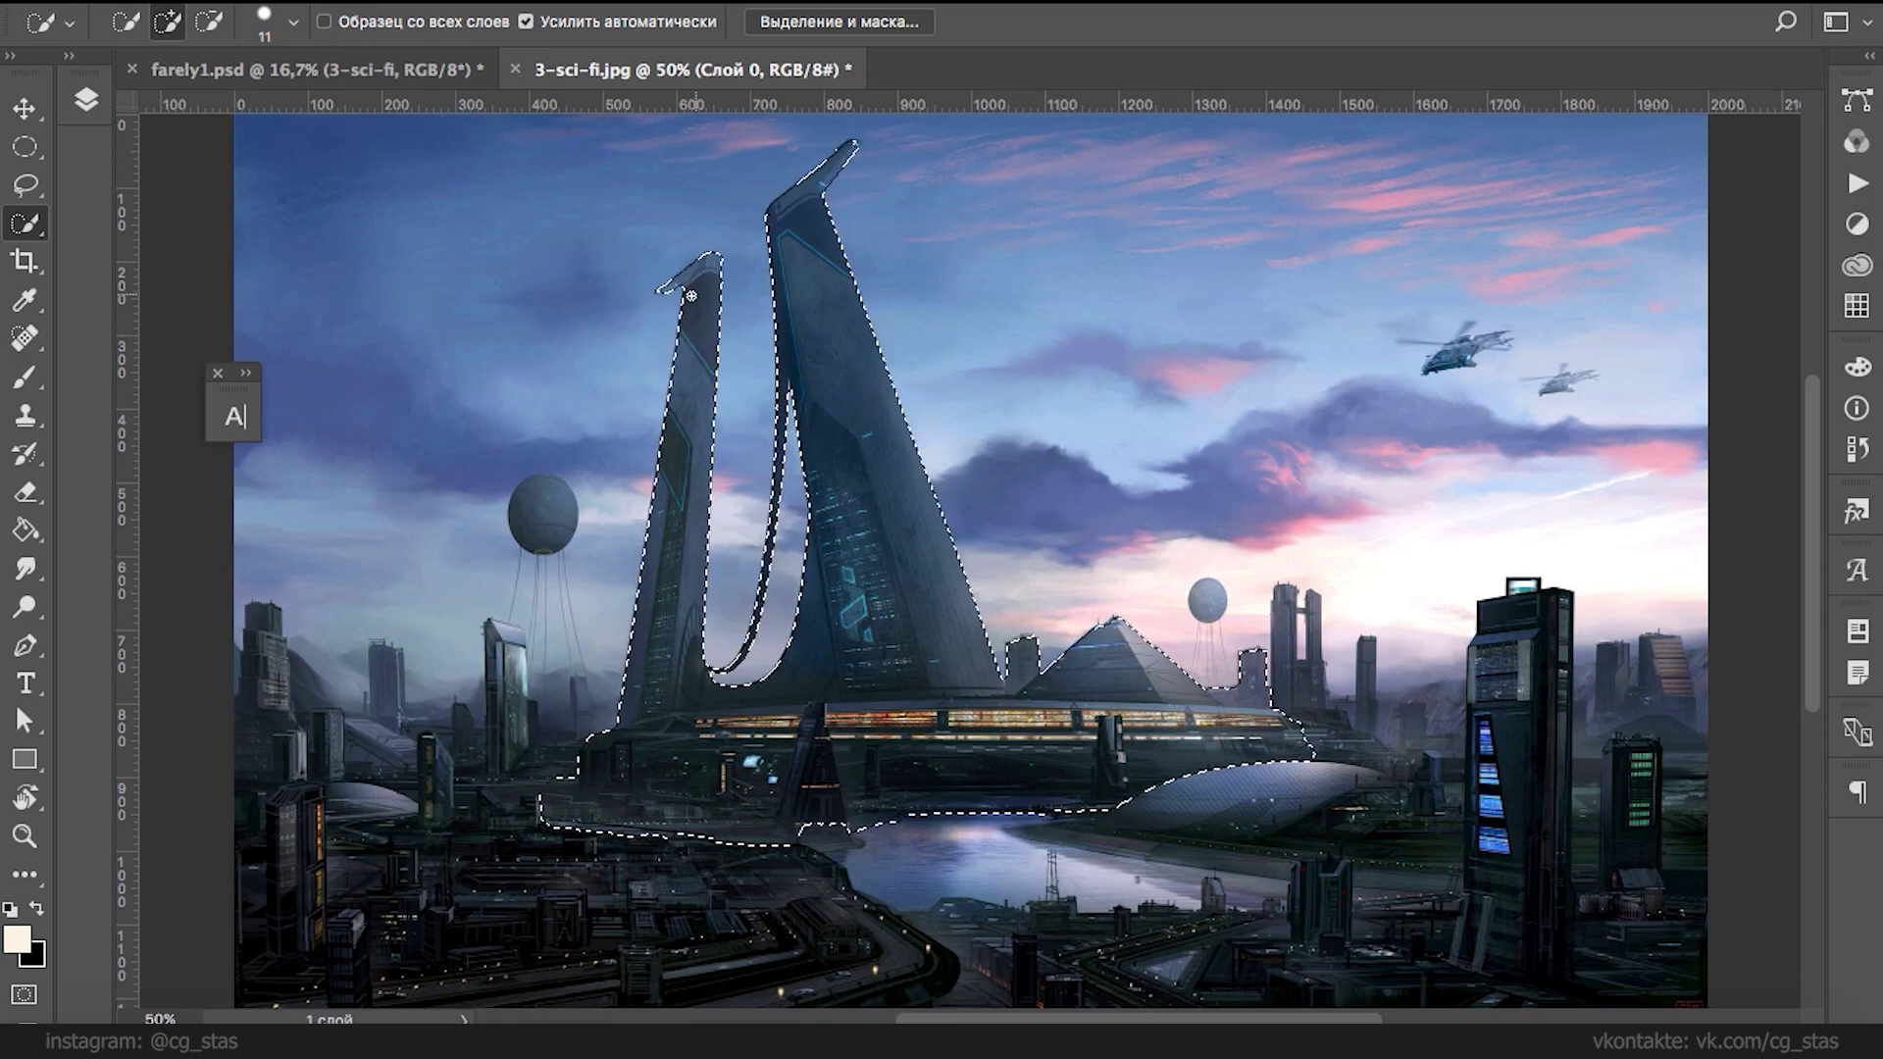
# - Mask Слой 0 to the selected towers and copy the masked layer into farely1.psd above the 3-sci-fi layer
pyautogui.click(96, 108)
pyautogui.click(413, 991)
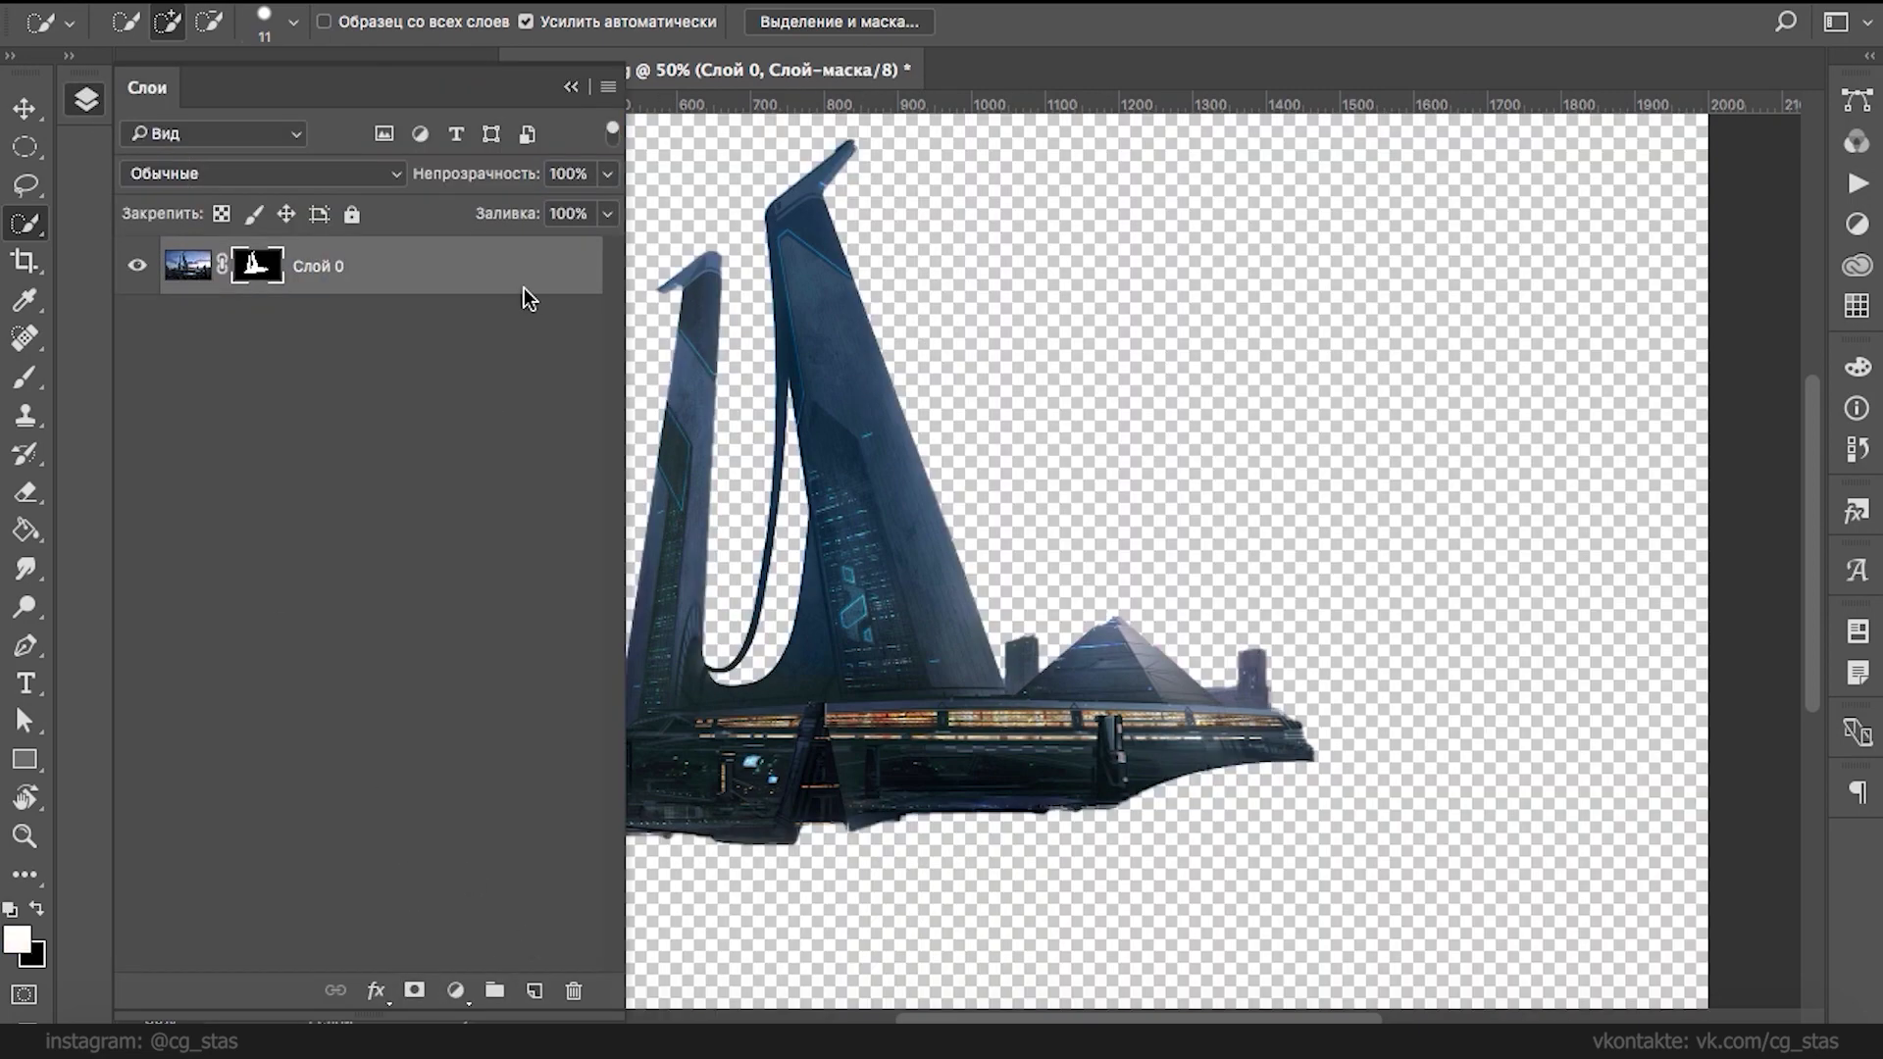
pyautogui.hotkey('ctrl', 's')
pyautogui.click(1262, 397)
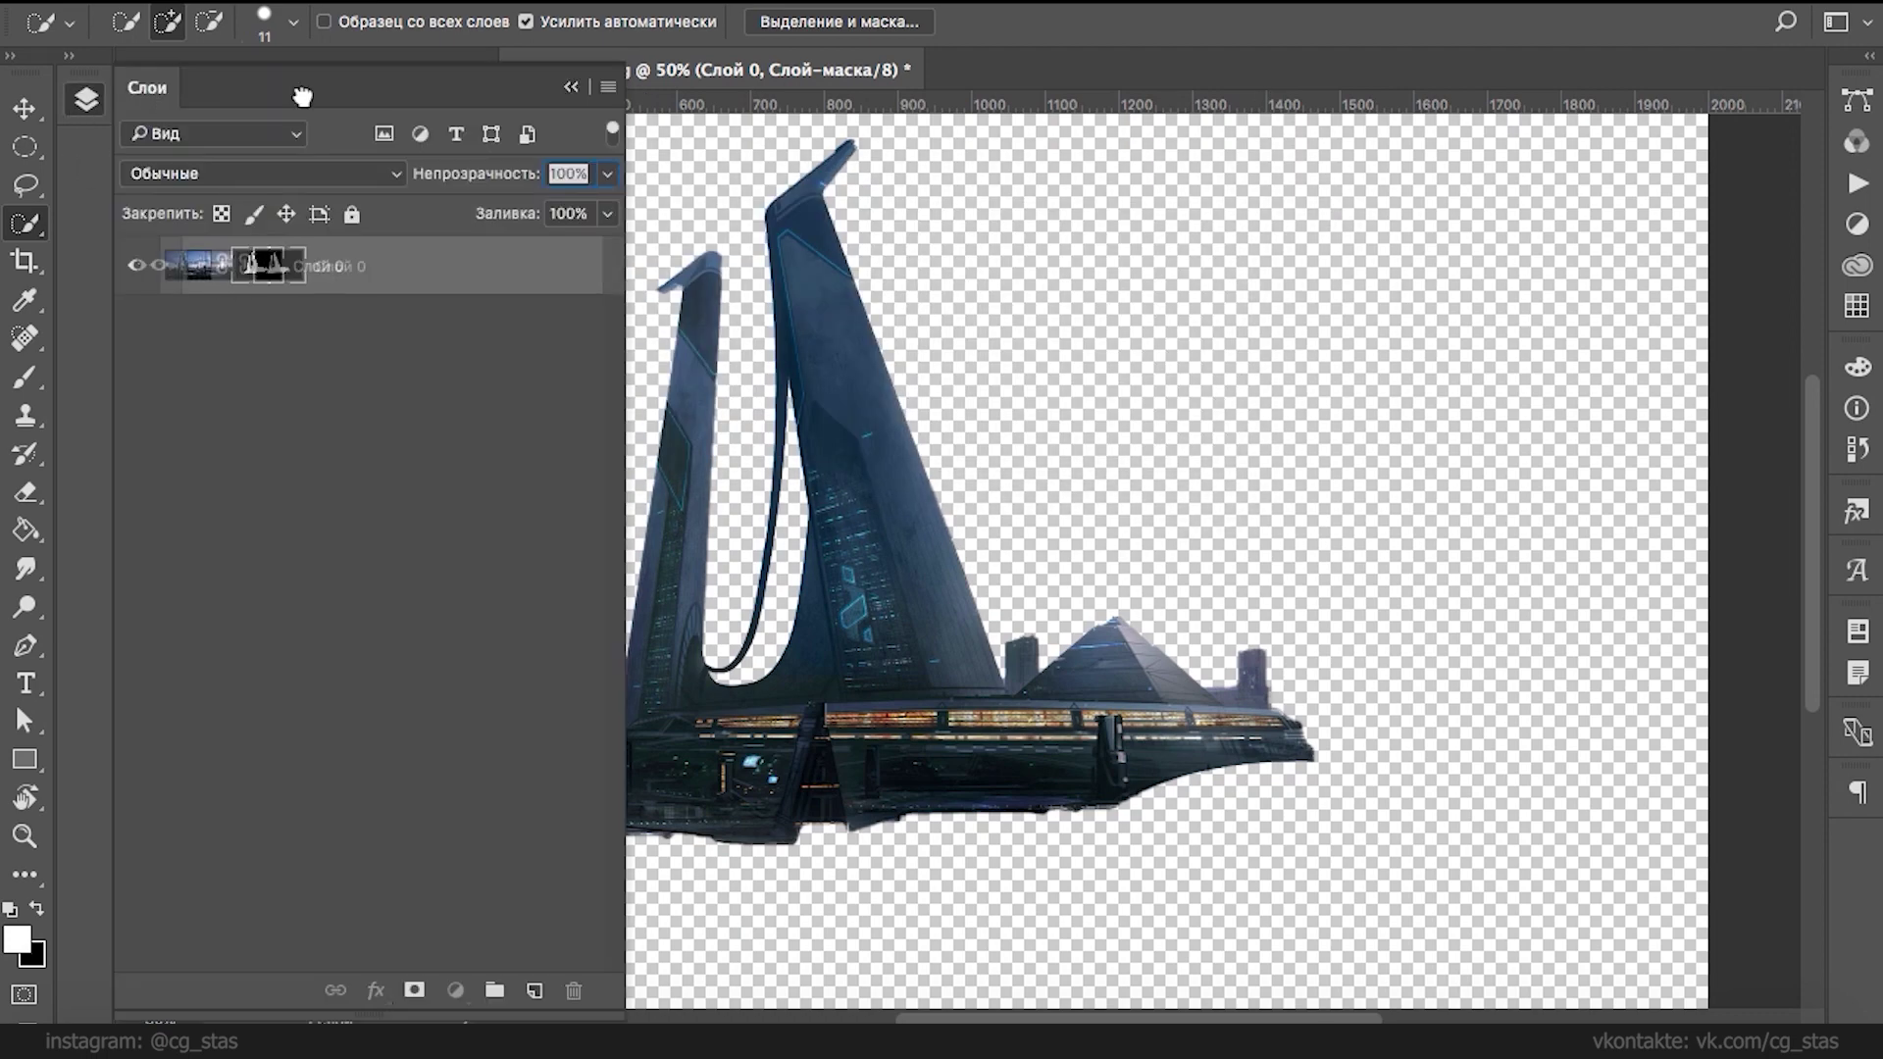
pyautogui.moveTo(302, 95); pyautogui.dragTo(876, 302)
pyautogui.moveTo(609, 578); pyautogui.dragTo(609, 706)
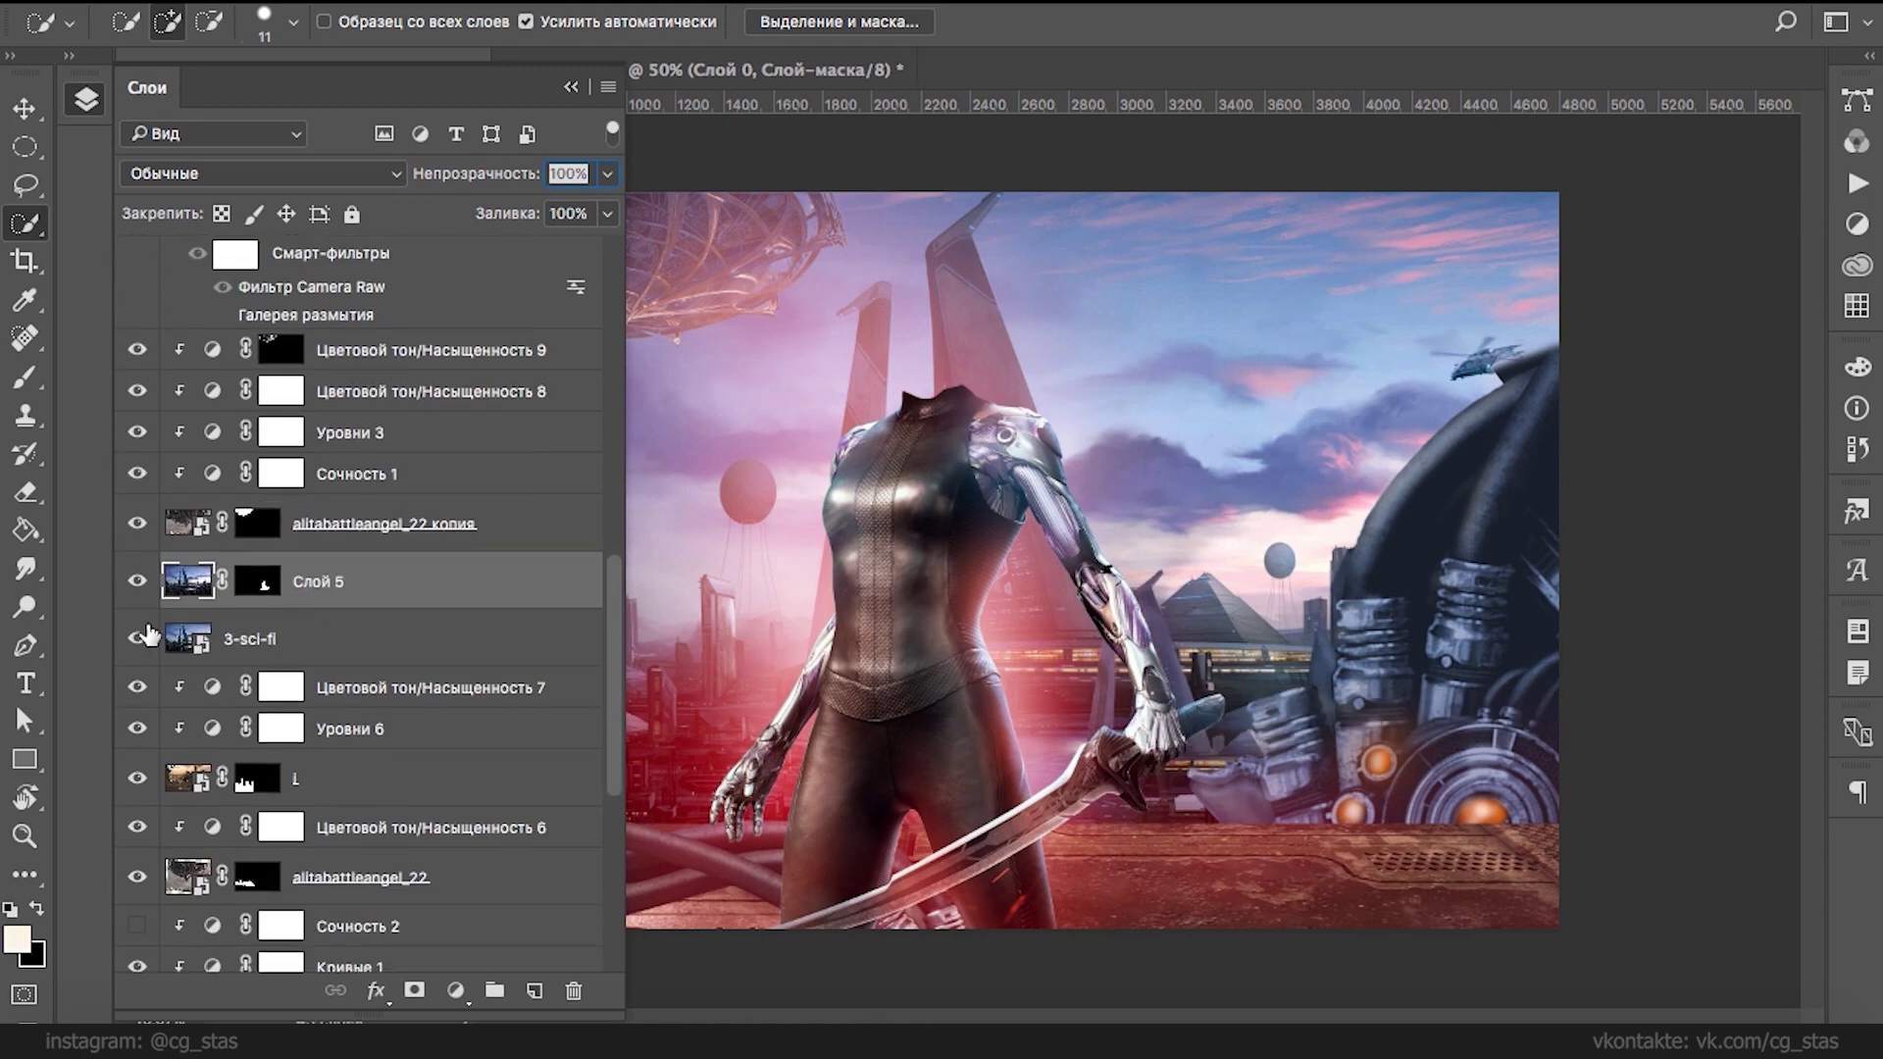
# - Delete the original 3-sci-fi layer and select the masked tower layer Слой 5
pyautogui.click(207, 638)
pyautogui.press('Delete')
pyautogui.click(197, 581)
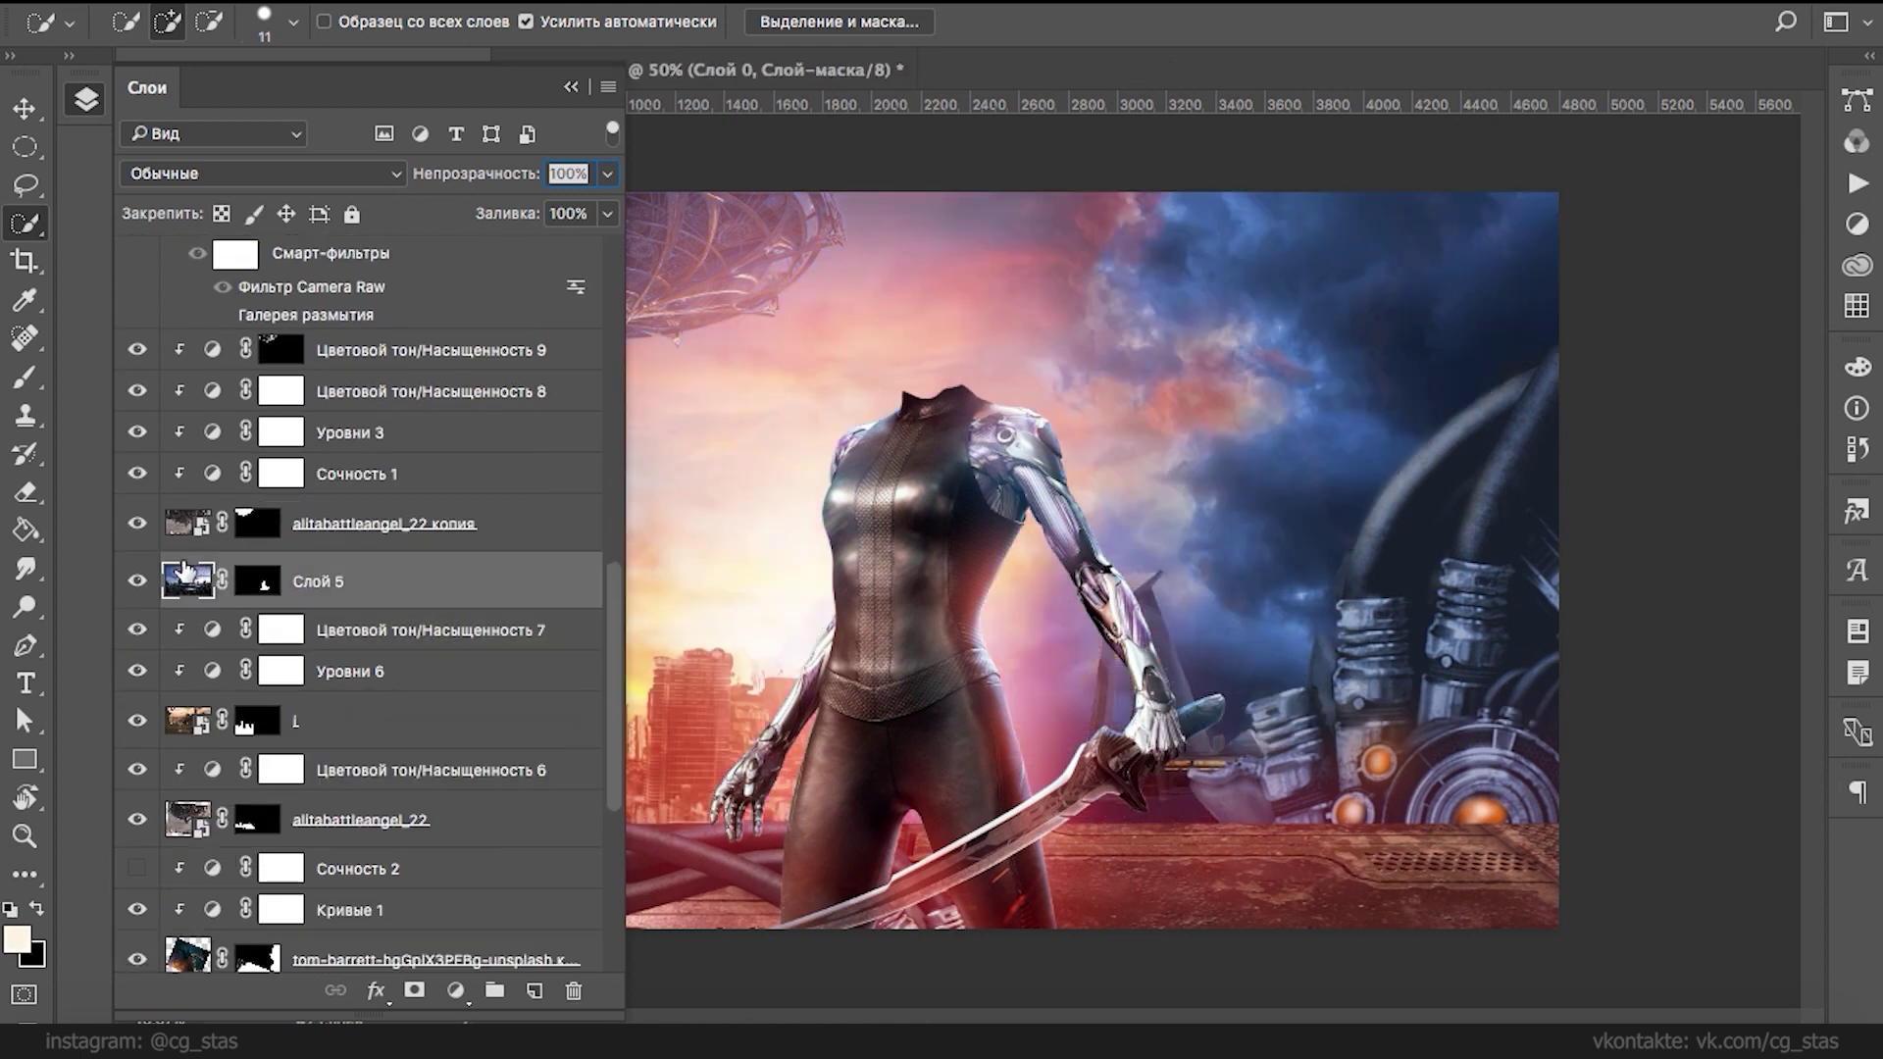
# - Find the rusty floor's texture layer from the canvas and rename it пол
pyautogui.click(130, 724)
pyautogui.click(130, 724)
pyautogui.keyDown('super'); pyautogui.click(1246, 895); pyautogui.keyUp('super')
pyautogui.doubleClick(310, 266)
pyautogui.write('пол')
pyautogui.press('Return')
# - Group the layers from Слой 4 through Слой 1 копия and name the group Механическая фигня справа
pyautogui.click(137, 323)
pyautogui.click(136, 323)
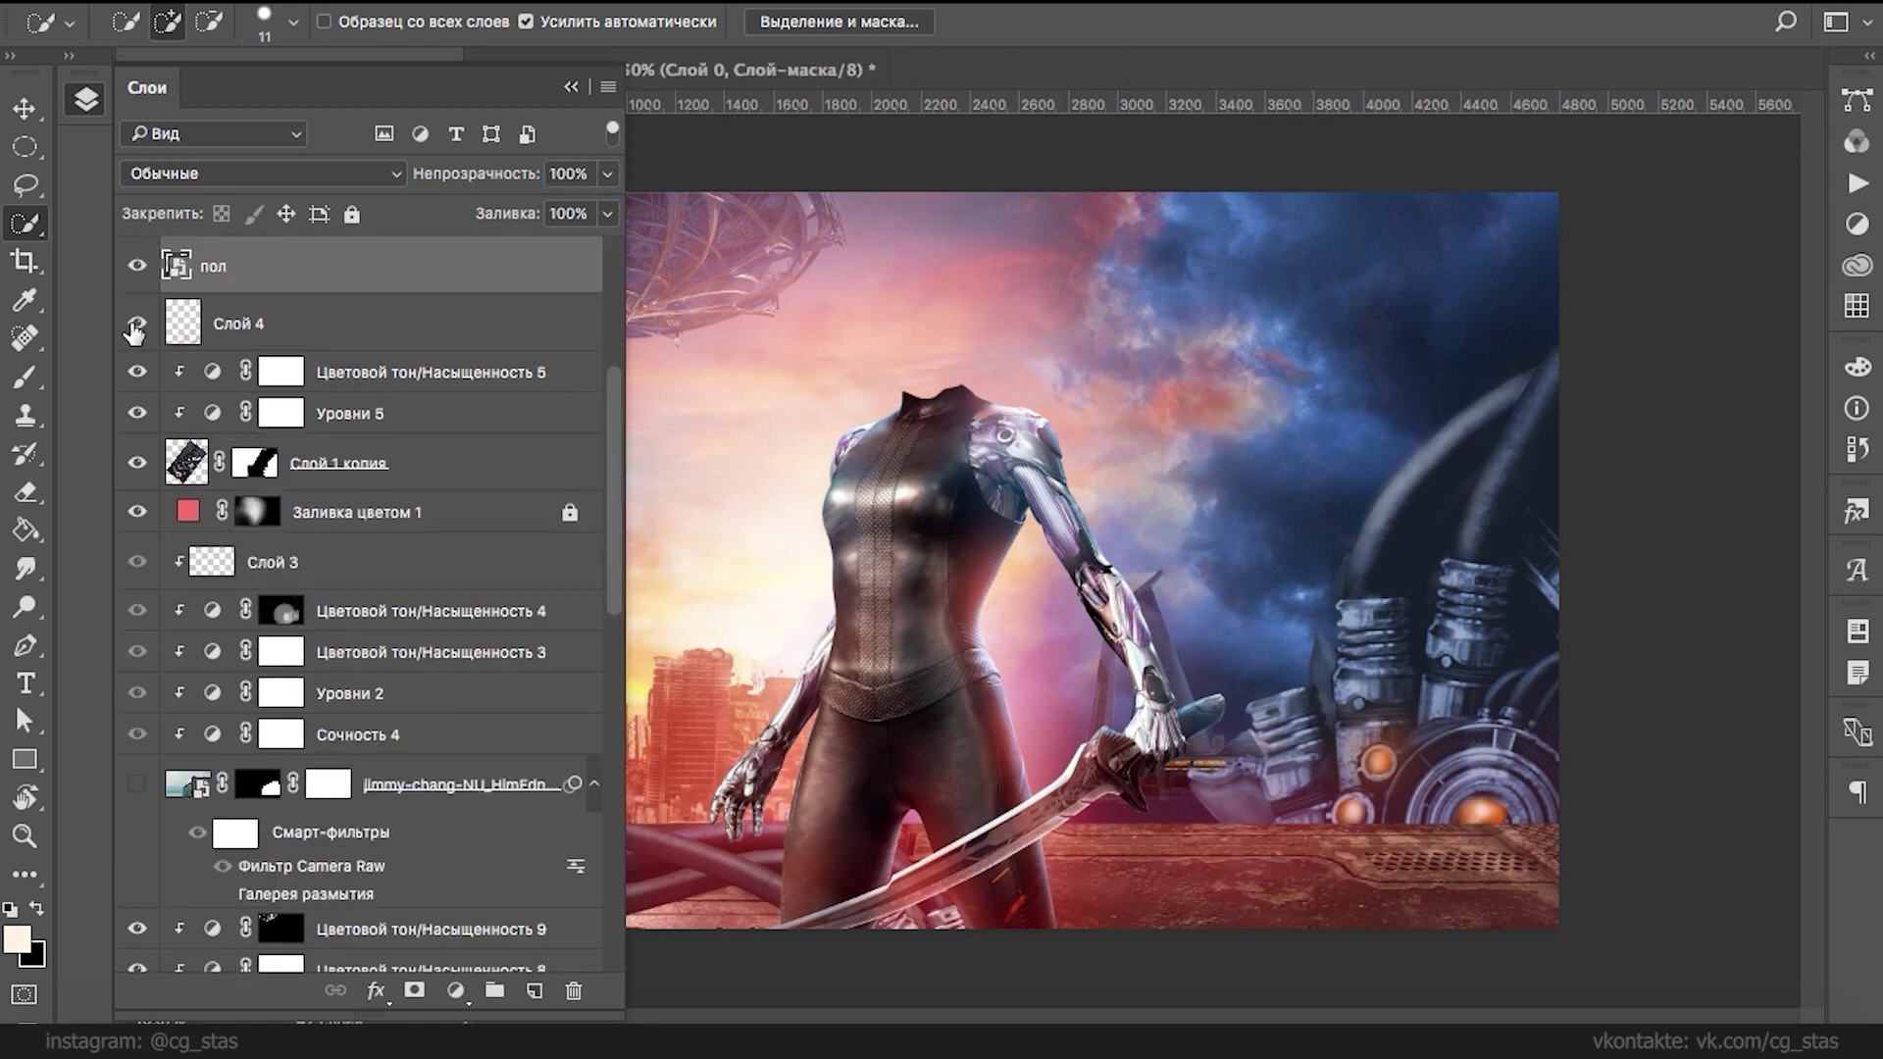
pyautogui.click(136, 462)
pyautogui.click(136, 462)
pyautogui.click(326, 326)
pyautogui.keyDown('shift'); pyautogui.click(436, 469); pyautogui.keyUp('shift')
pyautogui.click(494, 990)
pyautogui.doubleClick(252, 312)
pyautogui.write('Механическая фигня справа')
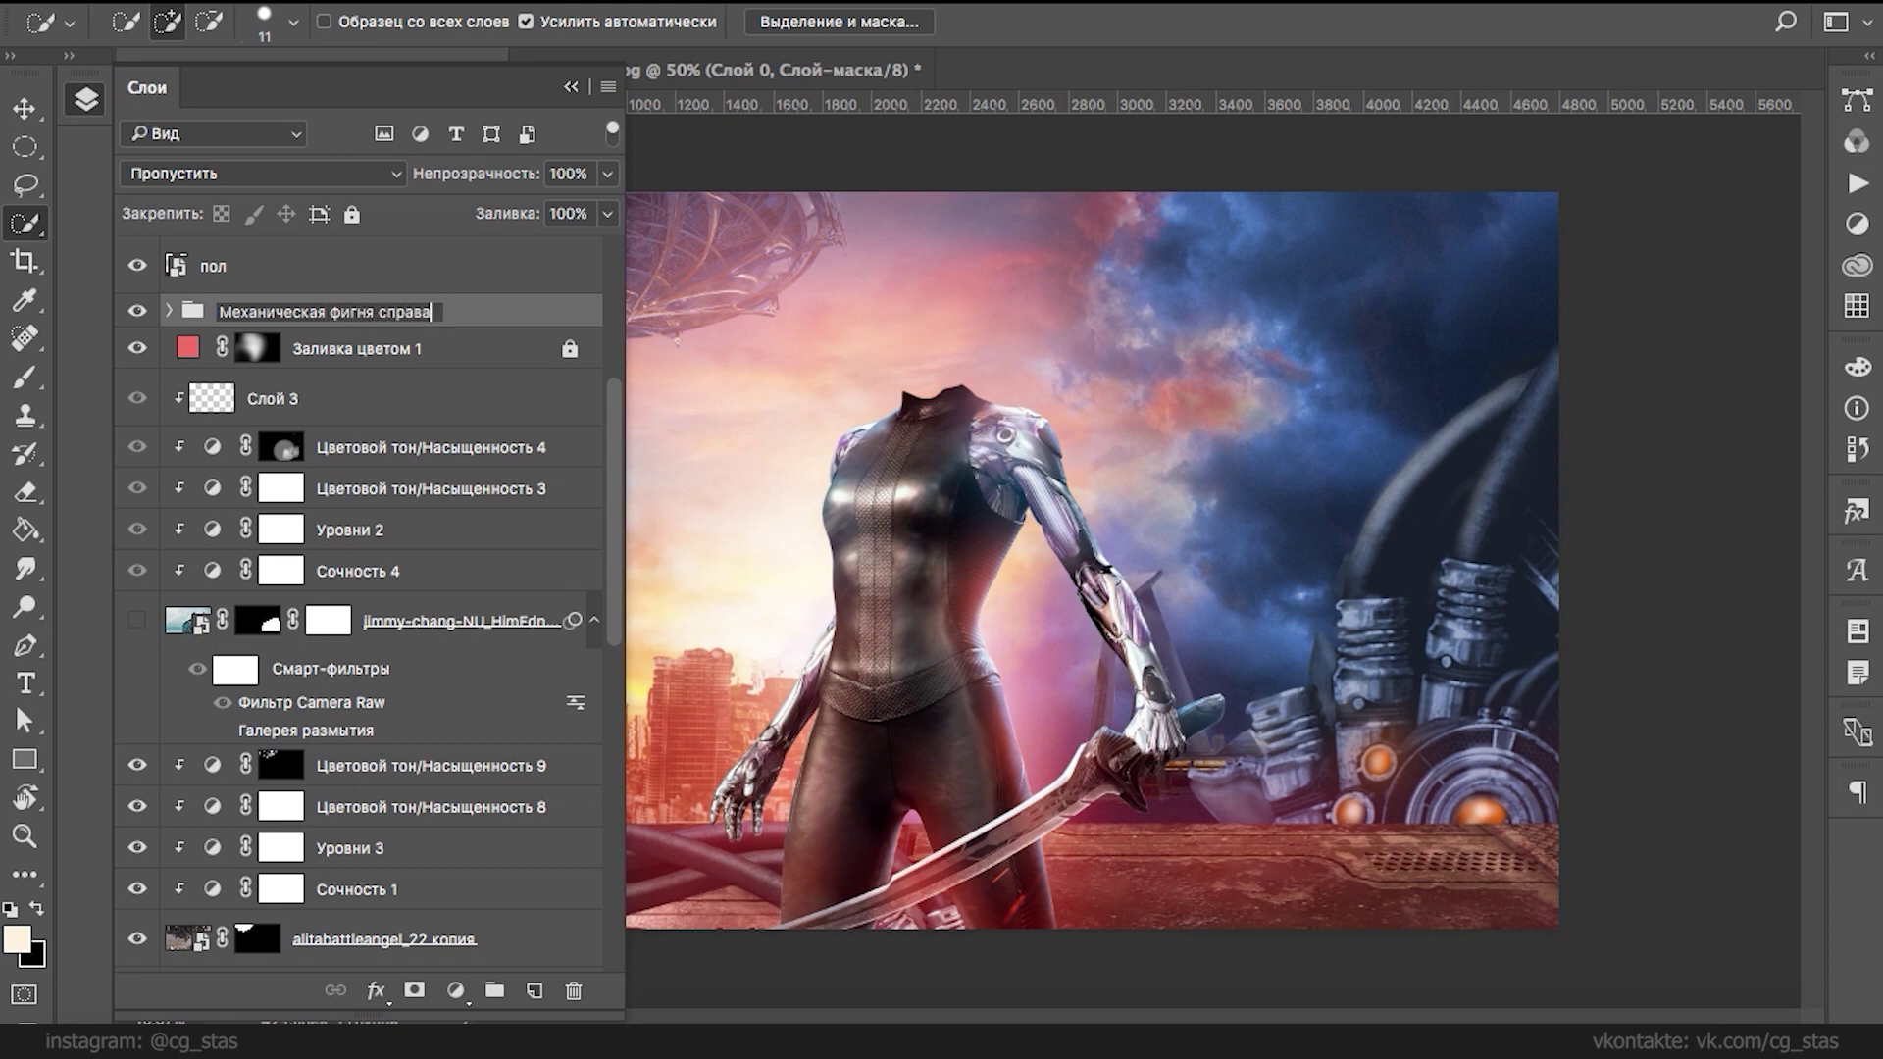
pyautogui.press('Return')
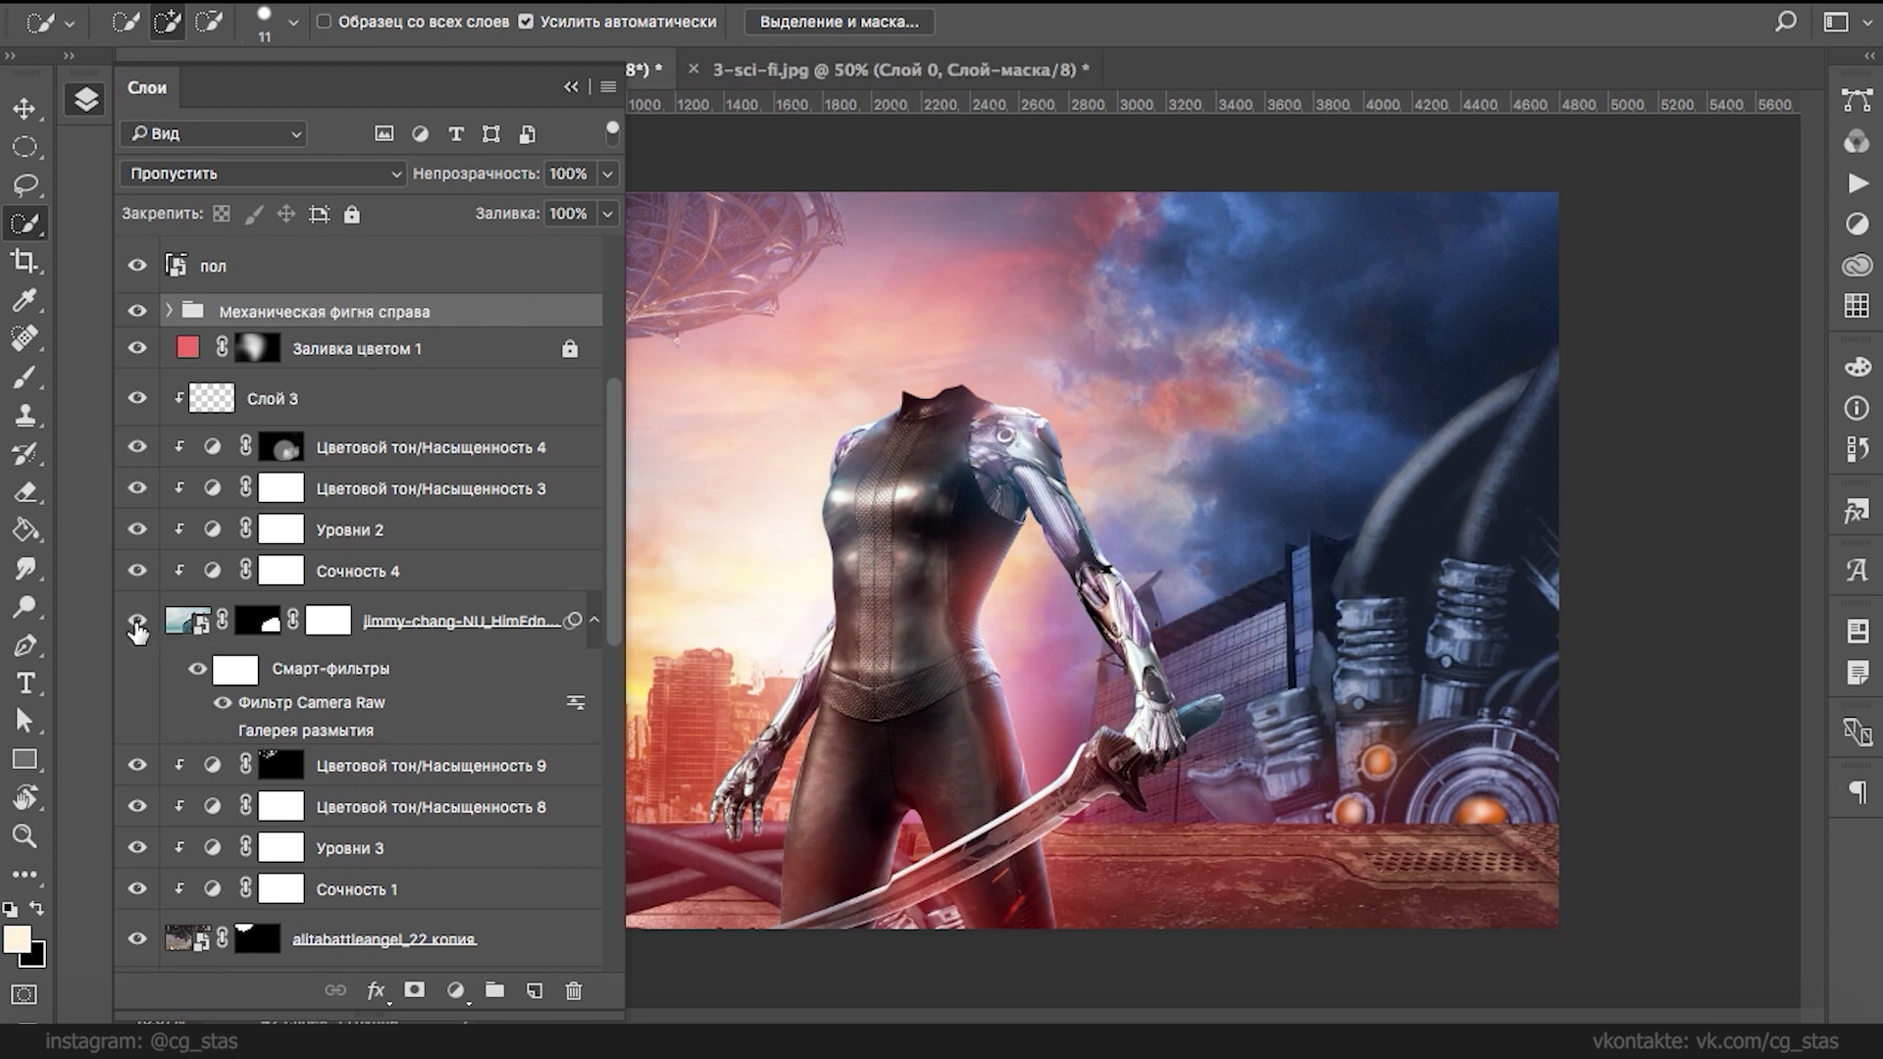
# - Group the alitabattleangel_22 копия layer with its clipped adjustments and name the group летающий город
pyautogui.click(176, 629)
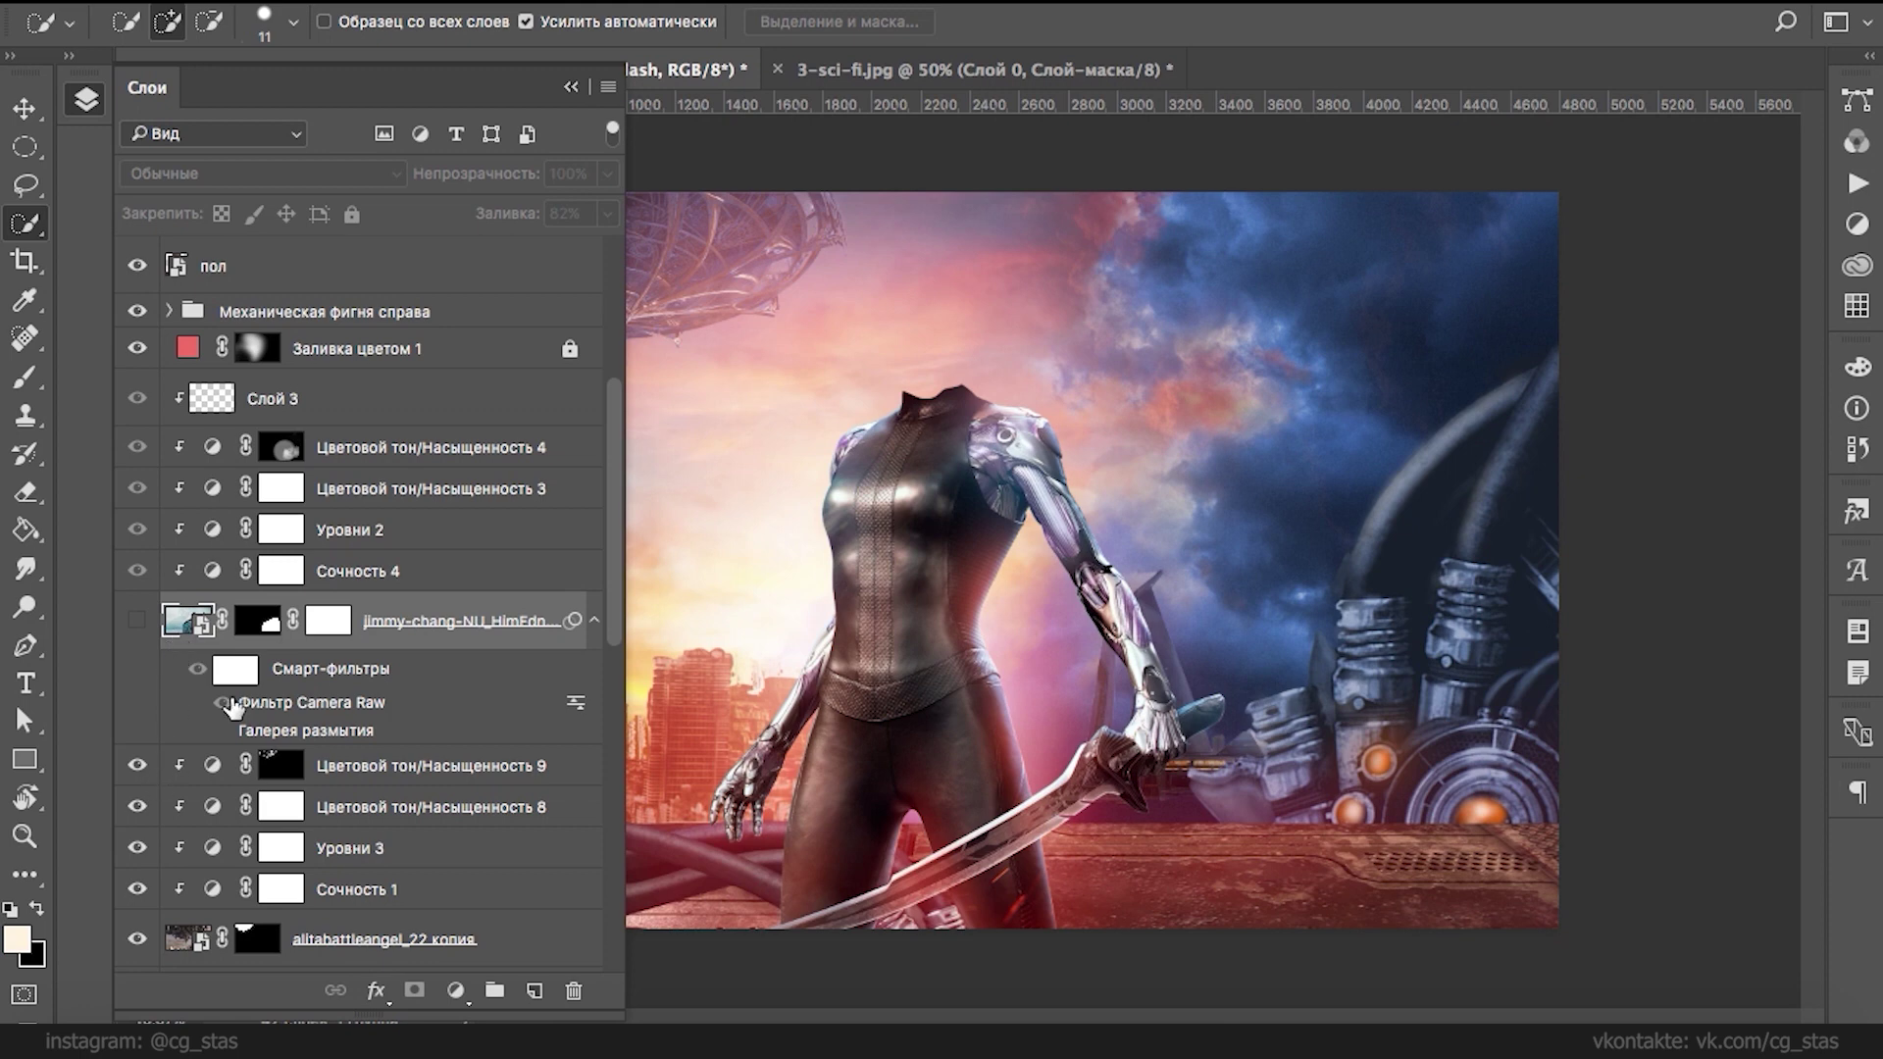
pyautogui.moveTo(615, 517); pyautogui.dragTo(609, 639)
pyautogui.click(490, 475)
pyautogui.keyDown('shift'); pyautogui.click(459, 638); pyautogui.keyUp('shift')
pyautogui.click(495, 991)
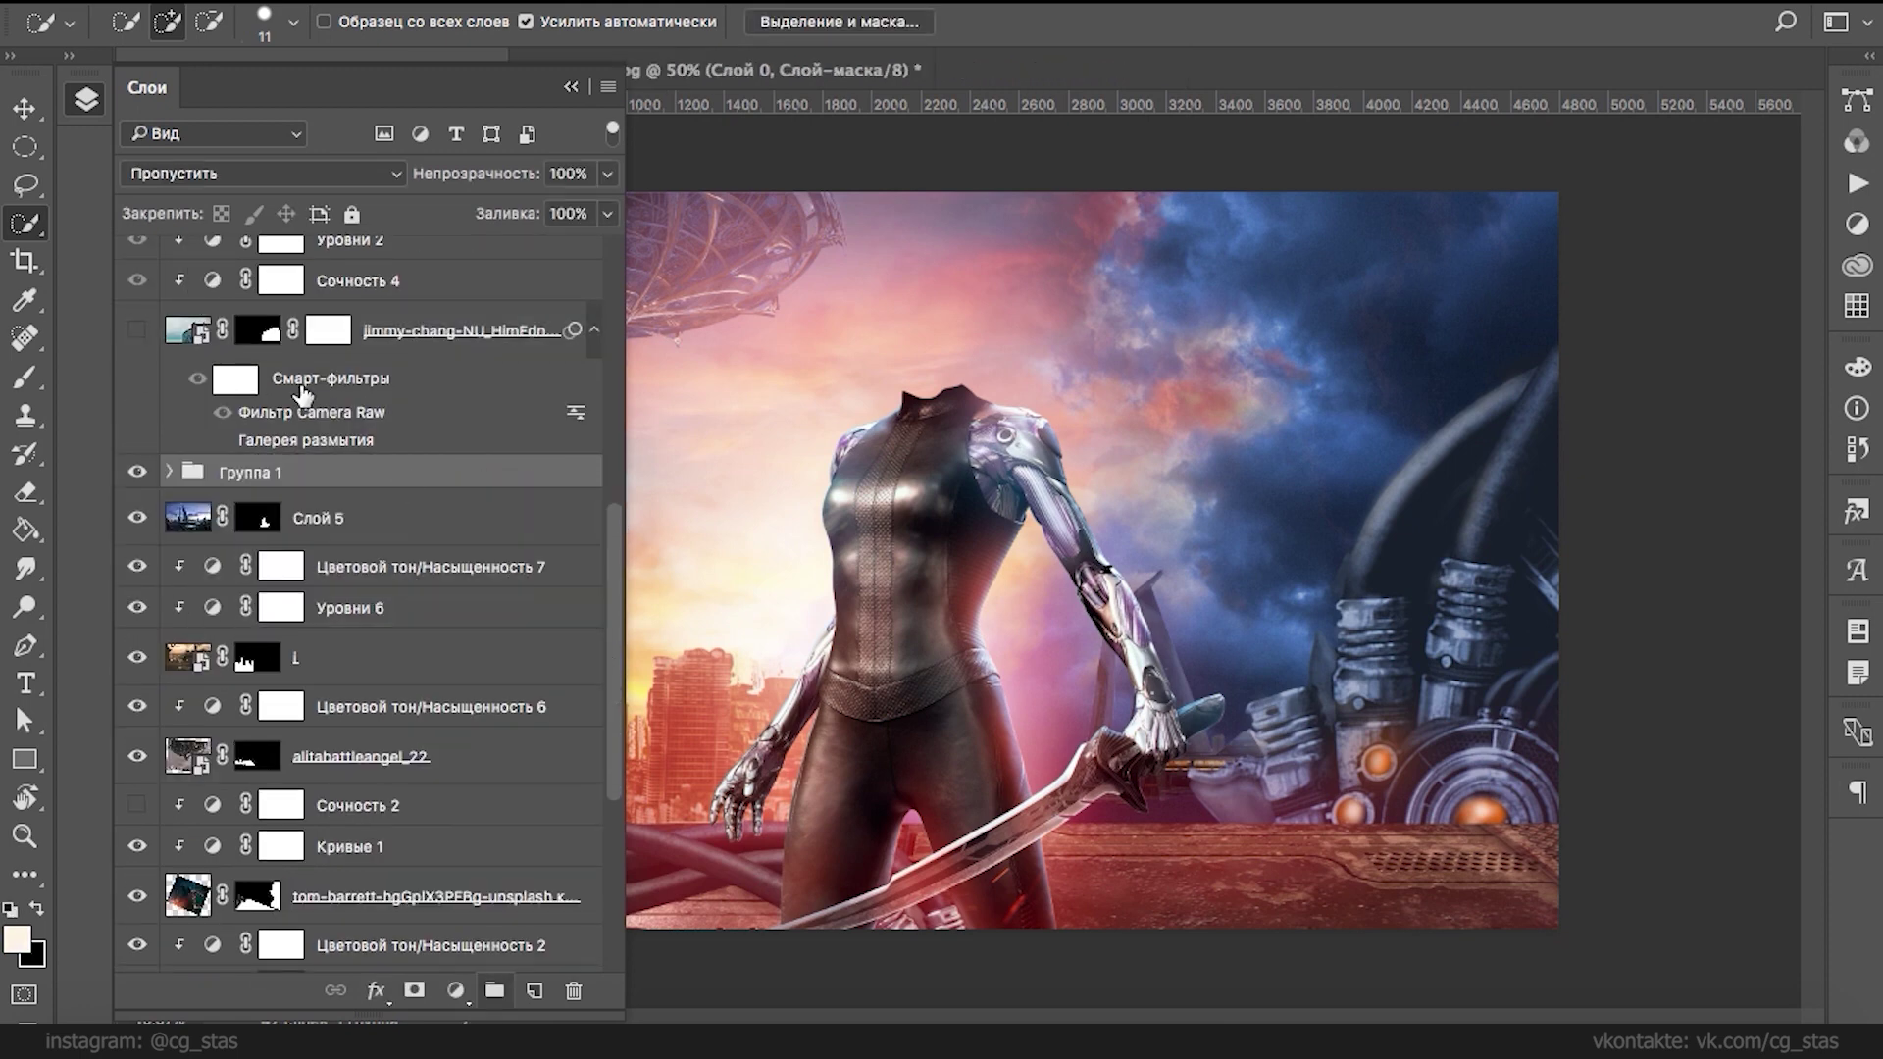
pyautogui.write('летающий')
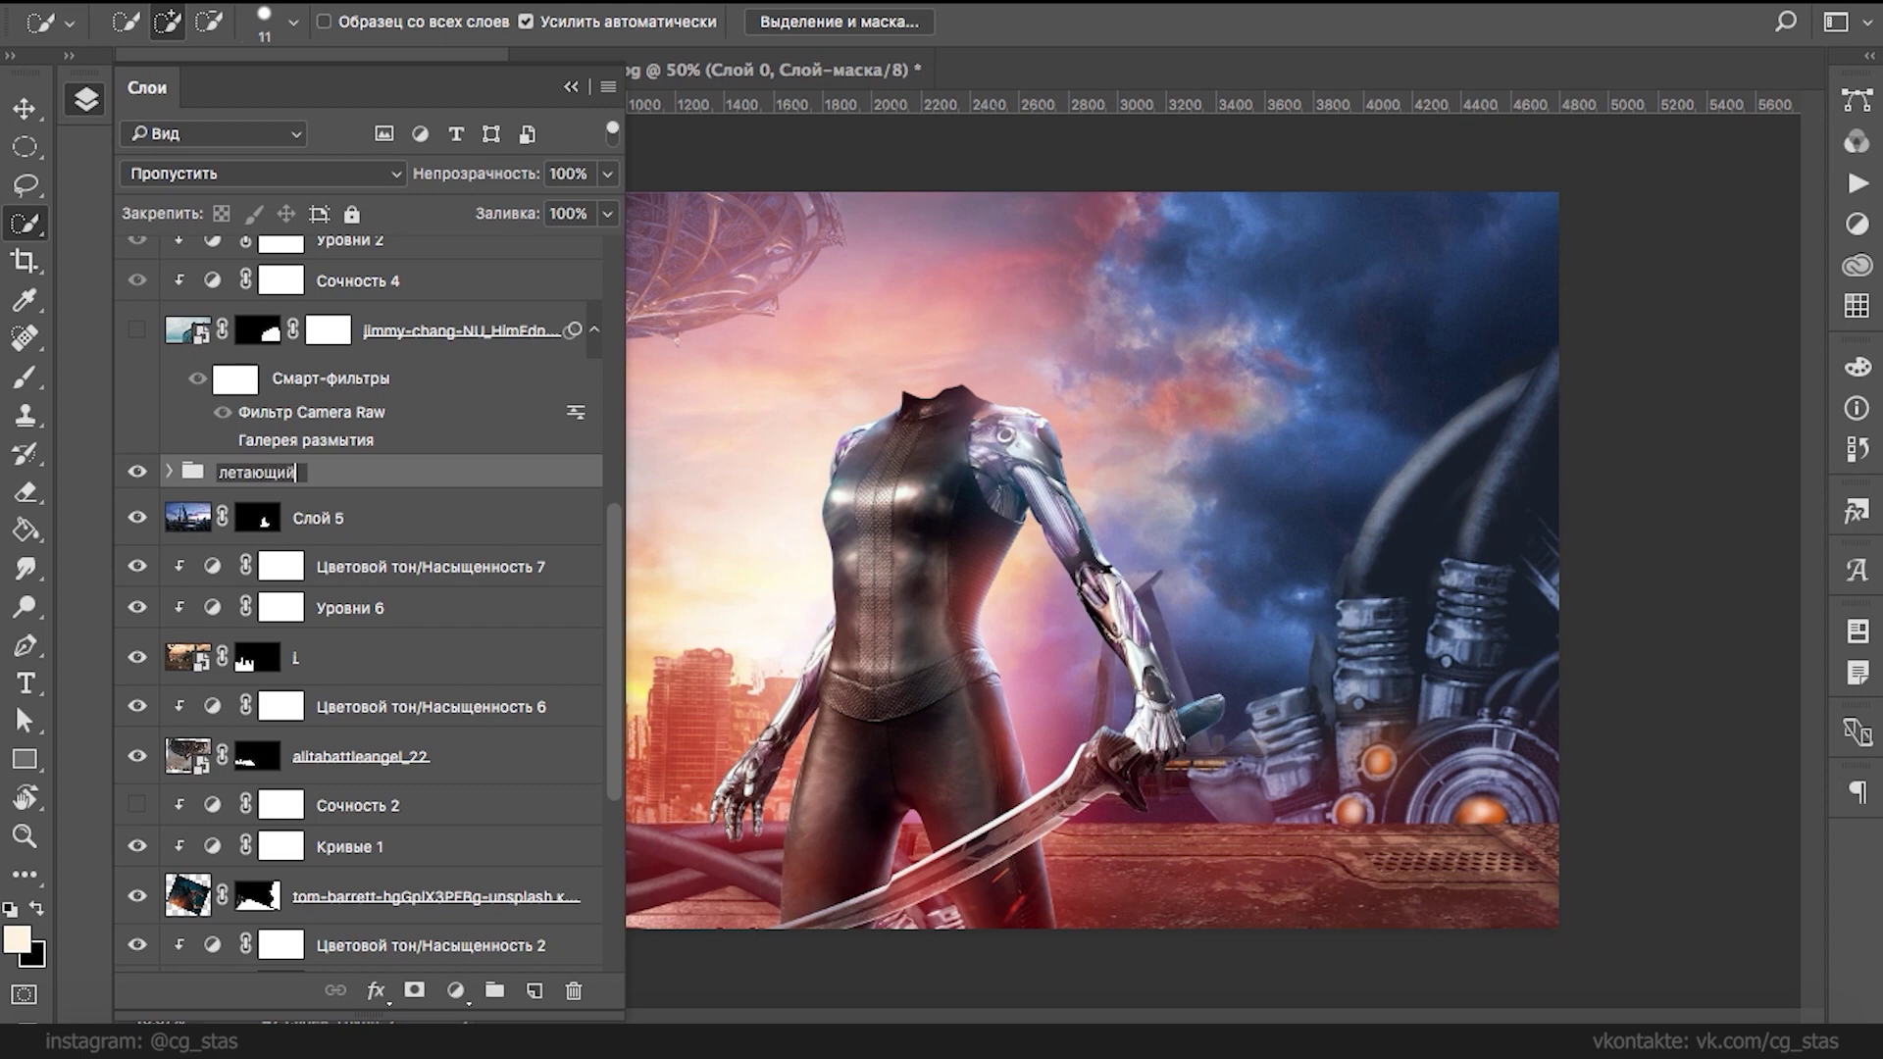
pyautogui.click(273, 525)
# - Identify the near city layer by toggling its visibility and rename it ближний план города слева
pyautogui.click(138, 657)
pyautogui.click(137, 657)
pyautogui.doubleClick(296, 659)
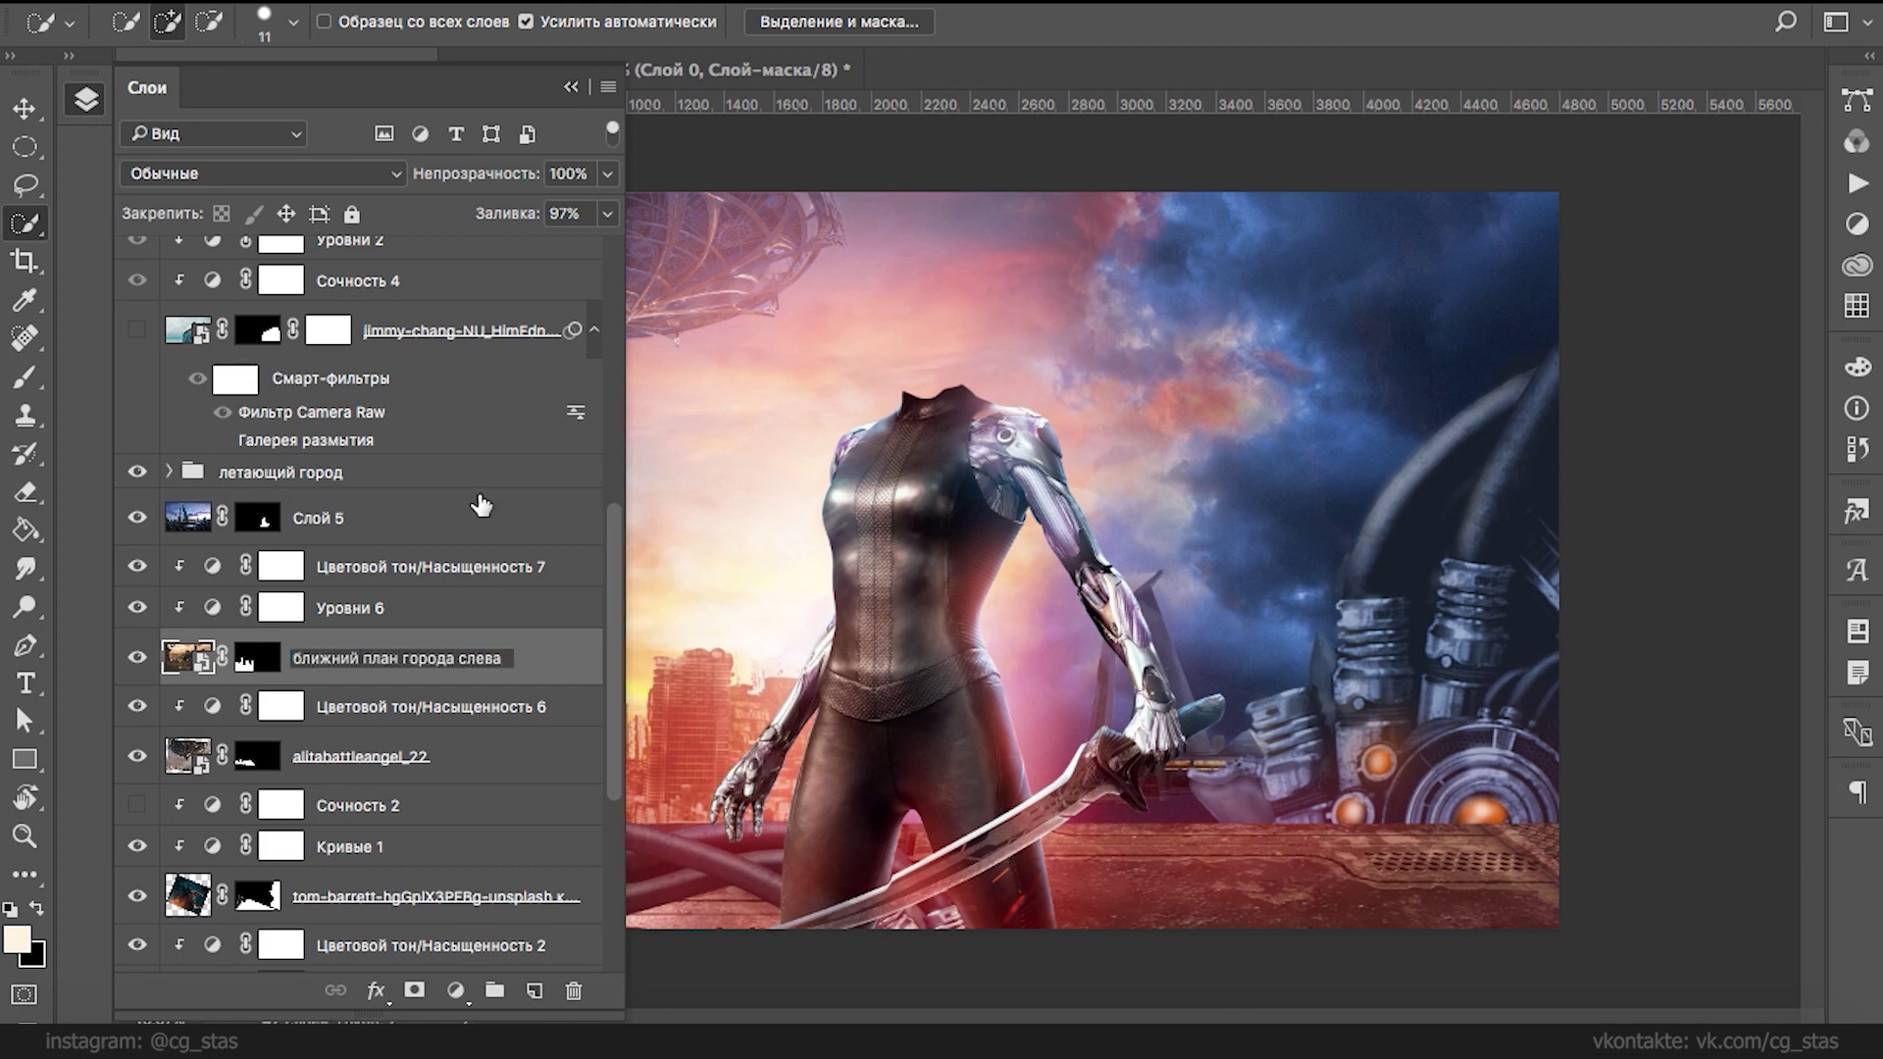
# - Group the ближний план города слева layer with its clipped adjustments and name the group Город слева передний
pyautogui.click(572, 665)
pyautogui.keyDown('shift'); pyautogui.click(480, 576); pyautogui.keyUp('shift')
pyautogui.click(494, 993)
pyautogui.doubleClick(241, 562)
pyautogui.write('г')
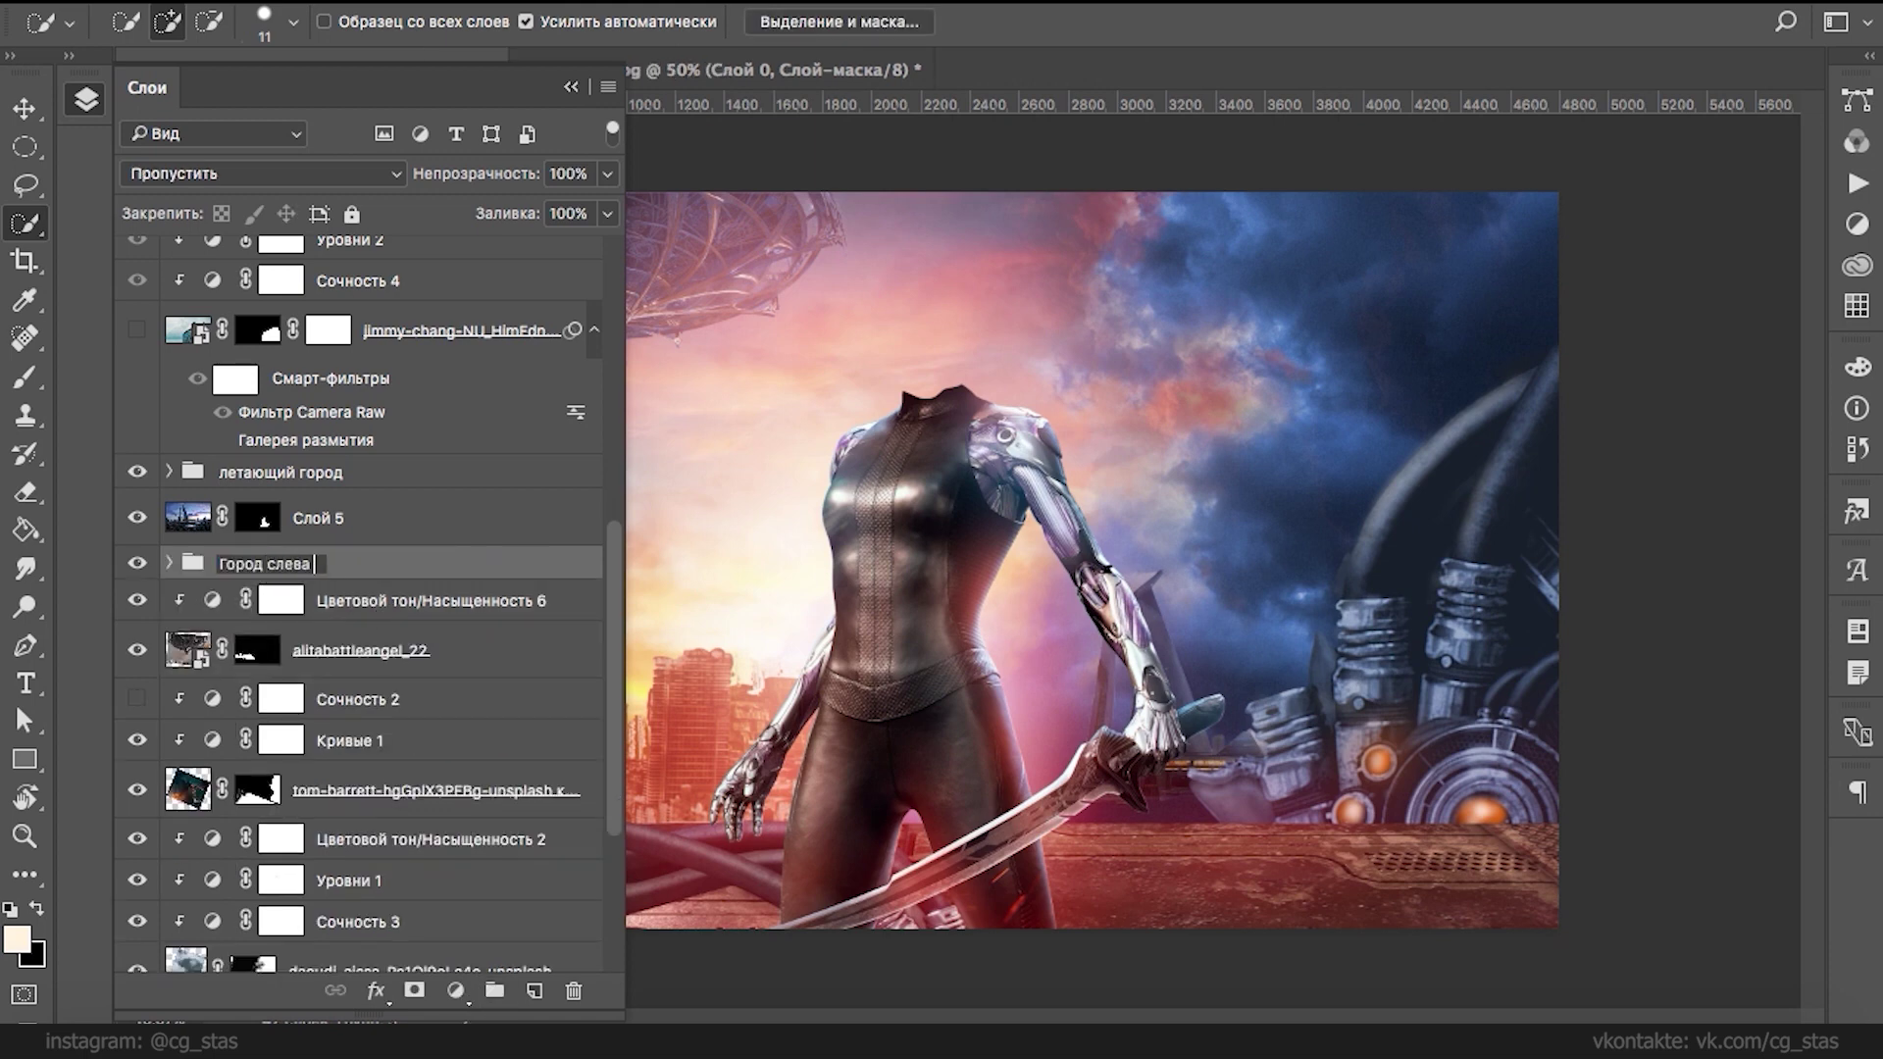
pyautogui.press('Return')
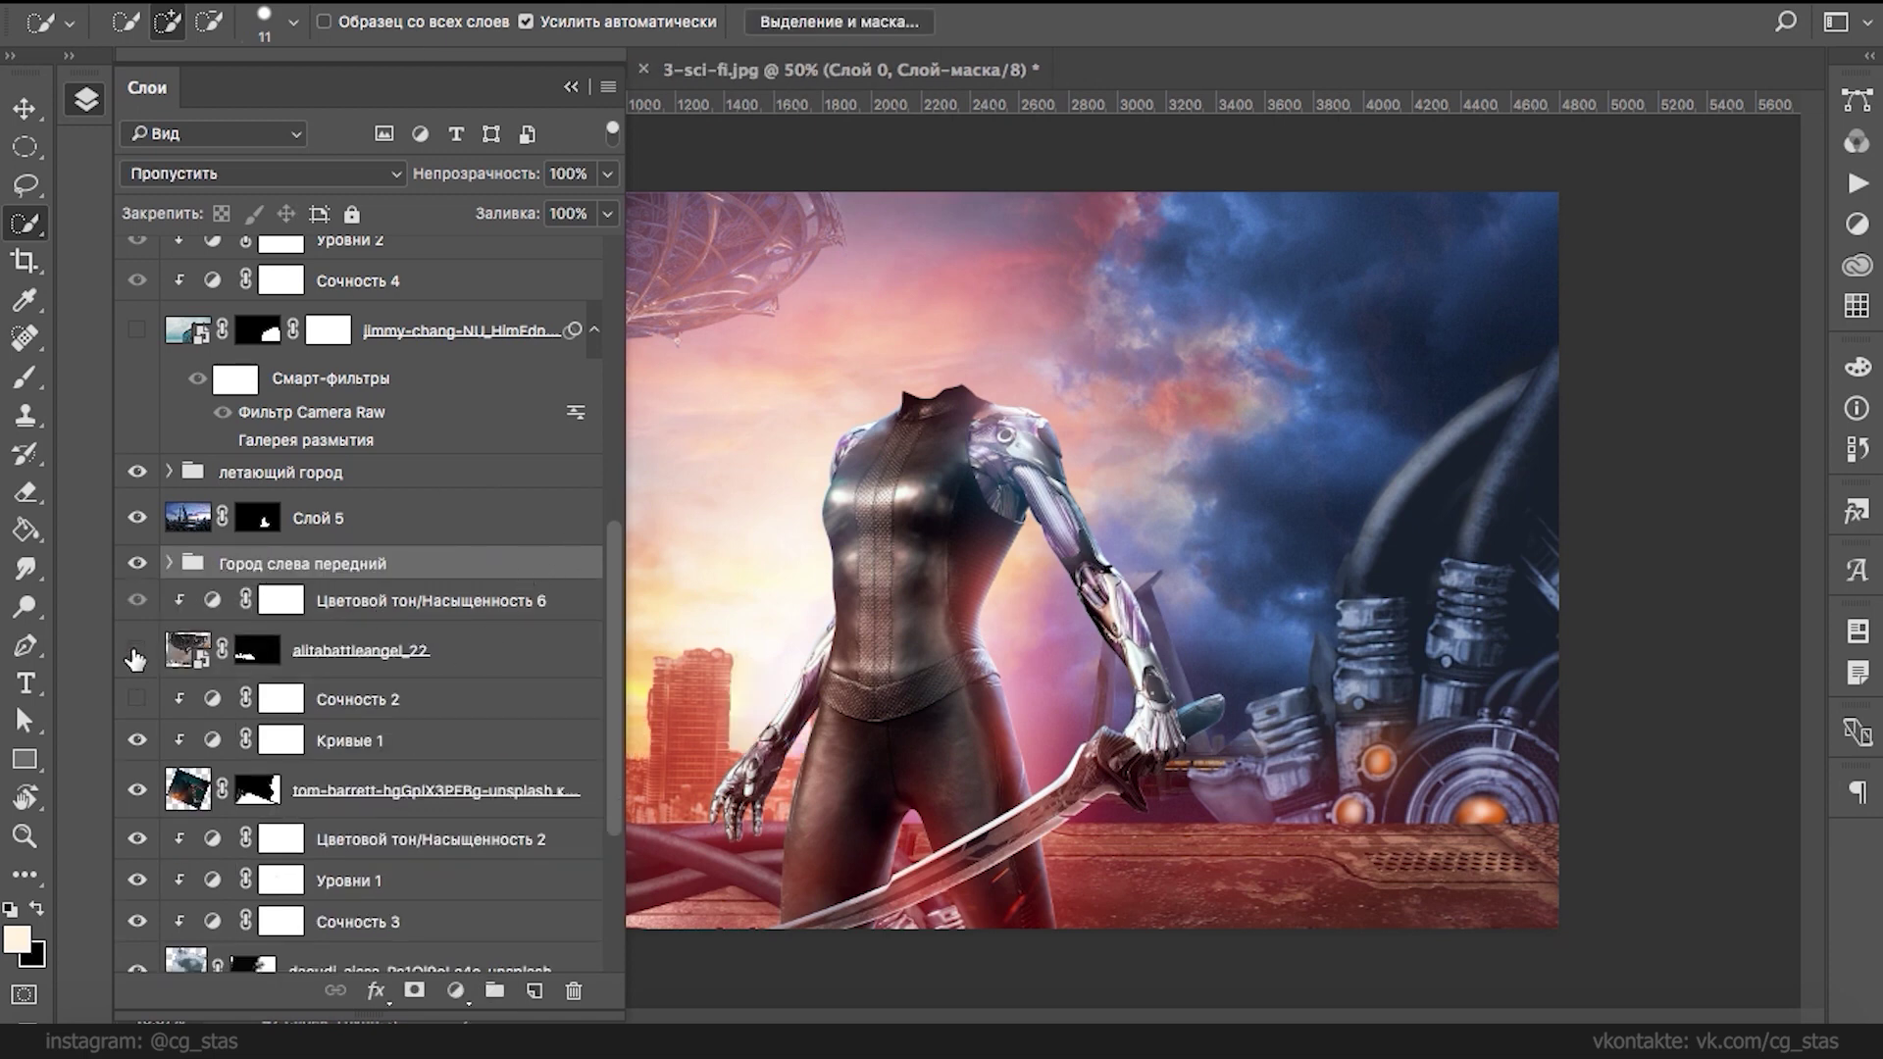
# - Group the alitabattleangel_22 layer with Цветовой тон/Насыщенность 6 and name the group Город слева дальний
pyautogui.click(404, 659)
pyautogui.click(494, 991)
pyautogui.doubleClick(240, 596)
pyautogui.write('г')
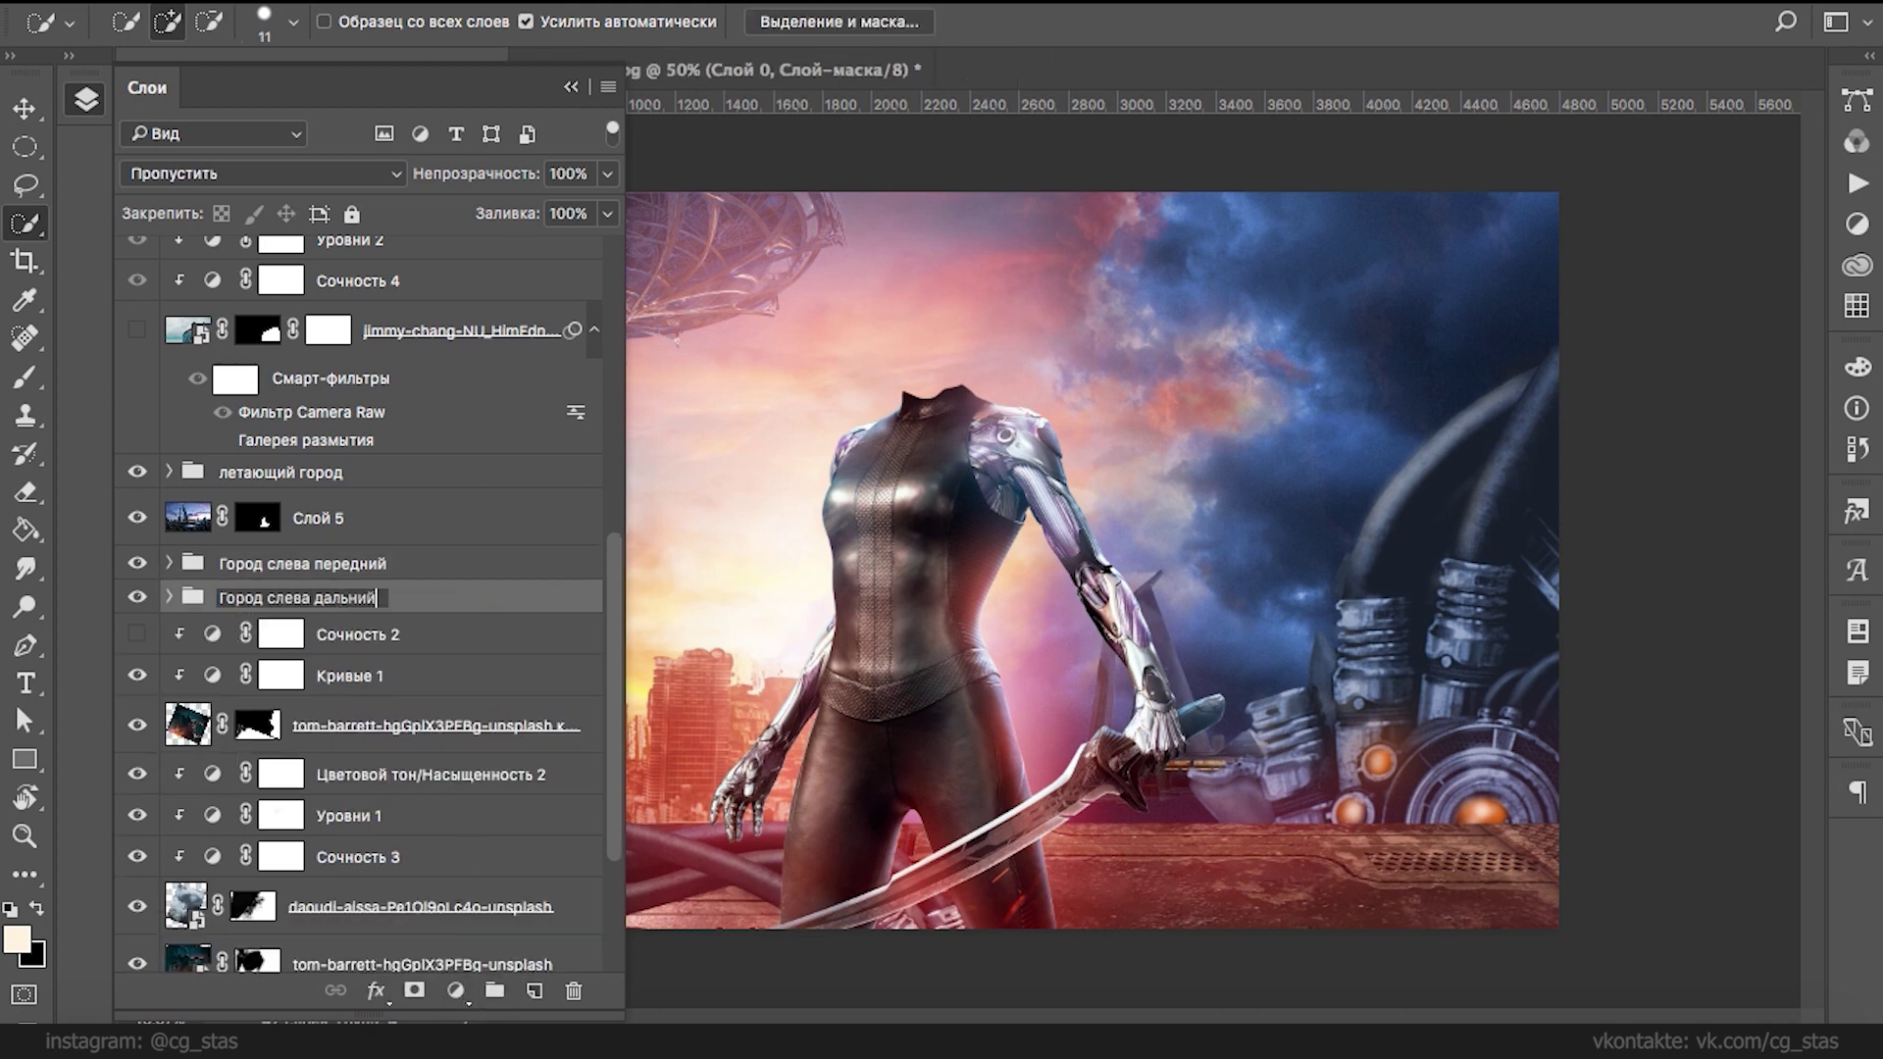
pyautogui.press('Return')
# - Check which clouds the tom-barrett copy layer provides and delete the hidden Сочность 2 adjustment above it
pyautogui.click(137, 727)
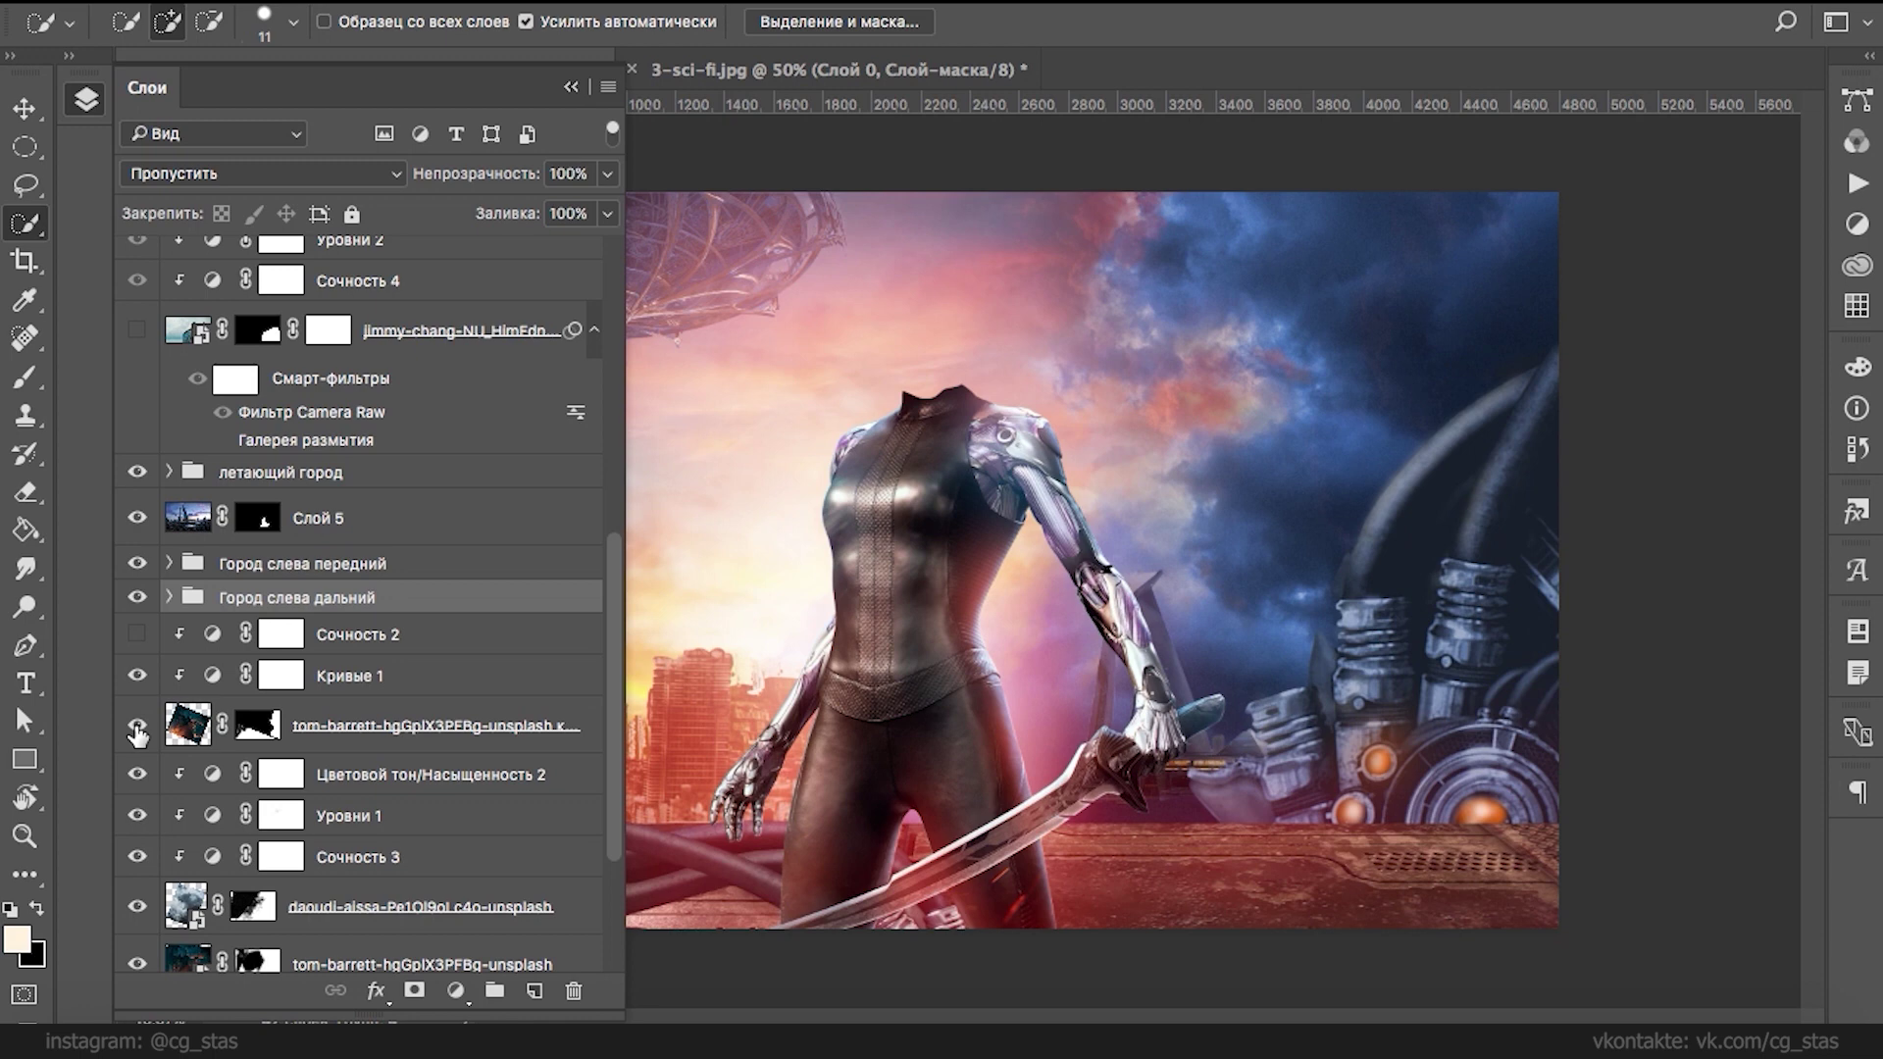
pyautogui.click(438, 649)
pyautogui.press('Delete')
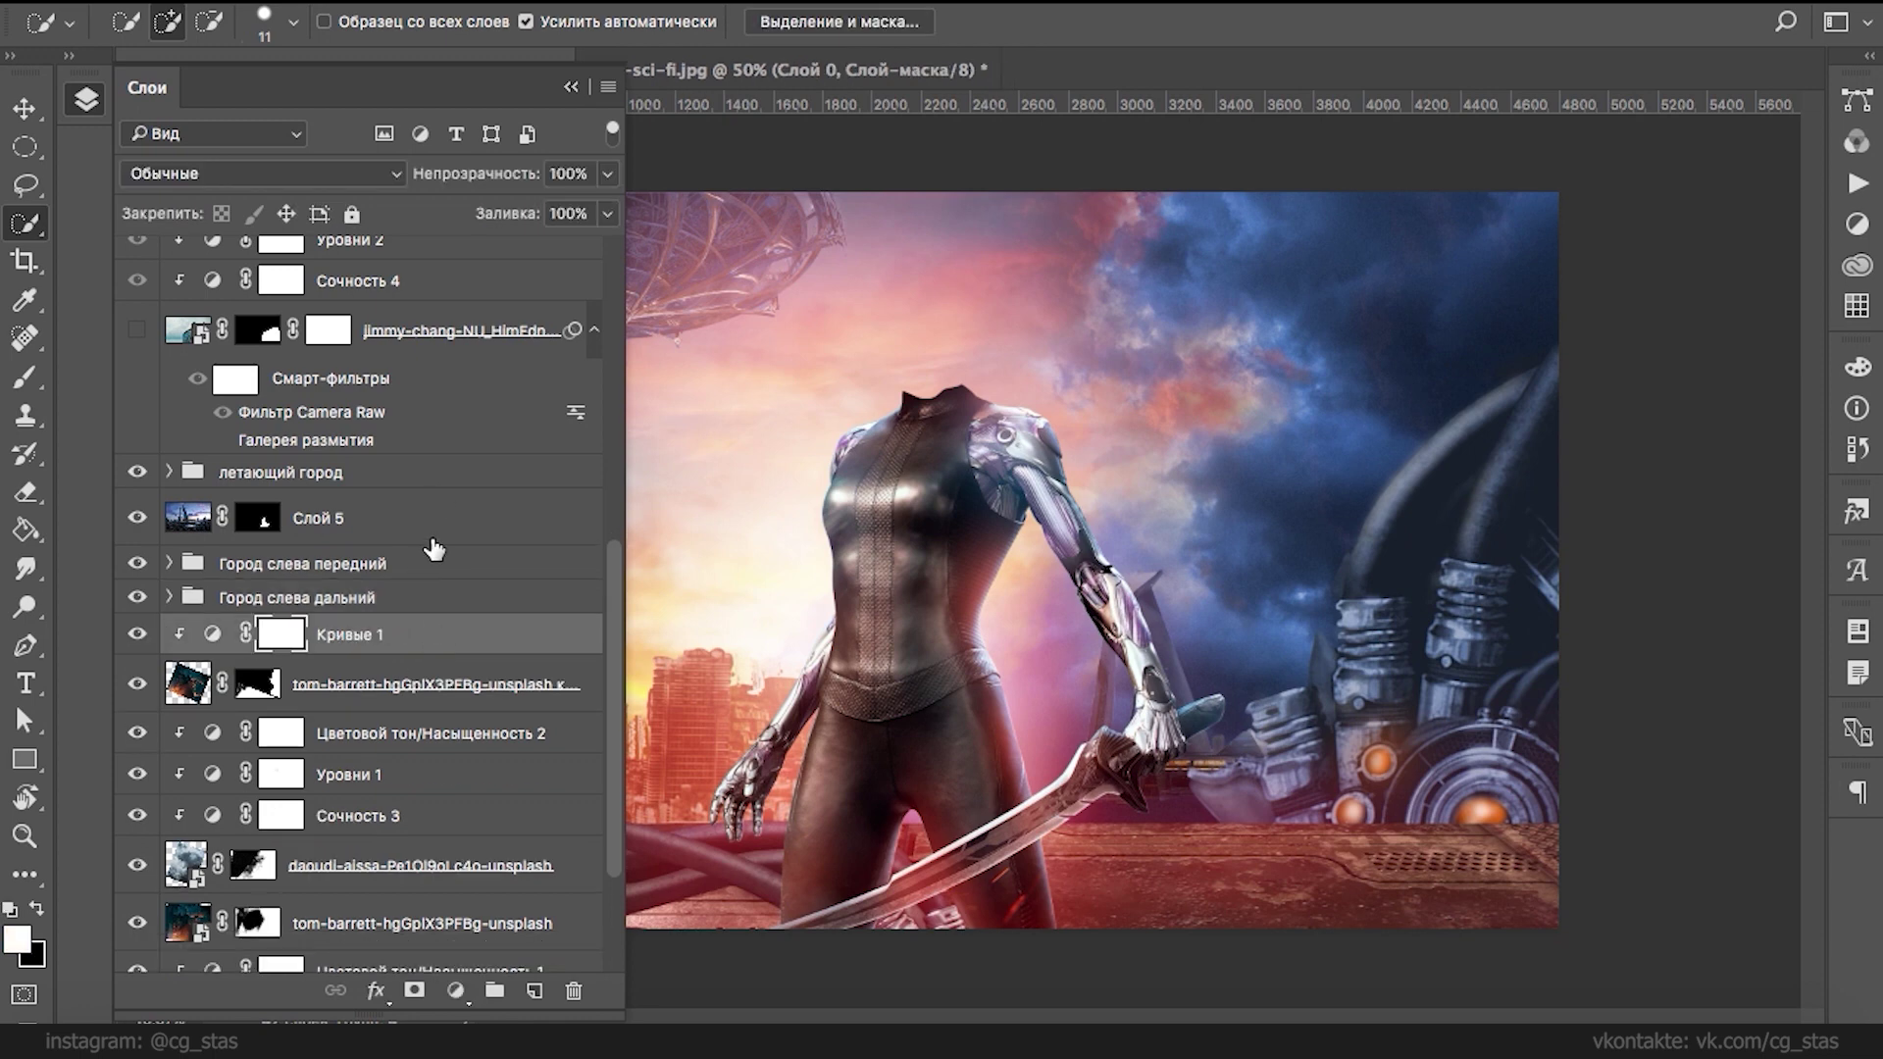
# - Group the storm-cloud layers from Кривые 1 down to tom-barrett-hgGplX3PFBg-unsplash and name the group Тучи
pyautogui.scroll(-3, 605, 713)
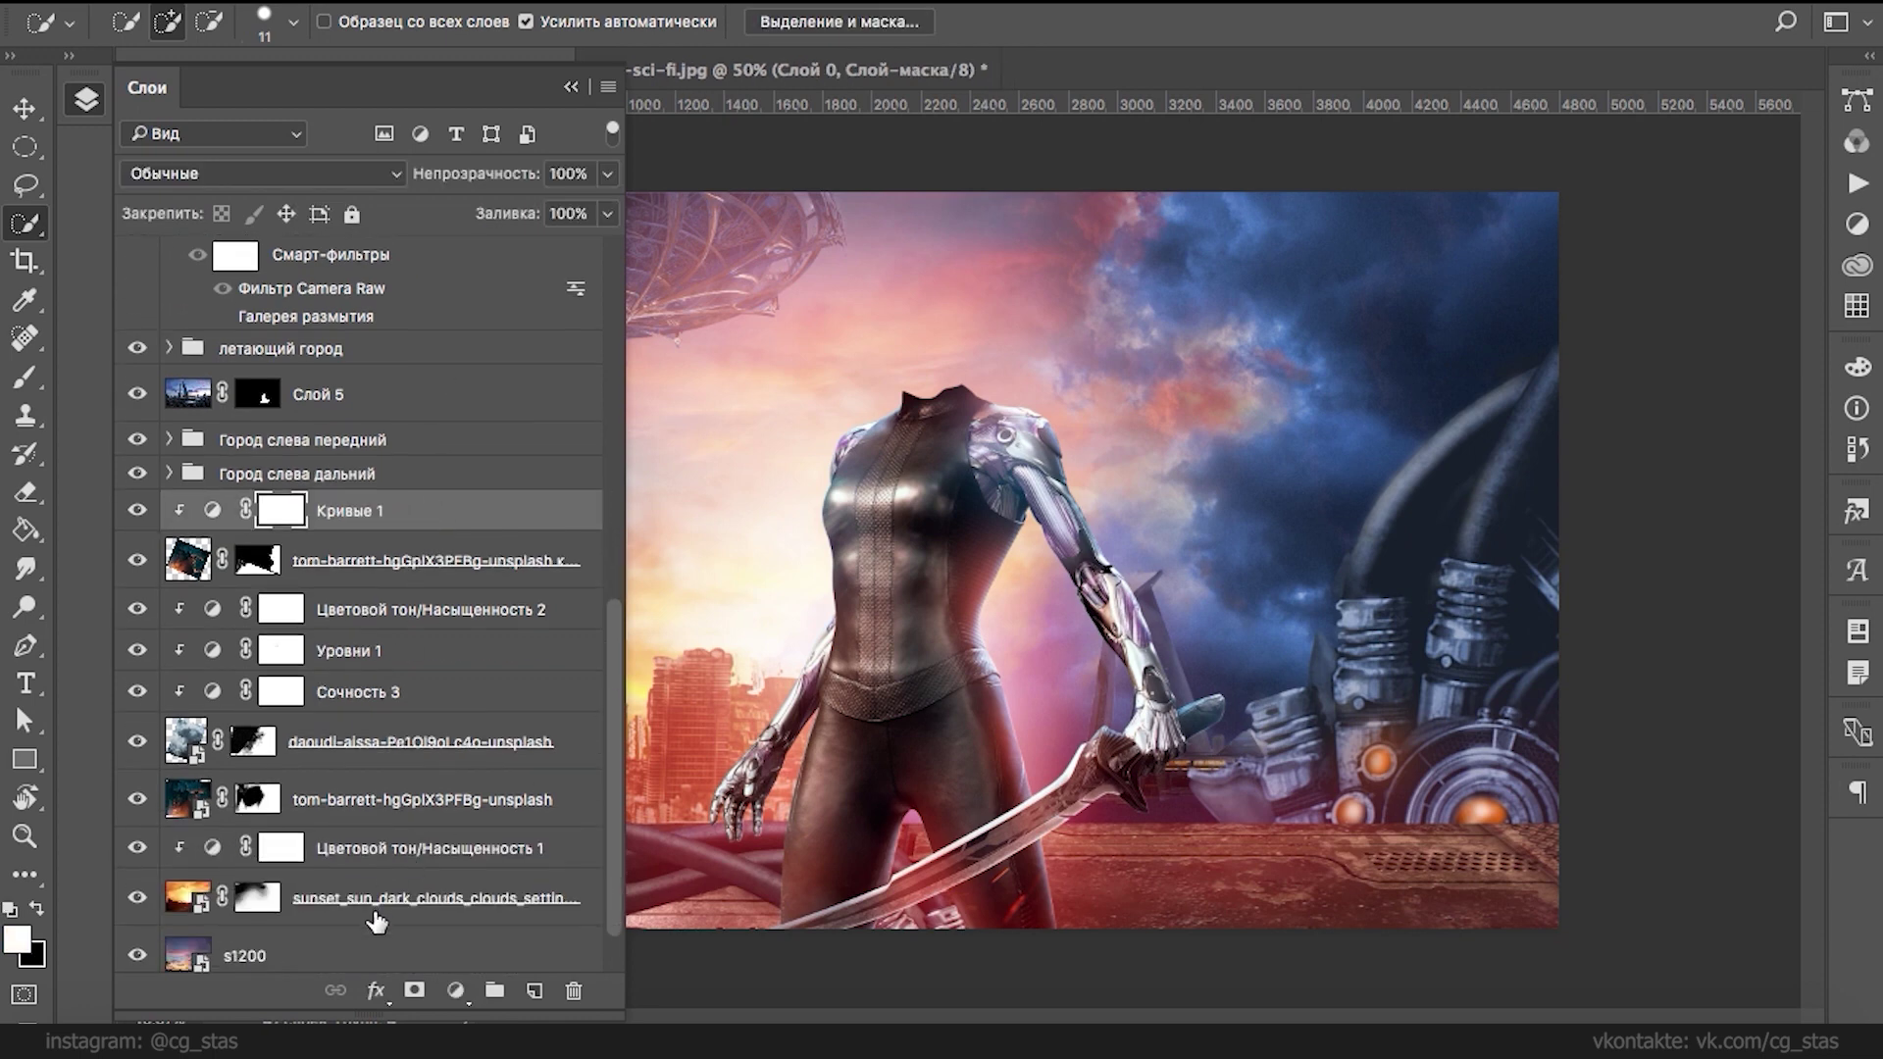
pyautogui.keyDown('shift'); pyautogui.click(396, 806); pyautogui.keyUp('shift')
pyautogui.click(491, 993)
pyautogui.doubleClick(267, 741)
pyautogui.write('Мехь')
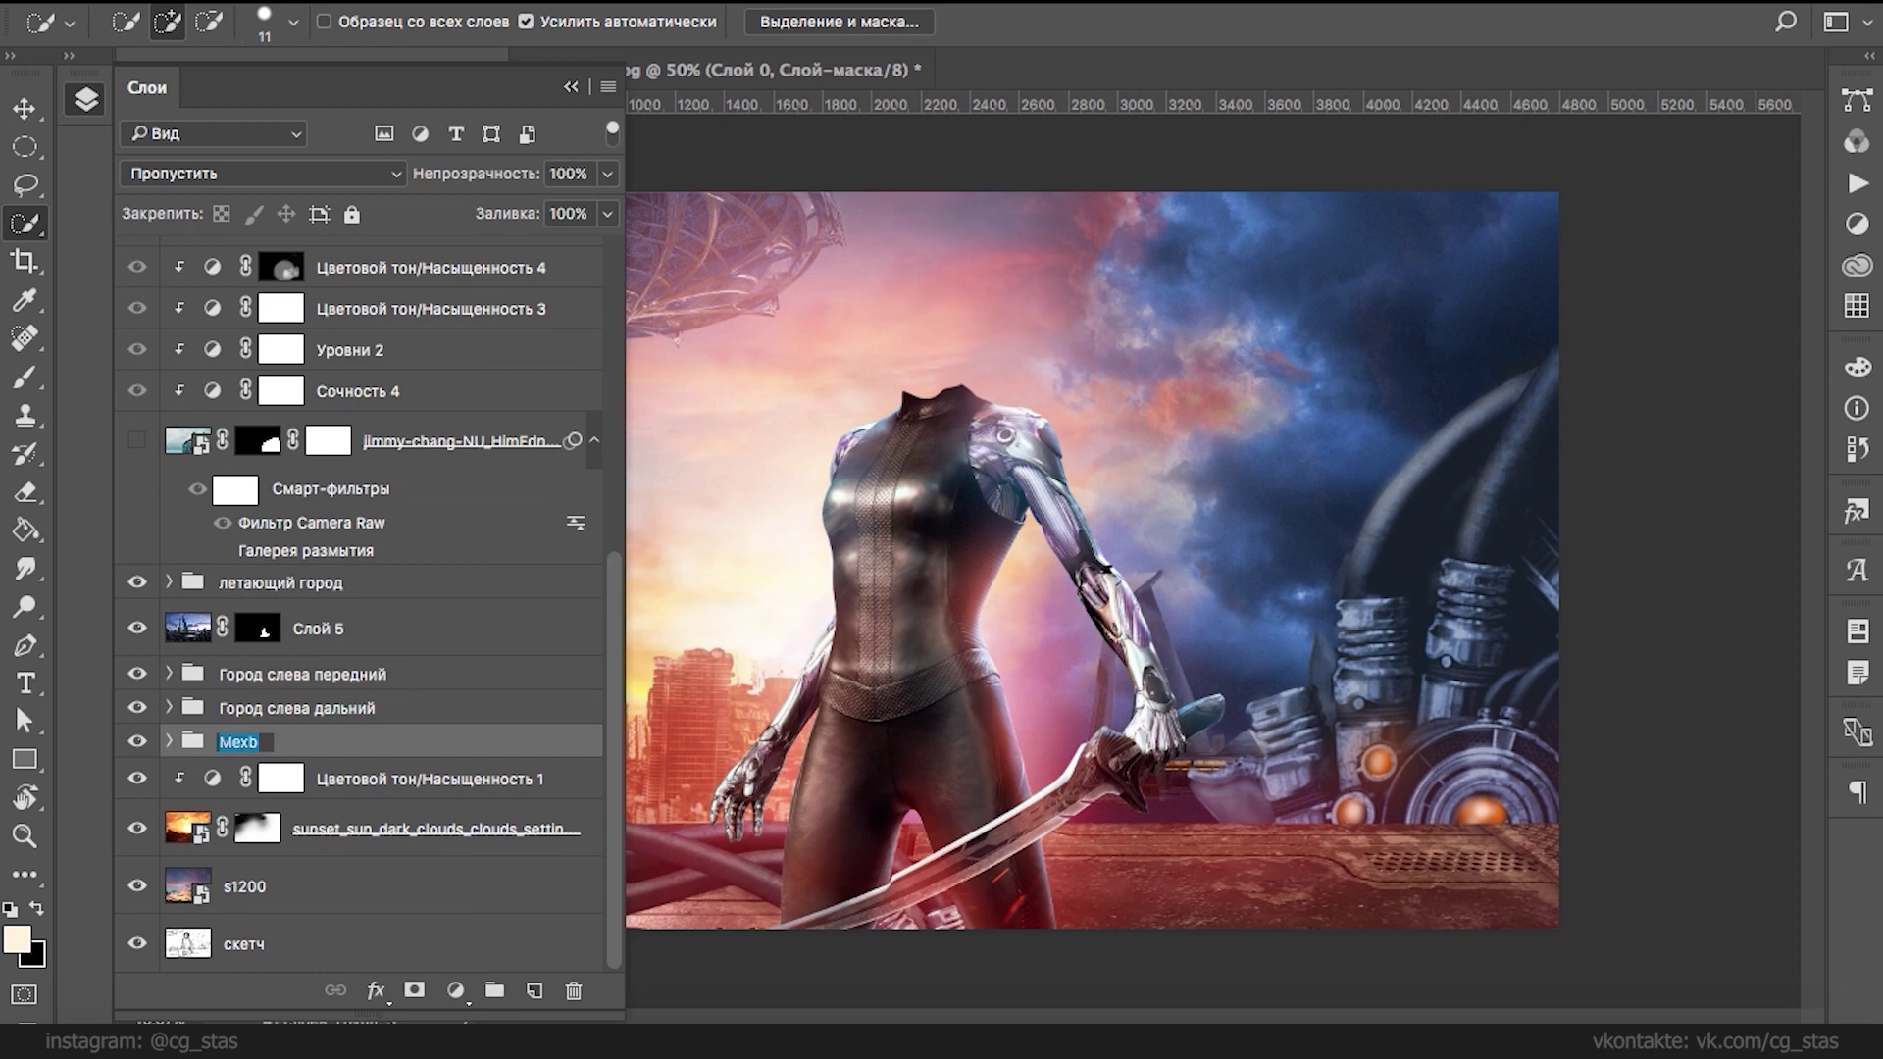
pyautogui.press('Return')
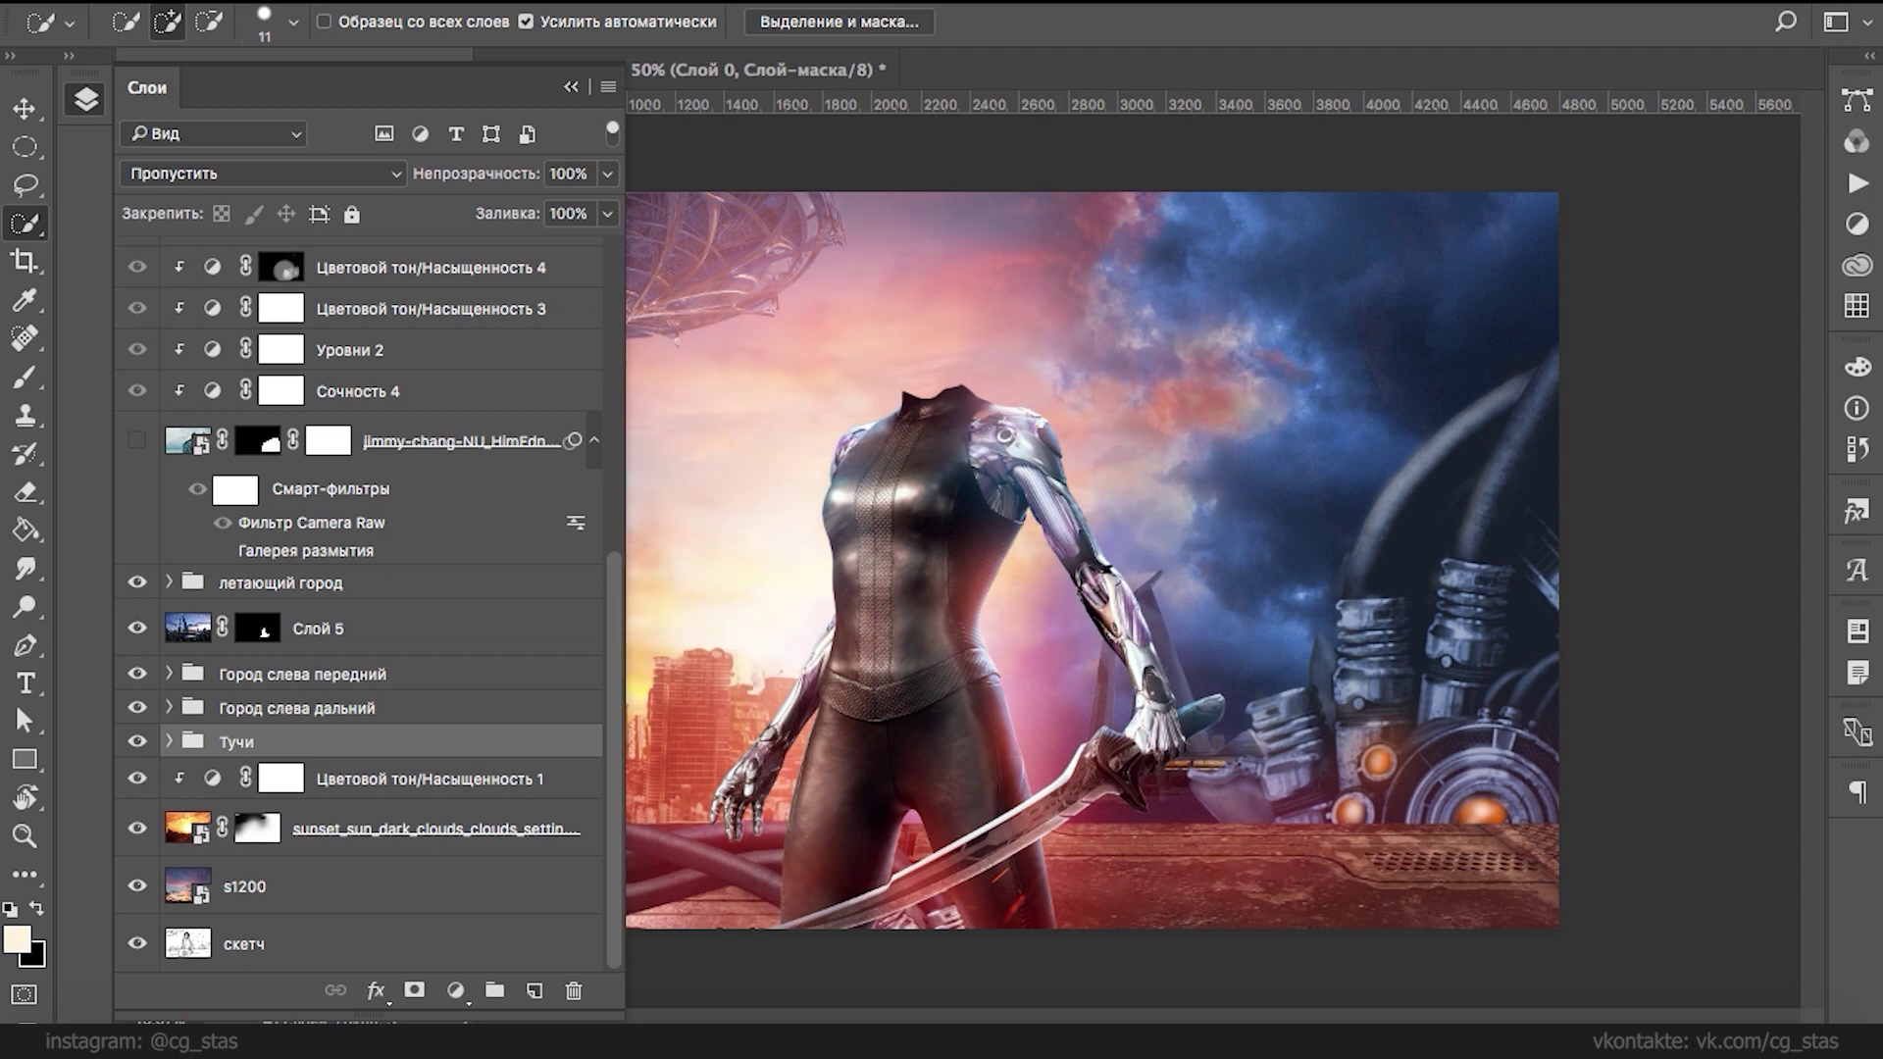
# - Rename the sunset clouds layer небо дальний and the s1200 layer основа неба
pyautogui.doubleClick(434, 828)
pyautogui.write('небо')
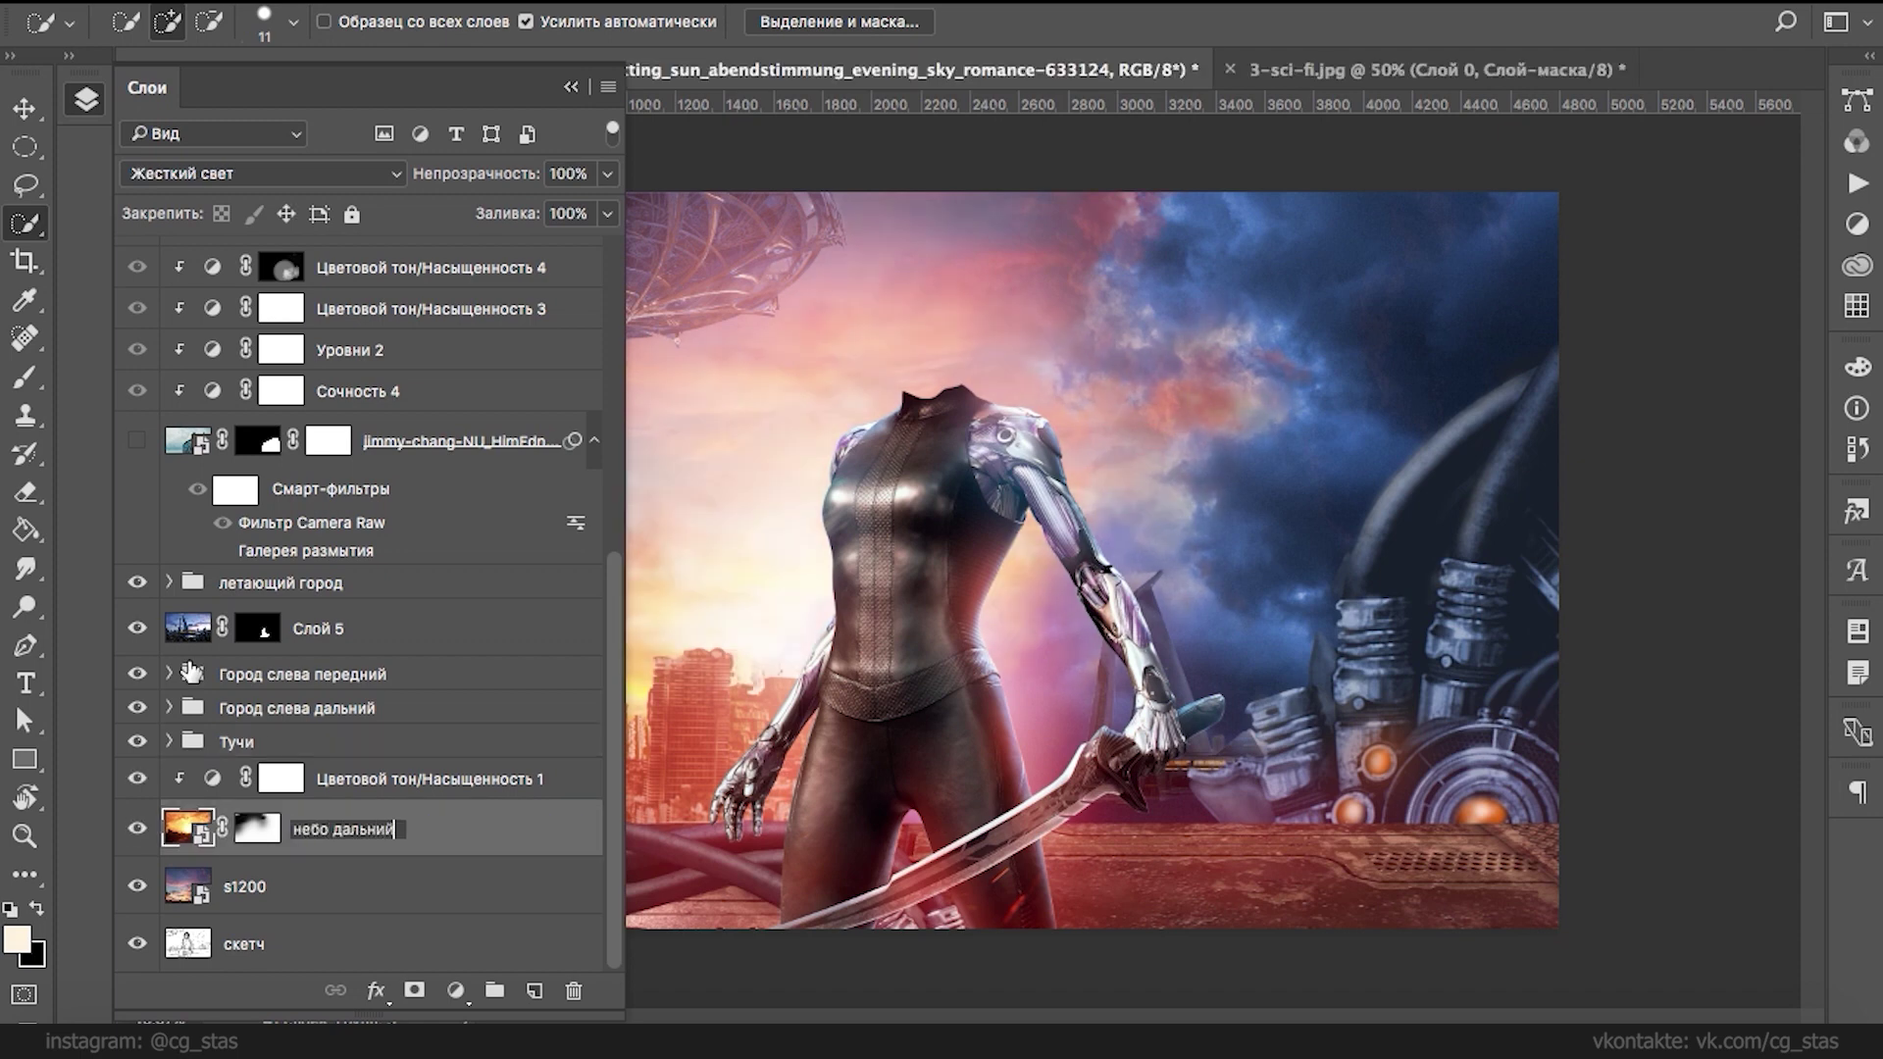
pyautogui.write(' дальний')
pyautogui.click(238, 886)
pyautogui.doubleClick(238, 886)
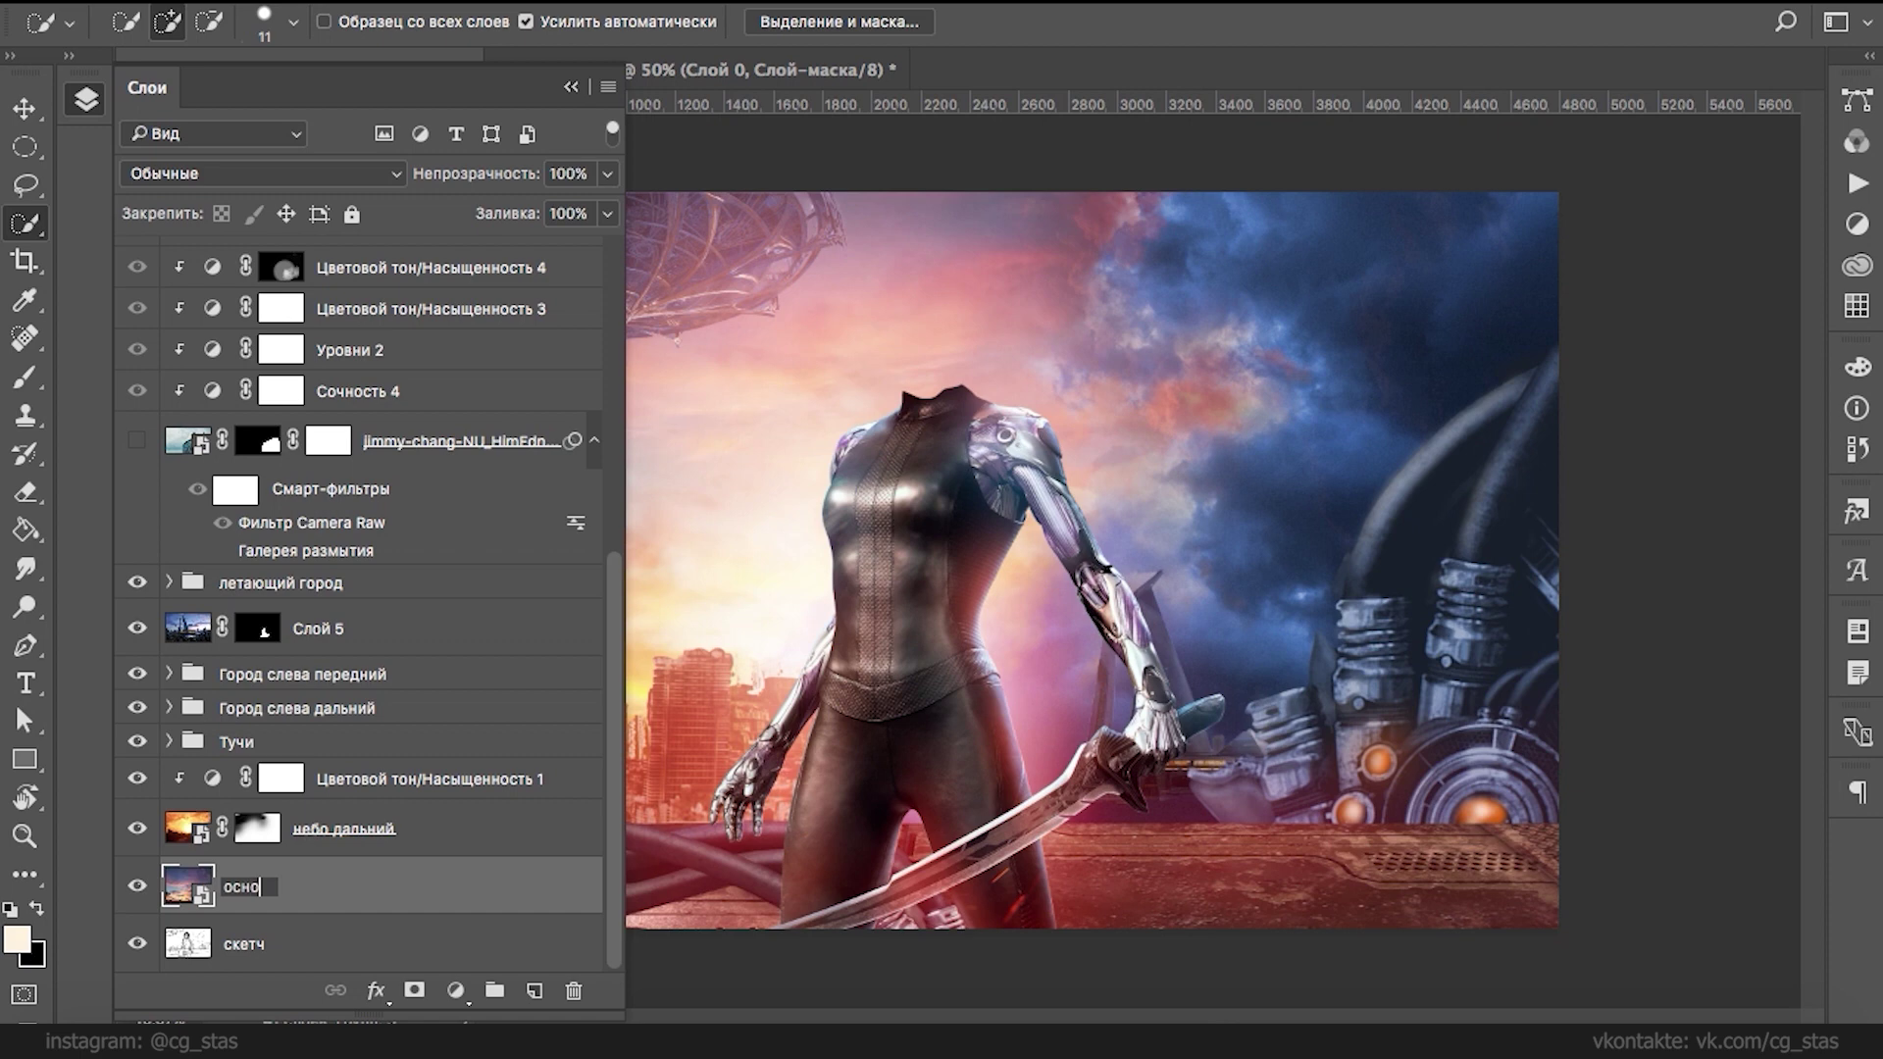
pyautogui.press('Return')
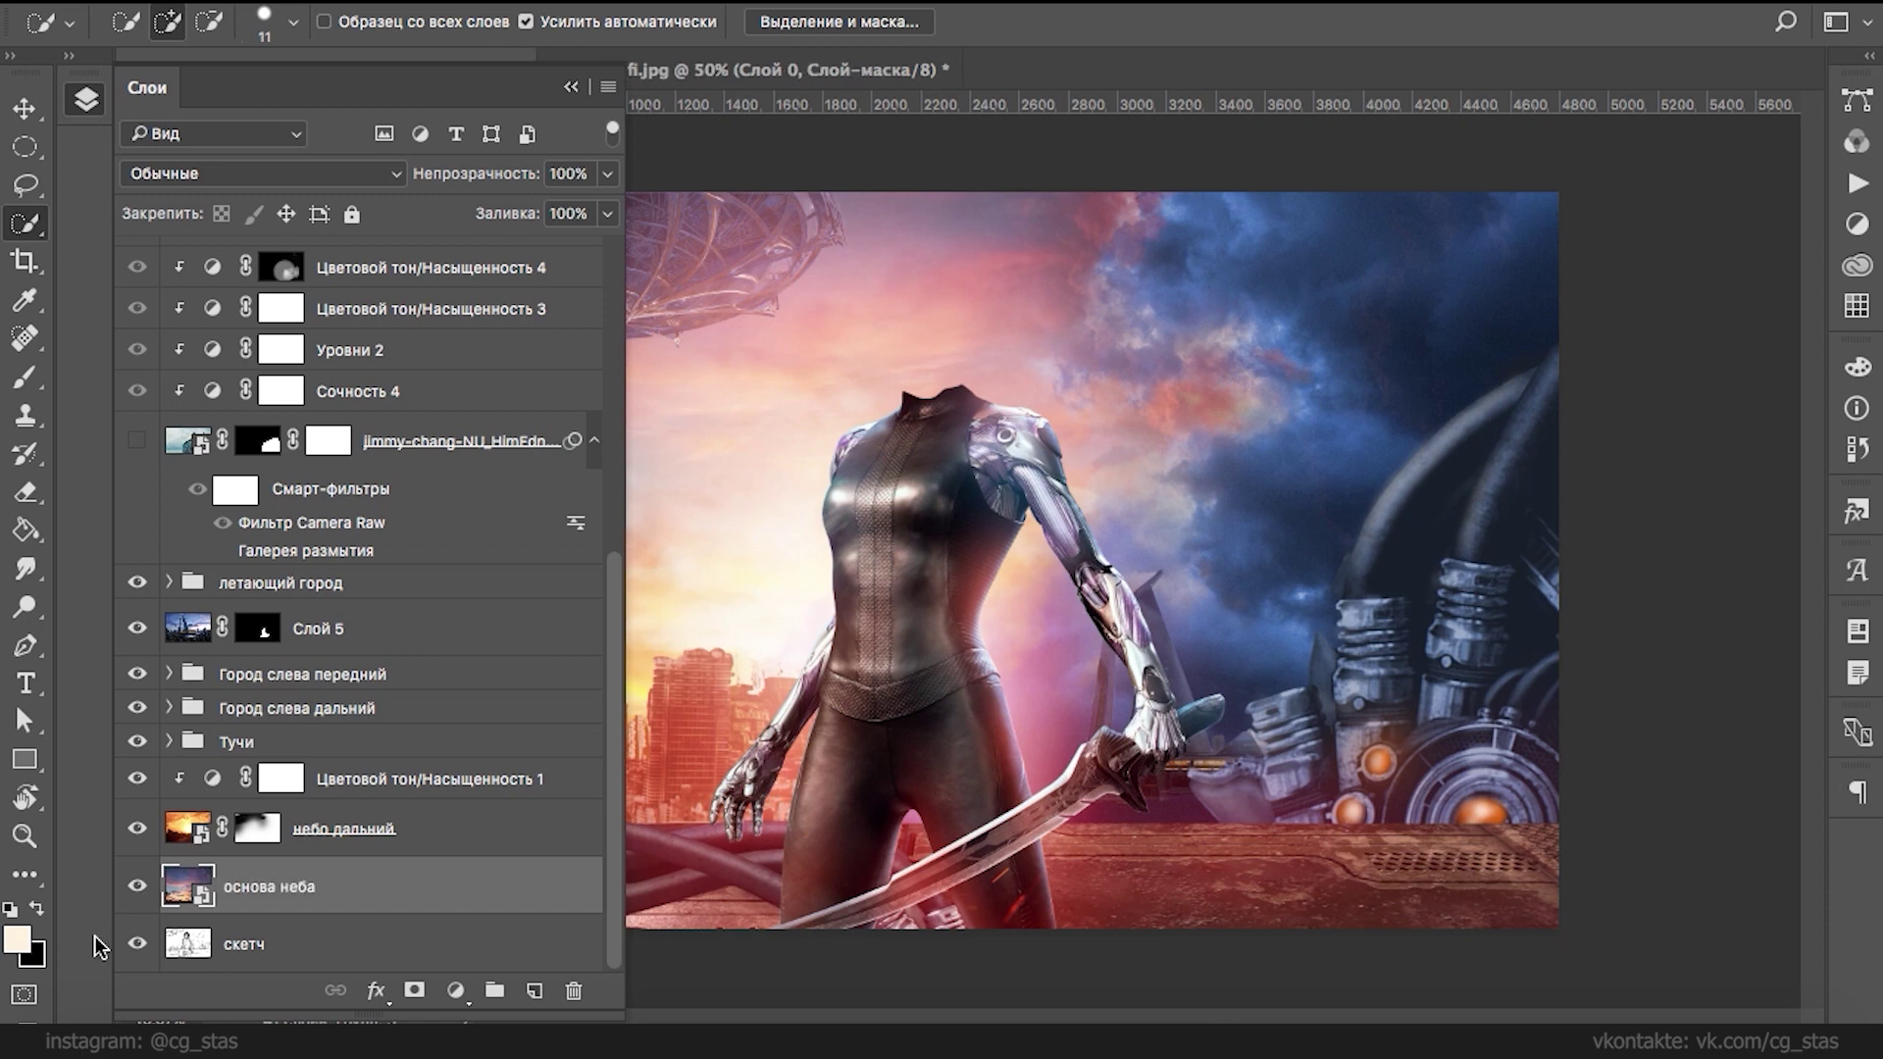
# - Group the hidden jimmy-chang building layer with its clipped layers up to Слой 3 and name the group Дом
pyautogui.scroll(5, 620, 504)
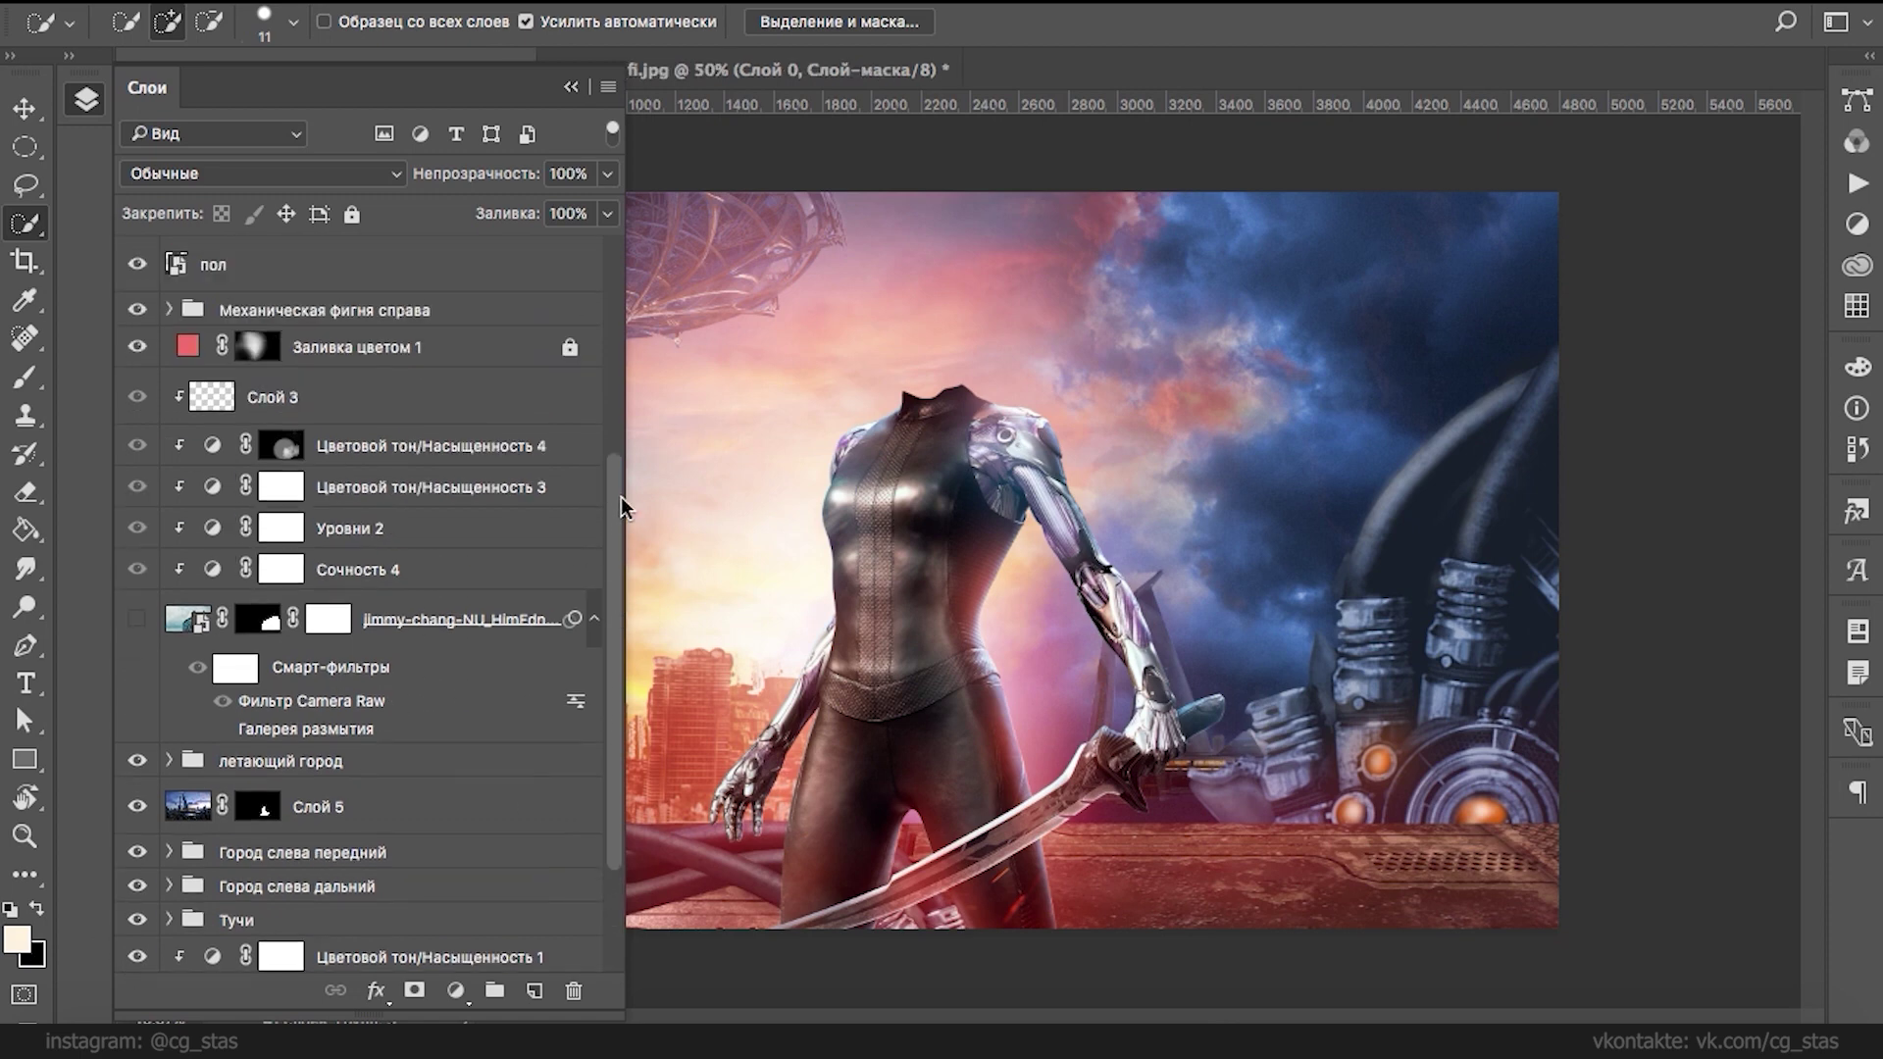
pyautogui.click(421, 481)
pyautogui.keyDown('shift'); pyautogui.click(416, 726); pyautogui.keyUp('shift')
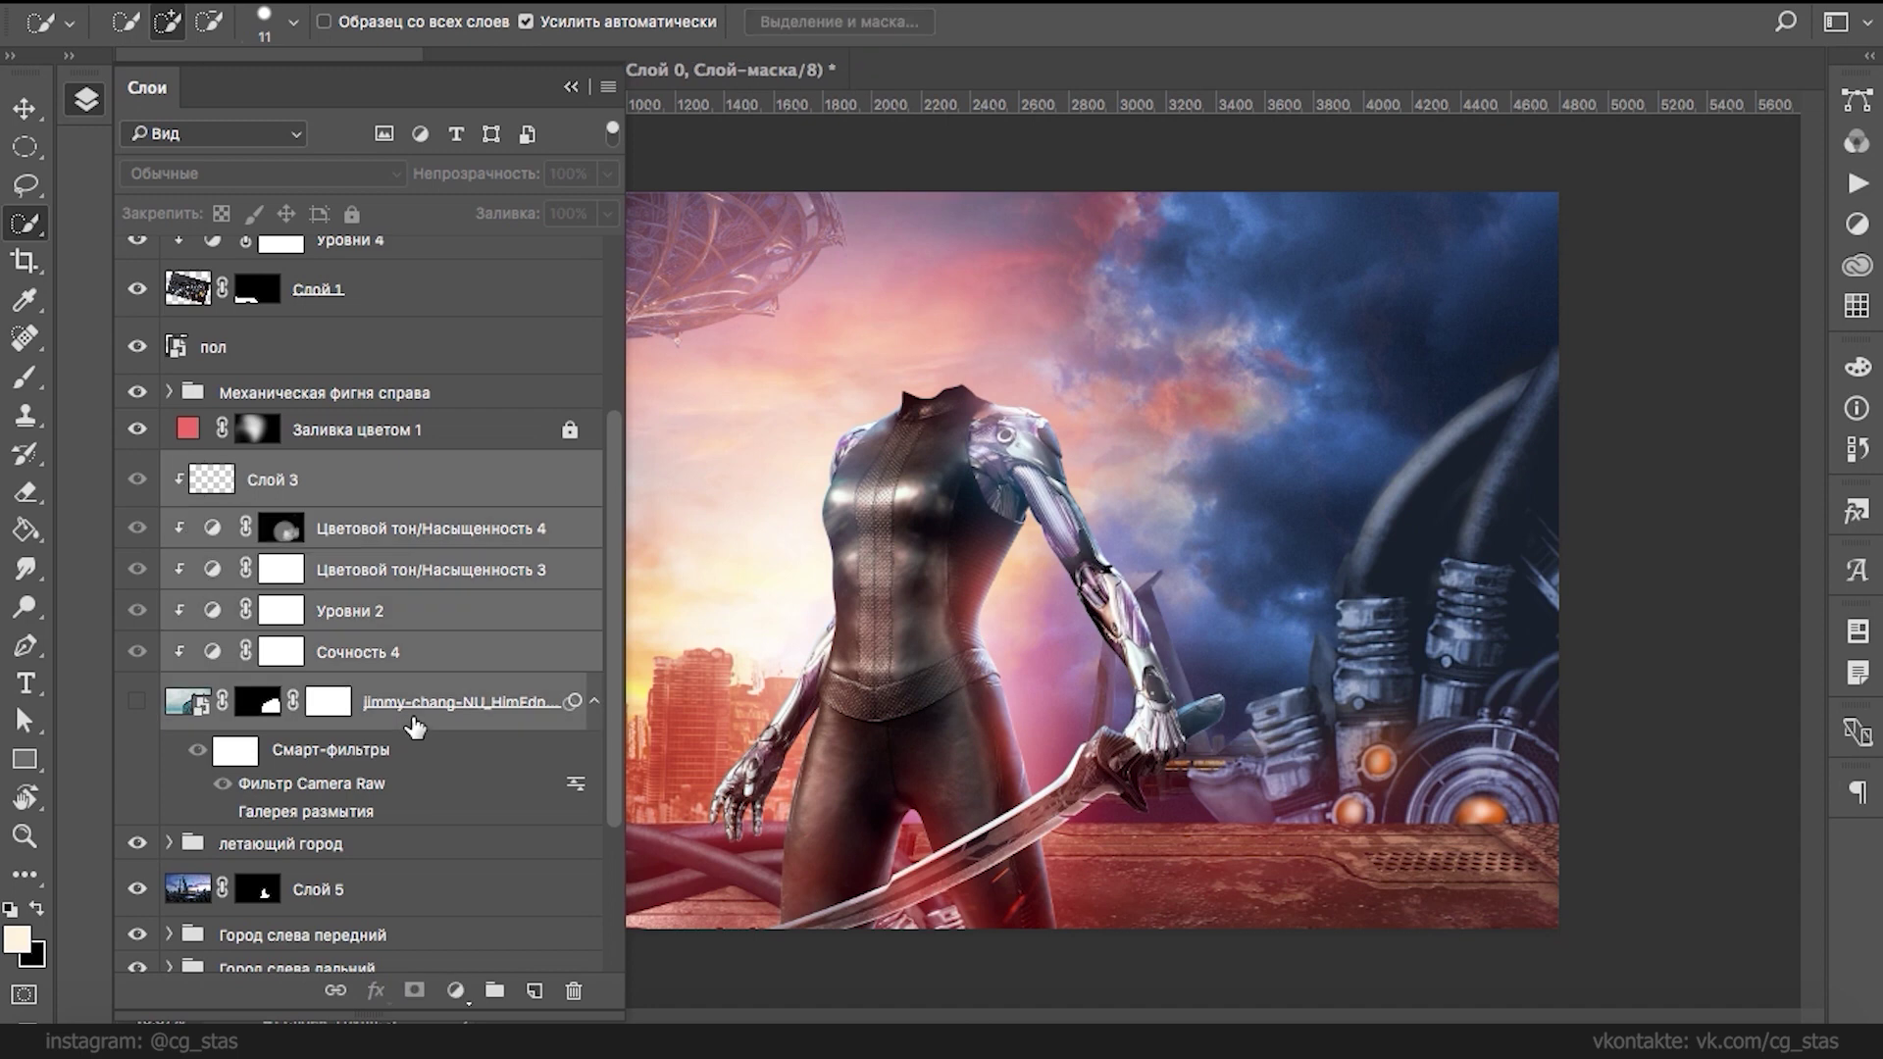
pyautogui.click(494, 990)
pyautogui.doubleClick(250, 550)
pyautogui.write('Дос')
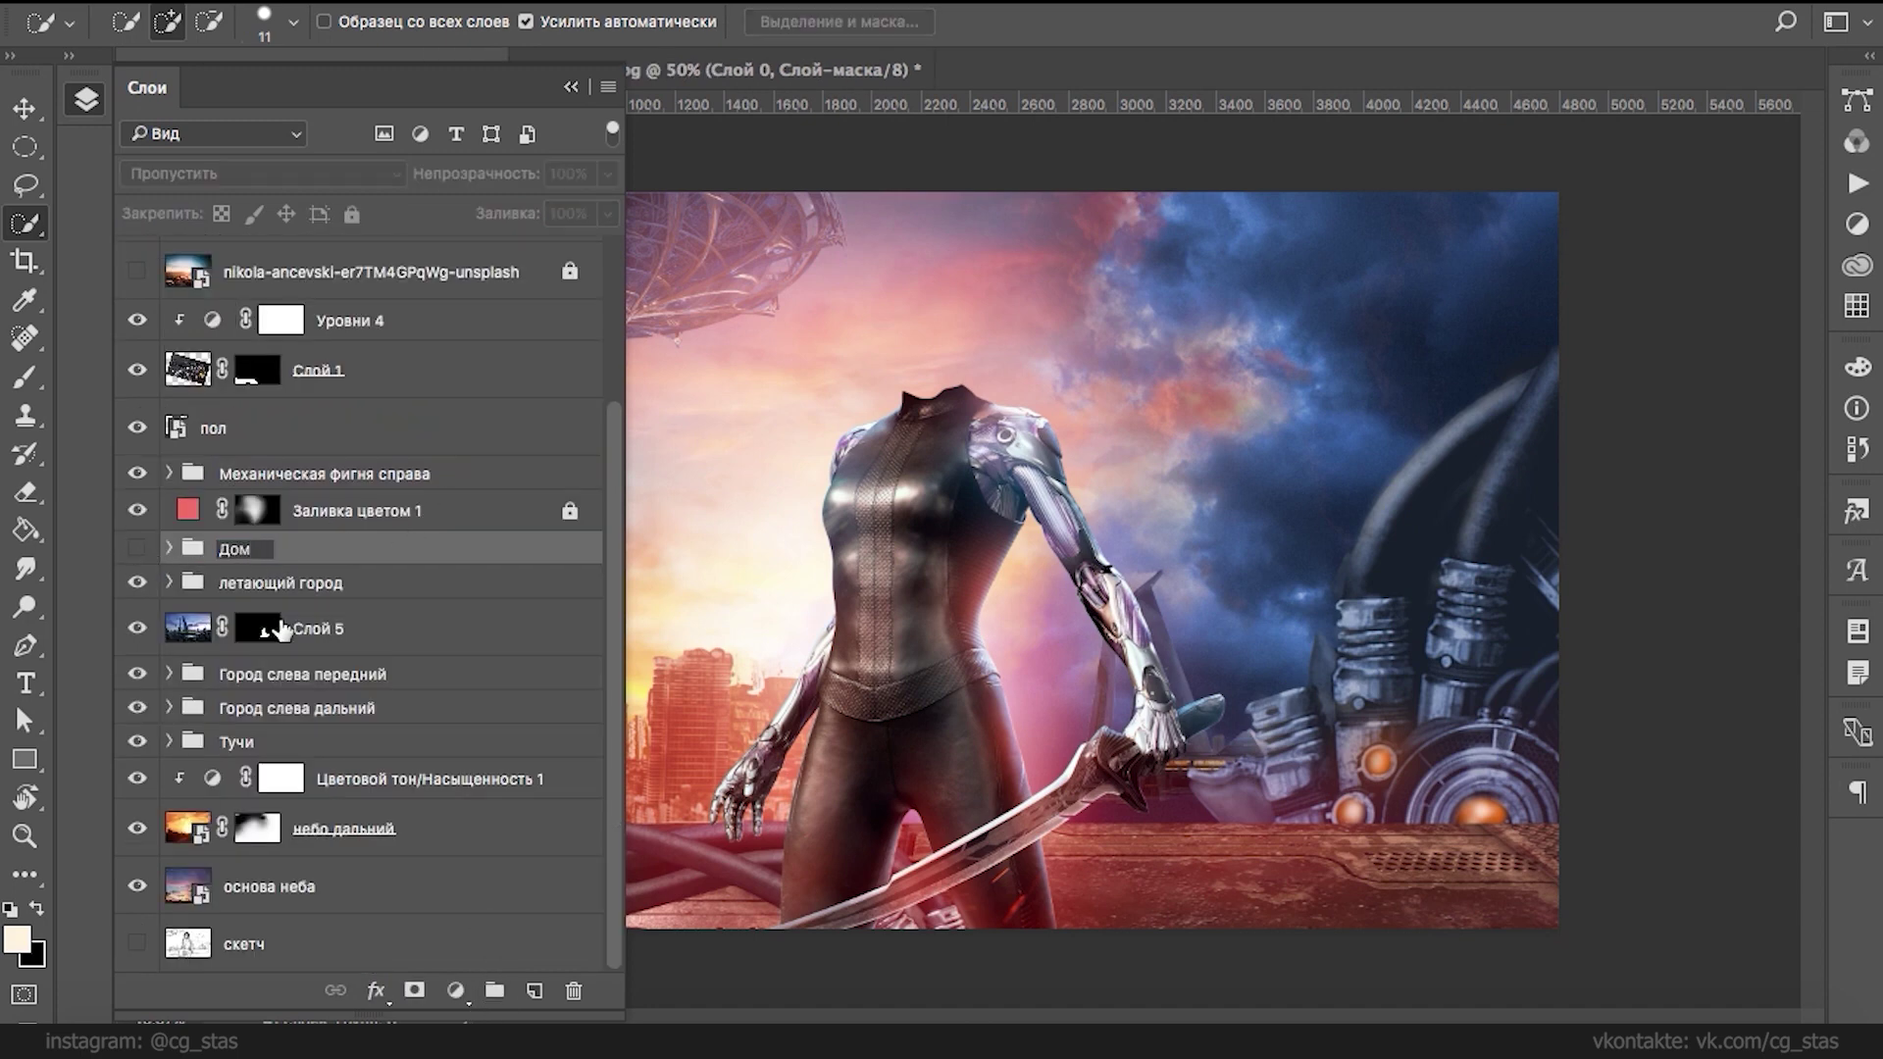
# - Rename the Слой 1 foreground wires layer провода на переднем
pyautogui.click(355, 585)
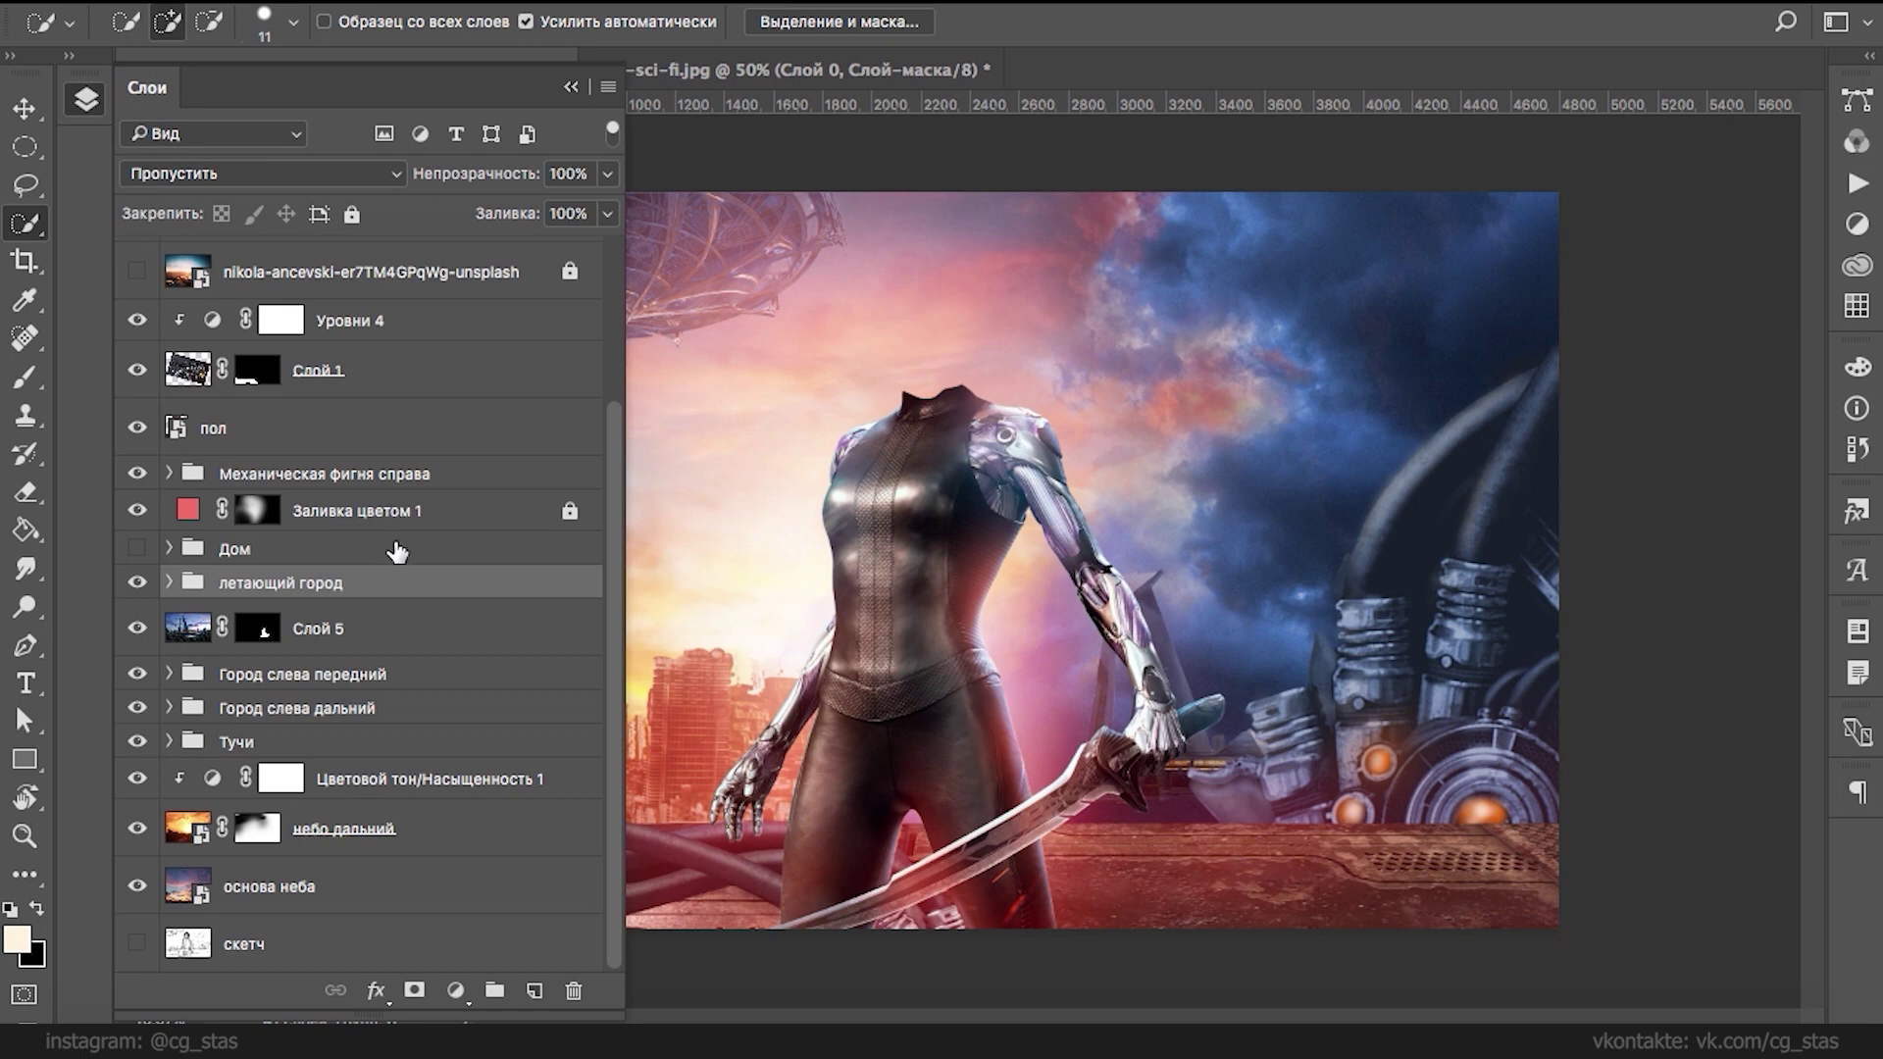
pyautogui.moveTo(615, 484); pyautogui.dragTo(612, 335)
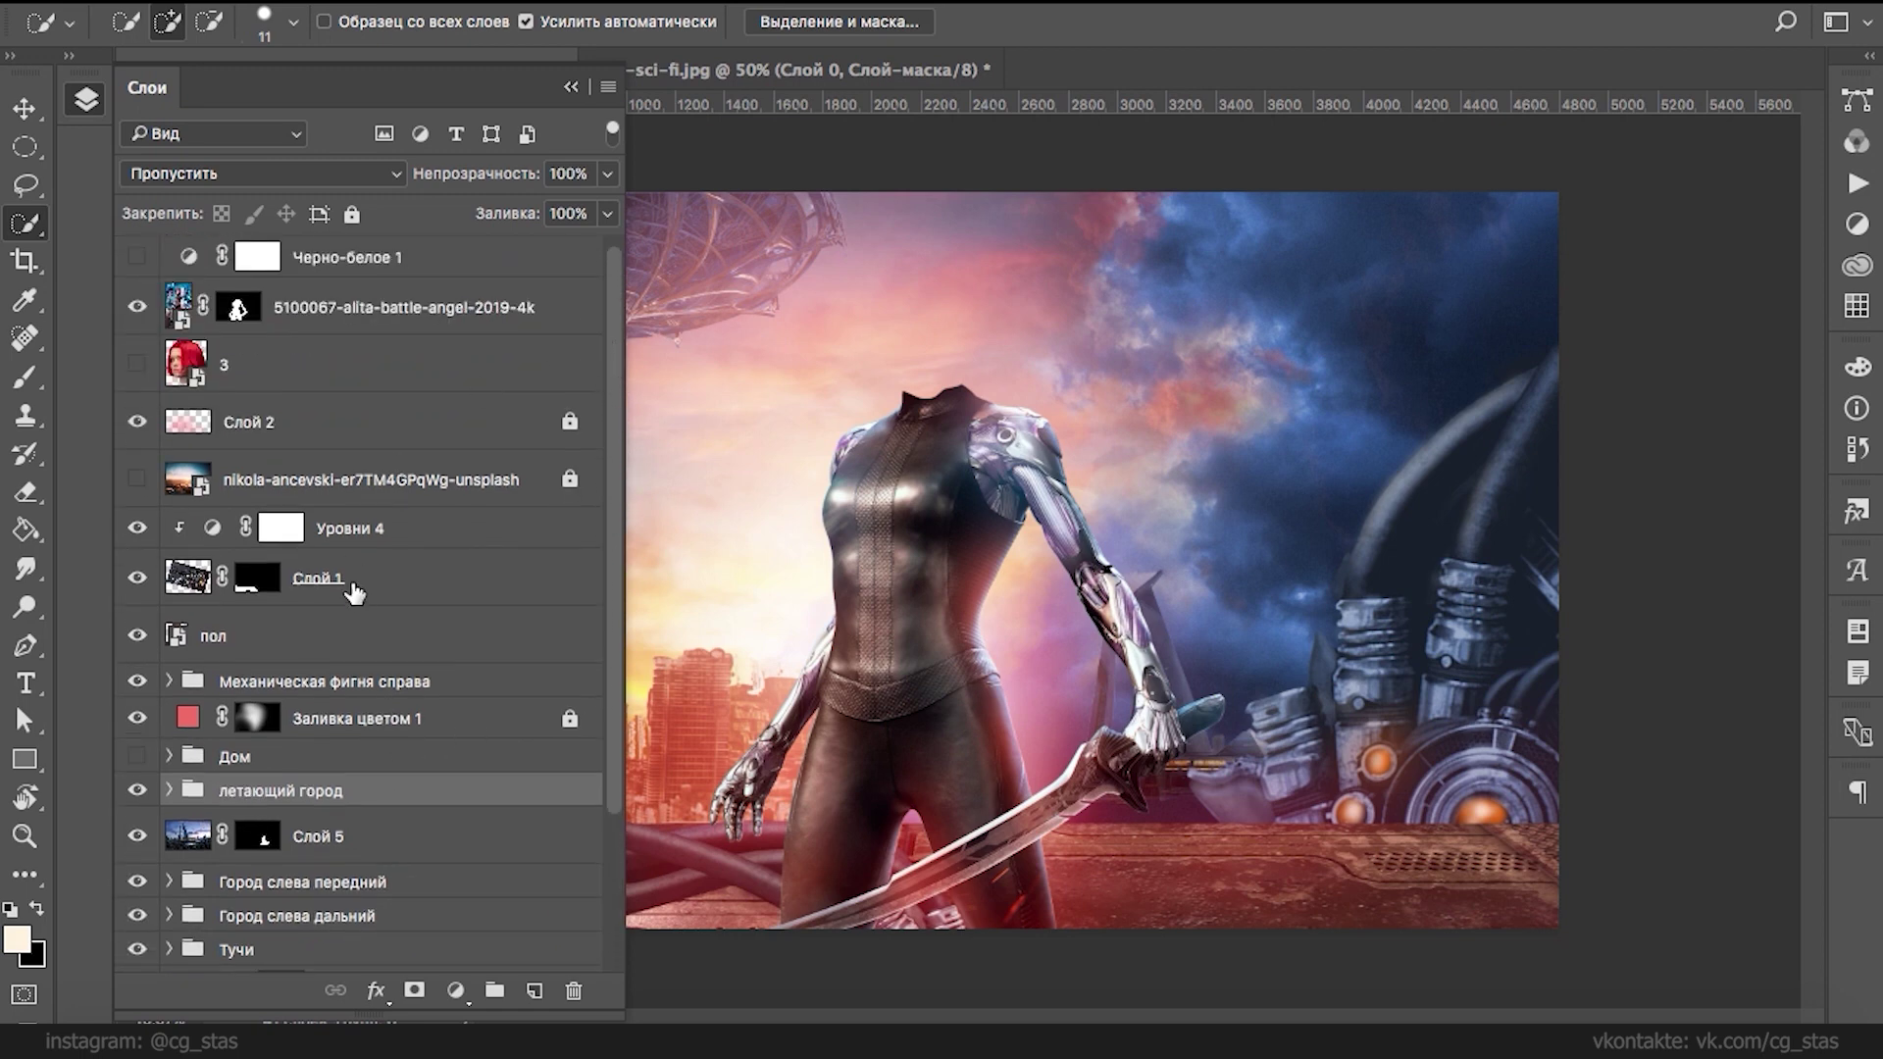
pyautogui.click(351, 591)
pyautogui.click(134, 580)
pyautogui.click(135, 580)
pyautogui.doubleClick(320, 585)
pyautogui.write('провода на ф')
pyautogui.press('BackSpace')
pyautogui.write('переднем')
pyautogui.press('Return')
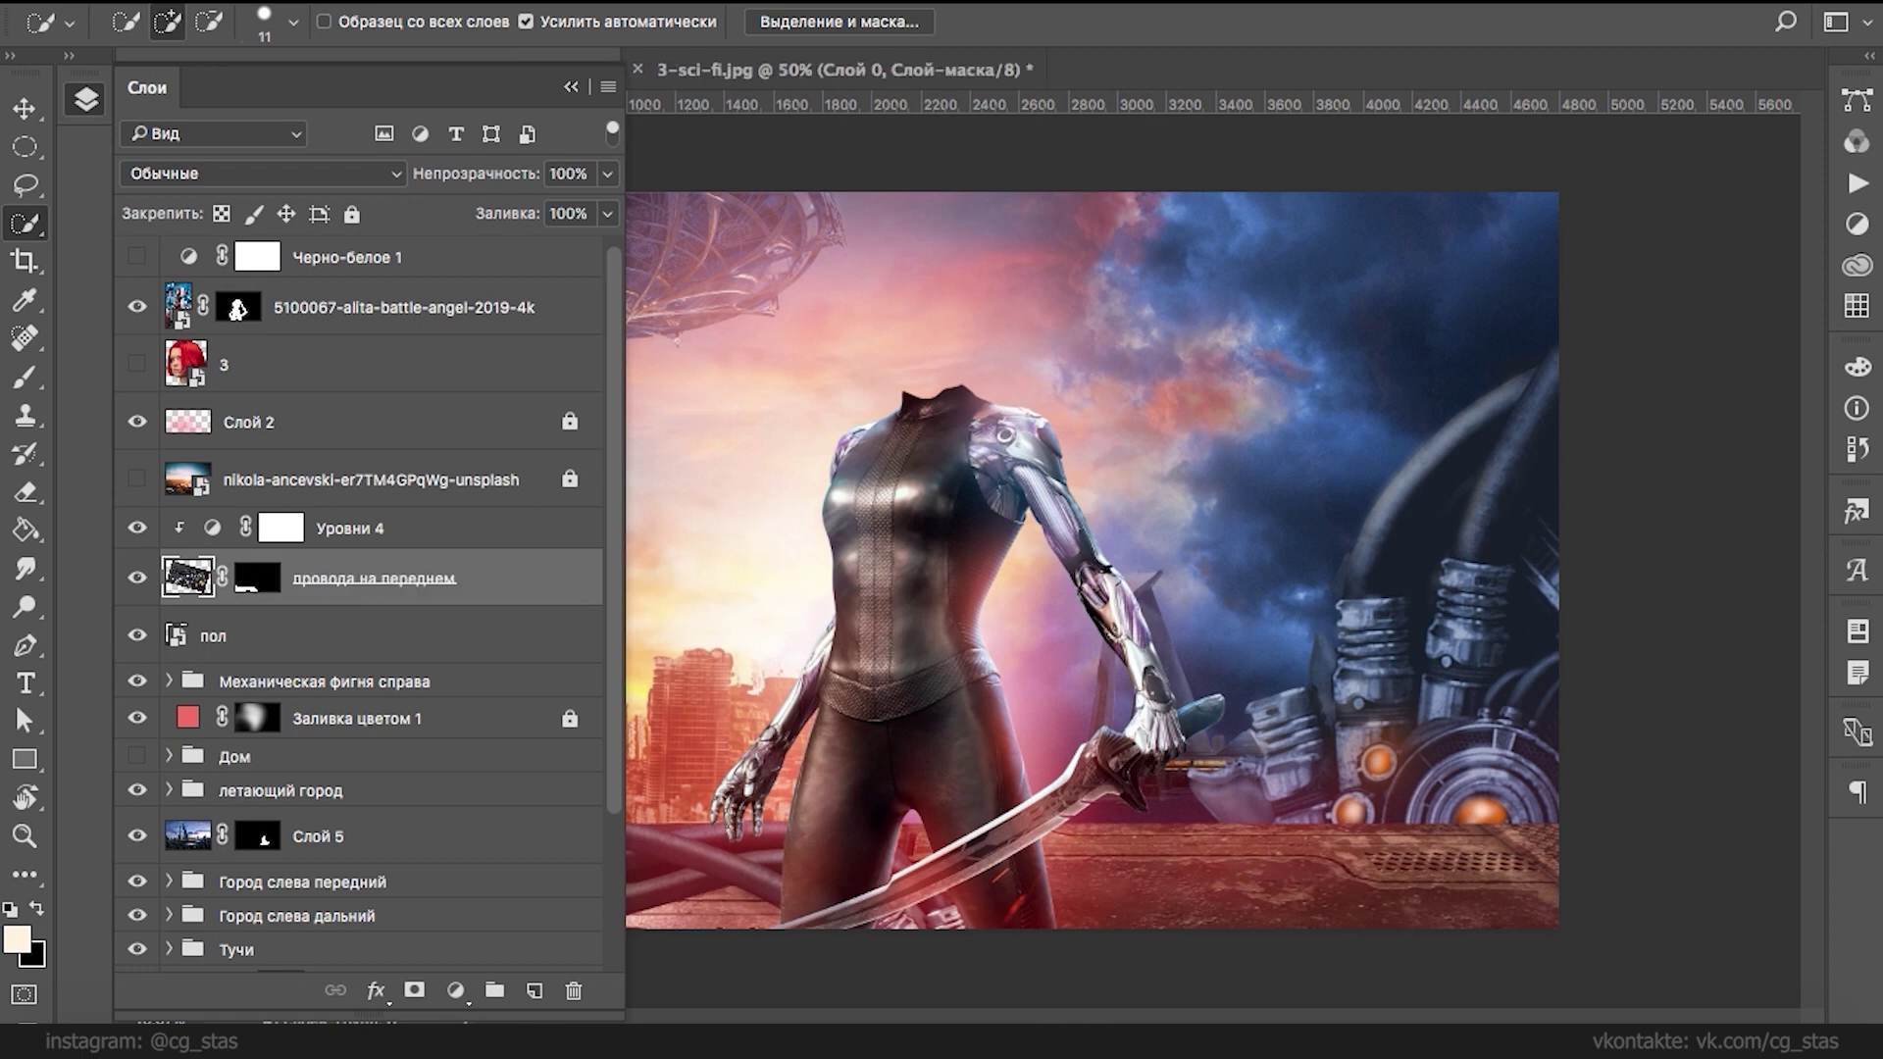
# - Group the wires layer with its clipped Уровни 4 adjustment and name the group Провода на переднем
pyautogui.keyDown('shift'); pyautogui.click(349, 527); pyautogui.keyUp('shift')
pyautogui.click(494, 991)
pyautogui.doubleClick(247, 525)
pyautogui.write('Прово')
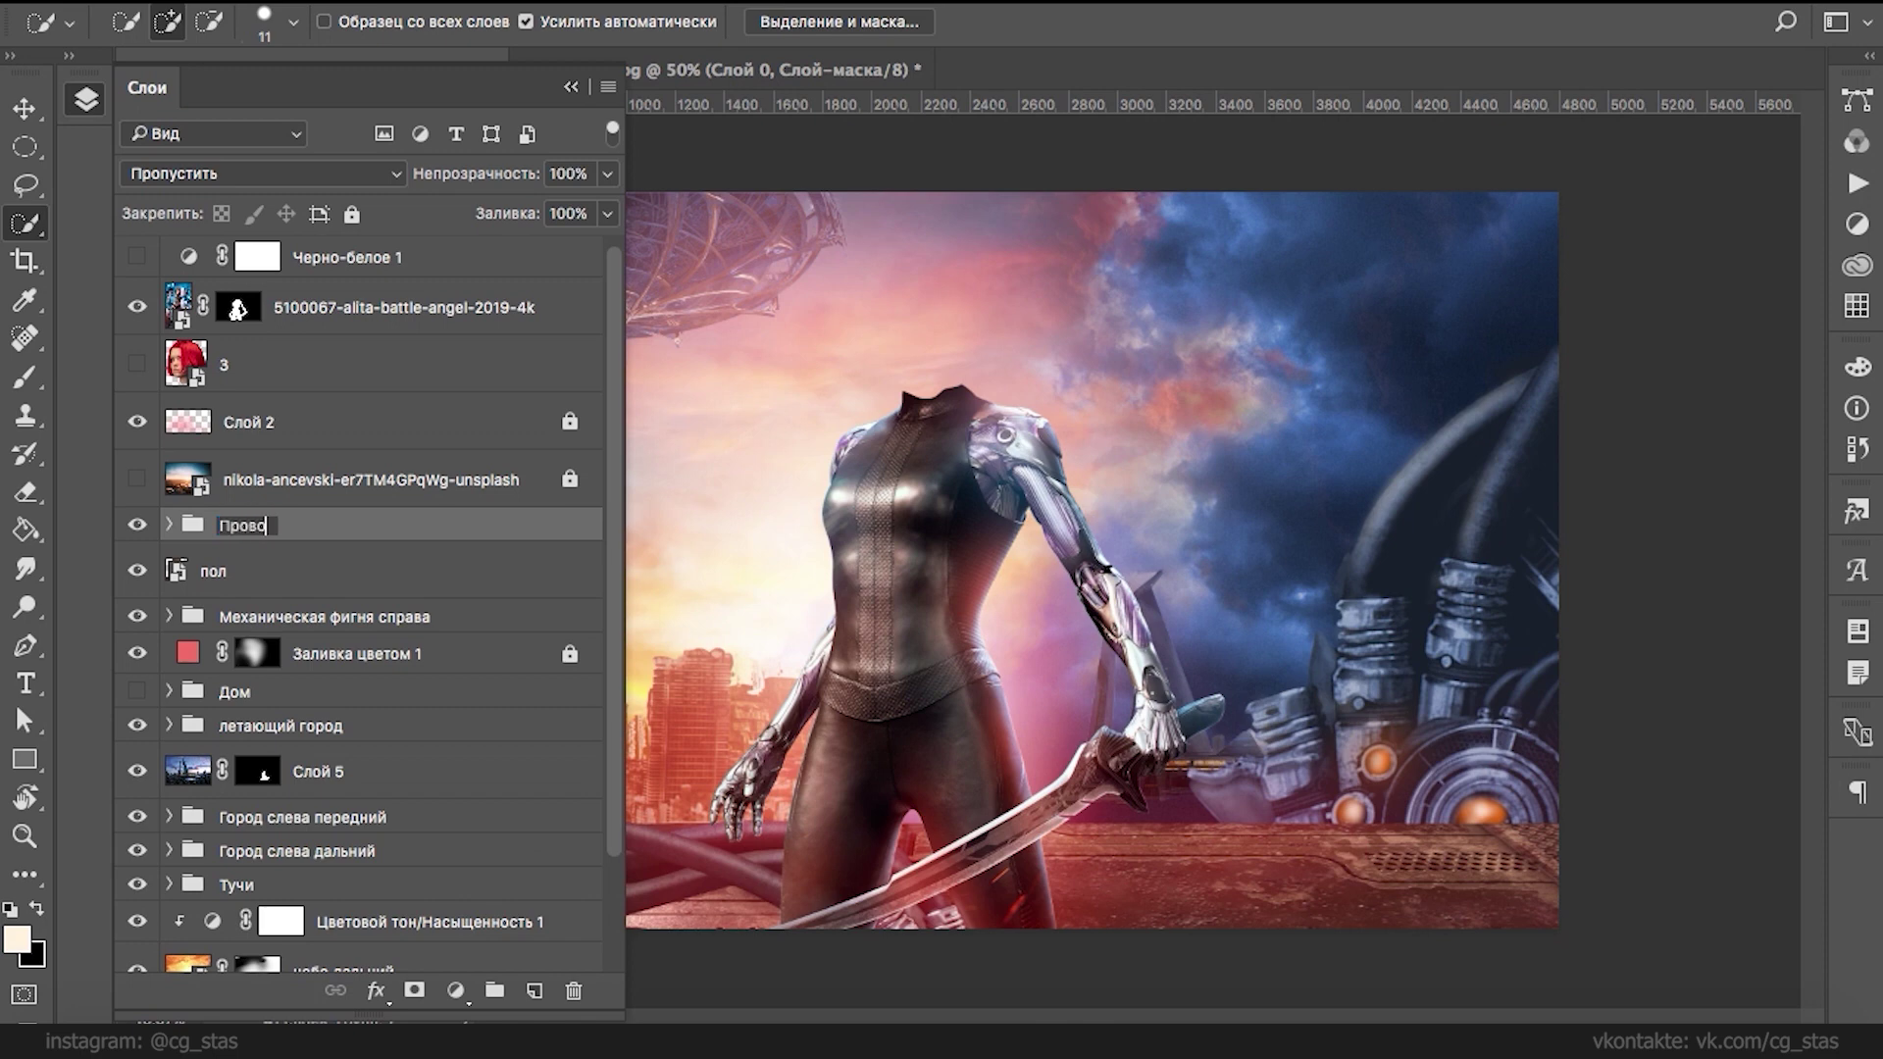
pyautogui.write('да на переднем')
pyautogui.press('Return')
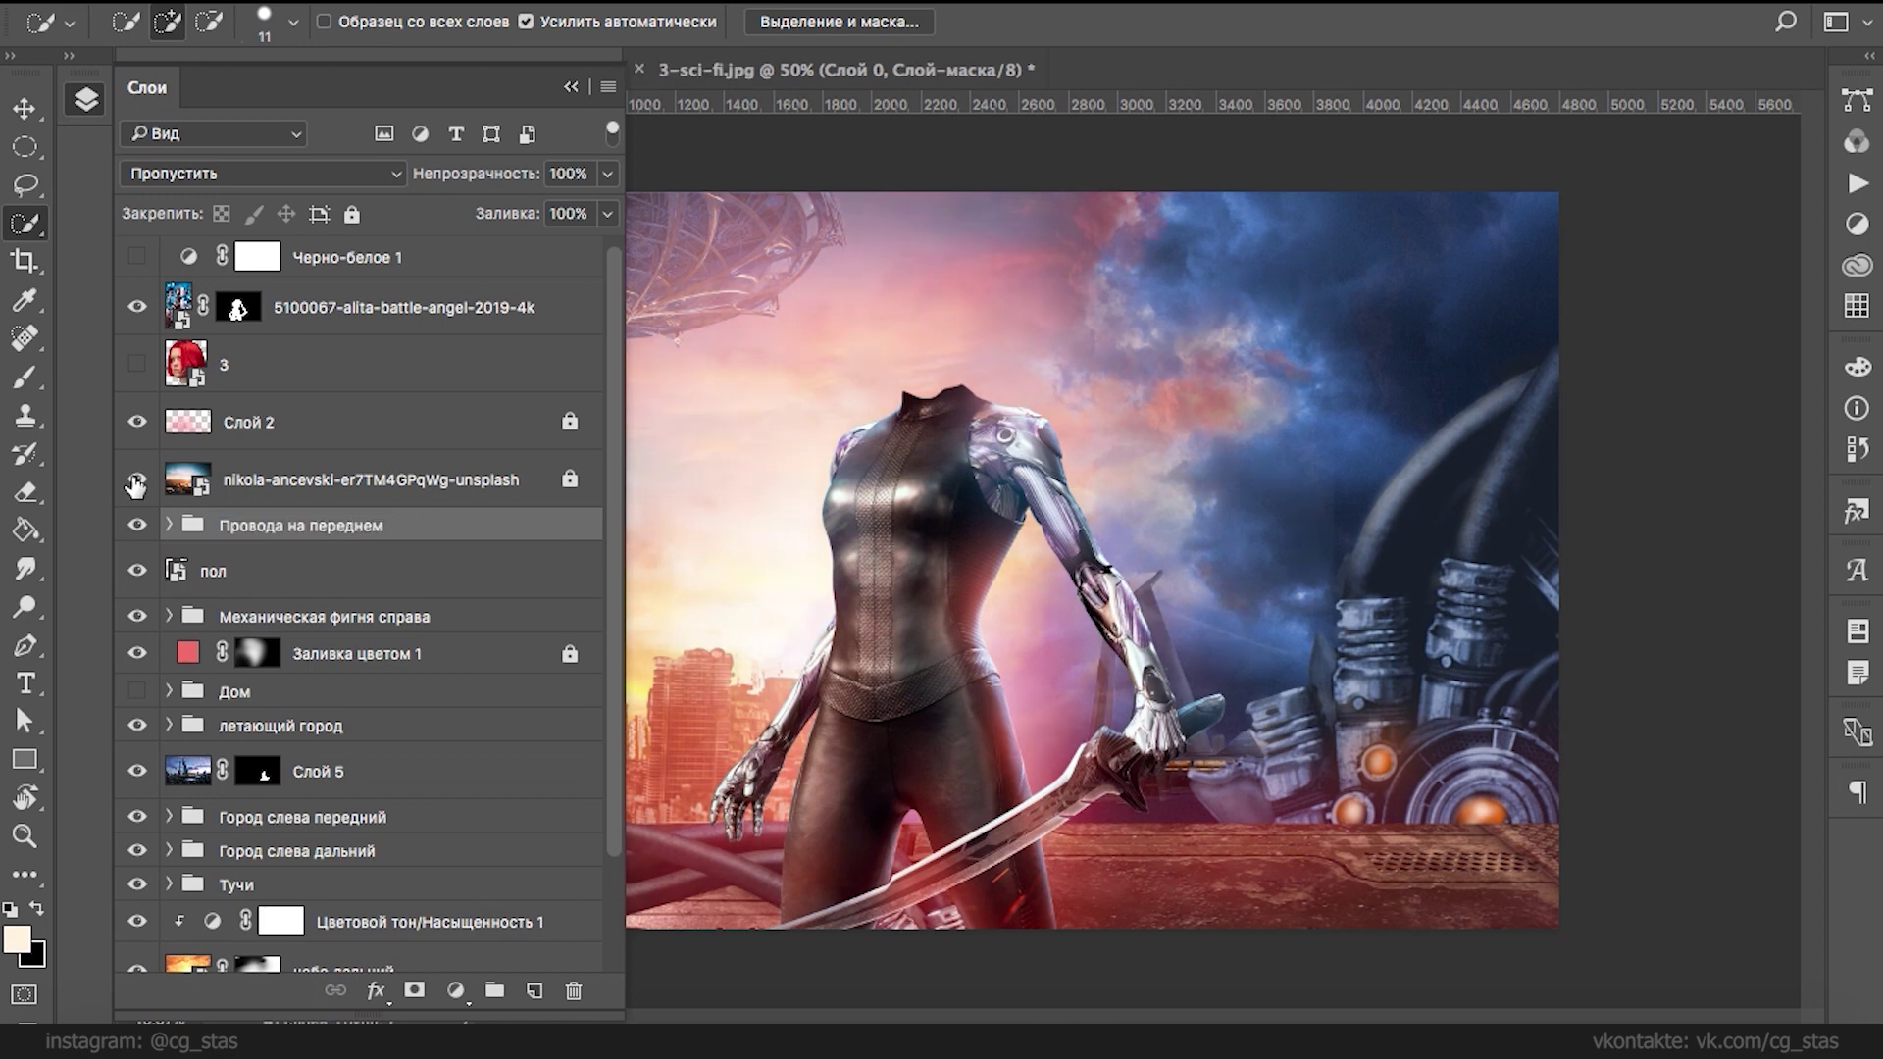
# - Rename the hidden nikola-ancevski sunset layer подсветка and check what the пол layer provides
pyautogui.doubleClick(310, 479)
pyautogui.write('подсвет')
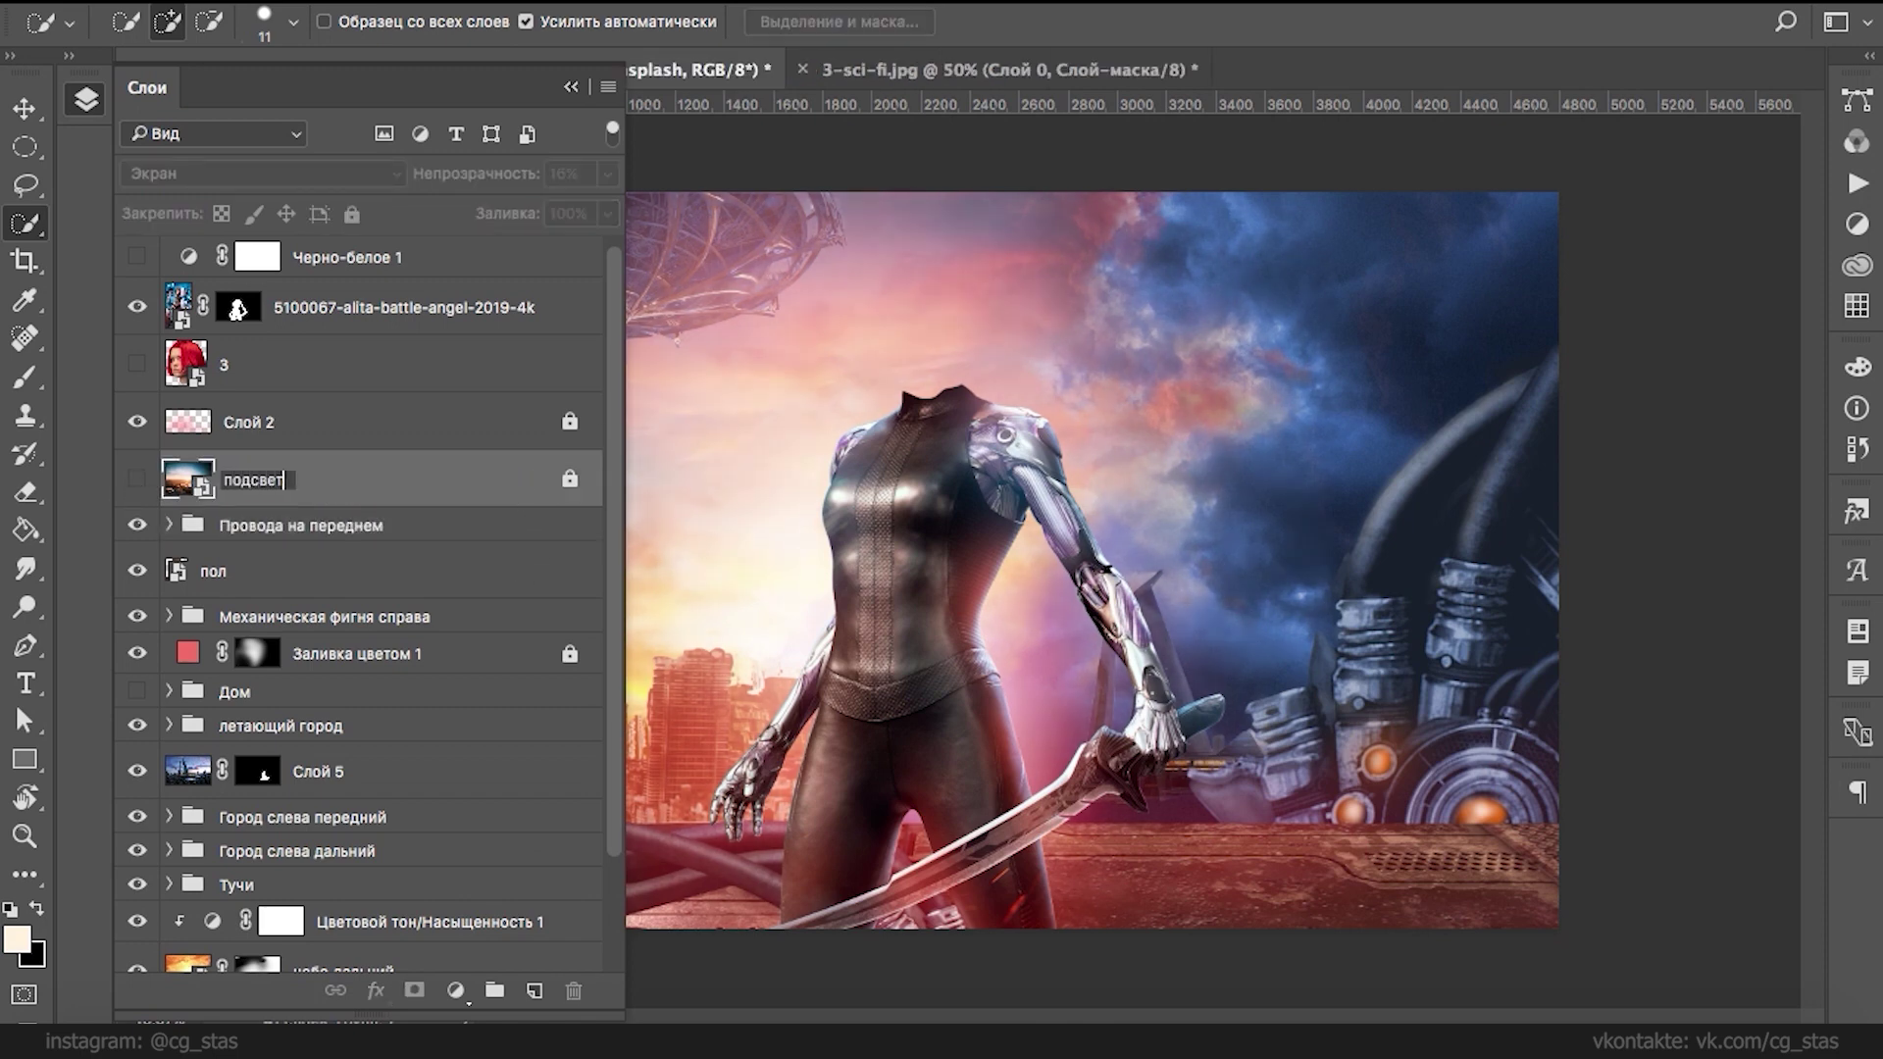
pyautogui.write('ка')
pyautogui.press('Return')
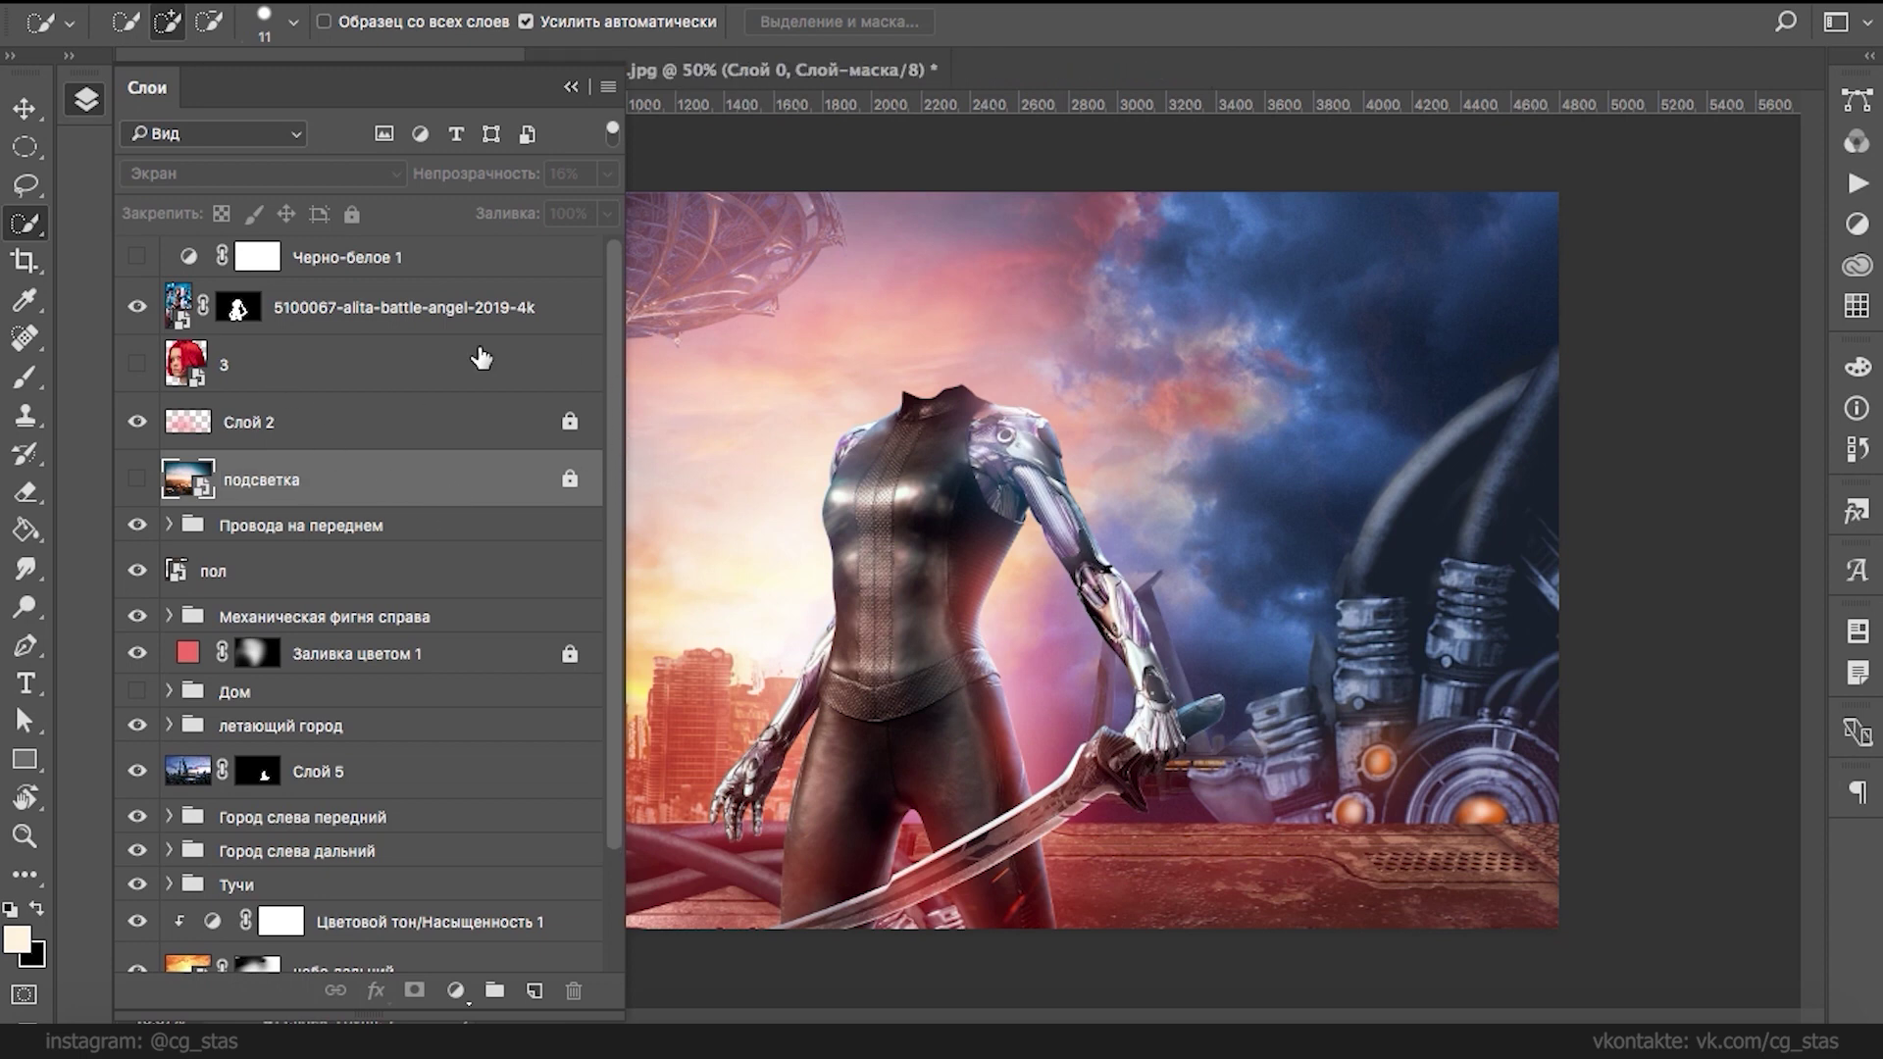
pyautogui.click(250, 575)
pyautogui.click(137, 571)
pyautogui.click(137, 571)
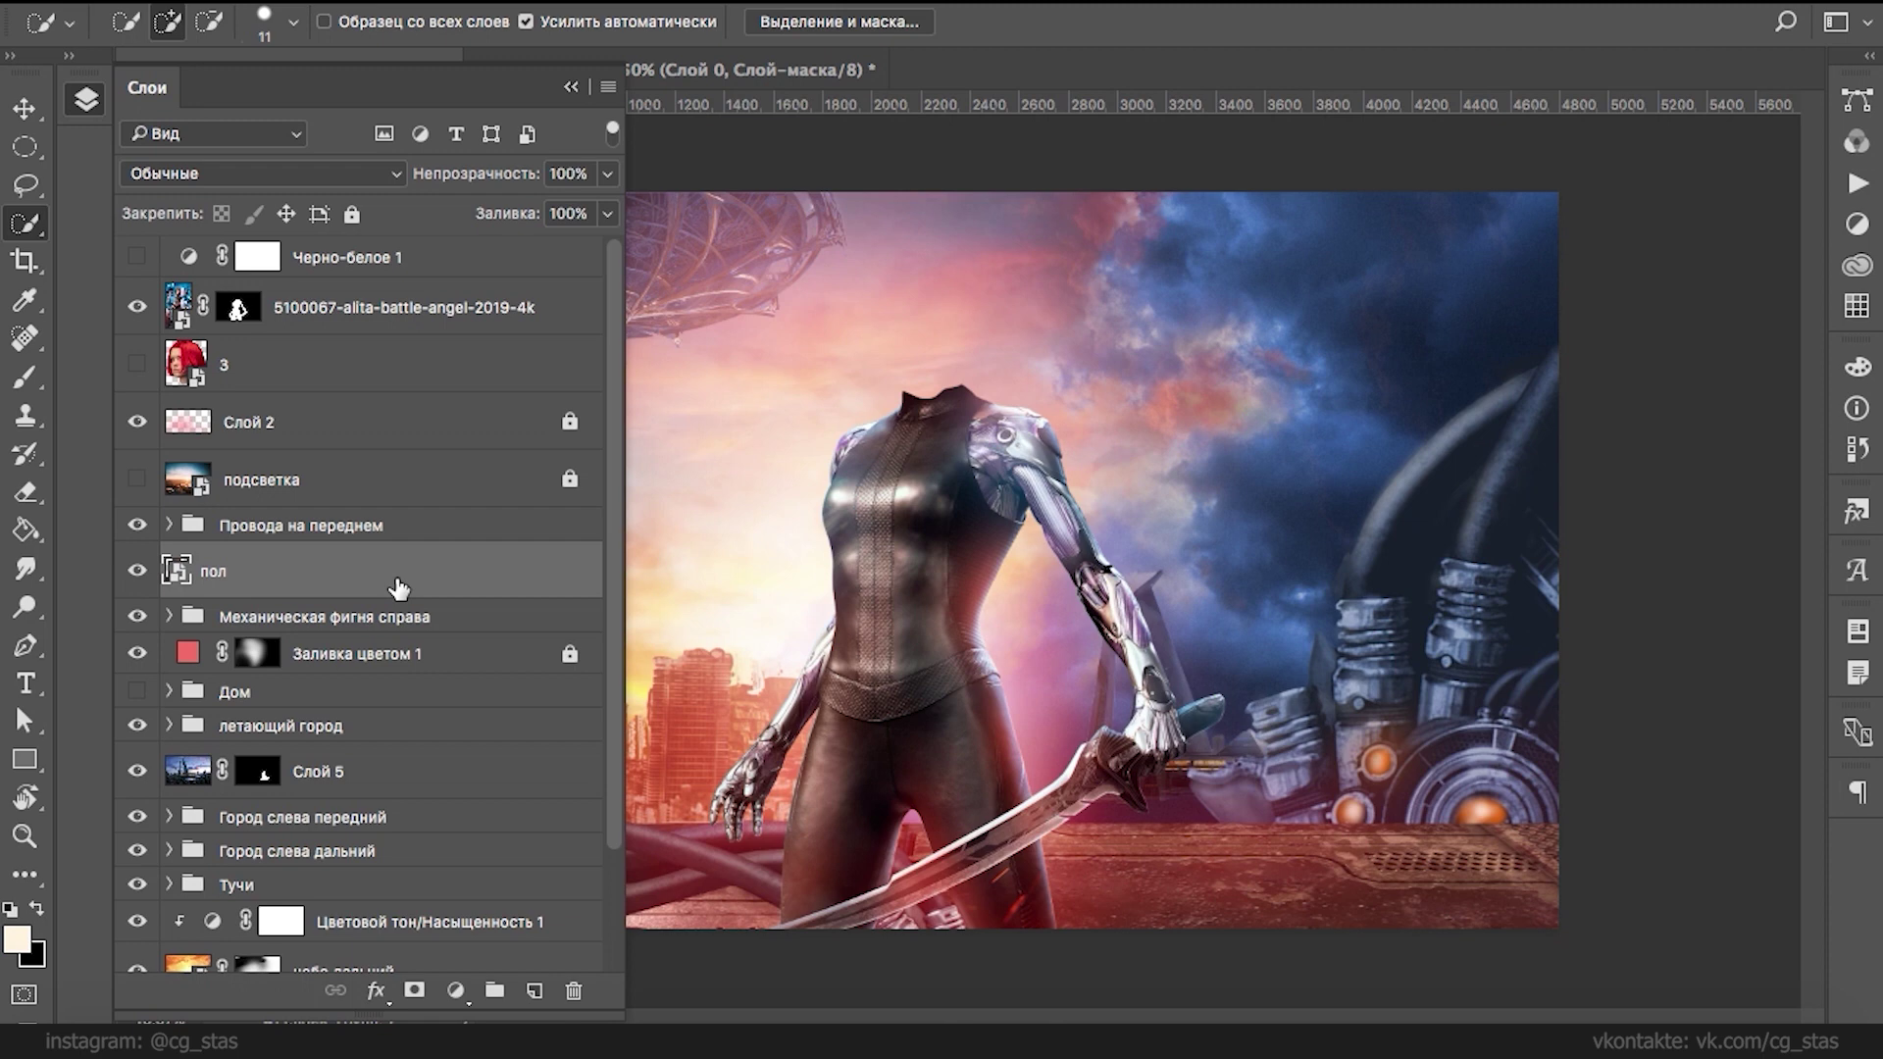
# - Move the Слой 5 towers layer above Заливка цветом 1, mirror and enlarge it, and place it at the scene's right side
pyautogui.moveTo(191, 774); pyautogui.dragTo(196, 666)
pyautogui.hotkey('ctrl', 't')
pyautogui.moveTo(1453, 556); pyautogui.dragTo(1874, 127)
pyautogui.moveTo(1608, 505); pyautogui.dragTo(1576, 618)
pyautogui.hotkey('ctrl', '-')
pyautogui.rightClick(1206, 534)
pyautogui.click(1319, 912)
pyautogui.moveTo(1588, 616); pyautogui.dragTo(1485, 638)
pyautogui.press('Return')
# - Hide the Механическая фигня справа group, enlarge the Слой 5 towers further and shift them towards the image's right edge
pyautogui.keyDown('ctrl'); pyautogui.click(1314, 647); pyautogui.keyUp('ctrl')
pyautogui.click(201, 617)
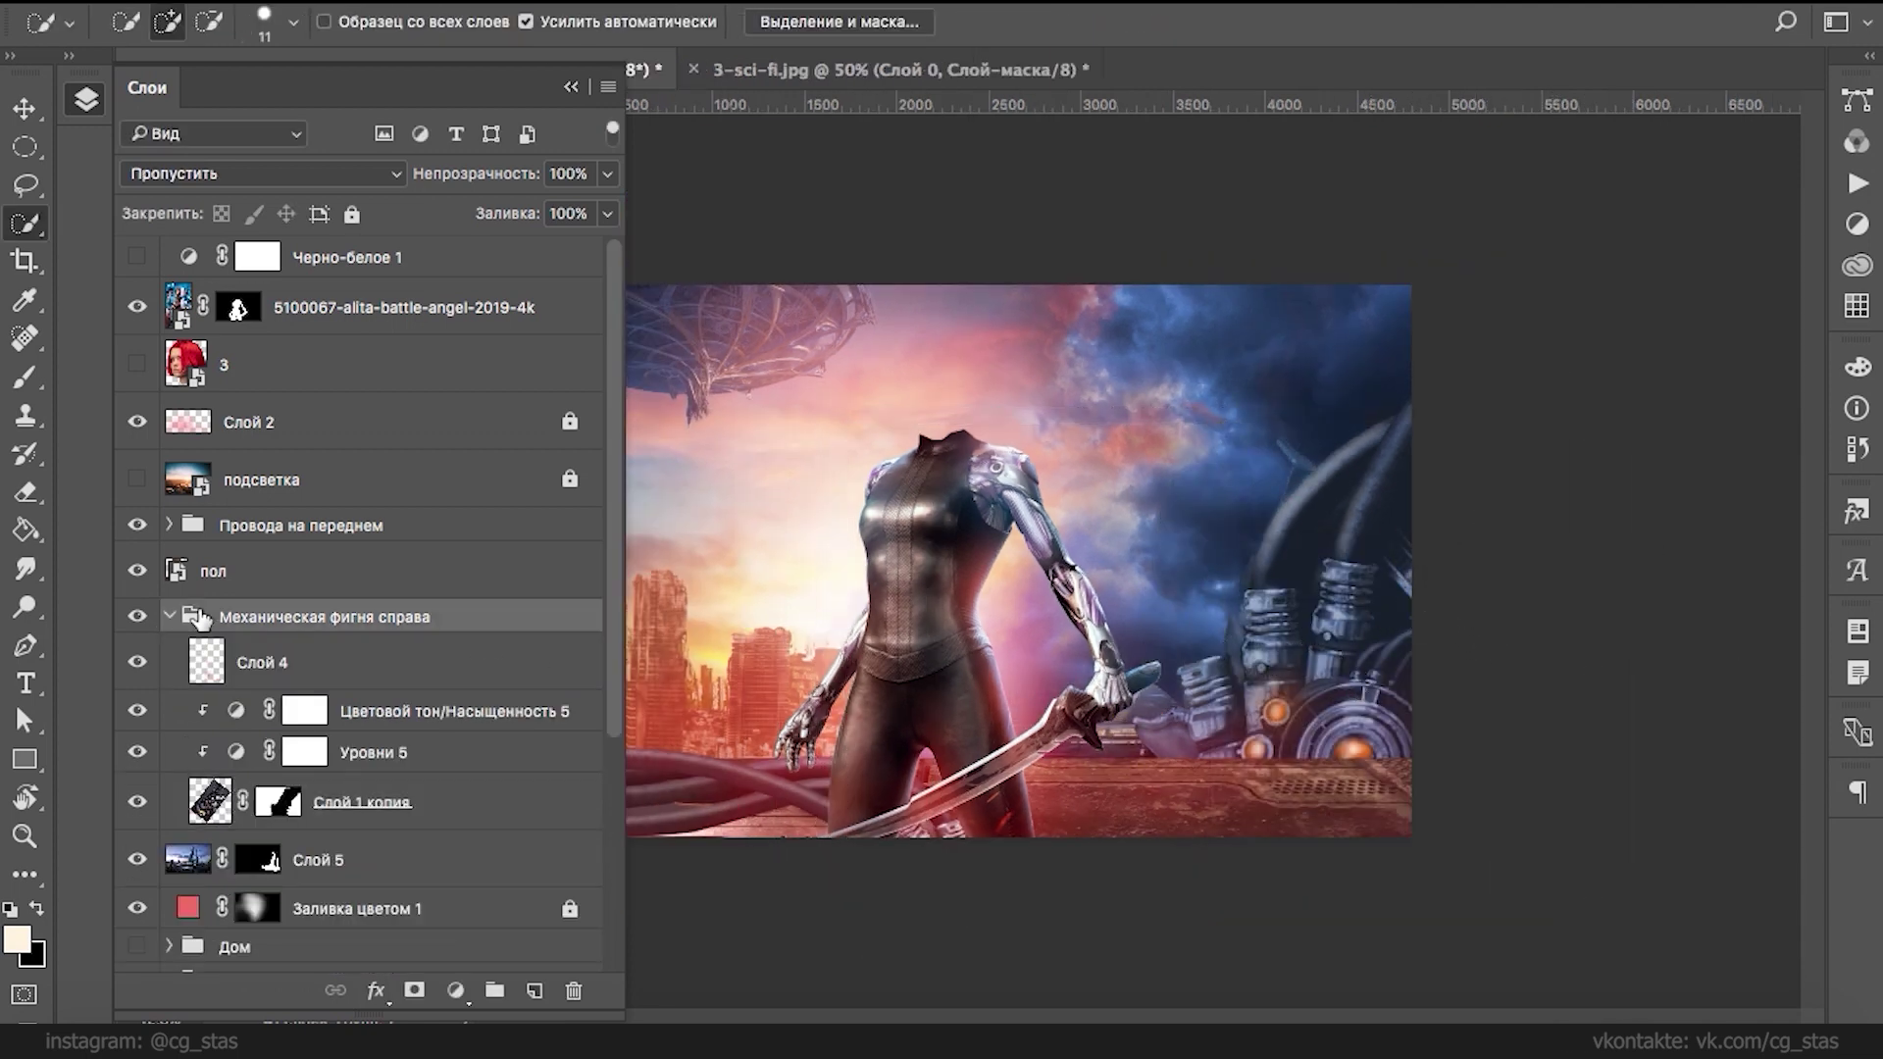
pyautogui.click(137, 615)
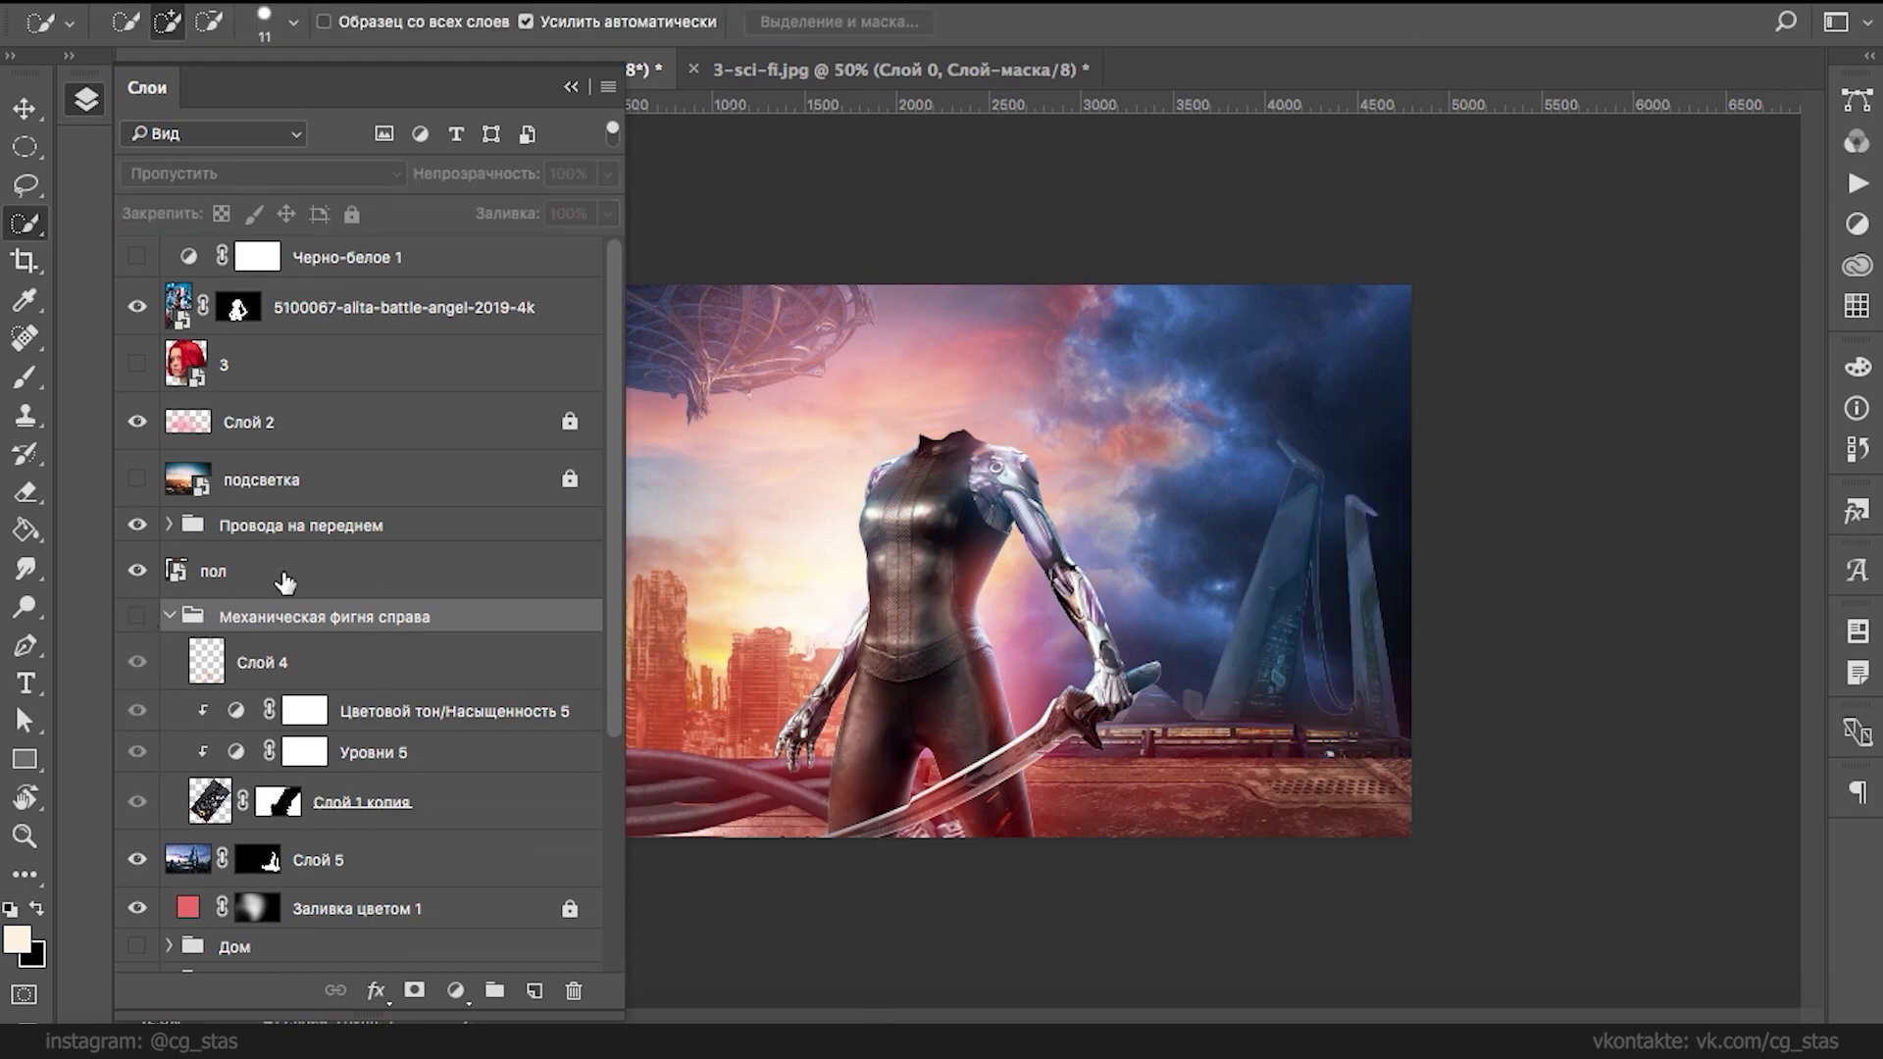
pyautogui.click(316, 495)
pyautogui.click(168, 616)
pyautogui.click(215, 667)
pyautogui.hotkey('ctrl', 't')
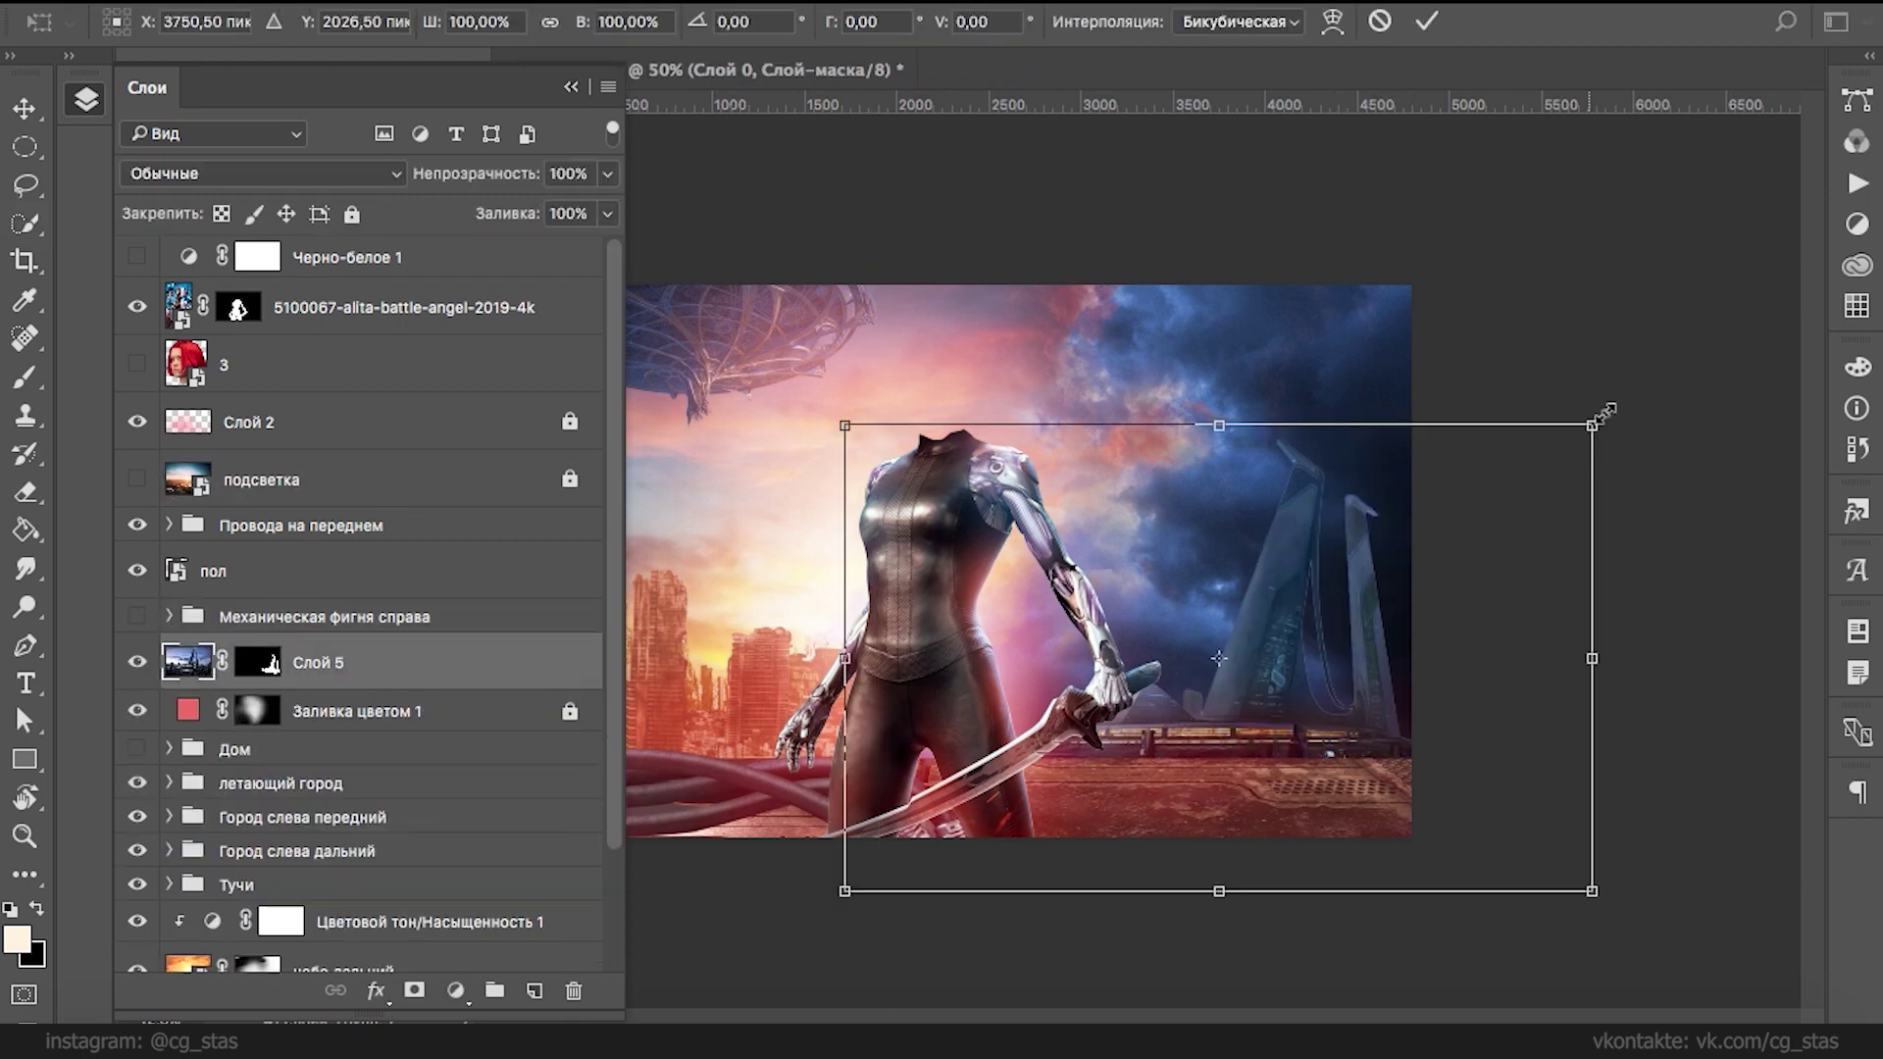
pyautogui.moveTo(1605, 420); pyautogui.dragTo(1762, 193)
pyautogui.moveTo(1673, 500); pyautogui.dragTo(1531, 554)
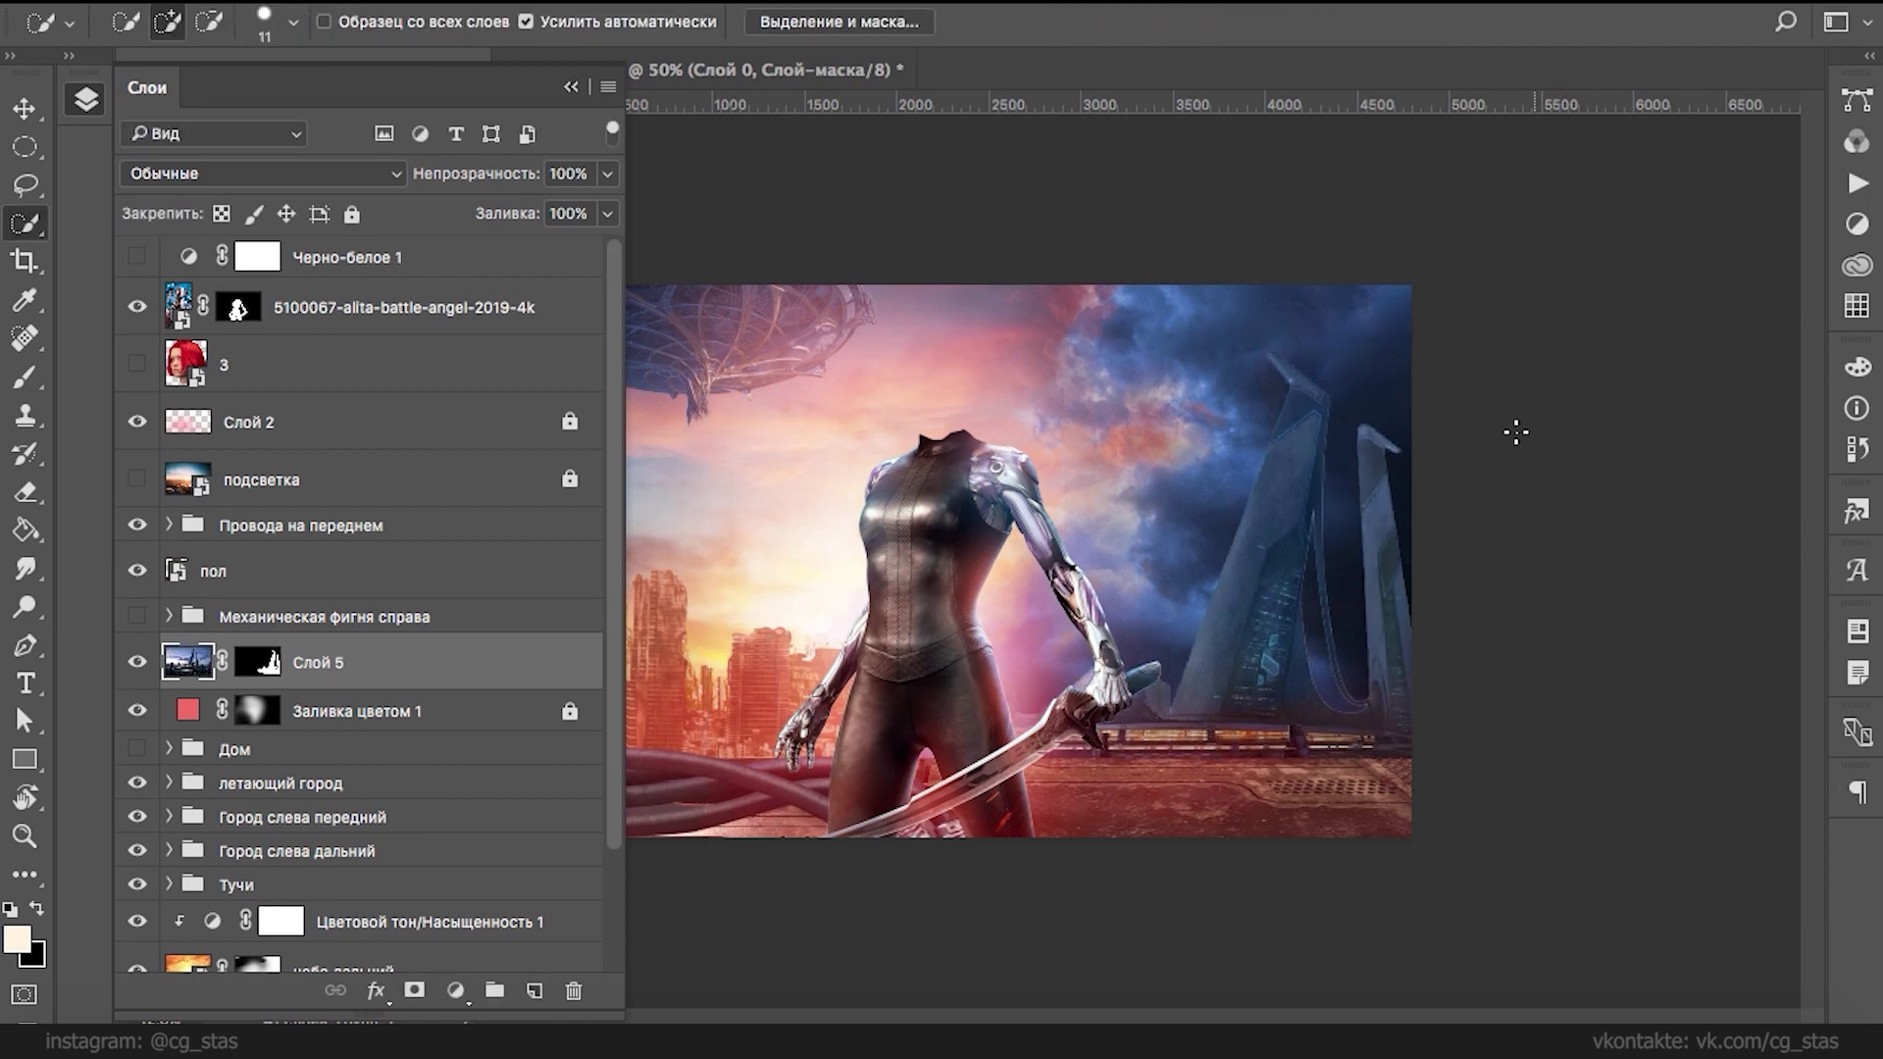
pyautogui.moveTo(1283, 545); pyautogui.dragTo(1292, 545)
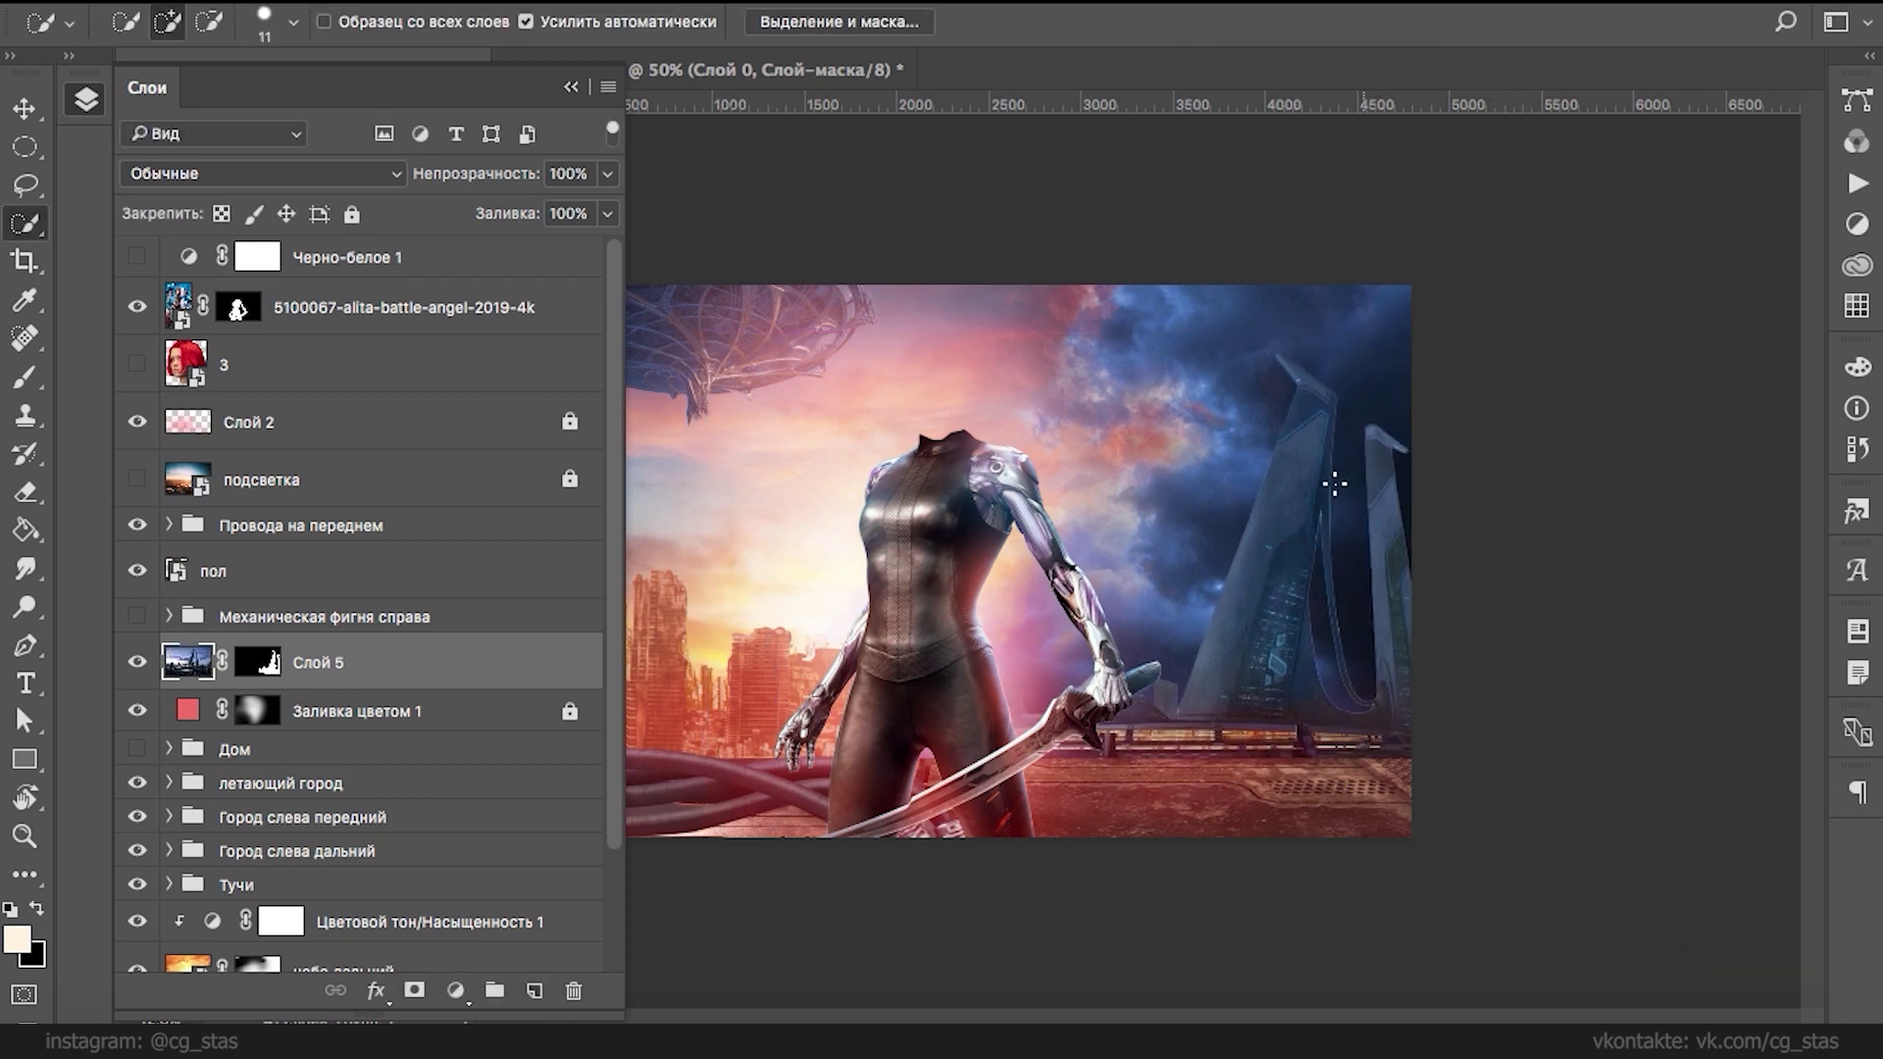
# - Show the Механическая фигня справа group again, scale it to about 55% and move it into the image's lower right
pyautogui.click(137, 616)
pyautogui.click(314, 616)
pyautogui.hotkey('ctrl', 't')
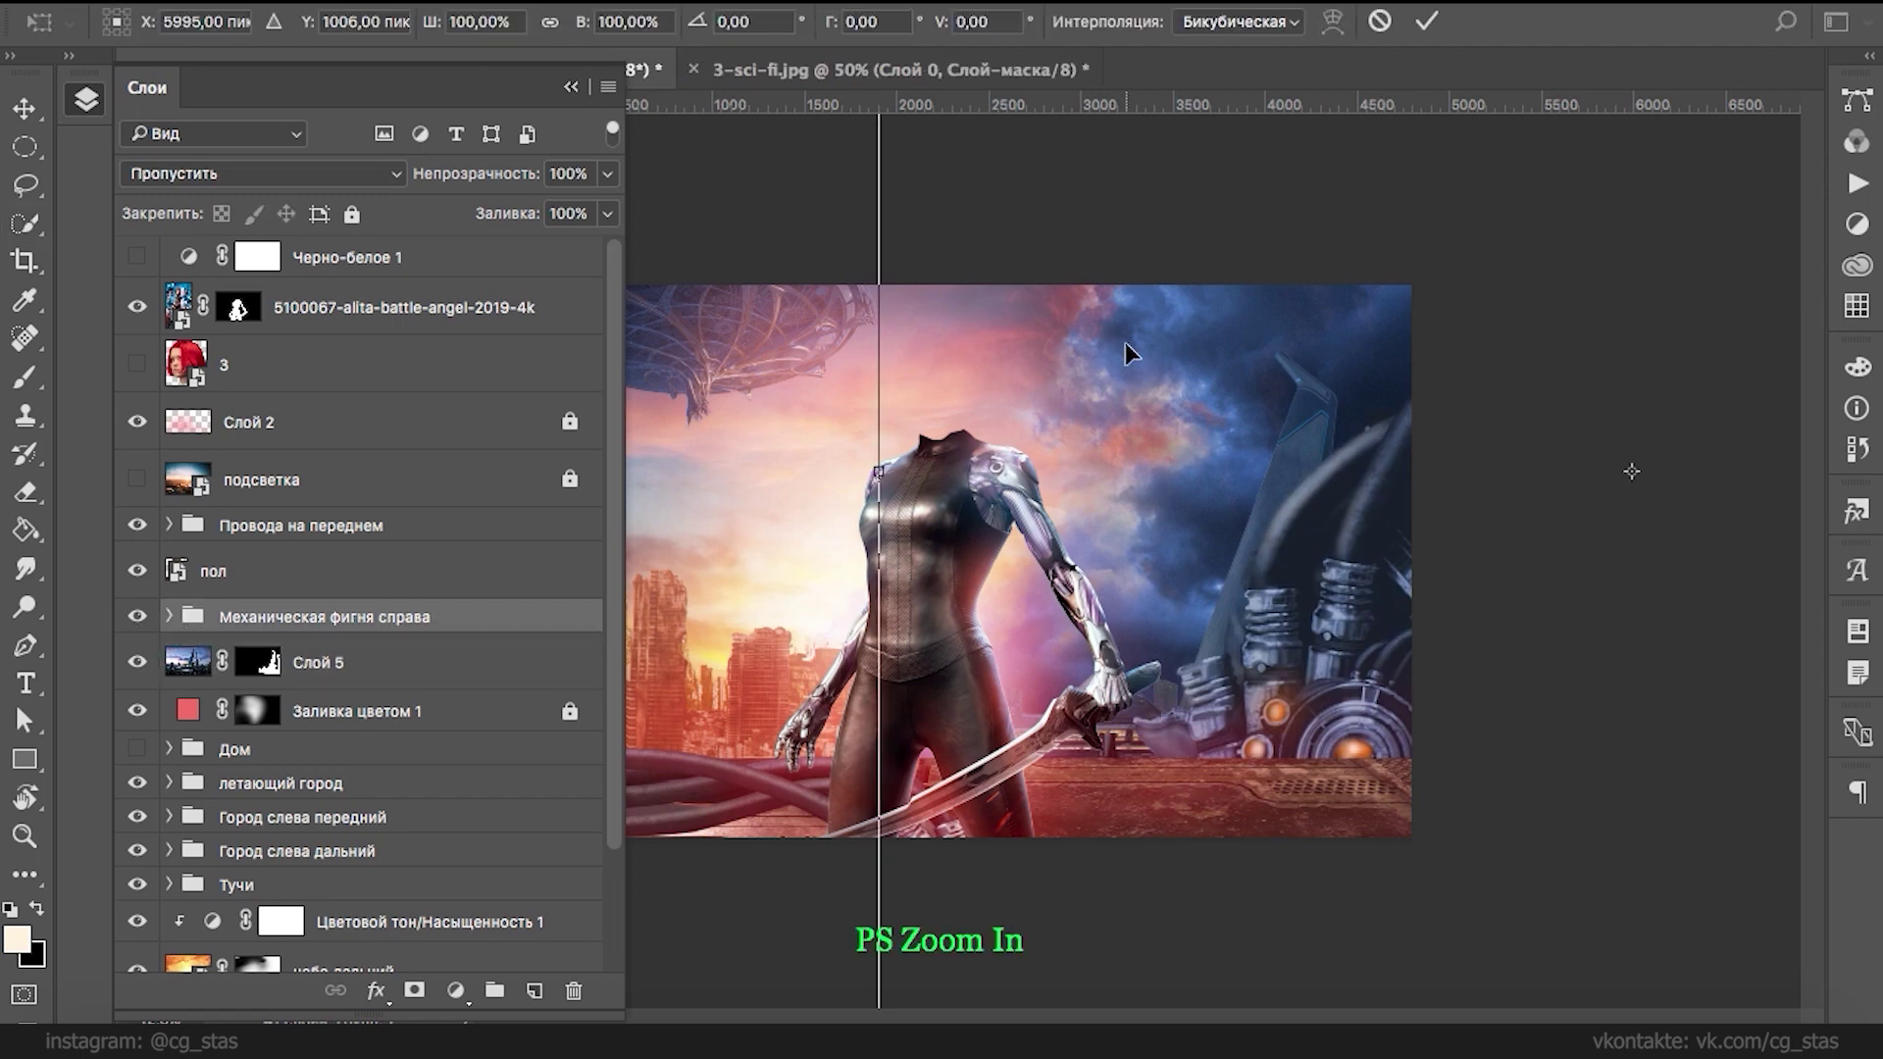
pyautogui.hotkey('ctrl', '-')
pyautogui.moveTo(929, 196); pyautogui.dragTo(1205, 493)
pyautogui.moveTo(1254, 614); pyautogui.dragTo(1070, 512)
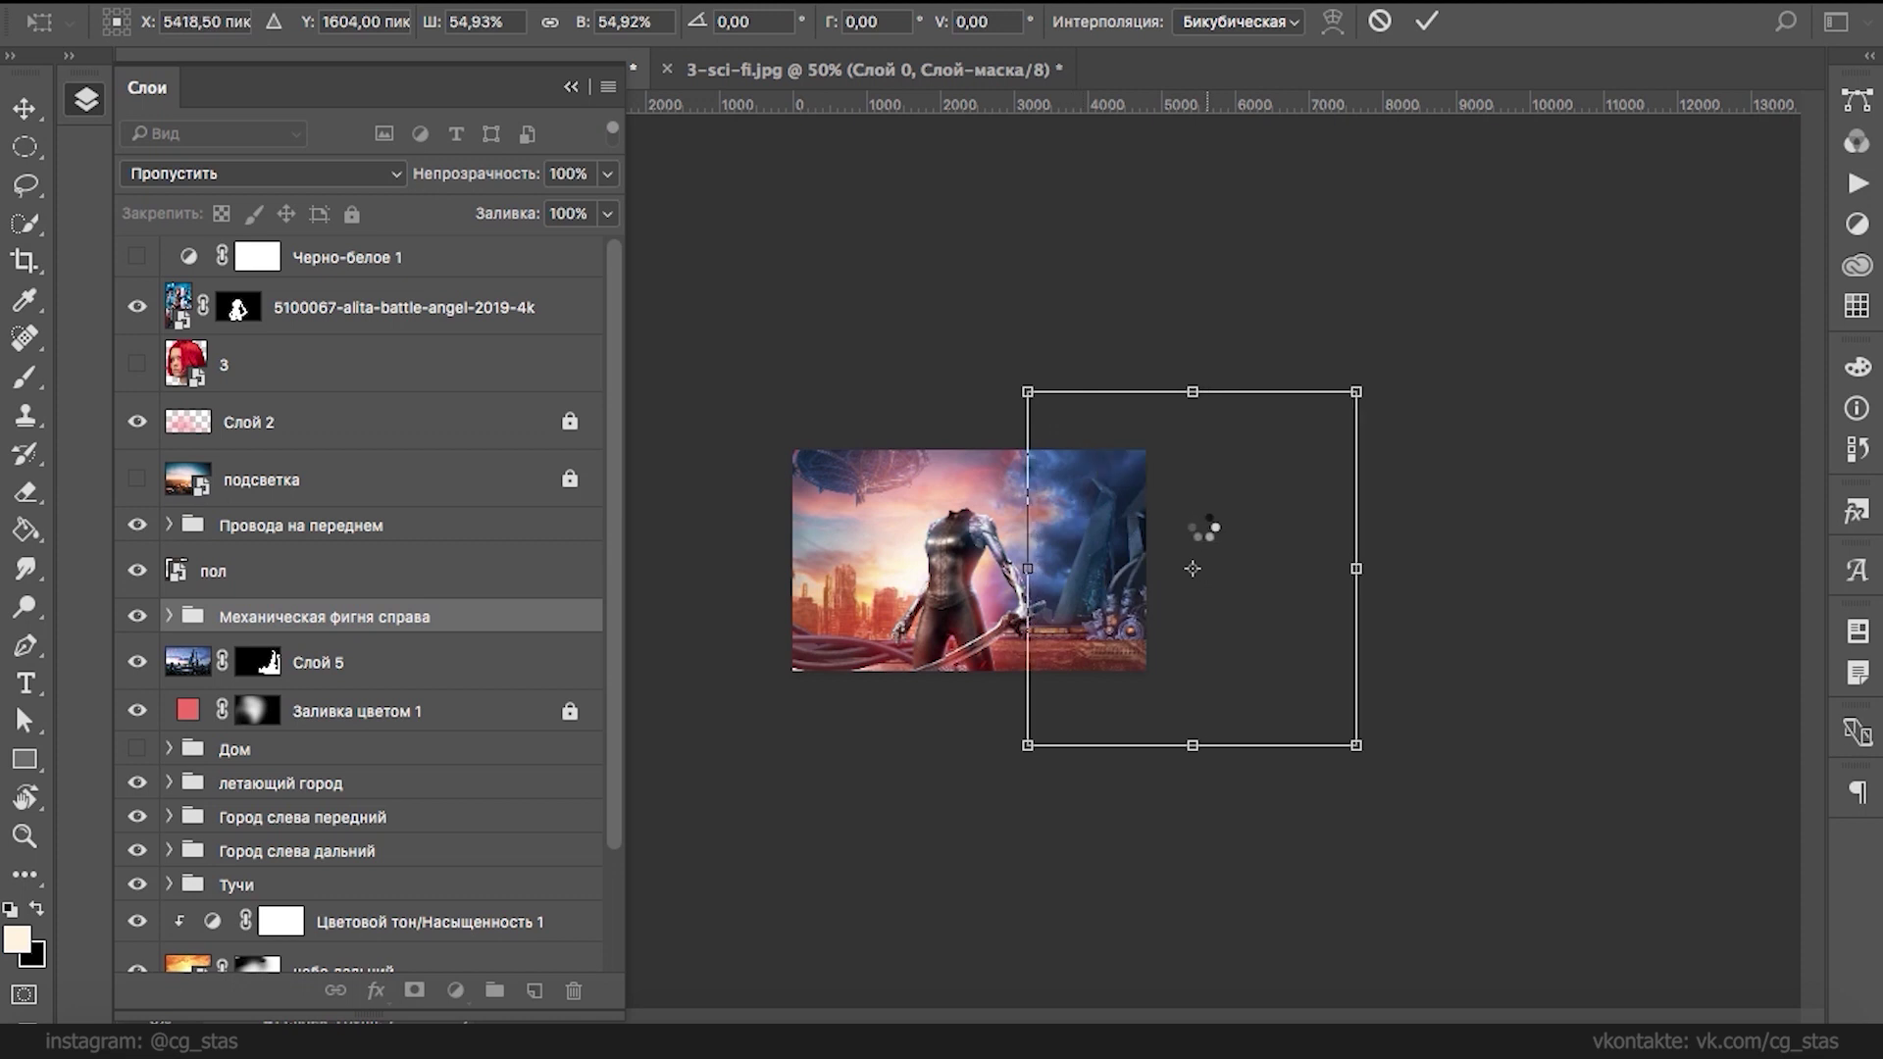
pyautogui.press('super+minus')
pyautogui.press('super+plus')
pyautogui.press('super+plus')
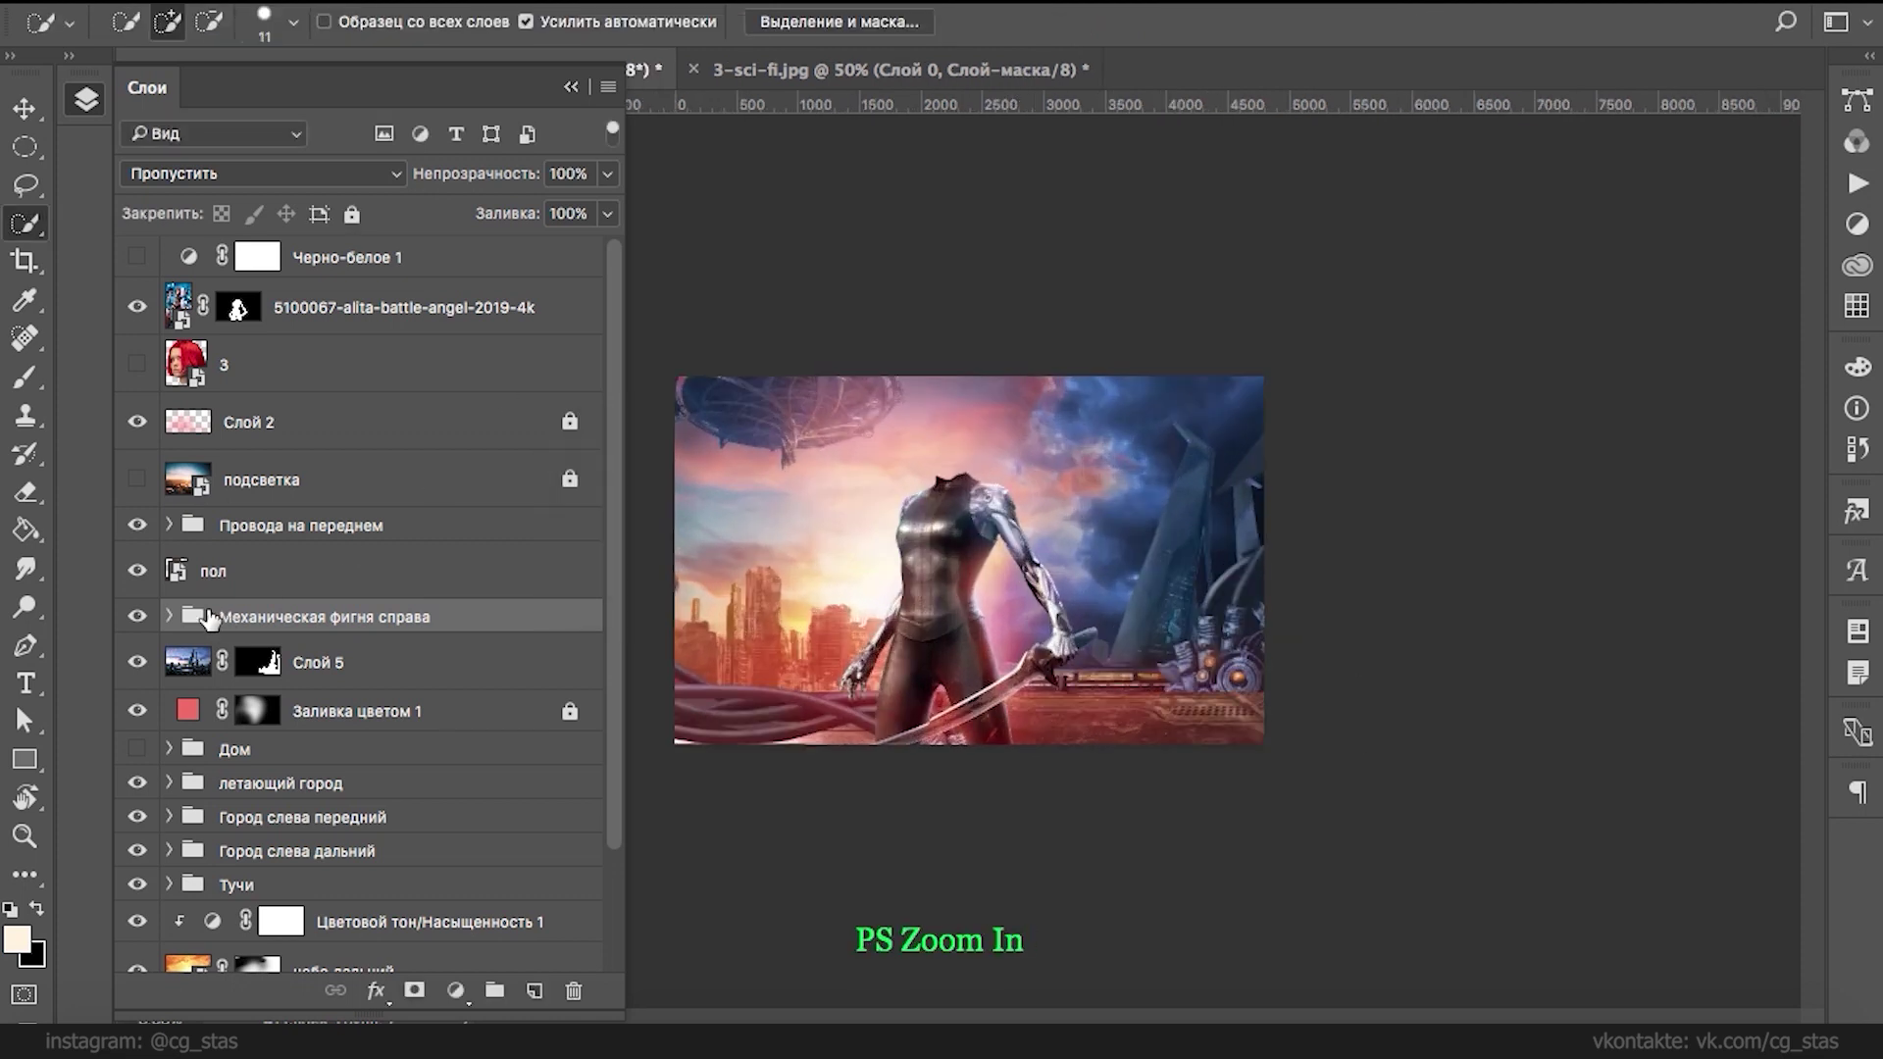
# - Paint black on the Слой 1 копия mask to hide the machinery pipes overlapping the towers
pyautogui.click(169, 616)
pyautogui.click(278, 802)
pyautogui.press('b')
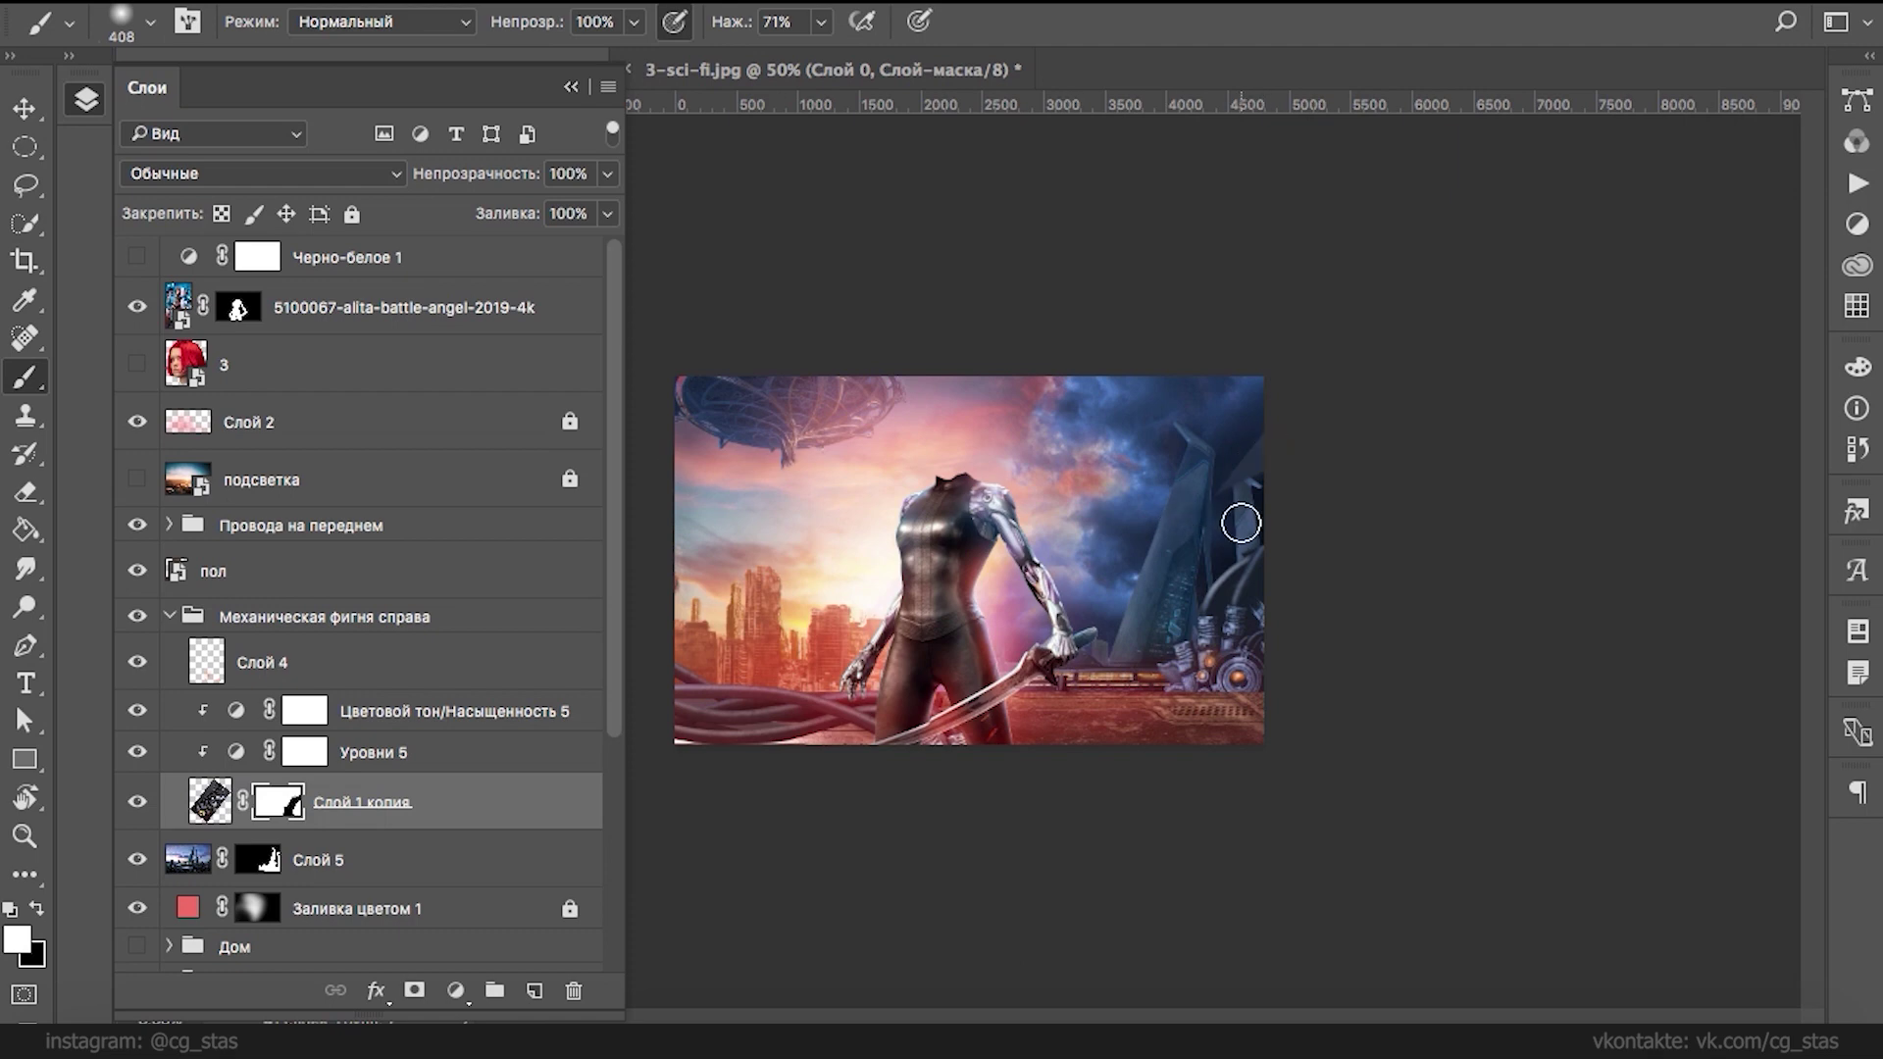
pyautogui.press('x')
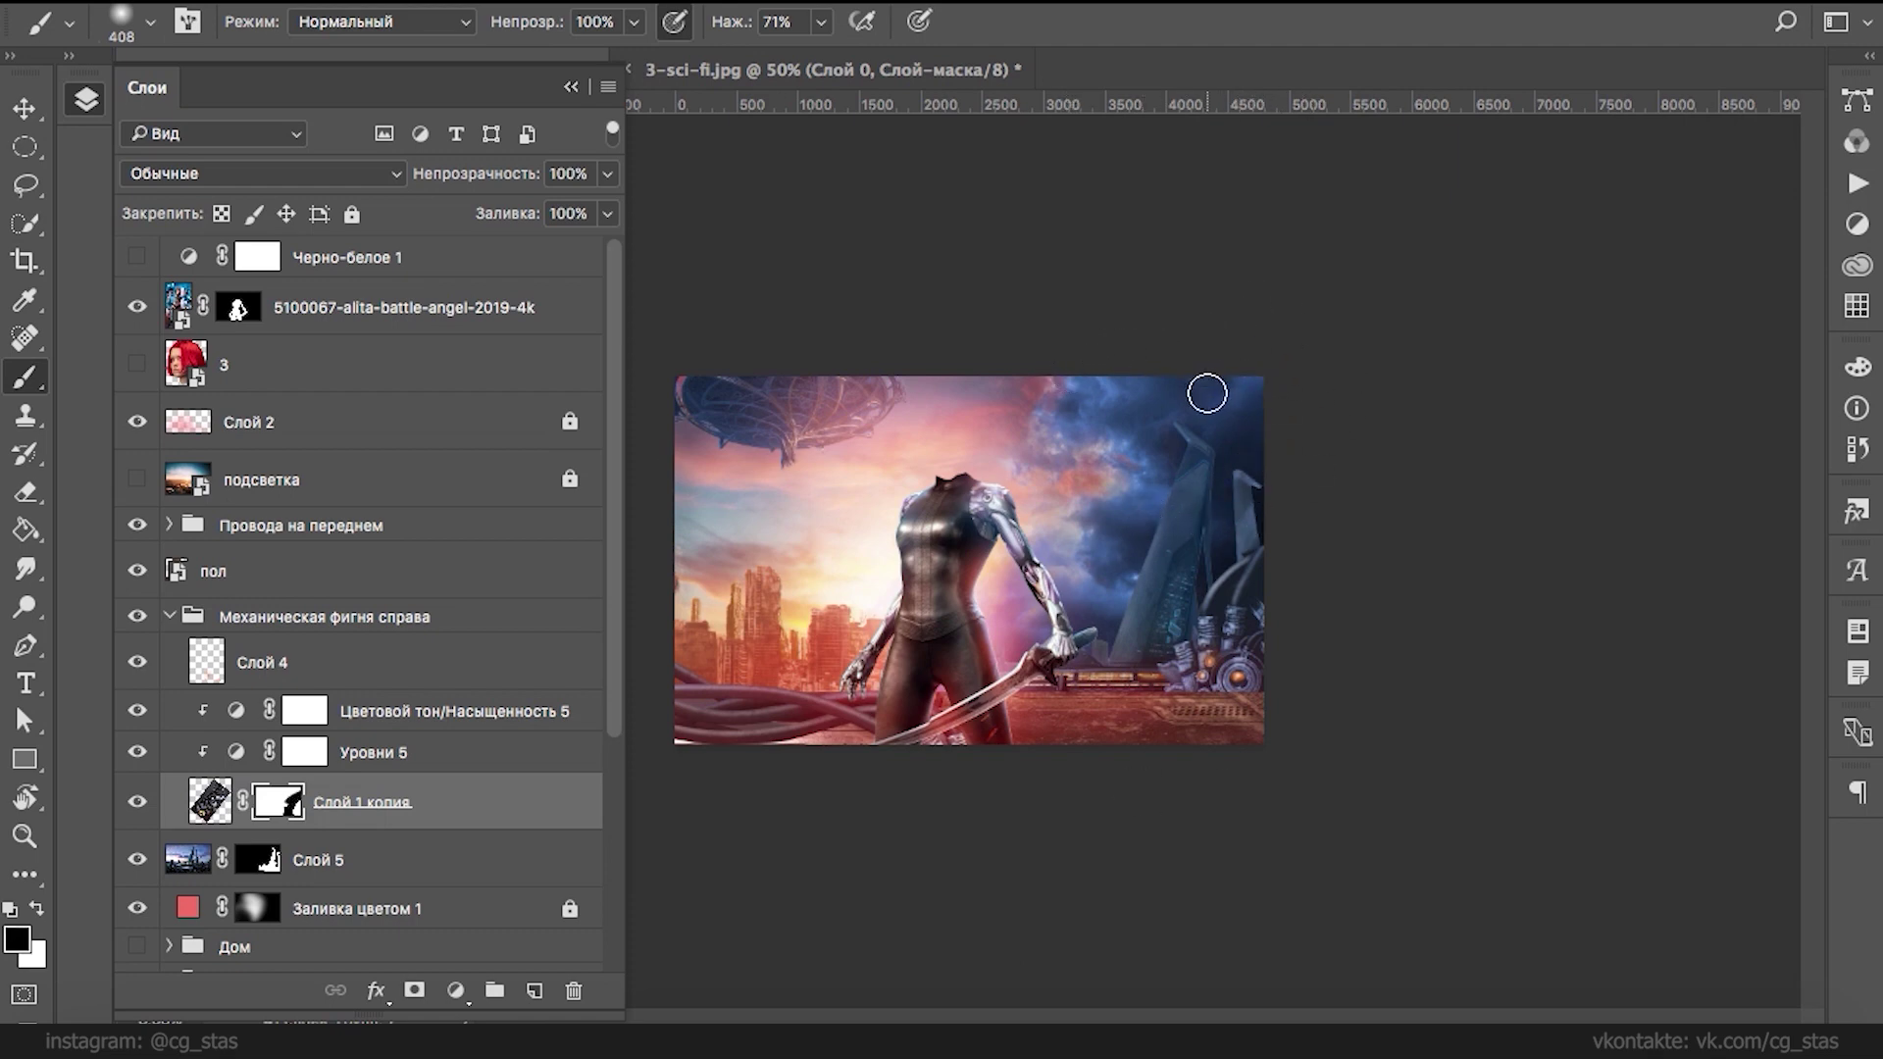
# - Move the Механическая фигня справа group above the пол layer, rotate it about 11.9° and place it in the image's lower right corner
pyautogui.click(169, 616)
pyautogui.moveTo(186, 617); pyautogui.dragTo(196, 541)
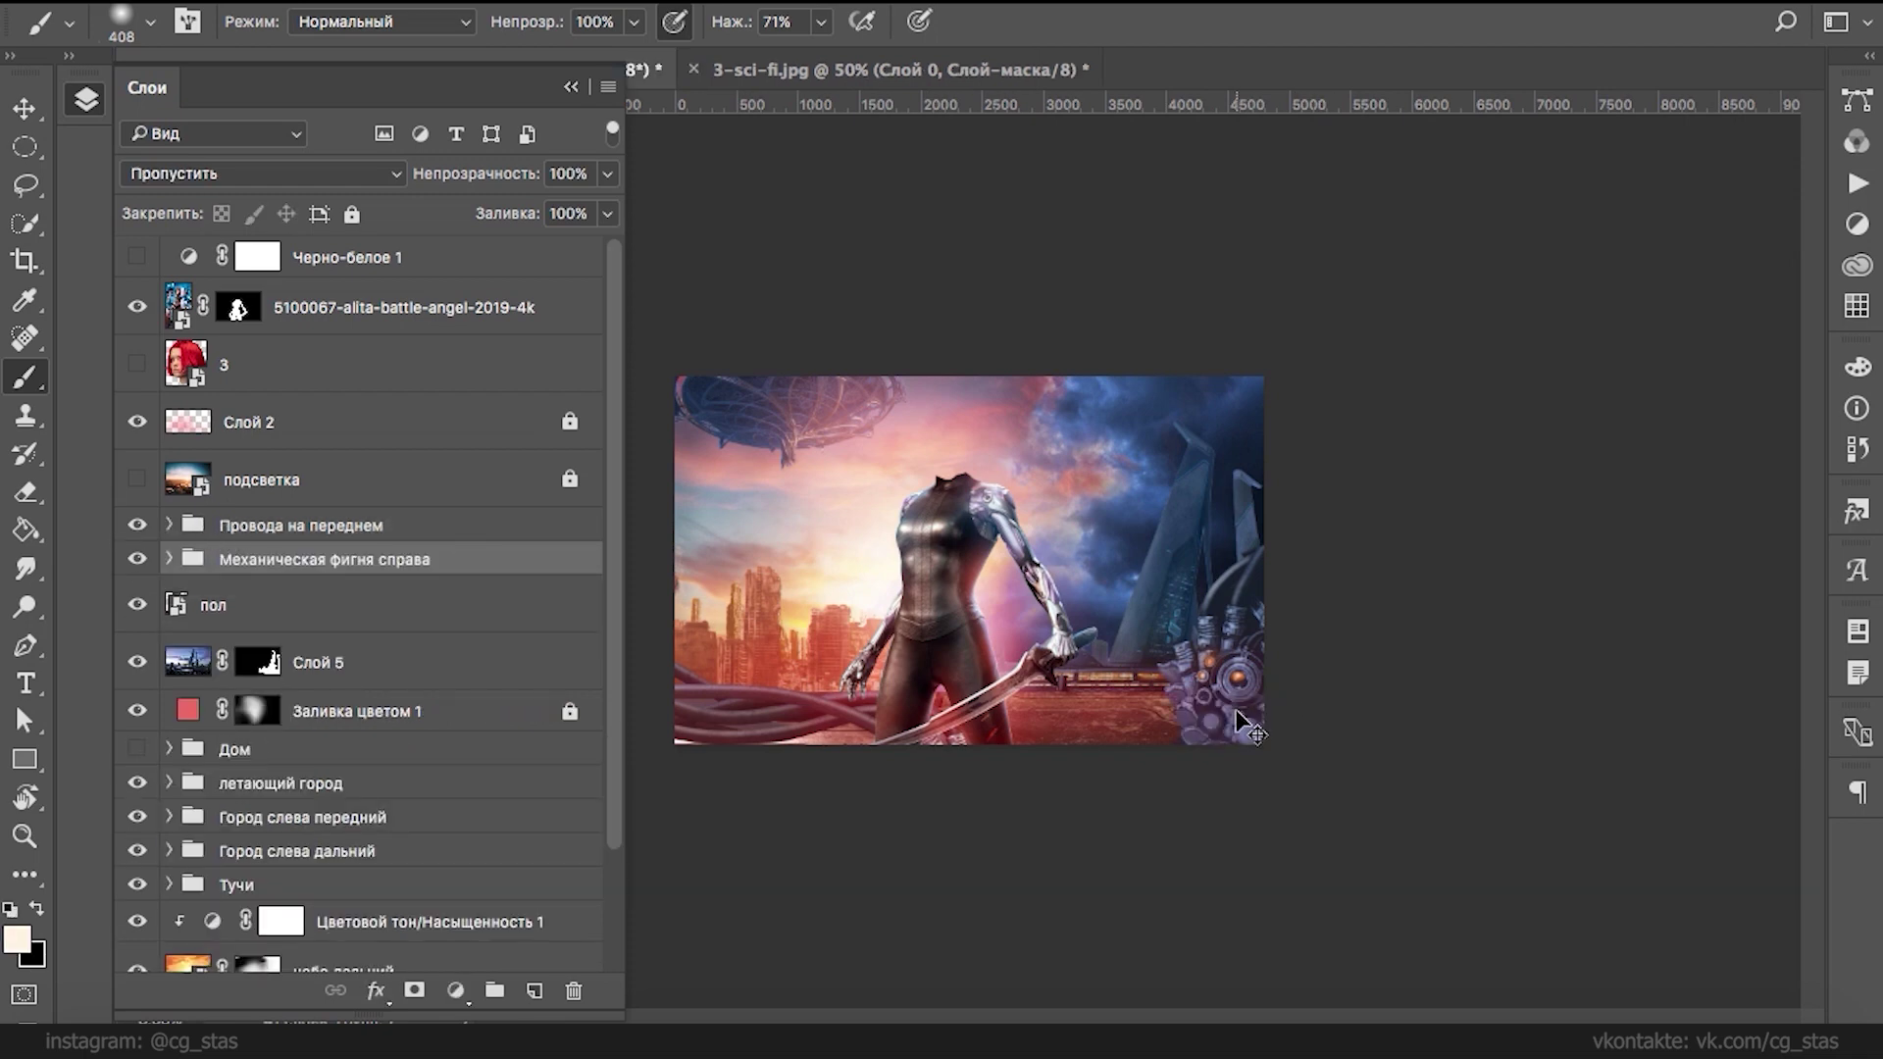
pyautogui.hotkey('ctrl', 't')
pyautogui.moveTo(1240, 707); pyautogui.dragTo(1135, 832)
pyautogui.moveTo(1643, 698); pyautogui.dragTo(1639, 783)
pyautogui.moveTo(1410, 691)
pyautogui.mouseDown()
pyautogui.moveTo(1442, 674)
pyautogui.moveTo(1439, 692)
pyautogui.mouseUp()
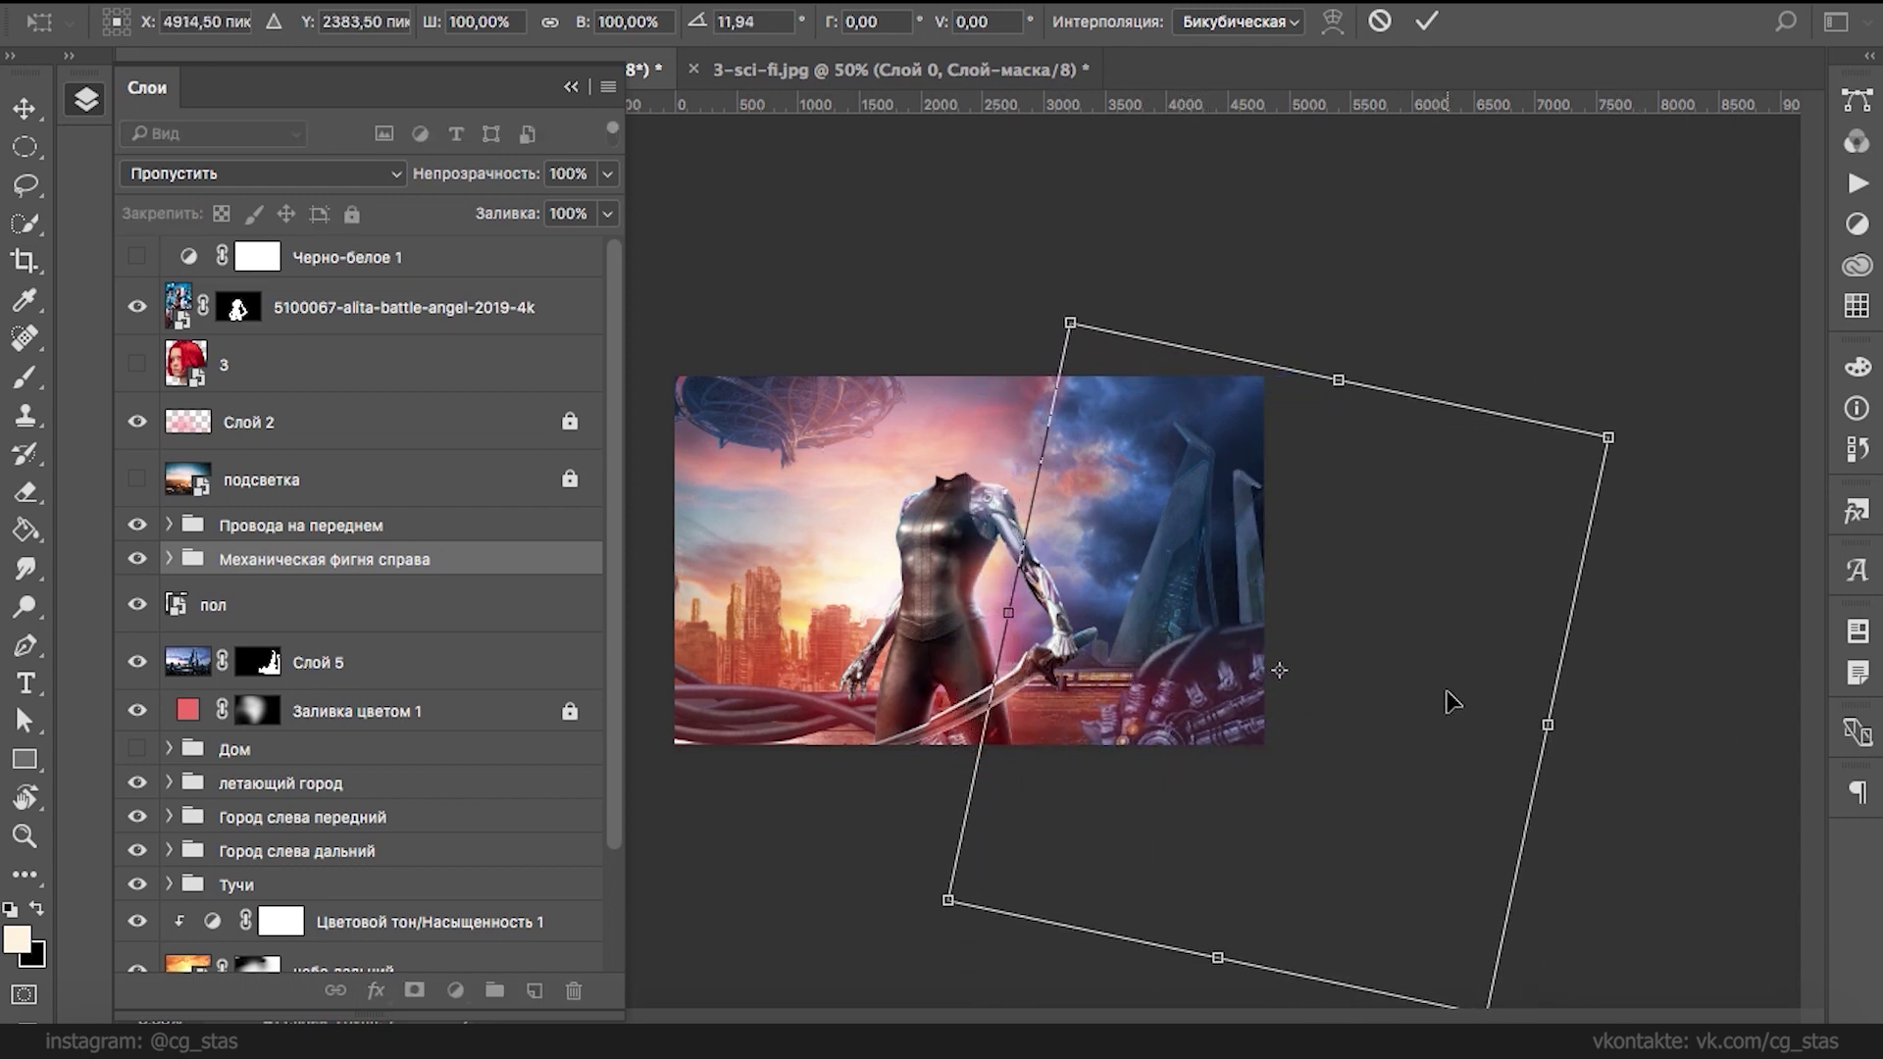
pyautogui.press('Return')
# - Paint white on the Слой 1 копия mask to reveal more of the machinery's upper pipes
pyautogui.press('b')
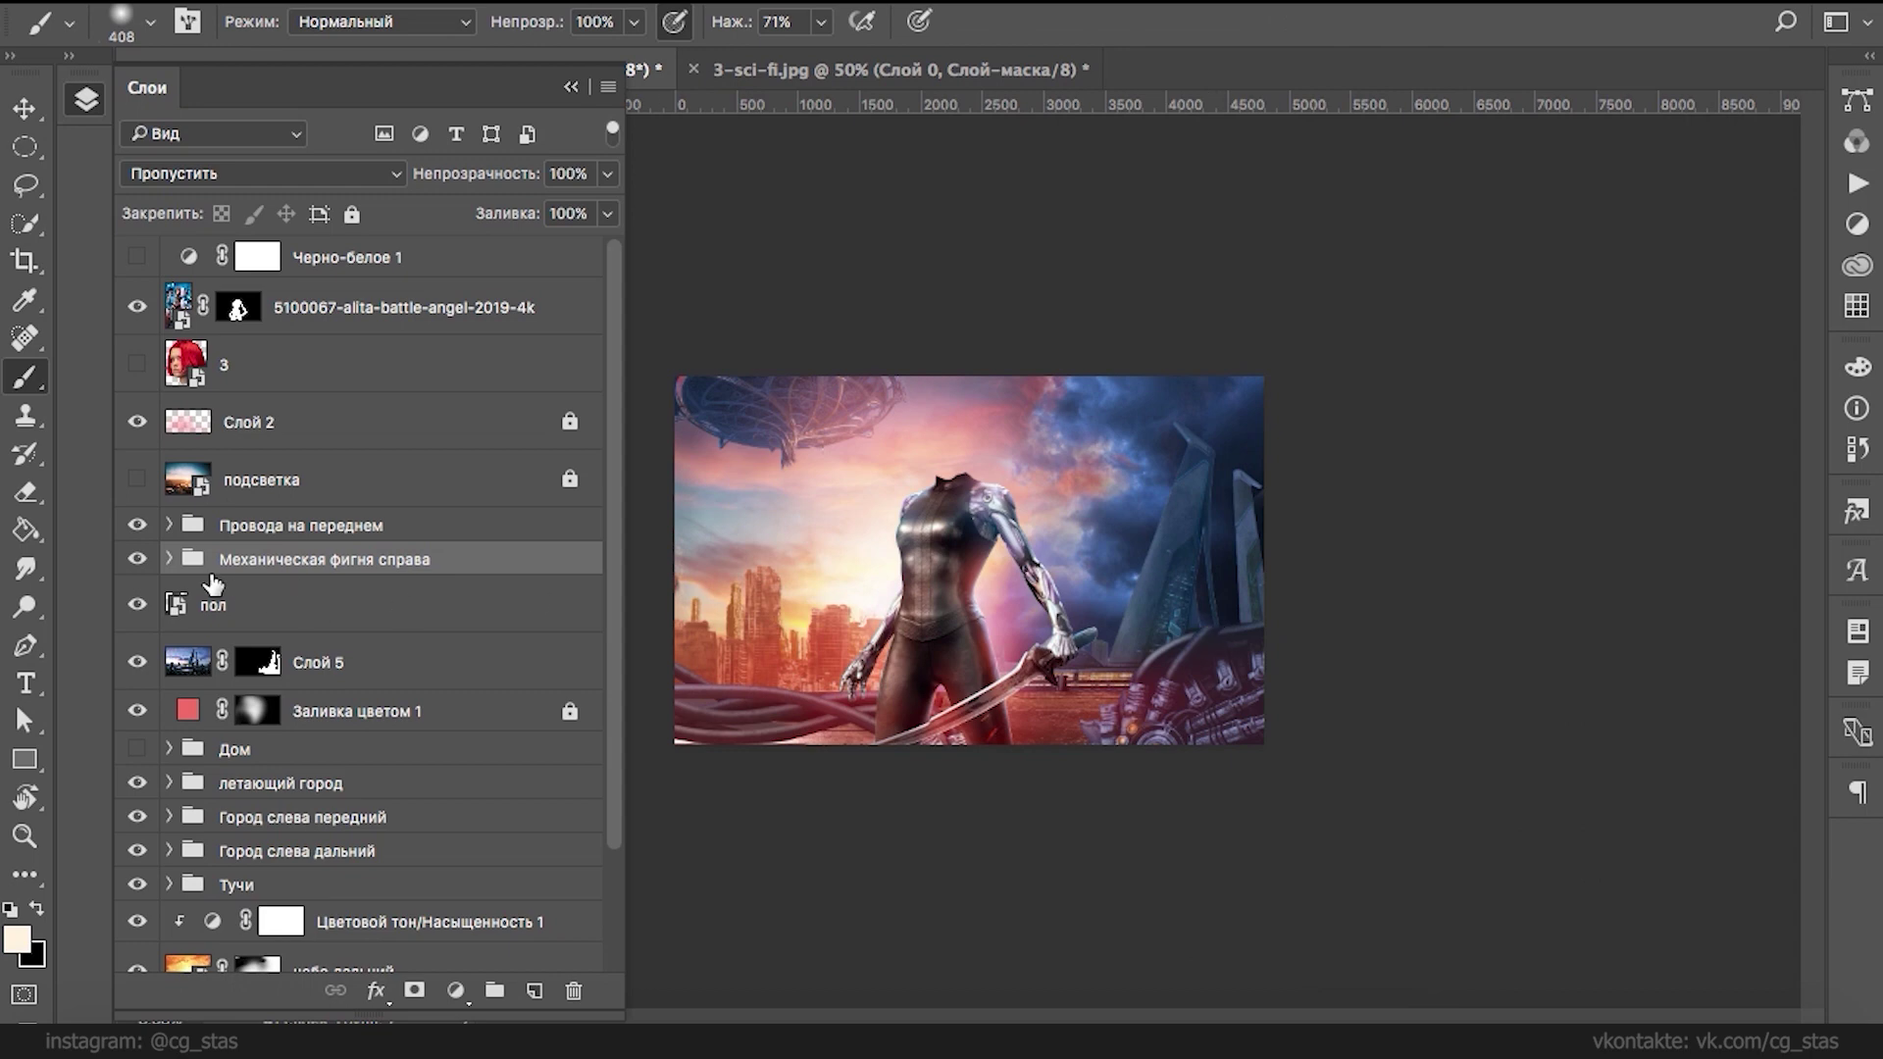
pyautogui.click(168, 559)
pyautogui.click(284, 745)
pyautogui.press('x')
pyautogui.moveTo(1177, 625)
pyautogui.mouseDown()
pyautogui.moveTo(1285, 608)
pyautogui.moveTo(1244, 627)
pyautogui.moveTo(1216, 678)
pyautogui.mouseUp()
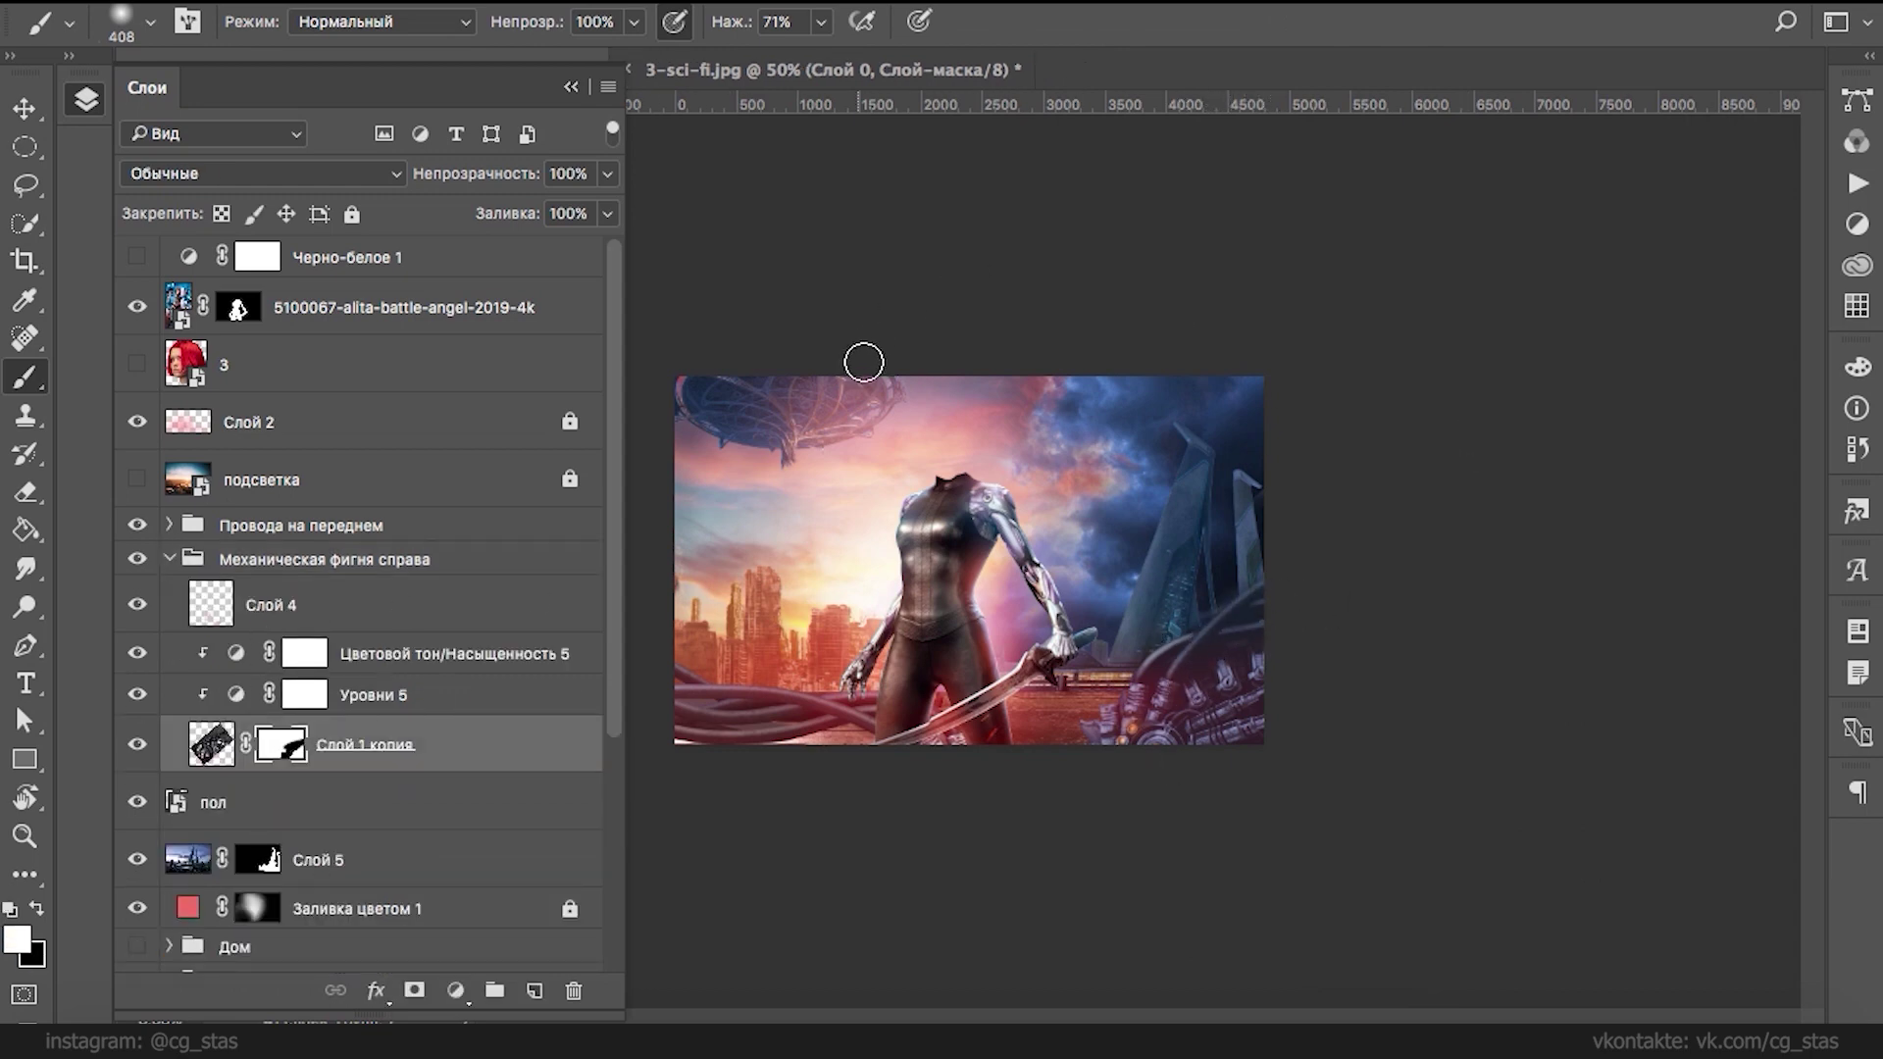
# - Darken the machinery by lowering the output white of its Уровни 5 adjustment to 124
pyautogui.click(236, 694)
pyautogui.doubleClick(235, 696)
pyautogui.moveTo(550, 774); pyautogui.dragTo(492, 778)
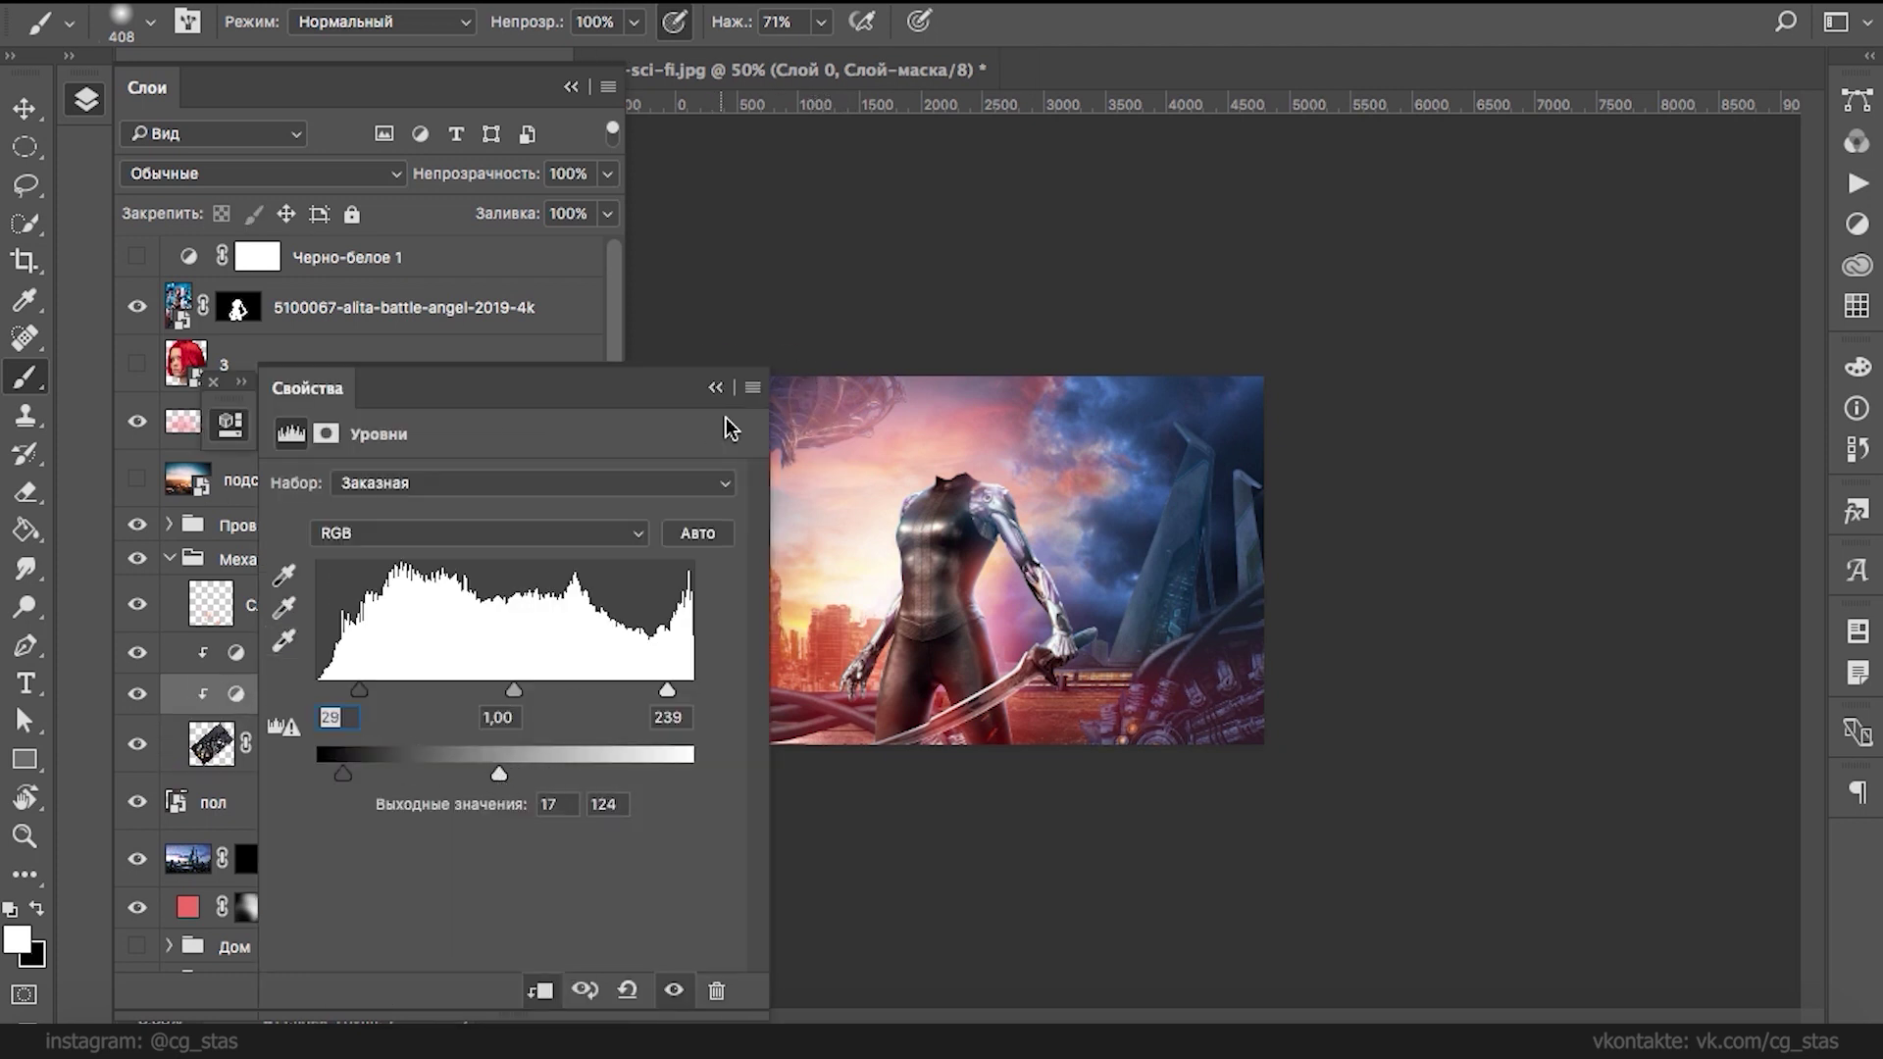
pyautogui.click(715, 387)
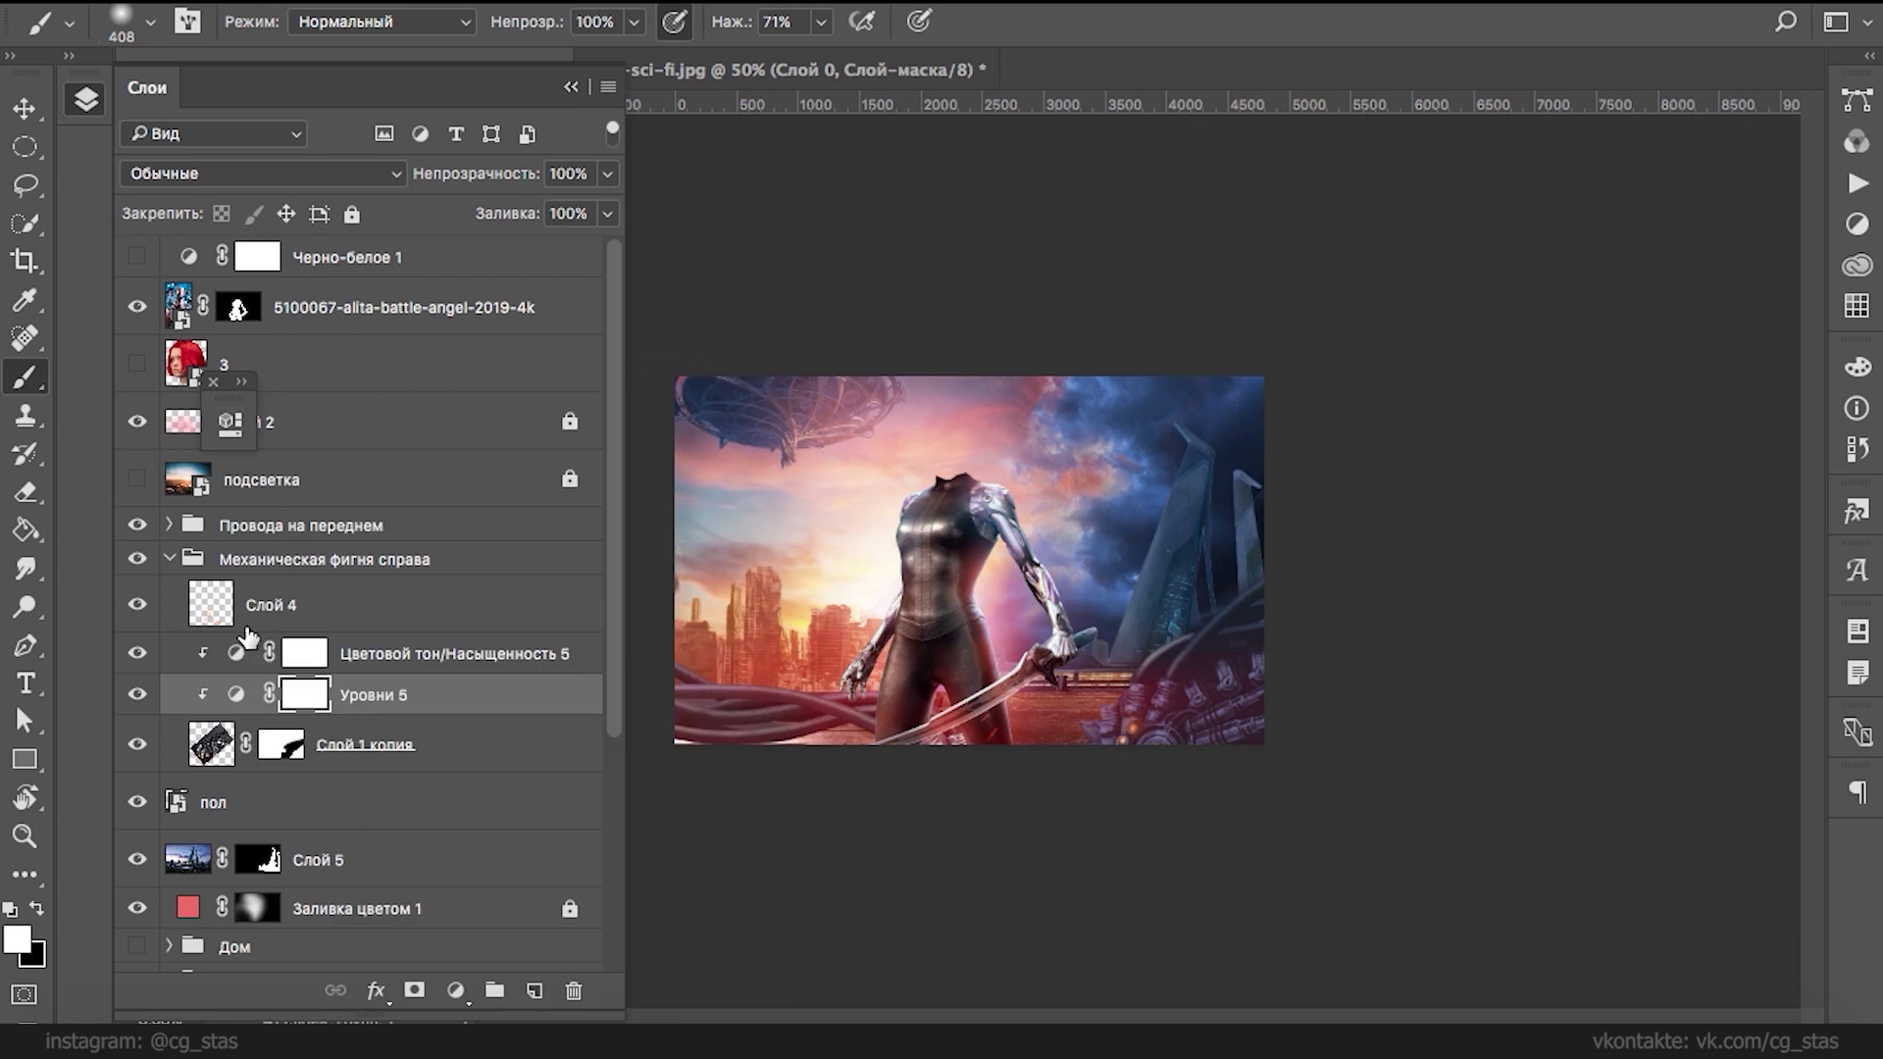
# - Save the document and compare the scene with and without the подсветка layer
pyautogui.hotkey('ctrl', 's')
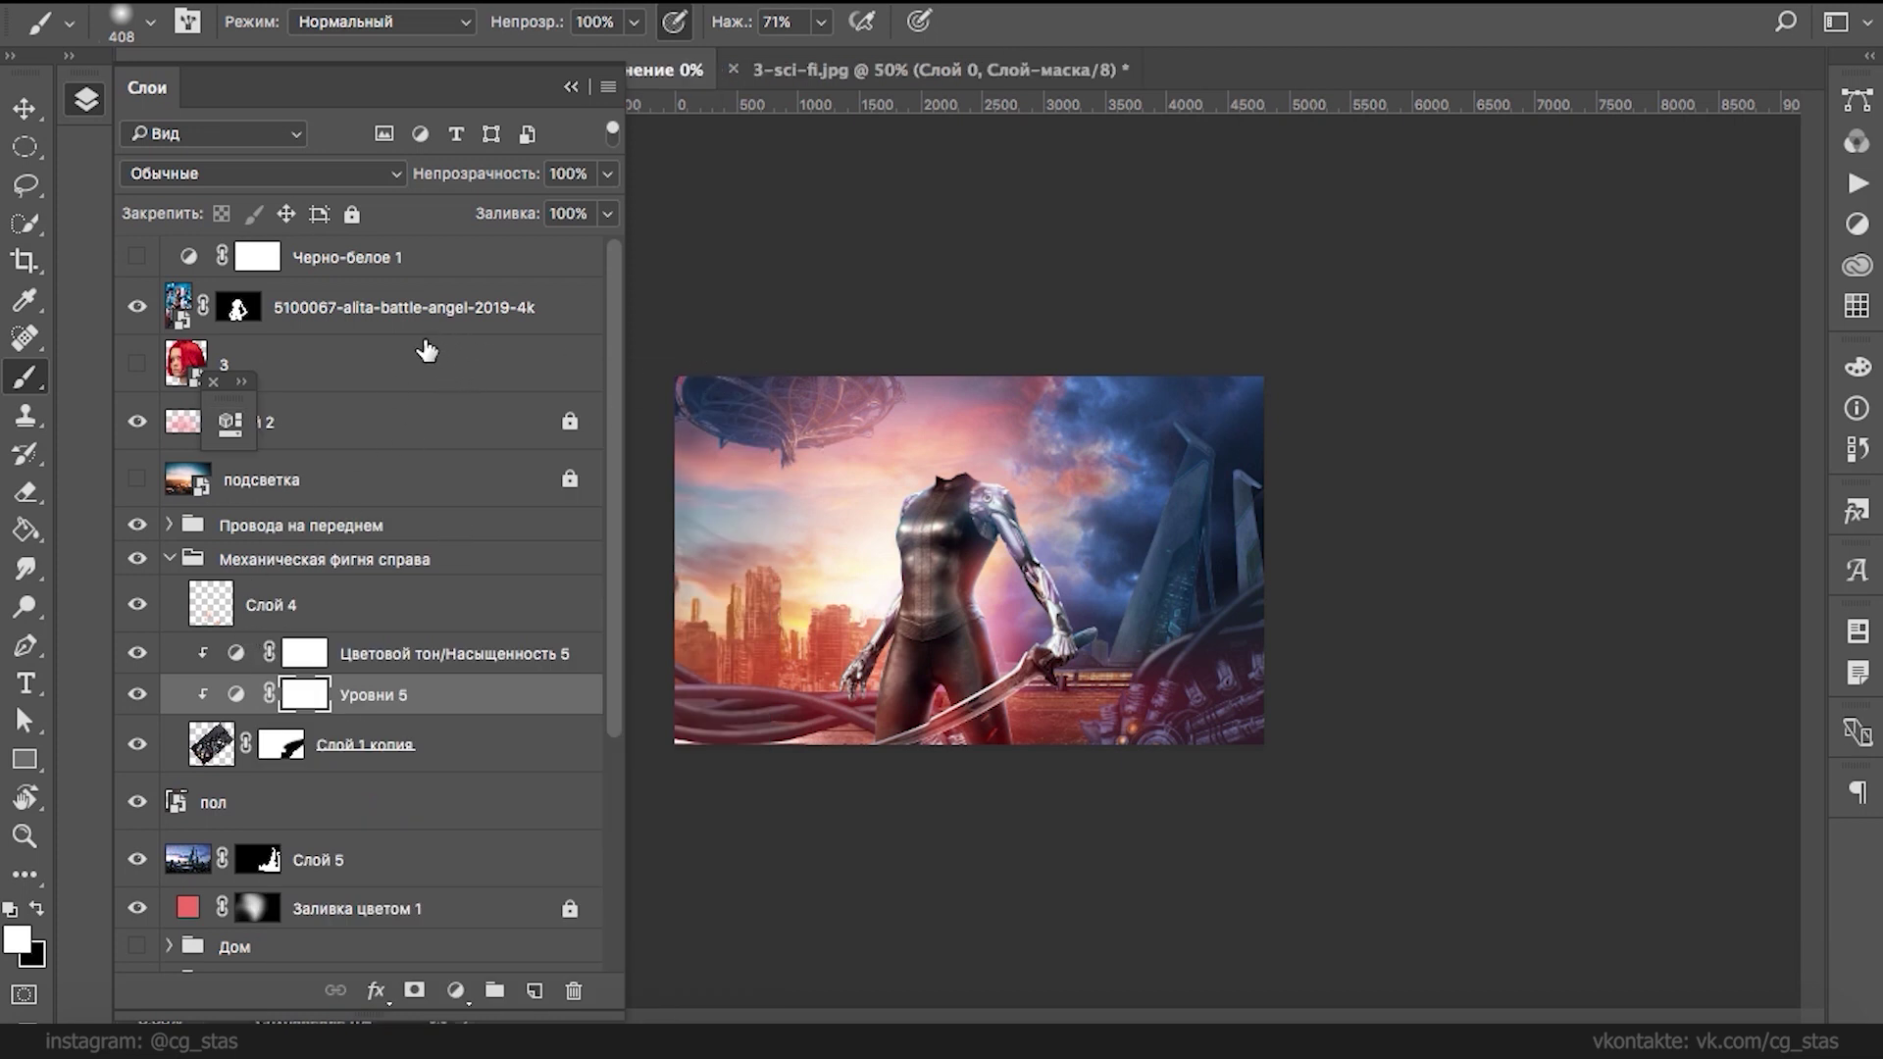
pyautogui.click(135, 481)
pyautogui.click(134, 480)
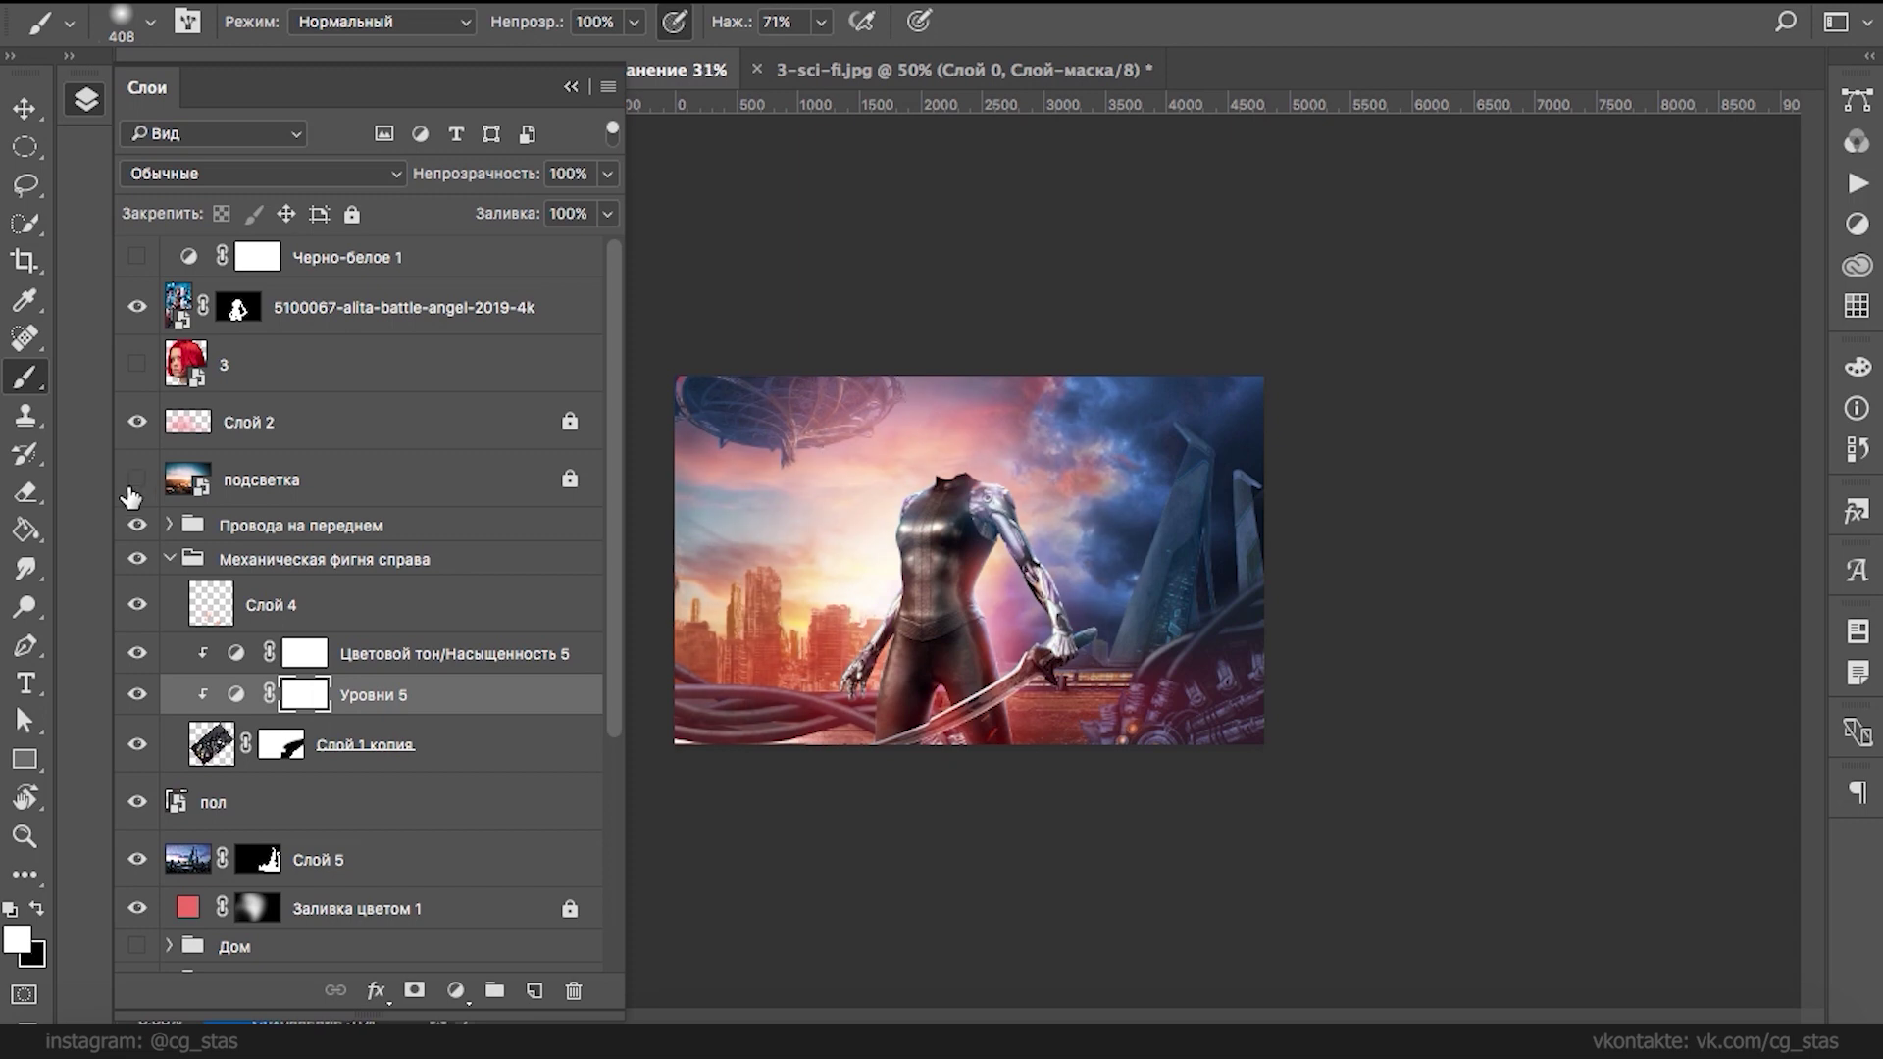
# - Add a Levels adjustment clipped to the Слой 5 towers, lower its output white to about 208 and fine-tune the shadows and midtones
pyautogui.click(191, 860)
pyautogui.click(457, 993)
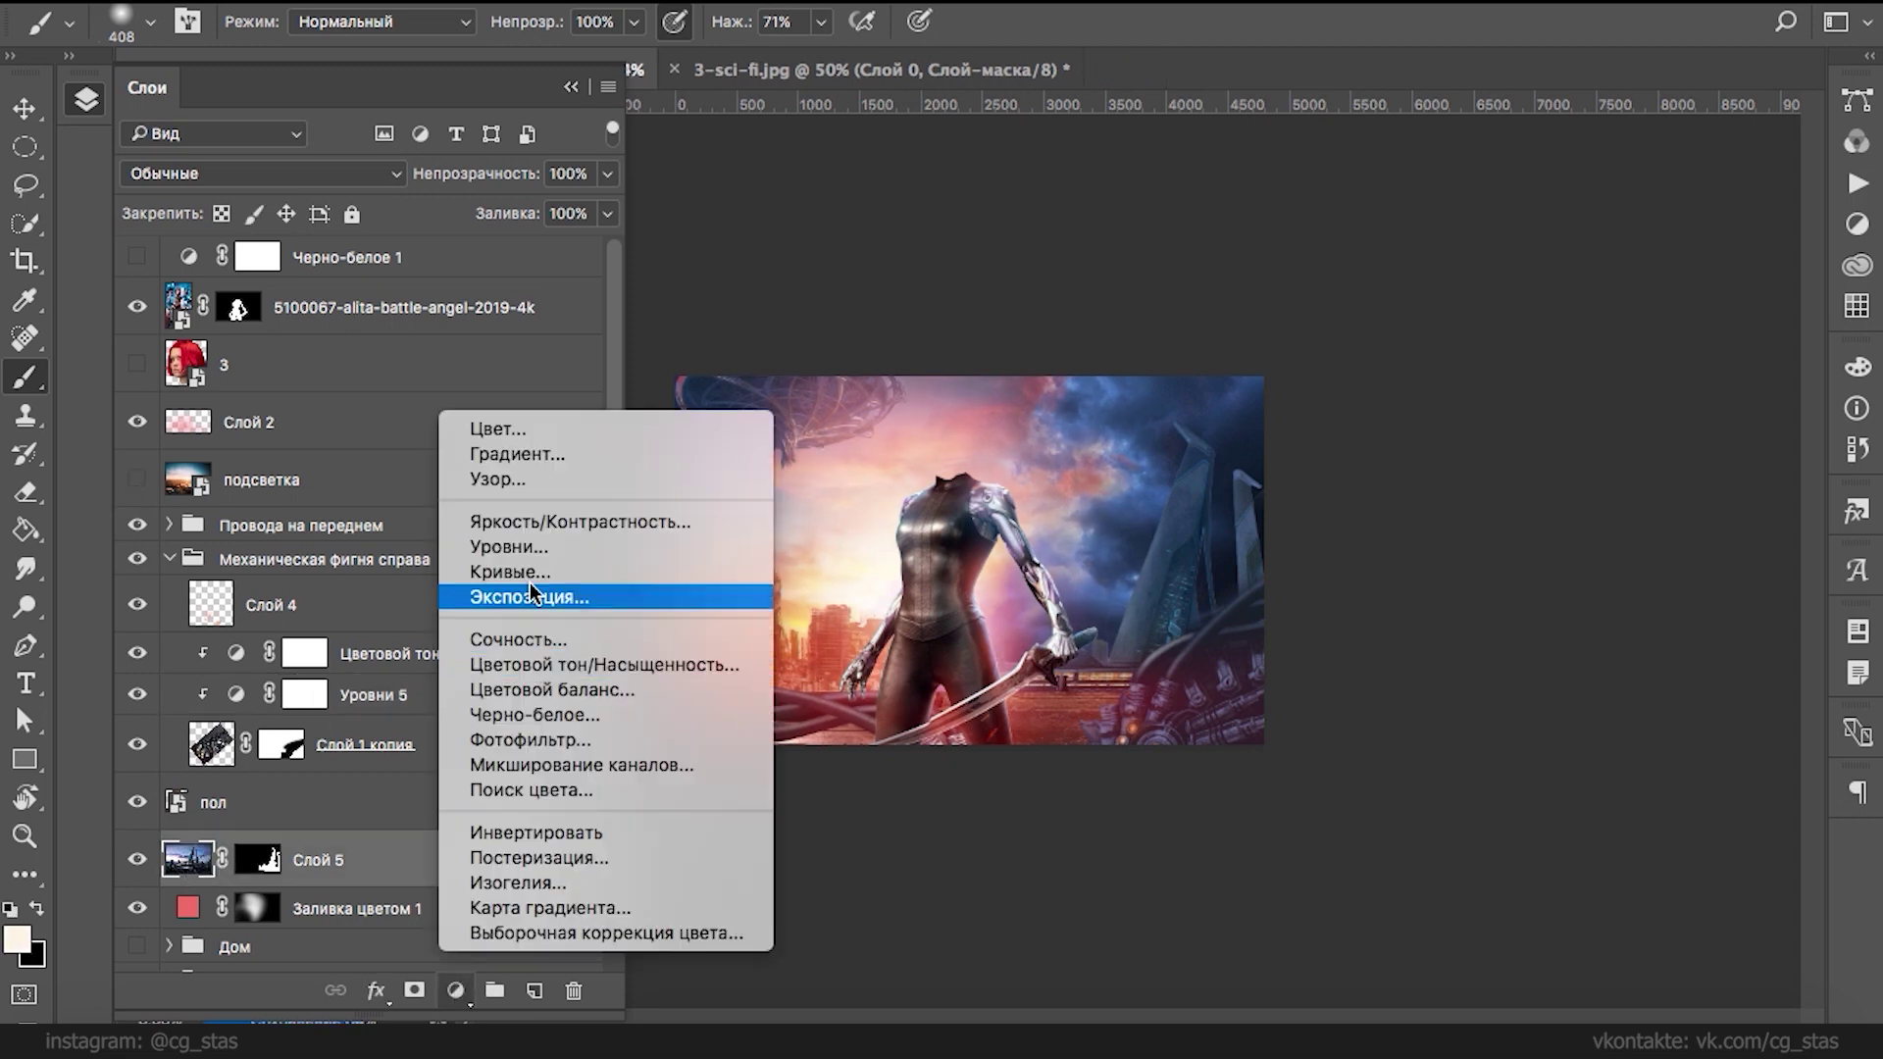
pyautogui.click(533, 550)
pyautogui.moveTo(692, 773); pyautogui.dragTo(646, 771)
pyautogui.moveTo(692, 690)
pyautogui.mouseDown()
pyautogui.moveTo(633, 691)
pyautogui.moveTo(692, 691)
pyautogui.mouseUp()
pyautogui.moveTo(638, 773); pyautogui.dragTo(621, 772)
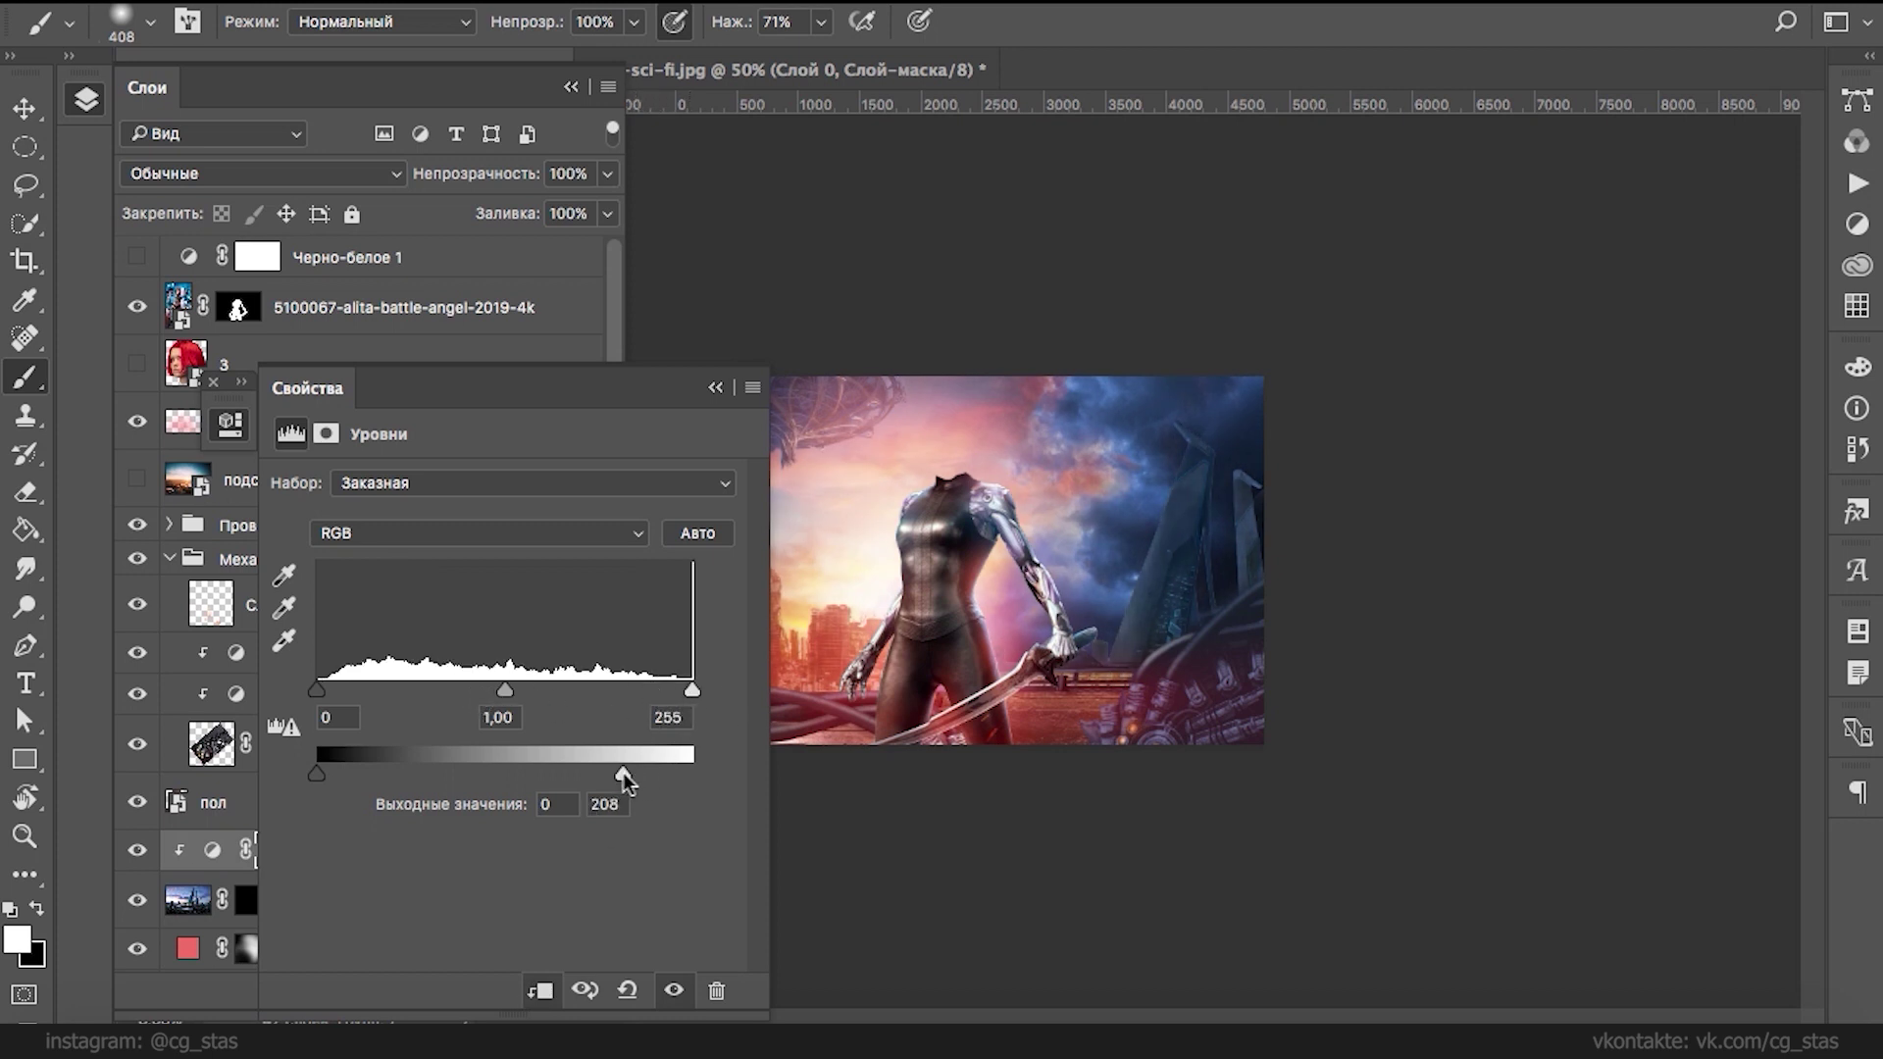
pyautogui.moveTo(315, 773)
pyautogui.mouseDown()
pyautogui.moveTo(333, 781)
pyautogui.moveTo(303, 779)
pyautogui.mouseUp()
pyautogui.moveTo(316, 686); pyautogui.dragTo(322, 695)
pyautogui.moveTo(498, 690); pyautogui.dragTo(515, 708)
# - Try lowering the red channel's input white slightly in the towers' Levels adjustment
pyautogui.click(568, 534)
pyautogui.click(563, 557)
pyautogui.moveTo(692, 691); pyautogui.dragTo(676, 682)
pyautogui.click(608, 534)
pyautogui.click(618, 549)
pyautogui.click(600, 534)
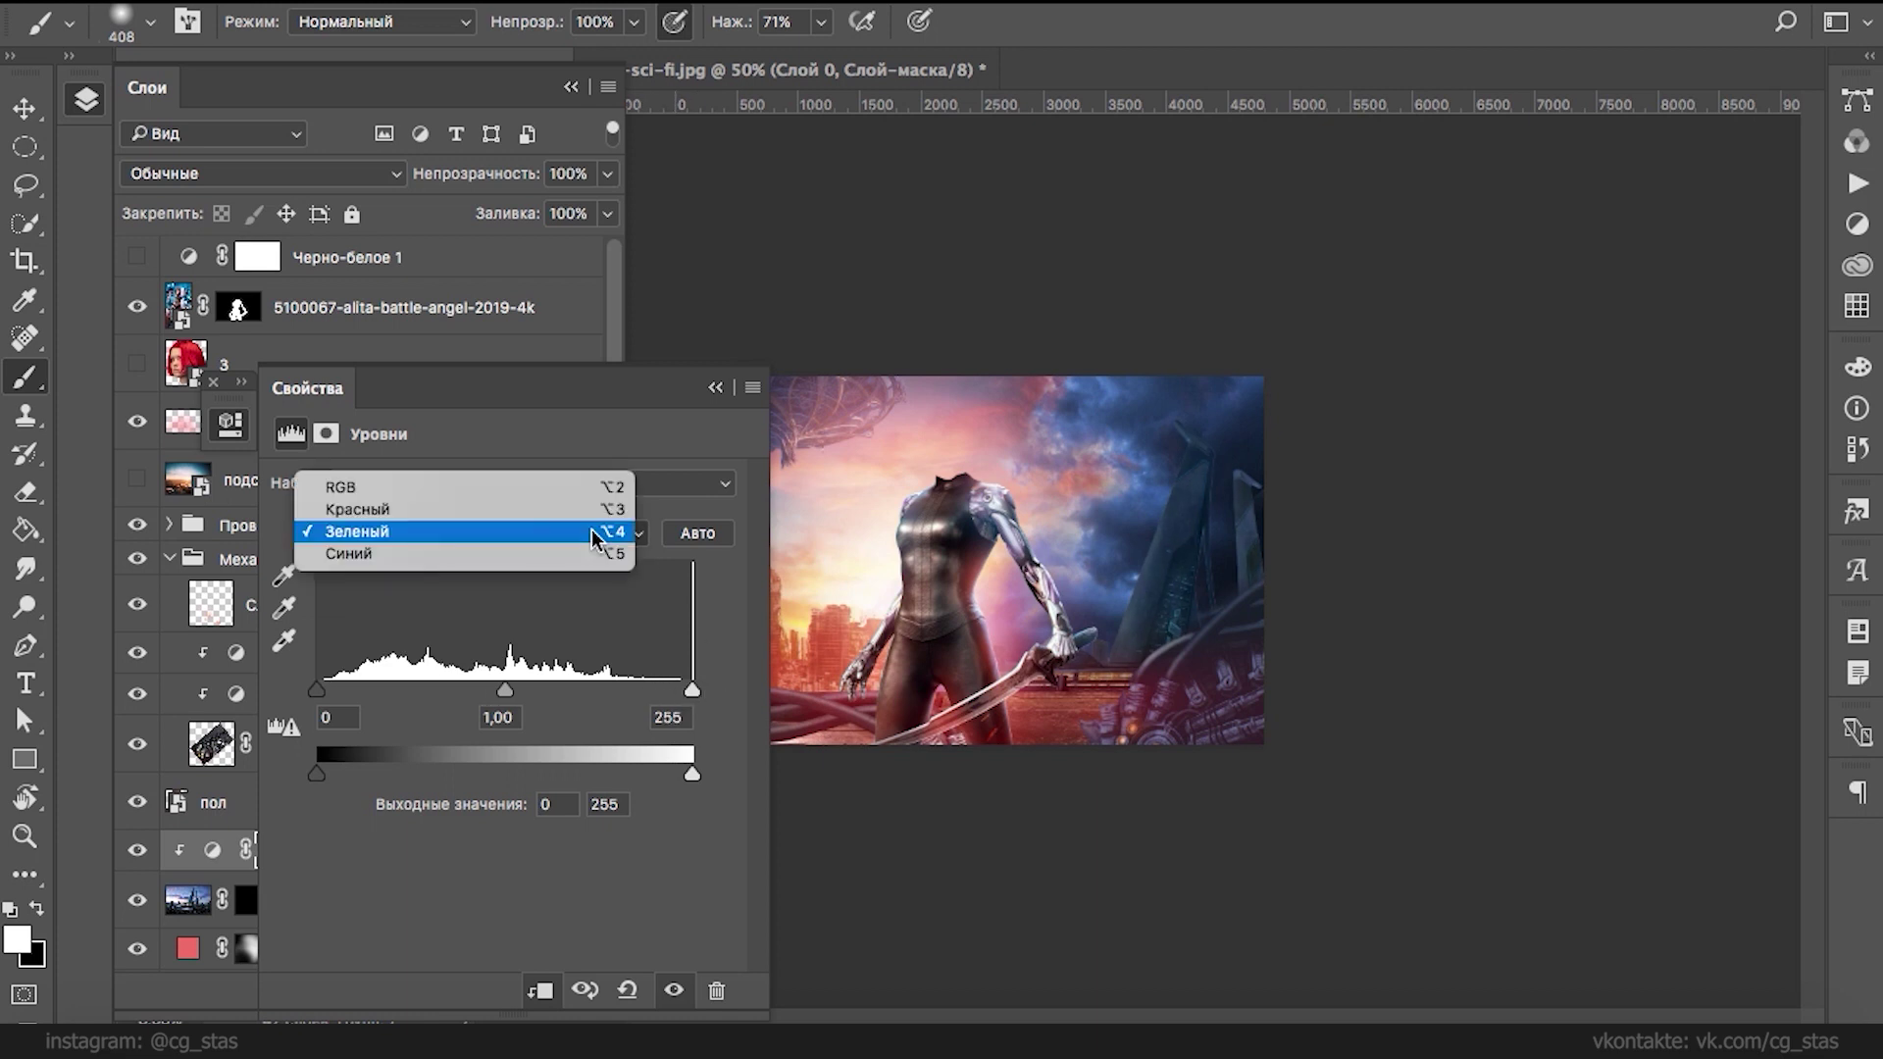
pyautogui.click(587, 510)
# - Trim the blue channel's input white in the towers' Levels and set the green channel's input white to 244
pyautogui.click(585, 534)
pyautogui.click(589, 584)
pyautogui.moveTo(690, 688)
pyautogui.mouseDown()
pyautogui.moveTo(651, 691)
pyautogui.moveTo(676, 686)
pyautogui.mouseUp()
pyautogui.click(608, 534)
pyautogui.click(588, 513)
pyautogui.moveTo(692, 774); pyautogui.dragTo(684, 774)
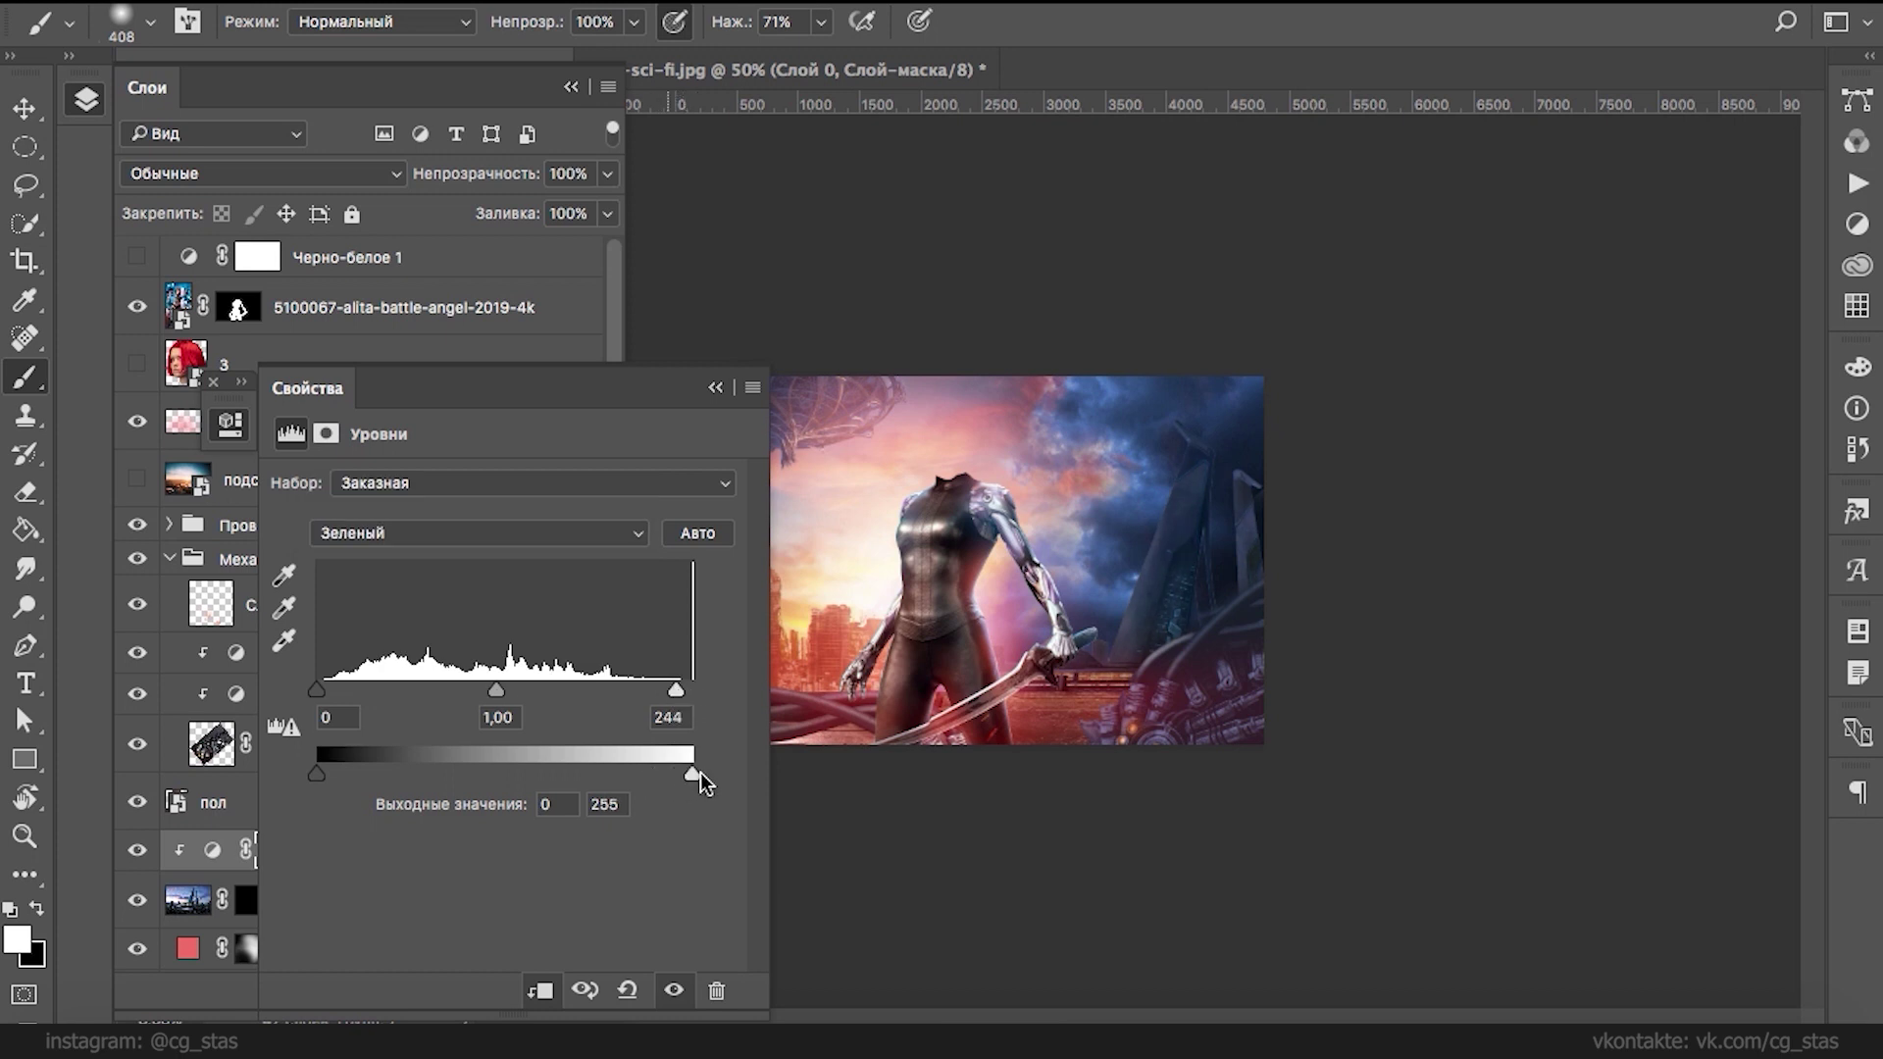
# - Try a redder tint on the towers with red output black 6, input white 229 and brighter midtones, comparing before and after
pyautogui.click(454, 532)
pyautogui.click(454, 509)
pyautogui.moveTo(321, 773); pyautogui.dragTo(326, 773)
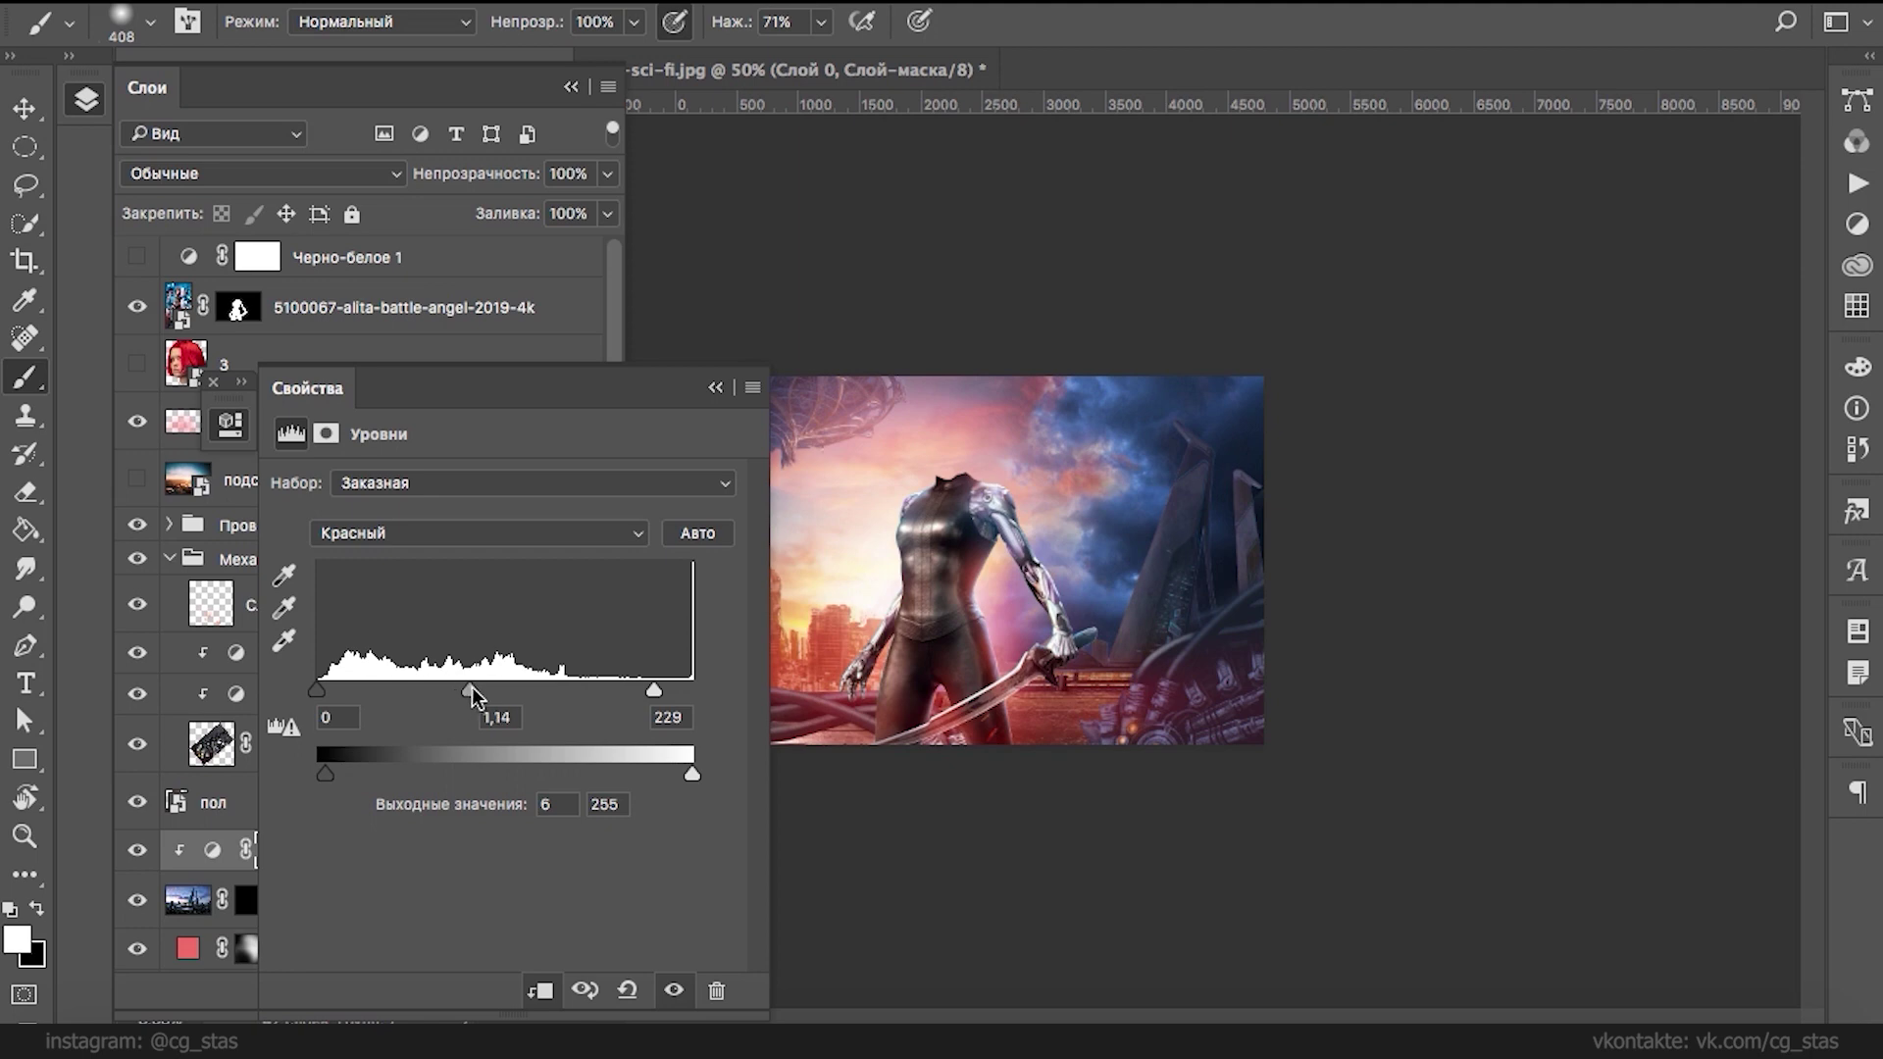
pyautogui.moveTo(488, 696); pyautogui.dragTo(483, 696)
pyautogui.click(674, 992)
pyautogui.click(674, 992)
# - Reset the red and green channels of the towers' Levels to 0, 1.00 and 255, with output 0 to 255
pyautogui.moveTo(480, 690); pyautogui.dragTo(485, 691)
pyautogui.moveTo(653, 690); pyautogui.dragTo(710, 694)
pyautogui.click(500, 533)
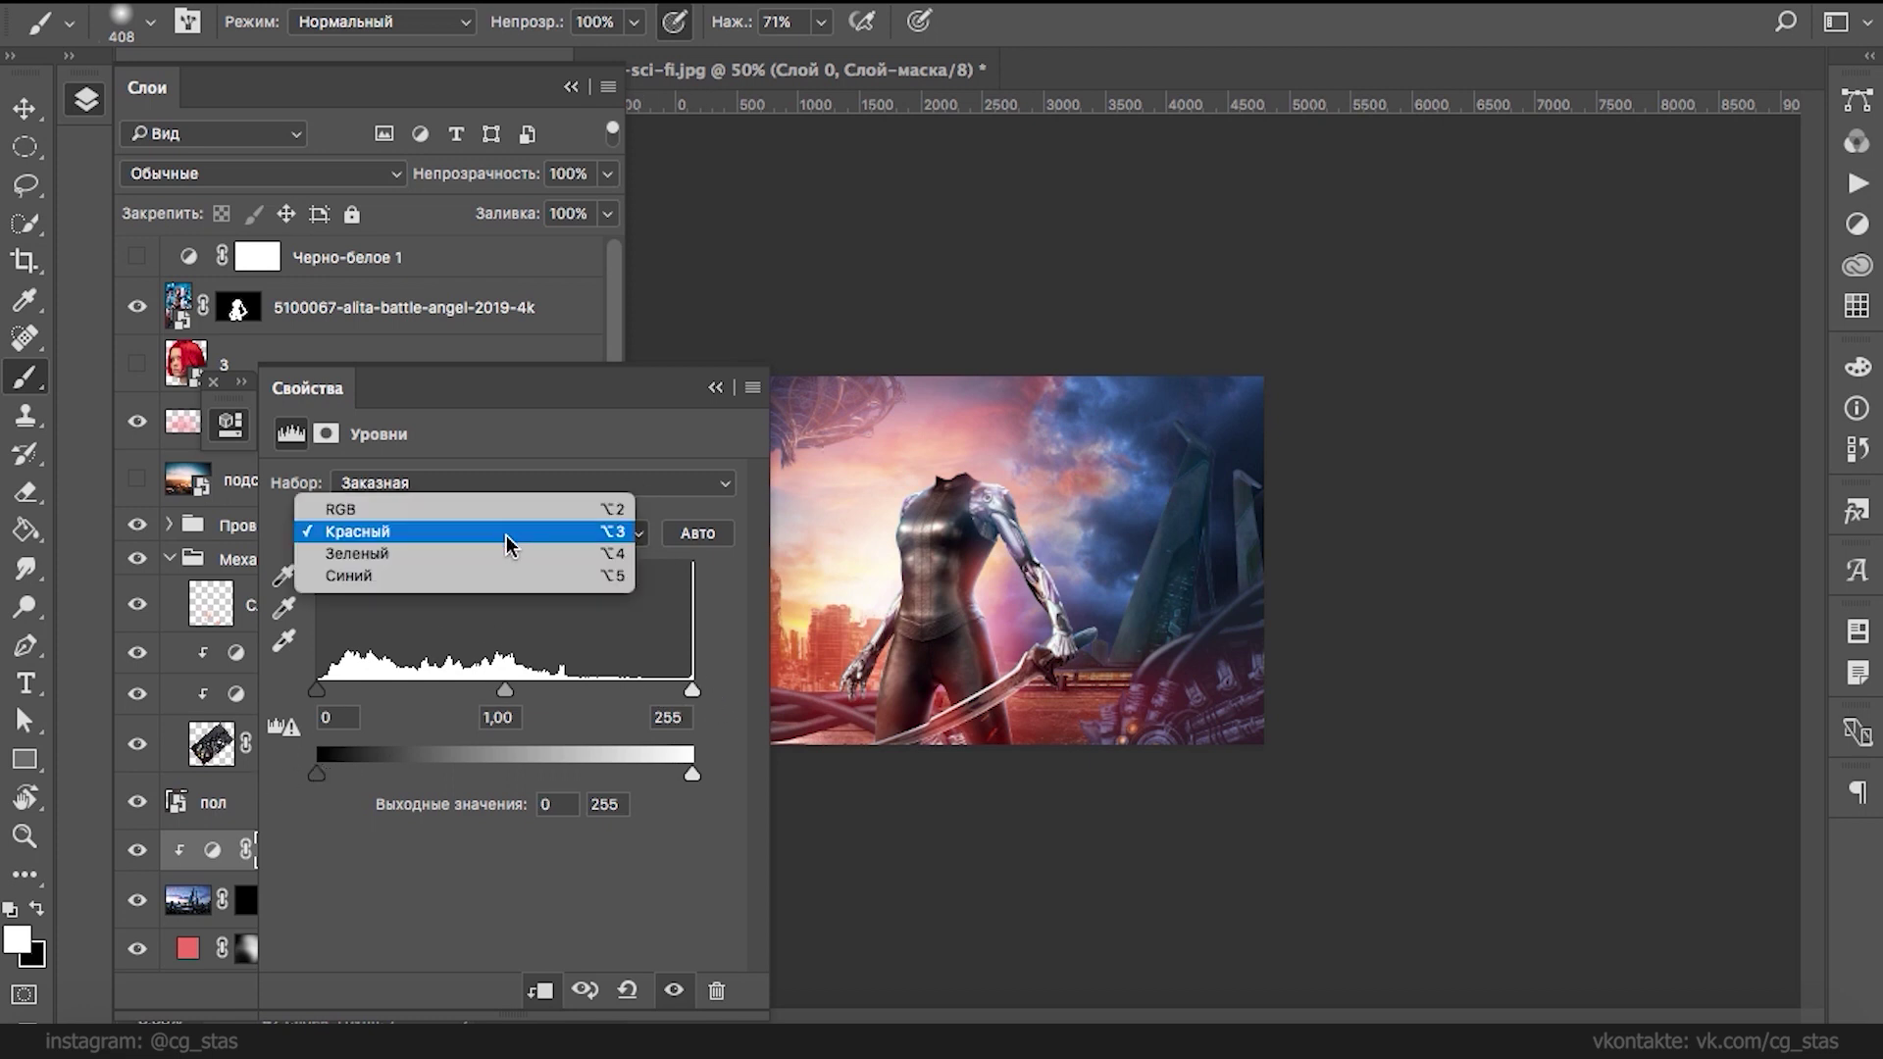
pyautogui.click(496, 558)
pyautogui.moveTo(322, 774); pyautogui.dragTo(257, 779)
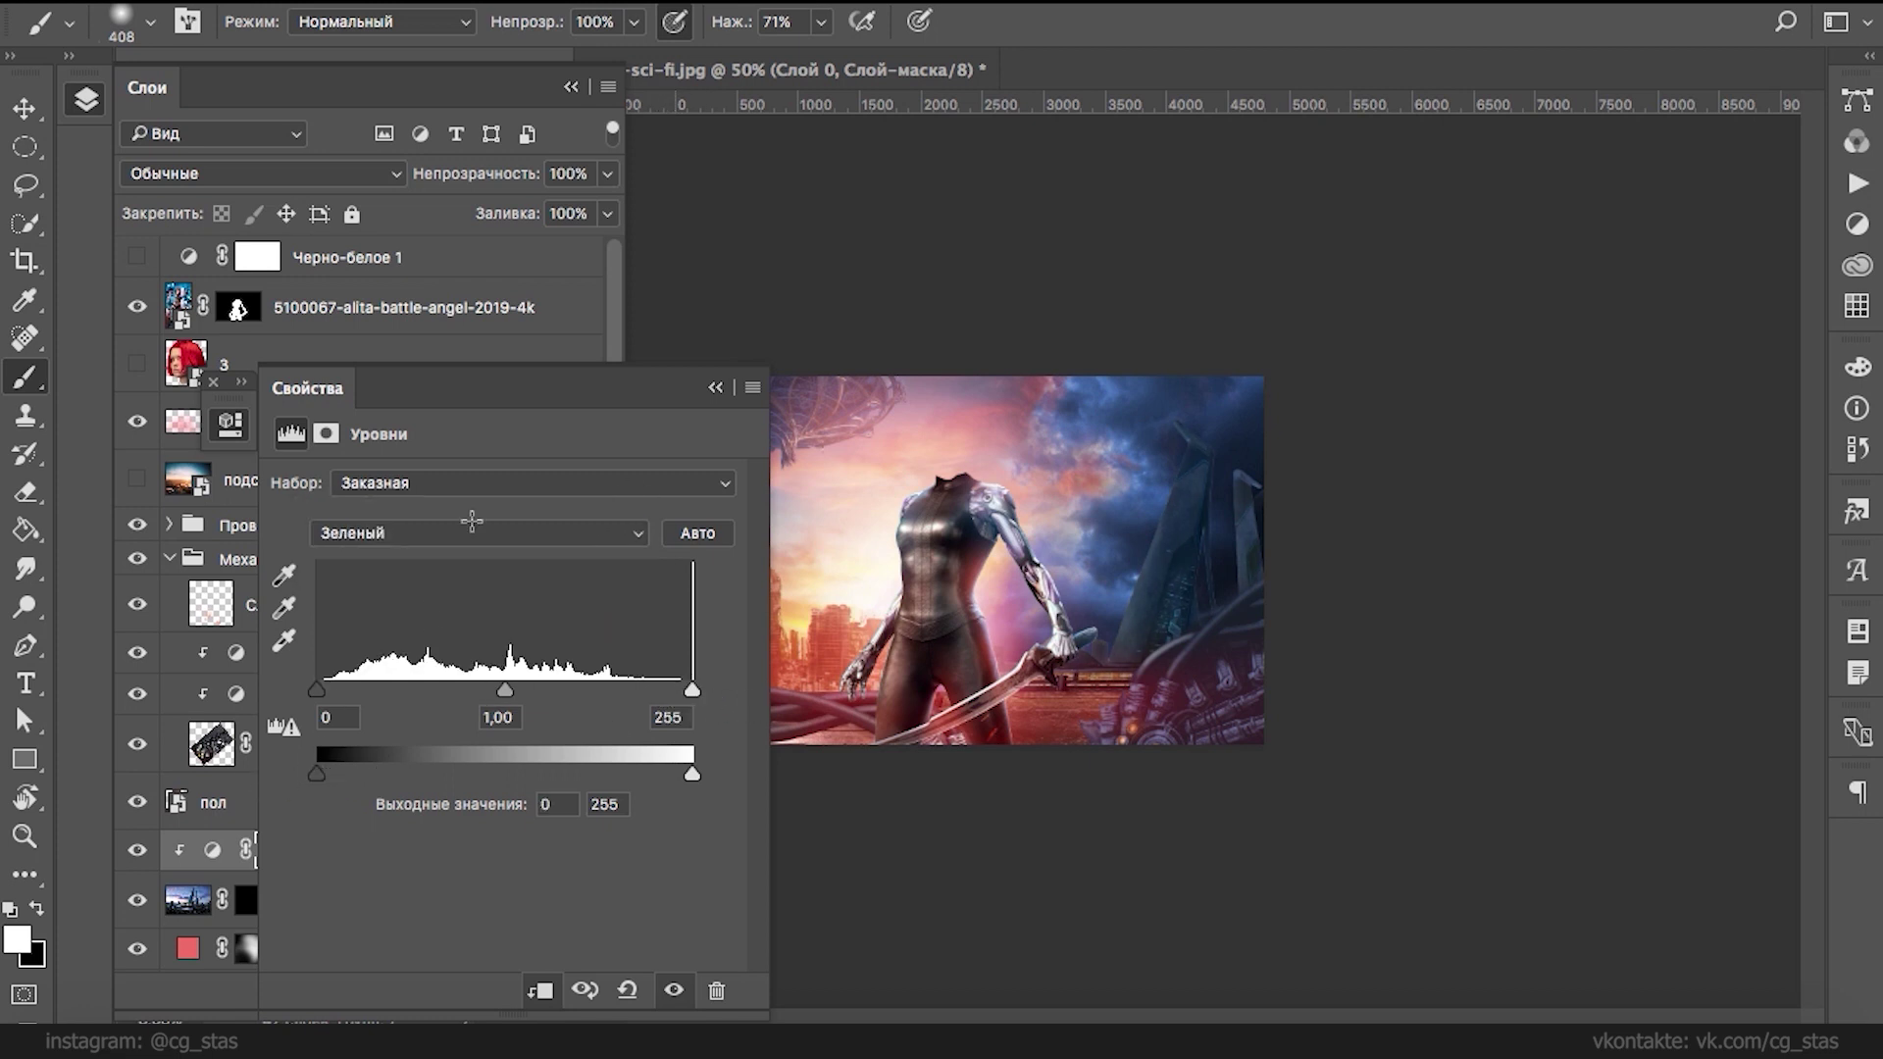
pyautogui.doubleClick(626, 390)
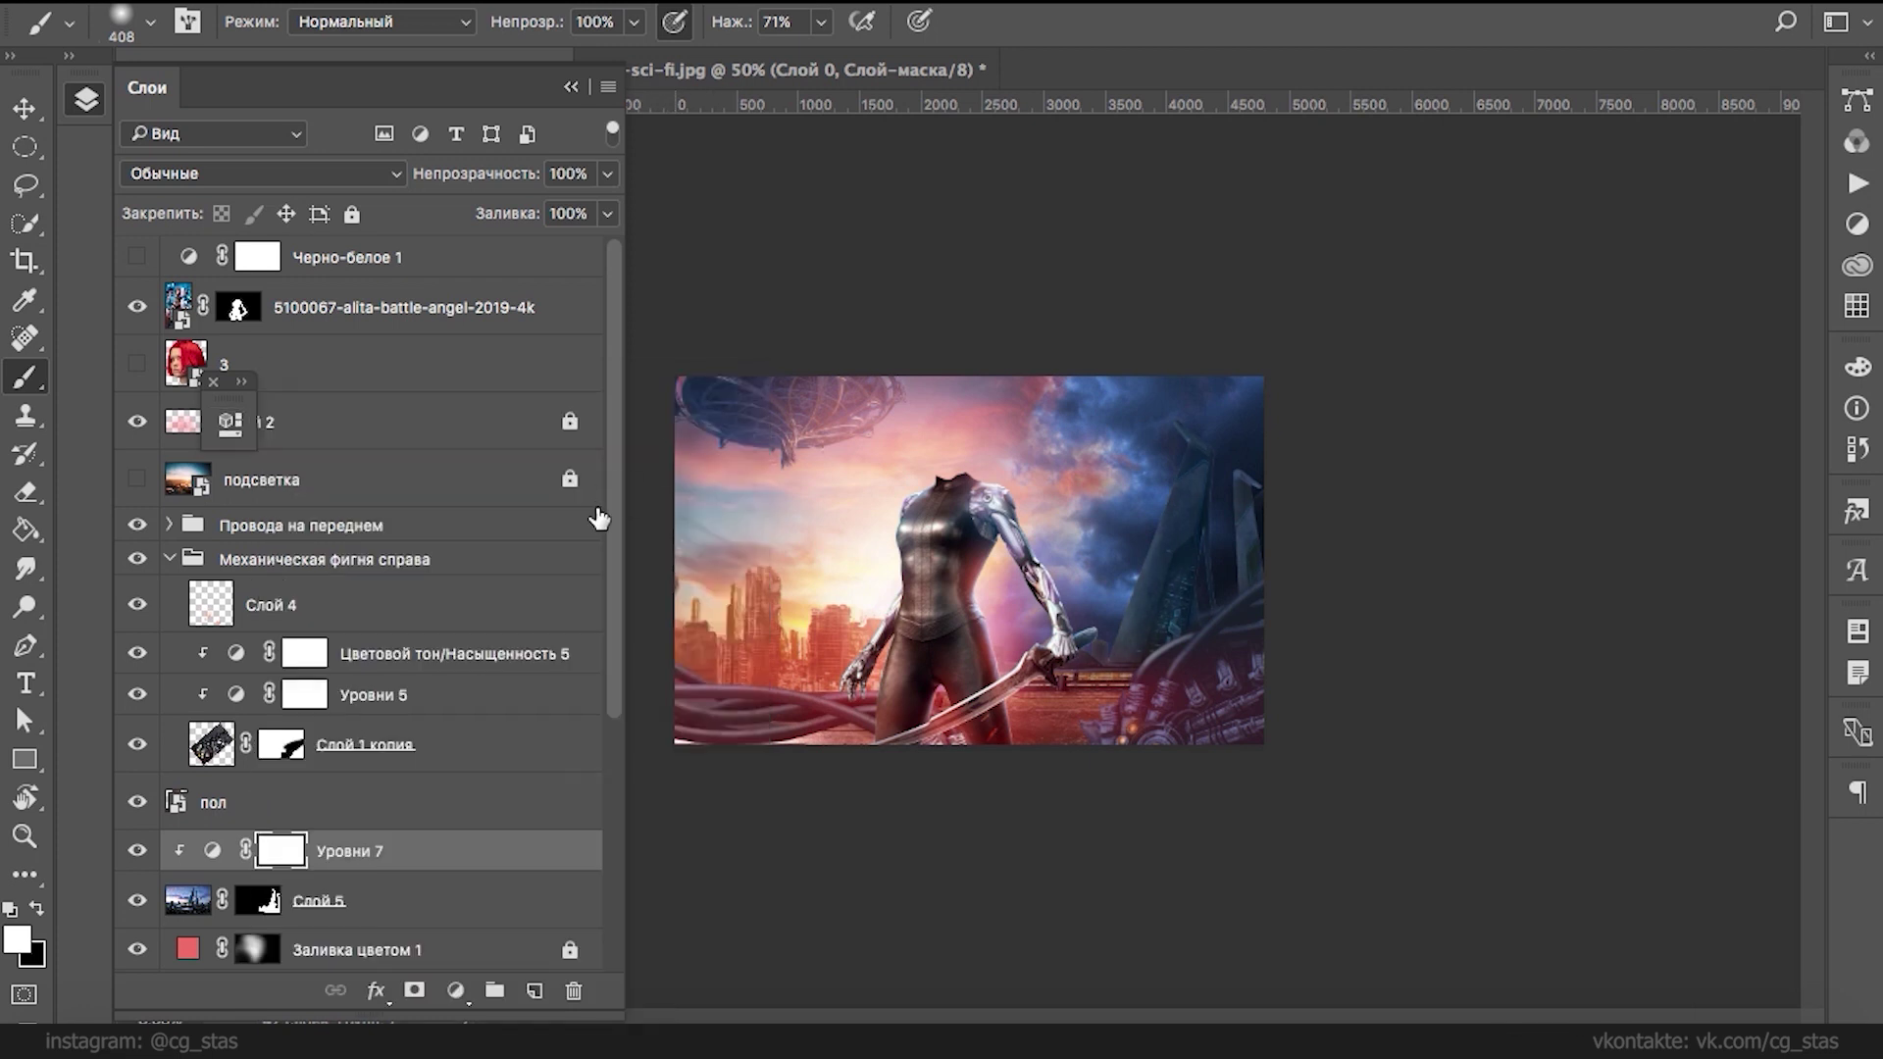
# - Add a second Levels adjustment clipped to the towers and set its output white to 155
pyautogui.click(370, 910)
pyautogui.moveTo(607, 213); pyautogui.dragTo(582, 251)
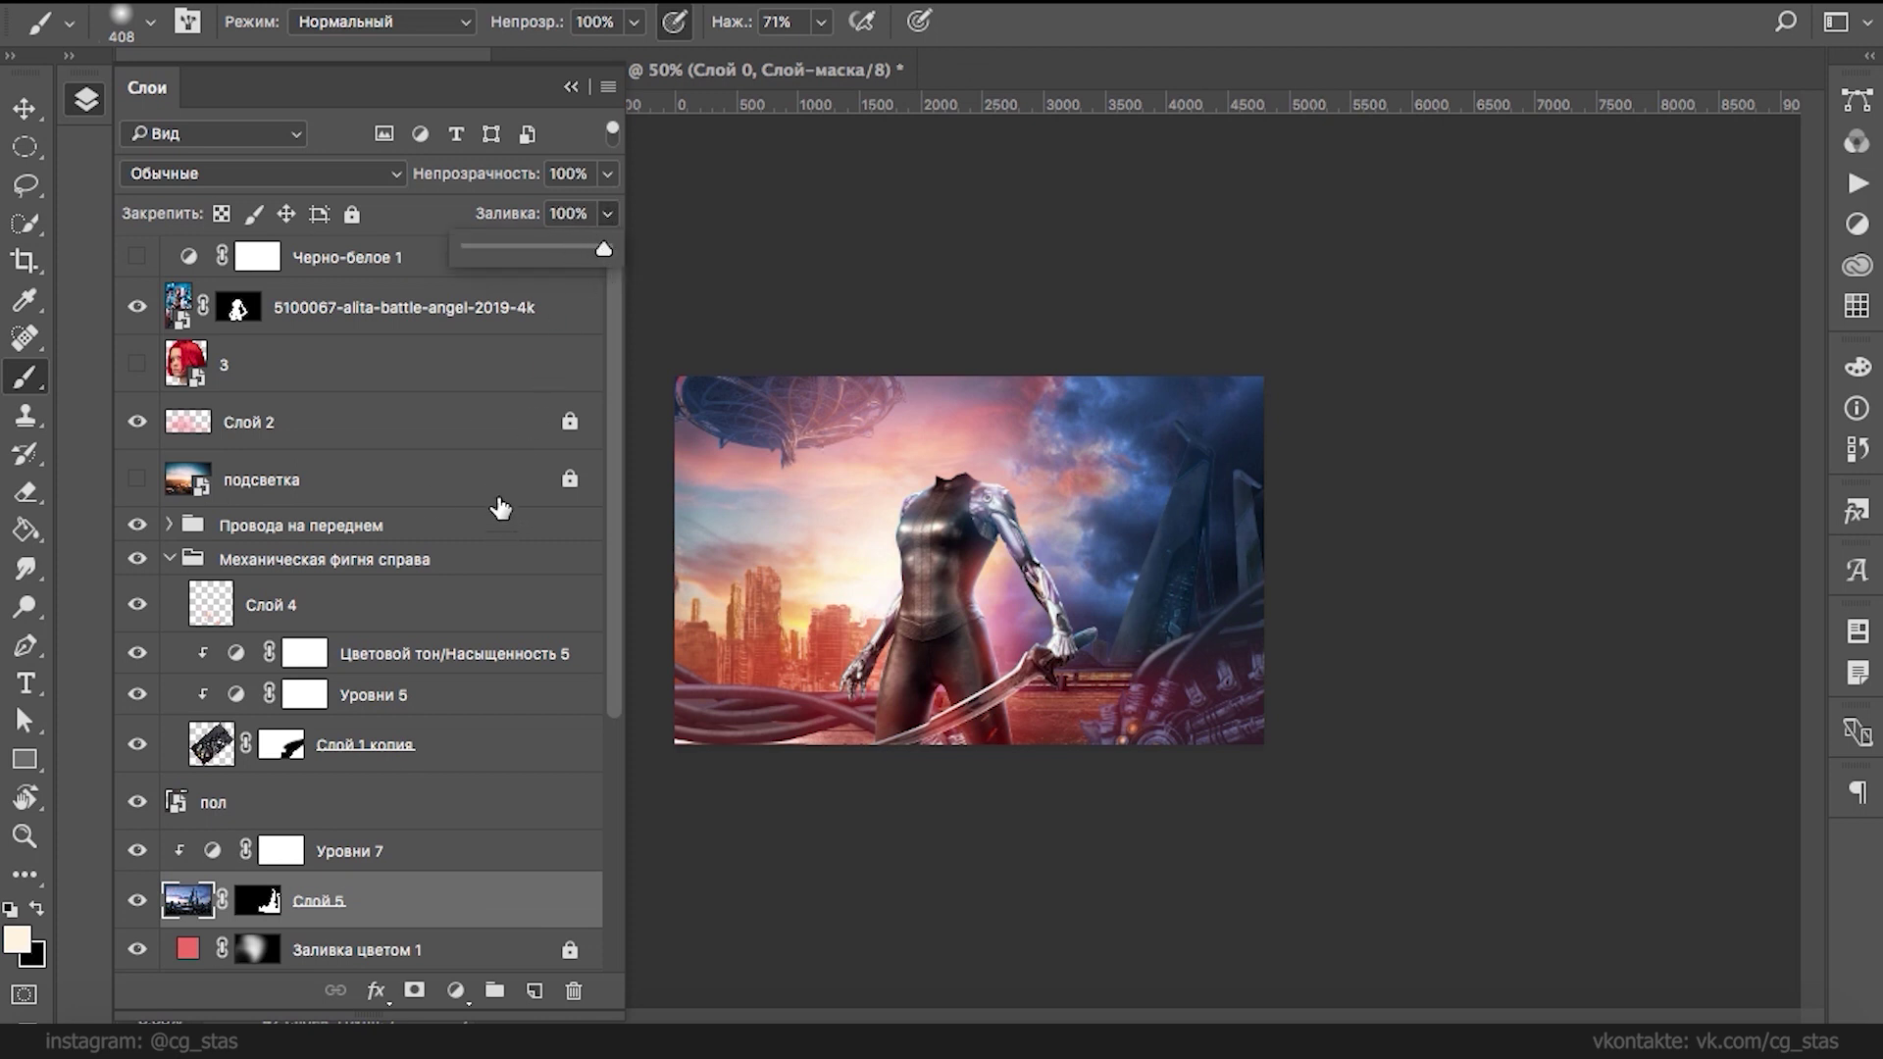
pyautogui.click(412, 862)
pyautogui.click(455, 990)
pyautogui.click(537, 547)
pyautogui.moveTo(692, 773); pyautogui.dragTo(545, 774)
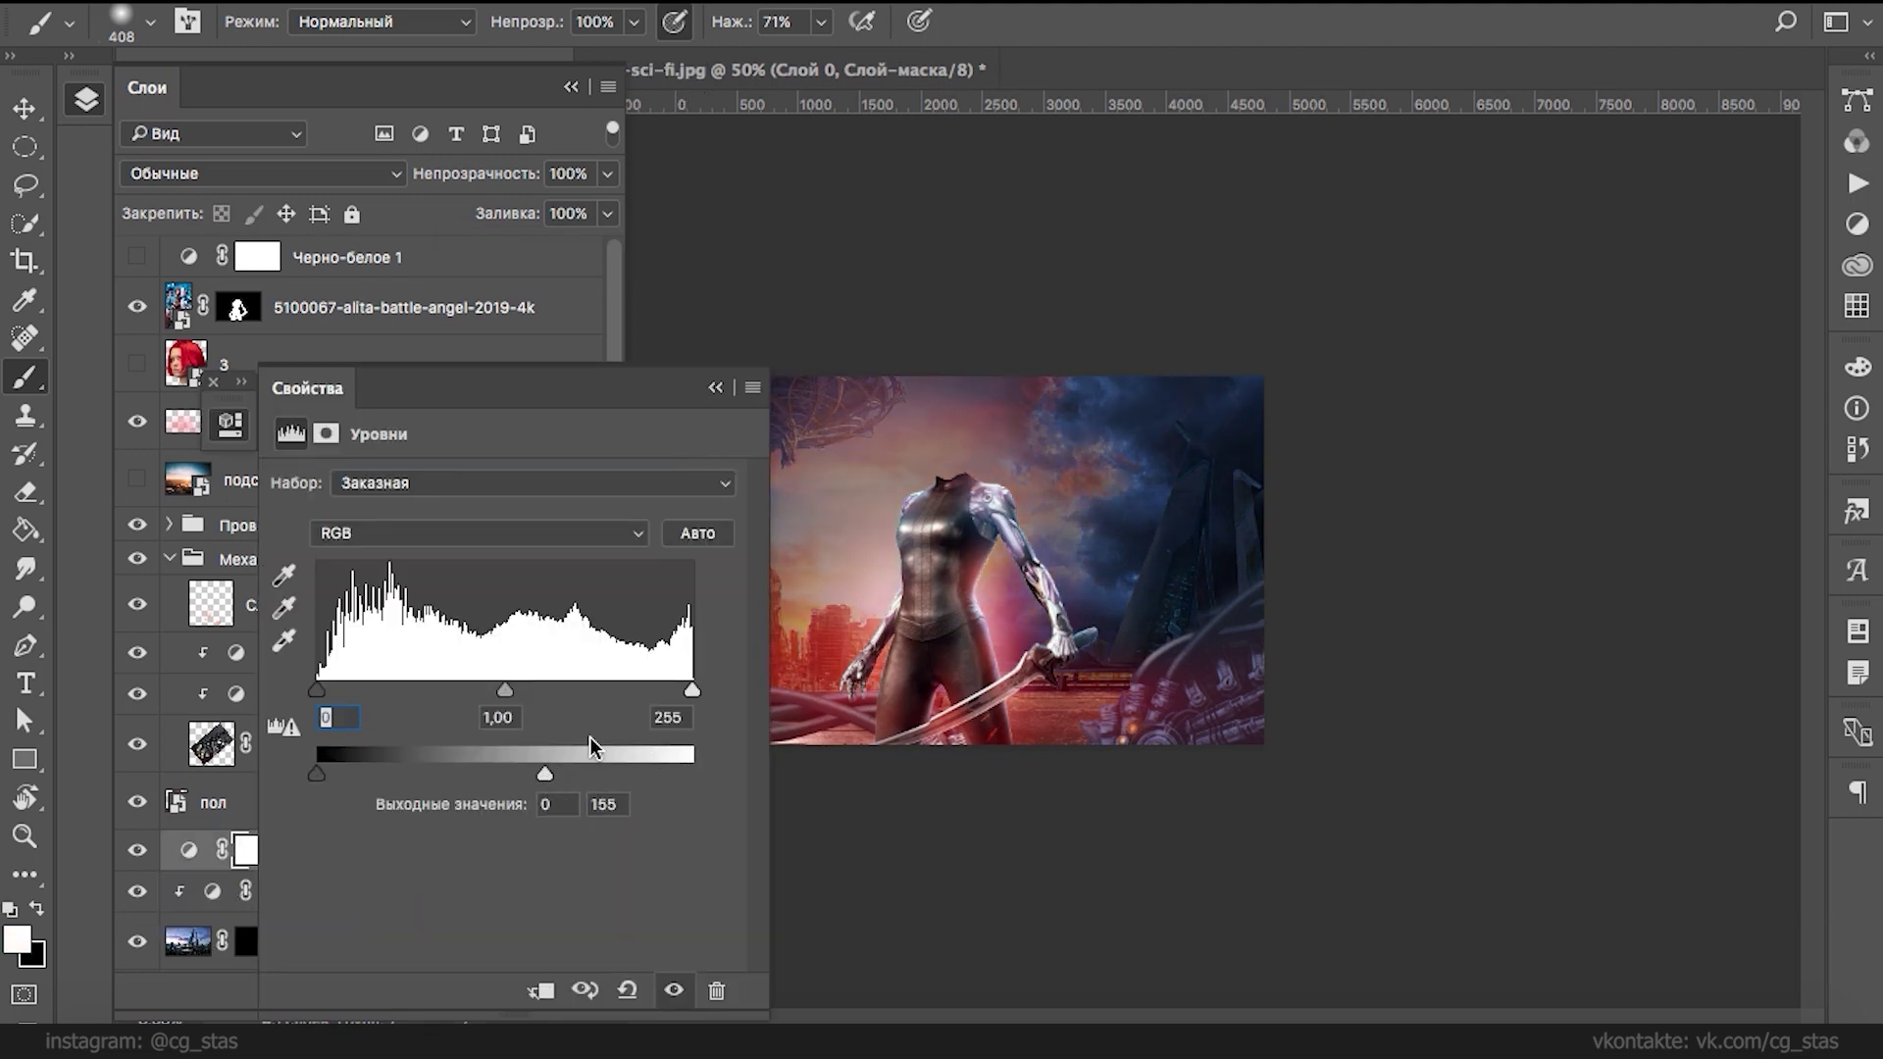
pyautogui.click(540, 990)
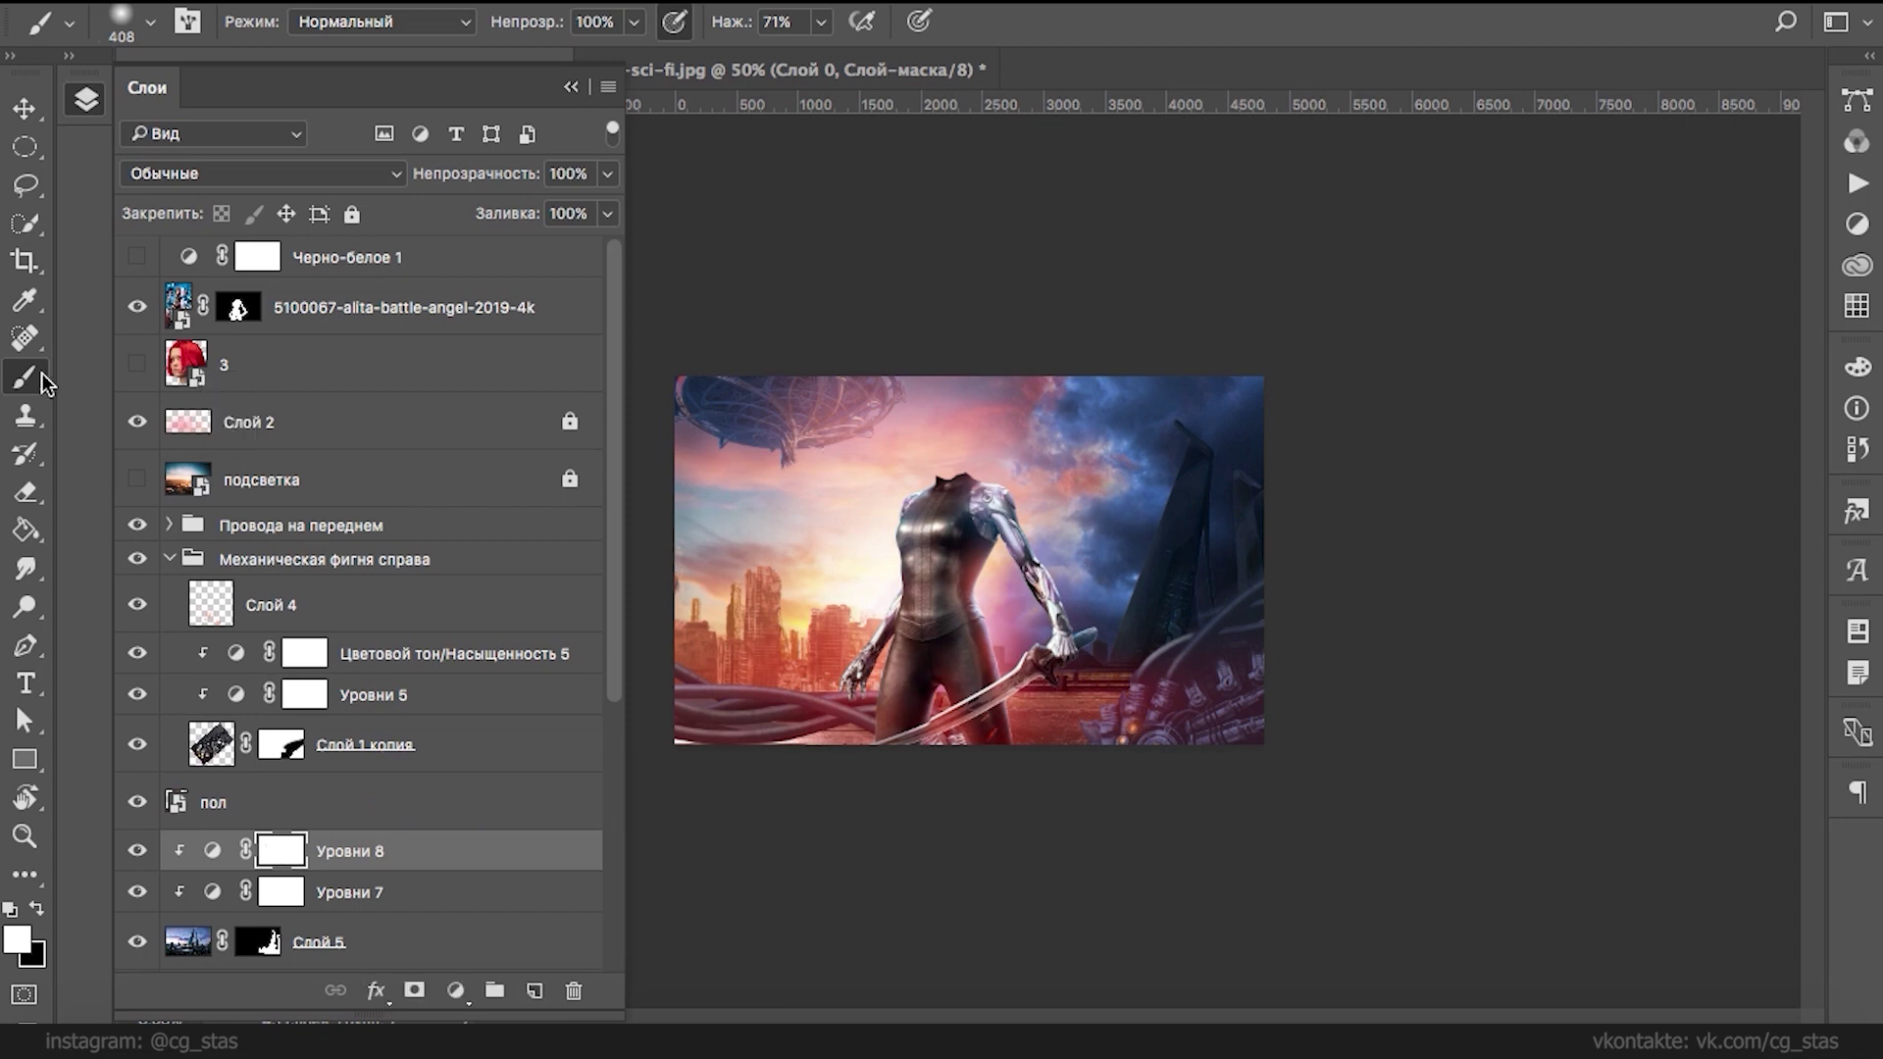
# - Invert the darkening Levels mask to black and paint the shadow back onto the towers' right side, refining with a 42 px brush
pyautogui.hotkey('ctrl', 'i')
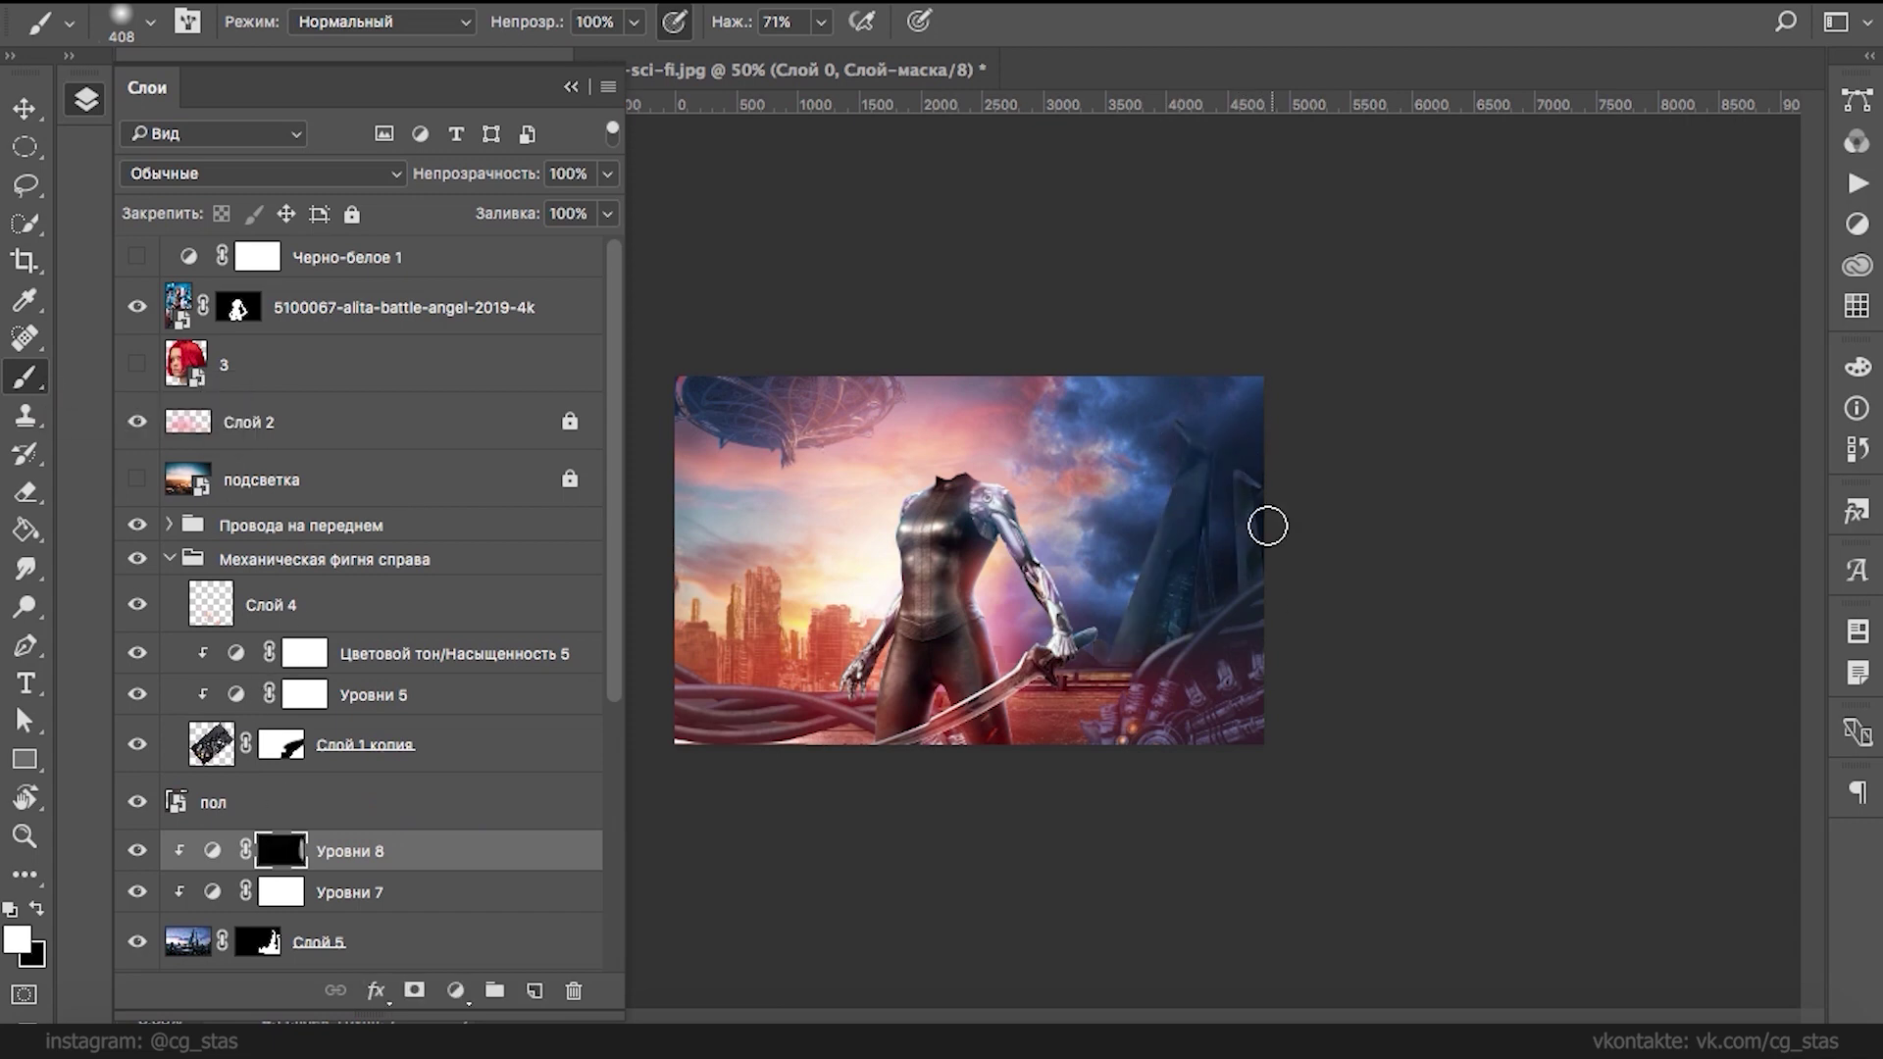
pyautogui.rightClick(1226, 456)
pyautogui.write('26')
pyautogui.click(1190, 522)
pyautogui.press('Return')
pyautogui.press('super+plus')
pyautogui.press('super+plus')
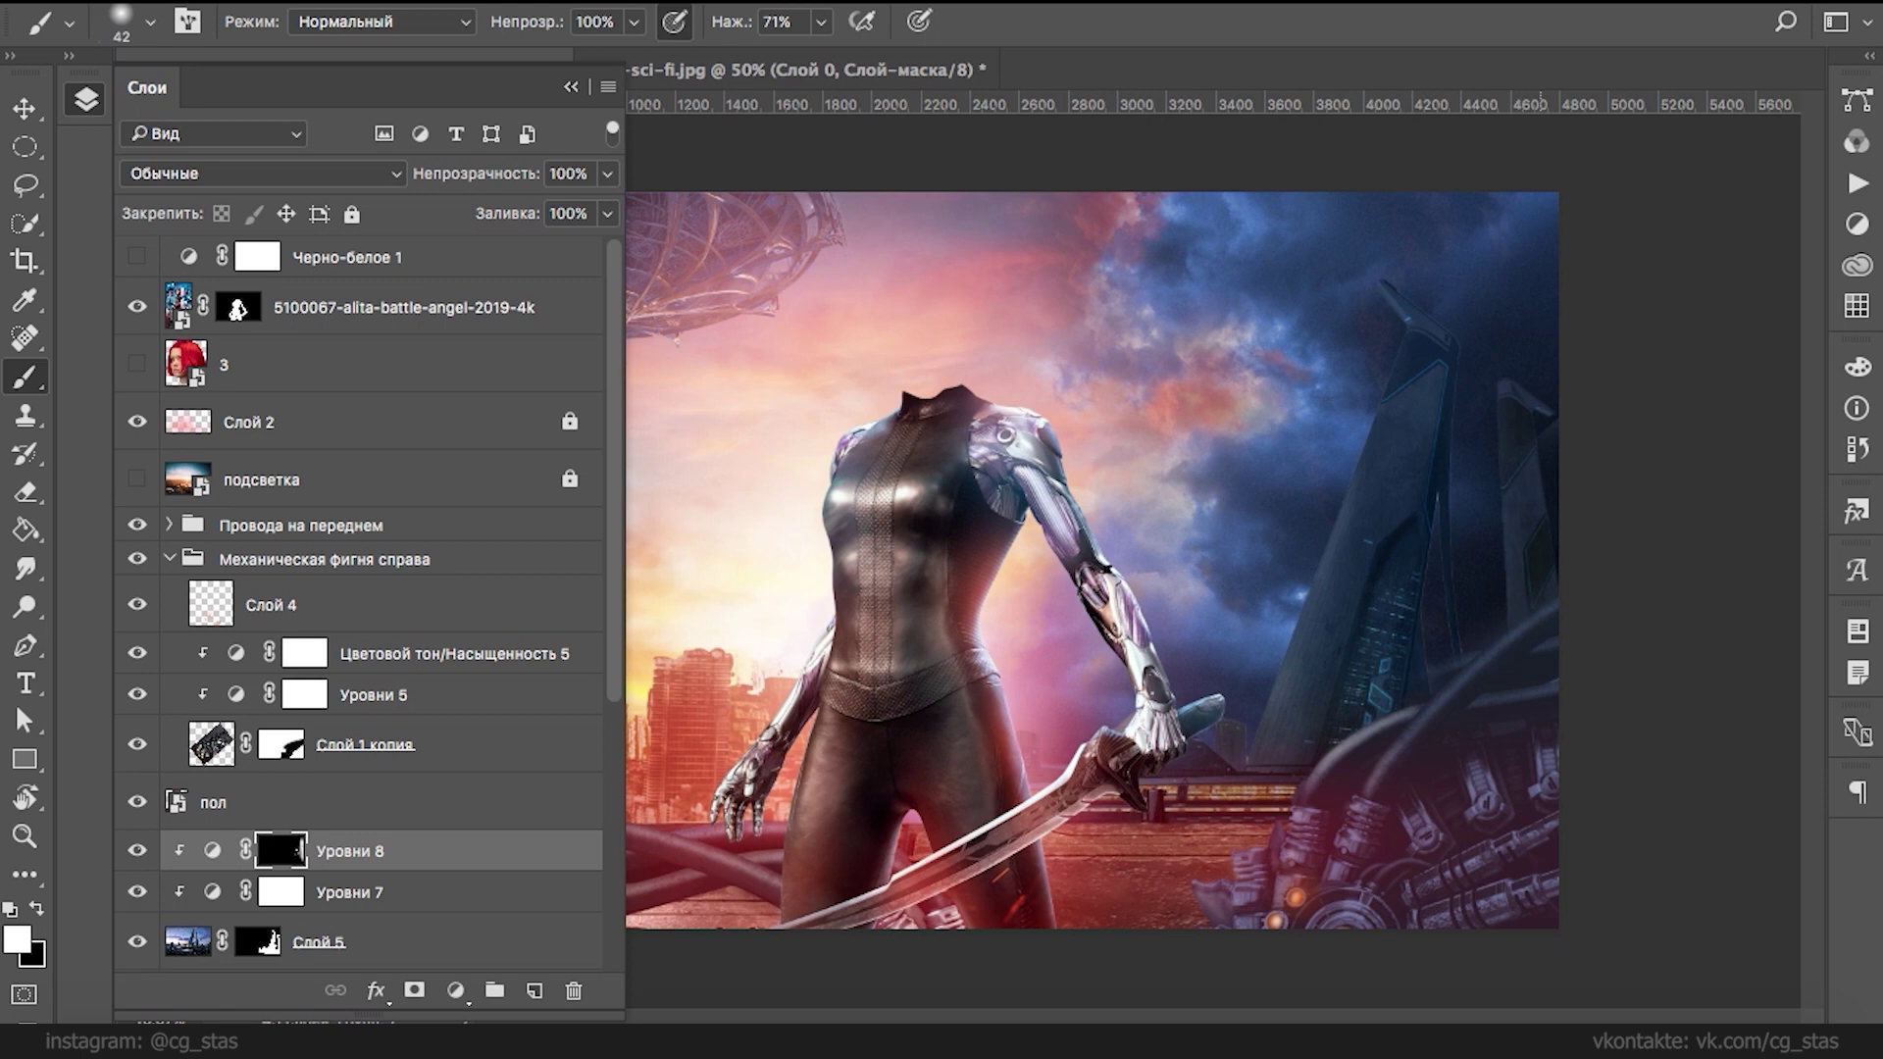
# - Add another Levels adjustment above the towers, setting the red midtones to 1.40 and adjusting the blue channel
pyautogui.click(455, 990)
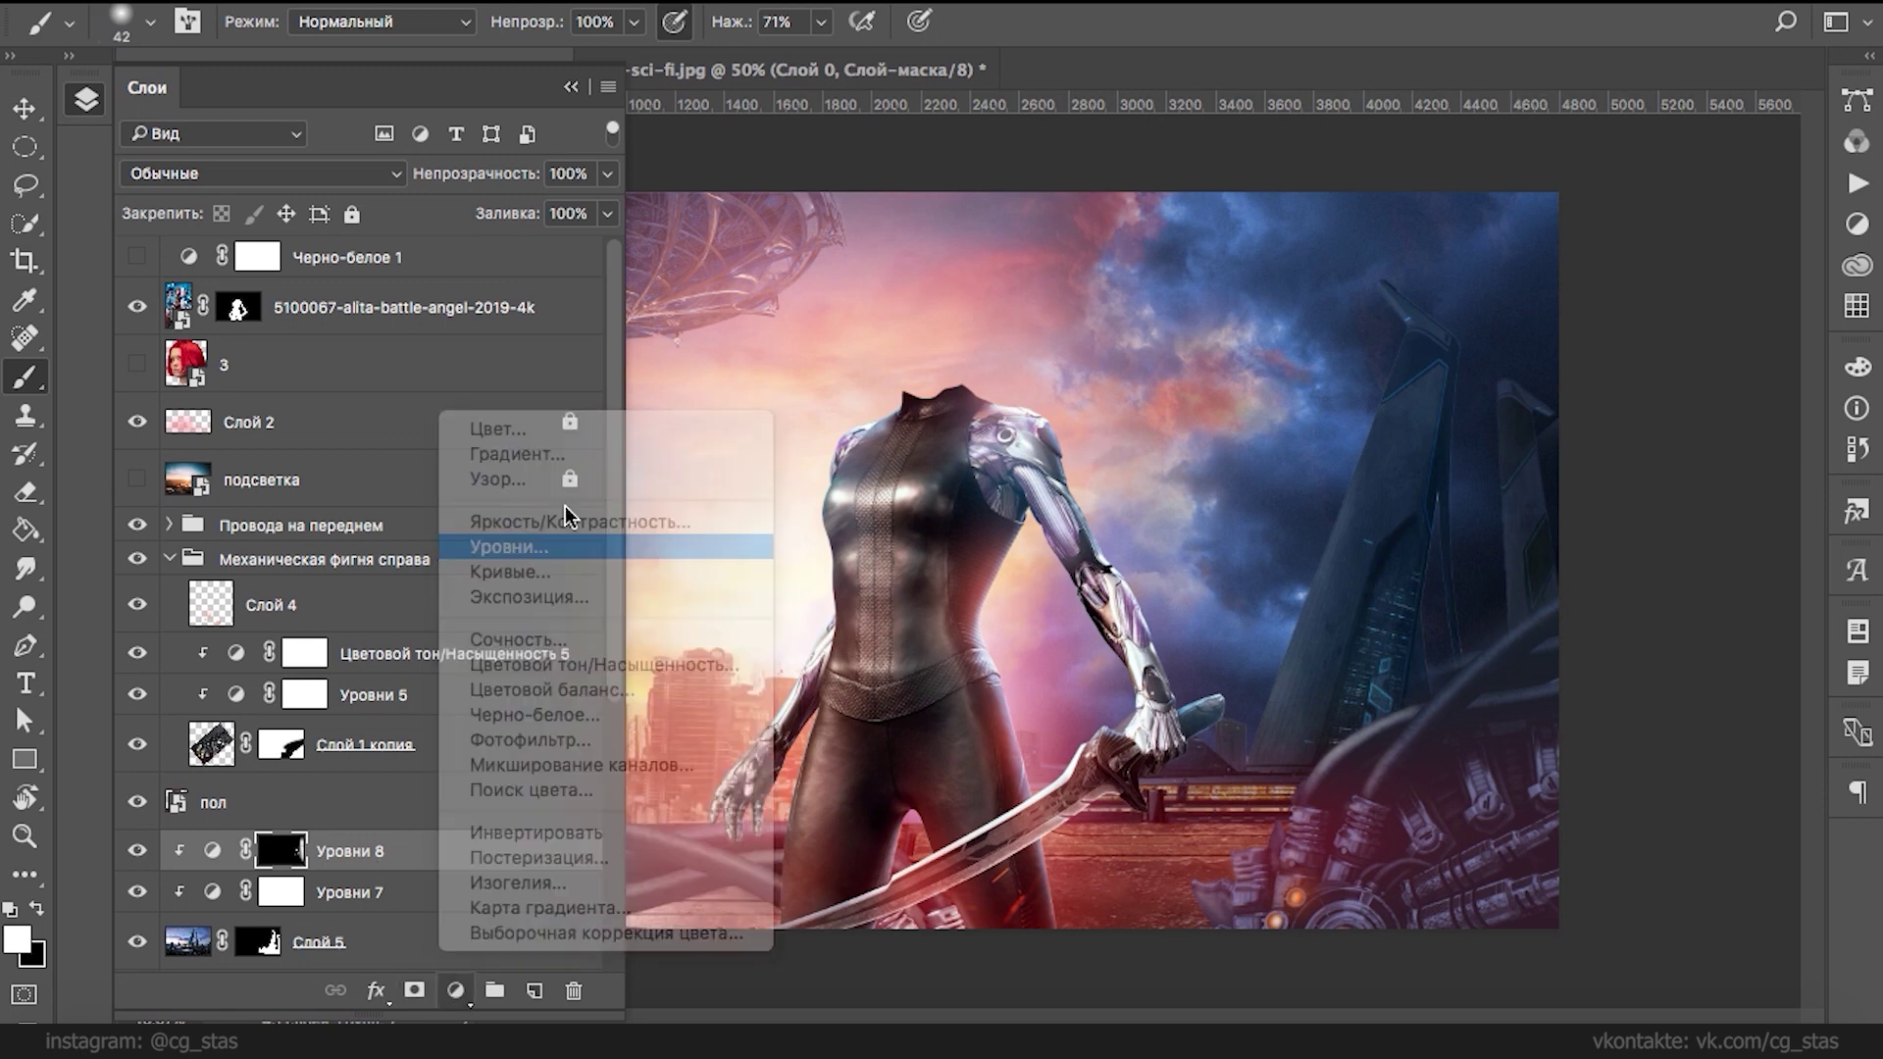
pyautogui.click(562, 538)
pyautogui.moveTo(690, 771)
pyautogui.mouseDown()
pyautogui.moveTo(659, 771)
pyautogui.moveTo(696, 772)
pyautogui.mouseUp()
pyautogui.moveTo(312, 689)
pyautogui.mouseDown()
pyautogui.moveTo(359, 690)
pyautogui.moveTo(280, 689)
pyautogui.mouseUp()
pyautogui.moveTo(500, 694); pyautogui.dragTo(460, 692)
pyautogui.click(624, 535)
pyautogui.click(625, 537)
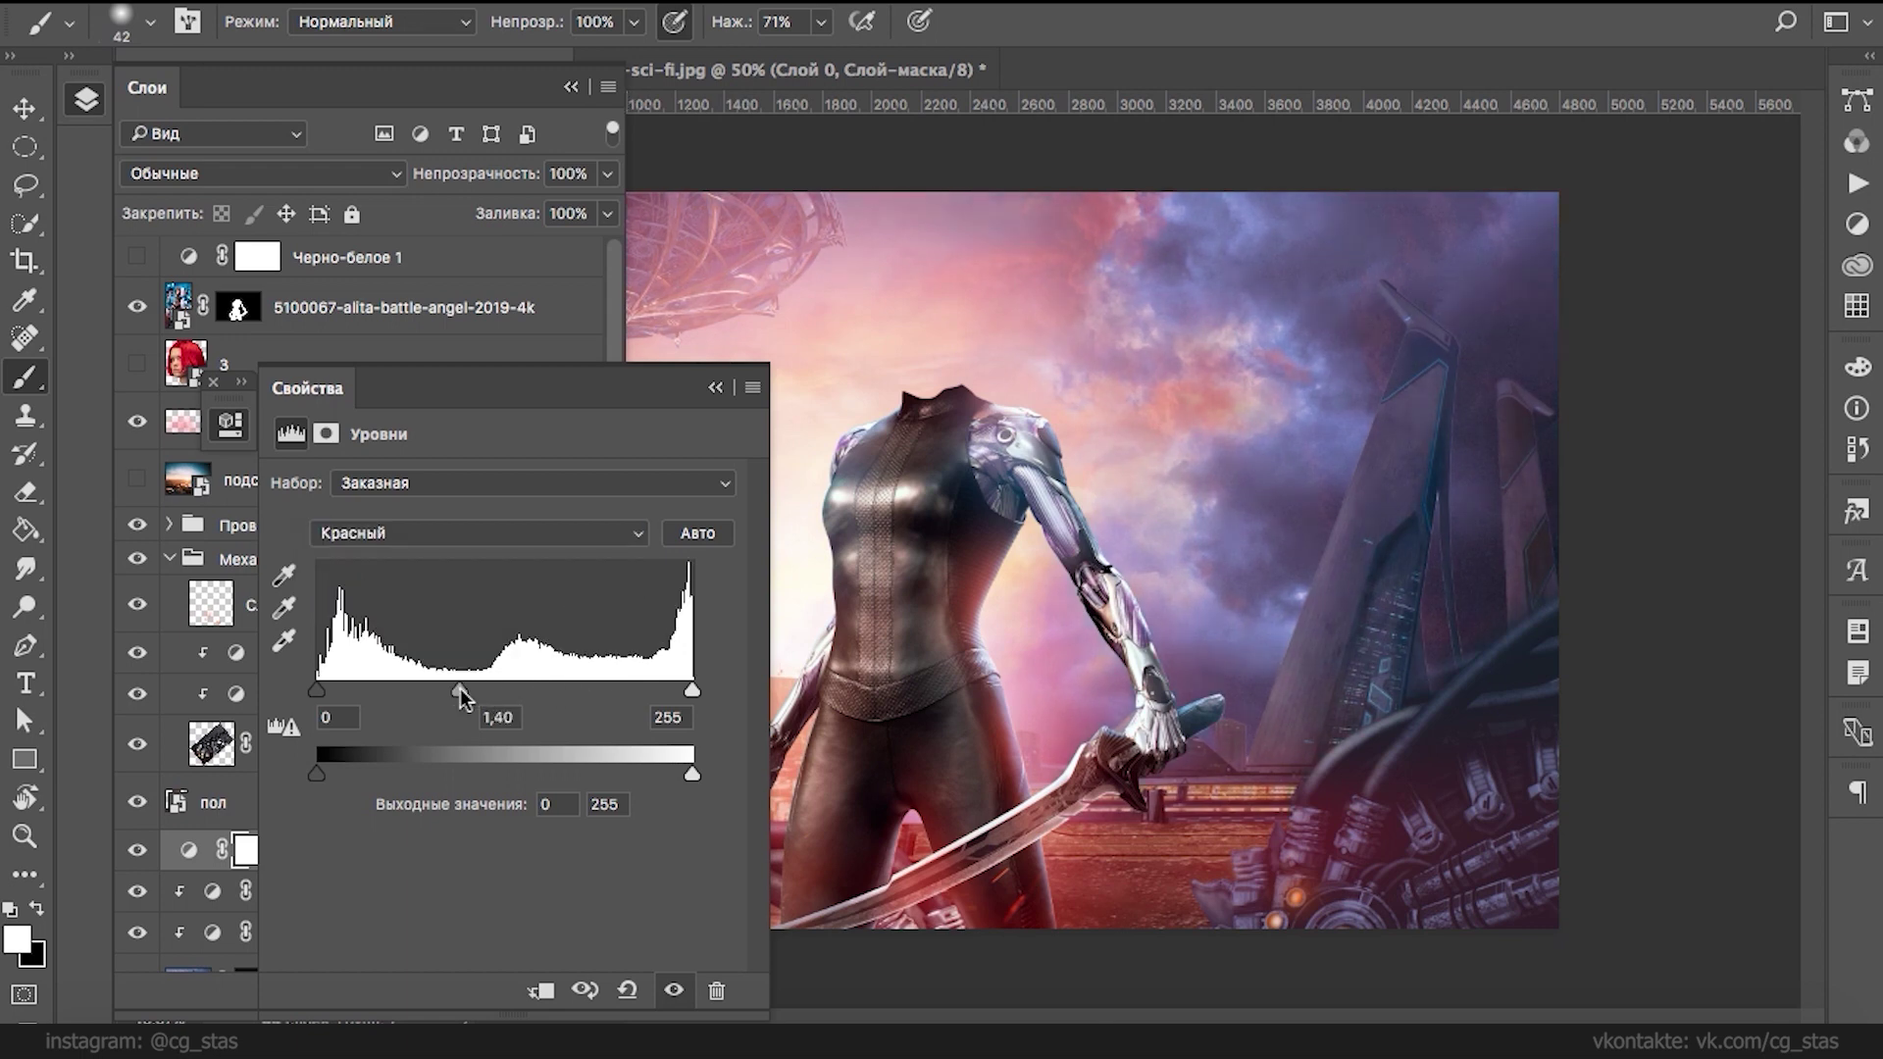
pyautogui.click(573, 534)
pyautogui.click(585, 562)
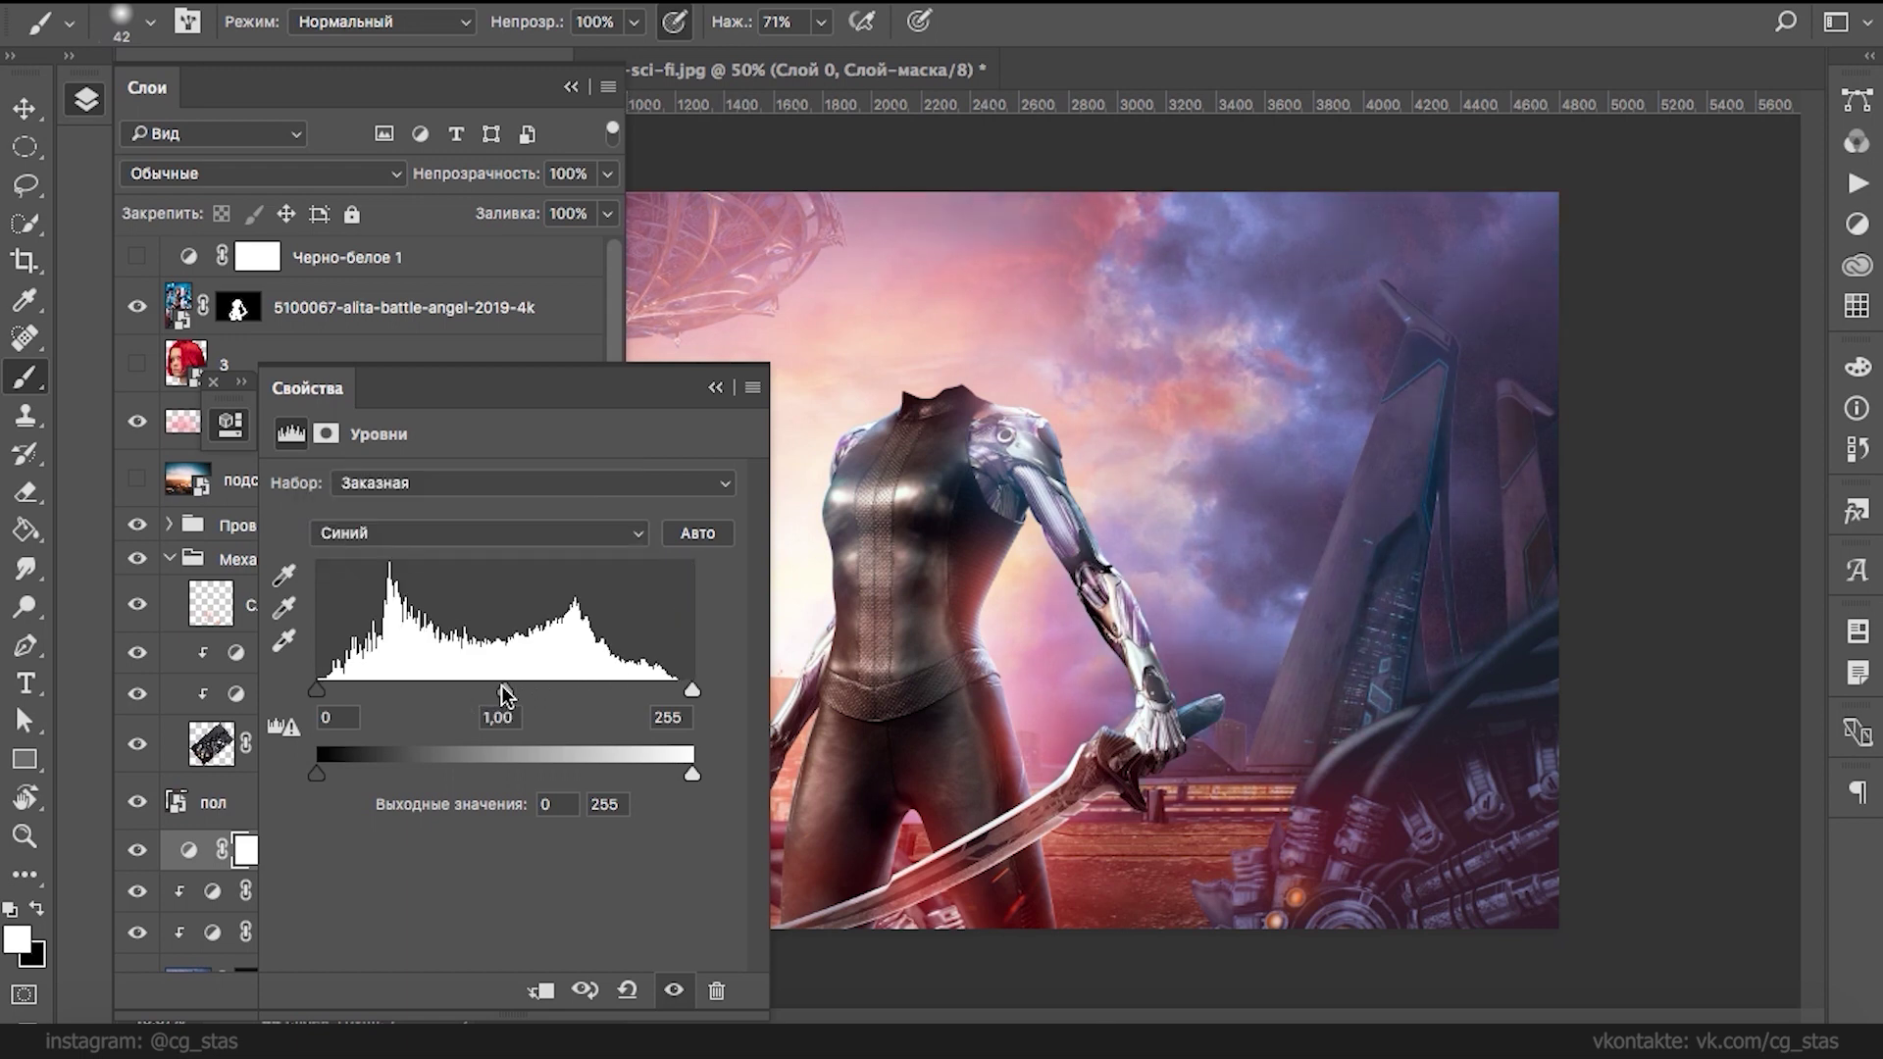
pyautogui.click(717, 387)
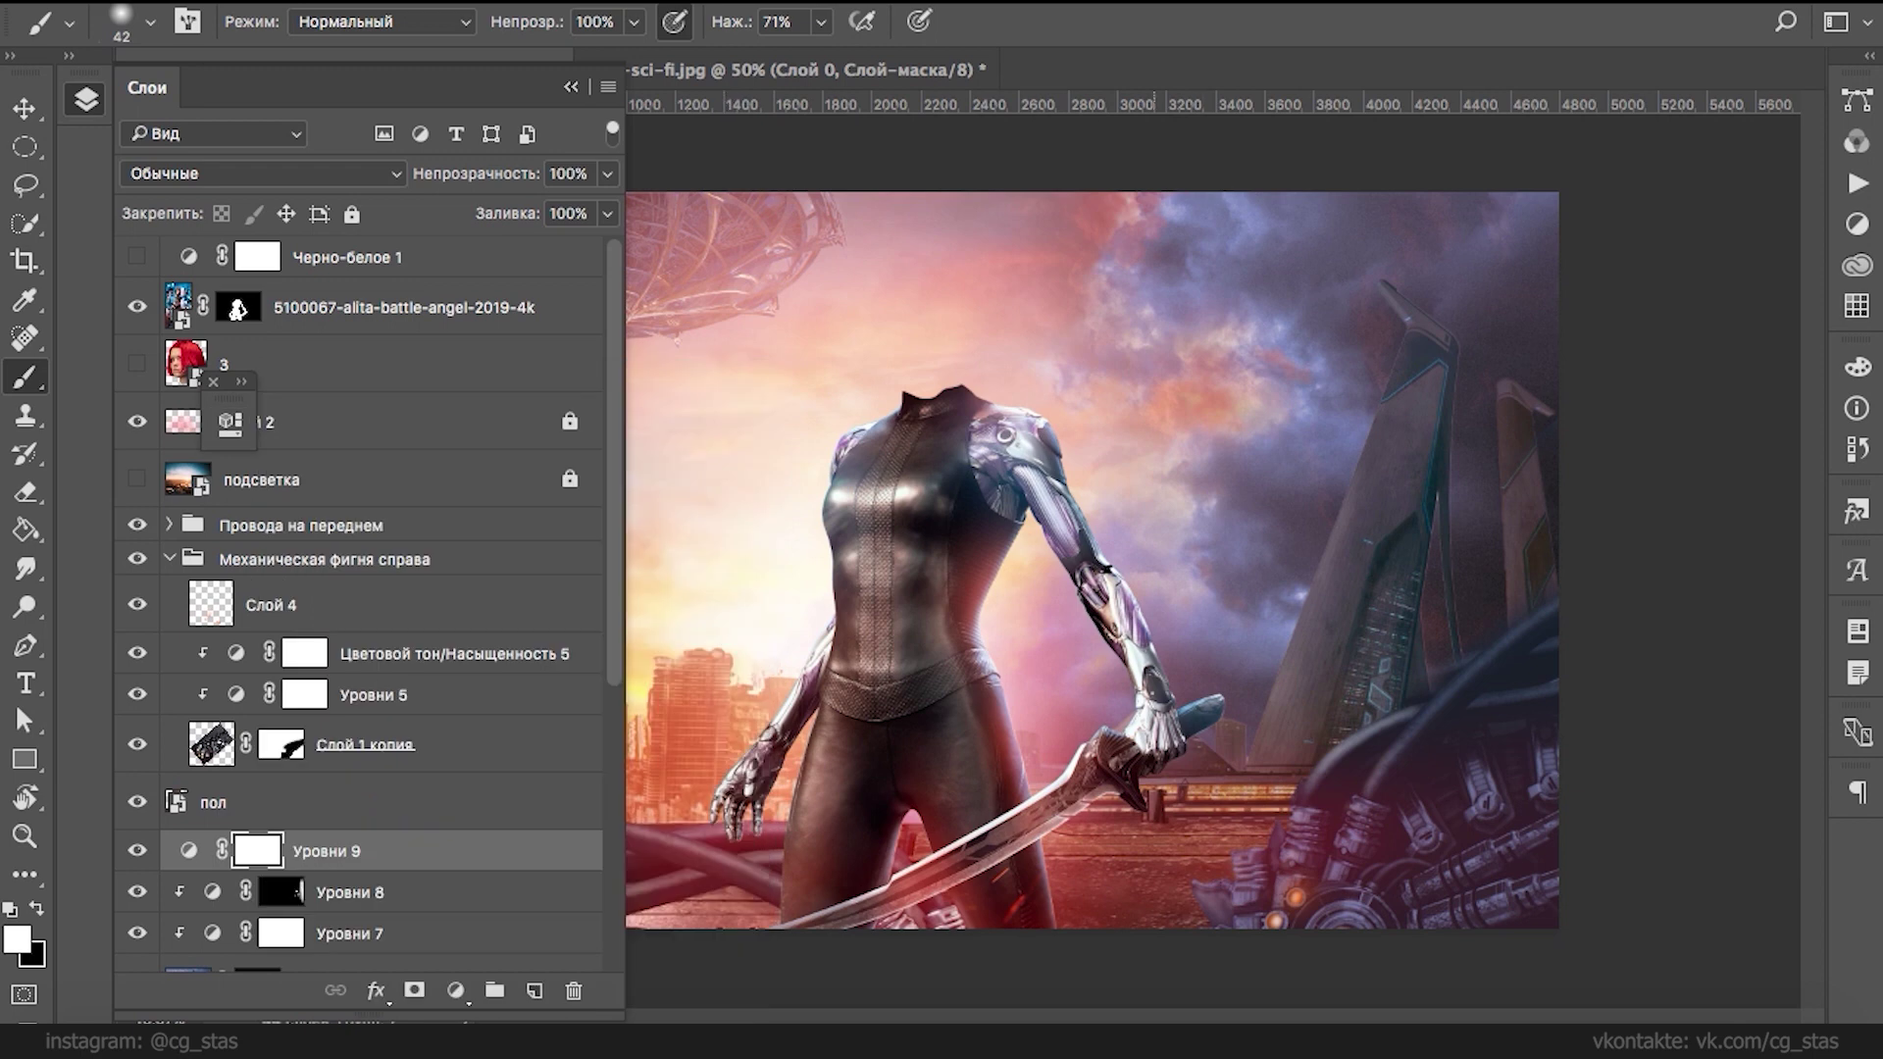
# - Clip the warm Levels to the towers with a black mask and paint light along the tall tower's left side at 131 px
pyautogui.keyDown('alt'); pyautogui.click(204, 862); pyautogui.keyUp('alt')
pyautogui.hotkey('ctrl', 'i')
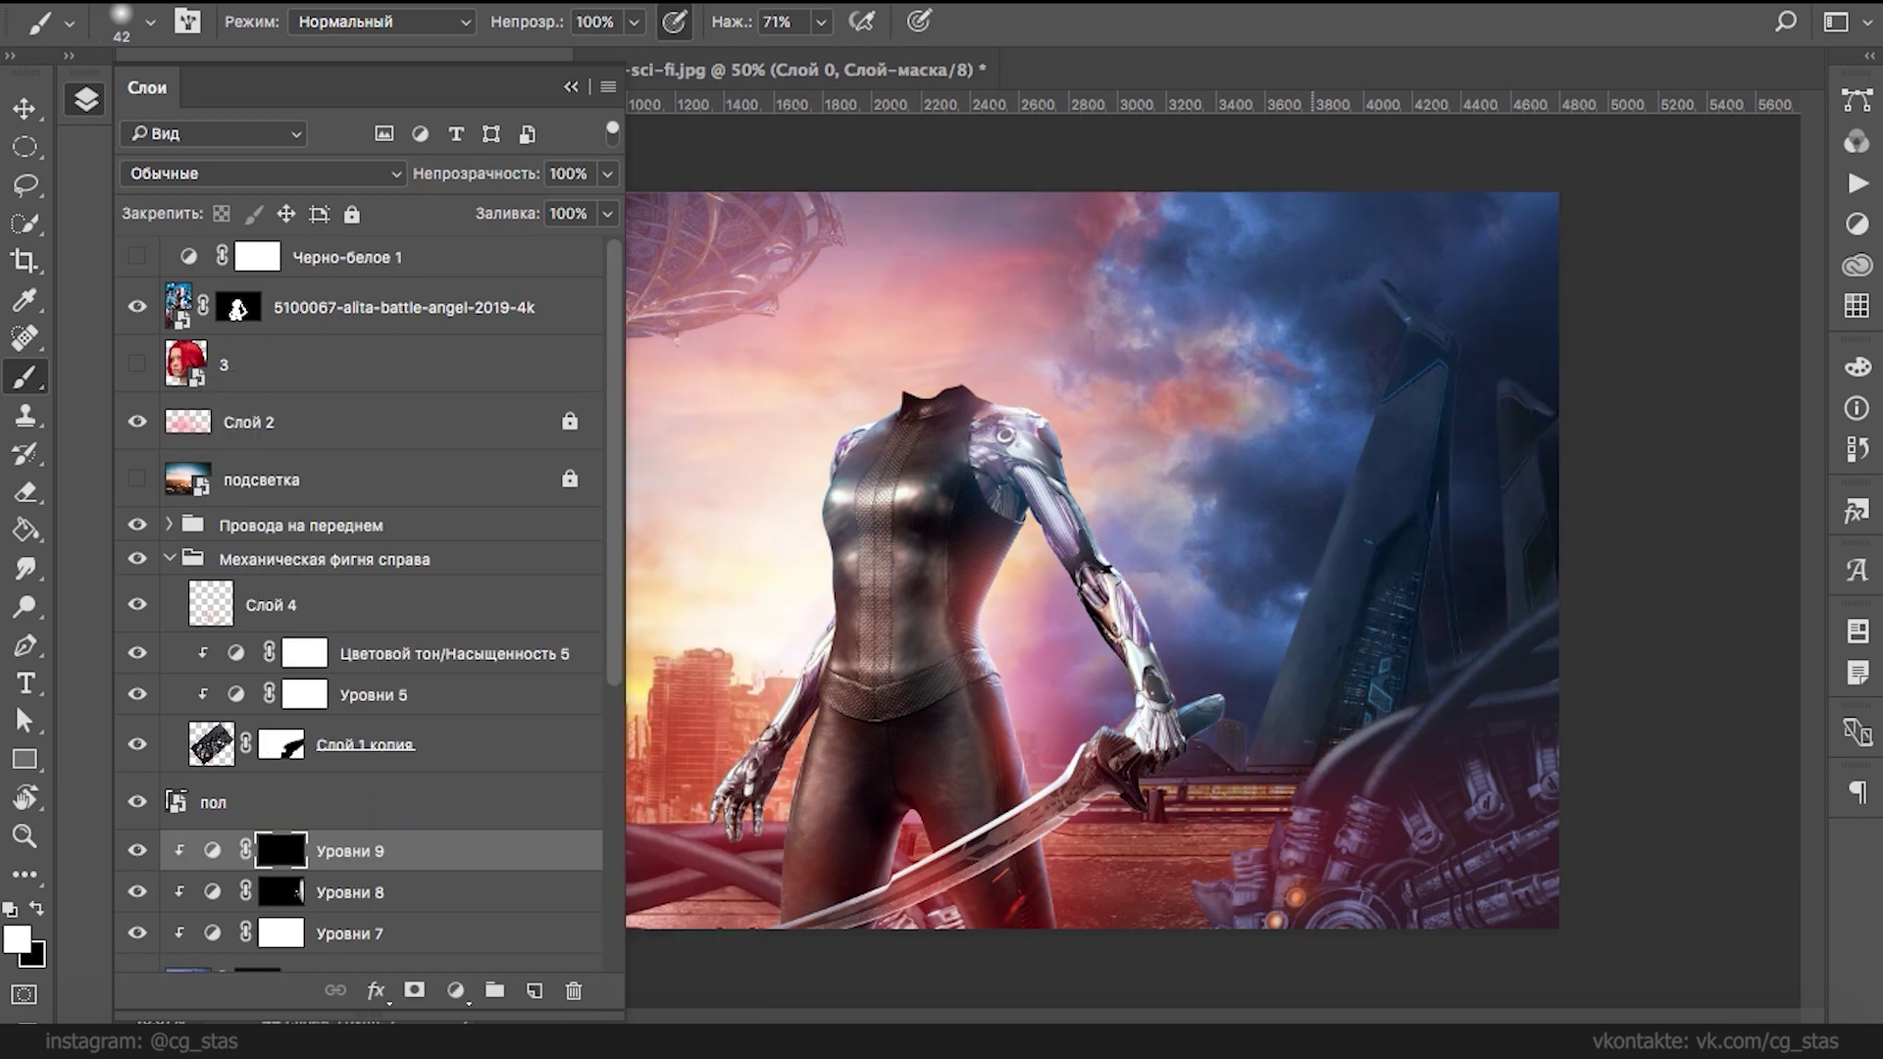
pyautogui.rightClick(1247, 545)
pyautogui.moveTo(1094, 566); pyautogui.dragTo(1084, 572)
pyautogui.click(1284, 417)
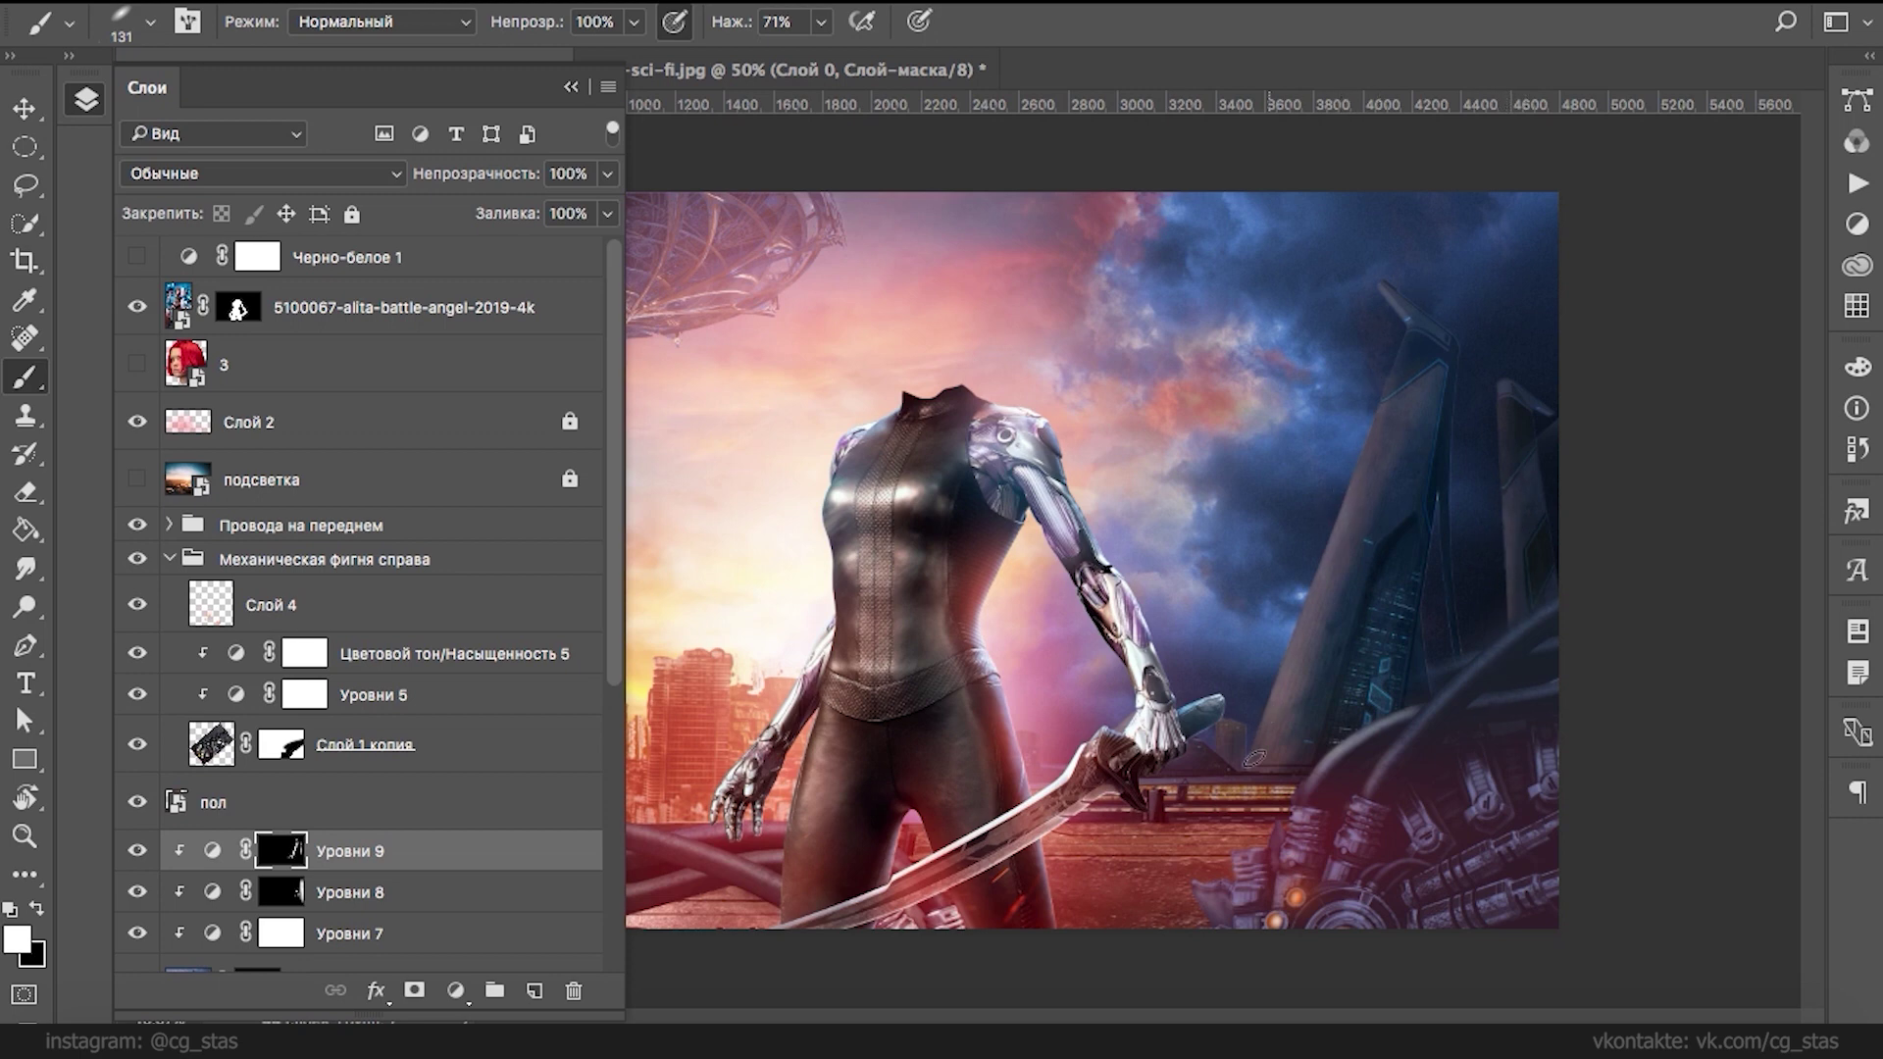
# - Refine the warm light mask around the tall tower's edges with the 131 px brush, alternating black and white
pyautogui.rightClick(1392, 310)
pyautogui.click(1252, 453)
pyautogui.press('Return')
pyautogui.press('x')
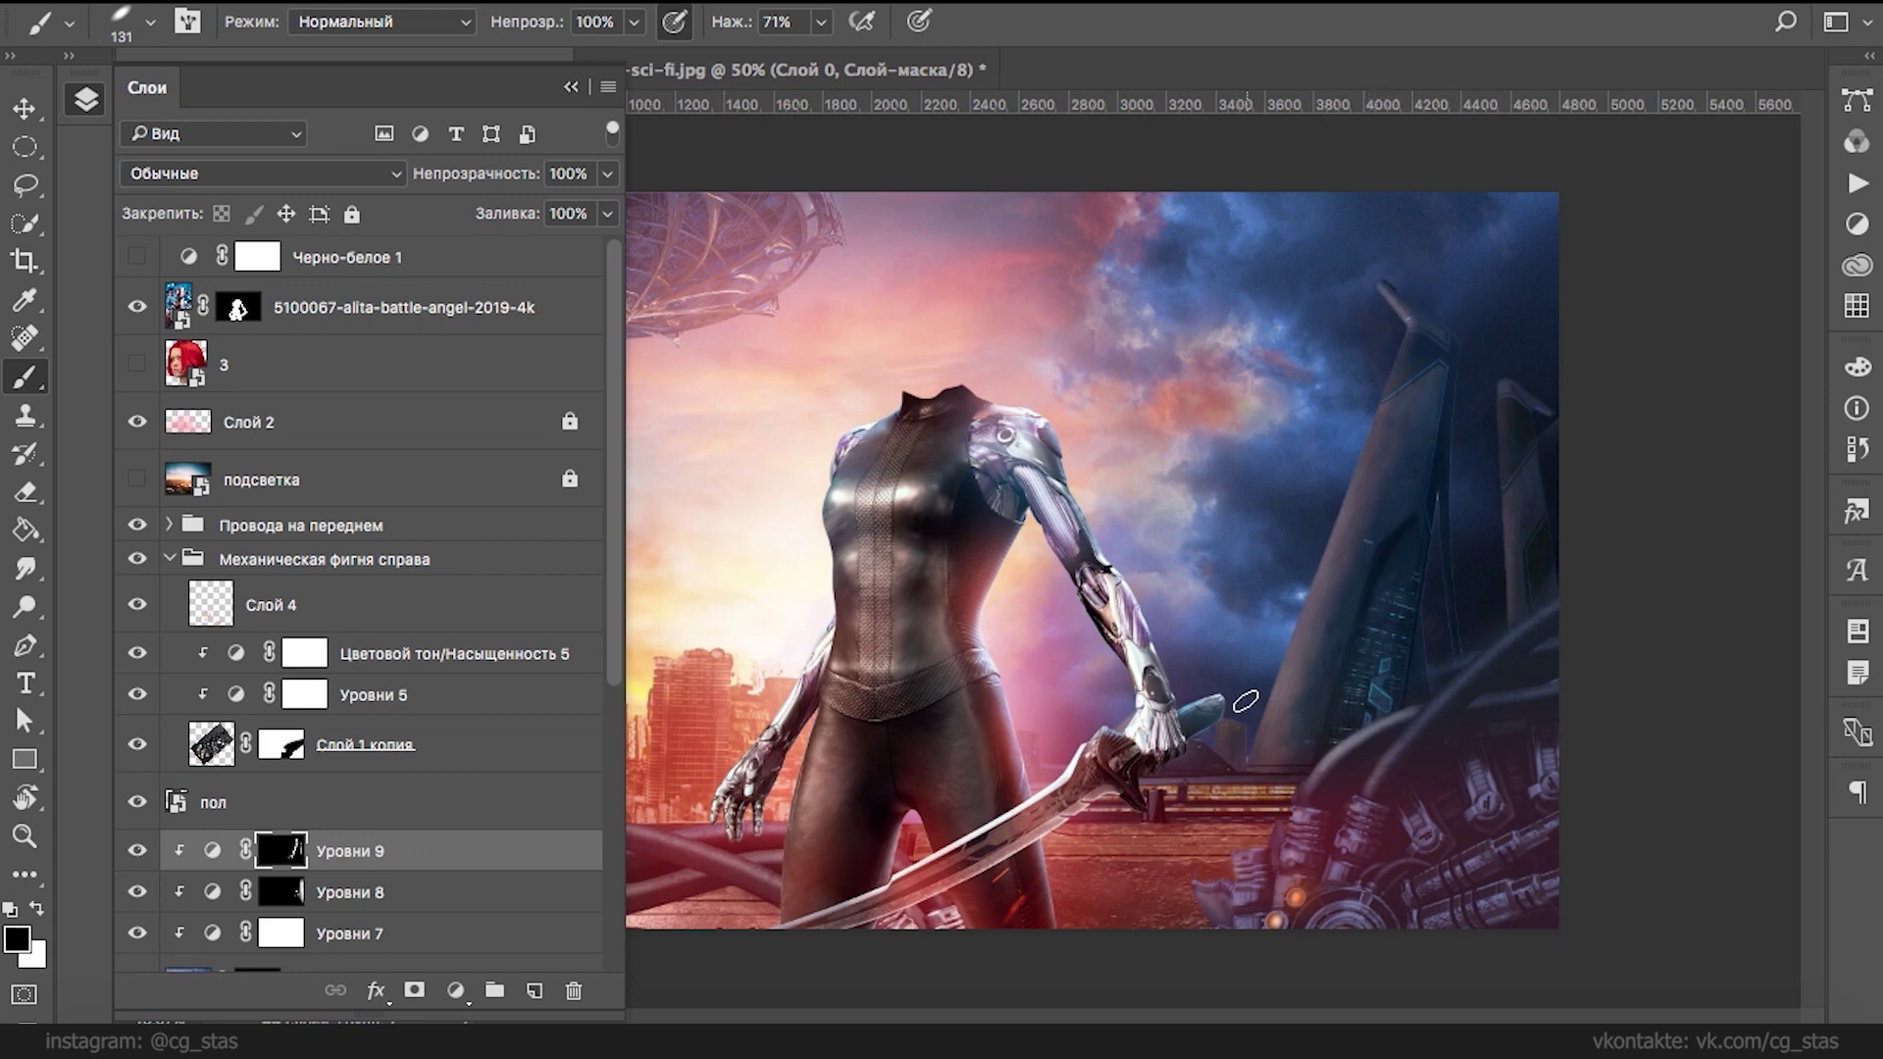
pyautogui.press('x')
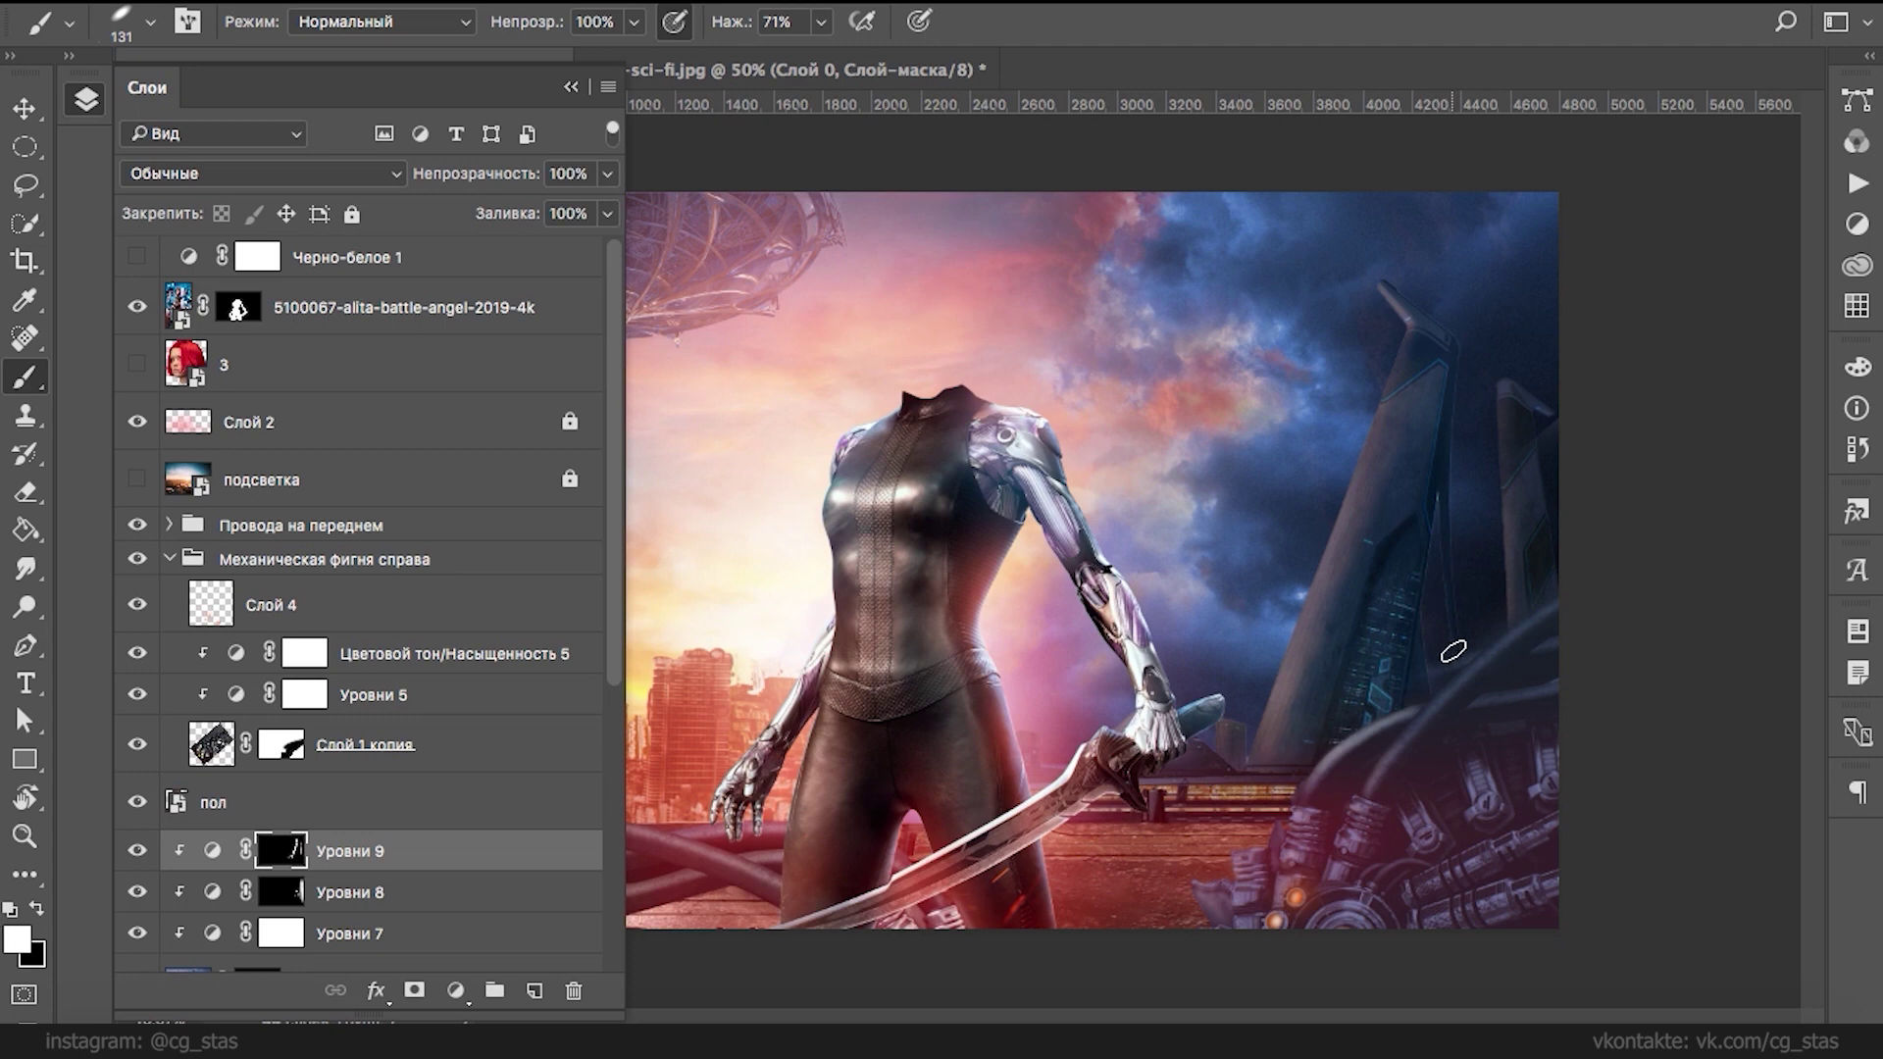
# - Paint finer warm light details into the mask across both towers with a 48 px brush, alternating black and white
pyautogui.rightClick(1461, 570)
pyautogui.write('48')
pyautogui.press('Return')
pyautogui.press('x')
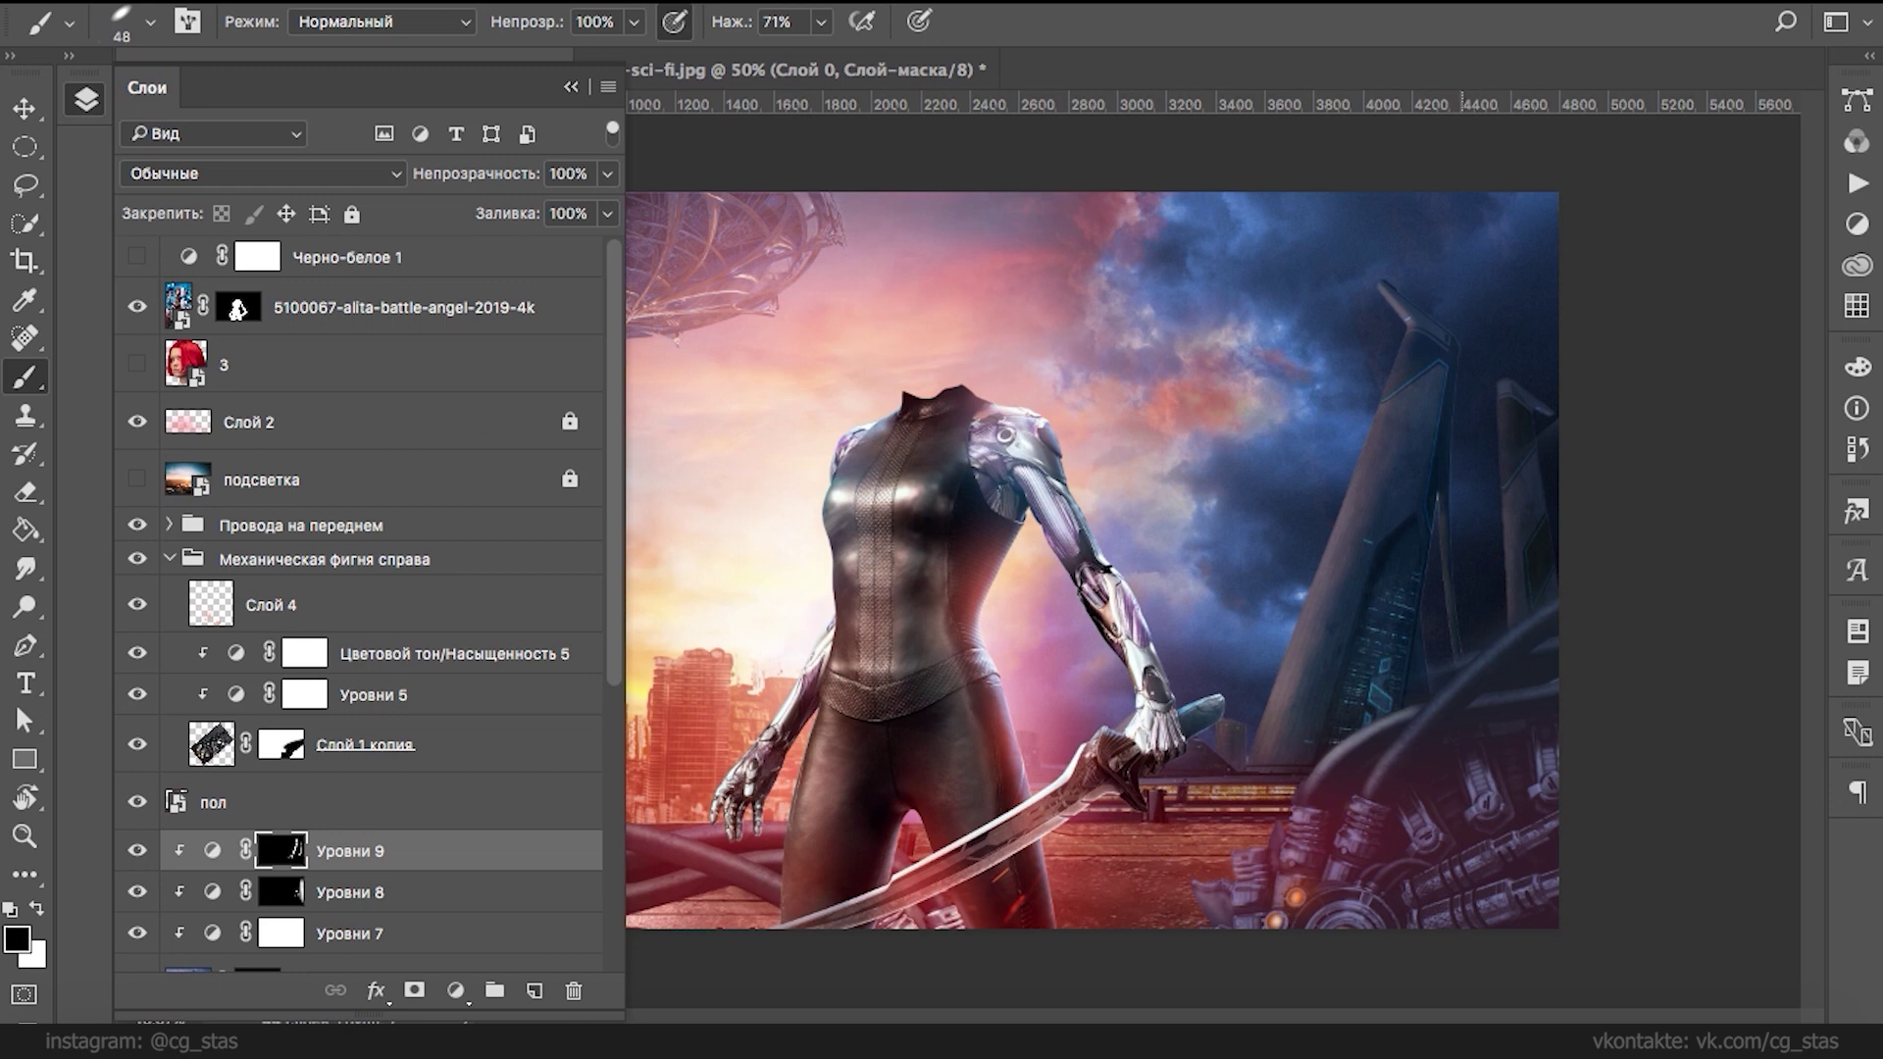
pyautogui.press('x')
pyautogui.press('x')
pyautogui.press('x')
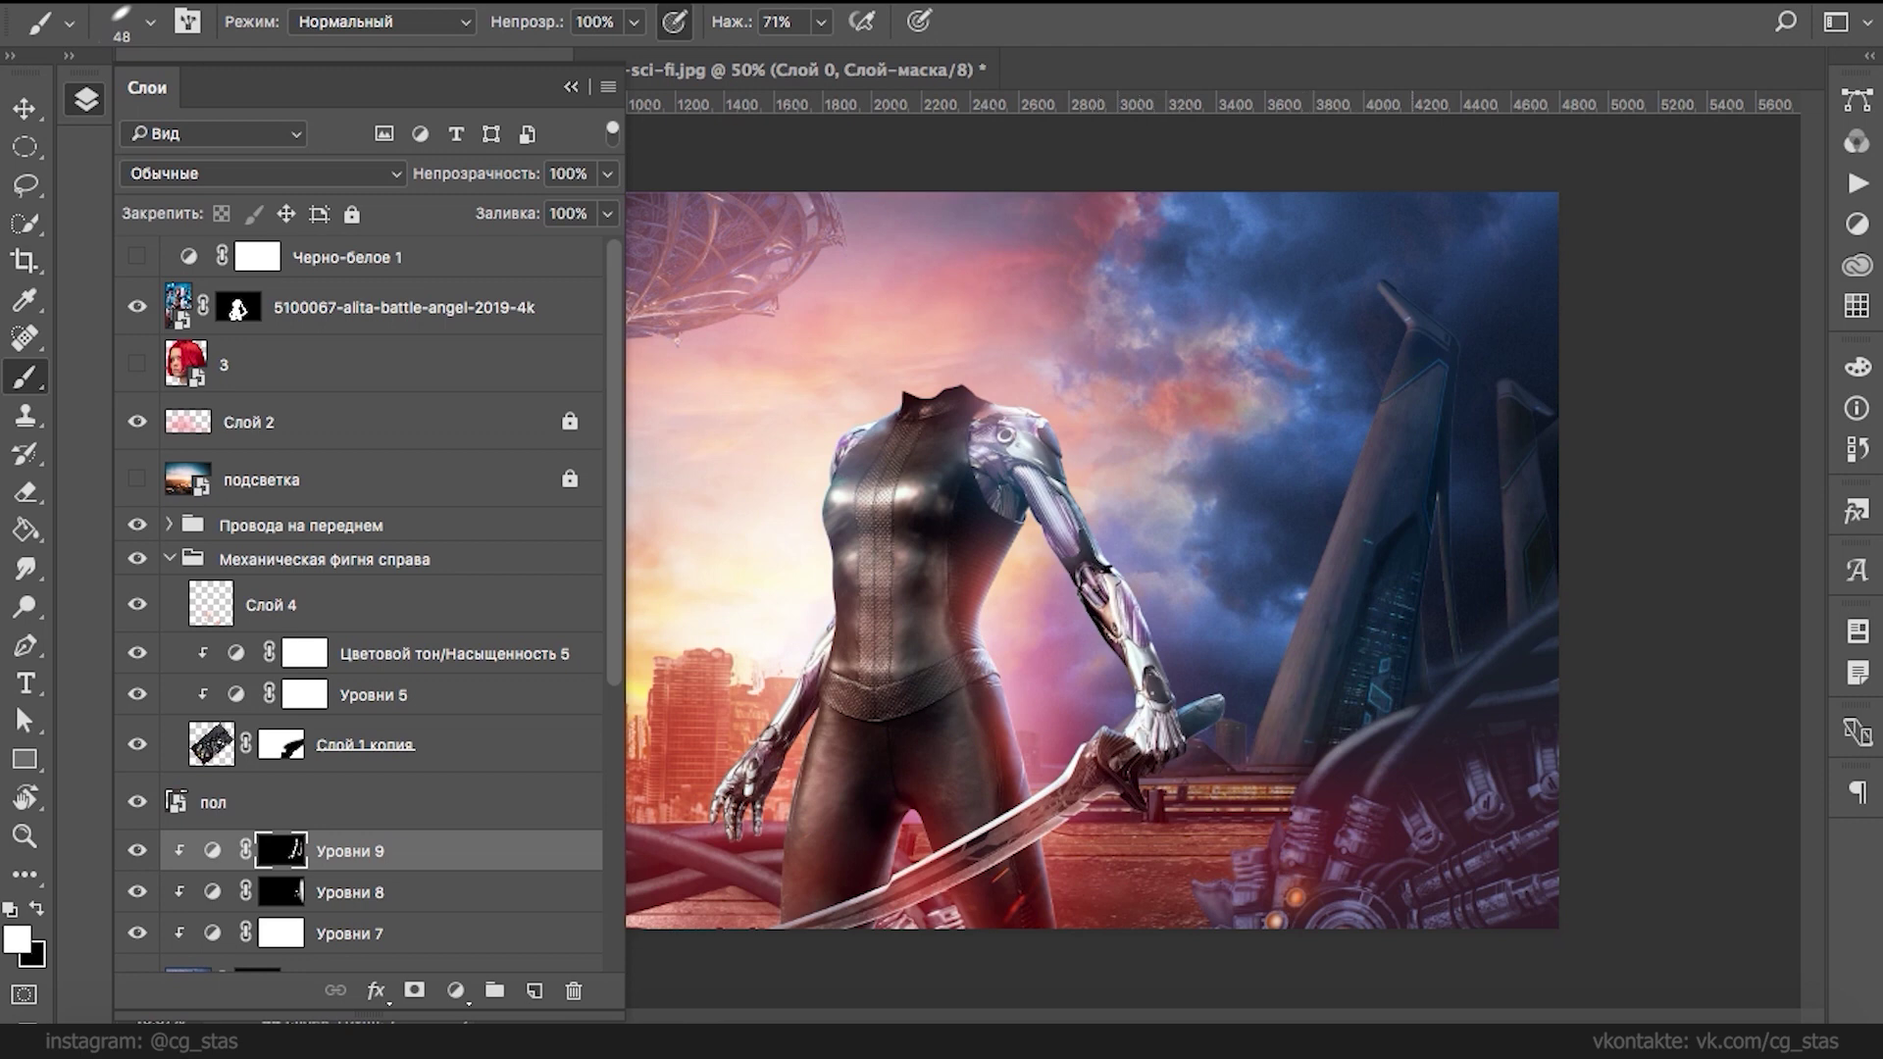
pyautogui.press('x')
pyautogui.press('x')
pyautogui.press('x')
pyautogui.press('x')
pyautogui.press('x')
pyautogui.press('x')
pyautogui.press('super+space')
pyautogui.moveTo(1174, 427)
pyautogui.mouseDown()
pyautogui.moveTo(1190, 441)
pyautogui.moveTo(1175, 427)
pyautogui.mouseUp()
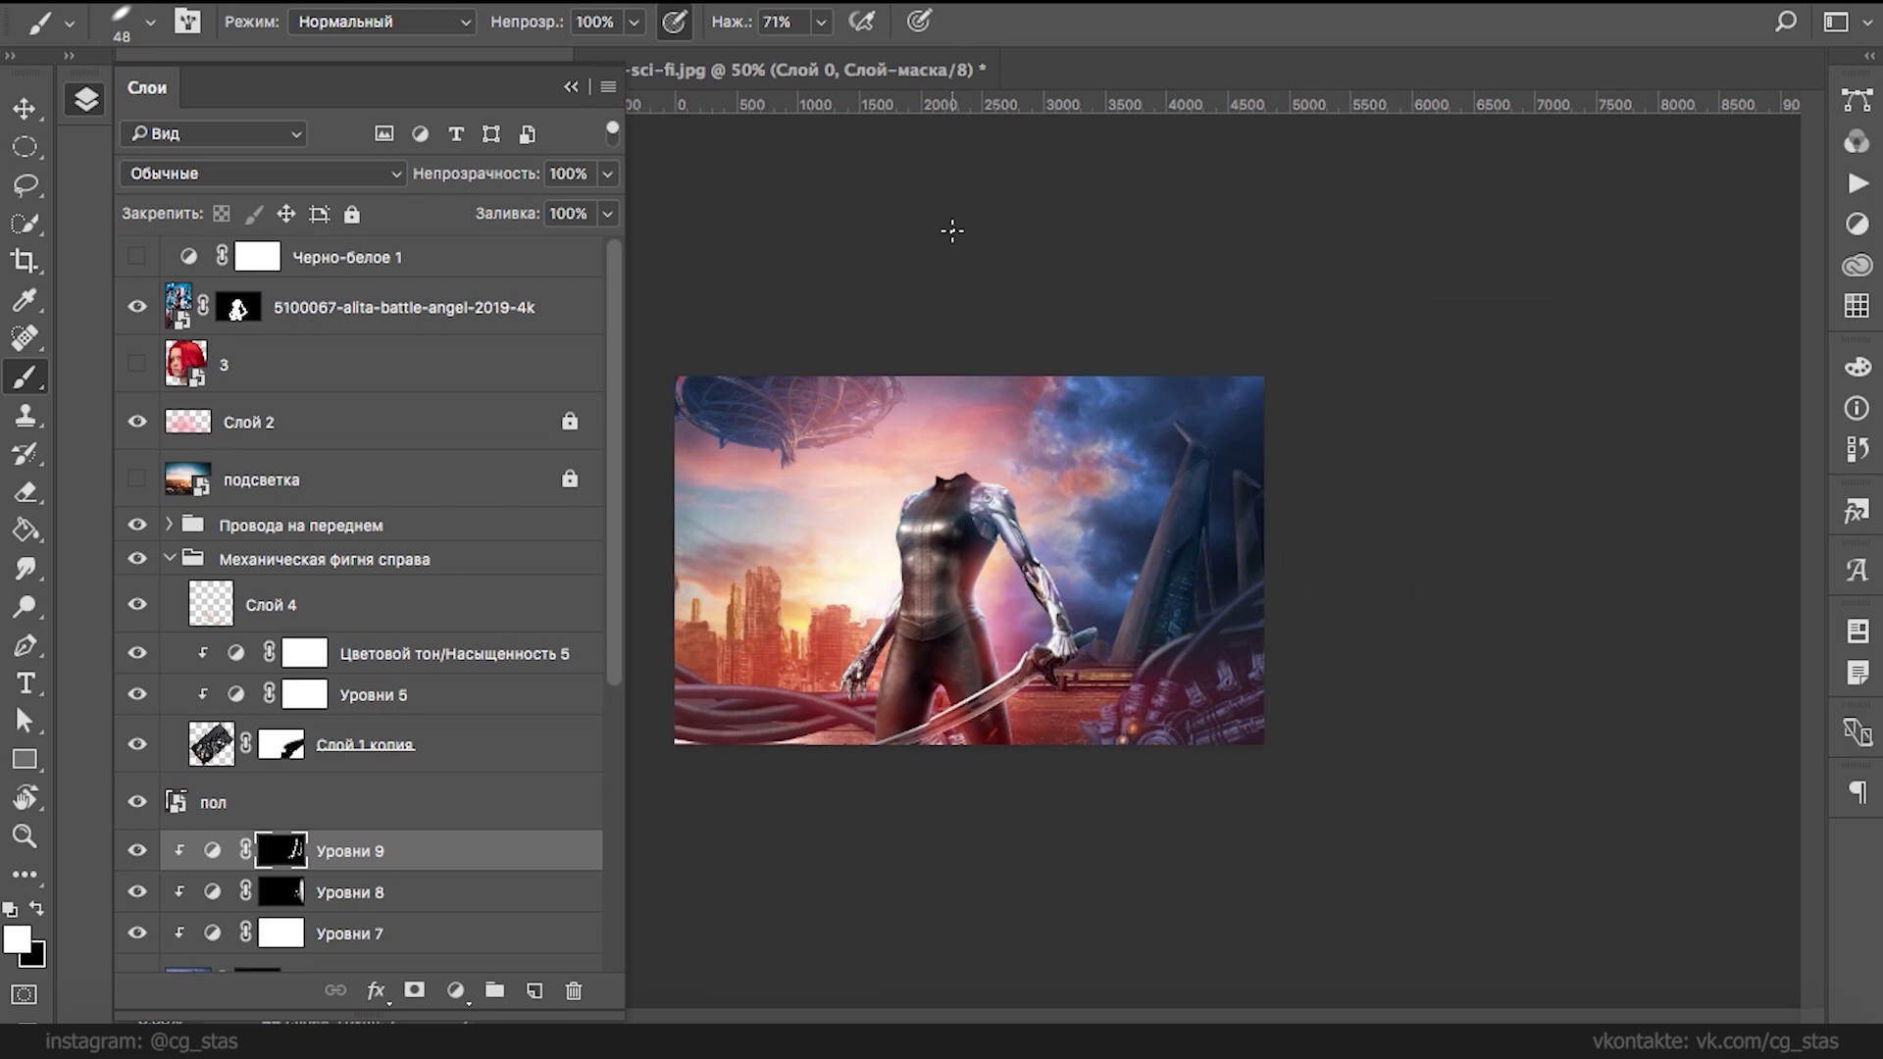
# - Try the Screen and Hard Light blending modes on the towers' warm light Levels layer
pyautogui.click(279, 174)
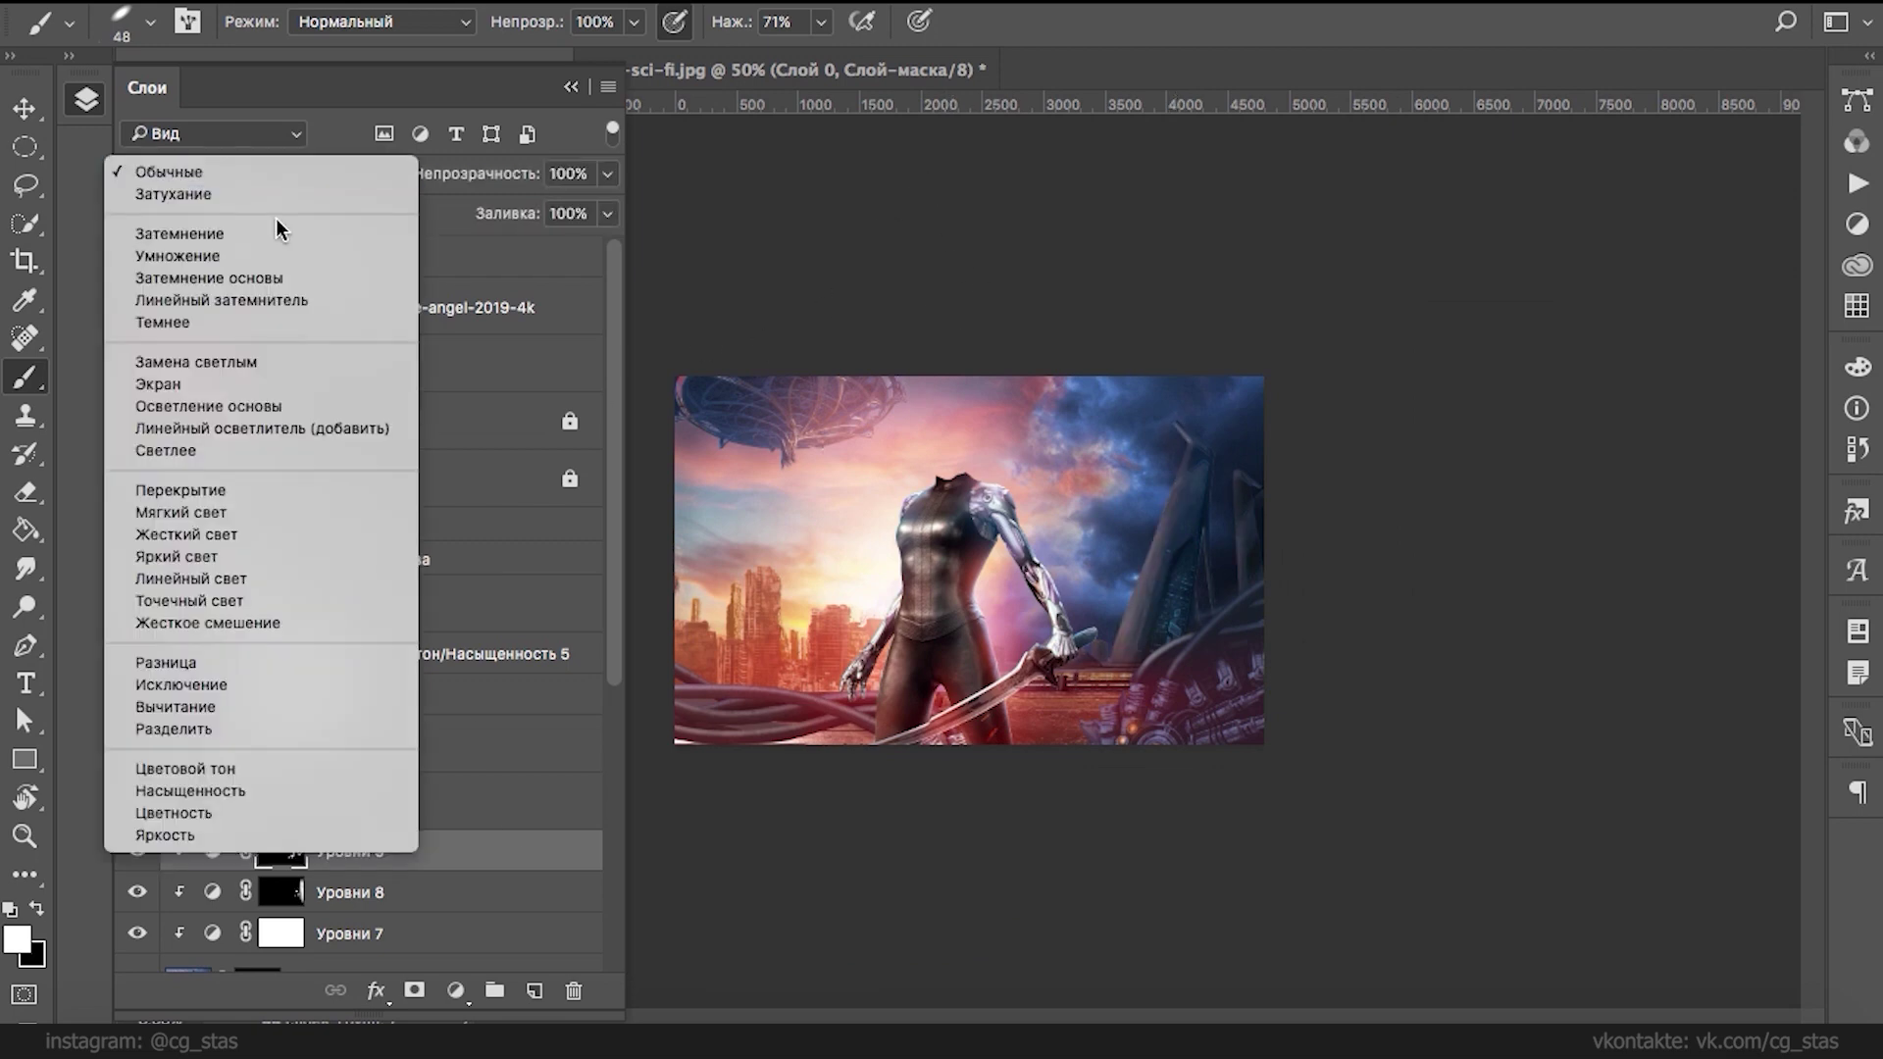
pyautogui.click(235, 396)
pyautogui.click(294, 177)
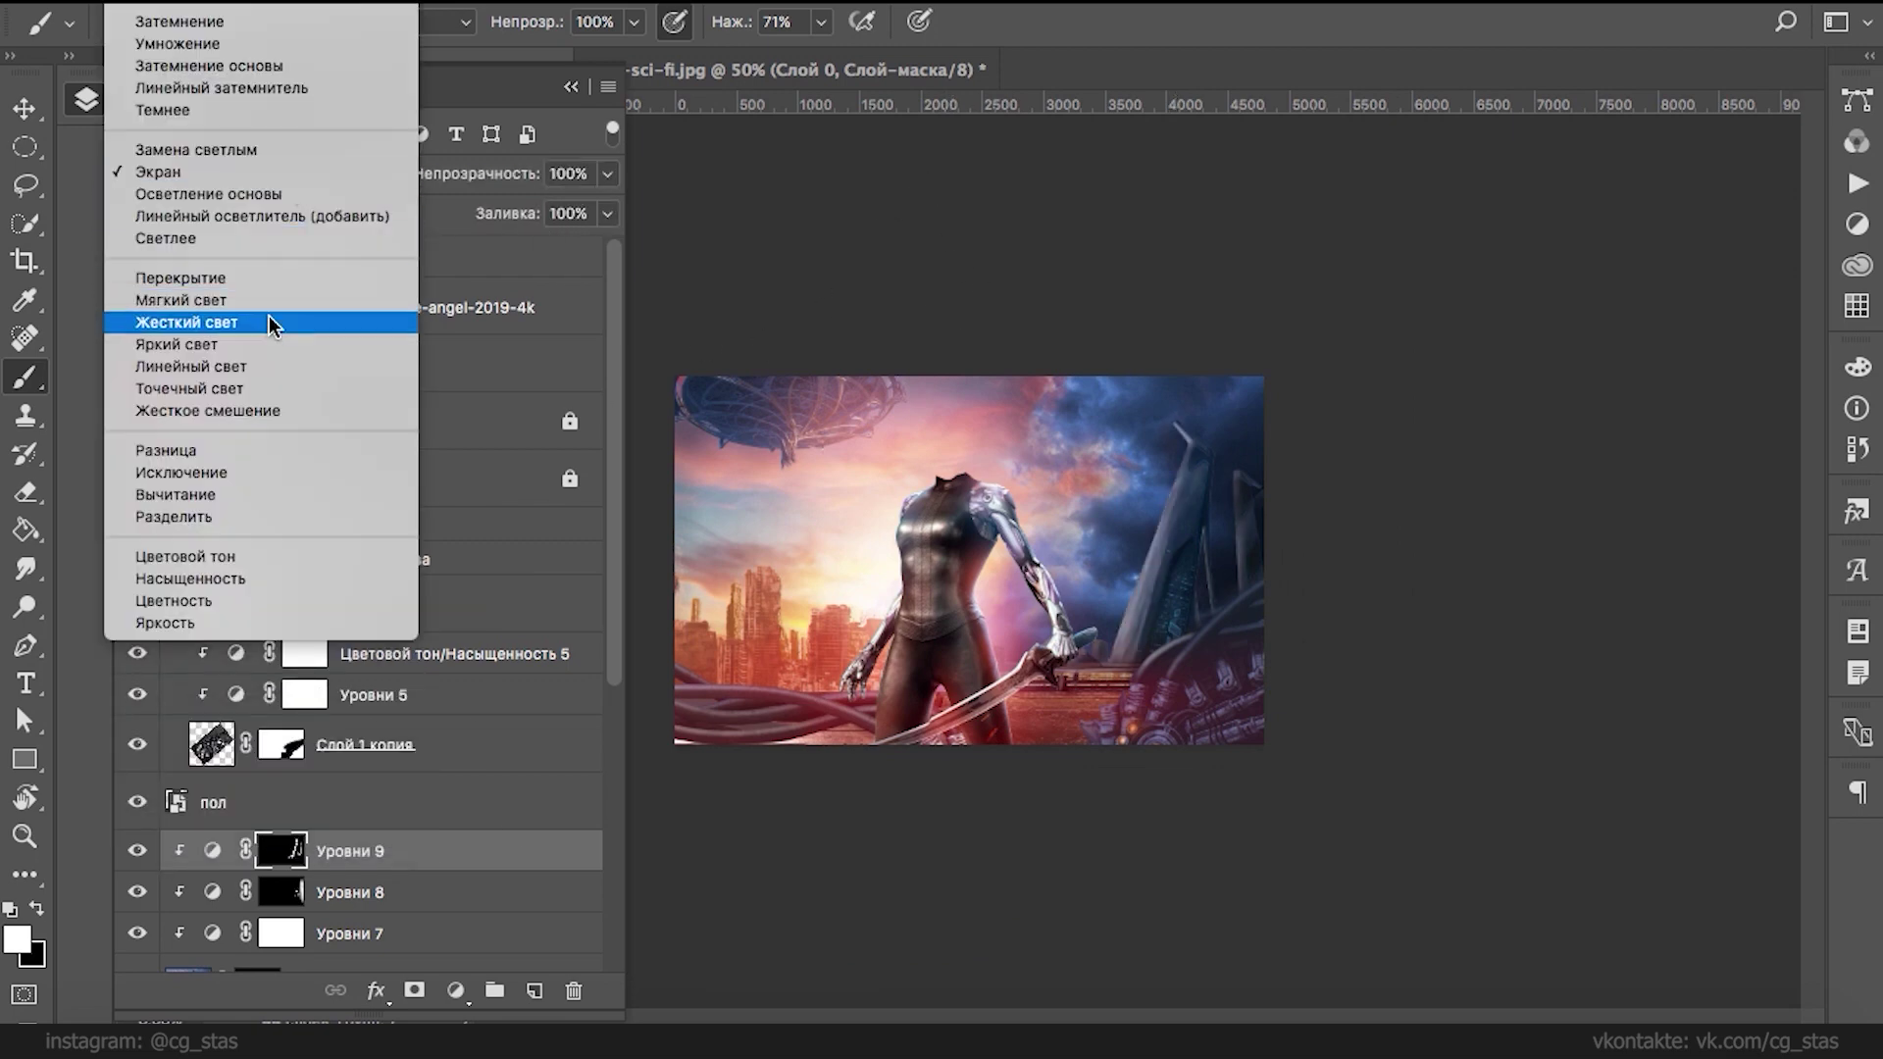
pyautogui.click(262, 325)
pyautogui.click(323, 173)
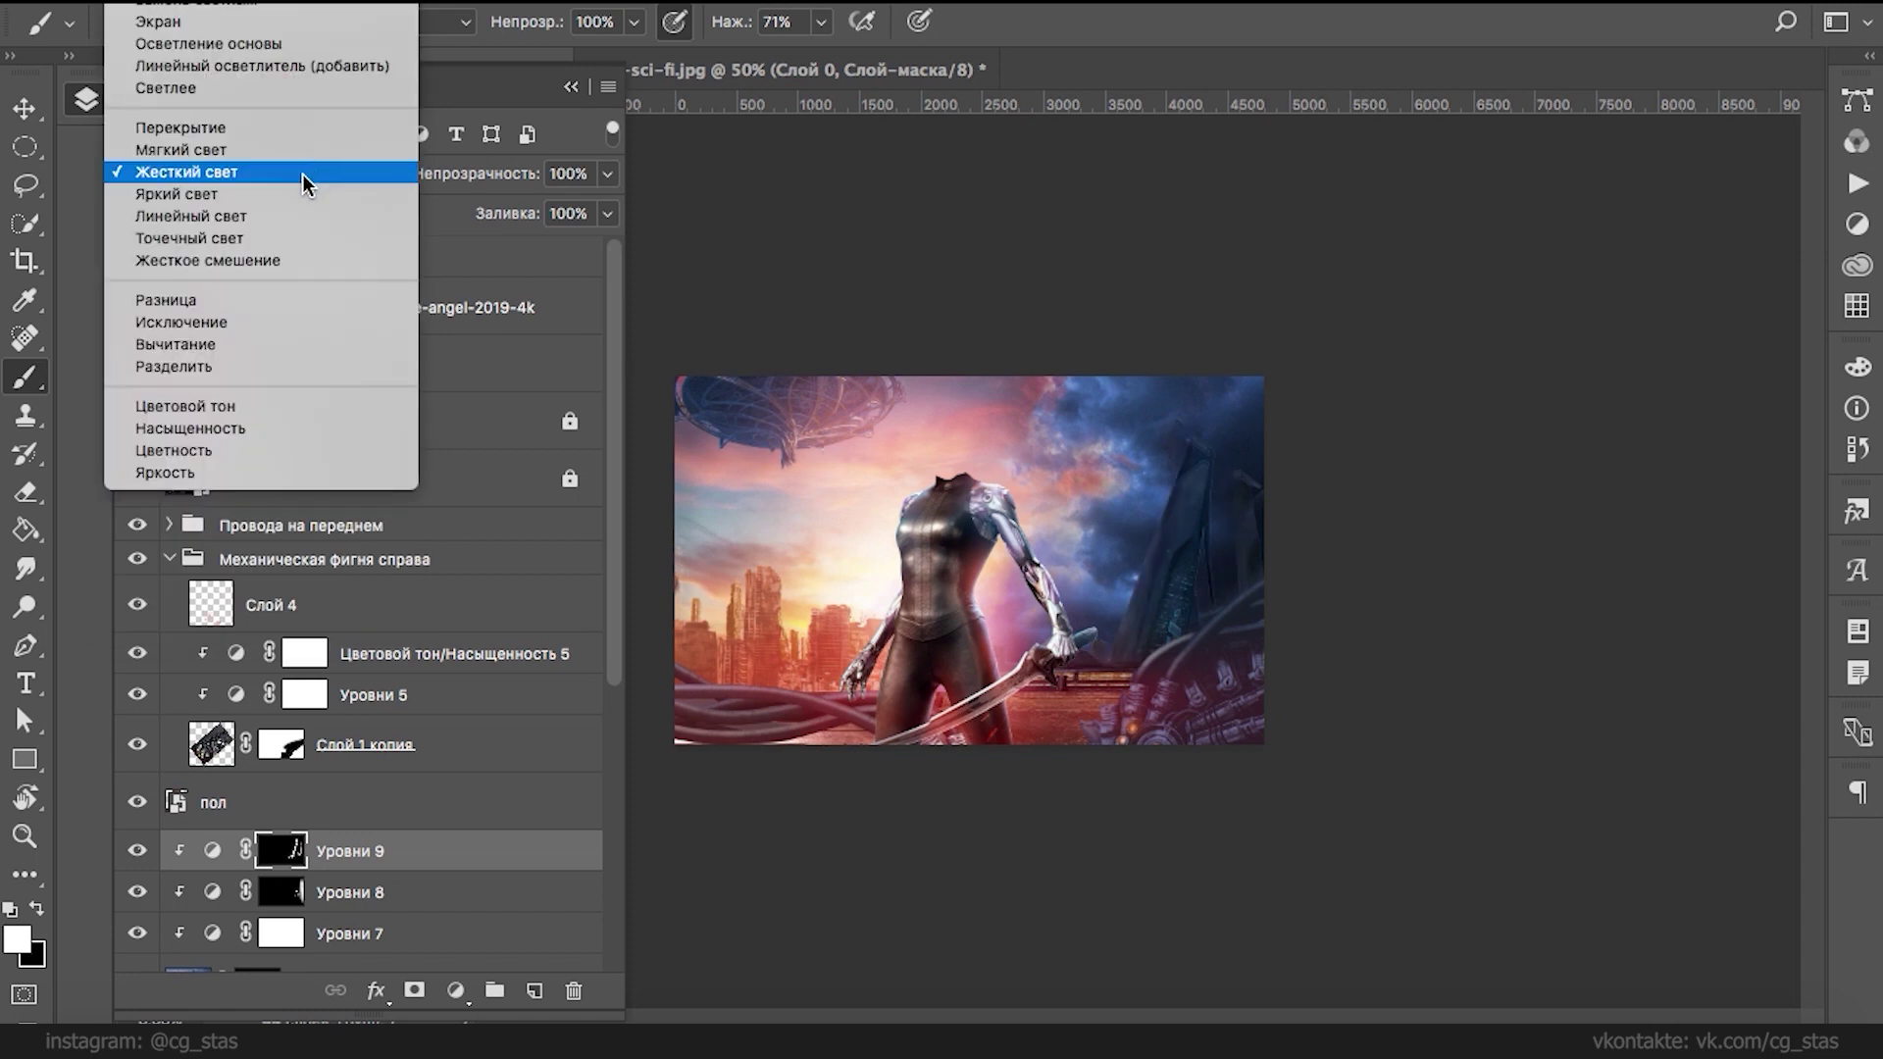
pyautogui.click(319, 5)
pyautogui.click(215, 856)
pyautogui.click(235, 174)
pyautogui.click(253, 509)
pyautogui.click(235, 173)
pyautogui.click(216, 216)
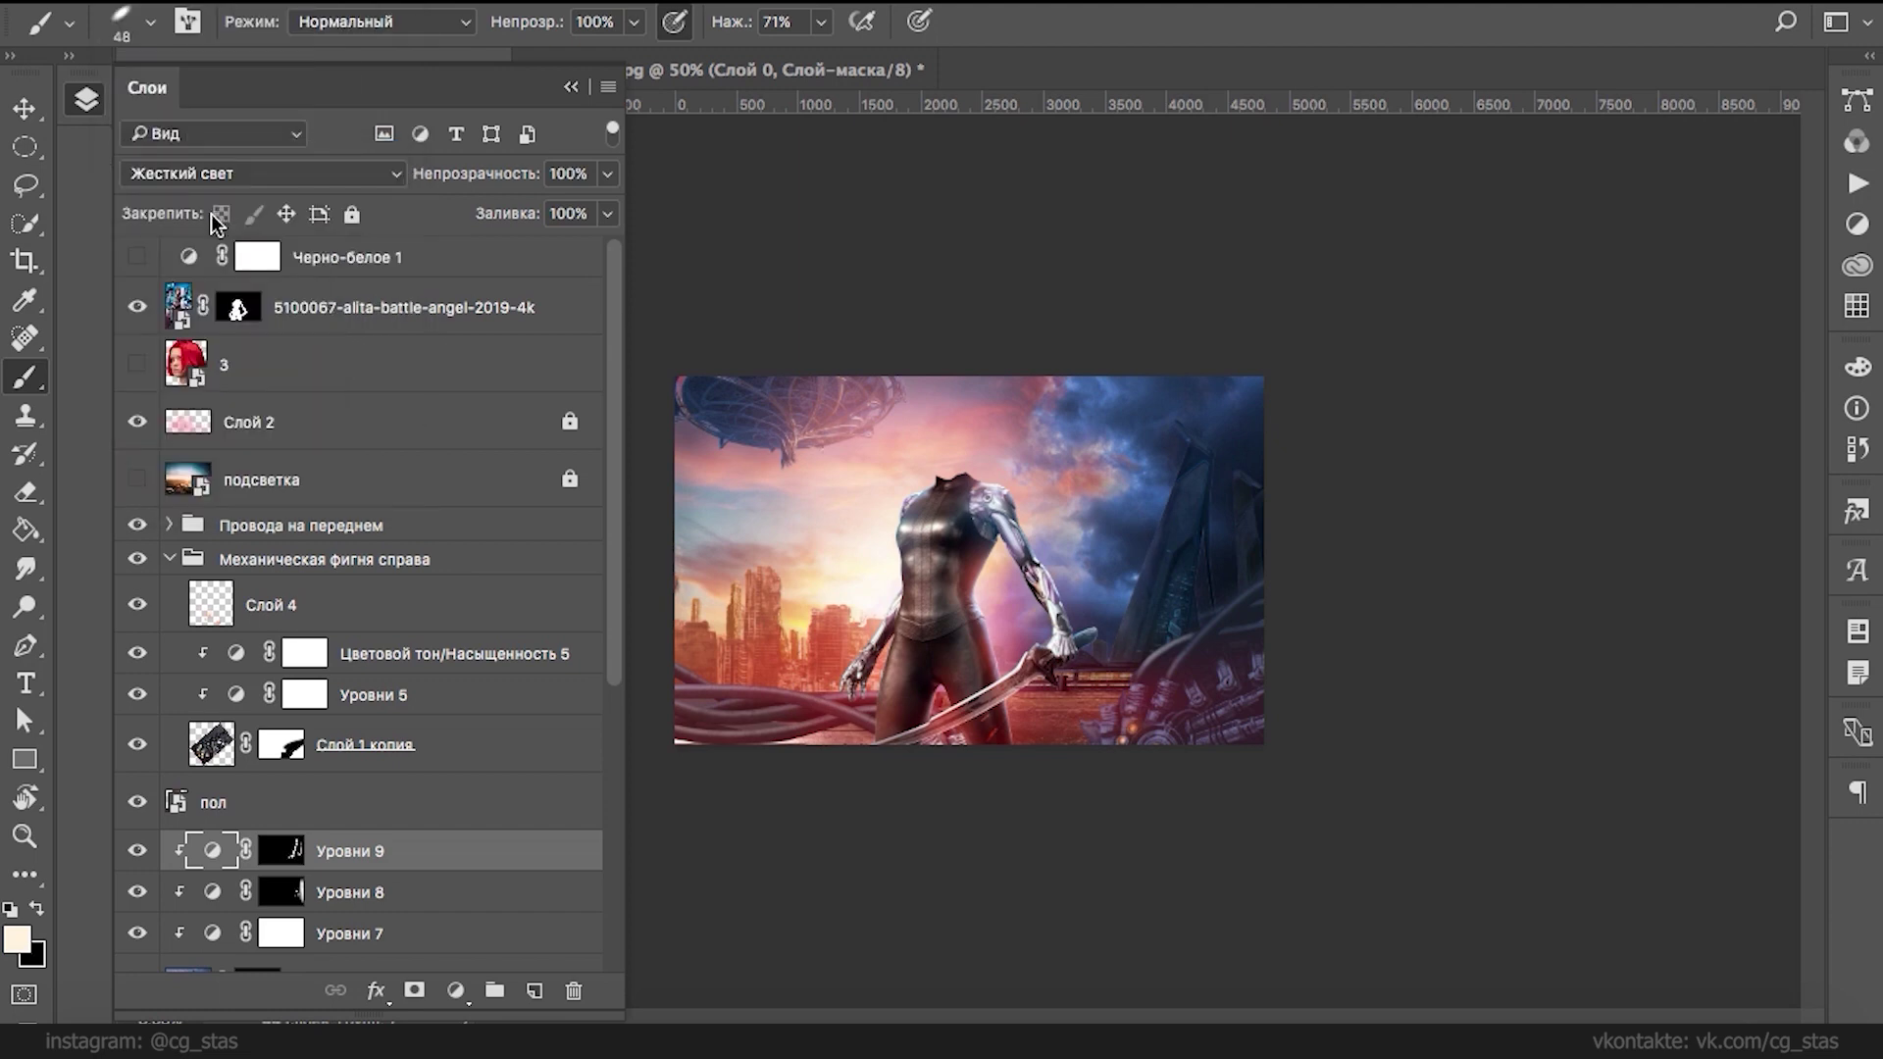
# - Set the warm light Levels layer to Screen at 46% opacity and compare the towers with and without it
pyautogui.click(214, 174)
pyautogui.click(210, 191)
pyautogui.click(214, 174)
pyautogui.click(147, 168)
pyautogui.moveTo(606, 177); pyautogui.dragTo(530, 213)
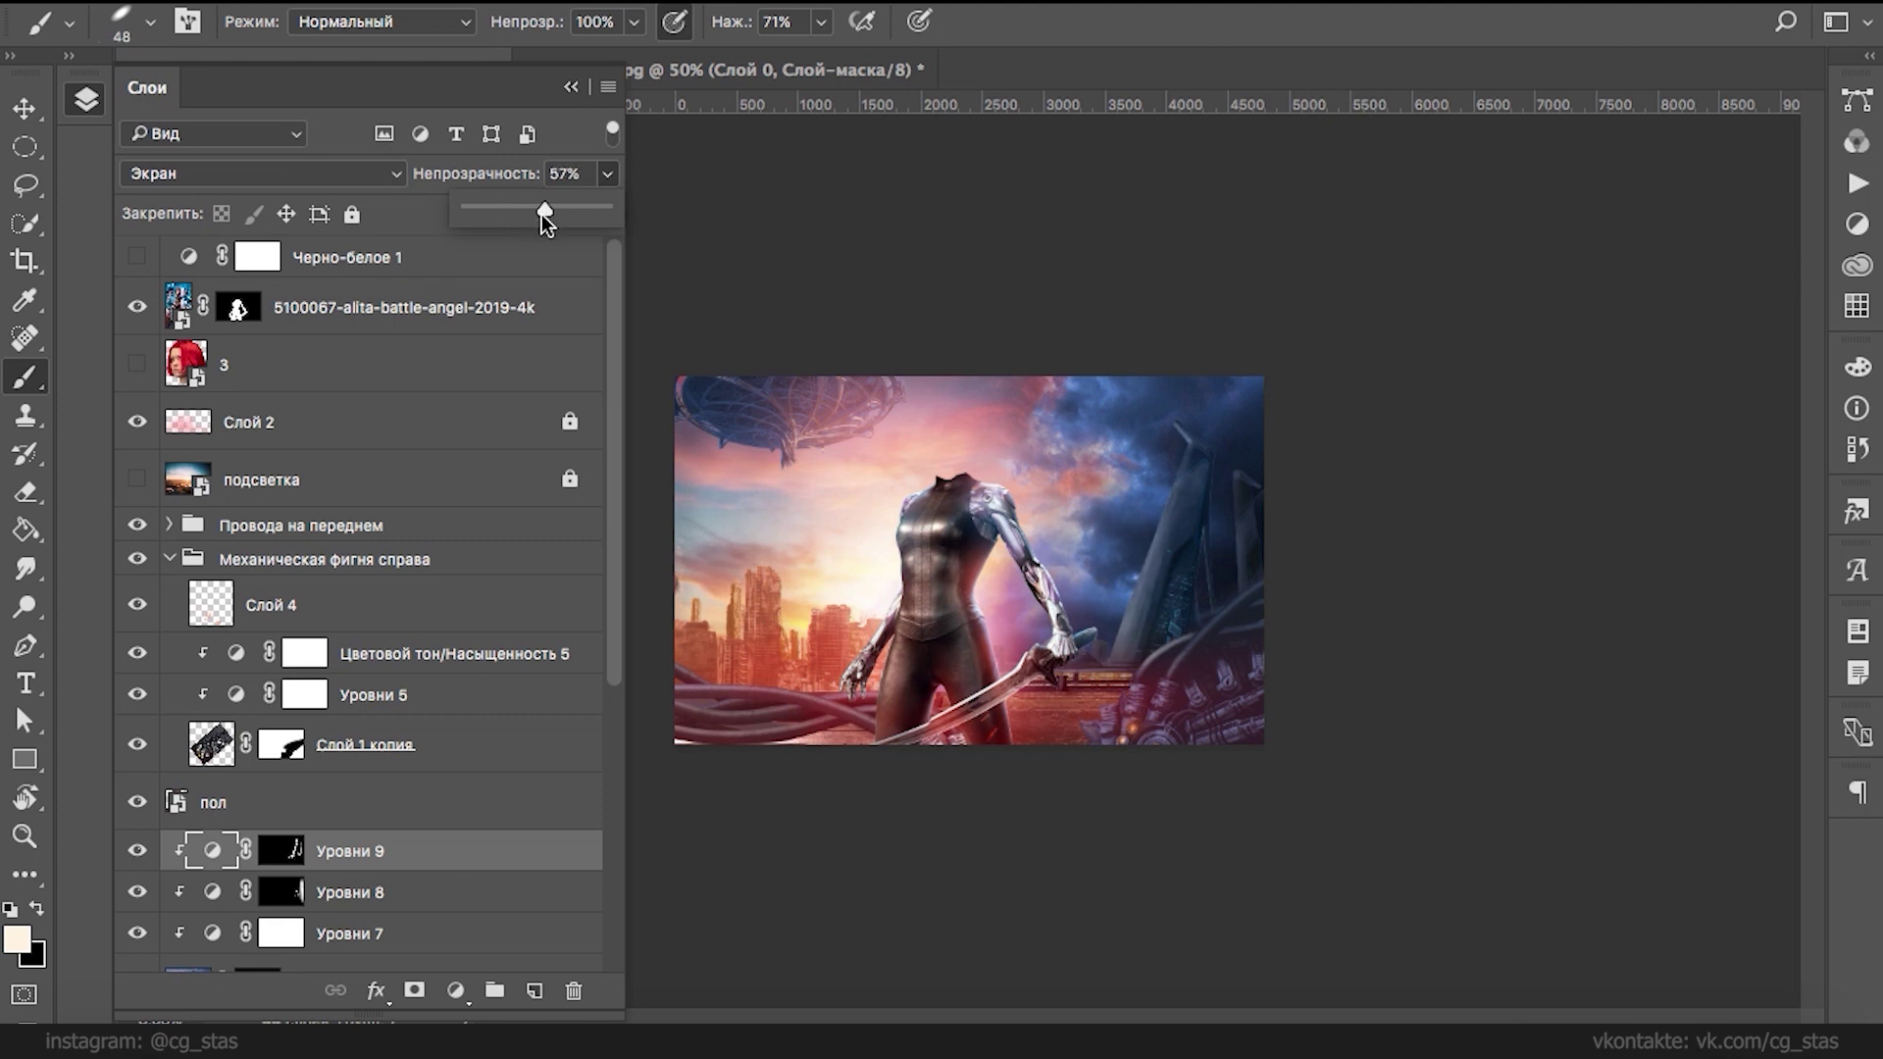
pyautogui.click(136, 852)
pyautogui.click(136, 852)
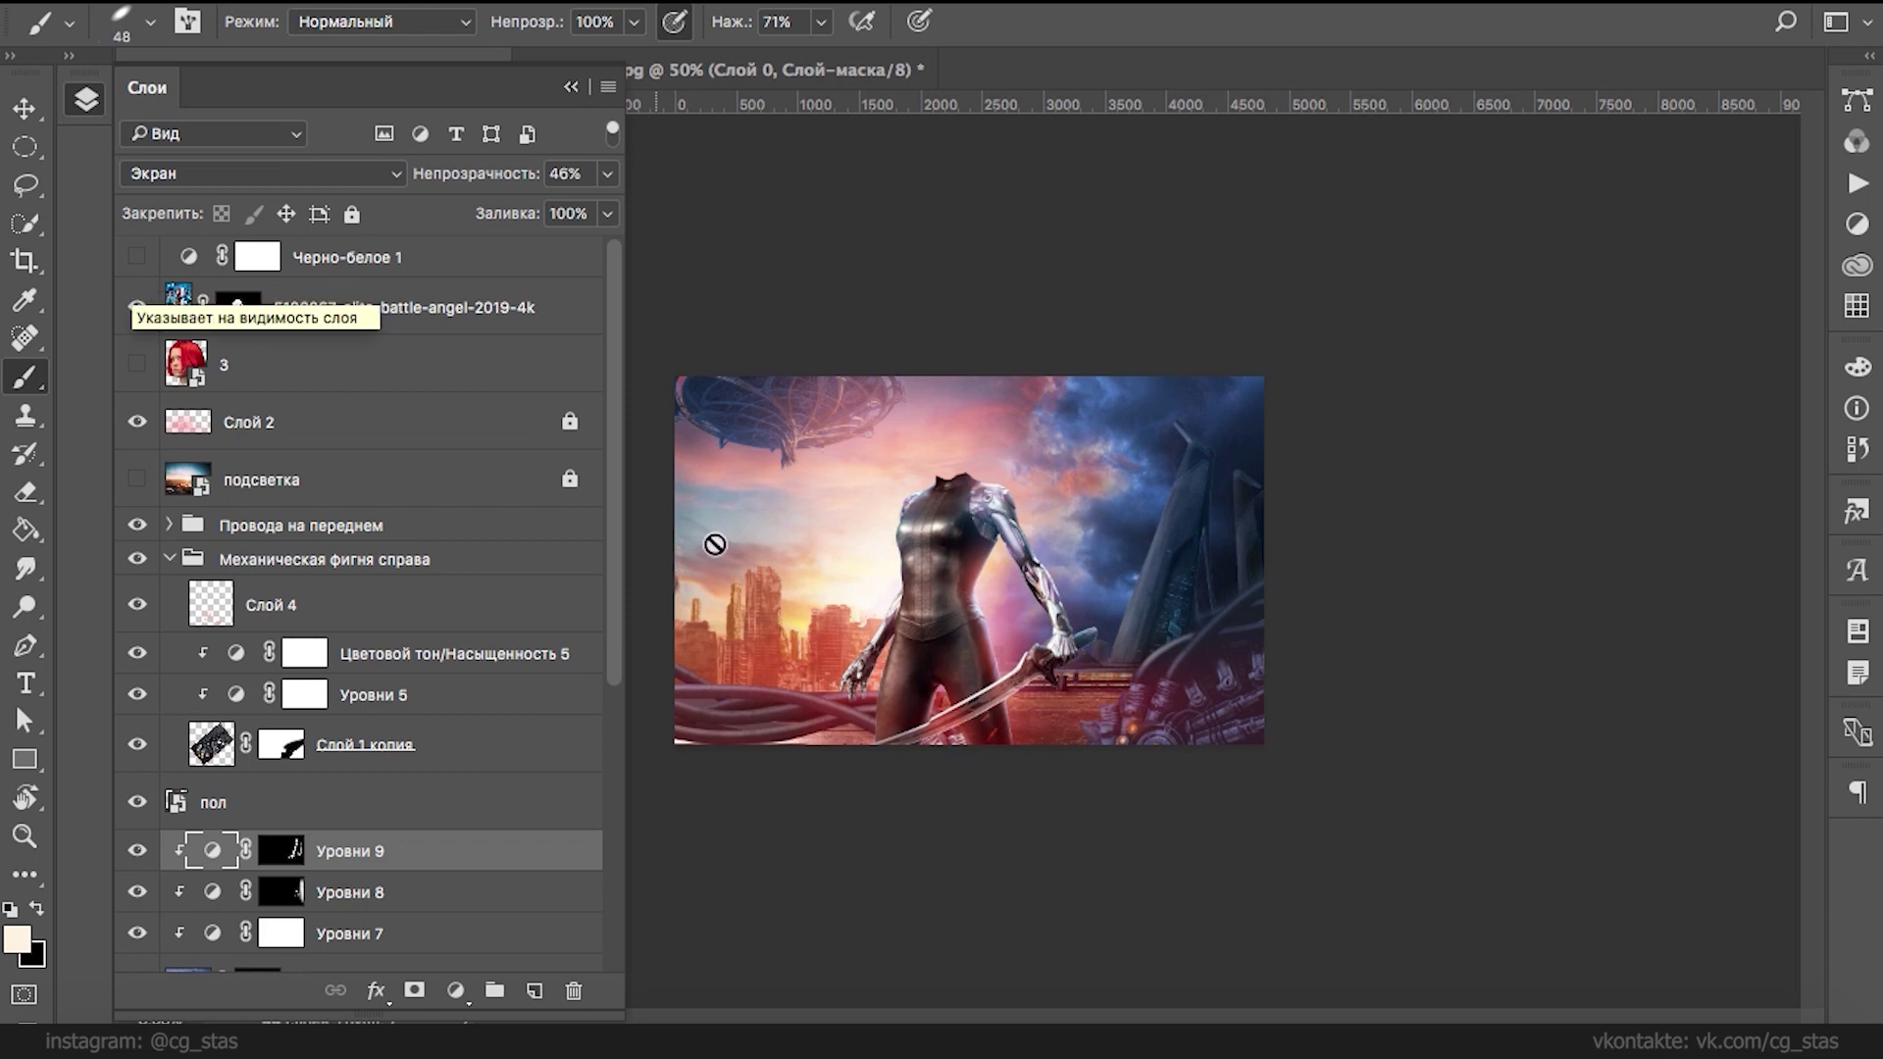
# - Show the подсветка layer and add a Hue/Saturation adjustment clipped to the towers with hue +3 and saturation +25
pyautogui.click(137, 480)
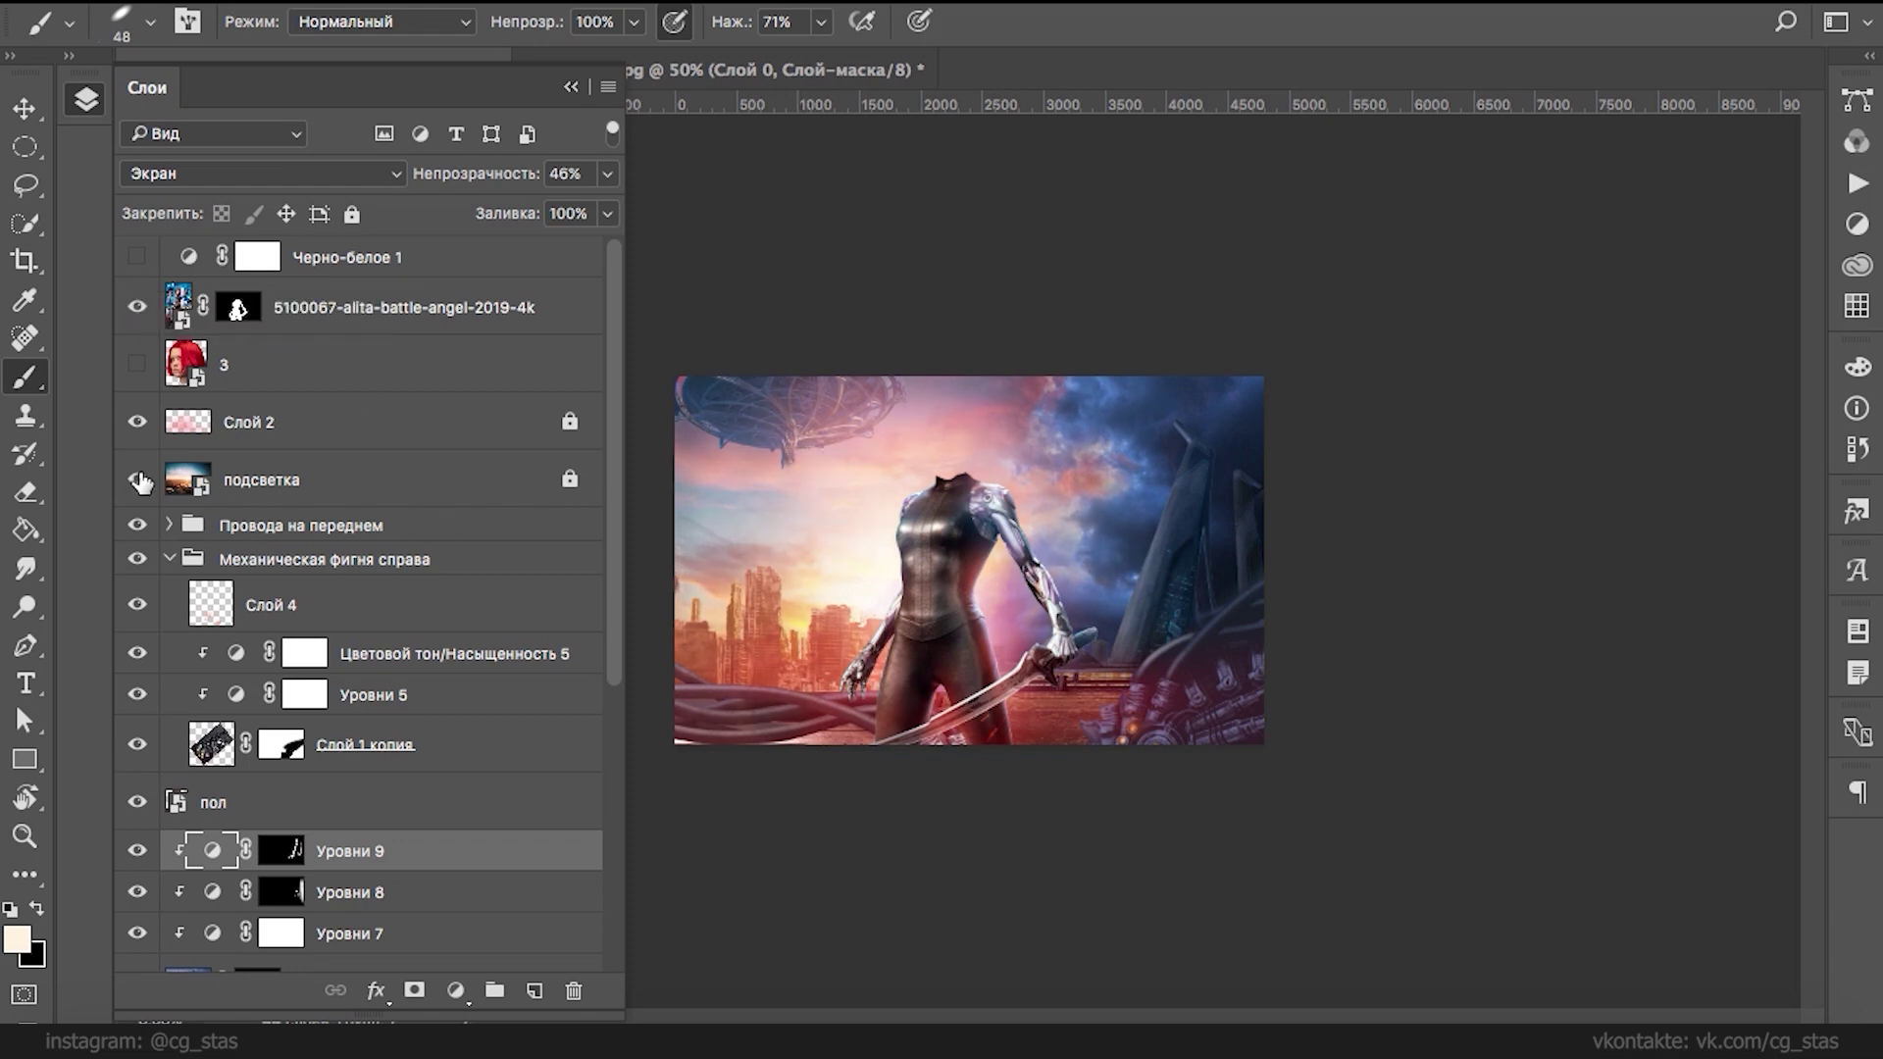
pyautogui.click(455, 990)
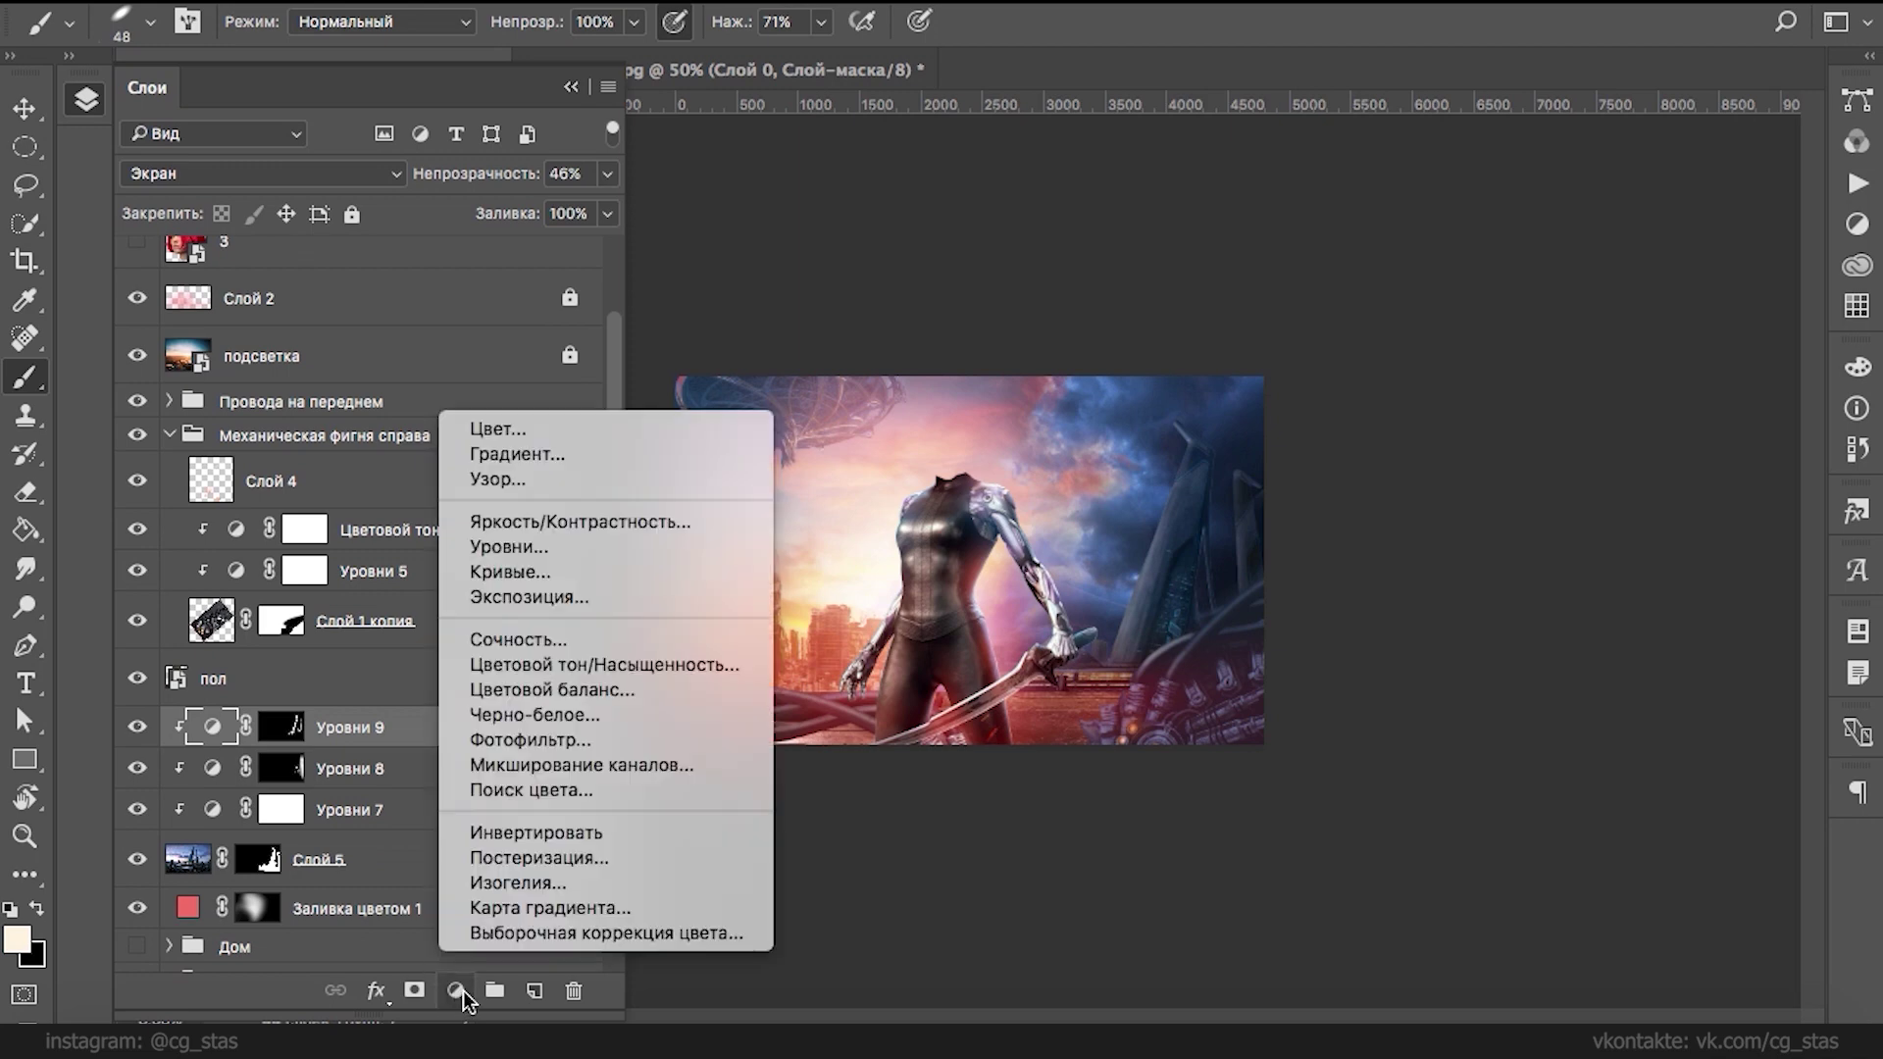
pyautogui.click(551, 663)
pyautogui.moveTo(500, 588)
pyautogui.mouseDown()
pyautogui.moveTo(515, 641)
pyautogui.moveTo(596, 639)
pyautogui.moveTo(555, 644)
pyautogui.moveTo(508, 591)
pyautogui.mouseUp()
pyautogui.click(539, 990)
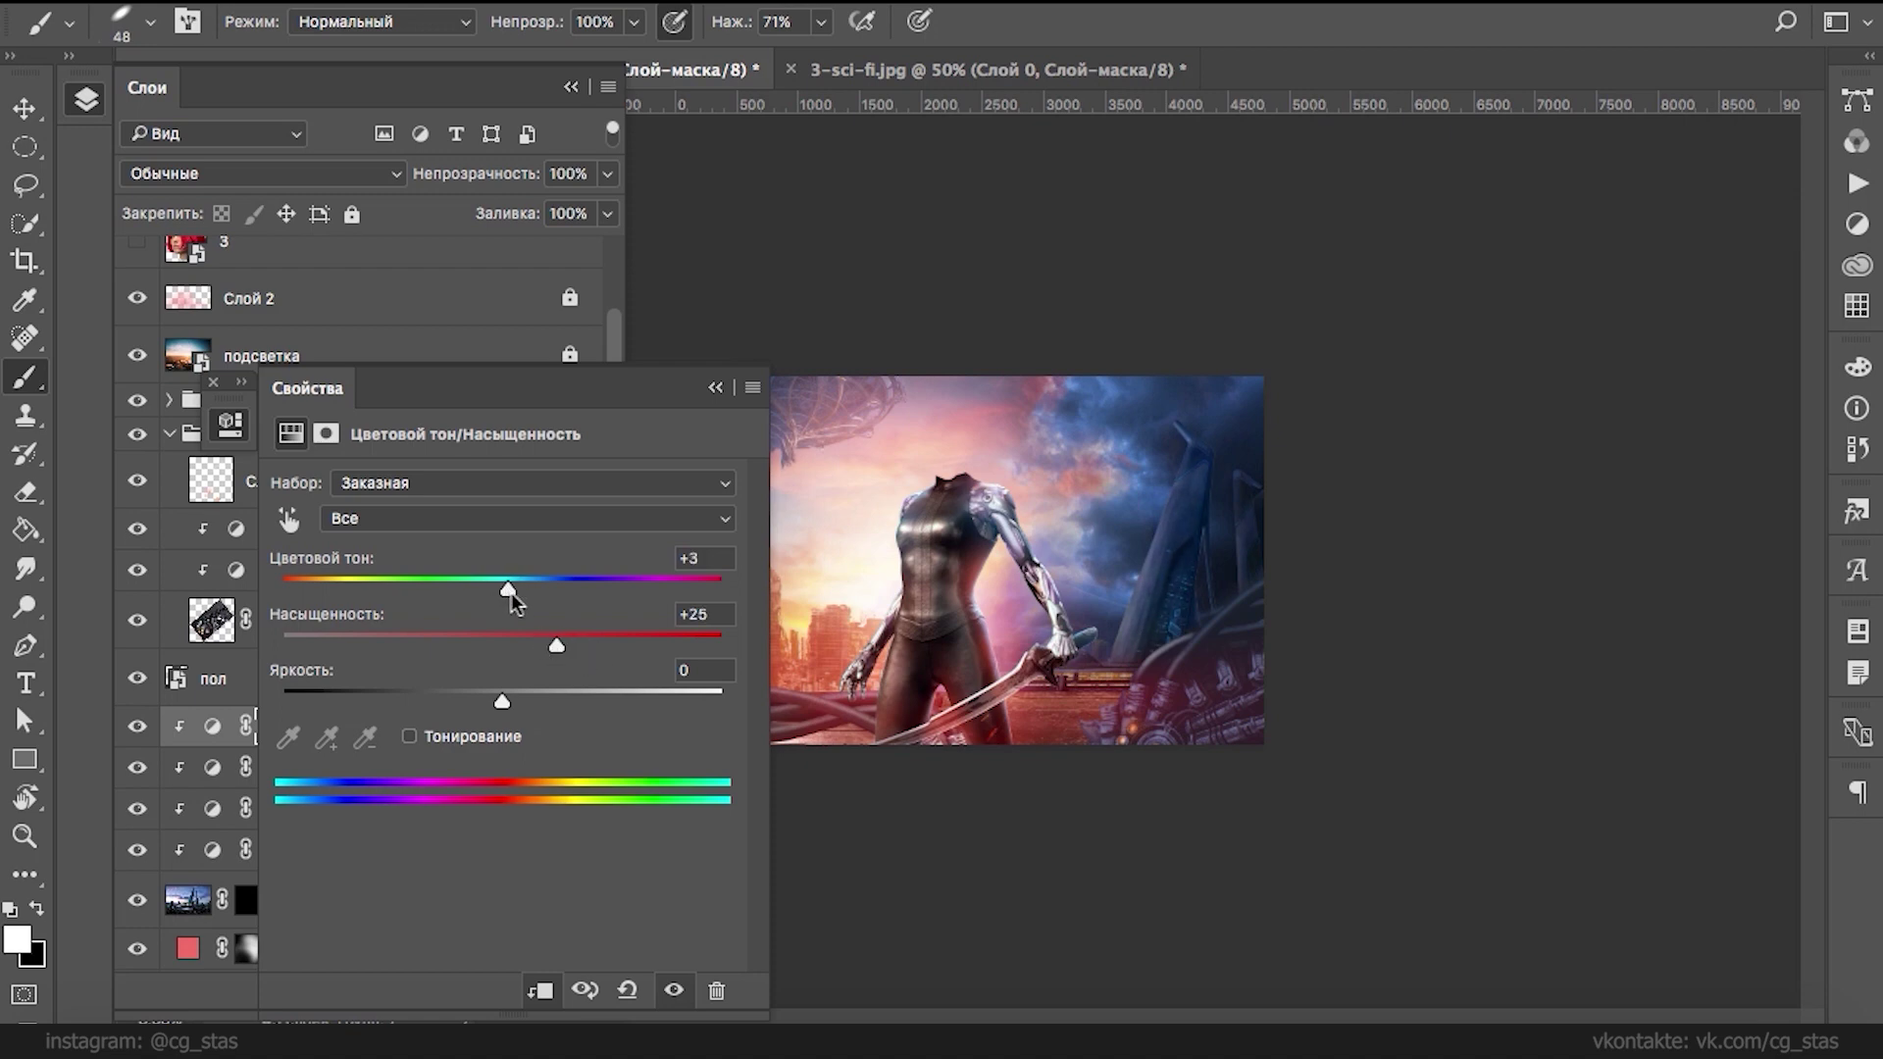
pyautogui.moveTo(502, 699)
pyautogui.mouseDown()
pyautogui.moveTo(471, 687)
pyautogui.moveTo(500, 688)
pyautogui.mouseUp()
pyautogui.click(715, 388)
# - Return the warm light Levels layer to Normal blending and raise its RGB midtones to 1.70
pyautogui.click(208, 775)
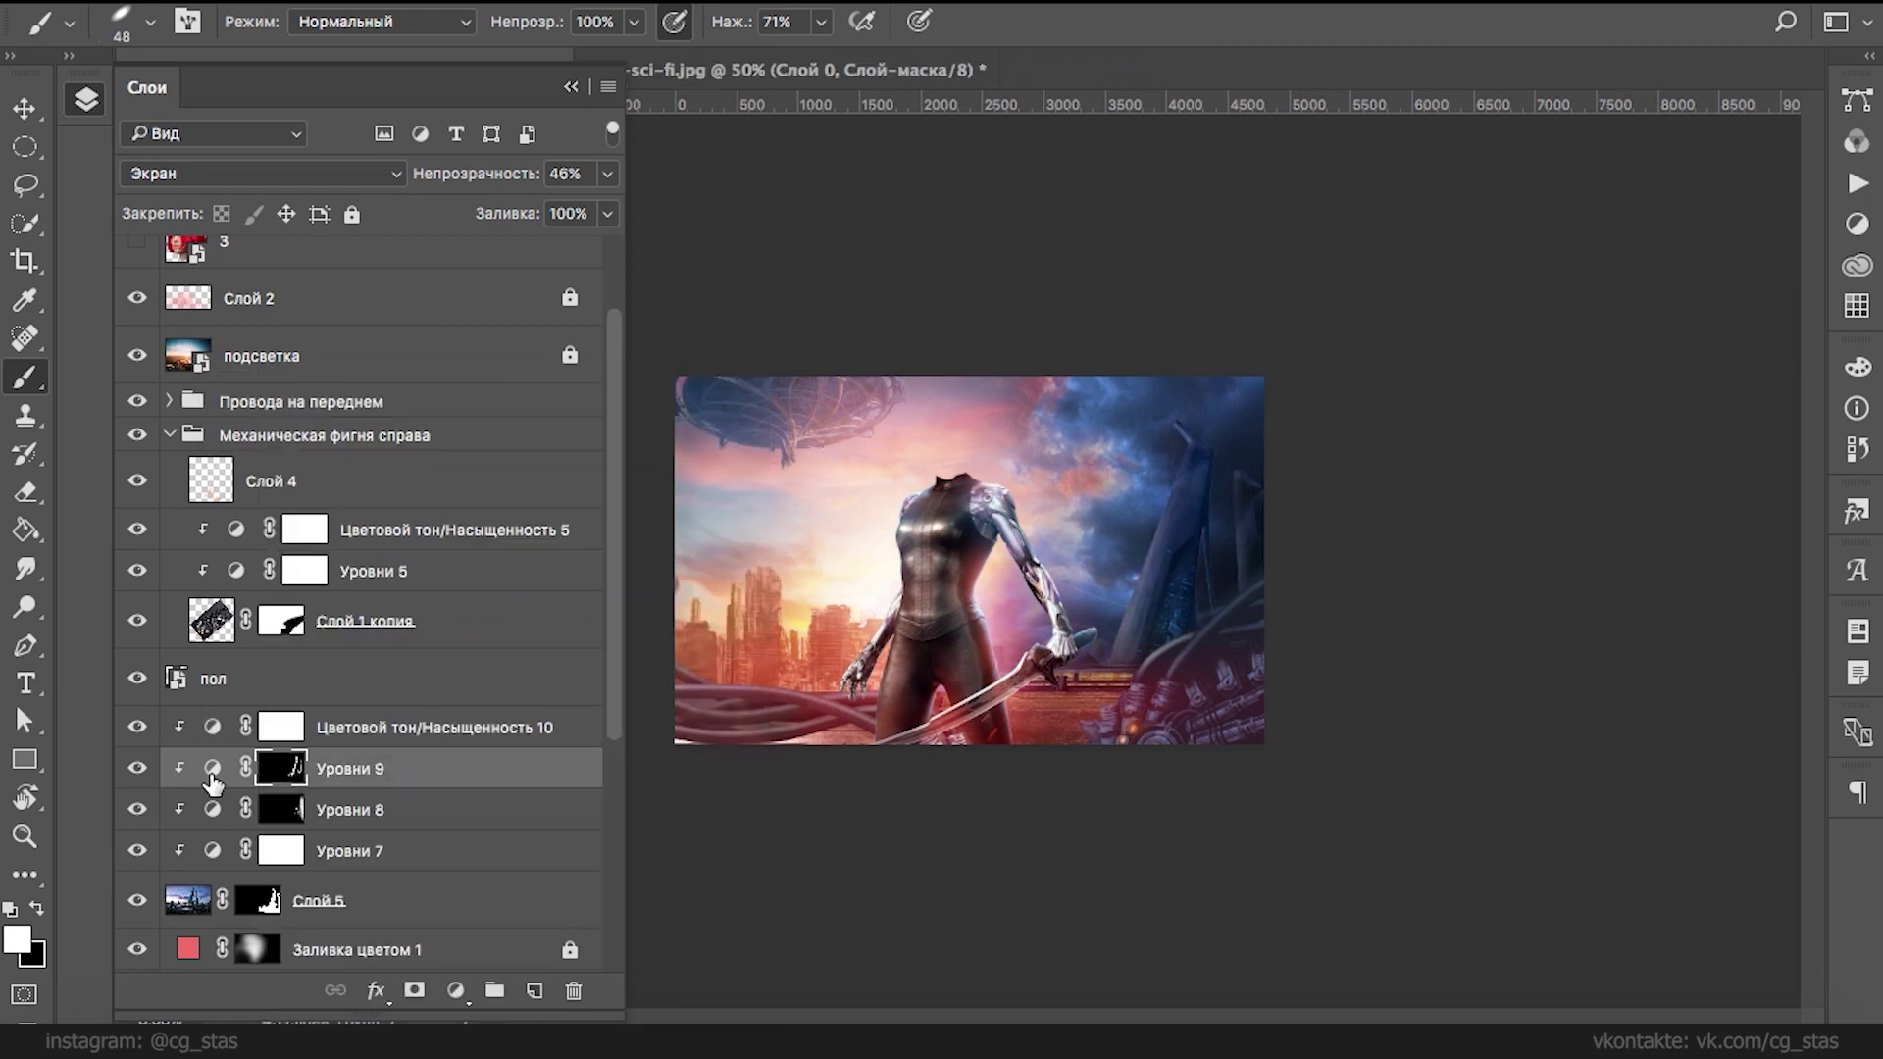
pyautogui.click(298, 164)
pyautogui.press('Escape')
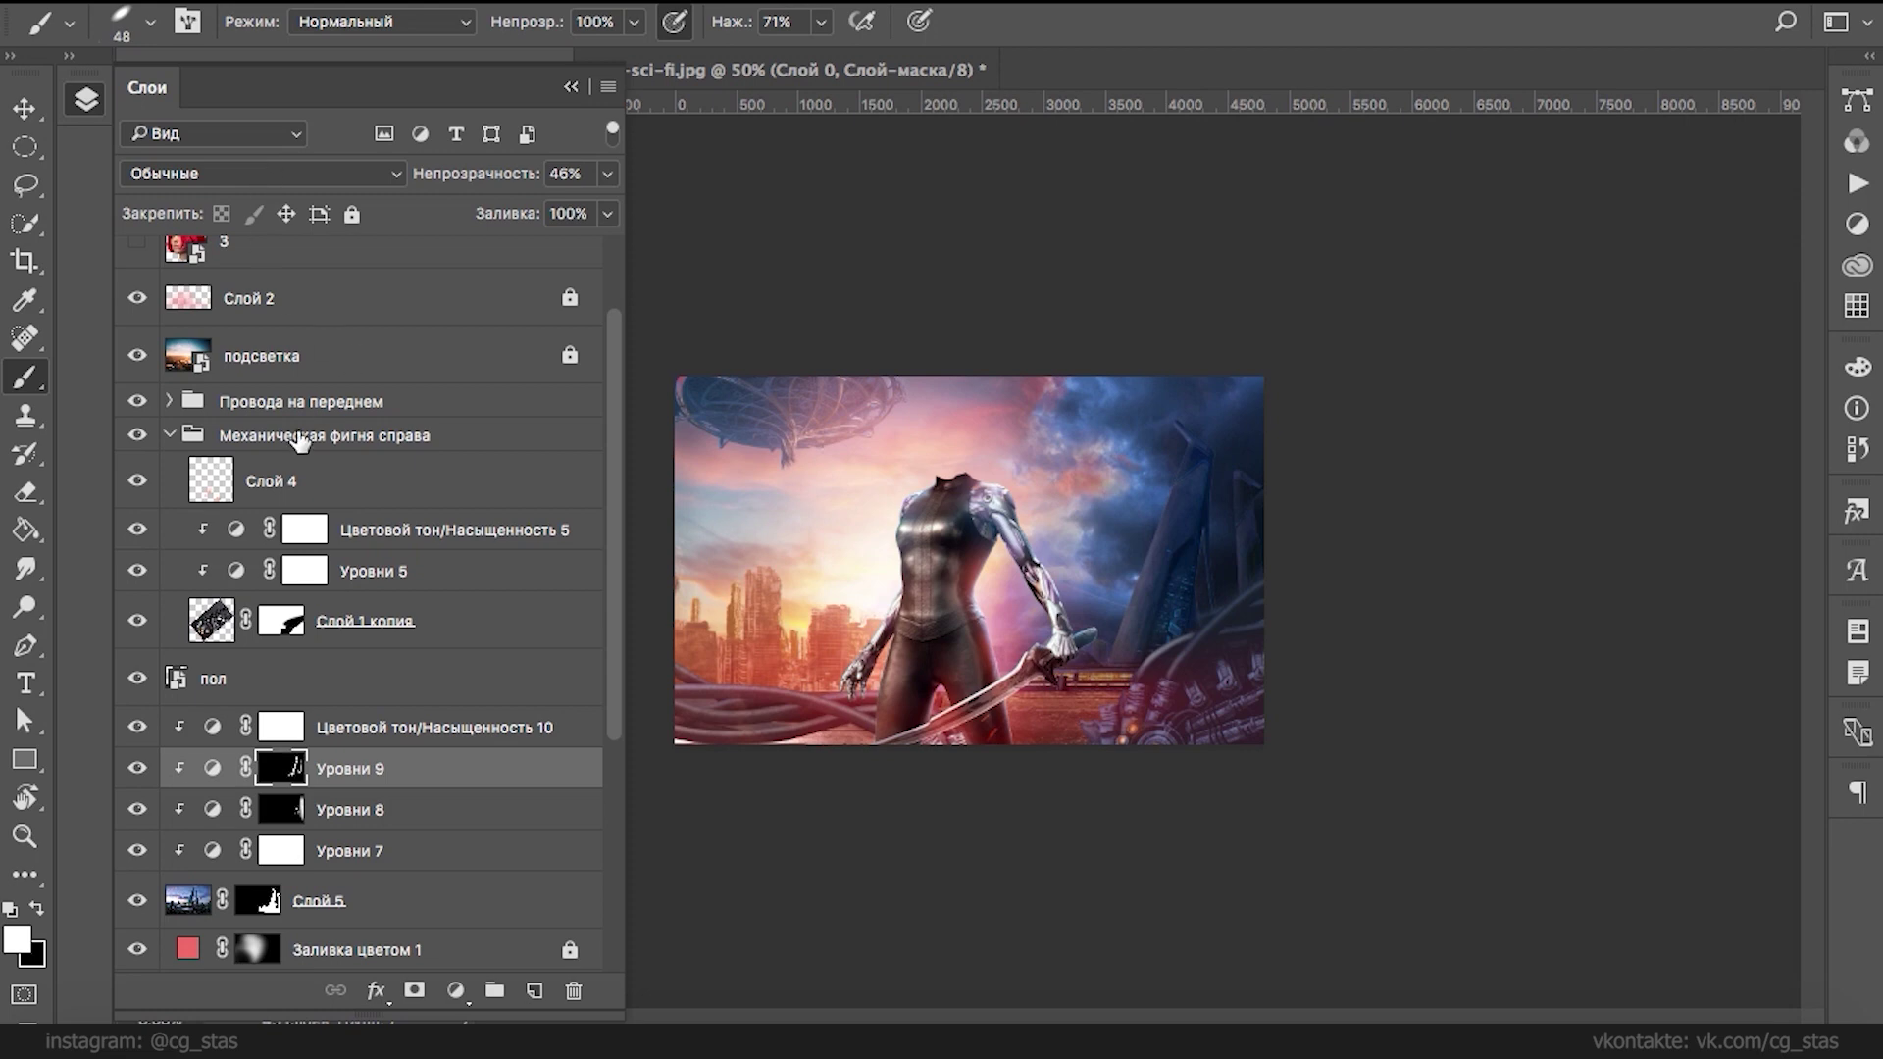
pyautogui.doubleClick(212, 768)
pyautogui.moveTo(451, 689); pyautogui.dragTo(432, 687)
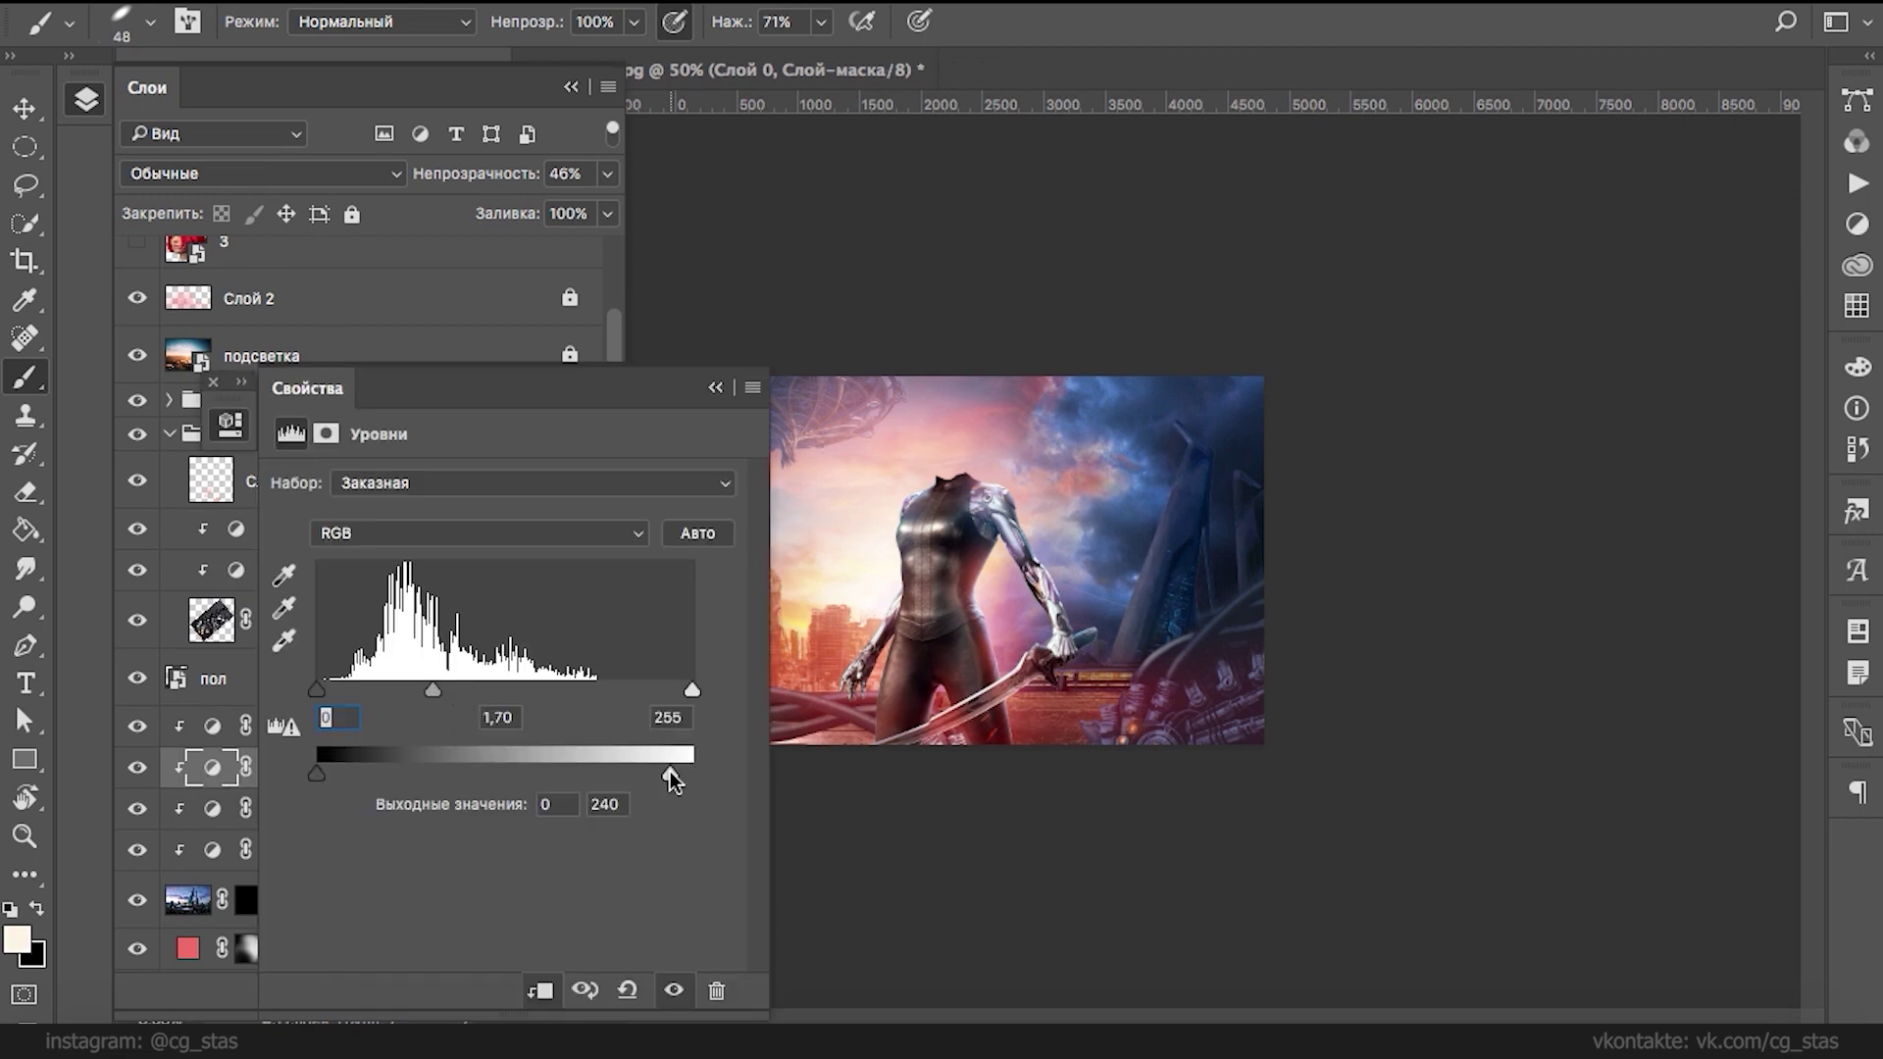
pyautogui.moveTo(317, 774)
pyautogui.mouseDown()
pyautogui.moveTo(536, 774)
pyautogui.moveTo(350, 774)
pyautogui.mouseUp()
# - Set the warm light Levels' red channel to midtones 1.75 and output black 22
pyautogui.click(490, 532)
pyautogui.click(502, 556)
pyautogui.moveTo(449, 688); pyautogui.dragTo(428, 688)
pyautogui.moveTo(326, 768)
pyautogui.mouseDown()
pyautogui.moveTo(399, 768)
pyautogui.moveTo(349, 774)
pyautogui.mouseUp()
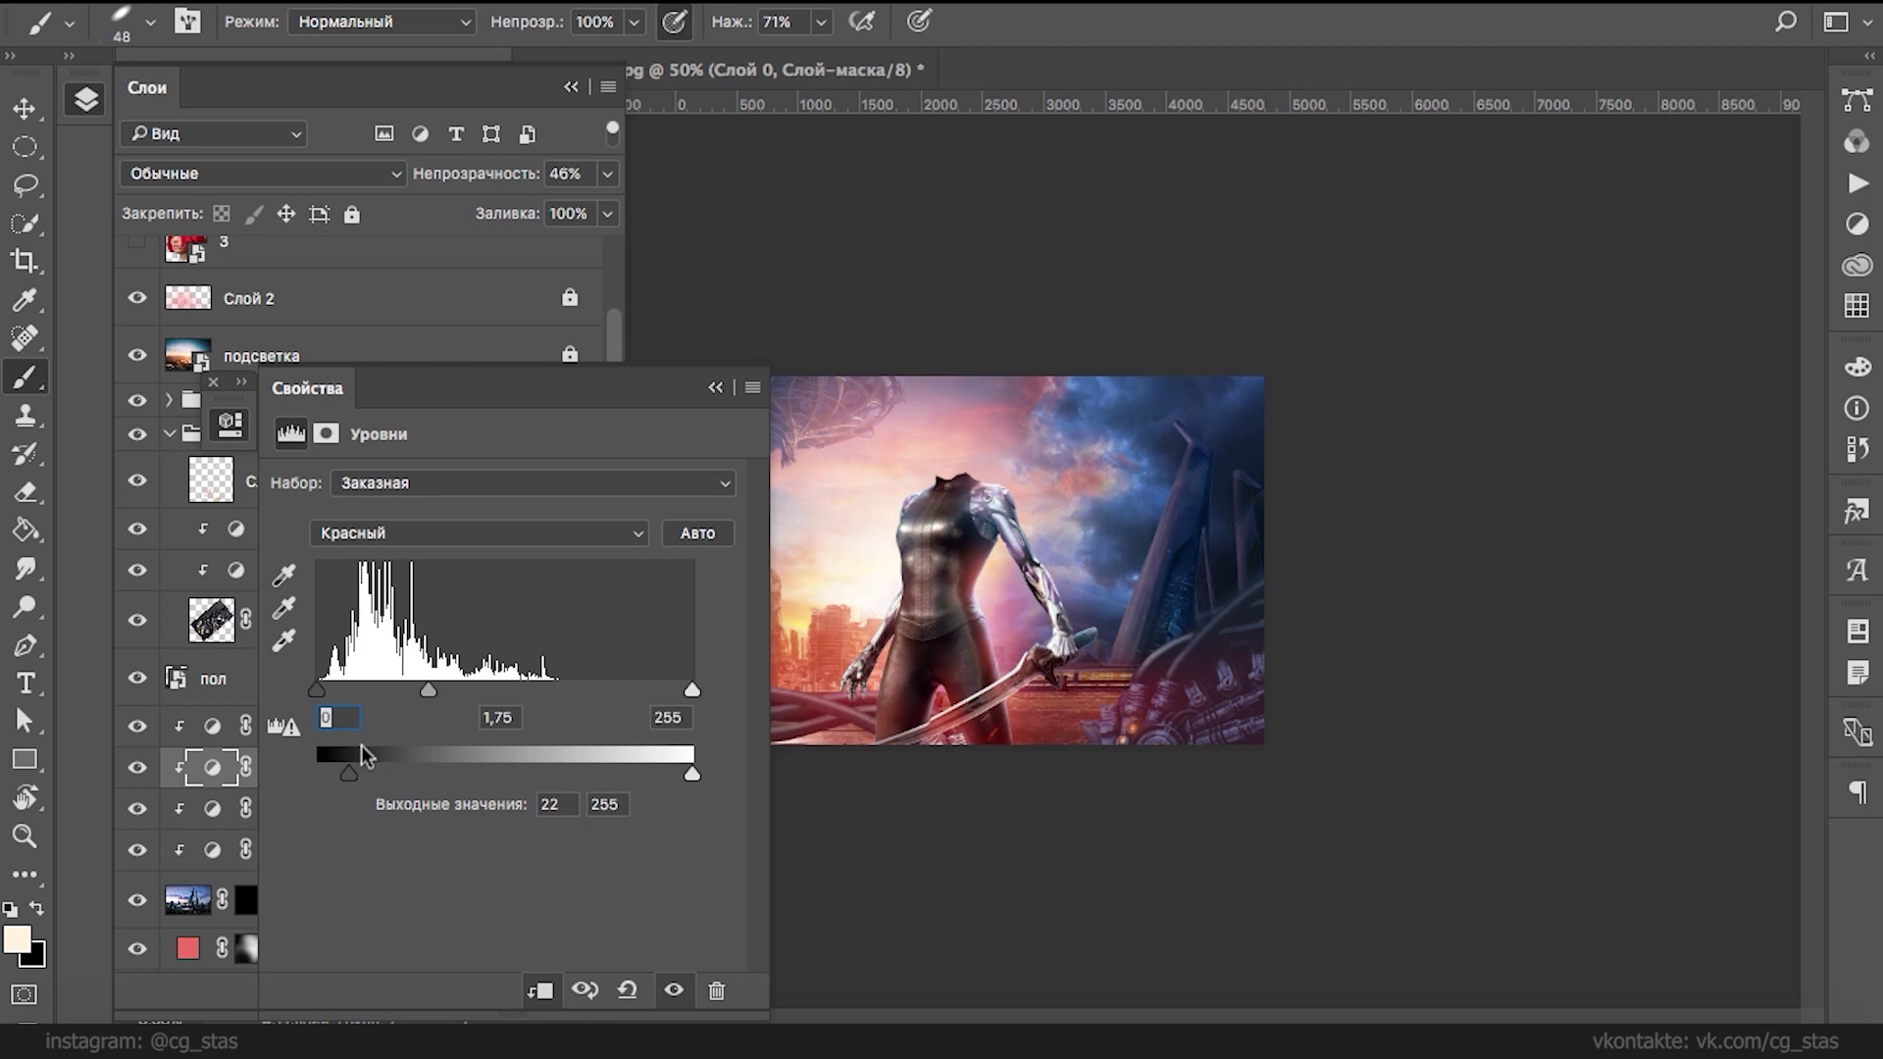
pyautogui.click(714, 388)
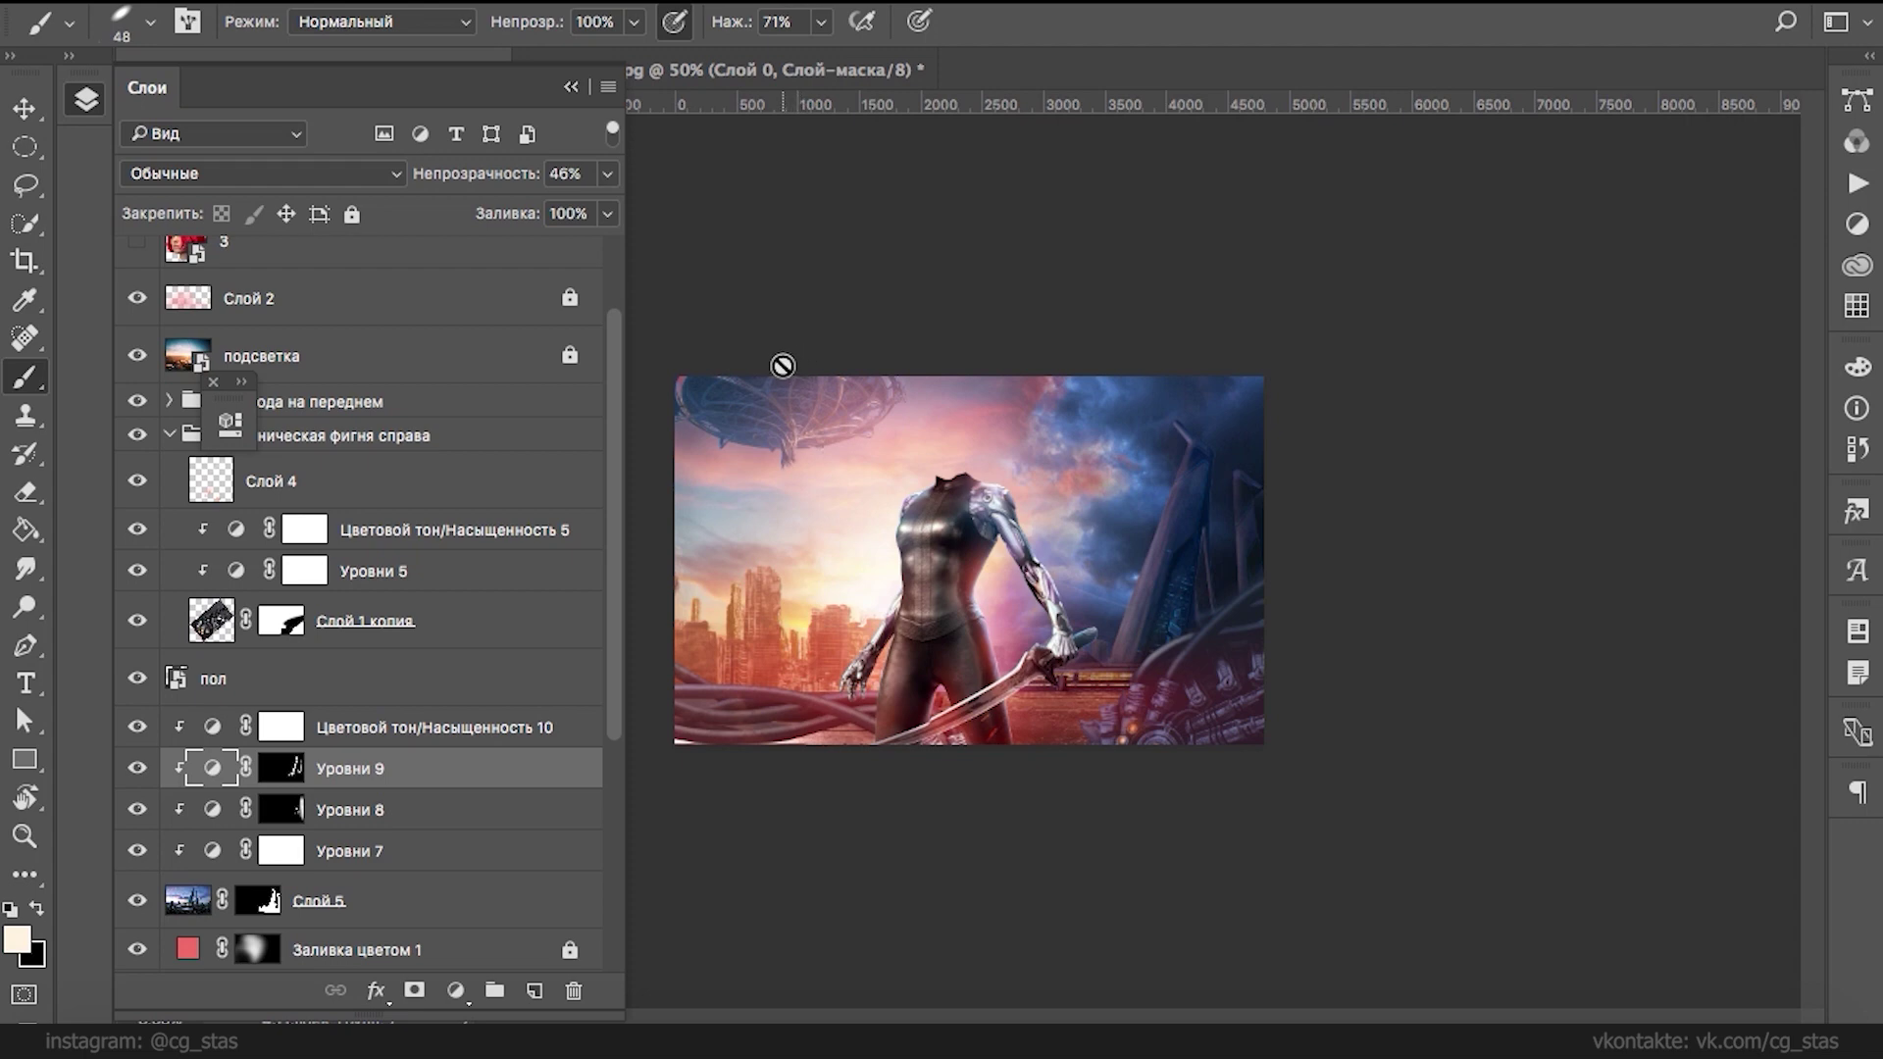
# - Add a Color Lookup adjustment at the top of the layer stack and load the Kodak 5218 Kodak 2395 3D LUT
pyautogui.scroll(3, 498, 284)
pyautogui.click(505, 252)
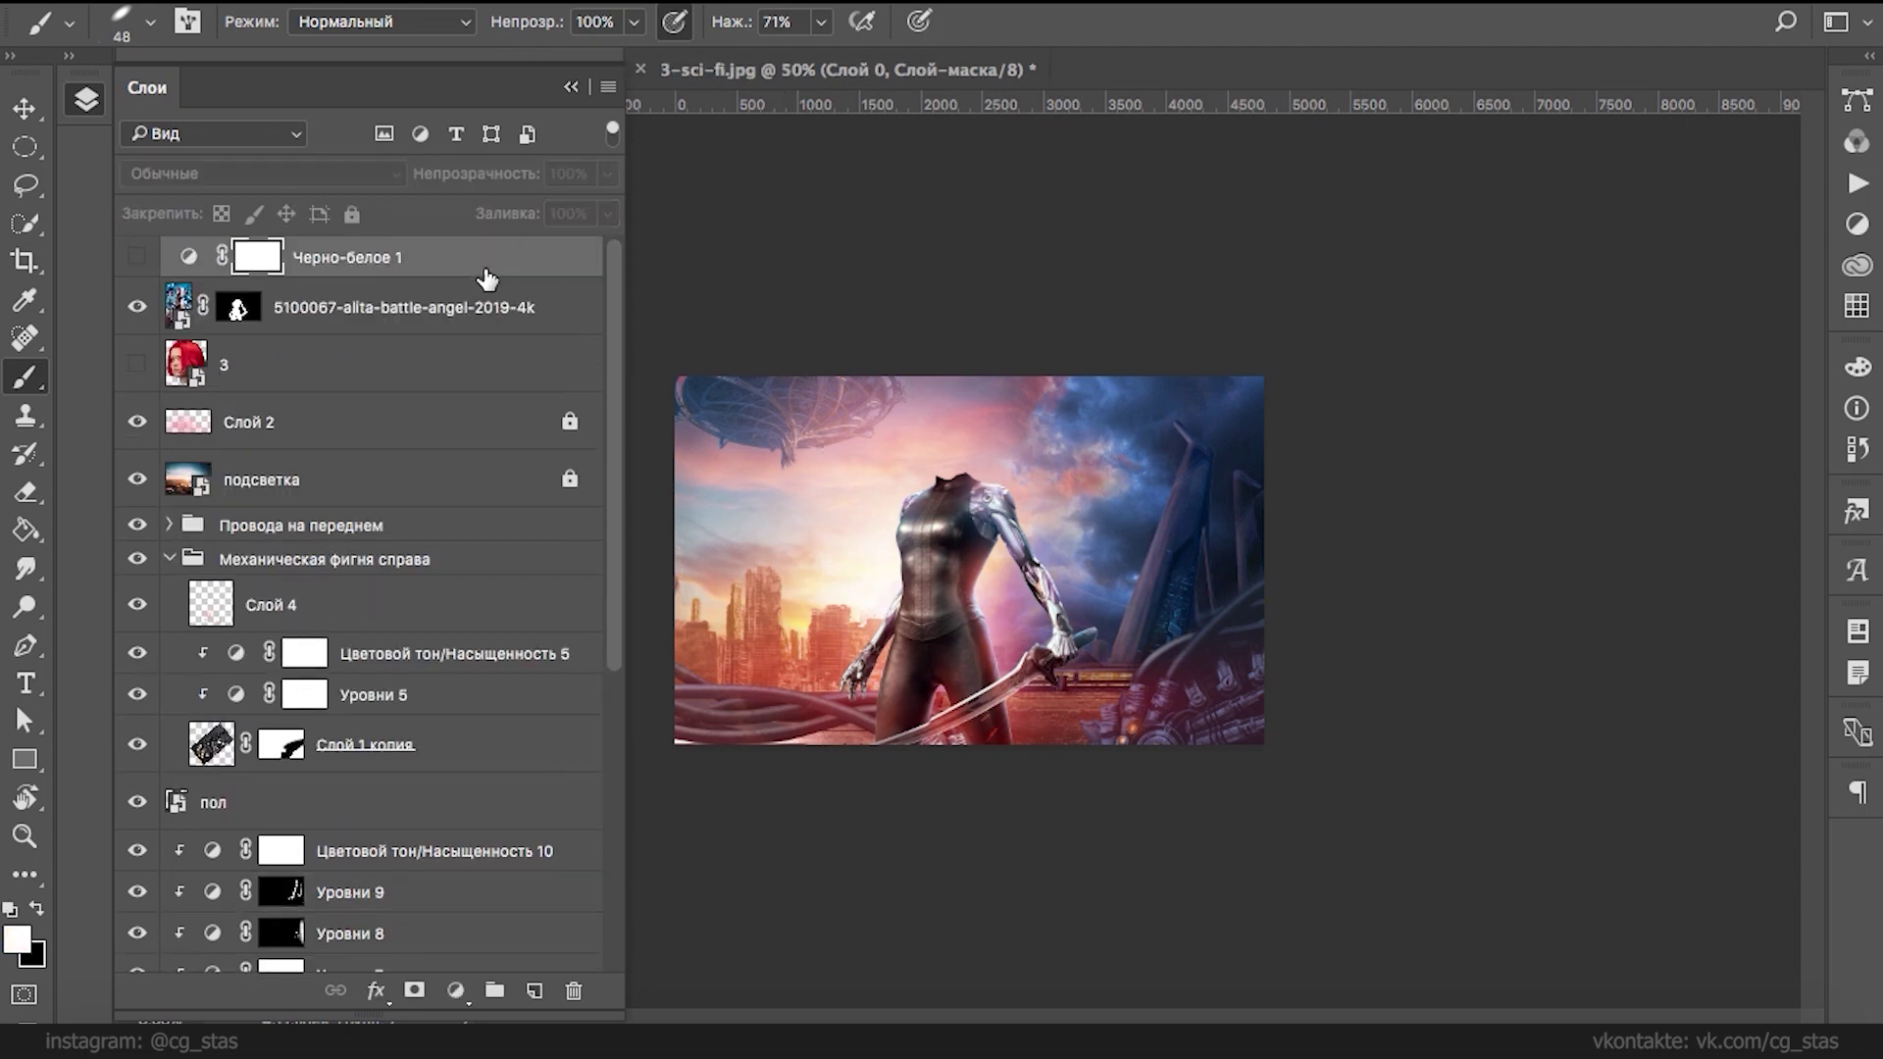
pyautogui.click(457, 976)
pyautogui.click(527, 789)
pyautogui.click(550, 483)
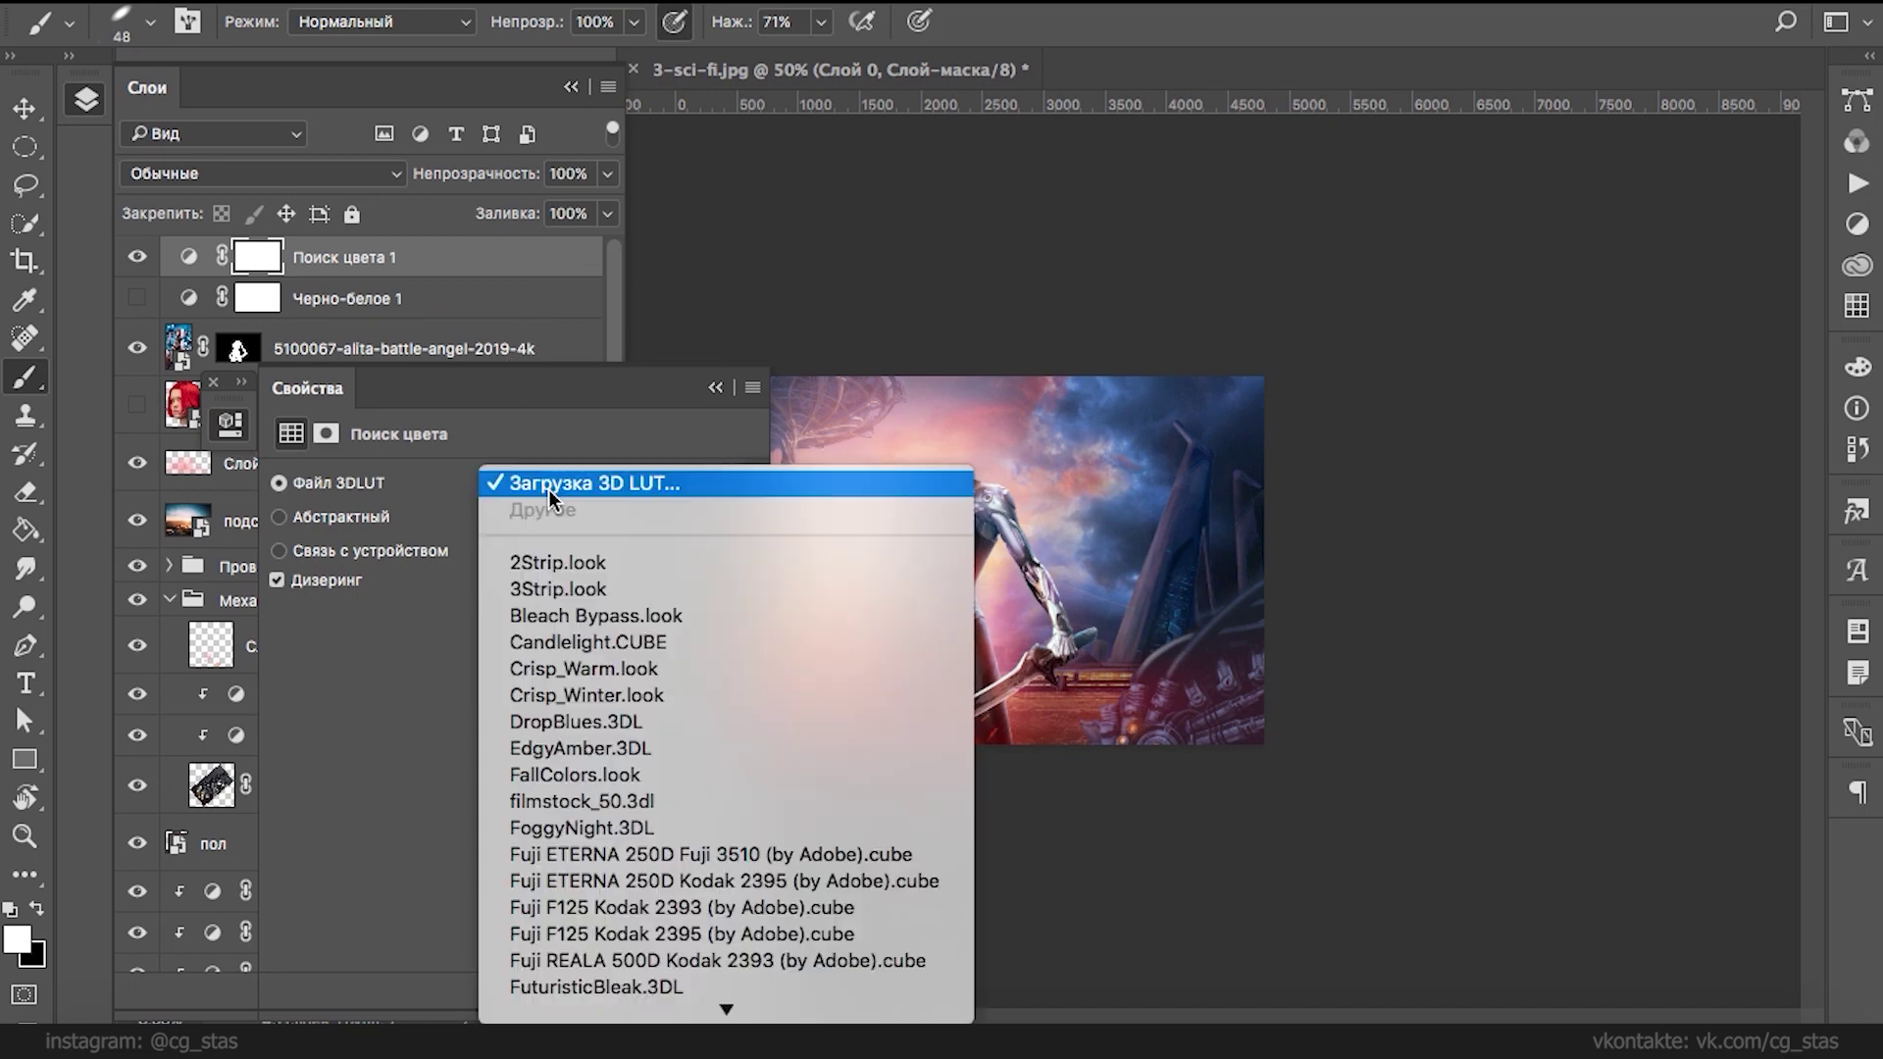
pyautogui.scroll(-3, 555, 744)
pyautogui.click(555, 740)
pyautogui.click(557, 486)
pyautogui.click(548, 590)
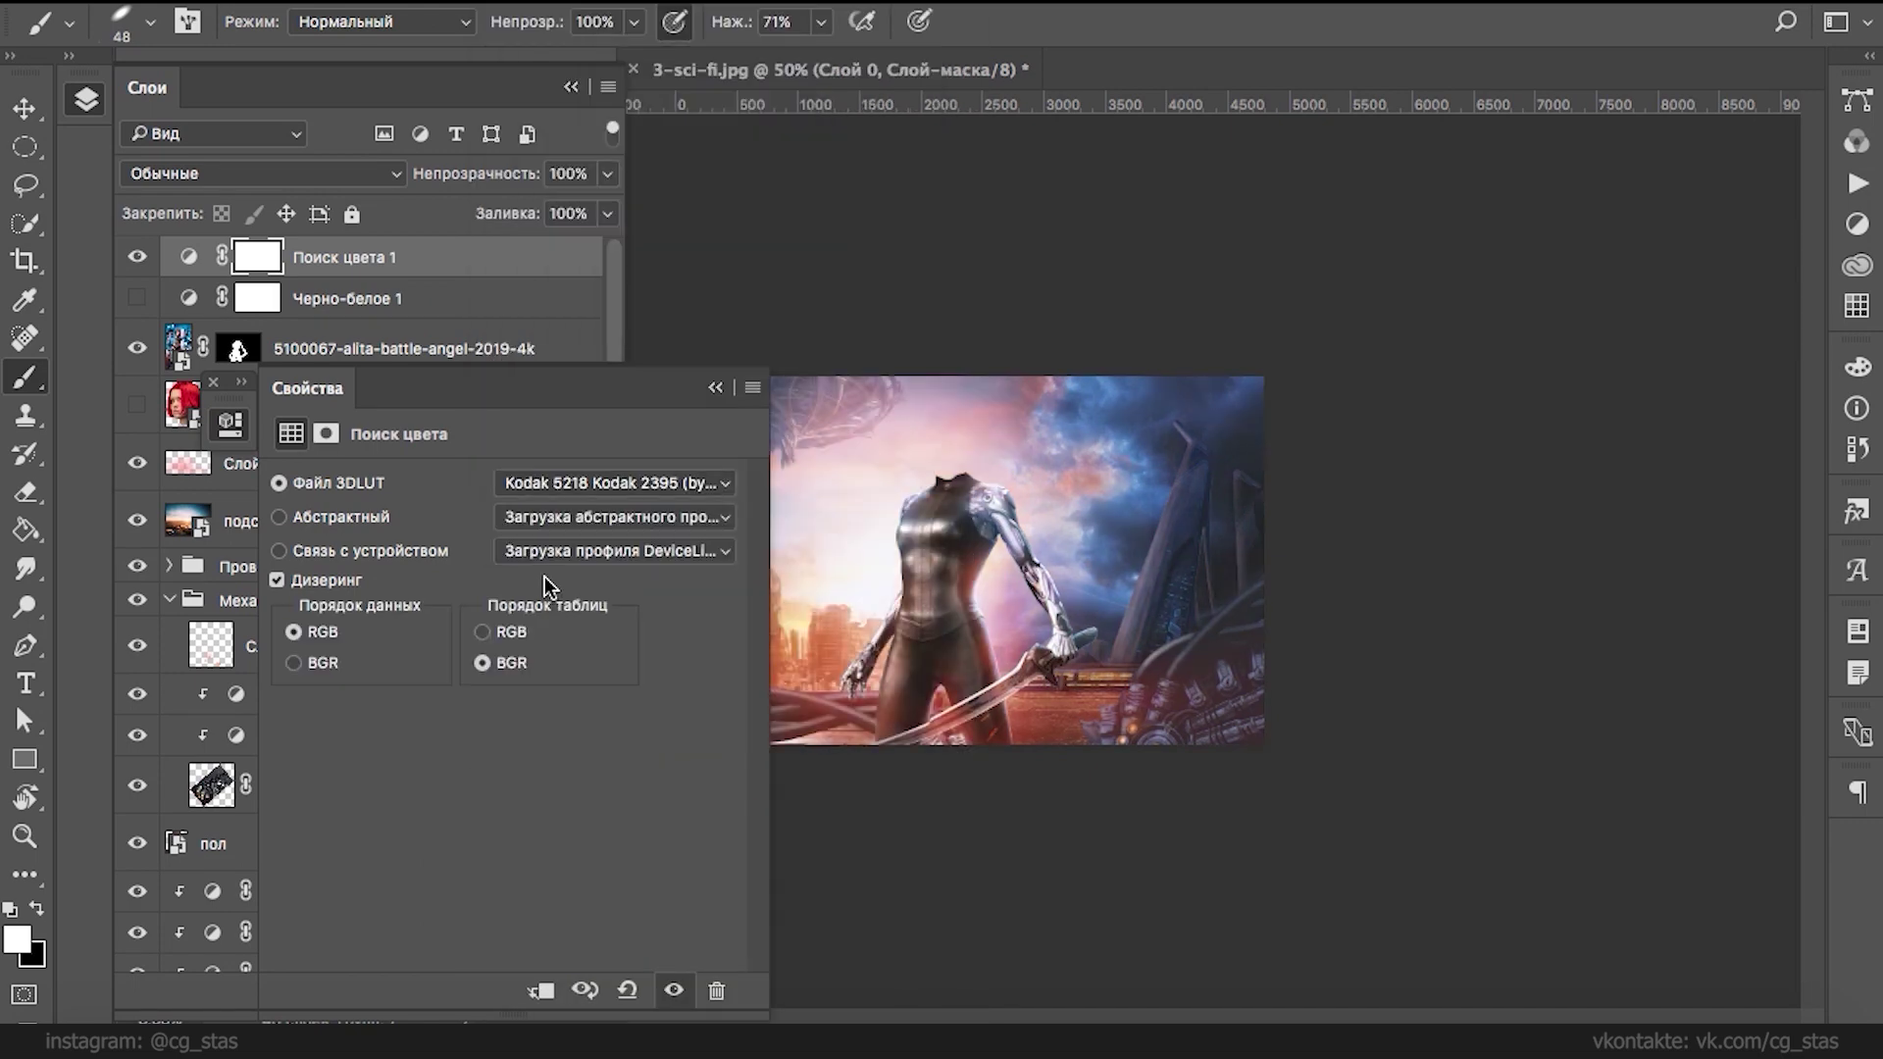
# - Try the Kodak 5205 Fuji 3510 LUT in the Color Lookup adjustment and compare the image with and without it
pyautogui.click(569, 481)
pyautogui.click(569, 456)
pyautogui.click(571, 482)
pyautogui.click(573, 459)
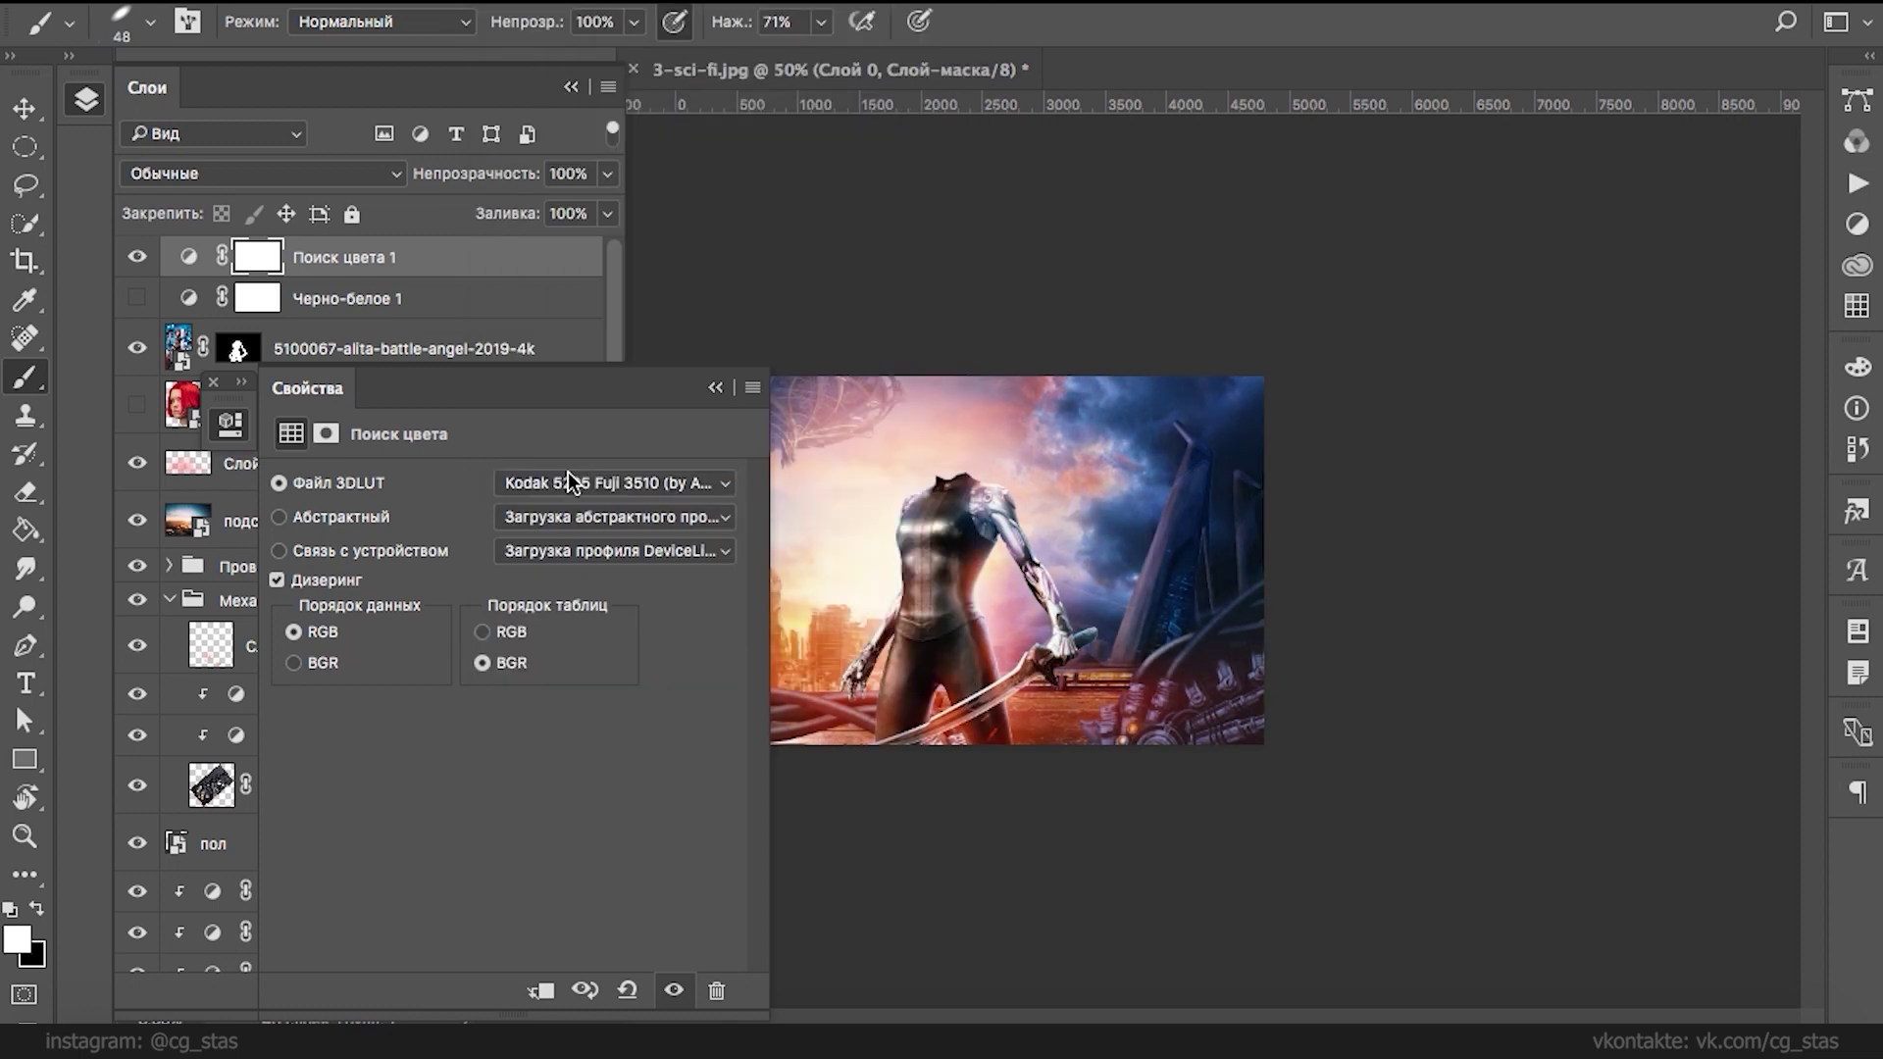
pyautogui.click(672, 991)
pyautogui.click(672, 991)
pyautogui.click(673, 990)
pyautogui.click(672, 991)
pyautogui.click(673, 991)
pyautogui.click(673, 990)
pyautogui.click(672, 990)
# - Switch the Color Lookup adjustment to the Fuji F125 Kodak 2395 LUT
pyautogui.click(588, 482)
pyautogui.click(569, 535)
pyautogui.click(579, 484)
pyautogui.click(569, 324)
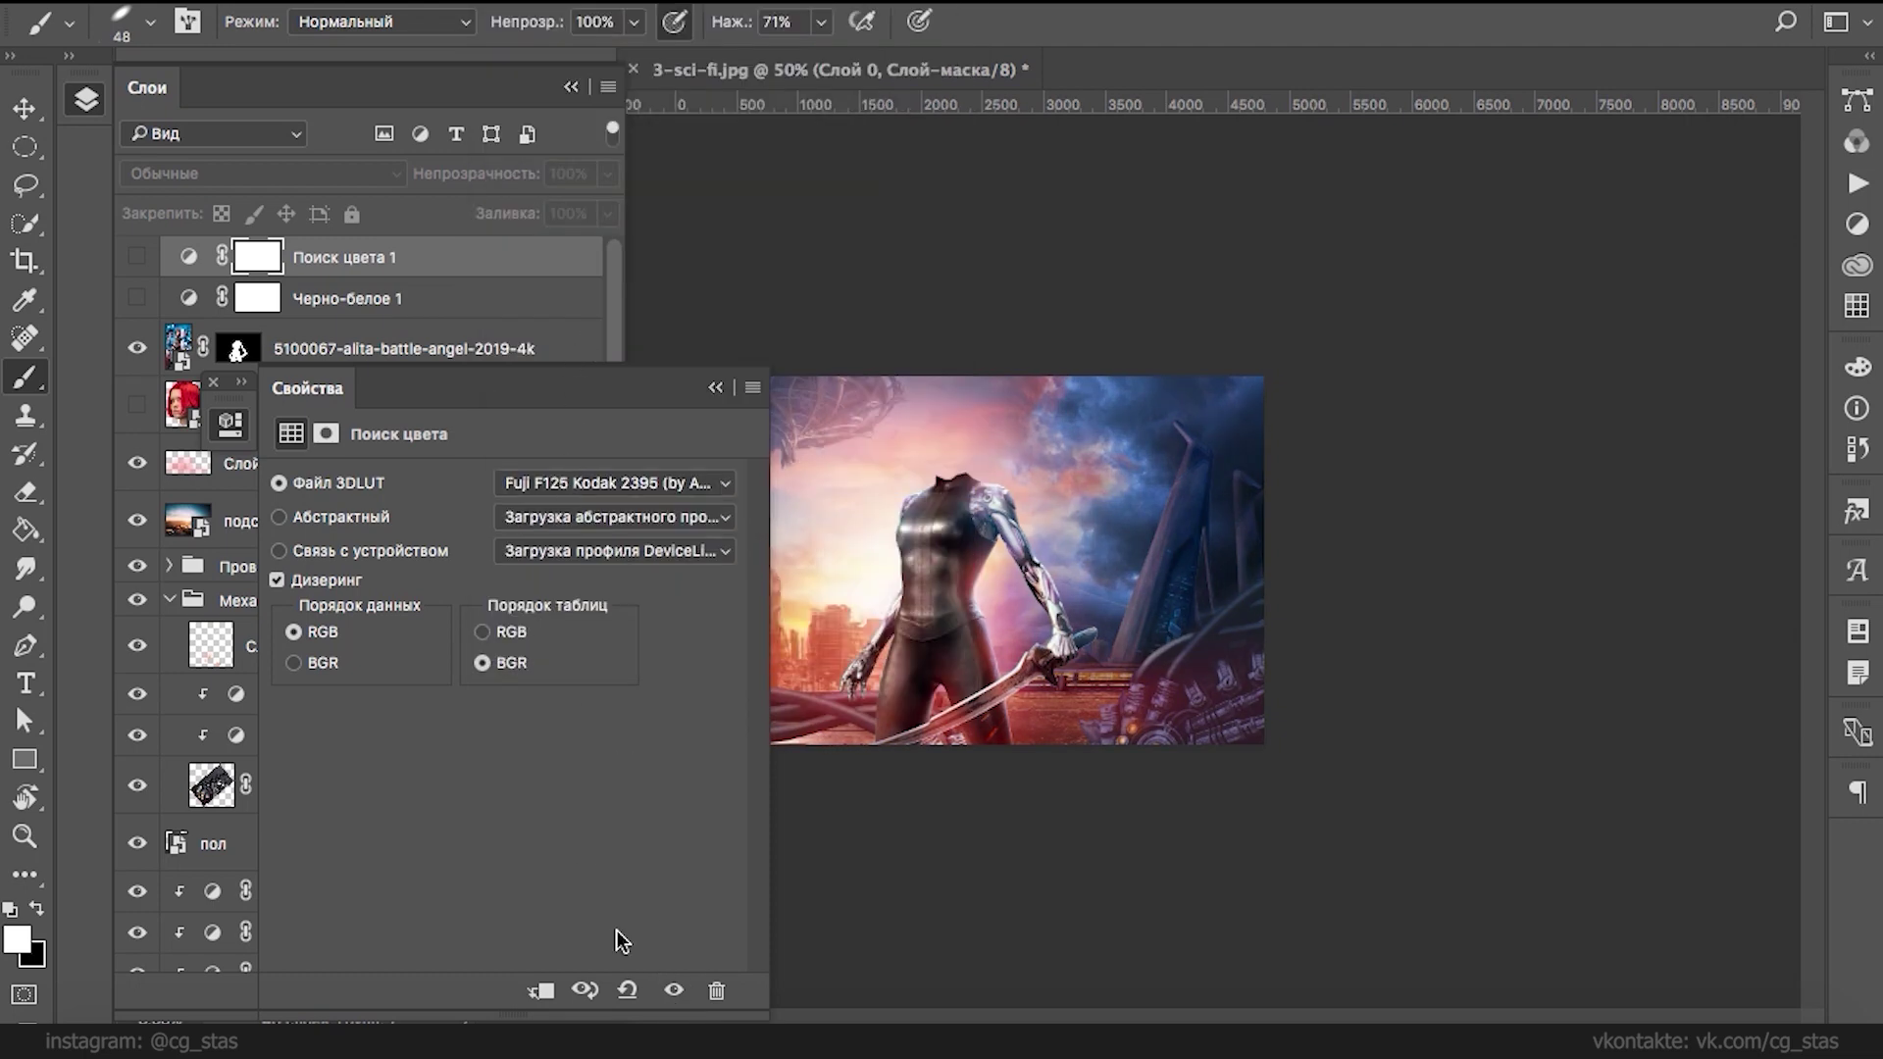
# - Re-enable the Color Lookup adjustment and try the Kodak 5218 Kodak 2395 LUT in it
pyautogui.click(673, 990)
pyautogui.click(588, 482)
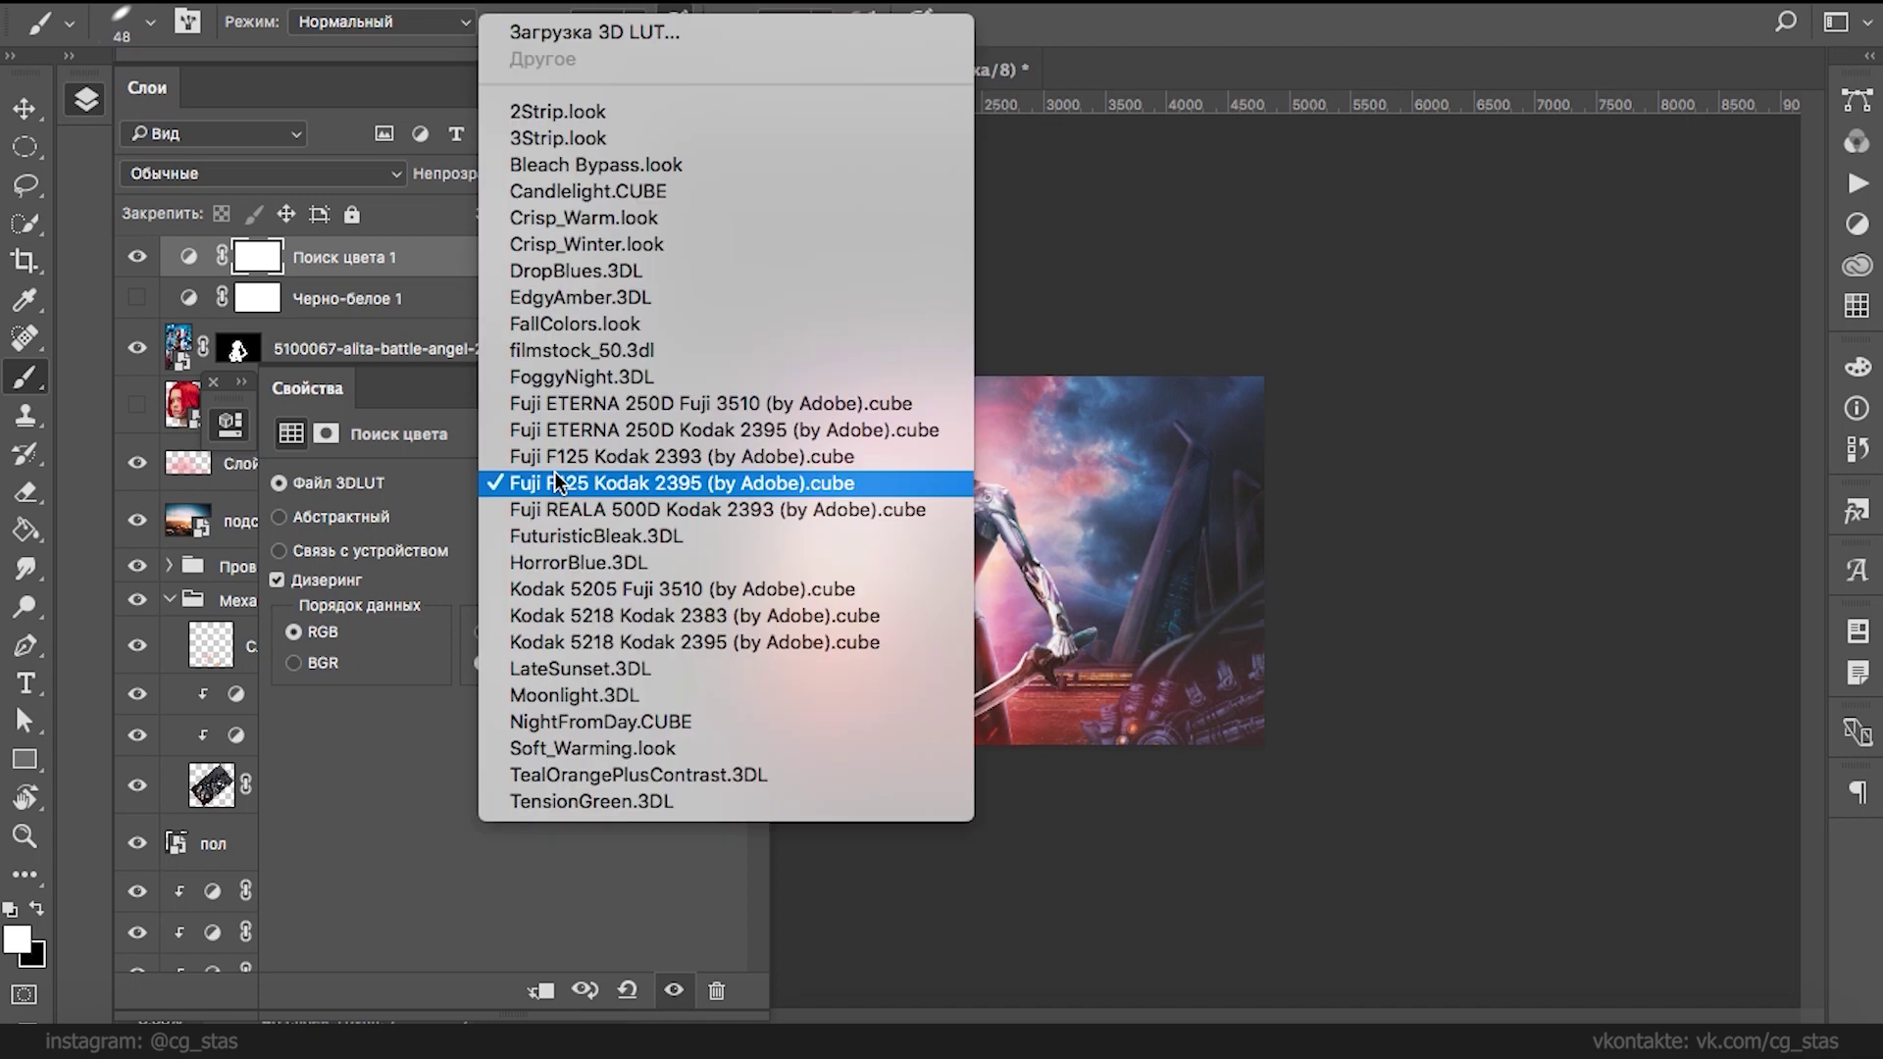
pyautogui.click(547, 502)
pyautogui.click(547, 494)
pyautogui.scroll(-1, 537, 622)
pyautogui.click(537, 609)
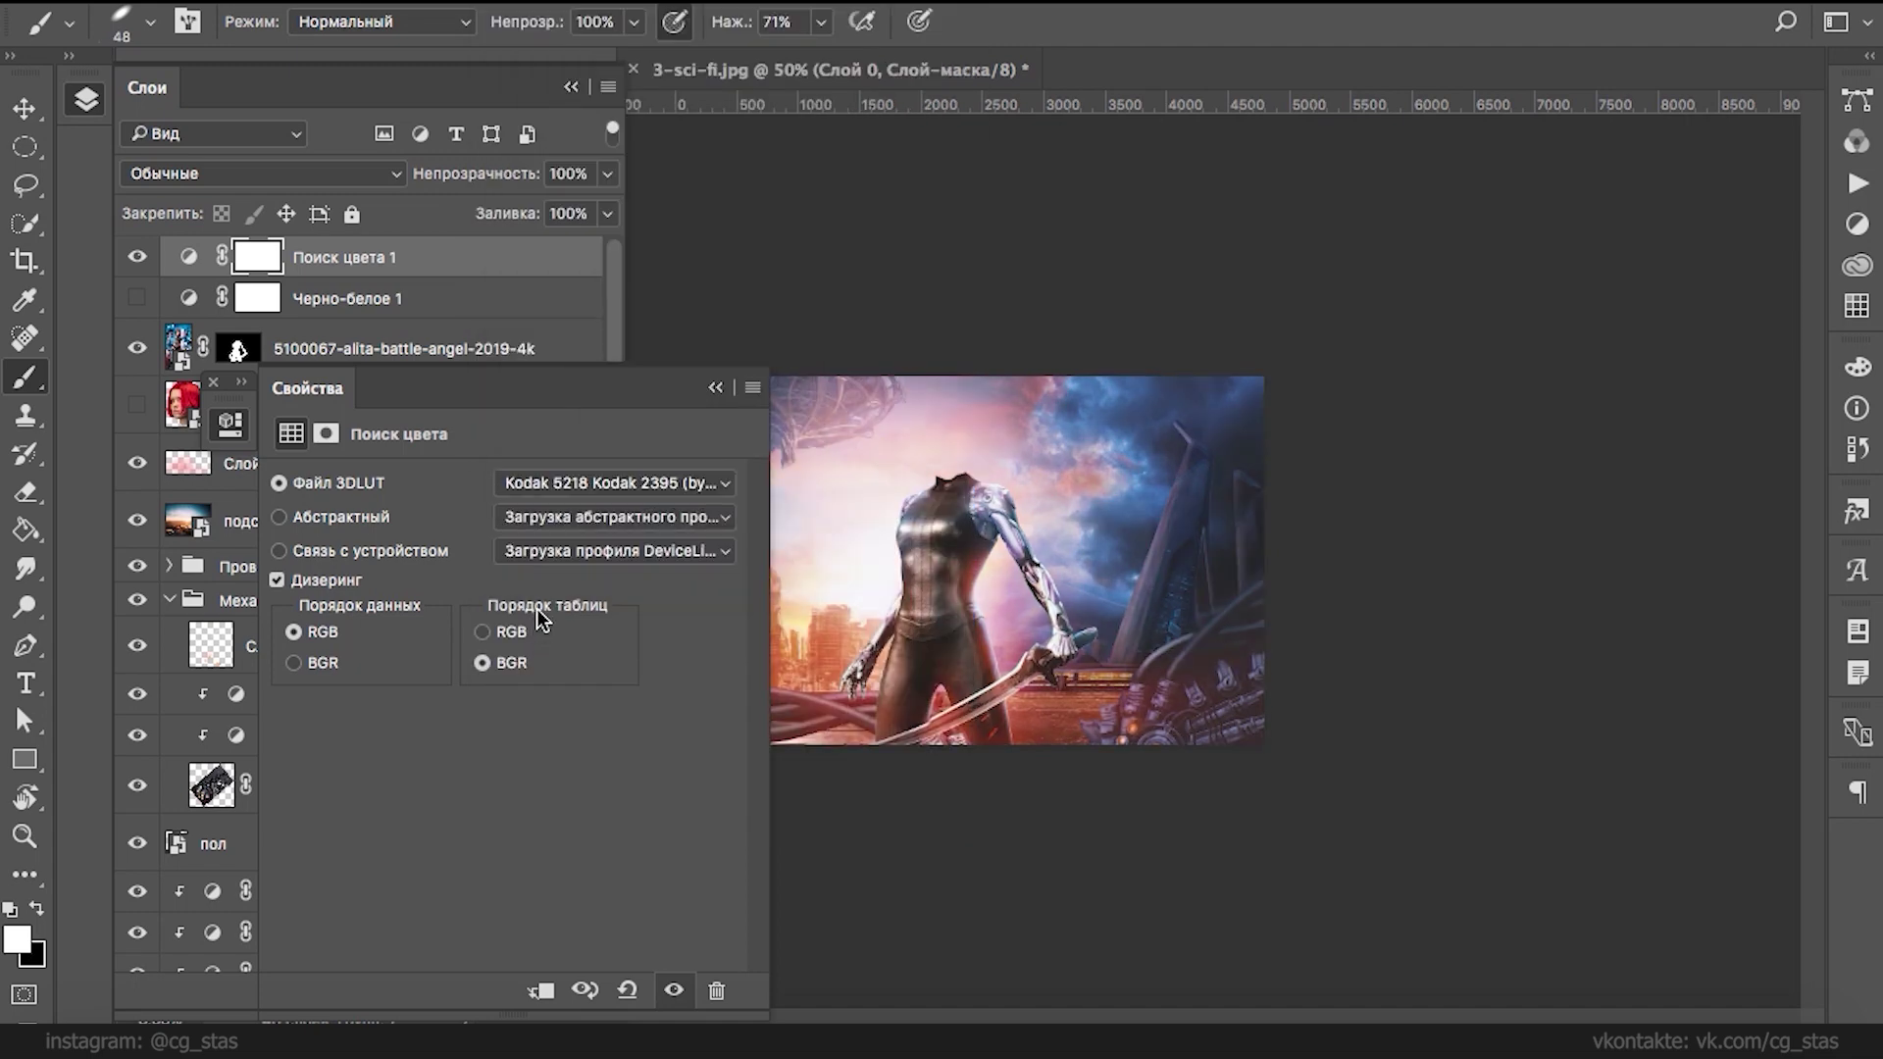
# - Try the Fuji ETERNA 250D Fuji 3510 and Fuji ETERNA 250D Kodak 2395 LUTs in the Color Lookup adjustment
pyautogui.click(568, 482)
pyautogui.click(571, 356)
pyautogui.click(555, 495)
pyautogui.click(565, 376)
pyautogui.click(556, 484)
pyautogui.click(555, 482)
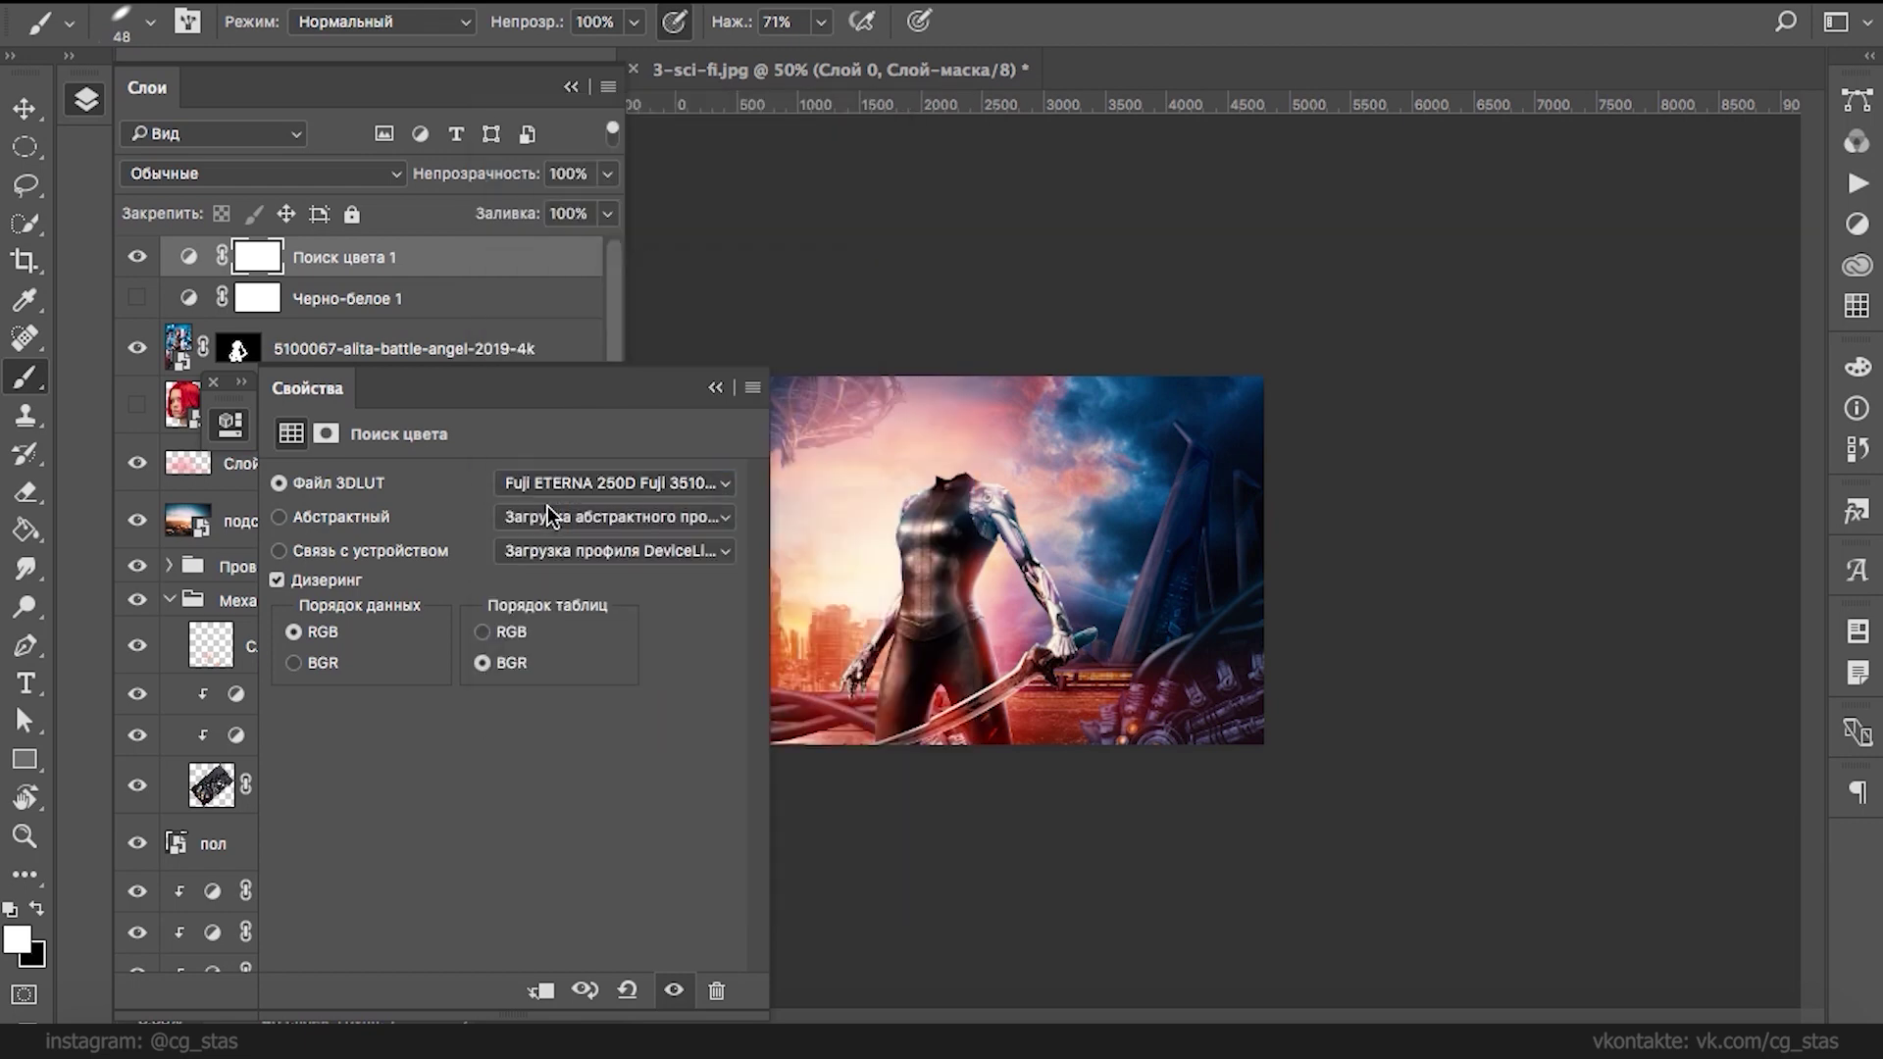
pyautogui.click(560, 487)
pyautogui.click(553, 508)
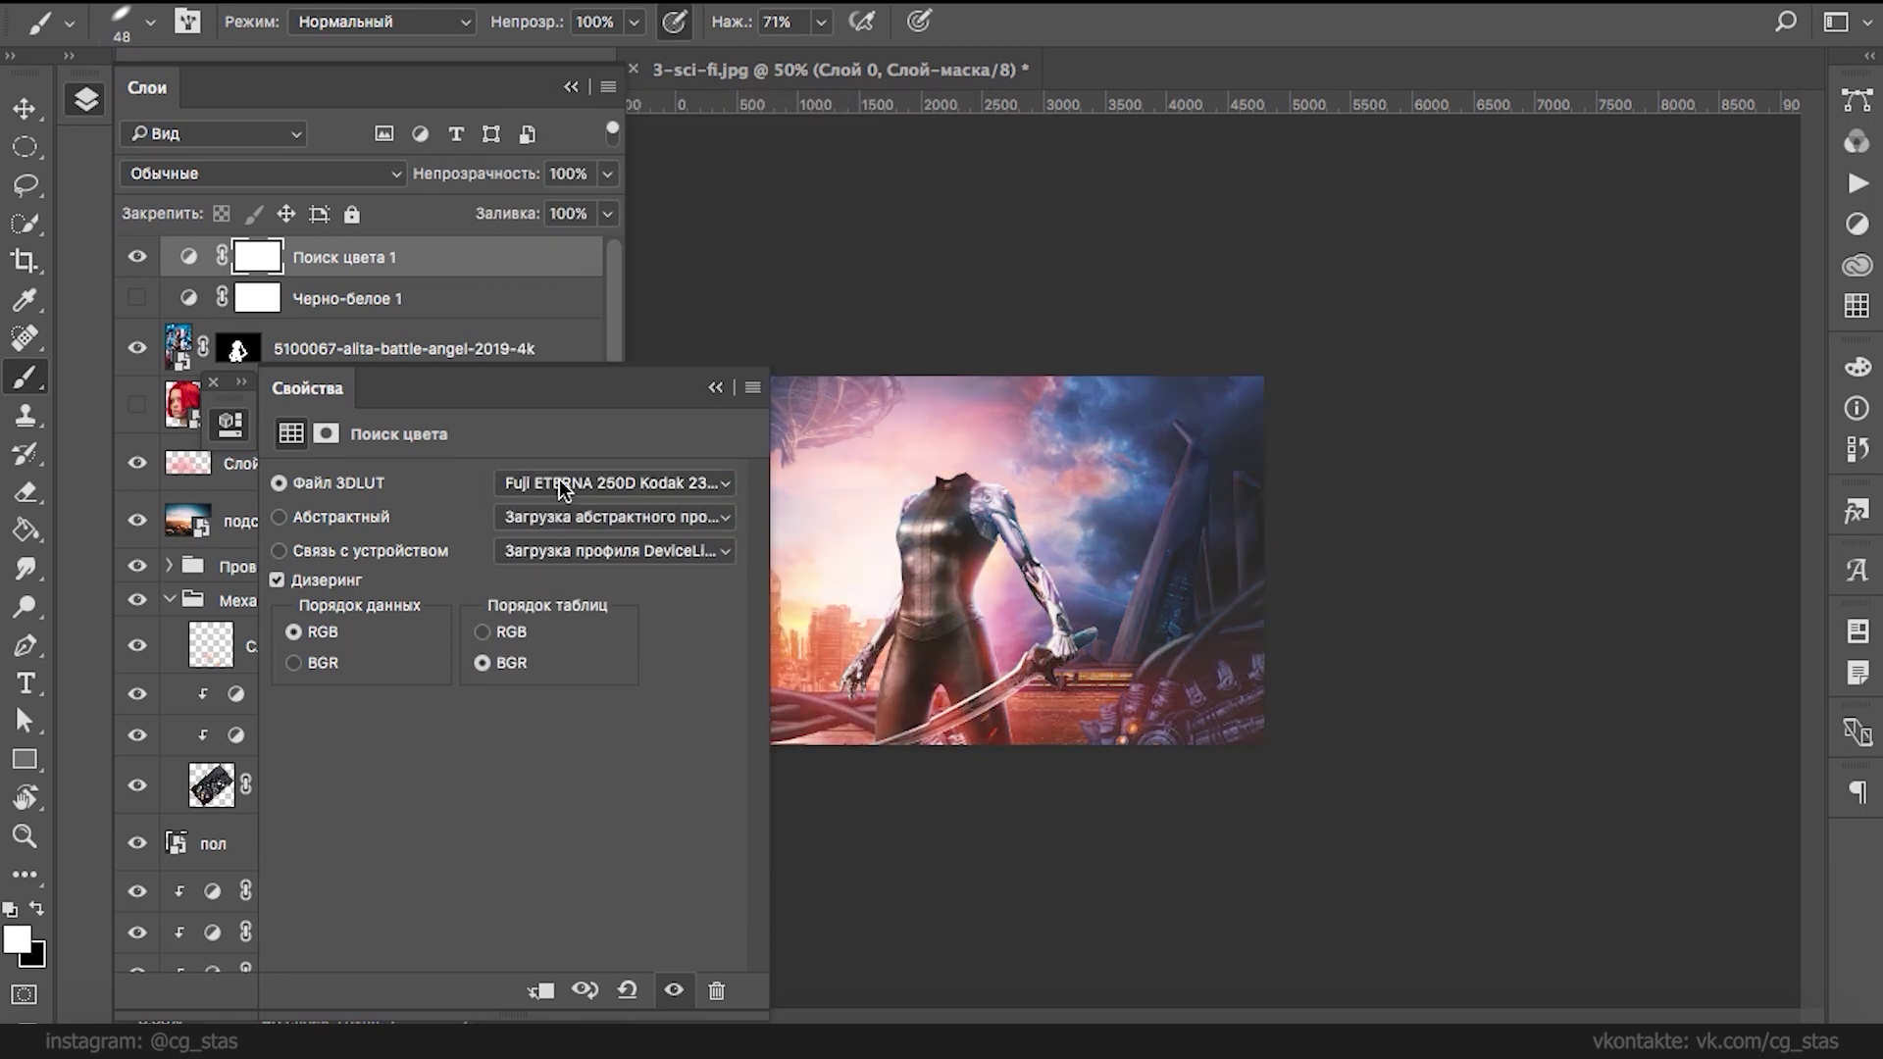
# - Compare neighbouring film LUTs and set the Color Lookup adjustment back to Fuji F125 Kodak 2395
pyautogui.click(559, 481)
pyautogui.click(555, 508)
pyautogui.click(562, 488)
pyautogui.click(560, 508)
pyautogui.click(565, 484)
pyautogui.click(561, 502)
pyautogui.click(562, 500)
pyautogui.click(573, 460)
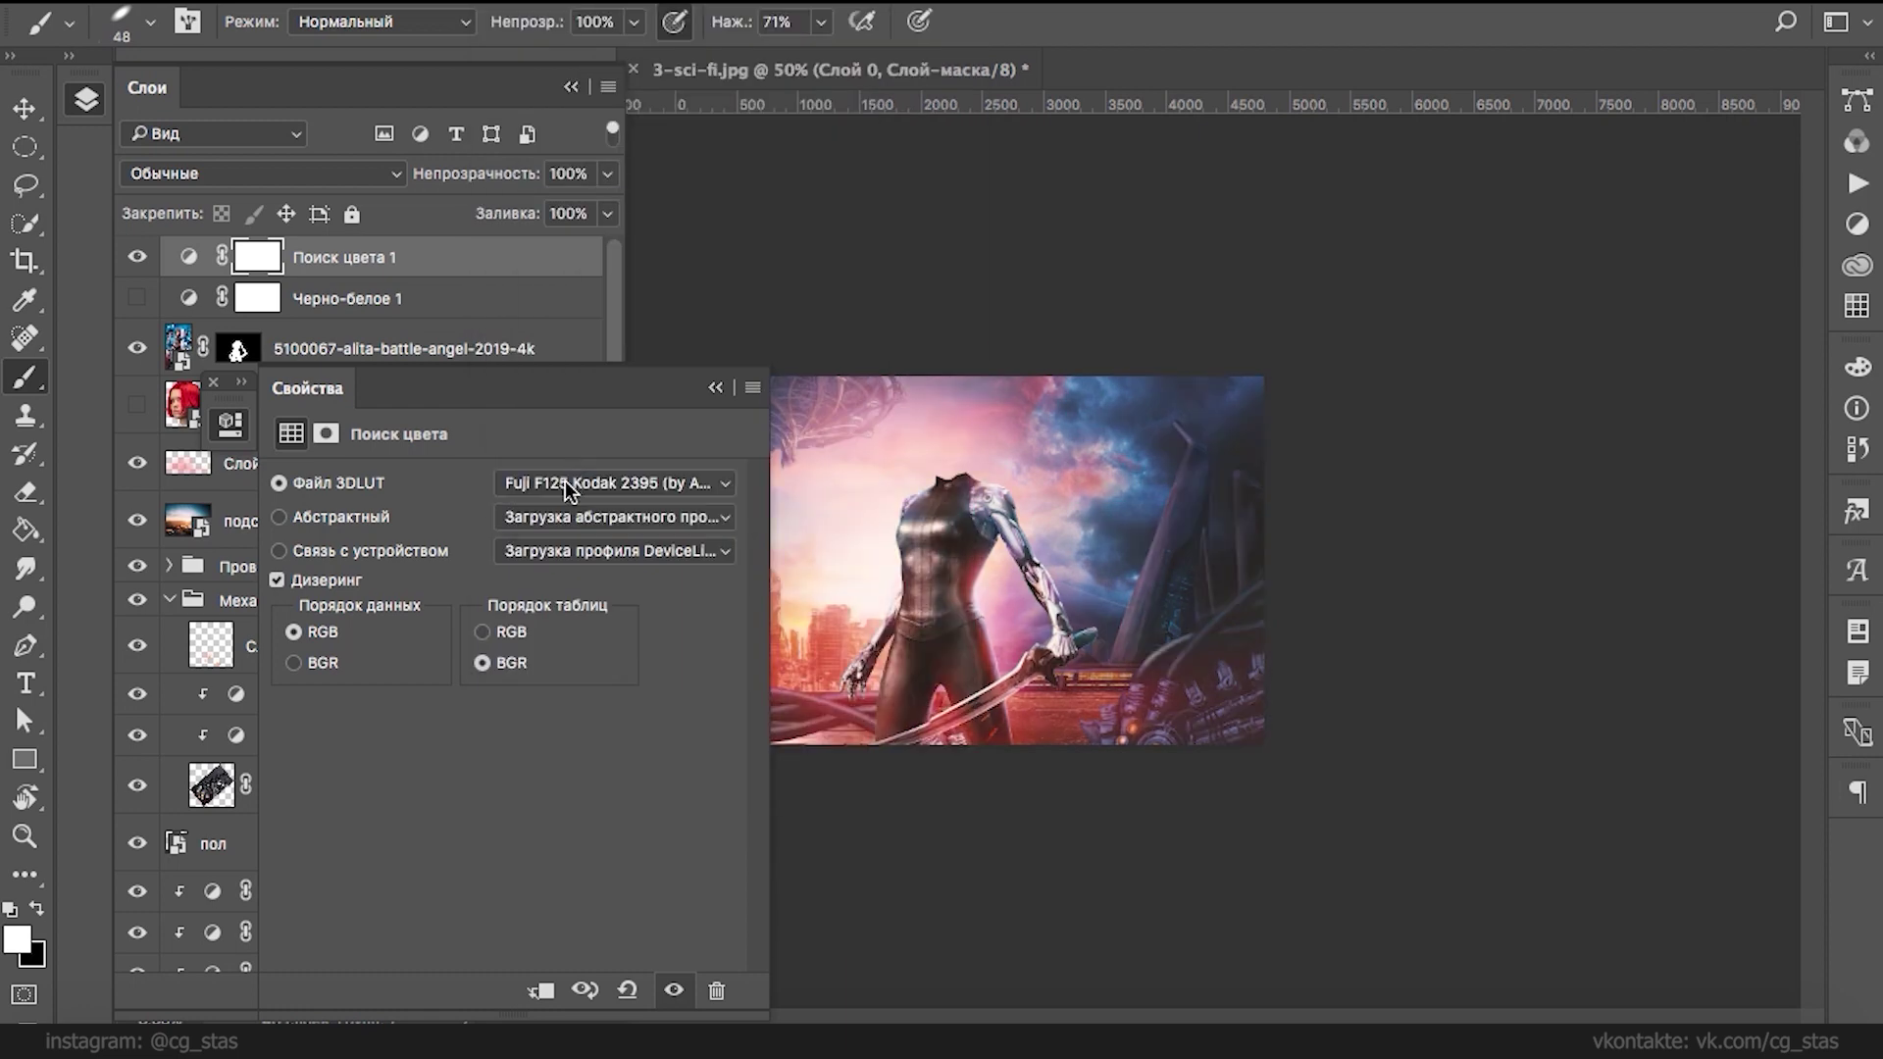
# - Uncover the whole image and compare it repeatedly with and without the Color Lookup adjustment
pyautogui.moveTo(616, 392); pyautogui.dragTo(471, 306)
pyautogui.click(524, 915)
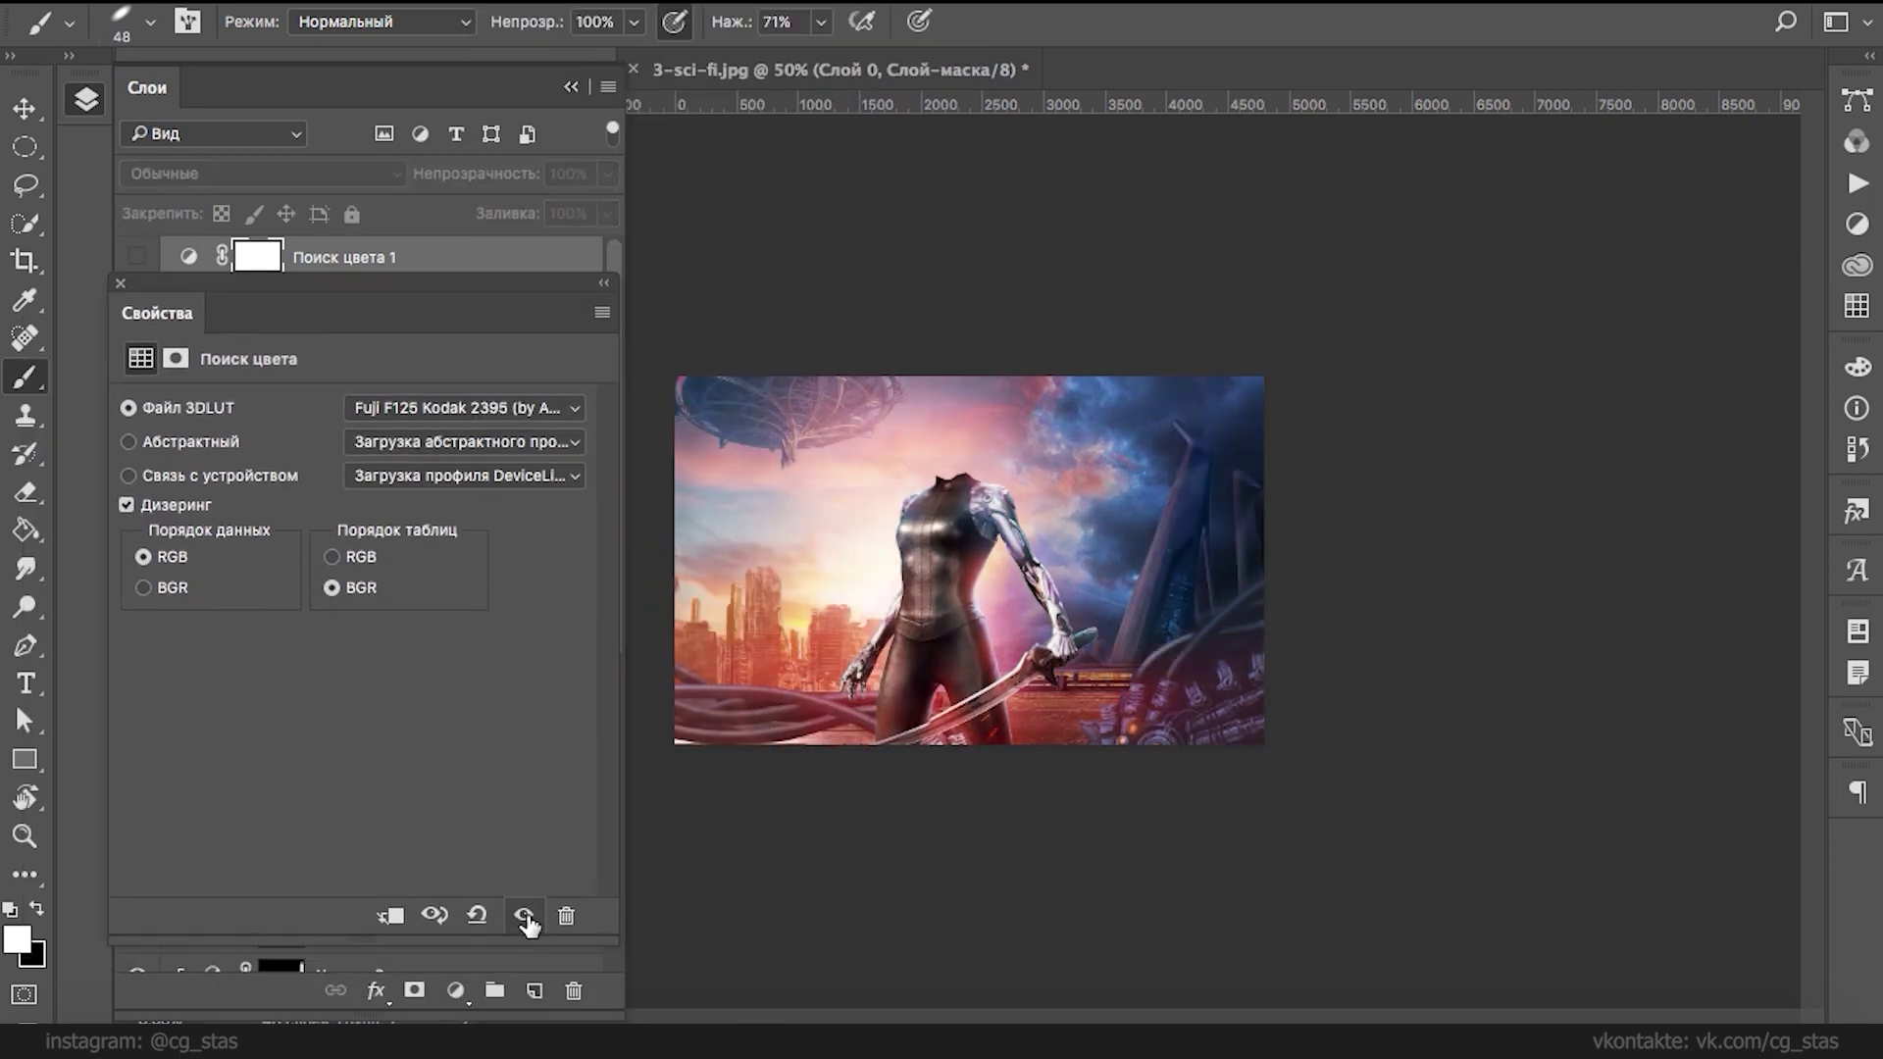
pyautogui.click(525, 914)
pyautogui.click(525, 915)
pyautogui.click(524, 915)
pyautogui.click(524, 915)
pyautogui.click(524, 915)
pyautogui.click(527, 922)
pyautogui.click(526, 922)
pyautogui.click(527, 922)
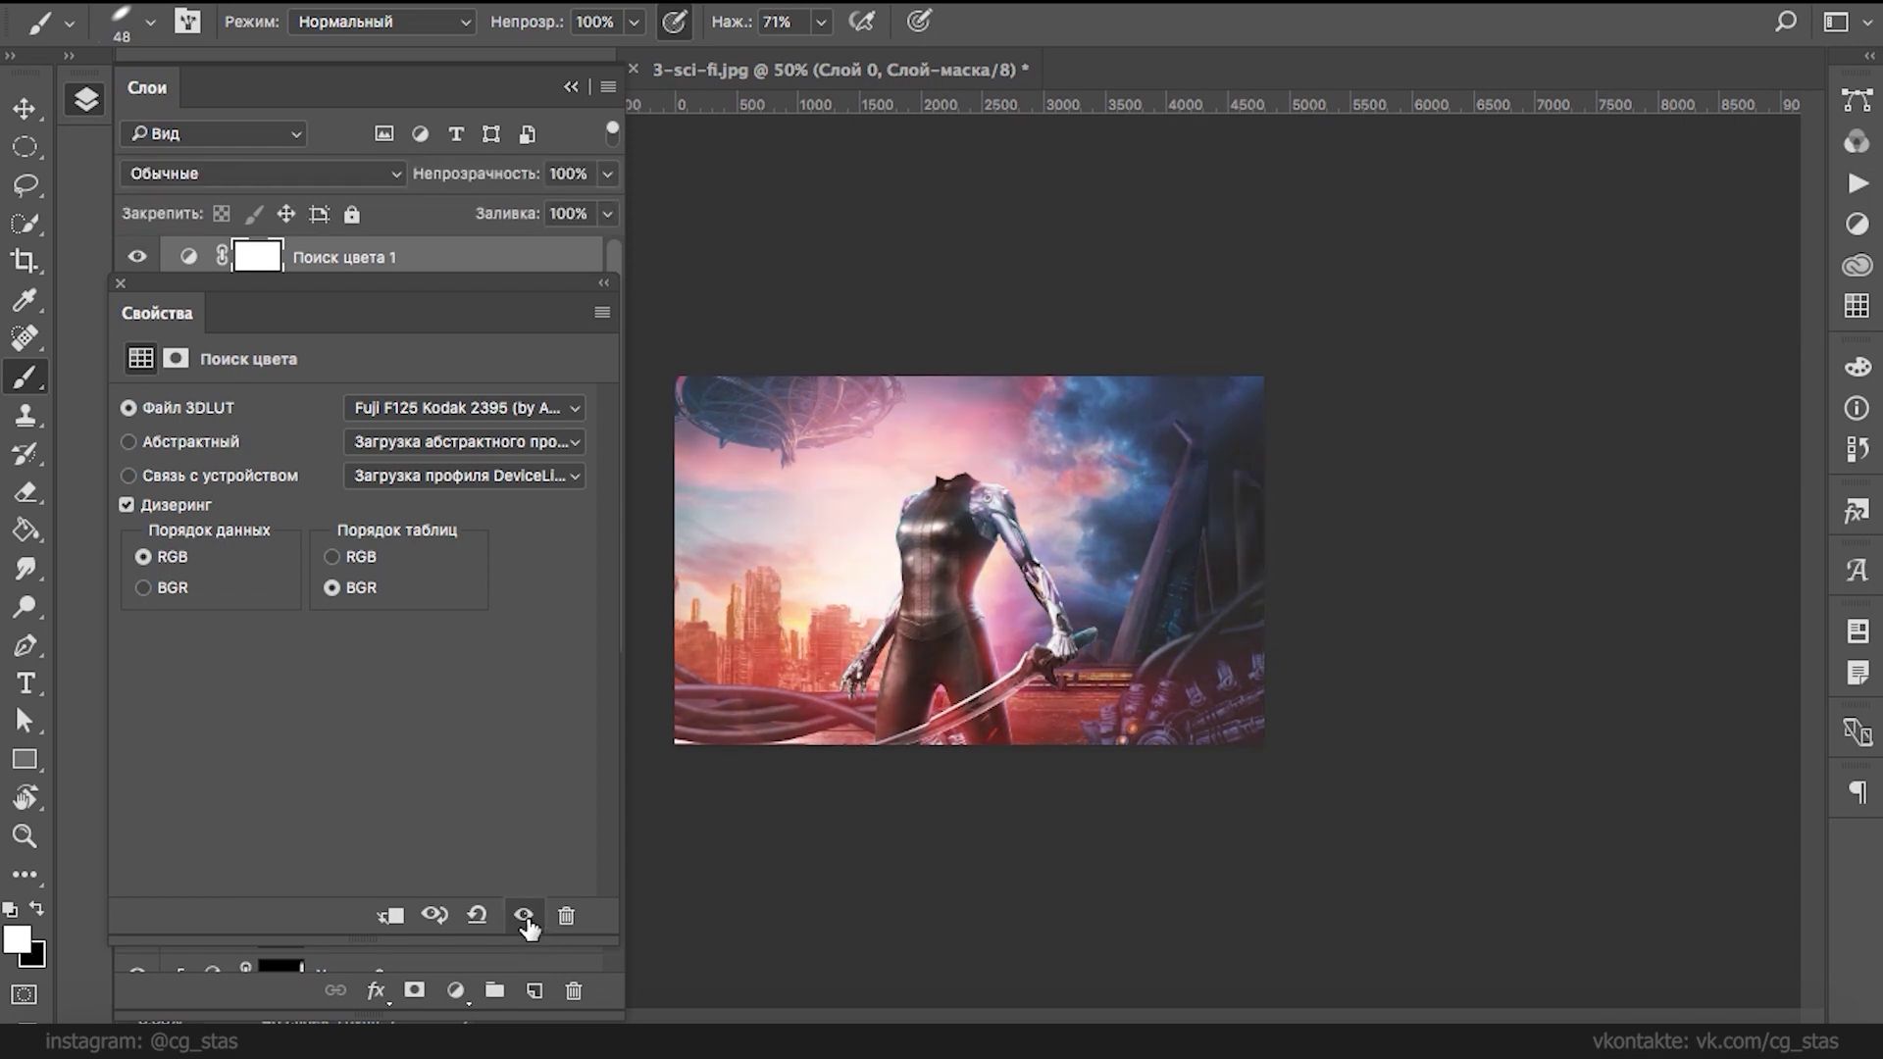
# - Hide the Color Lookup adjustment and show the red-haired head on layer 3
pyautogui.click(571, 86)
pyautogui.click(604, 282)
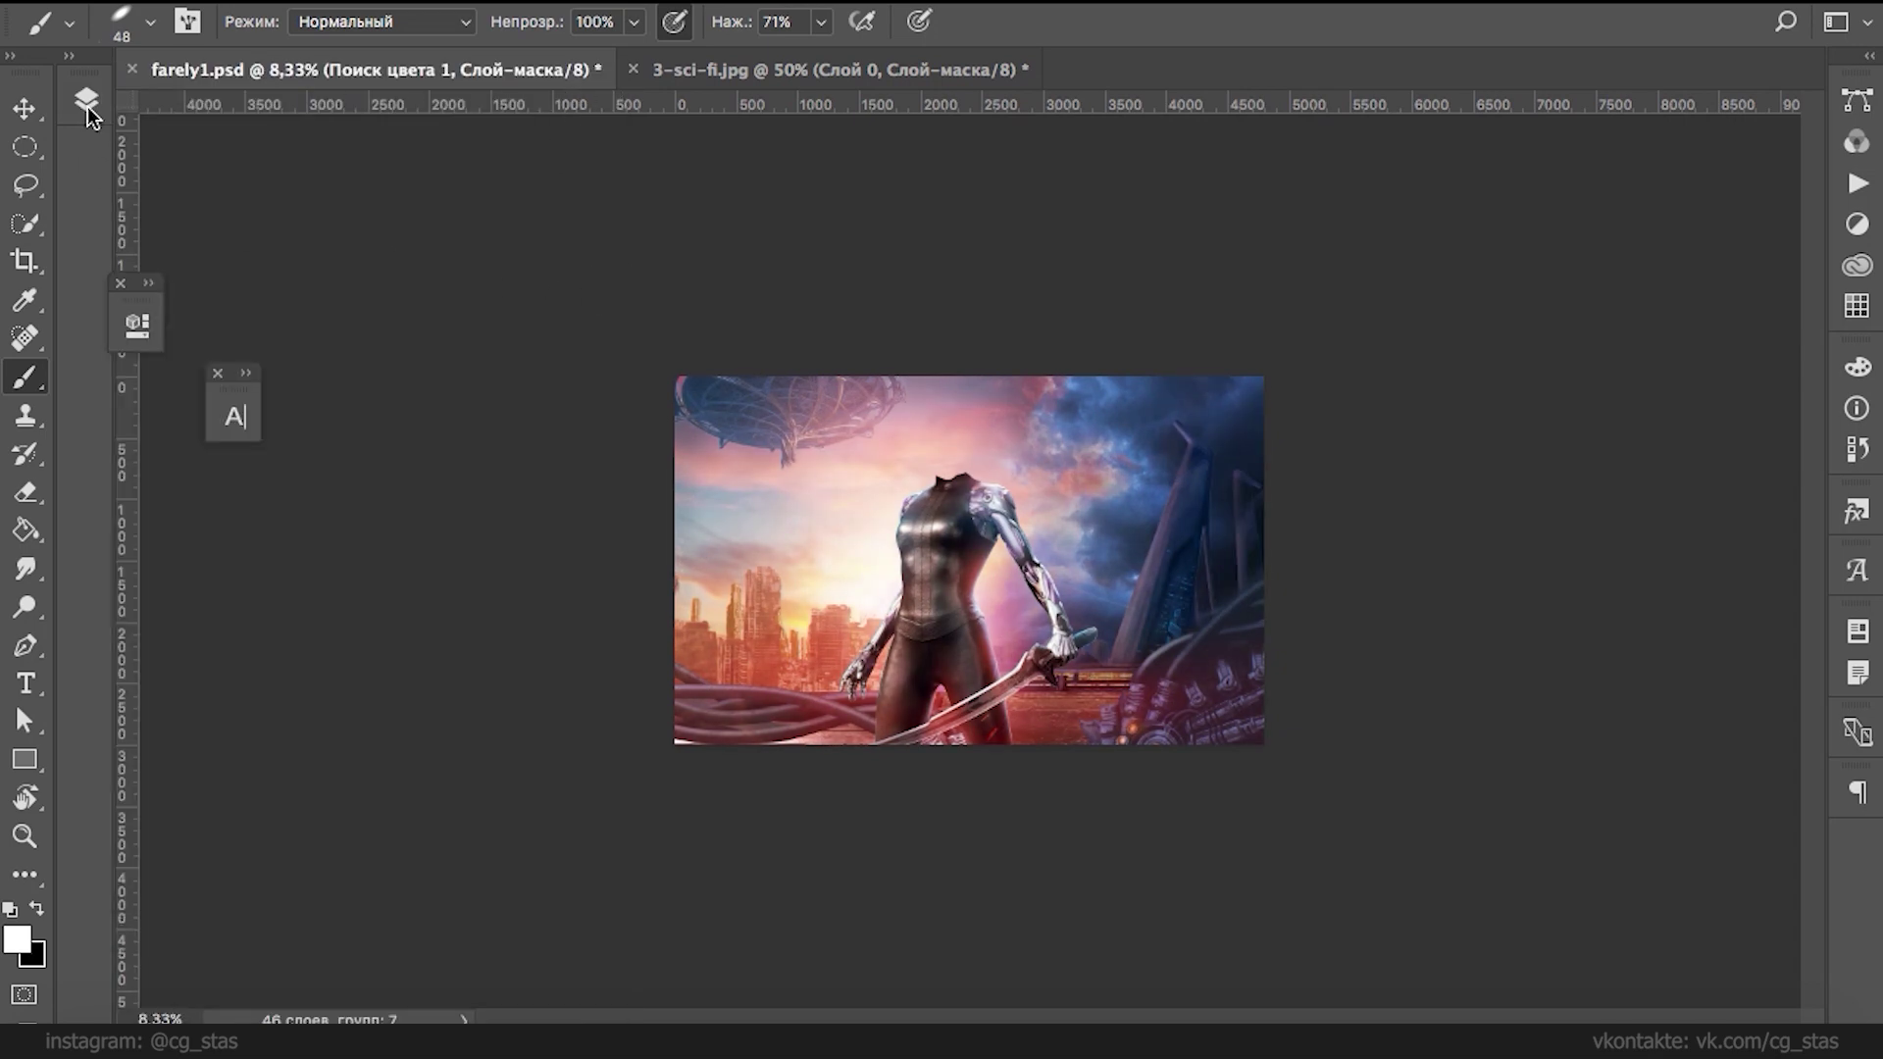
pyautogui.click(88, 110)
pyautogui.click(257, 402)
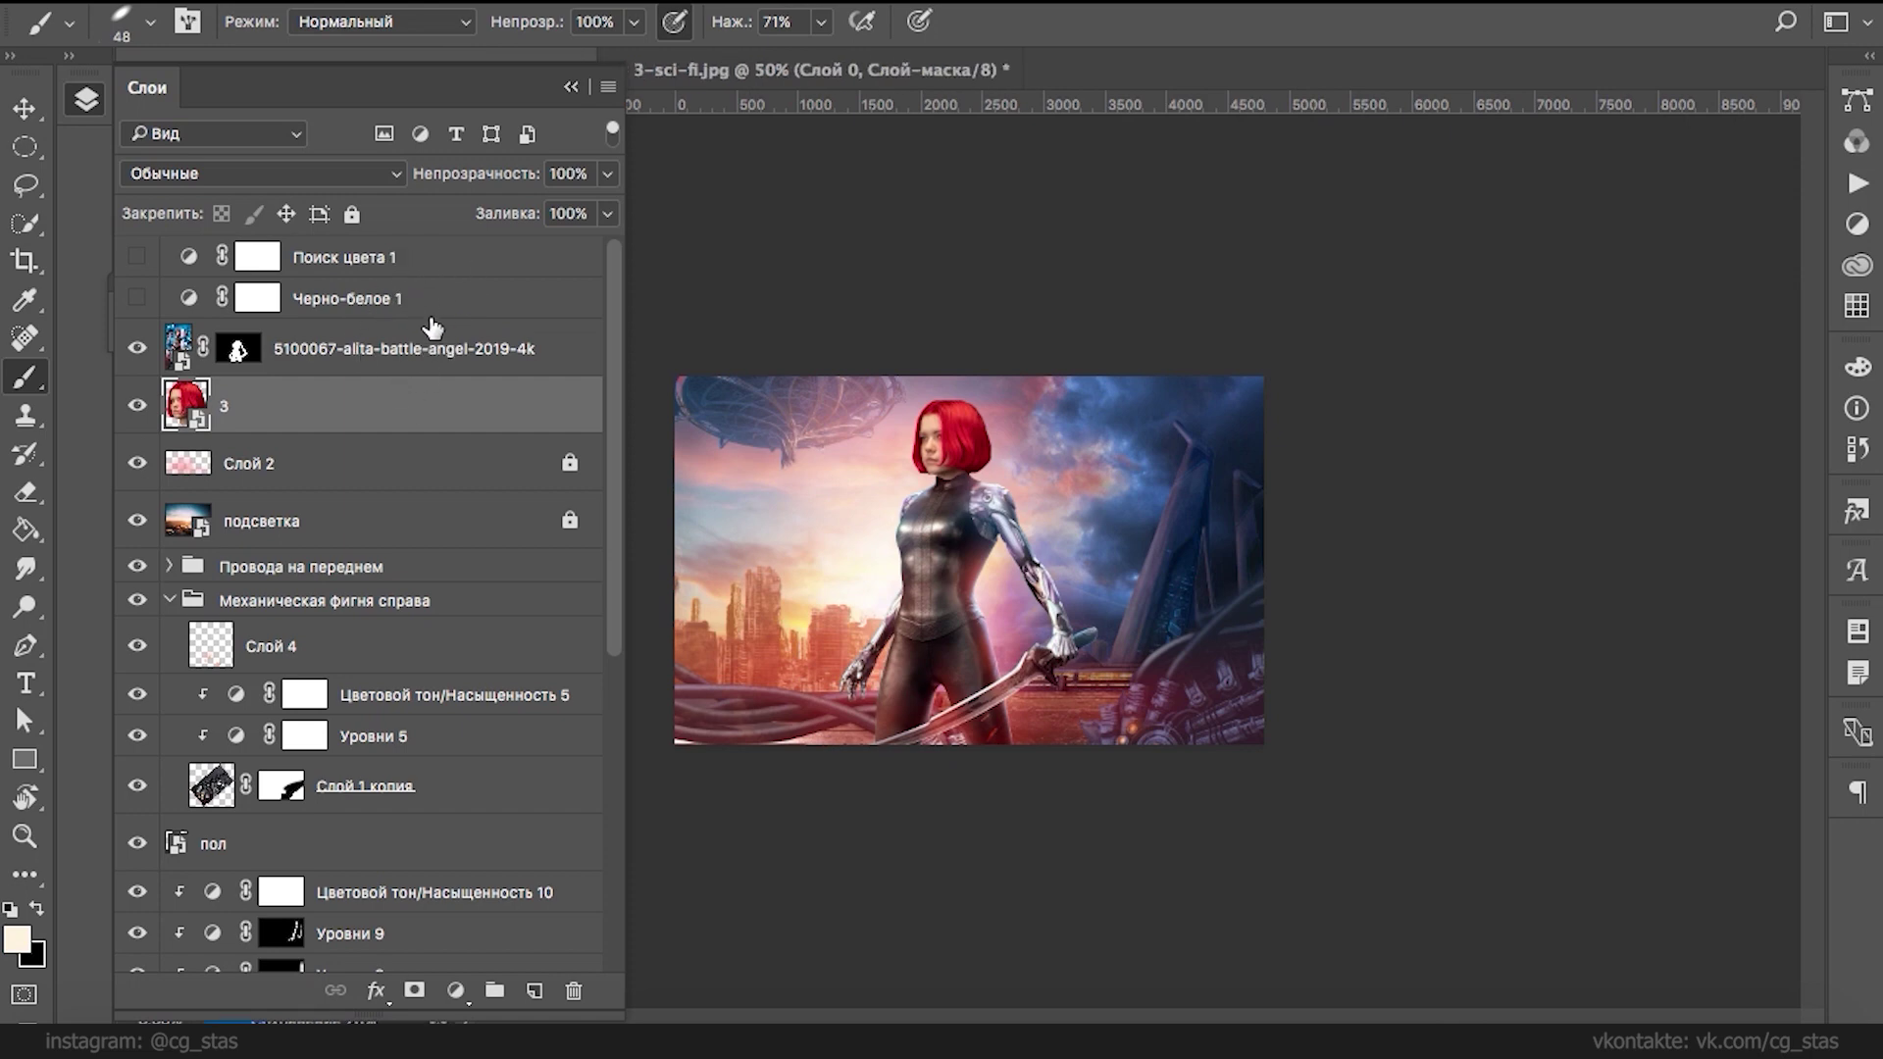
# - Temporarily disable the mask on the Alita poster layer to compare its original head with the red-haired one
pyautogui.click(329, 365)
pyautogui.press('super+plus')
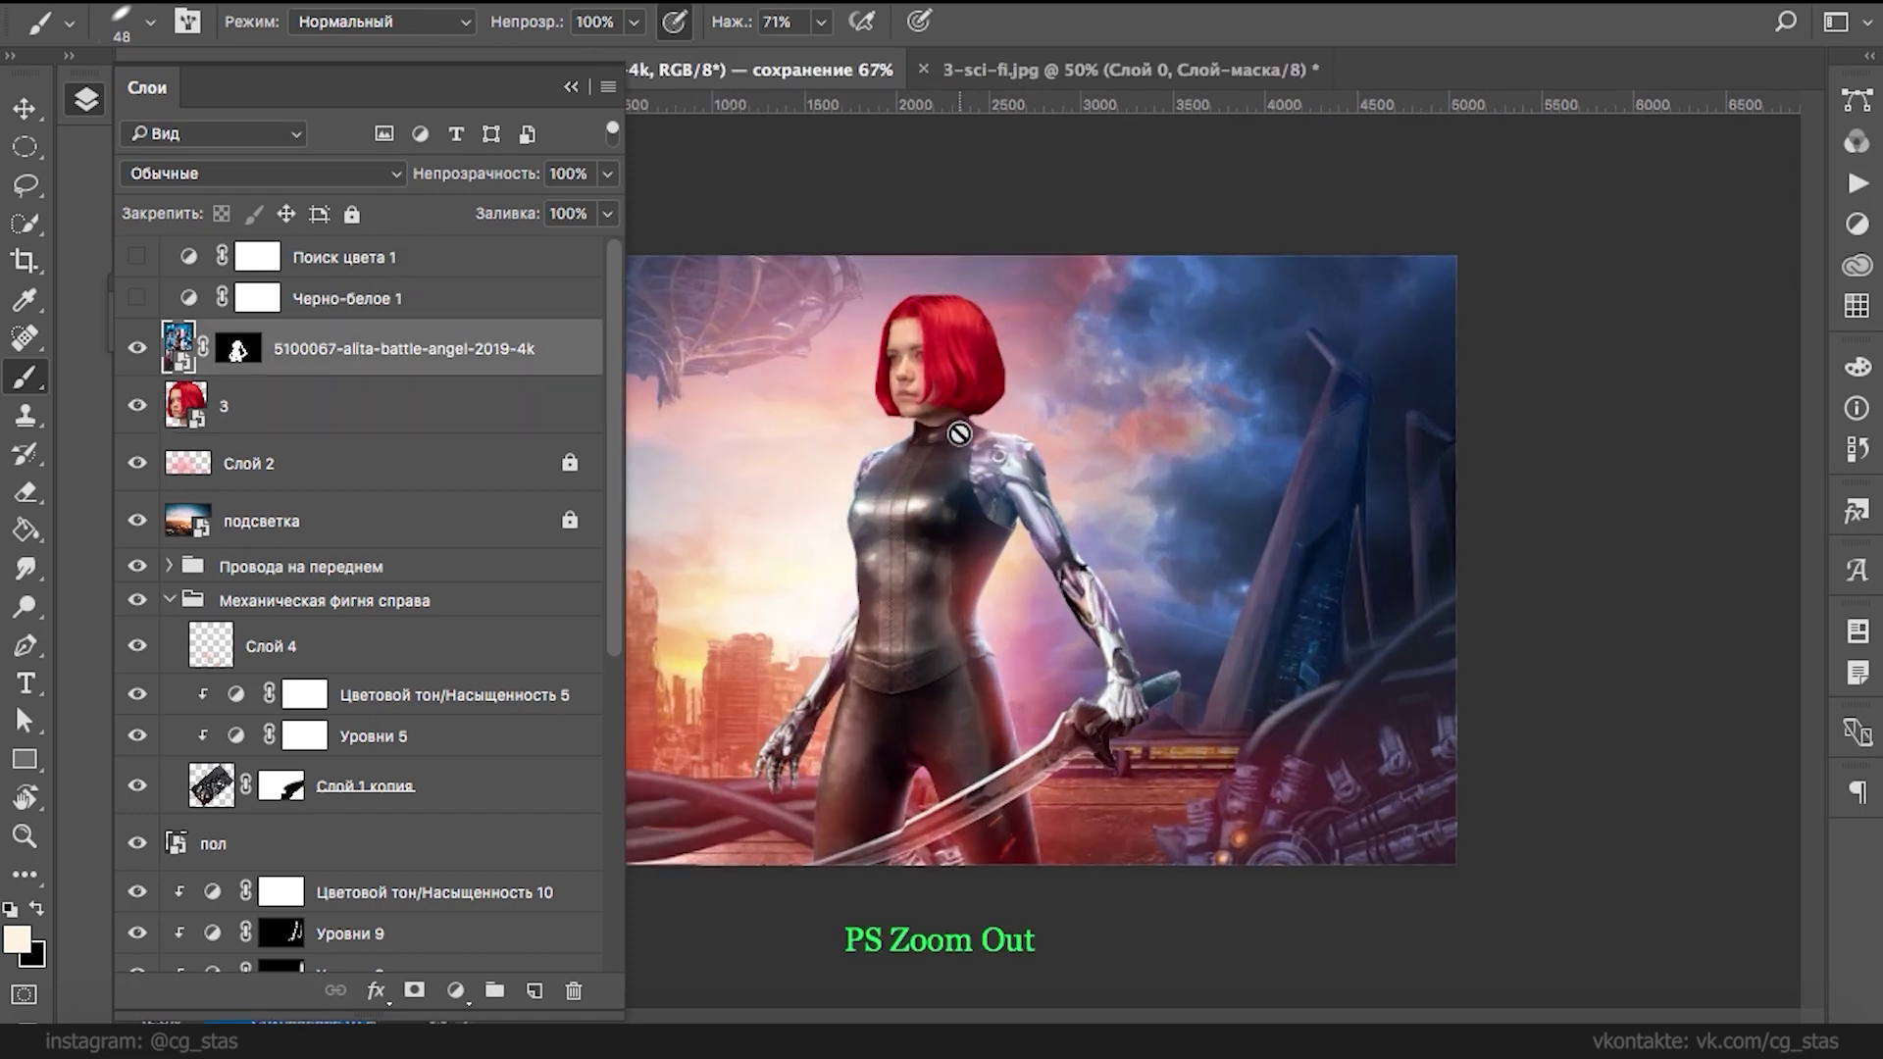
pyautogui.press('super+plus')
pyautogui.press('super+plus')
pyautogui.moveTo(971, 225); pyautogui.dragTo(1083, 709)
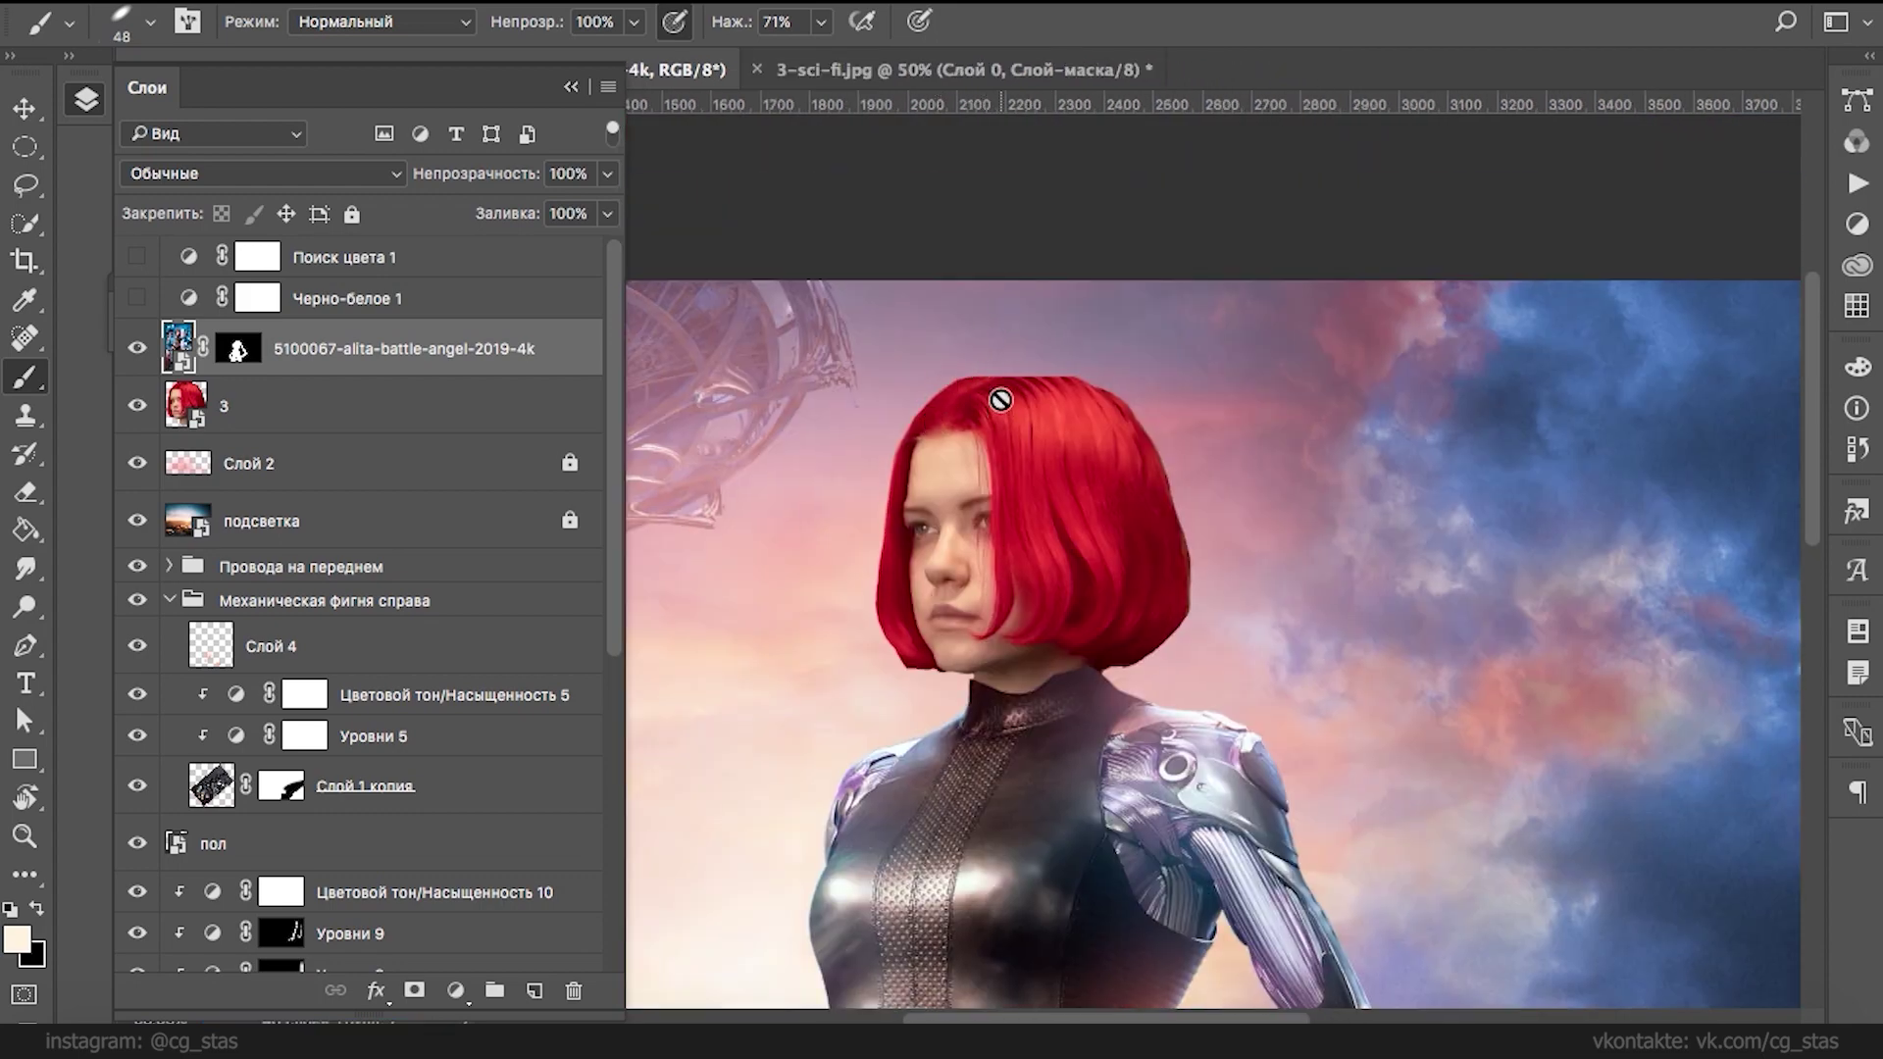
pyautogui.rightClick(236, 348)
pyautogui.click(293, 365)
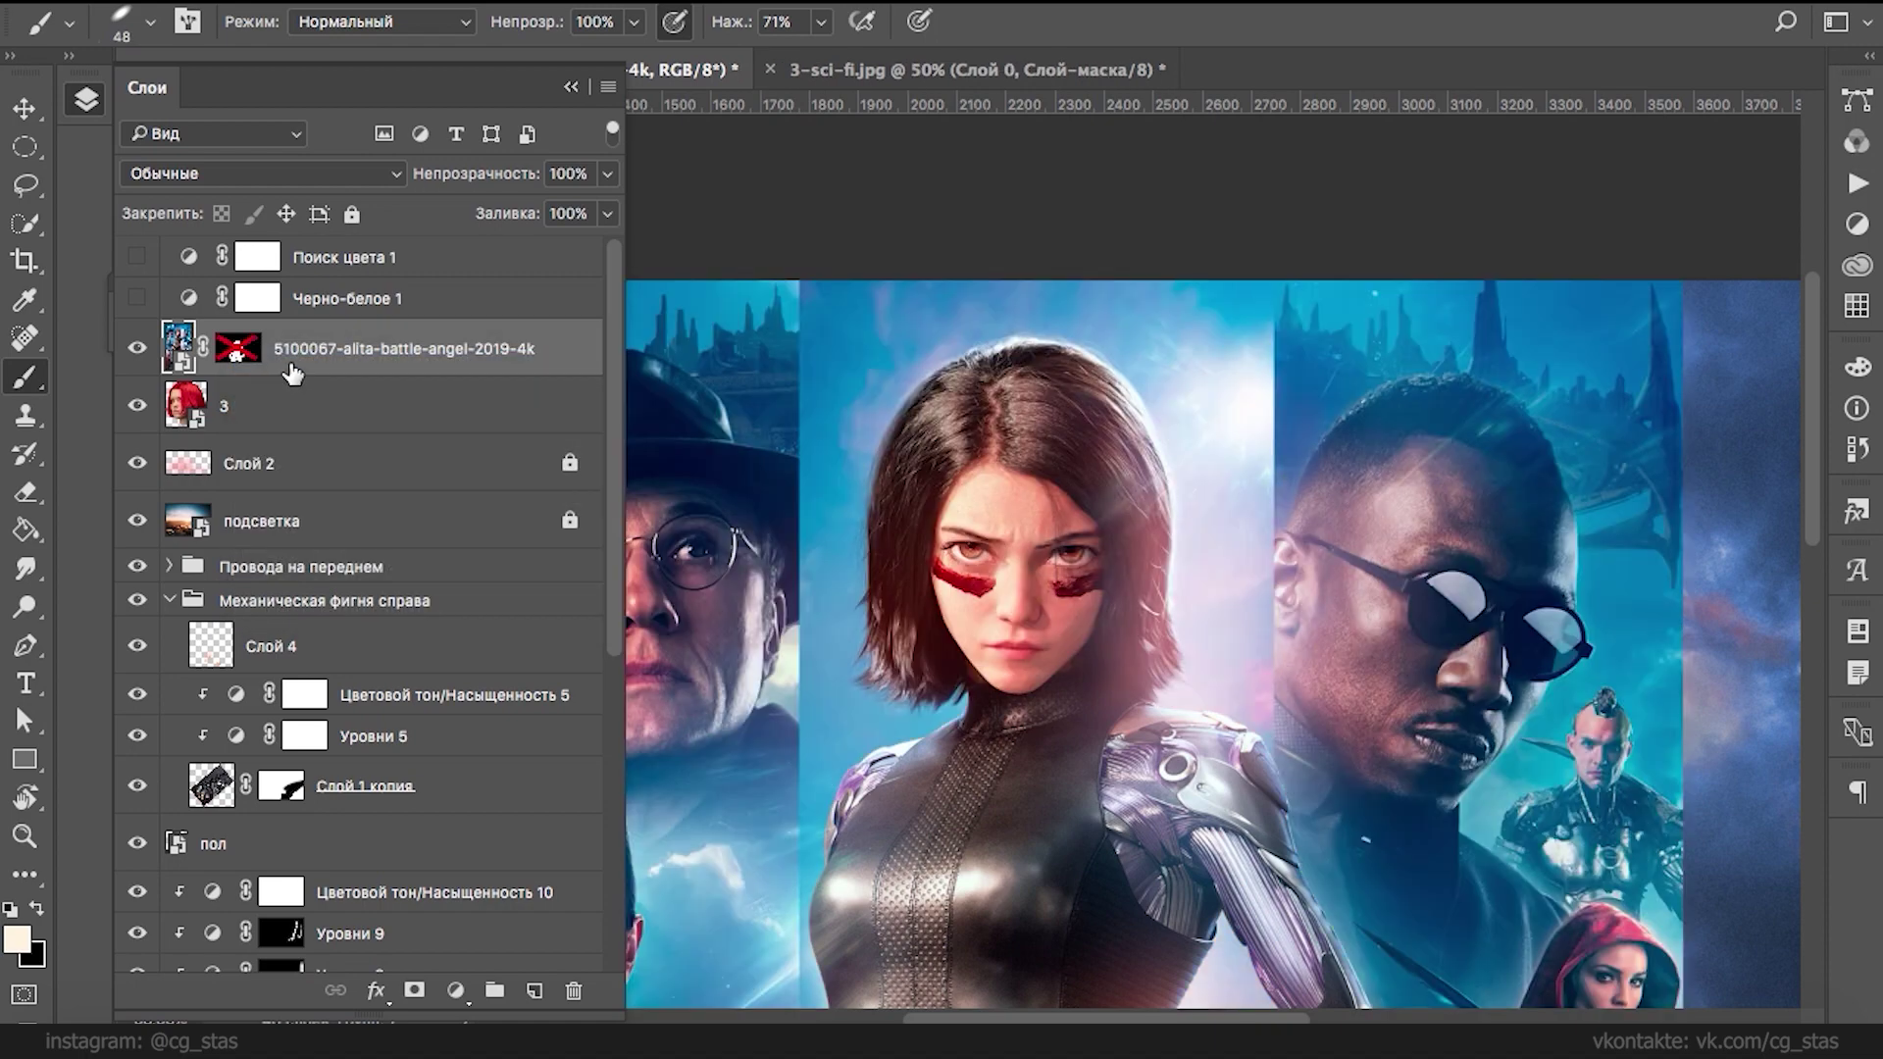
pyautogui.rightClick(235, 345)
pyautogui.click(295, 361)
# - Add a Hue/Saturation adjustment layer directly above the red-haired head layer 3
pyautogui.click(185, 417)
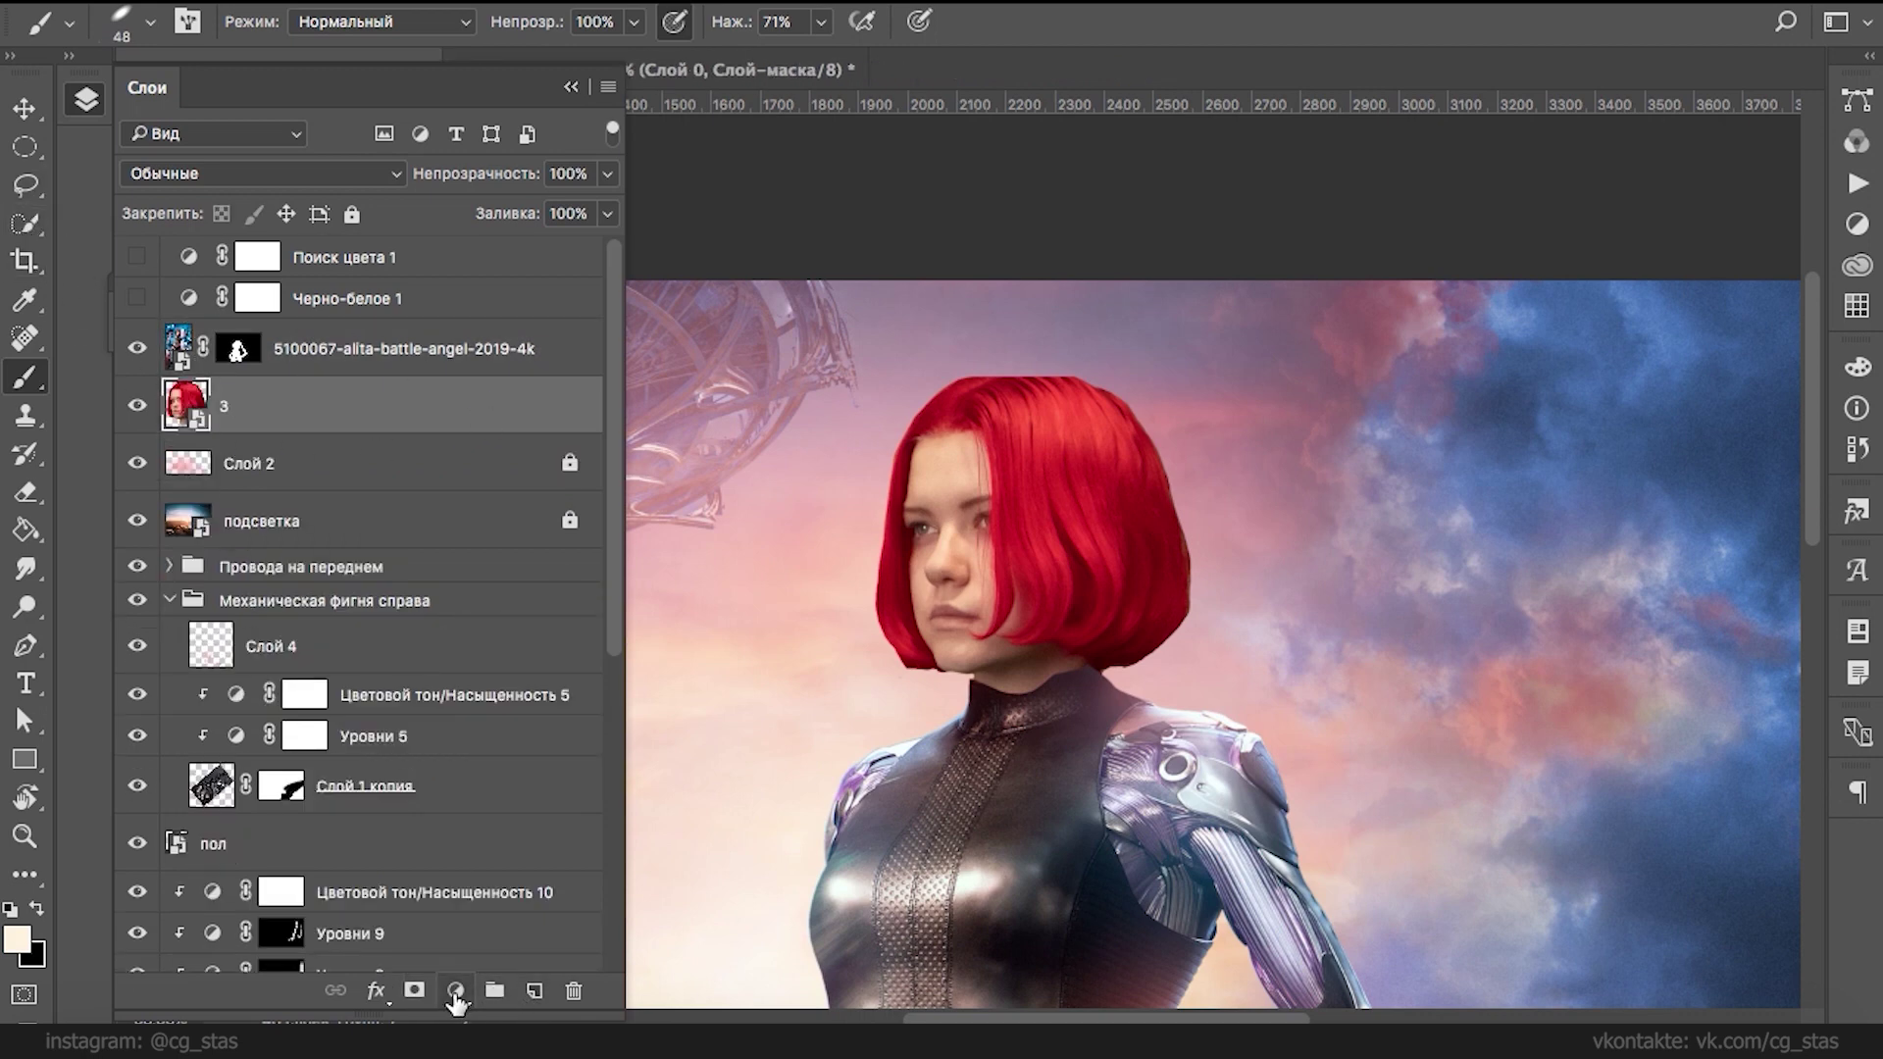
pyautogui.click(456, 992)
pyautogui.click(547, 665)
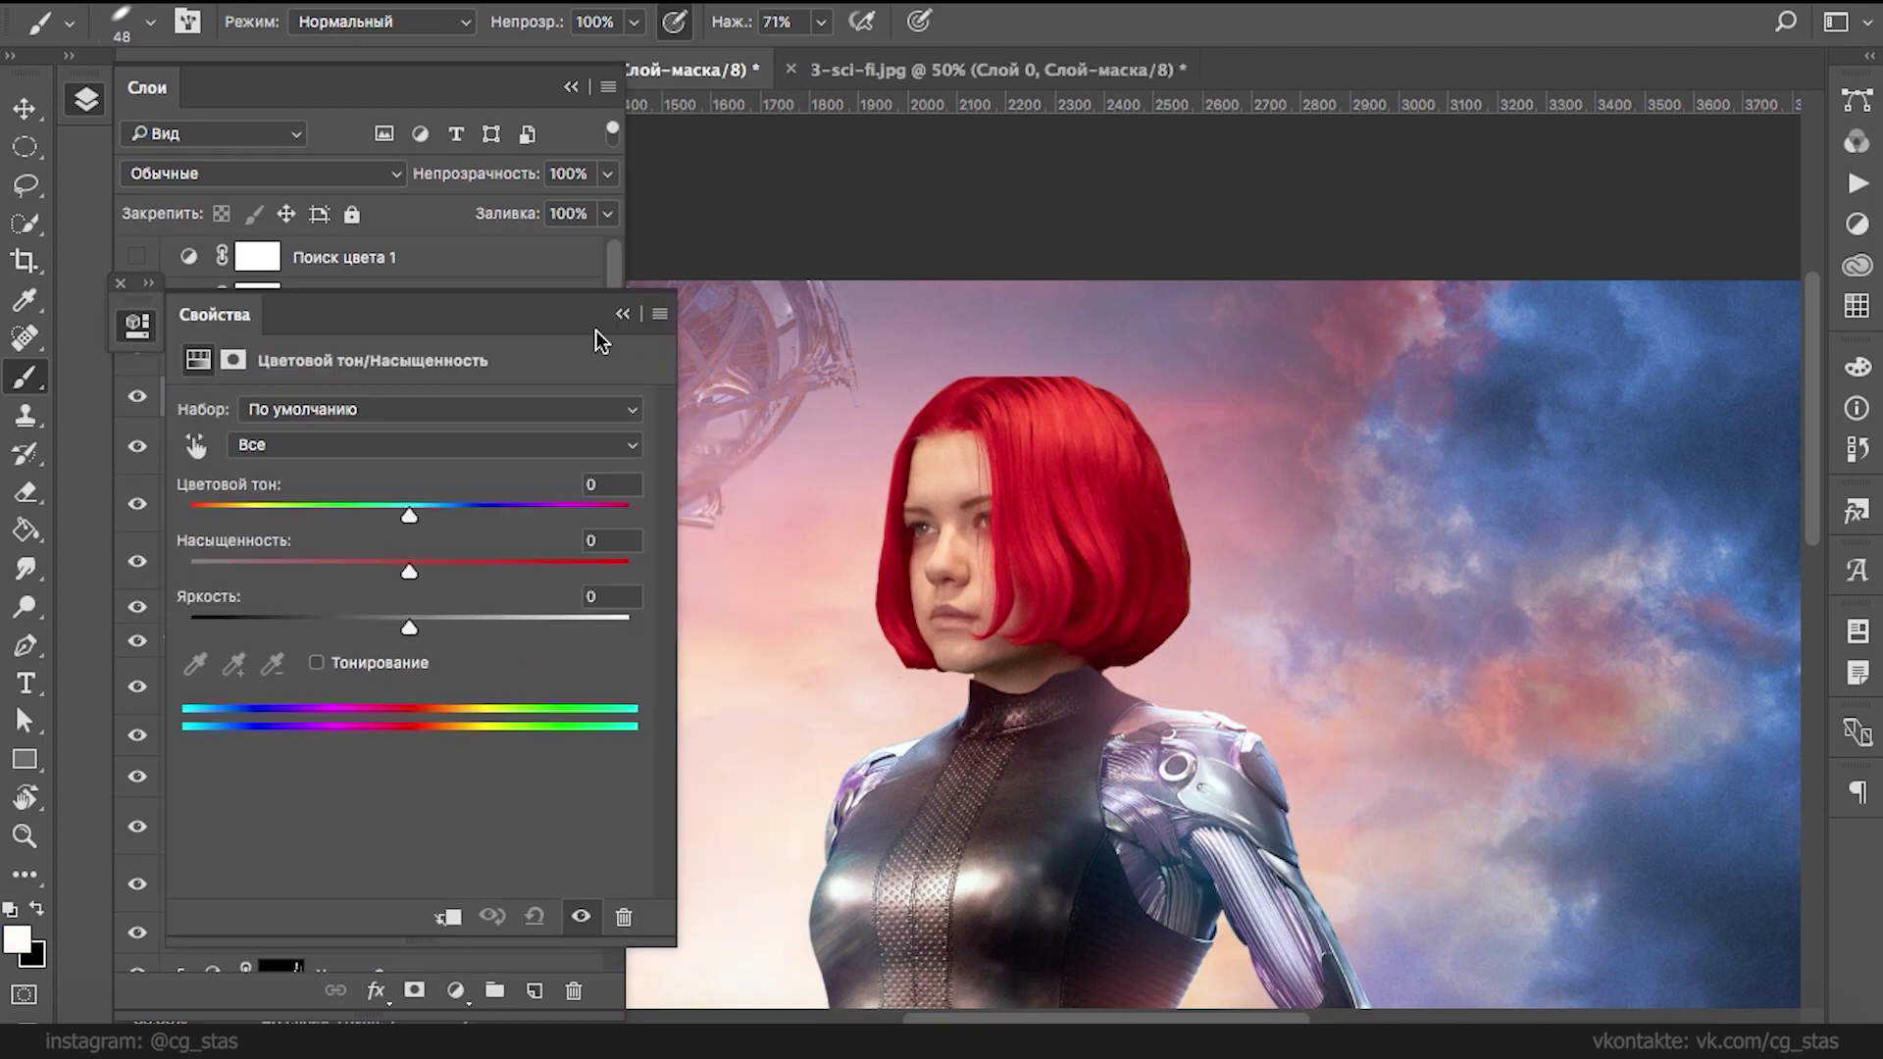
pyautogui.click(622, 314)
pyautogui.click(188, 398)
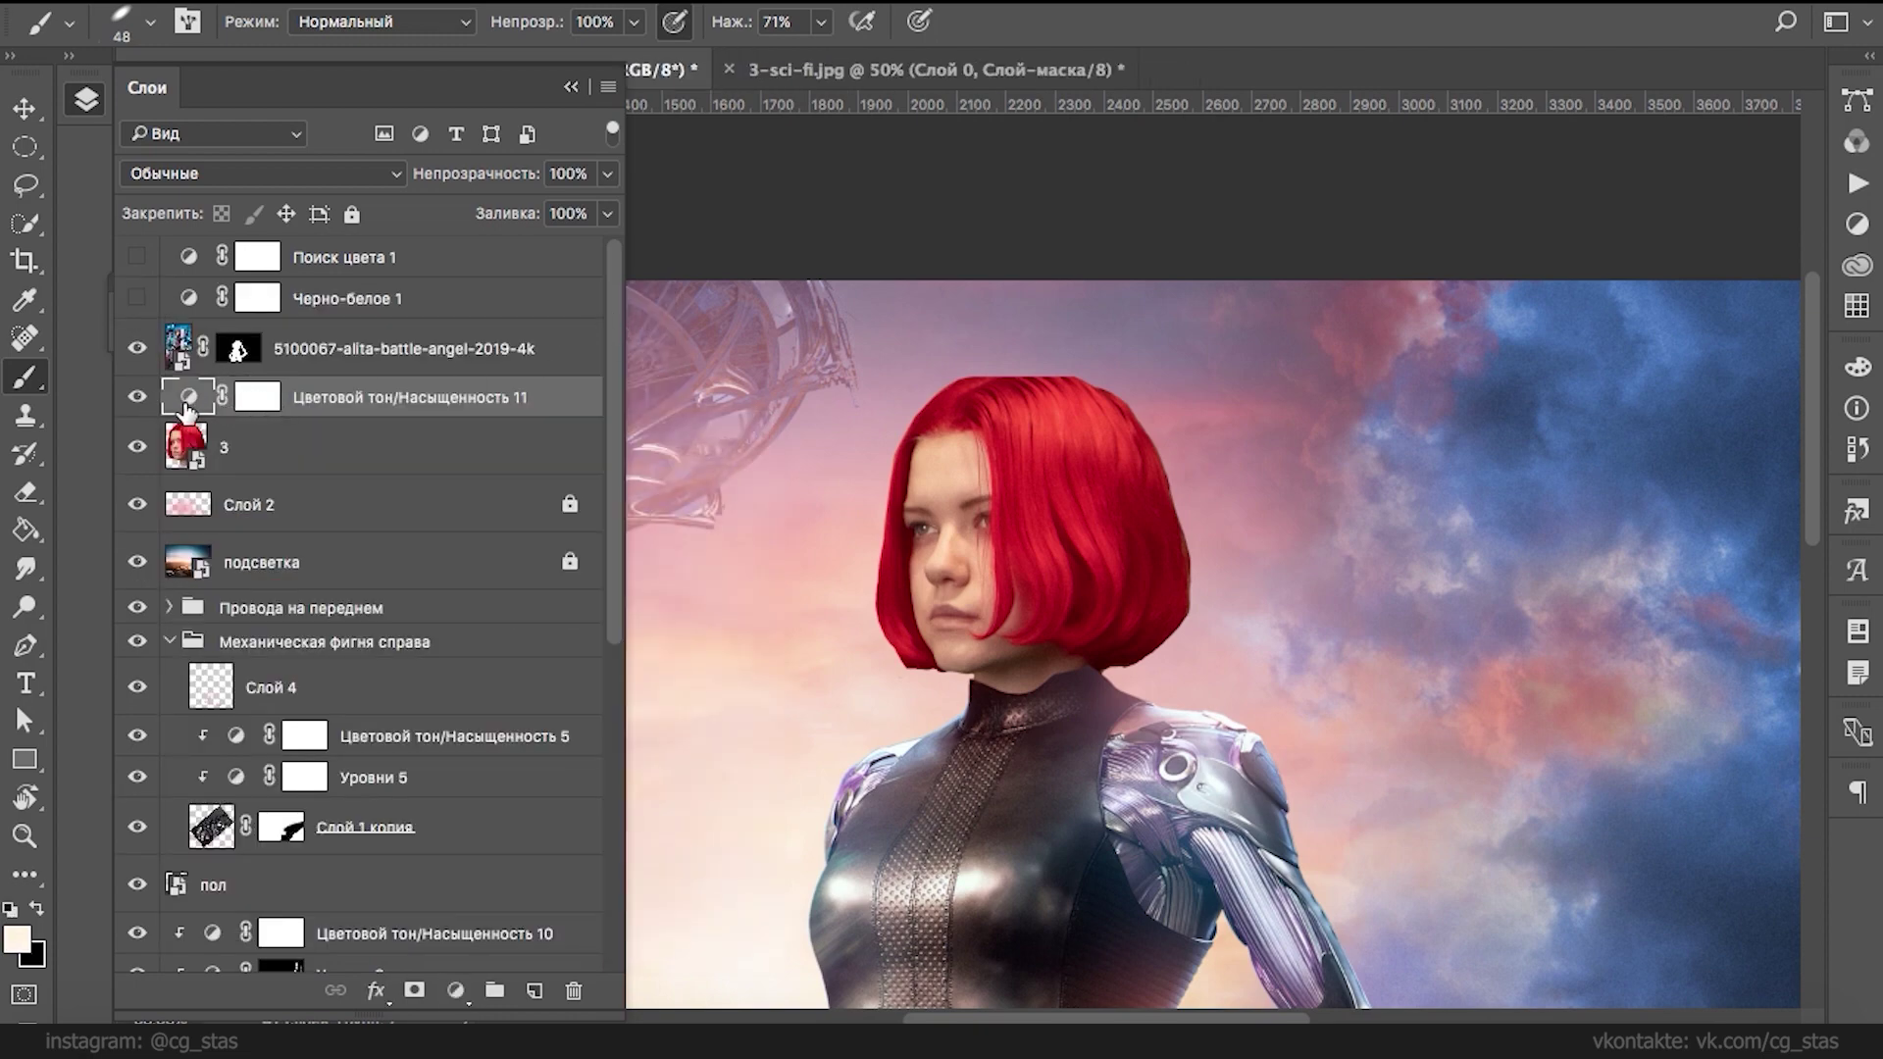
# - Darken the Цветовой тон/Насыщенность 11 adjustment to full black and clip it to layer 3
pyautogui.doubleClick(189, 402)
pyautogui.moveTo(408, 625); pyautogui.dragTo(177, 612)
pyautogui.click(618, 314)
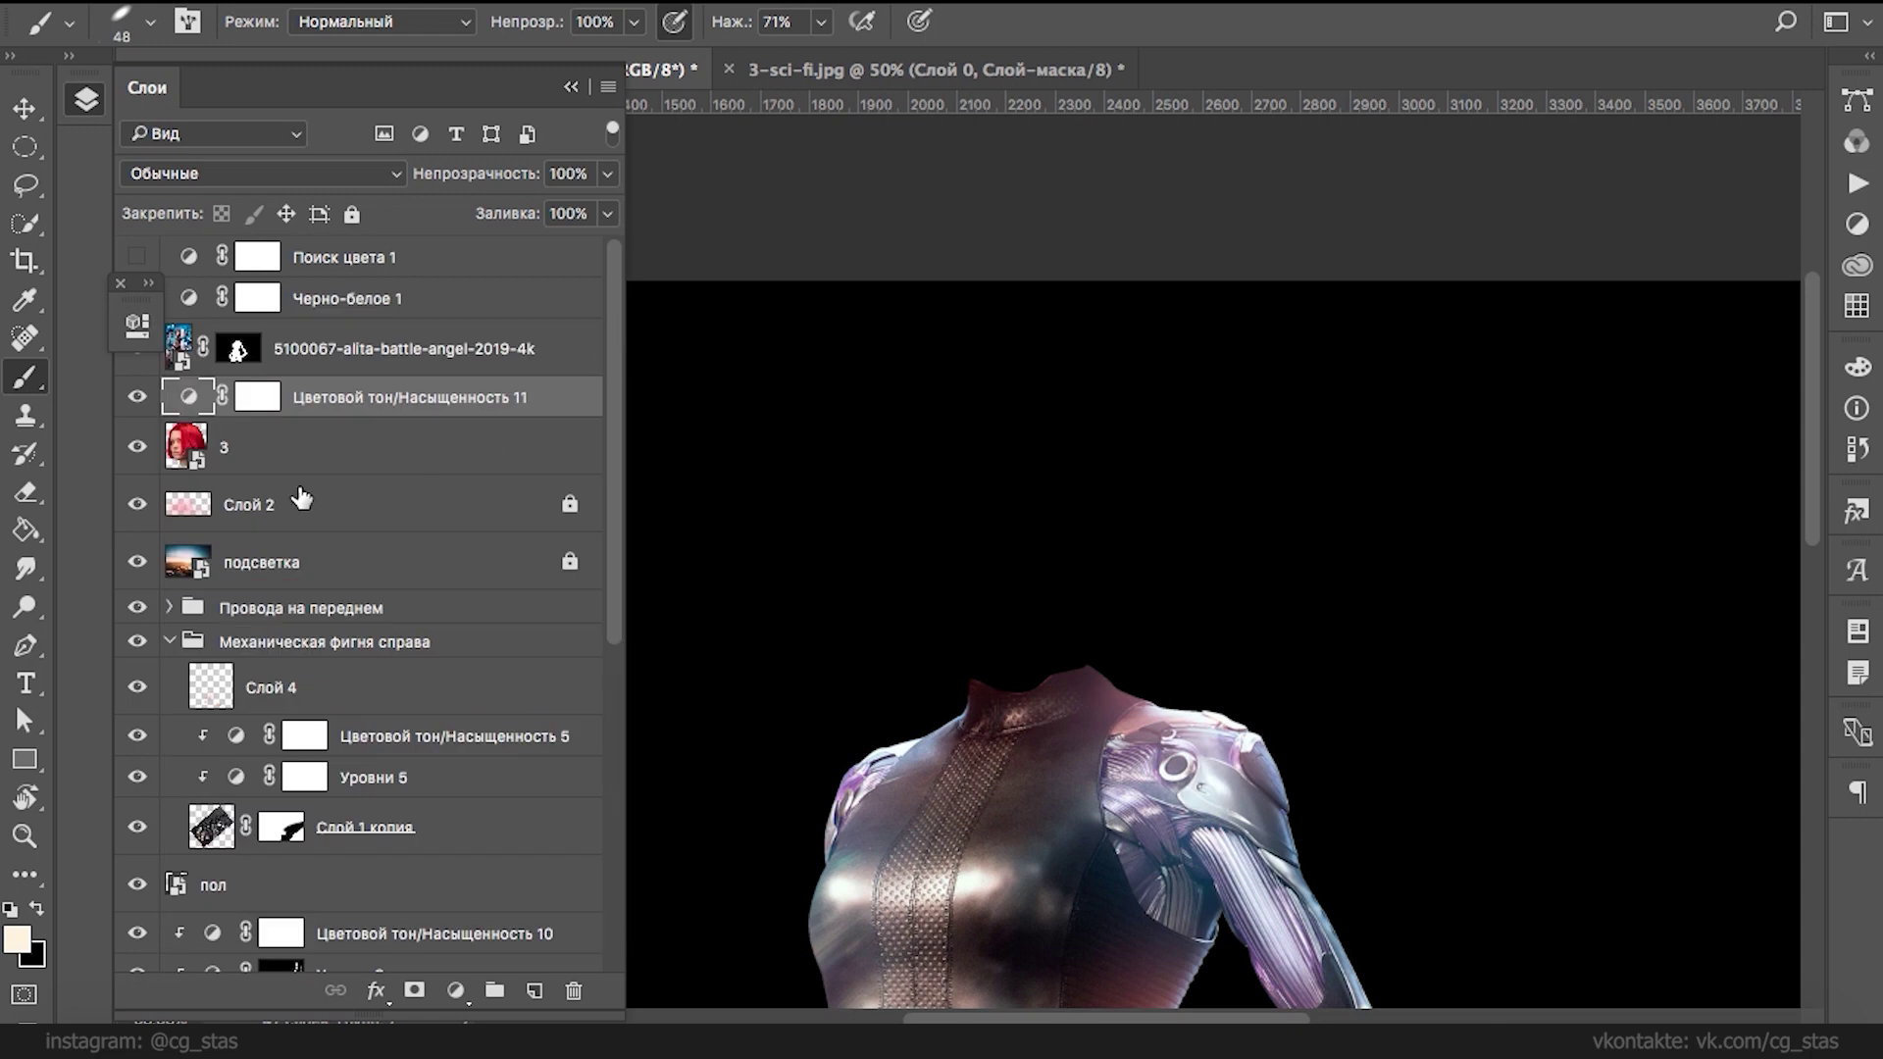
pyautogui.keyDown('alt'); pyautogui.click(240, 422); pyautogui.keyUp('alt')
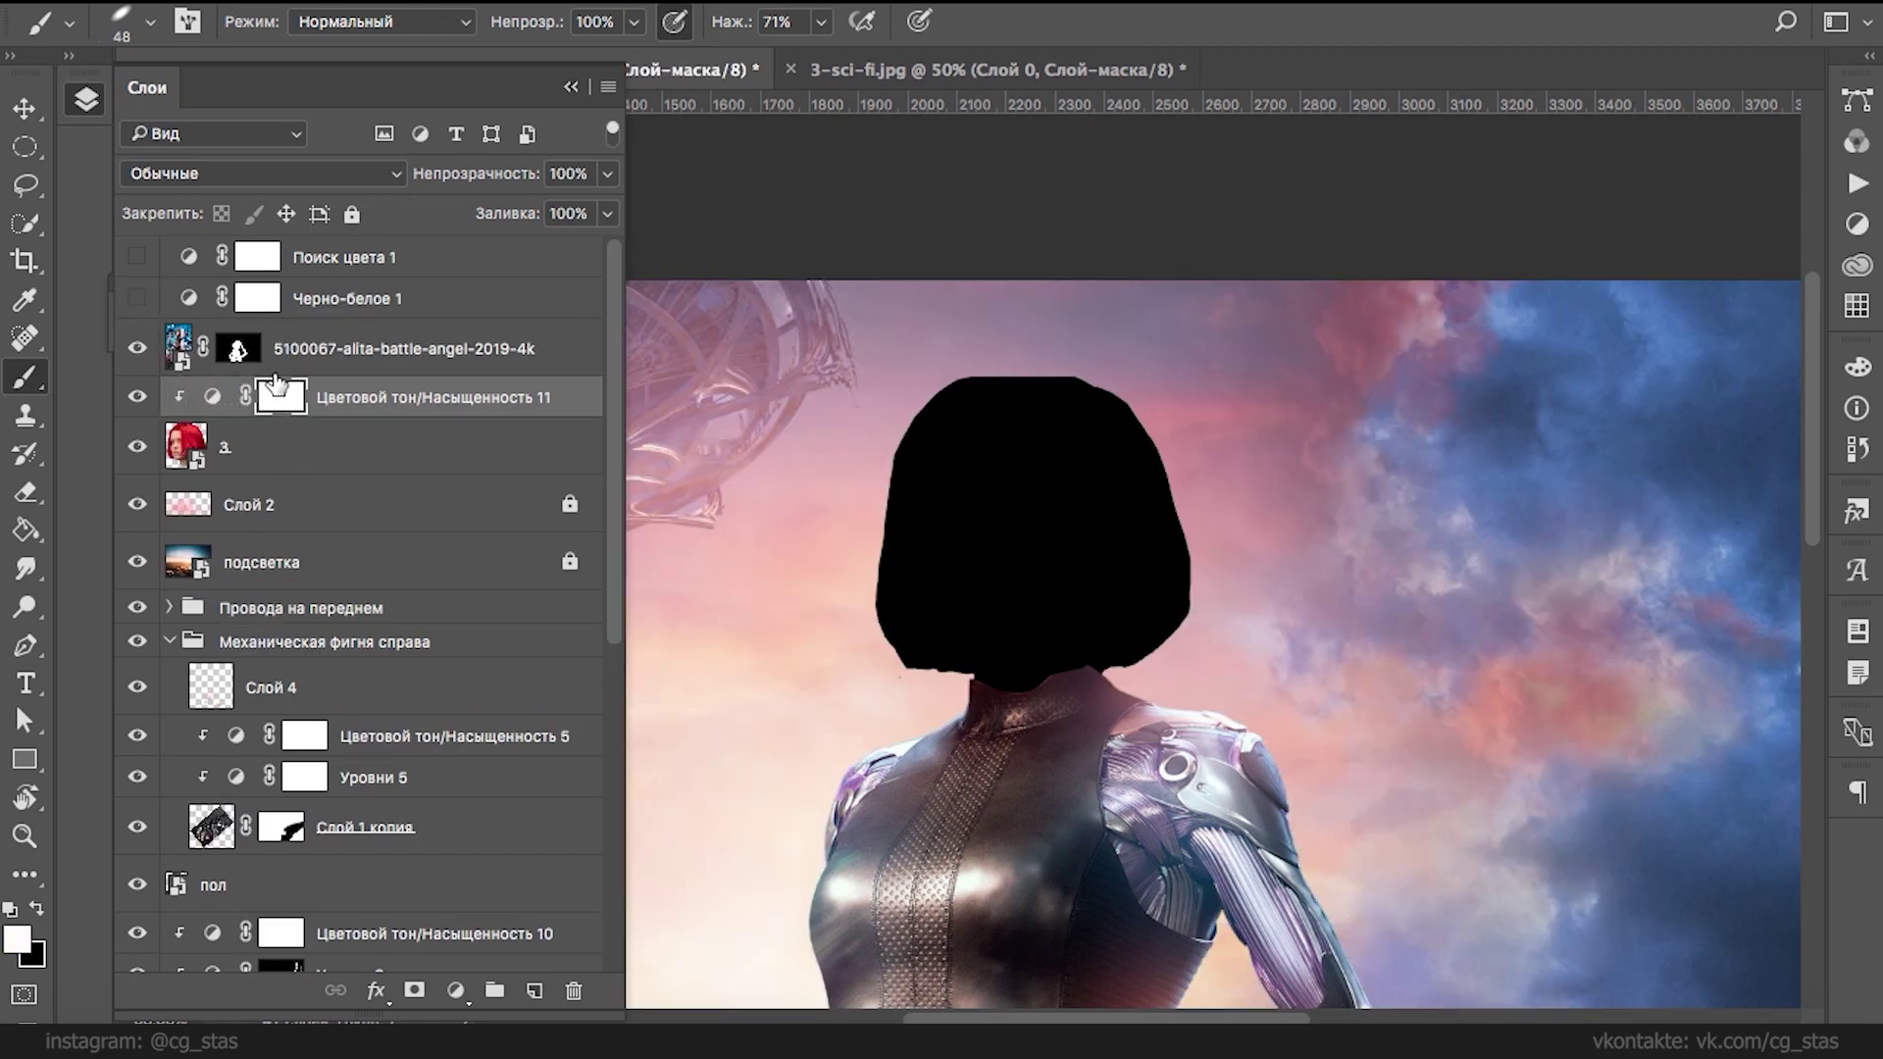
# - Invert the adjustment's mask and paint white down the hair strand beside the face with a 23 px brush
pyautogui.hotkey('ctrl', 'i')
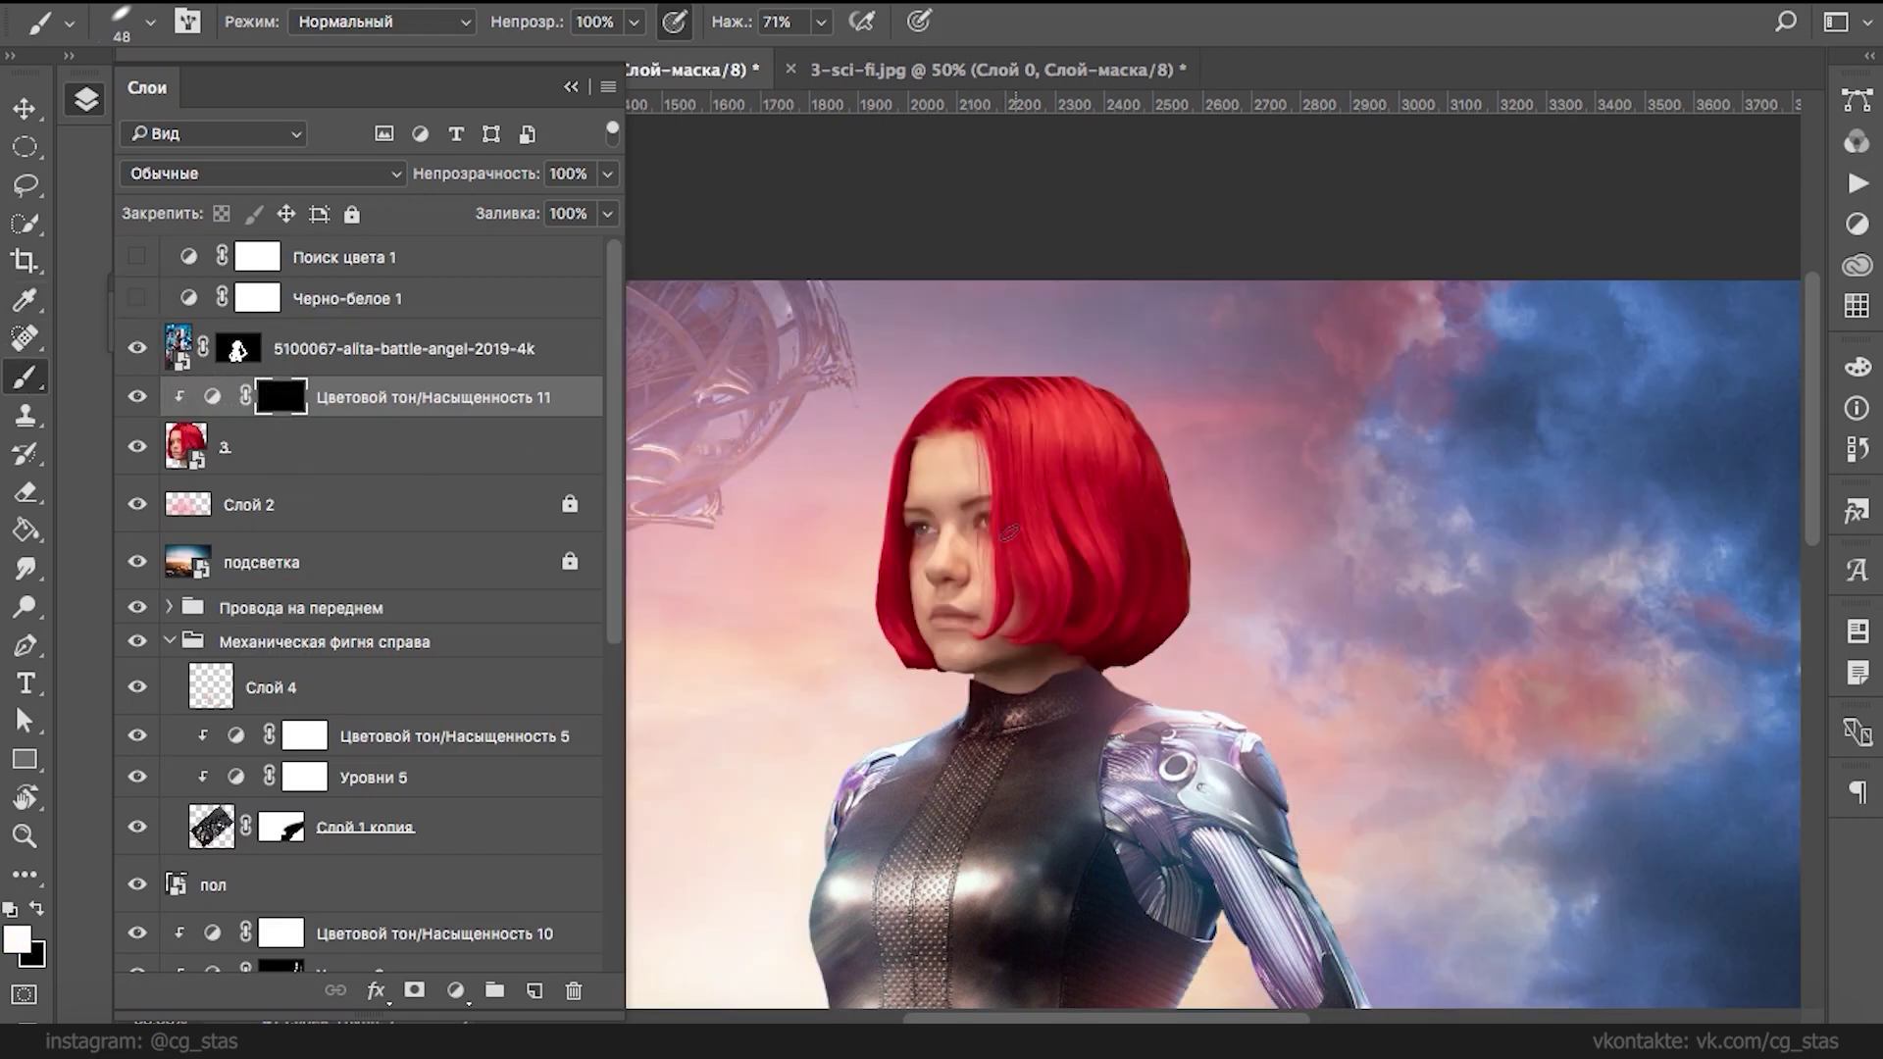
pyautogui.scroll(5, 1039, 392)
pyautogui.rightClick(1177, 407)
pyautogui.click(1174, 398)
pyautogui.moveTo(1012, 196)
pyautogui.mouseDown()
pyautogui.moveTo(1028, 614)
pyautogui.moveTo(1049, 550)
pyautogui.moveTo(1029, 706)
pyautogui.moveTo(1010, 686)
pyautogui.moveTo(1020, 721)
pyautogui.mouseUp()
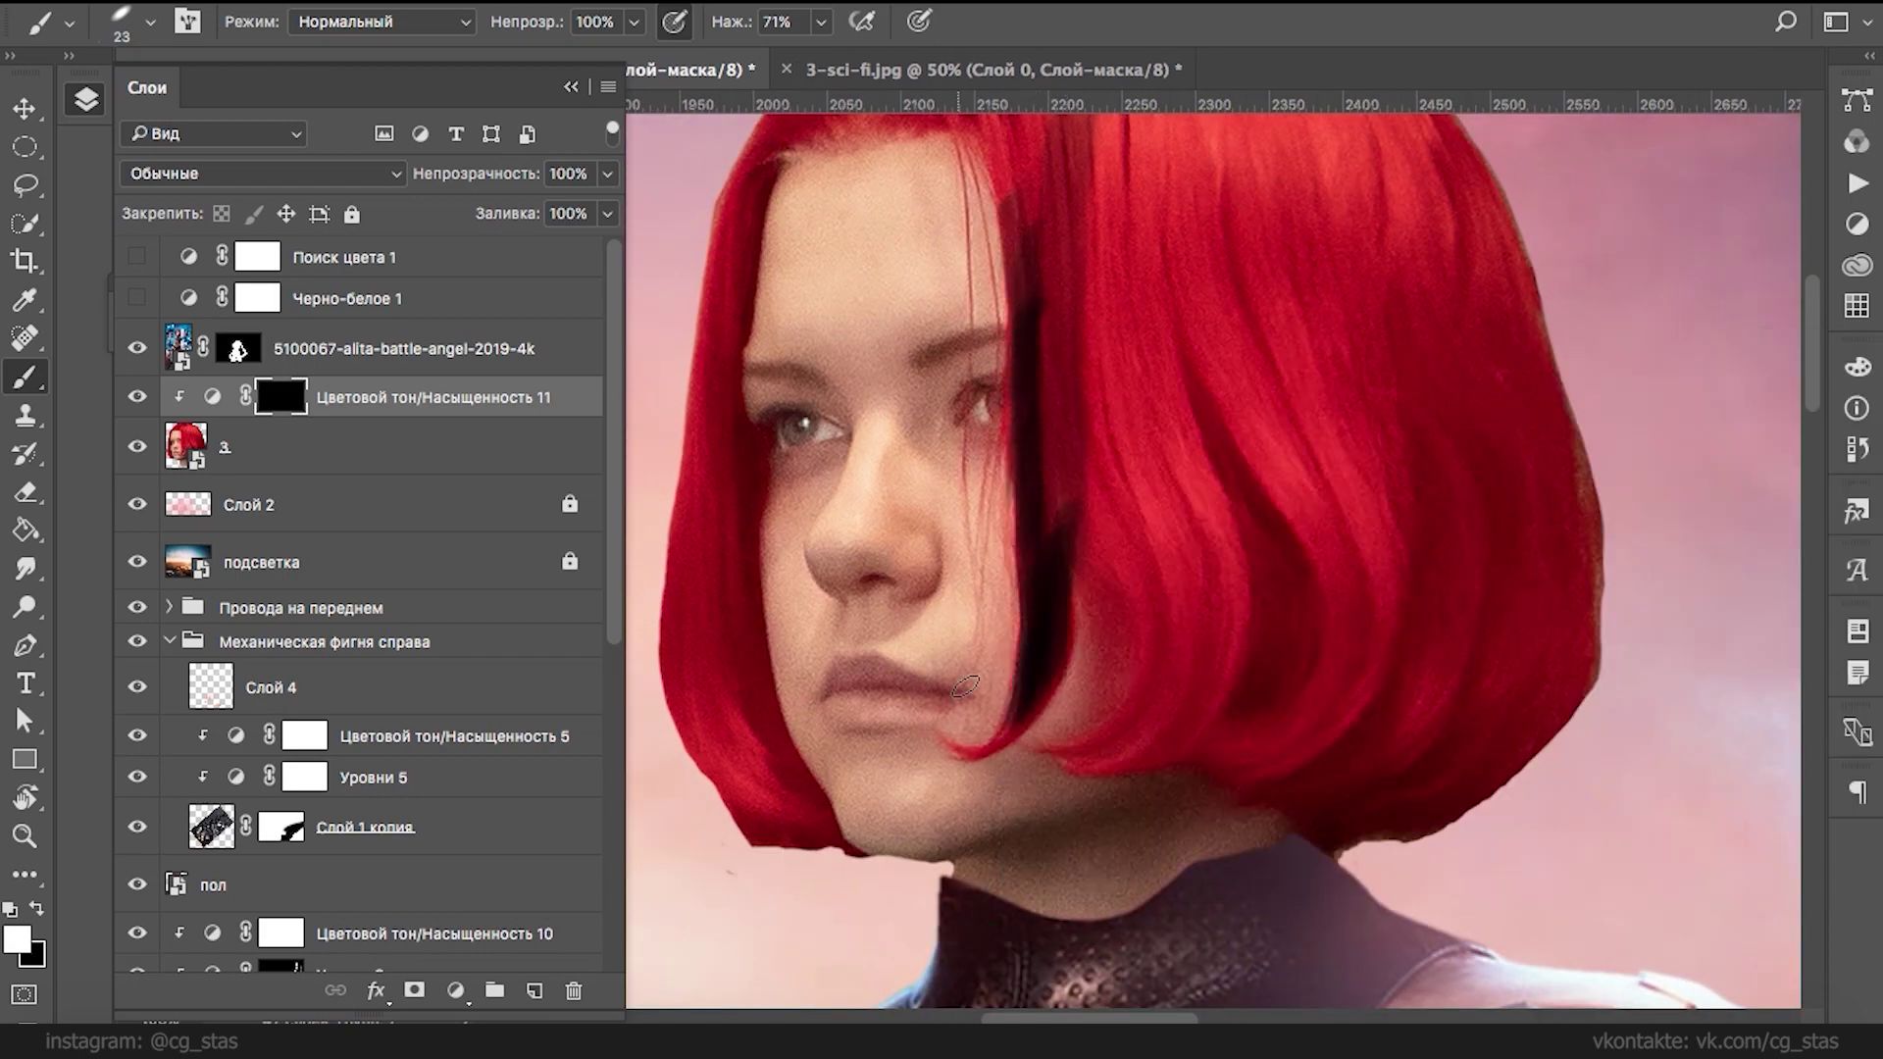
# - Refine the mask at the strand's curled tip near the chin, painting hair in white and cleaning spill with black
pyautogui.rightClick(996, 510)
pyautogui.moveTo(1096, 555); pyautogui.dragTo(1093, 580)
pyautogui.click(943, 742)
pyautogui.moveTo(951, 743); pyautogui.dragTo(989, 751)
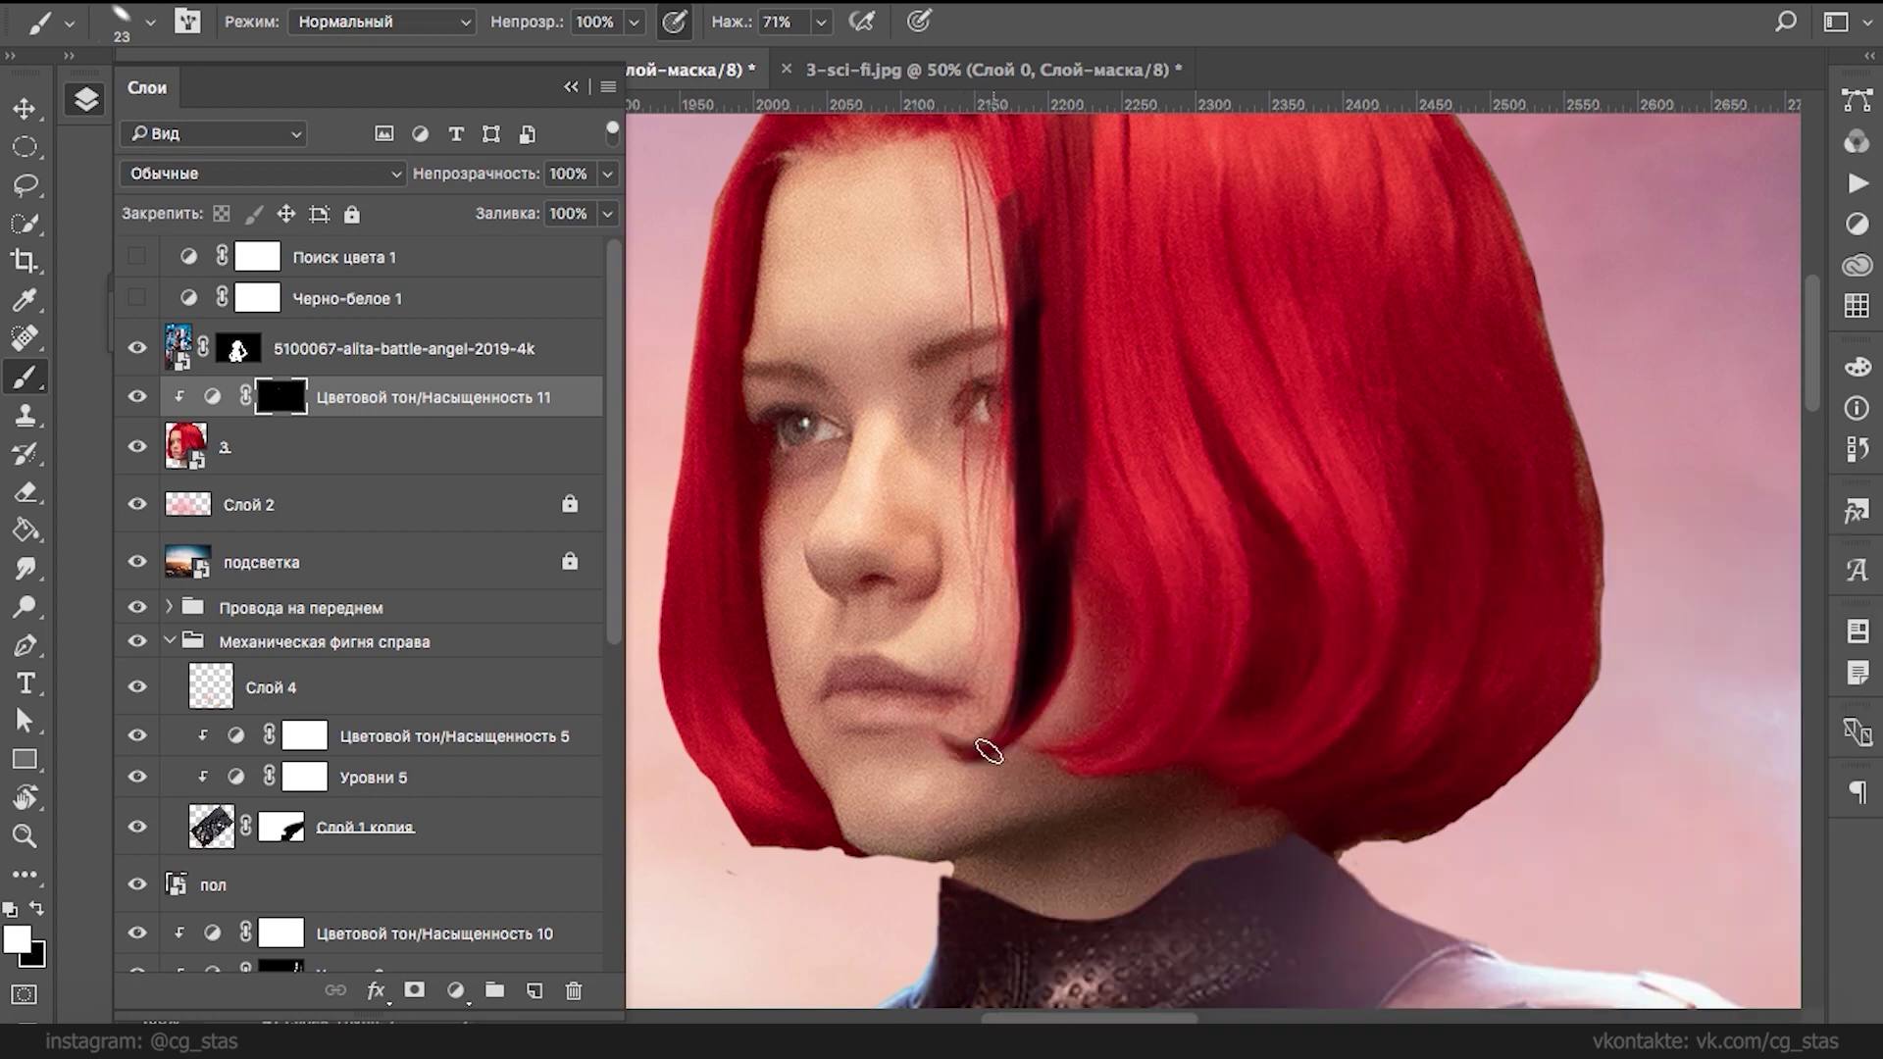
pyautogui.moveTo(1029, 549)
pyautogui.mouseDown()
pyautogui.moveTo(1025, 388)
pyautogui.moveTo(1037, 576)
pyautogui.mouseUp()
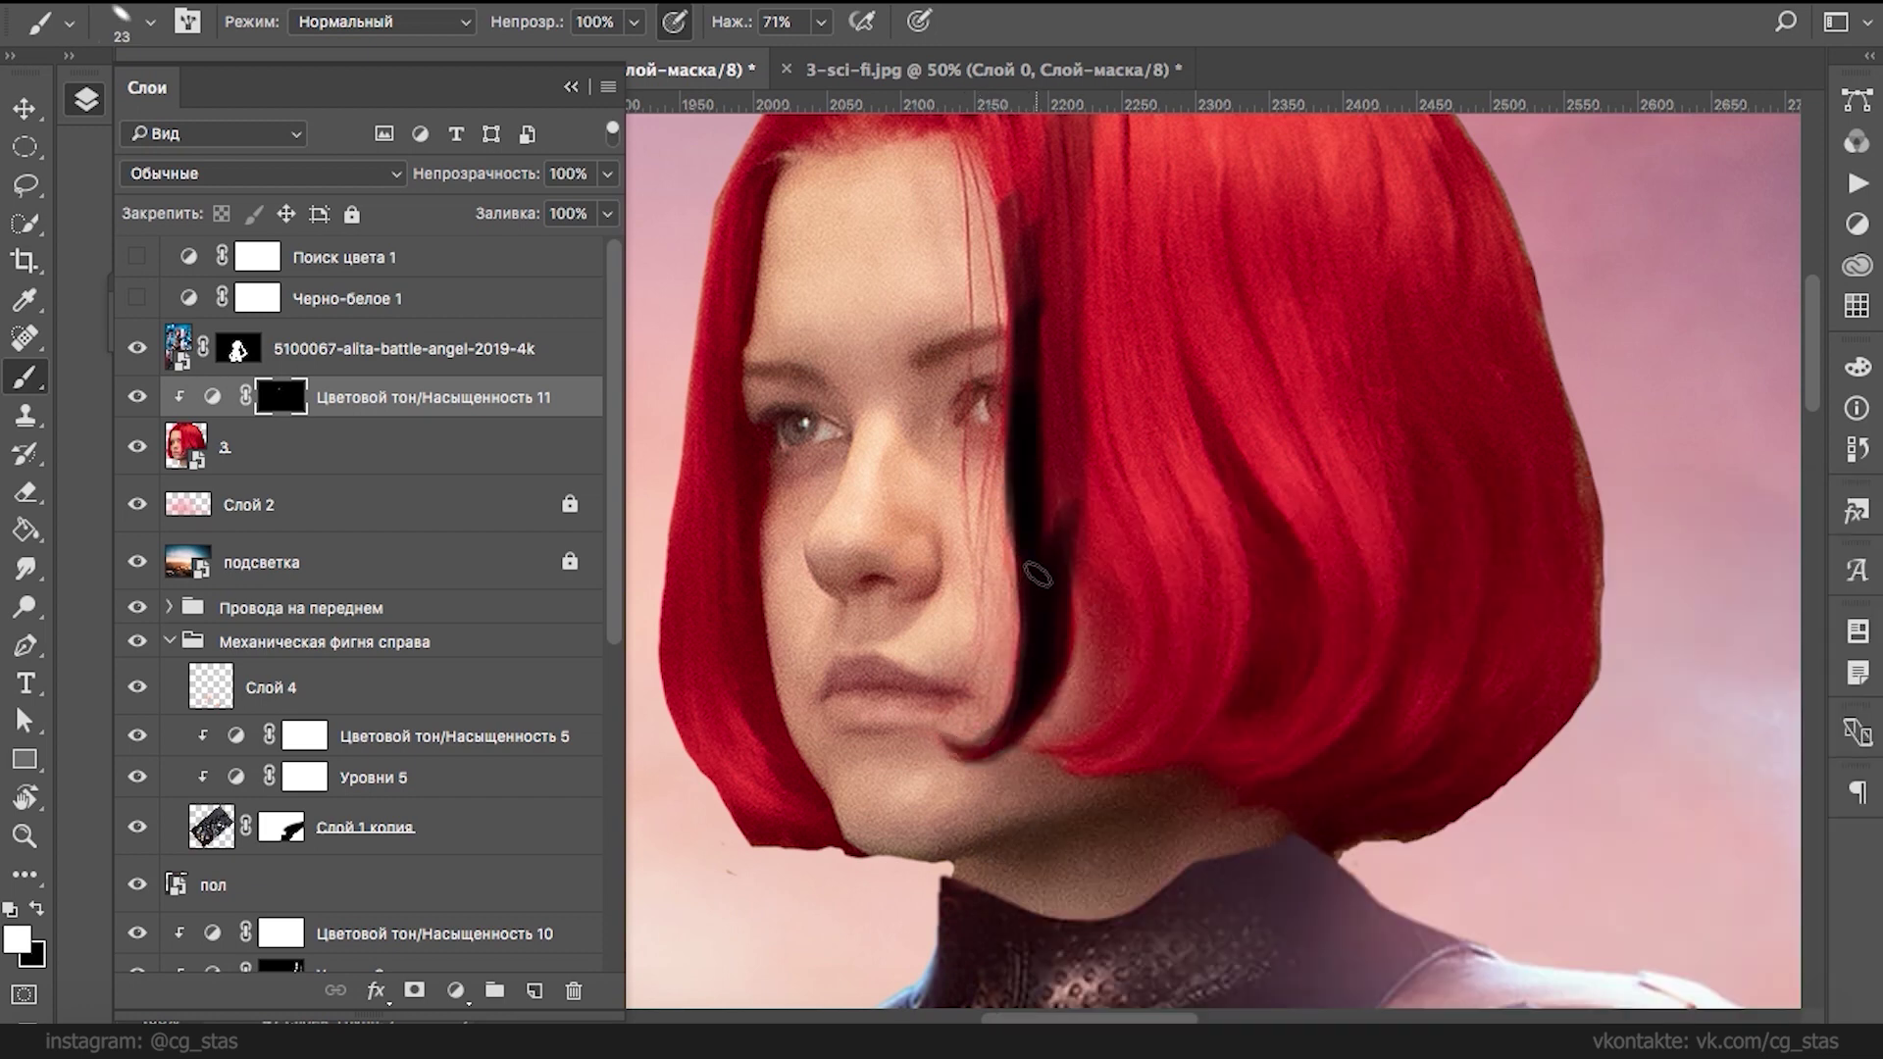
pyautogui.press('x')
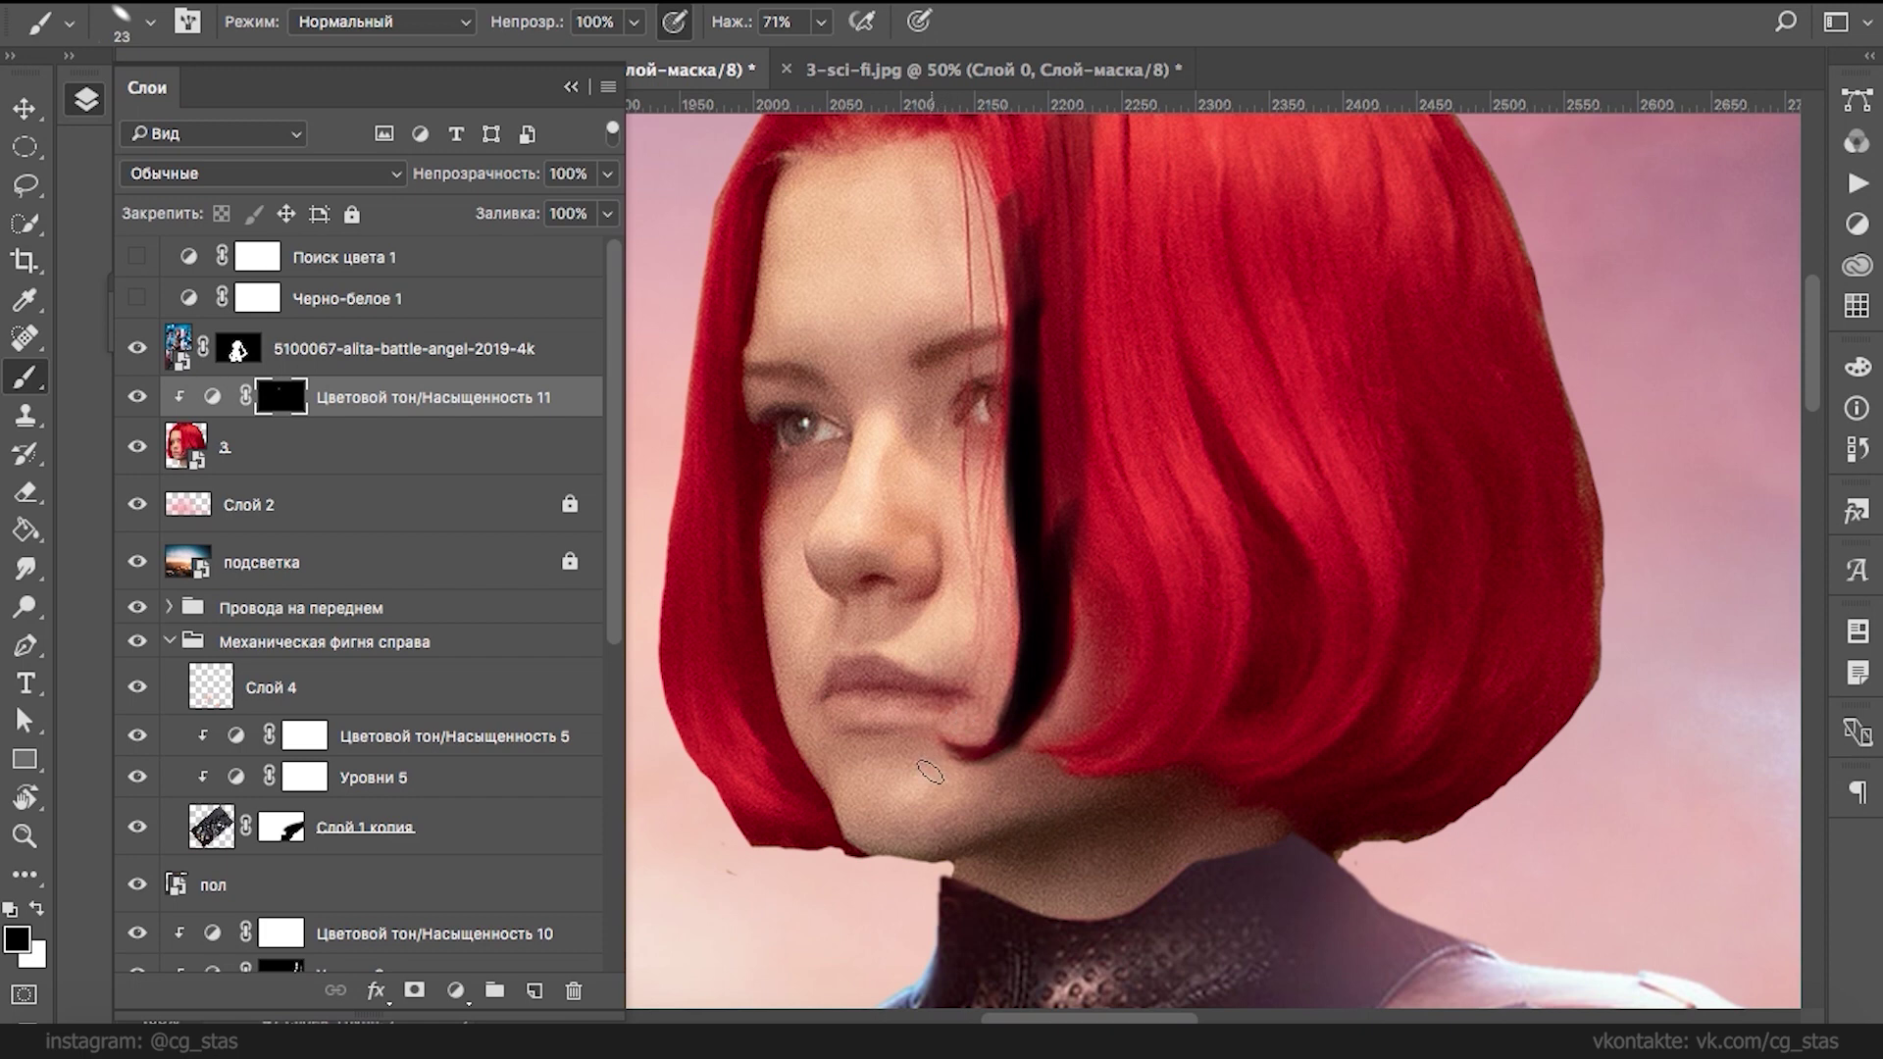
pyautogui.moveTo(1047, 757); pyautogui.dragTo(1088, 759)
pyautogui.press('x')
# - Paint the mask white over the lower hair ends and the inner strands framing the cheek
pyautogui.moveTo(1151, 574)
pyautogui.mouseDown()
pyautogui.moveTo(1077, 740)
pyautogui.moveTo(1352, 685)
pyautogui.moveTo(1285, 760)
pyautogui.moveTo(1312, 829)
pyautogui.moveTo(1427, 768)
pyautogui.moveTo(1428, 794)
pyautogui.moveTo(1487, 779)
pyautogui.moveTo(1549, 648)
pyautogui.moveTo(1500, 781)
pyautogui.moveTo(1461, 598)
pyautogui.mouseUp()
pyautogui.moveTo(1064, 294)
pyautogui.mouseDown()
pyautogui.moveTo(1046, 660)
pyautogui.moveTo(1059, 647)
pyautogui.mouseUp()
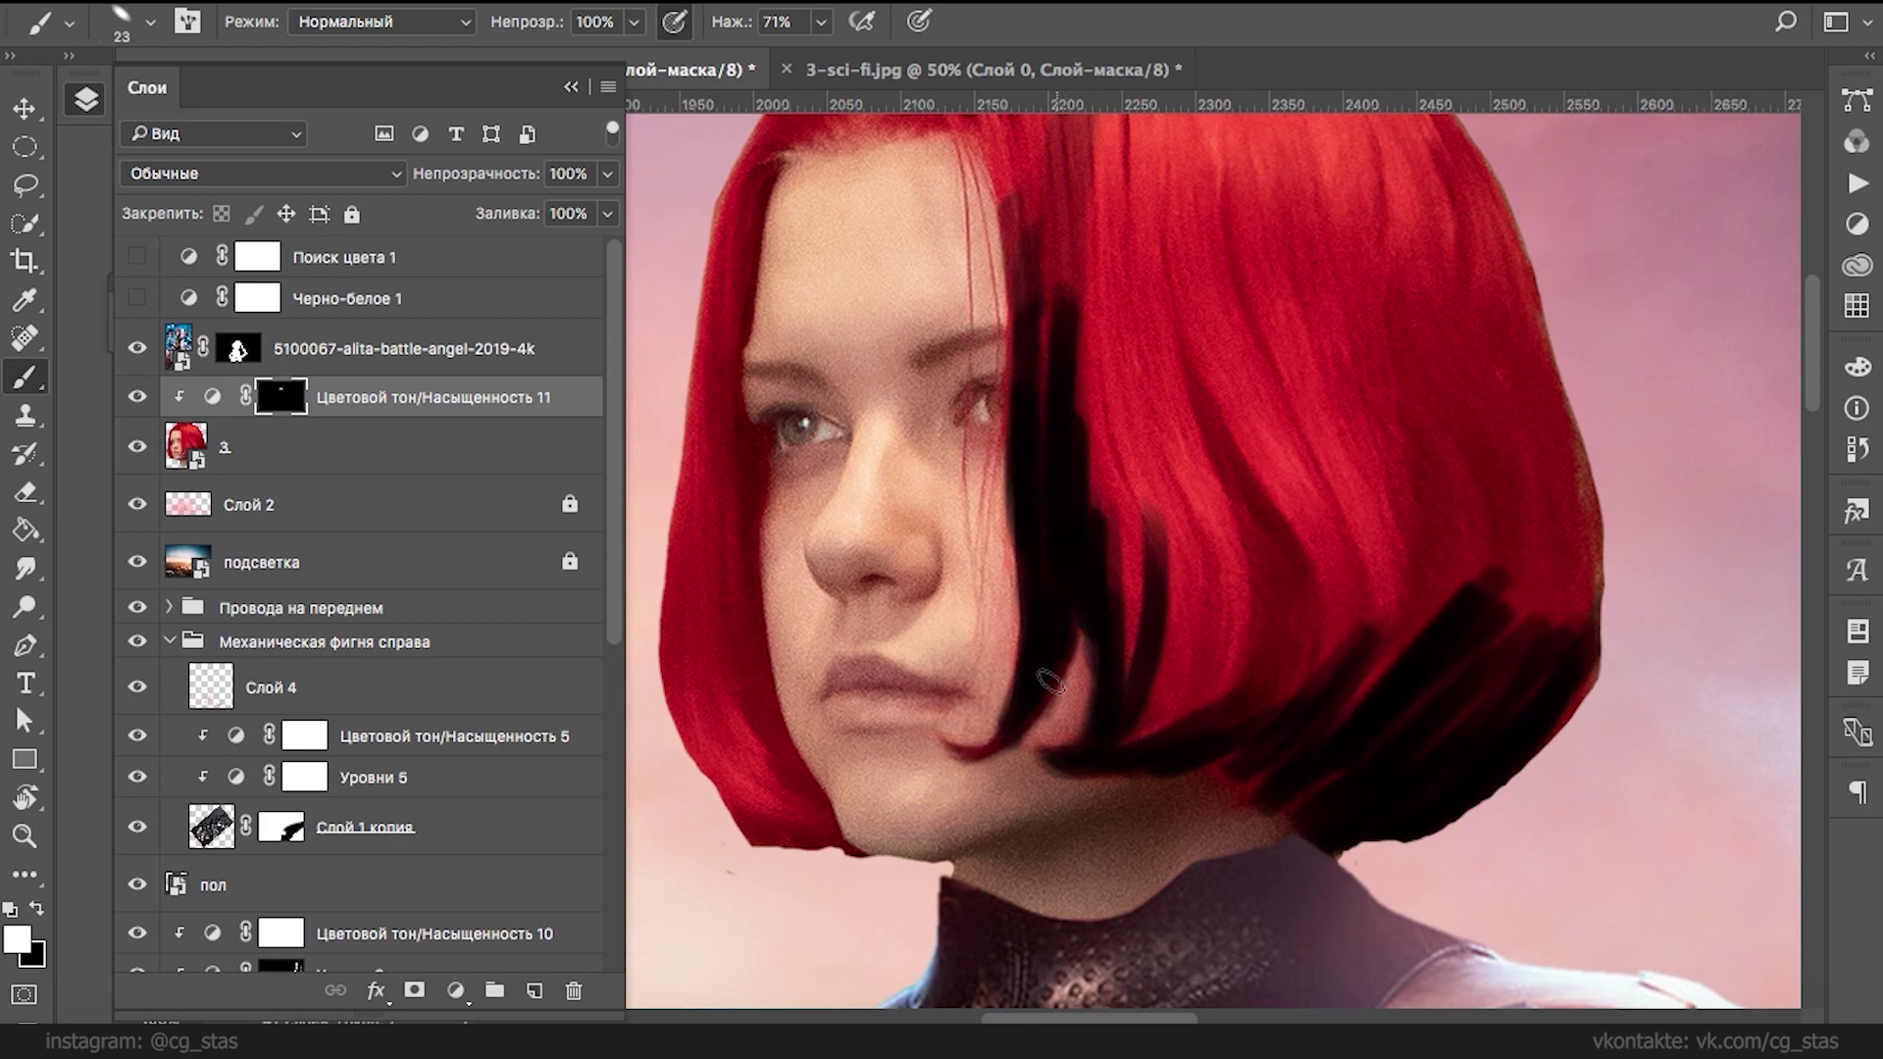
pyautogui.moveTo(1111, 396); pyautogui.dragTo(1121, 690)
pyautogui.moveTo(1009, 407)
pyautogui.mouseDown()
pyautogui.moveTo(1039, 504)
pyautogui.moveTo(1025, 686)
pyautogui.moveTo(1046, 544)
pyautogui.moveTo(1074, 706)
pyautogui.mouseUp()
pyautogui.moveTo(1013, 468)
pyautogui.mouseDown()
pyautogui.moveTo(980, 372)
pyautogui.moveTo(1044, 603)
pyautogui.mouseUp()
# - Paint the mask white over the hair on the far side of the face and across the crown
pyautogui.moveTo(993, 368)
pyautogui.mouseDown()
pyautogui.moveTo(961, 417)
pyautogui.moveTo(926, 425)
pyautogui.moveTo(961, 427)
pyautogui.moveTo(782, 442)
pyautogui.moveTo(964, 283)
pyautogui.moveTo(849, 405)
pyautogui.moveTo(796, 411)
pyautogui.moveTo(1154, 308)
pyautogui.moveTo(1346, 278)
pyautogui.moveTo(821, 353)
pyautogui.moveTo(1331, 368)
pyautogui.moveTo(788, 392)
pyautogui.moveTo(841, 406)
pyautogui.moveTo(721, 522)
pyautogui.moveTo(851, 454)
pyautogui.moveTo(837, 507)
pyautogui.moveTo(900, 449)
pyautogui.moveTo(791, 510)
pyautogui.moveTo(911, 423)
pyautogui.moveTo(804, 435)
pyautogui.moveTo(836, 431)
pyautogui.moveTo(776, 465)
pyautogui.moveTo(786, 444)
pyautogui.moveTo(740, 674)
pyautogui.moveTo(741, 619)
pyautogui.moveTo(743, 732)
pyautogui.moveTo(745, 705)
pyautogui.moveTo(757, 761)
pyautogui.moveTo(768, 731)
pyautogui.moveTo(770, 750)
pyautogui.moveTo(742, 851)
pyautogui.moveTo(765, 771)
pyautogui.moveTo(750, 953)
pyautogui.moveTo(706, 784)
pyautogui.moveTo(717, 637)
pyautogui.moveTo(772, 498)
pyautogui.moveTo(755, 586)
pyautogui.moveTo(825, 482)
pyautogui.moveTo(791, 573)
pyautogui.moveTo(806, 488)
pyautogui.moveTo(785, 626)
pyautogui.moveTo(756, 590)
pyautogui.moveTo(738, 650)
pyautogui.mouseUp()
pyautogui.press('x')
pyautogui.press('x')
pyautogui.press('x')
pyautogui.press('x')
pyautogui.moveTo(912, 272); pyautogui.dragTo(938, 53)
pyautogui.moveTo(747, 608)
pyautogui.mouseDown()
pyautogui.moveTo(710, 672)
pyautogui.moveTo(772, 639)
pyautogui.moveTo(840, 869)
pyautogui.mouseUp()
pyautogui.moveTo(885, 937)
pyautogui.mouseDown()
pyautogui.moveTo(809, 883)
pyautogui.moveTo(849, 912)
pyautogui.mouseUp()
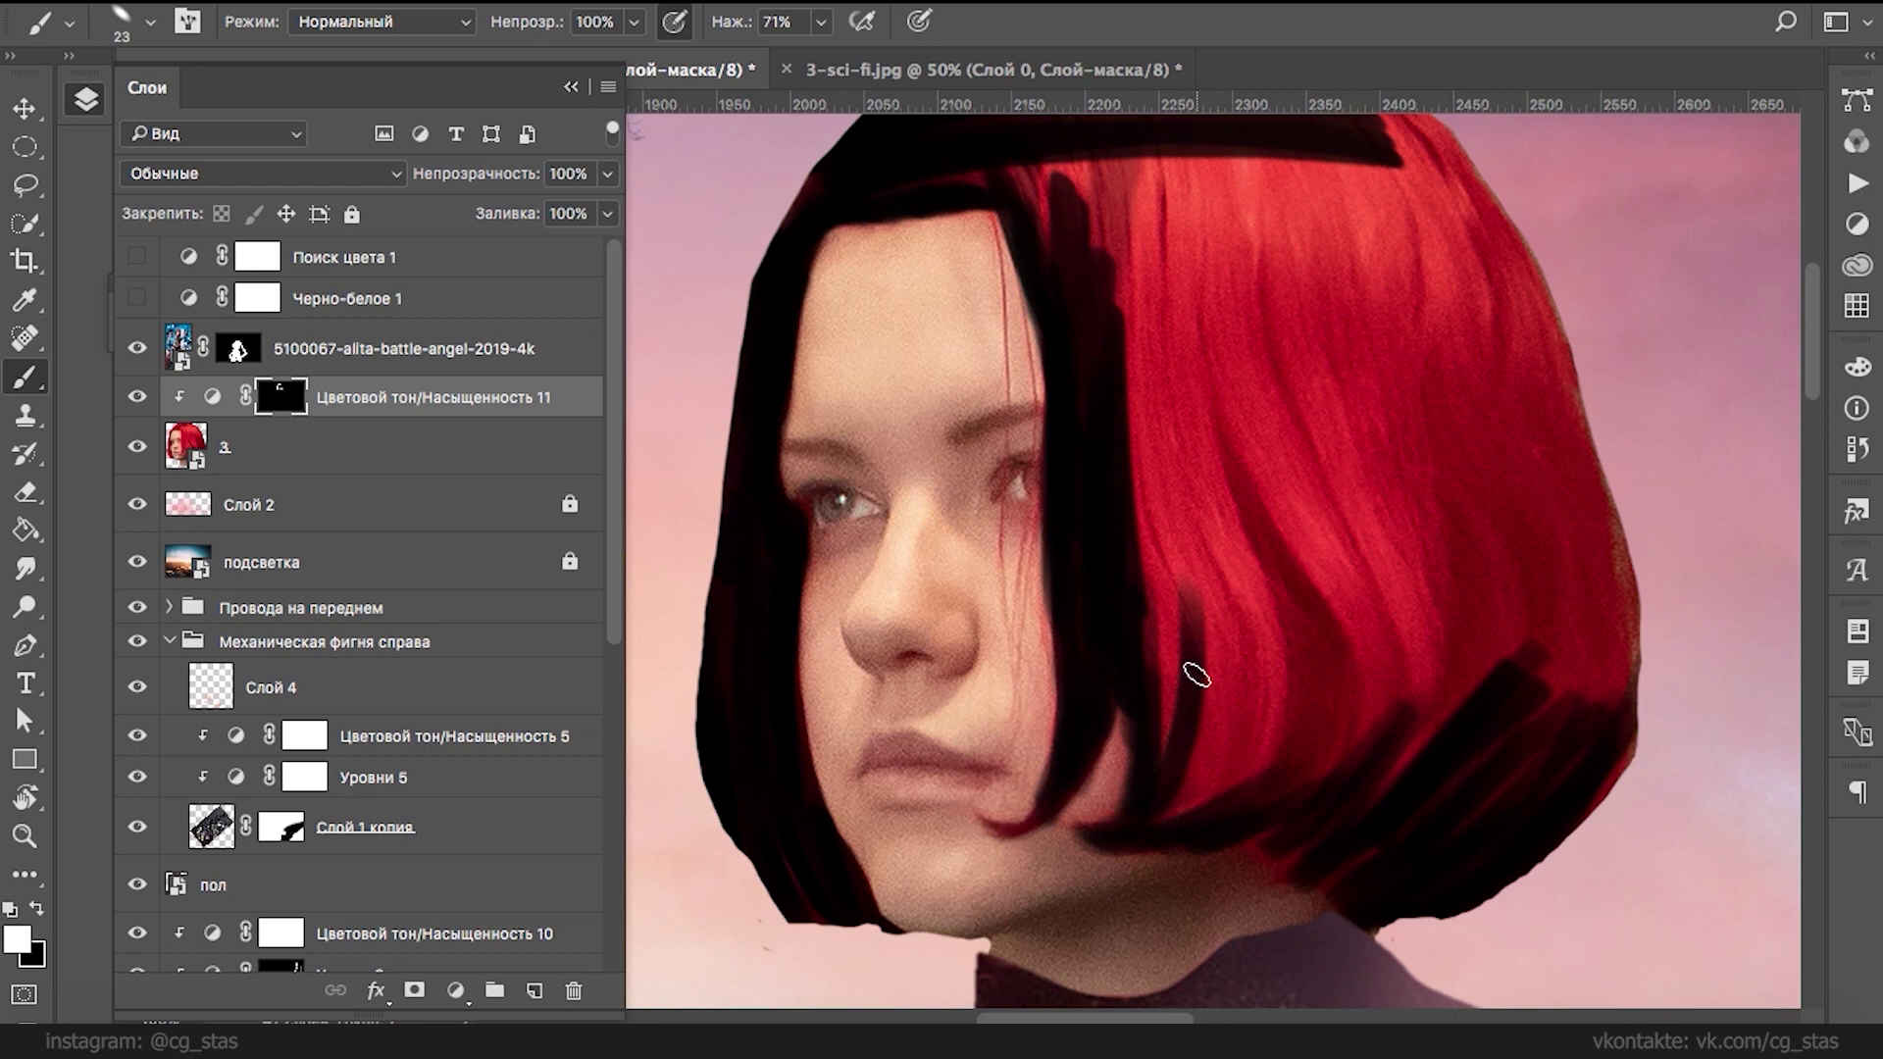
# - Cover the remaining red hair on the back of the head by painting the mask white, enlarging the brush to 37 px
pyautogui.moveTo(1196, 675)
pyautogui.mouseDown()
pyautogui.moveTo(1181, 686)
pyautogui.moveTo(1344, 813)
pyautogui.mouseUp()
pyautogui.moveTo(1330, 890)
pyautogui.mouseDown()
pyautogui.moveTo(1486, 593)
pyautogui.moveTo(1628, 677)
pyautogui.moveTo(1569, 392)
pyautogui.moveTo(1519, 295)
pyautogui.moveTo(1226, 746)
pyautogui.moveTo(1181, 718)
pyautogui.moveTo(1265, 569)
pyautogui.moveTo(1435, 623)
pyautogui.moveTo(1304, 530)
pyautogui.mouseUp()
pyautogui.rightClick(1280, 365)
pyautogui.click(1272, 440)
pyautogui.moveTo(1336, 349)
pyautogui.mouseDown()
pyautogui.moveTo(1238, 412)
pyautogui.moveTo(1102, 212)
pyautogui.moveTo(1337, 219)
pyautogui.moveTo(1344, 673)
pyautogui.moveTo(1387, 723)
pyautogui.moveTo(1523, 522)
pyautogui.moveTo(1421, 285)
pyautogui.moveTo(1315, 614)
pyautogui.mouseUp()
pyautogui.rightClick(1256, 526)
pyautogui.click(1184, 545)
pyautogui.moveTo(1303, 429)
pyautogui.mouseDown()
pyautogui.moveTo(1265, 413)
pyautogui.moveTo(1010, 420)
pyautogui.moveTo(854, 487)
pyautogui.moveTo(1123, 399)
pyautogui.moveTo(1114, 383)
pyautogui.moveTo(1279, 417)
pyautogui.moveTo(1278, 394)
pyautogui.moveTo(1338, 437)
pyautogui.moveTo(1433, 558)
pyautogui.mouseUp()
pyautogui.scroll(-5, 1268, 432)
pyautogui.hscroll(2, 1302, 545)
pyautogui.moveTo(1302, 545); pyautogui.dragTo(1293, 486)
pyautogui.press('super+minus')
pyautogui.press('super+minus')
pyautogui.press('super+minus')
pyautogui.press('super+minus')
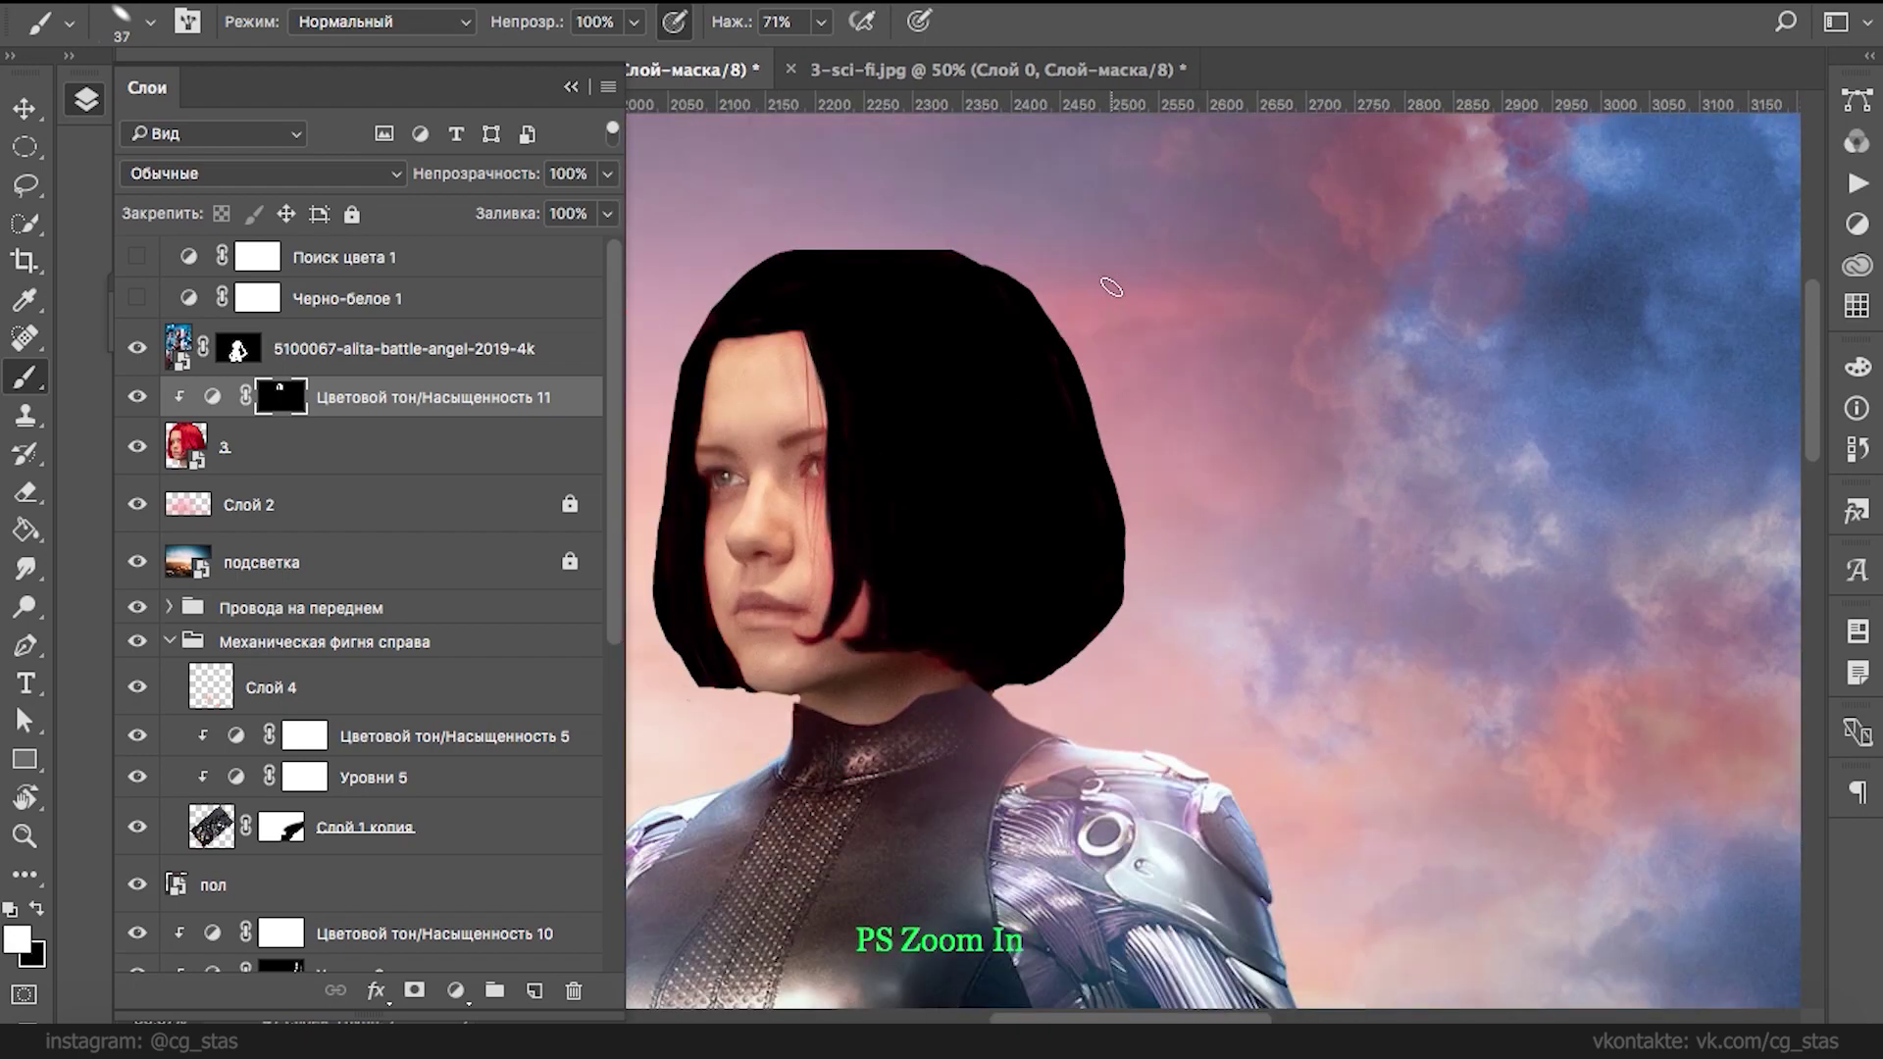
# - Set the hair adjustment's saturation to -77, raise its lightness above full black and shift its hue toward violet
pyautogui.doubleClick(212, 402)
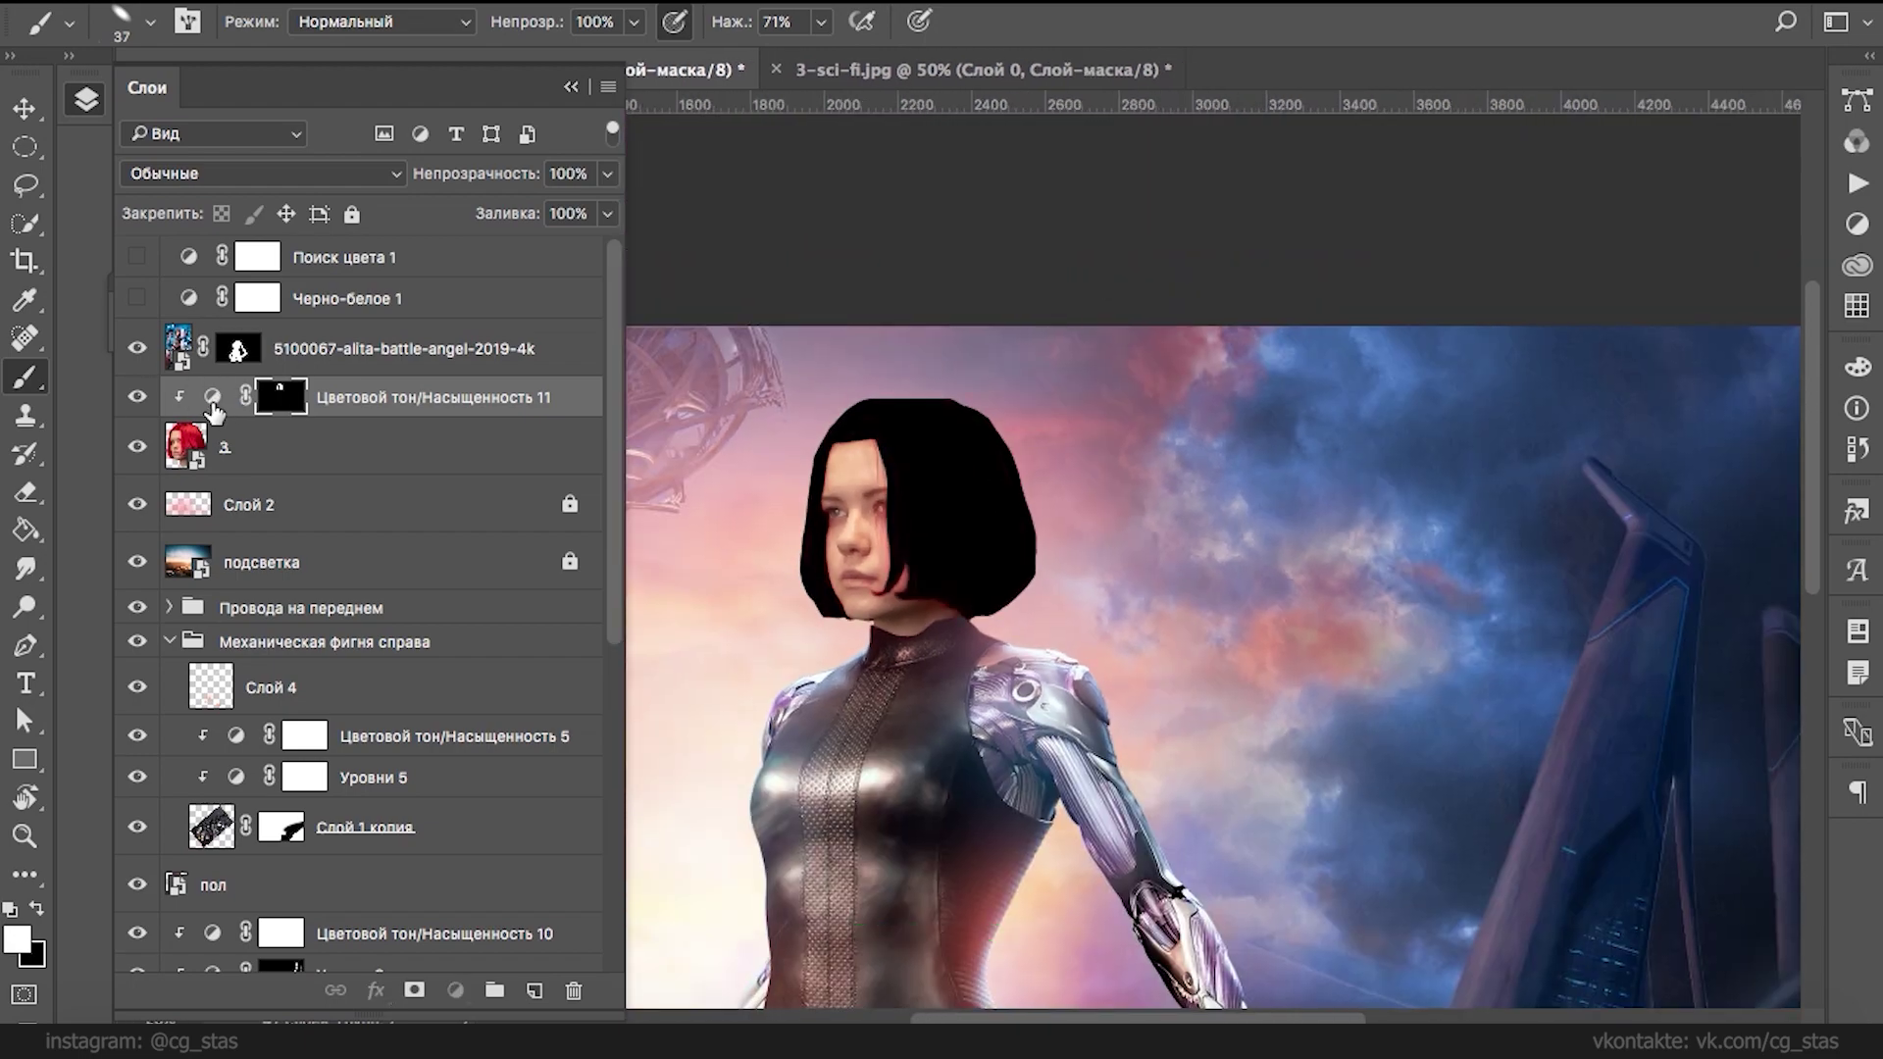
pyautogui.moveTo(225, 572); pyautogui.dragTo(238, 572)
pyautogui.moveTo(188, 625); pyautogui.dragTo(284, 632)
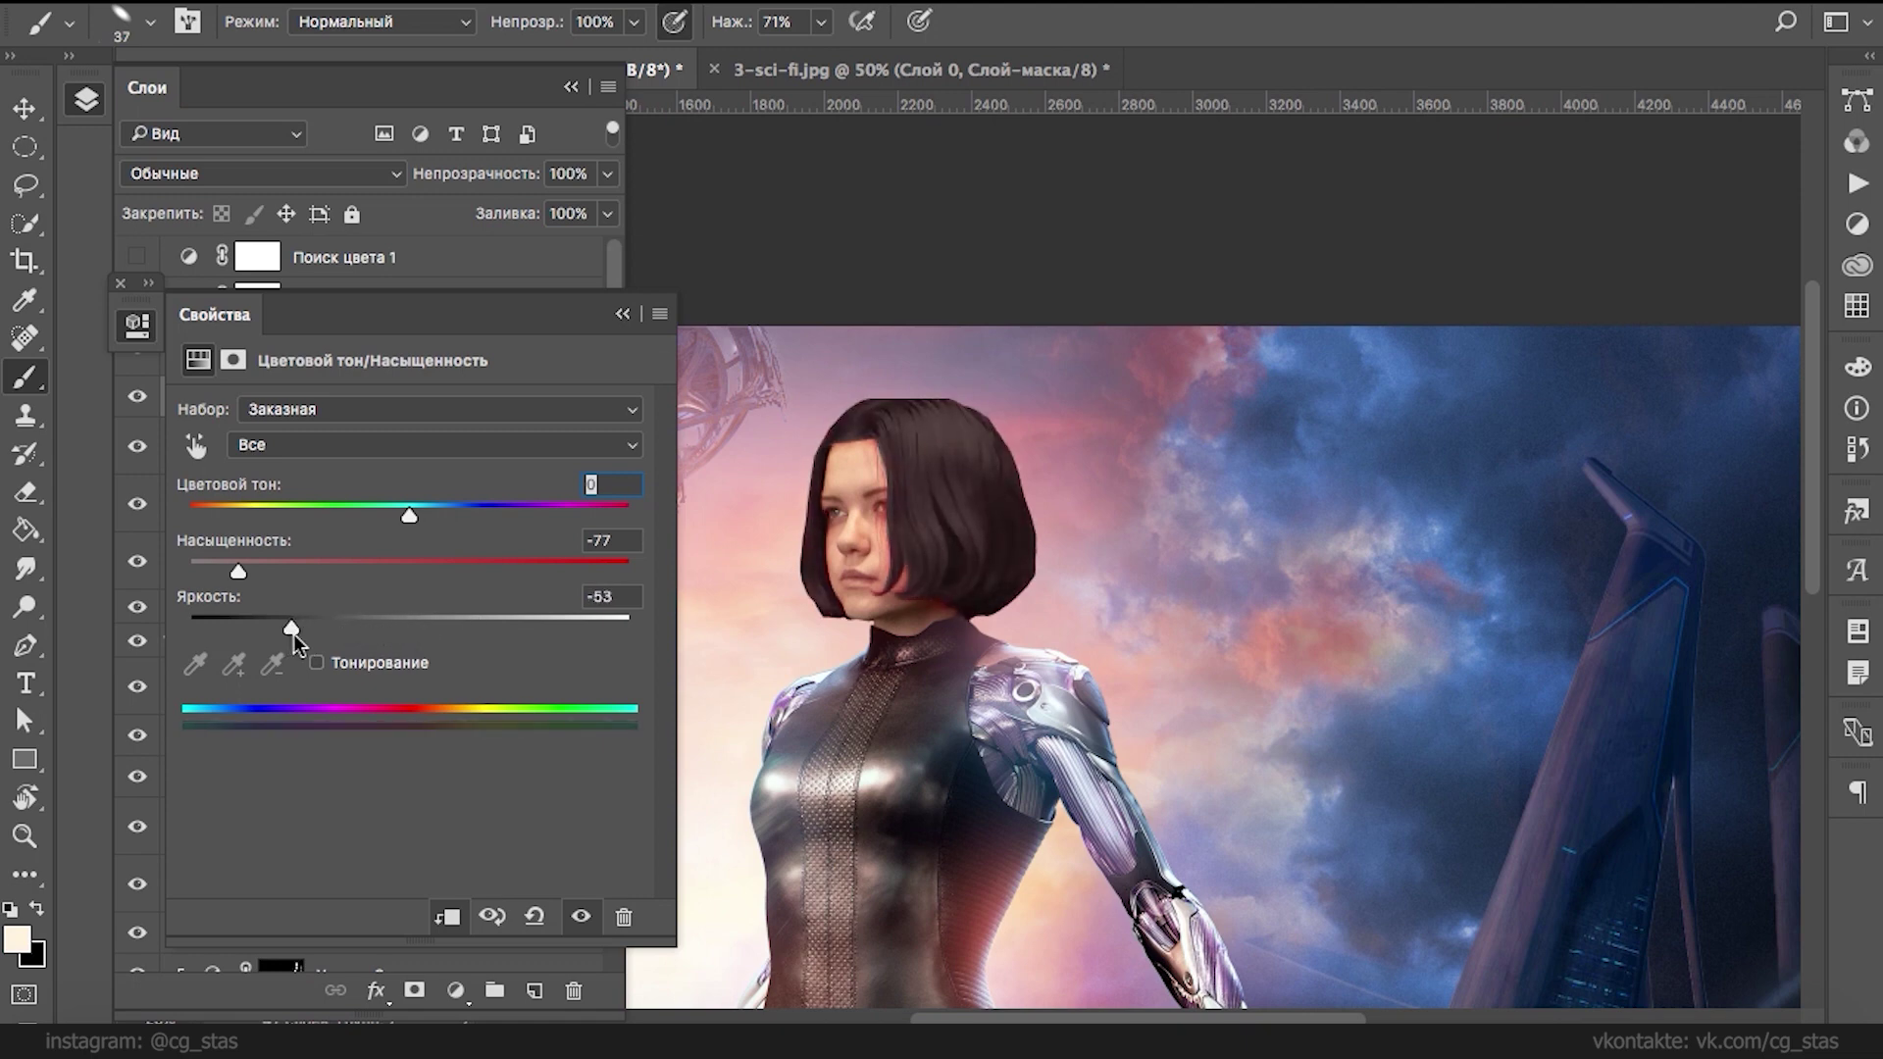
pyautogui.moveTo(280, 633); pyautogui.dragTo(285, 633)
pyautogui.moveTo(409, 514); pyautogui.dragTo(368, 517)
pyautogui.click(622, 314)
# - Open the contents of smart object layer 3 for editing and bring the head into view
pyautogui.press('super+plus')
pyautogui.press('super+plus')
pyautogui.press('super+plus')
pyautogui.press('super+plus')
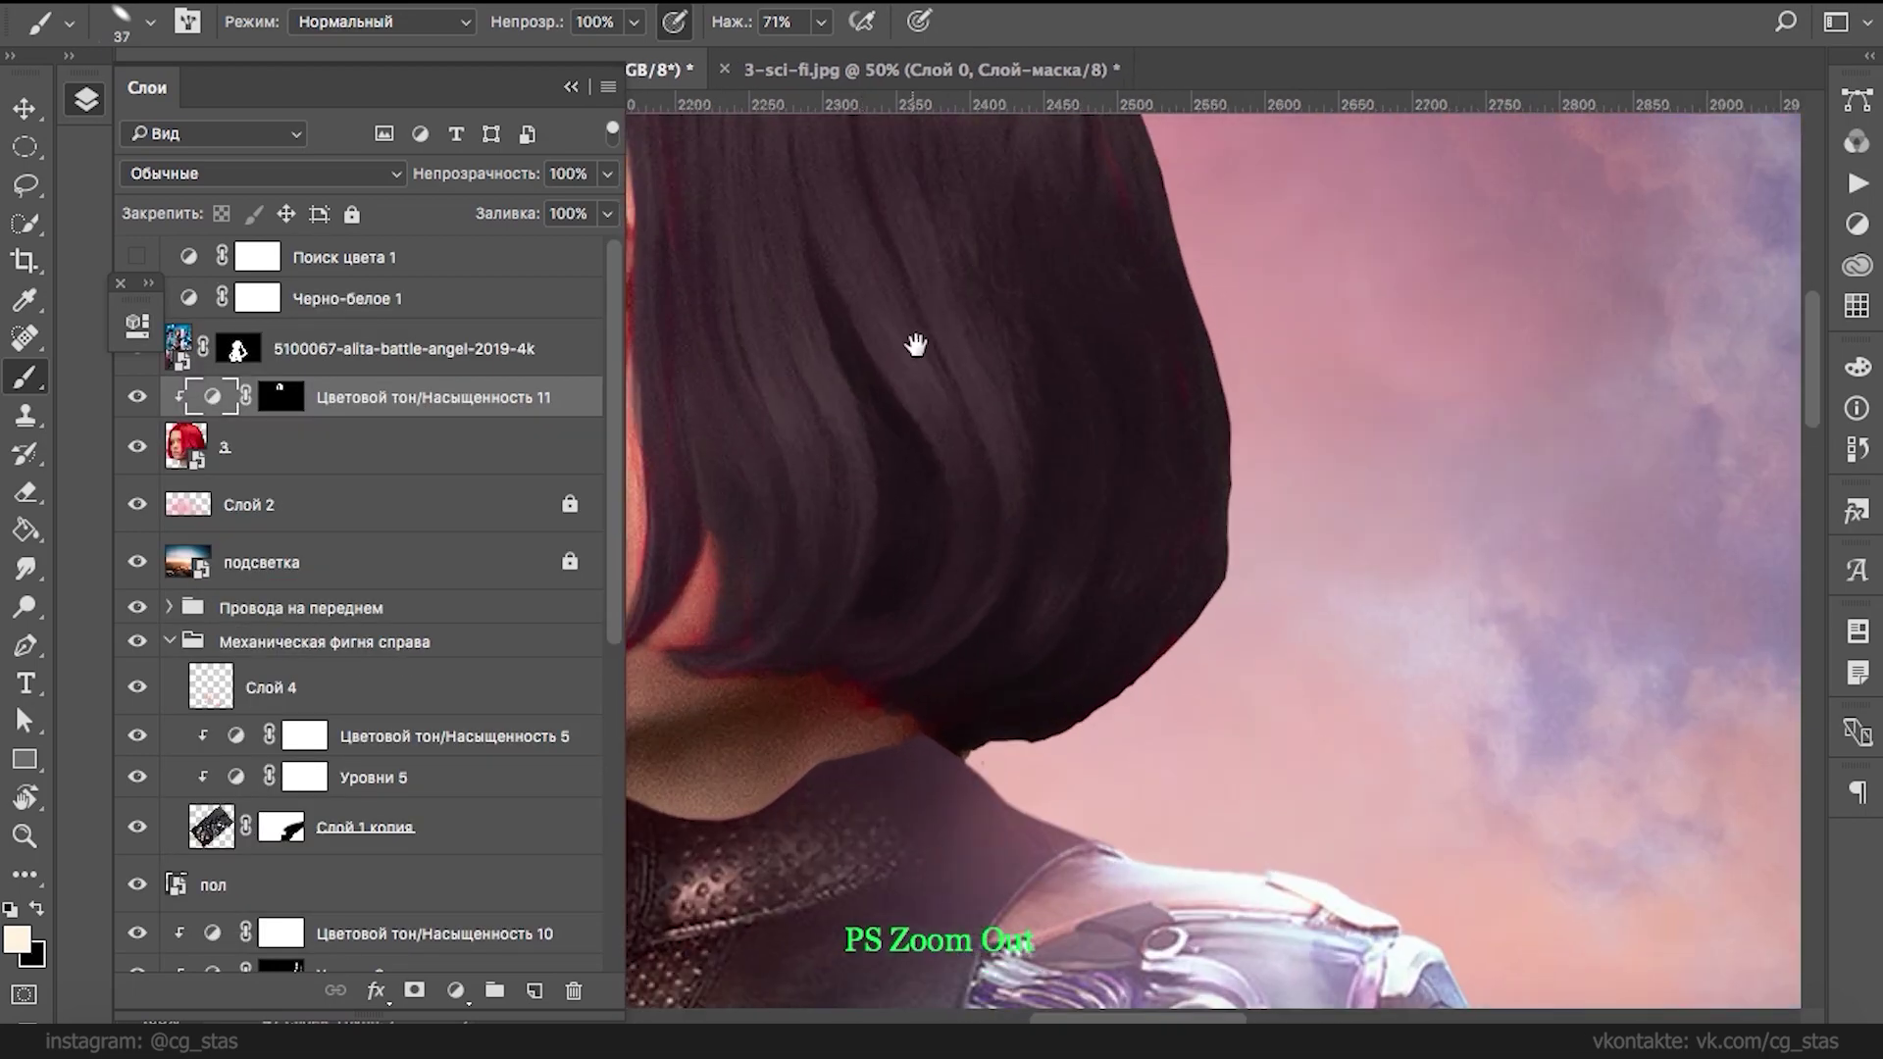
pyautogui.moveTo(908, 366); pyautogui.dragTo(1429, 458)
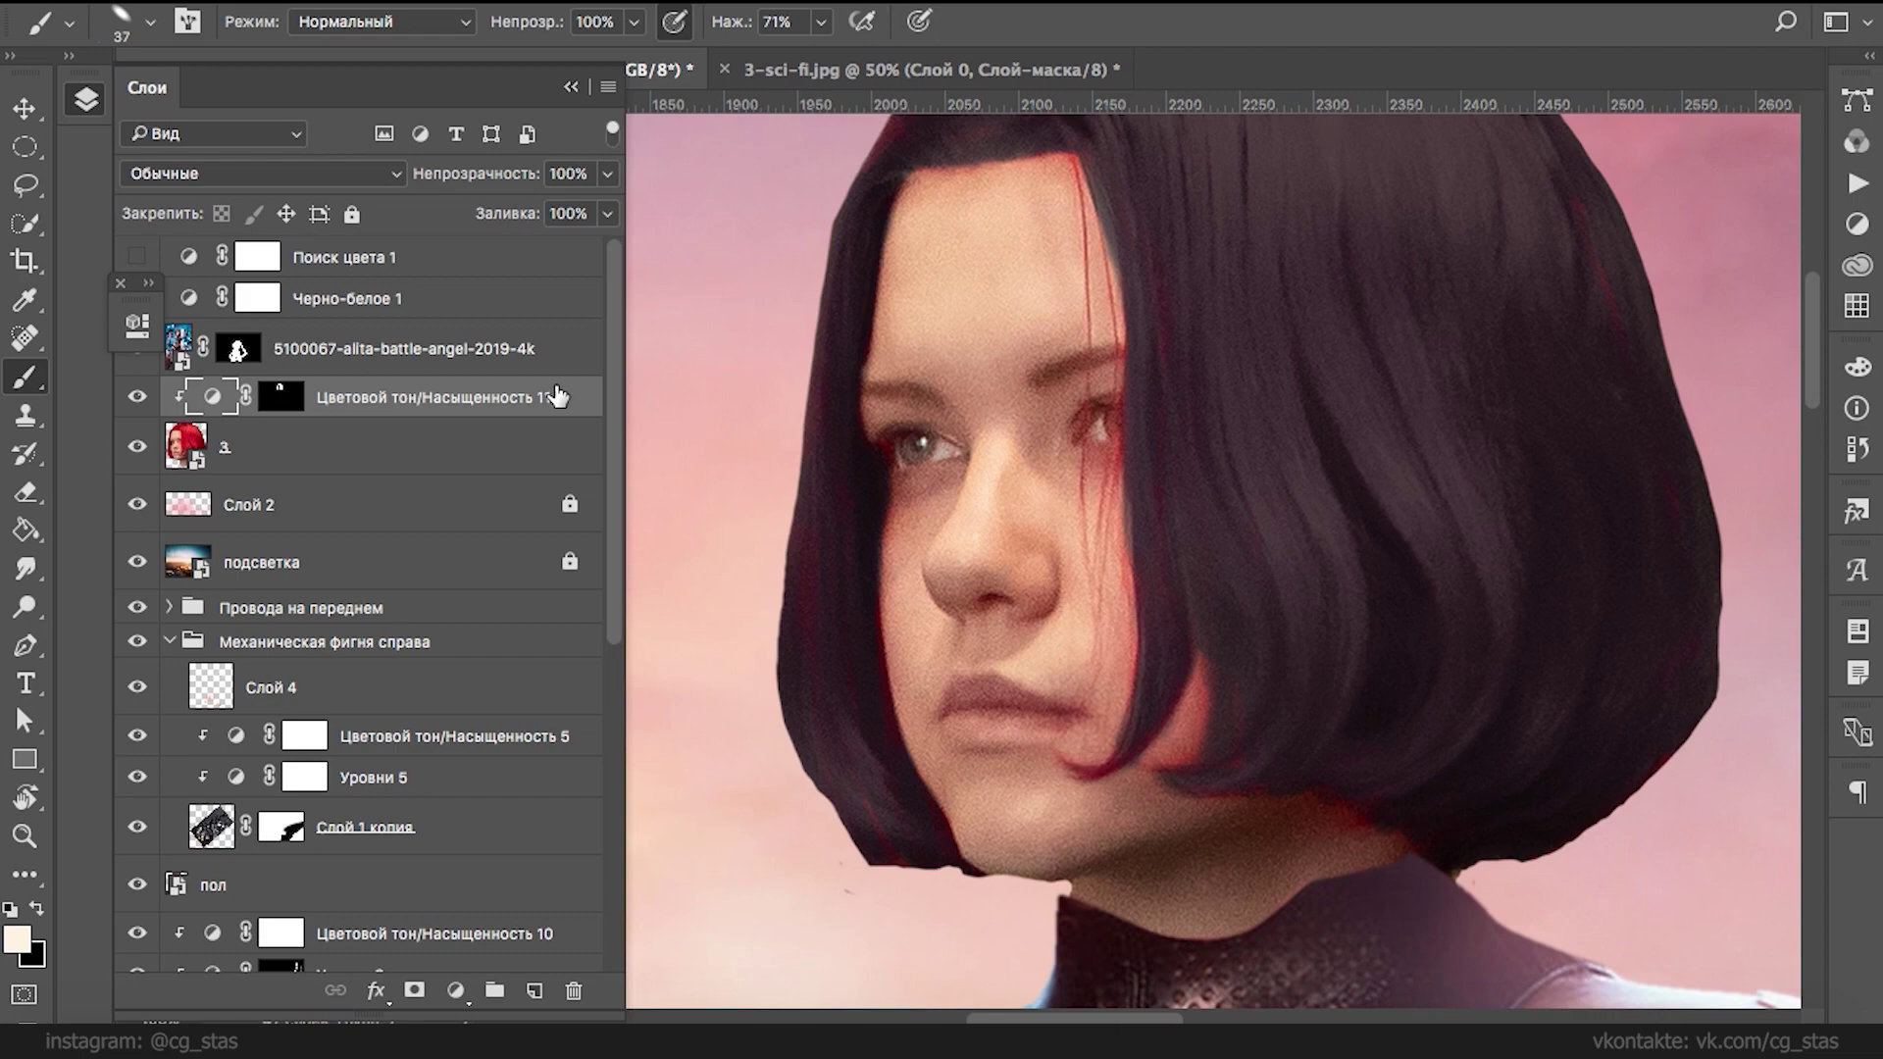
pyautogui.click(184, 458)
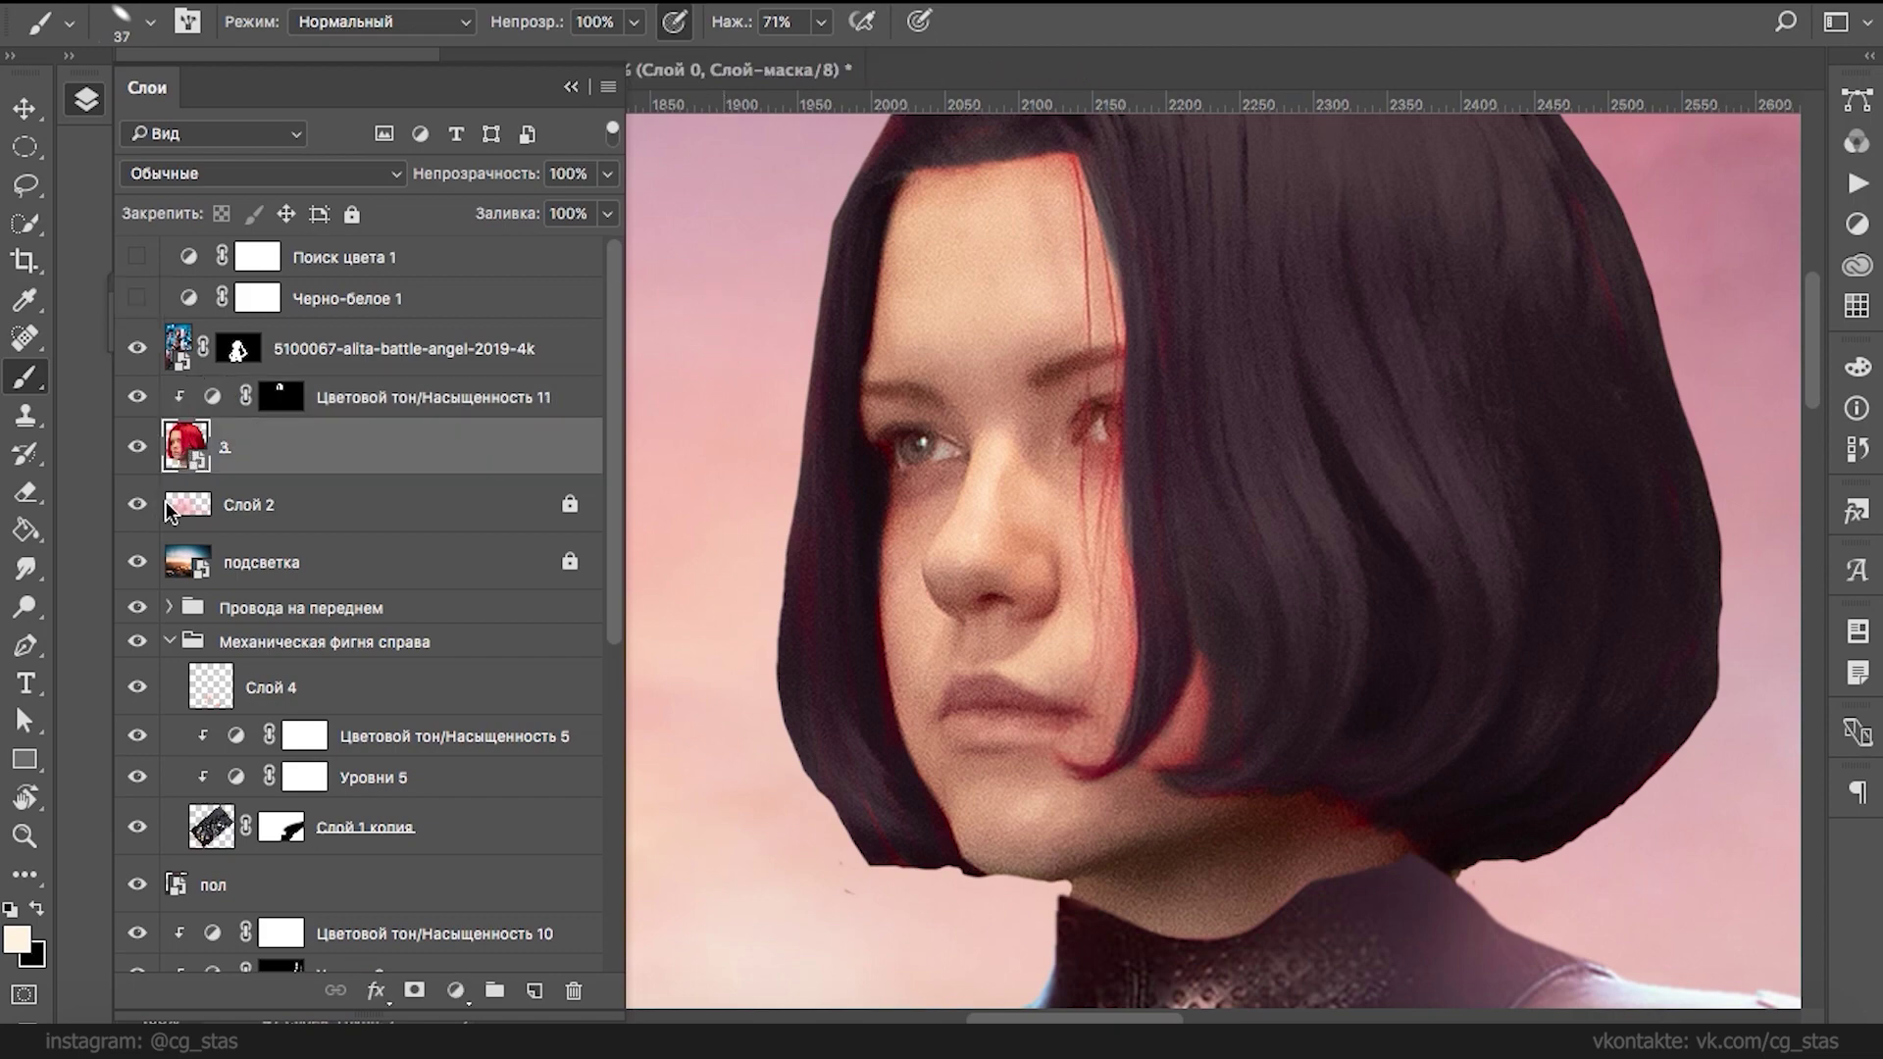
pyautogui.doubleClick(185, 446)
pyautogui.scroll(4, 915, 239)
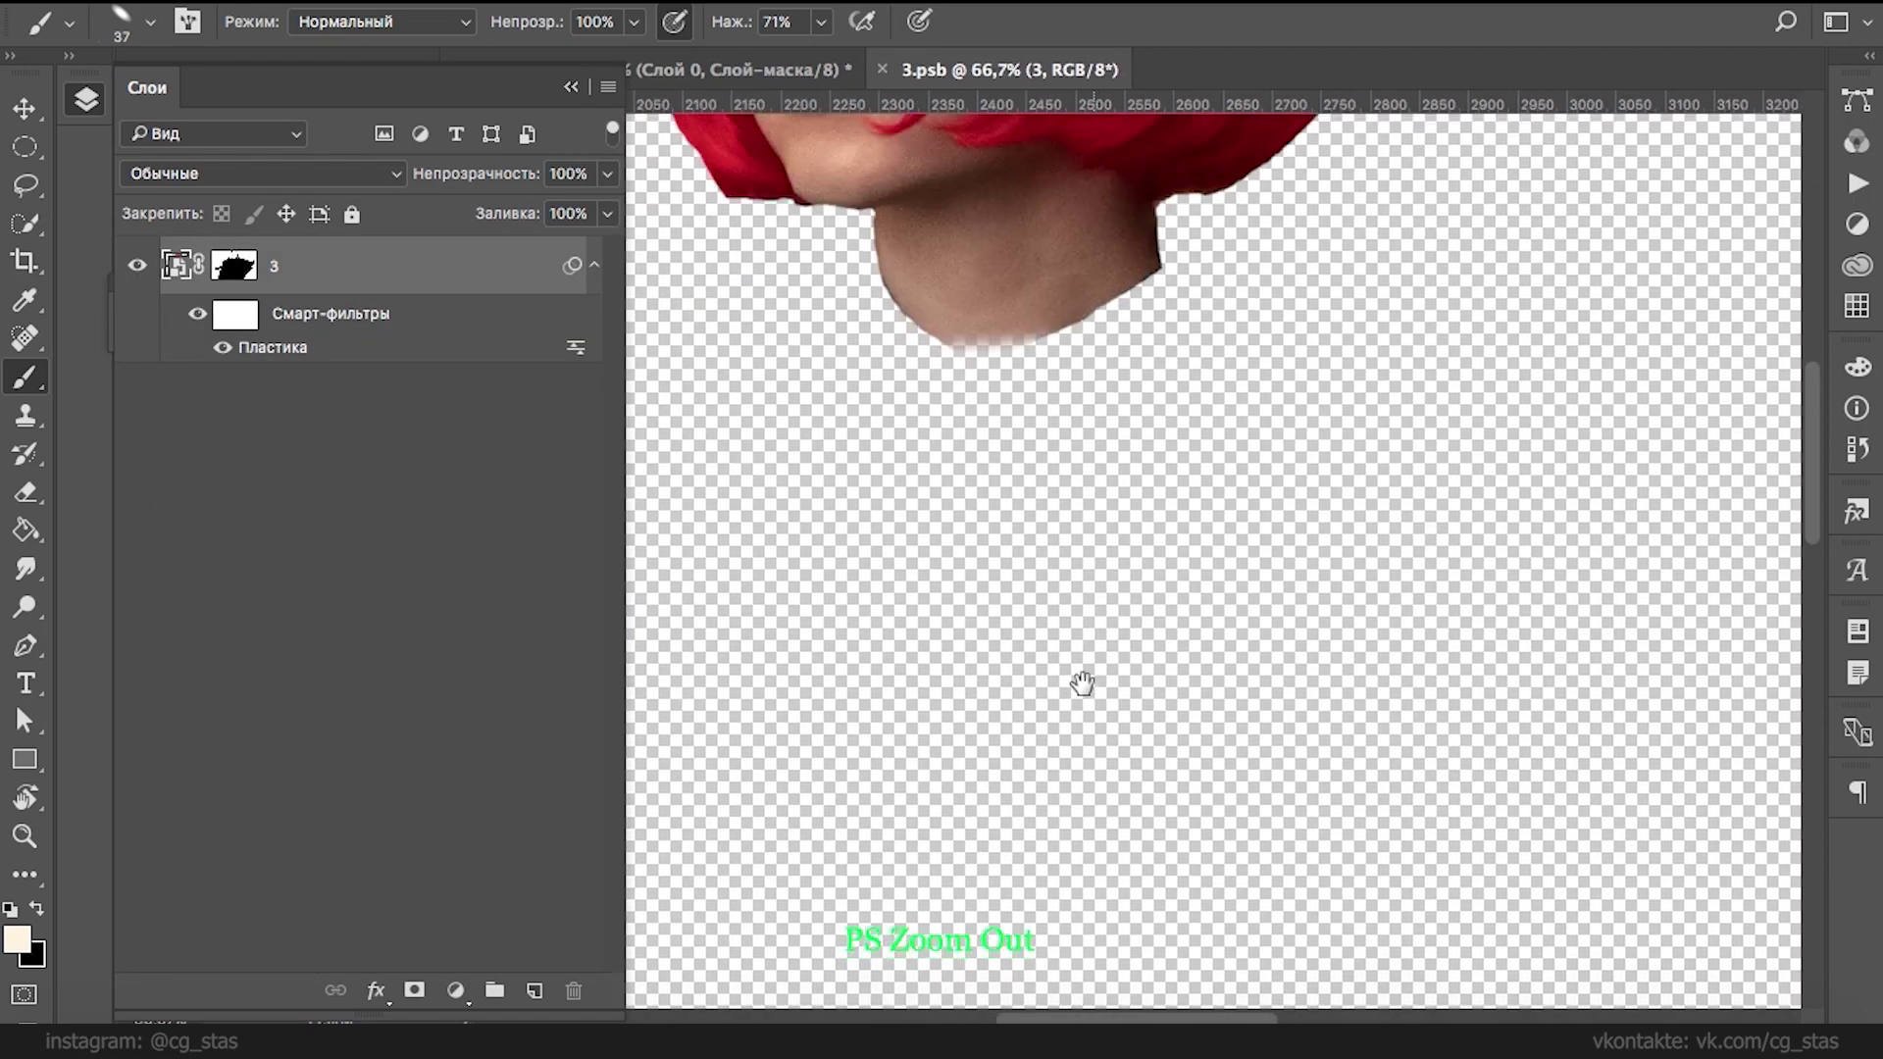
pyautogui.moveTo(920, 177); pyautogui.dragTo(975, 264)
# - Rasterize layer 3 and remove the thin strand across the forehead with an 11 px Spot Healing Brush
pyautogui.click(26, 338)
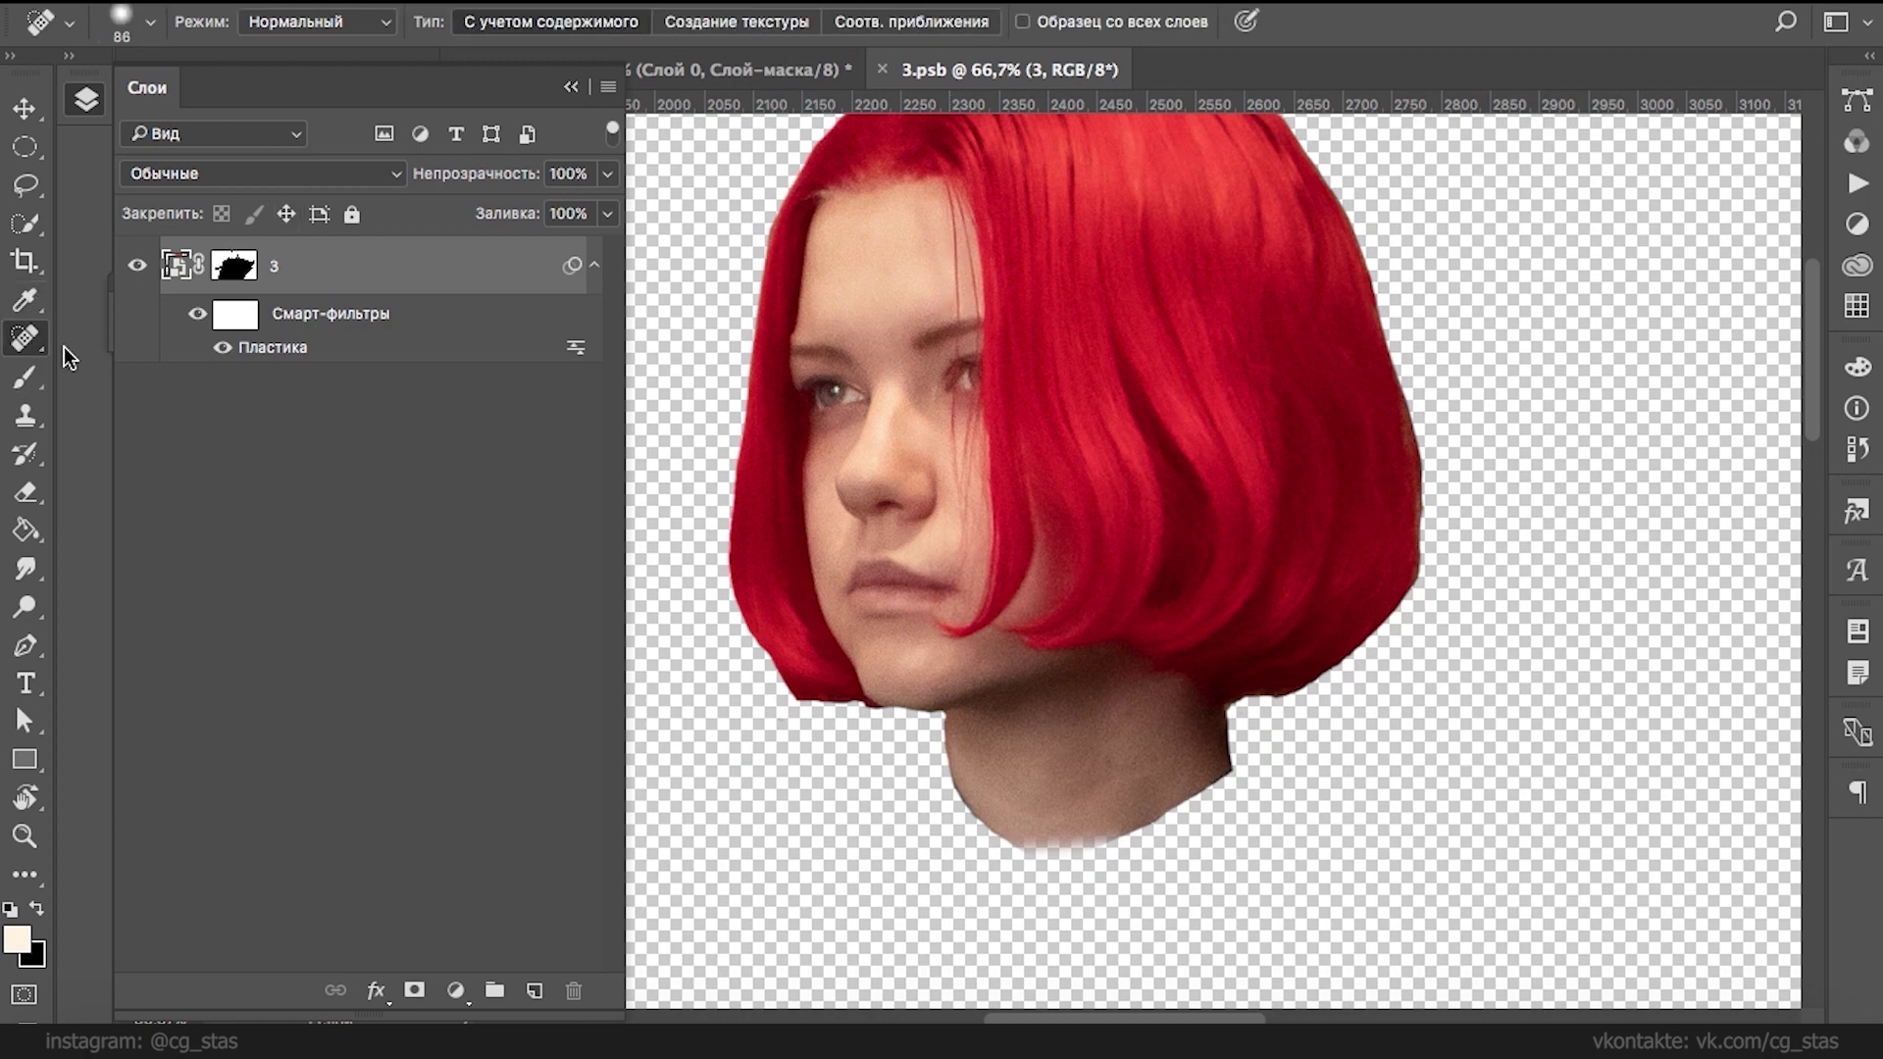
pyautogui.click(944, 236)
pyautogui.press('Return')
pyautogui.rightClick(972, 233)
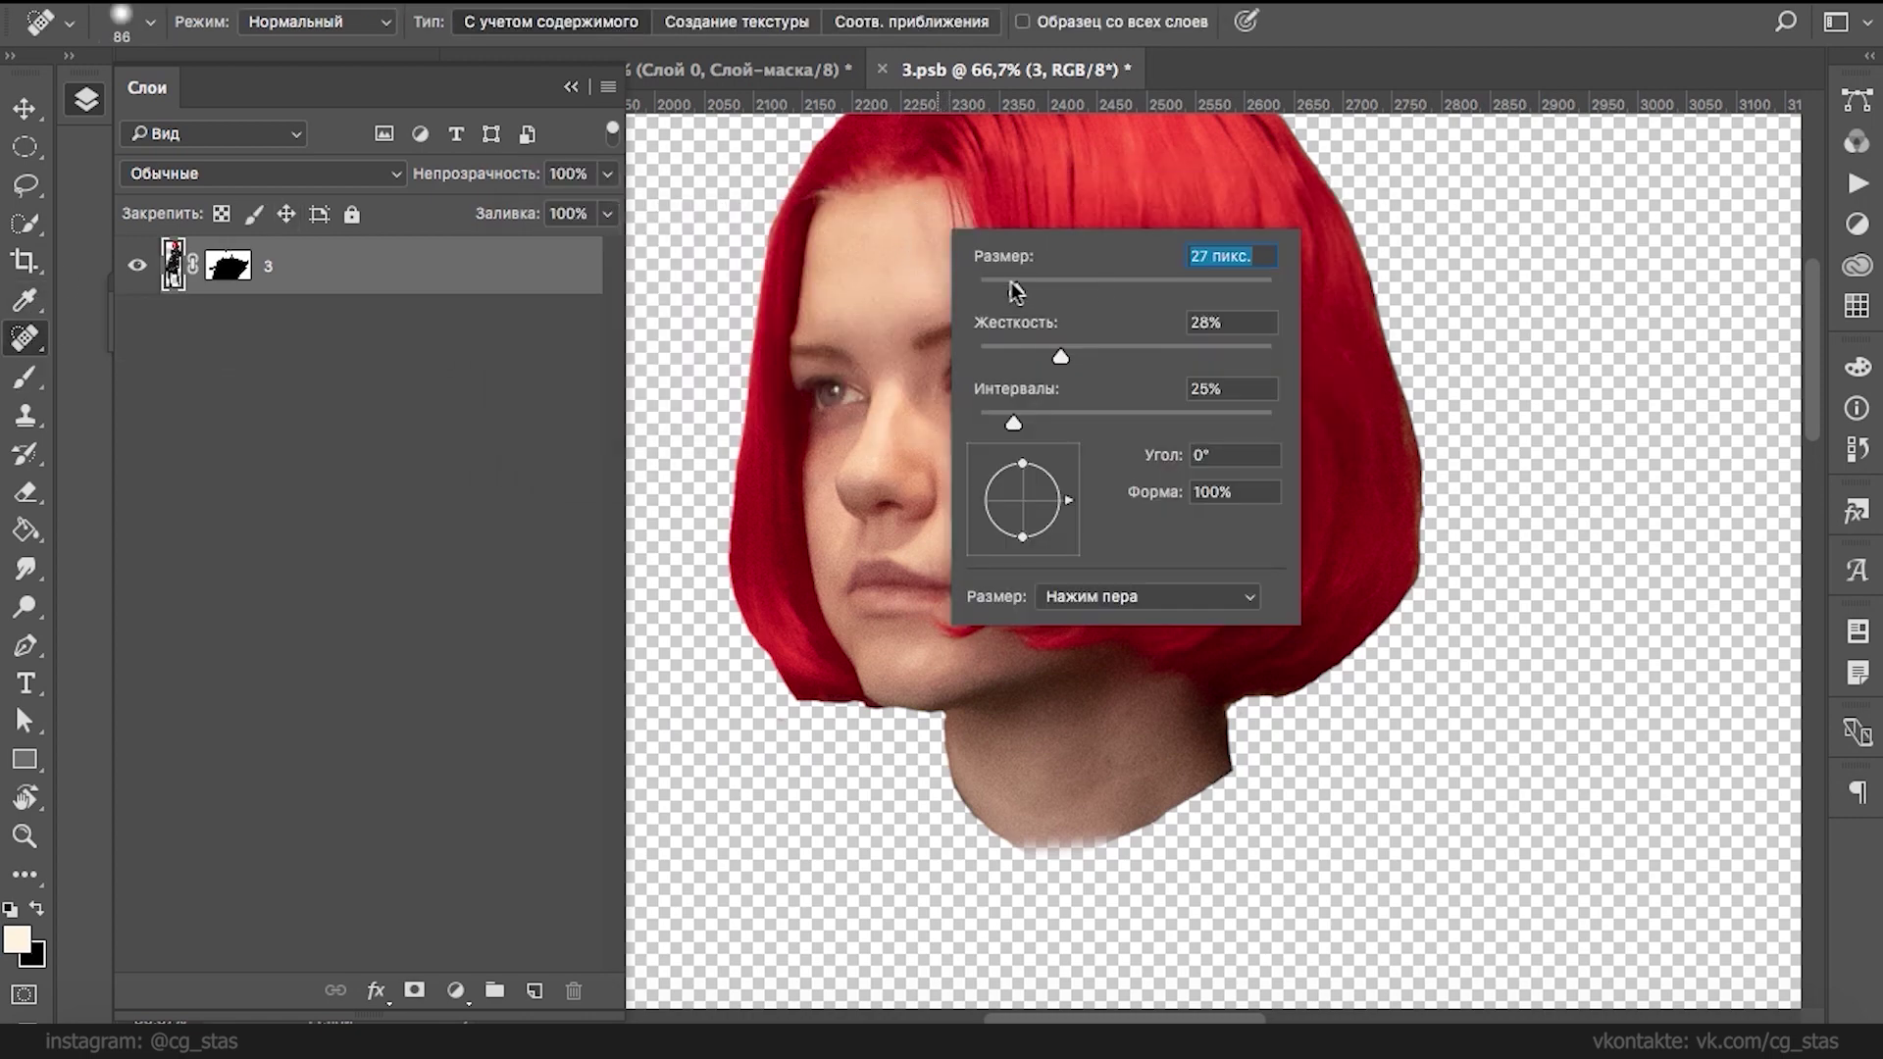
pyautogui.moveTo(941, 186)
pyautogui.mouseDown()
pyautogui.moveTo(958, 310)
pyautogui.moveTo(966, 251)
pyautogui.moveTo(978, 311)
pyautogui.moveTo(989, 181)
pyautogui.moveTo(974, 268)
pyautogui.mouseUp()
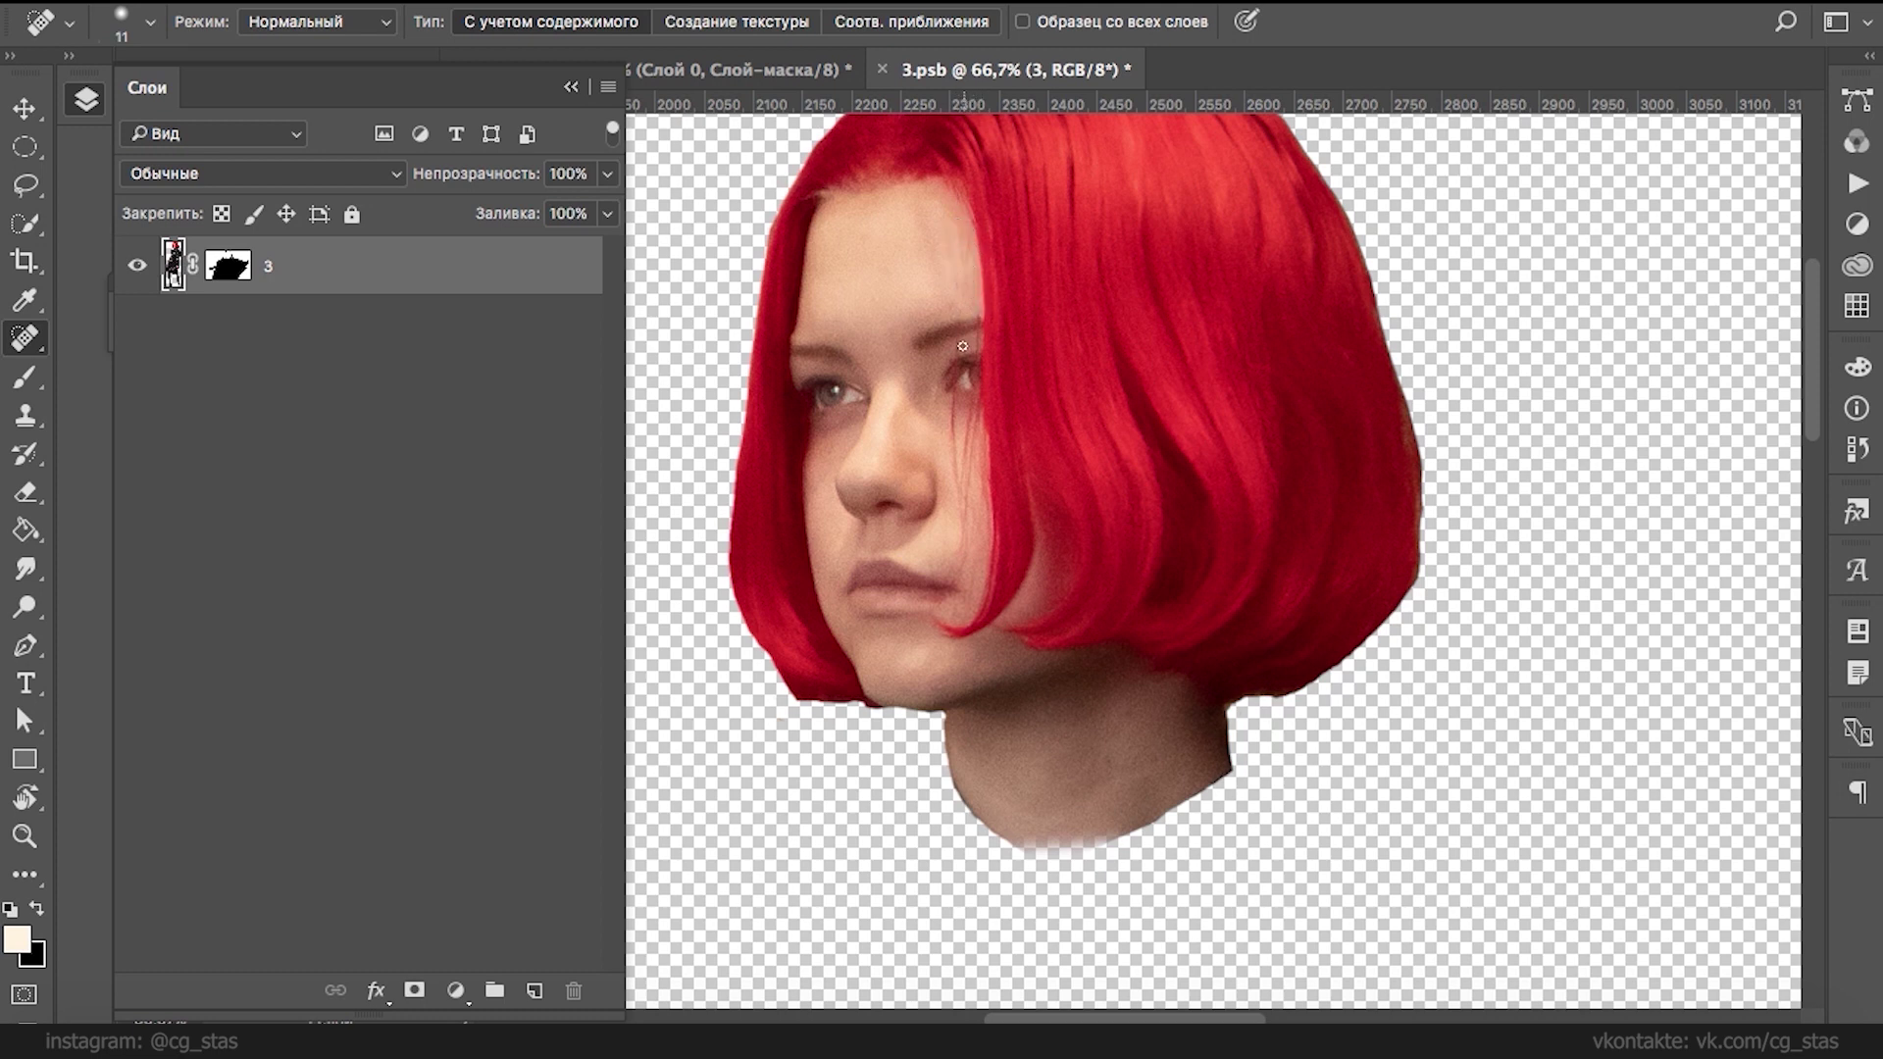
# - Spot-heal the fine red hairs running from the partly covered eye down the cheek
pyautogui.moveTo(964, 549); pyautogui.dragTo(969, 454)
pyautogui.moveTo(971, 469)
pyautogui.mouseDown()
pyautogui.moveTo(980, 610)
pyautogui.moveTo(964, 620)
pyautogui.mouseUp()
pyautogui.moveTo(963, 563); pyautogui.dragTo(970, 468)
# - Patch the long cheek area below the partly covered eye with clean skin and clear the selection
pyautogui.scroll(2, 1038, 327)
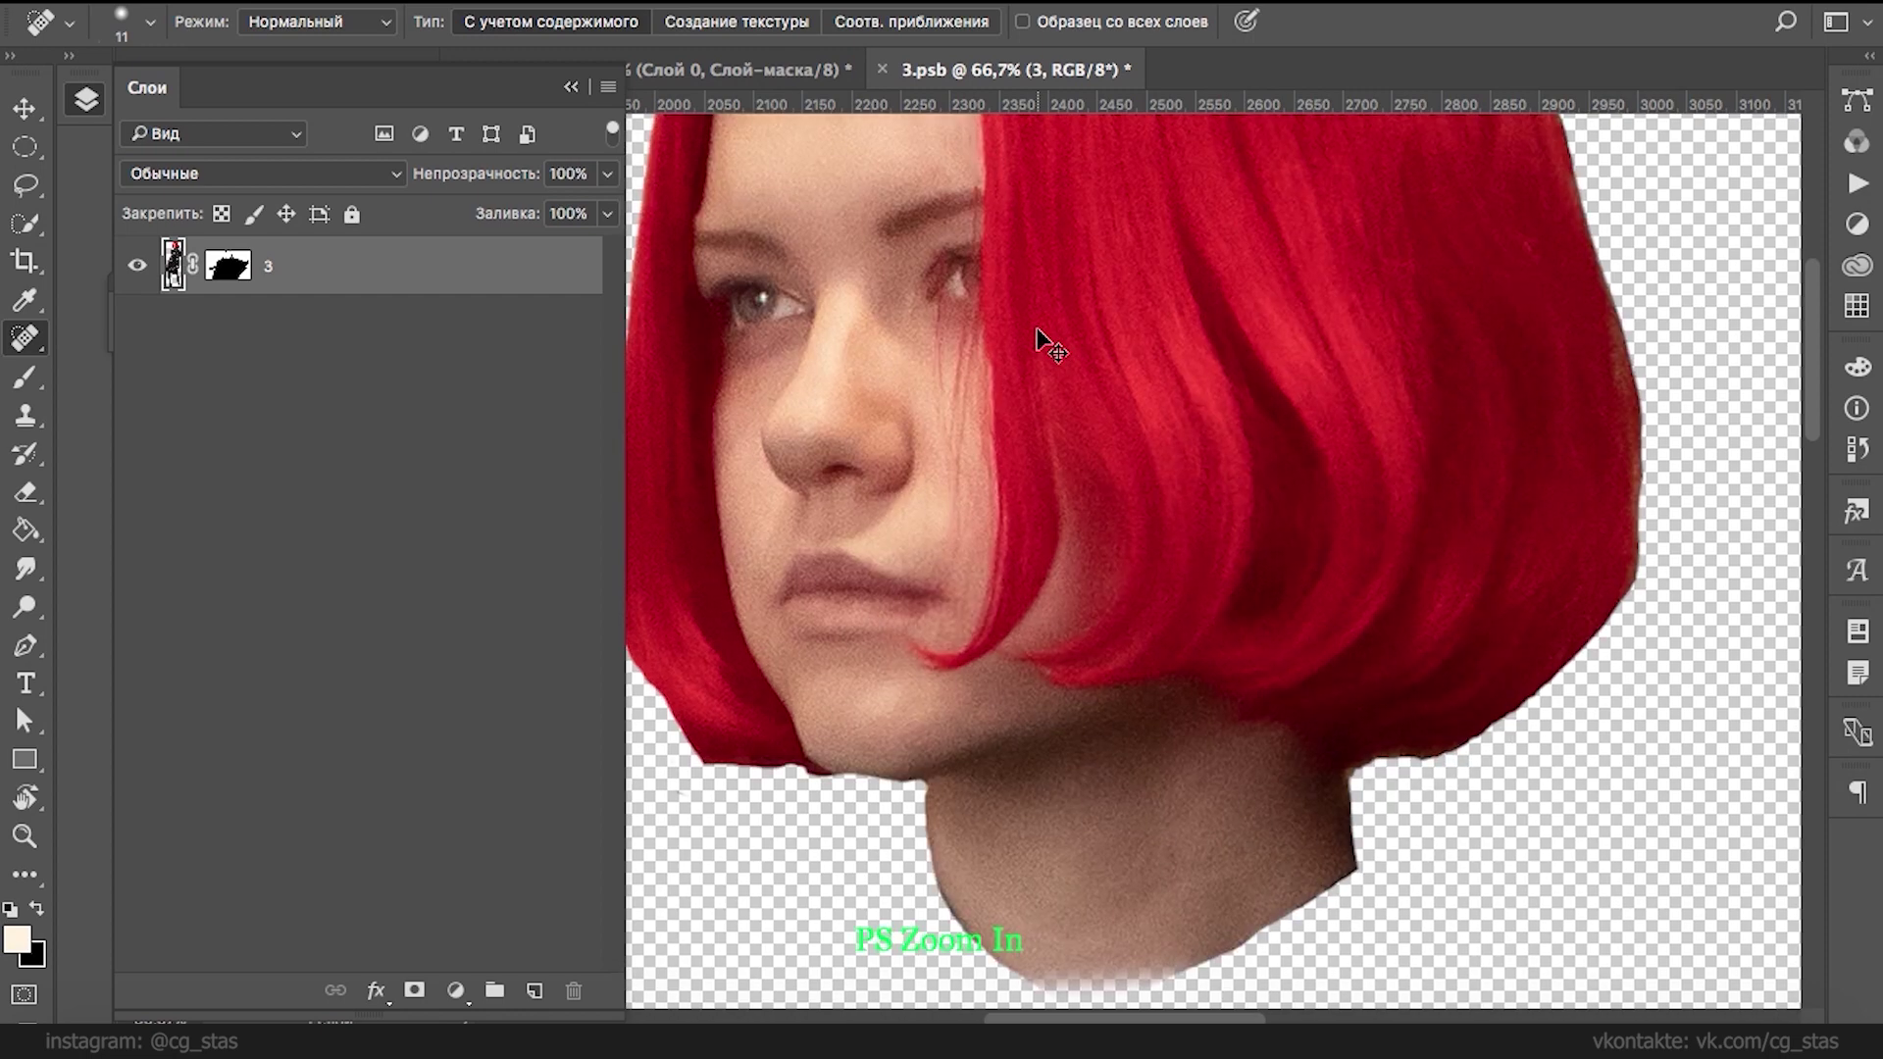
pyautogui.click(25, 261)
pyautogui.rightClick(26, 338)
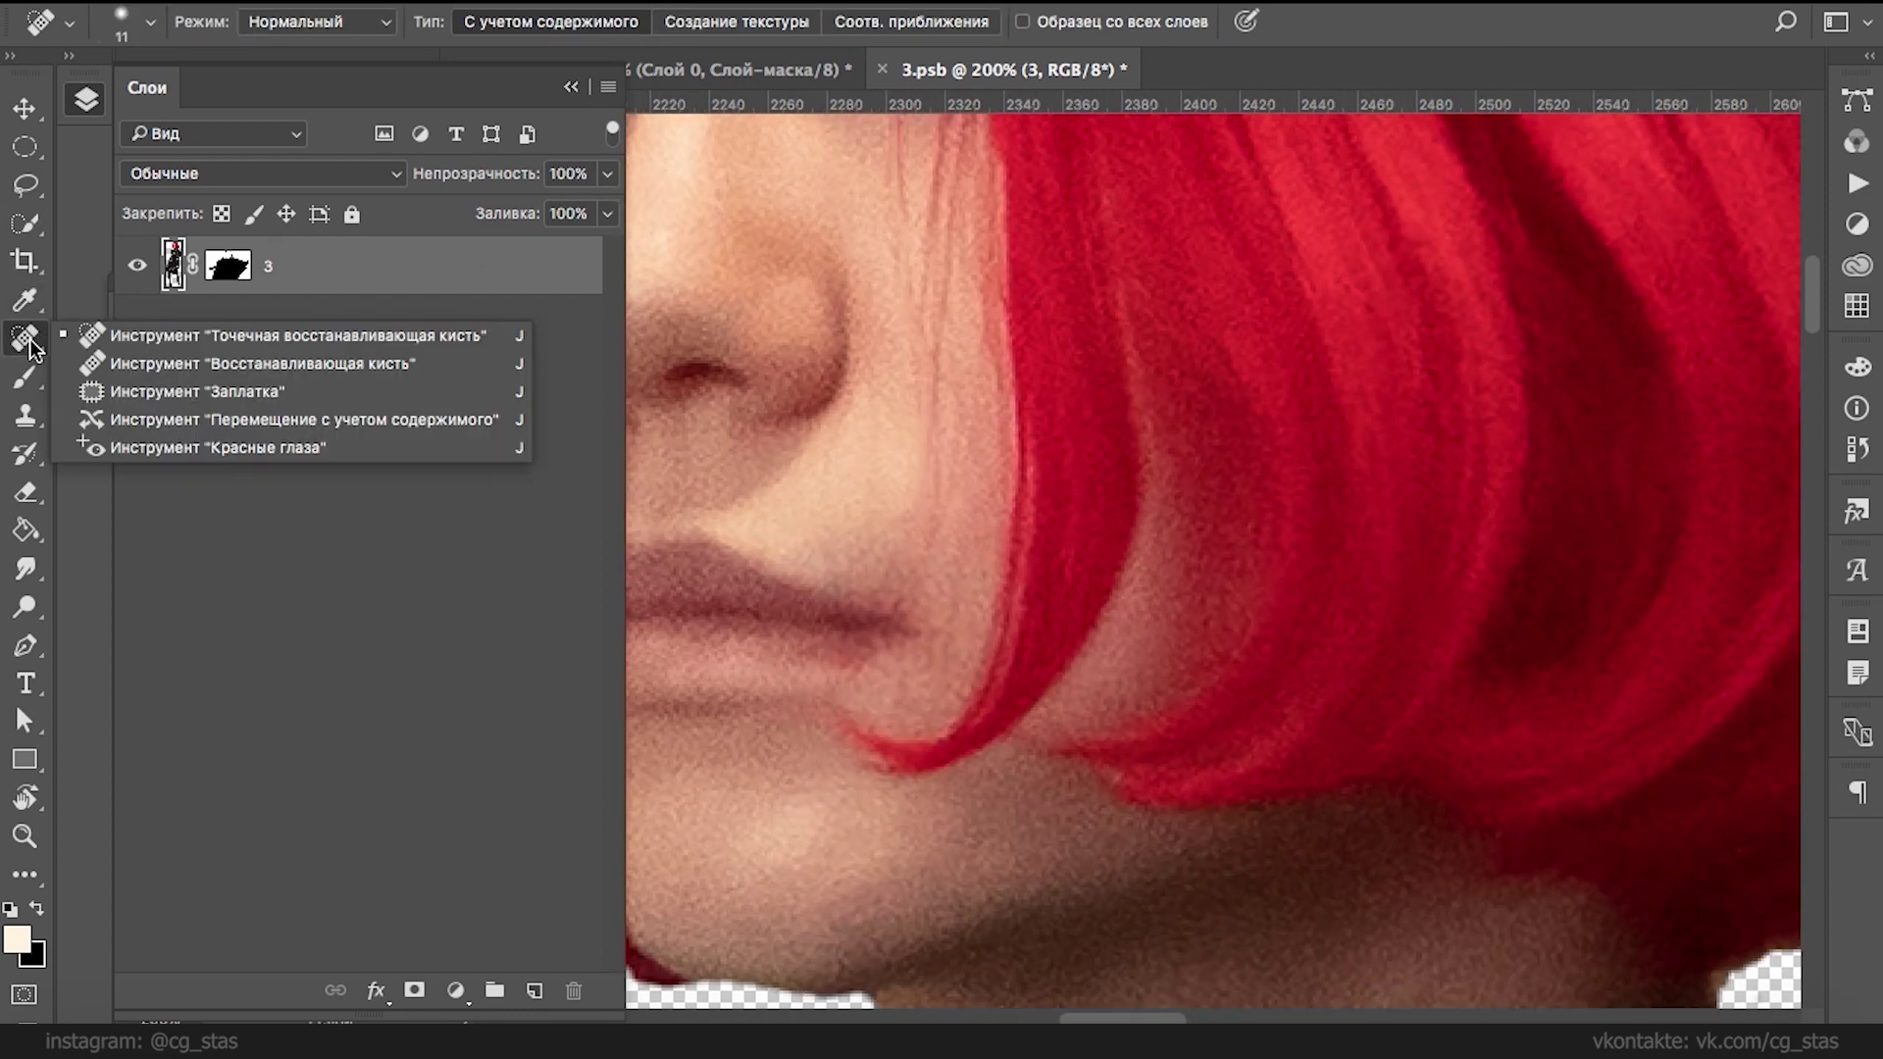
pyautogui.click(147, 386)
pyautogui.moveTo(947, 674)
pyautogui.mouseDown()
pyautogui.moveTo(999, 326)
pyautogui.moveTo(996, 545)
pyautogui.moveTo(979, 308)
pyautogui.moveTo(900, 275)
pyautogui.moveTo(895, 615)
pyautogui.moveTo(937, 868)
pyautogui.moveTo(884, 665)
pyautogui.moveTo(1035, 643)
pyautogui.moveTo(909, 664)
pyautogui.moveTo(635, 634)
pyautogui.moveTo(574, 675)
pyautogui.mouseUp()
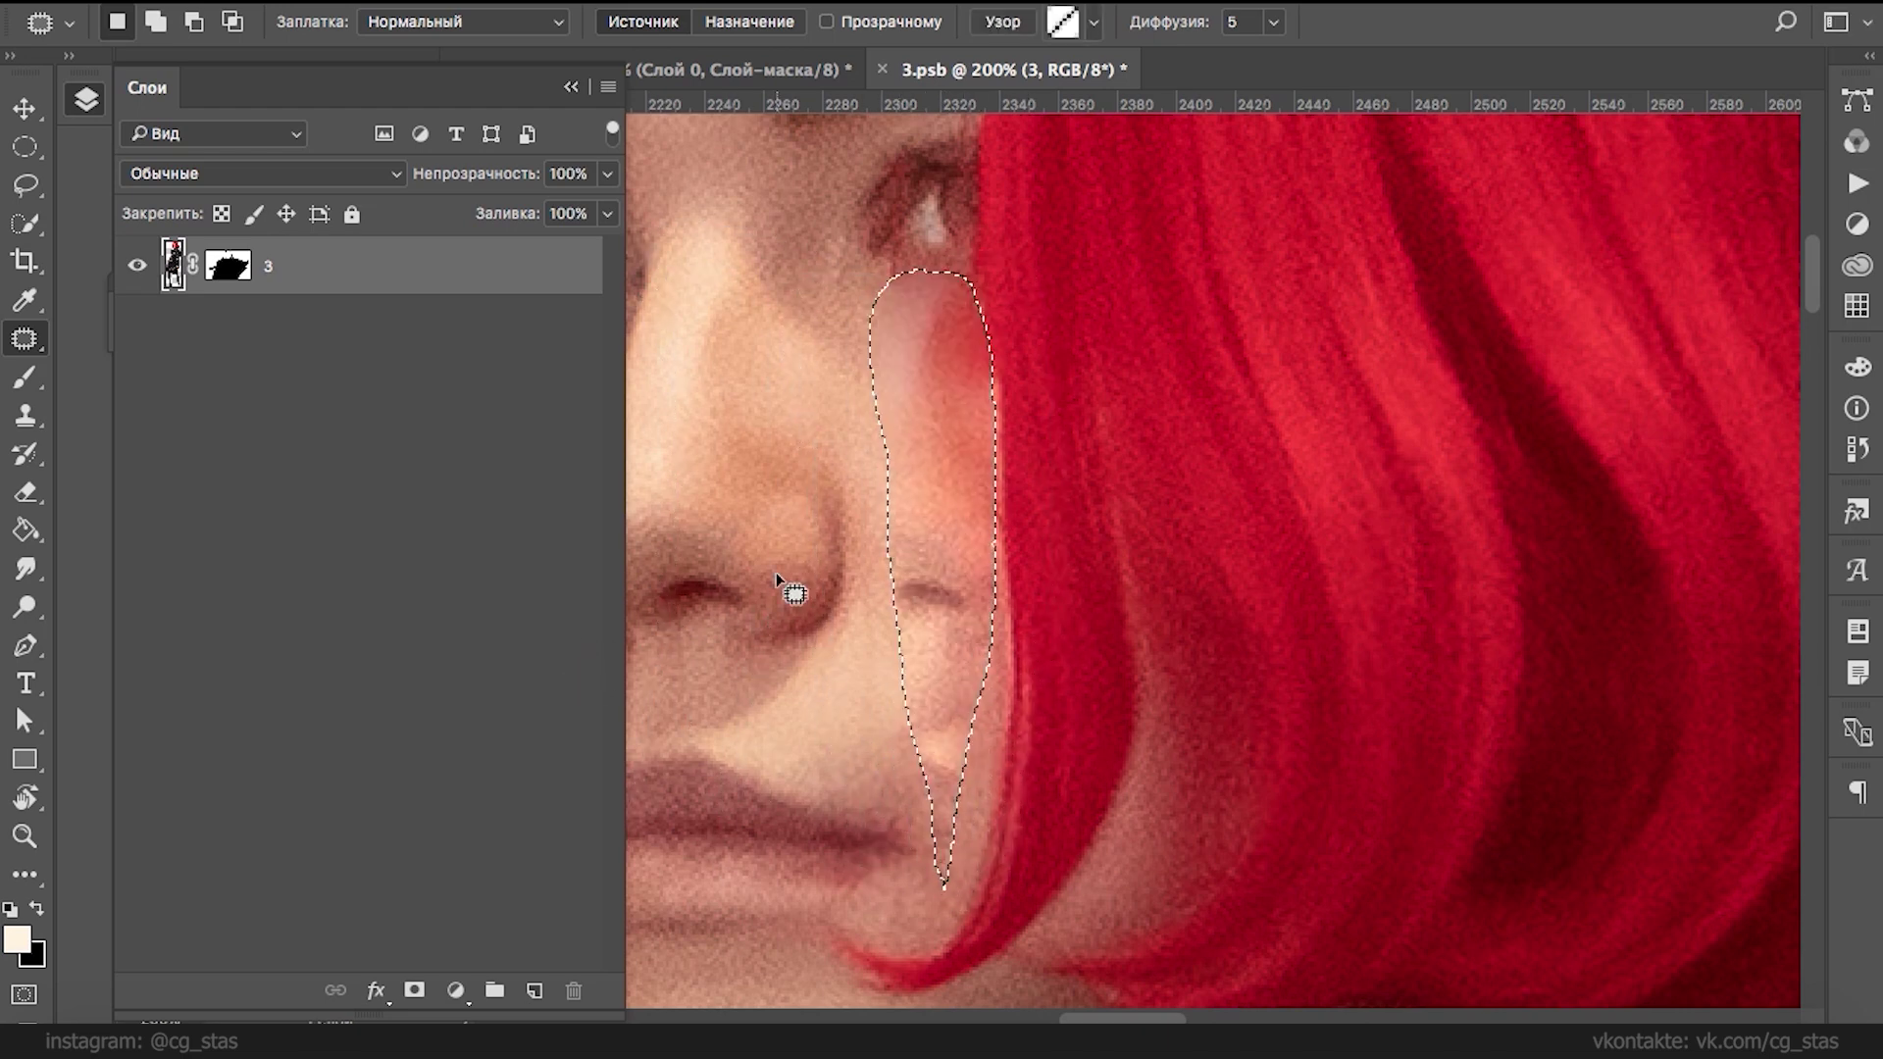
pyautogui.hotkey('ctrl', '-')
pyautogui.hotkey('ctrl', '-')
pyautogui.hotkey('ctrl', '-')
pyautogui.hotkey('ctrl', '+')
pyautogui.moveTo(839, 591); pyautogui.dragTo(794, 584)
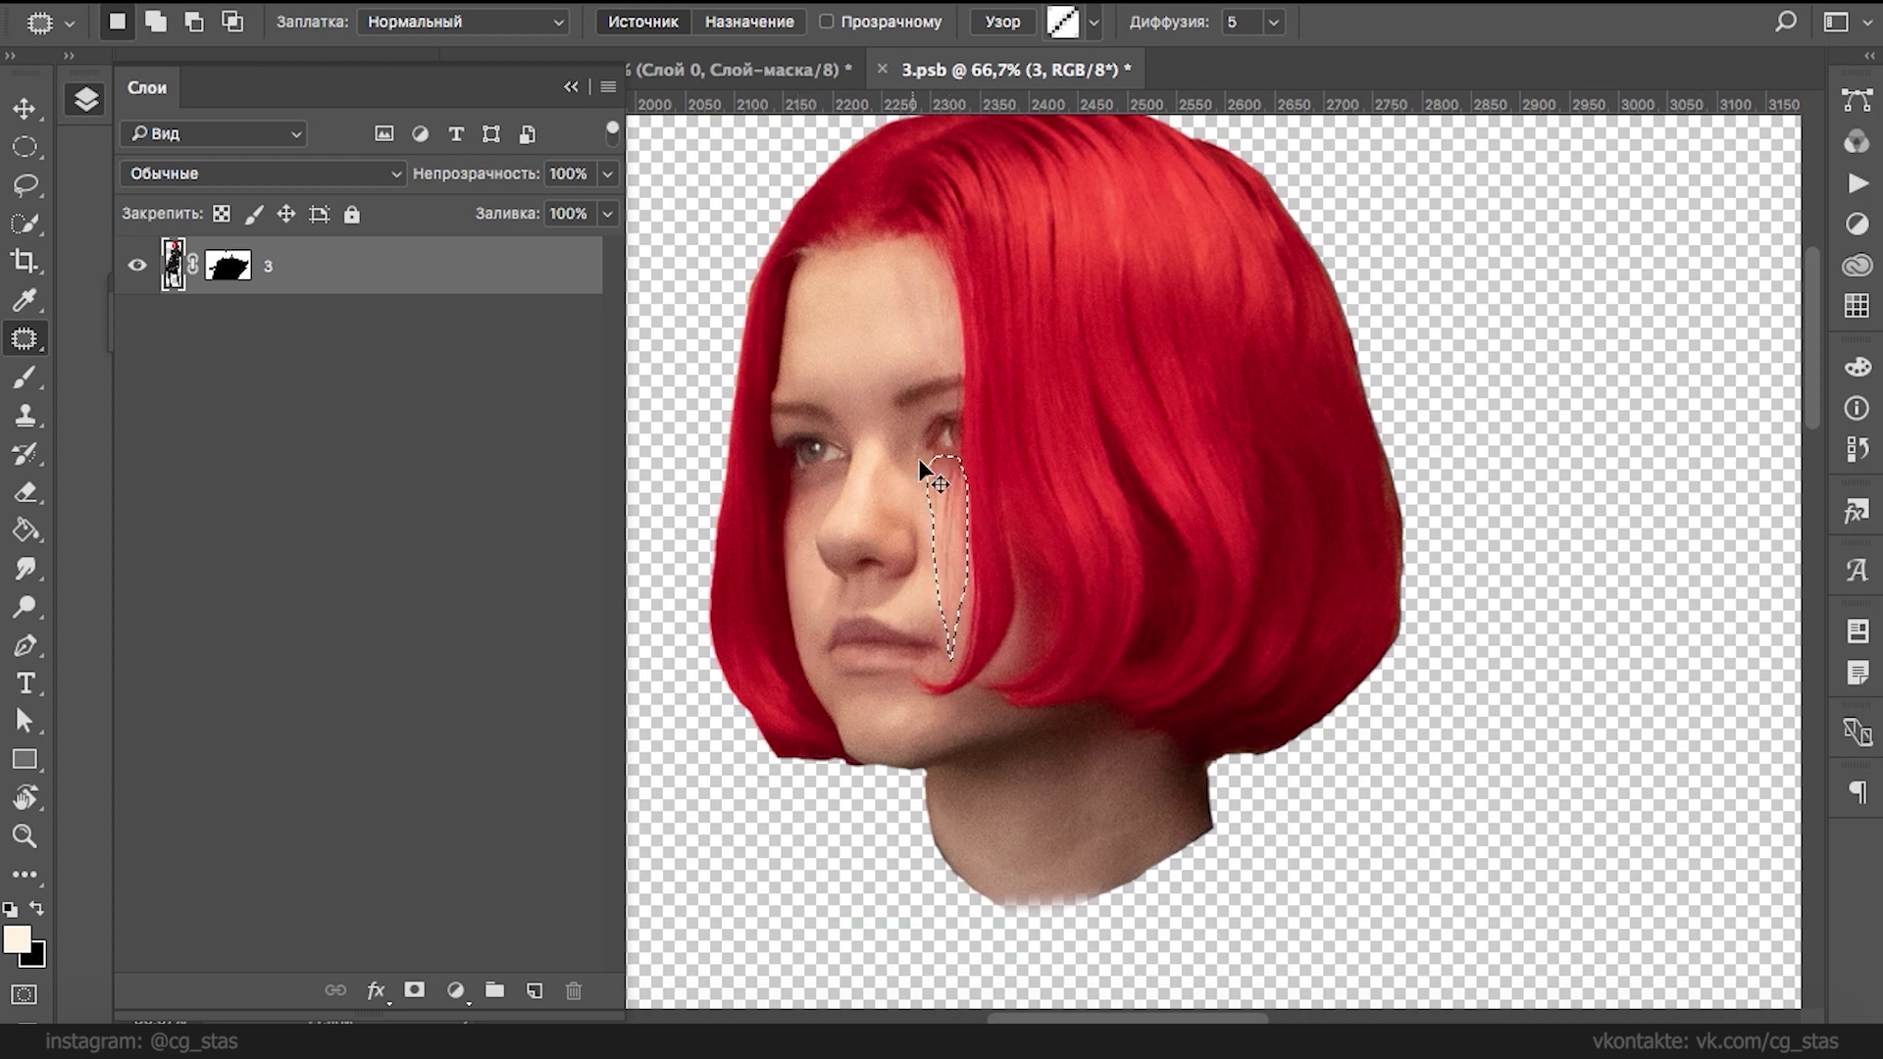
pyautogui.hotkey('ctrl', 'd')
# - Patch the leftover hair traces under the eye and on the cheek beside the nose
pyautogui.hotkey('ctrl', '+')
pyautogui.hotkey('ctrl', '+')
pyautogui.hotkey('ctrl', '-')
pyautogui.moveTo(831, 267)
pyautogui.mouseDown()
pyautogui.moveTo(859, 245)
pyautogui.moveTo(806, 294)
pyautogui.mouseUp()
pyautogui.hotkey('ctrl', 'd')
pyautogui.moveTo(848, 381)
pyautogui.mouseDown()
pyautogui.moveTo(851, 657)
pyautogui.moveTo(887, 490)
pyautogui.mouseUp()
pyautogui.moveTo(874, 555); pyautogui.dragTo(839, 549)
pyautogui.hotkey('ctrl', 'd')
# - Patch the small remaining traces on the upper cheek close to the hair edge
pyautogui.moveTo(886, 366); pyautogui.dragTo(907, 392)
pyautogui.moveTo(868, 411); pyautogui.dragTo(823, 392)
pyautogui.hotkey('ctrl', 'd')
pyautogui.moveTo(896, 257); pyautogui.dragTo(888, 315)
pyautogui.moveTo(887, 316); pyautogui.dragTo(837, 319)
pyautogui.hotkey('ctrl', 'd')
# - Smooth the cheek between the nose and the hair with several more small patches
pyautogui.moveTo(897, 242)
pyautogui.mouseDown()
pyautogui.moveTo(837, 263)
pyautogui.moveTo(920, 360)
pyautogui.mouseUp()
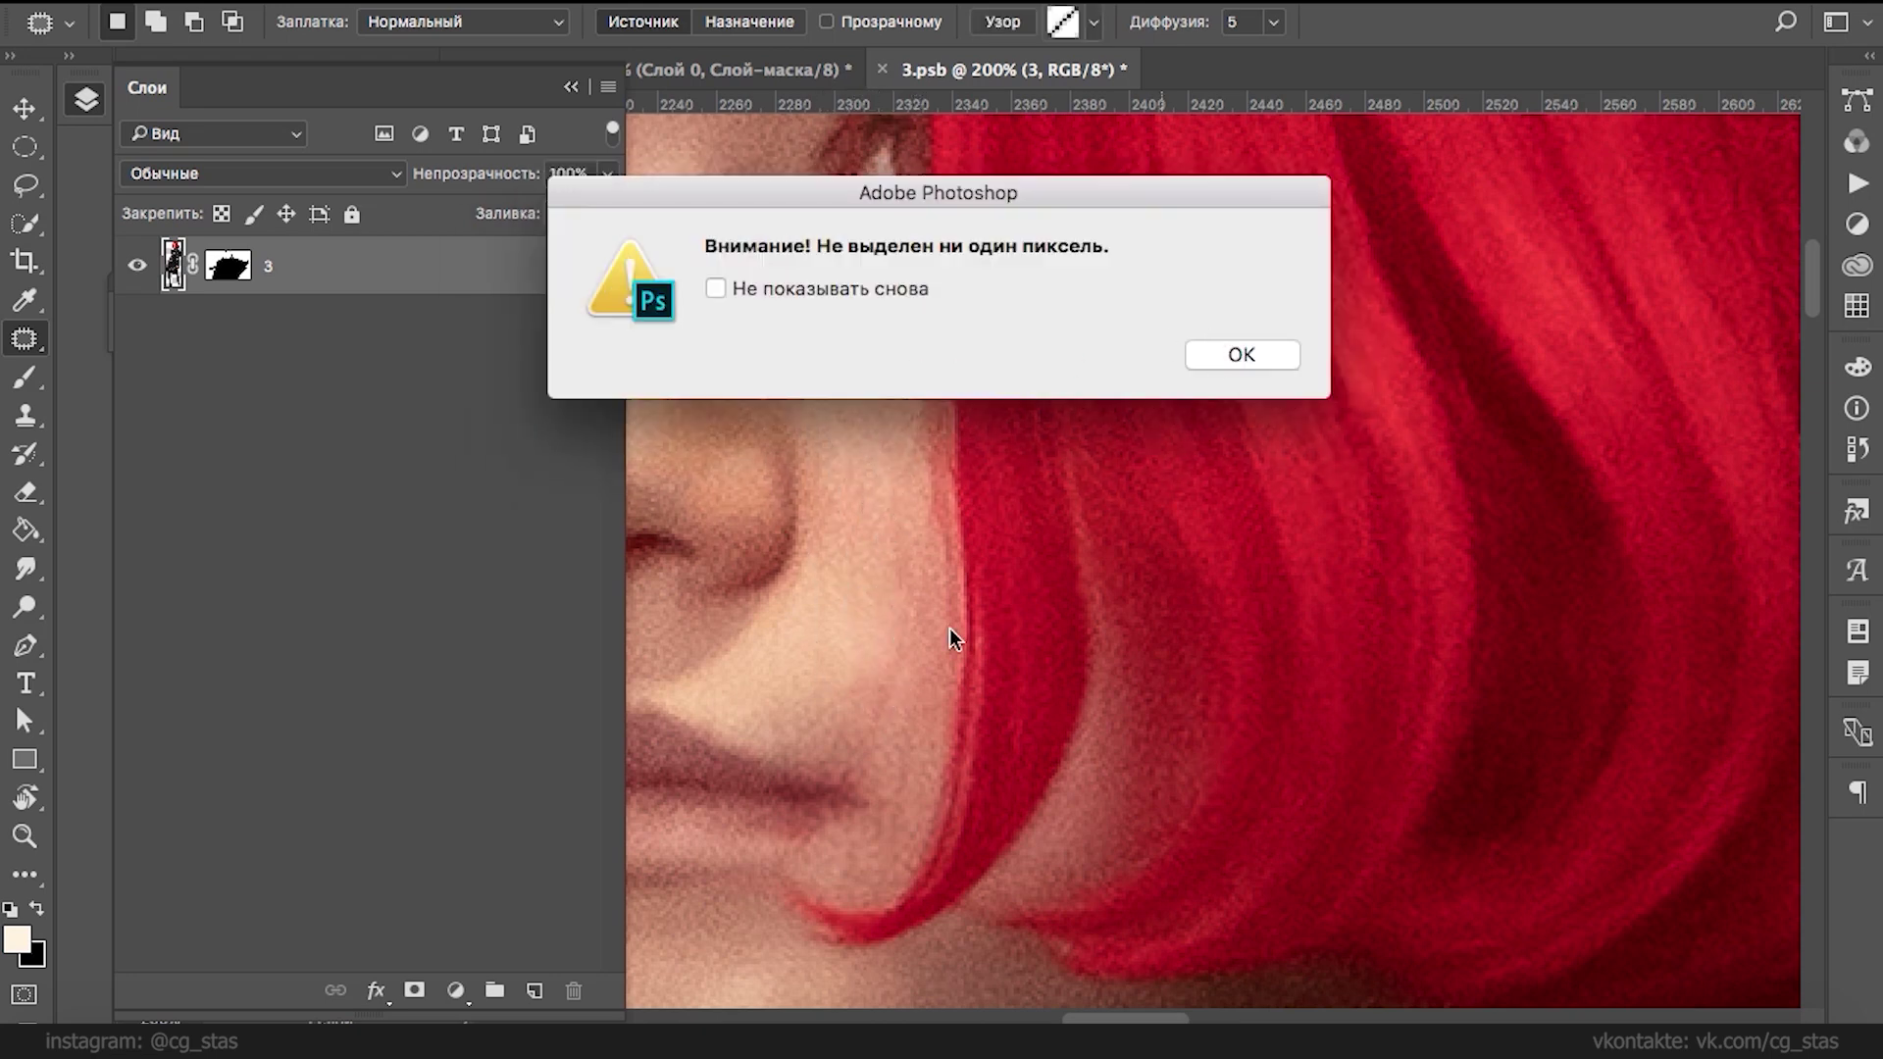
pyautogui.click(1280, 351)
pyautogui.moveTo(790, 590)
pyautogui.mouseDown()
pyautogui.moveTo(854, 613)
pyautogui.moveTo(871, 665)
pyautogui.moveTo(908, 399)
pyautogui.mouseUp()
pyautogui.hotkey('ctrl', 'd')
pyautogui.hotkey('ctrl', 'd')
pyautogui.moveTo(834, 485); pyautogui.dragTo(862, 467)
pyautogui.moveTo(853, 549); pyautogui.dragTo(895, 565)
pyautogui.hotkey('ctrl', 'd')
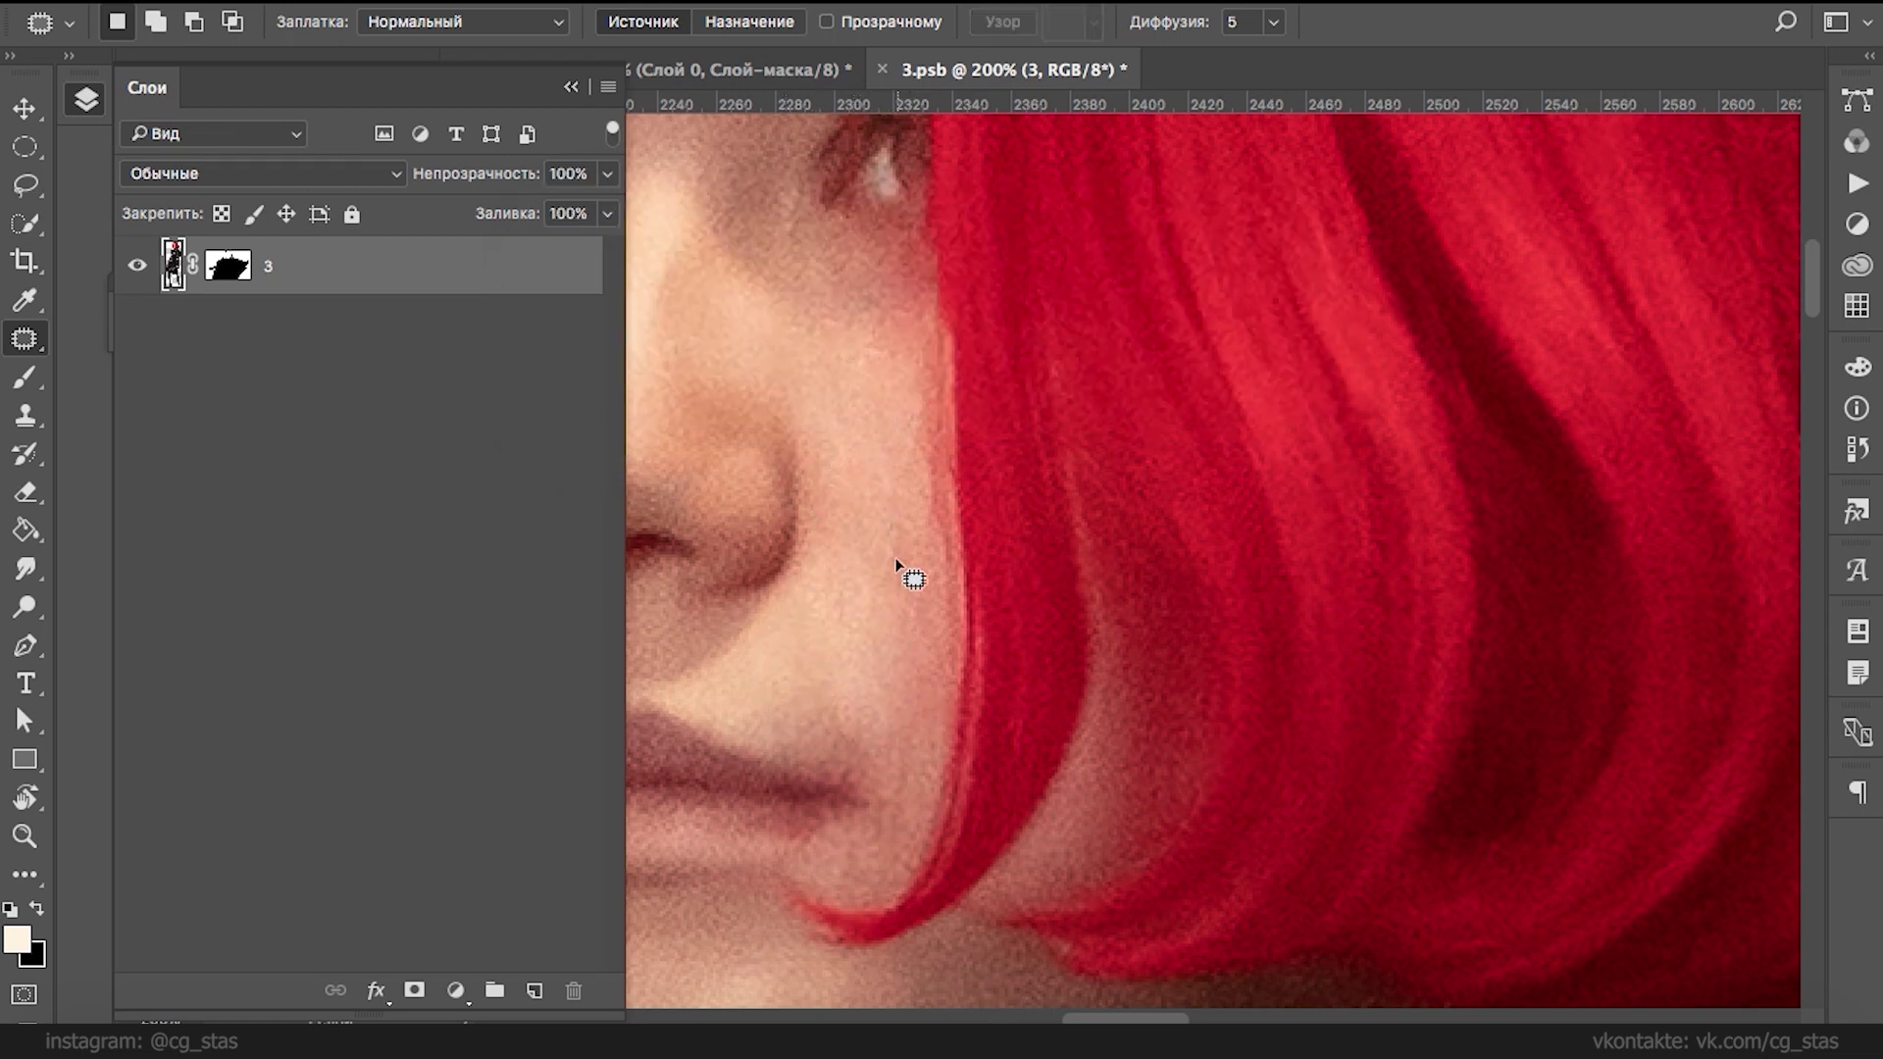
pyautogui.moveTo(936, 453); pyautogui.dragTo(932, 372)
pyautogui.moveTo(907, 500); pyautogui.dragTo(886, 441)
pyautogui.hotkey('ctrl', 'd')
# - Try to patch the skin near the corner of the mouth
pyautogui.press('space')
pyautogui.moveTo(937, 343); pyautogui.dragTo(1349, 351)
pyautogui.moveTo(1233, 787); pyautogui.dragTo(1274, 737)
pyautogui.moveTo(1243, 749)
pyautogui.mouseDown()
pyautogui.moveTo(1307, 661)
pyautogui.moveTo(1314, 584)
pyautogui.mouseUp()
pyautogui.hotkey('ctrl', 'alt', 'z')
pyautogui.hotkey('ctrl', 'alt', 'z')
# - Start the Liquify filter on layer 3 and set the linked eye size to 100 for both eyes
pyautogui.moveTo(1032, 505); pyautogui.dragTo(1020, 841)
pyautogui.click(1002, 2)
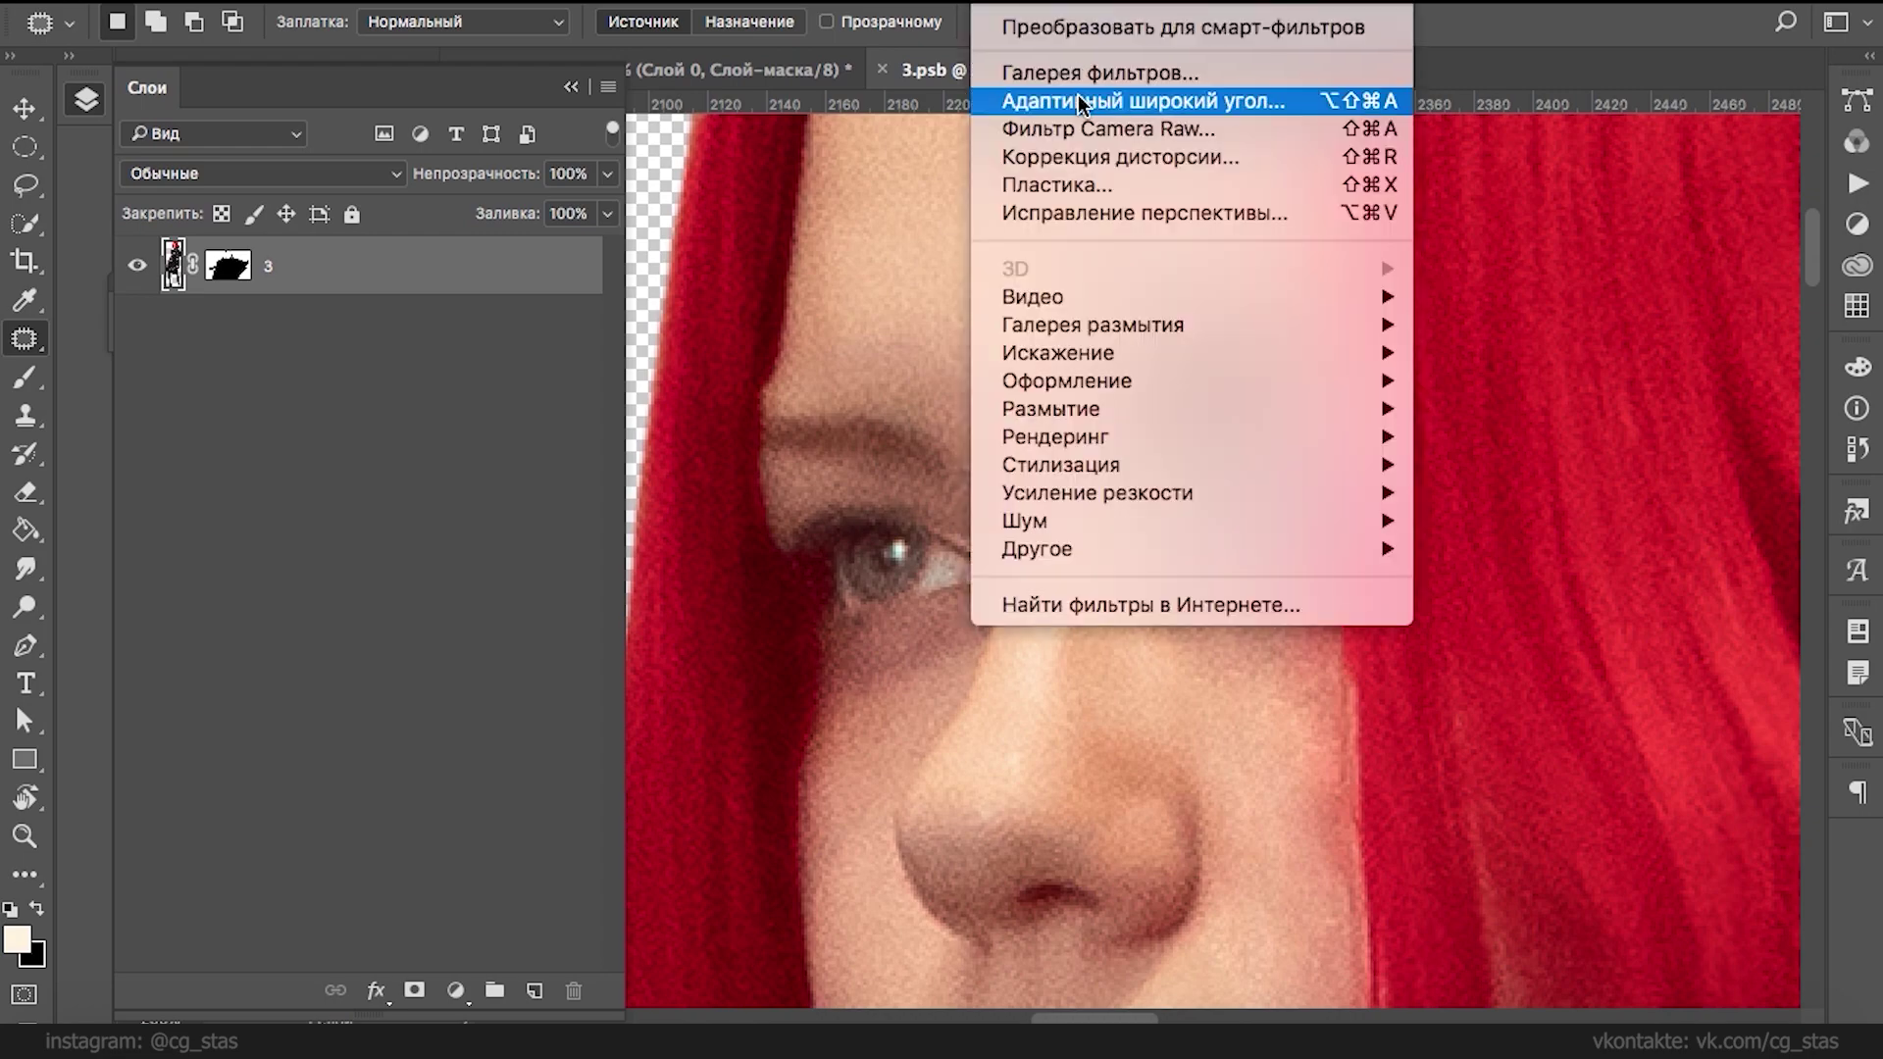
pyautogui.click(1055, 184)
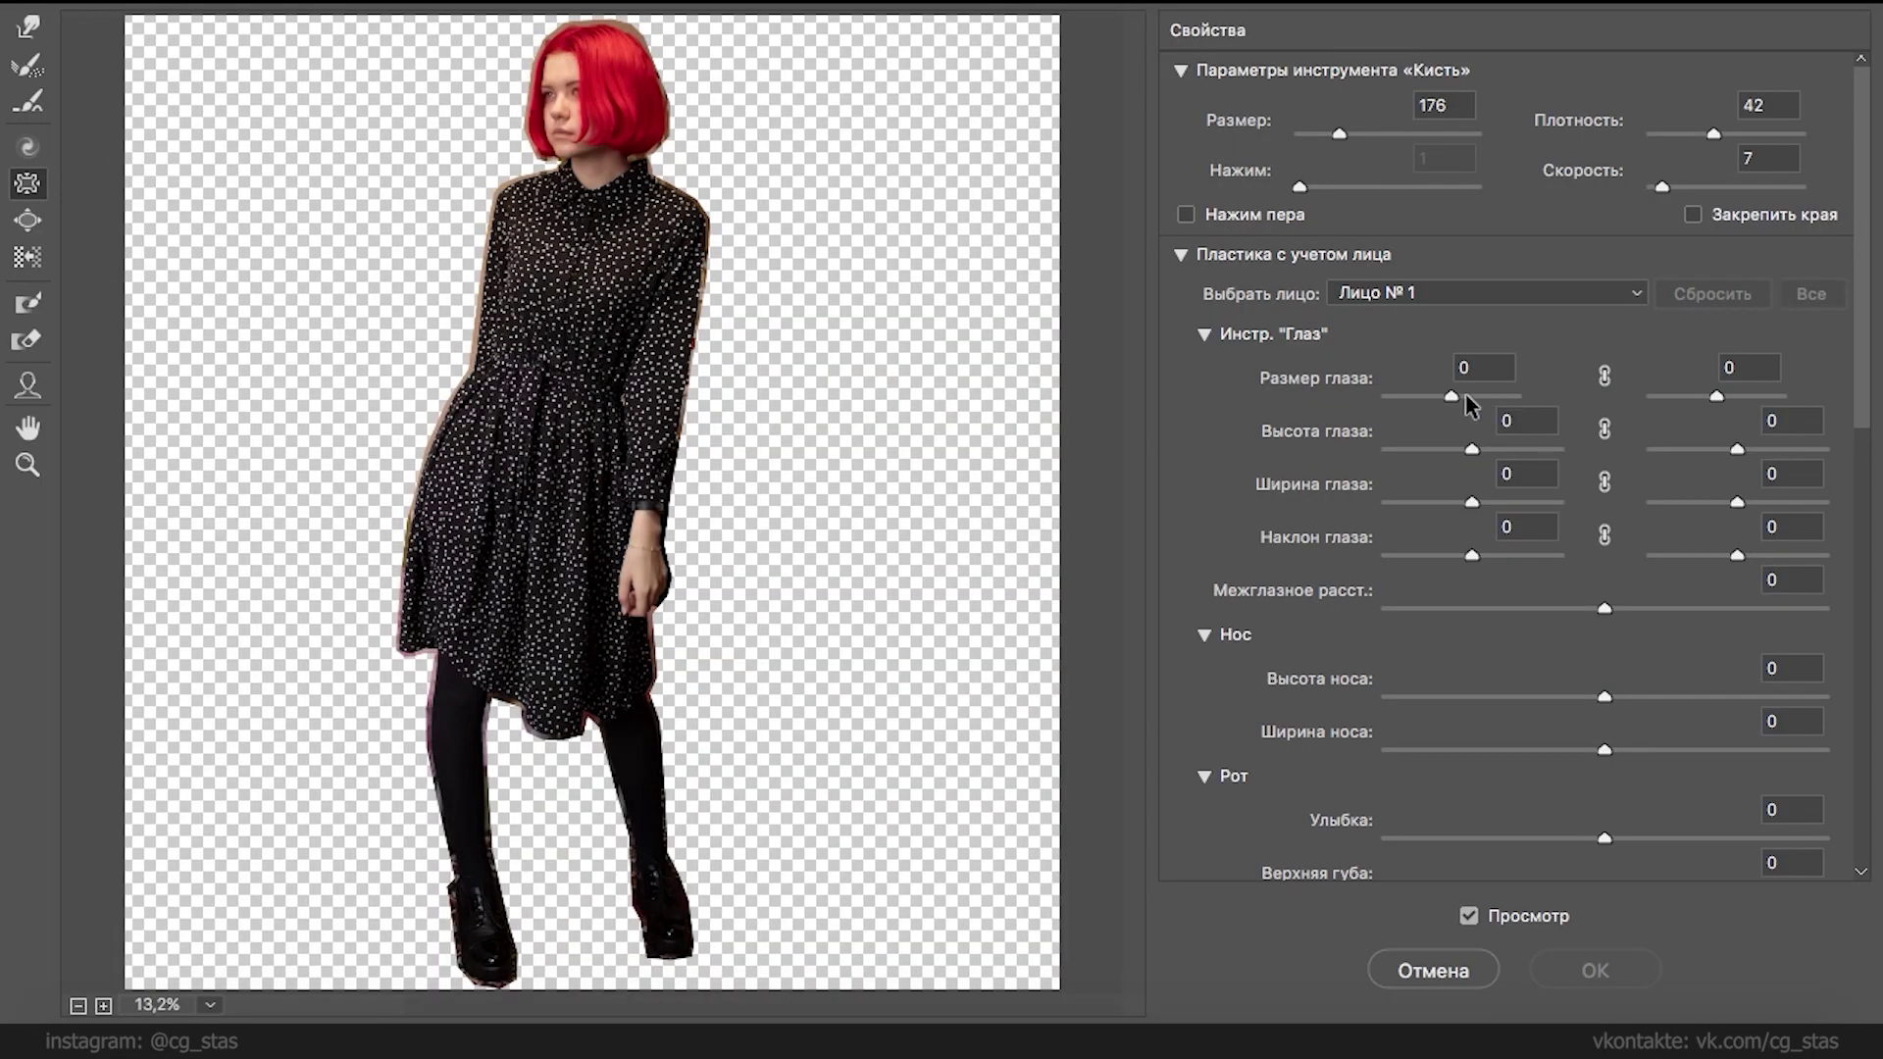
pyautogui.click(1455, 396)
pyautogui.click(1604, 377)
pyautogui.moveTo(1515, 398)
pyautogui.mouseDown()
pyautogui.moveTo(1472, 398)
pyautogui.moveTo(1529, 396)
pyautogui.mouseUp()
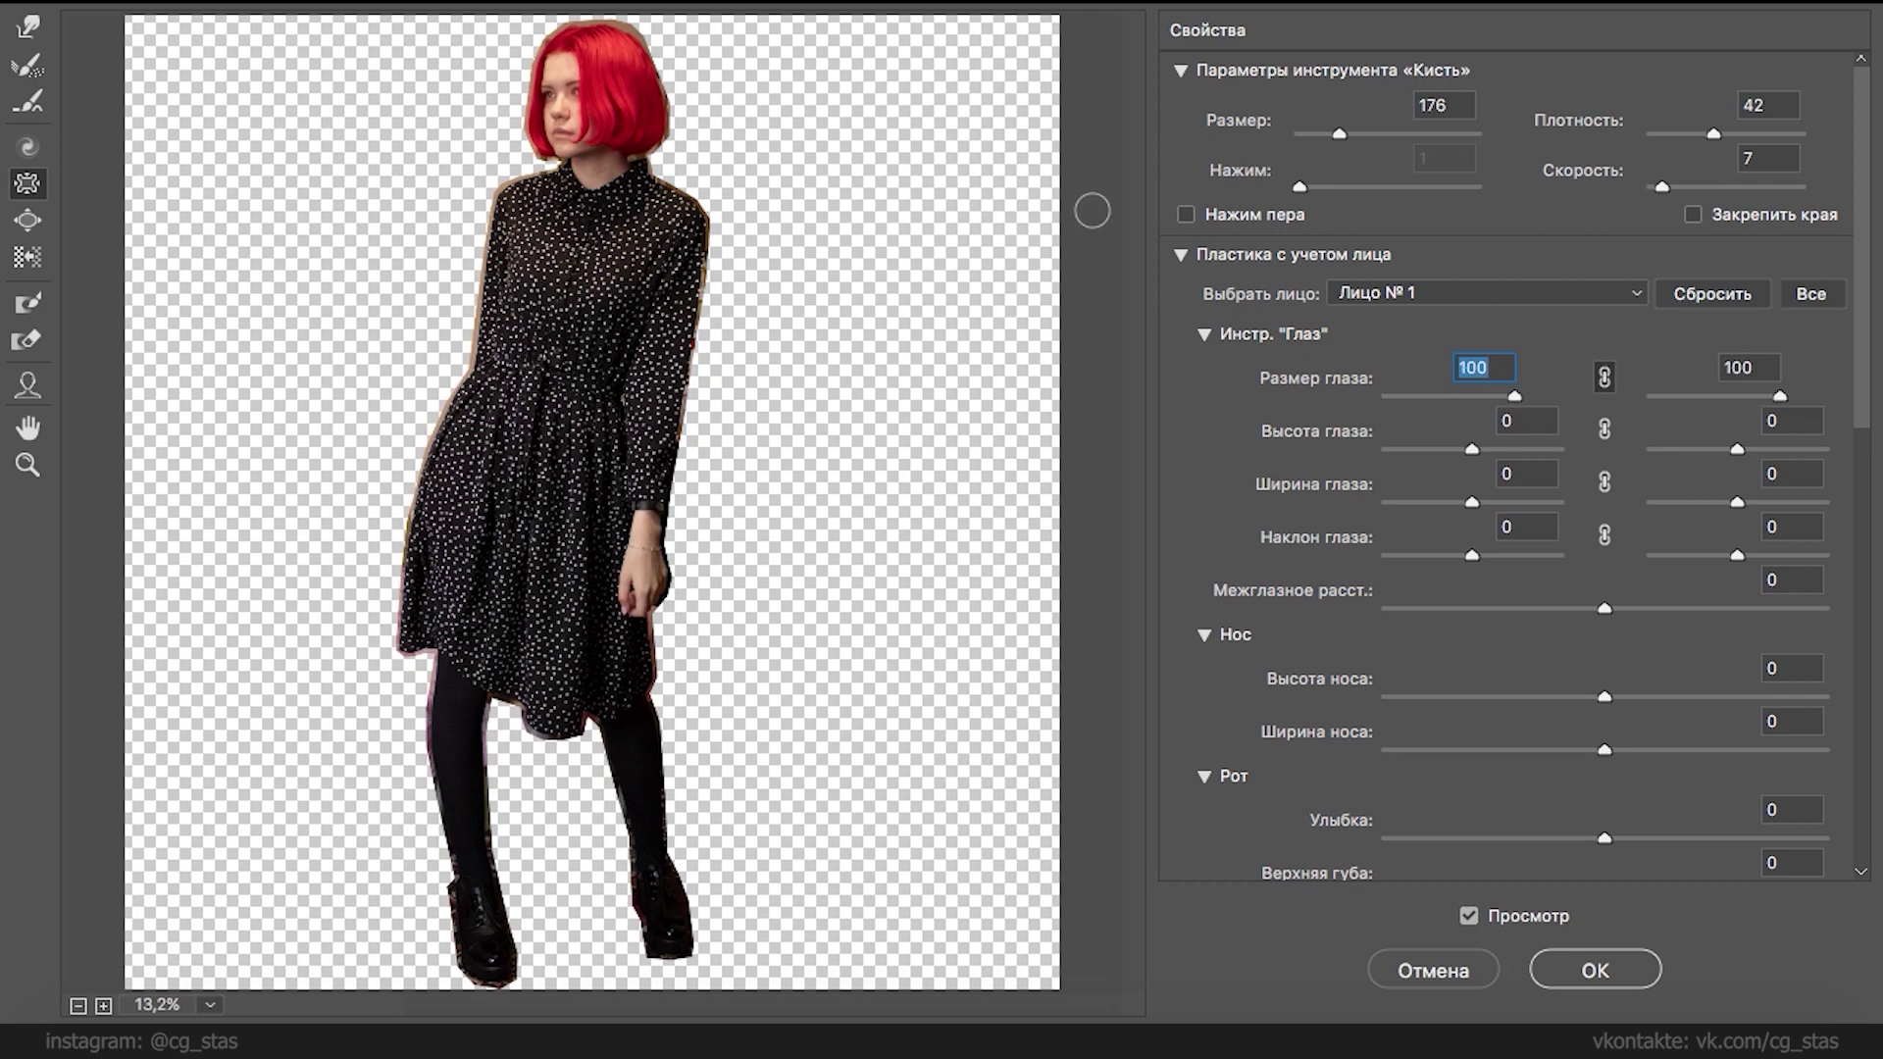
# - Set the linked eye height and eye width to 100 for both eyes
pyautogui.moveTo(1399, 431); pyautogui.dragTo(1603, 453)
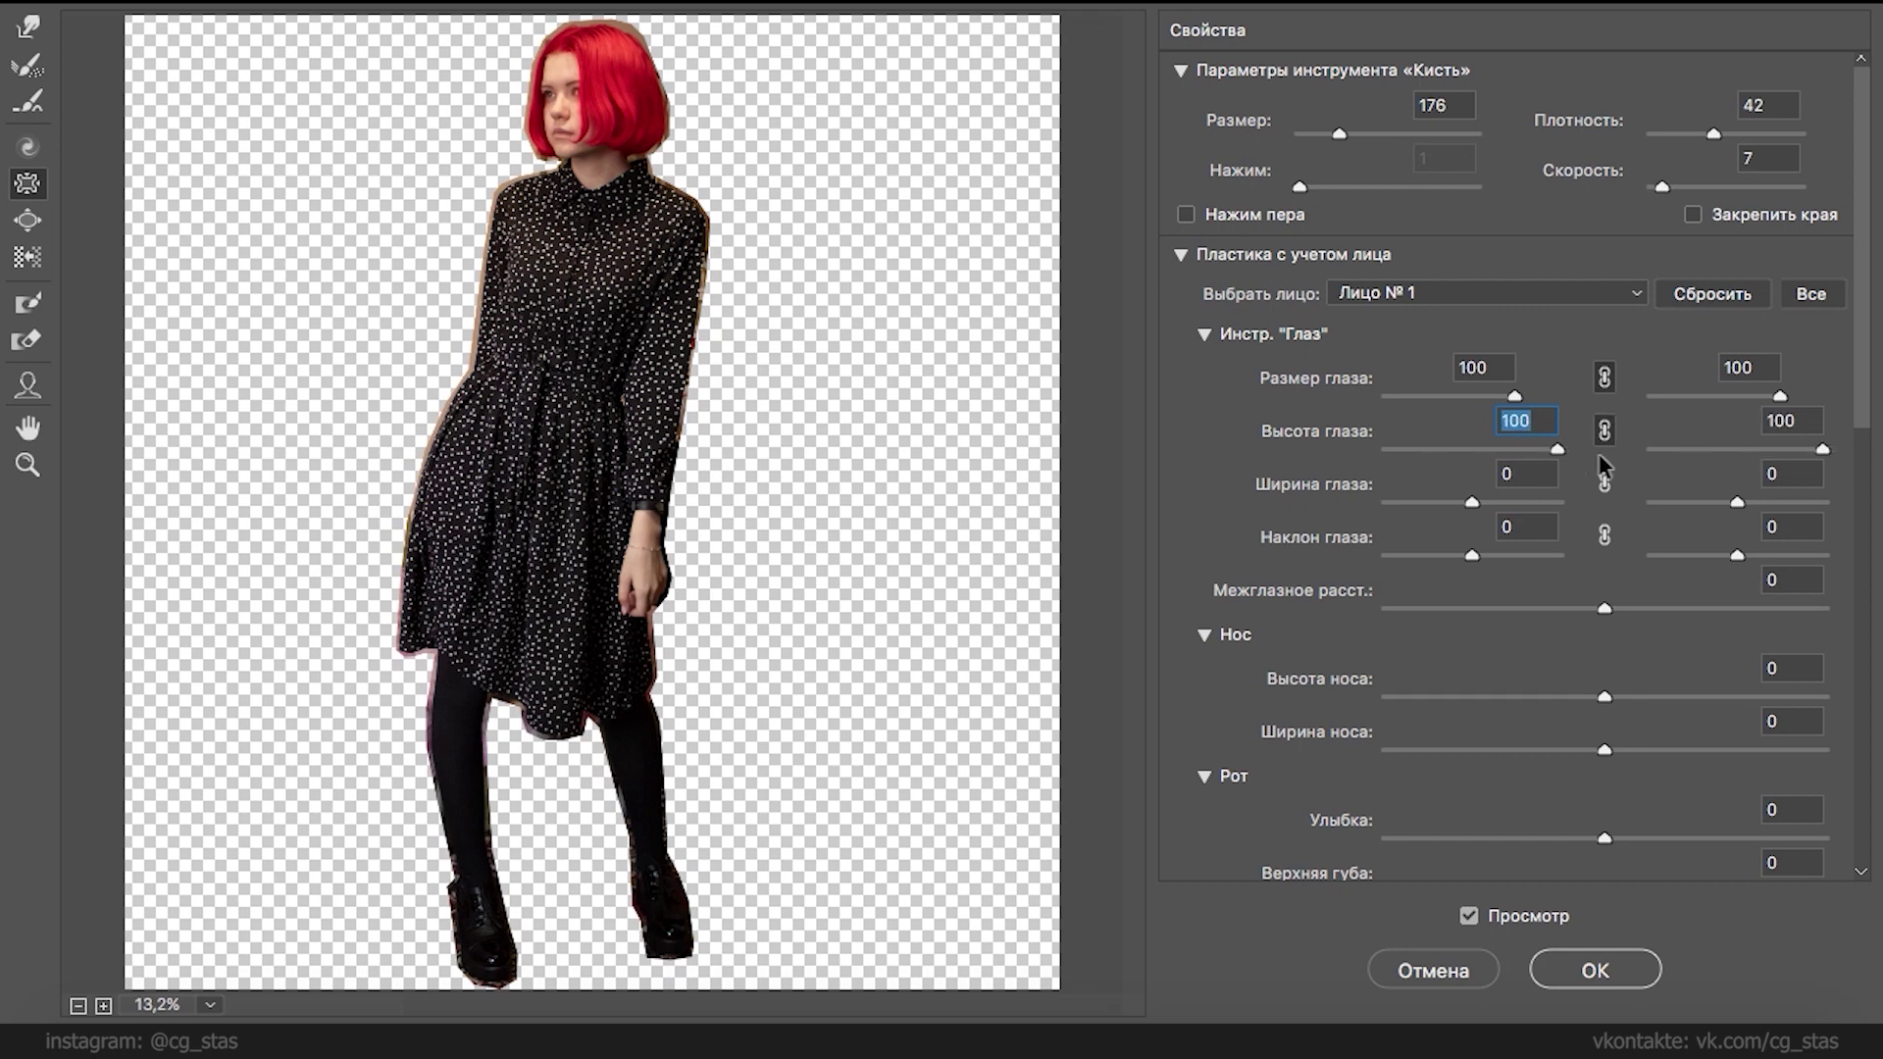
pyautogui.moveTo(1471, 502); pyautogui.dragTo(1580, 500)
pyautogui.click(1604, 482)
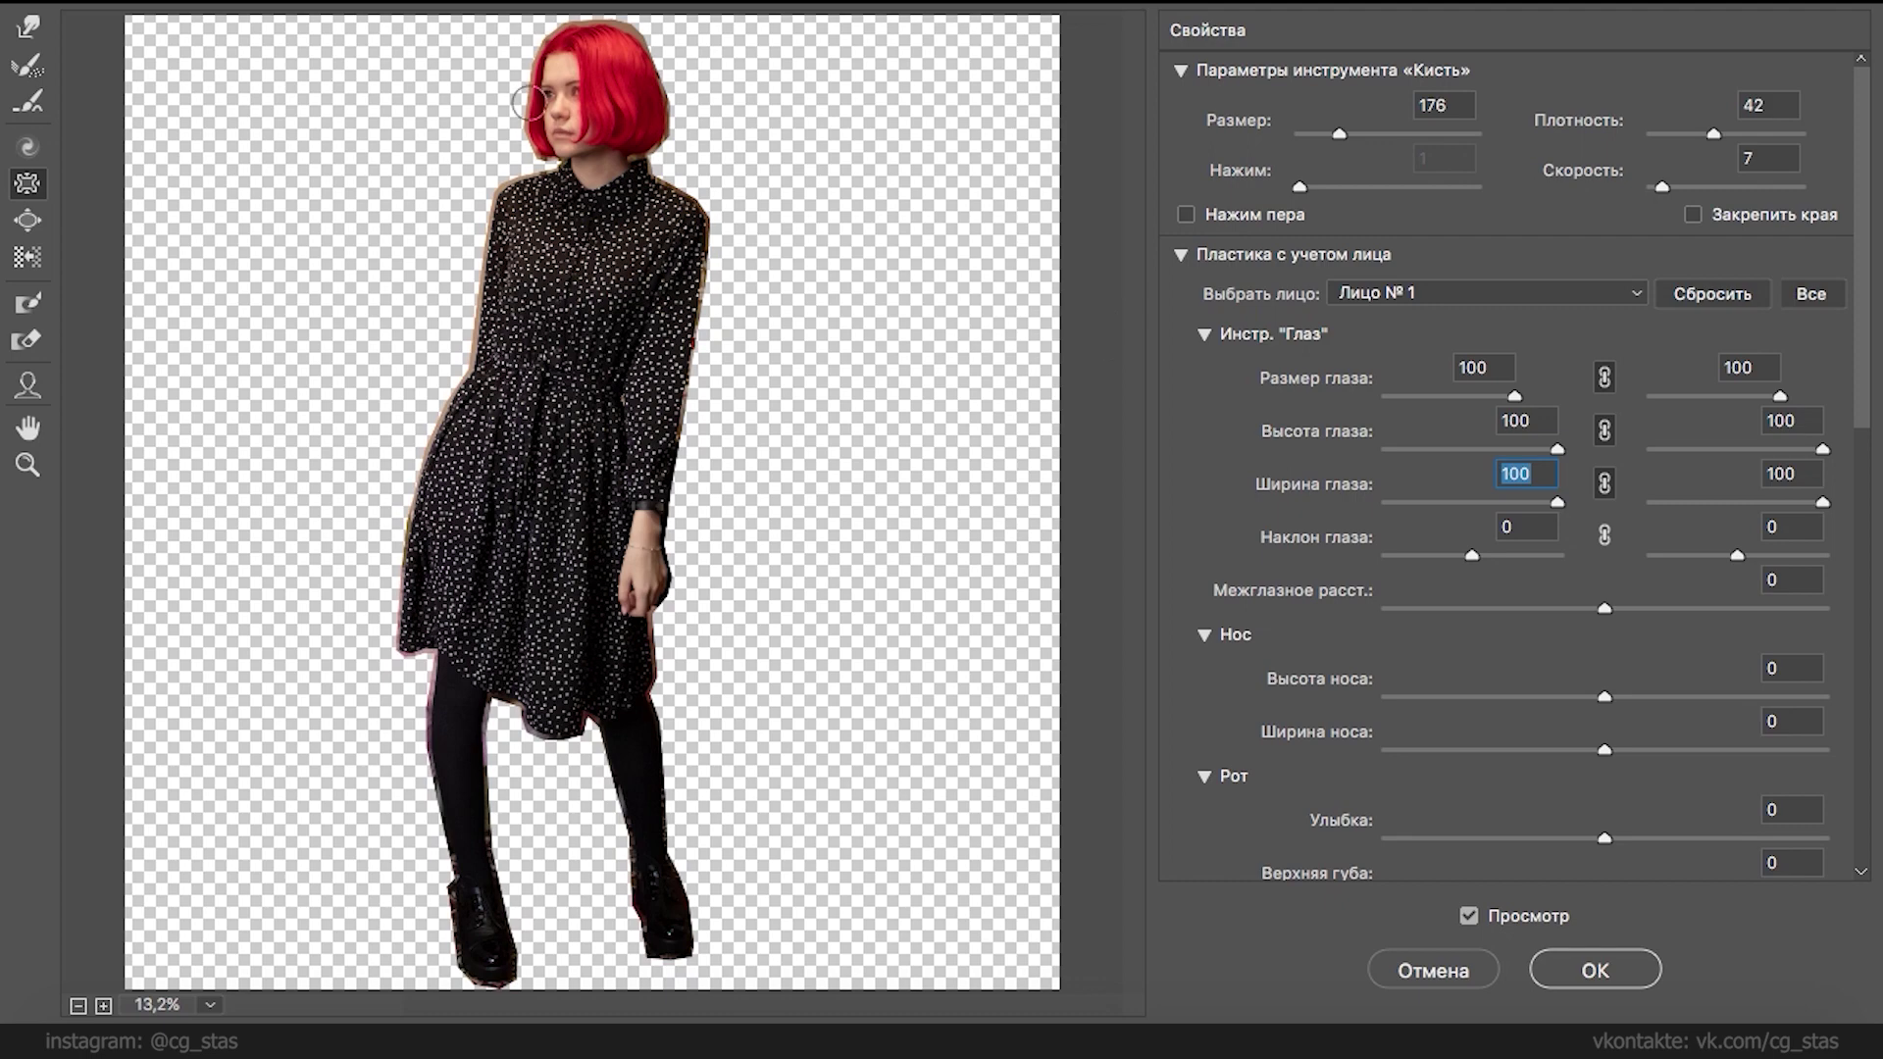
# - Set the nose width to -82 and the smile to 1
pyautogui.press('super+plus')
pyautogui.moveTo(601, 198); pyautogui.dragTo(712, 790)
pyautogui.press('super+plus')
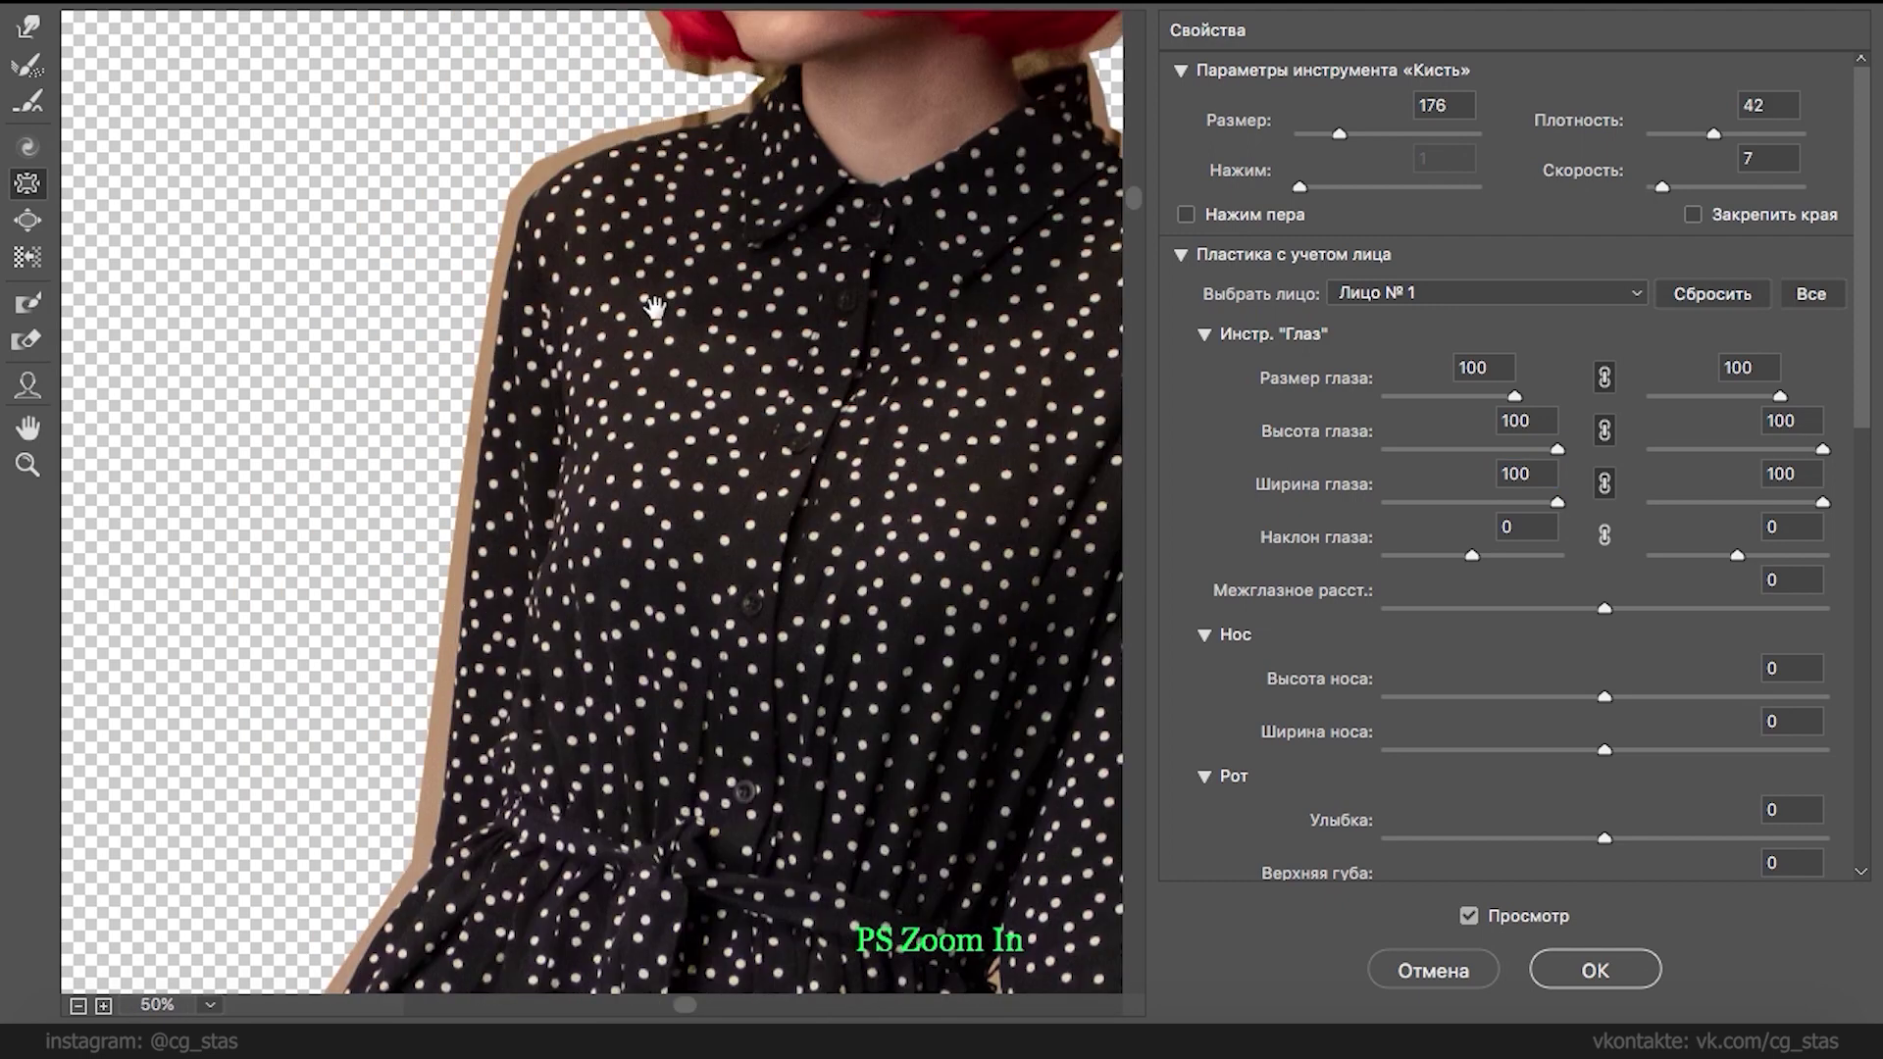
pyautogui.moveTo(716, 119); pyautogui.dragTo(671, 615)
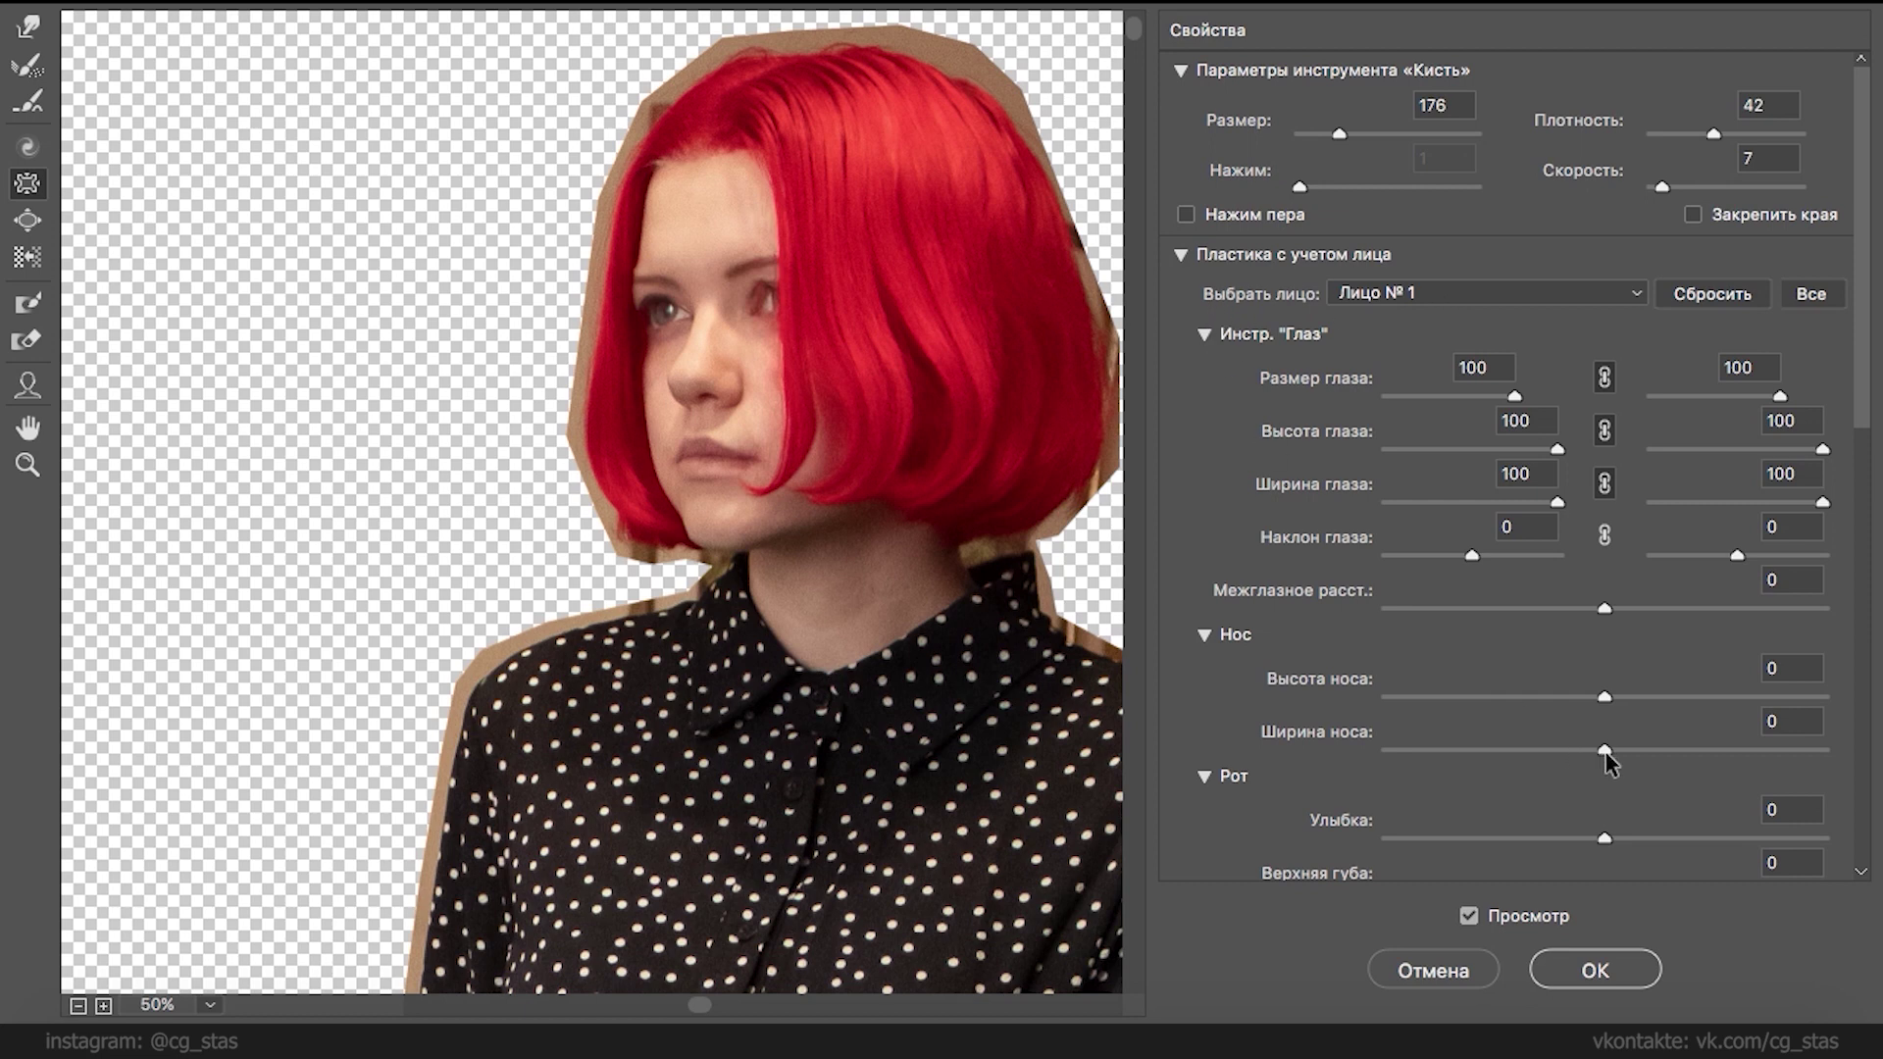
pyautogui.moveTo(1453, 748); pyautogui.dragTo(1426, 748)
pyautogui.moveTo(1602, 839); pyautogui.dragTo(1510, 829)
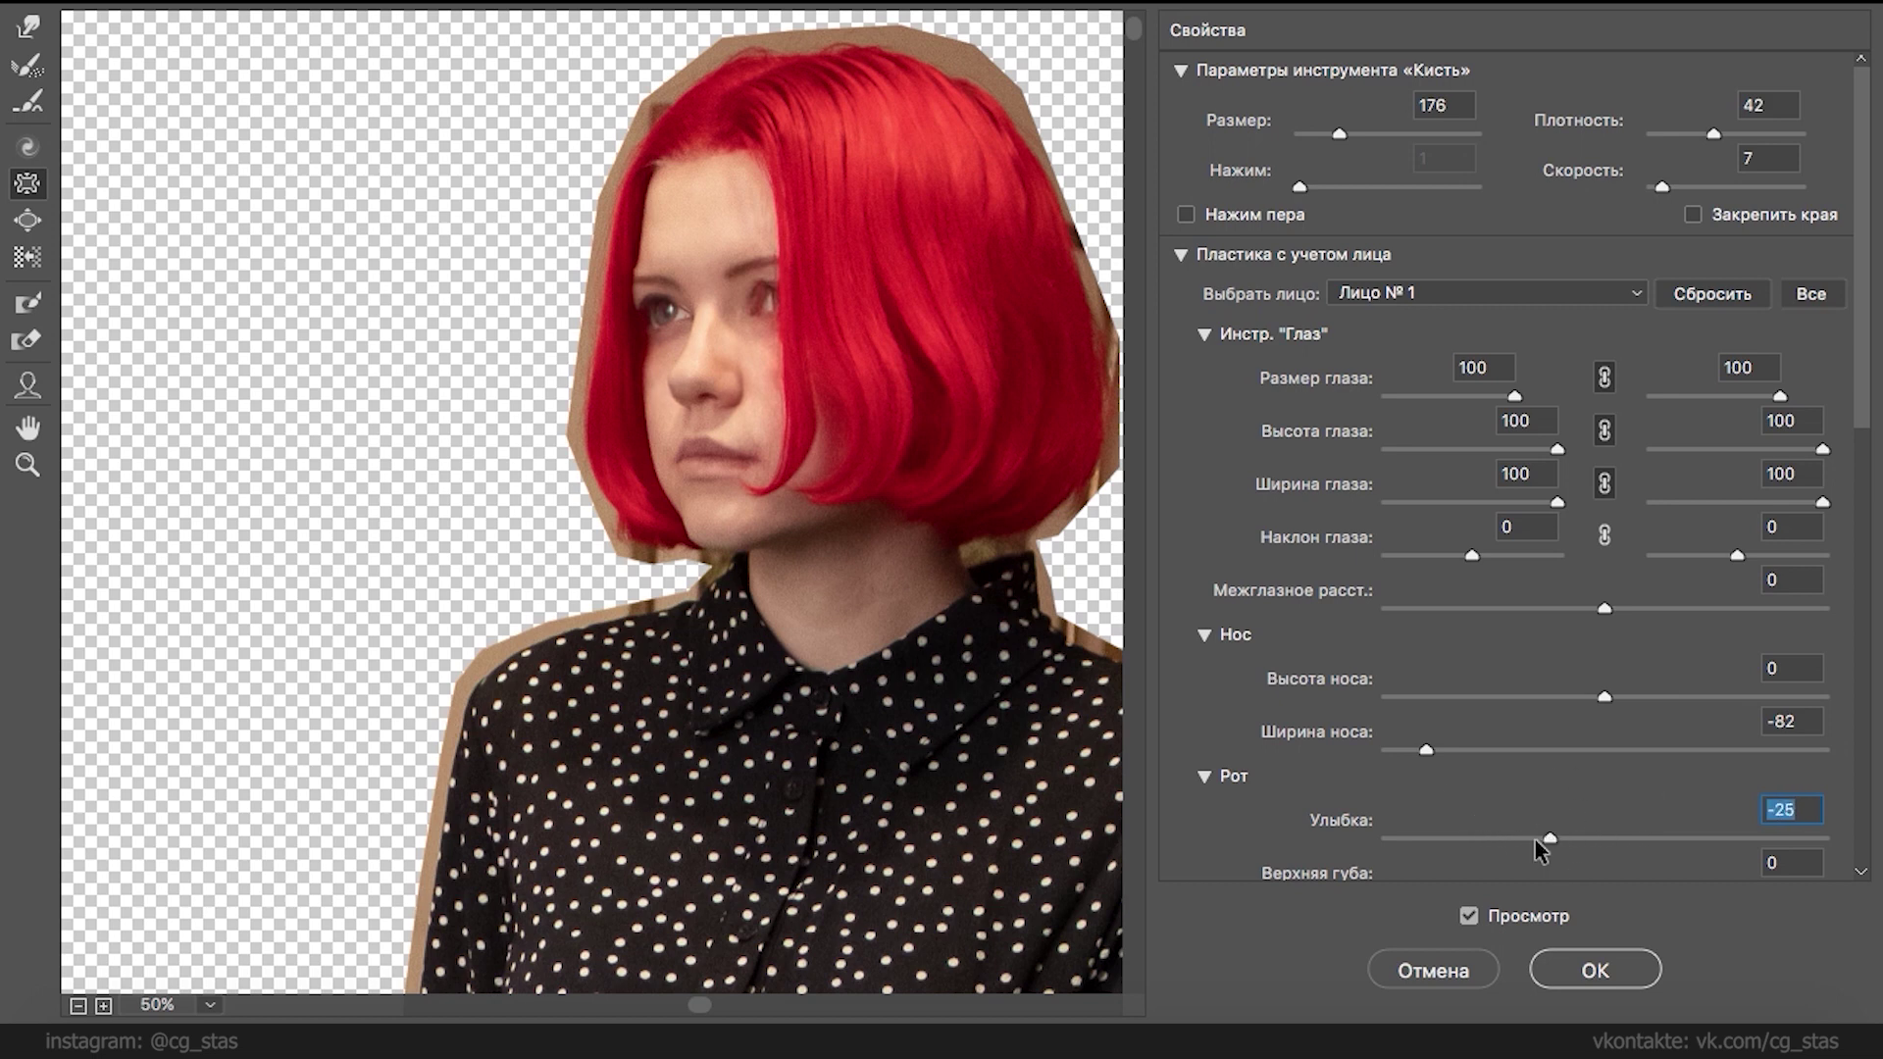
pyautogui.moveTo(1525, 844)
pyautogui.mouseDown()
pyautogui.moveTo(1339, 830)
pyautogui.moveTo(1871, 831)
pyautogui.moveTo(1511, 836)
pyautogui.mouseUp()
pyautogui.scroll(-10, 1490, 702)
pyautogui.scroll(10, 1282, 462)
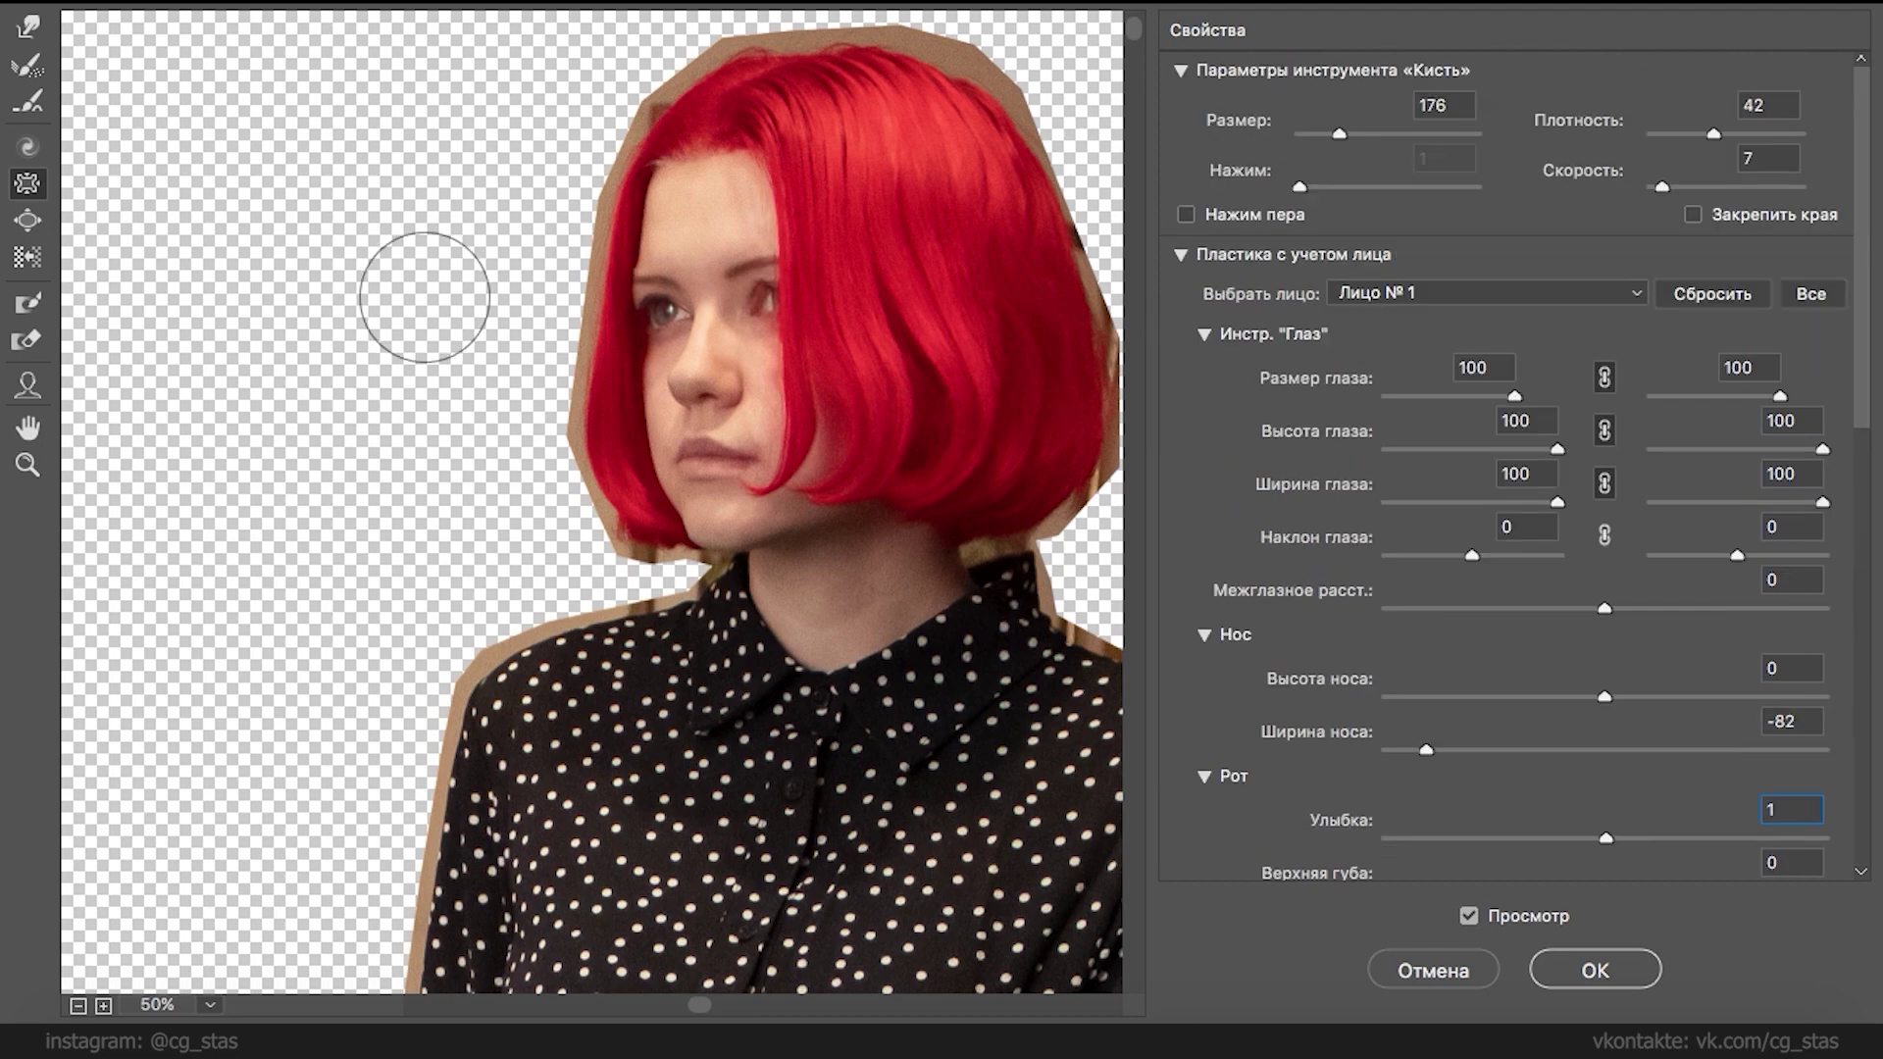
# - Refine the facial contours with the Forward Warp tool at brush size 72 and pressure 100, and apply Liquify
pyautogui.press('w')
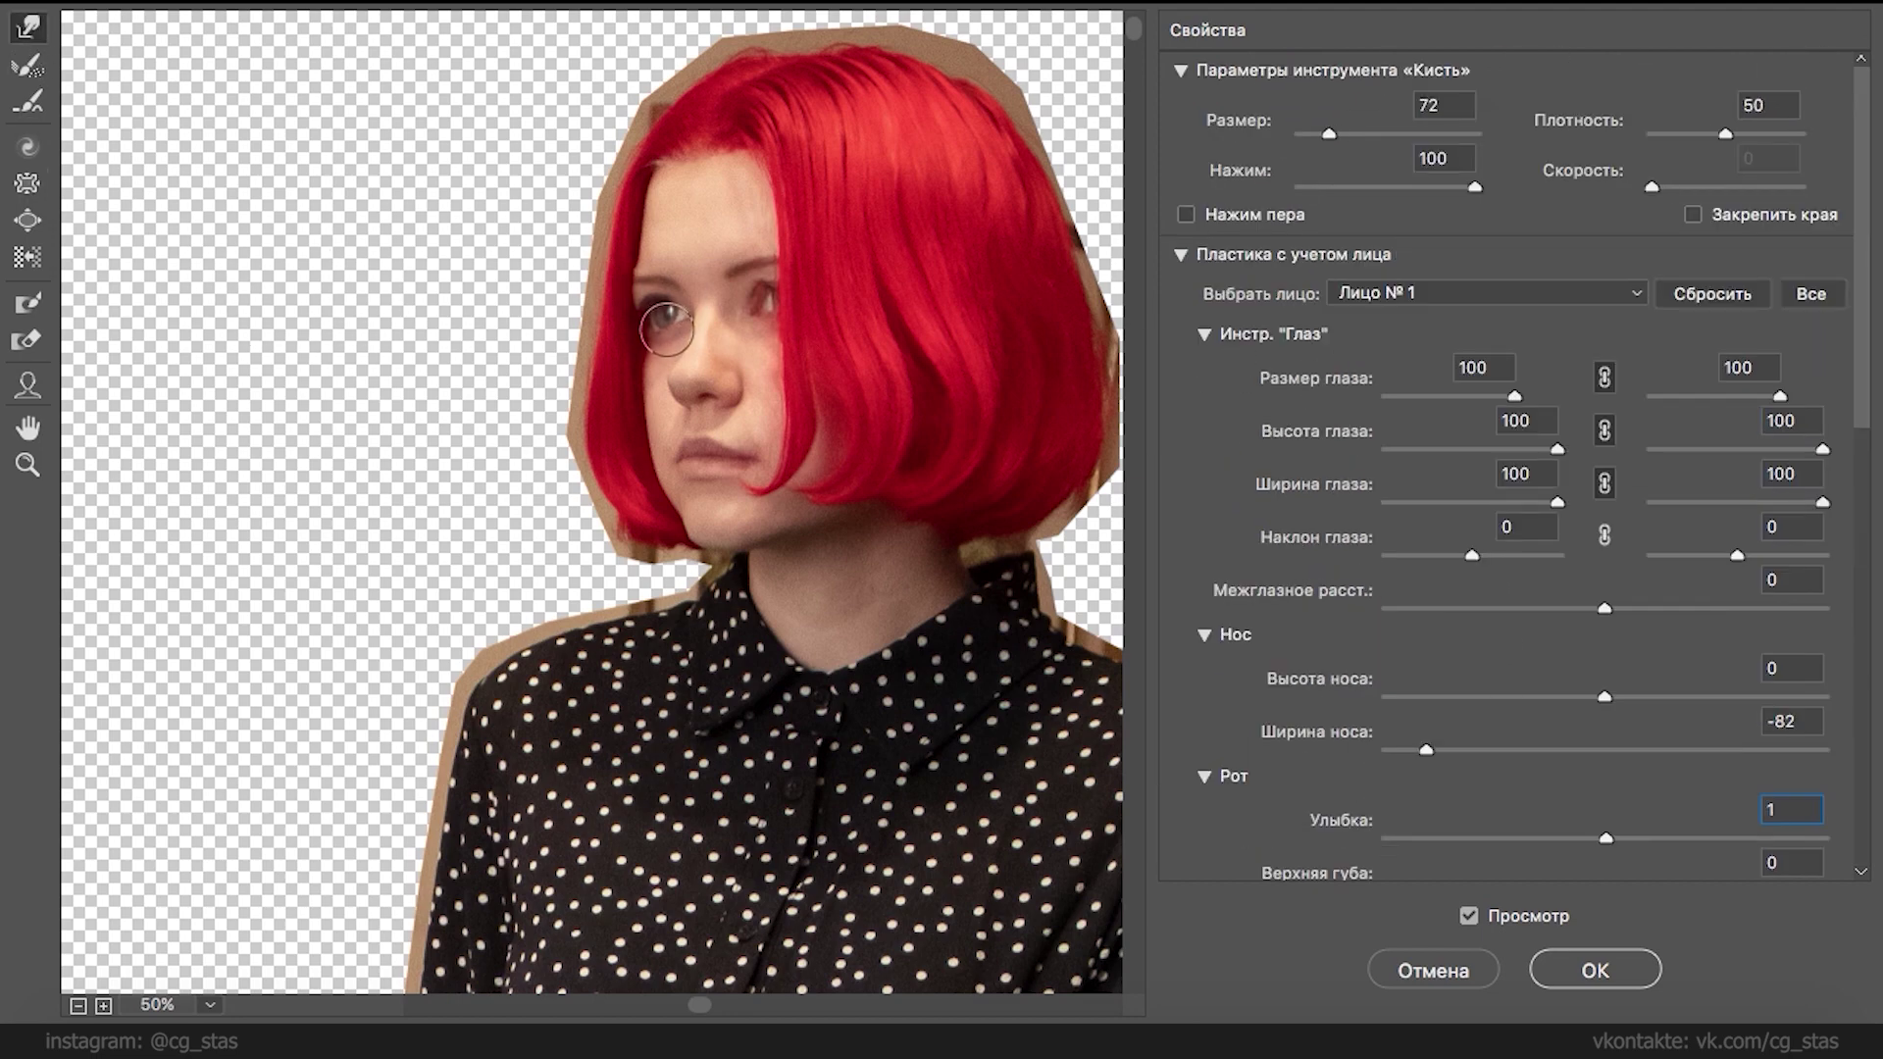
pyautogui.press('alt')
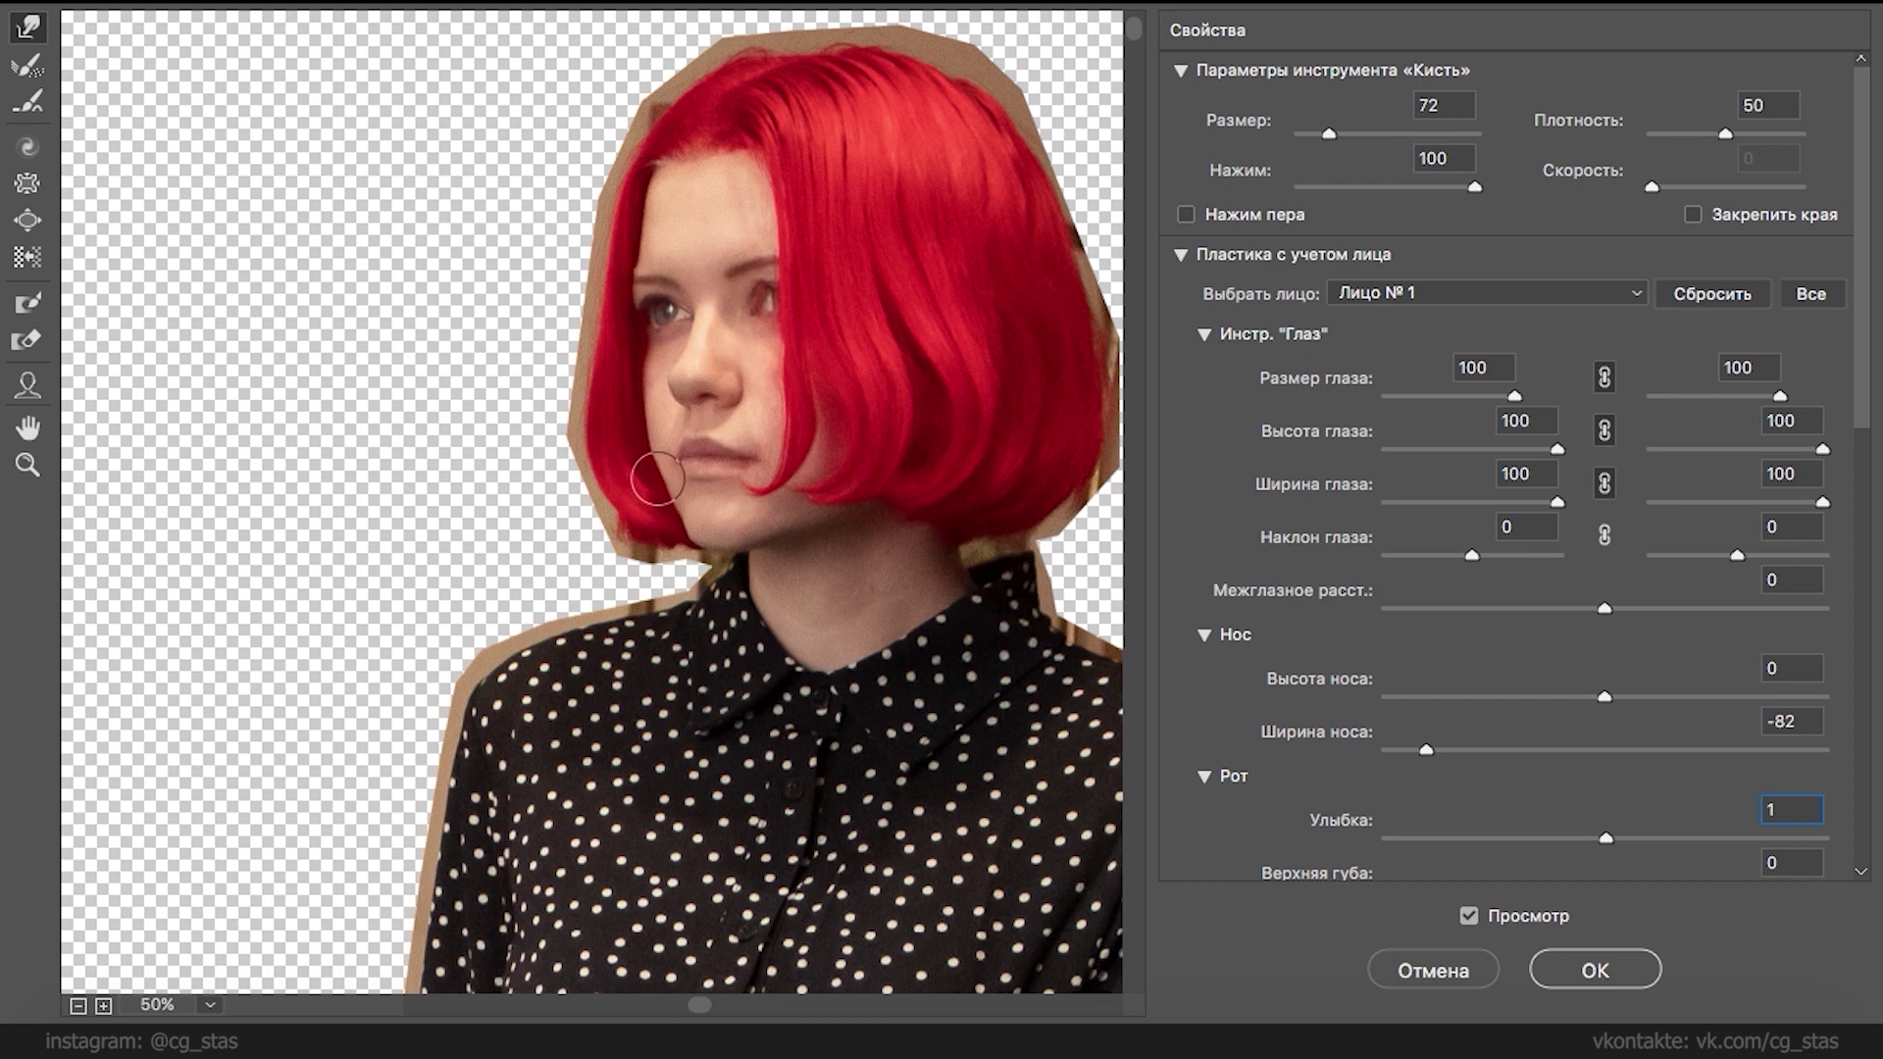
pyautogui.press('alt')
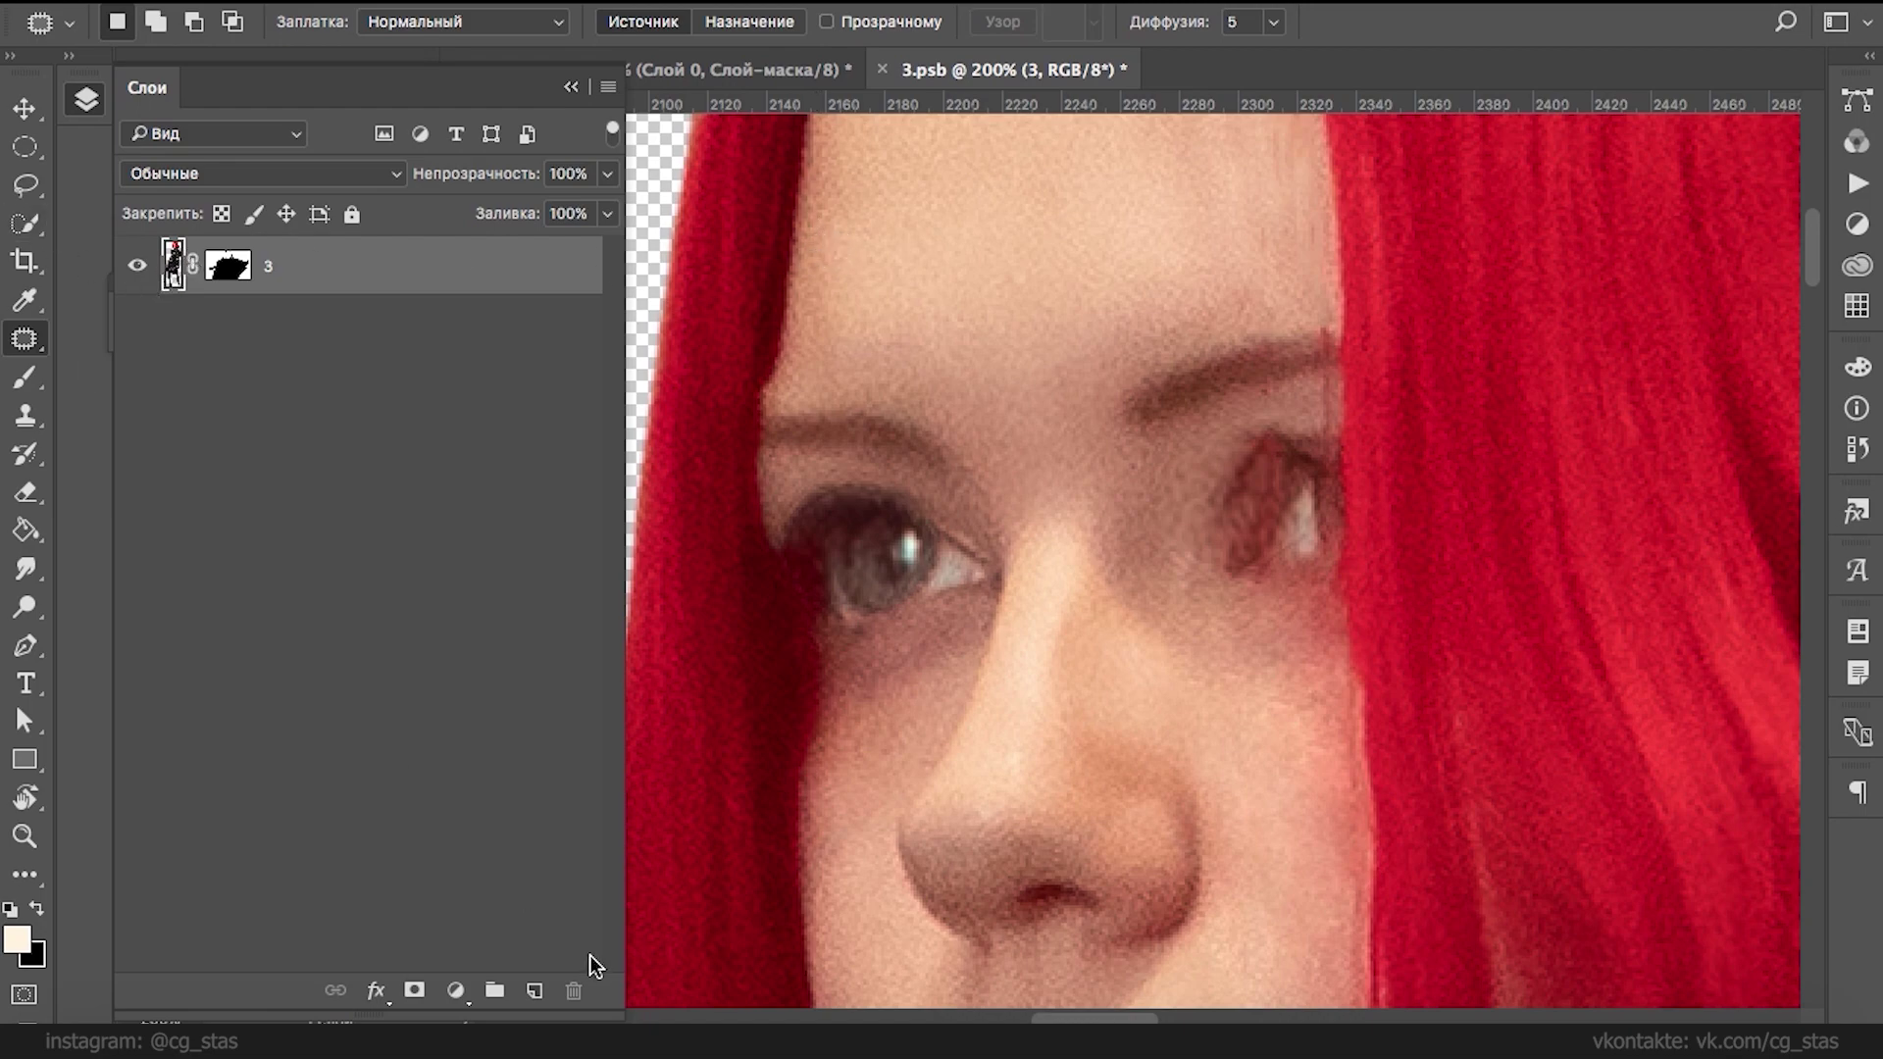
# - Add a new empty layer above layer 3 and get the Brush tool ready for painting around the eyes
pyautogui.click(534, 990)
pyautogui.press('b')
pyautogui.rightClick(863, 432)
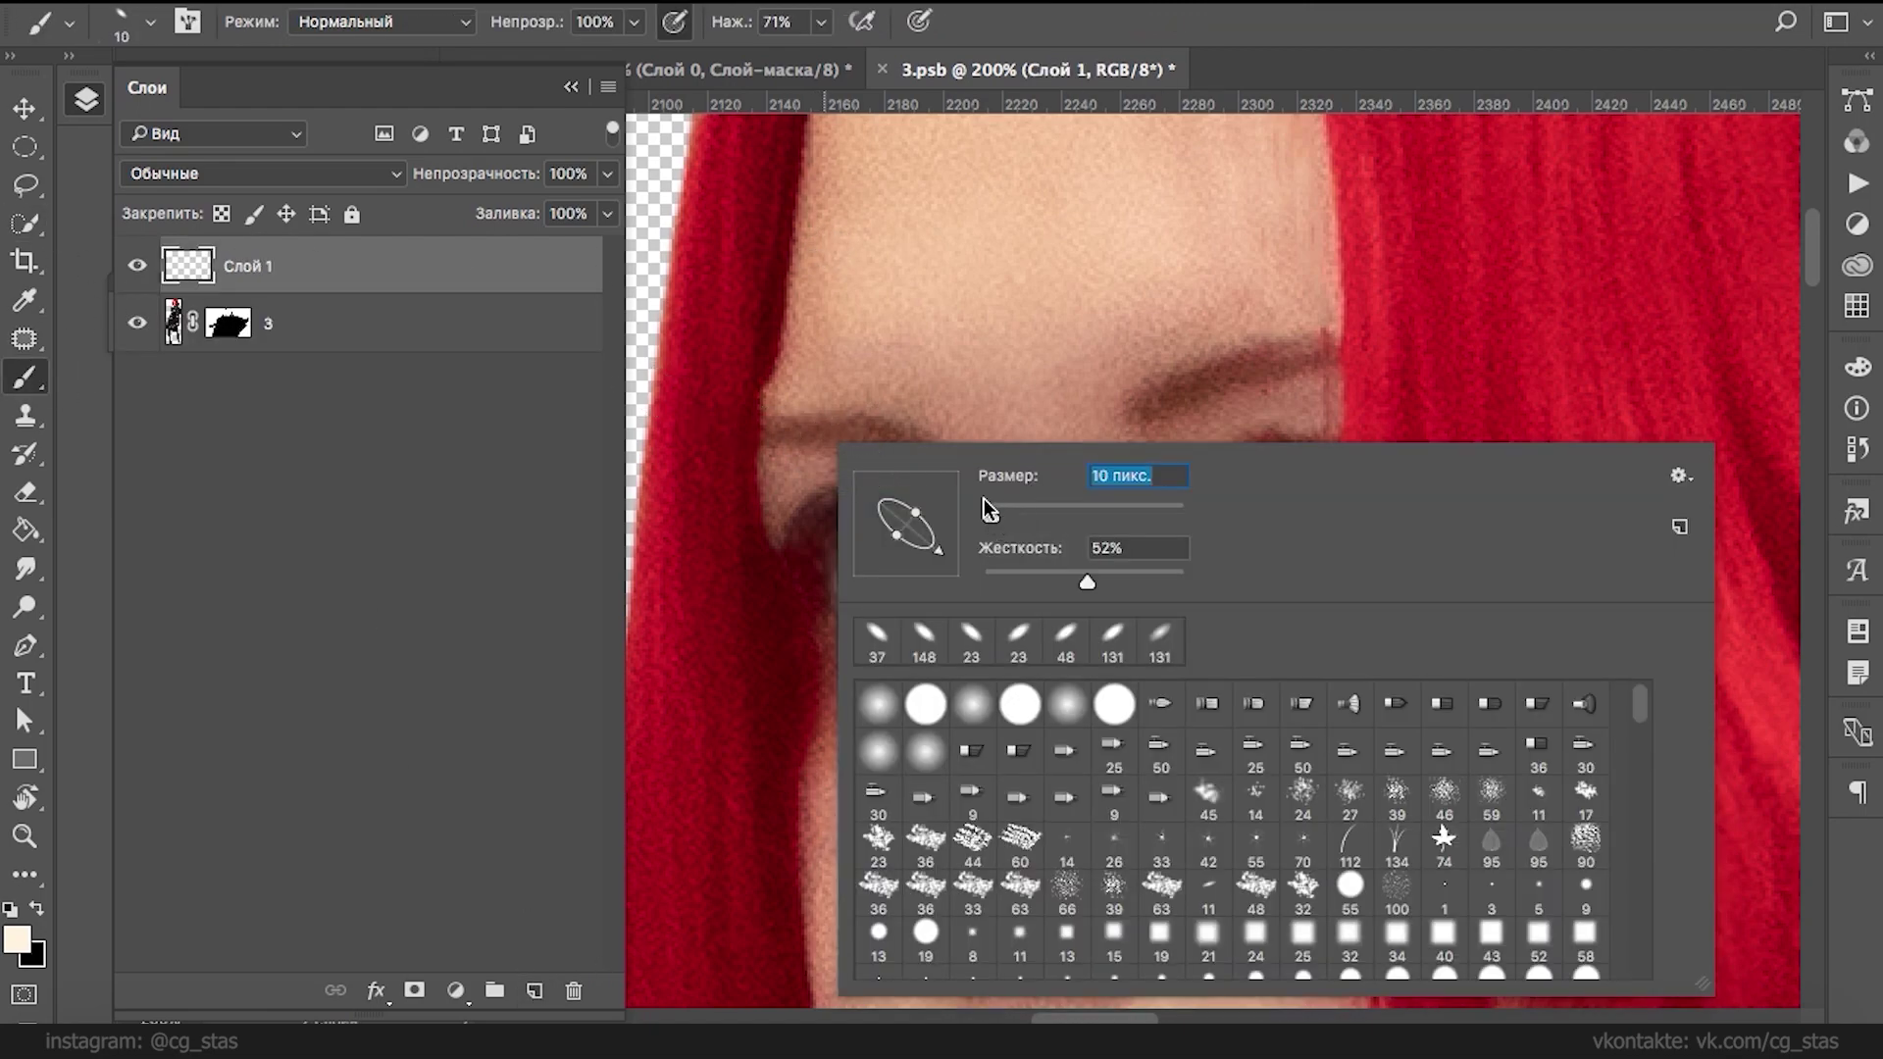
pyautogui.press('Return')
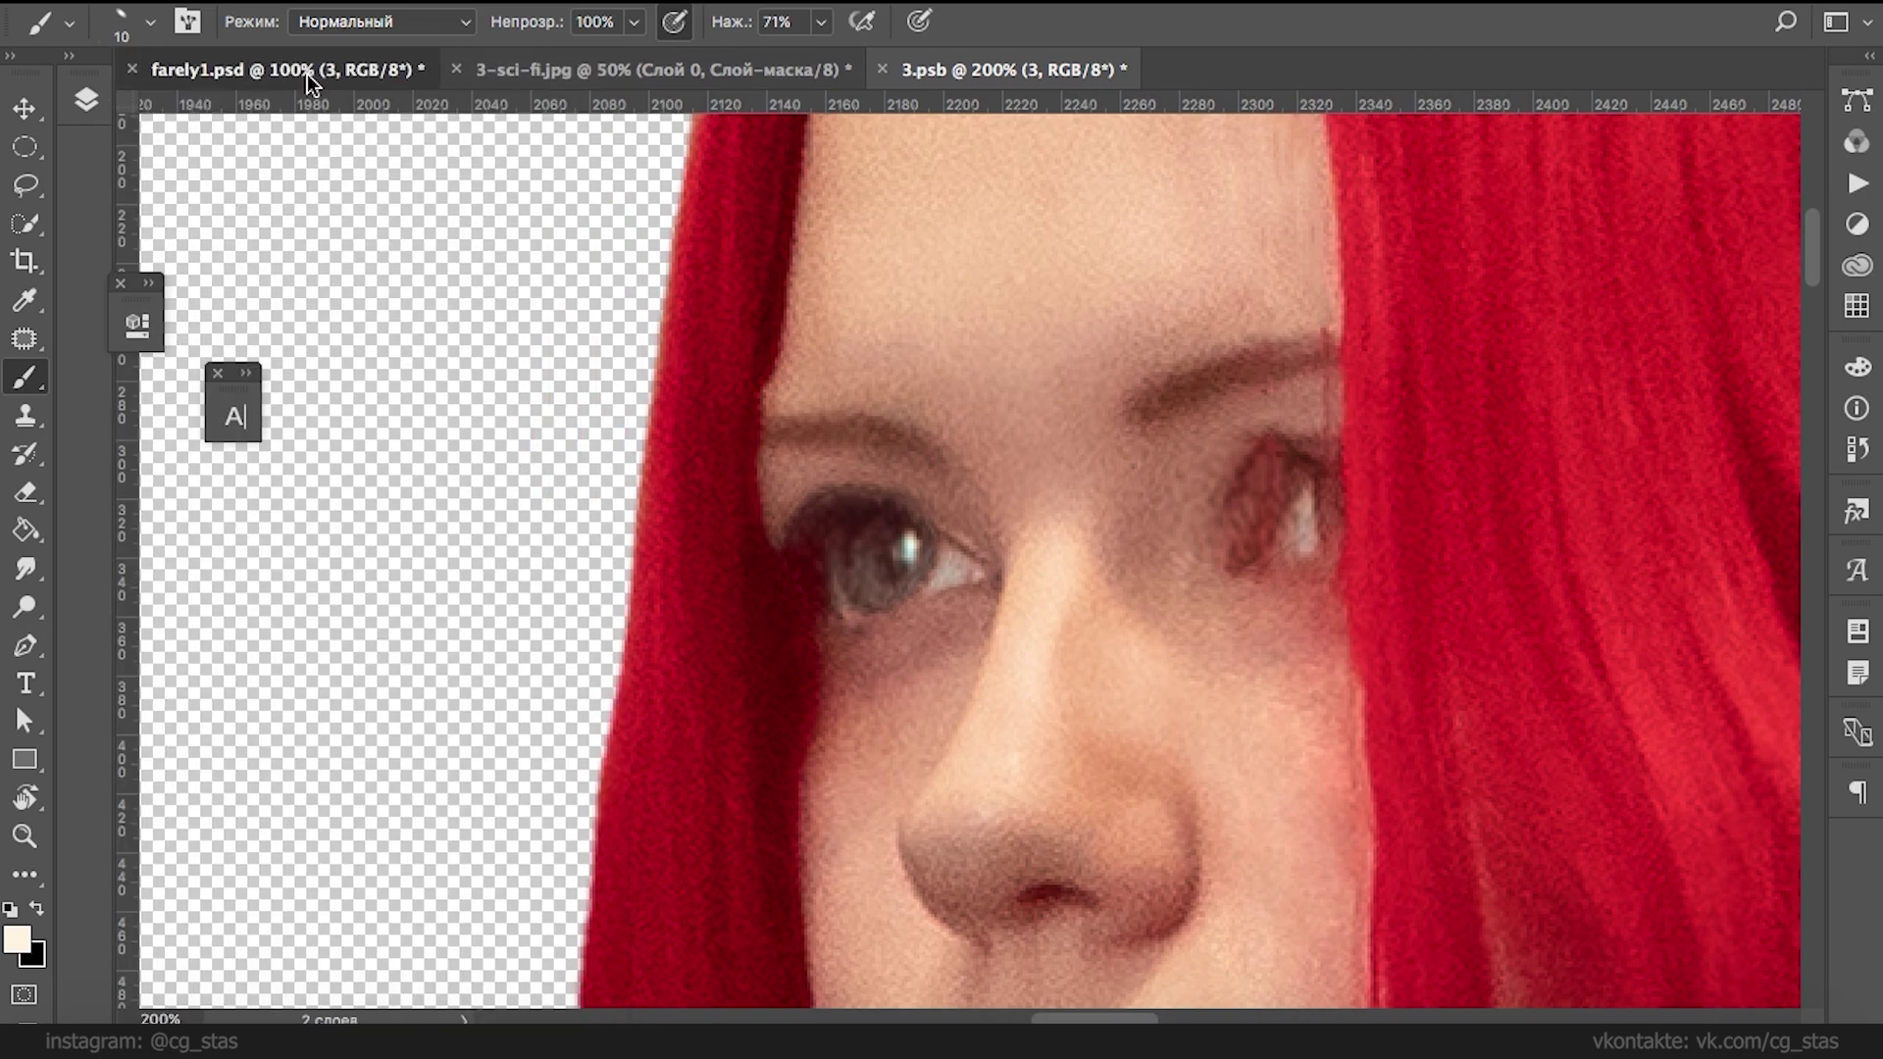
# - Open the contents of the 5100067-alita-battle-angel-2019-4k layer in farely1.psd as a reference, and return to 3.psb
pyautogui.click(307, 78)
pyautogui.click(88, 103)
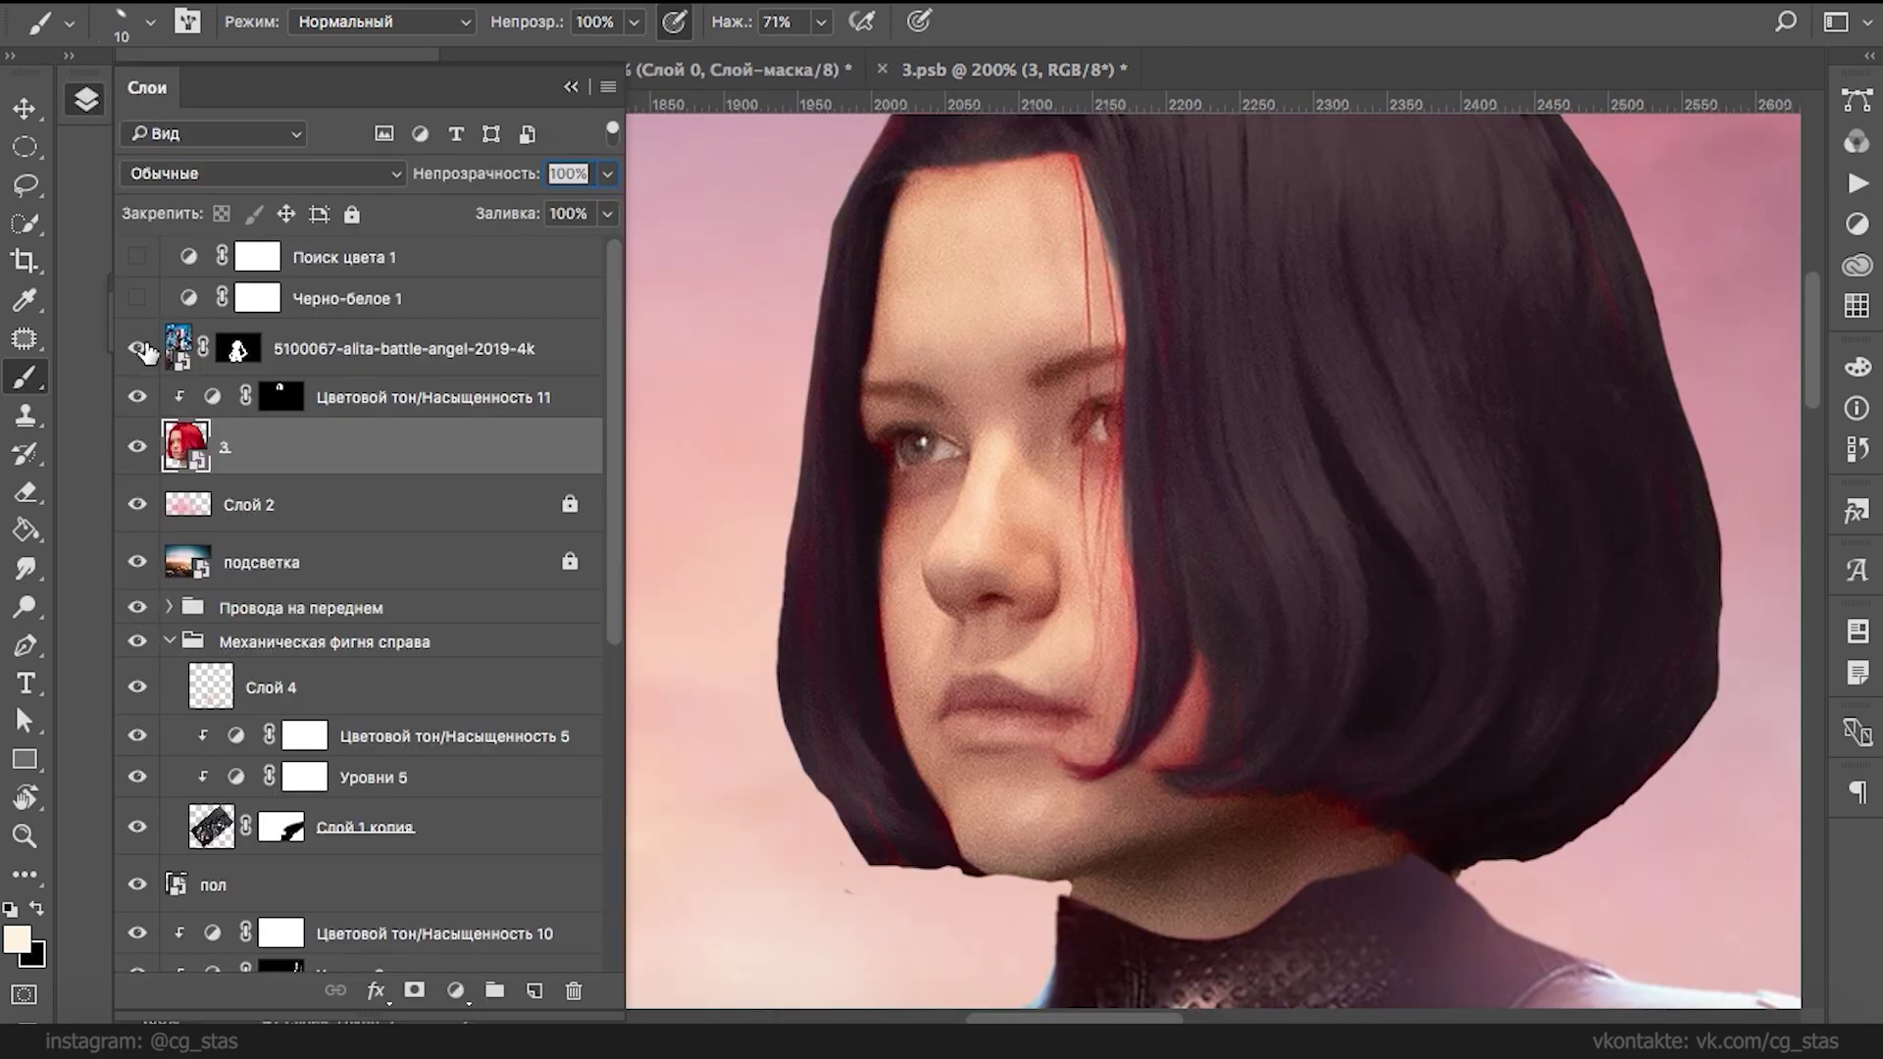
pyautogui.rightClick(238, 348)
pyautogui.click(286, 369)
pyautogui.rightClick(221, 353)
pyautogui.click(294, 368)
pyautogui.click(1177, 69)
pyautogui.click(1372, 68)
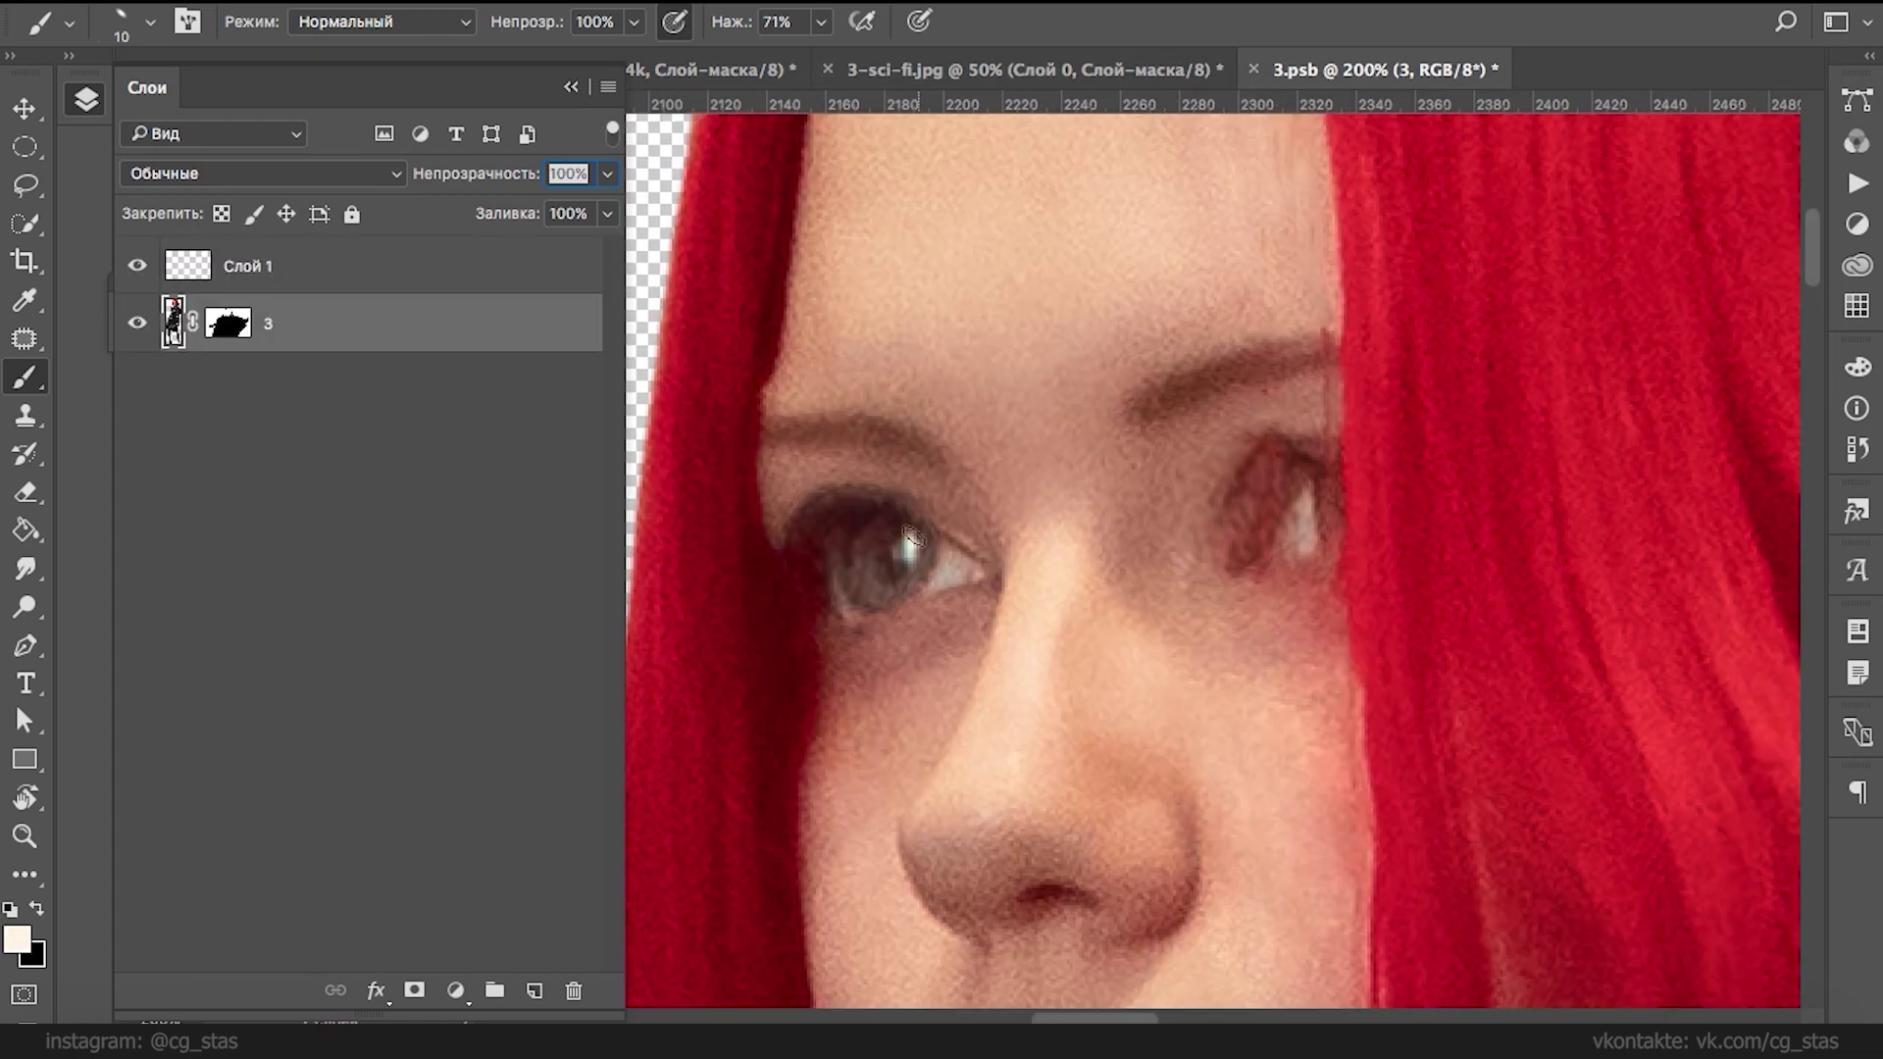
# - Sample the iris colour and shift it to a greyish blue as the foreground colour
pyautogui.click(17, 938)
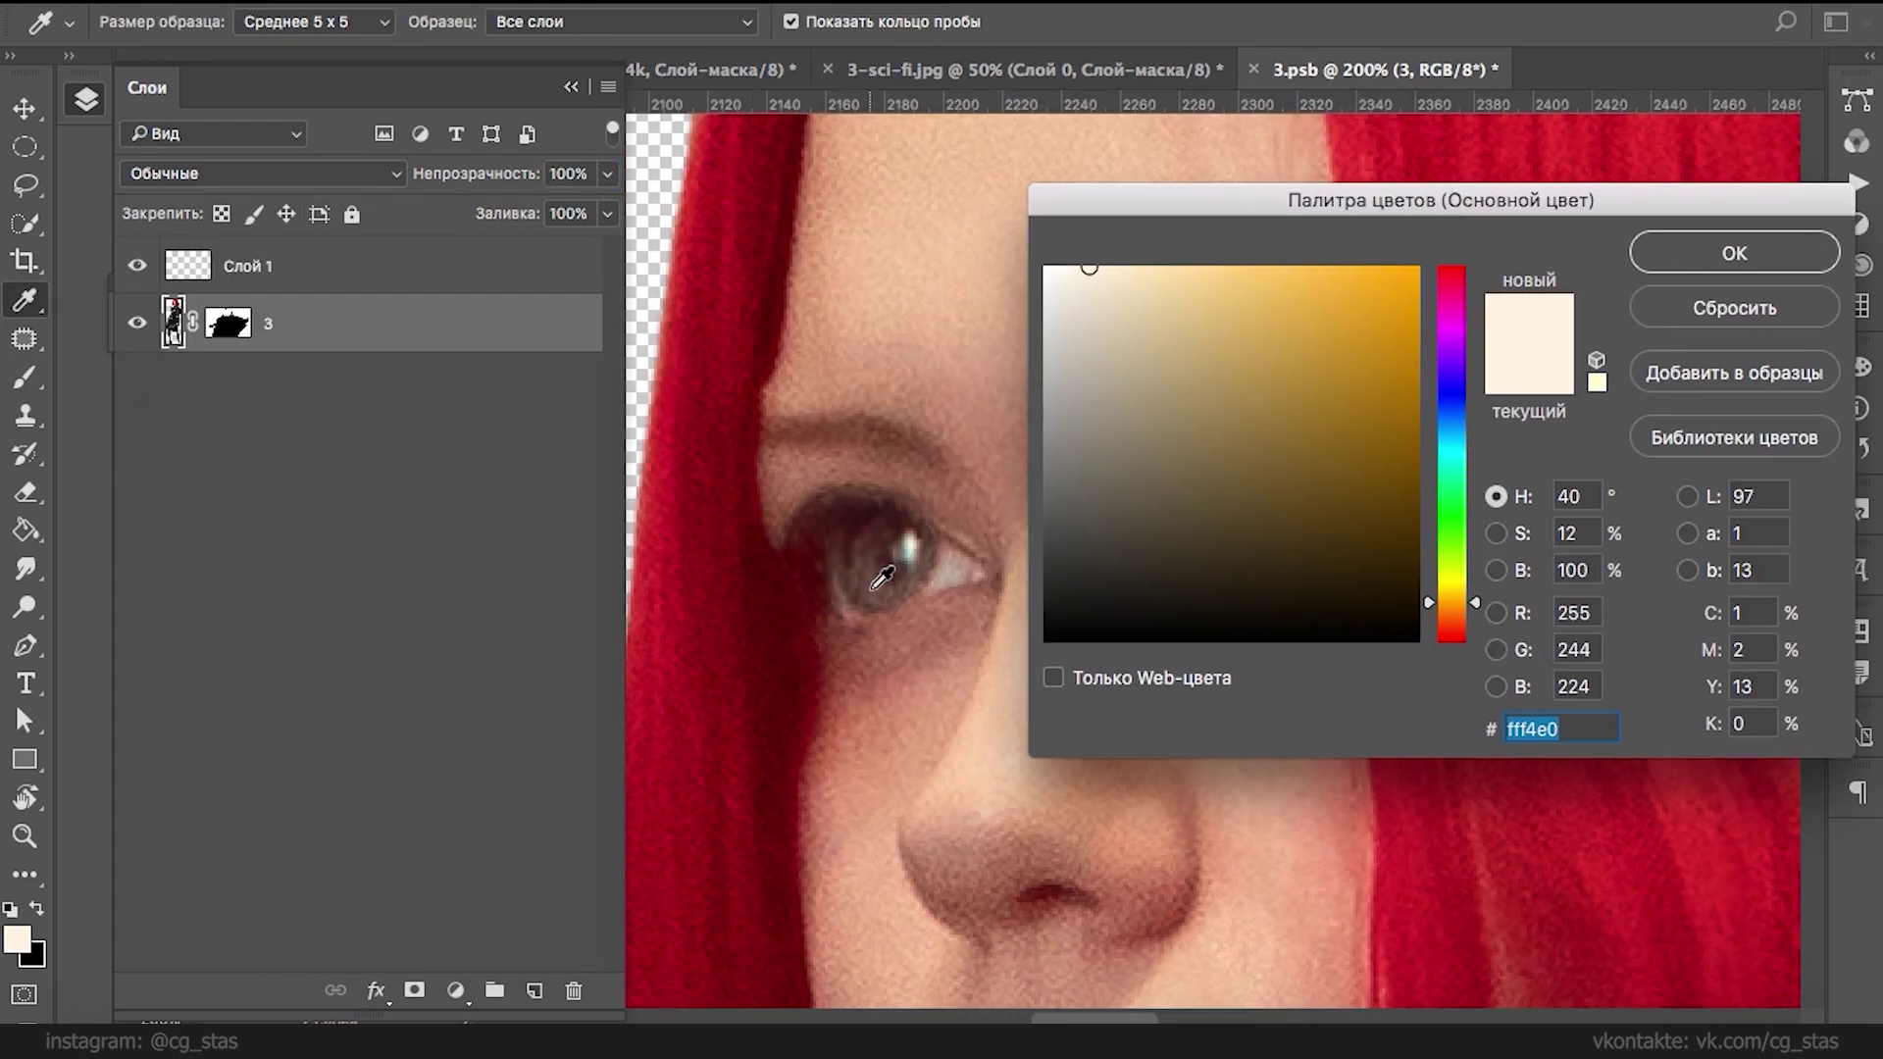
pyautogui.keyDown('alt'); pyautogui.click(871, 589); pyautogui.keyUp('alt')
pyautogui.click(870, 588)
pyautogui.moveTo(1452, 471); pyautogui.dragTo(1451, 432)
pyautogui.moveTo(1183, 533)
pyautogui.mouseDown()
pyautogui.moveTo(1193, 458)
pyautogui.moveTo(1155, 453)
pyautogui.mouseUp()
pyautogui.click(1667, 257)
# - Set the brush size to 4 px and paint the fully visible eye's iris blue on layer 3
pyautogui.press('b')
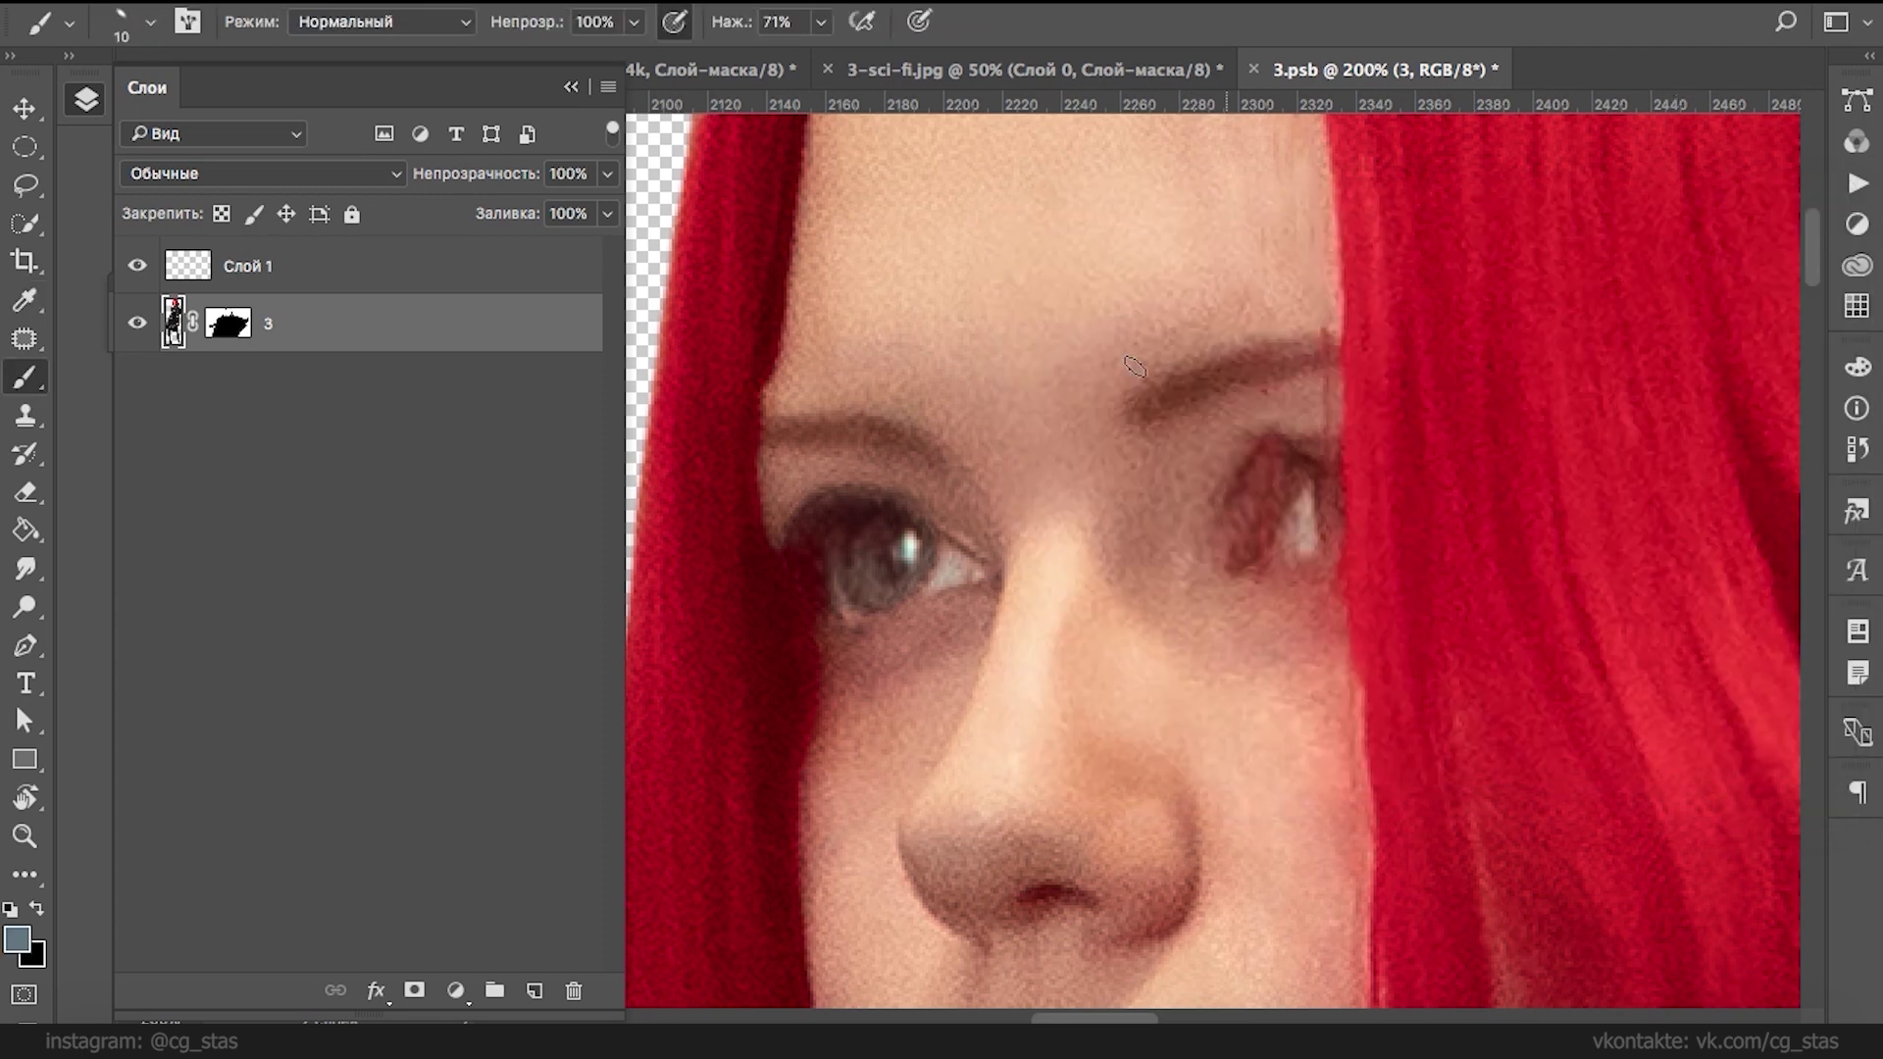
pyautogui.rightClick(922, 559)
pyautogui.moveTo(1100, 551); pyautogui.dragTo(1094, 551)
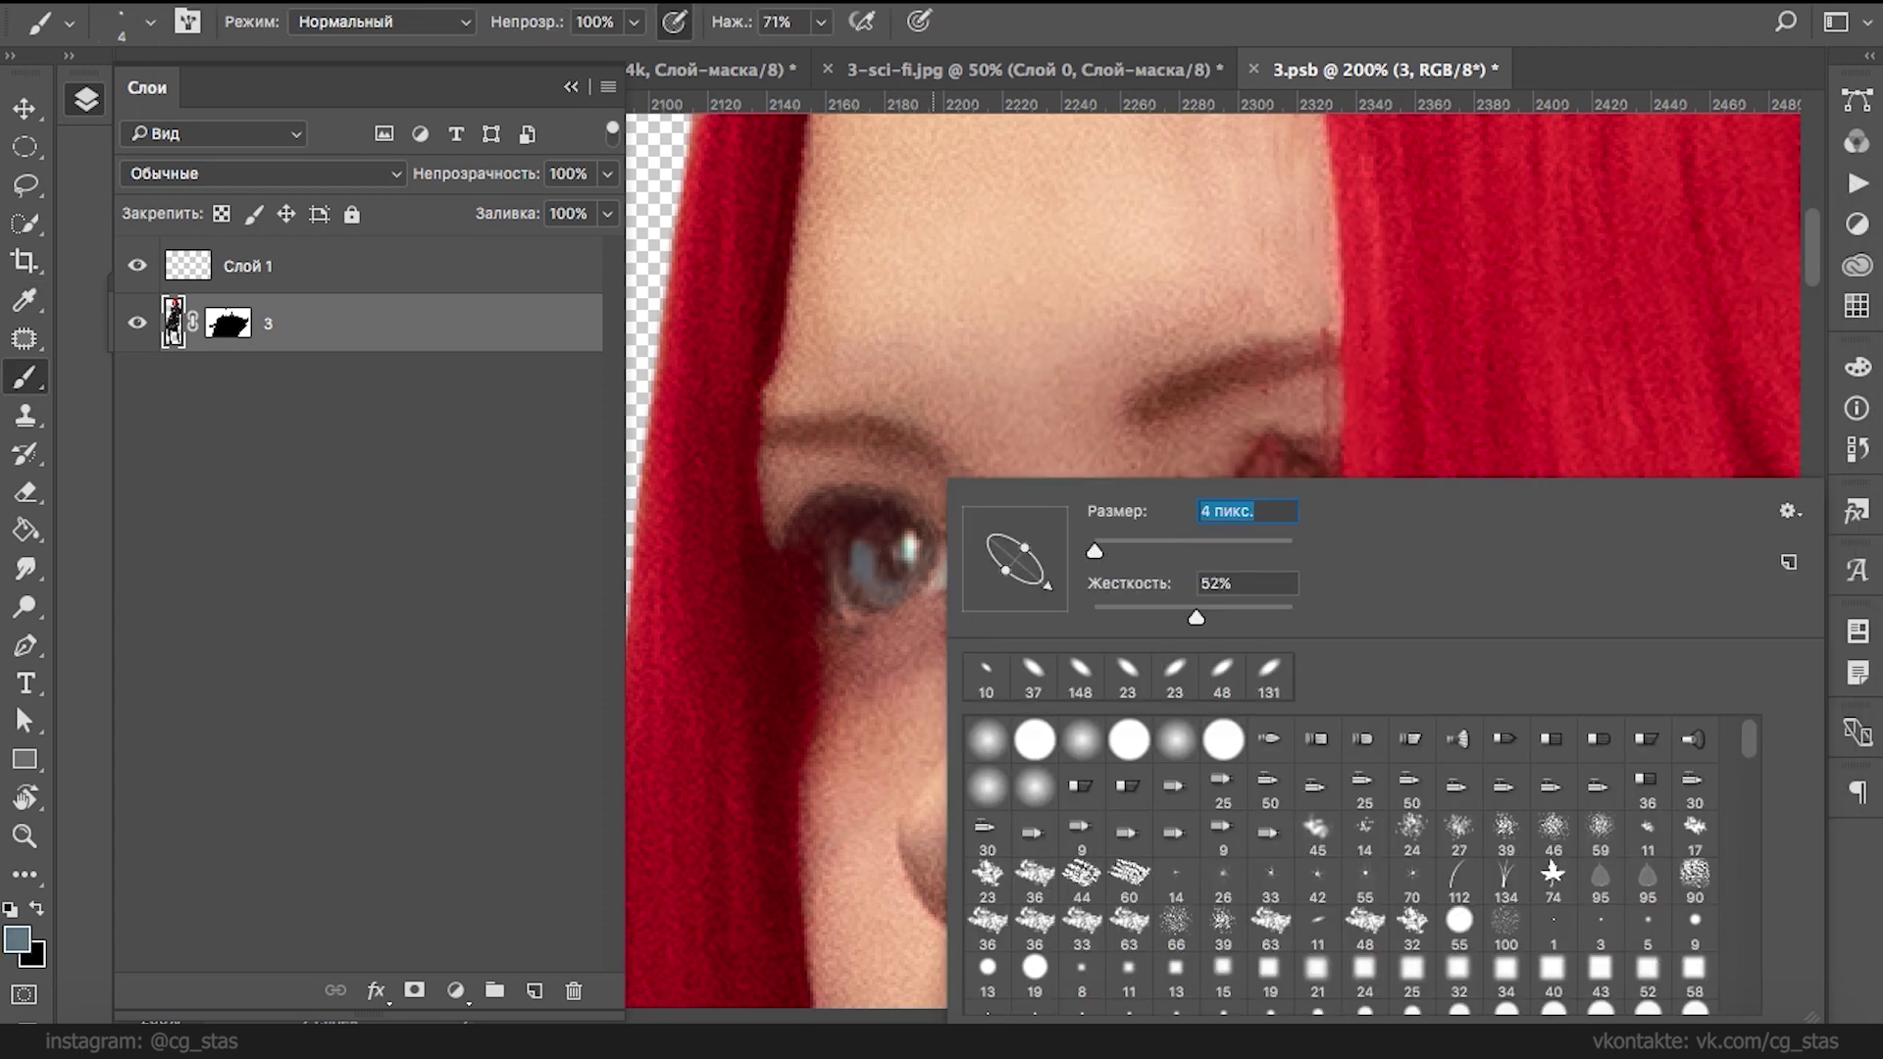
pyautogui.moveTo(864, 547); pyautogui.dragTo(873, 532)
# - Paint dark pupil detail and pale highlights in the blue iris with colours sampled from the eye
pyautogui.keyDown('alt'); pyautogui.click(858, 536); pyautogui.keyUp('alt')
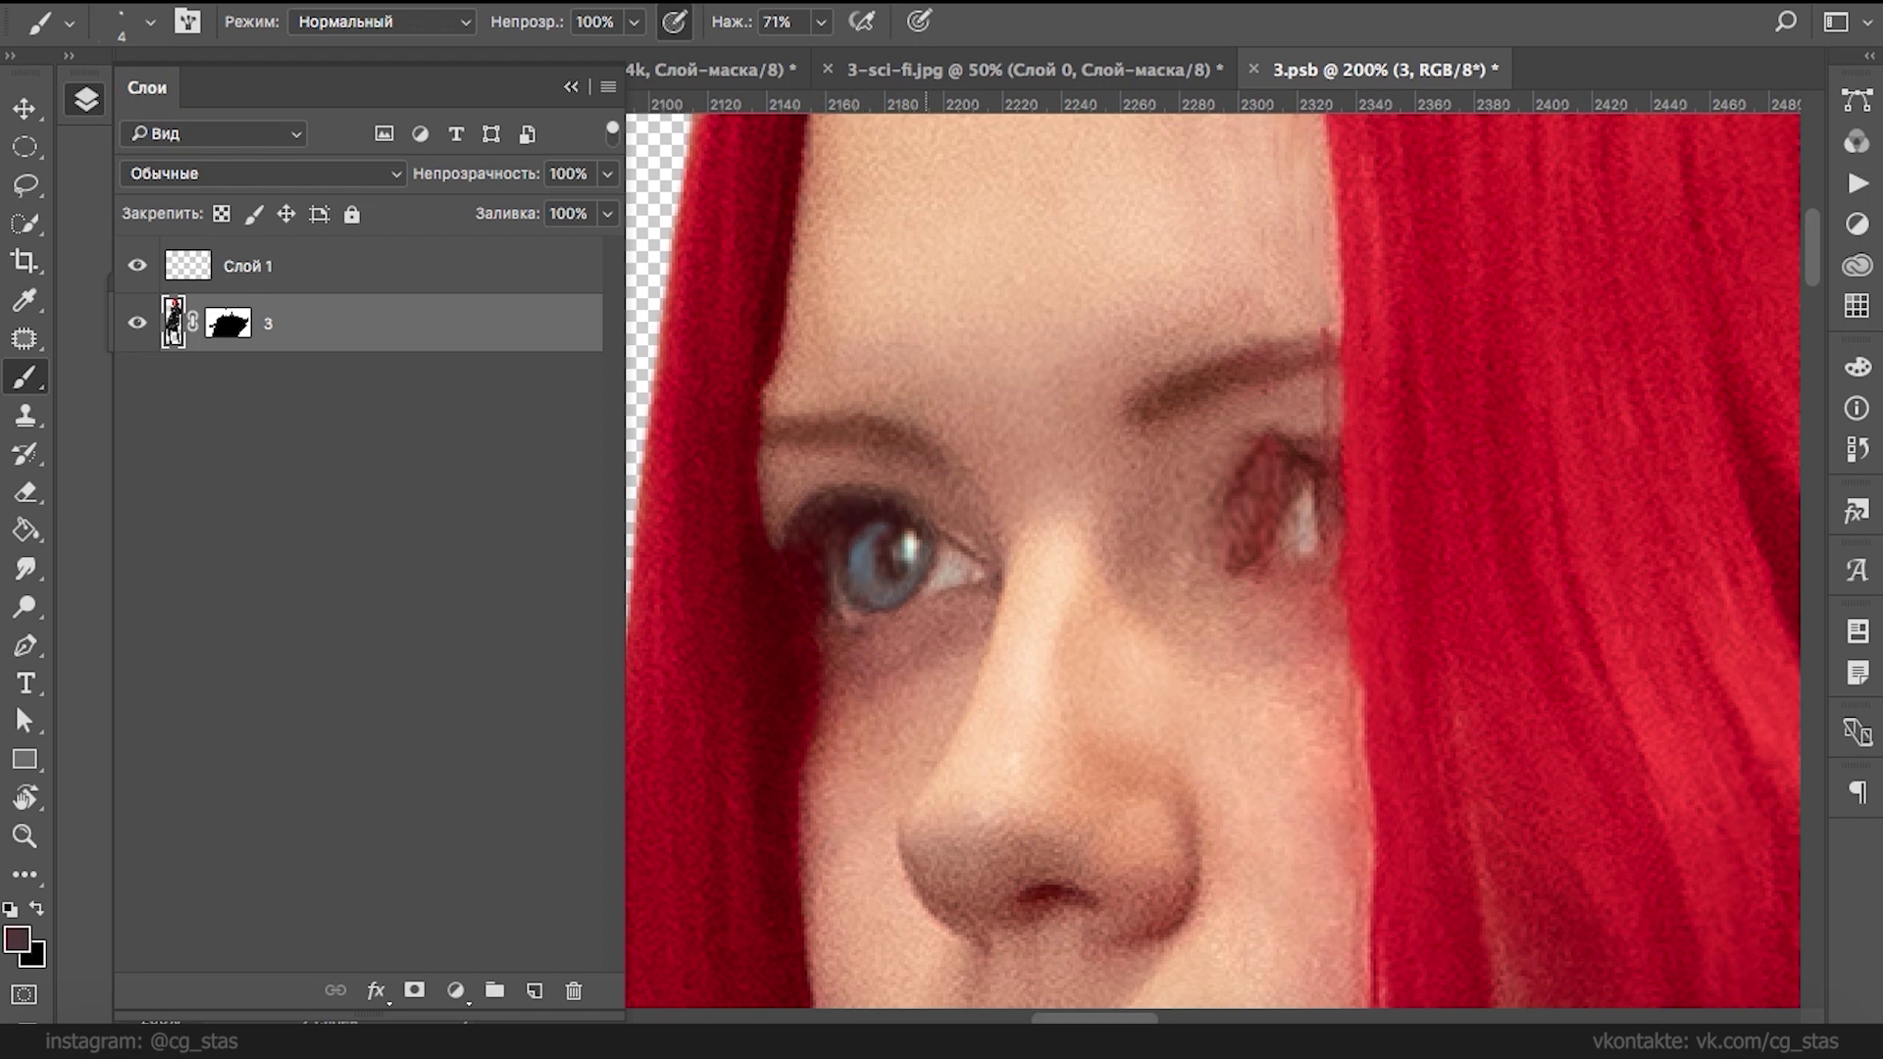
pyautogui.keyDown('alt'); pyautogui.click(917, 534); pyautogui.keyUp('alt')
pyautogui.moveTo(876, 539); pyautogui.dragTo(869, 559)
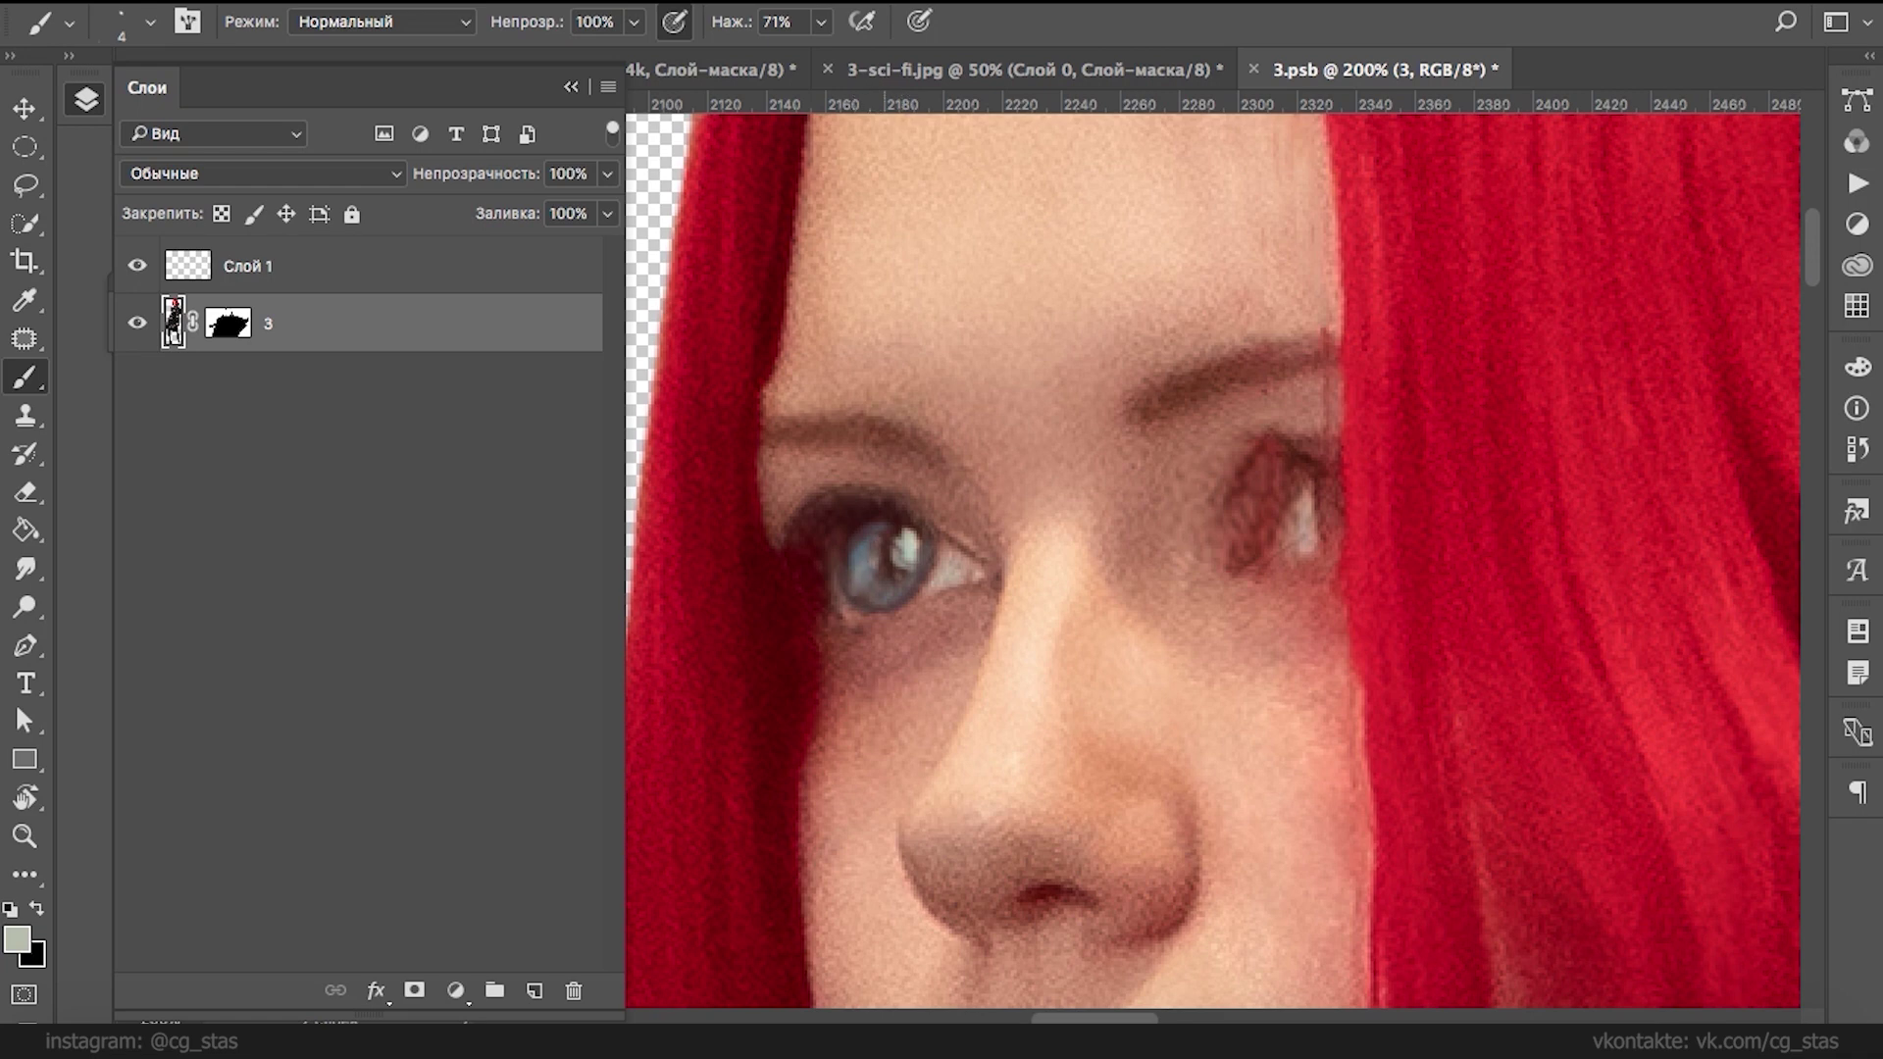
pyautogui.click(881, 592)
pyautogui.keyDown('alt'); pyautogui.click(870, 549); pyautogui.keyUp('alt')
pyautogui.keyDown('alt'); pyautogui.click(867, 571); pyautogui.keyUp('alt')
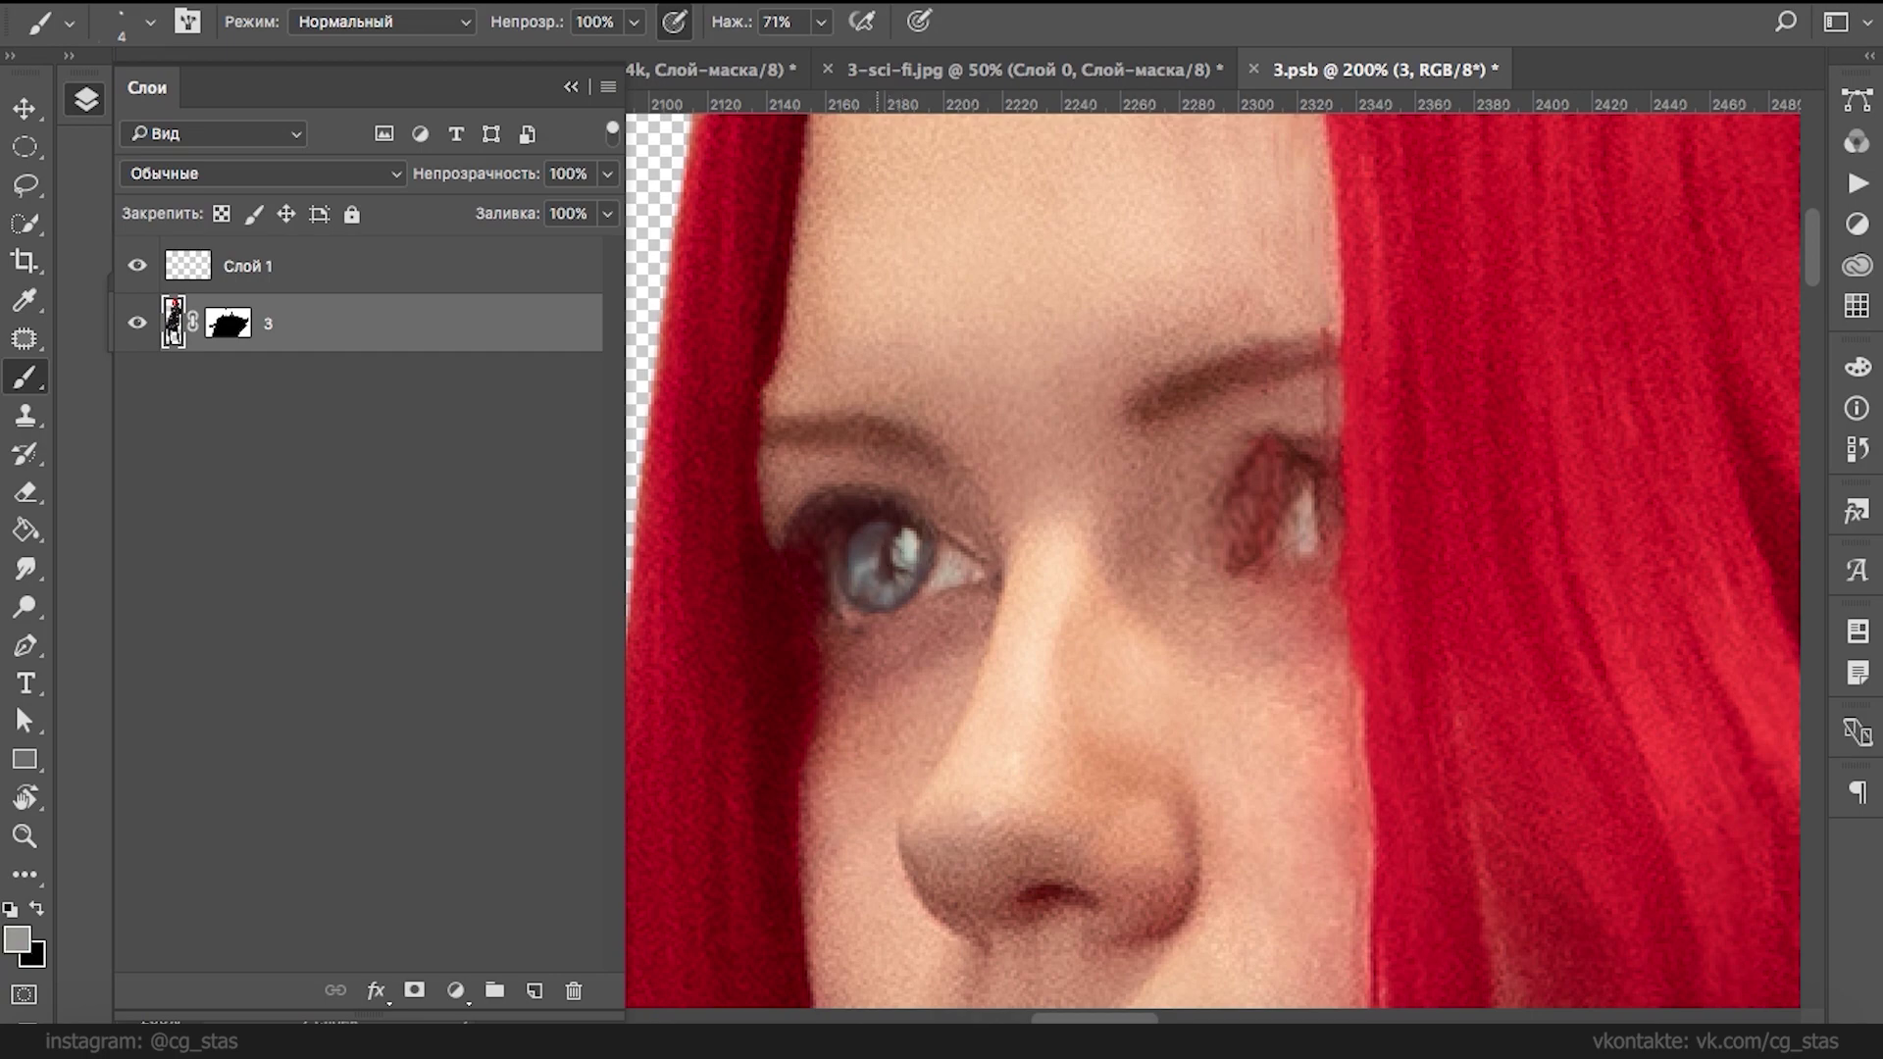
# - Flatten and rotate the 4 px brush tip and paint fine light streaks radiating through the iris
pyautogui.rightClick(876, 570)
pyautogui.moveTo(1015, 578)
pyautogui.mouseDown()
pyautogui.moveTo(991, 571)
pyautogui.moveTo(959, 605)
pyautogui.mouseUp()
pyautogui.press('Return')
pyautogui.rightClick(902, 475)
pyautogui.moveTo(1018, 535); pyautogui.dragTo(1020, 579)
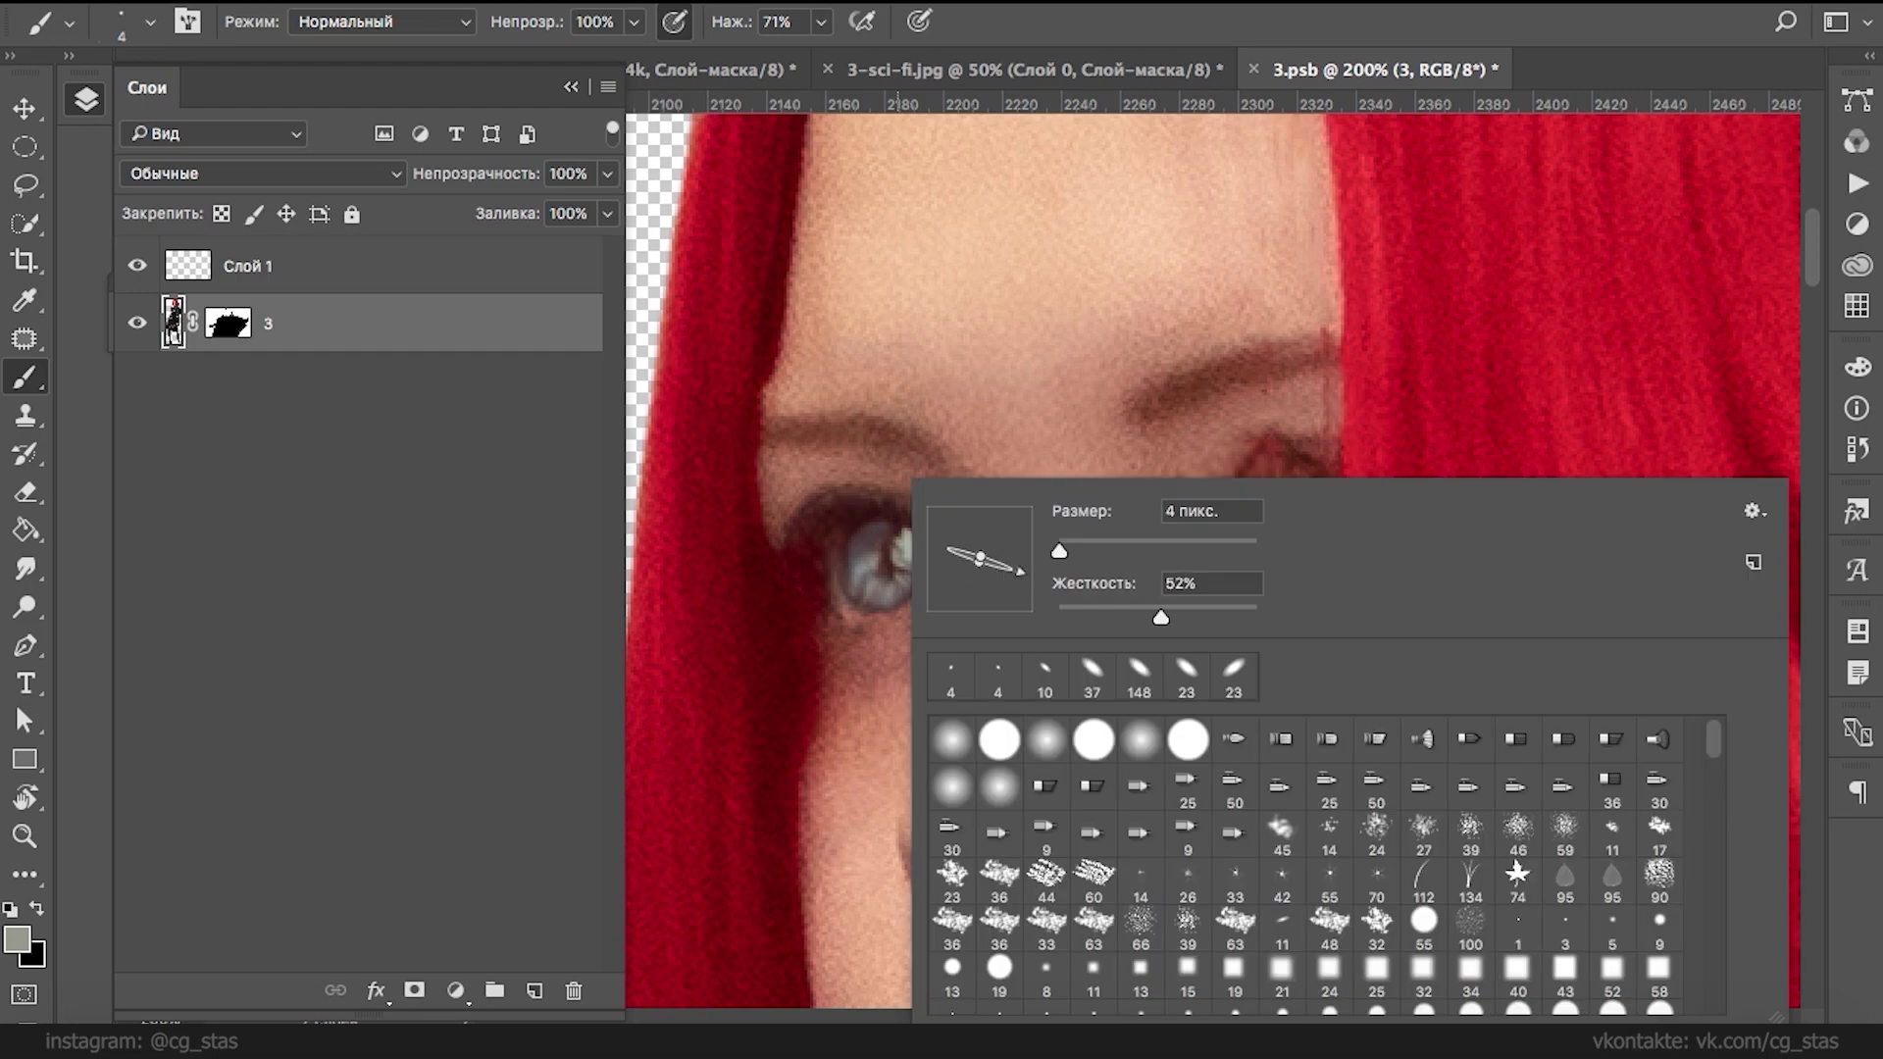
pyautogui.press('Return')
pyautogui.keyDown('alt'); pyautogui.click(882, 554); pyautogui.keyUp('alt')
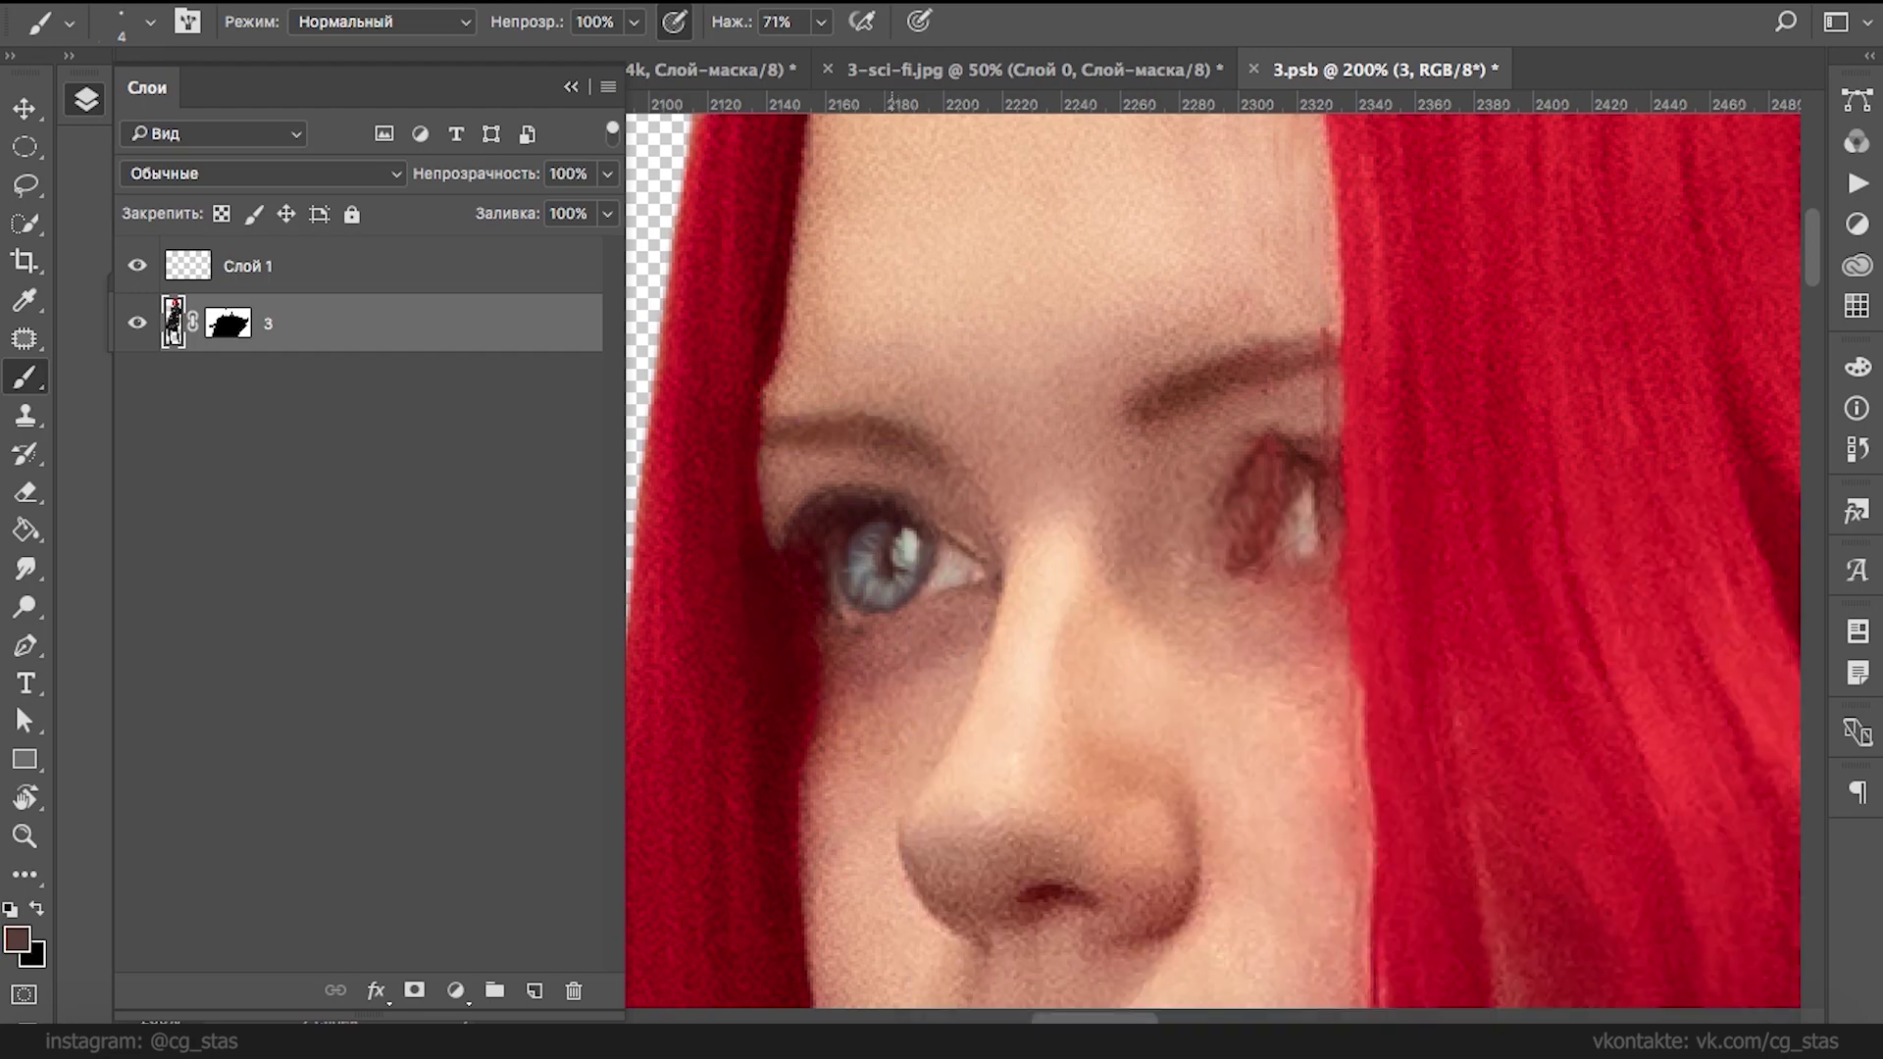
# - Darken the upper eyelid and paint fine dark lashes around both eyes with colours sampled from the eye
pyautogui.keyDown('alt'); pyautogui.click(866, 502); pyautogui.keyUp('alt')
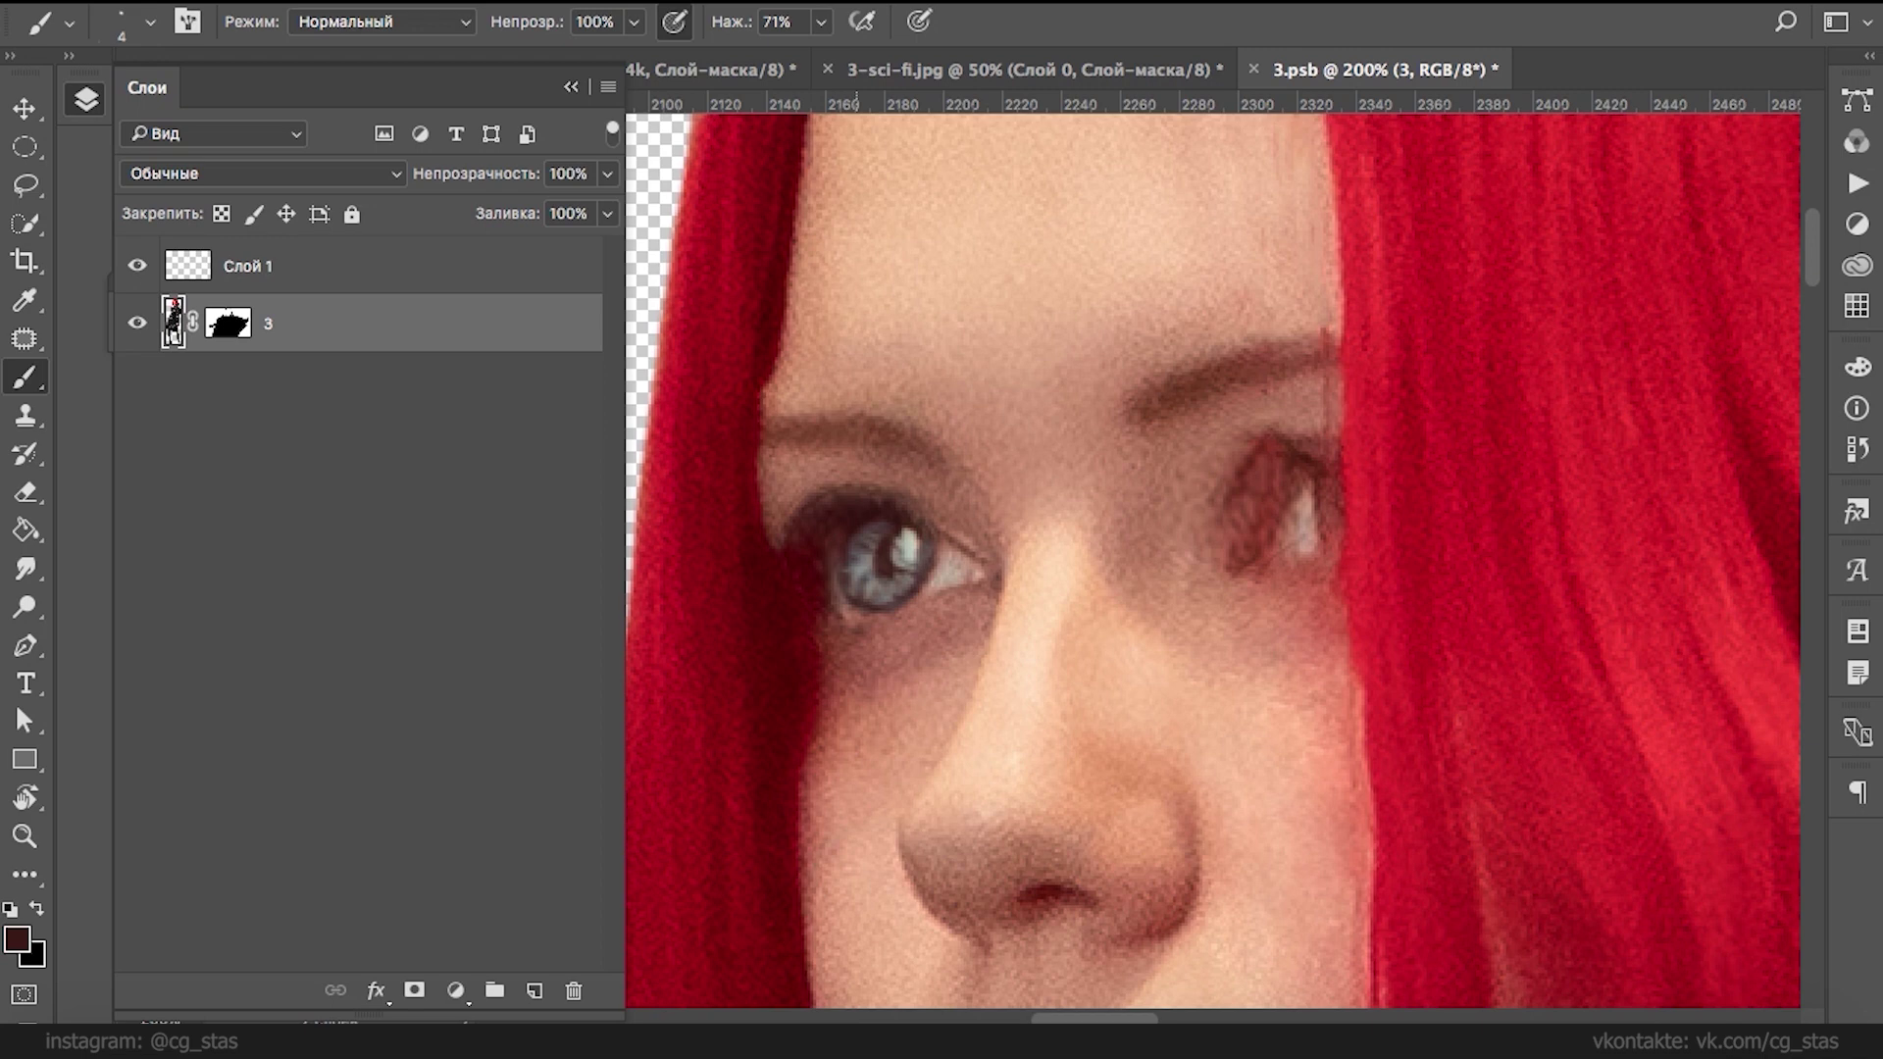
pyautogui.keyDown('alt'); pyautogui.click(907, 543); pyautogui.keyUp('alt')
pyautogui.keyDown('alt'); pyautogui.click(869, 592); pyautogui.keyUp('alt')
pyautogui.keyDown('alt'); pyautogui.click(884, 539); pyautogui.keyUp('alt')
pyautogui.click(931, 551)
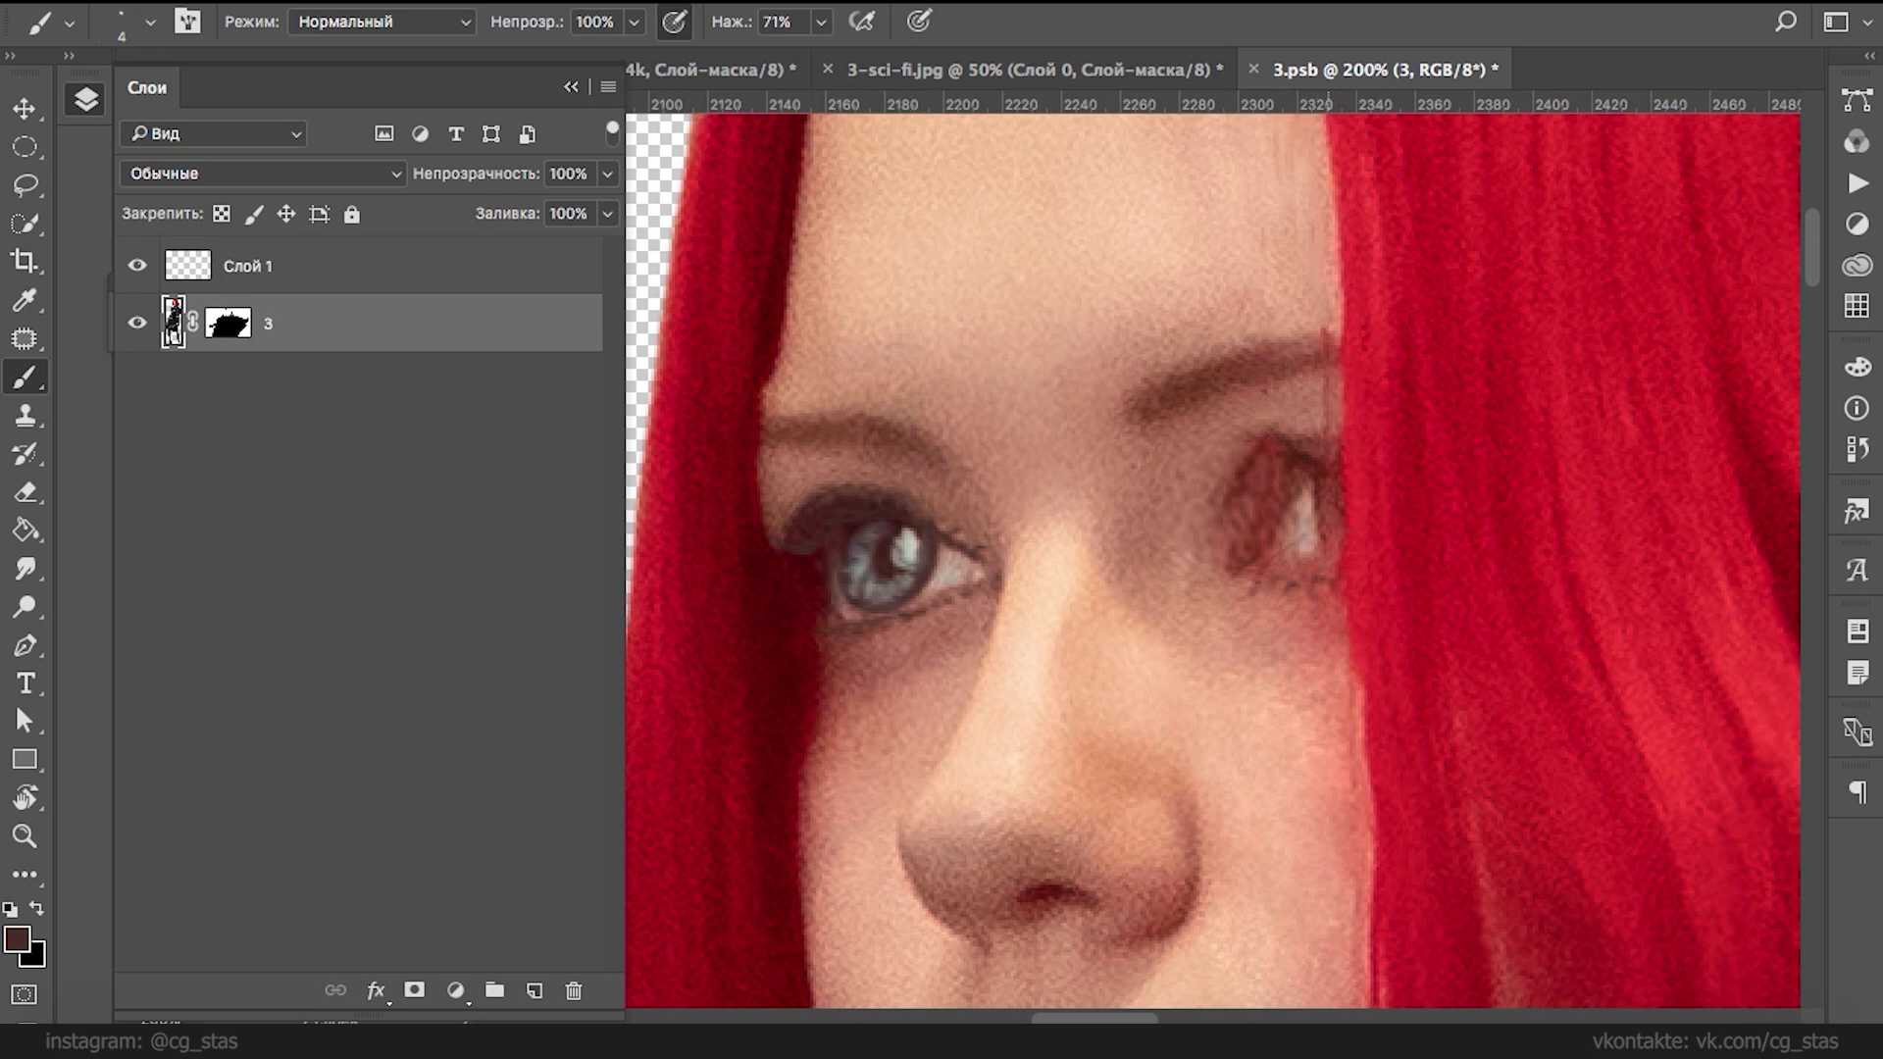
# - Repaint the half-hidden eye beside the hair, shaping its lid and white with sampled skin and eye tones
pyautogui.keyDown('alt'); pyautogui.click(1264, 450); pyautogui.keyUp('alt')
pyautogui.keyDown('alt'); pyautogui.click(1287, 500); pyautogui.keyUp('alt')
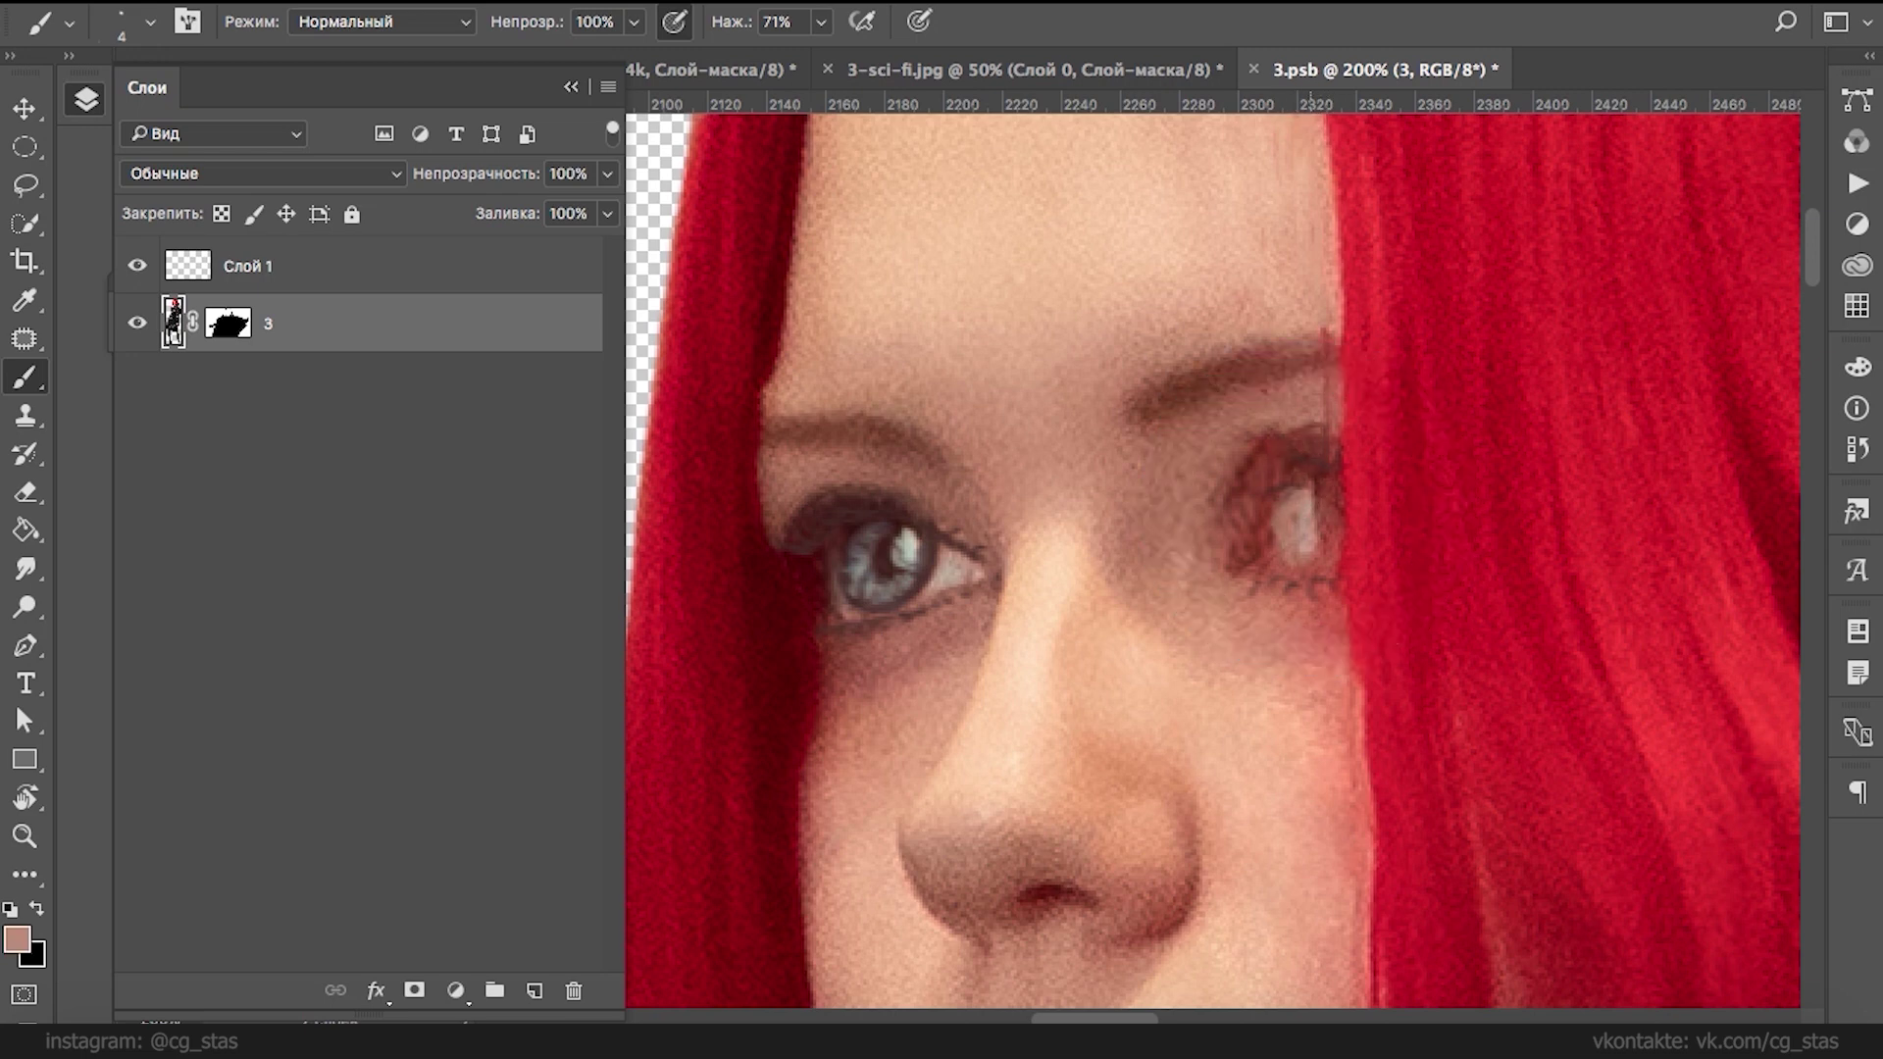
pyautogui.keyDown('alt'); pyautogui.click(1291, 506); pyautogui.keyUp('alt')
pyautogui.keyDown('alt'); pyautogui.click(1270, 557); pyautogui.keyUp('alt')
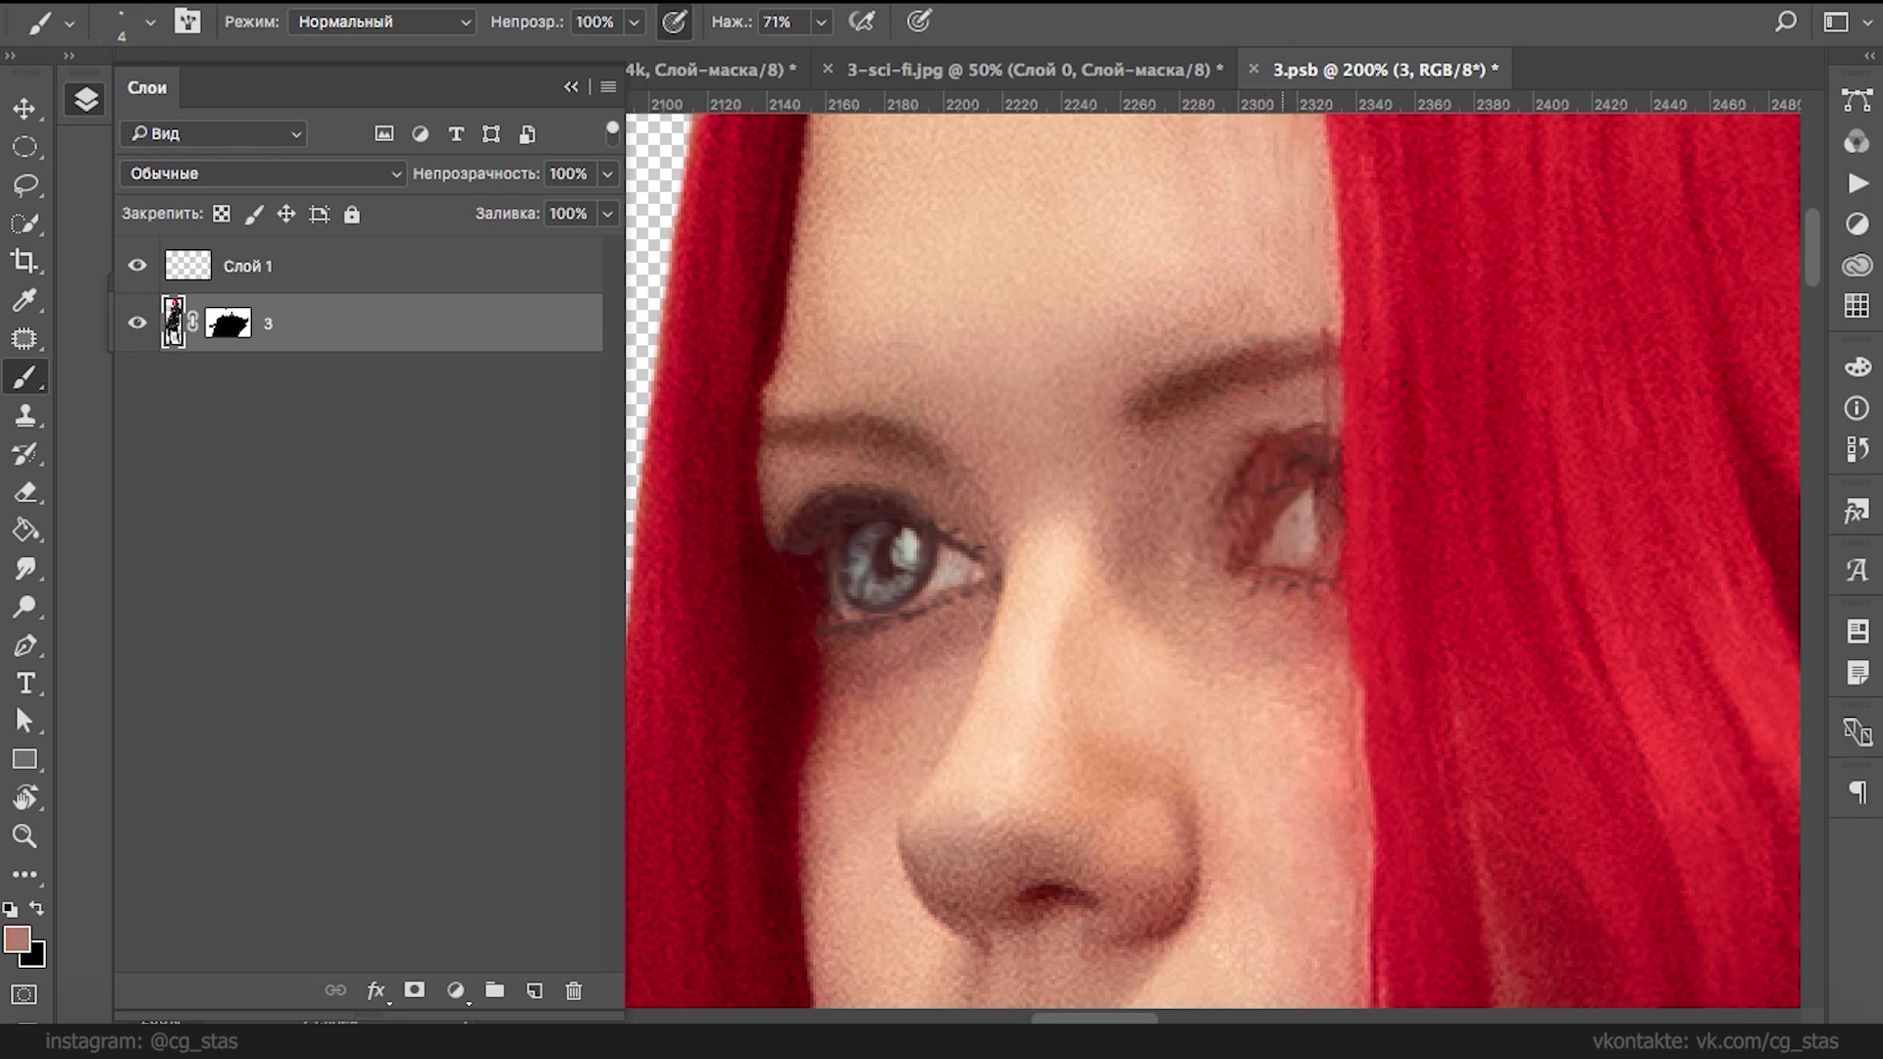
pyautogui.keyDown('alt'); pyautogui.click(1308, 511); pyautogui.keyUp('alt')
# - Darken both eyebrows with sampled dark brown tones and undo the unwanted strokes
pyautogui.keyDown('alt'); pyautogui.click(1226, 380); pyautogui.keyUp('alt')
pyautogui.keyDown('alt'); pyautogui.click(888, 519); pyautogui.keyUp('alt')
pyautogui.press('alt+super+z')
pyautogui.press('alt+super+z')
pyautogui.press('alt+super+z')
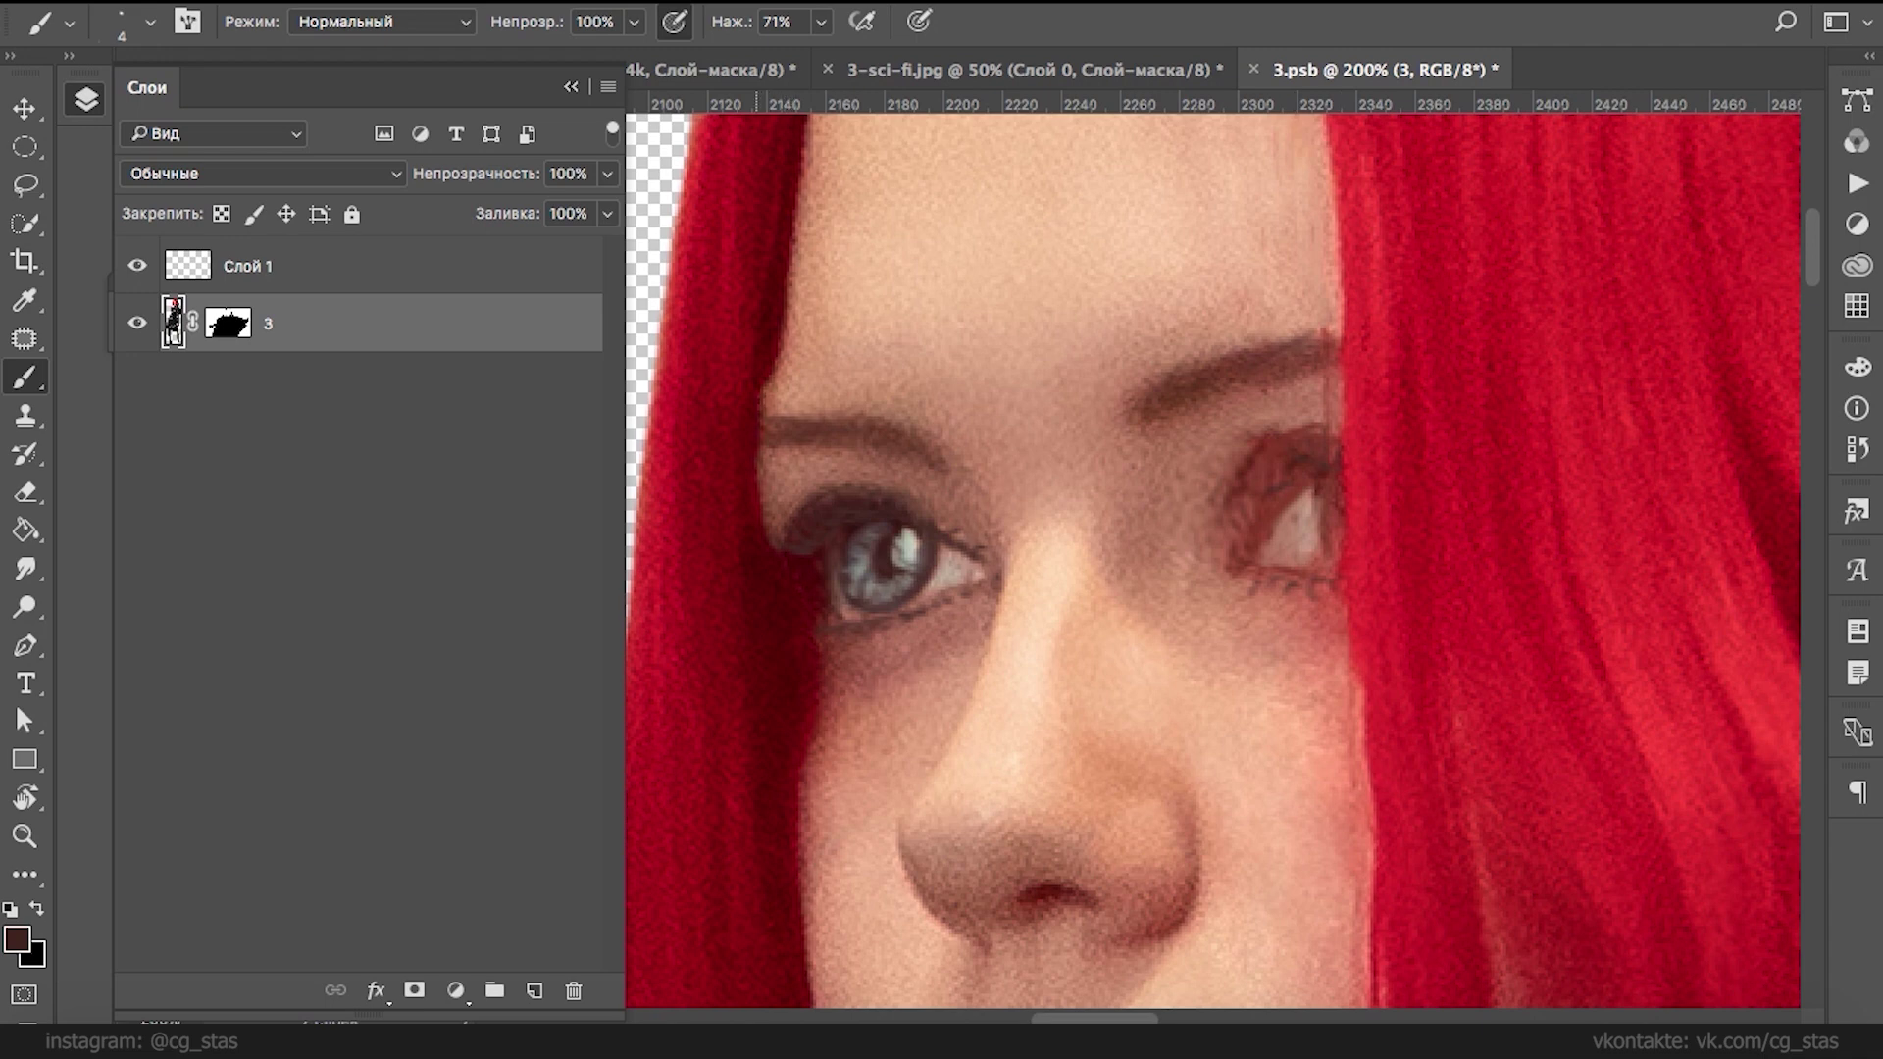
pyautogui.moveTo(772, 412); pyautogui.dragTo(784, 372)
# - Outline the upper lip in dark red with colours sampled from the hair and nostril
pyautogui.moveTo(828, 599); pyautogui.dragTo(822, 261)
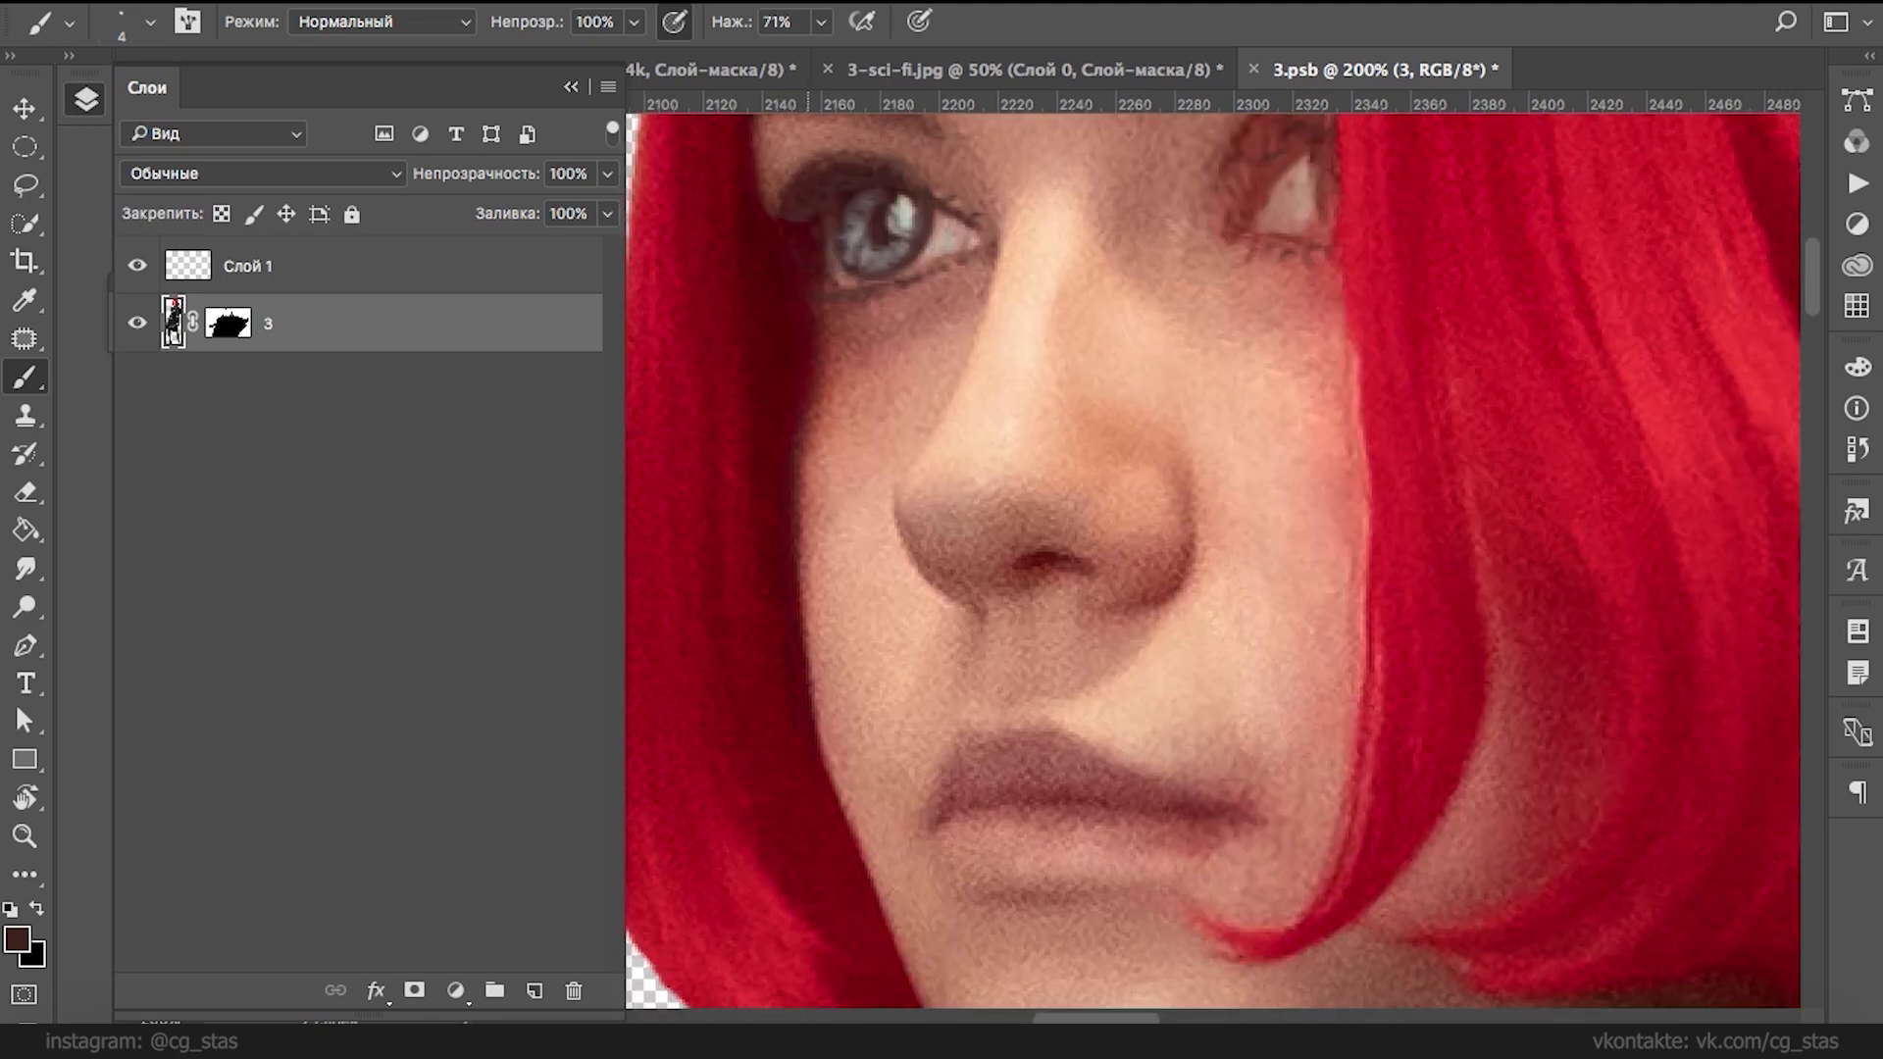
pyautogui.keyDown('alt'); pyautogui.click(1422, 513); pyautogui.keyUp('alt')
pyautogui.moveTo(944, 785); pyautogui.dragTo(984, 741)
pyautogui.keyDown('alt'); pyautogui.click(1062, 547); pyautogui.keyUp('alt')
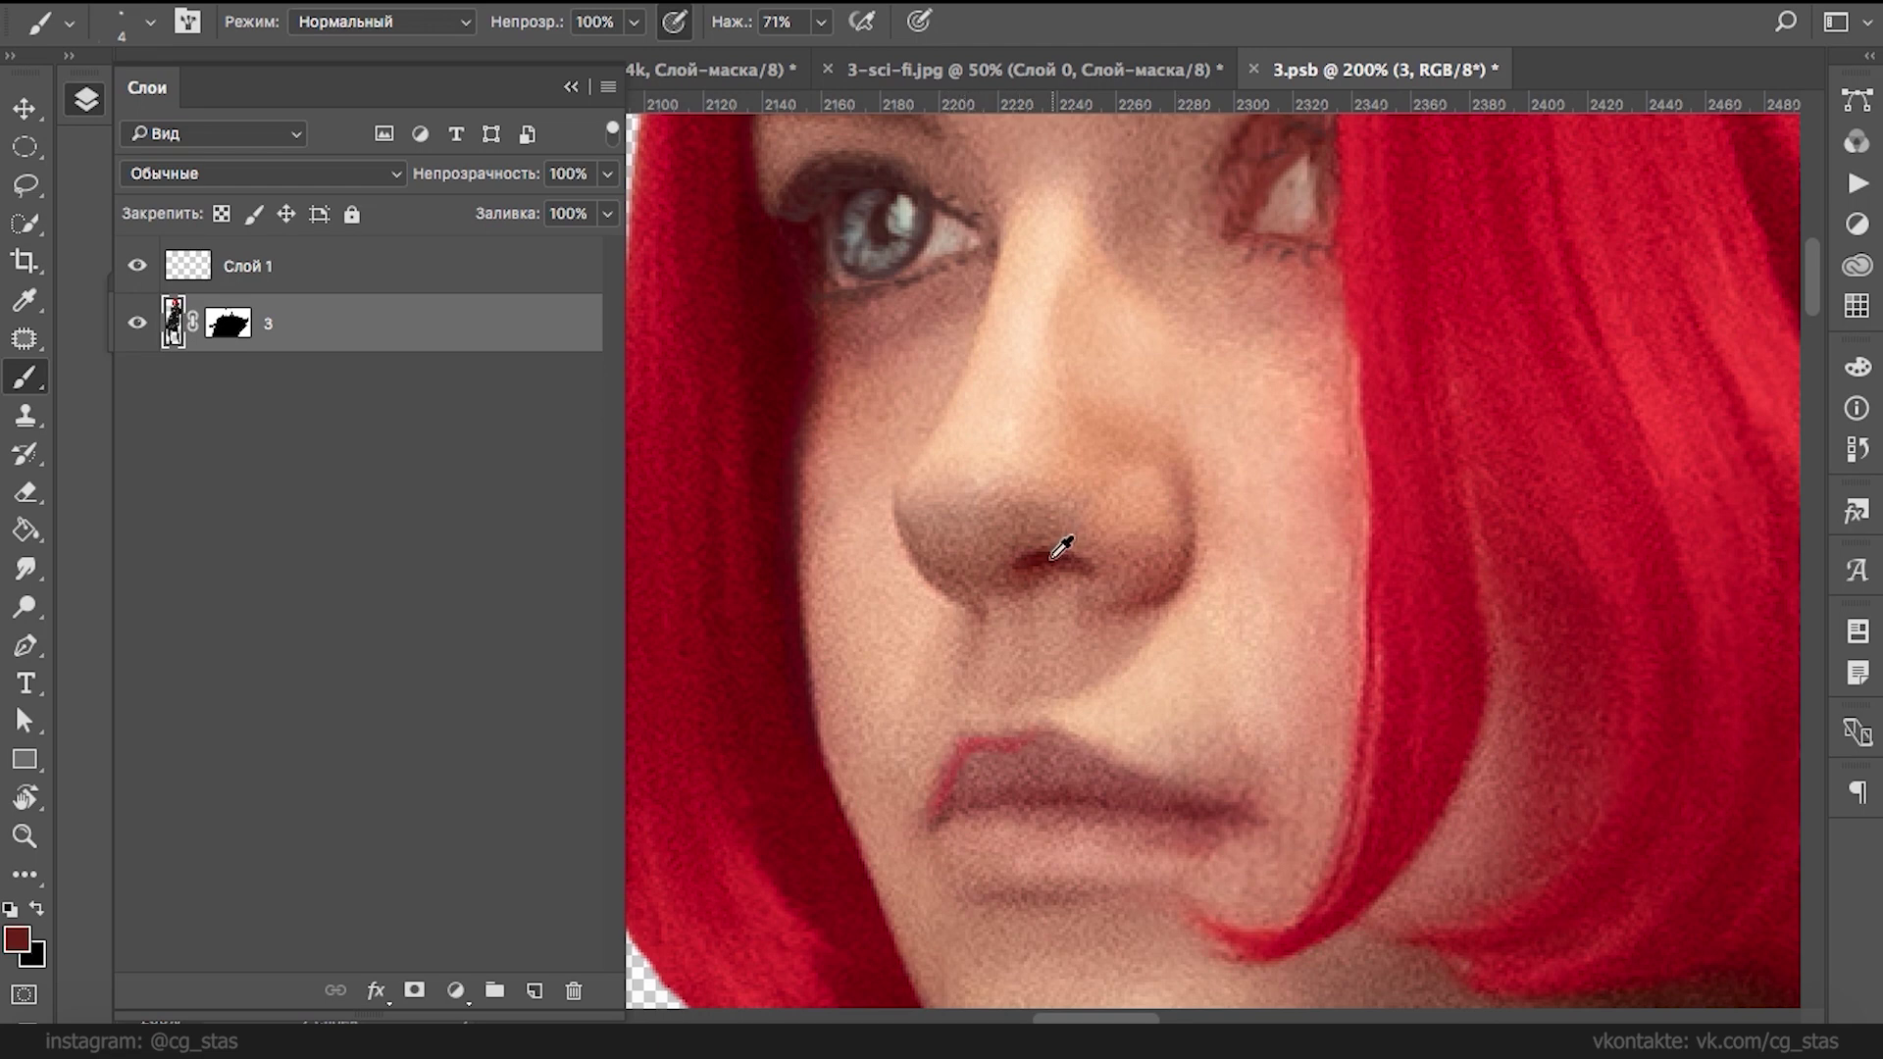
pyautogui.moveTo(1076, 742); pyautogui.dragTo(1234, 798)
pyautogui.moveTo(967, 740); pyautogui.dragTo(946, 779)
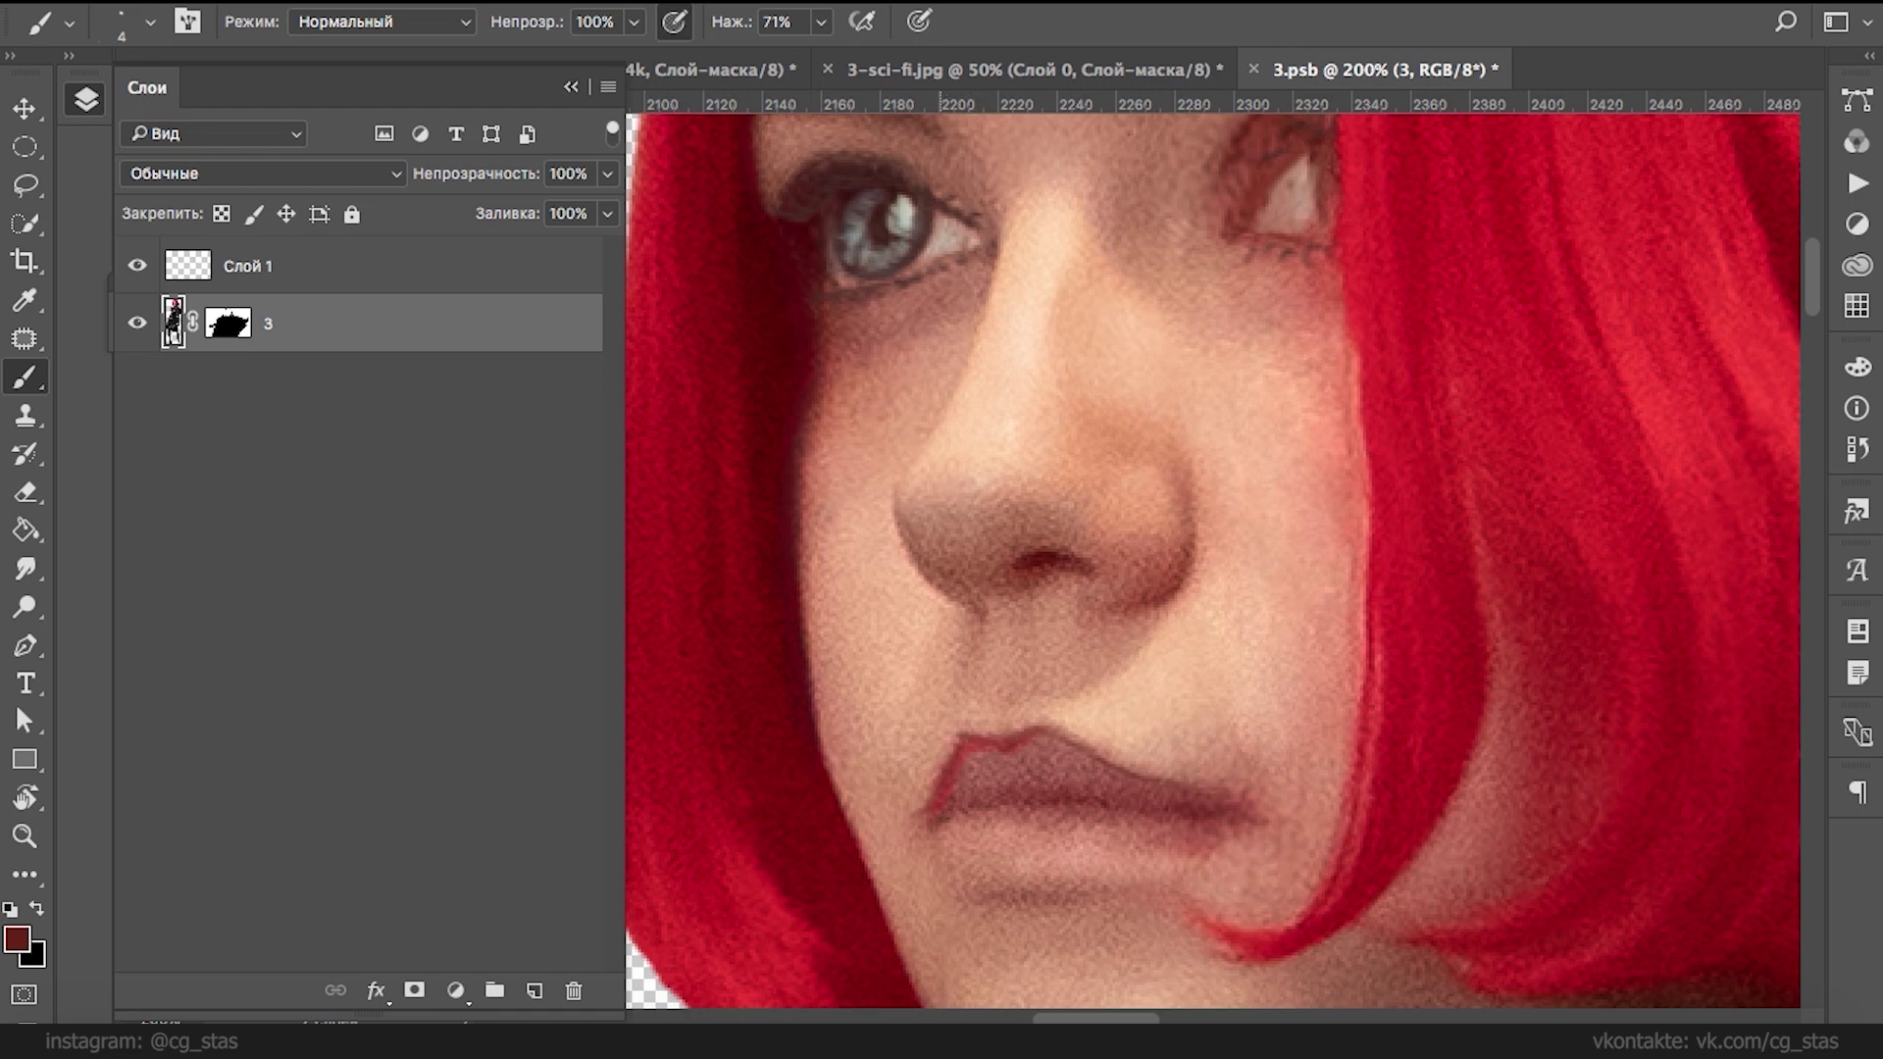
# - Shade the lower lip's bottom contour and fill the upper lip with red
pyautogui.moveTo(1197, 856); pyautogui.dragTo(1089, 888)
pyautogui.keyDown('alt'); pyautogui.click(983, 741); pyautogui.keyUp('alt')
pyautogui.moveTo(1063, 751)
pyautogui.mouseDown()
pyautogui.moveTo(1084, 780)
pyautogui.moveTo(1066, 775)
pyautogui.mouseUp()
pyautogui.keyDown('alt'); pyautogui.click(1228, 769); pyautogui.keyUp('alt')
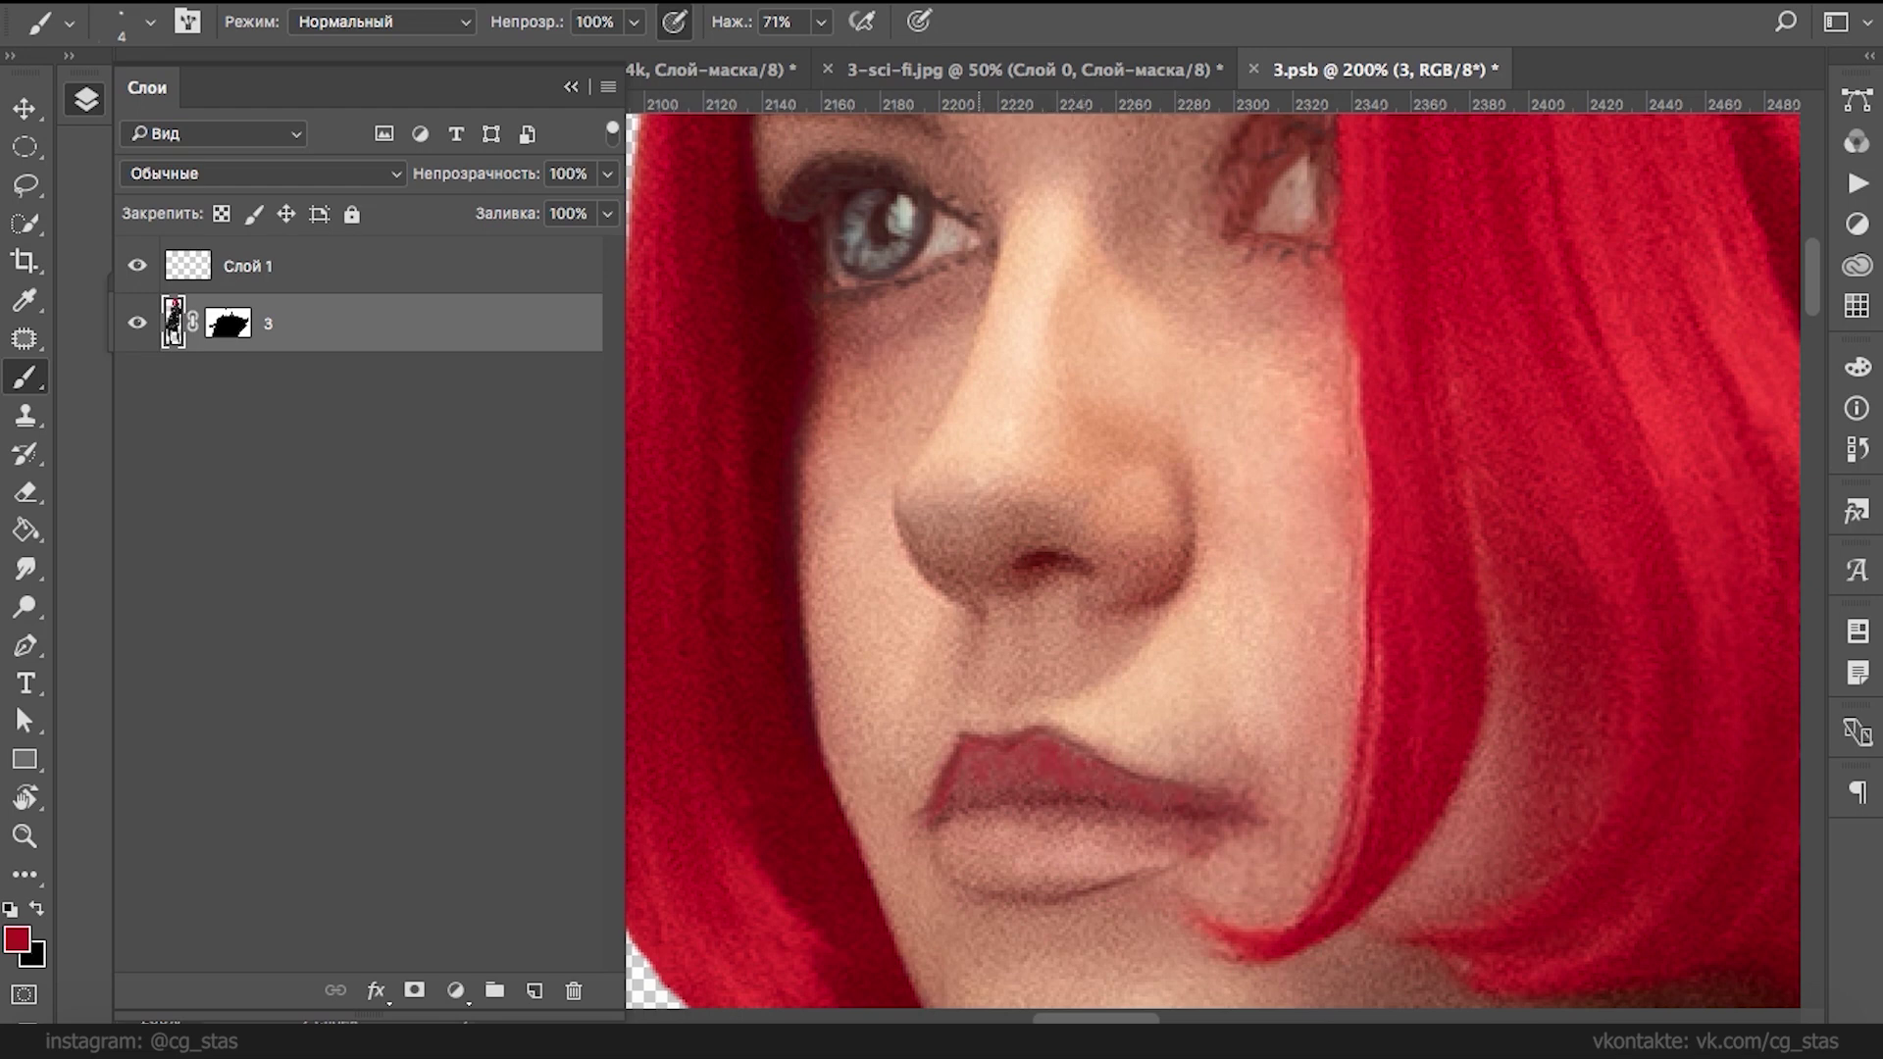
# - Try painting the lower lip with fine red vertical strokes
pyautogui.moveTo(958, 823)
pyautogui.mouseDown()
pyautogui.moveTo(980, 844)
pyautogui.moveTo(1167, 833)
pyautogui.mouseUp()
pyautogui.moveTo(1051, 867); pyautogui.dragTo(1072, 836)
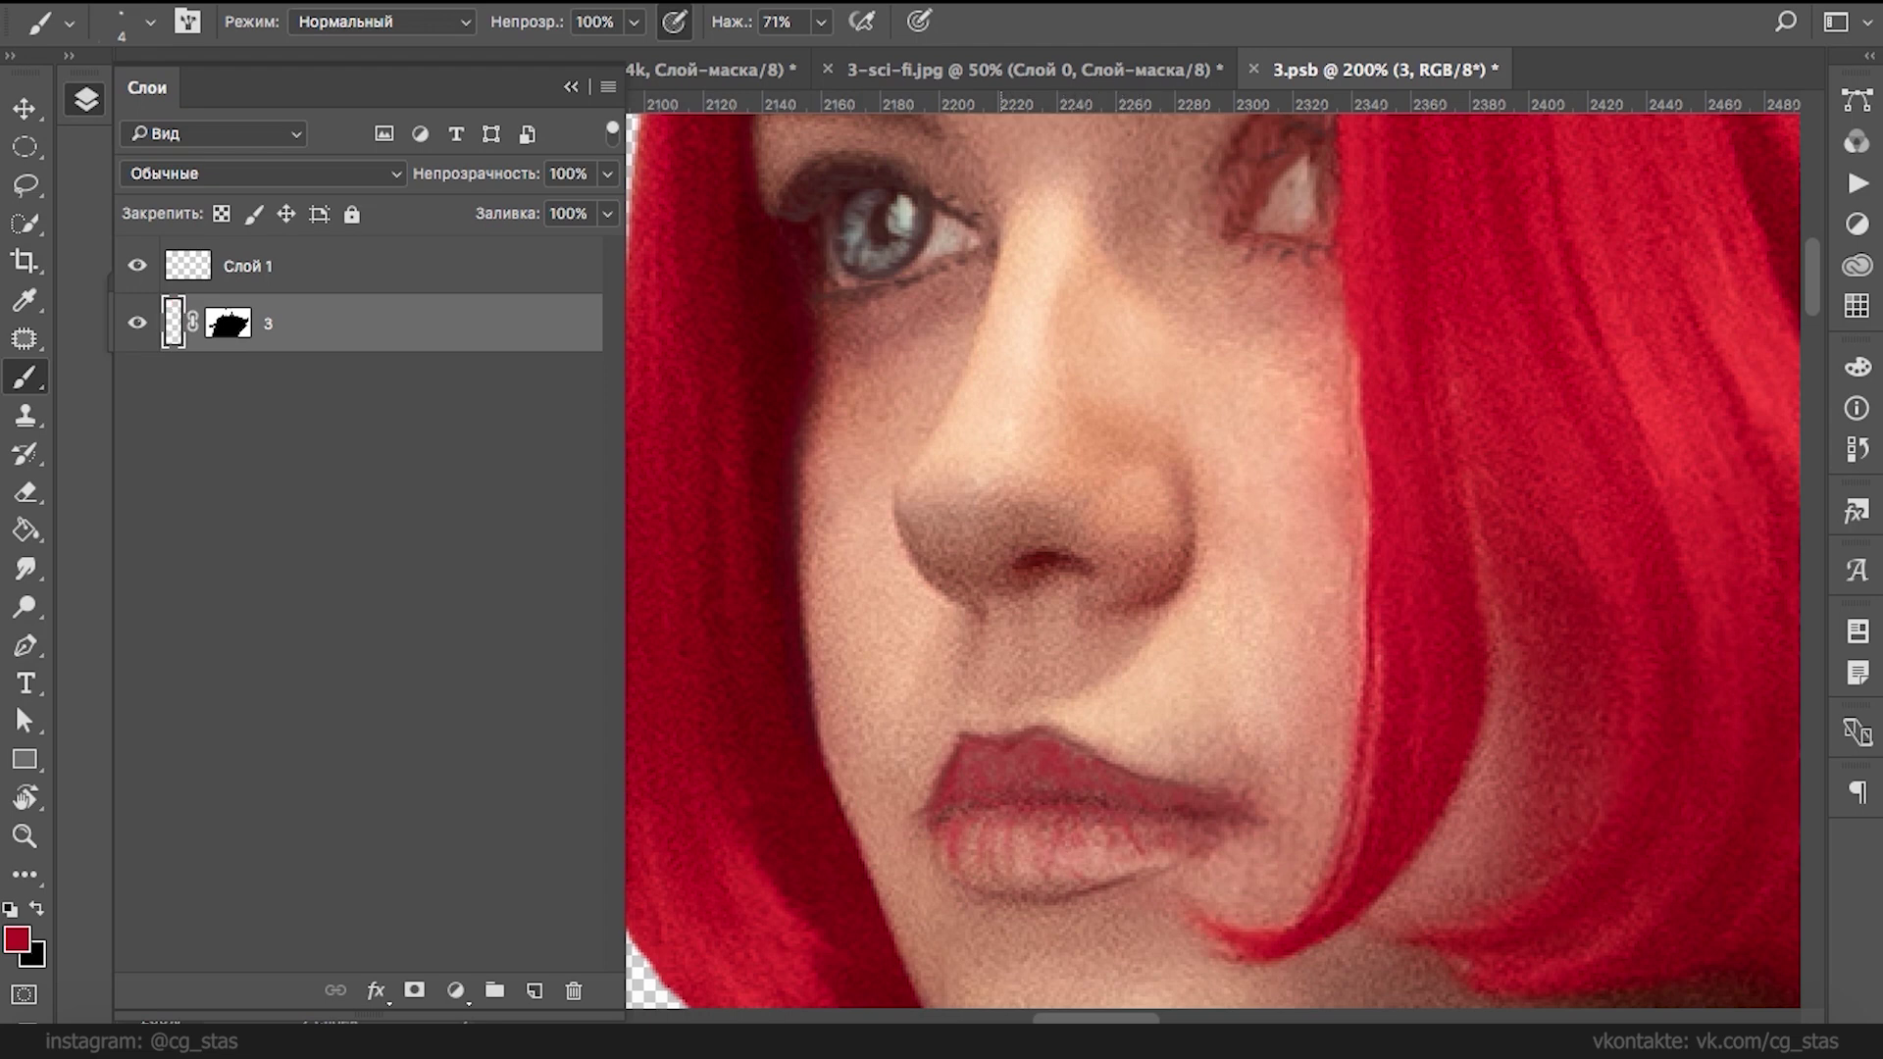
pyautogui.moveTo(1176, 841)
pyautogui.mouseDown()
pyautogui.moveTo(966, 878)
pyautogui.moveTo(988, 868)
pyautogui.mouseUp()
pyautogui.moveTo(1012, 831); pyautogui.dragTo(1014, 868)
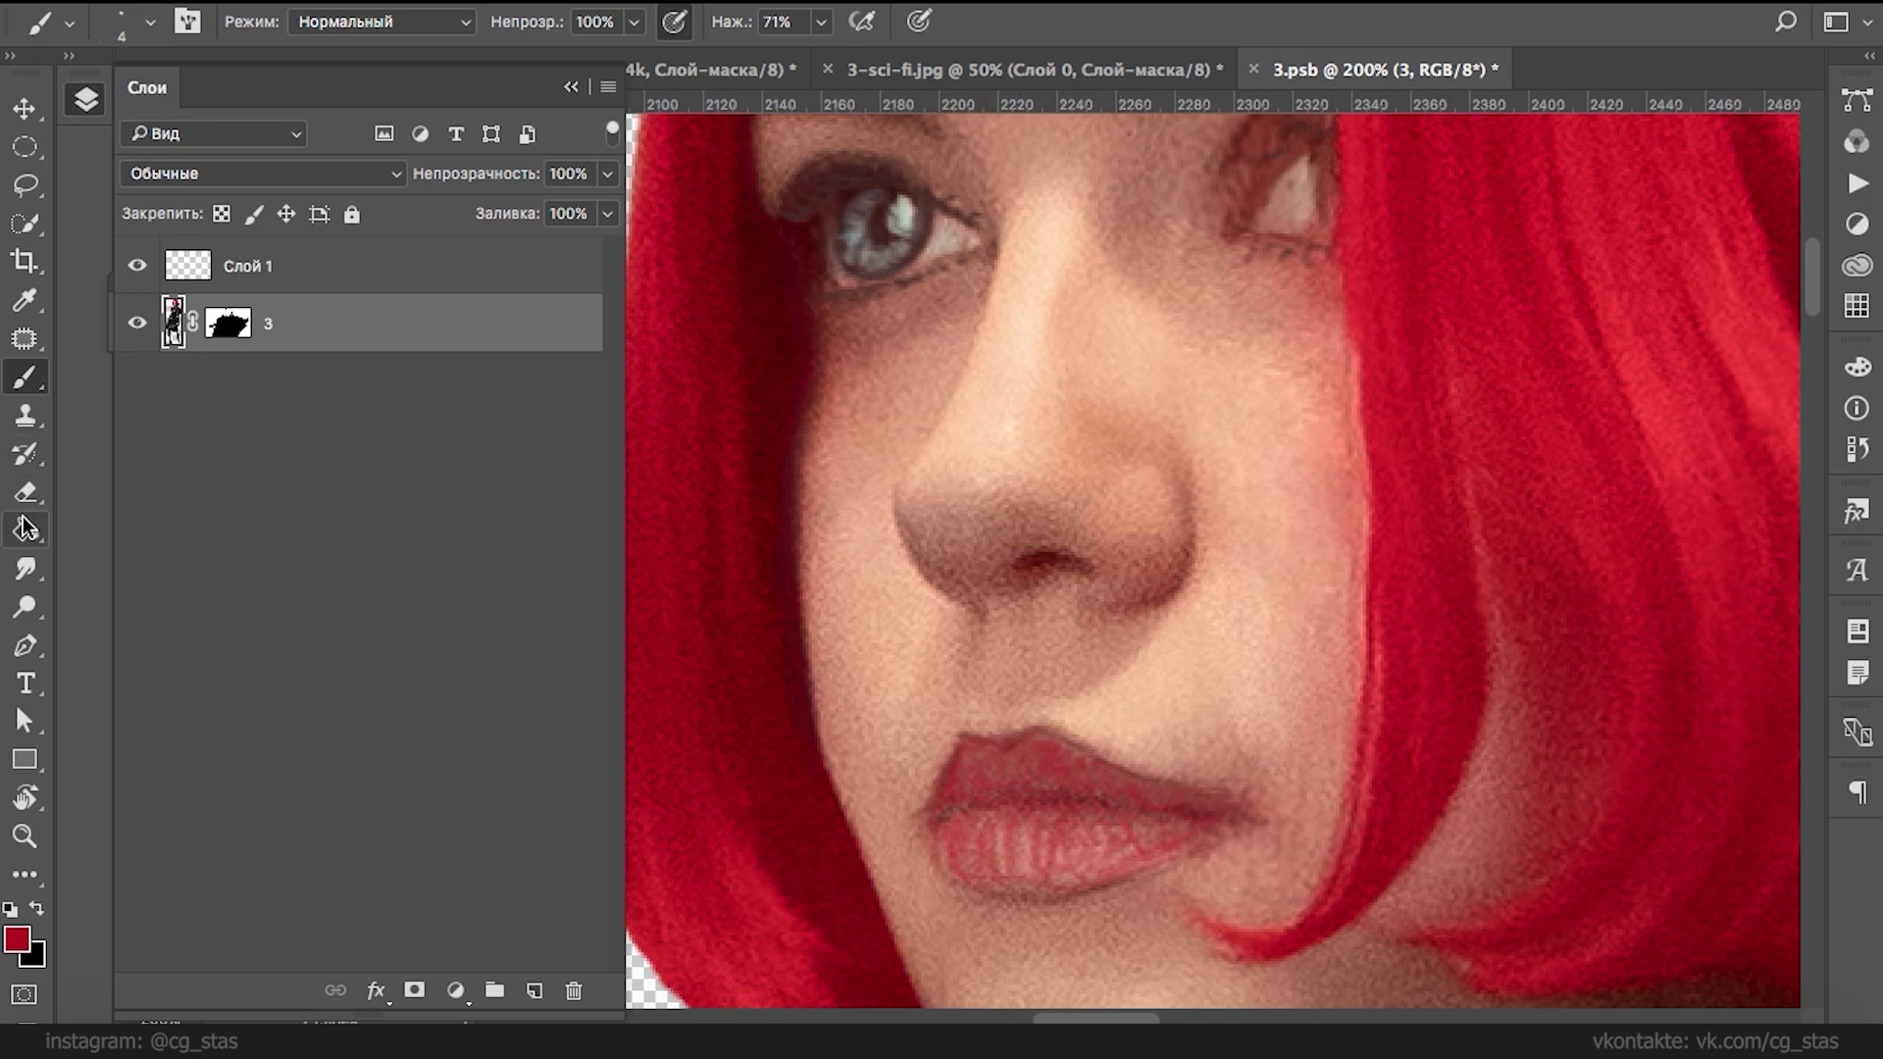
# - Try blending the painted lips with the Smudge tool at 43% strength, and undo the smudging
pyautogui.click(26, 569)
pyautogui.moveTo(1016, 796)
pyautogui.mouseDown()
pyautogui.moveTo(1032, 840)
pyautogui.moveTo(1059, 782)
pyautogui.moveTo(962, 761)
pyautogui.mouseUp()
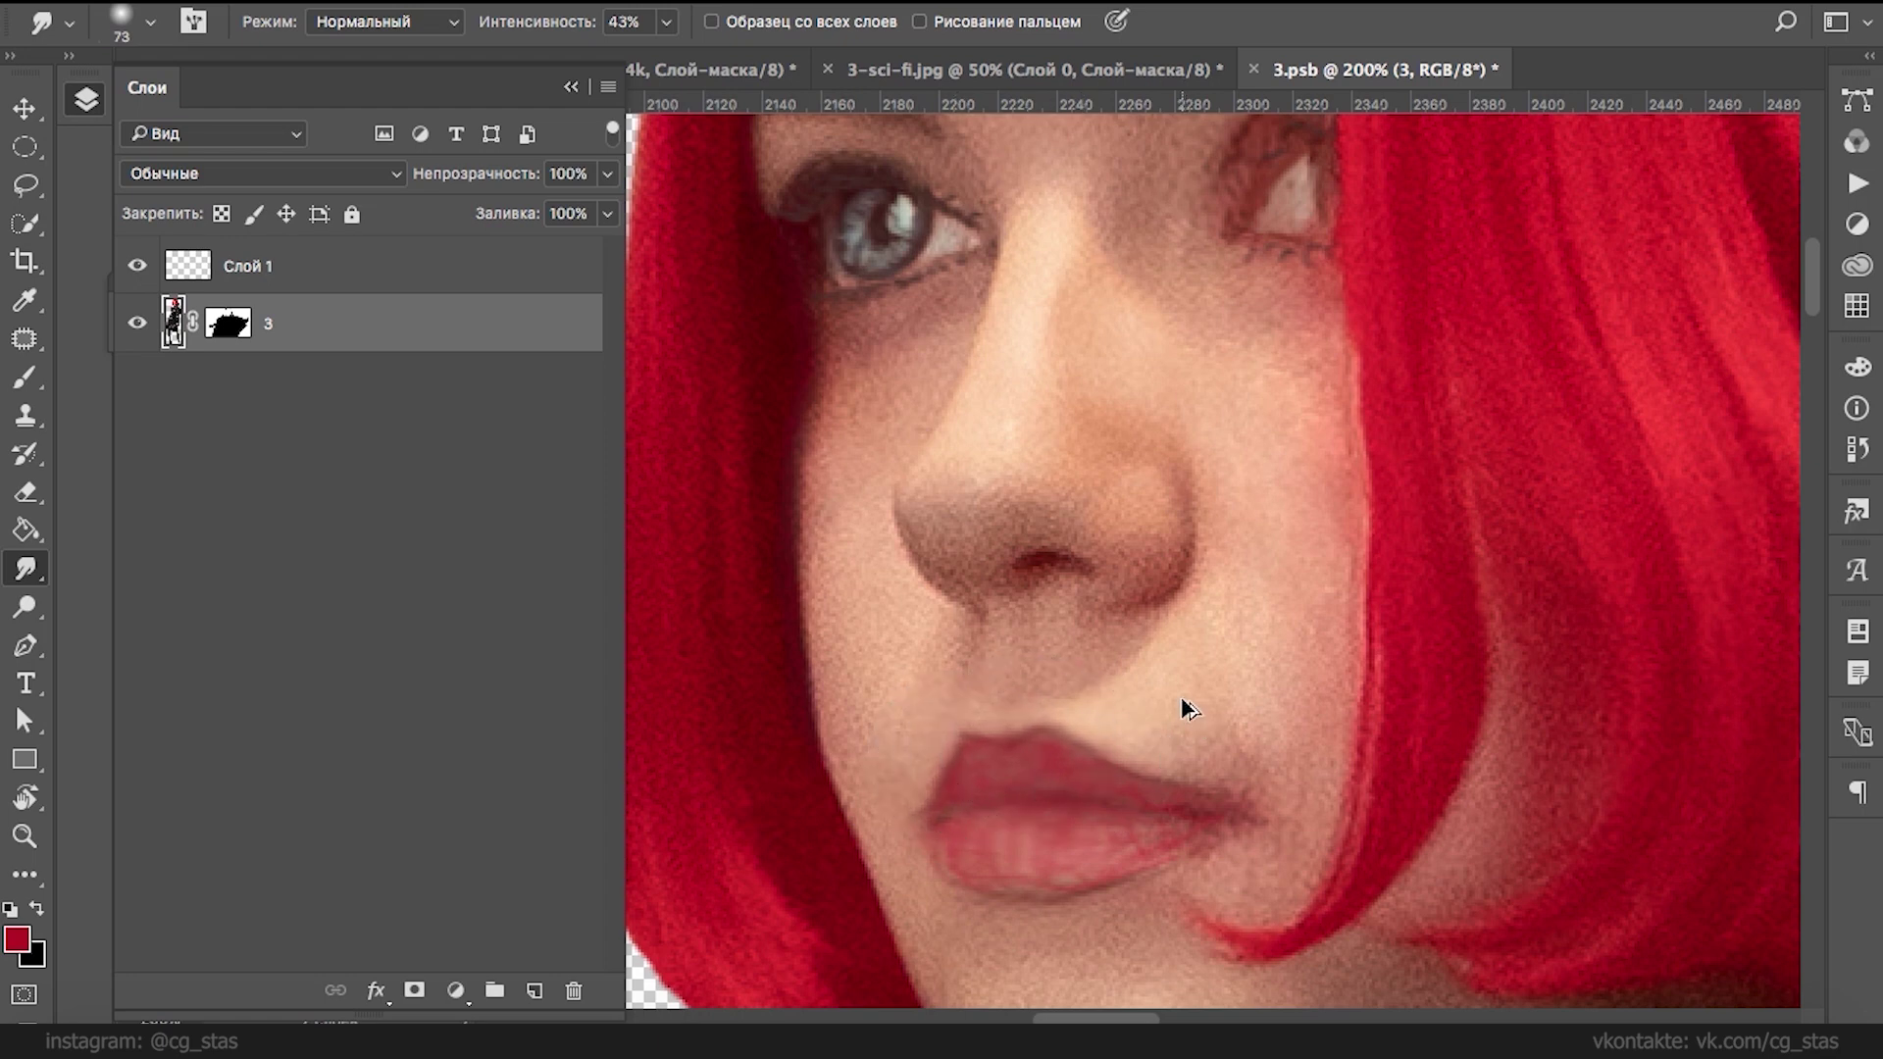
pyautogui.press('super+alt+z')
pyautogui.press('super+alt+z')
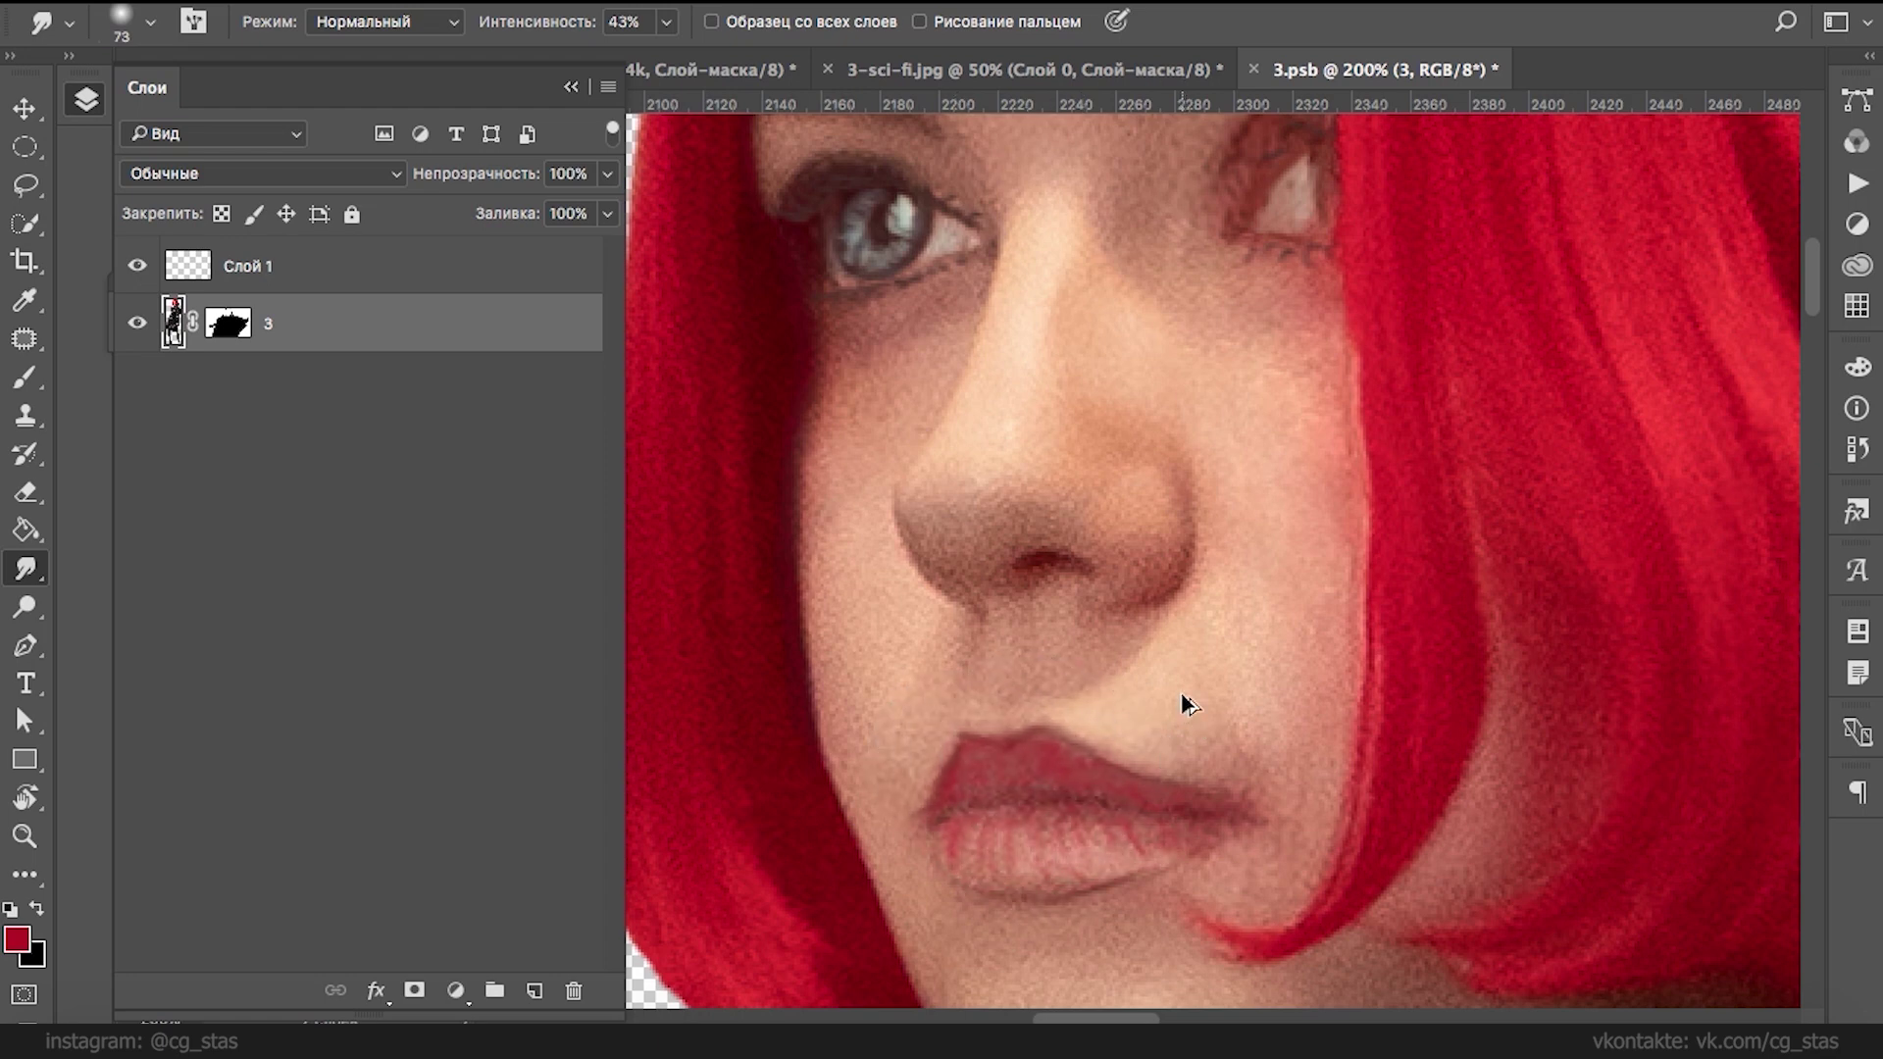
# - Step back in the history to the state before the lower lip was painted red
pyautogui.click(1856, 449)
pyautogui.moveTo(1812, 659); pyautogui.dragTo(1804, 260)
pyautogui.click(1549, 306)
pyautogui.click(1772, 215)
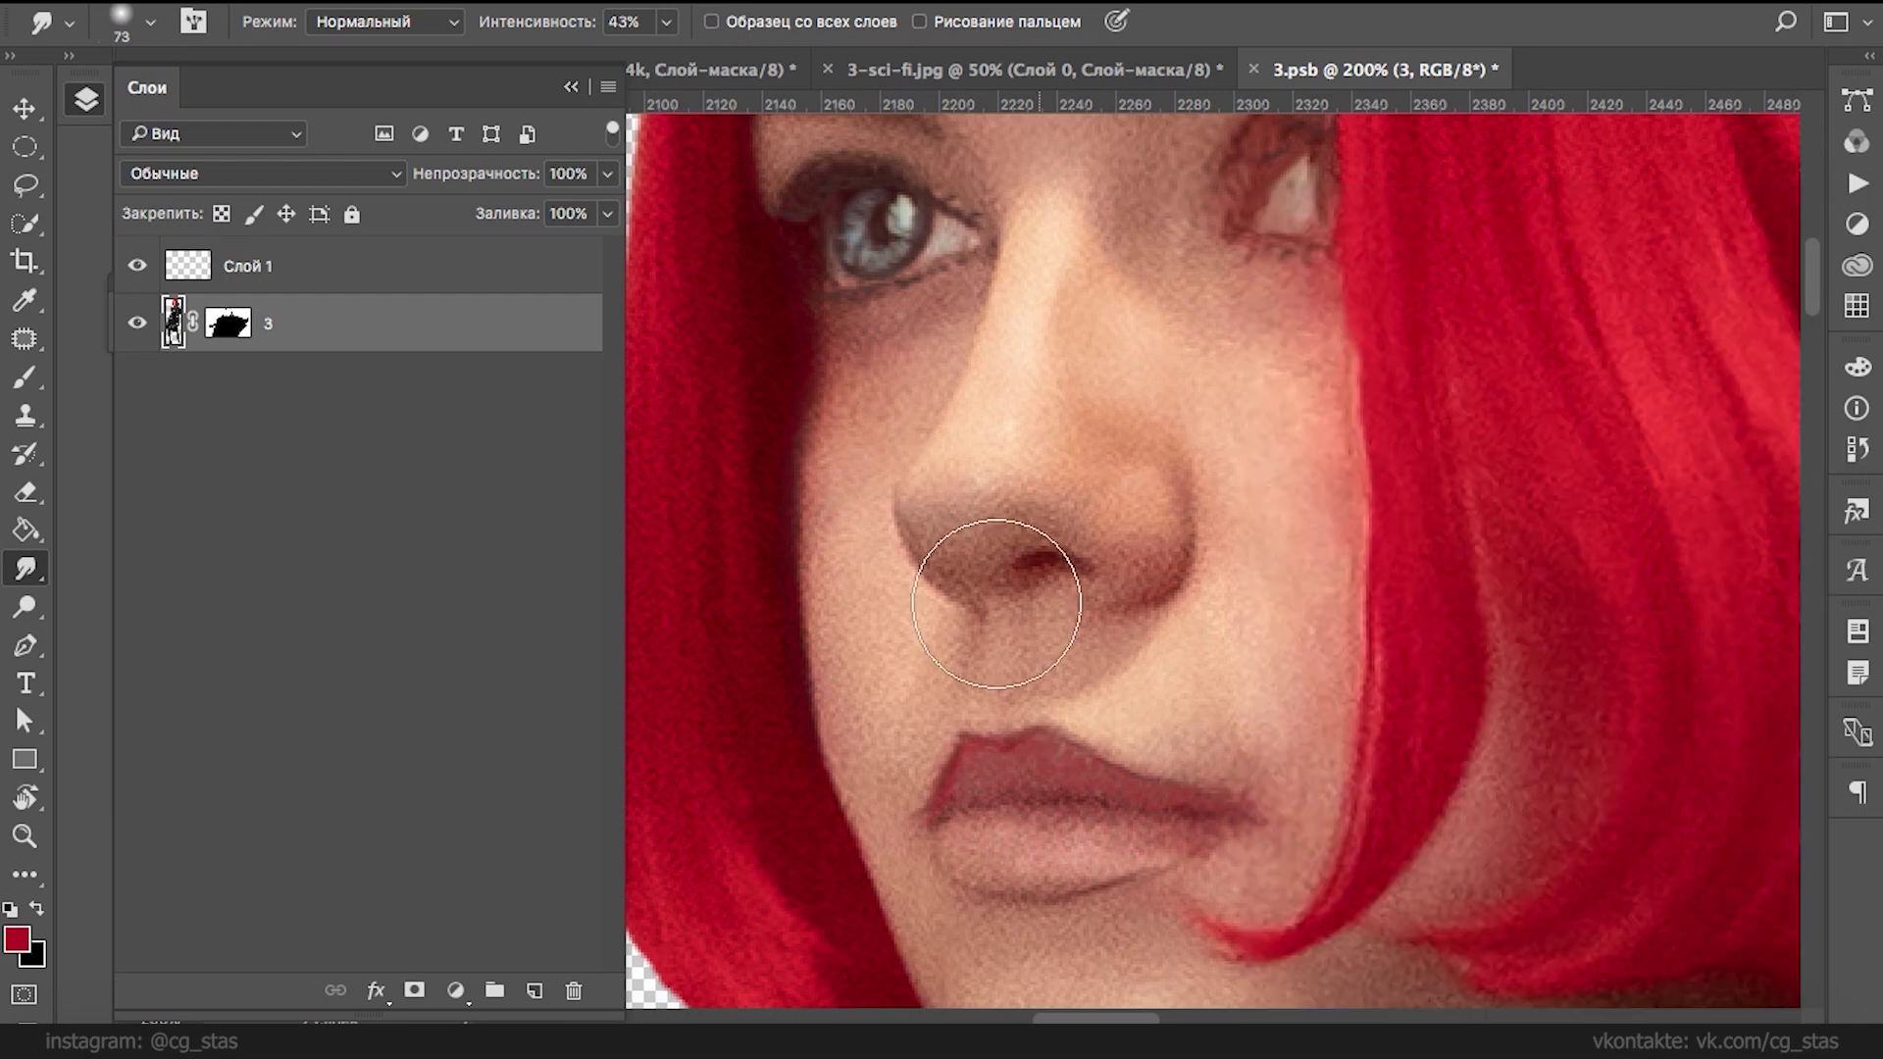
# - Set the Smudge brush size to 4 px and make layer 3 the active layer
pyautogui.click(182, 267)
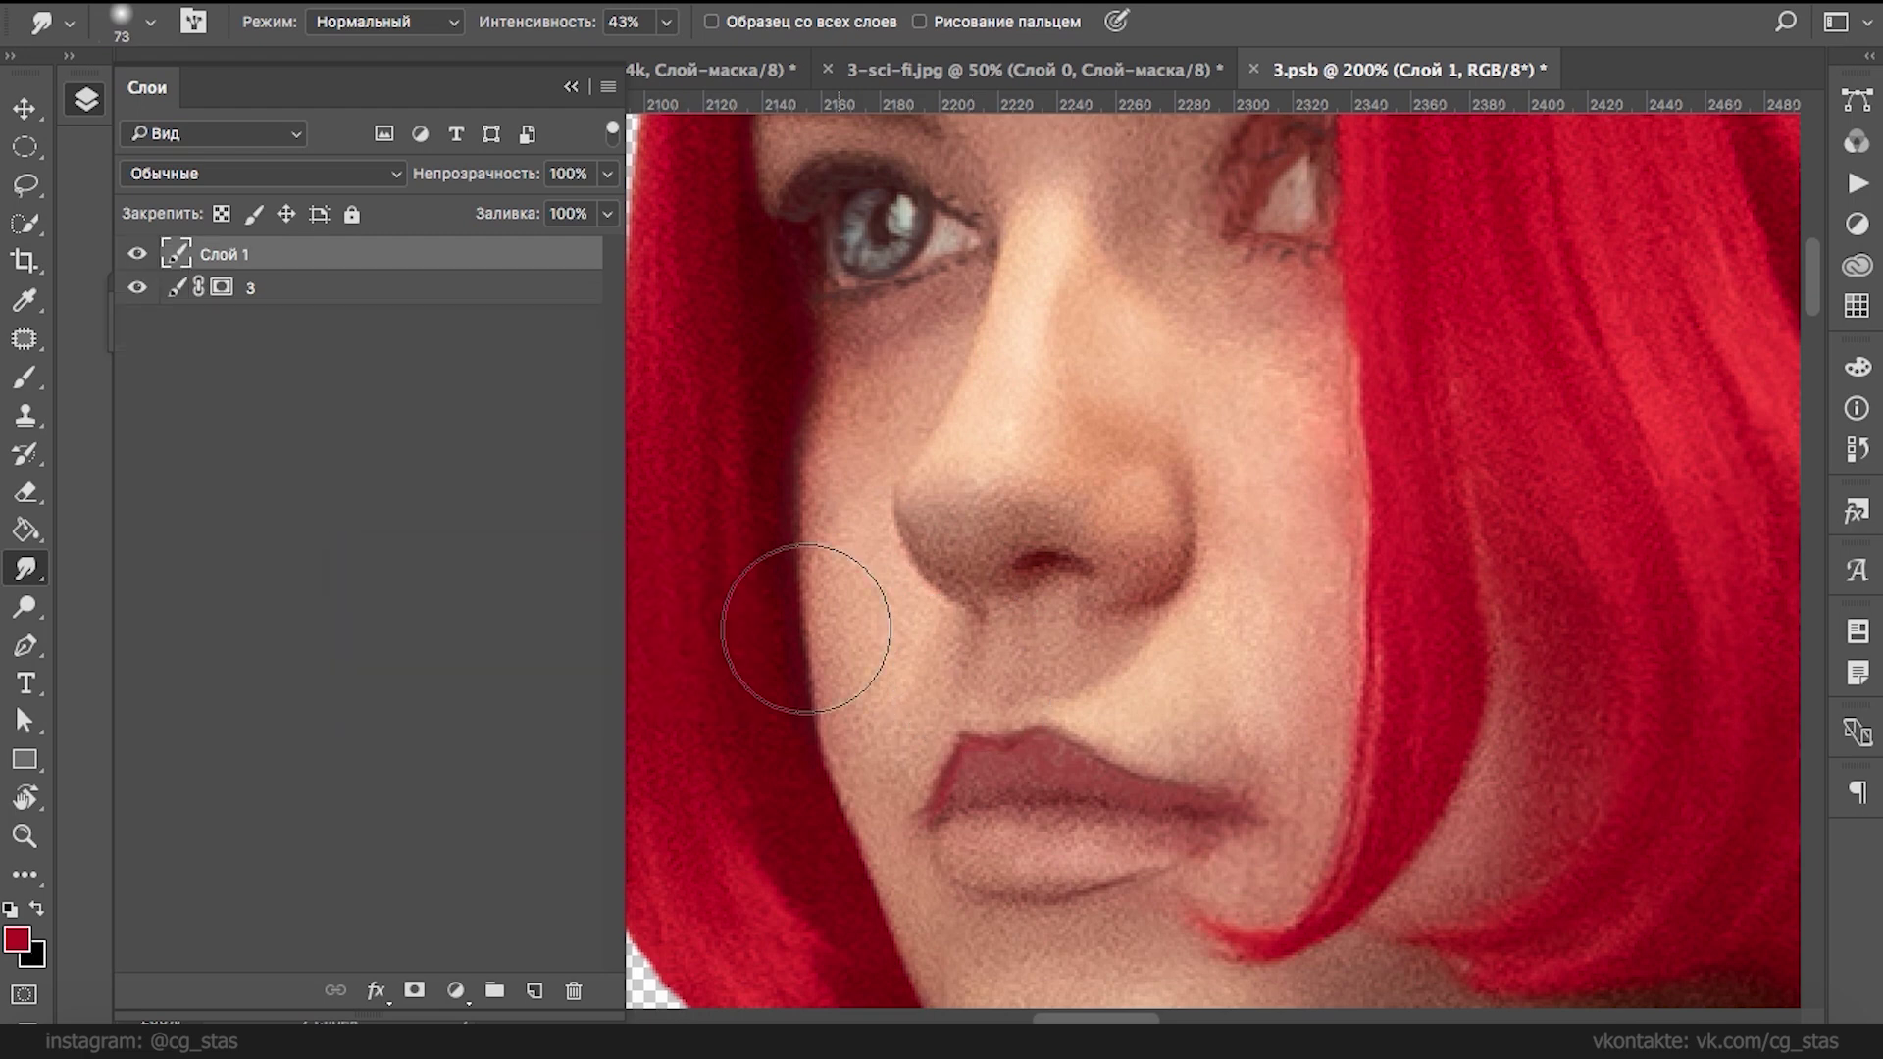
pyautogui.rightClick(807, 631)
pyautogui.moveTo(1064, 547); pyautogui.dragTo(1041, 545)
pyautogui.press('Return')
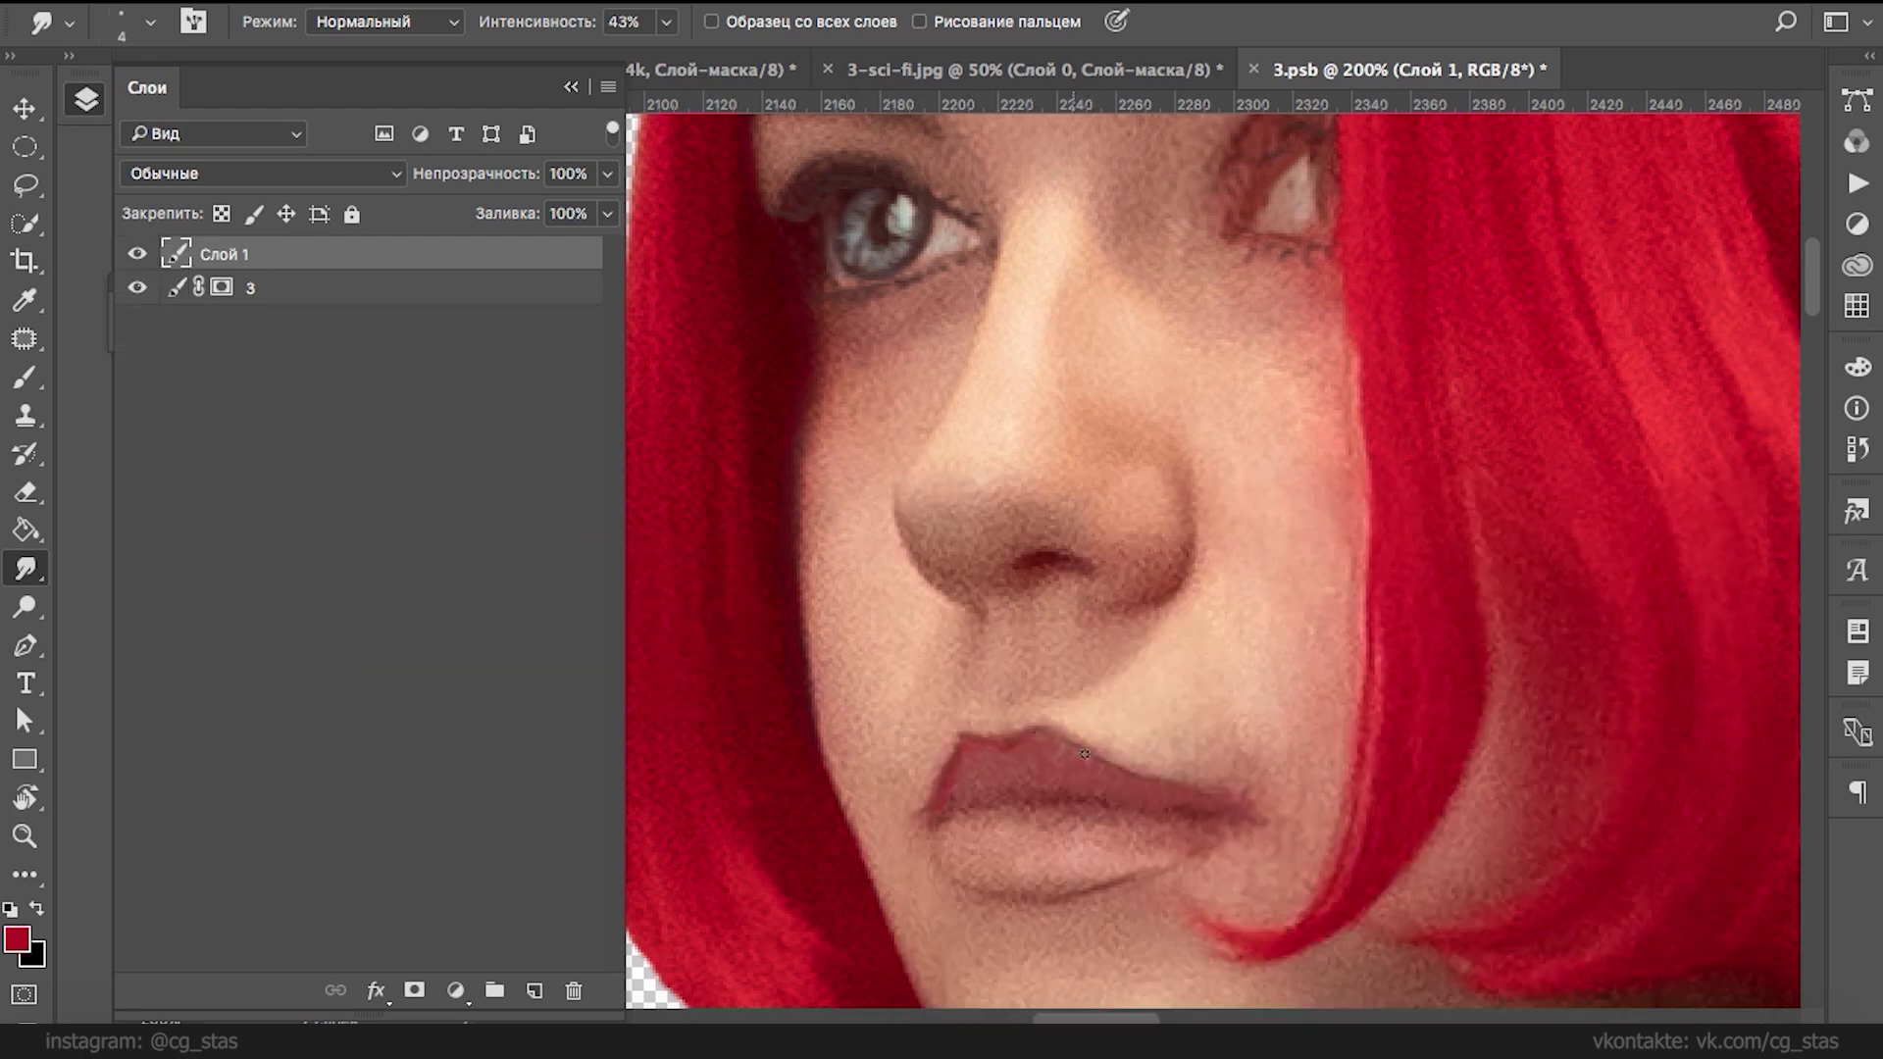
pyautogui.click(182, 290)
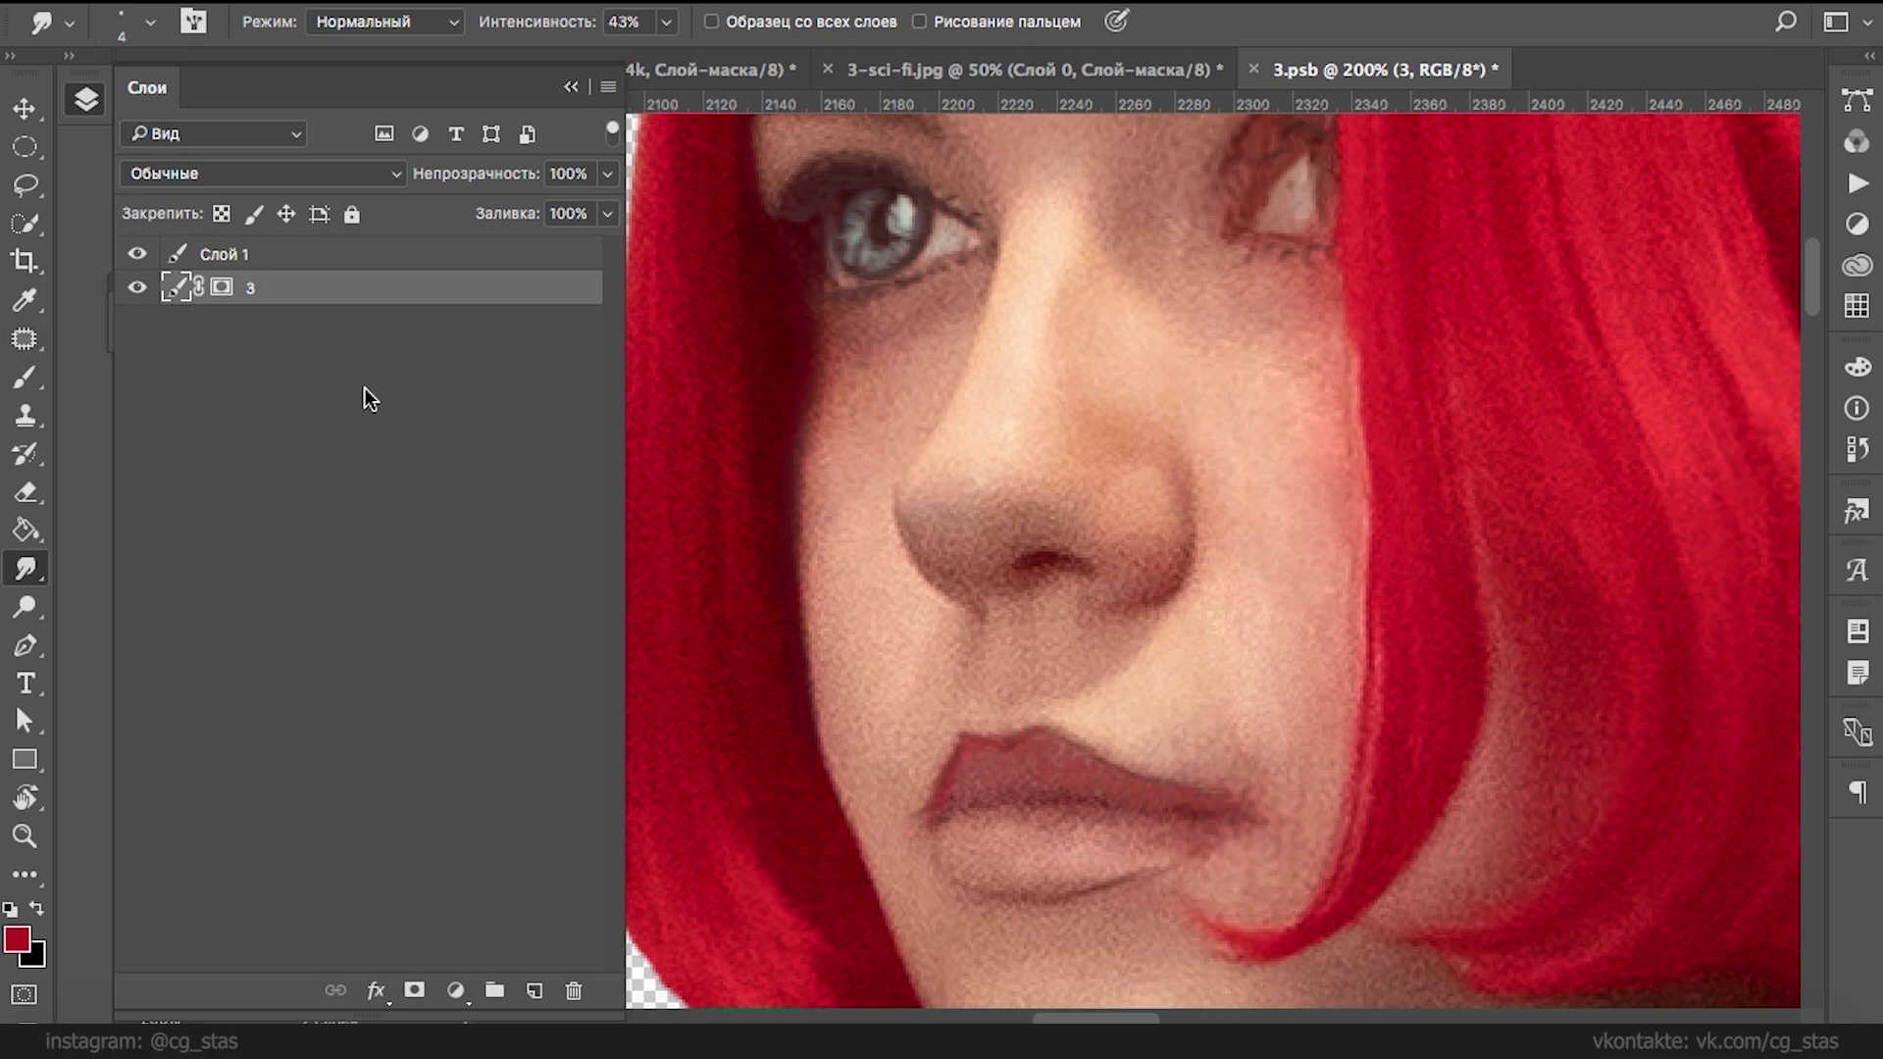
# - Check layer 3's visibility and enlarge the layer thumbnails to medium size
pyautogui.click(138, 291)
pyautogui.click(138, 290)
pyautogui.doubleClick(172, 282)
pyautogui.press('Escape')
pyautogui.rightClick(172, 285)
pyautogui.click(203, 574)
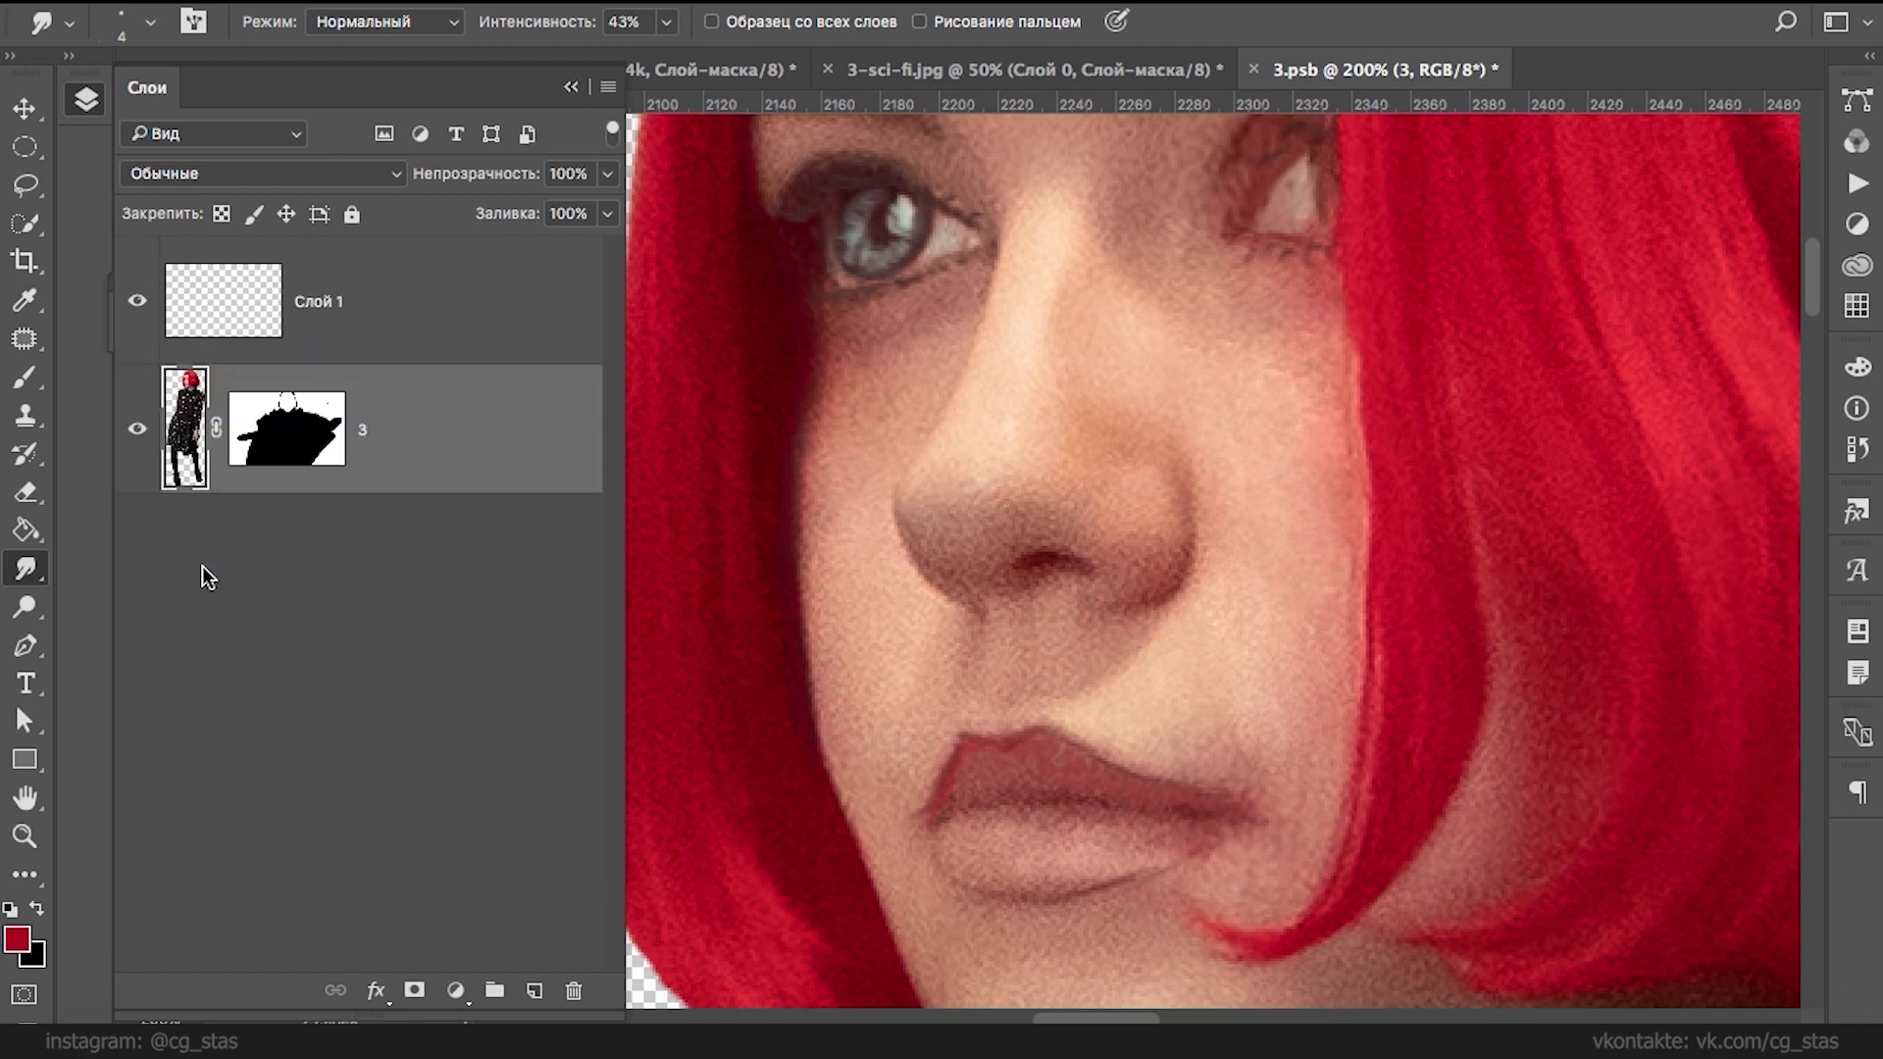
pyautogui.rightClick(196, 404)
pyautogui.click(231, 672)
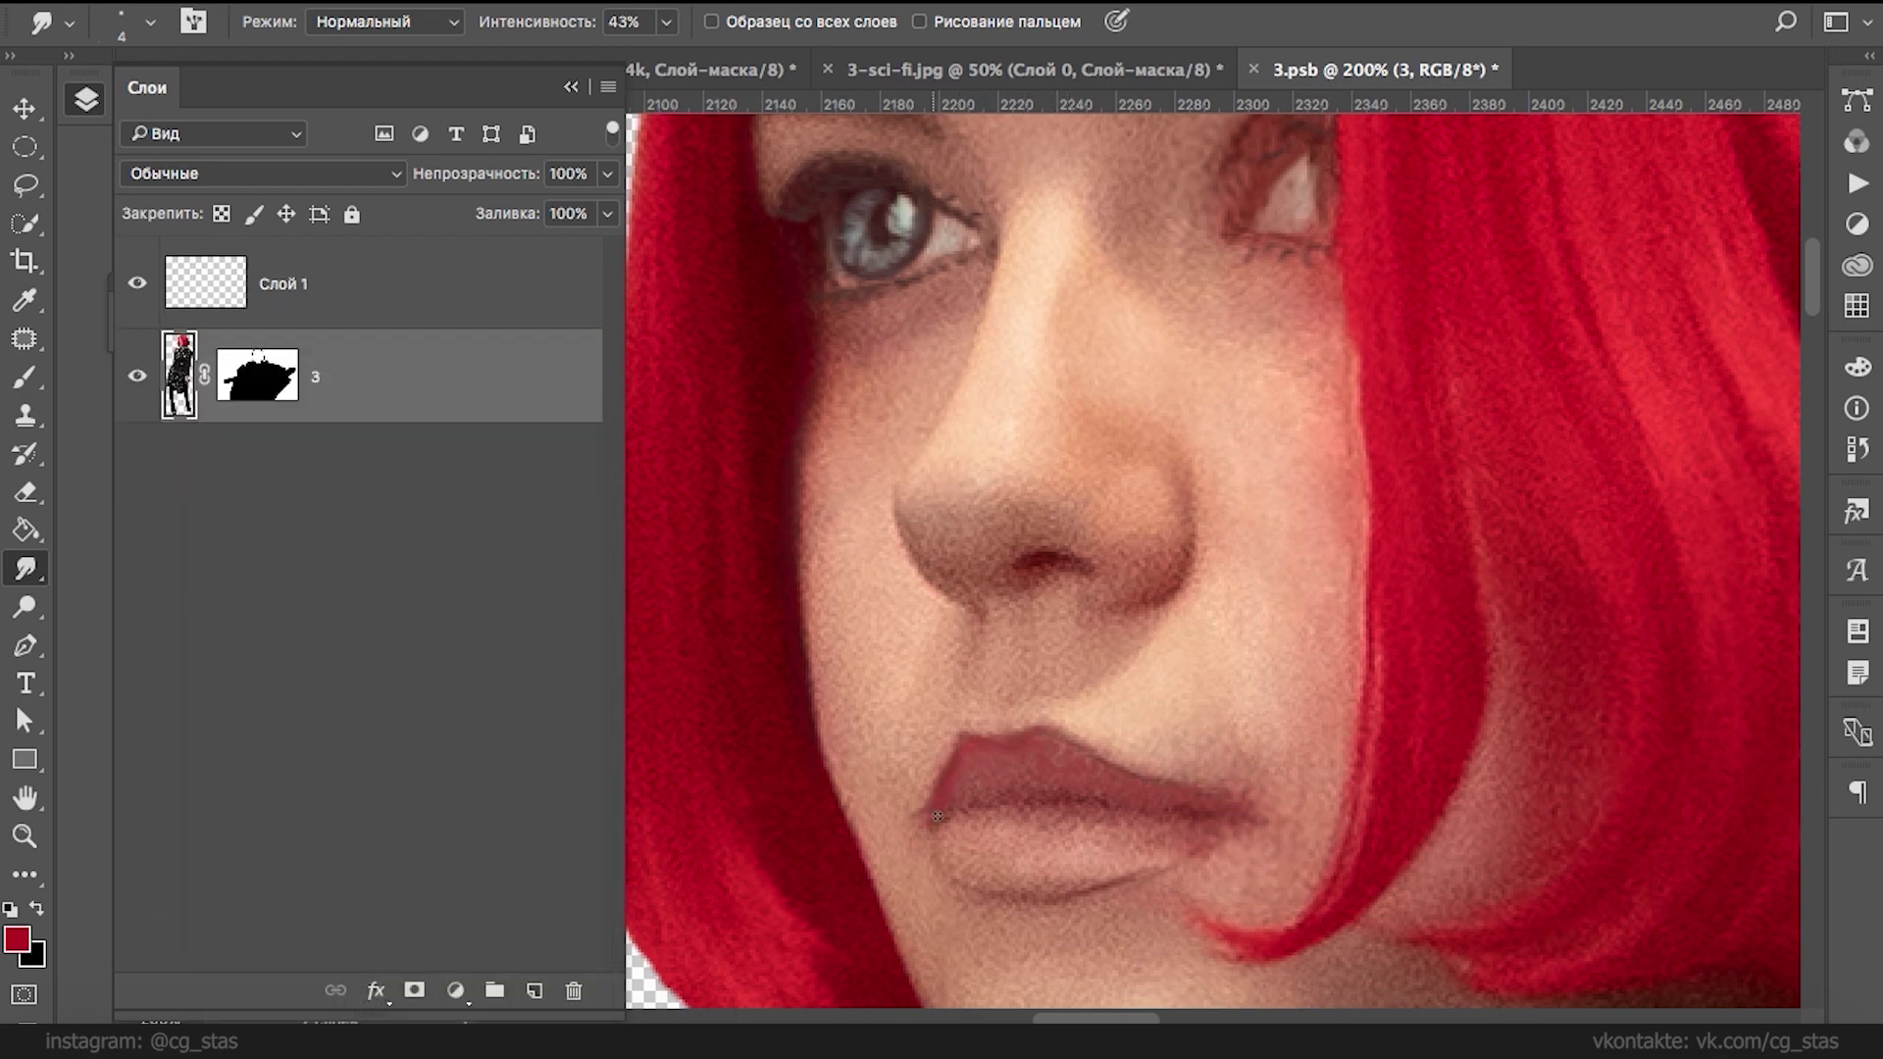
# - Switch to the Patch tool and save the 3.psb document
pyautogui.press('j')
pyautogui.scroll(-3, 946, 802)
pyautogui.hotkey('ctrl', 's')
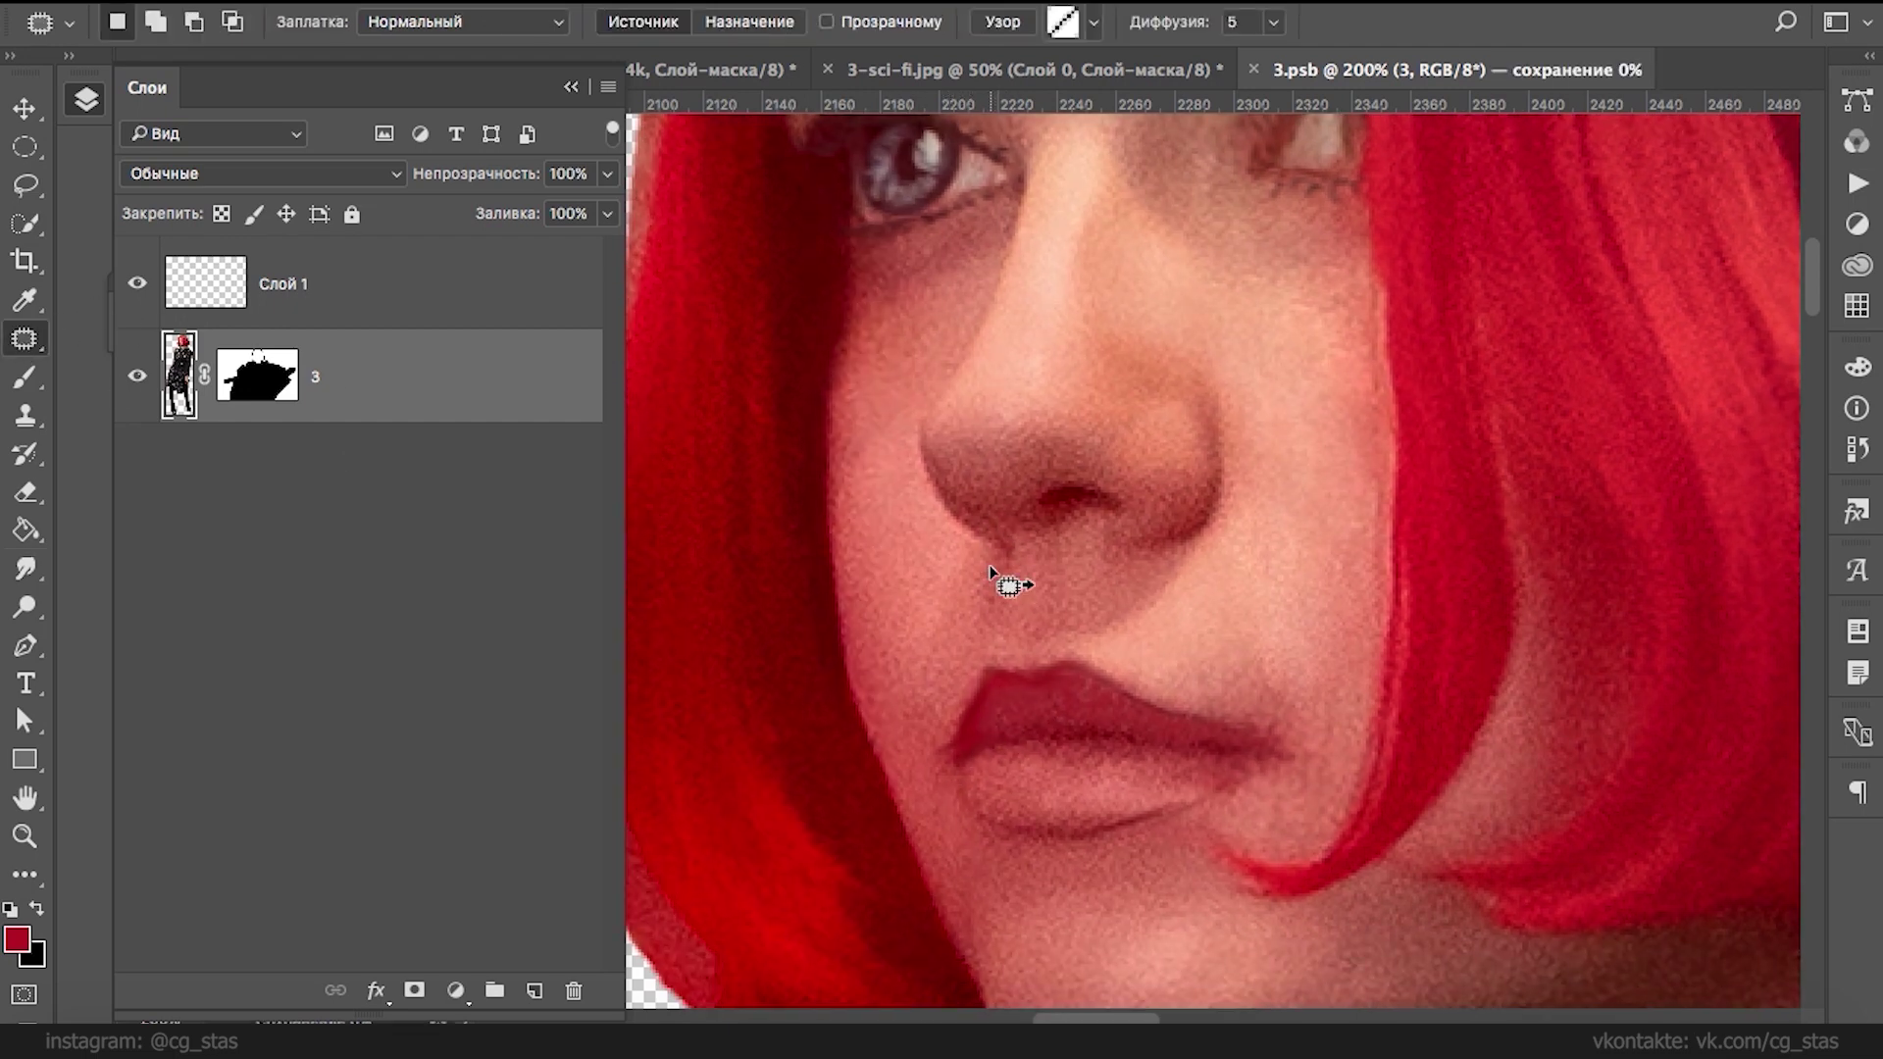
pyautogui.hotkey('ctrl', 'f')
pyautogui.press('Escape')
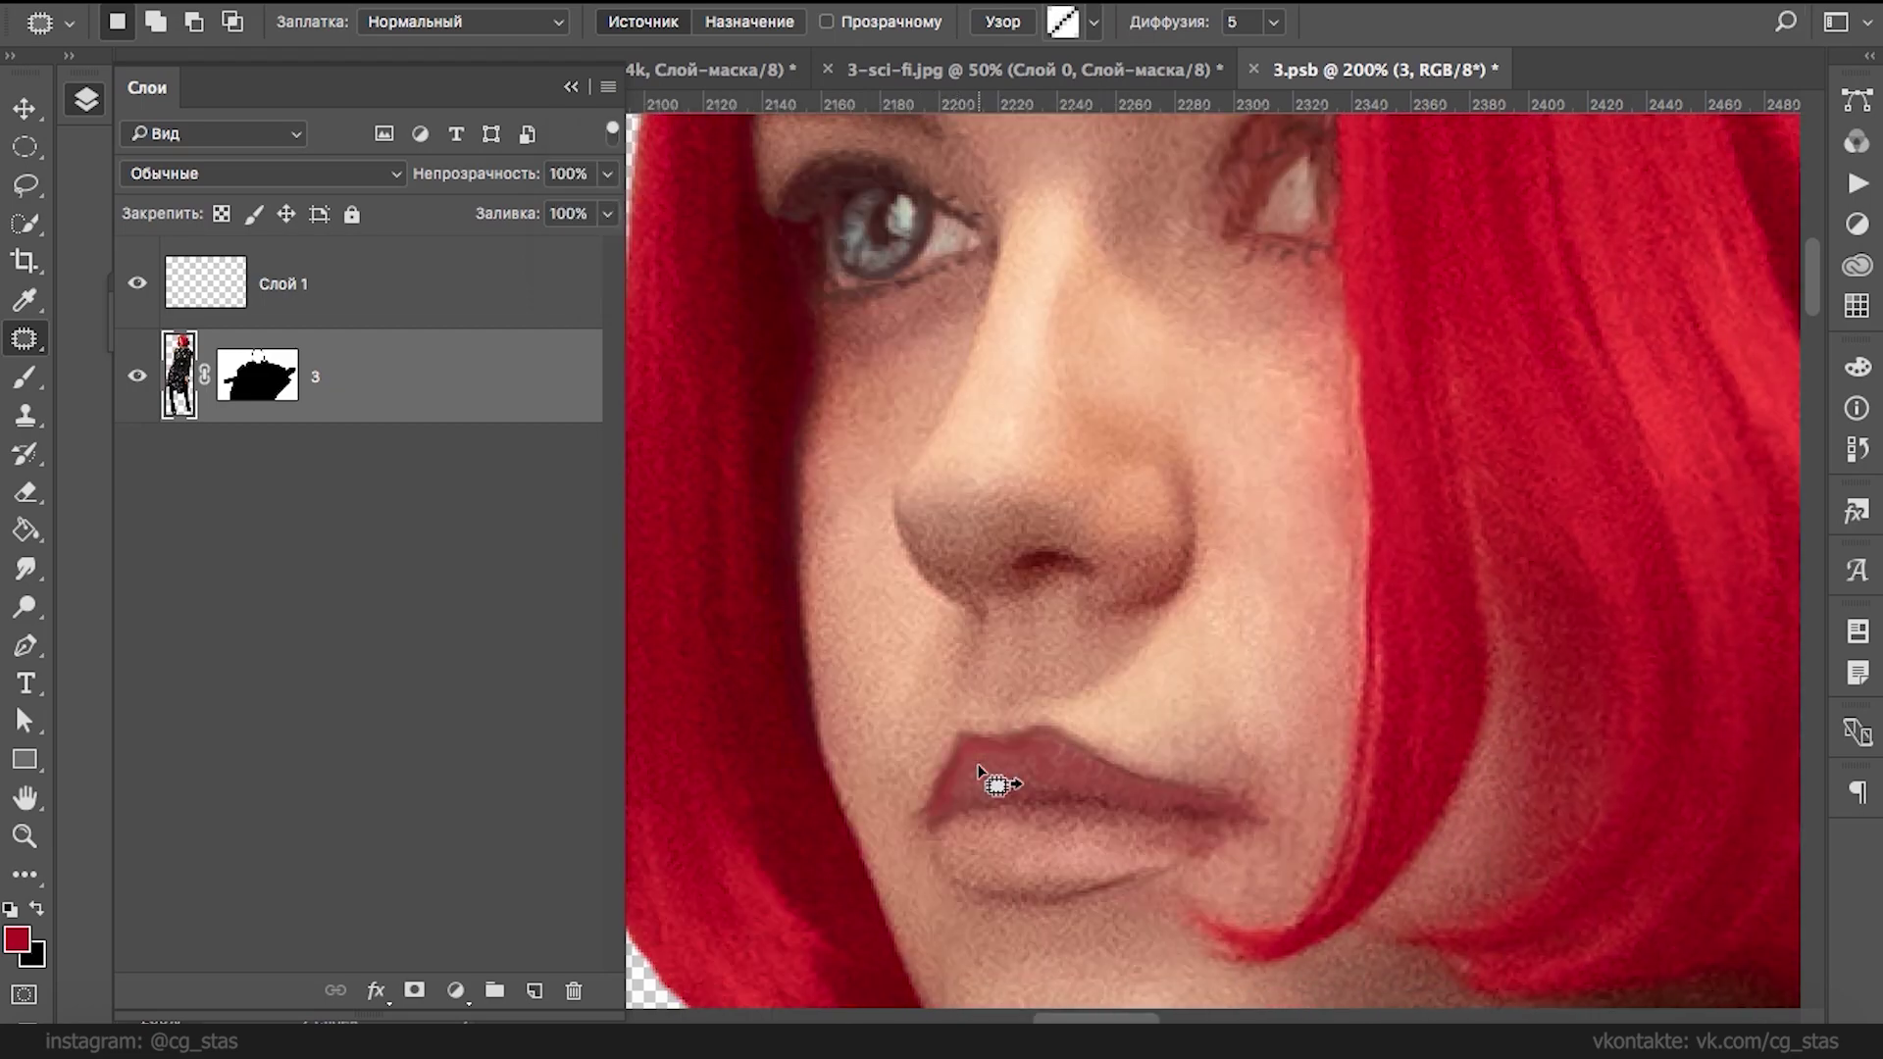
pyautogui.rightClick(1036, 620)
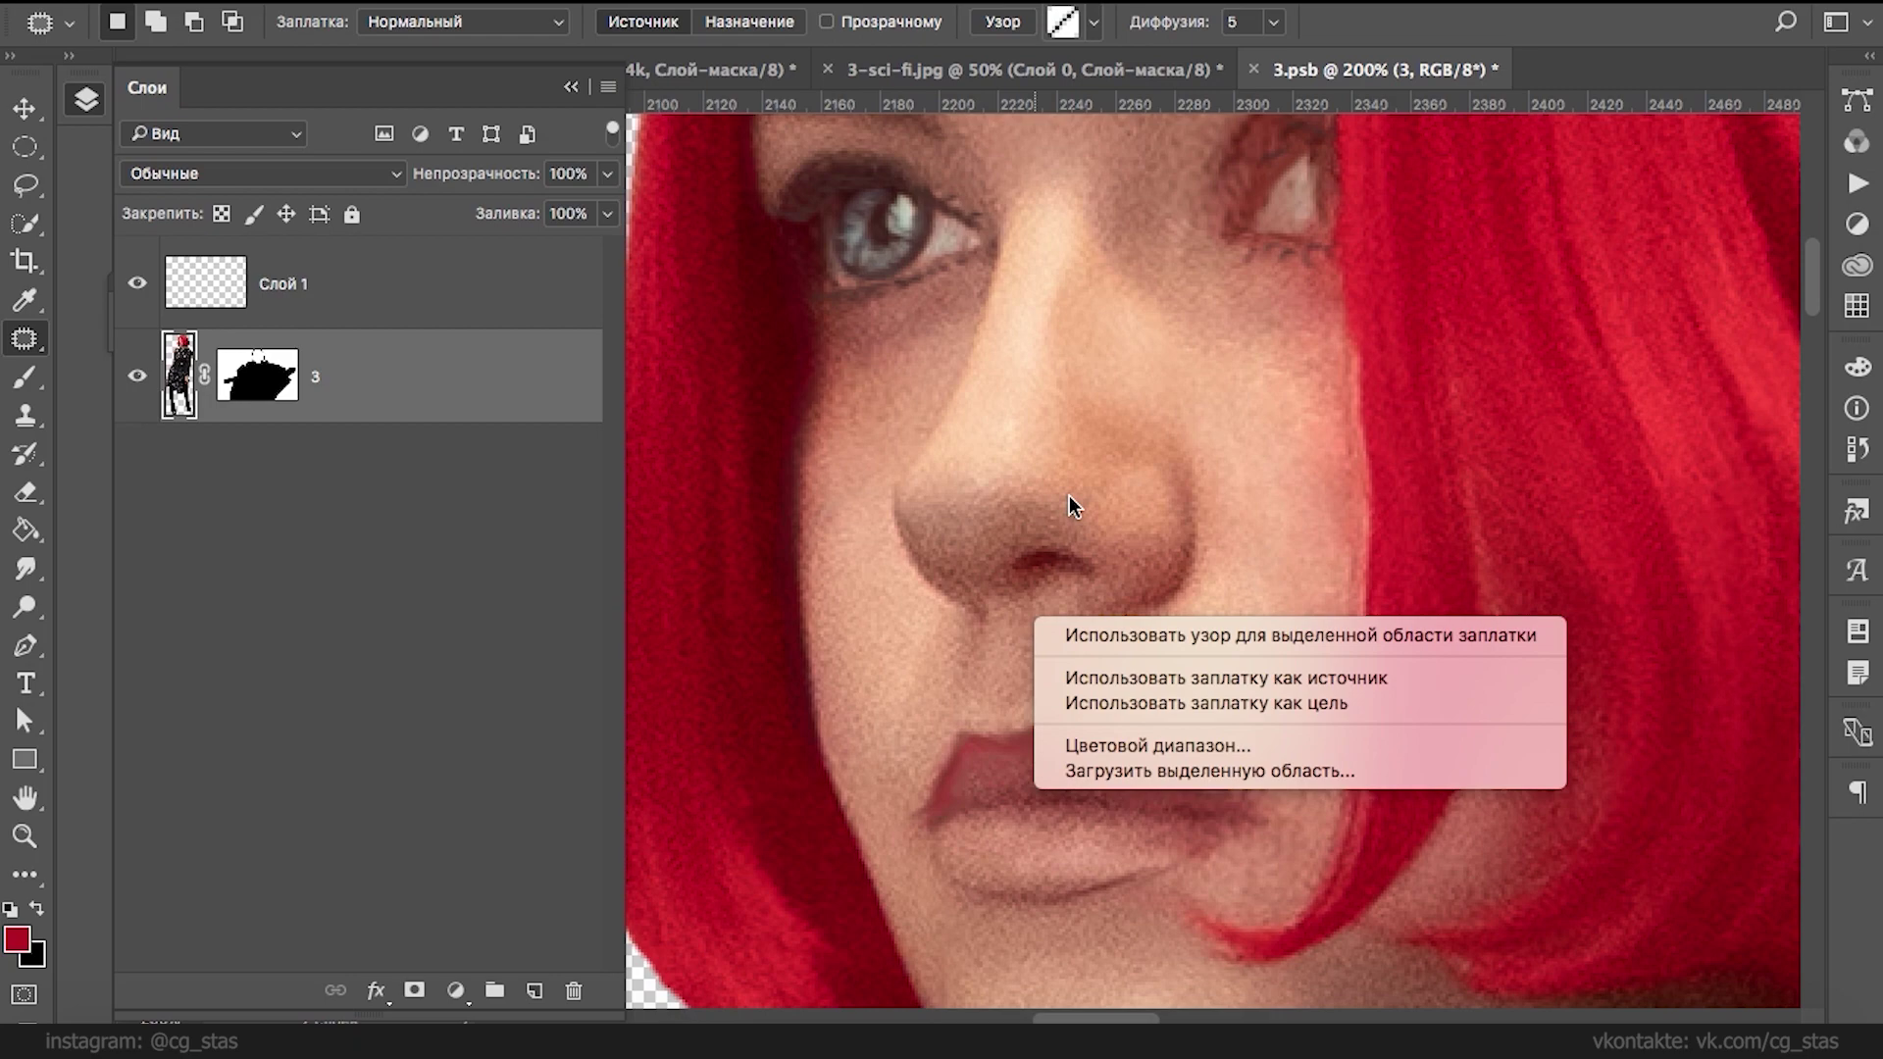
pyautogui.press('super+plus')
pyautogui.click(884, 151)
pyautogui.press('super+minus')
pyautogui.press('super+minus')
pyautogui.hotkey('ctrl', '-')
# - Patch the outer corner of the upper lip and its first peak with small Patch tool selections, deselecting after each
pyautogui.moveTo(957, 601); pyautogui.dragTo(954, 613)
pyautogui.press('super+plus')
pyautogui.press('super+plus')
pyautogui.press('super+plus')
pyautogui.press('super+plus')
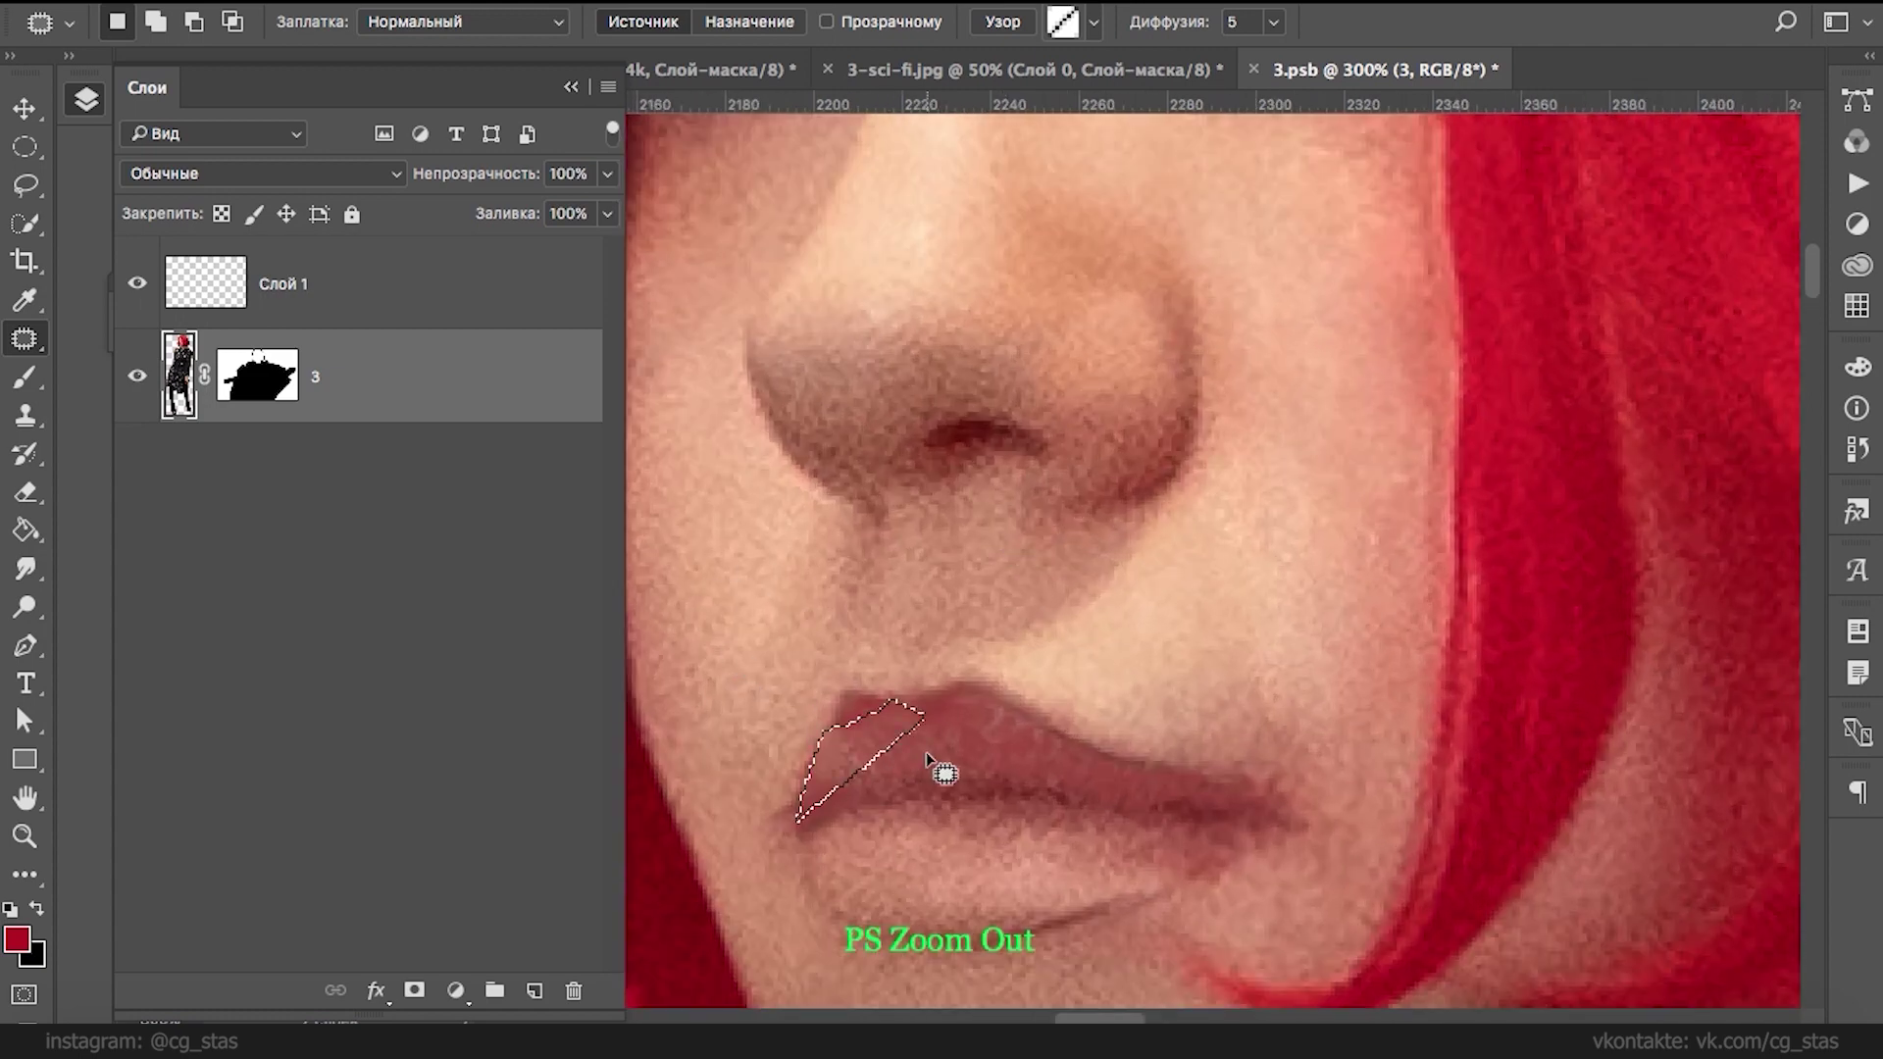
pyautogui.moveTo(868, 699)
pyautogui.mouseDown()
pyautogui.moveTo(891, 715)
pyautogui.moveTo(824, 819)
pyautogui.moveTo(806, 802)
pyautogui.mouseUp()
pyautogui.press('super+d')
pyautogui.moveTo(890, 704)
pyautogui.mouseDown()
pyautogui.moveTo(875, 748)
pyautogui.moveTo(888, 716)
pyautogui.mouseUp()
pyautogui.press('super+d')
# - Patch uneven spots inside the upper lip and along its upper contour at the central peak
pyautogui.moveTo(871, 723)
pyautogui.mouseDown()
pyautogui.moveTo(949, 740)
pyautogui.moveTo(873, 727)
pyautogui.mouseUp()
pyautogui.moveTo(891, 717); pyautogui.dragTo(935, 745)
pyautogui.click(935, 742)
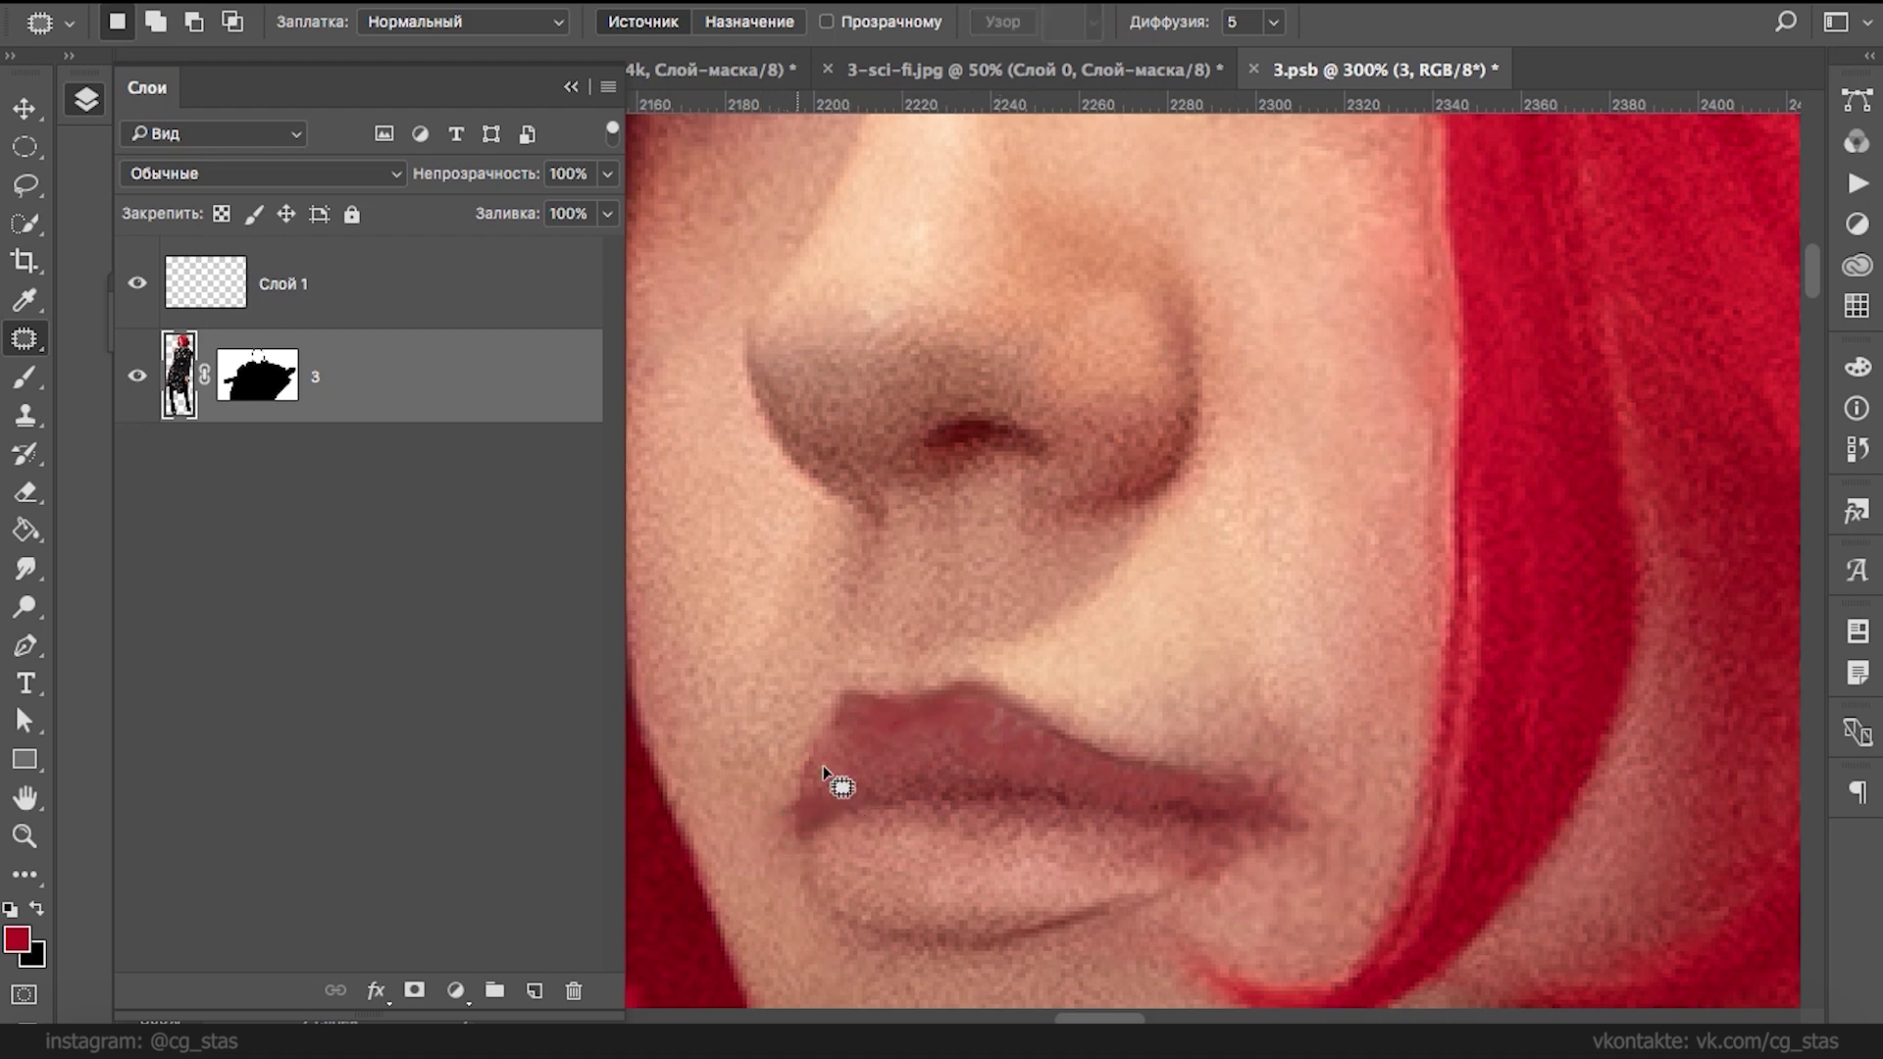
pyautogui.moveTo(969, 669)
pyautogui.mouseDown()
pyautogui.moveTo(1038, 727)
pyautogui.moveTo(1067, 702)
pyautogui.mouseUp()
pyautogui.click(1132, 693)
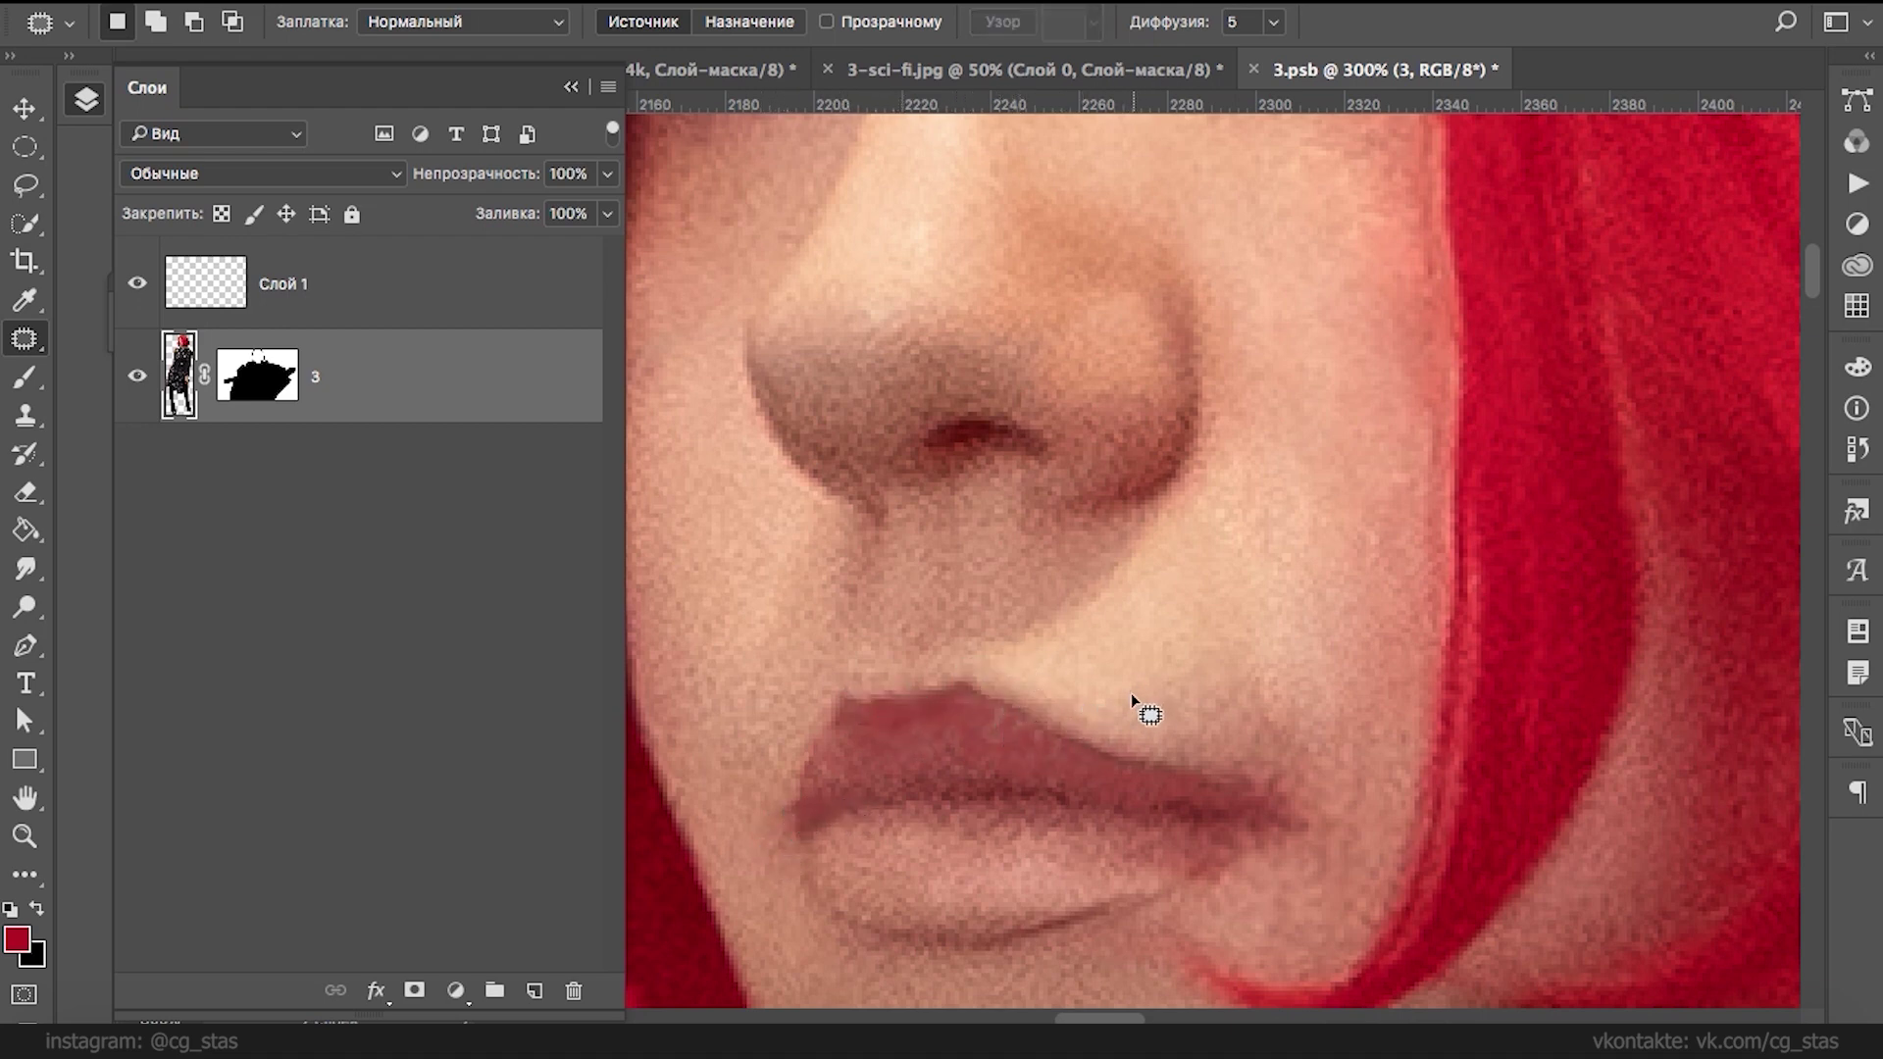
# - Patch the central peak and inner middle of the upper lip, returning from the Smudge tool to the Patch tool
pyautogui.click(30, 569)
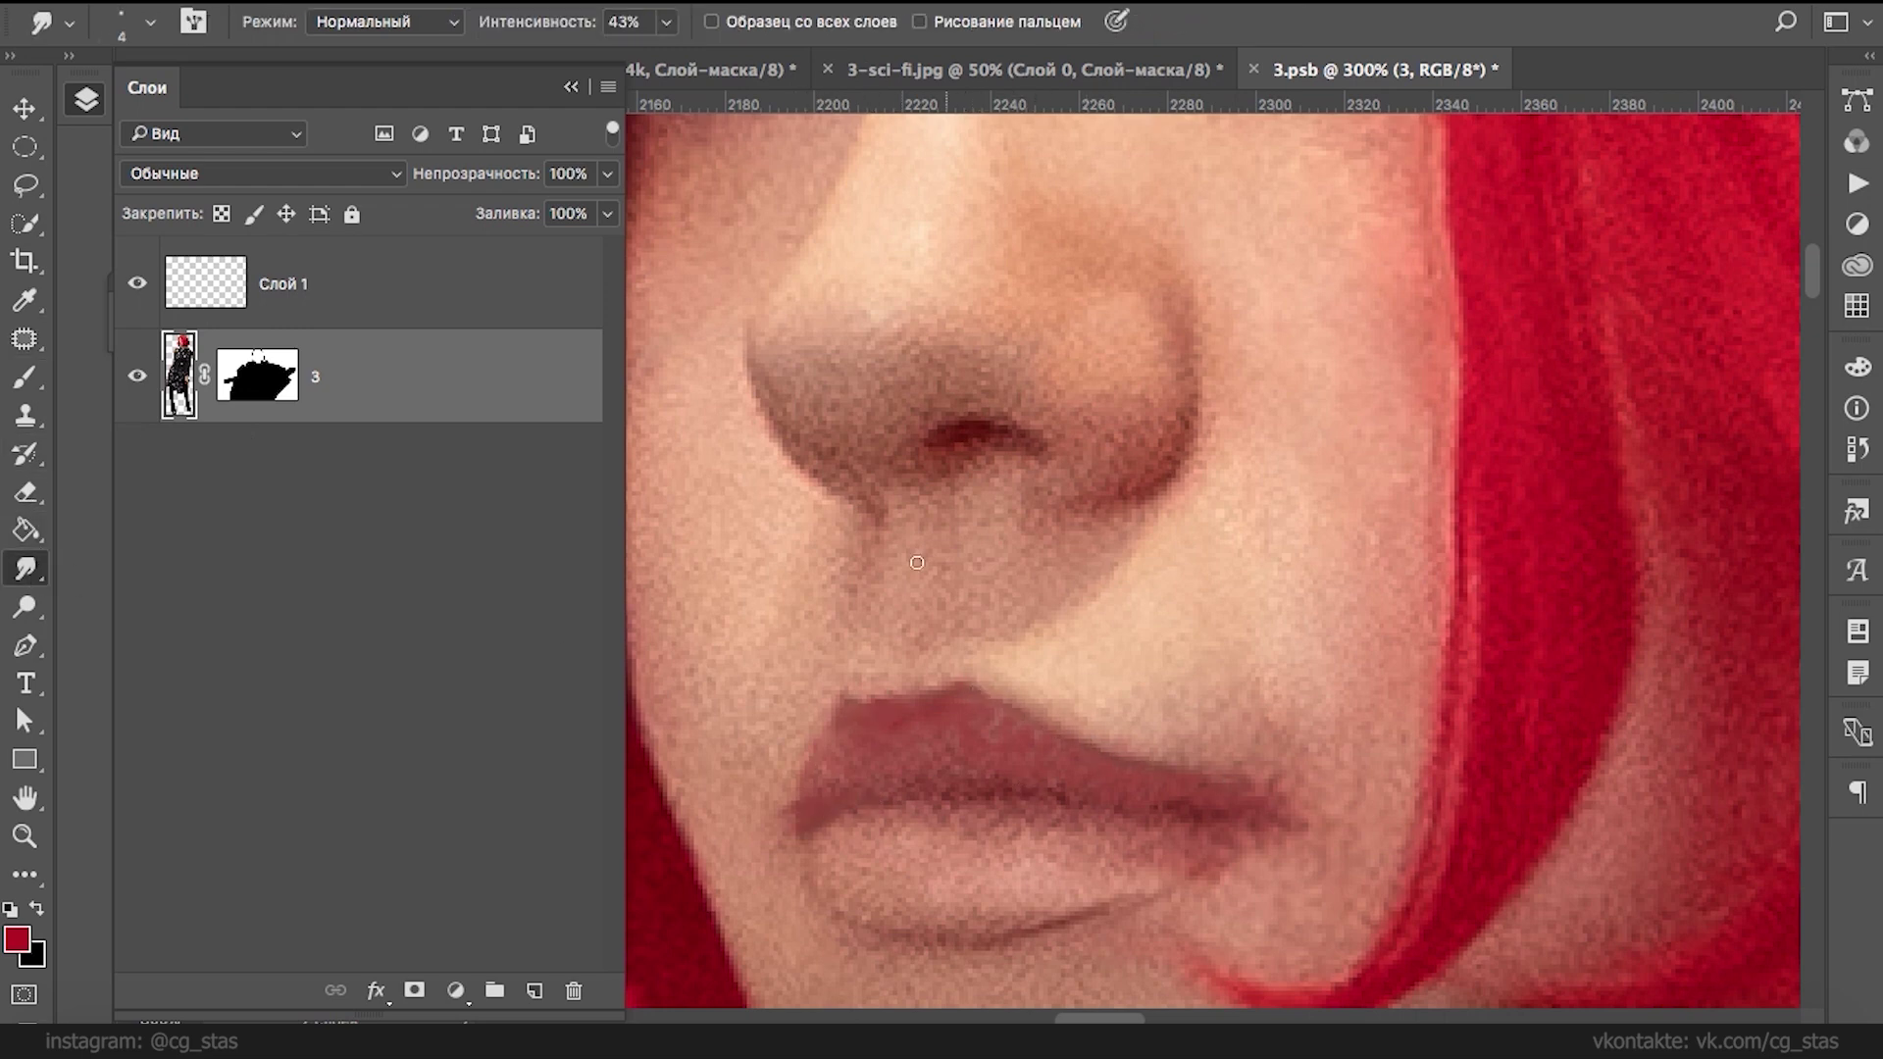
pyautogui.press('j')
pyautogui.moveTo(956, 730); pyautogui.dragTo(961, 709)
pyautogui.moveTo(951, 718); pyautogui.dragTo(1085, 668)
pyautogui.press('super+d')
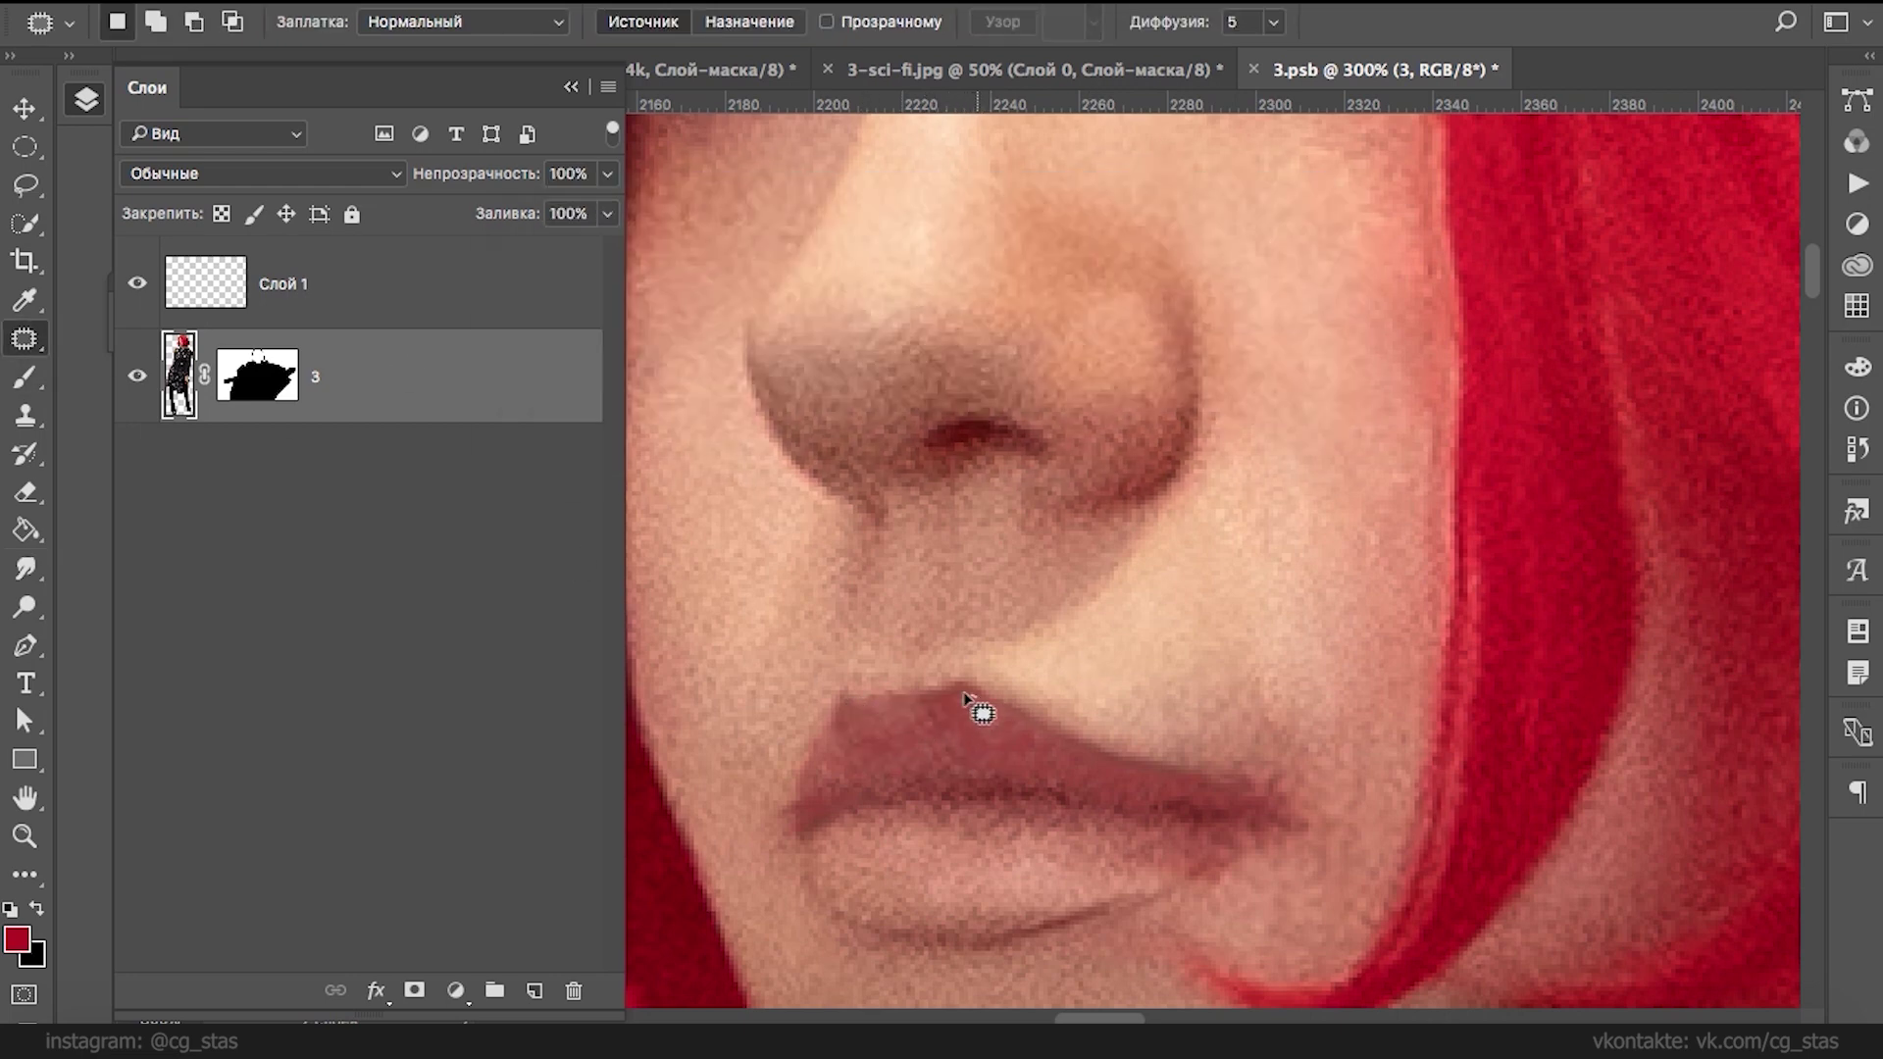
pyautogui.moveTo(998, 748); pyautogui.dragTo(1063, 769)
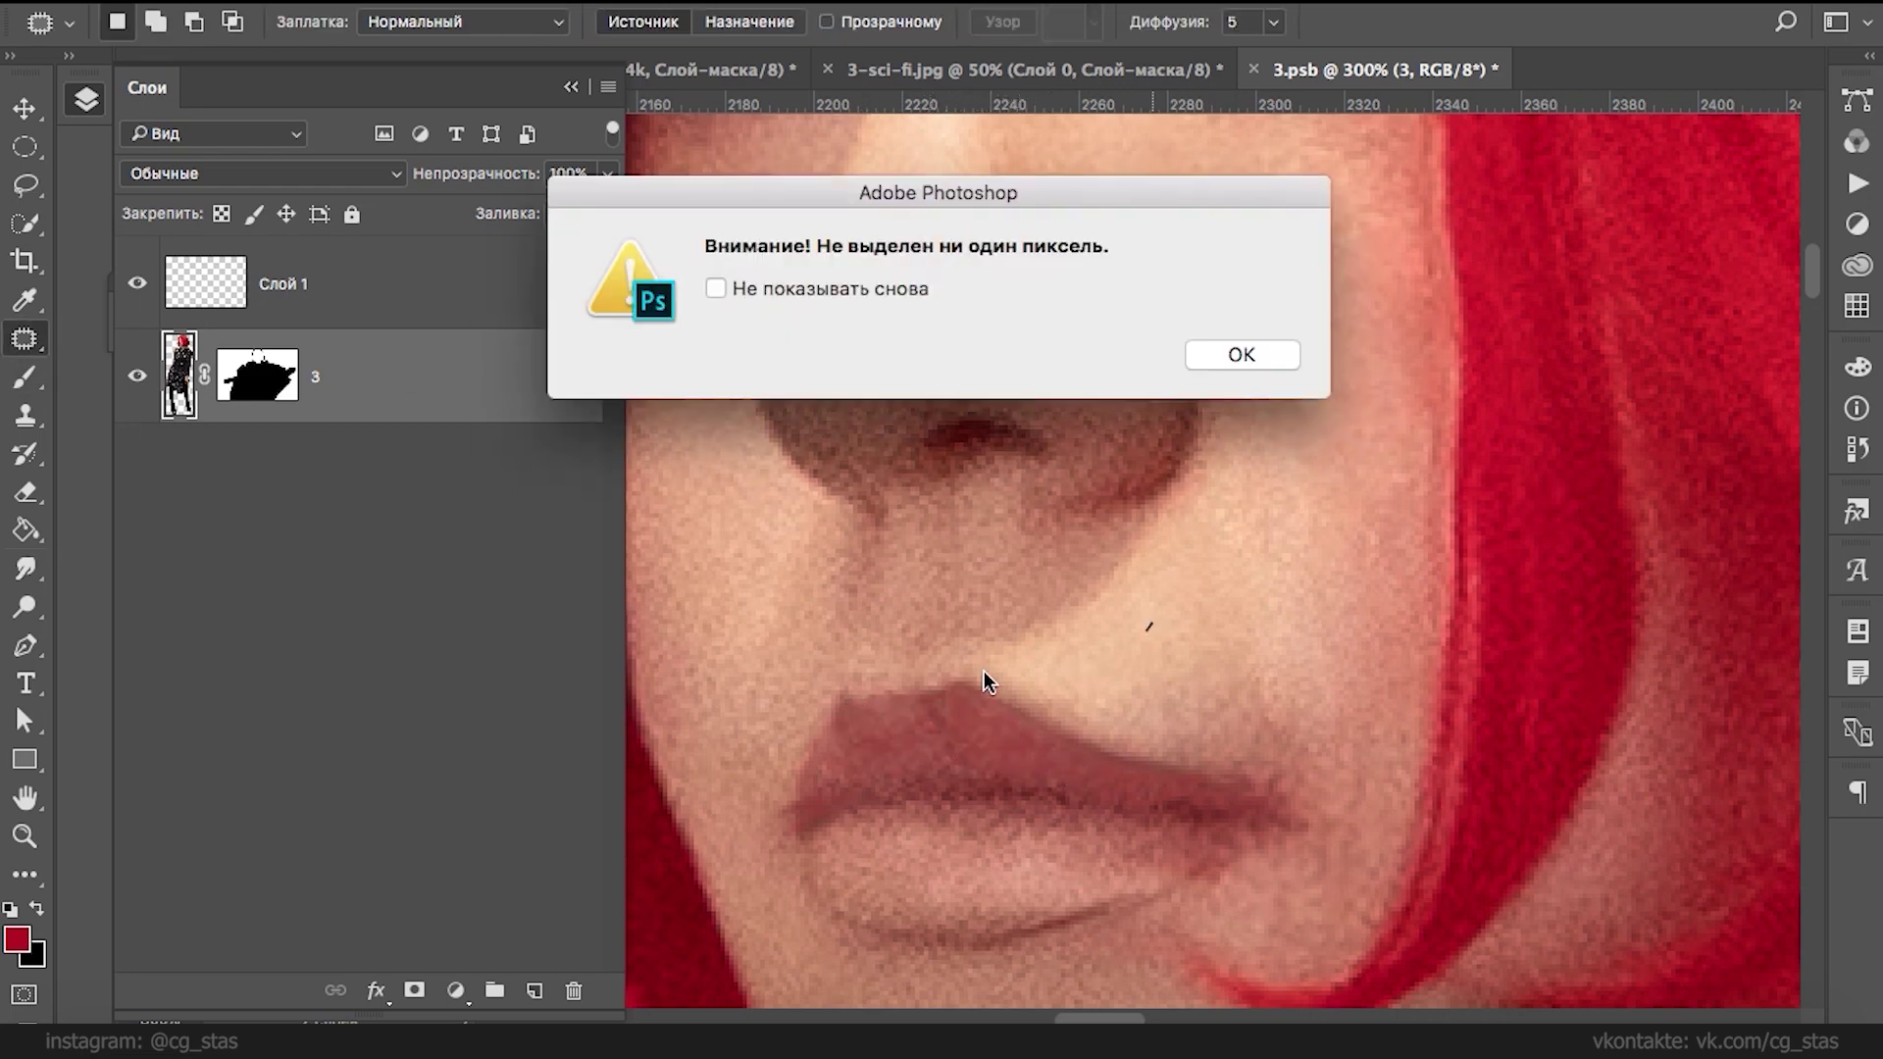
pyautogui.click(1248, 357)
# - Patch the upper lip's contour between the first peak and the outer corner to smooth its edge
pyautogui.moveTo(873, 694); pyautogui.dragTo(912, 695)
pyautogui.moveTo(904, 698)
pyautogui.mouseDown()
pyautogui.moveTo(947, 655)
pyautogui.moveTo(849, 694)
pyautogui.mouseUp()
pyautogui.press('super+d')
pyautogui.moveTo(849, 695); pyautogui.dragTo(827, 706)
pyautogui.press('super+d')
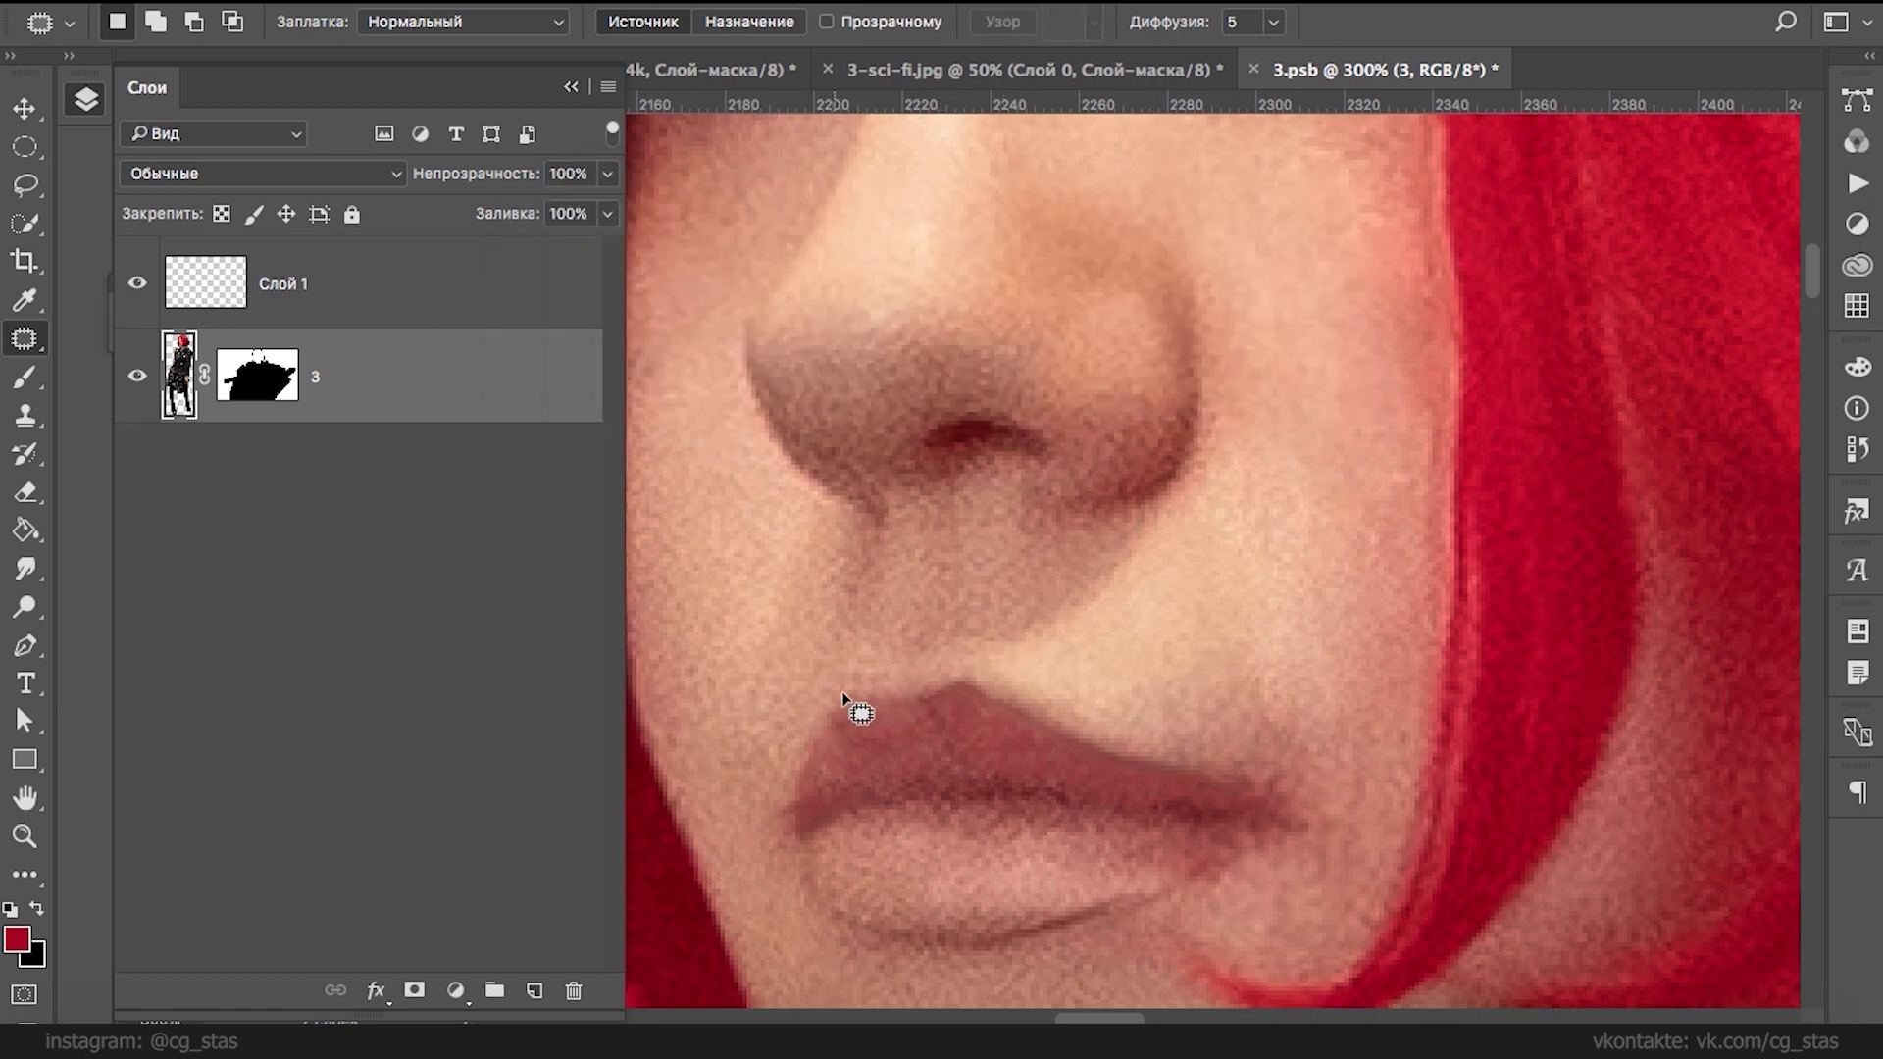
pyautogui.moveTo(802, 649); pyautogui.dragTo(775, 637)
pyautogui.click(1263, 361)
# - Restore the lips on layer 3 to their earlier state with the 172 px History Brush
pyautogui.hotkey('ctrl', '-')
pyautogui.hotkey('ctrl', '-')
pyautogui.hotkey('ctrl', '-')
pyautogui.hotkey('ctrl', '-')
pyautogui.press('super+minus')
pyautogui.press('super+plus')
pyautogui.press('super+plus')
pyautogui.press('super+plus')
pyautogui.press('super+plus')
pyautogui.press('super+plus')
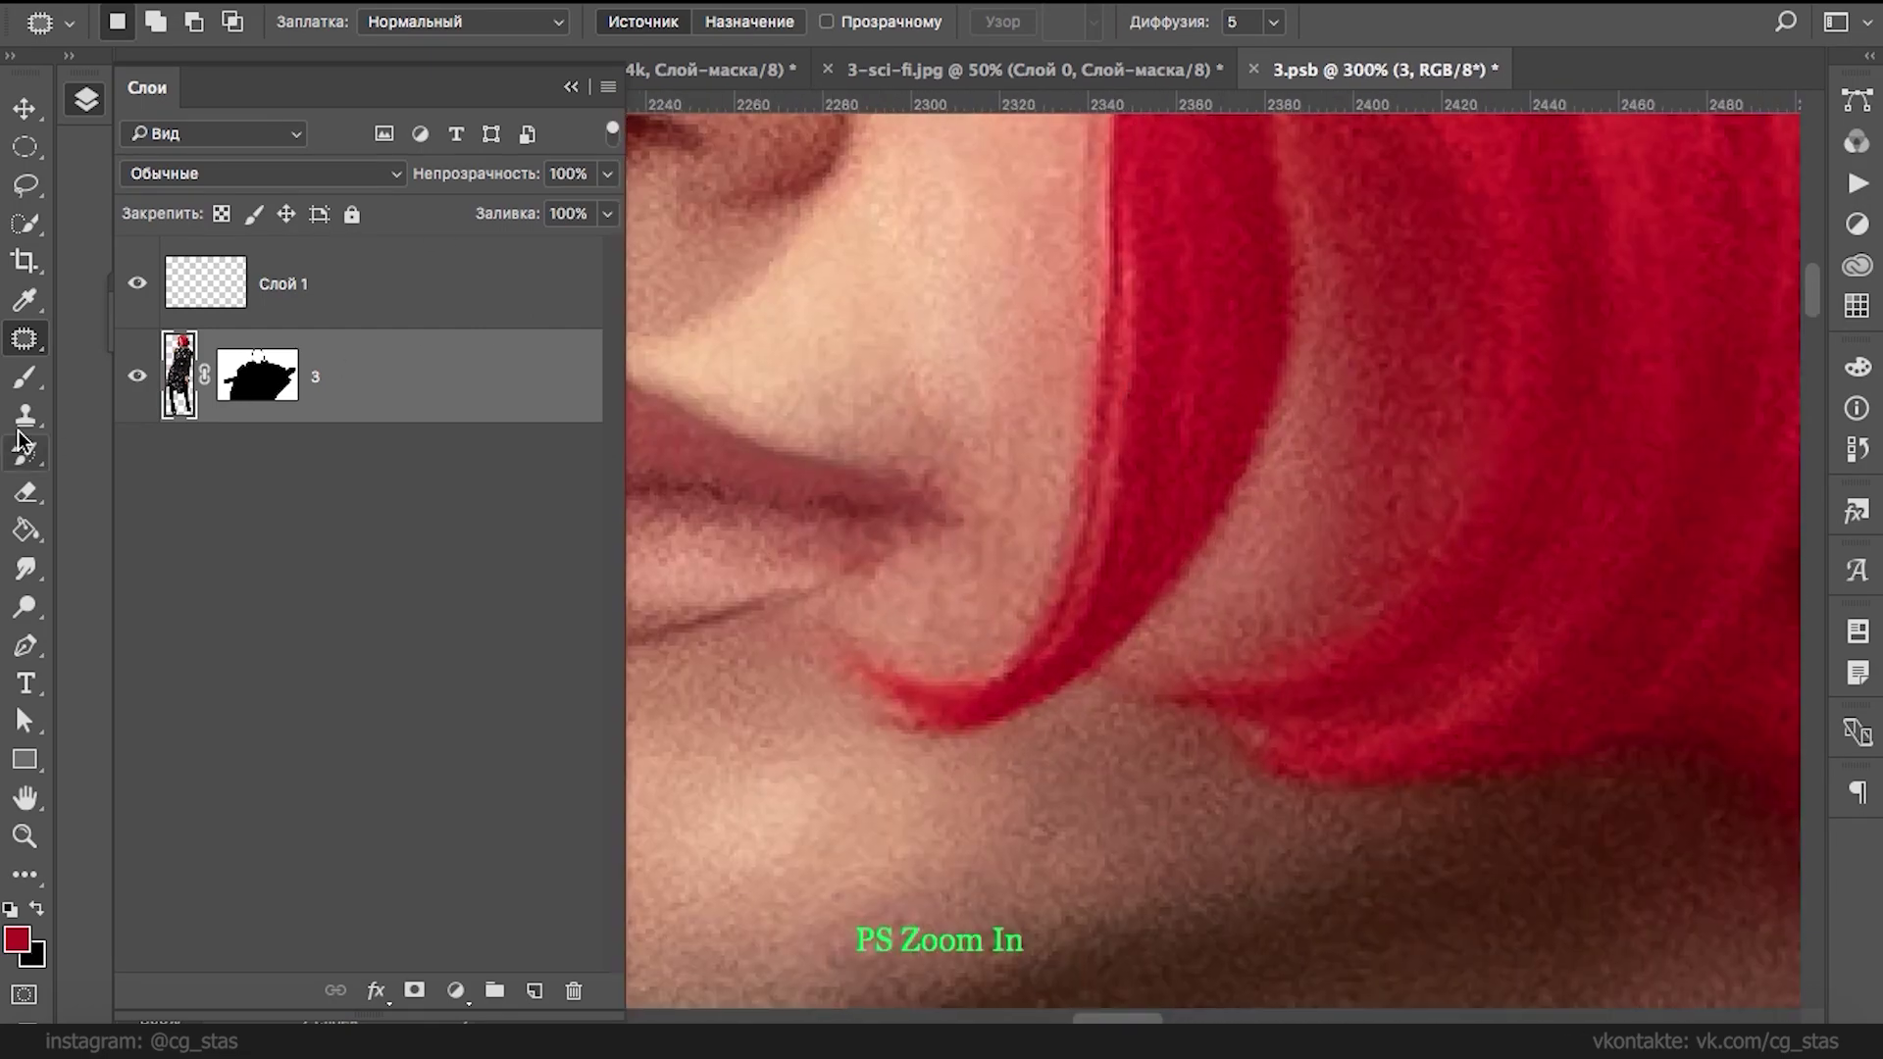
pyautogui.click(23, 453)
pyautogui.click(196, 453)
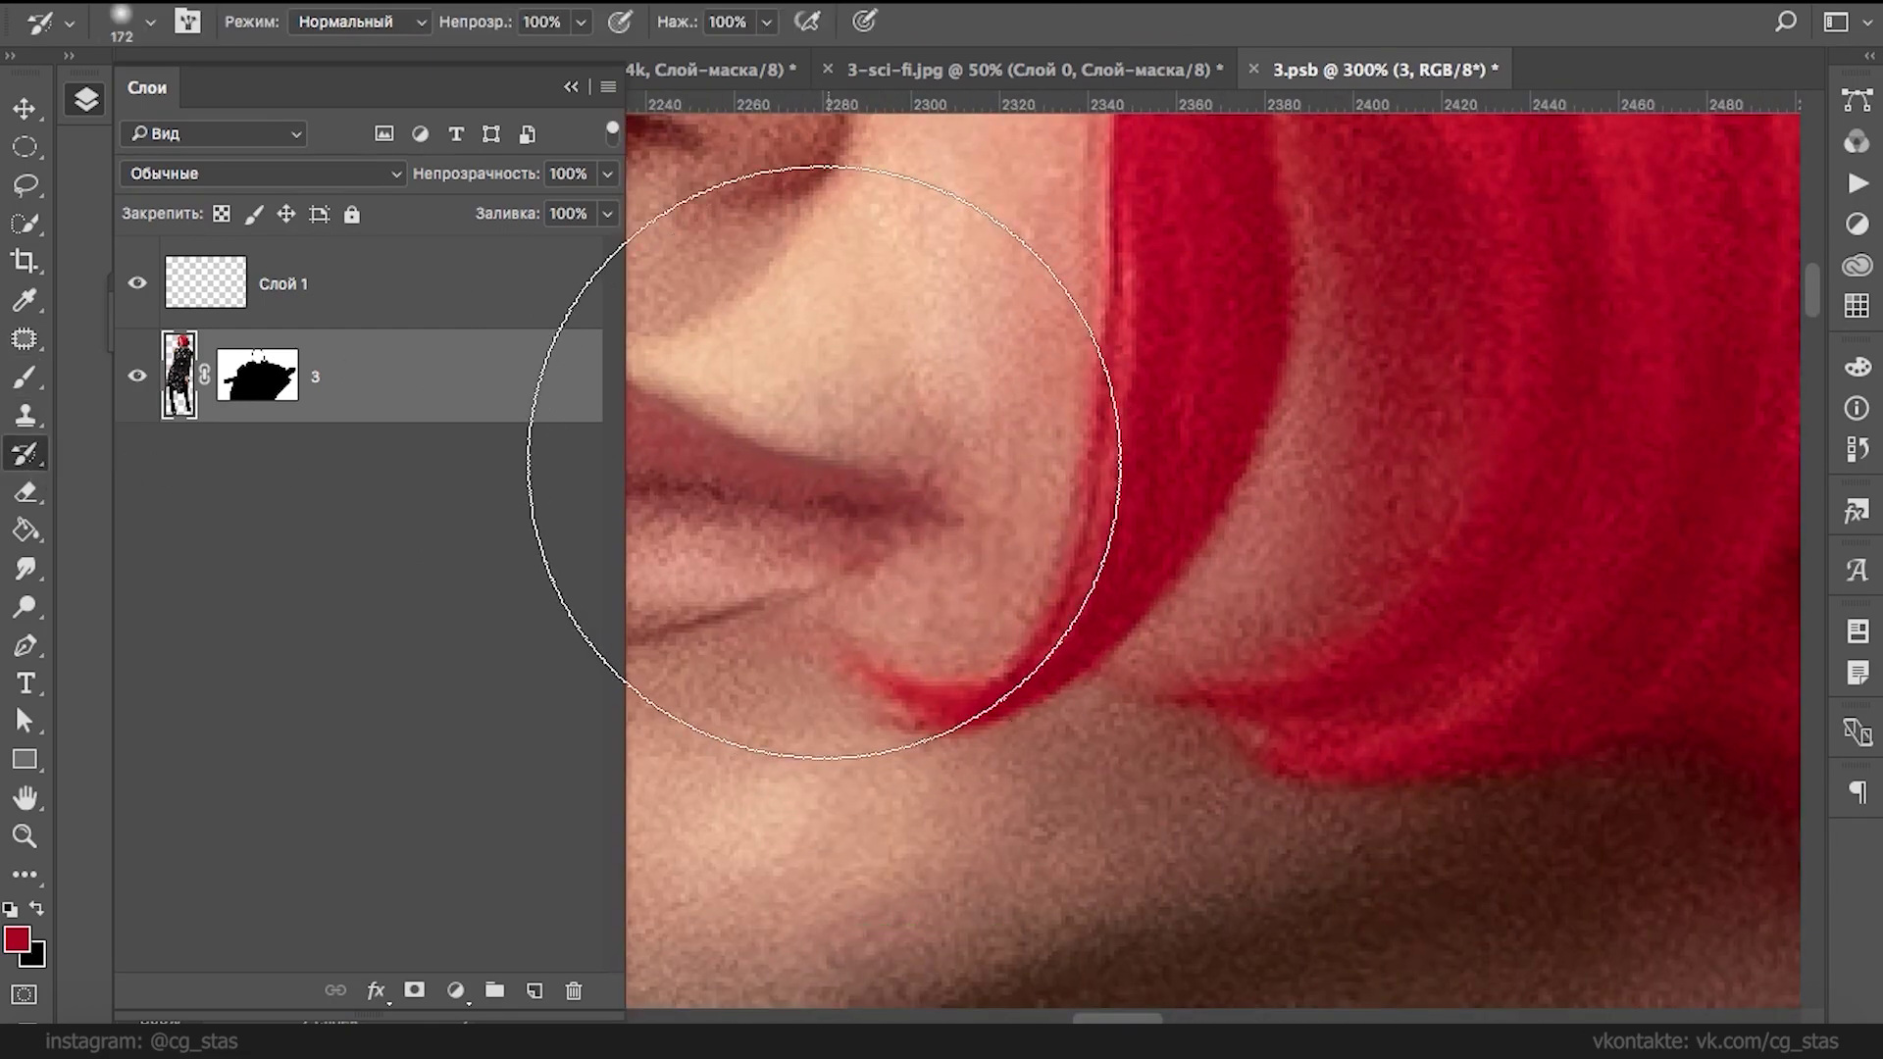
pyautogui.moveTo(930, 390); pyautogui.dragTo(1418, 498)
pyautogui.click(1190, 566)
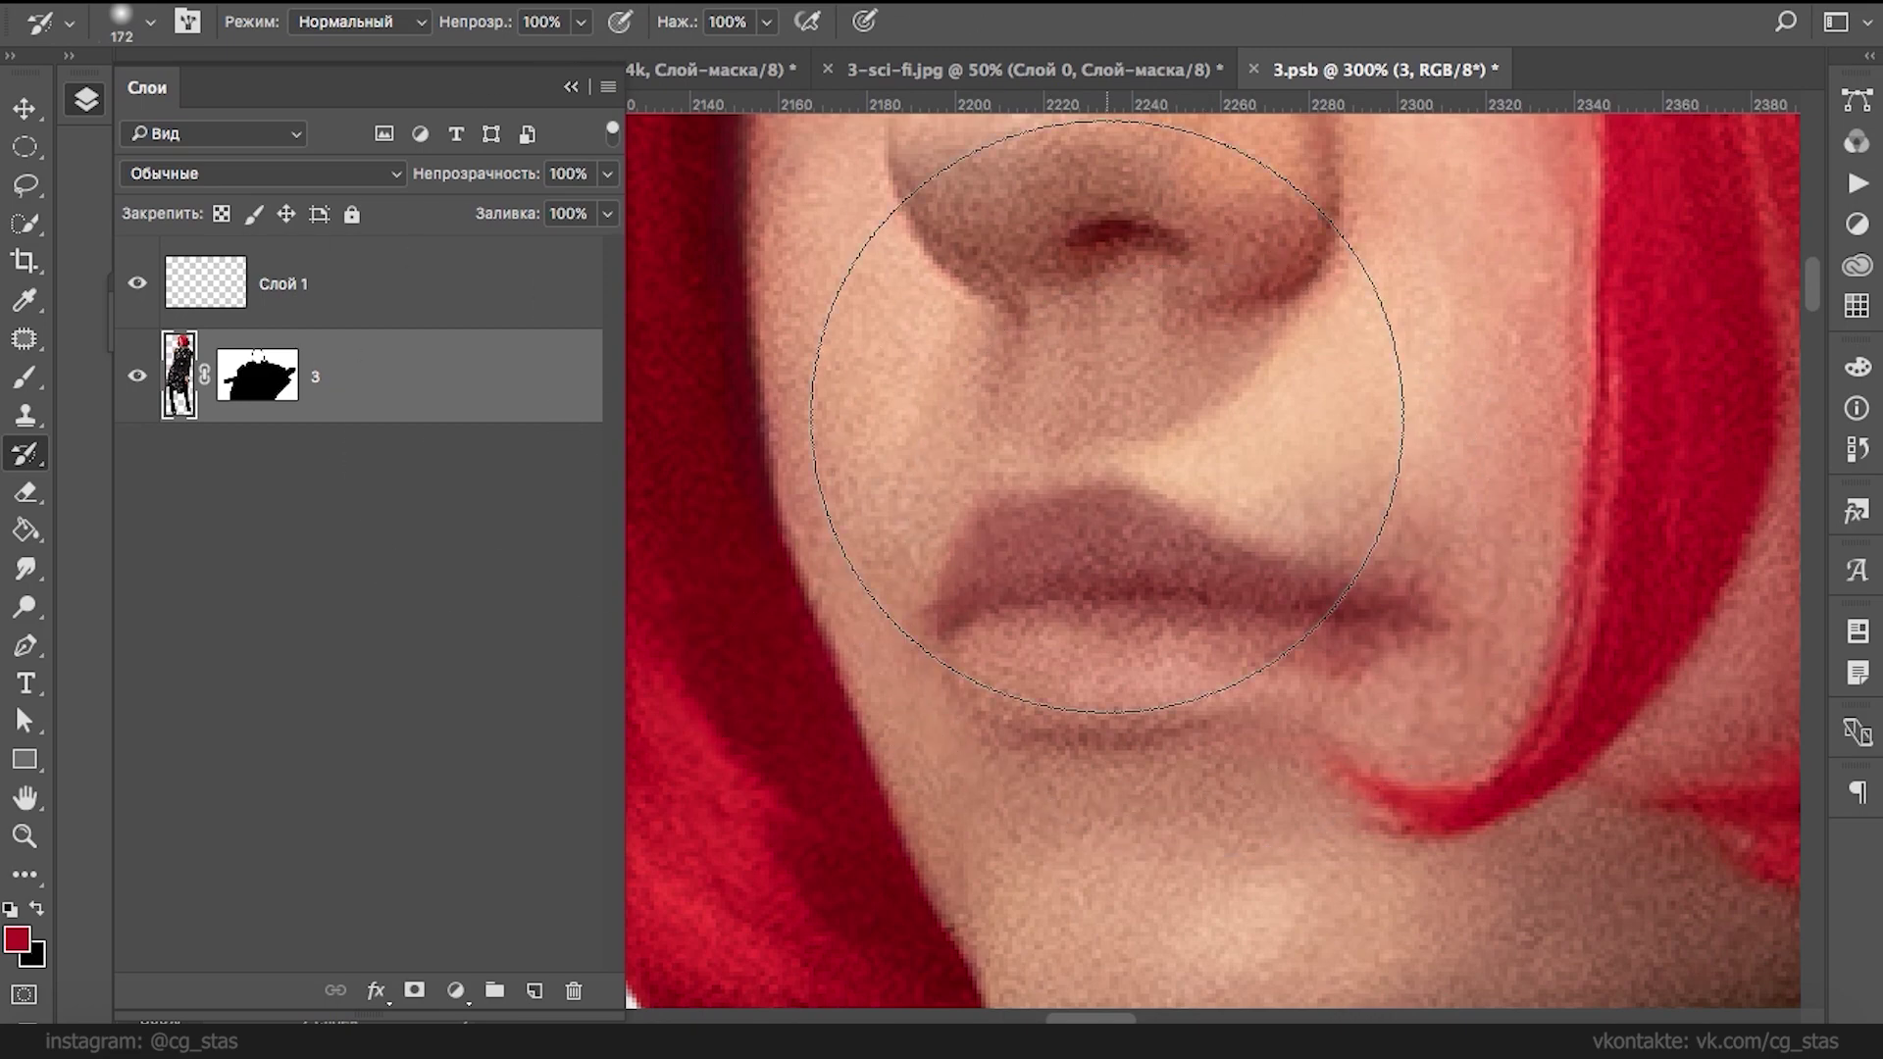
# - Set the History Brush size to 8 px and make Слой 1 the active layer
pyautogui.press('super+minus')
pyautogui.press('super+minus')
pyautogui.press('super+minus')
pyautogui.press('super+plus')
pyautogui.scroll(2, 1106, 415)
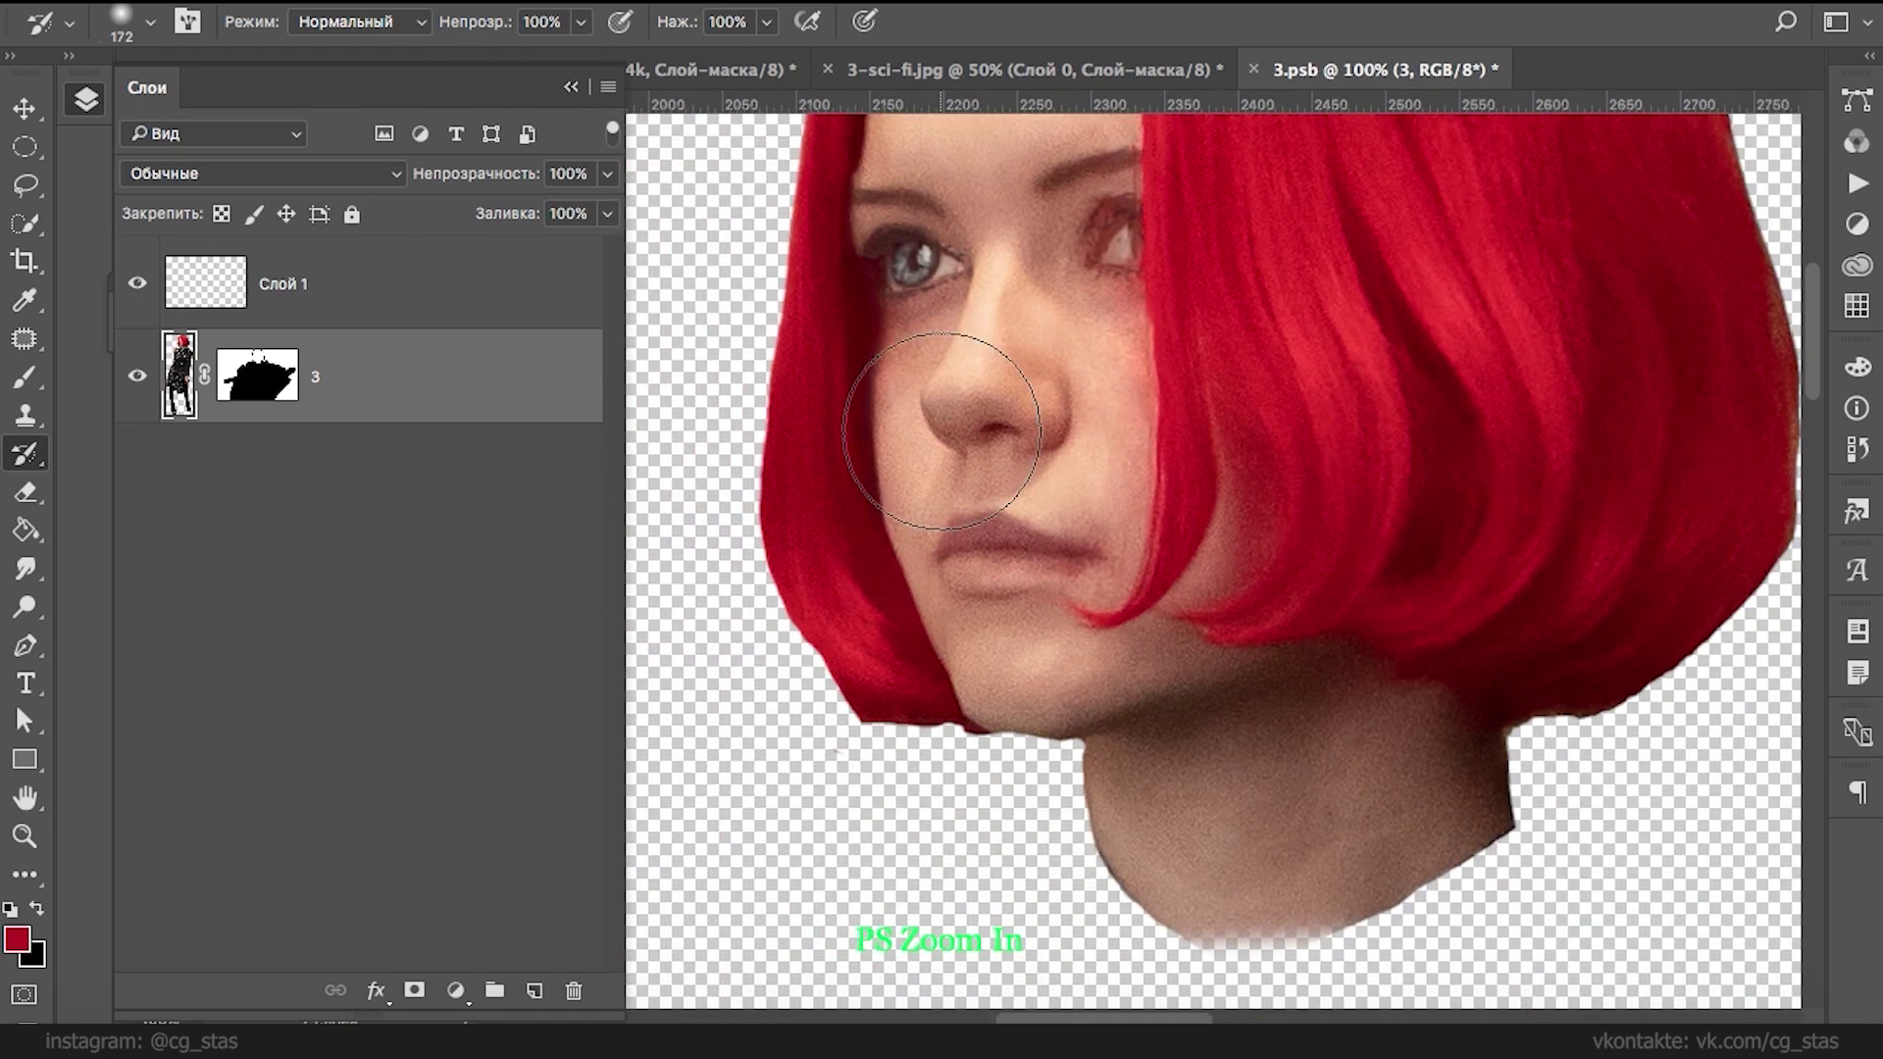
pyautogui.rightClick(990, 490)
pyautogui.moveTo(1179, 544); pyautogui.dragTo(1155, 544)
pyautogui.click(428, 457)
pyautogui.moveTo(1031, 378); pyautogui.dragTo(1011, 537)
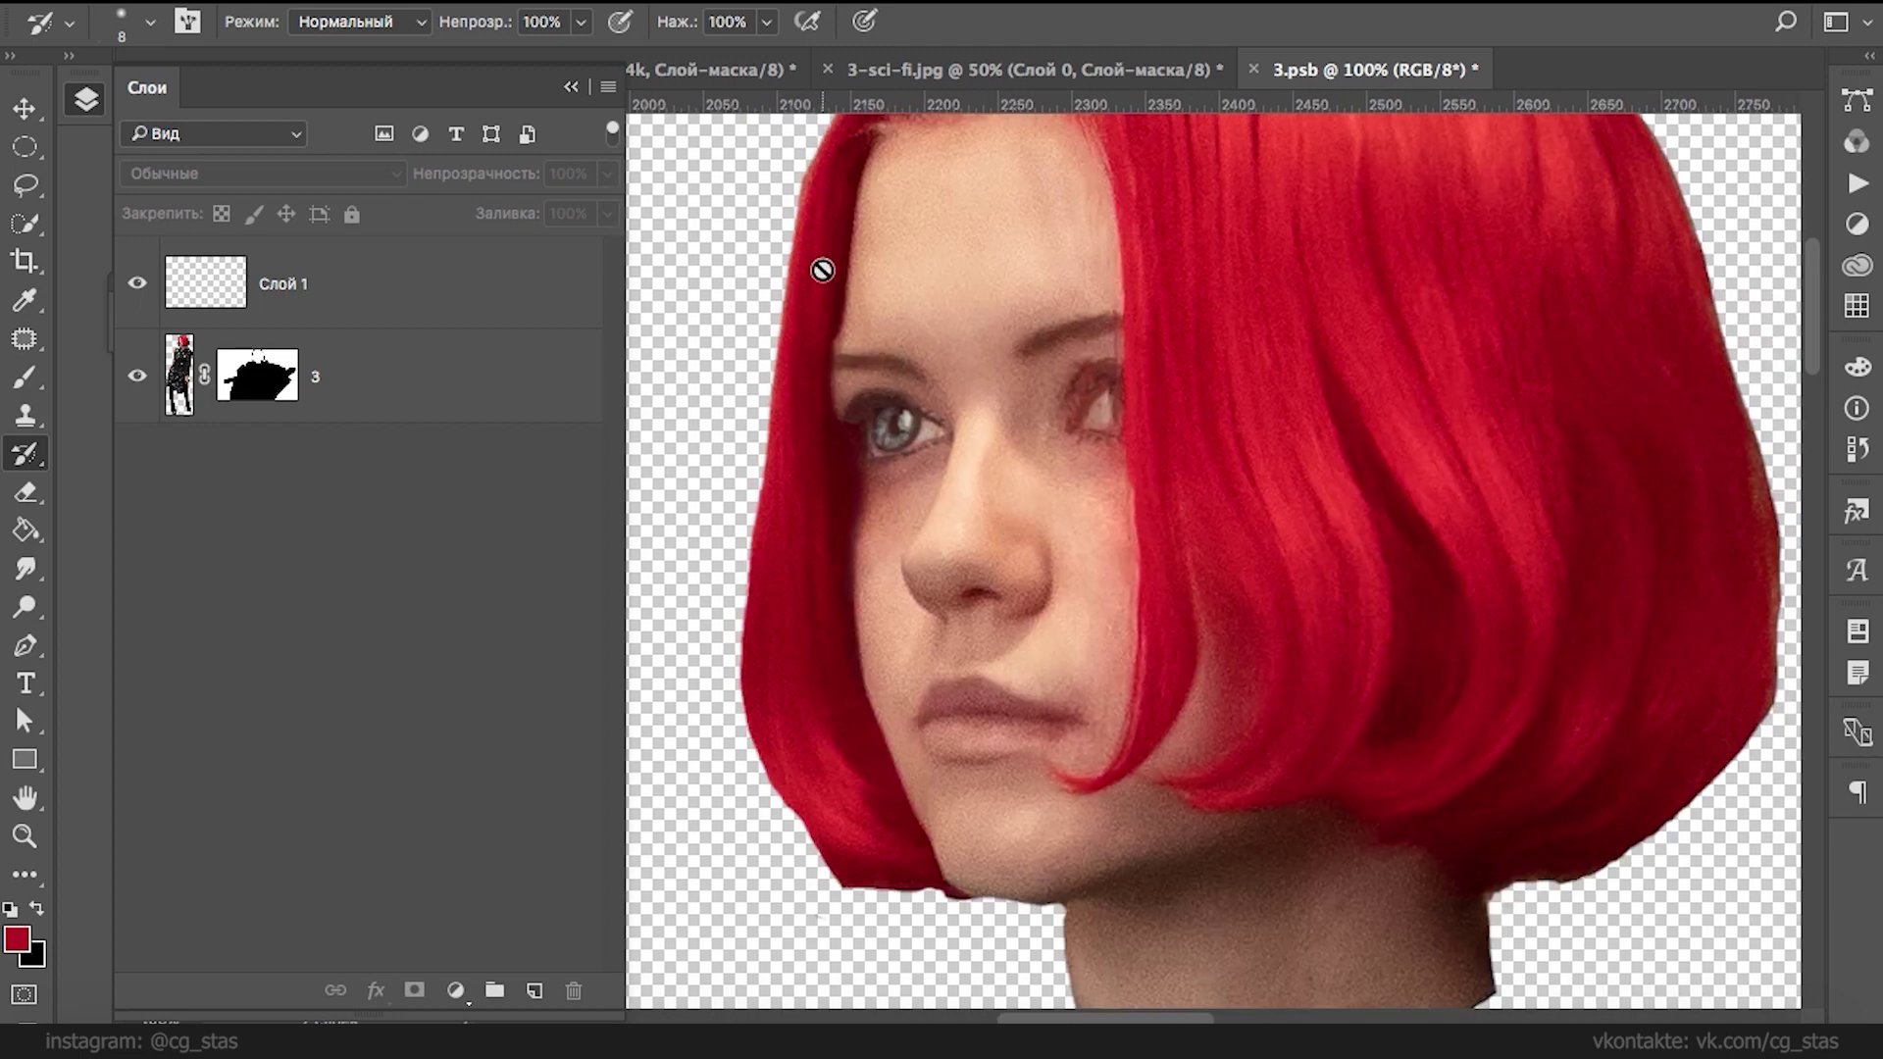
pyautogui.click(191, 310)
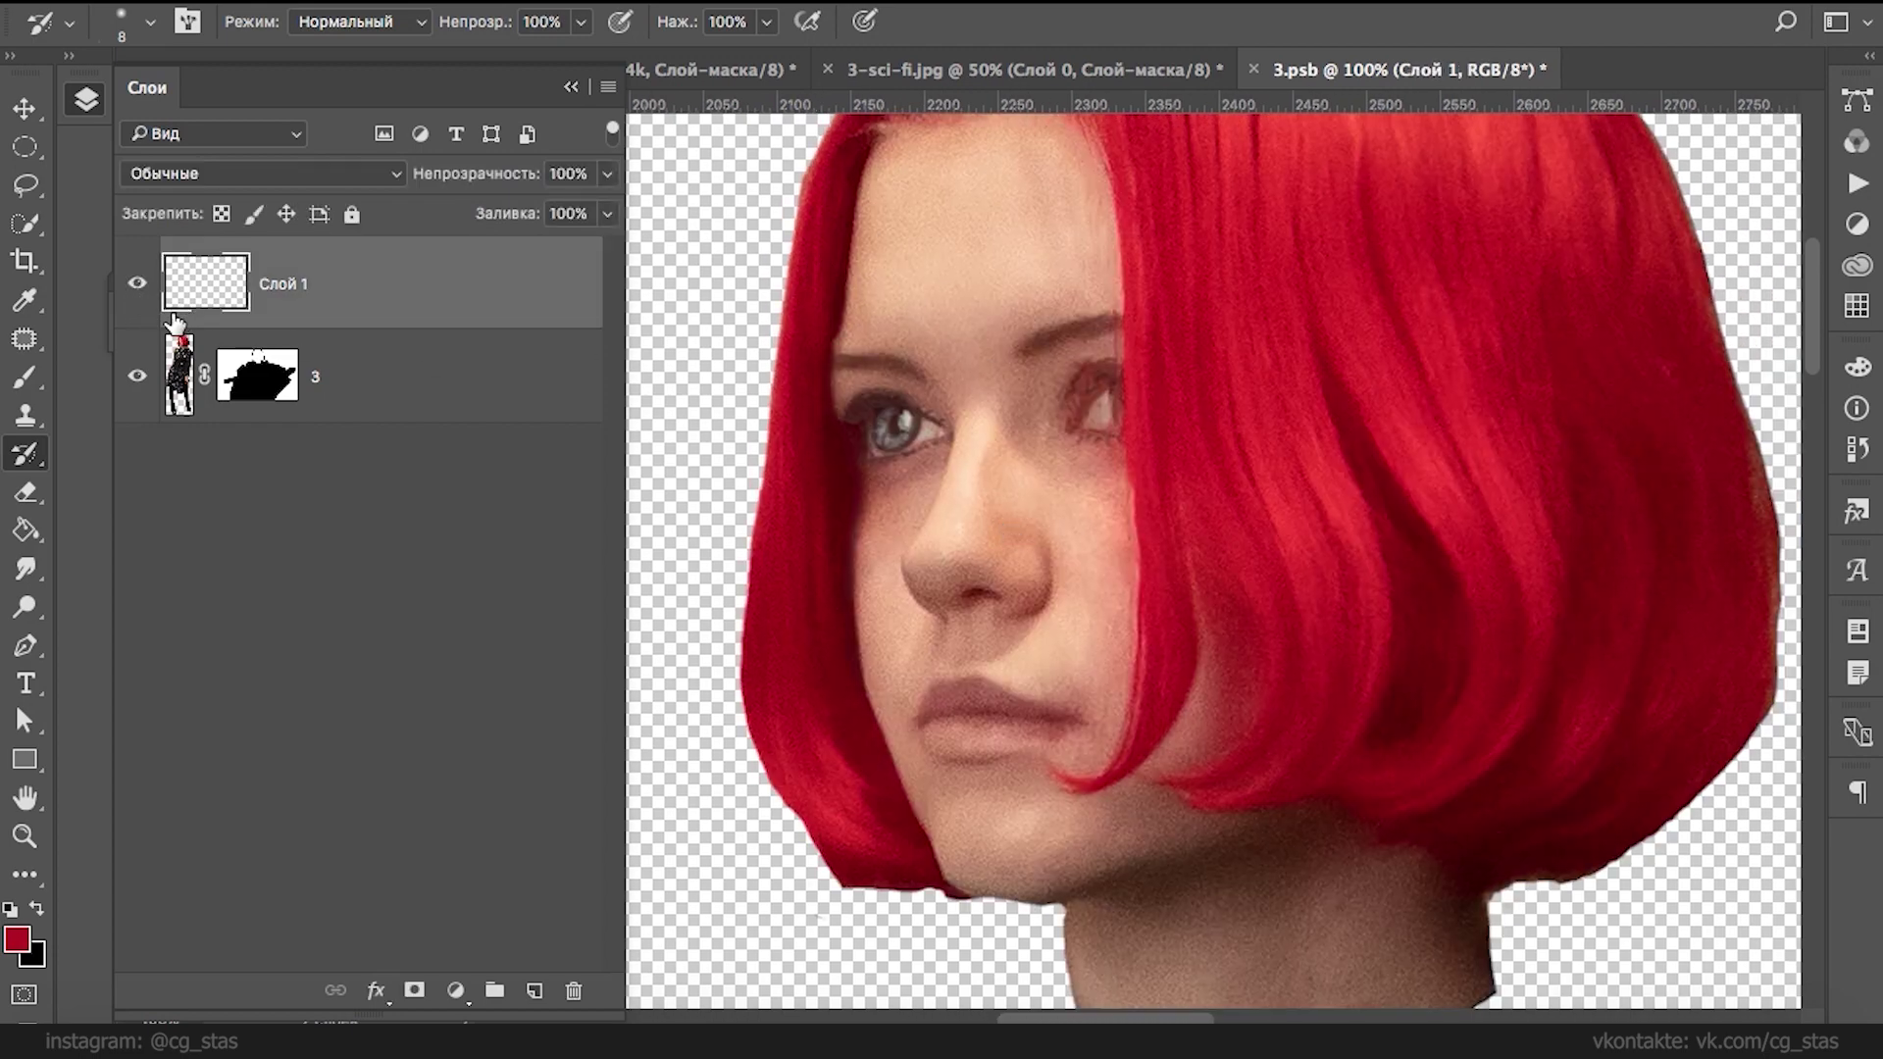
# - Give the Brush tool the 17 px spatter tip, try a stroke on the forehead and undo it
pyautogui.click(24, 377)
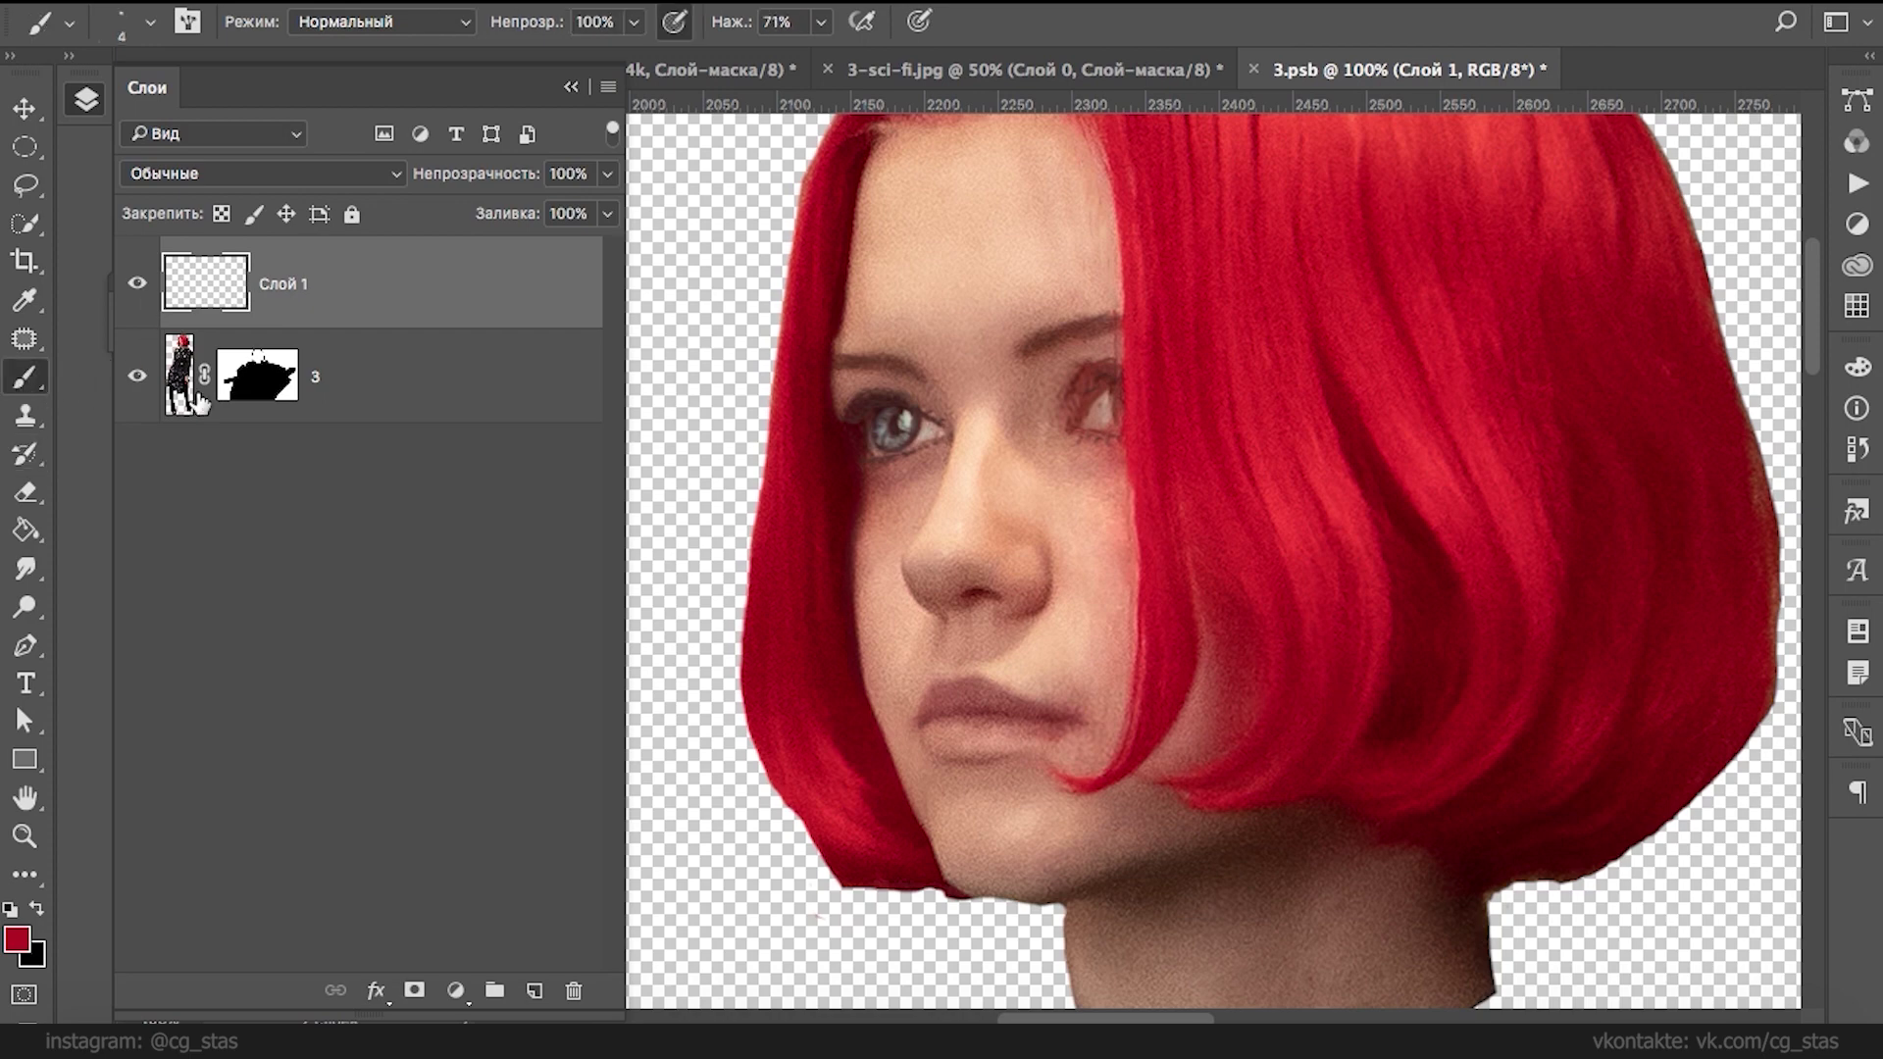
pyautogui.rightClick(719, 471)
pyautogui.click(1270, 836)
pyautogui.click(1465, 825)
pyautogui.moveTo(939, 283); pyautogui.dragTo(1020, 241)
pyautogui.press('super+z')
pyautogui.rightClick(1015, 463)
pyautogui.press('Escape')
# - Choose a deep red foreground colour and paint a short horizontal stripe on the cheek below the partly hair-covered eye
pyautogui.click(16, 939)
pyautogui.moveTo(1363, 323)
pyautogui.mouseDown()
pyautogui.moveTo(1362, 302)
pyautogui.moveTo(1373, 446)
pyautogui.moveTo(1411, 434)
pyautogui.mouseUp()
pyautogui.moveTo(1382, 554)
pyautogui.mouseDown()
pyautogui.moveTo(1408, 504)
pyautogui.moveTo(1383, 576)
pyautogui.moveTo(1438, 490)
pyautogui.mouseUp()
pyautogui.click(1688, 255)
pyautogui.press('b')
pyautogui.moveTo(1053, 501)
pyautogui.mouseDown()
pyautogui.moveTo(1139, 495)
pyautogui.moveTo(1076, 528)
pyautogui.moveTo(1158, 518)
pyautogui.moveTo(1098, 501)
pyautogui.moveTo(1080, 518)
pyautogui.moveTo(1120, 509)
pyautogui.mouseUp()
pyautogui.keyDown('alt'); pyautogui.click(1157, 521); pyautogui.keyUp('alt')
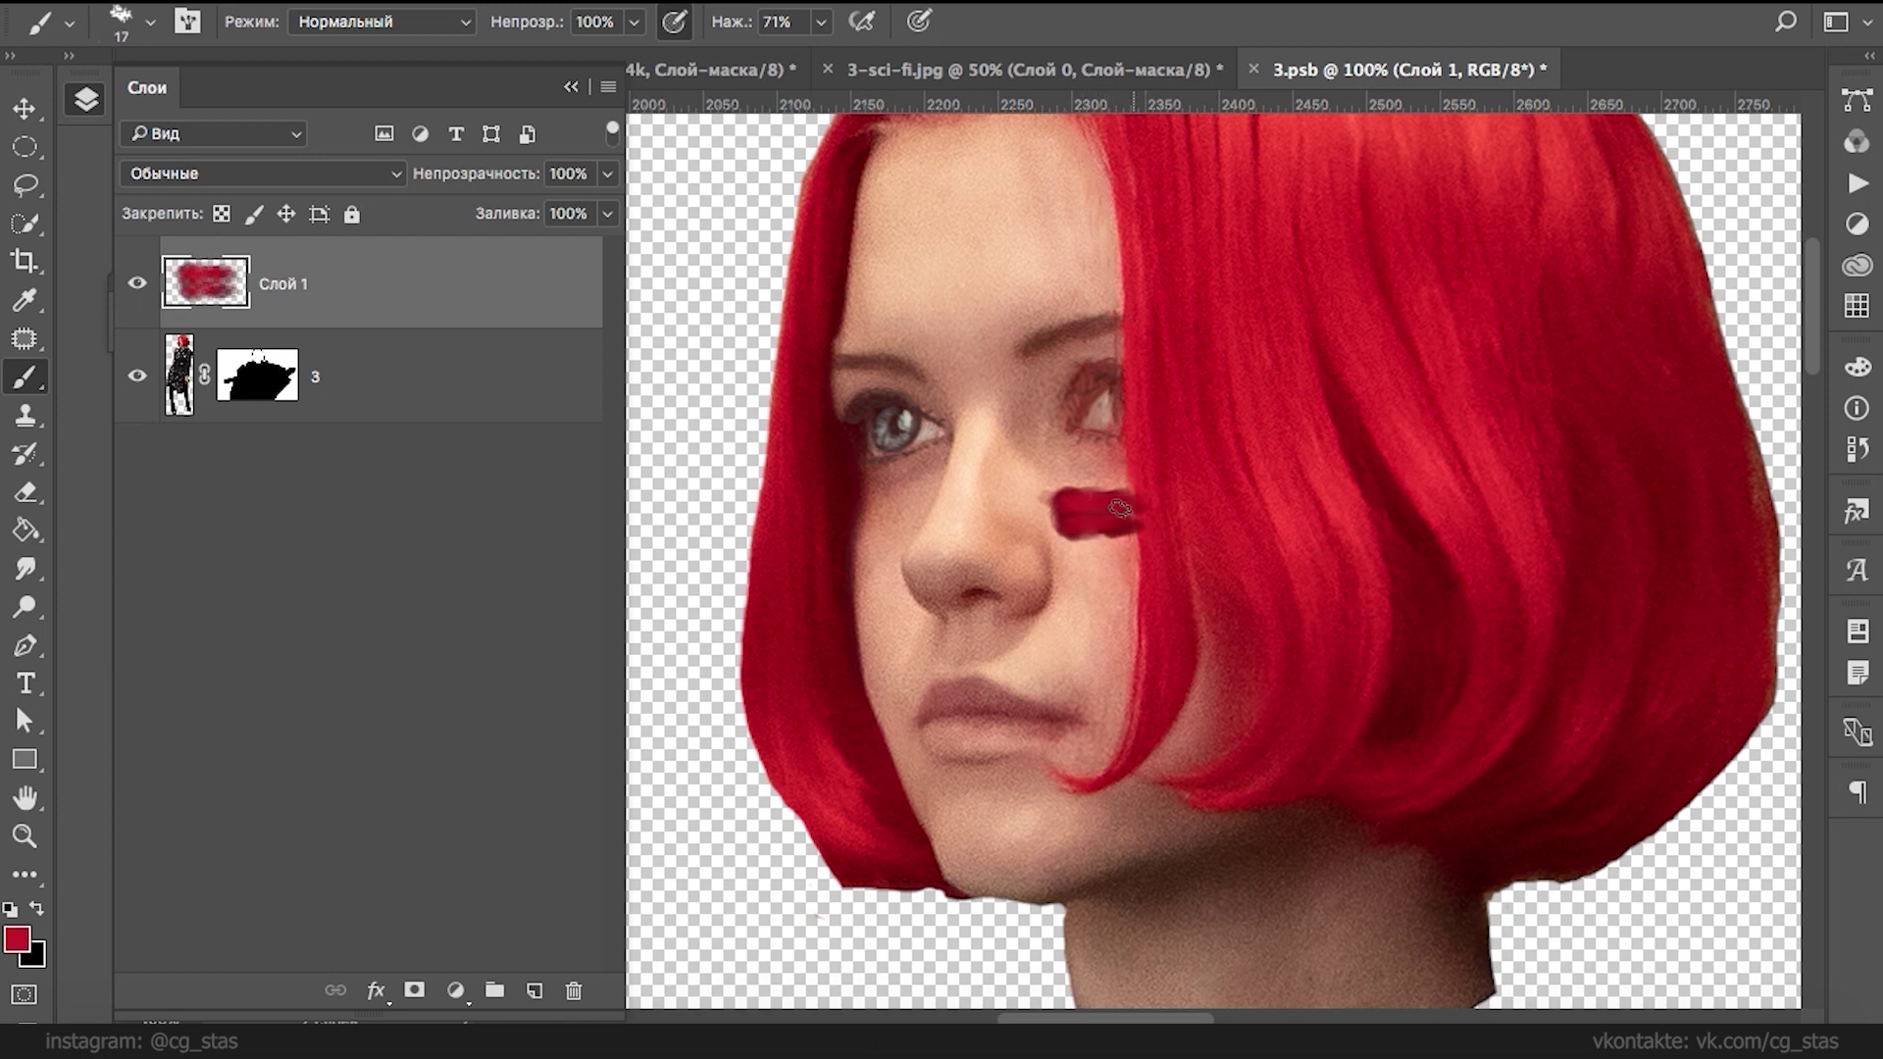
pyautogui.keyDown('alt'); pyautogui.click(1074, 498); pyautogui.keyUp('alt')
pyautogui.moveTo(1120, 526); pyautogui.dragTo(1130, 531)
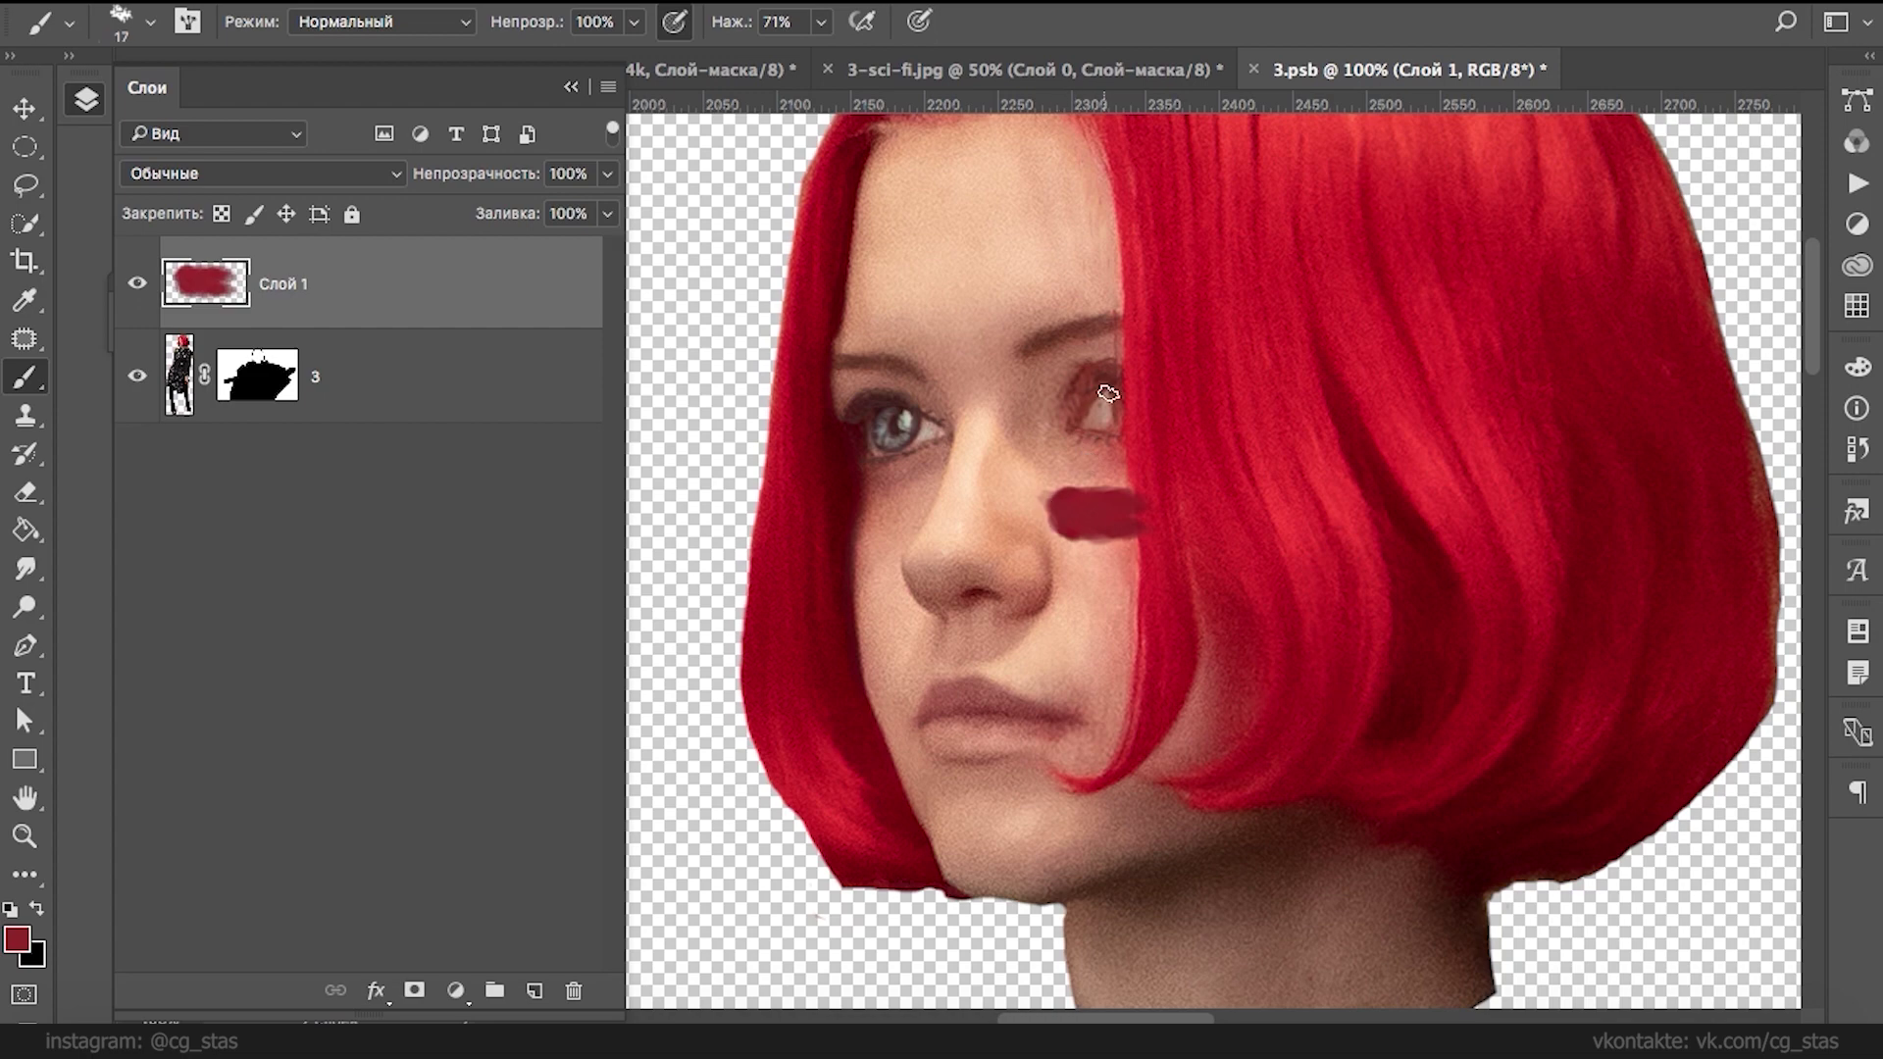
# - Roughen the stripe's nose-side end with the Eraser's 17 px spatter tip and paint a matching red stripe under the other eye
pyautogui.press('e')
pyautogui.rightClick(1041, 488)
pyautogui.click(1160, 533)
pyautogui.press('Return')
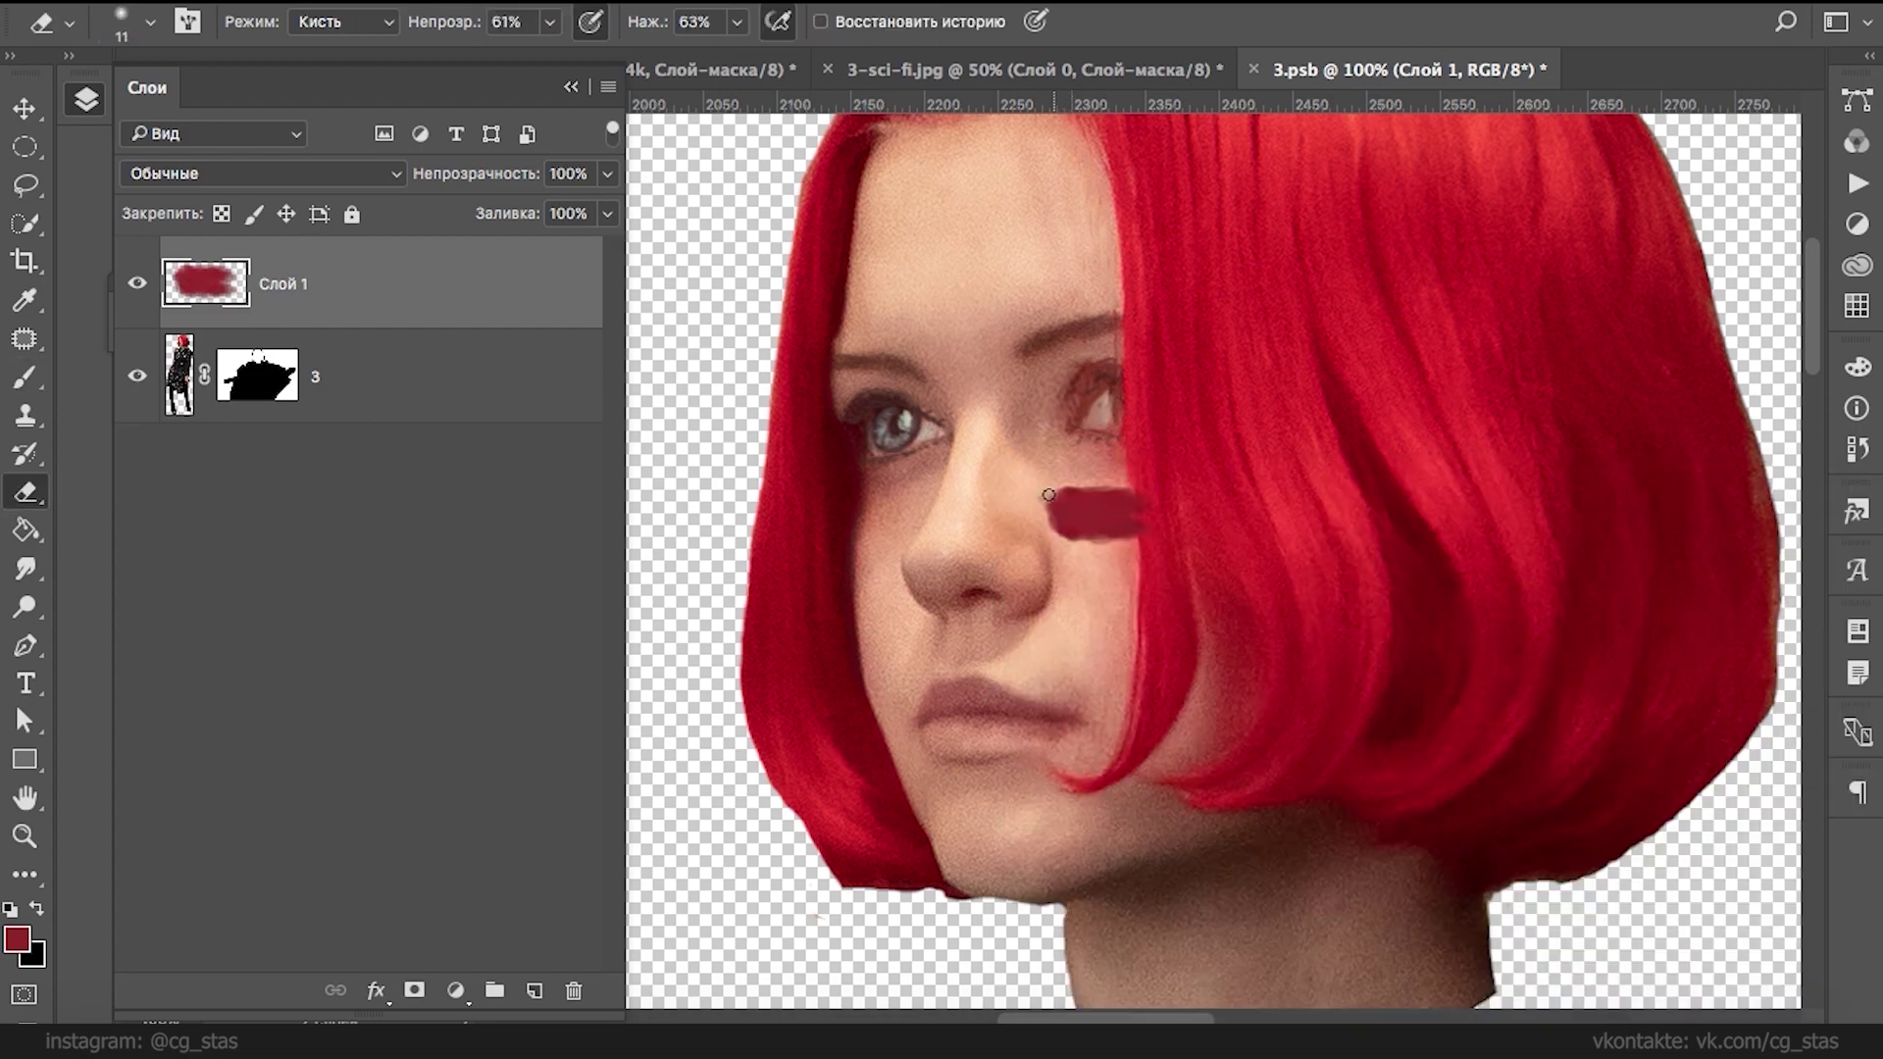
pyautogui.rightClick(1062, 501)
pyautogui.click(1208, 617)
pyautogui.press('Return')
pyautogui.click(551, 22)
pyautogui.moveTo(1048, 503); pyautogui.dragTo(1075, 483)
pyautogui.rightClick(1002, 477)
pyautogui.doubleClick(1751, 845)
pyautogui.moveTo(1061, 511); pyautogui.dragTo(1047, 504)
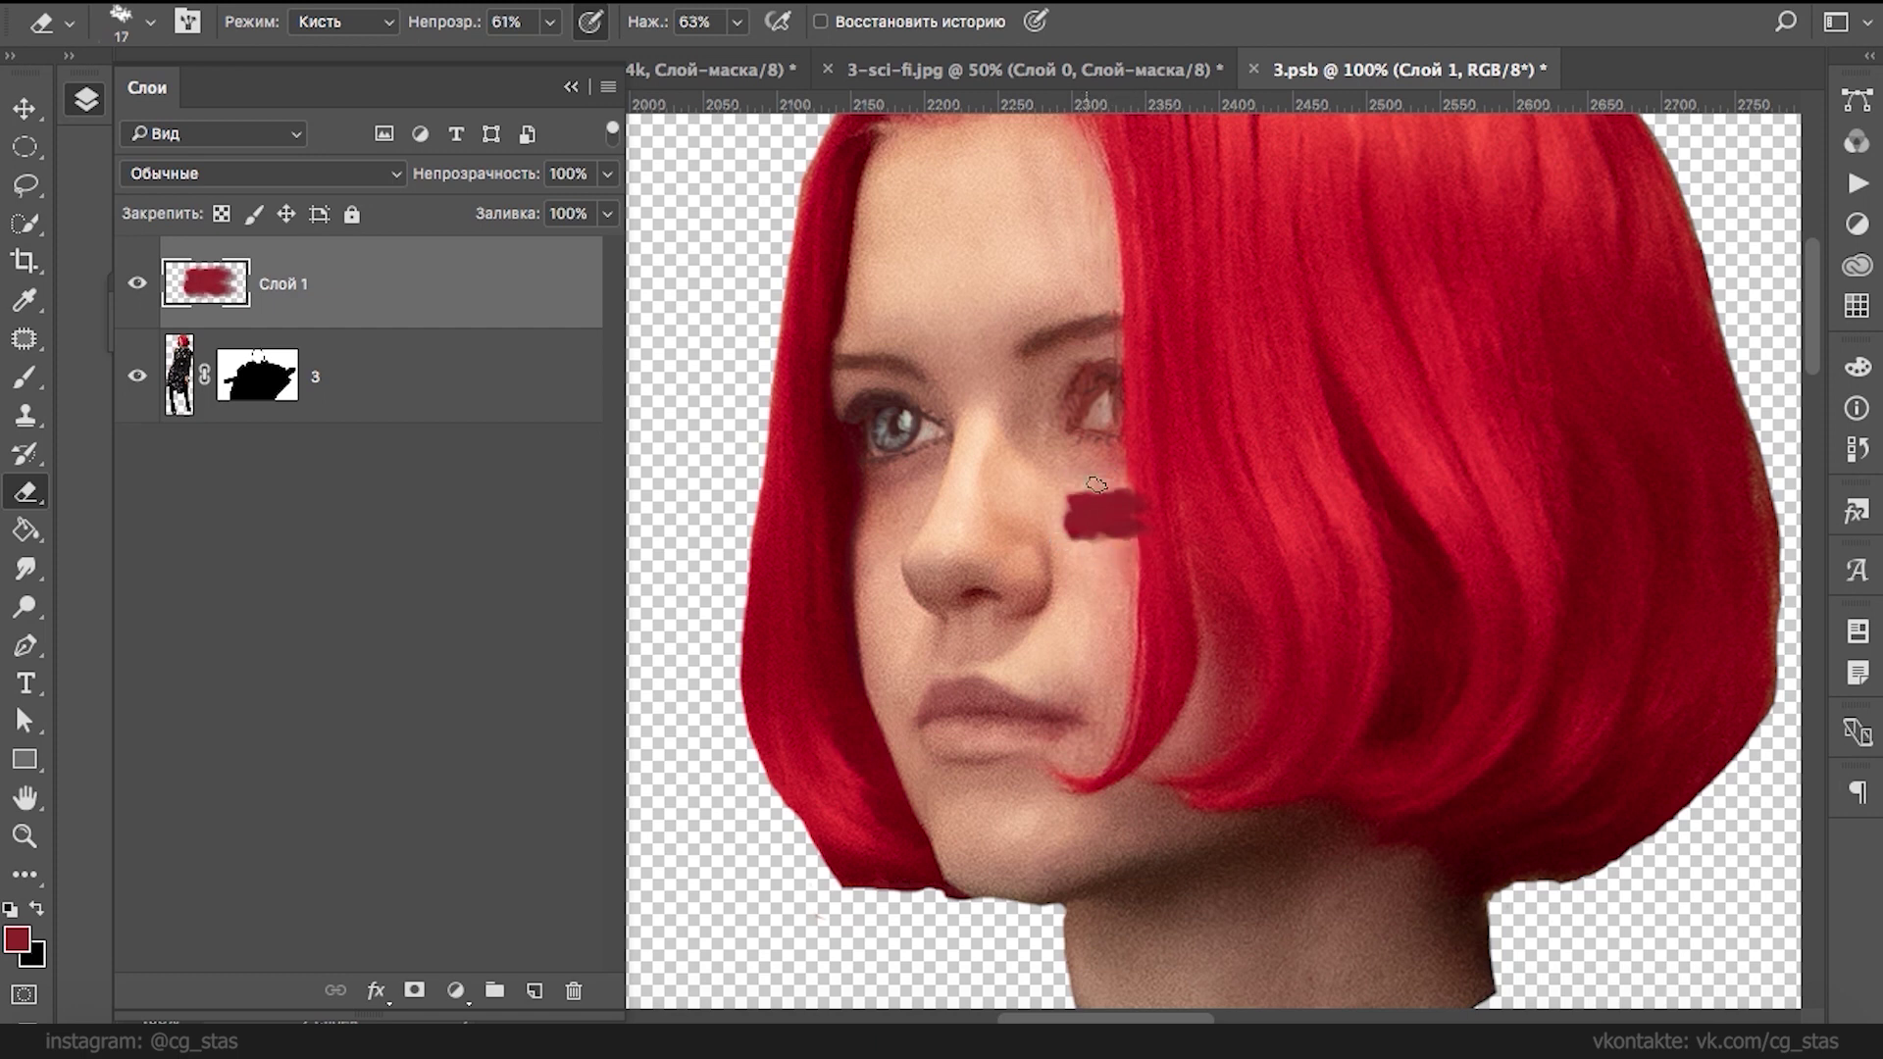
pyautogui.press('b')
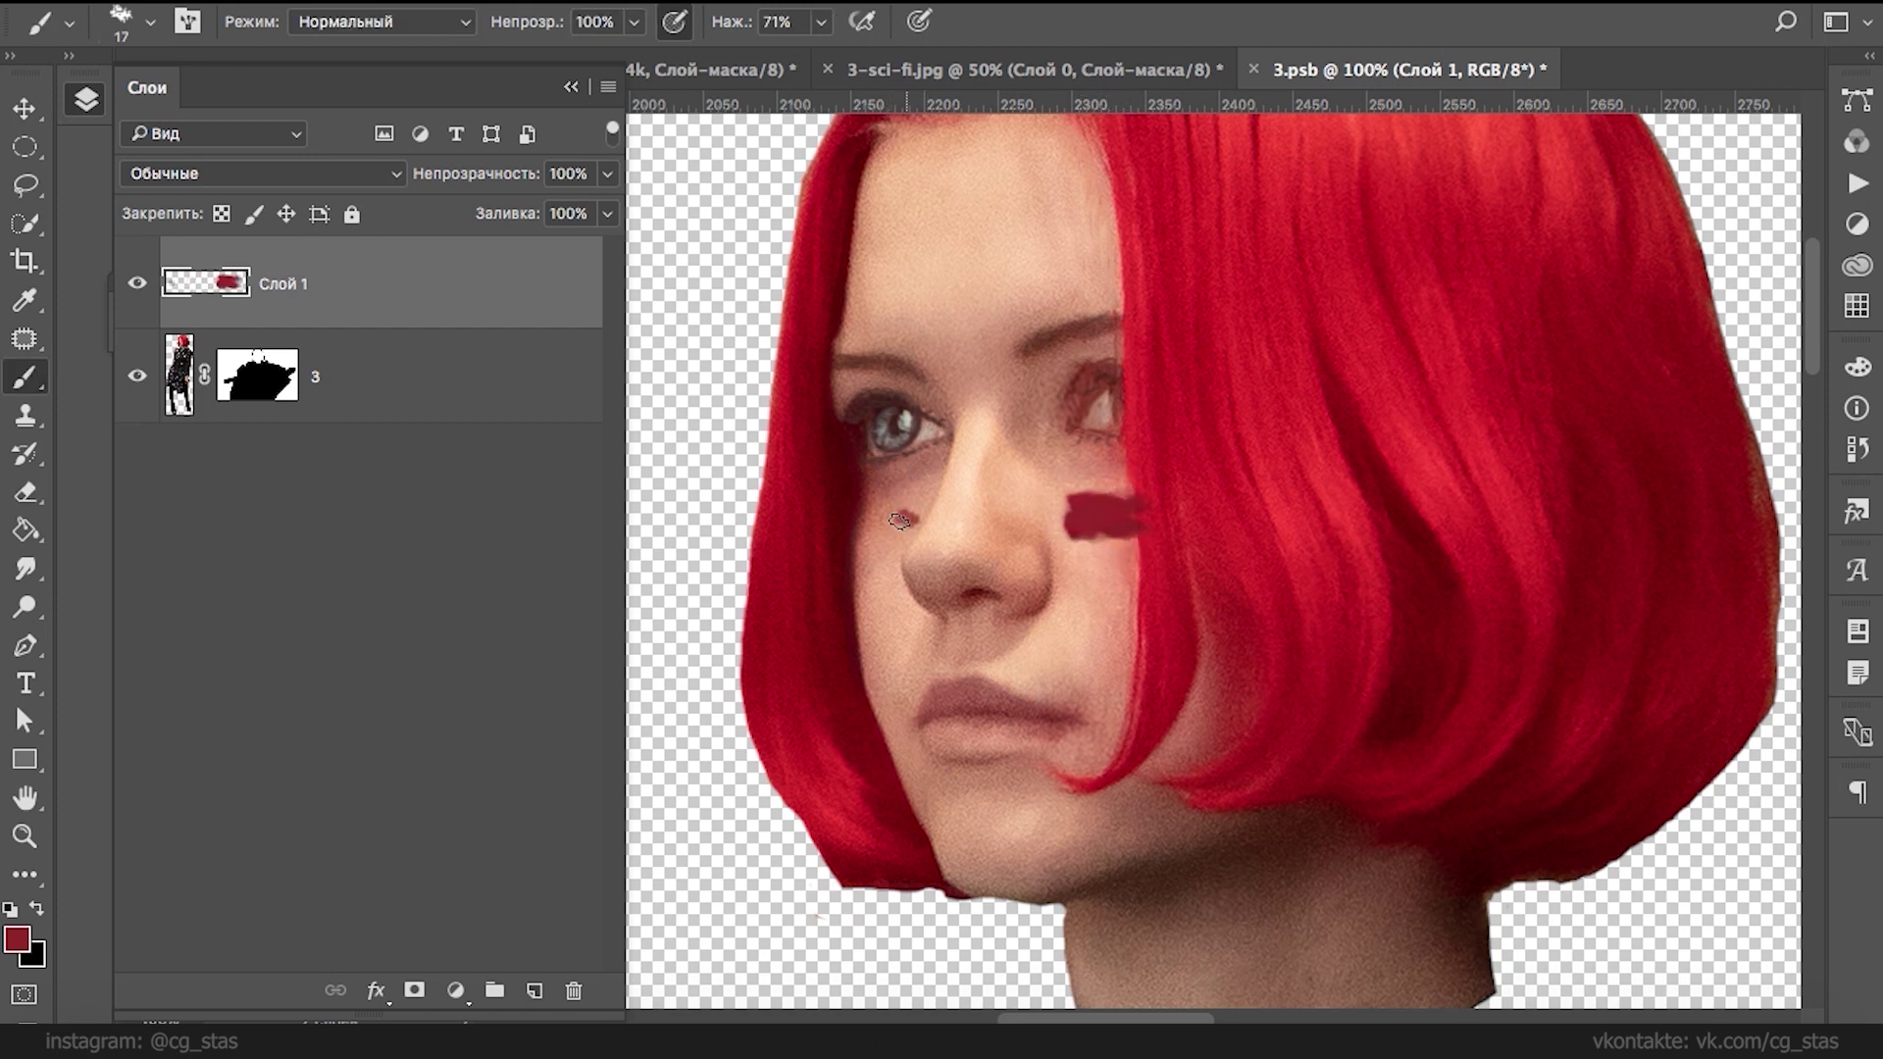
pyautogui.moveTo(902, 529)
pyautogui.mouseDown()
pyautogui.moveTo(873, 549)
pyautogui.moveTo(869, 515)
pyautogui.mouseUp()
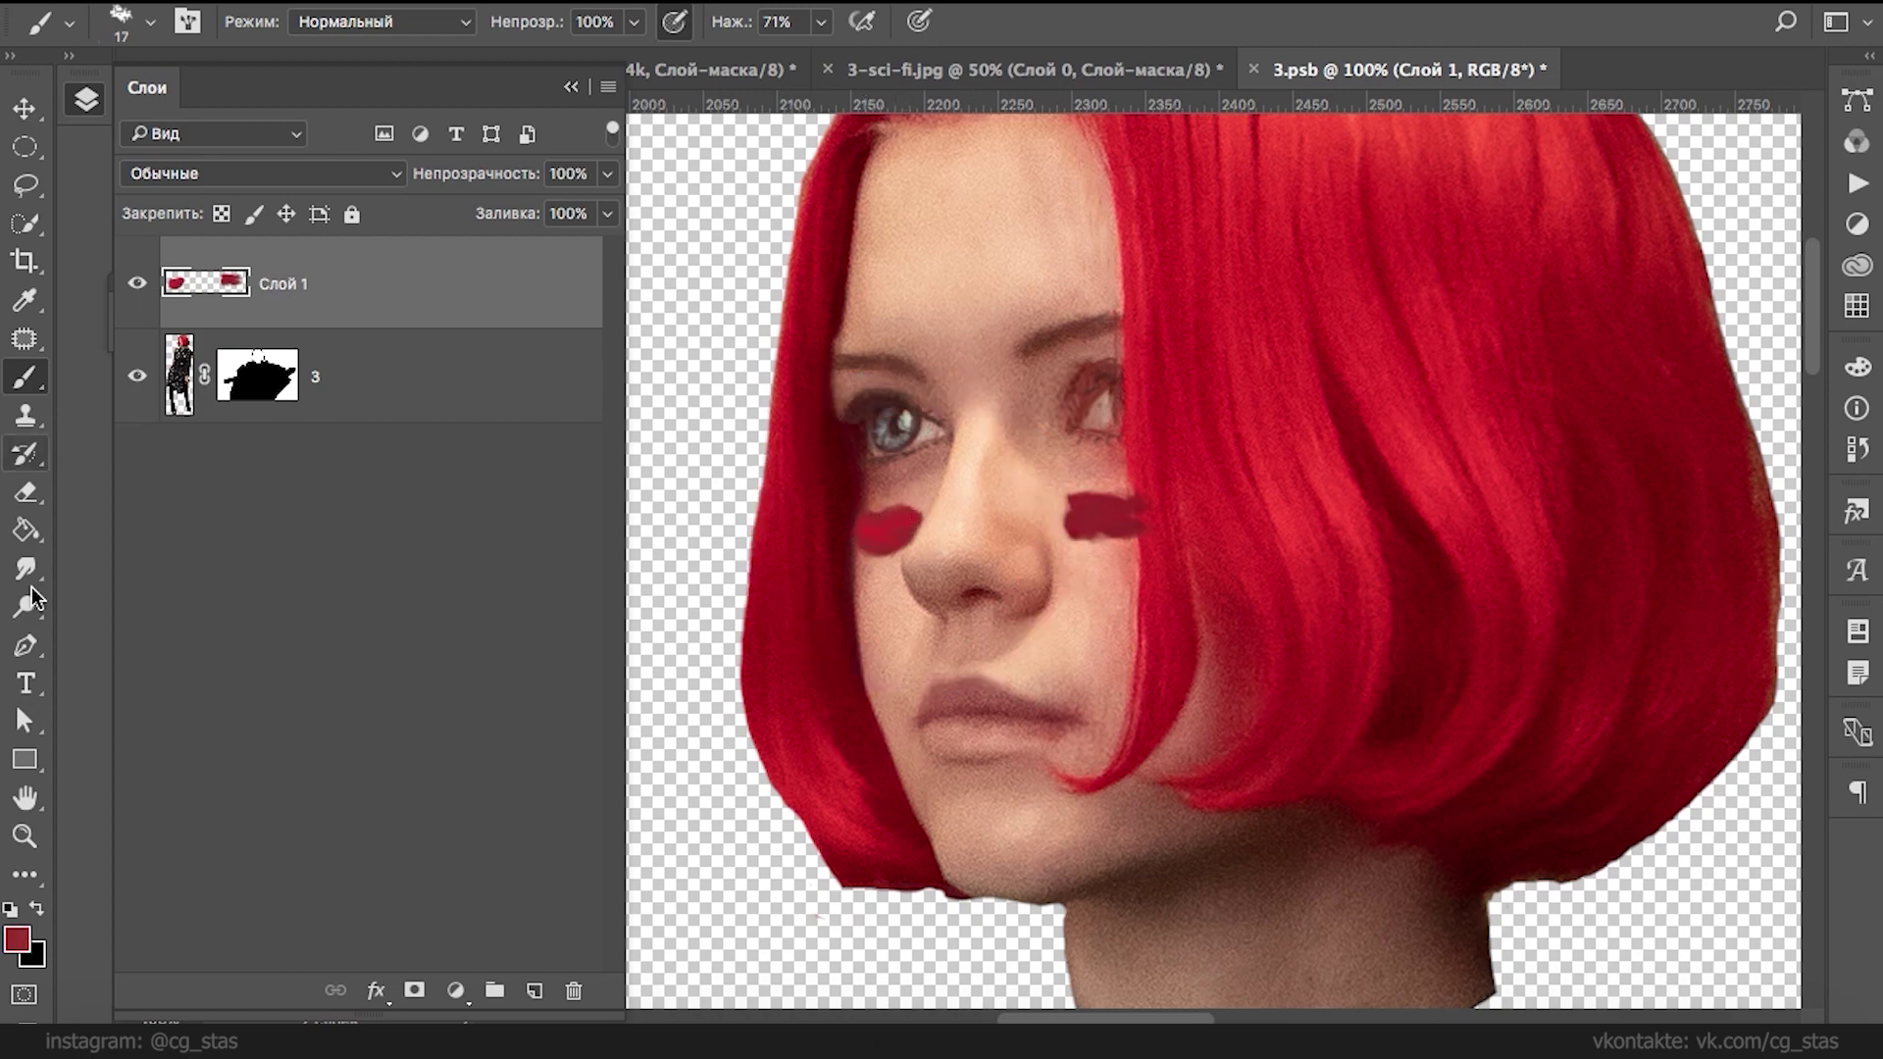
# - Set the foreground colour to dark red #450000 and the brush size to 4 px
pyautogui.click(17, 939)
pyautogui.moveTo(1298, 420); pyautogui.dragTo(1425, 539)
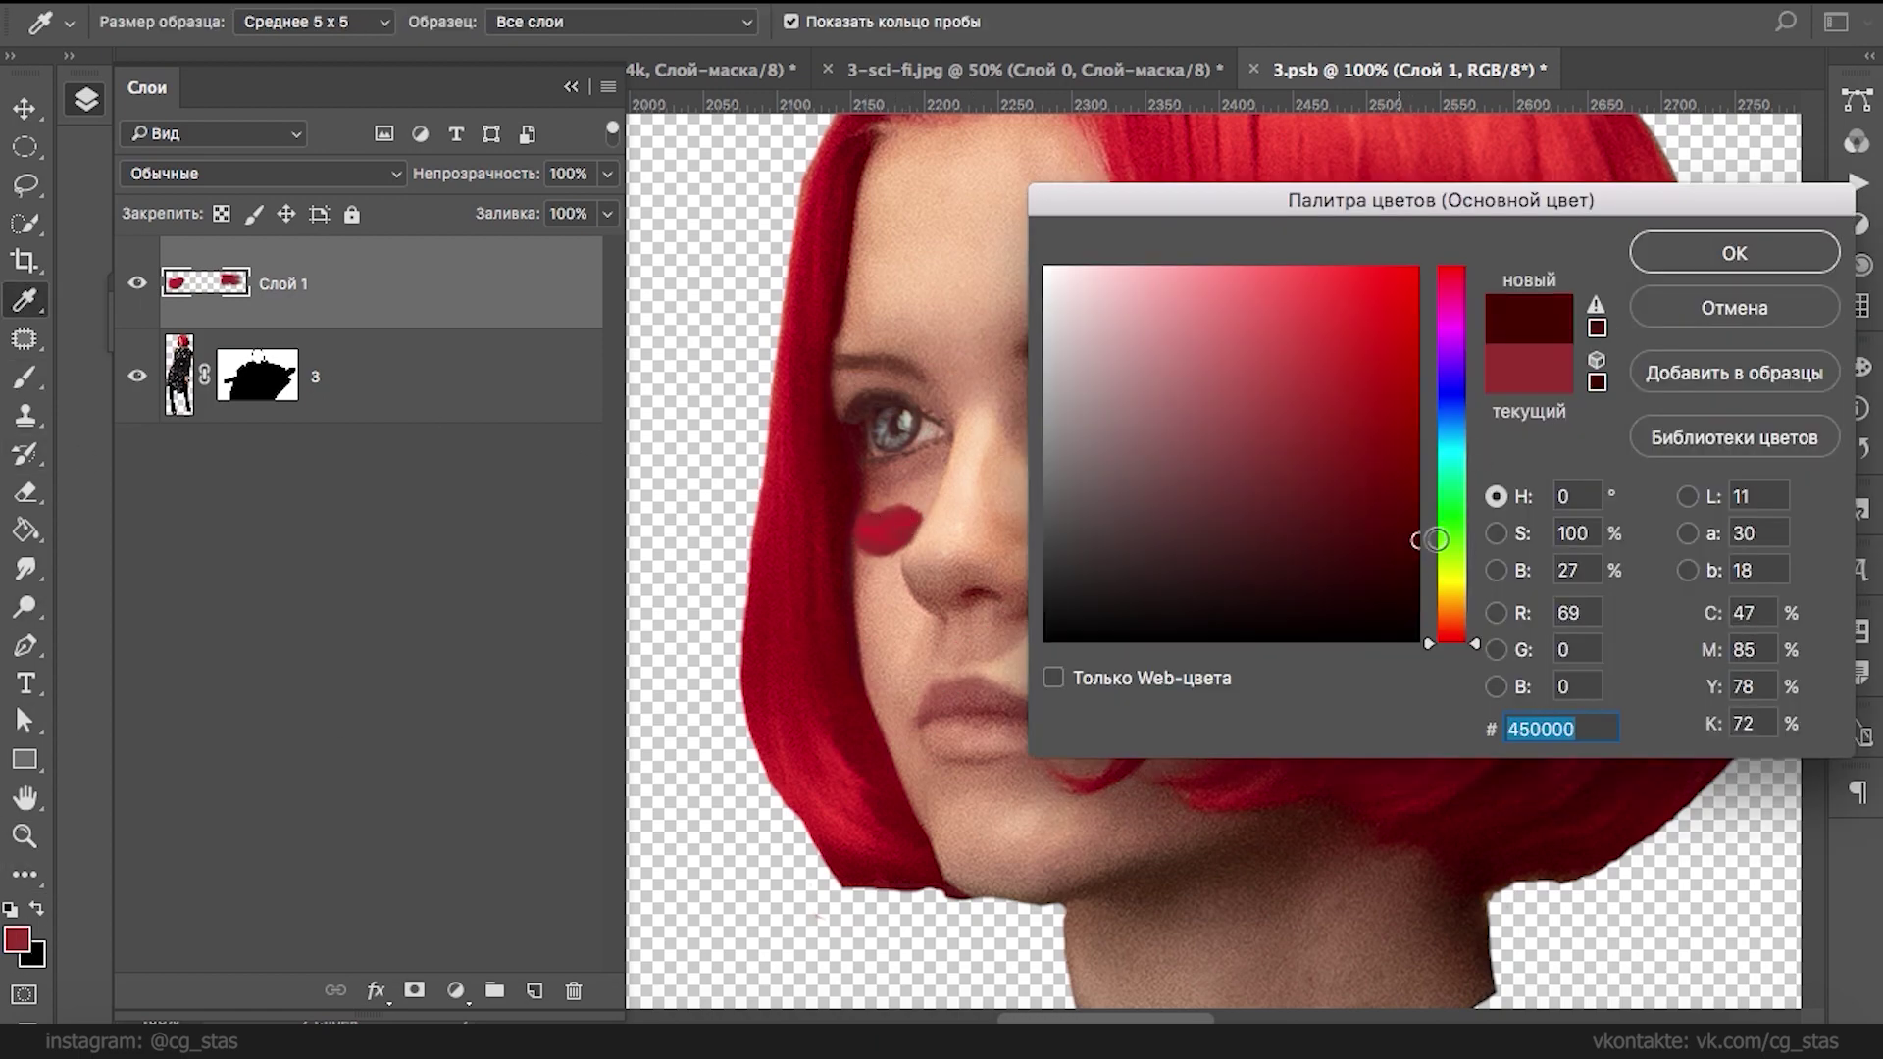
pyautogui.click(1686, 253)
pyautogui.rightClick(943, 520)
pyautogui.moveTo(1101, 547); pyautogui.dragTo(1083, 547)
pyautogui.press('Return')
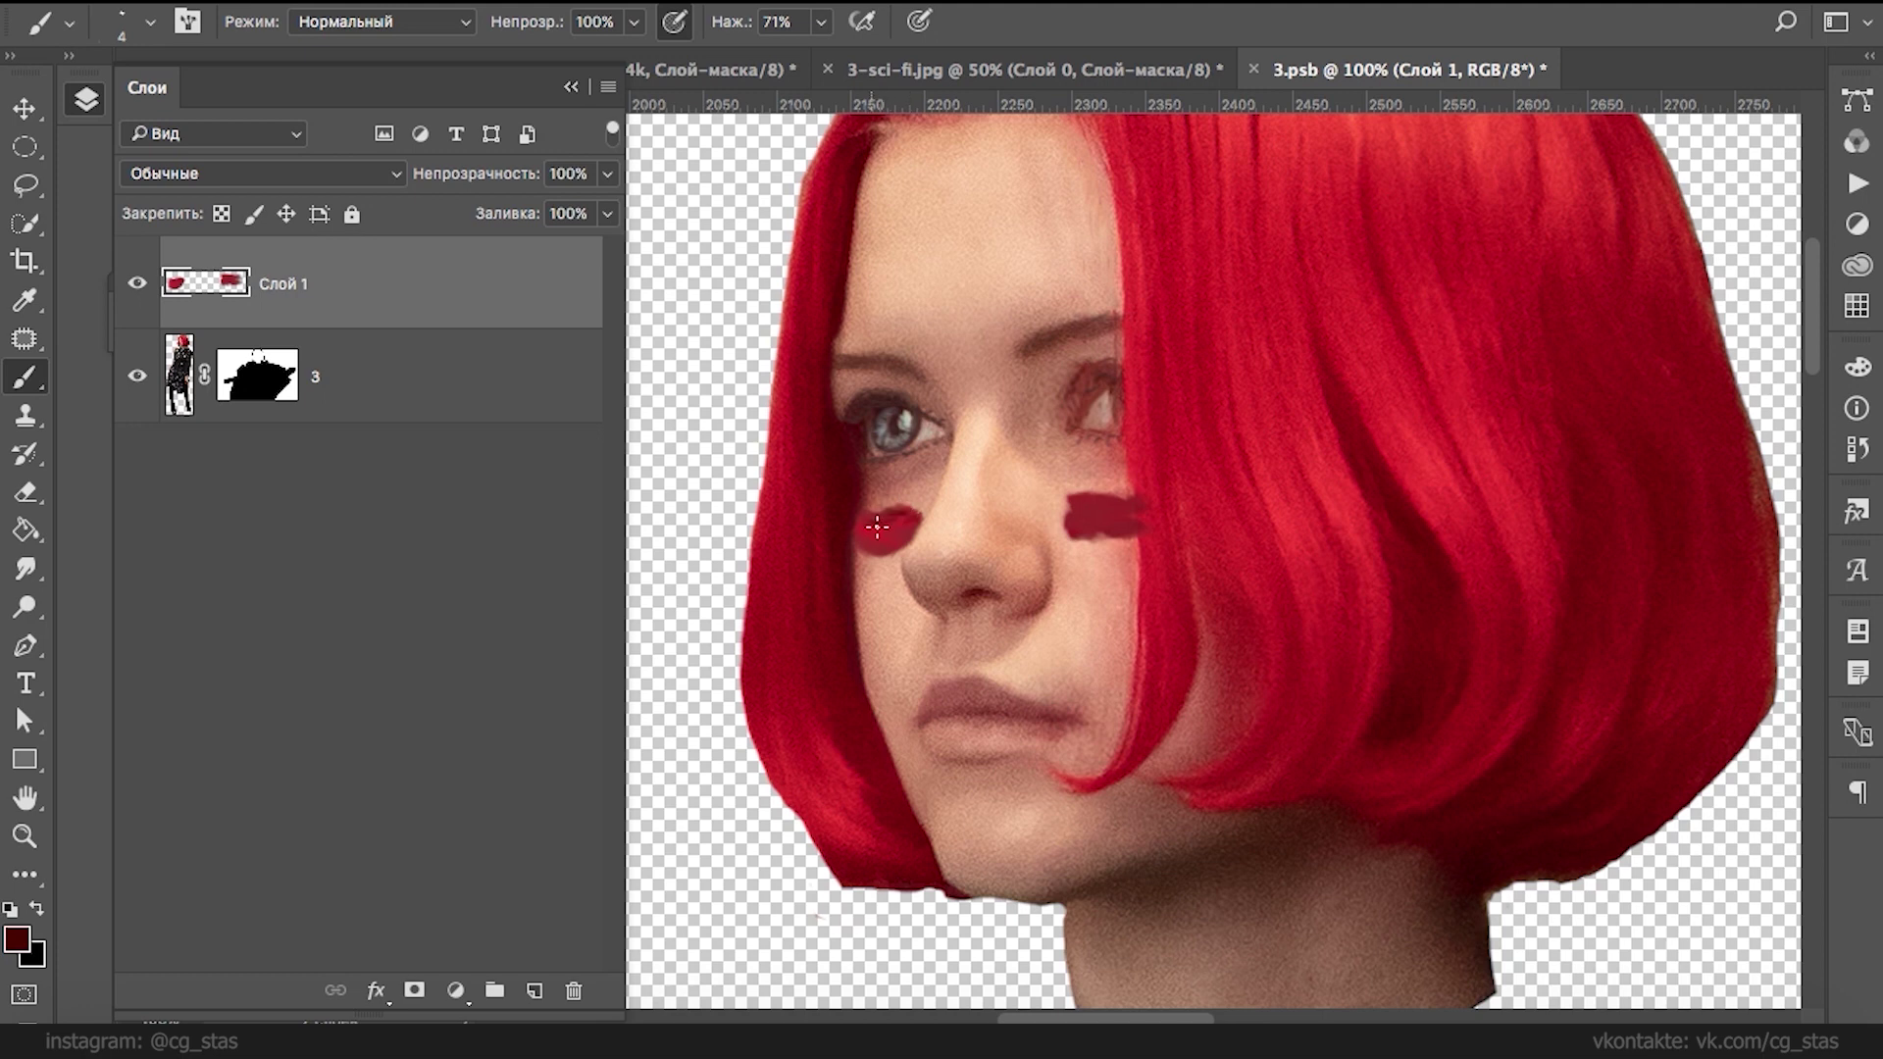
# - Shade both cheek stripes with thin dark strokes and refine their edges with the Eraser and Smudge tools
pyautogui.keyDown('alt'); pyautogui.click(889, 516); pyautogui.keyUp('alt')
pyautogui.press('x')
pyautogui.moveTo(1086, 512); pyautogui.dragTo(1150, 528)
pyautogui.press('e')
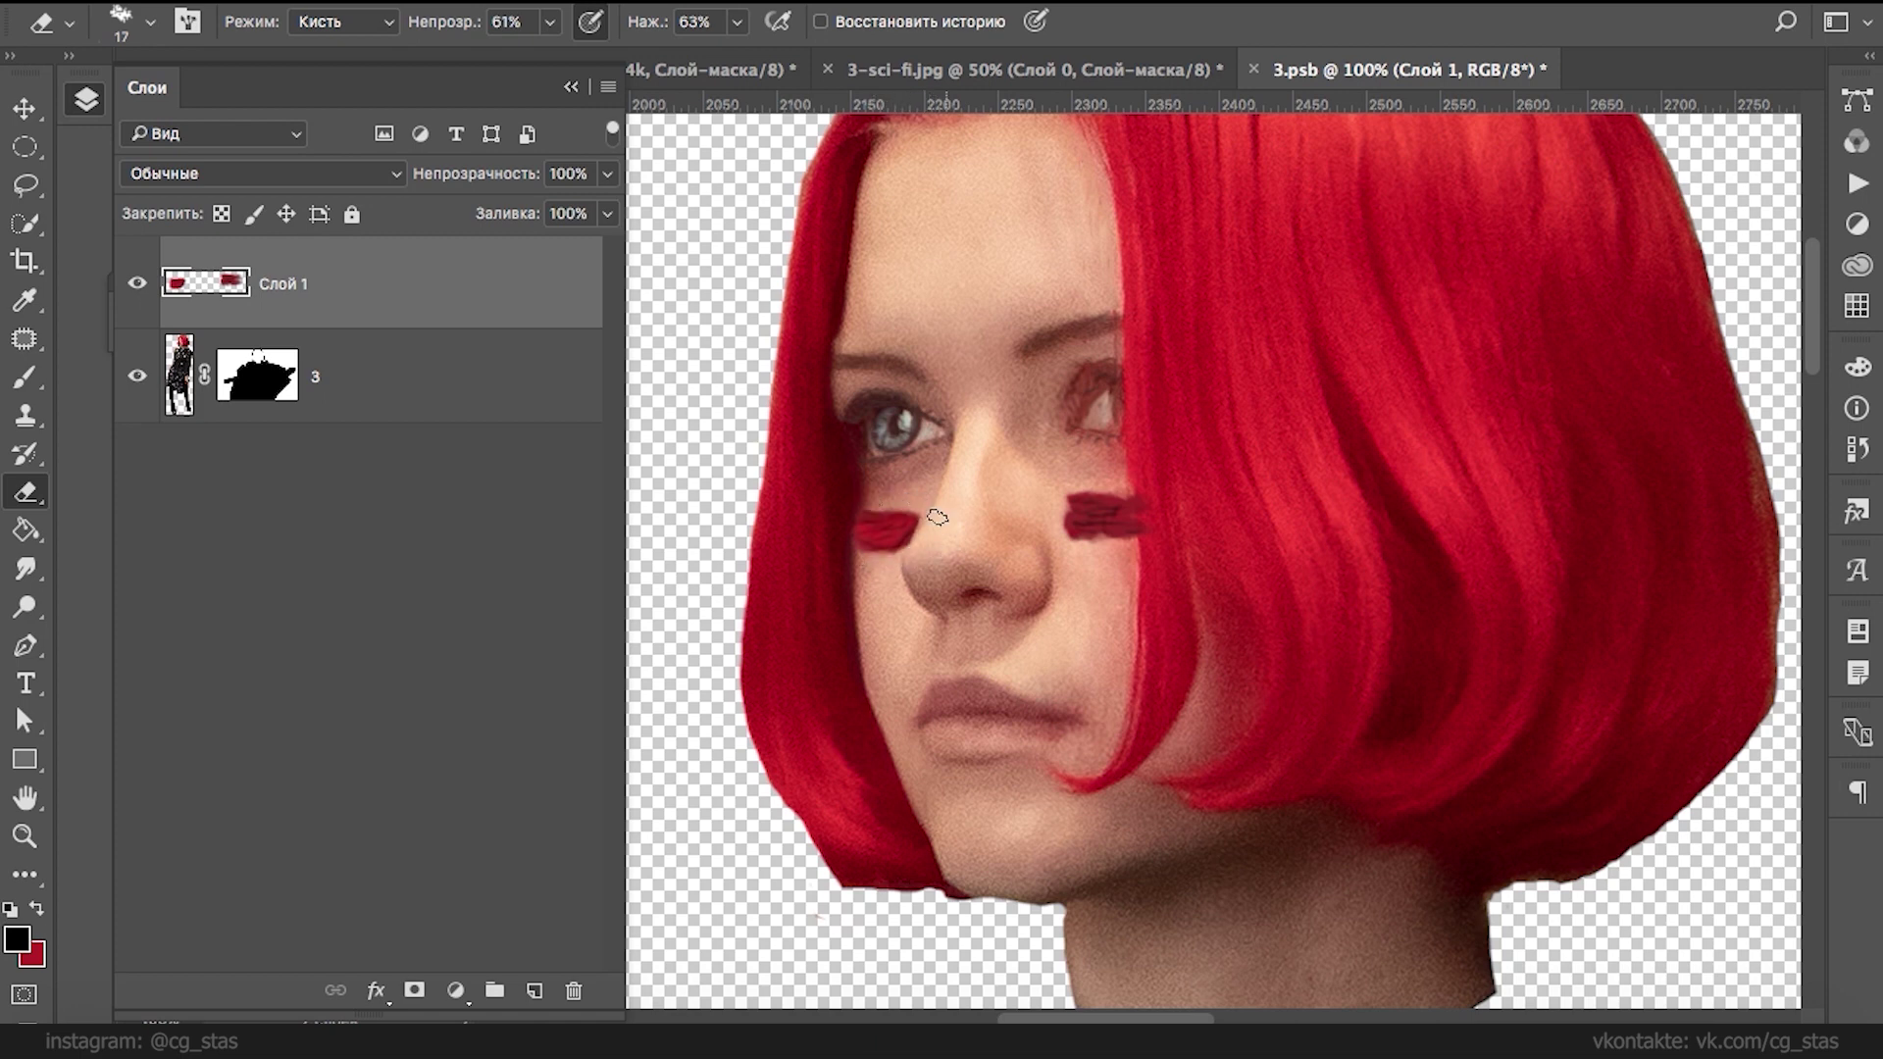
pyautogui.press('r')
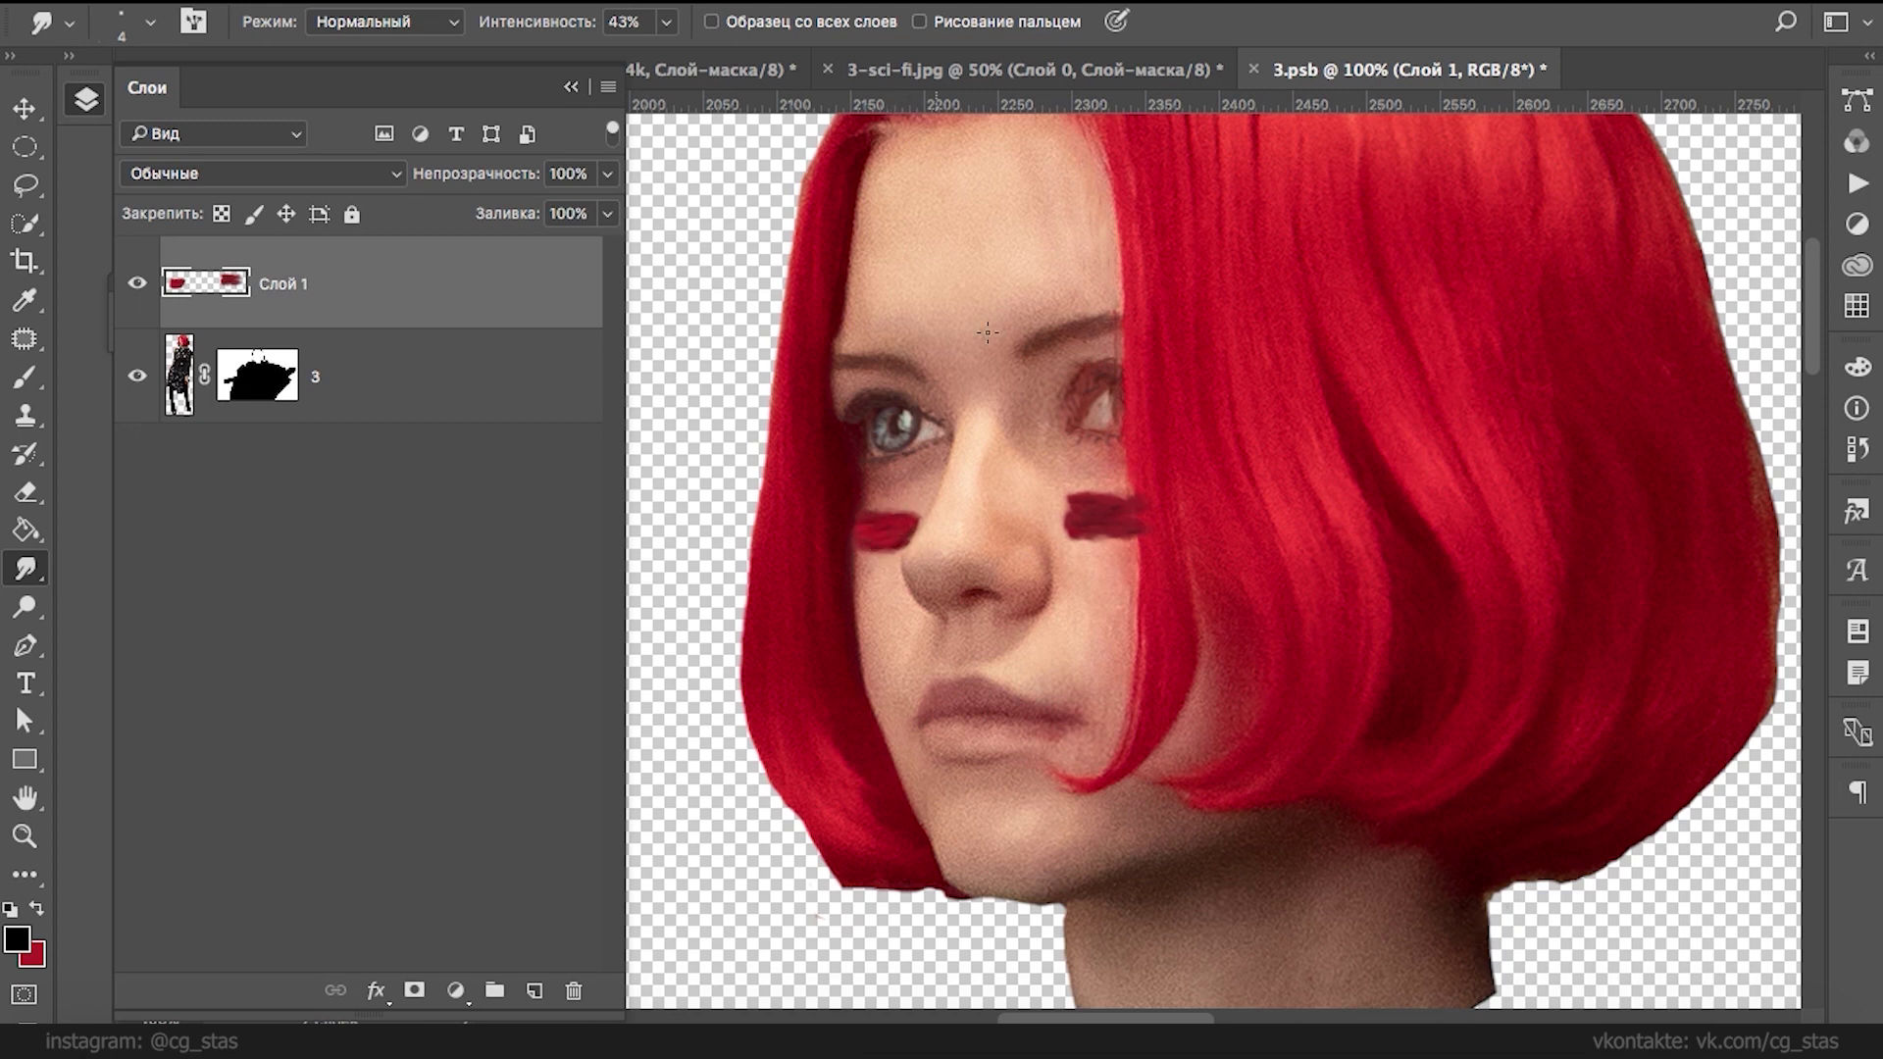
# - Add a Levels adjustment clipped to Слой 1 with output levels 0 and 207, and invert its mask to black
pyautogui.click(455, 990)
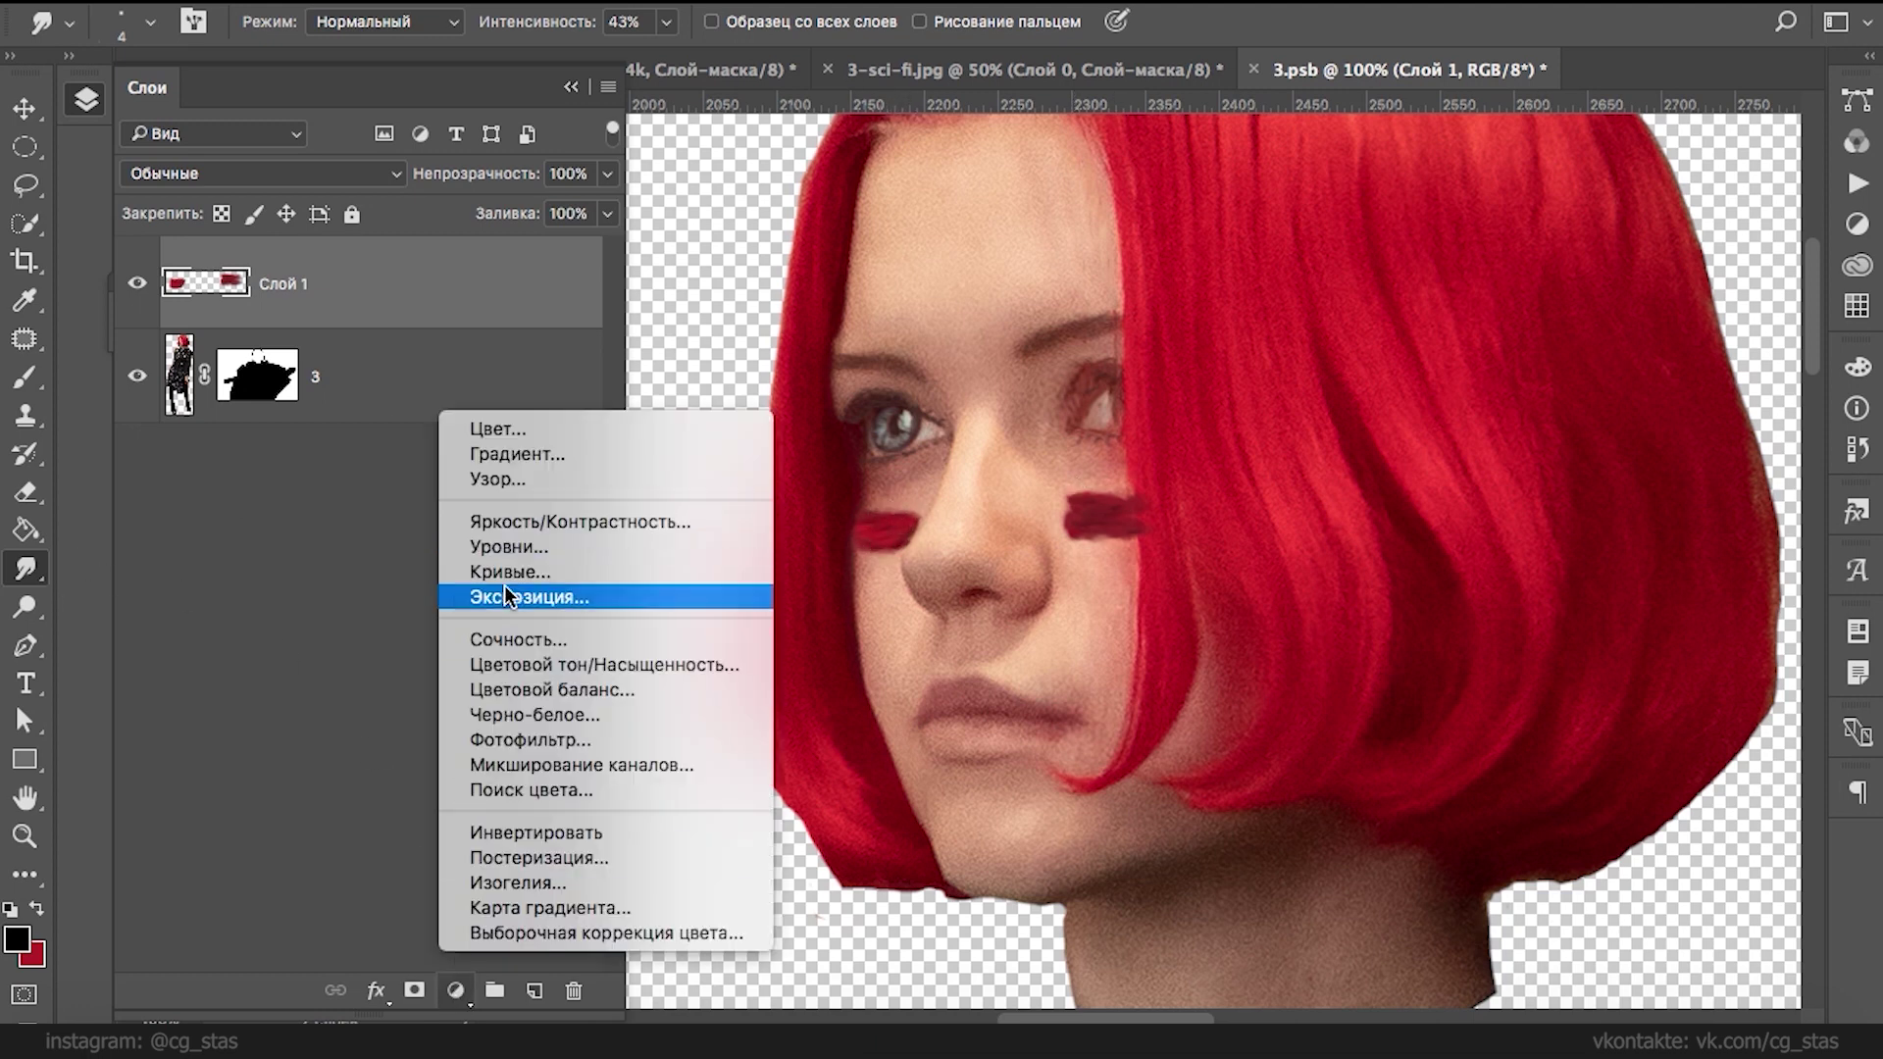
pyautogui.click(506, 543)
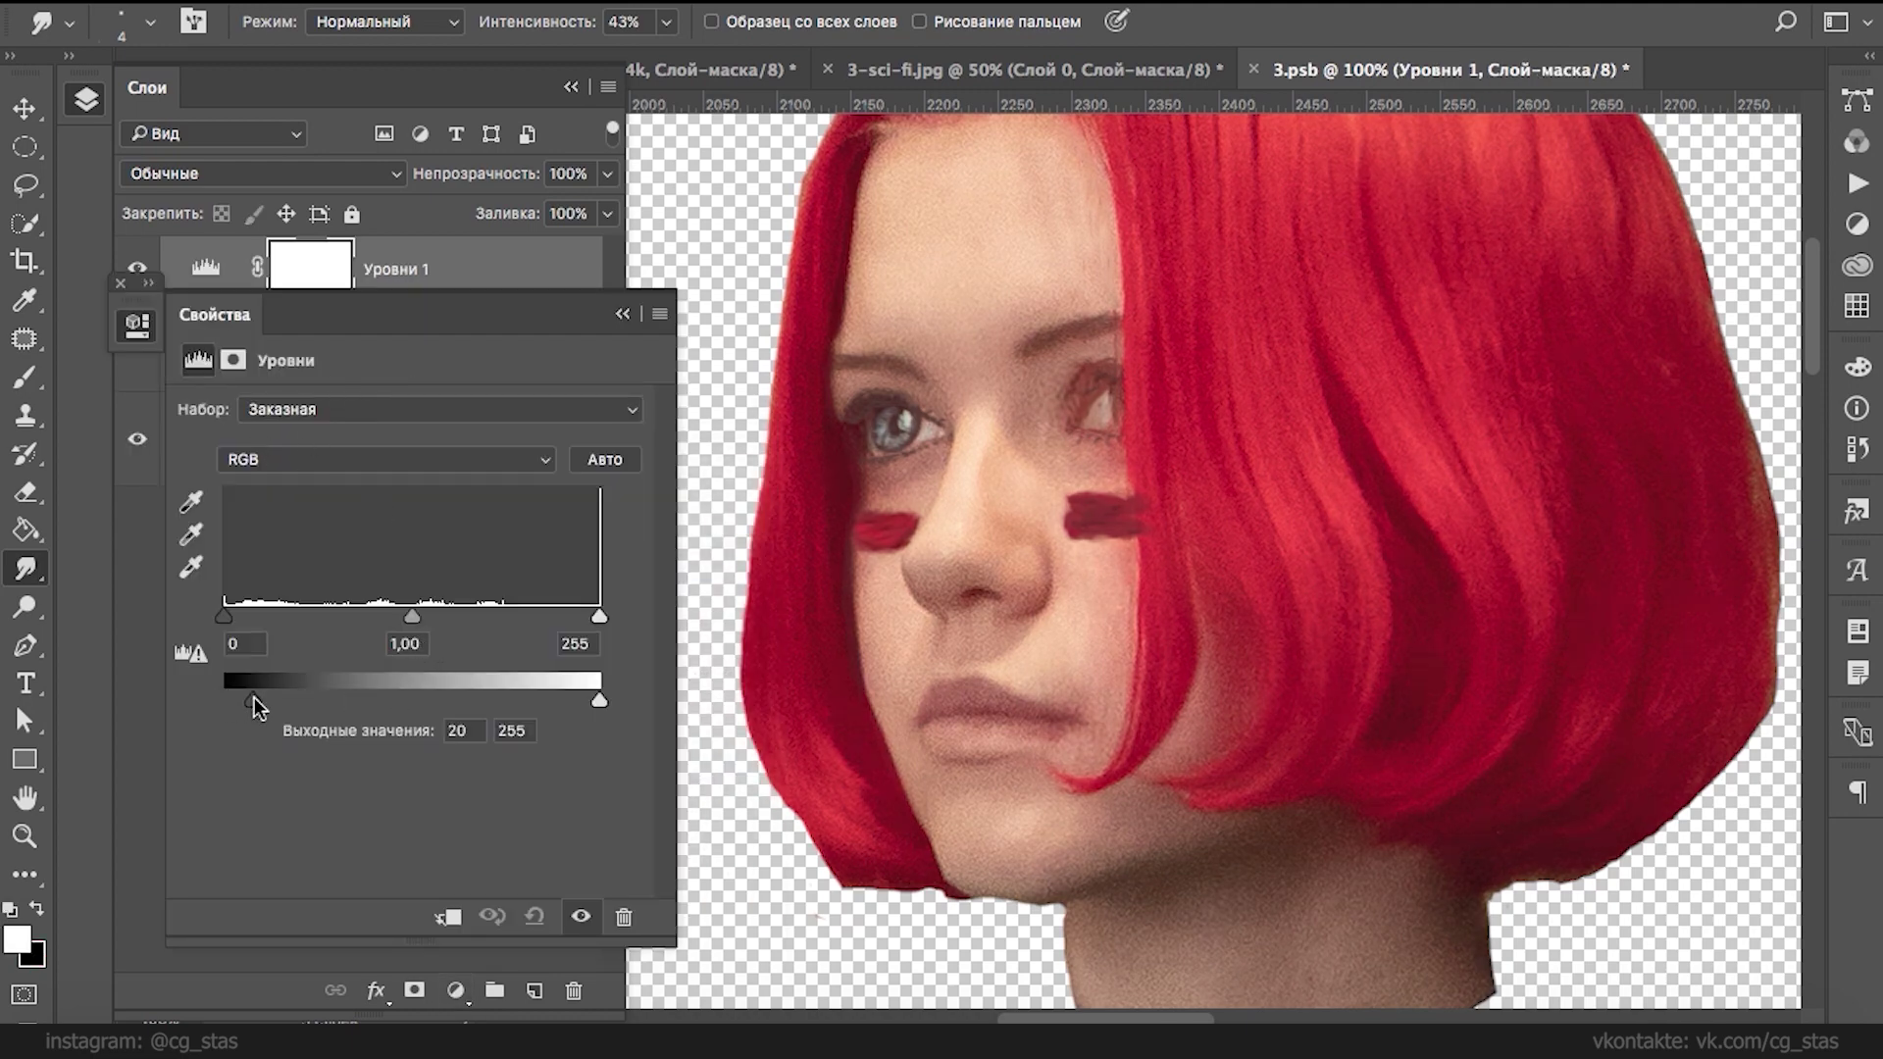
pyautogui.moveTo(596, 699); pyautogui.dragTo(528, 696)
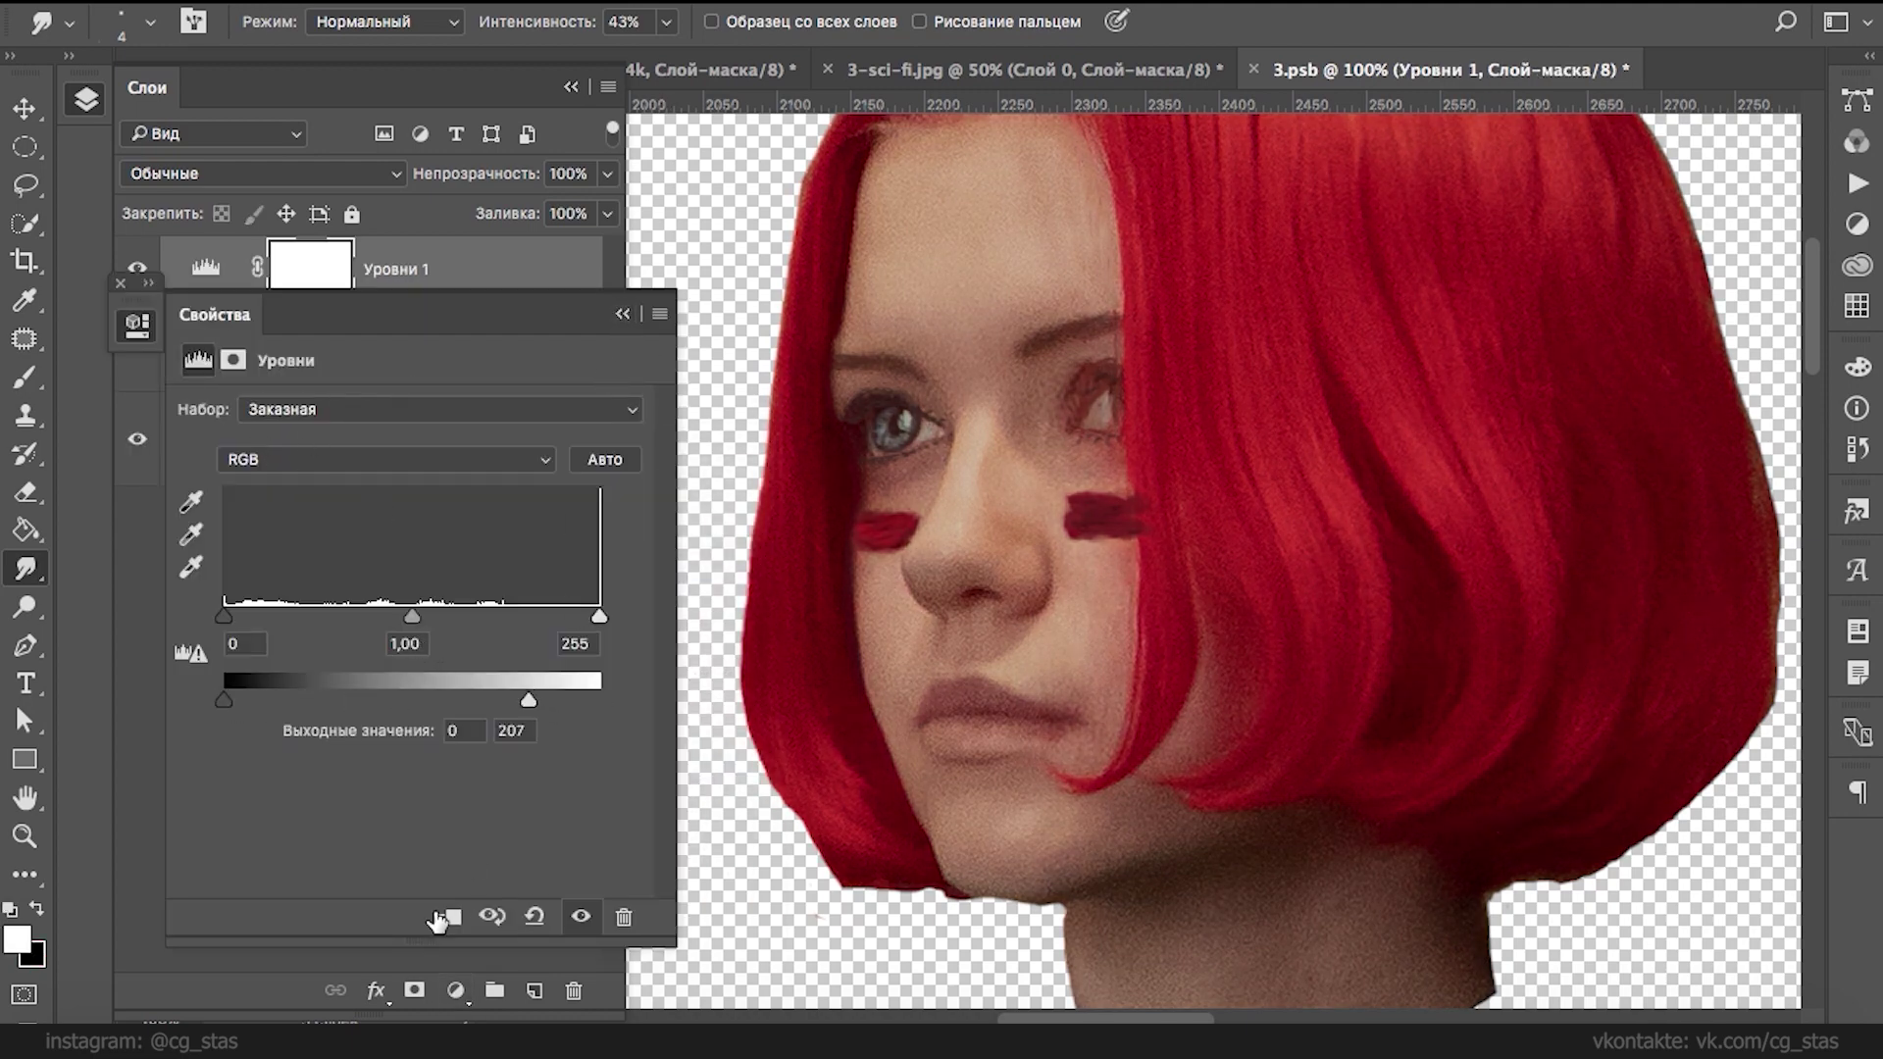
pyautogui.click(448, 917)
pyautogui.hotkey('ctrl', 'i')
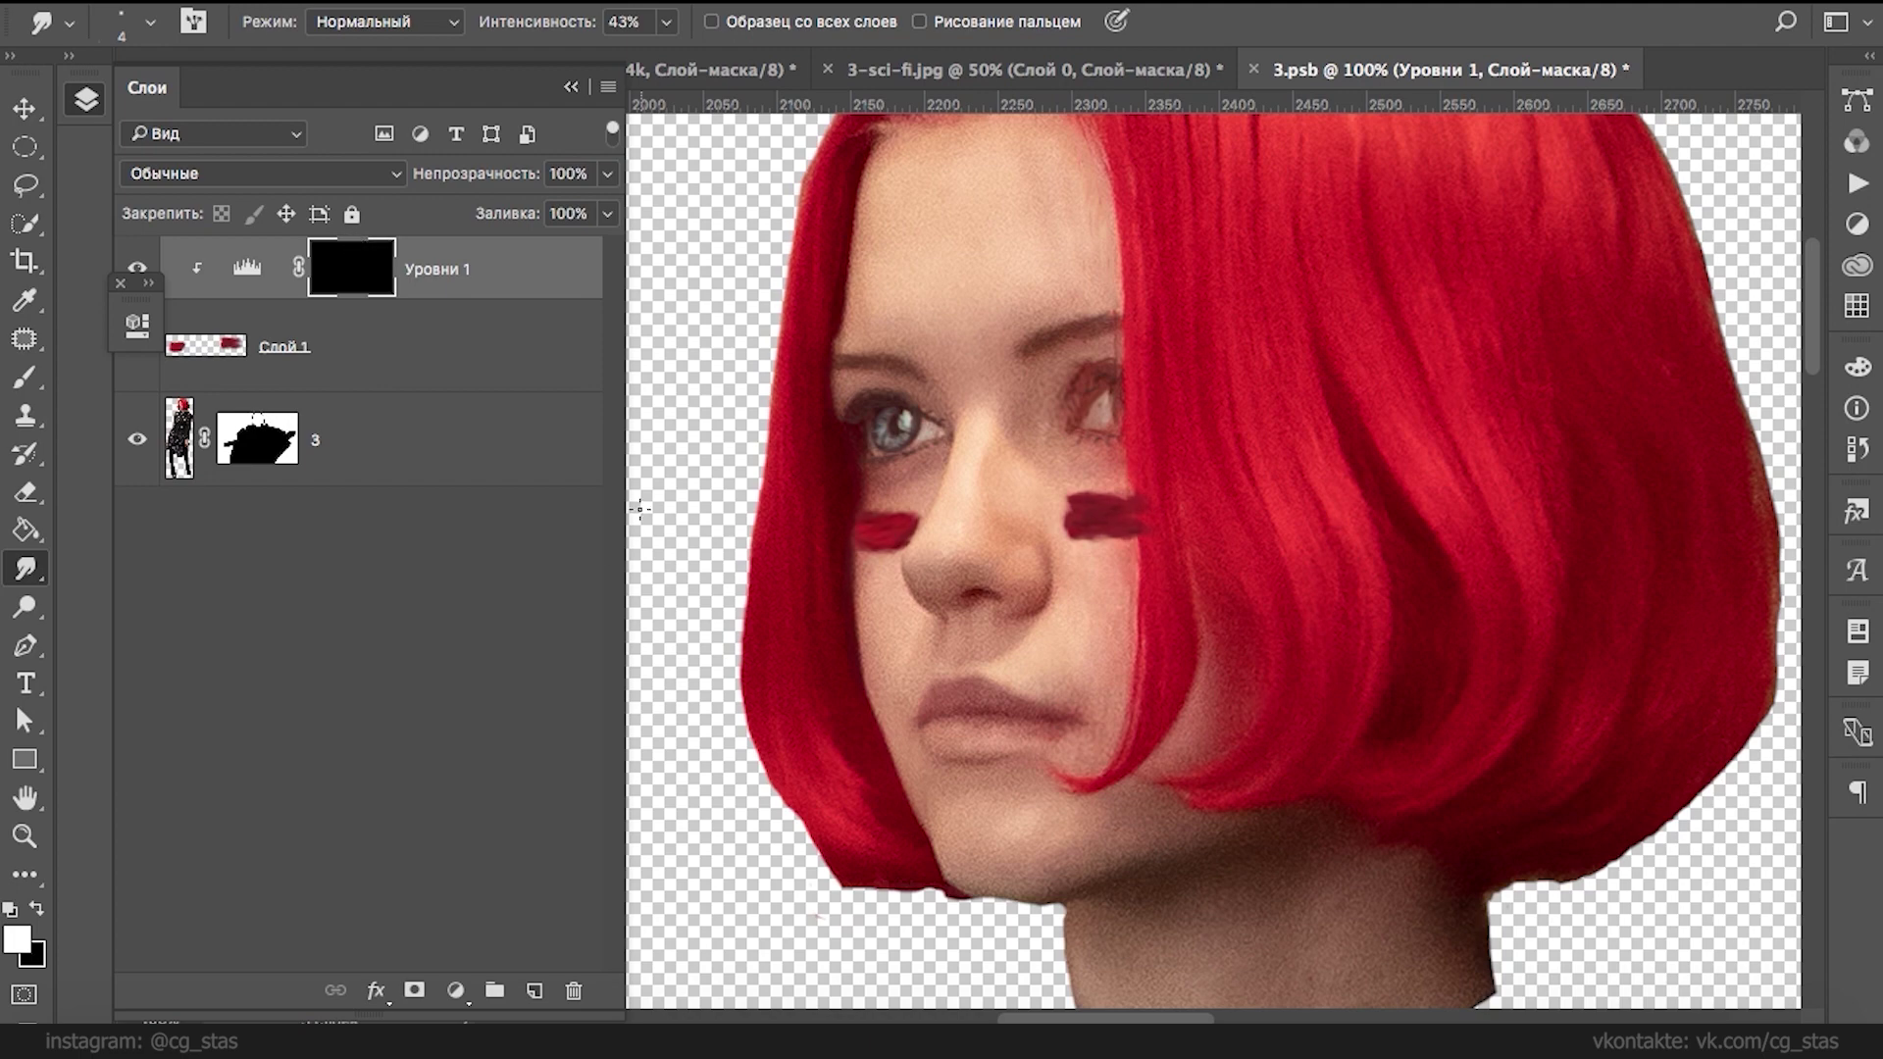
# - Paint white on the Levels mask with a 70 px spatter brush to darken the outer ends of both stripes
pyautogui.press('b')
pyautogui.rightClick(1091, 501)
pyautogui.click(1218, 546)
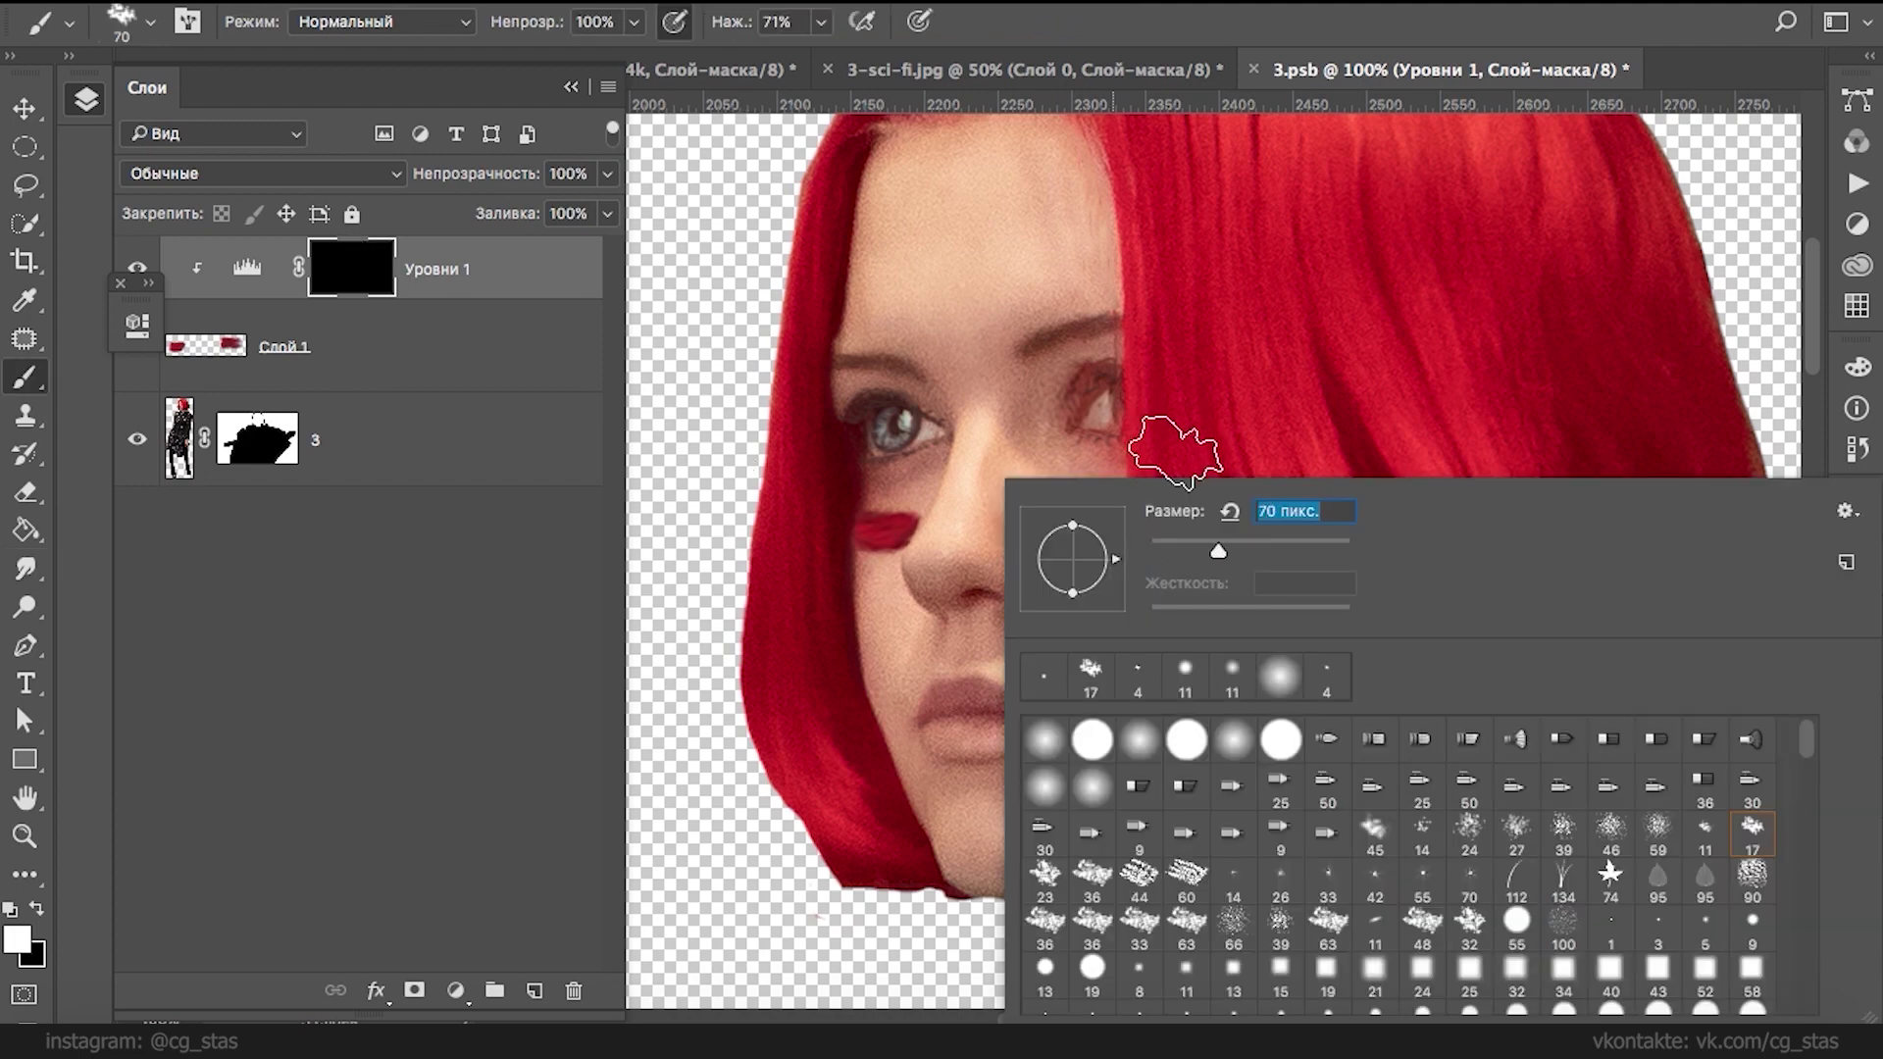
pyautogui.click(1169, 442)
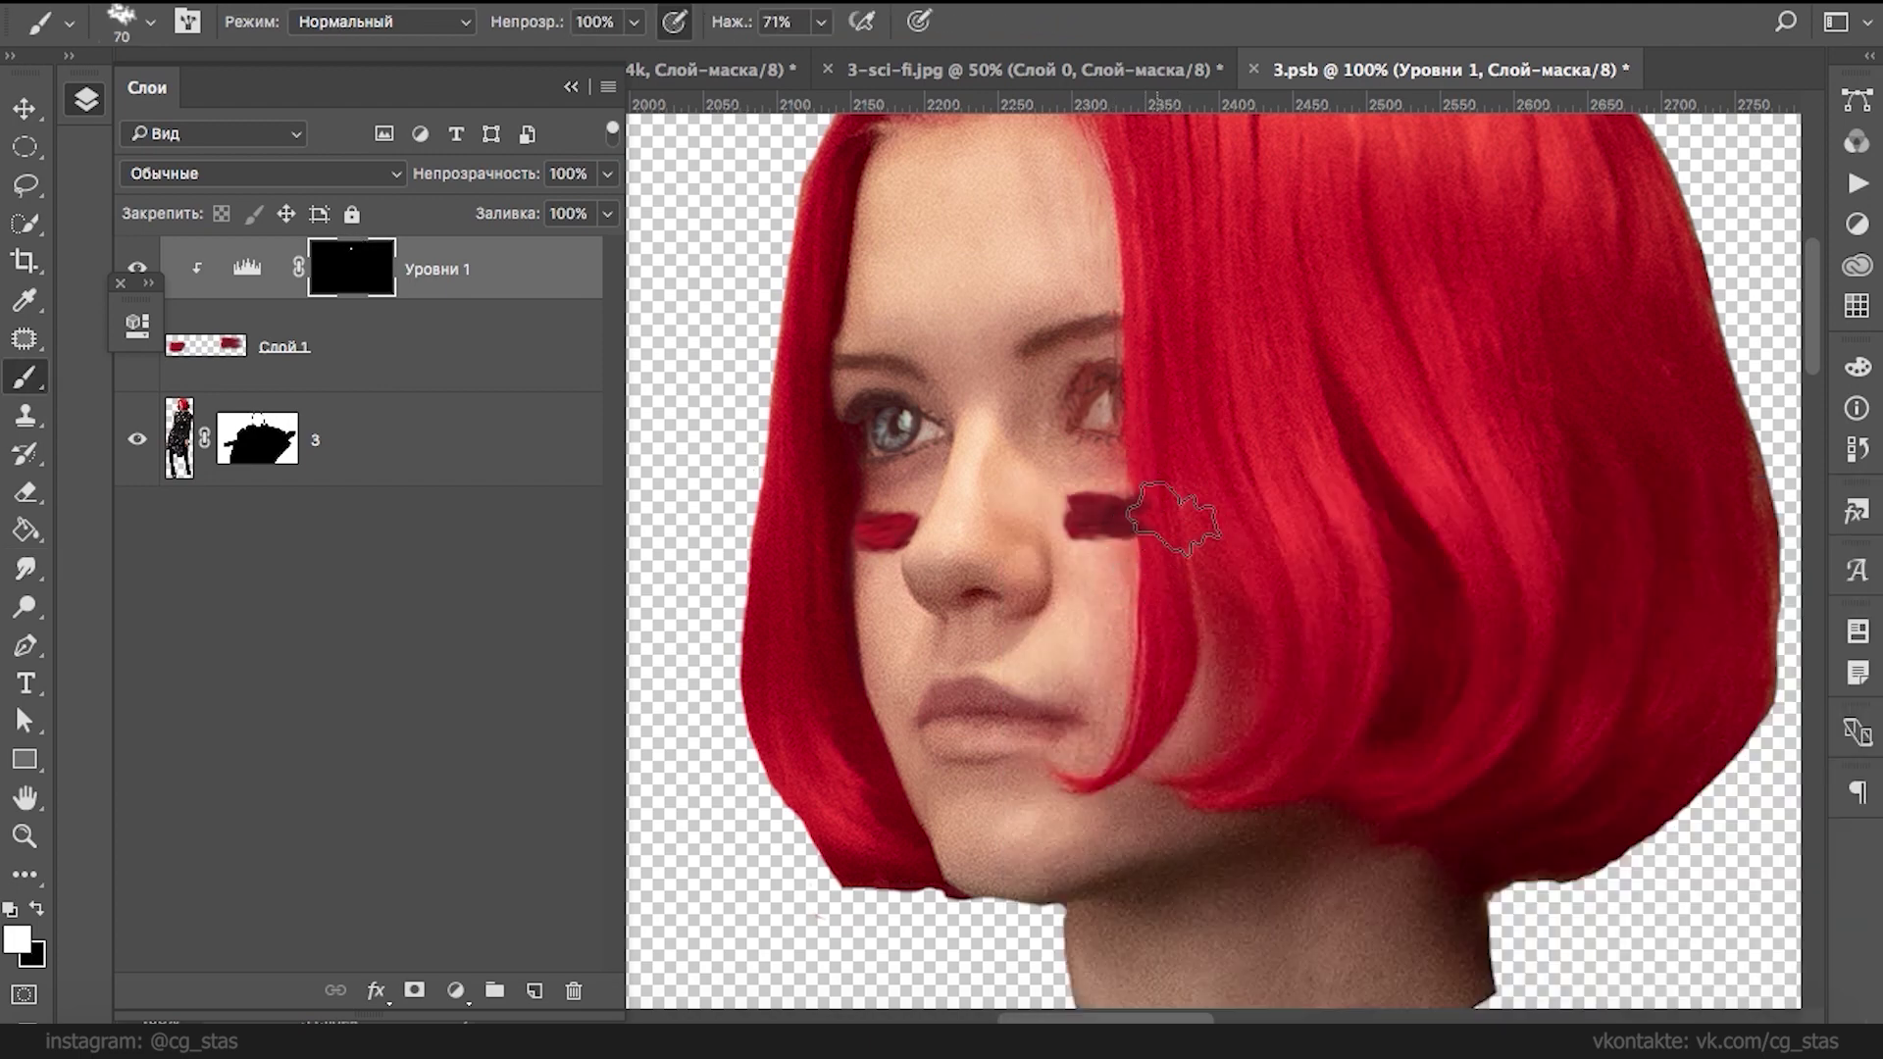
pyautogui.moveTo(814, 532)
pyautogui.mouseDown()
pyautogui.moveTo(830, 523)
pyautogui.moveTo(820, 566)
pyautogui.moveTo(818, 518)
pyautogui.mouseUp()
# - Add grain to the stripes on Слой 1 with the Camera Raw filter's effects settings
pyautogui.click(282, 359)
pyautogui.click(992, 2)
pyautogui.click(1080, 125)
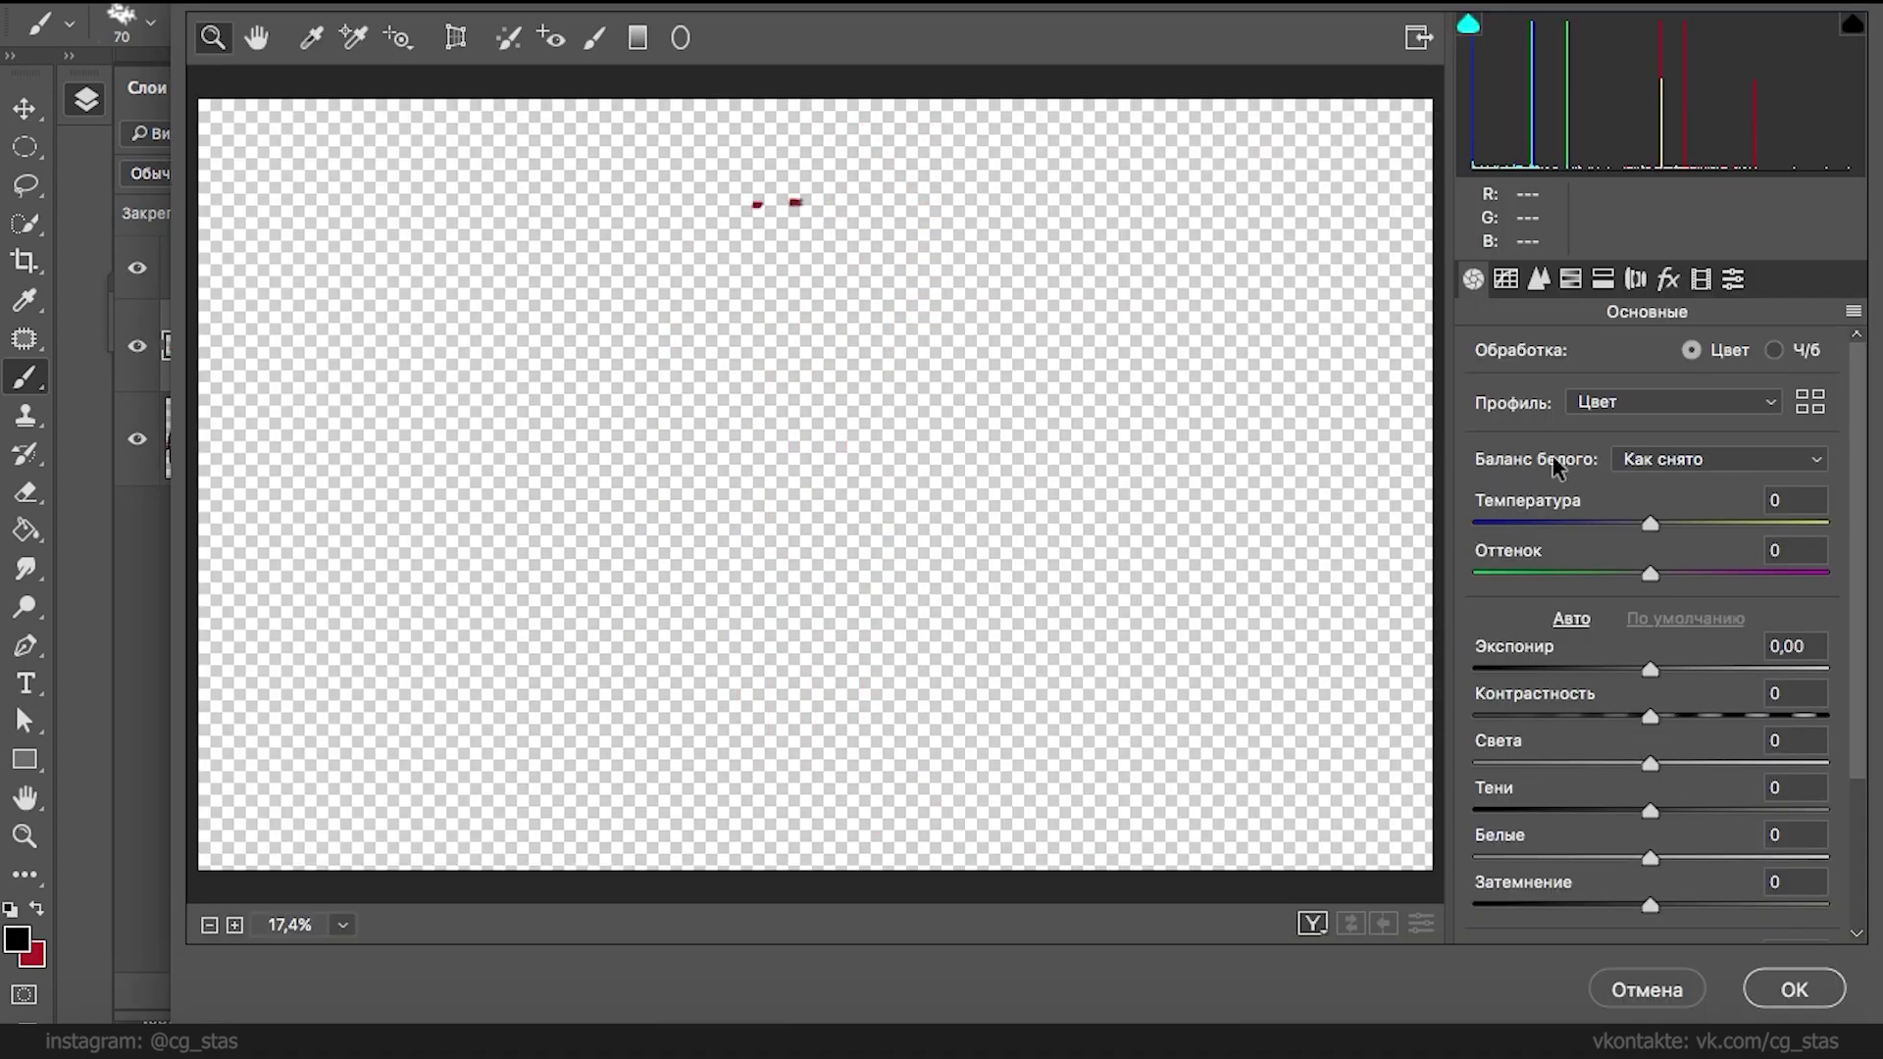
pyautogui.click(1667, 279)
pyautogui.moveTo(1489, 409); pyautogui.dragTo(1647, 470)
pyautogui.click(1793, 988)
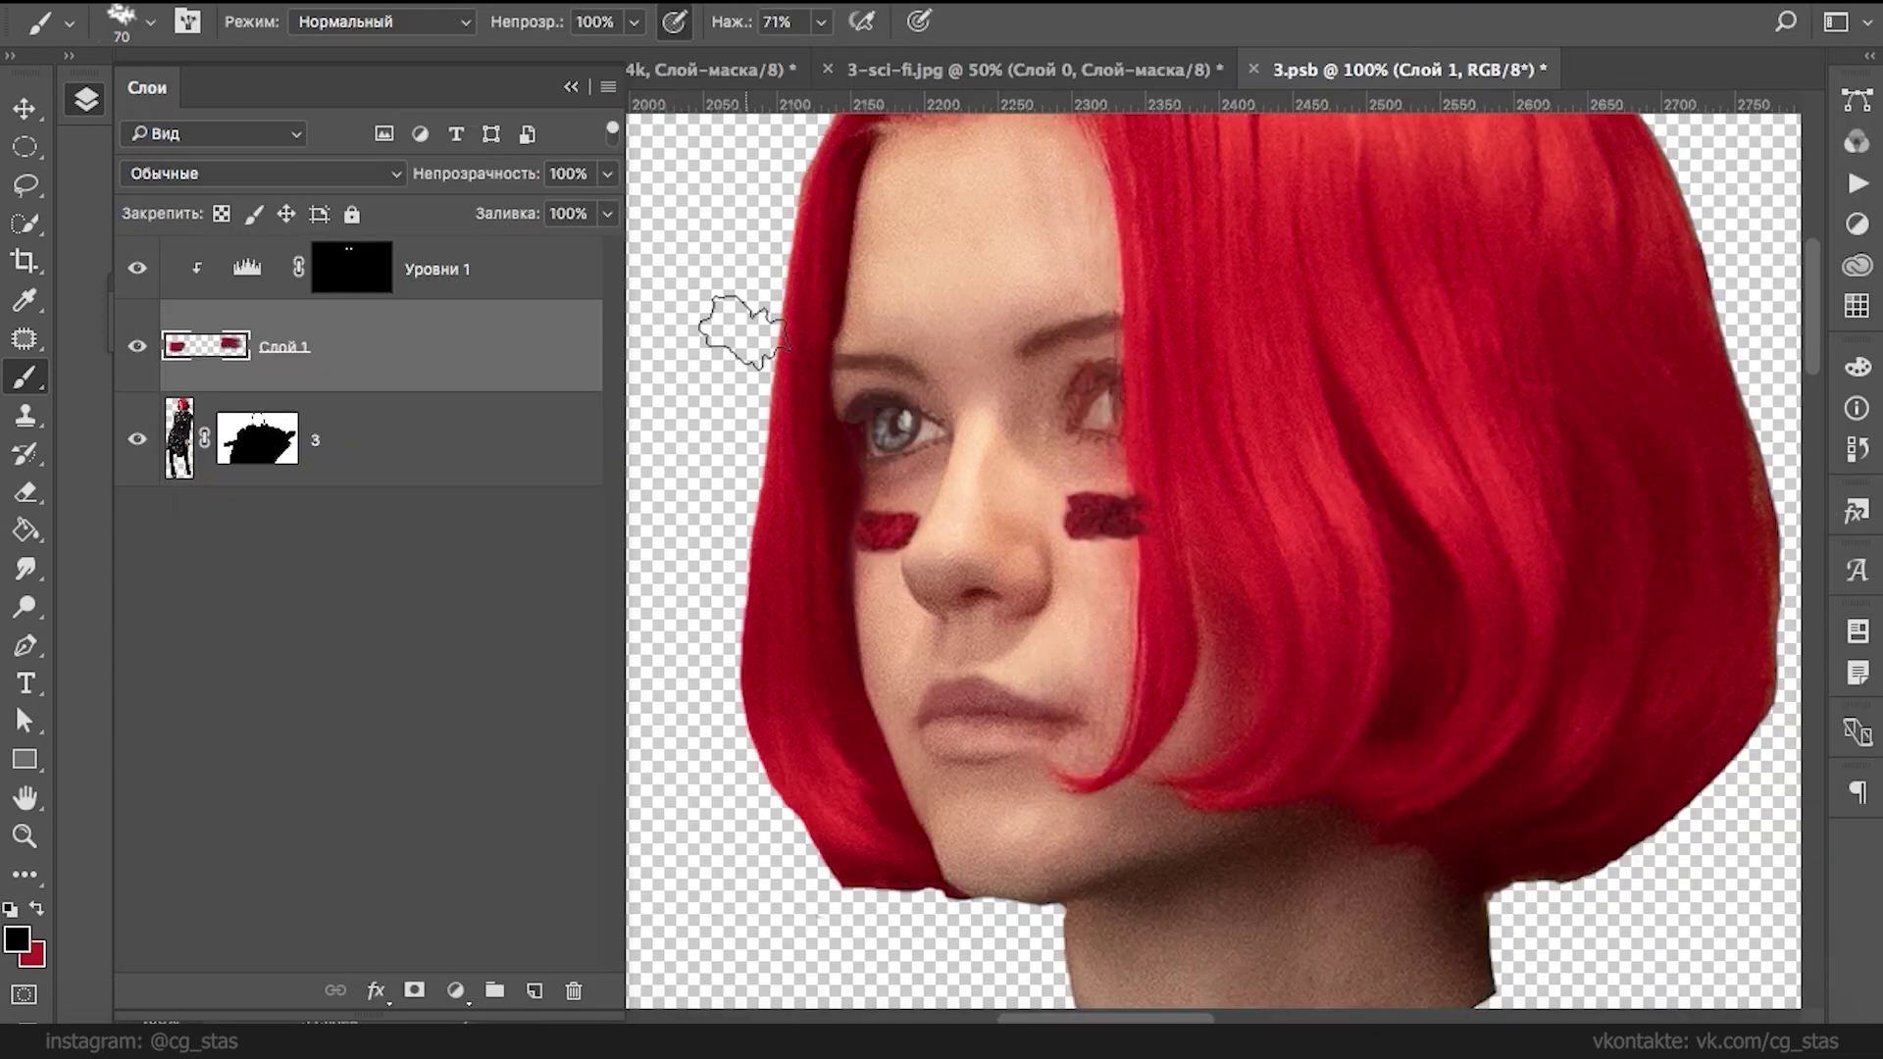
# - Examine how the cheek stripes look on the whole head at a reduced view scale
pyautogui.hotkey('ctrl', '-')
pyautogui.hotkey('ctrl', '-')
pyautogui.hotkey('ctrl', '-')
pyautogui.hotkey('ctrl', '-')
pyautogui.hotkey('ctrl', '-')
pyautogui.hotkey('ctrl', '-')
pyautogui.press('super+plus')
pyautogui.press('super+plus')
pyautogui.press('super+plus')
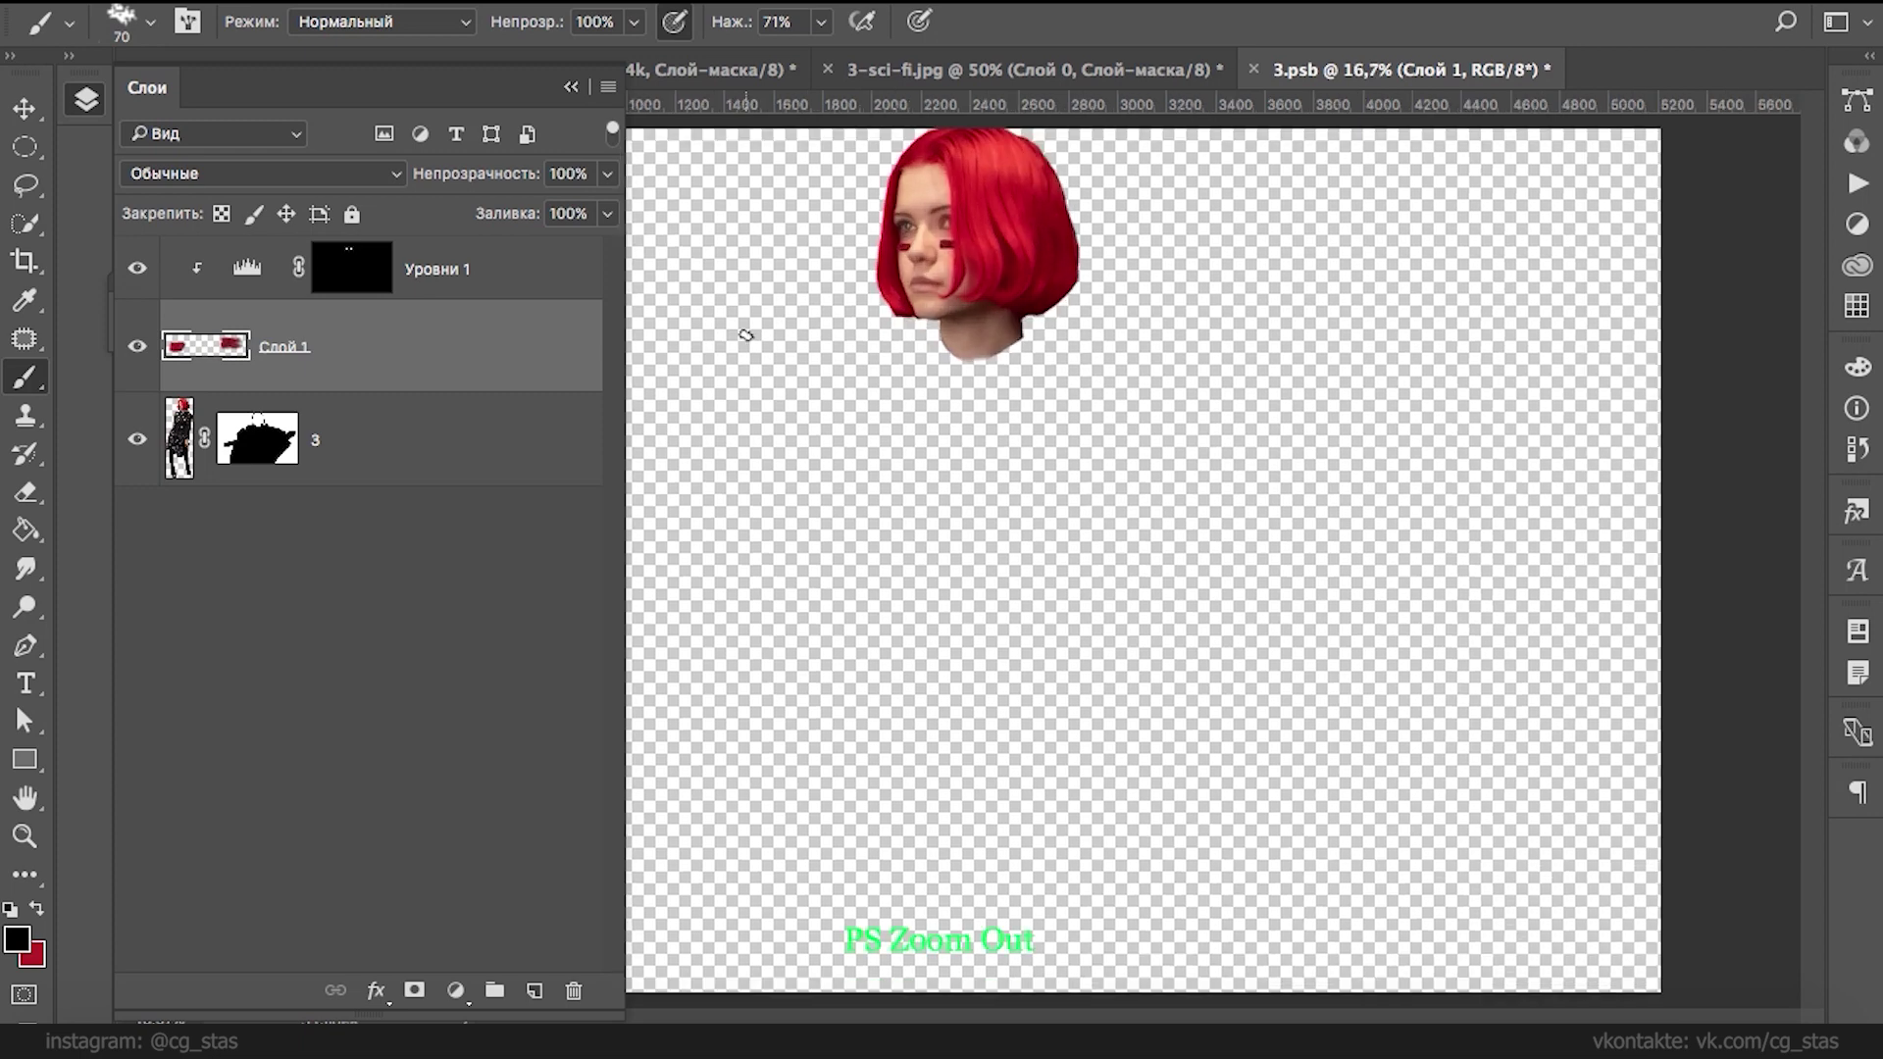
# - Save 3.psb and close the 3-sci-fi.jpg document without saving its changes
pyautogui.moveTo(1082, 290); pyautogui.dragTo(1093, 756)
pyautogui.hotkey('ctrl', '+')
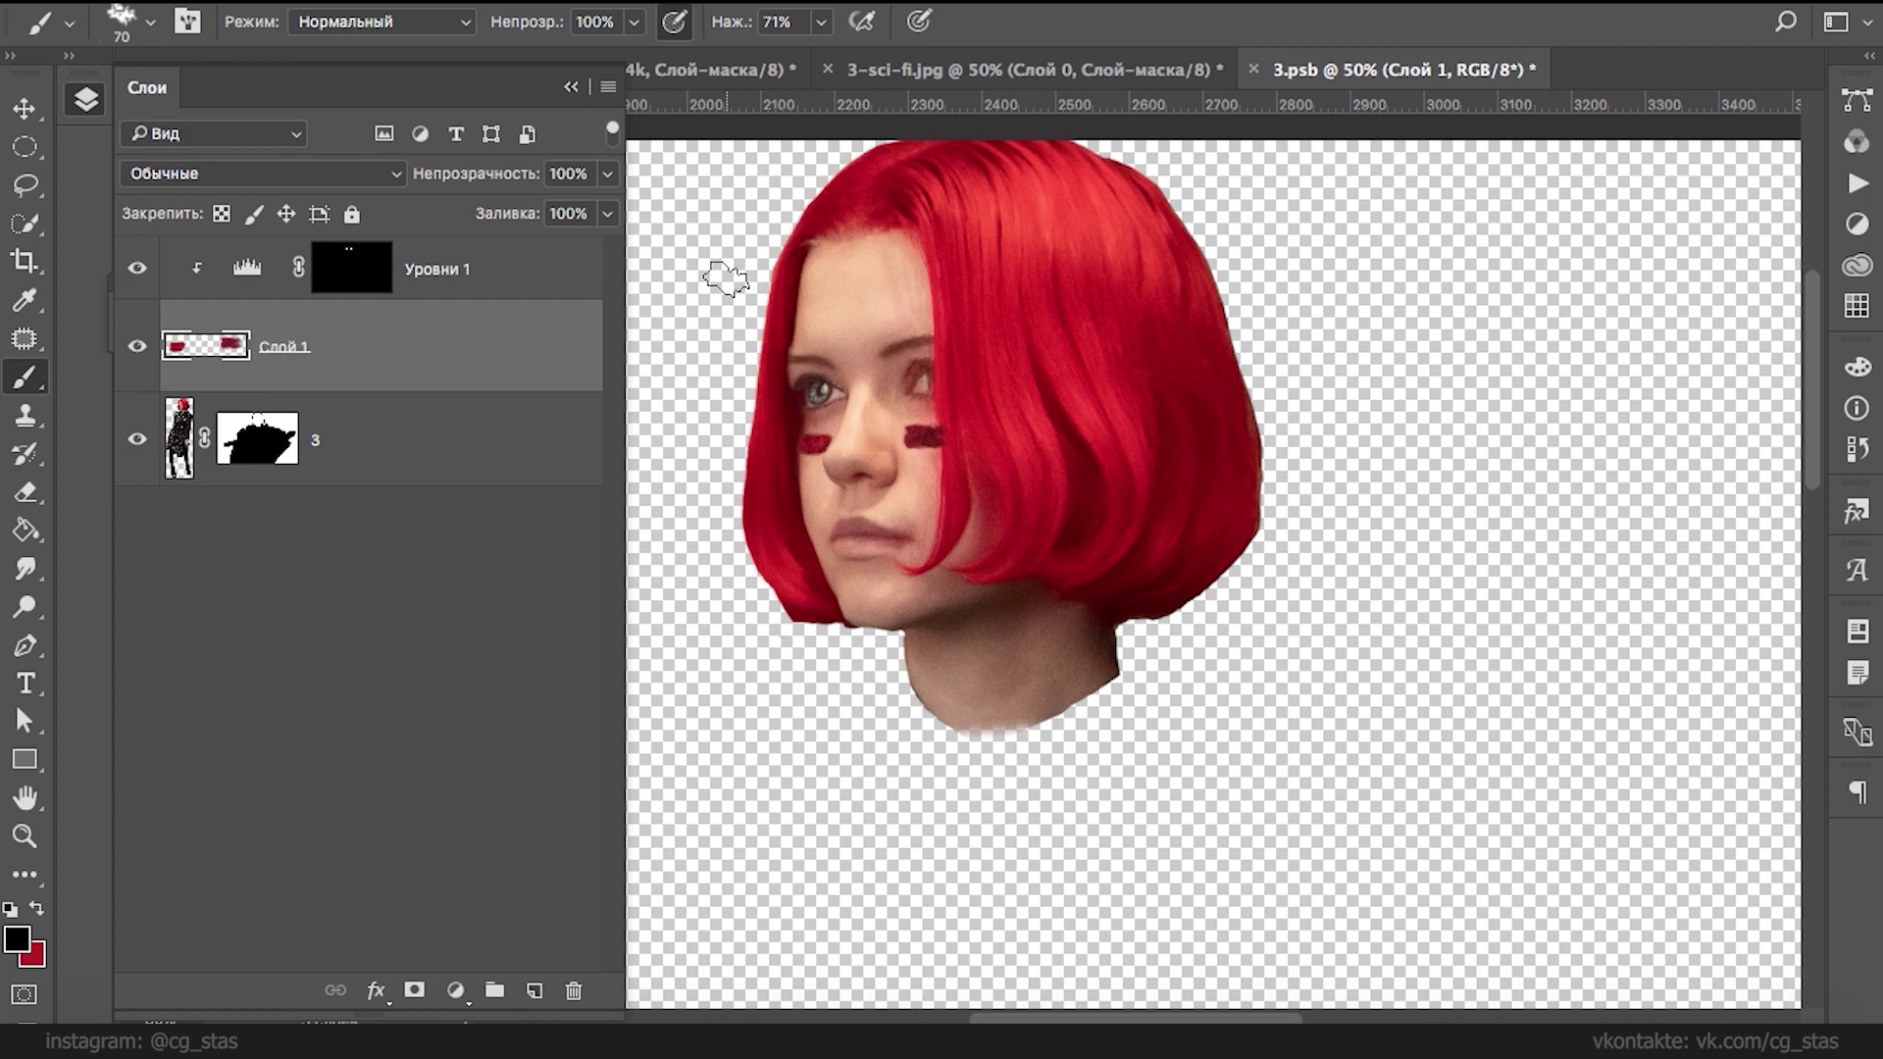
pyautogui.hotkey('ctrl', 's')
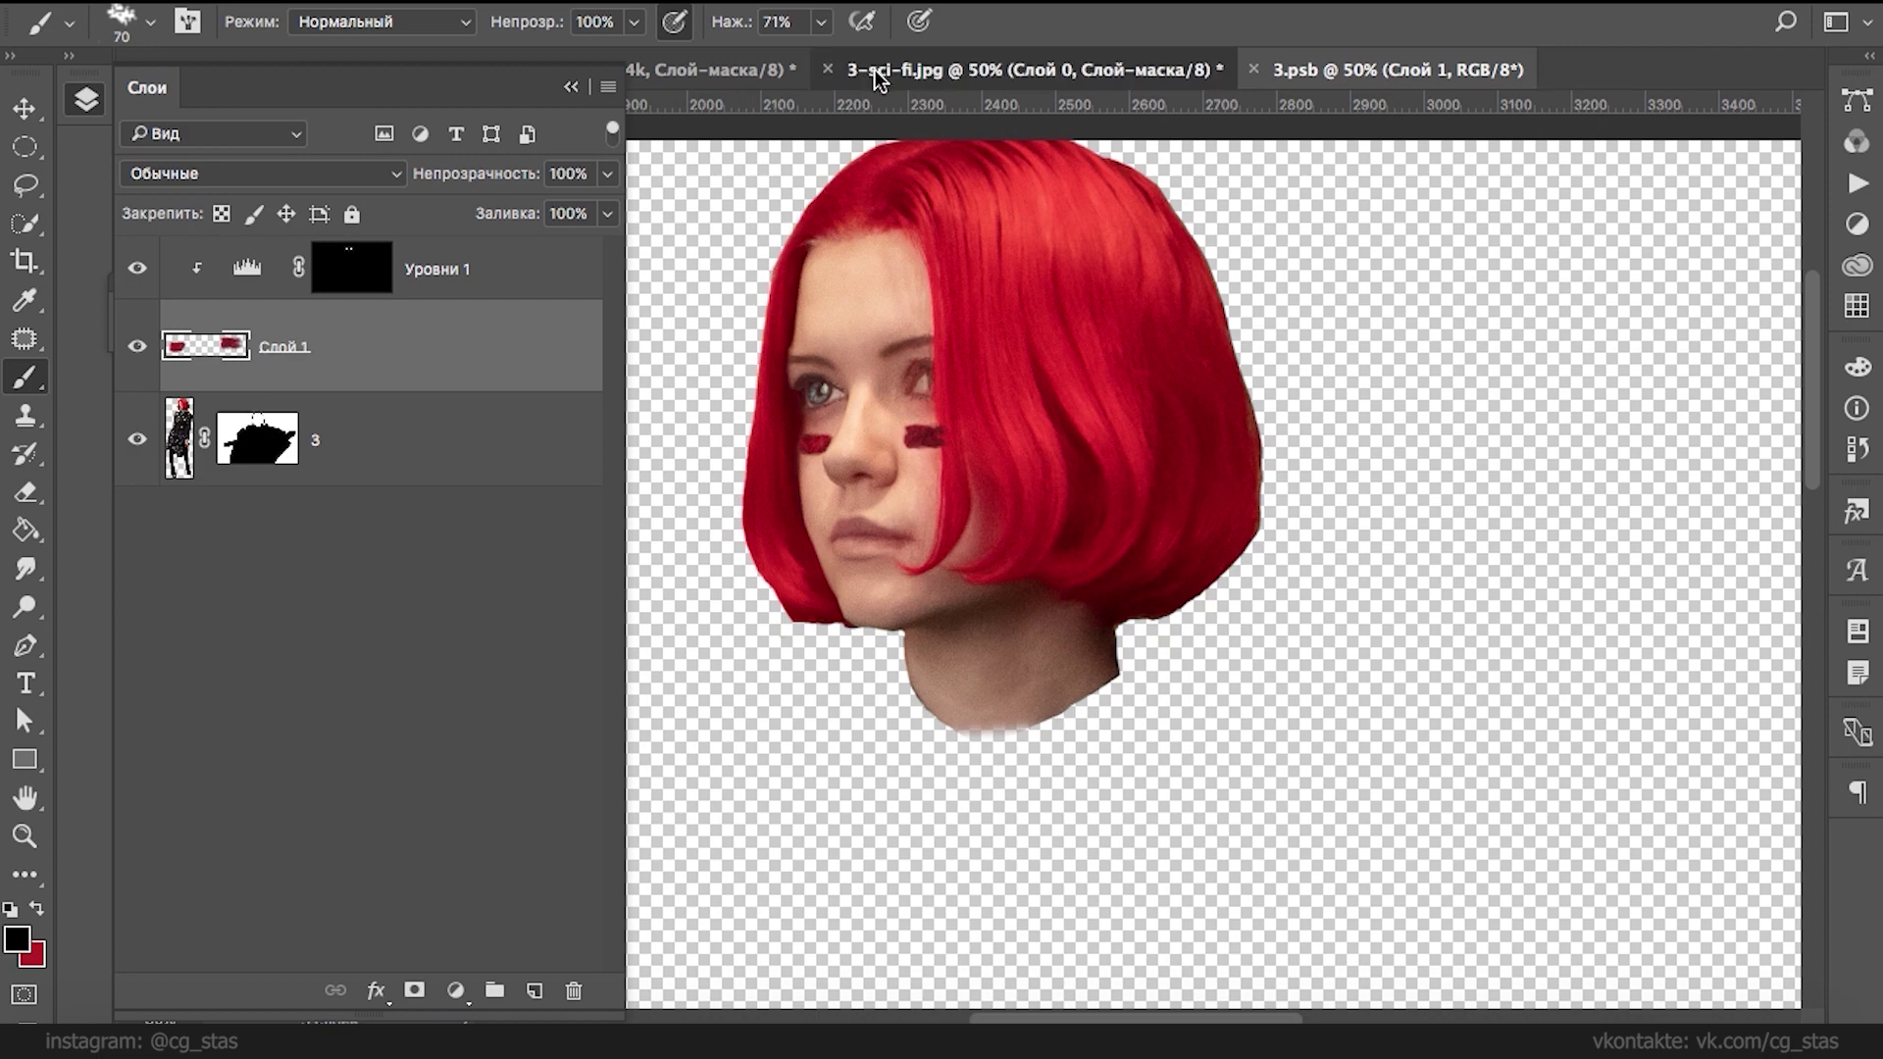
pyautogui.click(868, 68)
pyautogui.click(826, 69)
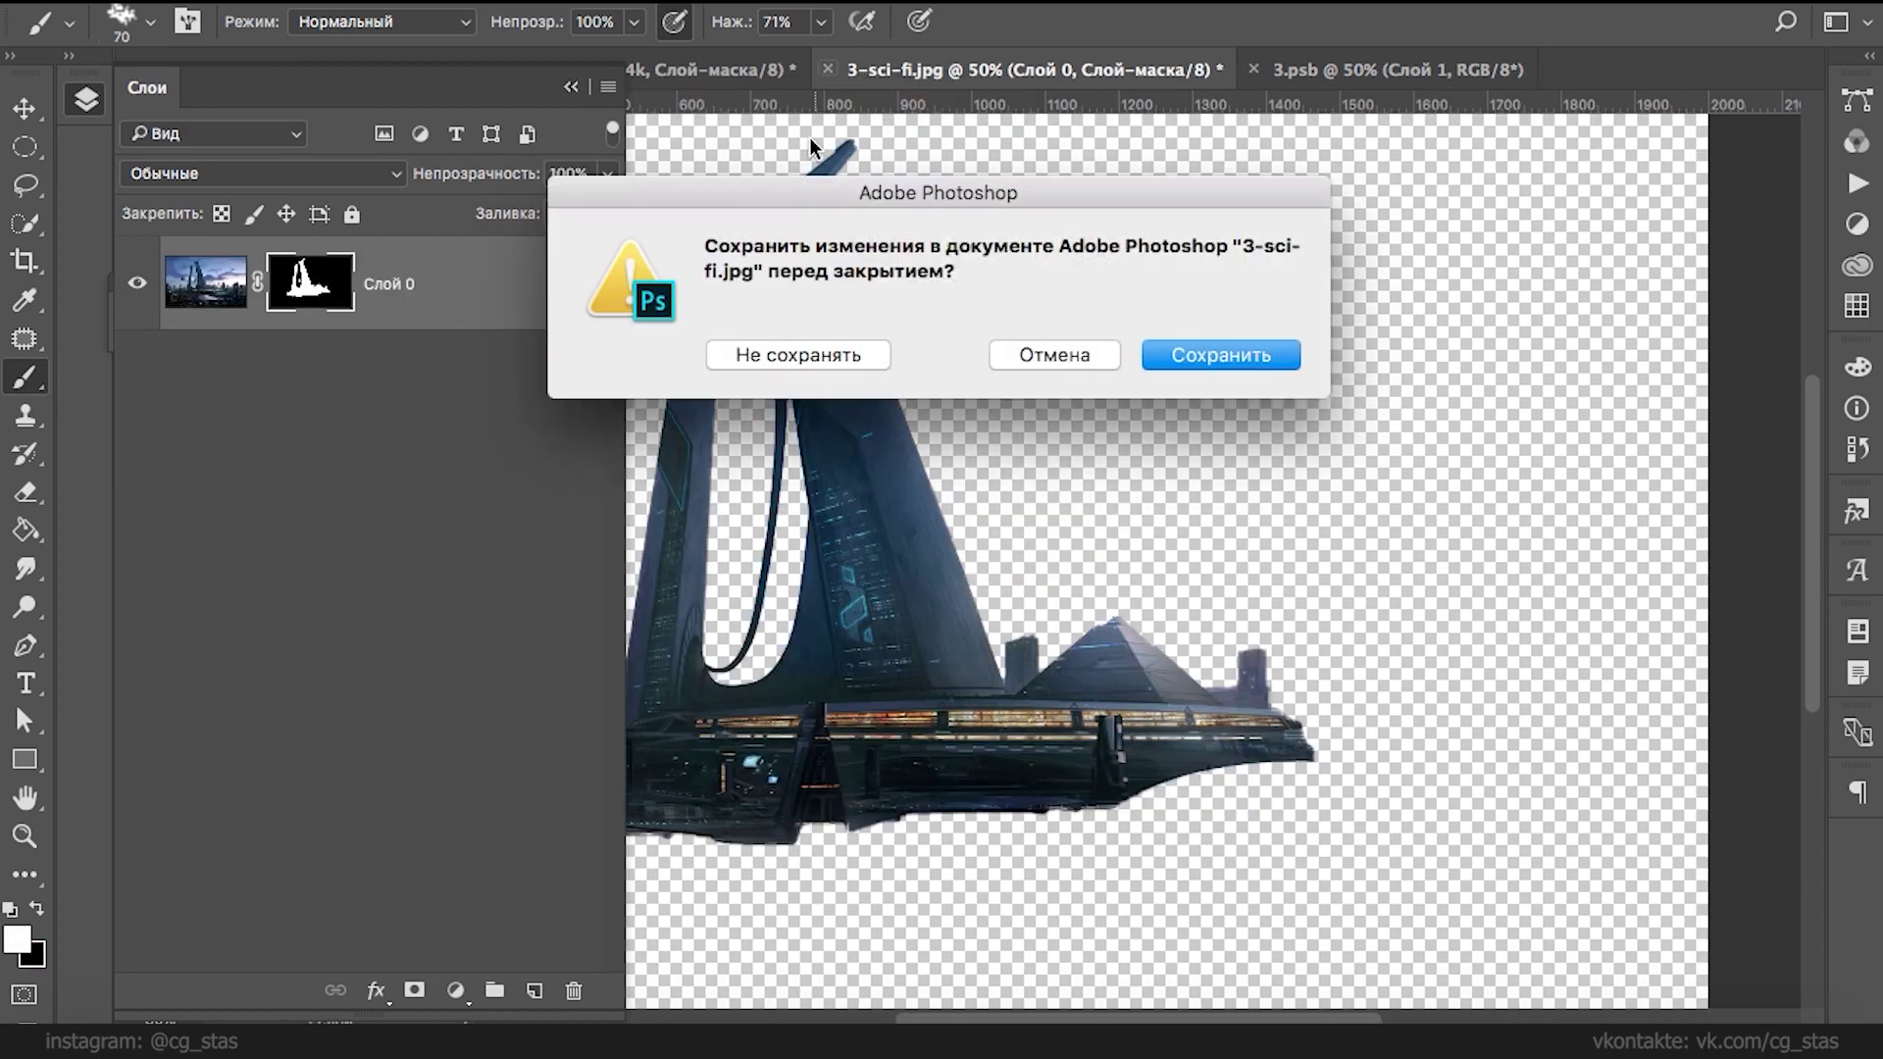
pyautogui.click(779, 357)
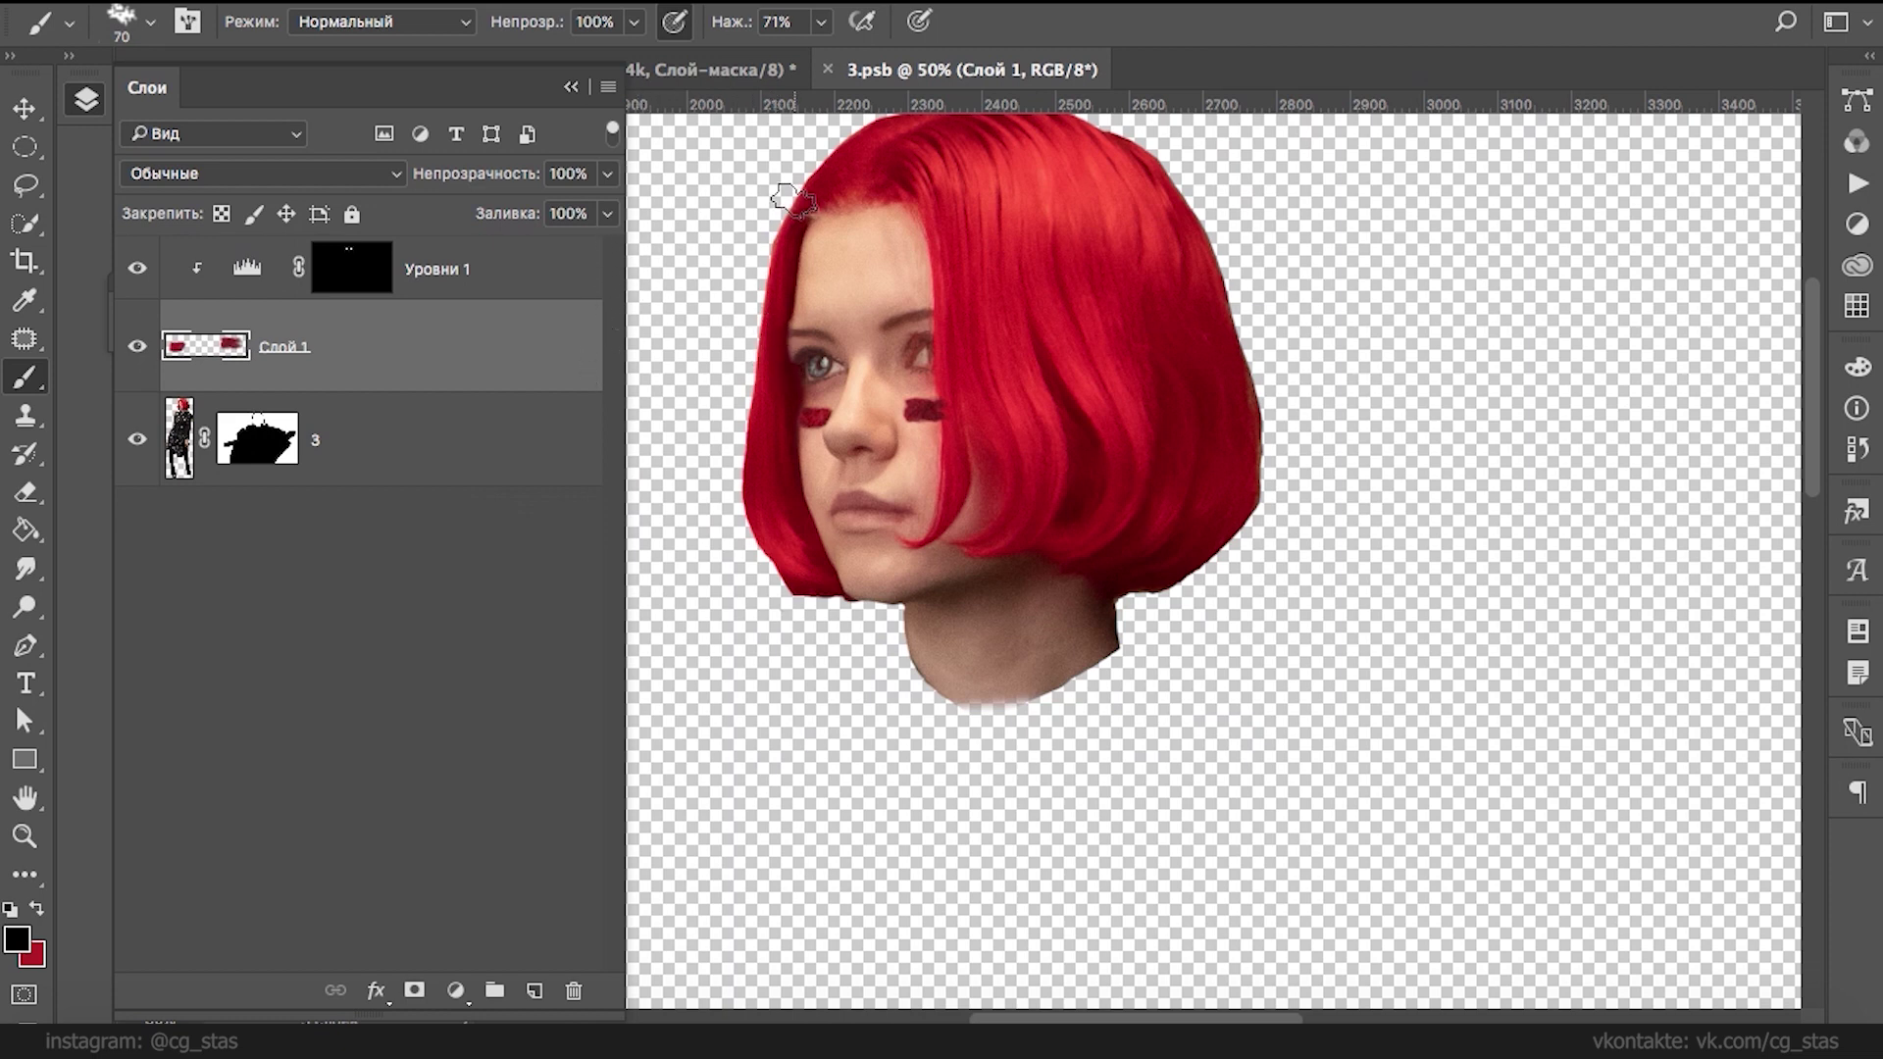
# - Add a new empty layer above the Levels adjustment Уровни 1
pyautogui.click(469, 284)
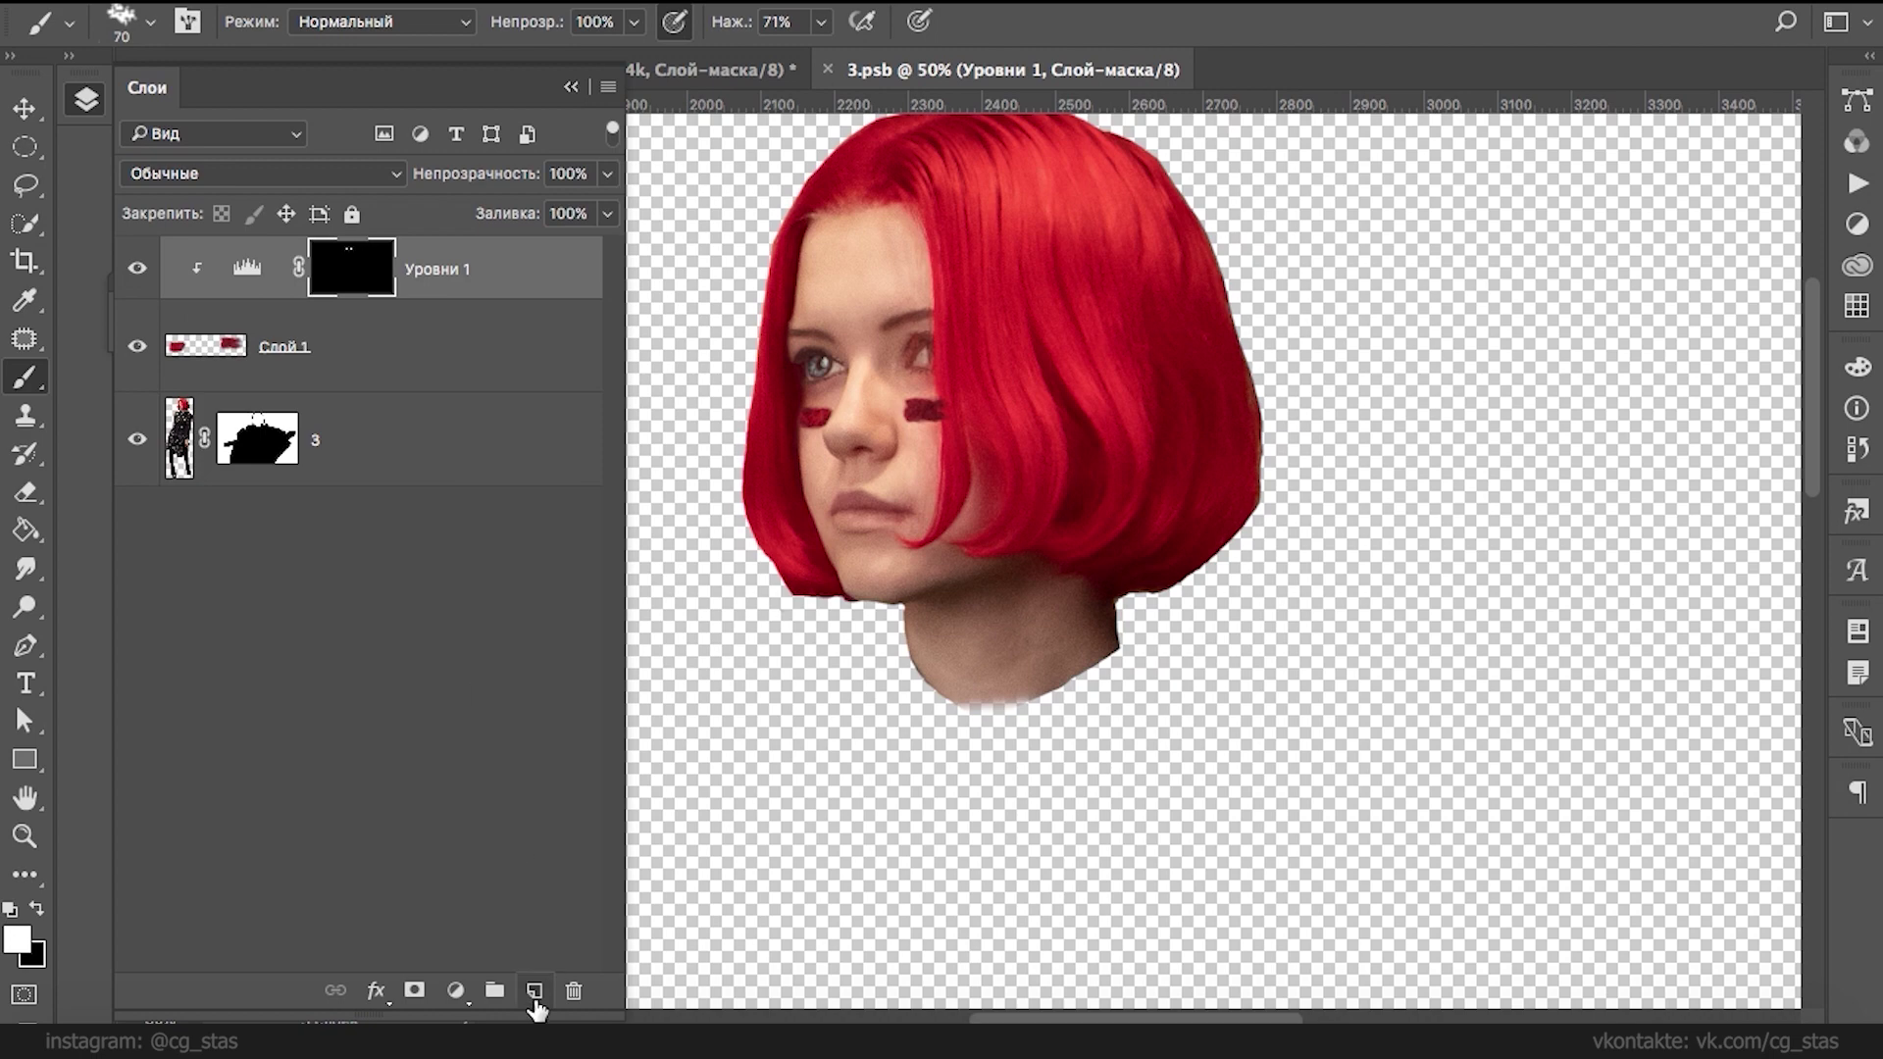
pyautogui.click(535, 990)
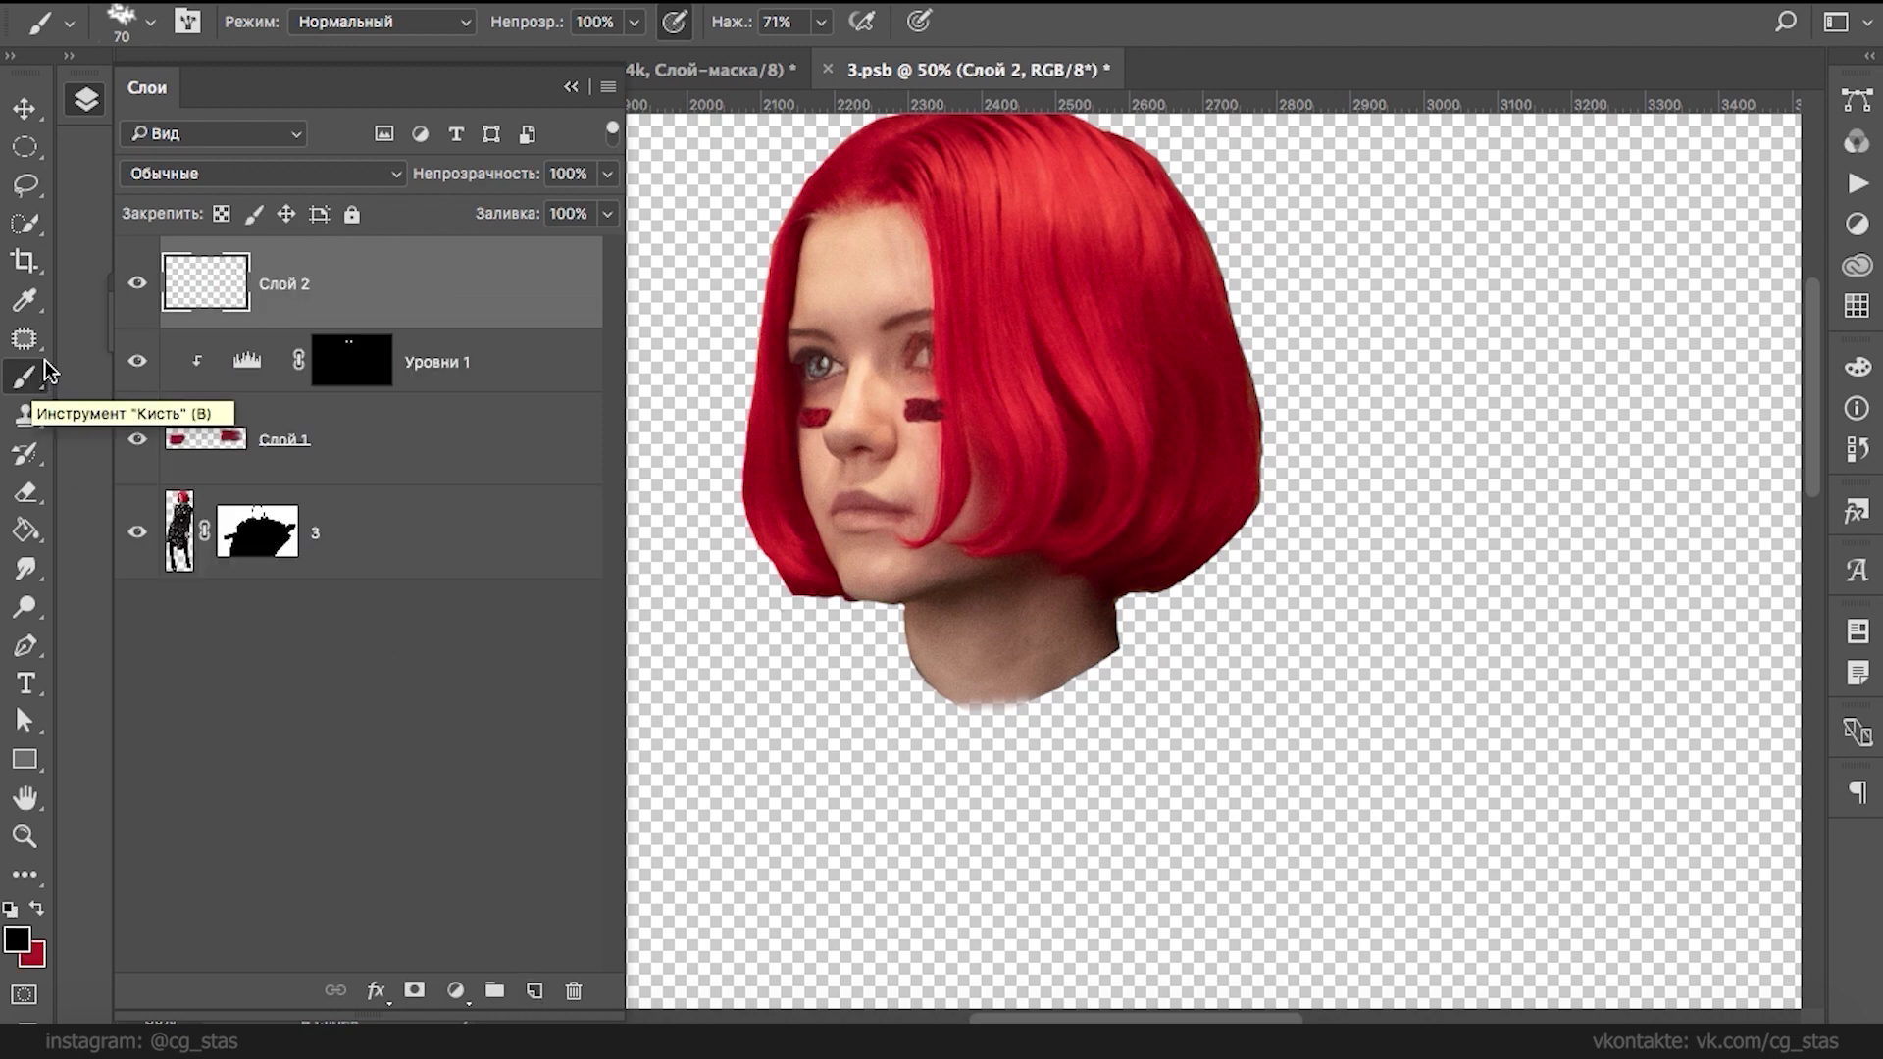
pyautogui.click(849, 4)
pyautogui.moveTo(1002, 4)
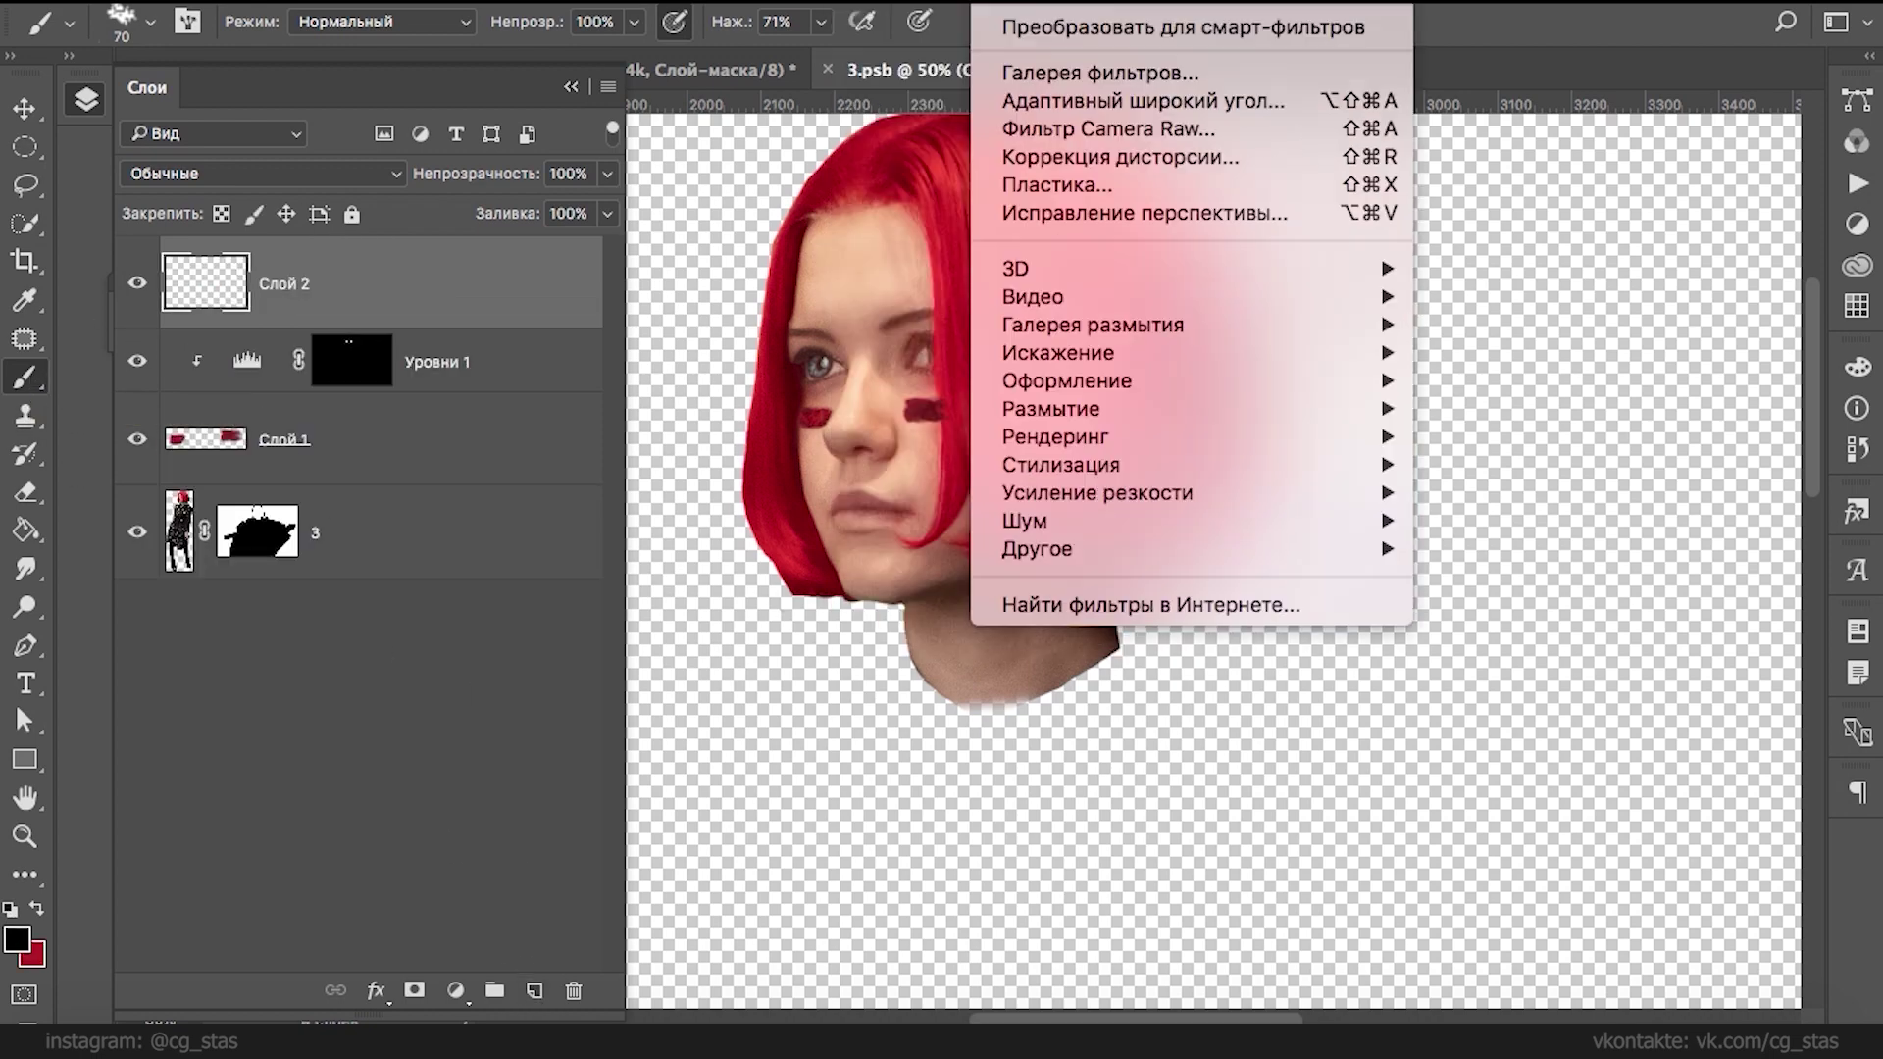
pyautogui.moveTo(931, 2)
pyautogui.click(1010, 412)
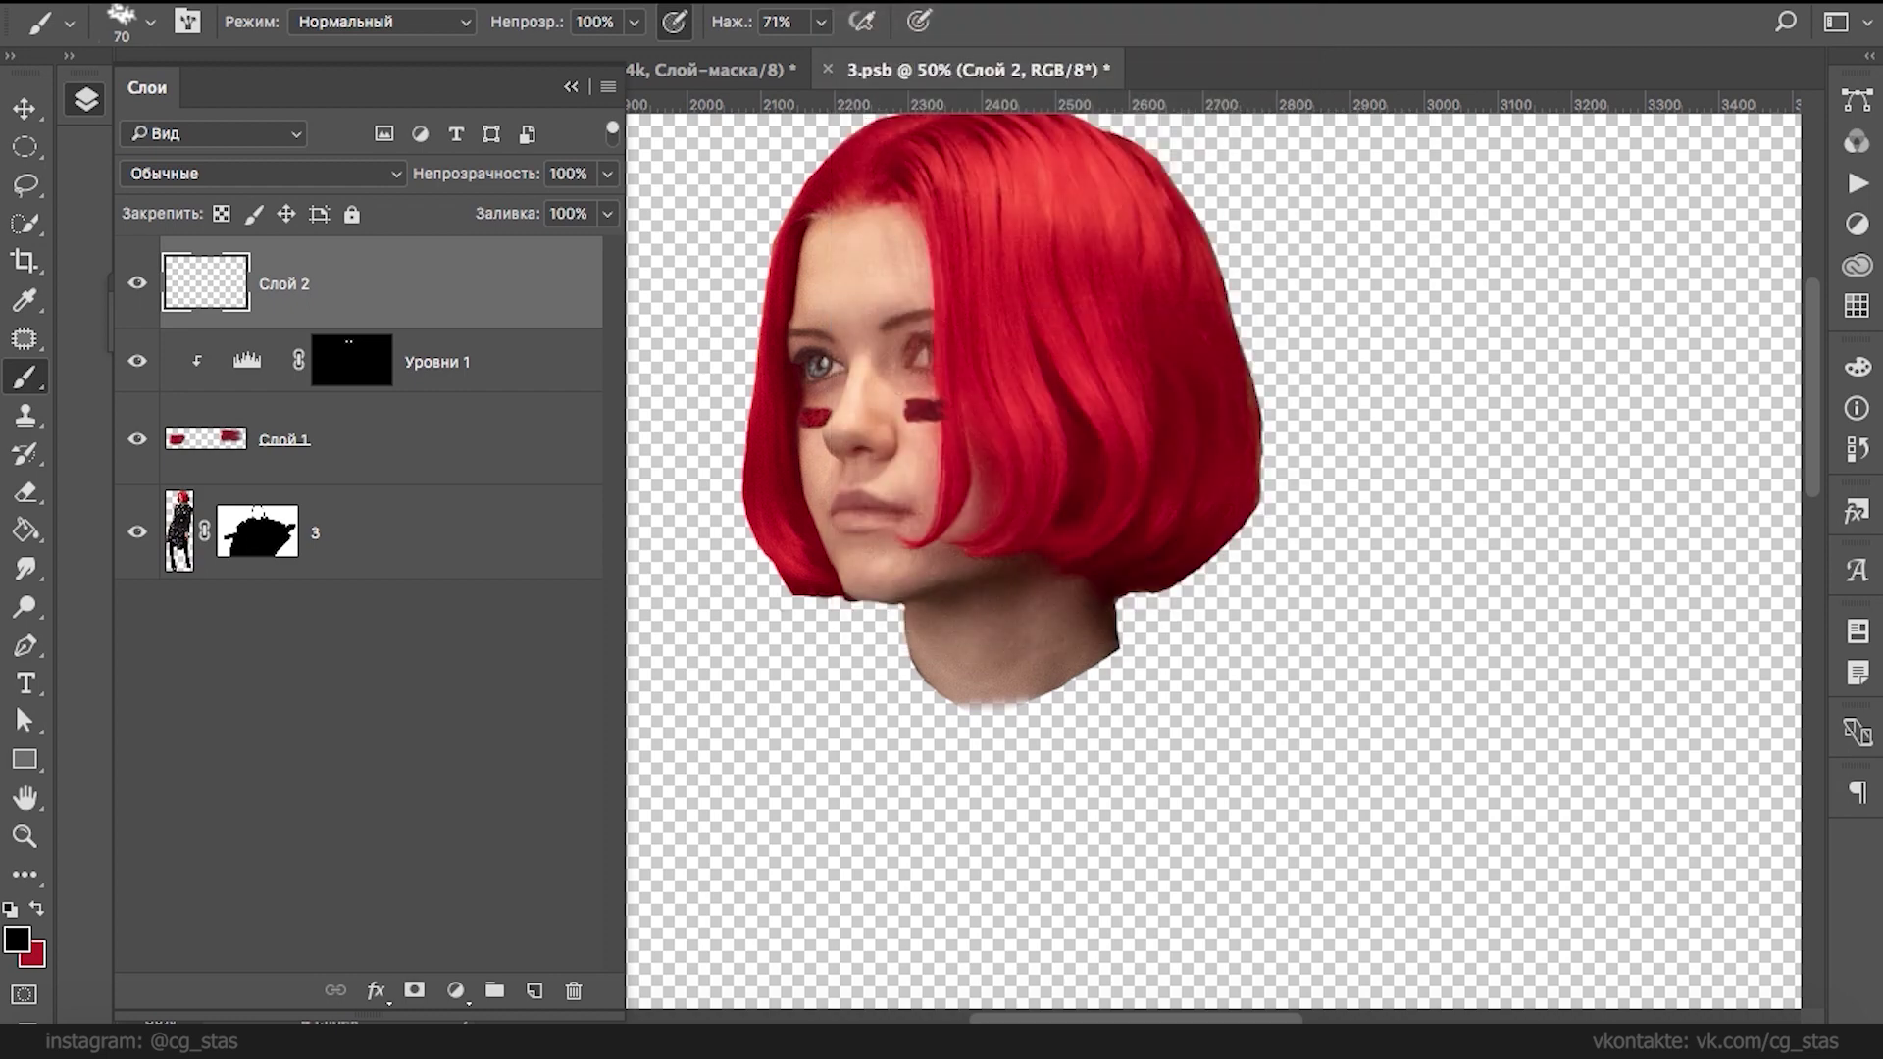
pyautogui.moveTo(927, 530)
pyautogui.mouseDown()
pyautogui.moveTo(973, 375)
pyautogui.moveTo(943, 184)
pyautogui.mouseUp()
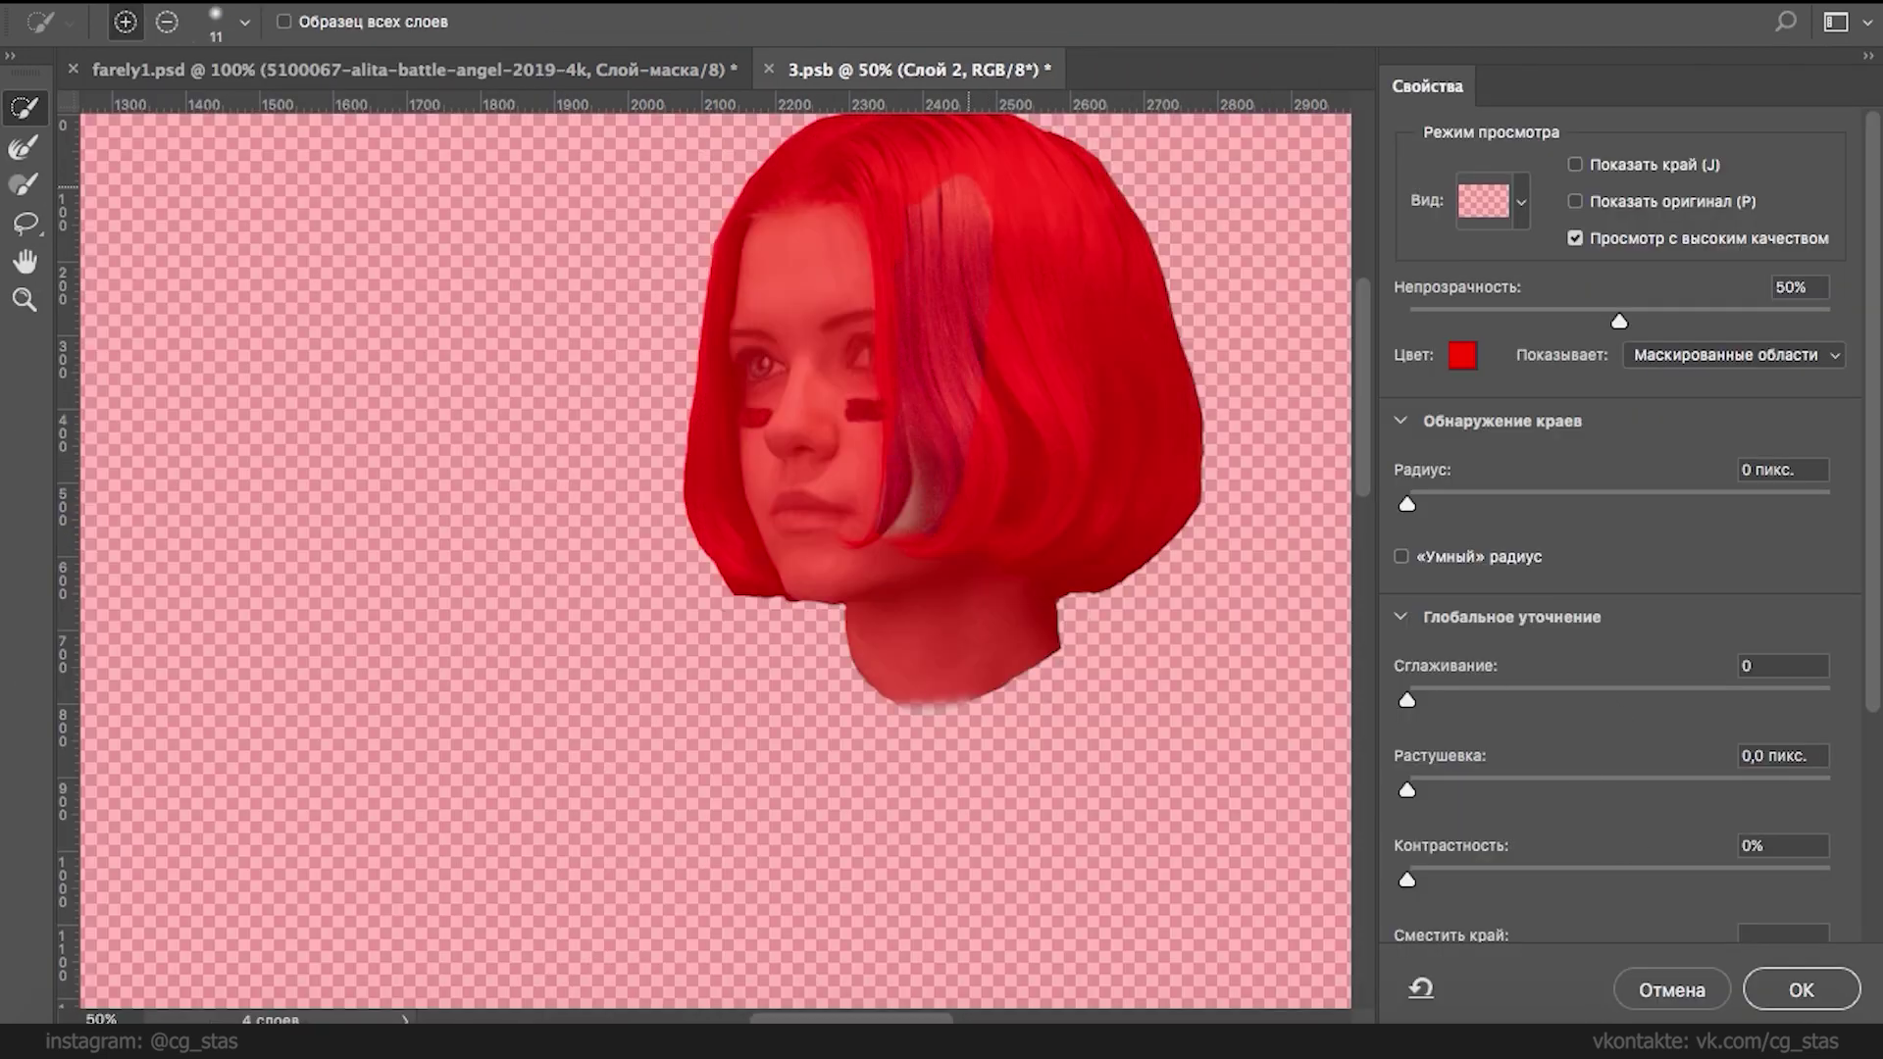
pyautogui.click(1666, 989)
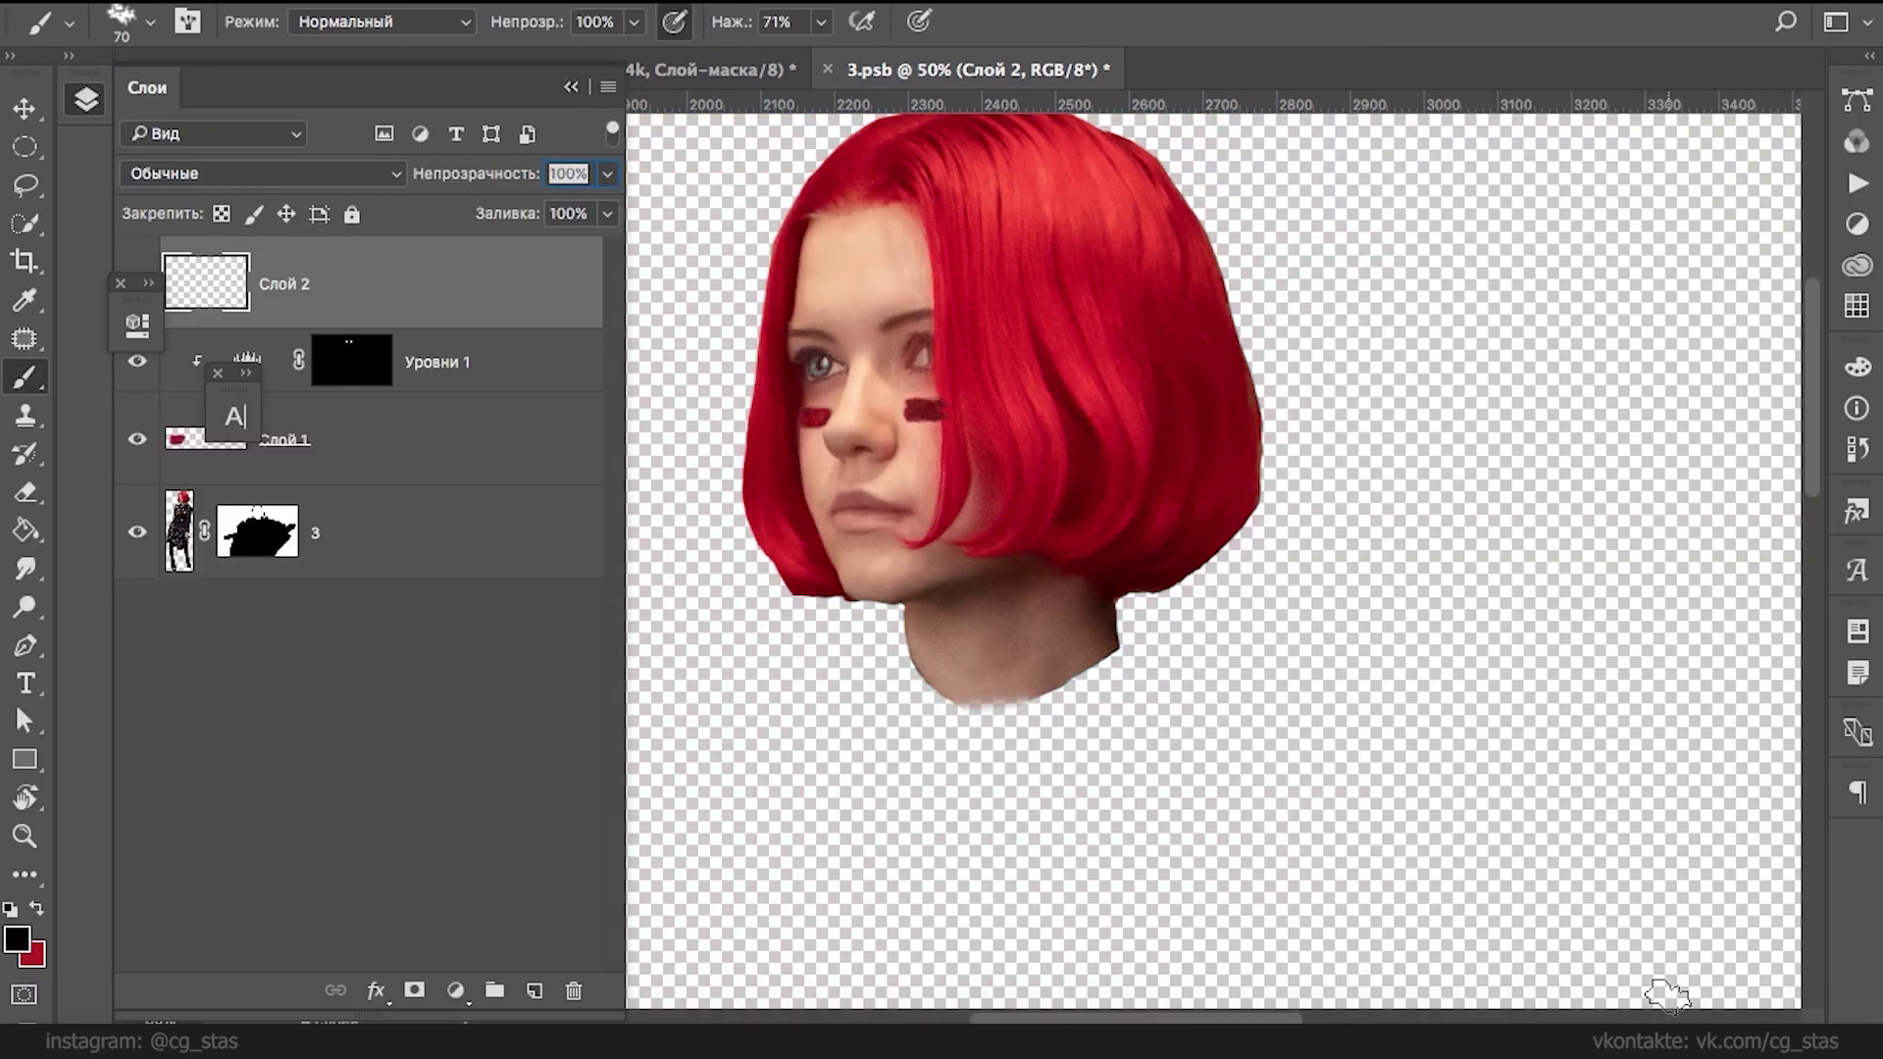
# - Select the red hair with Color Range at fuzziness 185, with localized color clusters turned off
pyautogui.click(931, 2)
pyautogui.click(923, 243)
pyautogui.click(992, 291)
pyautogui.moveTo(1193, 251); pyautogui.dragTo(1429, 253)
pyautogui.moveTo(1226, 346); pyautogui.dragTo(1316, 345)
pyautogui.moveTo(1471, 348); pyautogui.dragTo(1367, 350)
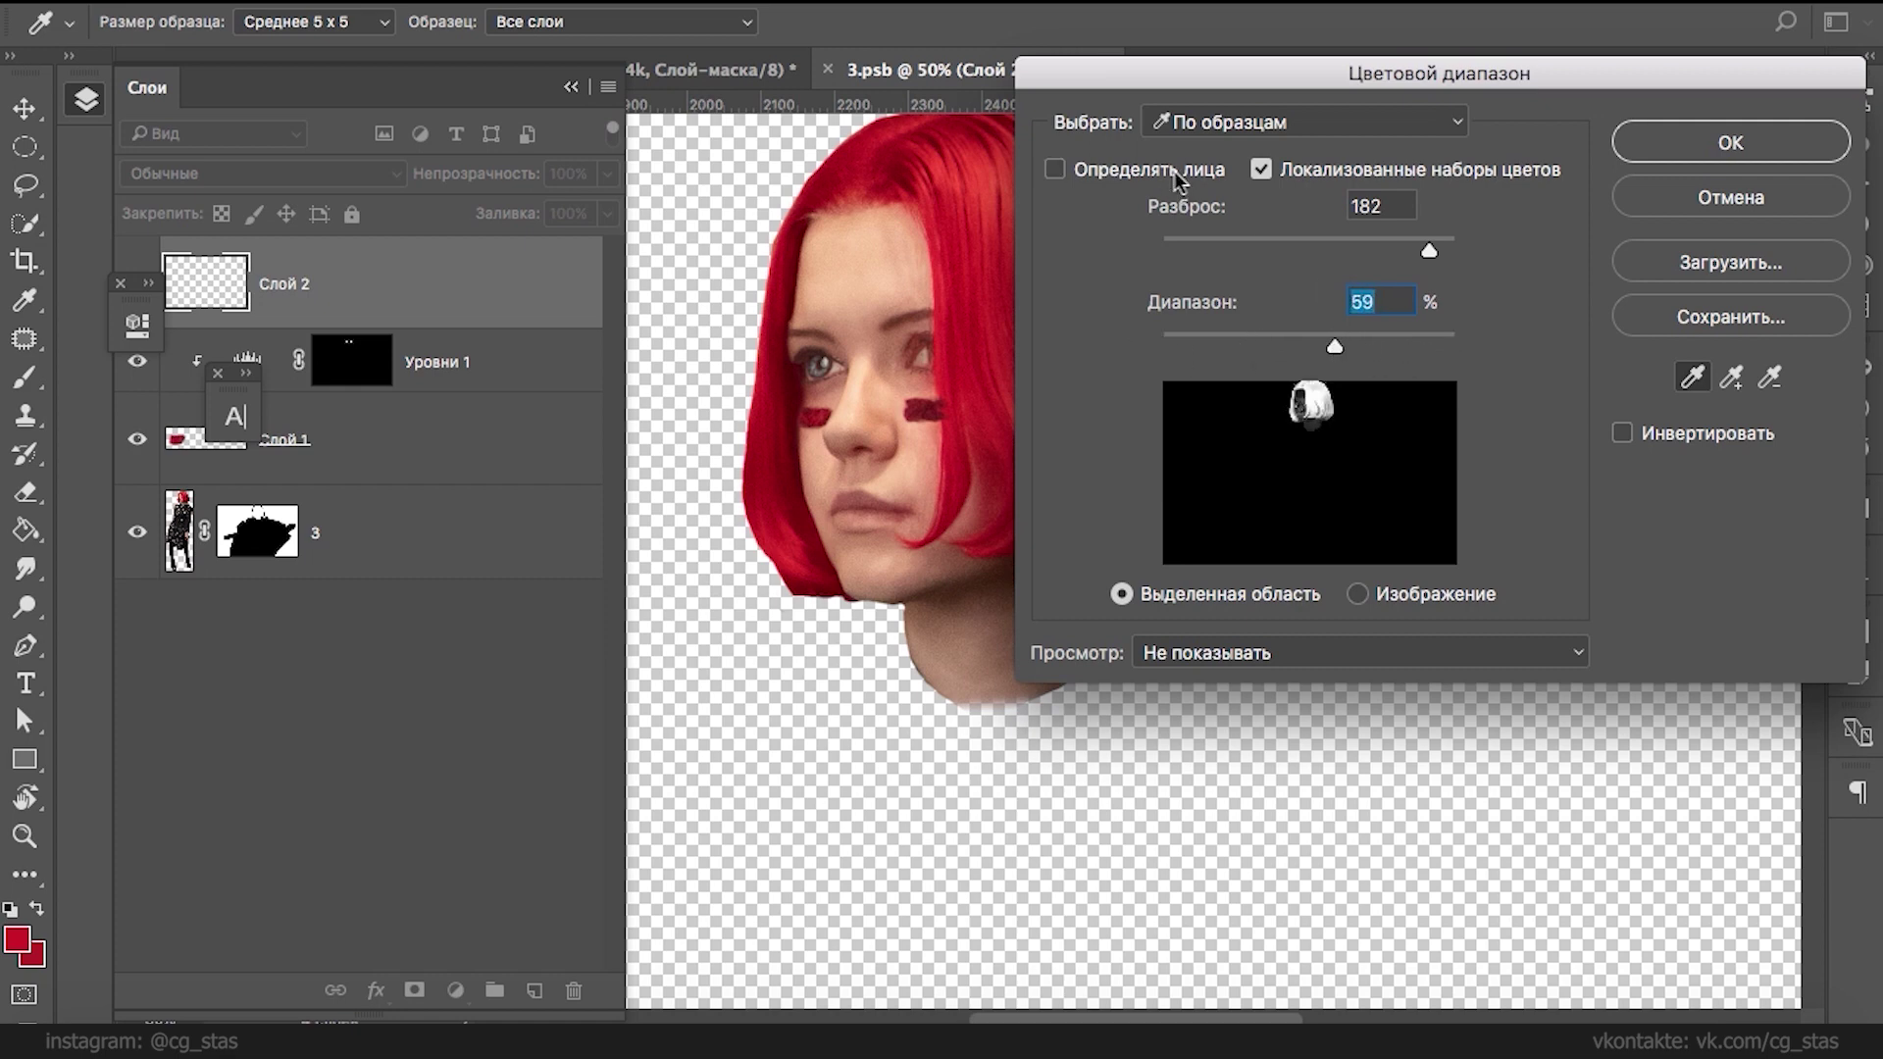
pyautogui.click(1356, 252)
pyautogui.click(1263, 169)
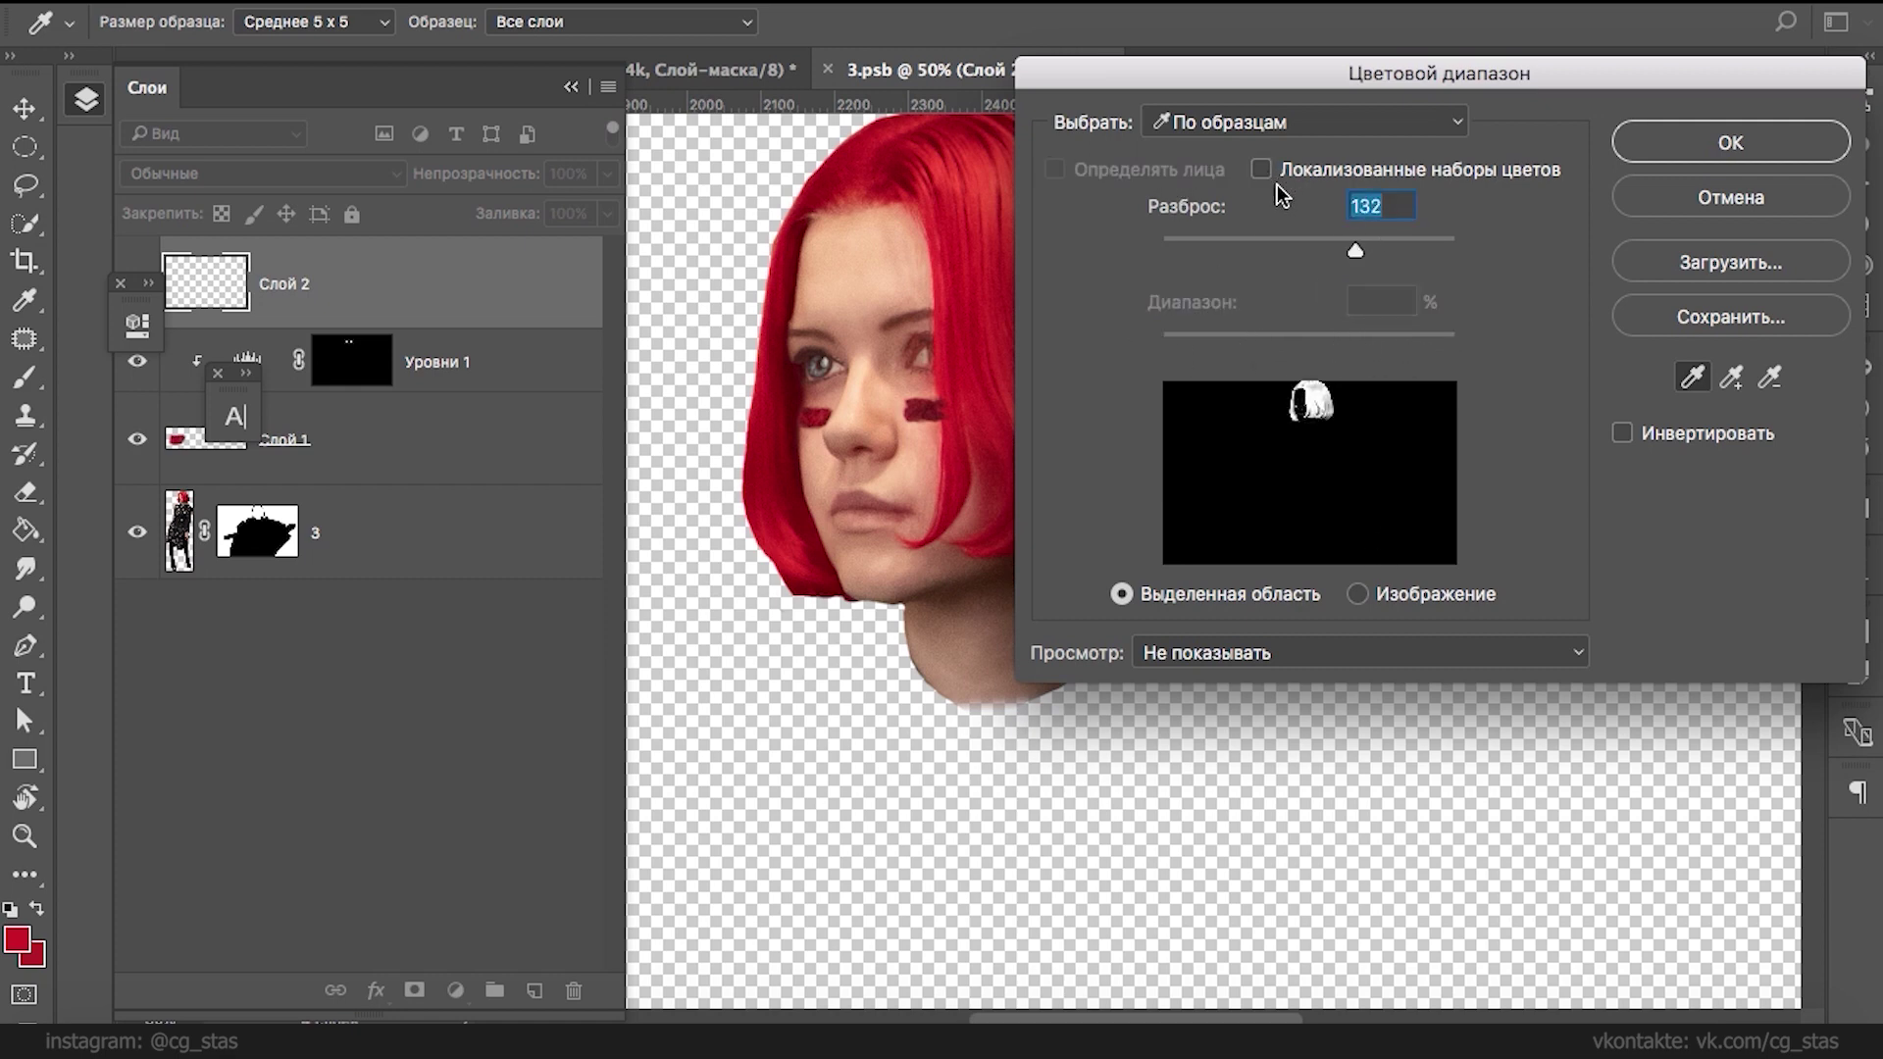
pyautogui.moveTo(1398, 247); pyautogui.dragTo(1434, 247)
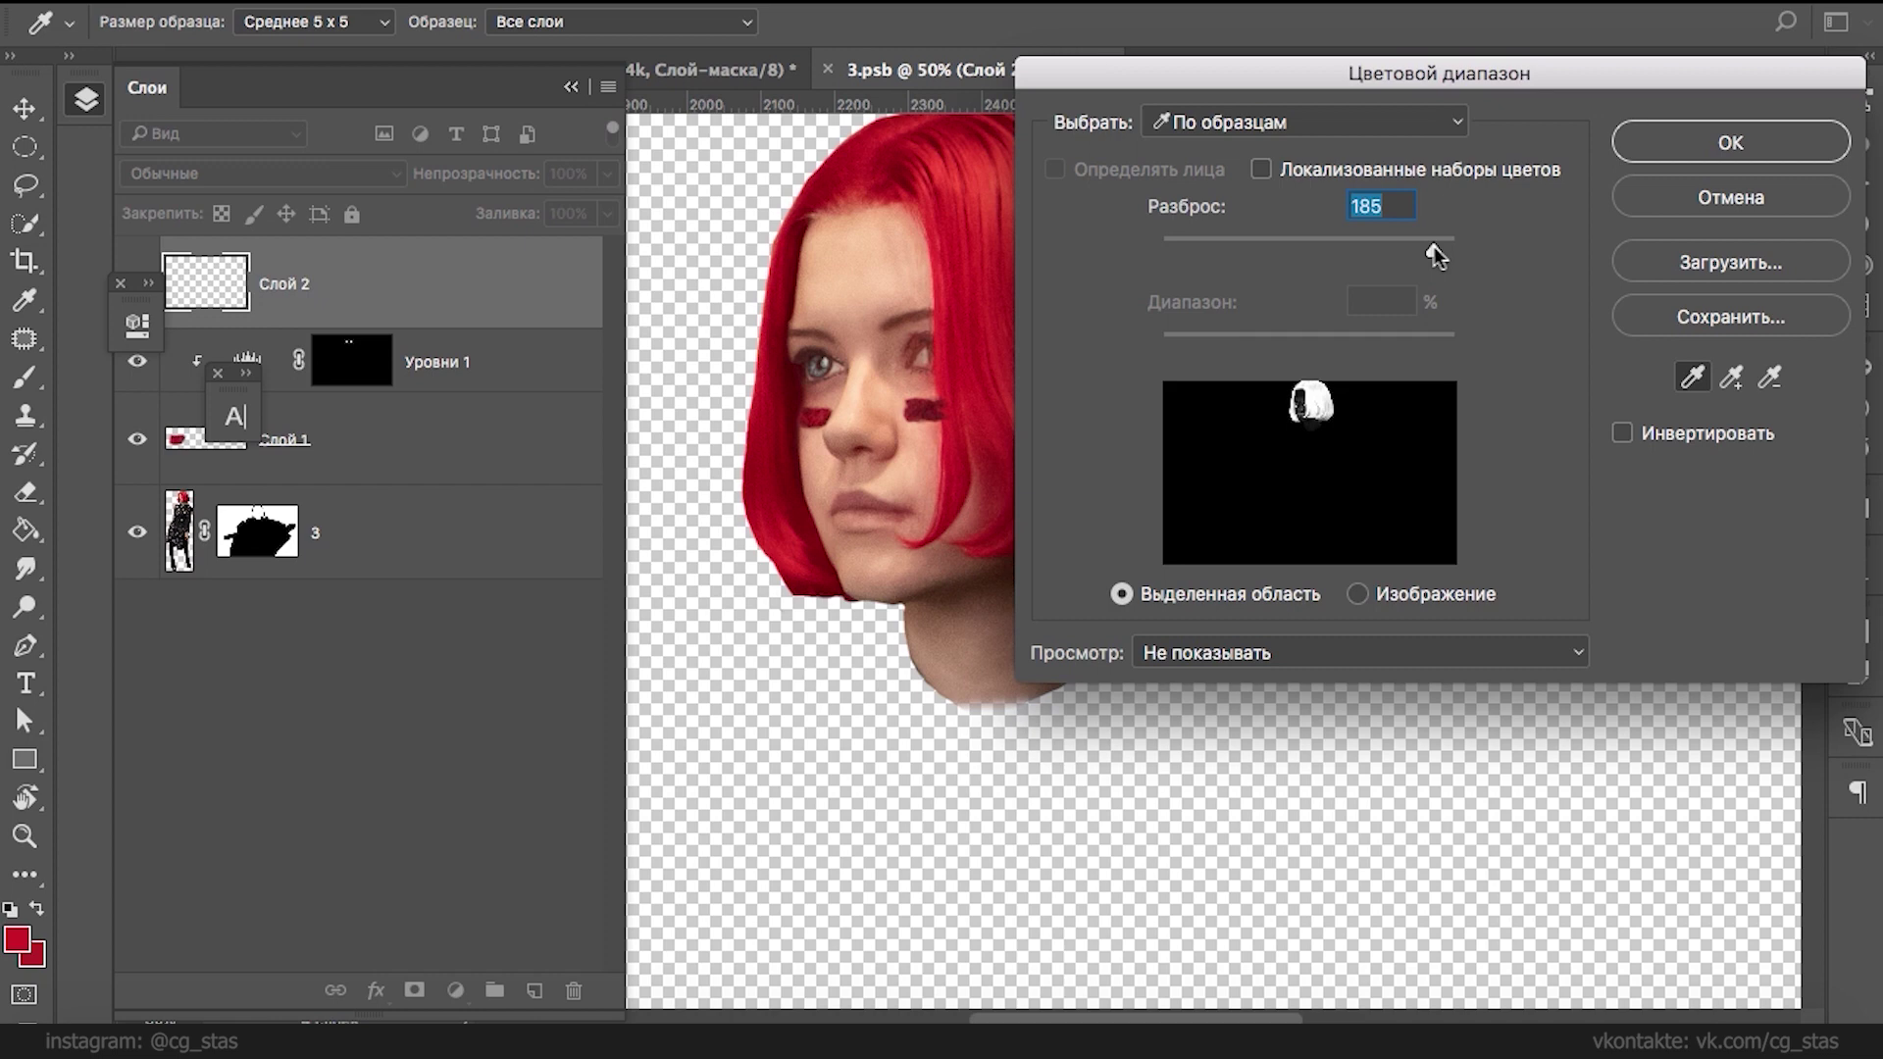
pyautogui.click(1724, 153)
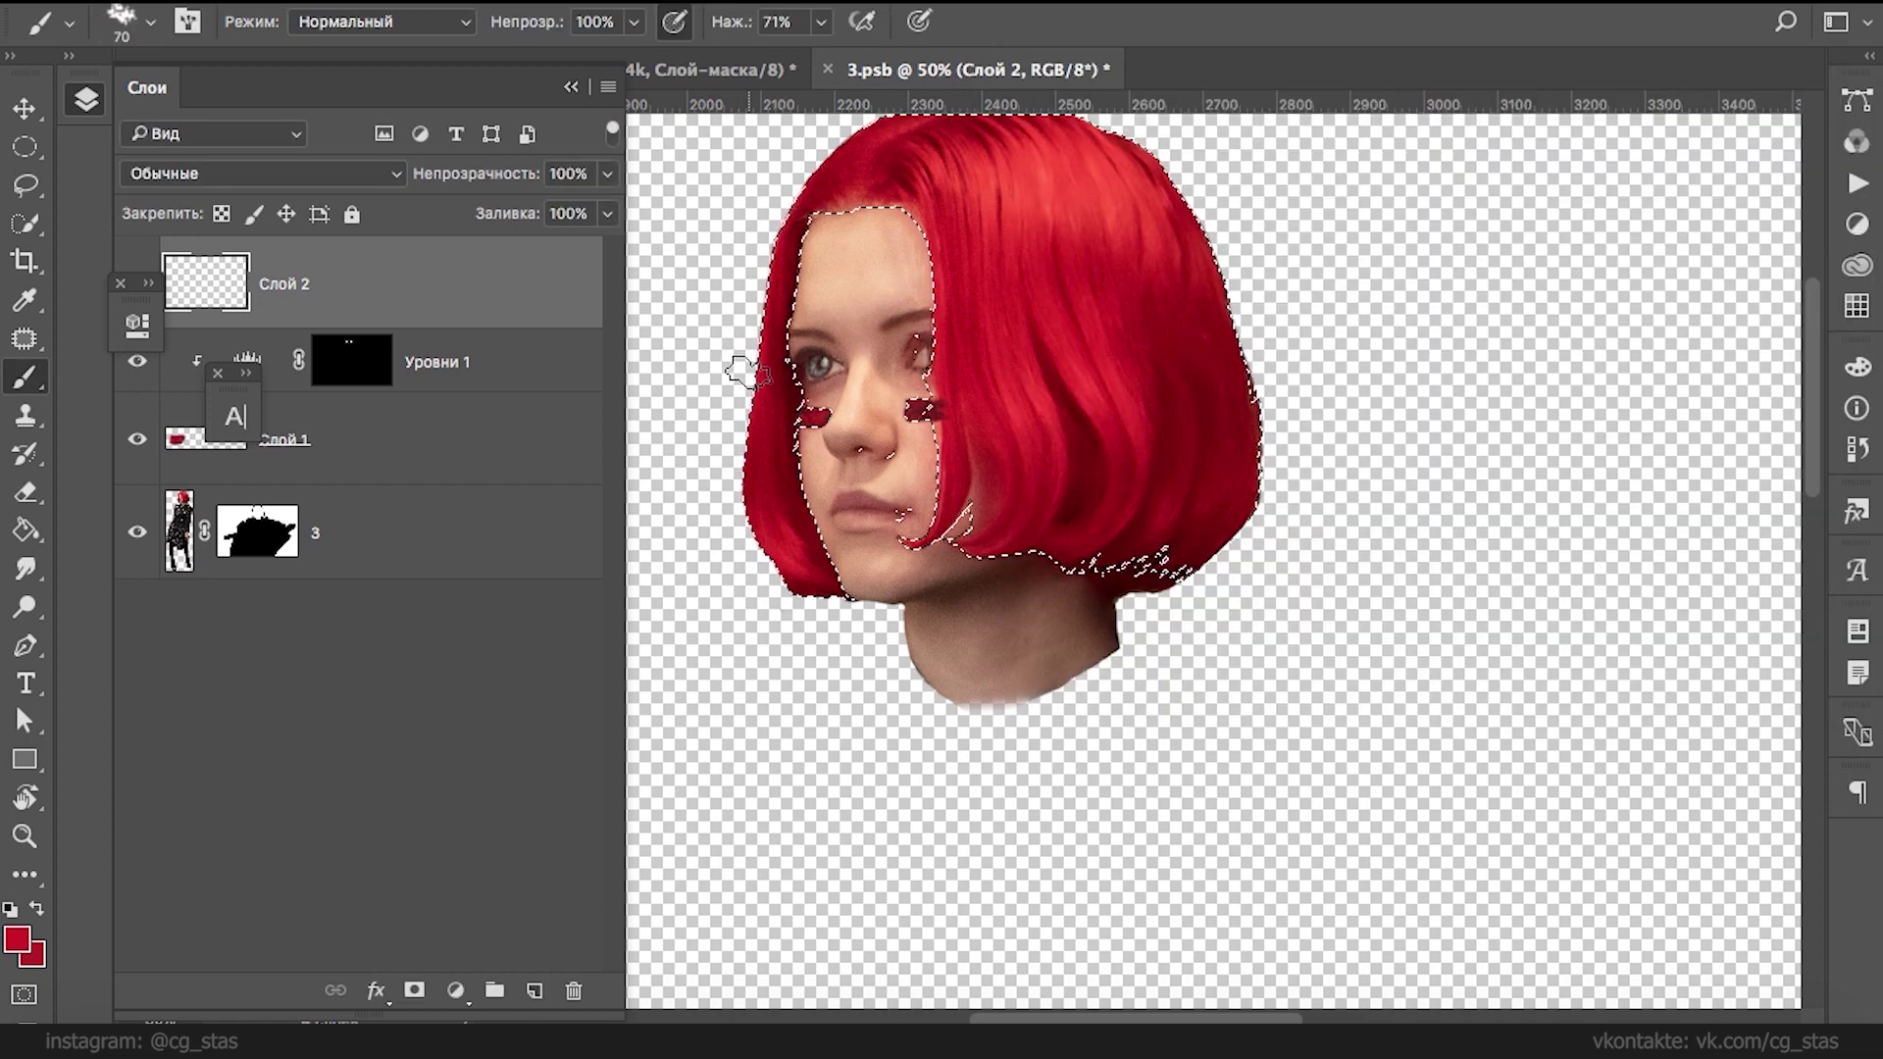
# - With layer 3 active, remove the stray areas around the cheek stripes from the hair selection using the Lasso
pyautogui.click(422, 559)
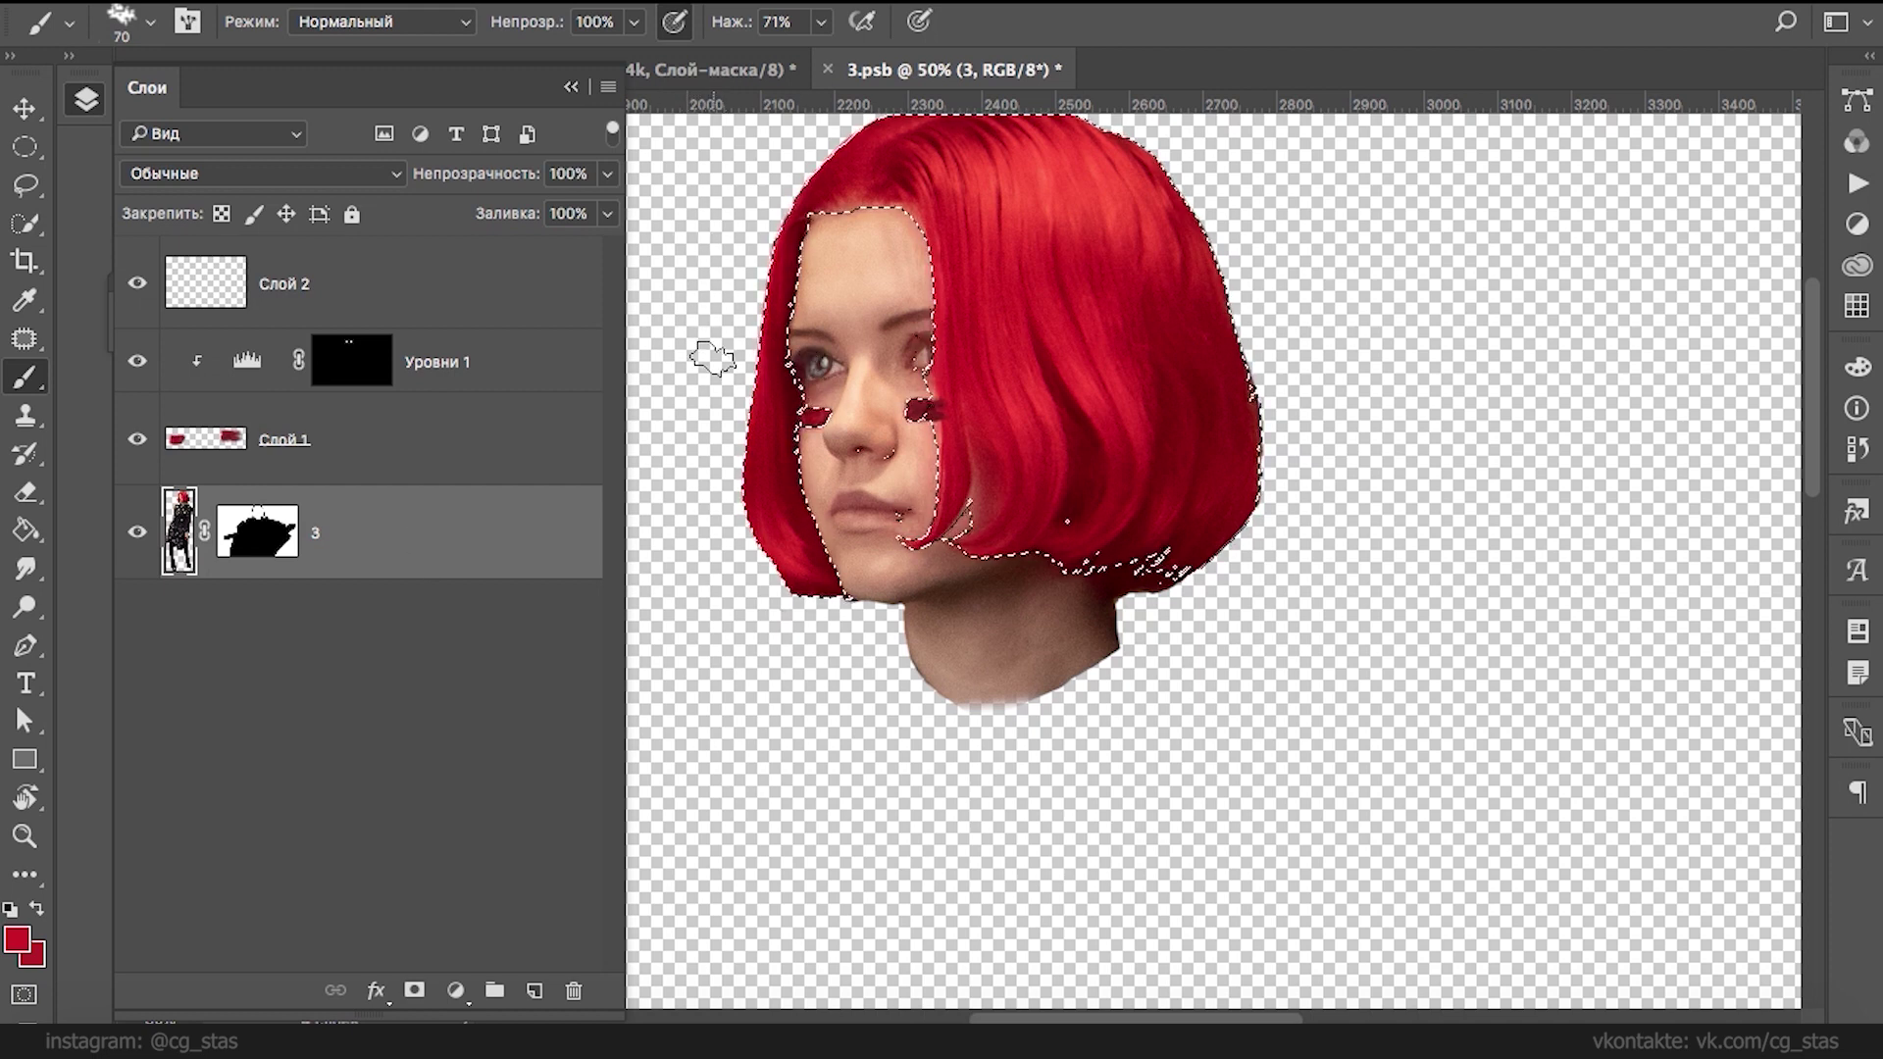
pyautogui.press('l')
pyautogui.moveTo(802, 402); pyautogui.dragTo(882, 453)
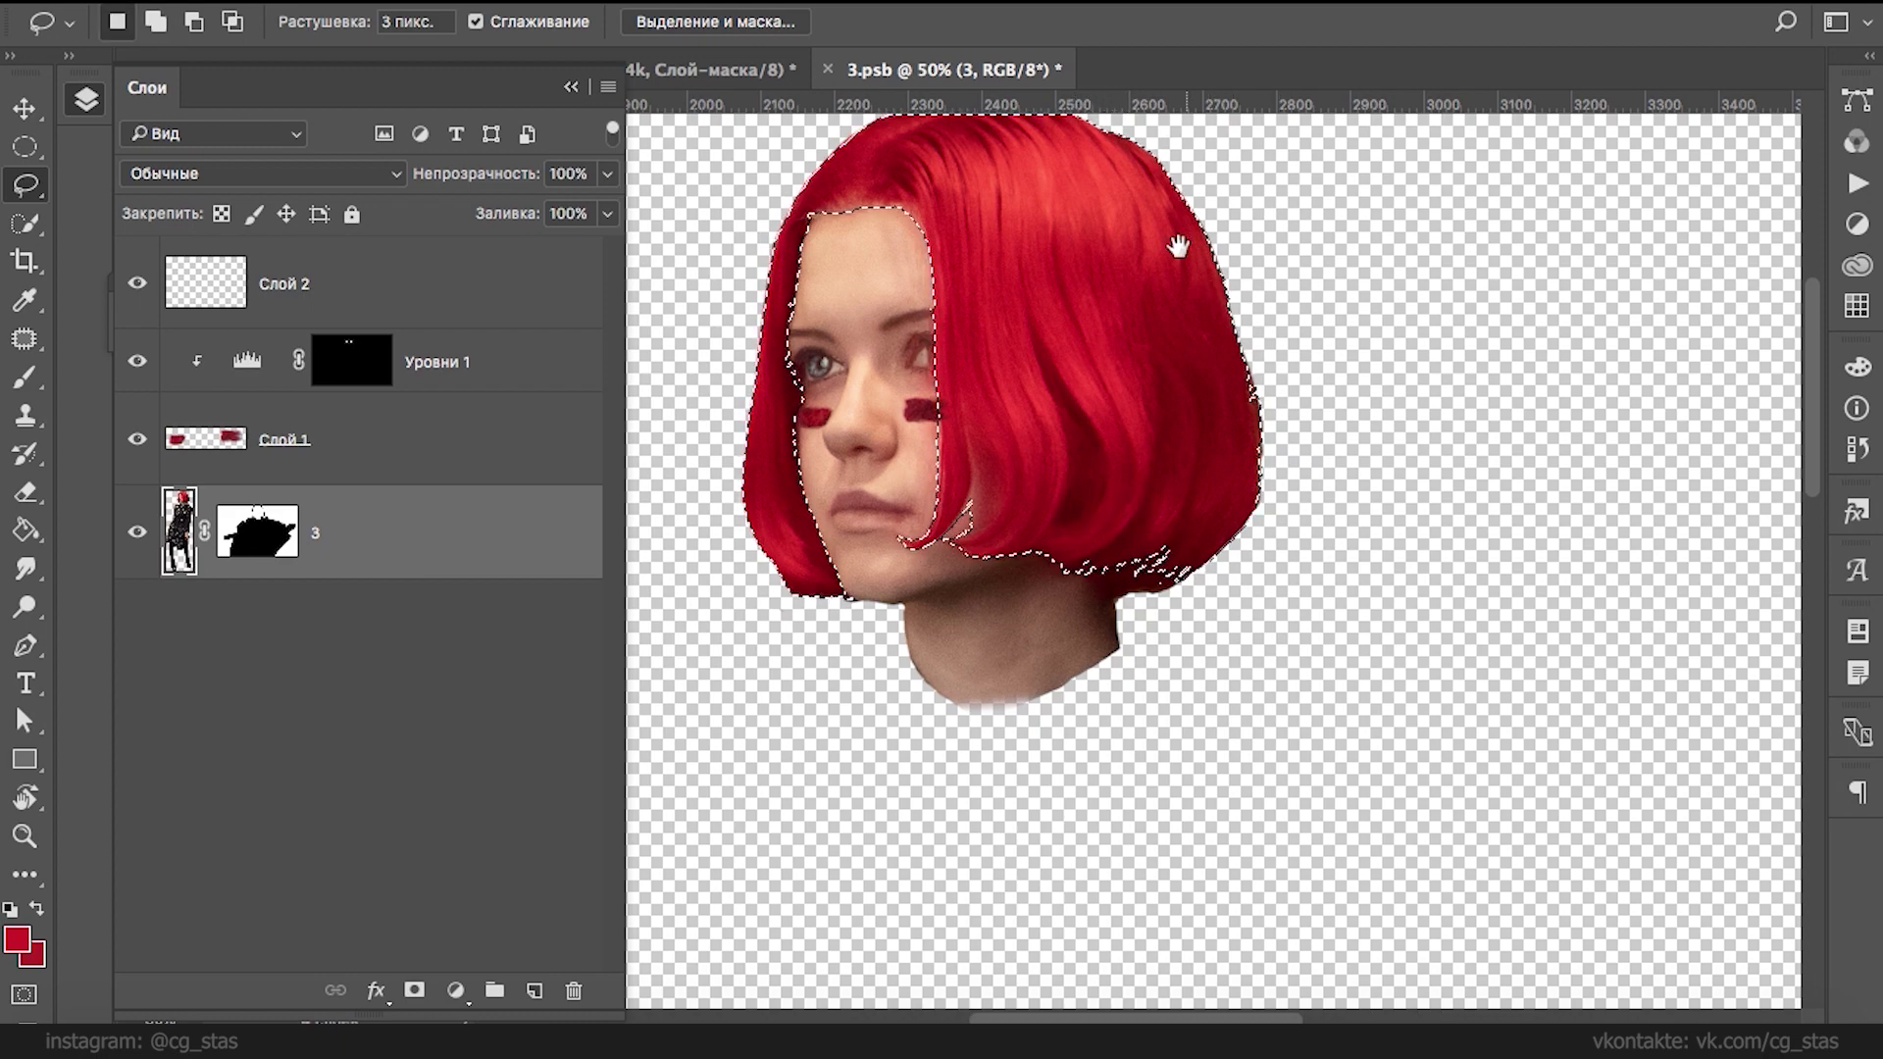
# - Crop the canvas around the head, leaving a small margin on the sides and above the hair
pyautogui.moveTo(1180, 249); pyautogui.dragTo(1200, 443)
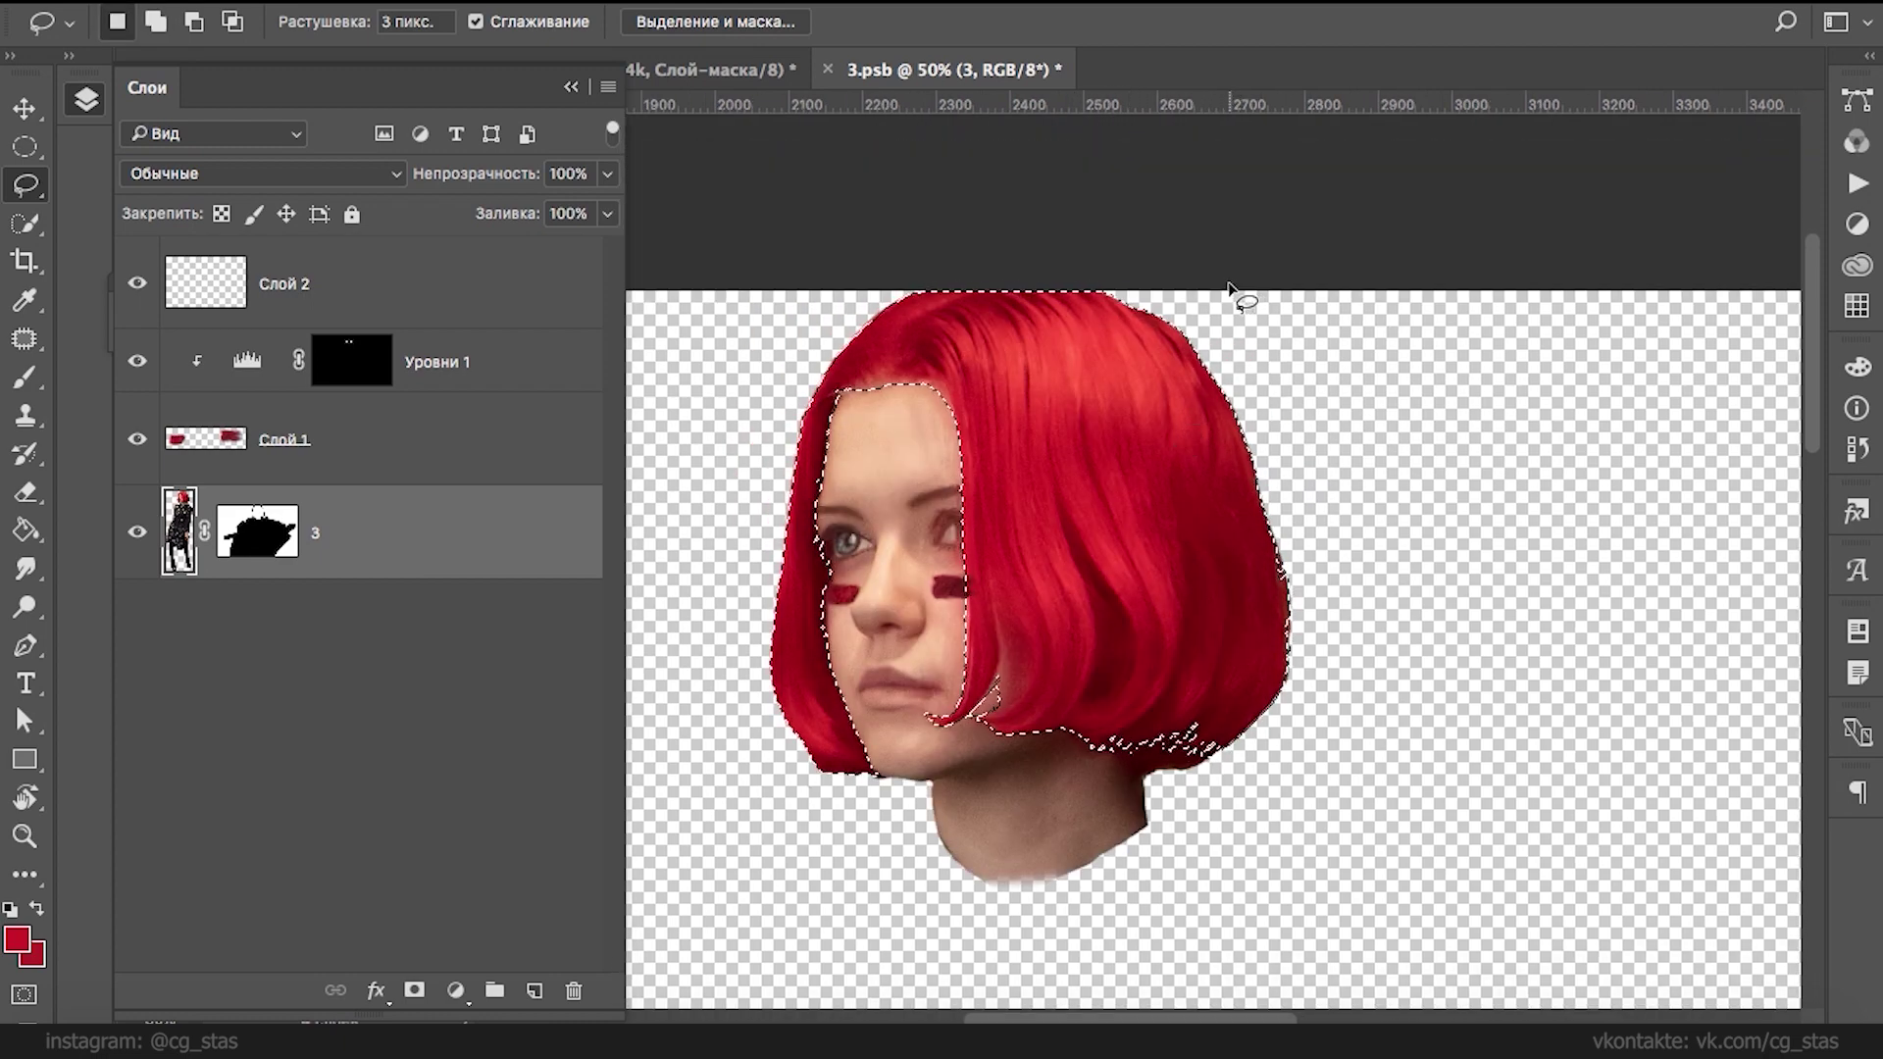
pyautogui.press('c')
pyautogui.moveTo(1038, 291); pyautogui.dragTo(1039, 269)
pyautogui.moveTo(770, 592); pyautogui.dragTo(727, 592)
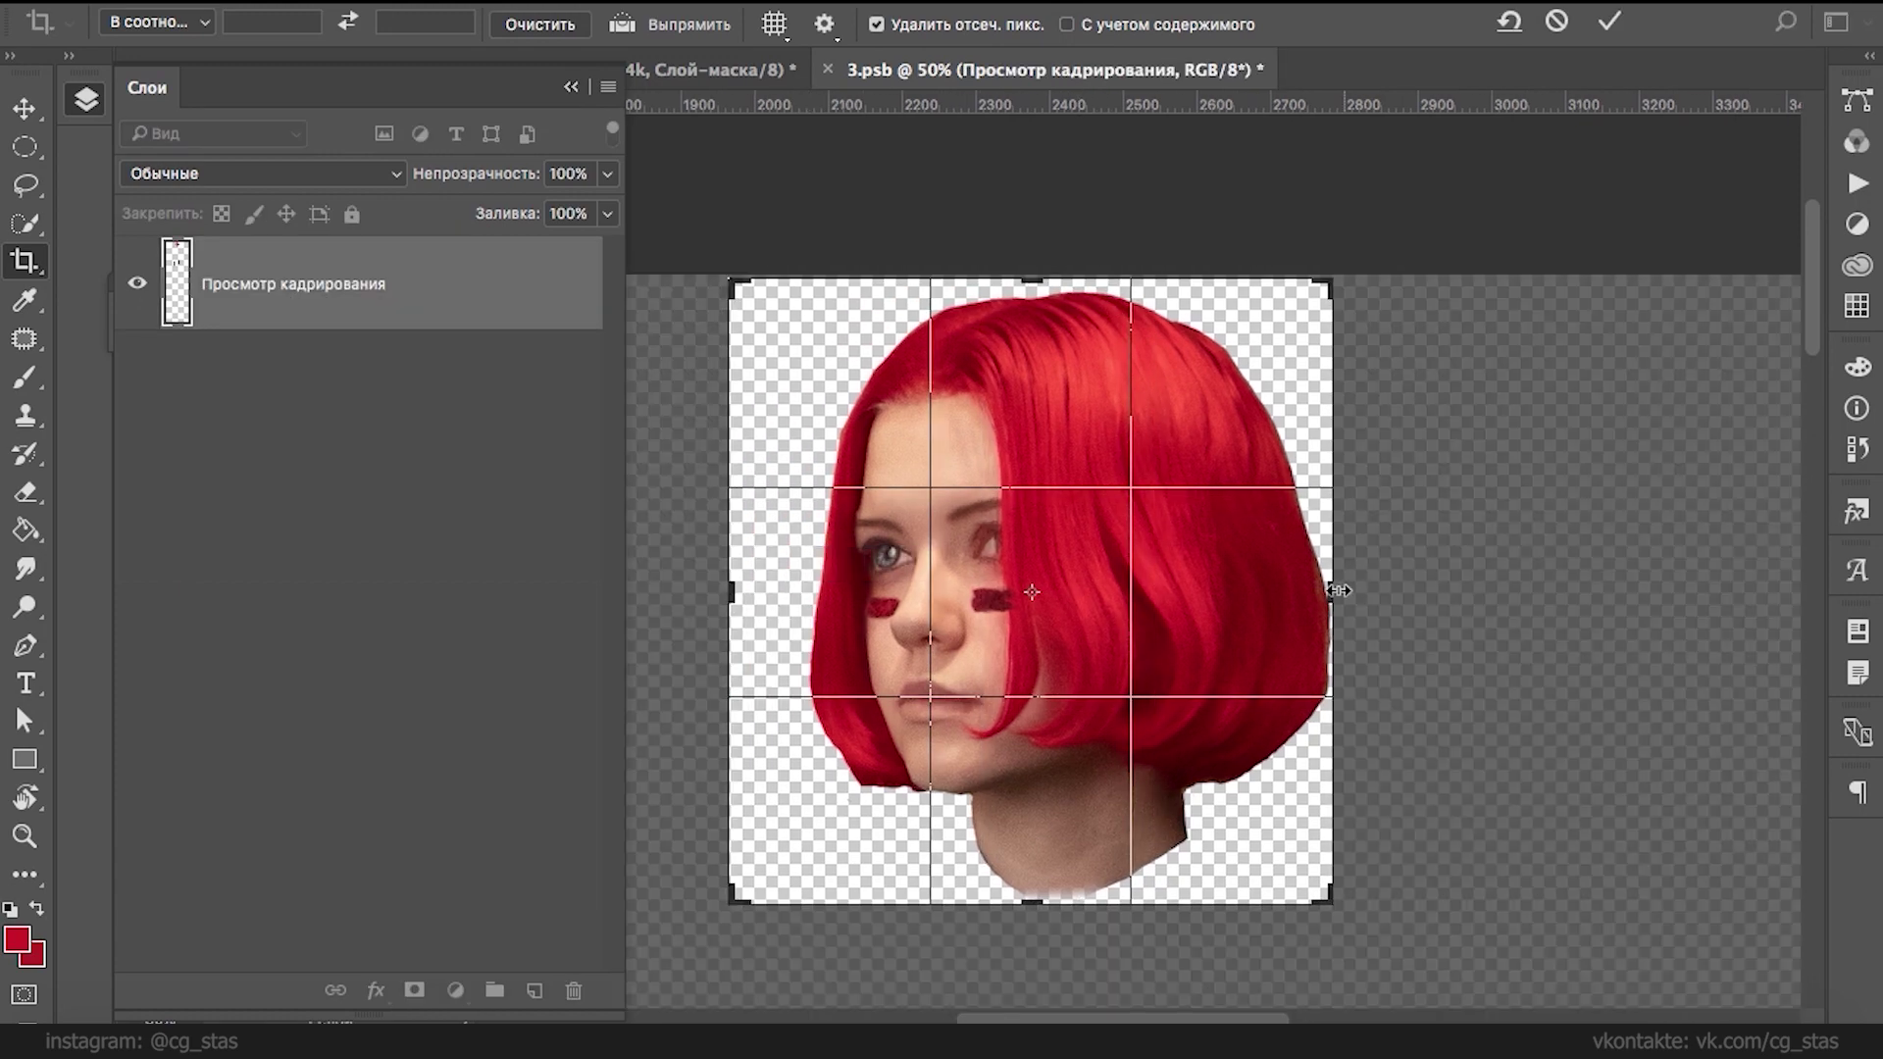
pyautogui.moveTo(1335, 592); pyautogui.dragTo(1384, 593)
pyautogui.moveTo(1035, 280); pyautogui.dragTo(1035, 258)
pyautogui.press('Return')
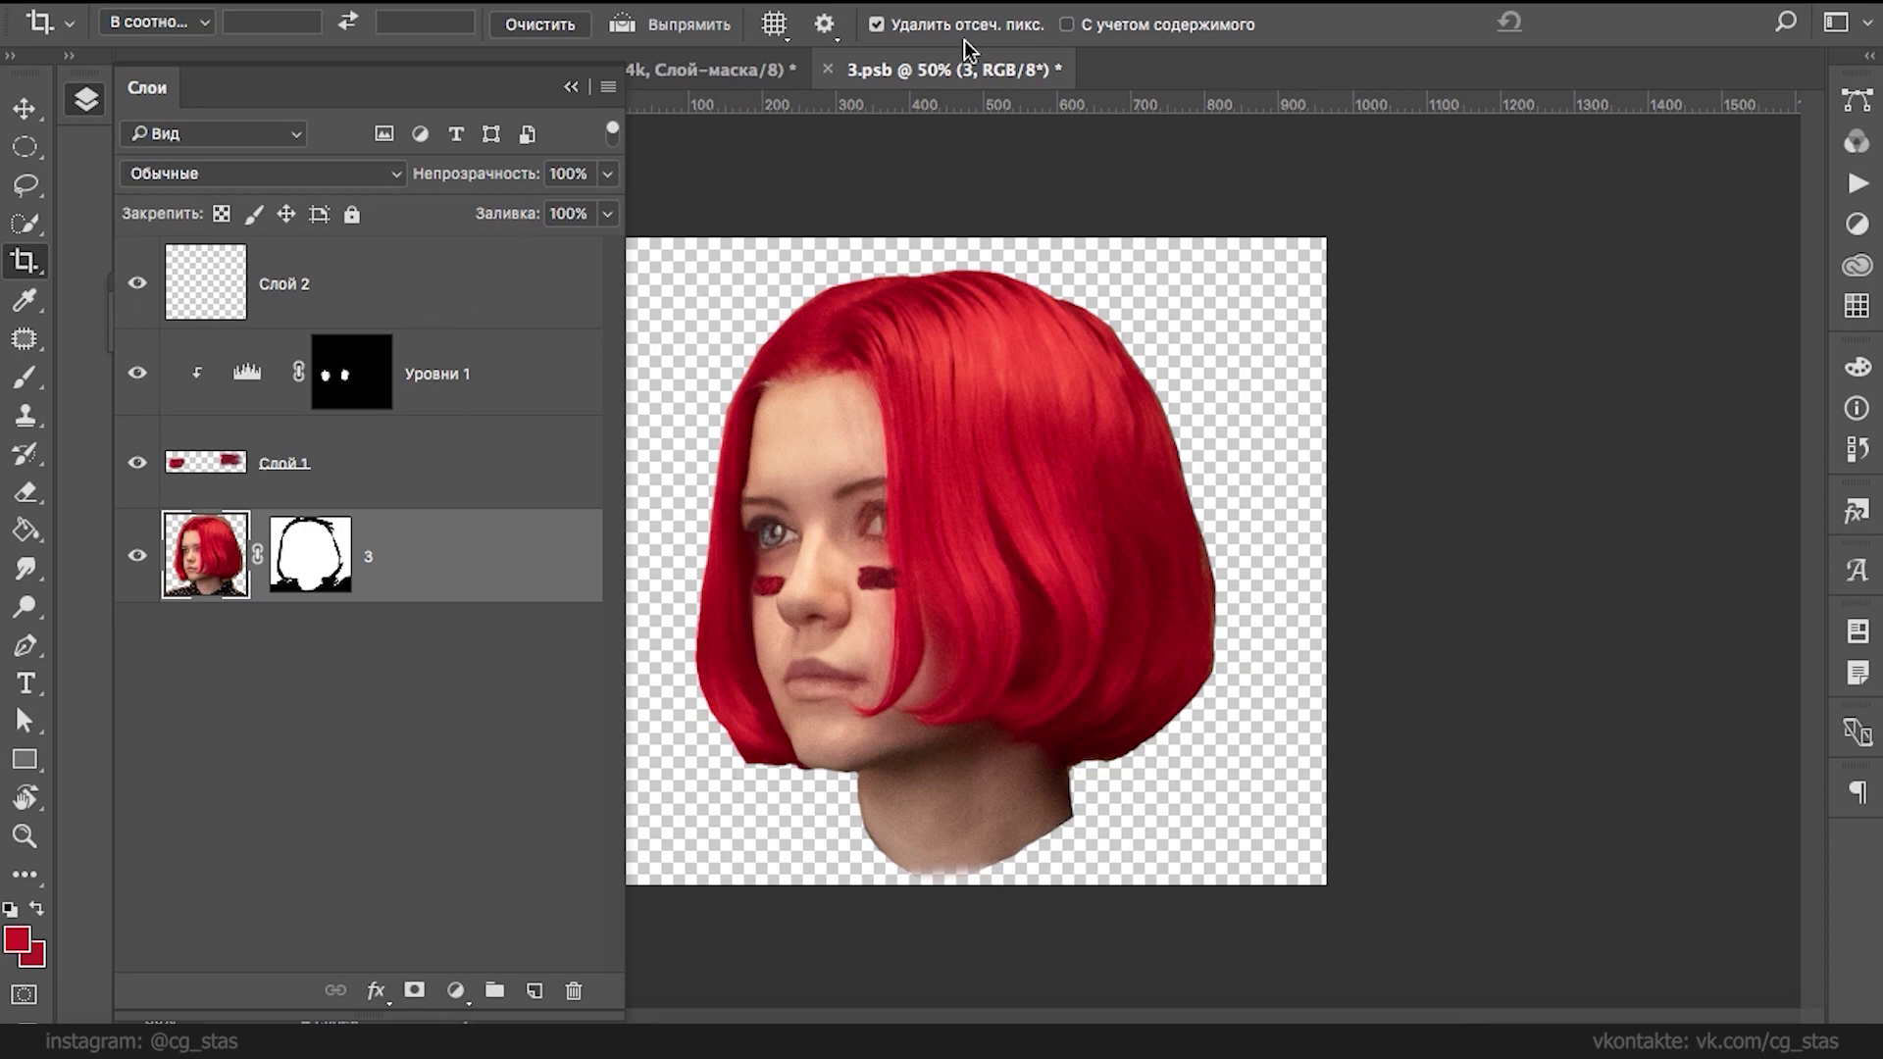
pyautogui.click(904, 2)
pyautogui.click(971, 315)
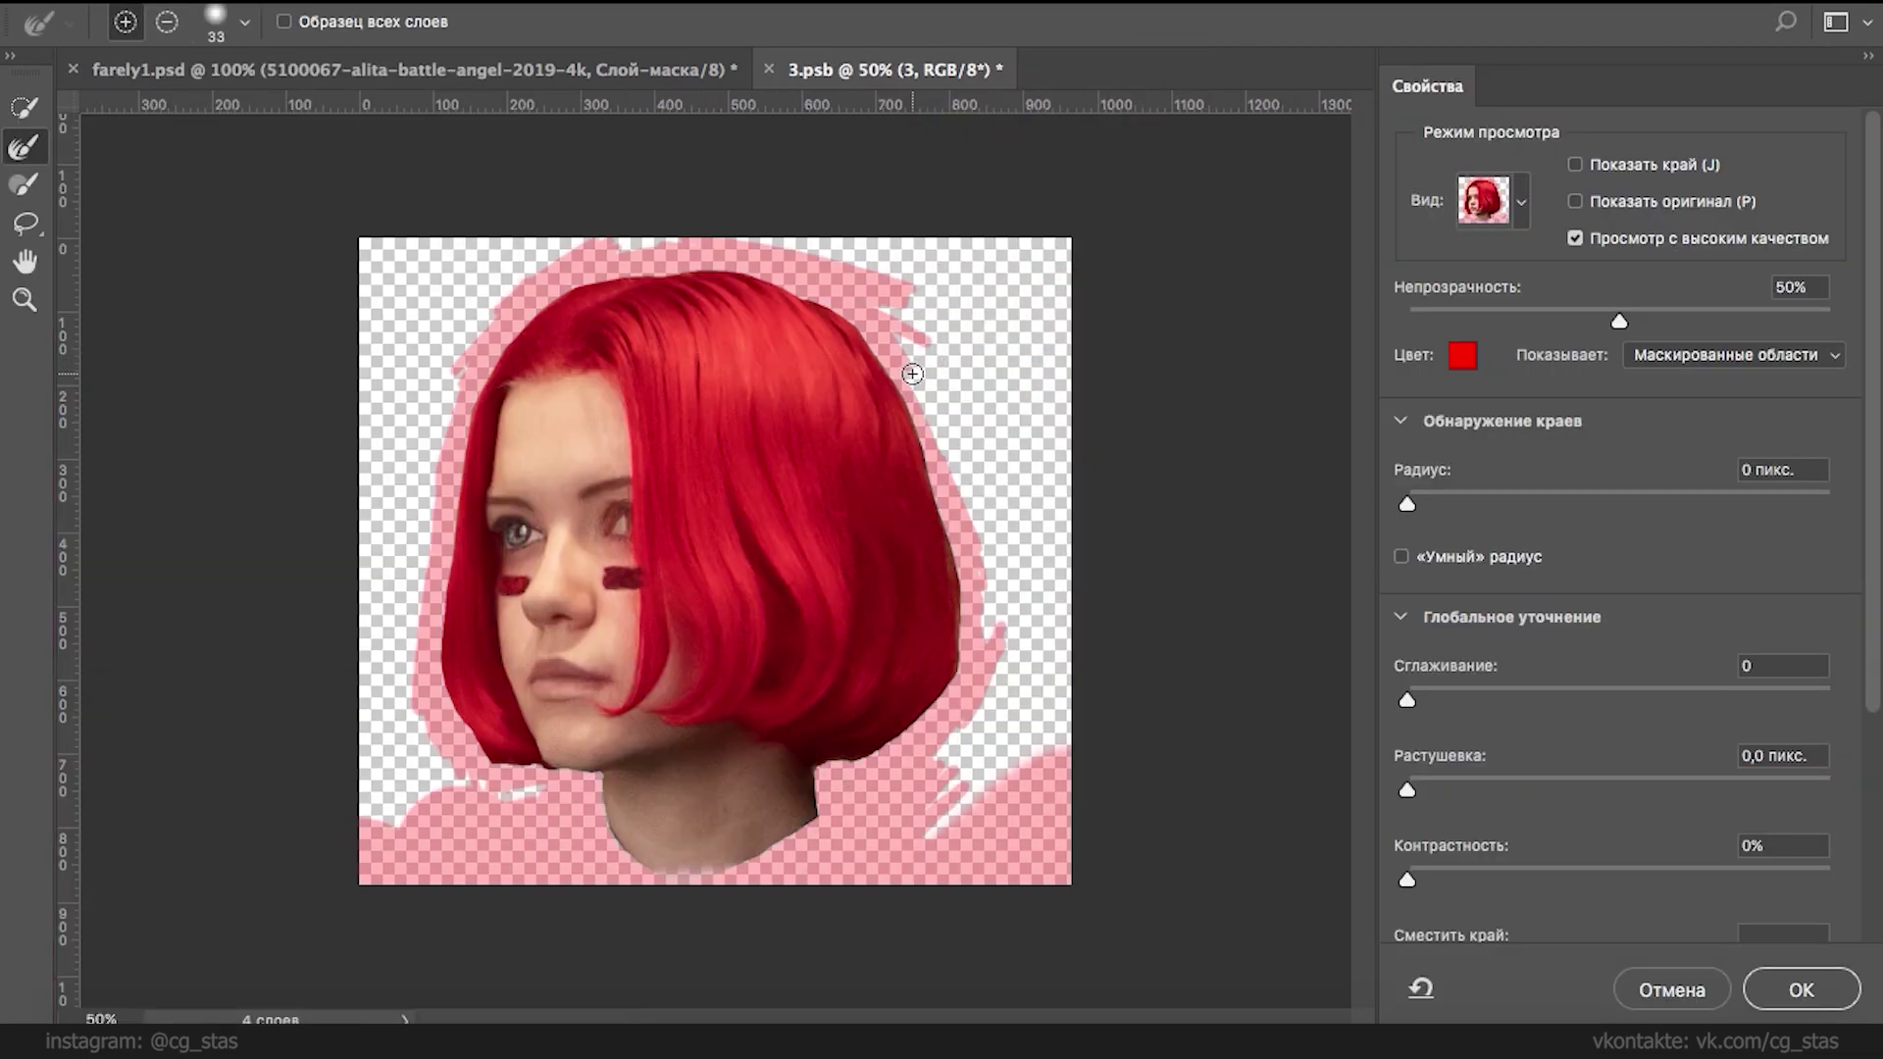
pyautogui.click(1651, 1002)
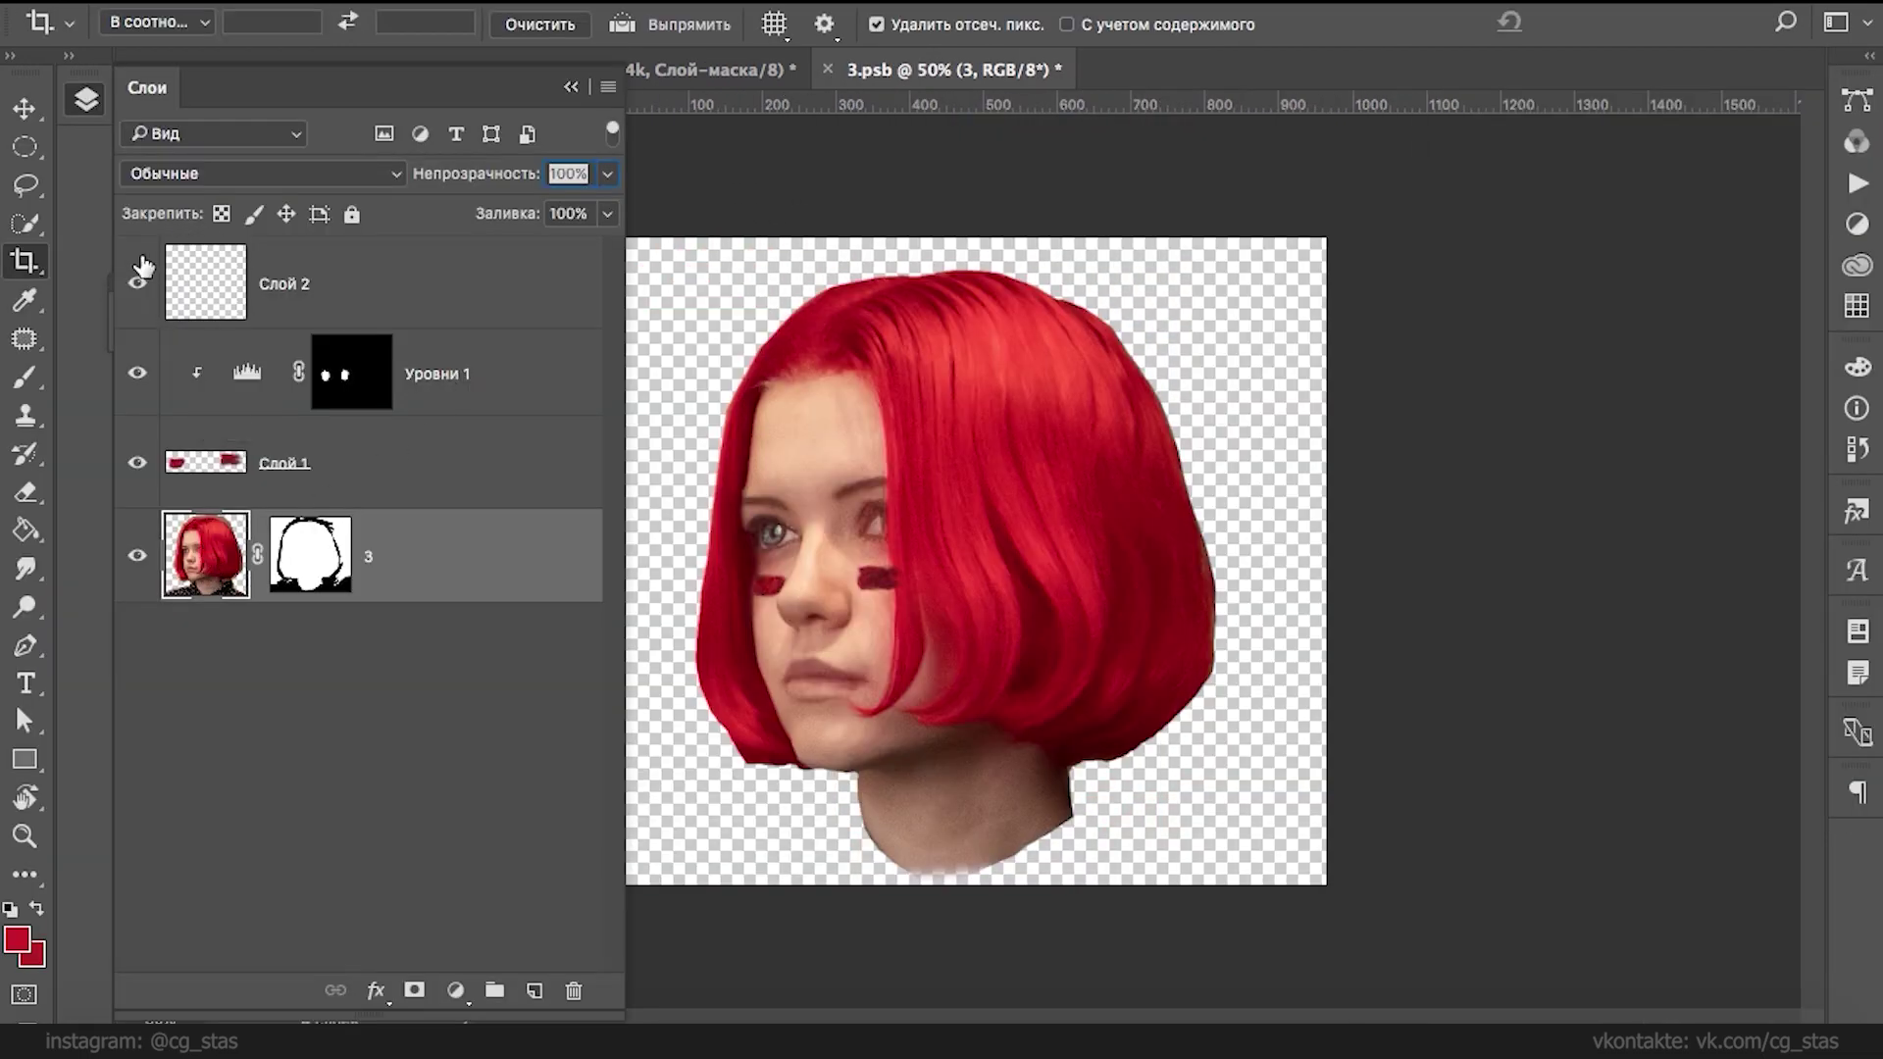
# - Select the red hair on layer 3 with Color Range at fuzziness 200
pyautogui.click(892, 8)
pyautogui.click(907, 245)
pyautogui.moveTo(1438, 256); pyautogui.dragTo(1459, 257)
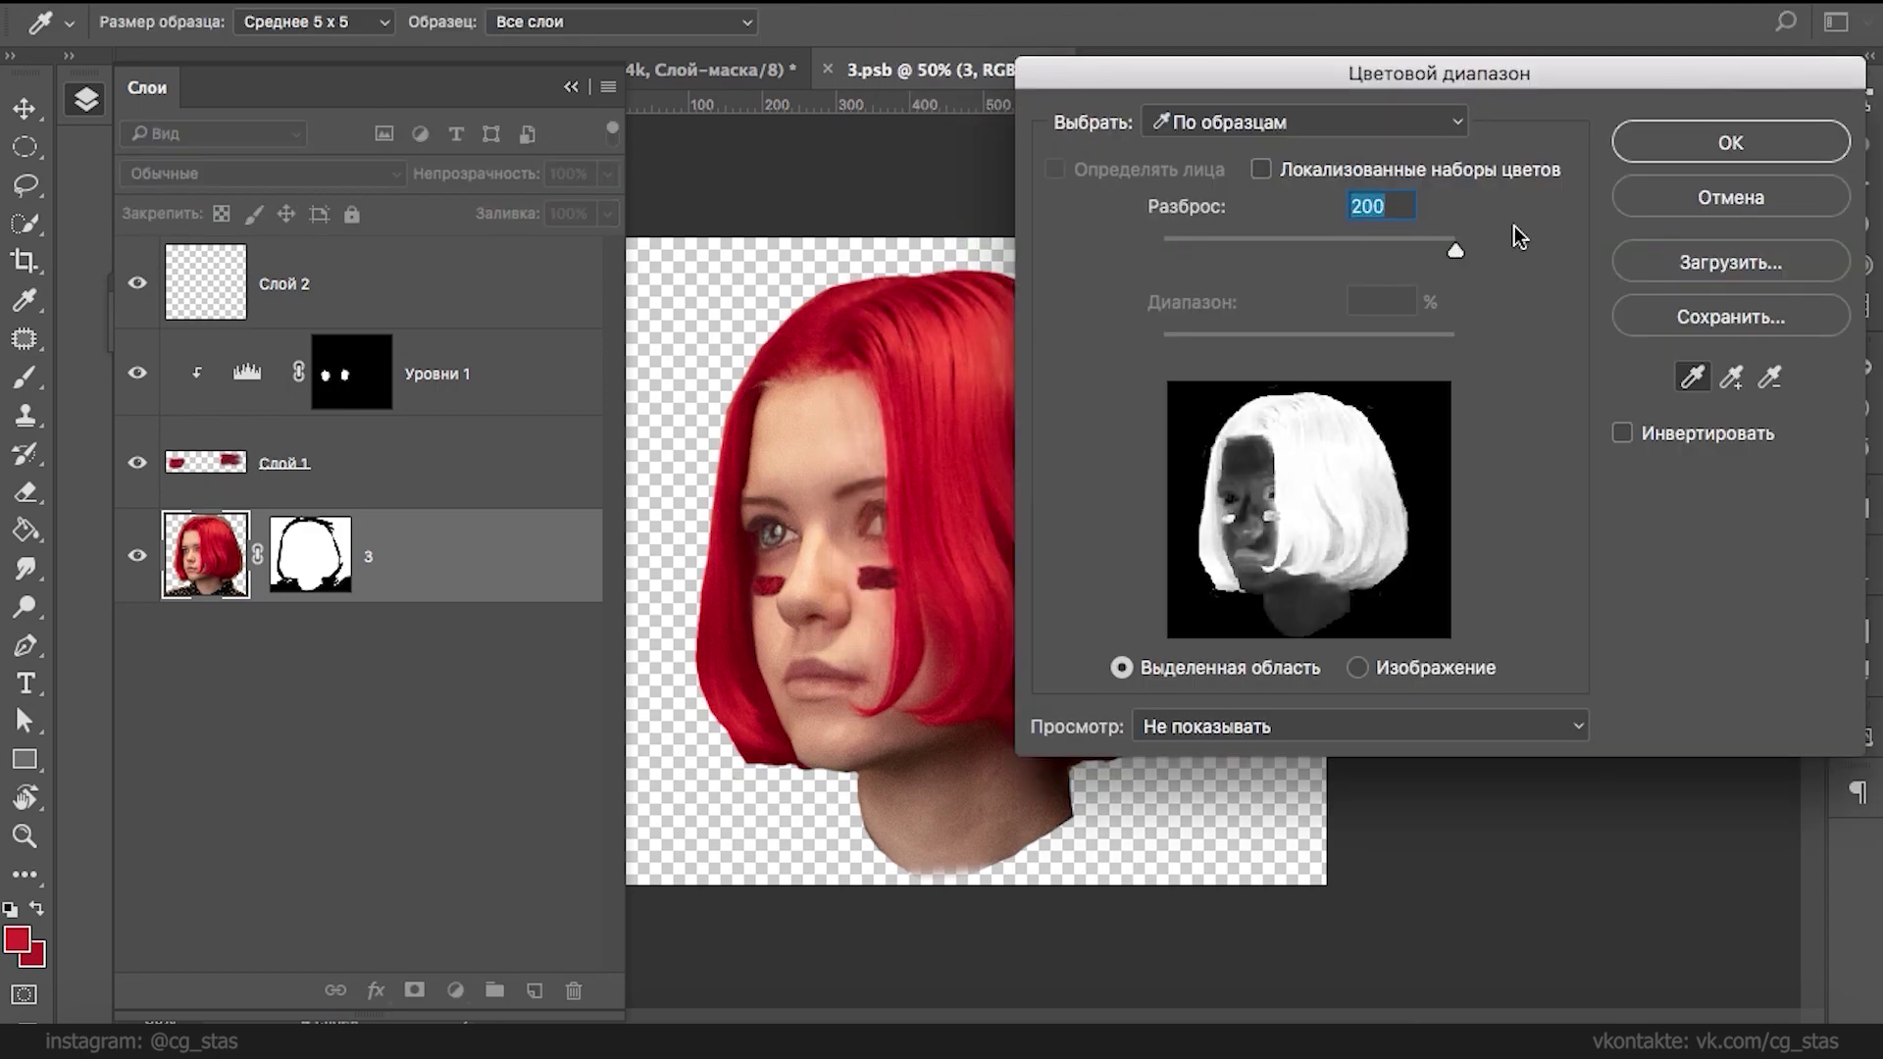
pyautogui.click(1686, 149)
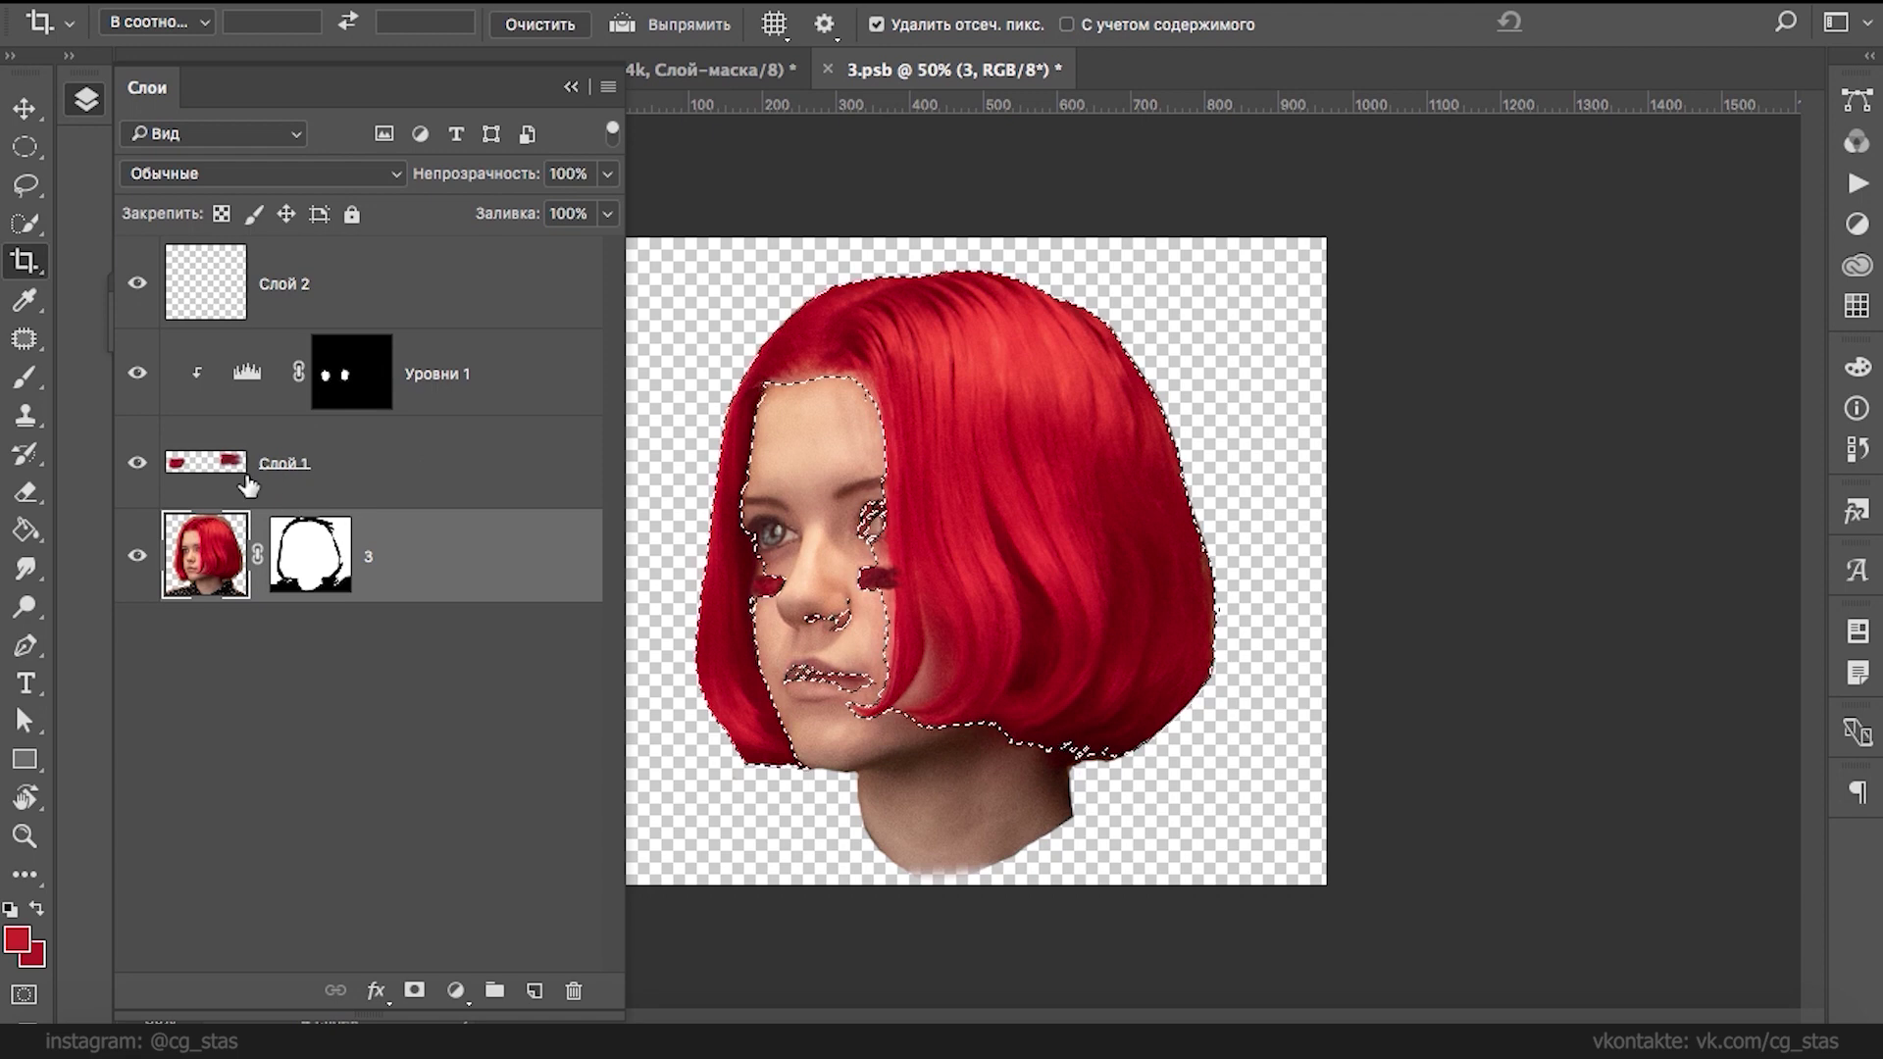
# - Copy the selected hair onto new layers five times and merge the copies into a single layer
pyautogui.hotkey('ctrl', 'j')
pyautogui.hotkey('ctrl', 'j')
pyautogui.hotkey('ctrl', 'j')
pyautogui.hotkey('ctrl', 'j')
pyautogui.hotkey('ctrl', 'j')
pyautogui.keyDown('shift'); pyautogui.click(387, 910); pyautogui.keyUp('shift')
pyautogui.hotkey('ctrl', 'e')
# - Hide layer 3 so only the merged hair copy and the stripes are shown
pyautogui.click(137, 556)
pyautogui.click(137, 556)
pyautogui.click(136, 662)
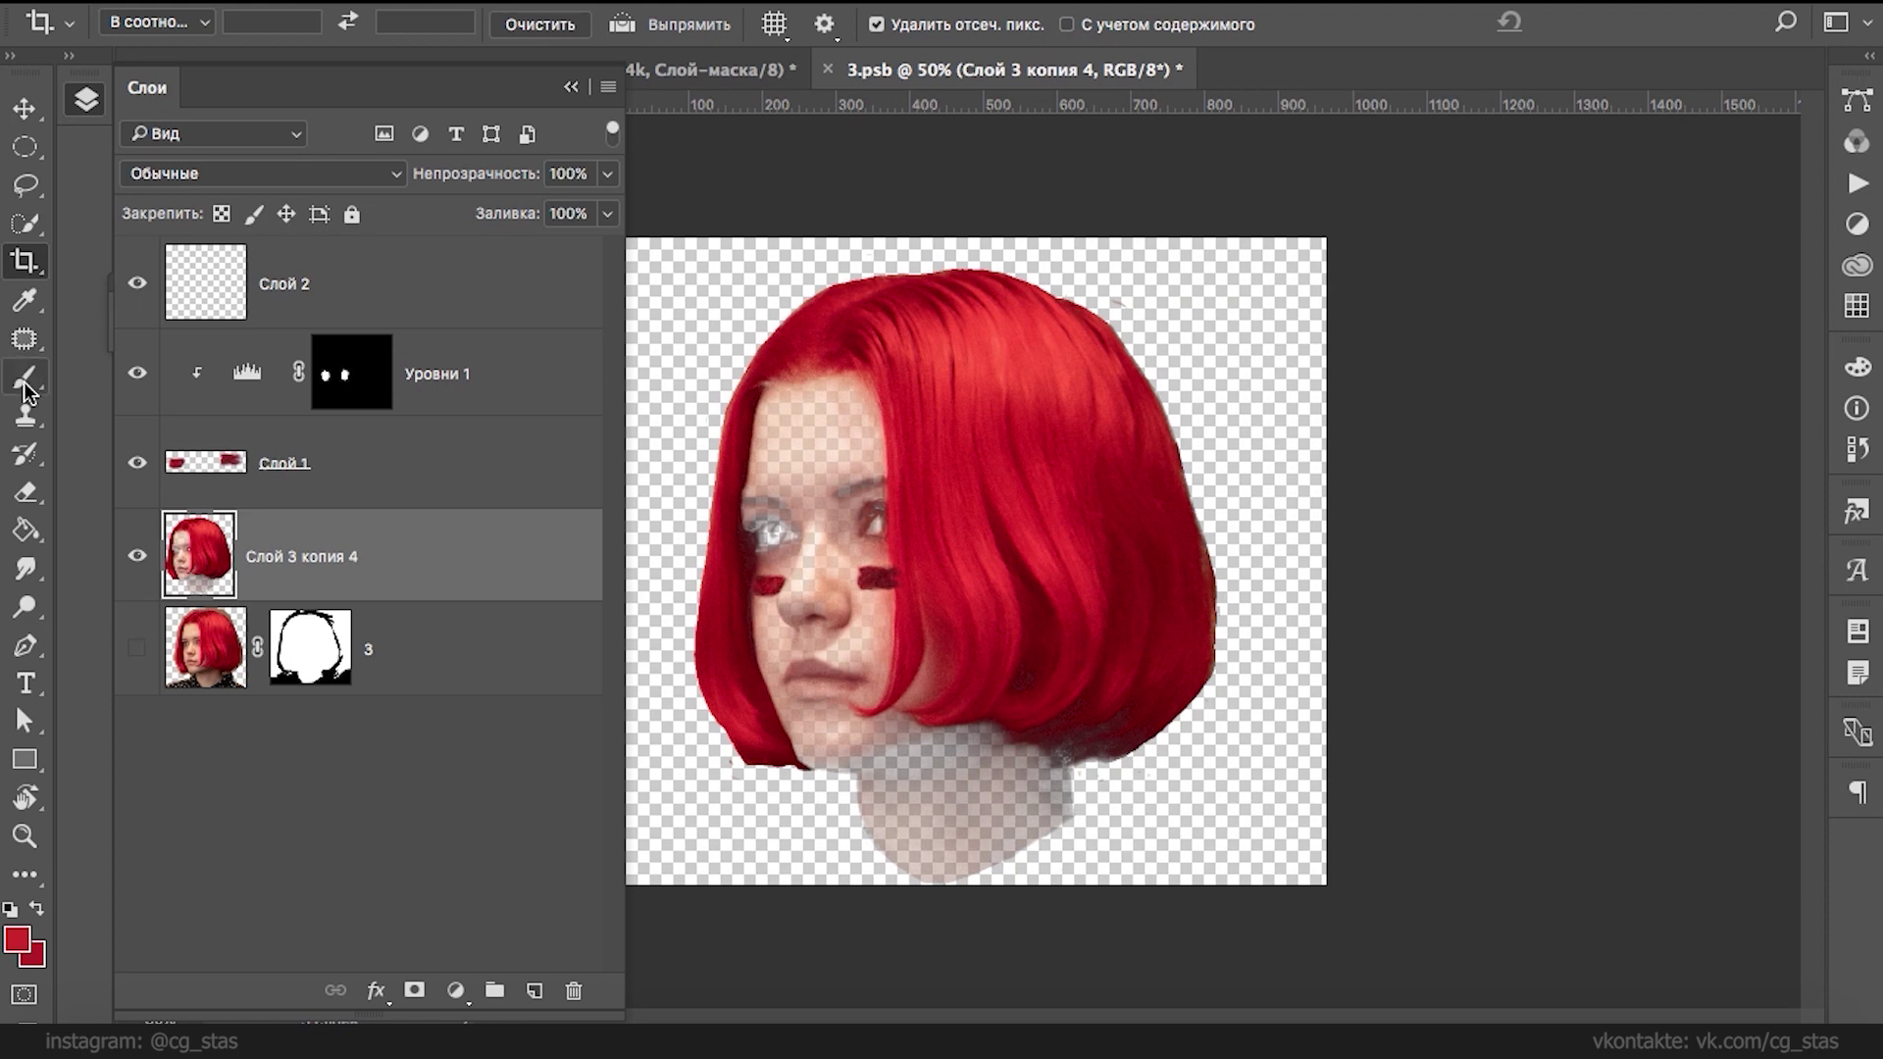
# - Erase the leftover face from Слой 3 копия 4 with a 17 px eraser, and move the layer above Уровни 1
pyautogui.press('e')
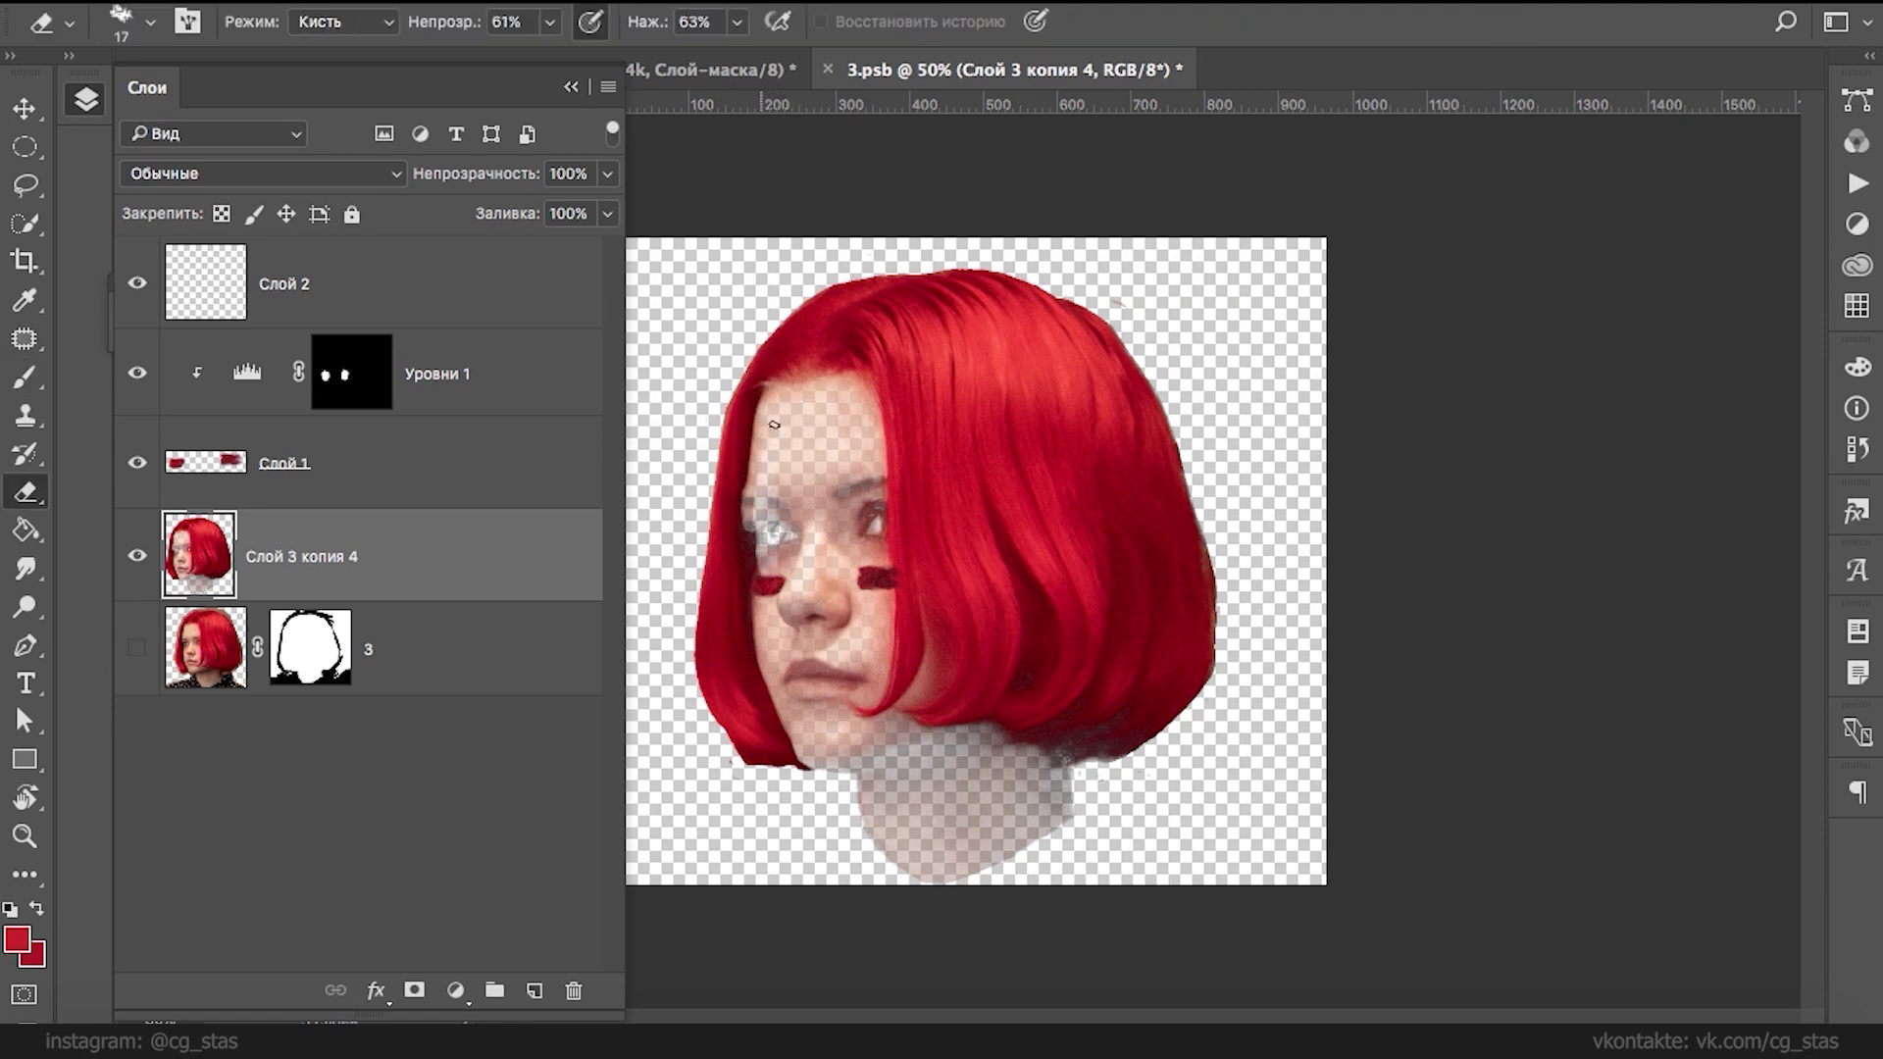
pyautogui.moveTo(762, 449); pyautogui.dragTo(785, 676)
pyautogui.moveTo(206, 568)
pyautogui.mouseDown()
pyautogui.moveTo(185, 307)
pyautogui.moveTo(188, 329)
pyautogui.mouseUp()
pyautogui.moveTo(775, 488)
pyautogui.mouseDown()
pyautogui.moveTo(805, 676)
pyautogui.moveTo(835, 564)
pyautogui.moveTo(886, 554)
pyautogui.moveTo(873, 702)
pyautogui.moveTo(852, 690)
pyautogui.moveTo(871, 684)
pyautogui.moveTo(884, 605)
pyautogui.moveTo(878, 429)
pyautogui.mouseUp()
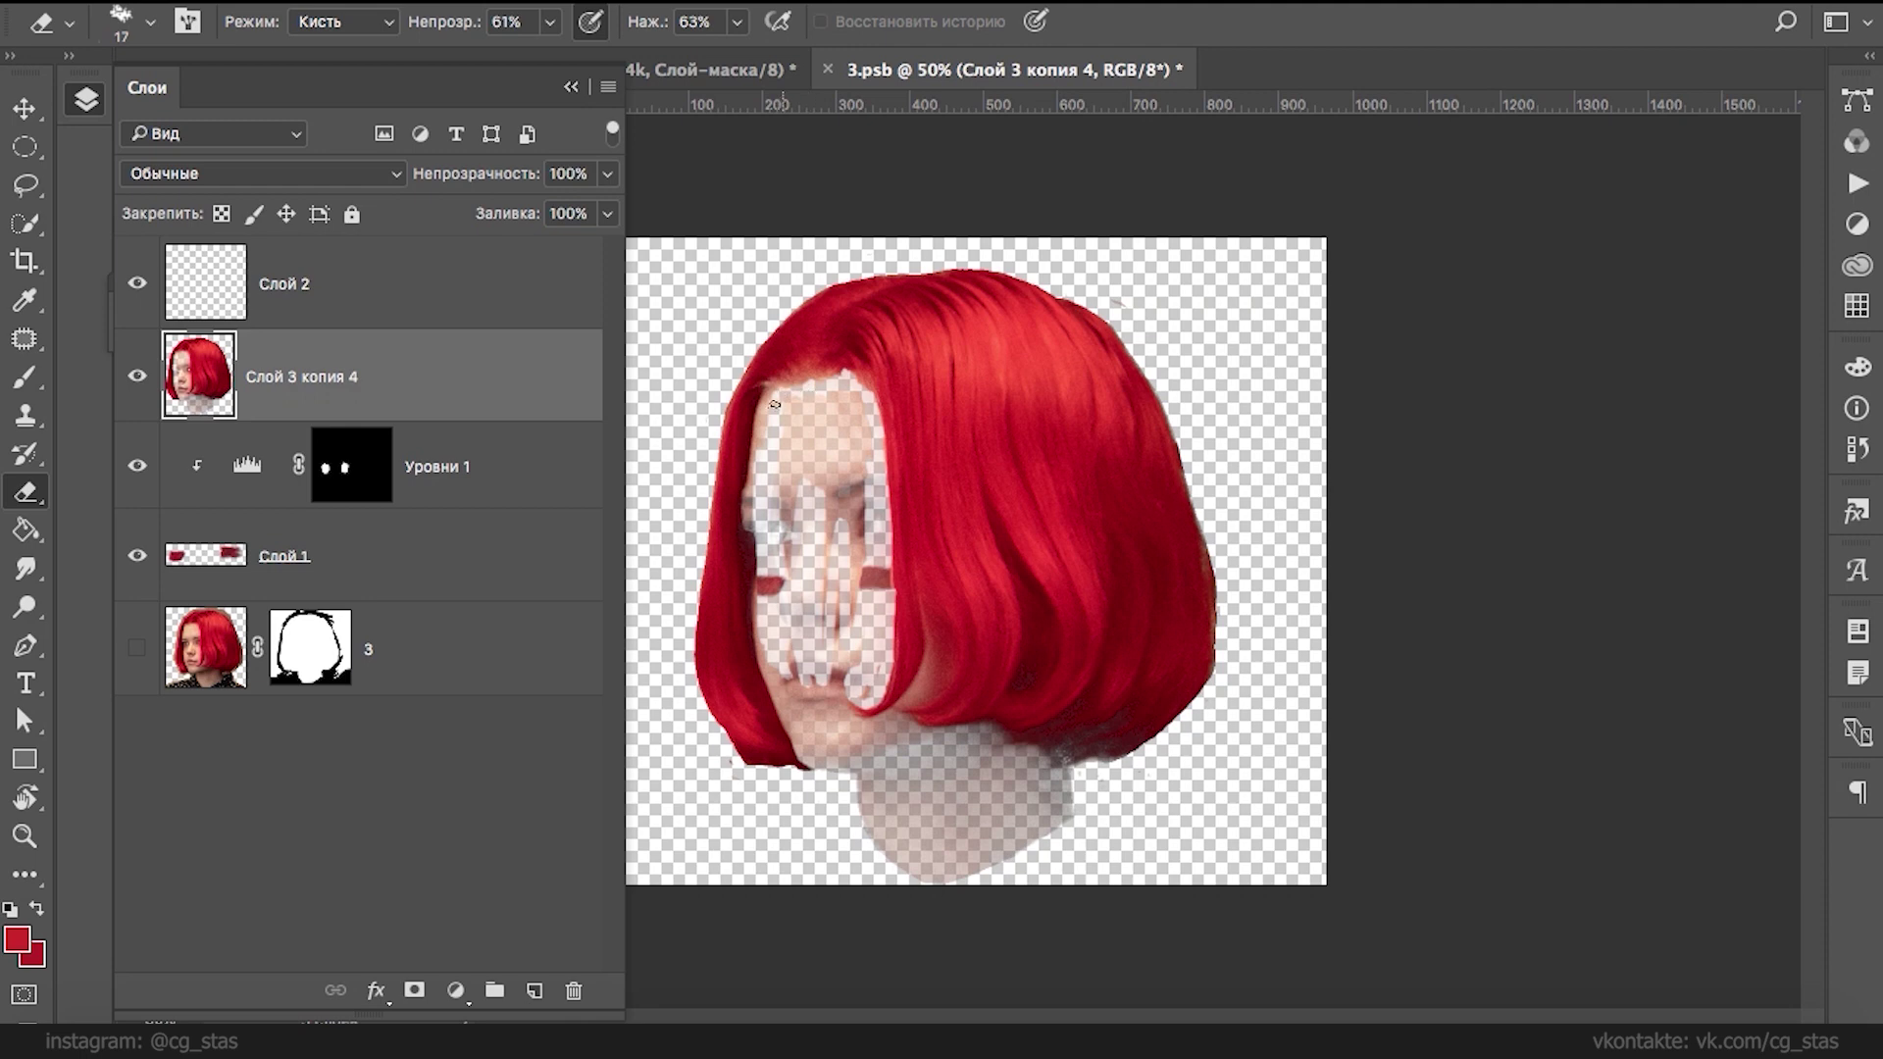
pyautogui.moveTo(752, 507); pyautogui.dragTo(763, 601)
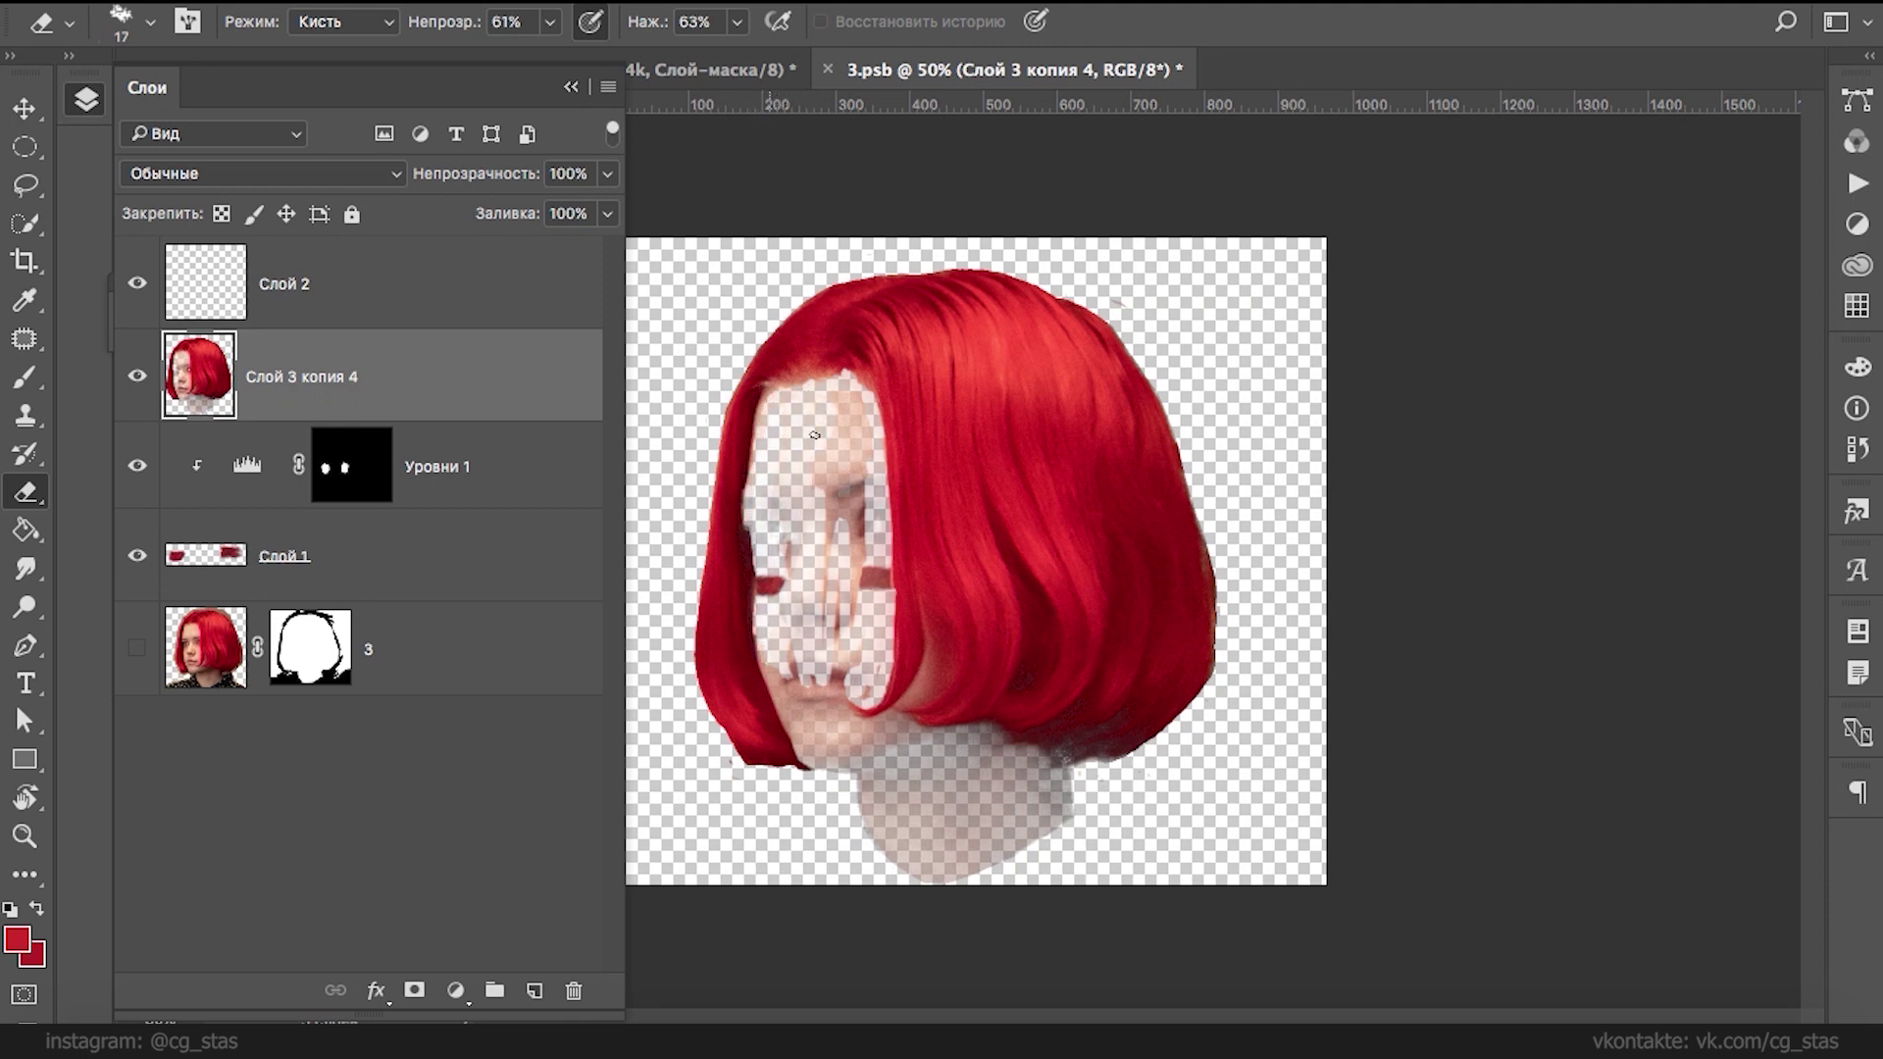
pyautogui.moveTo(836, 387)
pyautogui.mouseDown()
pyautogui.moveTo(861, 456)
pyautogui.moveTo(851, 583)
pyautogui.moveTo(835, 632)
pyautogui.moveTo(782, 635)
pyautogui.mouseUp()
pyautogui.moveTo(867, 527); pyautogui.dragTo(820, 632)
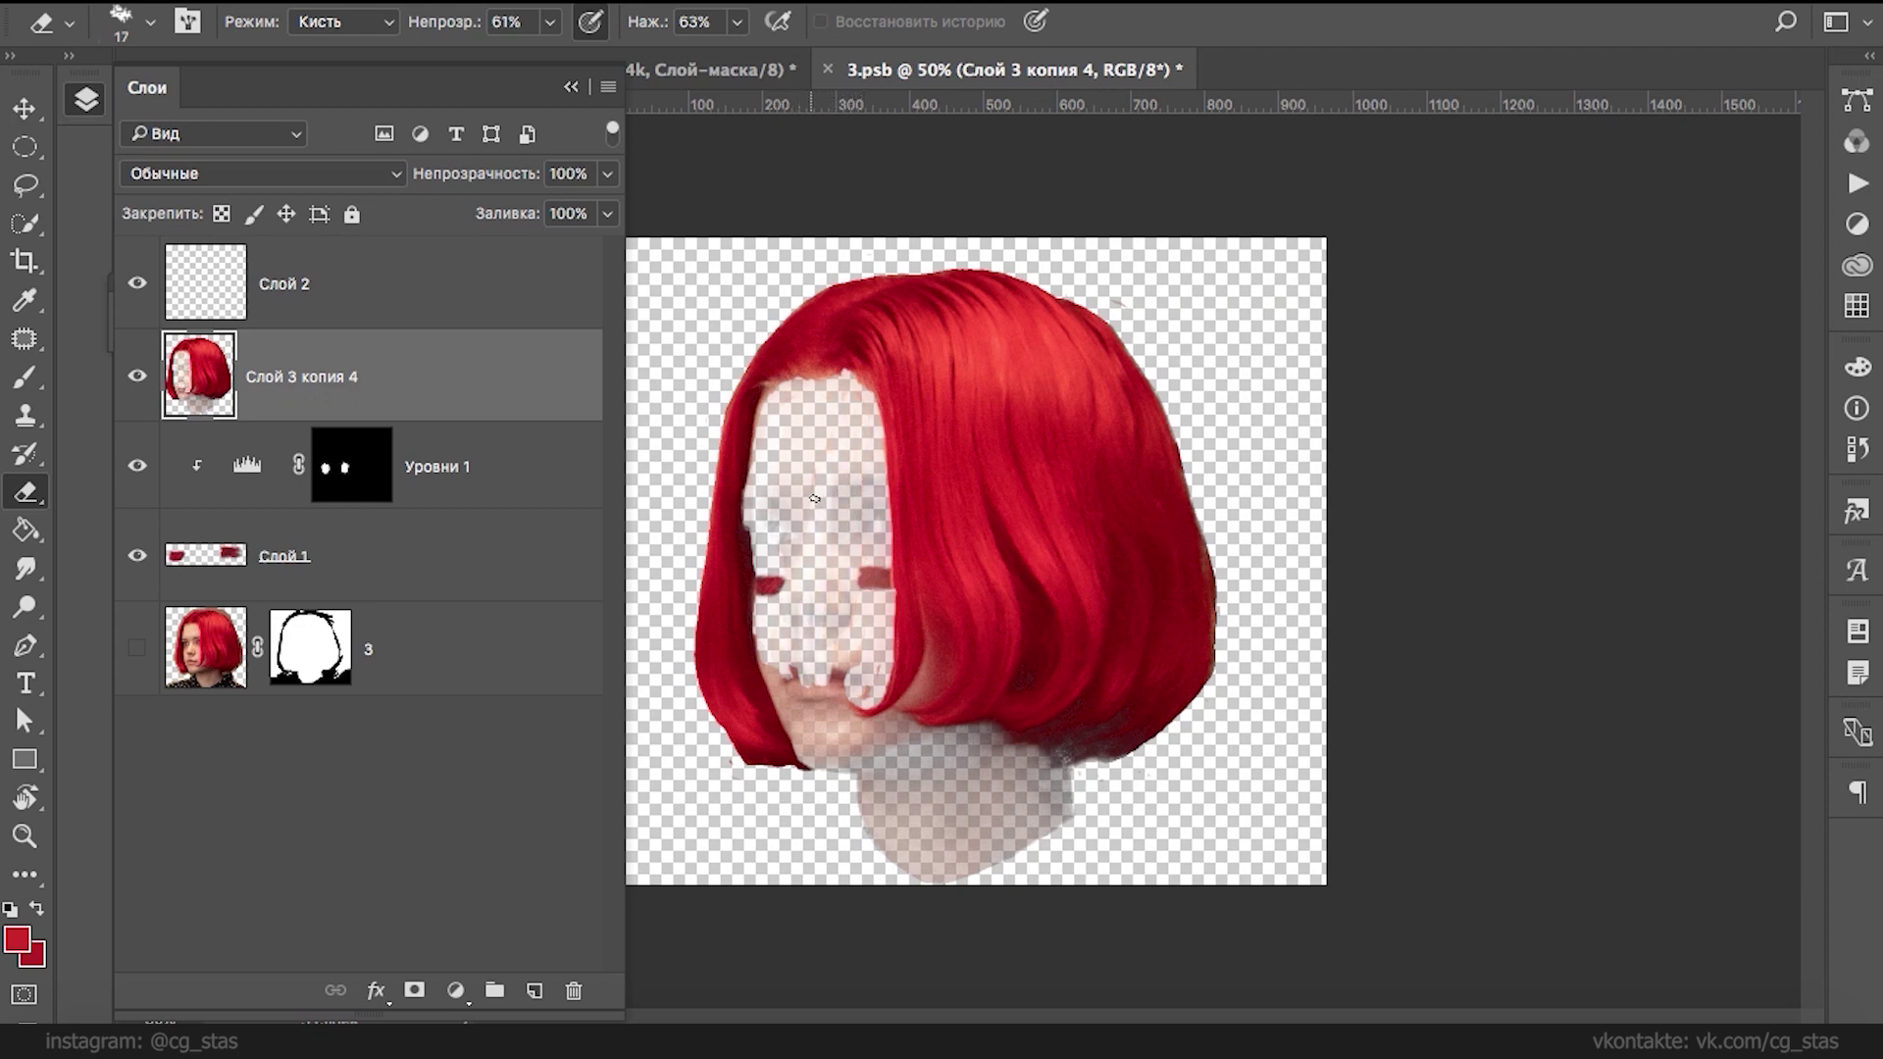
# - Mask out the face and neck remnants on Слой 3 копия 4 with a 70 px black brush at 100% flow, and hide Слой 1
pyautogui.click(414, 990)
pyautogui.press('b')
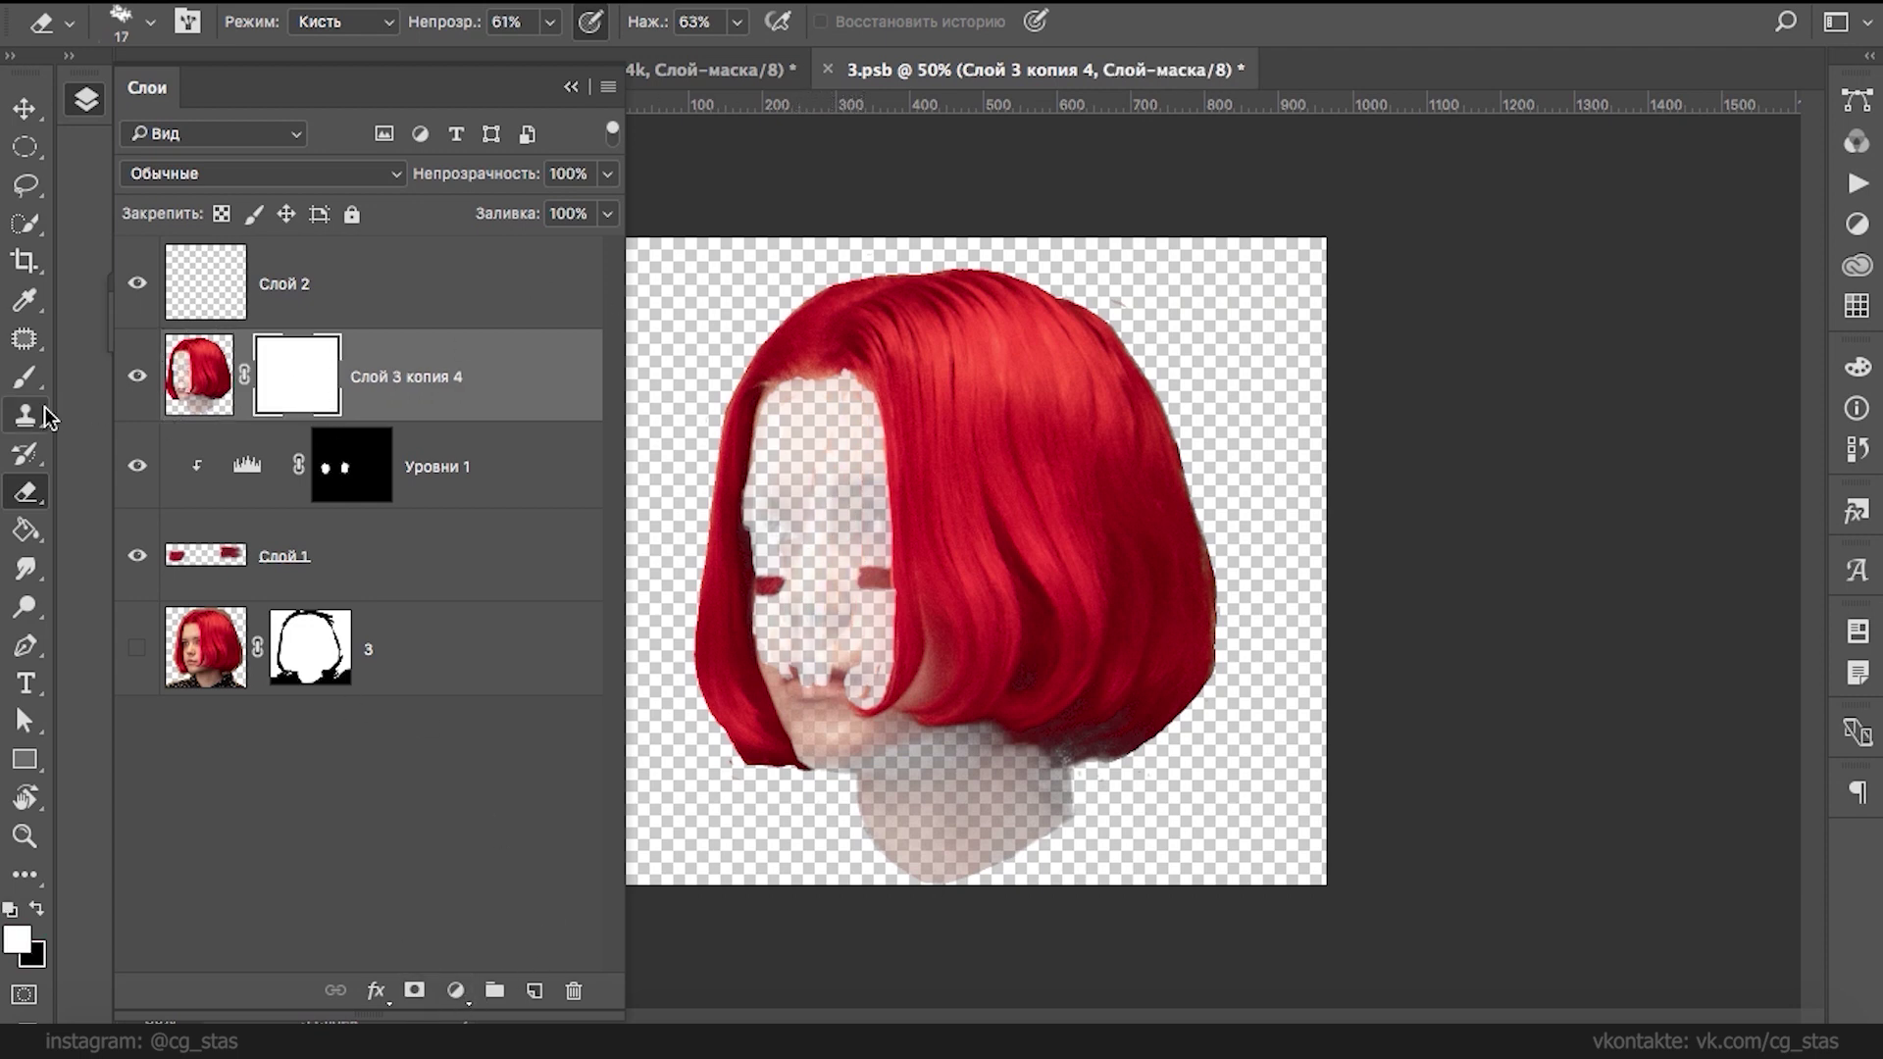
pyautogui.hotkey('shift', '0')
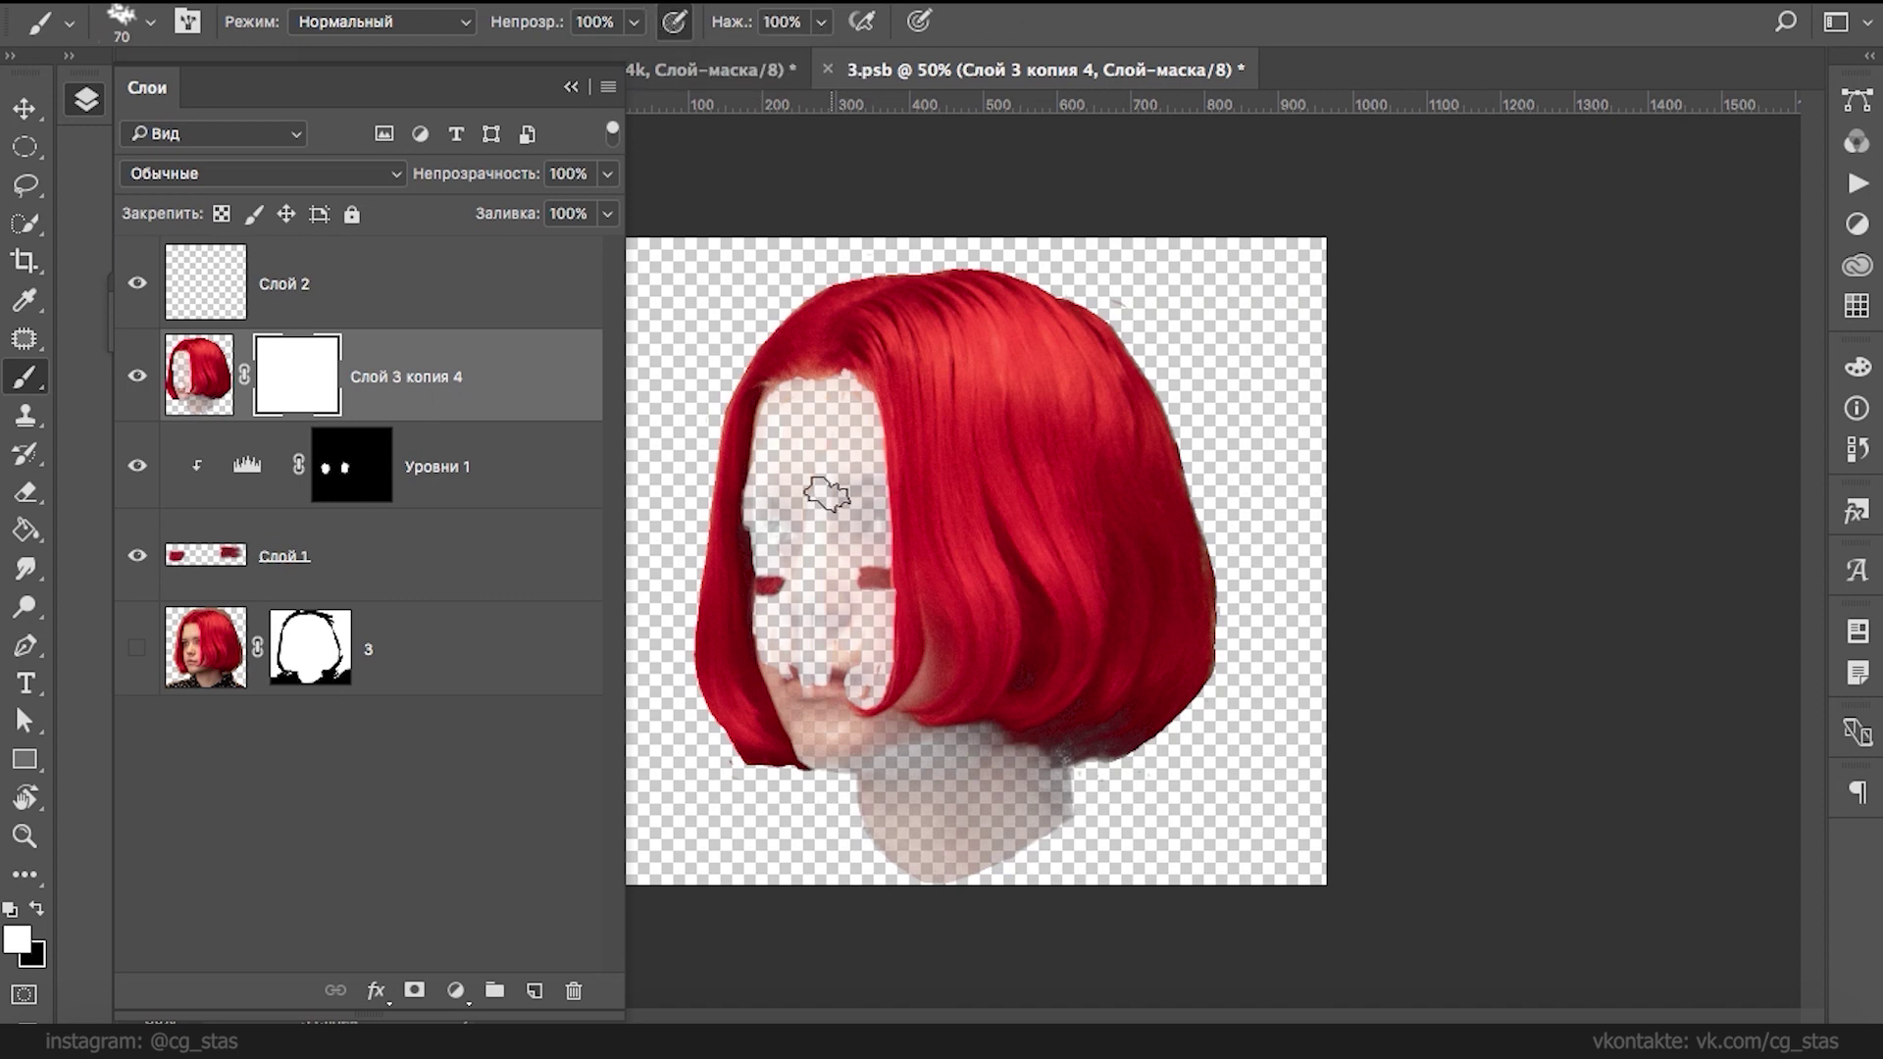
pyautogui.press('x')
pyautogui.moveTo(821, 542)
pyautogui.mouseDown()
pyautogui.moveTo(830, 739)
pyautogui.moveTo(773, 488)
pyautogui.moveTo(788, 414)
pyautogui.moveTo(826, 401)
pyautogui.moveTo(850, 418)
pyautogui.moveTo(845, 397)
pyautogui.moveTo(868, 594)
pyautogui.moveTo(865, 683)
pyautogui.moveTo(834, 693)
pyautogui.moveTo(866, 764)
pyautogui.moveTo(811, 734)
pyautogui.moveTo(787, 679)
pyautogui.moveTo(833, 765)
pyautogui.moveTo(903, 803)
pyautogui.moveTo(899, 737)
pyautogui.moveTo(892, 862)
pyautogui.moveTo(917, 783)
pyautogui.moveTo(977, 745)
pyautogui.moveTo(986, 782)
pyautogui.moveTo(1075, 776)
pyautogui.moveTo(952, 869)
pyautogui.moveTo(907, 810)
pyautogui.moveTo(986, 883)
pyautogui.moveTo(853, 825)
pyautogui.moveTo(848, 759)
pyautogui.moveTo(982, 819)
pyautogui.moveTo(691, 755)
pyautogui.mouseUp()
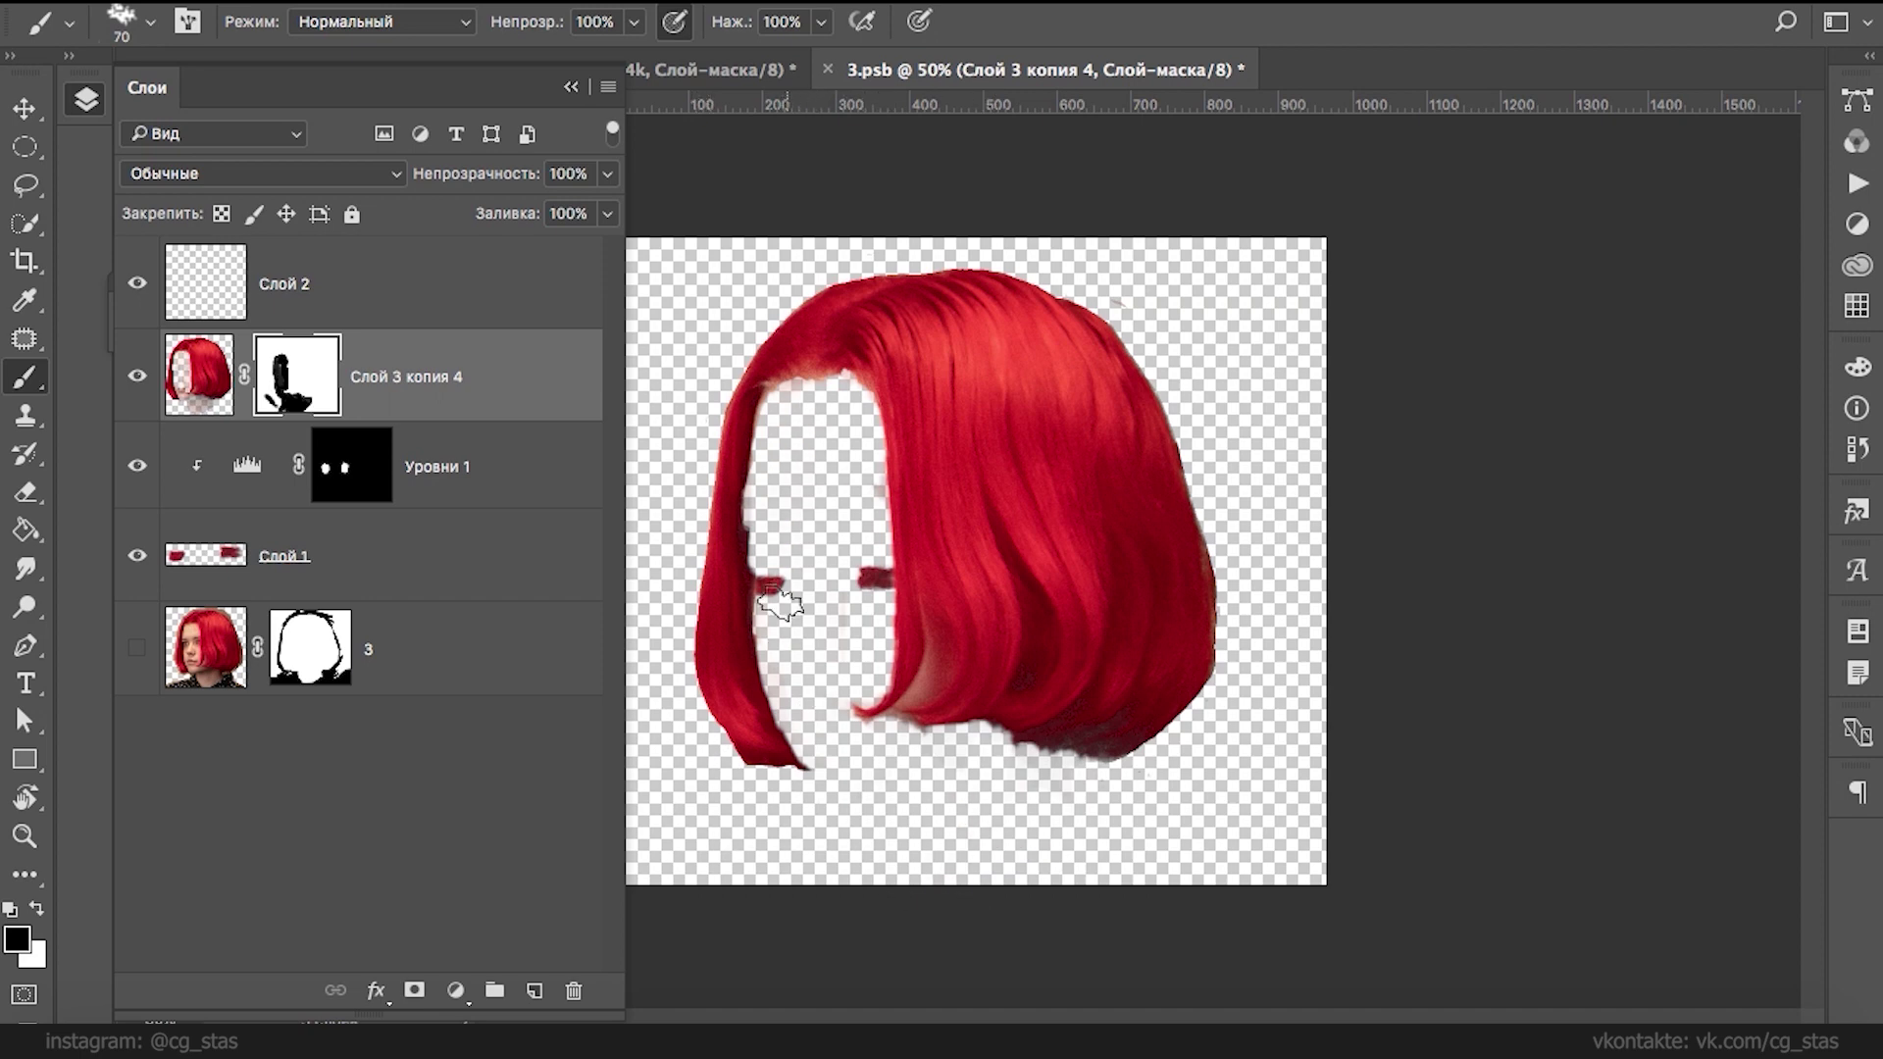
pyautogui.click(134, 557)
pyautogui.click(201, 397)
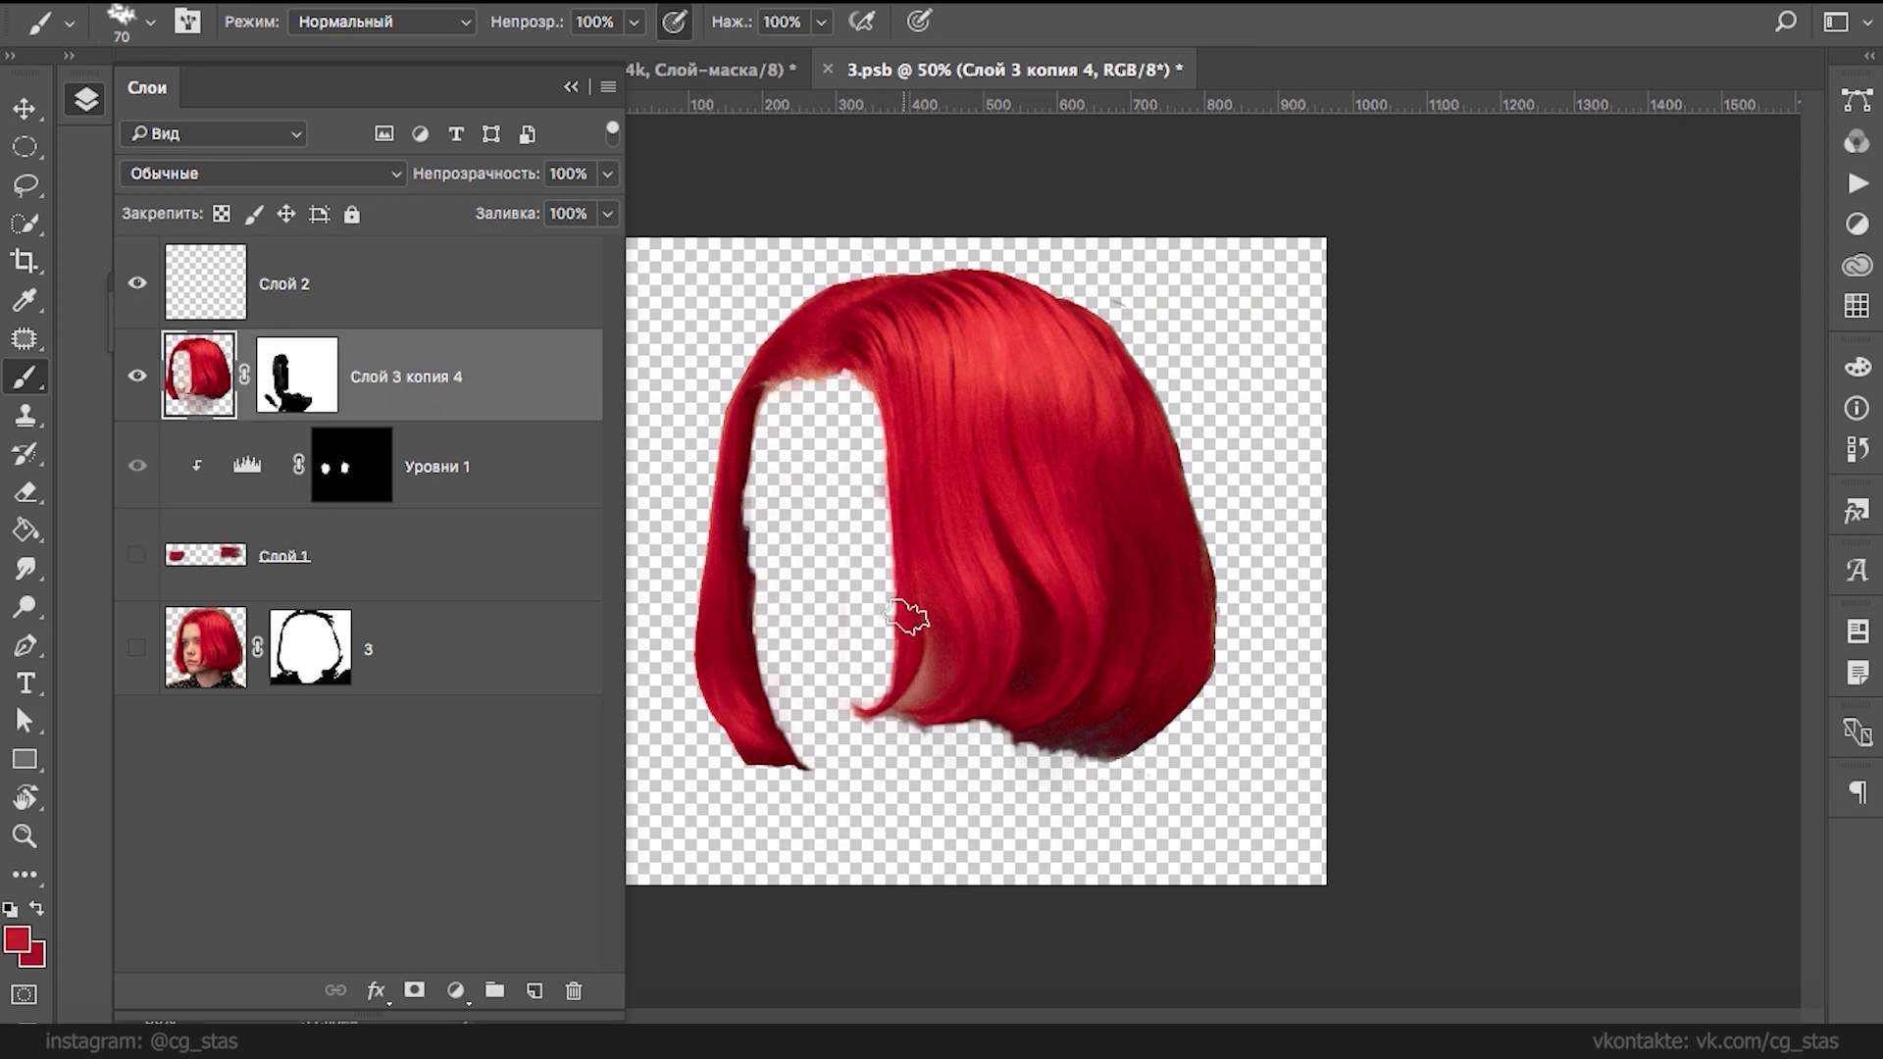
pyautogui.press('d')
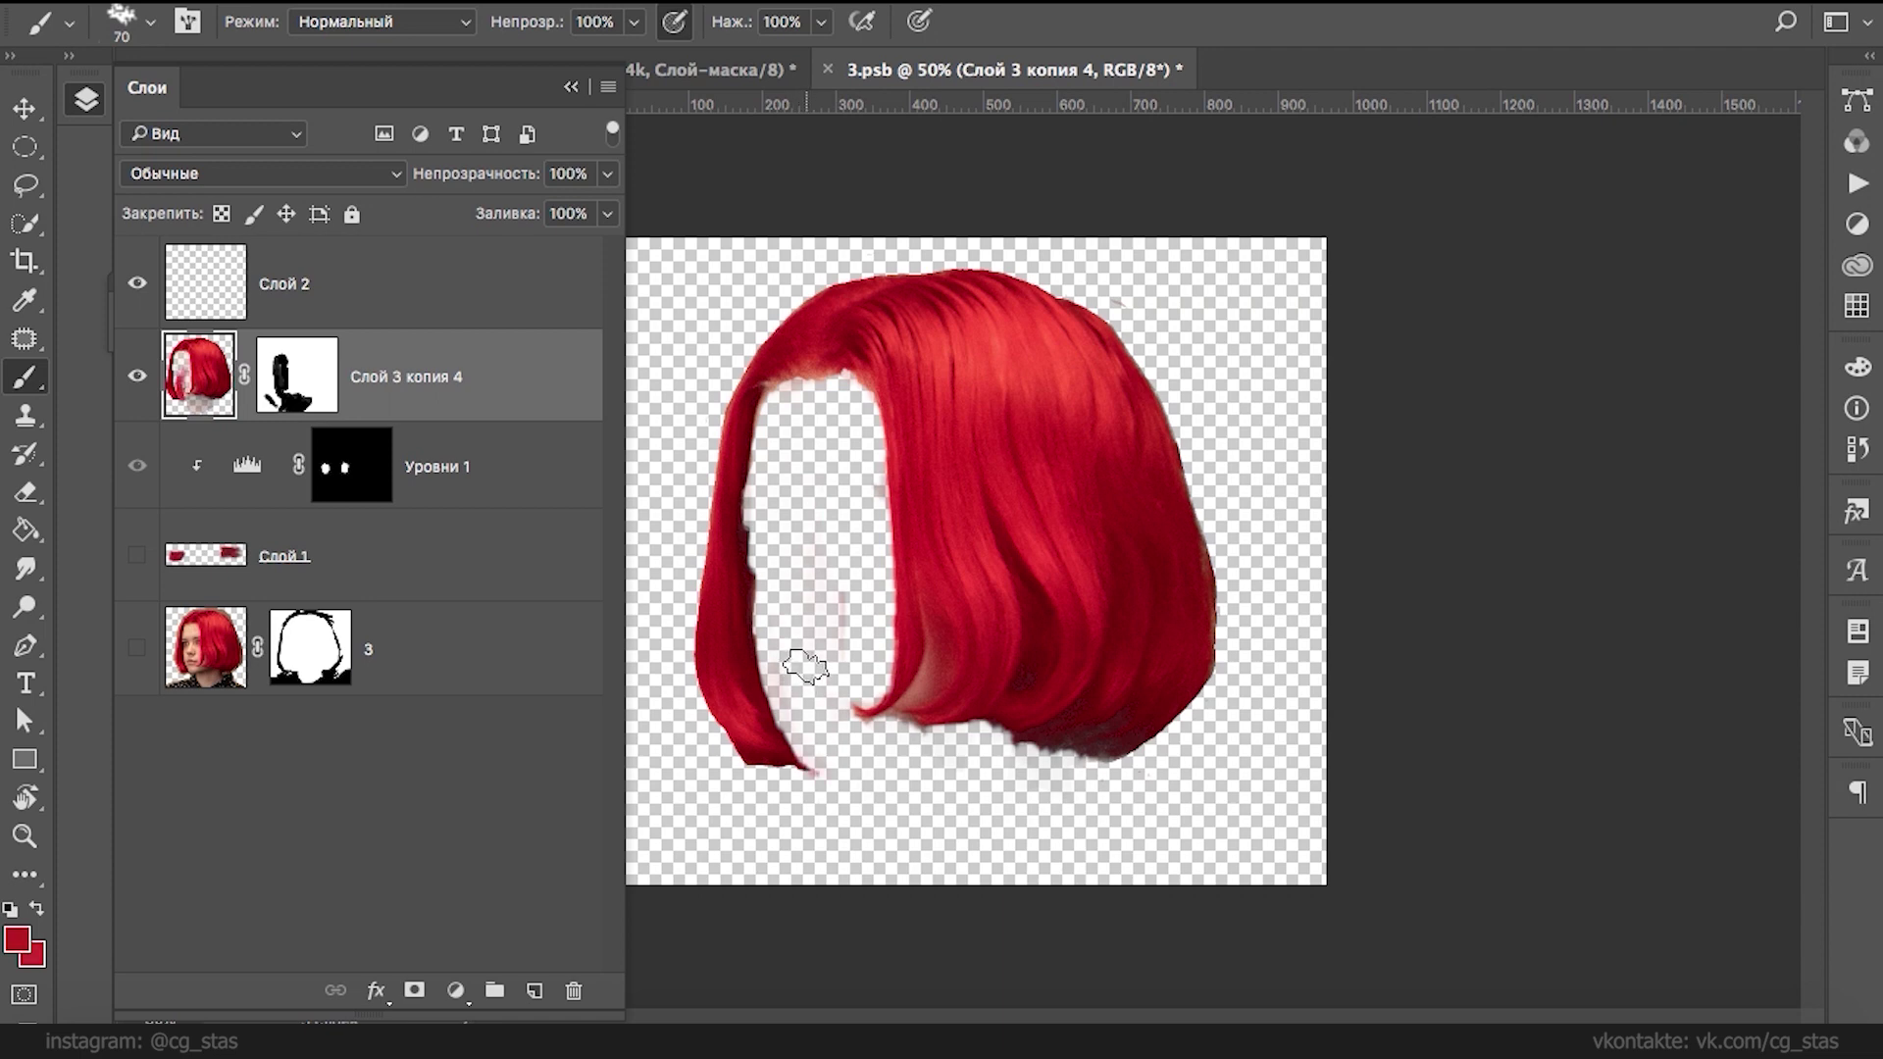
pyautogui.press('x')
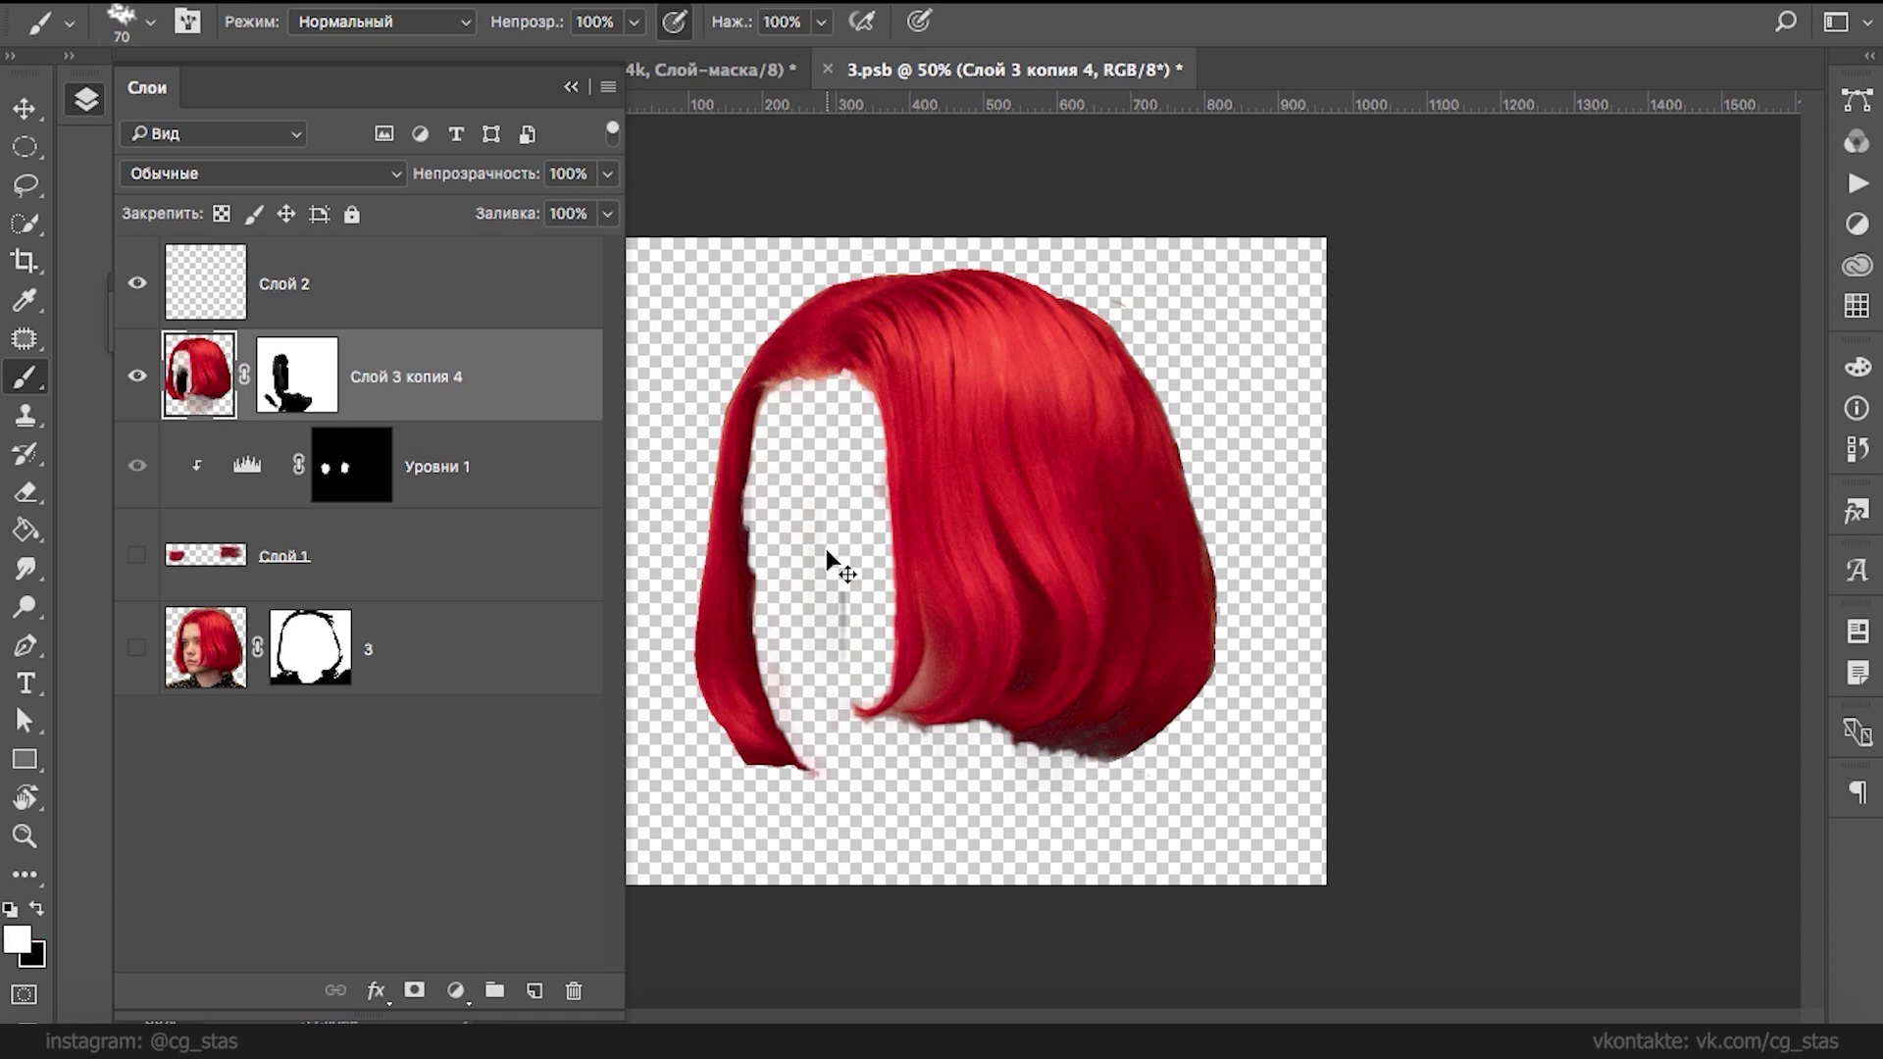
pyautogui.press('super+alt+z')
pyautogui.press('super+alt+z')
pyautogui.press('super+alt+z')
# - Paint black on the mask of Слой 3 копия 4 to clear remnants along the front strand's lower tip
pyautogui.click(327, 375)
pyautogui.moveTo(792, 595); pyautogui.dragTo(822, 755)
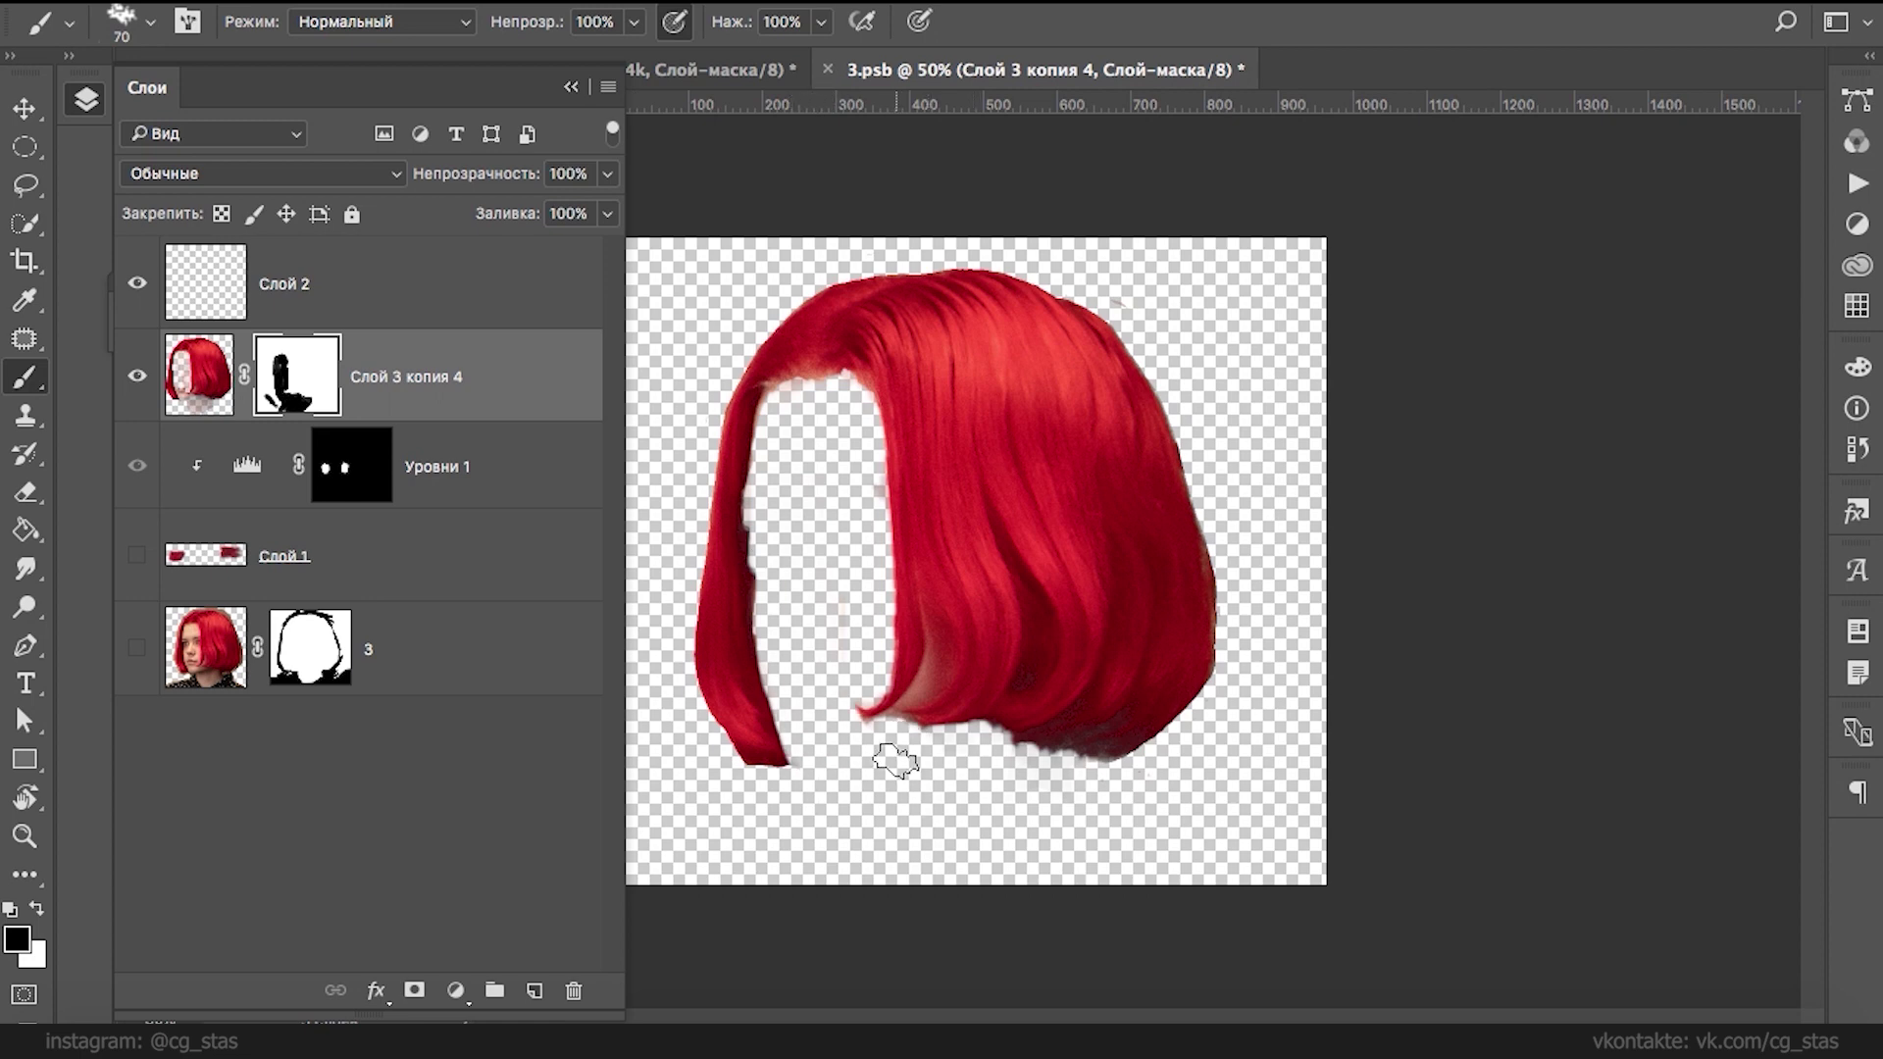
# - Turn the hair on Слой 3 копия 4 black with a clipped Hue/Saturation adjustment: hue +8, saturation -100, lightness -67
pyautogui.click(414, 990)
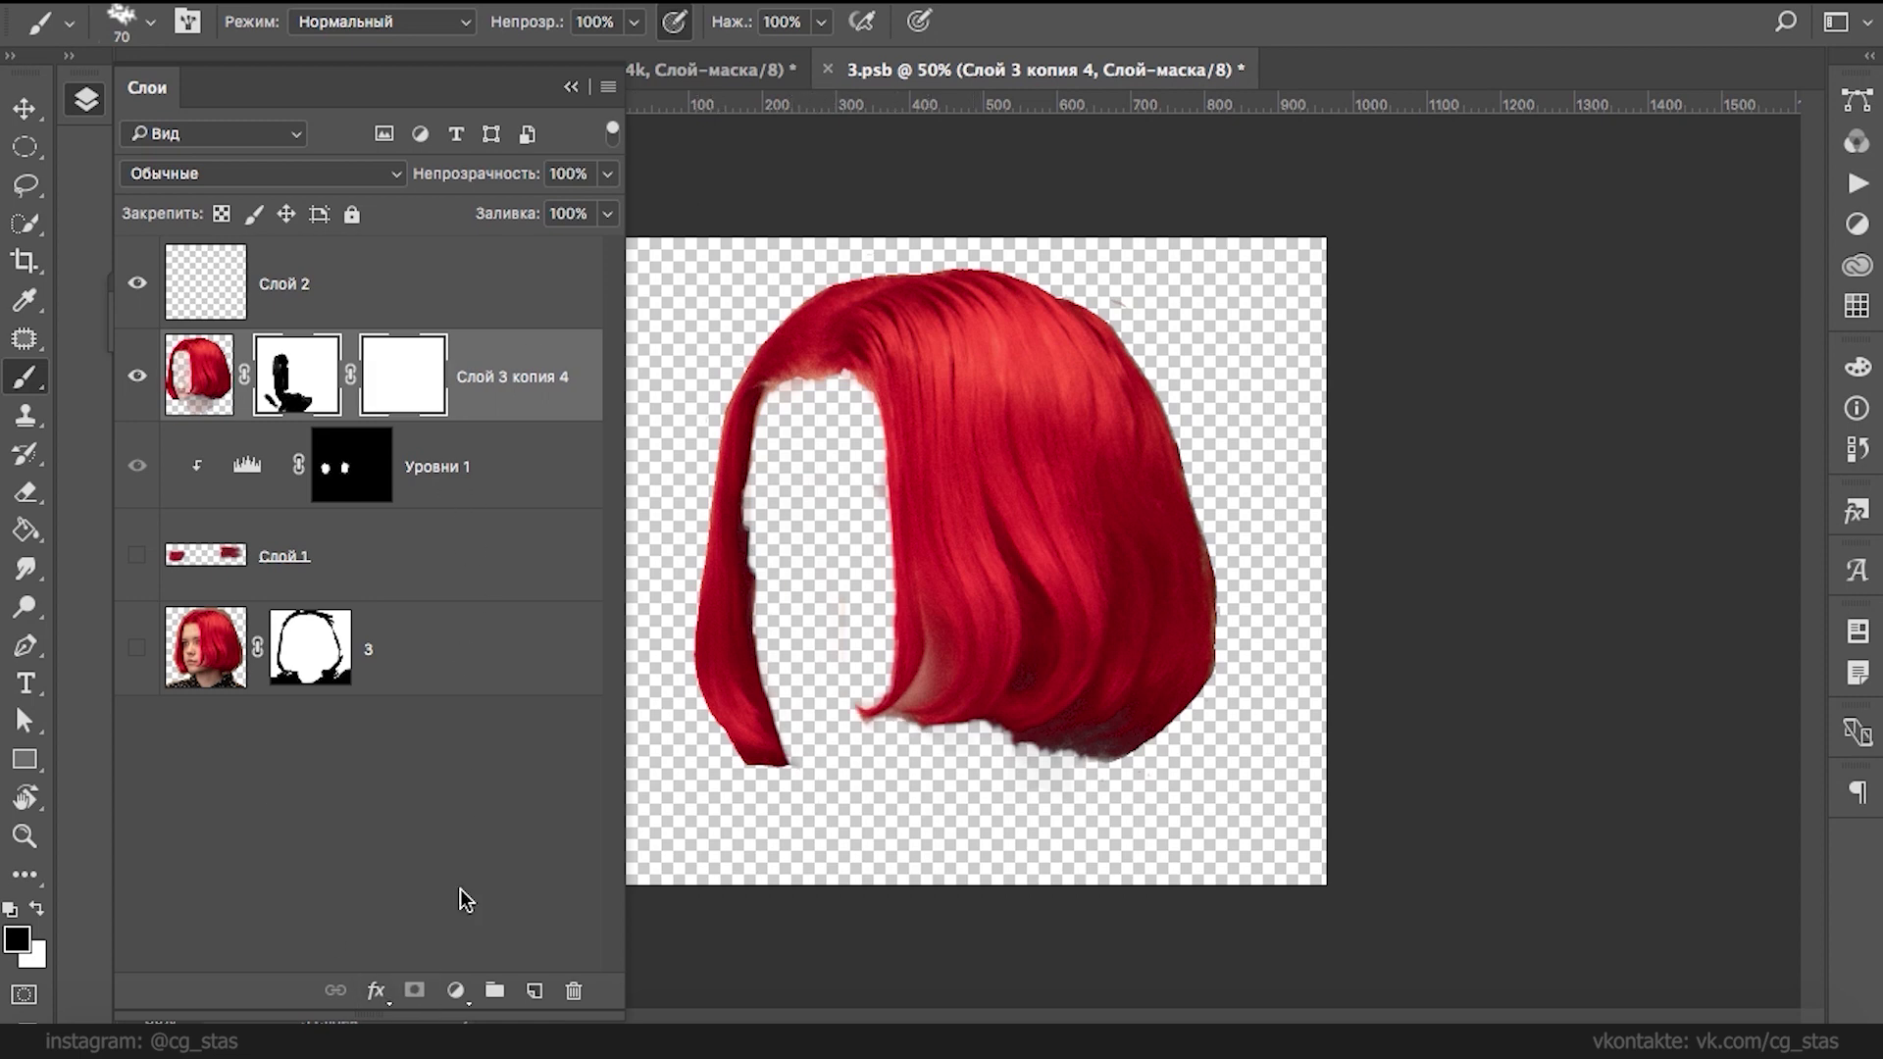
pyautogui.click(454, 990)
pyautogui.click(549, 777)
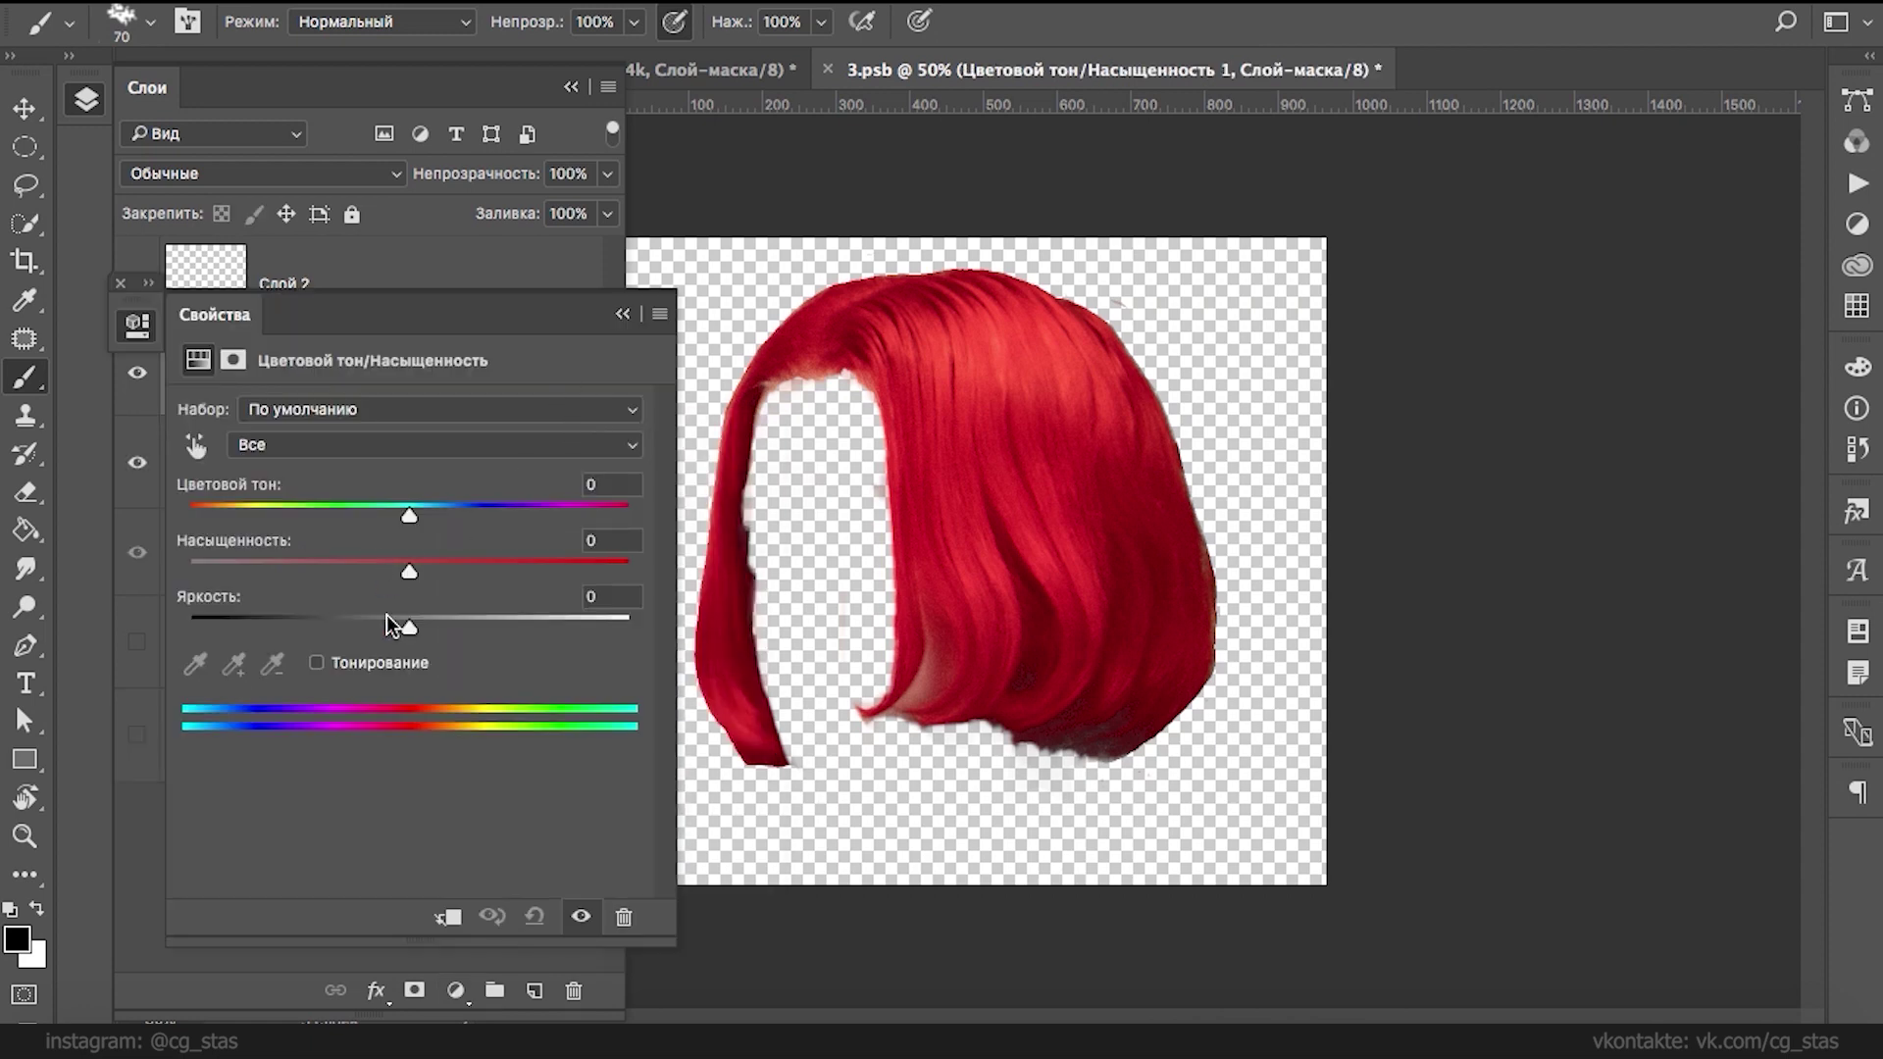
pyautogui.moveTo(409, 628); pyautogui.dragTo(265, 626)
pyautogui.moveTo(409, 514); pyautogui.dragTo(378, 517)
pyautogui.moveTo(409, 572); pyautogui.dragTo(186, 566)
pyautogui.moveTo(265, 627)
pyautogui.mouseDown()
pyautogui.moveTo(234, 618)
pyautogui.moveTo(263, 627)
pyautogui.mouseUp()
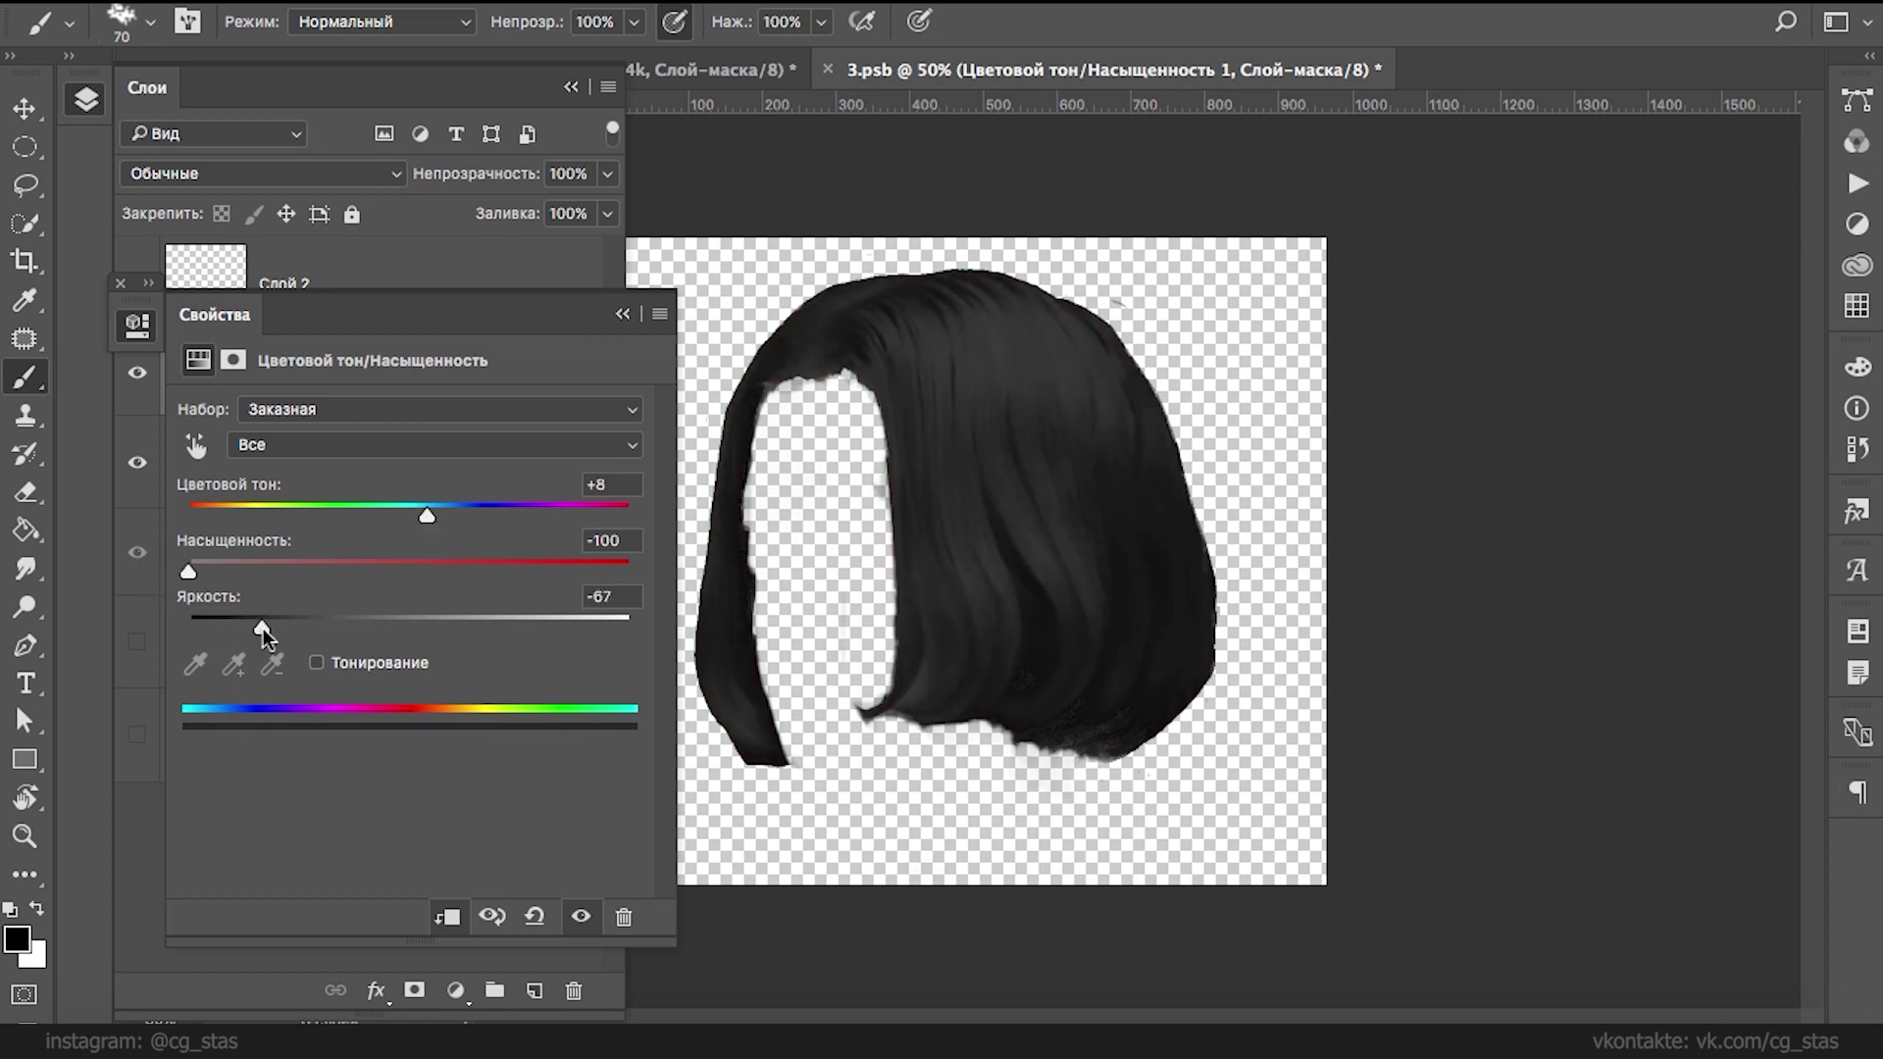
pyautogui.click(623, 314)
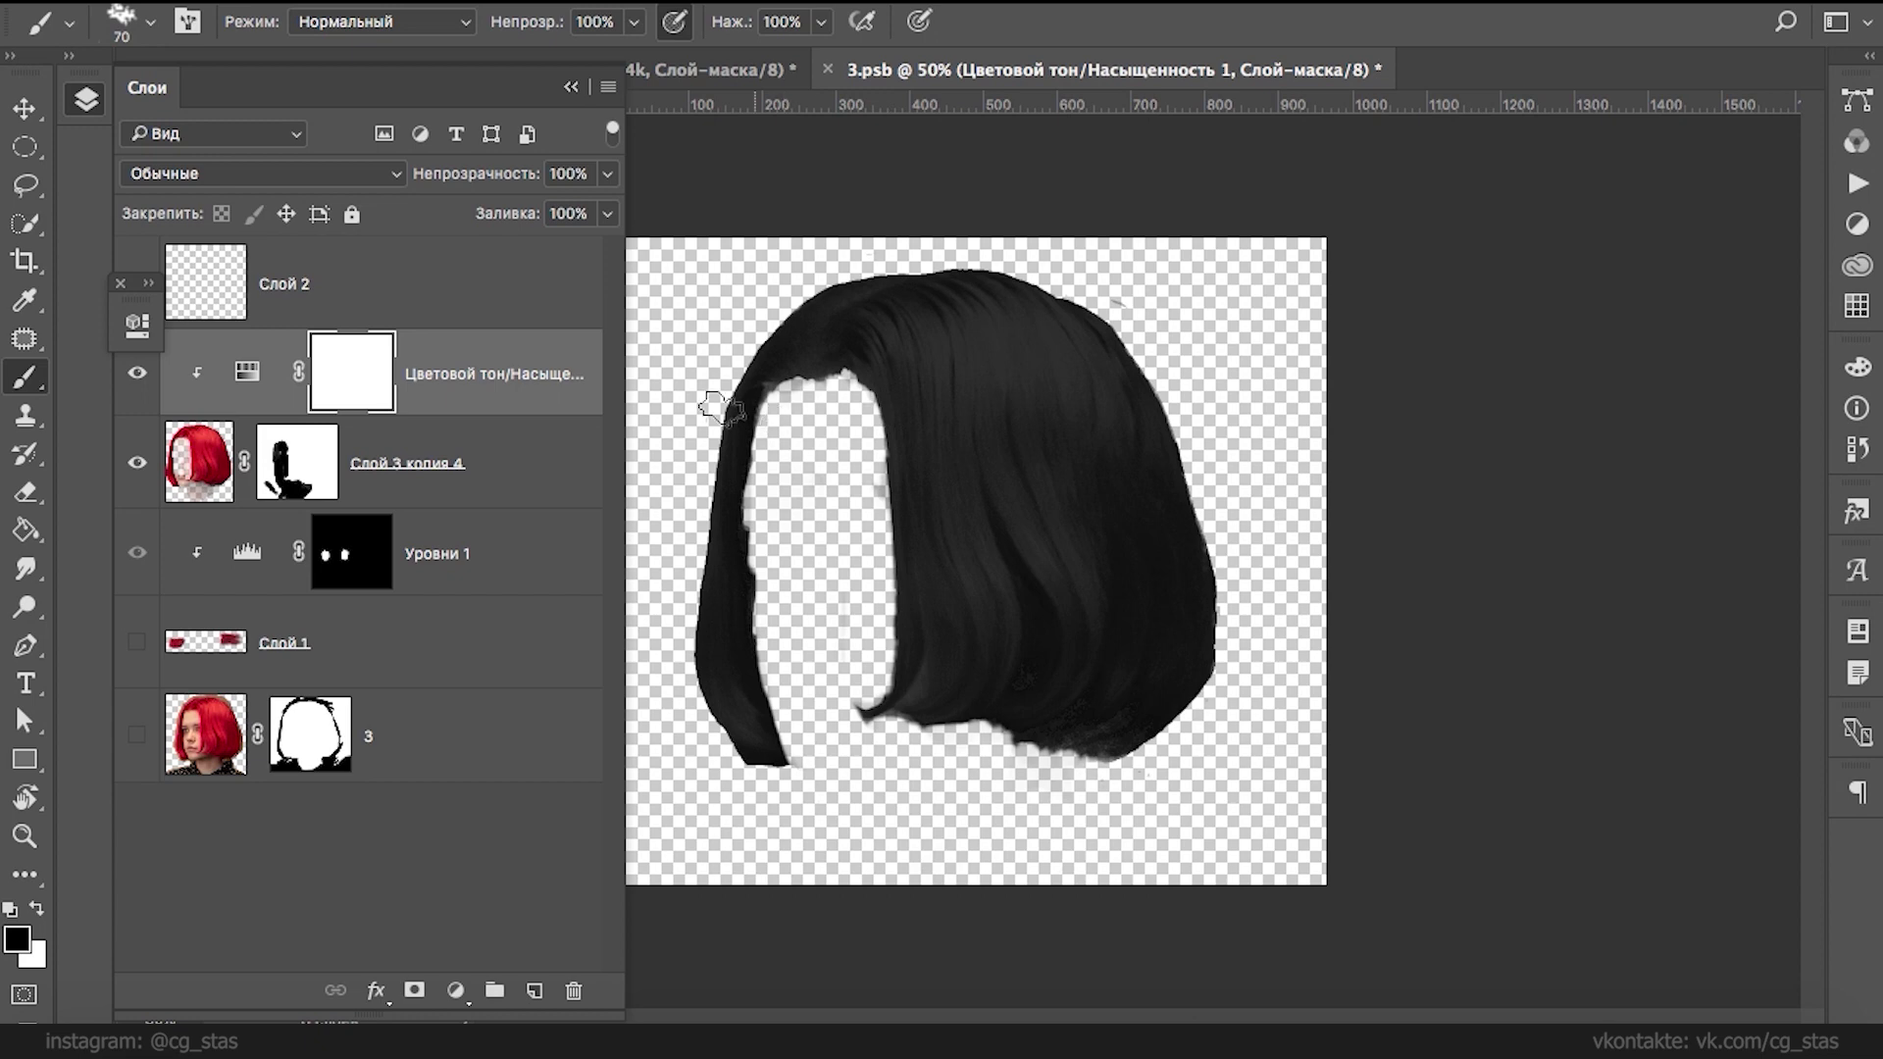
# - Show layer 3 and set the brush to an 8 px tip flattened to 17% roundness and angled at -99°
pyautogui.click(136, 736)
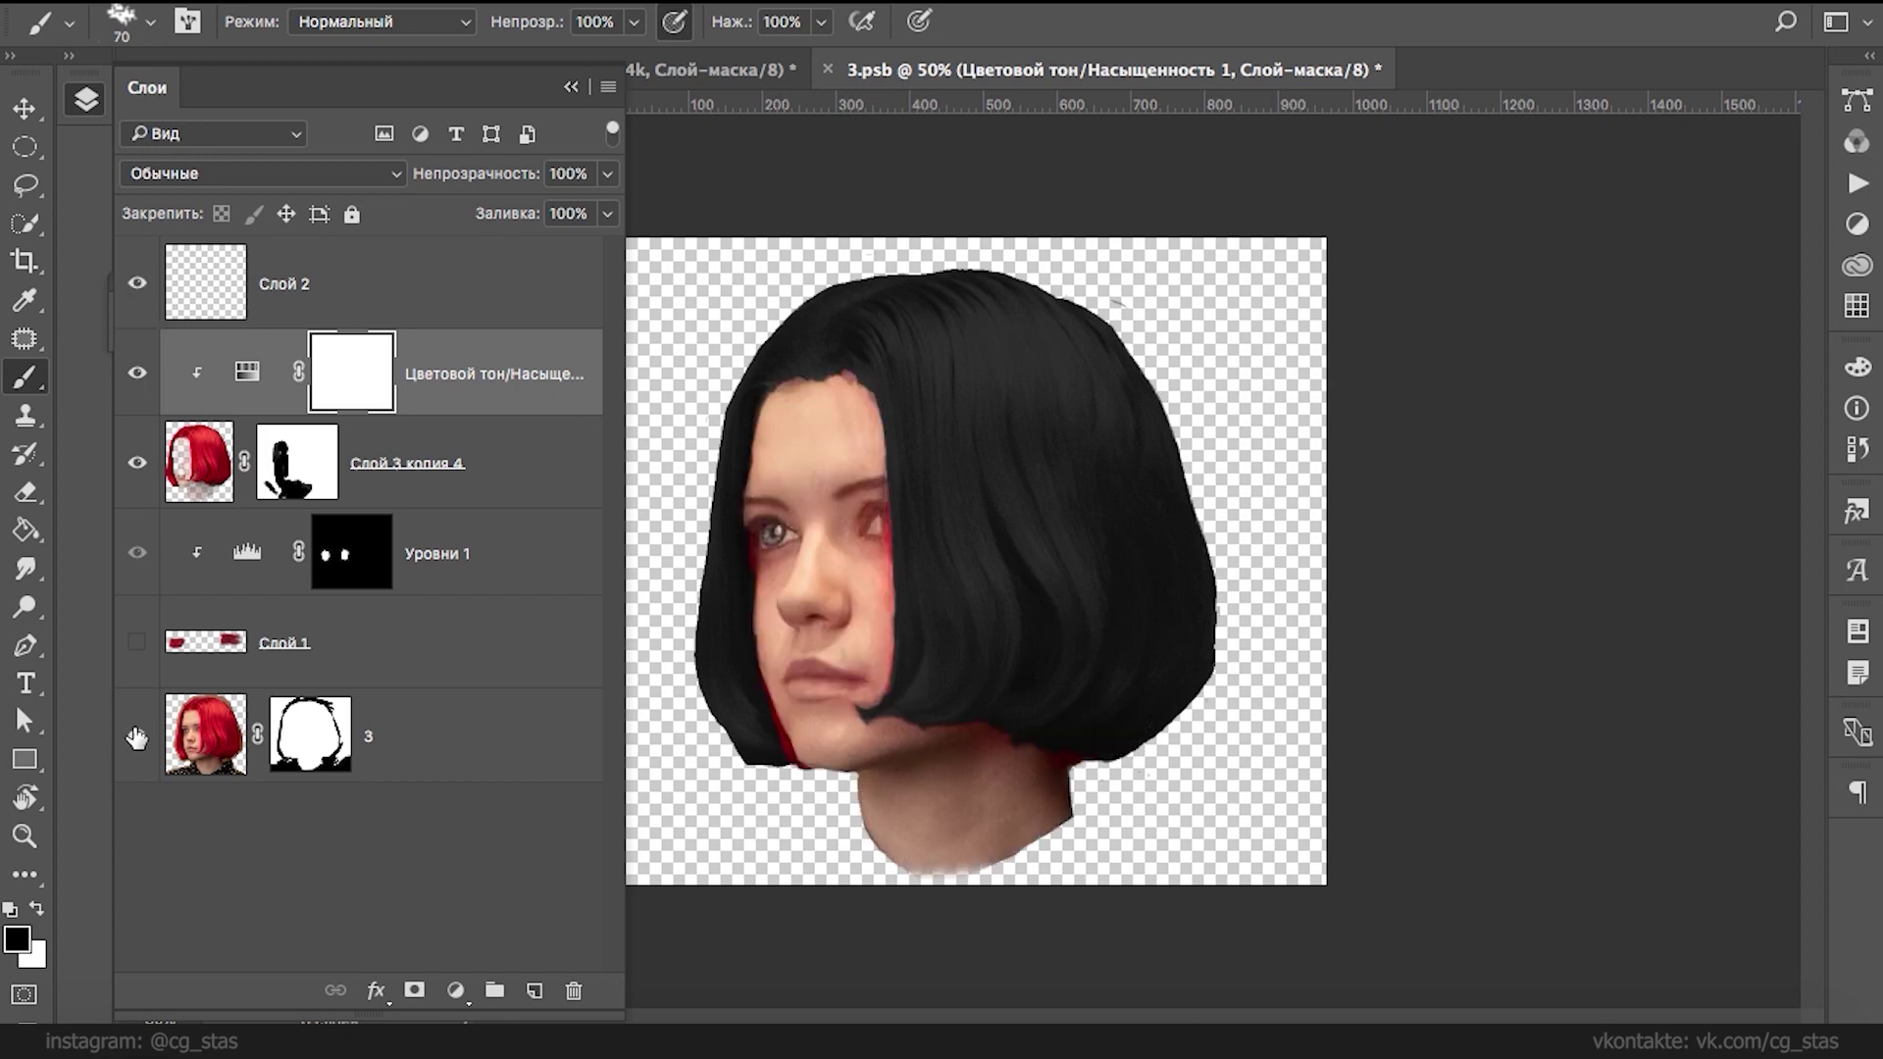
pyautogui.rightClick(966, 358)
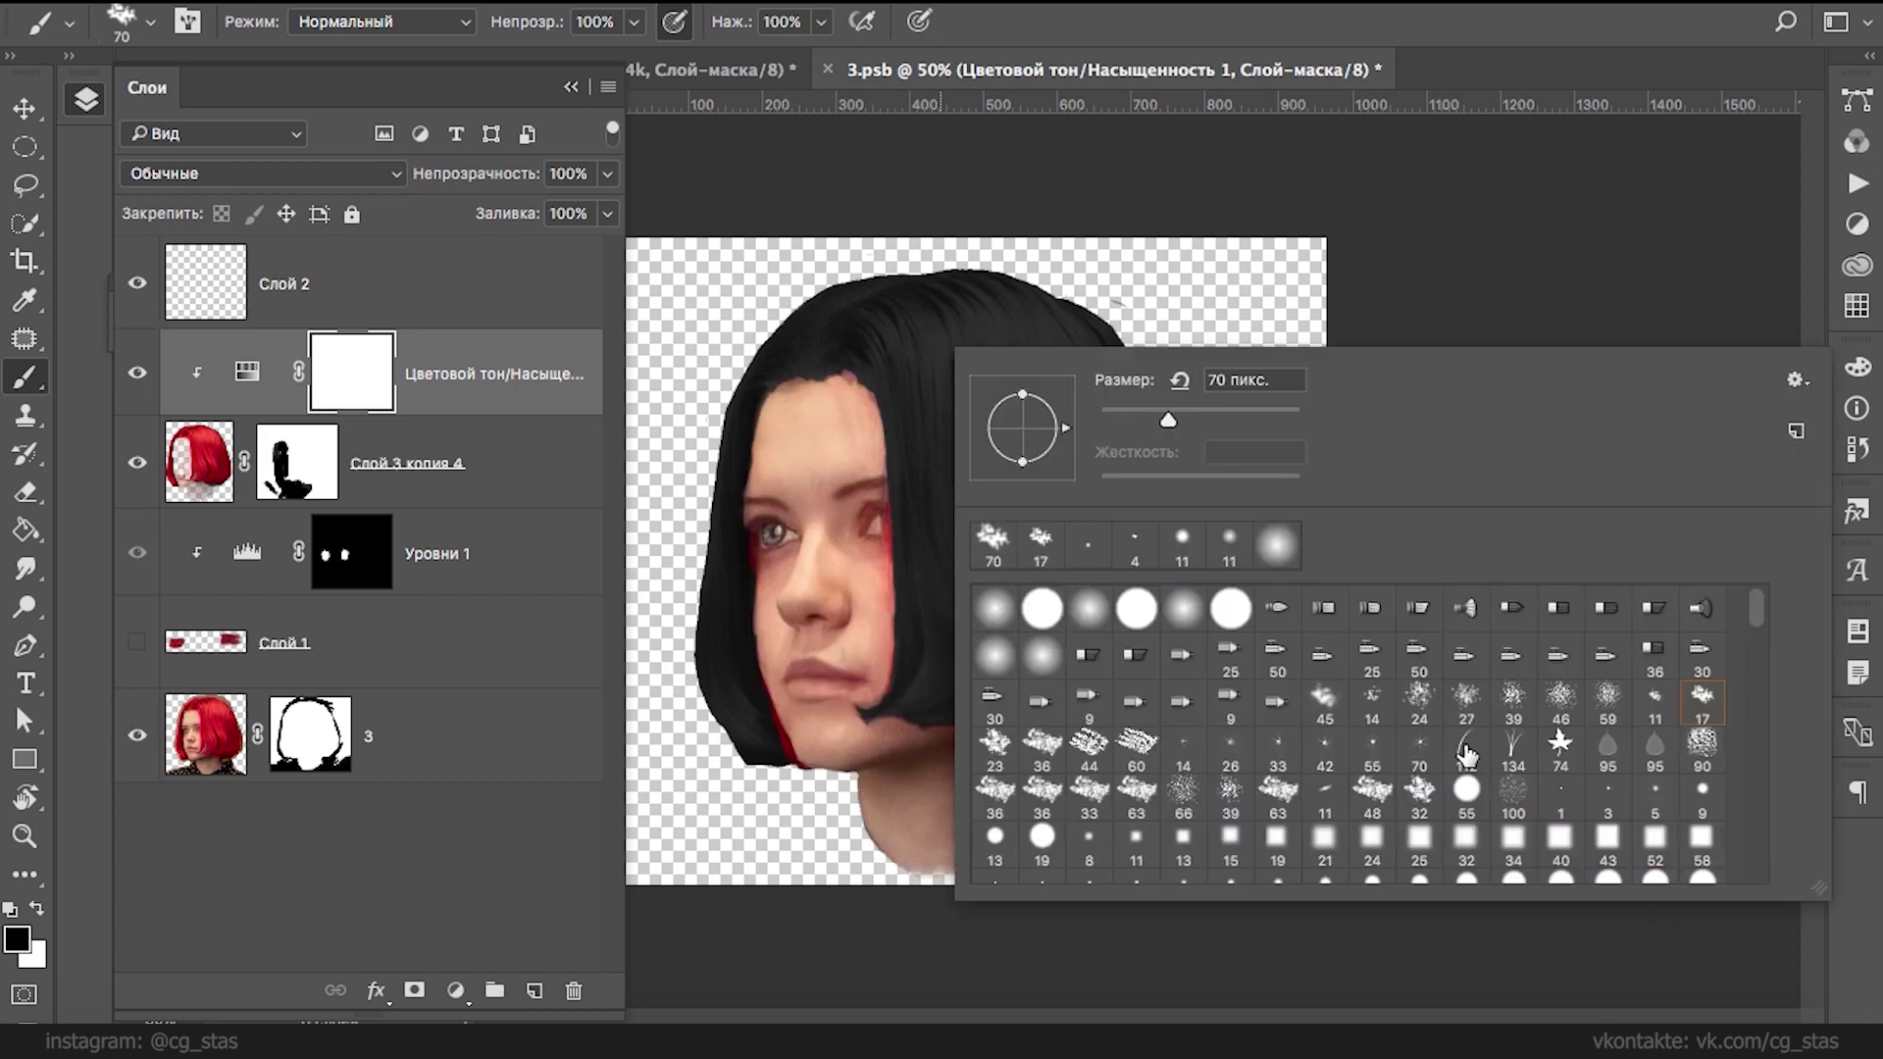
pyautogui.click(1010, 469)
pyautogui.moveTo(1056, 427); pyautogui.dragTo(1028, 429)
pyautogui.moveTo(1020, 471)
pyautogui.mouseDown()
pyautogui.moveTo(997, 472)
pyautogui.moveTo(1015, 471)
pyautogui.mouseUp()
pyautogui.moveTo(1167, 419); pyautogui.dragTo(1106, 418)
# - Select Слой 2 and paint a black strand at the hairline's parting
pyautogui.click(211, 294)
pyautogui.click(211, 294)
pyautogui.press('x')
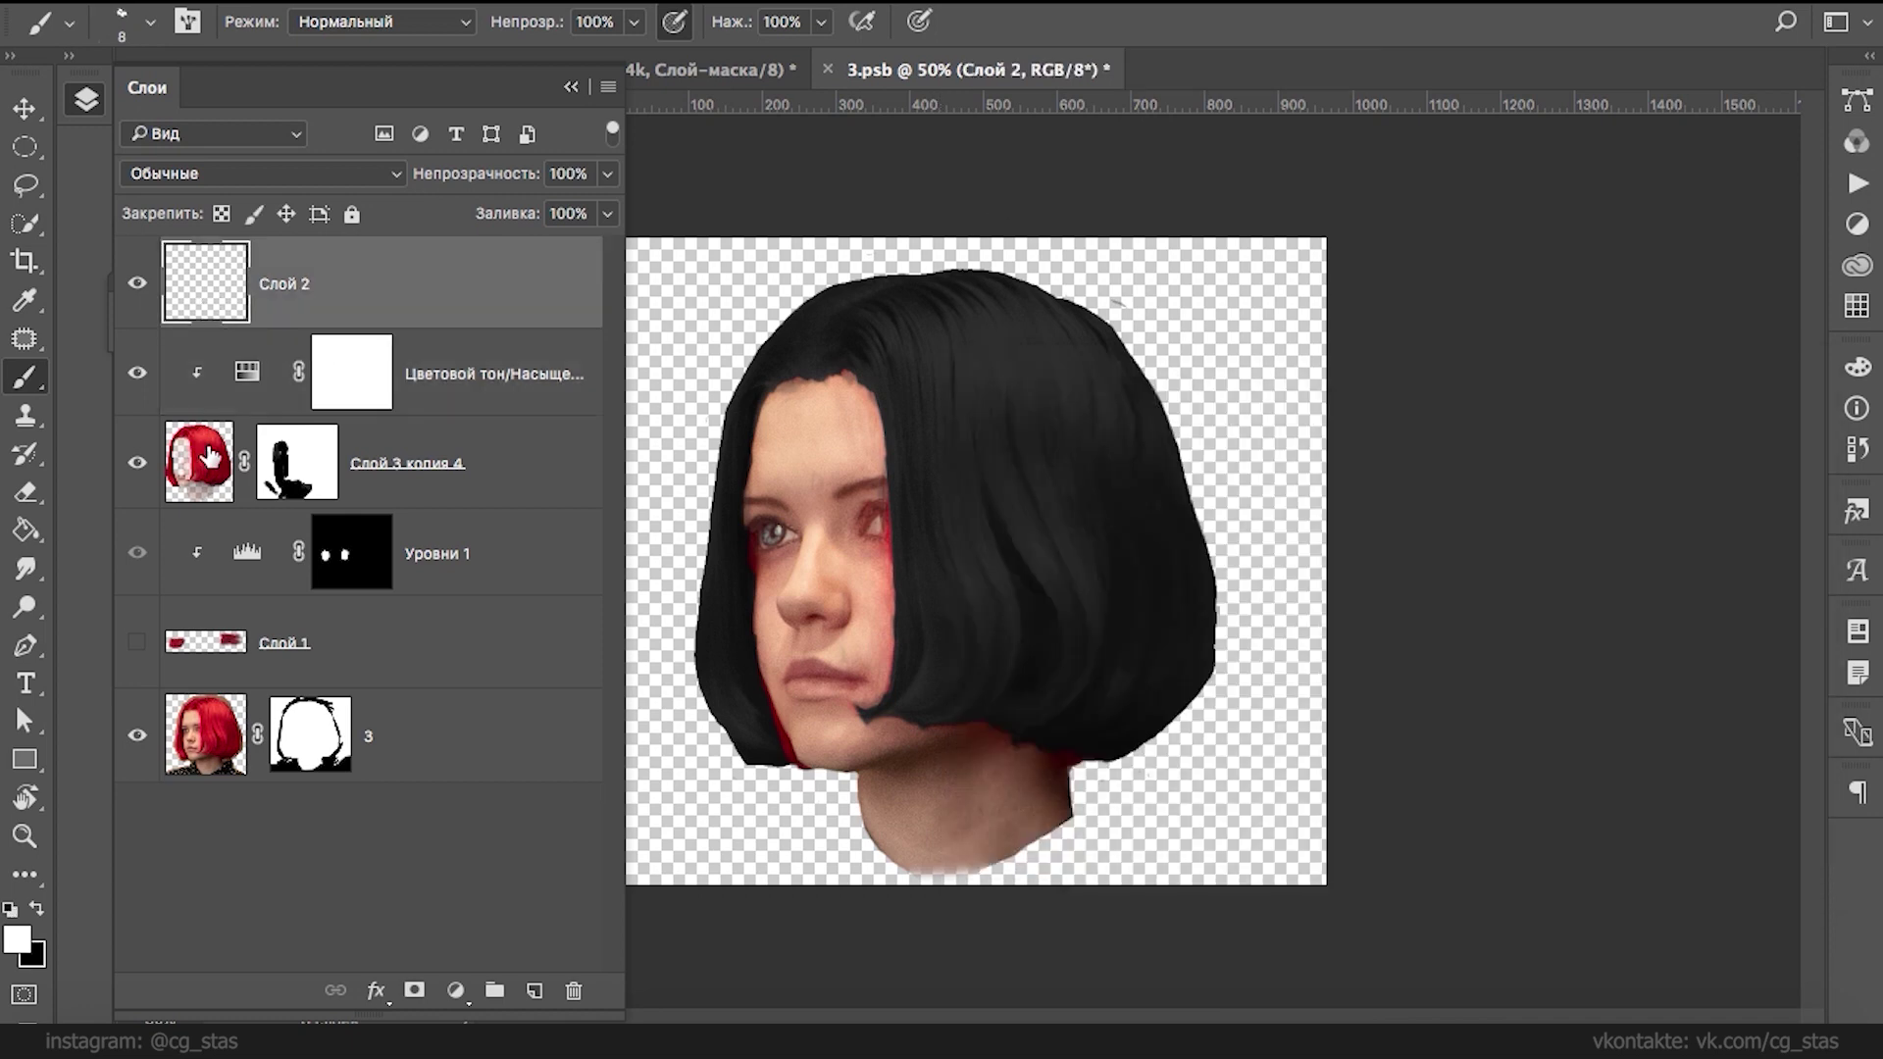
pyautogui.click(37, 909)
pyautogui.moveTo(892, 302)
pyautogui.mouseDown()
pyautogui.moveTo(824, 343)
pyautogui.moveTo(868, 277)
pyautogui.moveTo(849, 374)
pyautogui.mouseUp()
# - Set the brush to 83% flow and 89% opacity with airbrush build-up on, and check its tip settings
pyautogui.click(861, 22)
pyautogui.click(820, 21)
pyautogui.moveTo(822, 55); pyautogui.dragTo(797, 56)
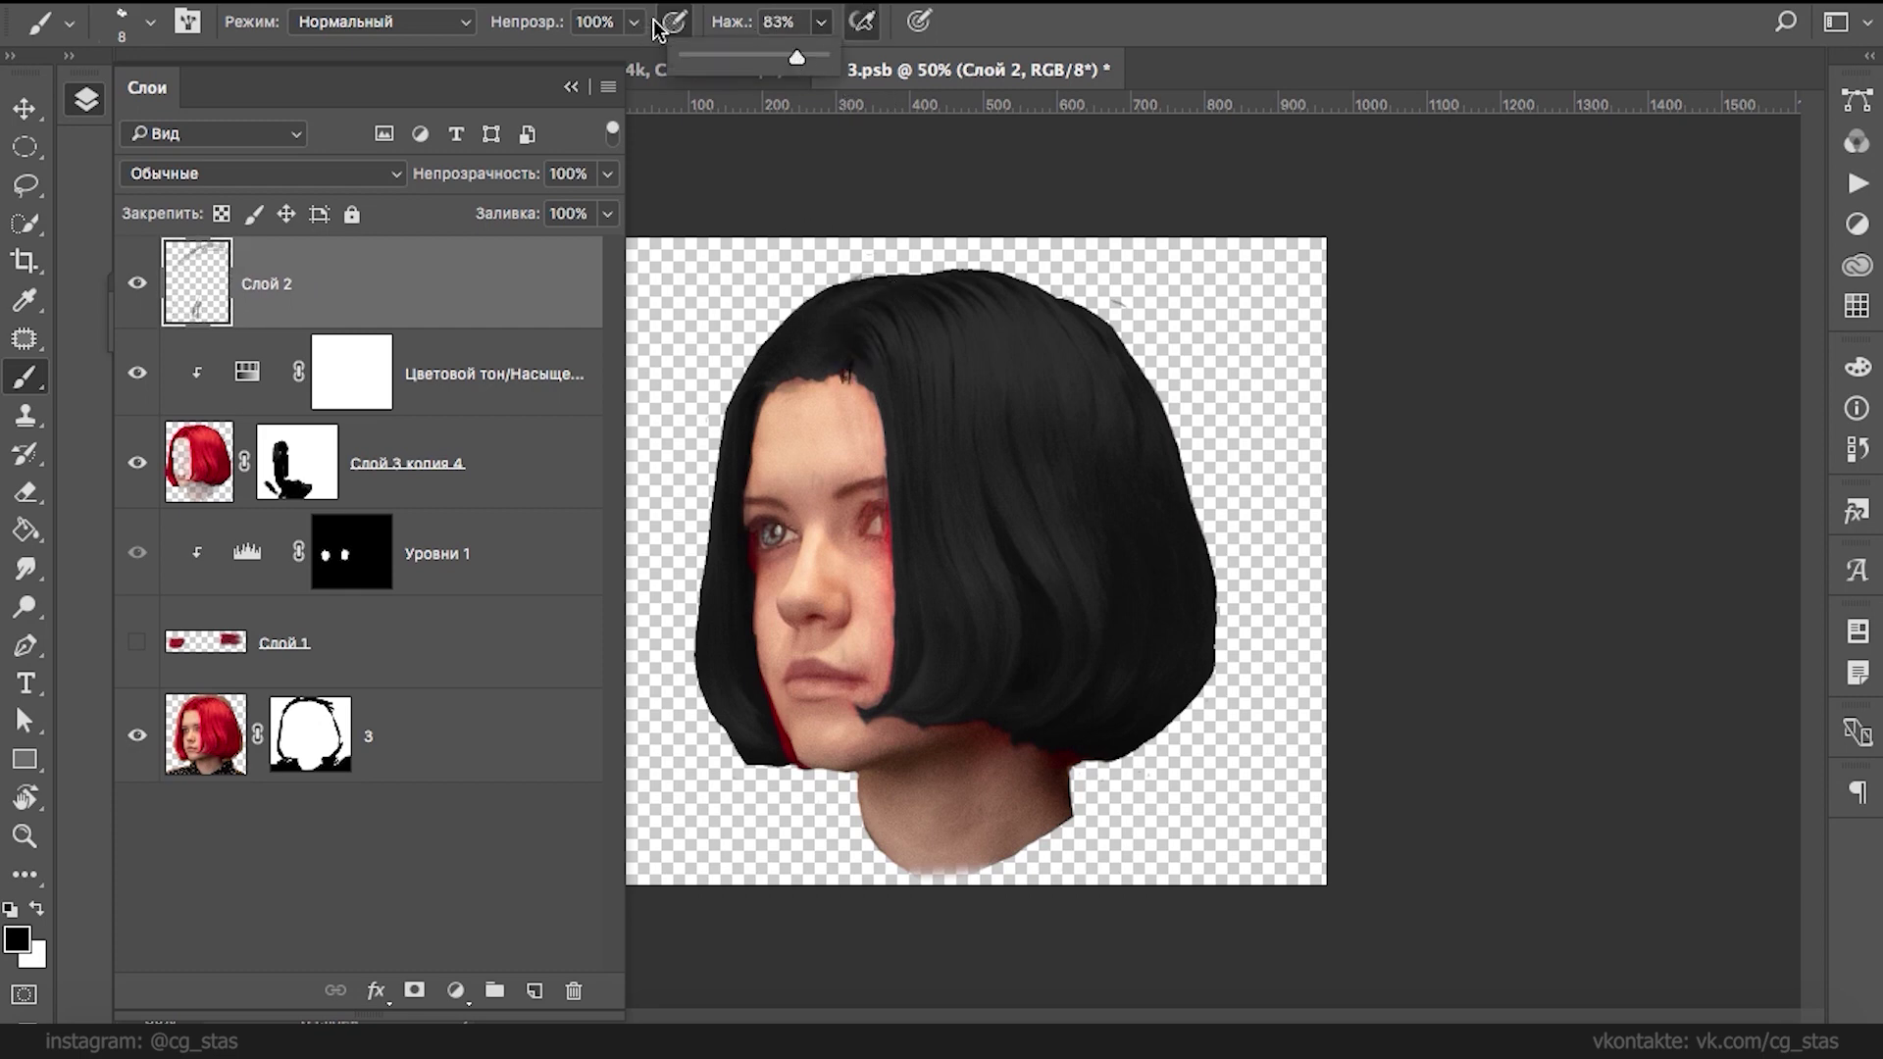
pyautogui.click(633, 21)
pyautogui.moveTo(633, 55); pyautogui.dragTo(618, 56)
pyautogui.click(187, 20)
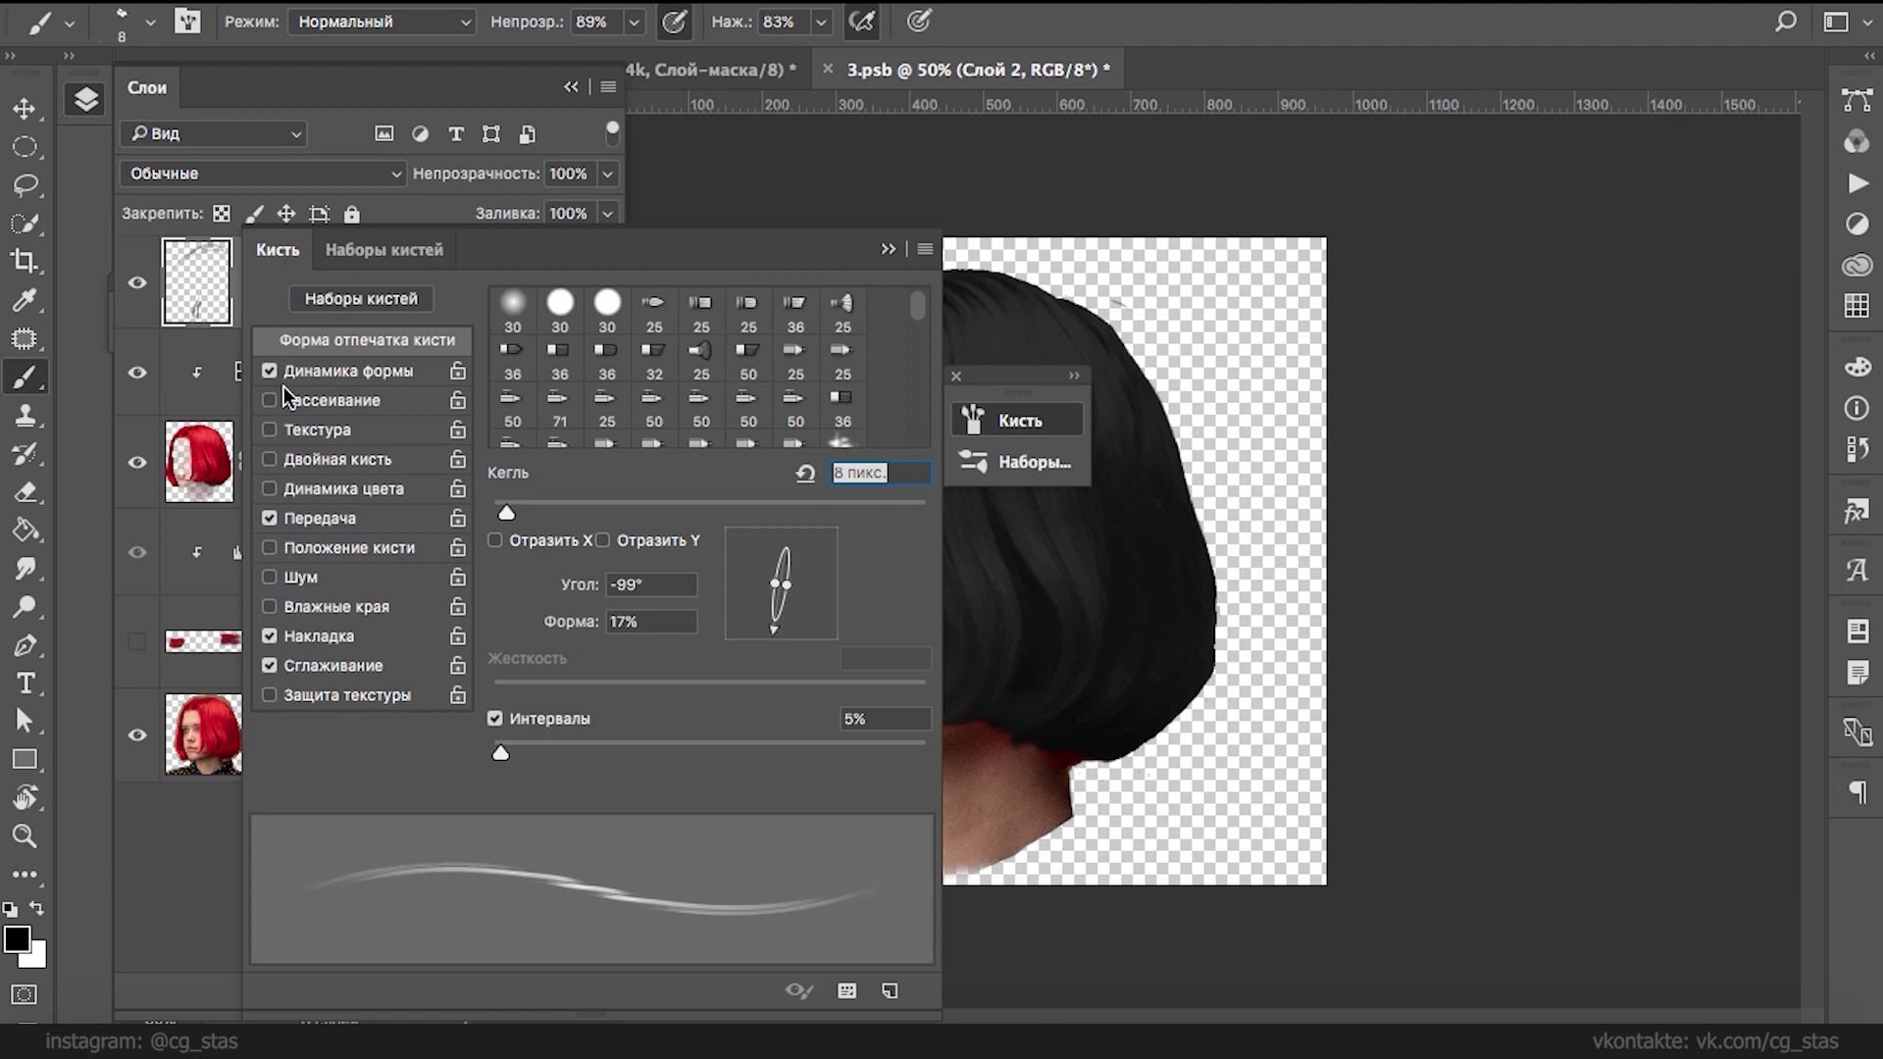
pyautogui.click(888, 249)
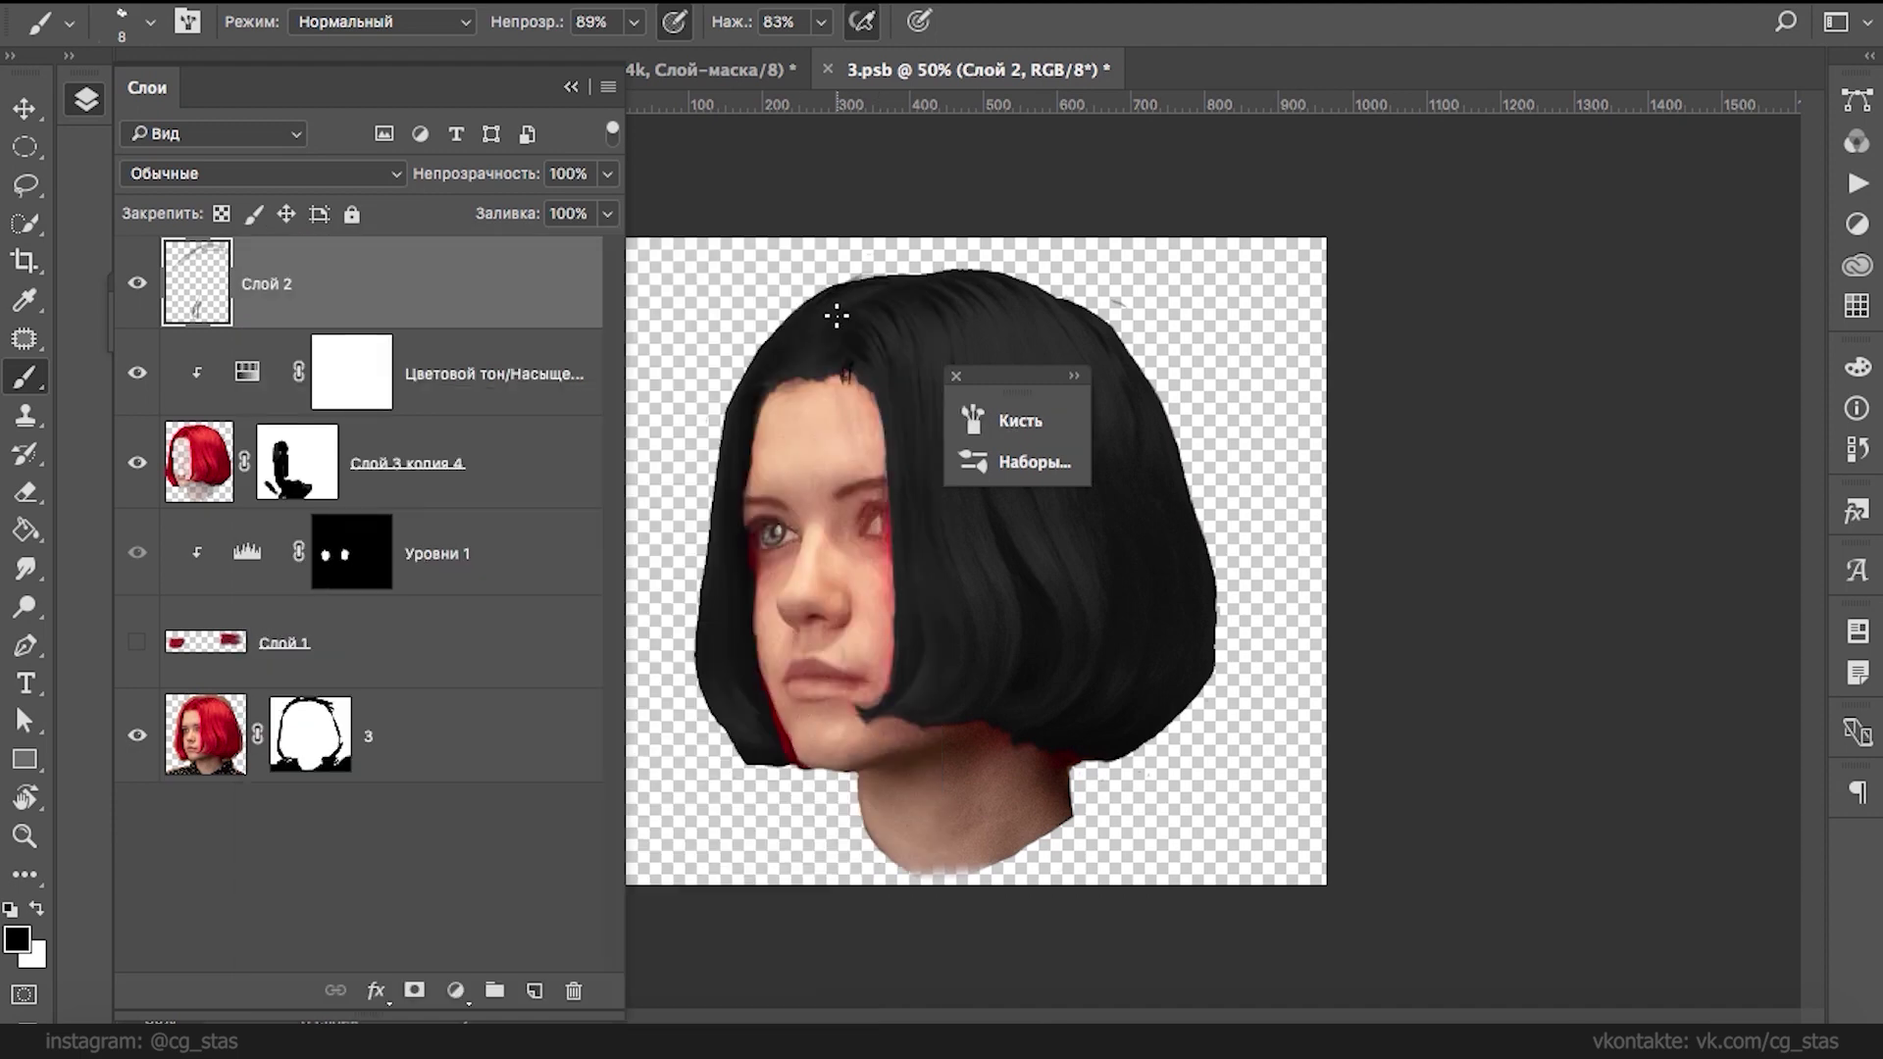
# - Paint fine black strands on Слой 2 across the hairline and down the front edge of the hair beside the face
pyautogui.press('super+plus')
pyautogui.press('super+plus')
pyautogui.press('super+plus')
pyautogui.moveTo(722, 319); pyautogui.dragTo(1016, 344)
pyautogui.press('super+minus')
pyautogui.press('super+minus')
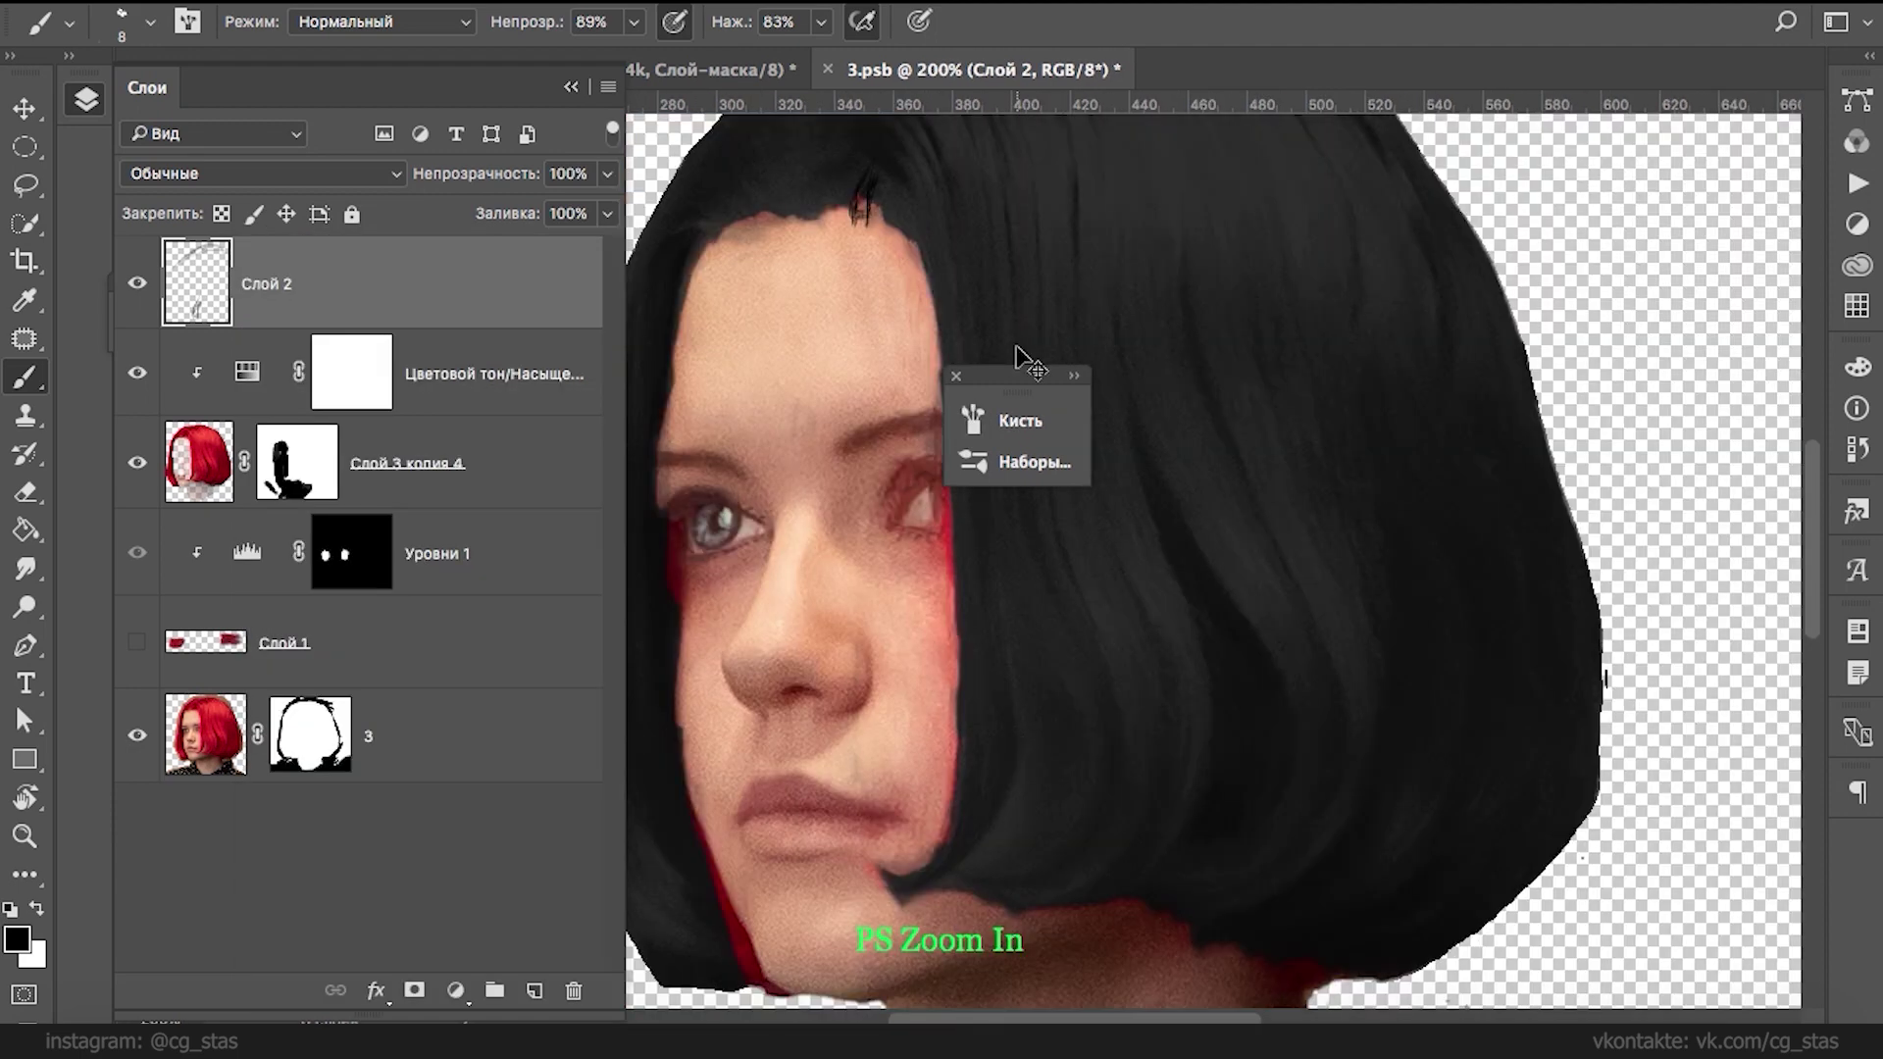
pyautogui.click(955, 375)
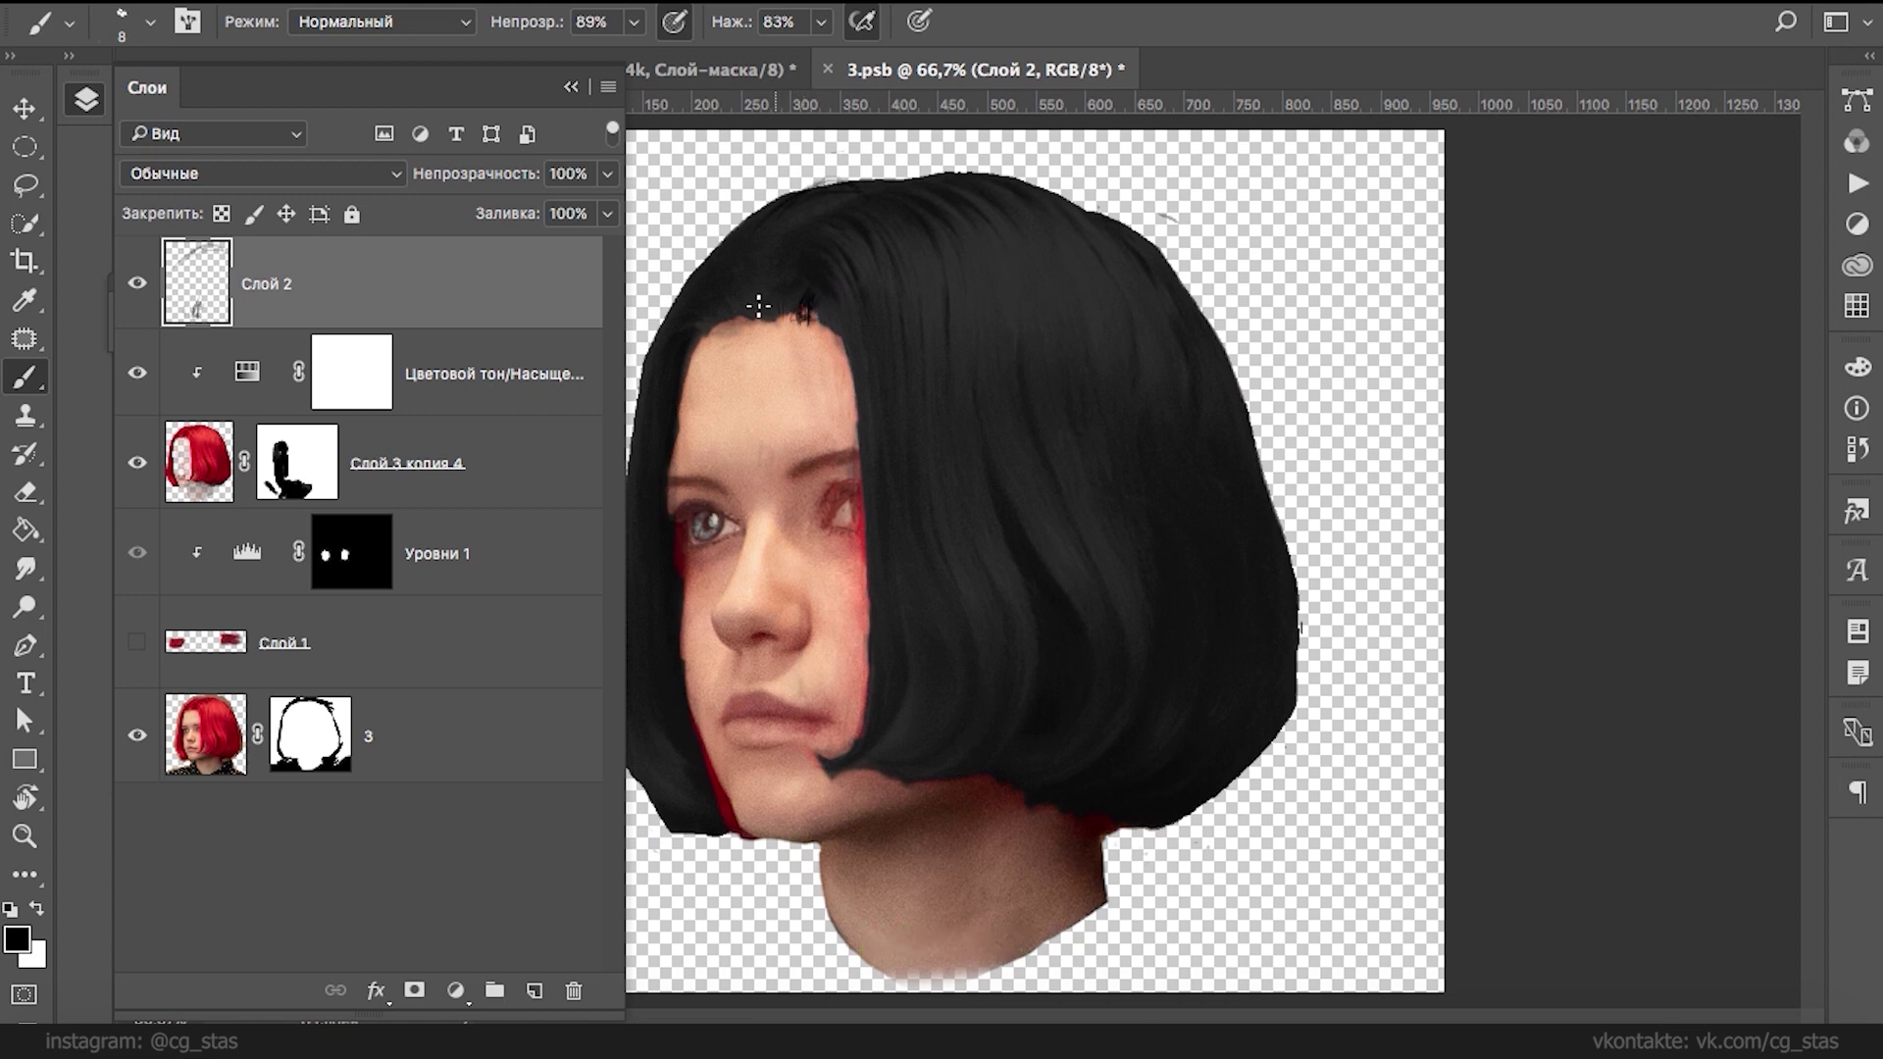
pyautogui.moveTo(833, 306)
pyautogui.mouseDown()
pyautogui.moveTo(779, 312)
pyautogui.moveTo(823, 312)
pyautogui.moveTo(856, 432)
pyautogui.mouseUp()
pyautogui.moveTo(839, 339); pyautogui.dragTo(868, 642)
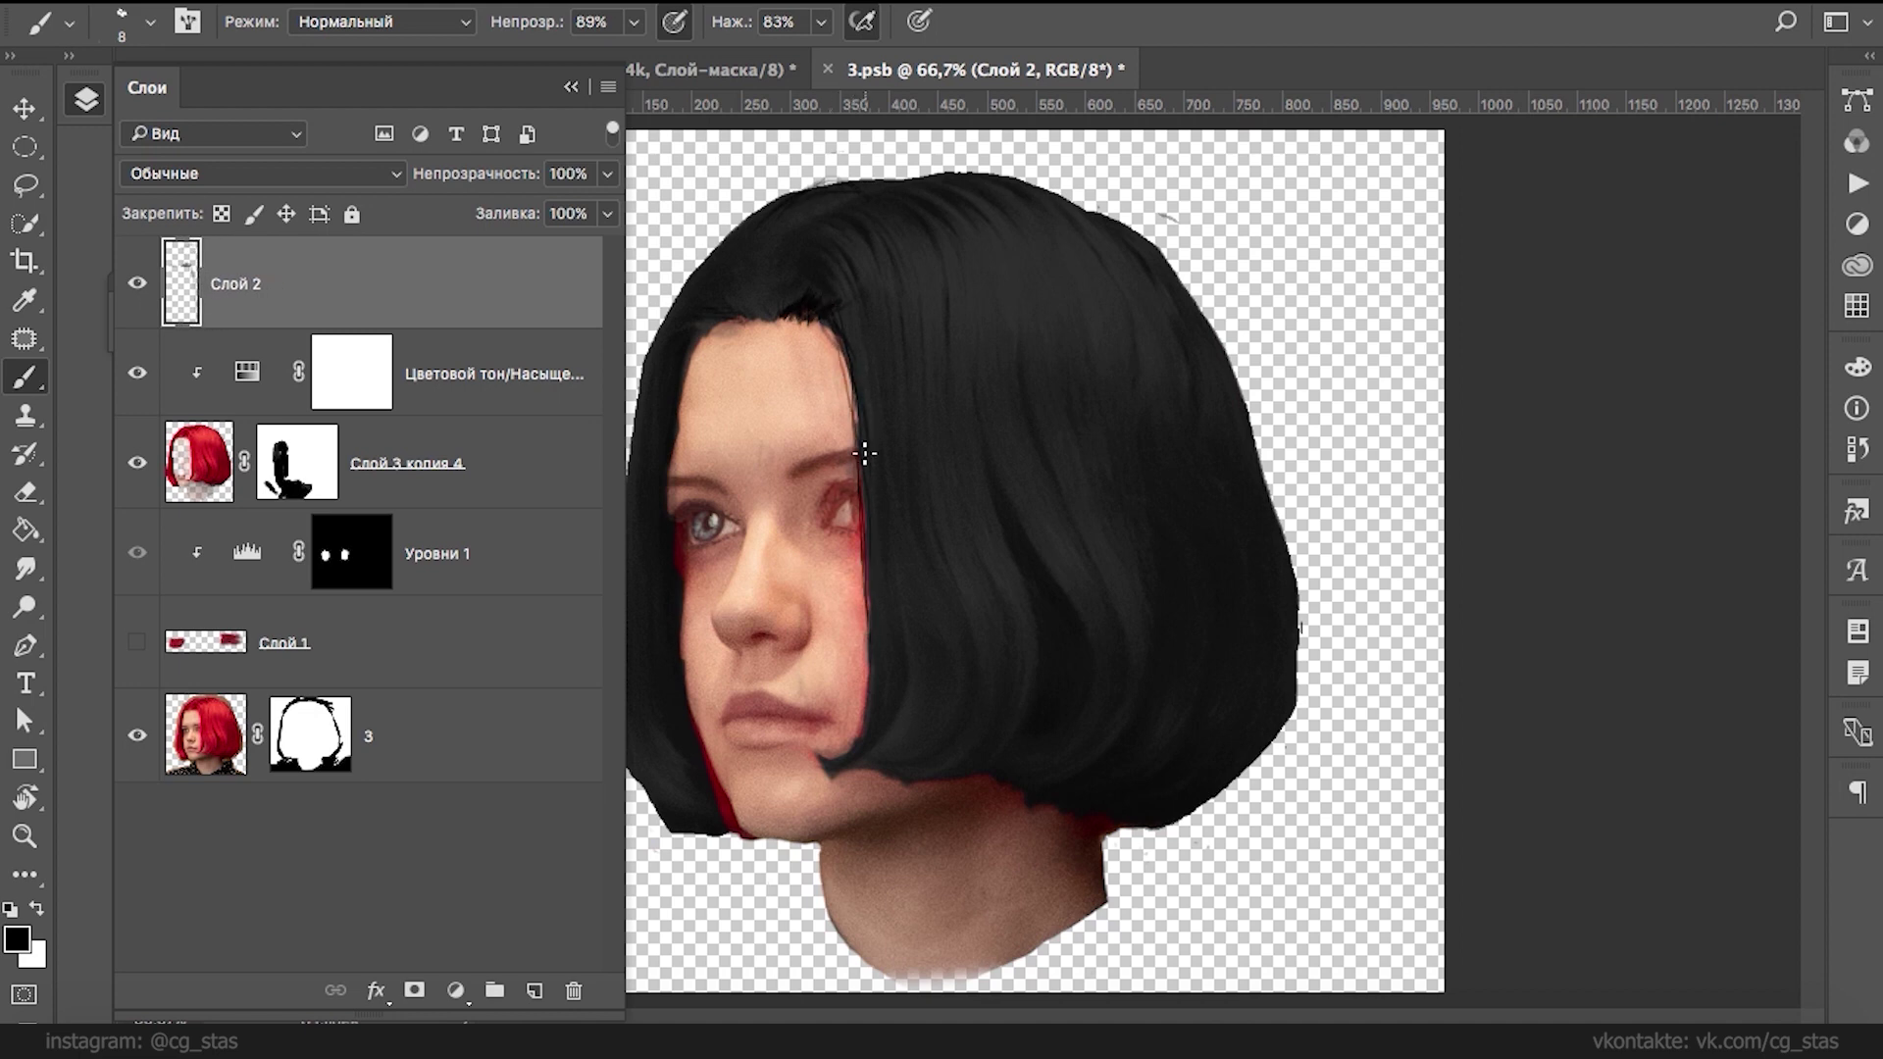
# - Add thin loose black hairs on Слой 2 over the cheek and eye area next to the front edge
pyautogui.moveTo(864, 561); pyautogui.dragTo(861, 599)
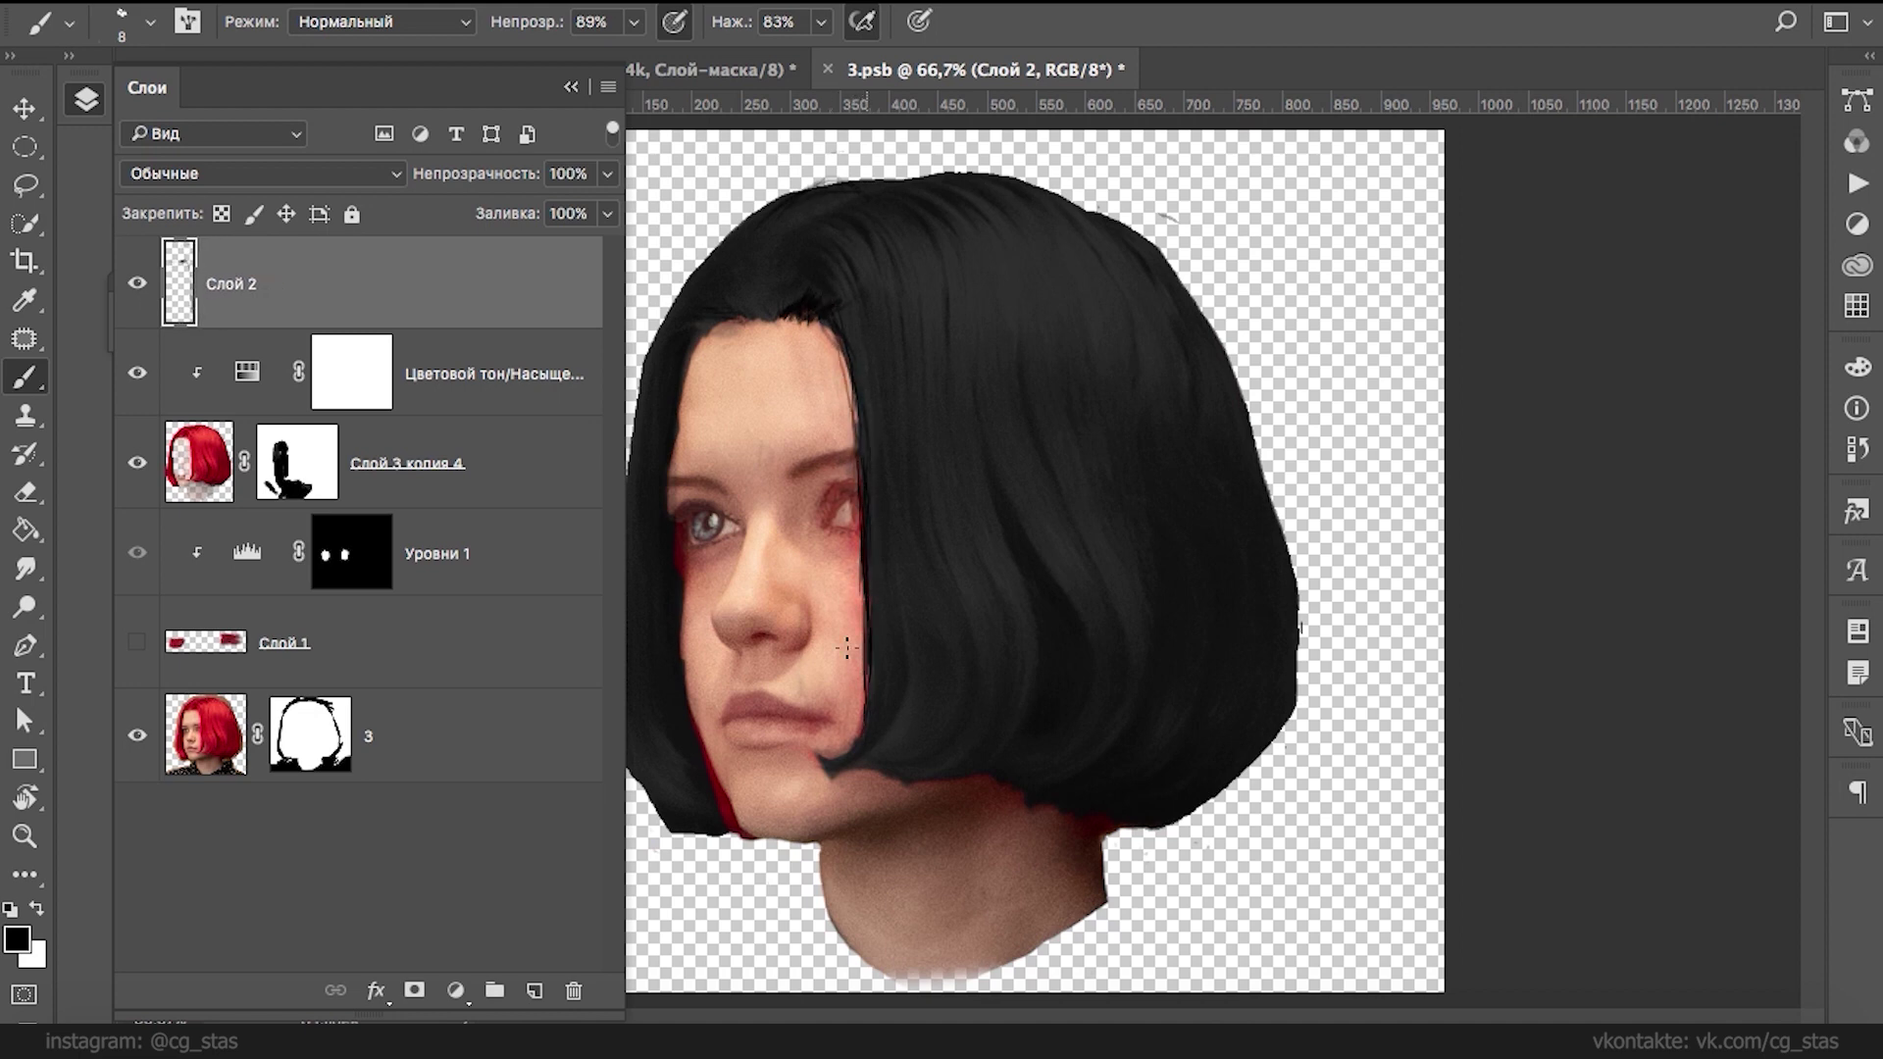
pyautogui.moveTo(838, 529)
pyautogui.mouseDown()
pyautogui.moveTo(859, 706)
pyautogui.moveTo(844, 545)
pyautogui.mouseUp()
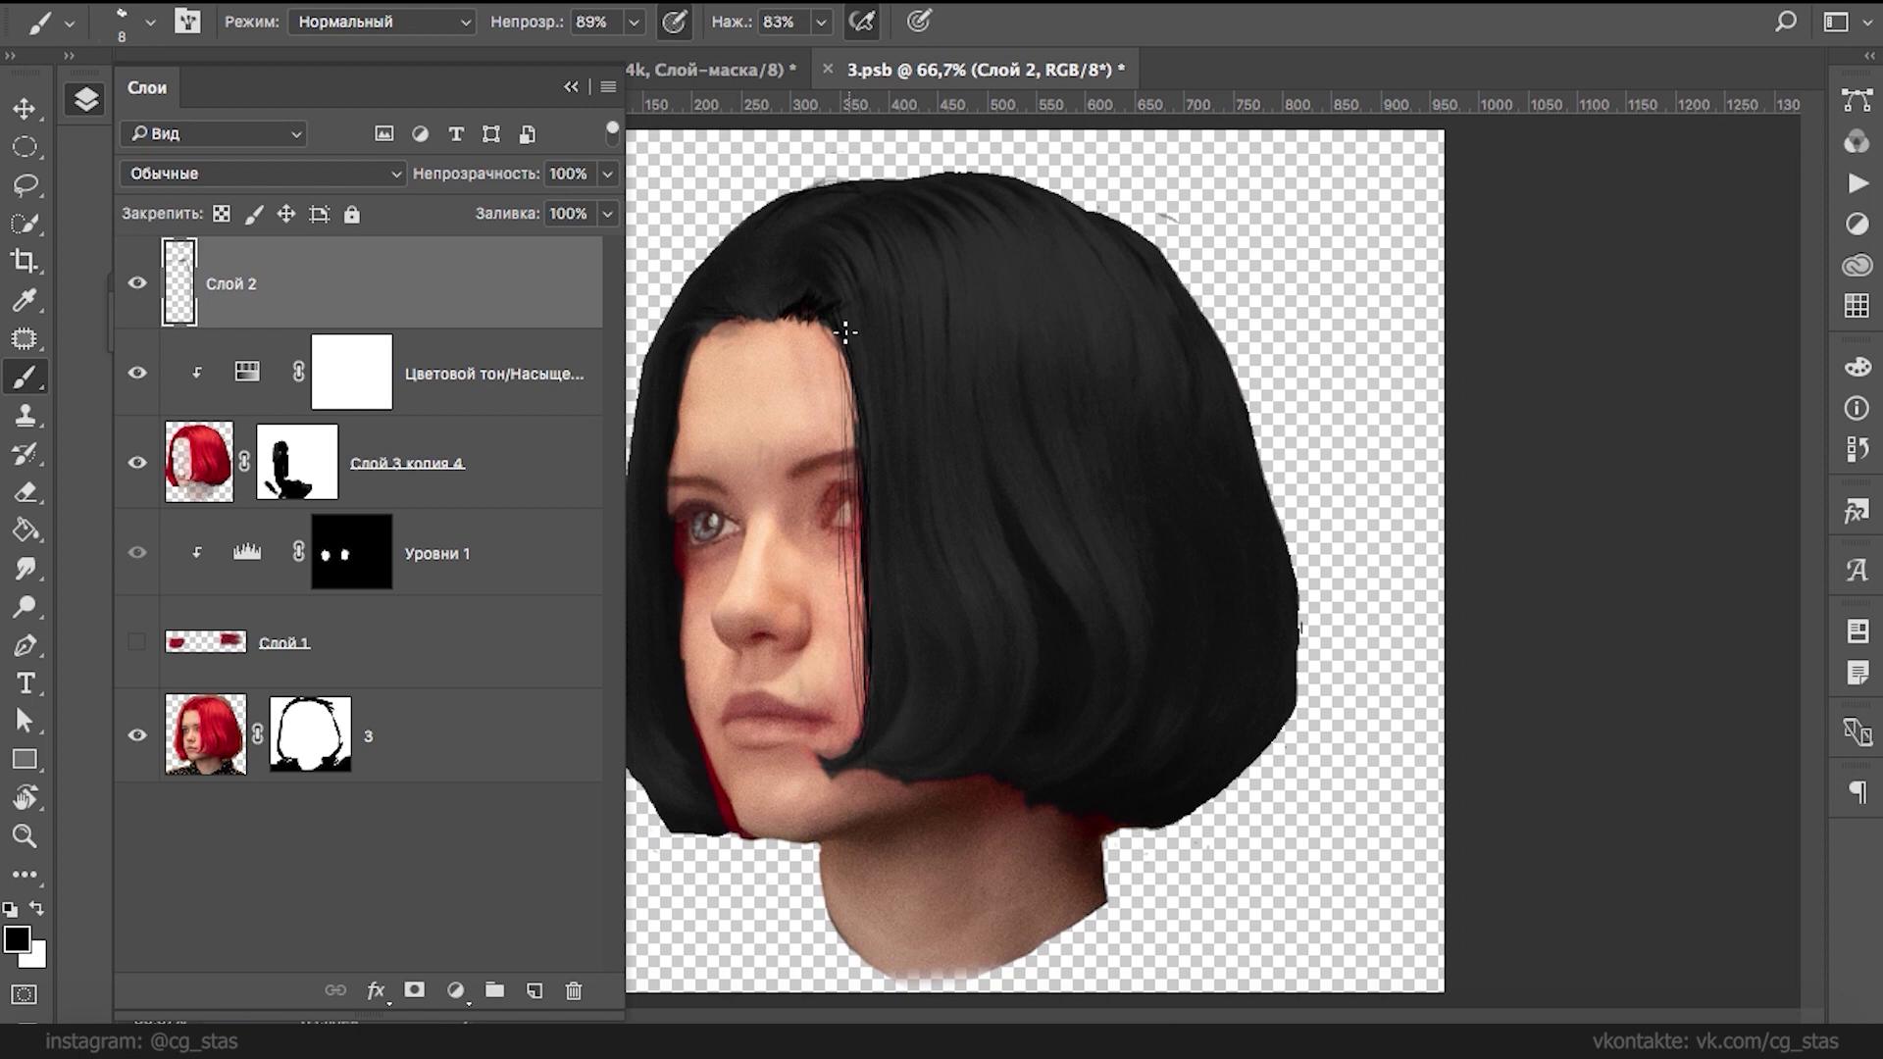
pyautogui.moveTo(843, 607); pyautogui.dragTo(855, 712)
pyautogui.press('super+z')
pyautogui.moveTo(857, 480); pyautogui.dragTo(861, 578)
pyautogui.moveTo(848, 387); pyautogui.dragTo(861, 625)
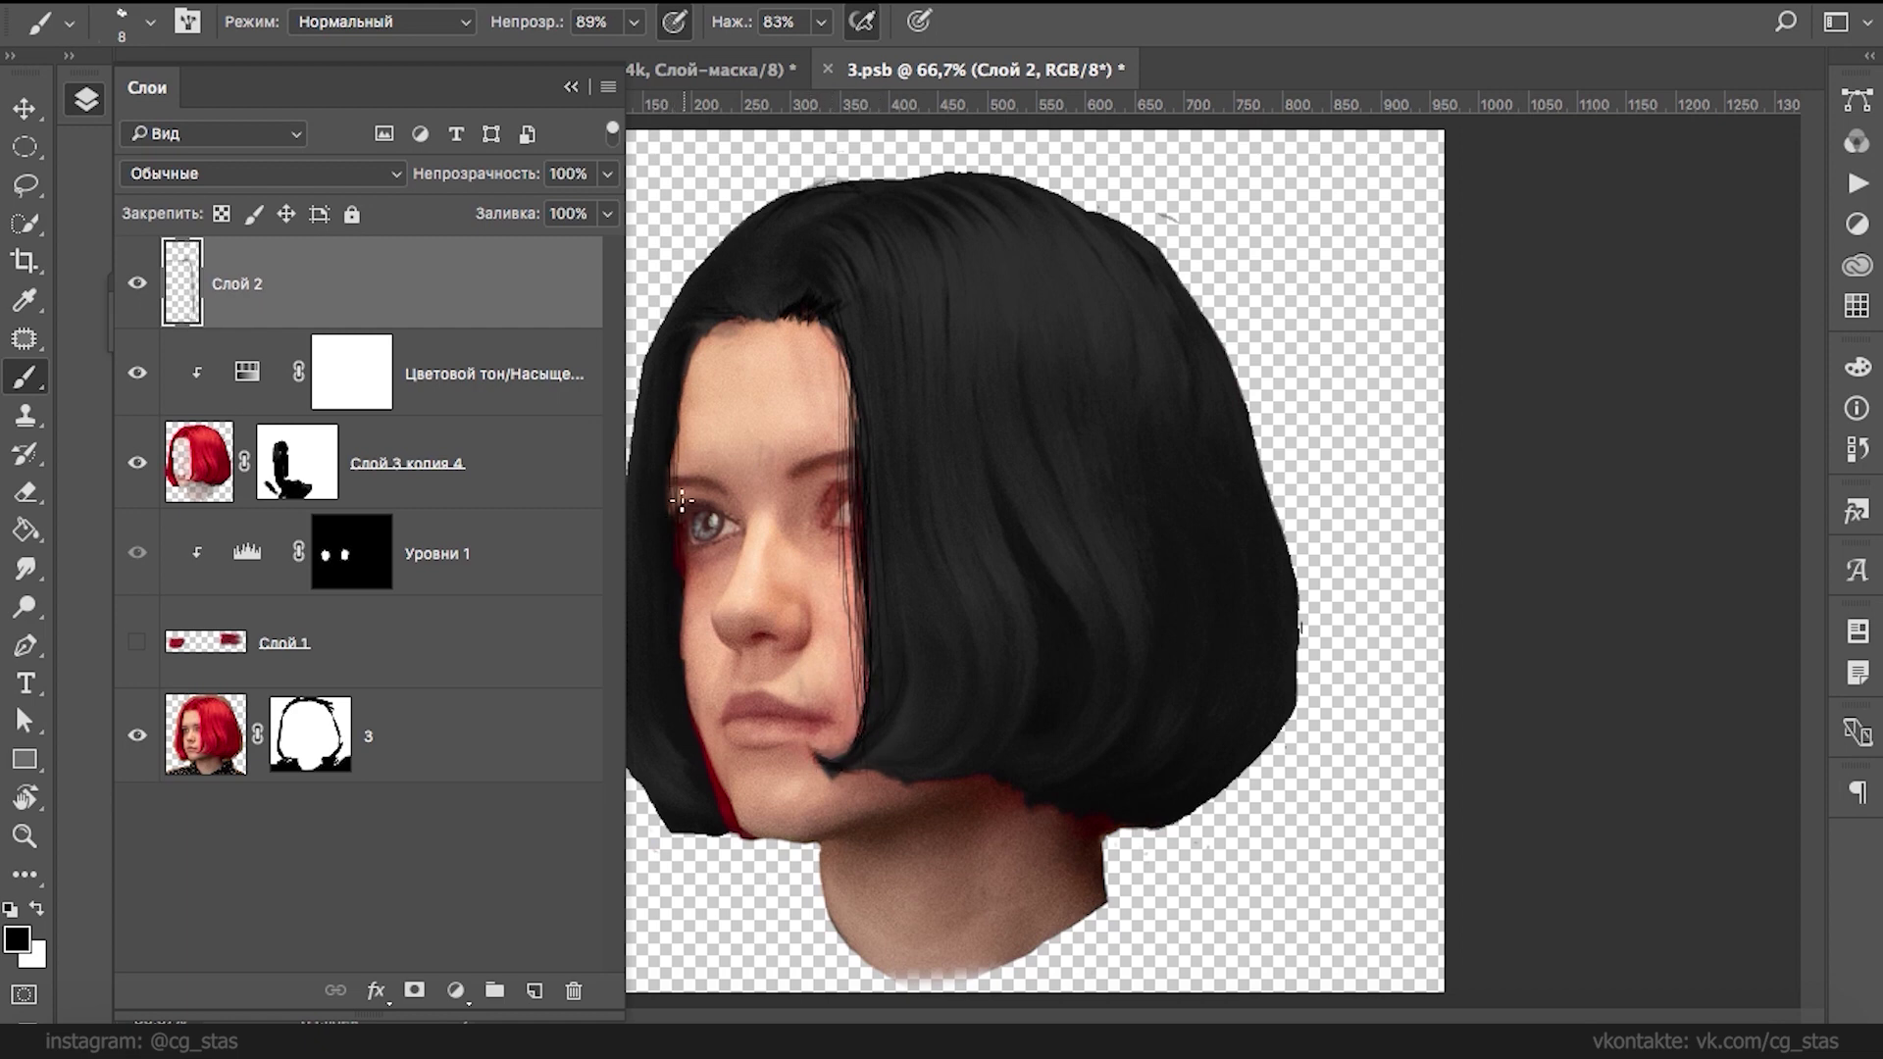
# - Paint black hairs on Слой 2 along the far strand, hem, back and crown, softening the crown strokes with a 17 px eraser
pyautogui.moveTo(678, 665); pyautogui.dragTo(696, 726)
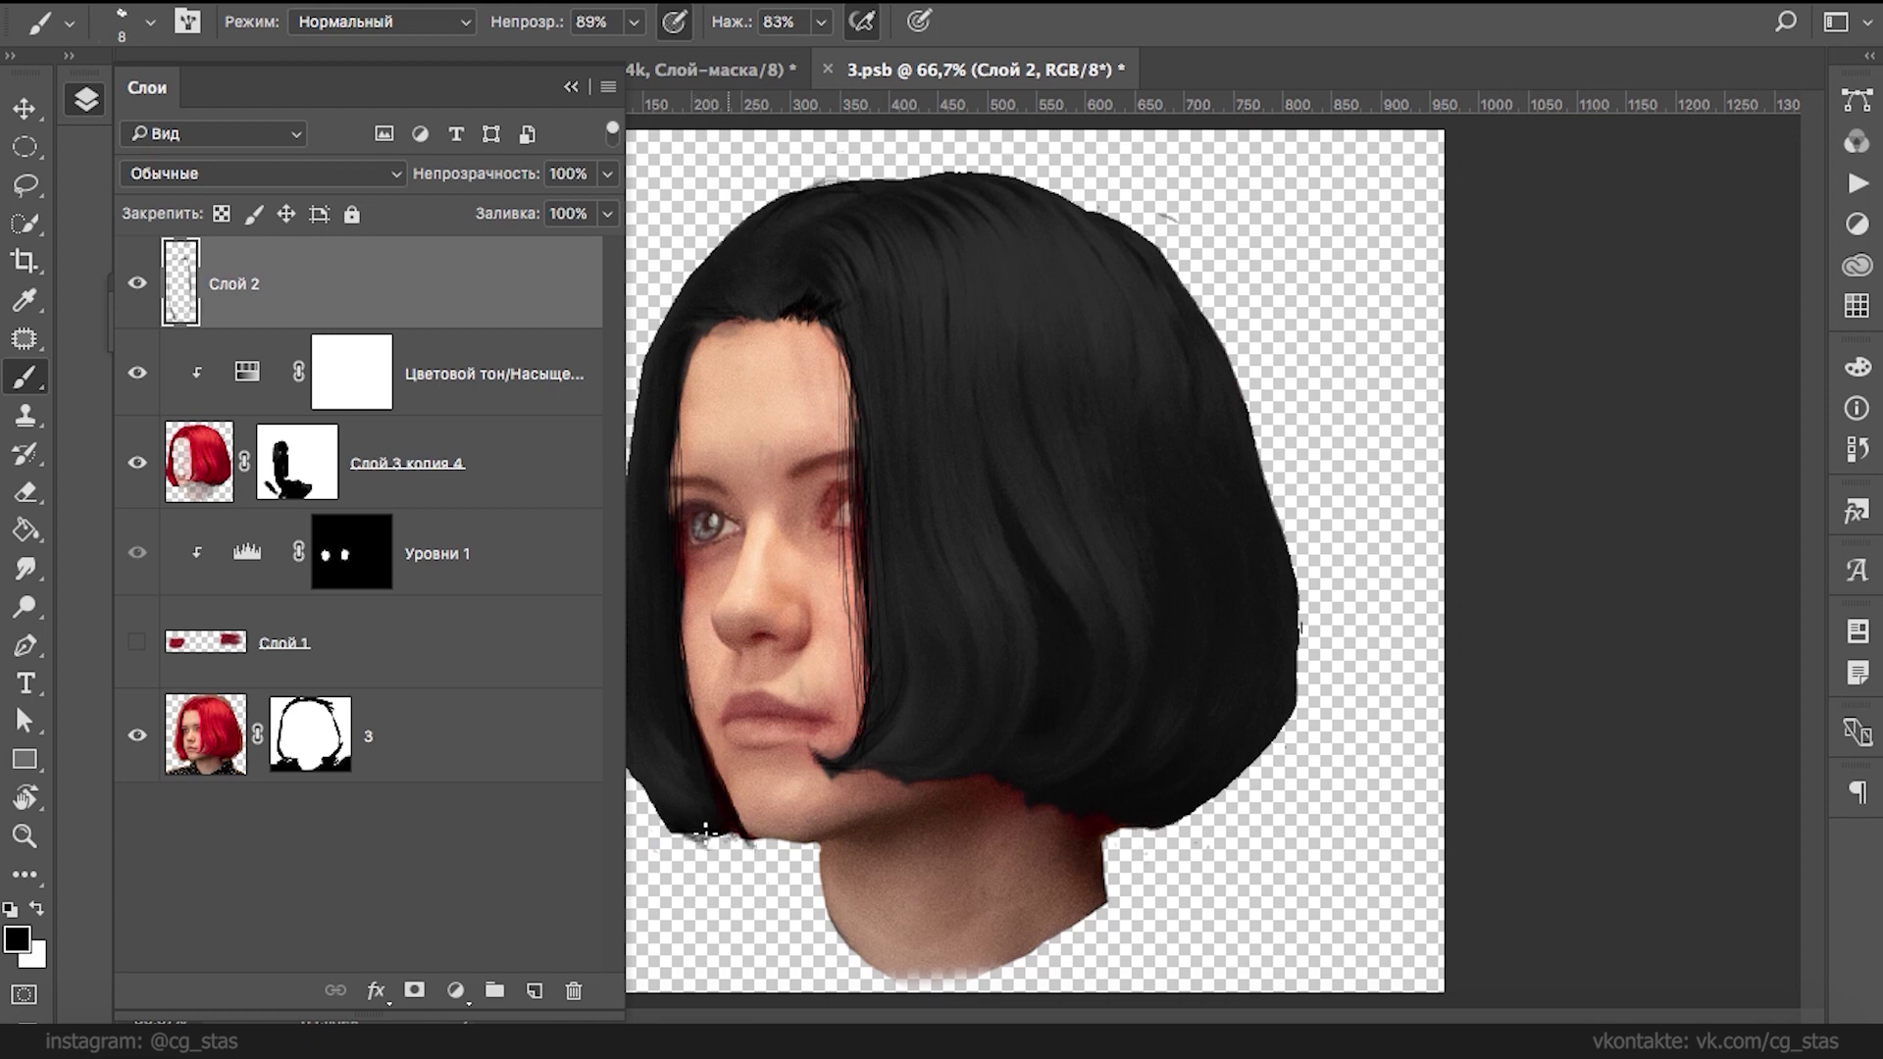
pyautogui.moveTo(898, 760)
pyautogui.mouseDown()
pyautogui.moveTo(1032, 774)
pyautogui.moveTo(1037, 737)
pyautogui.moveTo(1064, 788)
pyautogui.moveTo(1171, 796)
pyautogui.moveTo(1275, 726)
pyautogui.mouseUp()
pyautogui.moveTo(1300, 613); pyautogui.dragTo(1291, 656)
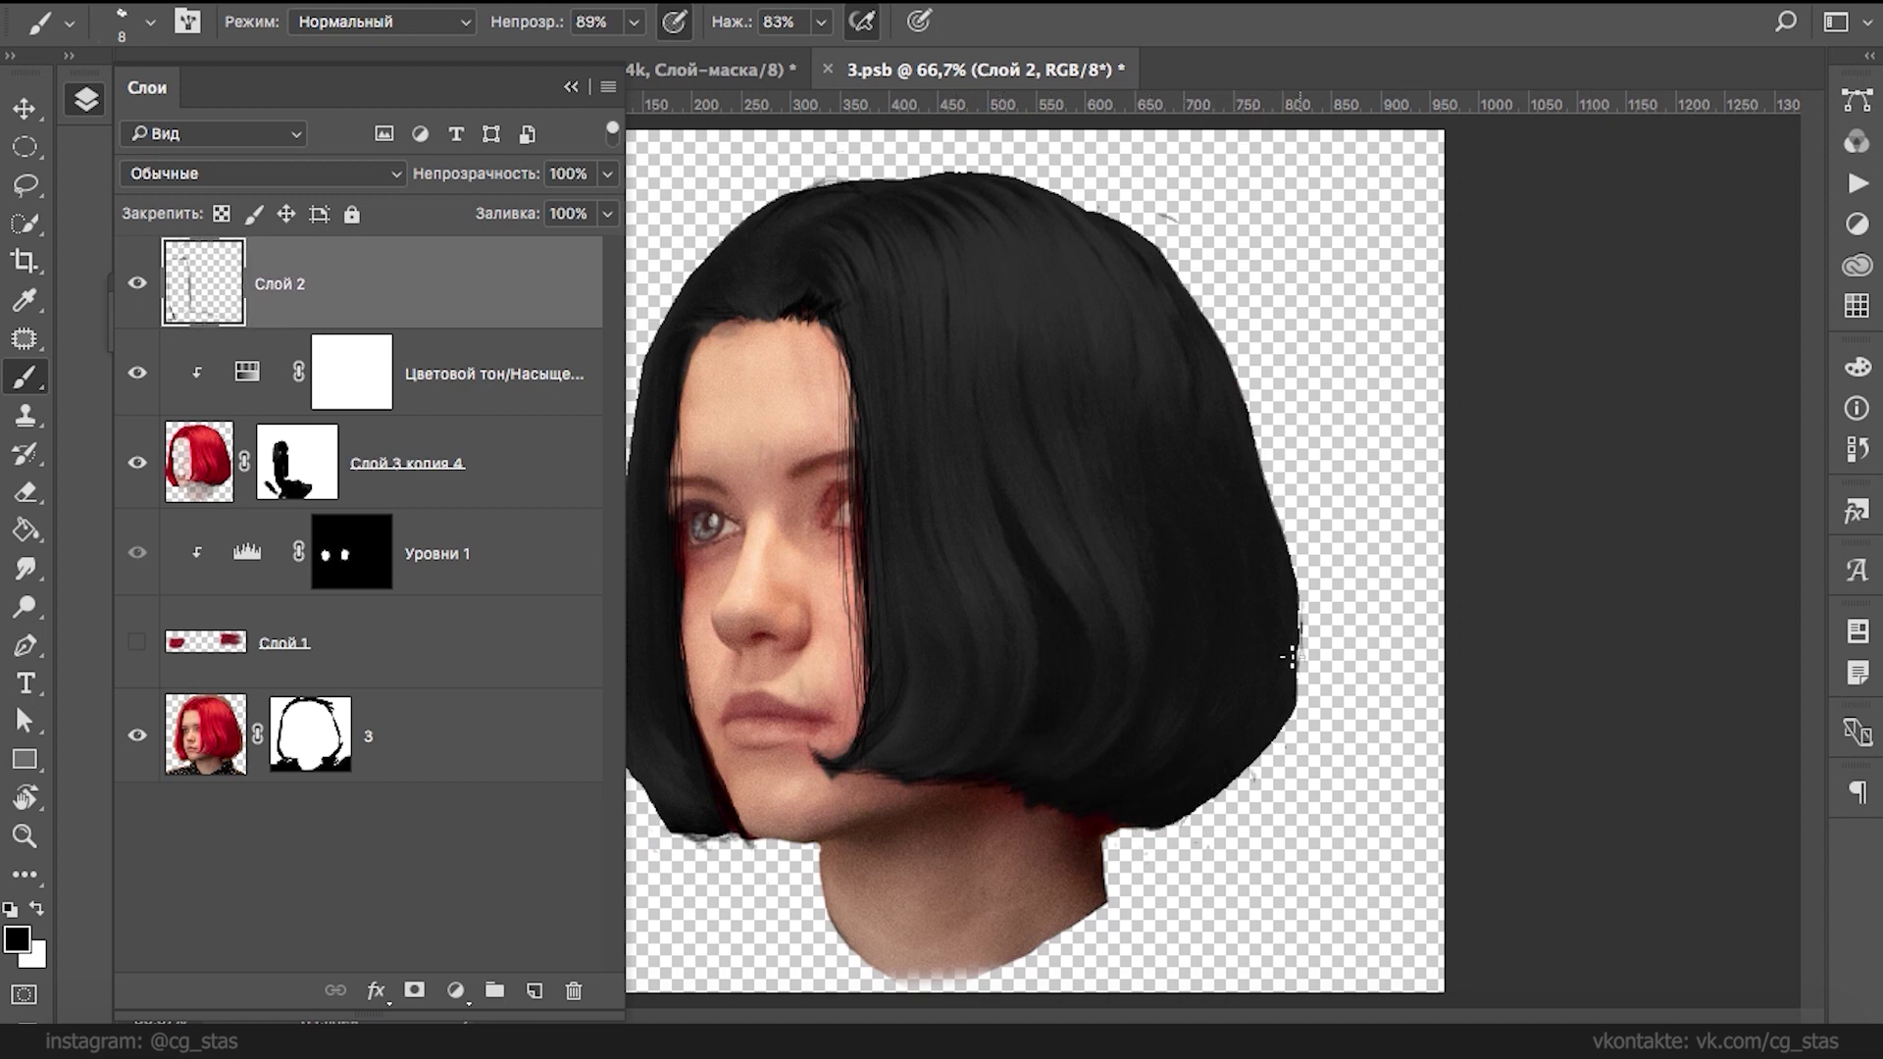
pyautogui.moveTo(1212, 806); pyautogui.dragTo(1271, 743)
pyautogui.moveTo(896, 183)
pyautogui.mouseDown()
pyautogui.moveTo(834, 184)
pyautogui.moveTo(932, 176)
pyautogui.moveTo(785, 187)
pyautogui.moveTo(764, 206)
pyautogui.moveTo(792, 196)
pyautogui.mouseUp()
pyautogui.press('e')
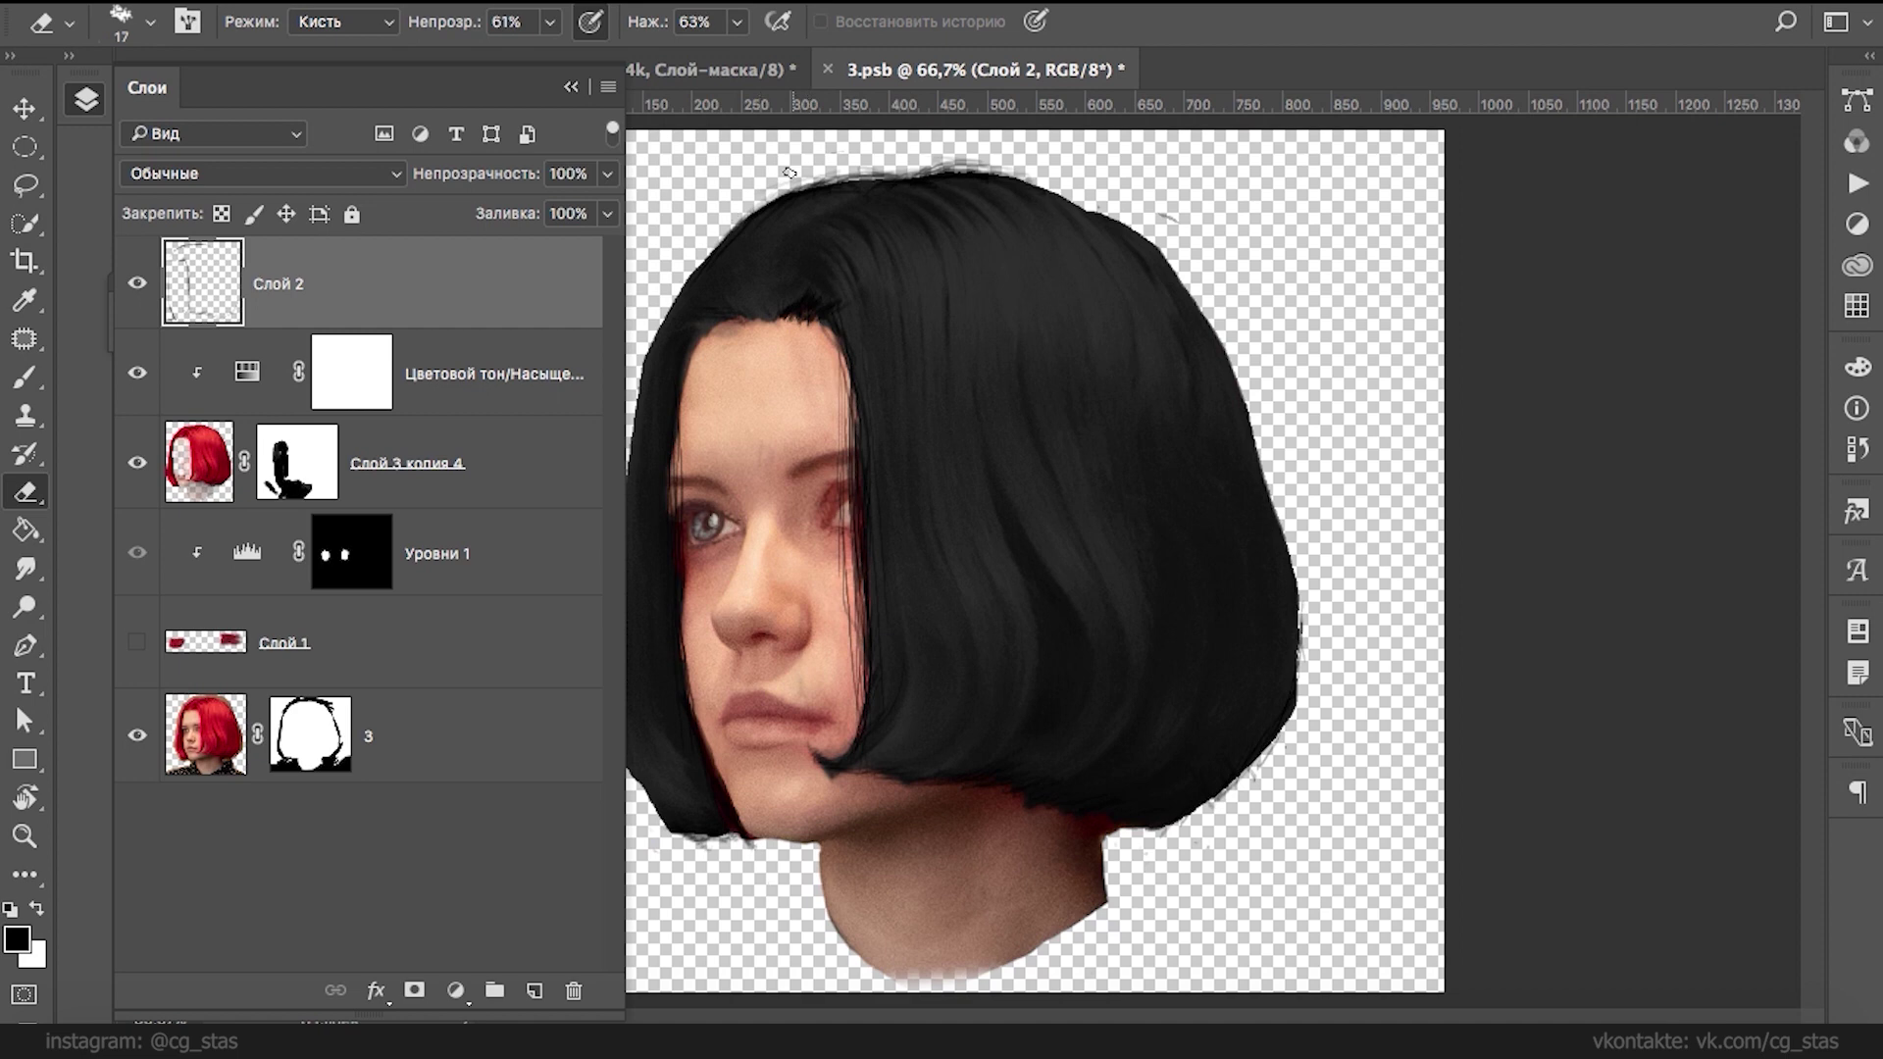
pyautogui.moveTo(938, 168); pyautogui.dragTo(882, 167)
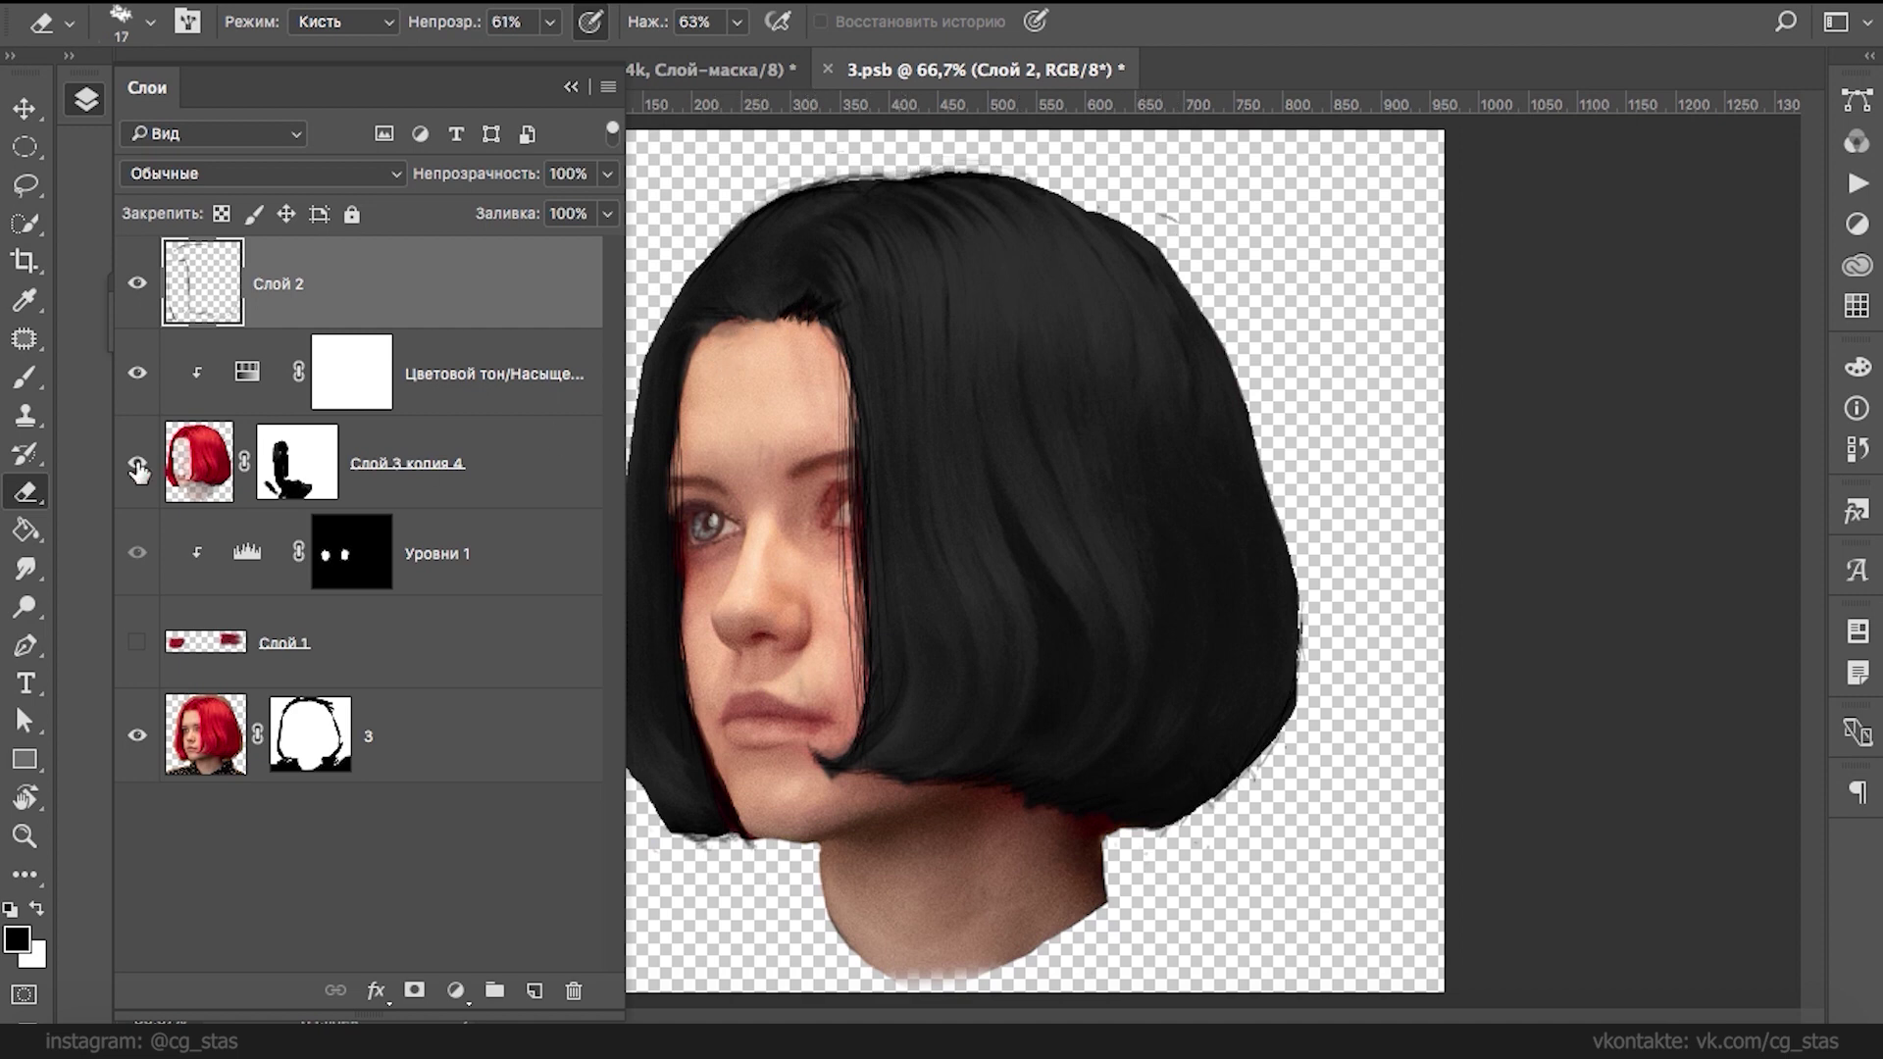
# - Remove the stray speck beyond the upper back of the hair on the mask of Слой 3 копия 4
pyautogui.click(196, 463)
pyautogui.click(333, 453)
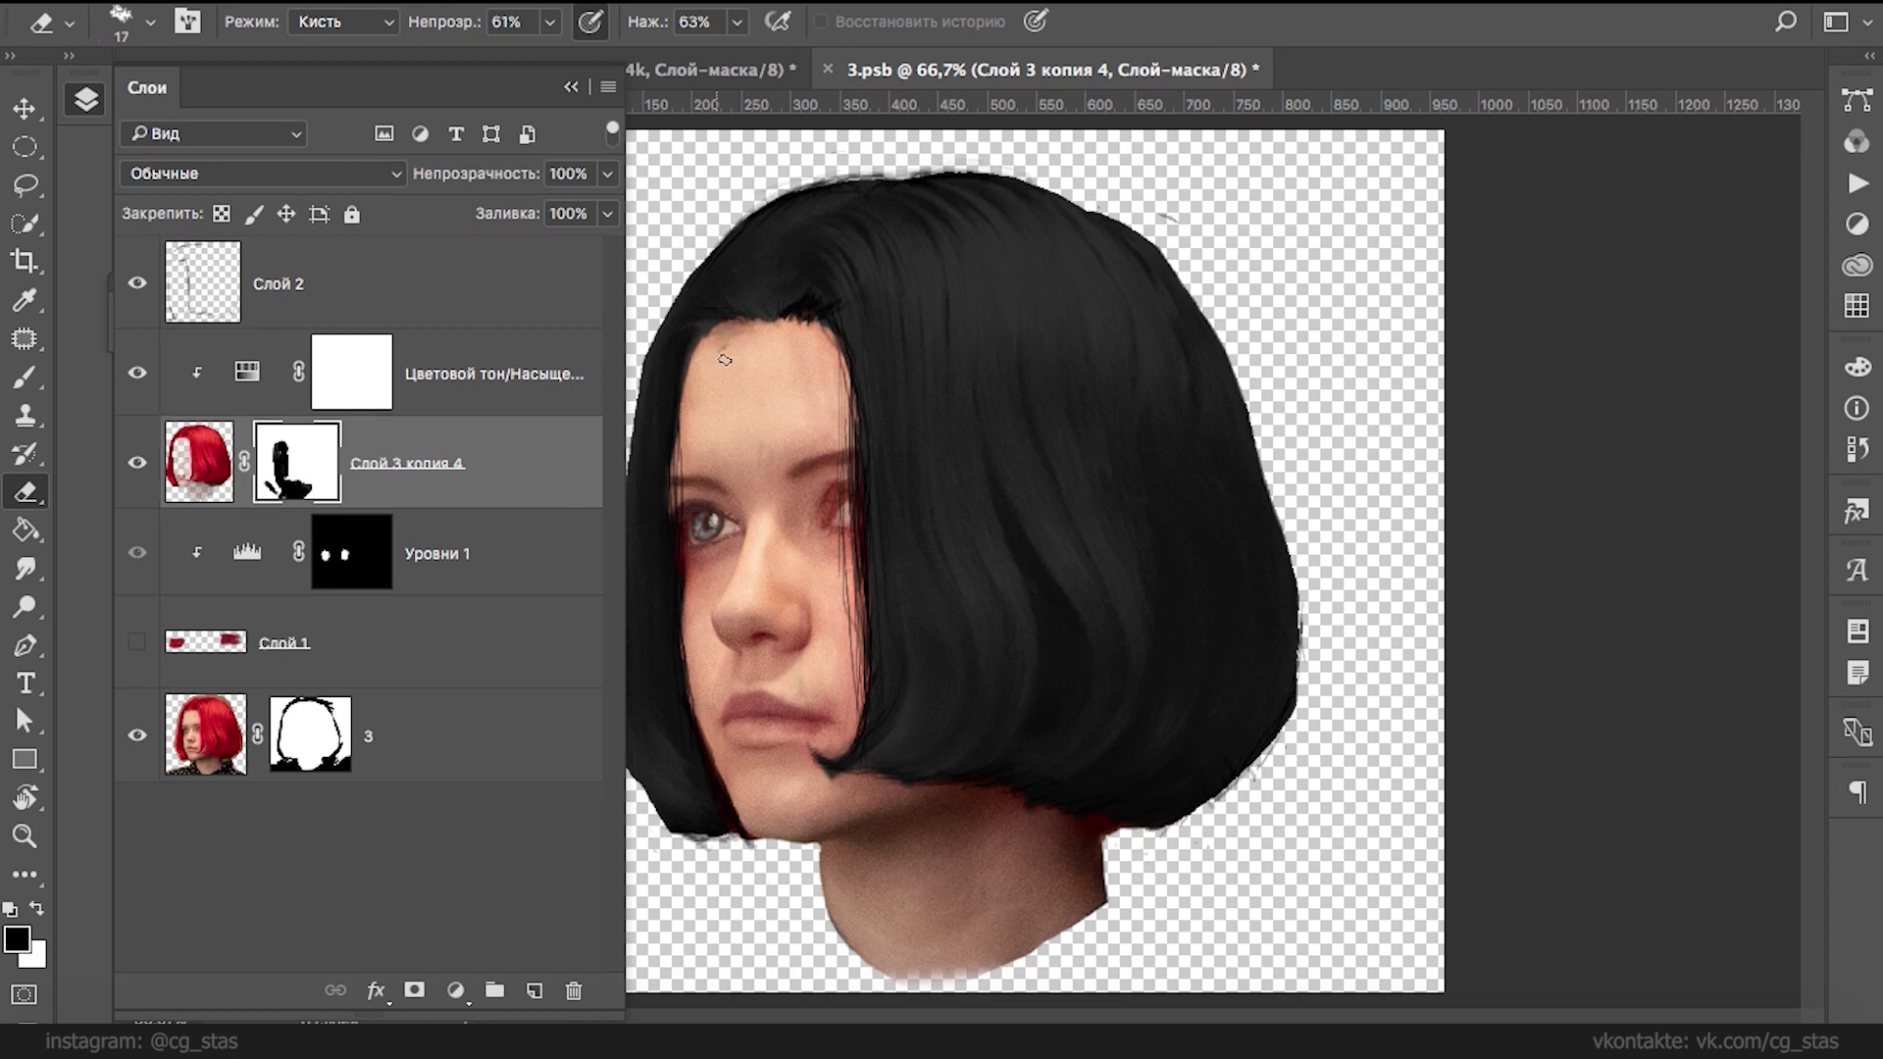
pyautogui.press('x')
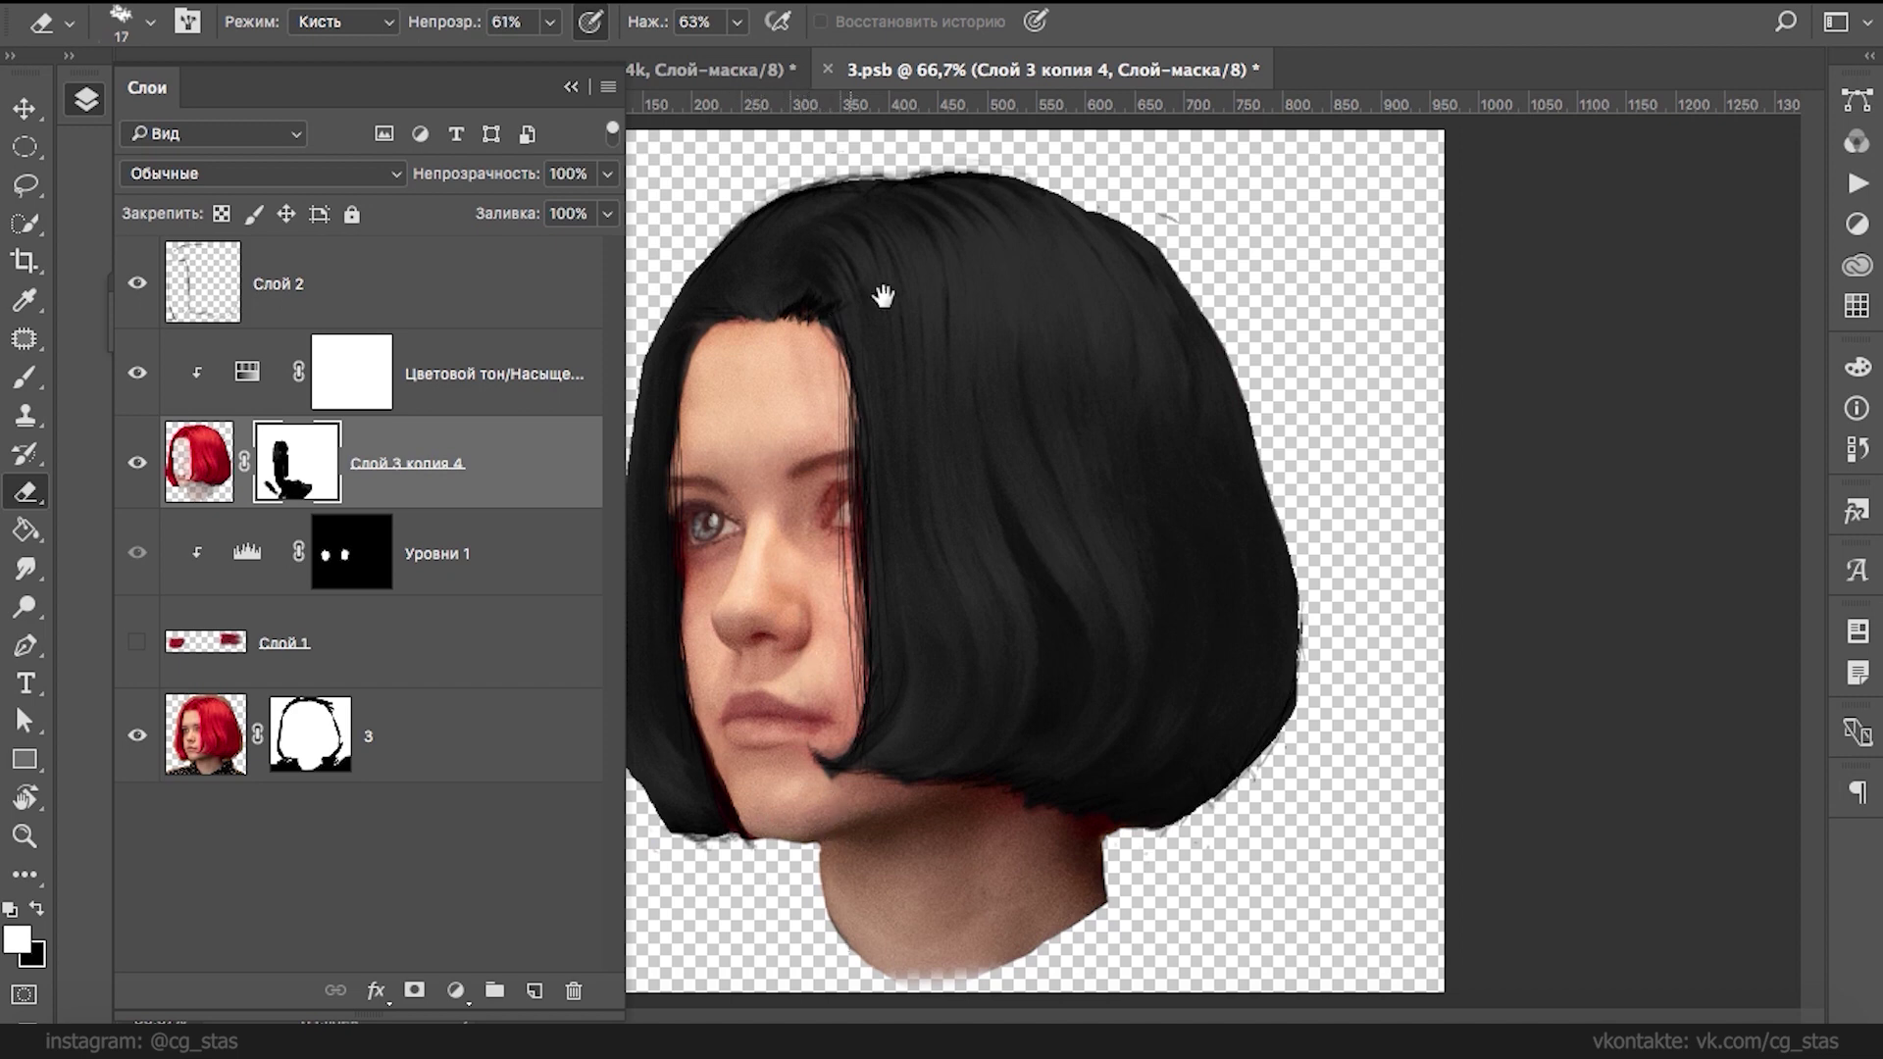
pyautogui.moveTo(1179, 223); pyautogui.dragTo(1168, 207)
# - Paint black hairs on Слой 2 along the crown's front contour and the far strand's outer edge
pyautogui.click(186, 282)
pyautogui.press('b')
pyautogui.moveTo(888, 182)
pyautogui.mouseDown()
pyautogui.moveTo(788, 205)
pyautogui.moveTo(684, 294)
pyautogui.mouseUp()
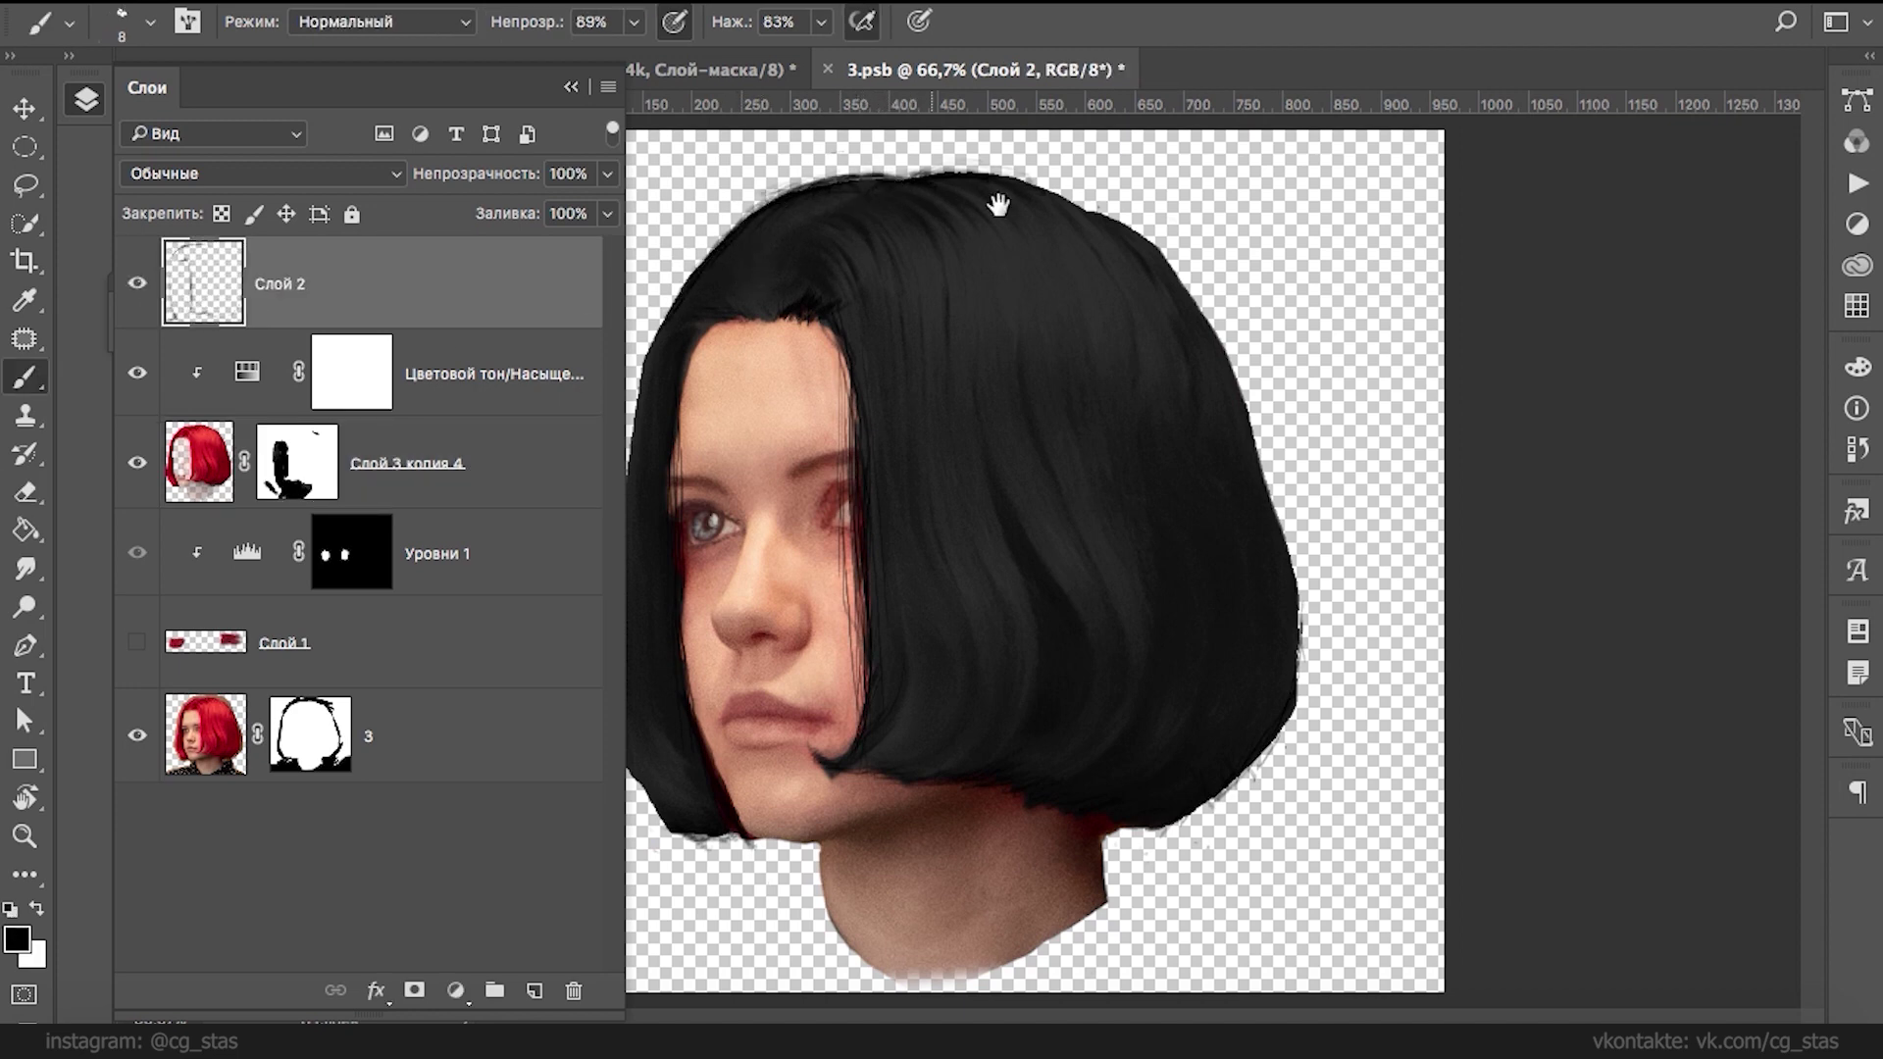
pyautogui.press('F7')
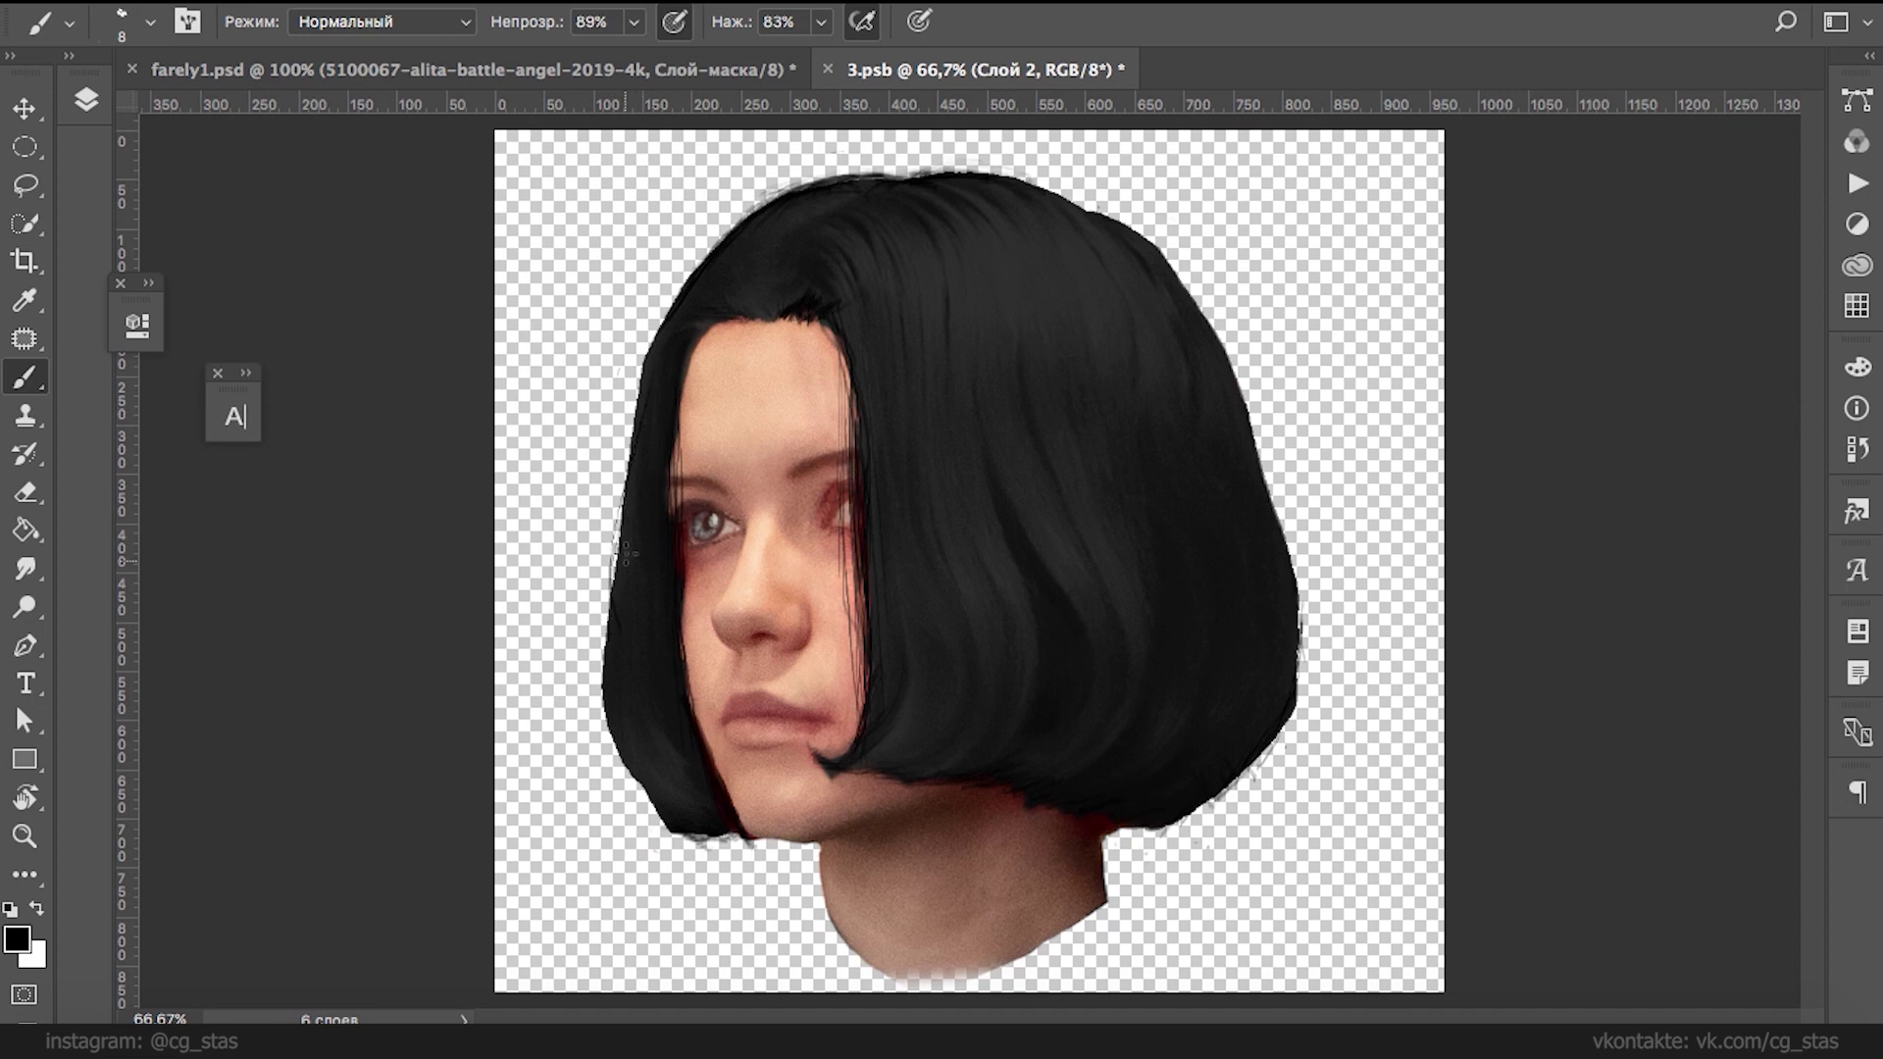
pyautogui.moveTo(618, 700)
pyautogui.mouseDown()
pyautogui.moveTo(711, 835)
pyautogui.moveTo(641, 790)
pyautogui.moveTo(691, 840)
pyautogui.moveTo(652, 813)
pyautogui.mouseUp()
# - Re-angle the brush tip and paint more hairs on Слой 2 along both face-framing edges, sampling dark grey from the hair
pyautogui.rightClick(677, 478)
pyautogui.click(775, 580)
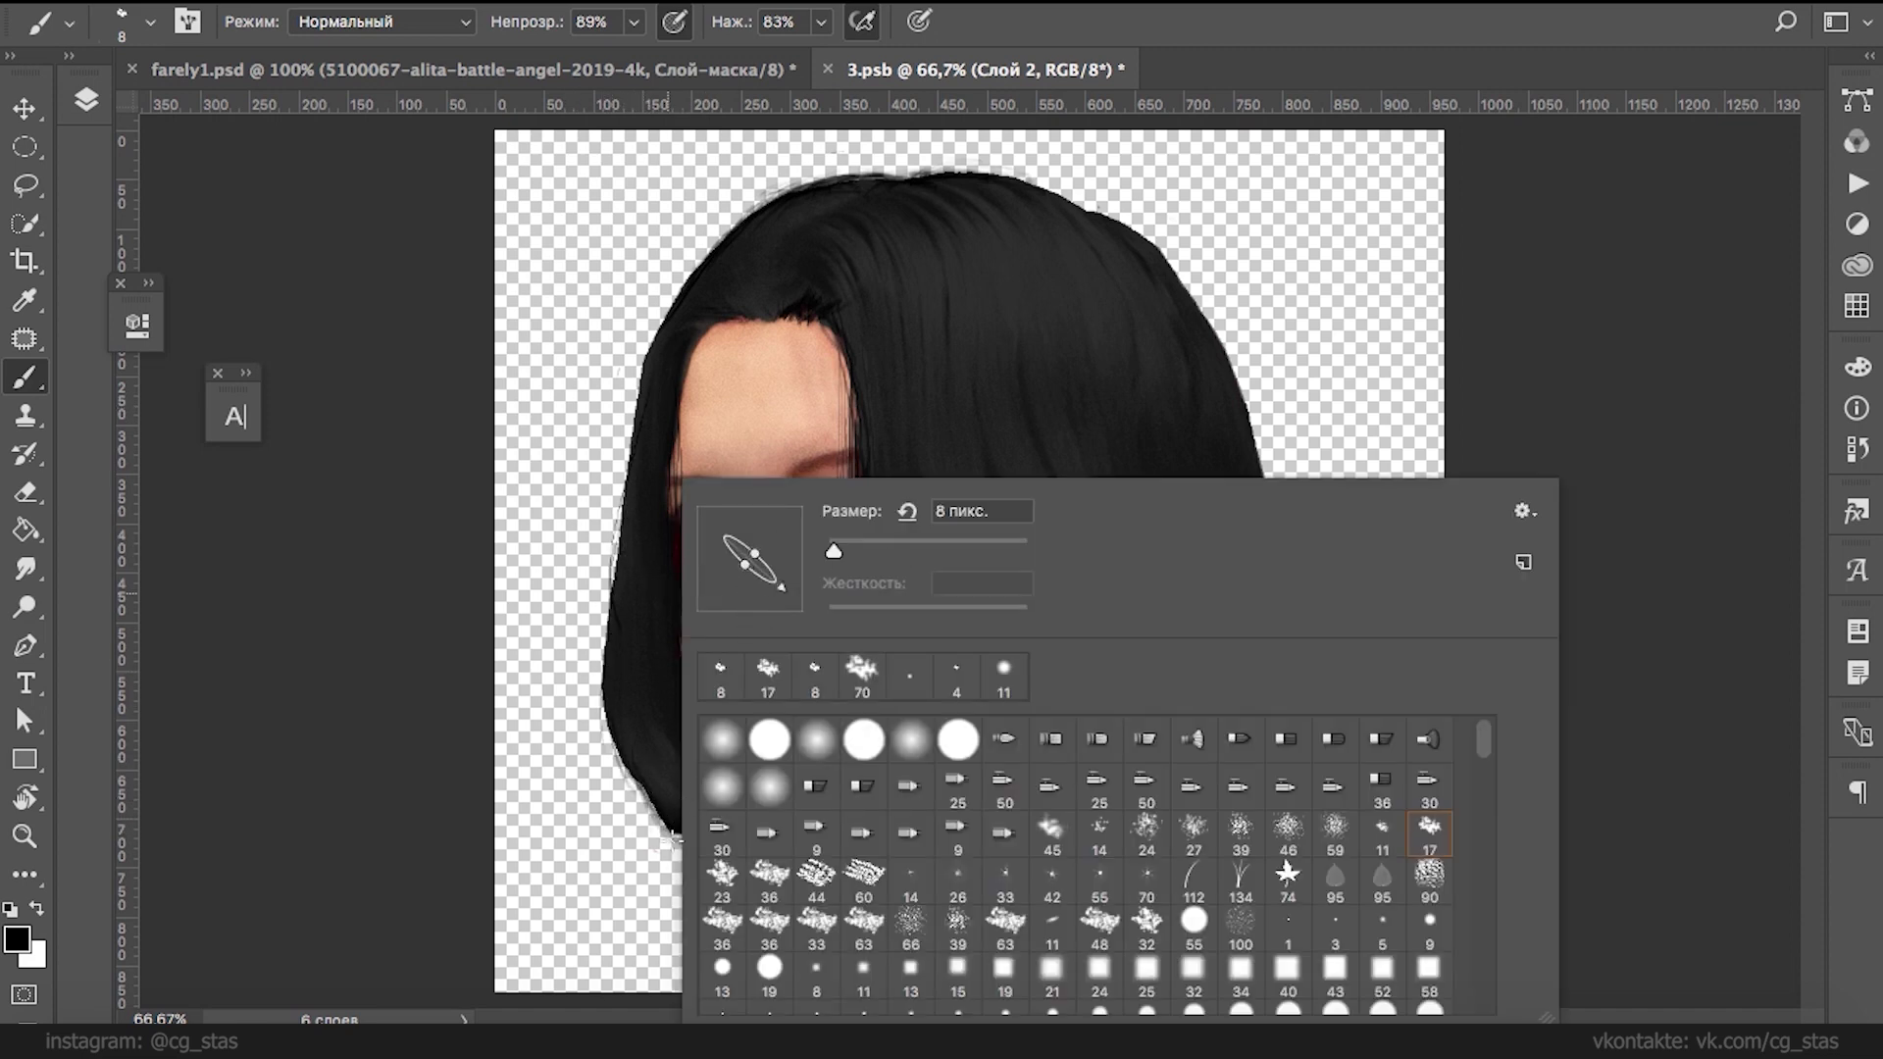
pyautogui.click(667, 801)
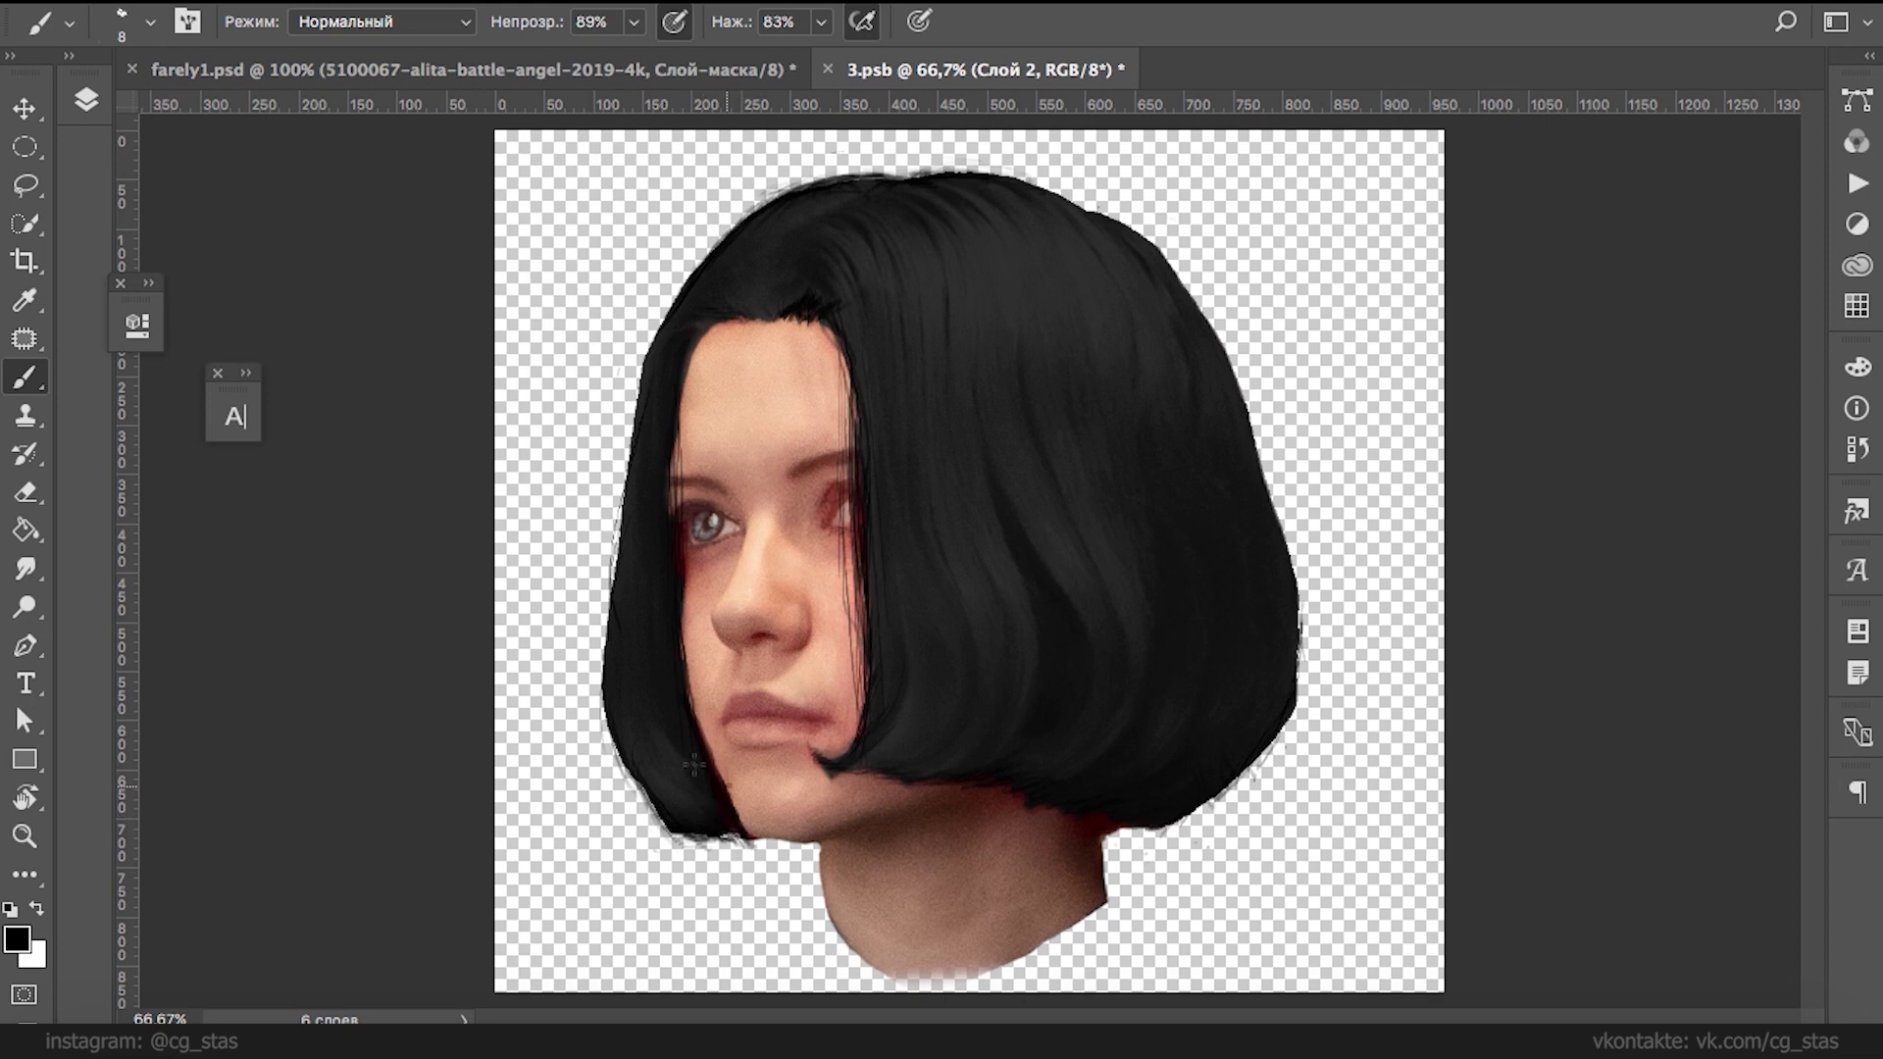
pyautogui.moveTo(726, 778); pyautogui.dragTo(698, 714)
pyautogui.moveTo(682, 418); pyautogui.dragTo(670, 415)
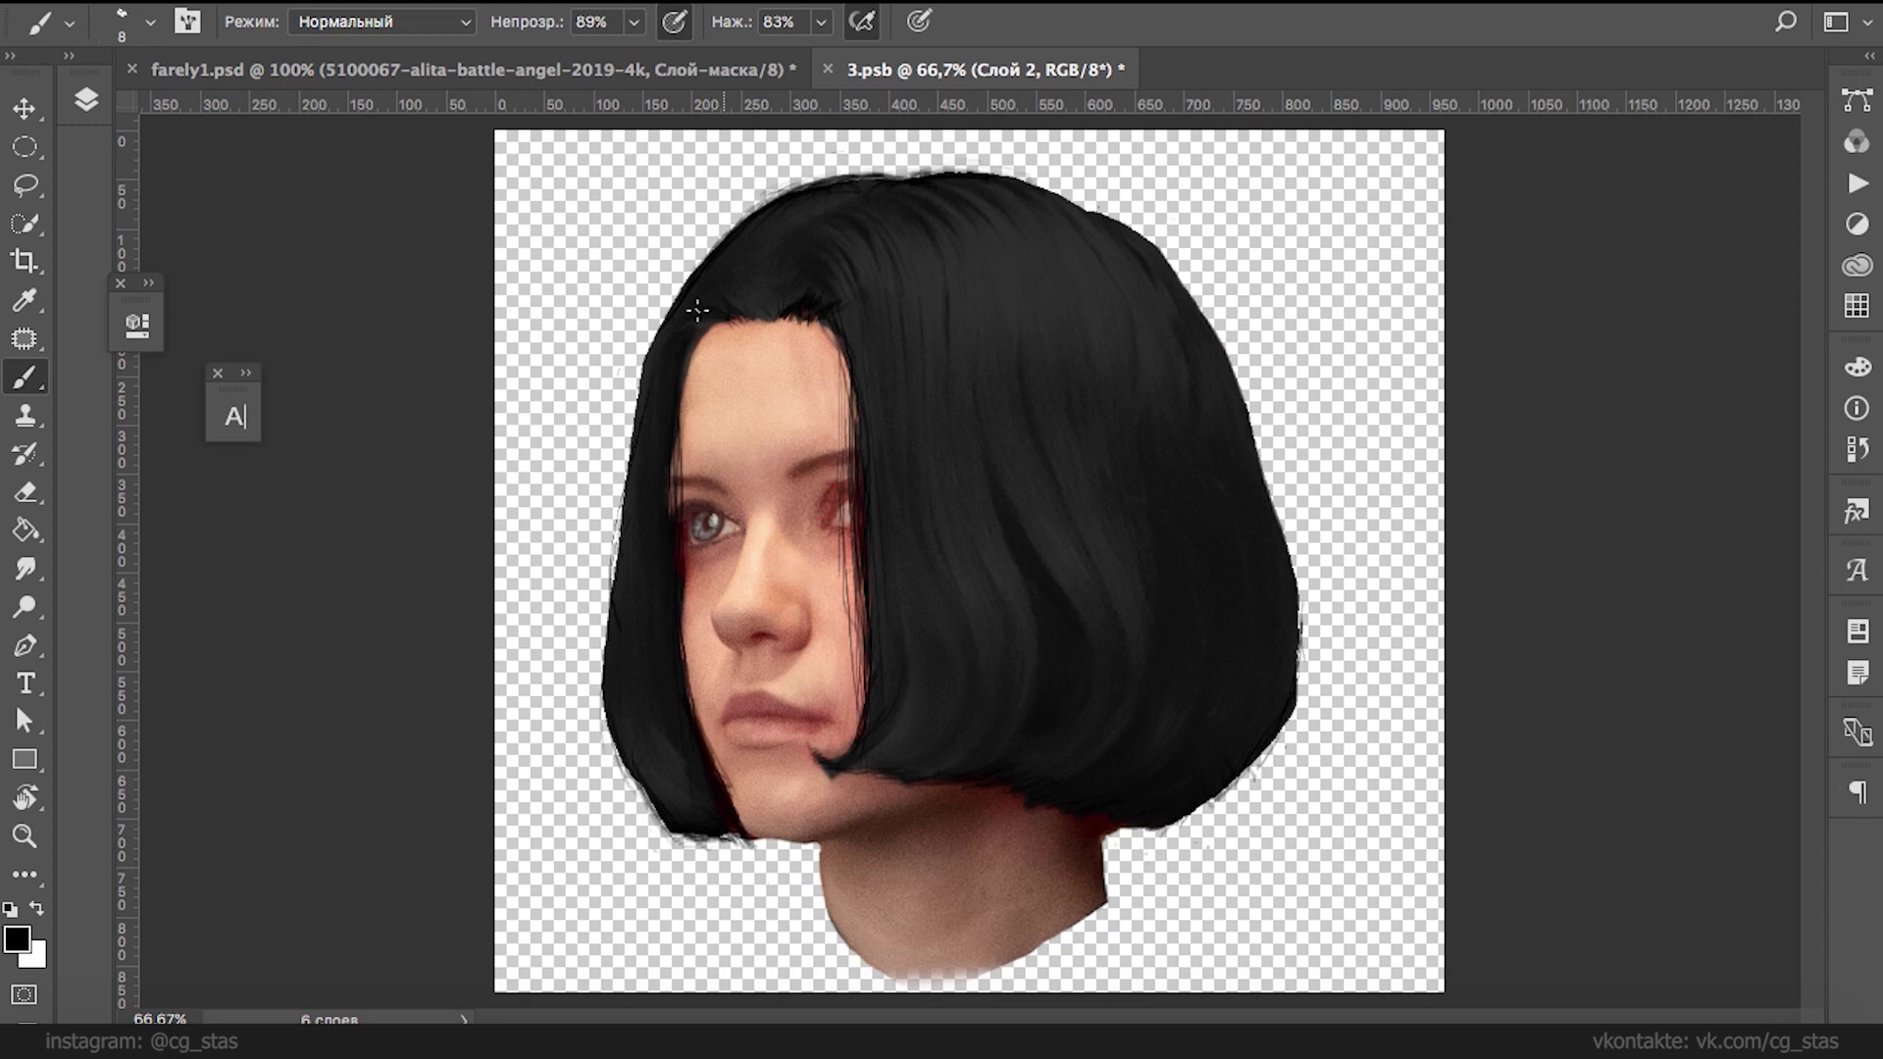
pyautogui.keyDown('alt'); pyautogui.click(872, 288); pyautogui.keyUp('alt')
pyautogui.moveTo(859, 593); pyautogui.dragTo(855, 735)
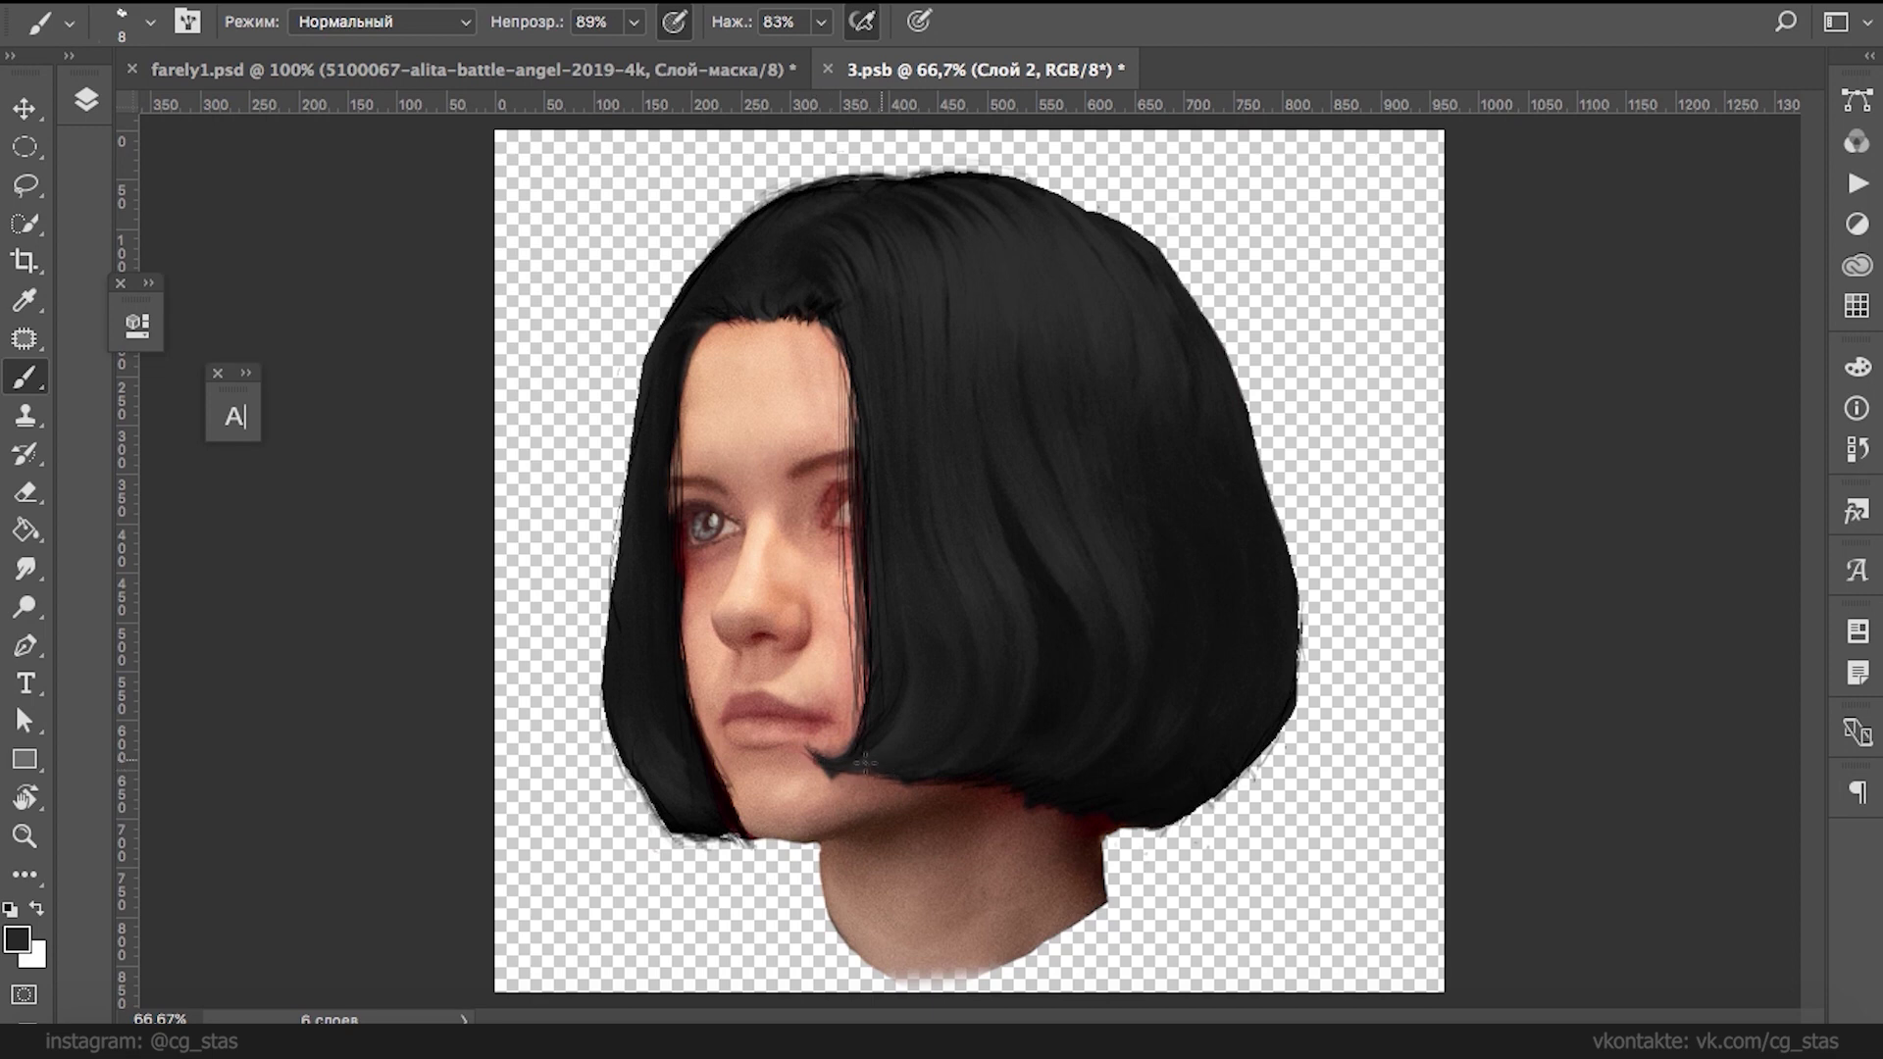
# - Activate the mask of Слой 3 копия 4 with black as the painting colour
pyautogui.click(86, 99)
pyautogui.click(297, 461)
pyautogui.press('x')
pyautogui.press('x')
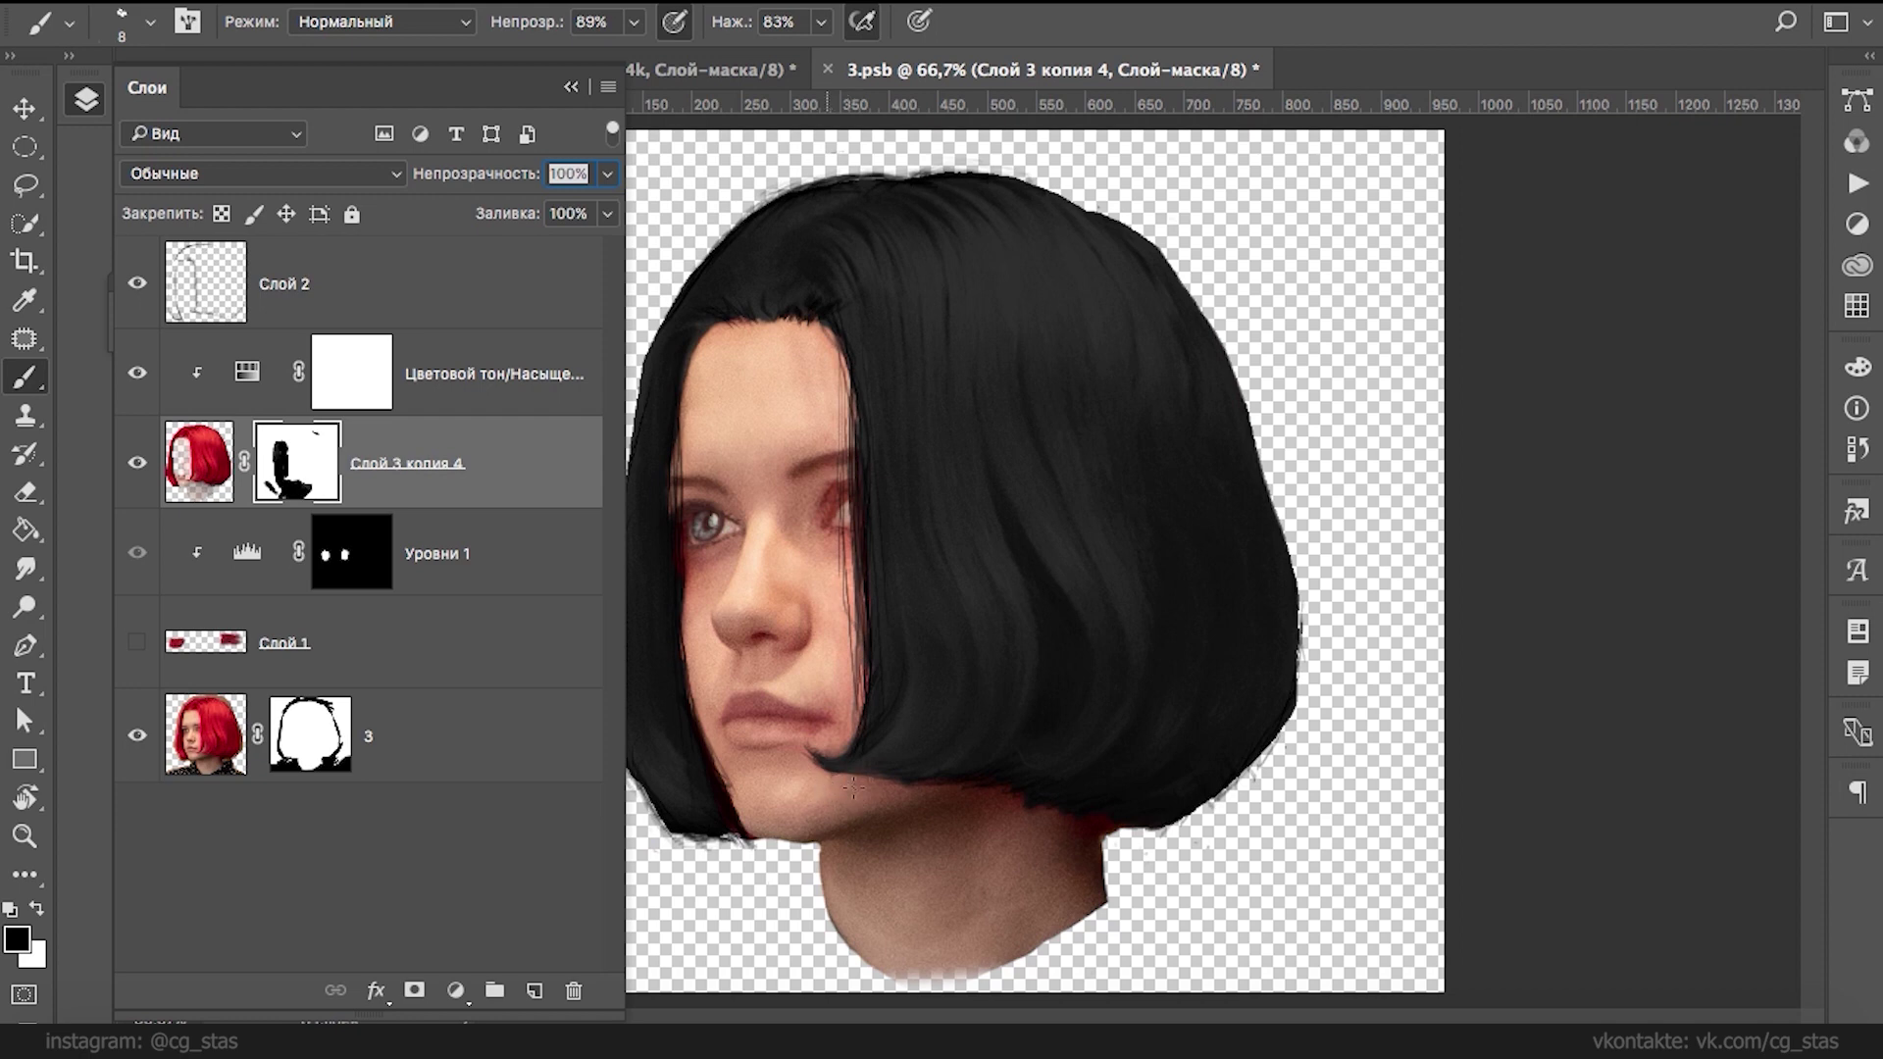
# - Mute the reds in layer 3 with a colour adjustment applied directly to its image
pyautogui.click(205, 734)
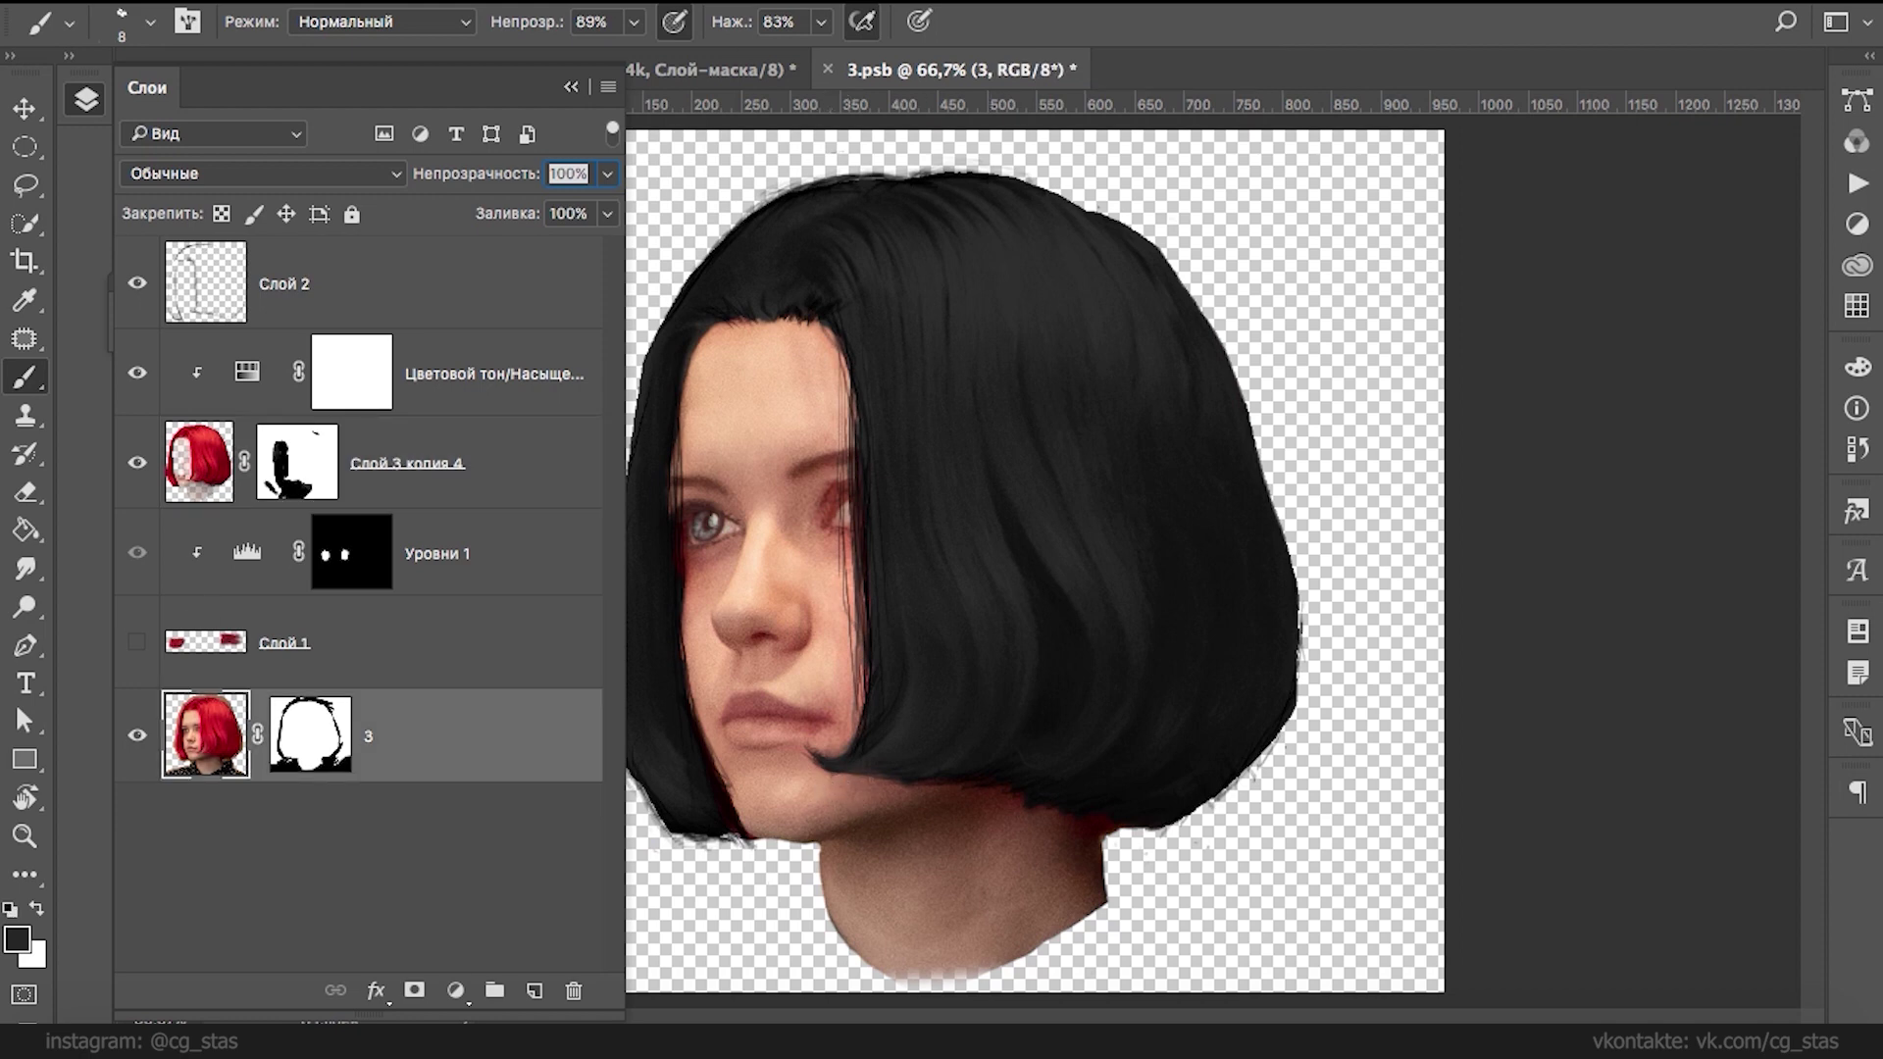
pyautogui.click(455, 990)
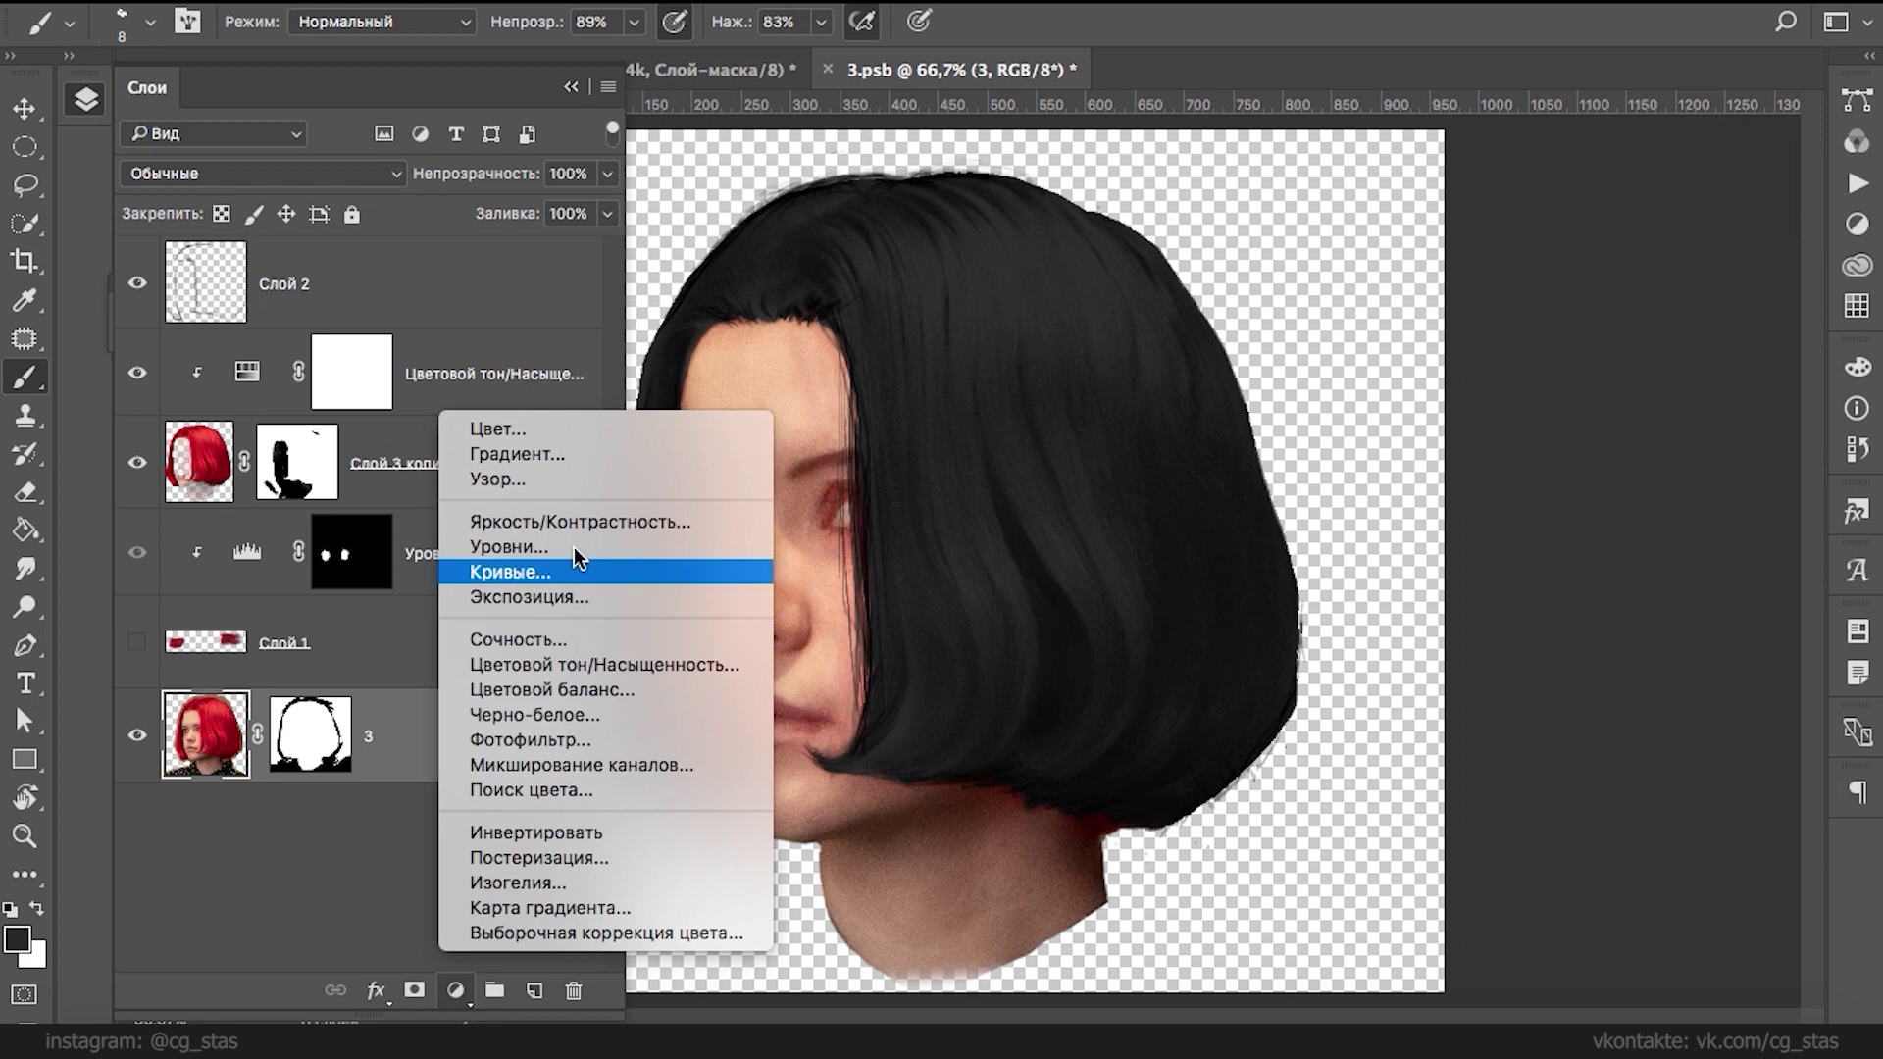
pyautogui.click(387, 751)
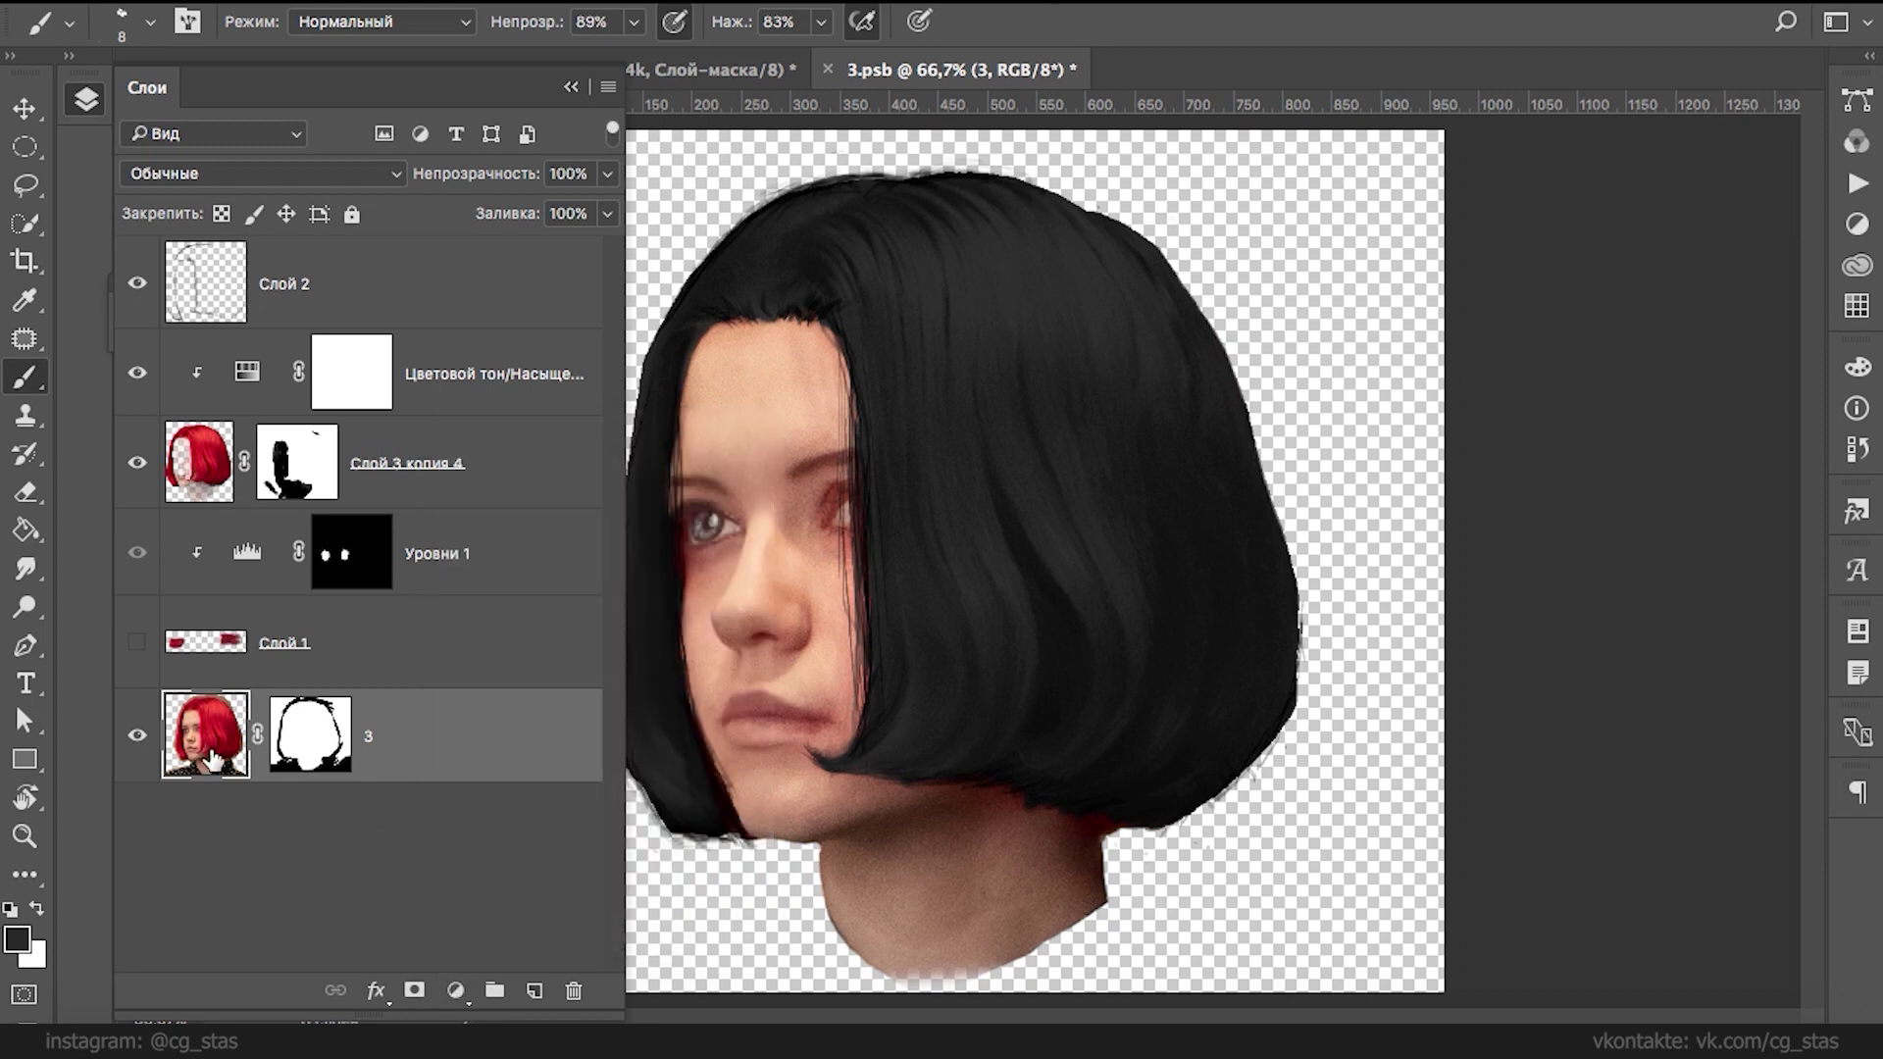
pyautogui.click(1008, 2)
pyautogui.click(1083, 133)
pyautogui.click(1570, 278)
pyautogui.click(1667, 357)
pyautogui.moveTo(1657, 467); pyautogui.dragTo(1554, 468)
pyautogui.moveTo(1657, 518); pyautogui.dragTo(1629, 489)
pyautogui.click(1693, 567)
pyautogui.click(1528, 359)
pyautogui.click(1796, 358)
pyautogui.click(1312, 924)
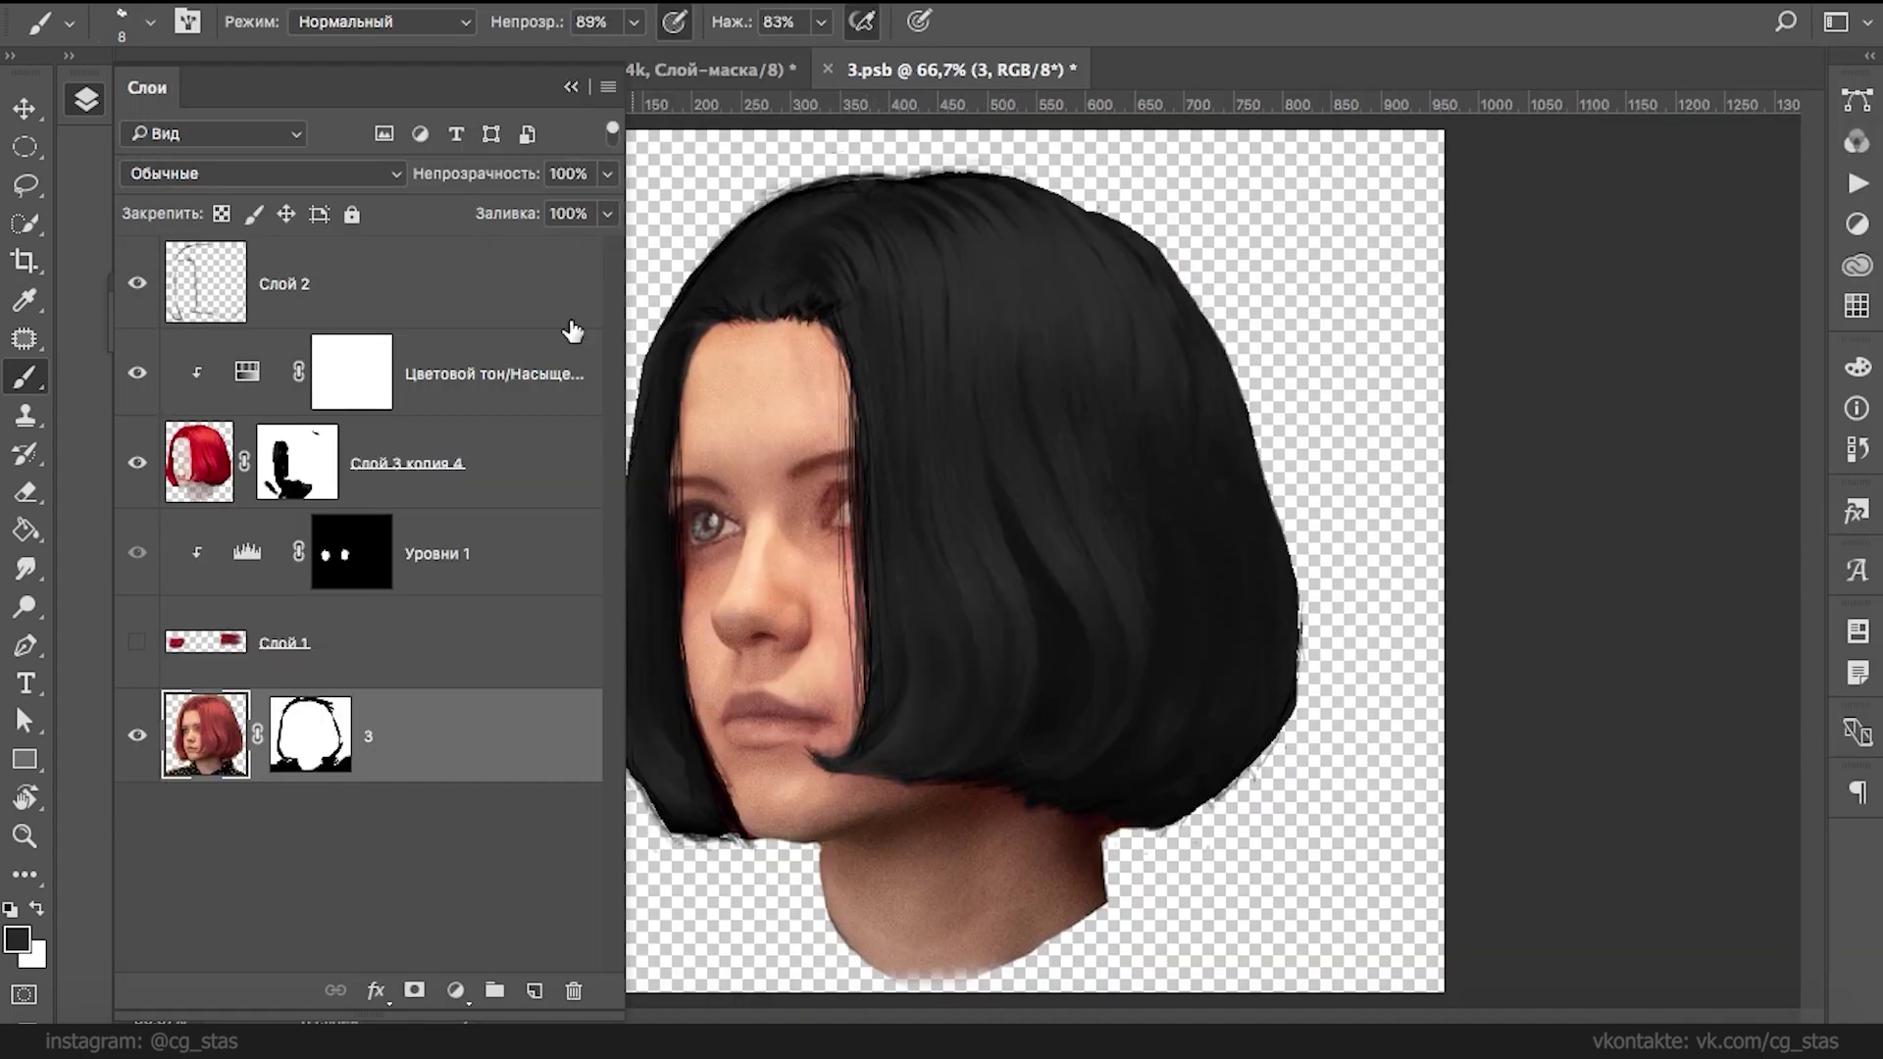
# - Add a new empty layer above Слой 2 and make white the painting colour
pyautogui.click(211, 294)
pyautogui.click(535, 990)
pyautogui.press('x')
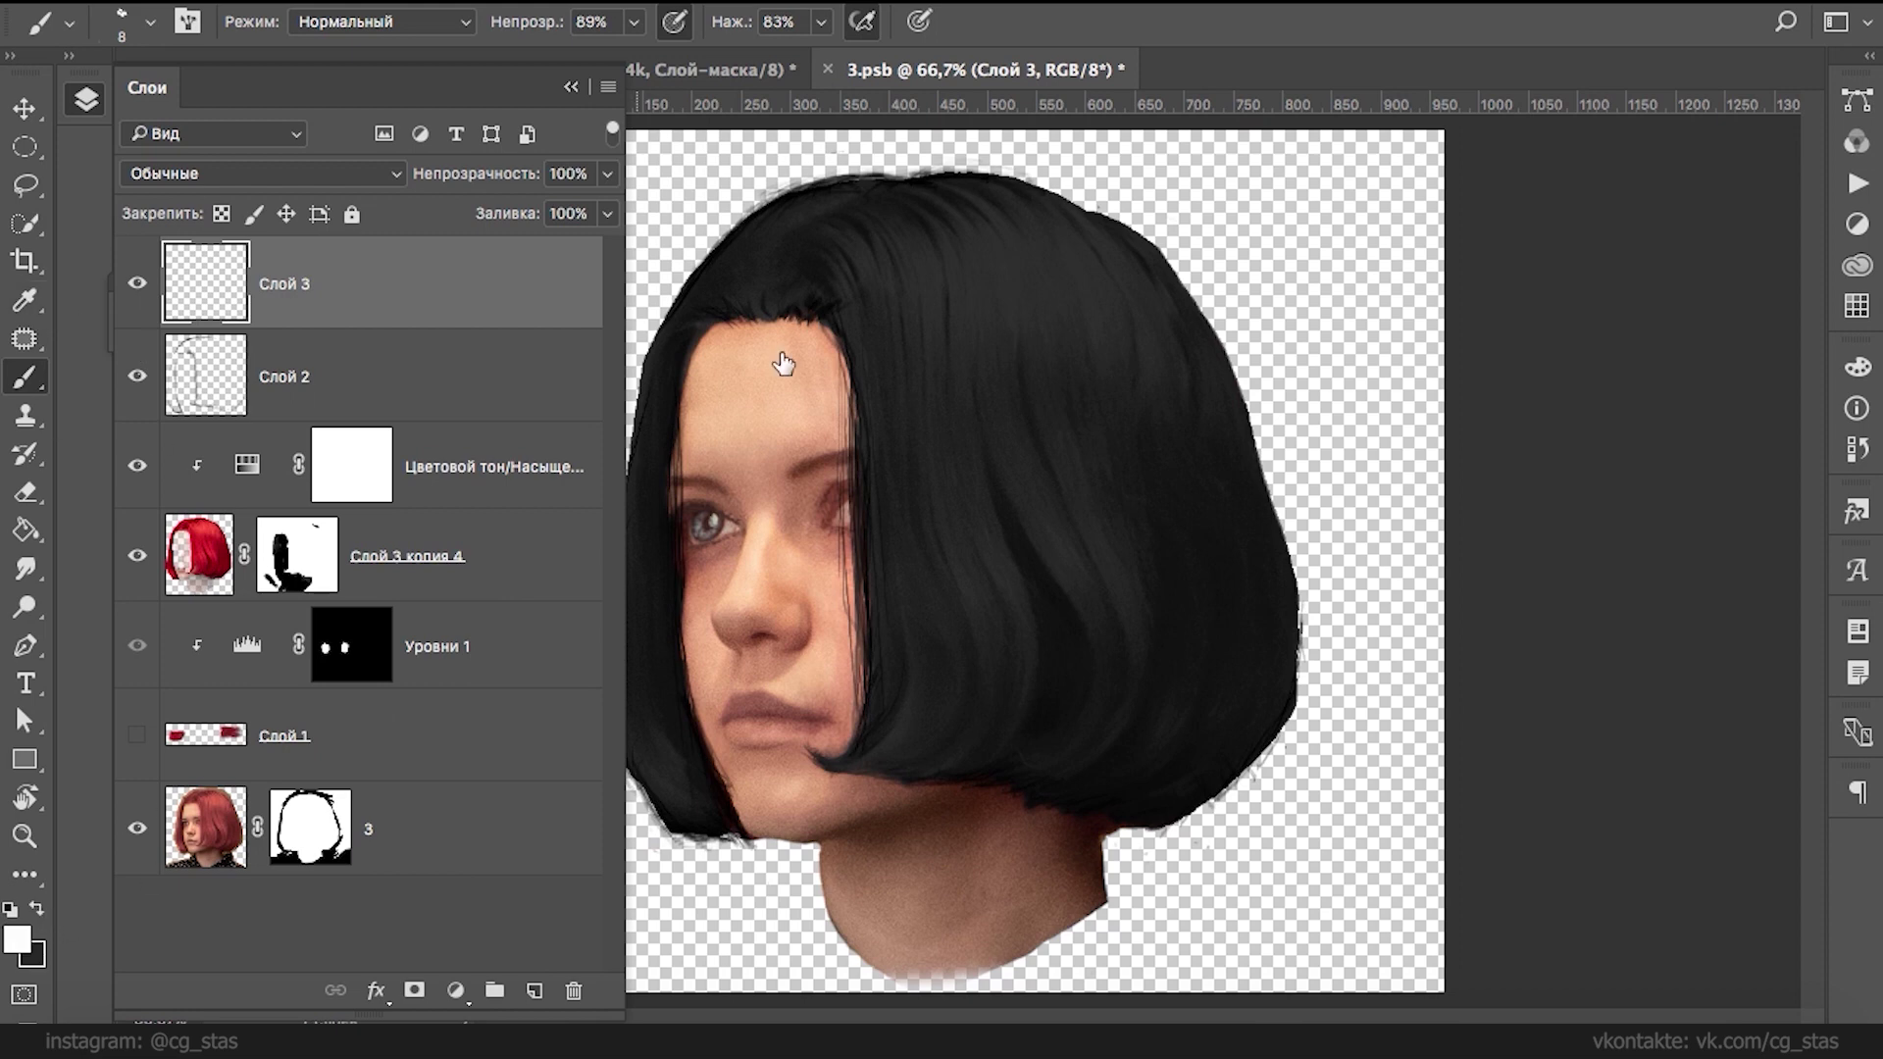
pyautogui.moveTo(953, 265); pyautogui.dragTo(965, 441)
pyautogui.hotkey('ctrl', 'z')
pyautogui.moveTo(914, 239); pyautogui.dragTo(930, 330)
pyautogui.hotkey('ctrl', 'z')
# - Try white highlight strands down the front of the hair on Слой 3, and discard that layer
pyautogui.moveTo(921, 243)
pyautogui.mouseDown()
pyautogui.moveTo(974, 597)
pyautogui.moveTo(963, 525)
pyautogui.moveTo(980, 765)
pyautogui.mouseUp()
pyautogui.hotkey('ctrl', 'z')
pyautogui.hotkey('ctrl', 'z')
pyautogui.moveTo(958, 239)
pyautogui.mouseDown()
pyautogui.moveTo(979, 496)
pyautogui.moveTo(1021, 702)
pyautogui.mouseUp()
pyautogui.moveTo(964, 465); pyautogui.dragTo(1025, 680)
pyautogui.moveTo(945, 488); pyautogui.dragTo(999, 687)
pyautogui.moveTo(949, 503)
pyautogui.mouseDown()
pyautogui.moveTo(991, 643)
pyautogui.moveTo(975, 747)
pyautogui.mouseUp()
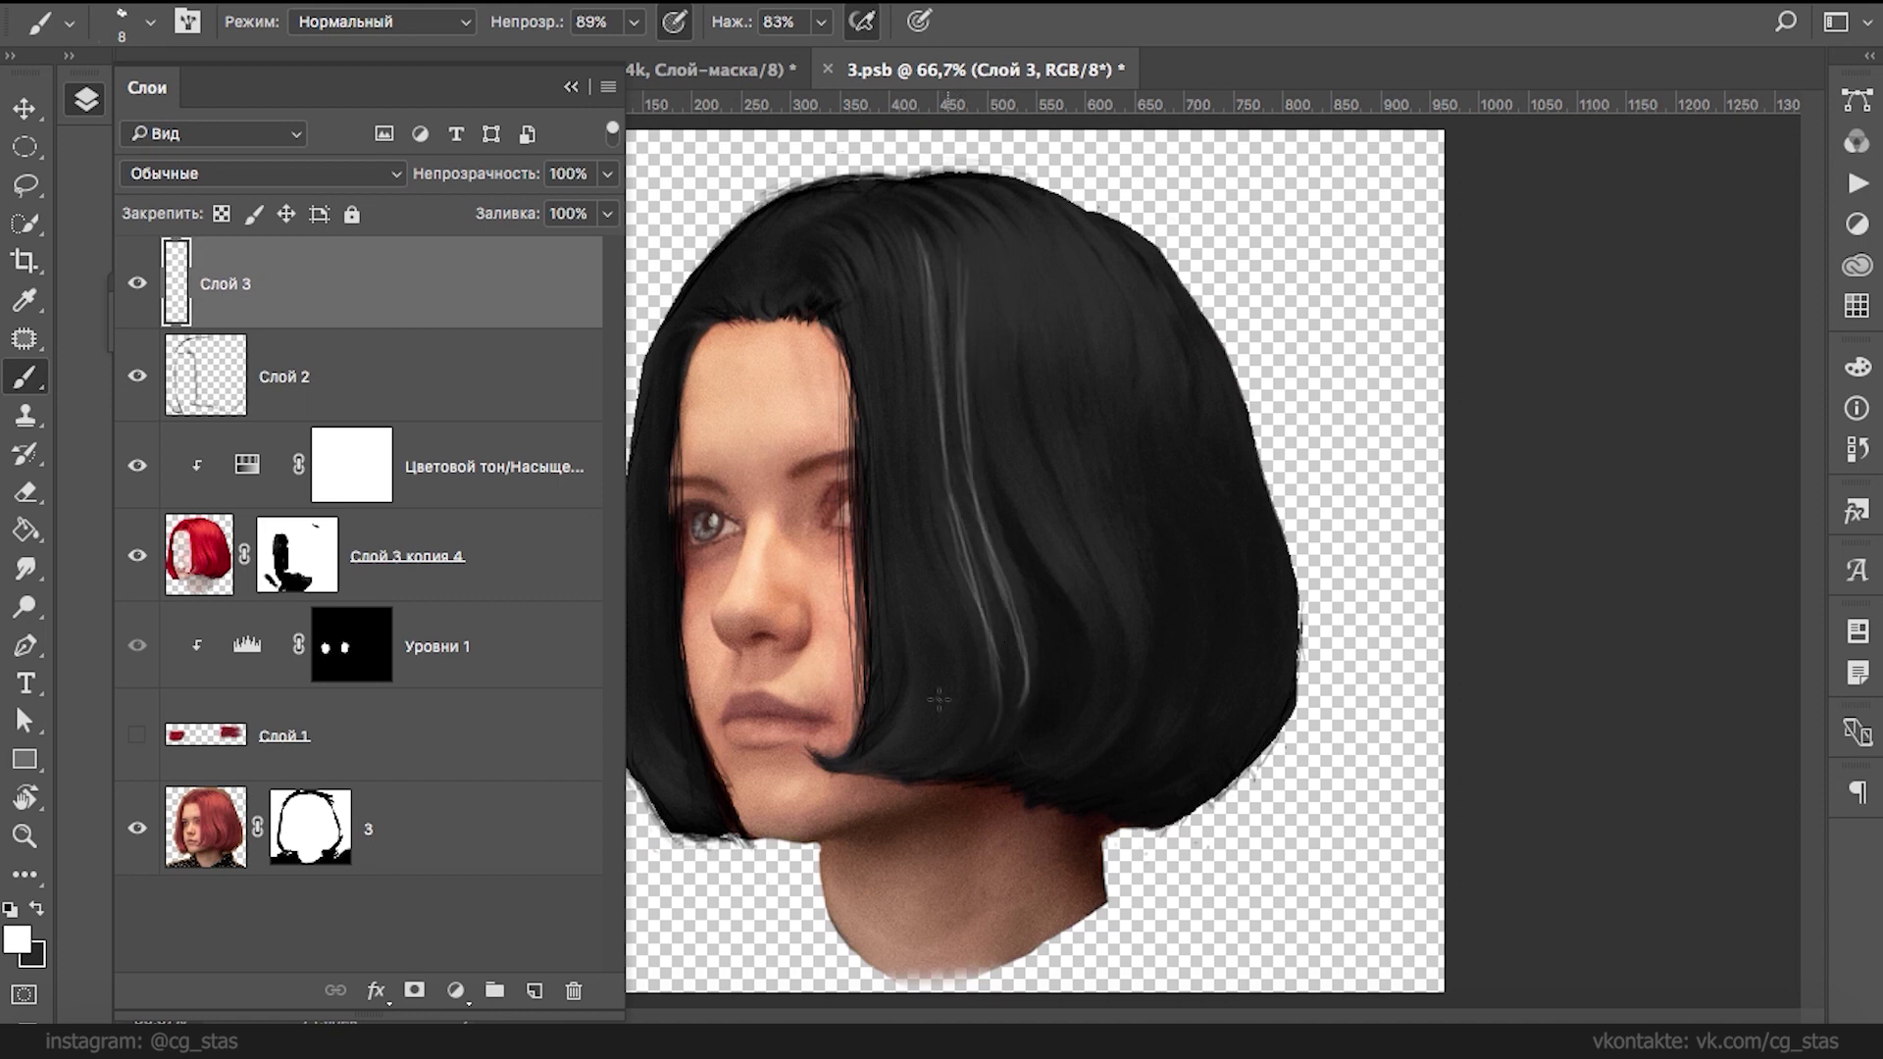
pyautogui.press('Delete')
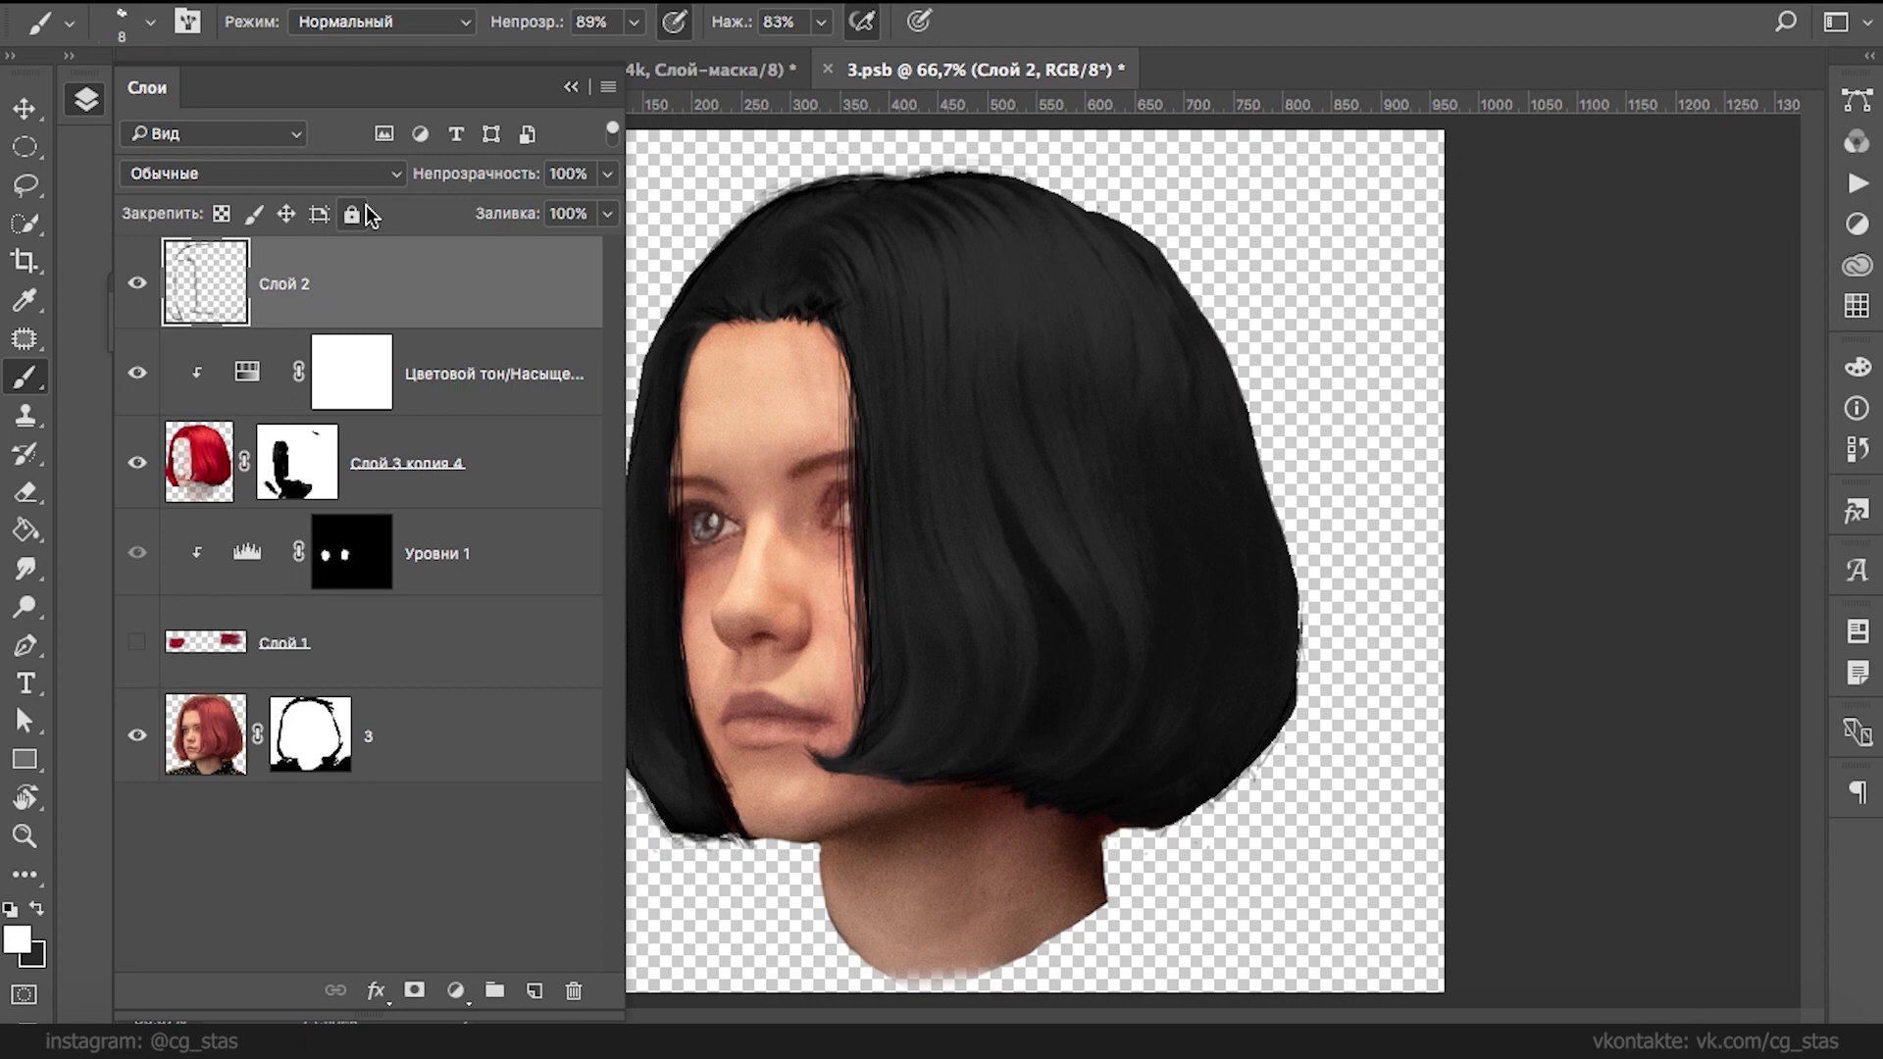
# - Soften the painted hairs on Слой 2 with a 0.2-pixel Gaussian Blur
pyautogui.click(1015, 8)
pyautogui.moveTo(1054, 404)
pyautogui.click(695, 547)
pyautogui.moveTo(319, 613); pyautogui.dragTo(139, 615)
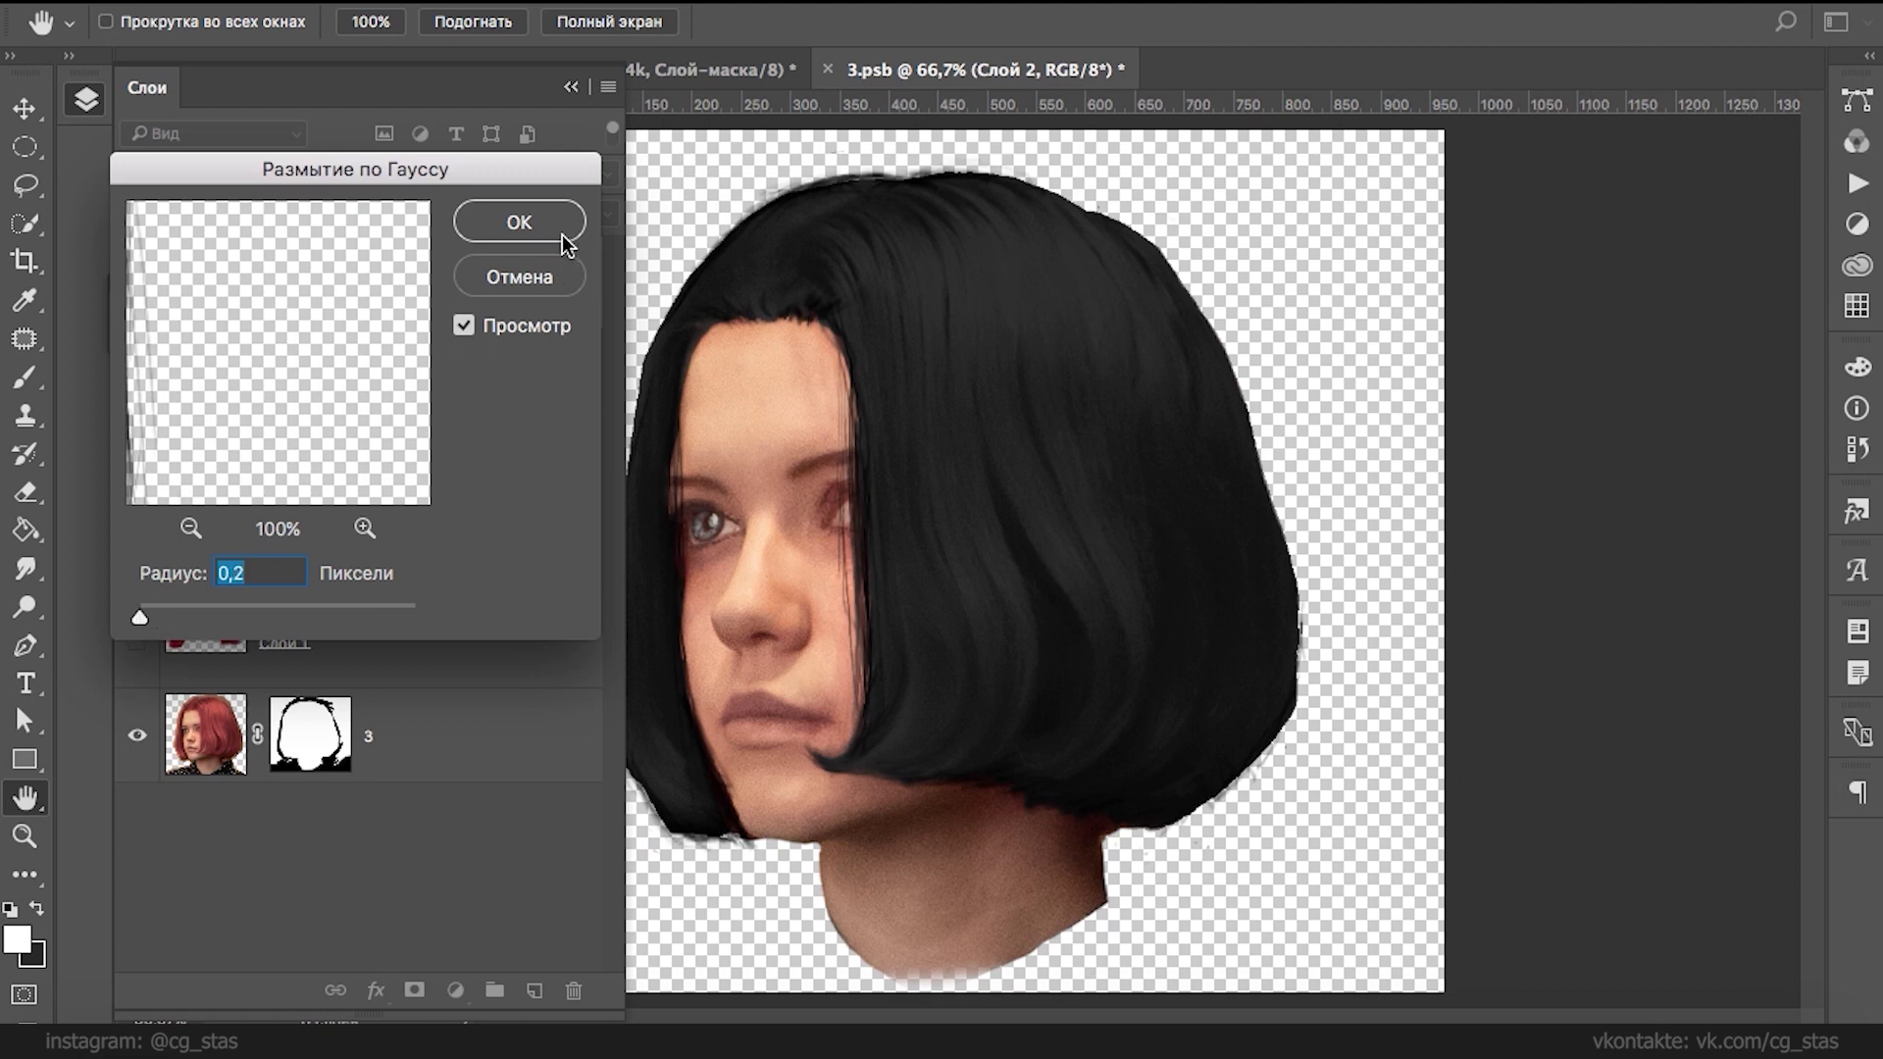
pyautogui.click(522, 233)
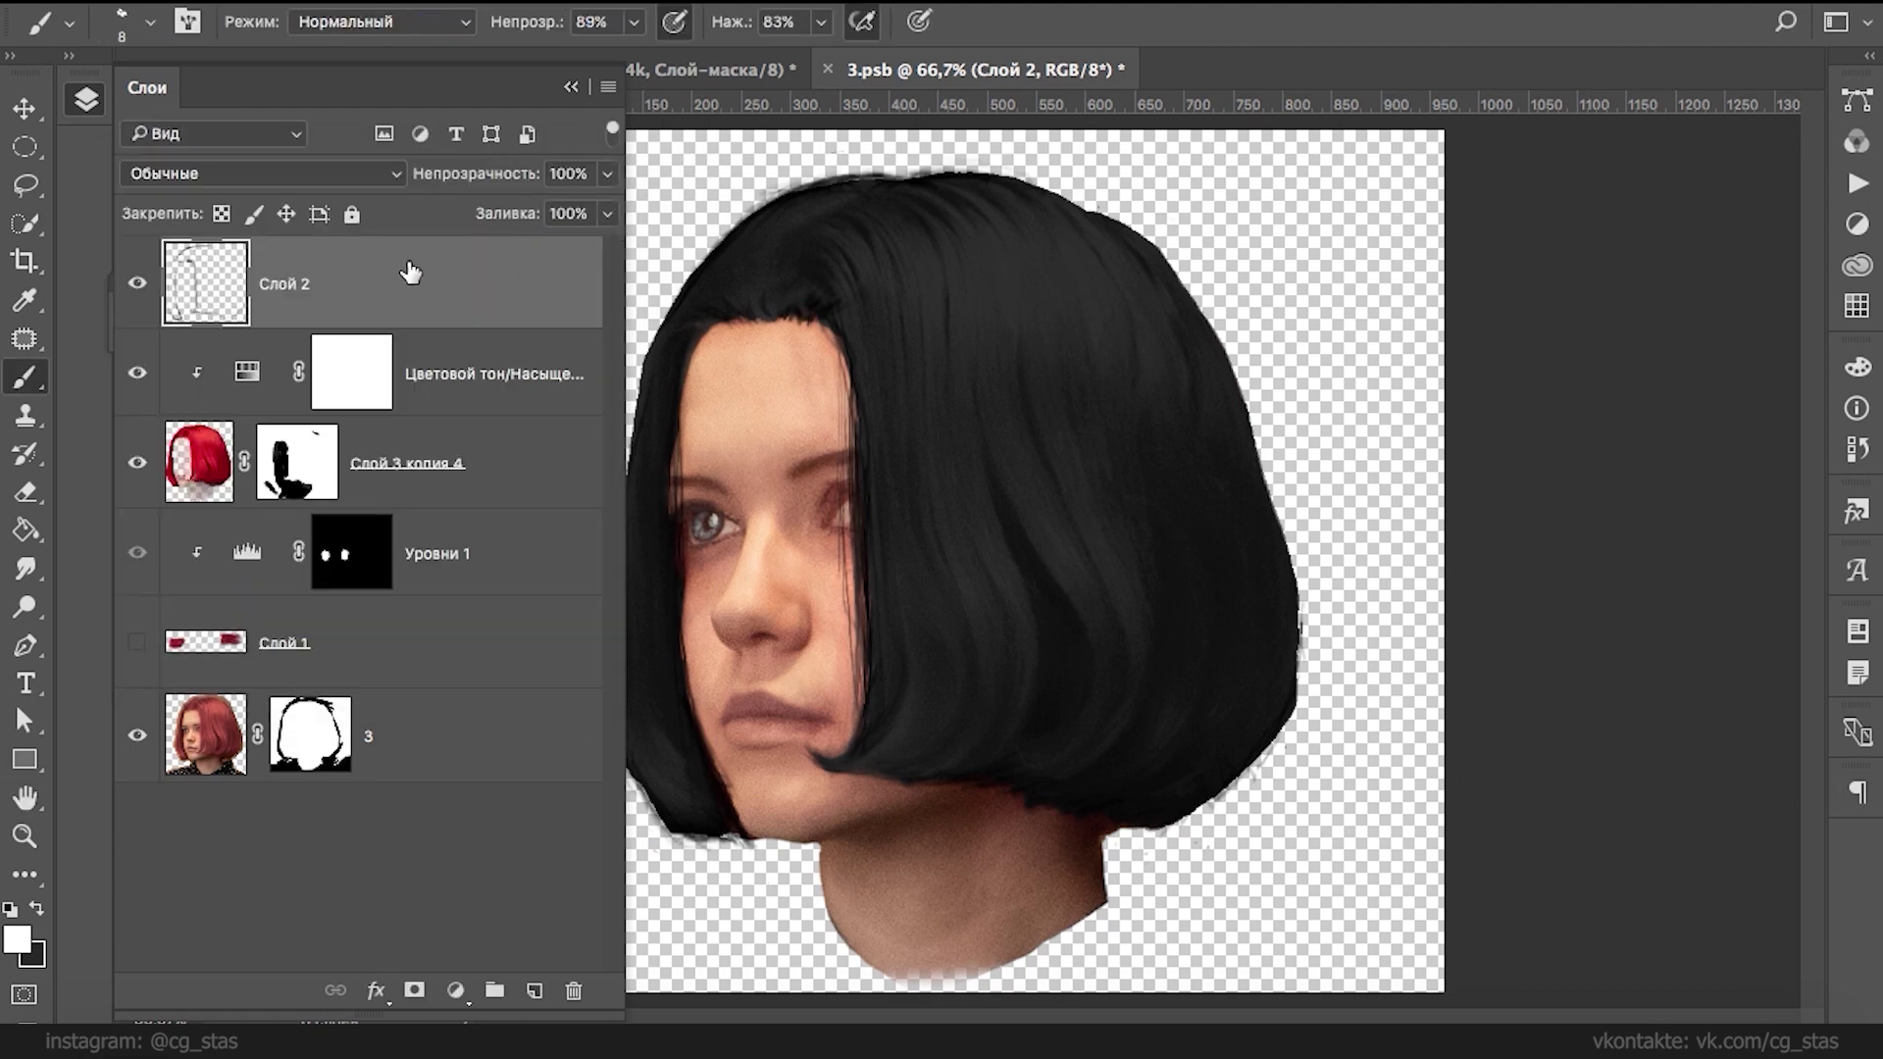
# - Save 3.psb and switch to the farely1.psd composite with the whole scene in view
pyautogui.click(572, 88)
pyautogui.hotkey('ctrl', 's')
pyautogui.click(508, 77)
pyautogui.hotkey('ctrl', '-')
pyautogui.hotkey('ctrl', '-')
pyautogui.hotkey('ctrl', '-')
pyautogui.hotkey('ctrl', '-')
pyautogui.hotkey('ctrl', '-')
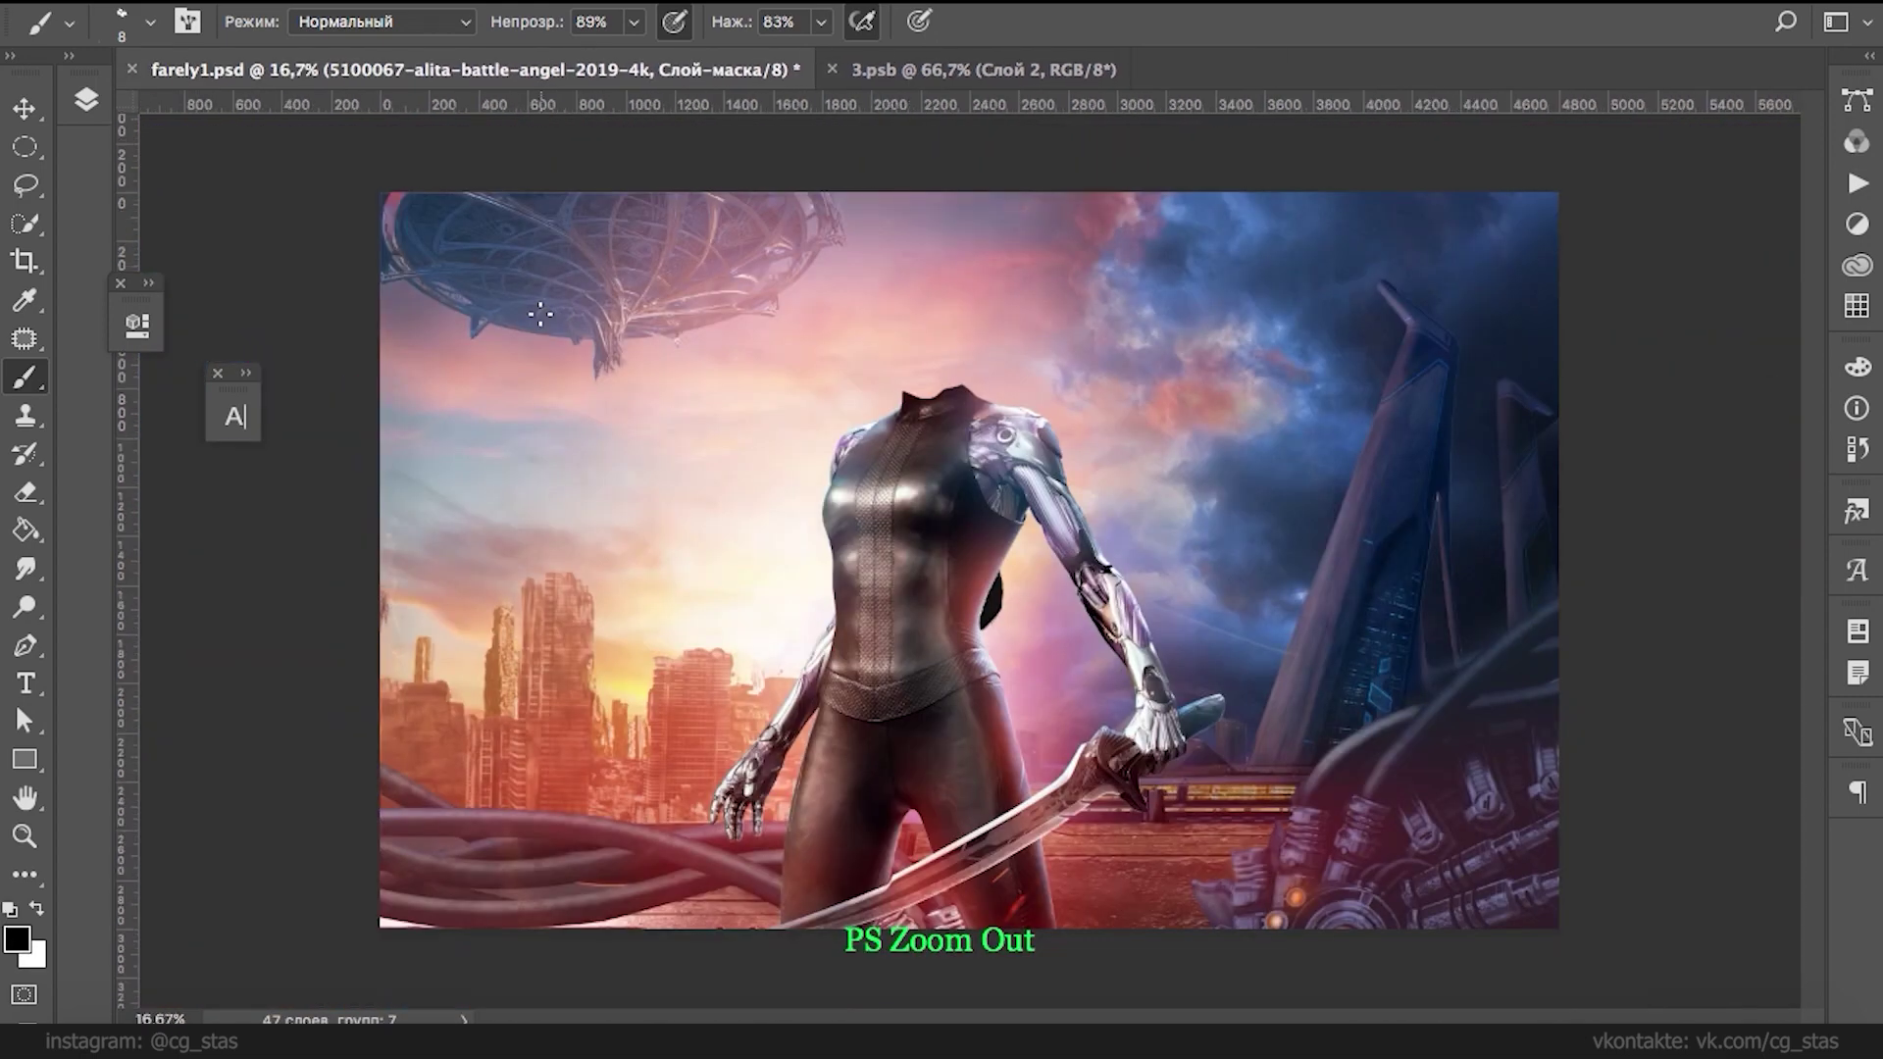
pyautogui.hotkey('ctrl', '-')
pyautogui.hotkey('ctrl', '+')
# - Move head layer 3 onto the suit's neck at about X 2273, Y 514 px and hide the Hue/Saturation adjustment above it
pyautogui.click(87, 106)
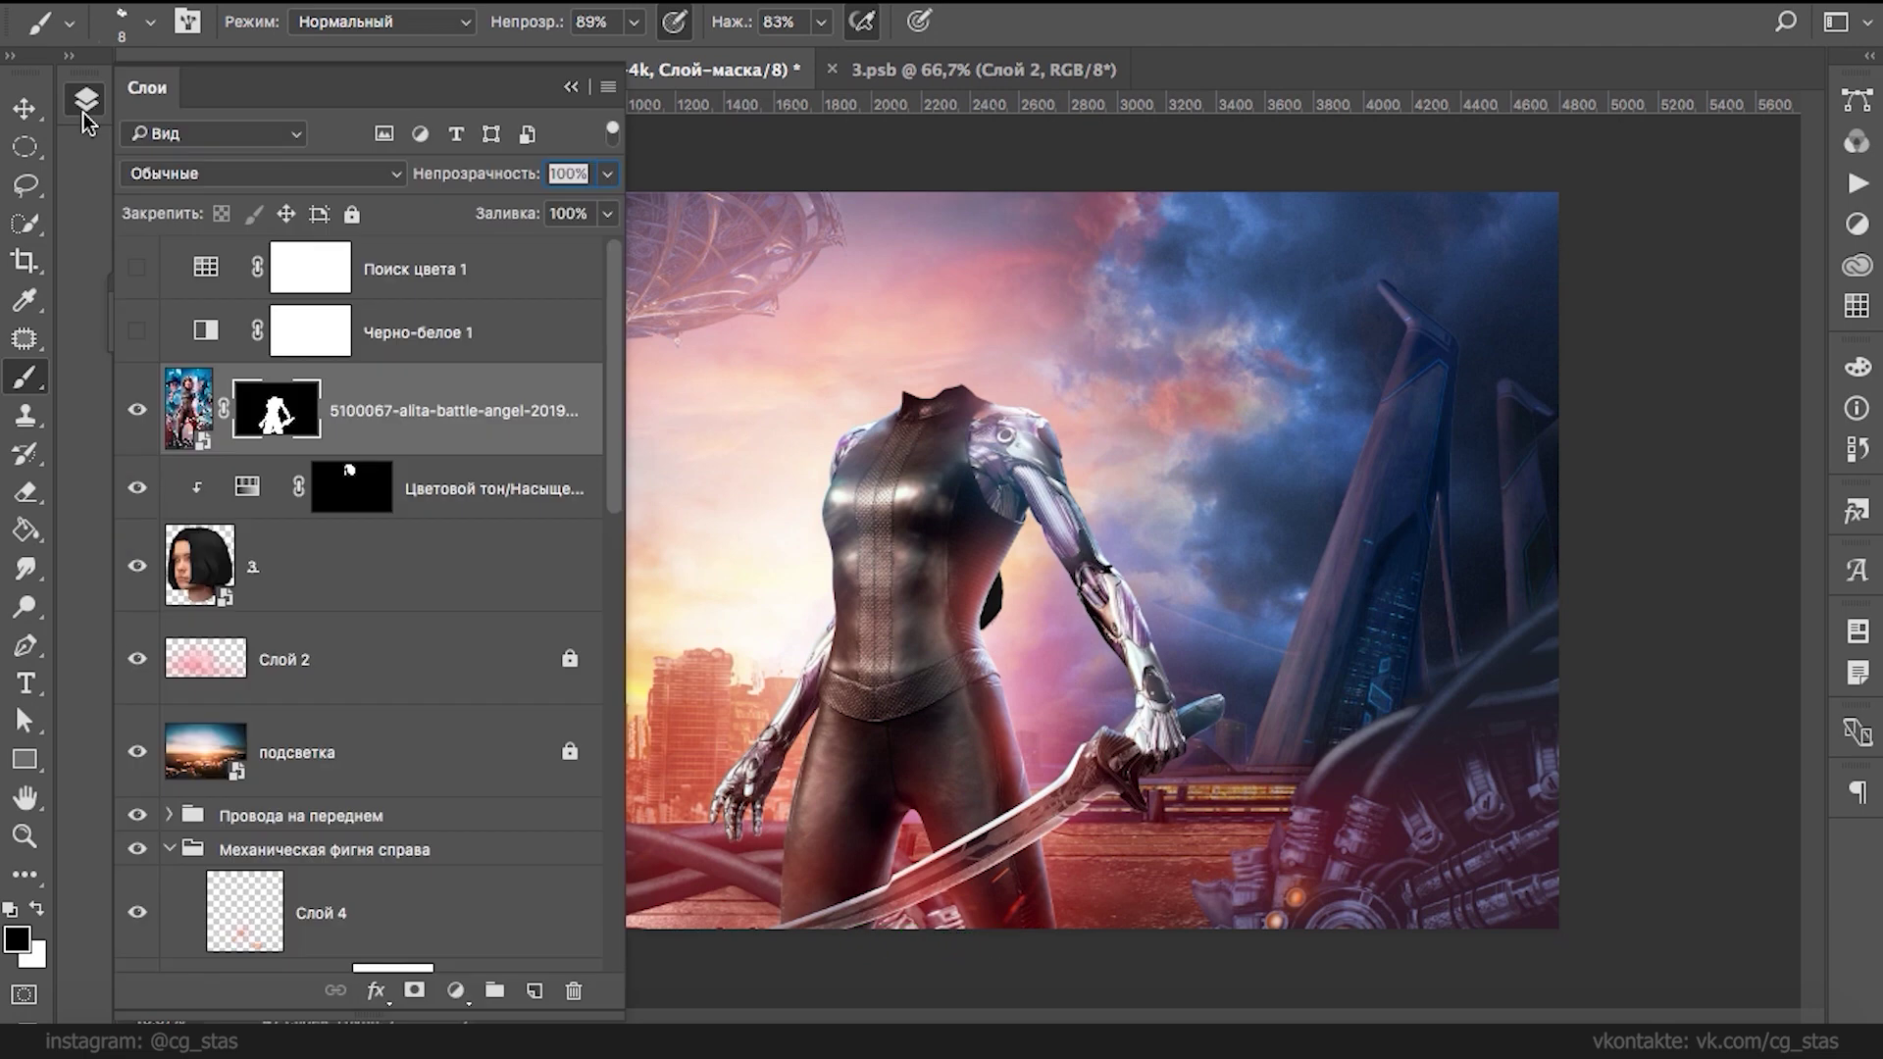
pyautogui.click(138, 566)
pyautogui.click(137, 566)
pyautogui.click(196, 574)
pyautogui.hotkey('ctrl', 't')
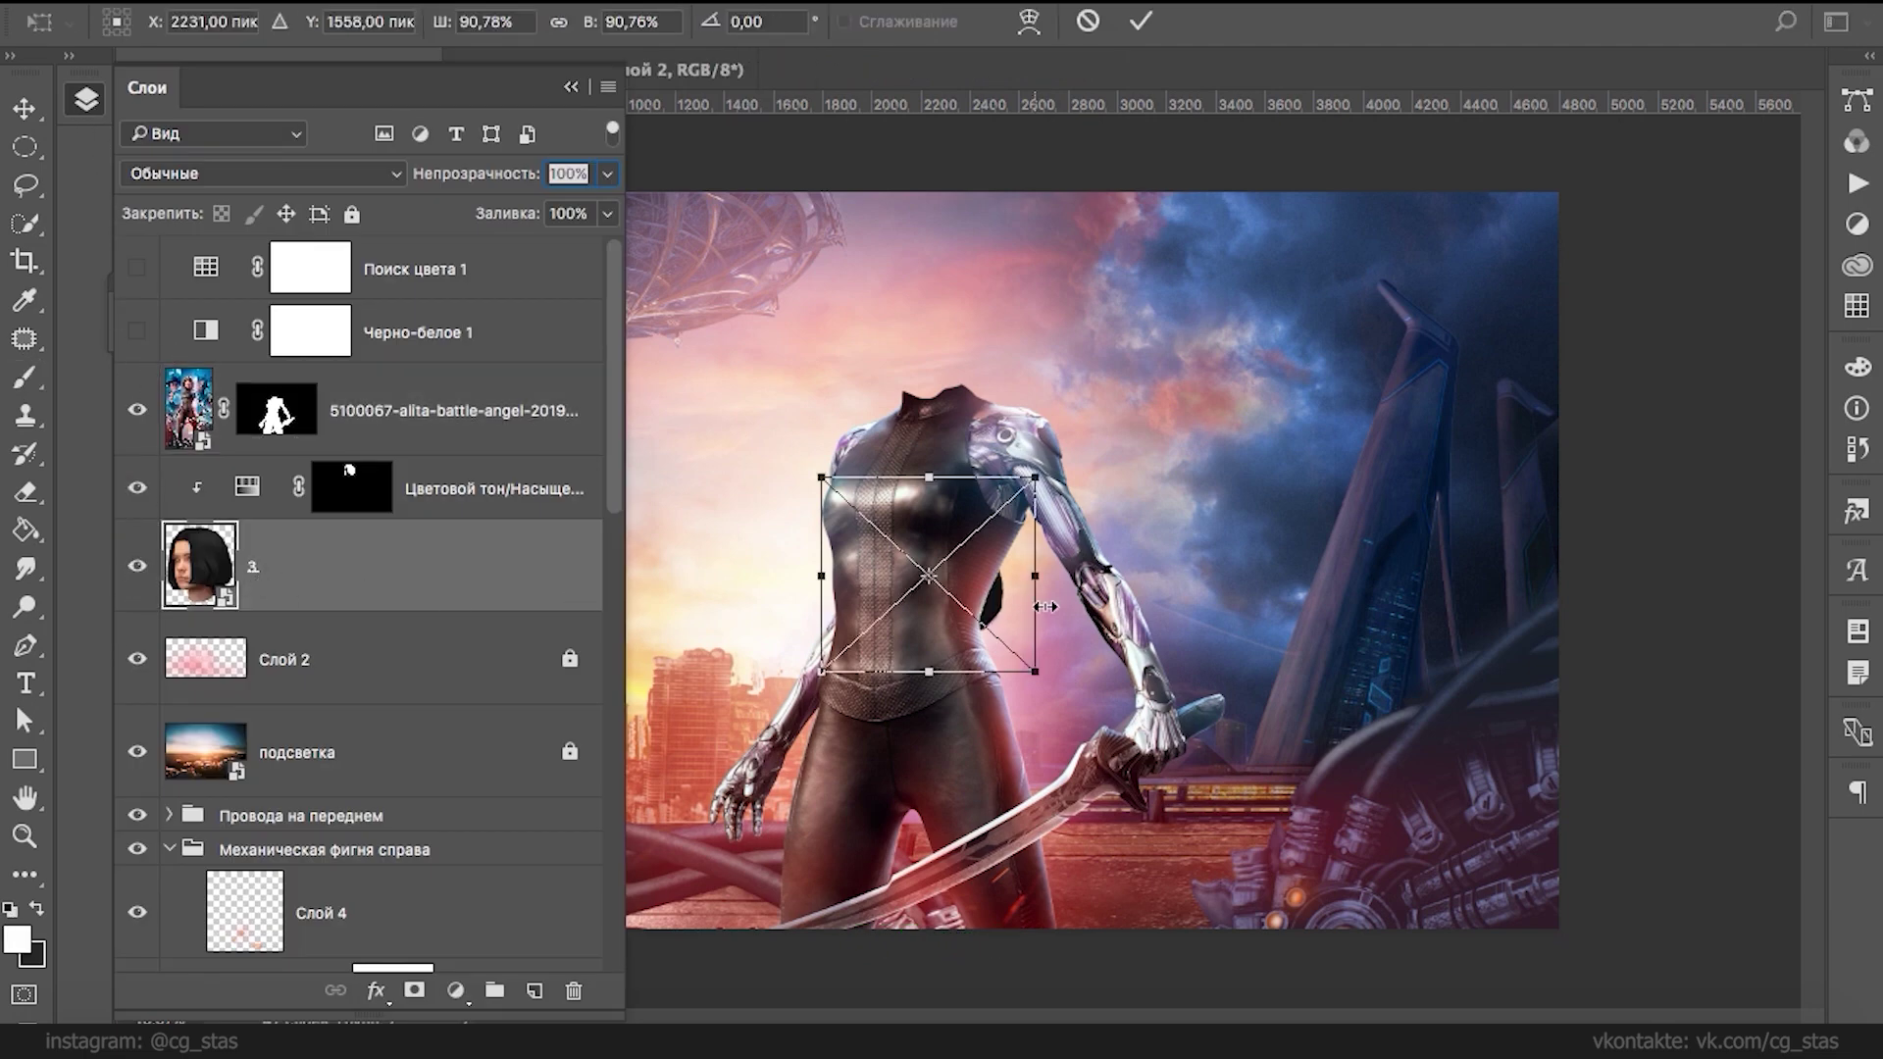
pyautogui.moveTo(1010, 601); pyautogui.dragTo(1024, 351)
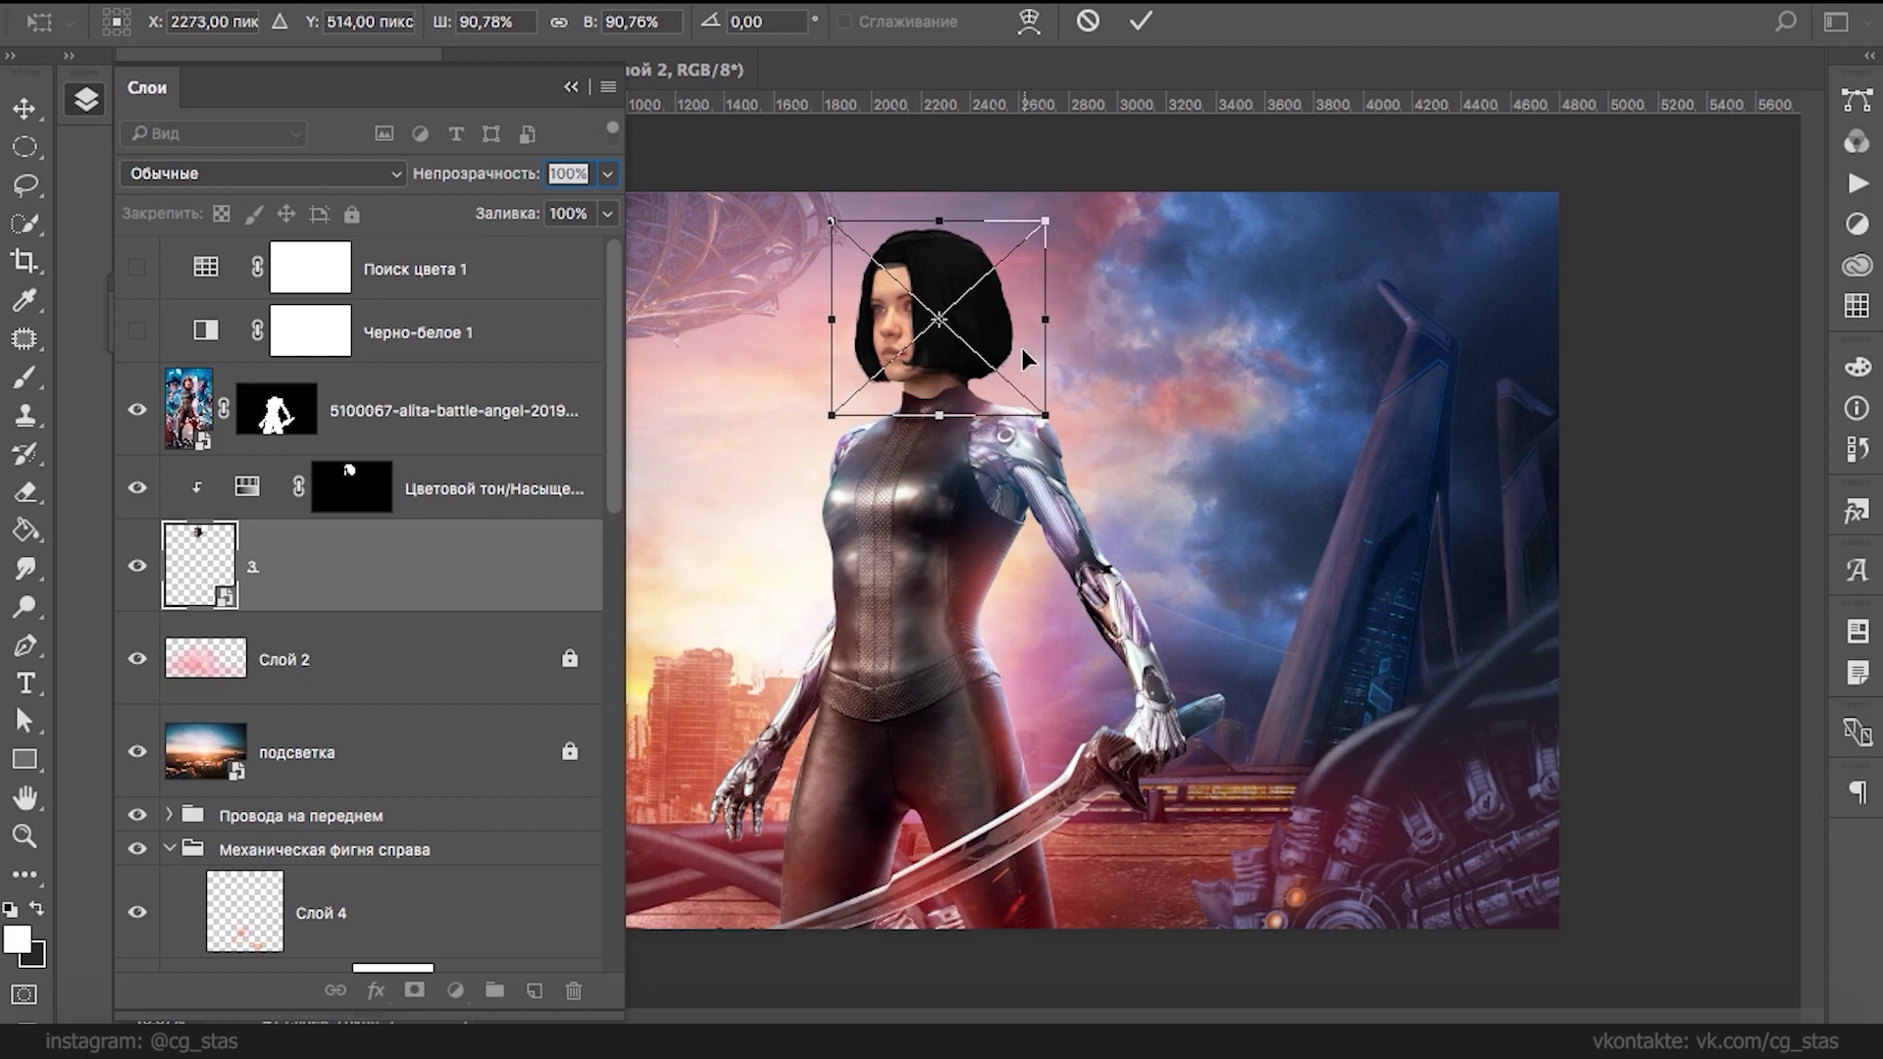
pyautogui.press('Return')
pyautogui.press('b')
pyautogui.click(137, 487)
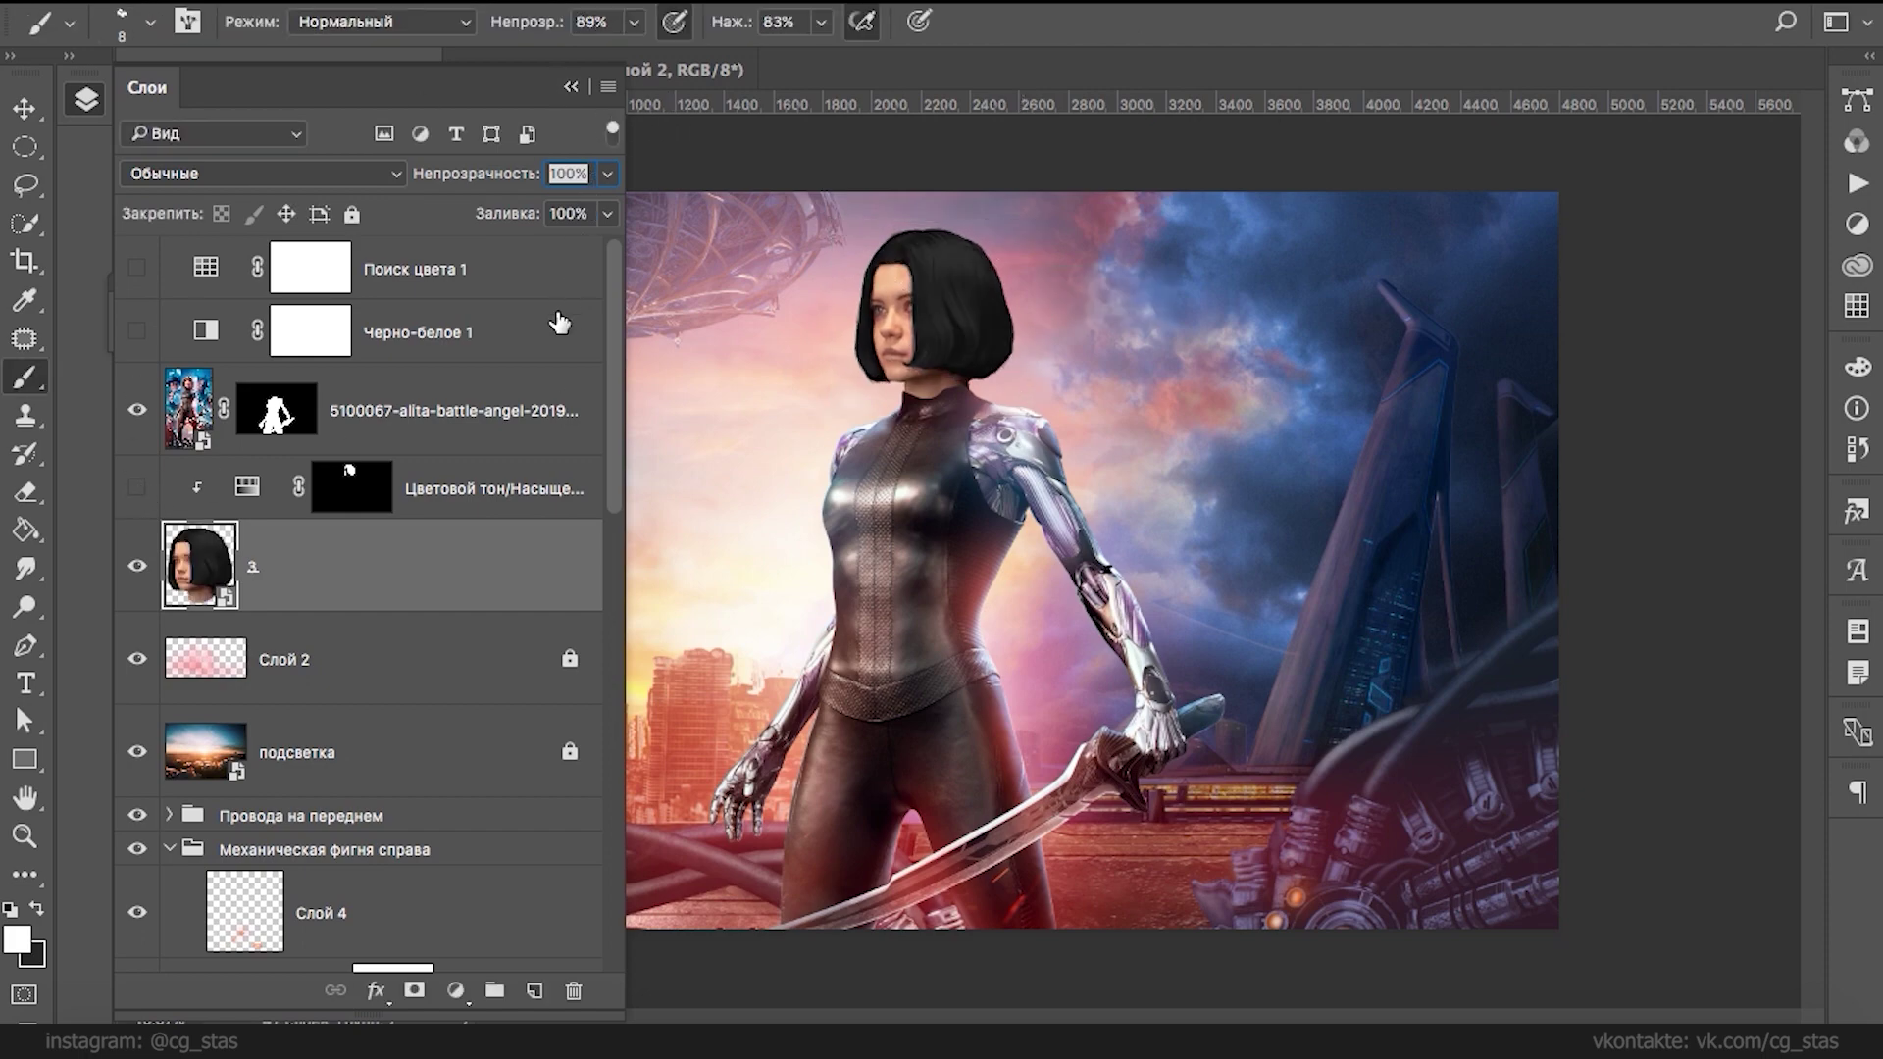
# - Add a layer clipped to head layer 3 and prepare a 510 px soft round brush, 0% hardness, with a sampled mauve colour
pyautogui.scroll(2, 927, 424)
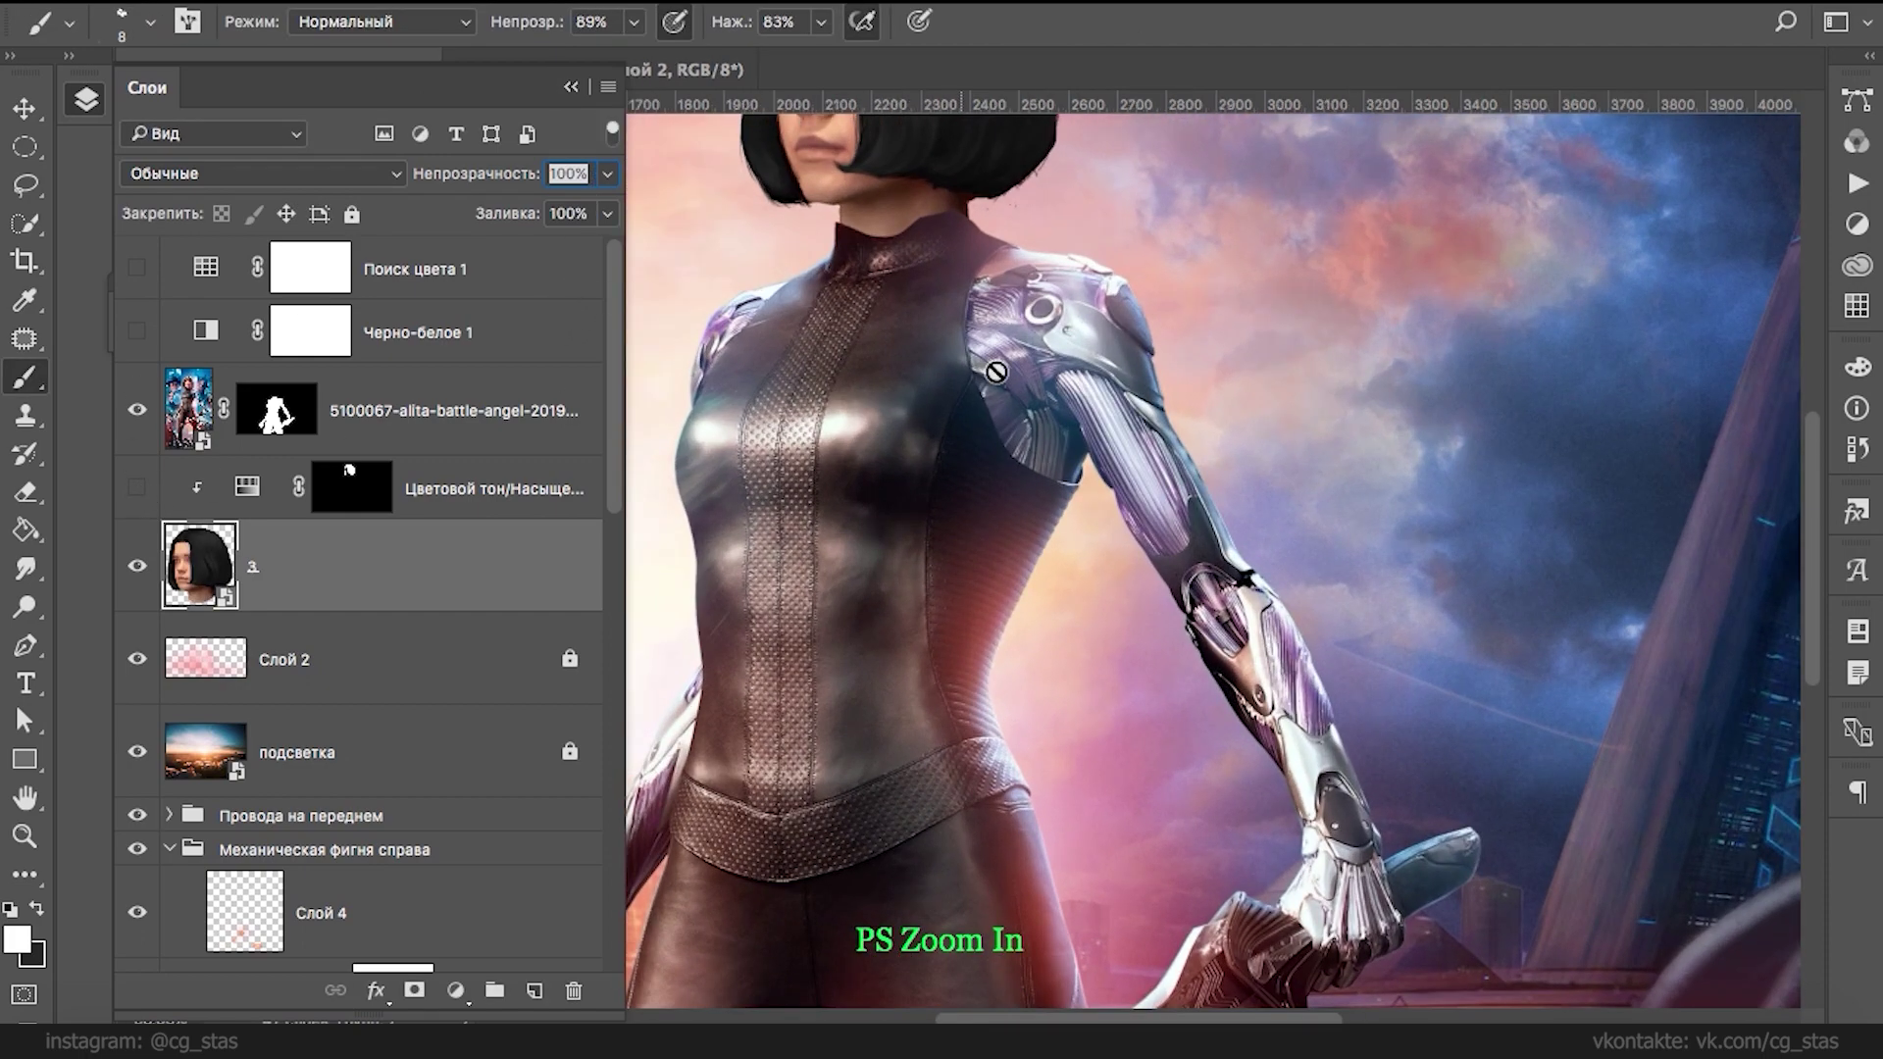
pyautogui.scroll(4, 928, 423)
pyautogui.press('super+Down')
pyautogui.press('super+Right')
pyautogui.press('super+Left')
pyautogui.press('super+Left')
pyautogui.press('super+Right')
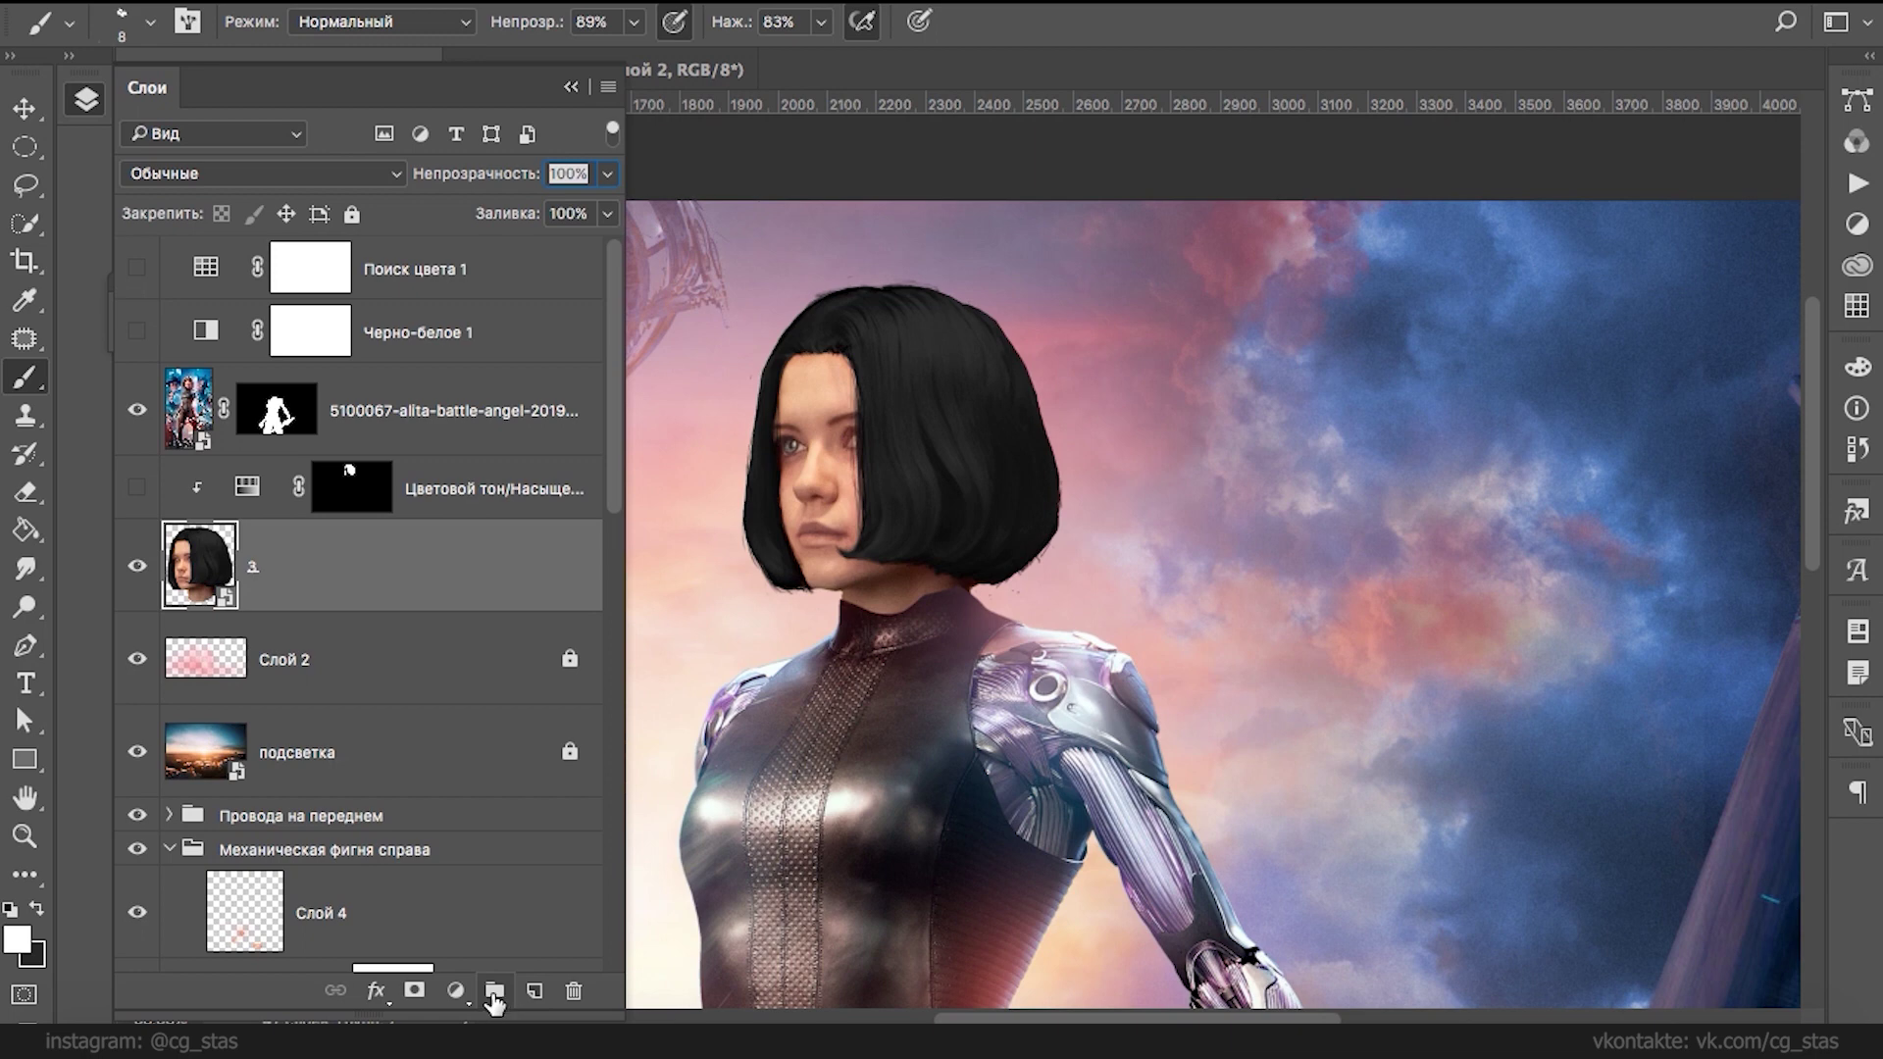
pyautogui.click(534, 990)
pyautogui.keyDown('alt'); pyautogui.click(989, 580); pyautogui.keyUp('alt')
pyautogui.rightClick(981, 570)
pyautogui.click(1122, 747)
pyautogui.moveTo(1229, 617); pyautogui.dragTo(1144, 617)
pyautogui.click(1306, 539)
pyautogui.click(1326, 547)
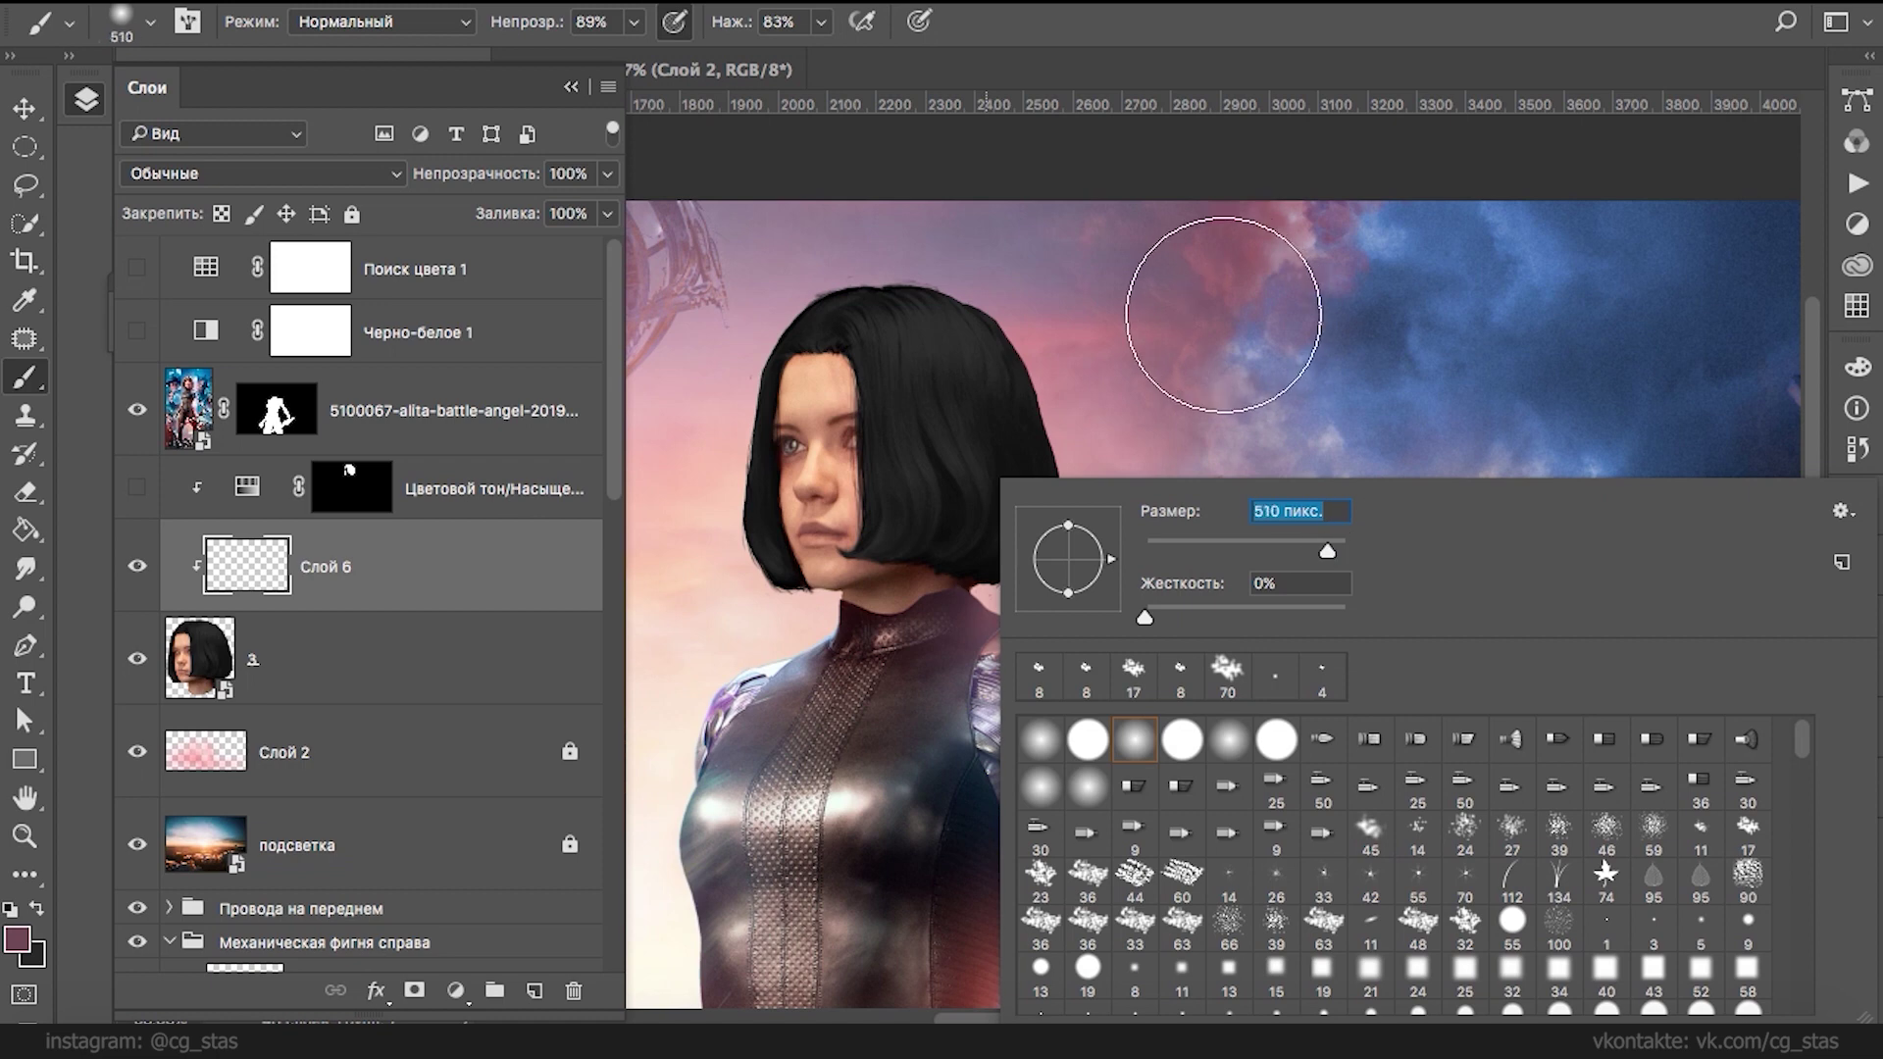
# - Lower the brush opacity to 48% and flow to 53%, and paint mauve haze over the back edge of the hair
pyautogui.click(632, 22)
pyautogui.click(578, 55)
pyautogui.click(821, 21)
pyautogui.click(780, 56)
pyautogui.click(1051, 392)
pyautogui.moveTo(1059, 417)
pyautogui.mouseDown()
pyautogui.moveTo(1066, 485)
pyautogui.moveTo(998, 578)
pyautogui.moveTo(1016, 563)
pyautogui.moveTo(1023, 588)
pyautogui.mouseUp()
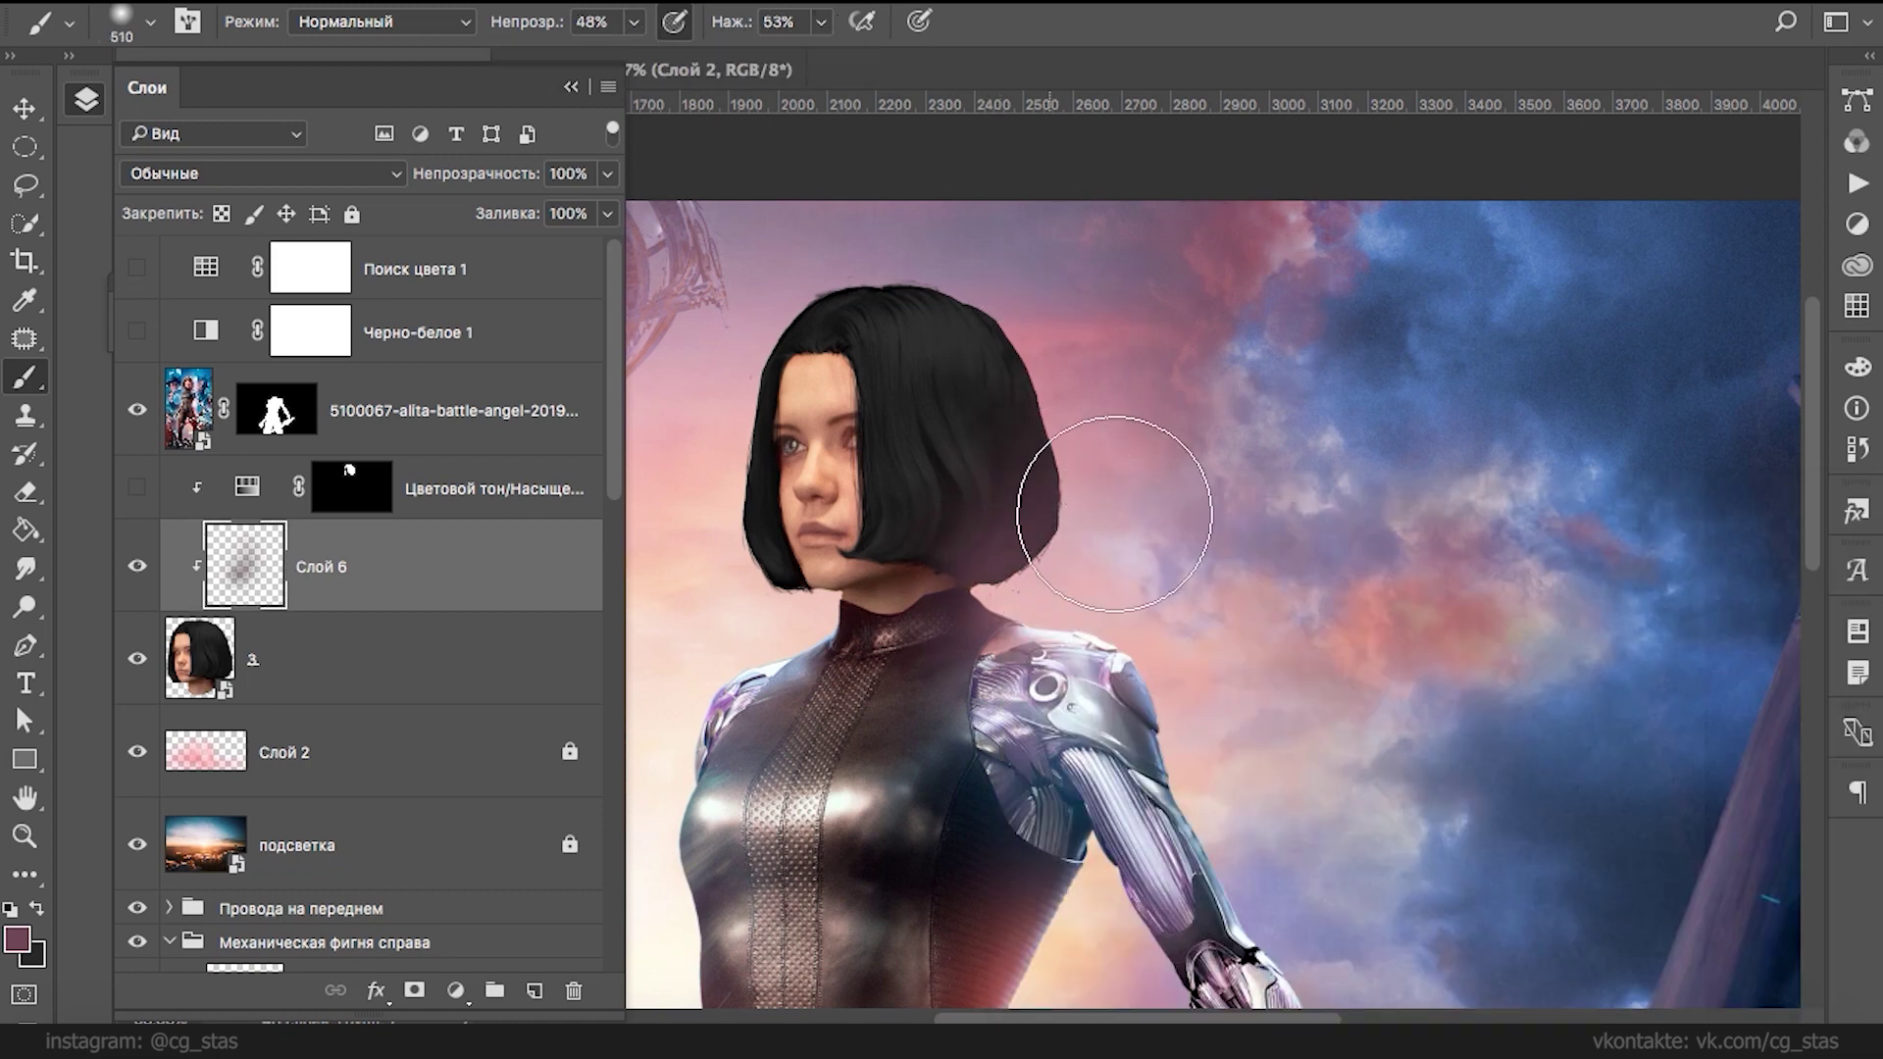
# - Sample a blue-grey tone and paint soft haze along the face-side edge of the hair on Слой 6
pyautogui.keyDown('alt'); pyautogui.click(1069, 578); pyautogui.keyUp('alt')
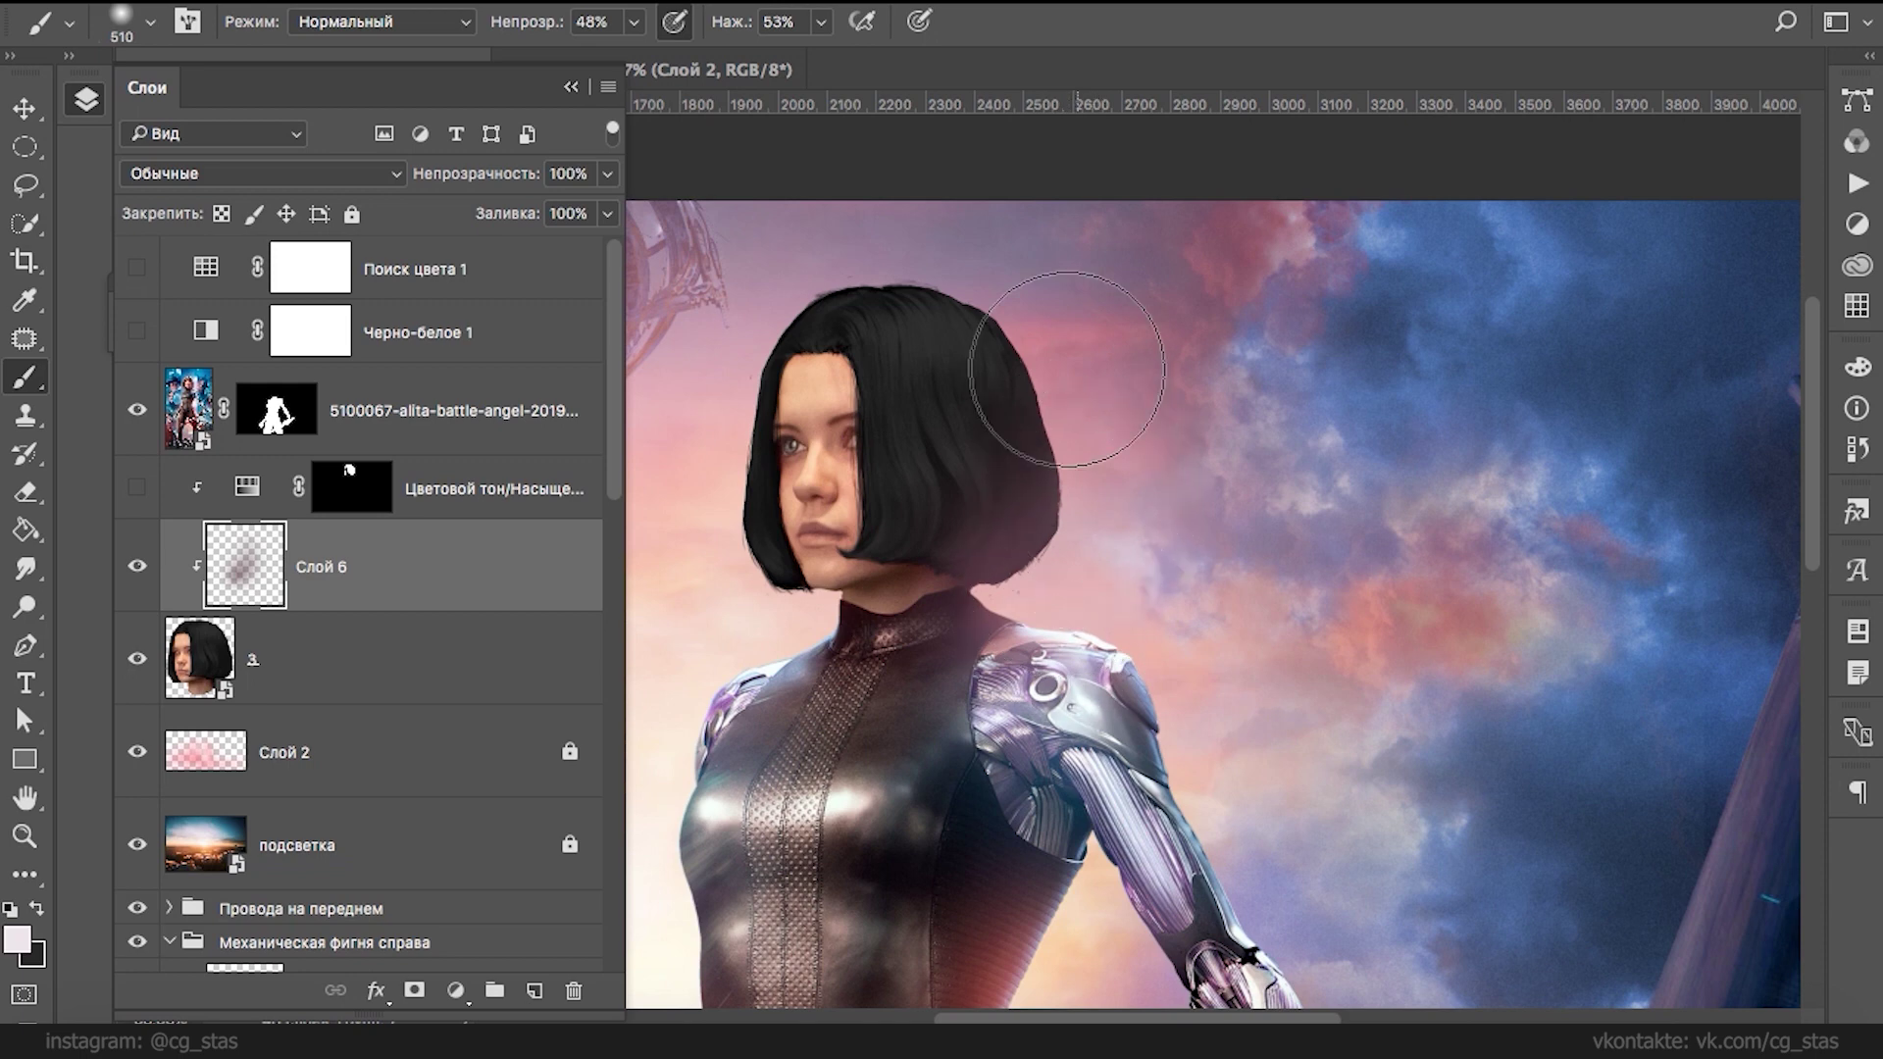
pyautogui.keyDown('alt'); pyautogui.click(796, 665); pyautogui.keyUp('alt')
pyautogui.moveTo(758, 574)
pyautogui.mouseDown()
pyautogui.moveTo(748, 599)
pyautogui.moveTo(702, 504)
pyautogui.mouseUp()
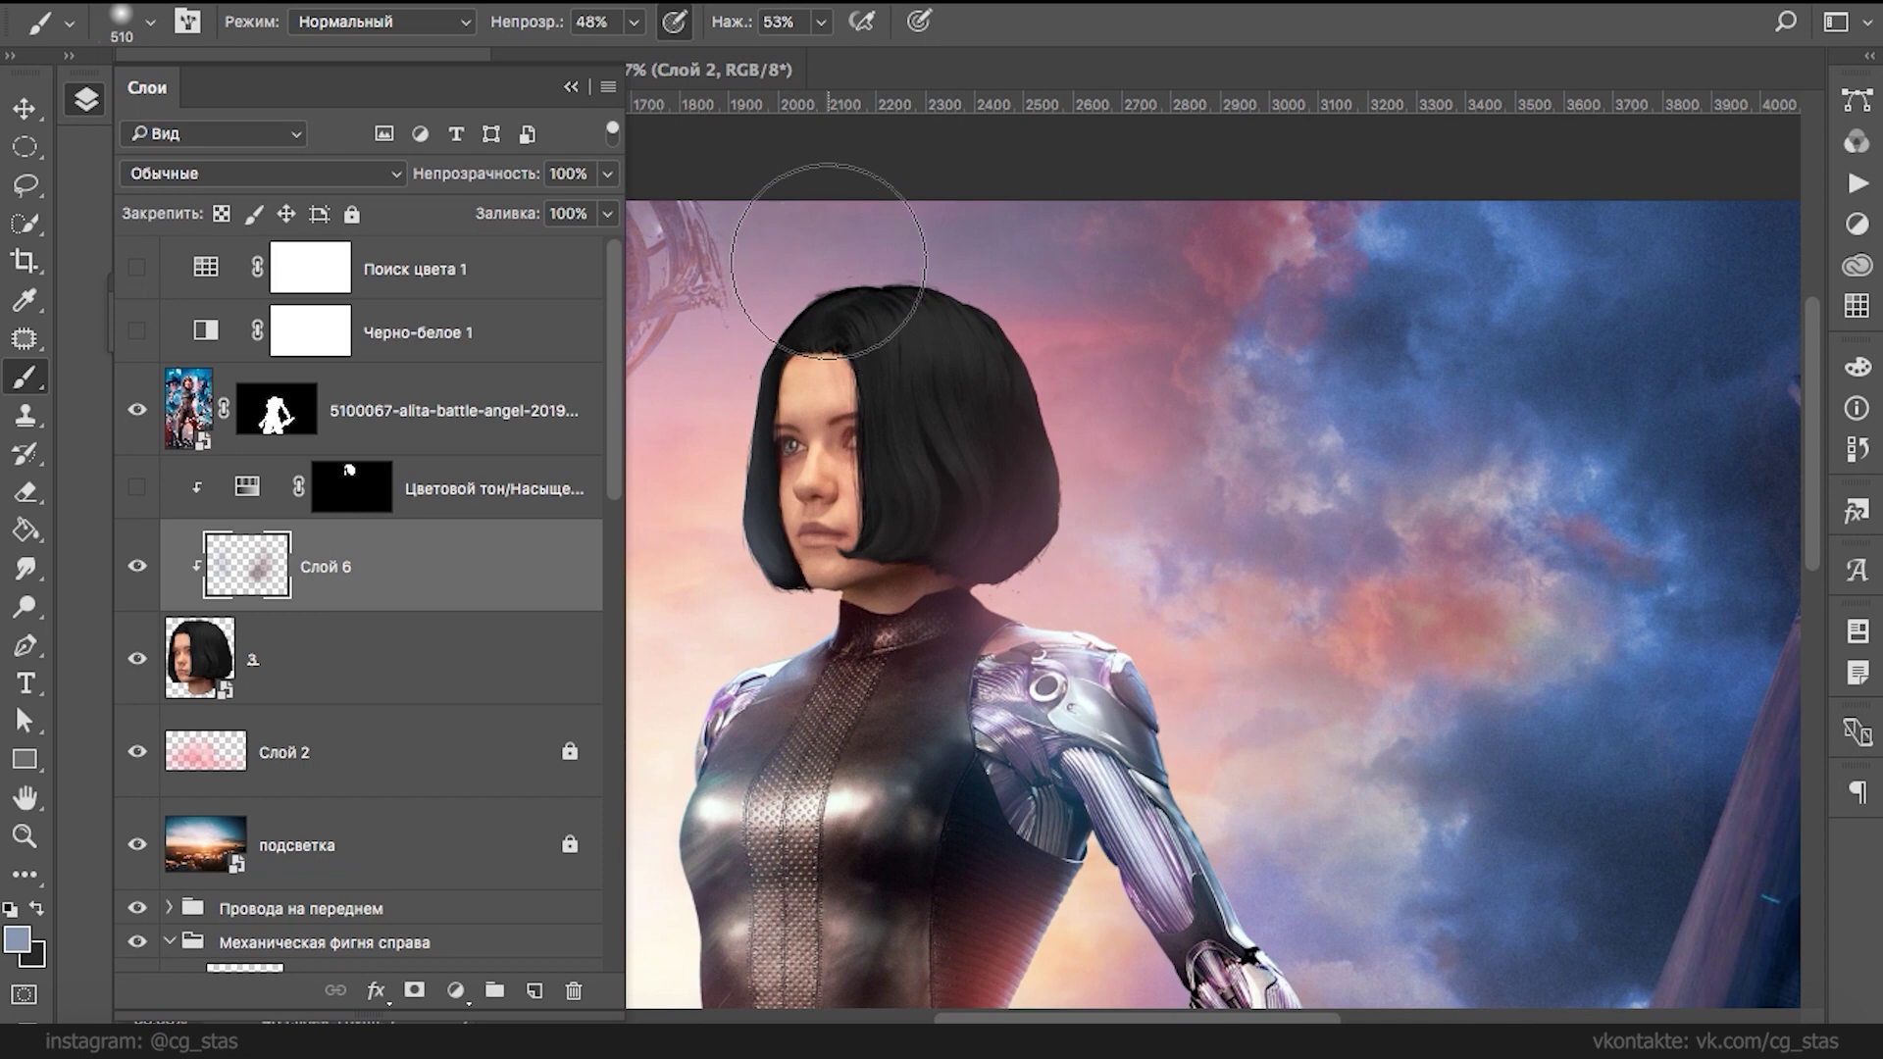
pyautogui.press('alt+super+z')
pyautogui.press('alt+super+z')
pyautogui.moveTo(784, 628)
pyautogui.mouseDown()
pyautogui.moveTo(777, 609)
pyautogui.moveTo(714, 631)
pyautogui.moveTo(705, 382)
pyautogui.mouseUp()
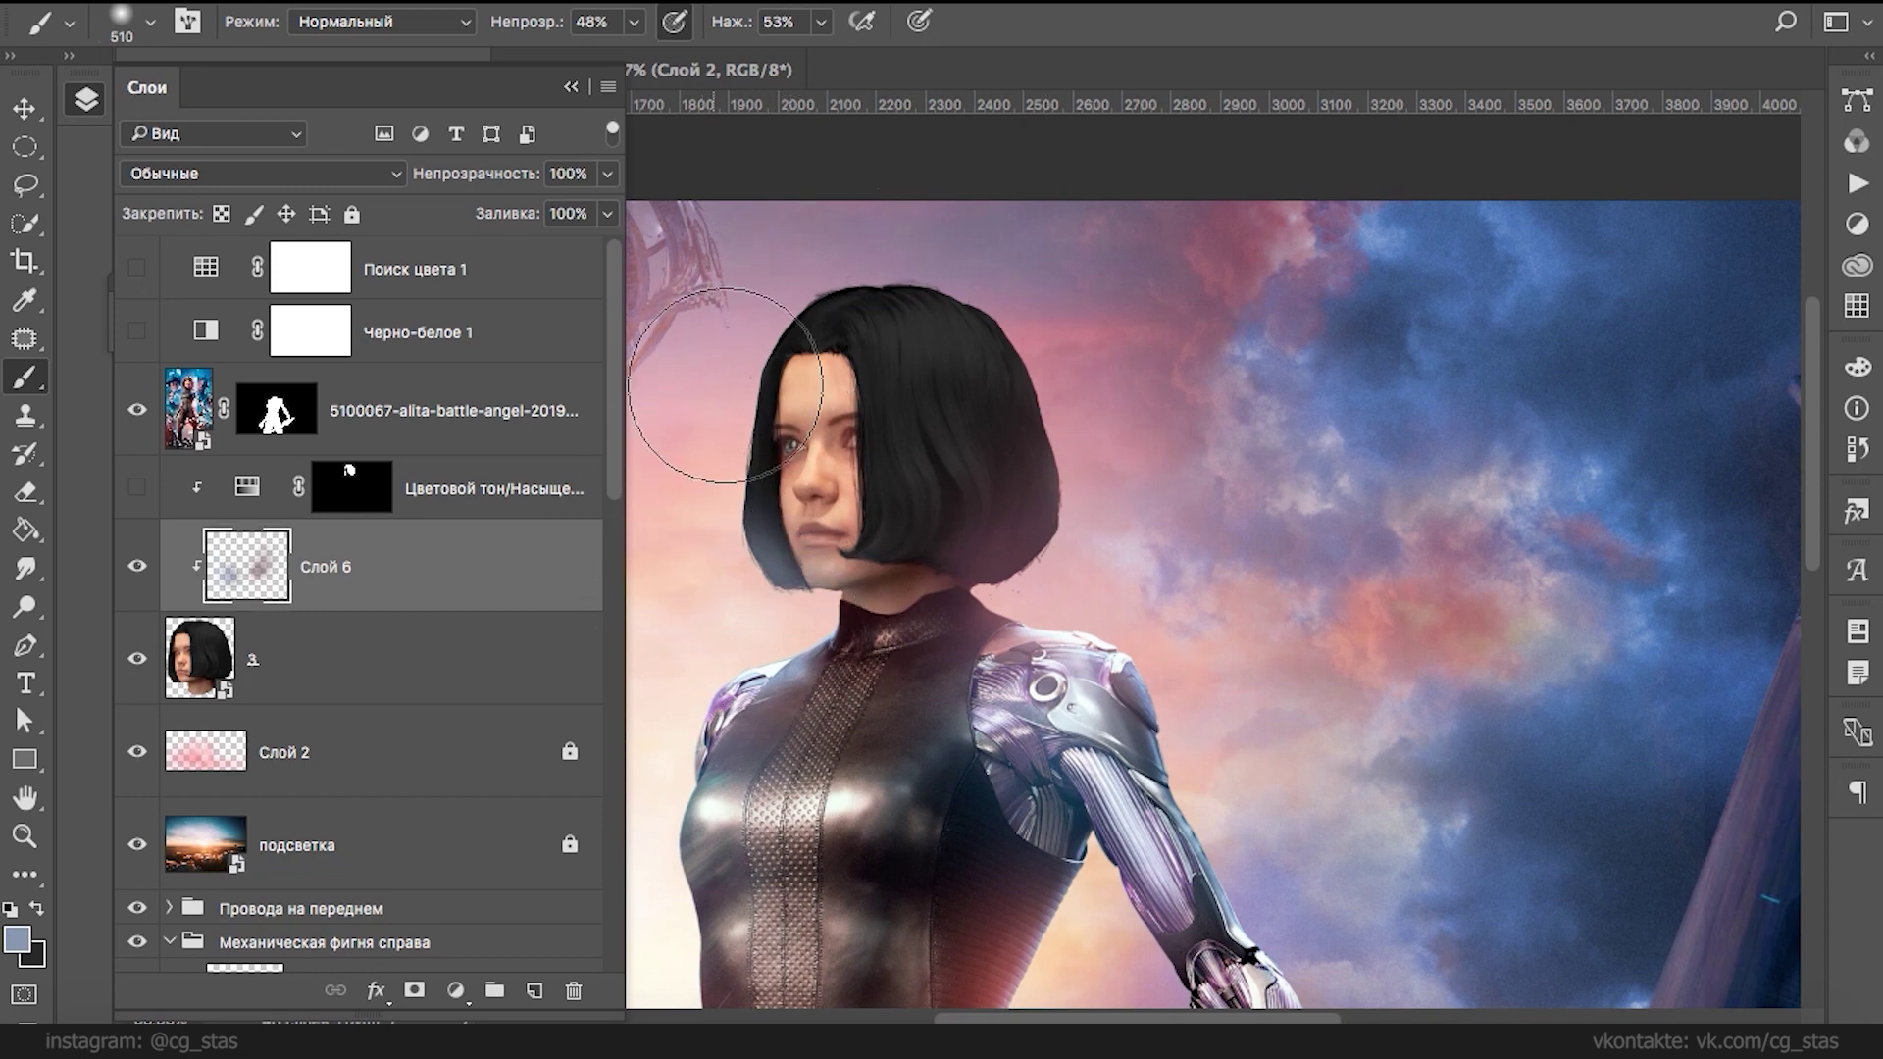
# - Erase the excess haze around the cheek and face-side hair with an 87 px soft round eraser
pyautogui.press('e')
pyautogui.rightClick(775, 486)
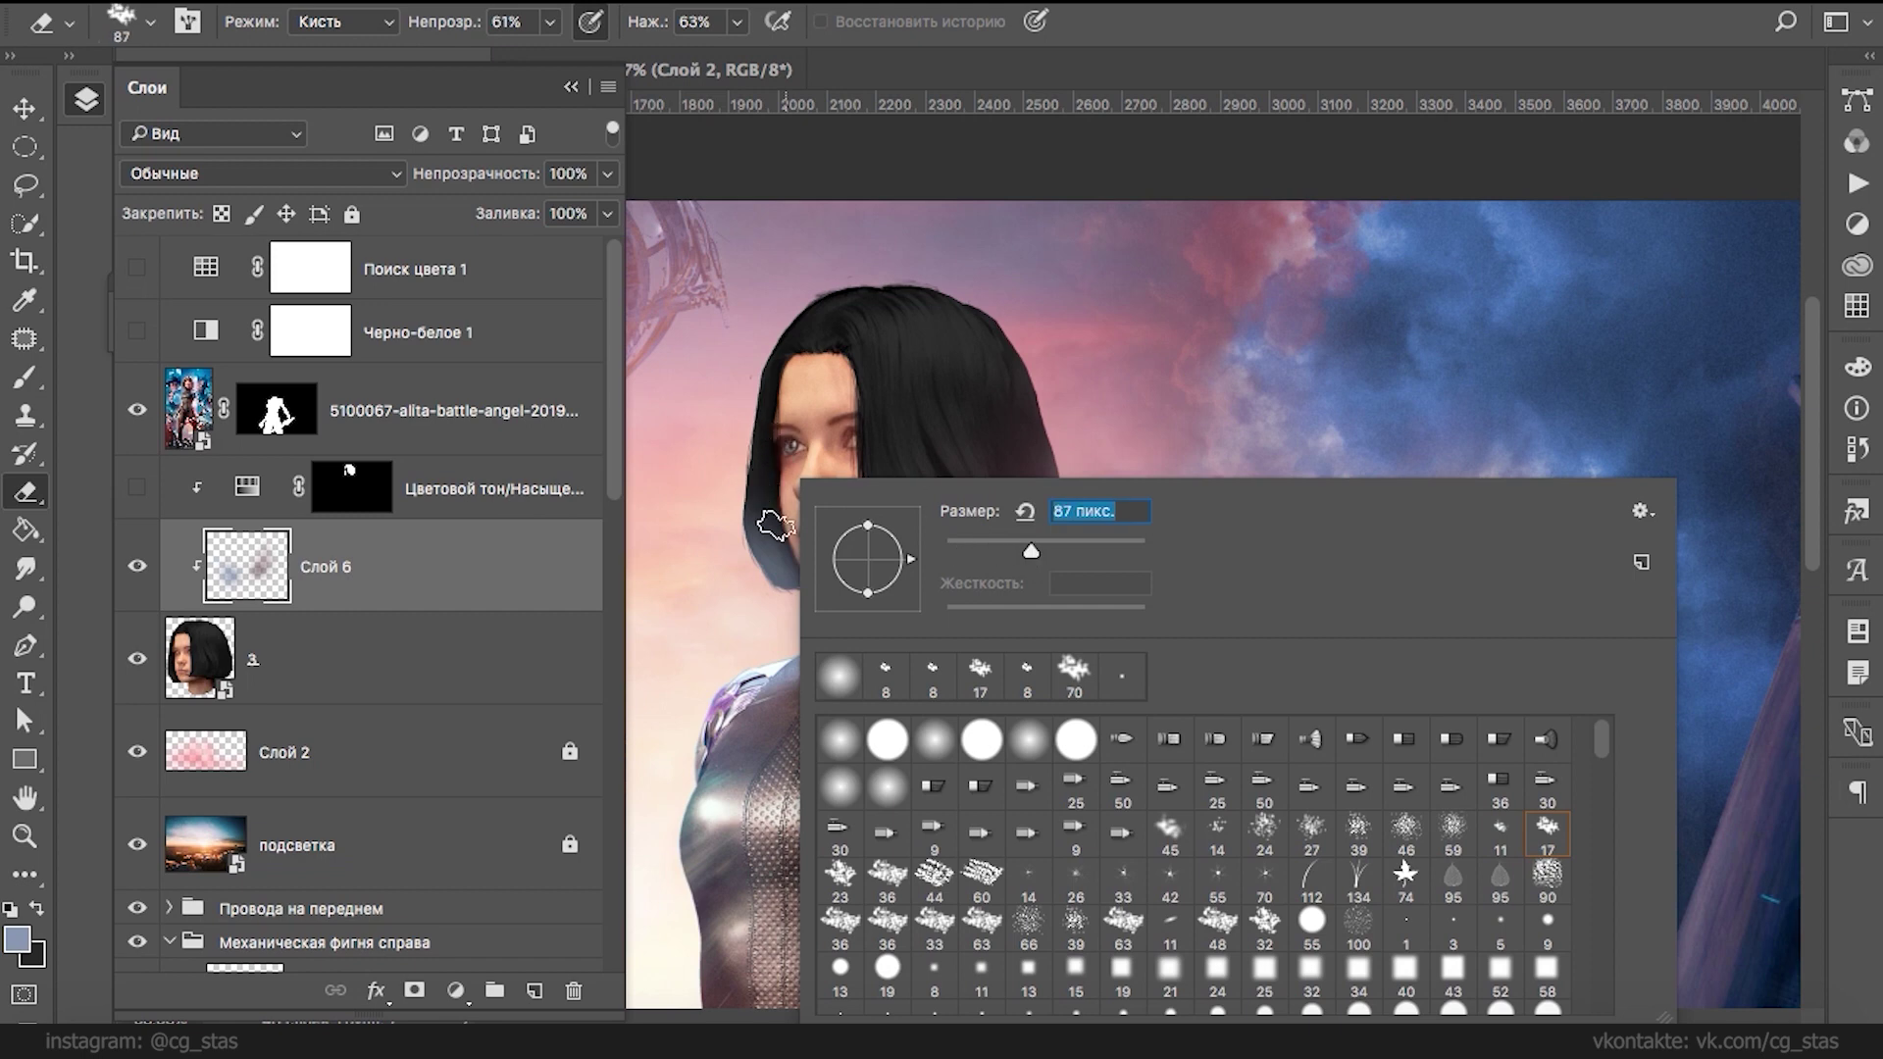
pyautogui.doubleClick(838, 677)
pyautogui.moveTo(785, 501)
pyautogui.mouseDown()
pyautogui.moveTo(817, 615)
pyautogui.moveTo(798, 574)
pyautogui.moveTo(775, 575)
pyautogui.mouseUp()
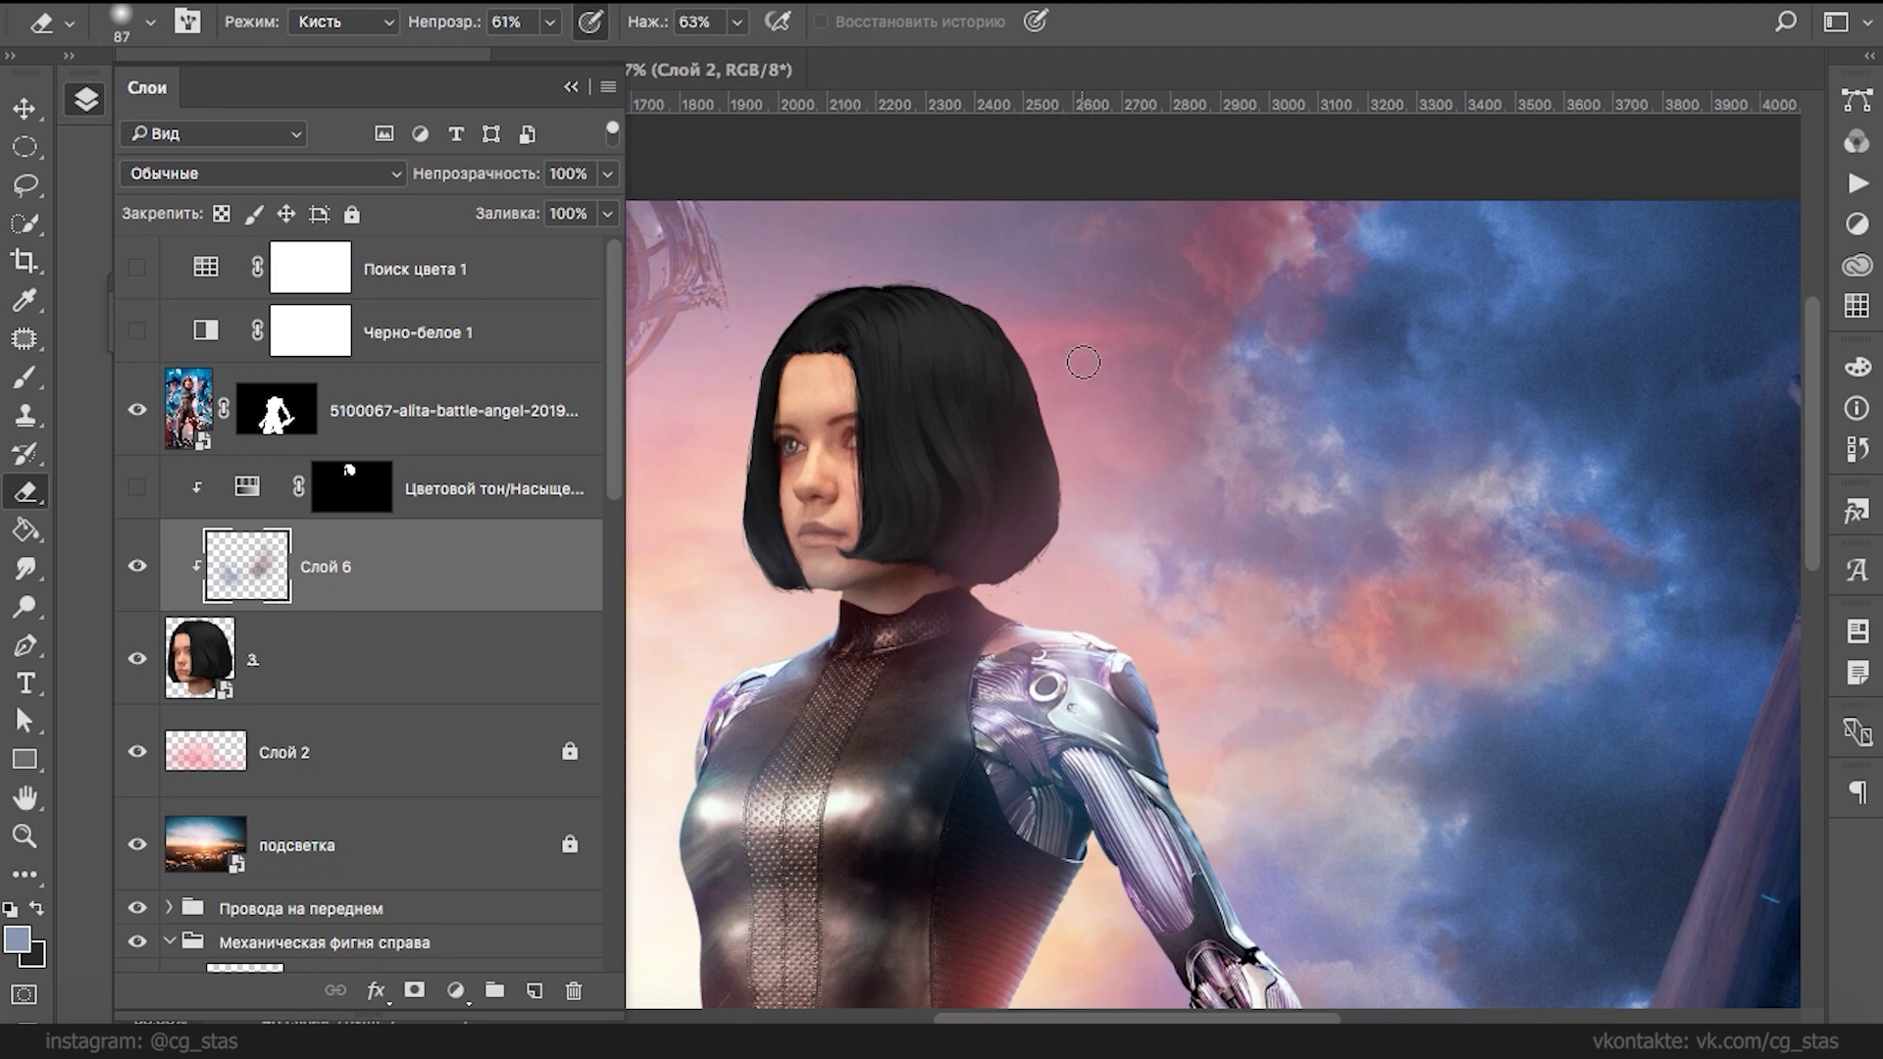
# - Sample a light pink from the scene and brush it over the lower back edge of the hair
pyautogui.keyDown('alt'); pyautogui.click(1024, 556); pyautogui.keyUp('alt')
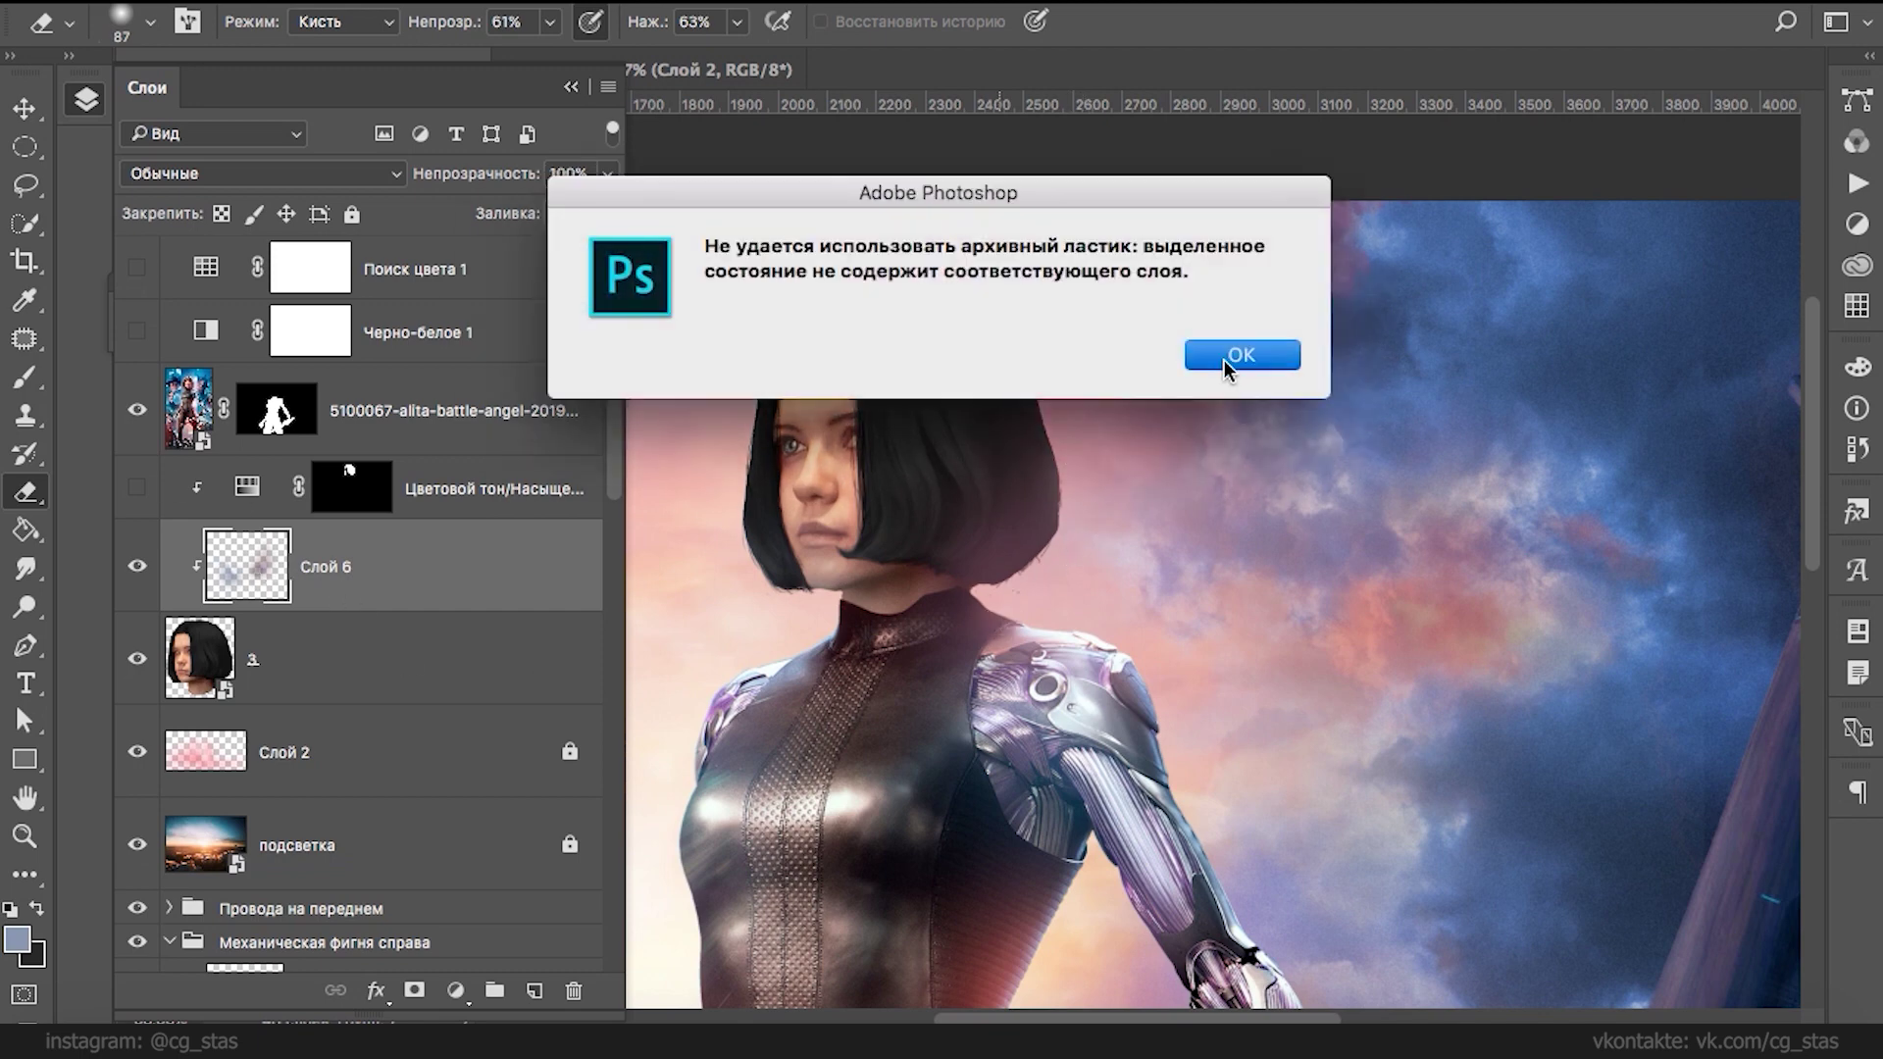
pyautogui.click(1241, 355)
pyautogui.press('b')
pyautogui.keyDown('alt'); pyautogui.click(1000, 608); pyautogui.keyUp('alt')
pyautogui.moveTo(1037, 568); pyautogui.dragTo(948, 599)
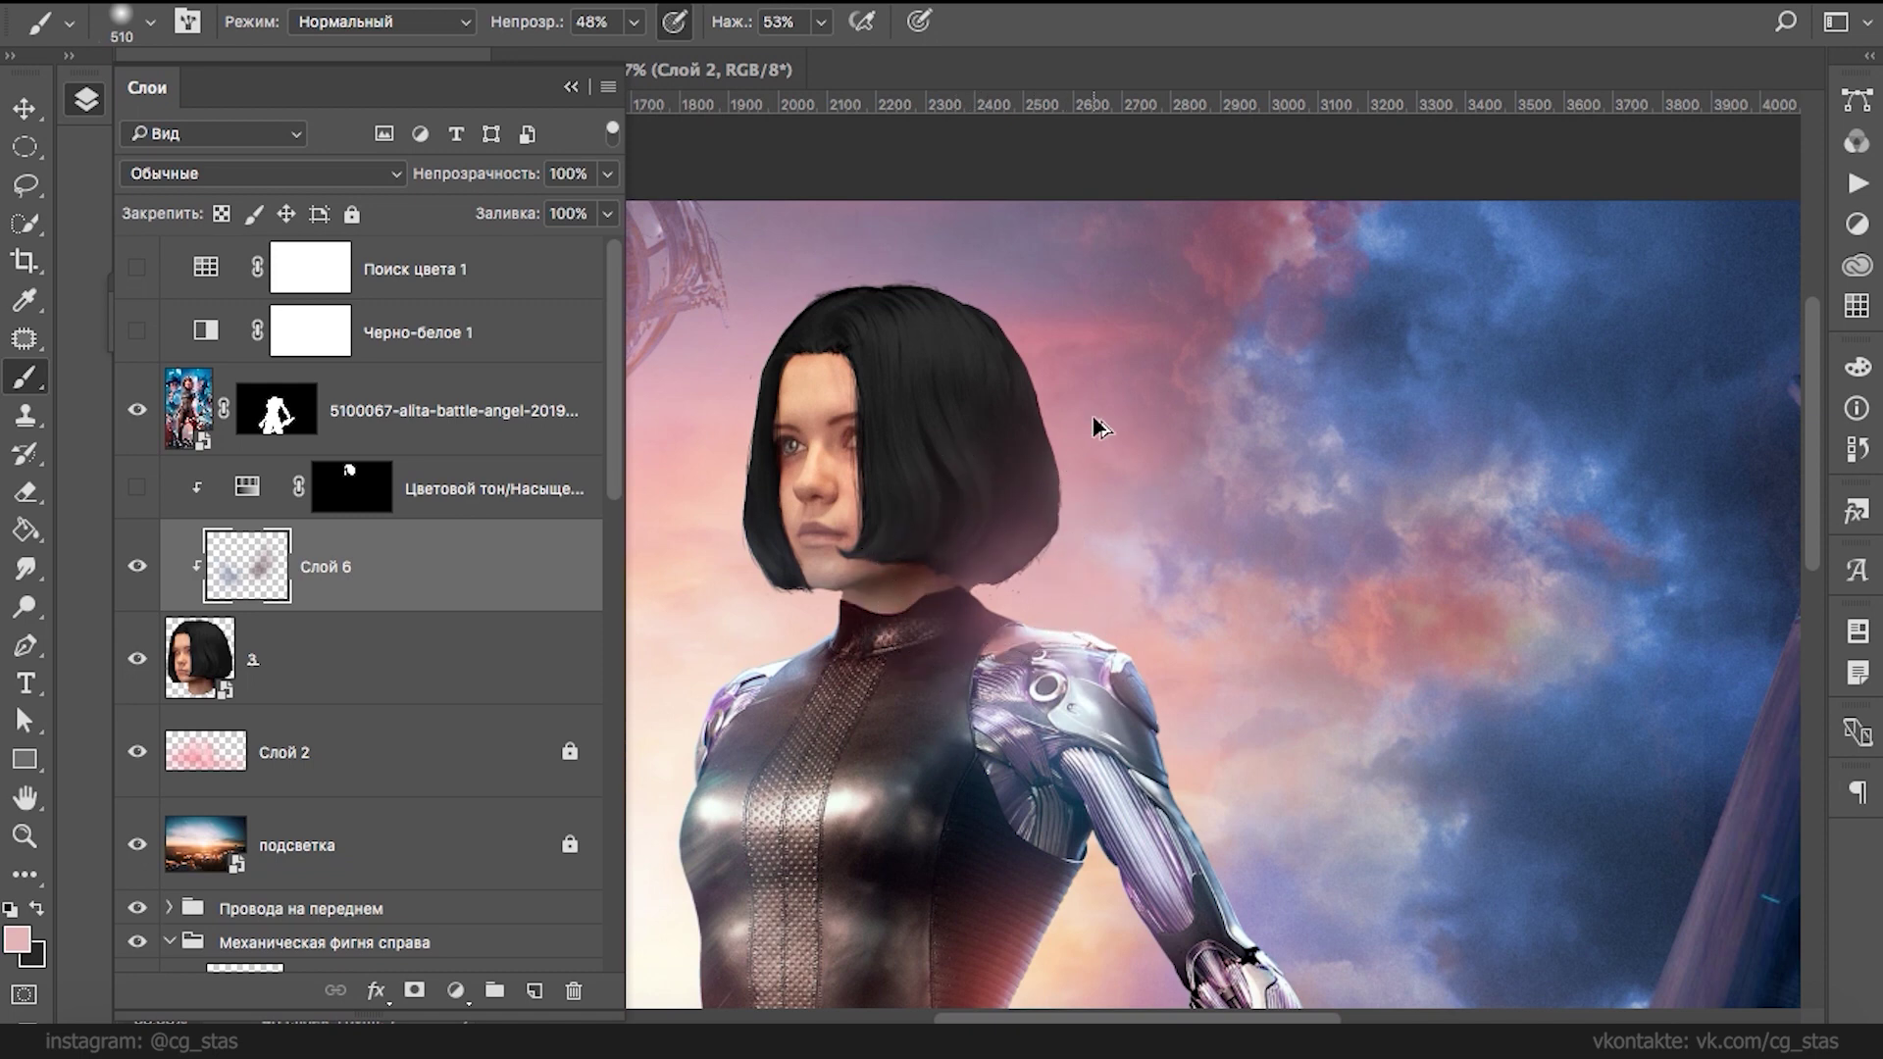
# - Set the blending mode of Слой 6 to Screen (Экран) and switch to the Eraser
pyautogui.click(353, 175)
pyautogui.click(253, 382)
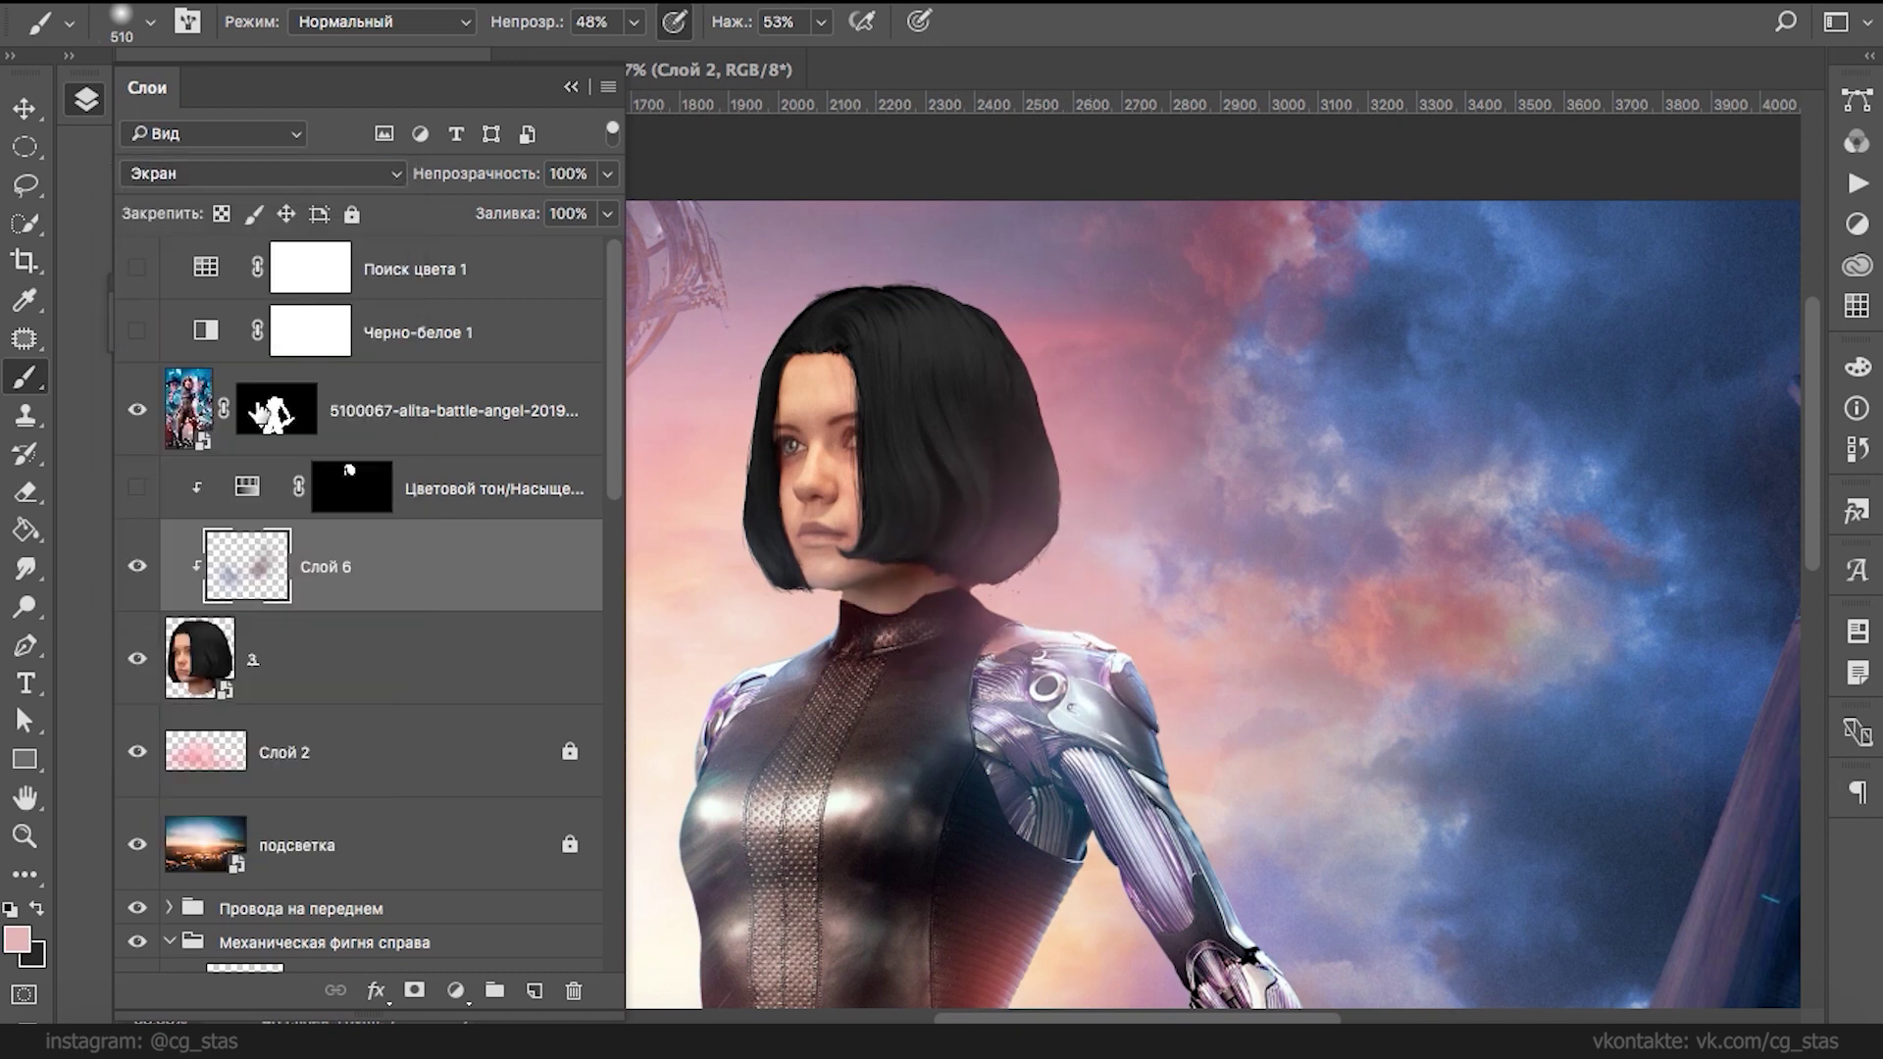
pyautogui.press('e')
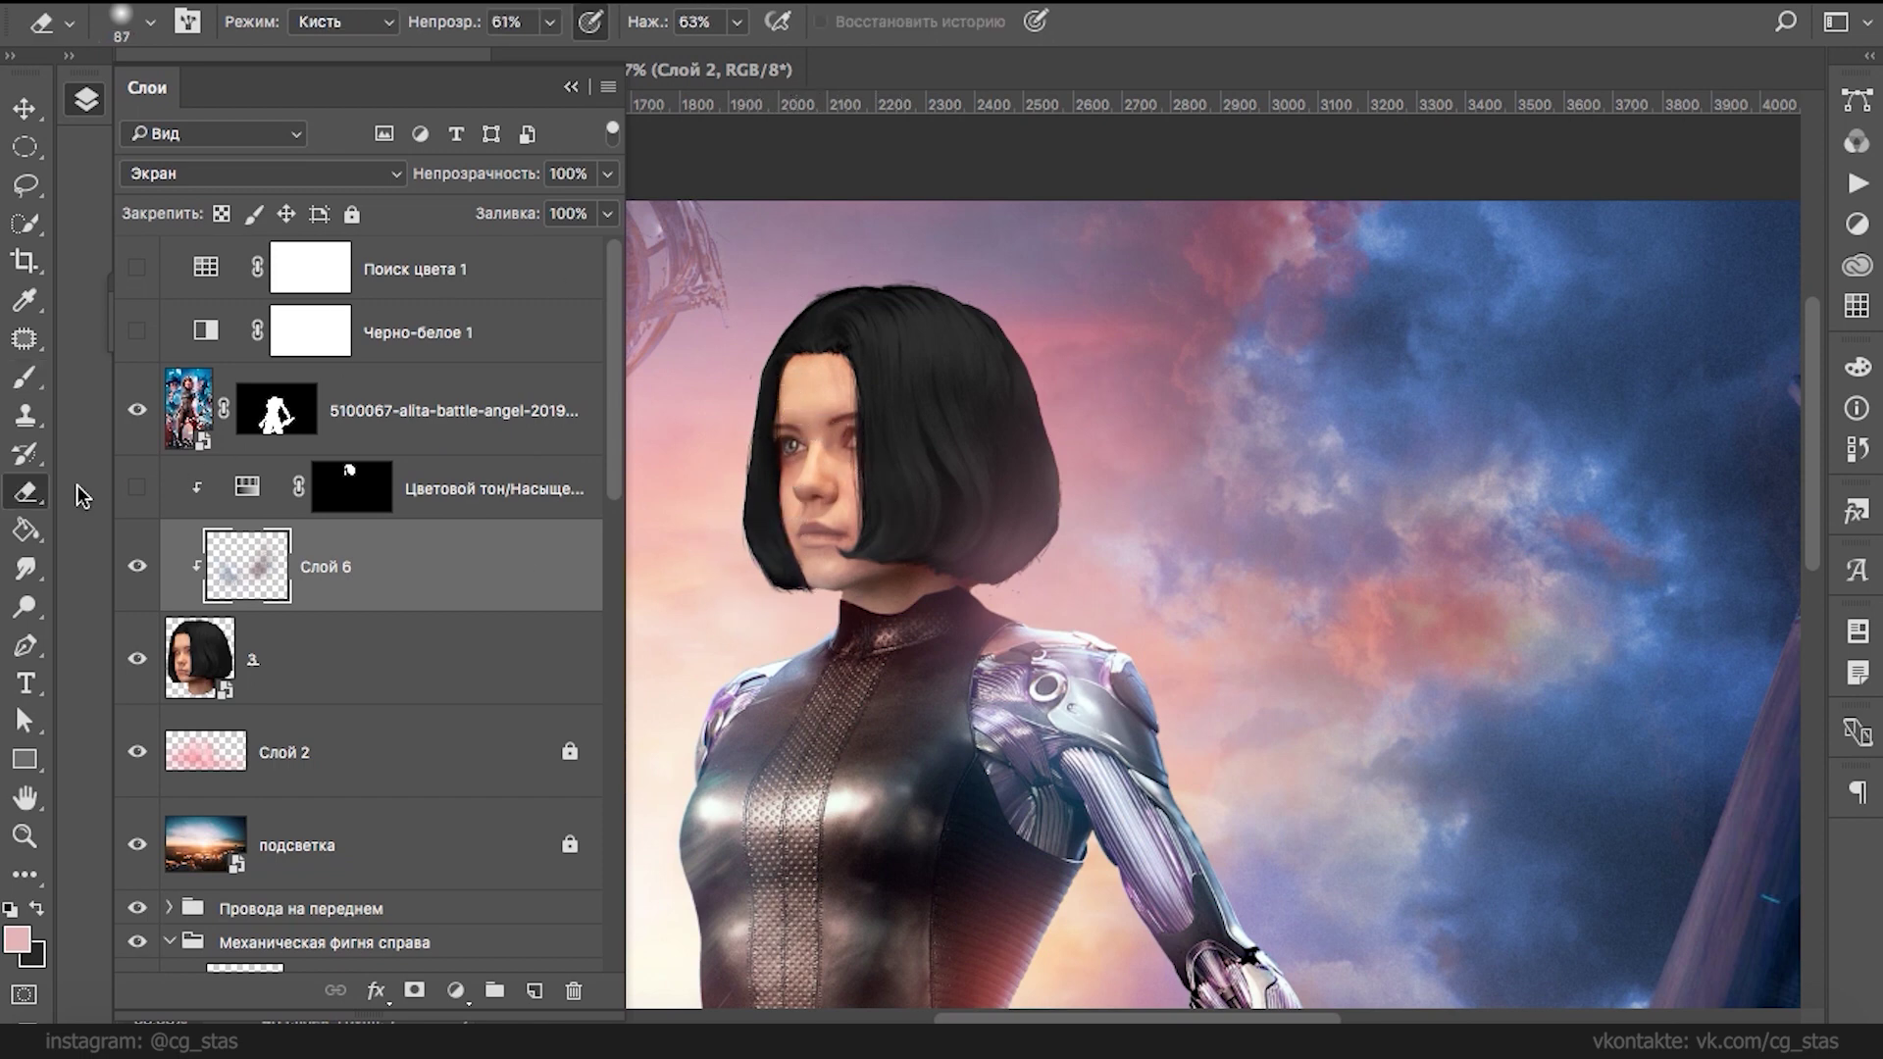
# - Add another clipped layer above Слой 6 and paint blue-grey haze on the face-side hair edge
pyautogui.click(534, 993)
pyautogui.click(25, 383)
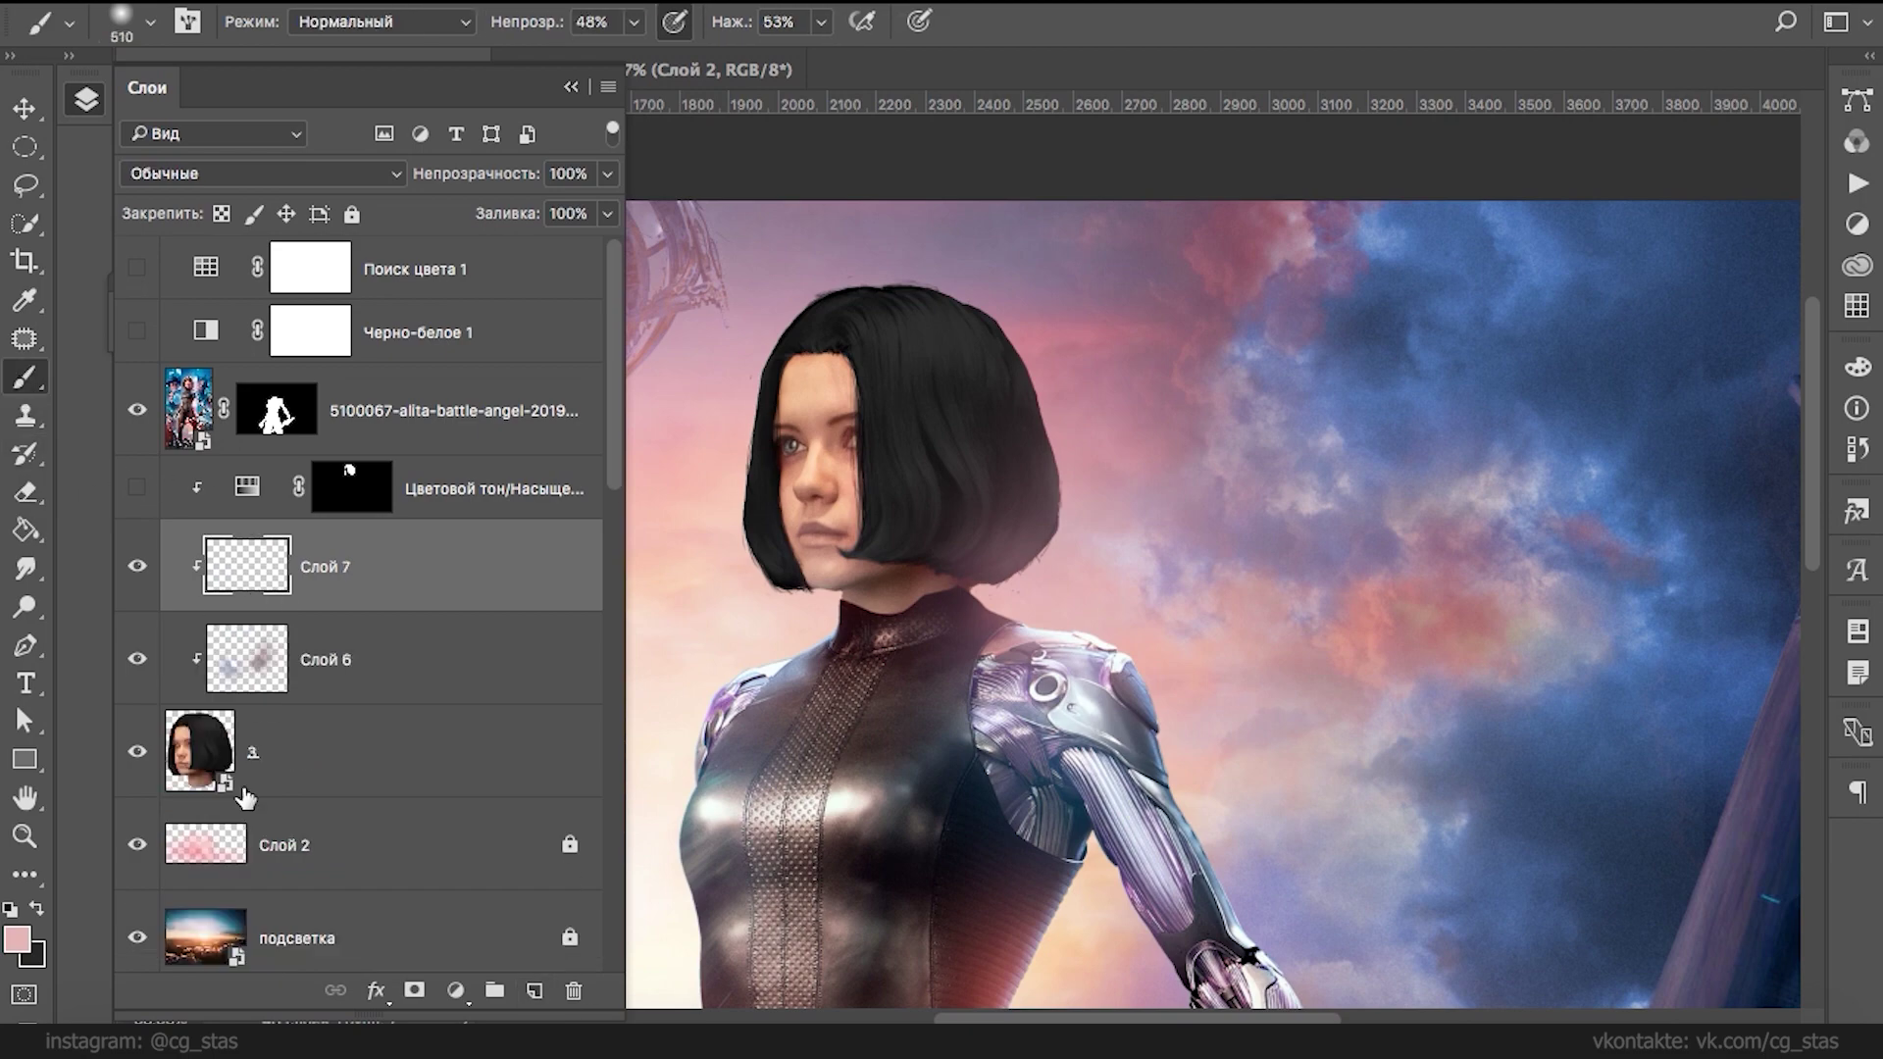
pyautogui.click(15, 943)
pyautogui.click(792, 661)
pyautogui.click(1689, 257)
pyautogui.moveTo(733, 510)
pyautogui.mouseDown()
pyautogui.moveTo(792, 269)
pyautogui.moveTo(760, 391)
pyautogui.moveTo(724, 417)
pyautogui.moveTo(772, 572)
pyautogui.mouseUp()
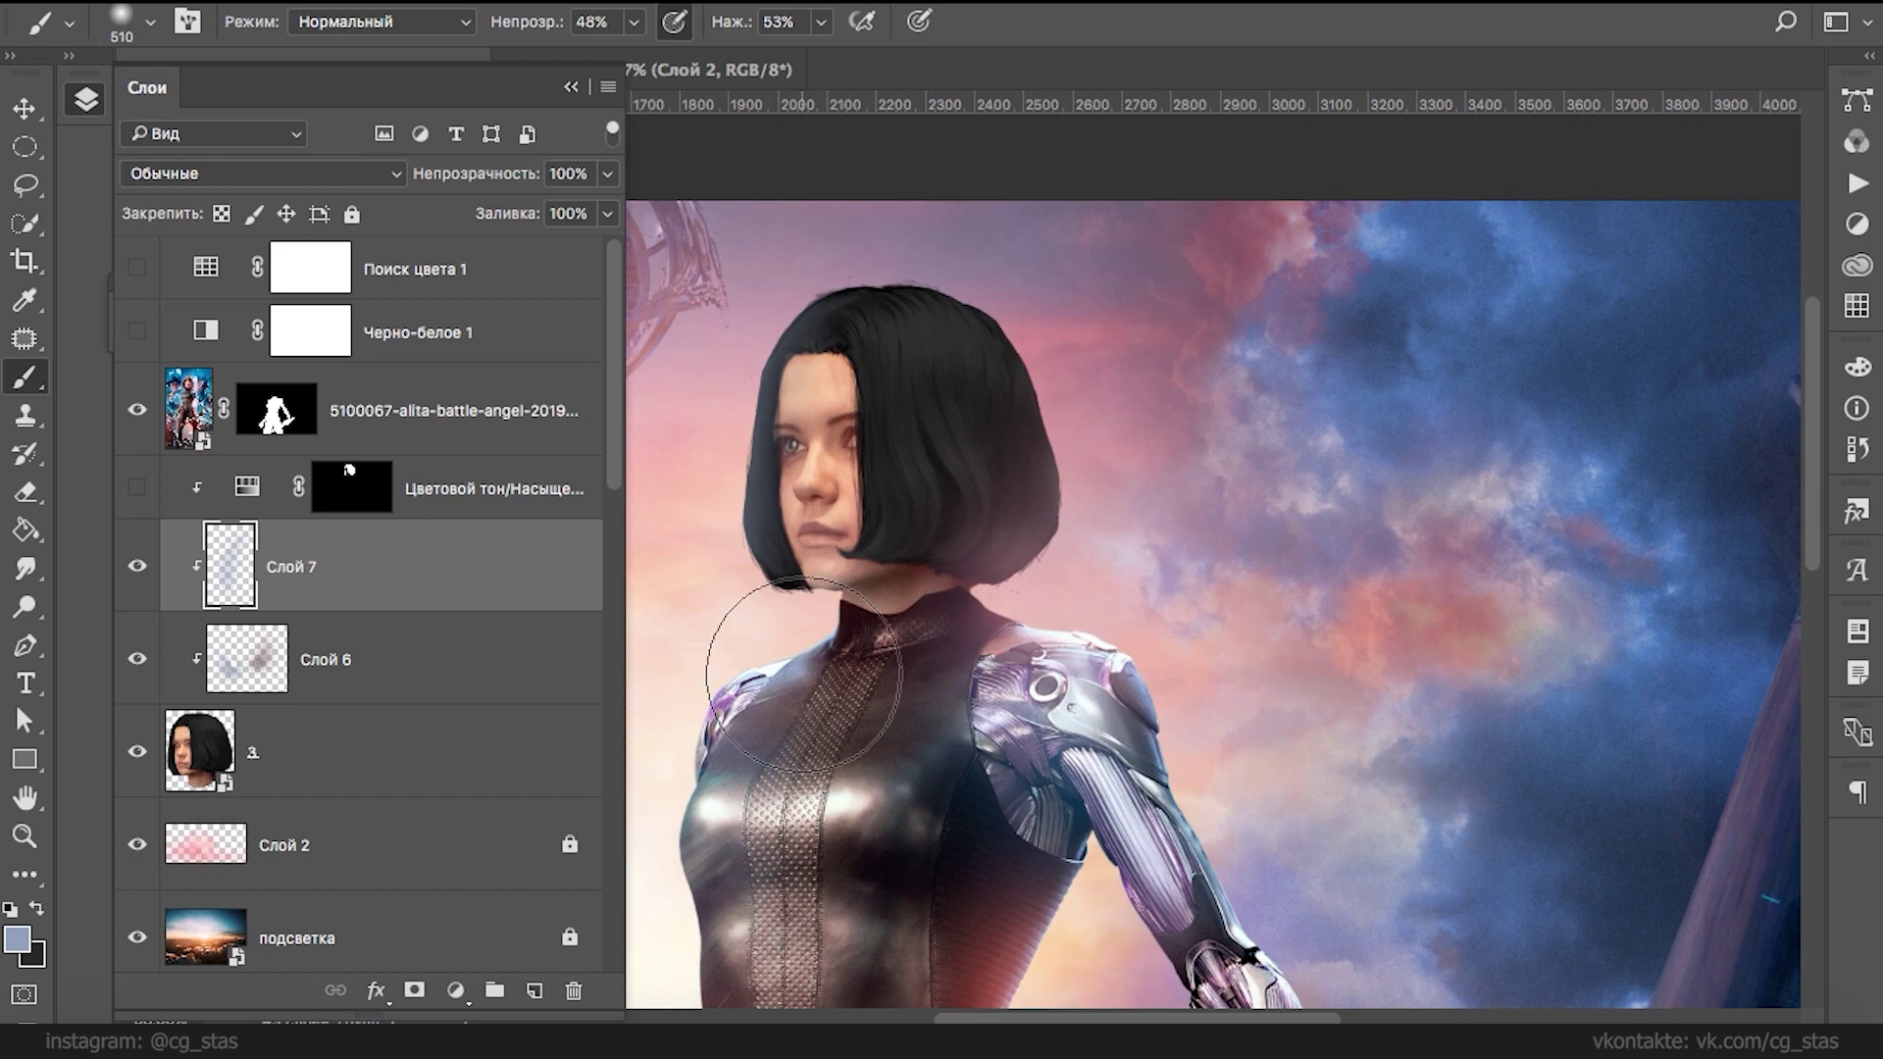
pyautogui.click(464, 21)
pyautogui.click(464, 21)
pyautogui.click(187, 21)
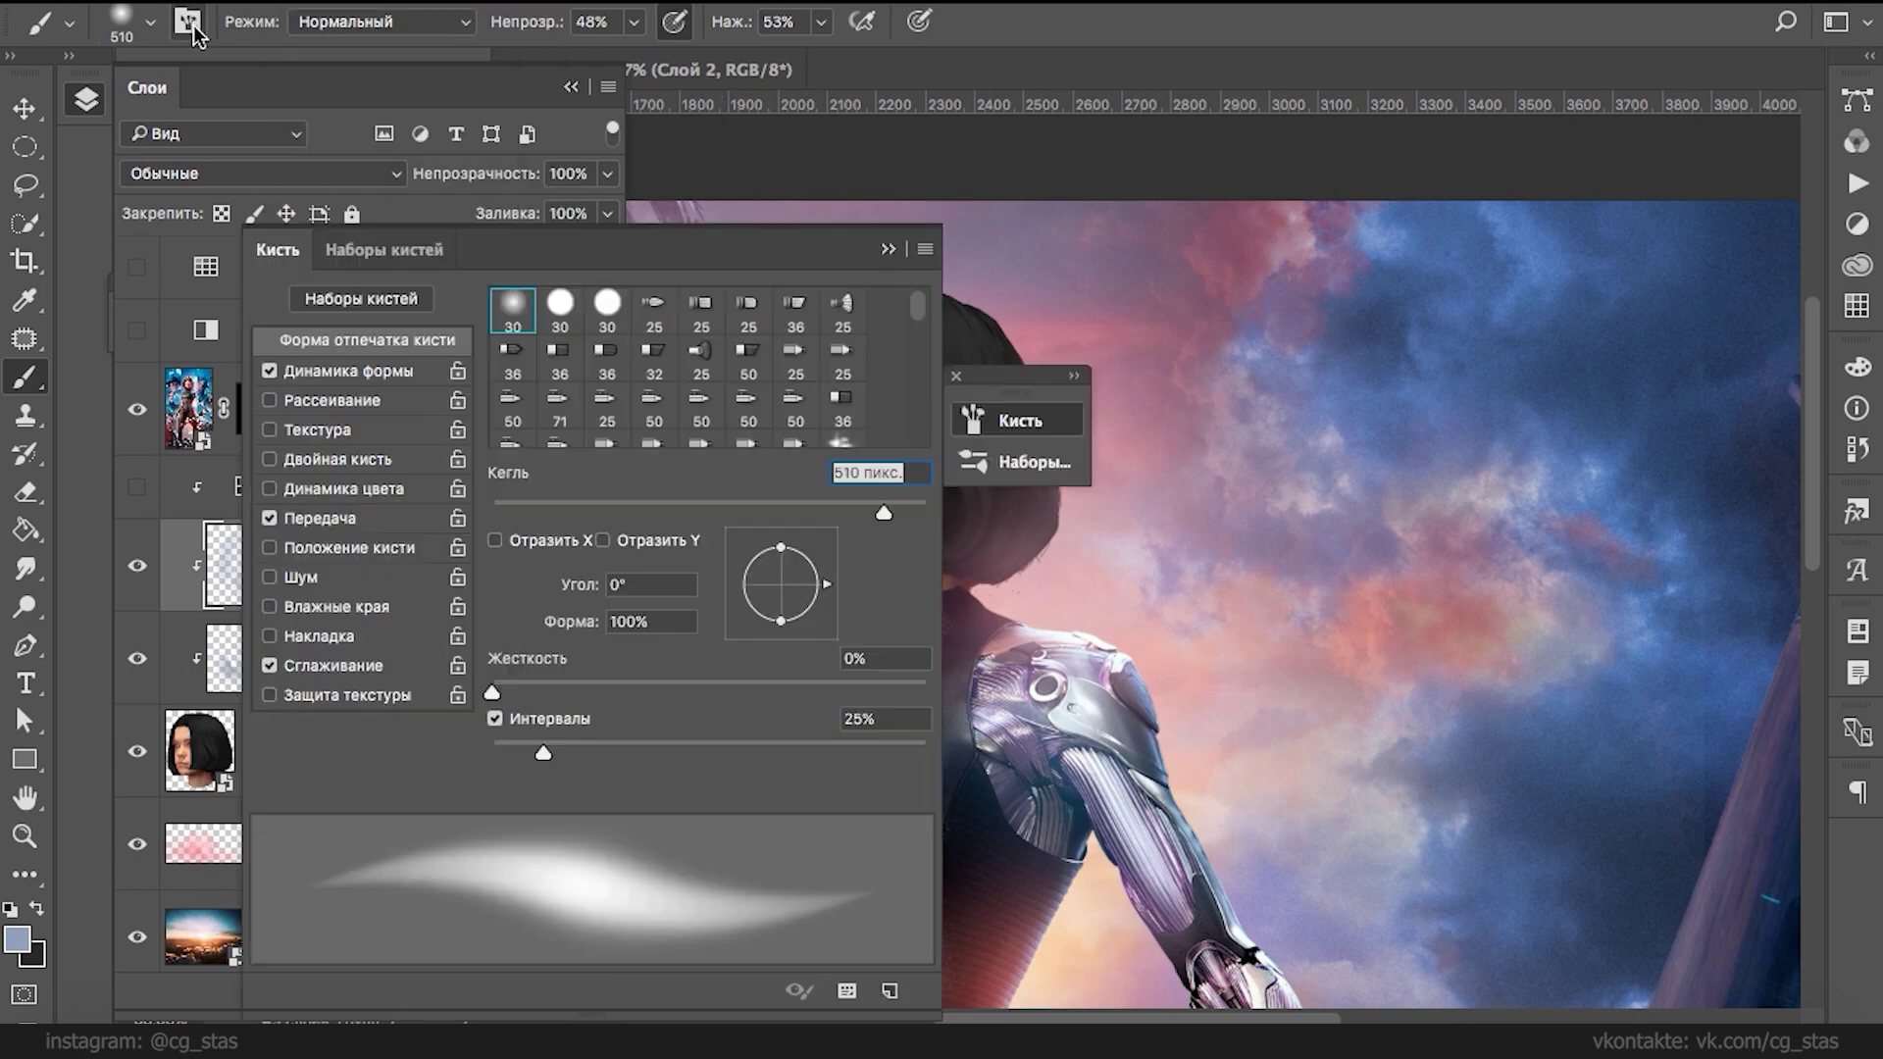
pyautogui.click(887, 249)
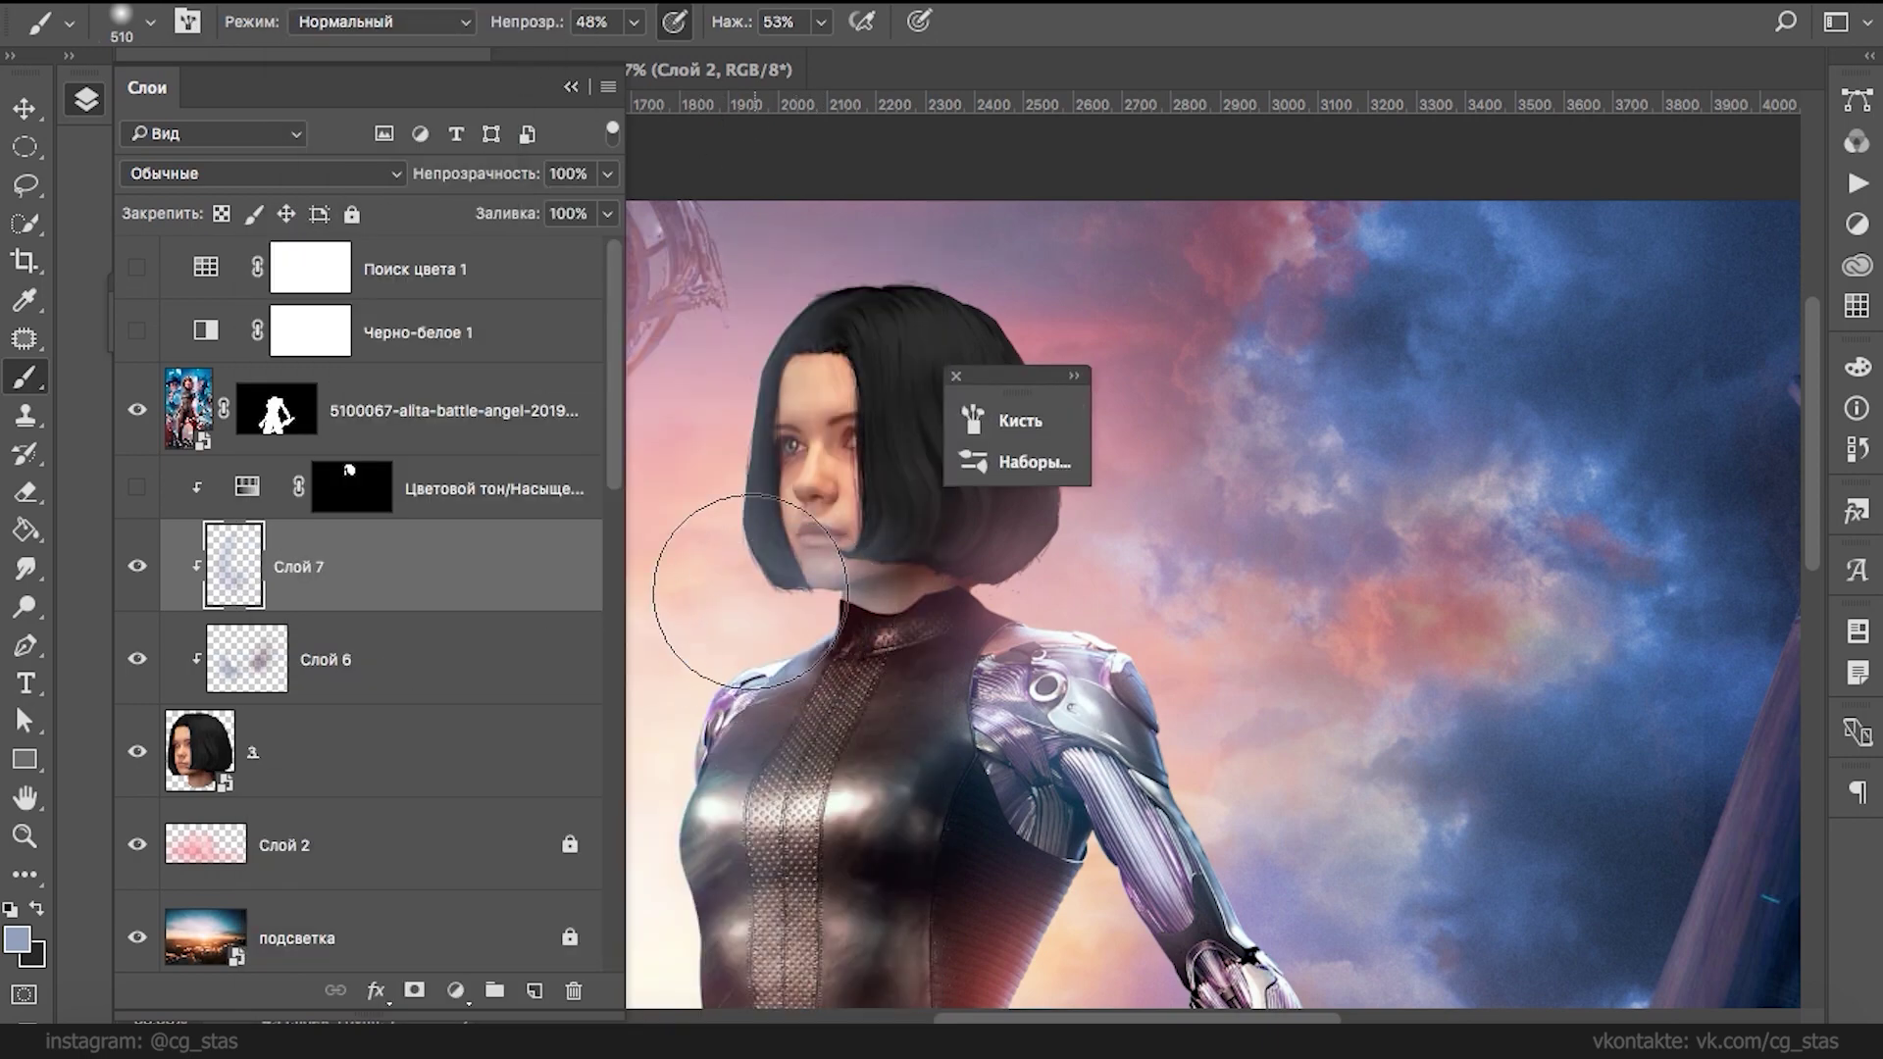
# - Set the blending mode of Слой 7 to Screen (Экран) and dismiss the floating brush panels
pyautogui.press('e')
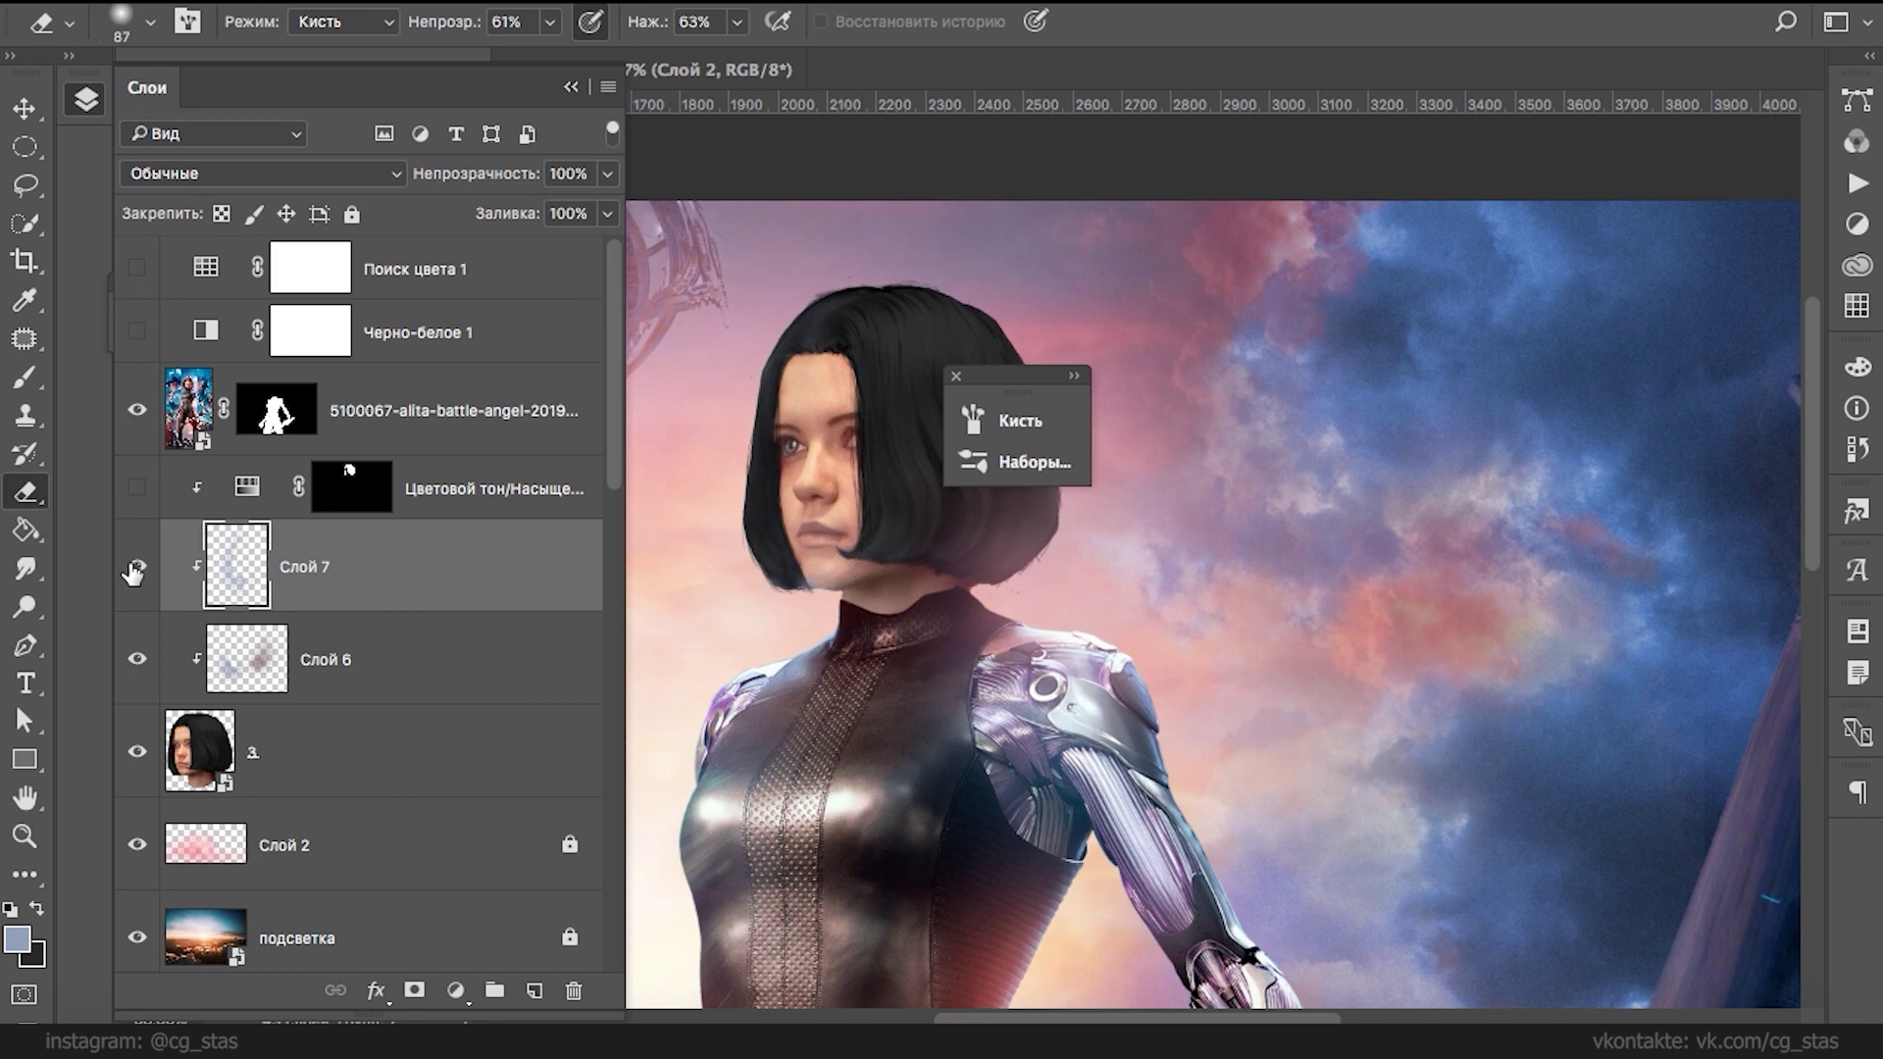
pyautogui.click(328, 172)
pyautogui.click(206, 374)
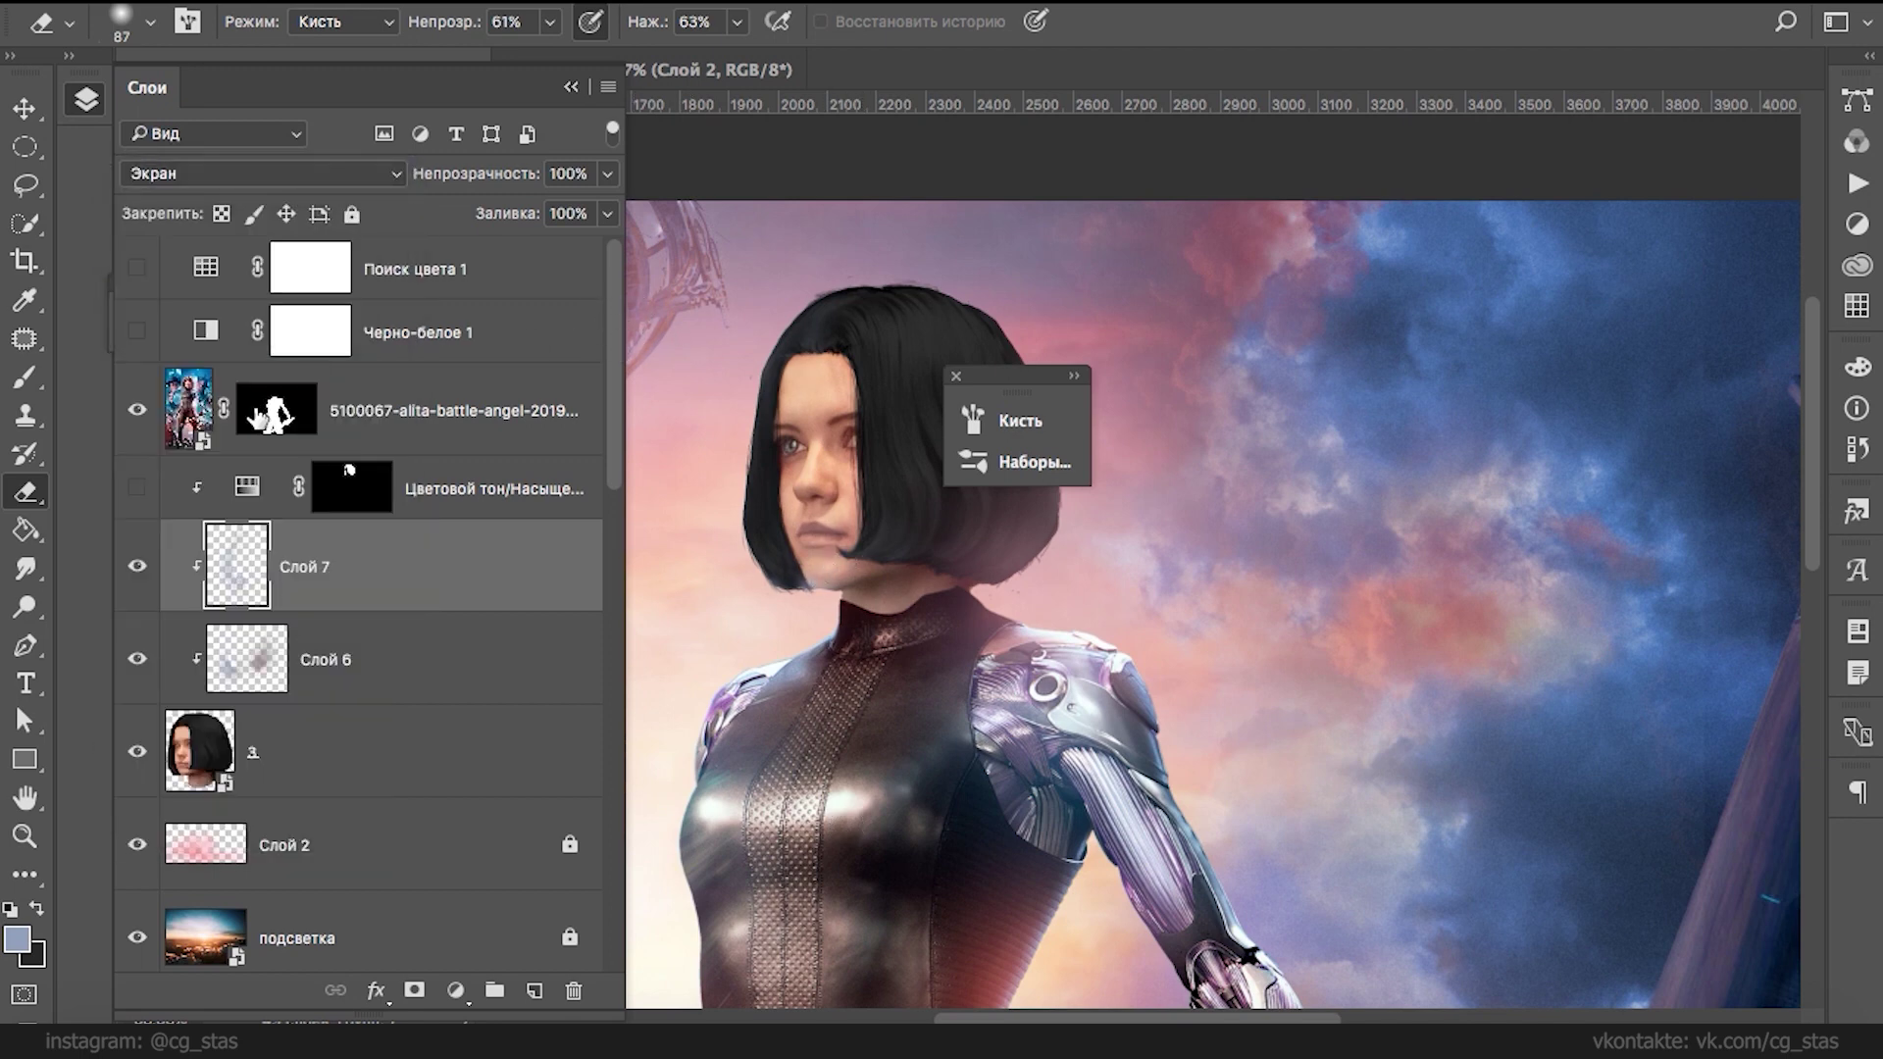
pyautogui.click(956, 376)
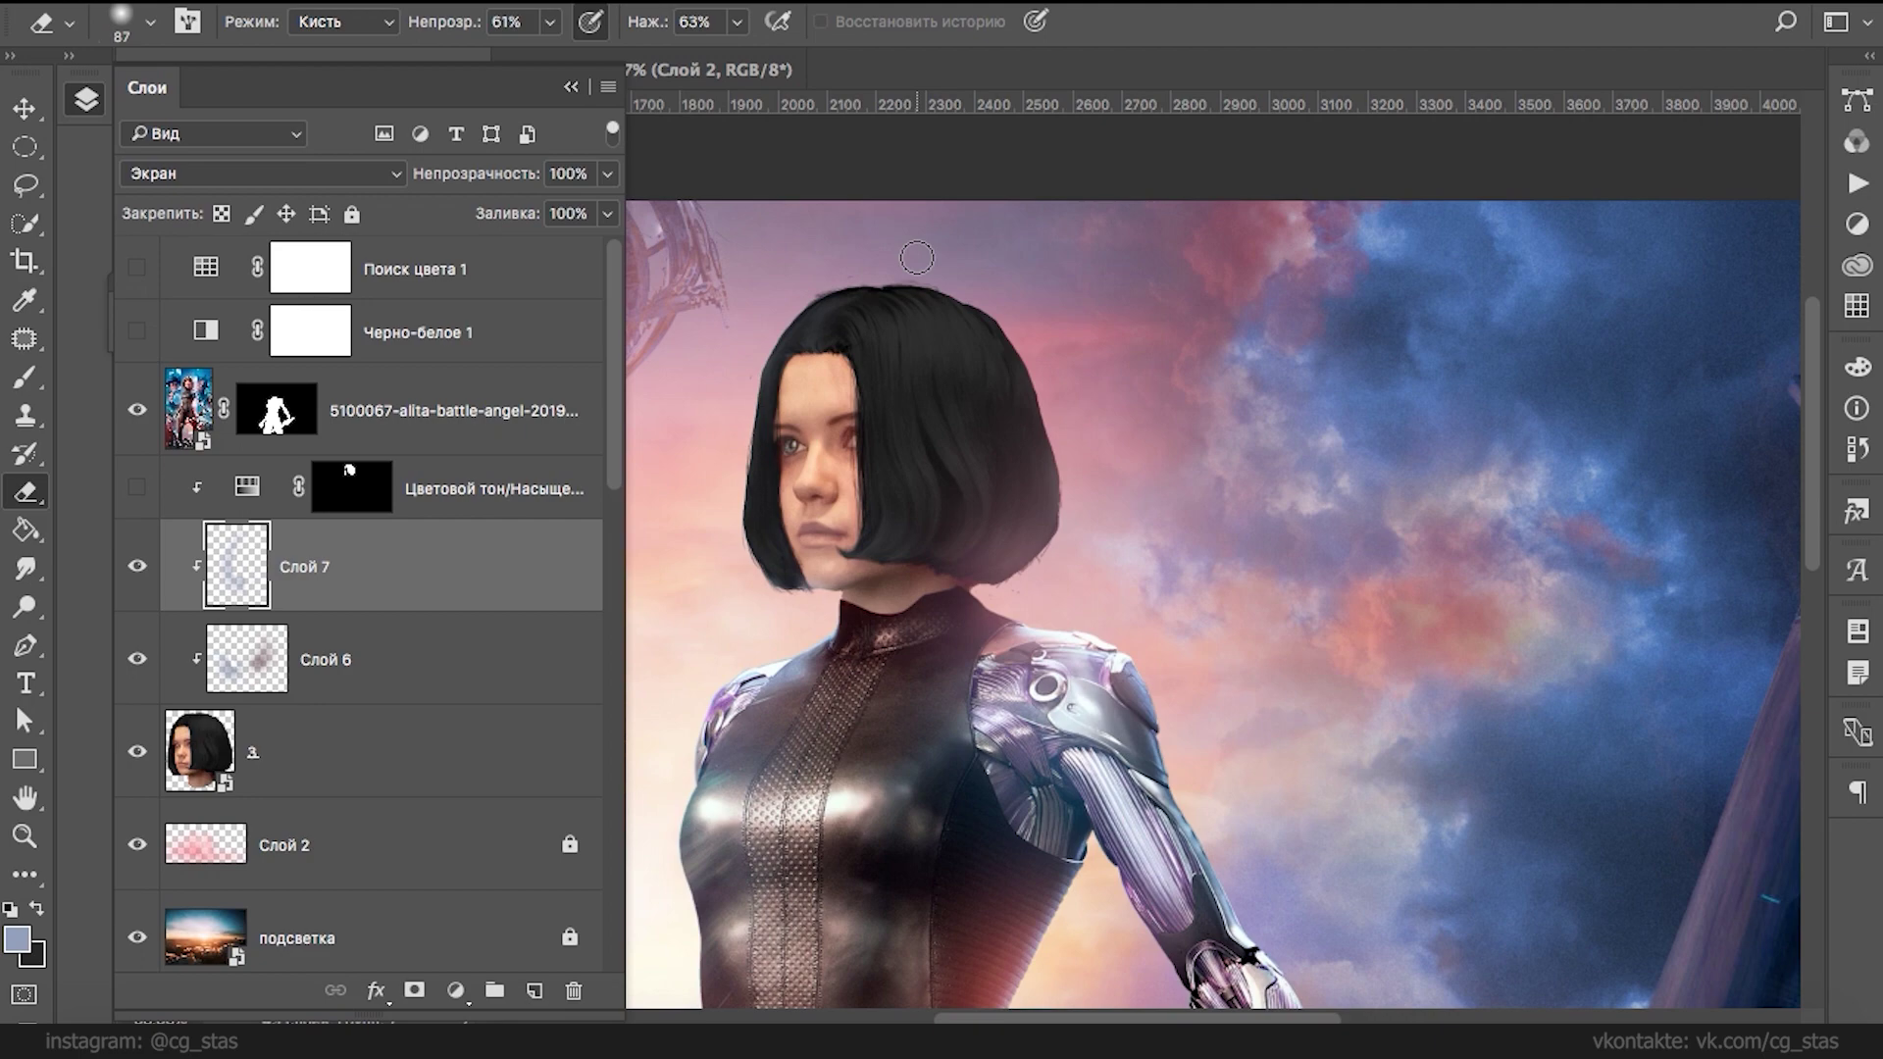
# - Examine how the hazed head blends with the body and sky, both in the full scene and close up
pyautogui.press('super+minus')
pyautogui.press('super+minus')
pyautogui.press('super+minus')
pyautogui.press('super+minus')
pyautogui.press('super+equal')
pyautogui.press('super+equal')
pyautogui.press('super+equal')
pyautogui.press('super+equal')
pyautogui.moveTo(962, 342); pyautogui.dragTo(1085, 523)
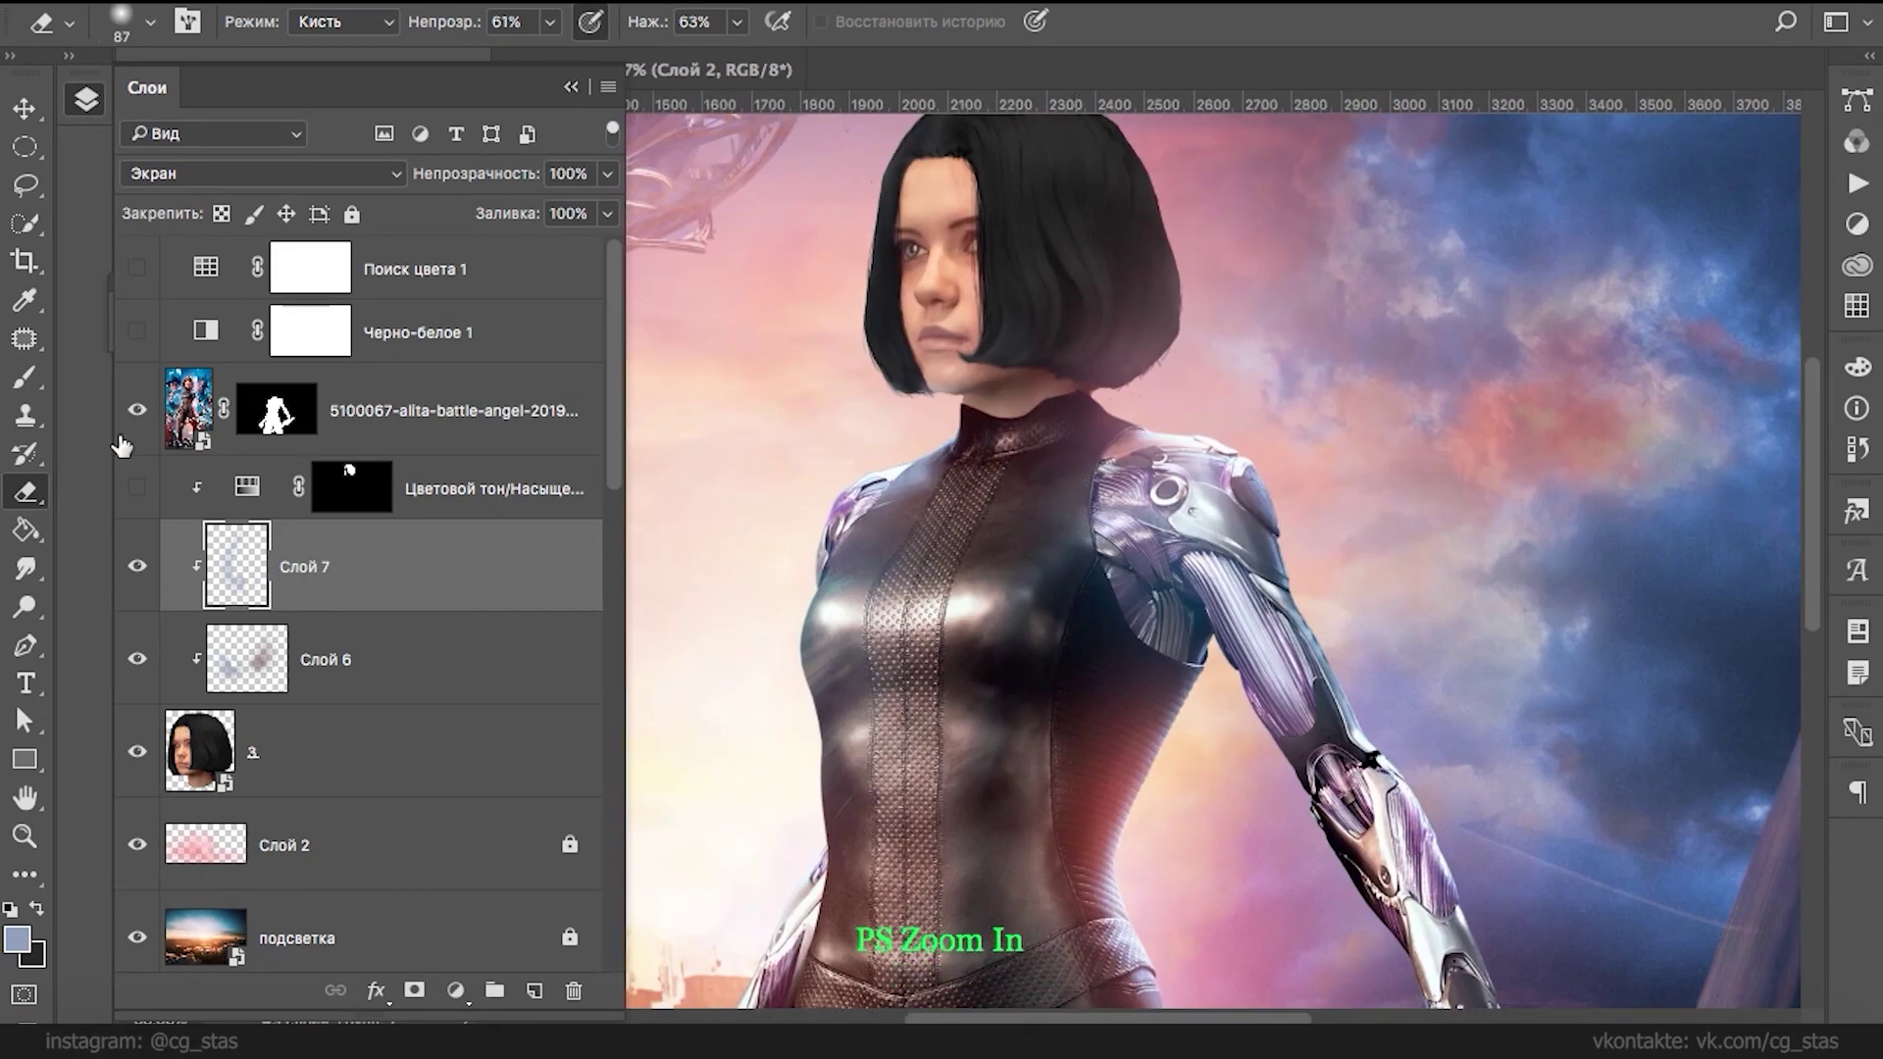
# - Temporarily disable the Alita poster layer's mask to compare with the original head, and re-enable it
pyautogui.rightClick(268, 407)
pyautogui.click(334, 431)
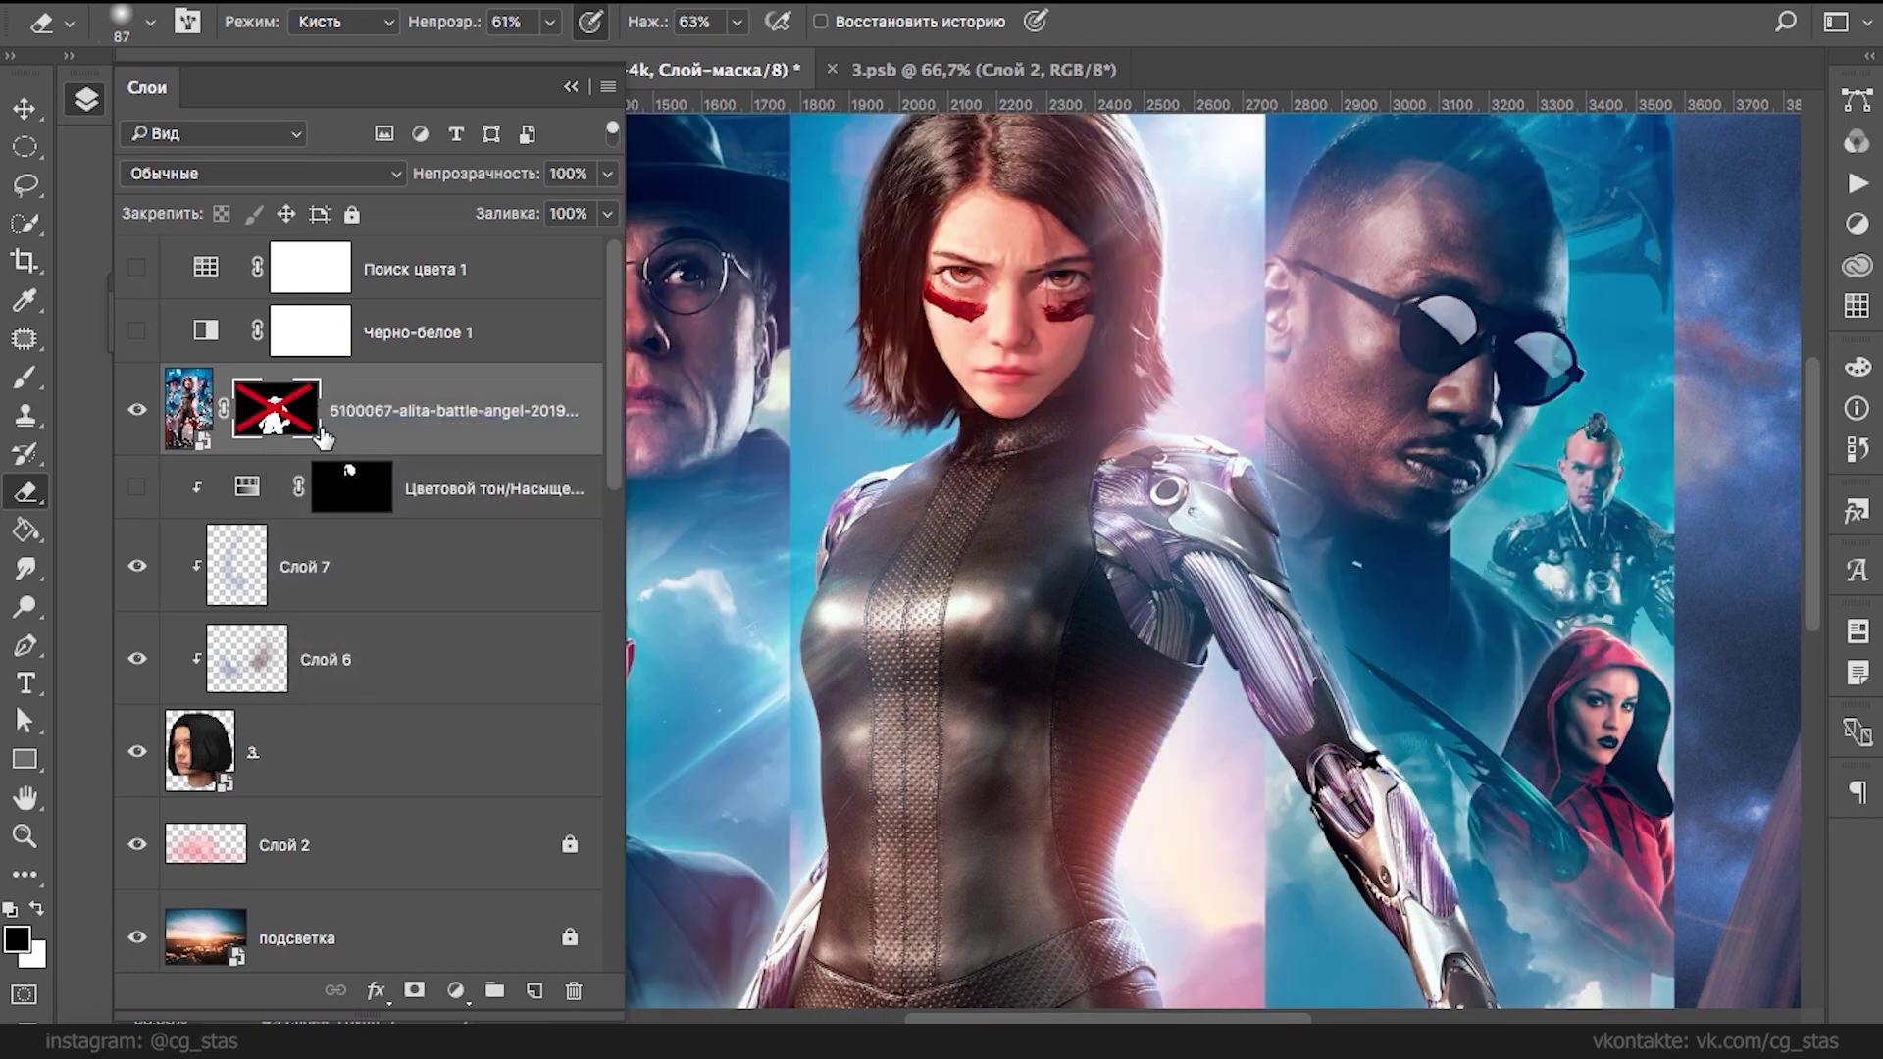
pyautogui.rightClick(291, 400)
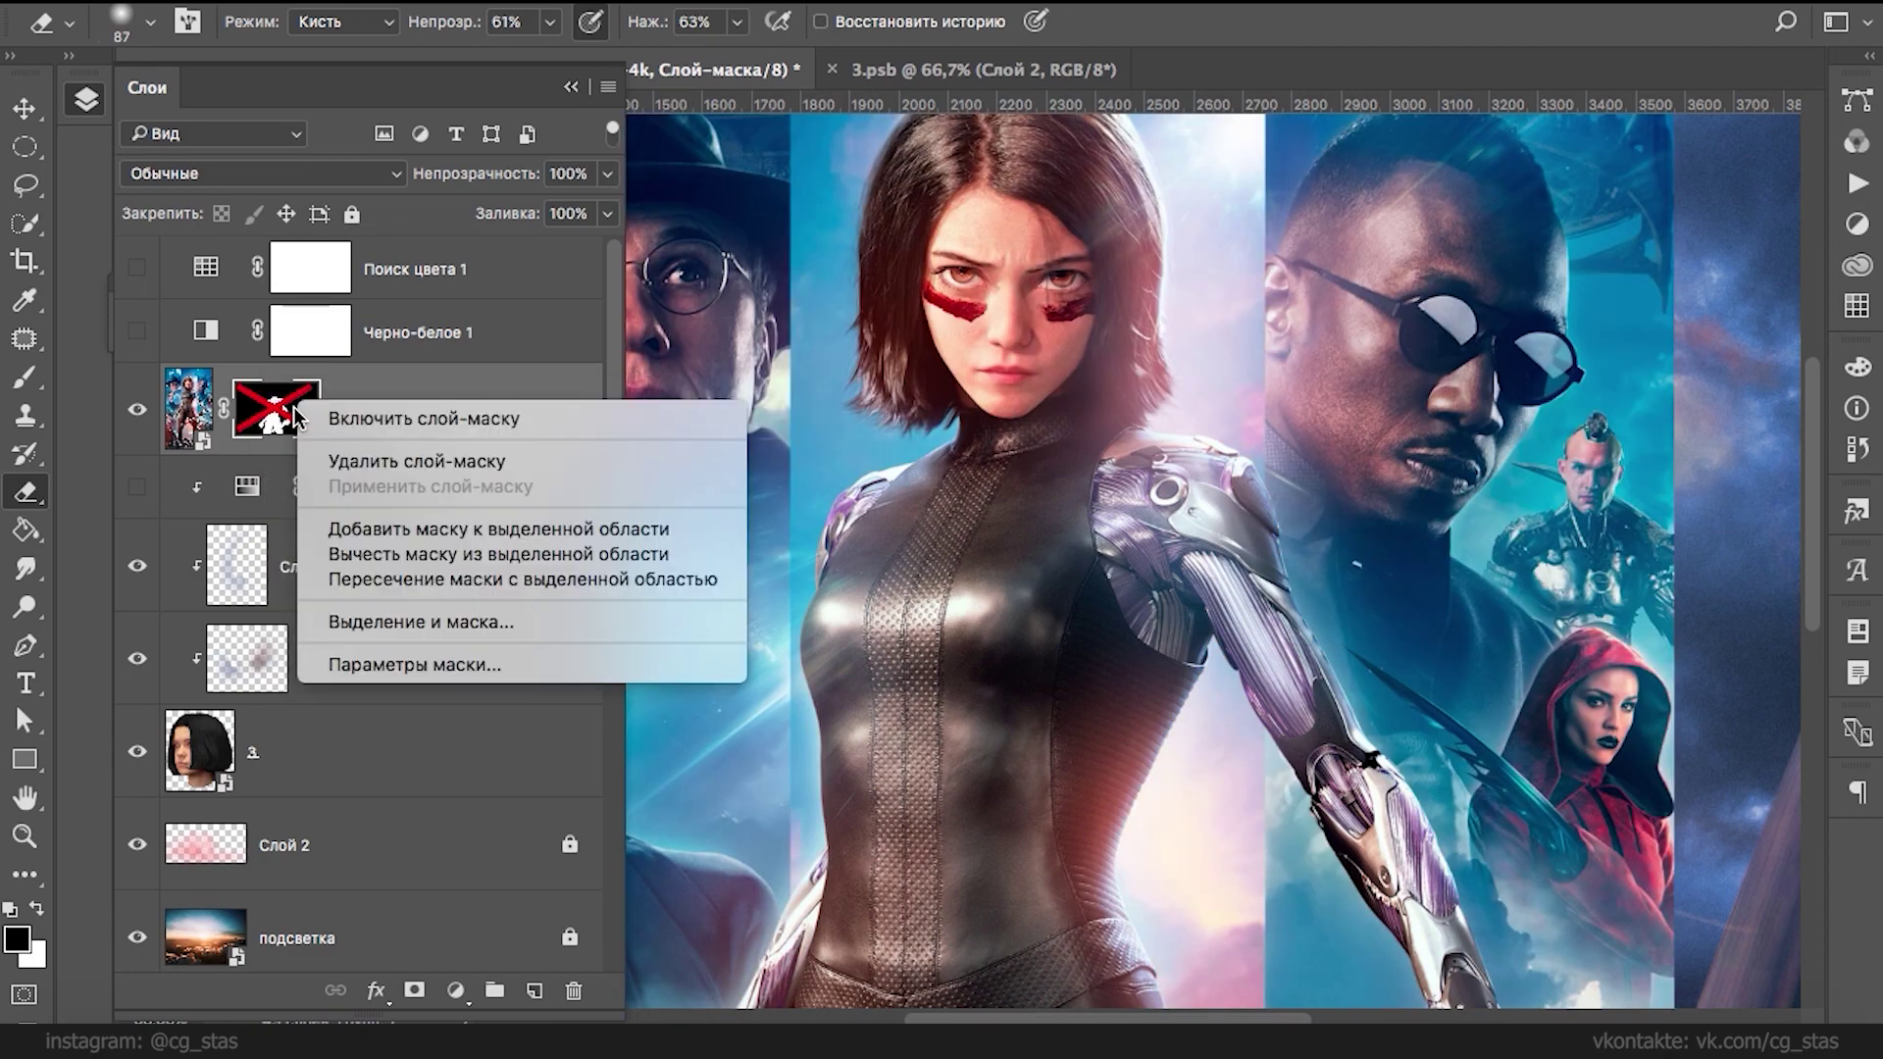
pyautogui.click(340, 420)
# - Add a clipped Levels adjustment directly above head layer 3 with black input 10 and white input 230
pyautogui.click(176, 751)
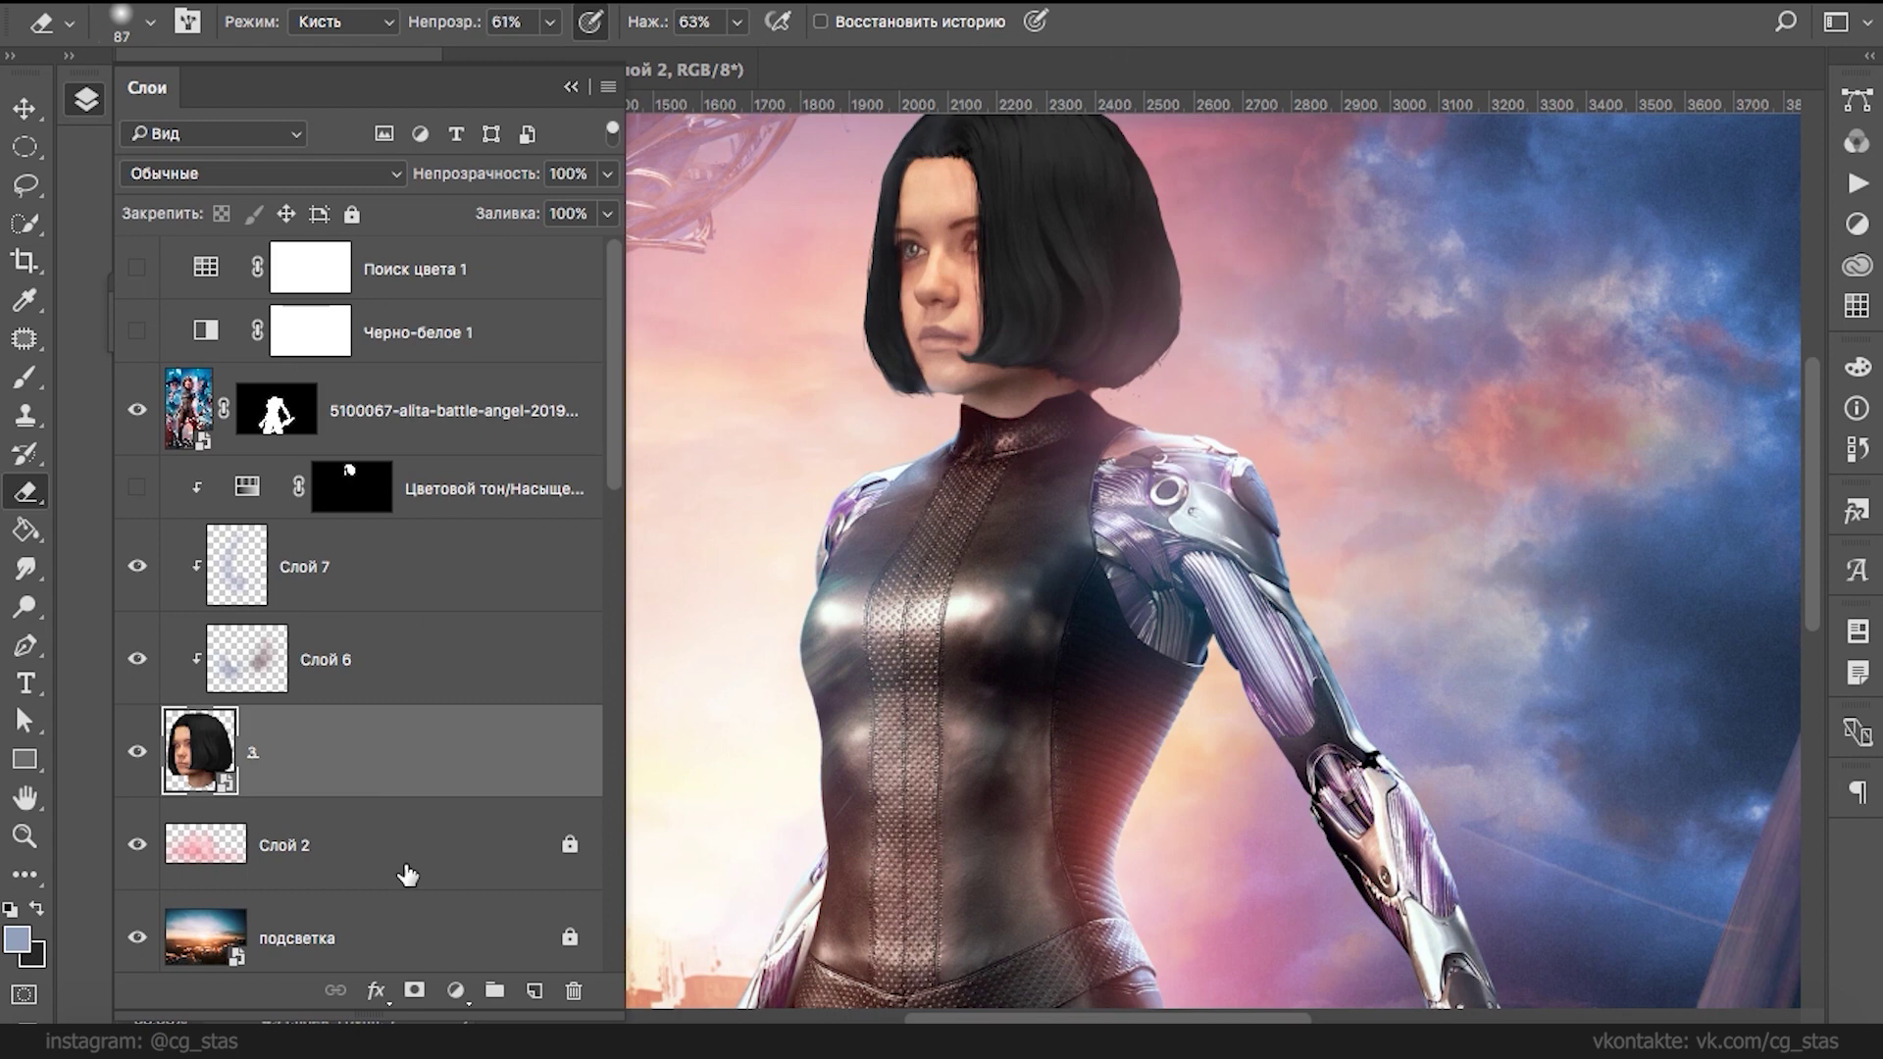
pyautogui.click(455, 990)
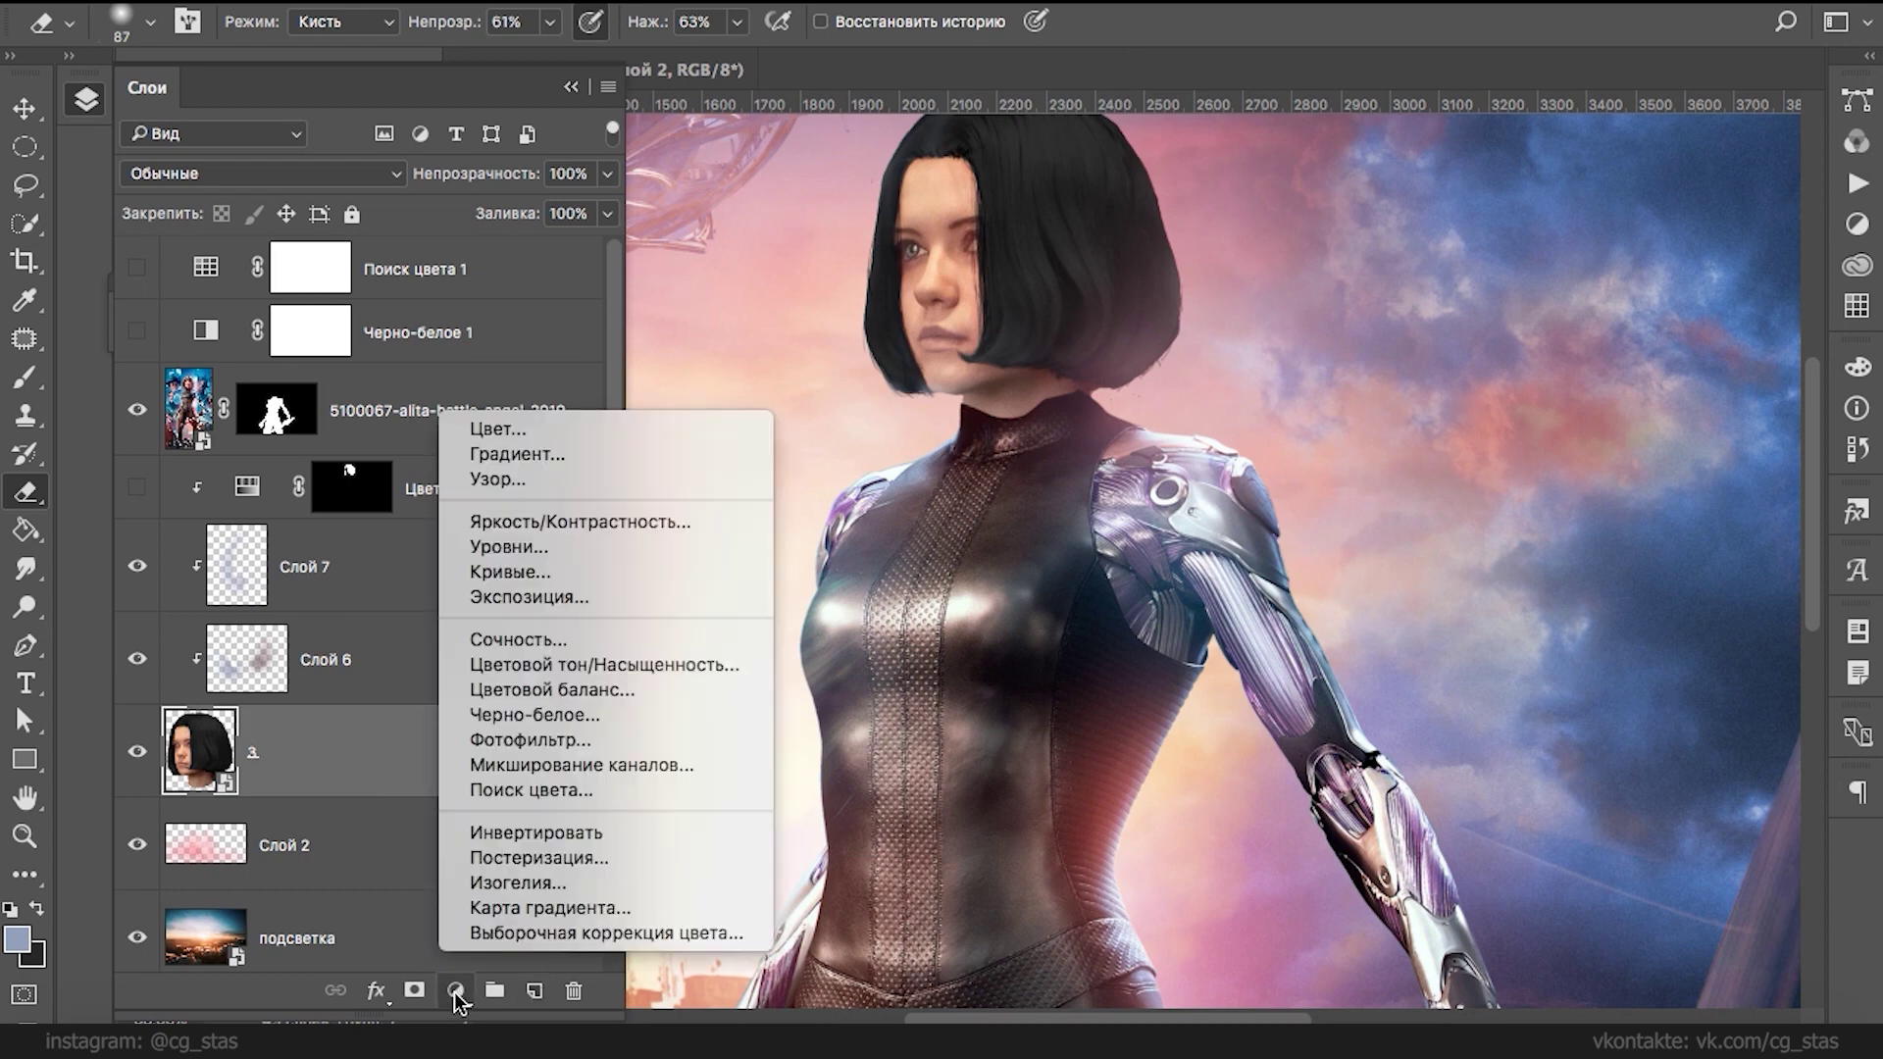
pyautogui.click(508, 546)
pyautogui.moveTo(411, 616); pyautogui.dragTo(386, 616)
pyautogui.hotkey('ctrl', 'z')
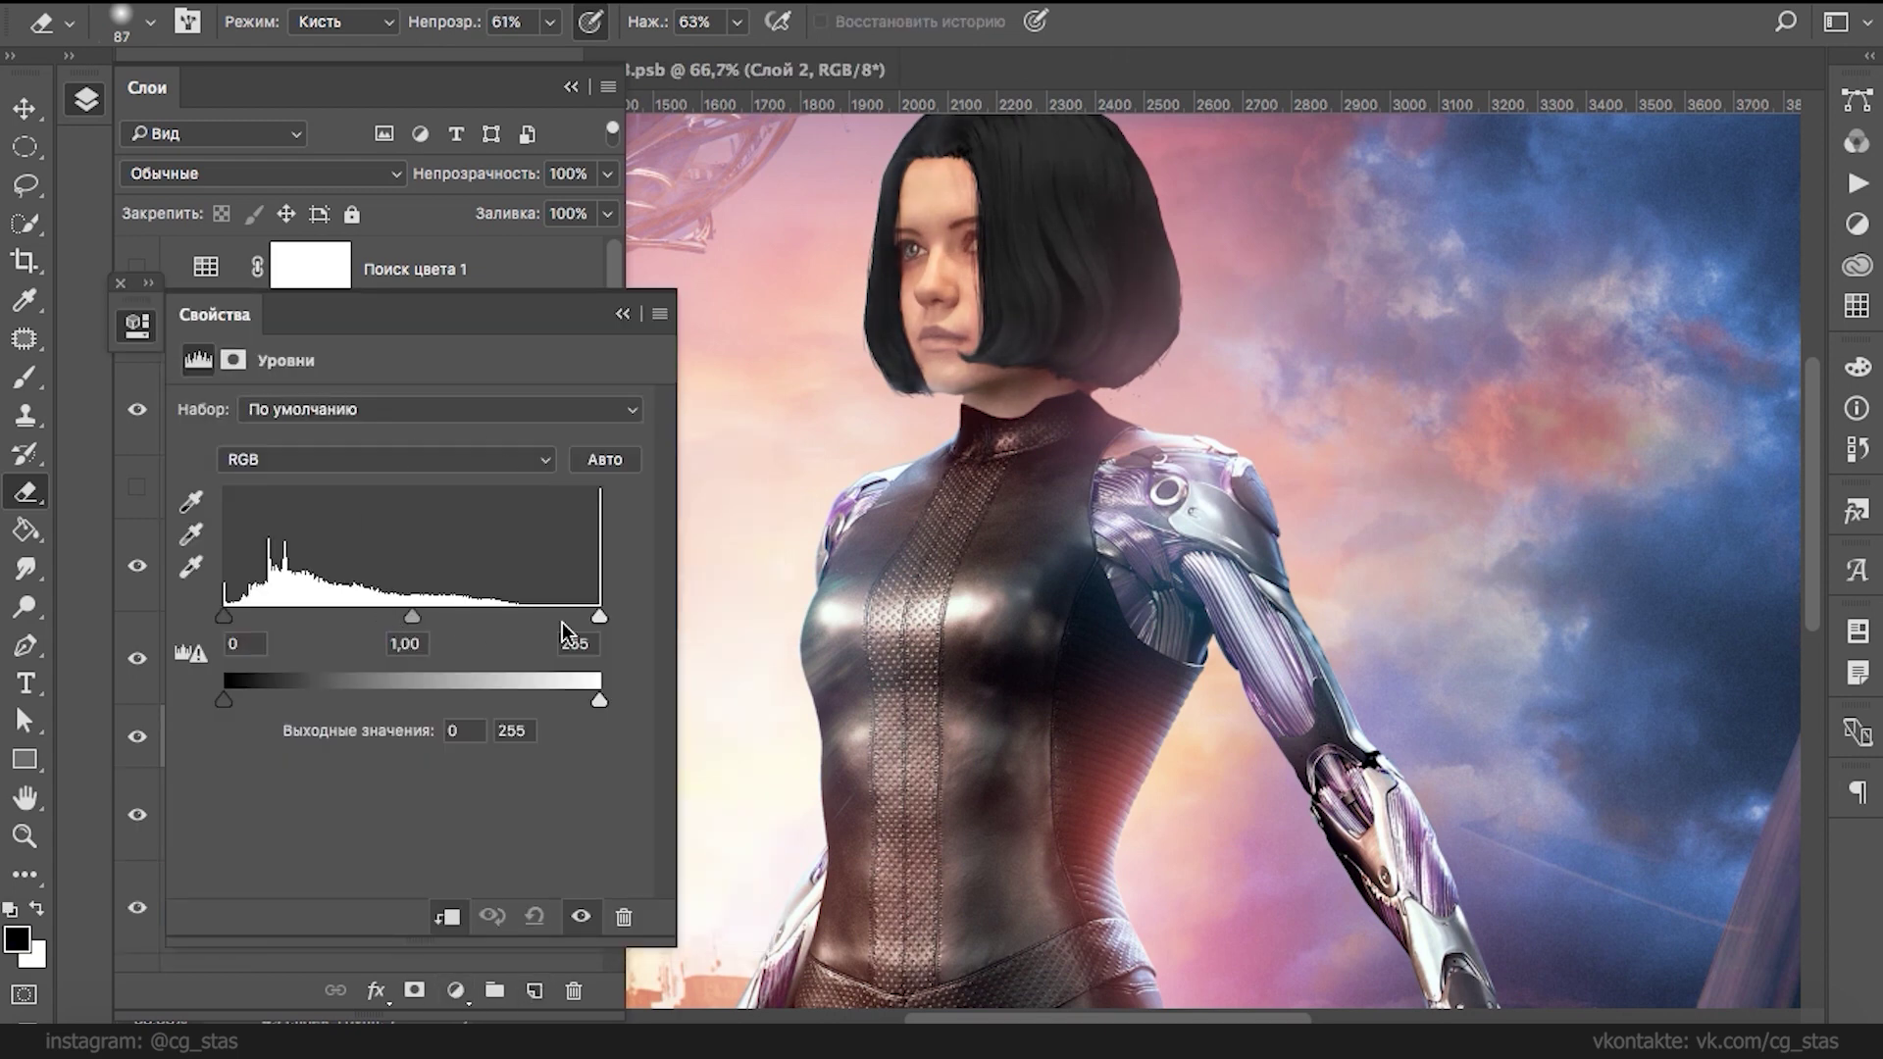
pyautogui.moveTo(599, 616)
pyautogui.mouseDown()
pyautogui.moveTo(545, 614)
pyautogui.moveTo(563, 613)
pyautogui.mouseUp()
pyautogui.moveTo(225, 617); pyautogui.dragTo(240, 628)
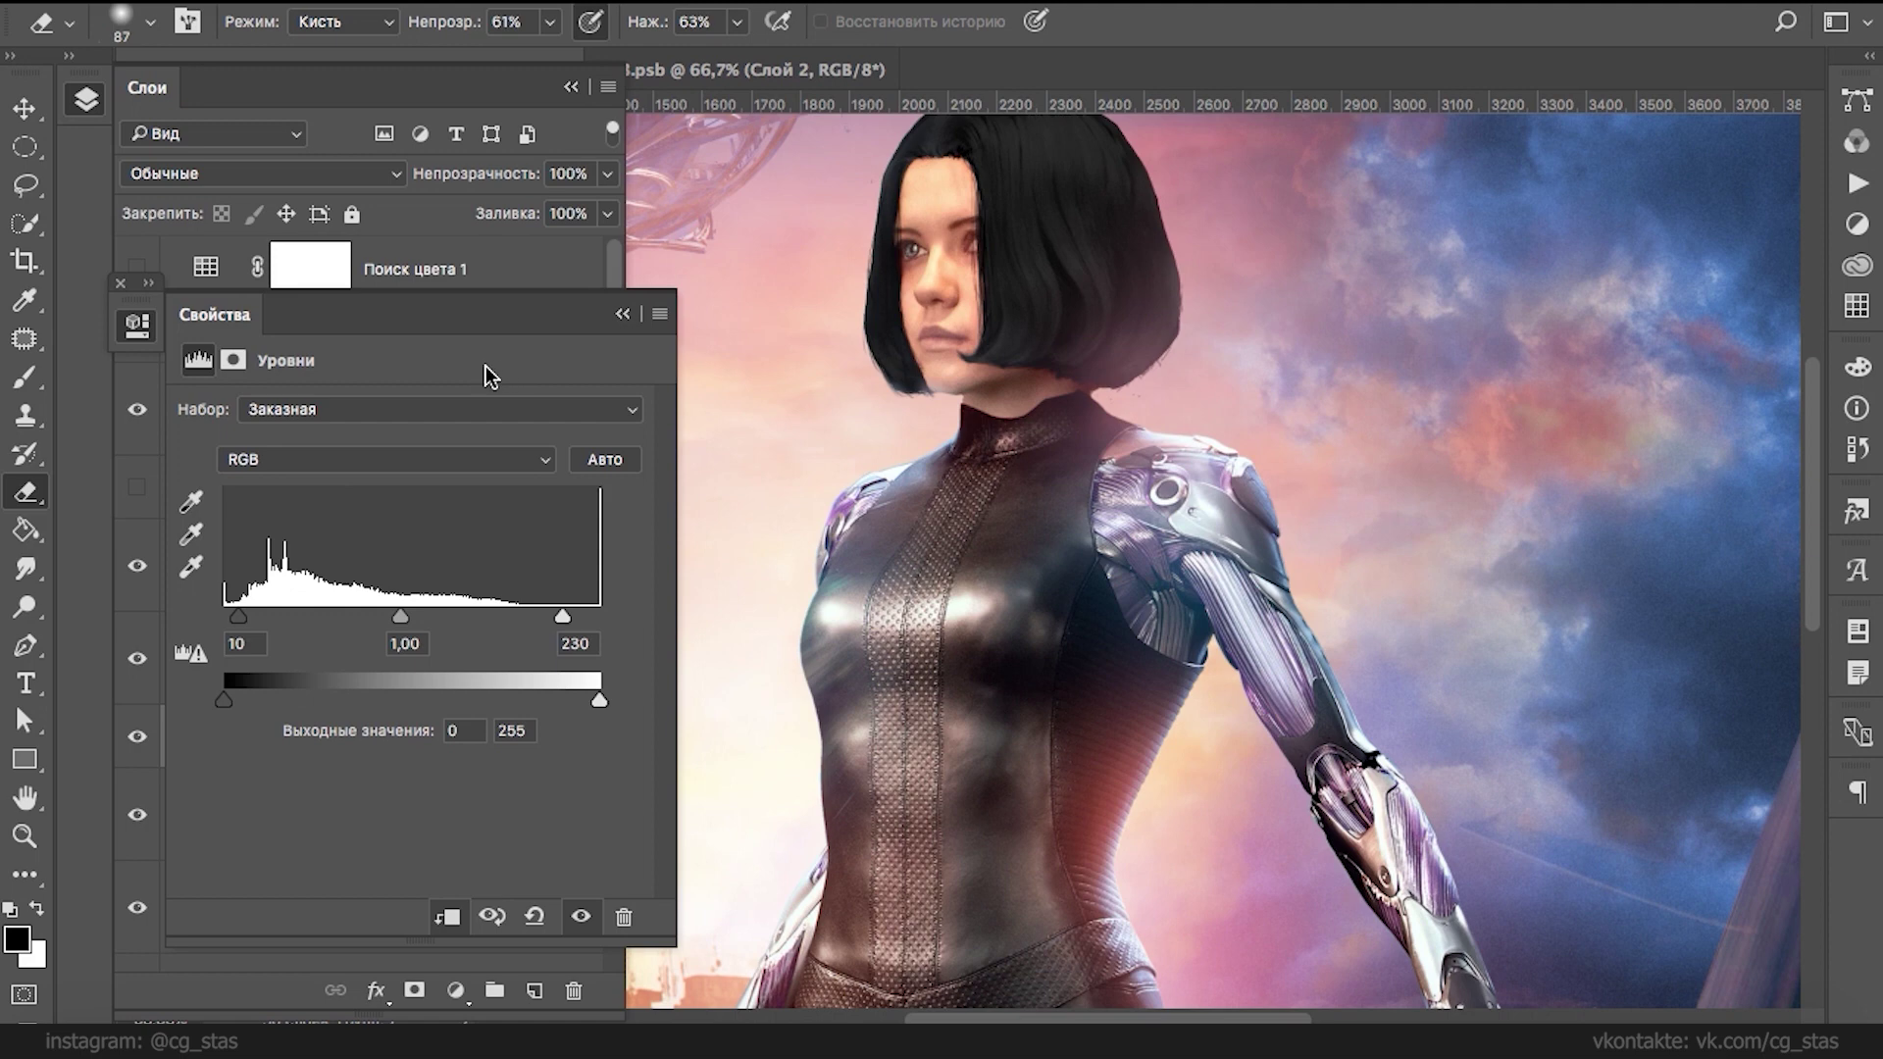
pyautogui.click(621, 314)
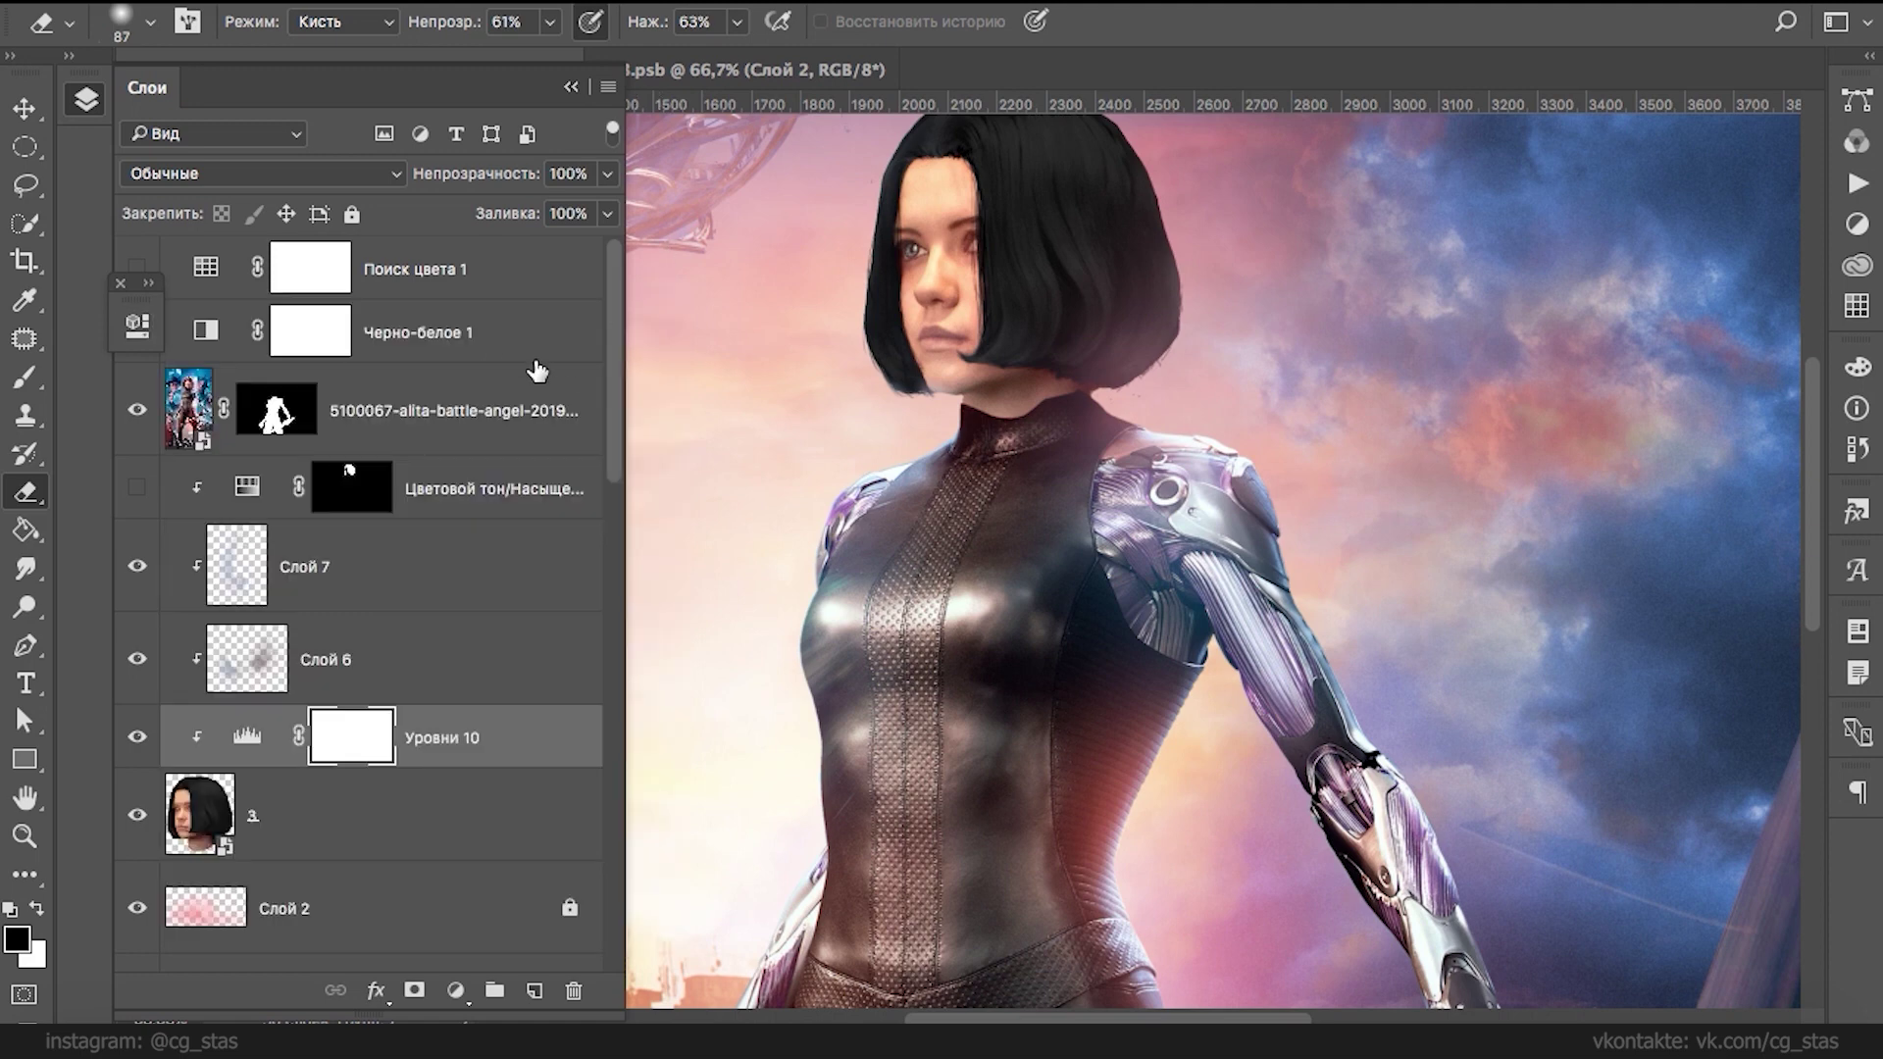
# - Add a clipped Color Balance adjustment above the head's Levels and adjust its shadows (Тени)
pyautogui.click(455, 990)
pyautogui.click(507, 685)
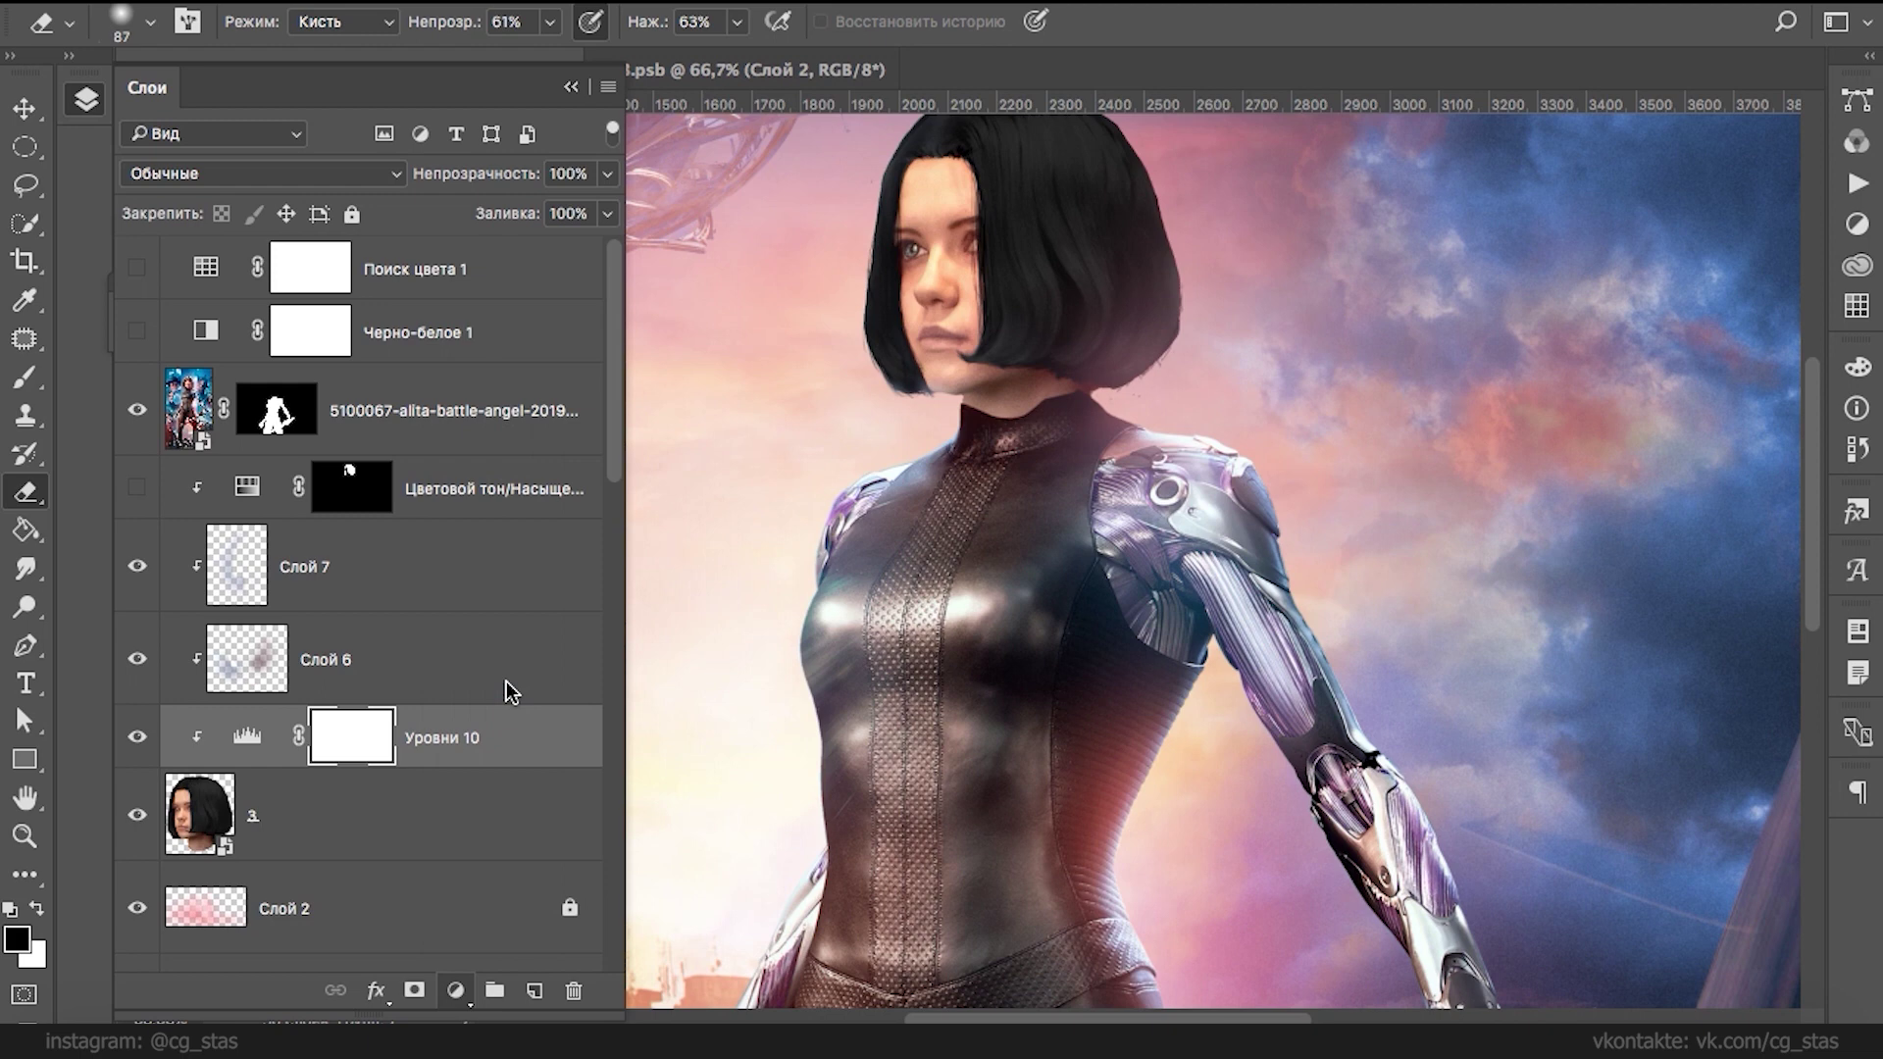
pyautogui.moveTo(374, 475)
pyautogui.mouseDown()
pyautogui.moveTo(338, 481)
pyautogui.moveTo(370, 492)
pyautogui.mouseUp()
pyautogui.moveTo(373, 578); pyautogui.dragTo(389, 486)
pyautogui.click(385, 407)
pyautogui.click(383, 386)
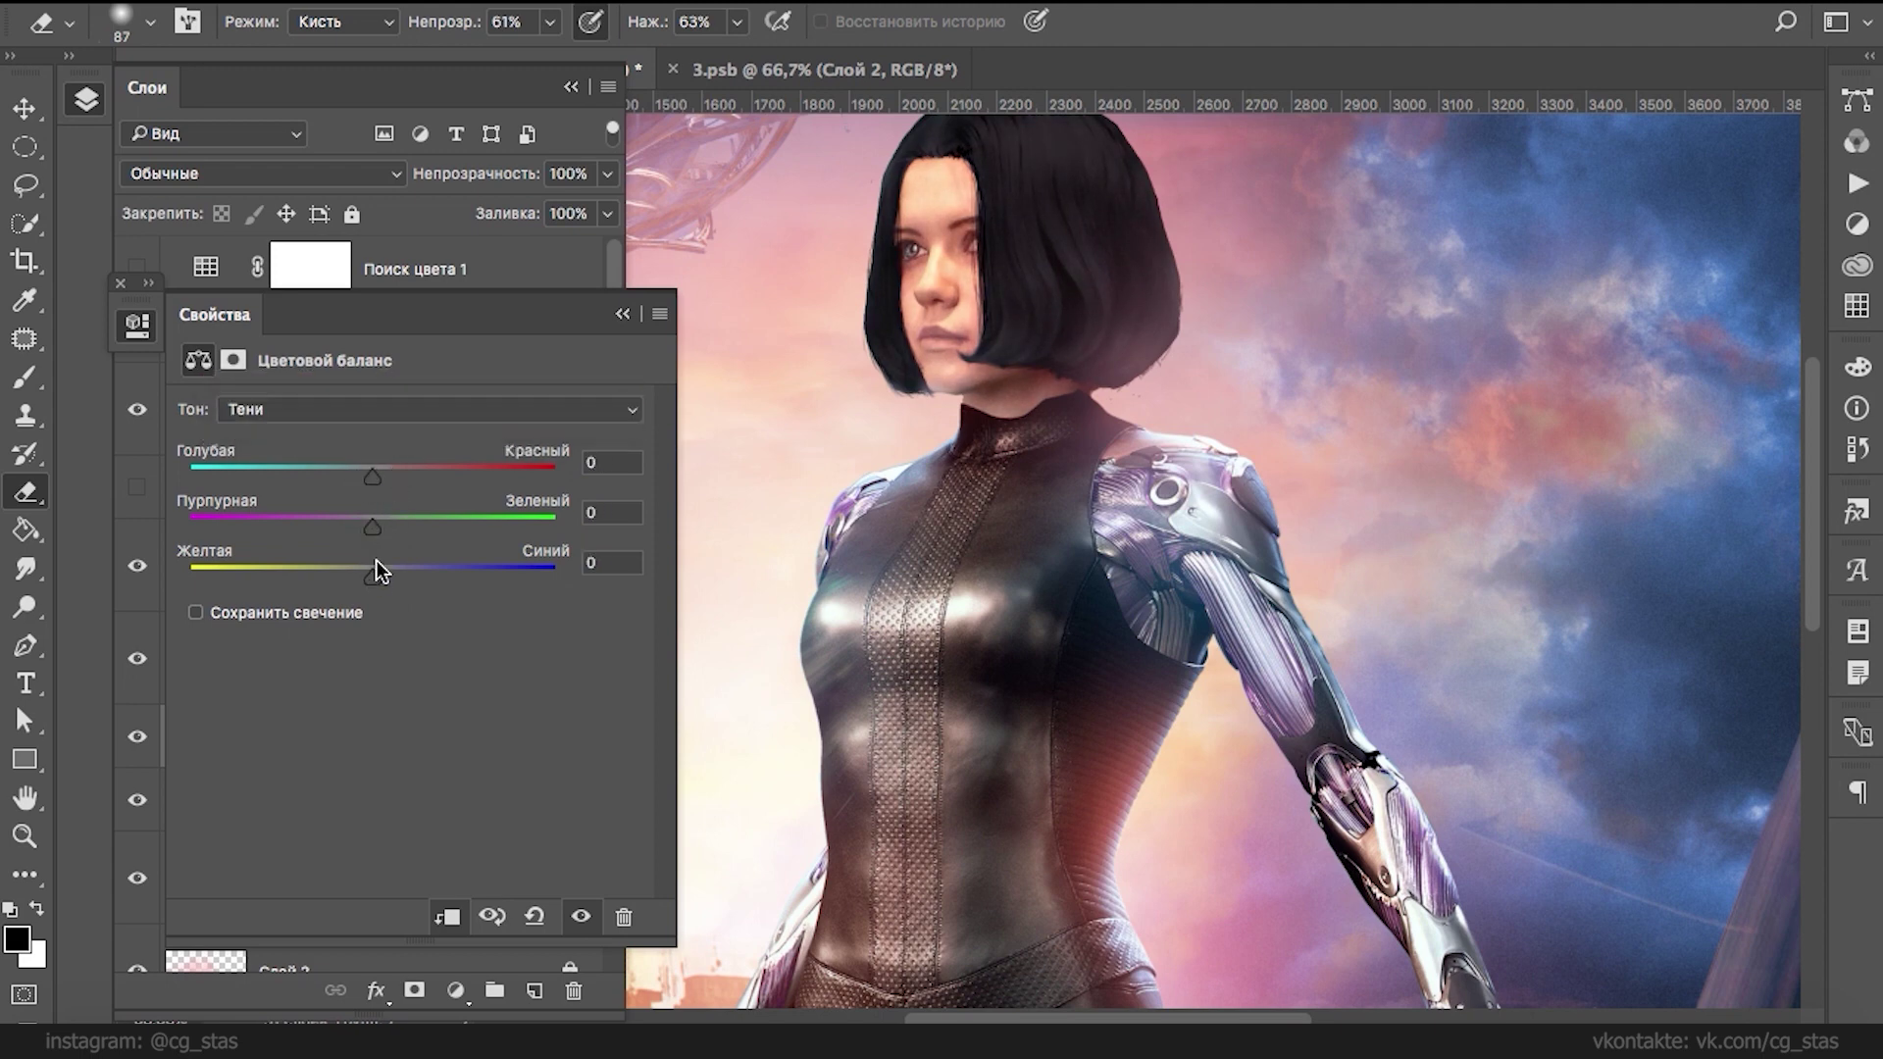
pyautogui.moveTo(304, 470); pyautogui.dragTo(390, 481)
pyautogui.moveTo(391, 528); pyautogui.dragTo(422, 591)
# - Adjust the Color Balance highlights on the cyan–red and yellow–blue axes, and compare the head with and without the adjustment
pyautogui.click(362, 409)
pyautogui.click(365, 450)
pyautogui.moveTo(372, 578); pyautogui.dragTo(357, 578)
pyautogui.moveTo(372, 478); pyautogui.dragTo(386, 479)
pyautogui.moveTo(208, 472); pyautogui.dragTo(308, 478)
pyautogui.click(580, 917)
pyautogui.click(581, 917)
pyautogui.click(580, 917)
pyautogui.click(580, 917)
pyautogui.click(621, 314)
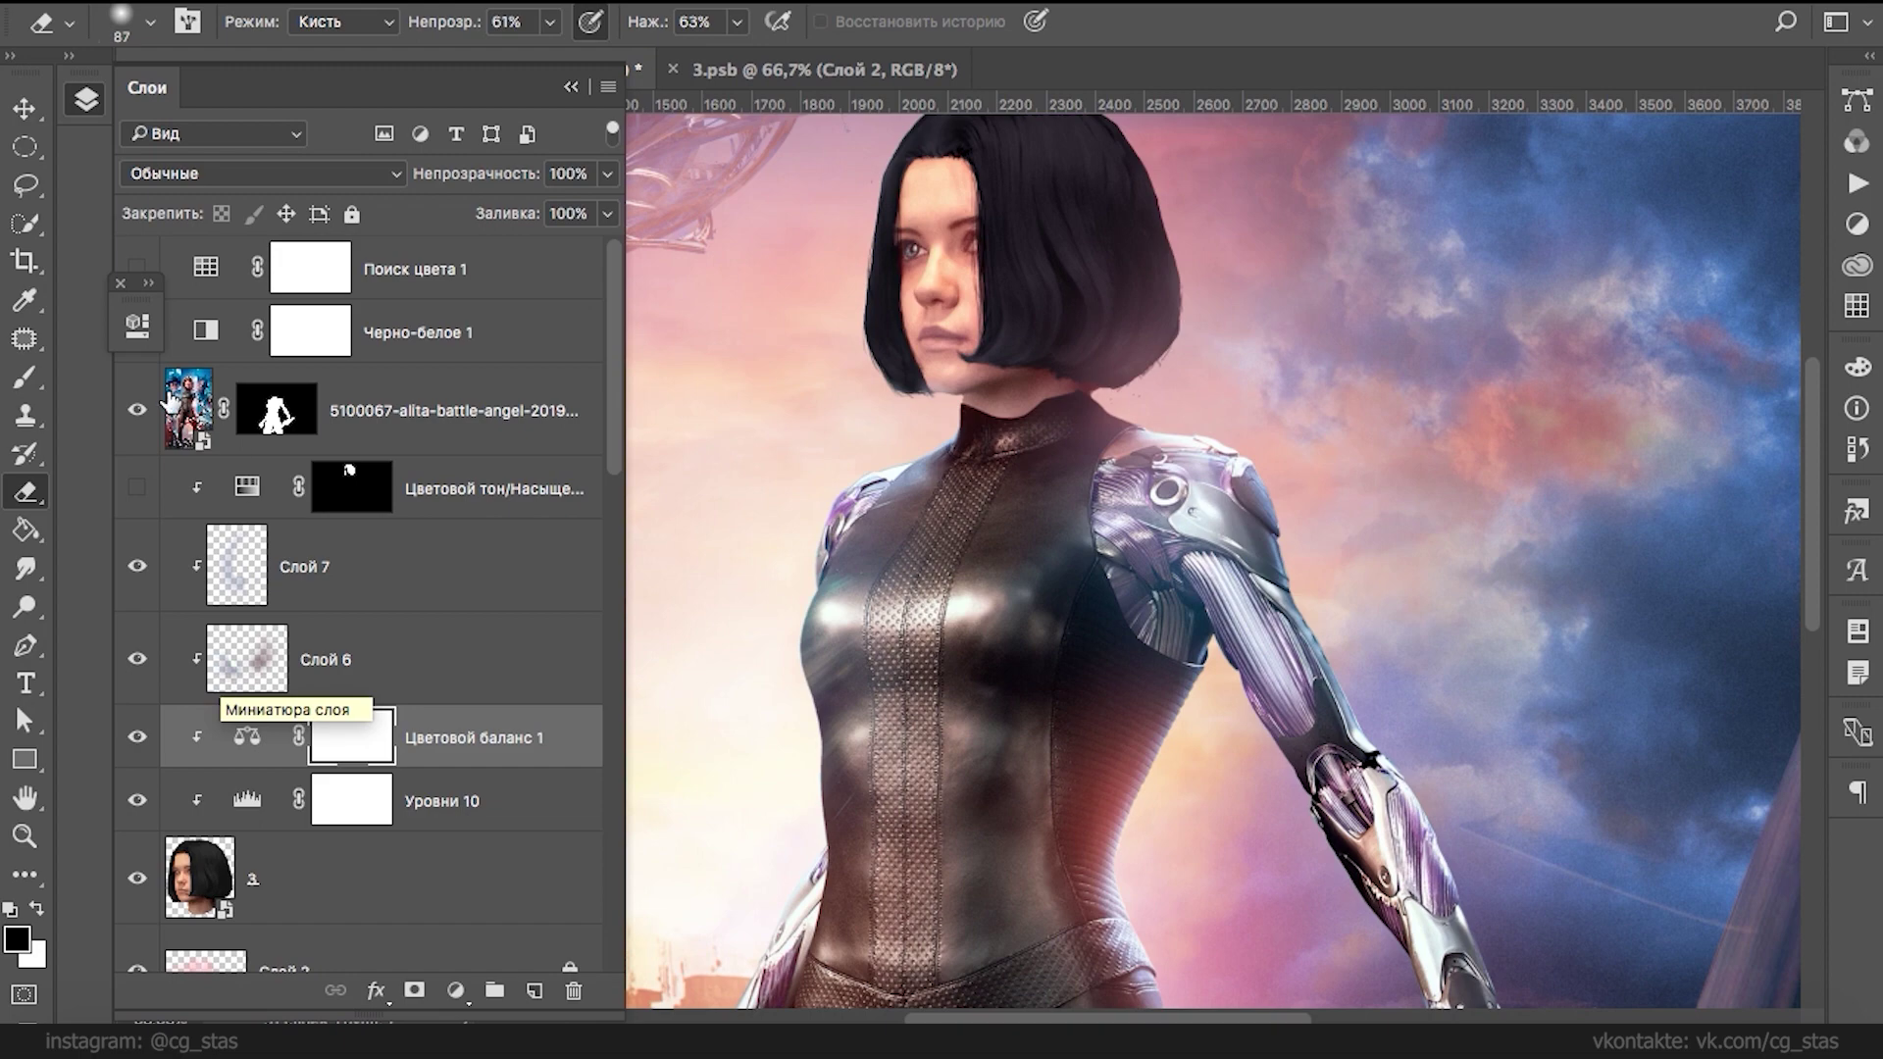
# - Briefly disable and re-enable the Alita poster's mask to compare the colour-corrected head with the original, and save the document
pyautogui.rightClick(267, 408)
pyautogui.click(271, 417)
pyautogui.rightClick(271, 419)
pyautogui.click(294, 413)
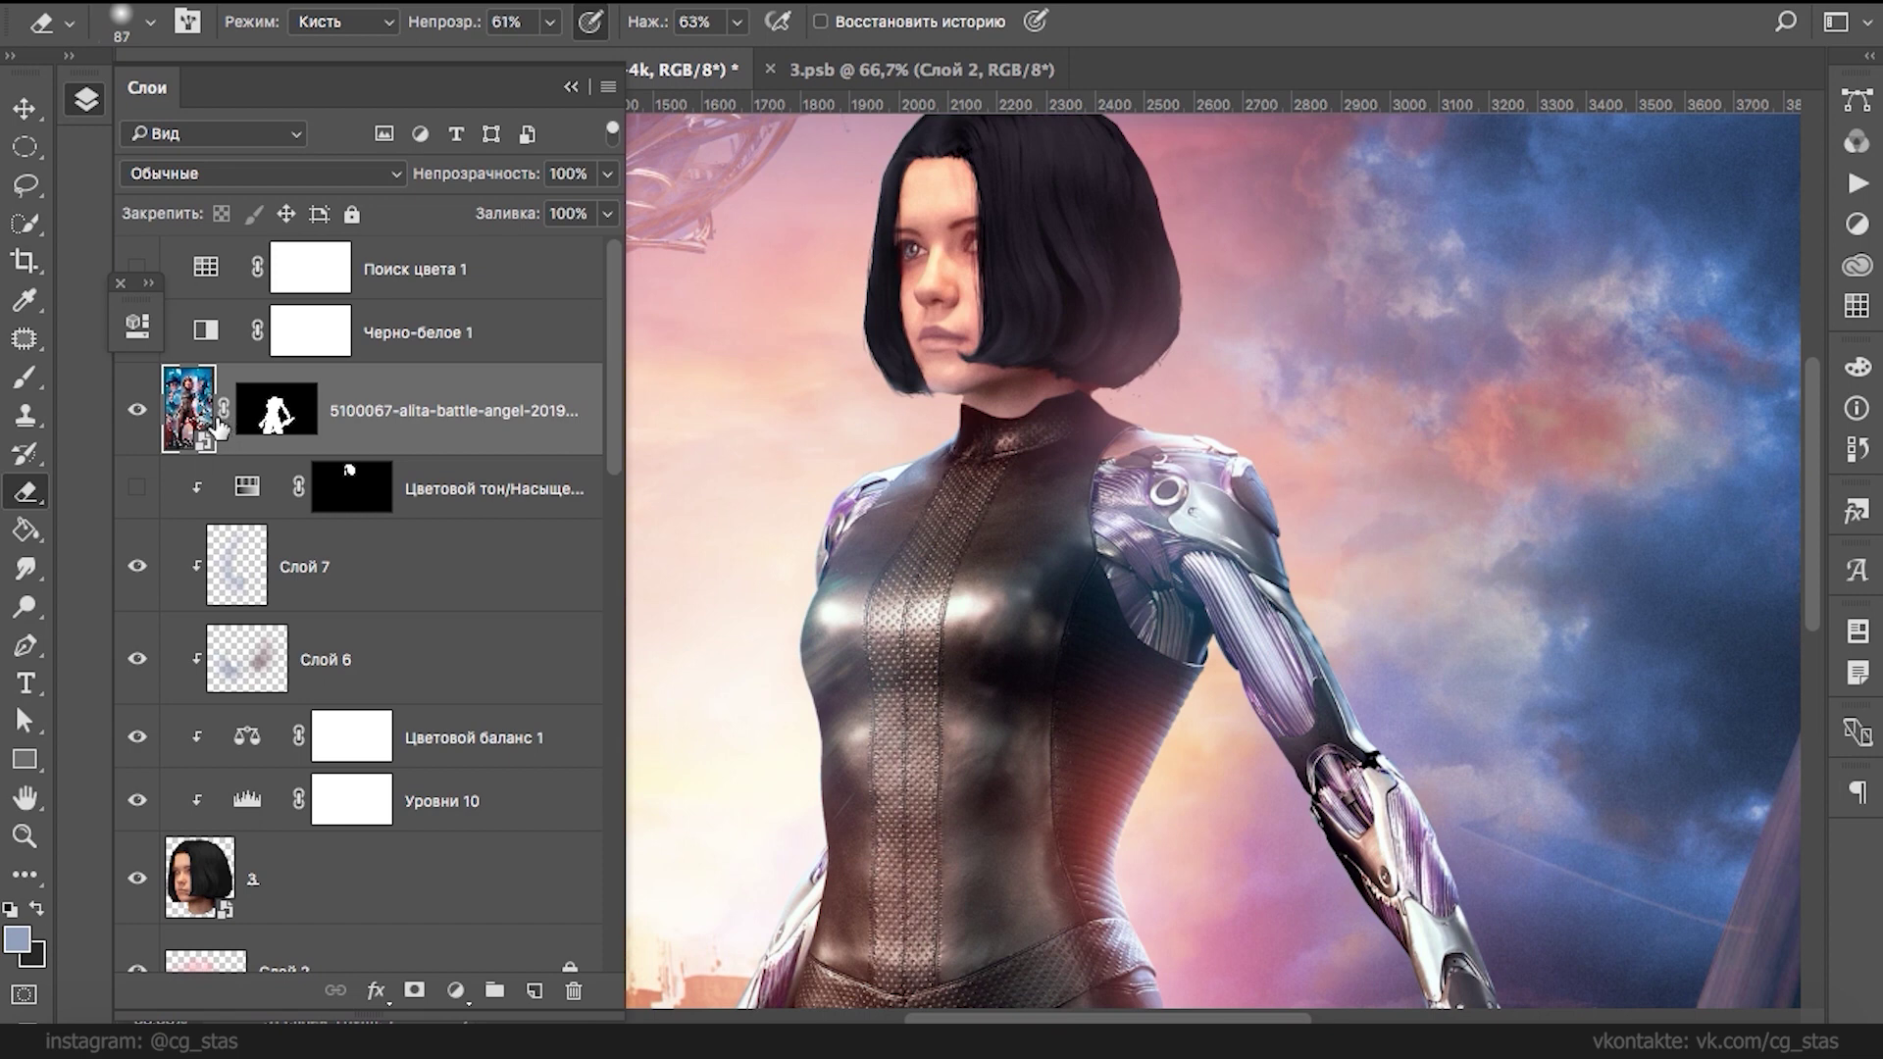
pyautogui.hotkey('ctrl', 's')
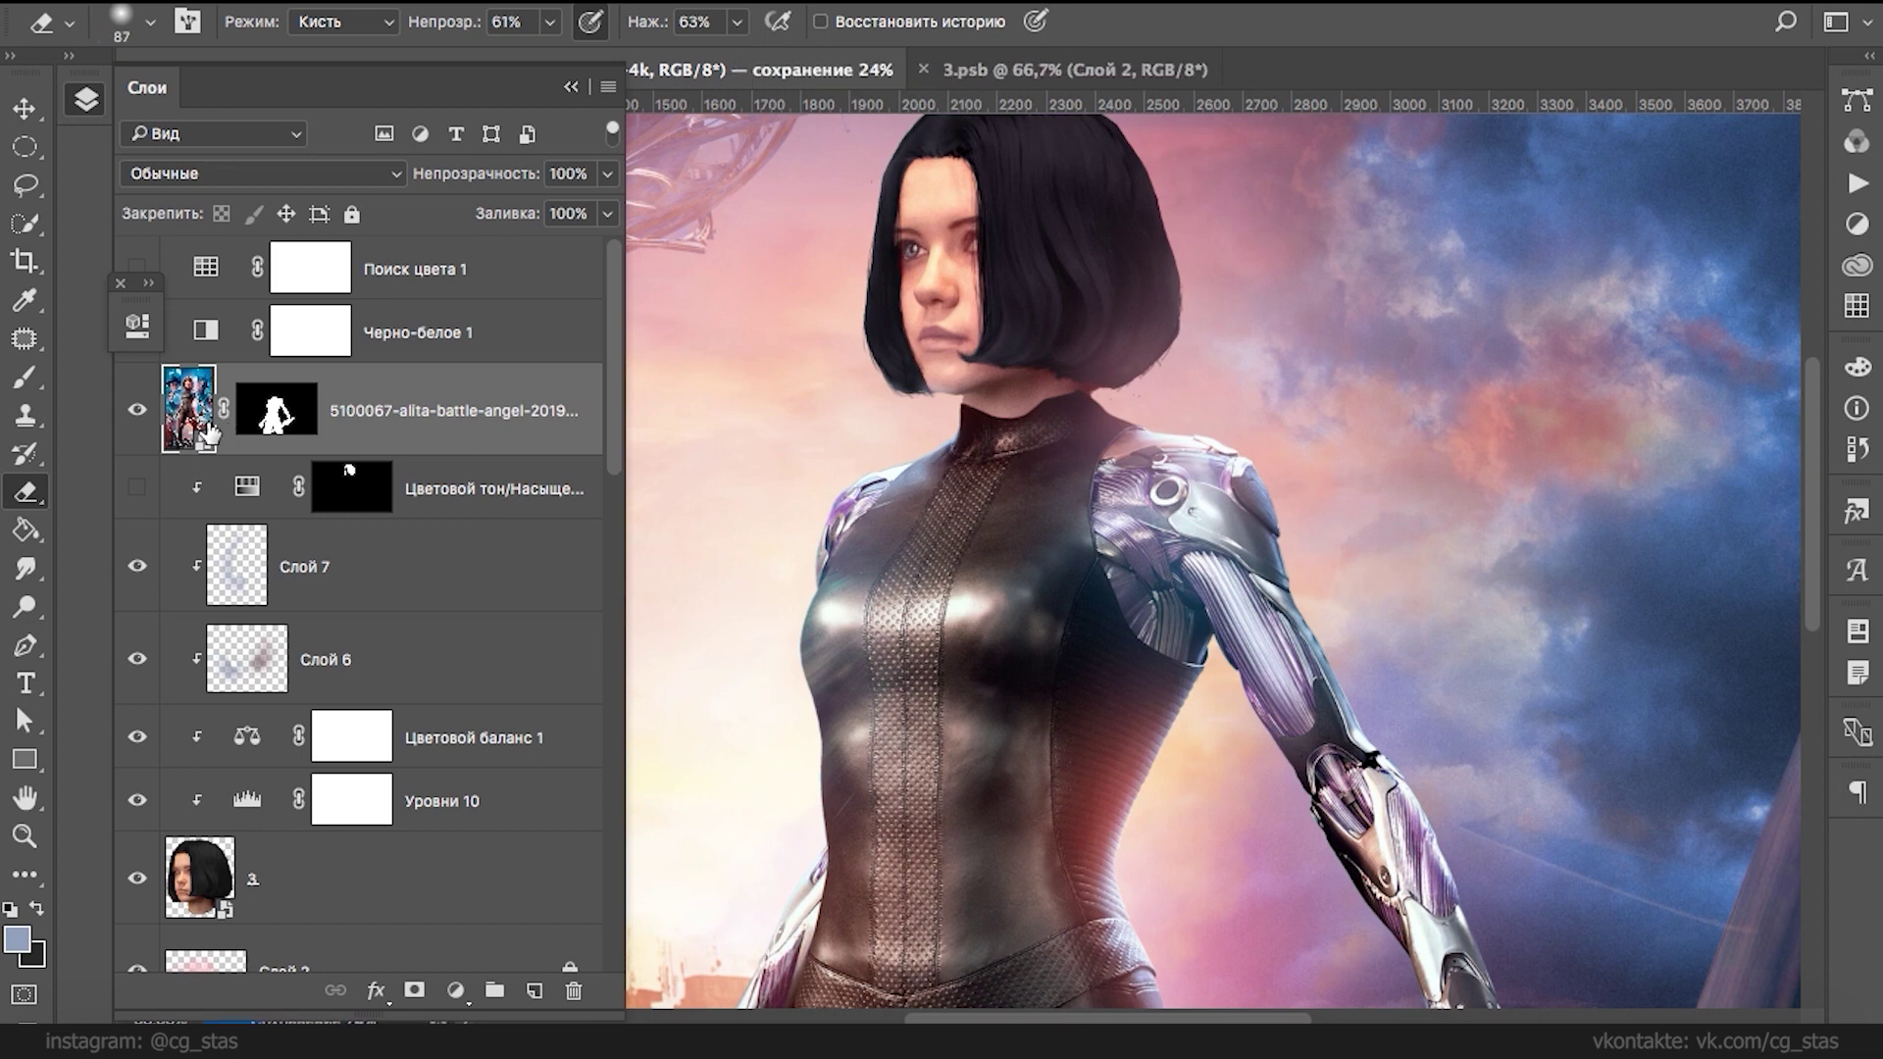
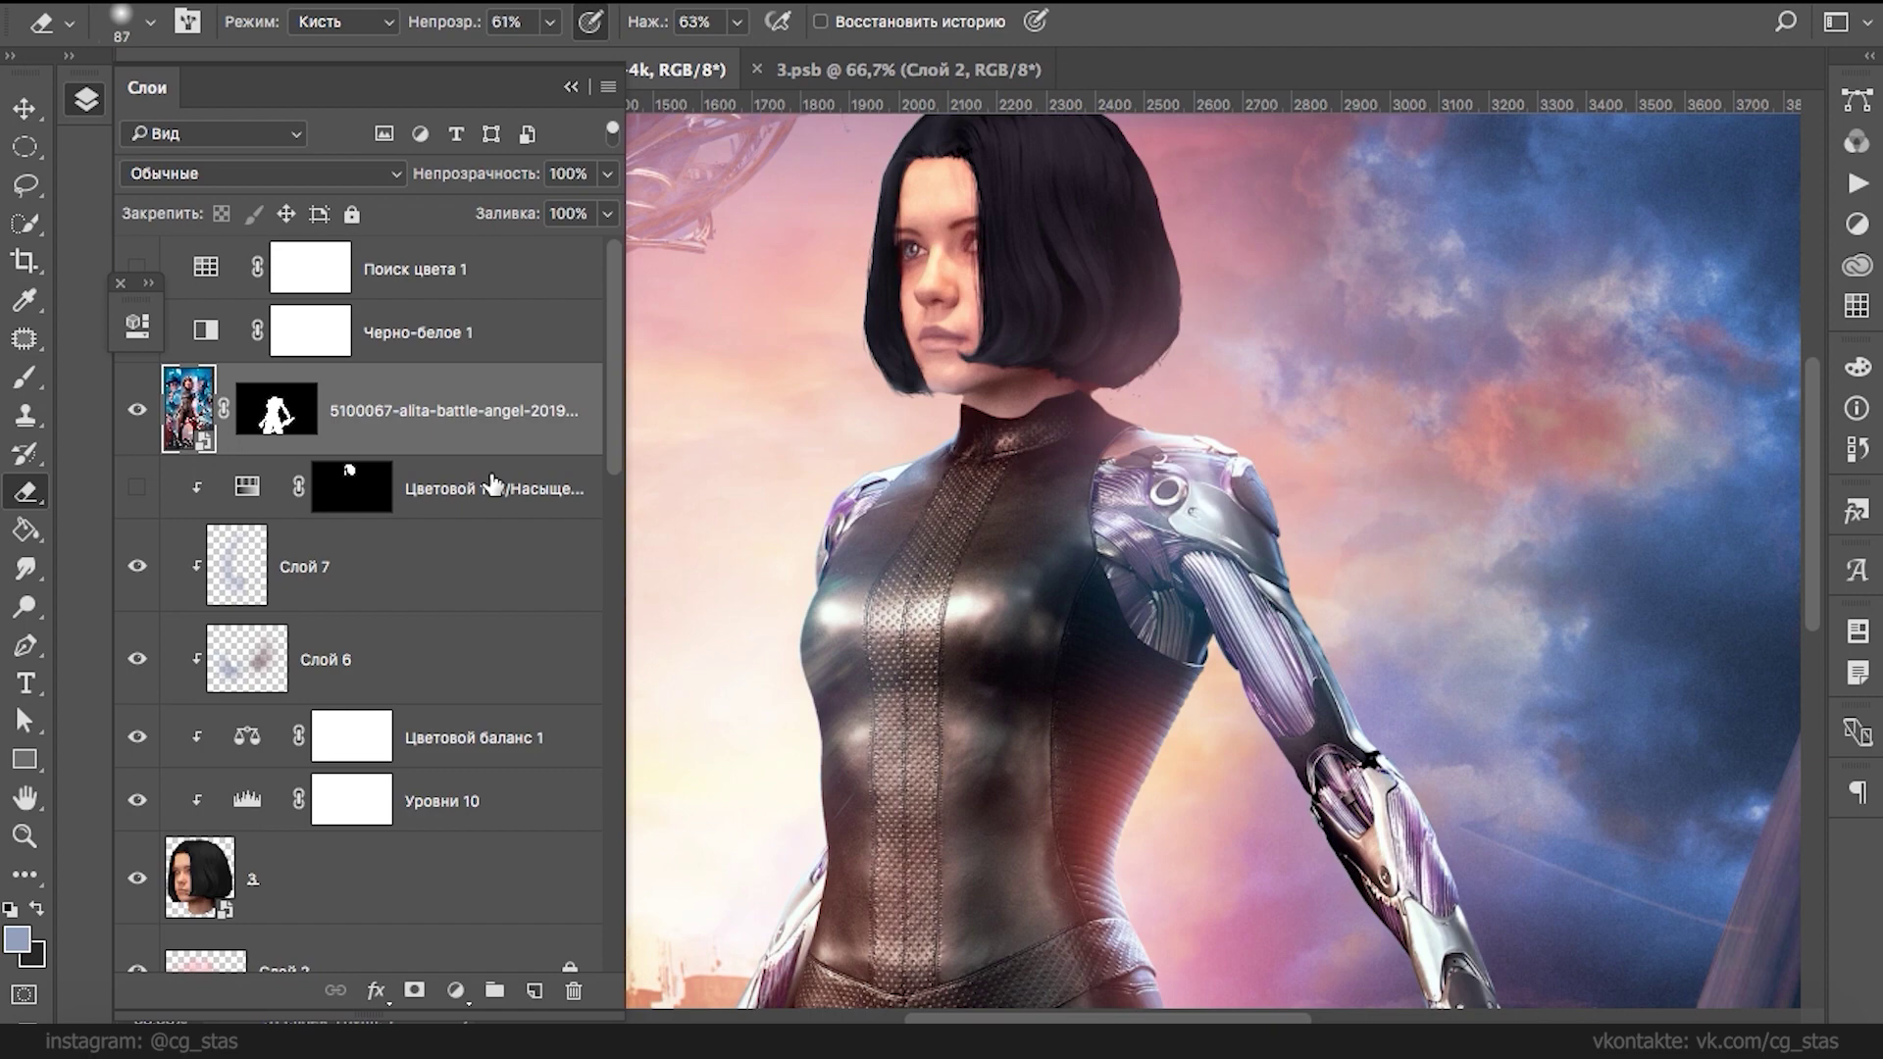
# - Try lightening the head with another clipped Levels directly above layer 3, using midtones 1.56 and output white 226
pyautogui.hotkey('ctrl', '-')
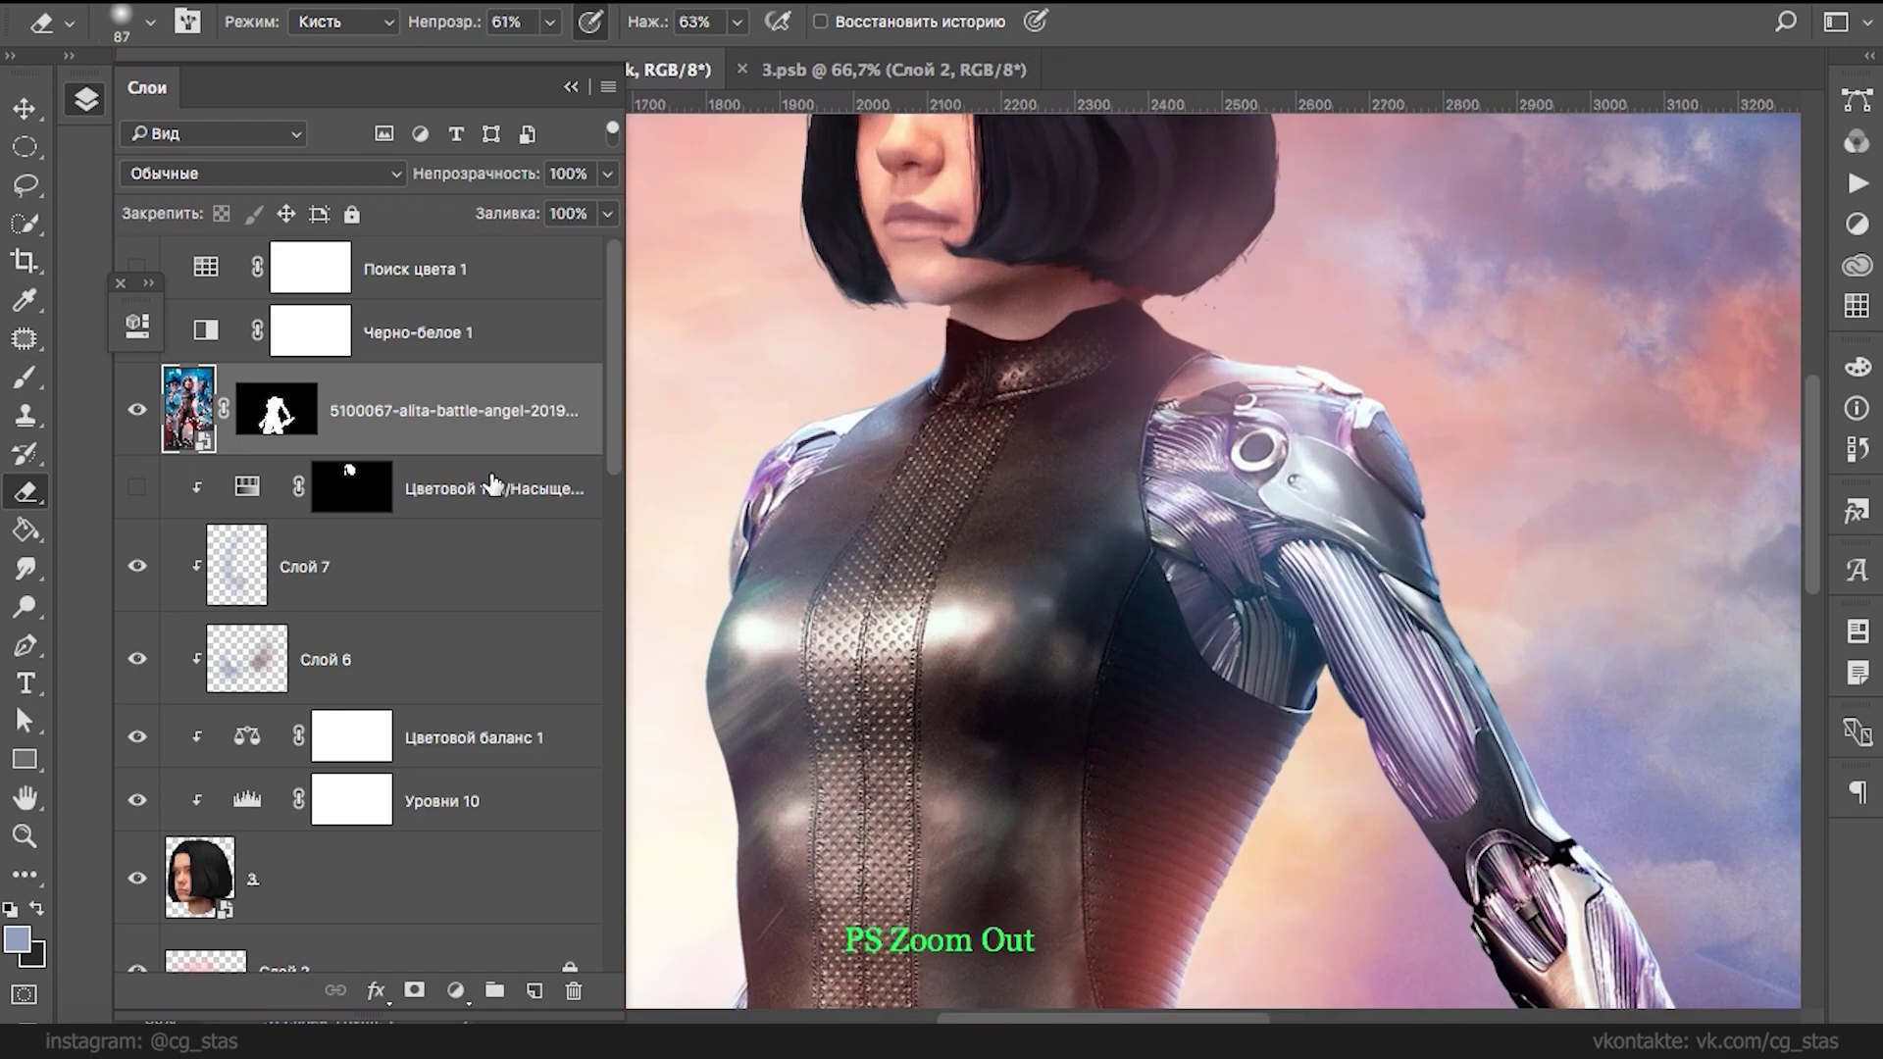
pyautogui.hotkey('ctrl', '+')
pyautogui.hotkey('ctrl', '+')
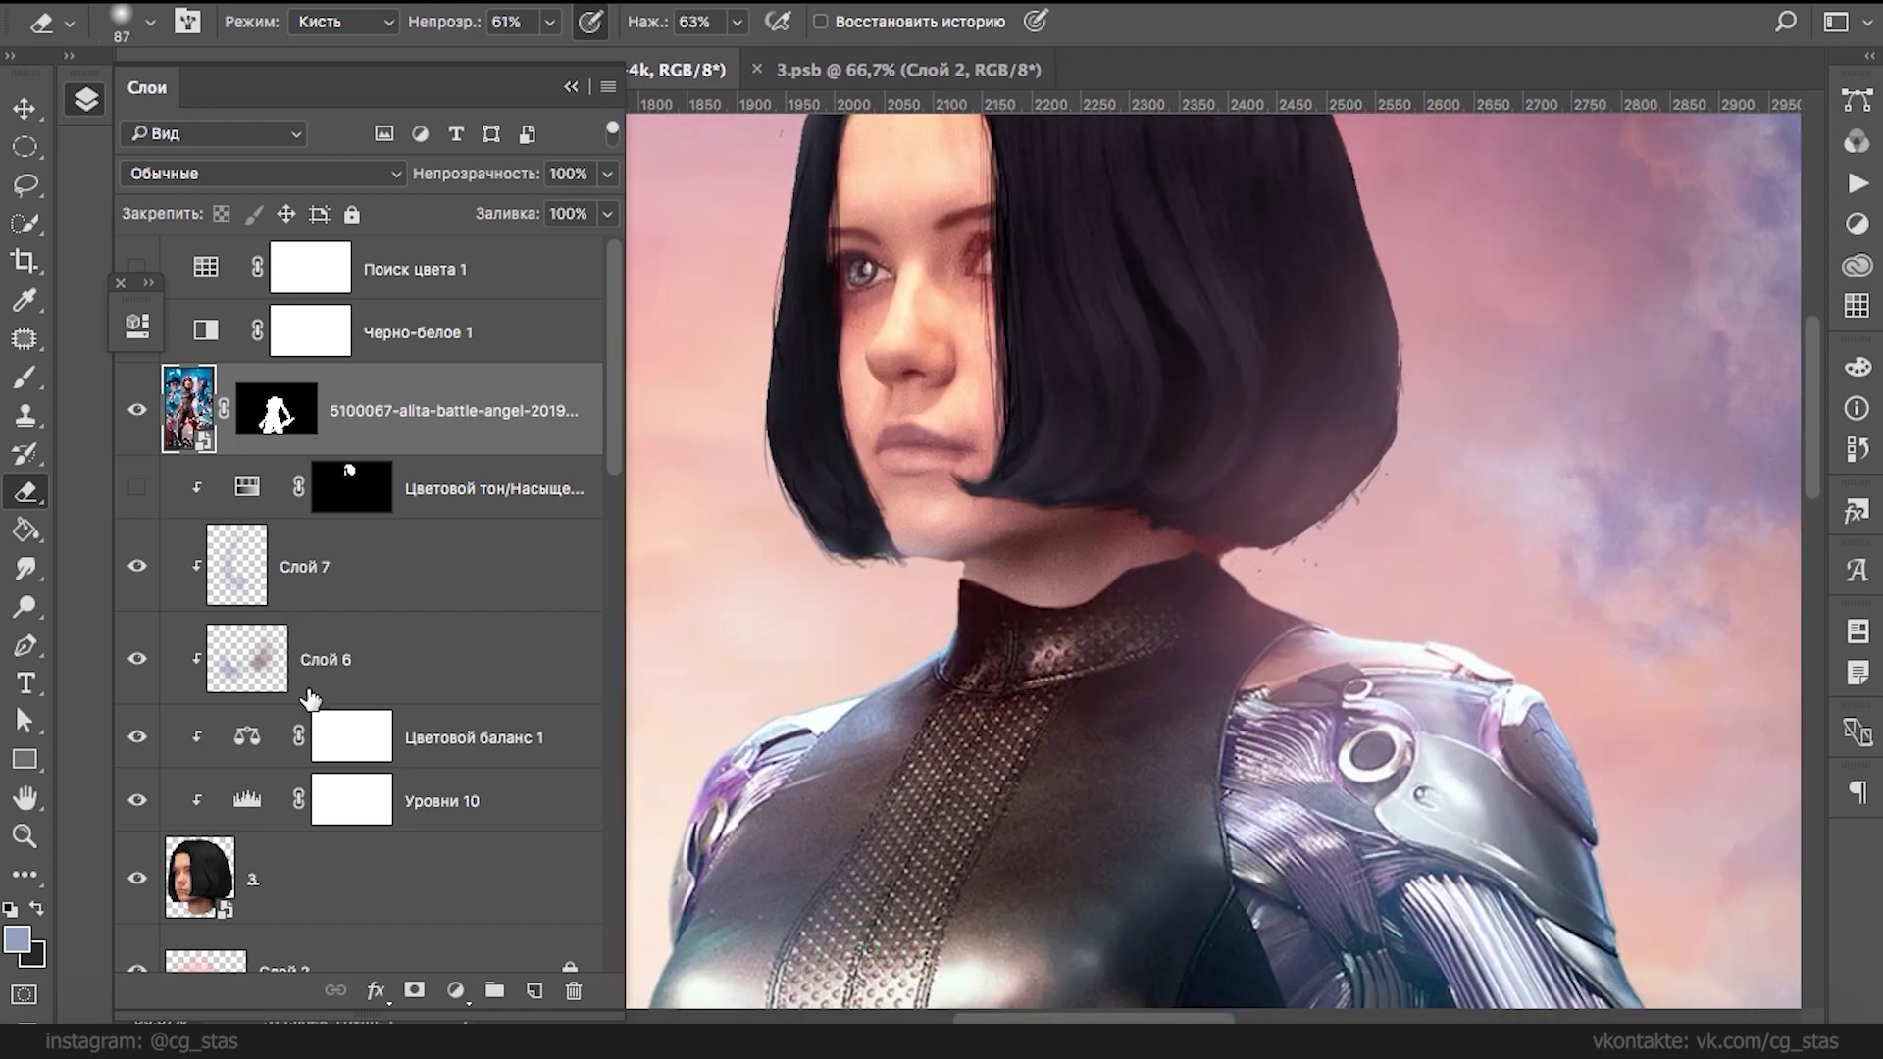
pyautogui.click(483, 914)
pyautogui.click(455, 990)
pyautogui.click(545, 559)
pyautogui.moveTo(412, 616); pyautogui.dragTo(351, 617)
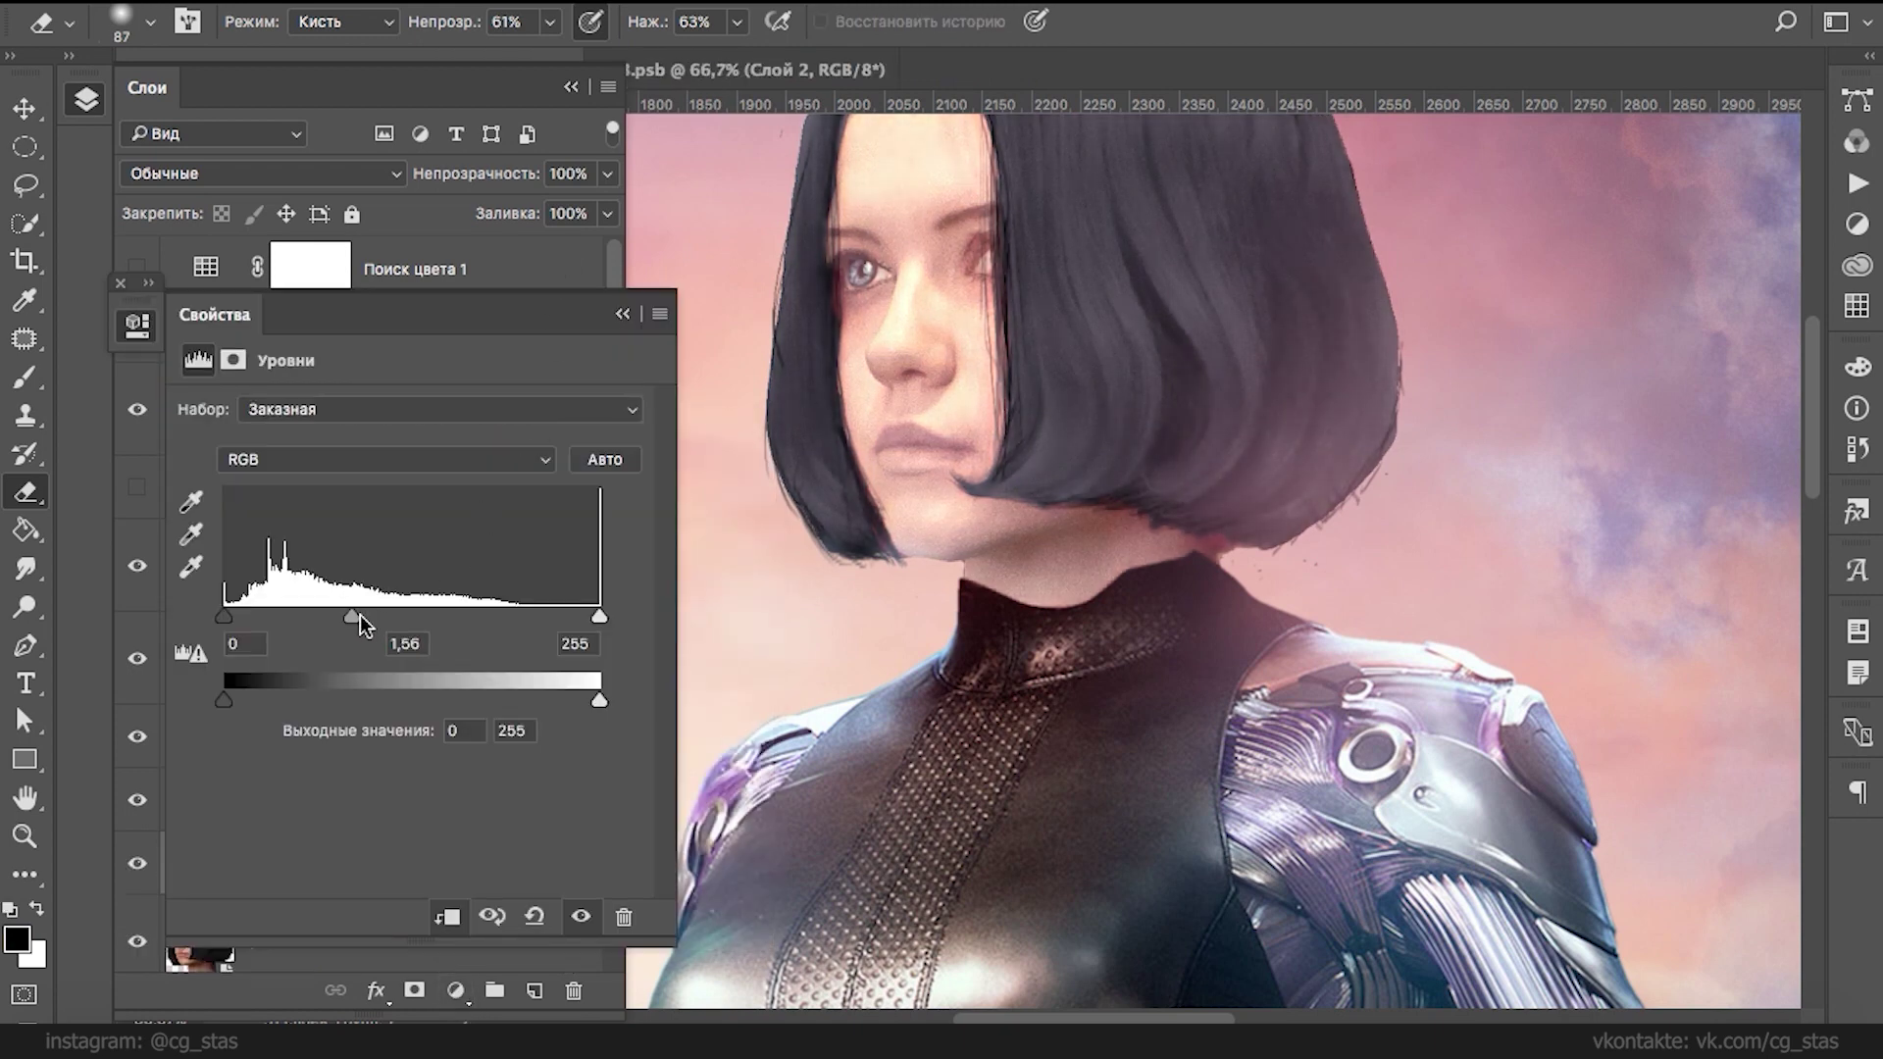
pyautogui.moveTo(600, 700); pyautogui.dragTo(556, 700)
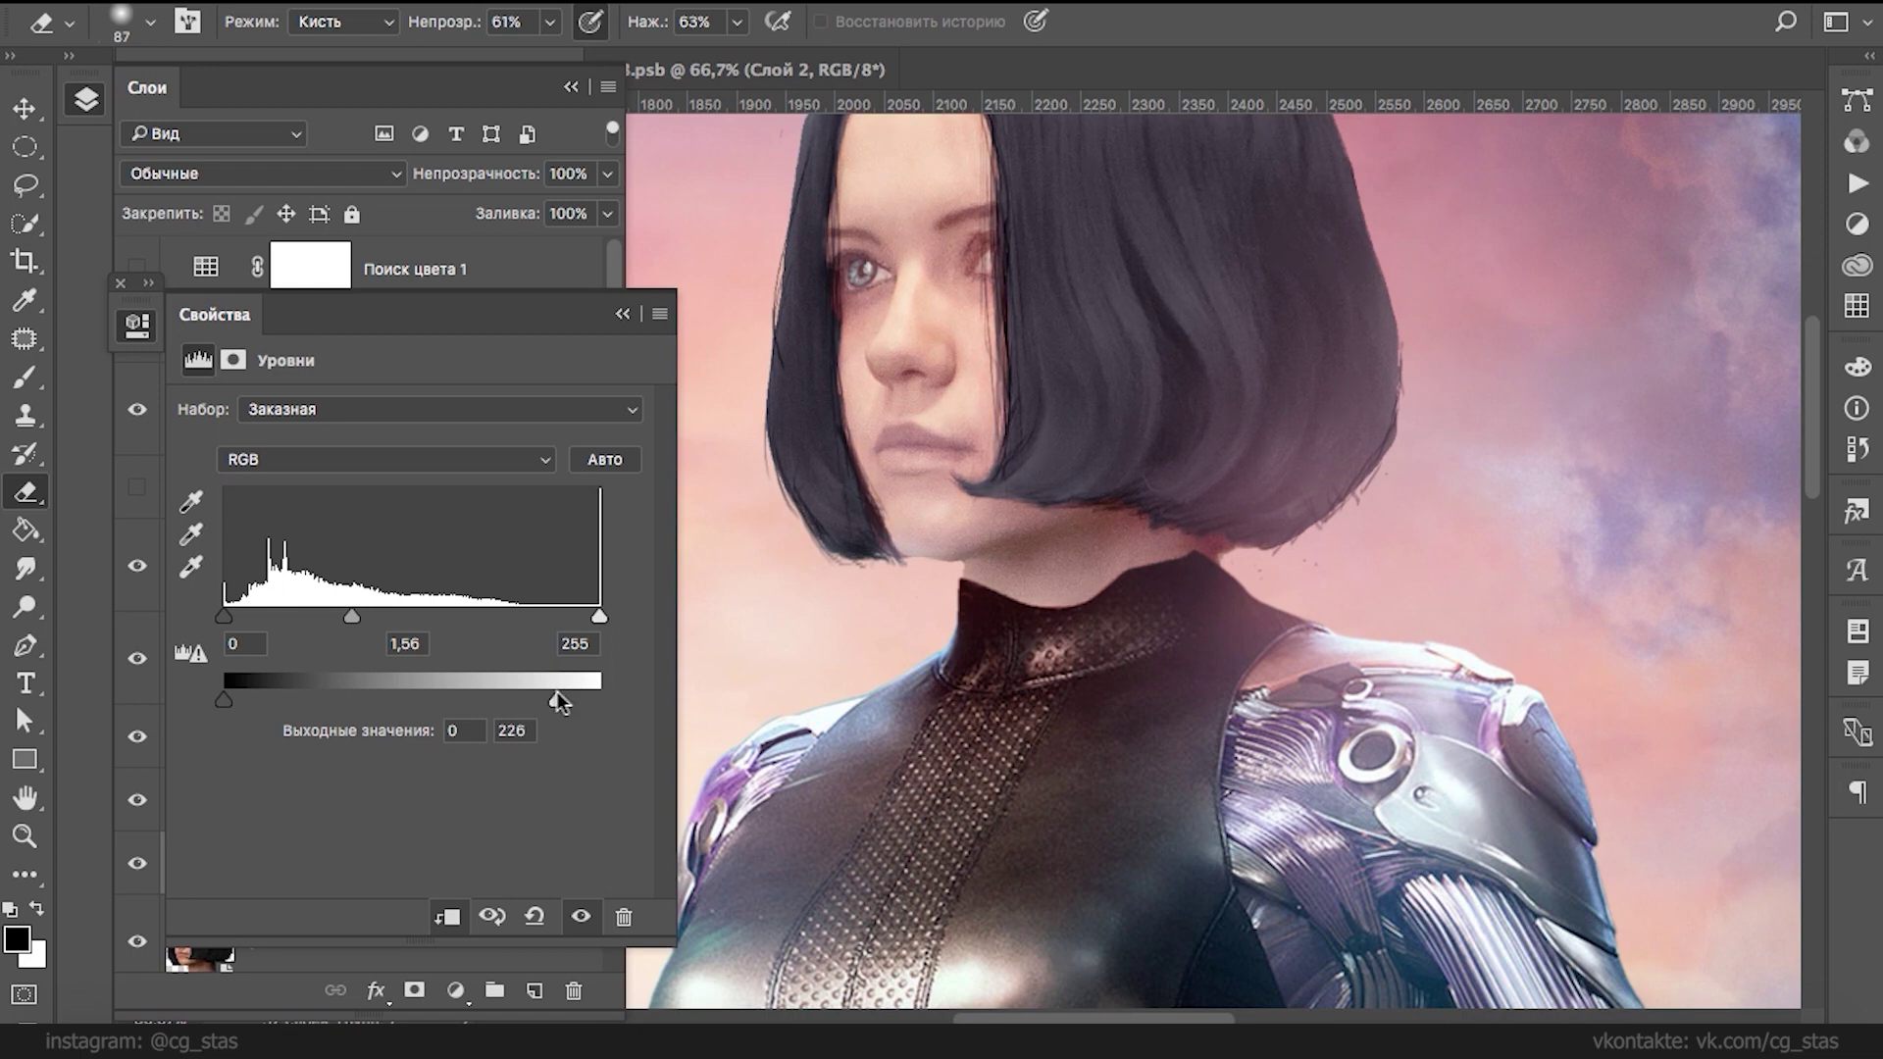
pyautogui.click(620, 314)
# - Invert the mask of Уровни 11 and reveal its effect on the face with a small white brush at 77% opacity
pyautogui.click(377, 880)
pyautogui.press('super+i')
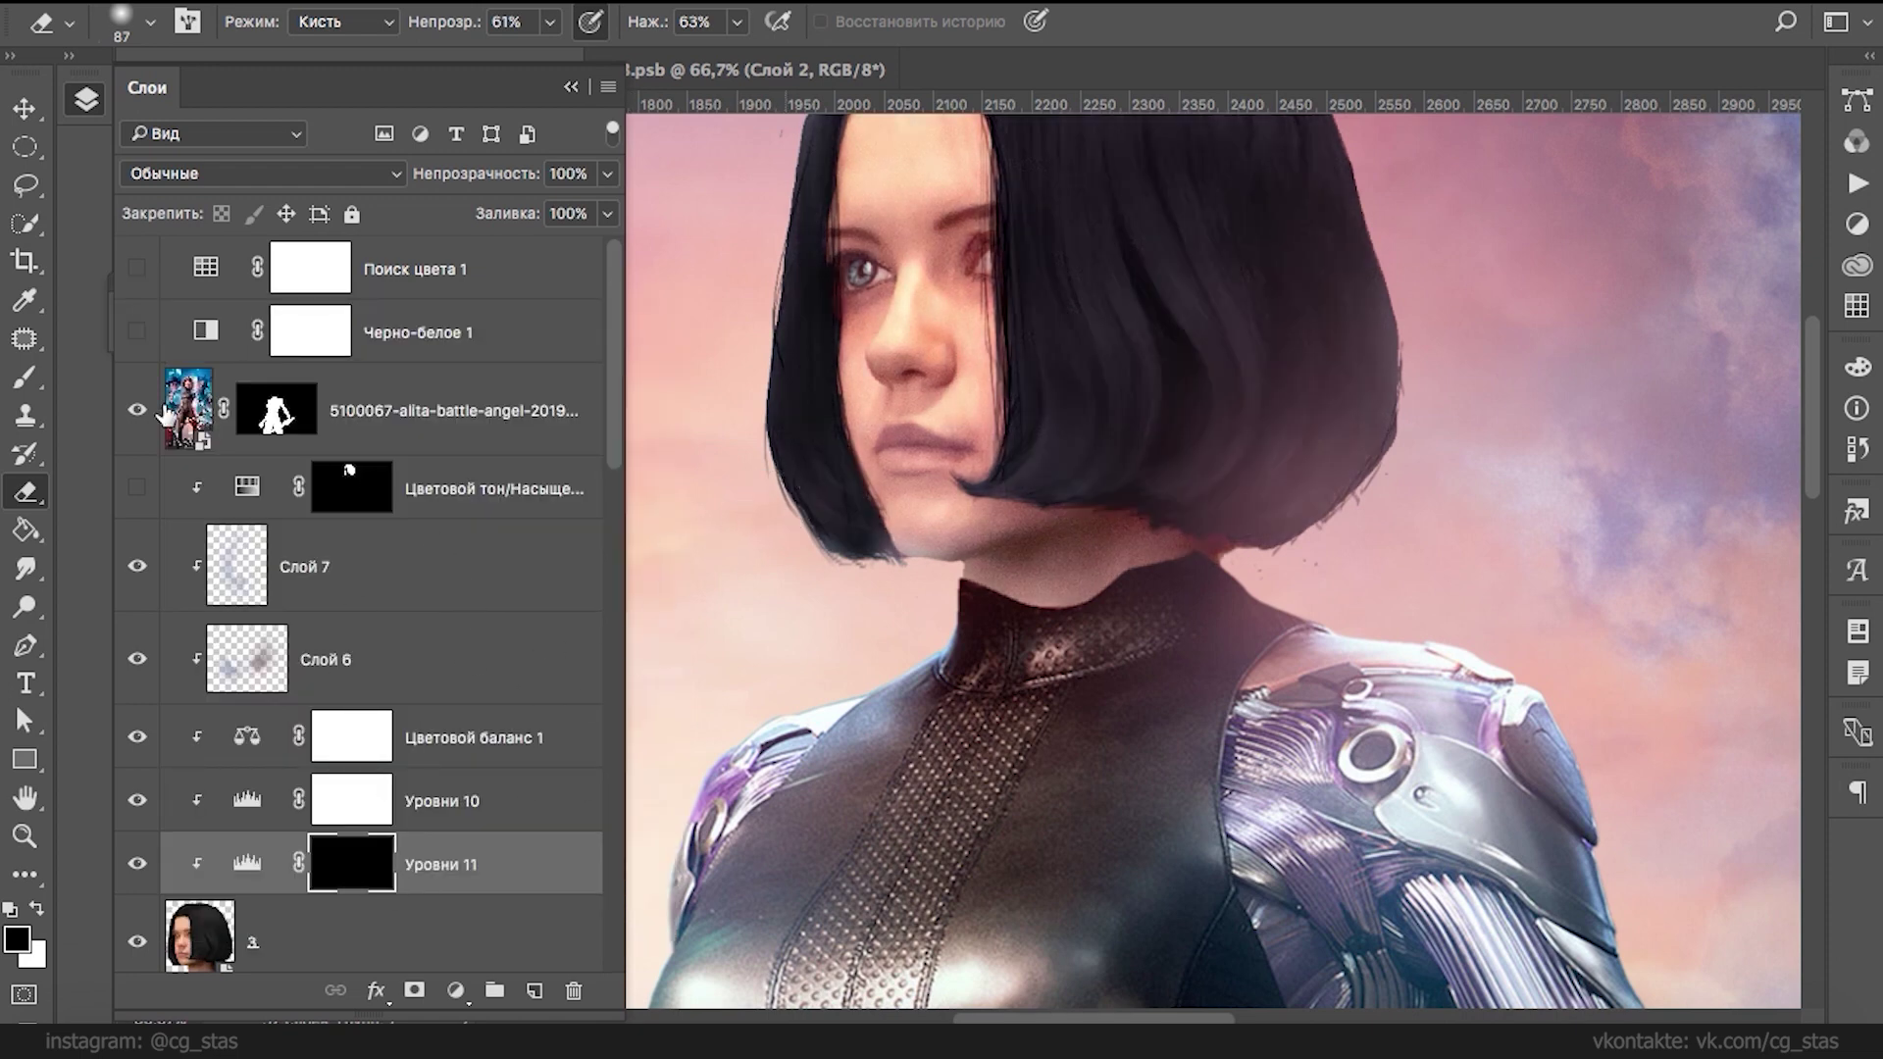
pyautogui.click(23, 376)
pyautogui.rightClick(897, 290)
pyautogui.click(1067, 397)
pyautogui.press('Return')
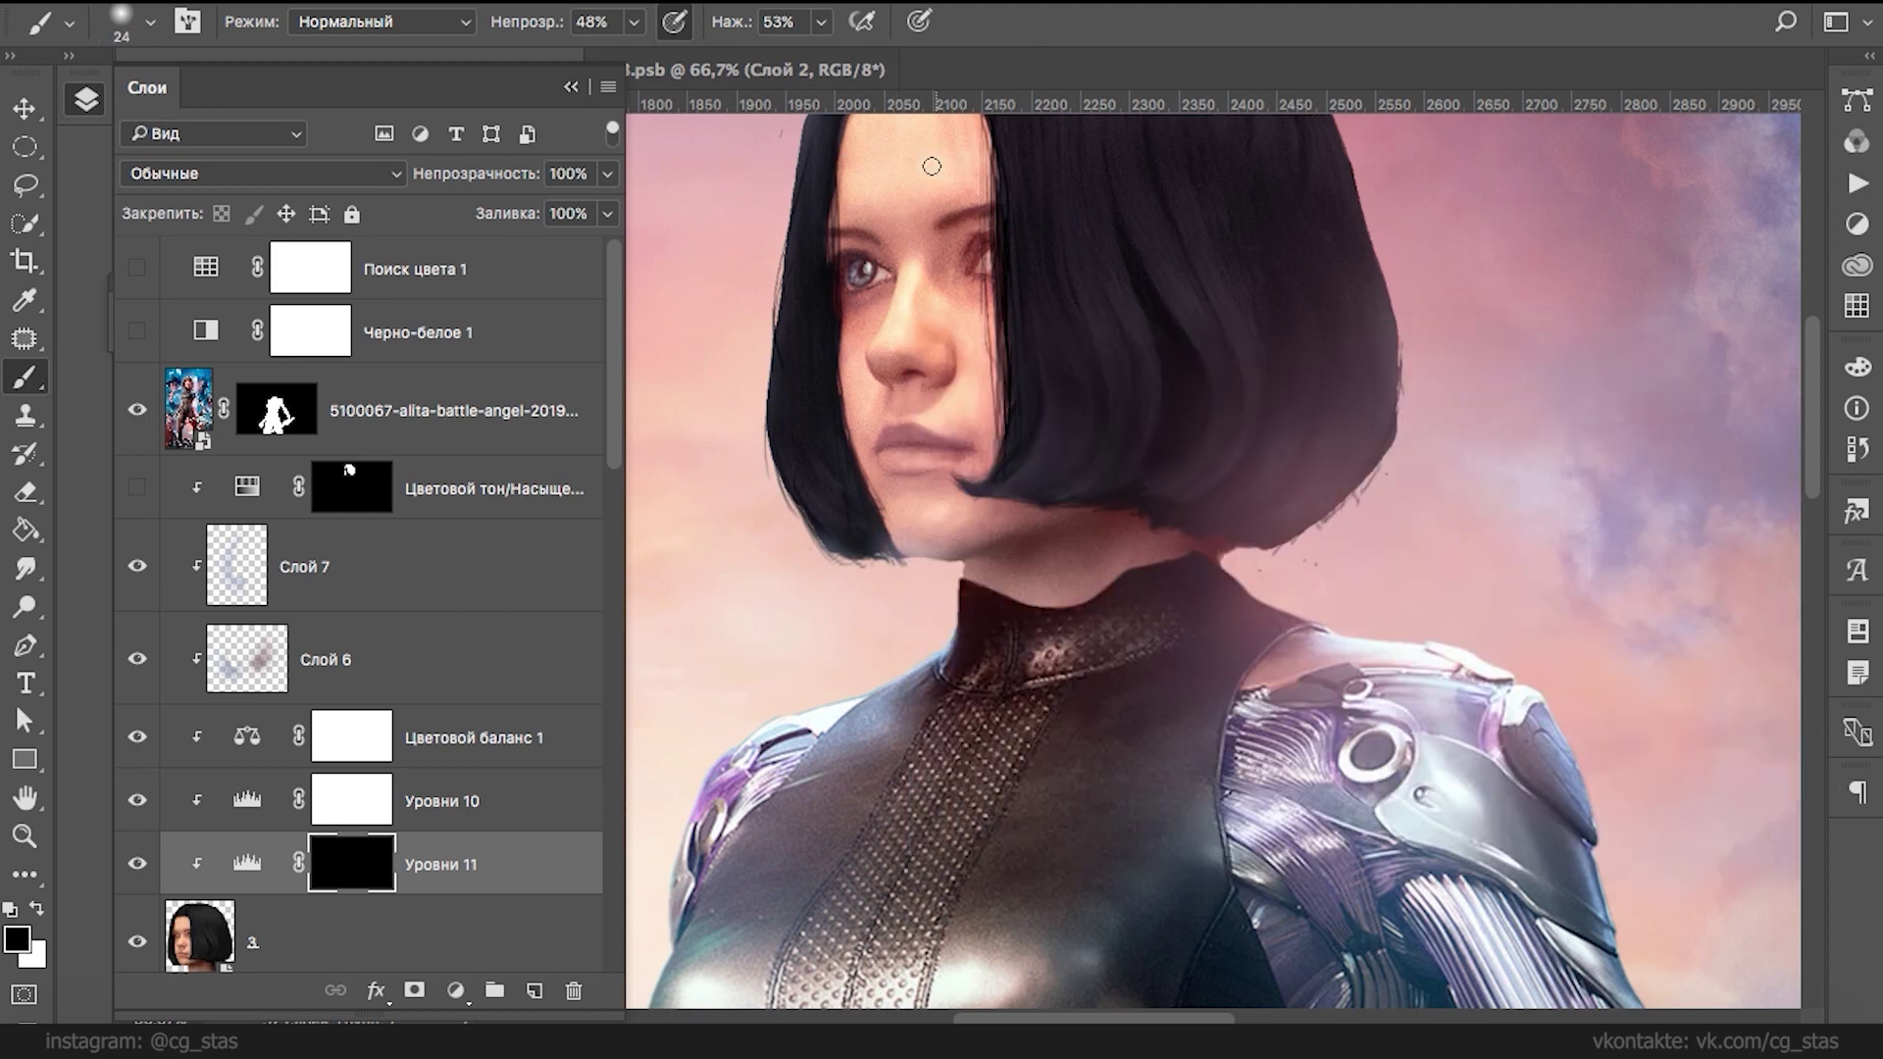
pyautogui.press('x')
pyautogui.moveTo(634, 22); pyautogui.dragTo(673, 57)
pyautogui.press('Return')
pyautogui.moveTo(918, 456)
pyautogui.mouseDown()
pyautogui.moveTo(895, 447)
pyautogui.moveTo(914, 500)
pyautogui.mouseUp()
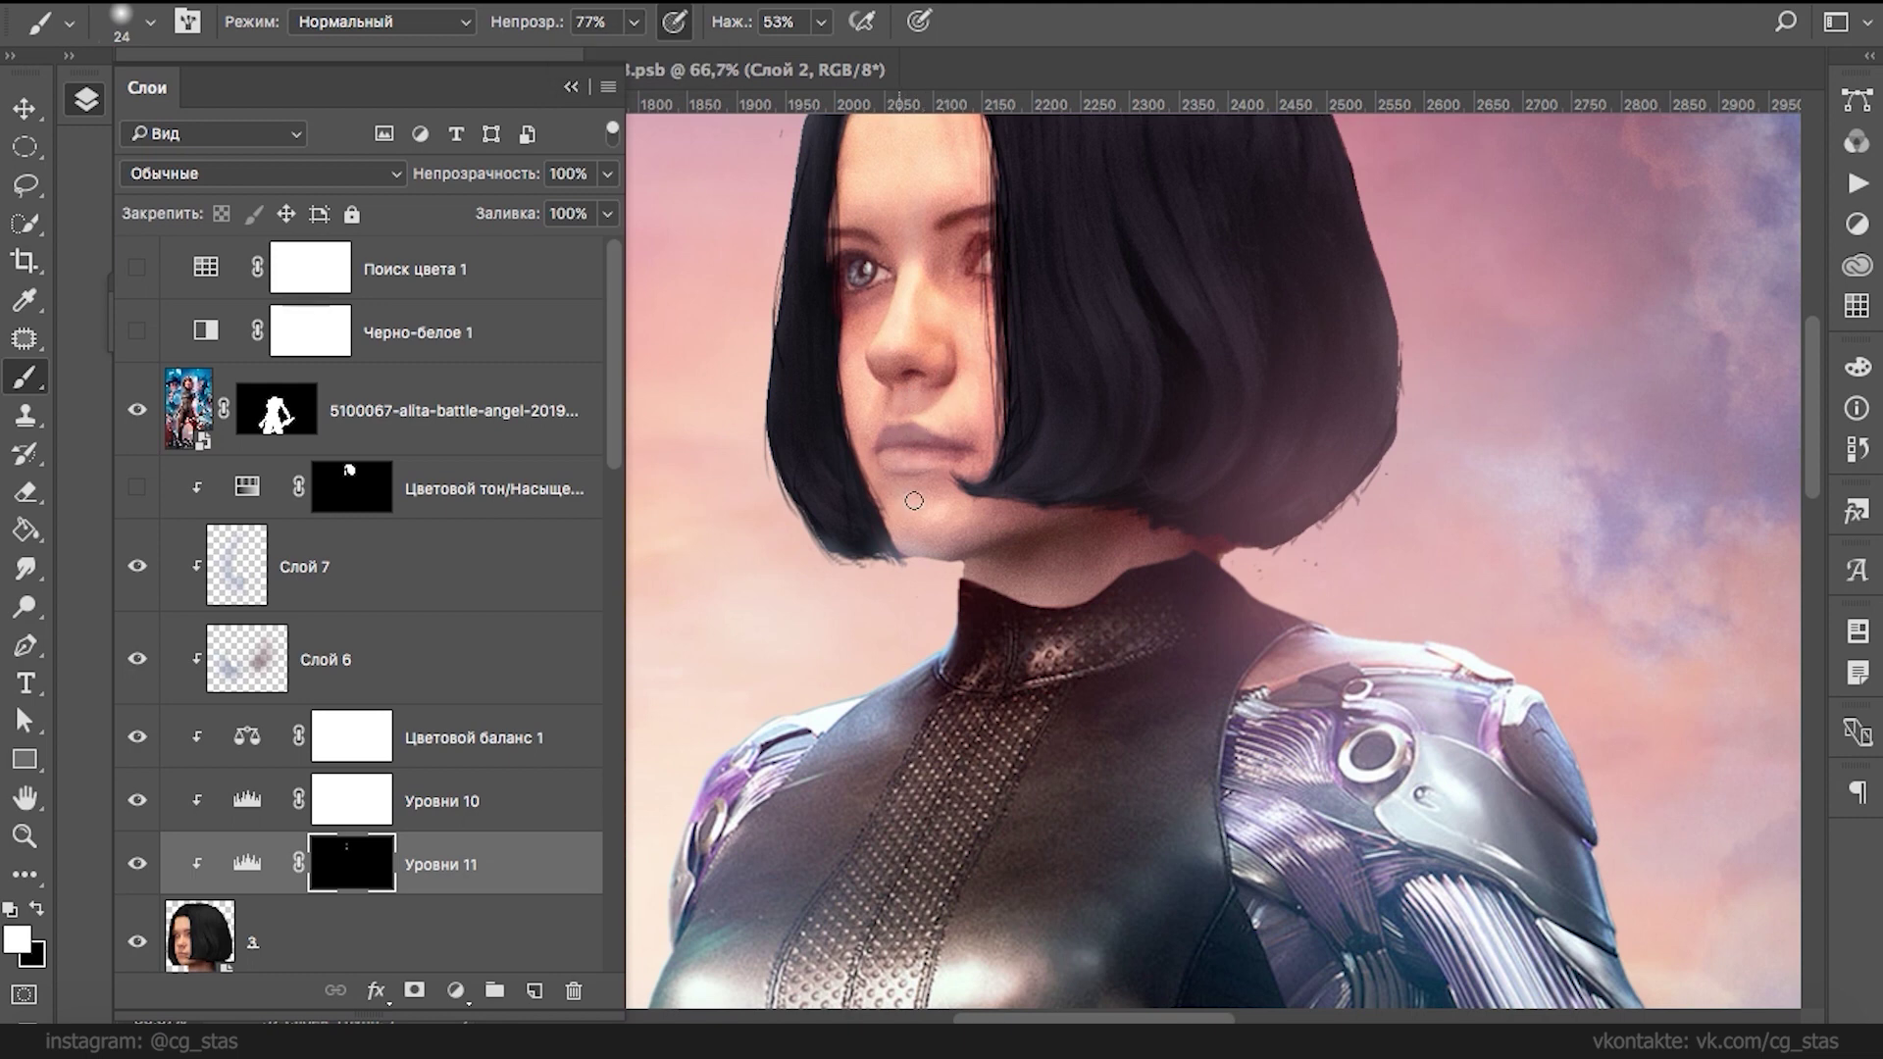
# - Try midtones 2.13 on Уровни 11, and delete that adjustment layer
pyautogui.doubleClick(247, 864)
pyautogui.moveTo(351, 615); pyautogui.dragTo(312, 611)
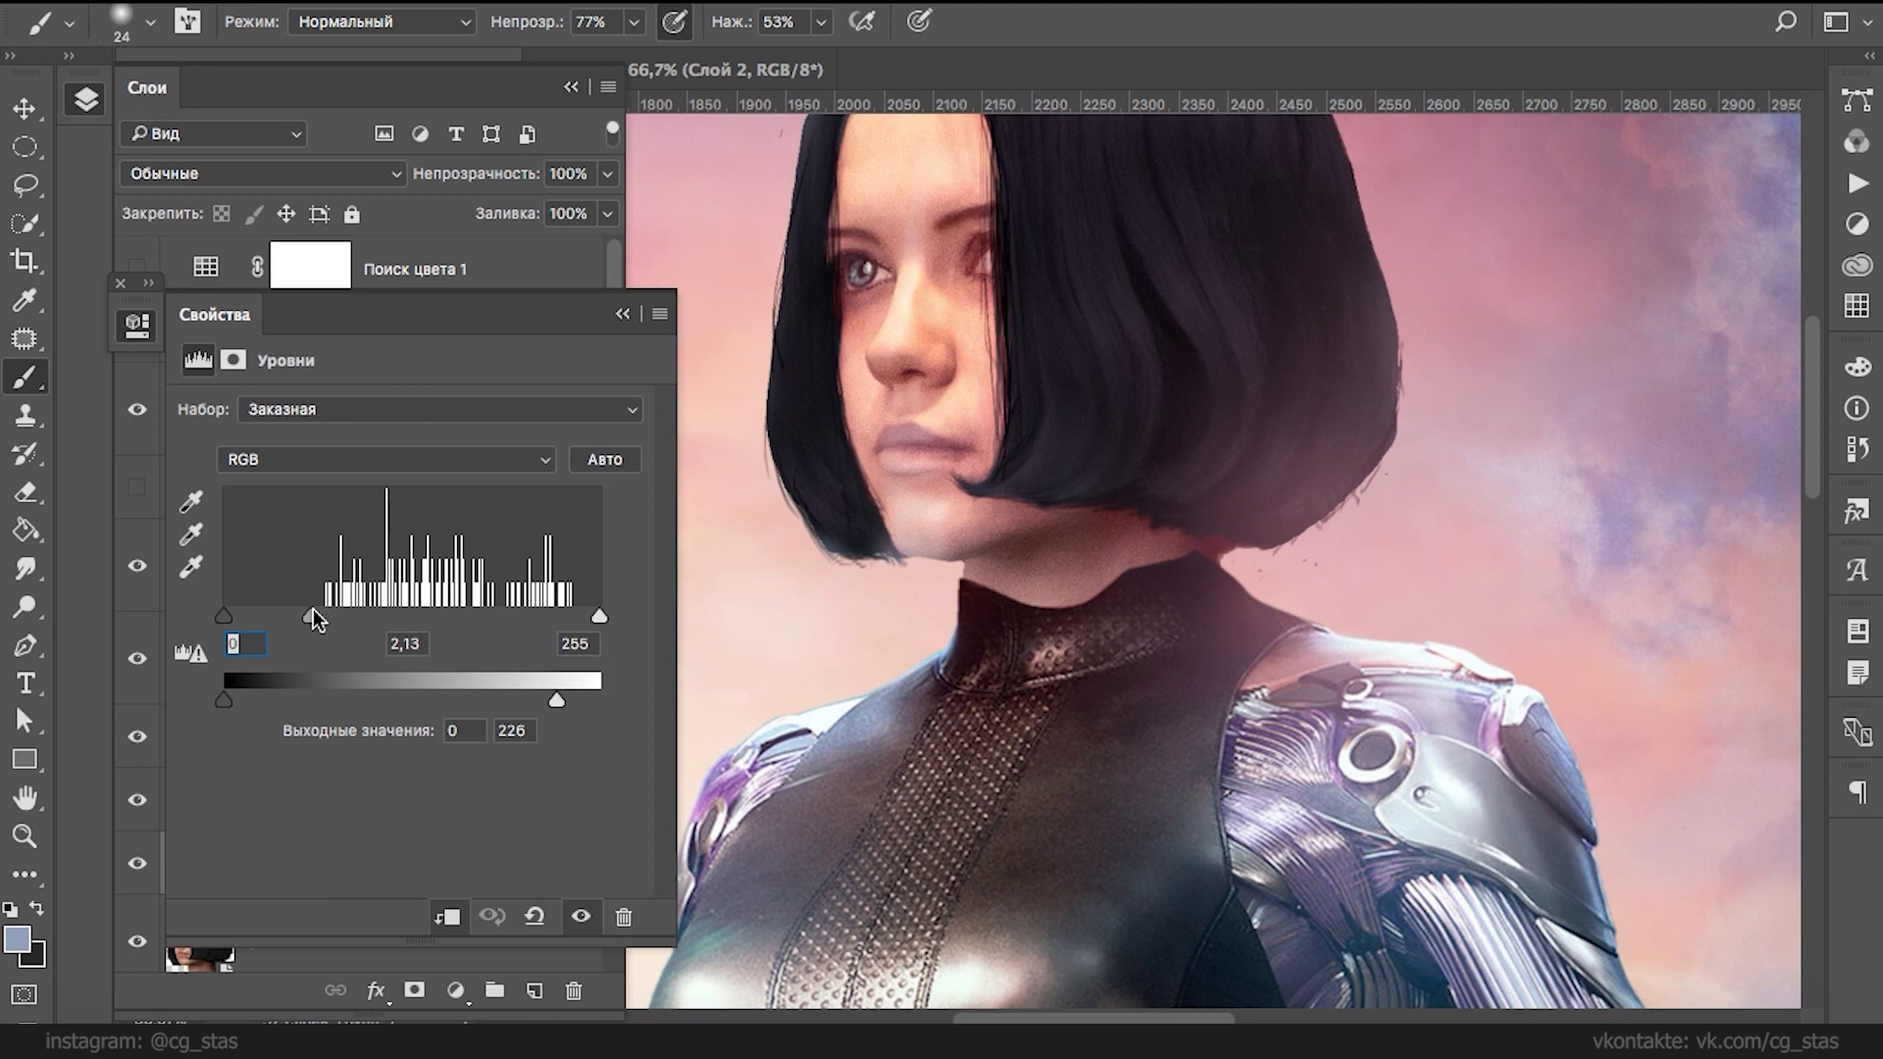
pyautogui.click(624, 917)
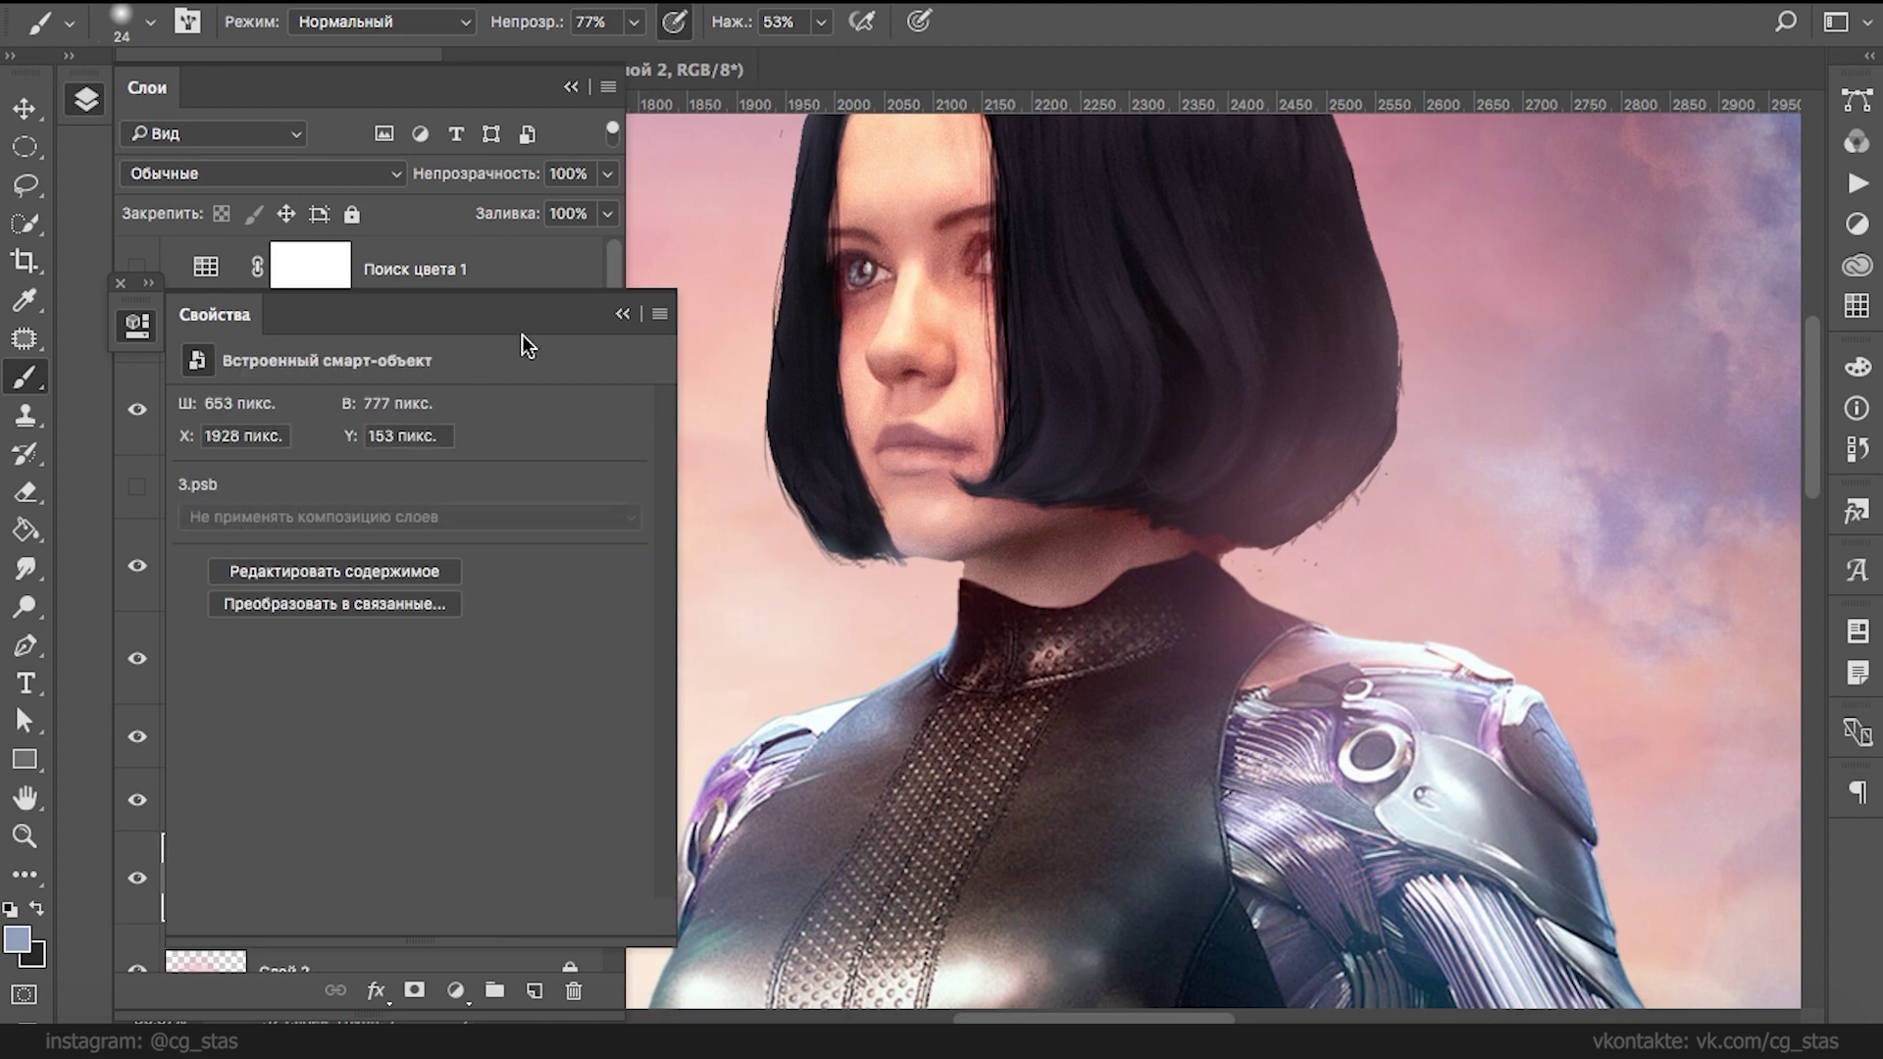
pyautogui.click(621, 315)
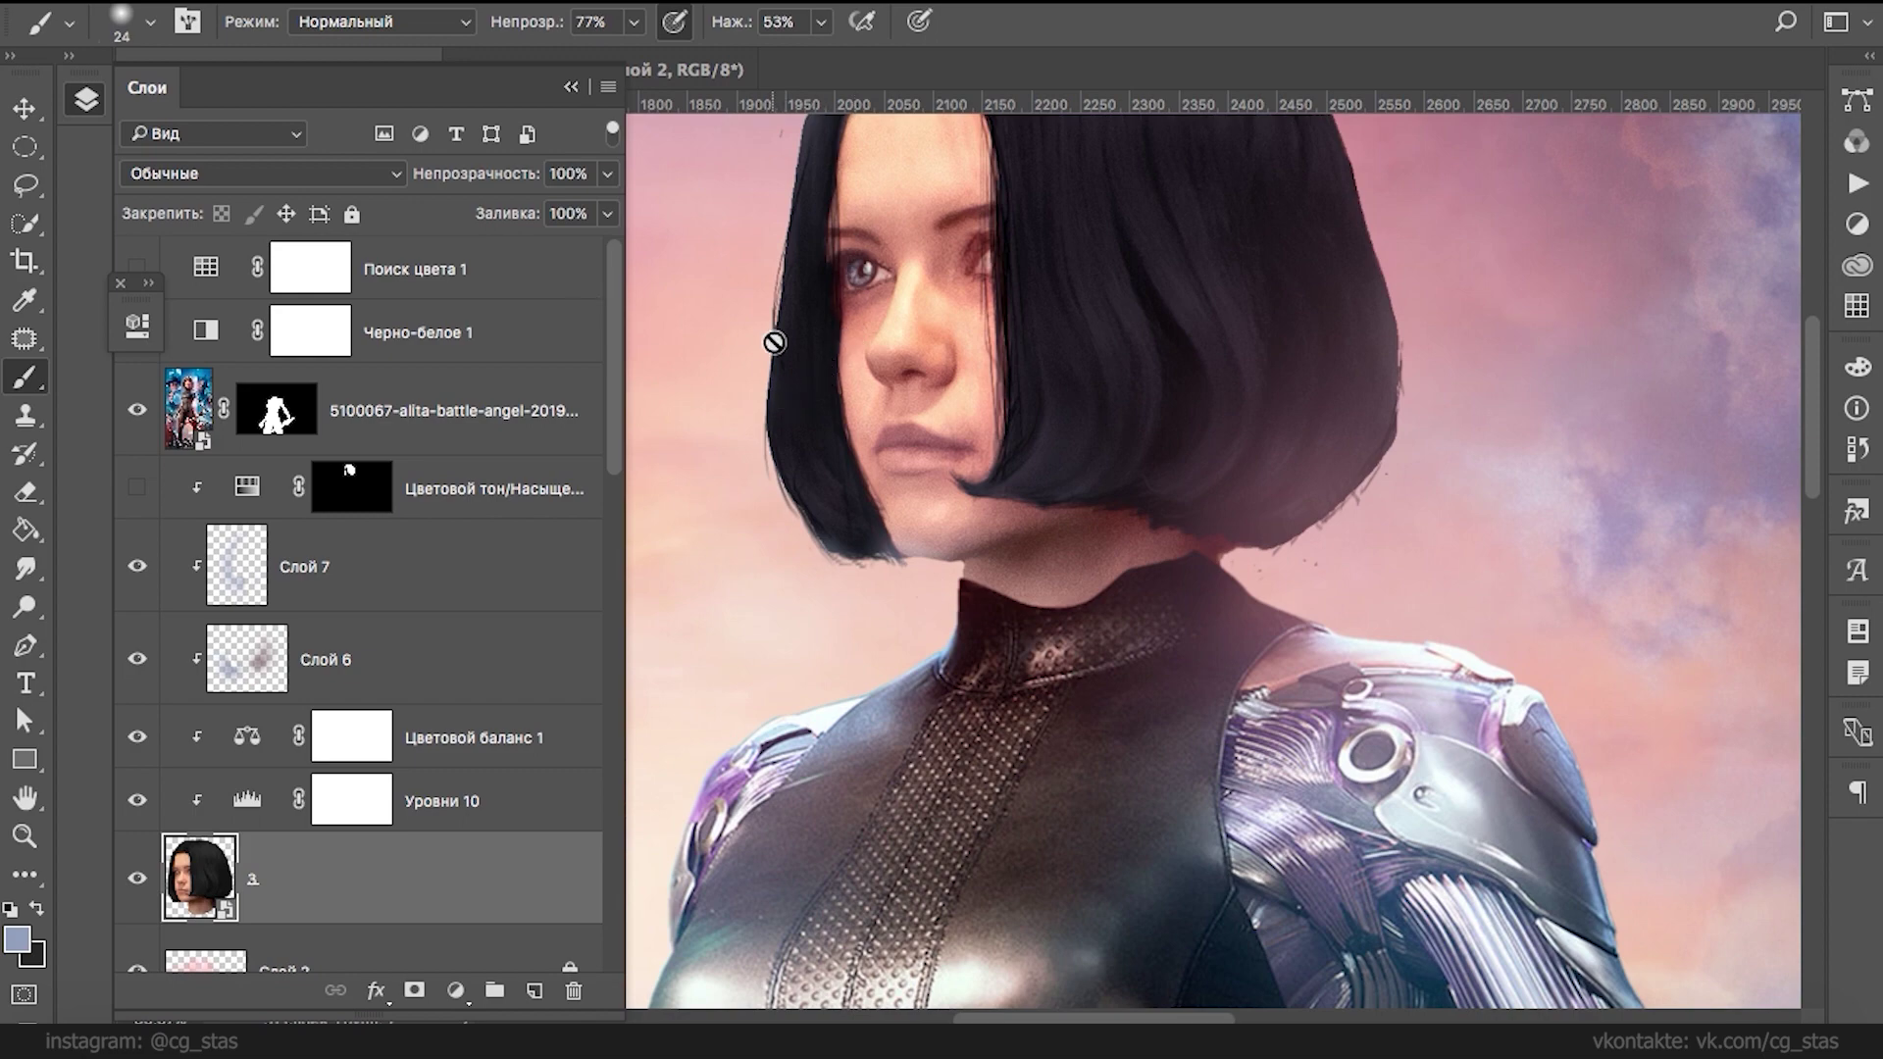
# - Turn on the red under-eye marks layer in 3.psb, save the smart object and return to the main composite
pyautogui.click(635, 80)
pyautogui.click(136, 639)
pyautogui.press('super+s')
pyautogui.click(315, 61)
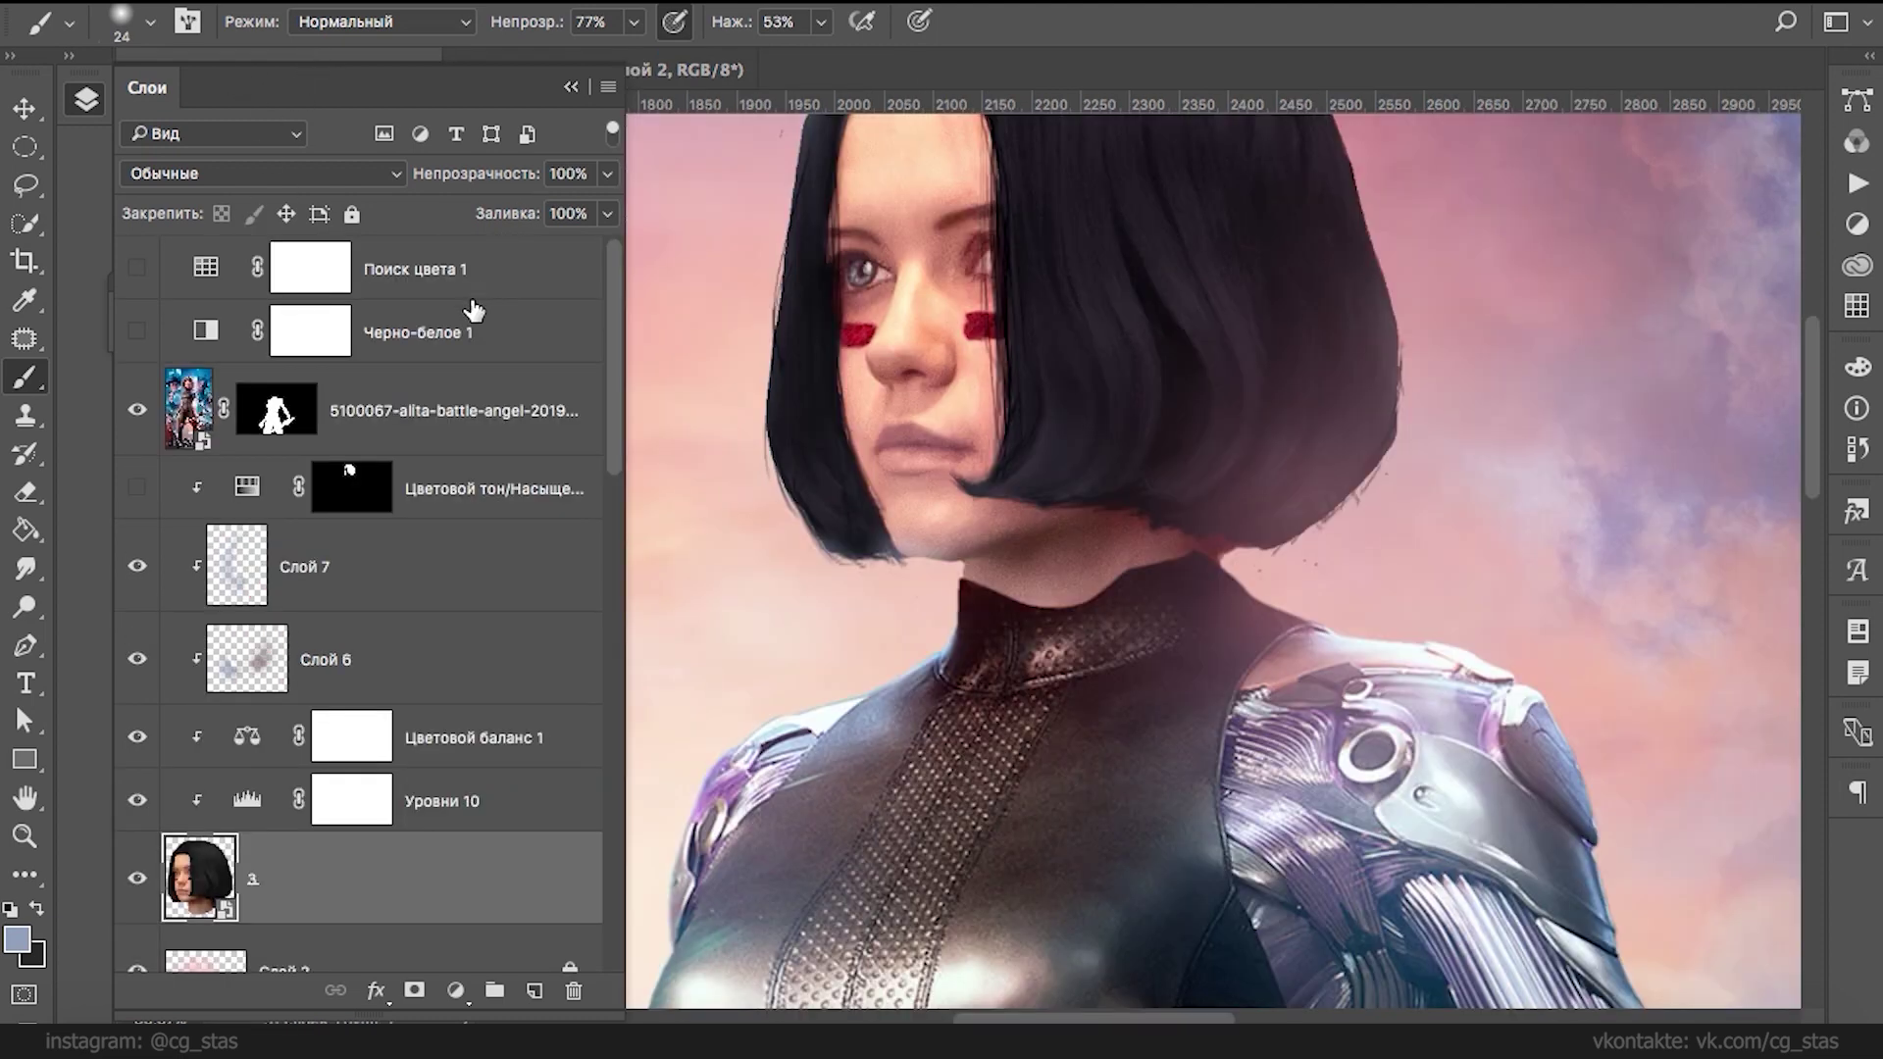
# - Add a new clipped layer above Слой 7 and choose a near-white paint colour
pyautogui.click(263, 592)
pyautogui.click(534, 991)
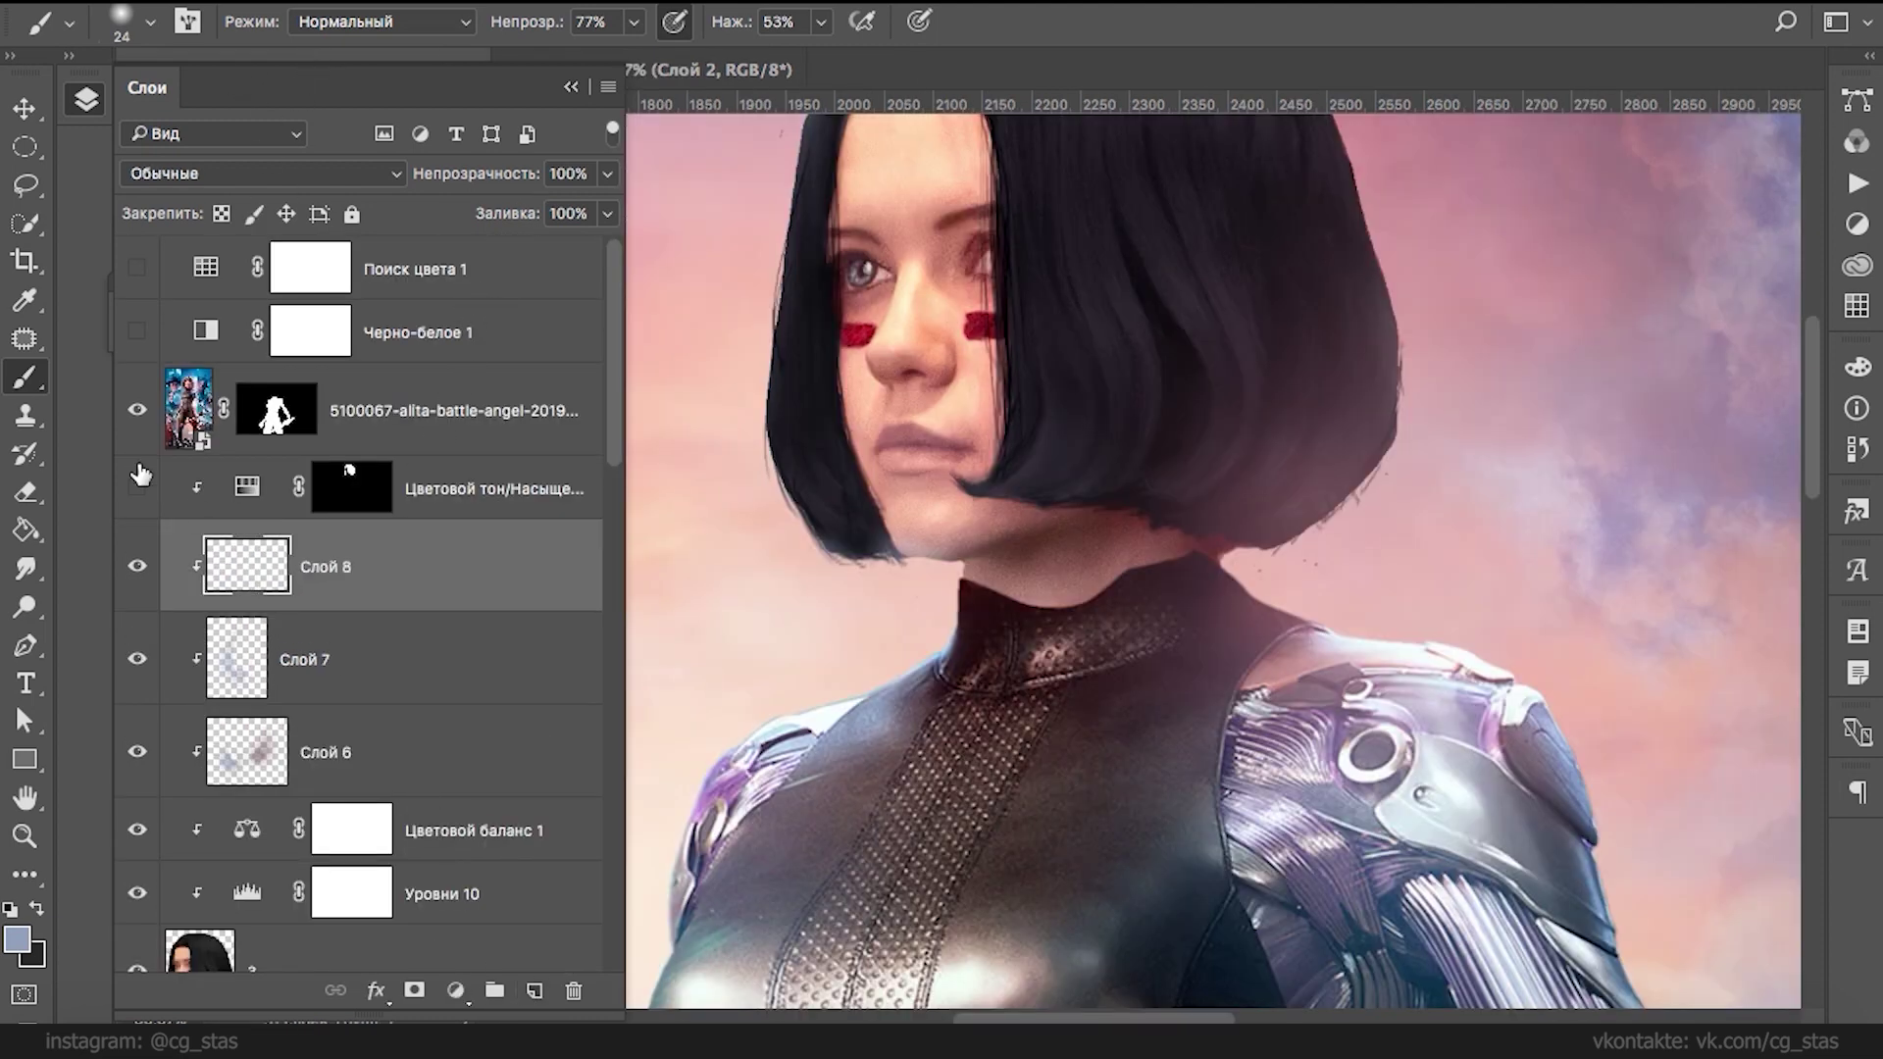
pyautogui.click(17, 939)
pyautogui.moveTo(1176, 200)
pyautogui.mouseDown()
pyautogui.moveTo(1611, 203)
pyautogui.moveTo(1154, 207)
pyautogui.moveTo(1138, 445)
pyautogui.mouseUp()
pyautogui.click(1230, 594)
pyautogui.click(1330, 642)
pyautogui.click(993, 293)
pyautogui.click(1637, 259)
# - Shape the 24 px brush into a thin angled tip with 107° angle and 9% roundness, and enable Shape Dynamics
pyautogui.rightClick(1125, 294)
pyautogui.scroll(-3, 1331, 506)
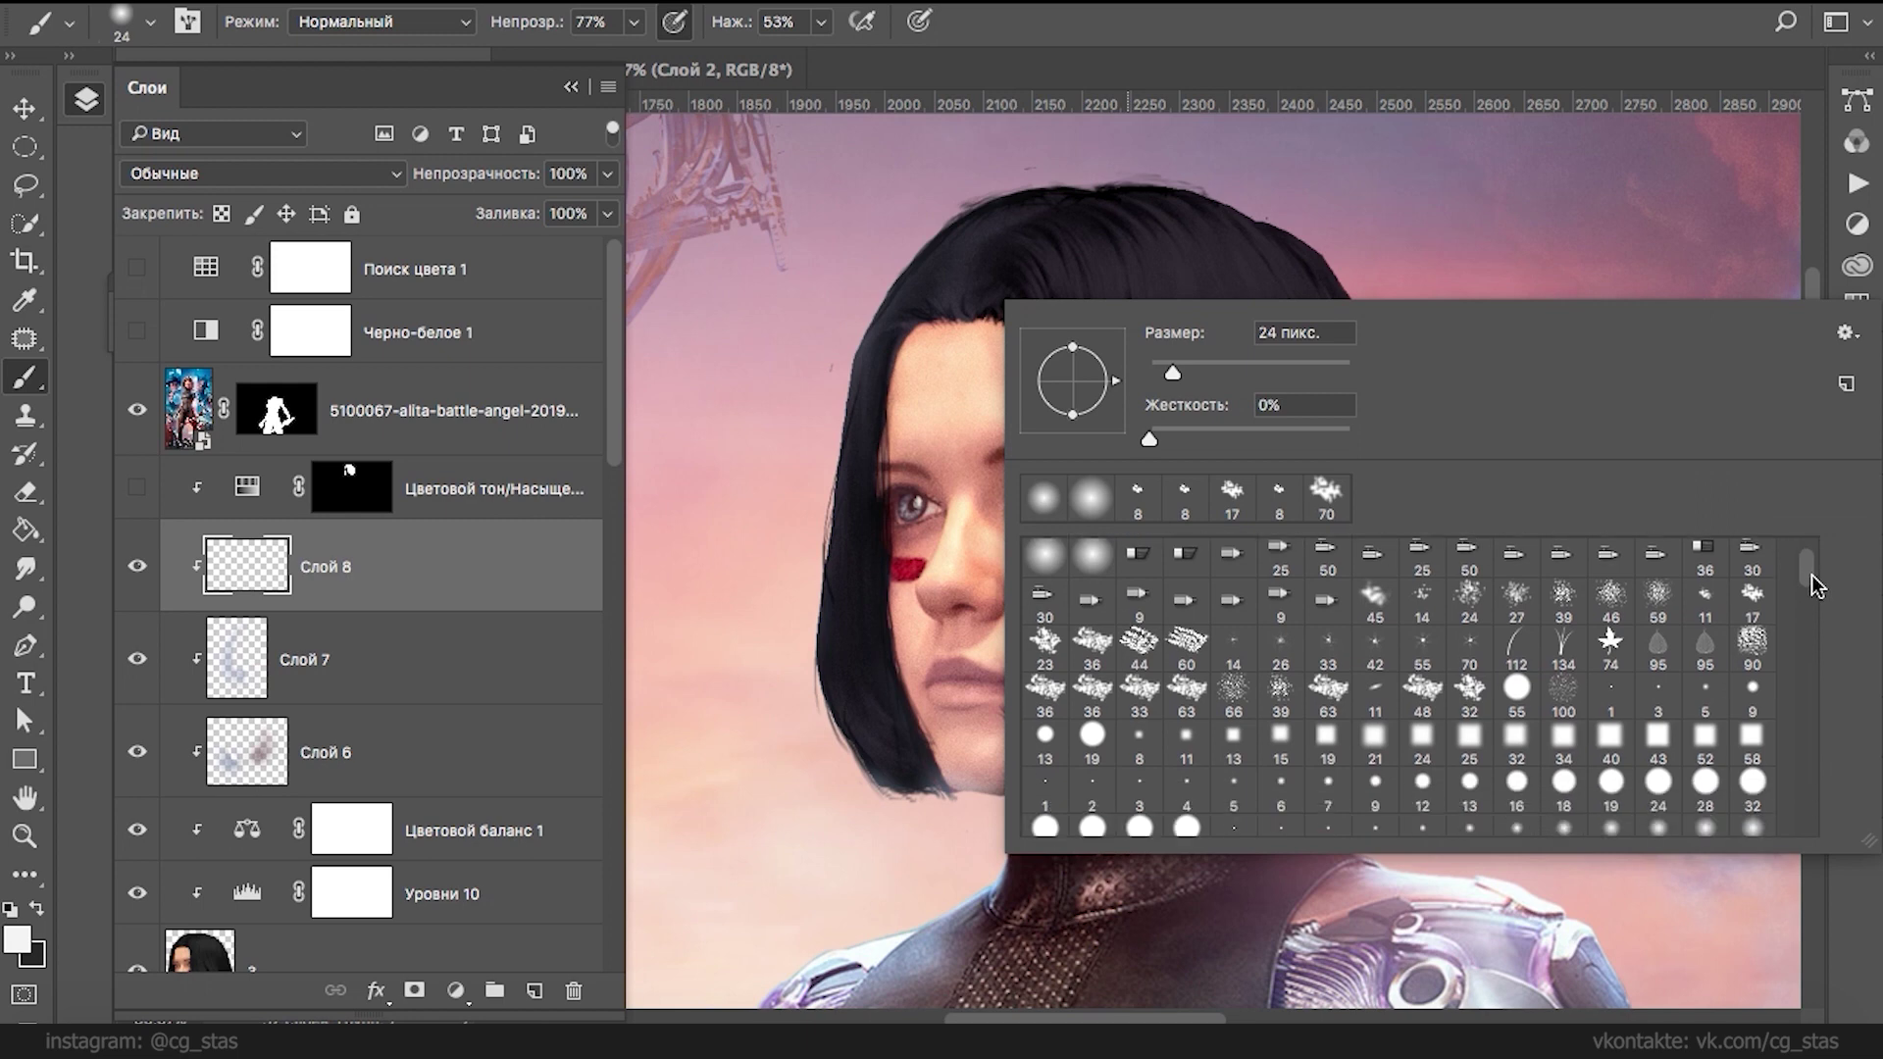
pyautogui.moveTo(1106, 380)
pyautogui.mouseDown()
pyautogui.moveTo(1086, 431)
pyautogui.moveTo(1060, 341)
pyautogui.mouseUp()
pyautogui.moveTo(1078, 245); pyautogui.dragTo(1103, 390)
pyautogui.press('super+z')
pyautogui.click(191, 30)
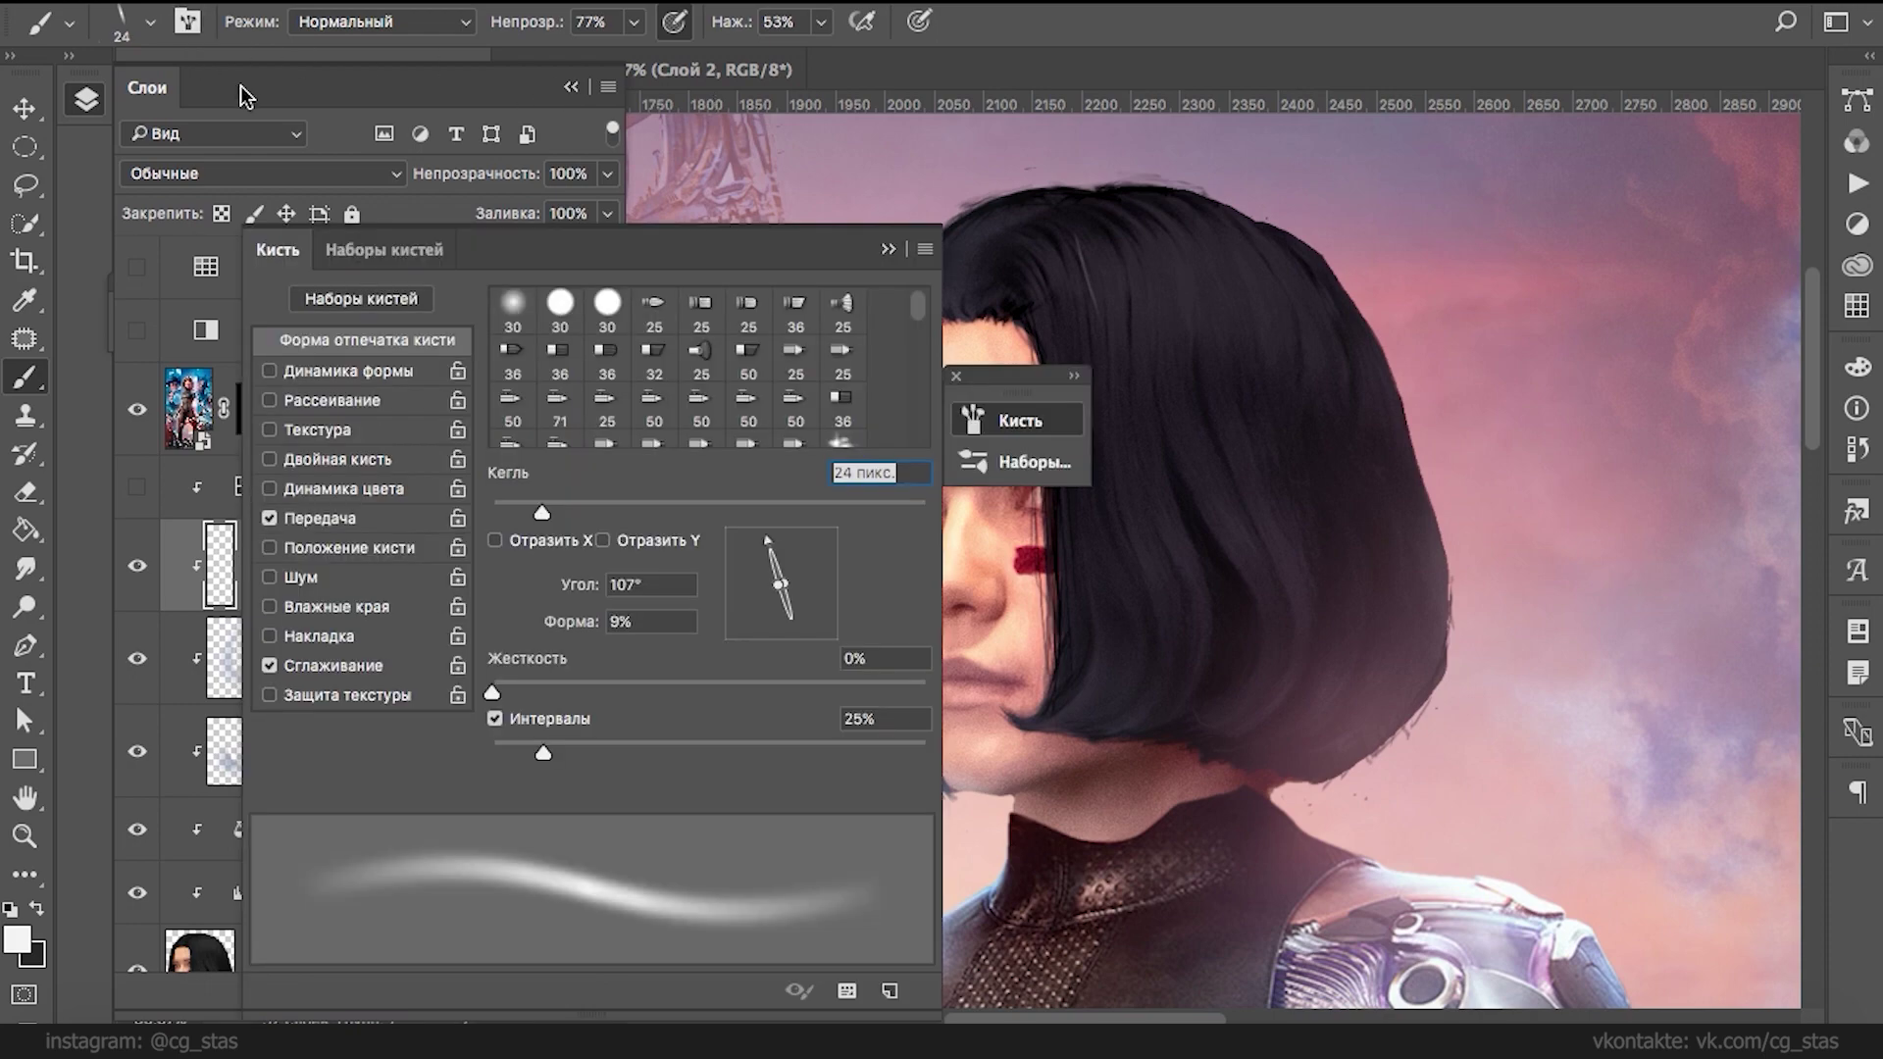
pyautogui.click(273, 372)
pyautogui.click(880, 249)
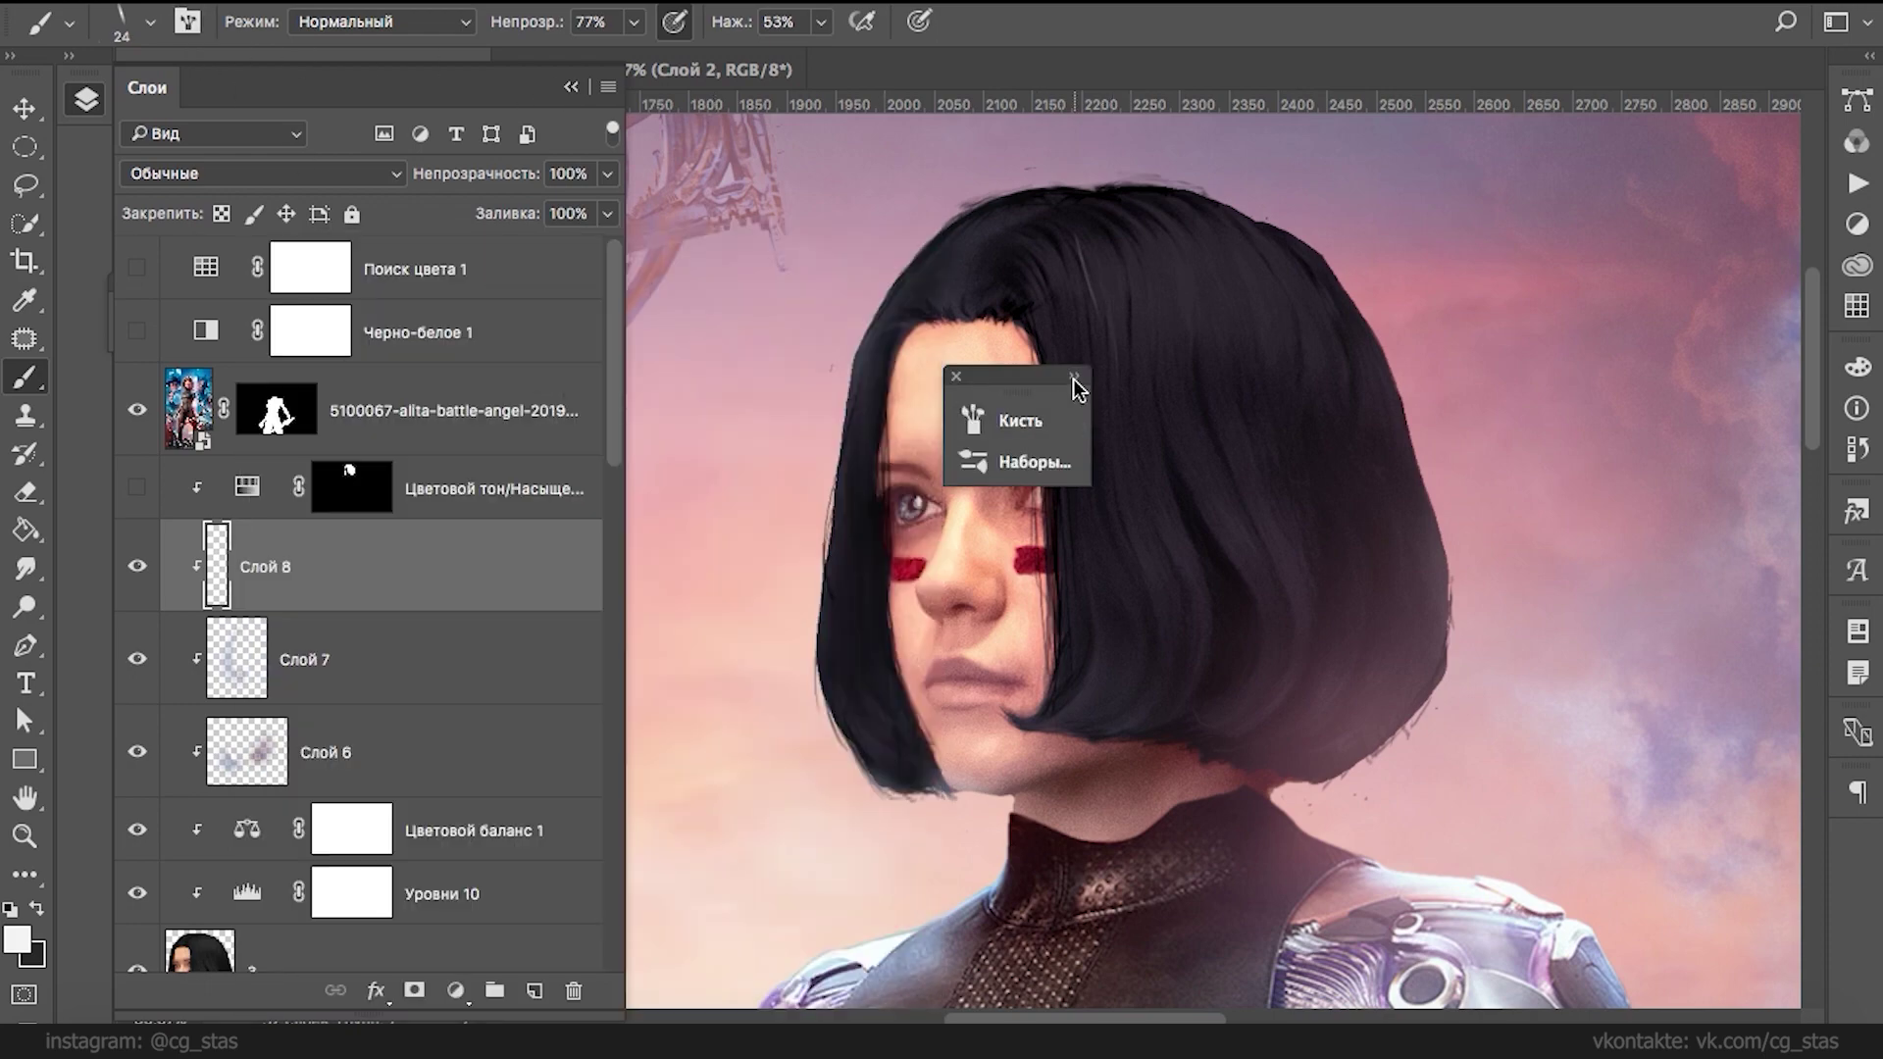
# - Paint the first fine near-white strands on Слой 8 along the hair beside the cheek, from parting to ends
pyautogui.click(1069, 402)
pyautogui.moveTo(1025, 271)
pyautogui.mouseDown()
pyautogui.moveTo(1059, 361)
pyautogui.moveTo(1058, 633)
pyautogui.mouseUp()
pyautogui.click(1626, 375)
pyautogui.click(952, 377)
pyautogui.moveTo(1064, 480)
pyautogui.mouseDown()
pyautogui.moveTo(1071, 698)
pyautogui.moveTo(1055, 702)
pyautogui.mouseUp()
pyautogui.moveTo(1089, 620); pyautogui.dragTo(1029, 721)
pyautogui.moveTo(1142, 514)
pyautogui.mouseDown()
pyautogui.moveTo(1169, 672)
pyautogui.moveTo(1103, 713)
pyautogui.mouseUp()
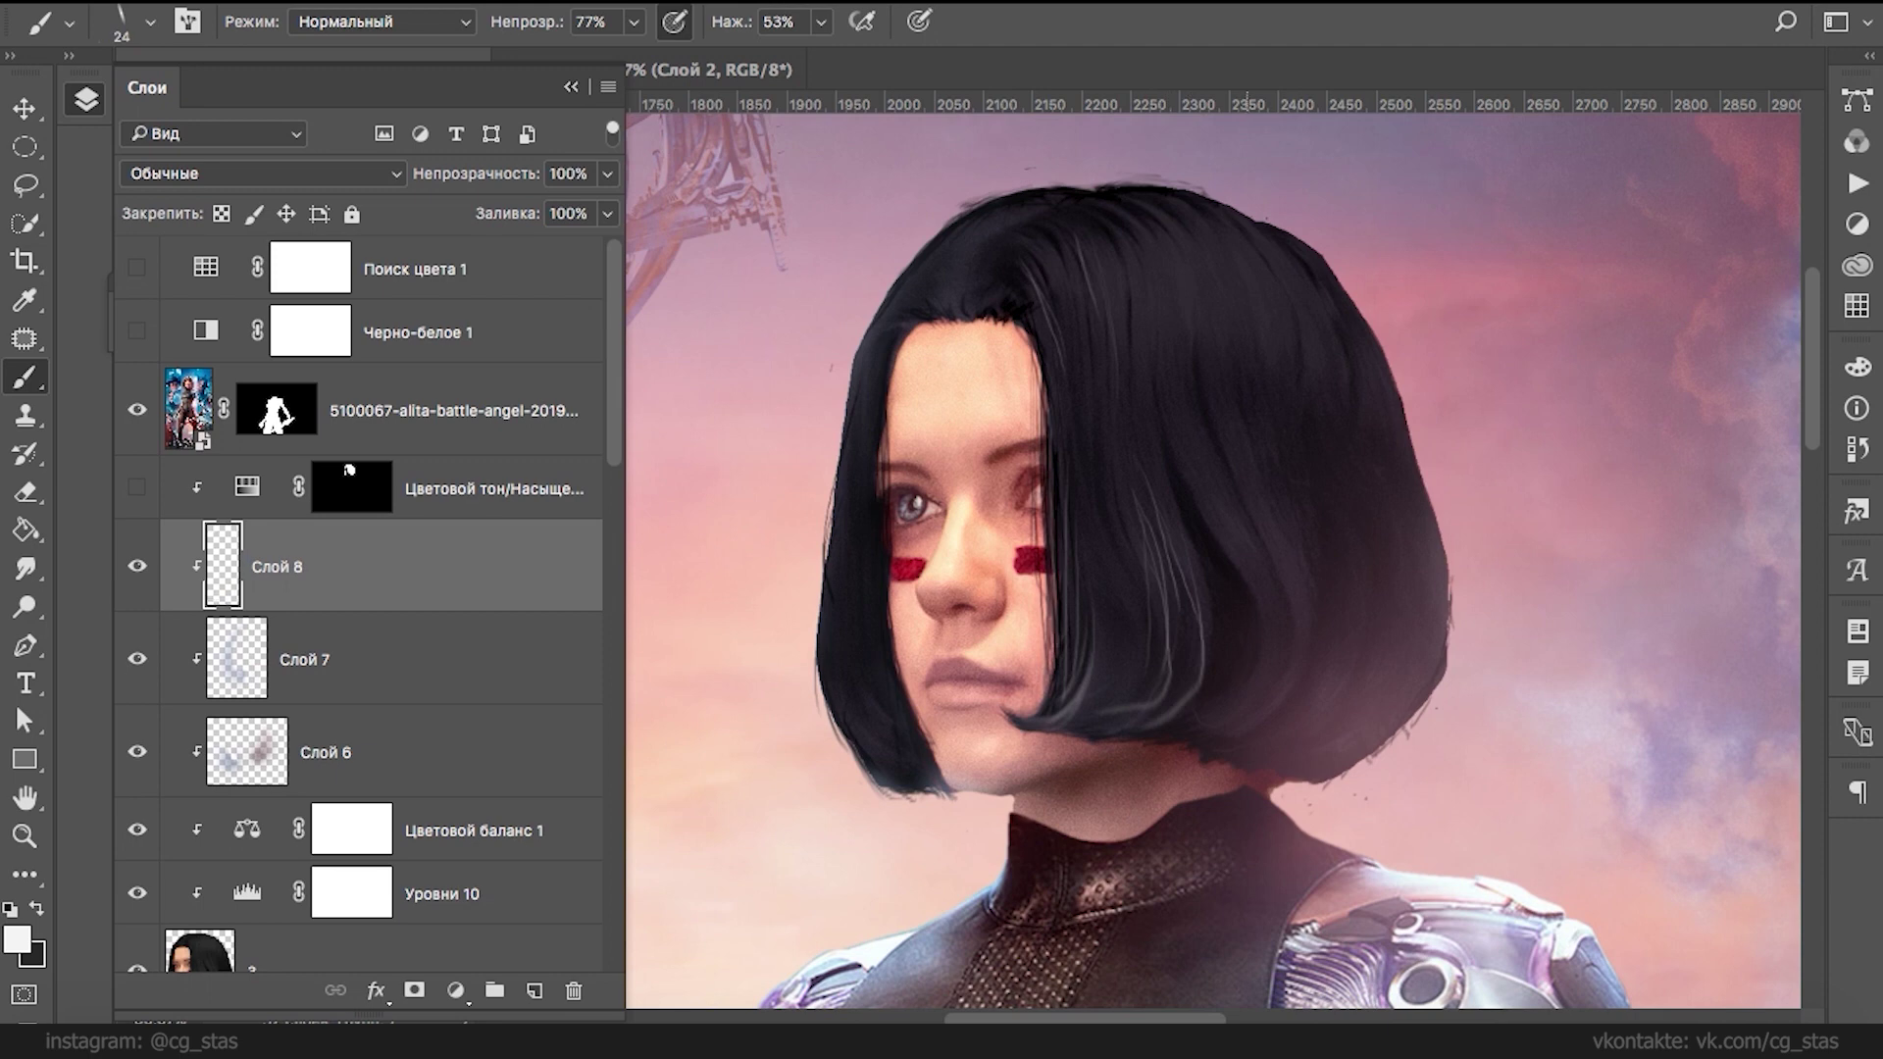
# - Reduce the brush size to 8 px and paint thin light strands across the middle and lower lengths of the bob
pyautogui.rightClick(1307, 567)
pyautogui.moveTo(1083, 557); pyautogui.dragTo(1108, 549)
pyautogui.moveTo(1173, 550); pyautogui.dragTo(1157, 550)
pyautogui.press('Return')
pyautogui.moveTo(1130, 353); pyautogui.dragTo(1203, 648)
pyautogui.moveTo(1165, 537); pyautogui.dragTo(1192, 637)
pyautogui.moveTo(1250, 579); pyautogui.dragTo(1274, 648)
pyautogui.moveTo(1229, 523)
pyautogui.mouseDown()
pyautogui.moveTo(1251, 559)
pyautogui.moveTo(1229, 710)
pyautogui.mouseUp()
pyautogui.moveTo(1273, 624); pyautogui.dragTo(1234, 725)
pyautogui.moveTo(1226, 402); pyautogui.dragTo(1290, 579)
pyautogui.moveTo(1298, 679); pyautogui.dragTo(1330, 737)
pyautogui.moveTo(1060, 299); pyautogui.dragTo(1083, 708)
# - Sample pink from the sky and paint fine strands beside the parting and along the narrow lock framing the face
pyautogui.keyDown('alt'); pyautogui.click(785, 461); pyautogui.keyUp('alt')
pyautogui.moveTo(1086, 437); pyautogui.dragTo(1104, 581)
pyautogui.moveTo(1114, 379); pyautogui.dragTo(1063, 727)
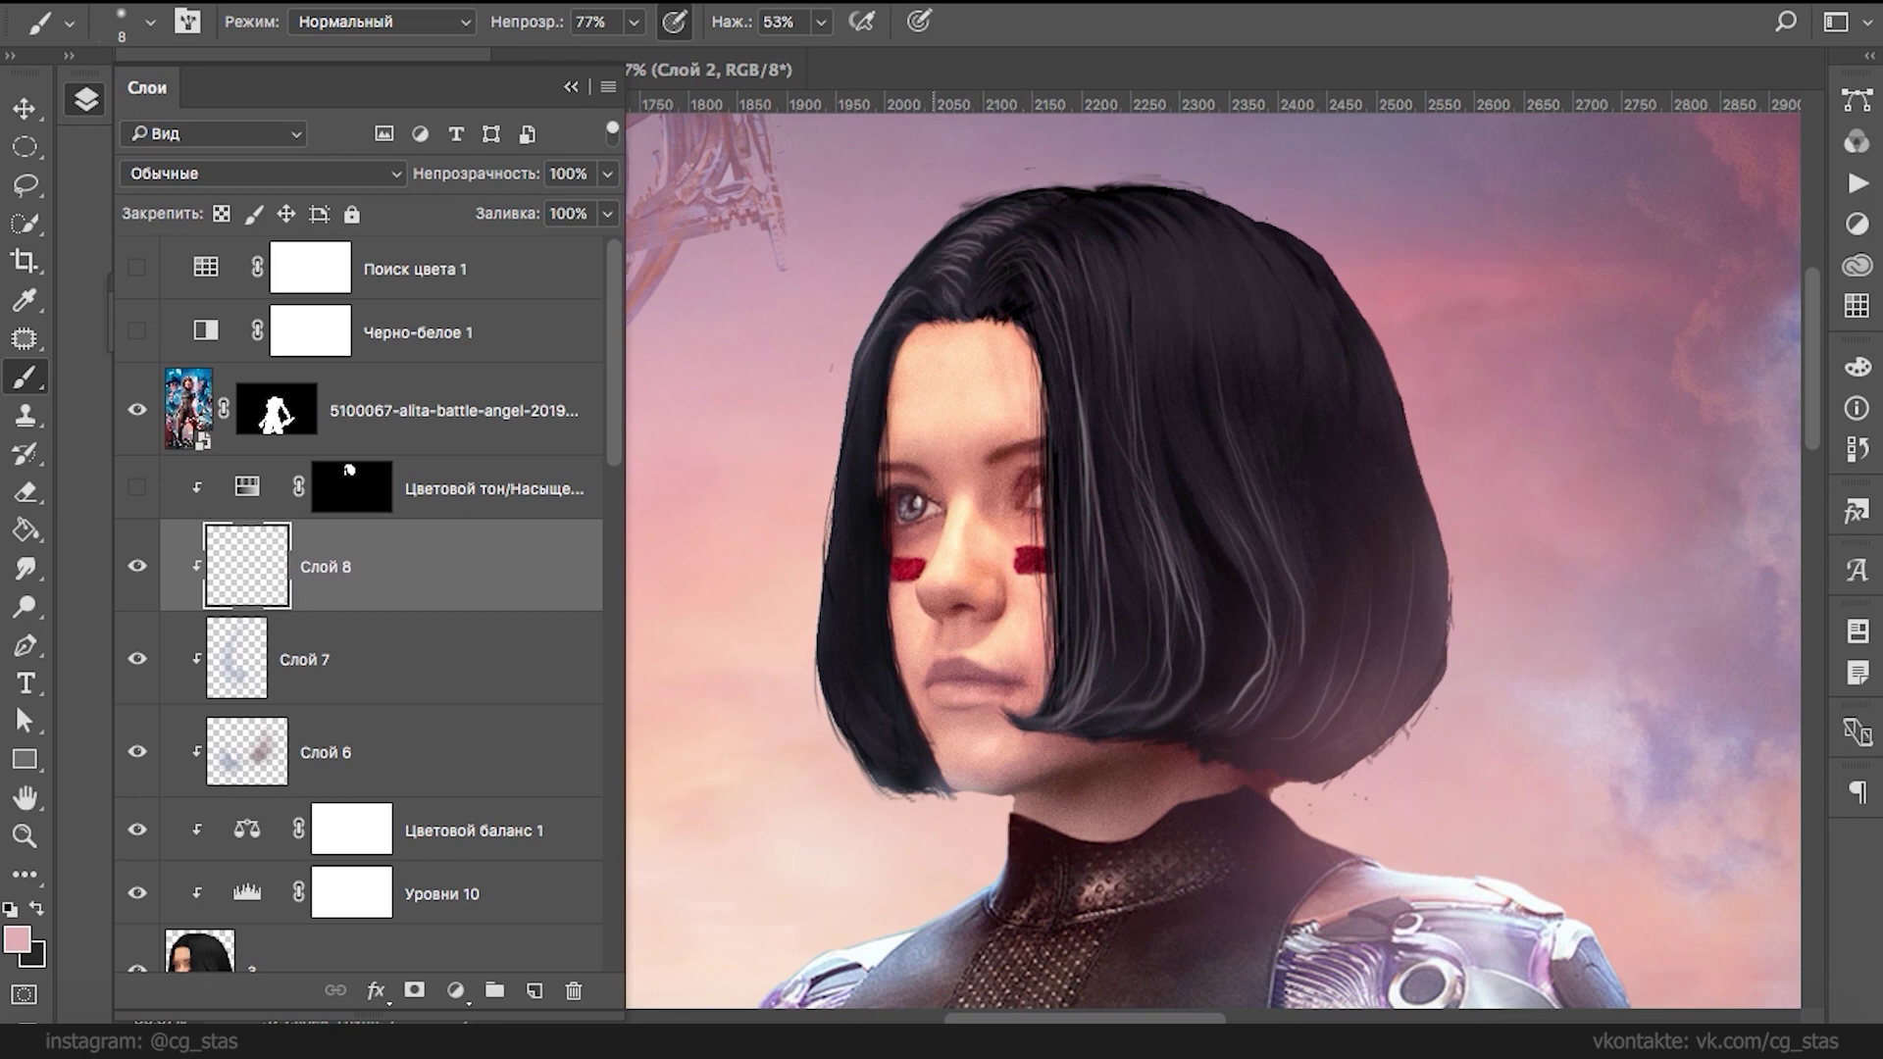
pyautogui.moveTo(903, 308); pyautogui.dragTo(849, 512)
pyautogui.moveTo(868, 396); pyautogui.dragTo(845, 549)
pyautogui.moveTo(859, 351)
pyautogui.mouseDown()
pyautogui.moveTo(837, 557)
pyautogui.moveTo(849, 736)
pyautogui.moveTo(917, 771)
pyautogui.moveTo(865, 740)
pyautogui.moveTo(832, 568)
pyautogui.moveTo(856, 439)
pyautogui.mouseUp()
pyautogui.moveTo(873, 580); pyautogui.dragTo(878, 406)
pyautogui.moveTo(861, 522); pyautogui.dragTo(878, 381)
pyautogui.moveTo(855, 581); pyautogui.dragTo(862, 469)
pyautogui.moveTo(881, 641); pyautogui.dragTo(878, 480)
pyautogui.moveTo(893, 694); pyautogui.dragTo(880, 488)
pyautogui.moveTo(856, 664); pyautogui.dragTo(871, 512)
pyautogui.moveTo(845, 718); pyautogui.dragTo(847, 518)
# - Paint pink strands from the crown down through the middle of the bob and onto the back of the head
pyautogui.moveTo(1103, 630)
pyautogui.mouseDown()
pyautogui.moveTo(1012, 280)
pyautogui.moveTo(1047, 233)
pyautogui.mouseUp()
pyautogui.moveTo(1132, 225); pyautogui.dragTo(1108, 211)
pyautogui.moveTo(1160, 276)
pyautogui.mouseDown()
pyautogui.moveTo(1118, 214)
pyautogui.moveTo(1159, 208)
pyautogui.mouseUp()
pyautogui.moveTo(1195, 269)
pyautogui.mouseDown()
pyautogui.moveTo(1153, 208)
pyautogui.moveTo(1172, 211)
pyautogui.mouseUp()
pyautogui.moveTo(1227, 280)
pyautogui.mouseDown()
pyautogui.moveTo(1198, 221)
pyautogui.moveTo(1201, 369)
pyautogui.mouseUp()
pyautogui.moveTo(1167, 255)
pyautogui.mouseDown()
pyautogui.moveTo(1184, 361)
pyautogui.moveTo(1213, 363)
pyautogui.mouseUp()
pyautogui.moveTo(1210, 293)
pyautogui.mouseDown()
pyautogui.moveTo(1222, 396)
pyautogui.moveTo(1201, 476)
pyautogui.mouseUp()
pyautogui.moveTo(1164, 295); pyautogui.dragTo(1186, 462)
pyautogui.moveTo(1175, 333); pyautogui.dragTo(1219, 503)
pyautogui.moveTo(1173, 398)
pyautogui.mouseDown()
pyautogui.moveTo(1225, 535)
pyautogui.moveTo(1166, 464)
pyautogui.mouseUp()
pyautogui.moveTo(1158, 444); pyautogui.dragTo(1189, 574)
pyautogui.moveTo(1184, 509); pyautogui.dragTo(1198, 615)
pyautogui.moveTo(1152, 521); pyautogui.dragTo(1193, 706)
pyautogui.moveTo(1376, 358); pyautogui.dragTo(1408, 498)
pyautogui.moveTo(1361, 361); pyautogui.dragTo(1400, 504)
pyautogui.moveTo(1253, 267); pyautogui.dragTo(1286, 395)
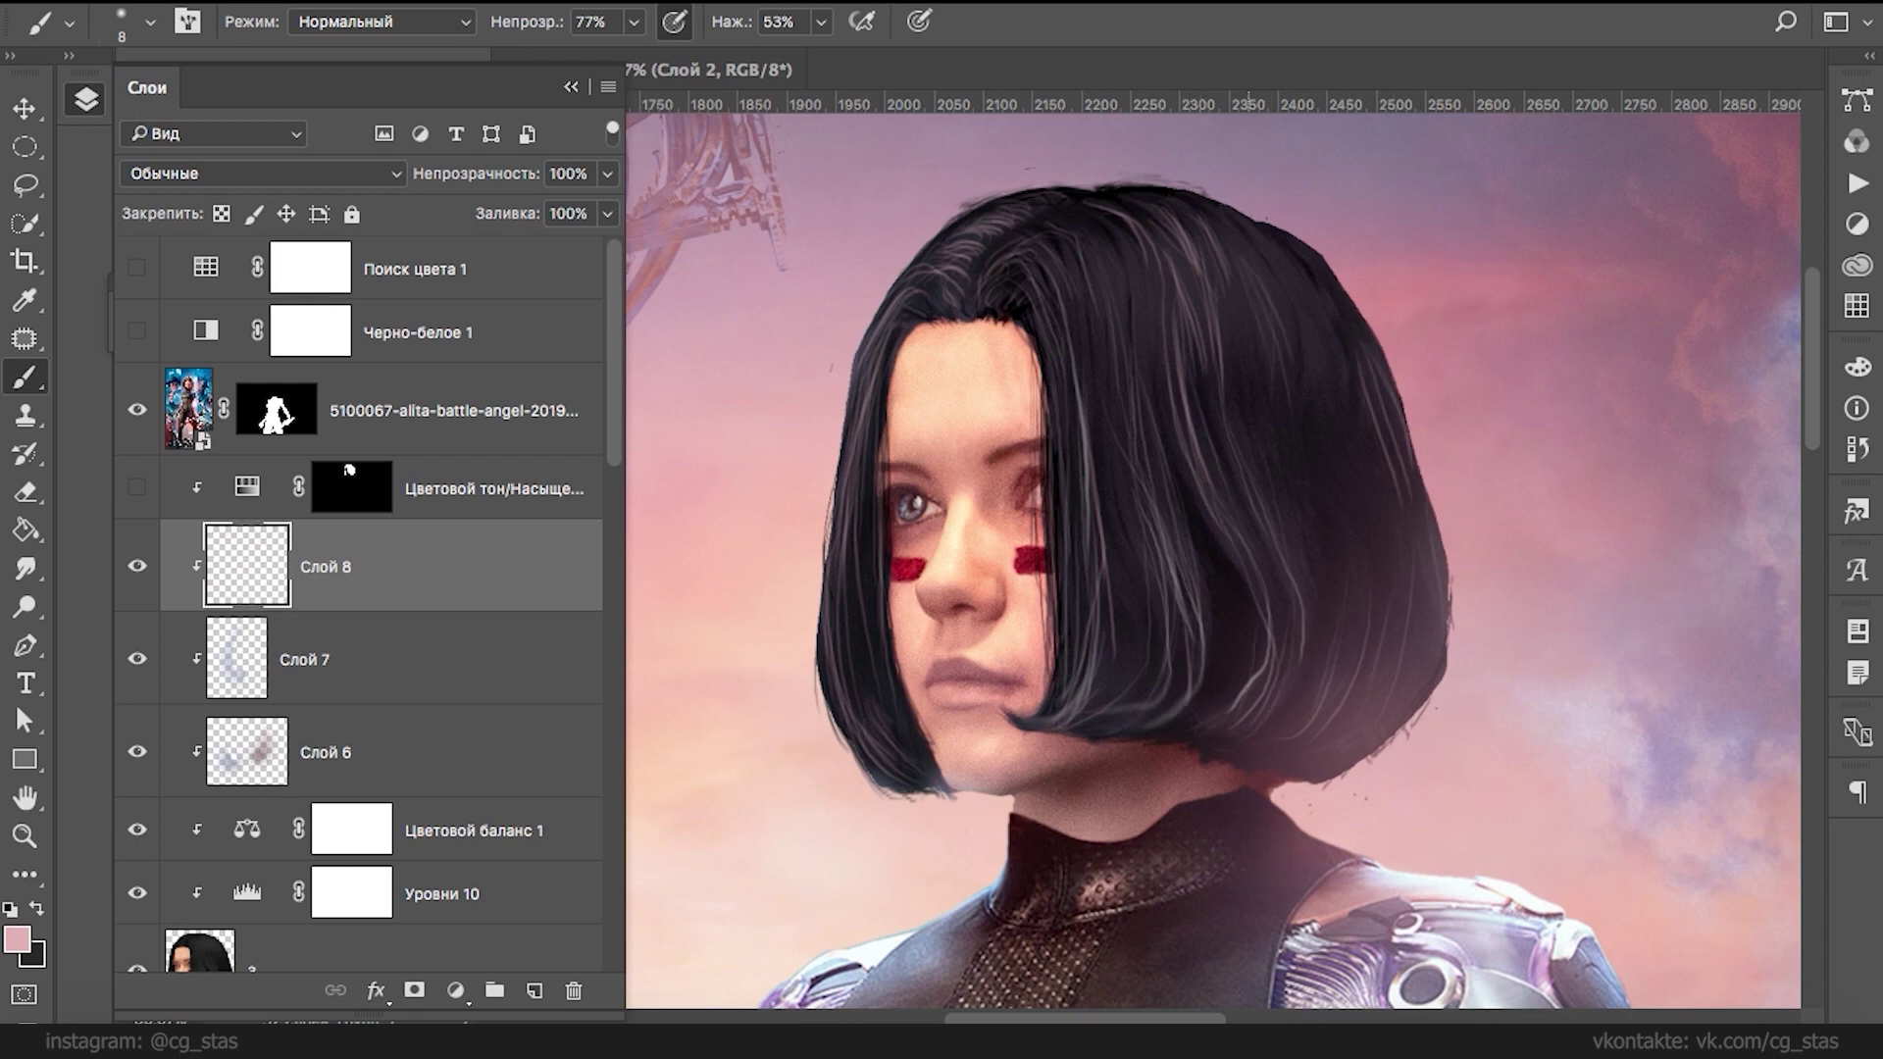
# - Add denser pink strands over the top of the parting and through the front section down to the curled ends
pyautogui.moveTo(1082, 190)
pyautogui.mouseDown()
pyautogui.moveTo(992, 207)
pyautogui.moveTo(1009, 205)
pyautogui.moveTo(903, 282)
pyautogui.mouseUp()
pyautogui.moveTo(947, 259); pyautogui.dragTo(891, 294)
pyautogui.moveTo(984, 232); pyautogui.dragTo(933, 253)
pyautogui.moveTo(1074, 235)
pyautogui.mouseDown()
pyautogui.moveTo(1135, 329)
pyautogui.moveTo(1138, 441)
pyautogui.mouseUp()
pyautogui.moveTo(1076, 356)
pyautogui.mouseDown()
pyautogui.moveTo(1129, 528)
pyautogui.moveTo(1143, 713)
pyautogui.moveTo(1172, 603)
pyautogui.mouseUp()
pyautogui.moveTo(1135, 709); pyautogui.dragTo(1177, 641)
pyautogui.moveTo(1129, 711)
pyautogui.mouseDown()
pyautogui.moveTo(1184, 606)
pyautogui.moveTo(1165, 647)
pyautogui.mouseUp()
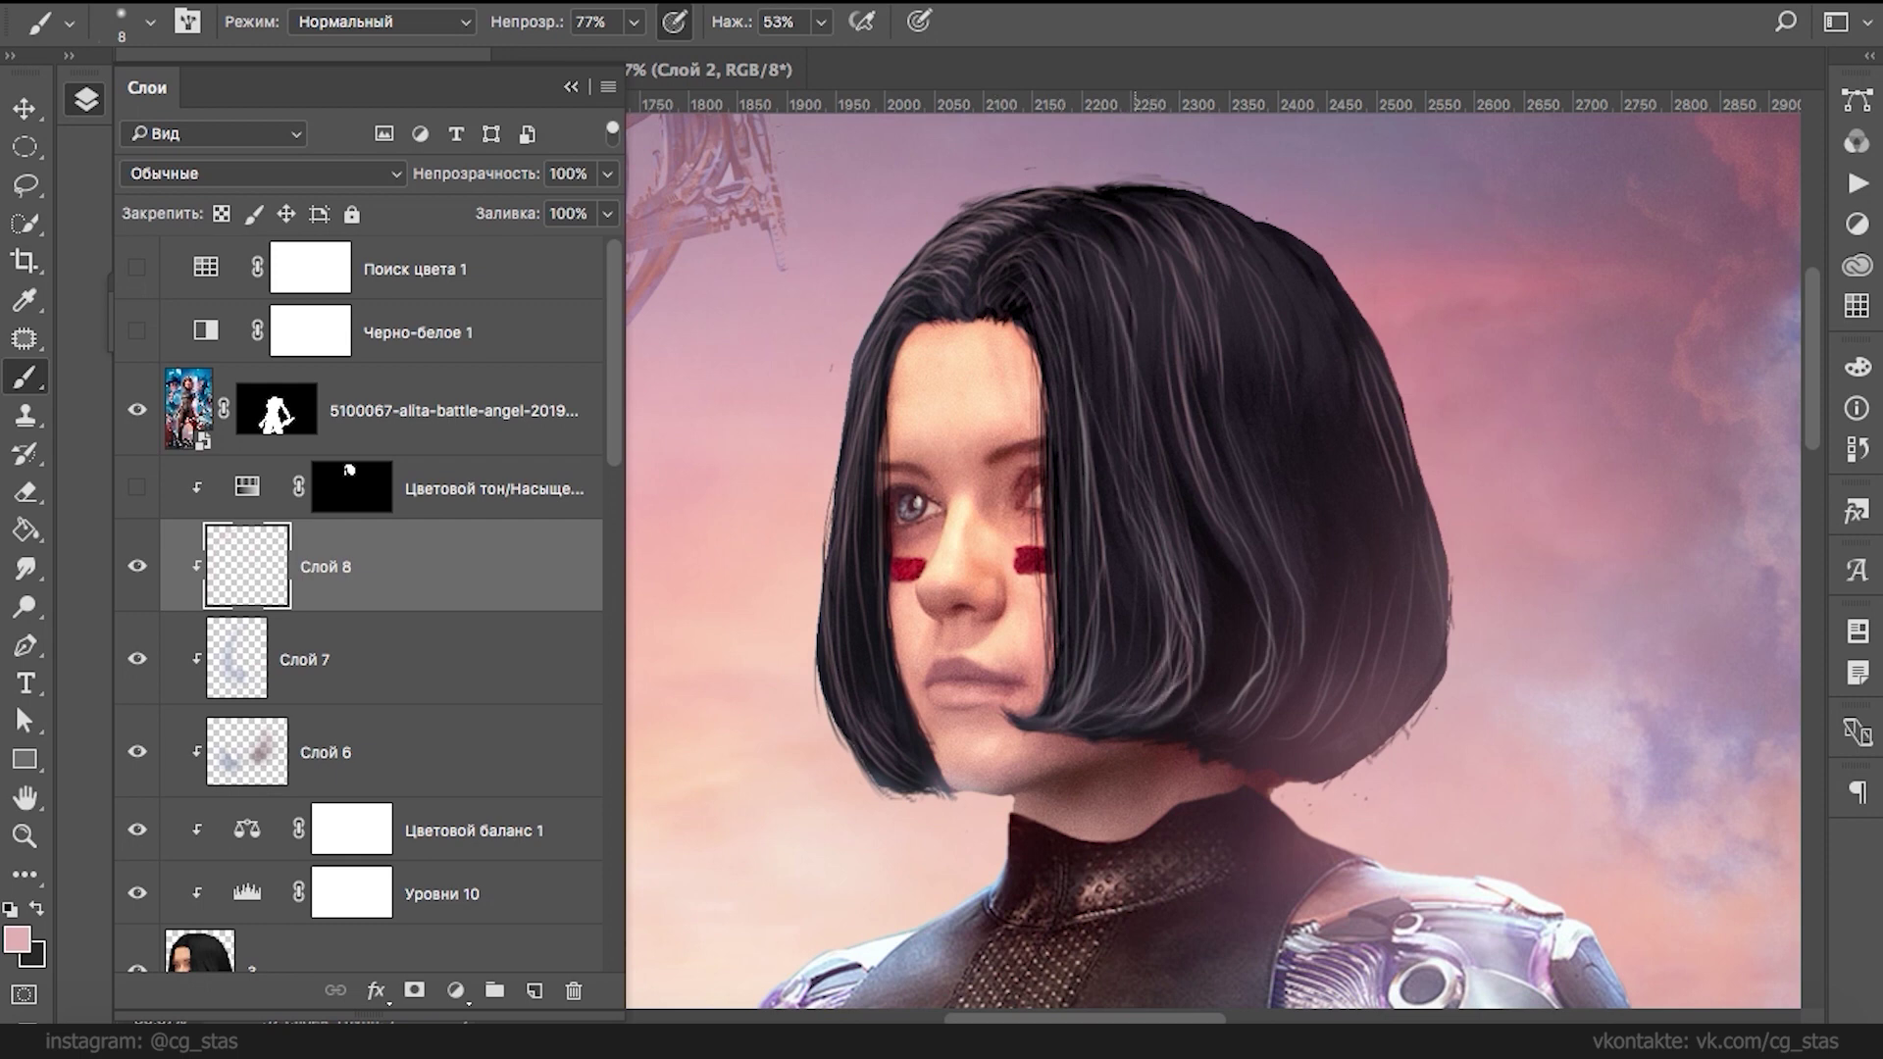
pyautogui.moveTo(1094, 534); pyautogui.dragTo(1137, 649)
pyautogui.moveTo(1091, 486)
pyautogui.mouseDown()
pyautogui.moveTo(1149, 652)
pyautogui.moveTo(1127, 716)
pyautogui.mouseUp()
pyautogui.moveTo(1228, 549)
pyautogui.mouseDown()
pyautogui.moveTo(1232, 684)
pyautogui.moveTo(1275, 602)
pyautogui.moveTo(1216, 432)
pyautogui.mouseUp()
pyautogui.moveTo(1204, 500); pyautogui.dragTo(1138, 300)
pyautogui.moveTo(1191, 450); pyautogui.dragTo(1144, 280)
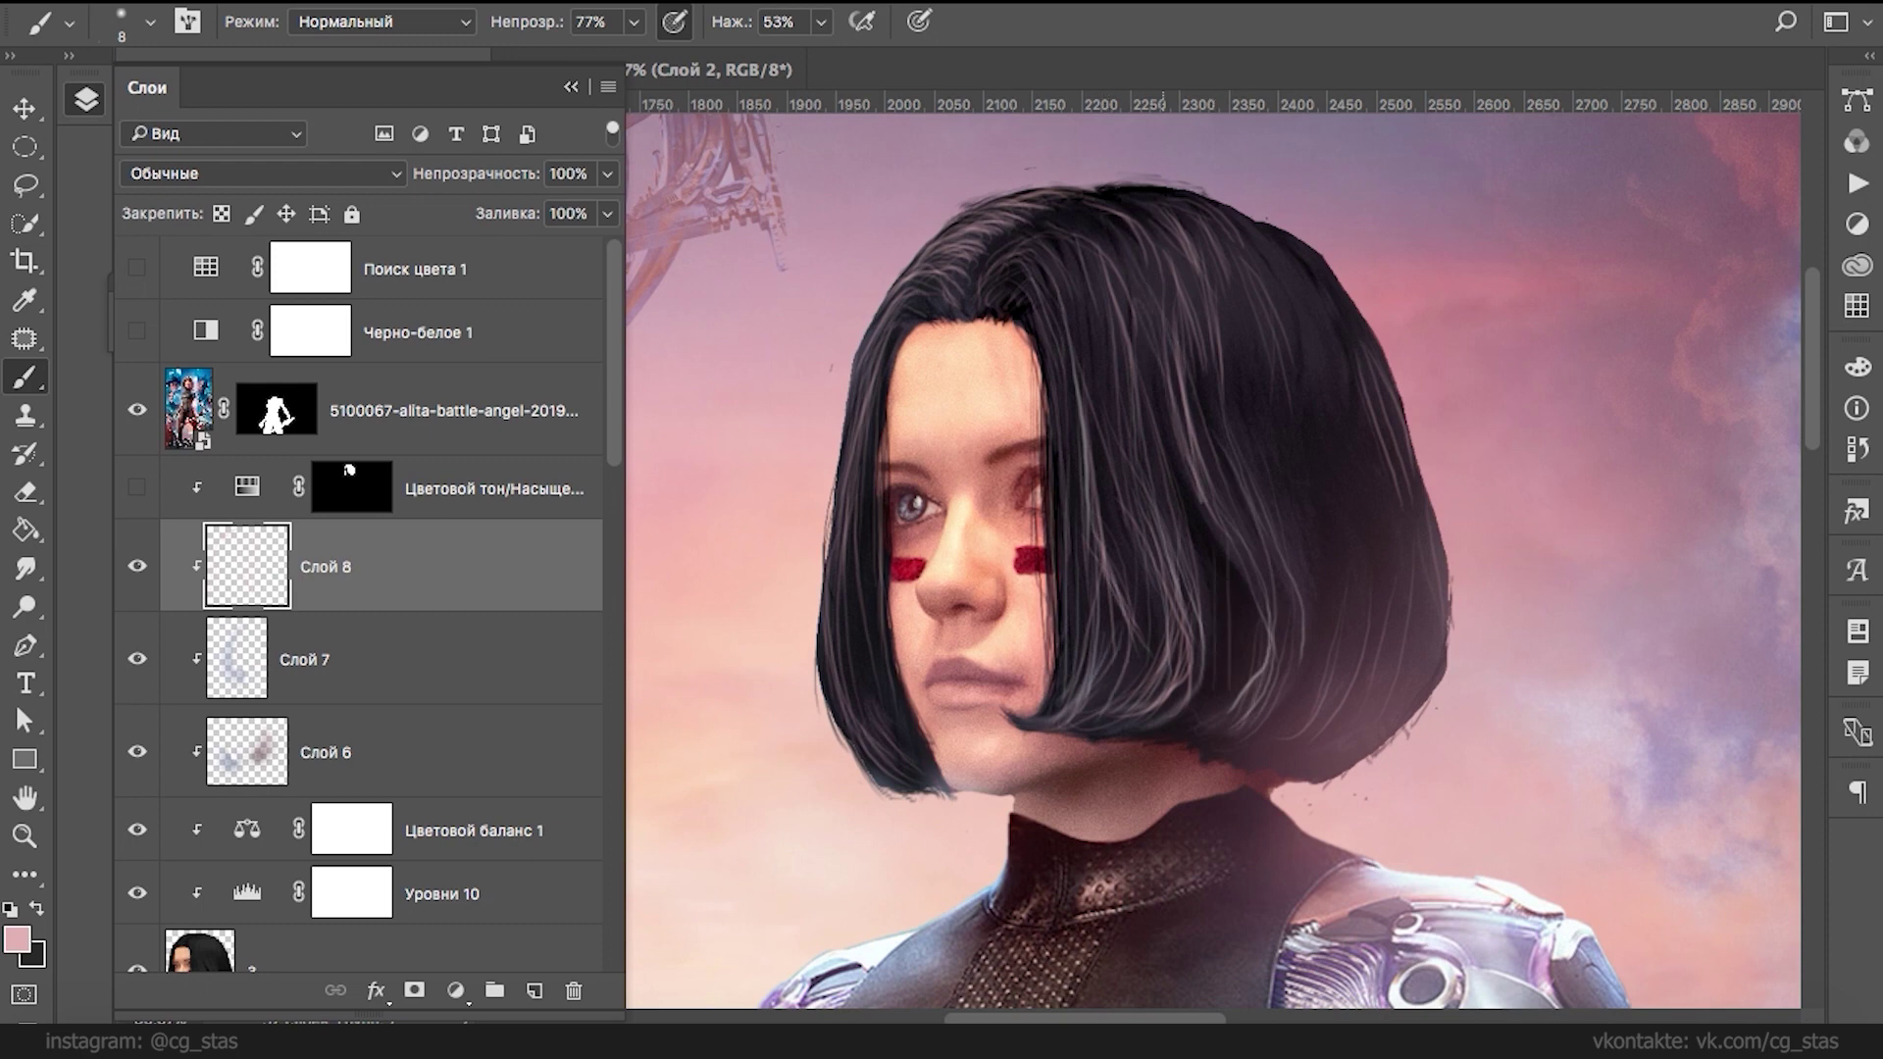
# - Extend the pink strands over the back half of the bob, down its outer edge to the tips
pyautogui.moveTo(1212, 482); pyautogui.dragTo(1150, 319)
pyautogui.moveTo(1229, 459); pyautogui.dragTo(1193, 349)
pyautogui.moveTo(1208, 415); pyautogui.dragTo(1249, 586)
pyautogui.moveTo(1255, 579); pyautogui.dragTo(1273, 737)
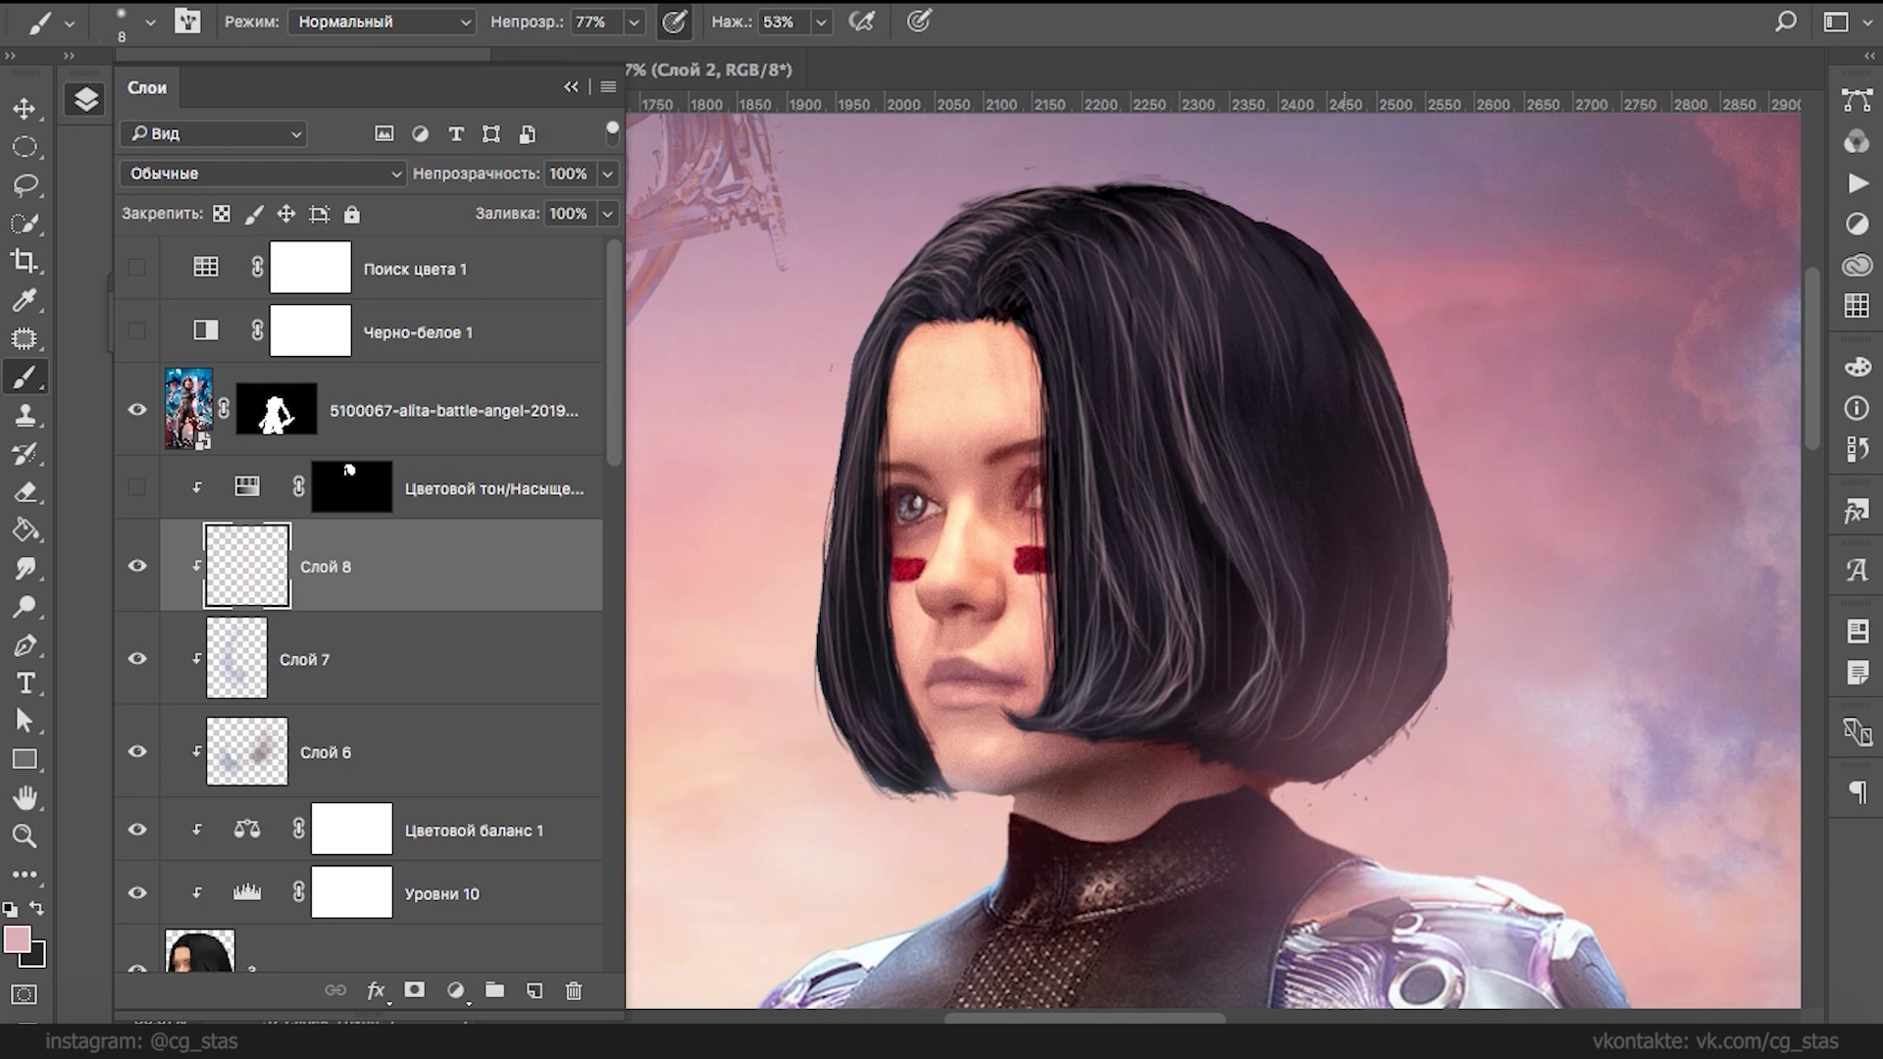
pyautogui.moveTo(1286, 320); pyautogui.dragTo(1306, 414)
pyautogui.moveTo(1259, 241); pyautogui.dragTo(1291, 321)
pyautogui.moveTo(1323, 771); pyautogui.dragTo(1371, 709)
pyautogui.moveTo(1410, 512); pyautogui.dragTo(1421, 711)
pyautogui.moveTo(1420, 495); pyautogui.dragTo(1434, 582)
pyautogui.moveTo(1404, 462); pyautogui.dragTo(1439, 562)
pyautogui.moveTo(1373, 353); pyautogui.dragTo(1404, 497)
pyautogui.moveTo(1405, 465); pyautogui.dragTo(1433, 674)
pyautogui.moveTo(1303, 383); pyautogui.dragTo(1357, 670)
pyautogui.moveTo(1272, 321); pyautogui.dragTo(1342, 596)
# - Examine the painted hair strands in the context of the full scene and close up
pyautogui.scroll(-5, 1225, 312)
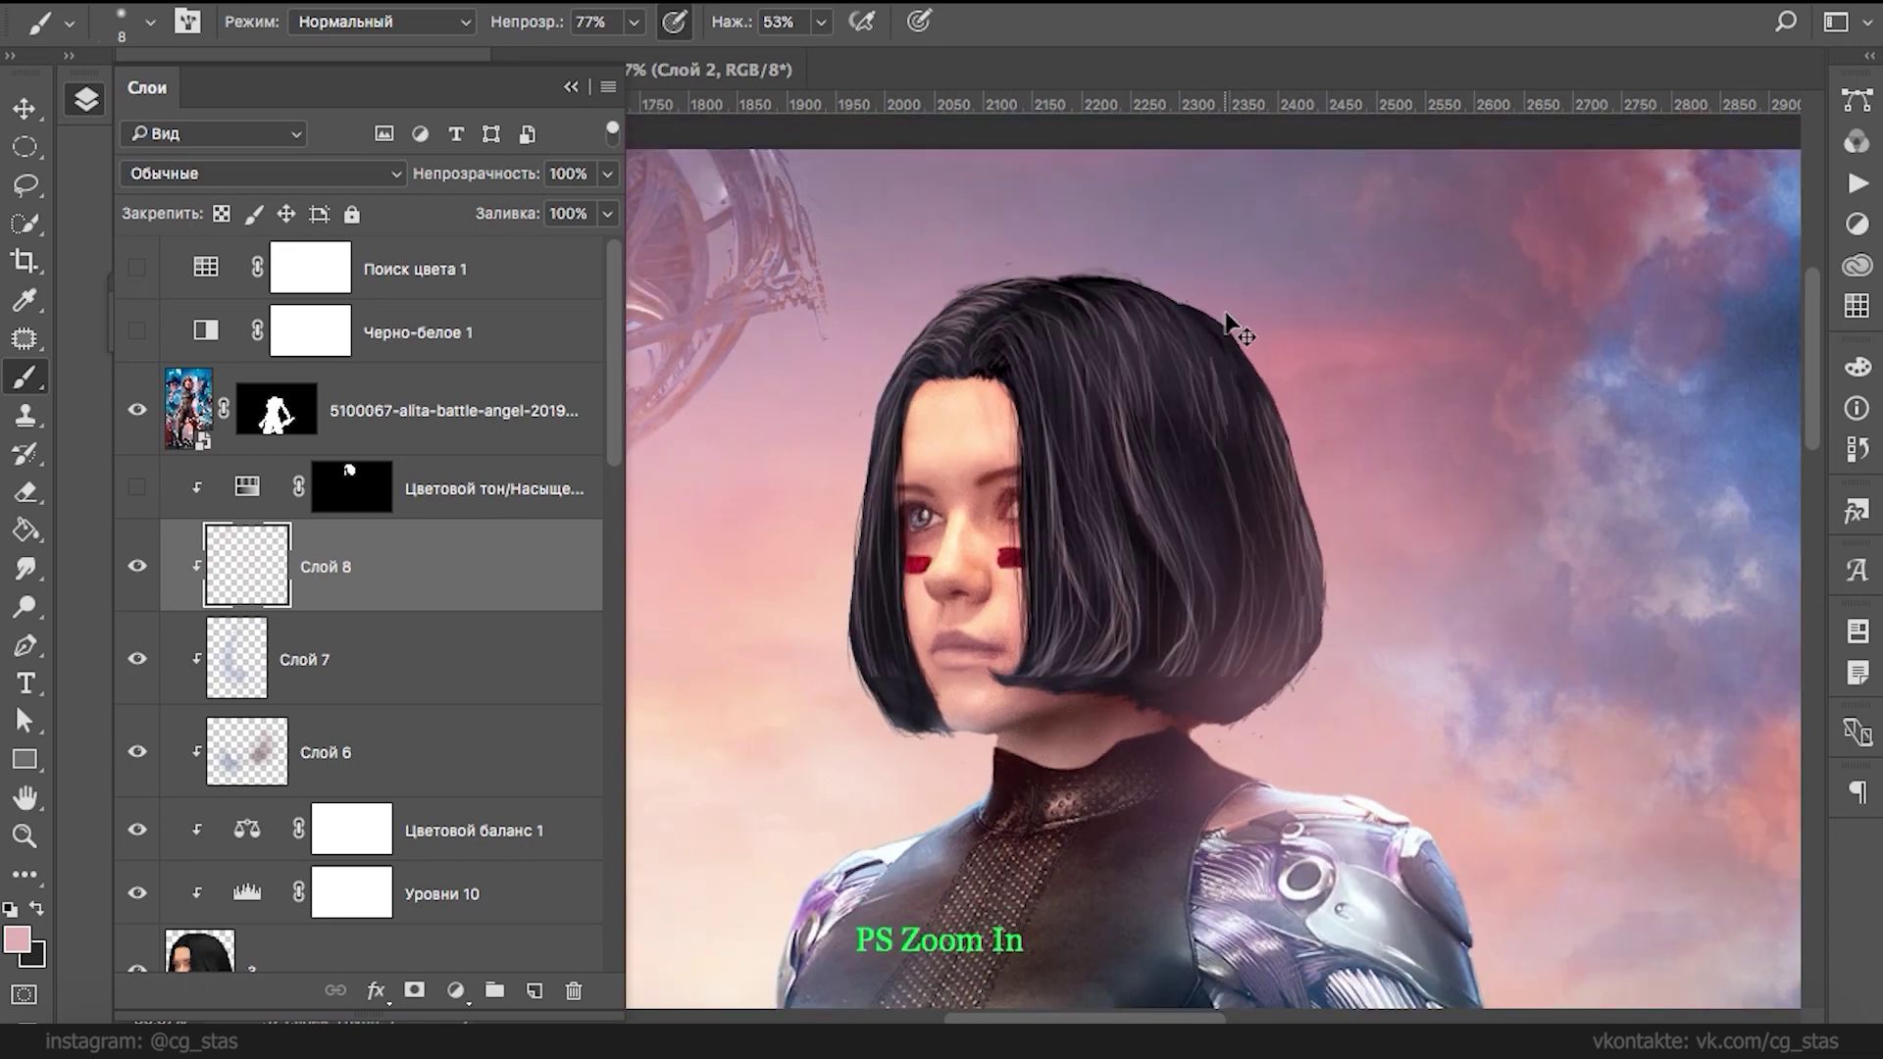
pyautogui.scroll(4, 1226, 314)
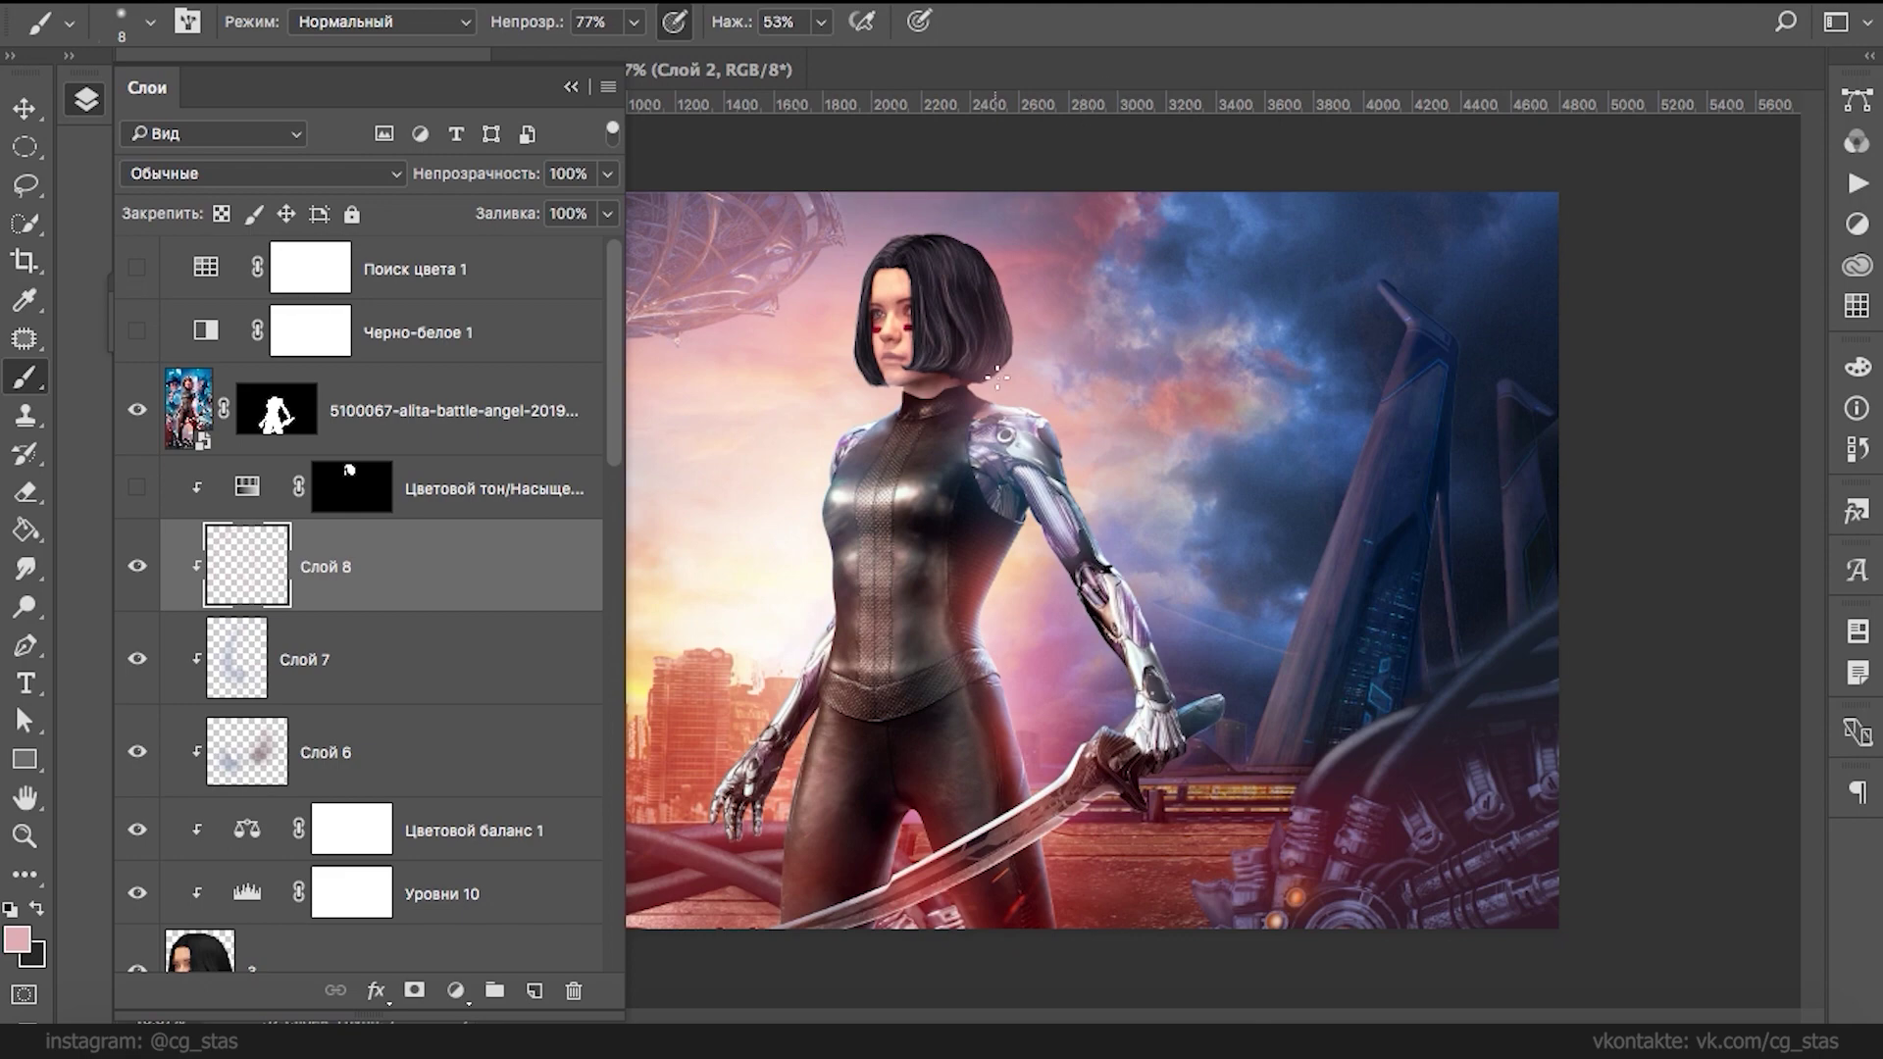
pyautogui.press('super+plus')
pyautogui.press('super+plus')
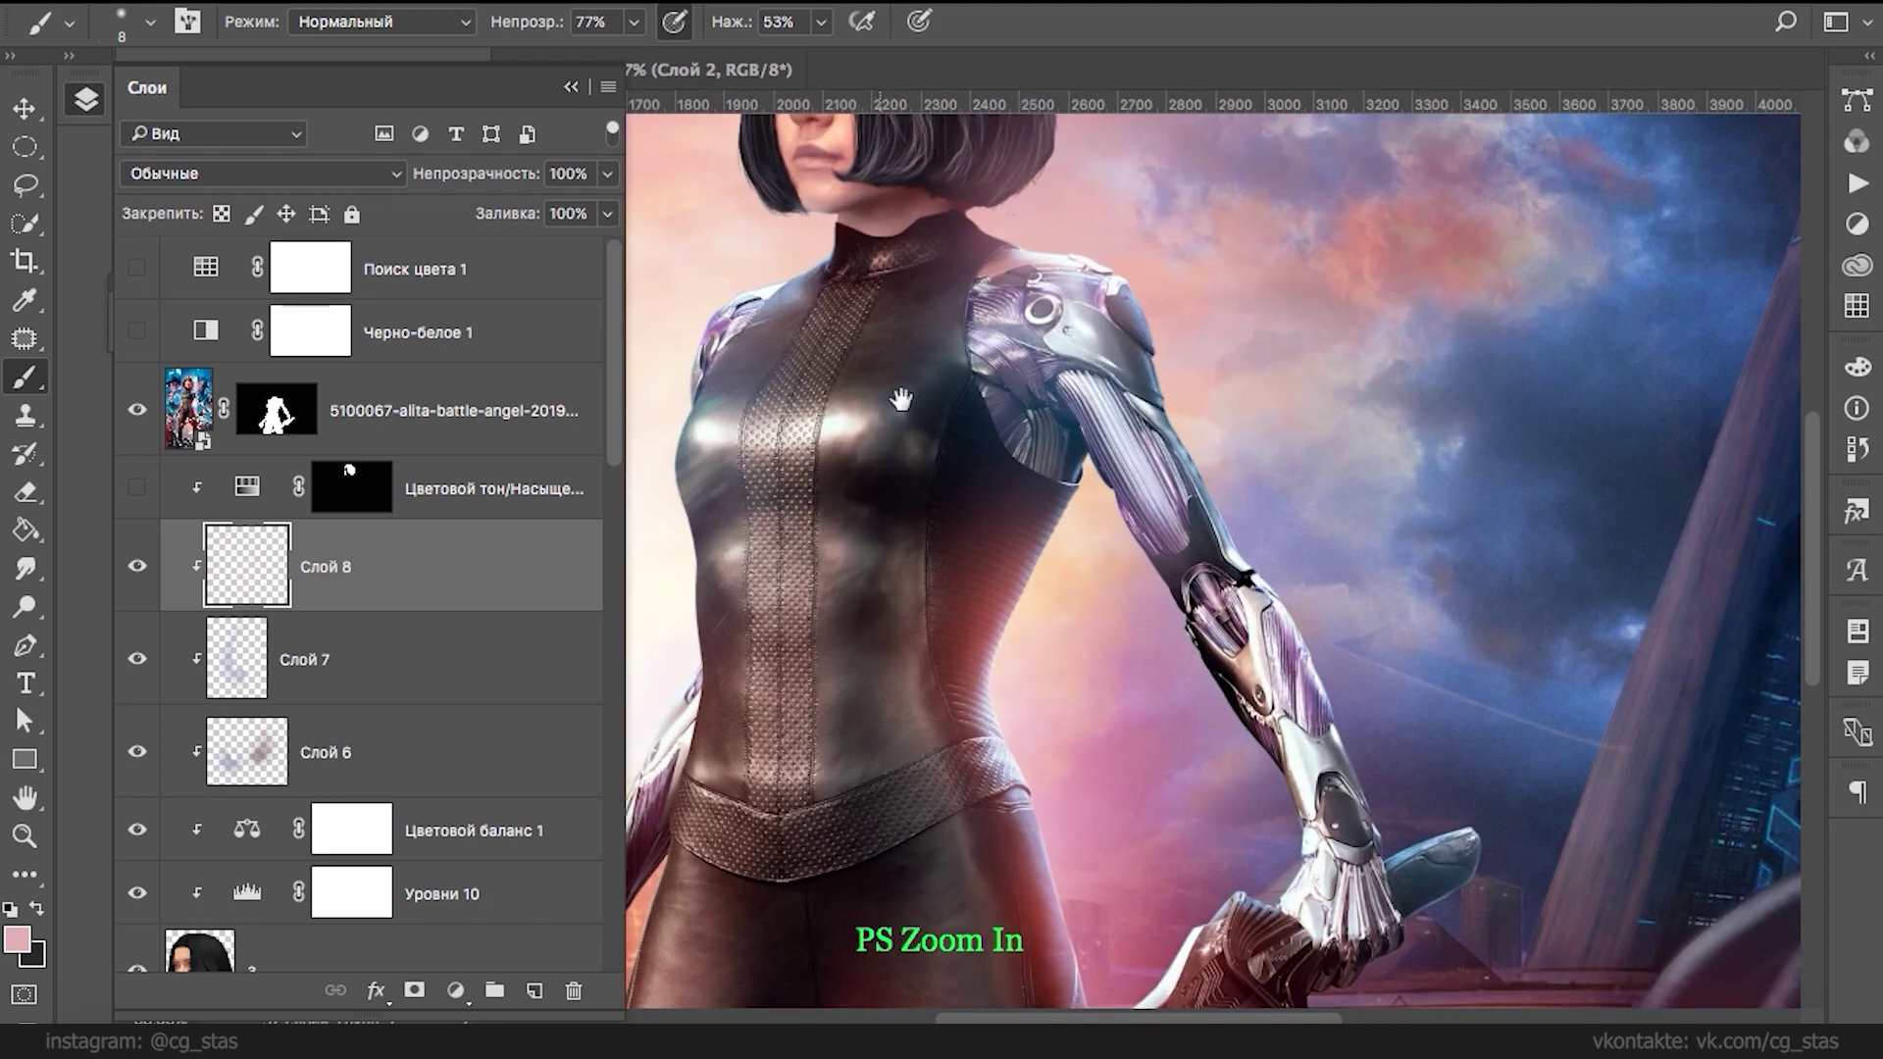
# - Paint pink strands from the parting over the front of the bob and down the hair on both sides of the face
pyautogui.moveTo(877, 262); pyautogui.dragTo(902, 516)
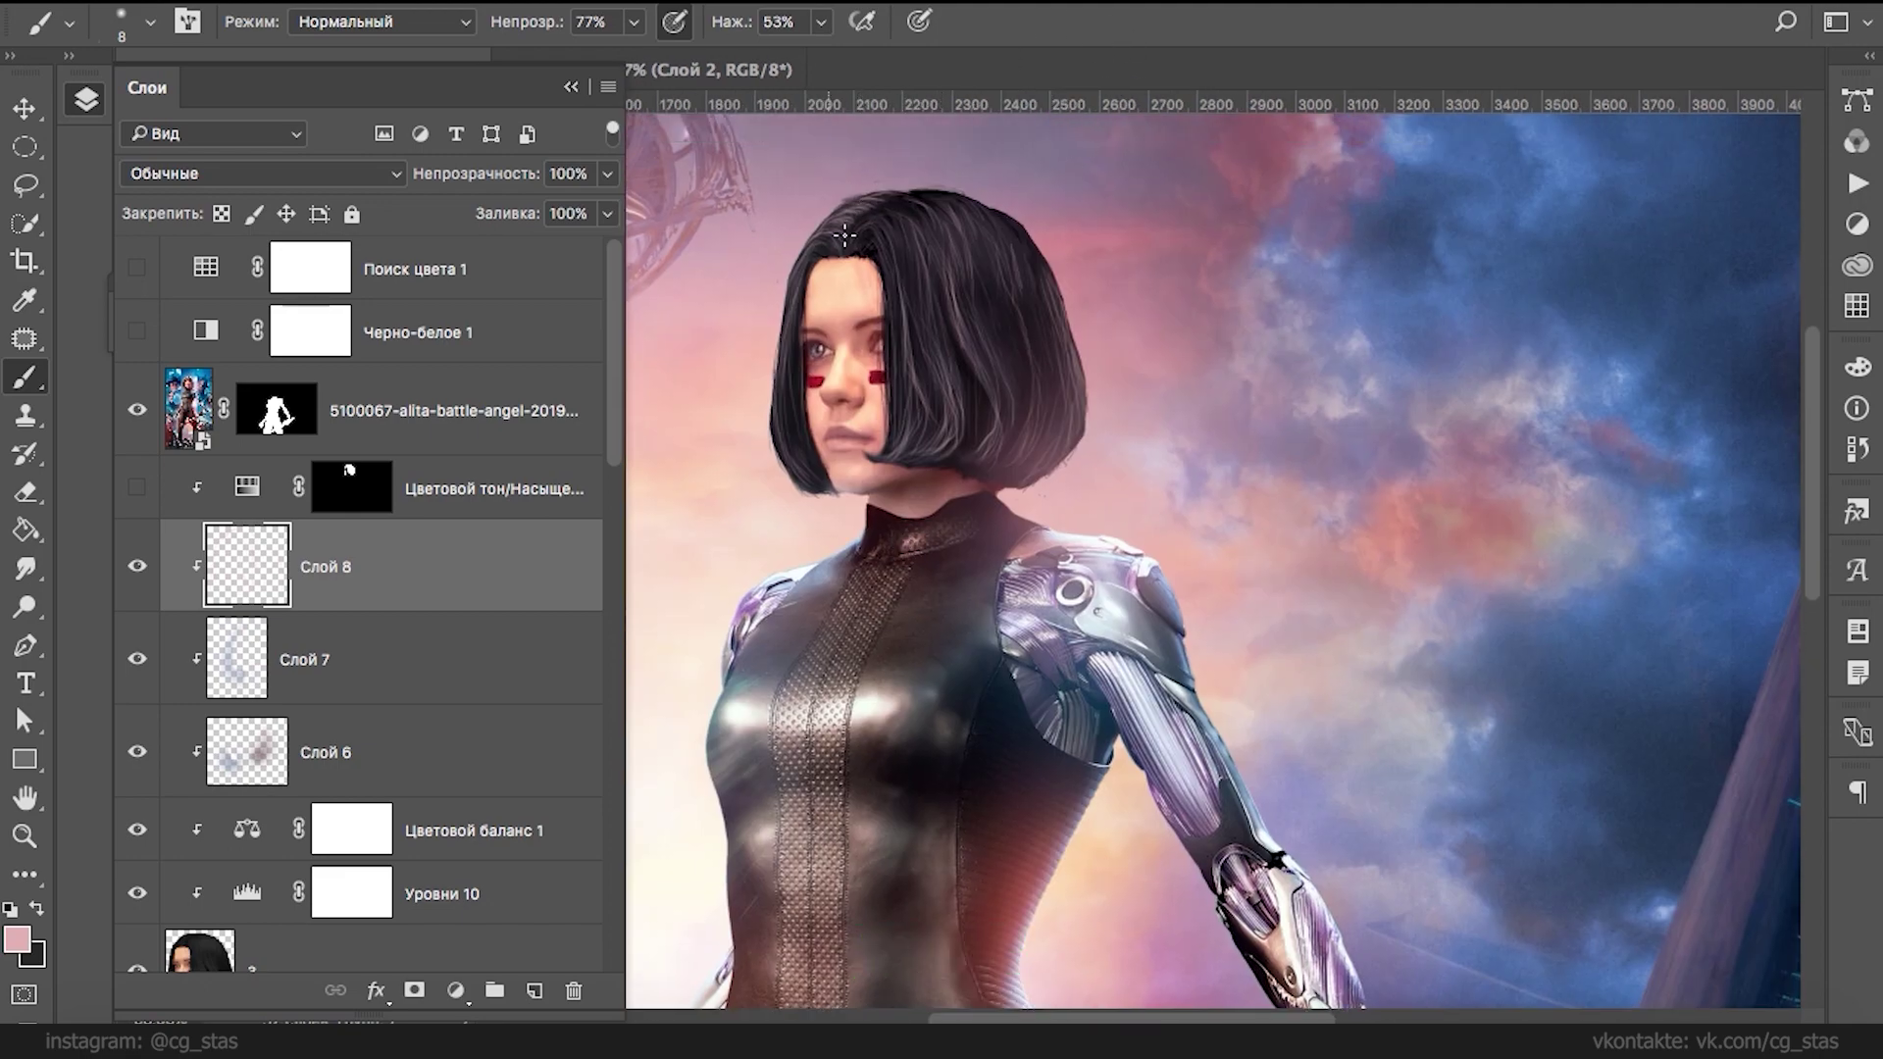
pyautogui.moveTo(869, 206)
pyautogui.mouseDown()
pyautogui.moveTo(810, 259)
pyautogui.moveTo(782, 382)
pyautogui.mouseUp()
pyautogui.moveTo(797, 264)
pyautogui.mouseDown()
pyautogui.moveTo(780, 442)
pyautogui.moveTo(804, 485)
pyautogui.mouseUp()
pyautogui.moveTo(797, 345)
pyautogui.mouseDown()
pyautogui.moveTo(782, 436)
pyautogui.moveTo(799, 479)
pyautogui.mouseUp()
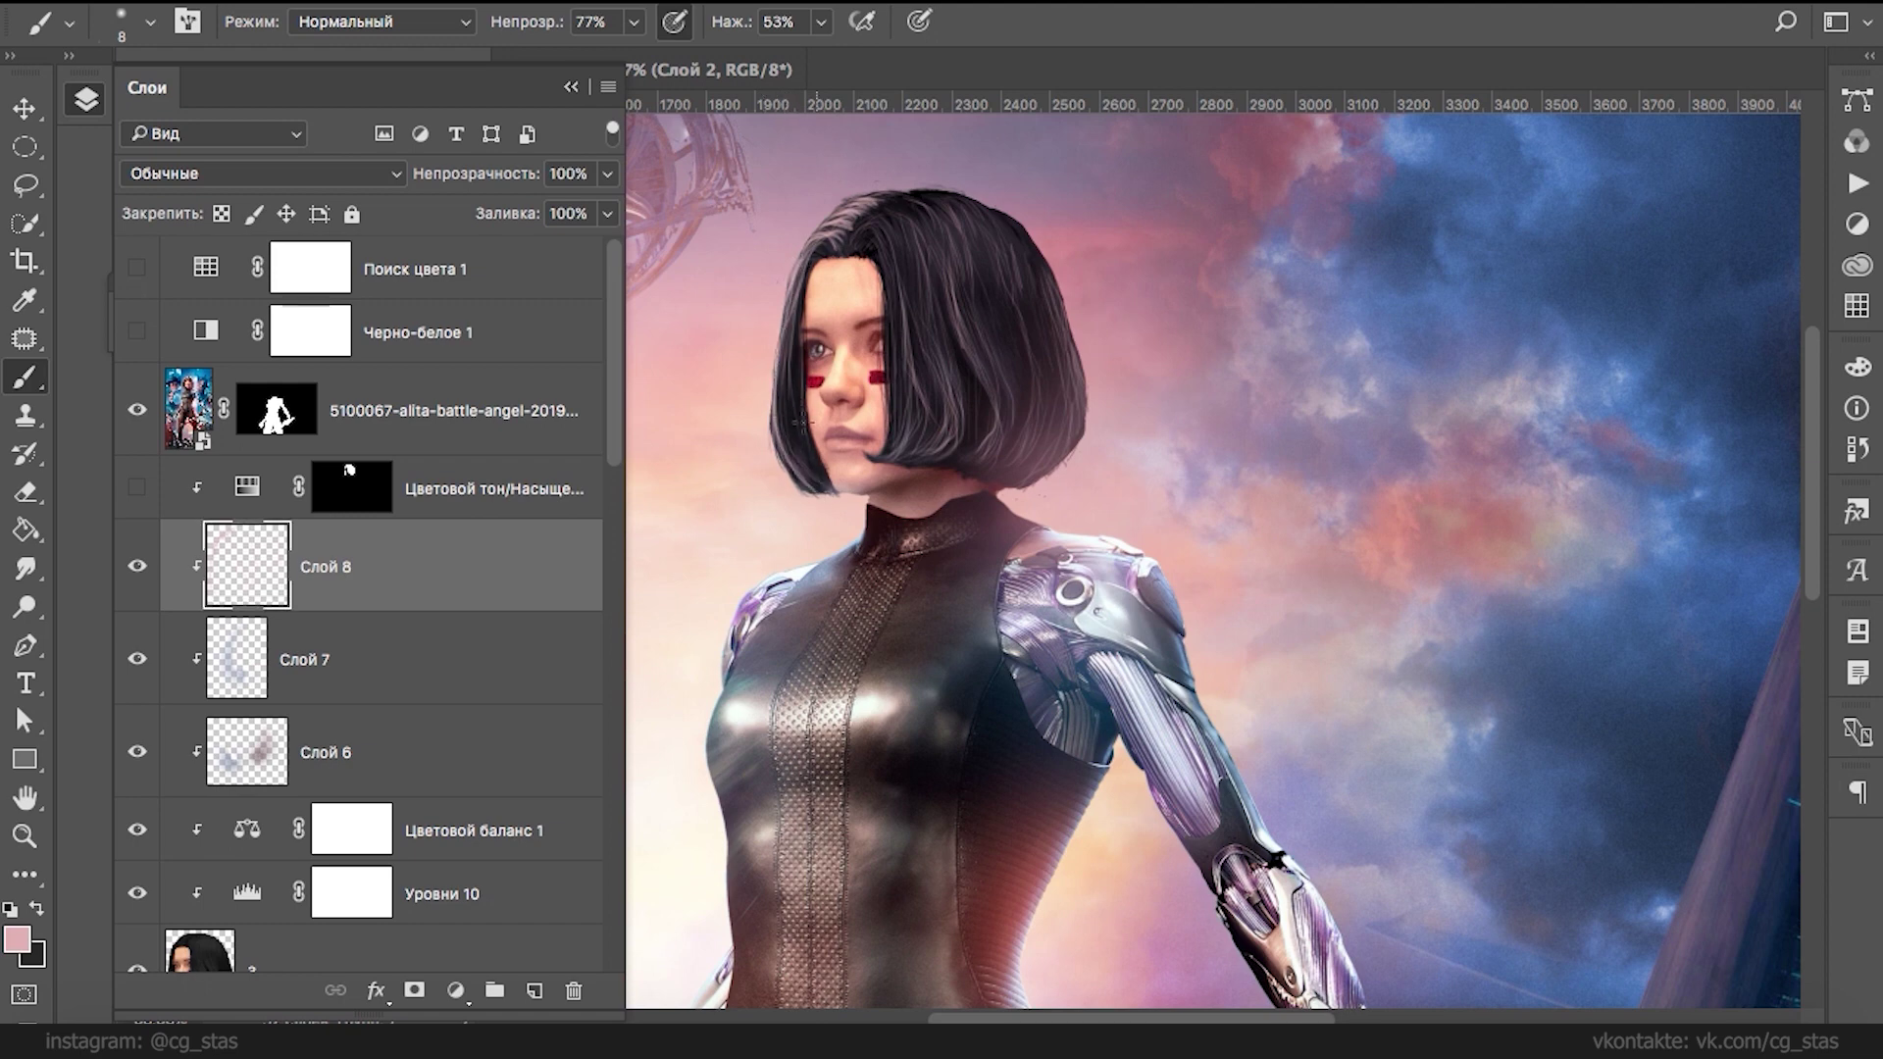
pyautogui.moveTo(861, 244); pyautogui.dragTo(896, 221)
pyautogui.moveTo(888, 250); pyautogui.dragTo(913, 441)
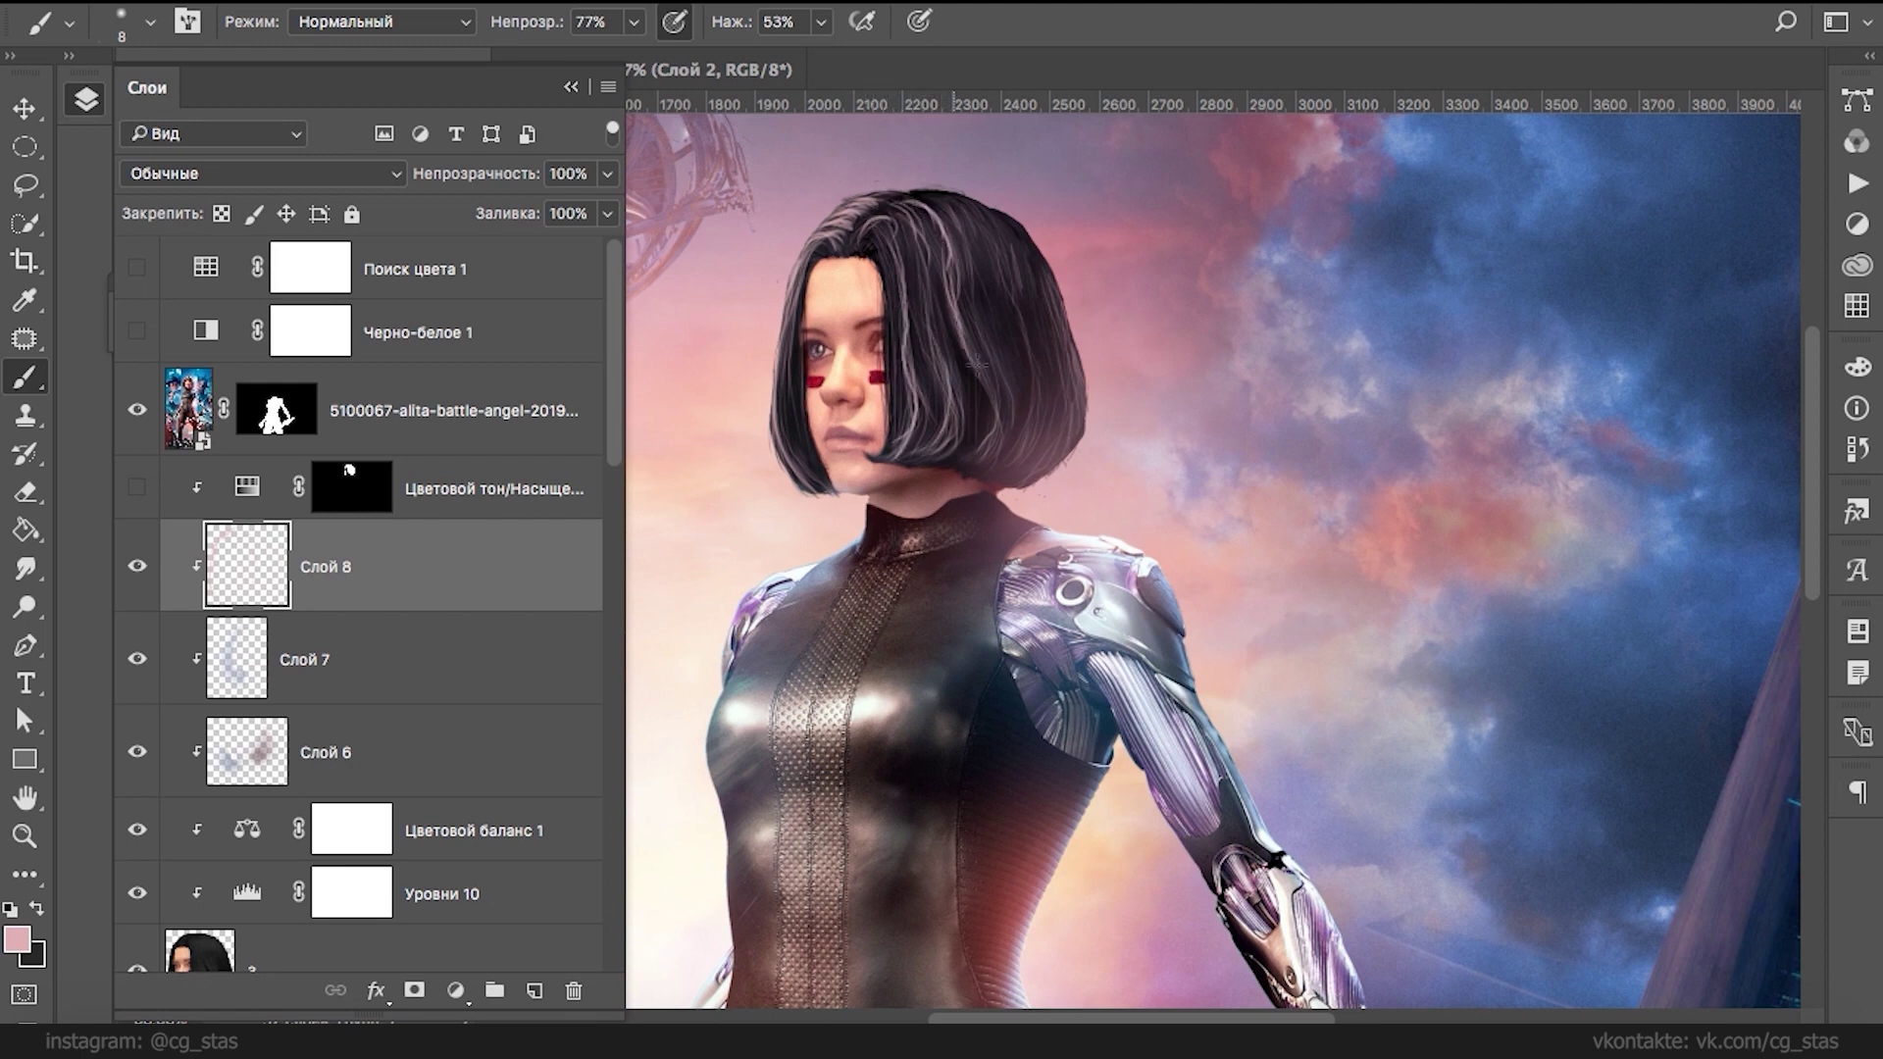
# - Fill the side and back of the bob with more thin pink strands running from the crown to the curled ends
pyautogui.moveTo(992, 263)
pyautogui.mouseDown()
pyautogui.moveTo(1034, 370)
pyautogui.moveTo(964, 460)
pyautogui.moveTo(1008, 245)
pyautogui.mouseUp()
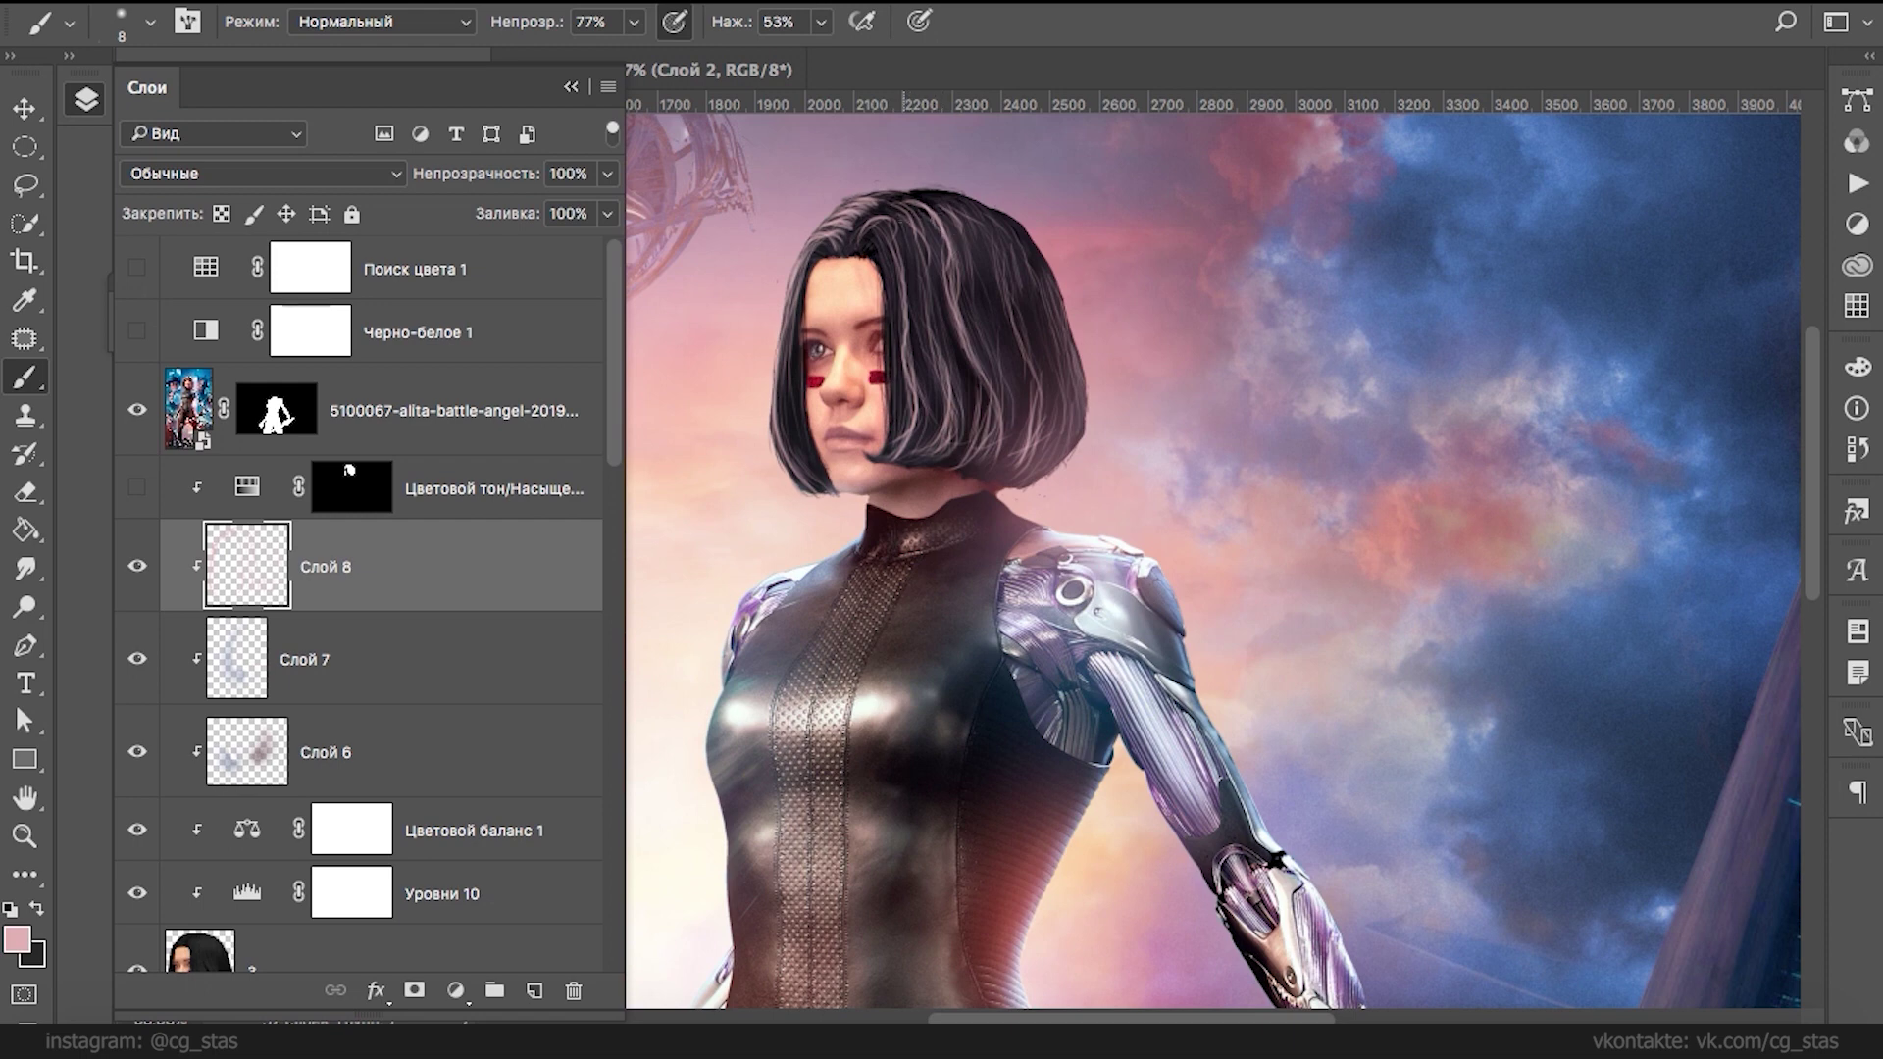
pyautogui.moveTo(887, 230)
pyautogui.mouseDown()
pyautogui.moveTo(894, 397)
pyautogui.moveTo(894, 356)
pyautogui.mouseUp()
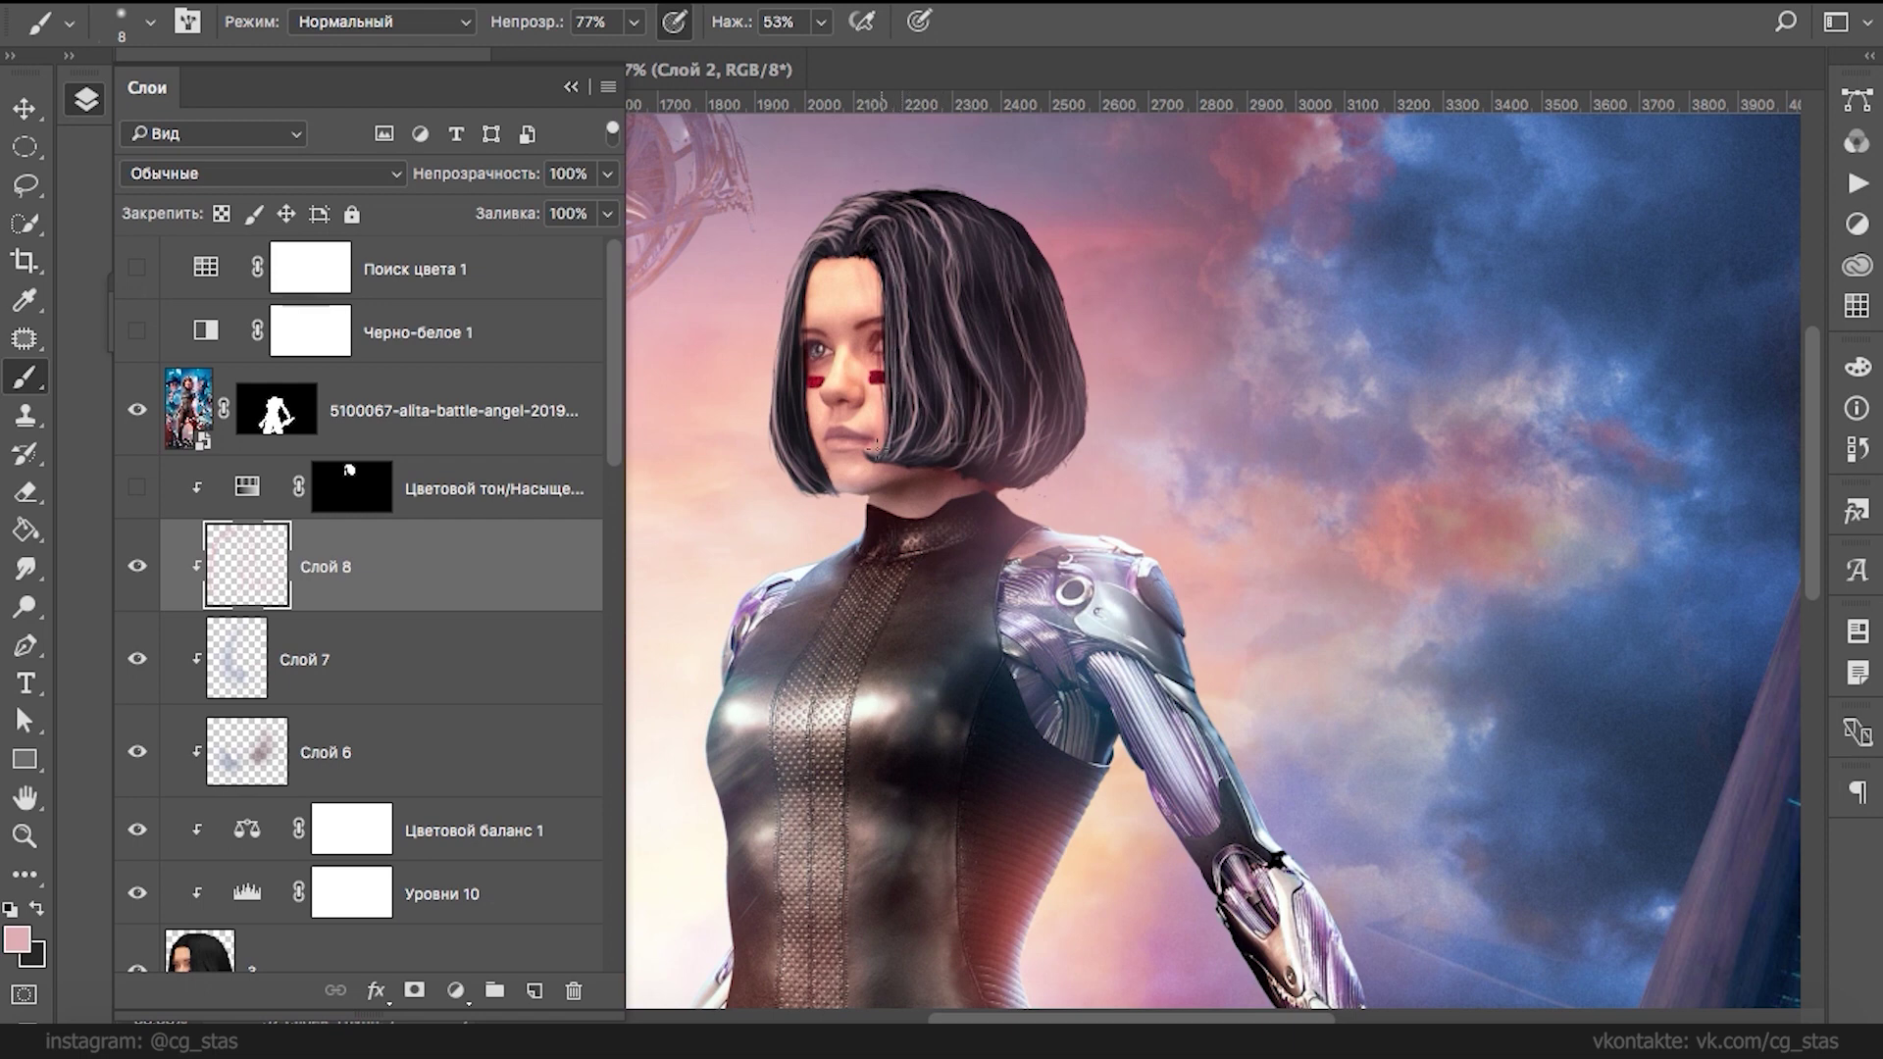
pyautogui.moveTo(900, 421)
pyautogui.mouseDown()
pyautogui.moveTo(914, 265)
pyautogui.moveTo(929, 426)
pyautogui.moveTo(943, 280)
pyautogui.moveTo(980, 419)
pyautogui.mouseUp()
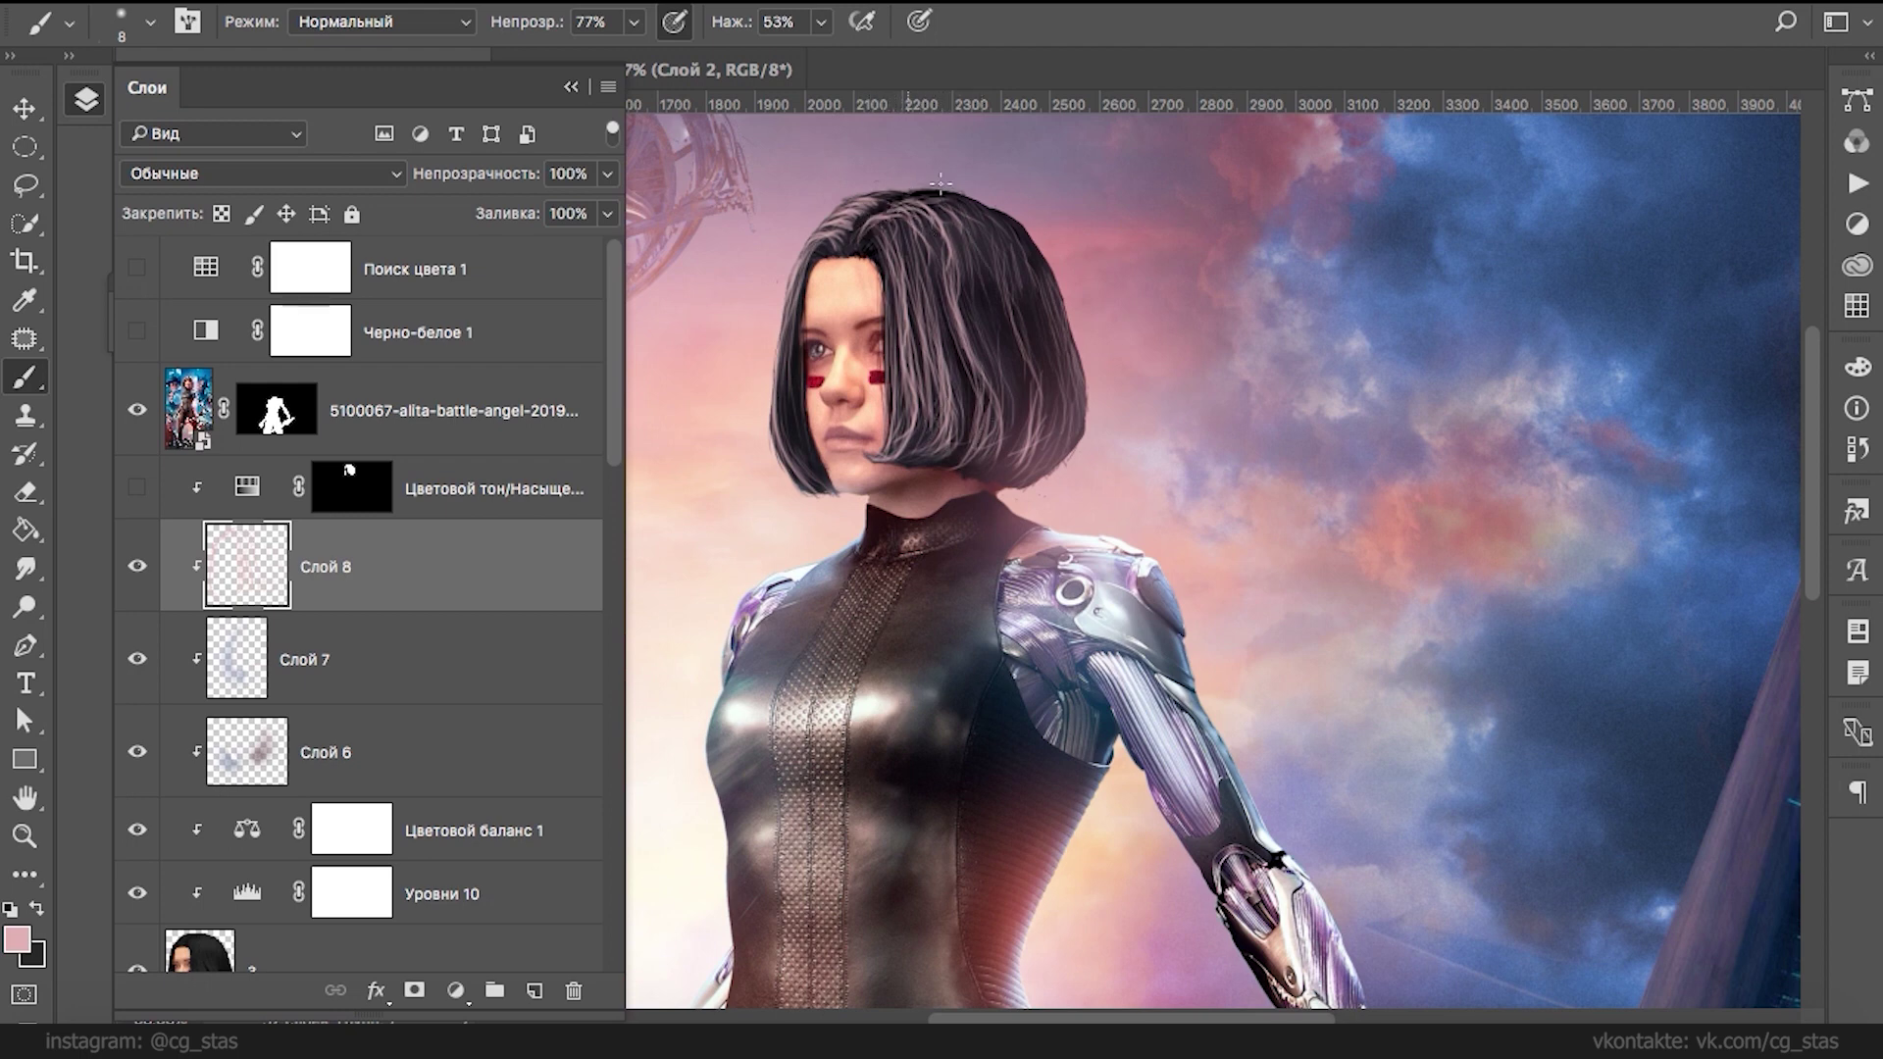
pyautogui.moveTo(1045, 294); pyautogui.dragTo(1060, 388)
pyautogui.moveTo(907, 368); pyautogui.dragTo(907, 453)
pyautogui.moveTo(946, 410)
pyautogui.mouseDown()
pyautogui.moveTo(931, 449)
pyautogui.moveTo(918, 441)
pyautogui.mouseUp()
pyautogui.moveTo(949, 386); pyautogui.dragTo(932, 266)
pyautogui.moveTo(943, 277); pyautogui.dragTo(967, 431)
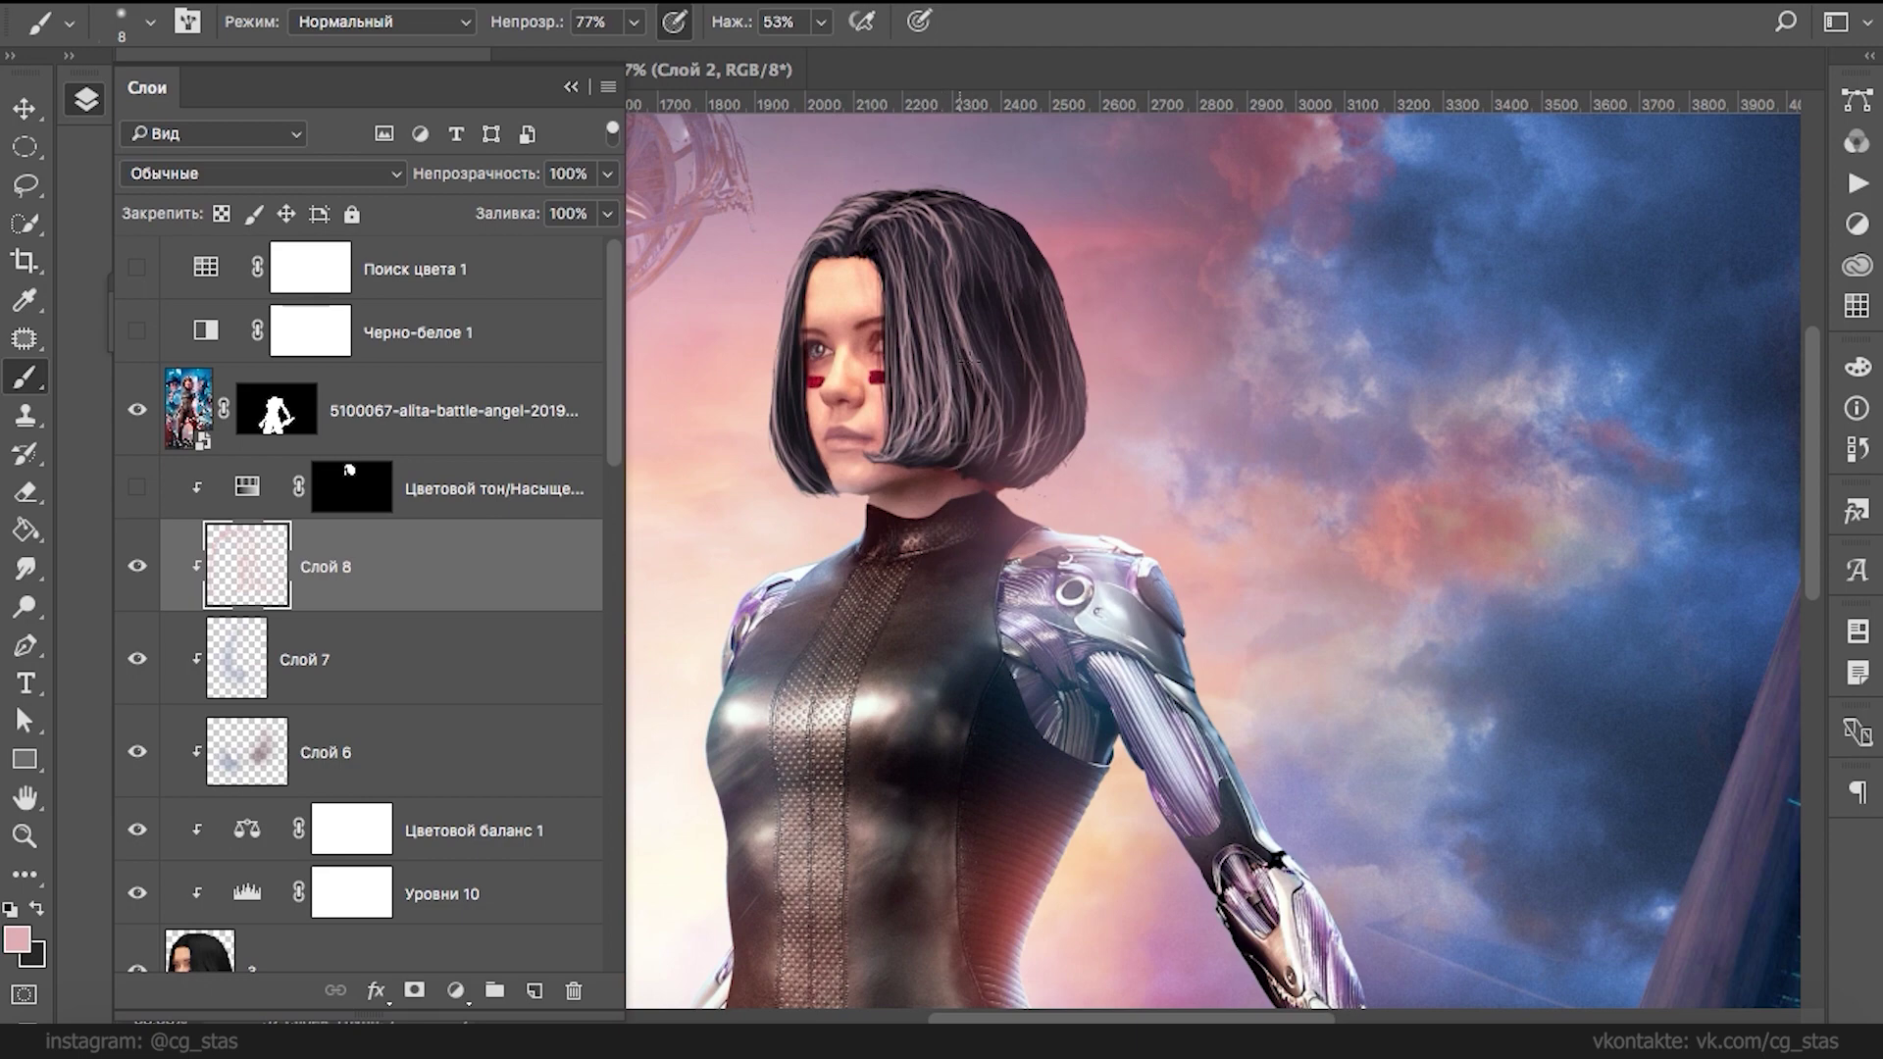
# - Switch to the Dodge tool and choose the 59 px spatter brush for working on Слой 8
pyautogui.click(278, 410)
pyautogui.rightClick(282, 410)
pyautogui.click(291, 414)
pyautogui.rightClick(292, 413)
pyautogui.click(304, 429)
pyautogui.click(247, 569)
pyautogui.click(29, 607)
pyautogui.rightClick(30, 599)
pyautogui.click(189, 599)
pyautogui.rightClick(927, 281)
pyautogui.click(1172, 355)
pyautogui.click(1672, 603)
pyautogui.press('Return')
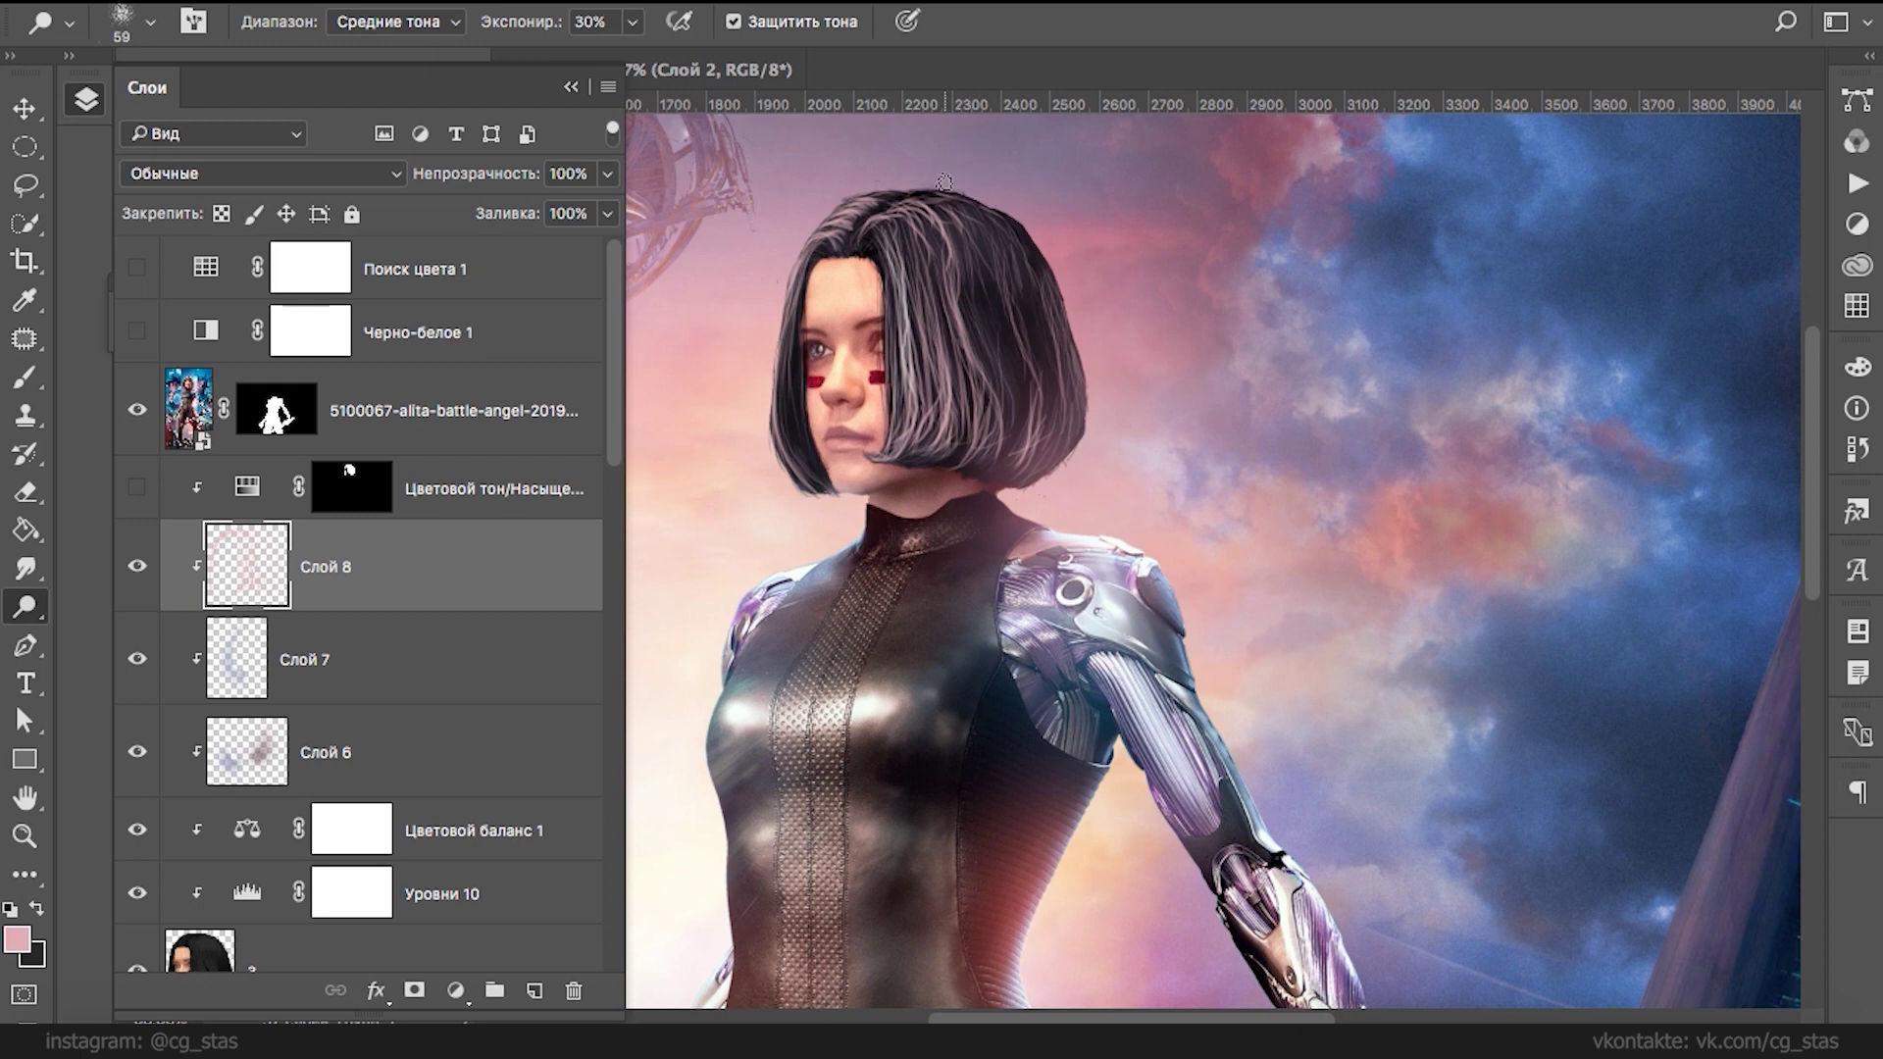
# - Set the Dodge tool to highlights at 12% exposure and brighten the painted strands across the crown
pyautogui.click(632, 24)
pyautogui.click(600, 59)
pyautogui.click(451, 23)
pyautogui.click(441, 26)
pyautogui.press('Down')
pyautogui.press('Return')
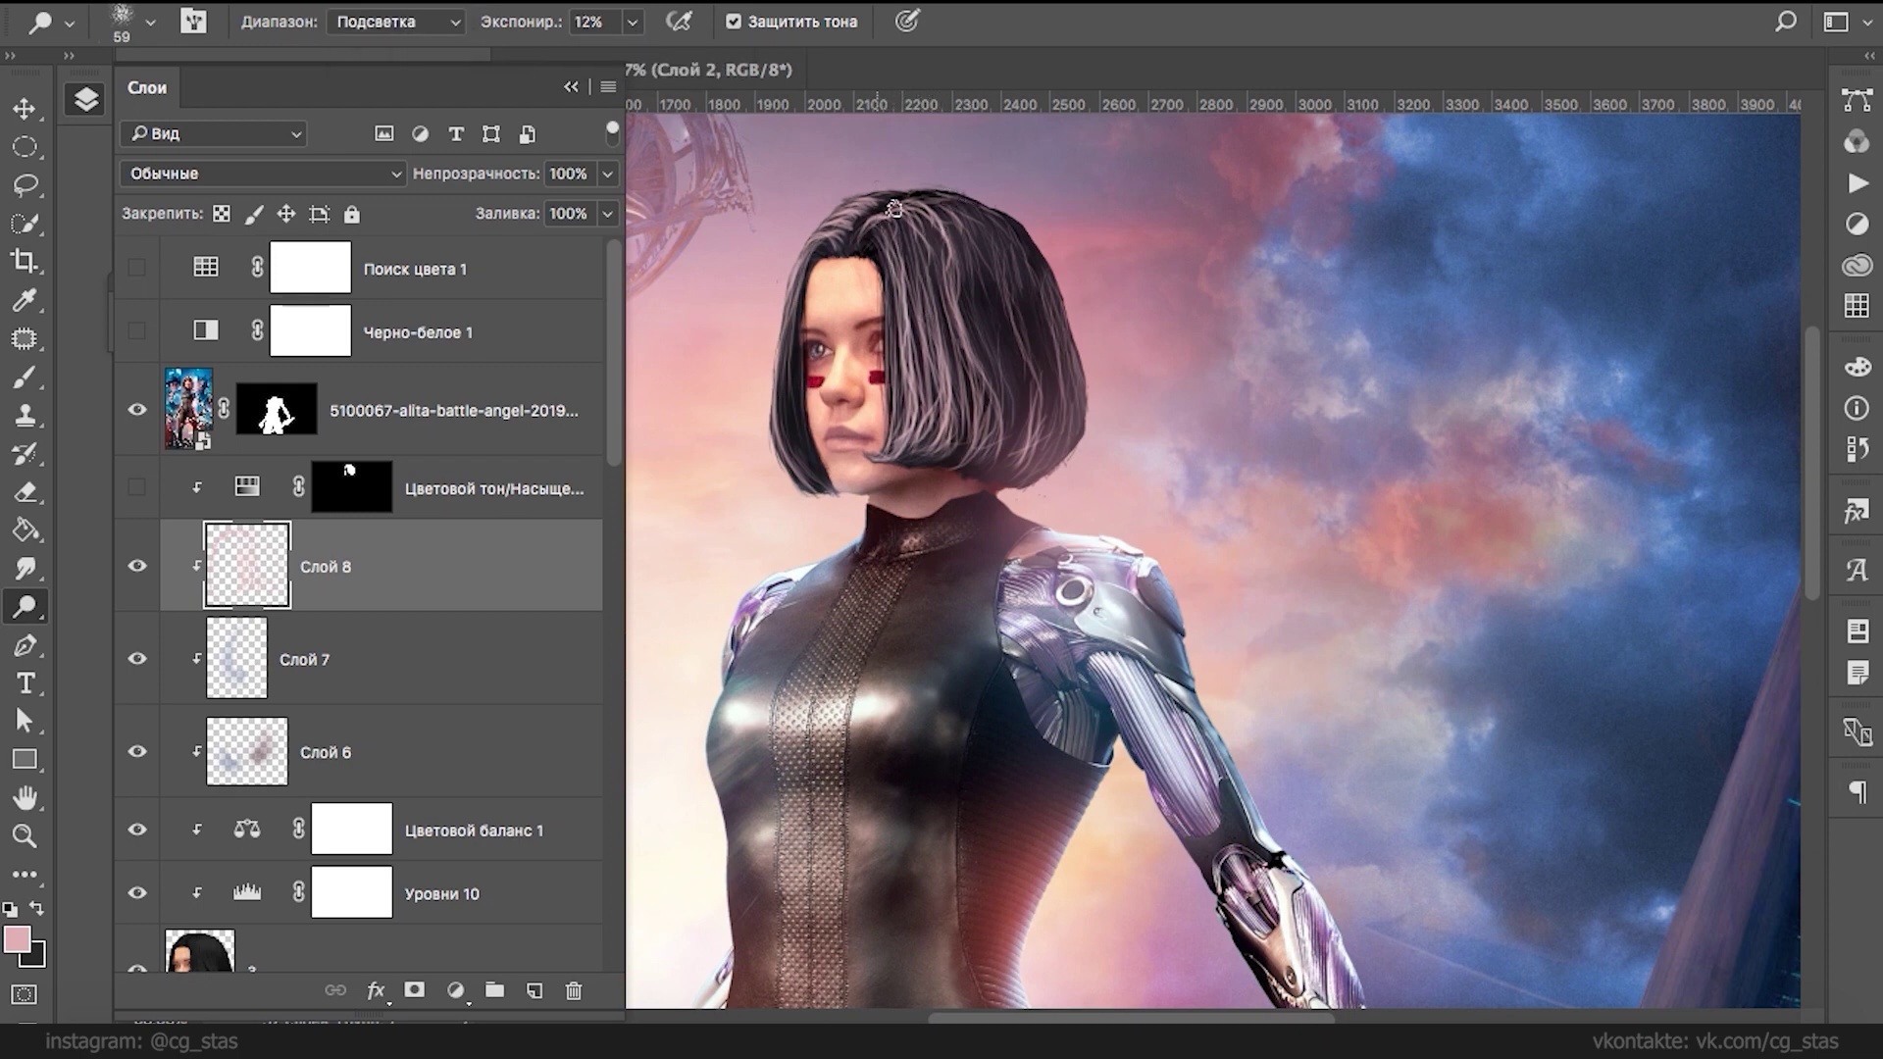
pyautogui.moveTo(861, 205)
pyautogui.mouseDown()
pyautogui.moveTo(794, 396)
pyautogui.moveTo(814, 307)
pyautogui.moveTo(943, 460)
pyautogui.moveTo(973, 245)
pyautogui.mouseUp()
# - Duplicate Слой 8 as a hidden backup and apply a Gaussian Blur with a 4.2 px radius to the original strands
pyautogui.press('super+j')
pyautogui.click(137, 565)
pyautogui.moveTo(863, 2)
pyautogui.moveTo(1000, 2)
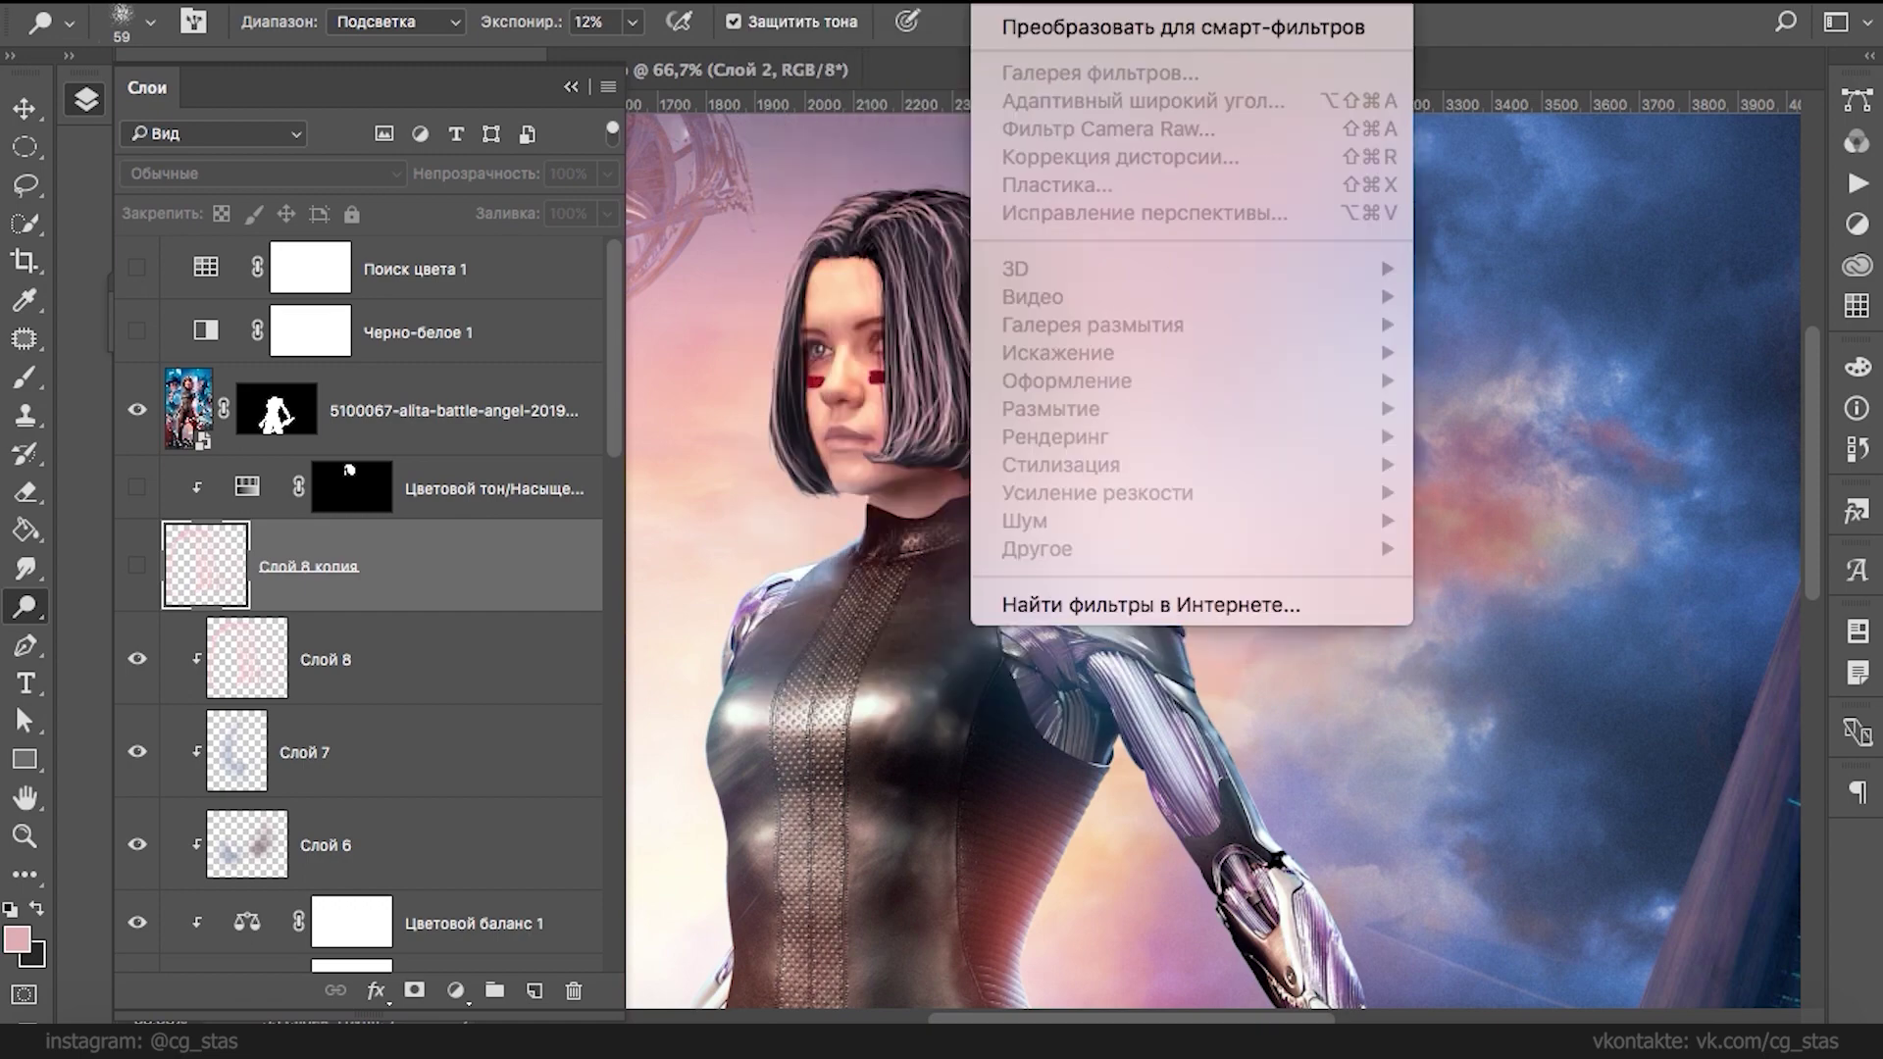
pyautogui.click(379, 649)
pyautogui.click(269, 692)
pyautogui.click(1000, 2)
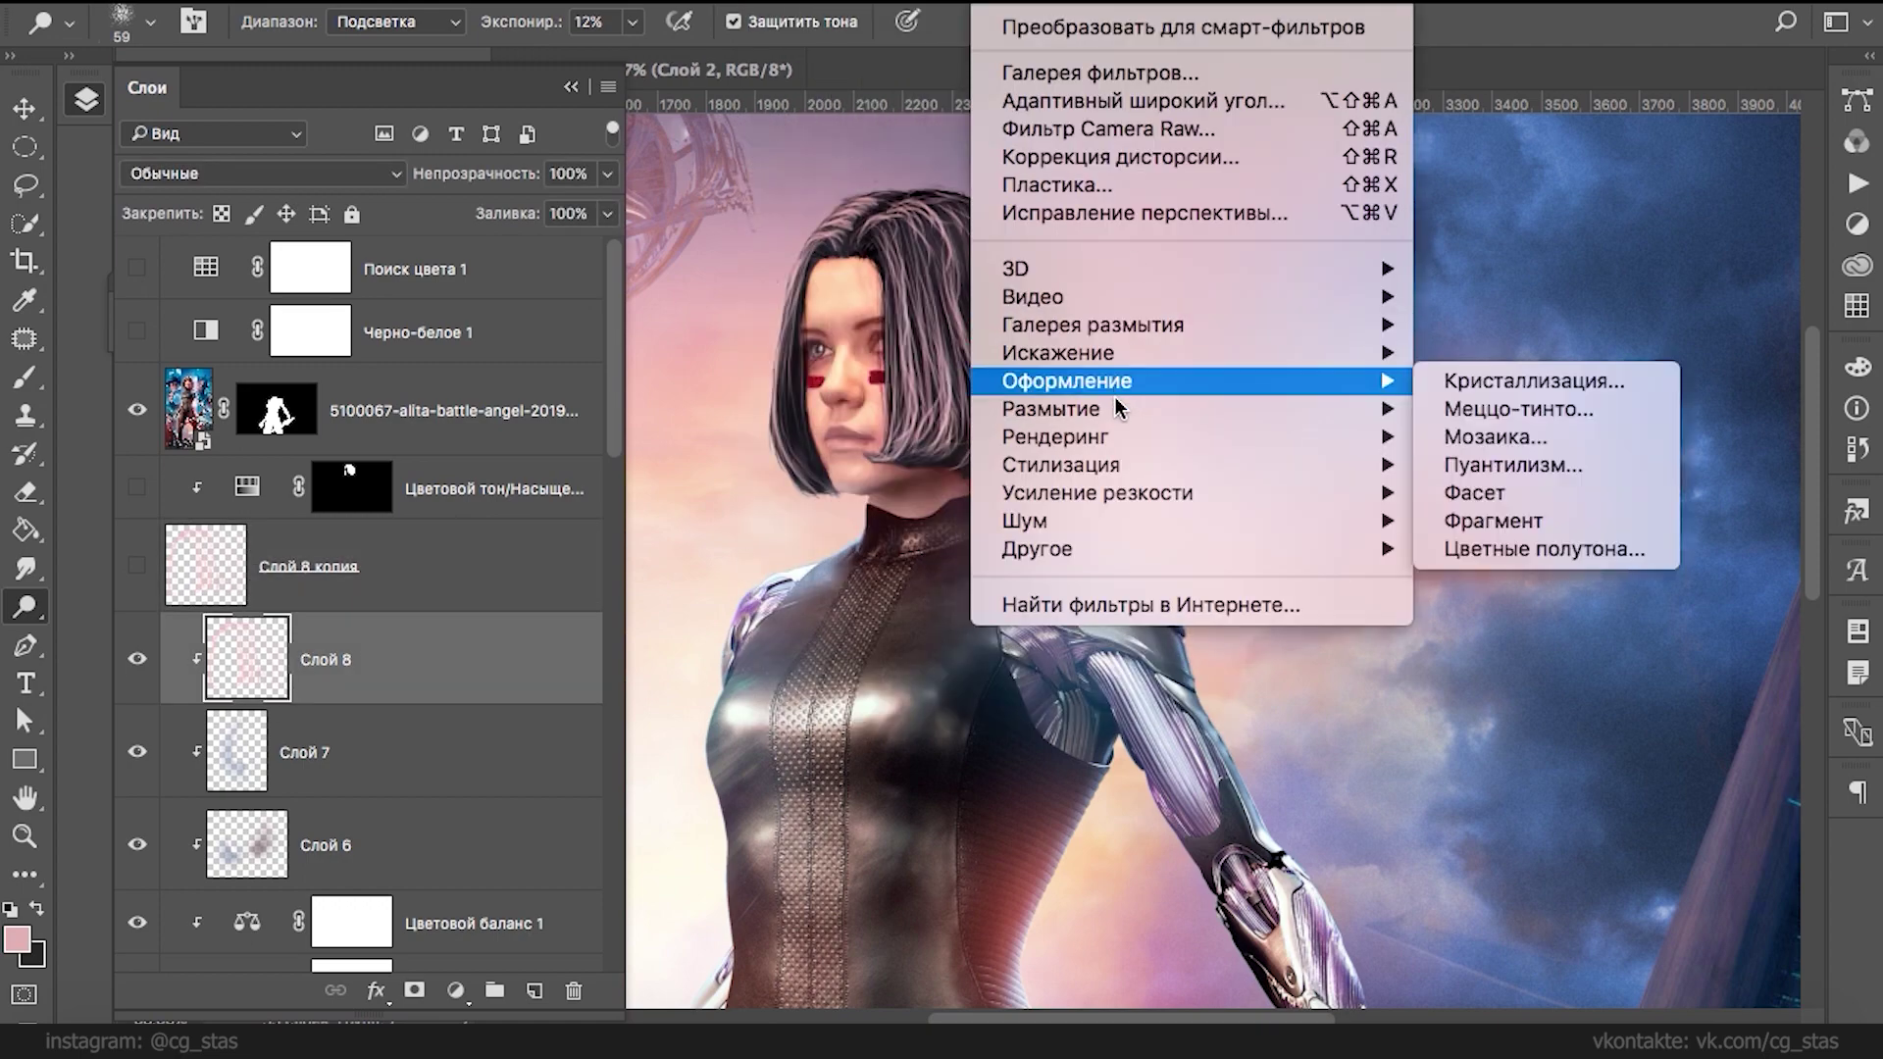
pyautogui.moveTo(1113, 410)
pyautogui.click(637, 550)
pyautogui.moveTo(172, 609)
pyautogui.mouseDown()
pyautogui.moveTo(157, 616)
pyautogui.moveTo(272, 610)
pyautogui.moveTo(154, 608)
pyautogui.moveTo(190, 602)
pyautogui.mouseUp()
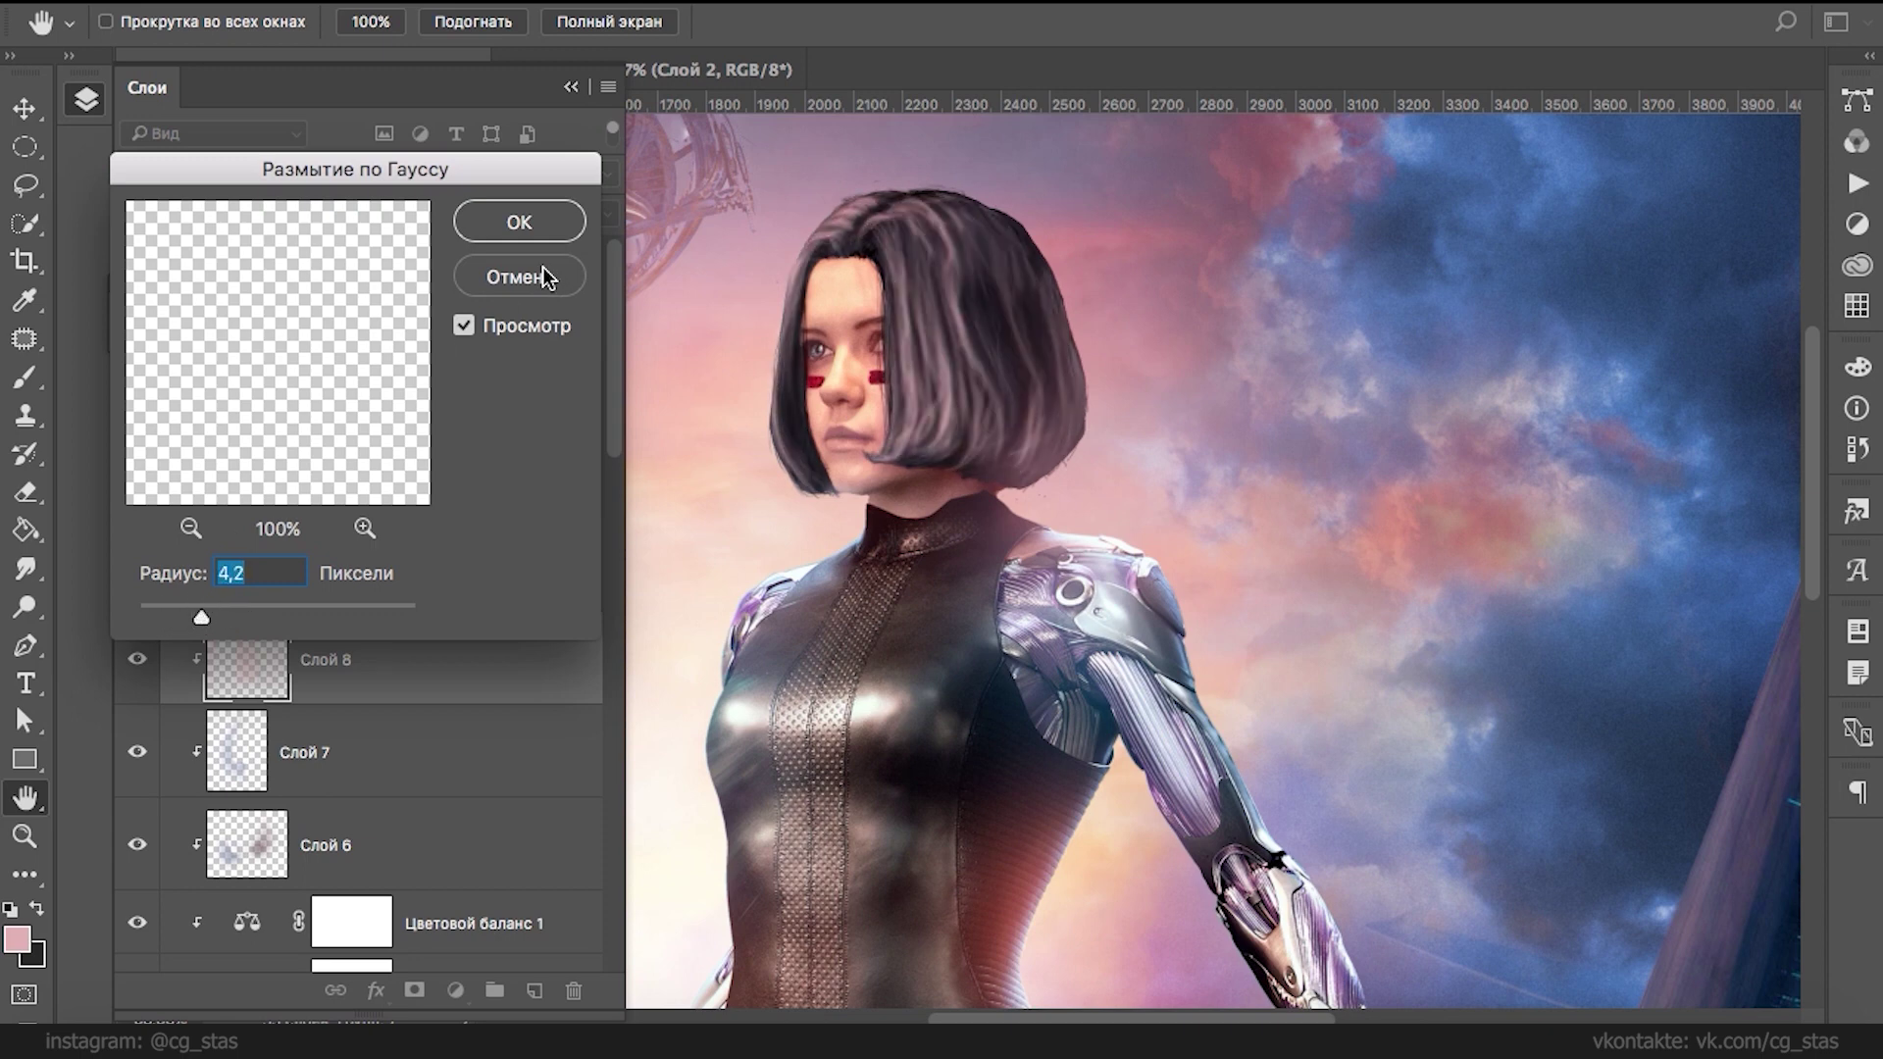
pyautogui.click(520, 233)
# - Set Слой 8 to Screen blending with 14% fill and compare the hair with and without it
pyautogui.click(176, 174)
pyautogui.click(272, 385)
pyautogui.click(607, 214)
pyautogui.moveTo(608, 246); pyautogui.dragTo(487, 255)
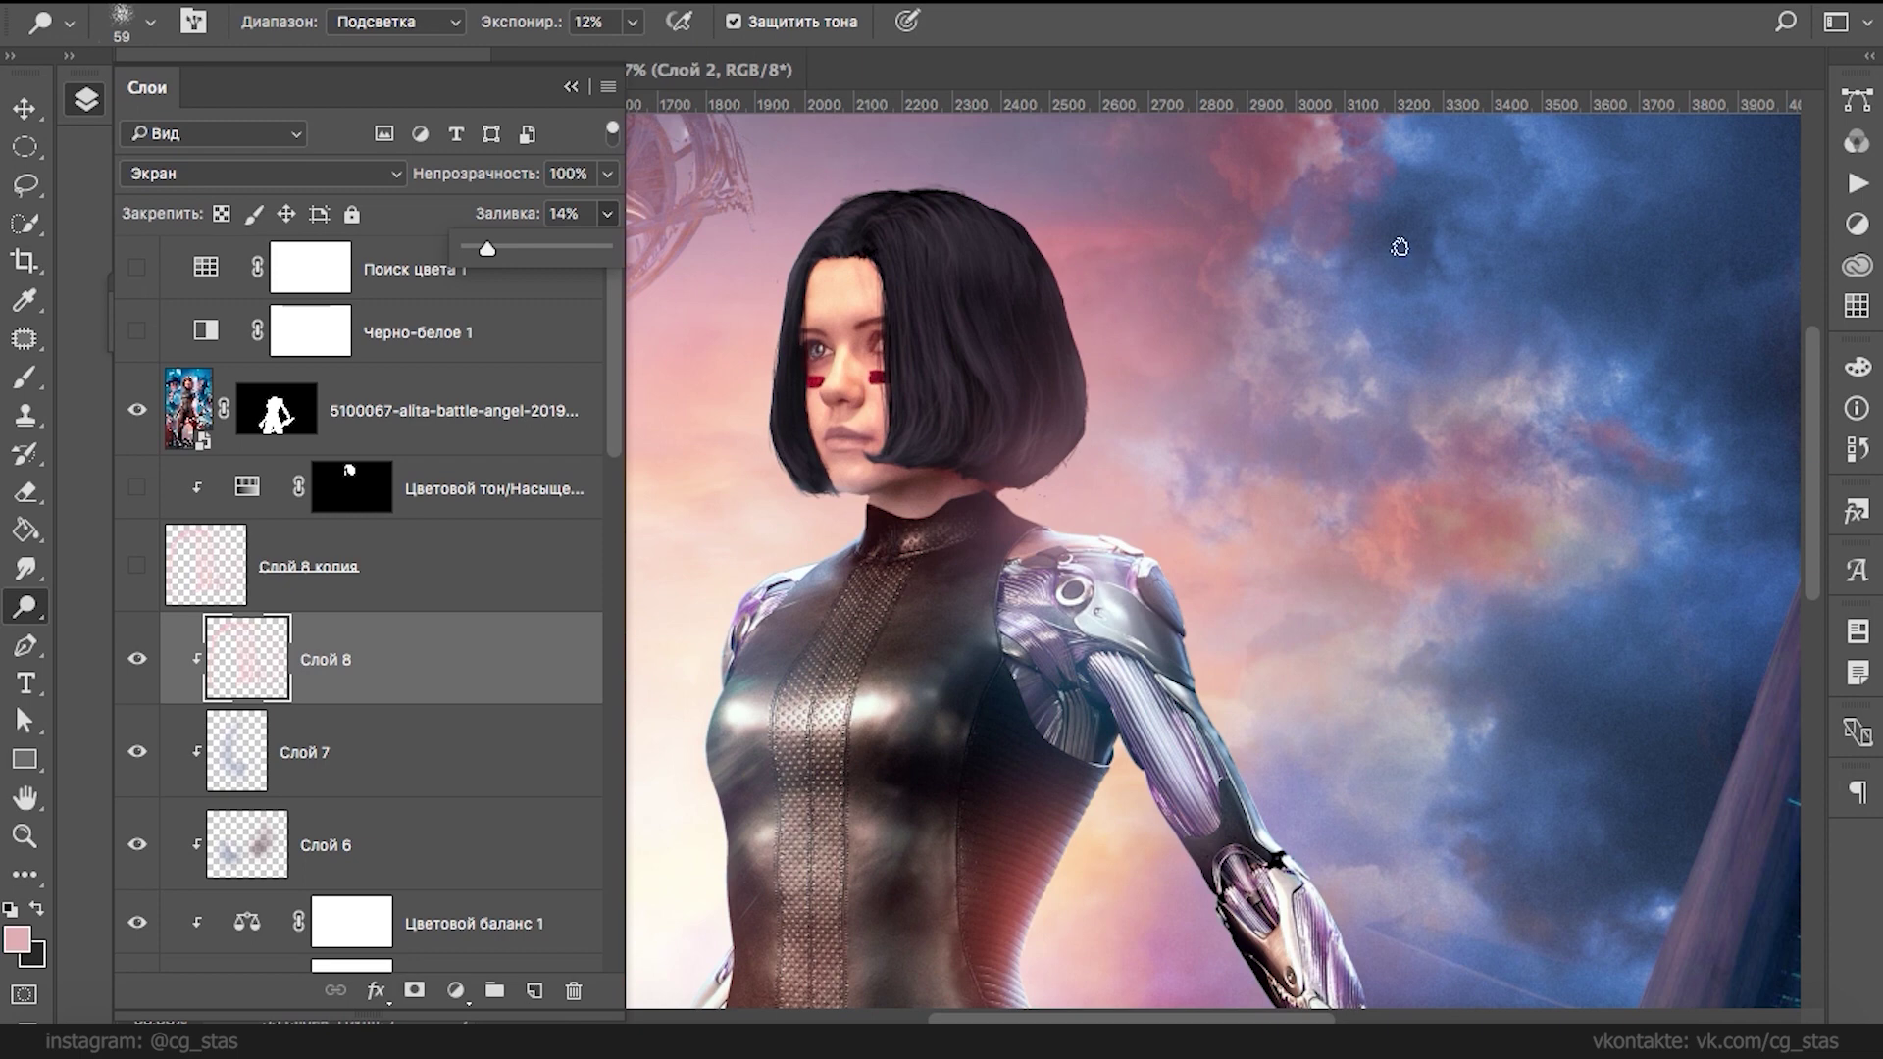
pyautogui.click(137, 659)
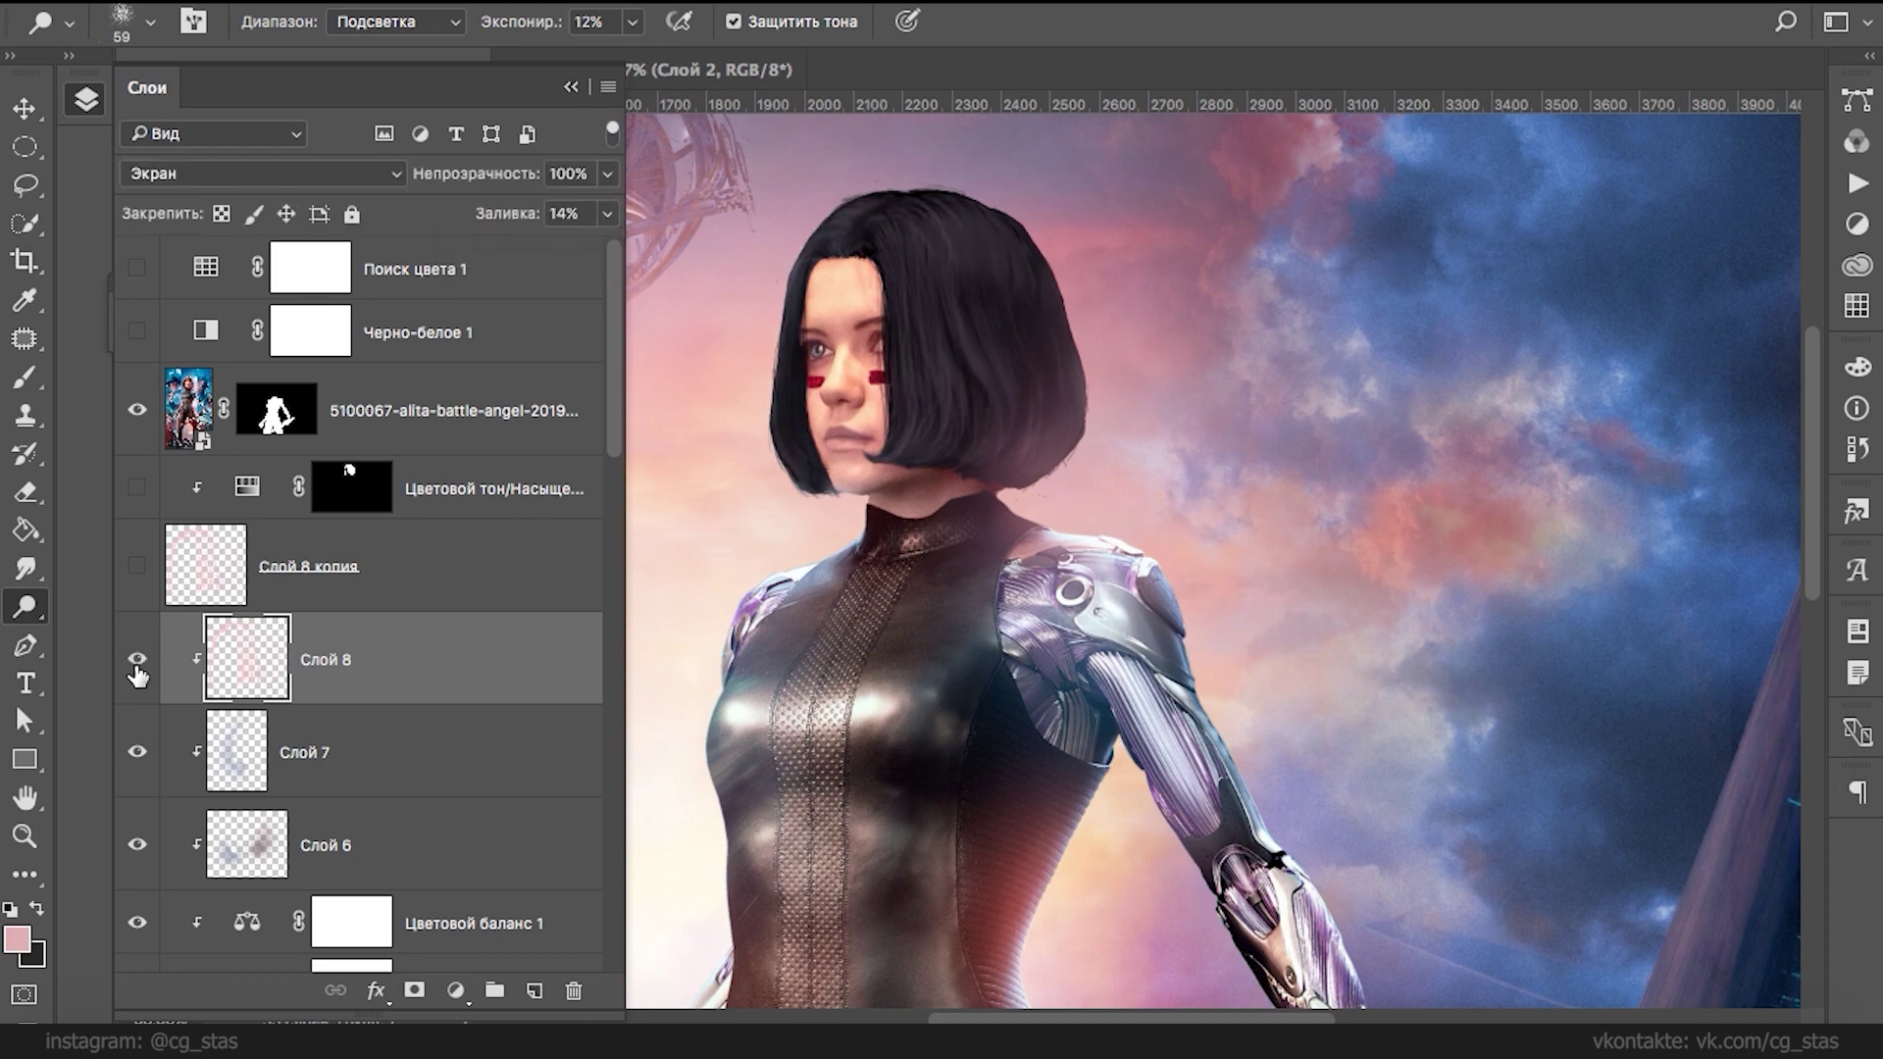
pyautogui.click(136, 667)
# - Add a clipped Levels adjustment to the head with black point 11, midtones 1.13 and white point 195
pyautogui.scroll(-3, 612, 498)
pyautogui.click(235, 892)
pyautogui.scroll(-5, 618, 490)
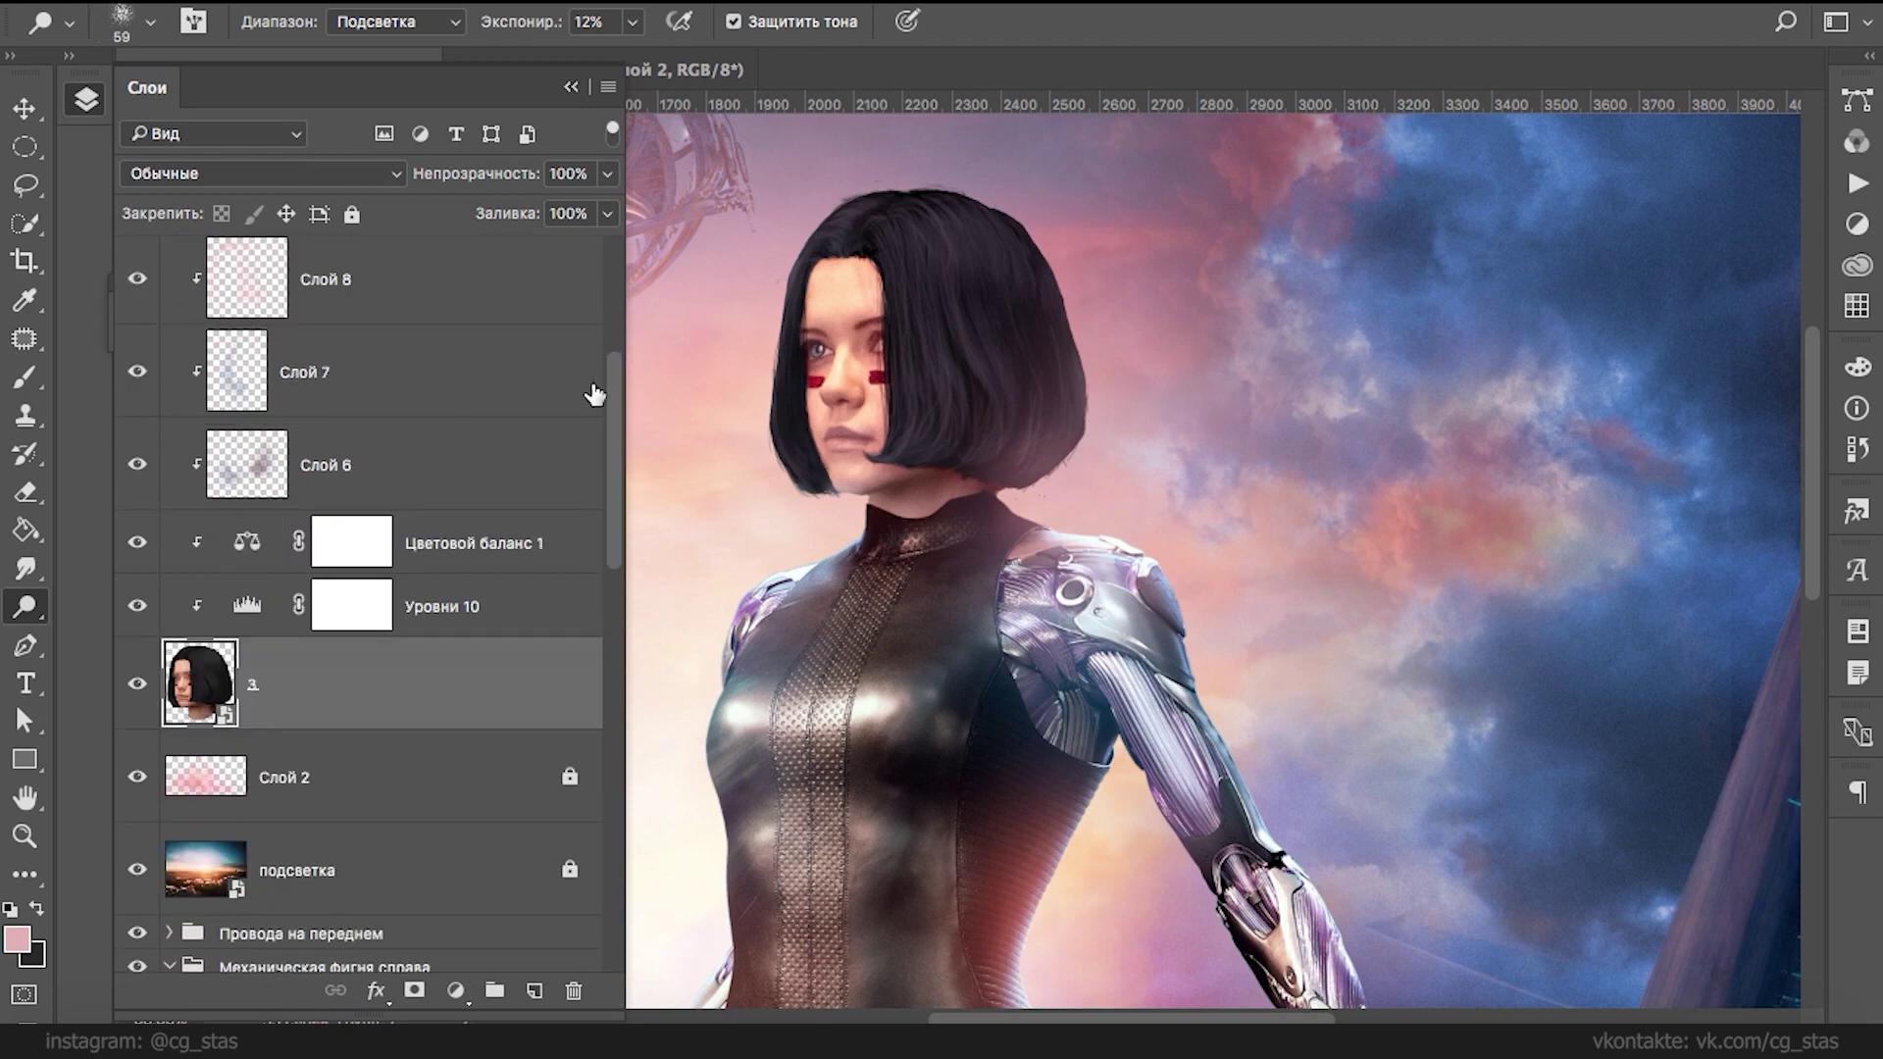
pyautogui.click(455, 990)
pyautogui.click(647, 546)
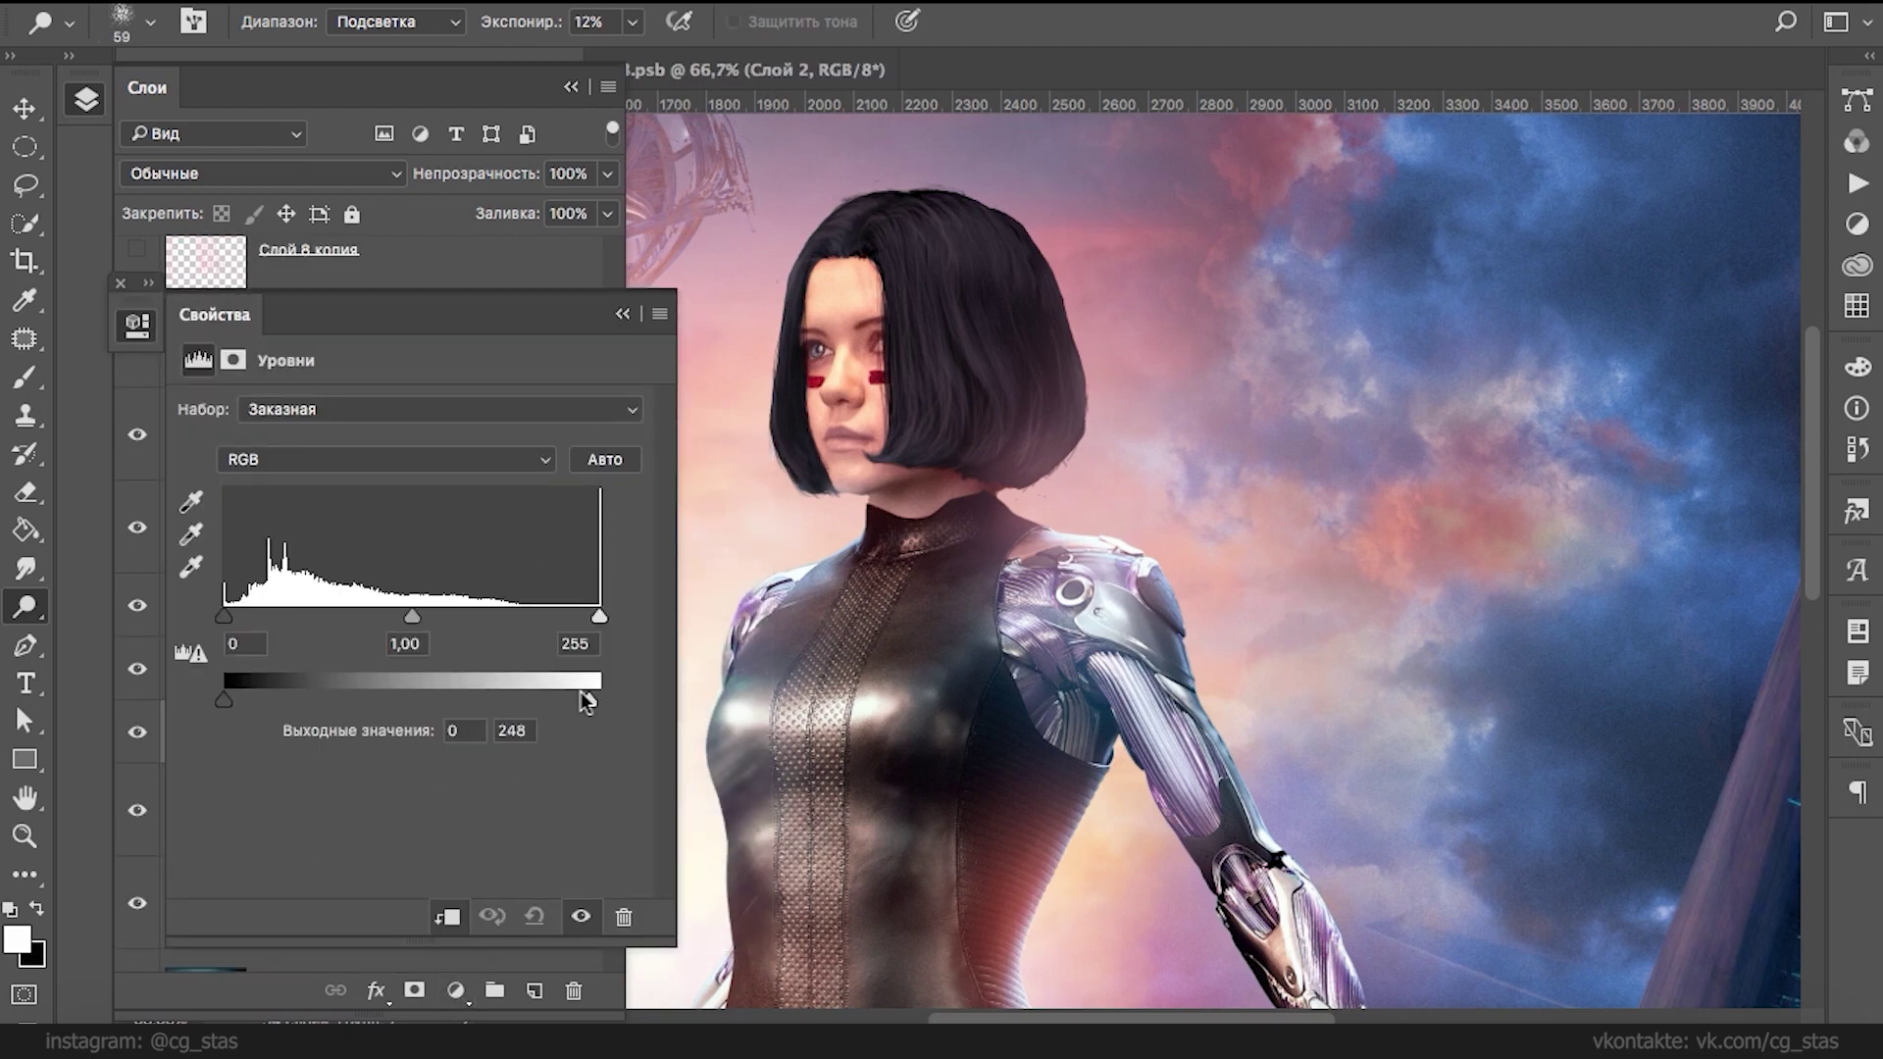
pyautogui.moveTo(412, 616)
pyautogui.mouseDown()
pyautogui.moveTo(338, 614)
pyautogui.moveTo(392, 615)
pyautogui.mouseUp()
pyautogui.moveTo(227, 617)
pyautogui.mouseDown()
pyautogui.moveTo(272, 622)
pyautogui.moveTo(250, 620)
pyautogui.mouseUp()
pyautogui.moveTo(599, 616); pyautogui.dragTo(364, 615)
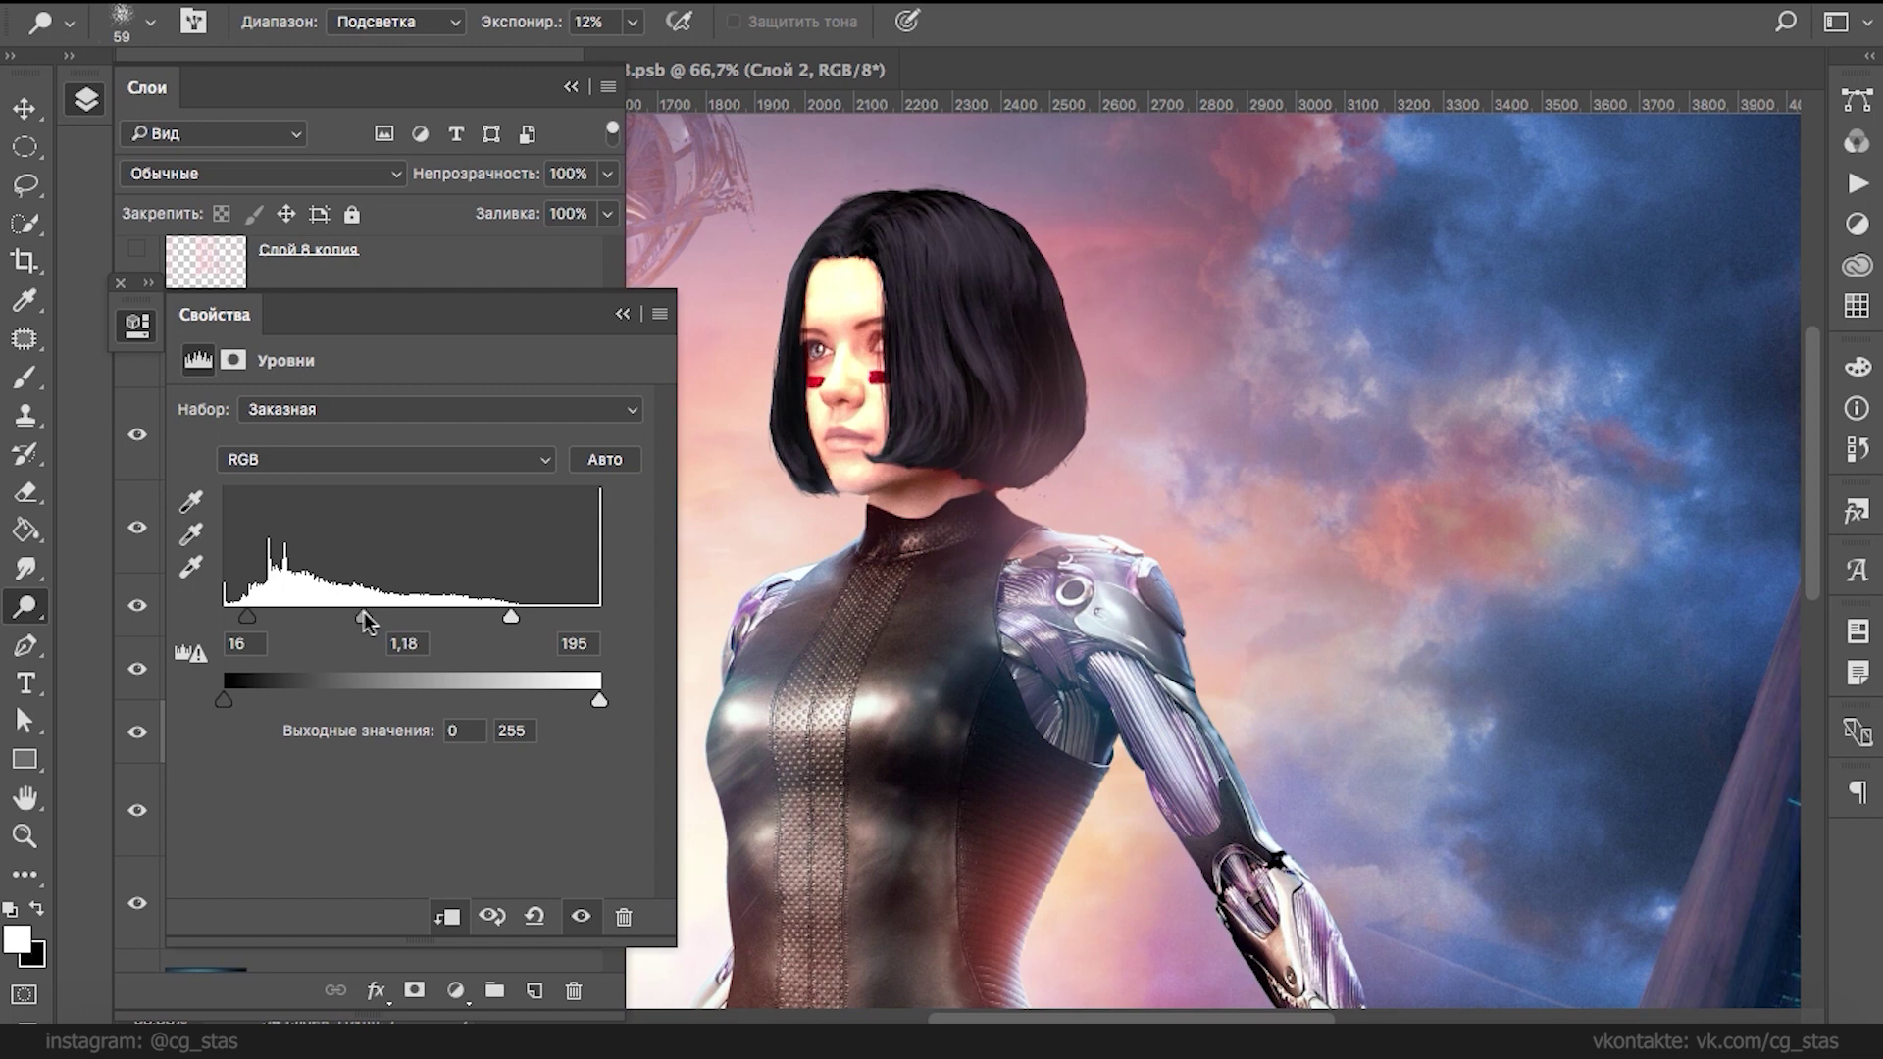
pyautogui.moveTo(247, 618); pyautogui.dragTo(239, 617)
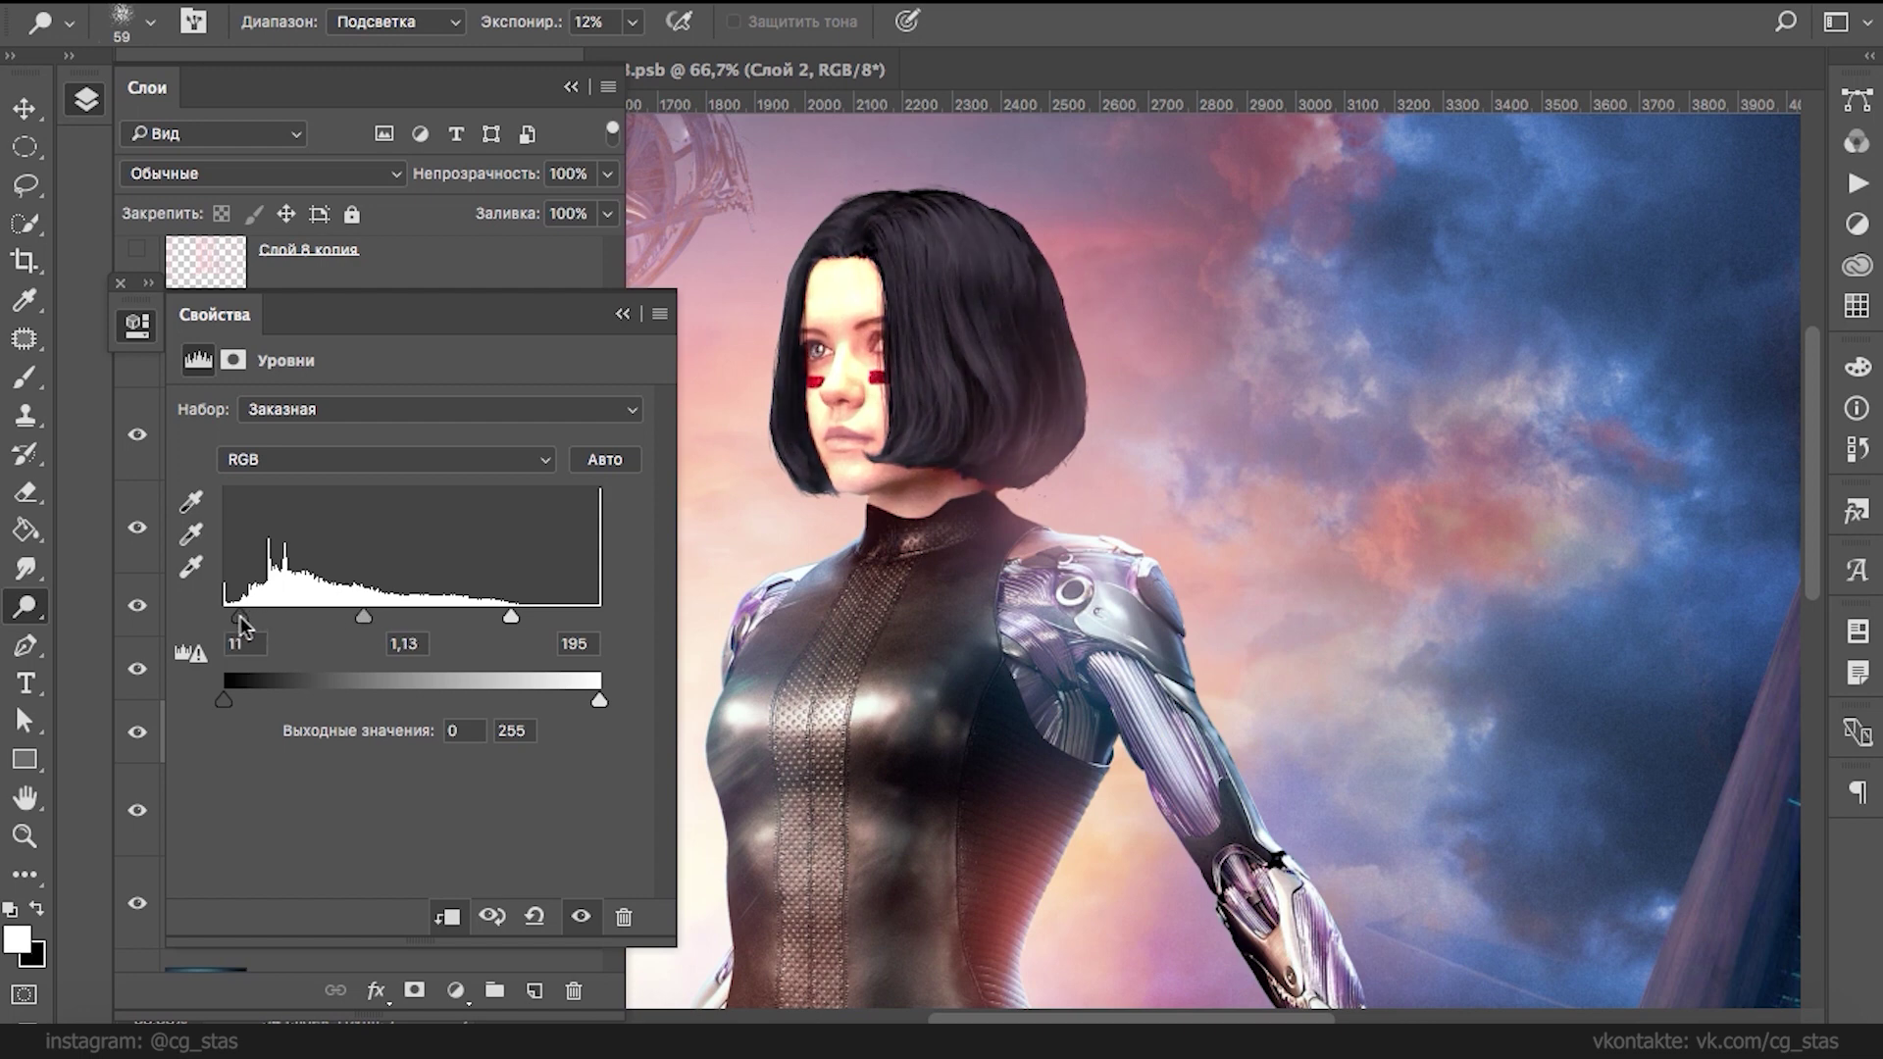
pyautogui.click(623, 313)
# - Move the new Levels adjustment above Уровни 10 and Слой 8 beneath Цветовой баланс 1, and compare the strands off and on
pyautogui.moveTo(243, 735); pyautogui.dragTo(234, 686)
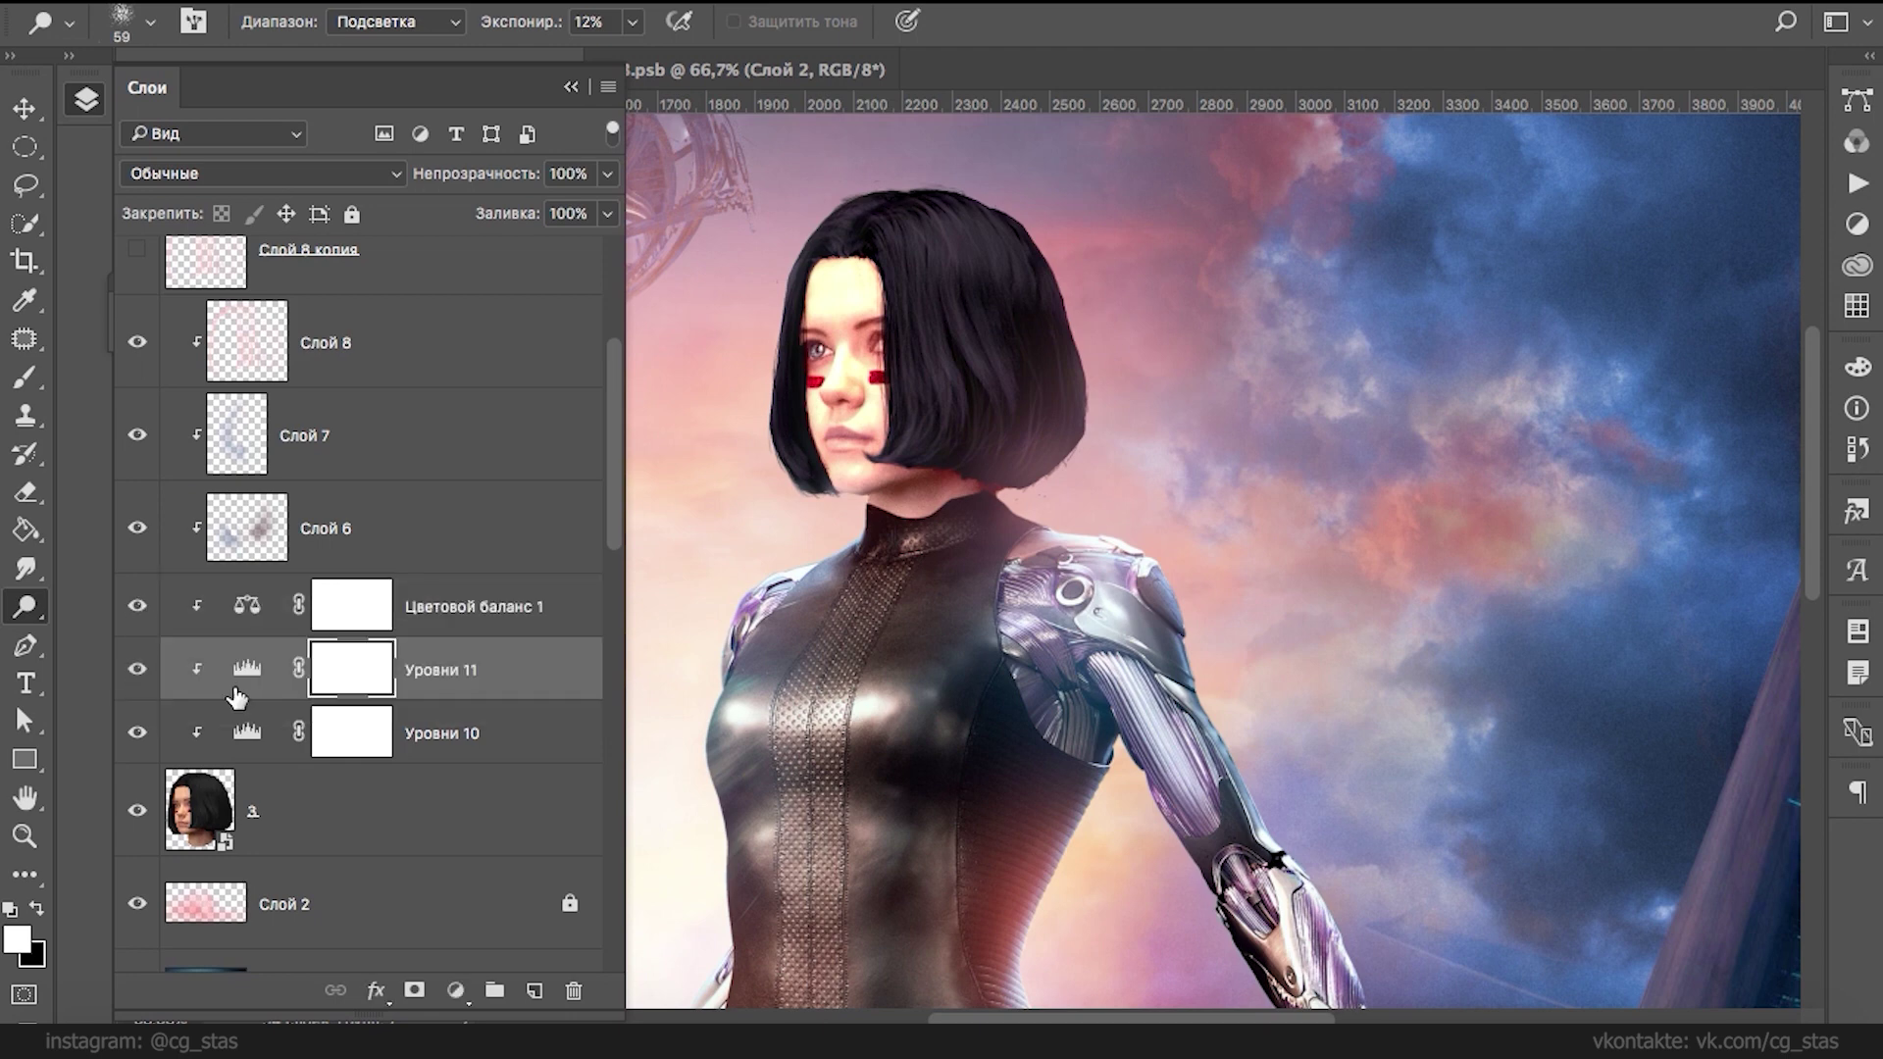
pyautogui.moveTo(262, 364); pyautogui.dragTo(246, 639)
pyautogui.click(137, 592)
pyautogui.click(138, 600)
pyautogui.click(139, 604)
pyautogui.click(139, 602)
pyautogui.click(145, 608)
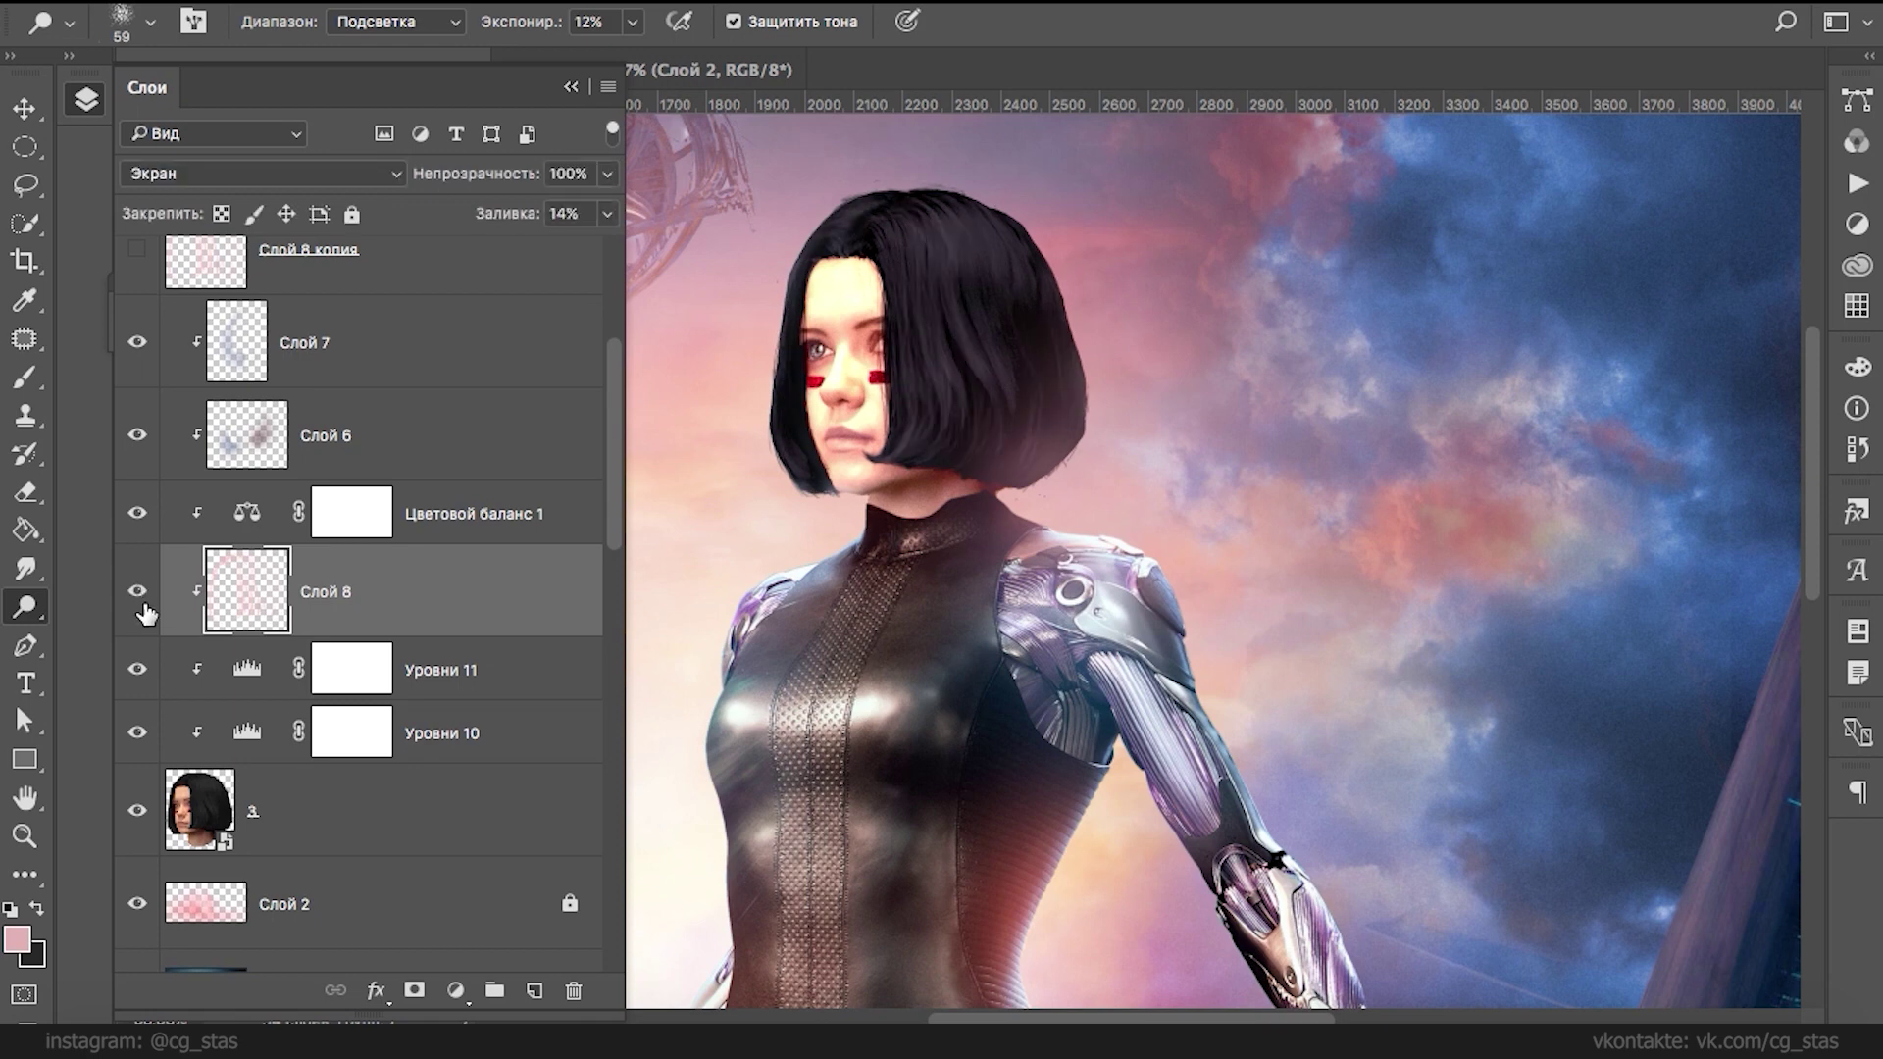
# - Compare the head with Уровни 11 off and on, and select its mask with the default black and white colours
pyautogui.press('e')
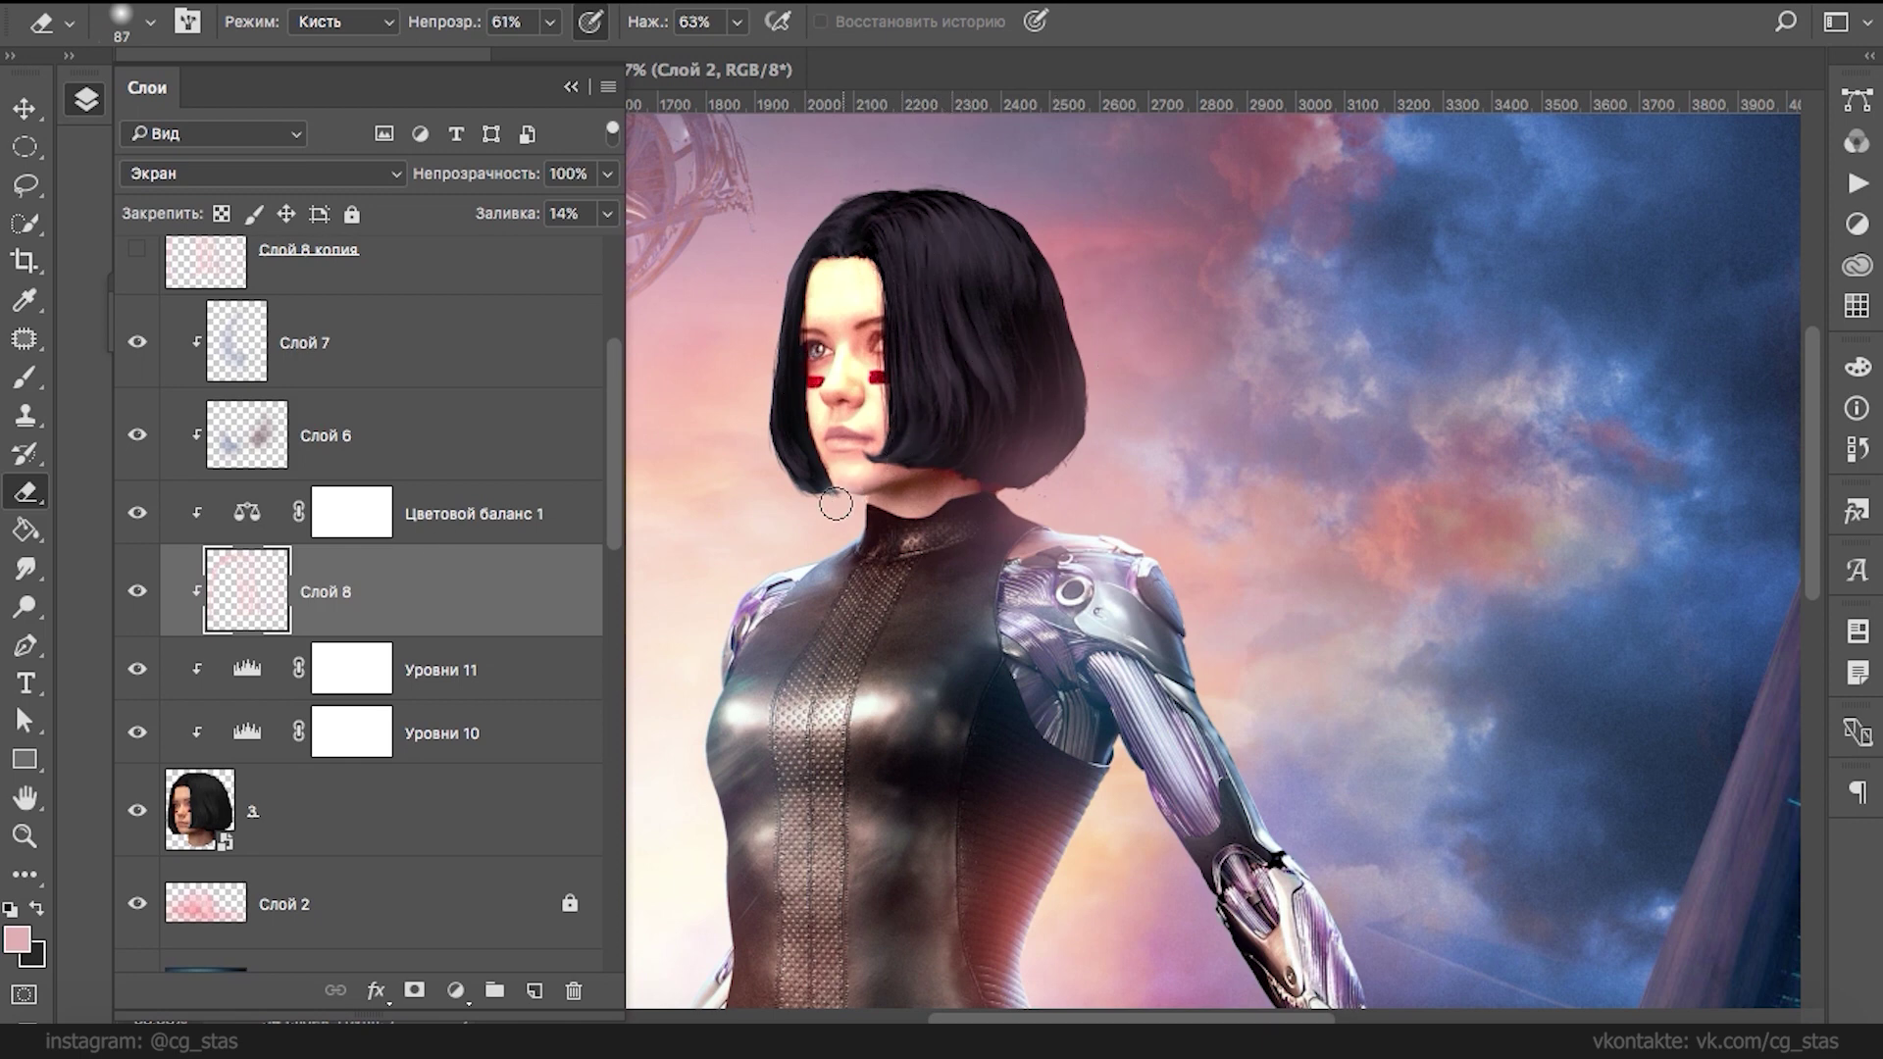
pyautogui.click(137, 670)
pyautogui.click(137, 670)
pyautogui.click(138, 669)
pyautogui.click(138, 670)
pyautogui.click(318, 672)
pyautogui.press('d')
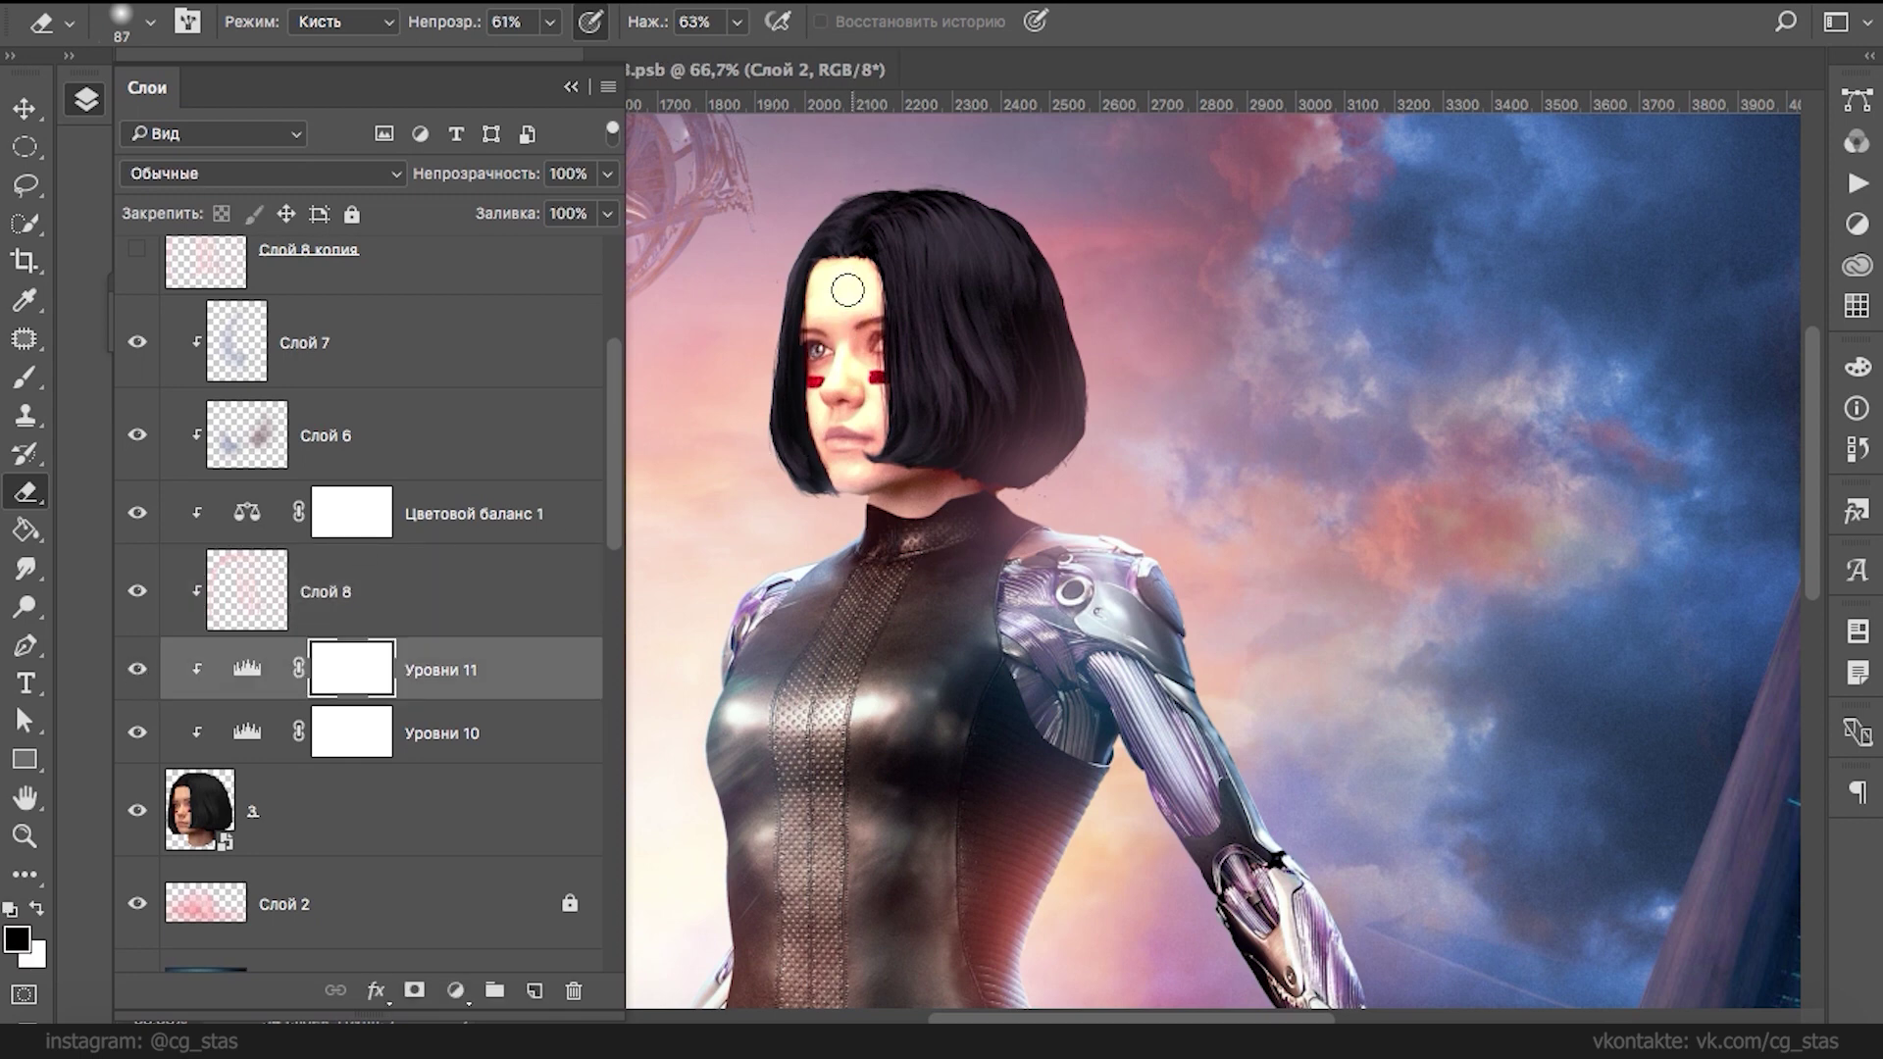
# - Paint black over the face on the Уровни 11 mask with a soft 100 px brush to remove the excess brightening
pyautogui.press('b')
pyautogui.rightClick(820, 296)
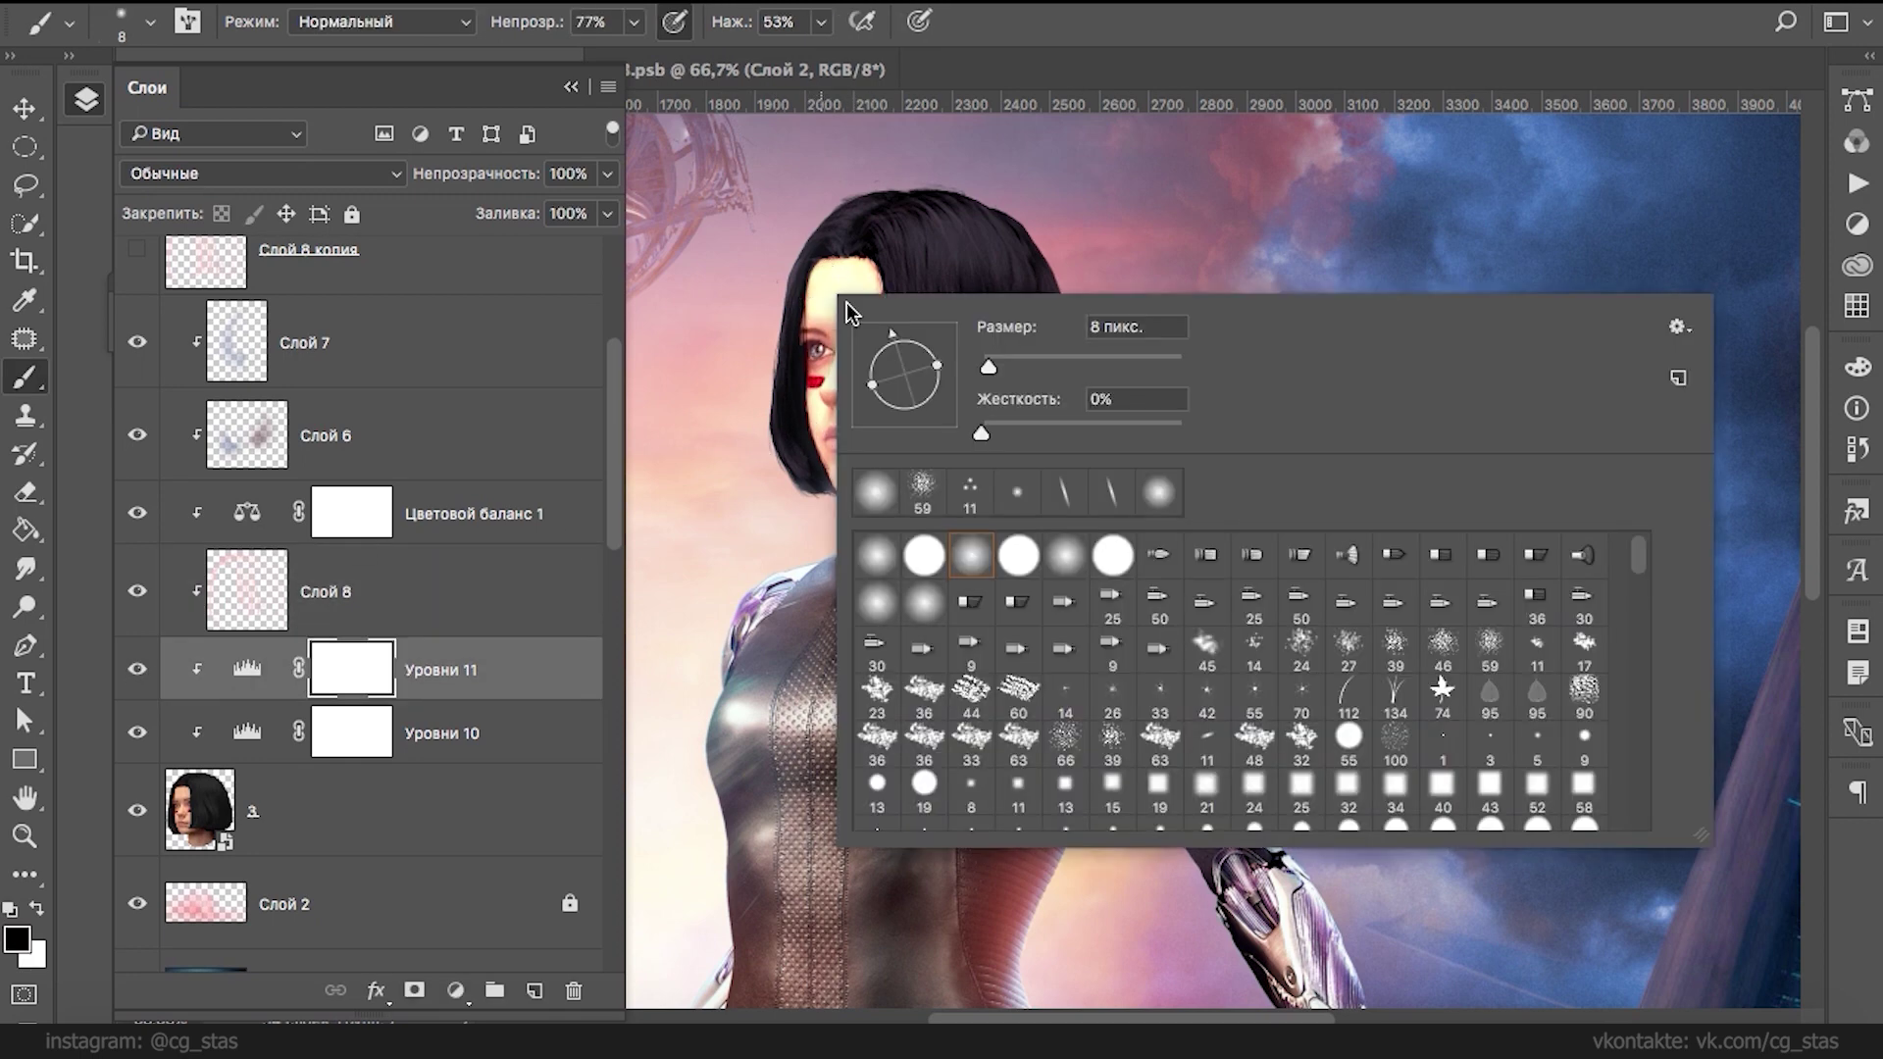
pyautogui.moveTo(1039, 366); pyautogui.dragTo(1072, 366)
pyautogui.press('Return')
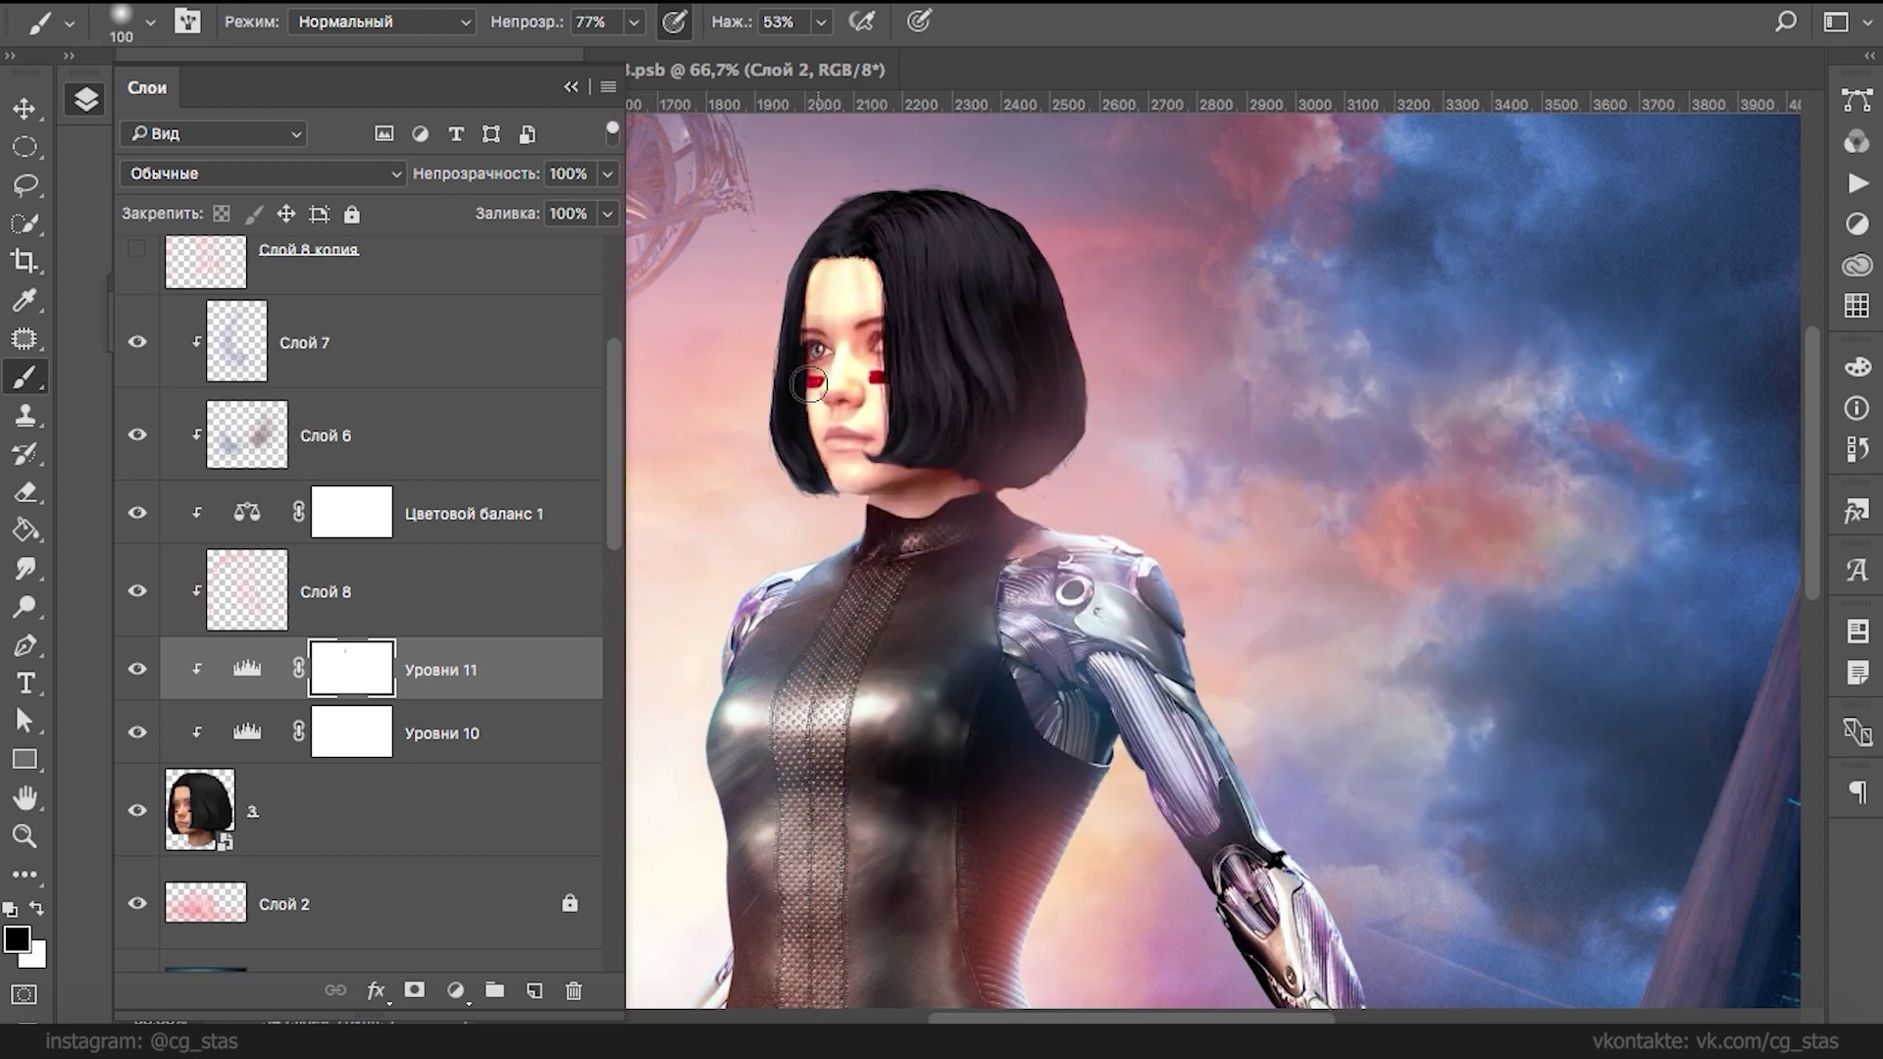
pyautogui.moveTo(877, 421)
pyautogui.mouseDown()
pyautogui.moveTo(889, 434)
pyautogui.moveTo(875, 387)
pyautogui.mouseUp()
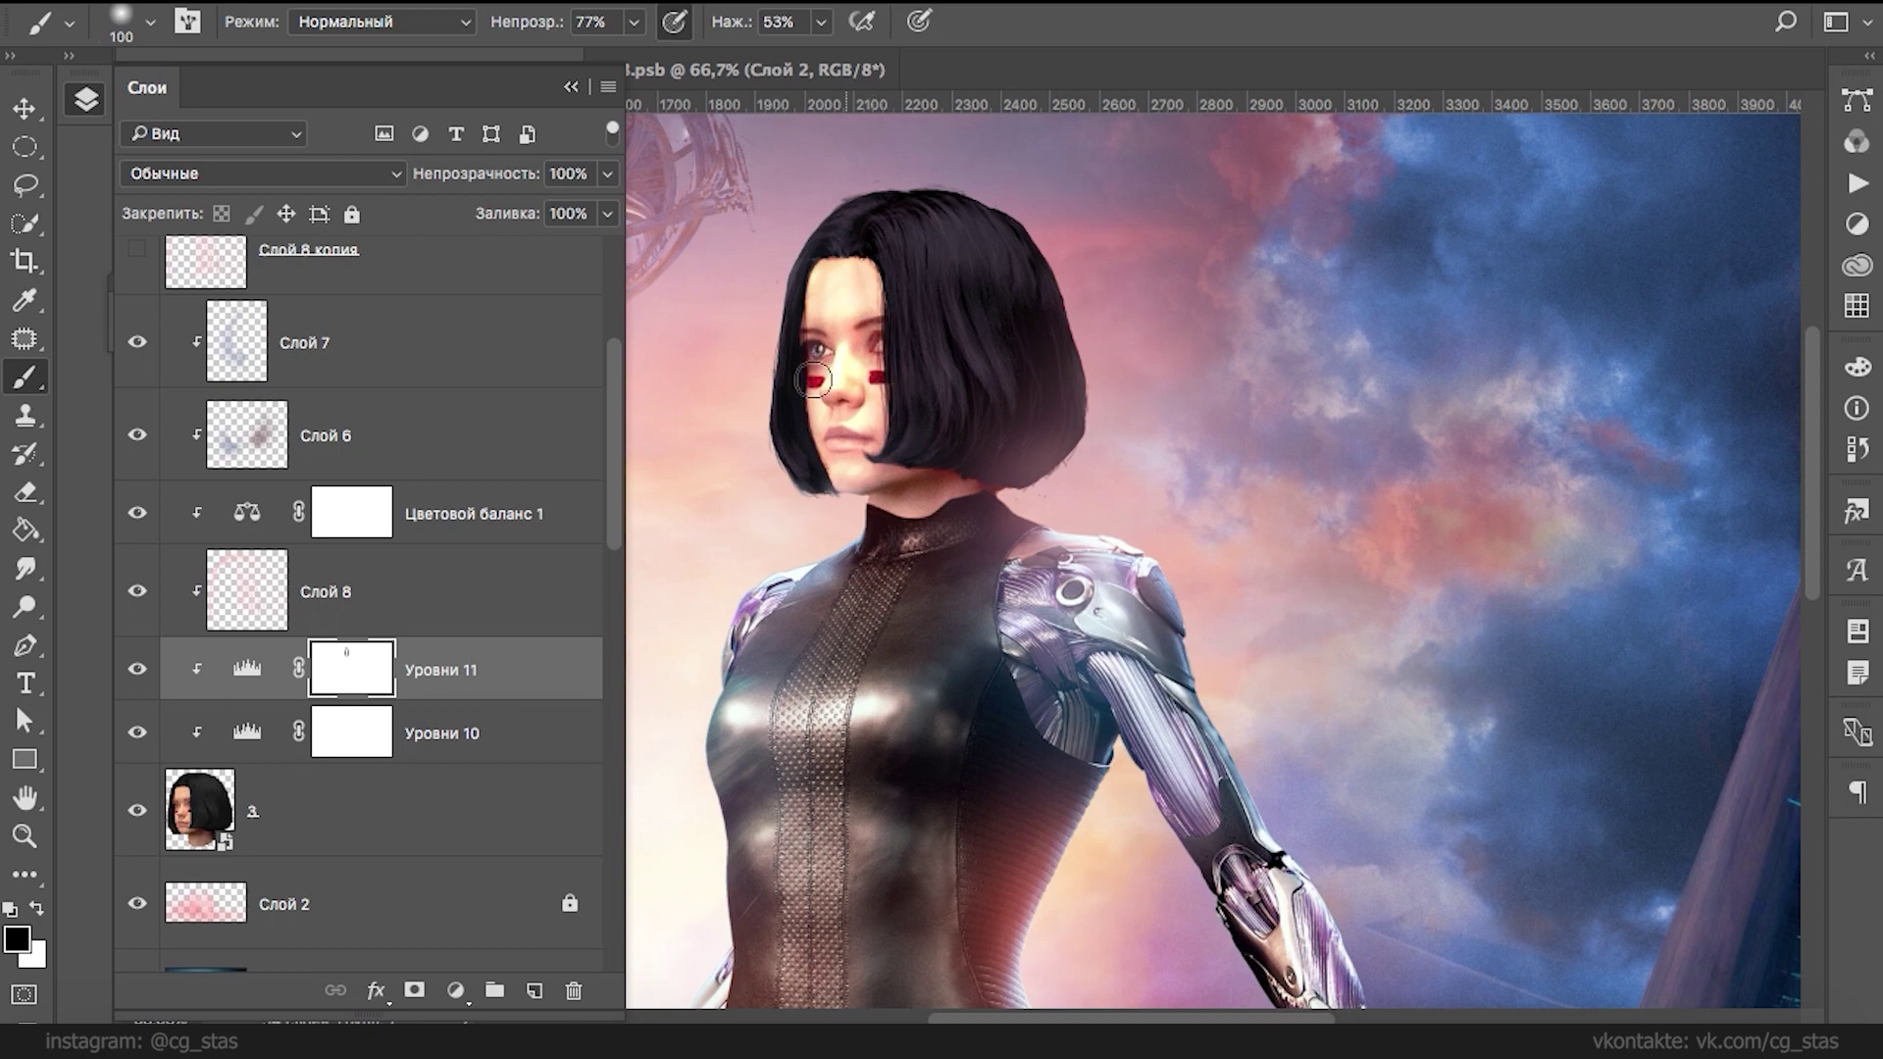
pyautogui.rightClick(868, 241)
pyautogui.click(188, 22)
pyautogui.click(270, 369)
pyautogui.click(894, 251)
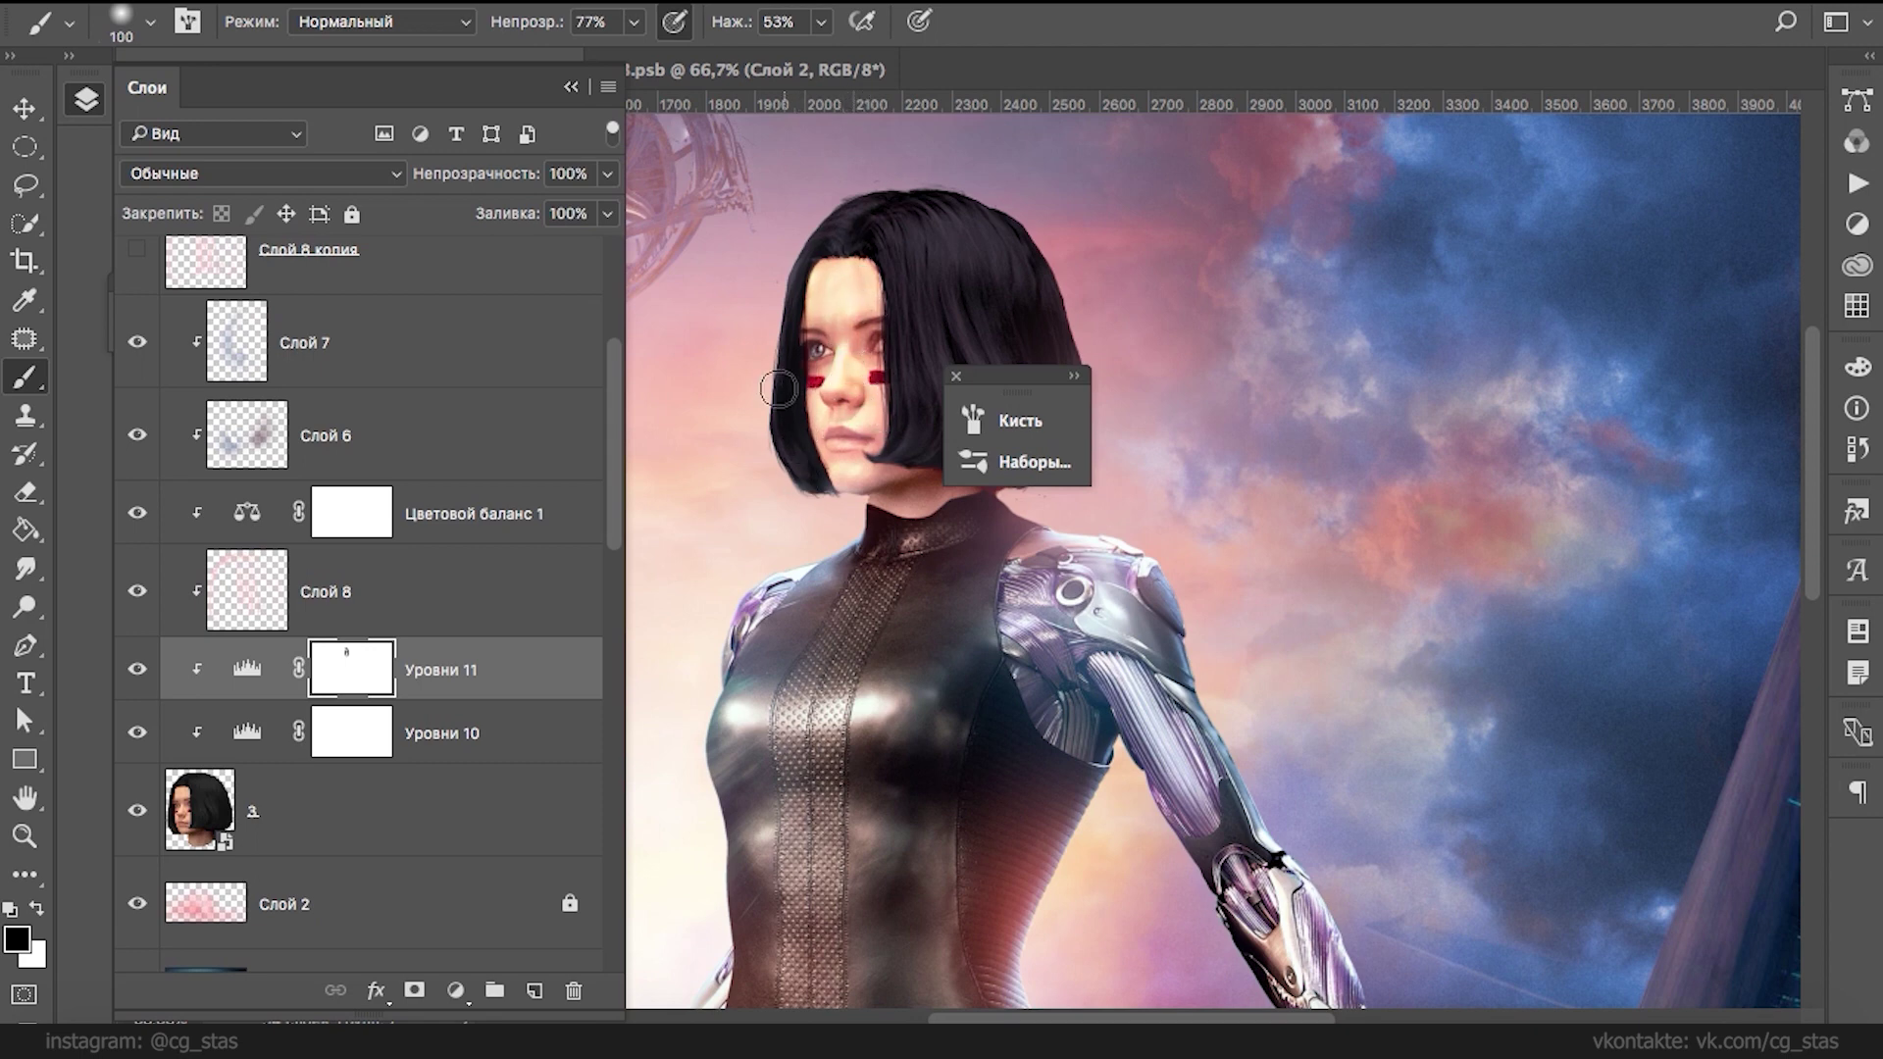
# - Examine how the haze layers Слой 6 and Слой 7 affect the head by hiding and showing each one
pyautogui.click(138, 439)
pyautogui.click(139, 437)
pyautogui.click(138, 438)
pyautogui.click(139, 438)
pyautogui.click(239, 442)
pyautogui.click(138, 345)
pyautogui.click(139, 345)
pyautogui.click(139, 343)
pyautogui.click(139, 344)
pyautogui.click(138, 434)
pyautogui.click(138, 434)
pyautogui.press('e')
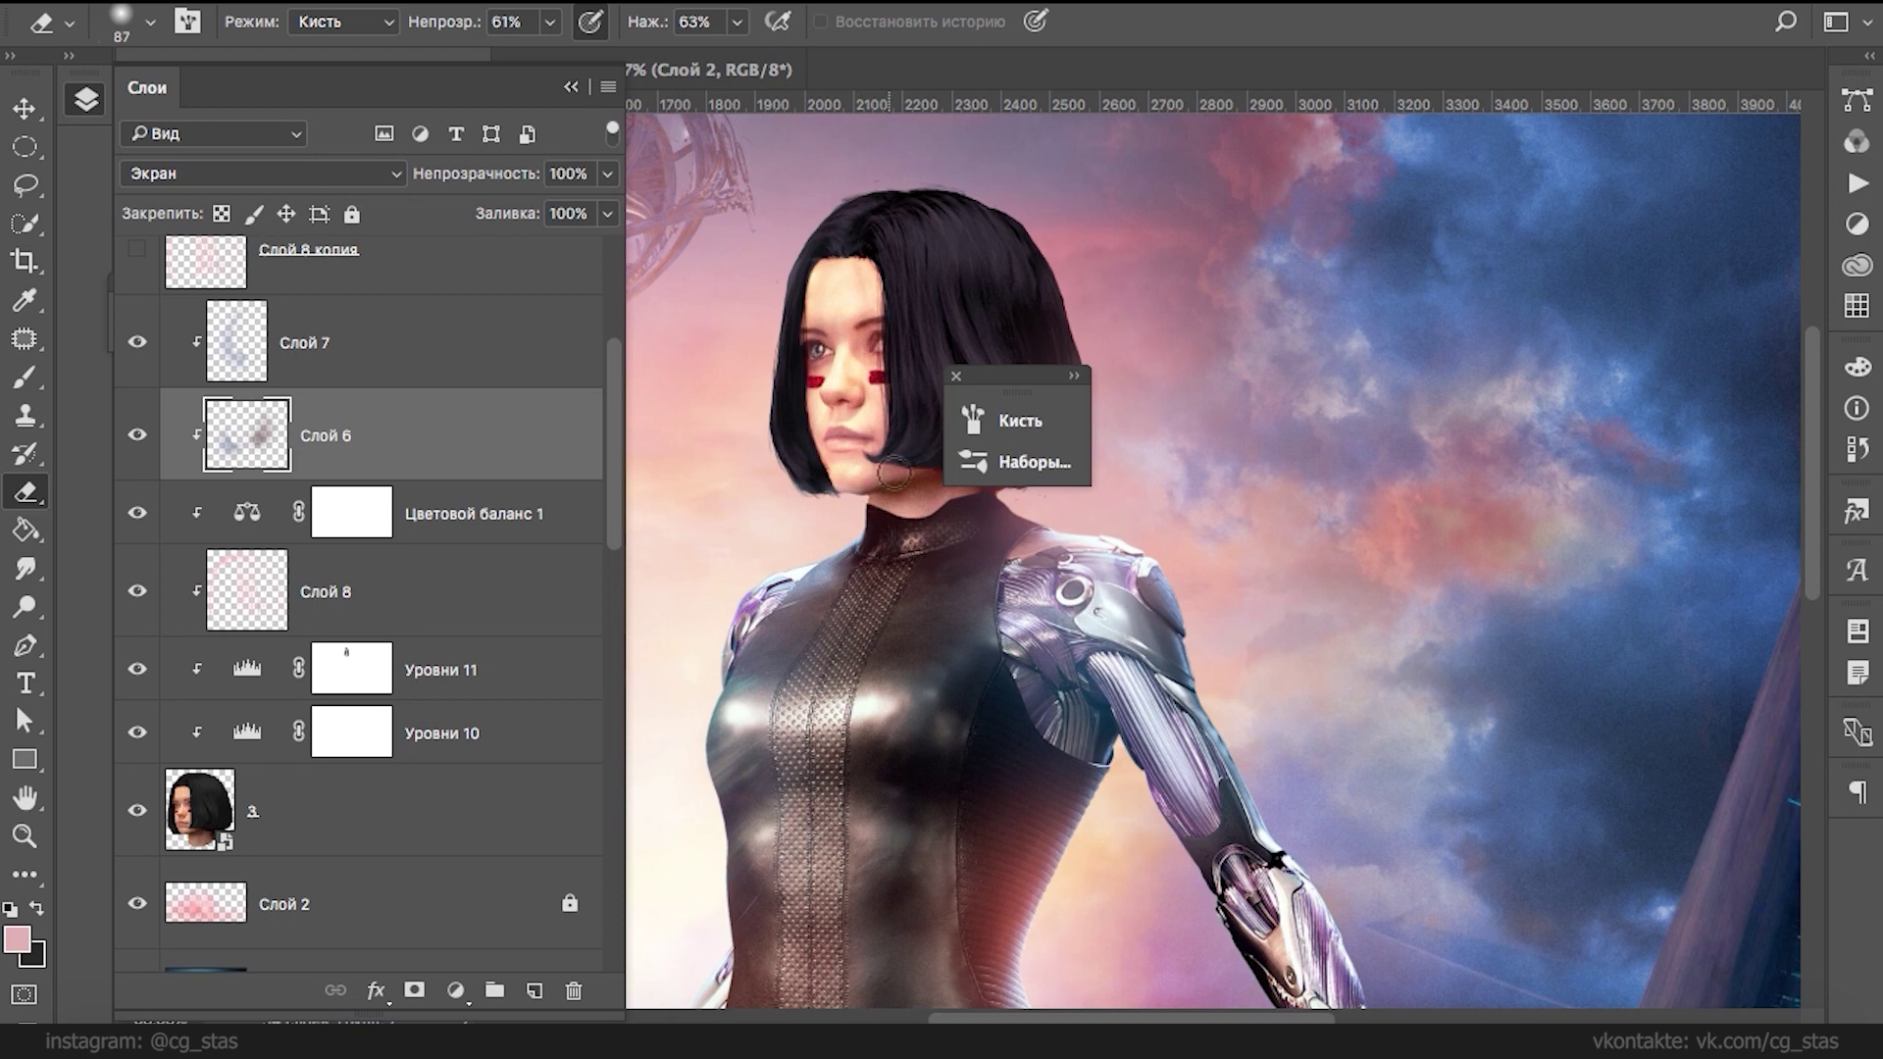
# - Compare the head with its adjustments off and on, and close the floating brush panel group
pyautogui.click(137, 727)
pyautogui.click(137, 728)
pyautogui.click(140, 695)
pyautogui.click(139, 695)
pyautogui.click(1073, 375)
pyautogui.click(1609, 385)
pyautogui.click(956, 376)
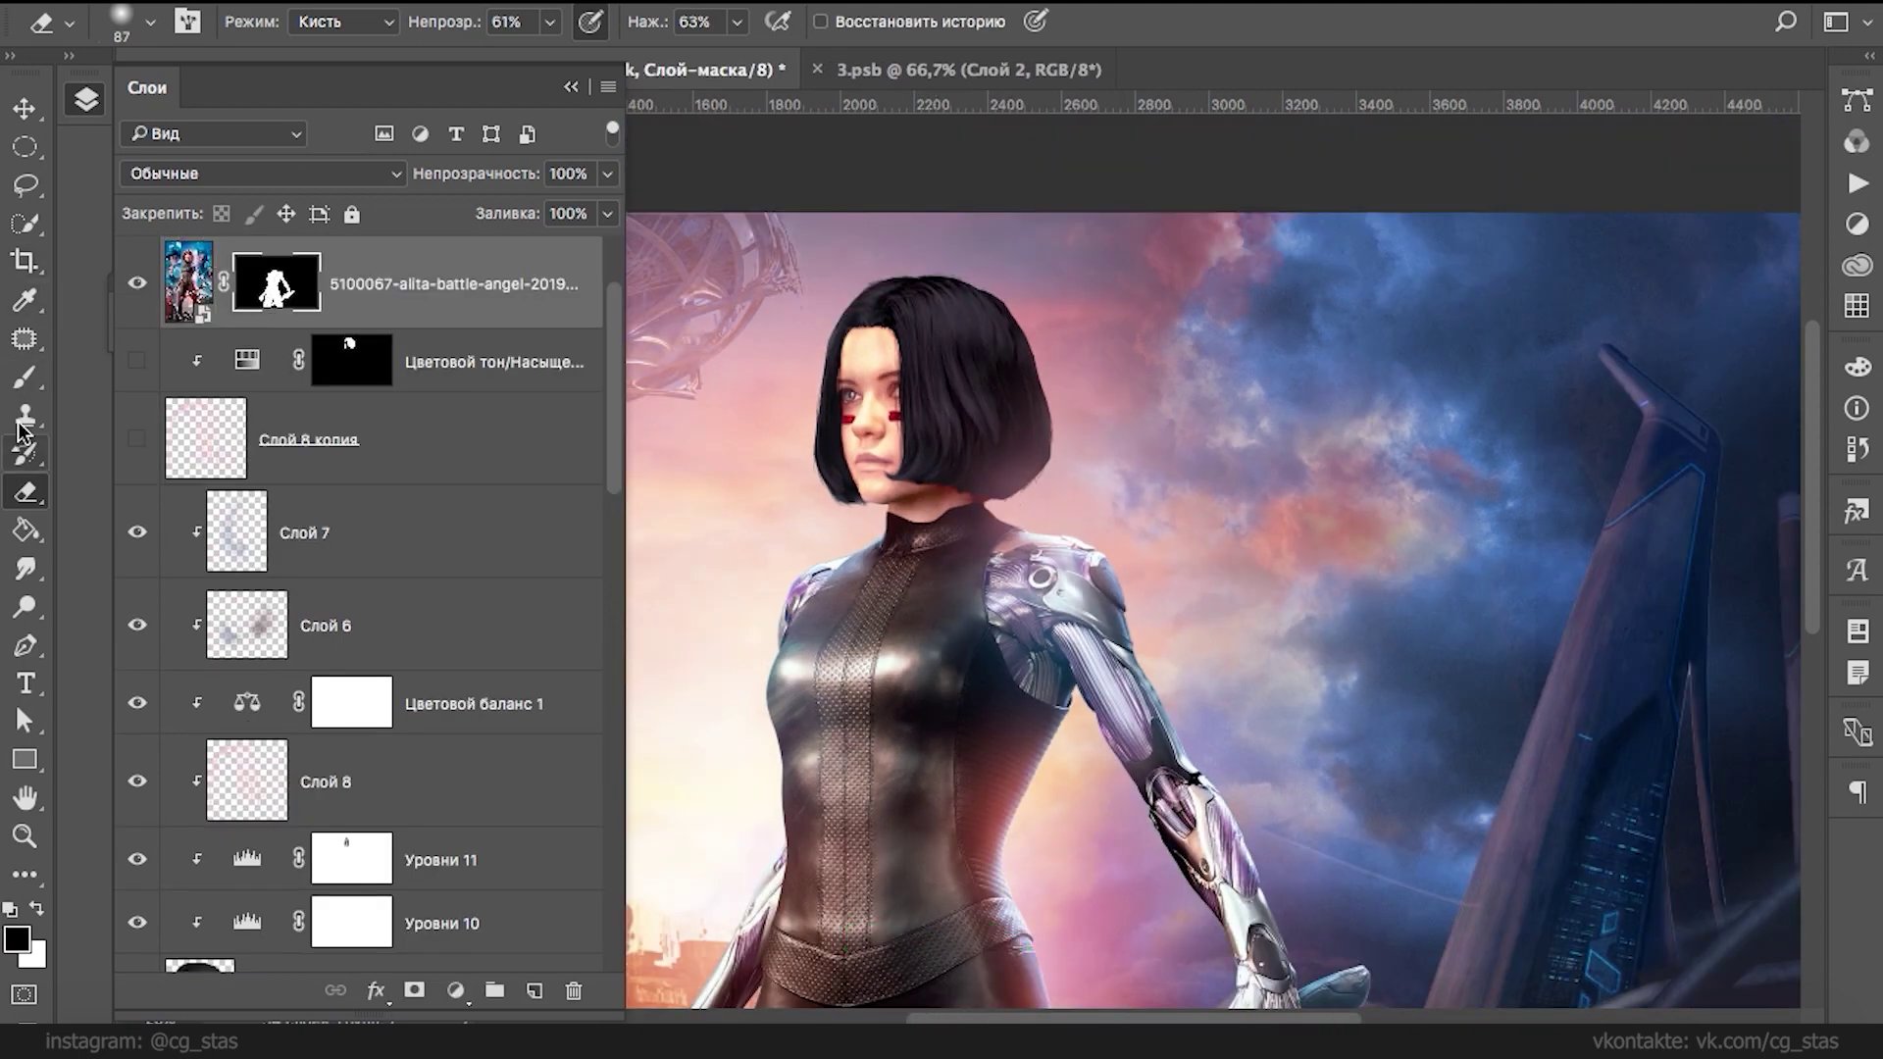
# - Paint black on the Alita layer's mask above the collar with a hard 36 px brush to reveal the model's neck
pyautogui.click(24, 377)
pyautogui.hotkey('ctrl', '+')
pyautogui.rightClick(873, 435)
pyautogui.click(1063, 501)
pyautogui.click(800, 453)
pyautogui.moveTo(800, 453); pyautogui.dragTo(843, 467)
pyautogui.rightClick(816, 455)
pyautogui.click(1089, 572)
pyautogui.click(870, 336)
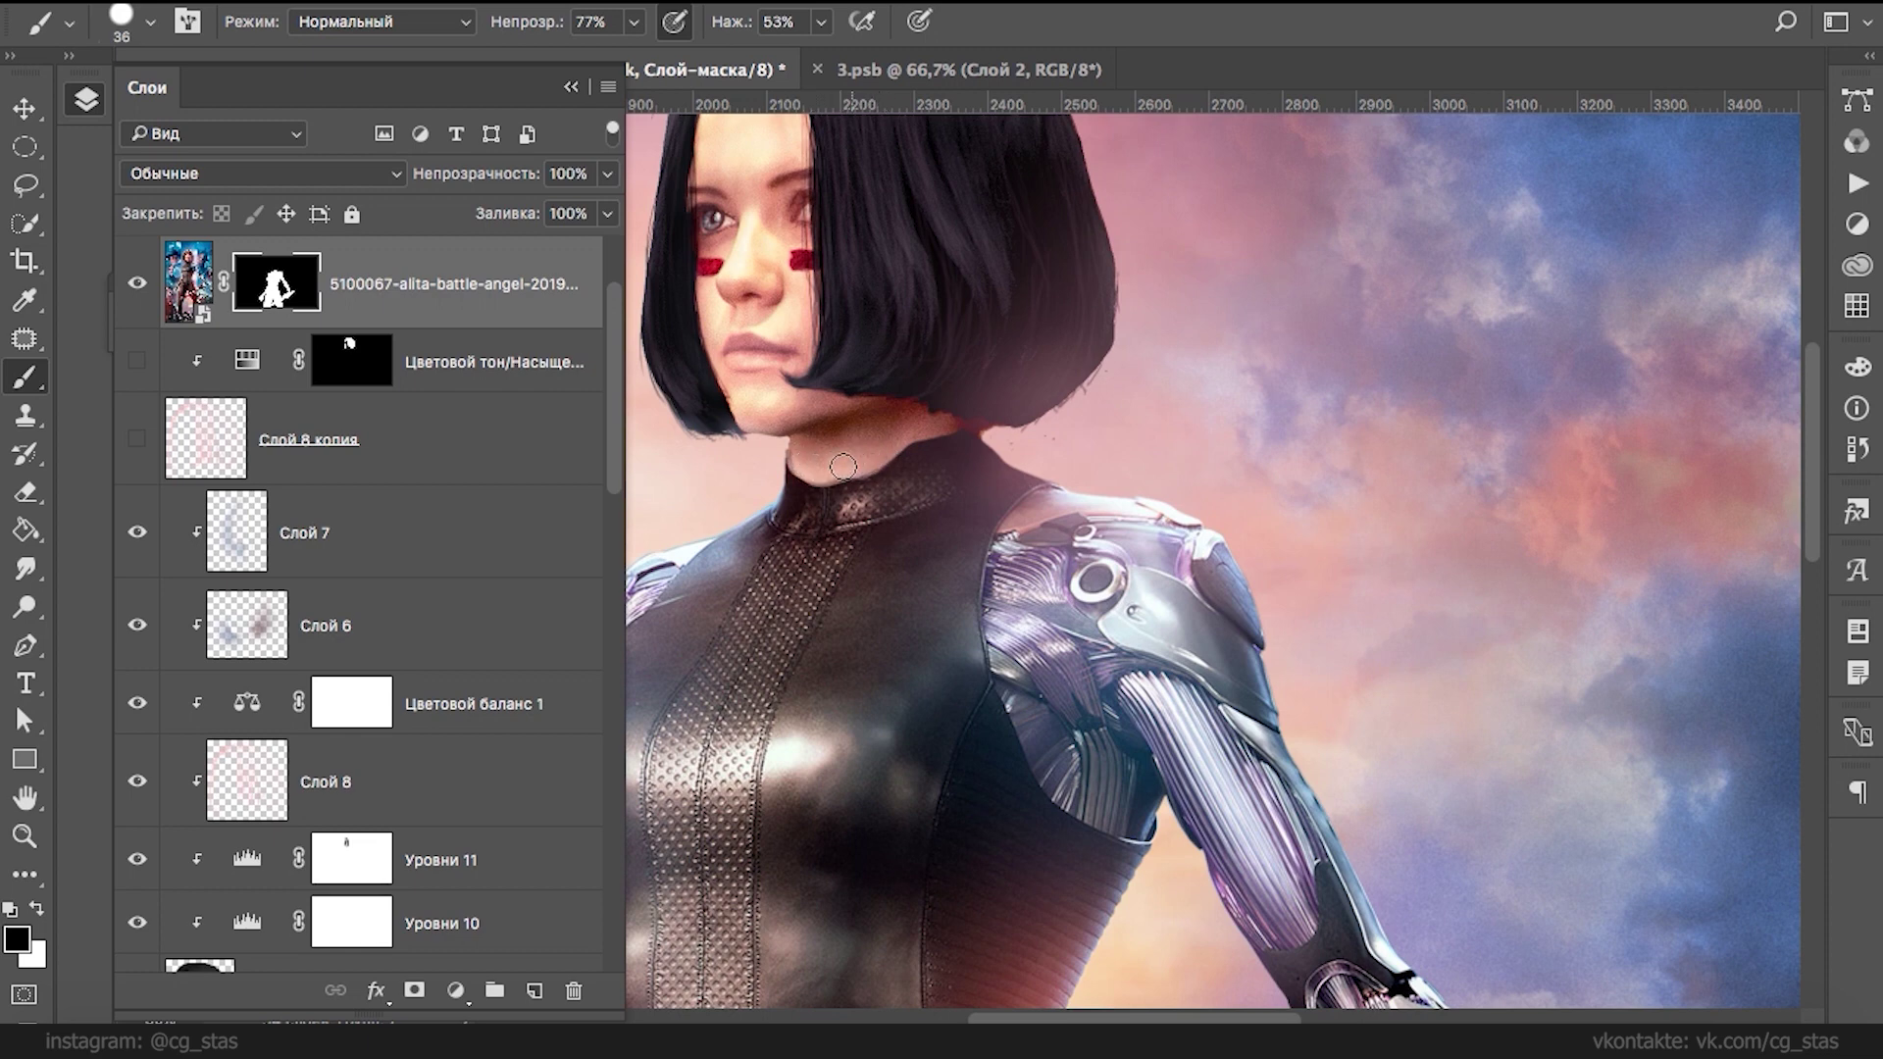
pyautogui.moveTo(938, 419)
pyautogui.mouseDown()
pyautogui.moveTo(989, 416)
pyautogui.moveTo(887, 443)
pyautogui.mouseUp()
# - Refine the collar edge below the neck on the Alita layer's mask with a hard 1 px brush, alternating white and black
pyautogui.press('x')
pyautogui.rightClick(806, 431)
pyautogui.write('1 пикс.')
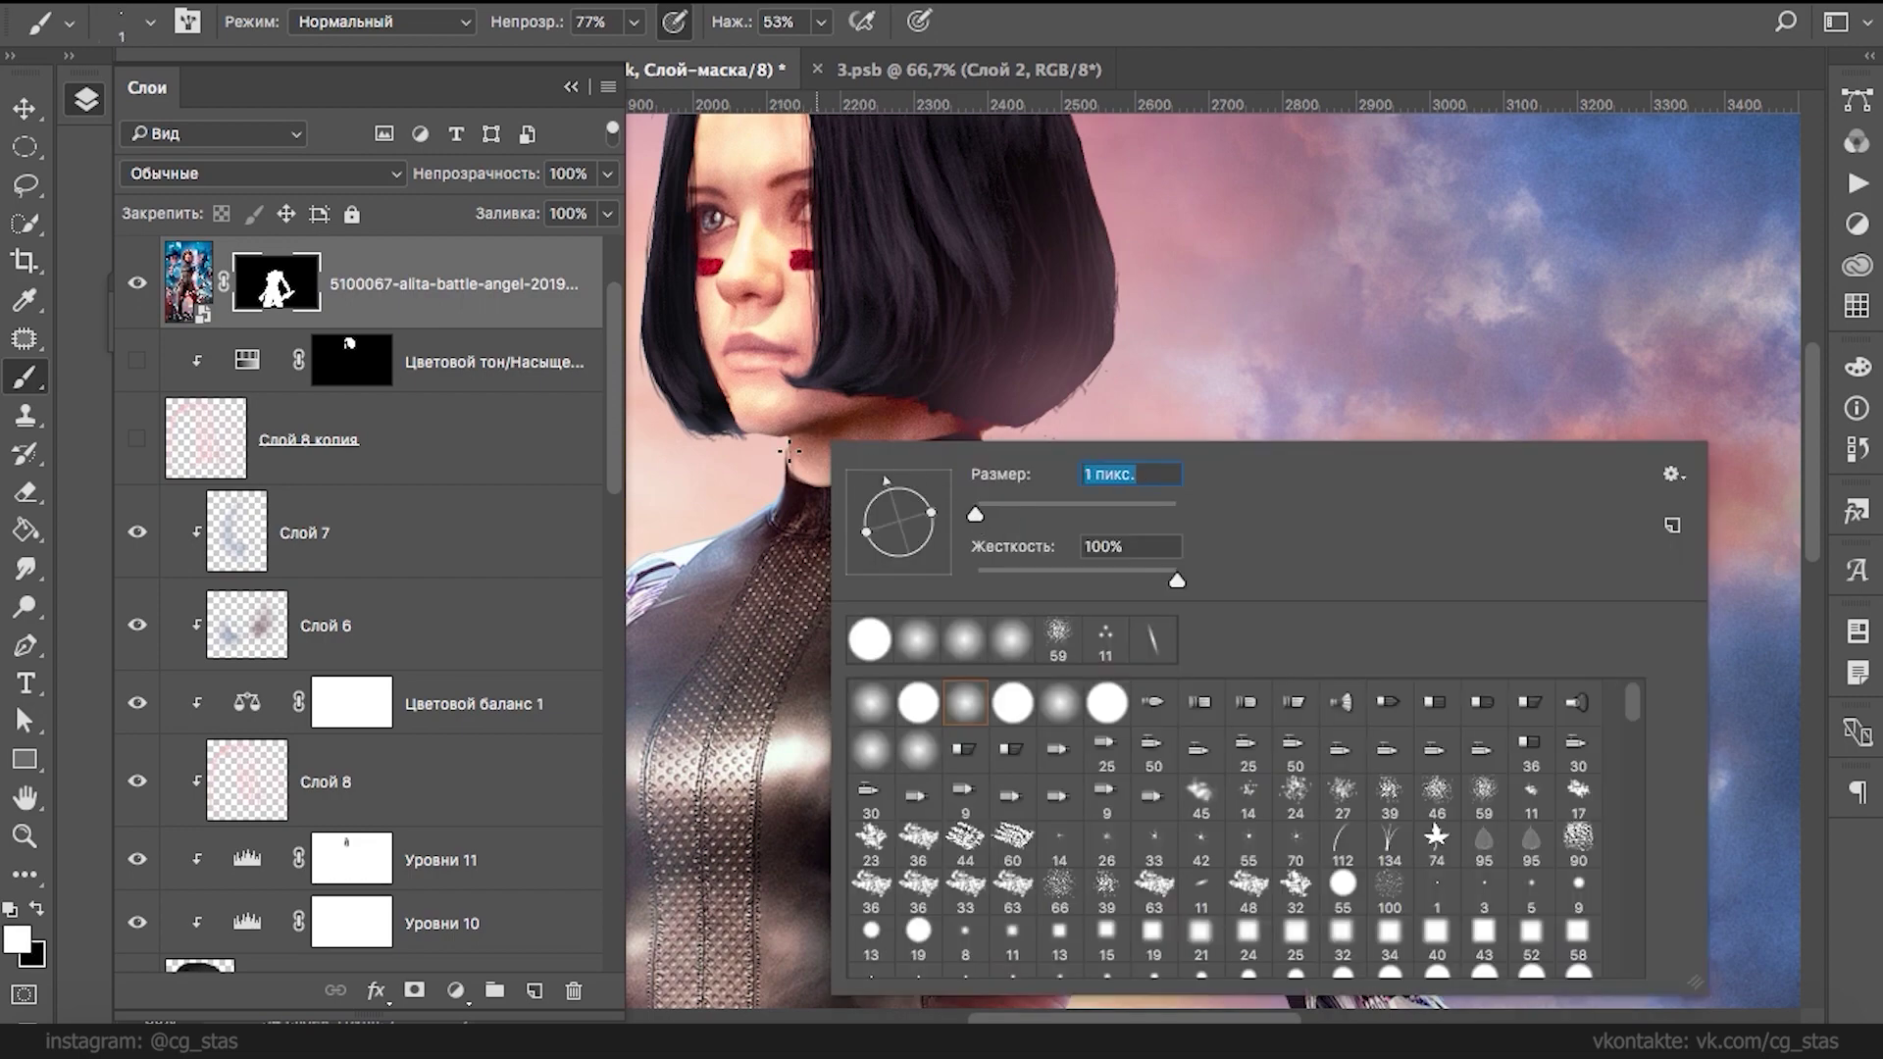
pyautogui.press('Return')
pyautogui.press('x')
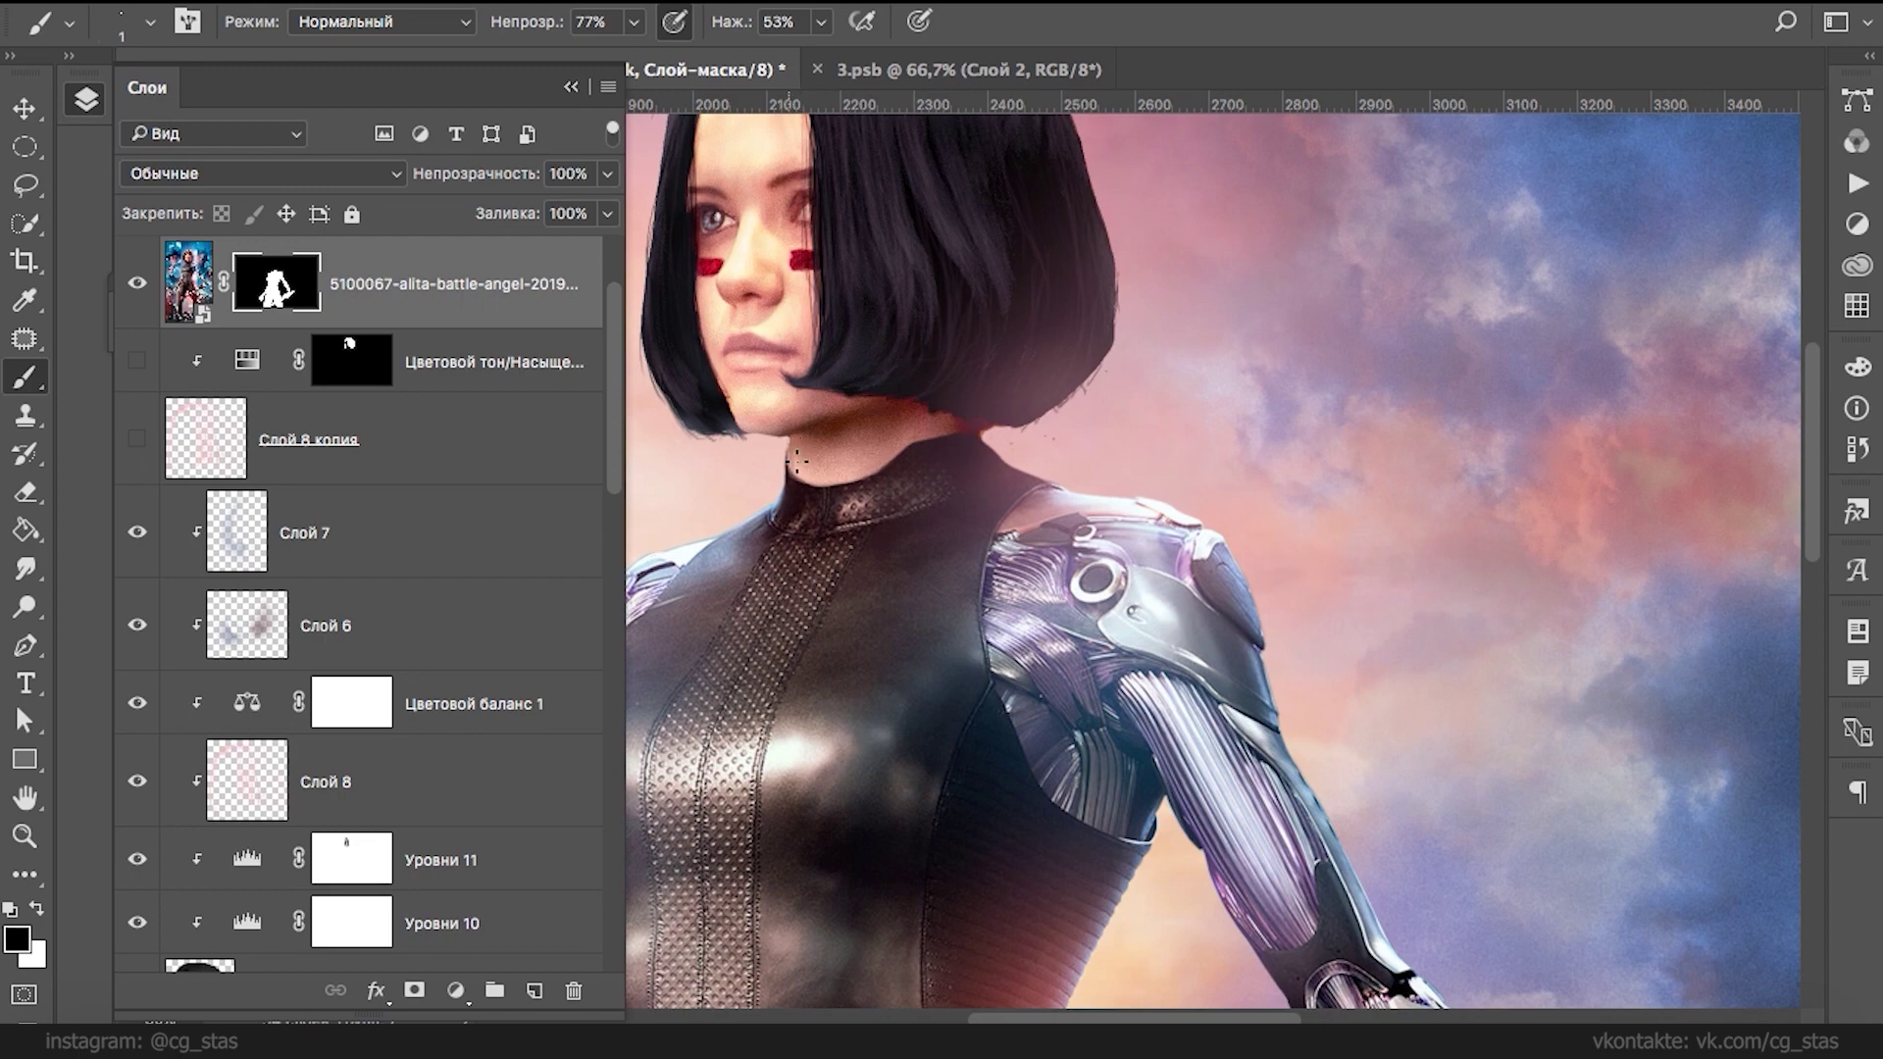
pyautogui.press('super+plus')
pyautogui.press('super+plus')
pyautogui.press('super+plus')
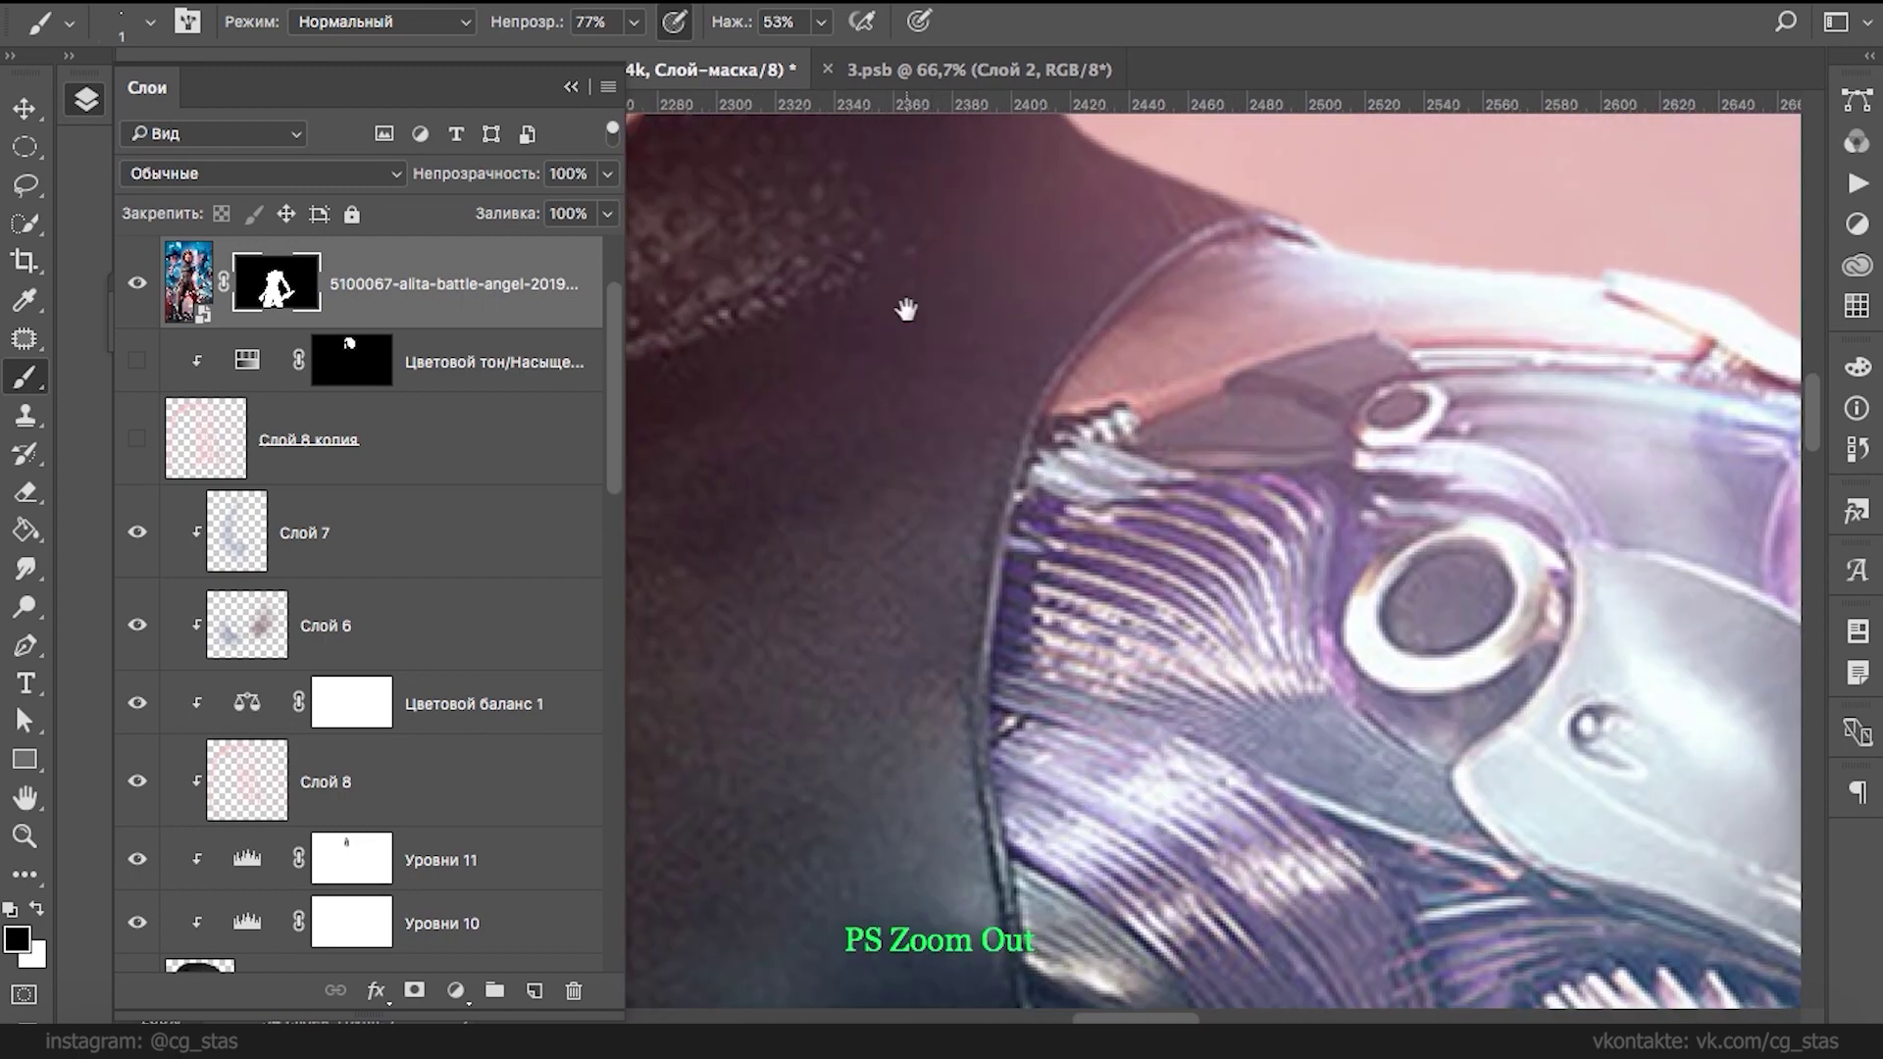
pyautogui.moveTo(903, 307); pyautogui.dragTo(1365, 748)
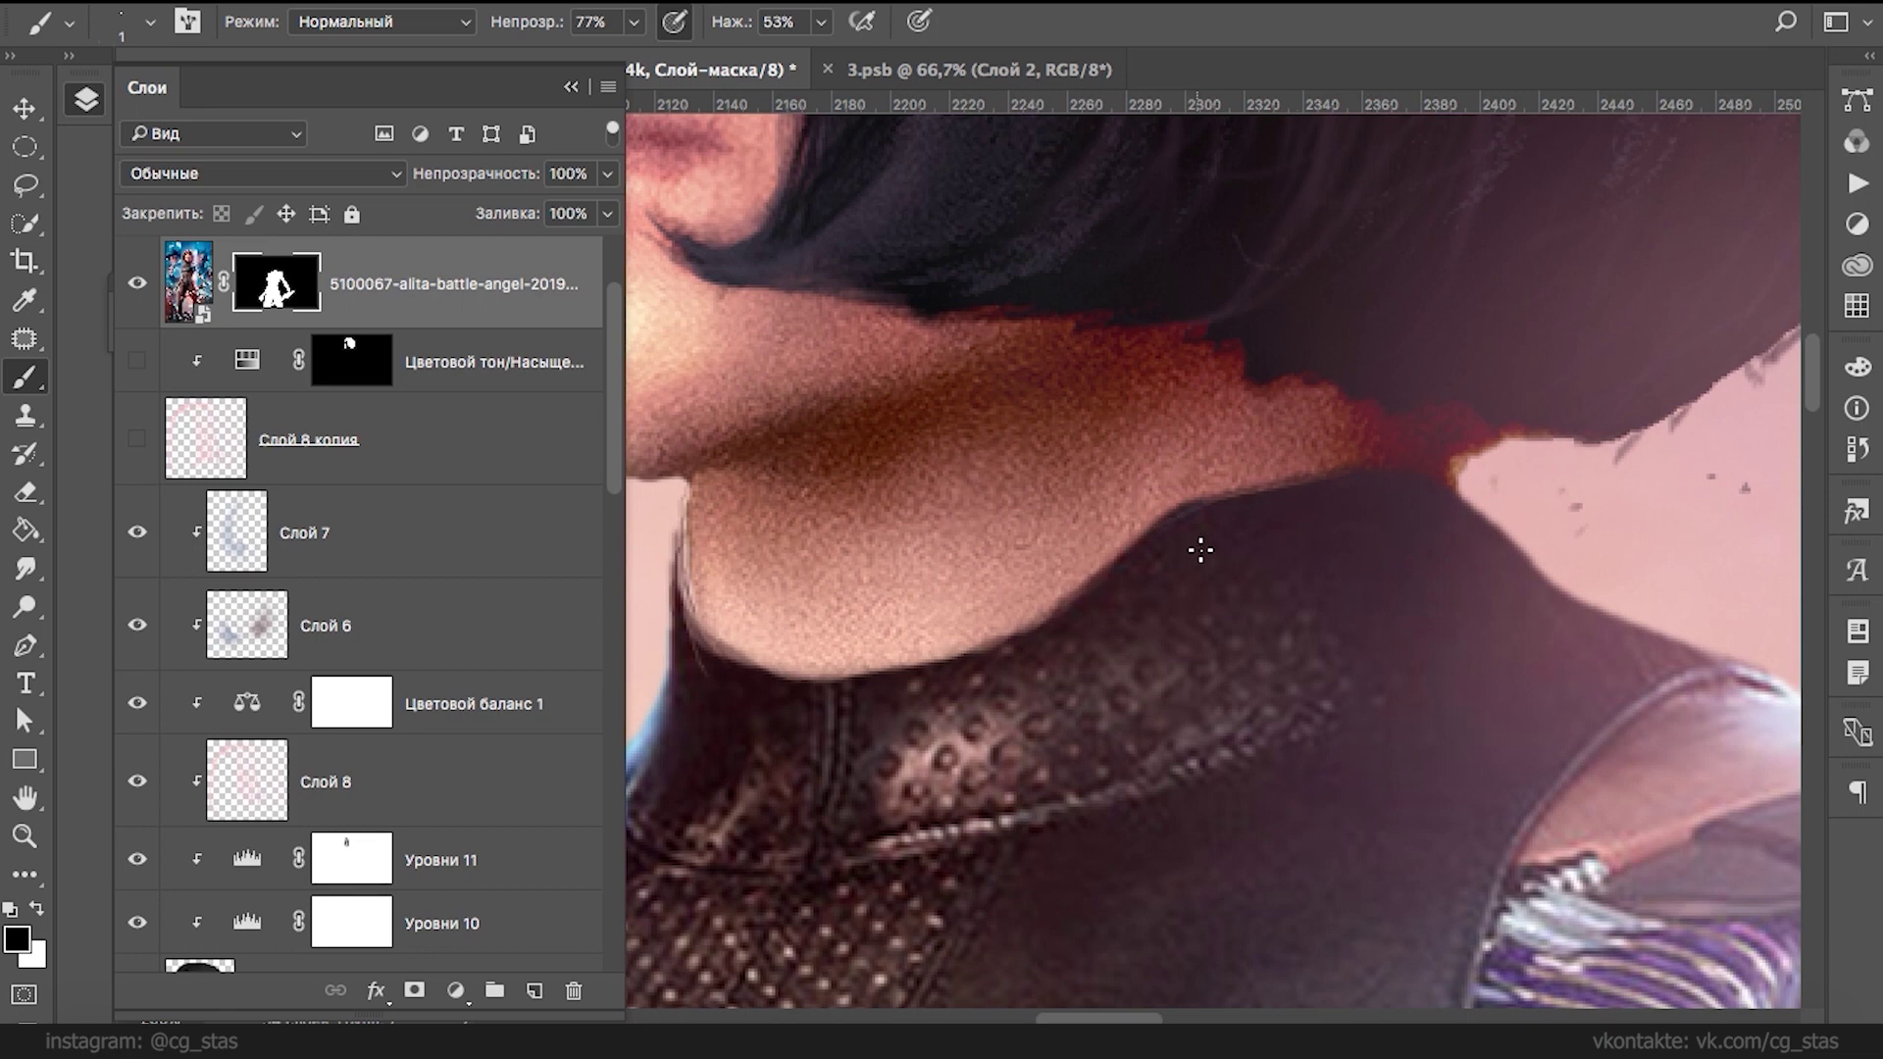
pyautogui.hscroll(-5, 1202, 519)
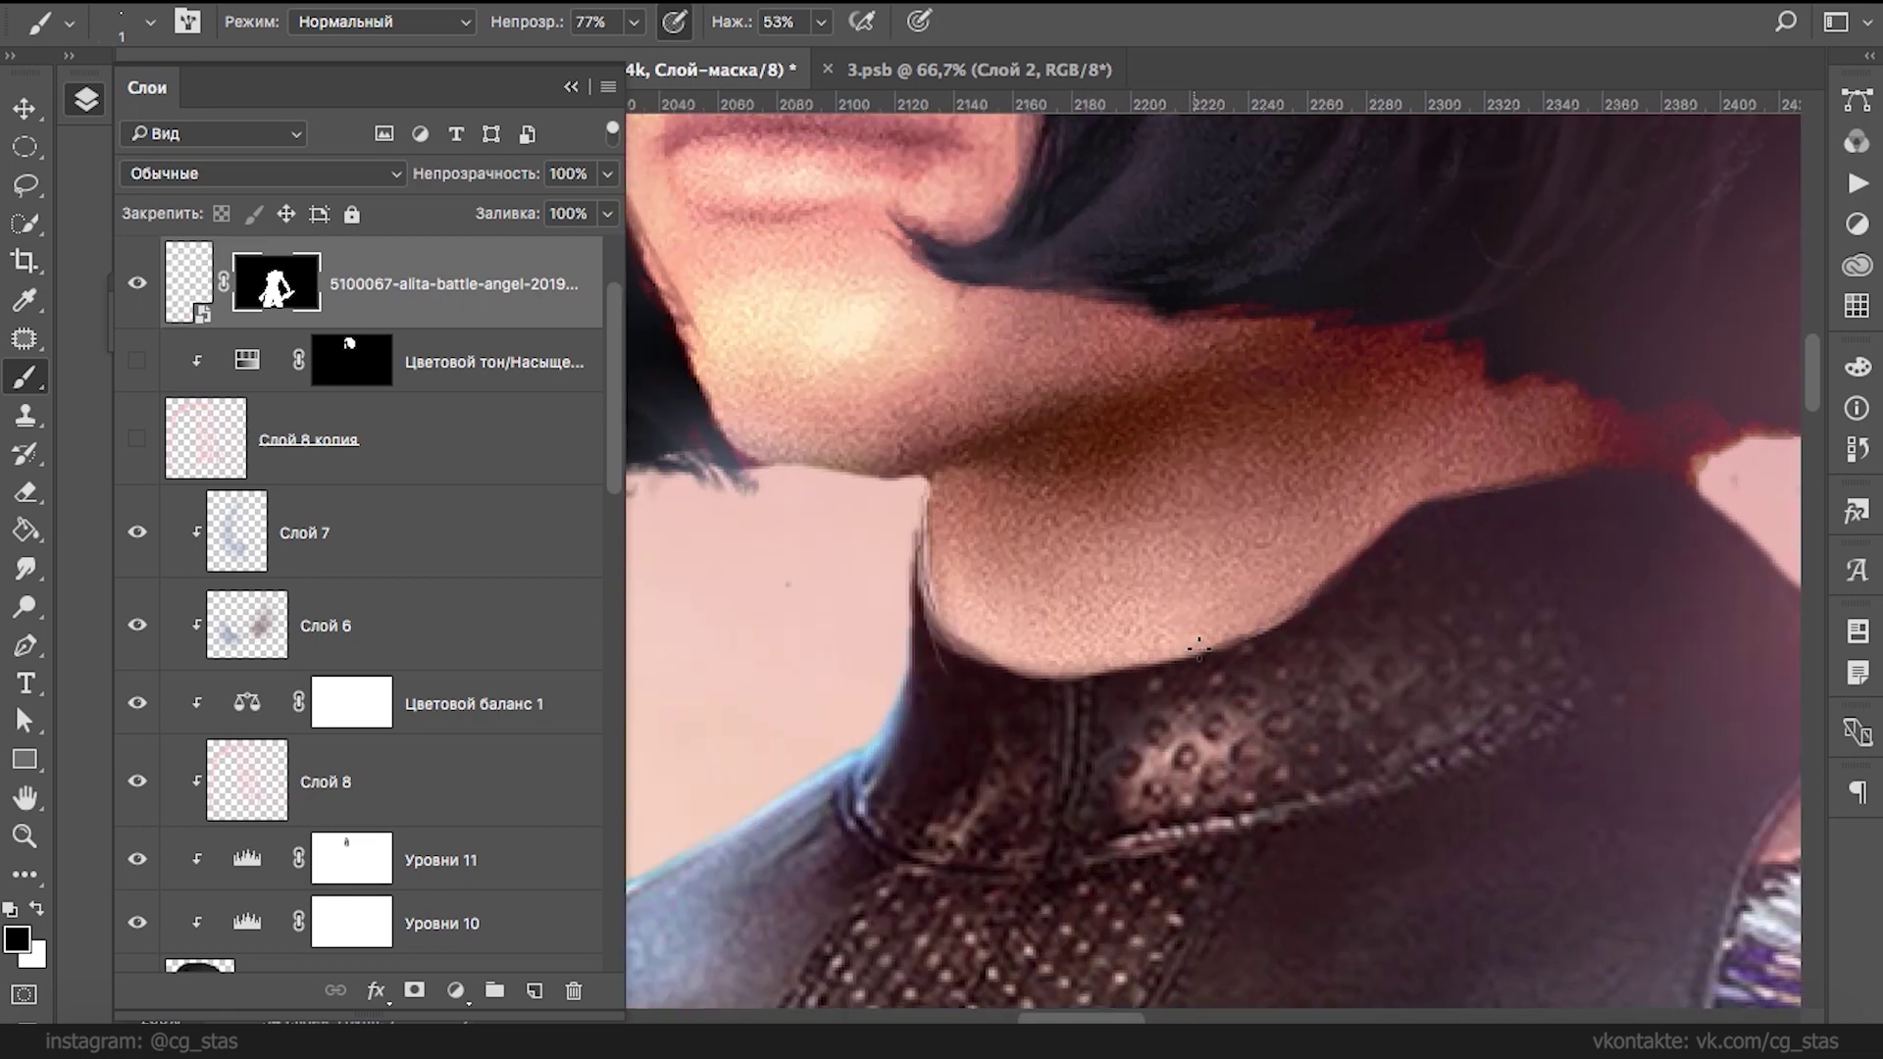
pyautogui.press('x')
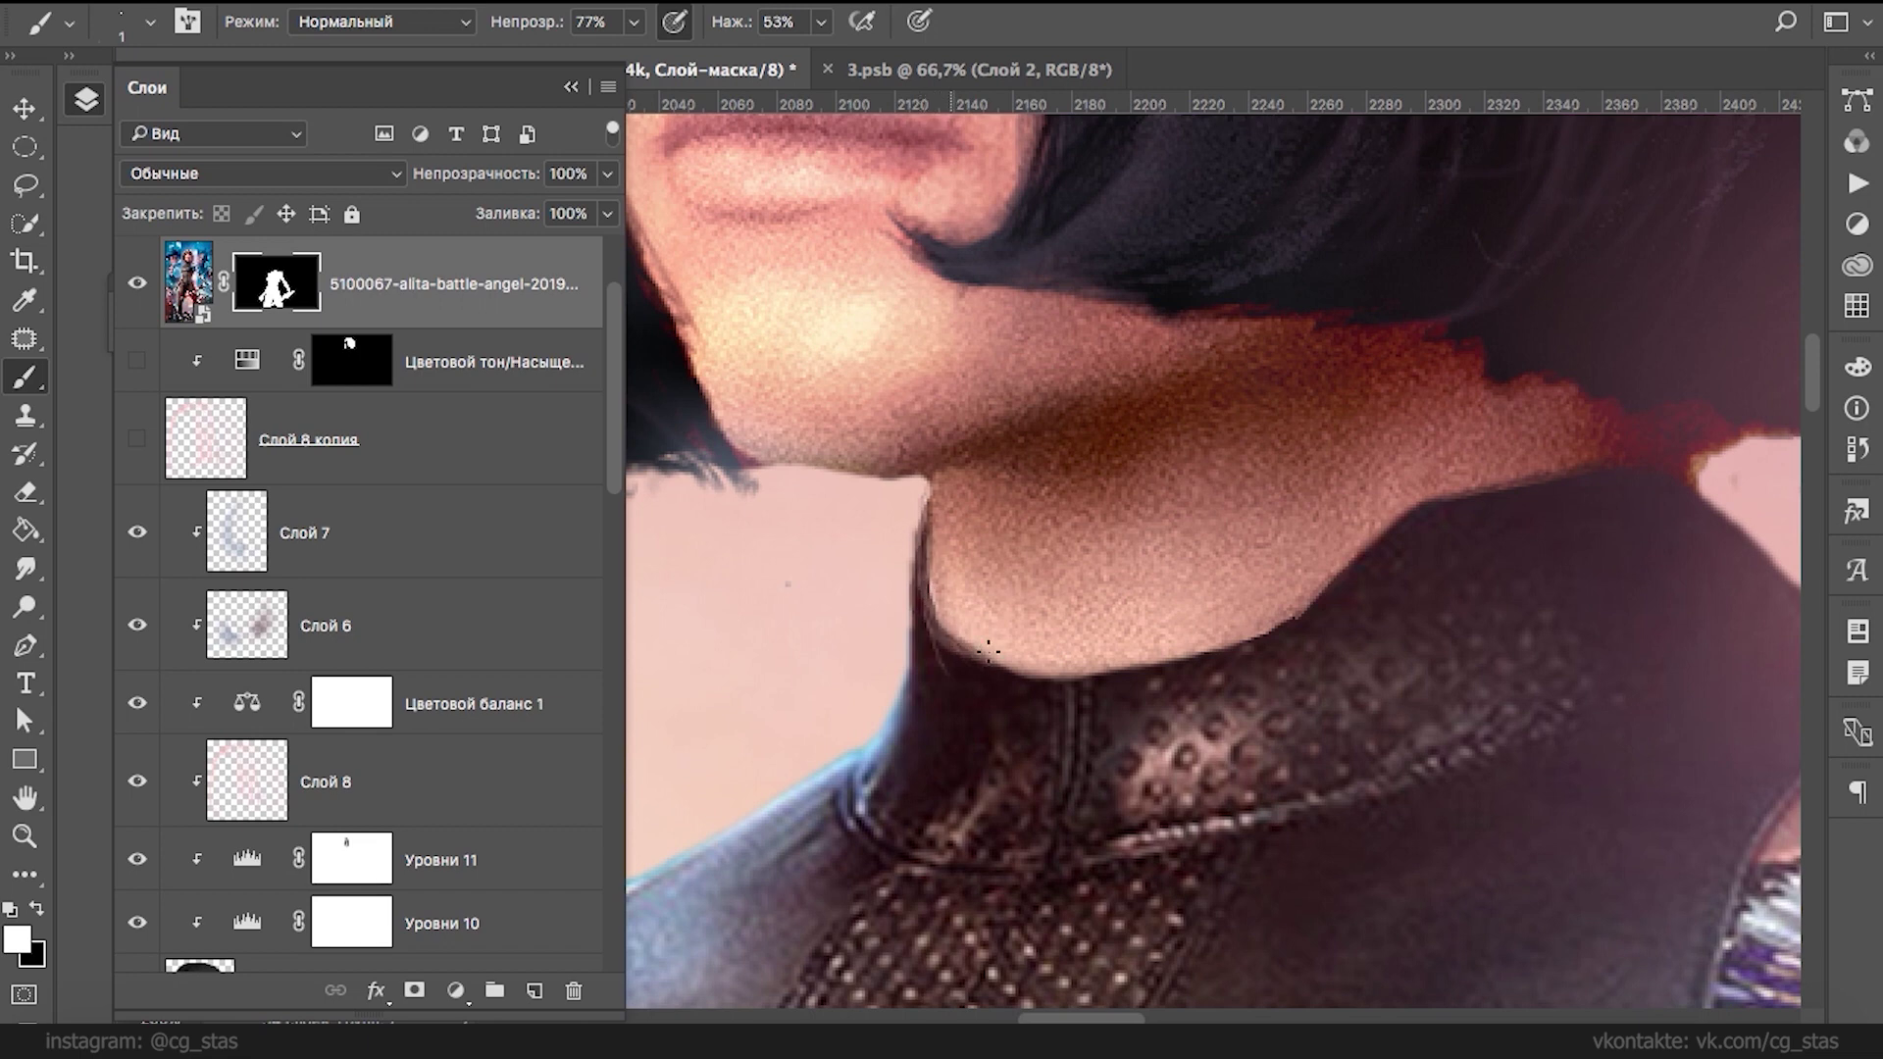
pyautogui.press('x')
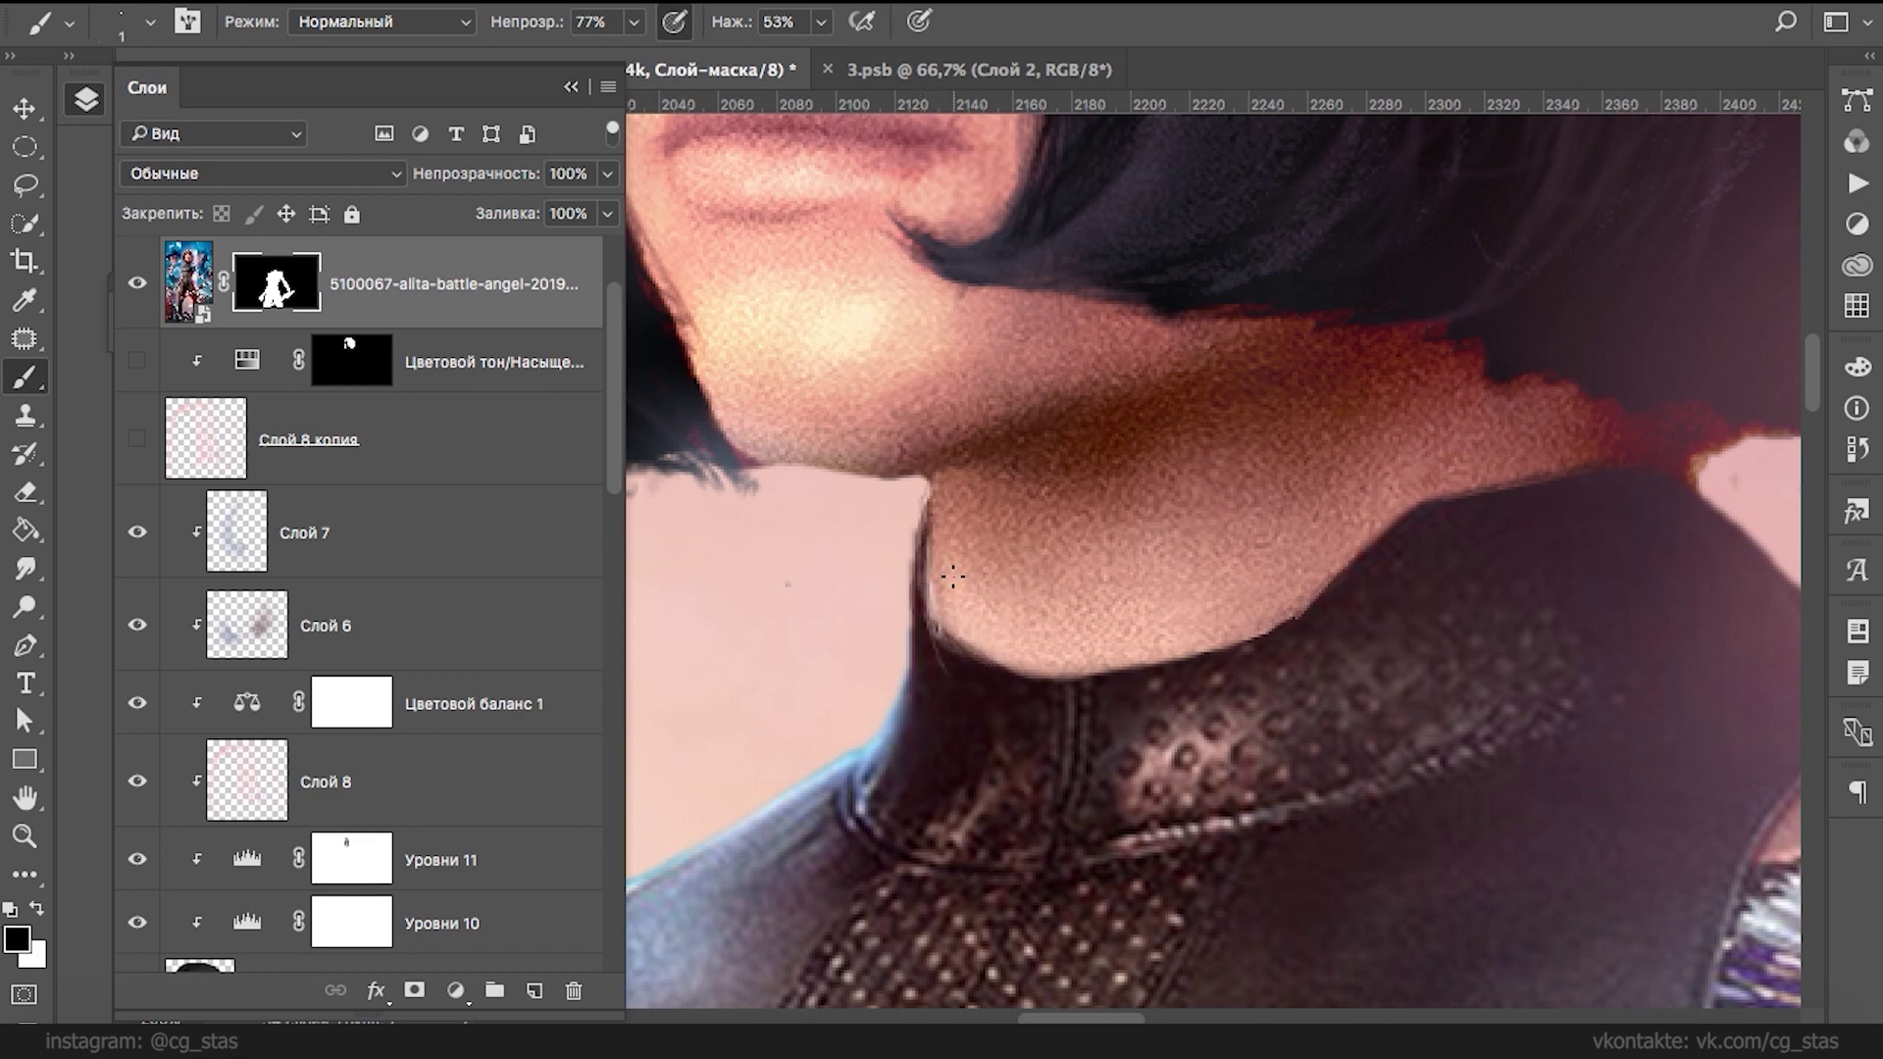
# - Clean the front and lower collar edge against the neck on the Alita layer's mask, painting with a hard 5 px brush
pyautogui.rightClick(950, 638)
pyautogui.moveTo(1094, 553); pyautogui.dragTo(1090, 556)
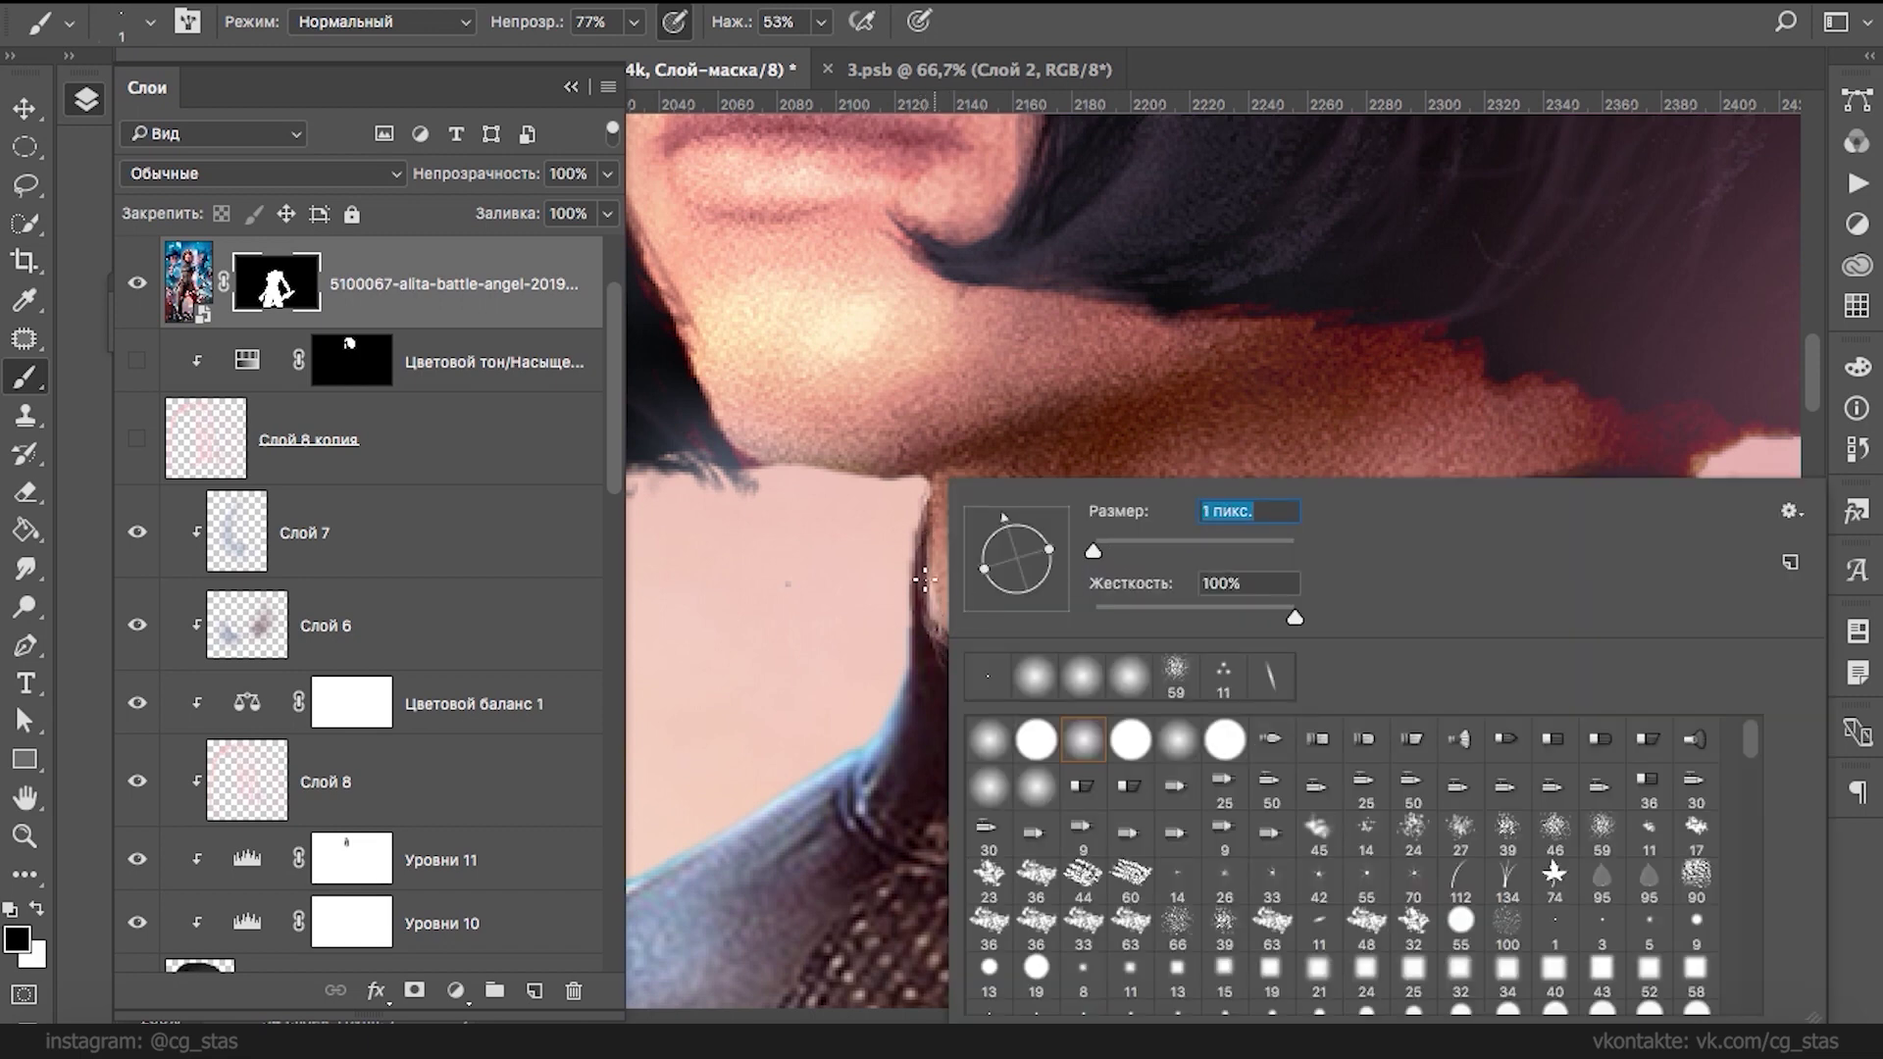
pyautogui.moveTo(929, 610); pyautogui.dragTo(959, 665)
pyautogui.press('x')
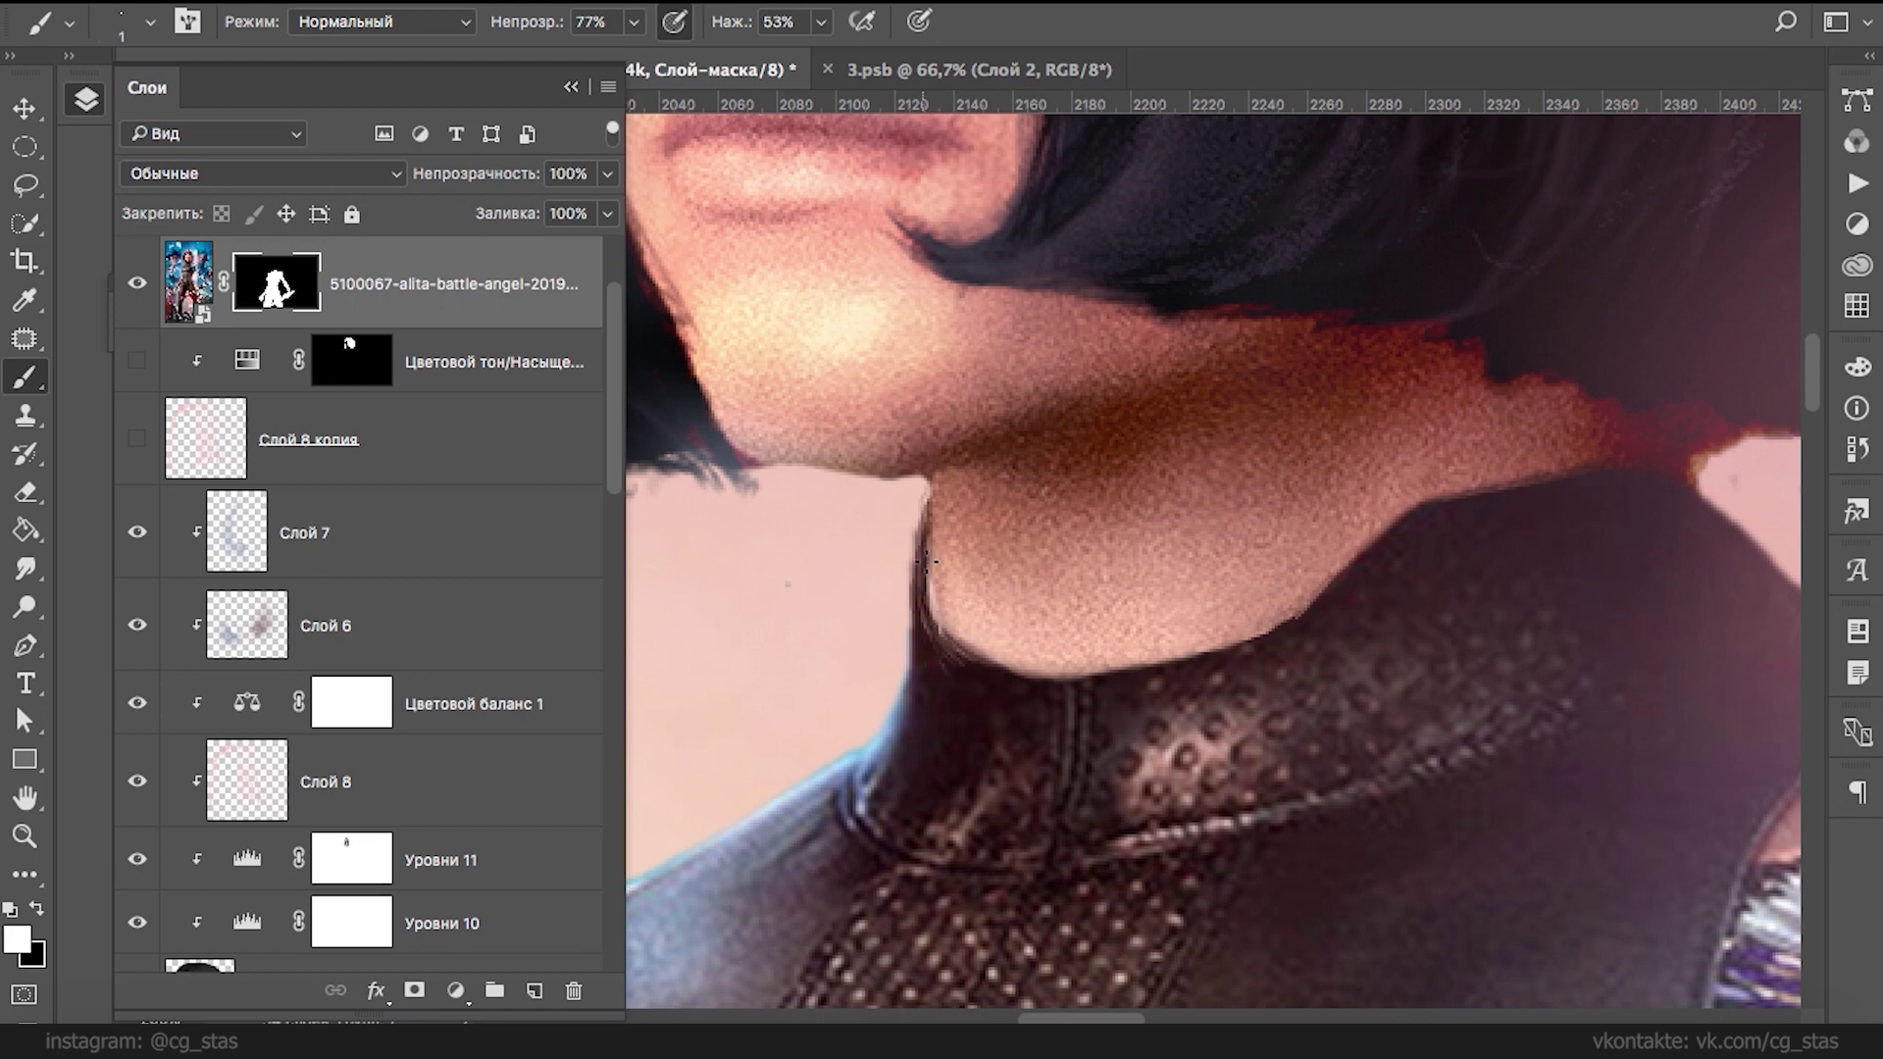
pyautogui.rightClick(959, 662)
pyautogui.write('5')
pyautogui.press('Return')
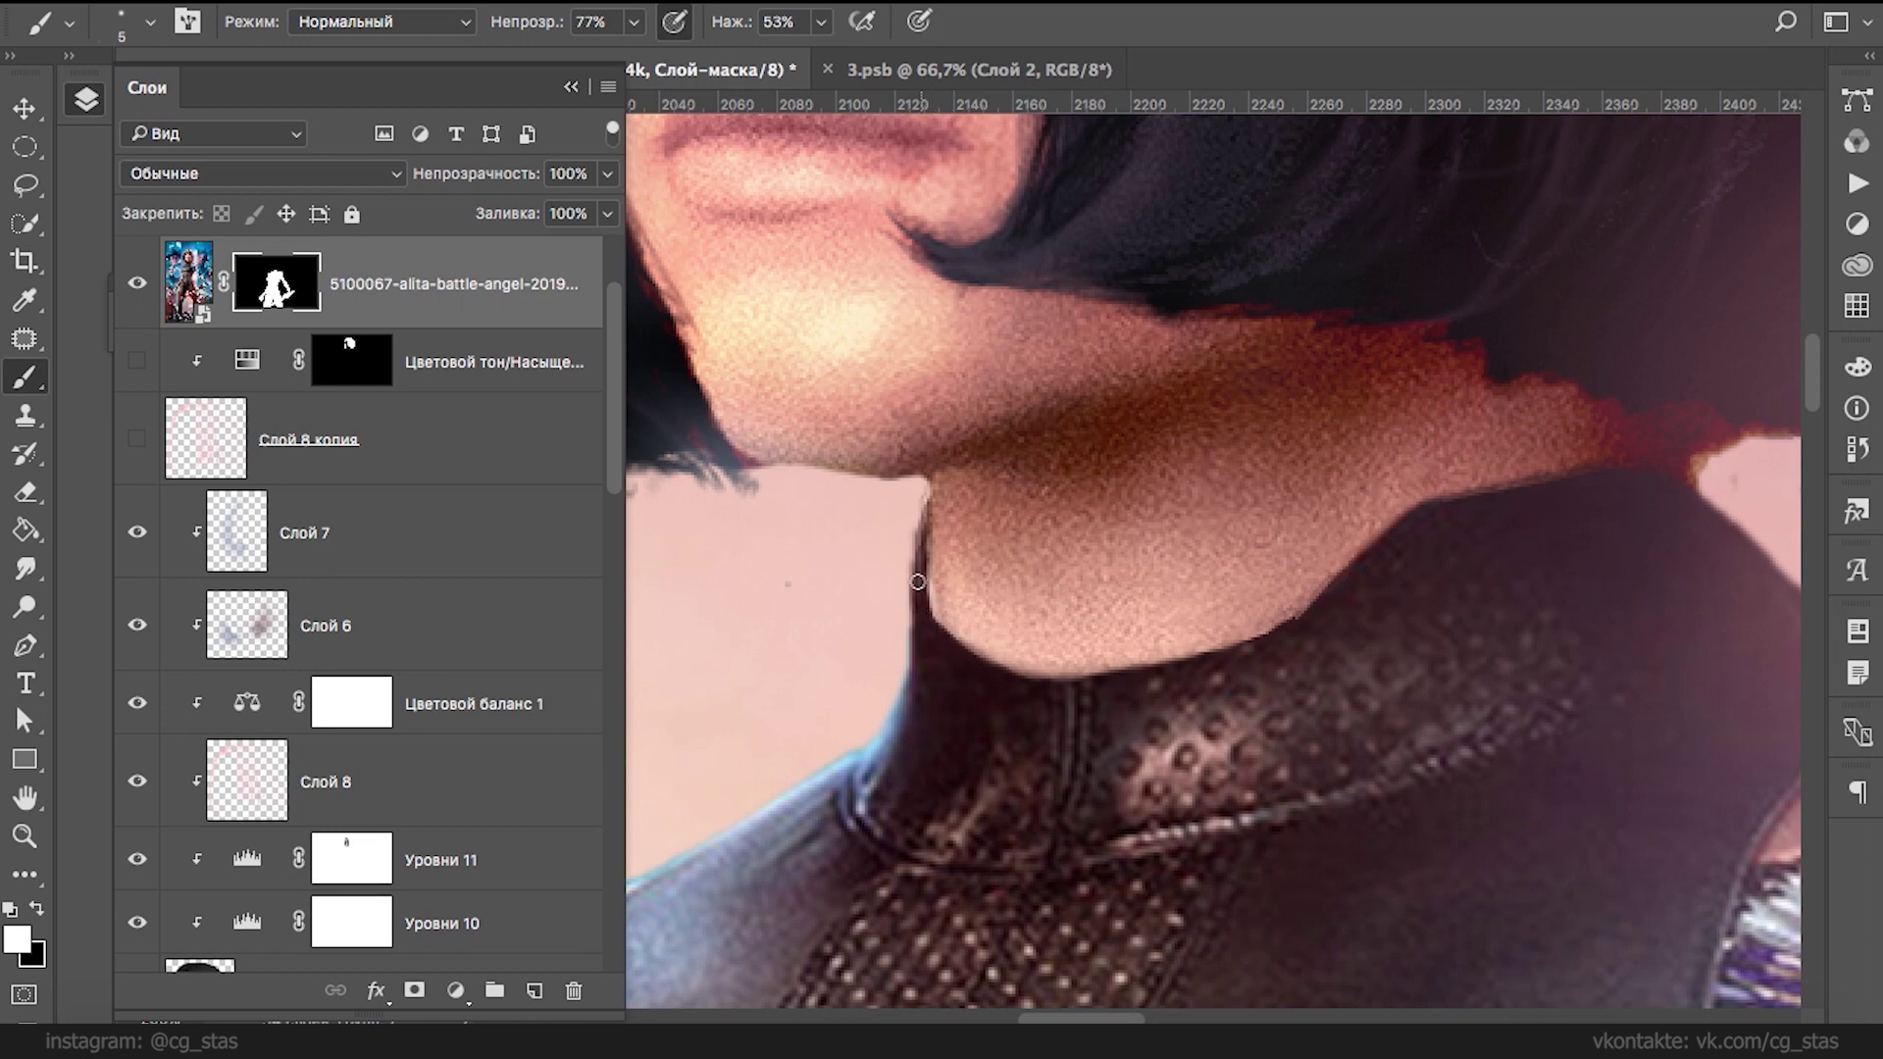
pyautogui.press('x')
pyautogui.moveTo(1014, 652)
pyautogui.mouseDown()
pyautogui.moveTo(970, 665)
pyautogui.moveTo(1068, 676)
pyautogui.moveTo(1318, 573)
pyautogui.moveTo(1293, 614)
pyautogui.mouseUp()
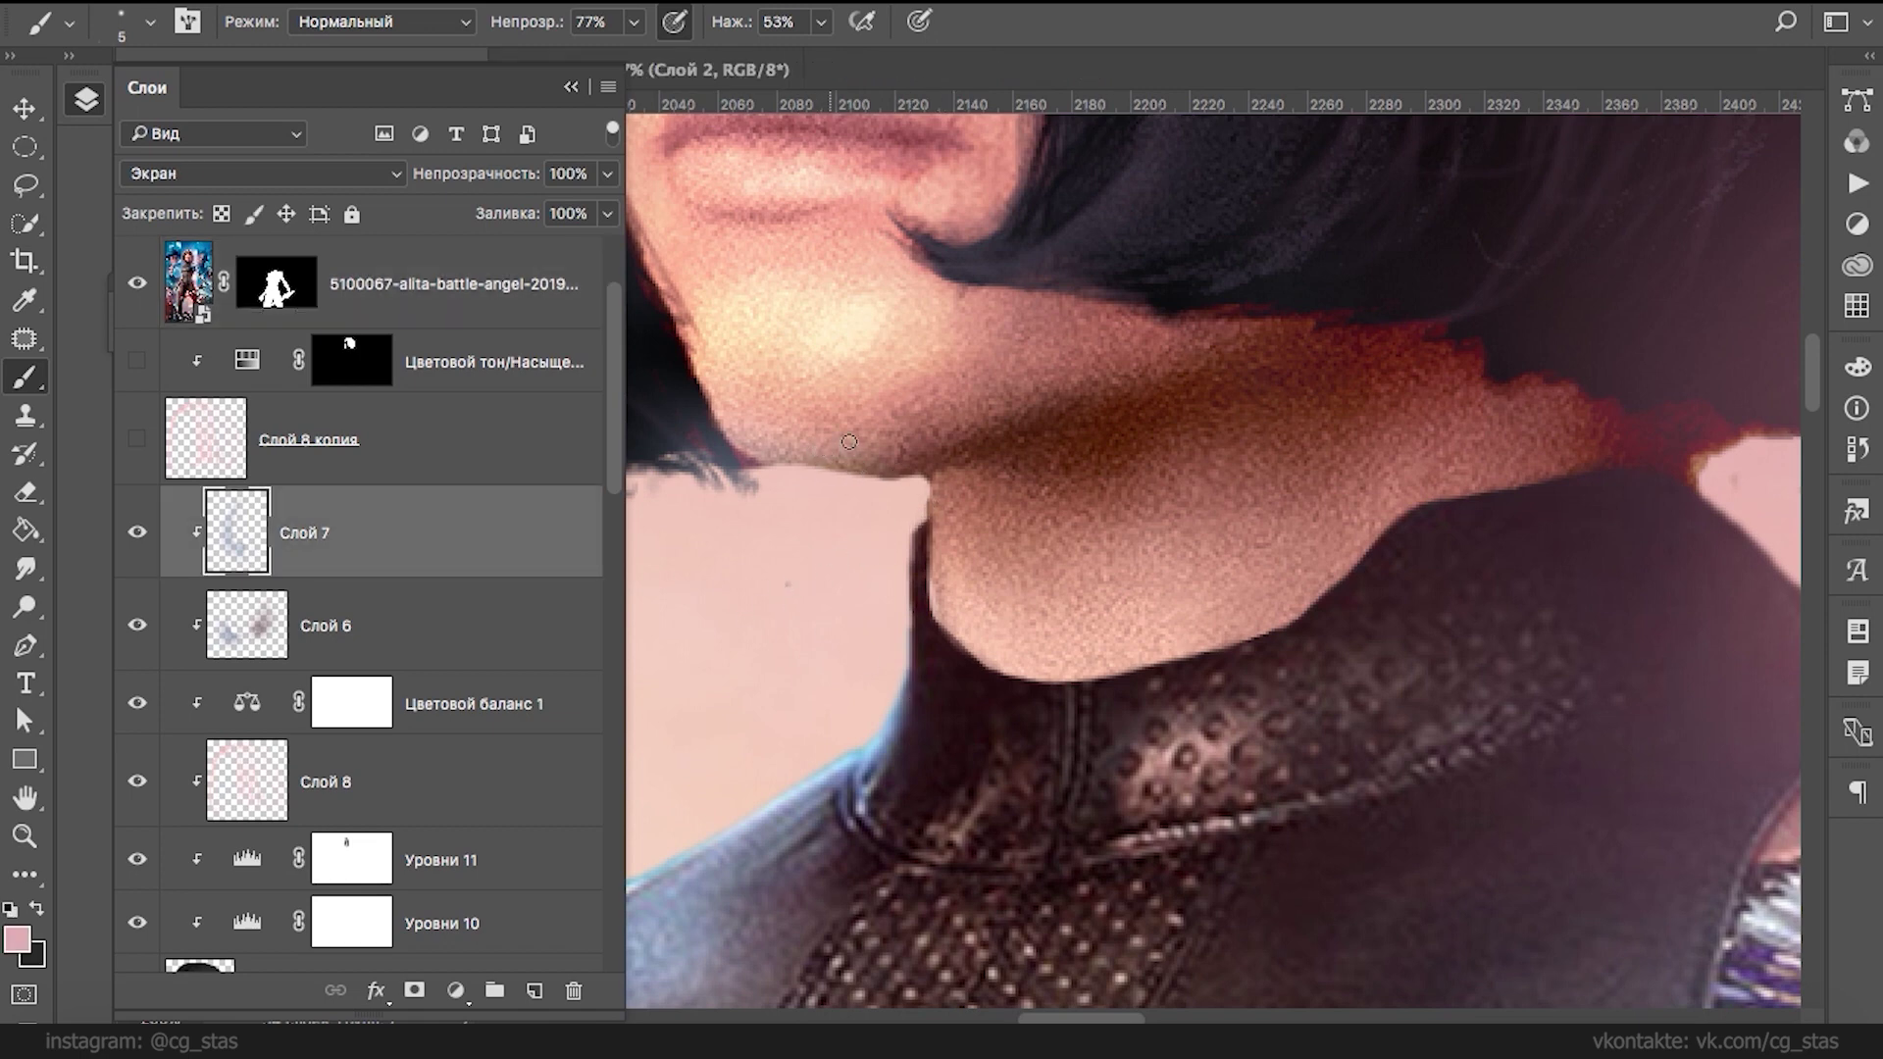
# - Open the contents of the head's smart object layer "3." below Уровни 10
pyautogui.moveTo(875, 417); pyautogui.dragTo(1198, 502)
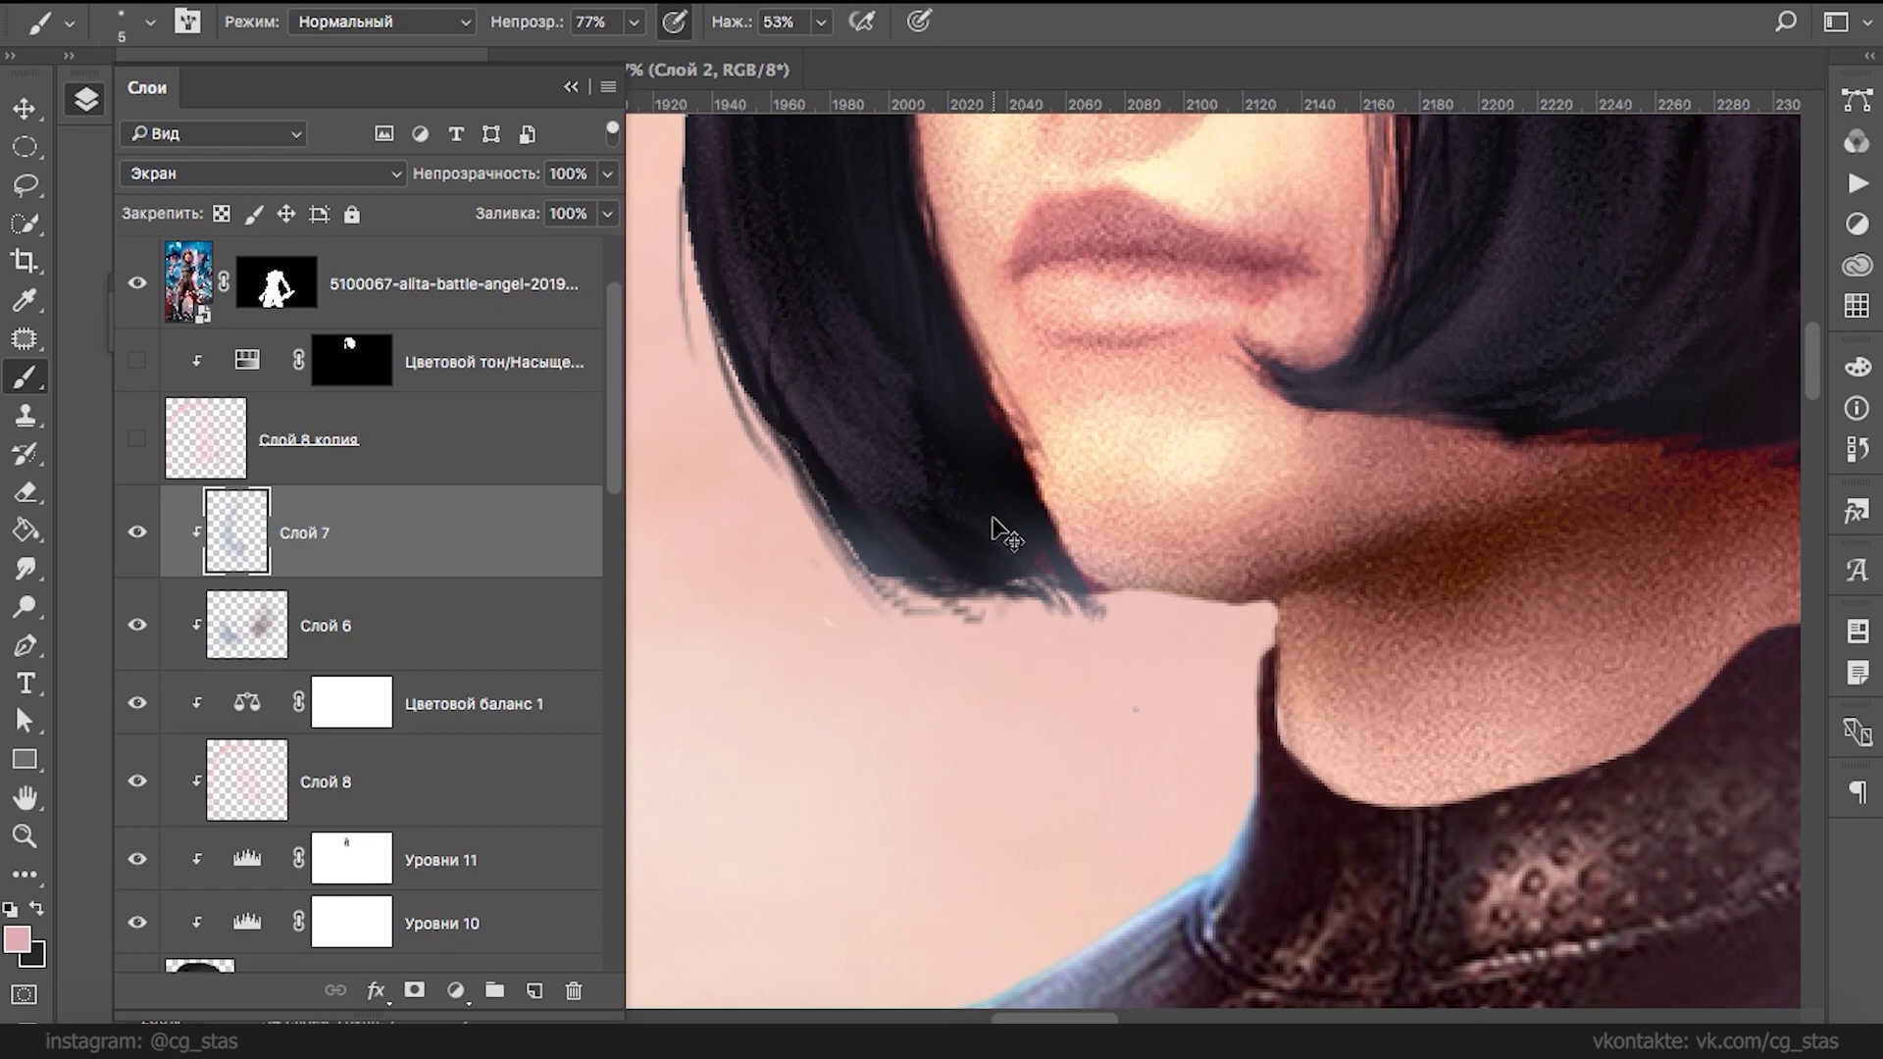
pyautogui.scroll(-5, 617, 554)
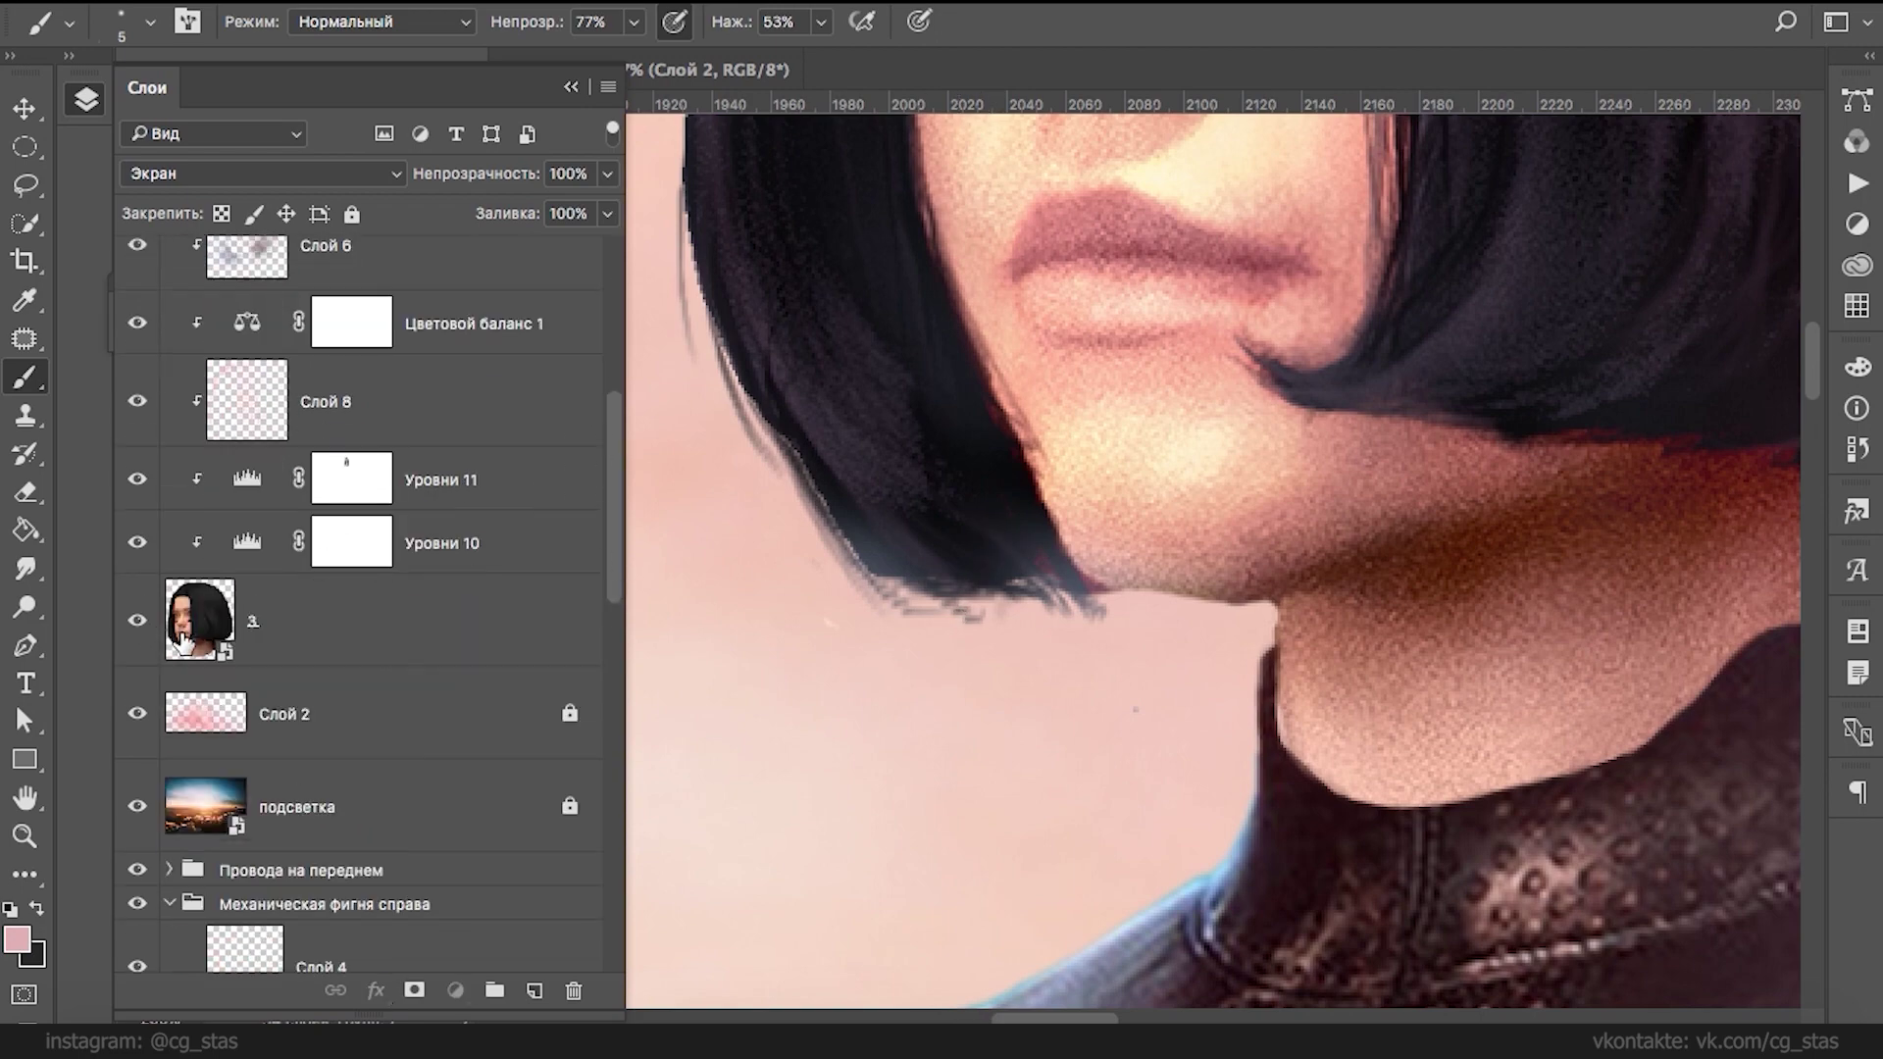
pyautogui.click(191, 647)
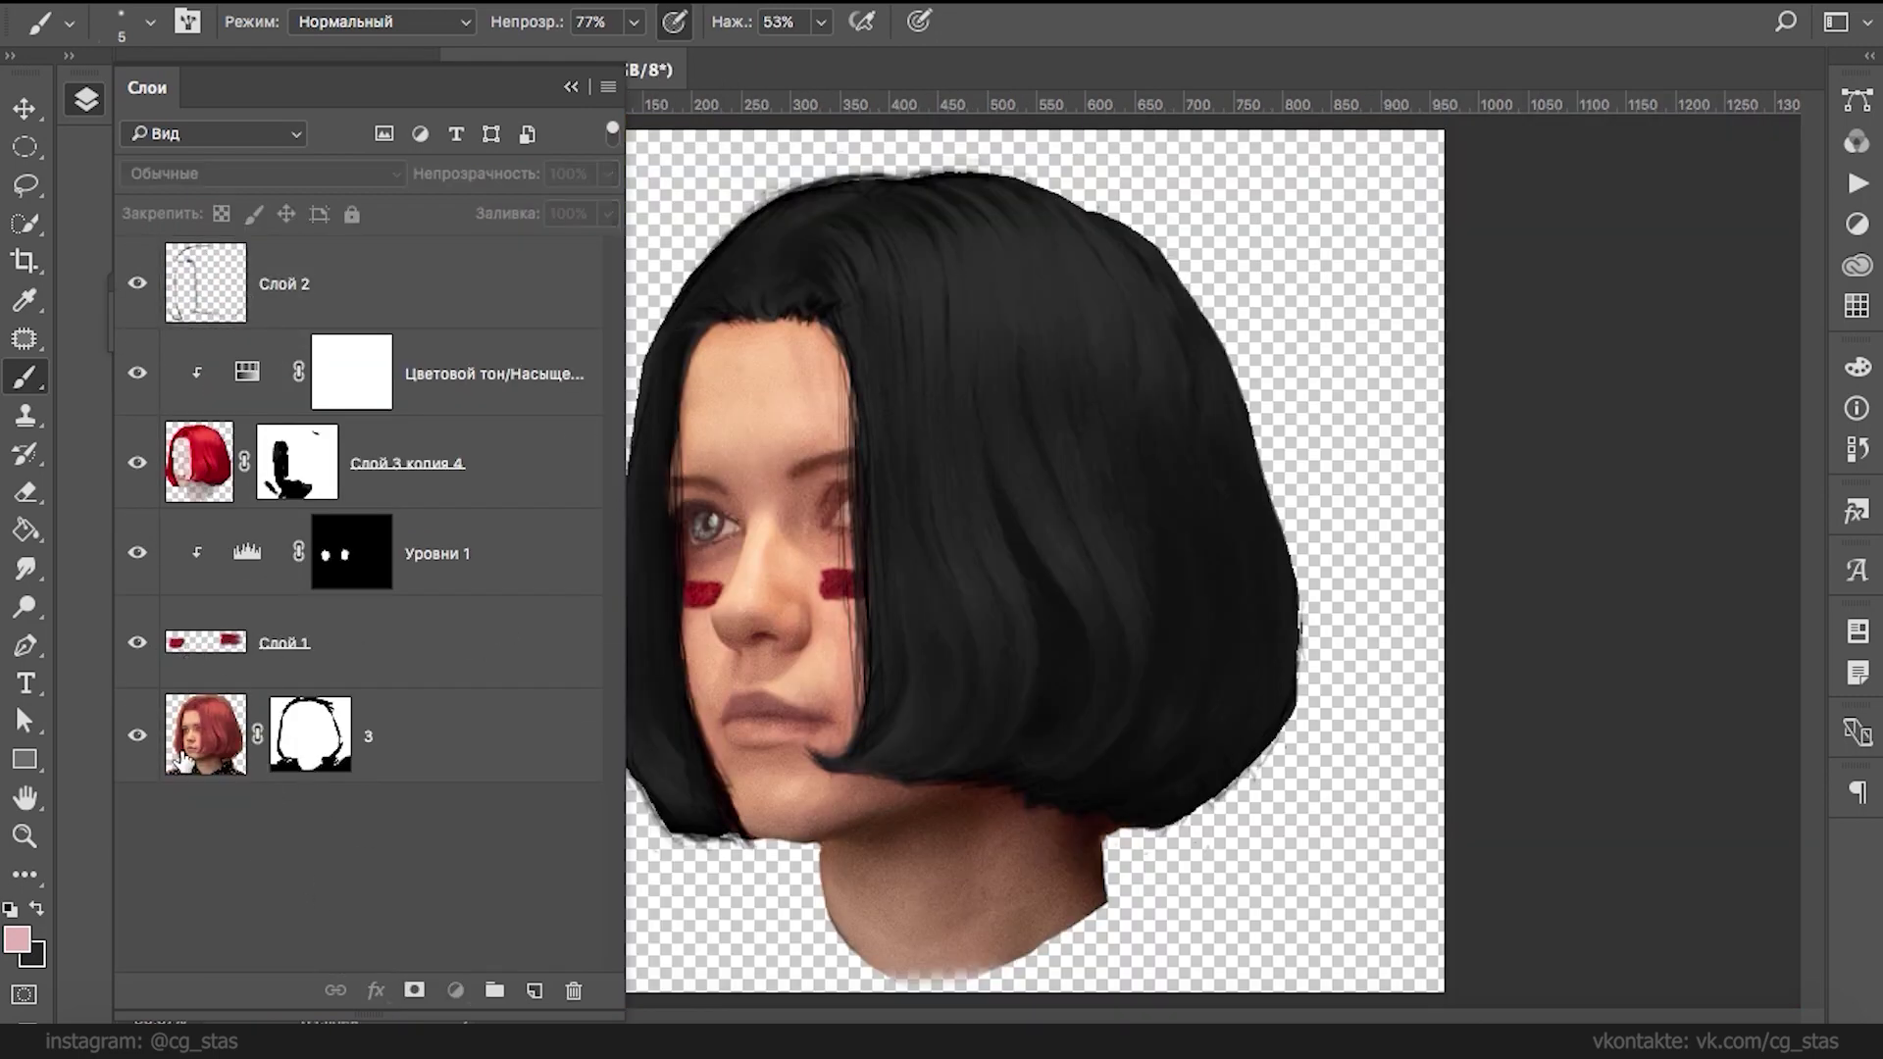
# - Add a new layer beneath layer 3 in the head document and fill it with mid grey using the Paint Bucket
pyautogui.click(448, 743)
pyautogui.click(534, 992)
pyautogui.moveTo(206, 746); pyautogui.dragTo(187, 911)
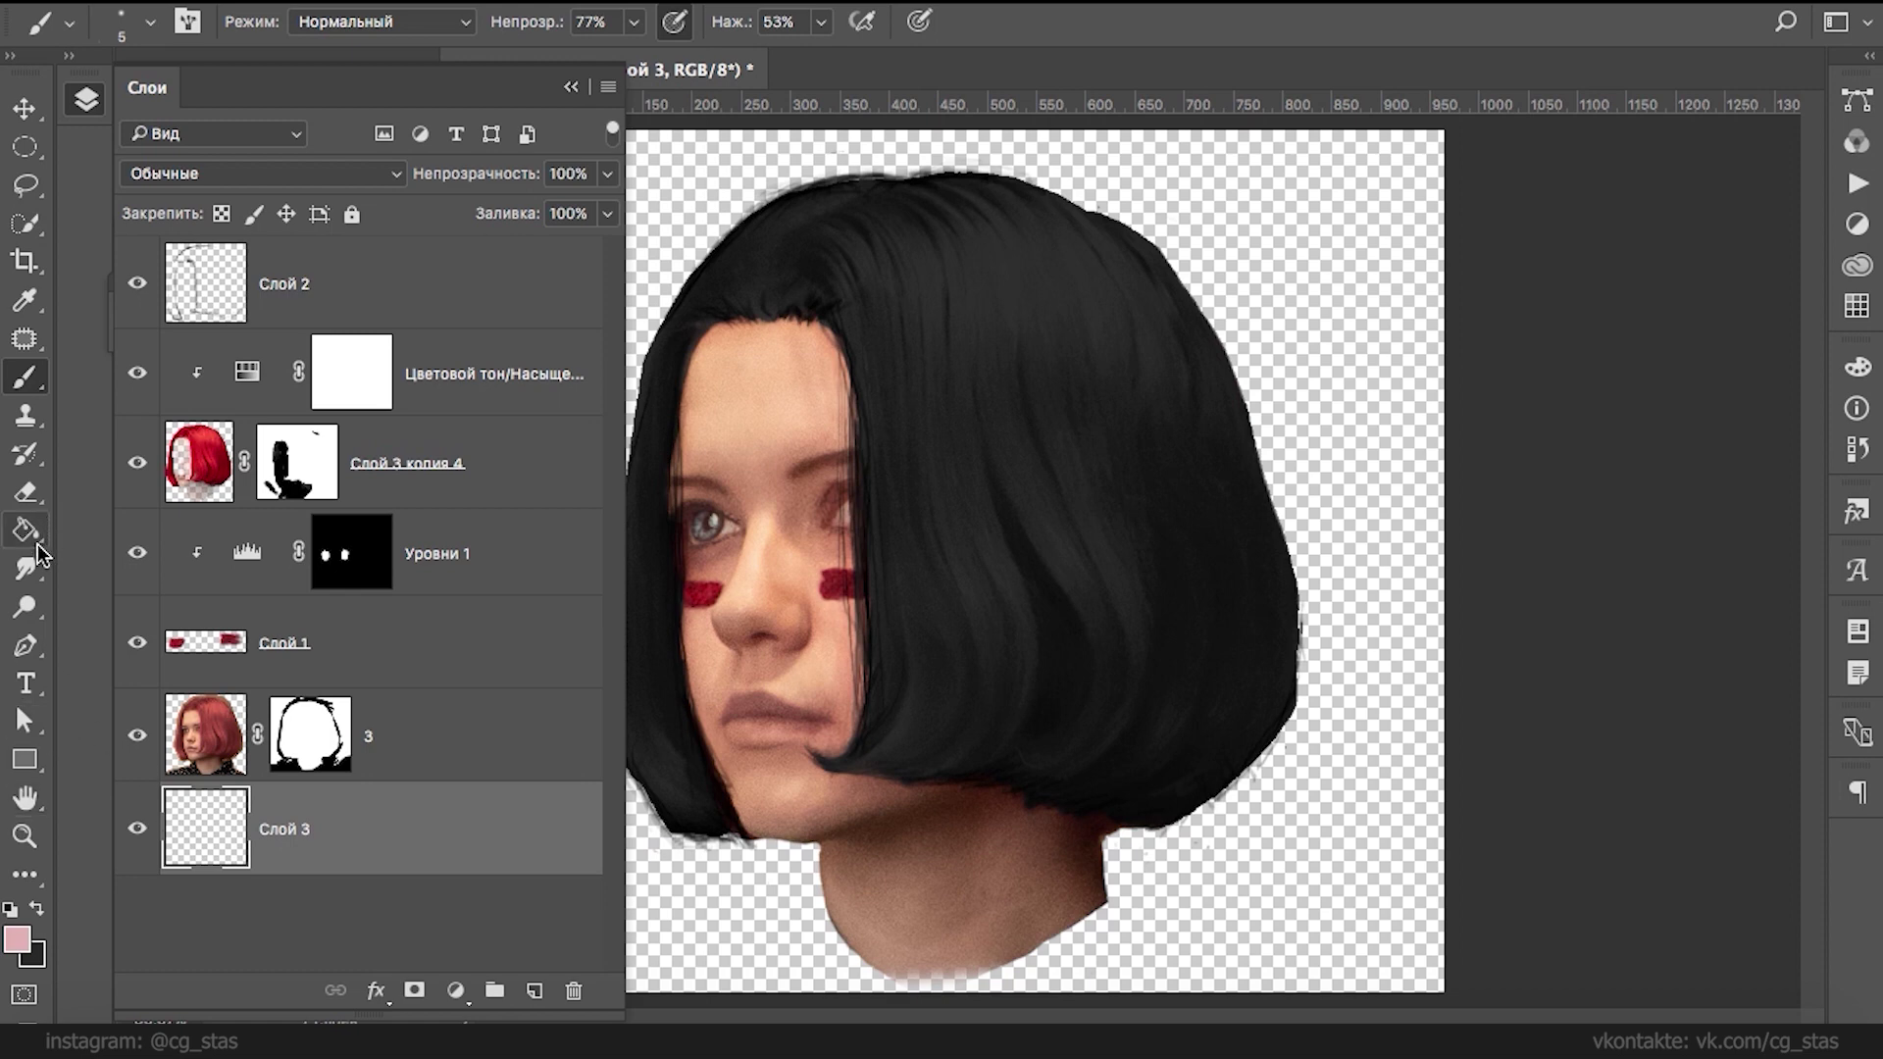
pyautogui.click(26, 530)
pyautogui.click(21, 949)
pyautogui.click(989, 449)
pyautogui.click(1675, 263)
pyautogui.click(1221, 446)
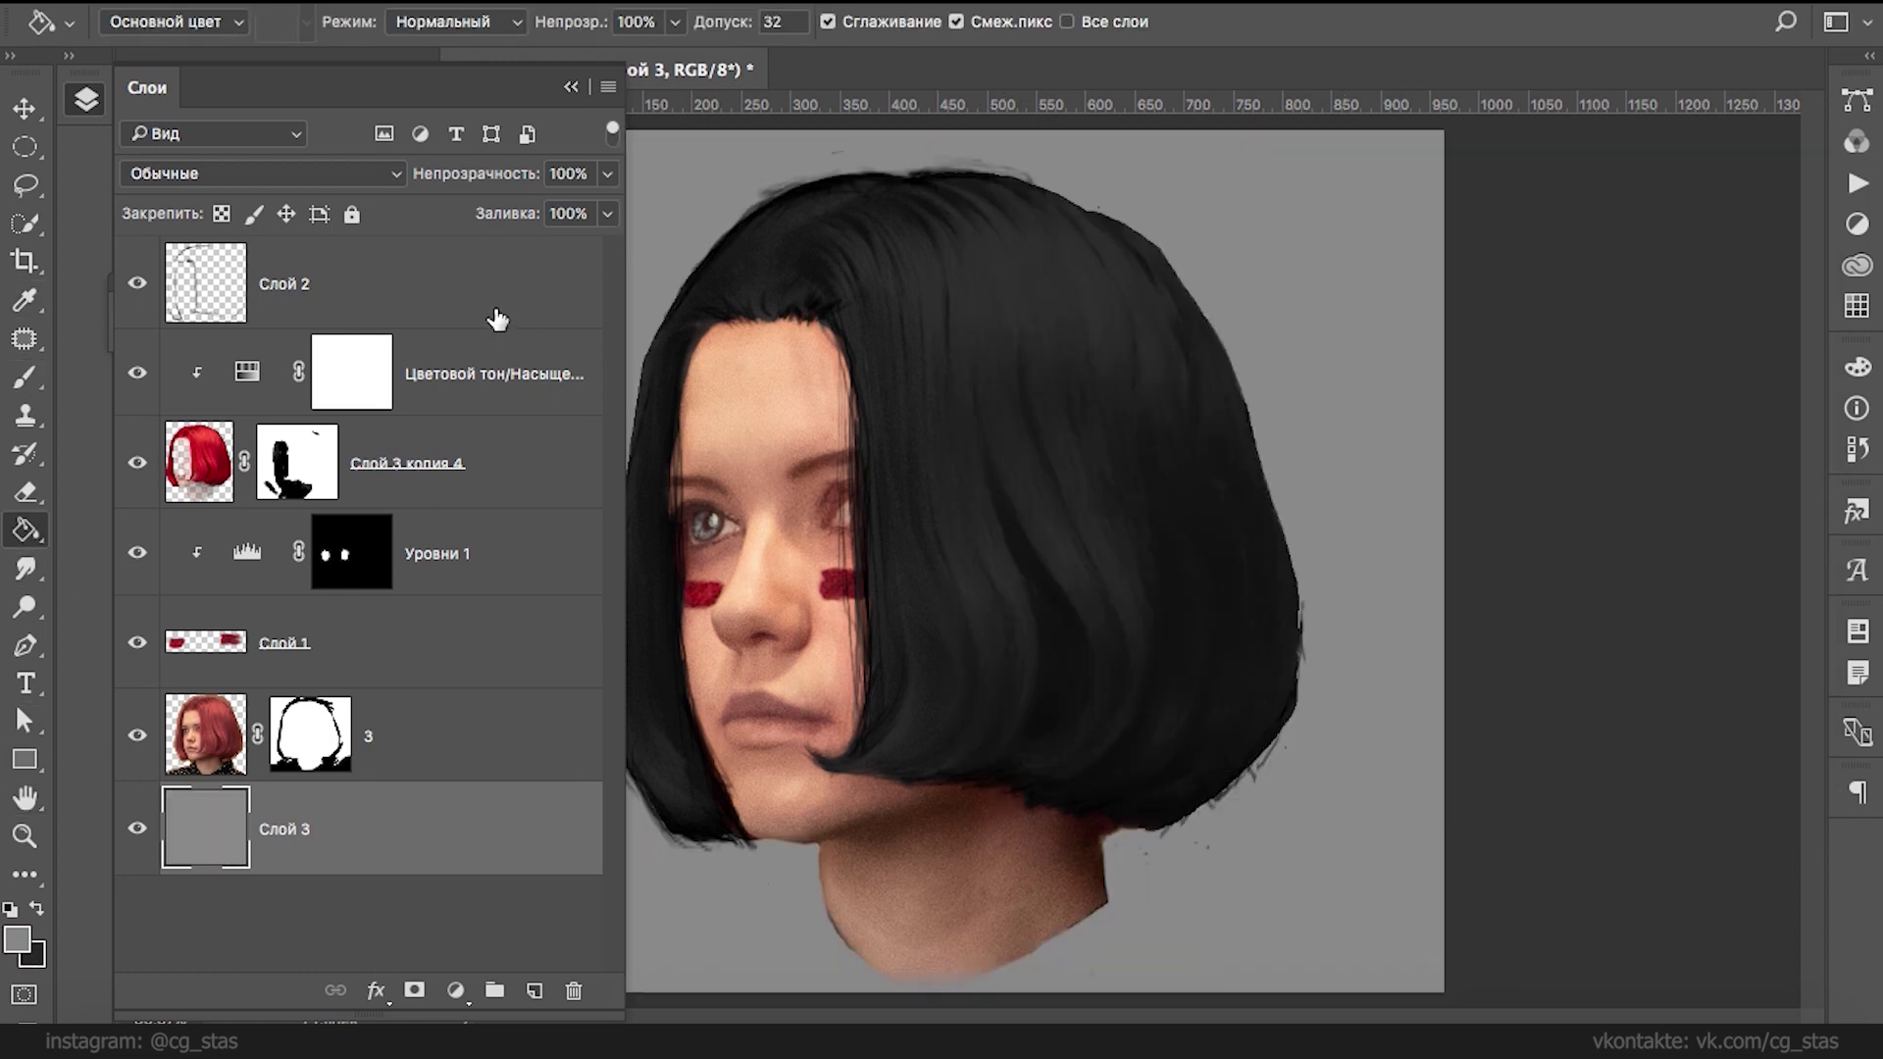
# - Compare the head with the main composite and inspect the hair by hiding and showing Слой 3 копия 4 and Слой 2
pyautogui.click(570, 87)
pyautogui.hotkey('ctrl', 'Tab')
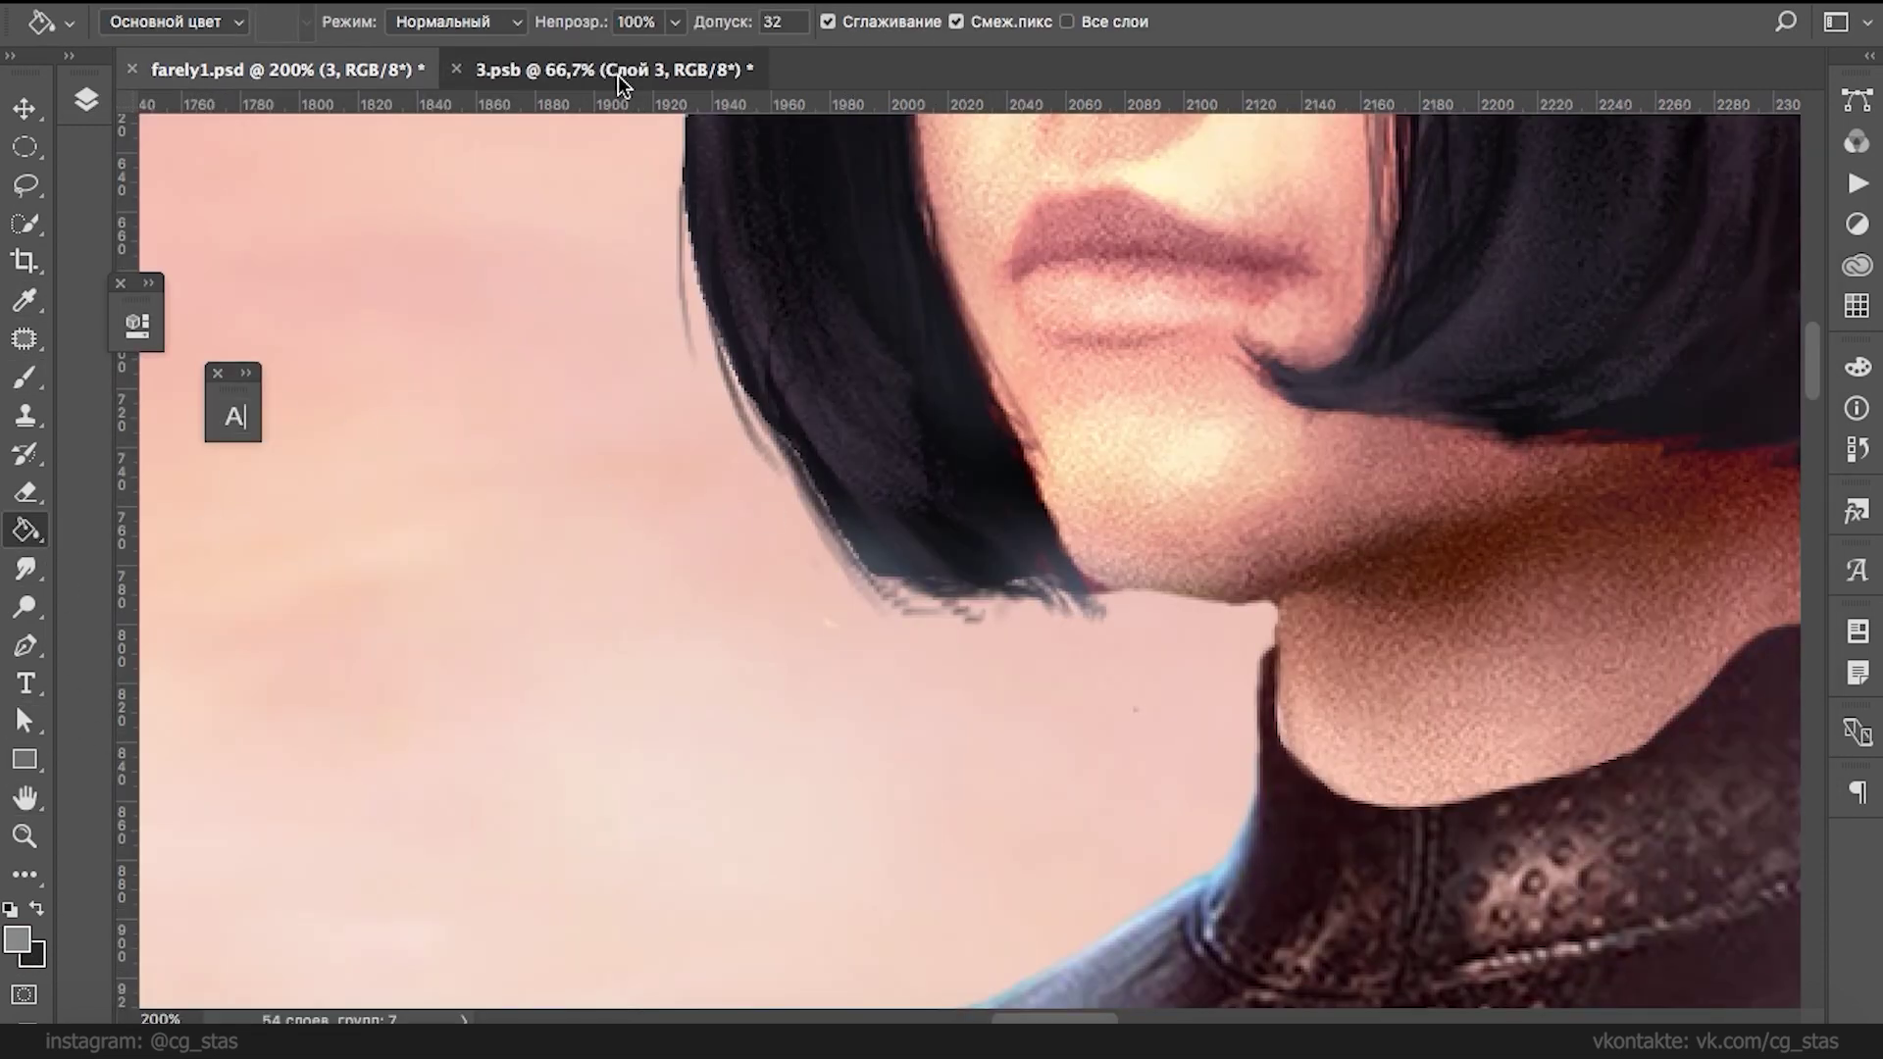
pyautogui.hotkey('ctrl', 'Tab')
pyautogui.press('F7')
pyautogui.click(201, 711)
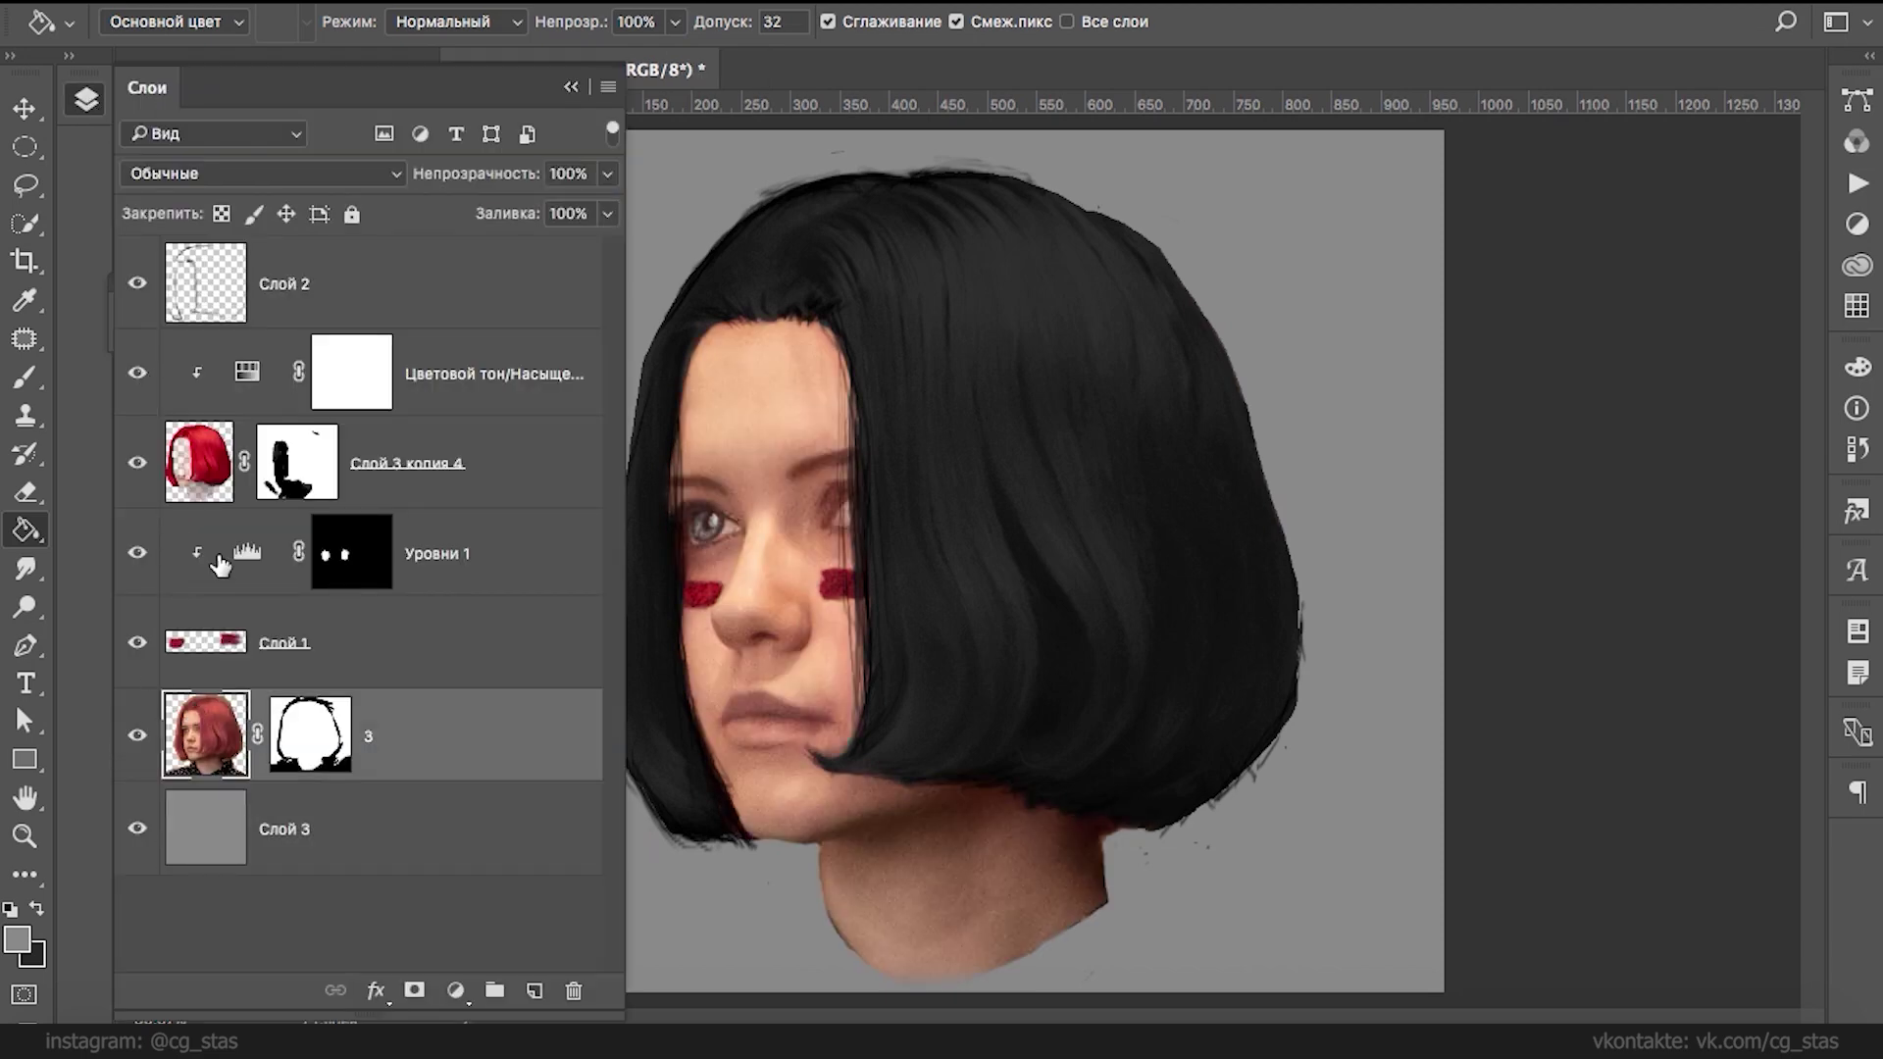
pyautogui.click(138, 464)
pyautogui.click(137, 465)
pyautogui.click(137, 465)
pyautogui.click(137, 465)
pyautogui.click(138, 282)
pyautogui.click(138, 283)
# - Smudge the tips of the front hair lock on Слой 2 with a soft 30 px Smudge brush at 43% strength
pyautogui.rightClick(27, 568)
pyautogui.click(59, 566)
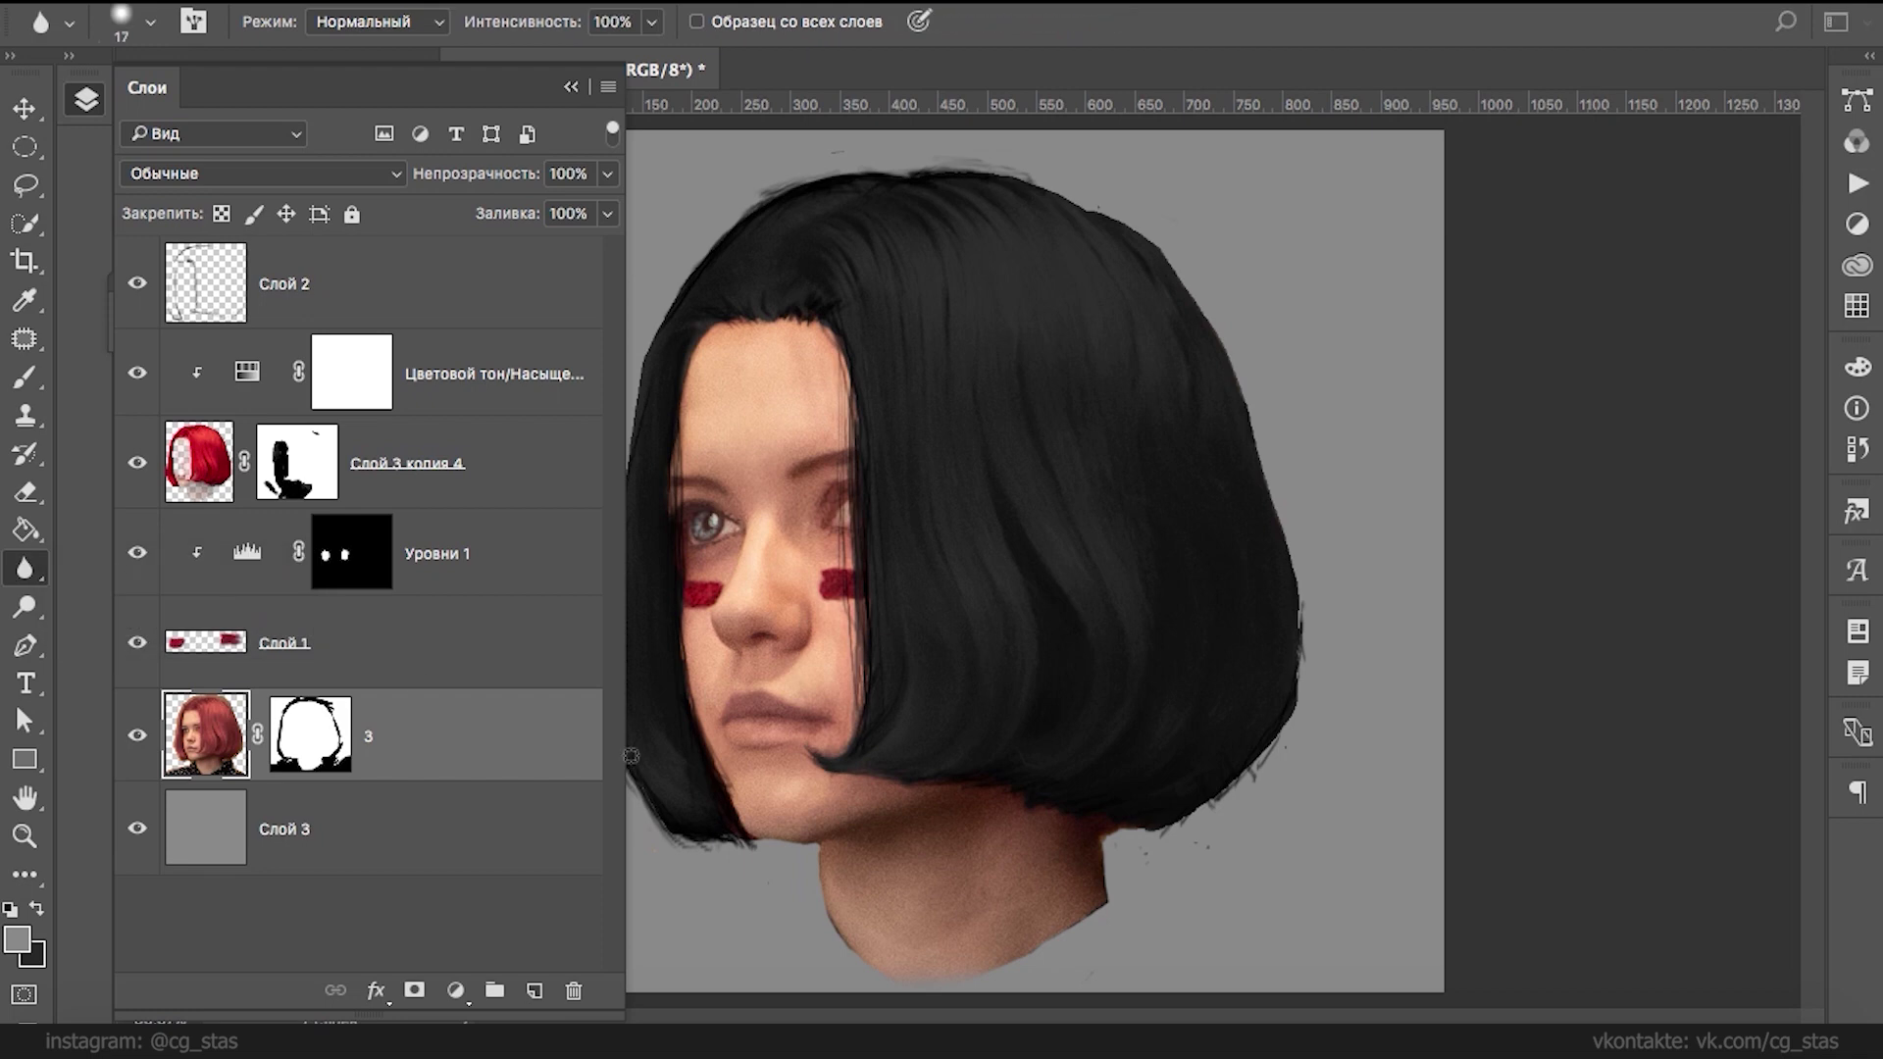
pyautogui.rightClick(27, 569)
pyautogui.click(147, 638)
pyautogui.click(202, 312)
pyautogui.rightClick(639, 775)
pyautogui.click(832, 552)
pyautogui.click(653, 831)
pyautogui.moveTo(736, 821)
pyautogui.mouseDown()
pyautogui.moveTo(665, 817)
pyautogui.moveTo(704, 830)
pyautogui.moveTo(704, 812)
pyautogui.moveTo(765, 855)
pyautogui.moveTo(655, 853)
pyautogui.moveTo(683, 839)
pyautogui.moveTo(653, 810)
pyautogui.mouseUp()
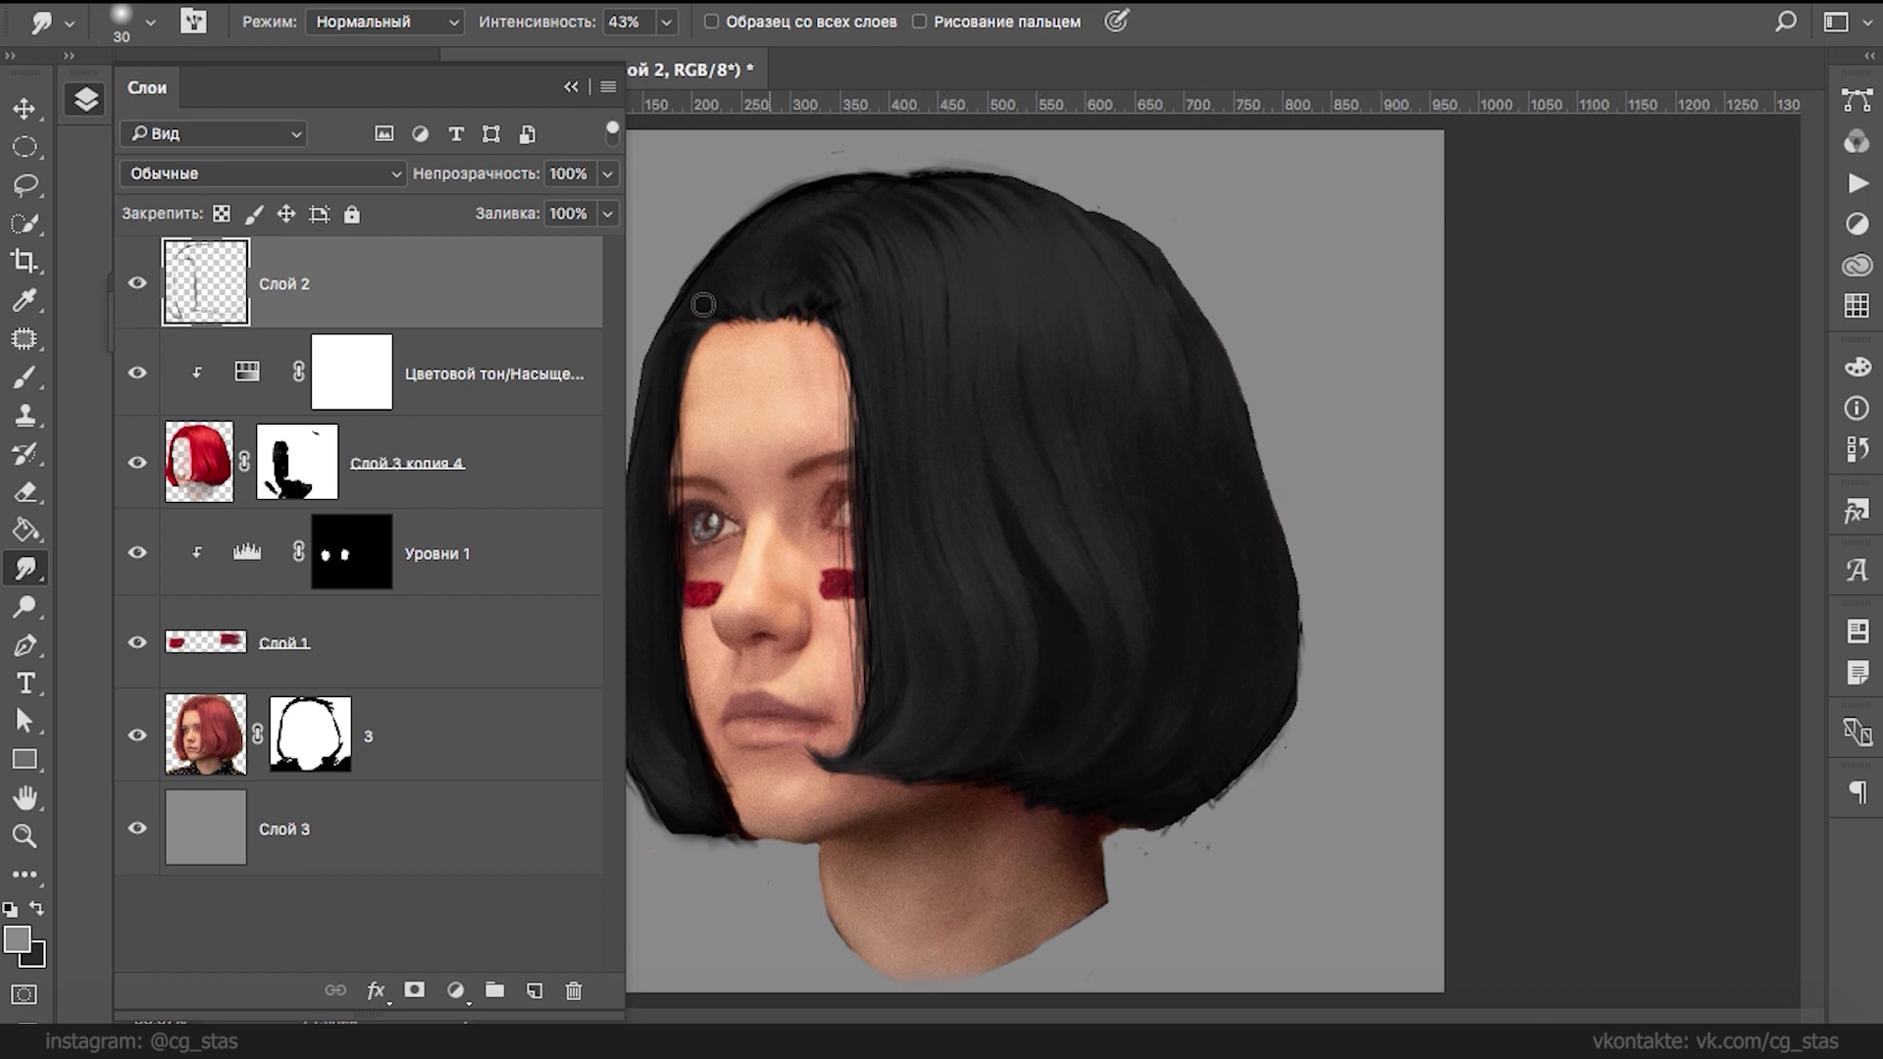
# - Paint sampled hair colour along the crown on Слой 2 and erase the stray strands outside the top outline
pyautogui.press('b')
pyautogui.keyDown('alt'); pyautogui.click(861, 184); pyautogui.keyUp('alt')
pyautogui.moveTo(839, 177)
pyautogui.mouseDown()
pyautogui.moveTo(779, 195)
pyautogui.moveTo(755, 227)
pyautogui.moveTo(900, 183)
pyautogui.moveTo(819, 212)
pyautogui.mouseUp()
pyautogui.press('e')
pyautogui.moveTo(818, 135)
pyautogui.mouseDown()
pyautogui.moveTo(883, 165)
pyautogui.moveTo(718, 215)
pyautogui.mouseUp()
pyautogui.moveTo(956, 171); pyautogui.dragTo(859, 179)
# - Paint fine strands over the crown of the hair on Слой 2 with a 4 px brush
pyautogui.press('b')
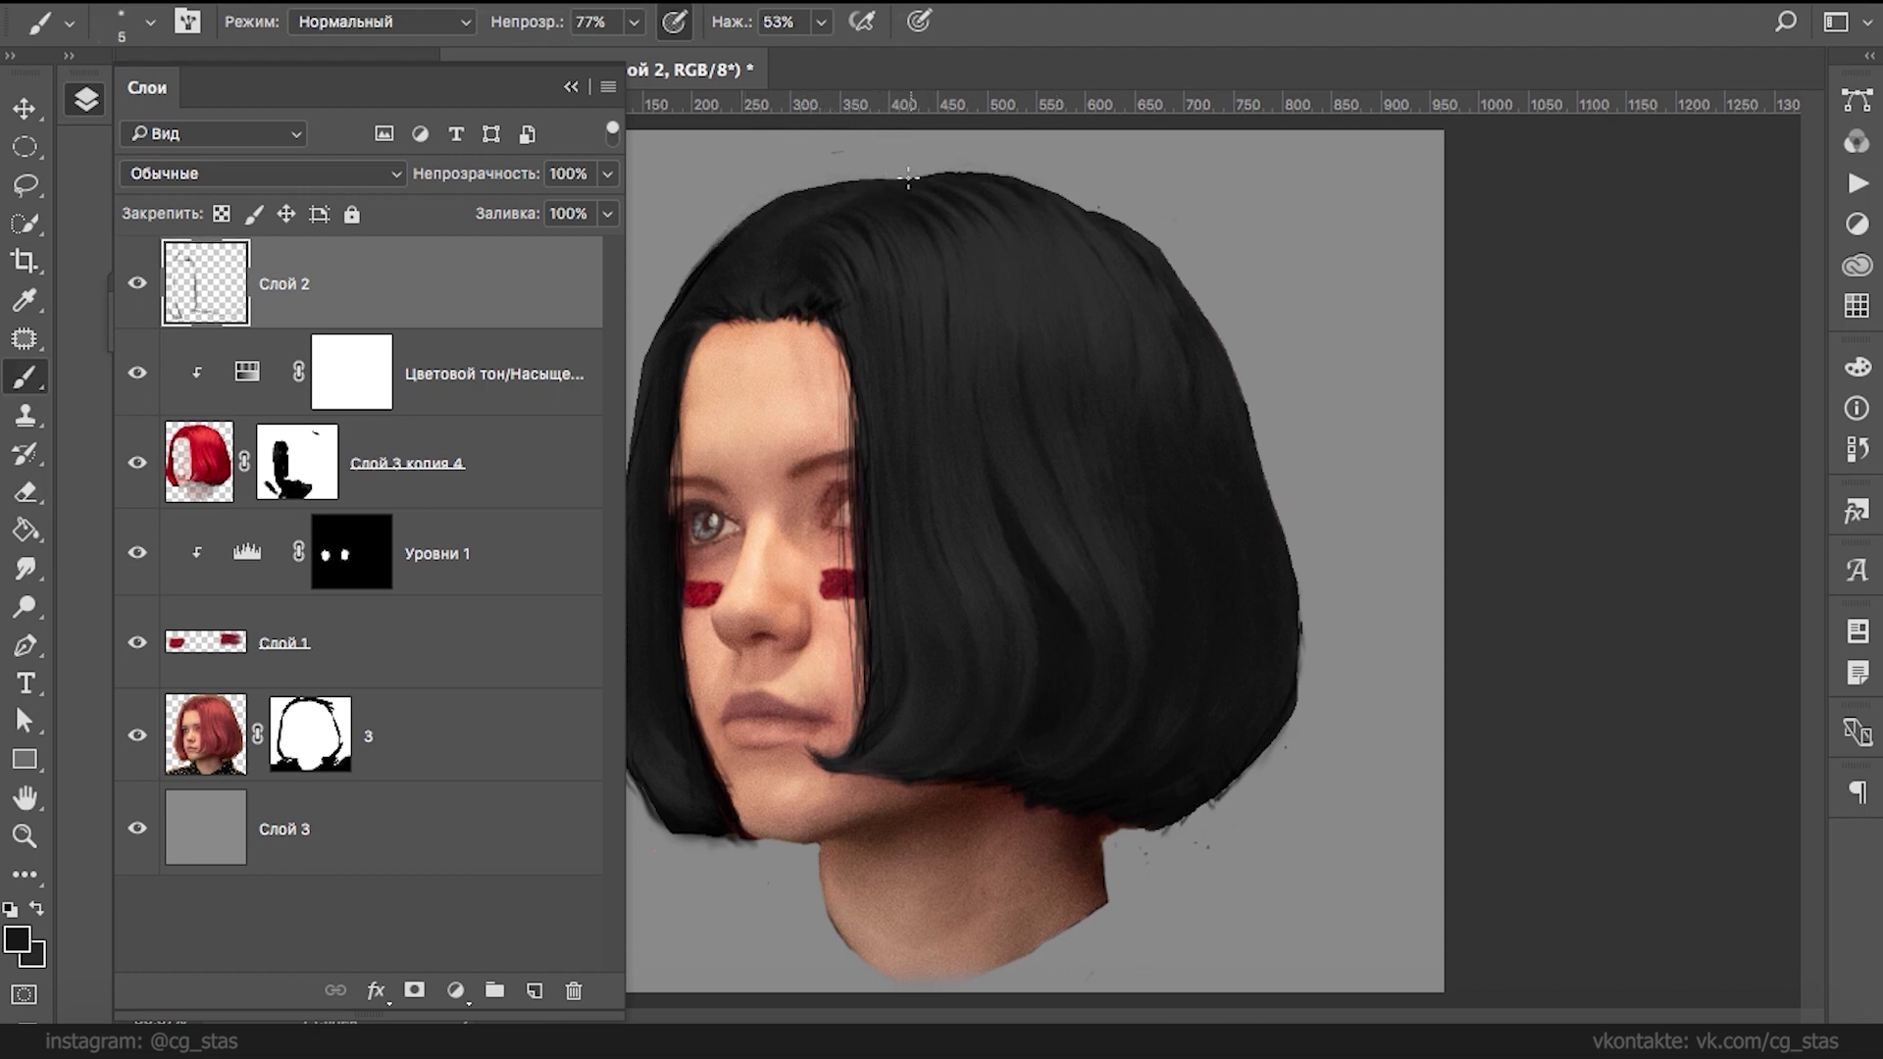
pyautogui.rightClick(799, 196)
pyautogui.moveTo(1043, 263); pyautogui.dragTo(1037, 266)
pyautogui.moveTo(829, 188)
pyautogui.mouseDown()
pyautogui.moveTo(880, 173)
pyautogui.moveTo(675, 316)
pyautogui.mouseUp()
pyautogui.moveTo(919, 174)
pyautogui.mouseDown()
pyautogui.moveTo(1038, 181)
pyautogui.moveTo(922, 173)
pyautogui.moveTo(826, 196)
pyautogui.mouseUp()
pyautogui.press('super+z')
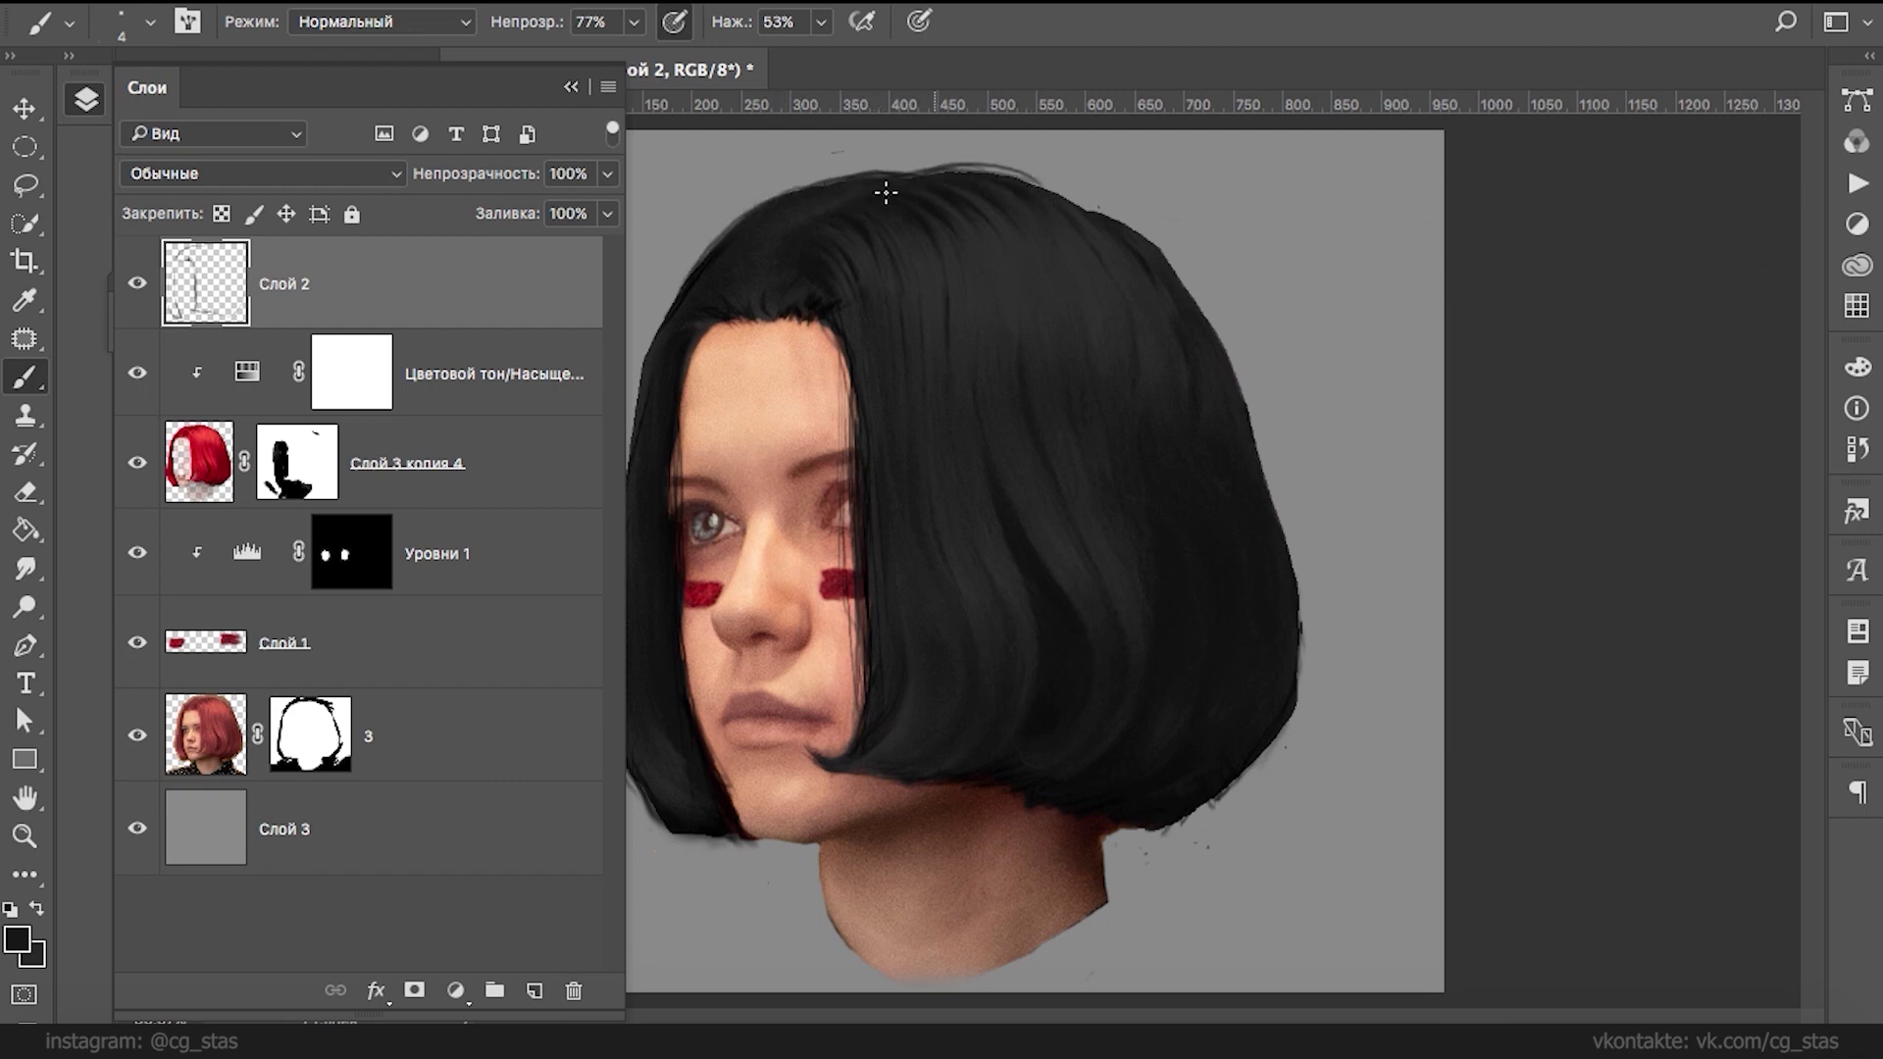
pyautogui.moveTo(1032, 190); pyautogui.dragTo(966, 174)
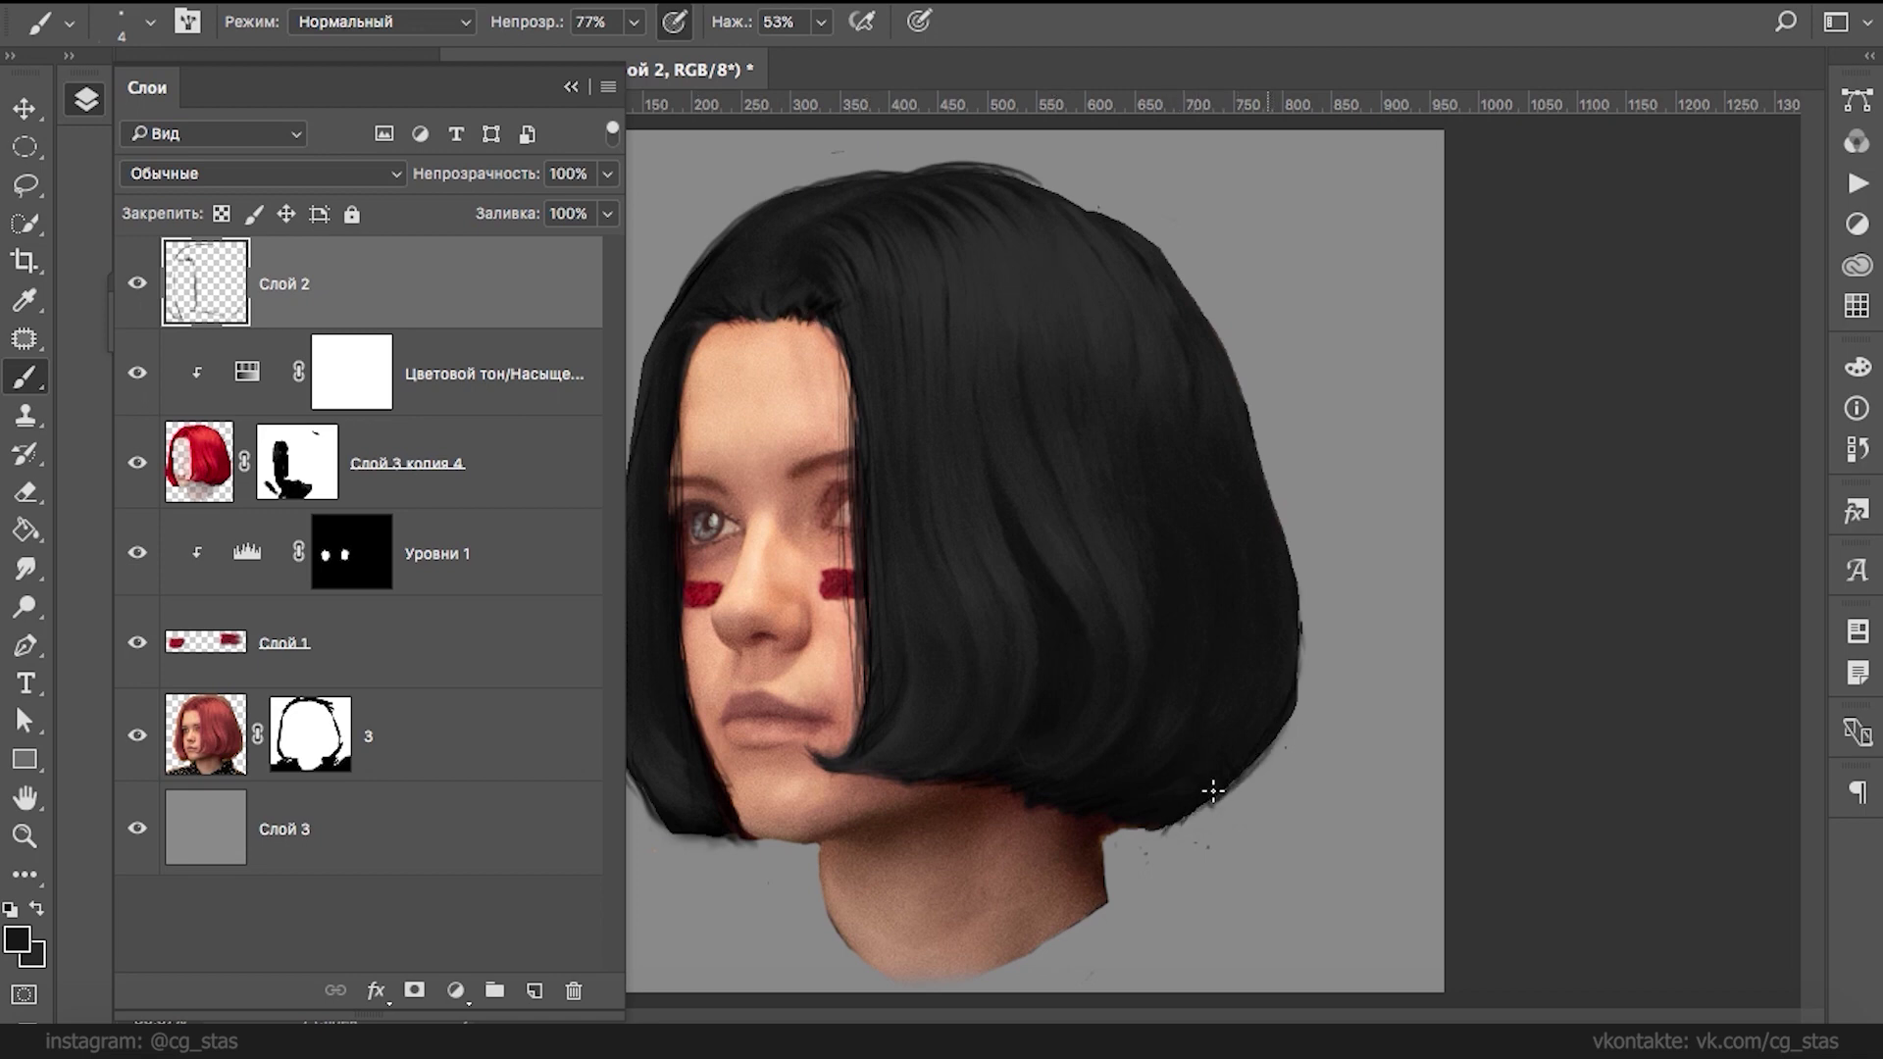
# - Paint thin dark strands along the back and lower back edge of the bob on Слой 2
pyautogui.moveTo(1300, 650)
pyautogui.mouseDown()
pyautogui.moveTo(1301, 703)
pyautogui.moveTo(1265, 743)
pyautogui.mouseUp()
pyautogui.moveTo(1259, 499)
pyautogui.mouseDown()
pyautogui.moveTo(1260, 453)
pyautogui.moveTo(1299, 646)
pyautogui.moveTo(1308, 618)
pyautogui.moveTo(1298, 707)
pyautogui.moveTo(1290, 545)
pyautogui.mouseUp()
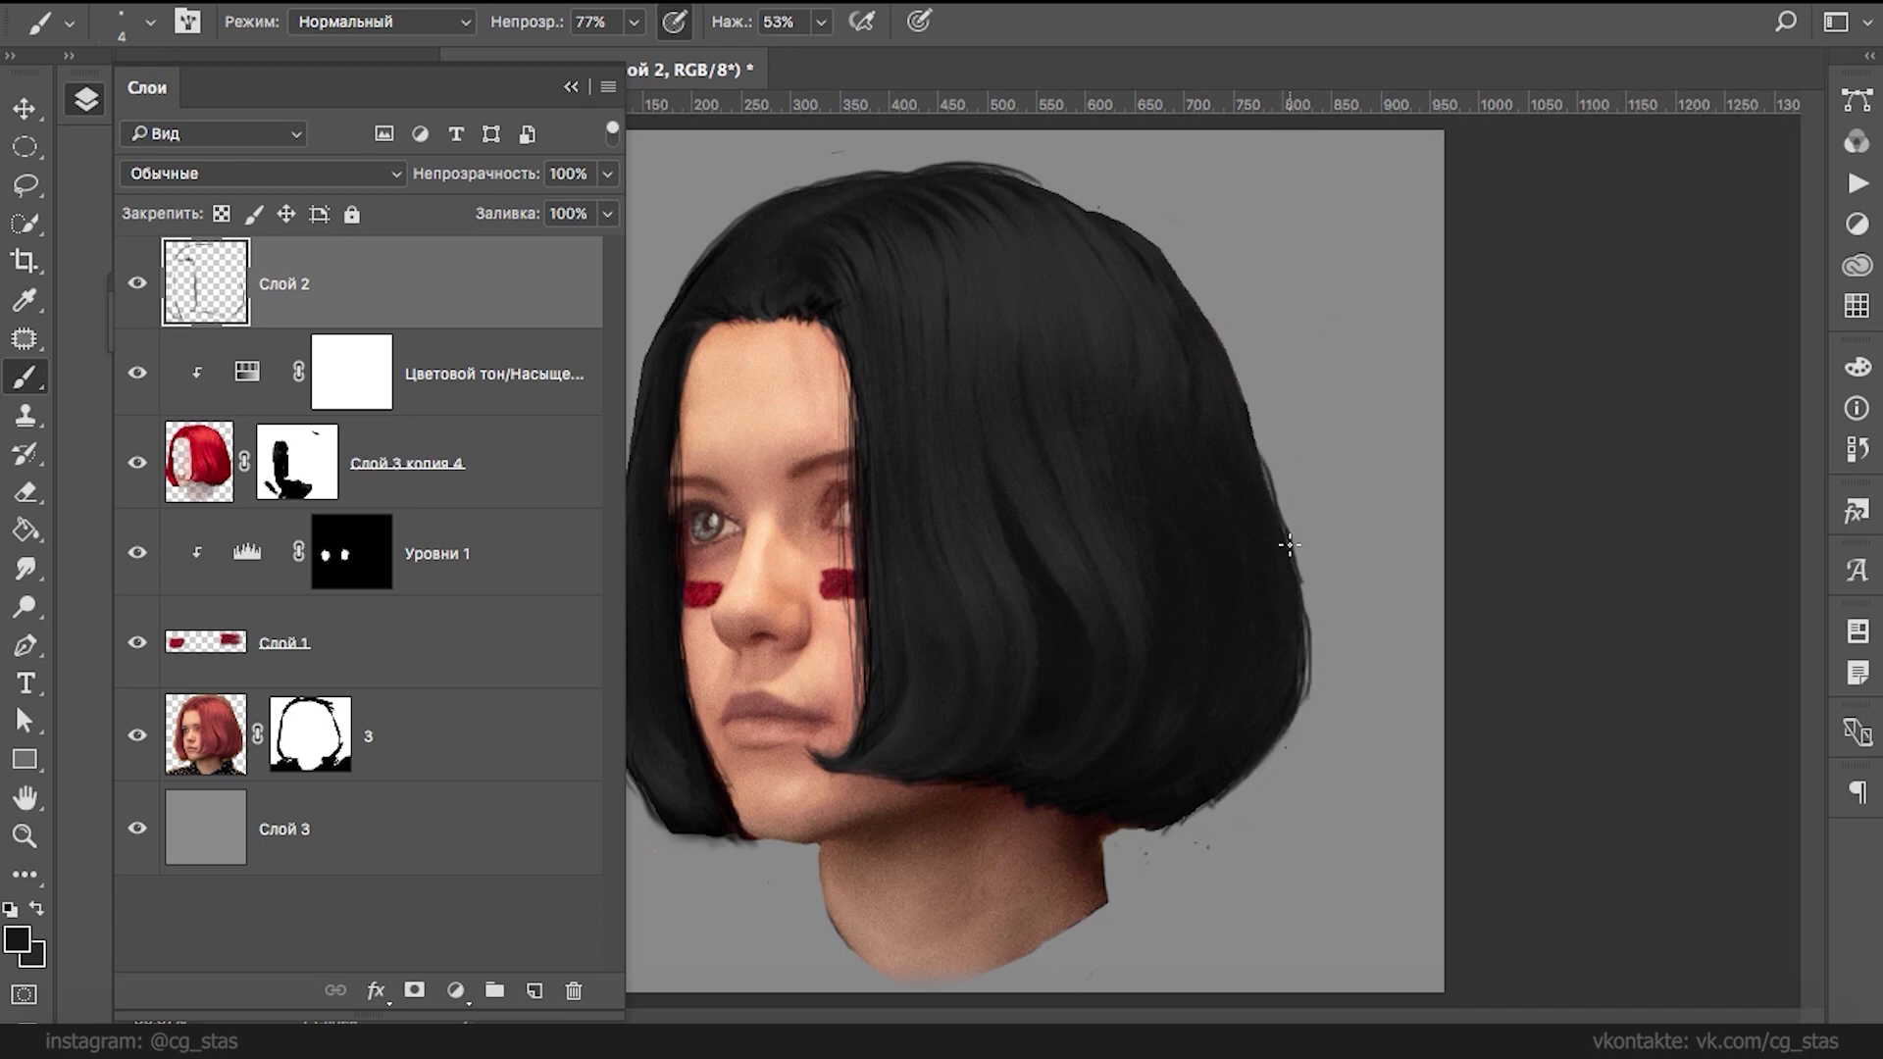
pyautogui.moveTo(1157, 827)
pyautogui.mouseDown()
pyautogui.moveTo(1214, 782)
pyautogui.moveTo(1193, 812)
pyautogui.mouseUp()
# - Paint black on the Слой 3 копия 4 mask with a hard 40 px brush to hide specks and rough edges around the hair
pyautogui.press('e')
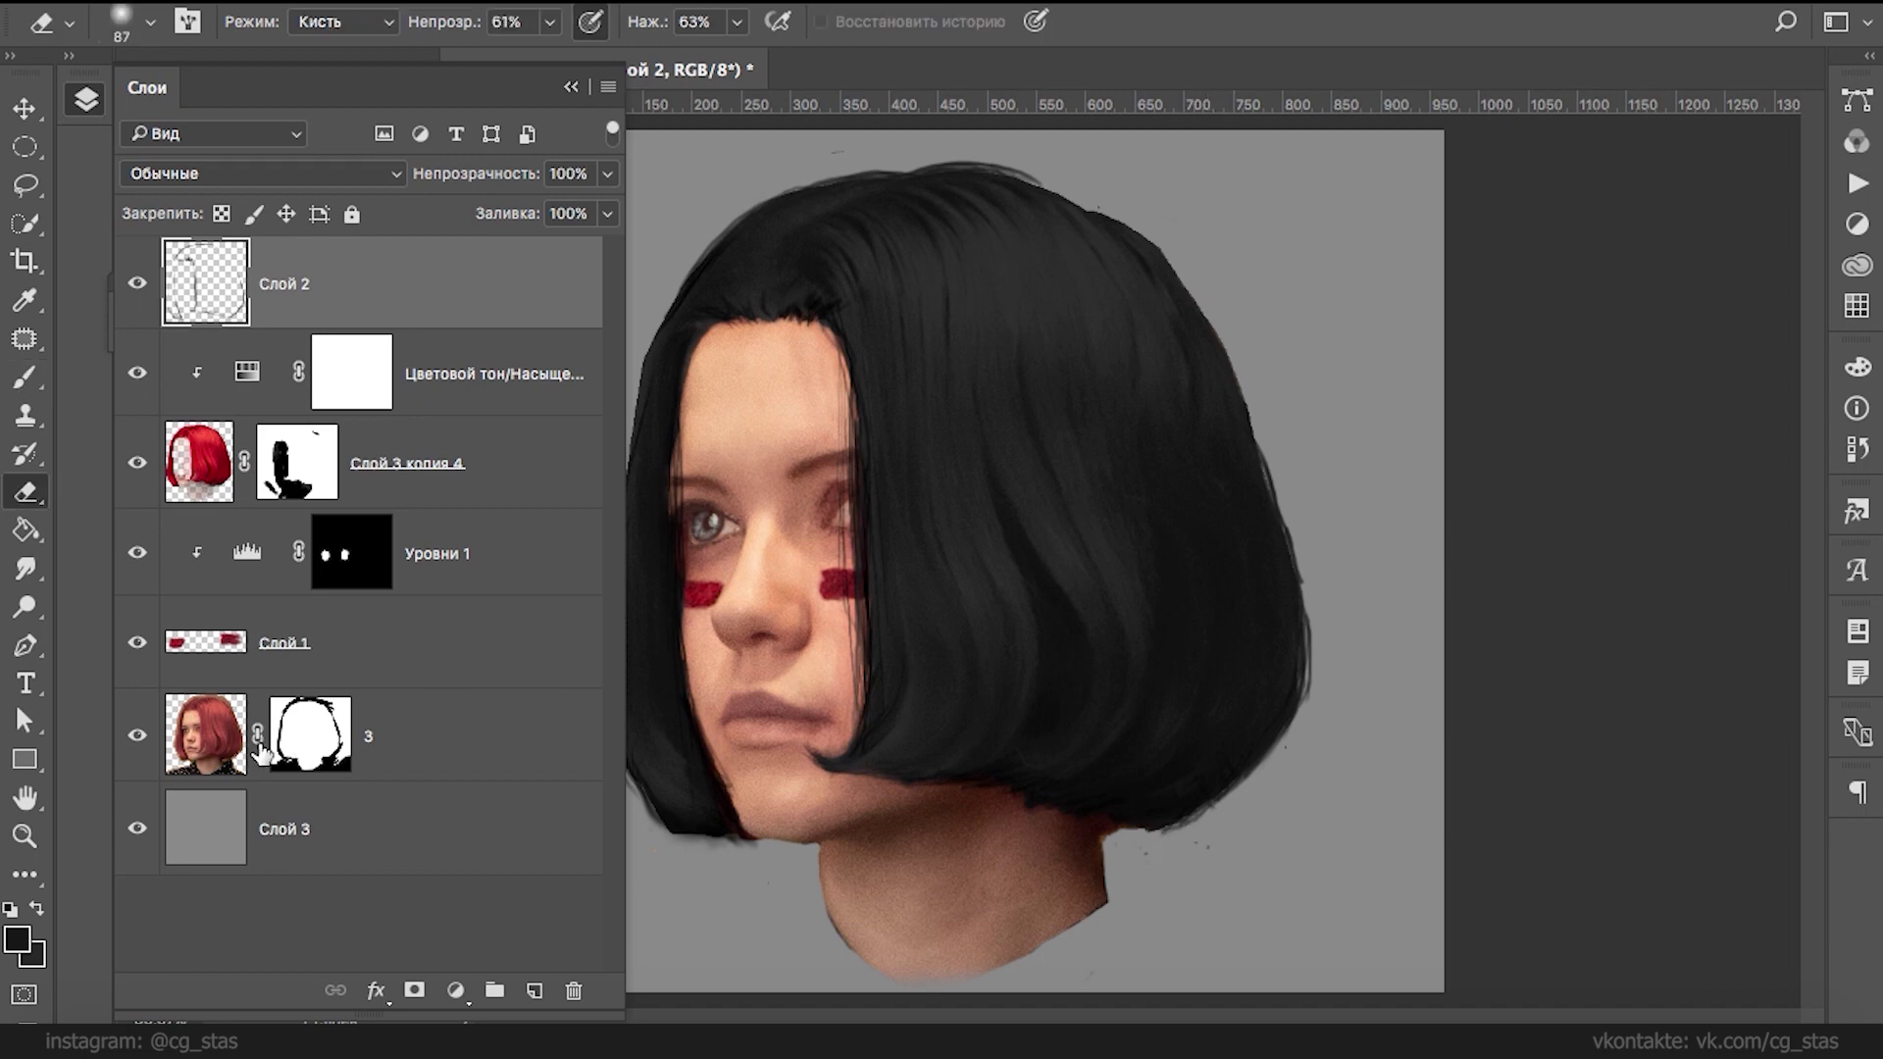
pyautogui.click(310, 735)
pyautogui.press('b')
pyautogui.click(137, 735)
pyautogui.click(137, 735)
pyautogui.click(138, 463)
pyautogui.click(138, 462)
pyautogui.click(294, 469)
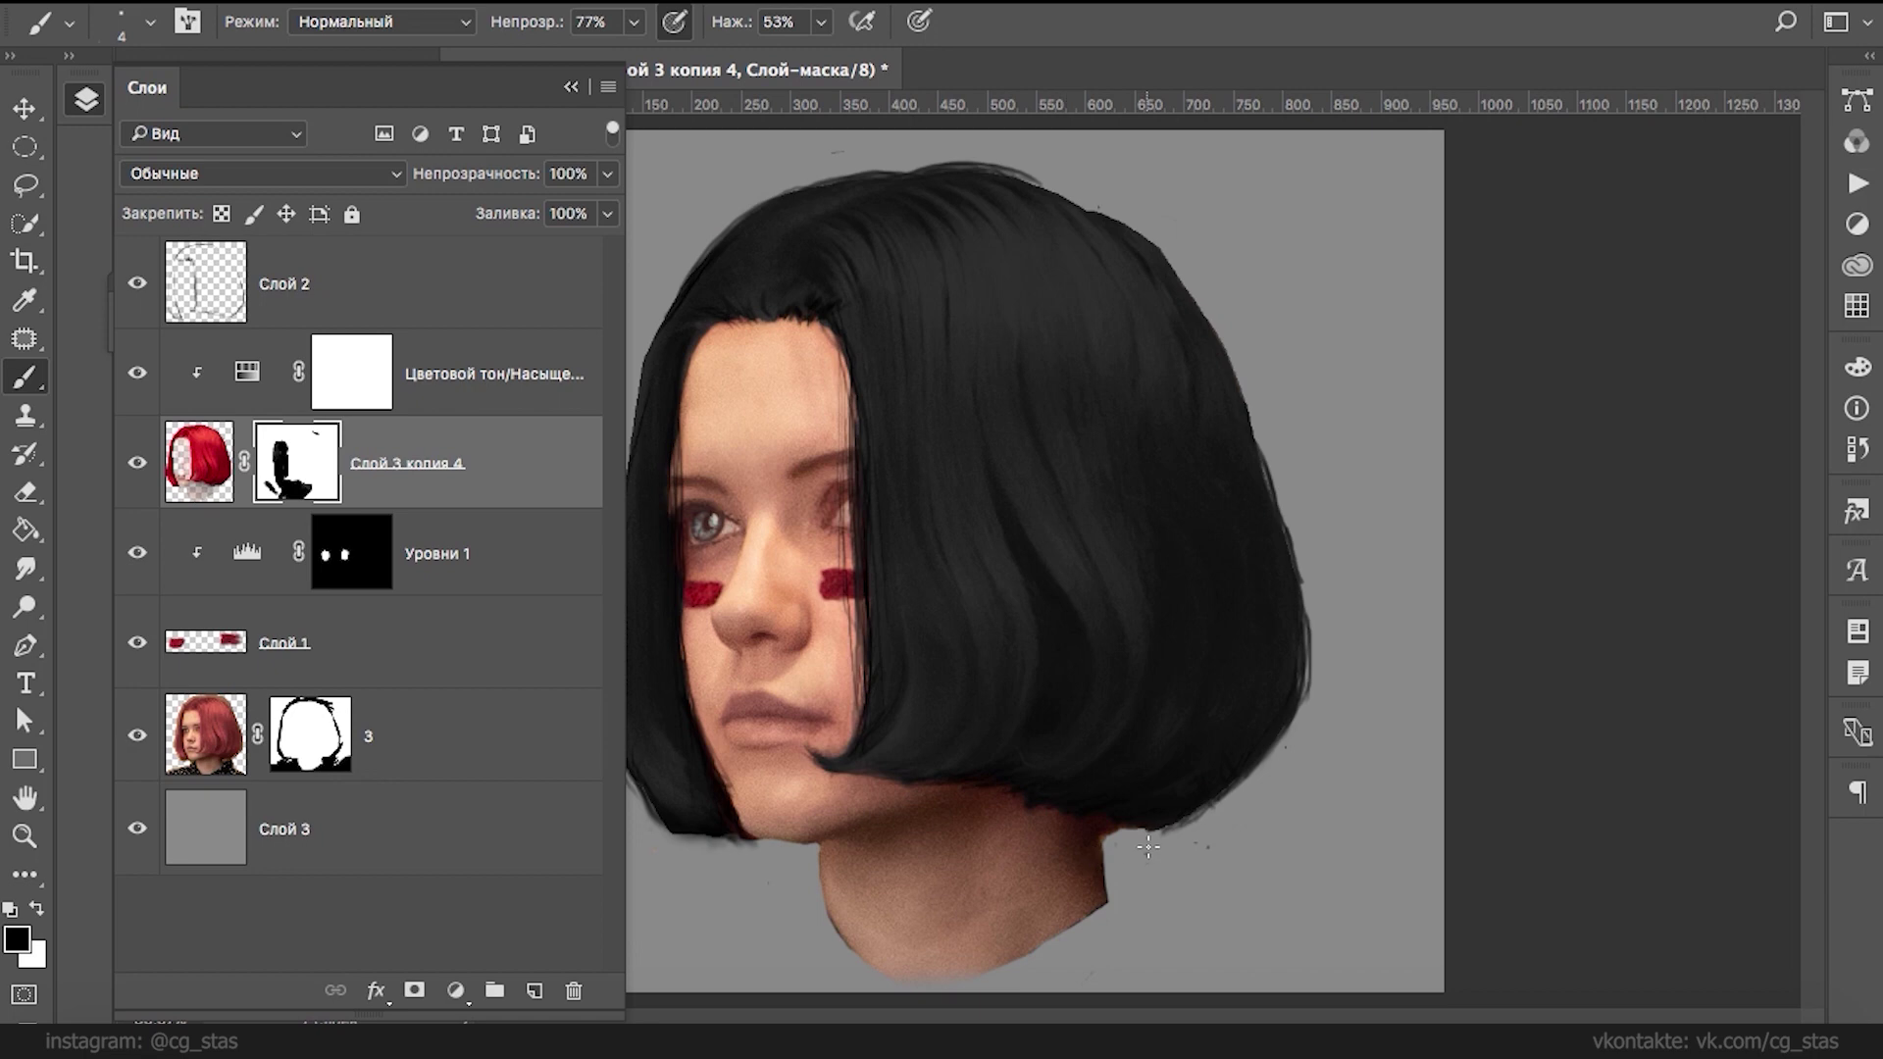
pyautogui.rightClick(1212, 835)
pyautogui.moveTo(1152, 553); pyautogui.dragTo(1177, 553)
pyautogui.click(1323, 474)
pyautogui.moveTo(1176, 865)
pyautogui.mouseDown()
pyautogui.moveTo(1167, 838)
pyautogui.moveTo(1205, 834)
pyautogui.mouseUp()
pyautogui.click(570, 86)
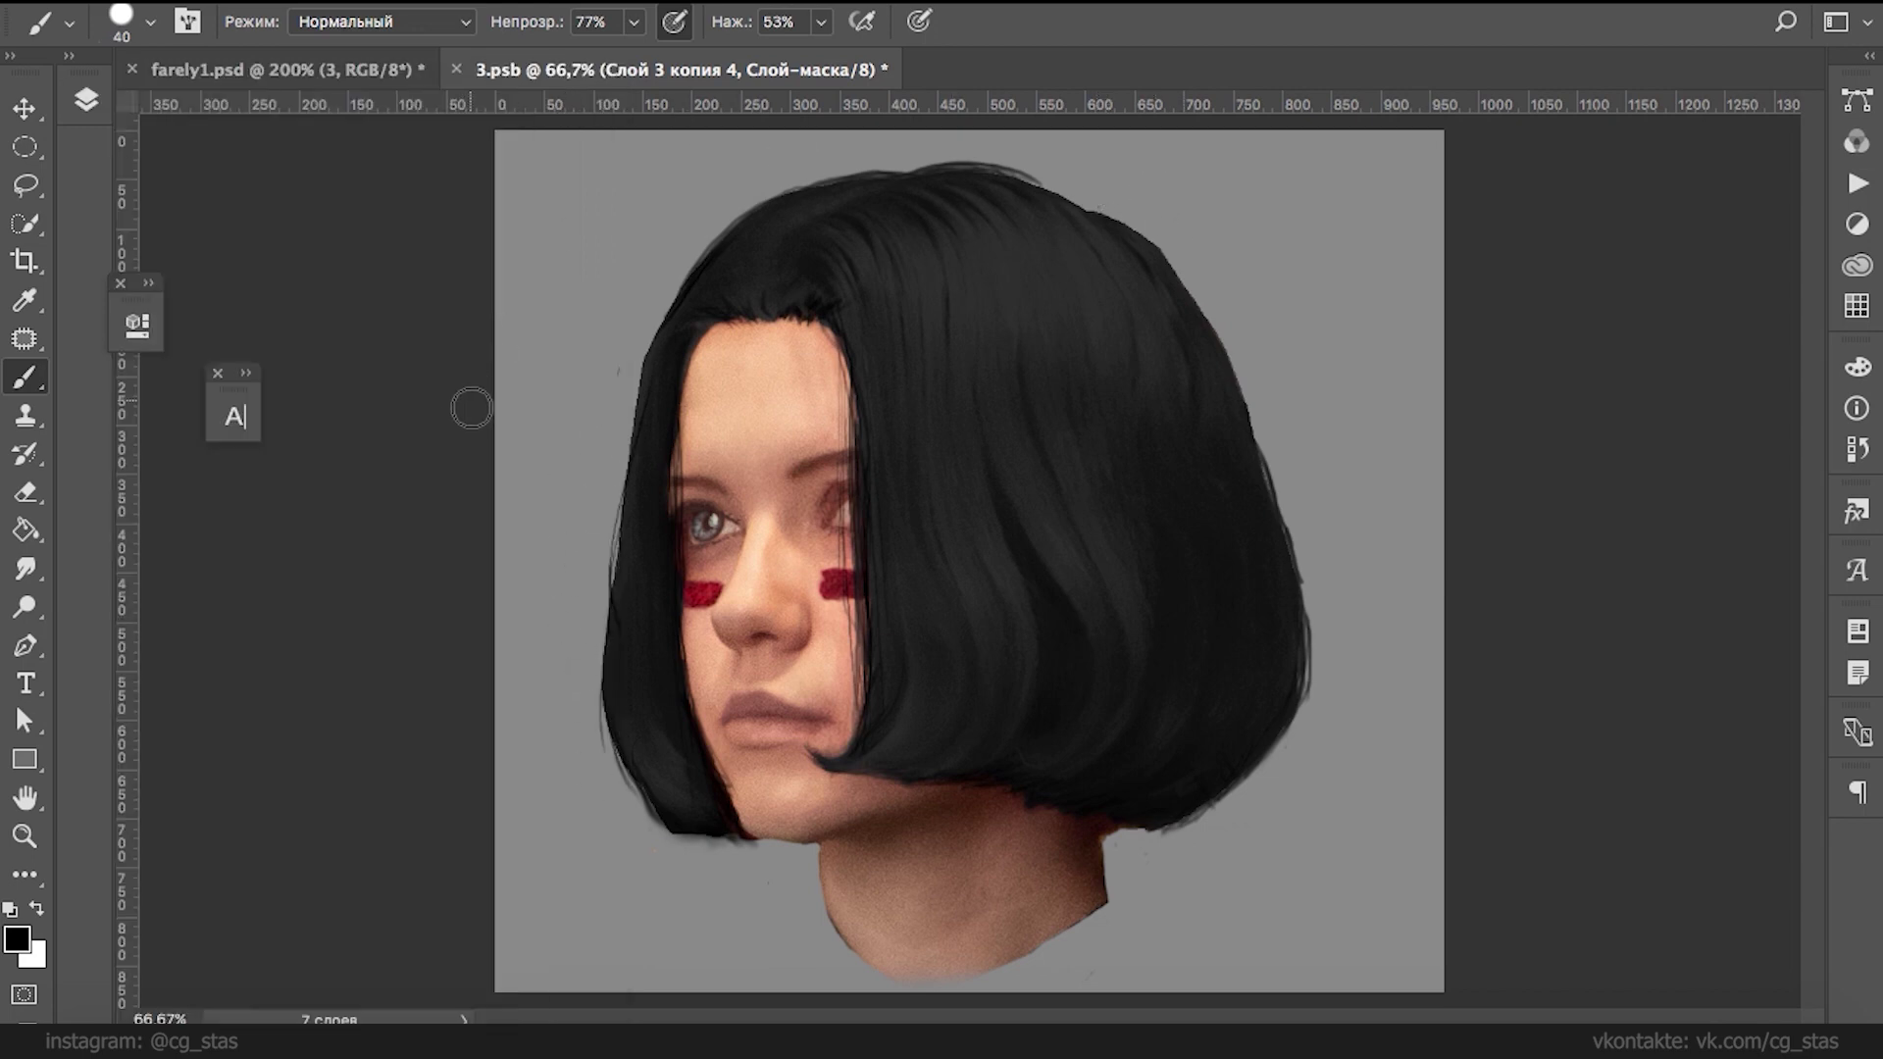
# - Erase the stray hair tips at the bottom of the front lock on Слой 2
pyautogui.click(86, 99)
pyautogui.click(241, 306)
pyautogui.press('e')
pyautogui.moveTo(717, 853)
pyautogui.mouseDown()
pyautogui.moveTo(756, 863)
pyautogui.moveTo(664, 818)
pyautogui.mouseUp()
# - Paint new fine strands at the bottom of the front hair lock on Слой 2 with a 5 px brush
pyautogui.press('b')
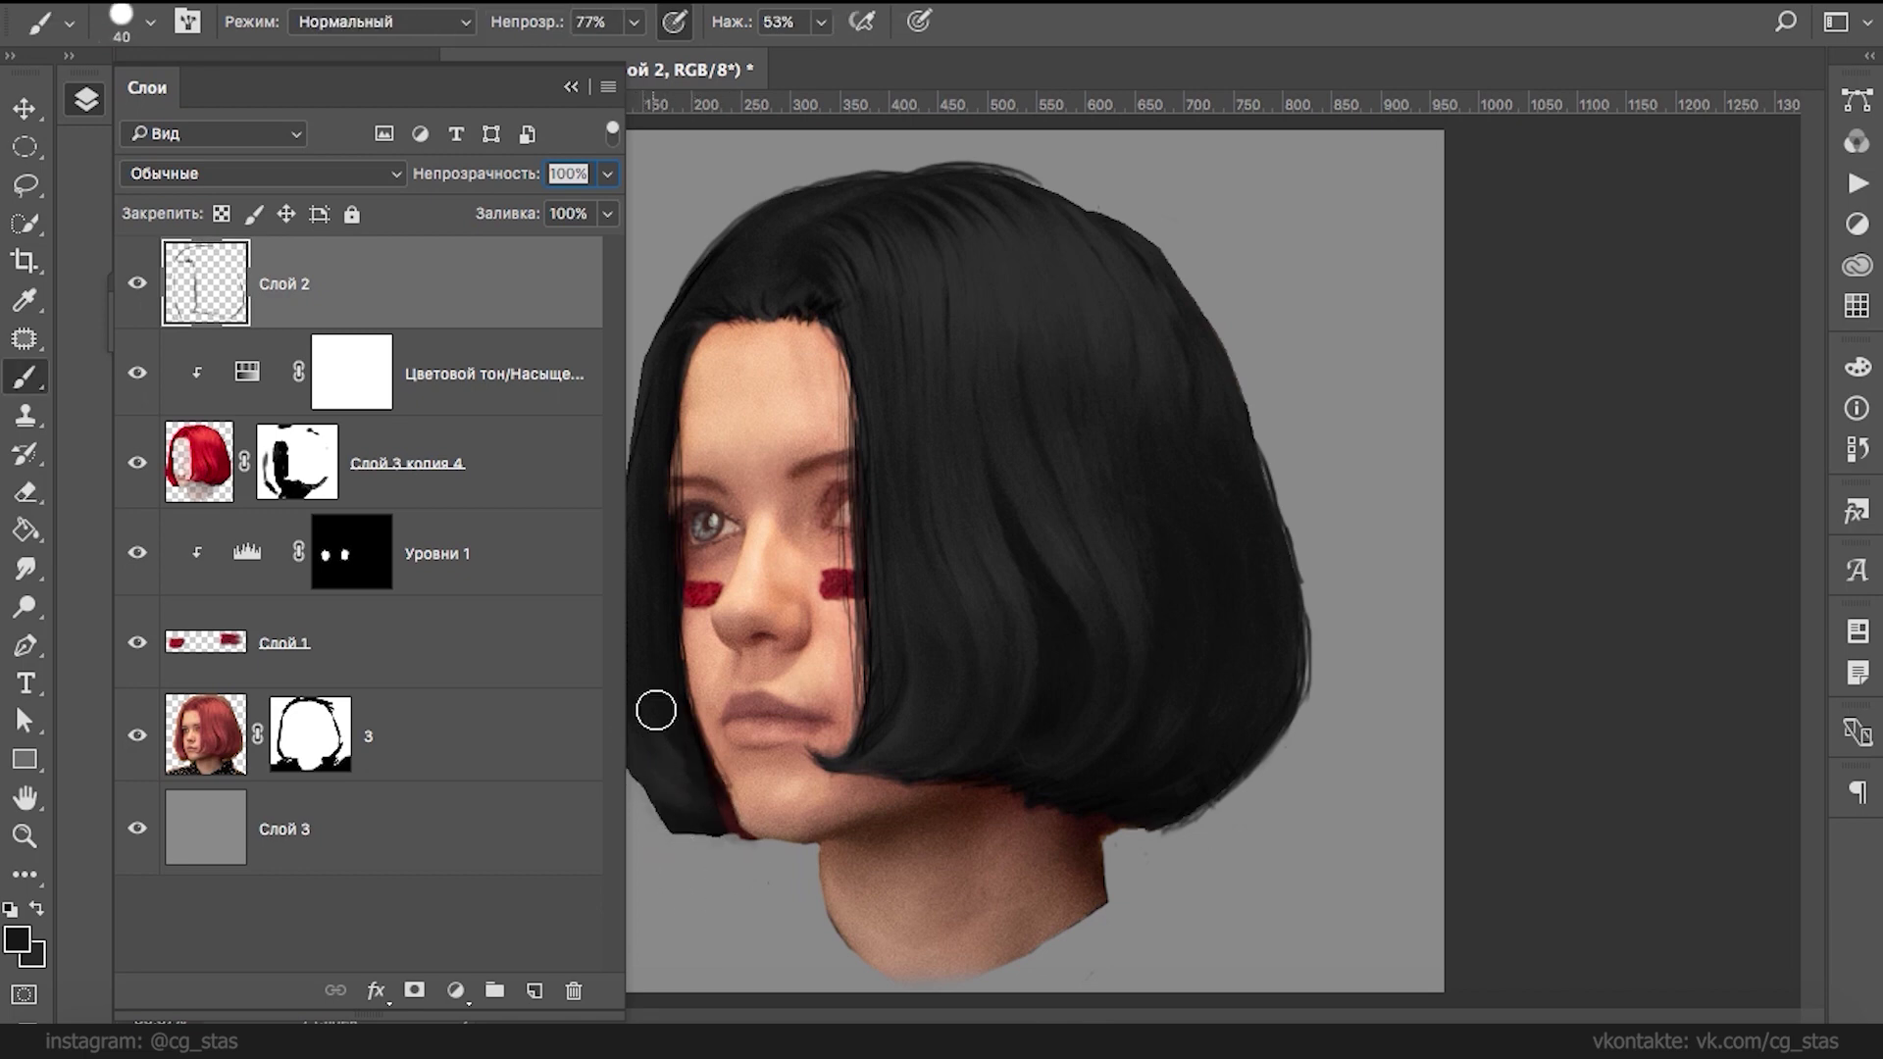
pyautogui.rightClick(873, 535)
pyautogui.moveTo(1039, 551); pyautogui.dragTo(1029, 554)
pyautogui.moveTo(640, 768)
pyautogui.mouseDown()
pyautogui.moveTo(655, 815)
pyautogui.moveTo(692, 826)
pyautogui.mouseUp()
pyautogui.click(187, 22)
pyautogui.click(270, 370)
pyautogui.click(885, 250)
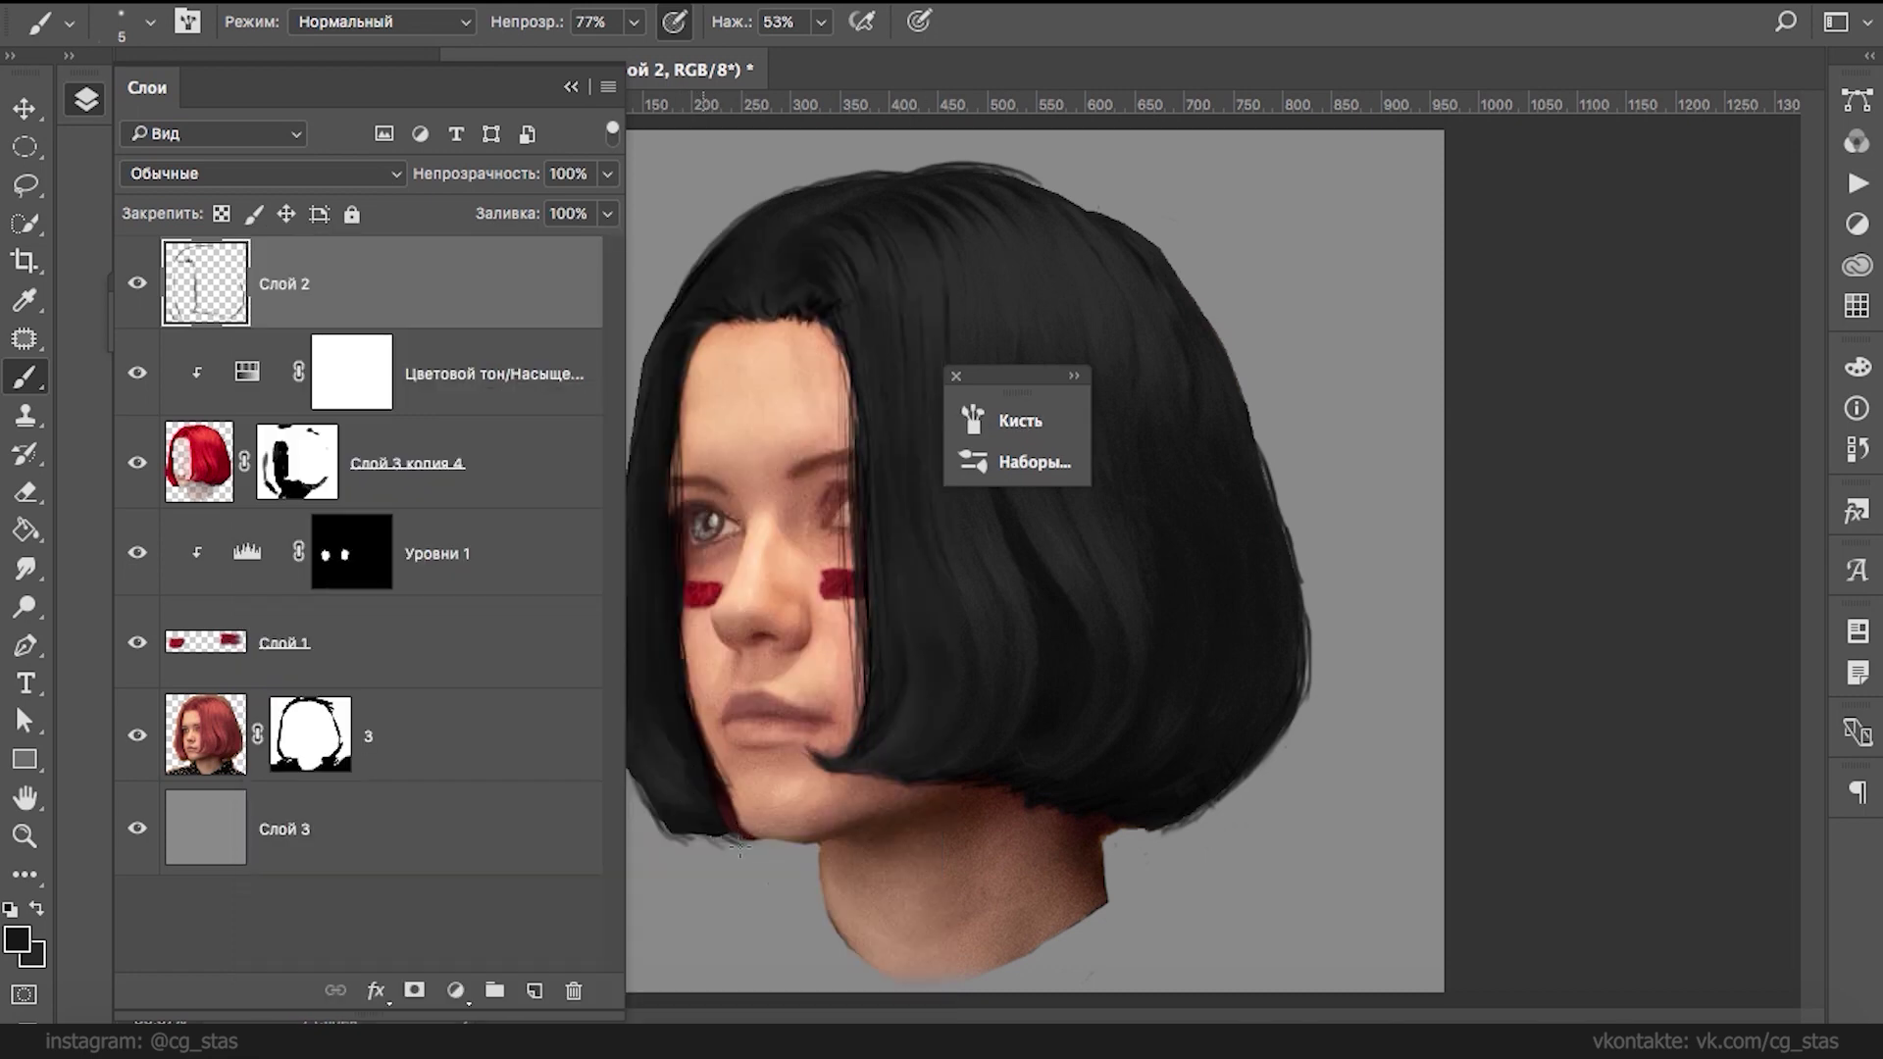
pyautogui.moveTo(645, 788); pyautogui.dragTo(667, 833)
pyautogui.moveTo(635, 748); pyautogui.dragTo(651, 804)
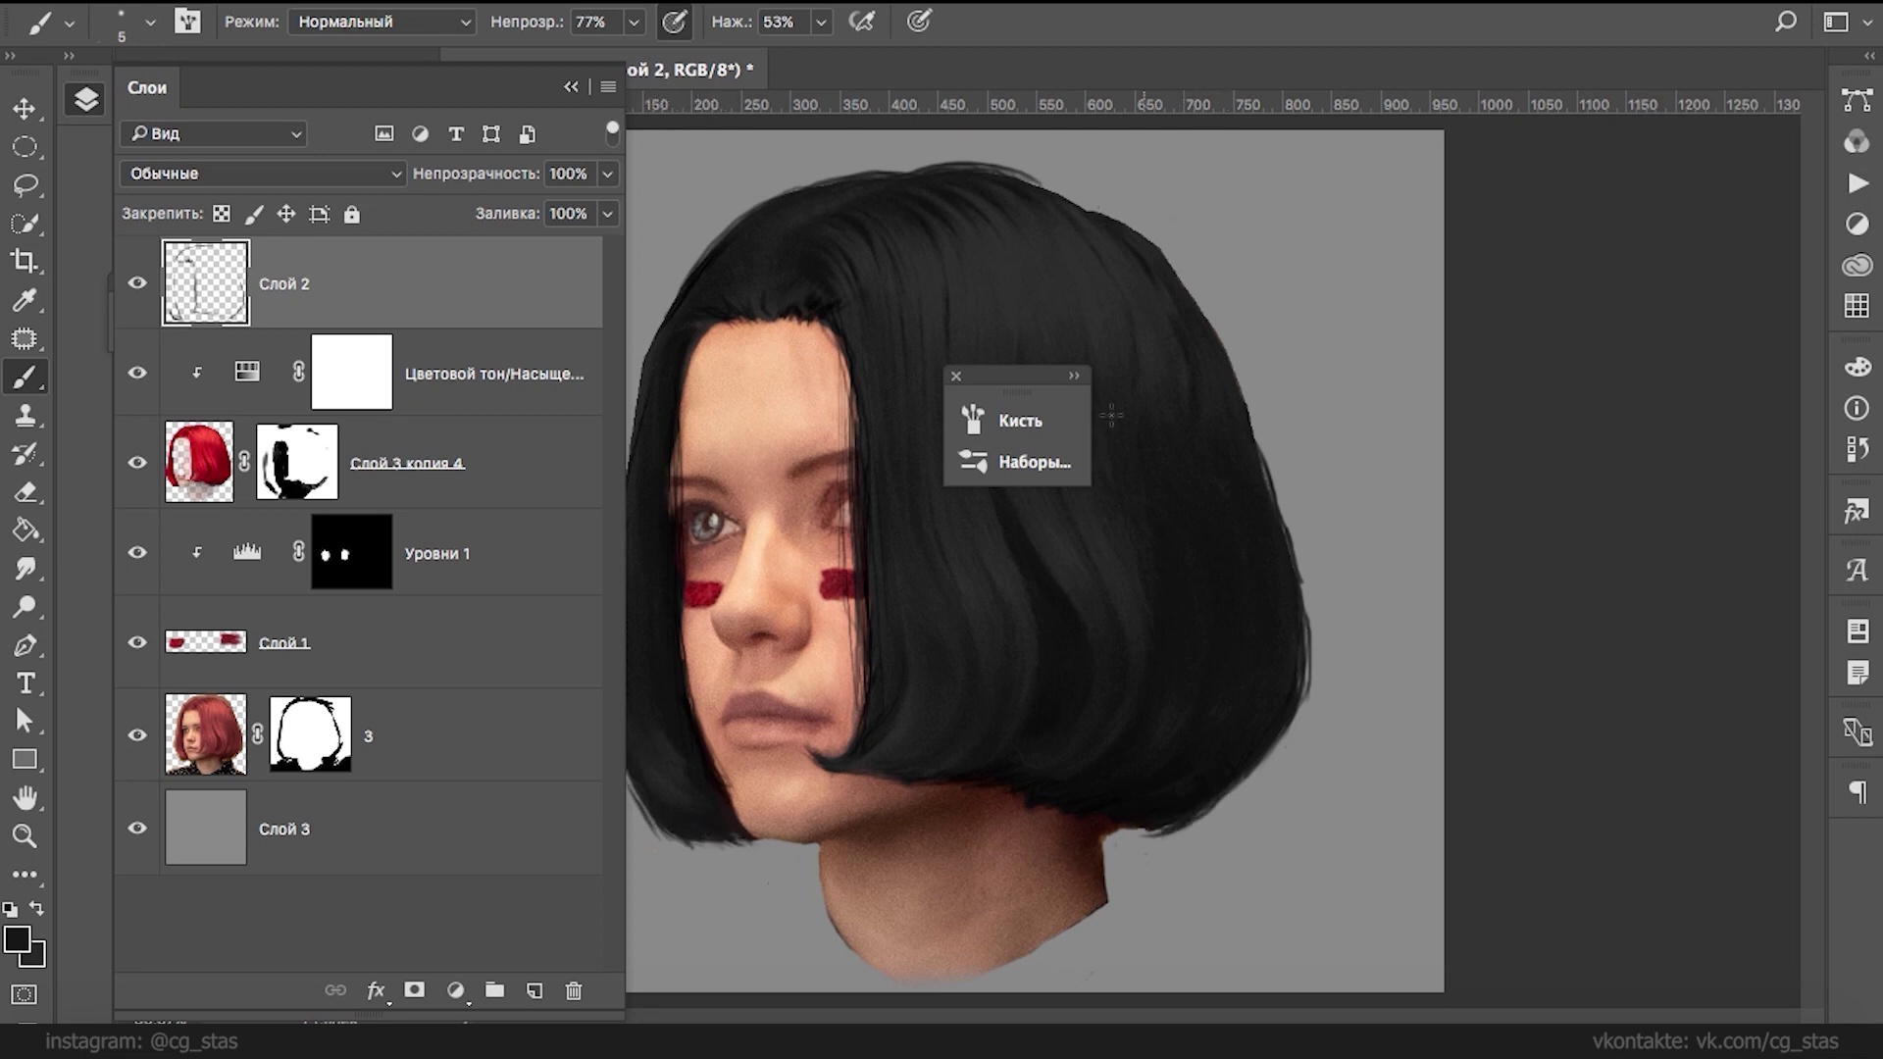
# - Close the floating brush panel group and paint strands down the outer and inner edges of the front hair lock
pyautogui.click(956, 375)
pyautogui.click(571, 87)
pyautogui.moveTo(629, 511)
pyautogui.mouseDown()
pyautogui.moveTo(606, 633)
pyautogui.moveTo(630, 698)
pyautogui.moveTo(619, 680)
pyautogui.moveTo(614, 709)
pyautogui.moveTo(665, 754)
pyautogui.moveTo(611, 684)
pyautogui.moveTo(627, 789)
pyautogui.mouseUp()
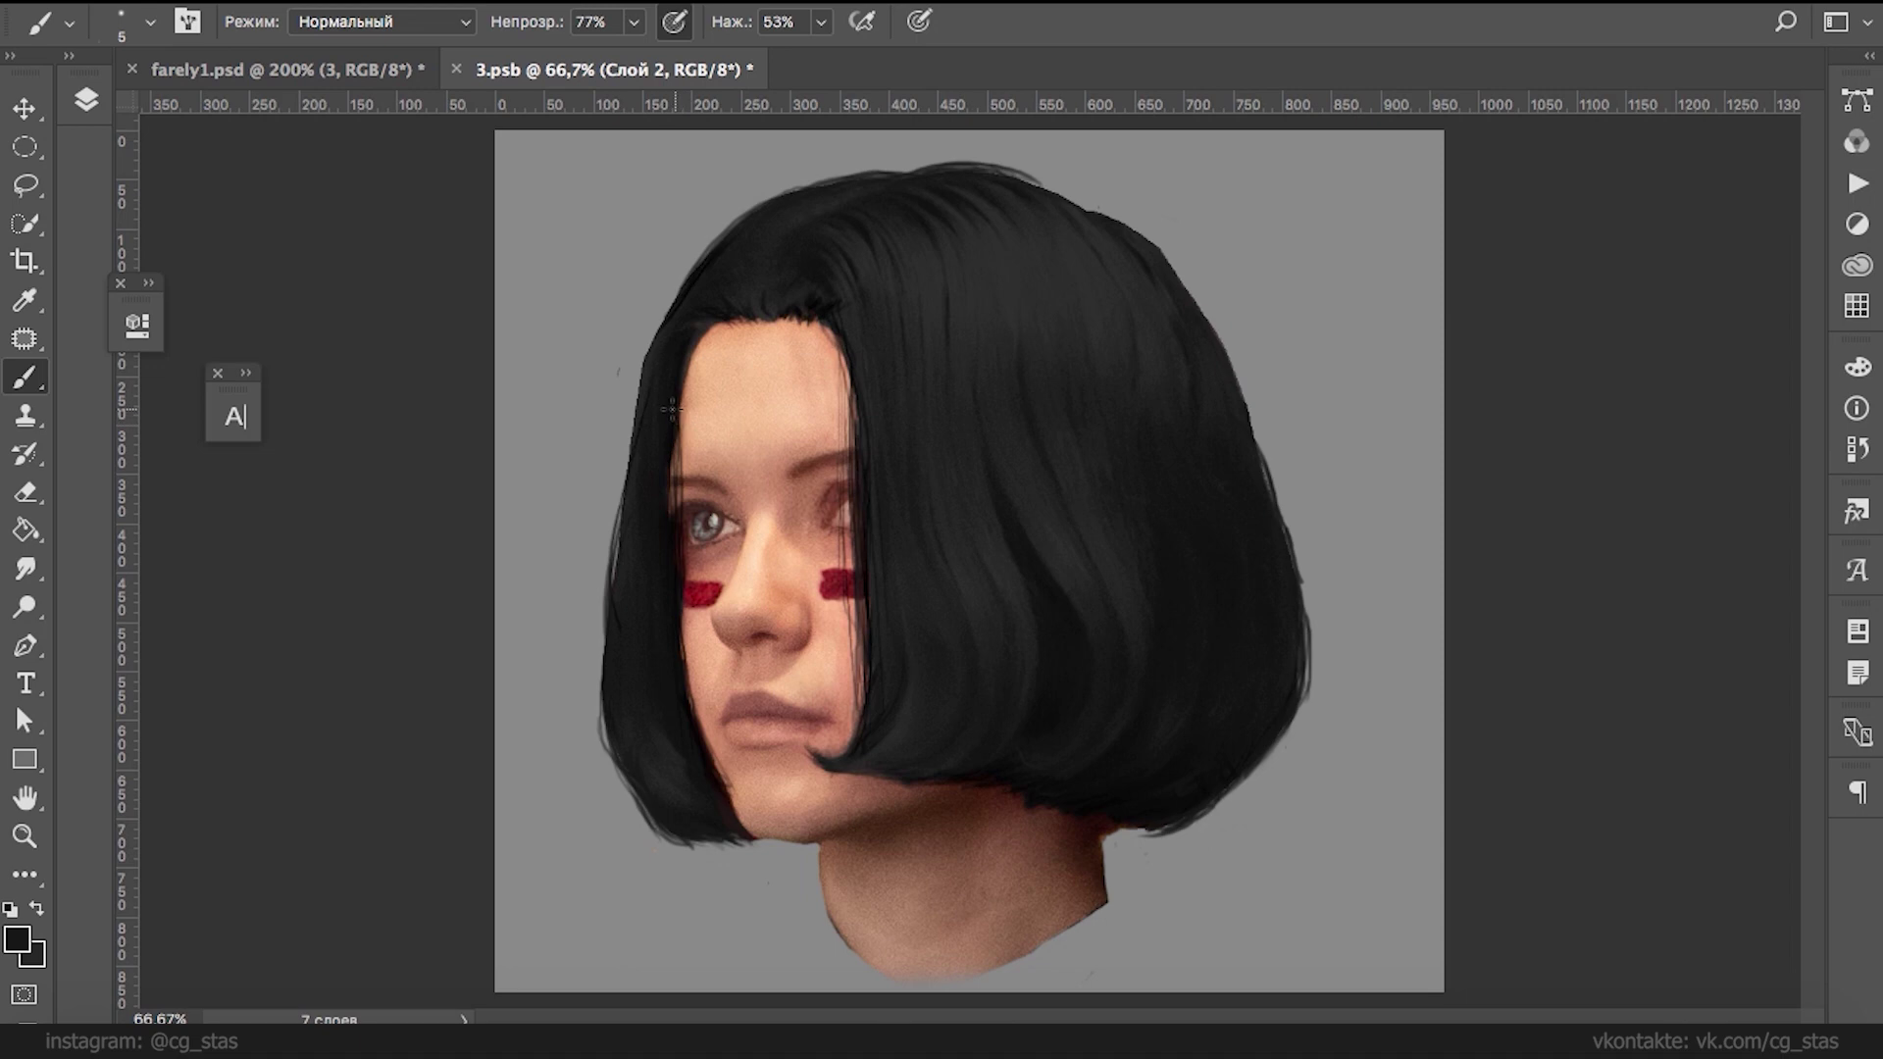
pyautogui.moveTo(679, 626); pyautogui.dragTo(719, 807)
pyautogui.press('e')
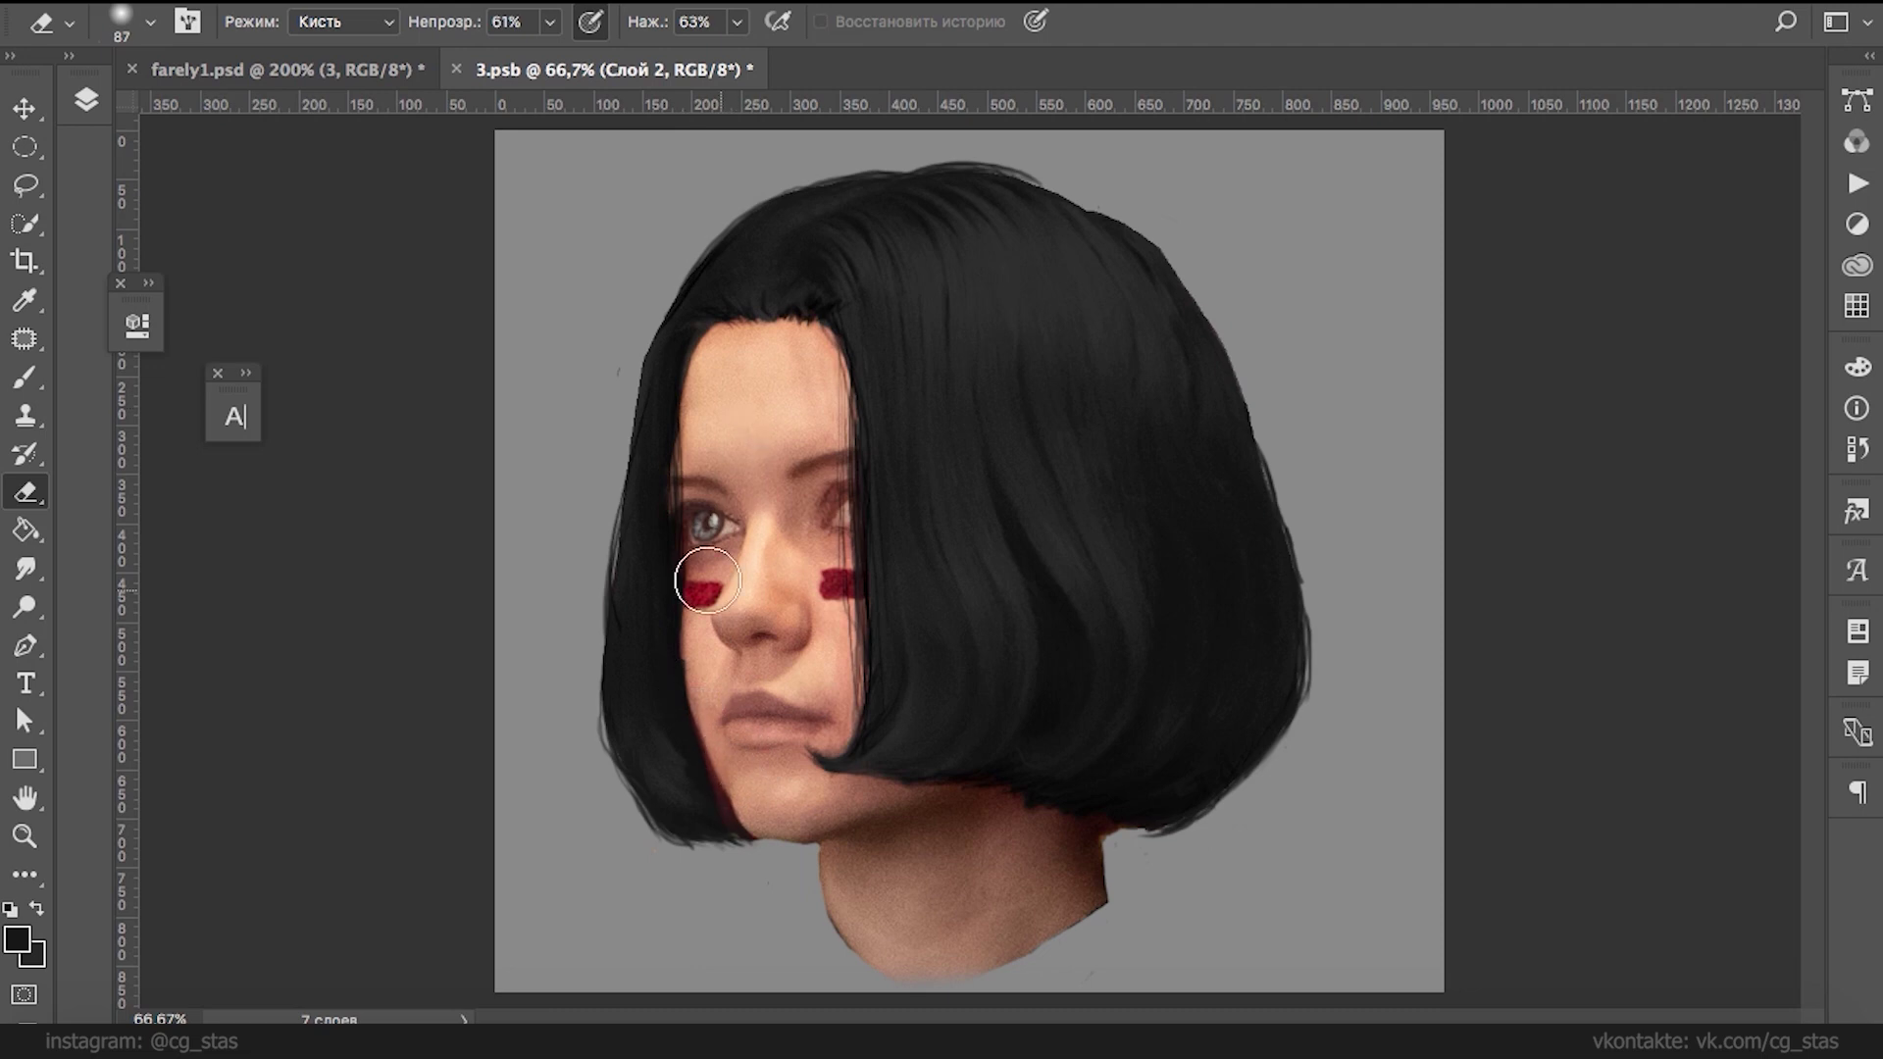
pyautogui.press('super+z')
pyautogui.press('super+z')
pyautogui.press('b')
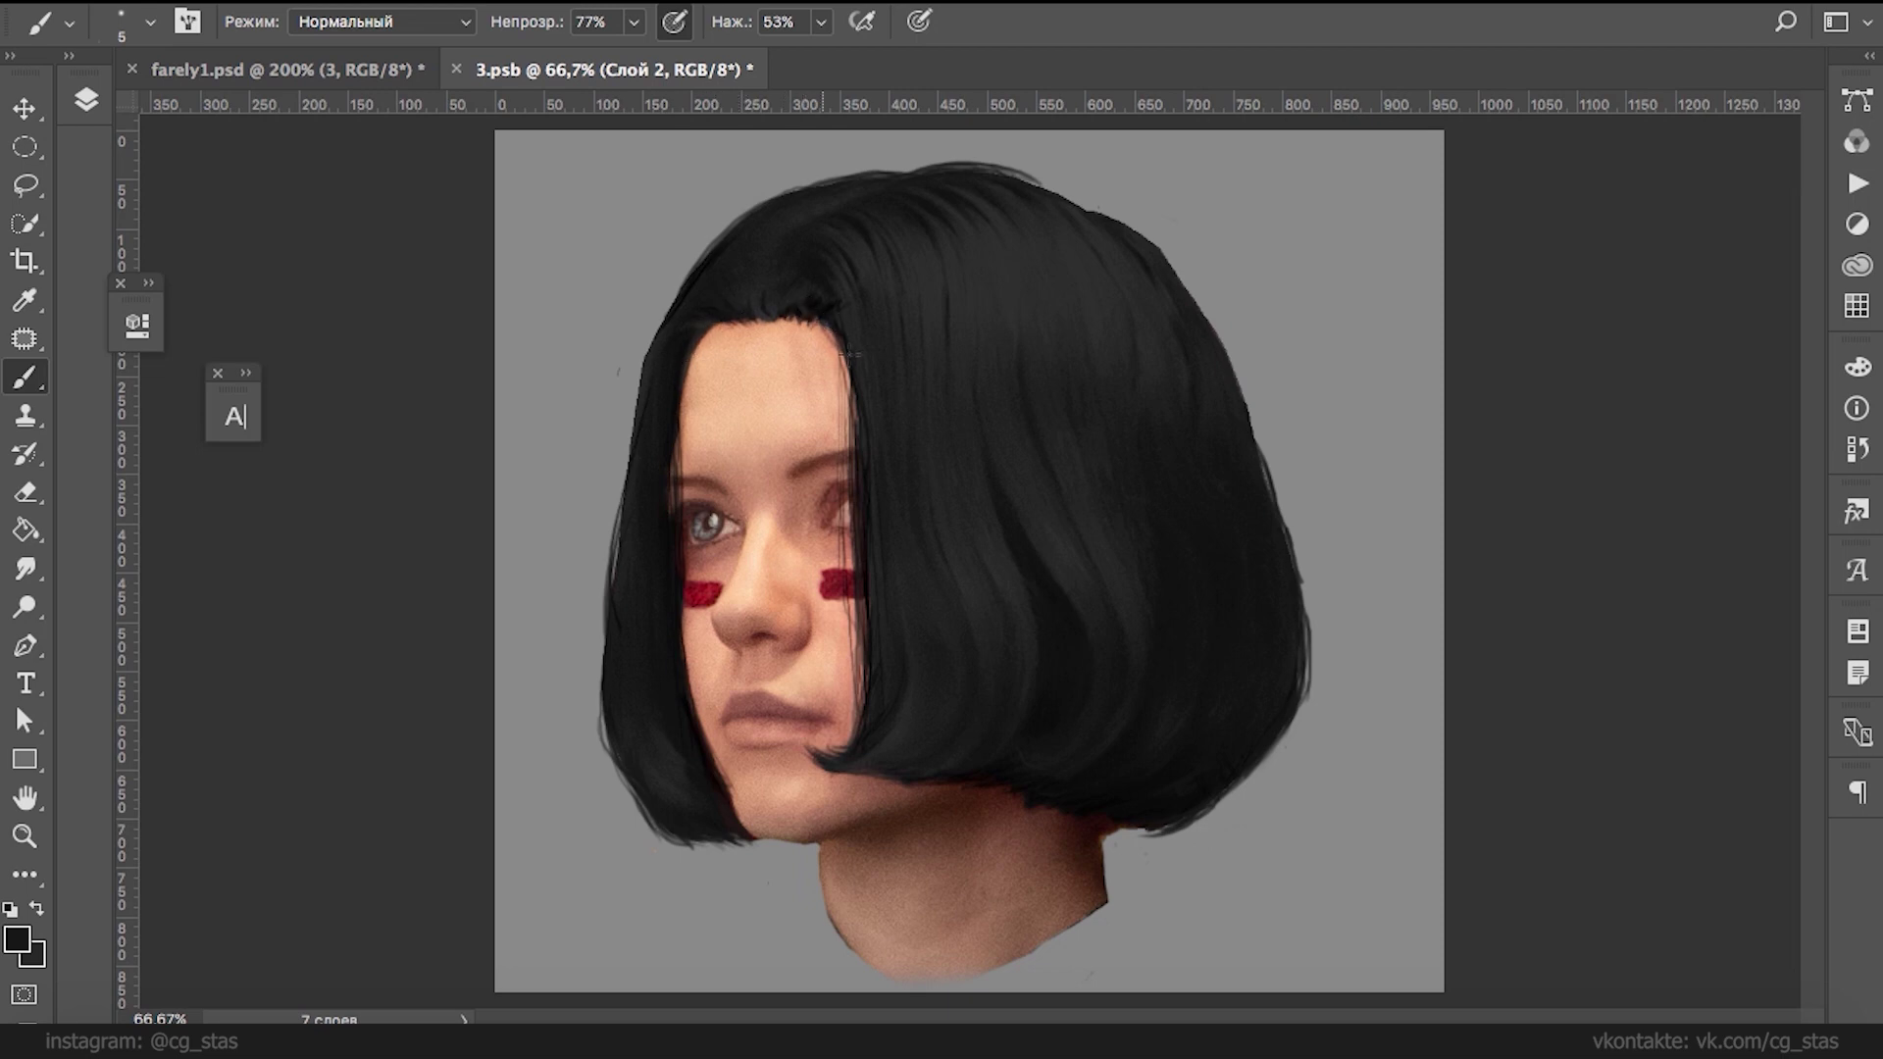
# - Paint 5 px strands along the hair edge beside the far cheek and down the front lock's outer edge from the hairline
pyautogui.moveTo(863, 574); pyautogui.dragTo(858, 742)
pyautogui.moveTo(869, 613); pyautogui.dragTo(848, 732)
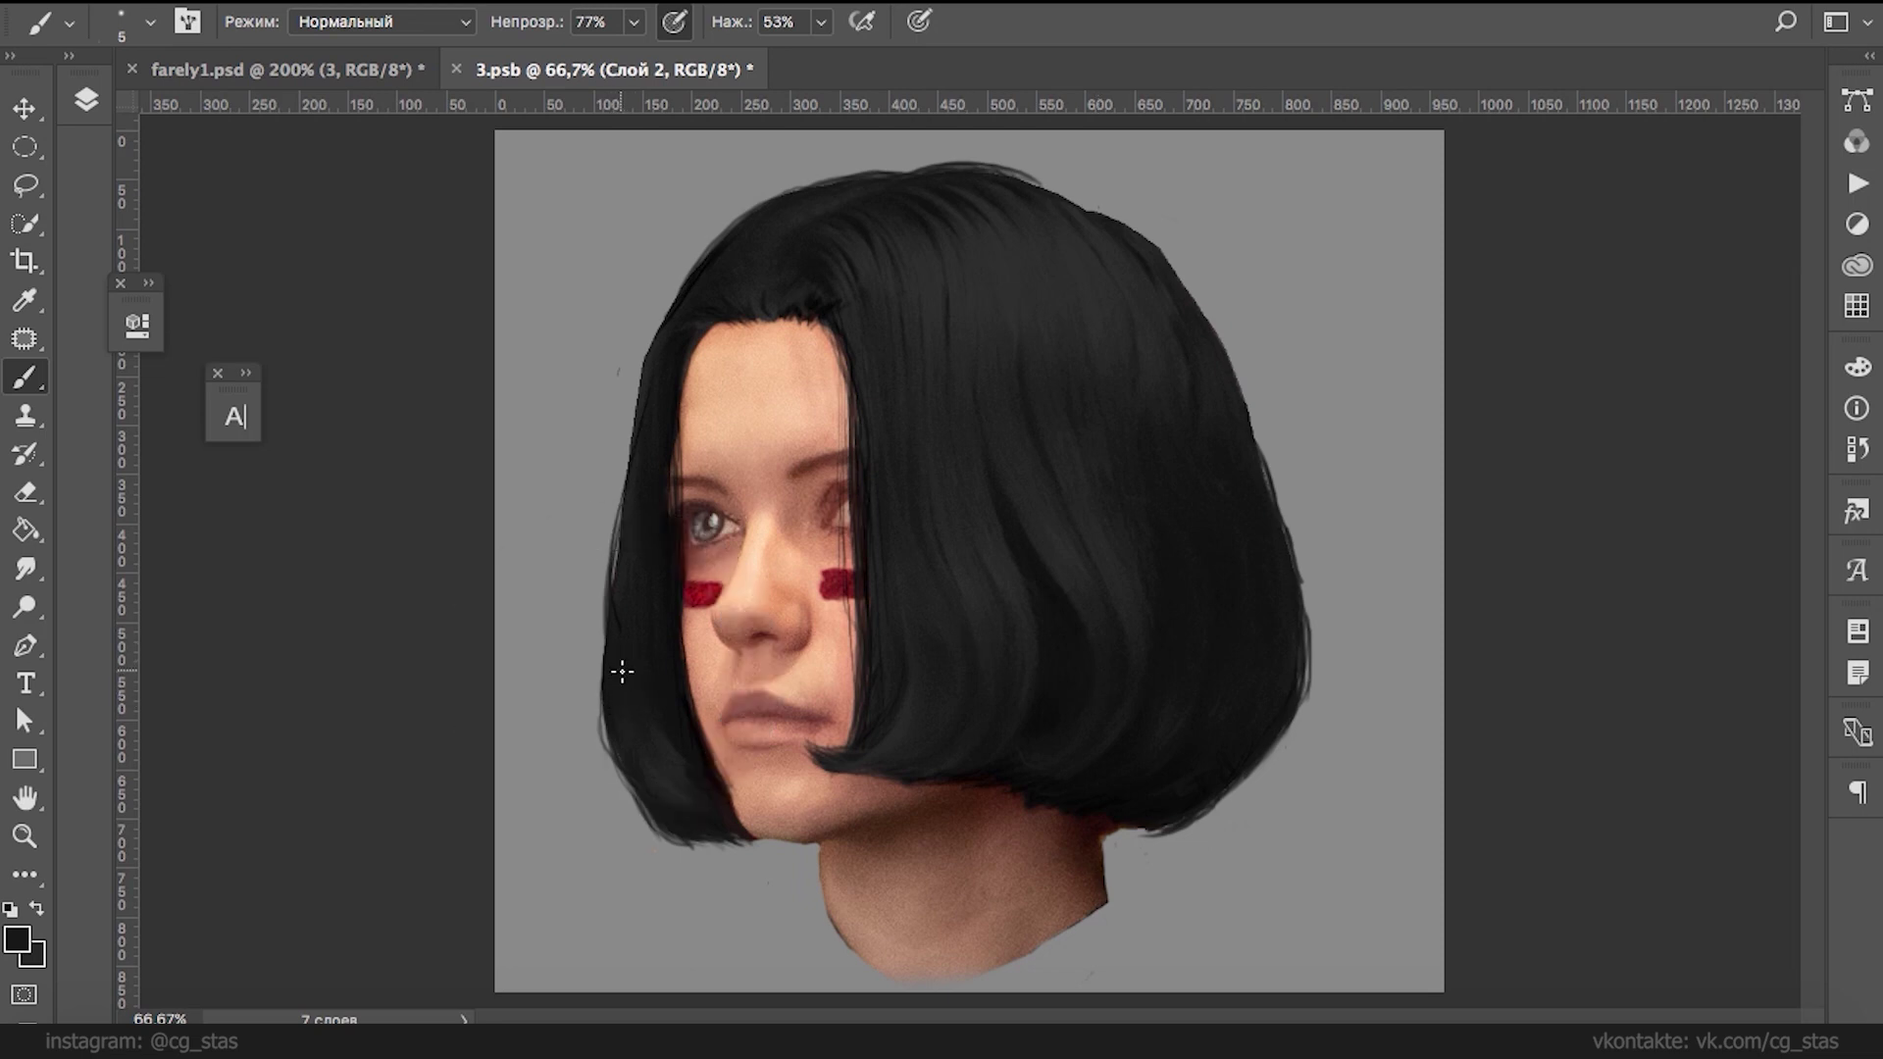
pyautogui.moveTo(607, 618); pyautogui.dragTo(612, 741)
pyautogui.moveTo(629, 462); pyautogui.dragTo(656, 350)
pyautogui.moveTo(714, 250); pyautogui.dragTo(665, 353)
pyautogui.moveTo(700, 258); pyautogui.dragTo(693, 282)
pyautogui.moveTo(620, 539); pyautogui.dragTo(622, 607)
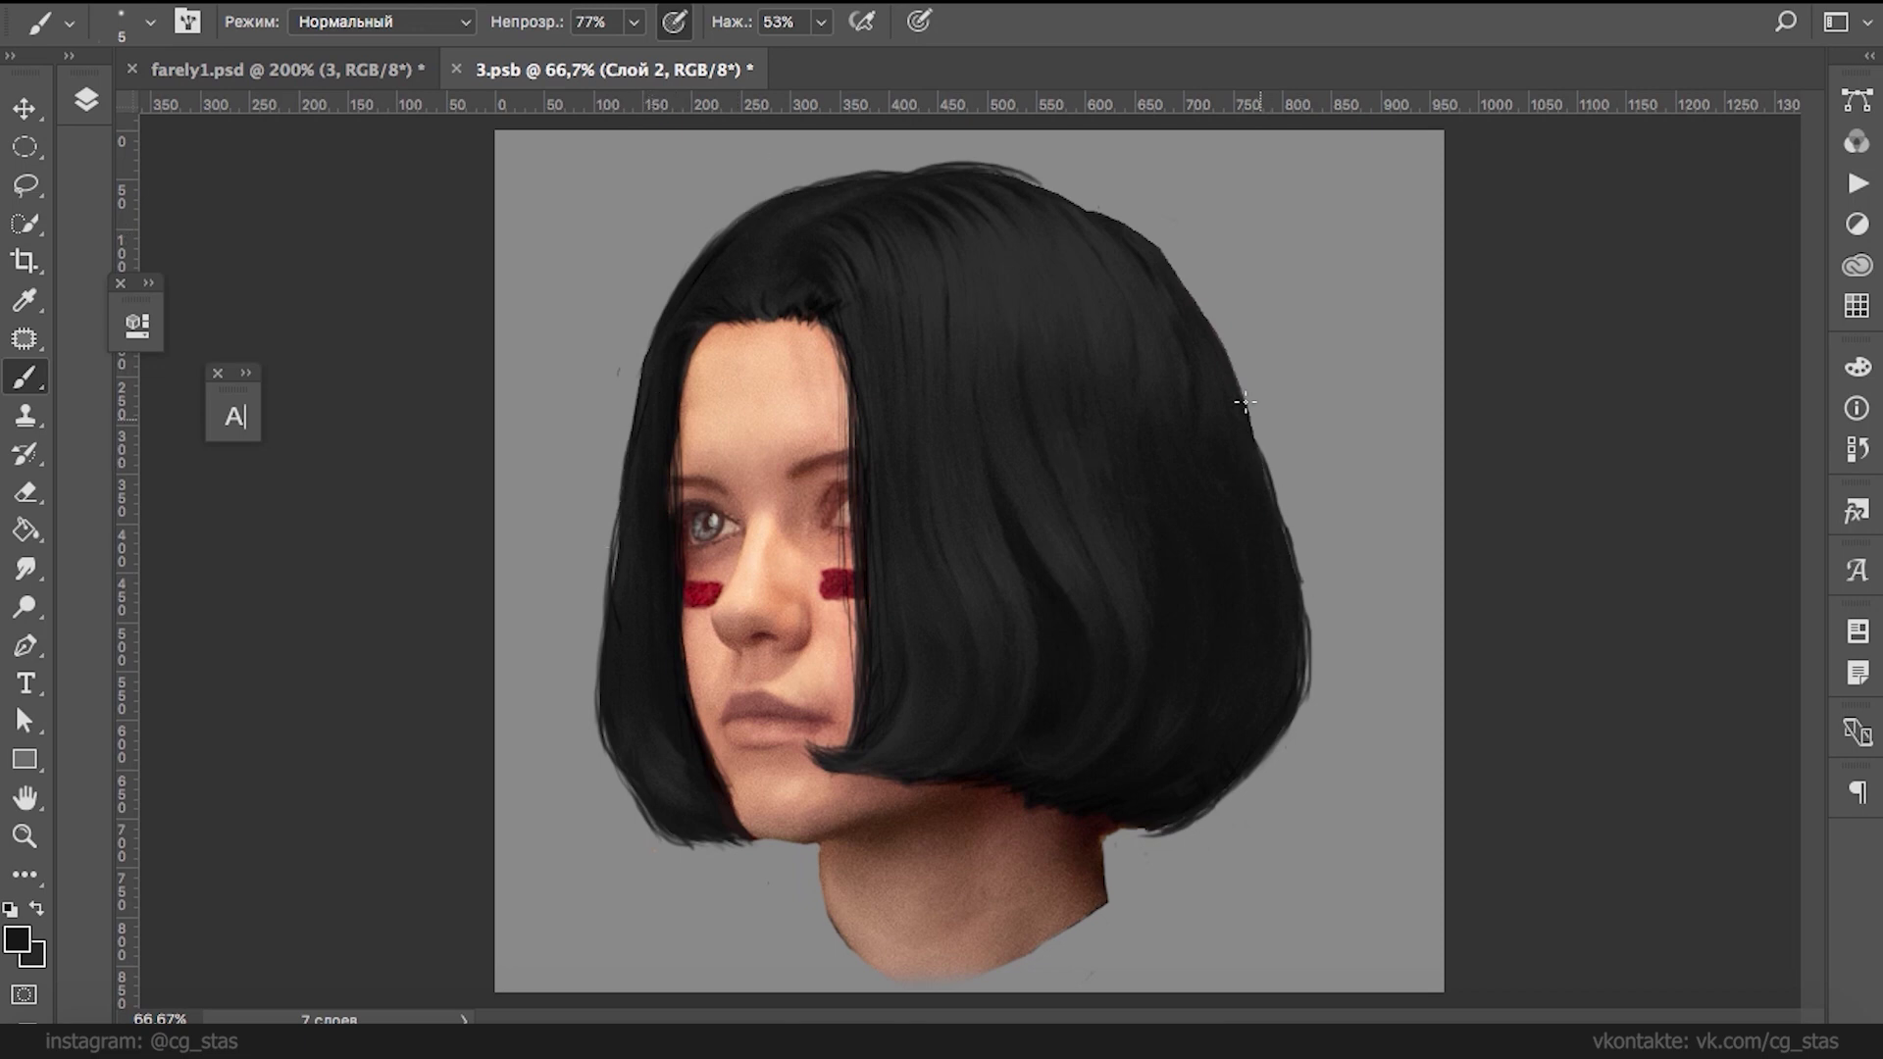
# - Touch up the crown's hair outline on Слой 2 with a strand and erase stray hair along it with a 14 px eraser
pyautogui.moveTo(1037, 186)
pyautogui.mouseDown()
pyautogui.moveTo(1092, 210)
pyautogui.moveTo(971, 179)
pyautogui.moveTo(1030, 184)
pyautogui.moveTo(983, 191)
pyautogui.mouseUp()
pyautogui.press('e')
pyautogui.rightClick(1160, 209)
pyautogui.click(1166, 261)
pyautogui.press('Return')
pyautogui.moveTo(980, 150); pyautogui.dragTo(1084, 180)
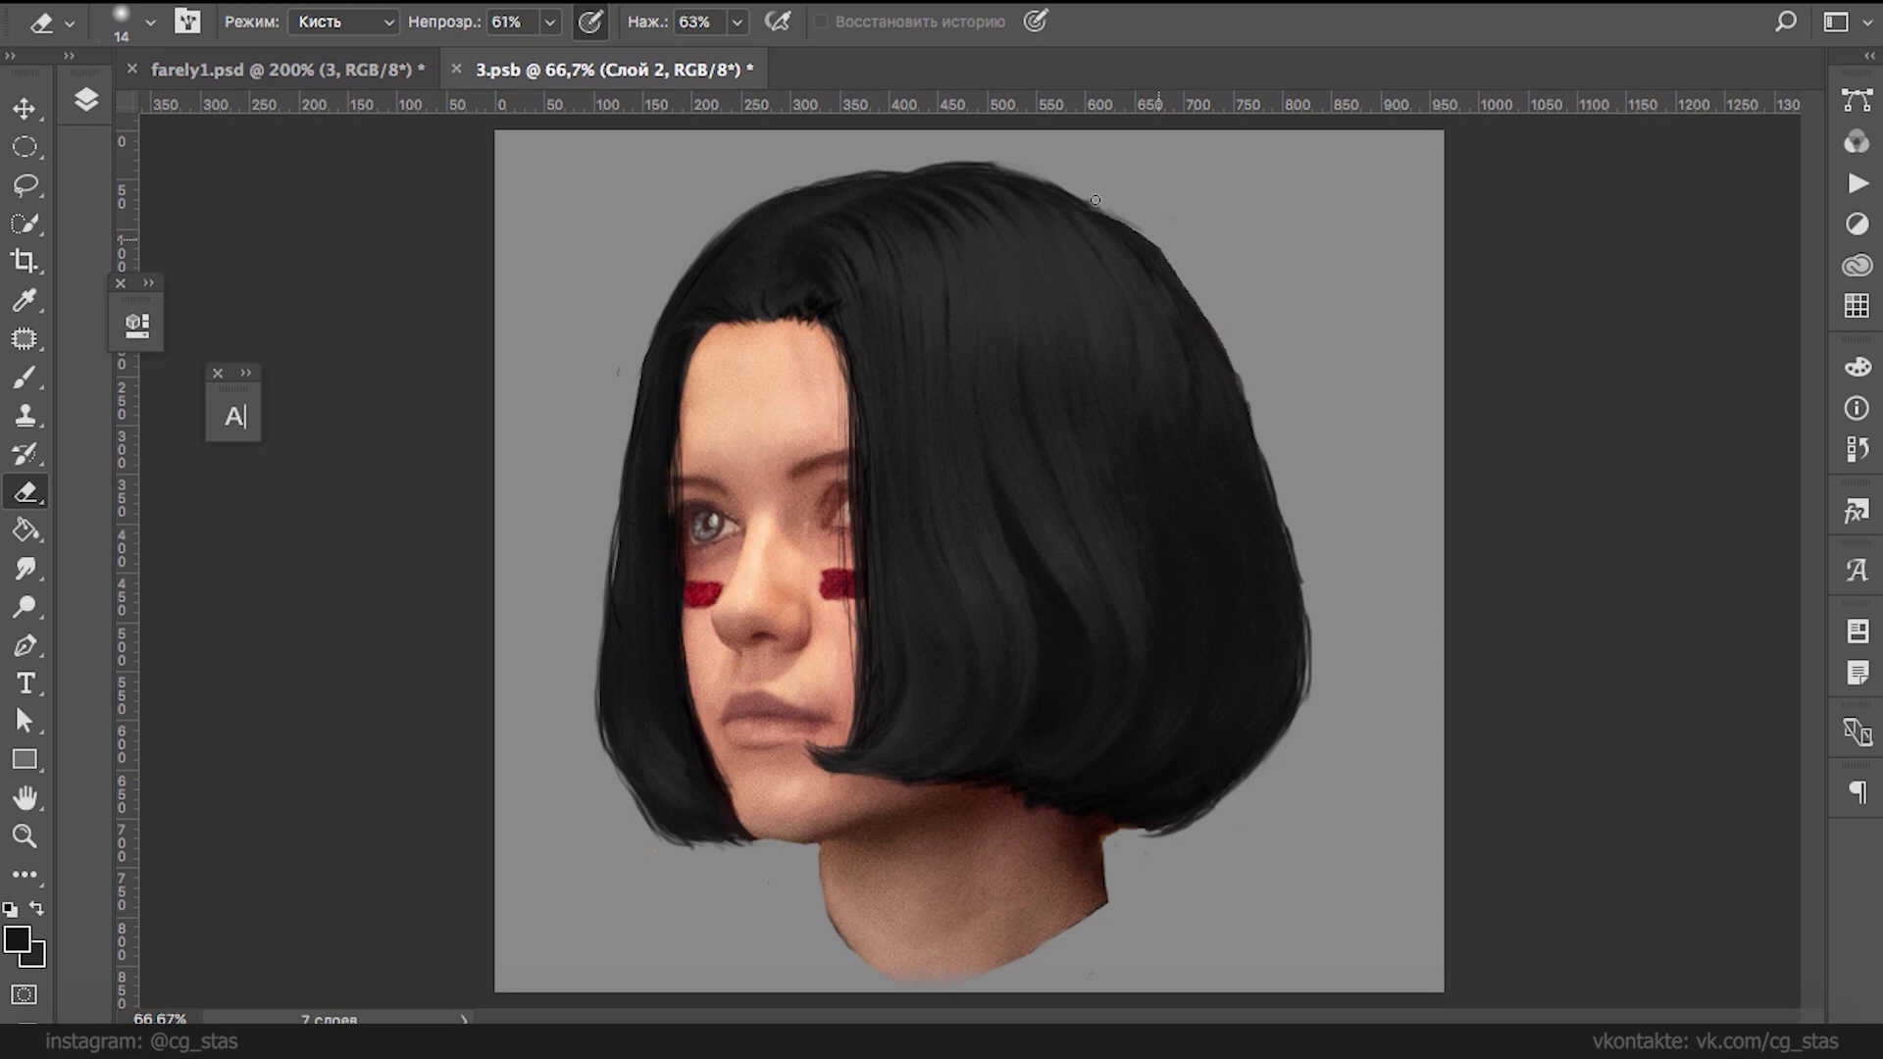
# - Paint 5 px strands along the back of the head on Слой 2 to smooth the outline from the crown downward
pyautogui.press('b')
pyautogui.press('r')
pyautogui.moveTo(1041, 183)
pyautogui.mouseDown()
pyautogui.moveTo(1206, 513)
pyautogui.moveTo(1348, 585)
pyautogui.mouseUp()
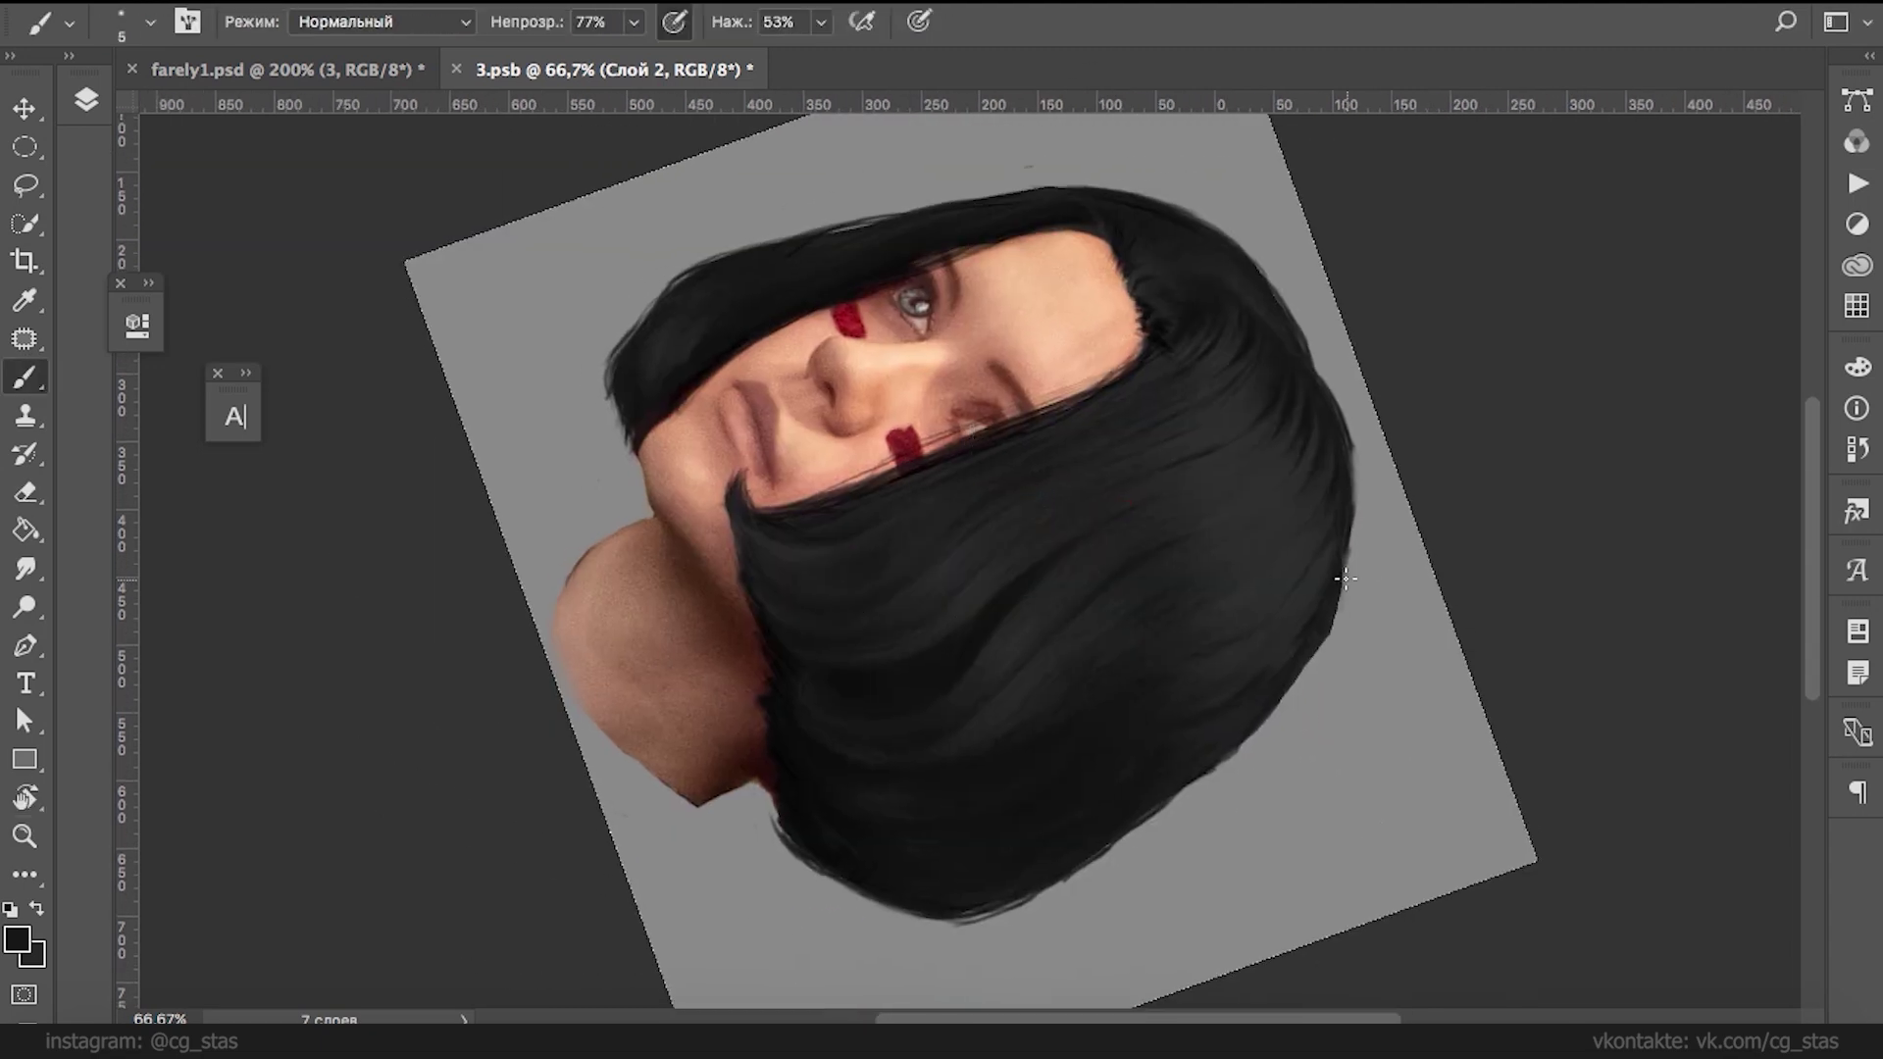
pyautogui.moveTo(1195, 787)
pyautogui.mouseDown()
pyautogui.moveTo(1234, 756)
pyautogui.moveTo(1145, 819)
pyautogui.moveTo(1253, 724)
pyautogui.mouseUp()
pyautogui.moveTo(1303, 649)
pyautogui.mouseDown()
pyautogui.moveTo(1259, 731)
pyautogui.moveTo(1317, 649)
pyautogui.moveTo(1240, 753)
pyautogui.moveTo(1128, 823)
pyautogui.mouseUp()
pyautogui.moveTo(1056, 878); pyautogui.dragTo(992, 898)
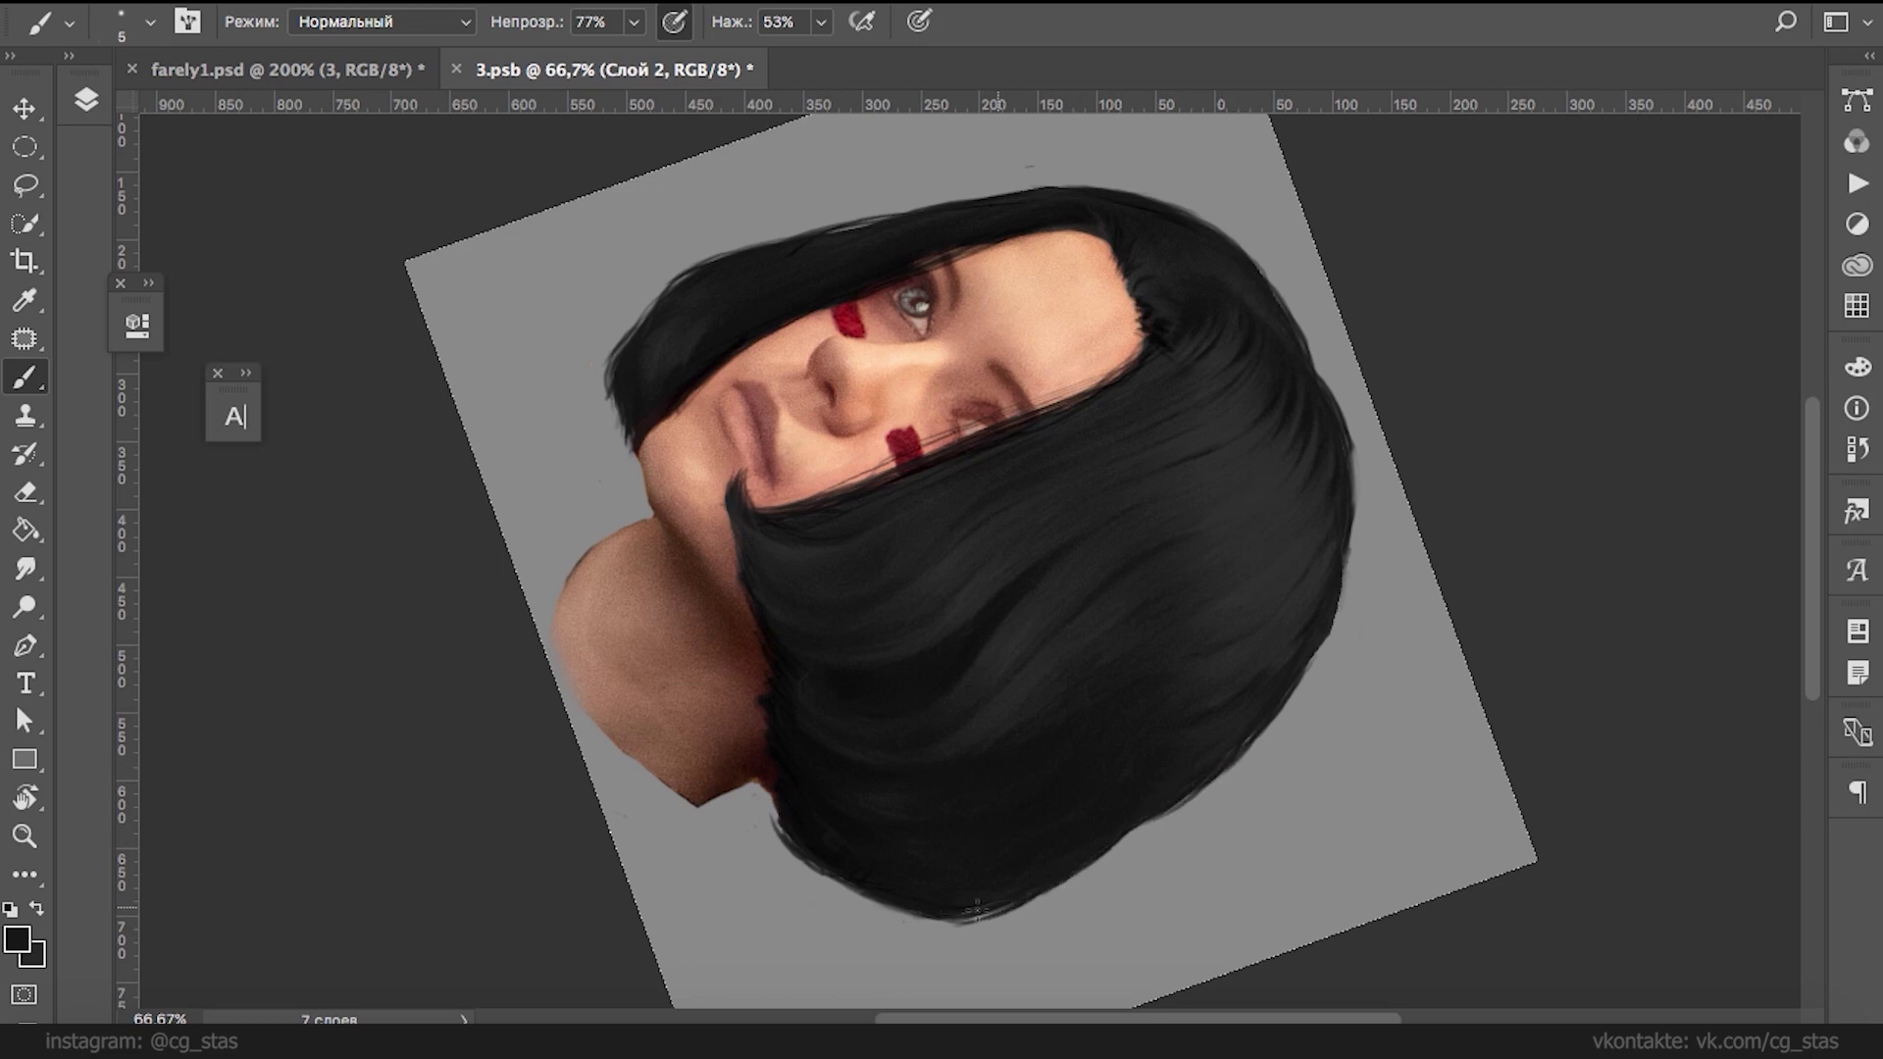
# - Paint strands around the lower back of the hair down to the nape and at the tip of the far side lock
pyautogui.press('r')
pyautogui.moveTo(1109, 806)
pyautogui.mouseDown()
pyautogui.moveTo(832, 878)
pyautogui.moveTo(643, 520)
pyautogui.mouseUp()
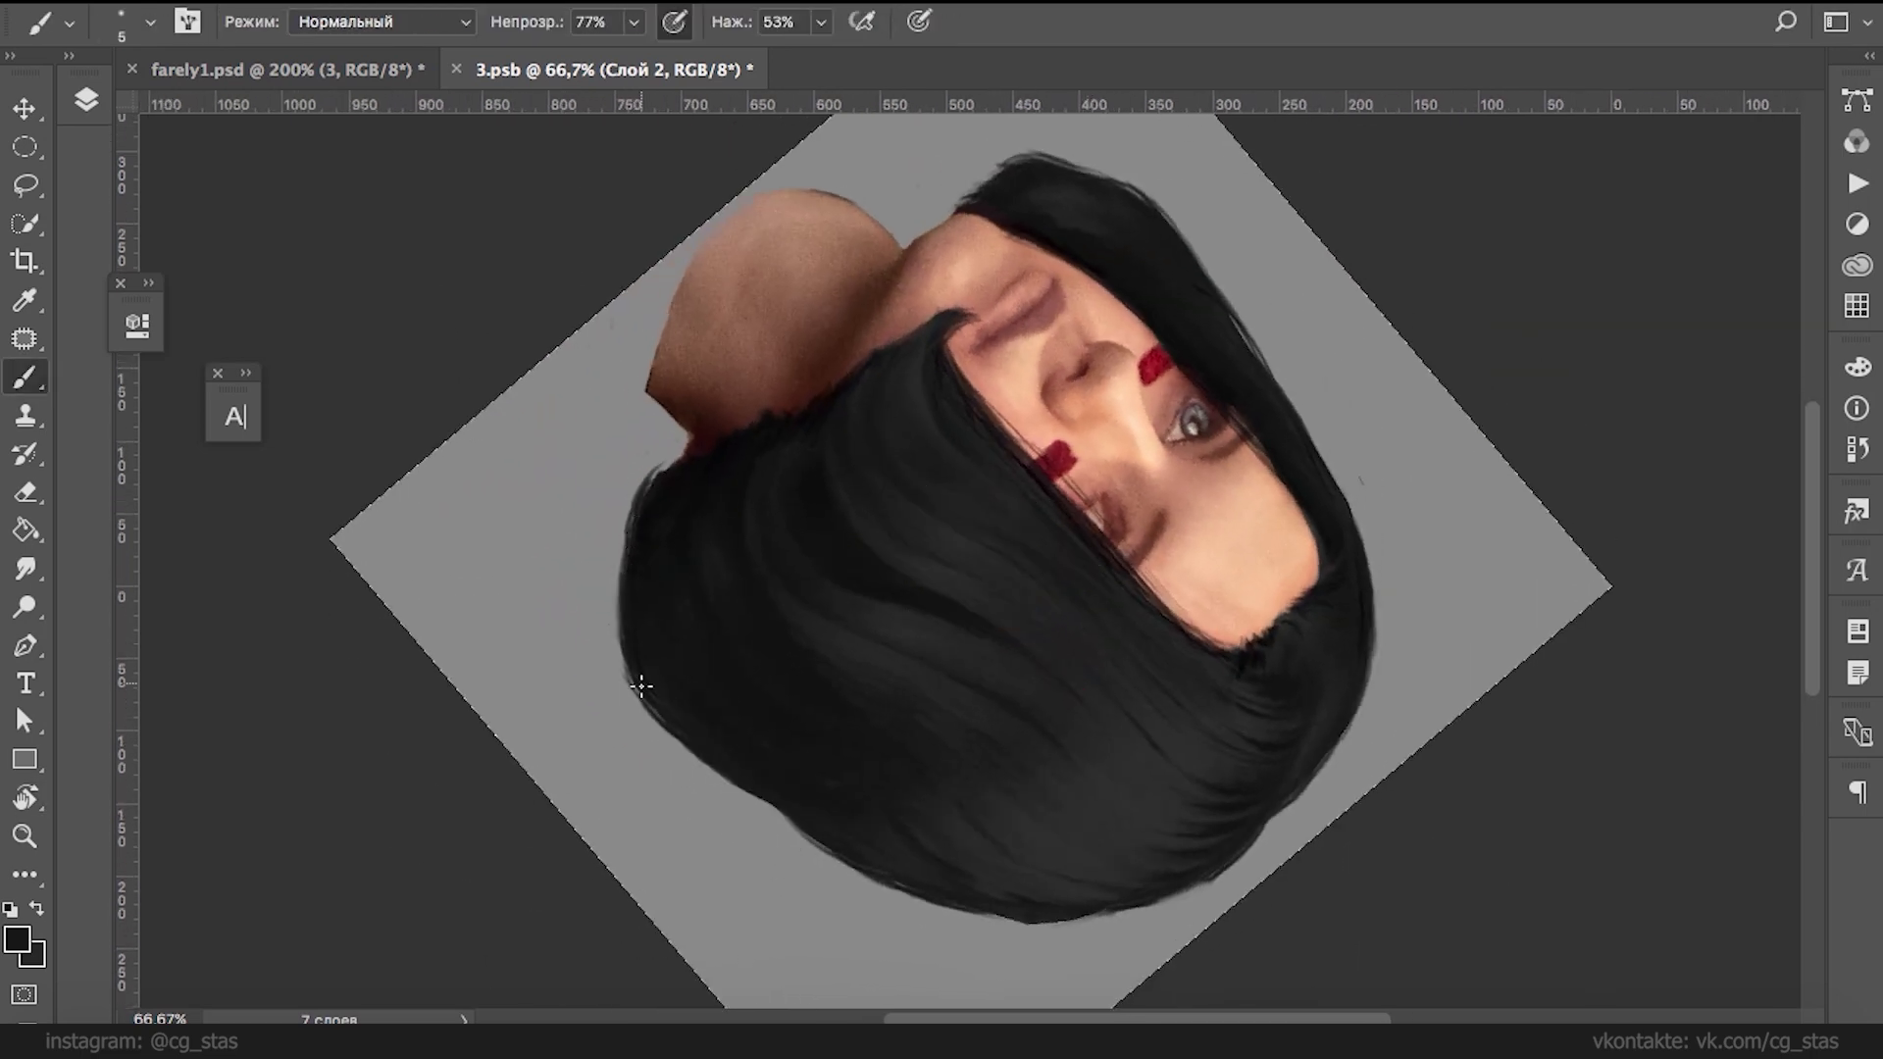
pyautogui.moveTo(625, 599)
pyautogui.mouseDown()
pyautogui.moveTo(630, 681)
pyautogui.moveTo(638, 644)
pyautogui.mouseUp()
pyautogui.moveTo(633, 536)
pyautogui.mouseDown()
pyautogui.moveTo(633, 674)
pyautogui.moveTo(623, 547)
pyautogui.moveTo(636, 627)
pyautogui.moveTo(619, 610)
pyautogui.moveTo(628, 554)
pyautogui.moveTo(651, 675)
pyautogui.mouseUp()
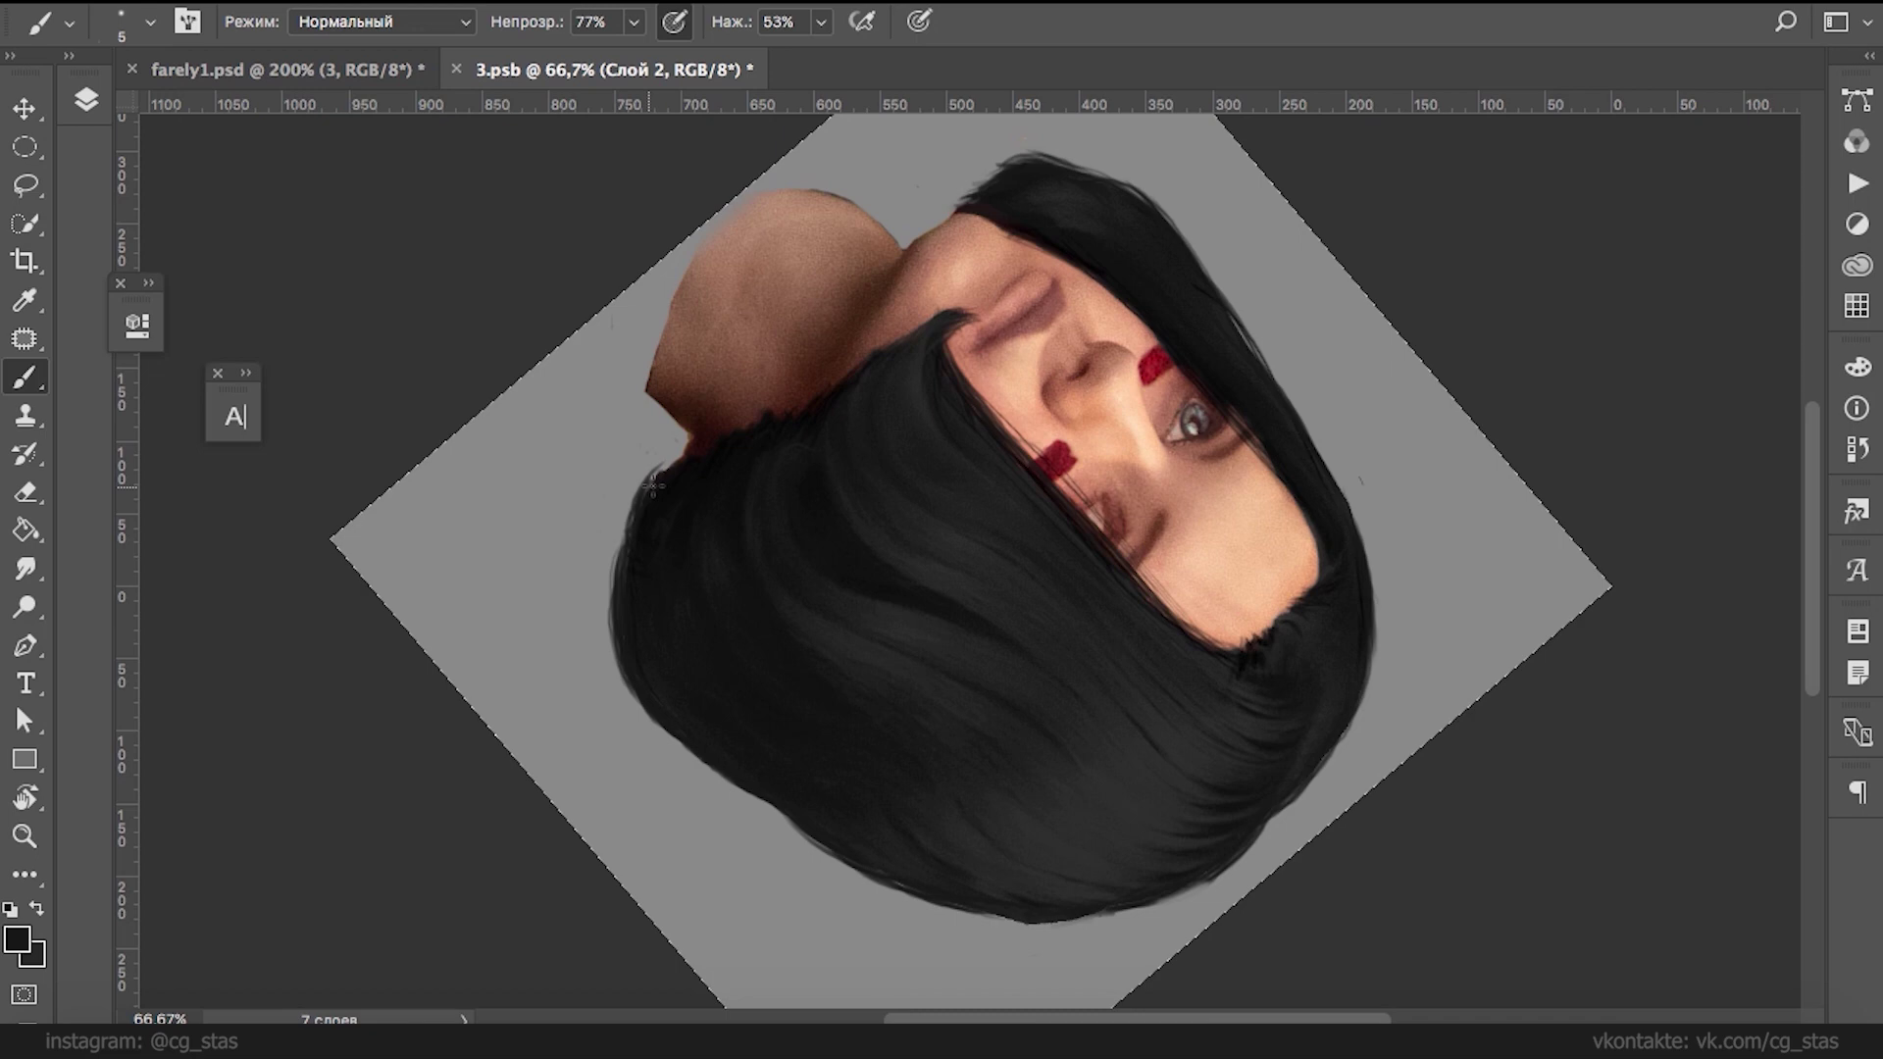
pyautogui.moveTo(652, 482); pyautogui.dragTo(627, 655)
pyautogui.moveTo(655, 480); pyautogui.dragTo(700, 479)
pyautogui.moveTo(635, 526); pyautogui.dragTo(675, 440)
pyautogui.moveTo(1008, 200)
pyautogui.mouseDown()
pyautogui.moveTo(979, 216)
pyautogui.moveTo(984, 194)
pyautogui.moveTo(967, 191)
pyautogui.moveTo(1006, 165)
pyautogui.moveTo(1075, 187)
pyautogui.moveTo(1018, 151)
pyautogui.mouseUp()
# - Paint strands along the crown outline on Слой 3 and try erasing the excess around them
pyautogui.press('super+shift+alt+n')
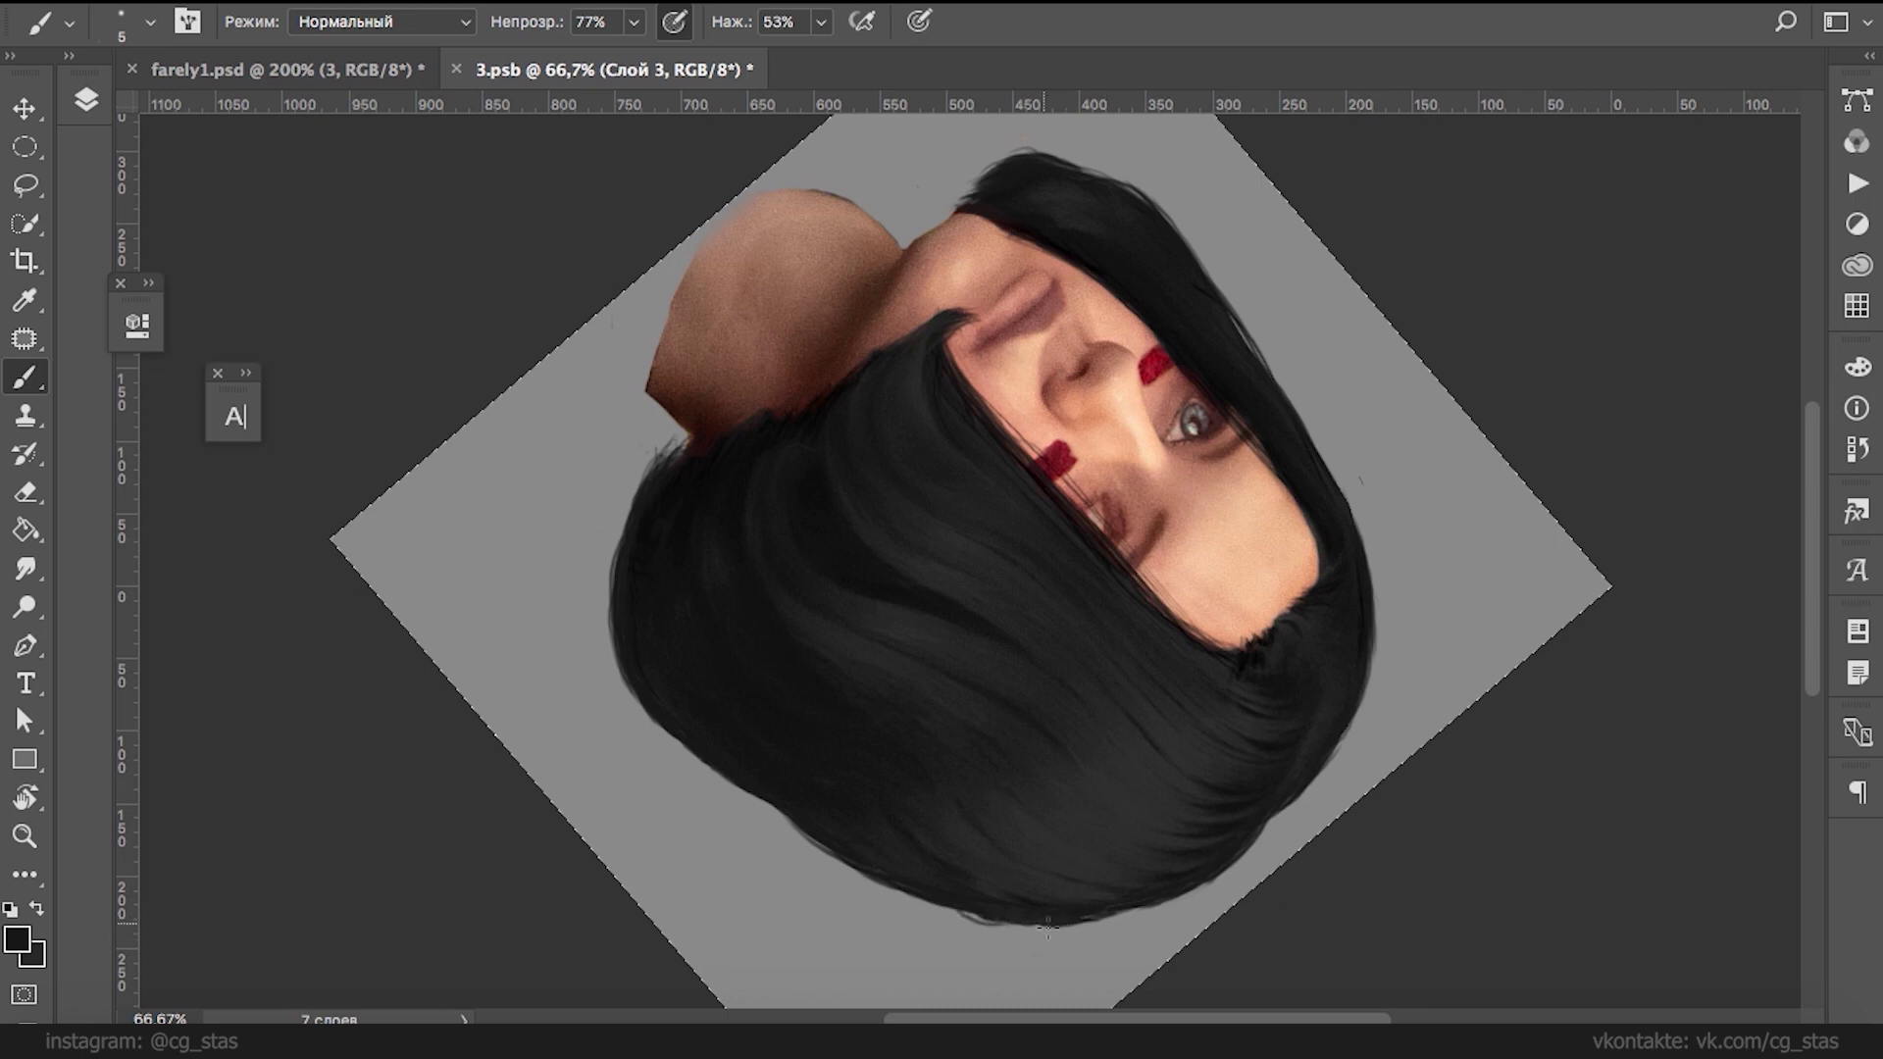
pyautogui.moveTo(929, 896); pyautogui.dragTo(998, 913)
pyautogui.moveTo(995, 912)
pyautogui.mouseDown()
pyautogui.moveTo(1120, 902)
pyautogui.moveTo(1058, 923)
pyautogui.moveTo(1167, 894)
pyautogui.mouseUp()
pyautogui.press('e')
pyautogui.moveTo(951, 919); pyautogui.dragTo(1061, 932)
pyautogui.press('super+z')
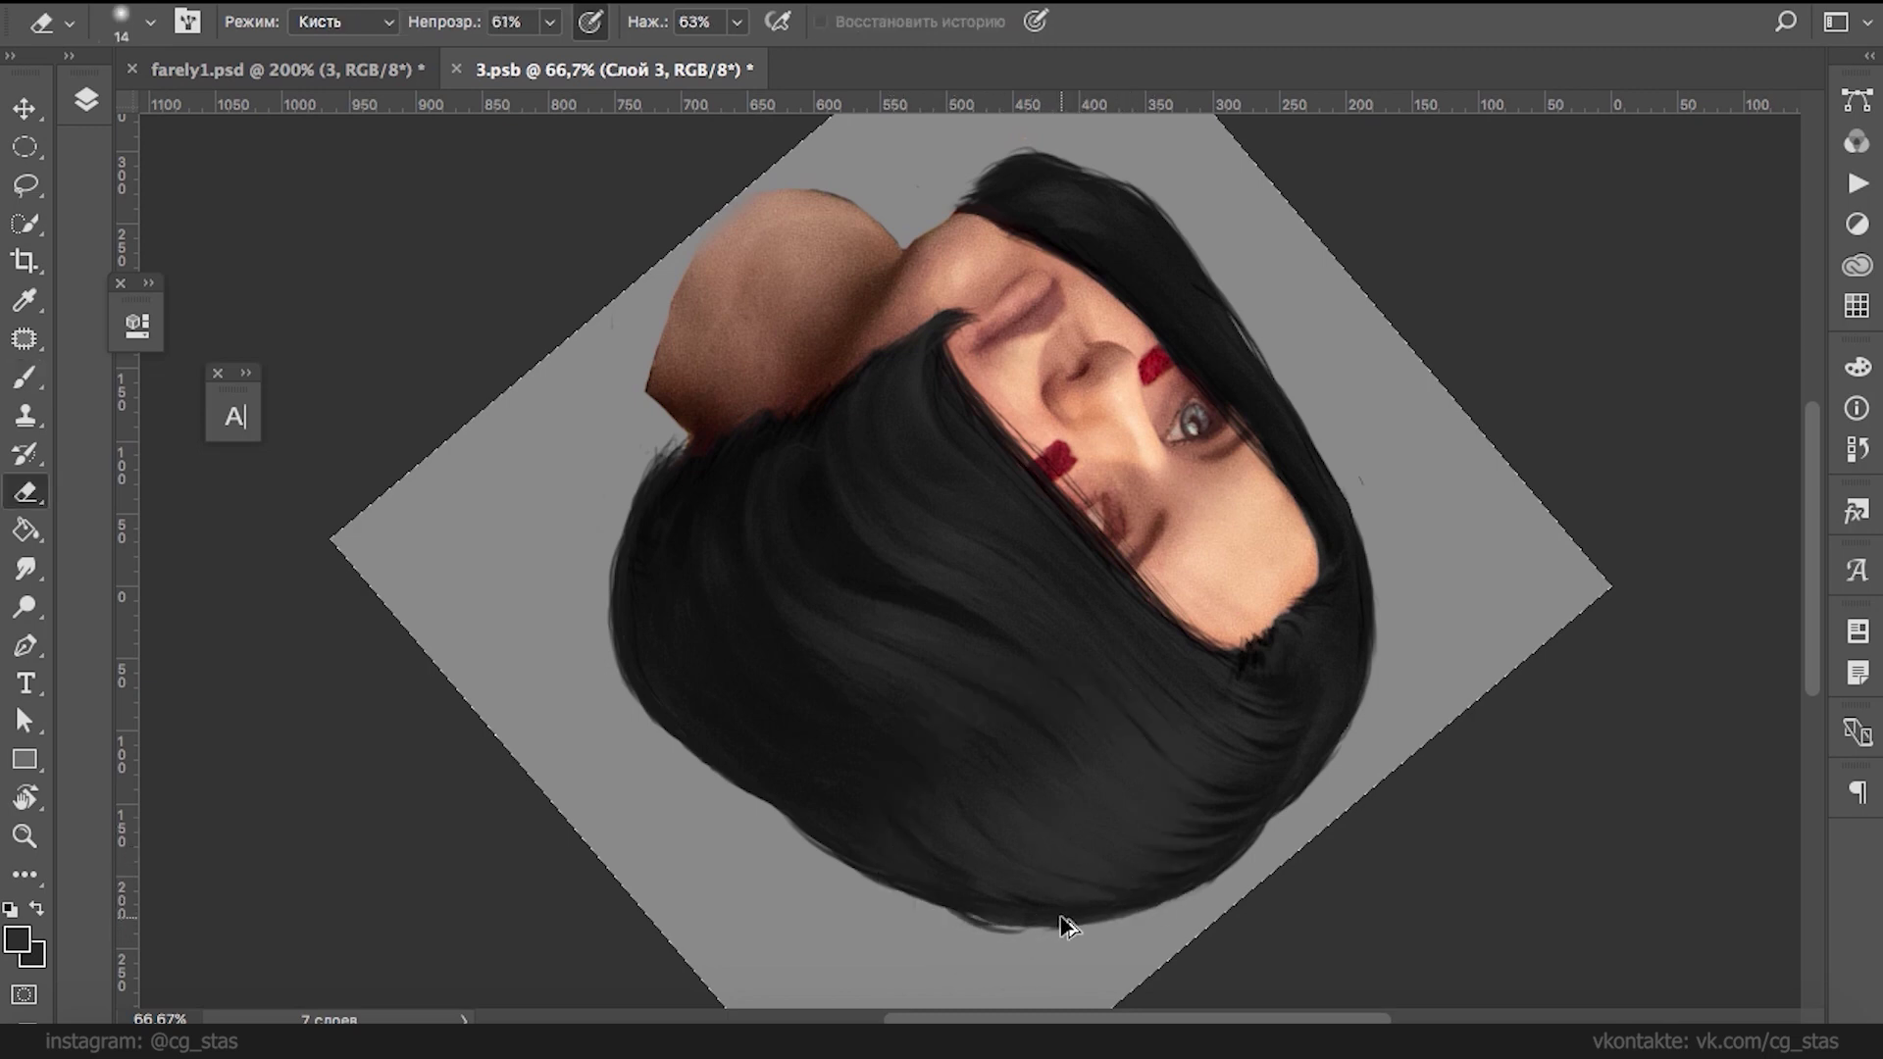
# - Select Слой 2 and toggle the visibility of Слой 3 копия 4 and Слой 2 to inspect the outline strands
pyautogui.keyDown('super'); pyautogui.click(1059, 910); pyautogui.keyUp('super')
pyautogui.click(86, 99)
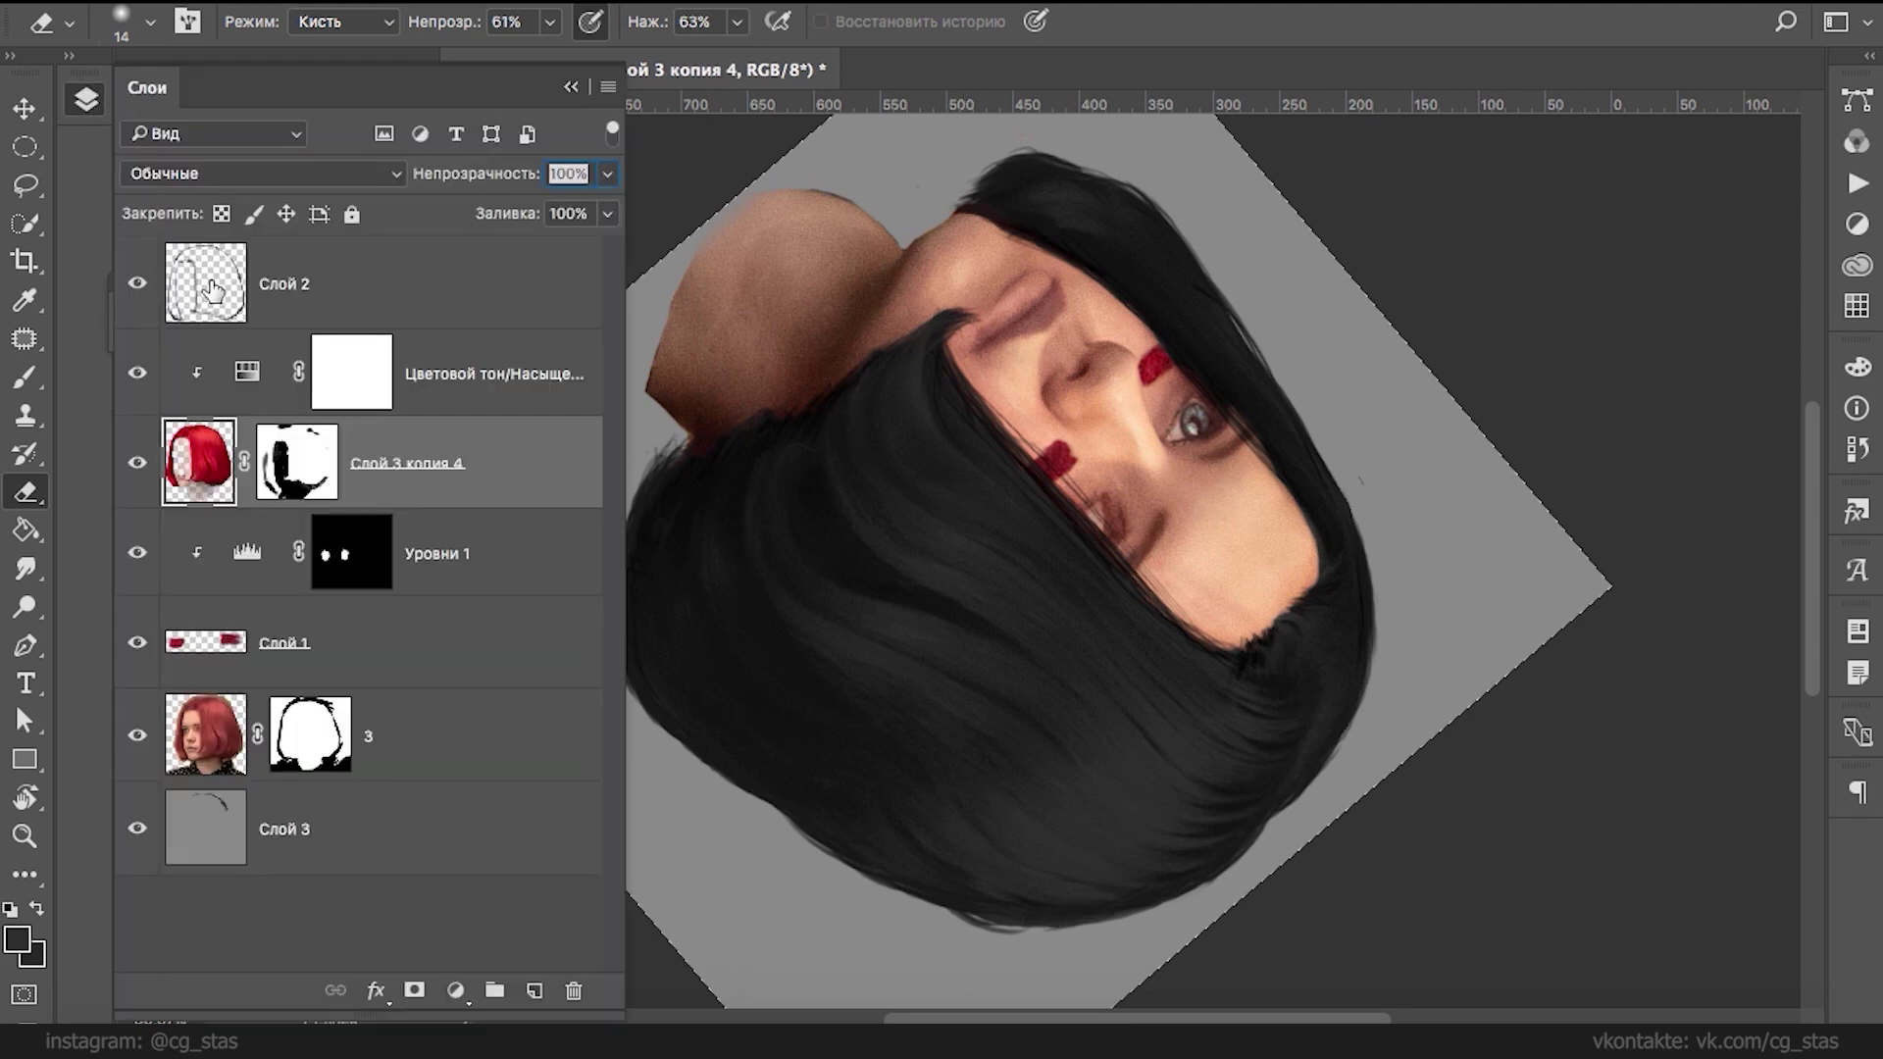
pyautogui.click(216, 295)
pyautogui.click(138, 463)
pyautogui.click(139, 463)
pyautogui.click(139, 462)
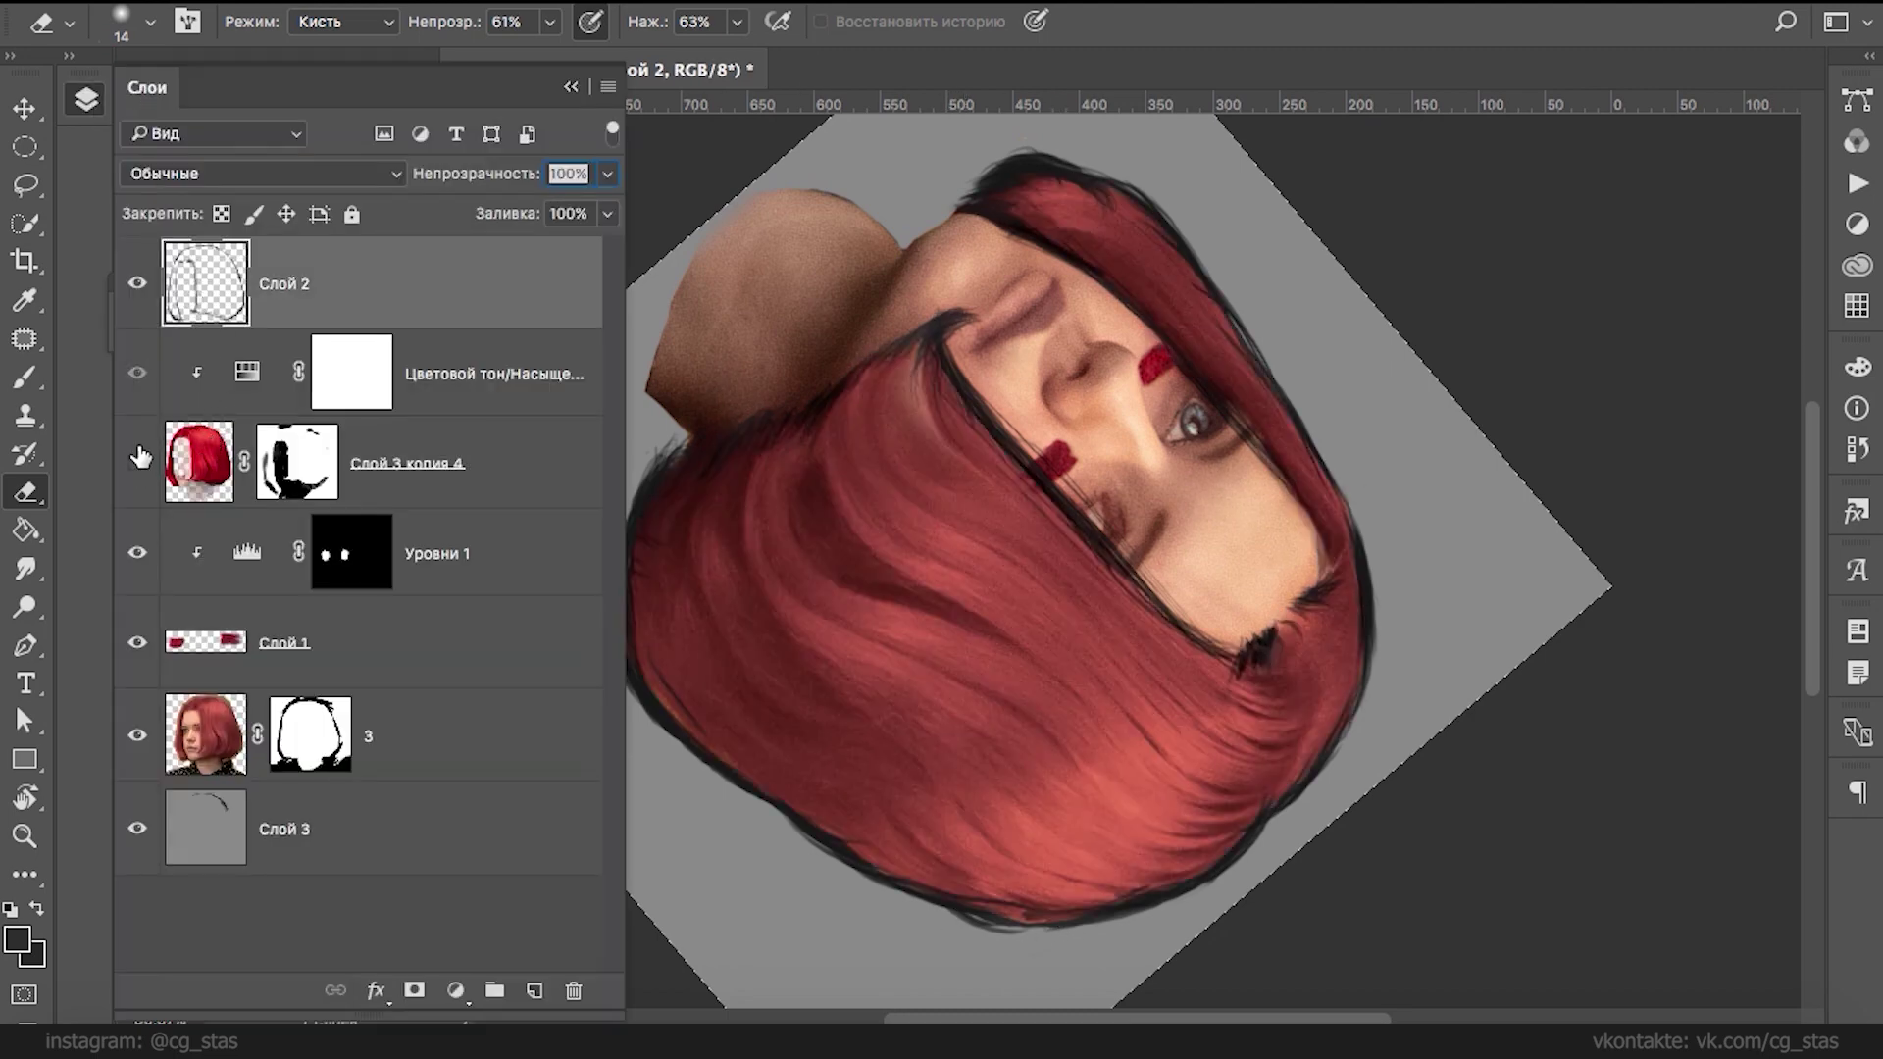
pyautogui.click(138, 463)
pyautogui.click(138, 285)
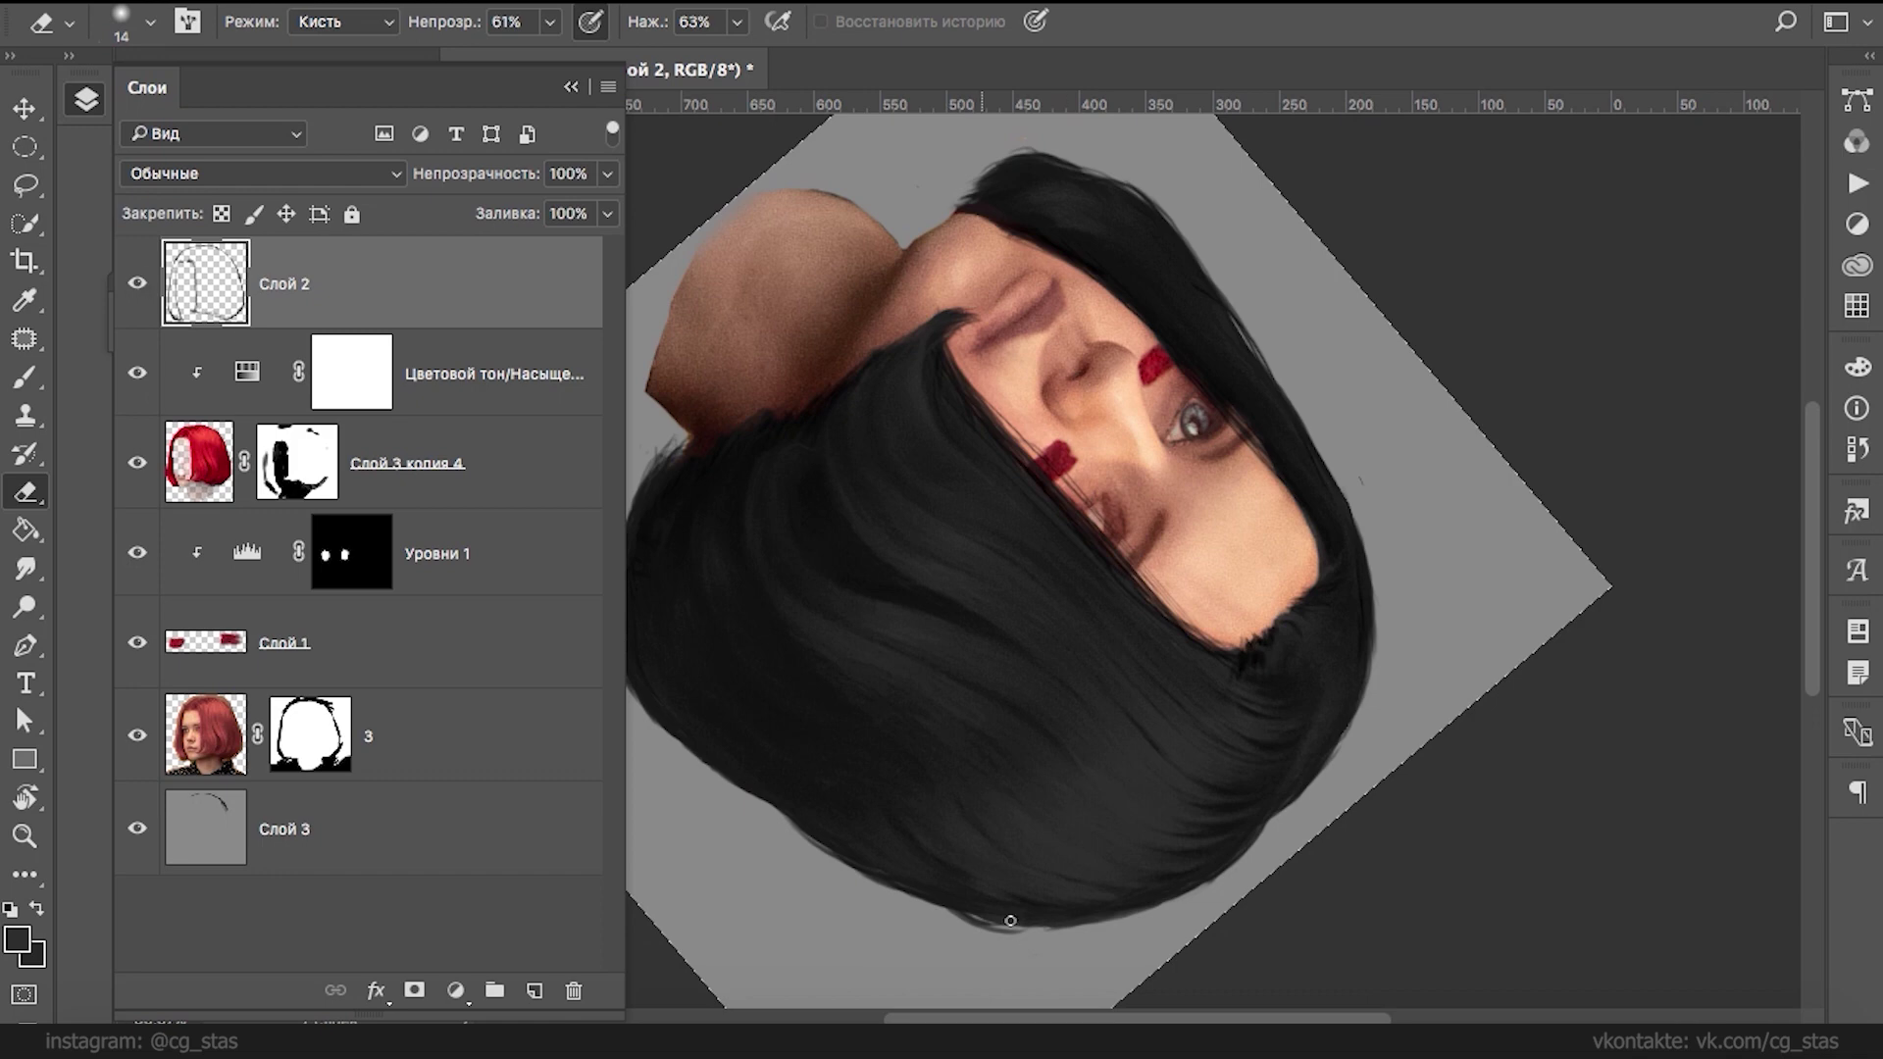
# - Paint over the stray dark strands on Слой 3 with its sampled gray and hide that background layer
pyautogui.click(470, 828)
pyautogui.press('b')
pyautogui.keyDown('alt'); pyautogui.click(835, 892); pyautogui.keyUp('alt')
pyautogui.moveTo(953, 916); pyautogui.dragTo(968, 912)
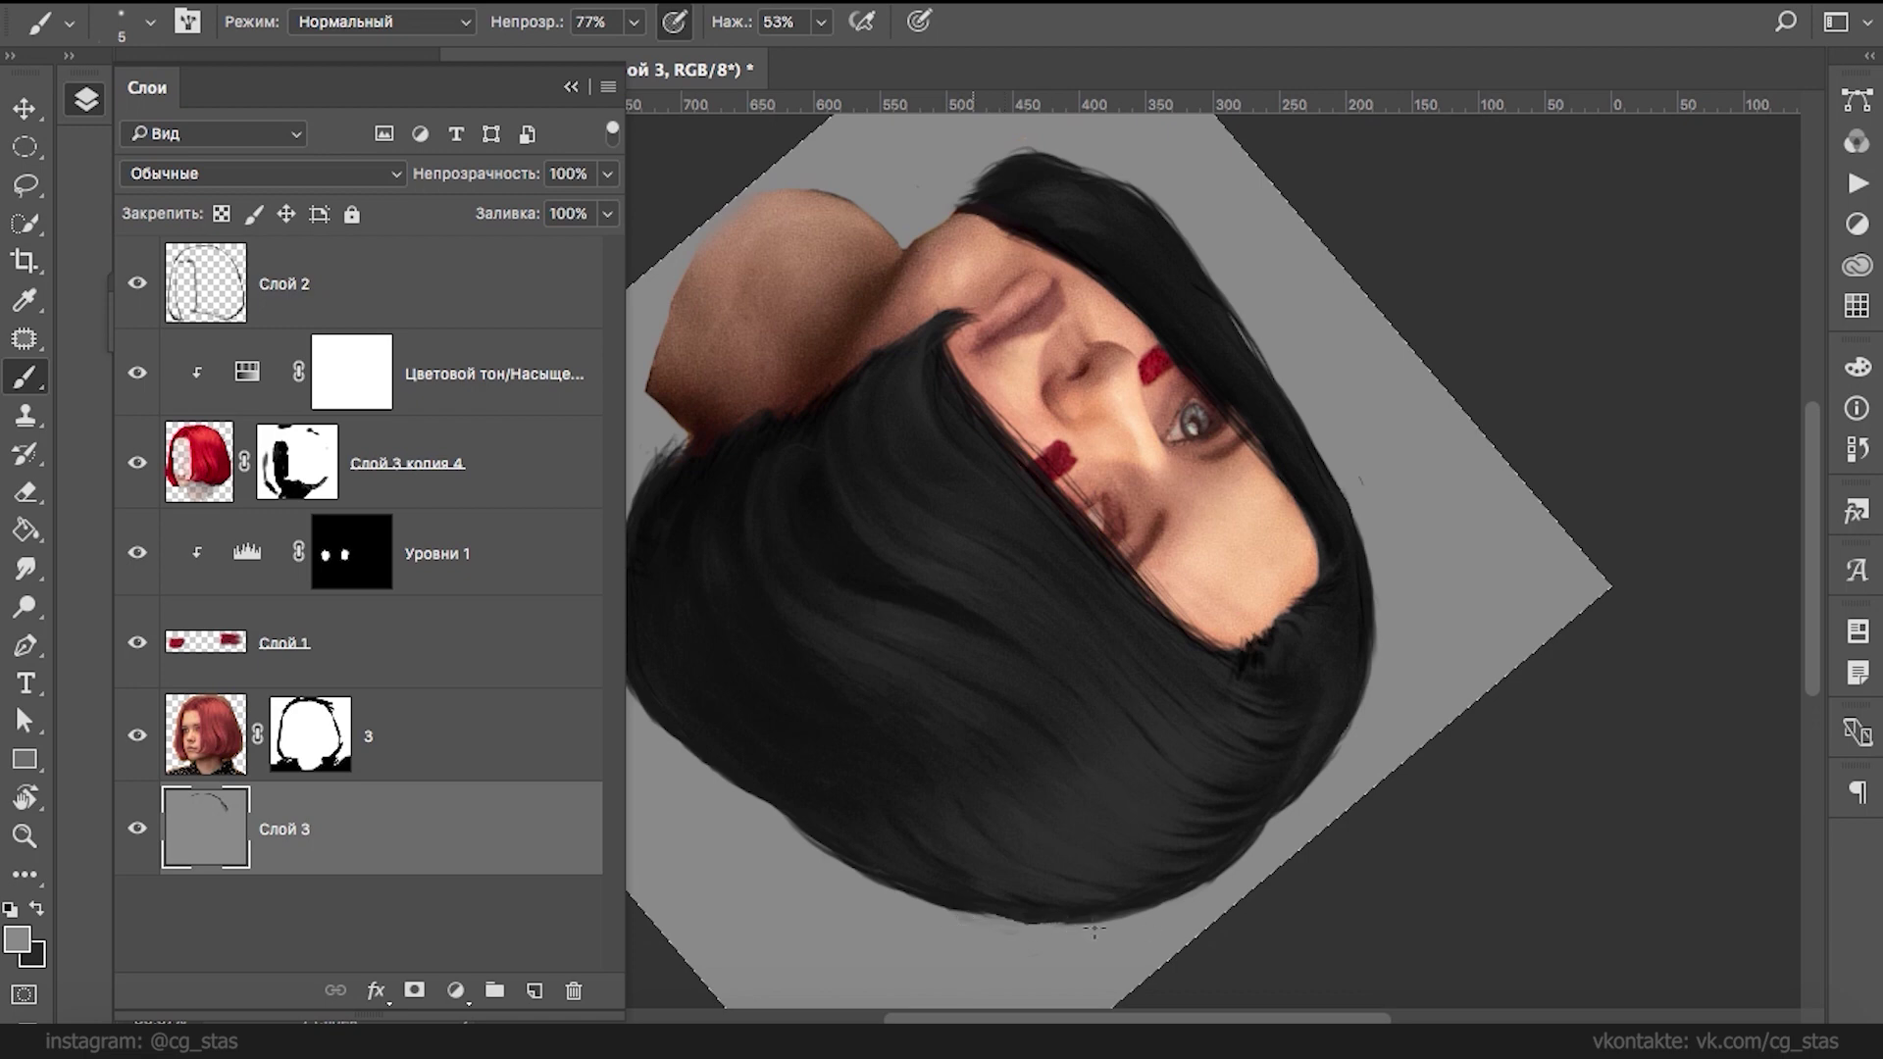
pyautogui.click(138, 828)
# - Select Слой 2, sample the dark hair color and paint strands along the top outline above the forehead
pyautogui.click(231, 277)
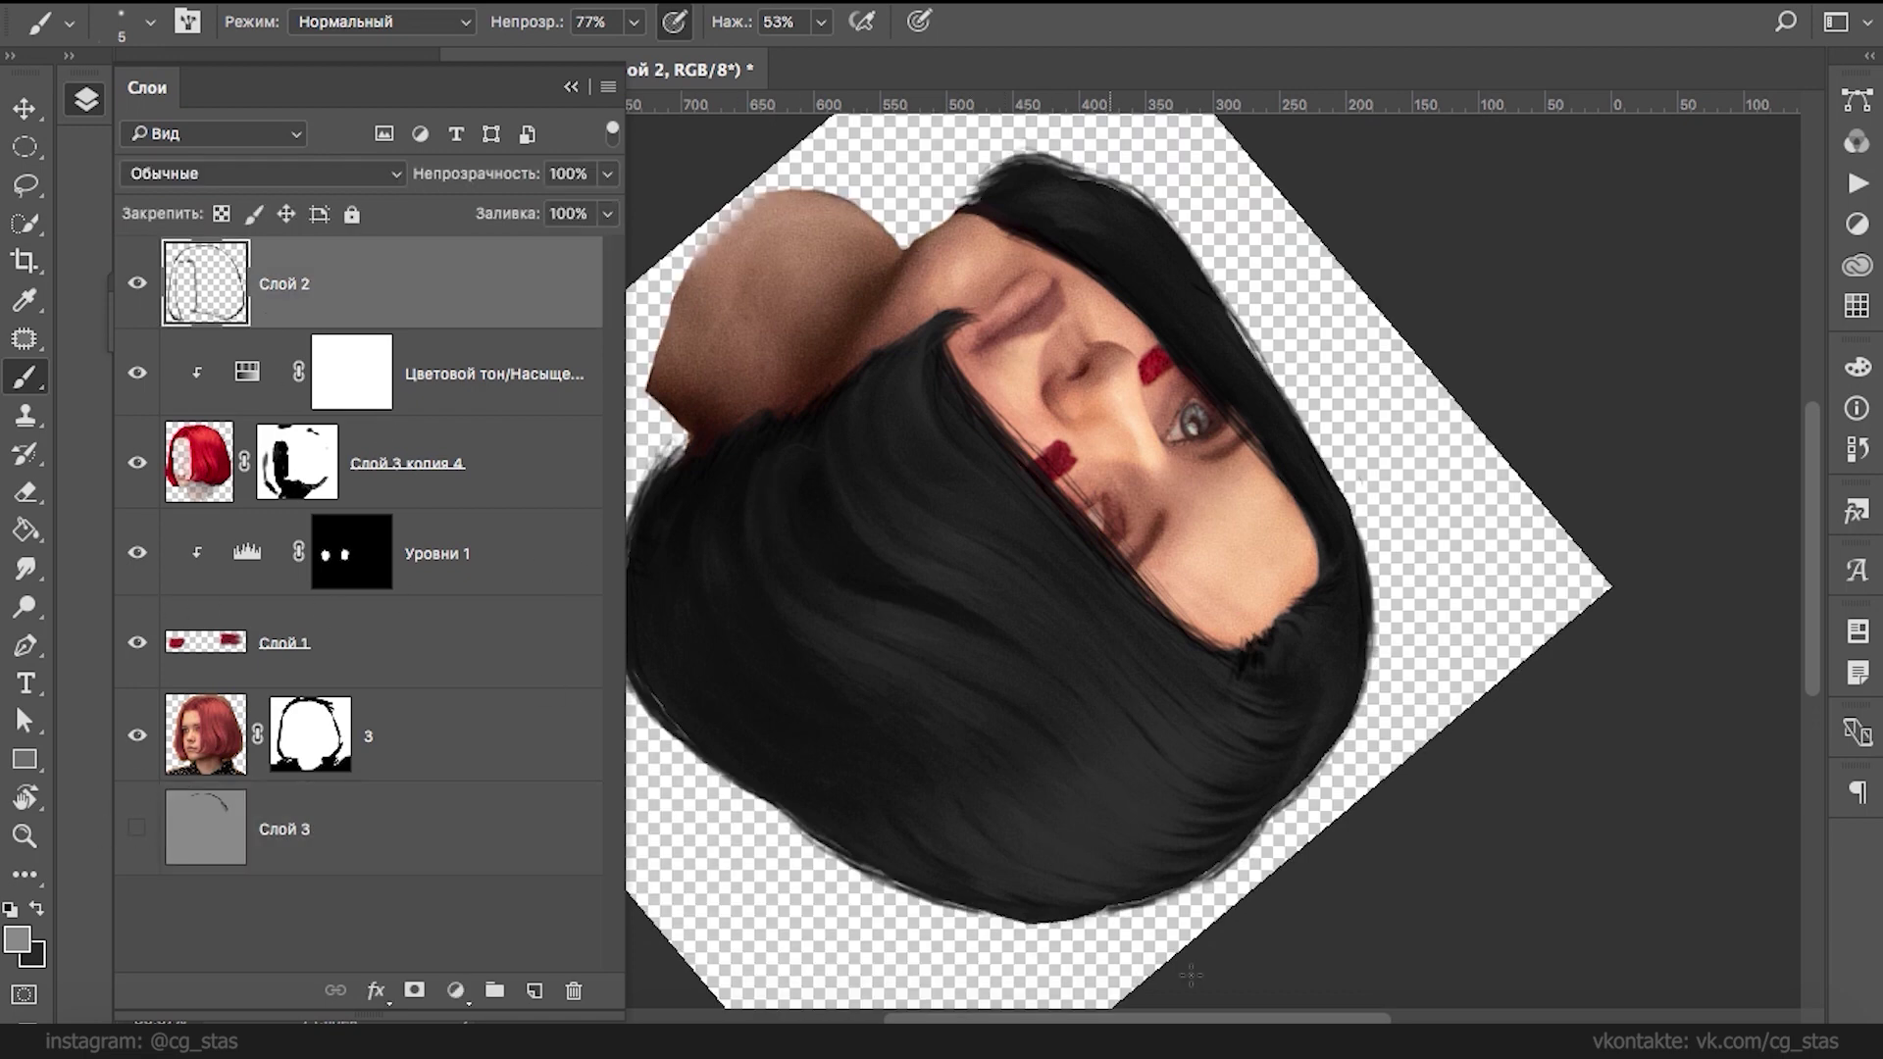
pyautogui.press('d')
pyautogui.keyDown('alt'); pyautogui.click(1301, 758); pyautogui.keyUp('alt')
pyautogui.moveTo(1324, 760); pyautogui.dragTo(1279, 795)
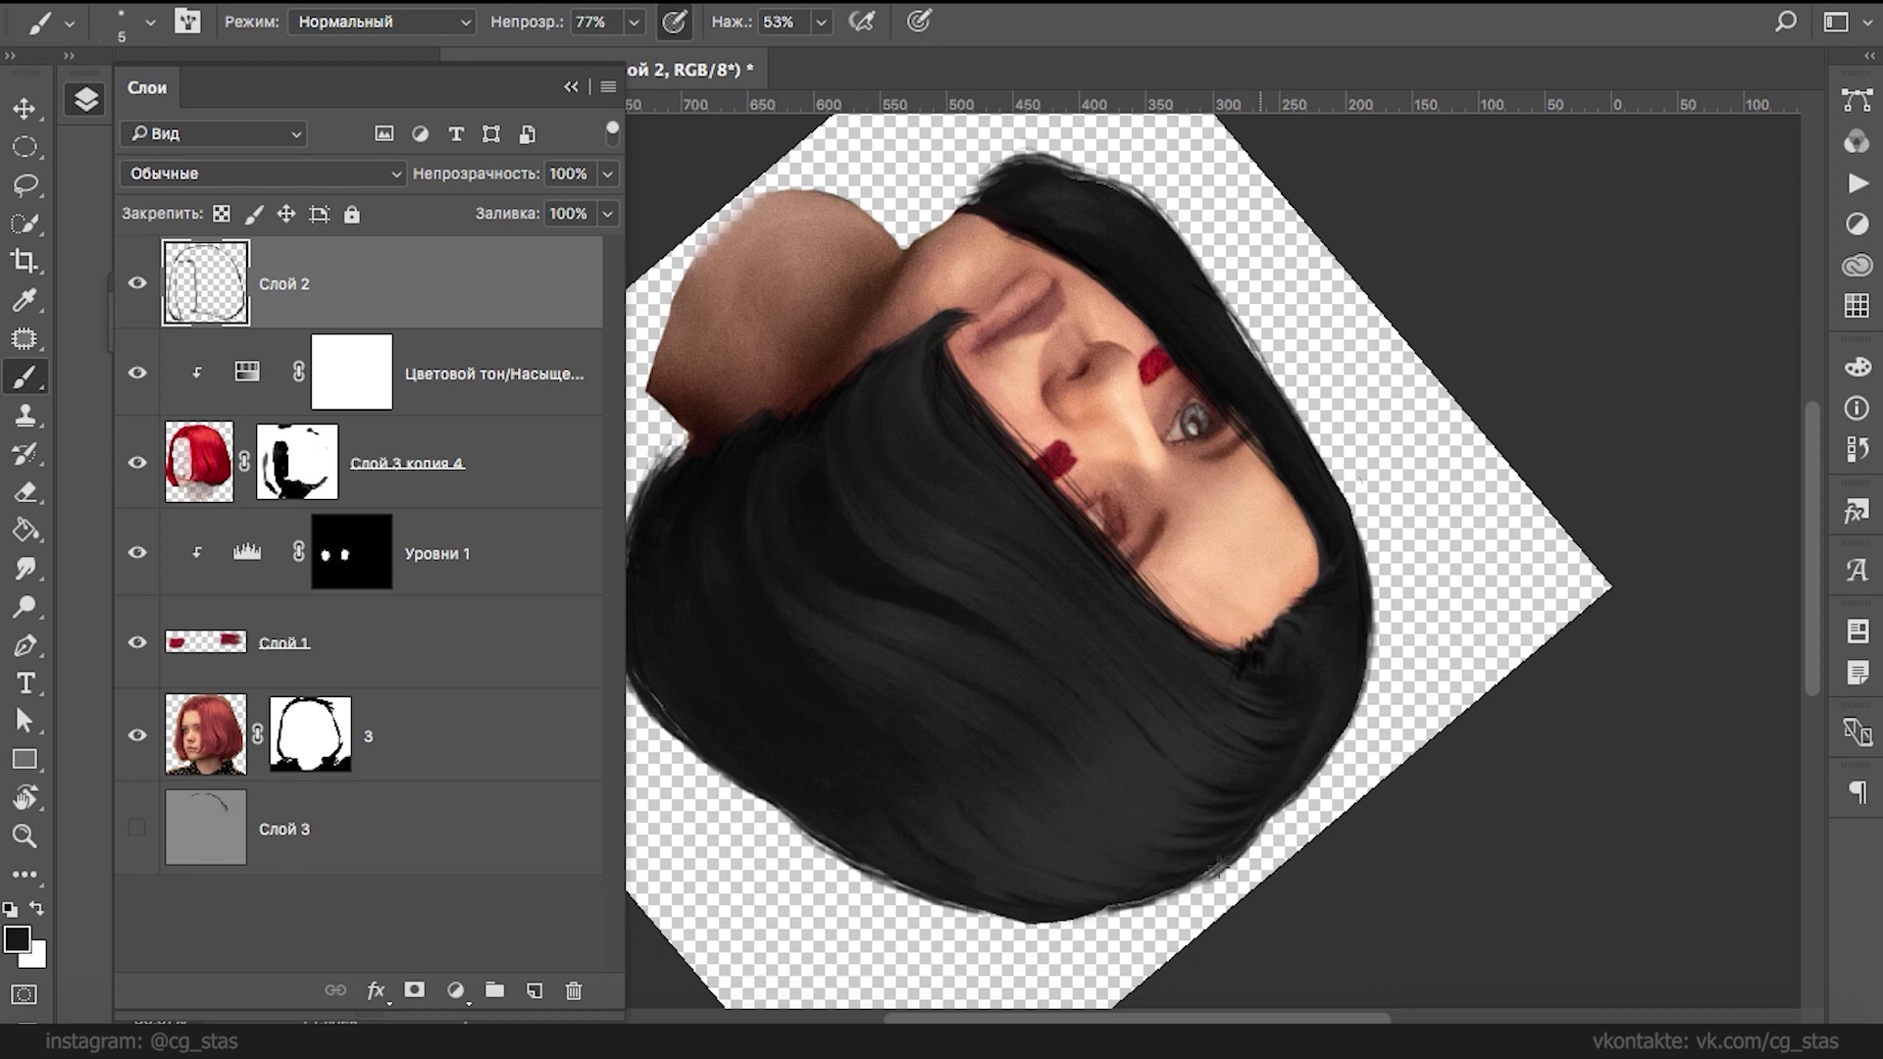
pyautogui.moveTo(1296, 802); pyautogui.dragTo(1319, 767)
# - Paint strands along the crown and upper back outline on Слой 2 and trim their edge with the eraser
pyautogui.moveTo(808, 553); pyautogui.dragTo(876, 521)
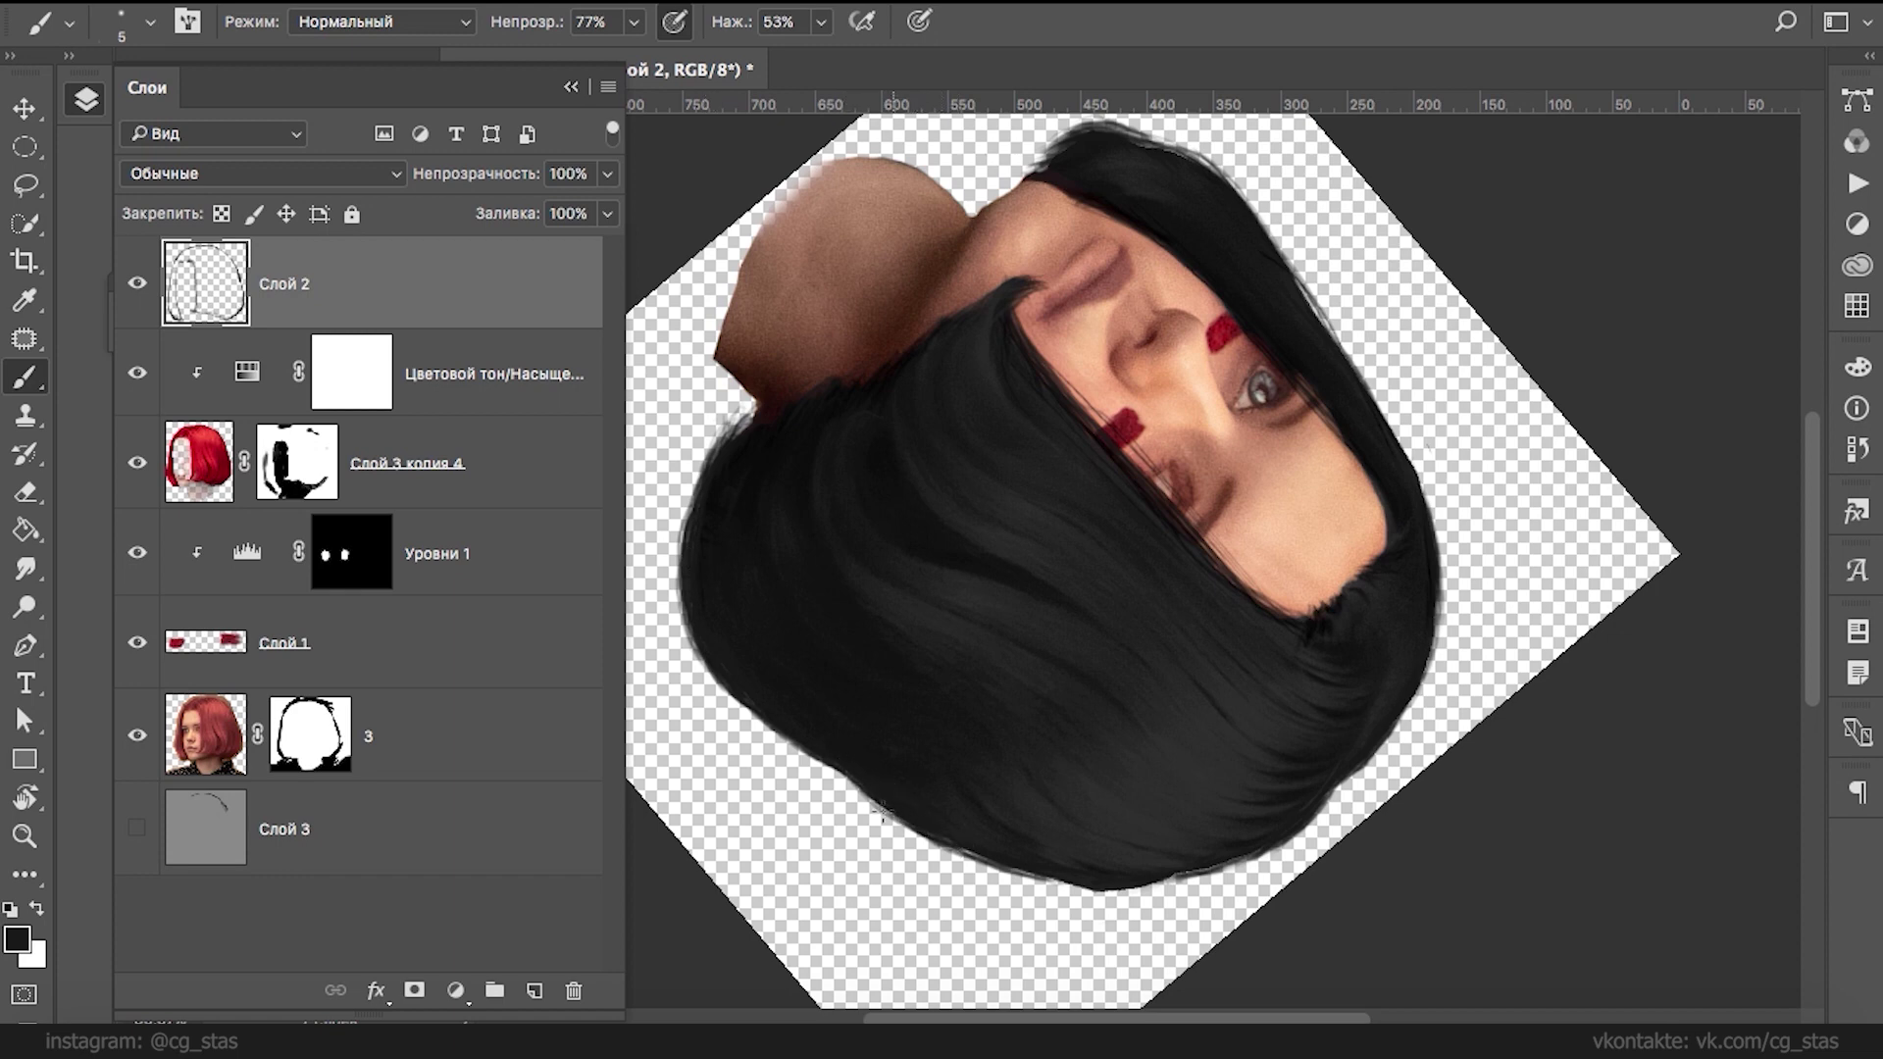
pyautogui.press('r')
pyautogui.moveTo(1221, 628)
pyautogui.mouseDown()
pyautogui.moveTo(1366, 761)
pyautogui.moveTo(1353, 449)
pyautogui.moveTo(1331, 524)
pyautogui.mouseUp()
pyautogui.moveTo(1353, 410)
pyautogui.mouseDown()
pyautogui.moveTo(1329, 568)
pyautogui.moveTo(1328, 551)
pyautogui.moveTo(1223, 687)
pyautogui.moveTo(1268, 647)
pyautogui.moveTo(1178, 721)
pyautogui.moveTo(1283, 620)
pyautogui.moveTo(1236, 681)
pyautogui.moveTo(1285, 676)
pyautogui.mouseUp()
pyautogui.press('e')
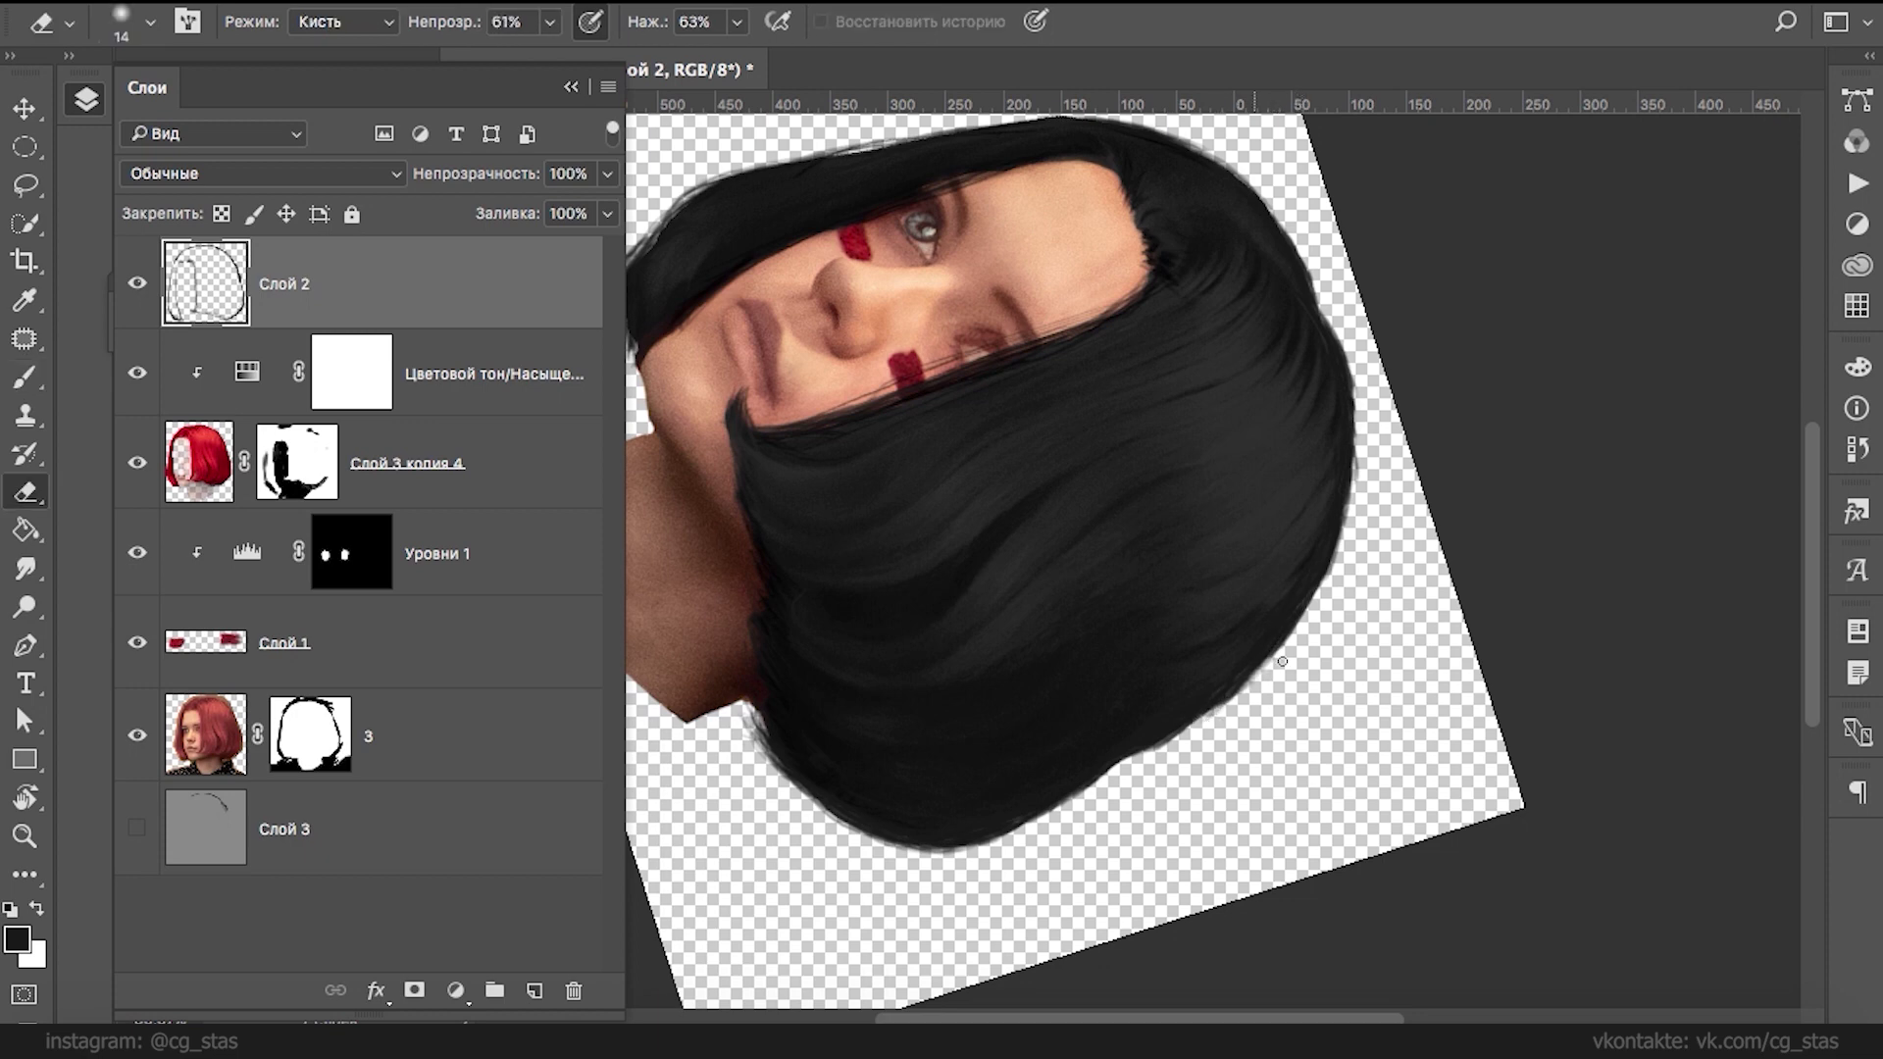
pyautogui.moveTo(1359, 492); pyautogui.dragTo(1324, 583)
# - Return the canvas to upright, save 3.psb with its updated head and switch to farely1.psd
pyautogui.press('r')
pyautogui.moveTo(1202, 532); pyautogui.dragTo(1063, 232)
pyautogui.press('r')
pyautogui.moveTo(1361, 335); pyautogui.dragTo(1339, 301)
pyautogui.press('super+minus')
pyautogui.press('super+minus')
pyautogui.hotkey('ctrl', 's')
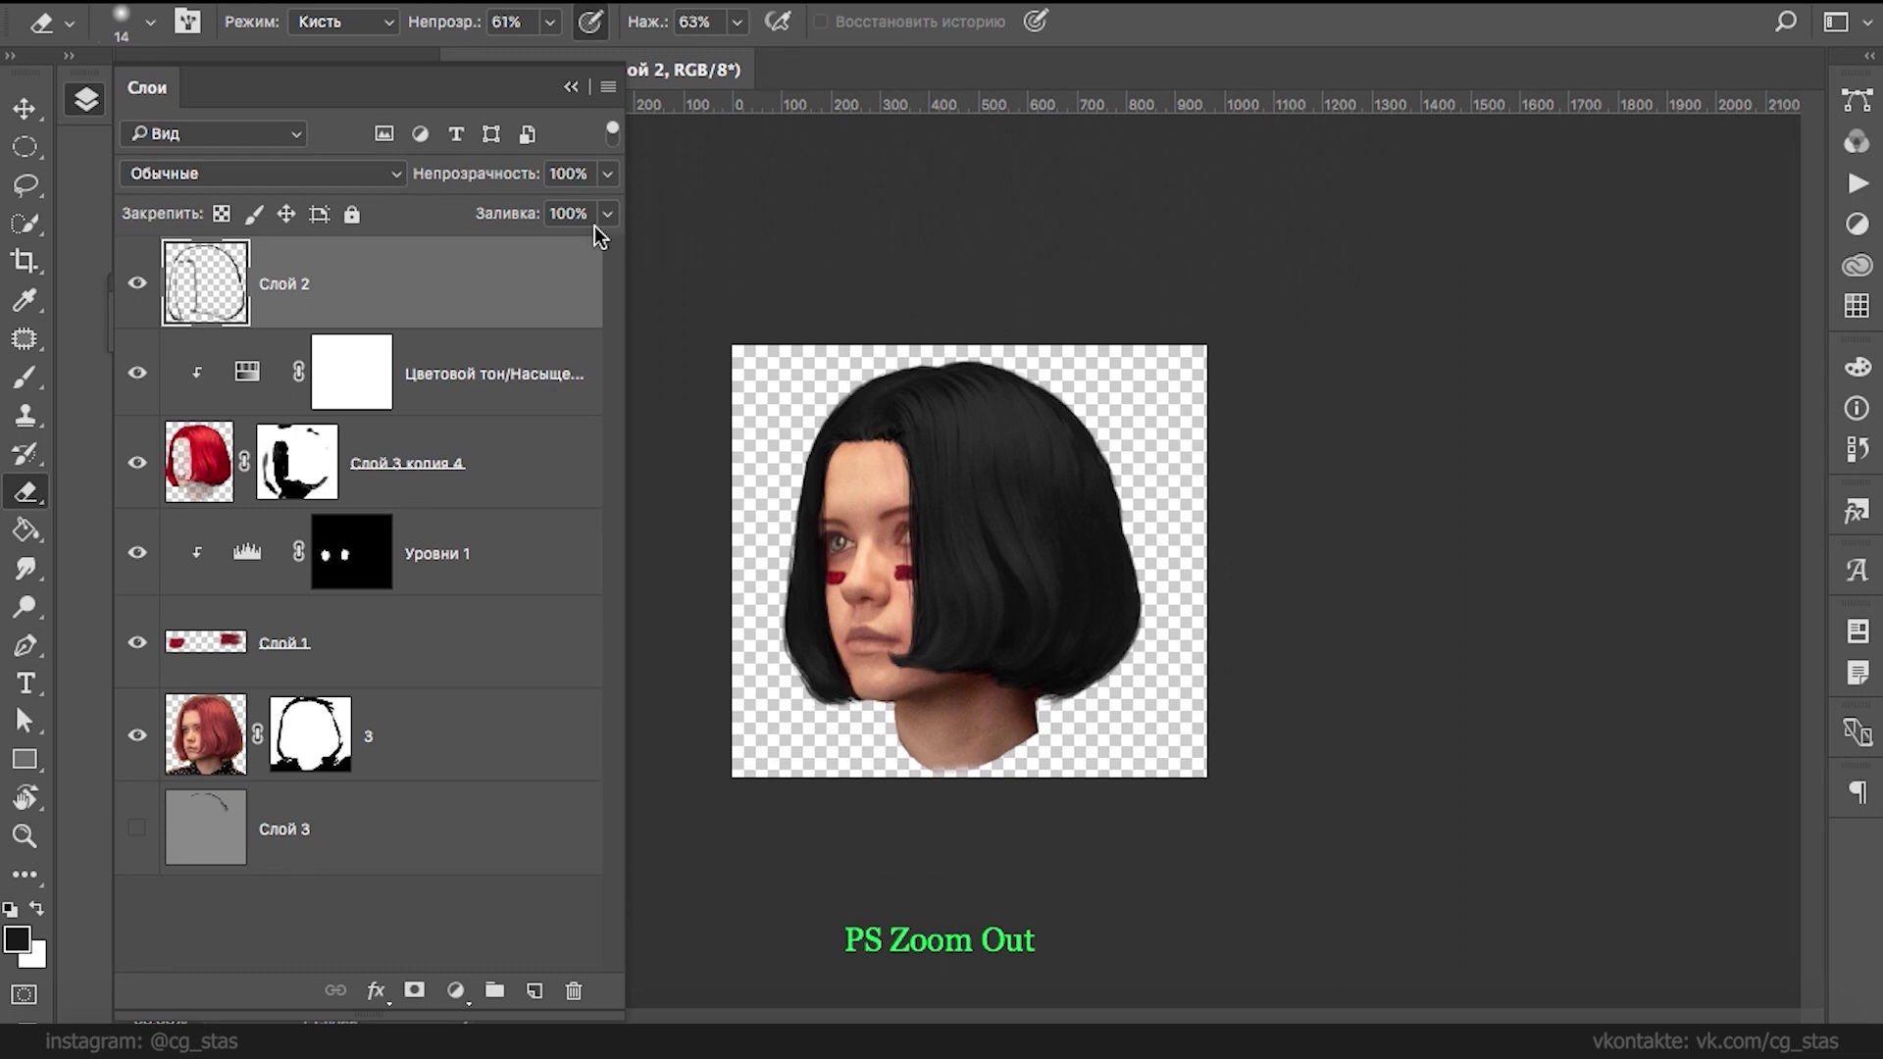
pyautogui.click(571, 86)
pyautogui.click(337, 75)
# - Examine the updated head within the whole farely1.psd composition and compare it with the head in 3.psb
pyautogui.press('super+minus')
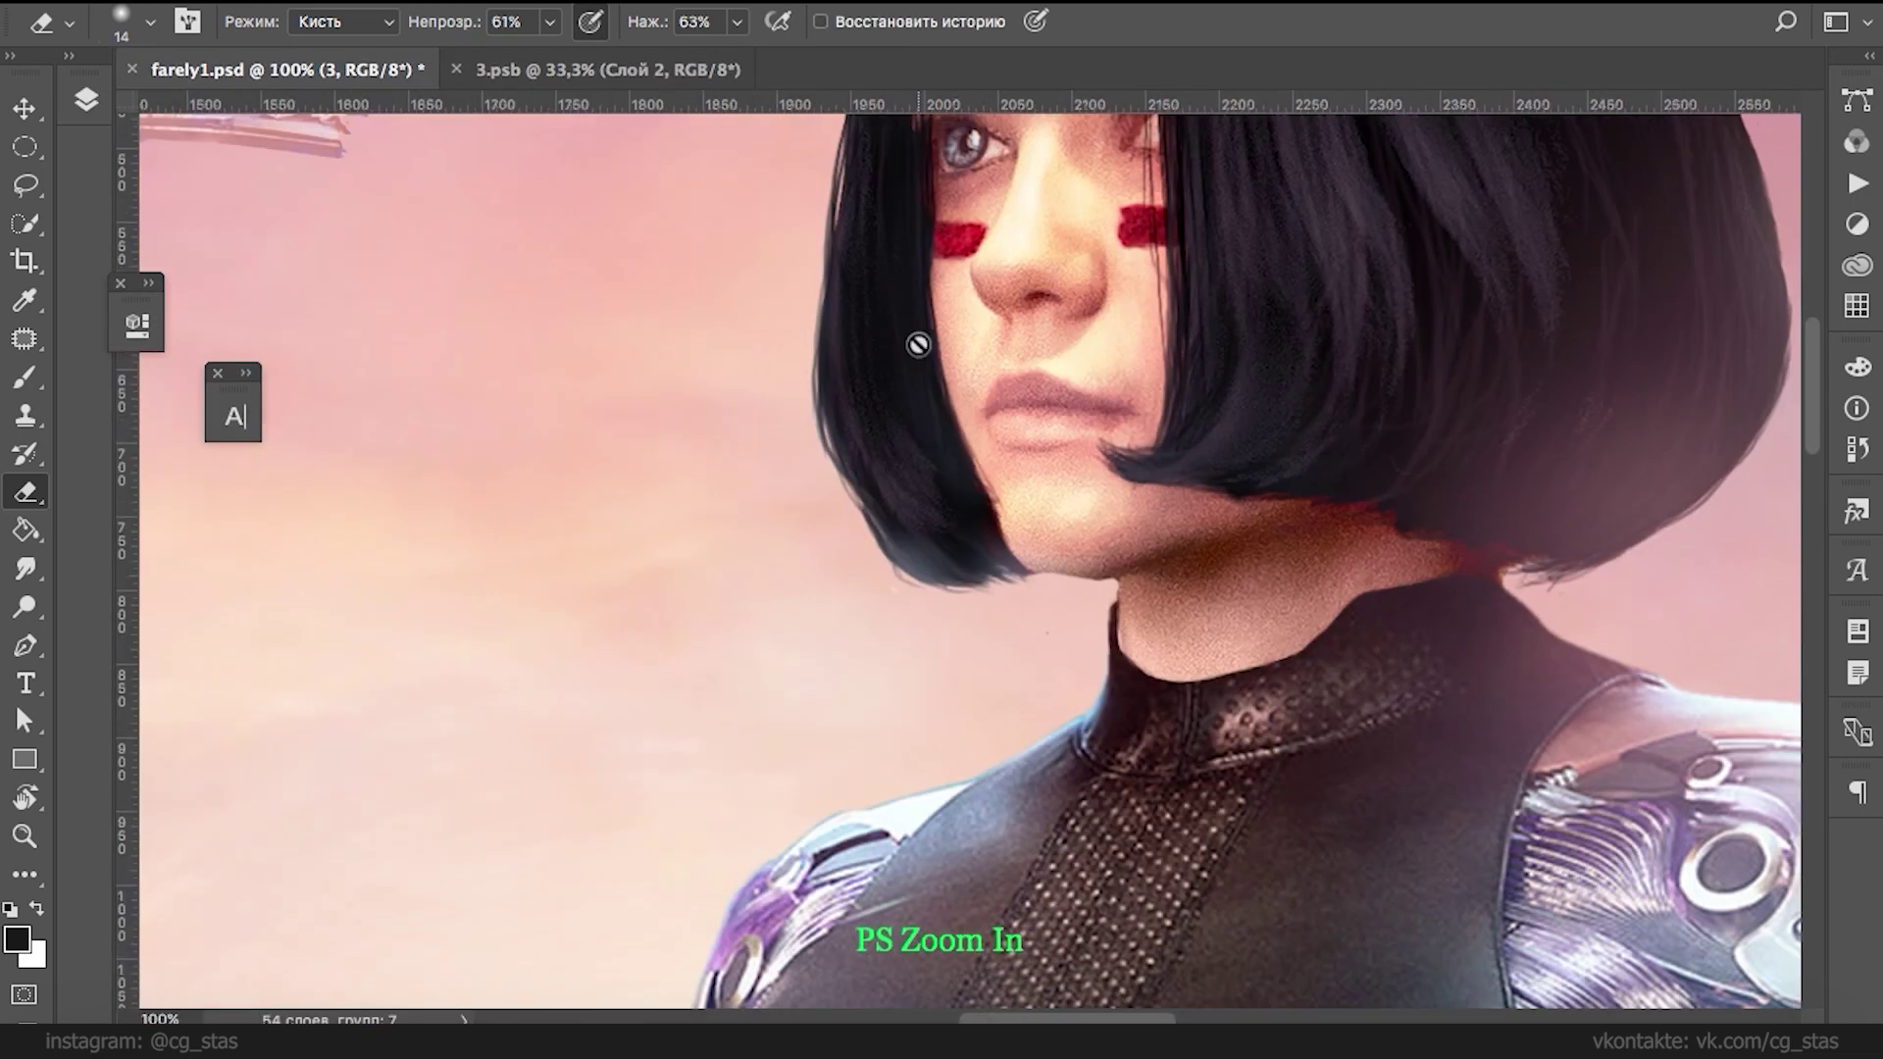
pyautogui.press('super+minus')
pyautogui.press('super+minus')
pyautogui.press('super+minus')
pyautogui.press('super+minus')
pyautogui.press('super+minus')
pyautogui.press('super+minus')
pyautogui.press('super+minus')
pyautogui.press('super+minus')
pyautogui.press('super+minus')
pyautogui.press('super+minus')
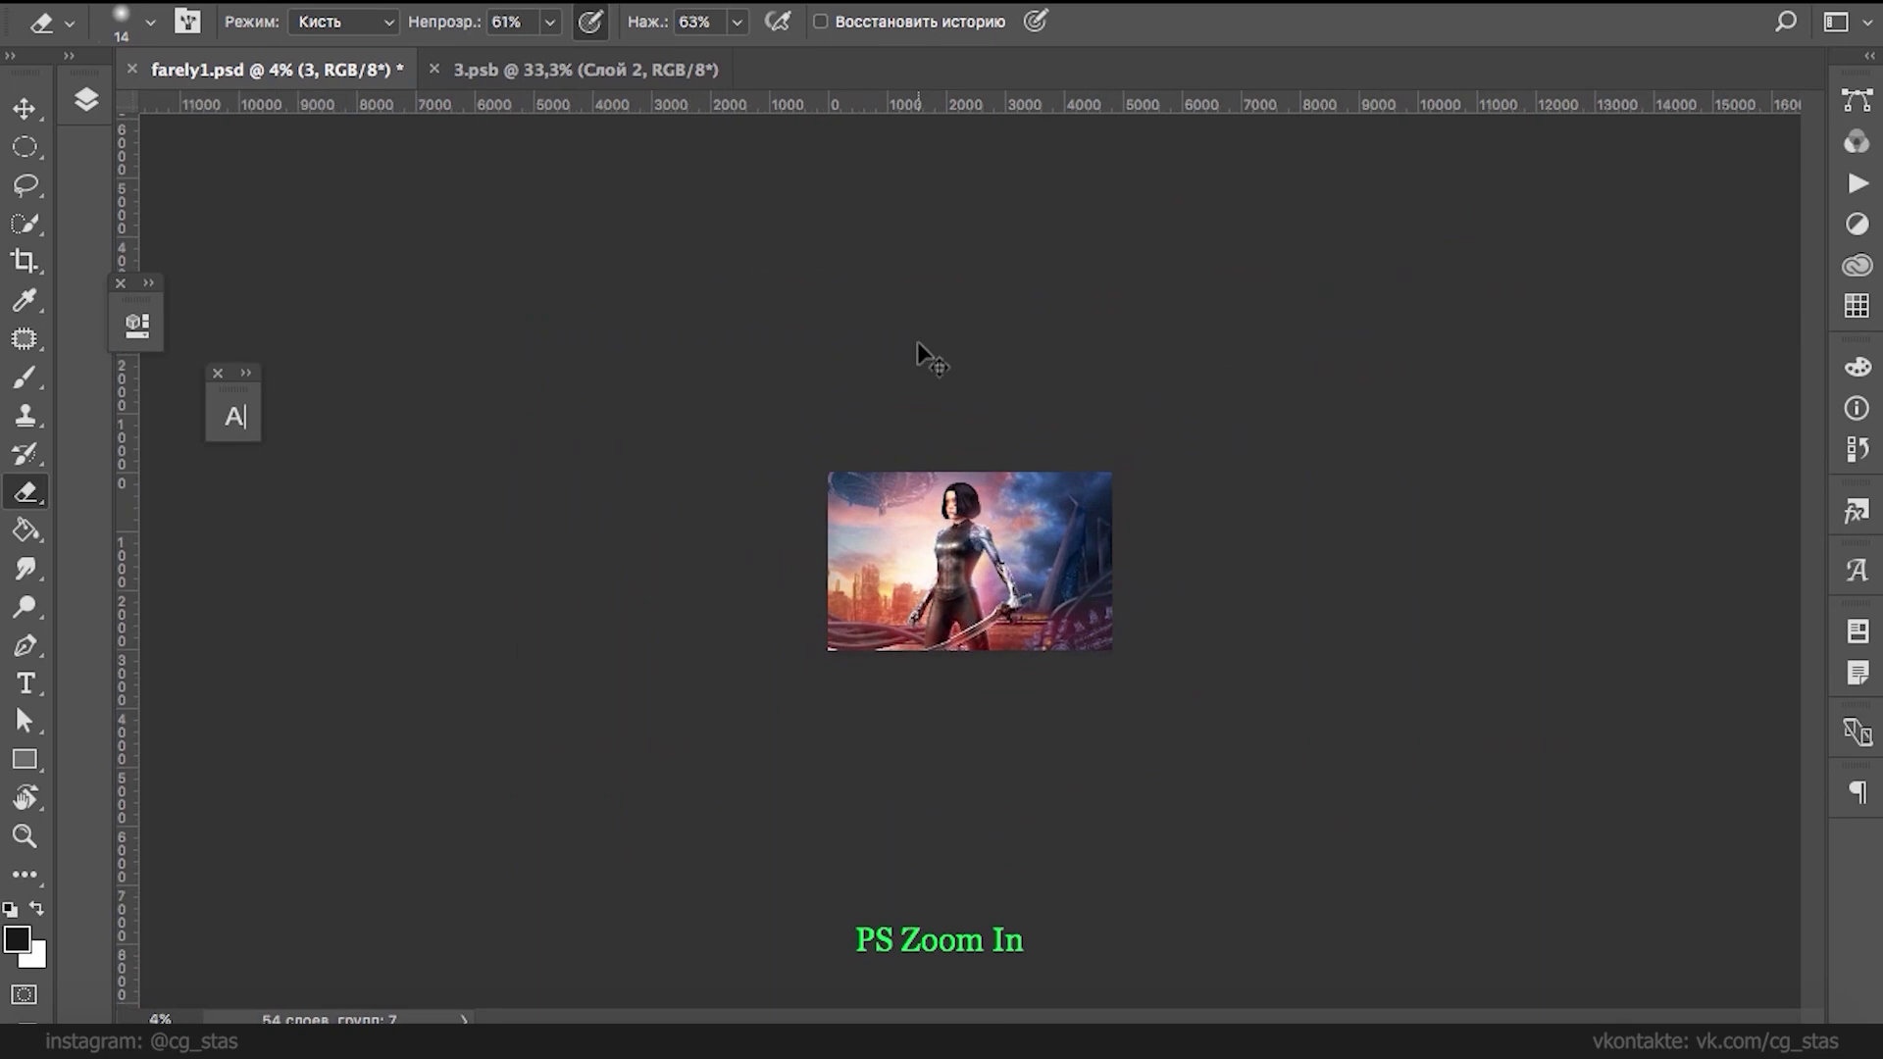
pyautogui.press('super+plus')
pyautogui.press('super+plus')
pyautogui.press('super+plus')
pyautogui.press('super+plus')
pyautogui.press('super+plus')
pyautogui.press('super+minus')
pyautogui.press('super+minus')
pyautogui.press('super+plus')
pyautogui.click(564, 72)
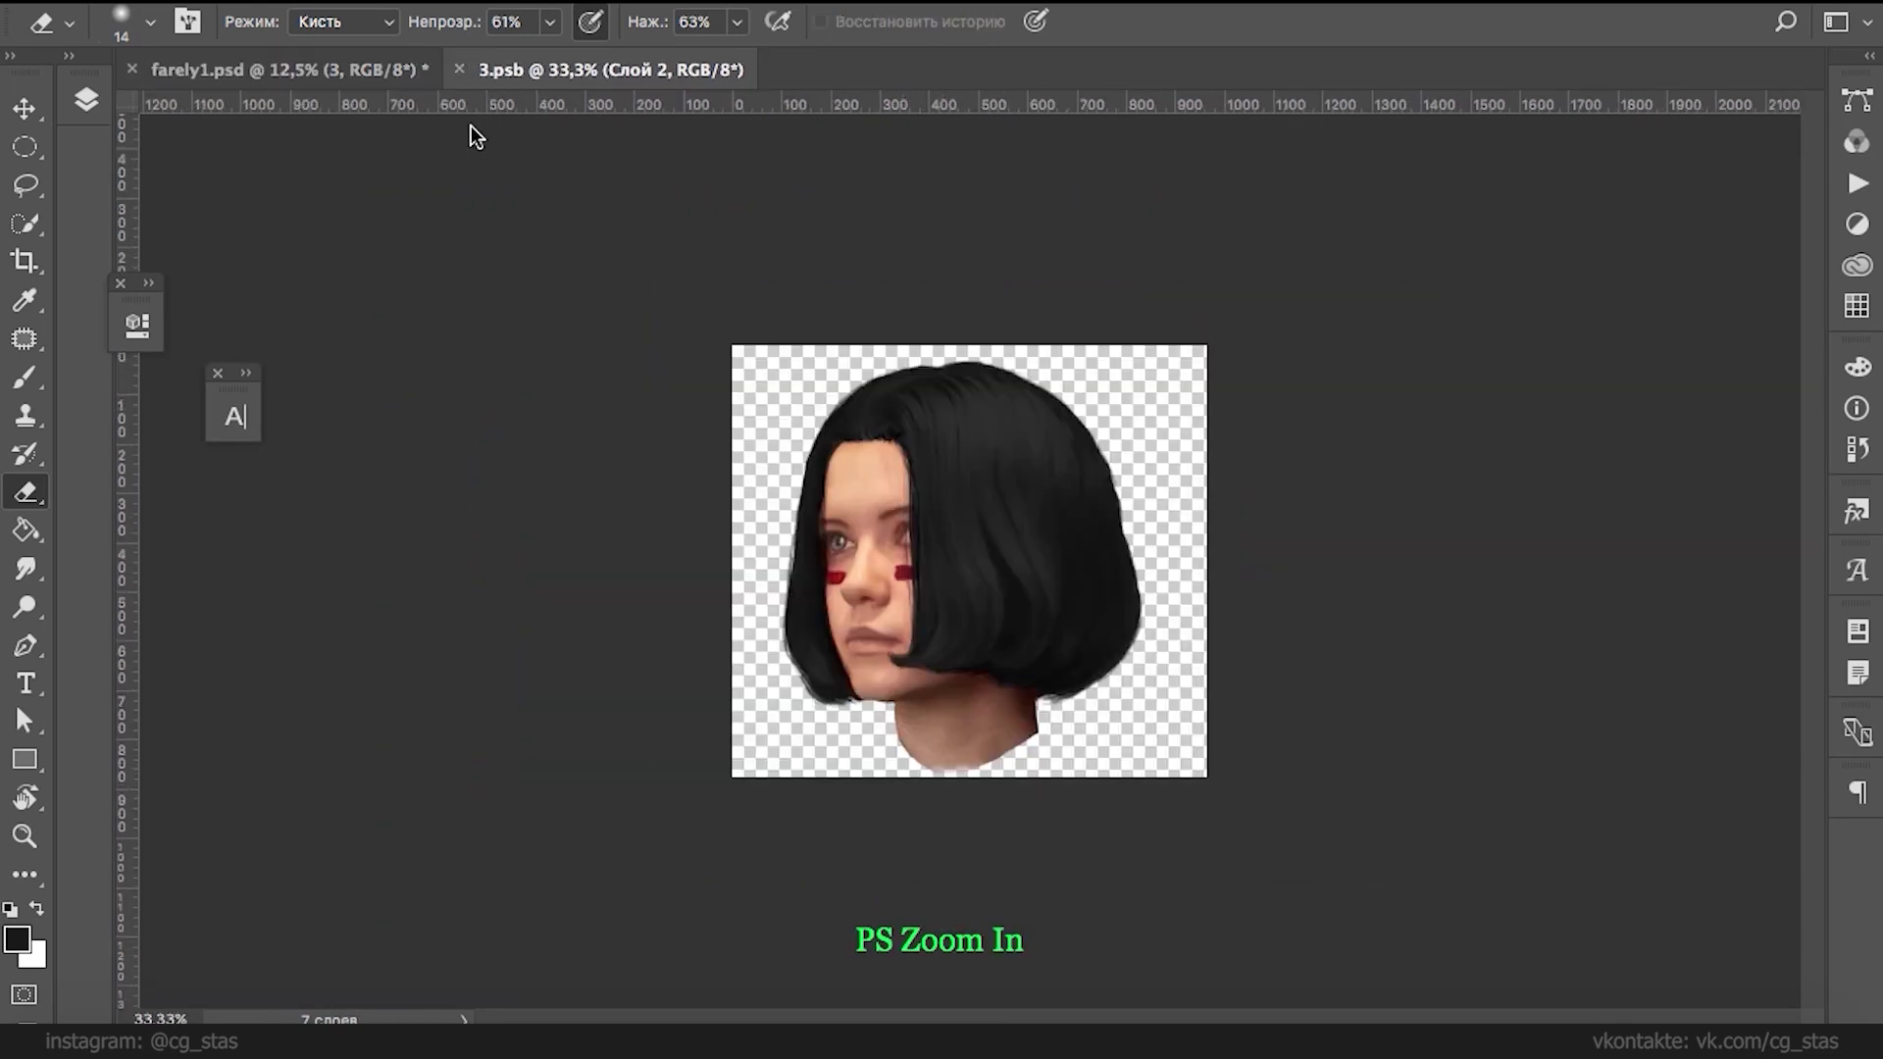
# - Return to farely1.psd and make Слой 8 копия visible
pyautogui.click(275, 70)
pyautogui.click(85, 100)
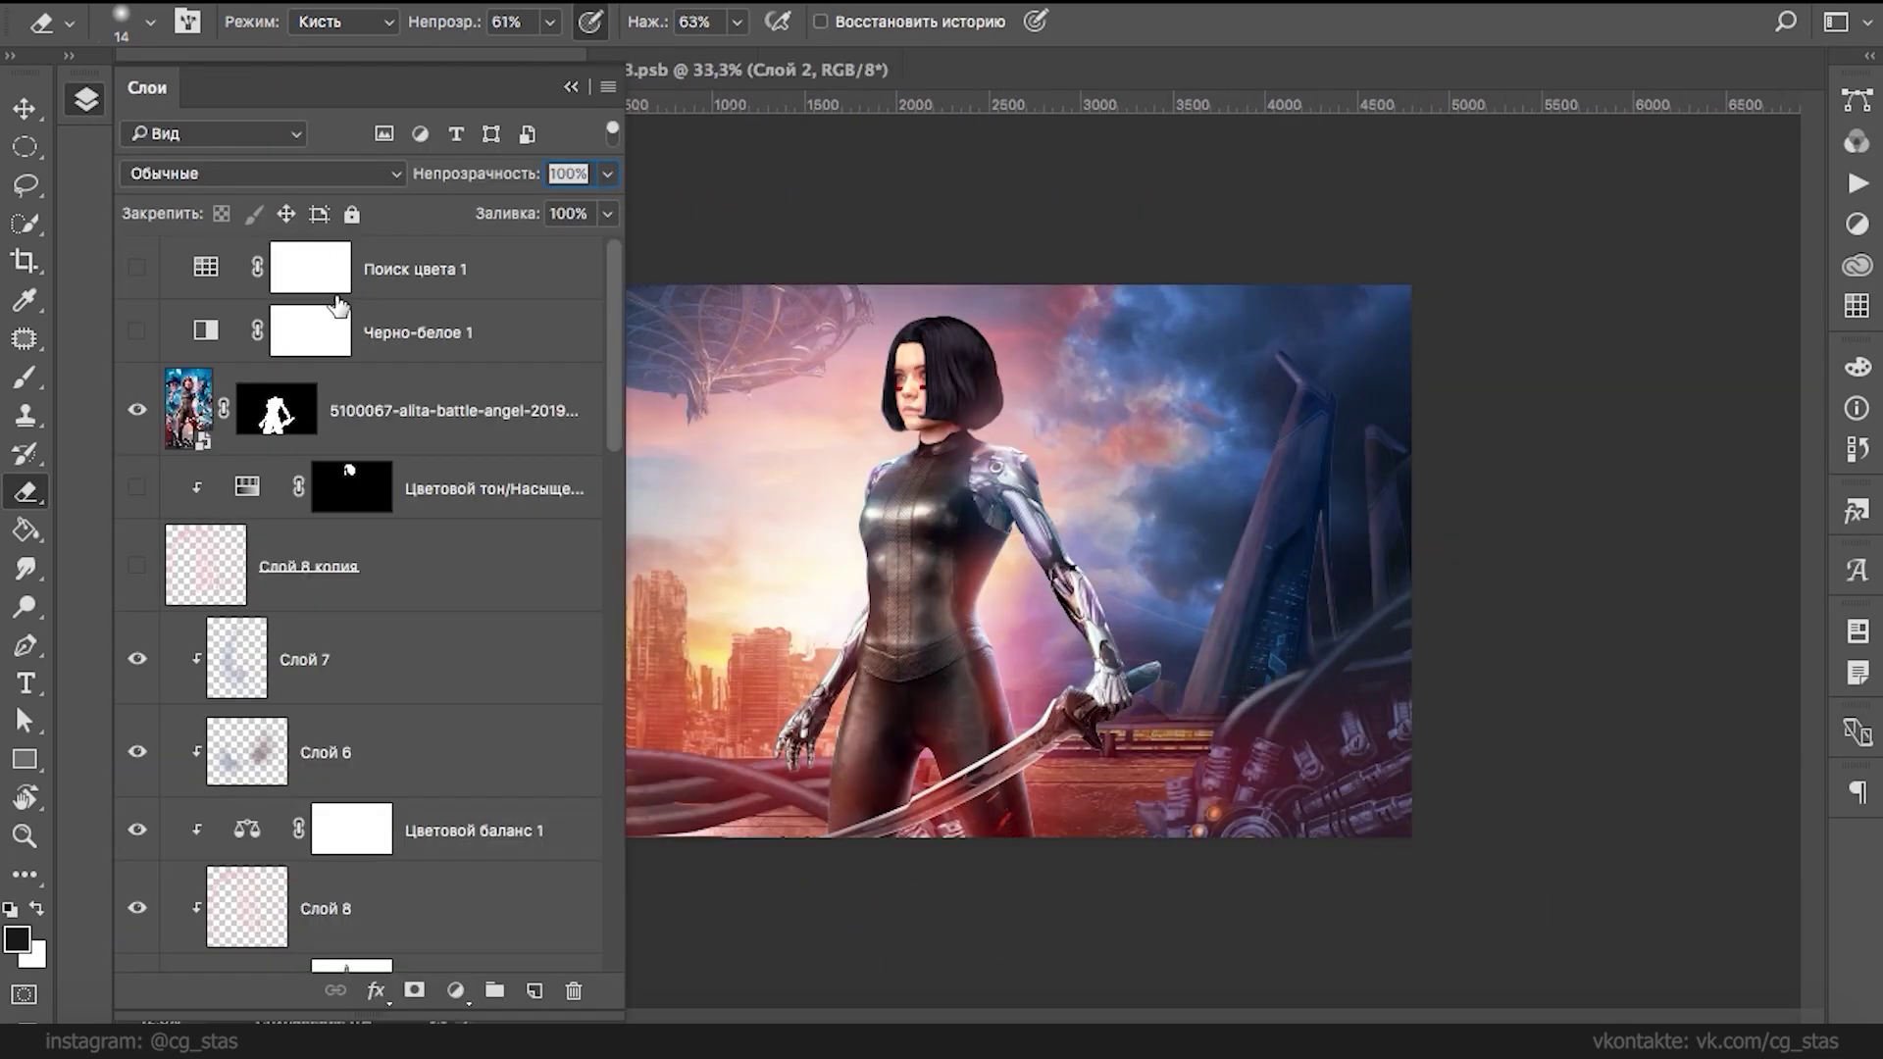
pyautogui.click(137, 567)
pyautogui.click(307, 175)
pyautogui.click(277, 389)
pyautogui.press('super+z')
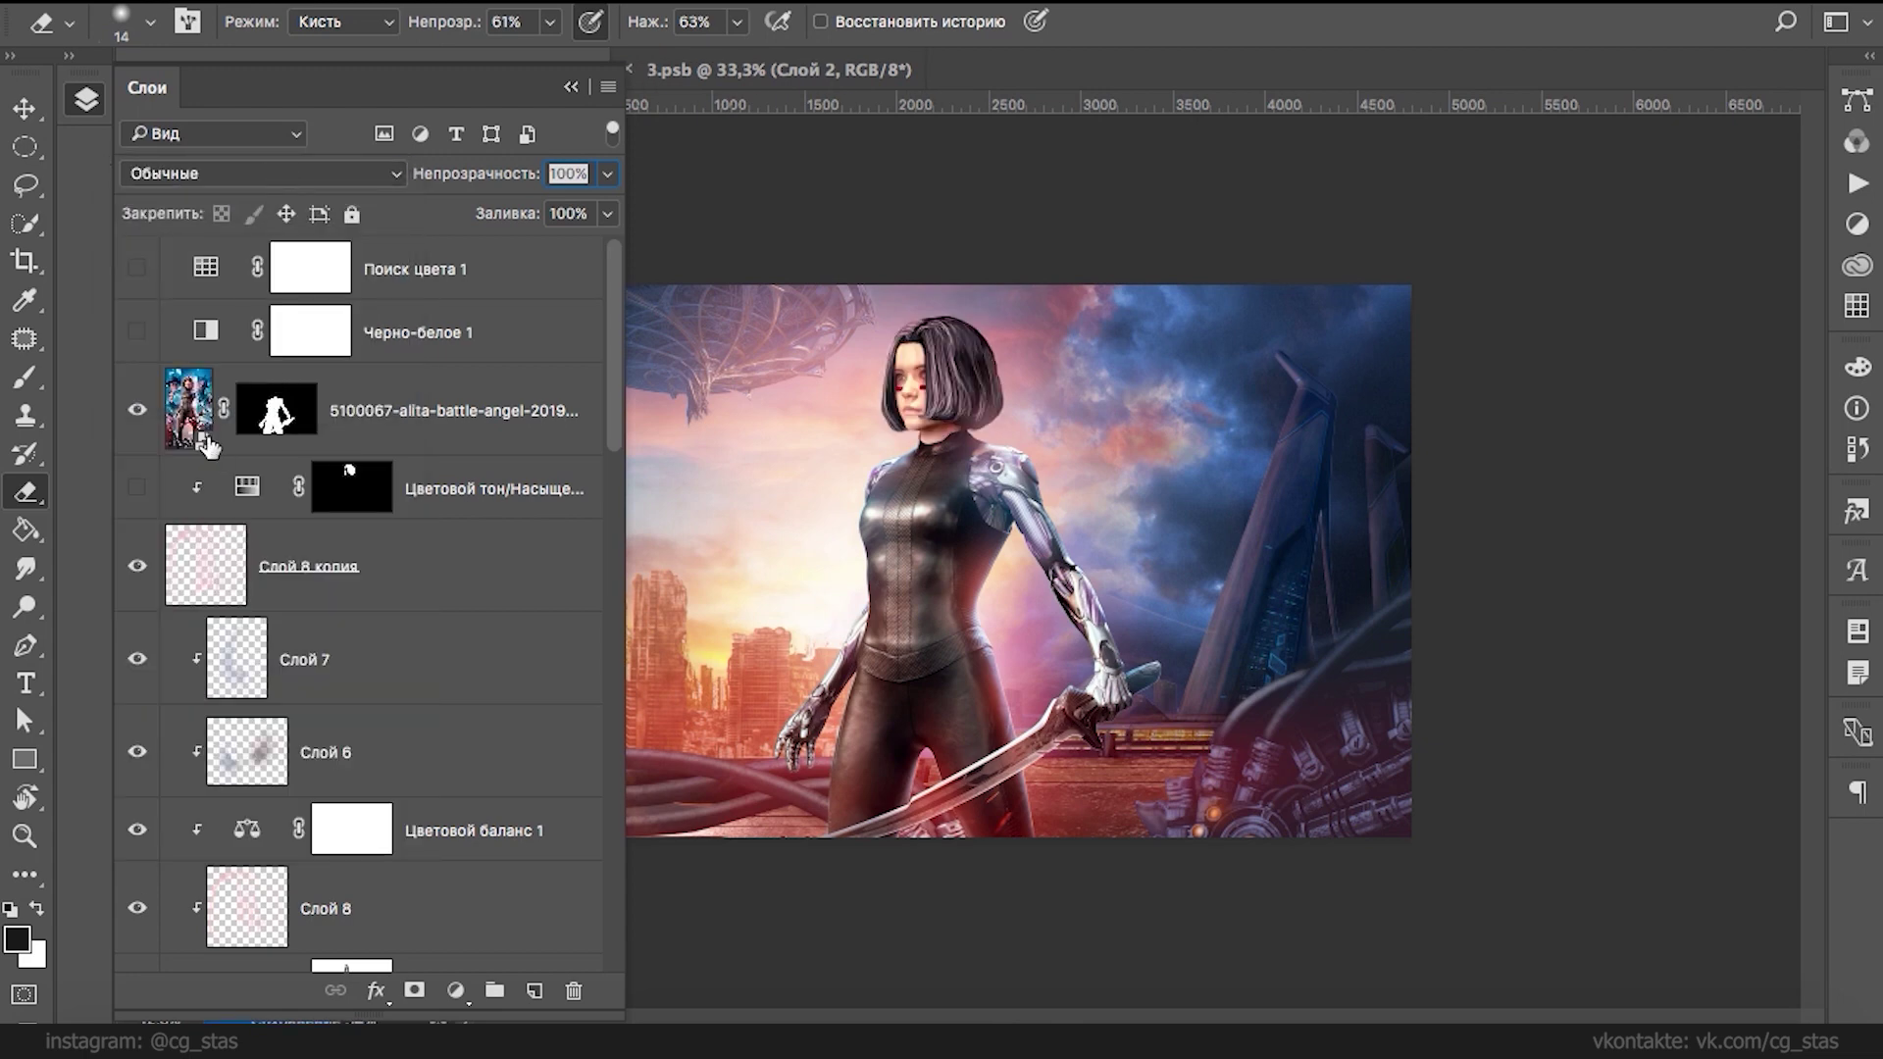
# - Set the blend mode of Слой 8 копия to Мягкий свет (Soft Light) and its fill to 25%
pyautogui.click(182, 529)
pyautogui.click(269, 173)
pyautogui.click(211, 512)
pyautogui.click(230, 177)
pyautogui.click(232, 194)
pyautogui.click(226, 177)
pyautogui.click(226, 184)
pyautogui.click(225, 184)
pyautogui.click(211, 147)
pyautogui.moveTo(607, 213); pyautogui.dragTo(499, 253)
# - Select the Уровни 11 mask, prepare a soft 56 px brush with 1% hardness and close the floating brush panel
pyautogui.press('super+plus')
pyautogui.press('super+plus')
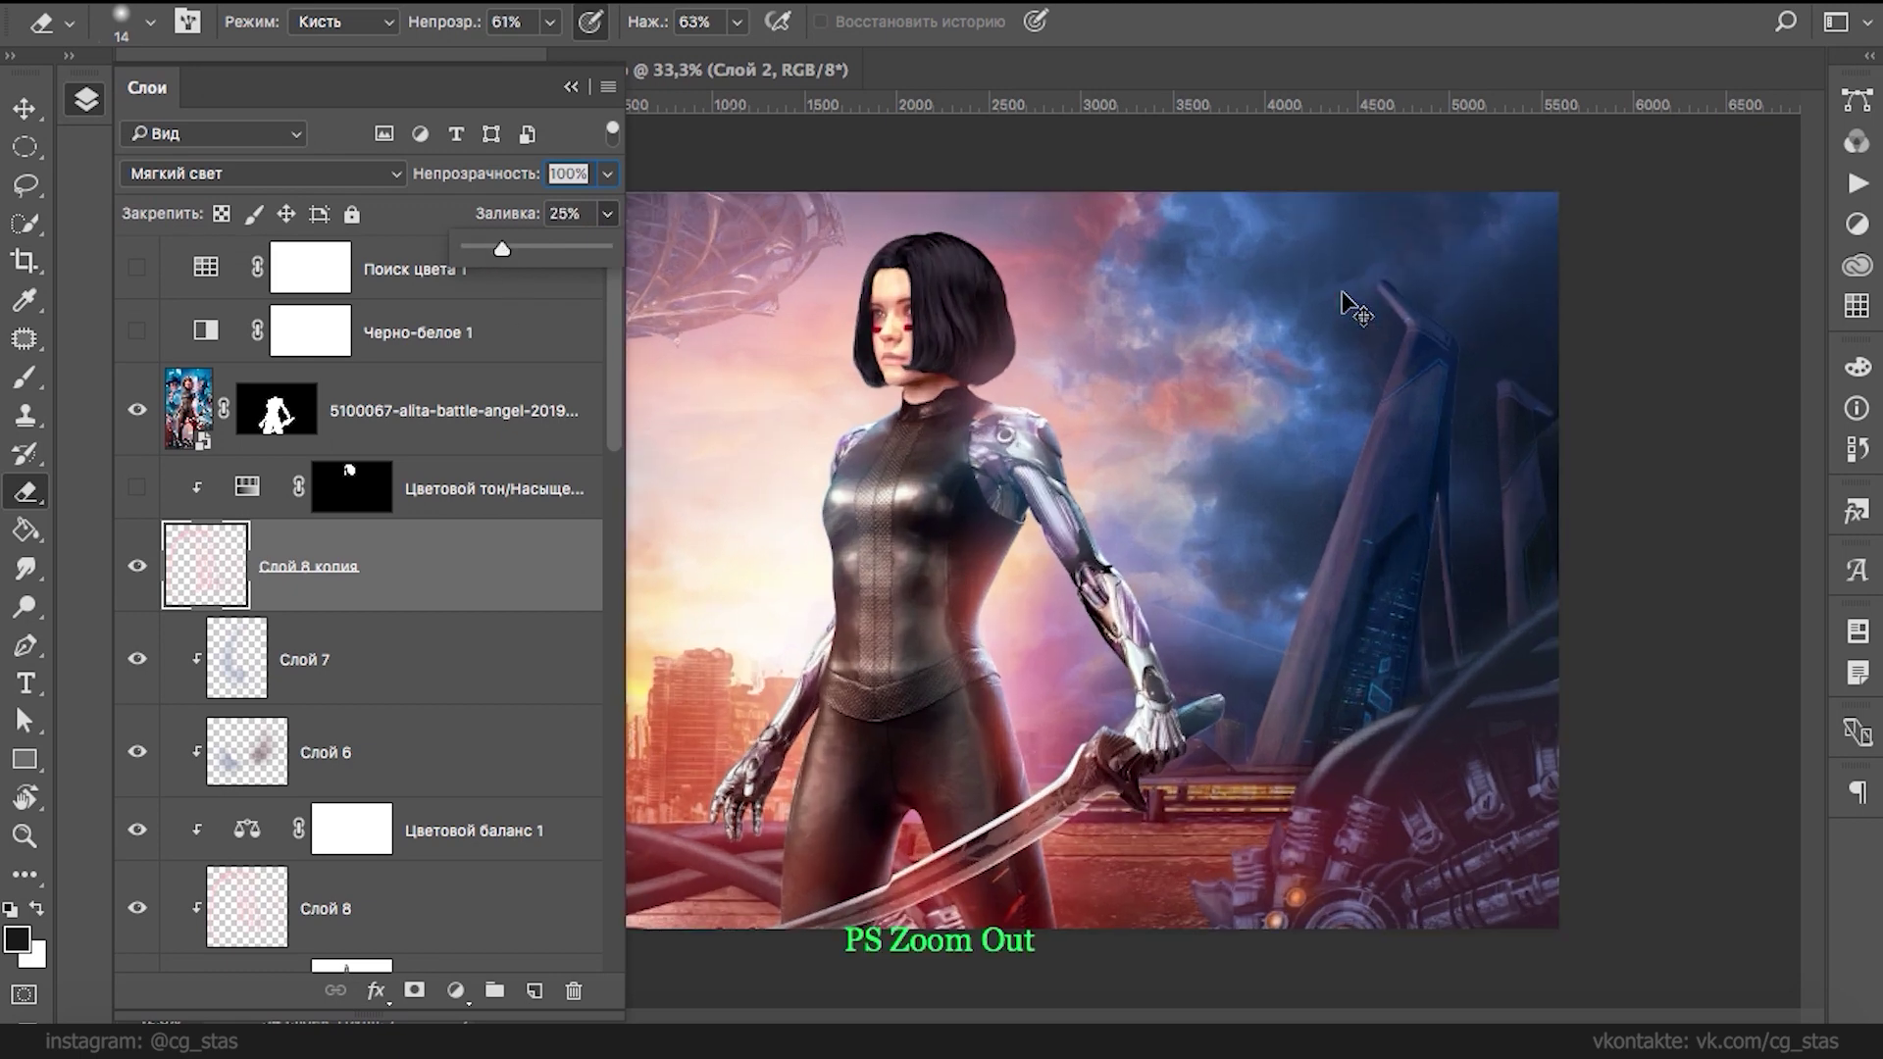
pyautogui.moveTo(1084, 373); pyautogui.dragTo(1221, 505)
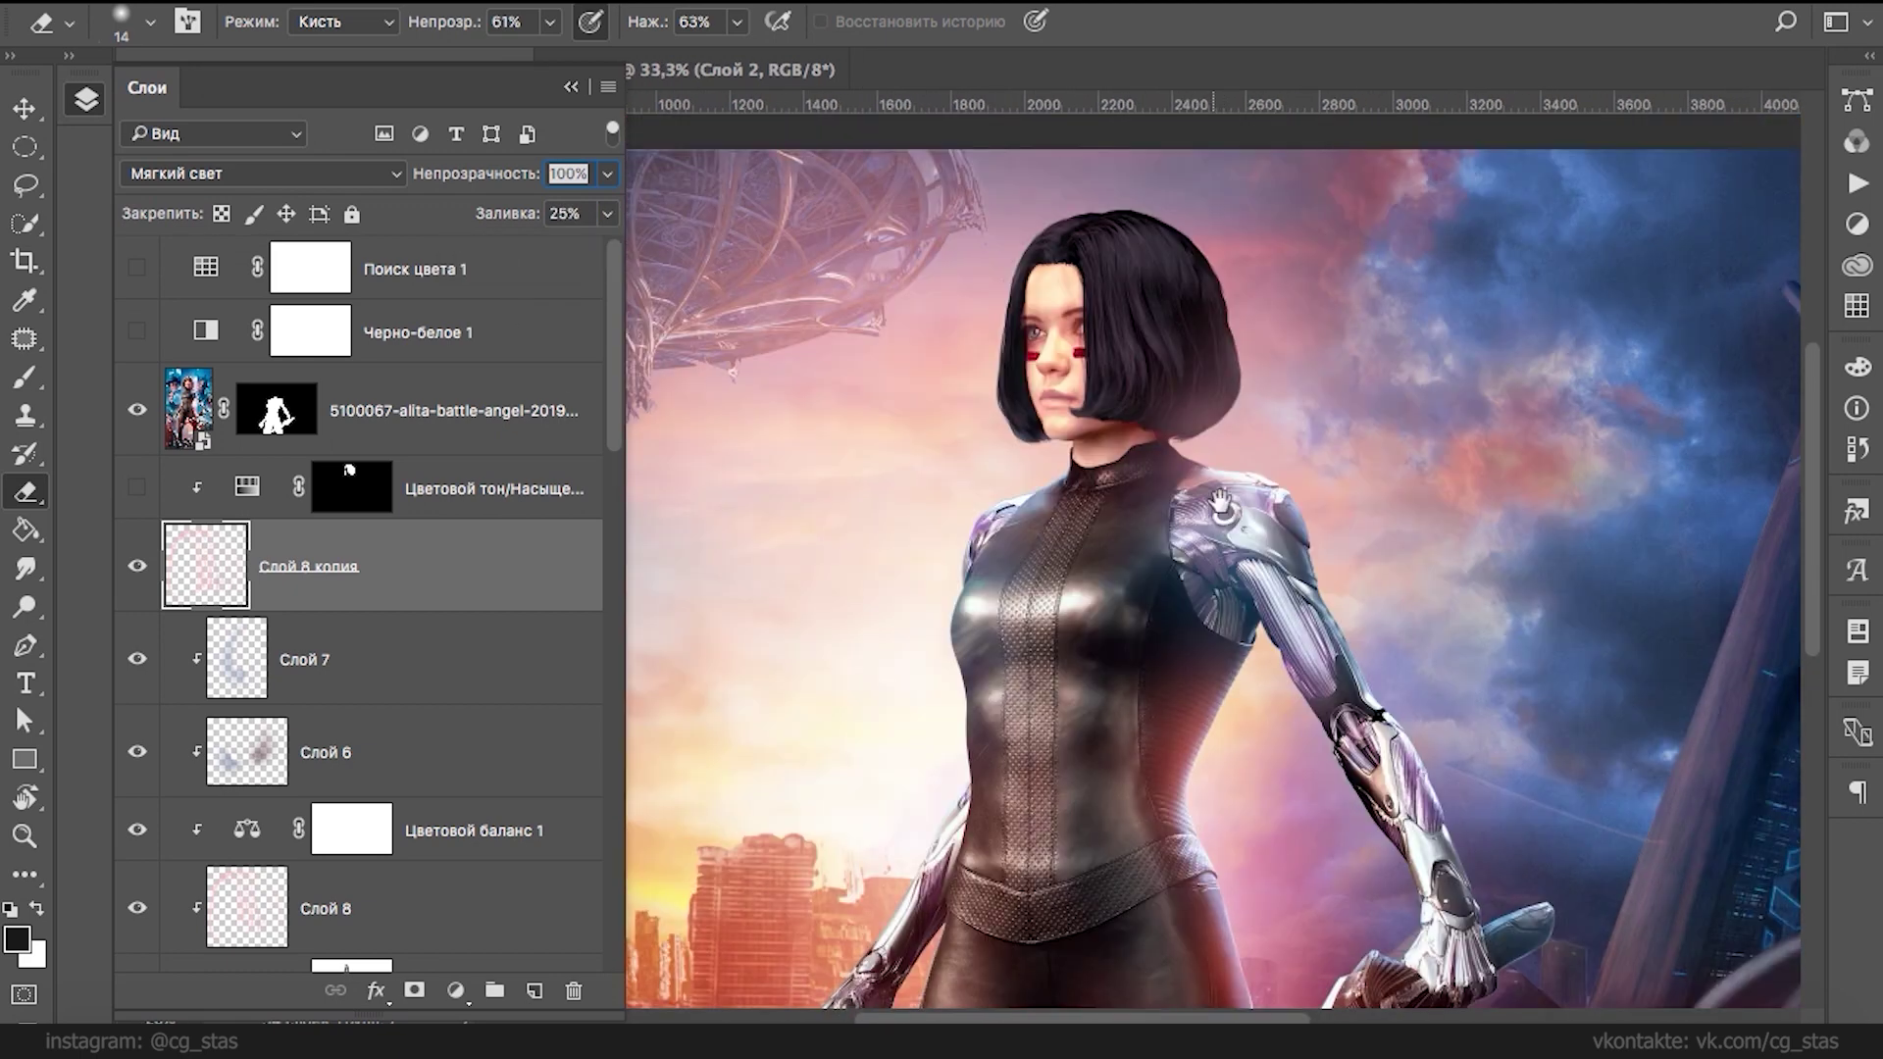
pyautogui.moveTo(614, 422); pyautogui.dragTo(614, 526)
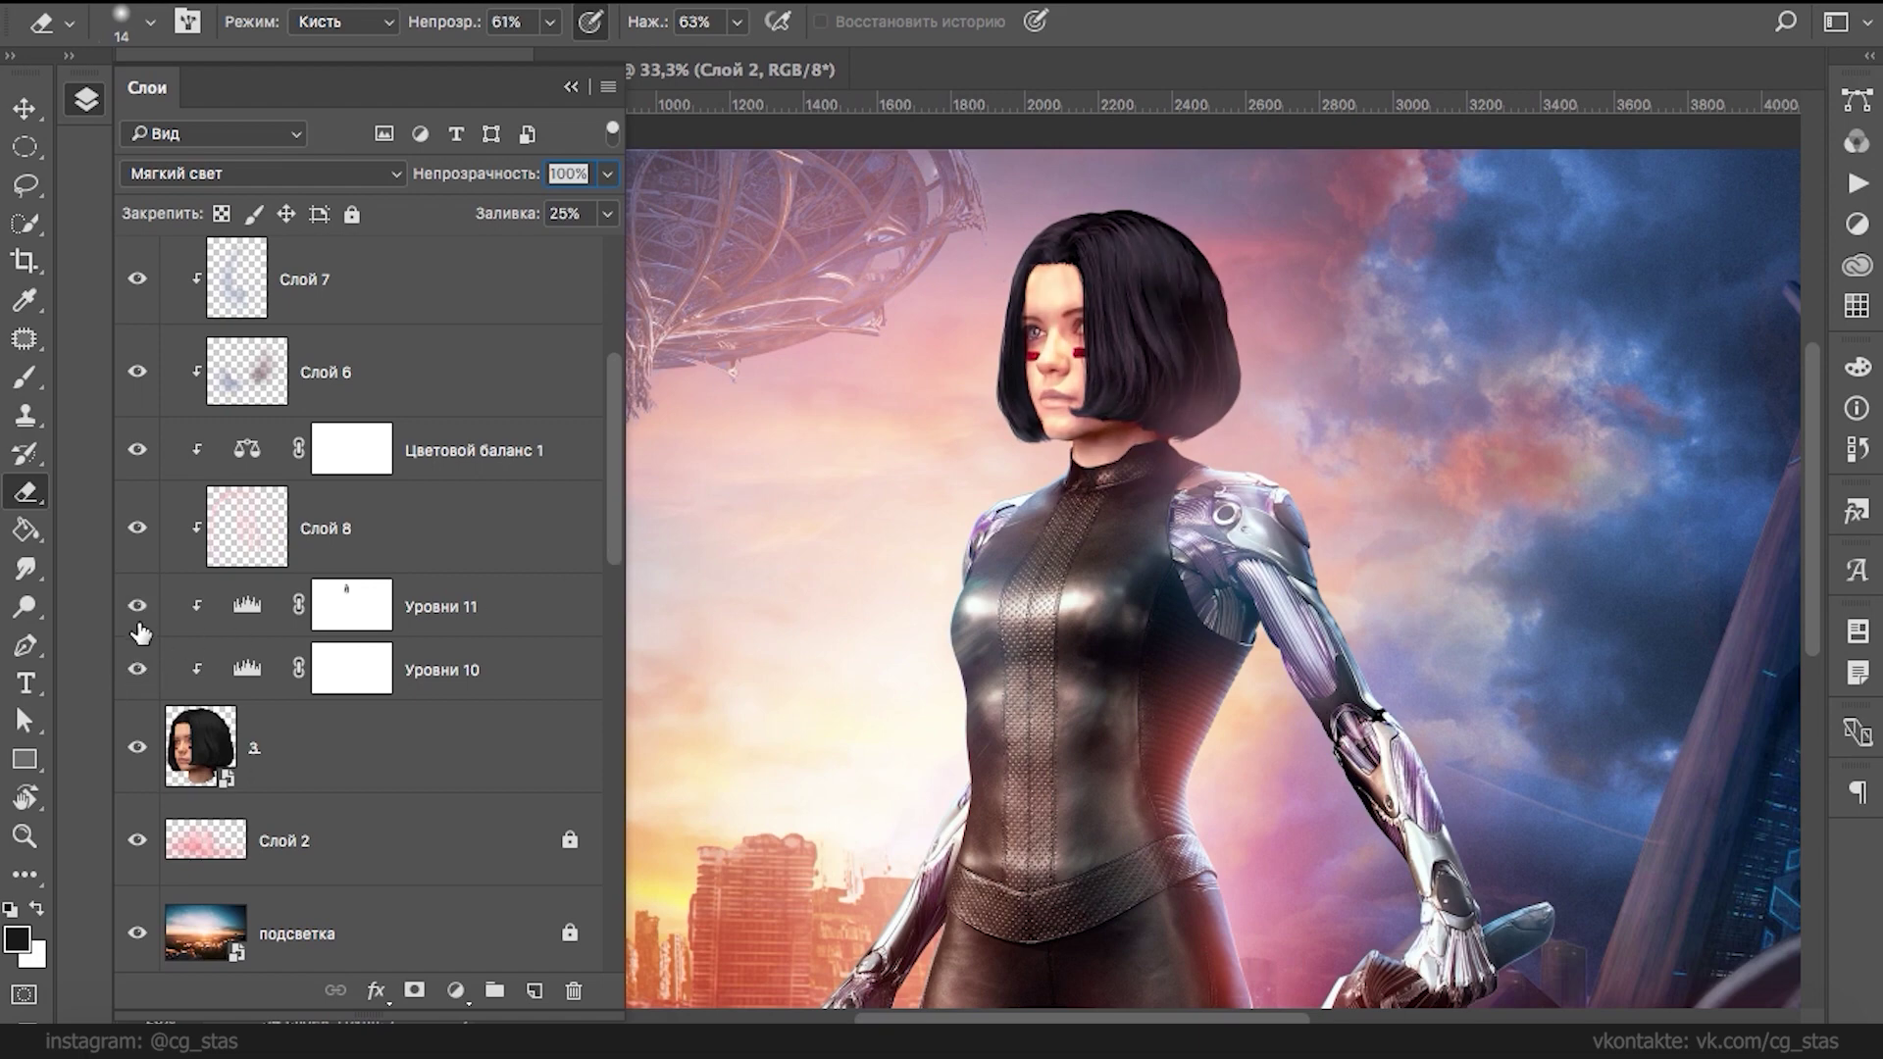
pyautogui.click(369, 606)
pyautogui.click(35, 379)
pyautogui.rightClick(1079, 294)
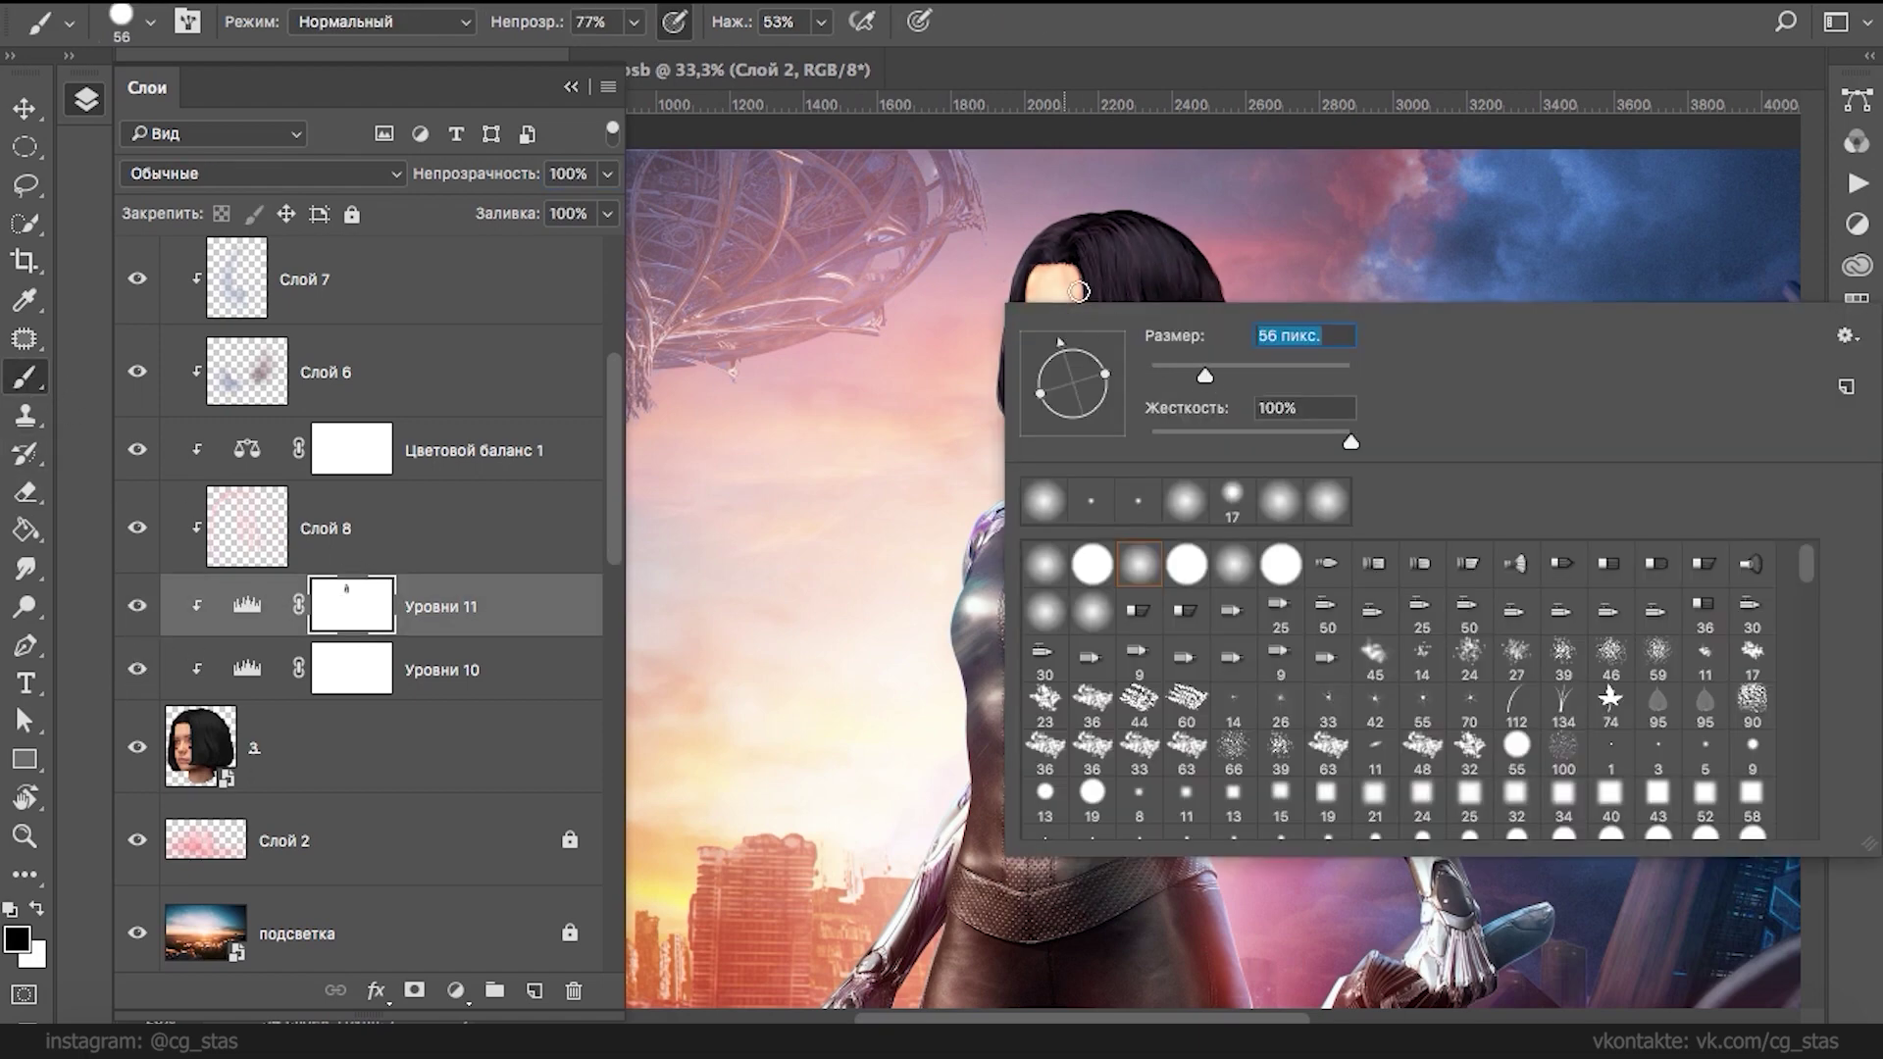
pyautogui.click(186, 21)
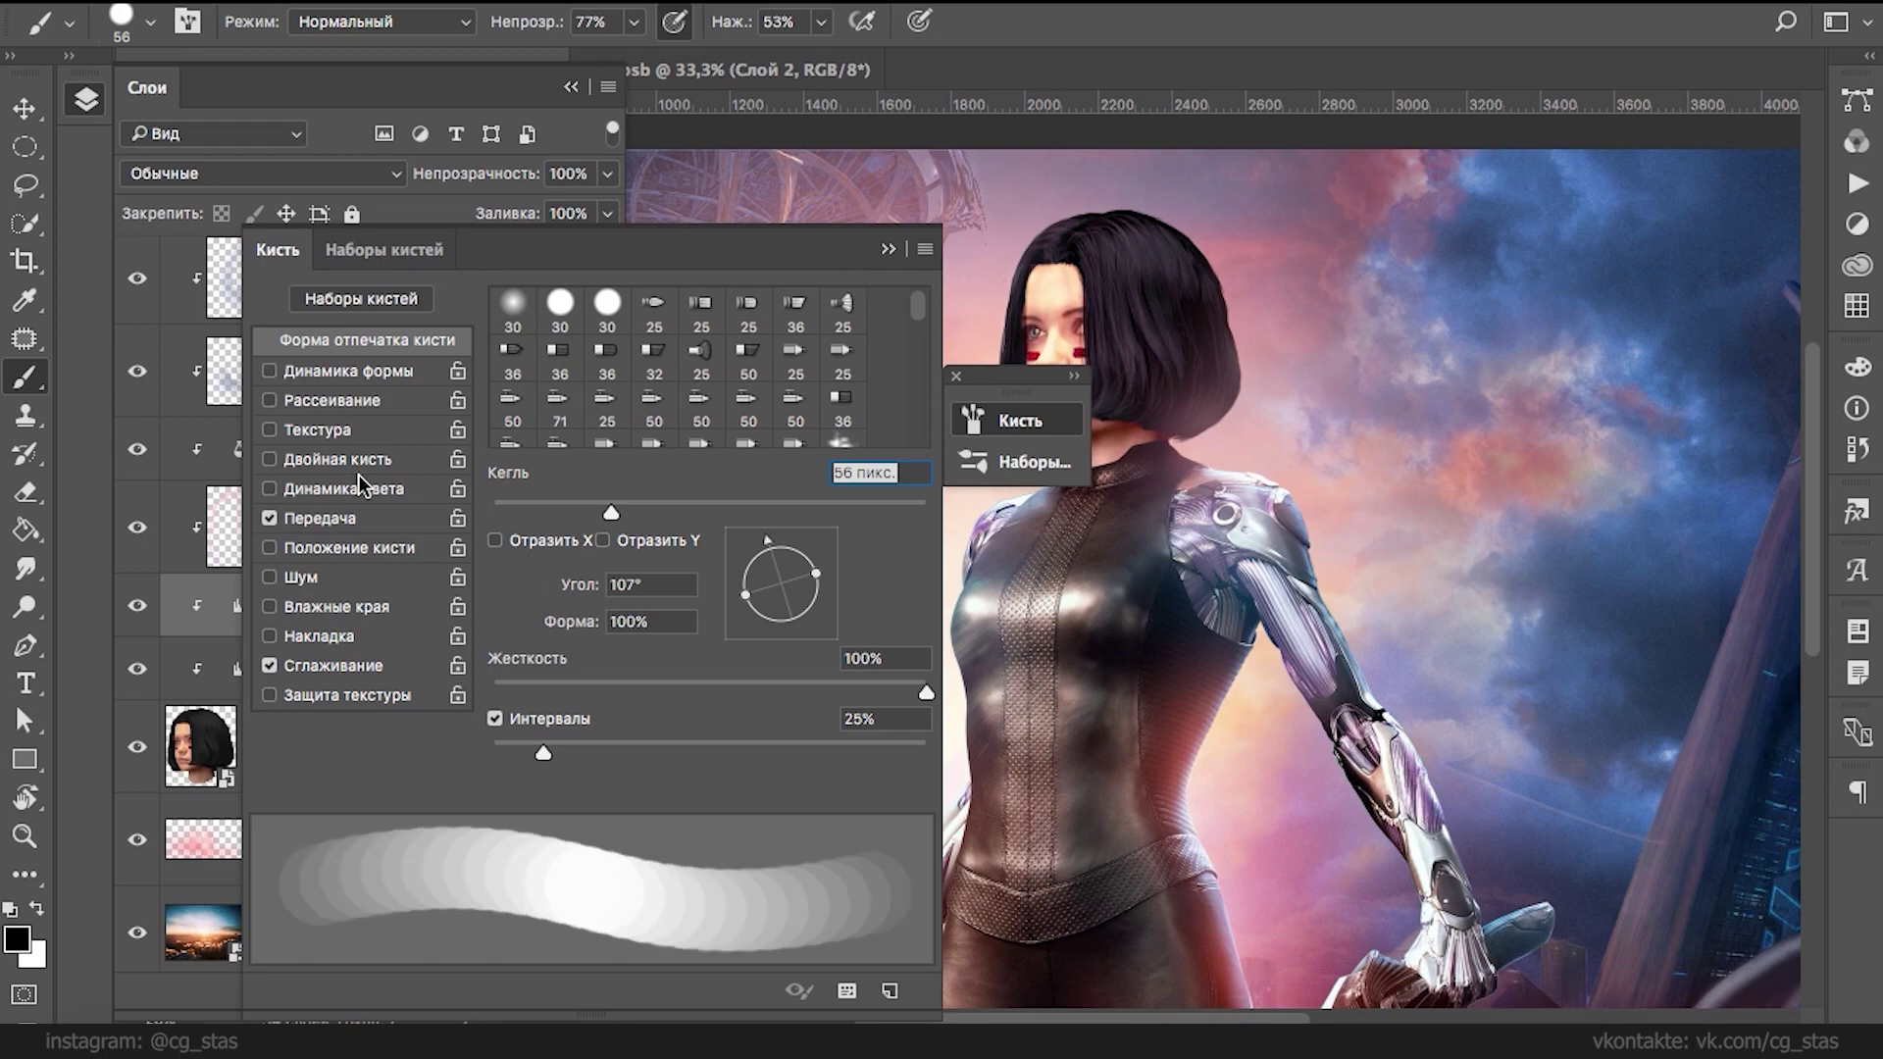
pyautogui.click(891, 253)
pyautogui.rightClick(772, 263)
pyautogui.press('Return')
pyautogui.click(1074, 376)
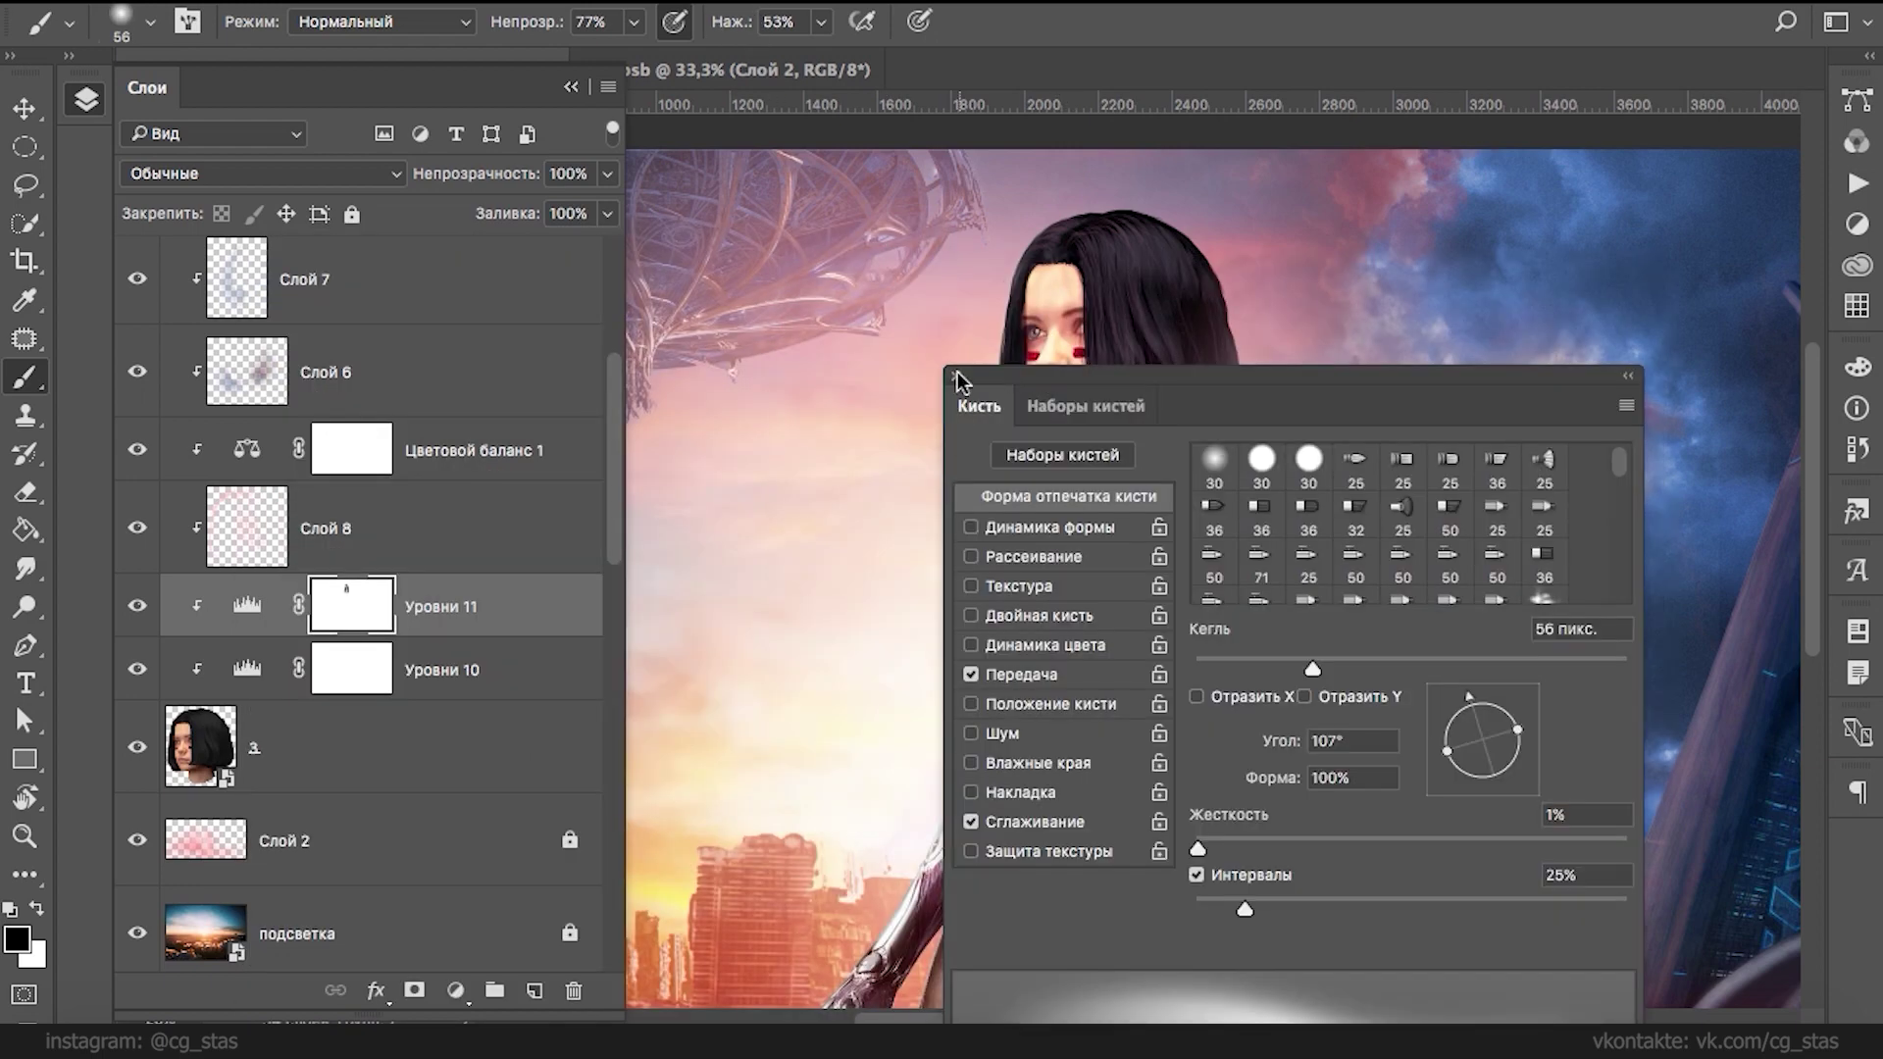
pyautogui.click(956, 375)
# - Paint black over the face on the Уровни 11 mask and toggle Уровни 10 to compare its effect
pyautogui.moveTo(1047, 368); pyautogui.dragTo(1048, 412)
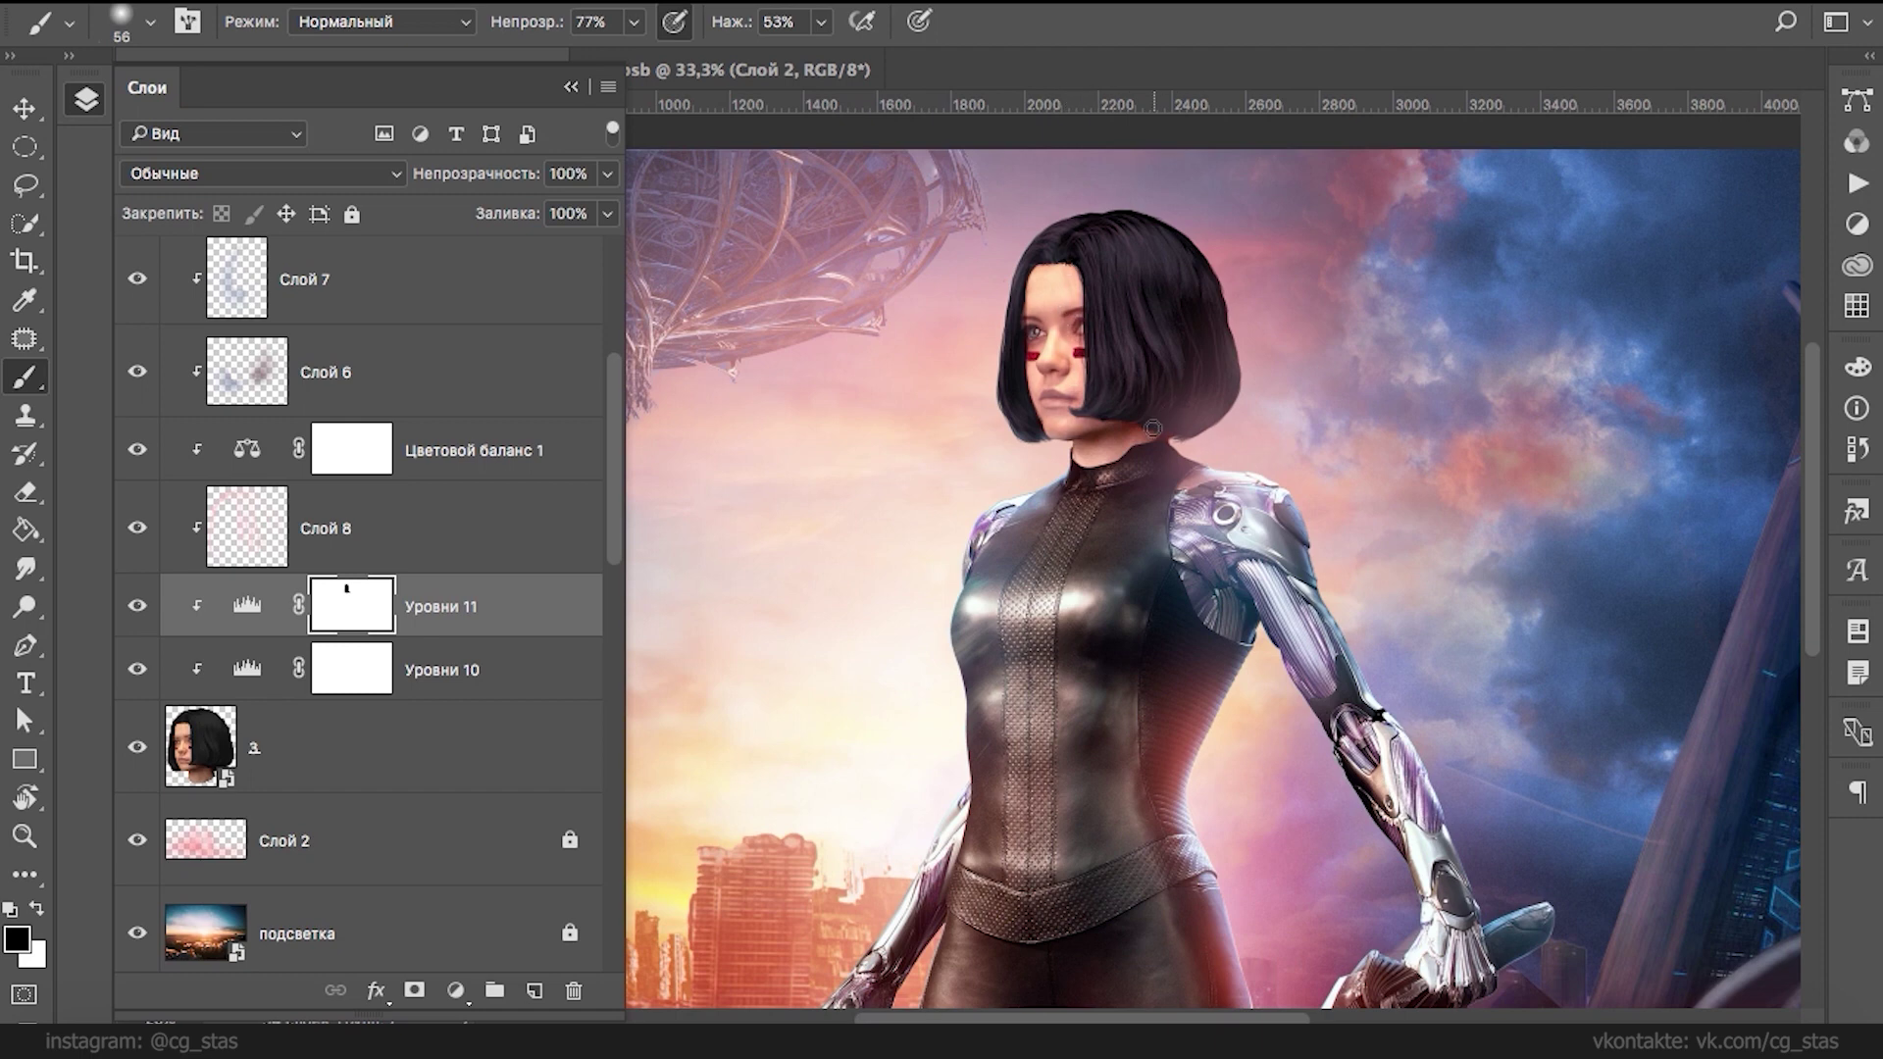
pyautogui.click(138, 670)
pyautogui.click(138, 669)
# - Show the Черно-белое 1 adjustment and examine the head's tones against the body in black and white
pyautogui.scroll(5, 610, 381)
pyautogui.hotkey('ctrl', '-')
pyautogui.hotkey('ctrl', '-')
pyautogui.hotkey('ctrl', '-')
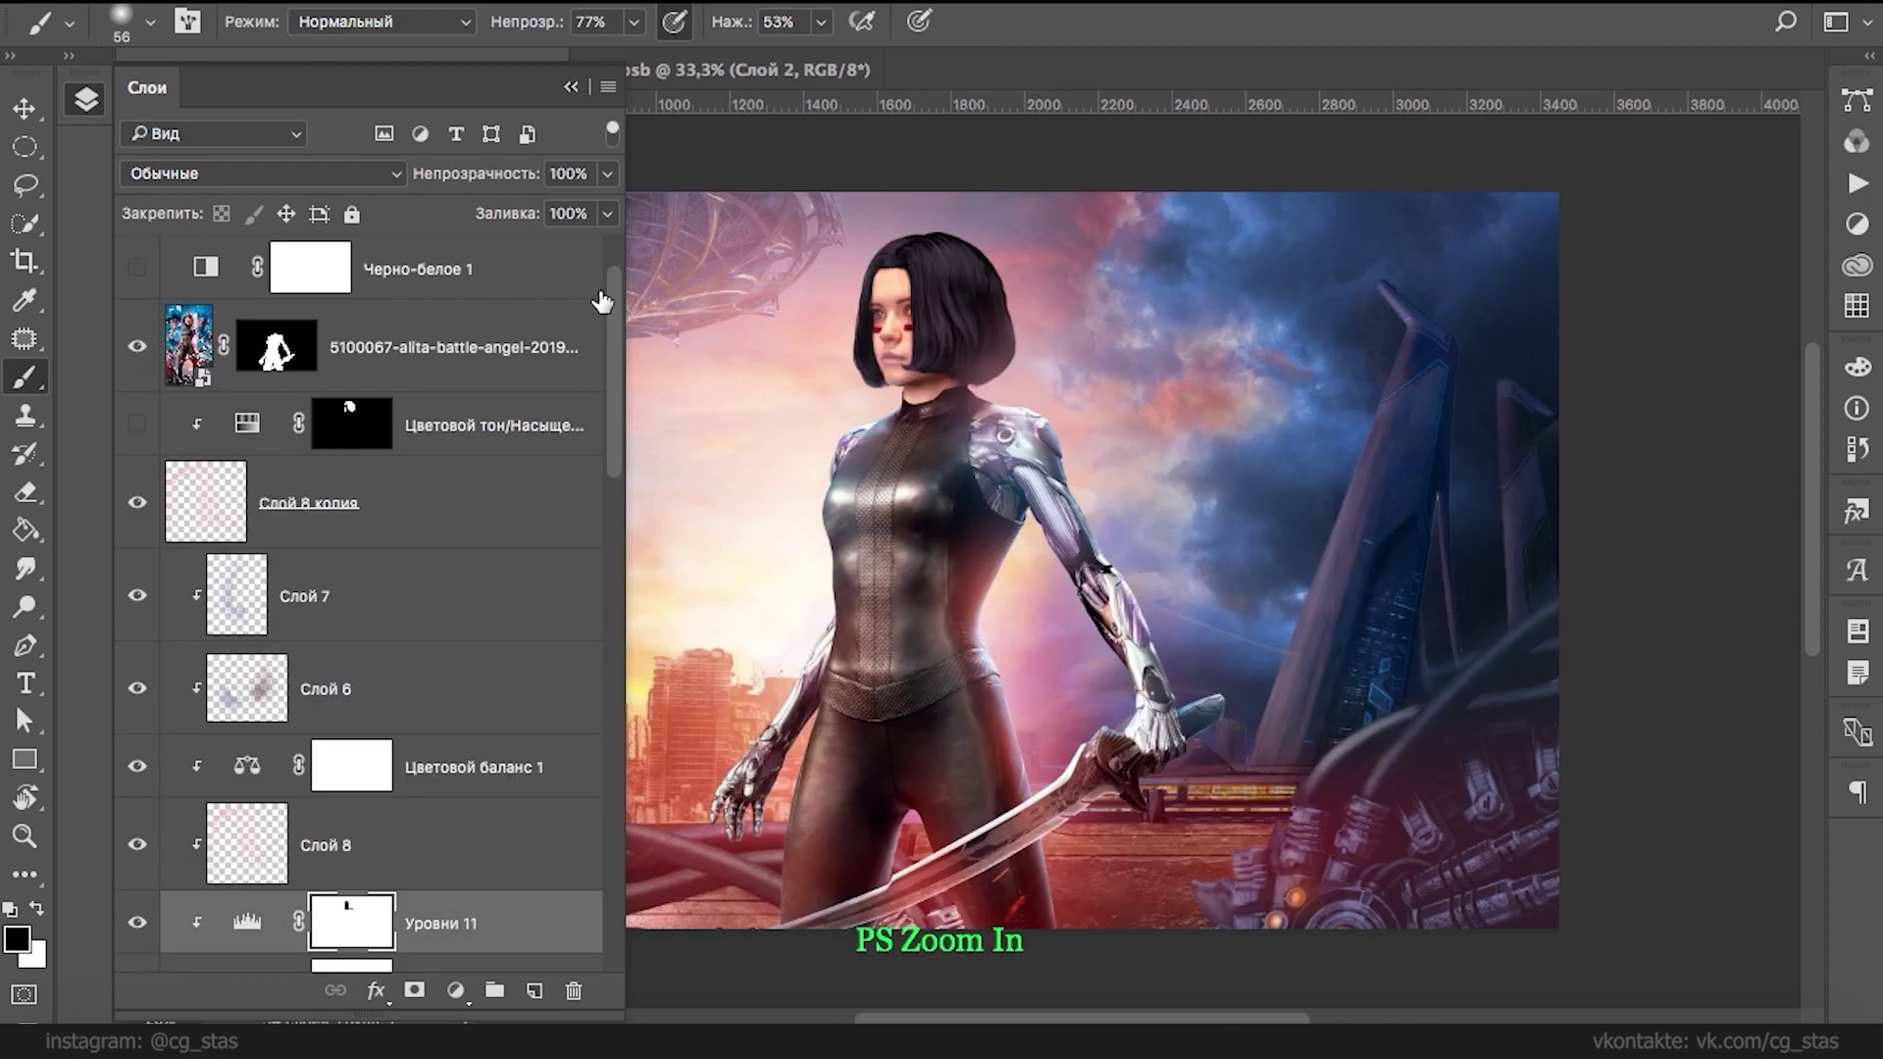
pyautogui.click(136, 266)
pyautogui.hotkey('ctrl', '+')
pyautogui.hotkey('ctrl', '+')
pyautogui.press('super+plus')
pyautogui.press('super+minus')
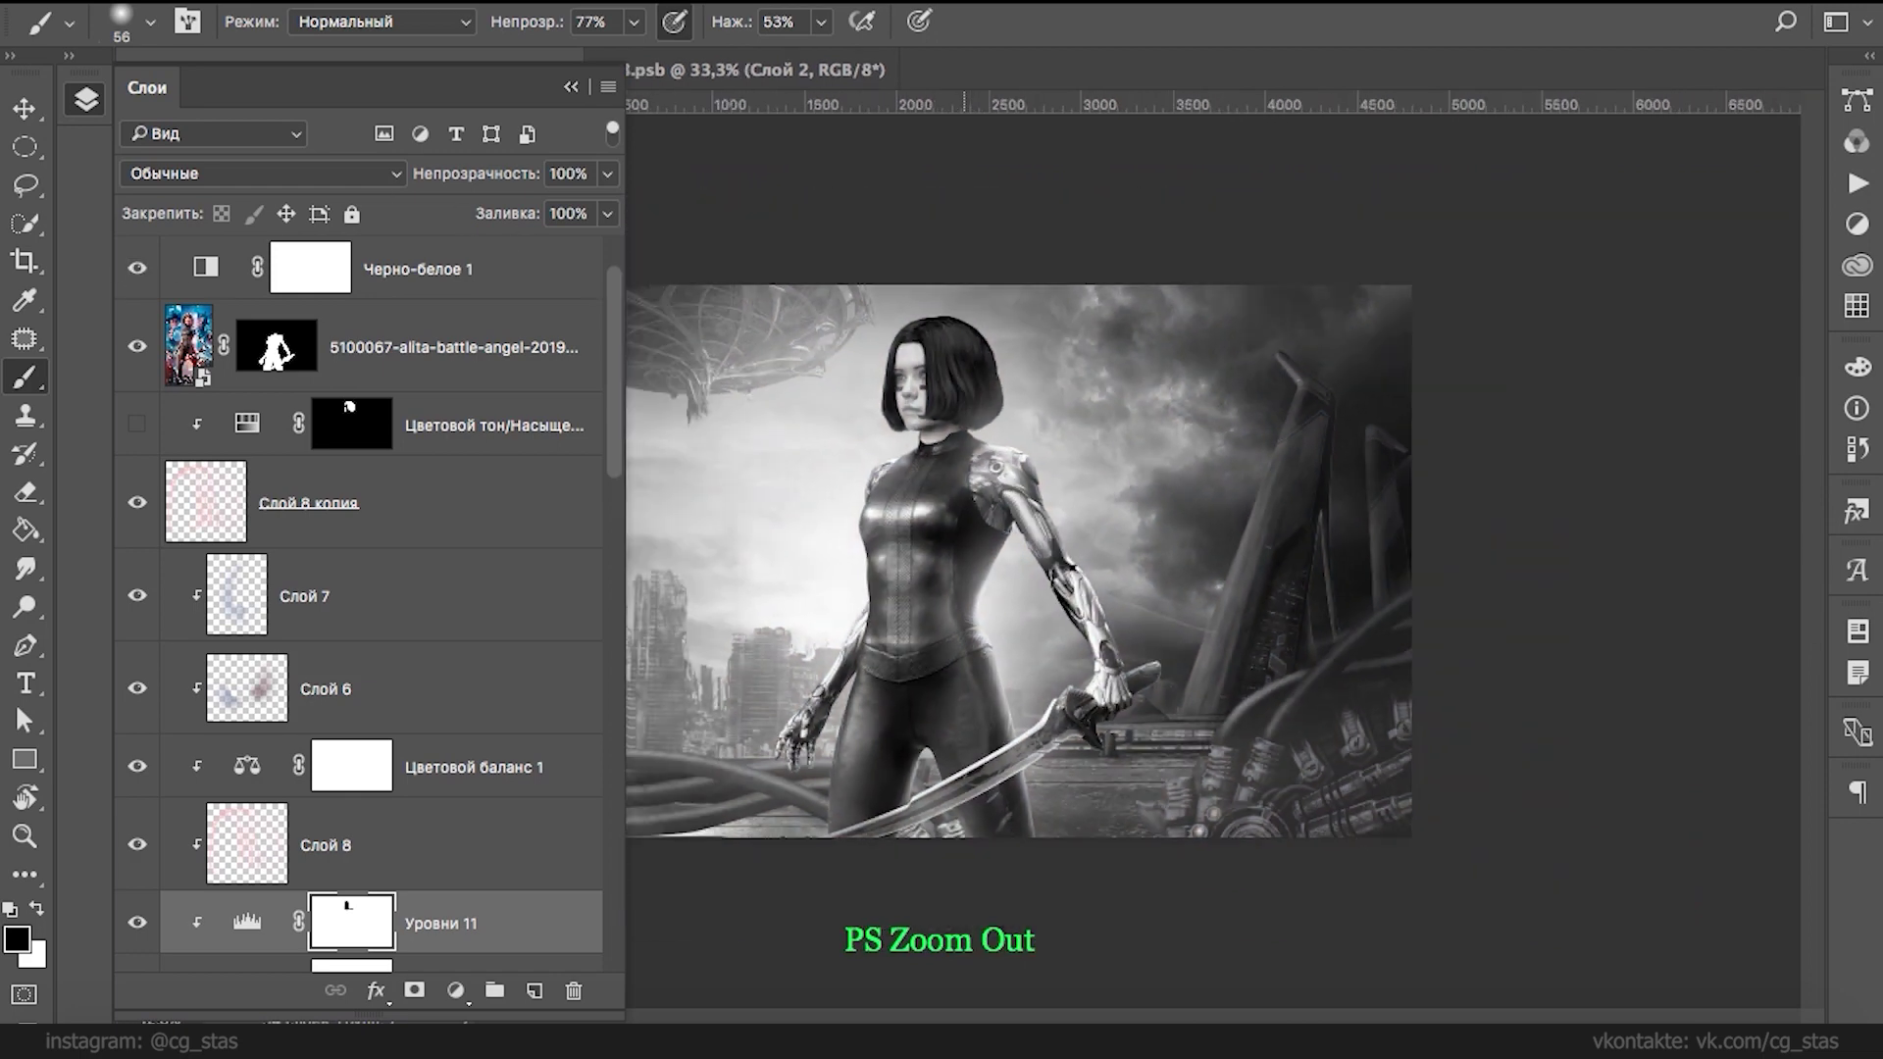
pyautogui.press('super+plus')
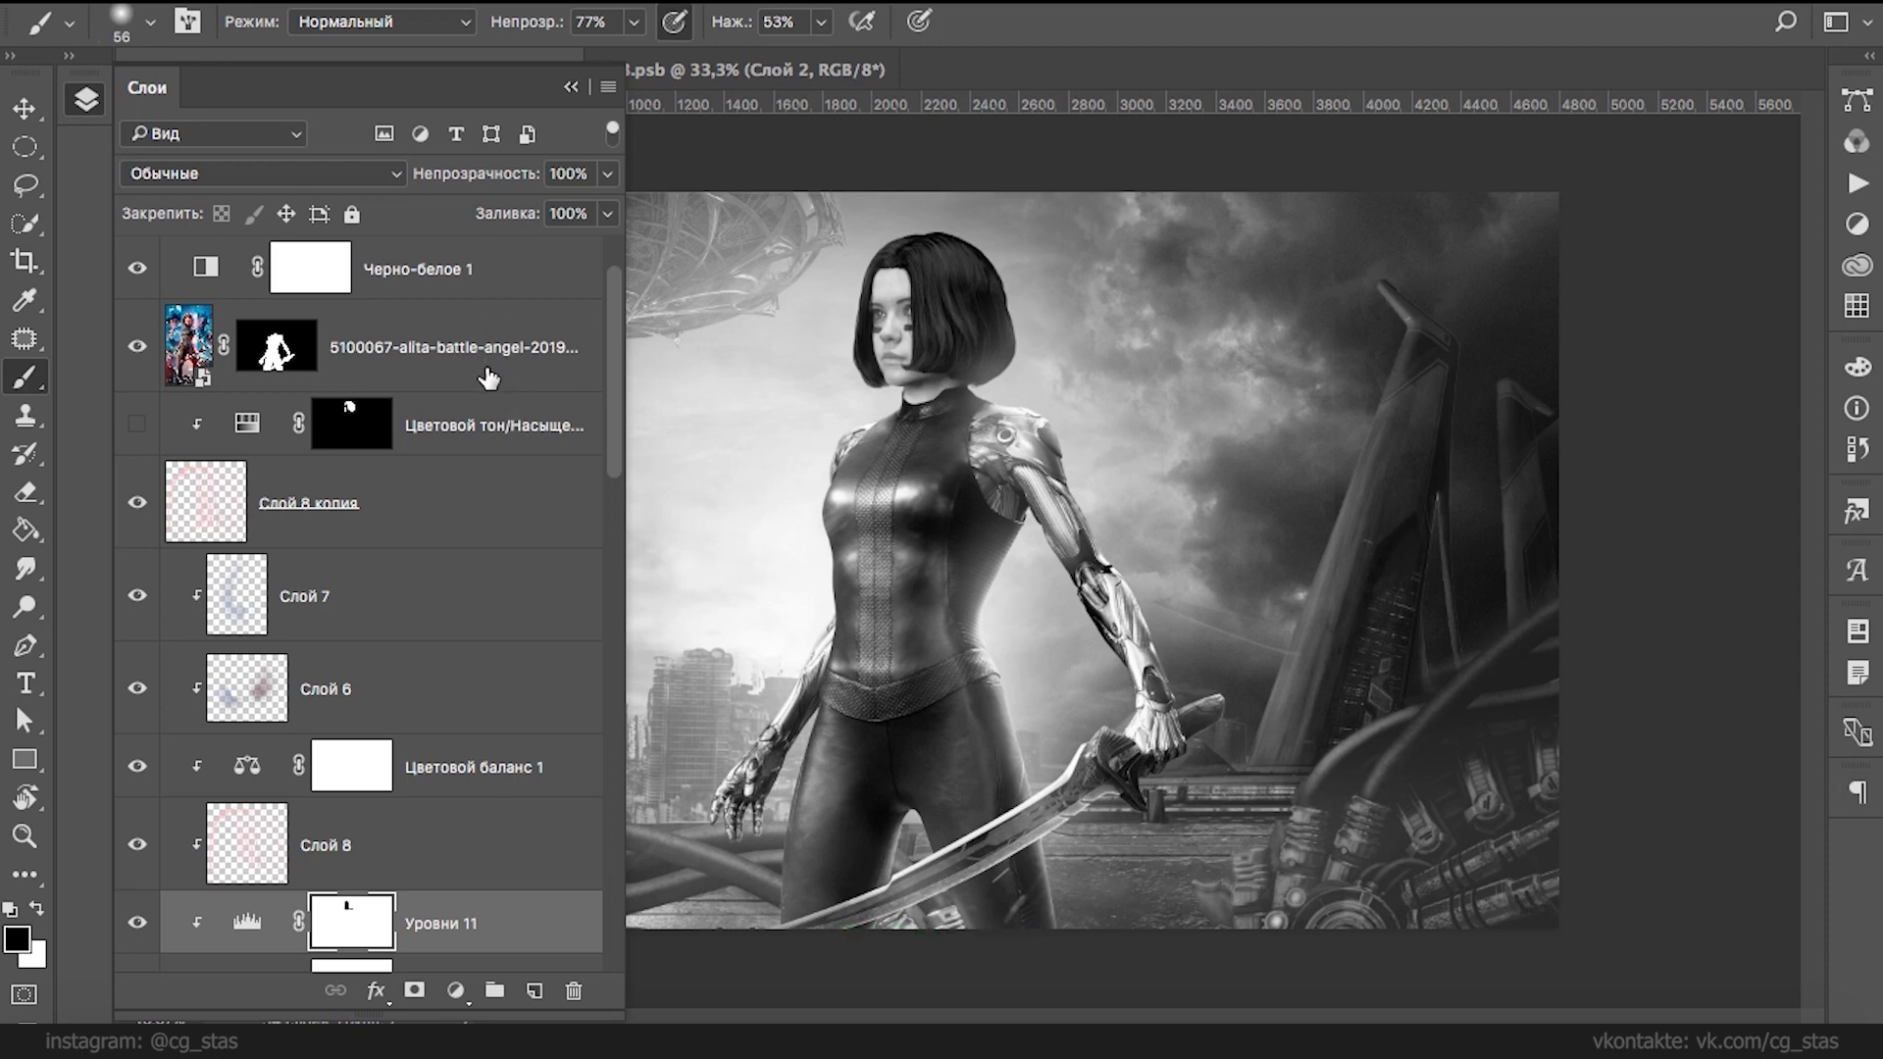
# - Group the layers from Слой 8 копия down to head layer 3 and name the group Голова
pyautogui.click(475, 502)
pyautogui.scroll(-1, 612, 402)
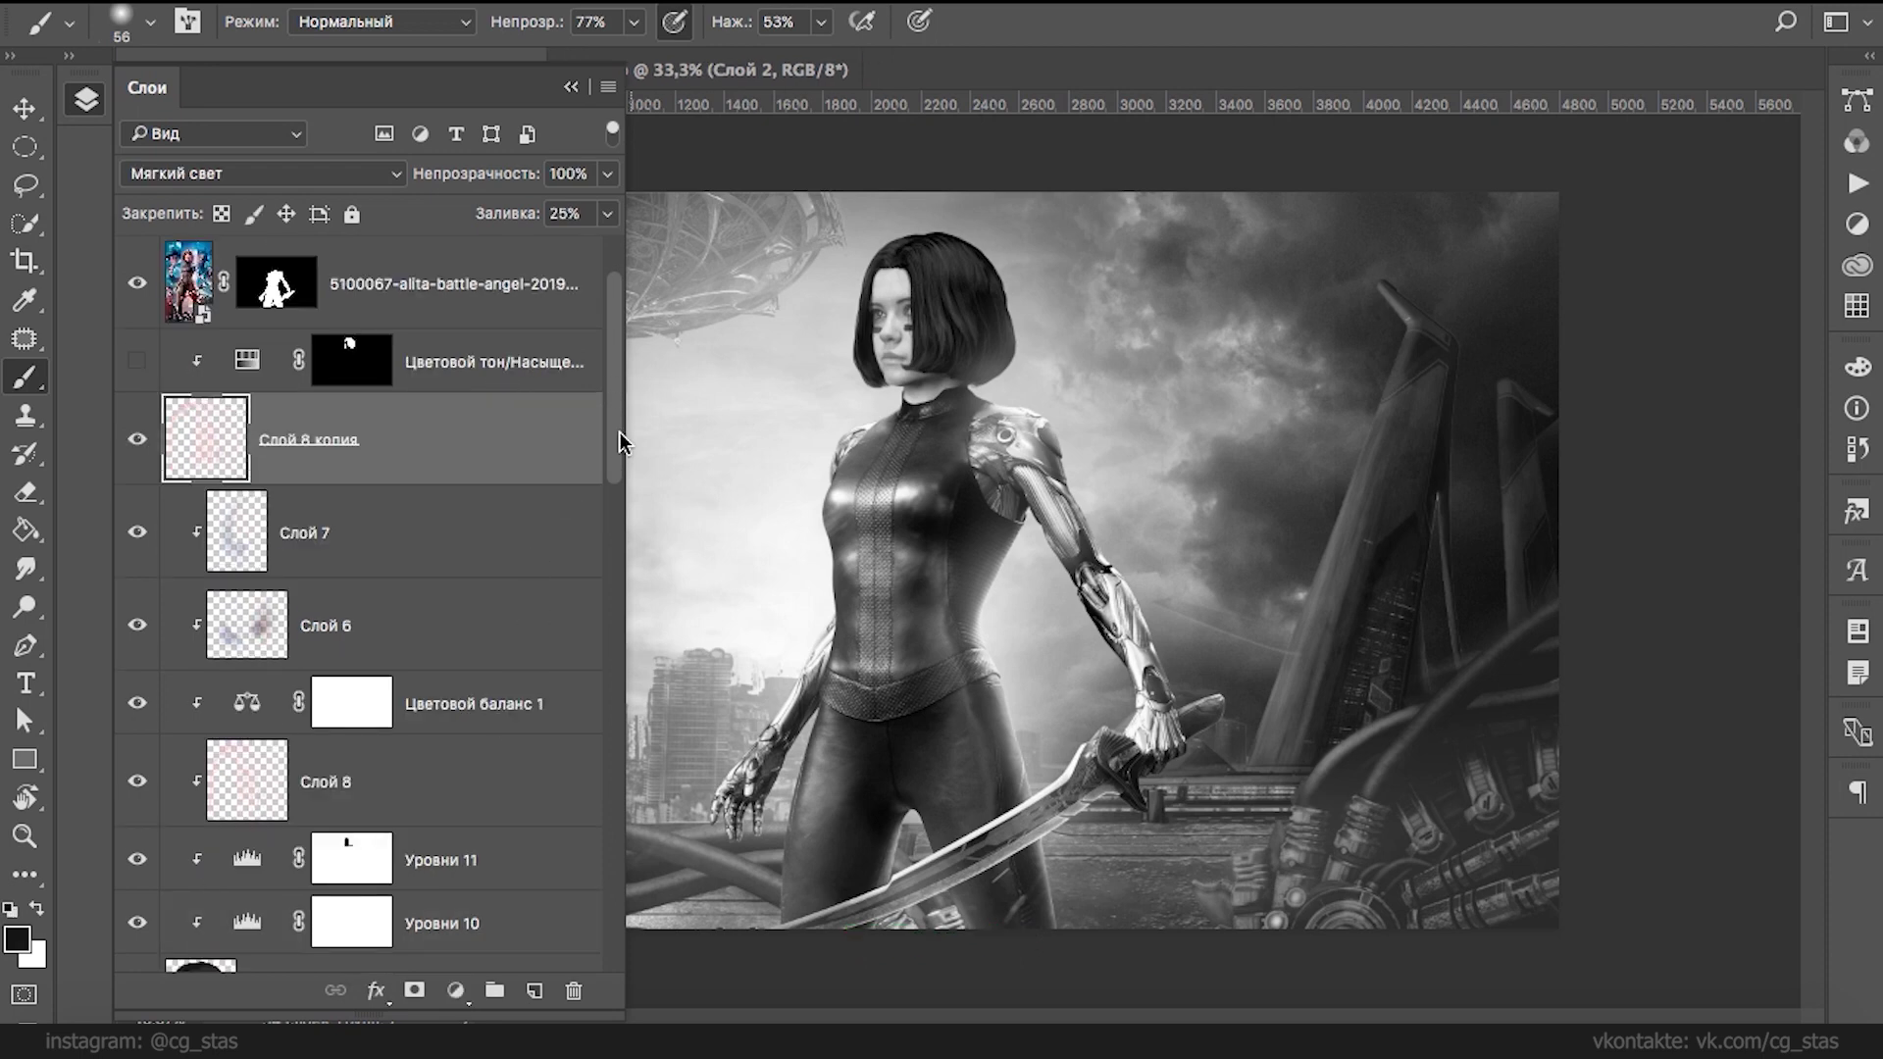
pyautogui.scroll(-3, 608, 441)
pyautogui.keyDown('shift'); pyautogui.click(445, 755); pyautogui.keyUp('shift')
pyautogui.click(496, 992)
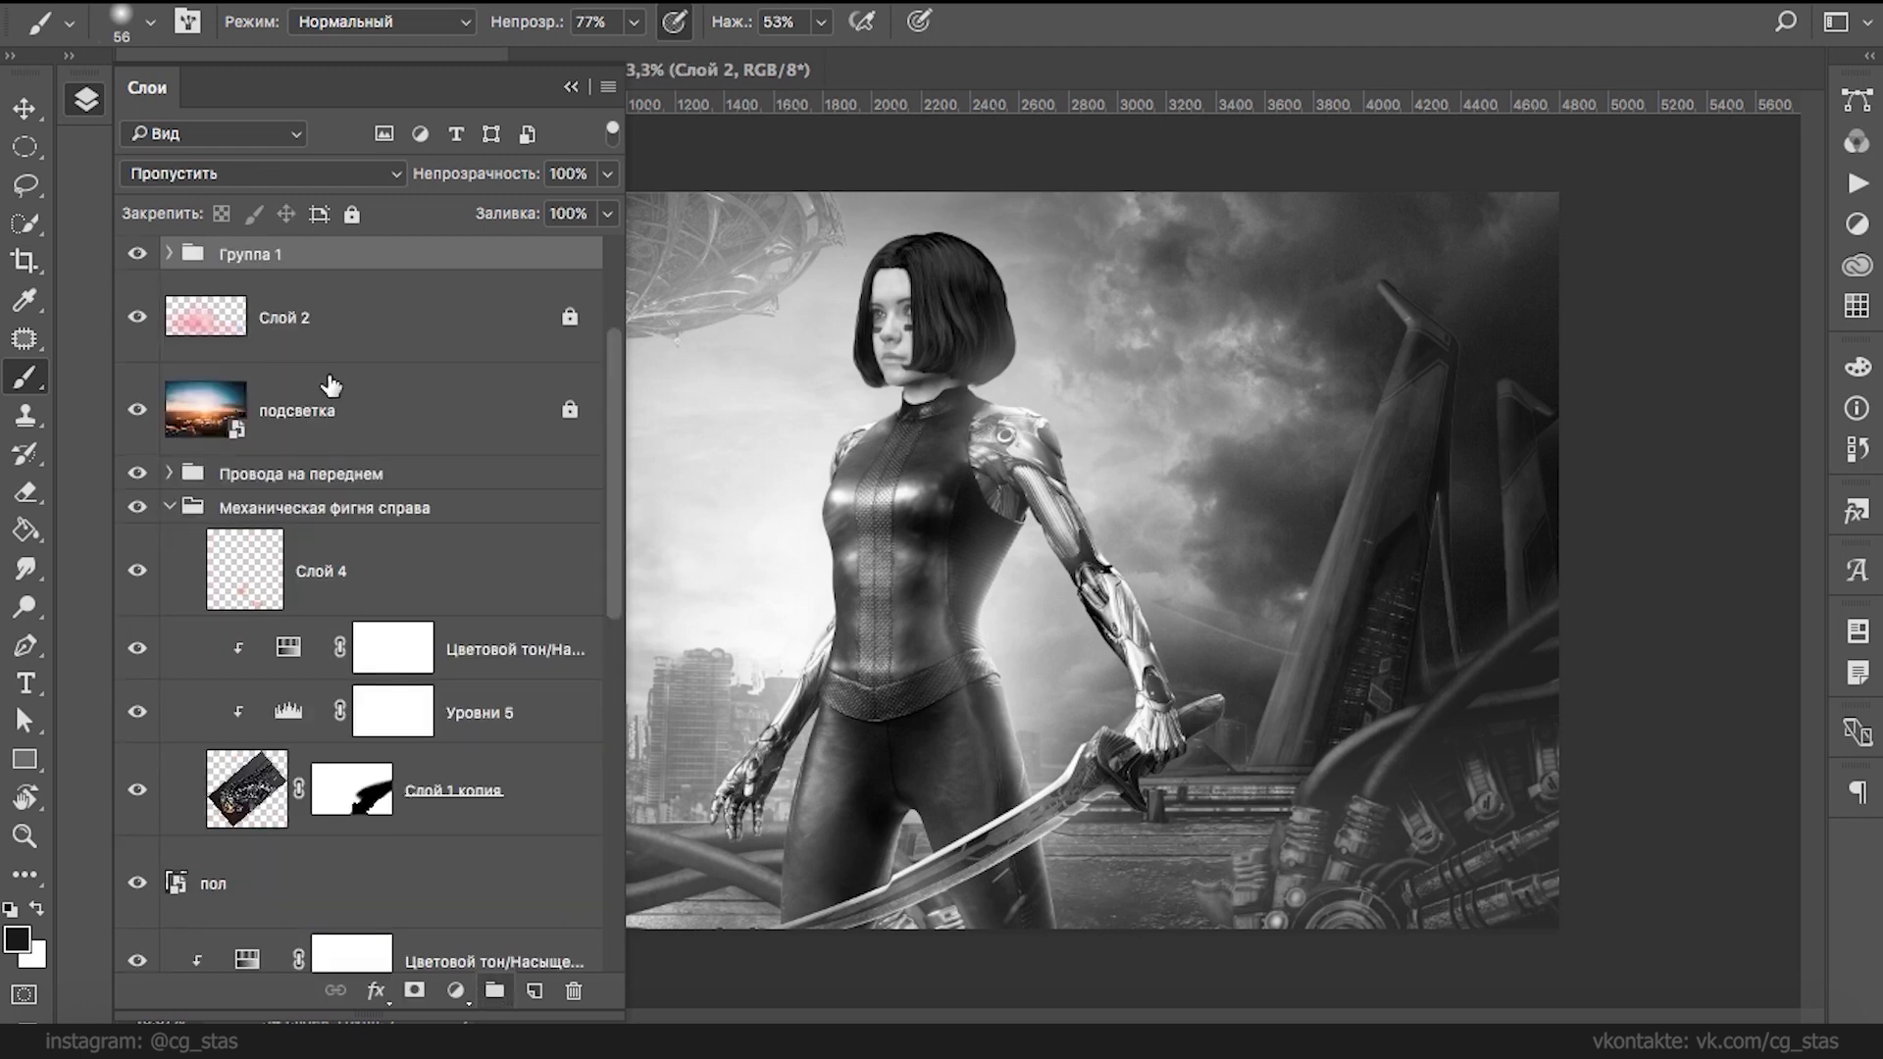
pyautogui.scroll(3, 615, 355)
pyautogui.doubleClick(250, 473)
pyautogui.write('uолова')
pyautogui.press('Return')
pyautogui.click(455, 991)
pyautogui.click(546, 543)
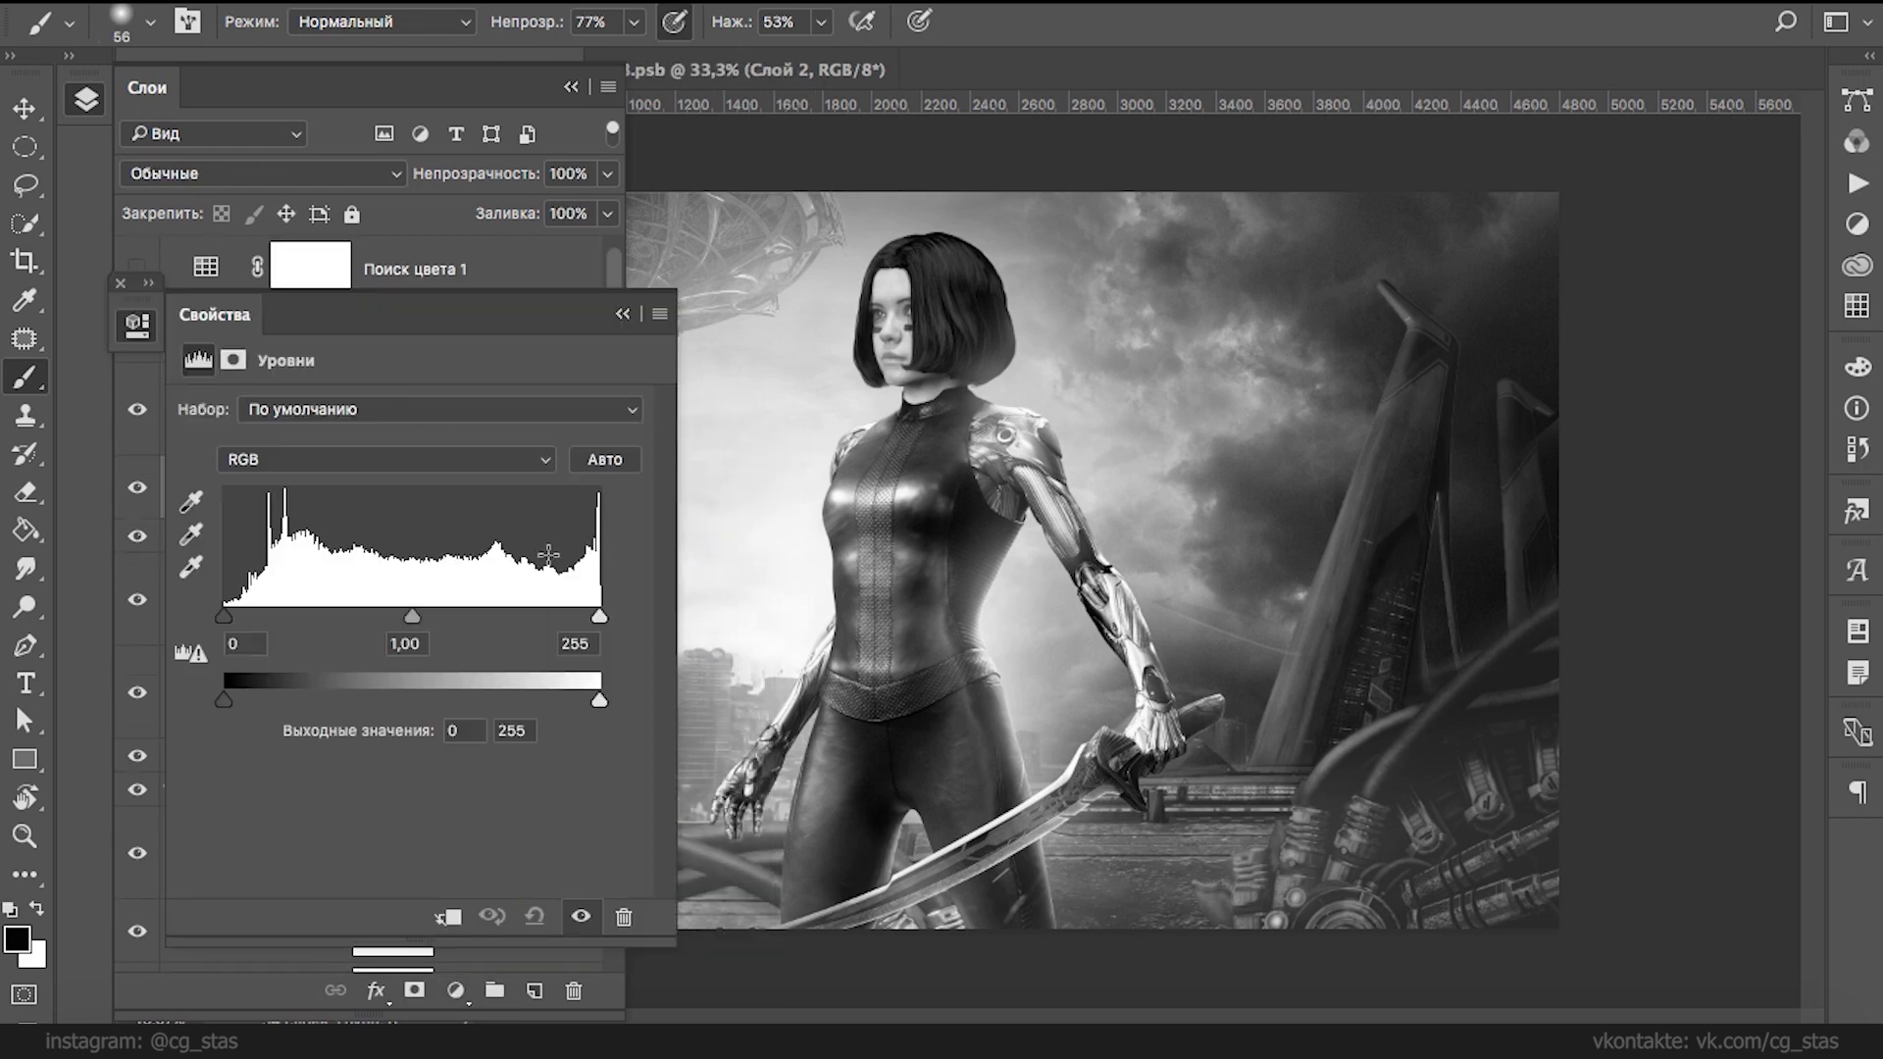
pyautogui.click(623, 916)
pyautogui.click(620, 313)
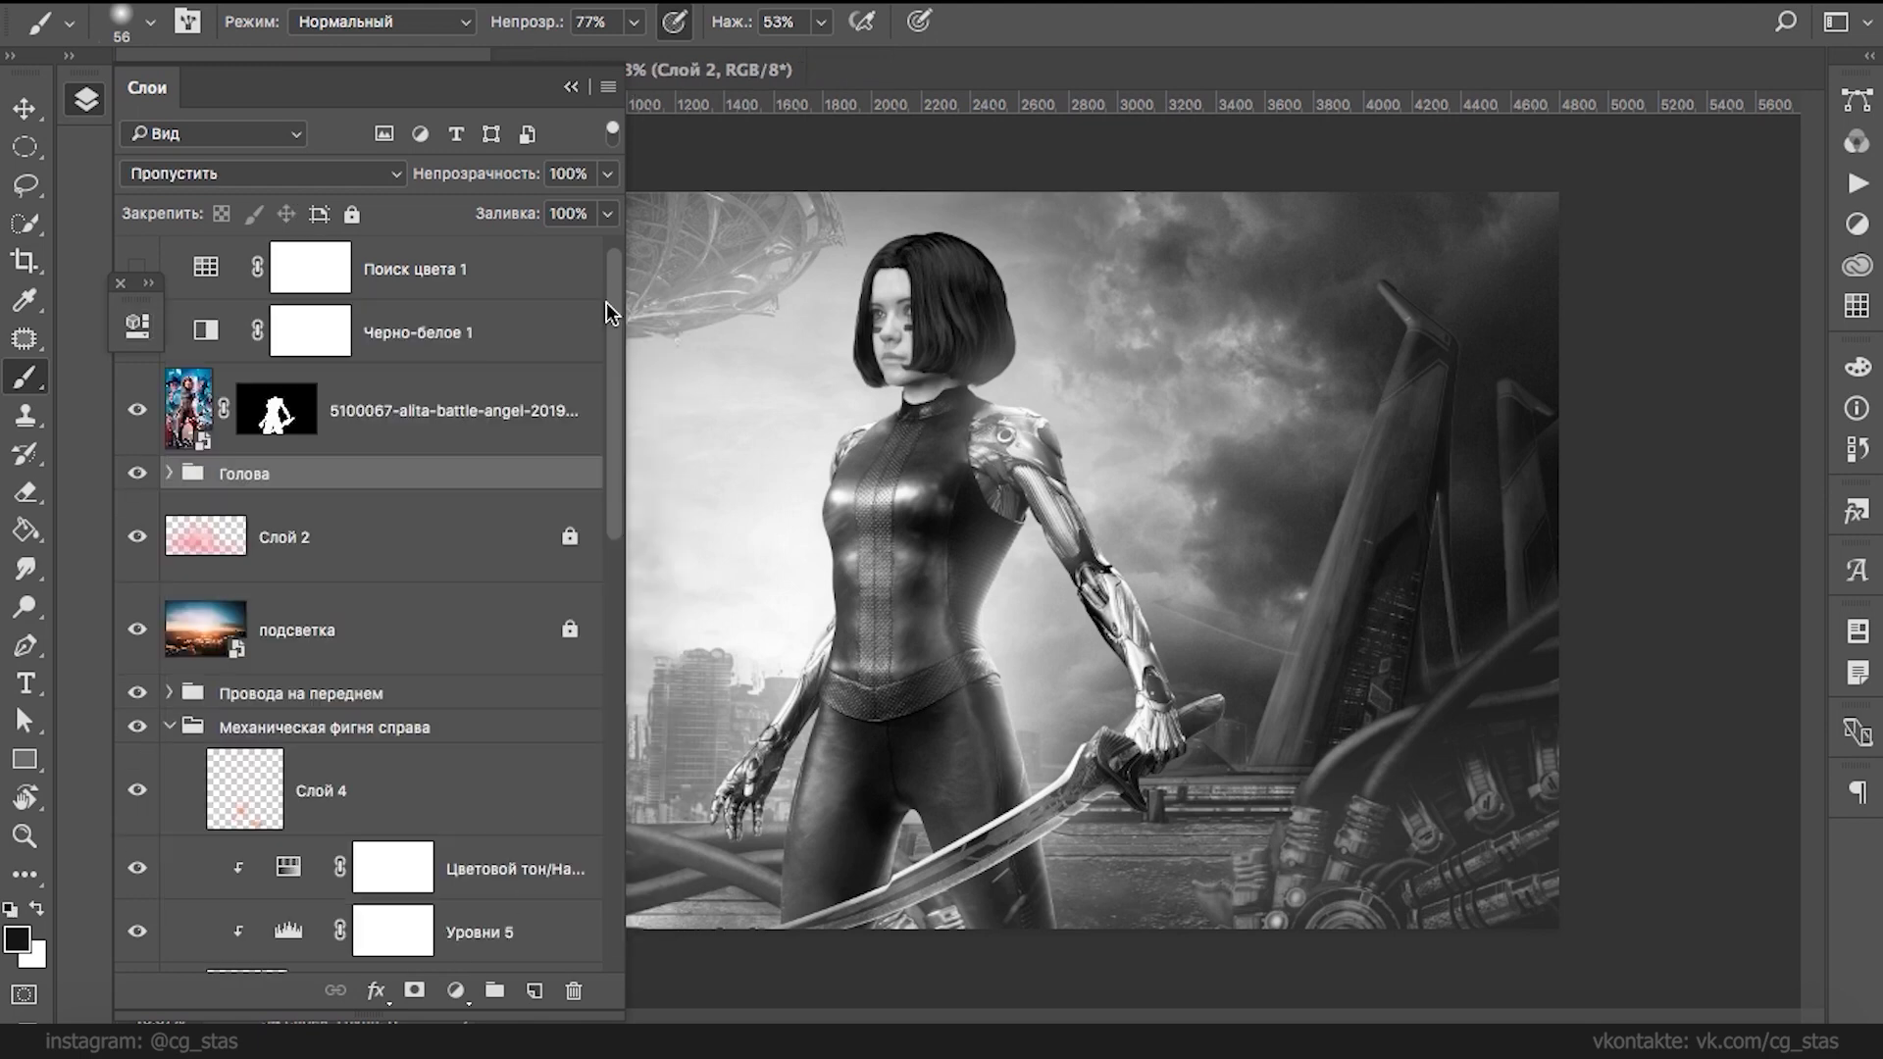
# - Add a Curves adjustment clipped to the Голова group and shape its curve with slightly lifted shadows
pyautogui.click(455, 990)
pyautogui.click(546, 566)
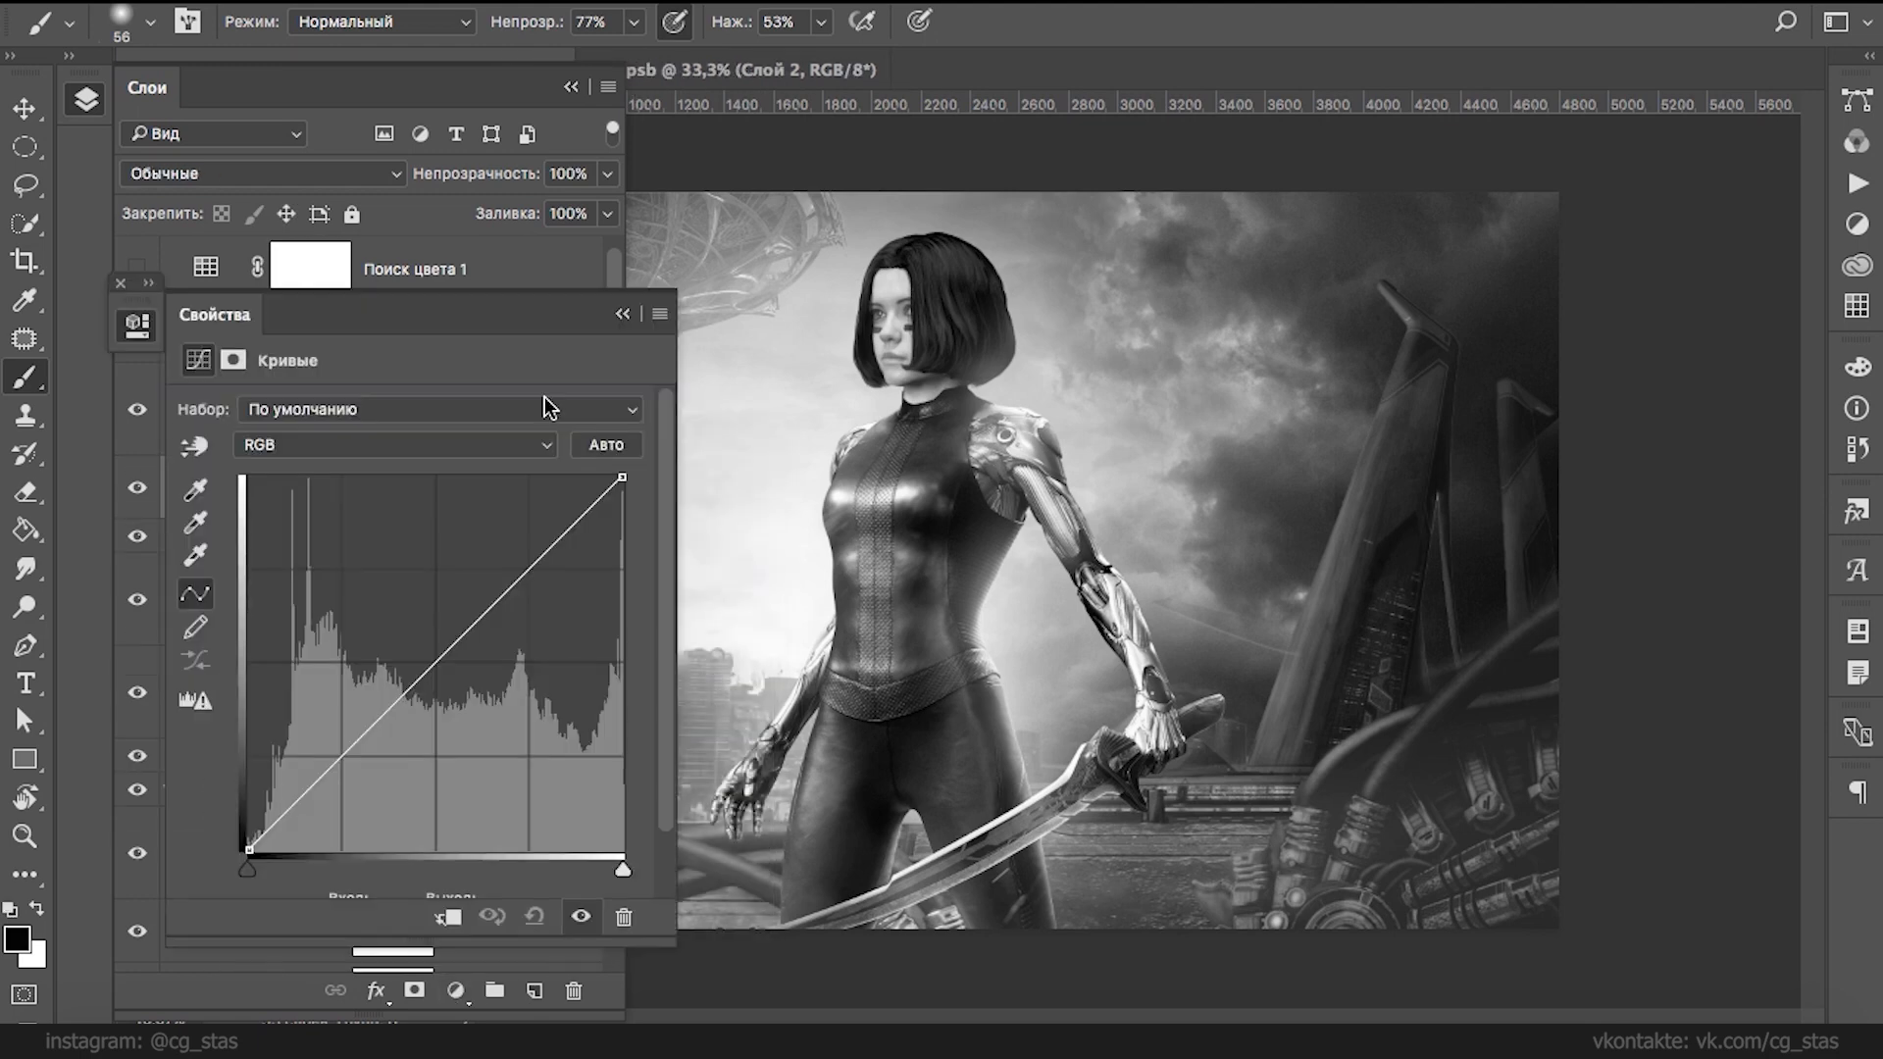
pyautogui.moveTo(343, 757); pyautogui.dragTo(343, 774)
pyautogui.moveTo(424, 687); pyautogui.dragTo(417, 682)
pyautogui.moveTo(343, 774); pyautogui.dragTo(330, 745)
pyautogui.moveTo(539, 546); pyautogui.dragTo(542, 553)
pyautogui.moveTo(623, 476)
pyautogui.mouseDown()
pyautogui.moveTo(563, 476)
pyautogui.moveTo(625, 475)
pyautogui.mouseUp()
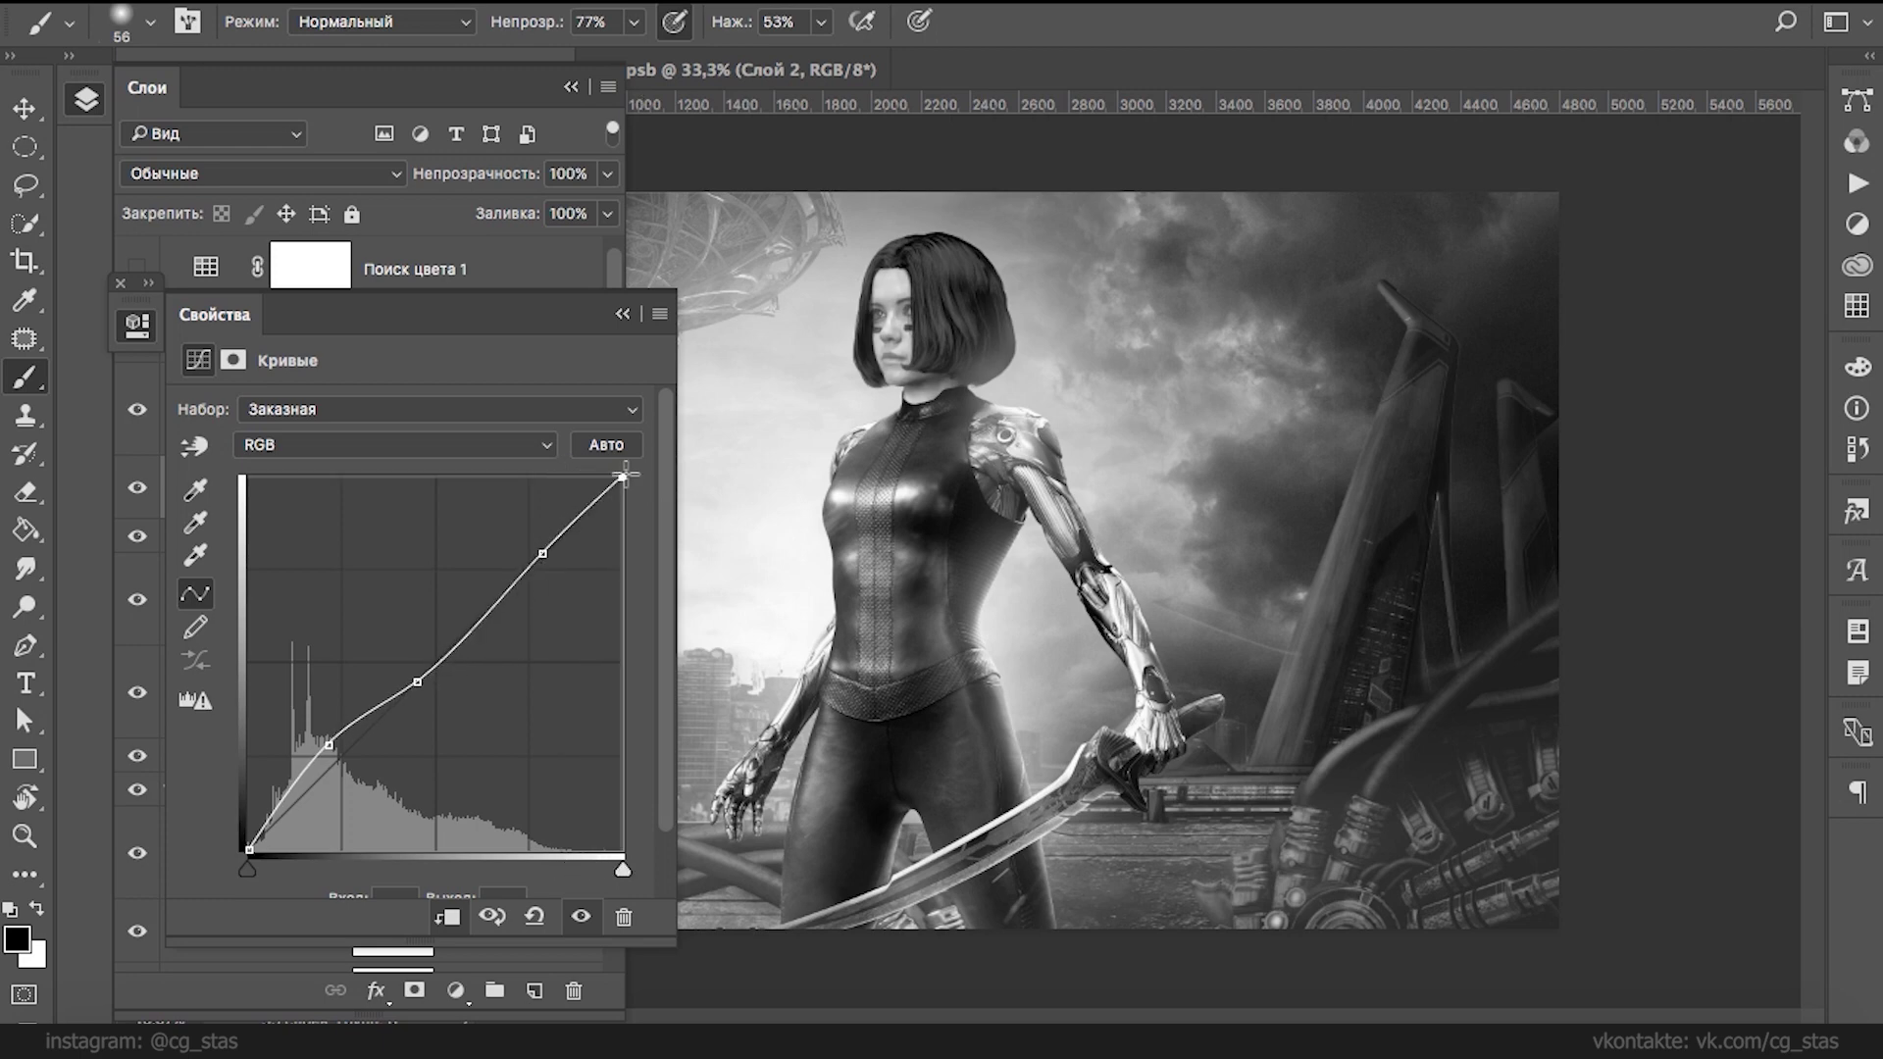
# - Refine the Голова curve by raising its shadows and midtones further while keeping the highlights near the diagonal
pyautogui.click(449, 647)
pyautogui.moveTo(420, 681); pyautogui.dragTo(407, 666)
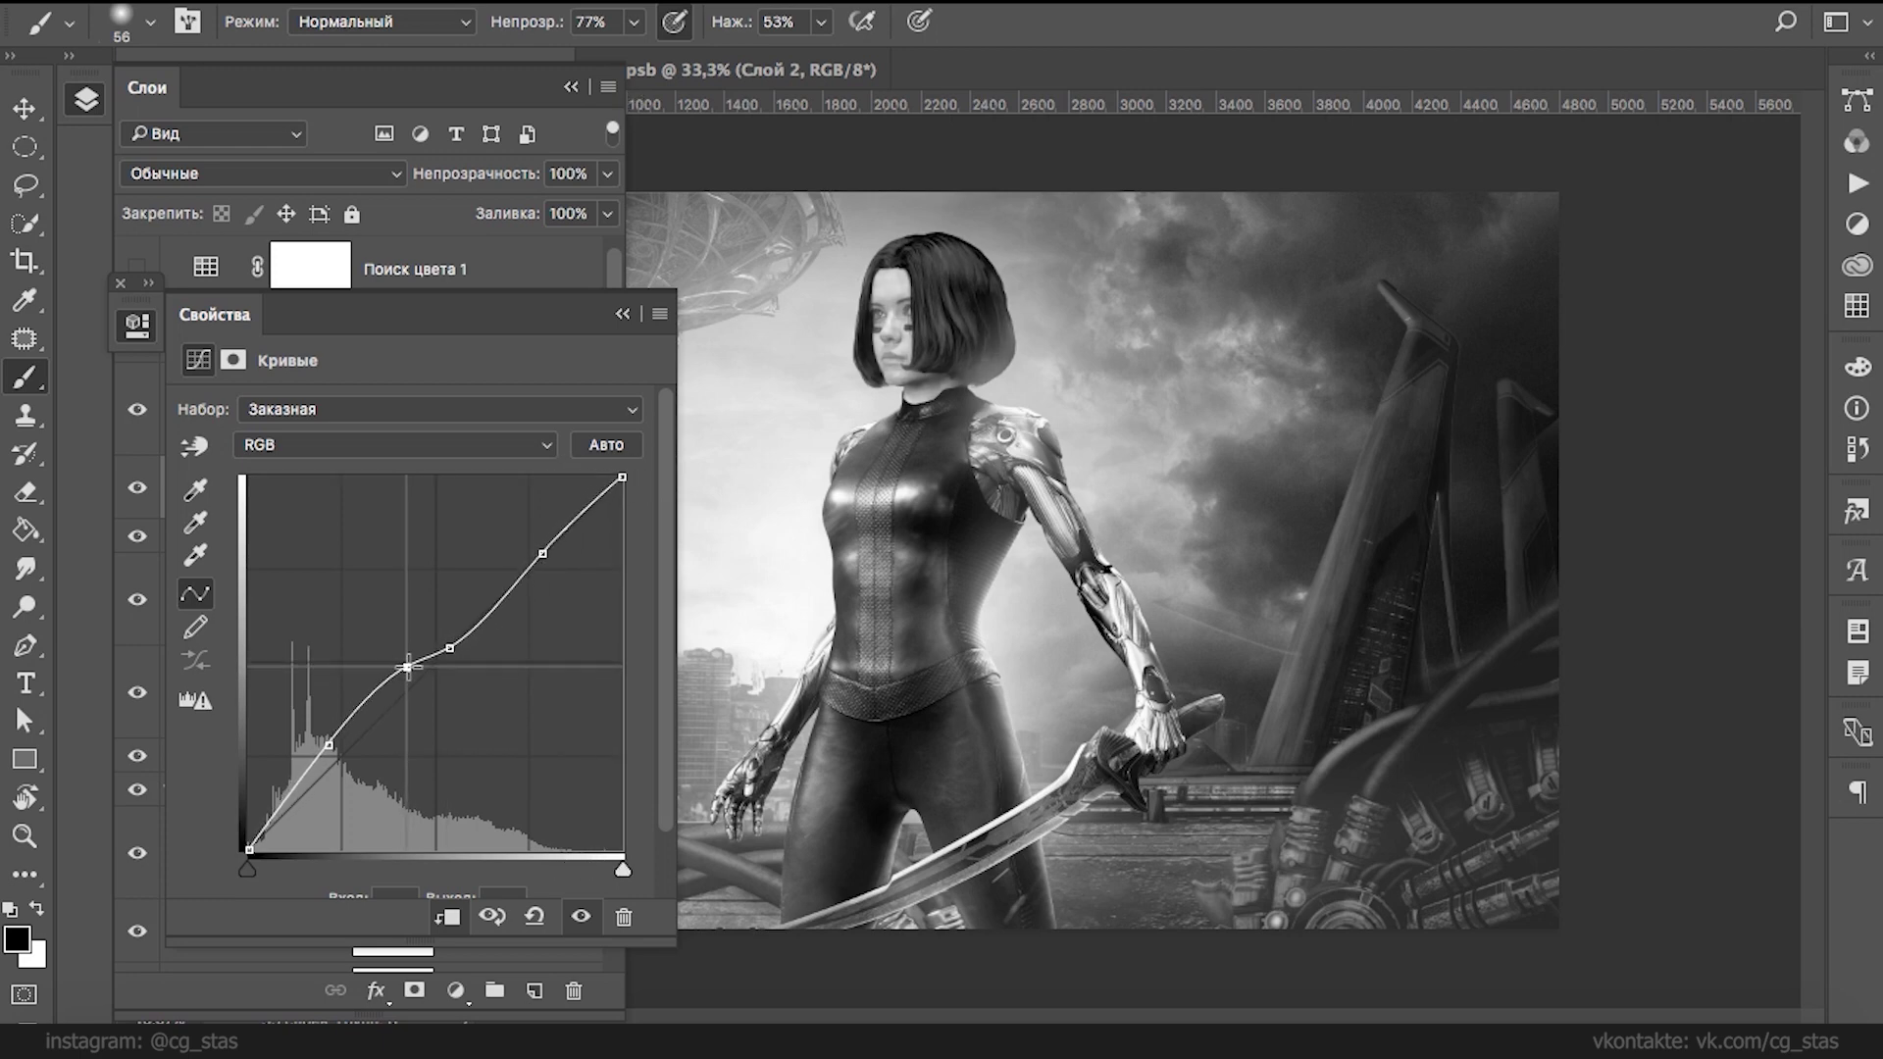
pyautogui.moveTo(321, 747); pyautogui.dragTo(317, 734)
pyautogui.hotkey('ctrl', '-')
pyautogui.hotkey('ctrl', '-')
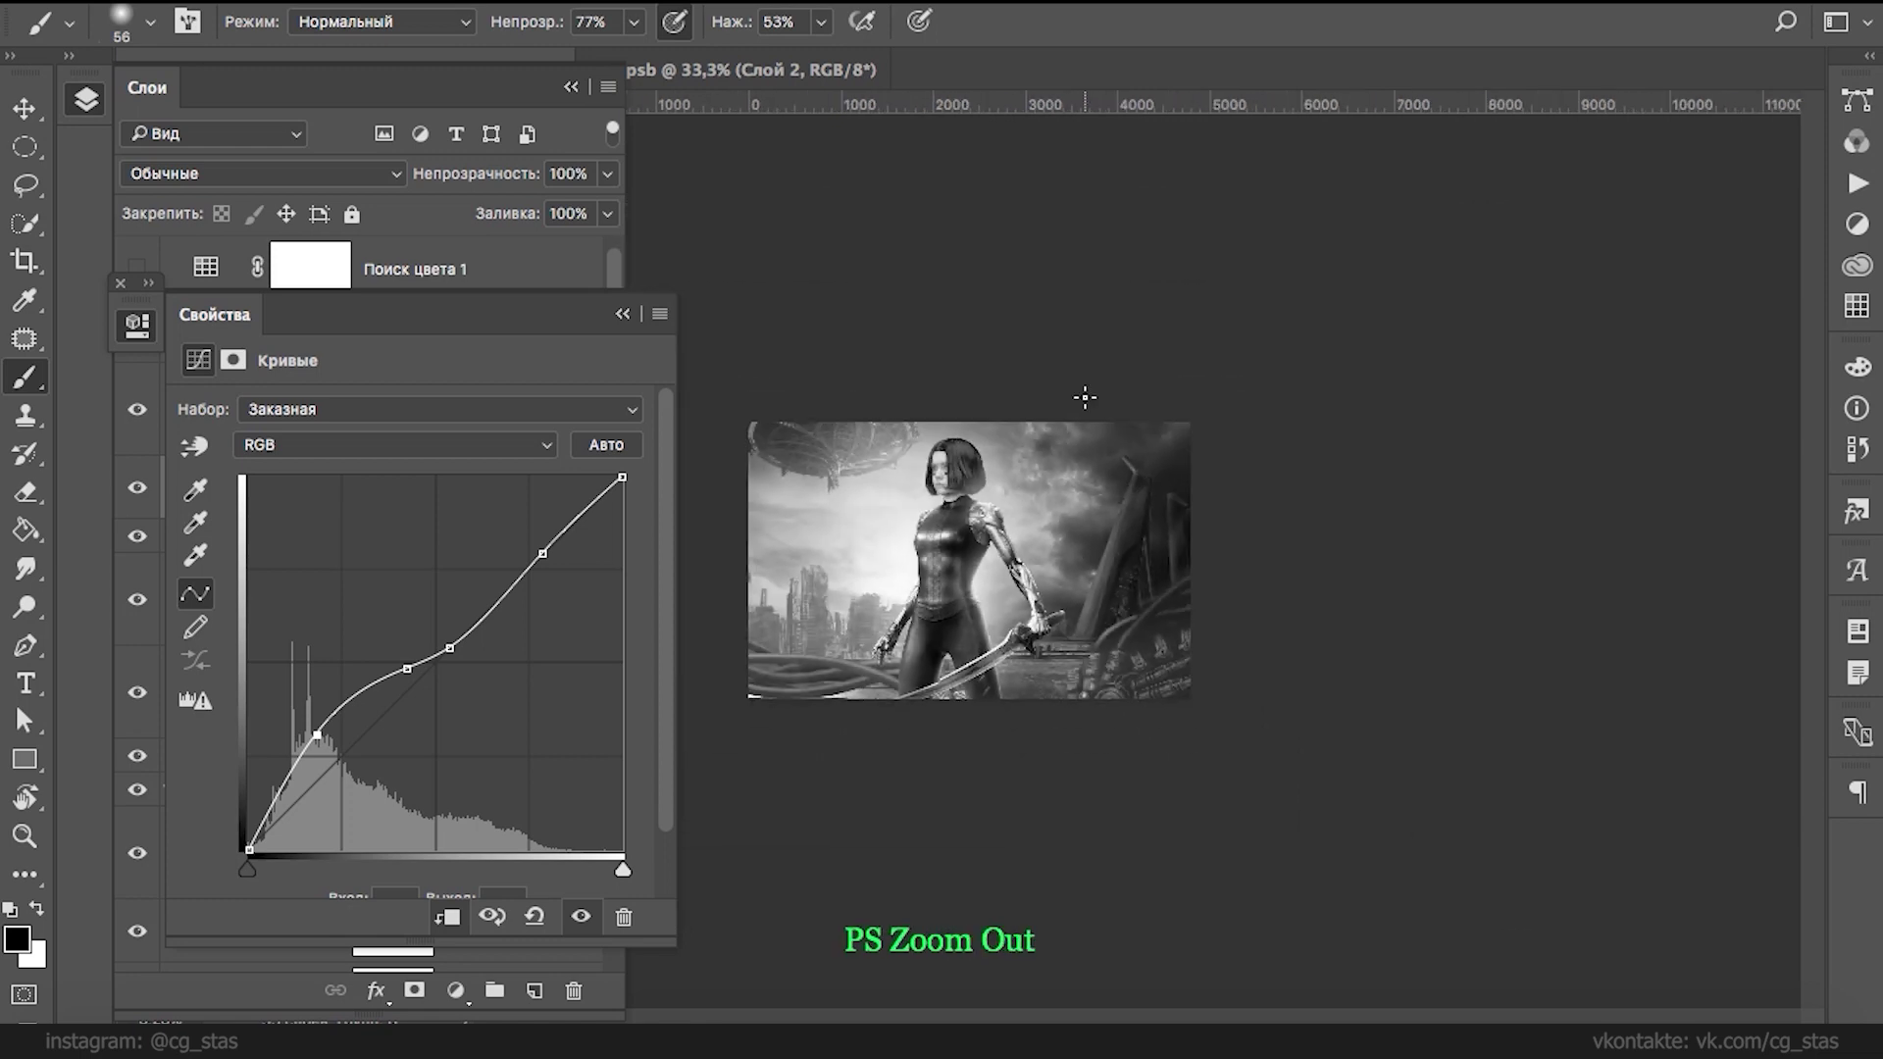
pyautogui.moveTo(449, 648)
pyautogui.mouseDown()
pyautogui.moveTo(410, 663)
pyautogui.moveTo(443, 631)
pyautogui.mouseUp()
pyautogui.moveTo(542, 554)
pyautogui.mouseDown()
pyautogui.moveTo(556, 578)
pyautogui.moveTo(540, 556)
pyautogui.mouseUp()
pyautogui.moveTo(317, 734); pyautogui.dragTo(305, 743)
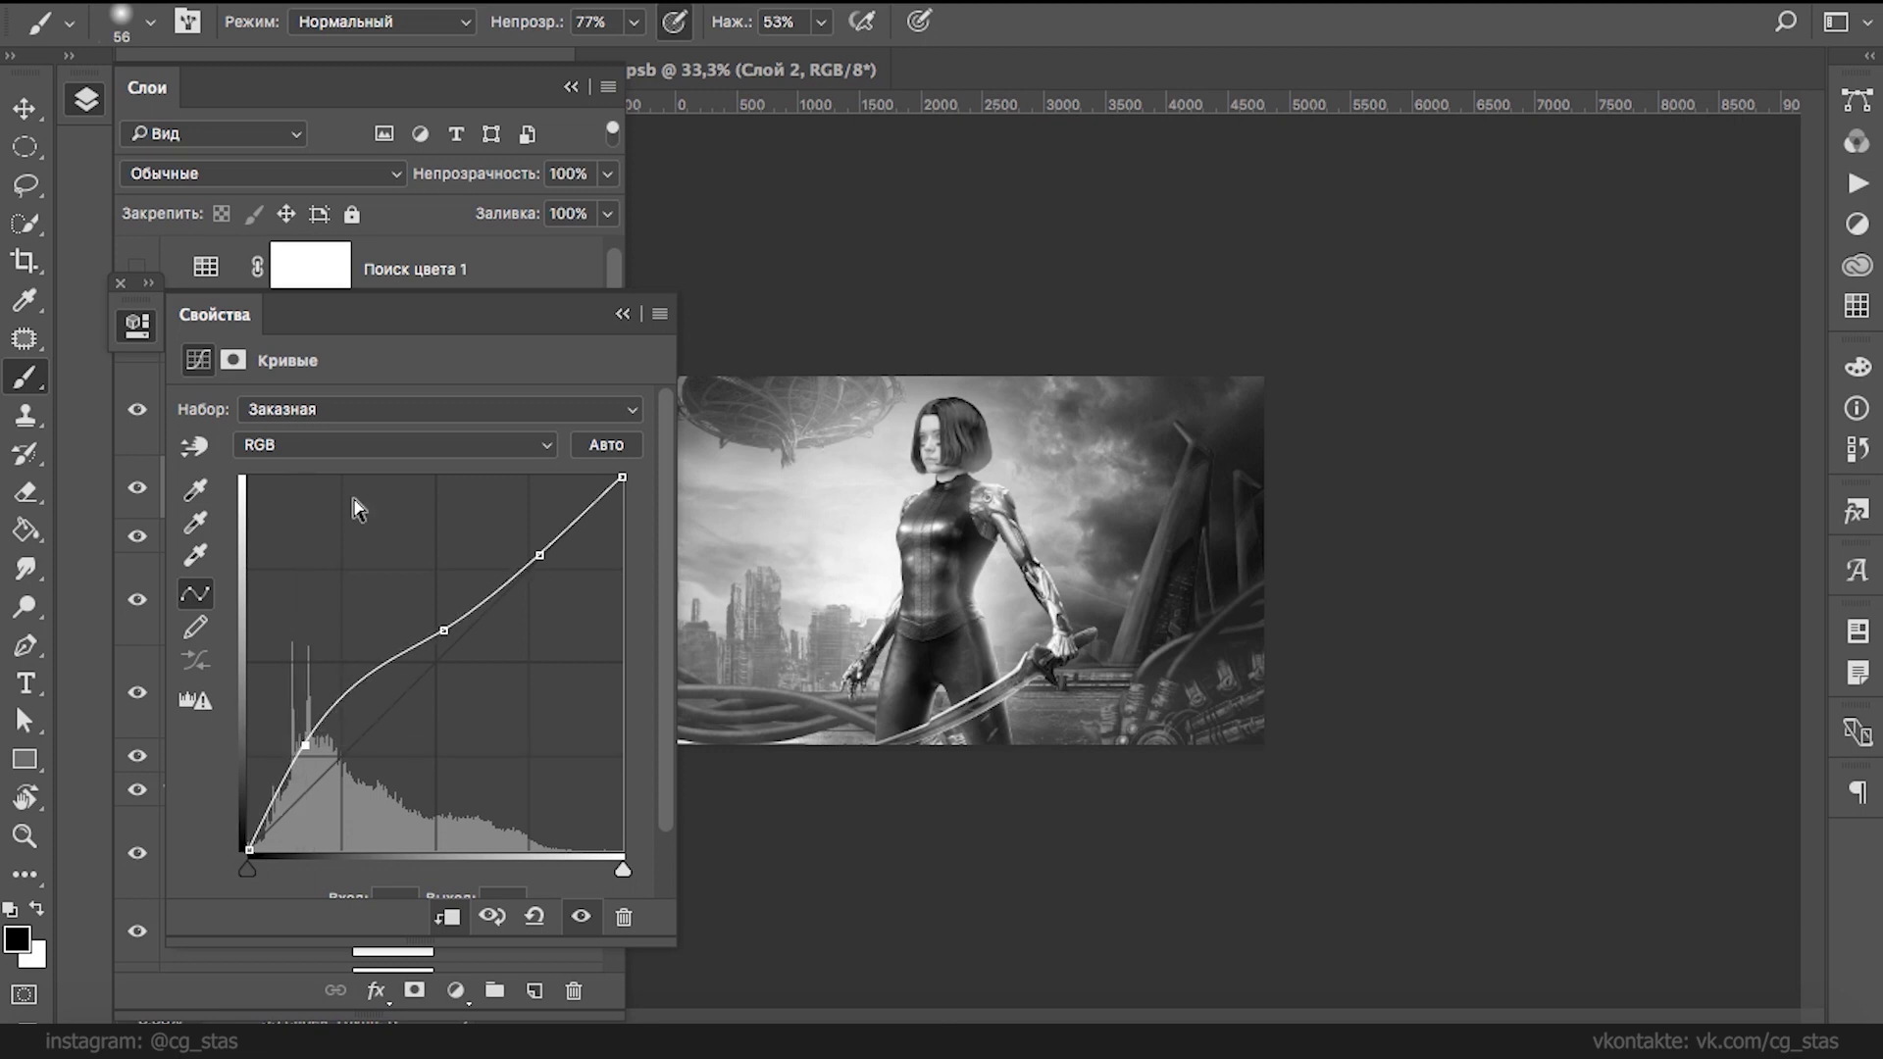
# - Close the curve settings and hide the Черно-белое 1 adjustment to return the composite to colour
pyautogui.click(622, 313)
pyautogui.click(136, 266)
pyautogui.click(136, 267)
pyautogui.click(136, 332)
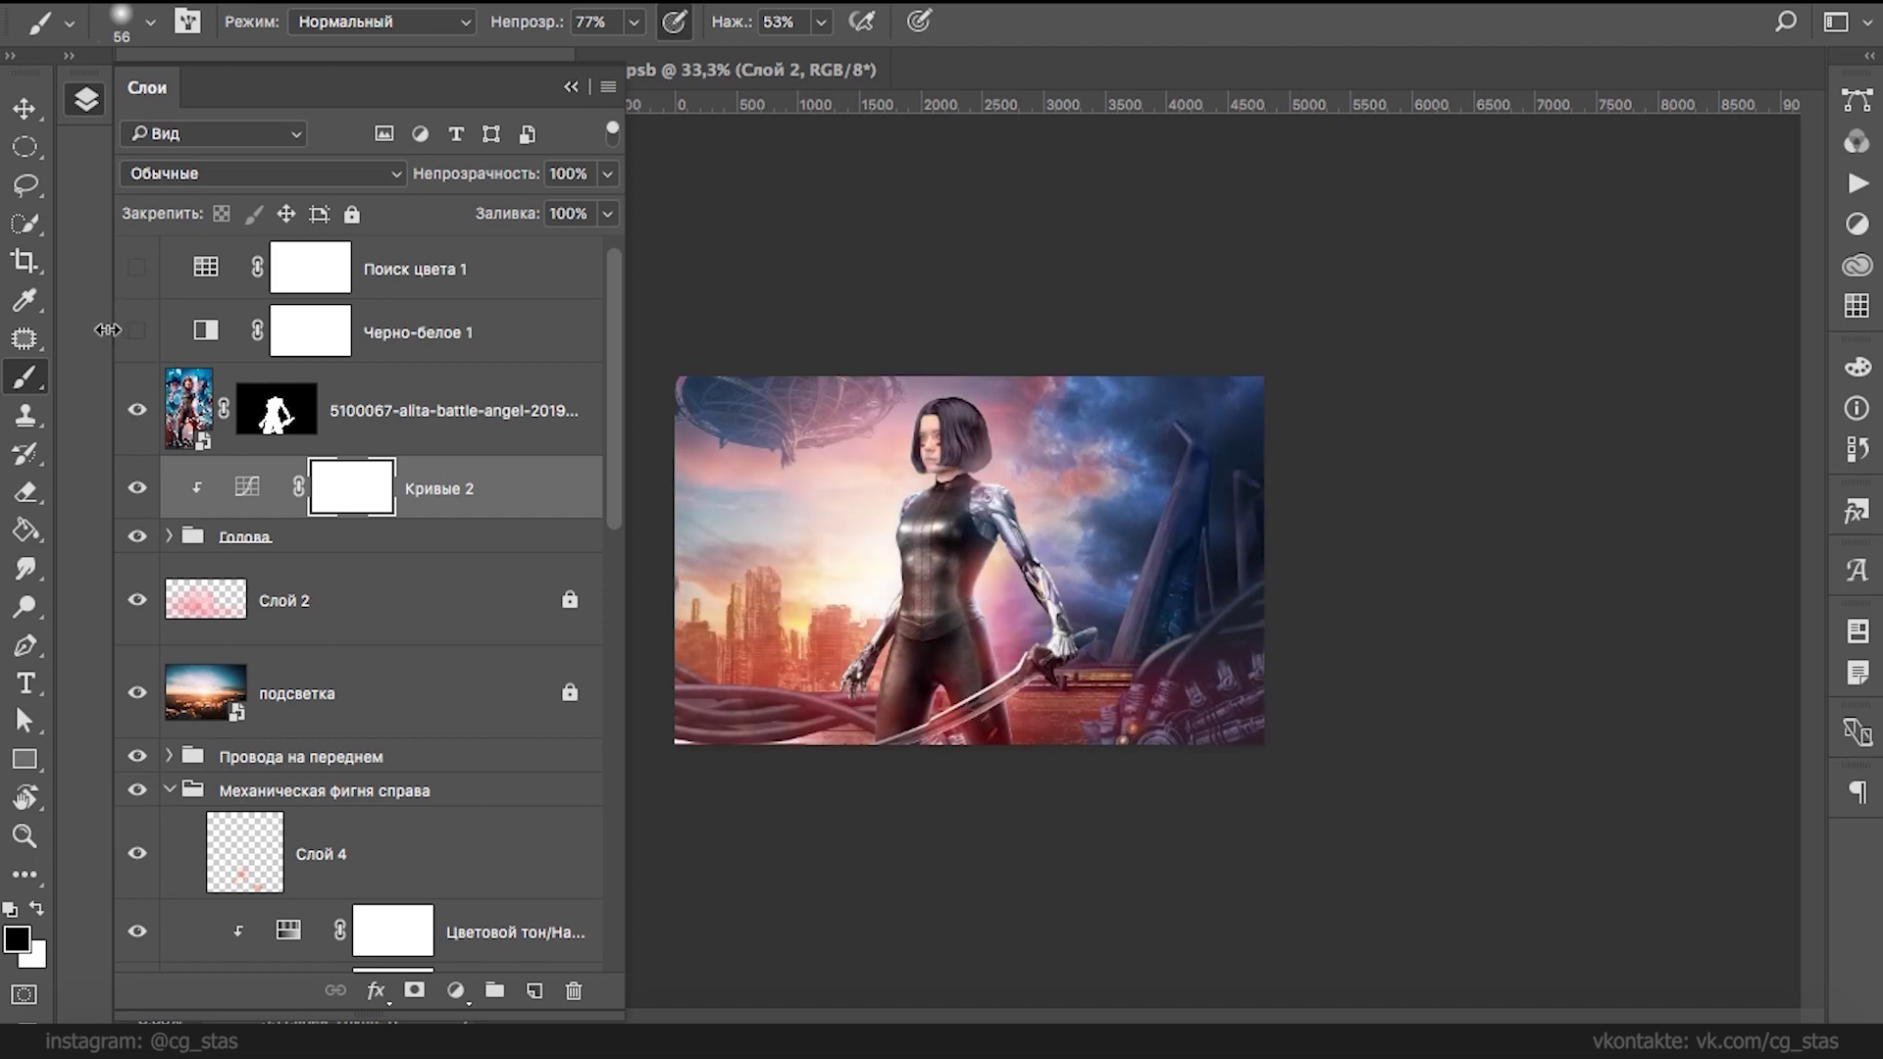
# - Check the brightened head against the body at close and distant views, and save the document
pyautogui.press('super+plus')
pyautogui.press('super+plus')
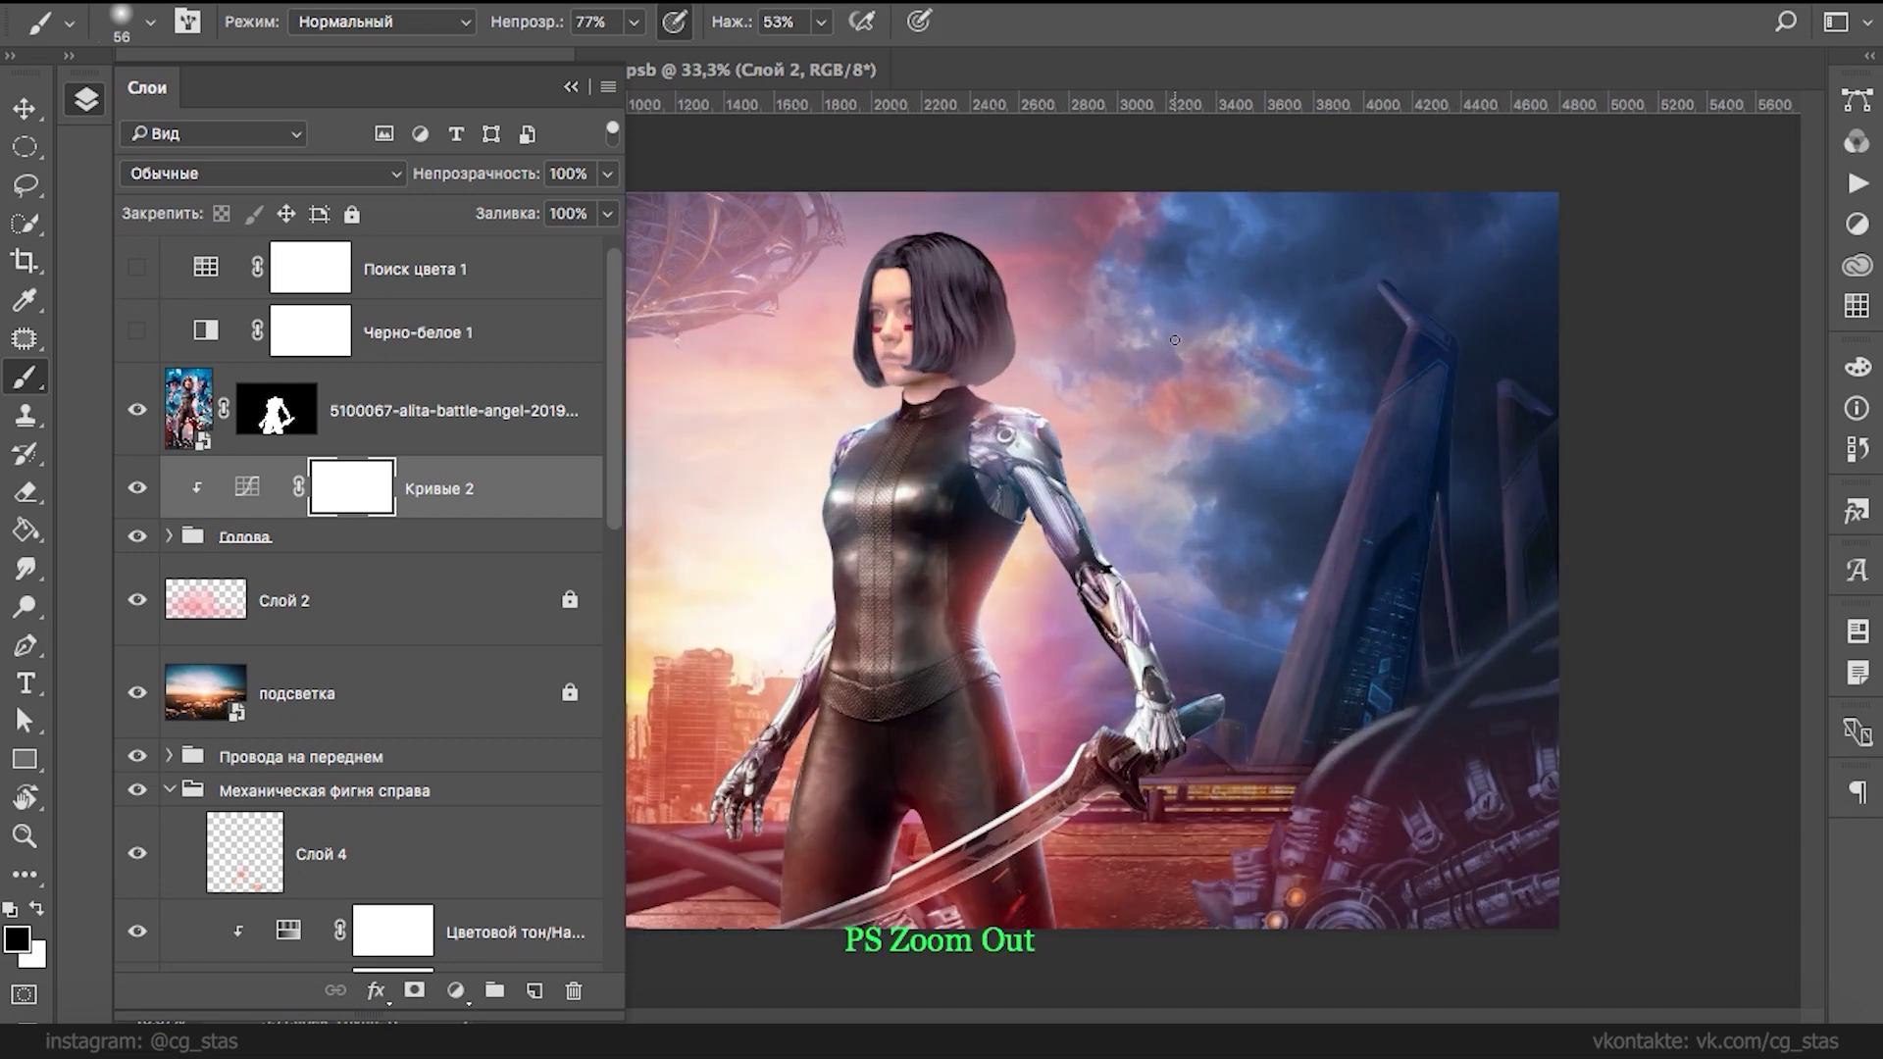
pyautogui.hotkey('ctrl', '+')
pyautogui.hotkey('ctrl', '-')
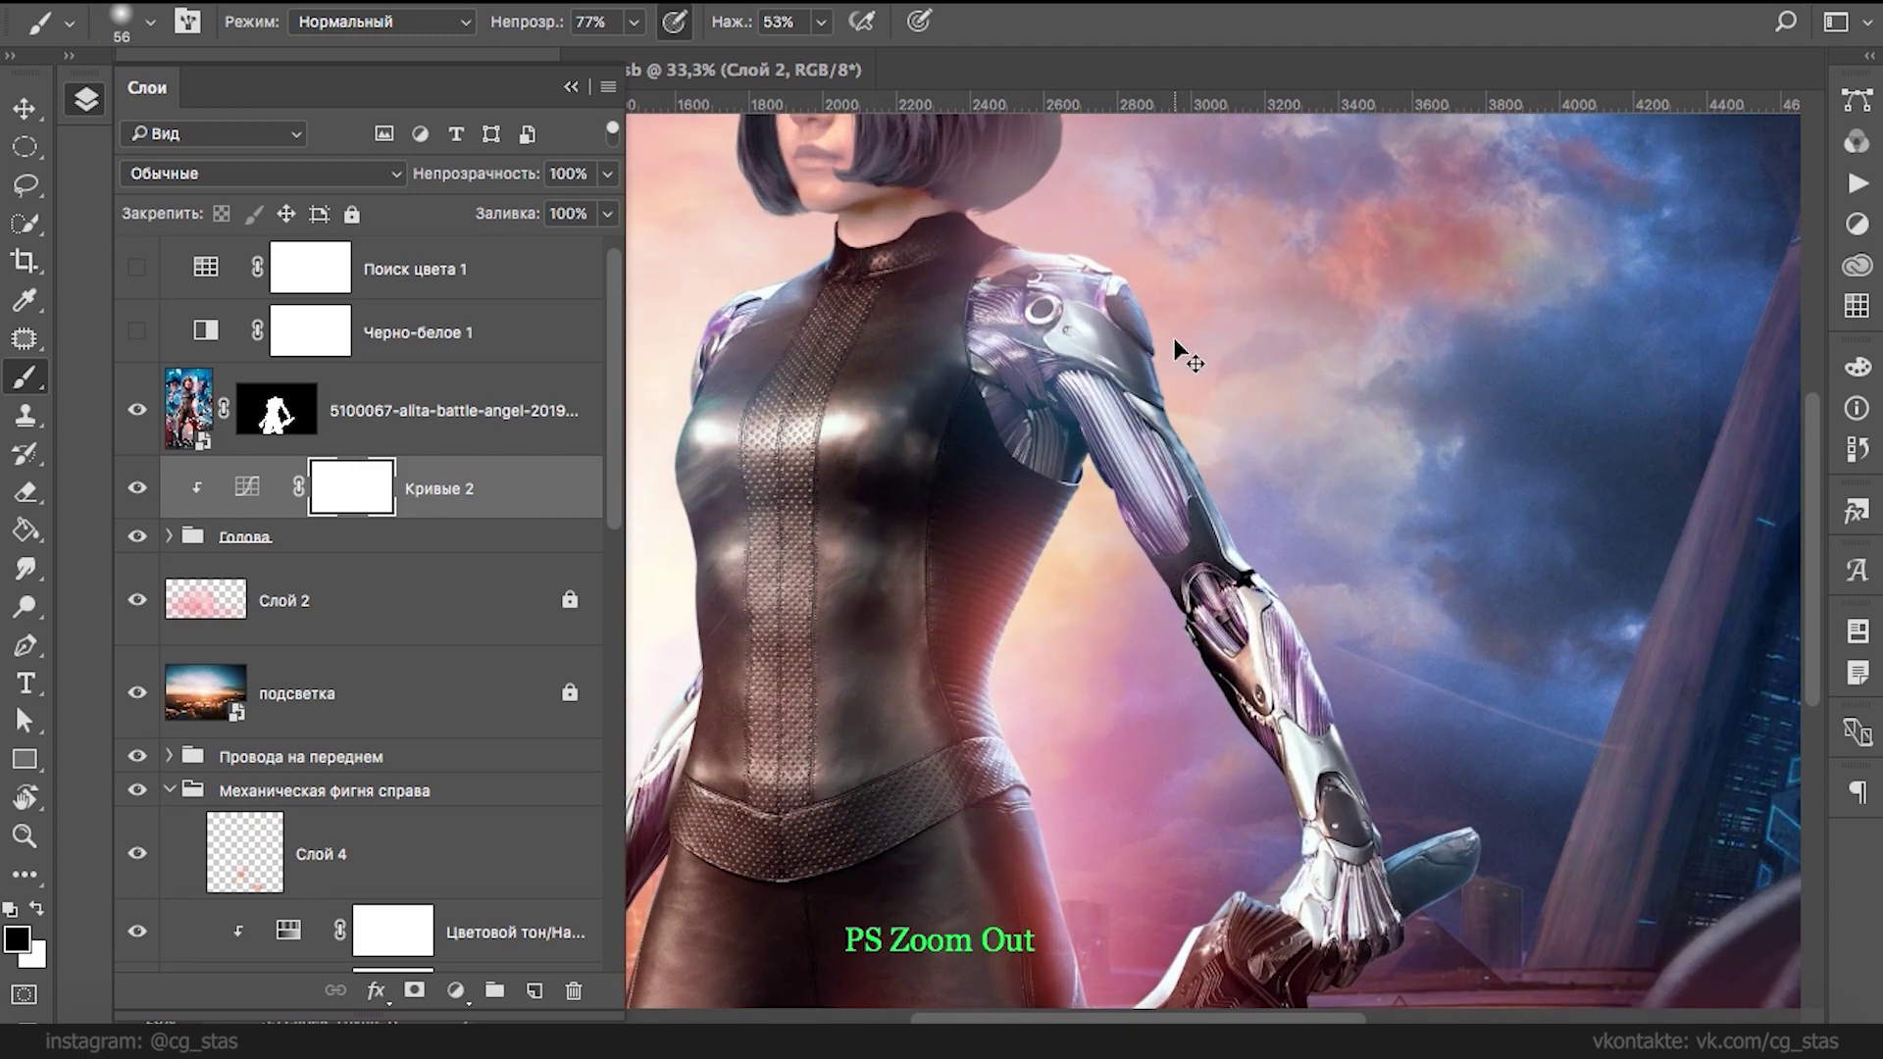
pyautogui.hotkey('ctrl', '-')
pyautogui.hotkey('ctrl', '-')
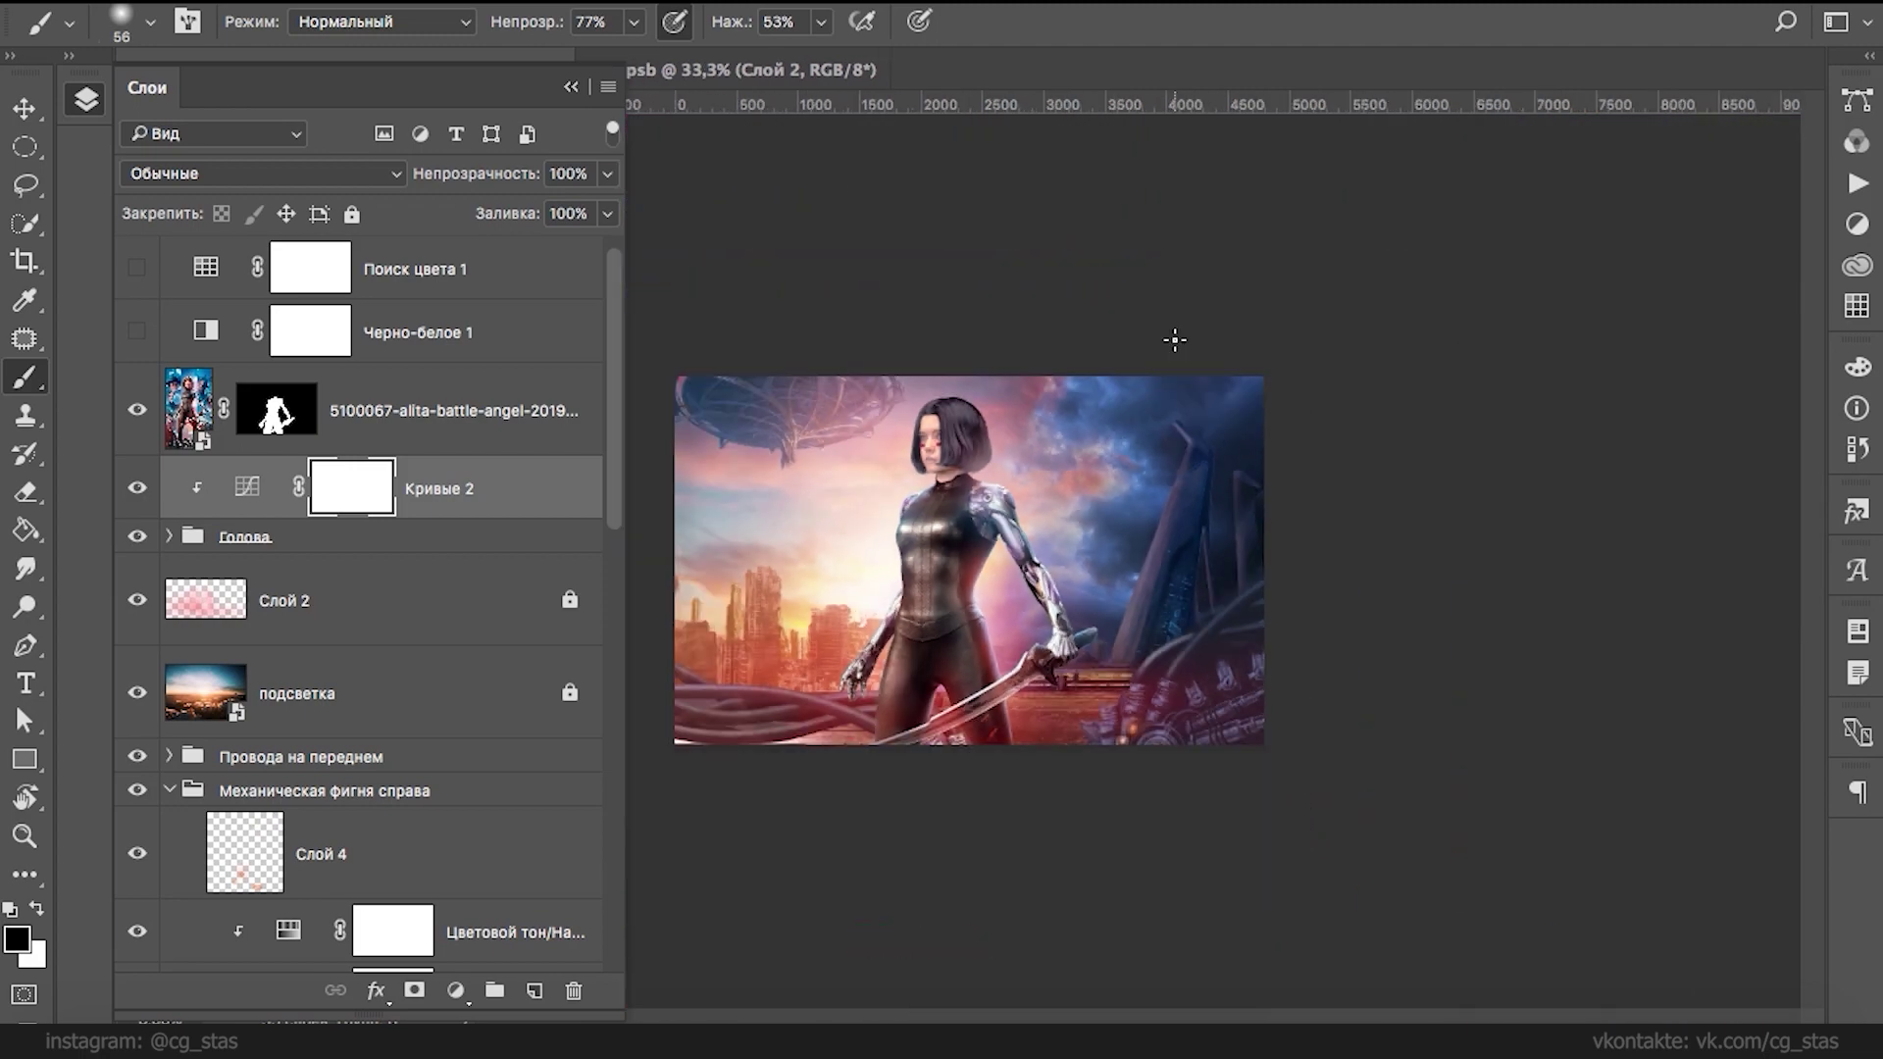
pyautogui.hotkey('ctrl', 's')
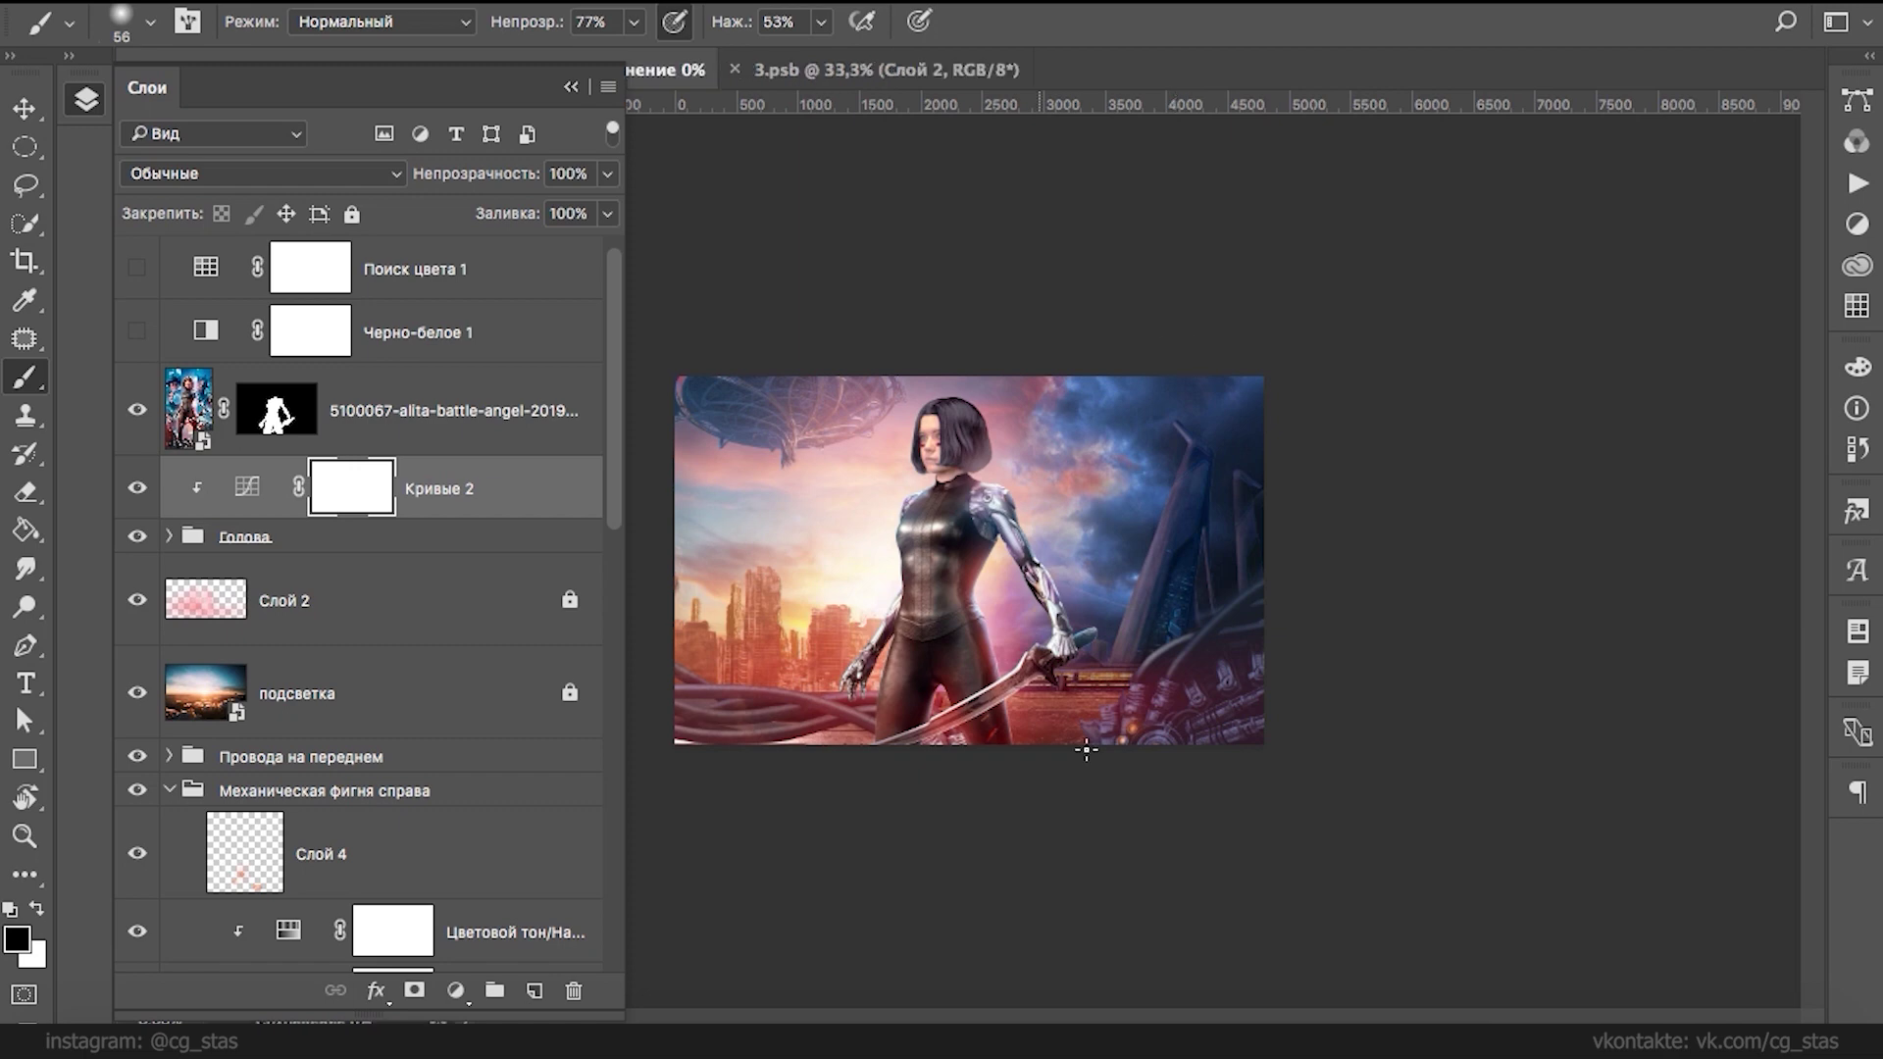
pyautogui.click(1390, 1041)
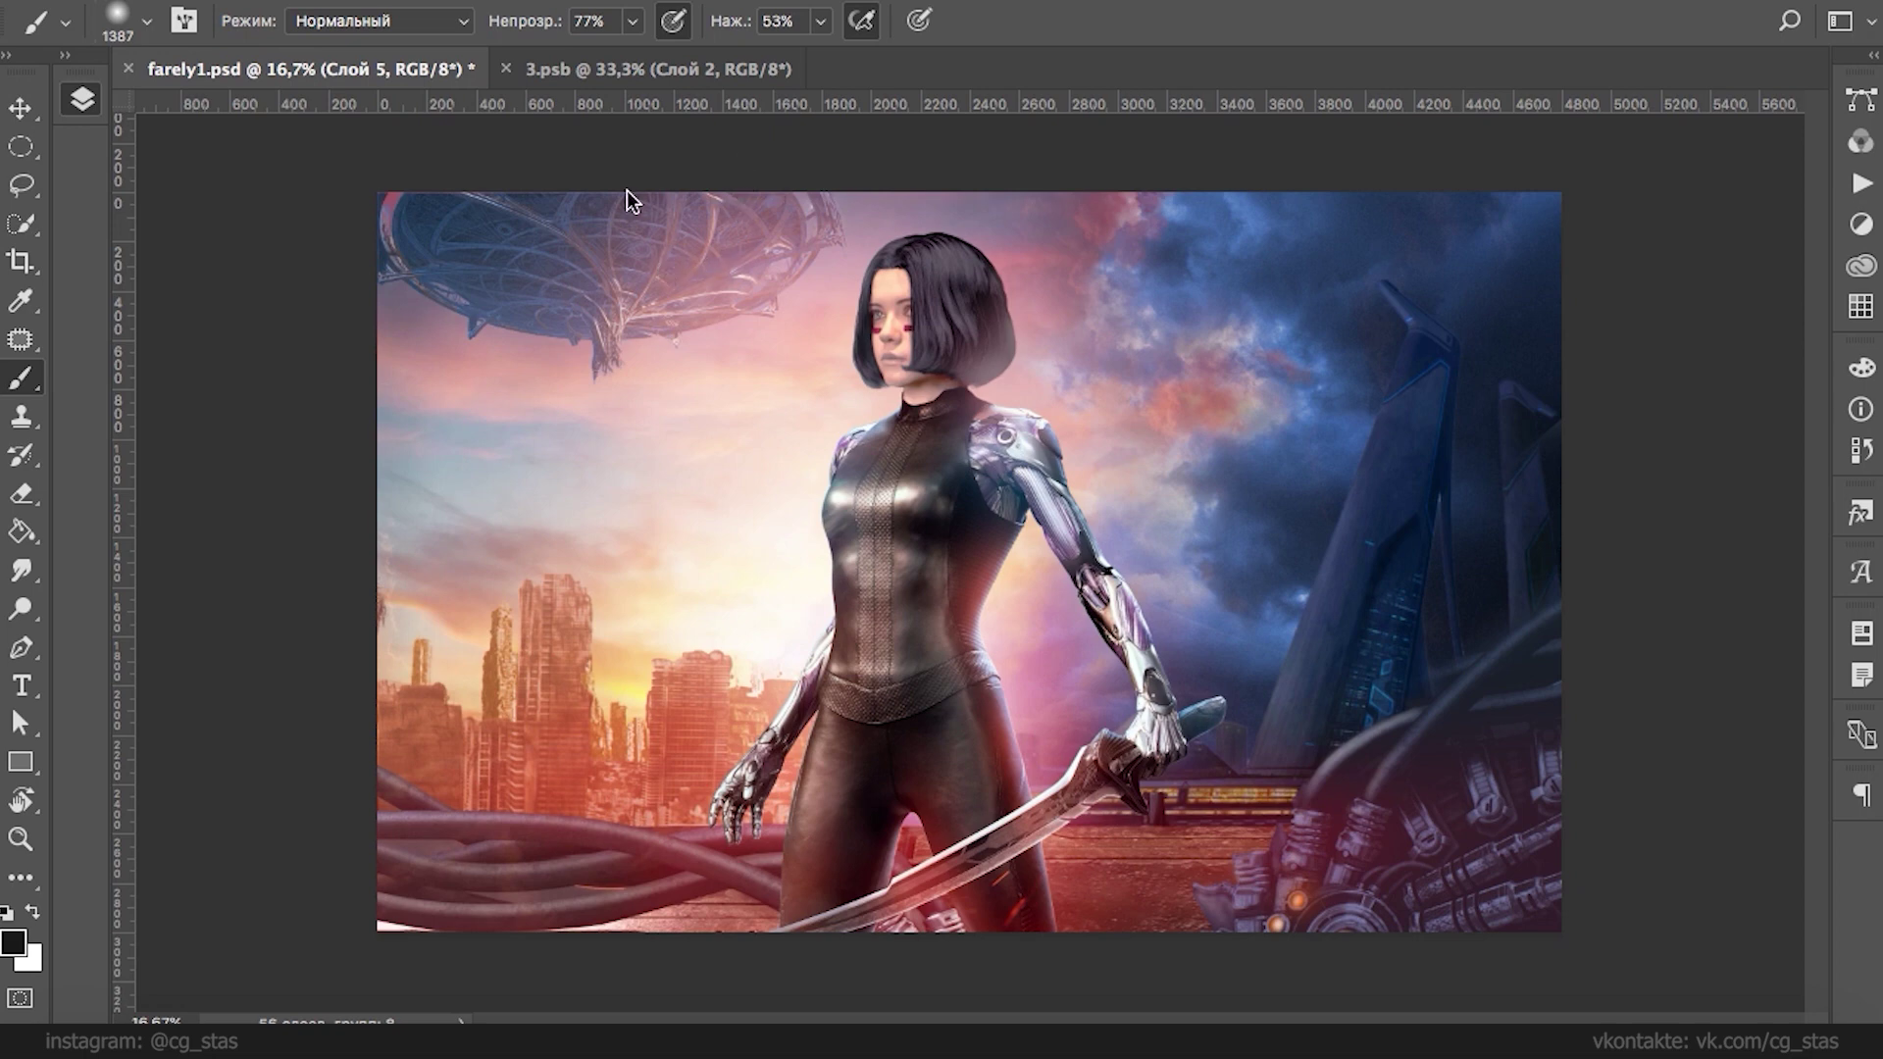
# - Collapse the Тучи group, toggle Город слева дальний to identify its buildings and expand that group
pyautogui.press('F7')
pyautogui.scroll(5, 620, 702)
pyautogui.moveTo(619, 702); pyautogui.dragTo(606, 835)
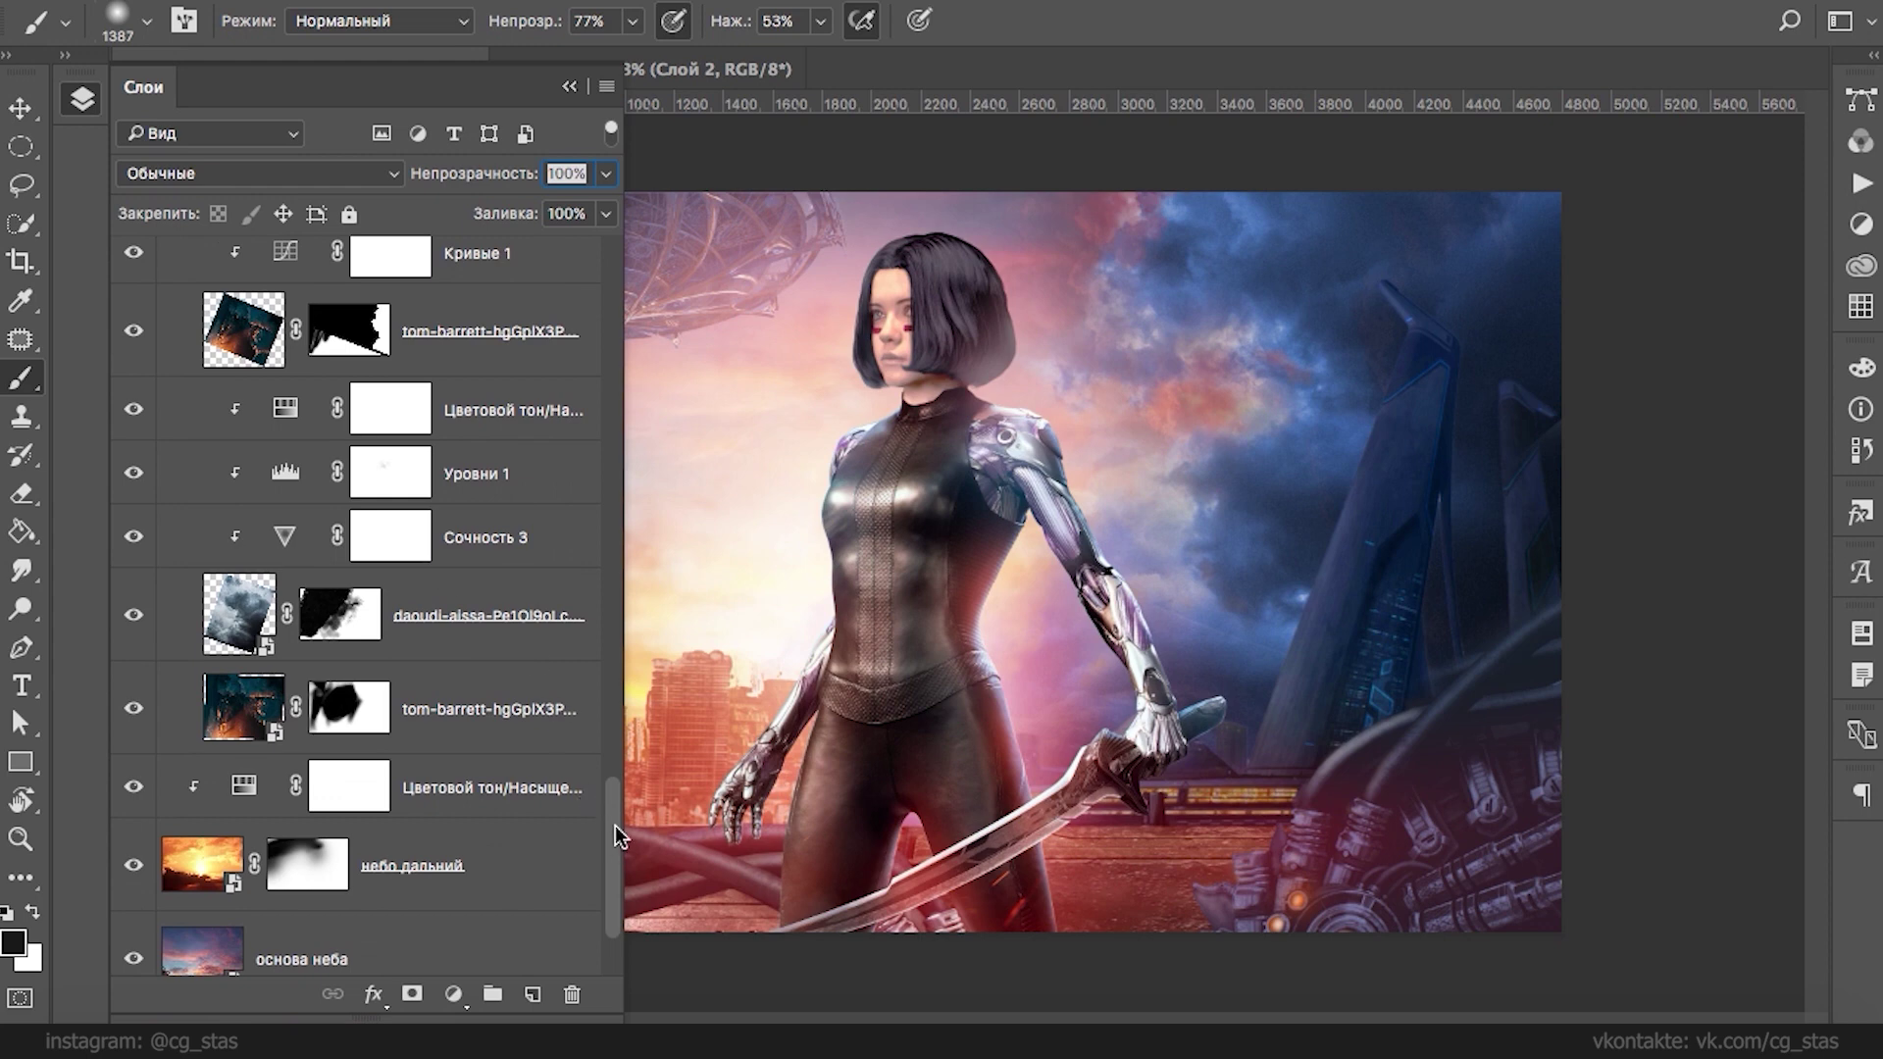
pyautogui.scroll(3, 617, 836)
pyautogui.click(165, 450)
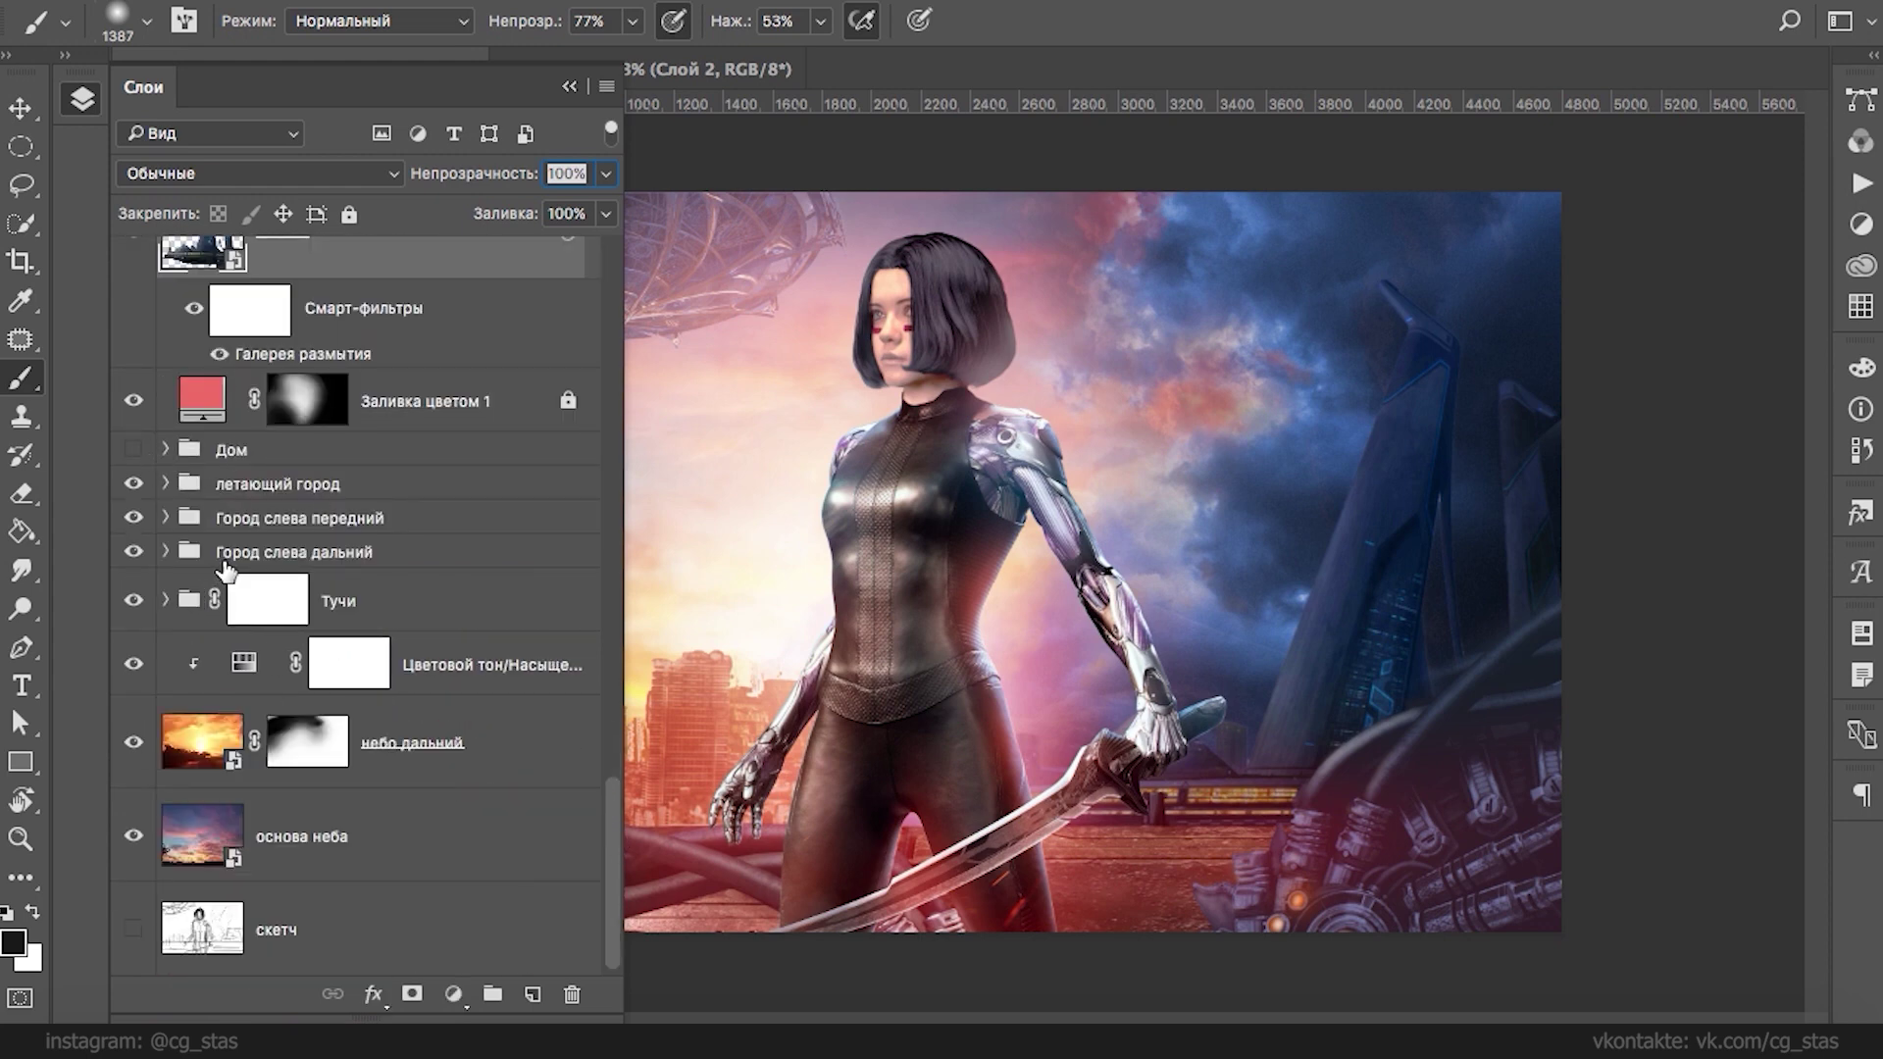
pyautogui.click(134, 552)
pyautogui.click(135, 554)
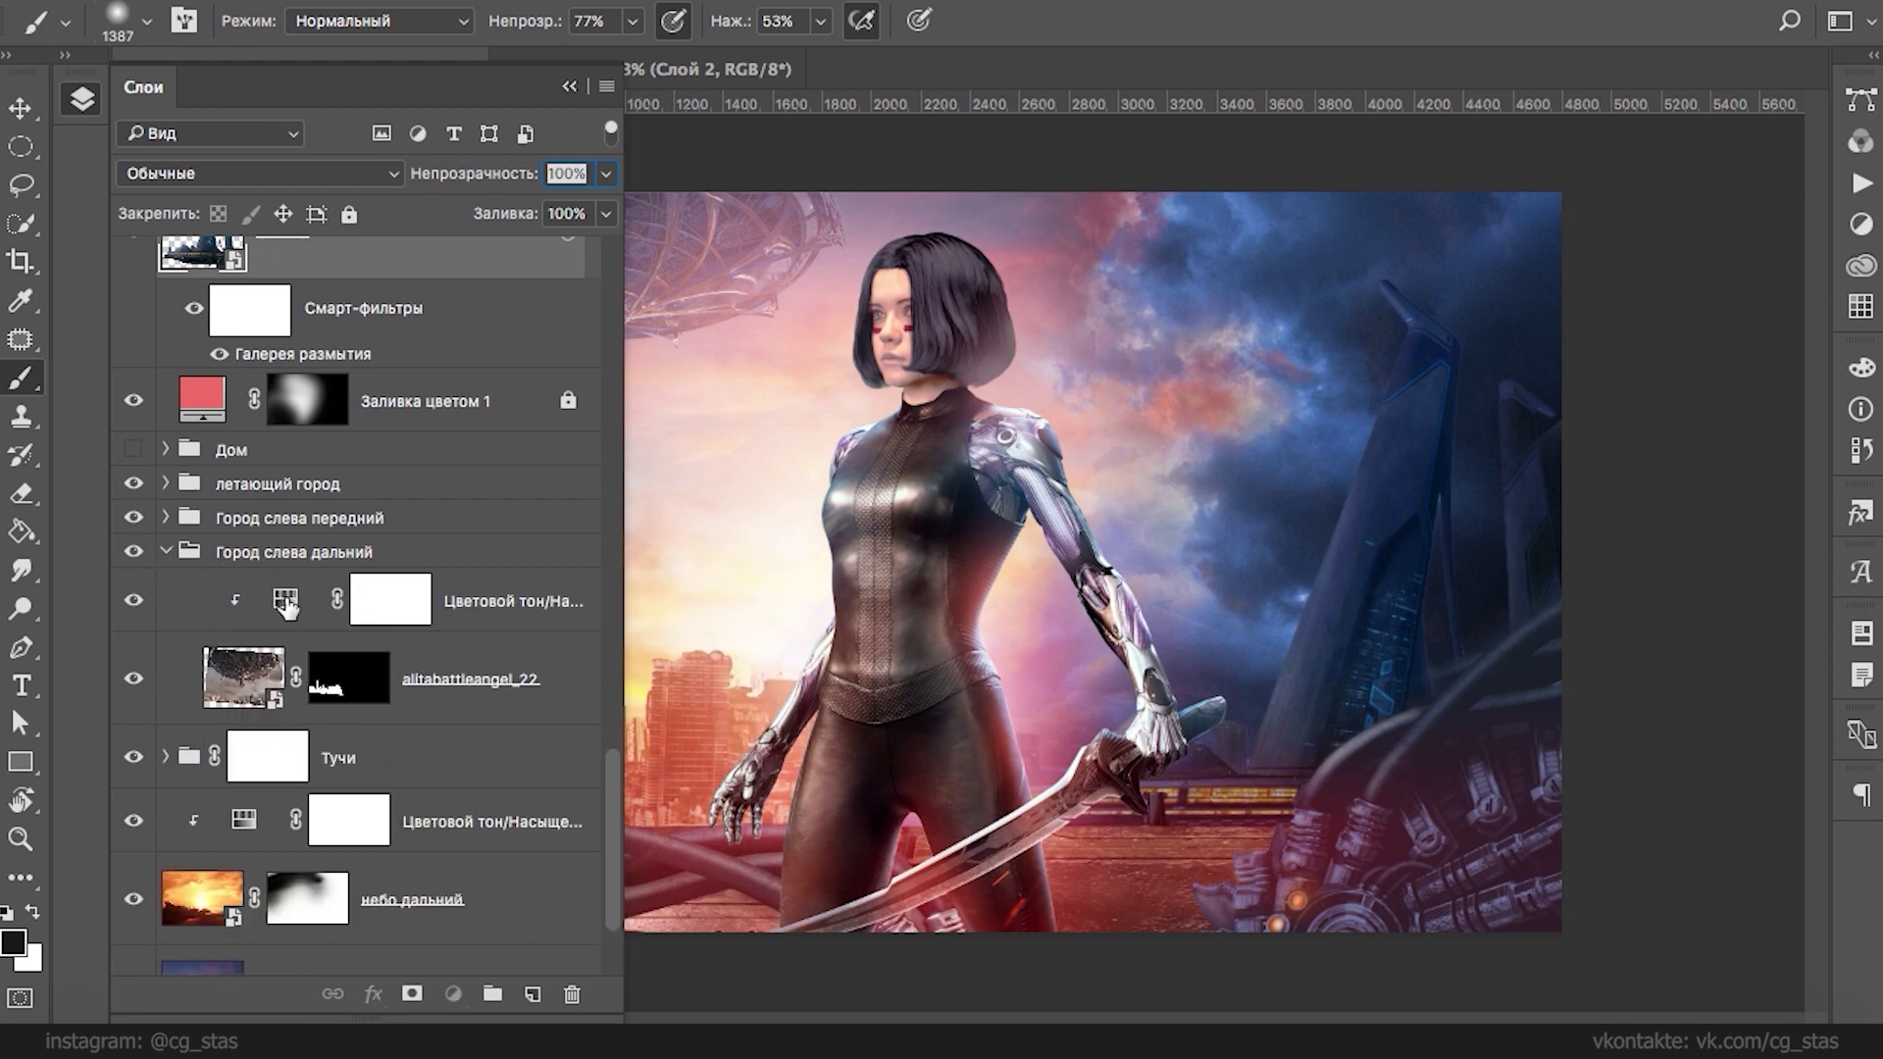
# - Add a new layer above the hue/saturation adjustment in Город слева дальний and clip it to the buildings
pyautogui.click(287, 608)
pyautogui.click(532, 994)
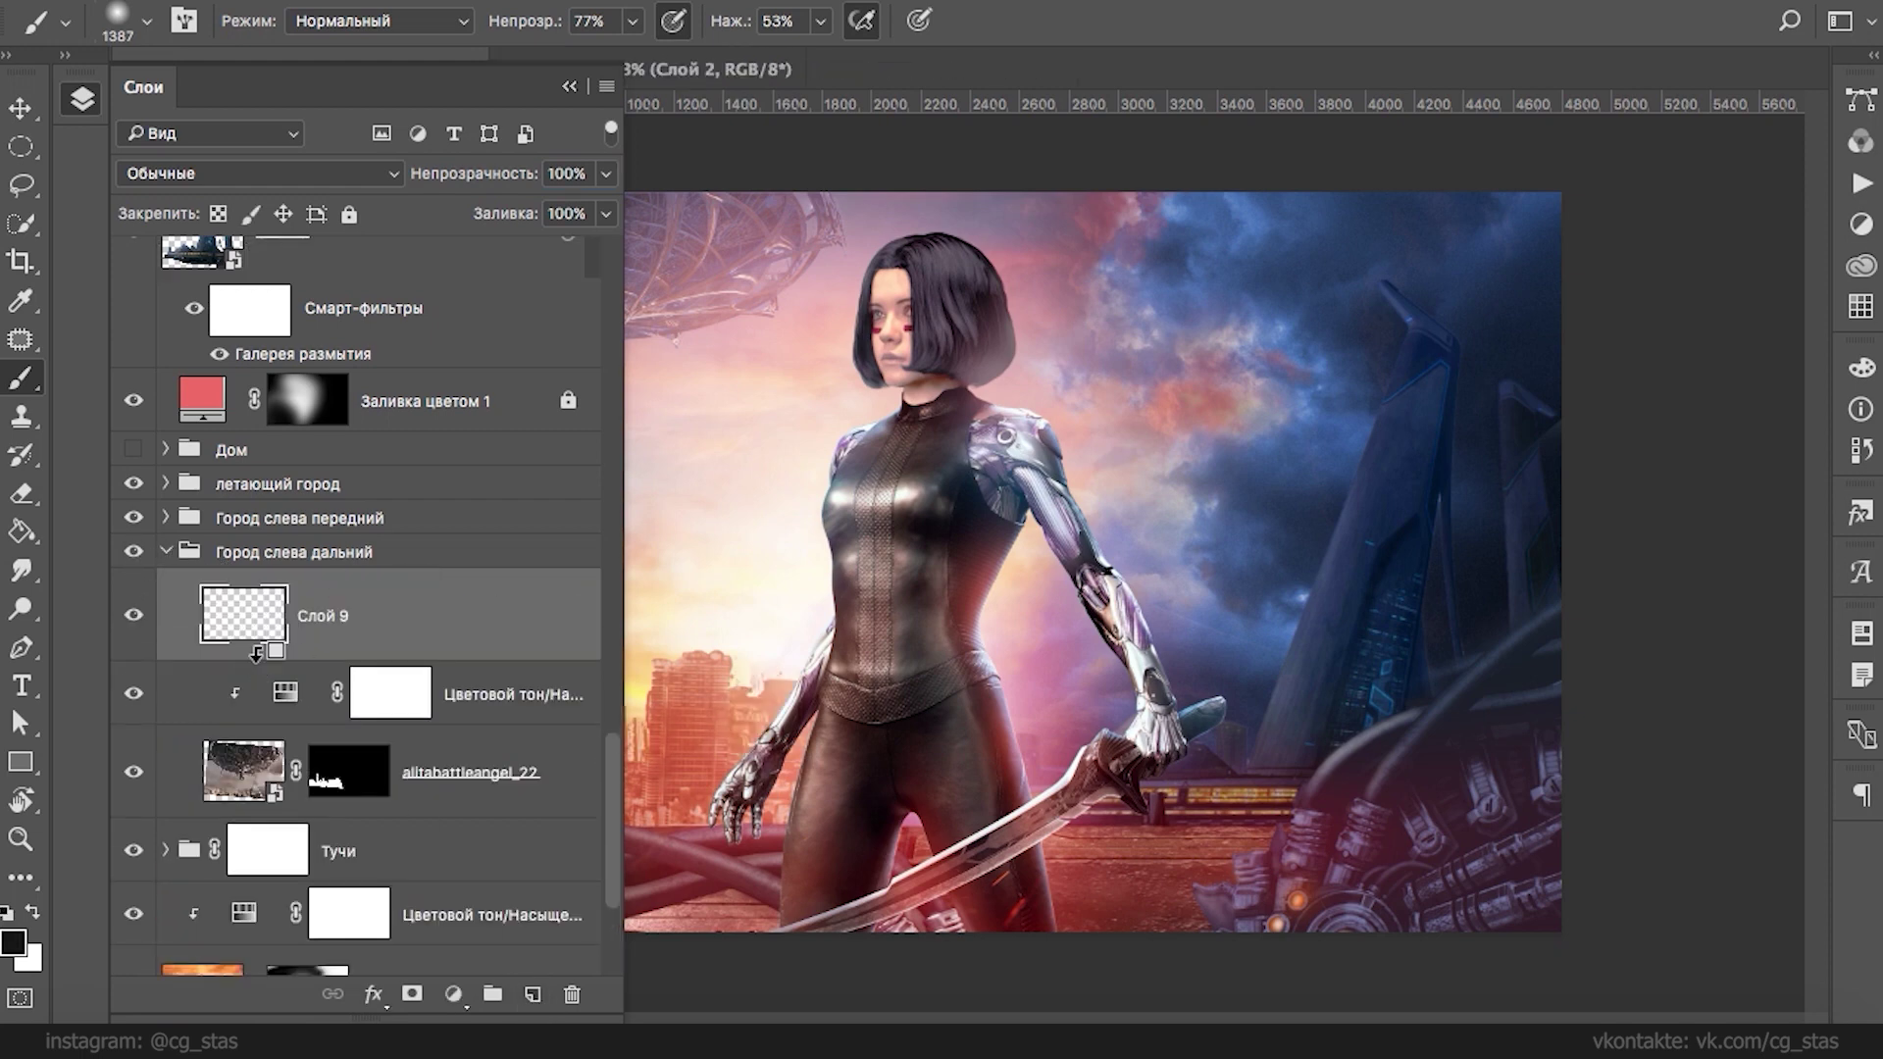
pyautogui.keyDown('alt'); pyautogui.click(253, 659); pyautogui.keyUp('alt')
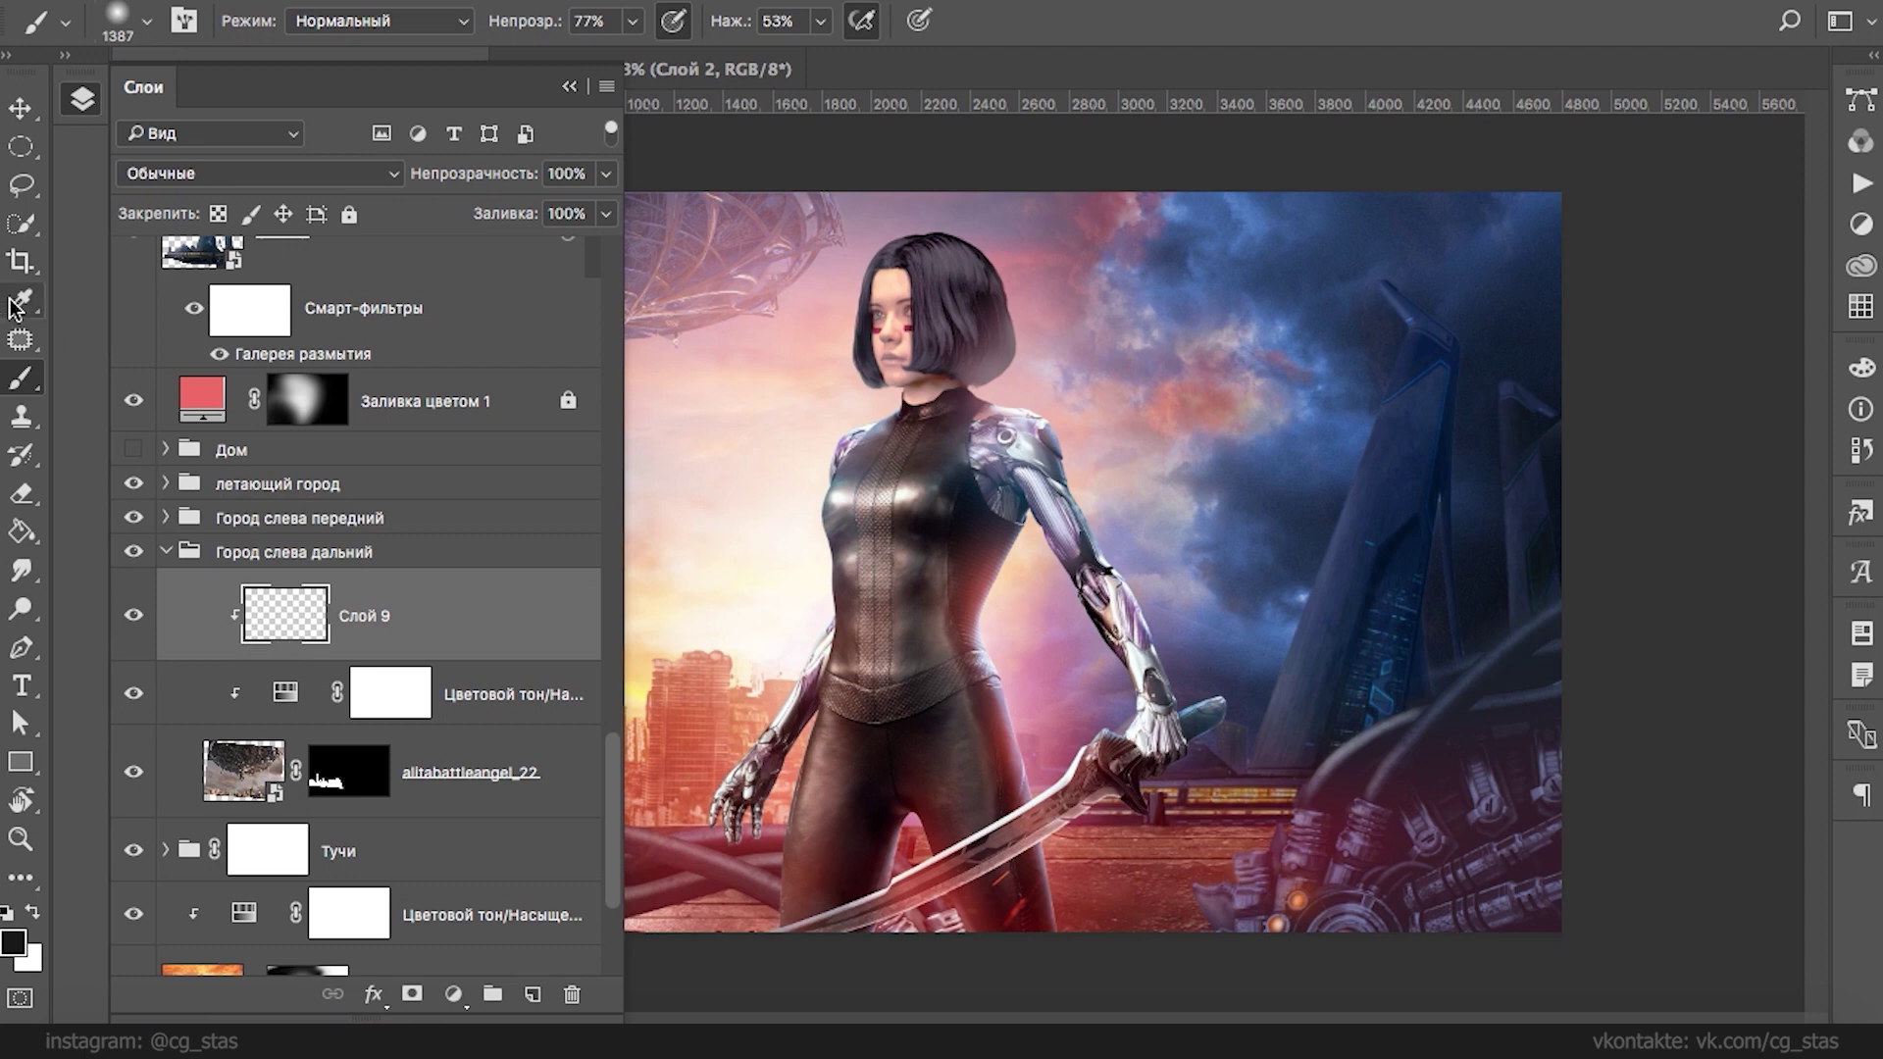
# - Pick a light orange foreground colour from the sunset sky and set the brush size to 14 px
pyautogui.click(16, 943)
pyautogui.click(790, 564)
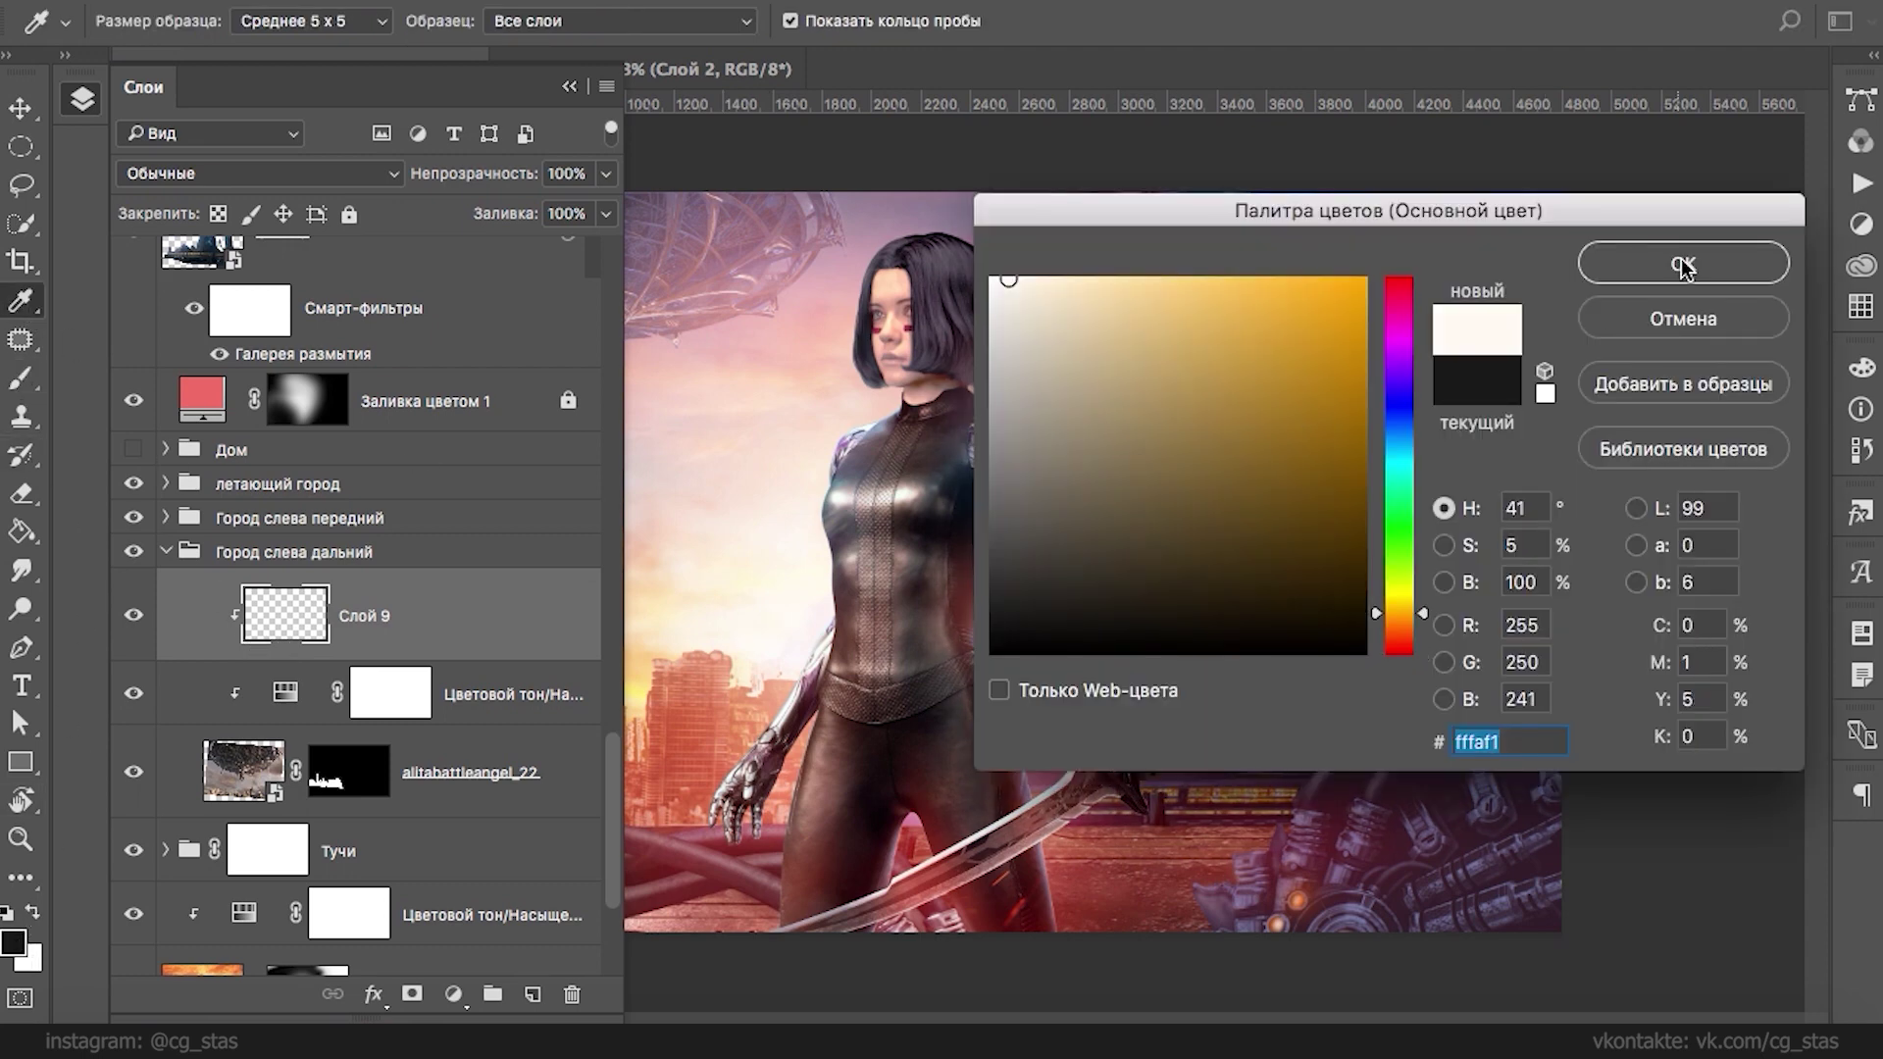
pyautogui.click(656, 674)
pyautogui.click(1667, 265)
pyautogui.click(569, 86)
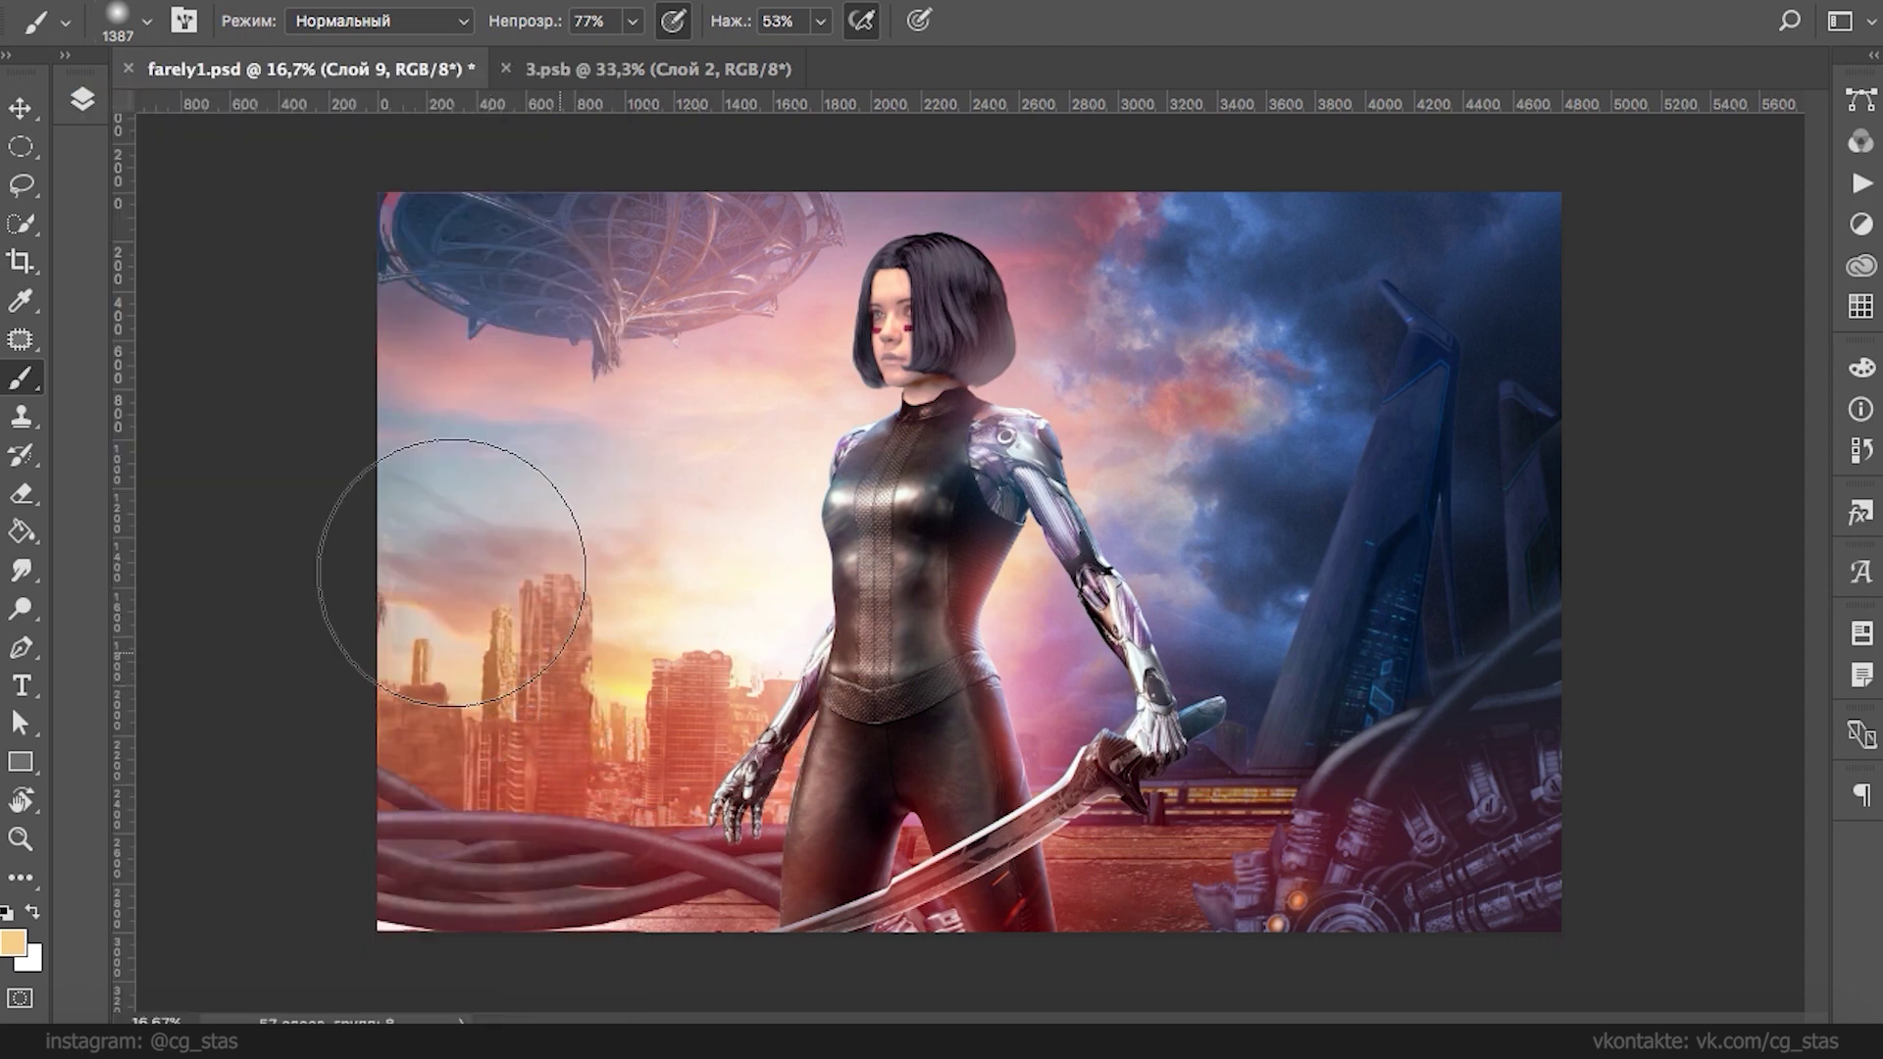
pyautogui.rightClick(687, 458)
pyautogui.write('14')
pyautogui.press('Return')
# - Sample a yellow foreground colour for the distant city buildings and make the 14 px brush harder
pyautogui.hotkey('ctrl', '+')
pyautogui.hotkey('ctrl', '+')
pyautogui.hotkey('ctrl', '+')
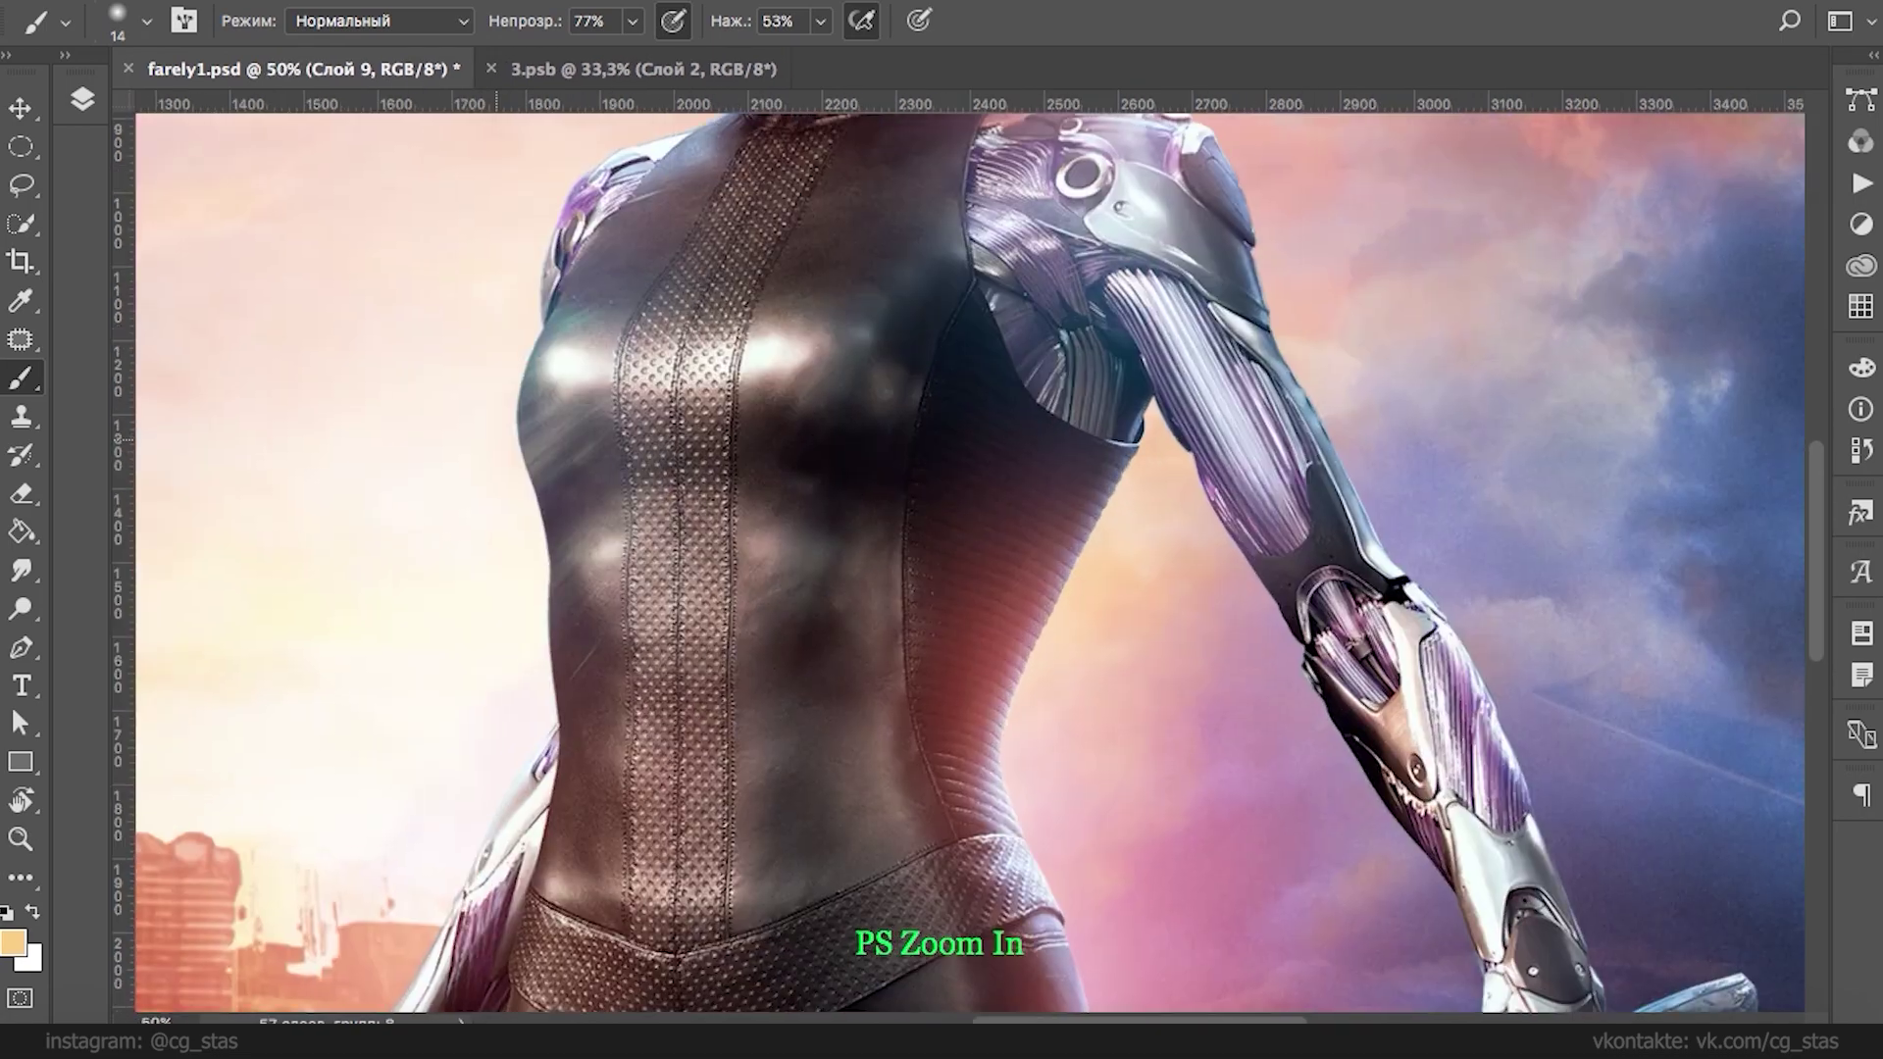
pyautogui.press('super+plus')
pyautogui.moveTo(312, 556); pyautogui.dragTo(1275, 147)
pyautogui.moveTo(437, 546); pyautogui.dragTo(619, 481)
pyautogui.moveTo(836, 597); pyautogui.dragTo(669, 889)
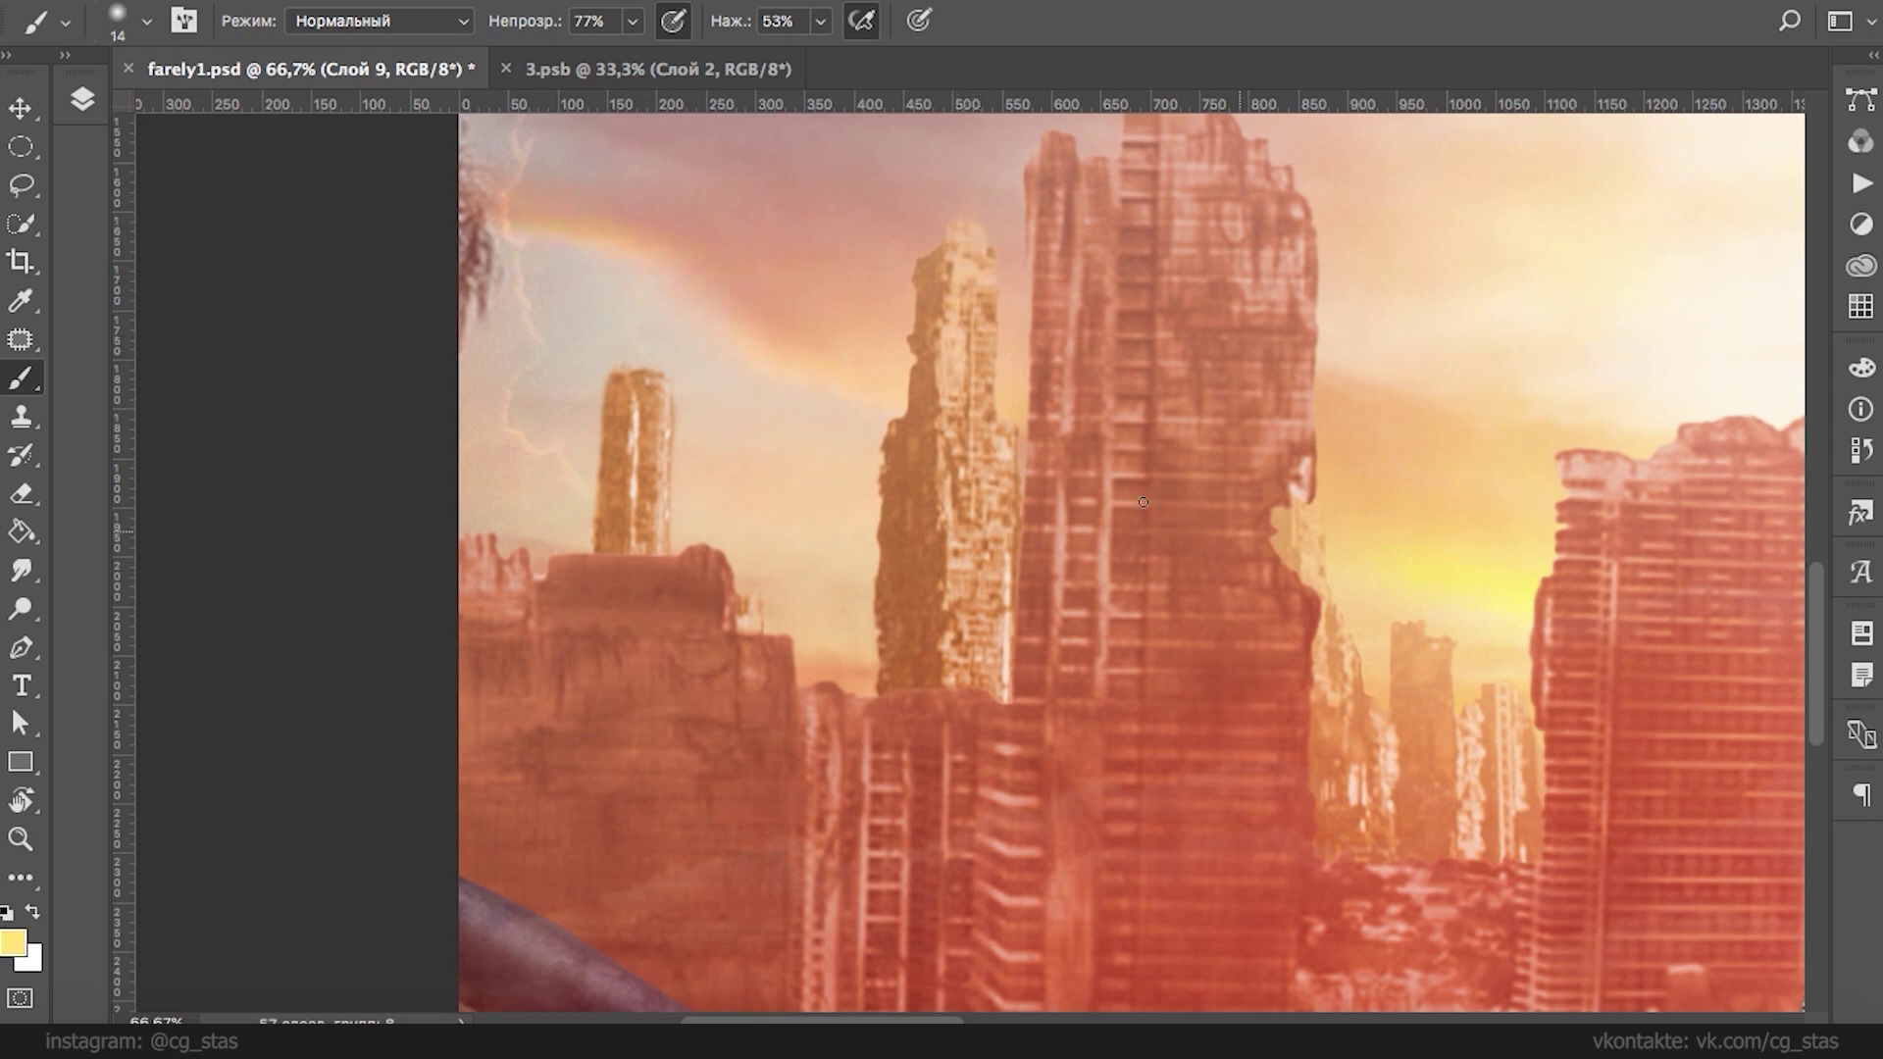
pyautogui.rightClick(995, 426)
pyautogui.click(1323, 441)
pyautogui.click(971, 468)
# - Paint yellow light down the sunlit side of the tall distant tower on Слой 9
pyautogui.moveTo(963, 294); pyautogui.dragTo(963, 557)
pyautogui.moveTo(983, 470)
pyautogui.mouseDown()
pyautogui.moveTo(985, 639)
pyautogui.moveTo(1000, 600)
pyautogui.mouseUp()
pyautogui.moveTo(956, 624); pyautogui.dragTo(998, 623)
pyautogui.moveTo(1002, 473)
pyautogui.mouseDown()
pyautogui.moveTo(1001, 618)
pyautogui.moveTo(954, 645)
pyautogui.mouseUp()
pyautogui.moveTo(992, 537); pyautogui.dragTo(992, 647)
pyautogui.moveTo(939, 456); pyautogui.dragTo(933, 553)
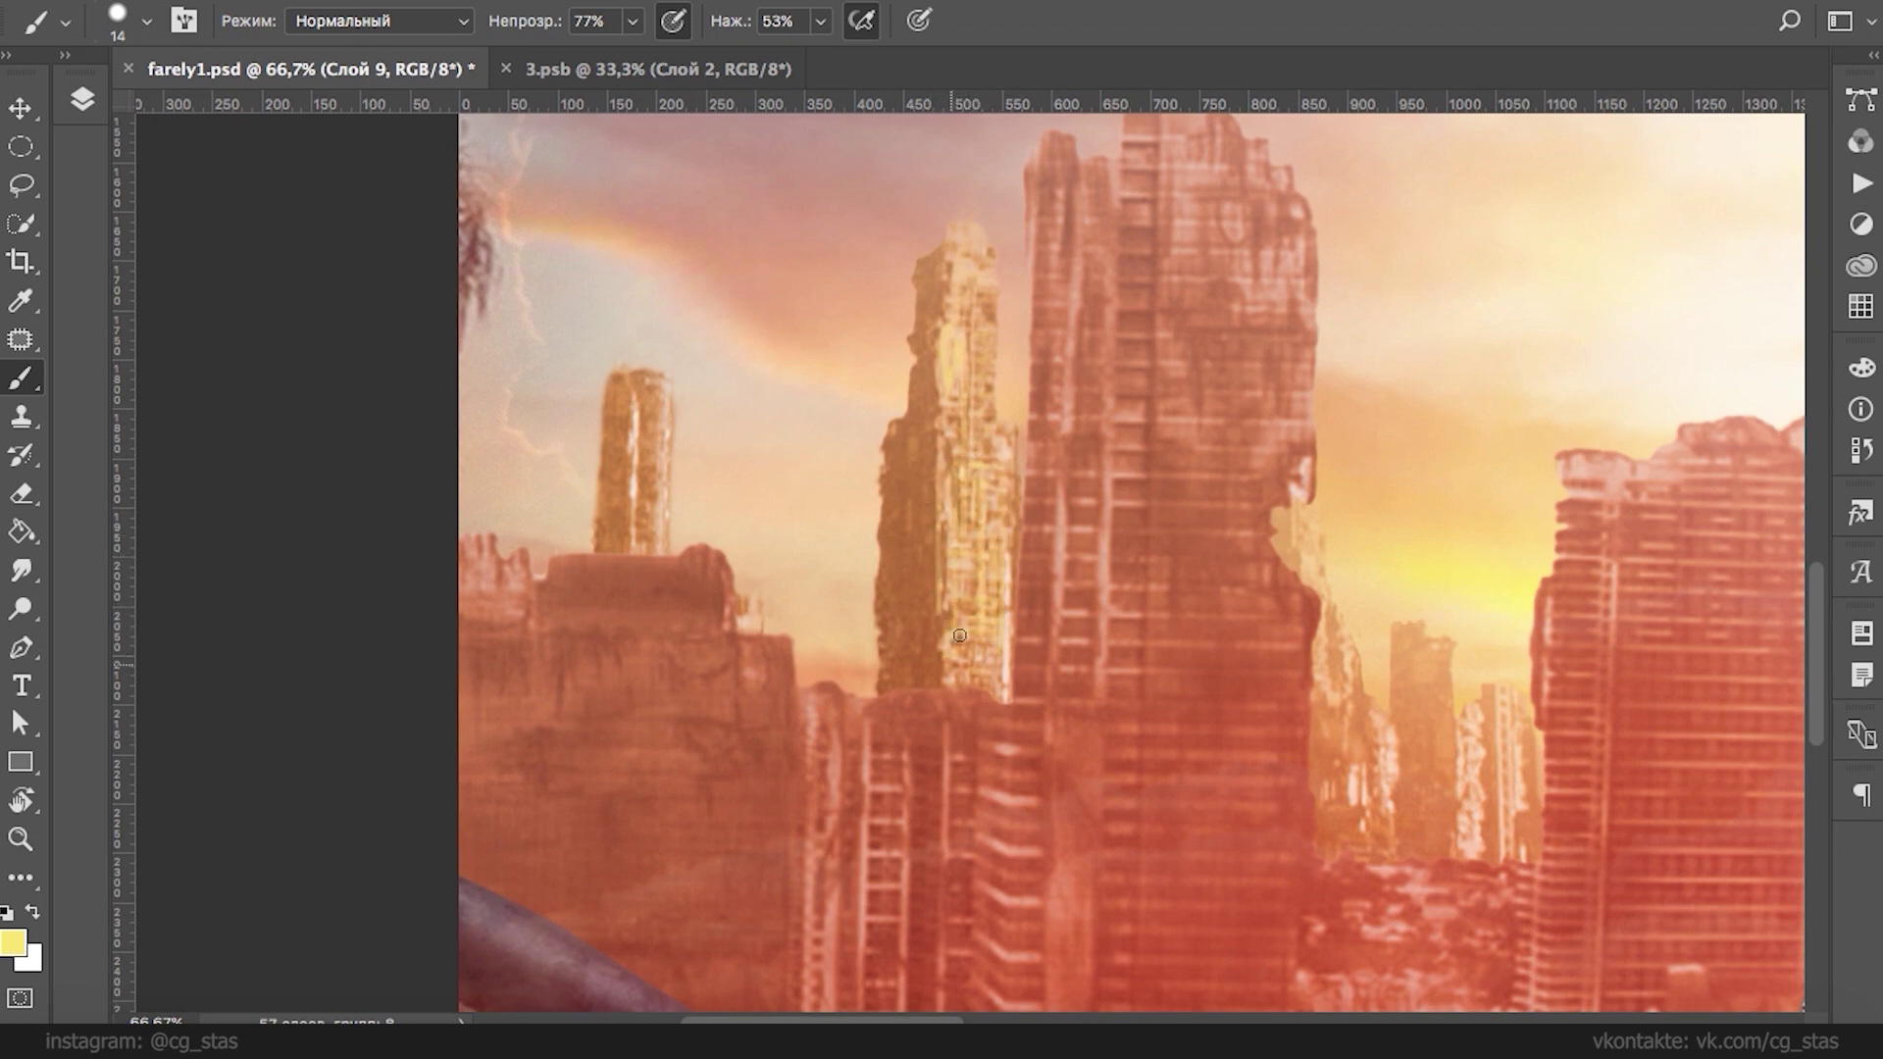
# - Paint yellow light on the small distant buildings near the sun, redoing the last strokes
pyautogui.moveTo(1461, 719); pyautogui.dragTo(1462, 809)
pyautogui.moveTo(1510, 735); pyautogui.dragTo(1513, 857)
pyautogui.moveTo(1493, 700); pyautogui.dragTo(1500, 851)
pyautogui.press('super+alt+z')
pyautogui.press('super+alt+z')
pyautogui.moveTo(1504, 750); pyautogui.dragTo(1503, 861)
# - Sample a pale yellow from the sky beside the sun and set the brush size to 65 px
pyautogui.keyDown('alt'); pyautogui.click(1404, 737); pyautogui.keyUp('alt')
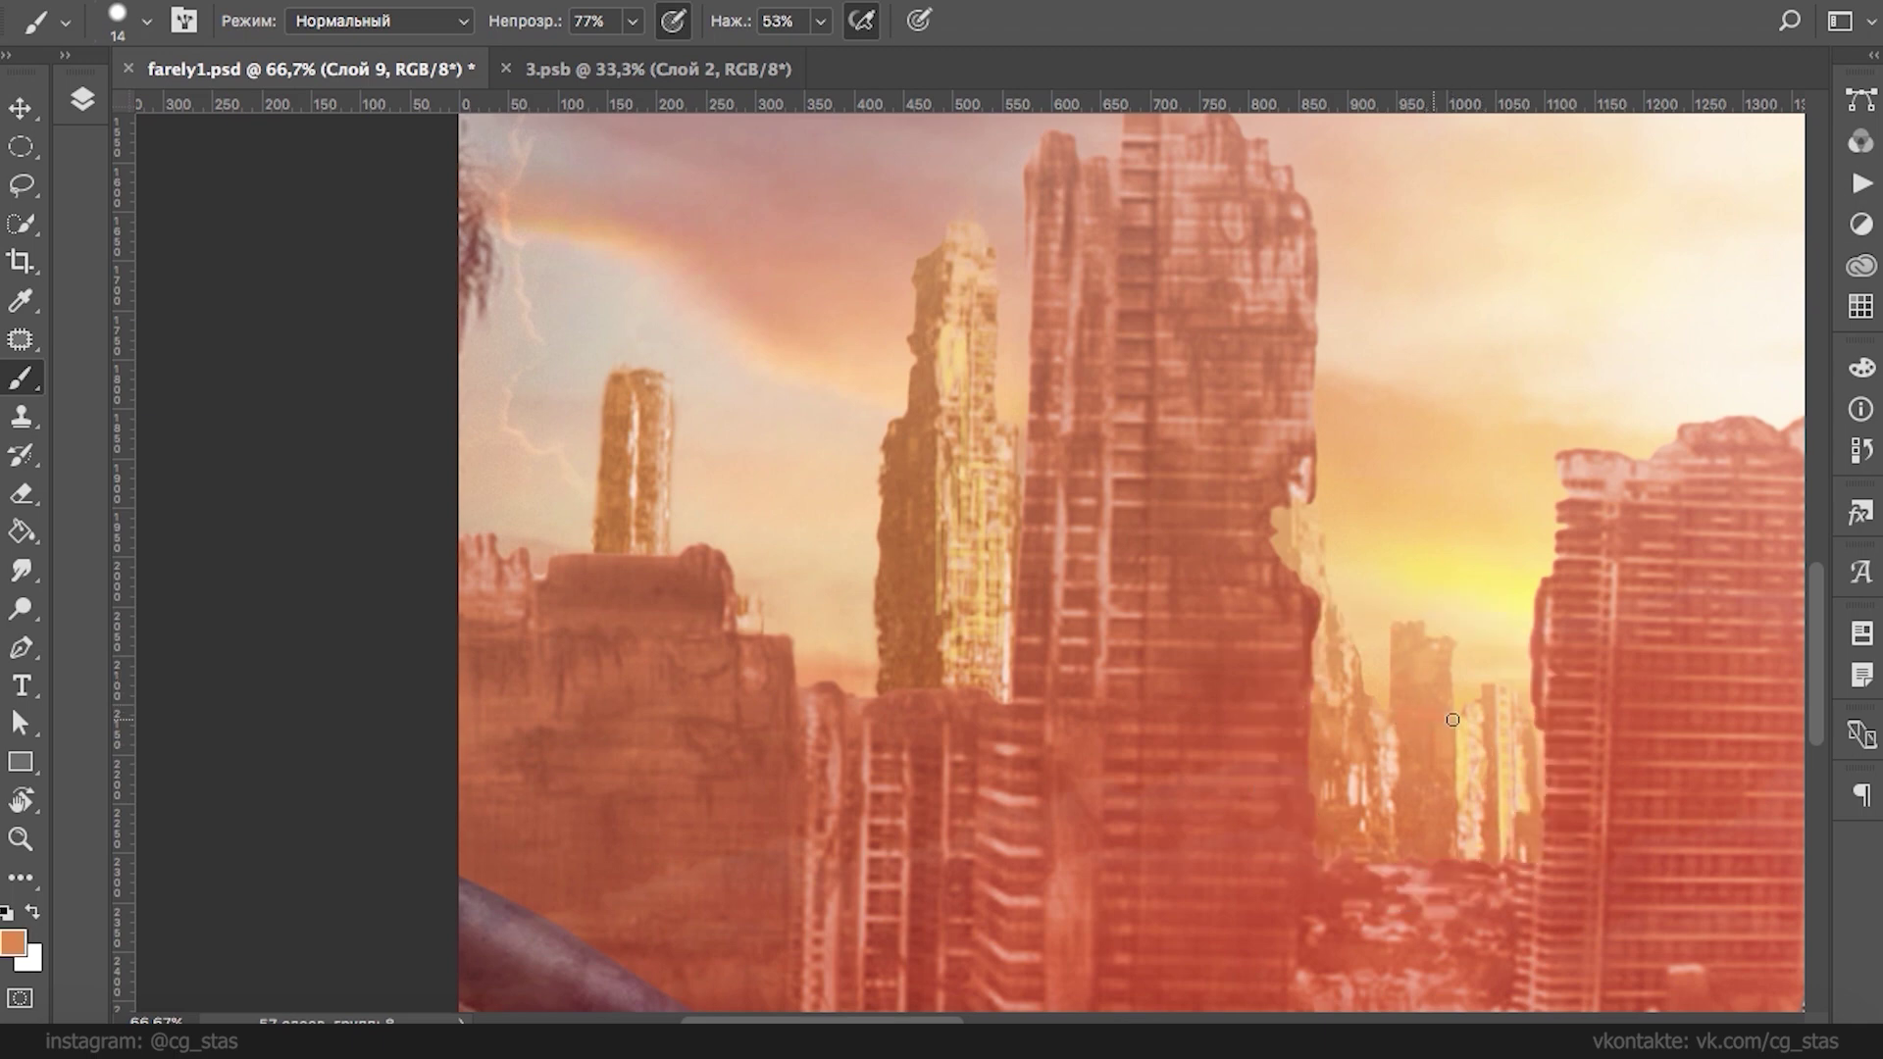
pyautogui.keyDown('super'); pyautogui.click(1454, 624); pyautogui.keyUp('super')
pyautogui.keyDown('alt'); pyautogui.click(1420, 590); pyautogui.keyUp('alt')
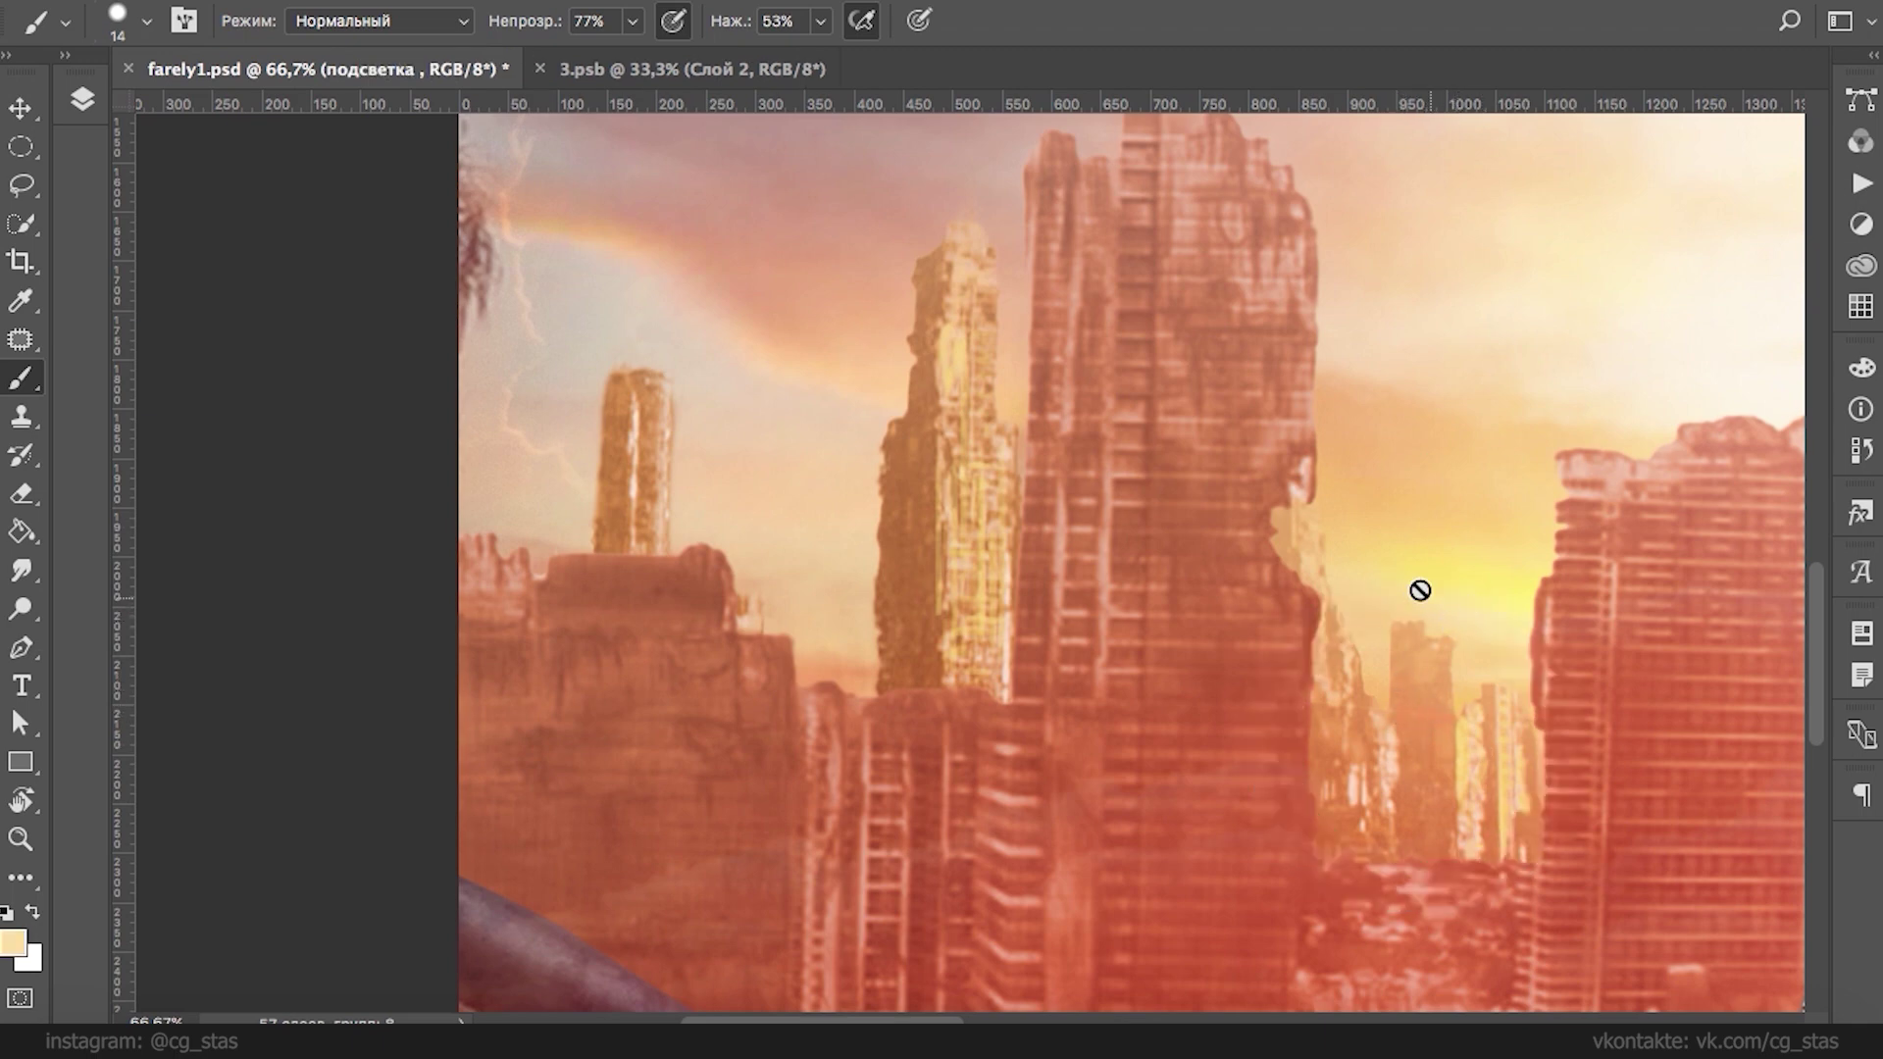
pyautogui.rightClick(1421, 588)
pyautogui.click(1330, 546)
pyautogui.click(1265, 421)
pyautogui.click(1245, 371)
pyautogui.rightClick(1268, 544)
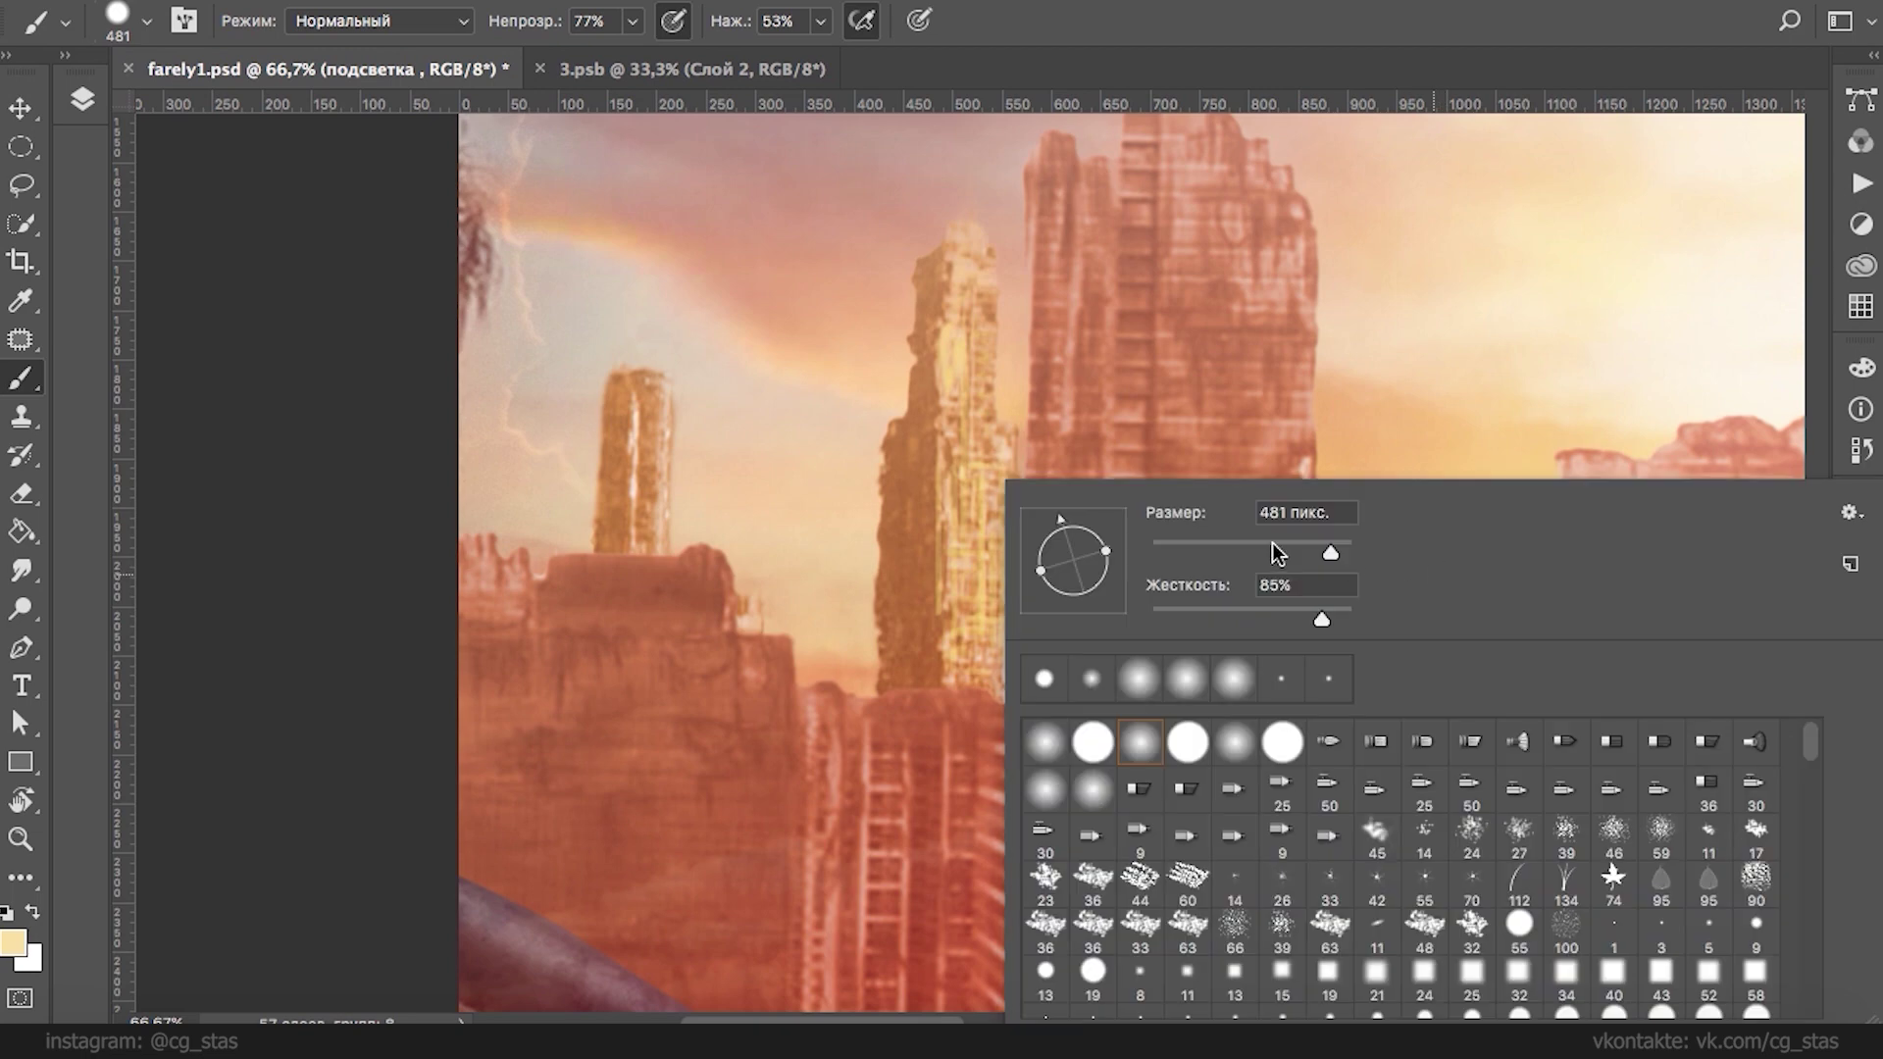
pyautogui.click(1218, 543)
pyautogui.press('Return')
# - Reselect Слой 9, adjust the brush settings and paint a pale glow over the small distant tower below the sun
pyautogui.click(83, 102)
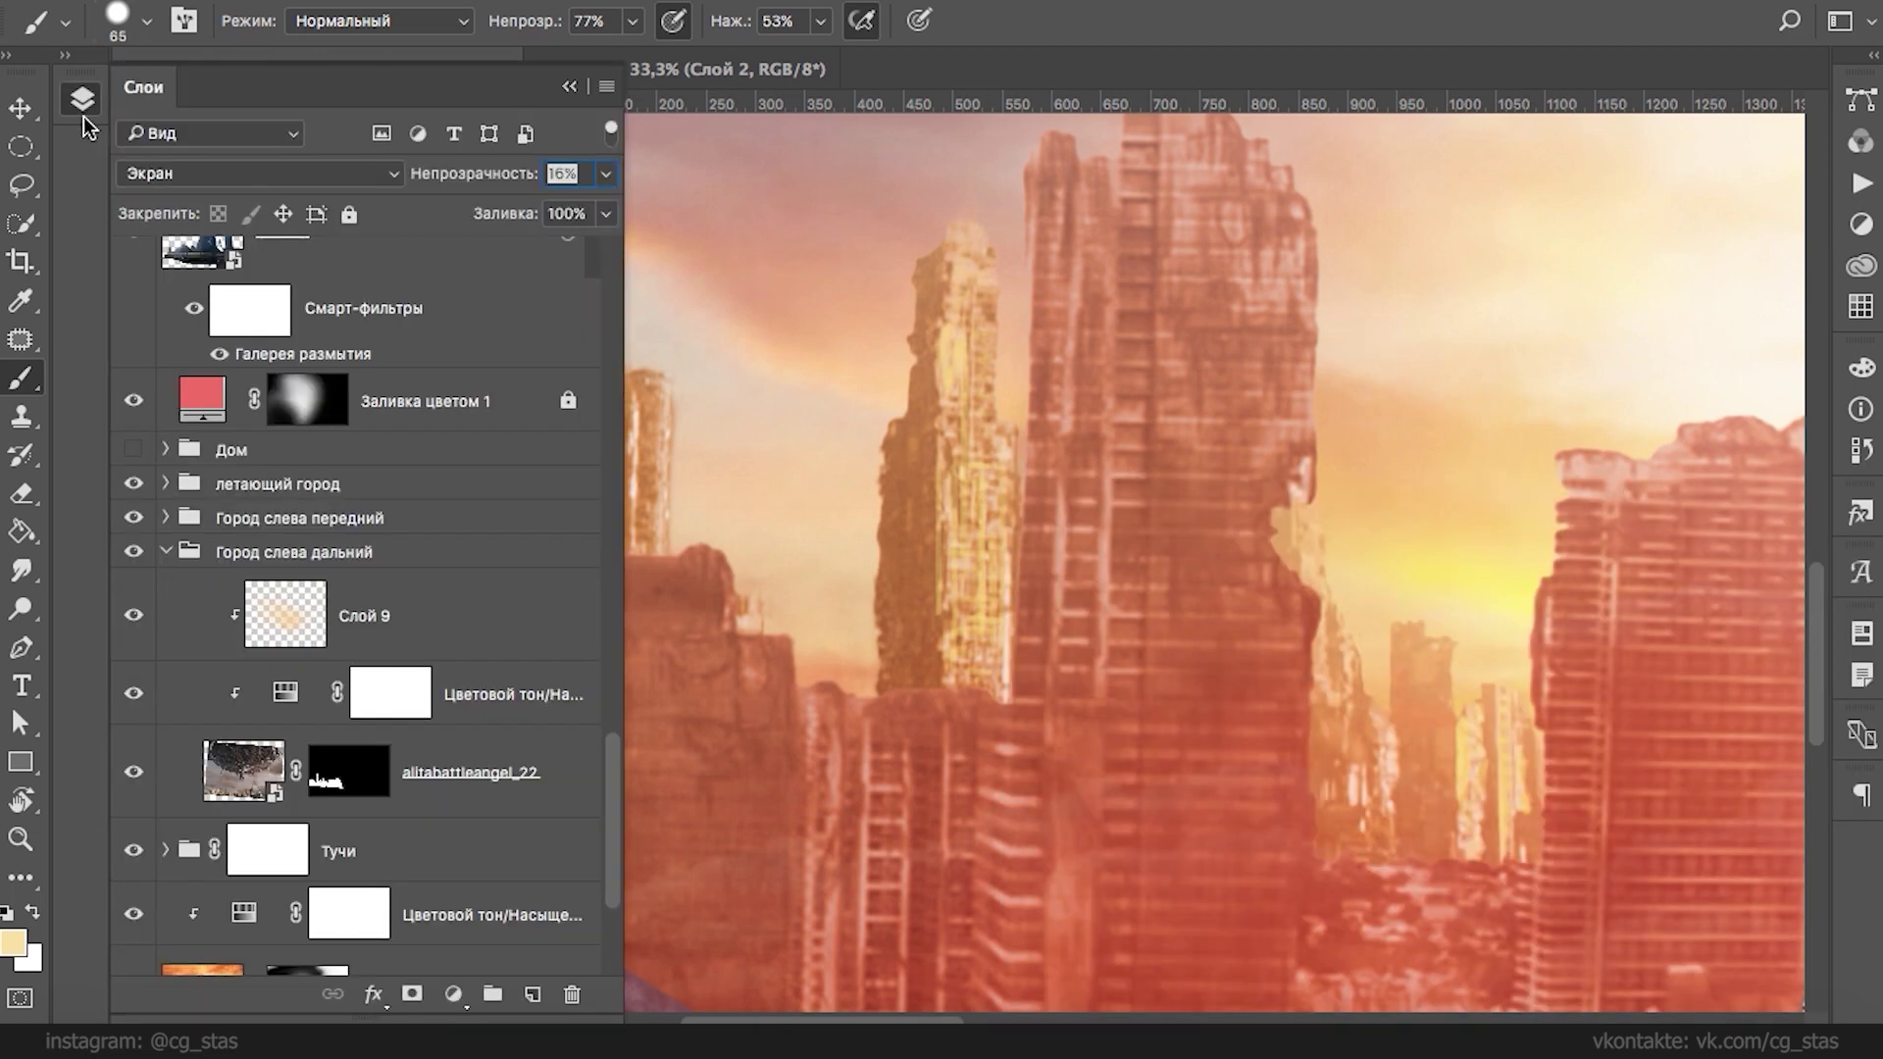
pyautogui.click(532, 579)
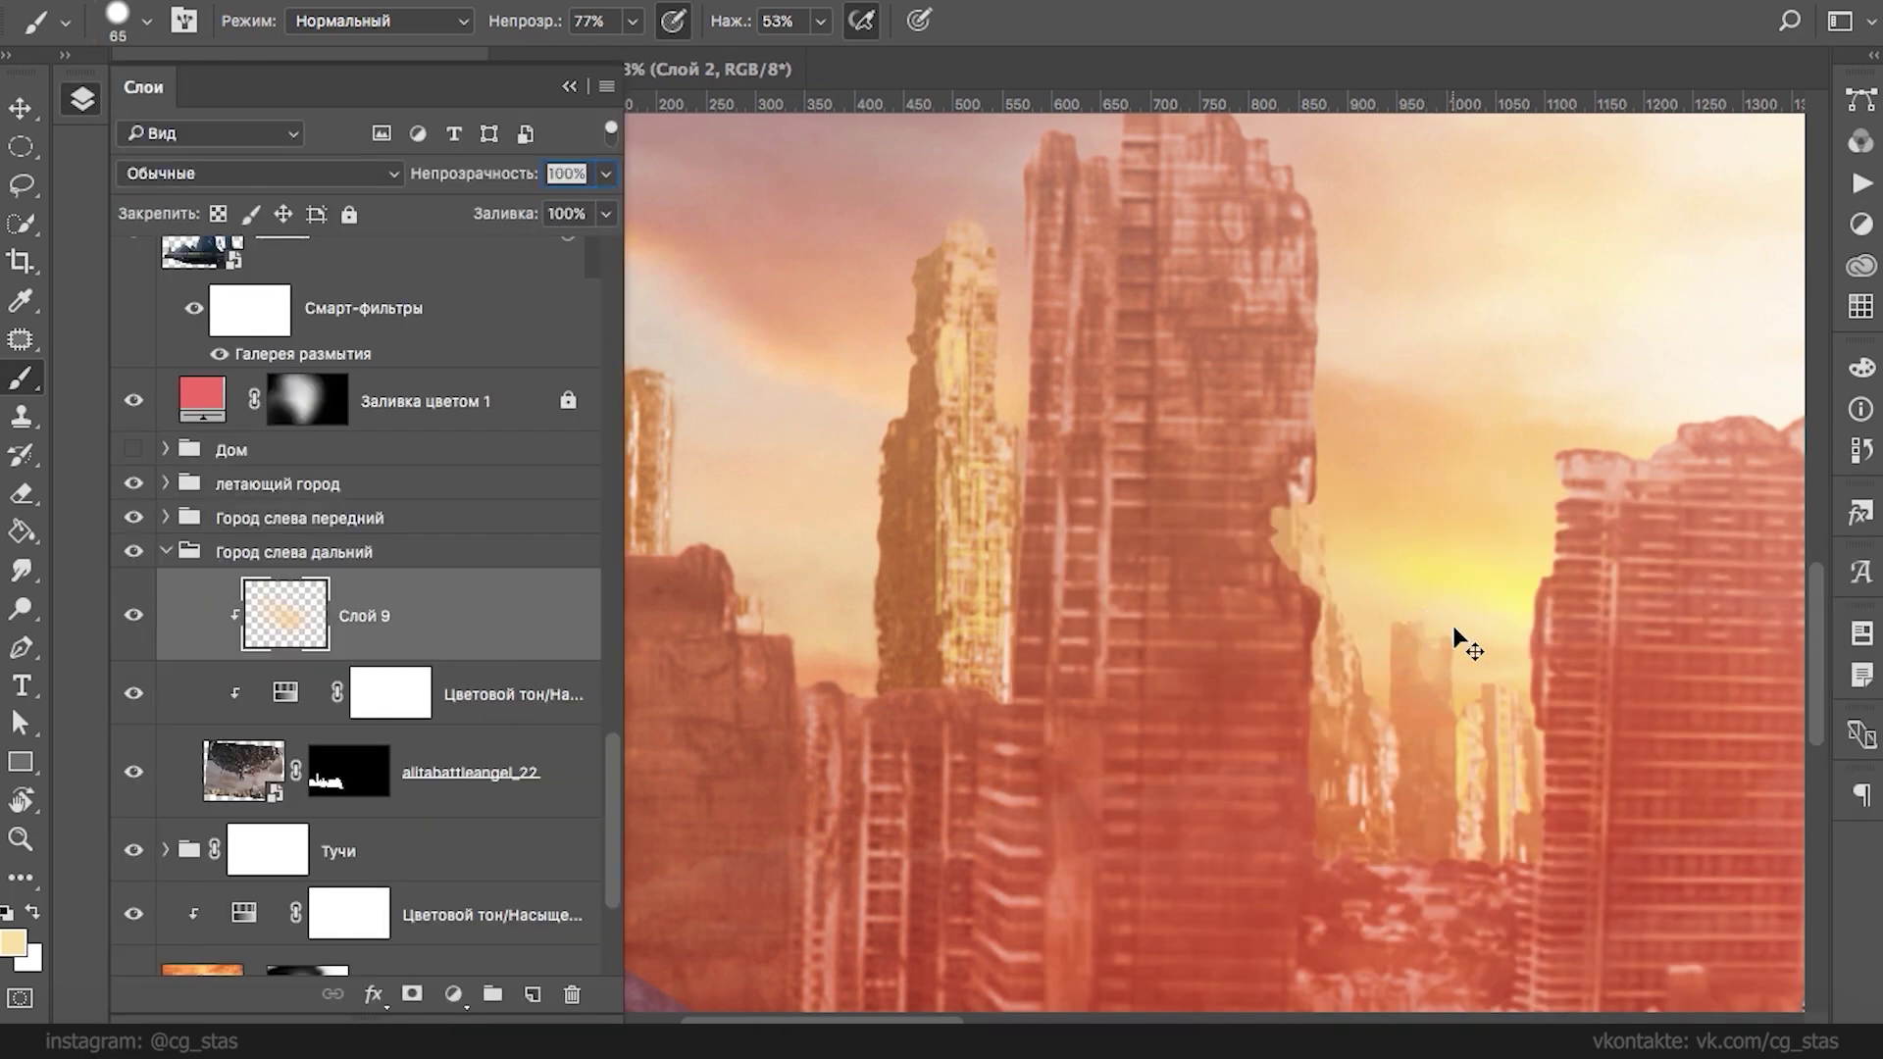
pyautogui.rightClick(1478, 564)
pyautogui.press('Escape')
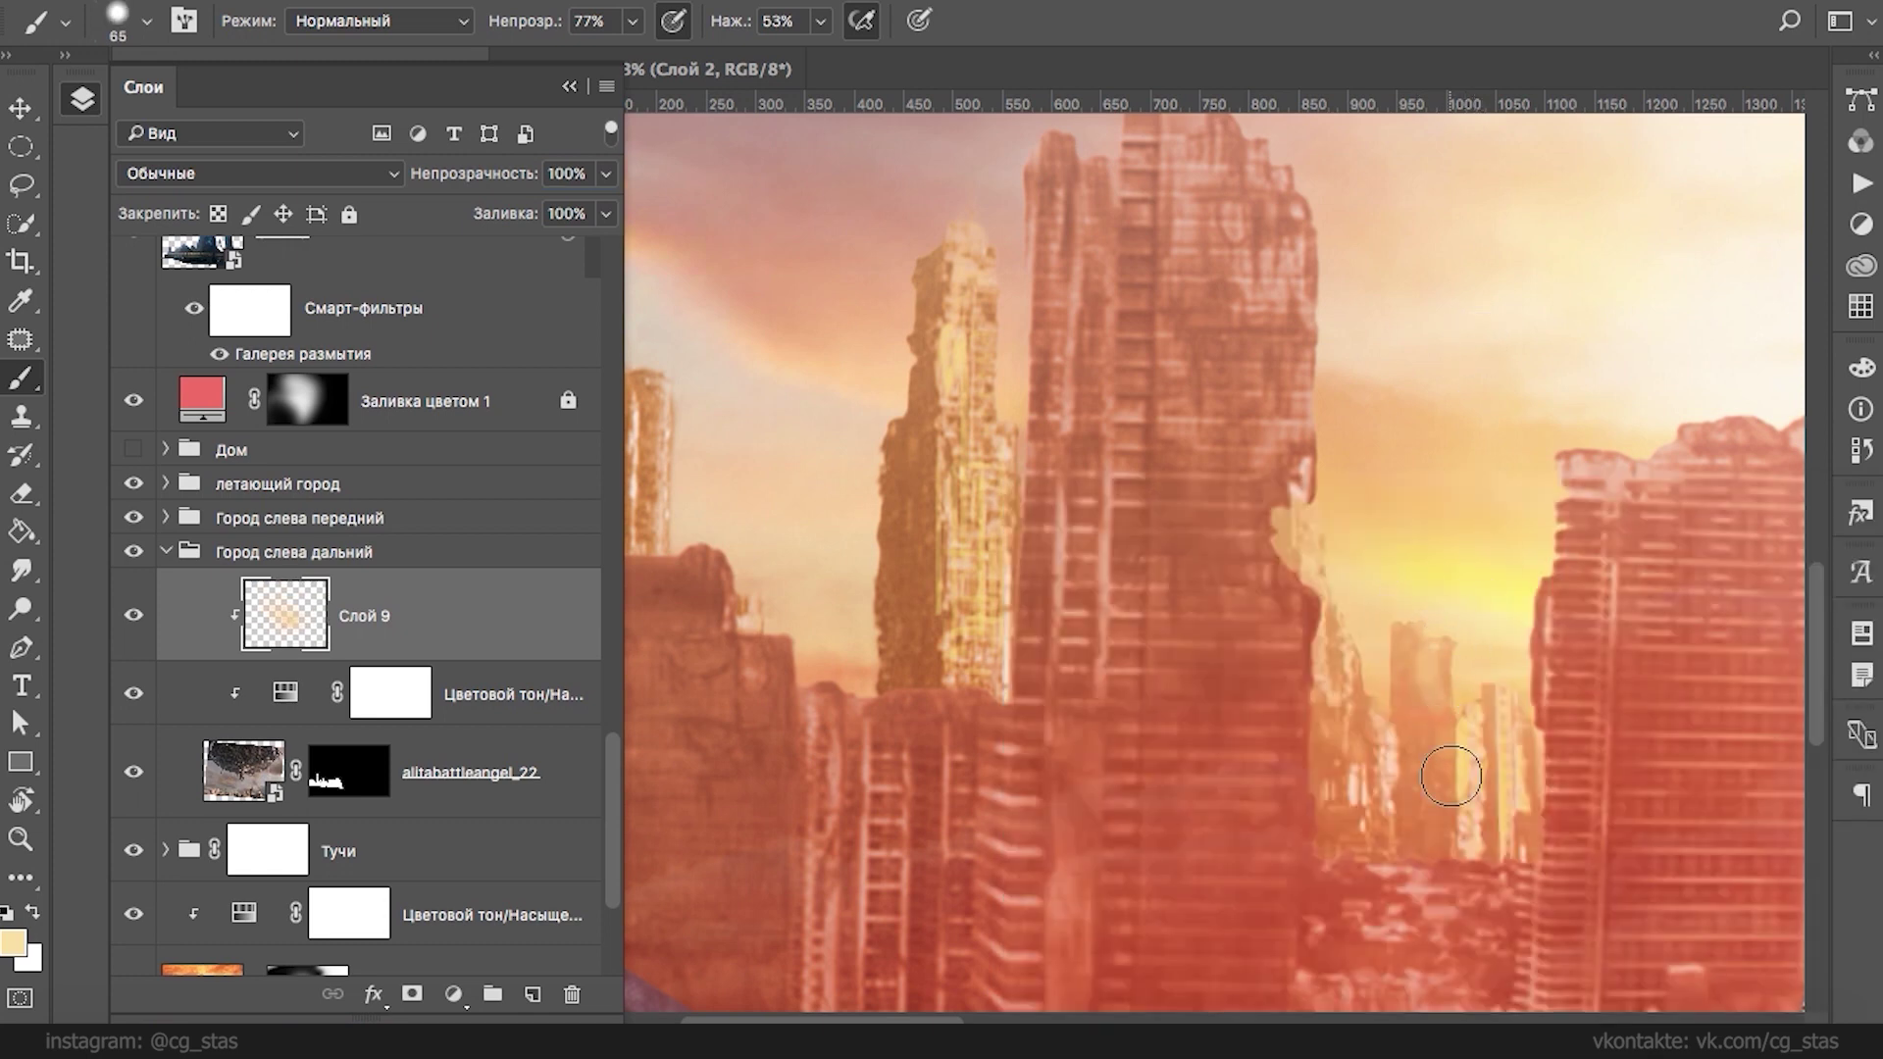
pyautogui.click(184, 20)
pyautogui.click(887, 249)
pyautogui.moveTo(1436, 609)
pyautogui.mouseDown()
pyautogui.moveTo(1467, 752)
pyautogui.moveTo(1509, 689)
pyautogui.moveTo(1417, 805)
pyautogui.moveTo(1517, 715)
pyautogui.moveTo(1392, 609)
pyautogui.moveTo(1397, 816)
pyautogui.mouseUp()
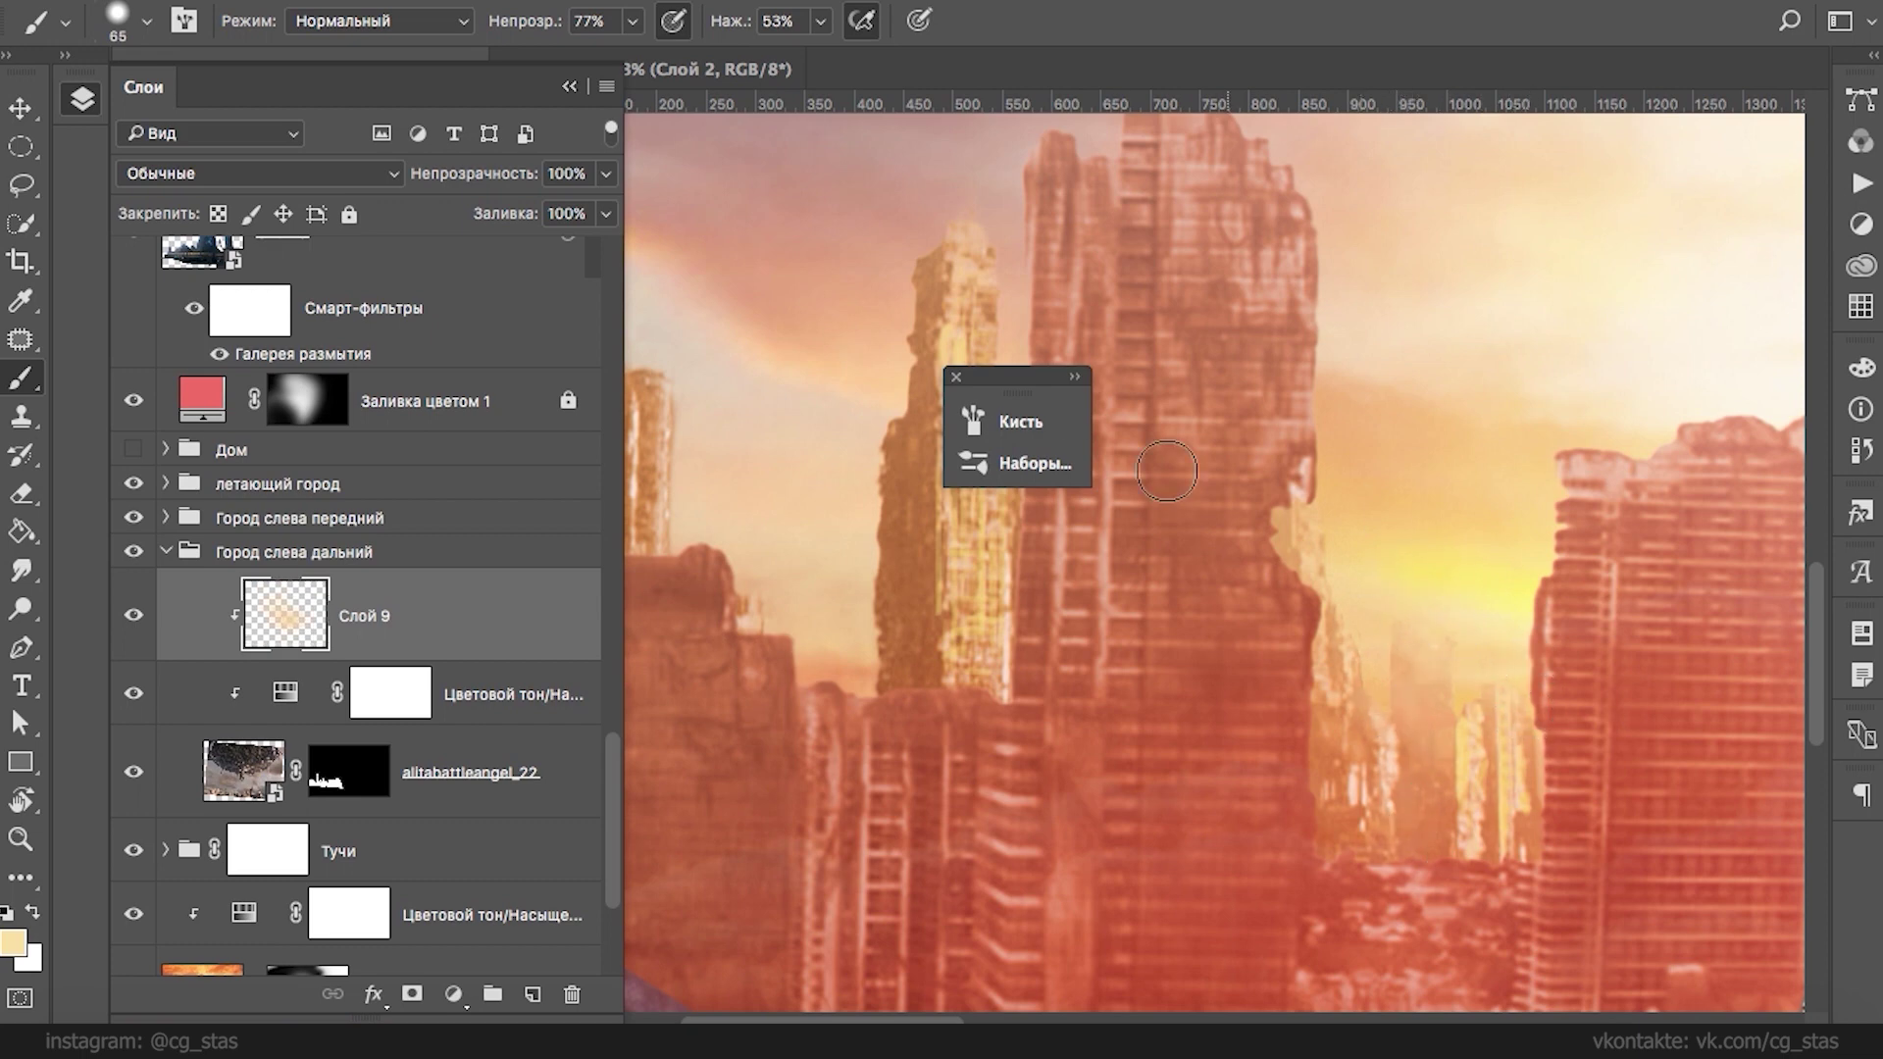
# - Apply an Iris Blur (Размытие диафрагмы) to the alitabattleangel_22 layer with the blur amount slightly below 15 px
pyautogui.click(253, 785)
pyautogui.click(980, 2)
pyautogui.moveTo(1101, 319)
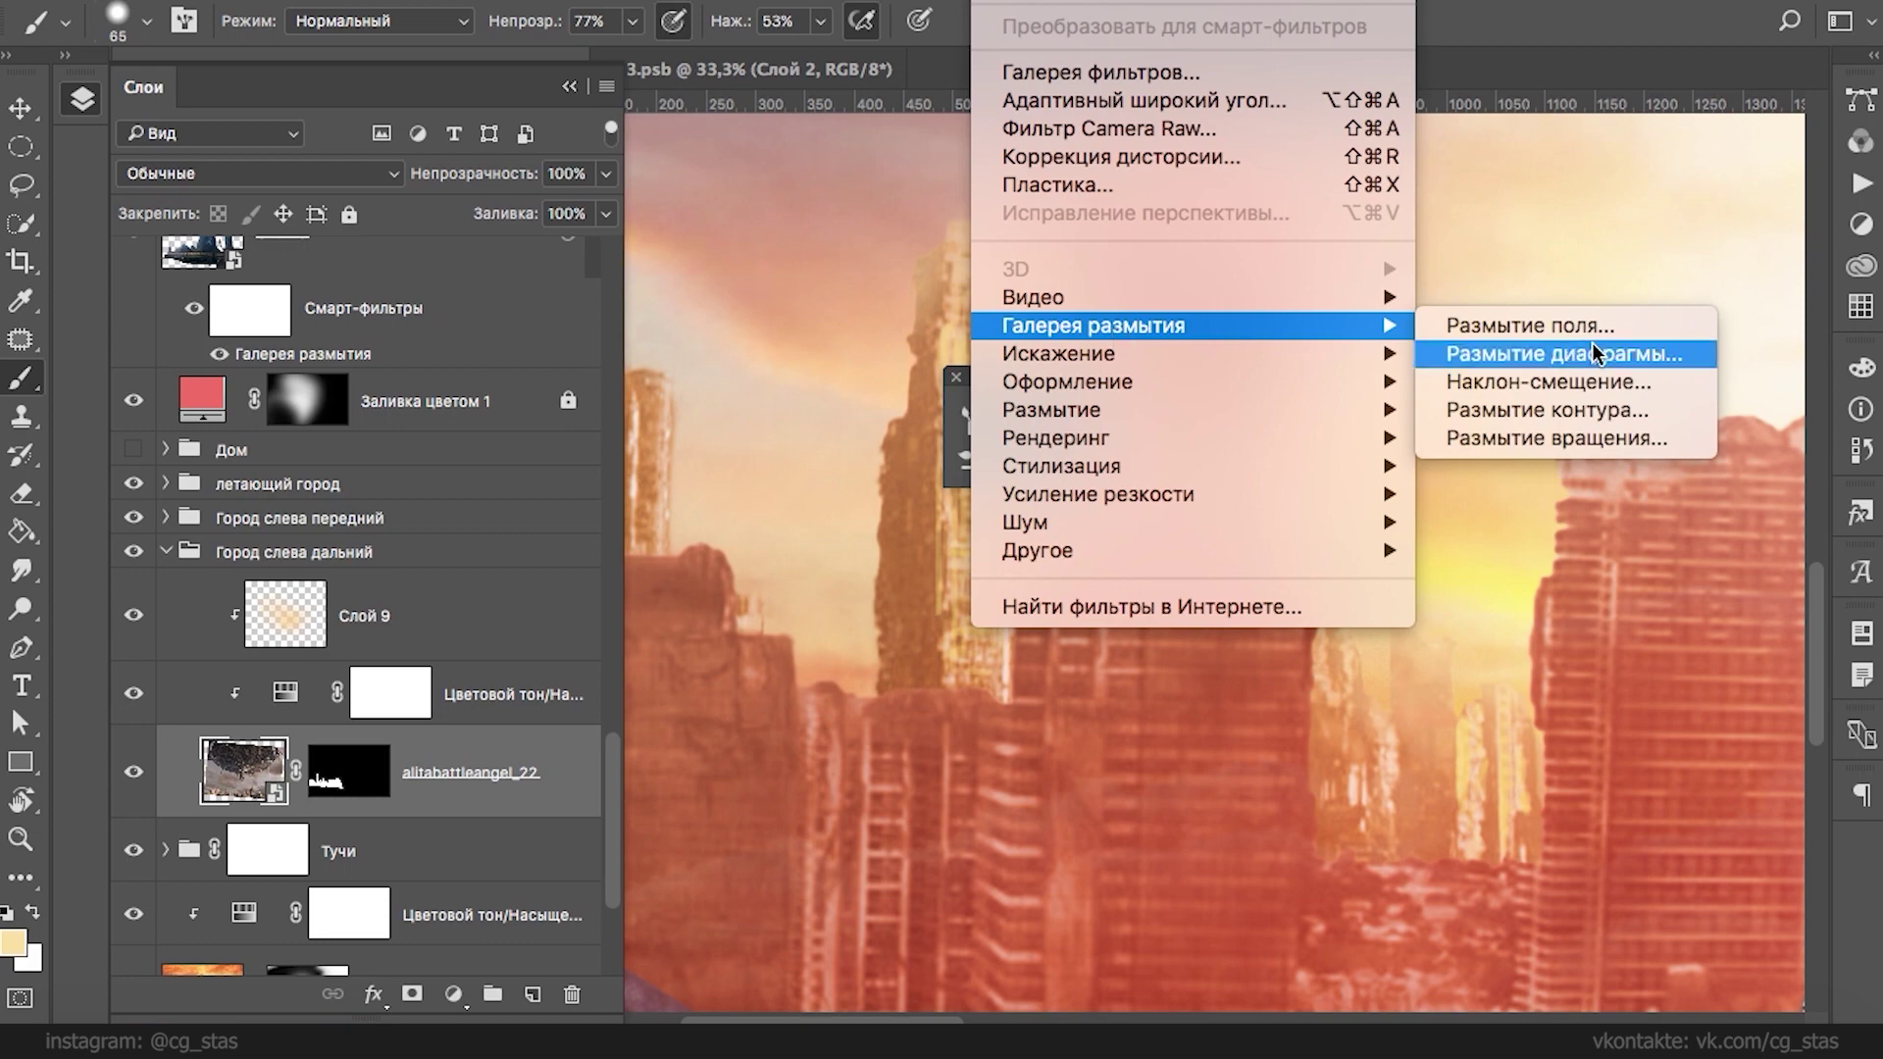
pyautogui.click(1530, 355)
pyautogui.hotkey('ctrl', '-')
pyautogui.hotkey('ctrl', '-')
pyautogui.hotkey('ctrl', '-')
pyautogui.hotkey('ctrl', '-')
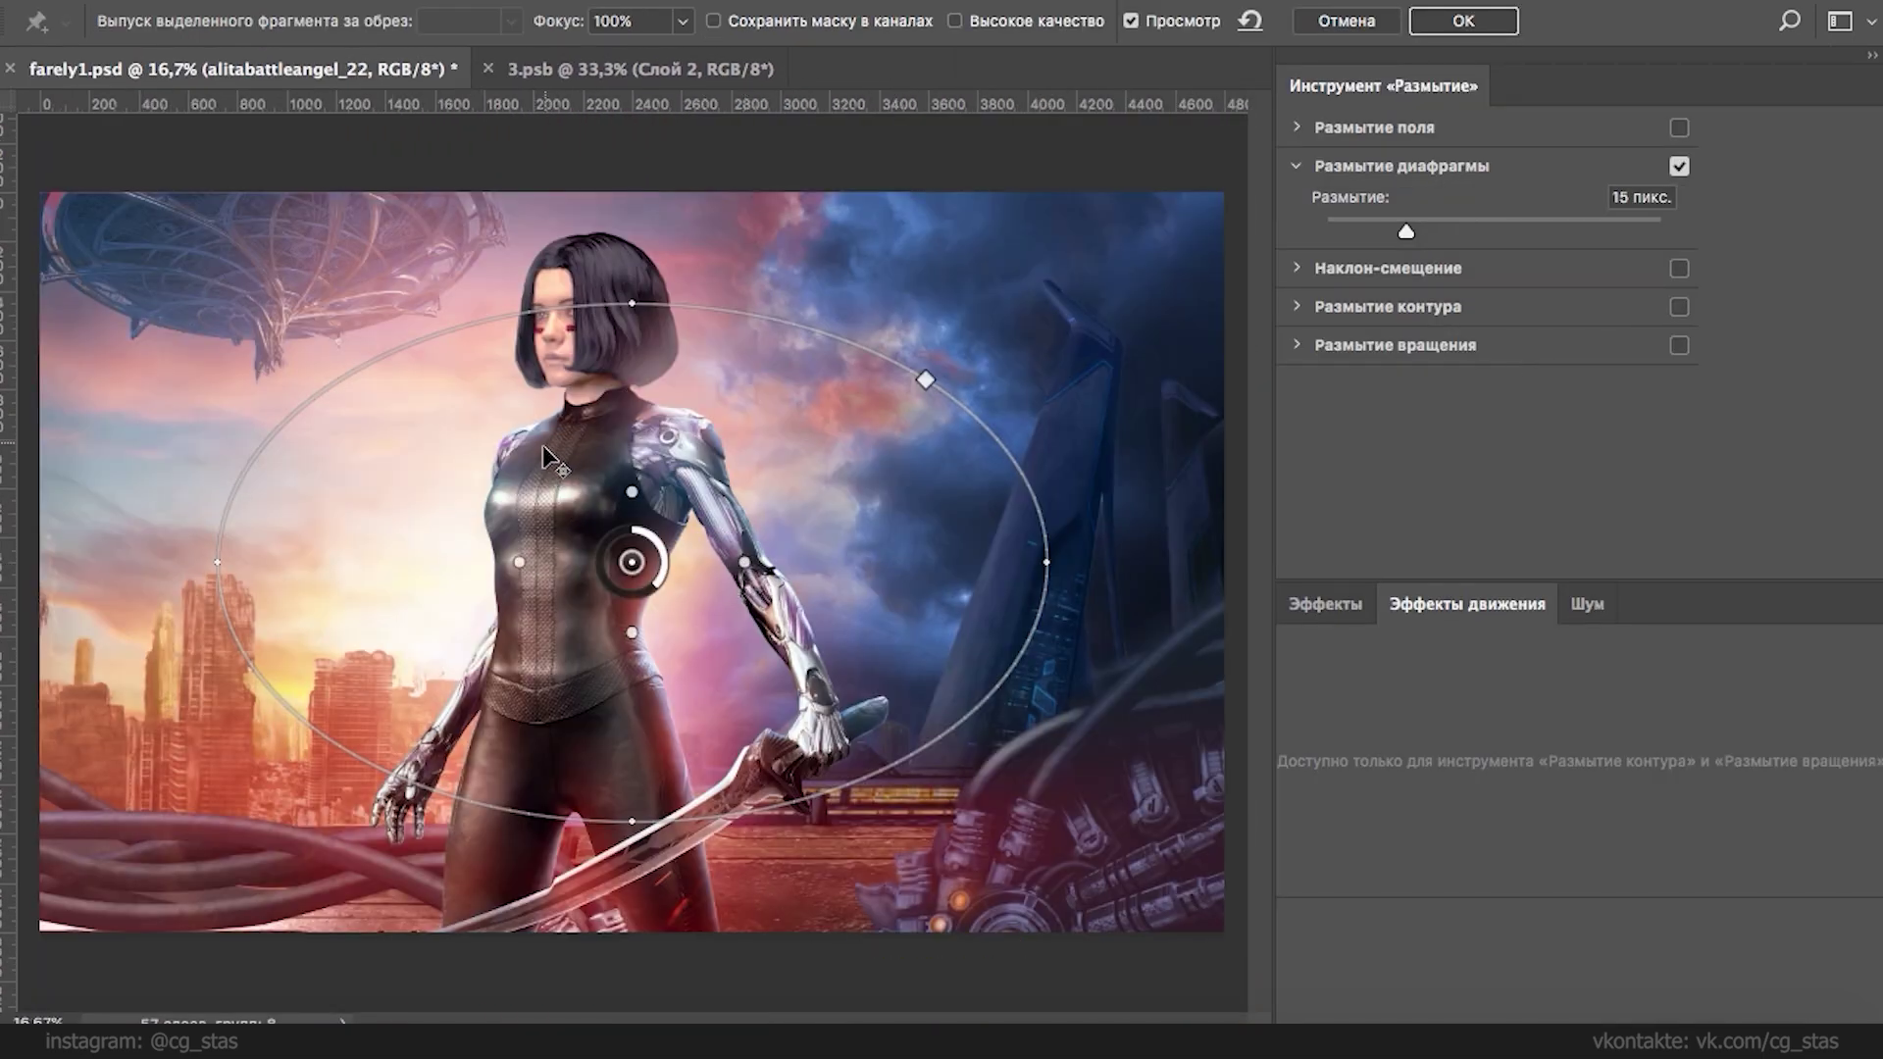
pyautogui.moveTo(1406, 232); pyautogui.dragTo(1398, 243)
pyautogui.click(1465, 24)
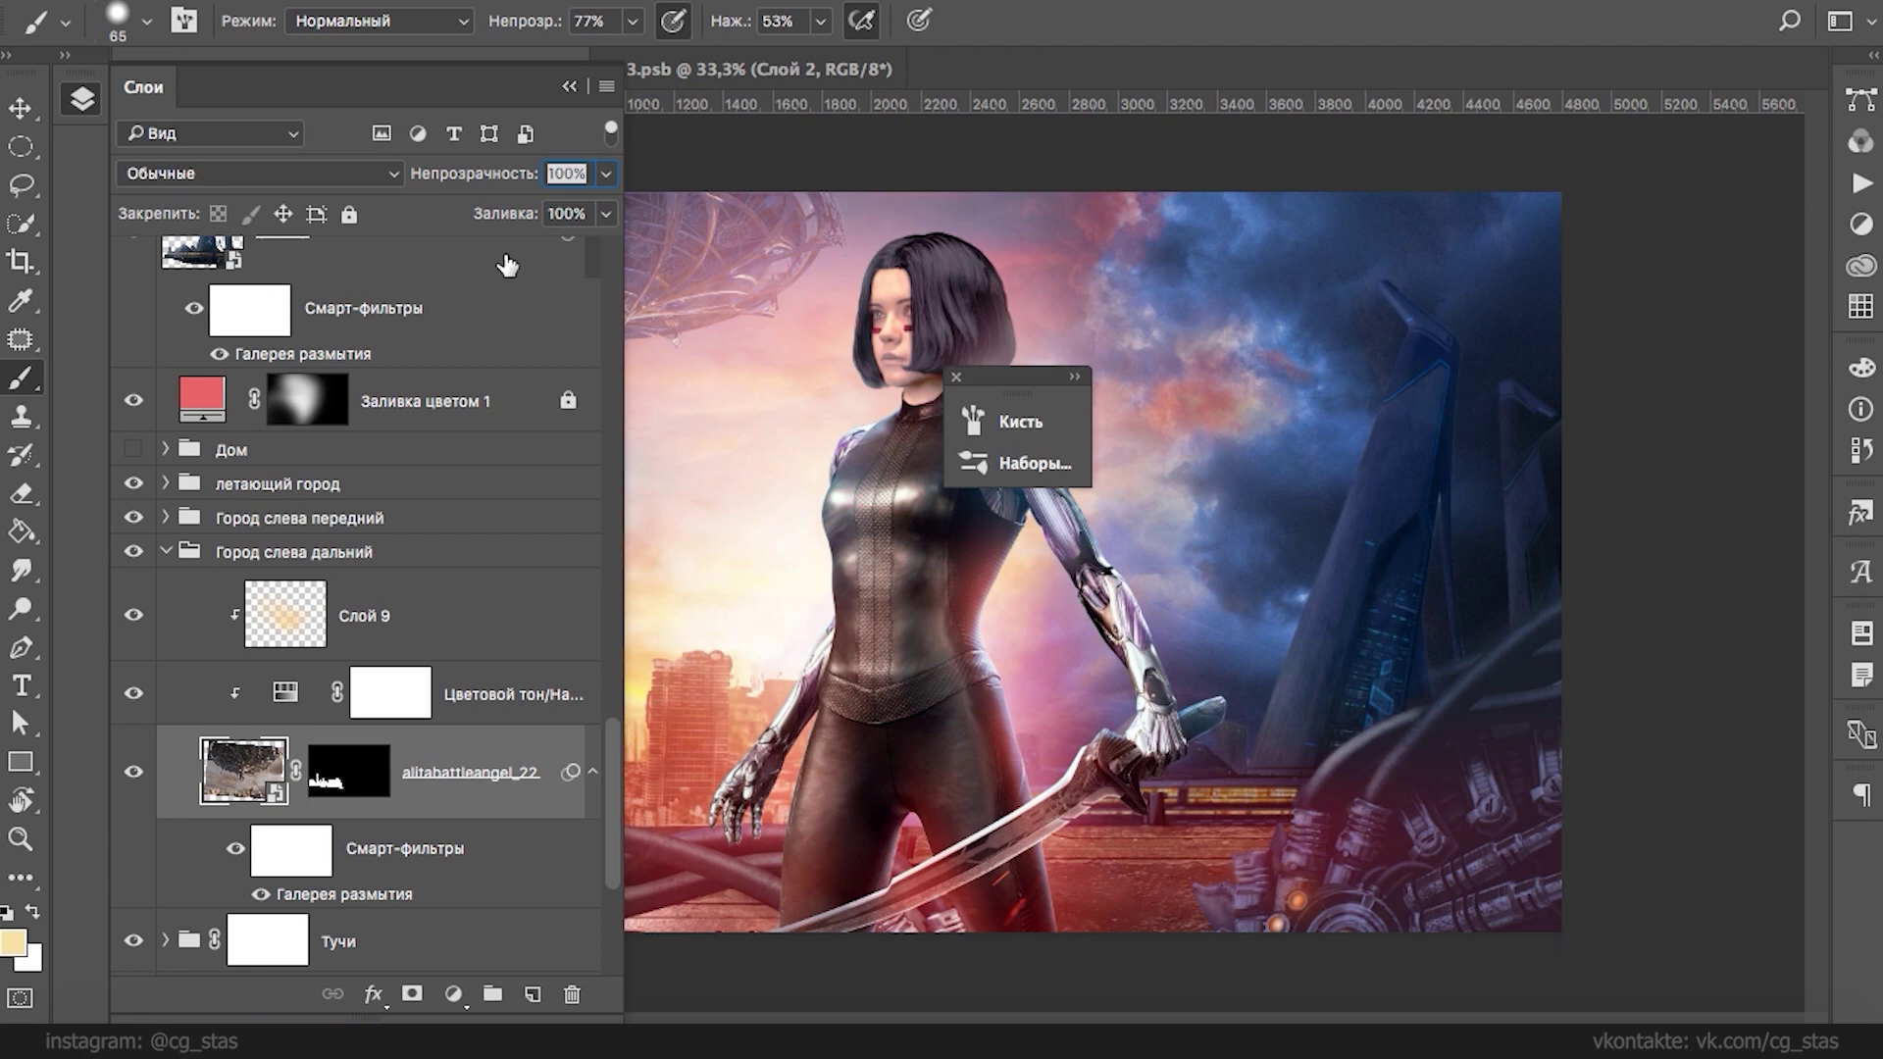
pyautogui.click(284, 628)
pyautogui.click(531, 994)
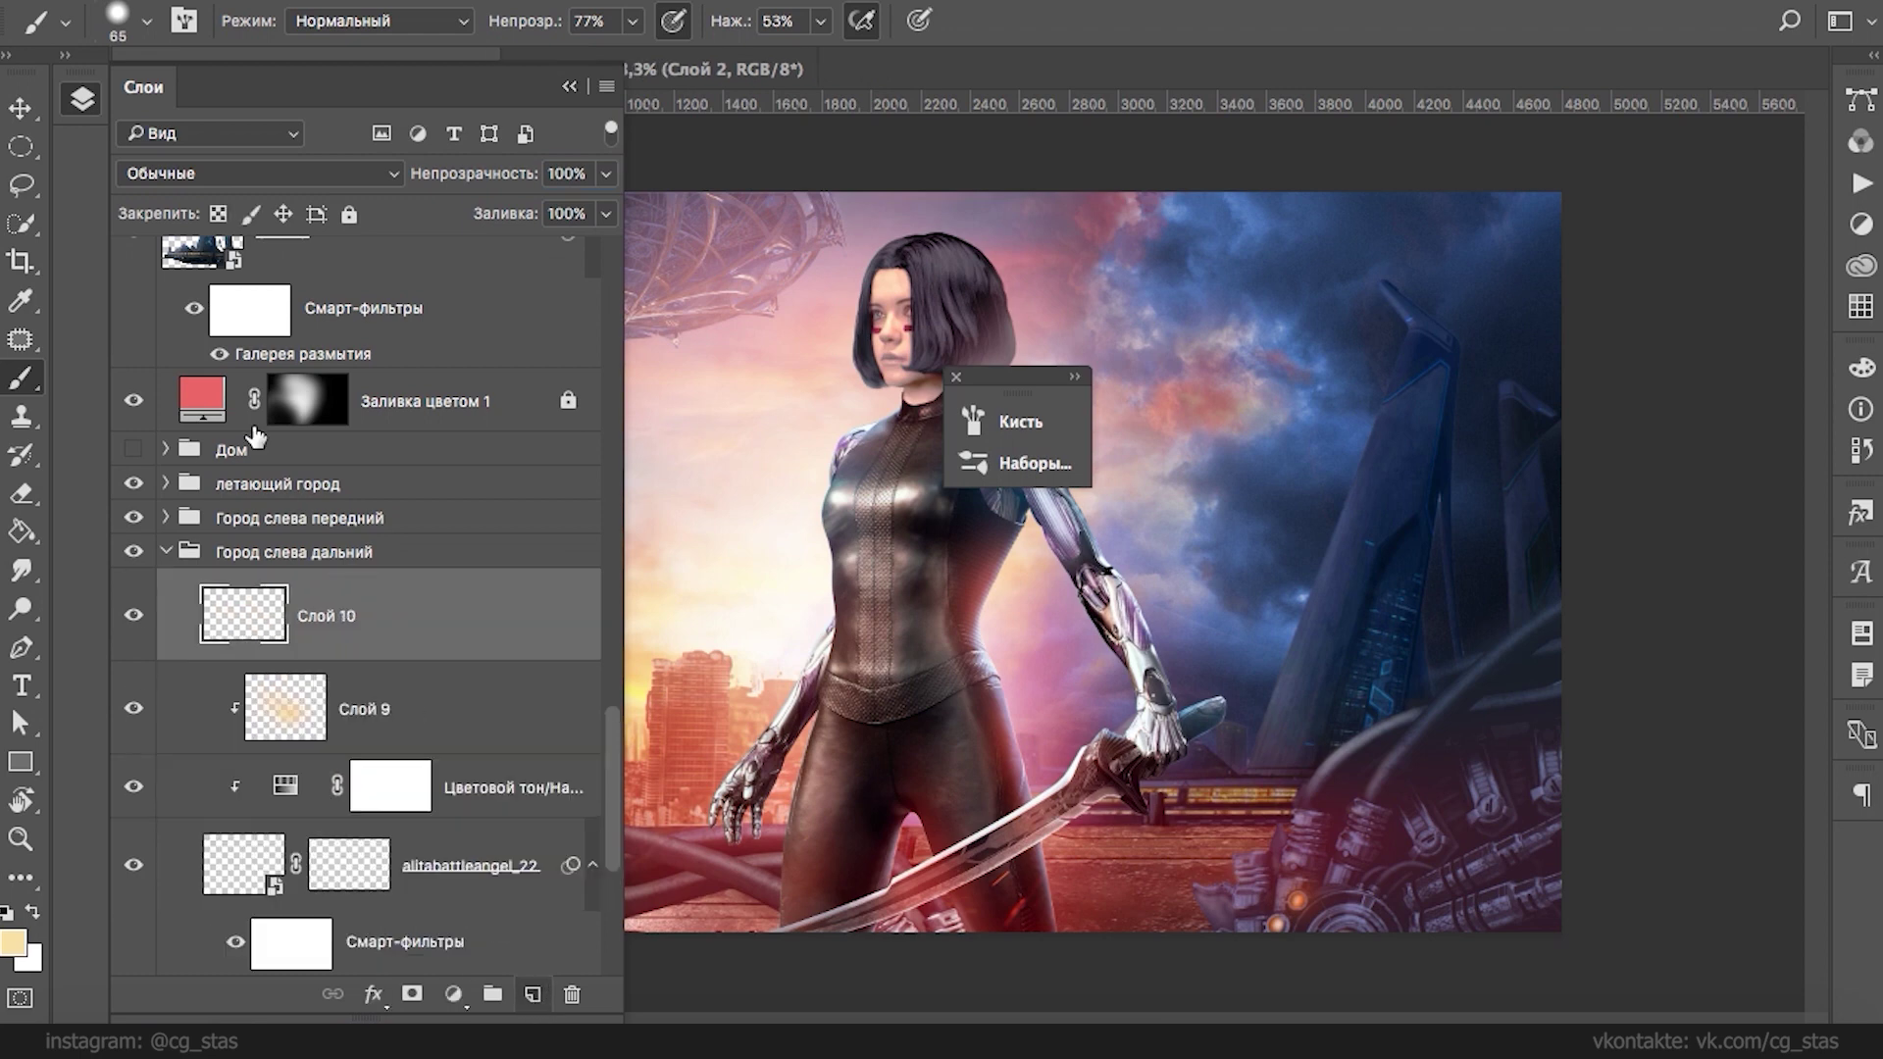
pyautogui.keyDown('alt'); pyautogui.click(245, 655); pyautogui.keyUp('alt')
pyautogui.press('super+z')
pyautogui.press('super+z')
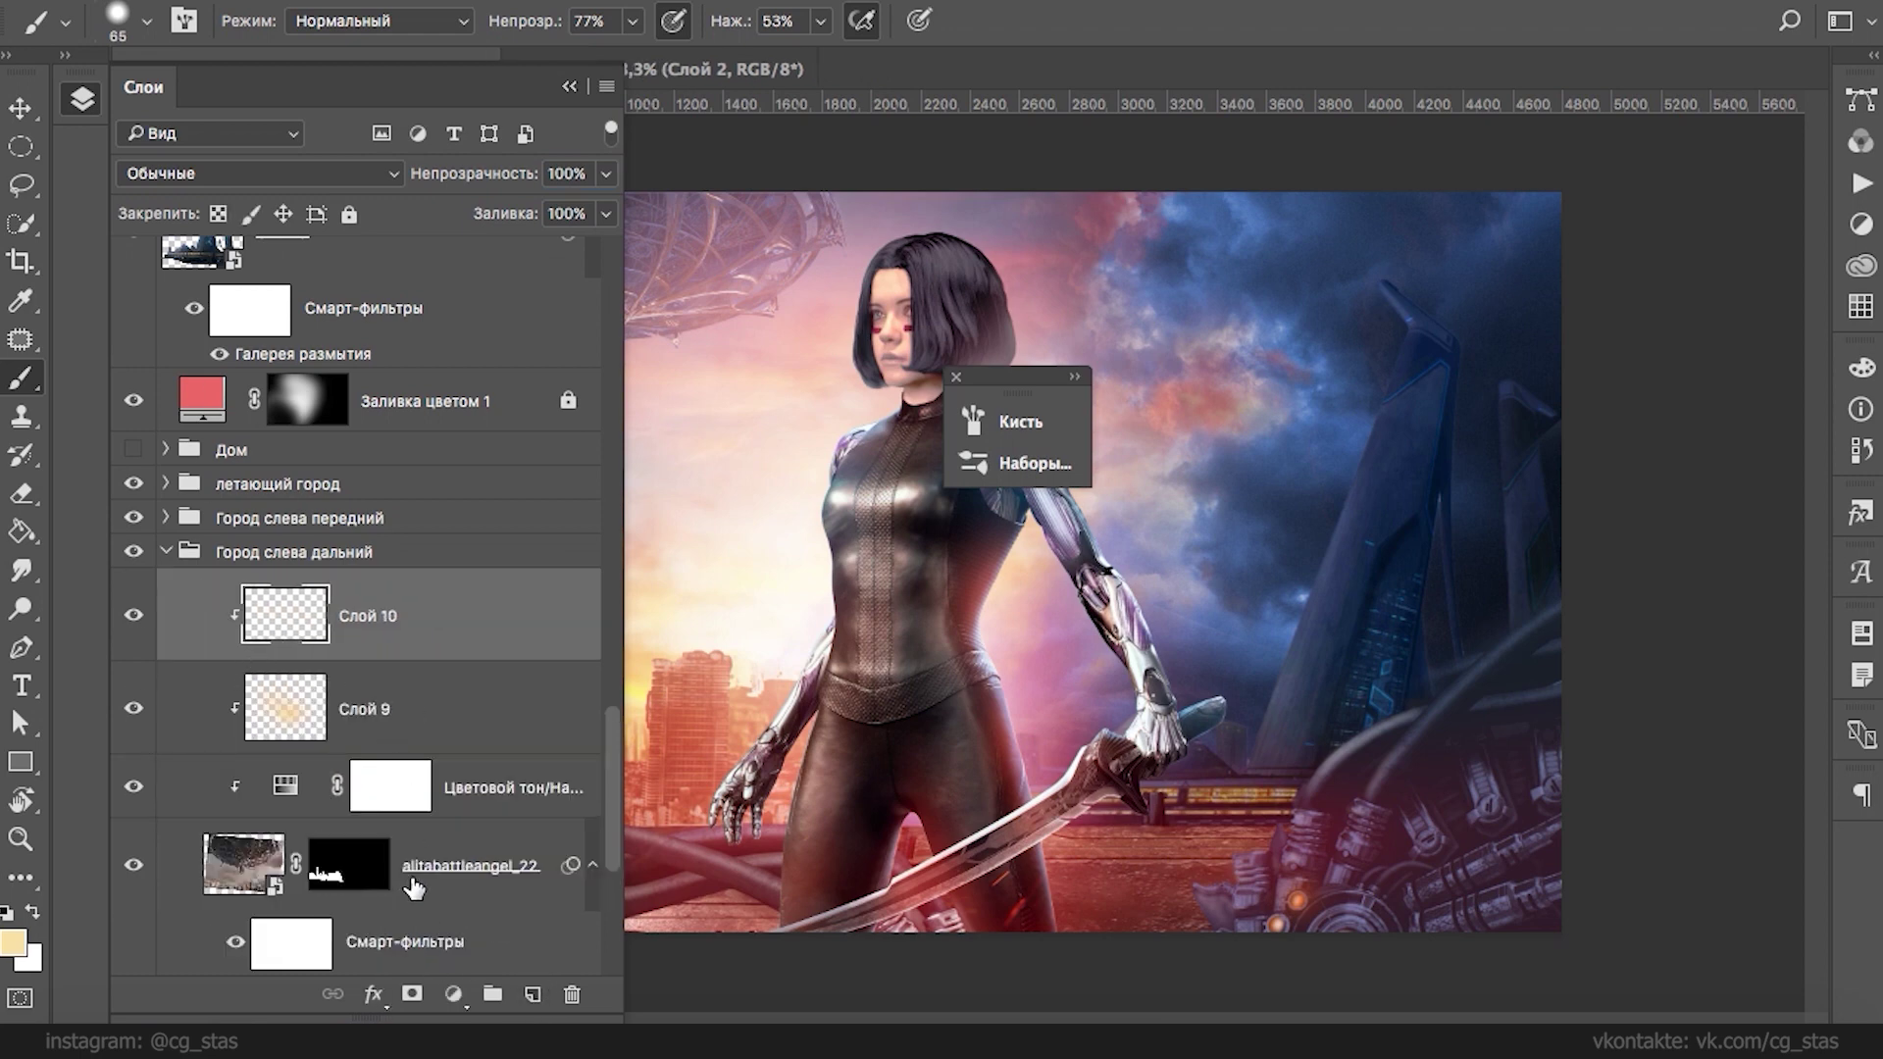
pyautogui.press('super+alt+z')
pyautogui.press('super+alt+z')
# - Delete the empty Слой 10, then add a solid colour fill sampled from the dark blue tower (1a2f52), clipped to the distant city layers
pyautogui.click(340, 650)
pyautogui.click(453, 993)
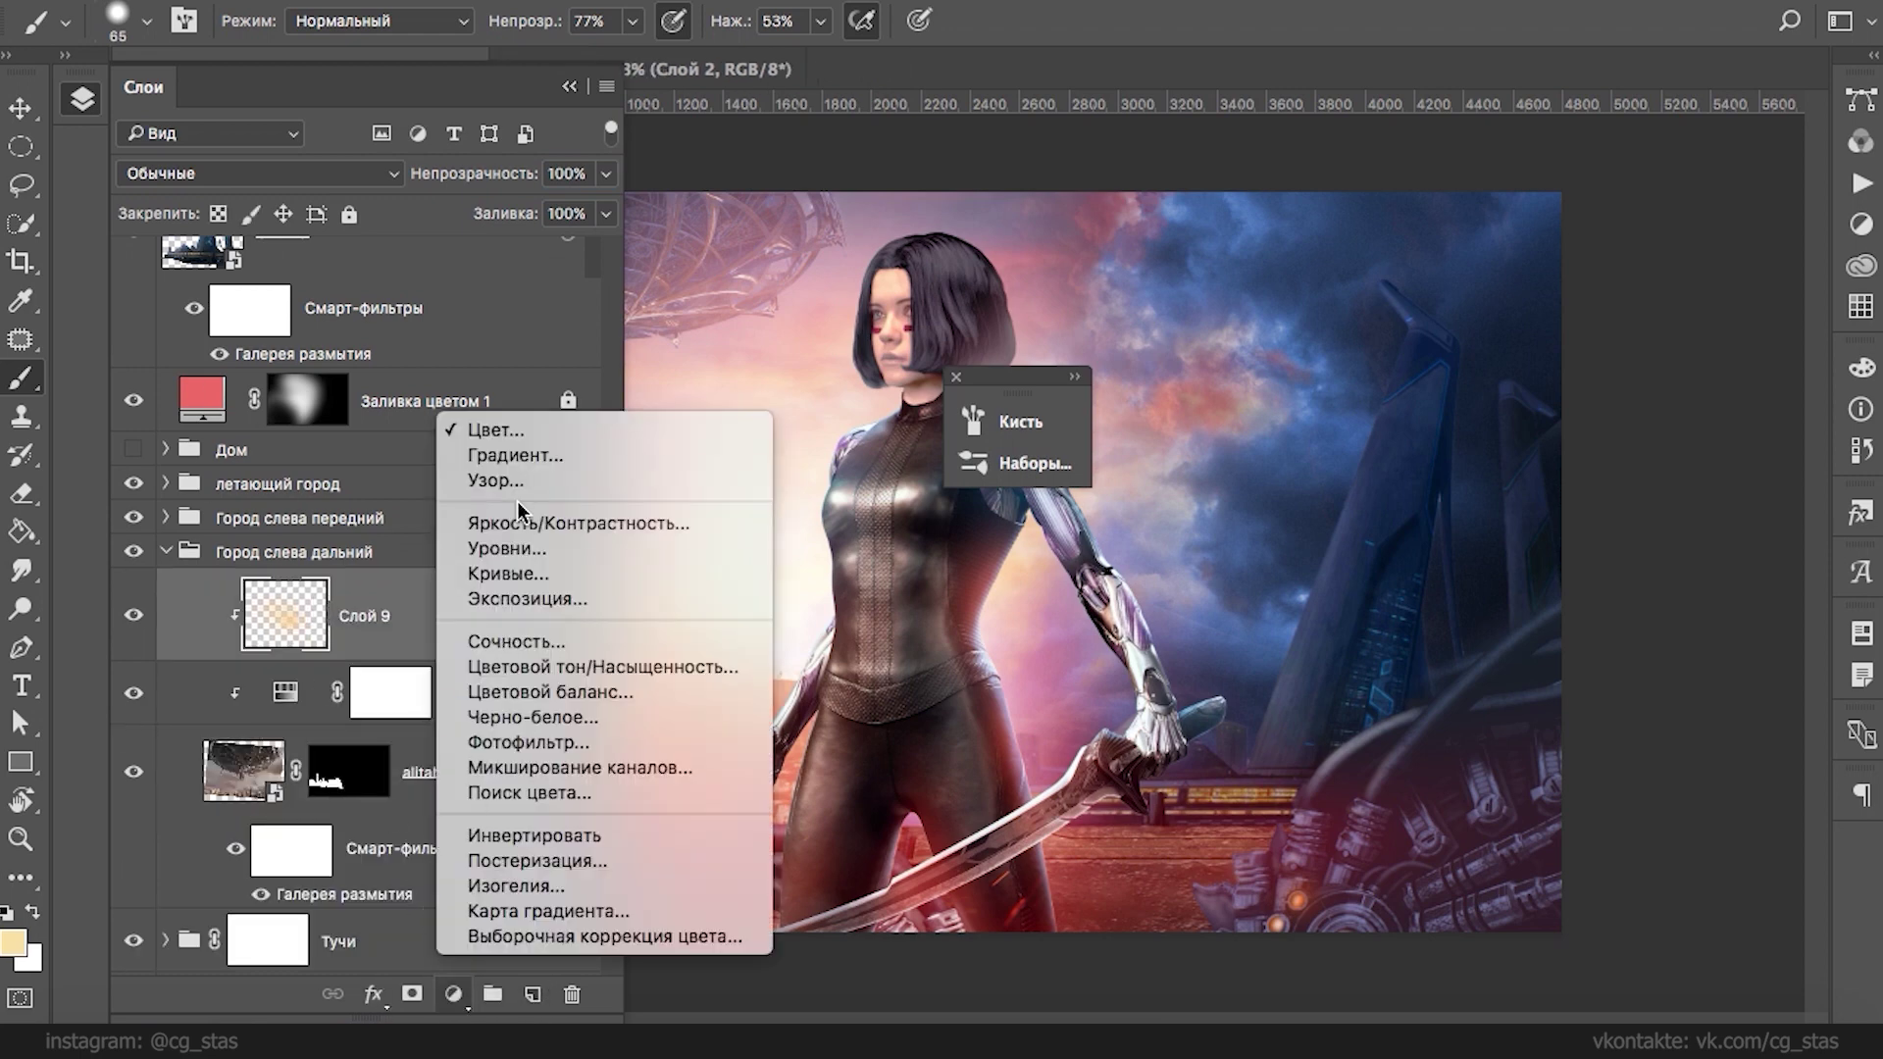
pyautogui.click(522, 434)
pyautogui.moveTo(1454, 184); pyautogui.dragTo(1382, 433)
pyautogui.click(1499, 287)
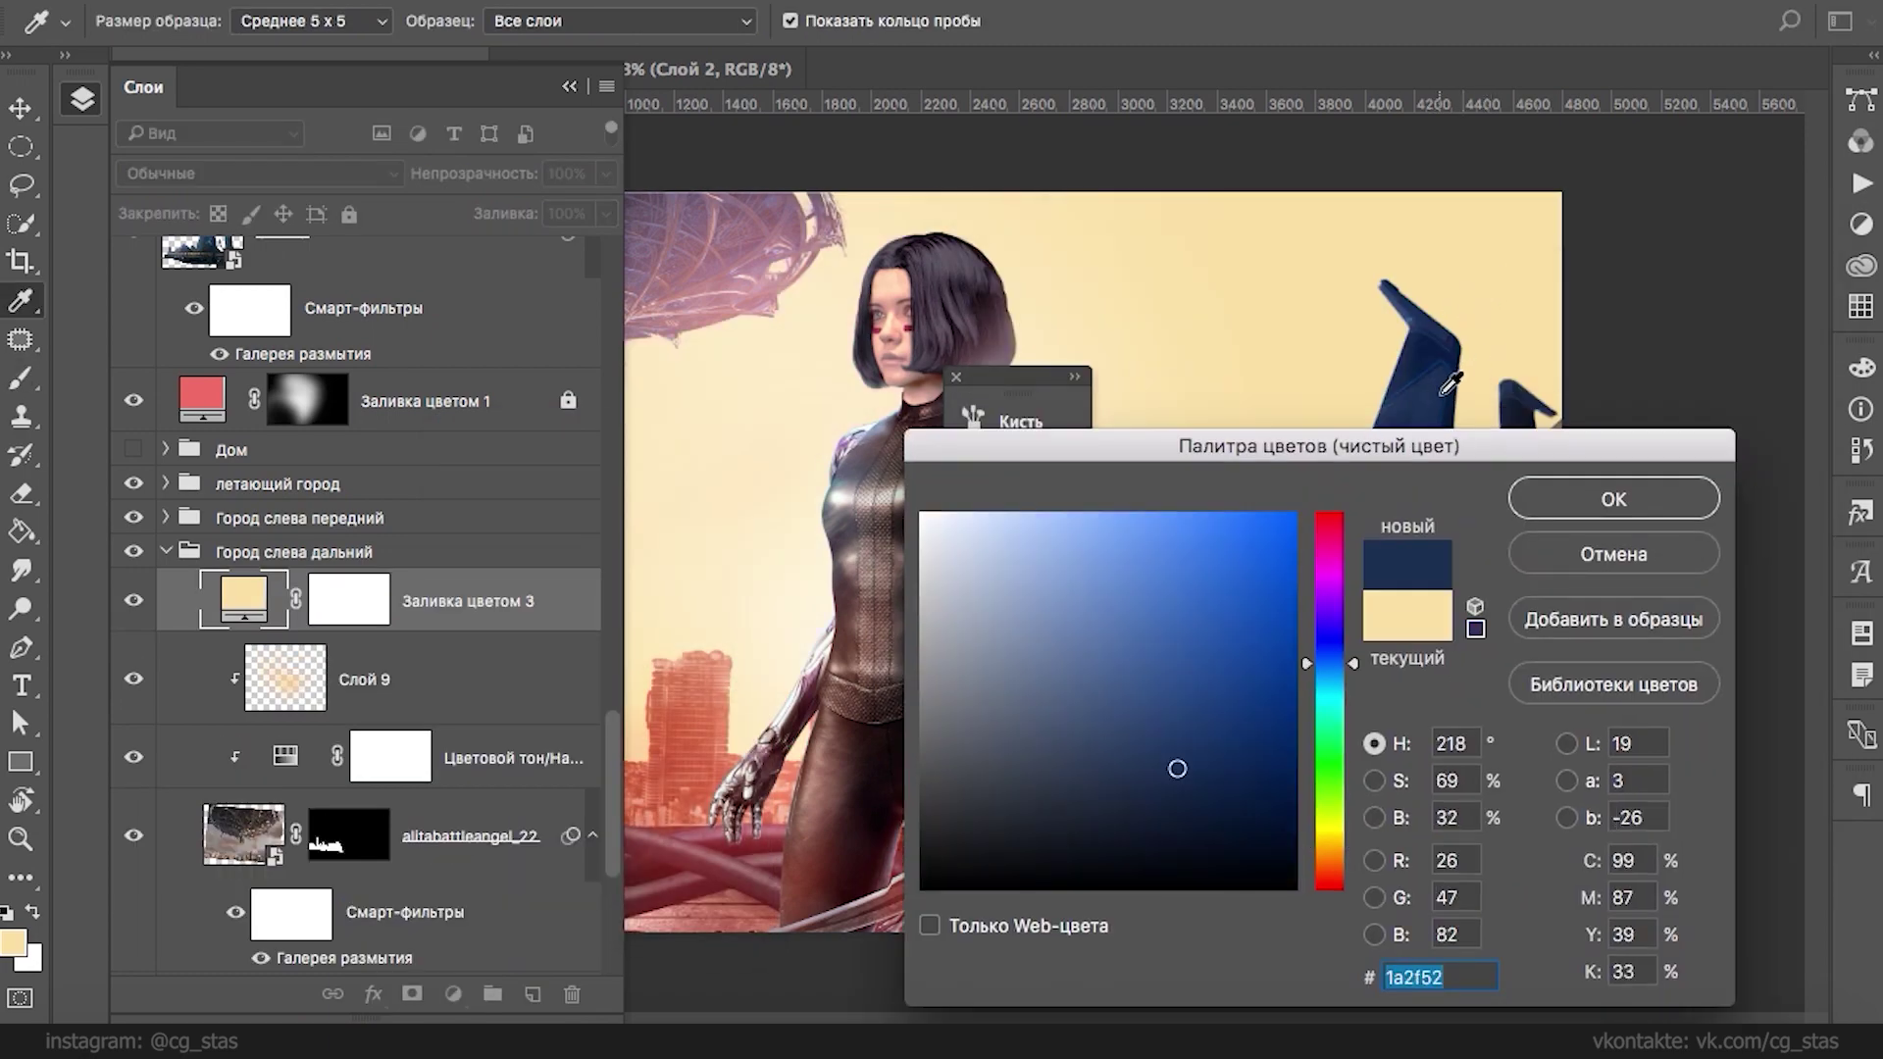
pyautogui.click(1576, 500)
pyautogui.click(273, 636)
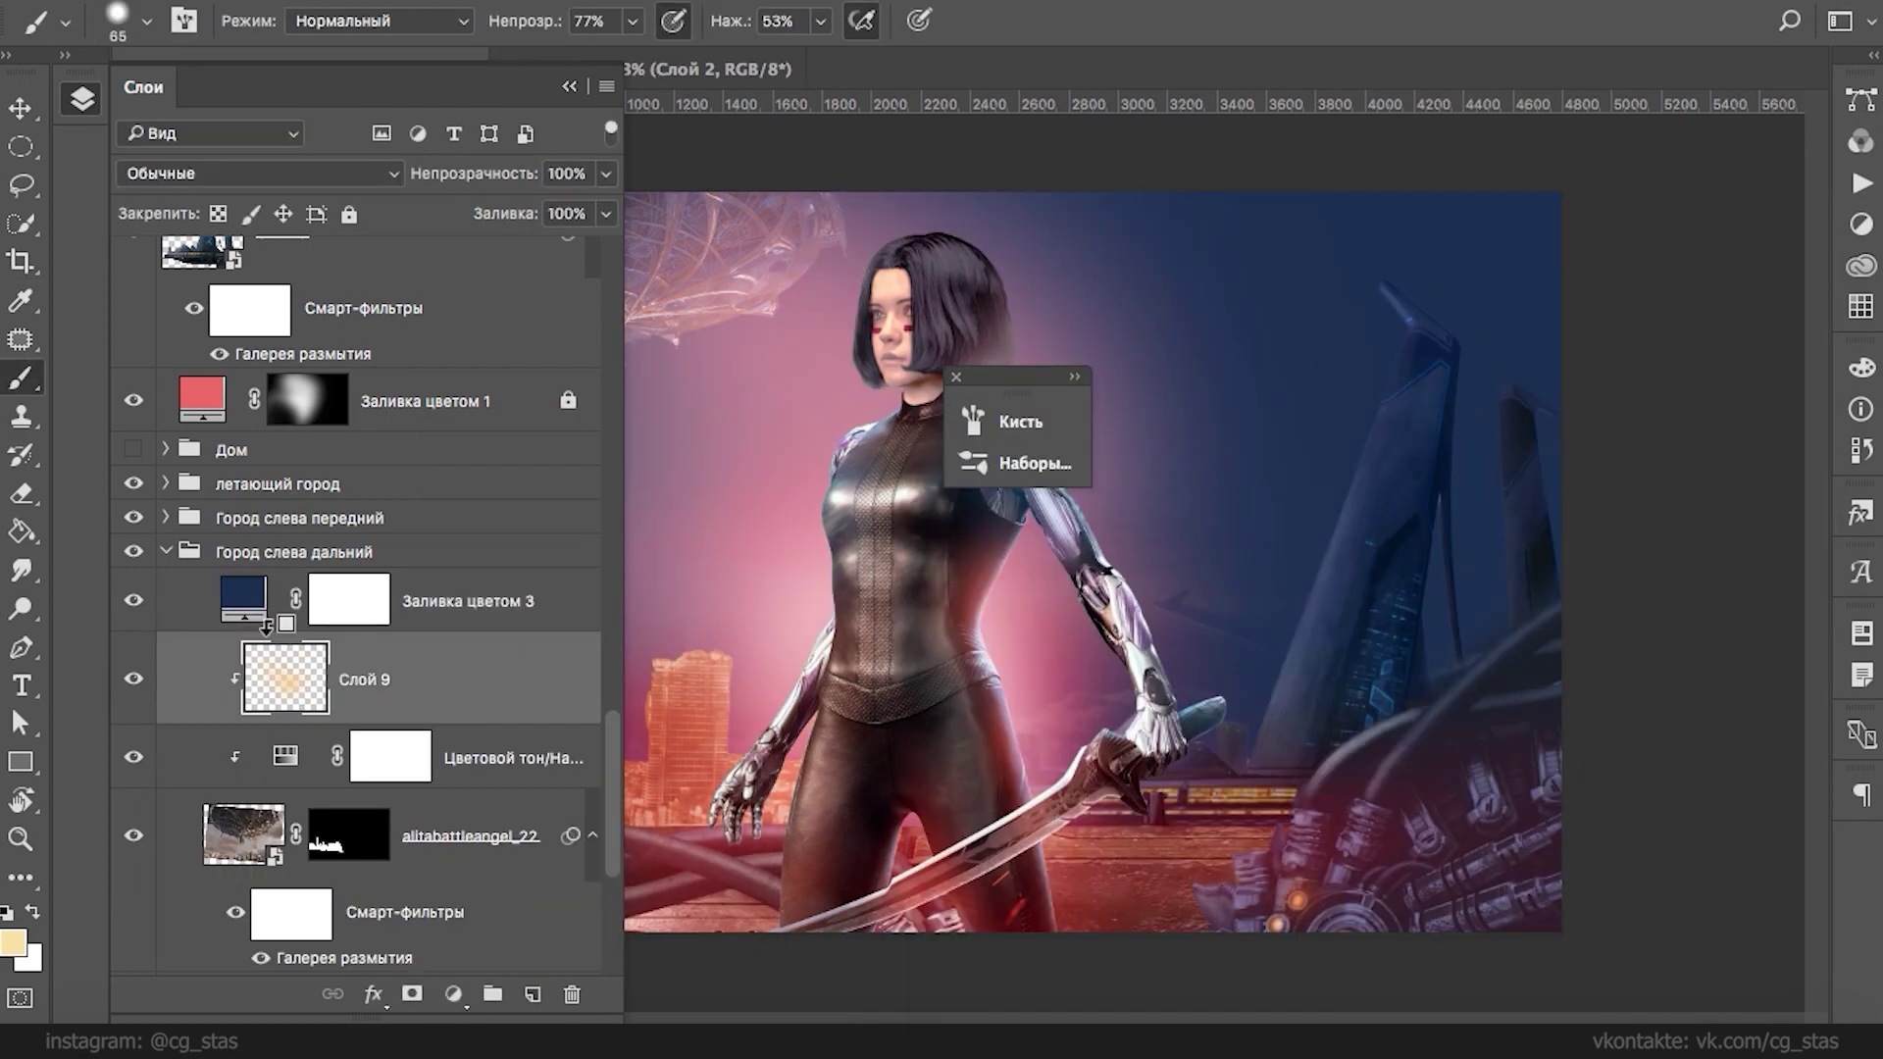
pyautogui.keyDown('alt'); pyautogui.click(272, 630); pyautogui.keyUp('alt')
pyautogui.click(569, 86)
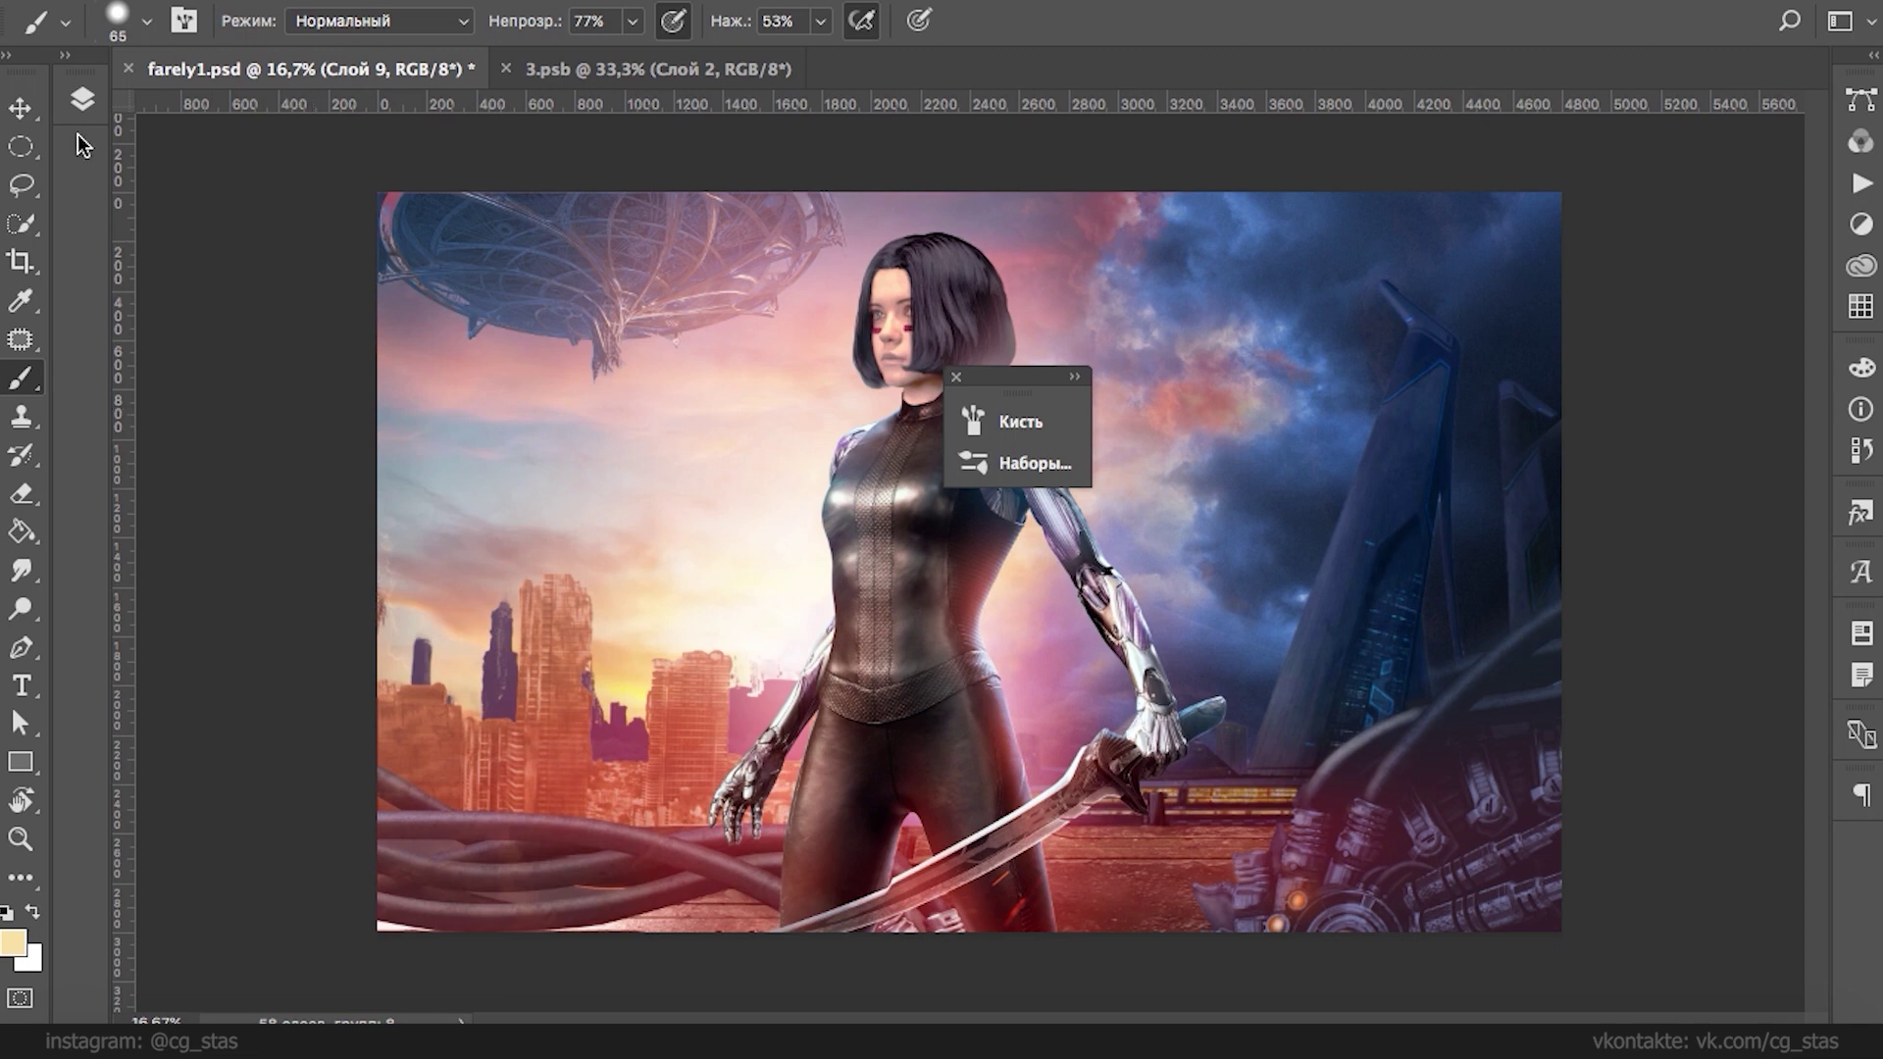
# - Invert the blue fill's mask and alternate white and black brush colours to retouch the shading on the thin distant tower
pyautogui.click(83, 99)
pyautogui.click(361, 600)
pyautogui.press('super+i')
pyautogui.click(568, 86)
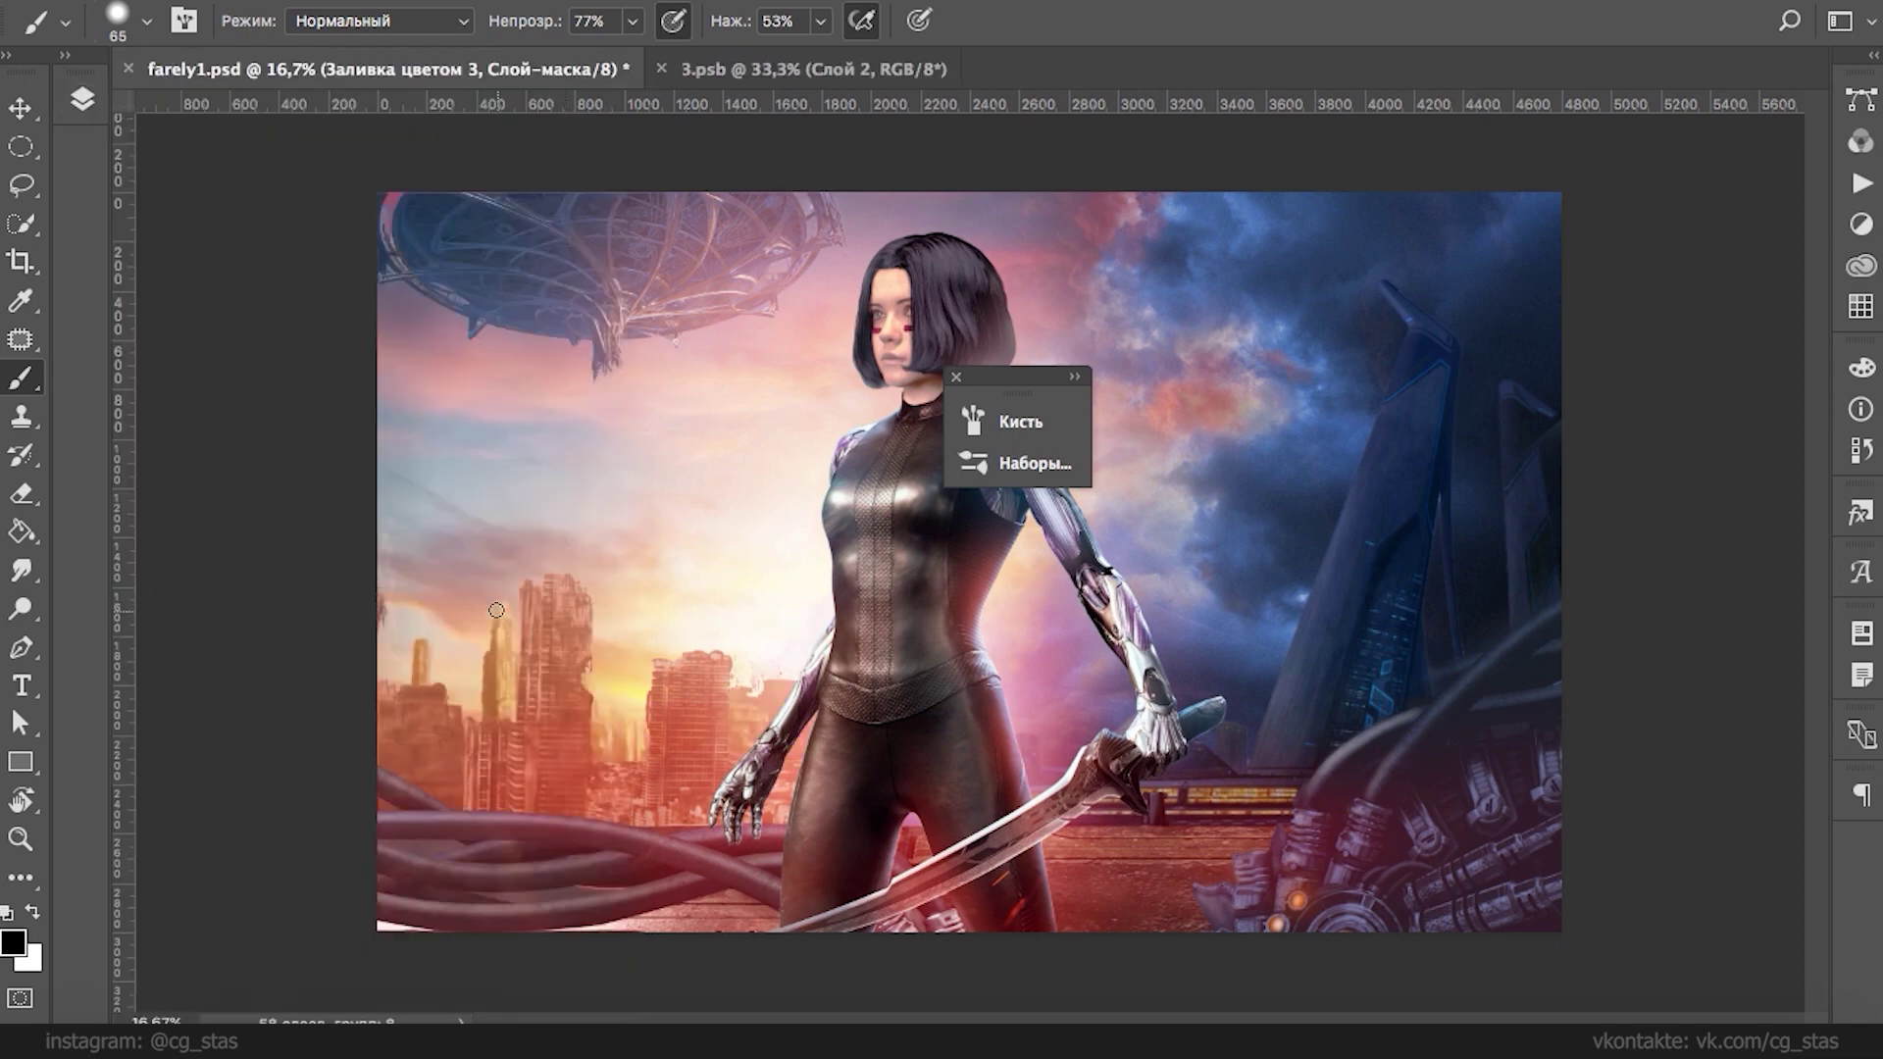
pyautogui.press('x')
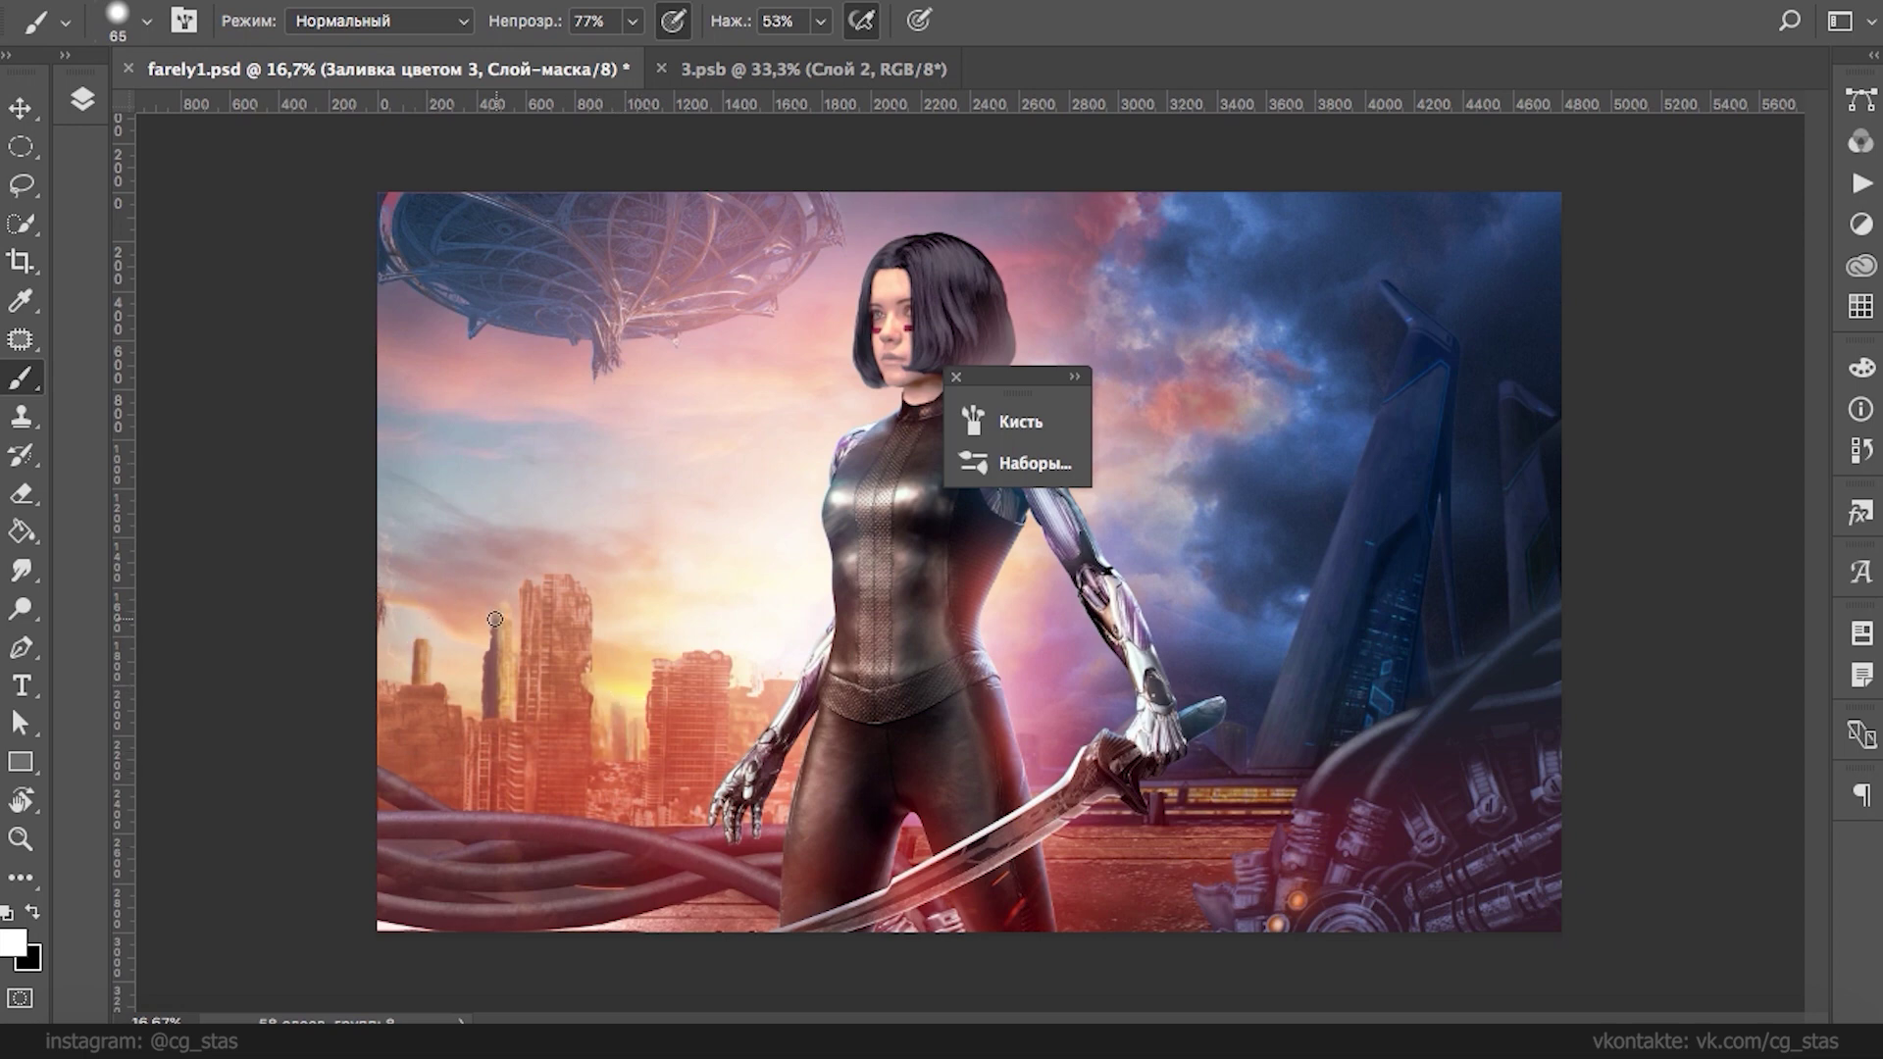
pyautogui.press('x')
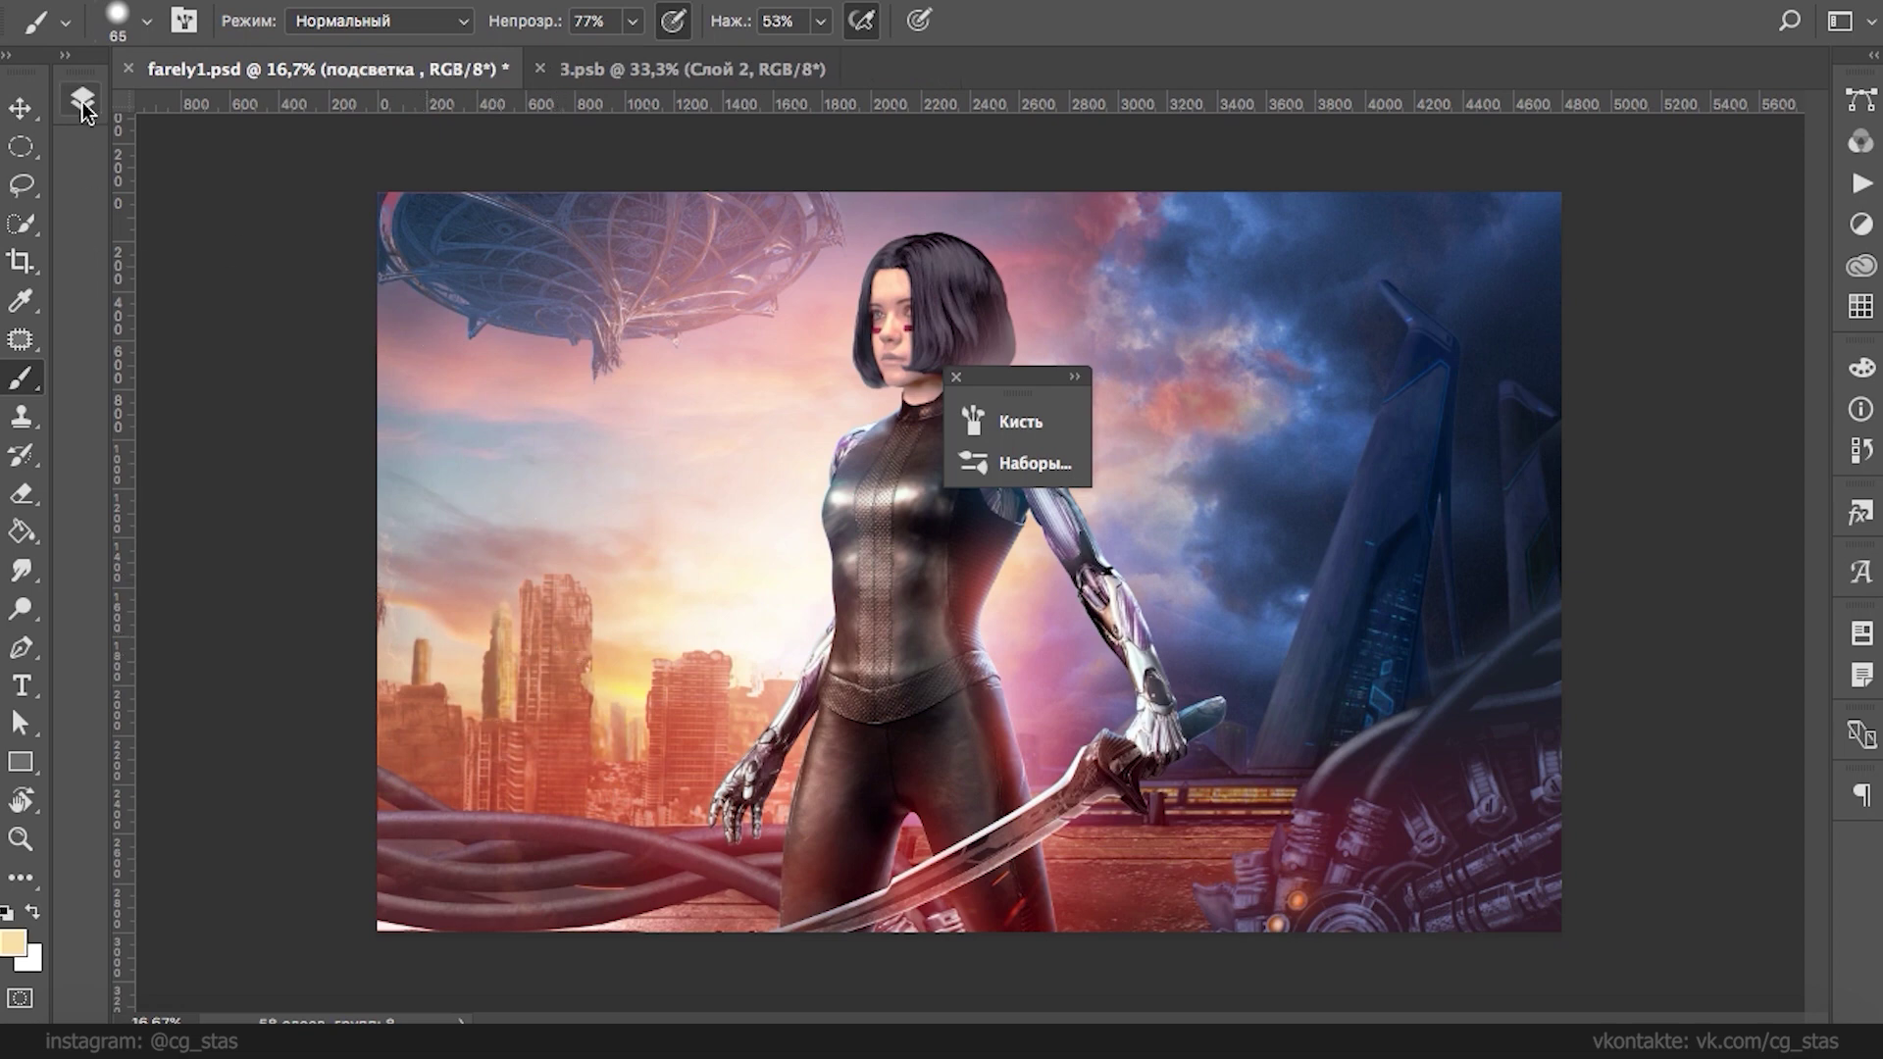
# - Locate and select the layer ближний план города слева among the city layers
pyautogui.click(82, 102)
pyautogui.moveTo(615, 743); pyautogui.dragTo(622, 480)
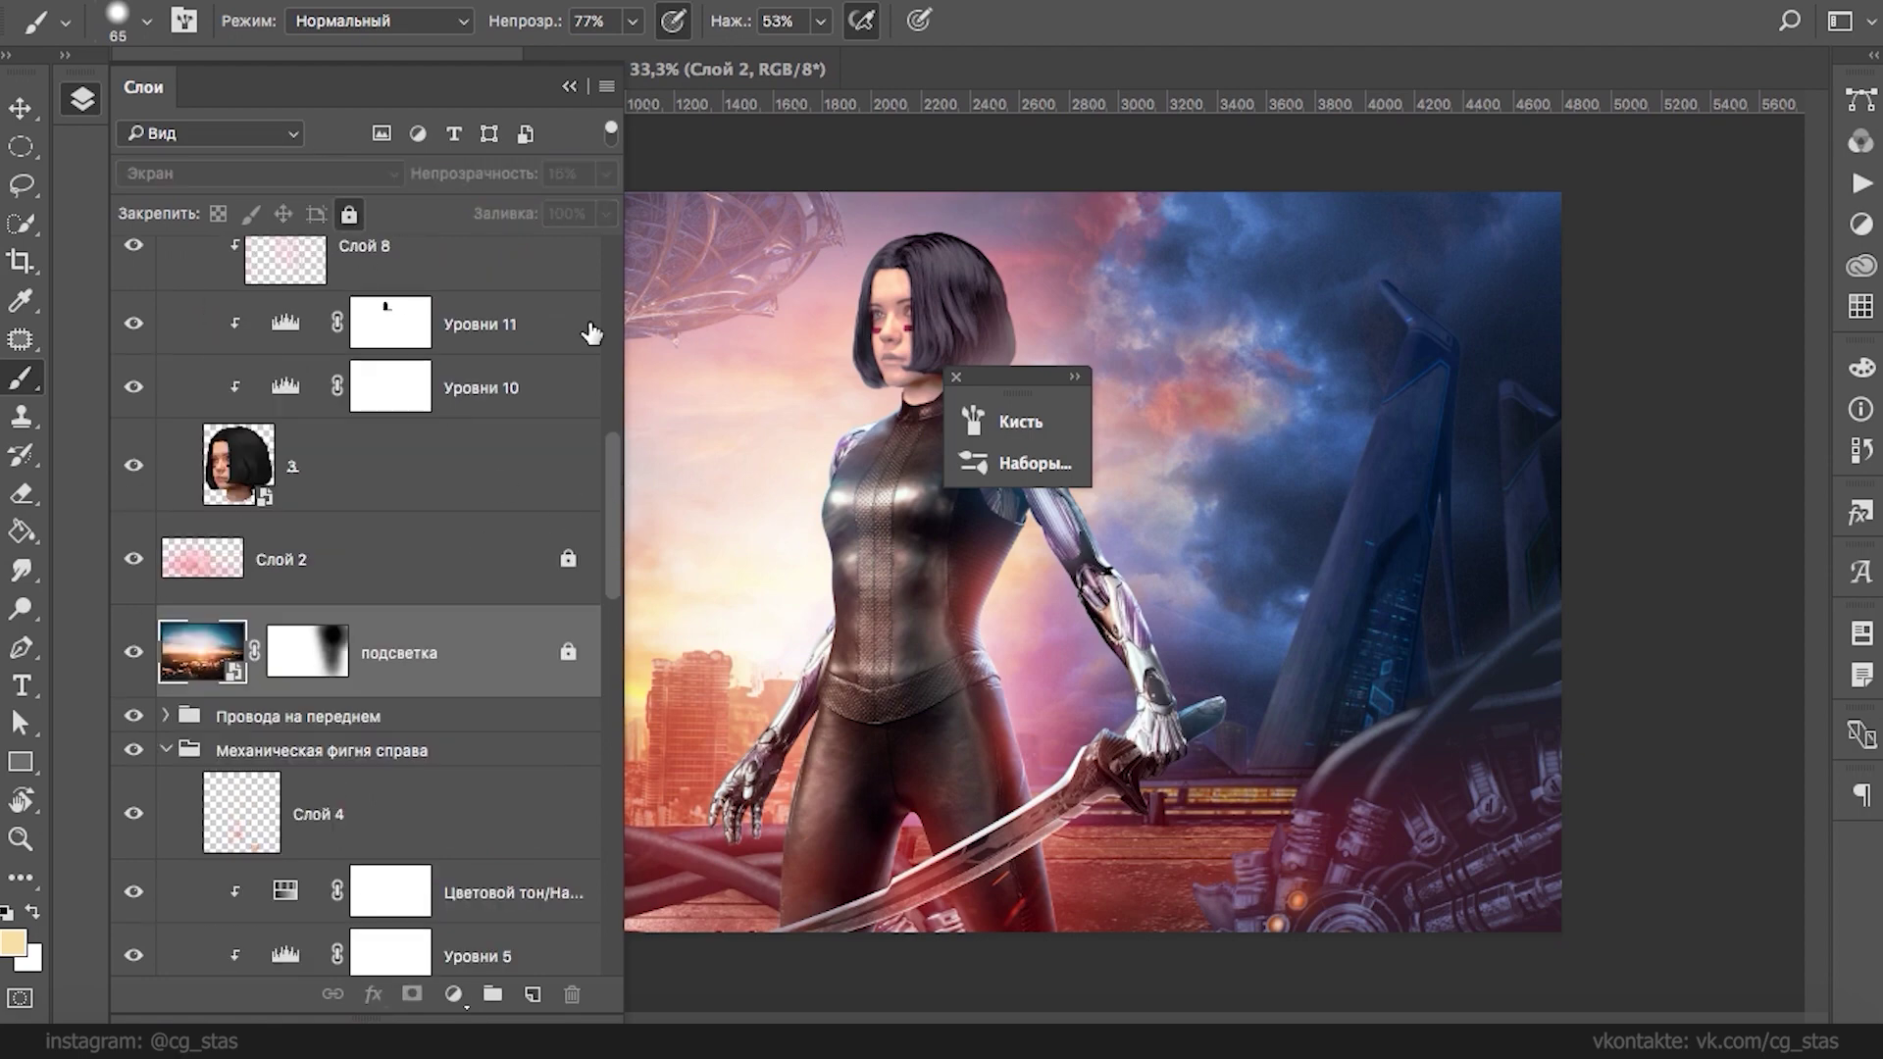
pyautogui.click(569, 87)
pyautogui.keyDown('super'); pyautogui.click(566, 506); pyautogui.keyUp('super')
pyautogui.click(82, 99)
pyautogui.moveTo(613, 495); pyautogui.dragTo(617, 748)
pyautogui.scroll(-2, 620, 750)
pyautogui.click(571, 86)
# - Start a Color Range (Цветовой диапазон) selection with fuzziness 44, sampling orange tones from the city buildings
pyautogui.click(804, 0)
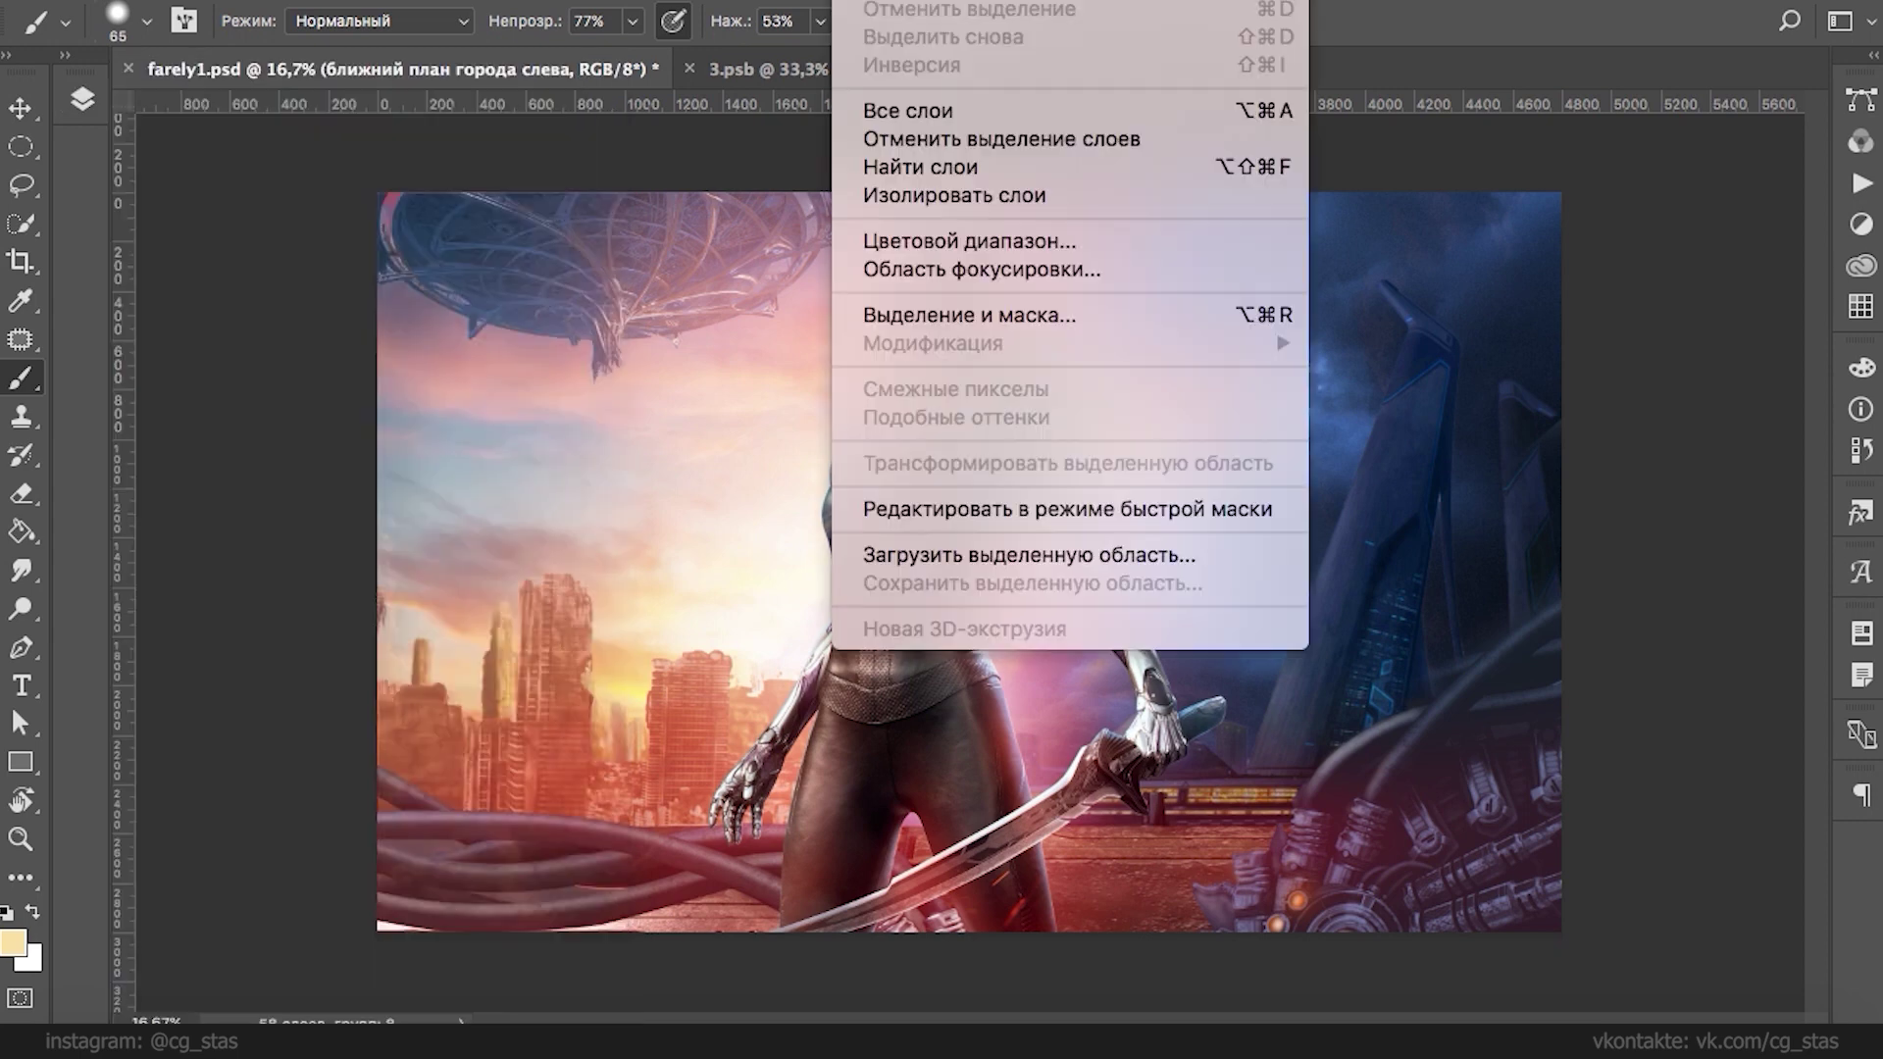
pyautogui.click(951, 239)
pyautogui.click(561, 689)
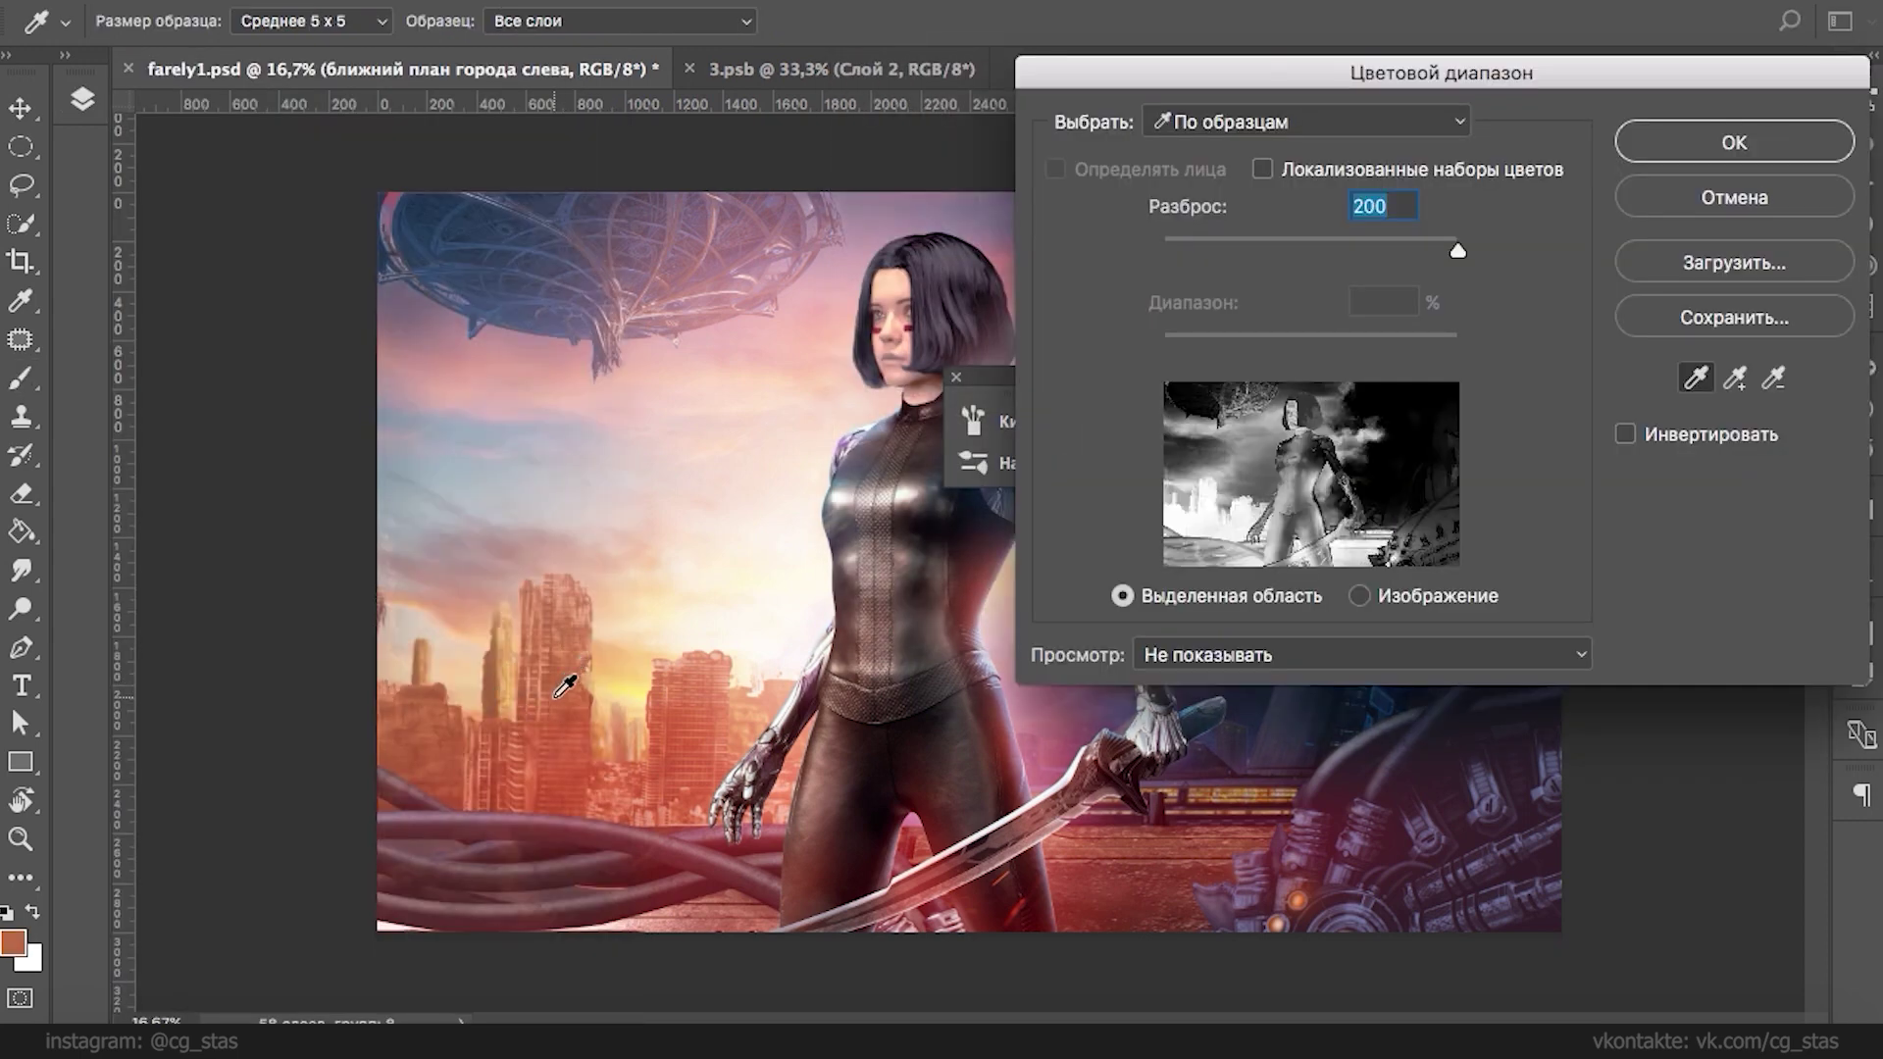
pyautogui.moveTo(1278, 240); pyautogui.dragTo(1227, 245)
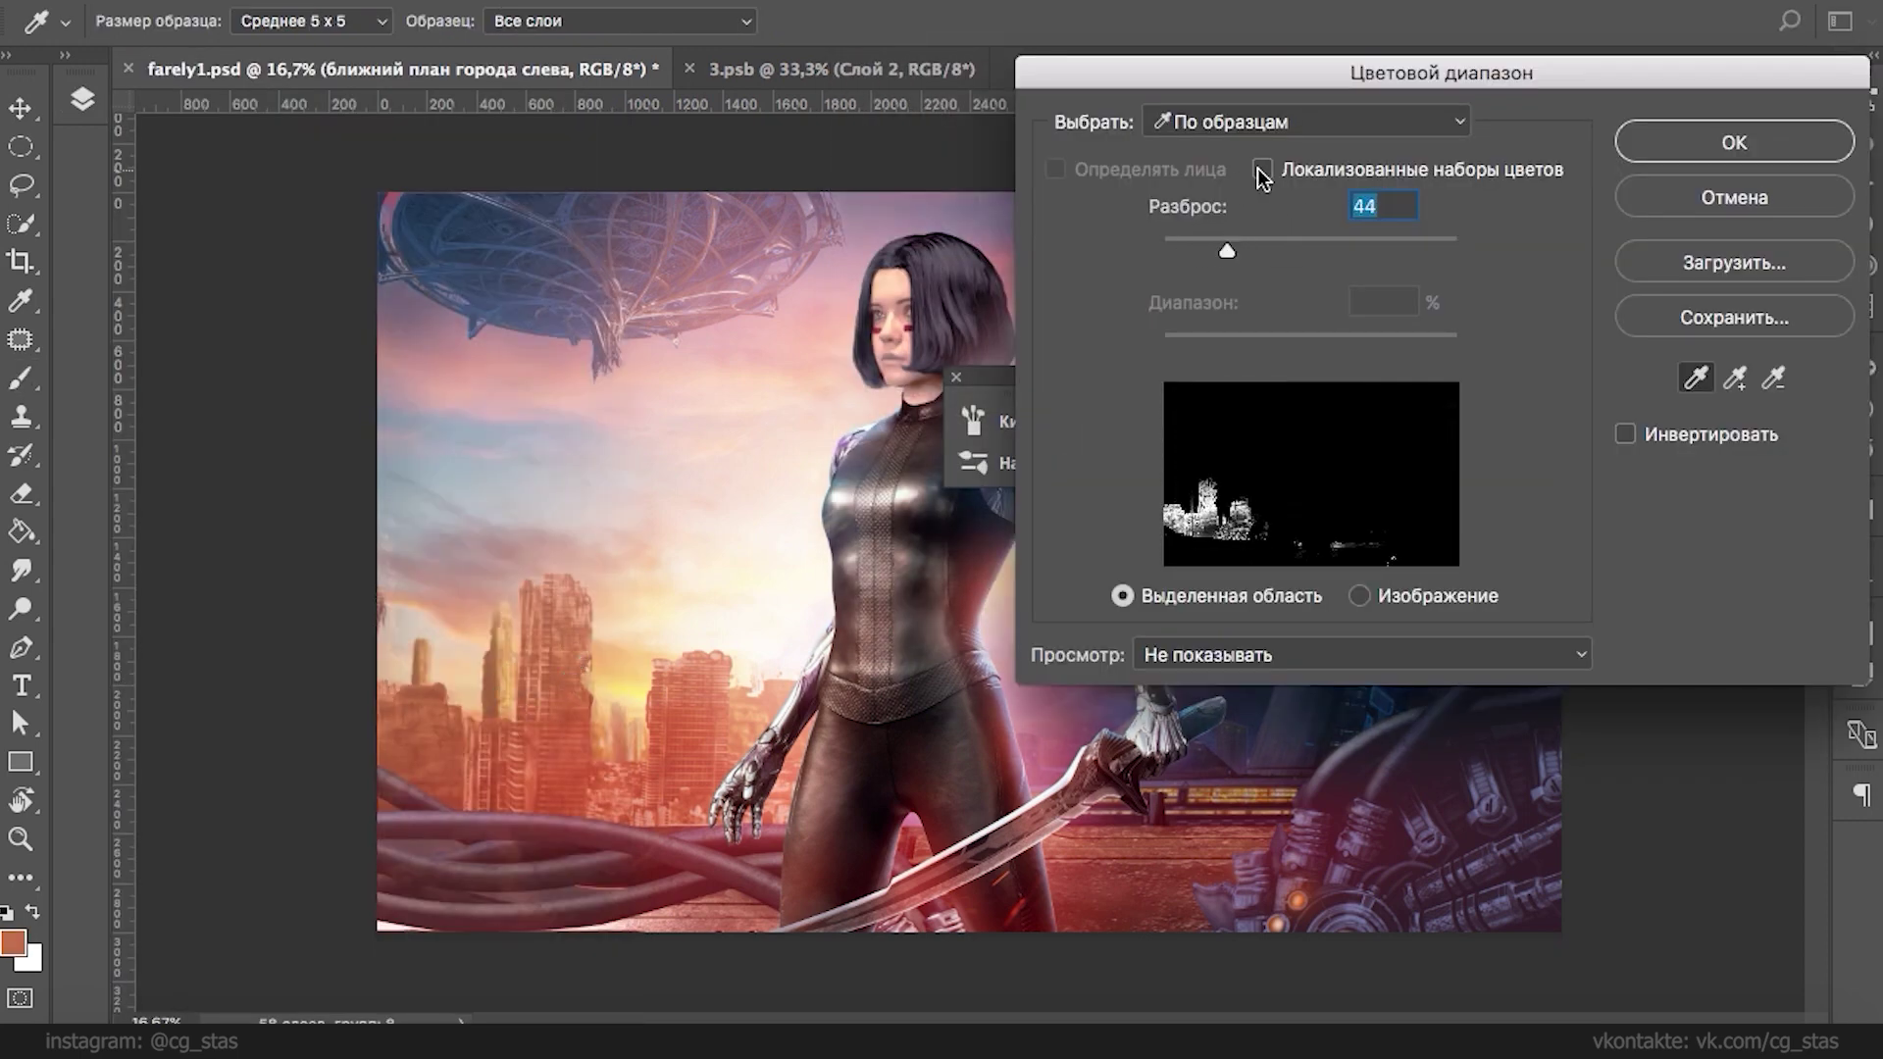
pyautogui.click(532, 783)
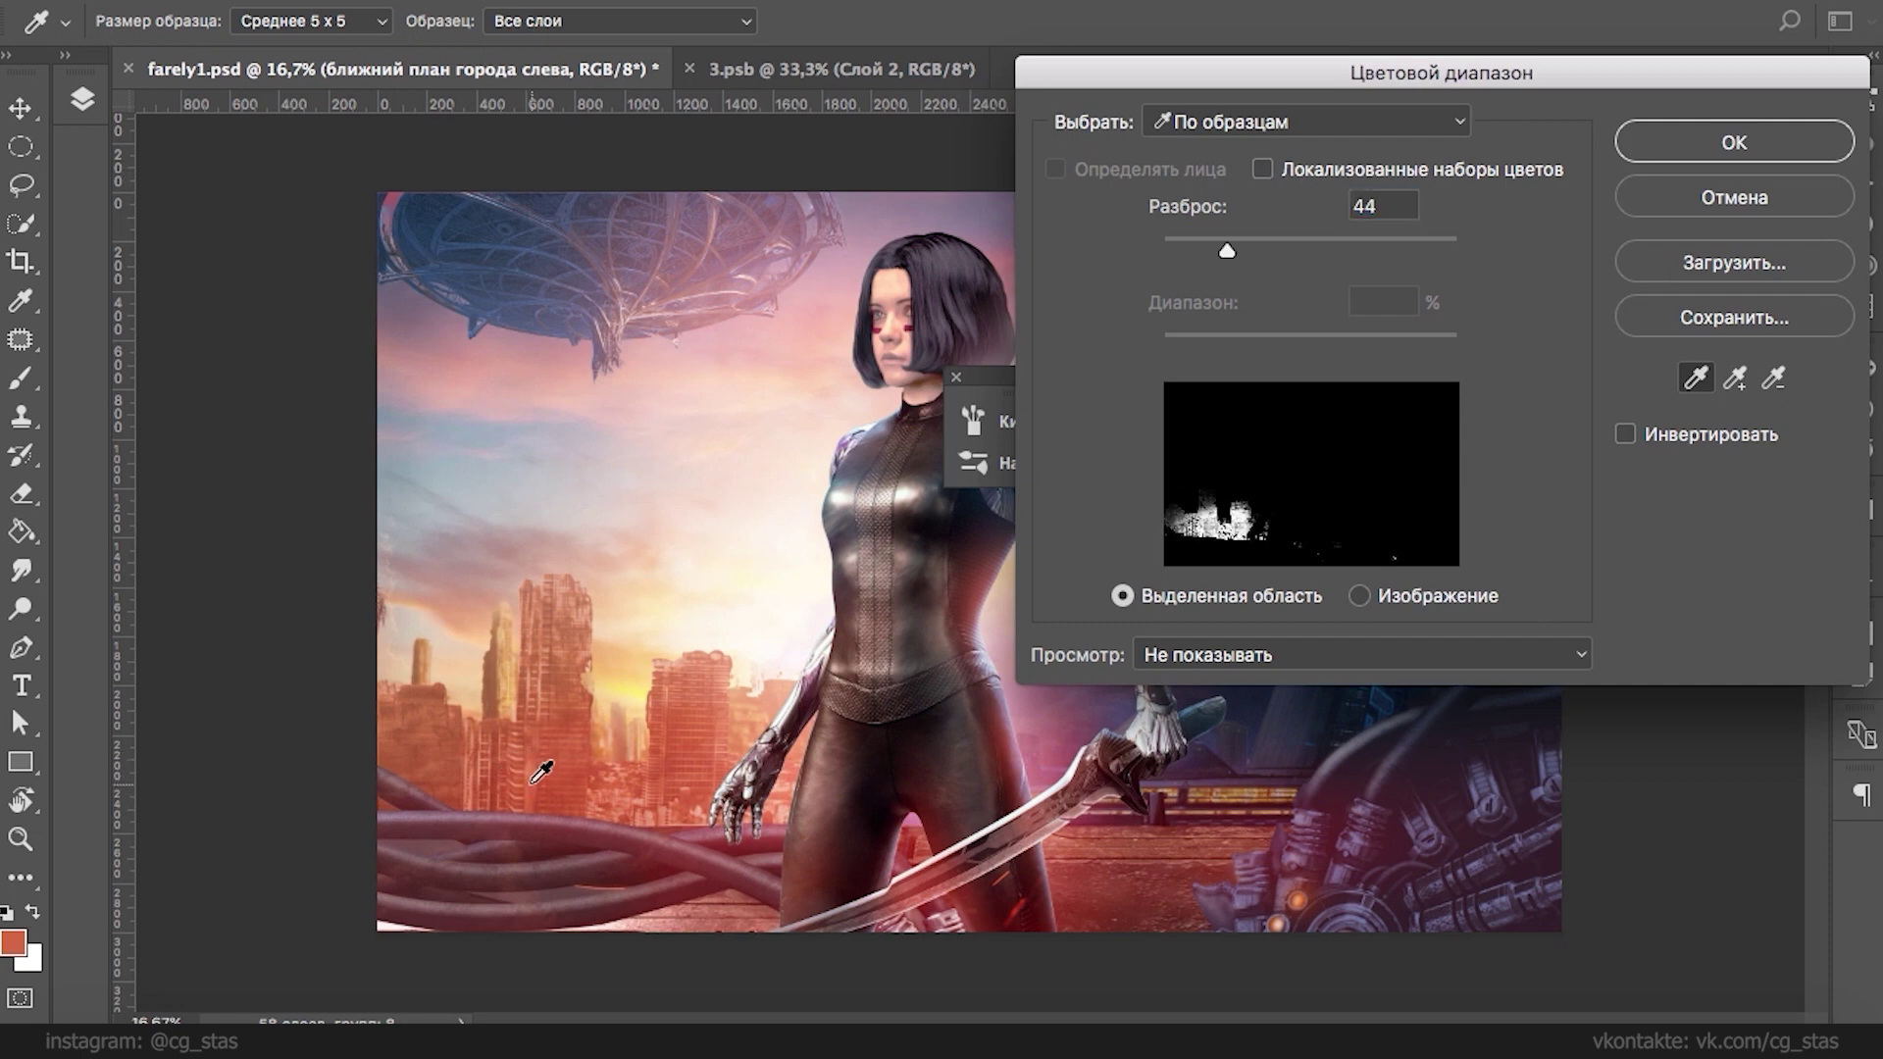
# - Try highlights (Подсветка), switch the colour range to midtones (Средние тона), create the selection and return to the Brush tool
pyautogui.click(1262, 122)
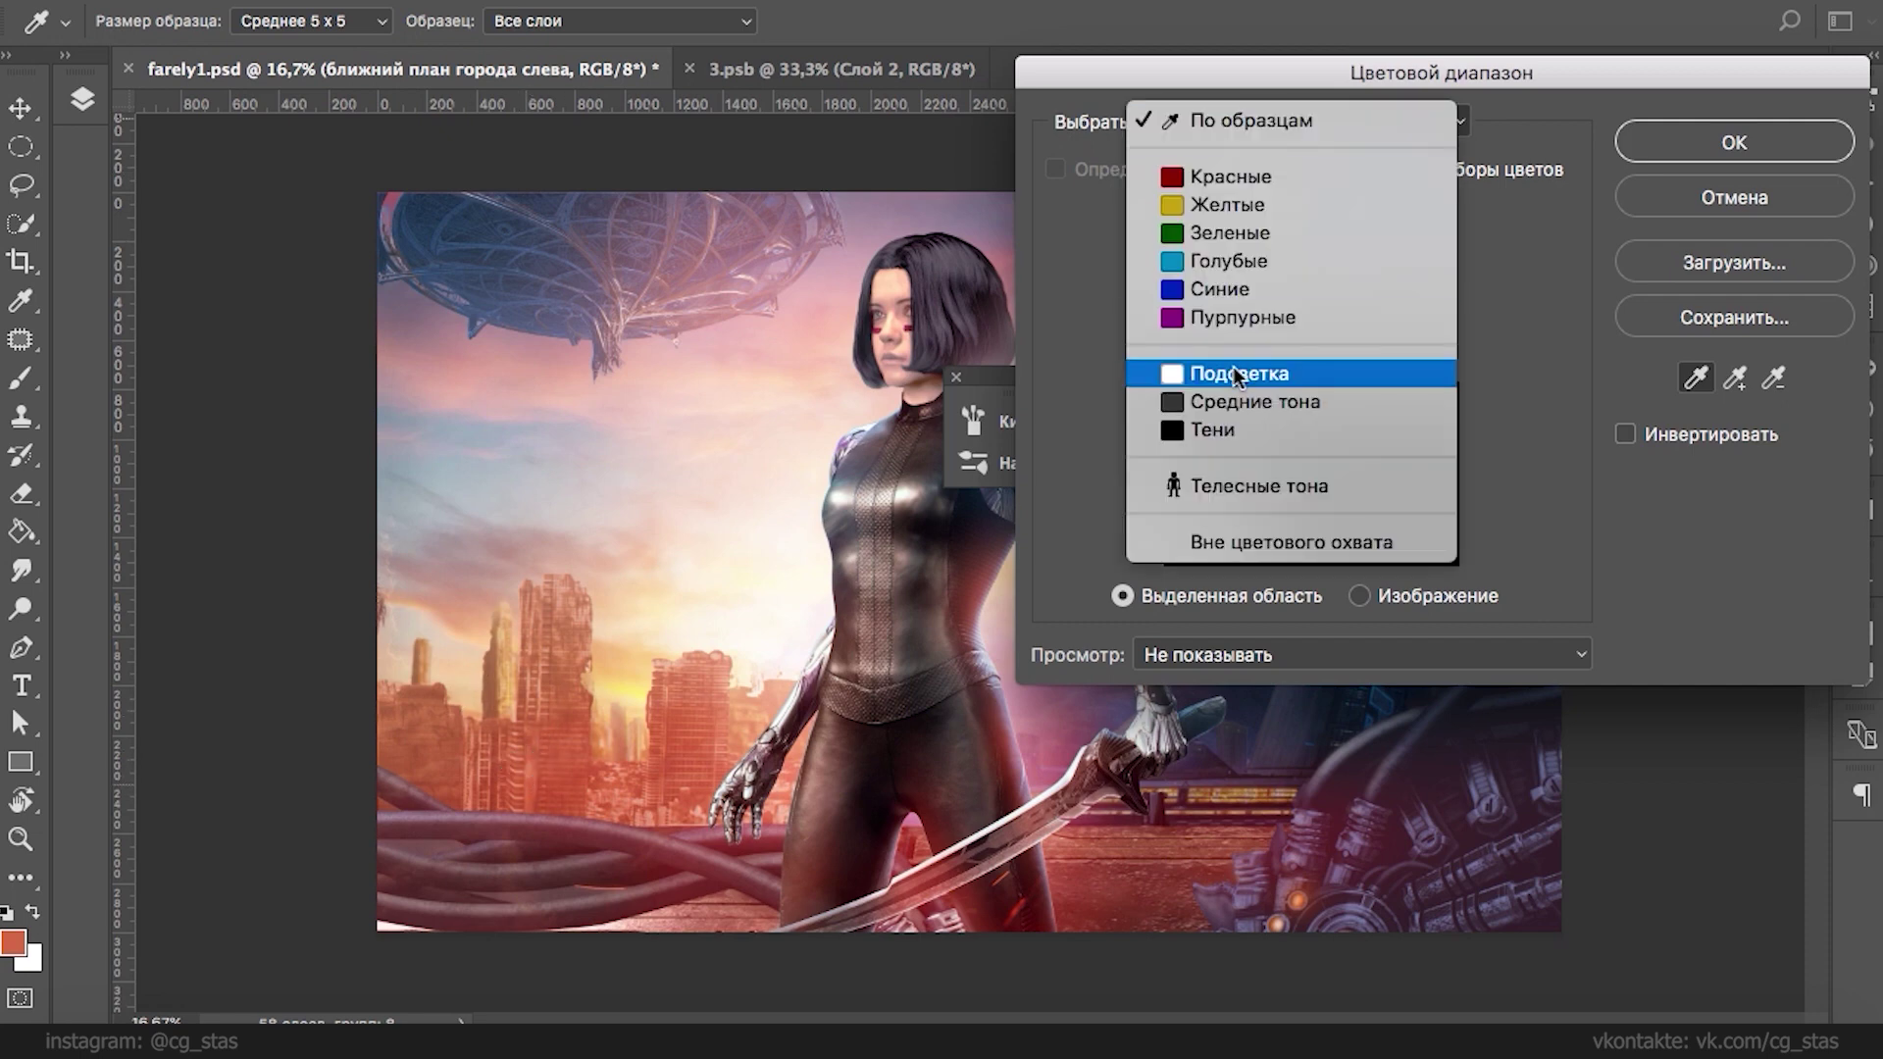
pyautogui.click(1219, 373)
pyautogui.click(1245, 122)
pyautogui.click(1249, 145)
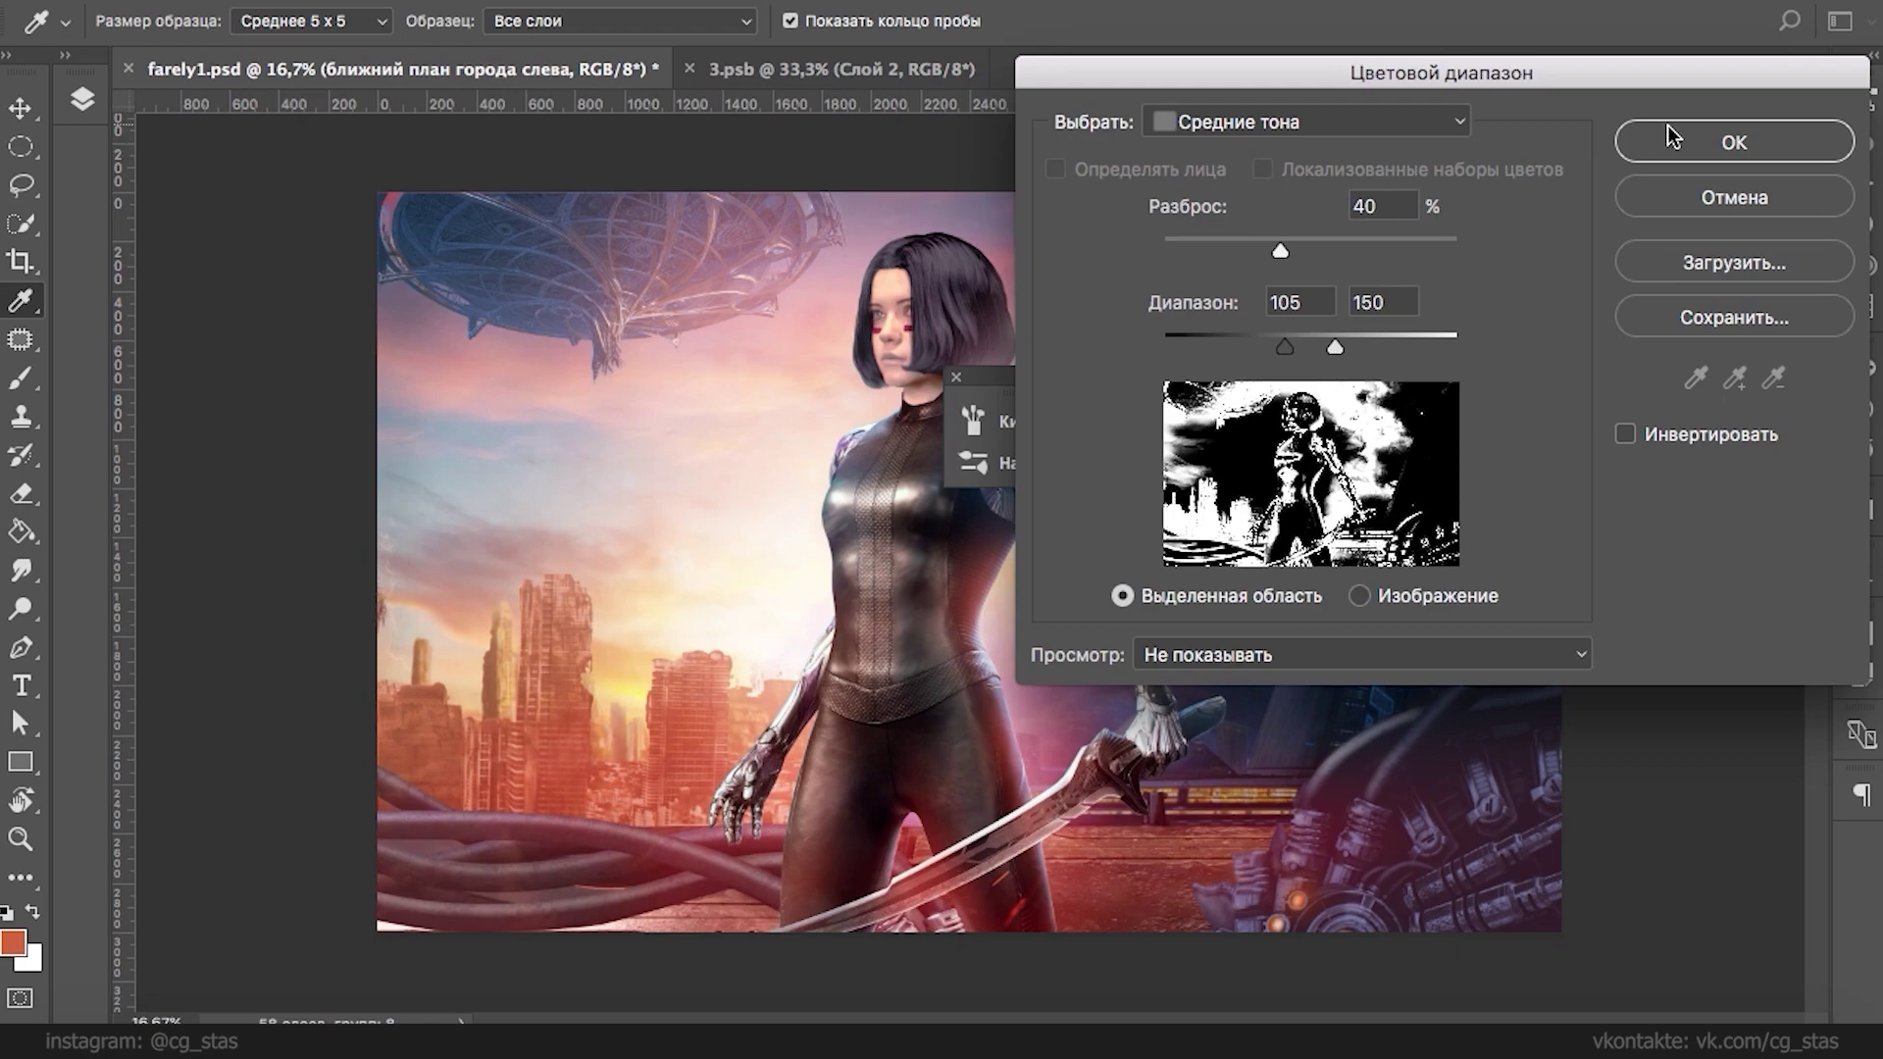
pyautogui.press('Return')
pyautogui.press('b')
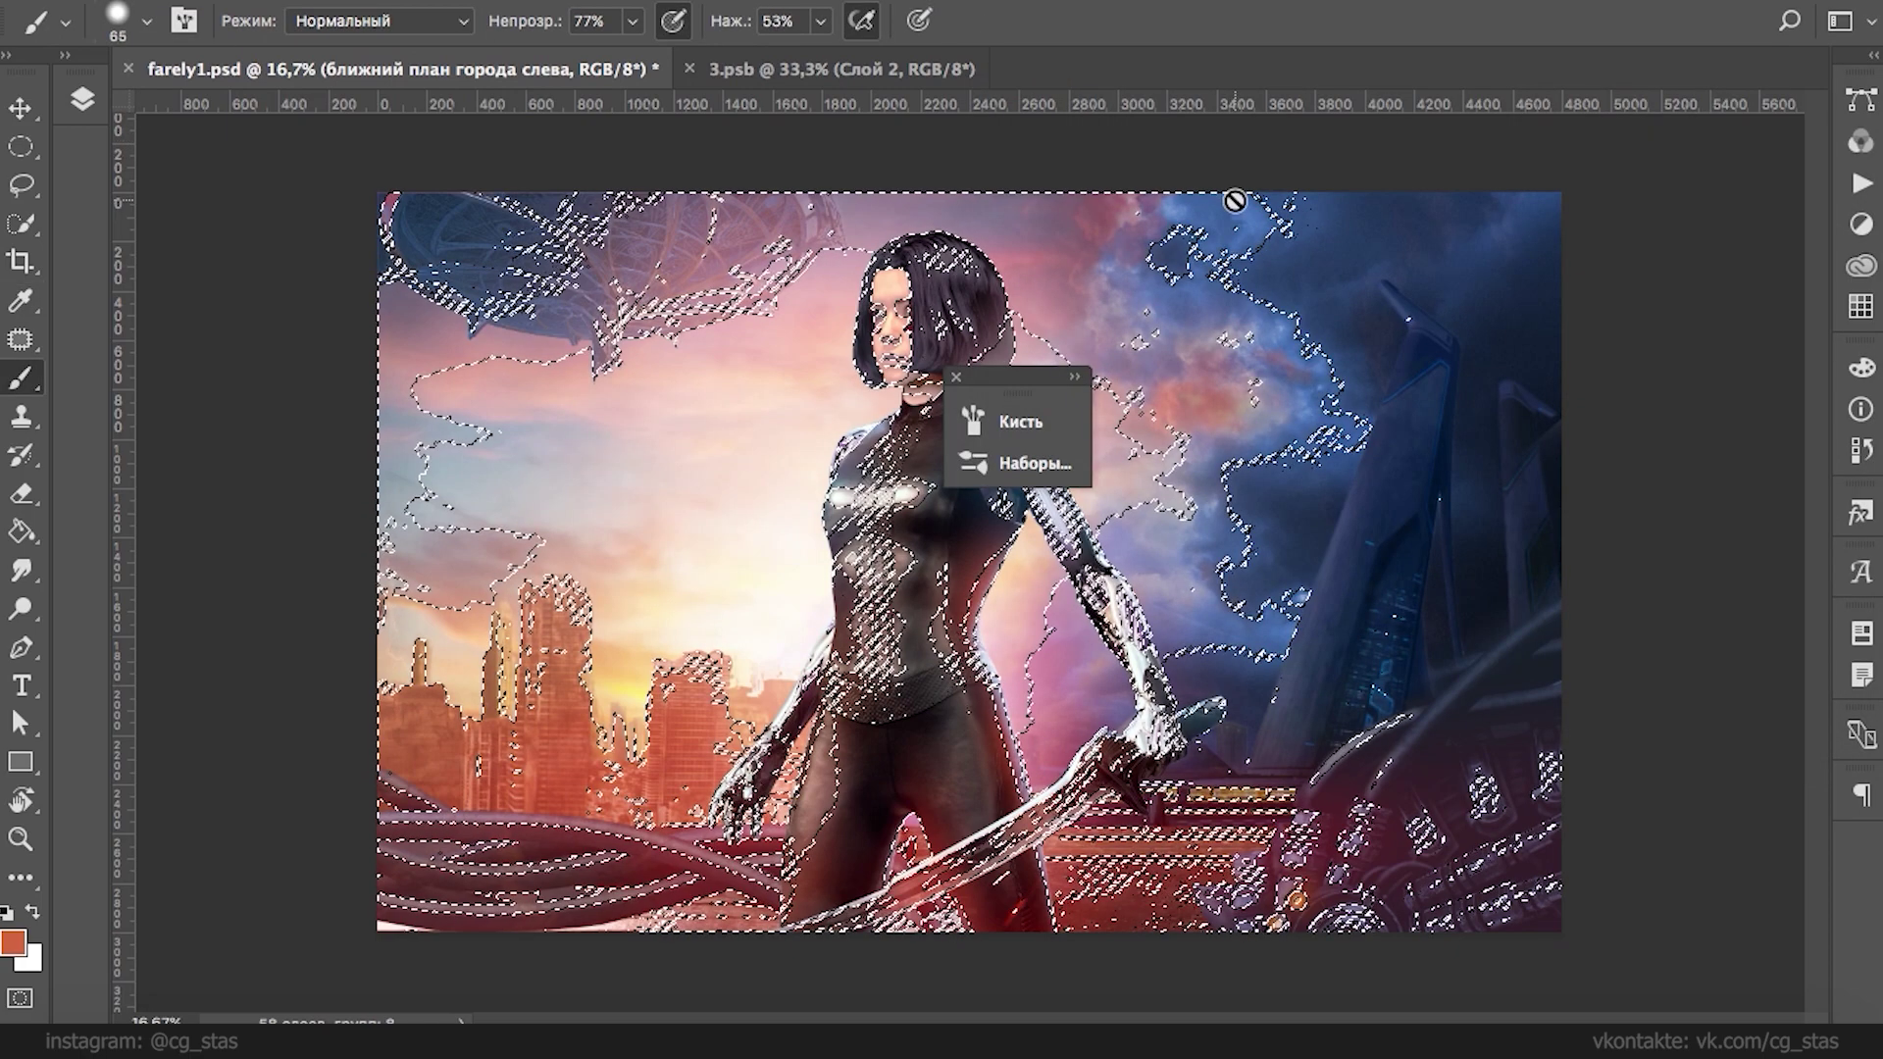
# - Show the layer list of farely1.psd and collapse the Голова and Механическая фигня справа groups
pyautogui.click(784, 69)
pyautogui.click(550, 68)
pyautogui.click(82, 99)
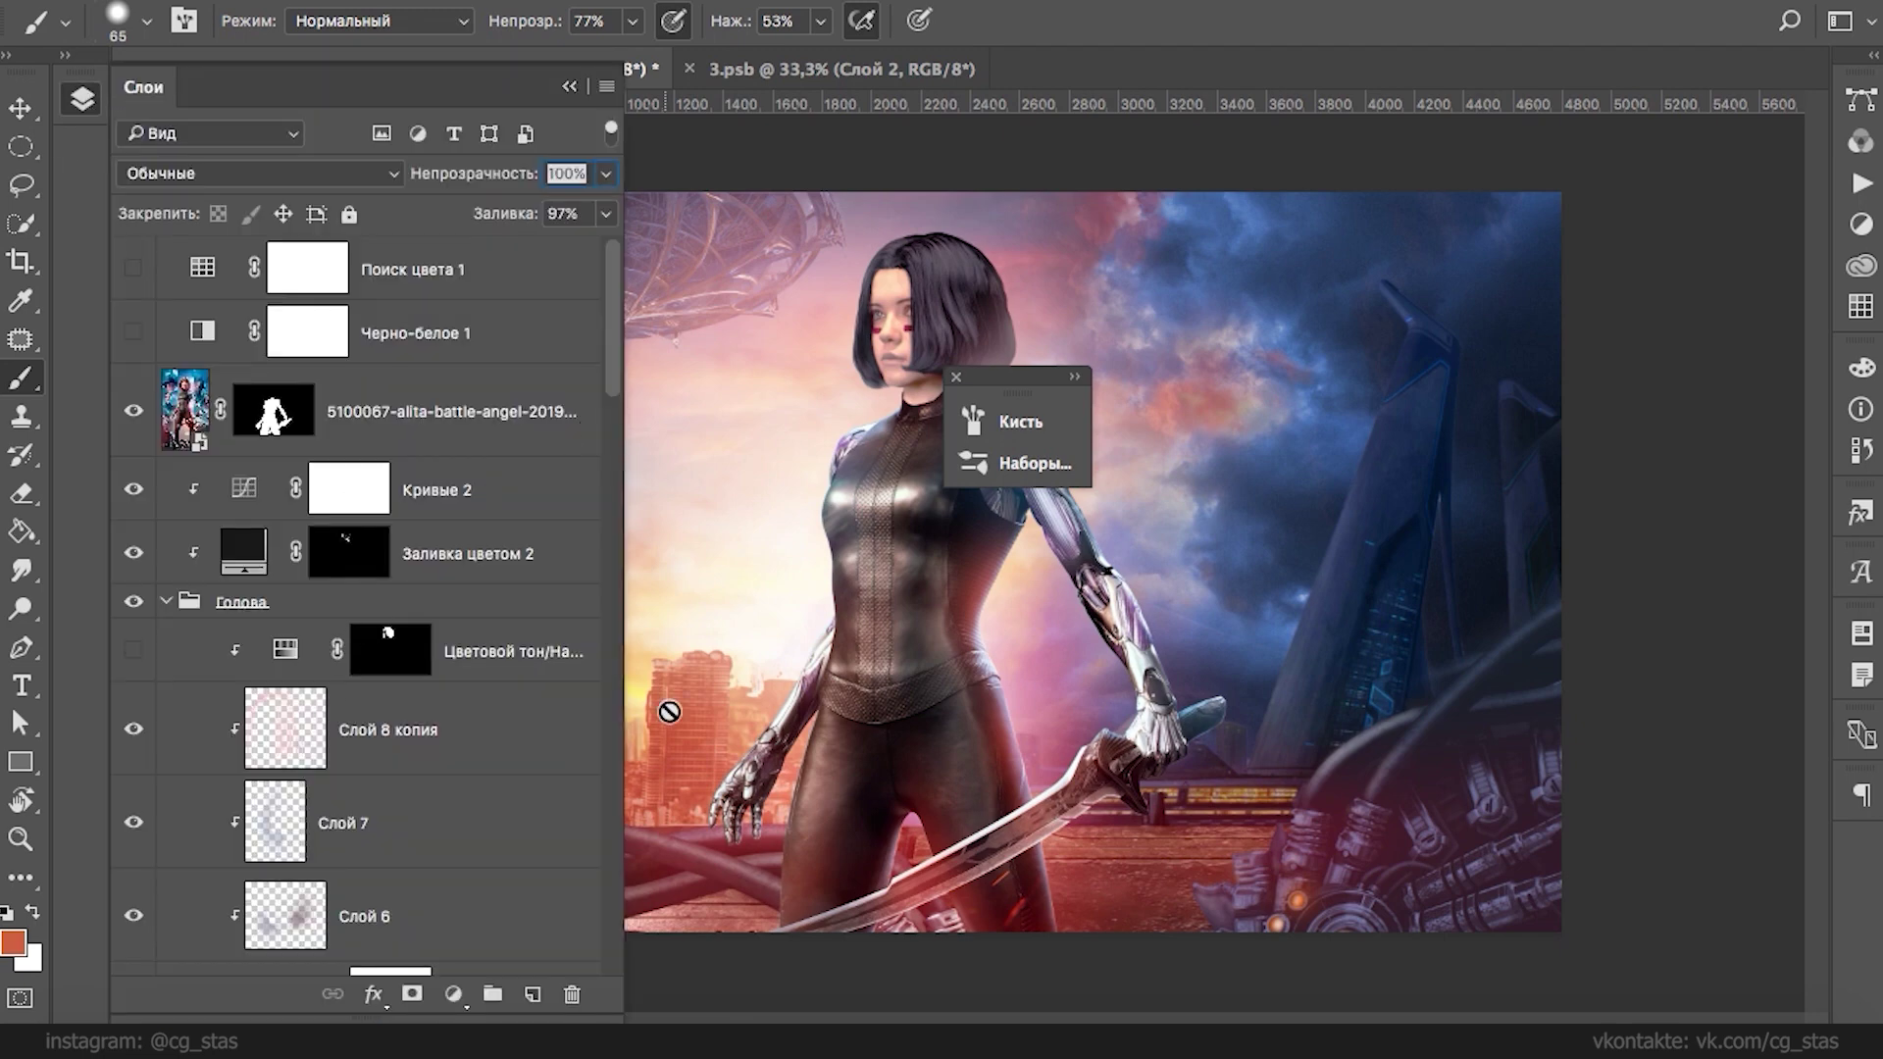
pyautogui.scroll(-5, 588, 392)
pyautogui.scroll(2, 619, 476)
pyautogui.click(166, 285)
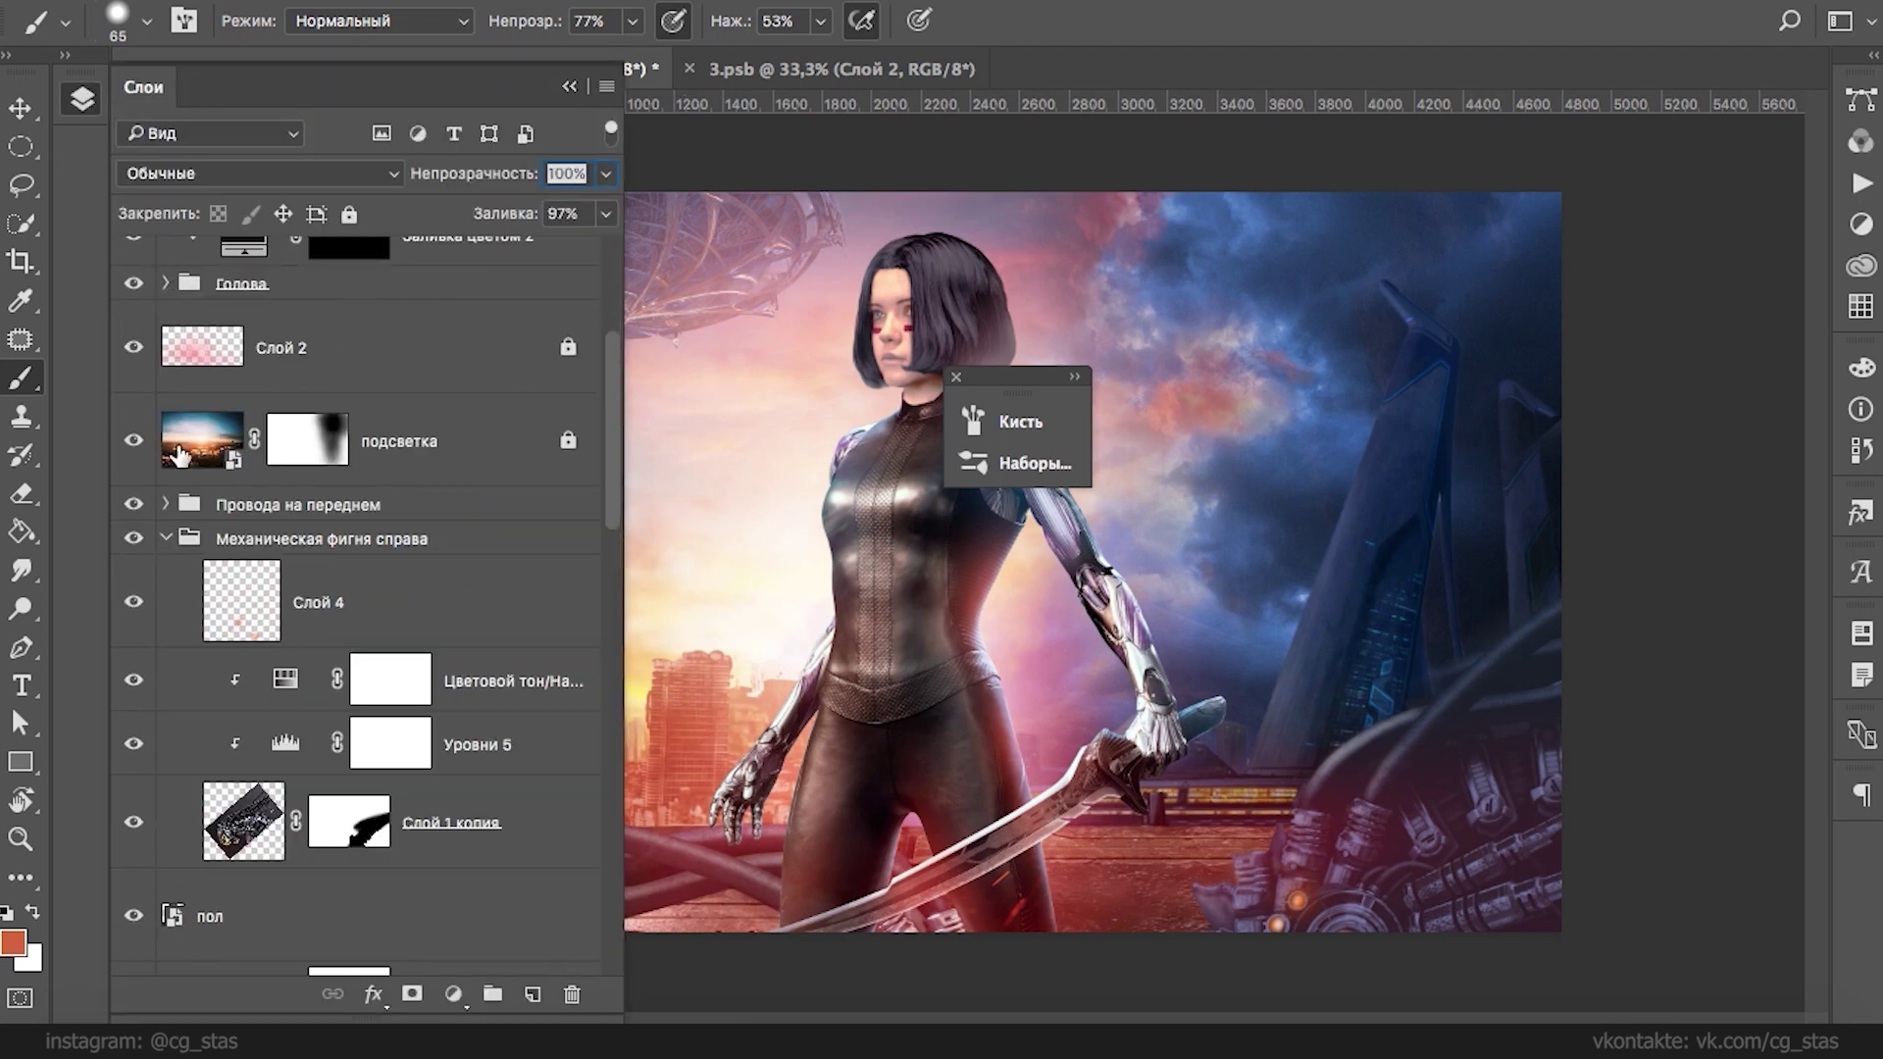
pyautogui.click(167, 539)
pyautogui.scroll(-3, 604, 566)
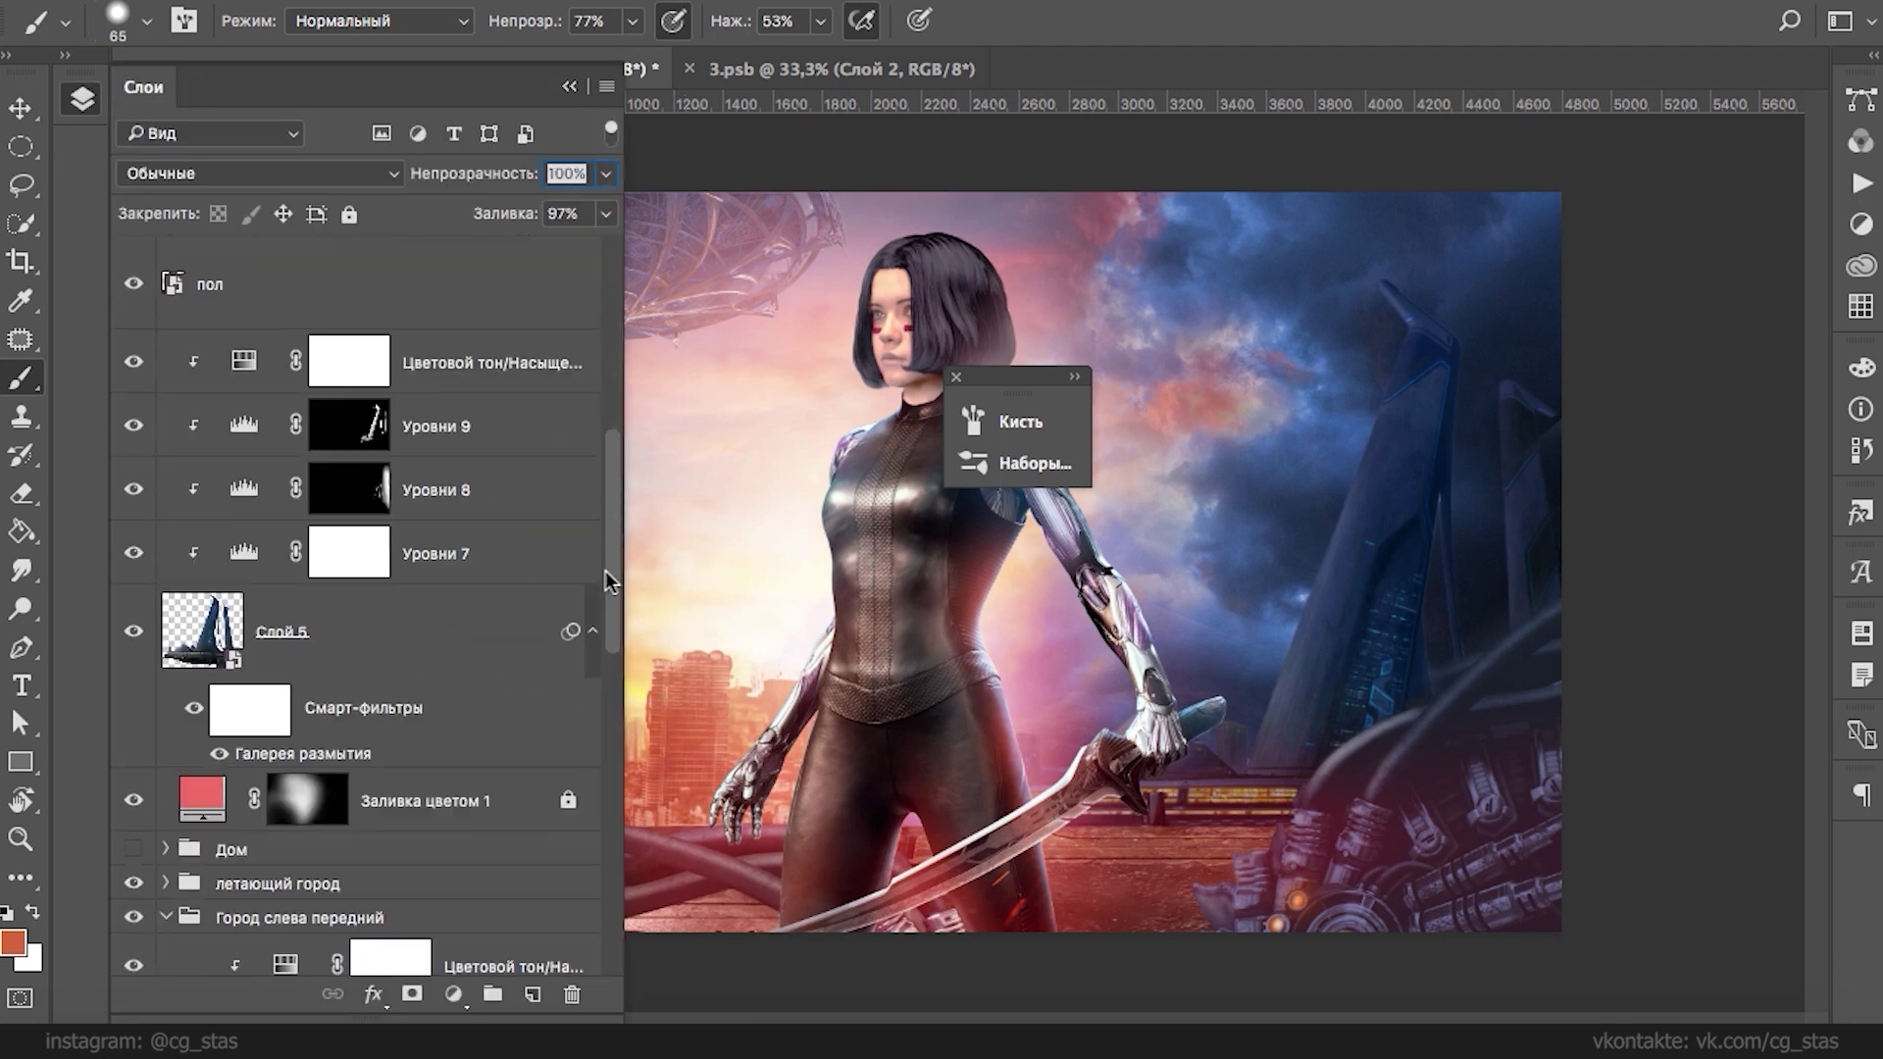
# - Add a clipped empty layer above the Hue/Saturation adjustment in the Город слева передний group
pyautogui.scroll(1, 612, 525)
pyautogui.scroll(-5, 609, 515)
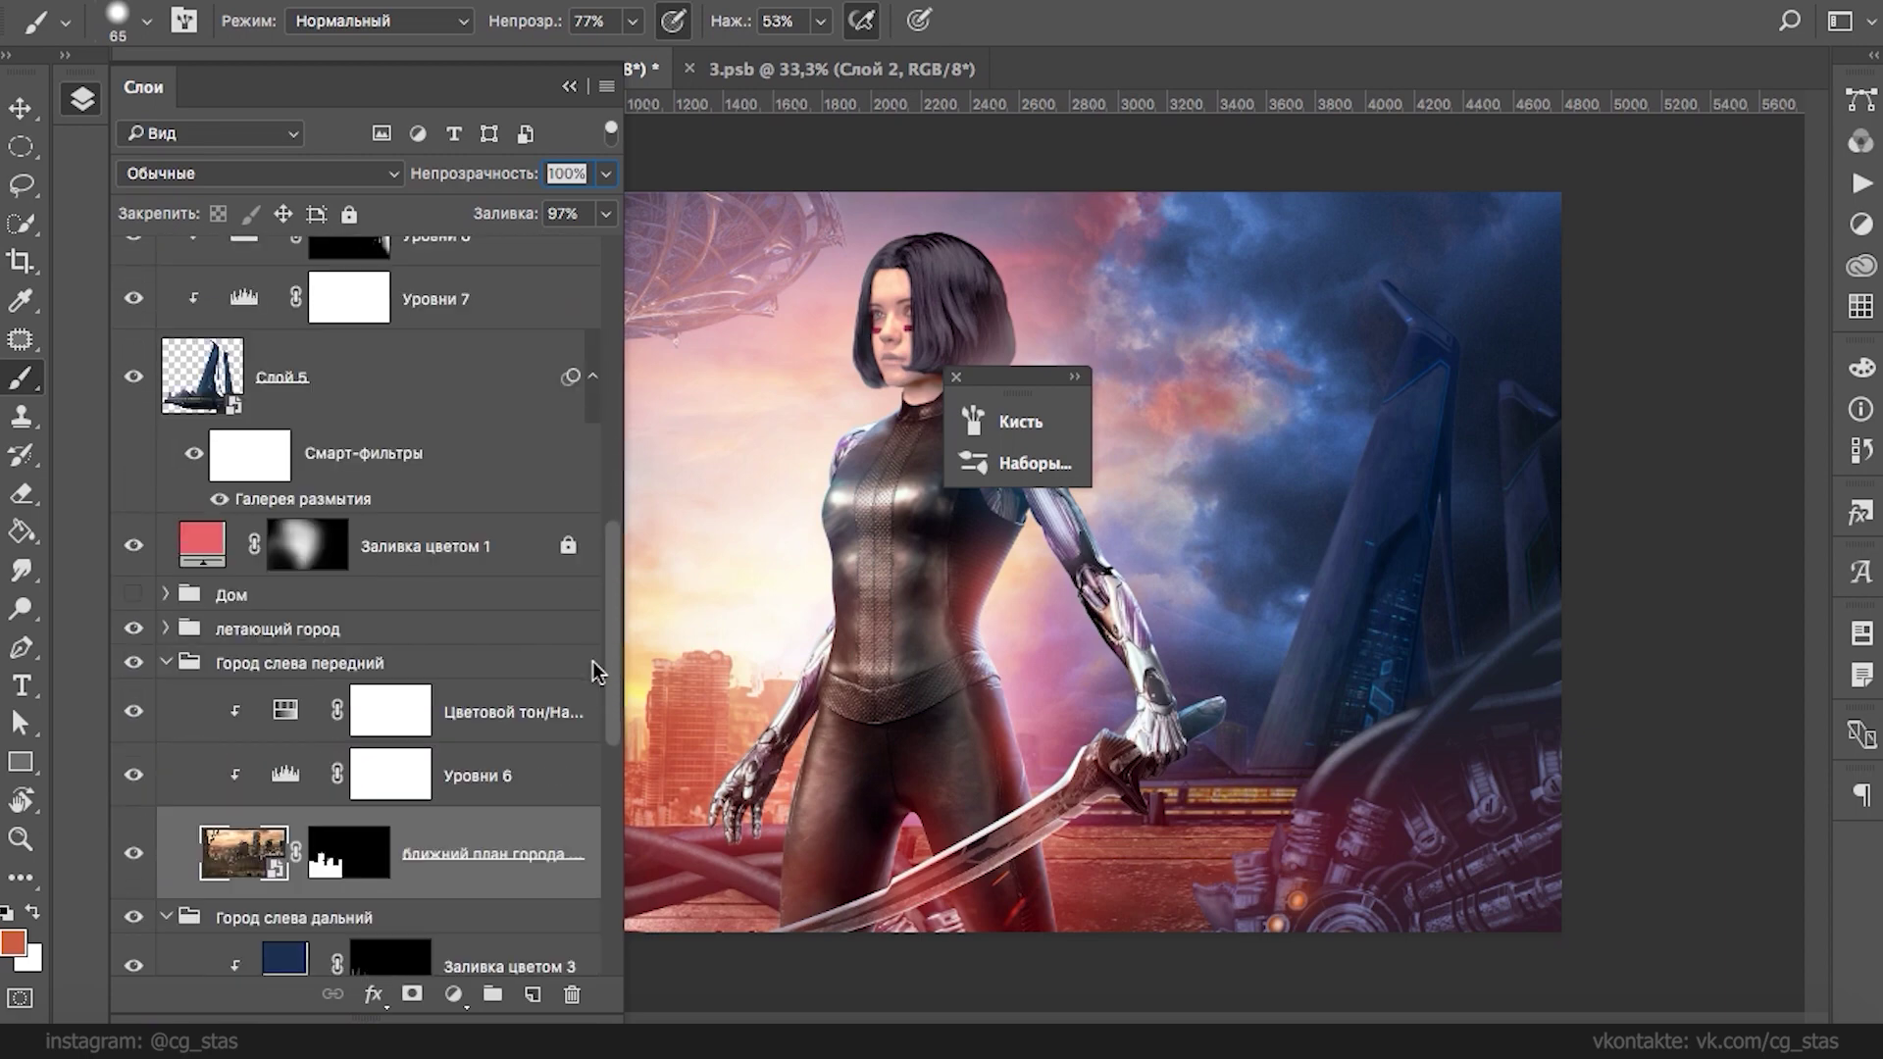
pyautogui.scroll(-3, 608, 598)
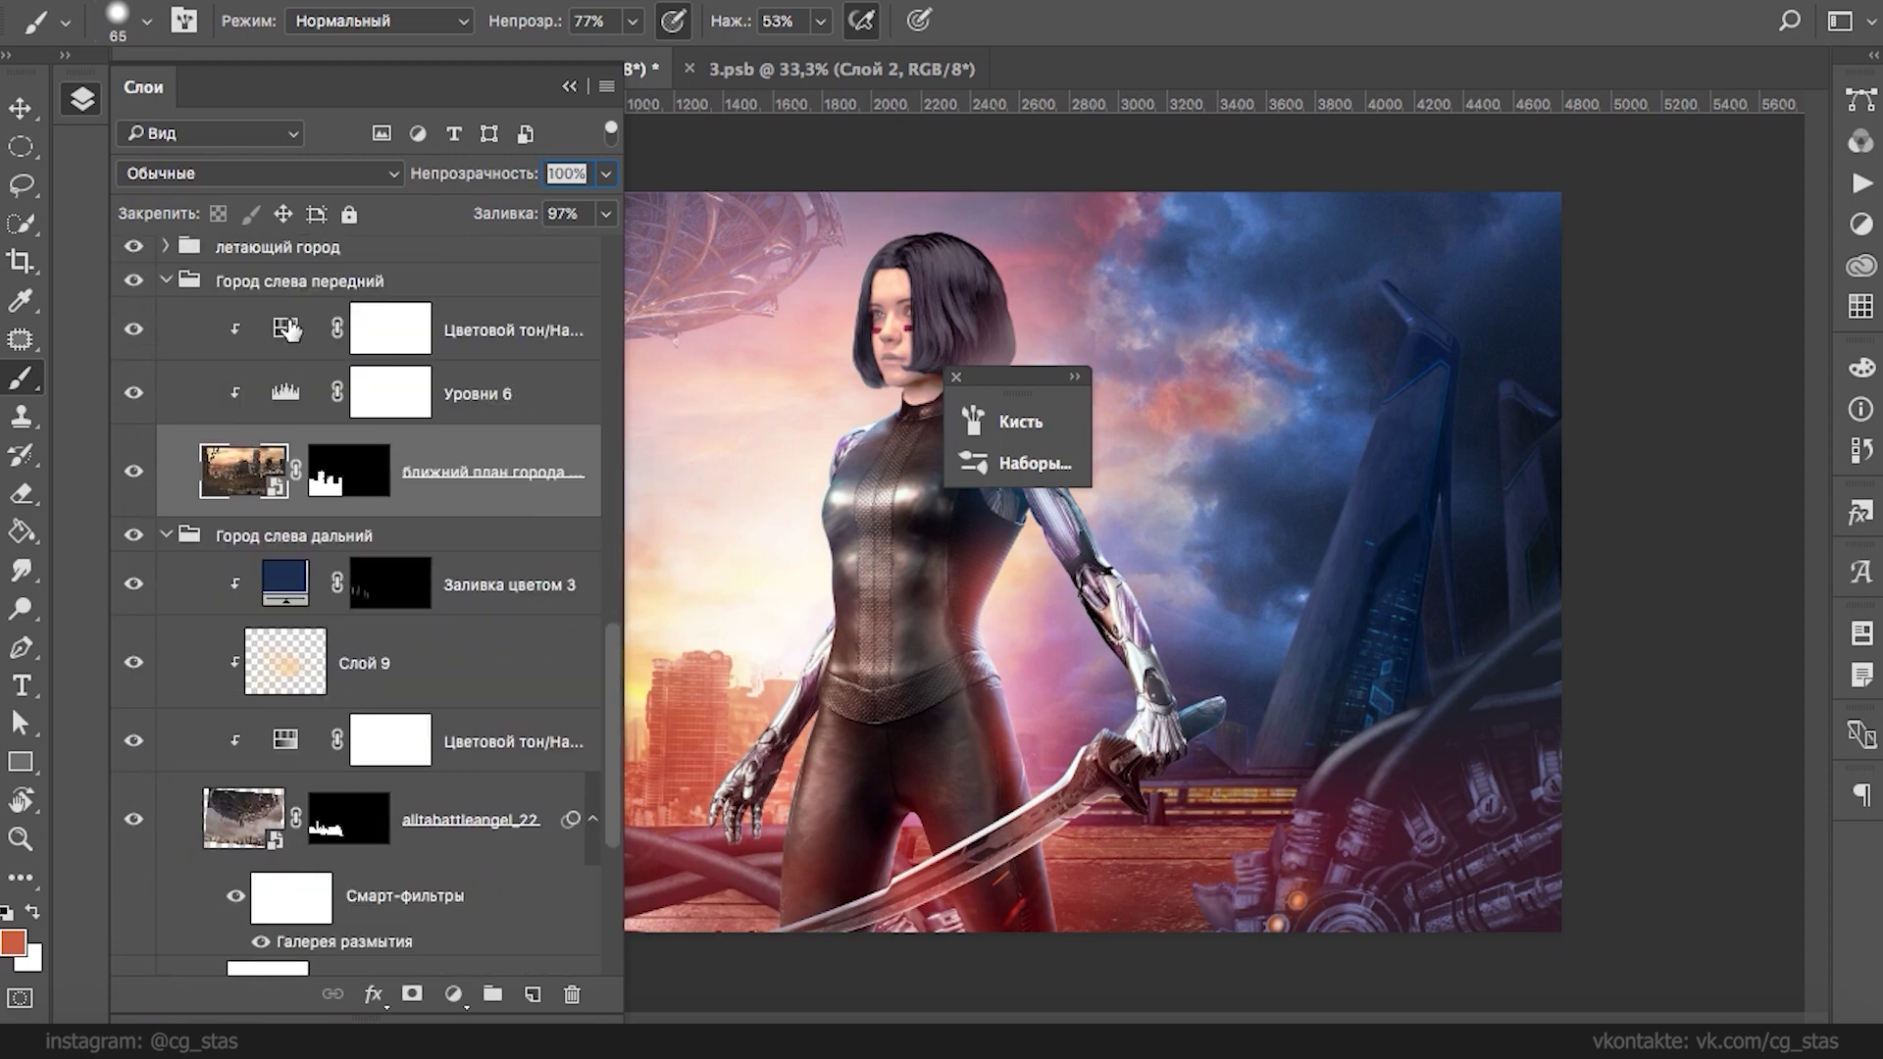
pyautogui.click(289, 342)
pyautogui.click(533, 994)
pyautogui.keyDown('alt'); pyautogui.click(252, 393); pyautogui.keyUp('alt')
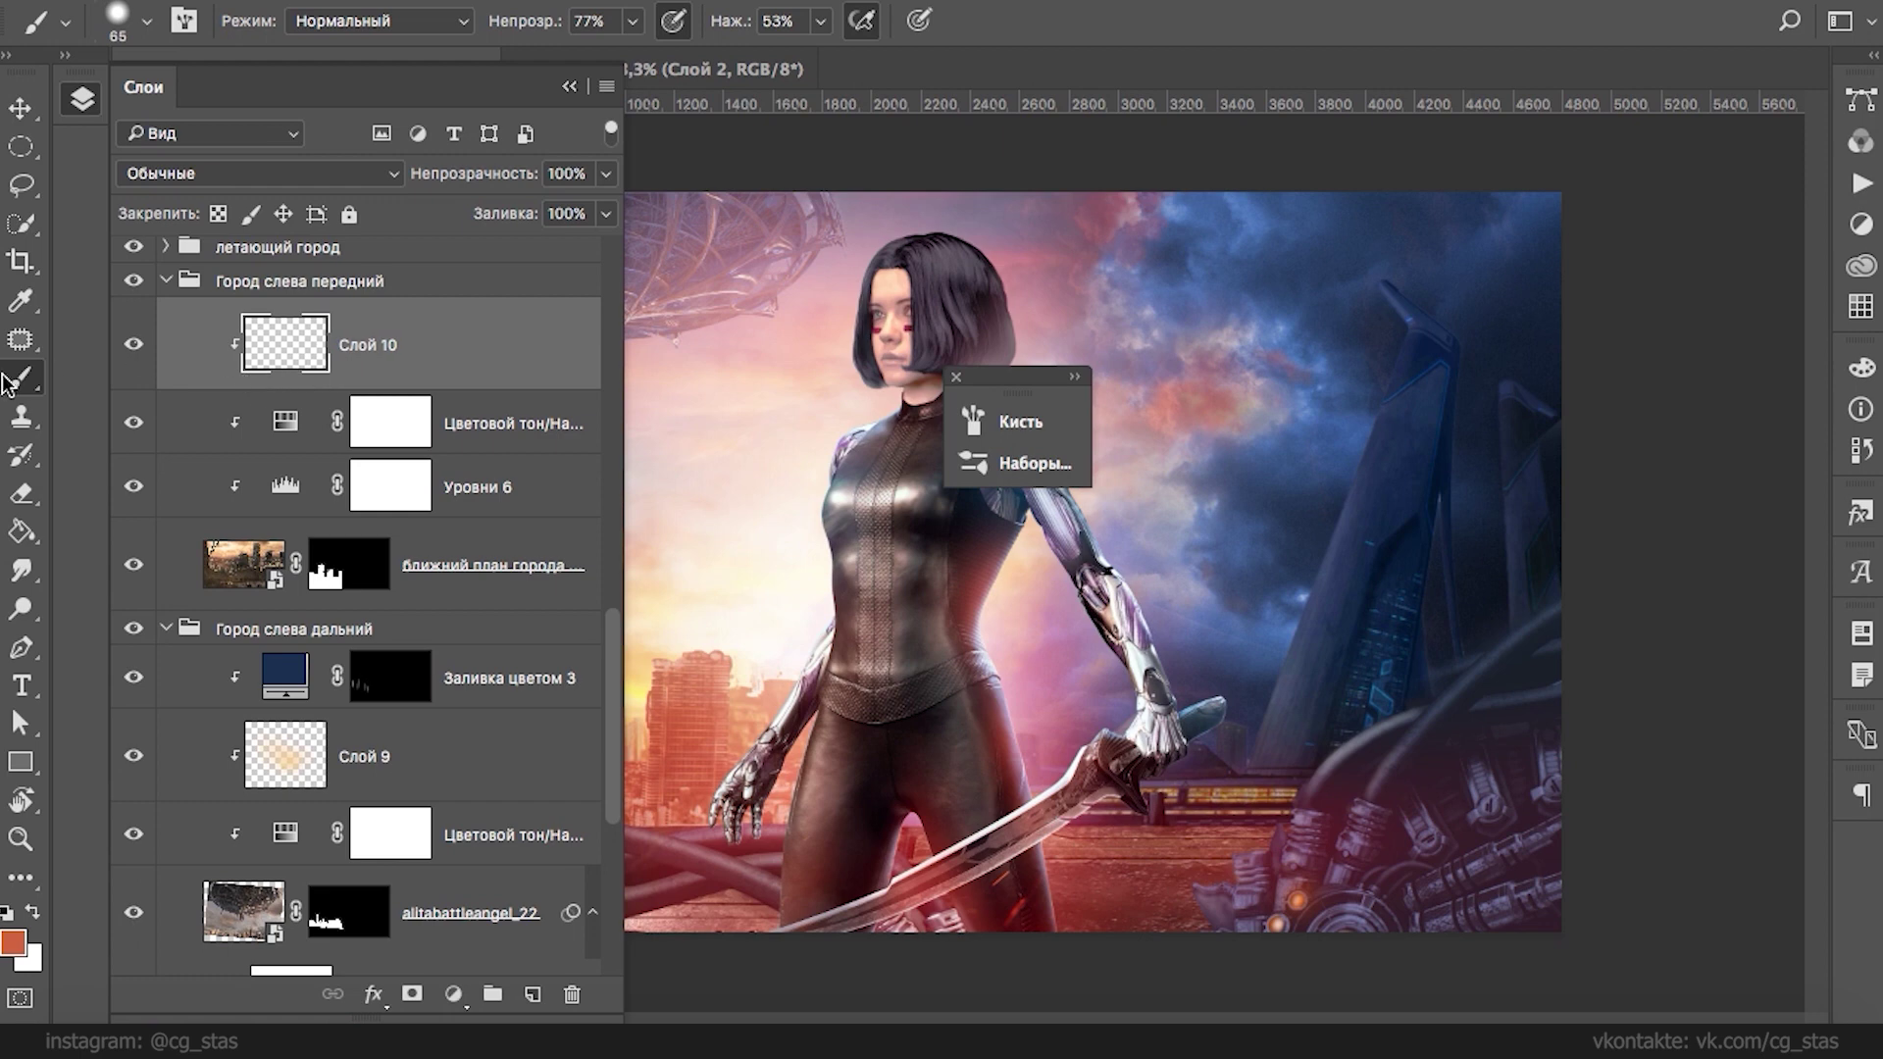
# - Sample the pale glow of the sky and paint it over the near-city buildings with a 306 px brush
pyautogui.keyDown('alt'); pyautogui.click(750, 621); pyautogui.keyUp('alt')
pyautogui.rightClick(762, 579)
pyautogui.moveTo(1008, 549); pyautogui.dragTo(1072, 549)
pyautogui.press('Return')
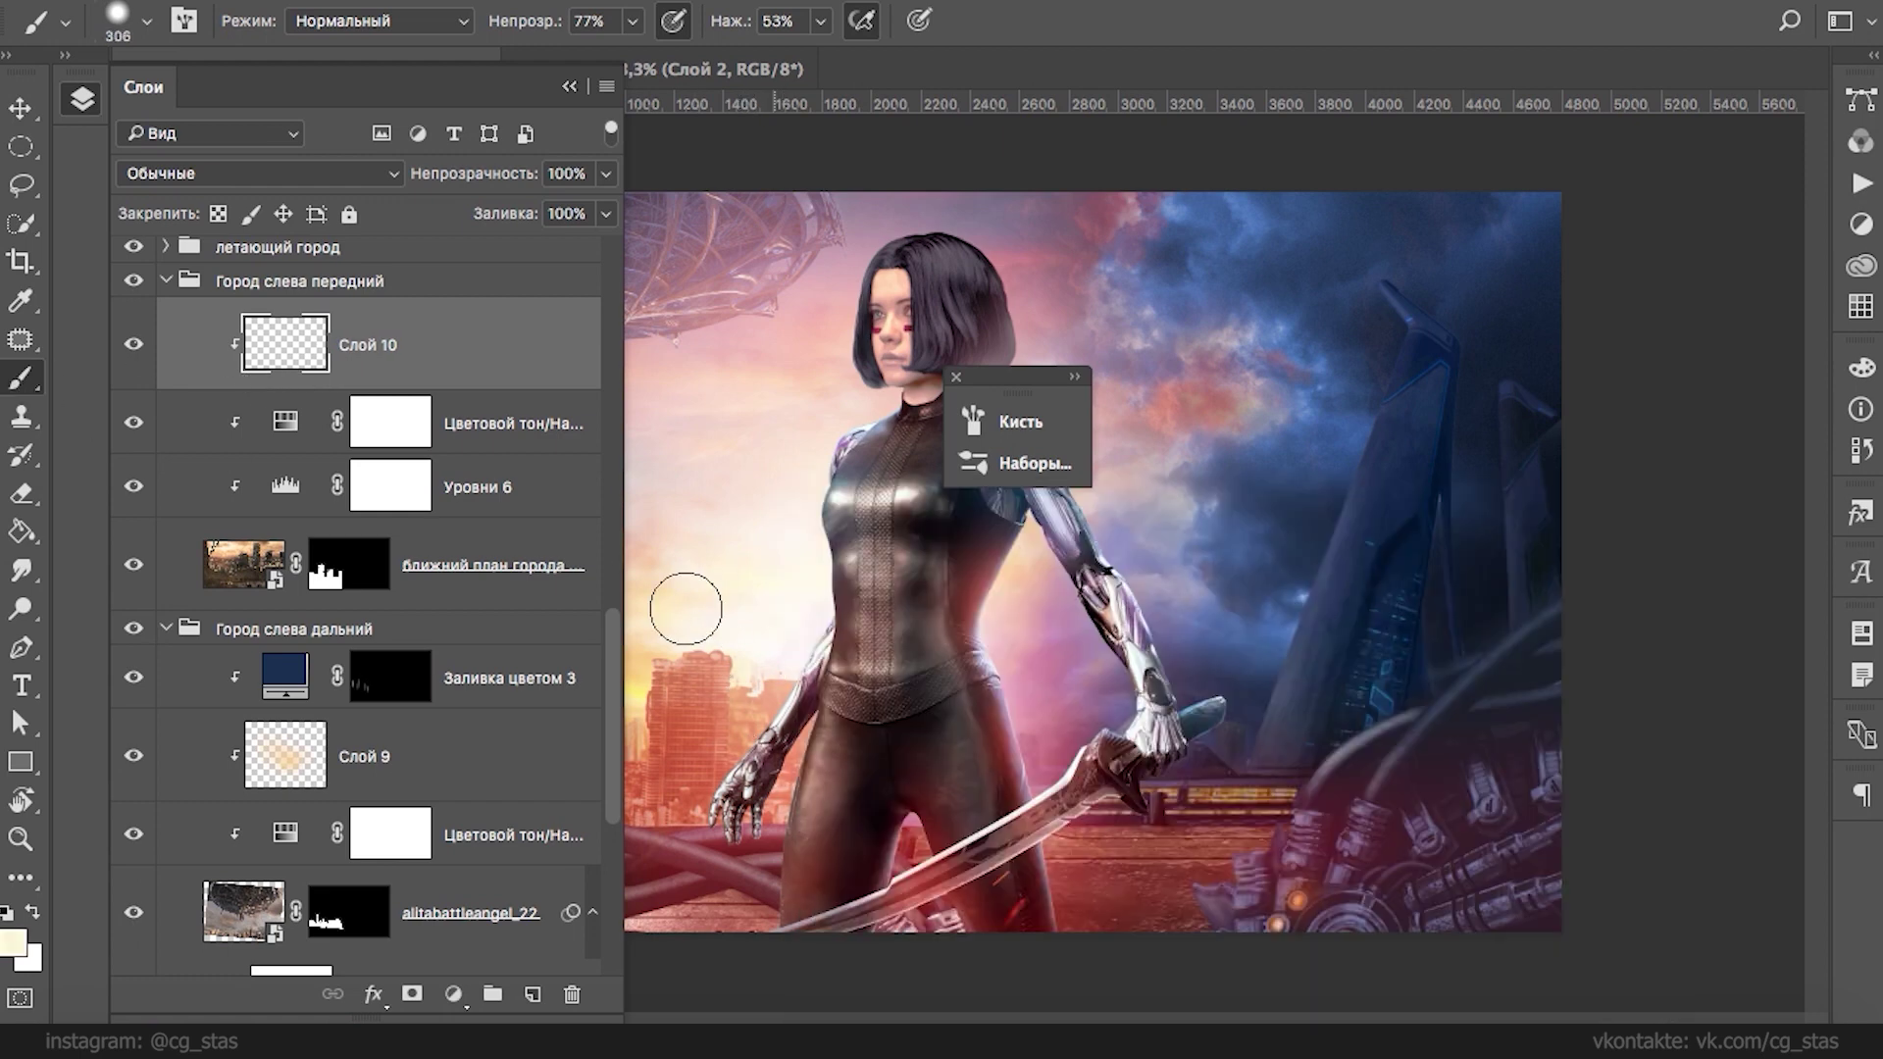
pyautogui.moveTo(711, 628); pyautogui.dragTo(726, 698)
pyautogui.moveTo(724, 686); pyautogui.dragTo(705, 620)
pyautogui.moveTo(807, 683)
pyautogui.mouseDown()
pyautogui.moveTo(736, 673)
pyautogui.moveTo(694, 770)
pyautogui.mouseUp()
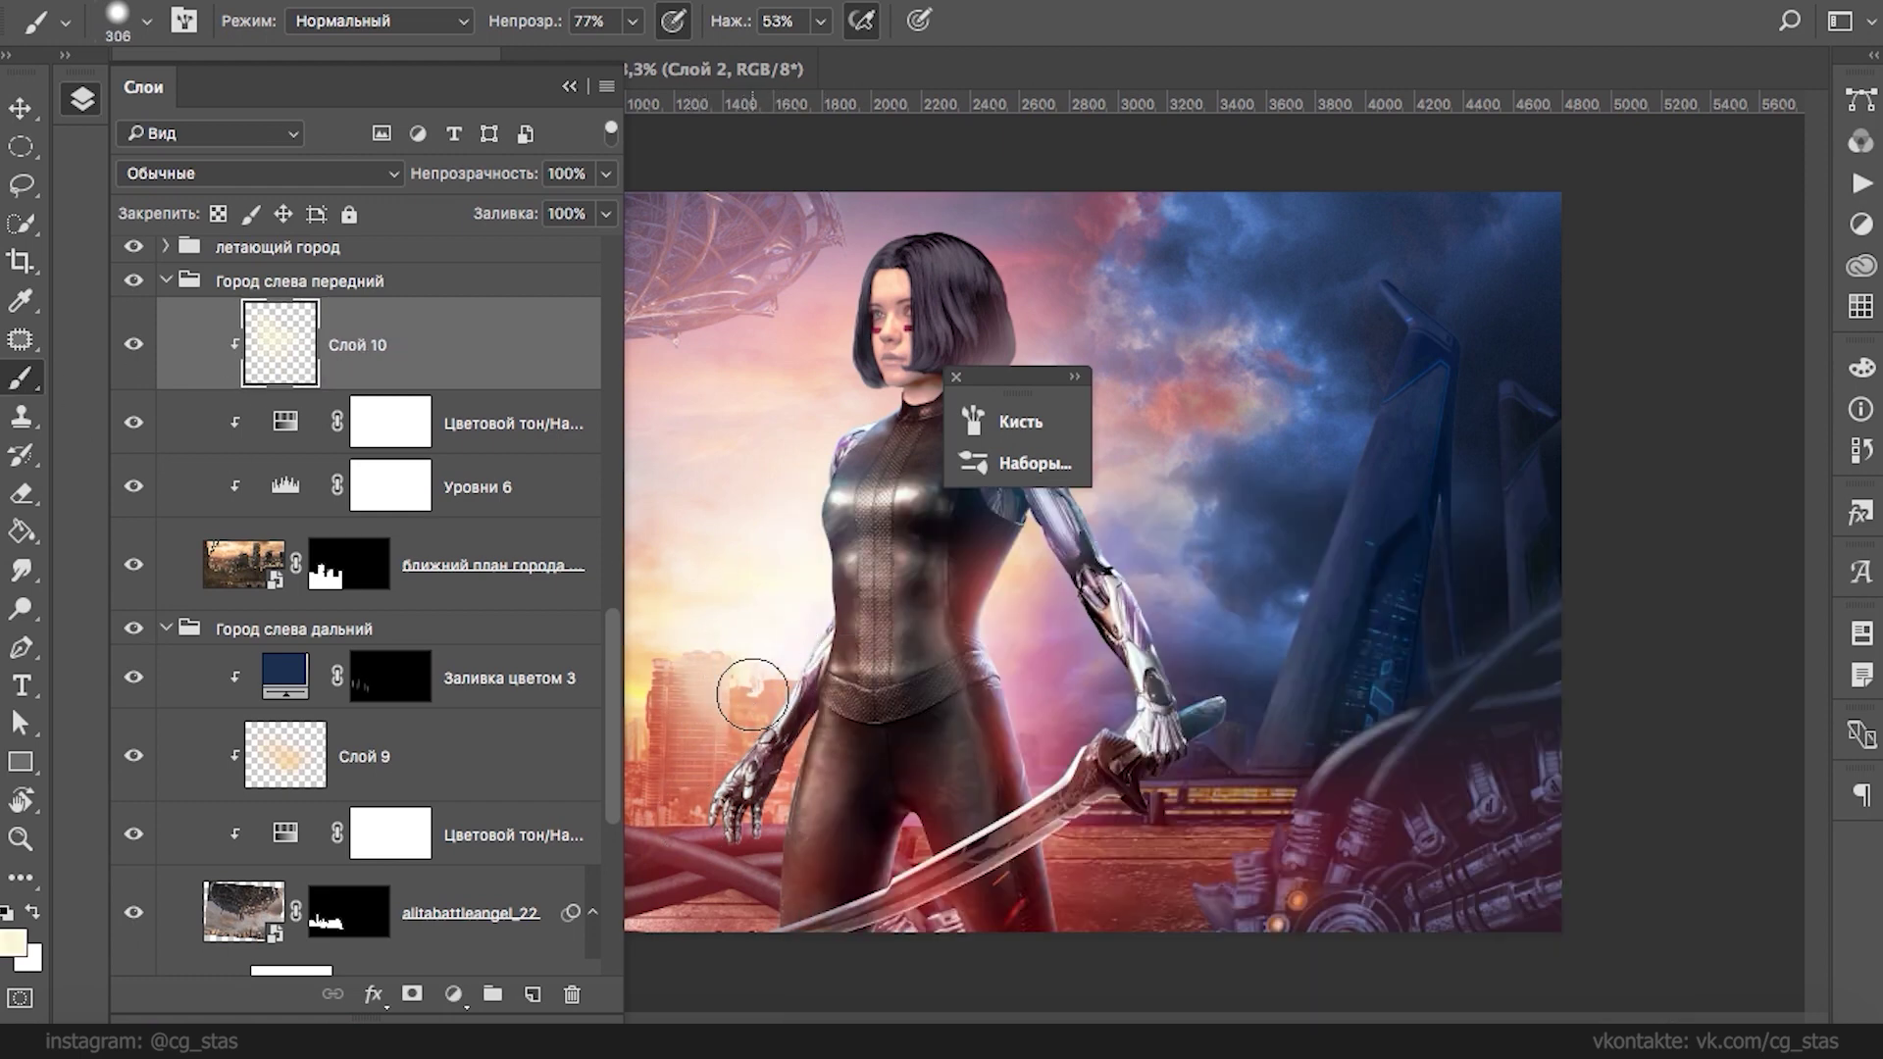
pyautogui.moveTo(752, 694); pyautogui.dragTo(698, 784)
pyautogui.moveTo(689, 598); pyautogui.dragTo(720, 799)
pyautogui.press('F7')
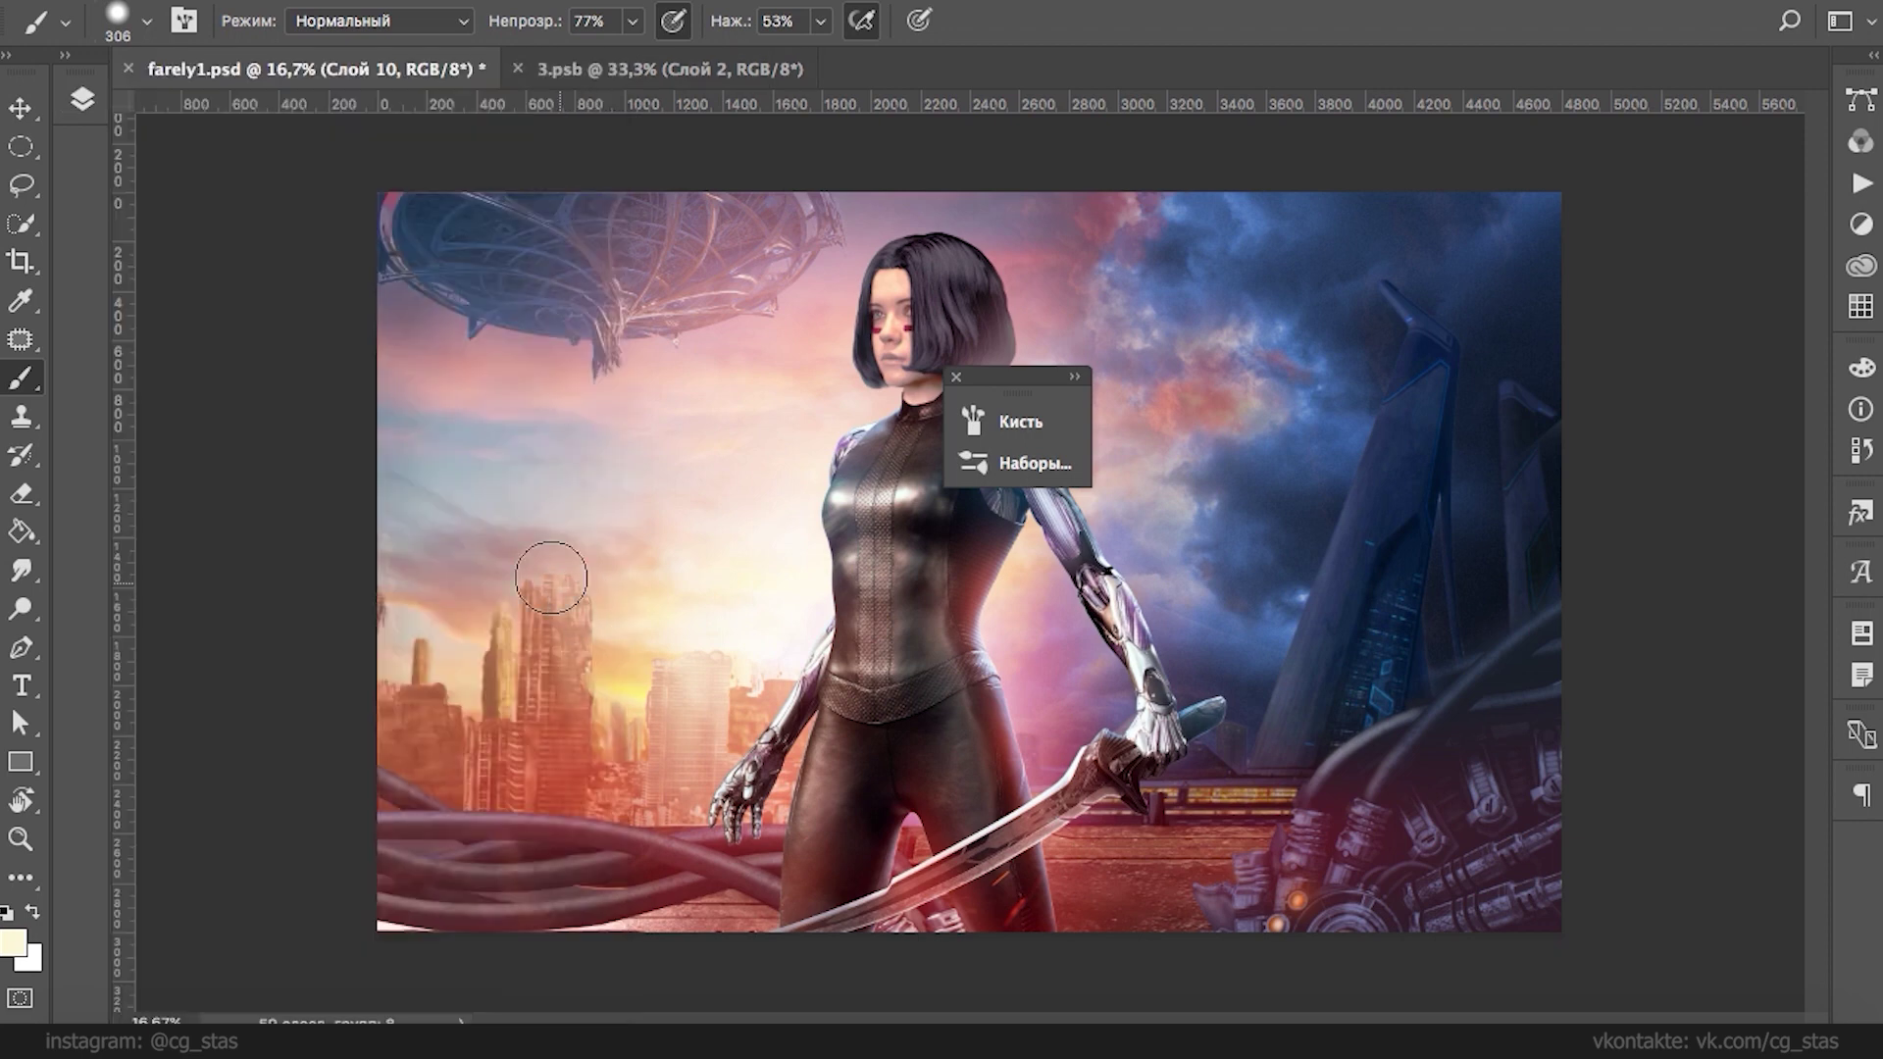
# - Sample a warmer yellow from the horizon and paint it over the centre of the near-city skyline
pyautogui.keyDown('alt'); pyautogui.click(627, 637); pyautogui.keyUp('alt')
pyautogui.keyDown('alt'); pyautogui.click(620, 692); pyautogui.keyUp('alt')
pyautogui.moveTo(592, 669)
pyautogui.mouseDown()
pyautogui.moveTo(748, 673)
pyautogui.moveTo(720, 775)
pyautogui.moveTo(559, 687)
pyautogui.moveTo(491, 801)
pyautogui.moveTo(663, 704)
pyautogui.mouseUp()
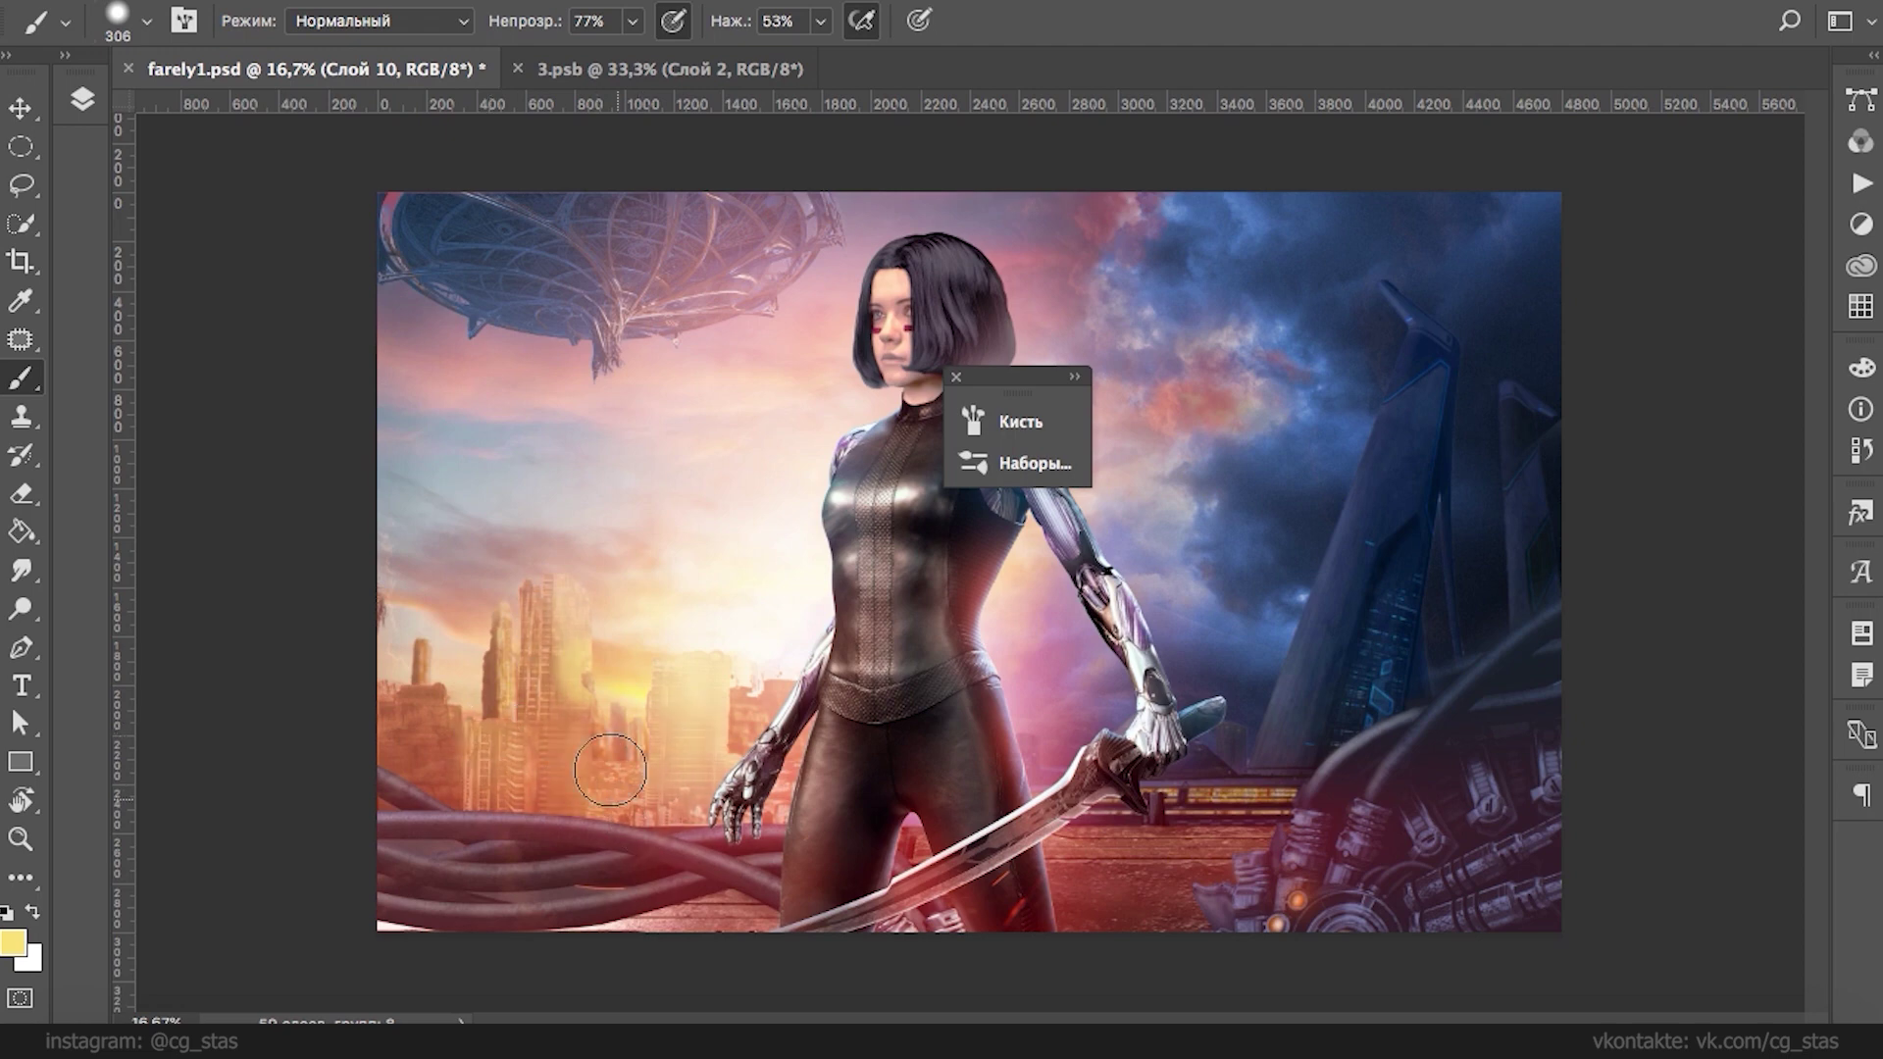
# - Set Слой 10 to Screen (Экран) blending and lower its fill to 0%
pyautogui.click(82, 98)
pyautogui.click(216, 174)
pyautogui.click(196, 384)
pyautogui.click(606, 212)
pyautogui.moveTo(610, 247); pyautogui.dragTo(462, 261)
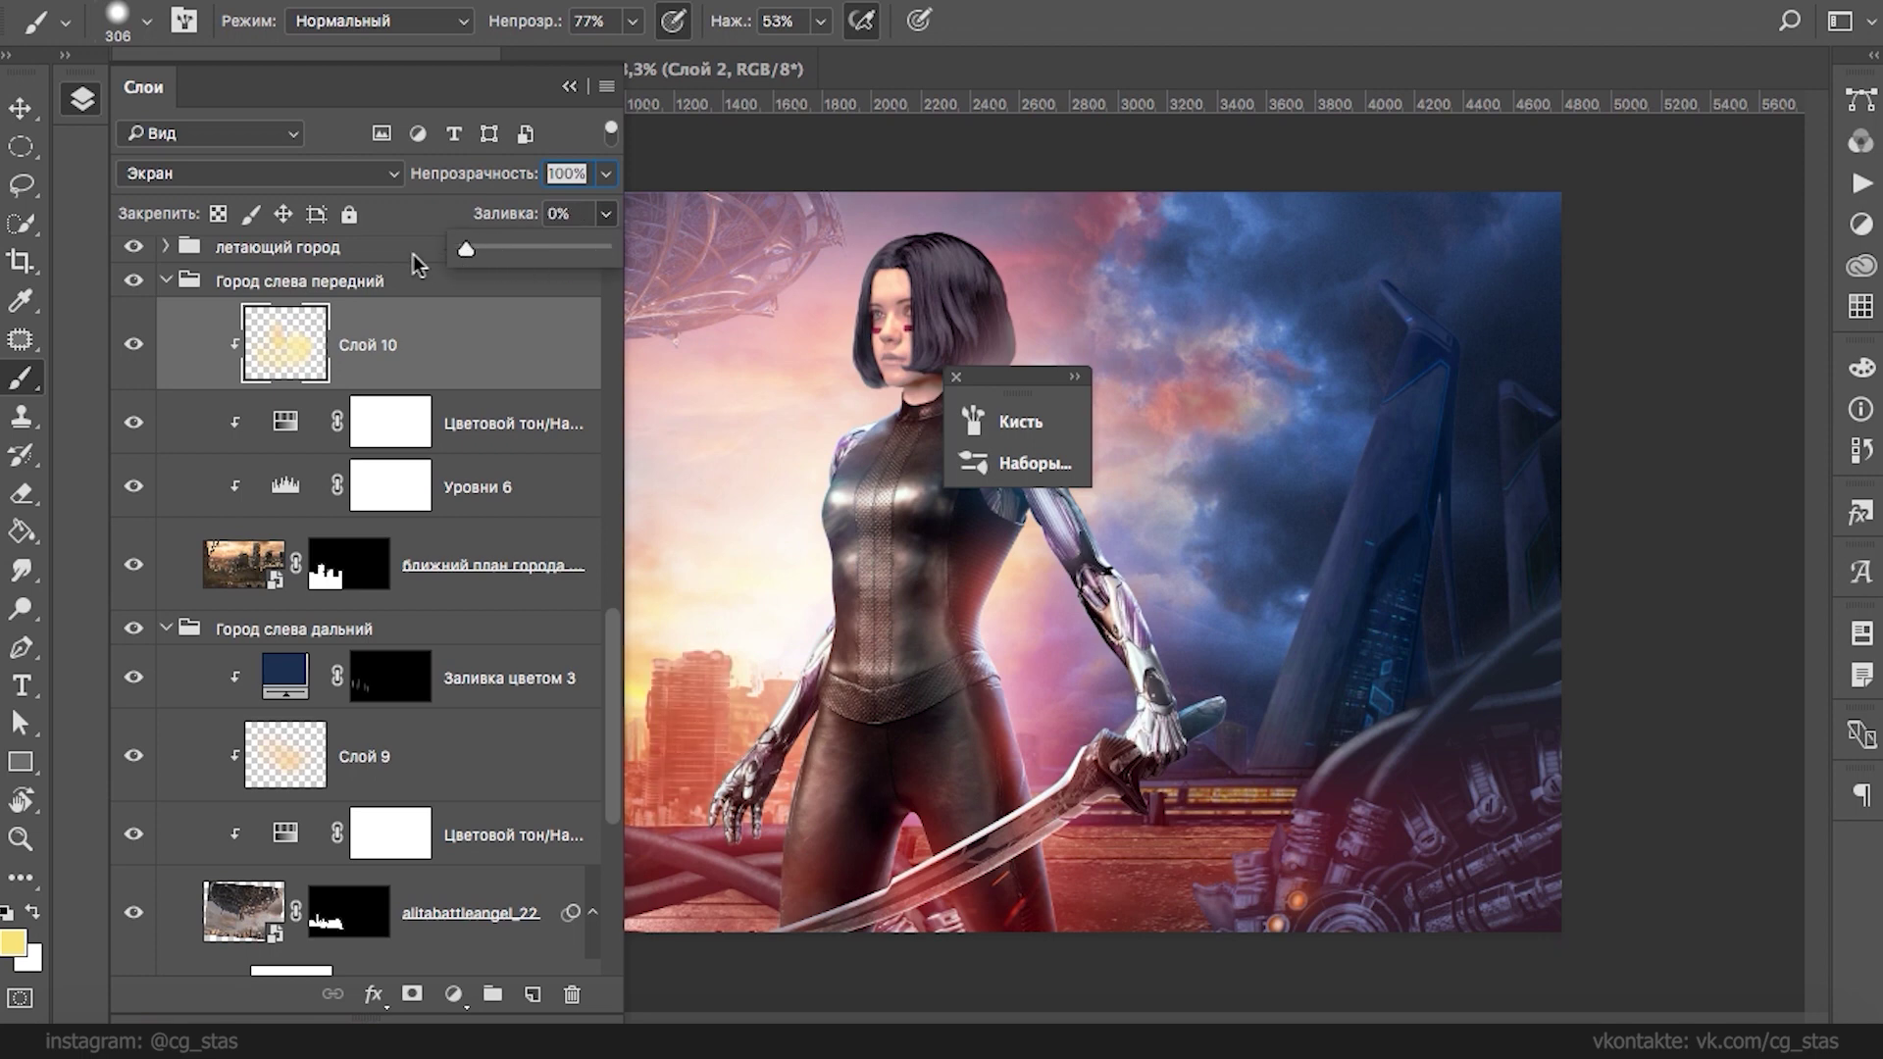
pyautogui.click(226, 368)
# - Brighten the near city in Уровни 6 with midtones at 1,26 and the white input at 191
pyautogui.click(283, 461)
pyautogui.doubleClick(284, 487)
pyautogui.moveTo(390, 617); pyautogui.dragTo(361, 625)
pyautogui.moveTo(559, 618); pyautogui.dragTo(503, 618)
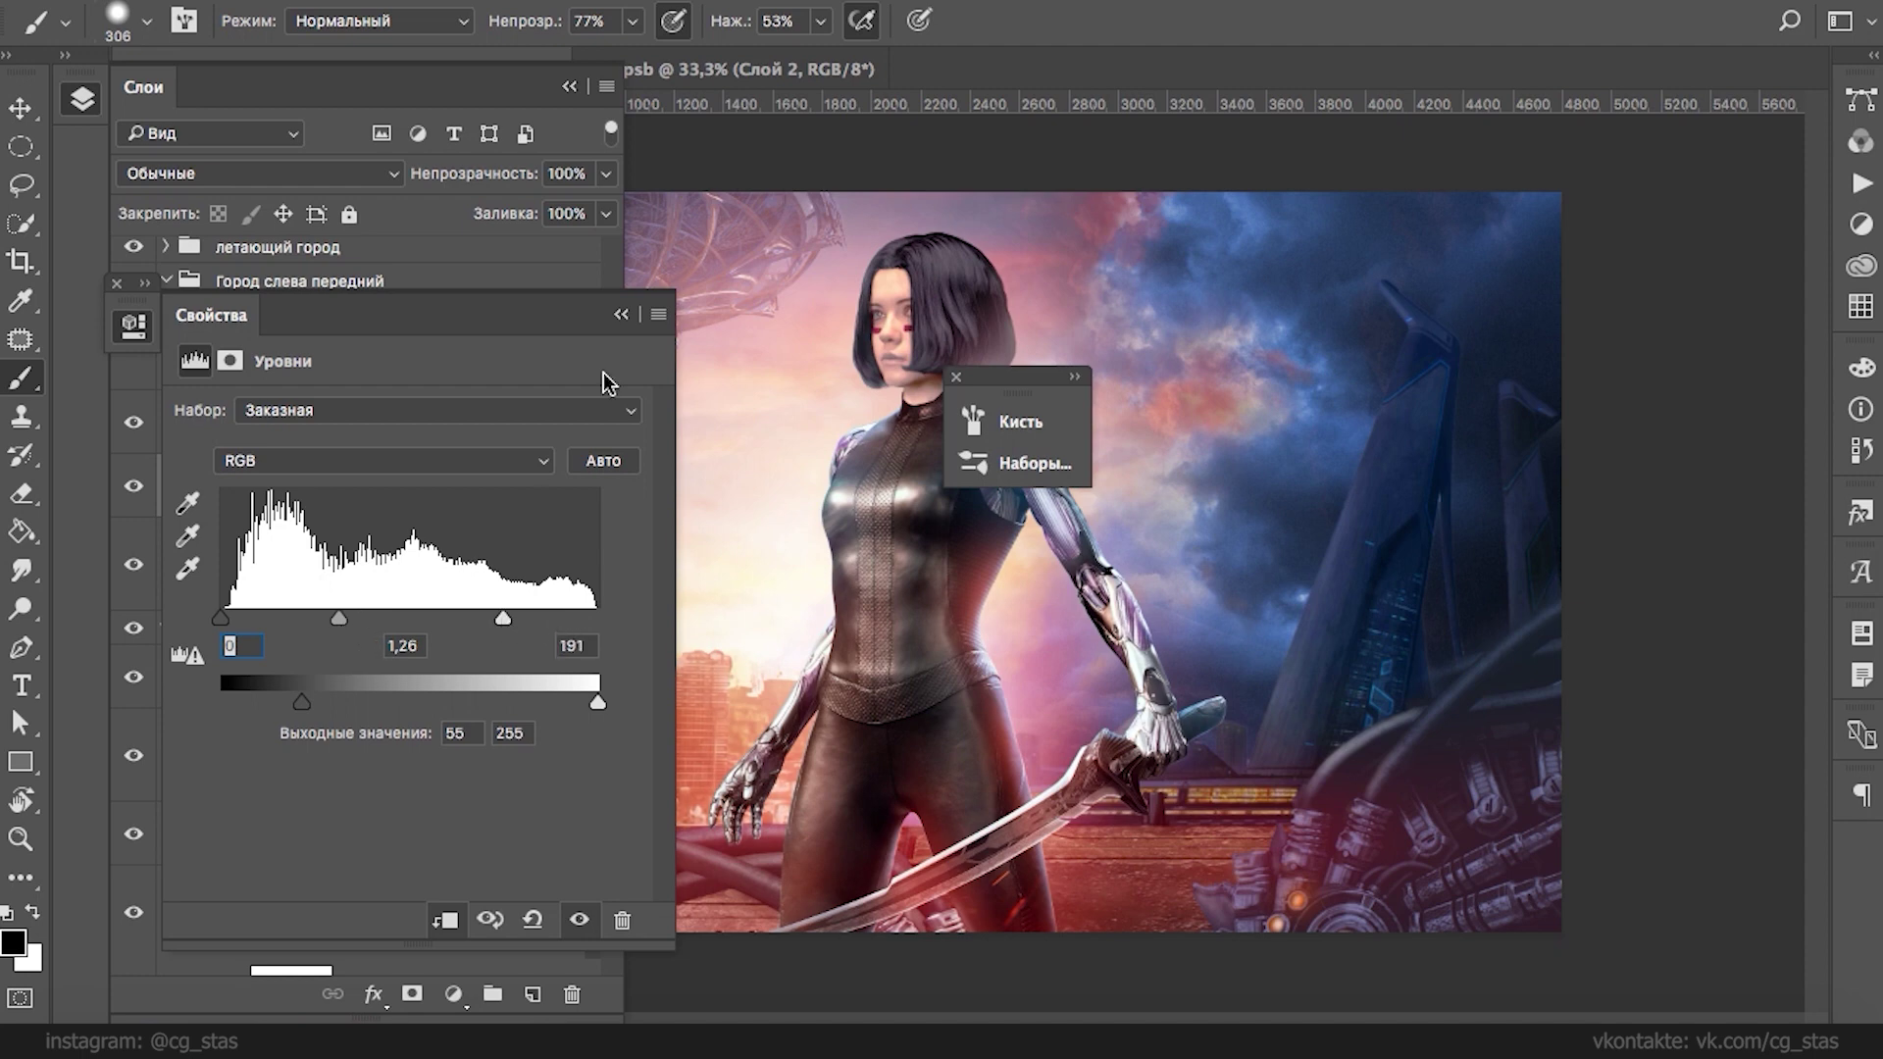
pyautogui.click(621, 313)
pyautogui.click(569, 86)
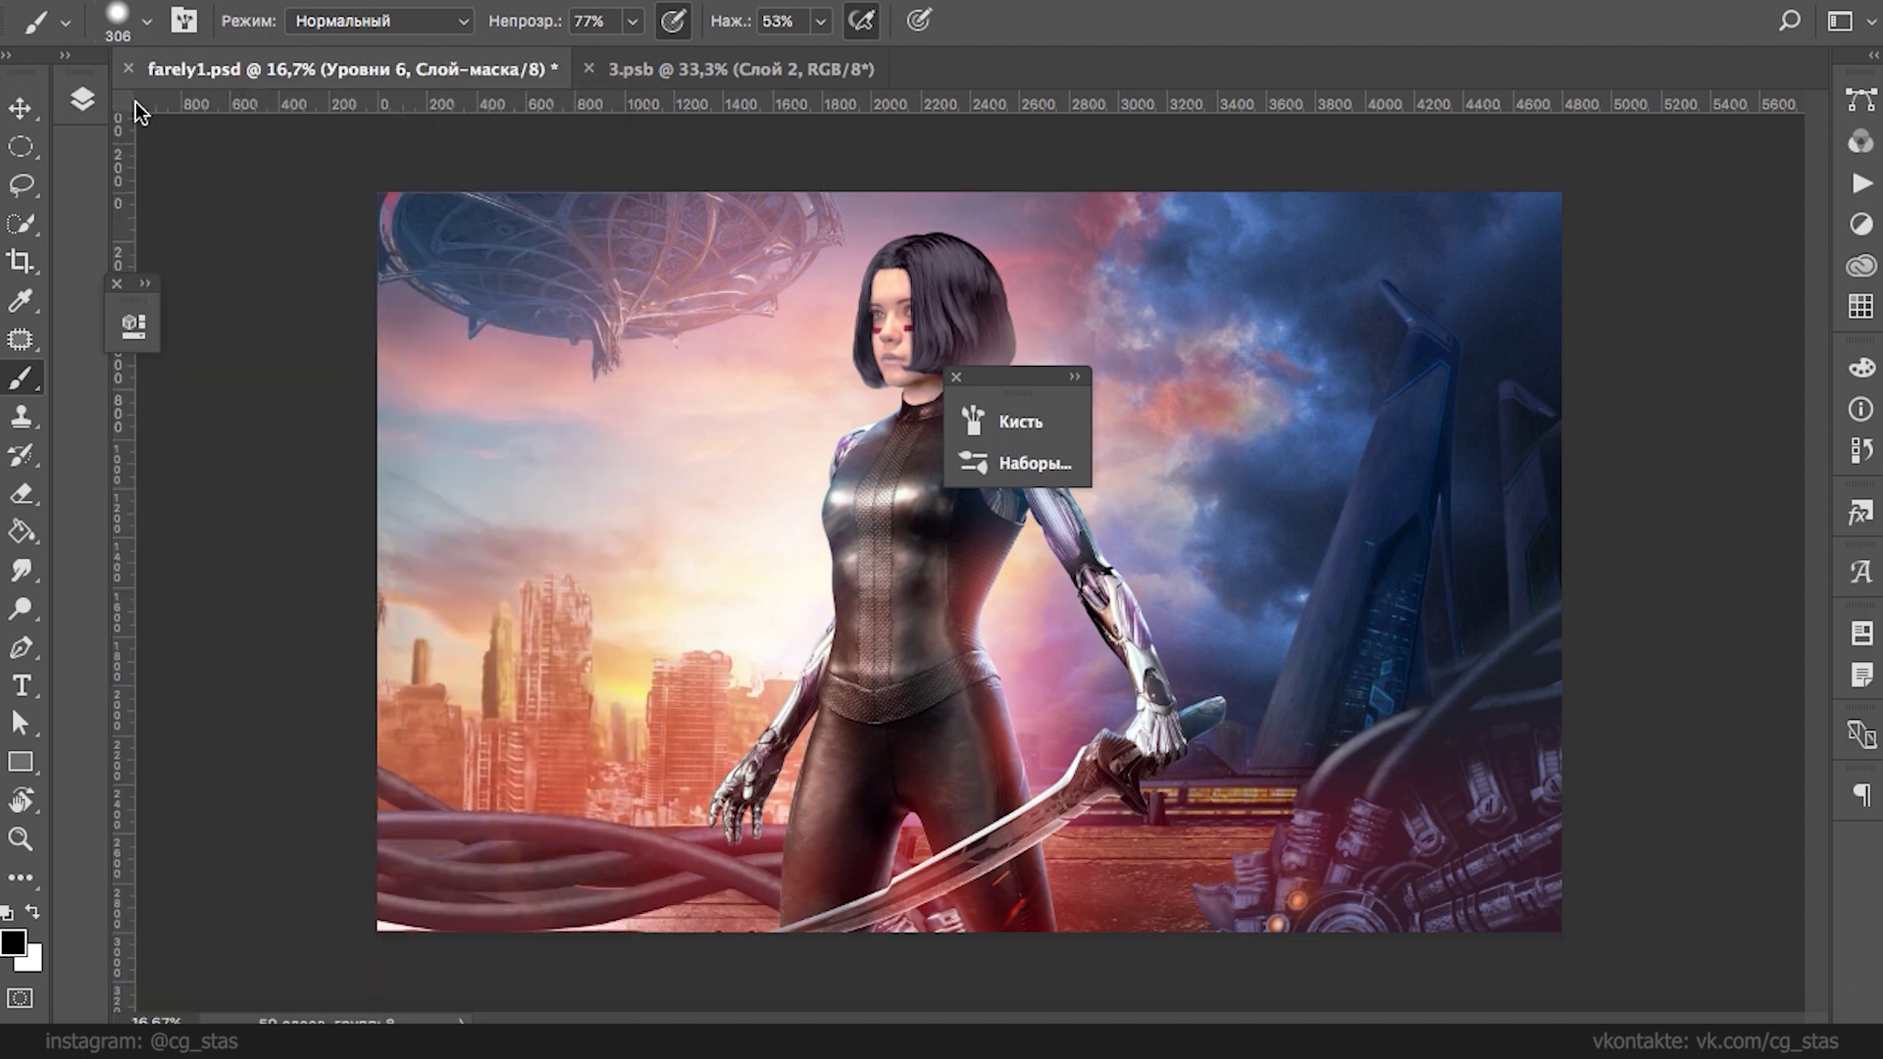
# - Float the layer list beside the skyline and shift the near-city Hue/Saturation toward a muted yellow with lightness -18
pyautogui.click(83, 98)
pyautogui.moveTo(294, 90); pyautogui.dragTo(1252, 136)
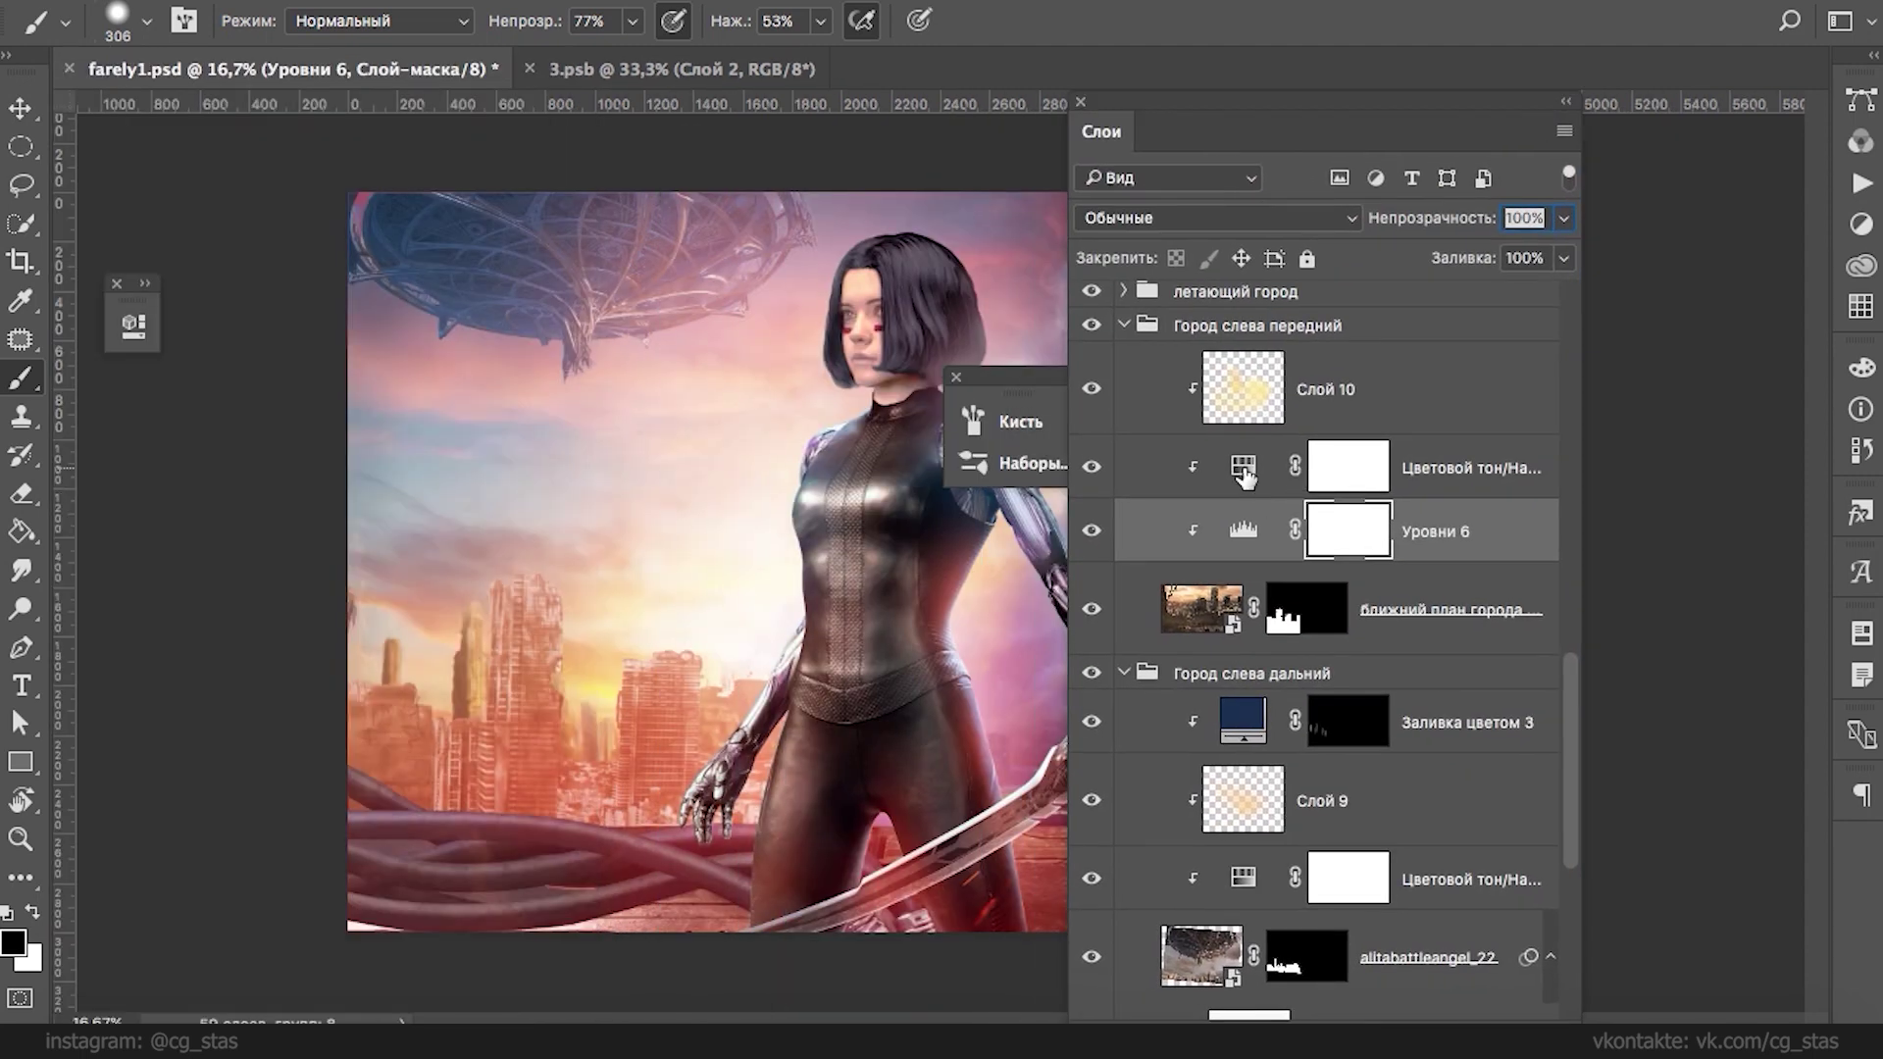
pyautogui.doubleClick(1243, 470)
pyautogui.moveTo(446, 308); pyautogui.dragTo(1160, 266)
pyautogui.moveTo(1103, 528); pyautogui.dragTo(994, 527)
pyautogui.moveTo(923, 470)
pyautogui.mouseDown()
pyautogui.moveTo(975, 469)
pyautogui.moveTo(933, 469)
pyautogui.moveTo(949, 474)
pyautogui.mouseUp()
pyautogui.moveTo(1105, 582)
pyautogui.mouseDown()
pyautogui.moveTo(1139, 579)
pyautogui.moveTo(1065, 584)
pyautogui.moveTo(1083, 585)
pyautogui.mouseUp()
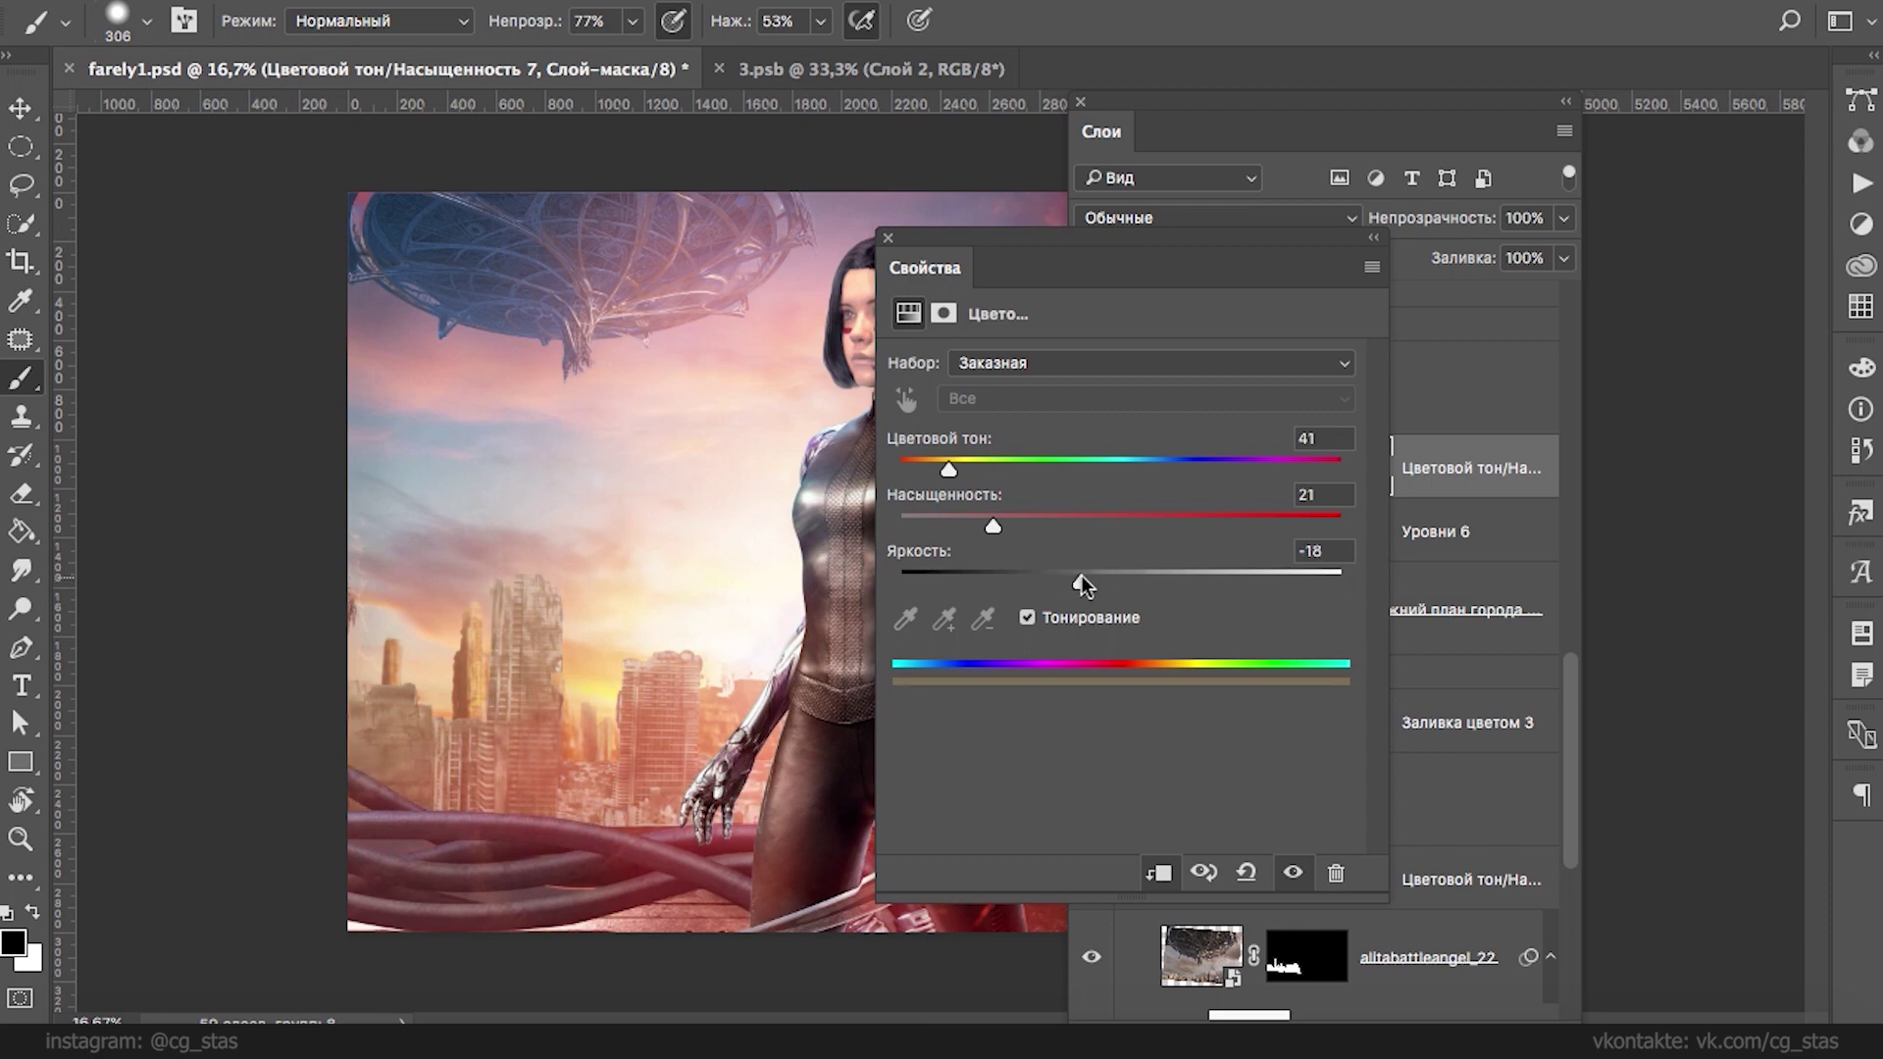
pyautogui.moveTo(967, 474); pyautogui.dragTo(1030, 520)
pyautogui.click(1375, 243)
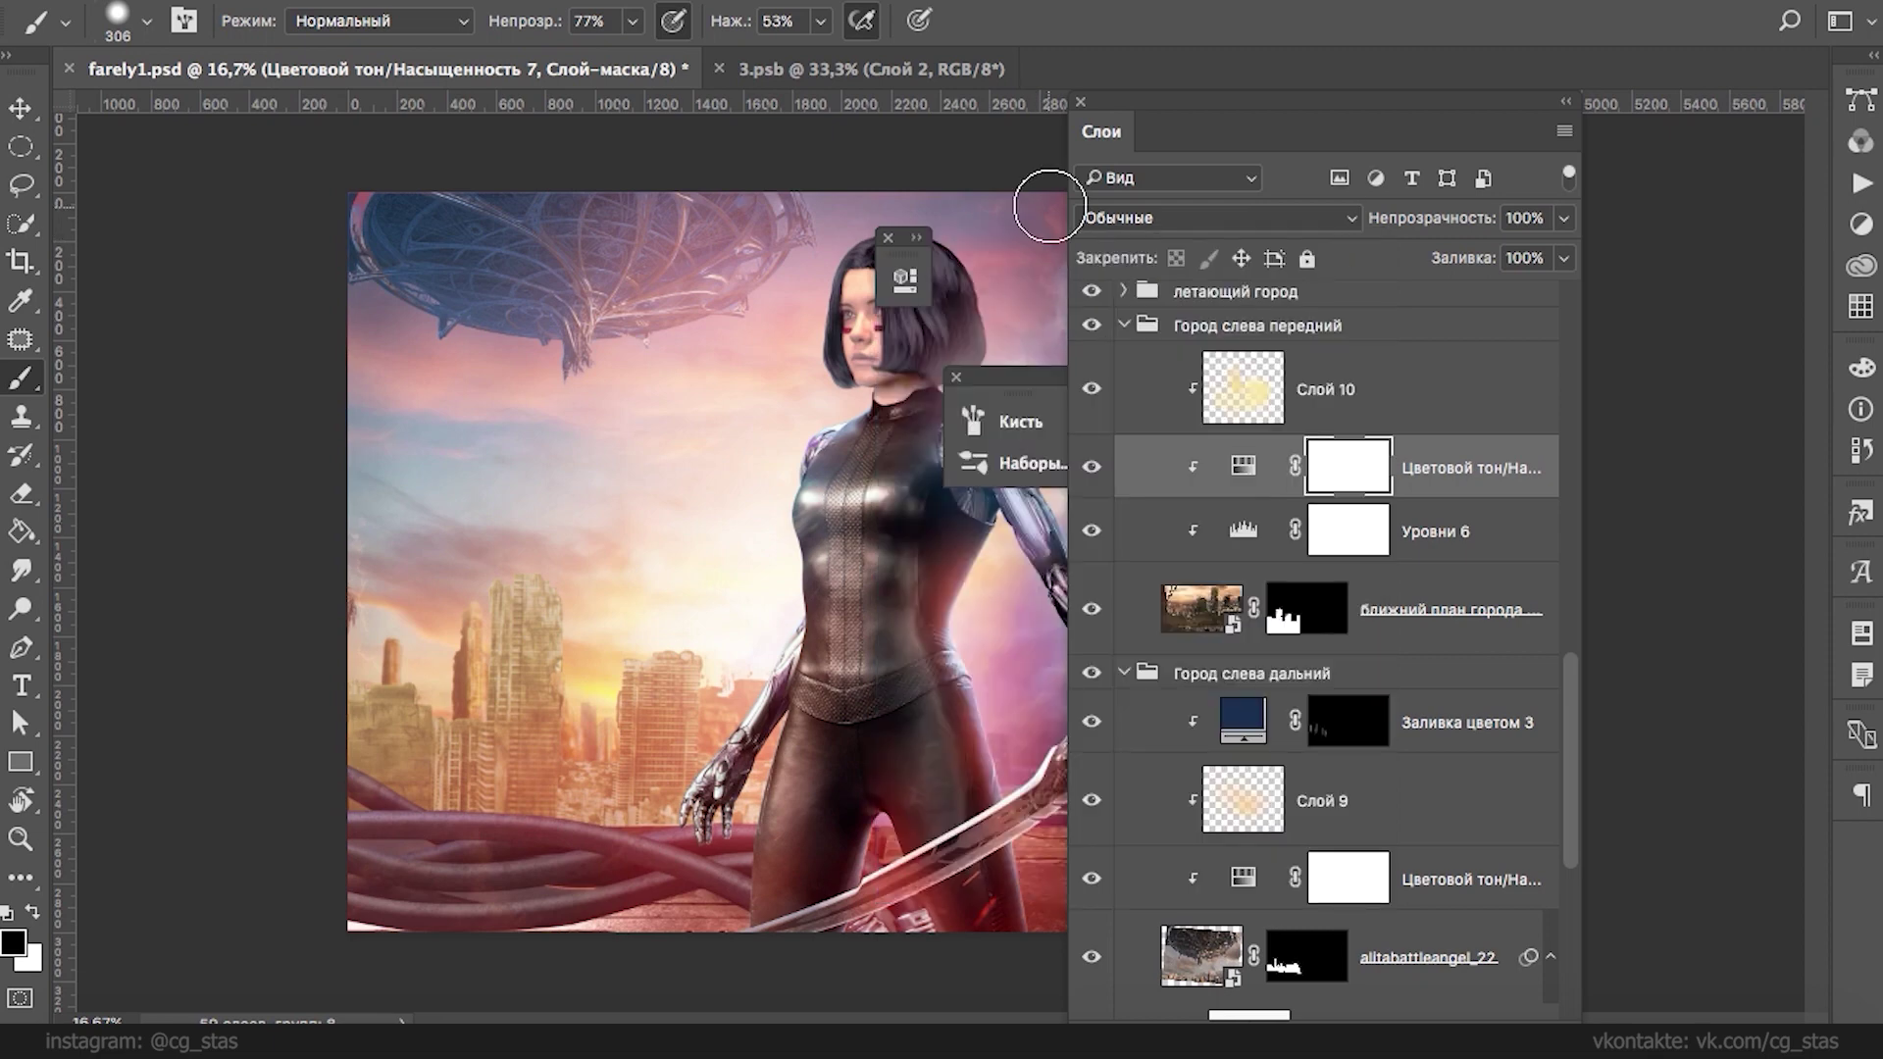
# - Apply a Blur Gallery smart filter to the ближний план города слева layer and adjust its blur amount
pyautogui.click(1182, 559)
pyautogui.click(1005, 2)
pyautogui.click(1077, 2)
pyautogui.moveTo(1391, 233); pyautogui.dragTo(1345, 231)
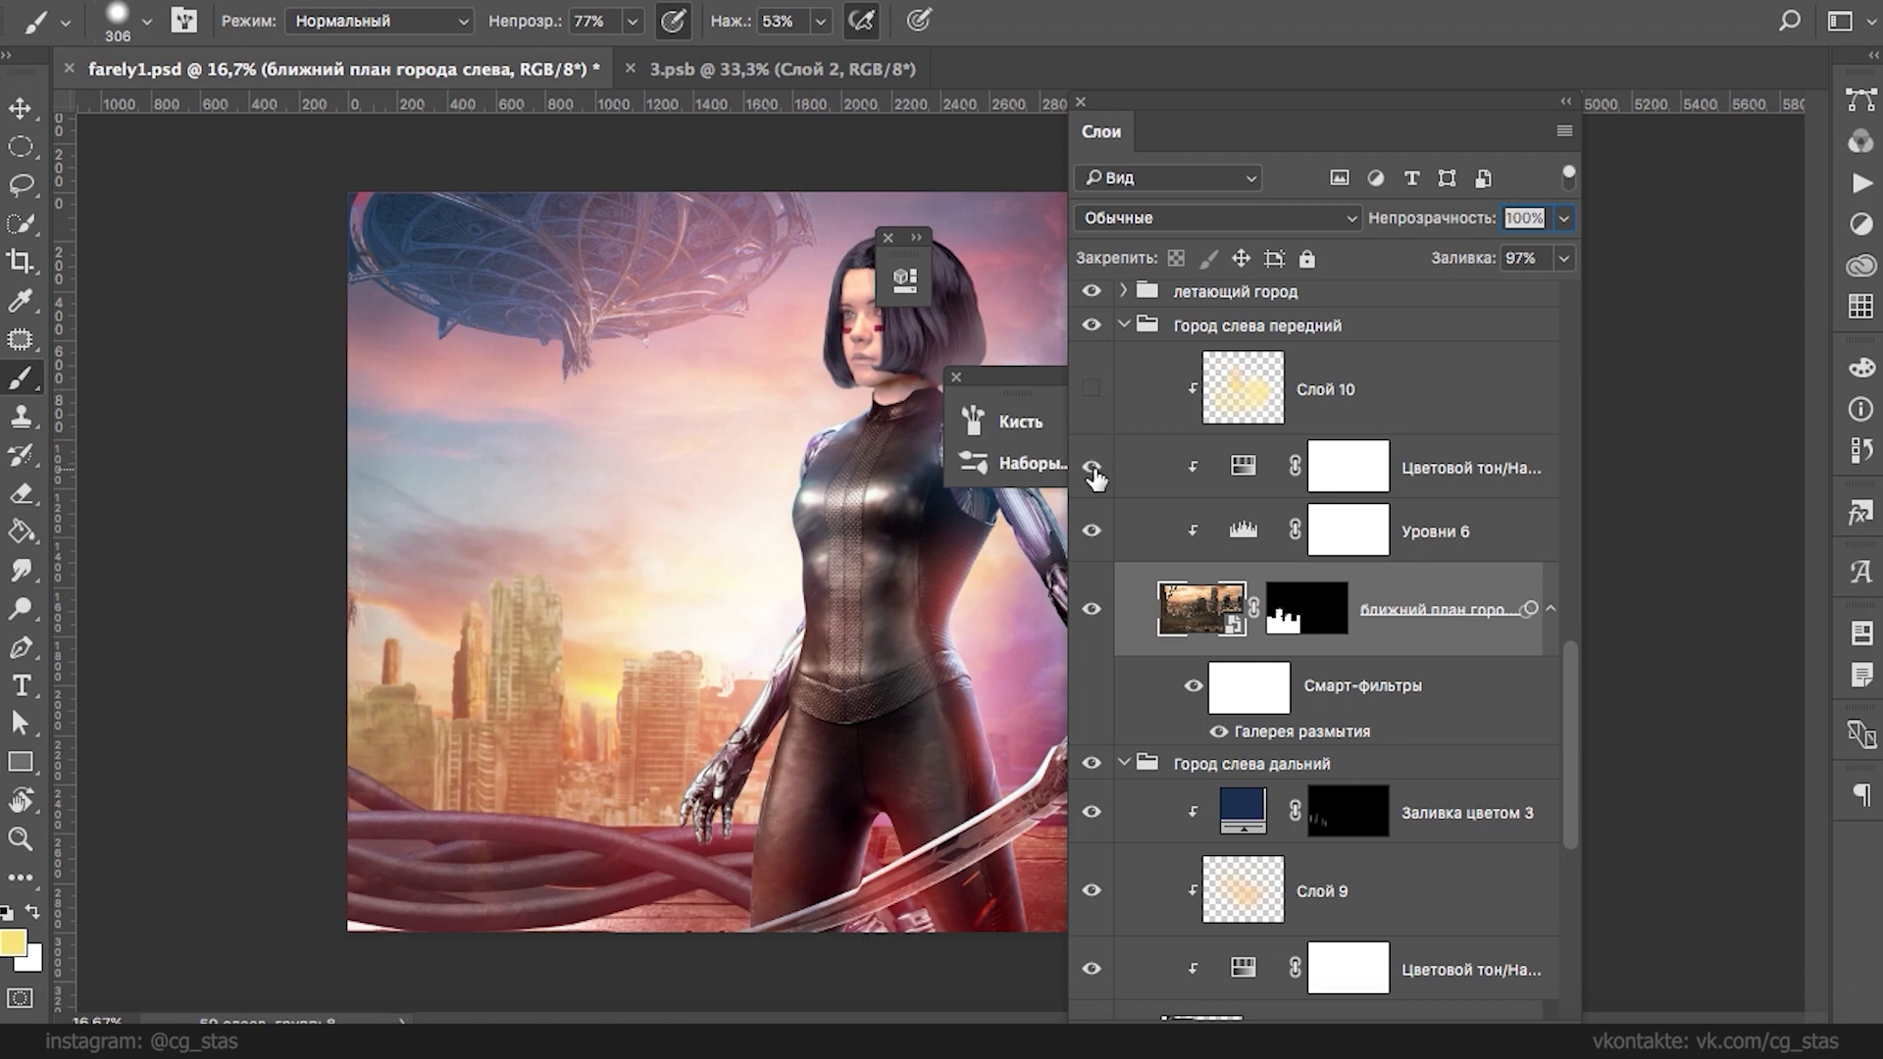
# - Set the near-city Hue/Saturation adjustment to hue 34 and saturation 38
pyautogui.doubleClick(1243, 468)
pyautogui.moveTo(1083, 529); pyautogui.dragTo(1123, 528)
pyautogui.moveTo(1015, 470); pyautogui.dragTo(1003, 468)
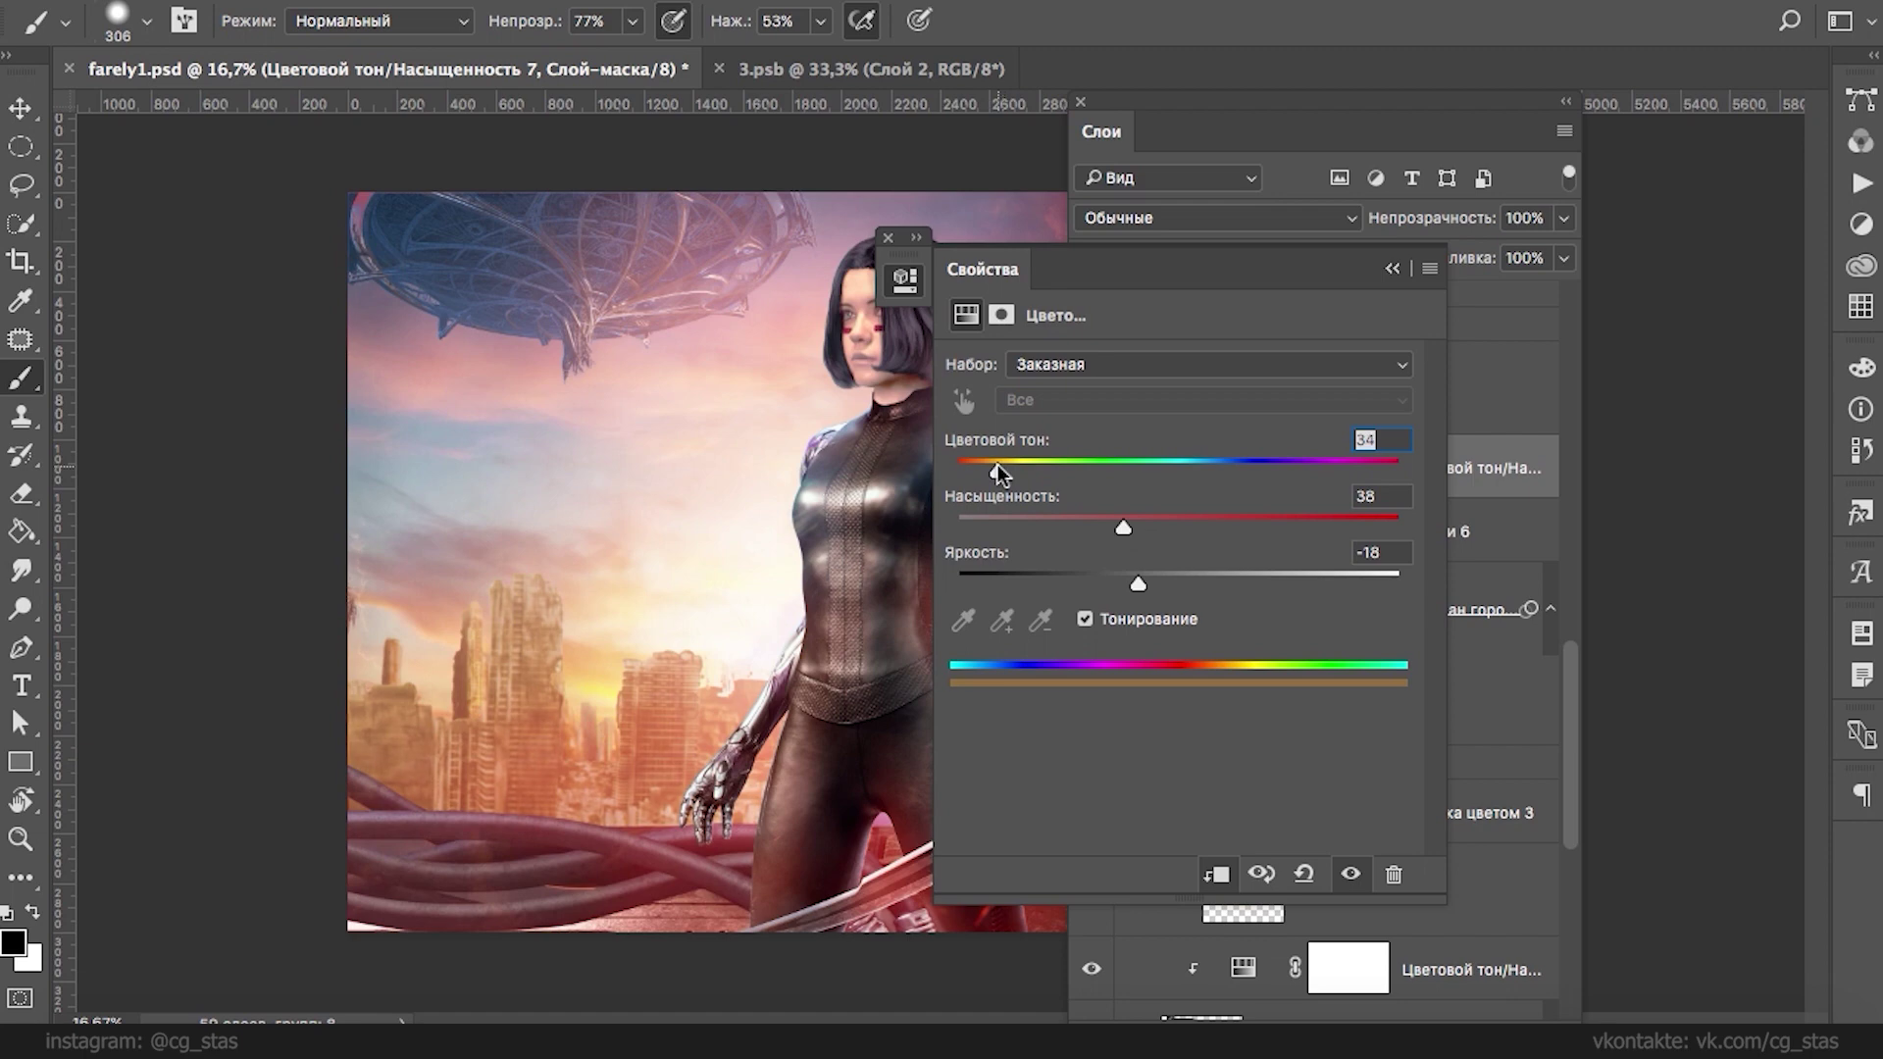
pyautogui.click(1393, 269)
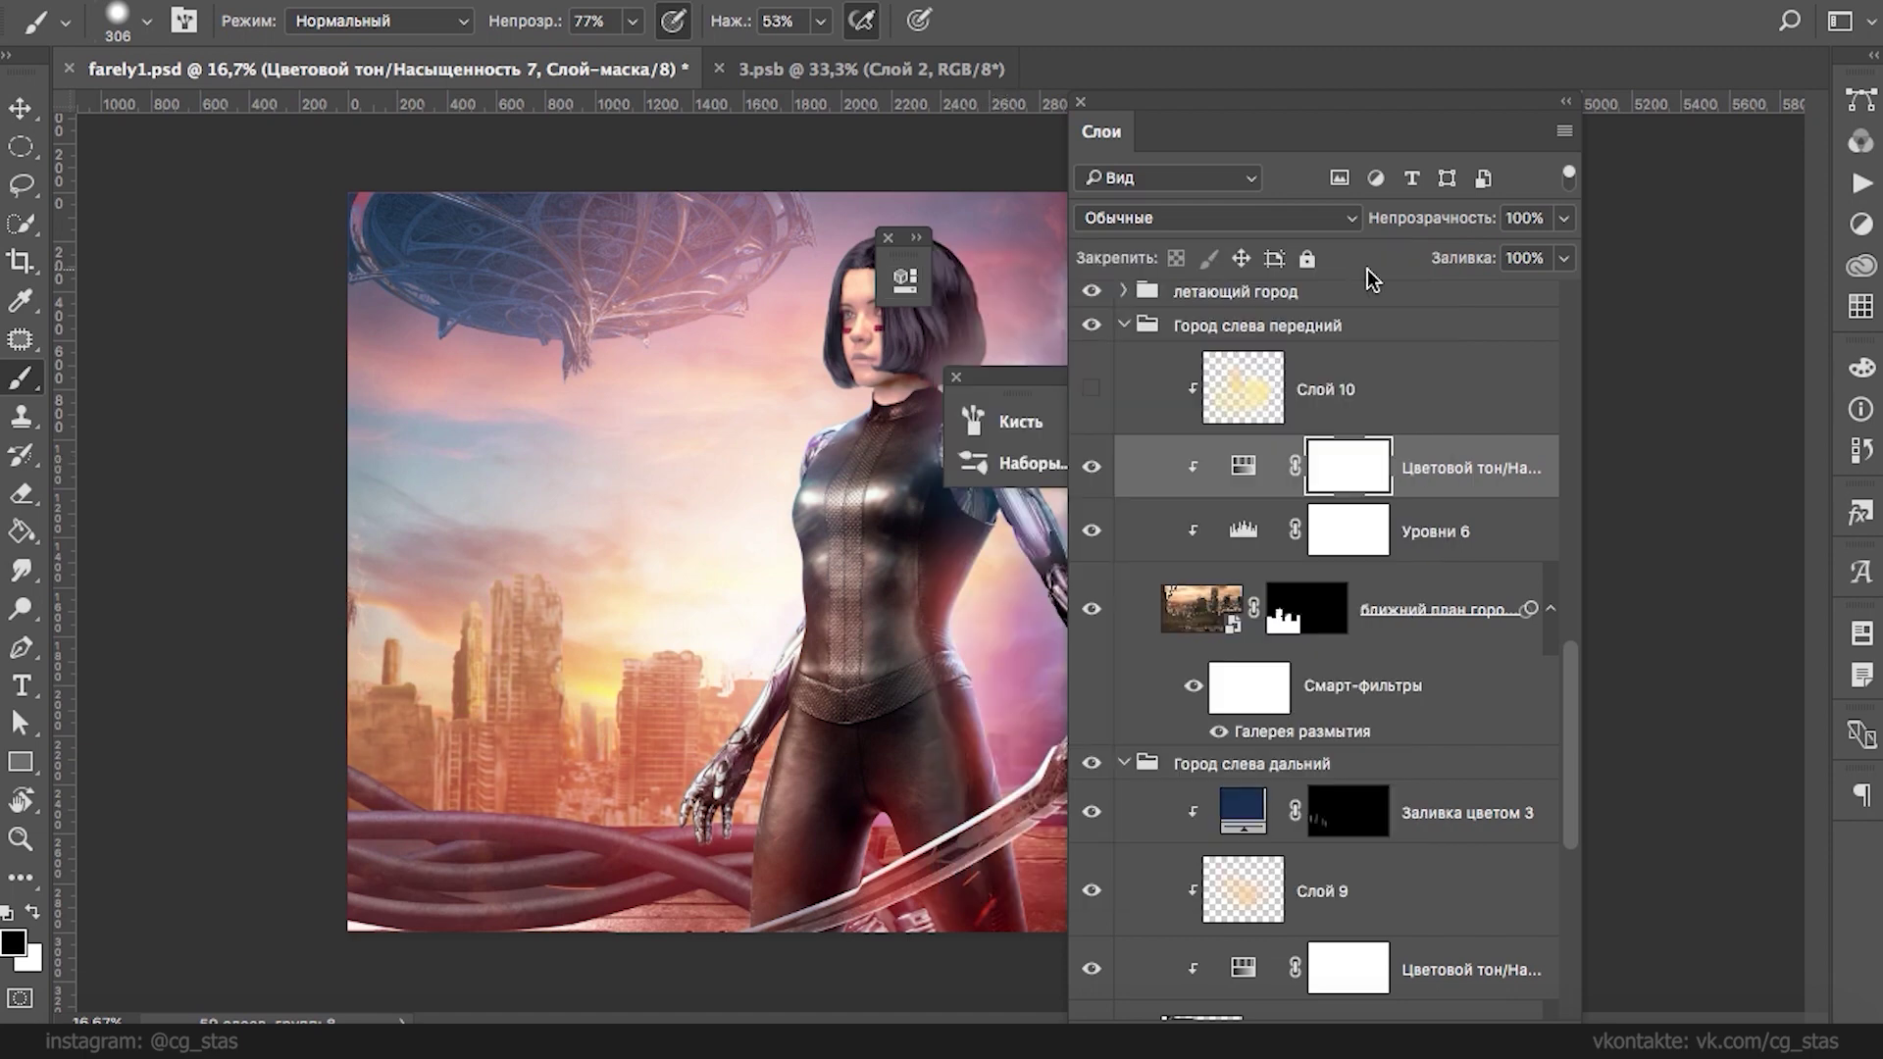
pyautogui.click(1274, 608)
pyautogui.click(1047, 3)
pyautogui.click(1106, 3)
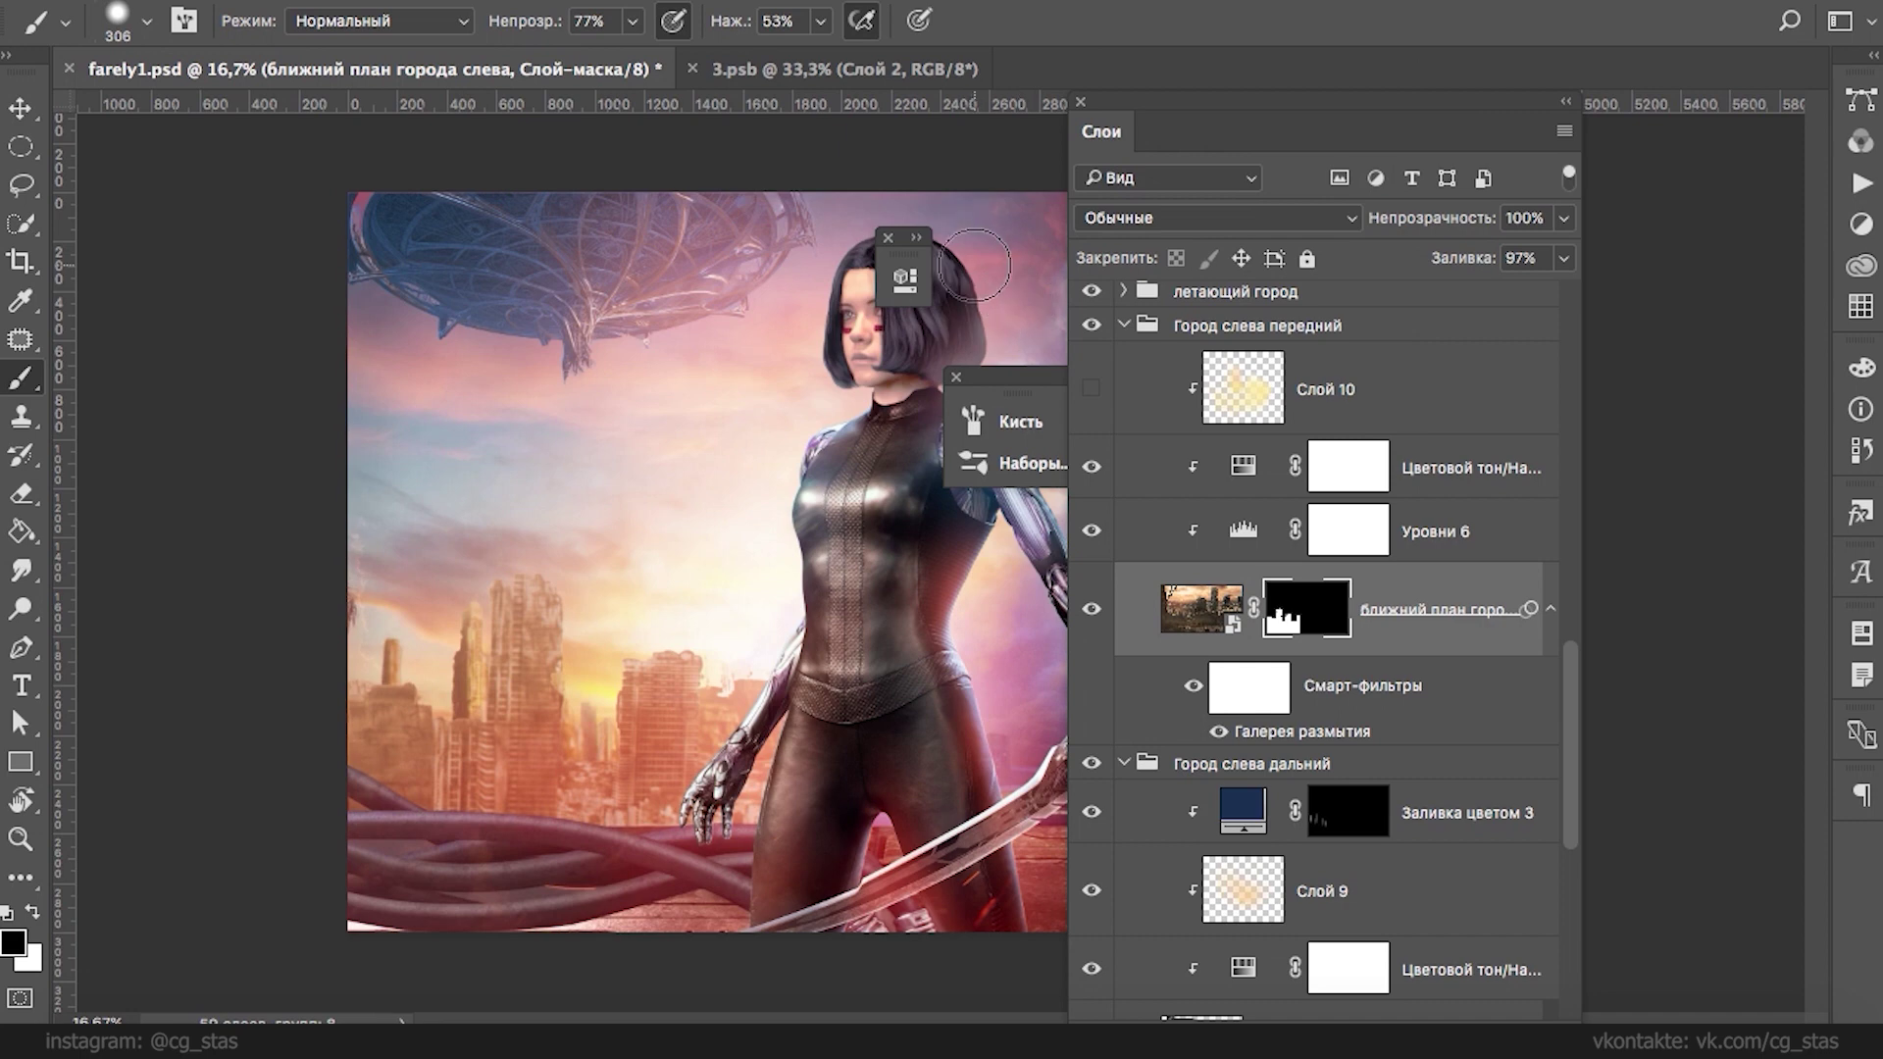
# - Show Слой 10 in Screen (Экран) mode at 30% fill and release it from the clipping mask
pyautogui.click(1090, 389)
pyautogui.click(1221, 387)
pyautogui.click(1175, 215)
pyautogui.click(1175, 221)
pyautogui.click(1564, 258)
pyautogui.moveTo(1424, 294); pyautogui.dragTo(1462, 297)
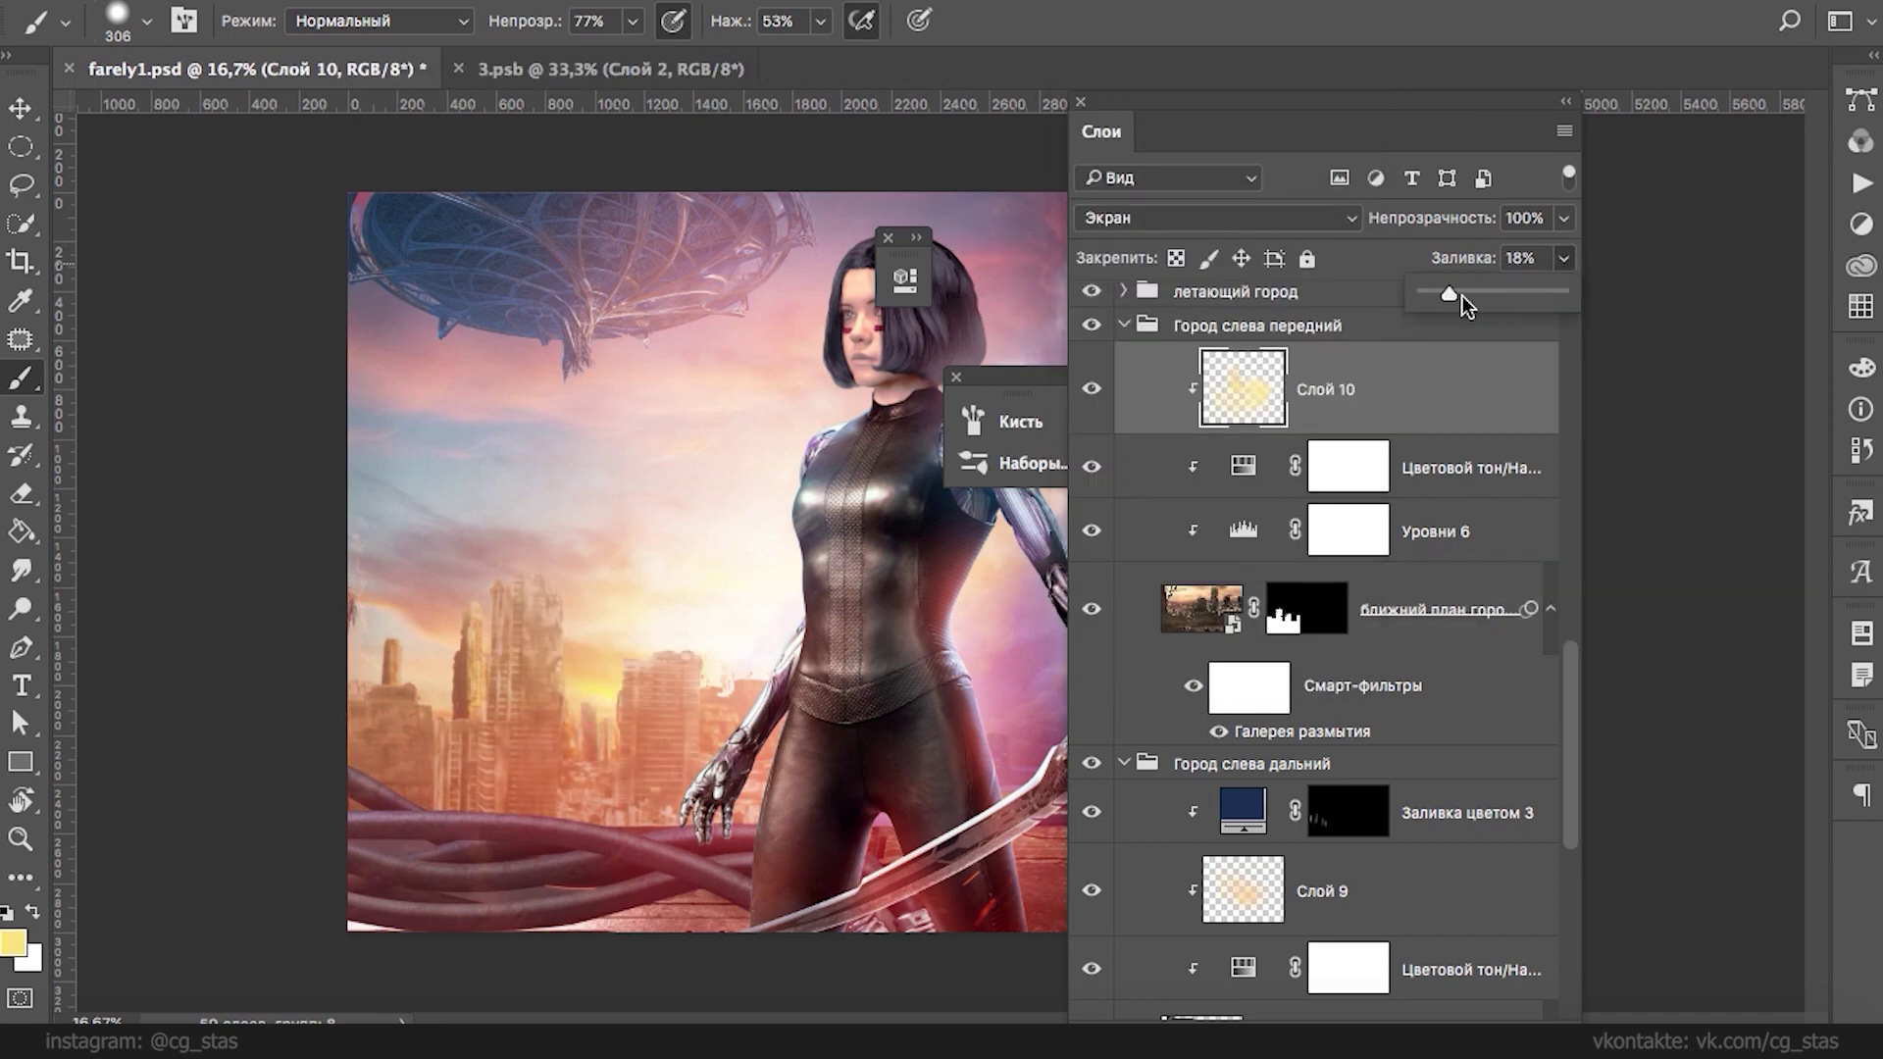
pyautogui.keyDown('alt'); pyautogui.click(1230, 434); pyautogui.keyUp('alt')
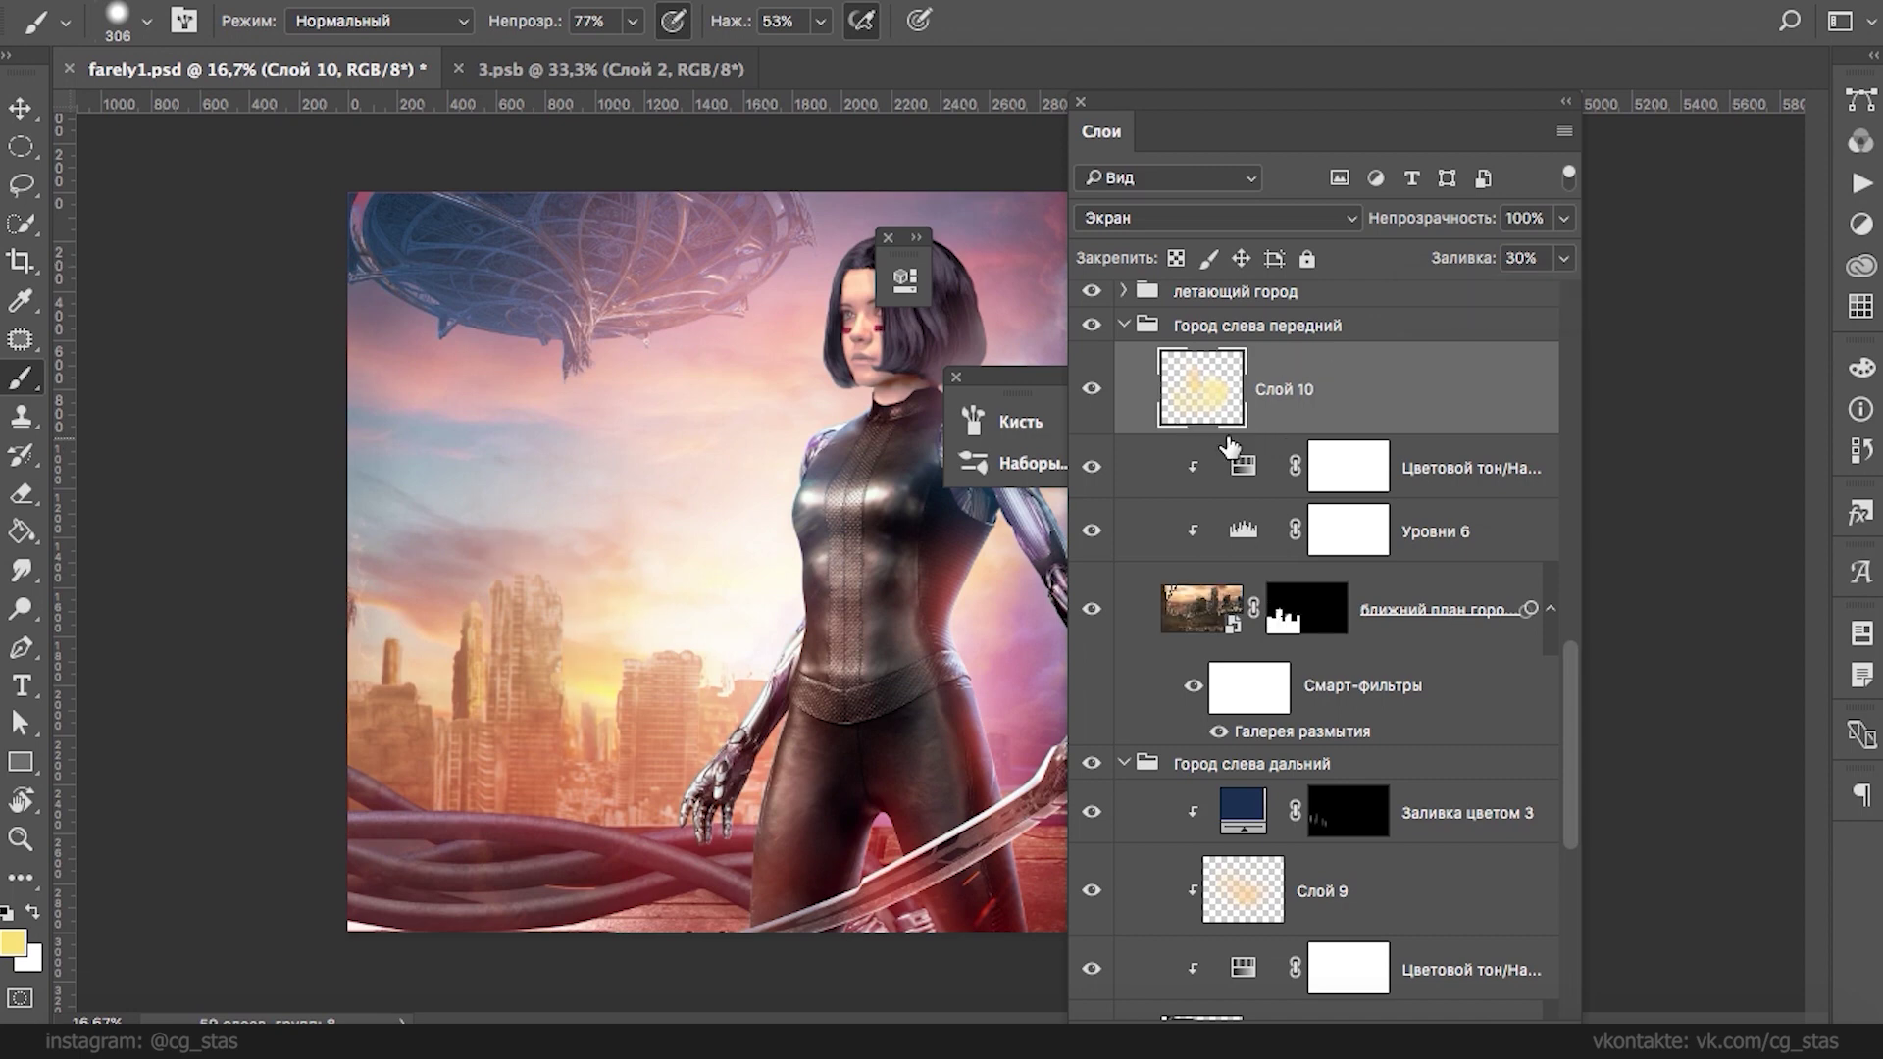
# - Compare the near city with and without Слой 10, the Hue/Saturation adjustment and Уровни 6
pyautogui.click(1089, 392)
pyautogui.click(1090, 392)
pyautogui.click(1087, 535)
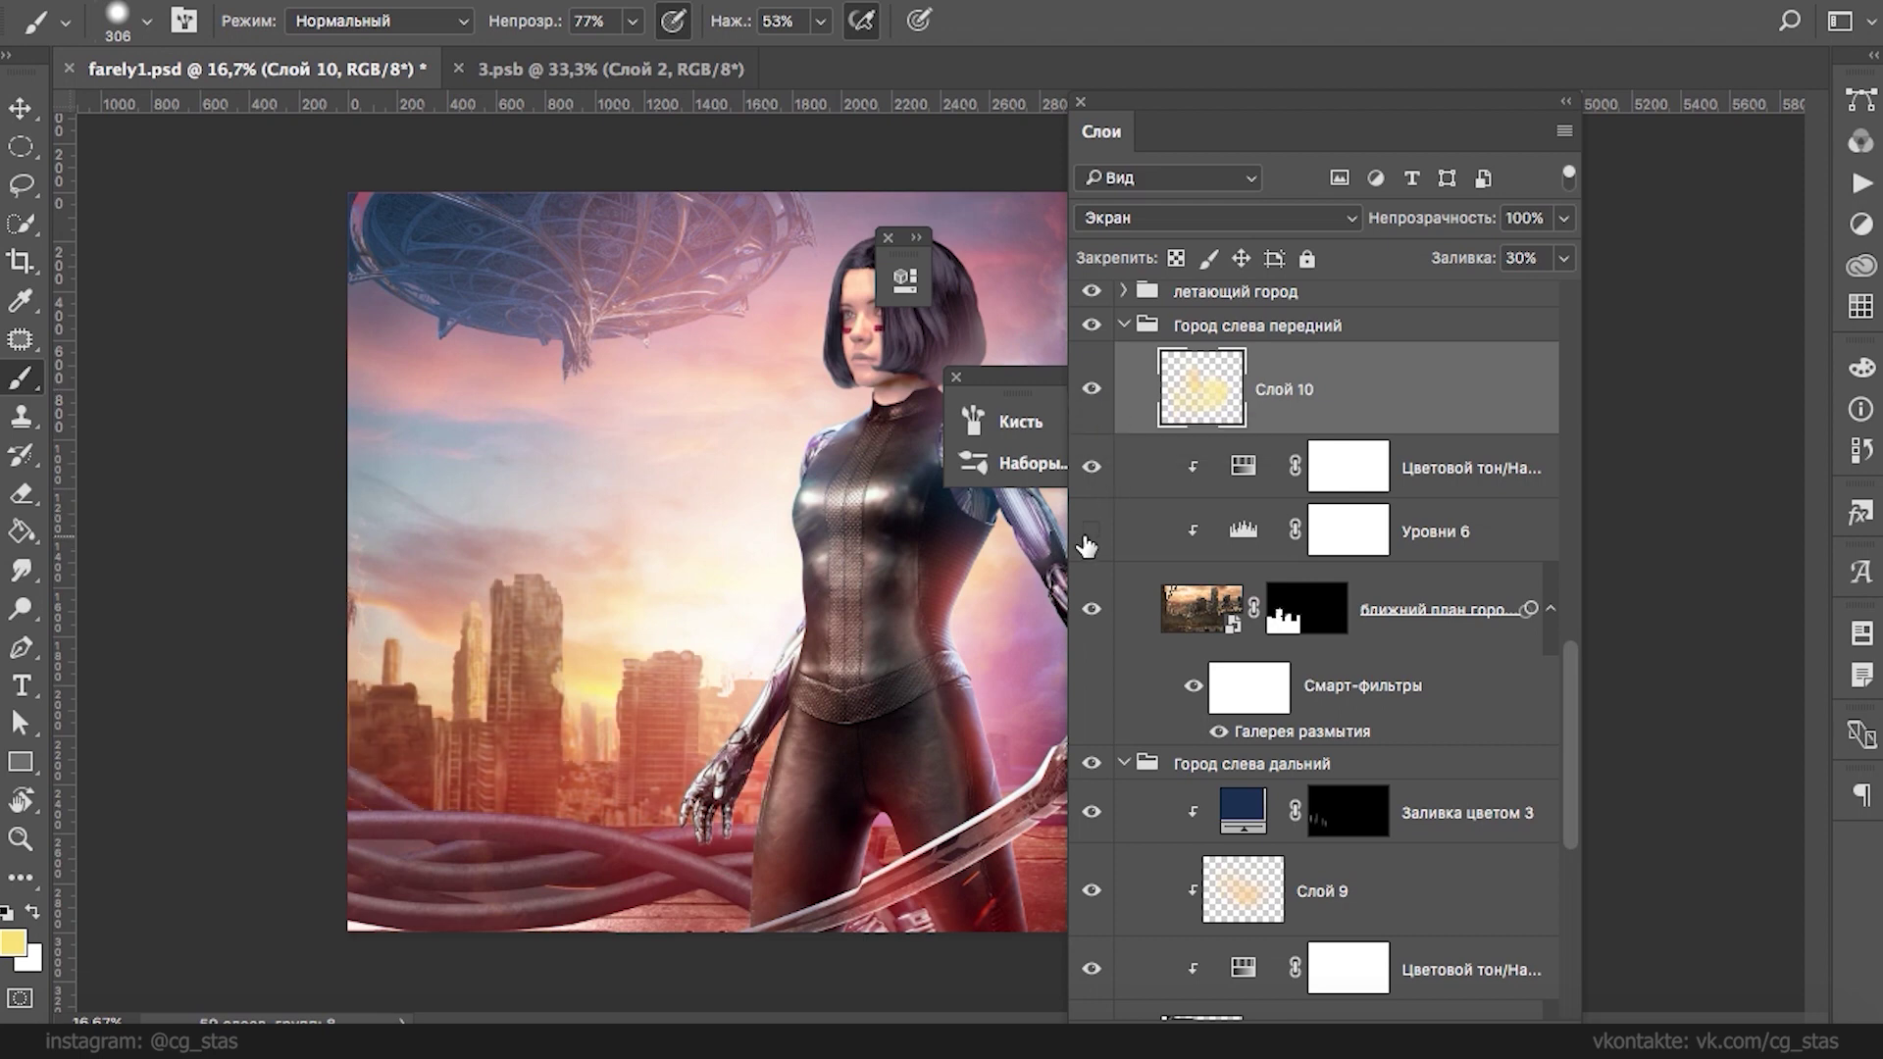
pyautogui.click(1094, 494)
pyautogui.click(1088, 536)
pyautogui.click(1088, 534)
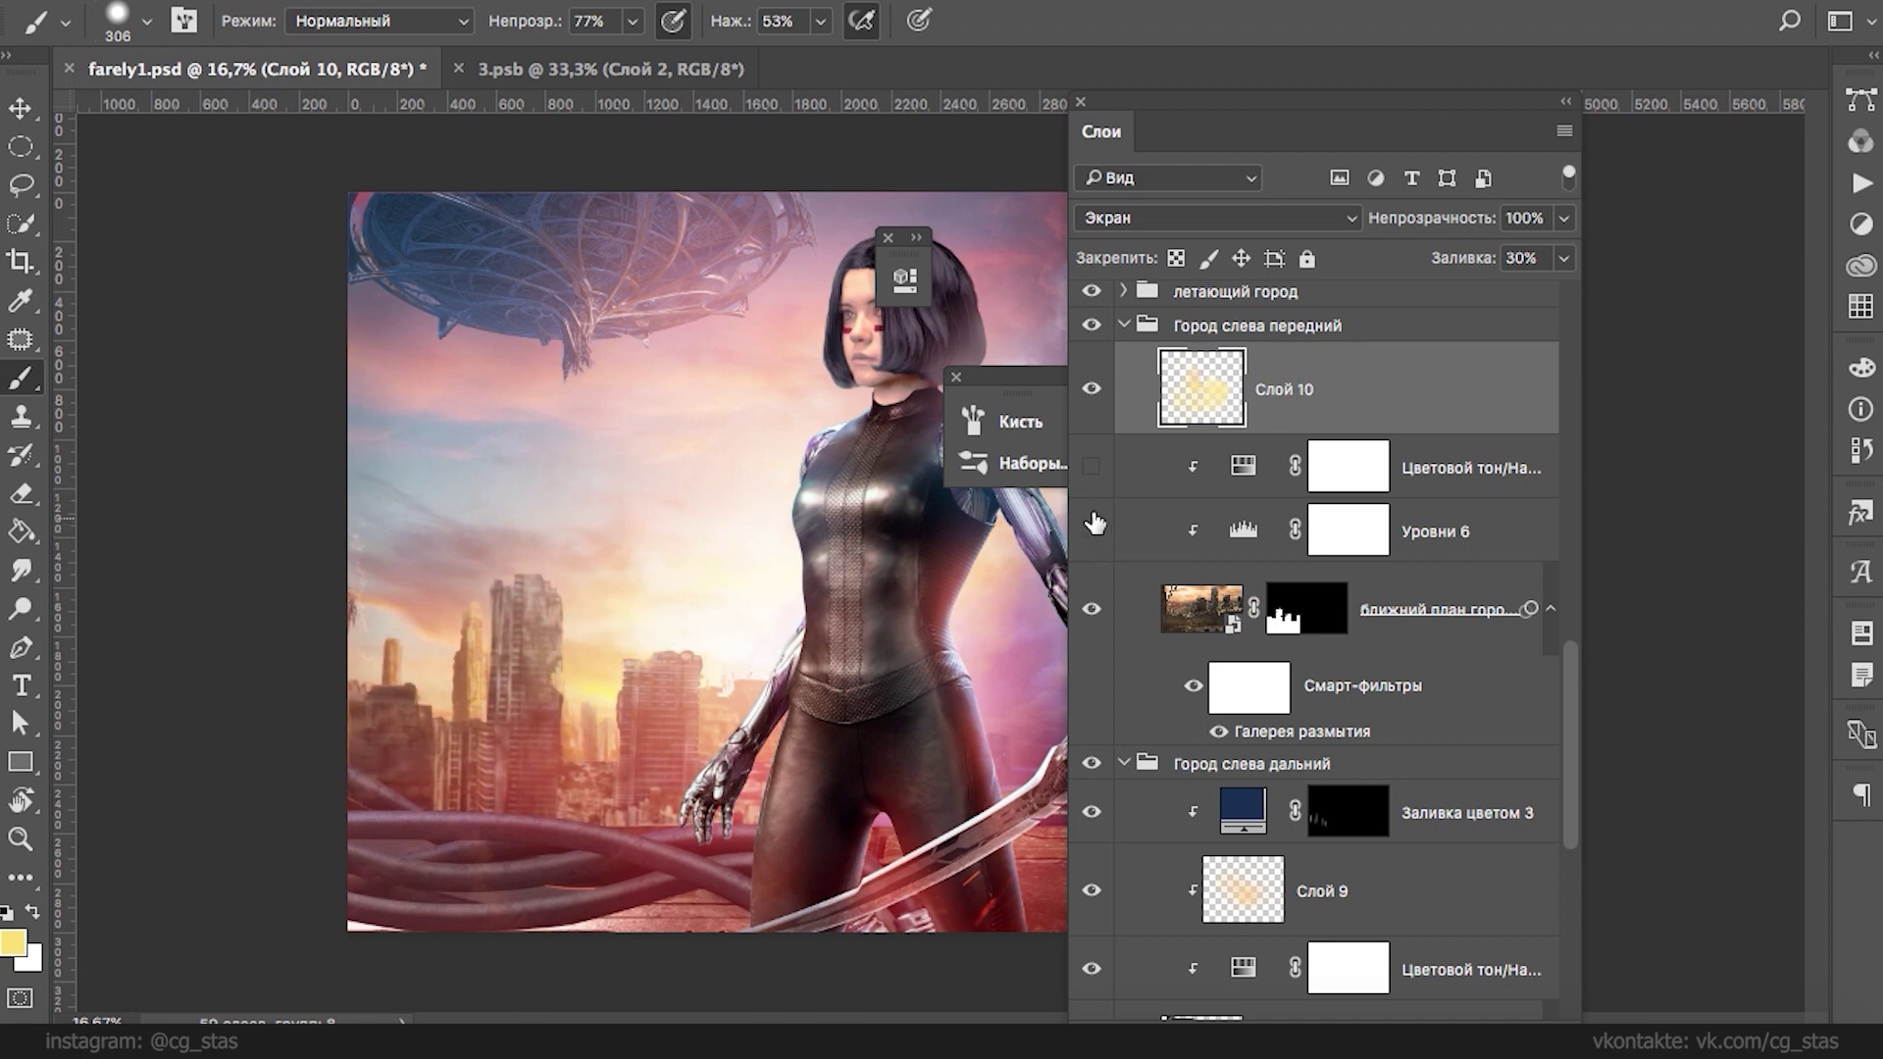
pyautogui.click(1093, 485)
pyautogui.click(1088, 536)
pyautogui.click(1092, 535)
pyautogui.click(1092, 535)
# - Paint black on the Уровни 6 mask over the tall tower, reducing the brush size to 5 px for details
pyautogui.click(1137, 534)
pyautogui.moveTo(532, 763)
pyautogui.mouseDown()
pyautogui.moveTo(519, 842)
pyautogui.moveTo(518, 703)
pyautogui.mouseUp()
pyautogui.rightClick(519, 702)
pyautogui.moveTo(704, 555); pyautogui.dragTo(686, 557)
pyautogui.click(828, 620)
pyautogui.press('Return')
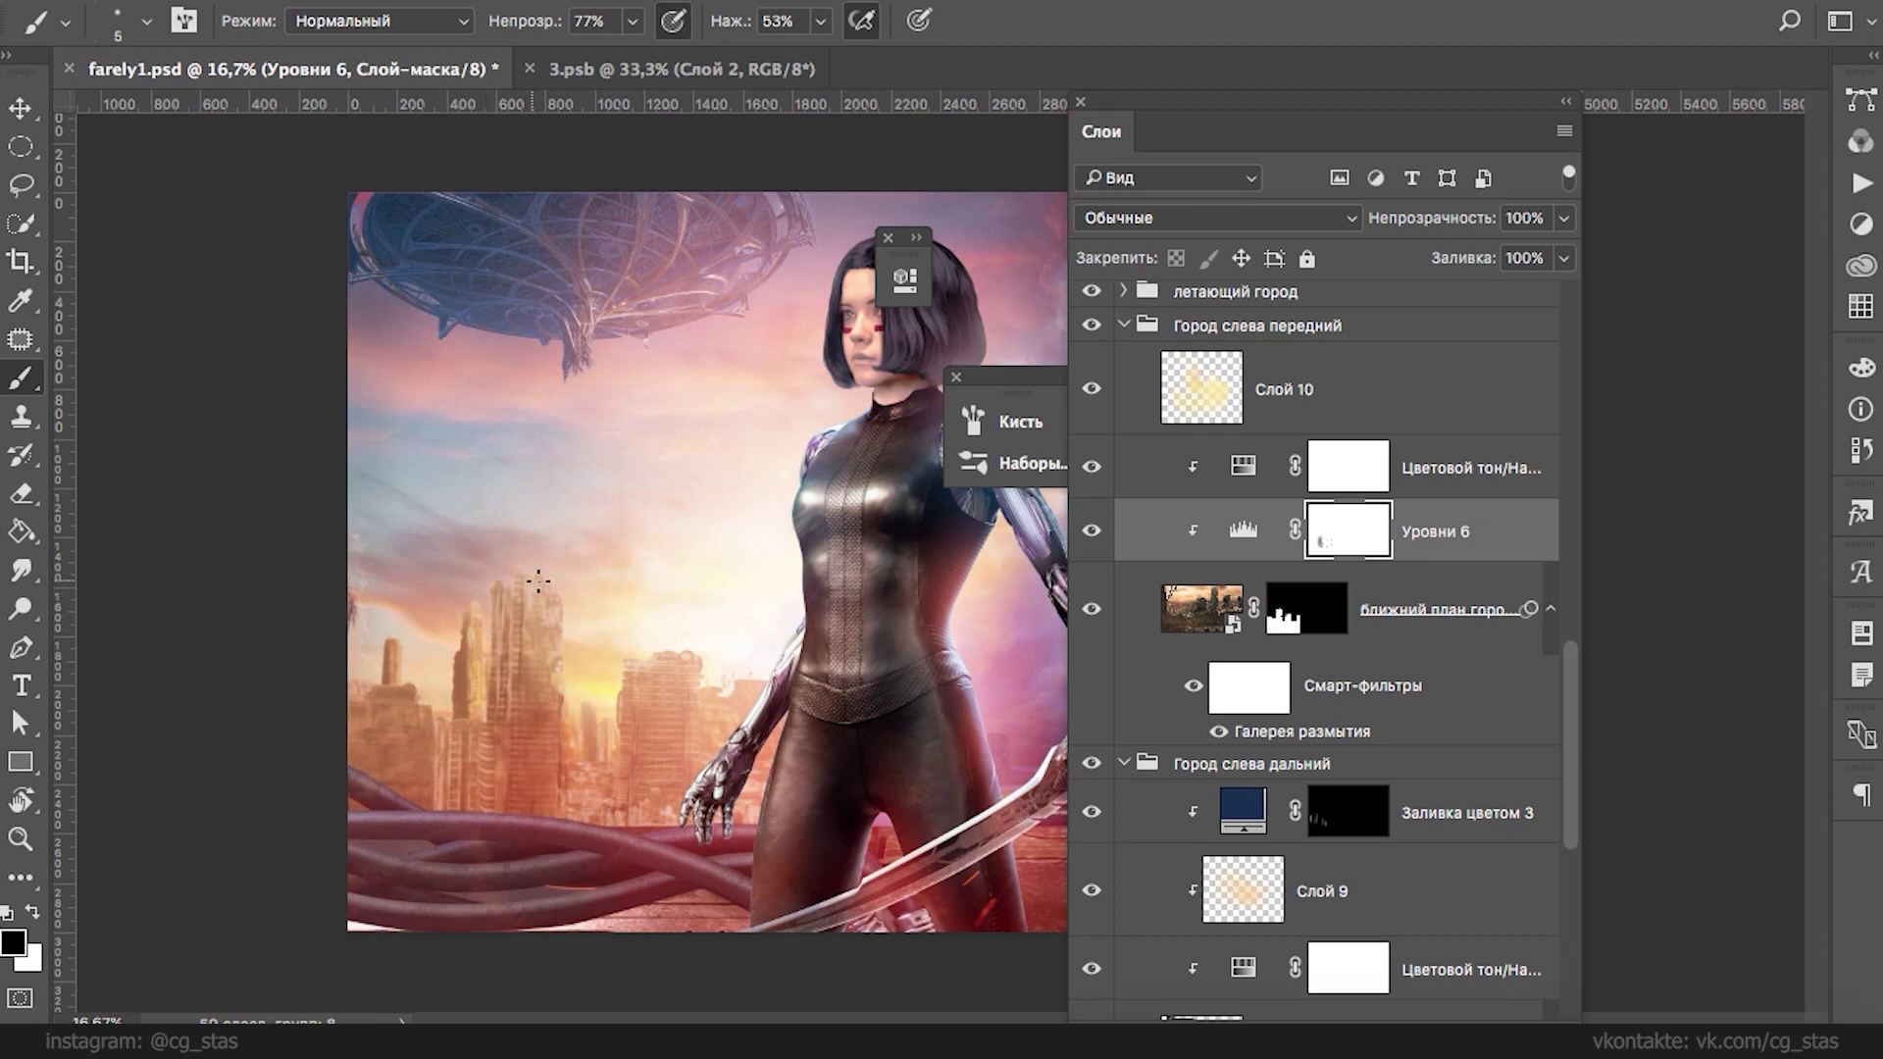
# - Enlarge the brush to 90 px and paint the Уровни 6 mask black along the base of the near-city buildings
pyautogui.rightClick(432, 677)
pyautogui.click(681, 552)
pyautogui.click(643, 621)
pyautogui.click(424, 771)
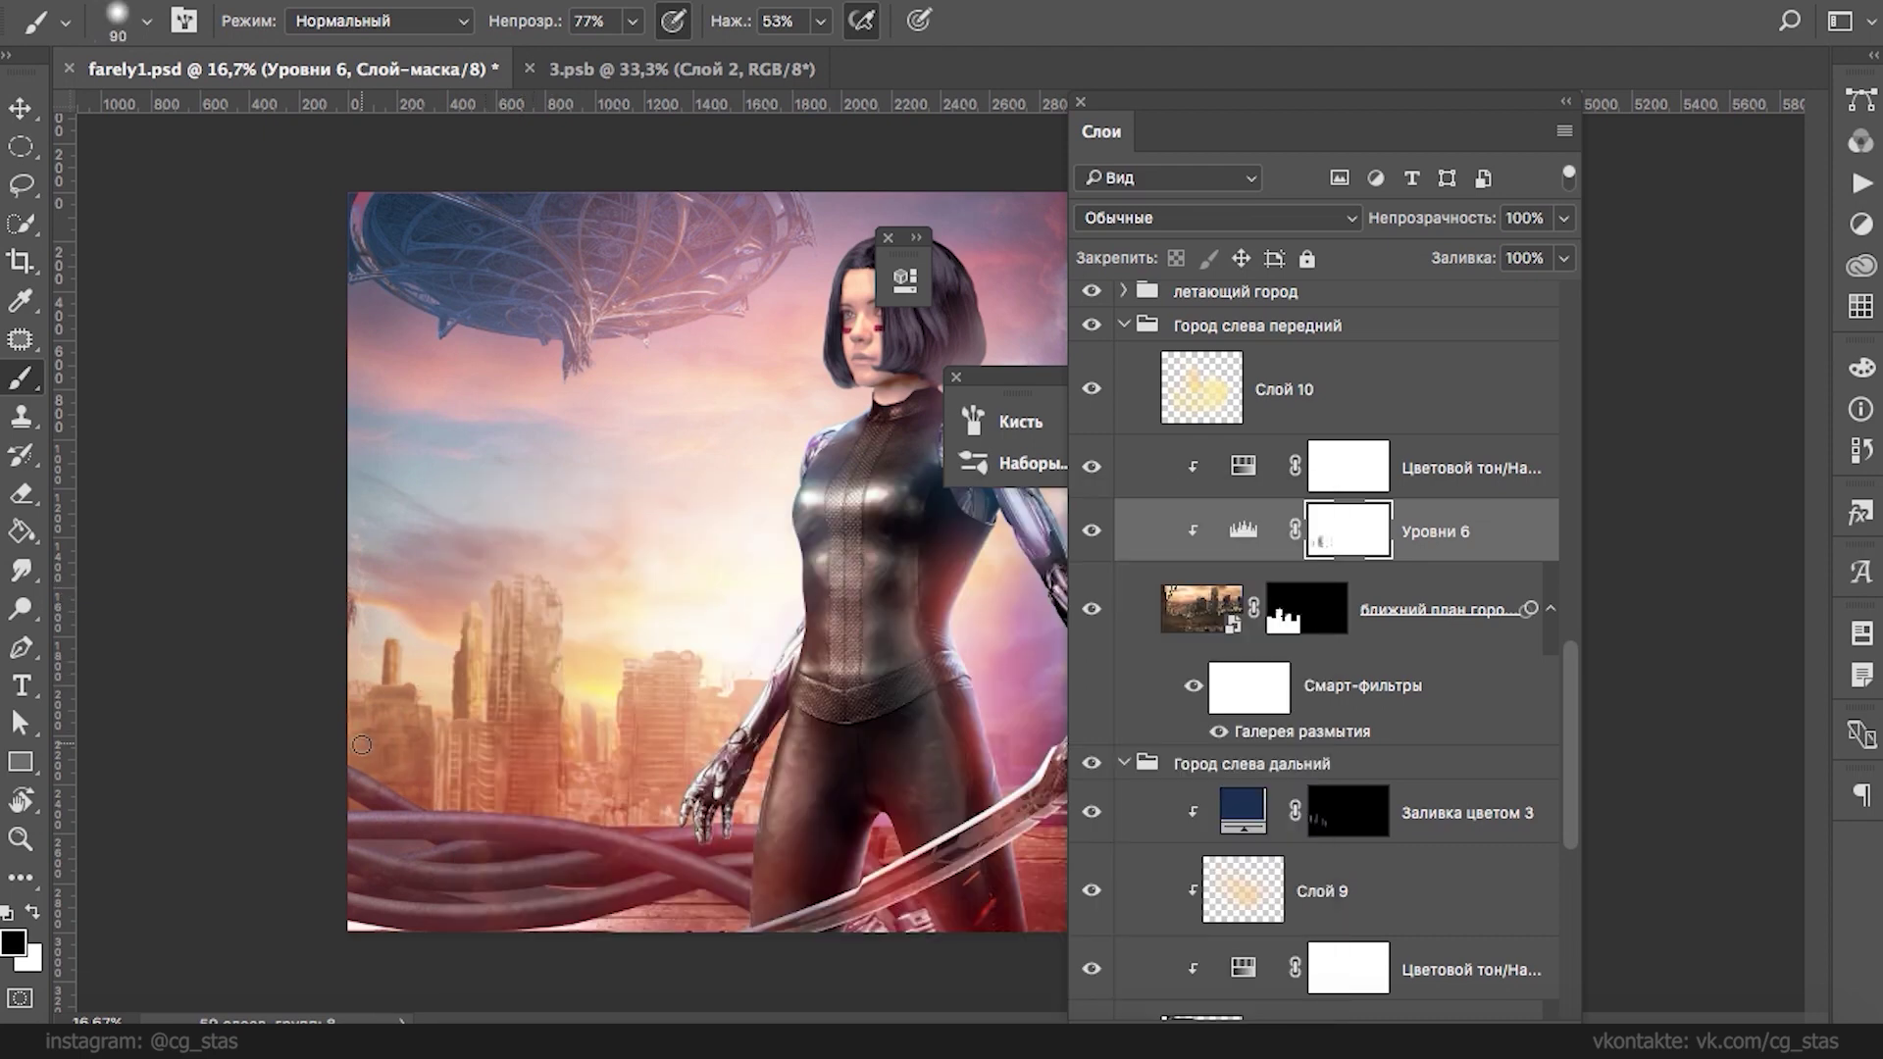
pyautogui.moveTo(513, 795)
pyautogui.mouseDown()
pyautogui.moveTo(546, 857)
pyautogui.moveTo(543, 770)
pyautogui.mouseUp()
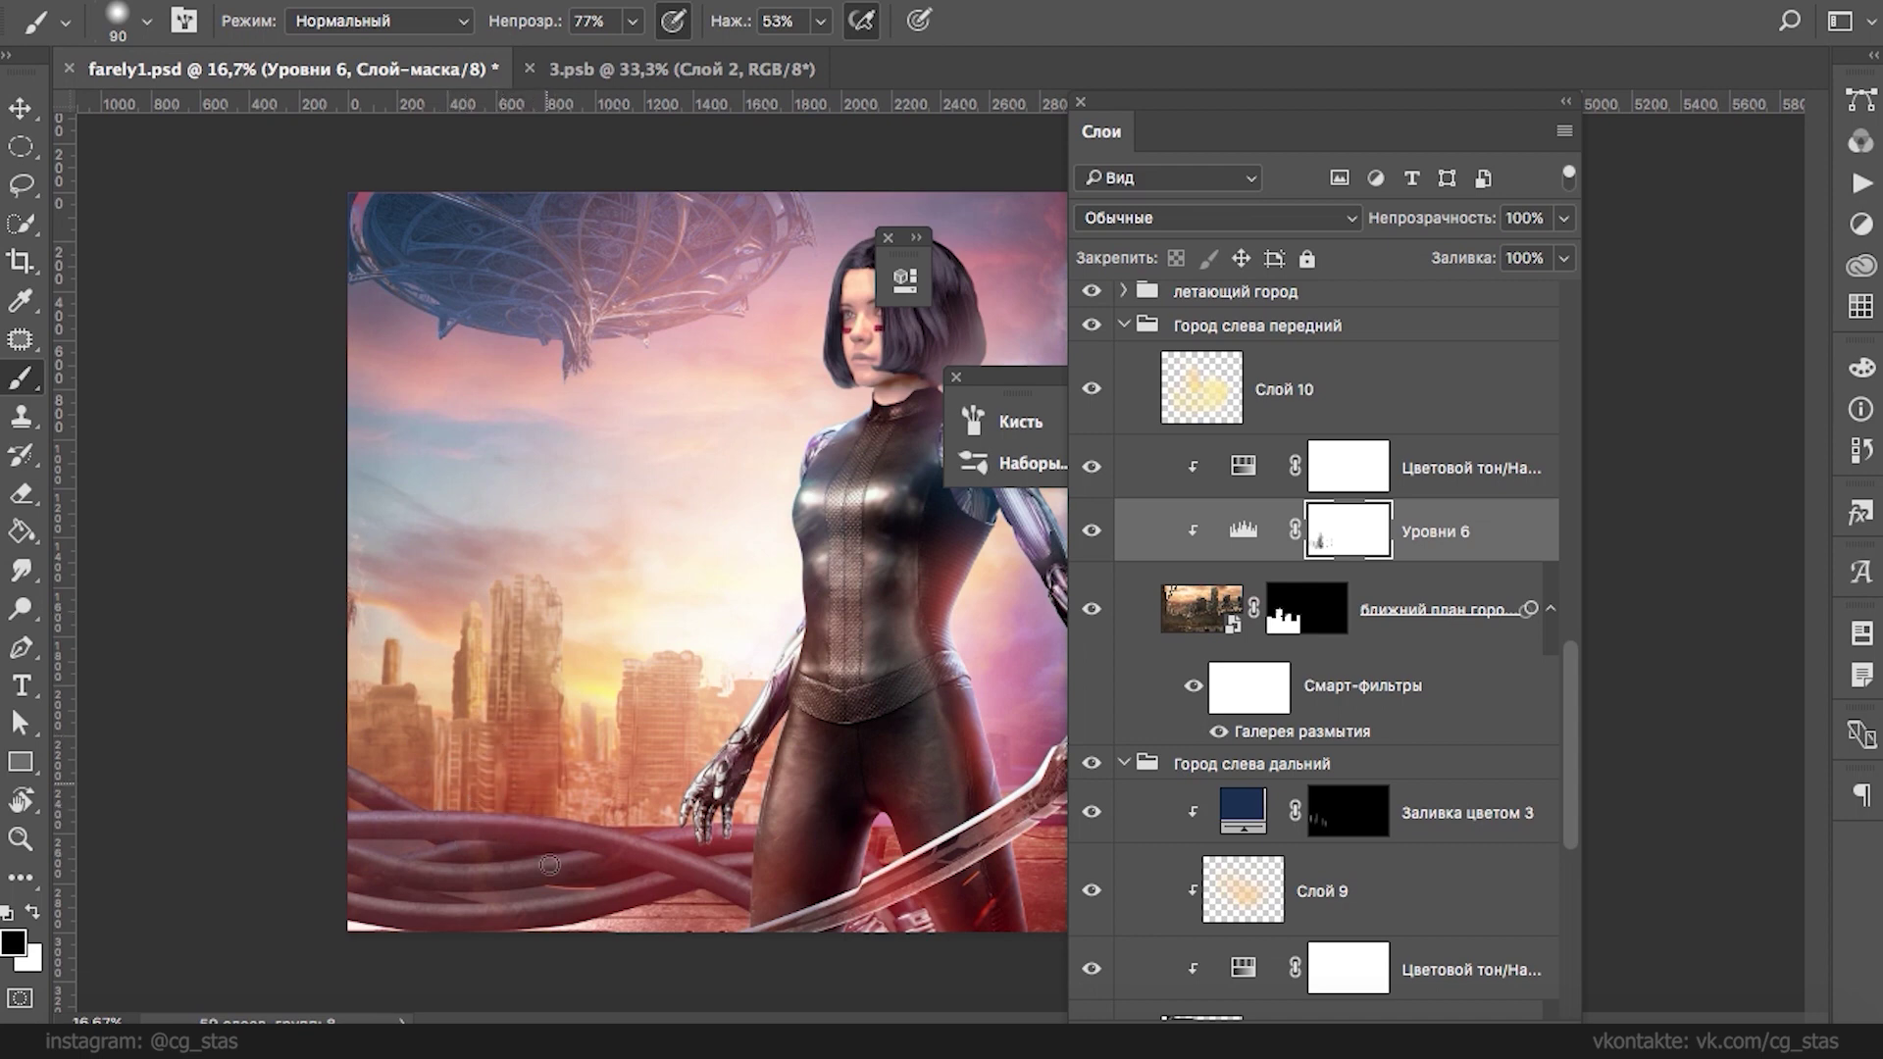
pyautogui.moveTo(665, 812); pyautogui.dragTo(566, 820)
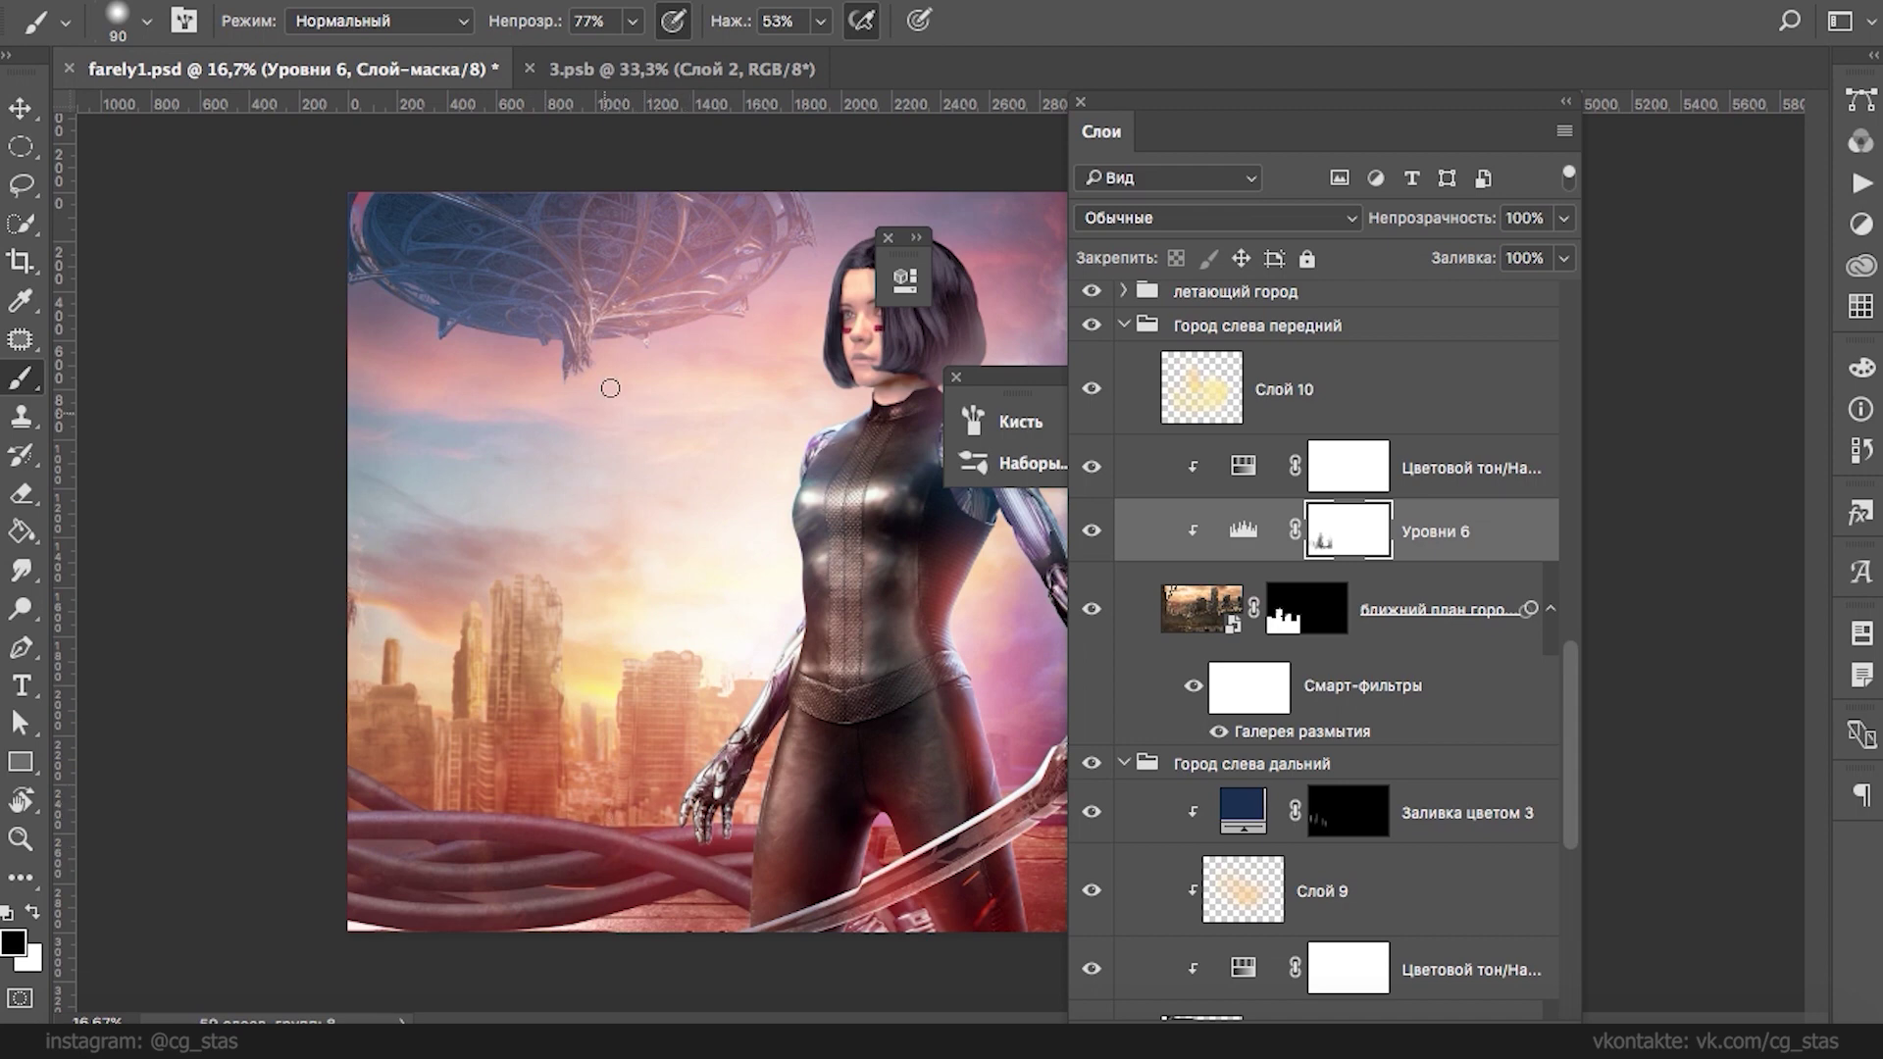
# - Collapse the Город слева передний group, select the небо дальний layer and compare the image with and without it
pyautogui.hotkey('ctrl', '-')
pyautogui.hotkey('ctrl', '-')
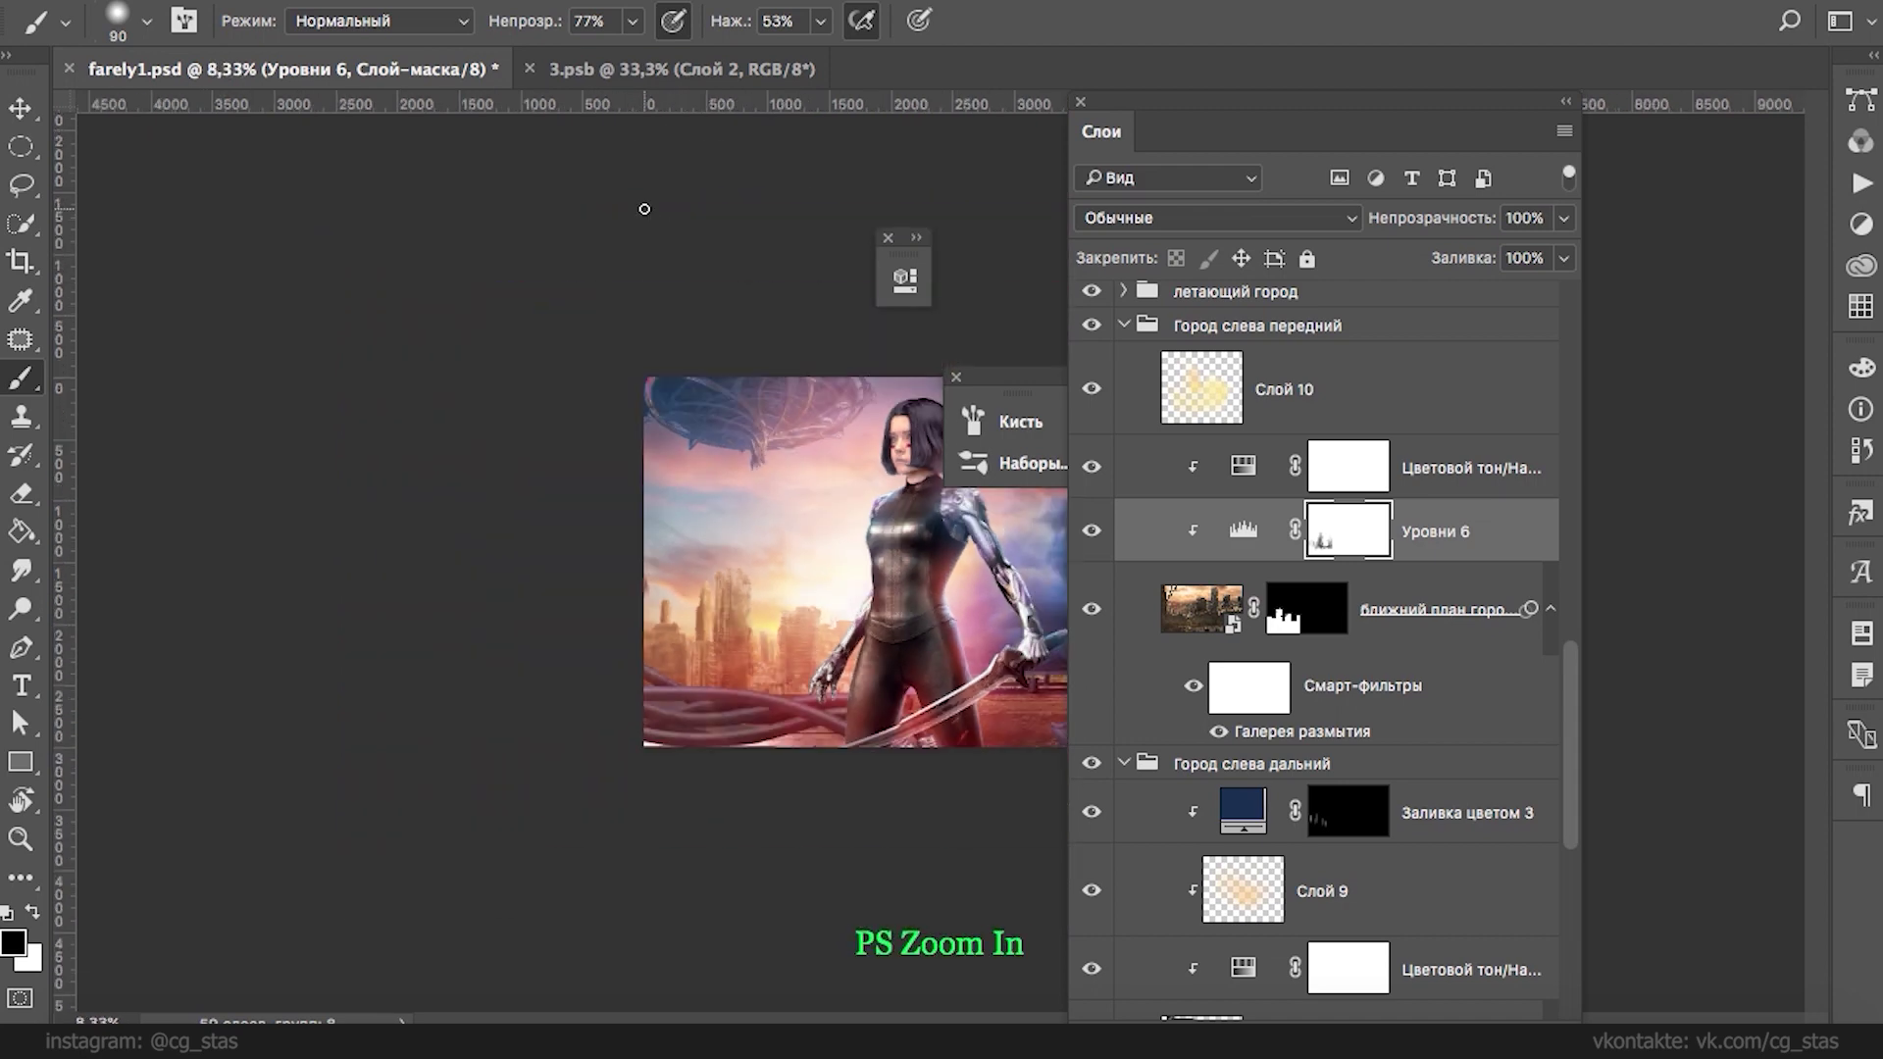
pyautogui.click(1123, 324)
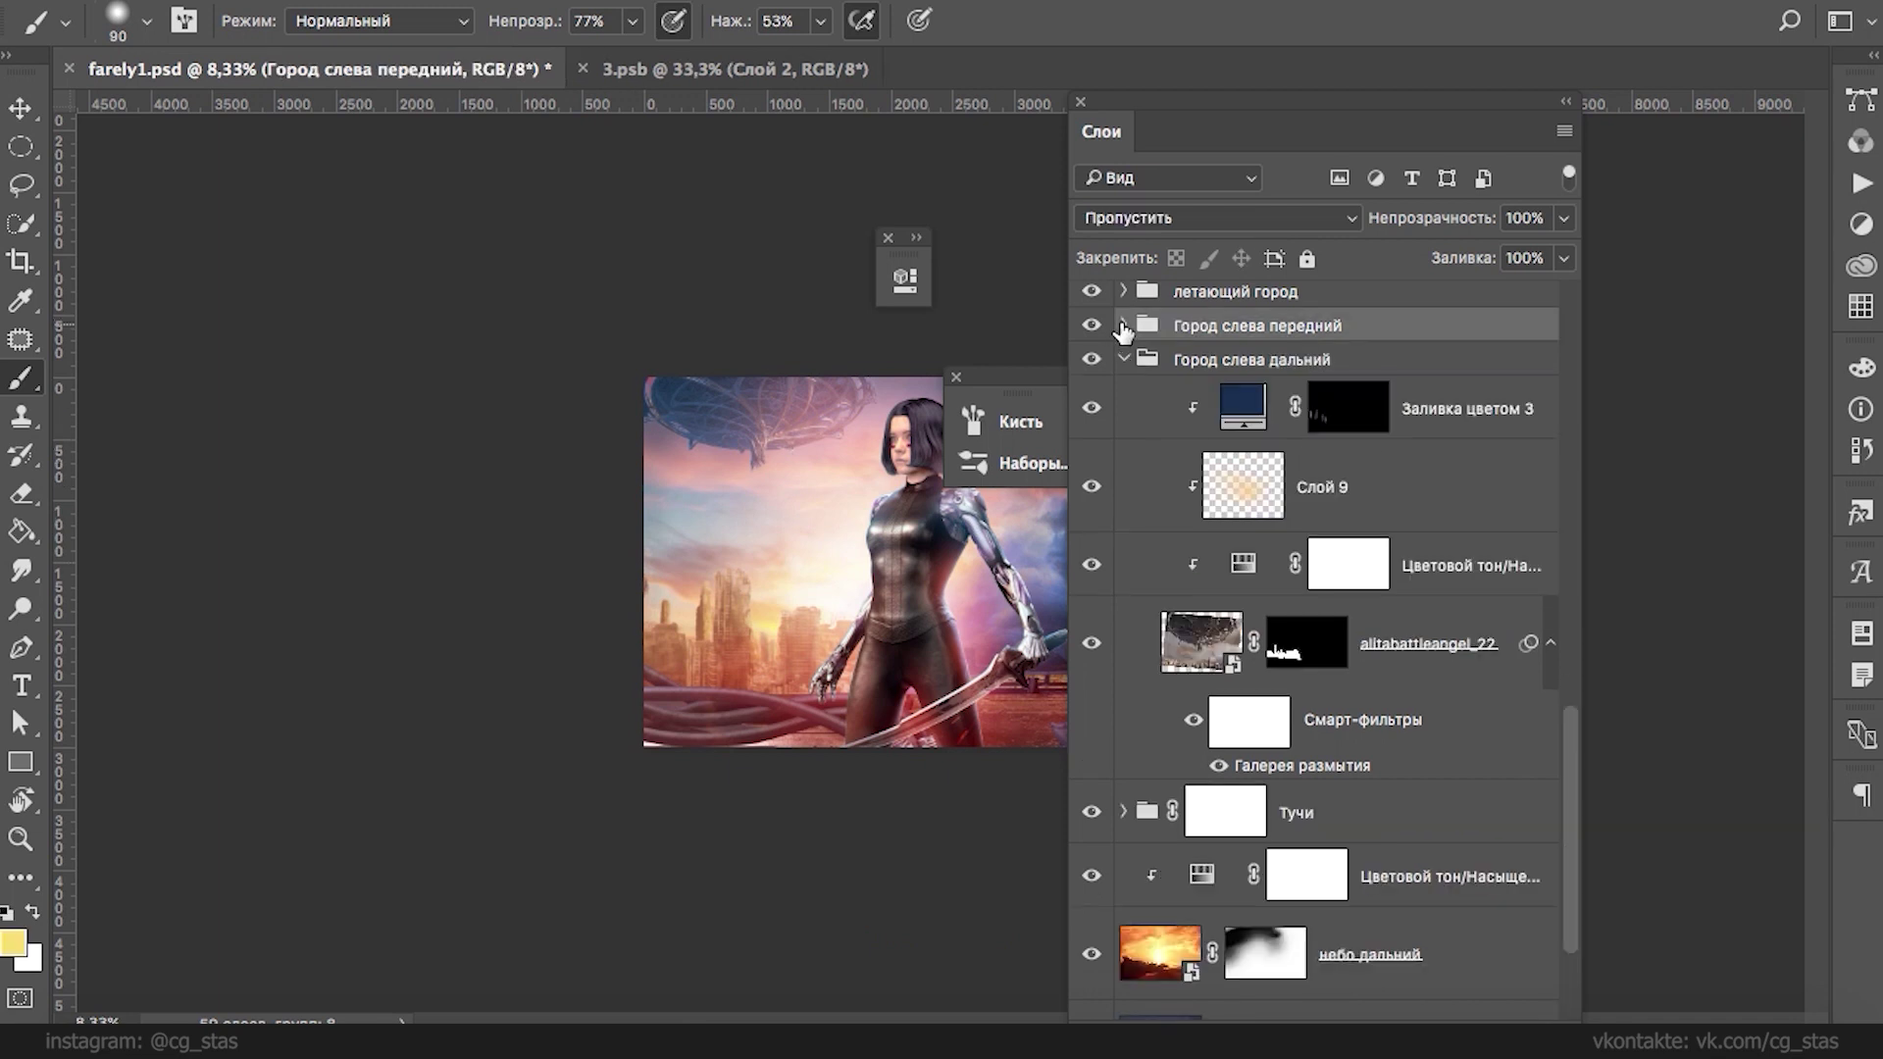
pyautogui.keyDown('ctrl'); pyautogui.click(863, 591); pyautogui.keyUp('ctrl')
pyautogui.scroll(-3, 1565, 875)
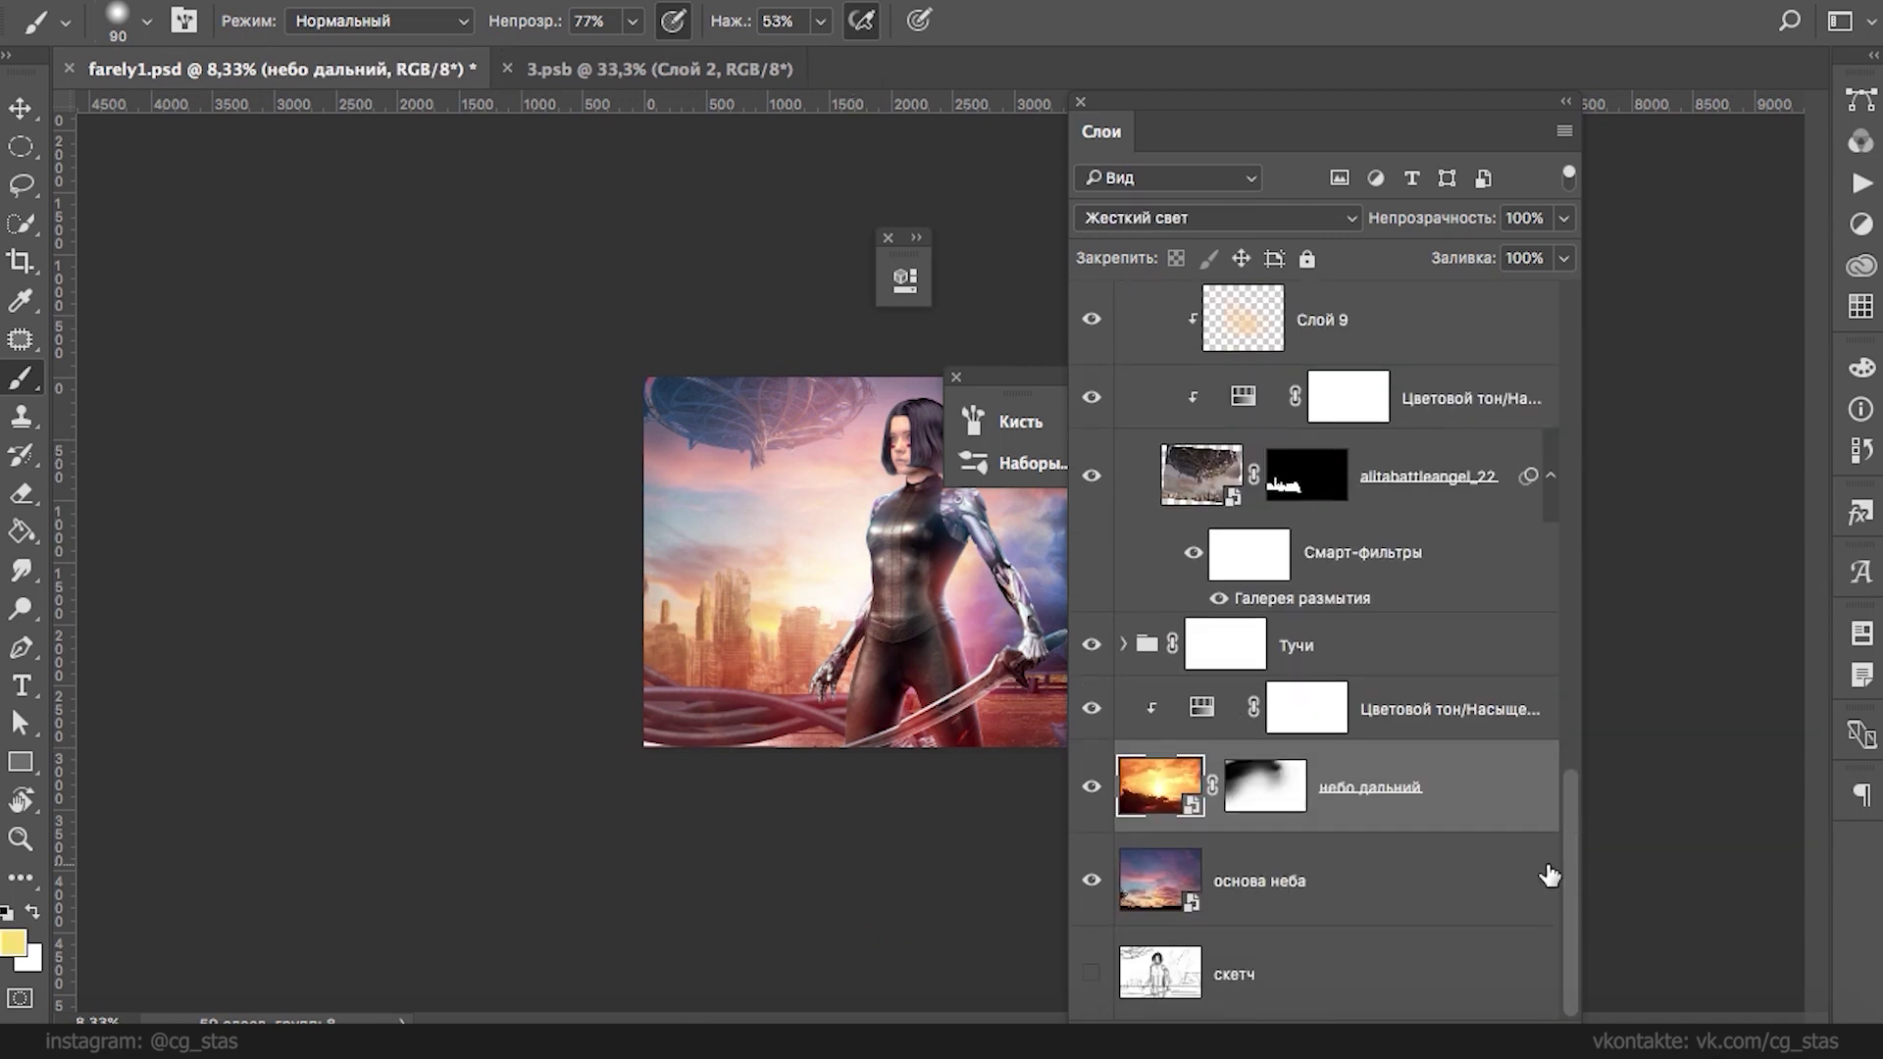
pyautogui.click(1088, 787)
pyautogui.click(1088, 789)
pyautogui.click(1091, 787)
pyautogui.click(1091, 788)
# - Move the небо дальний layer with its Hue/Saturation adjustment above the Город слева передний group, collapsing Город слева дальний
pyautogui.keyDown('shift'); pyautogui.click(1446, 731); pyautogui.keyUp('shift')
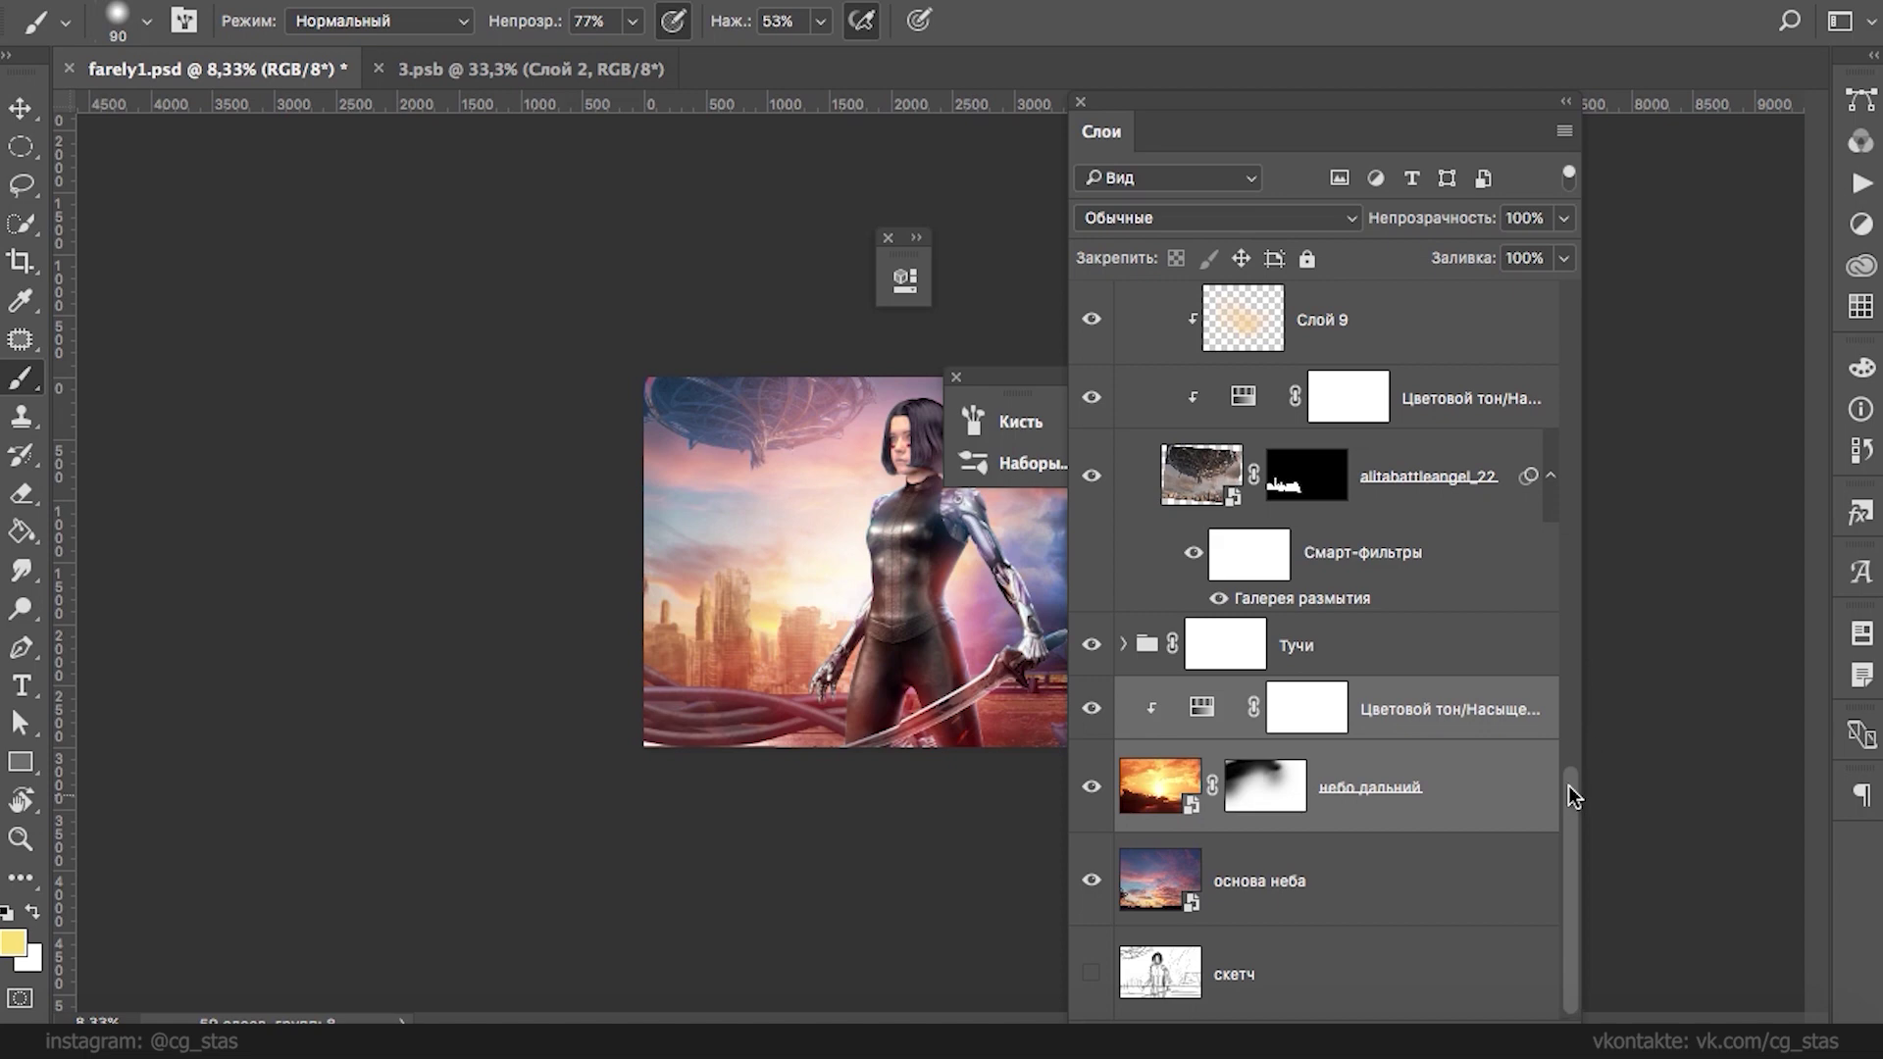
pyautogui.moveTo(1570, 790); pyautogui.dragTo(1572, 730)
pyautogui.click(1123, 358)
pyautogui.moveTo(1162, 778); pyautogui.dragTo(1175, 545)
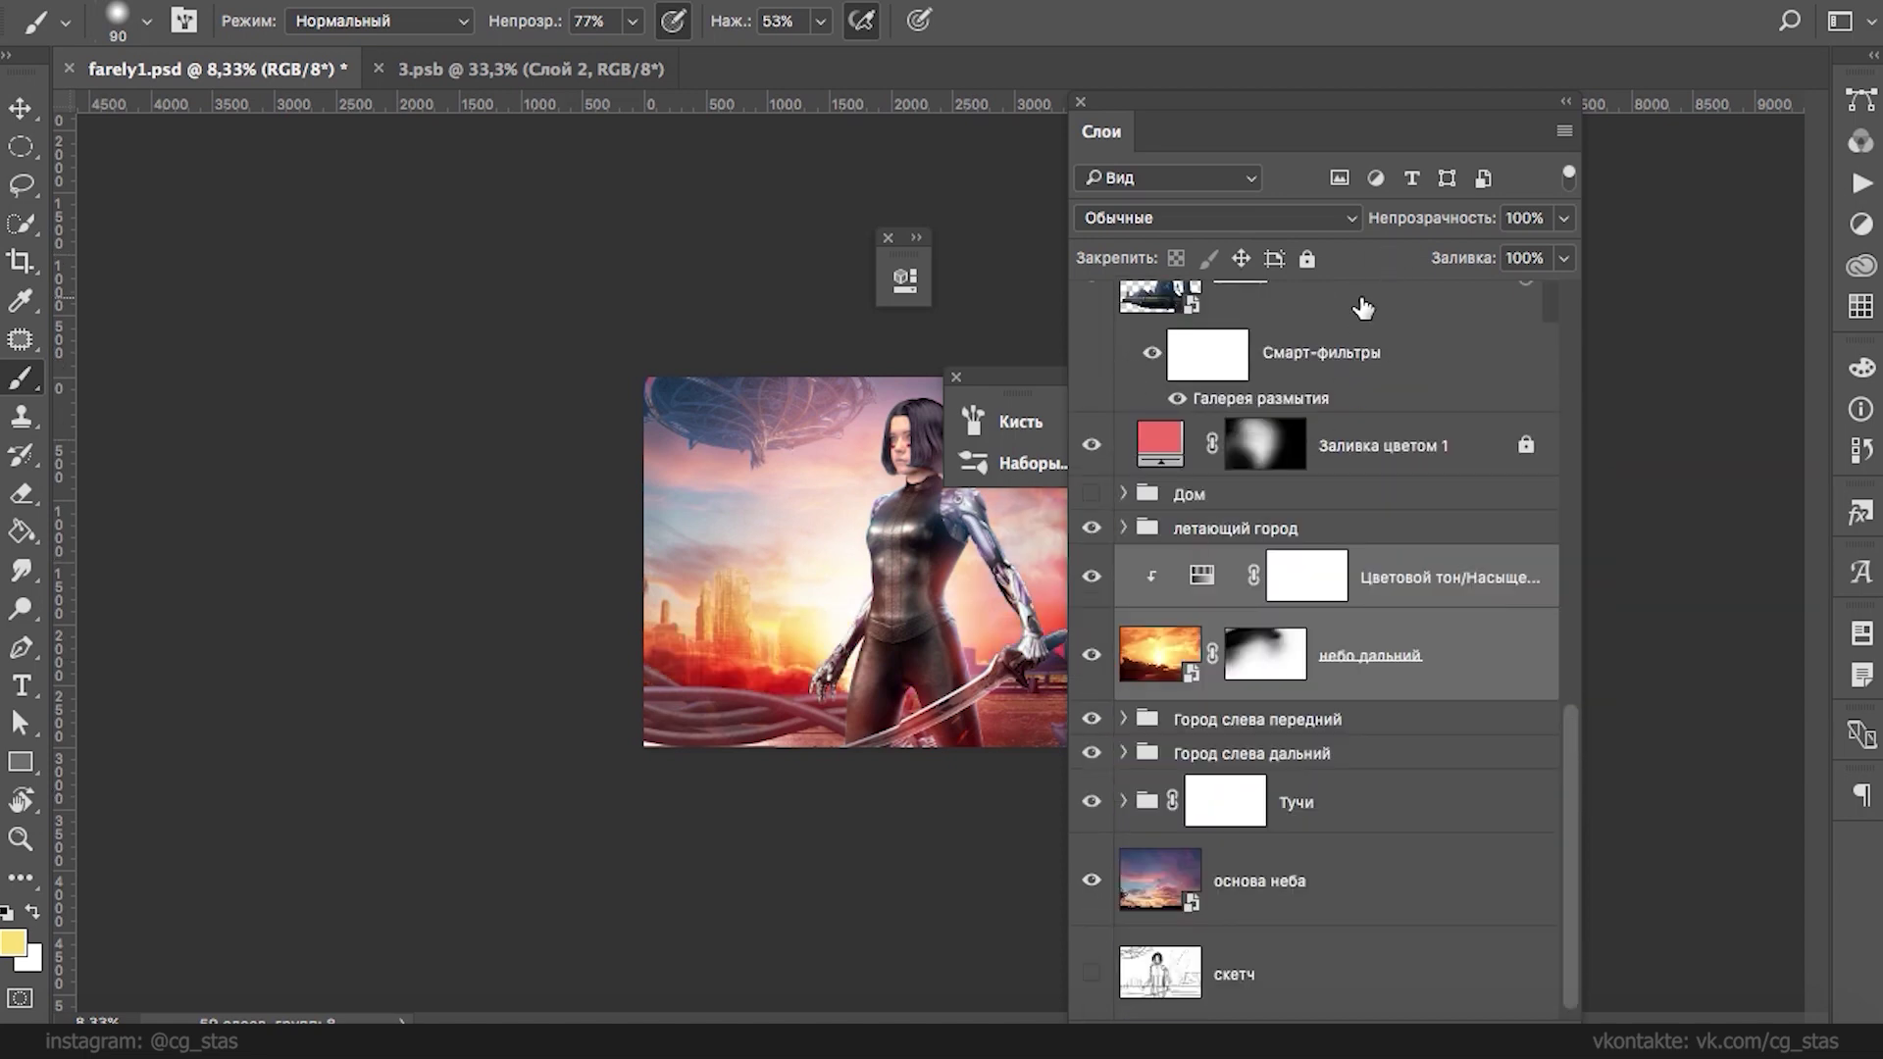
# - Set the небо дальний layer and its Hue/Saturation adjustment to Screen (Экран) blending at 36% opacity
pyautogui.click(1216, 217)
pyautogui.click(1214, 406)
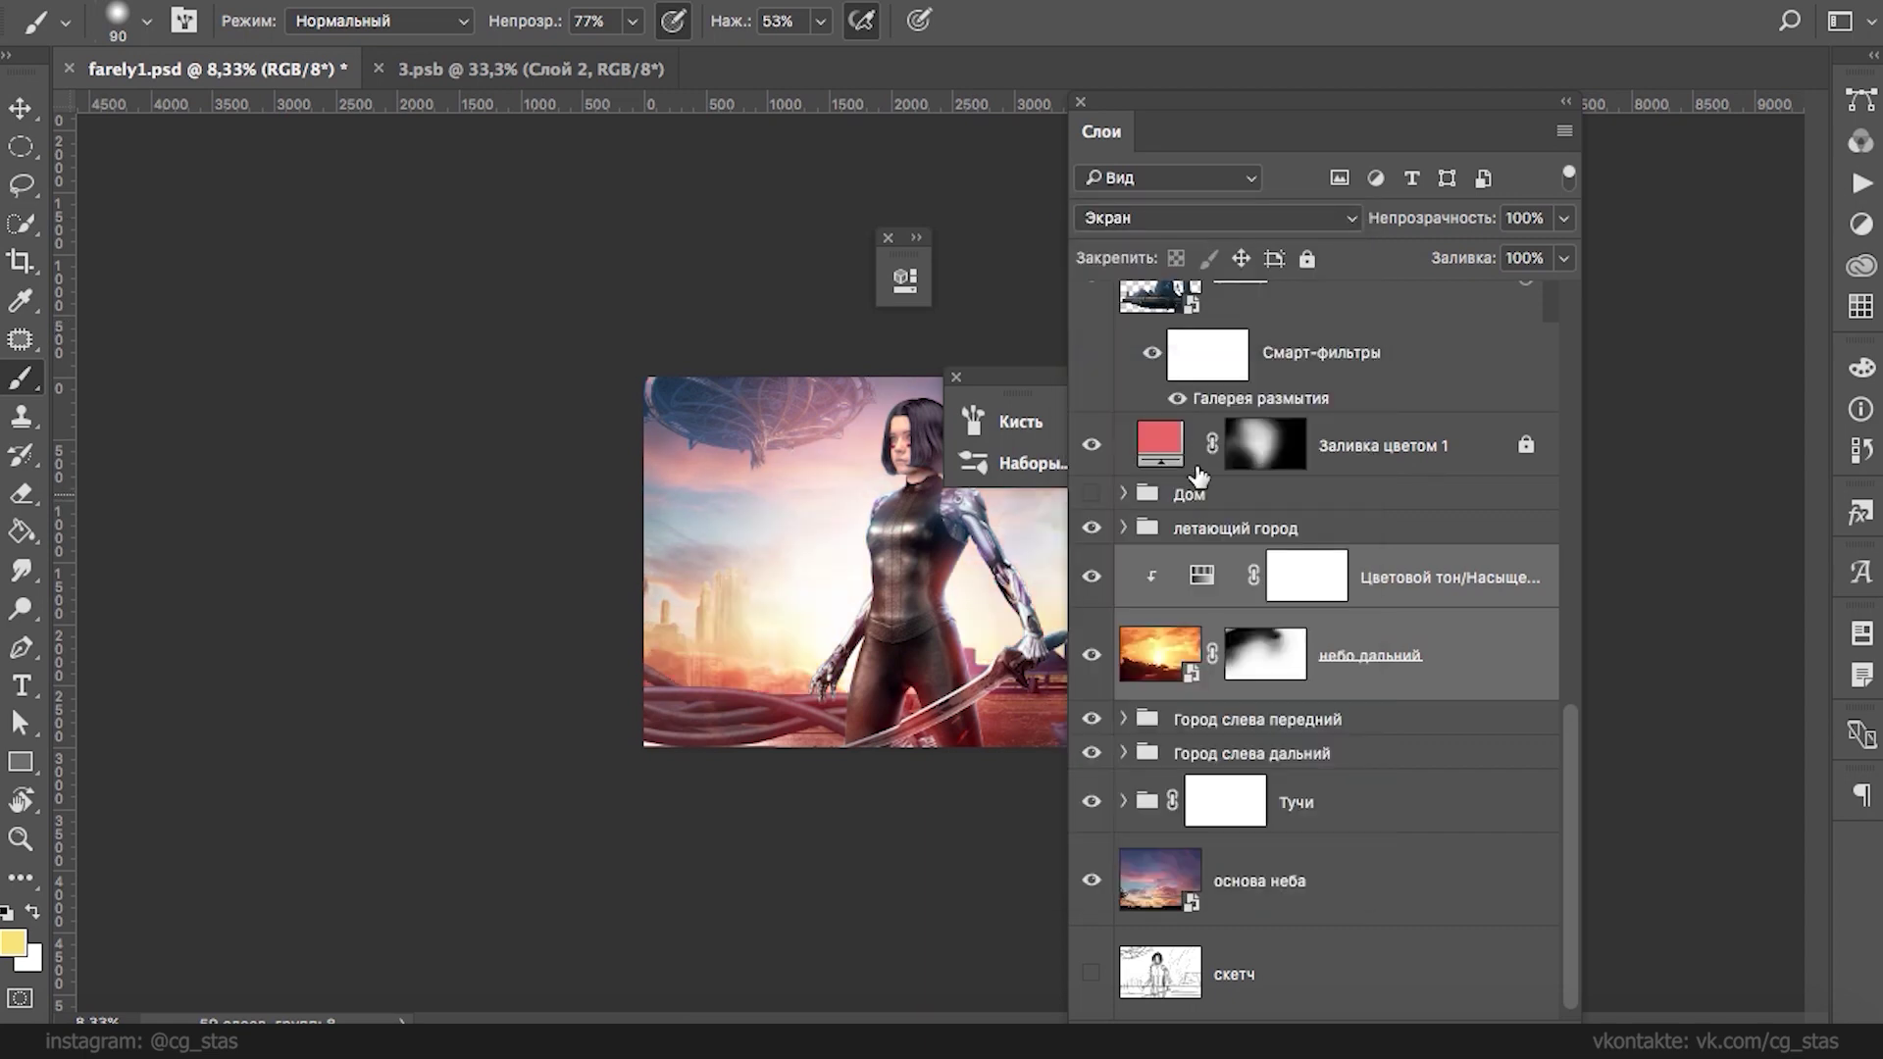
pyautogui.moveTo(1565, 226); pyautogui.dragTo(1473, 261)
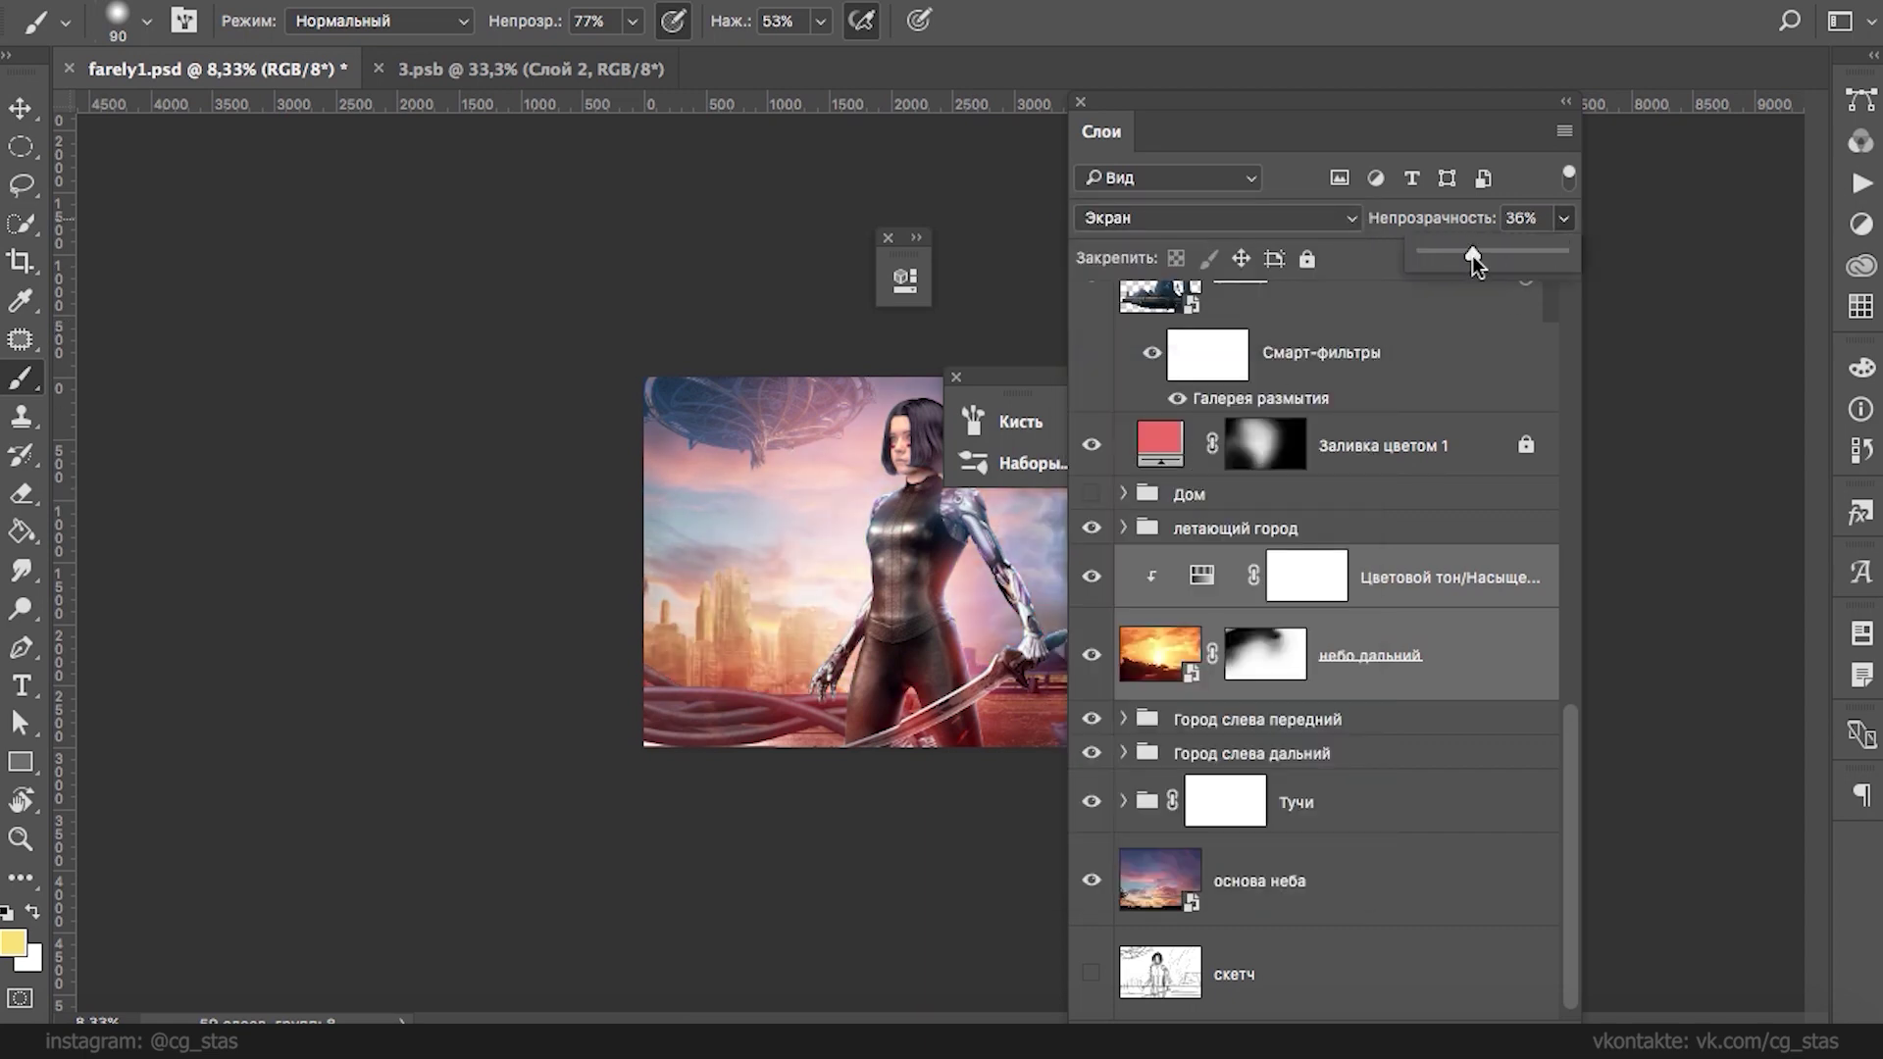
# - Duplicate небо дальний with its Hue/Saturation adjustment, place the copies below the Тучи group and set them to Normal (Обычные) blending
pyautogui.press('super+j')
pyautogui.moveTo(1155, 679); pyautogui.dragTo(1149, 987)
pyautogui.scroll(-1, 1568, 734)
pyautogui.click(1216, 218)
pyautogui.click(1128, 12)
pyautogui.moveTo(1573, 750); pyautogui.dragTo(1569, 808)
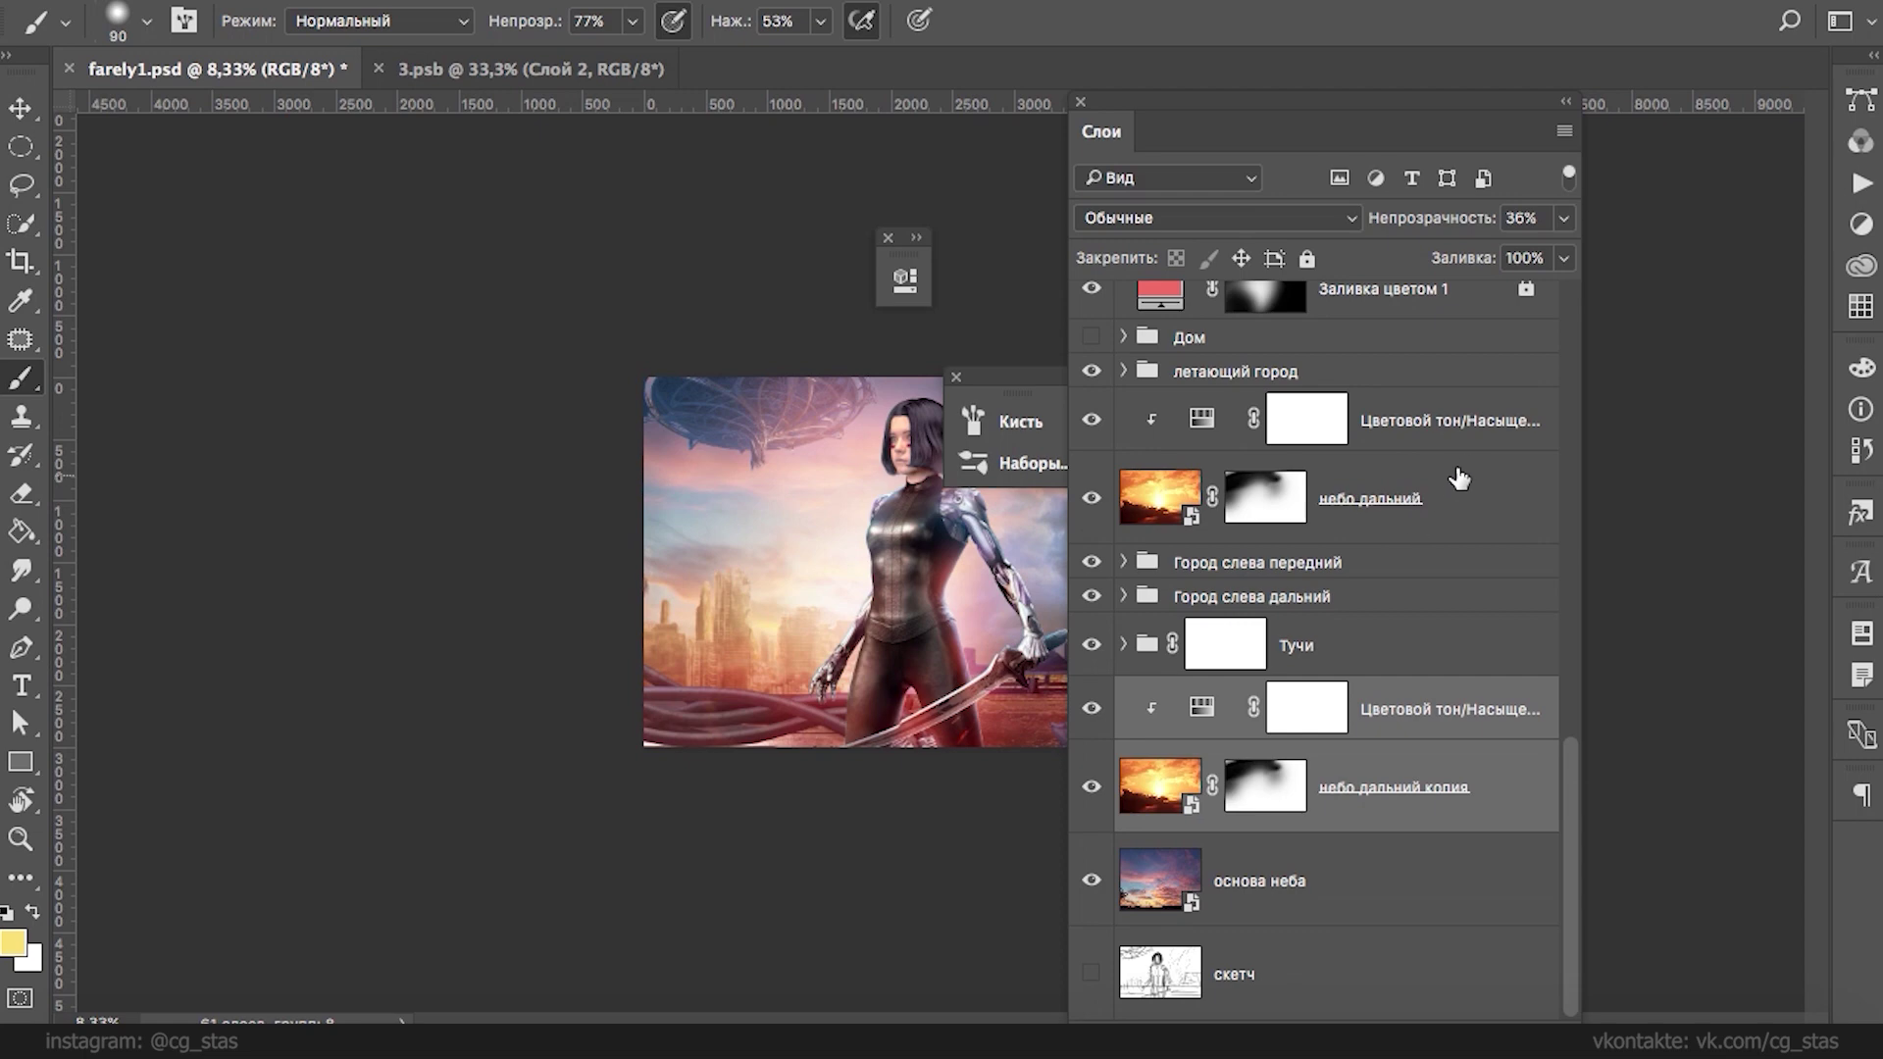
# - Check the небо дальний layer and its mask, and move the Тучи group above it and its Hue/Saturation adjustment
pyautogui.click(1145, 510)
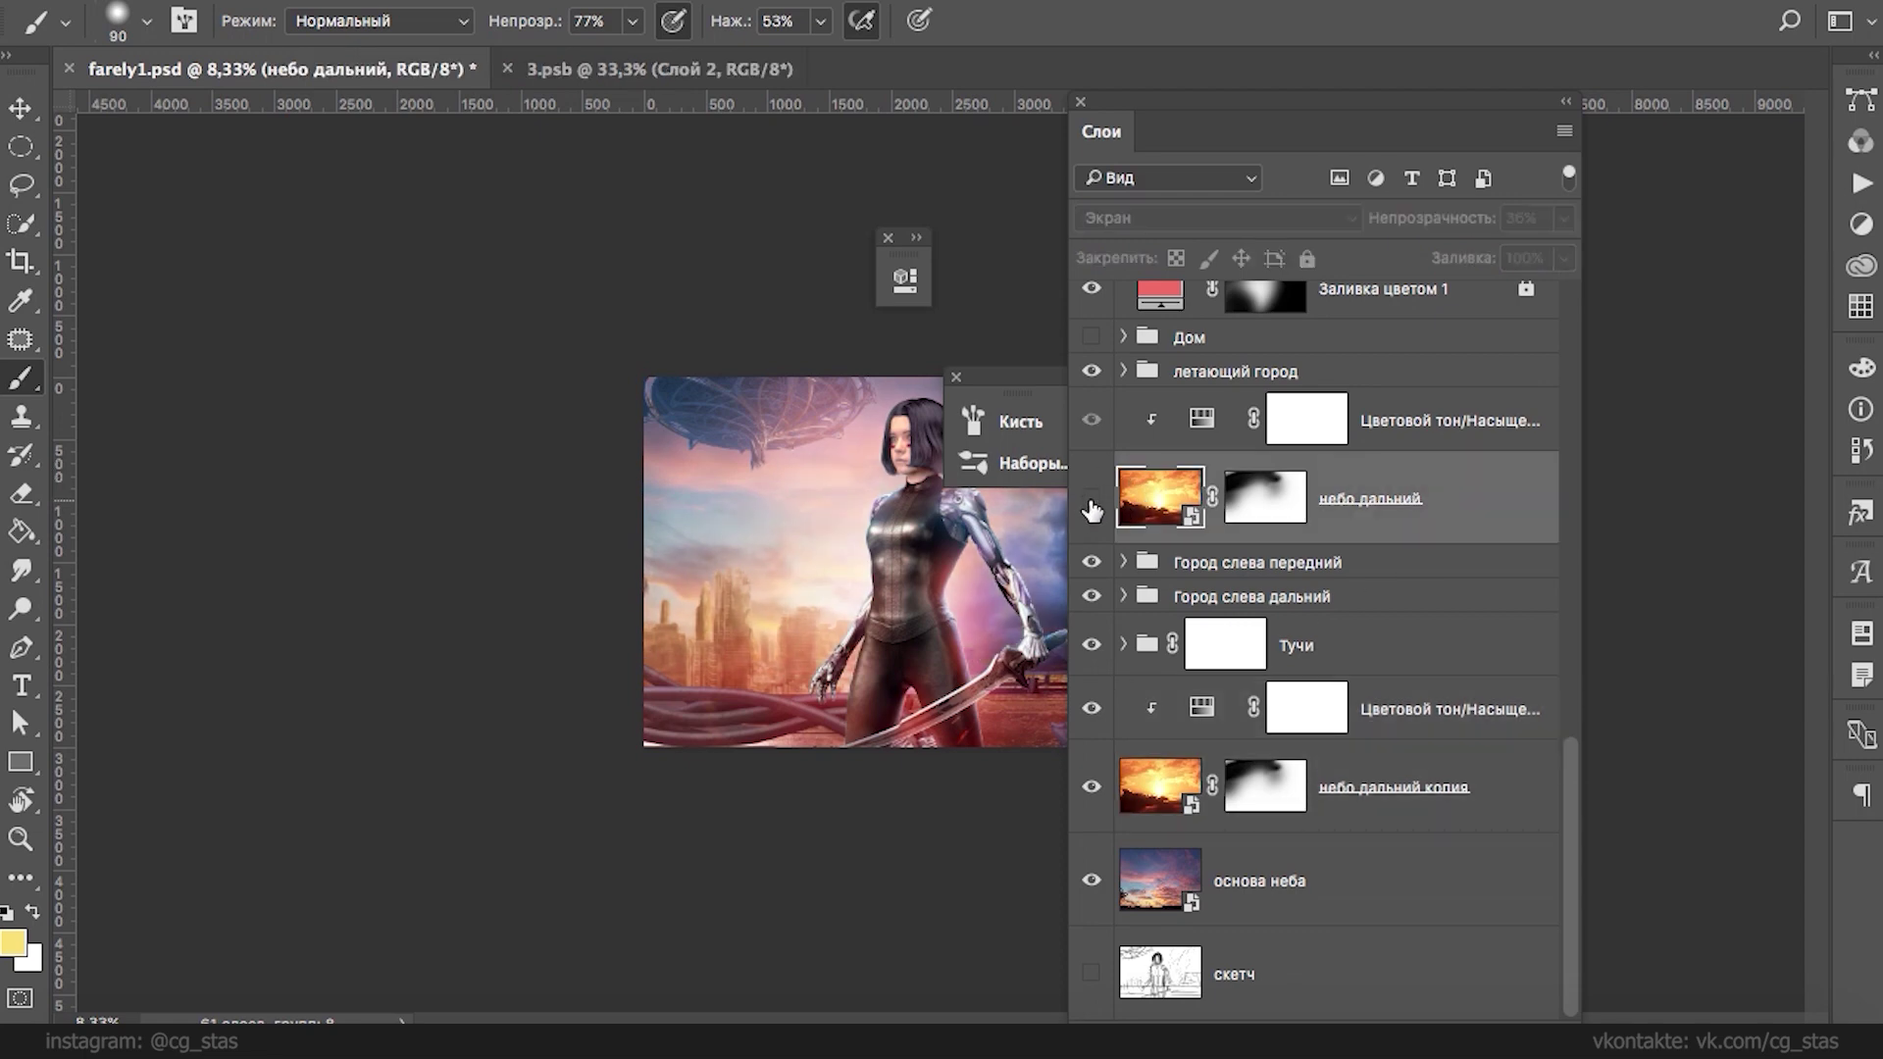
pyautogui.moveTo(1483, 96); pyautogui.dragTo(523, 119)
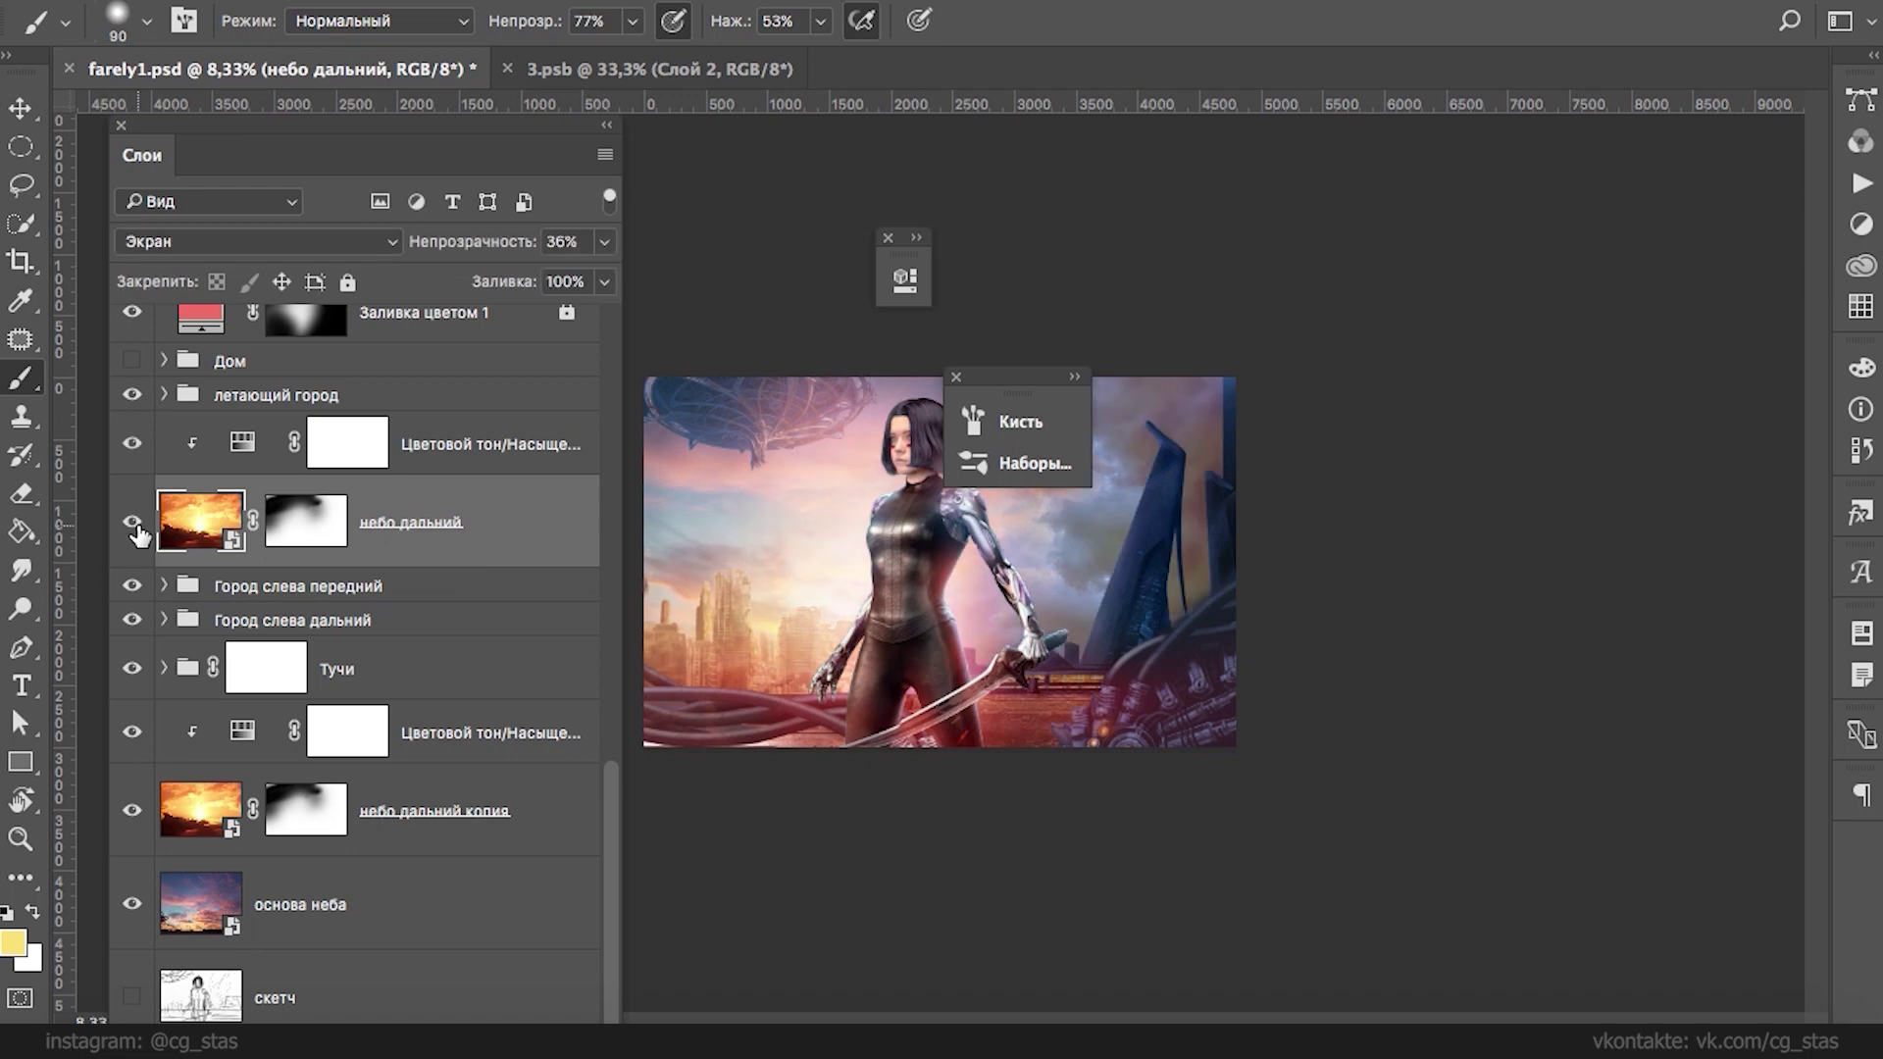
pyautogui.click(311, 522)
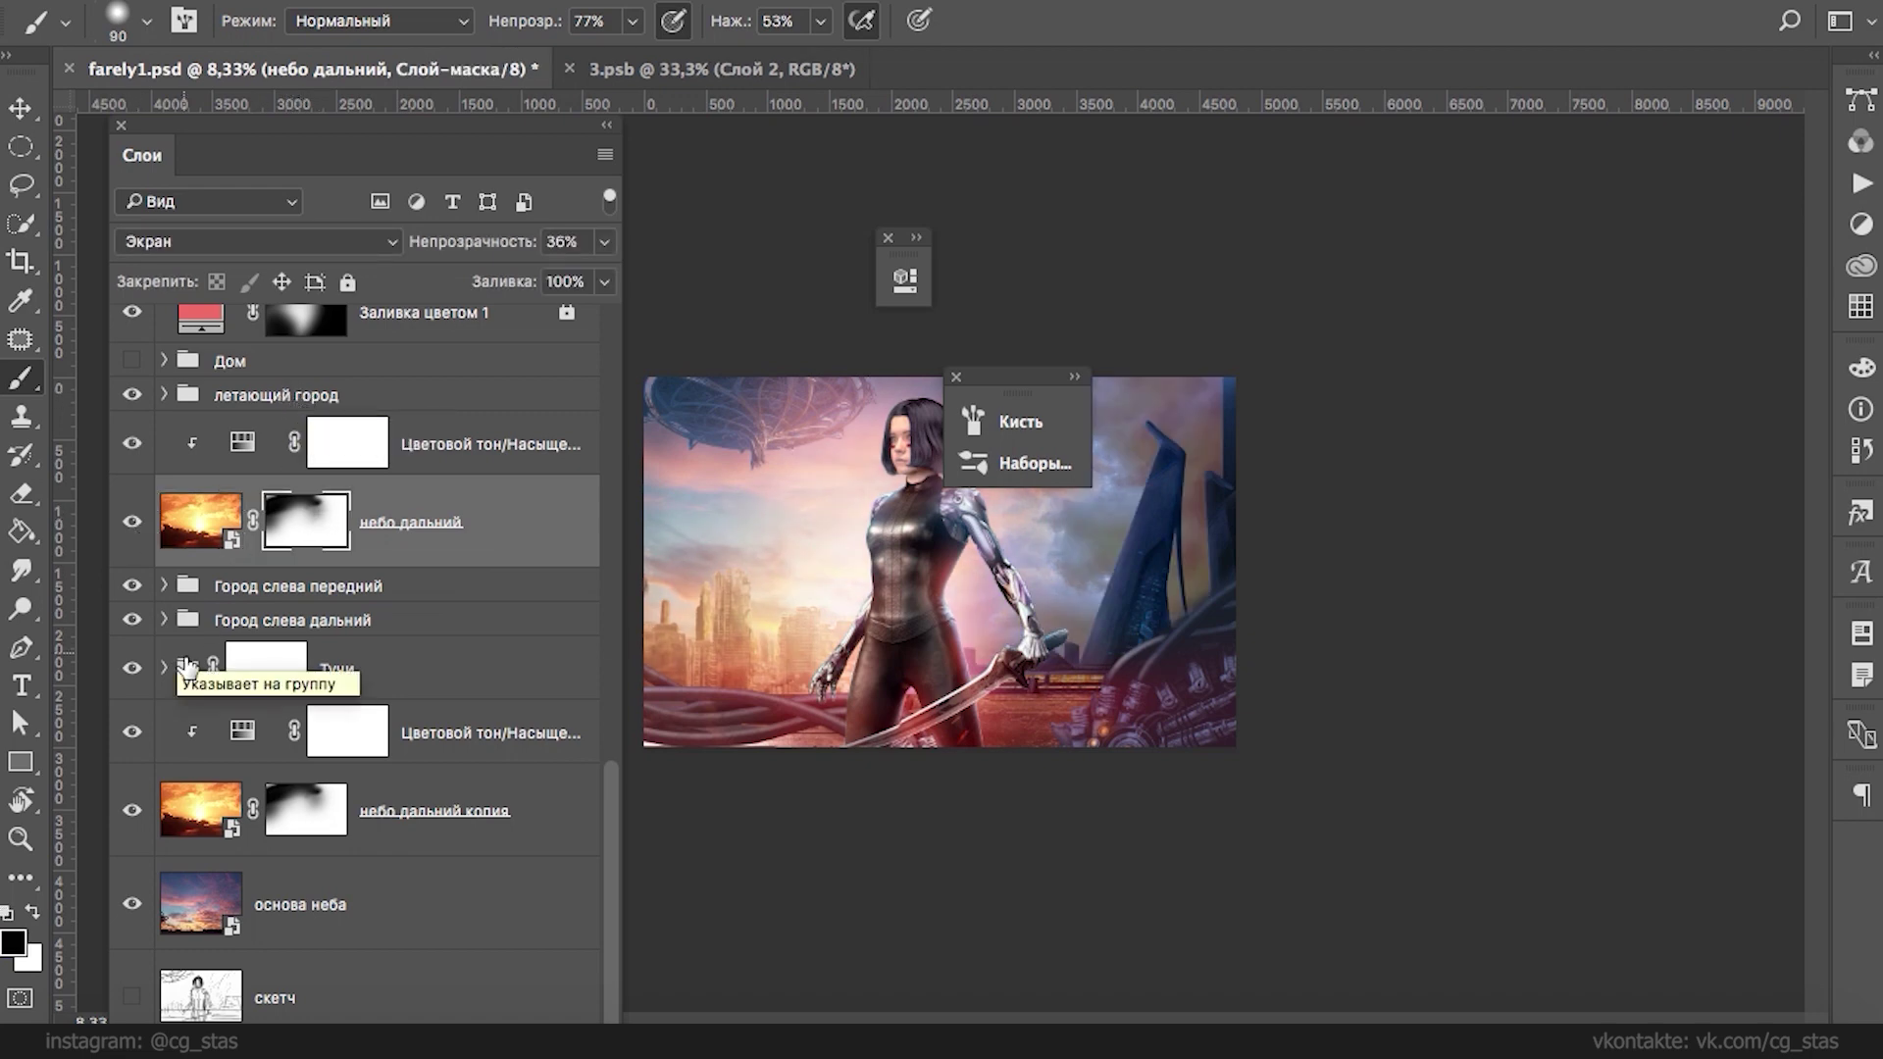
pyautogui.click(201, 518)
pyautogui.moveTo(196, 681); pyautogui.dragTo(218, 432)
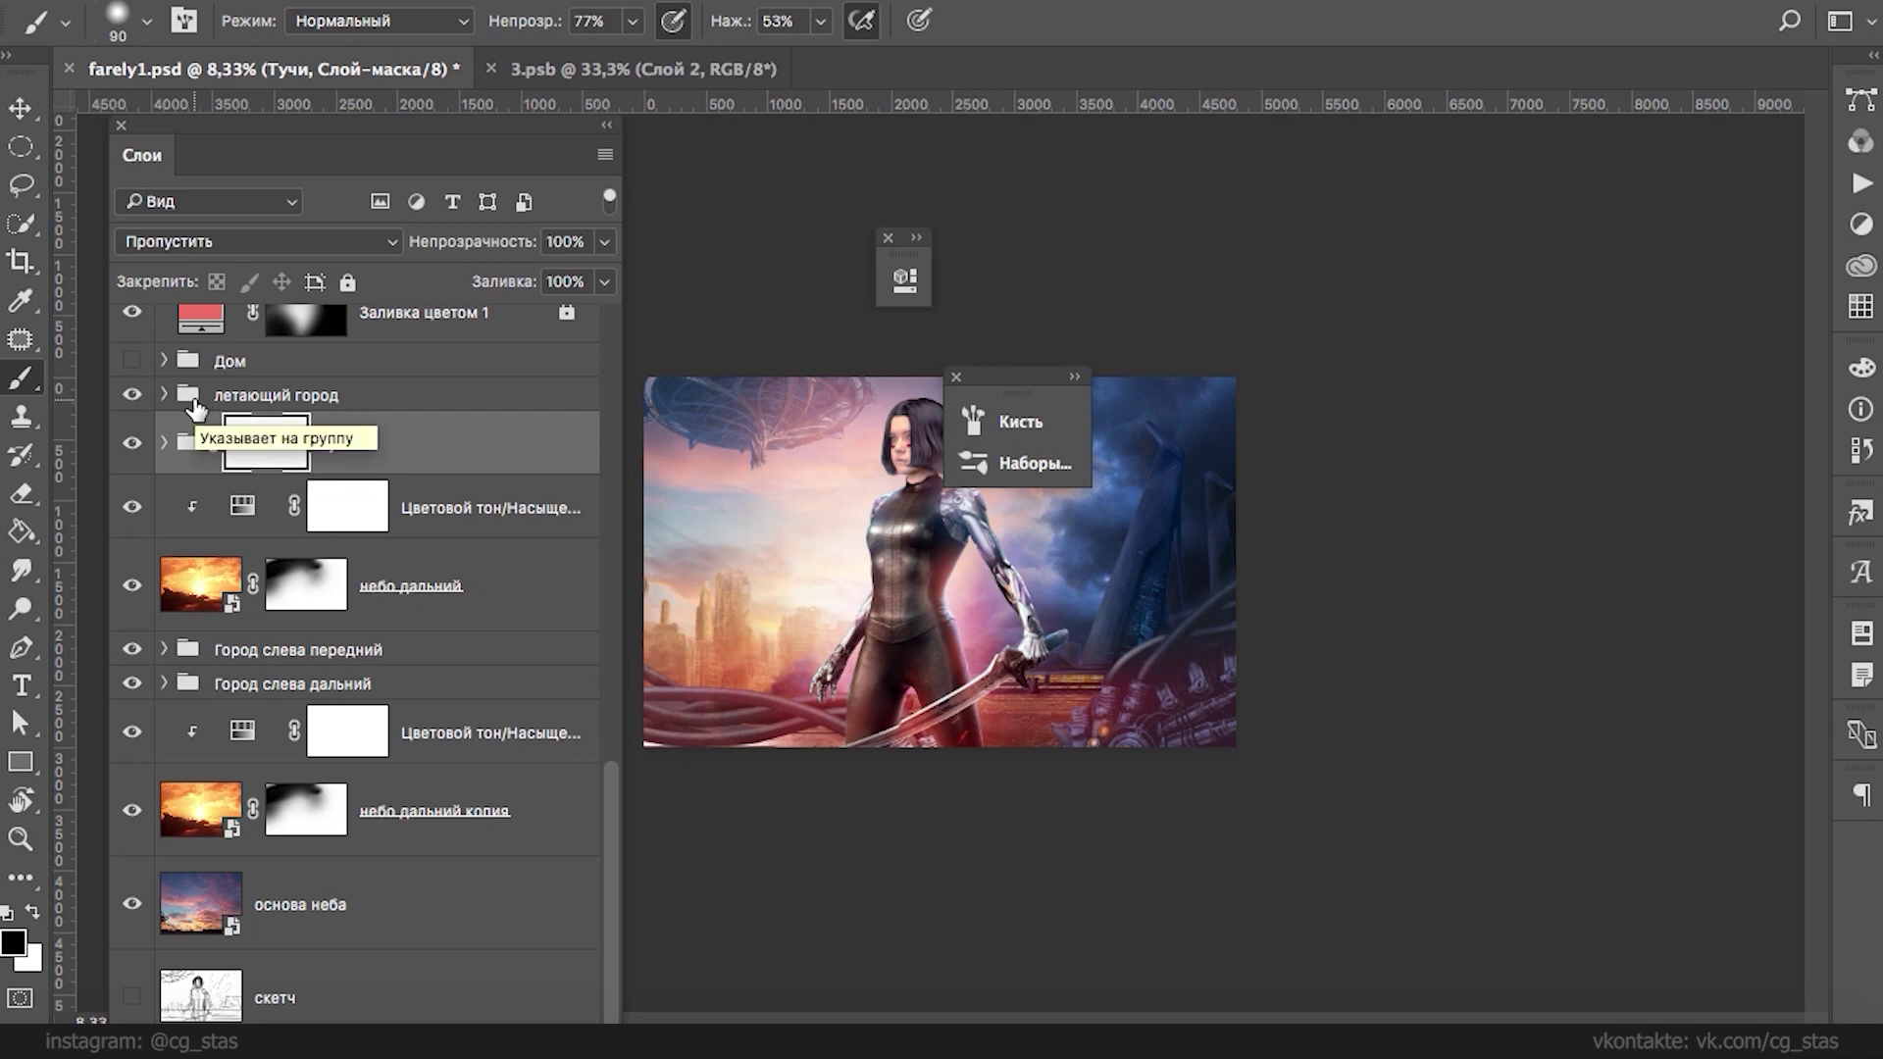
# - Select the пол layer from the image, and dock the floating Layers panel beside the tools
pyautogui.click(605, 124)
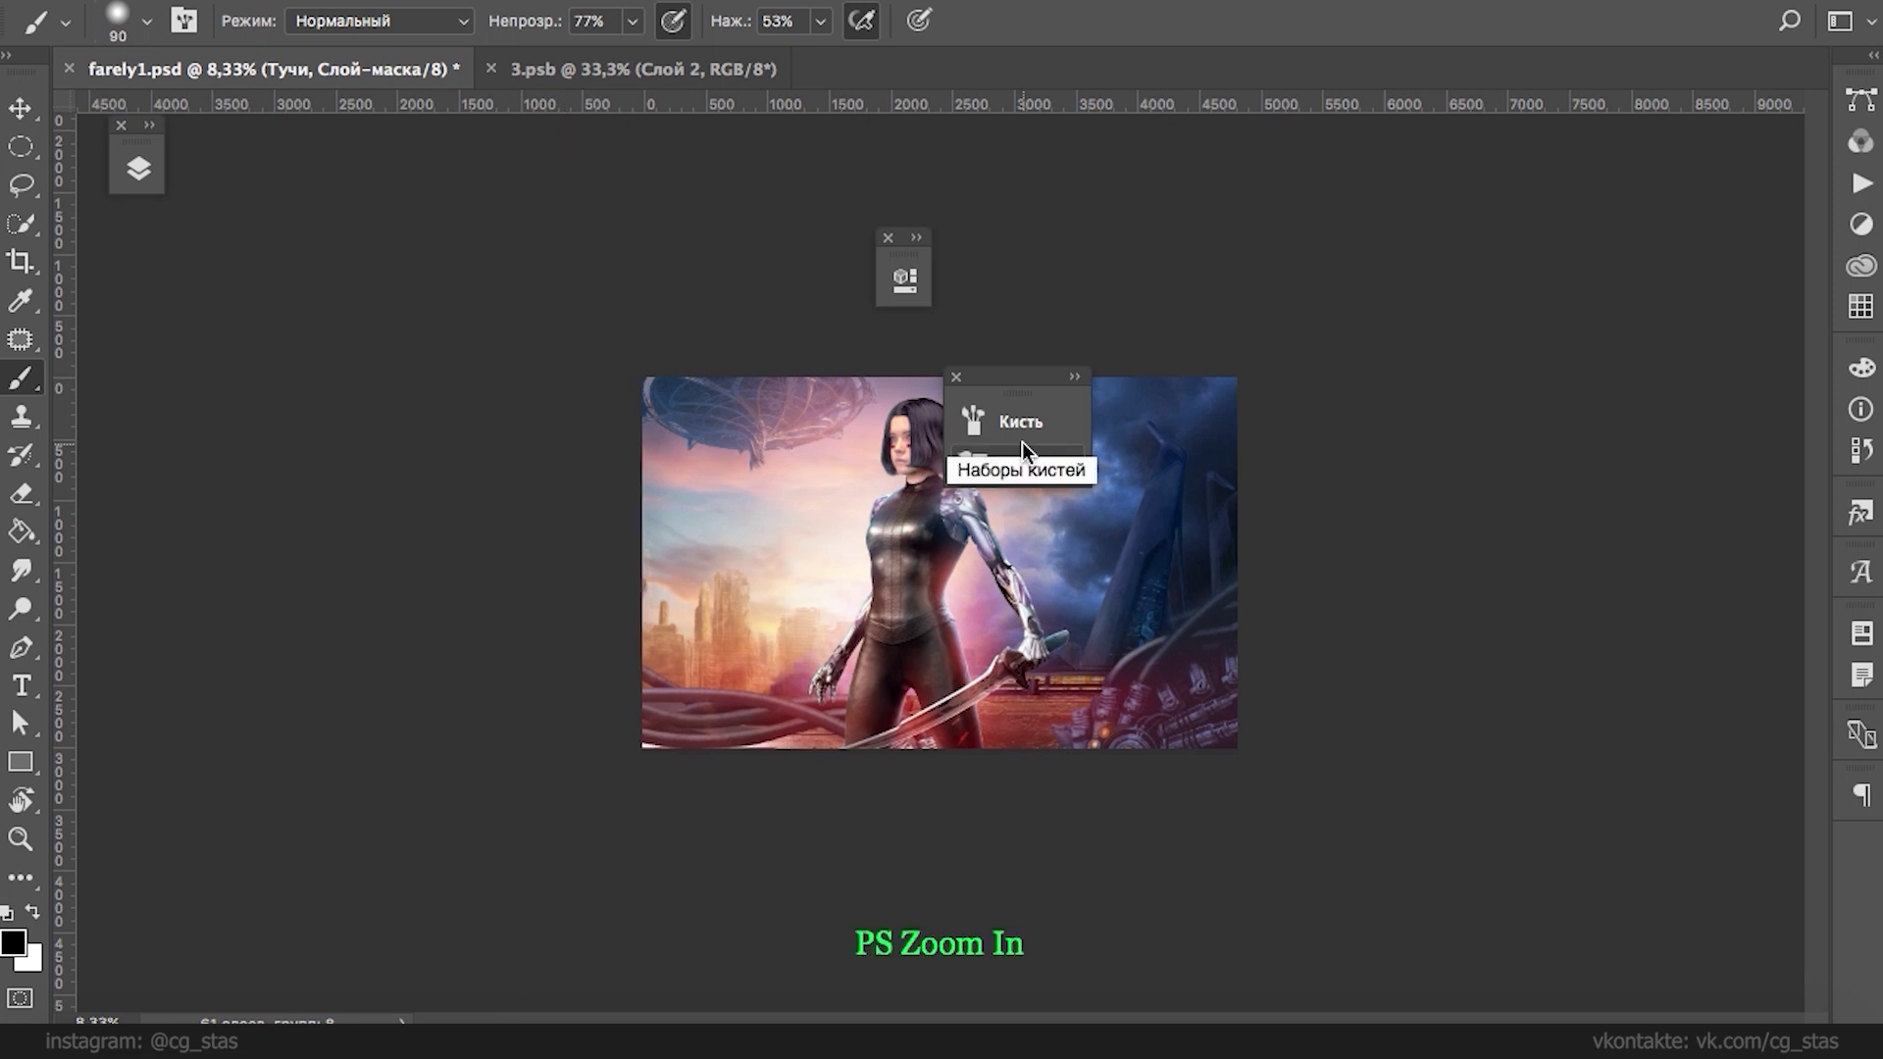
pyautogui.press('super+plus')
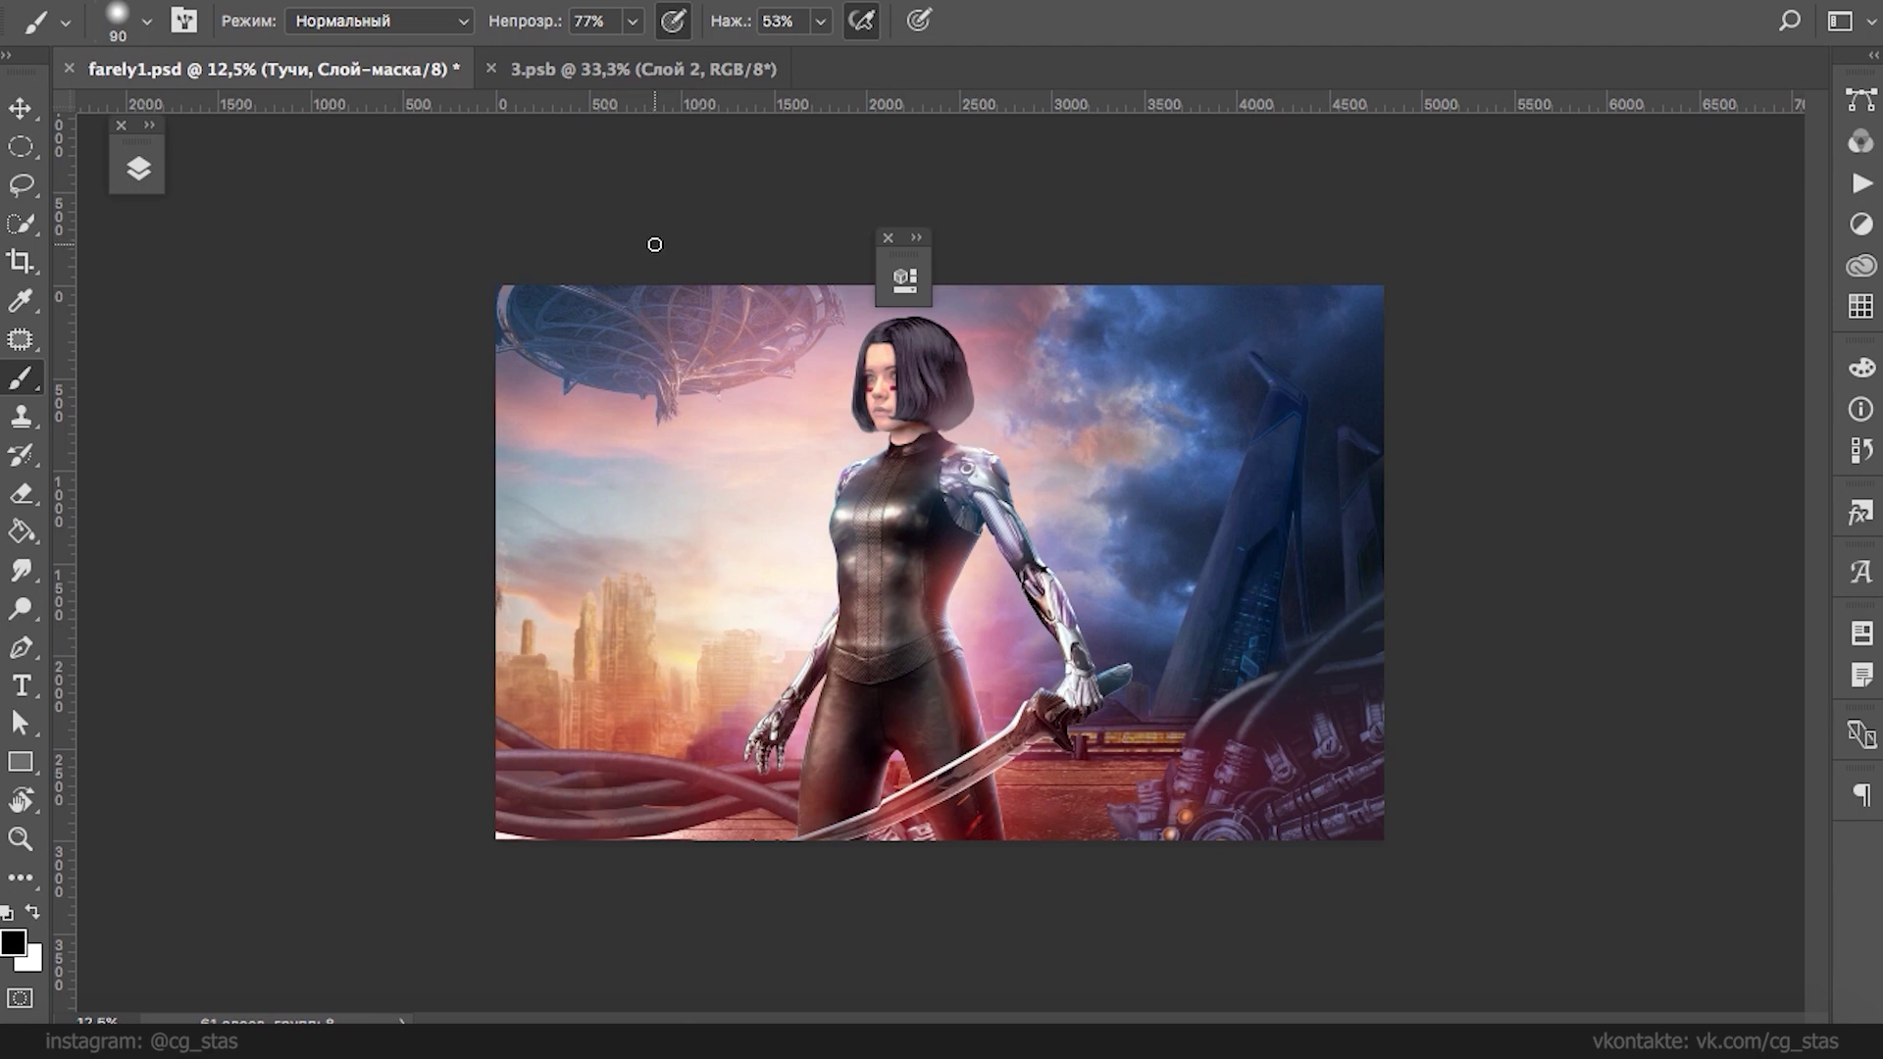
pyautogui.keyDown('super'); pyautogui.click(1047, 799); pyautogui.keyUp('super')
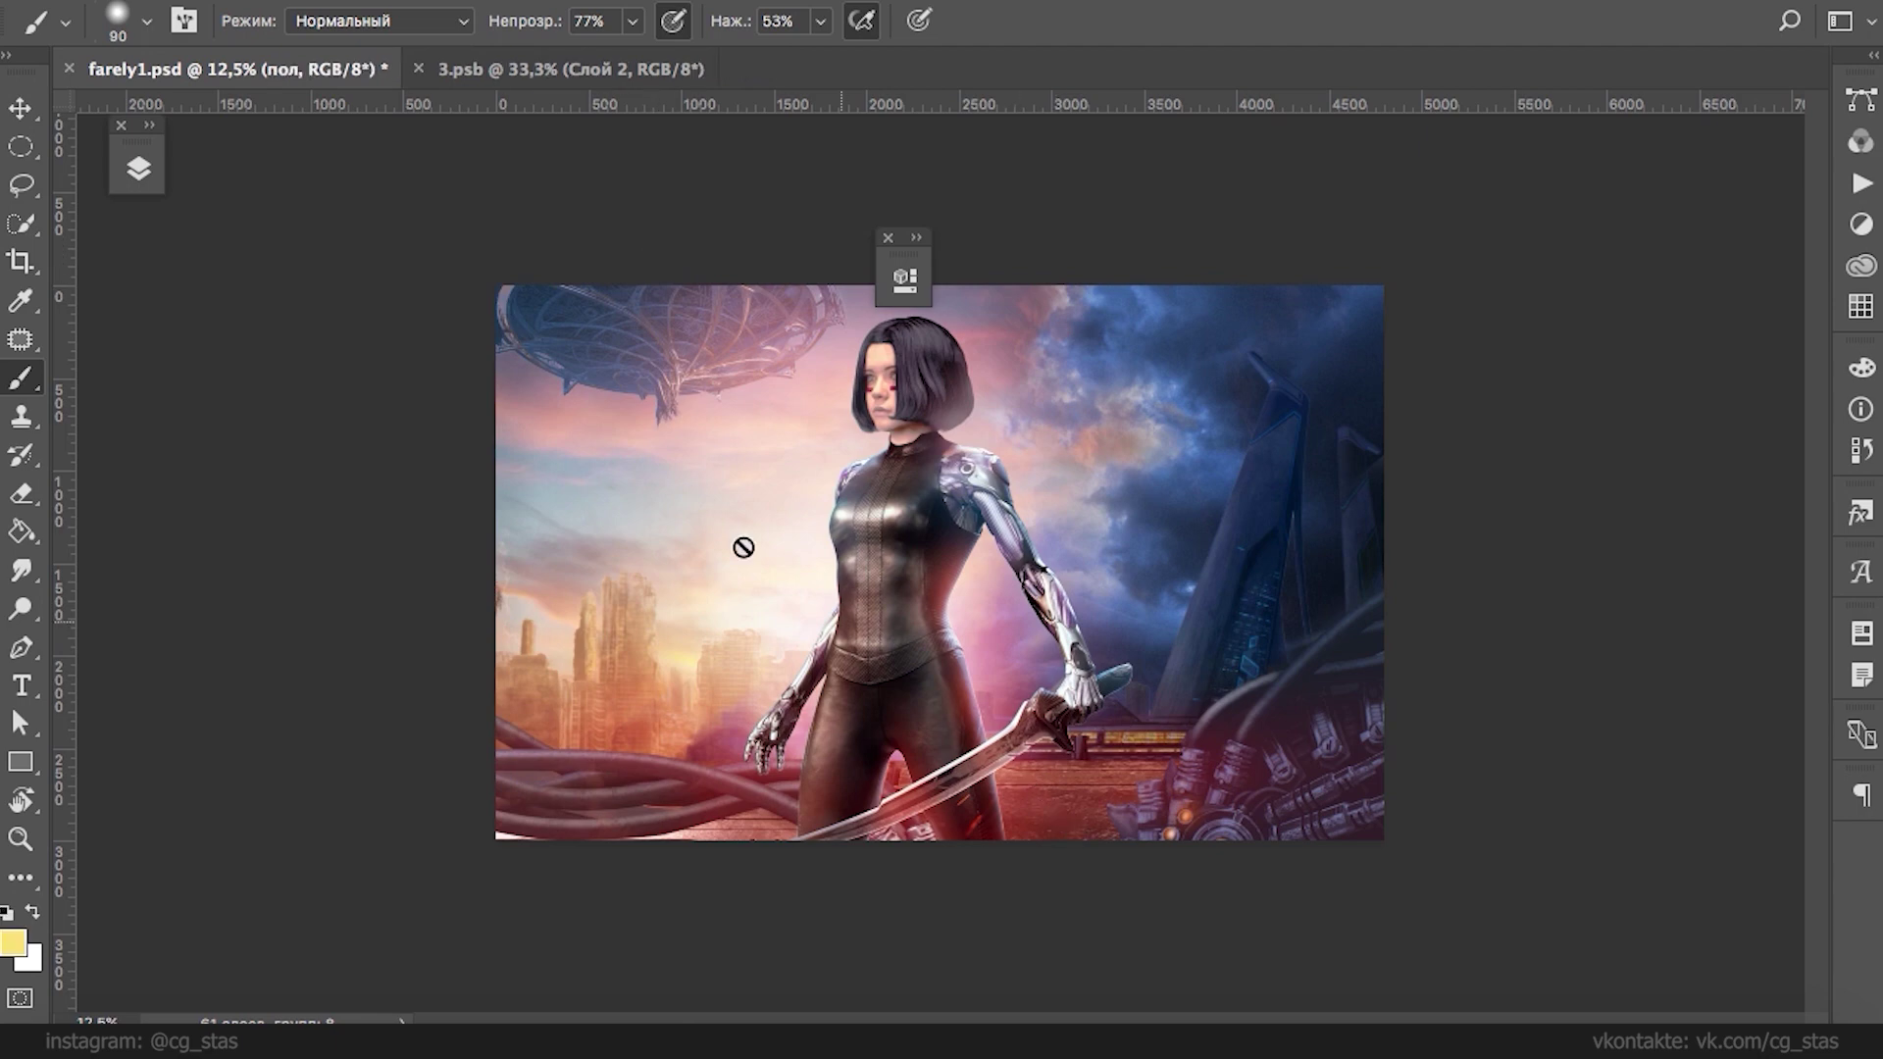
pyautogui.click(121, 125)
pyautogui.click(1285, 2)
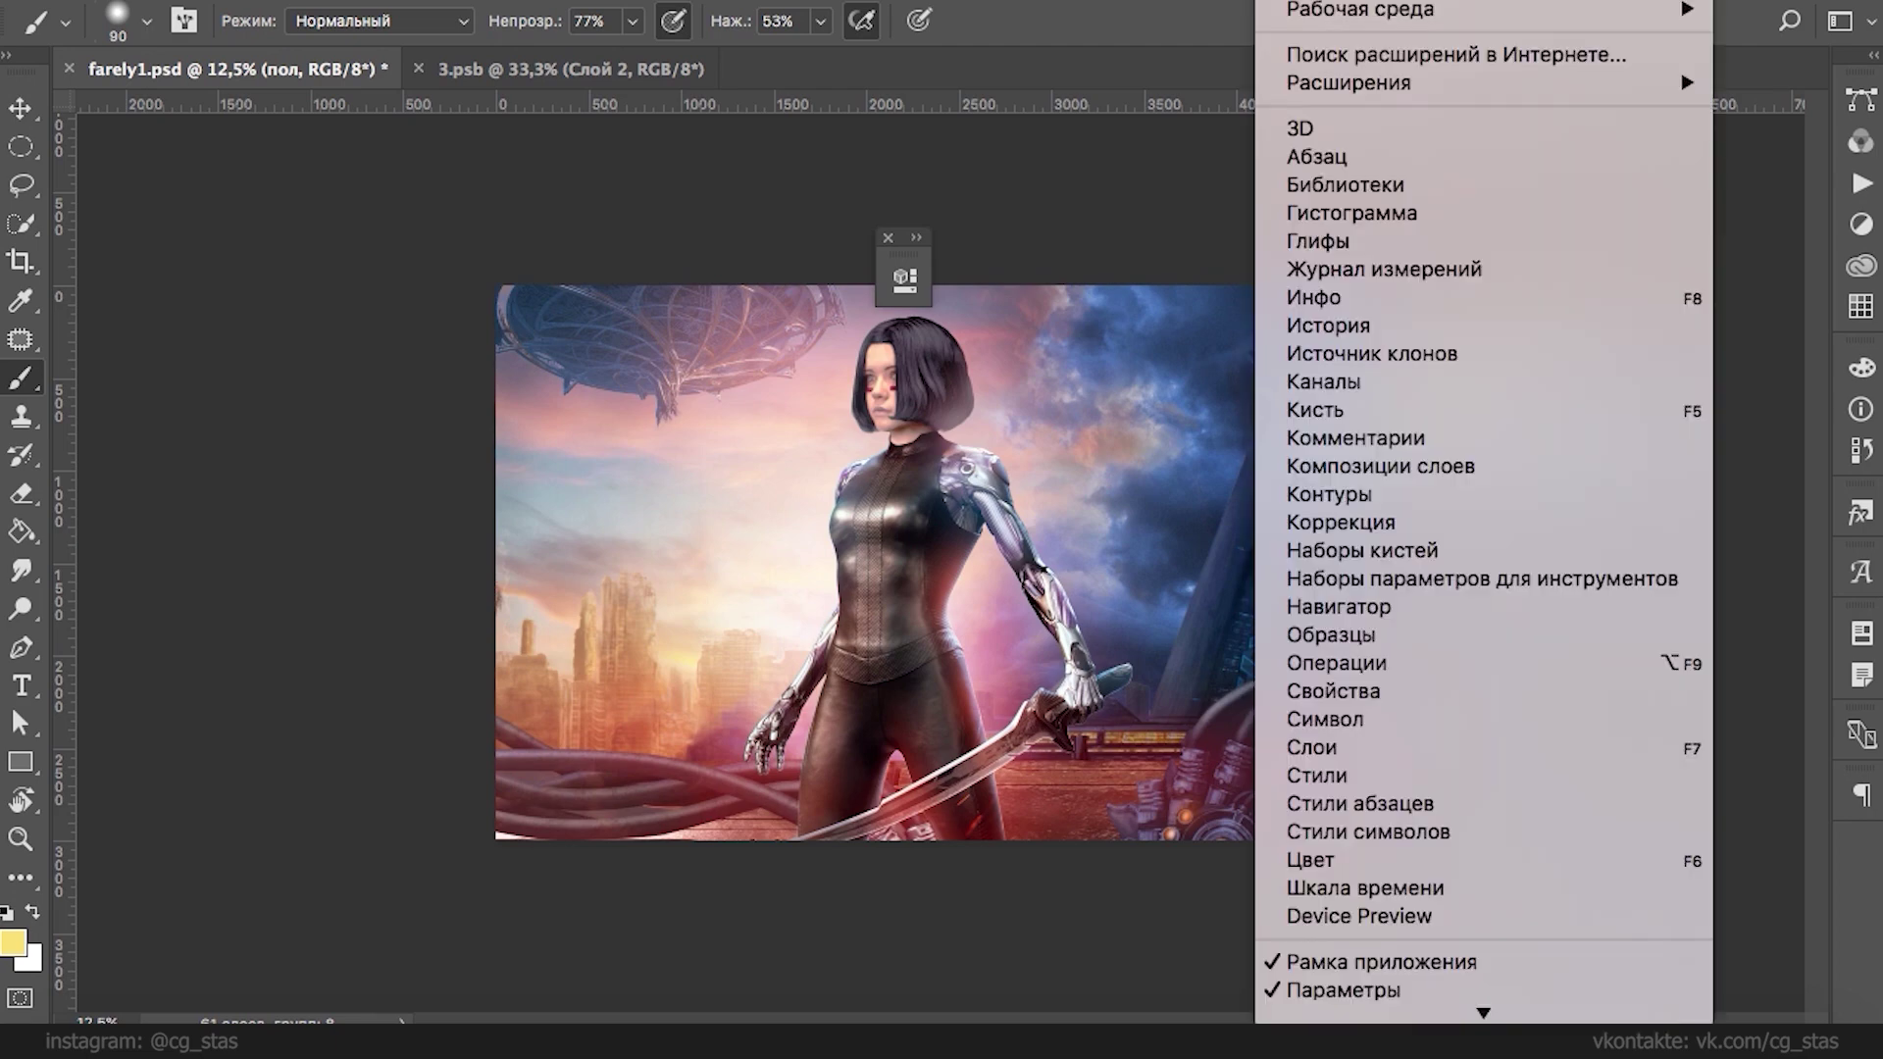
pyautogui.click(1348, 747)
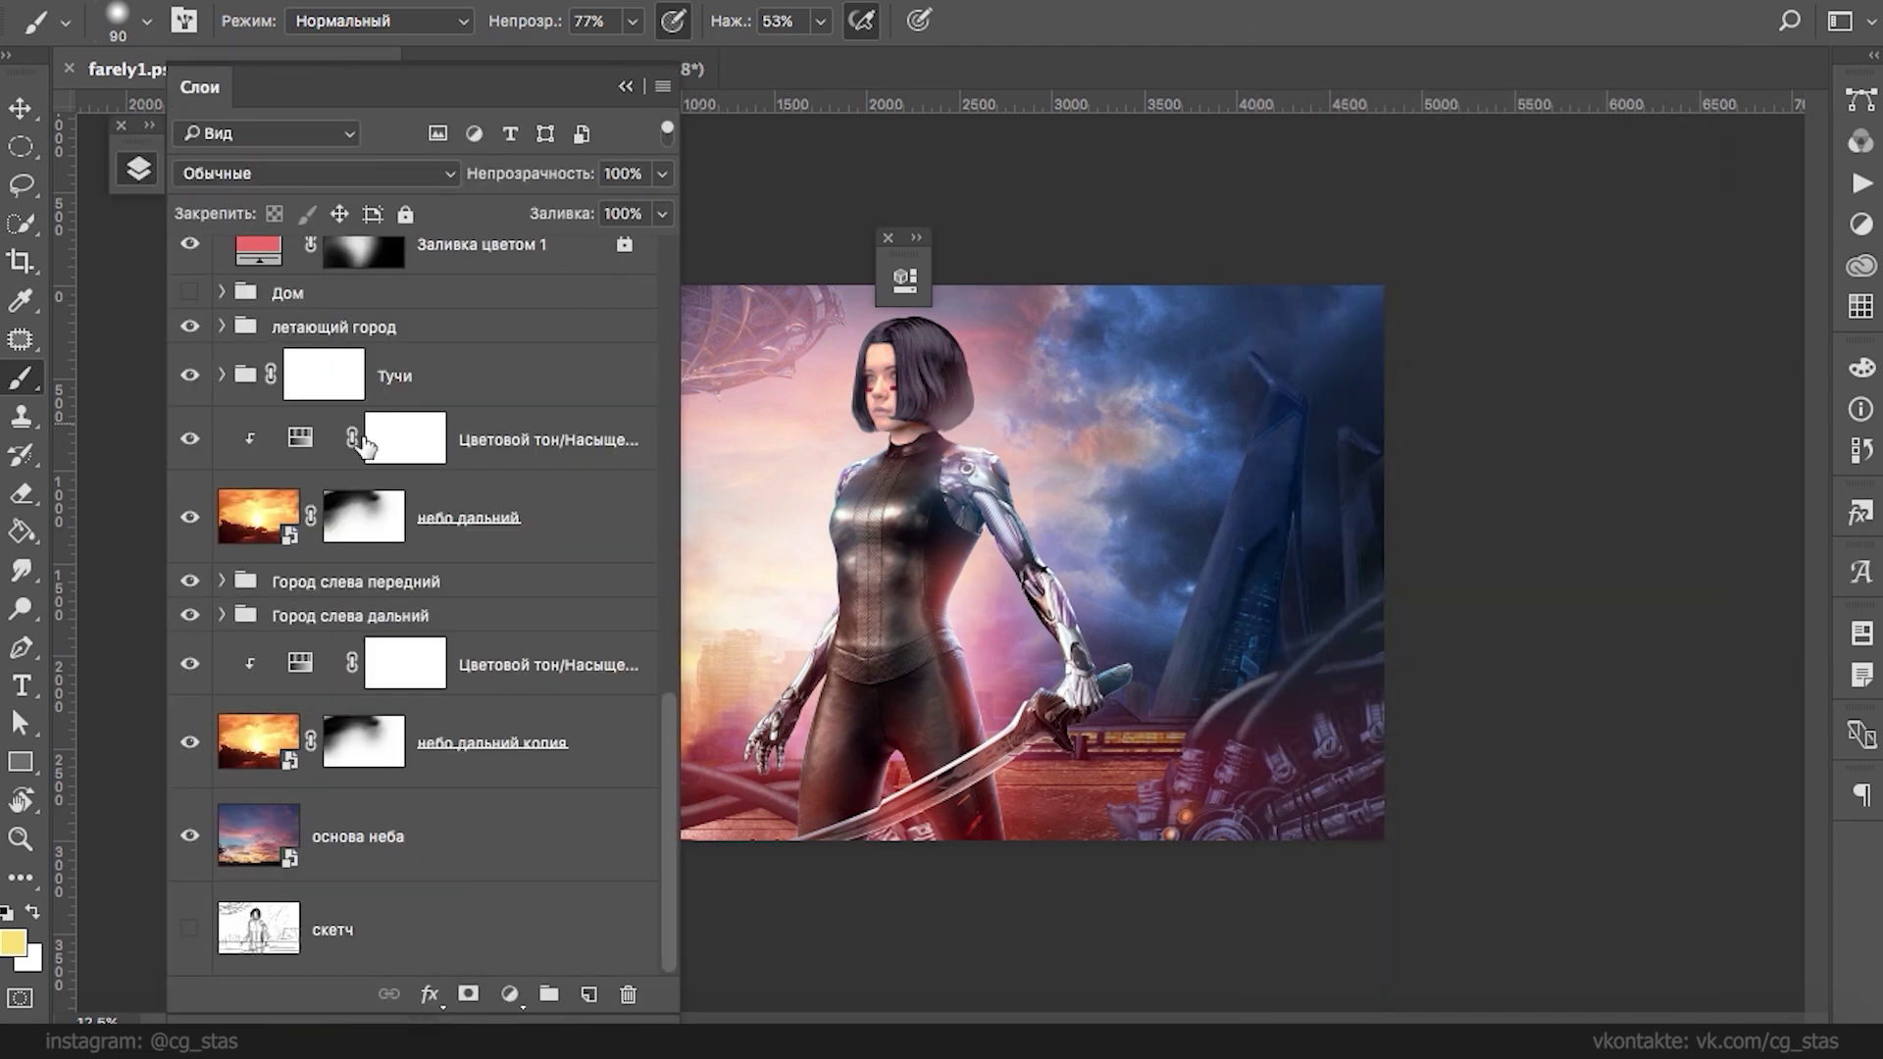
pyautogui.moveTo(368, 86); pyautogui.dragTo(55, 196)
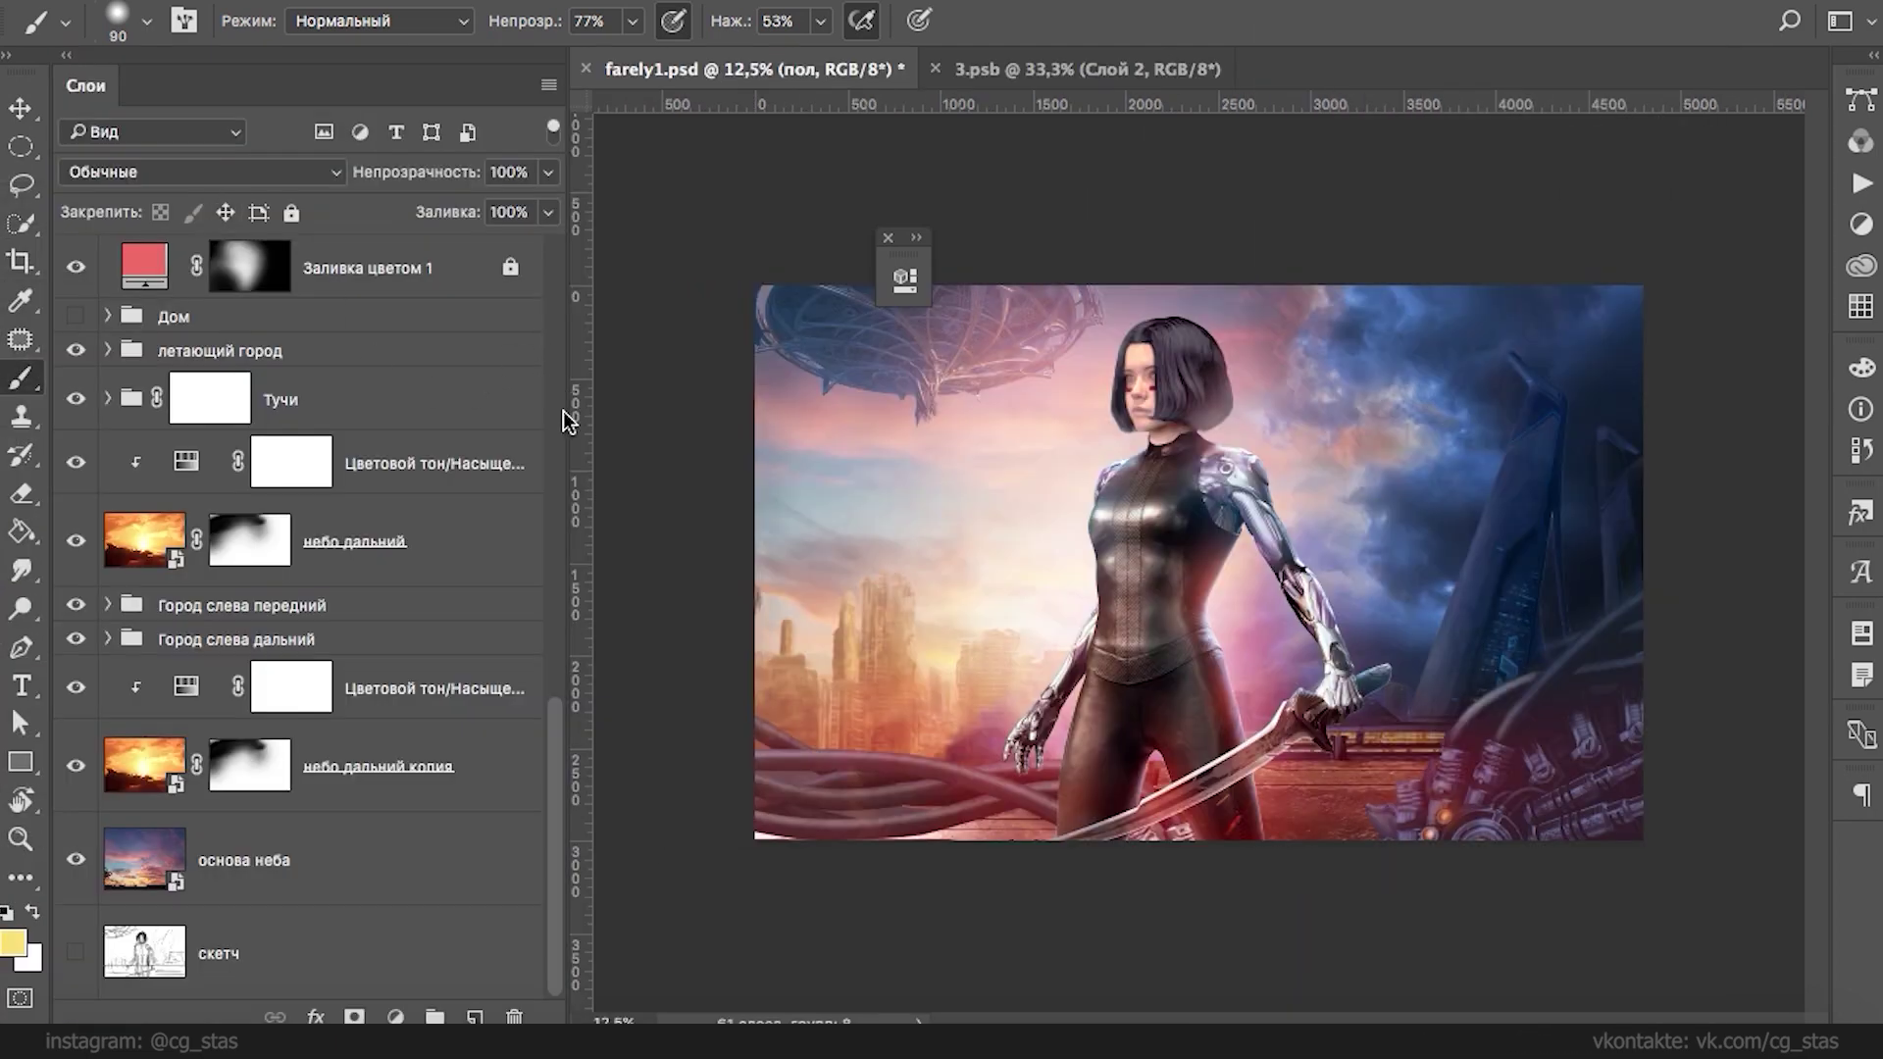
# - Group Слой 5 with its Hue/Saturation and Уровни 7–9 adjustments as Дом, and delete the old hidden Дом group
pyautogui.click(108, 639)
pyautogui.click(109, 639)
pyautogui.moveTo(553, 738); pyautogui.dragTo(561, 537)
pyautogui.click(377, 691)
pyautogui.keyDown('shift'); pyautogui.click(515, 424); pyautogui.keyUp('shift')
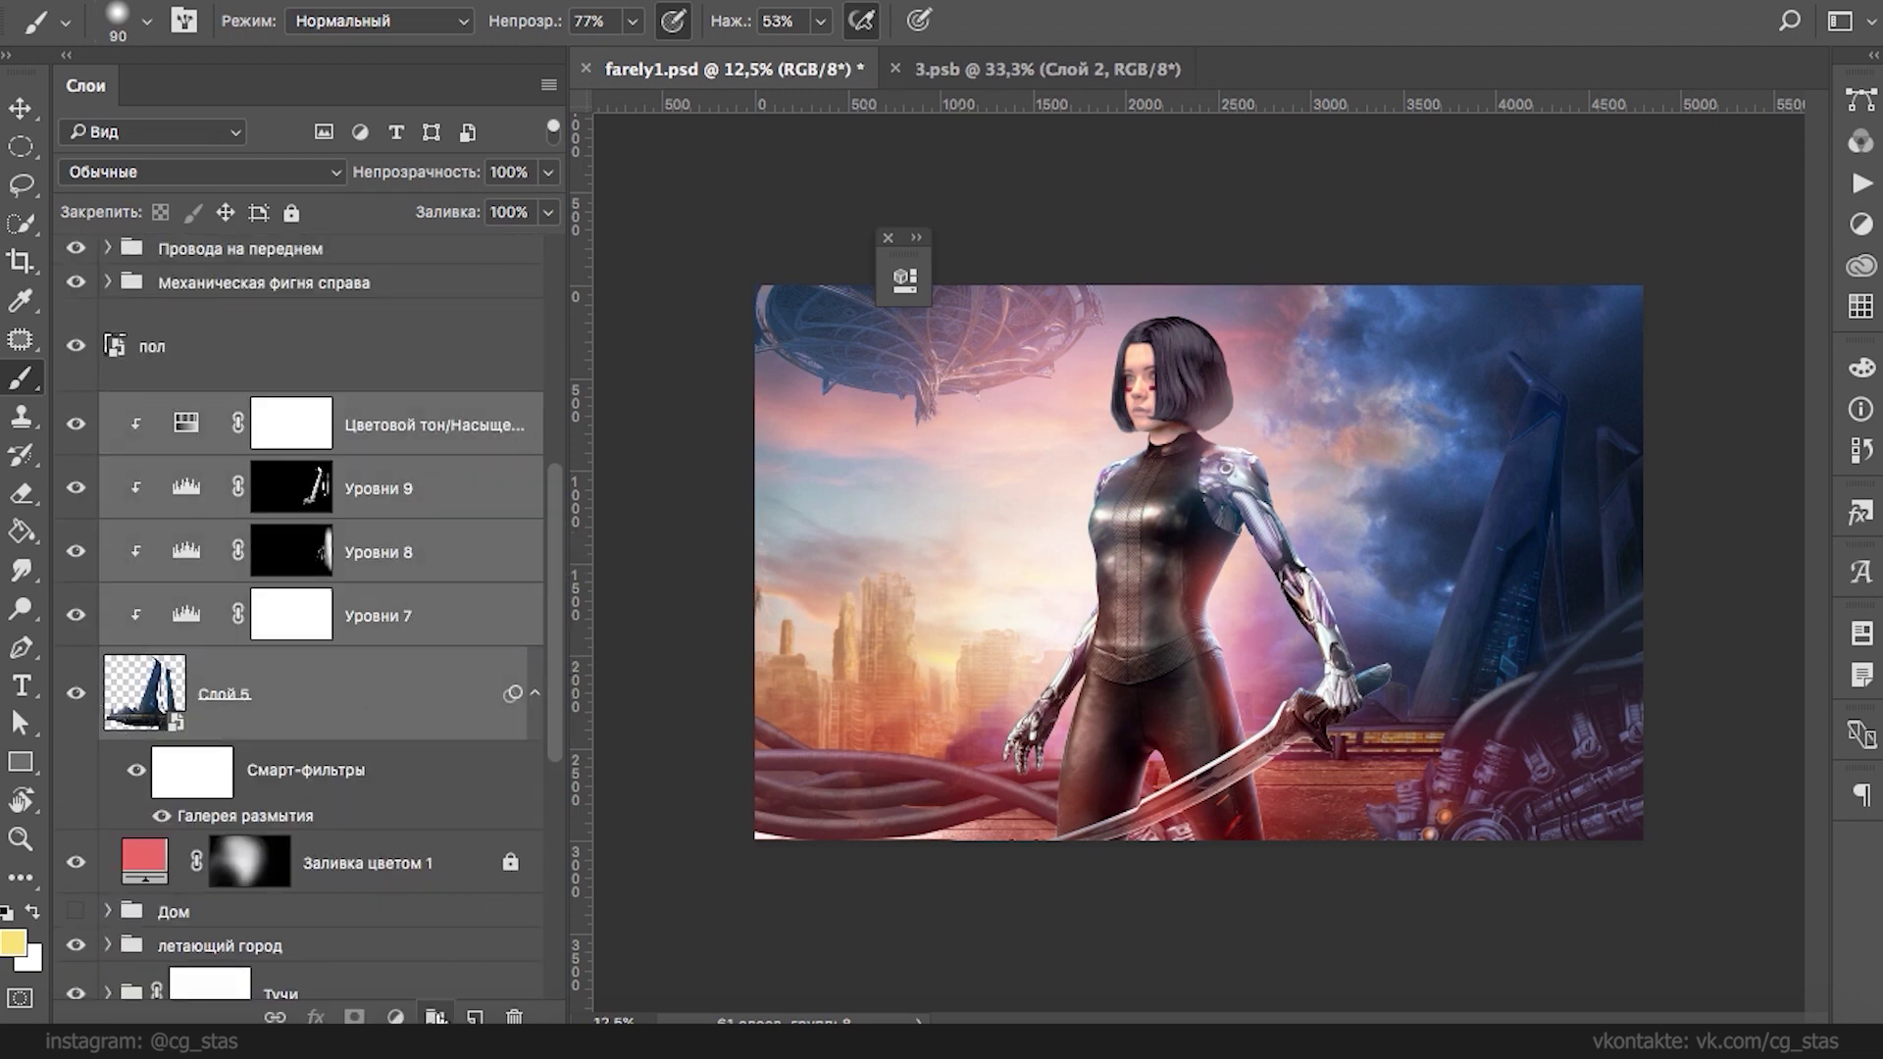
pyautogui.click(434, 1017)
pyautogui.doubleClick(186, 410)
pyautogui.write('Дом')
pyautogui.press('Return')
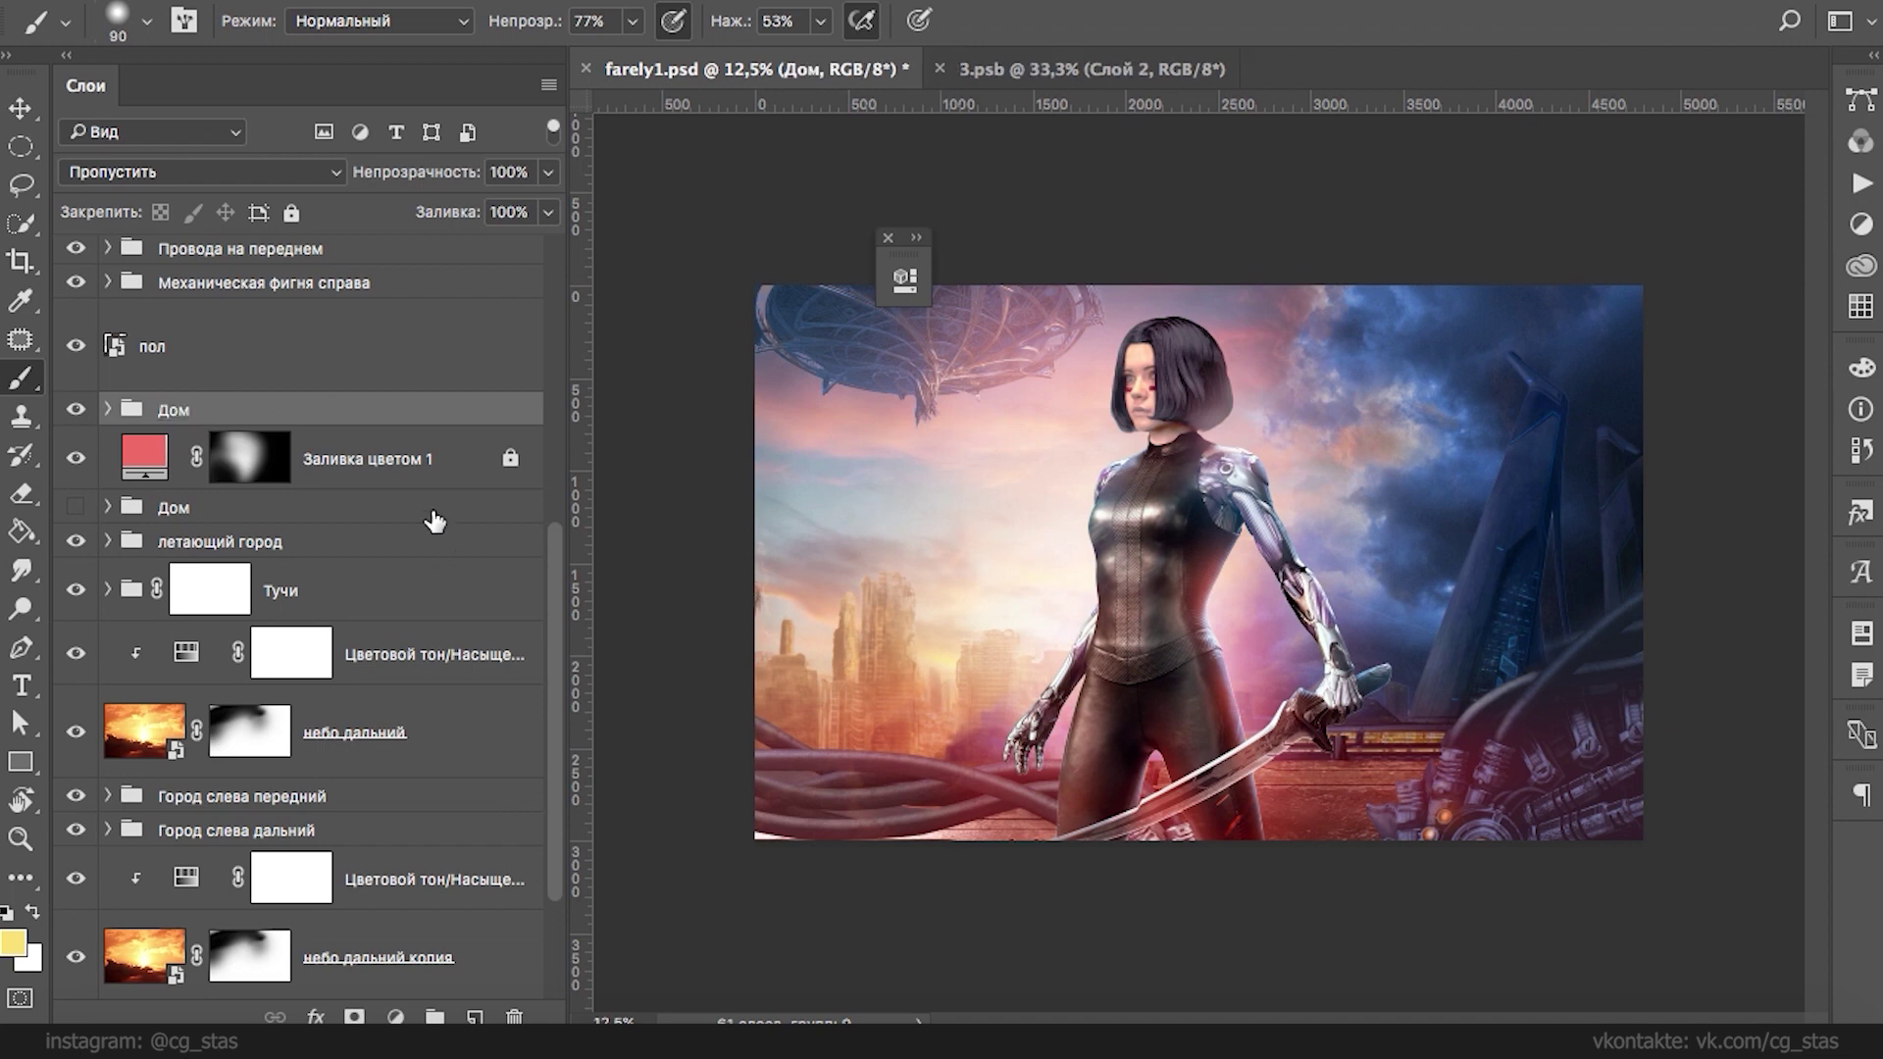
pyautogui.click(353, 515)
pyautogui.press('Delete')
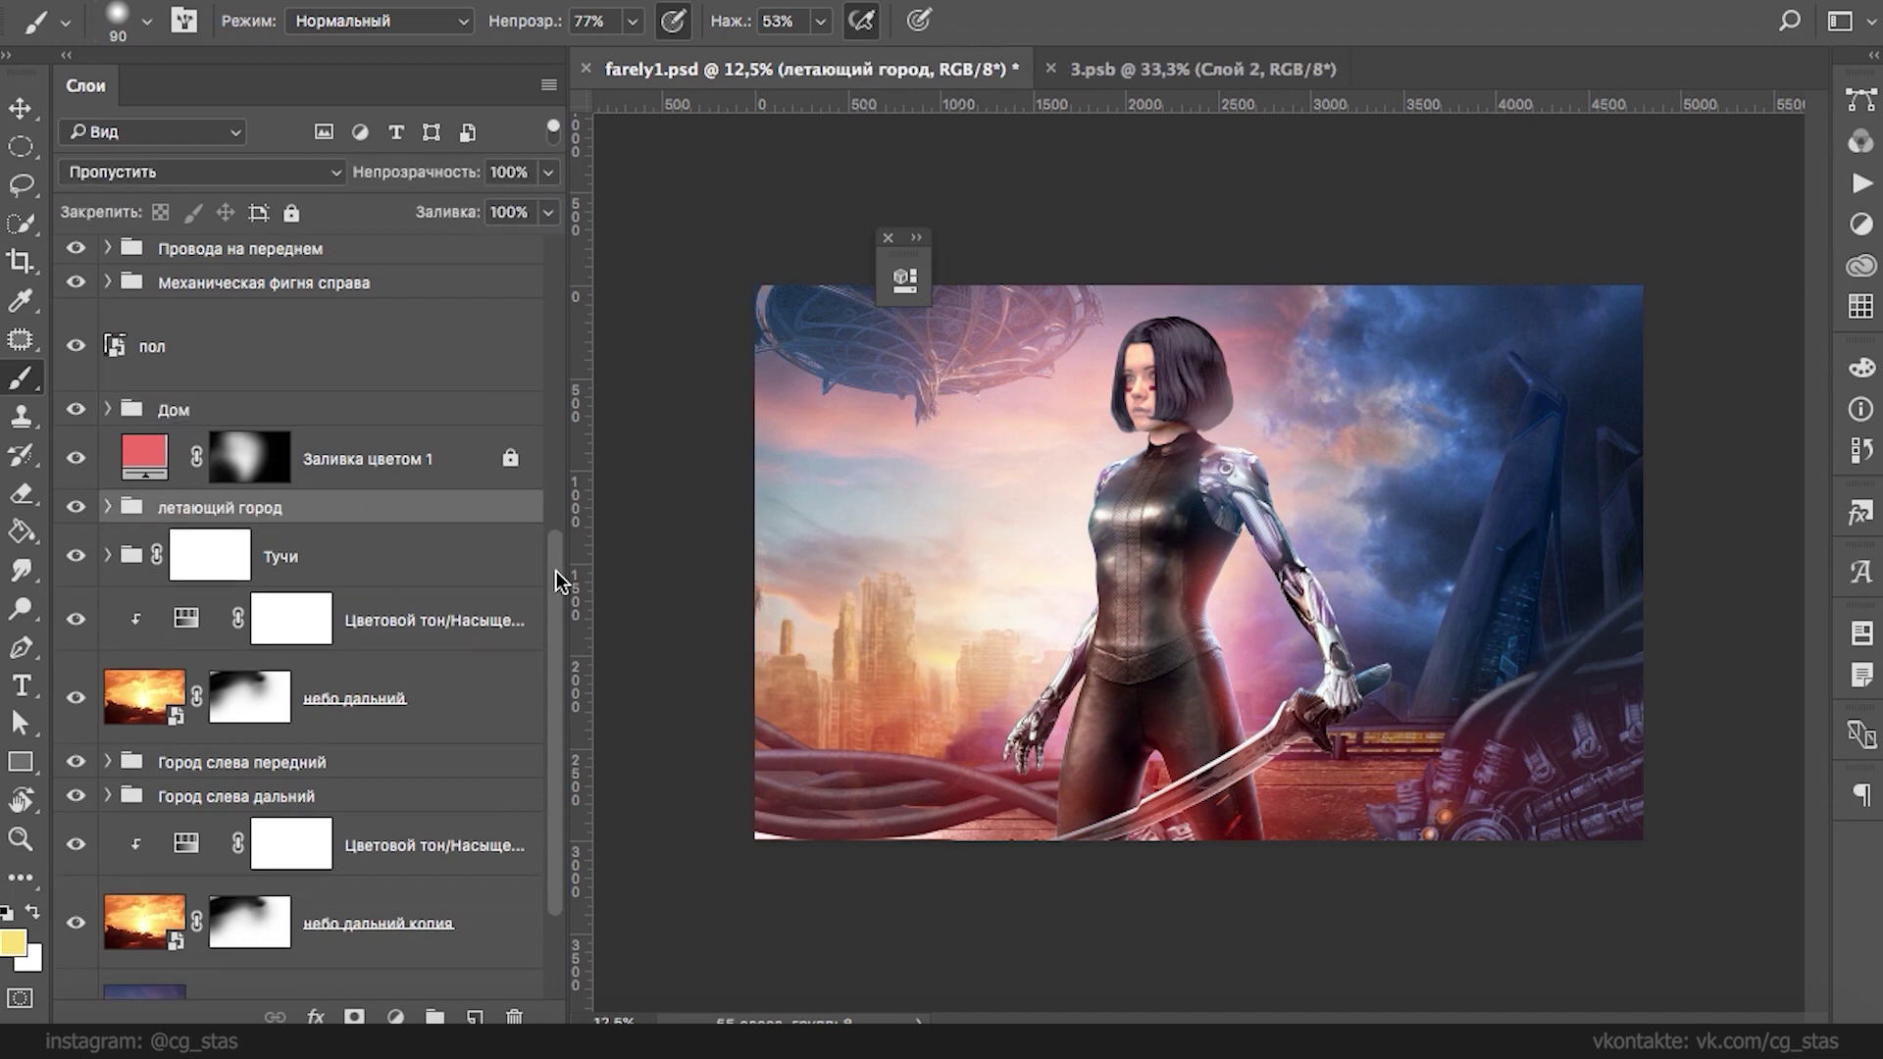
# - Add a Hue/Saturation adjustment above the пол layer and clip it to that layer
pyautogui.moveTo(555, 580); pyautogui.dragTo(555, 522)
pyautogui.click(391, 471)
pyautogui.click(474, 1017)
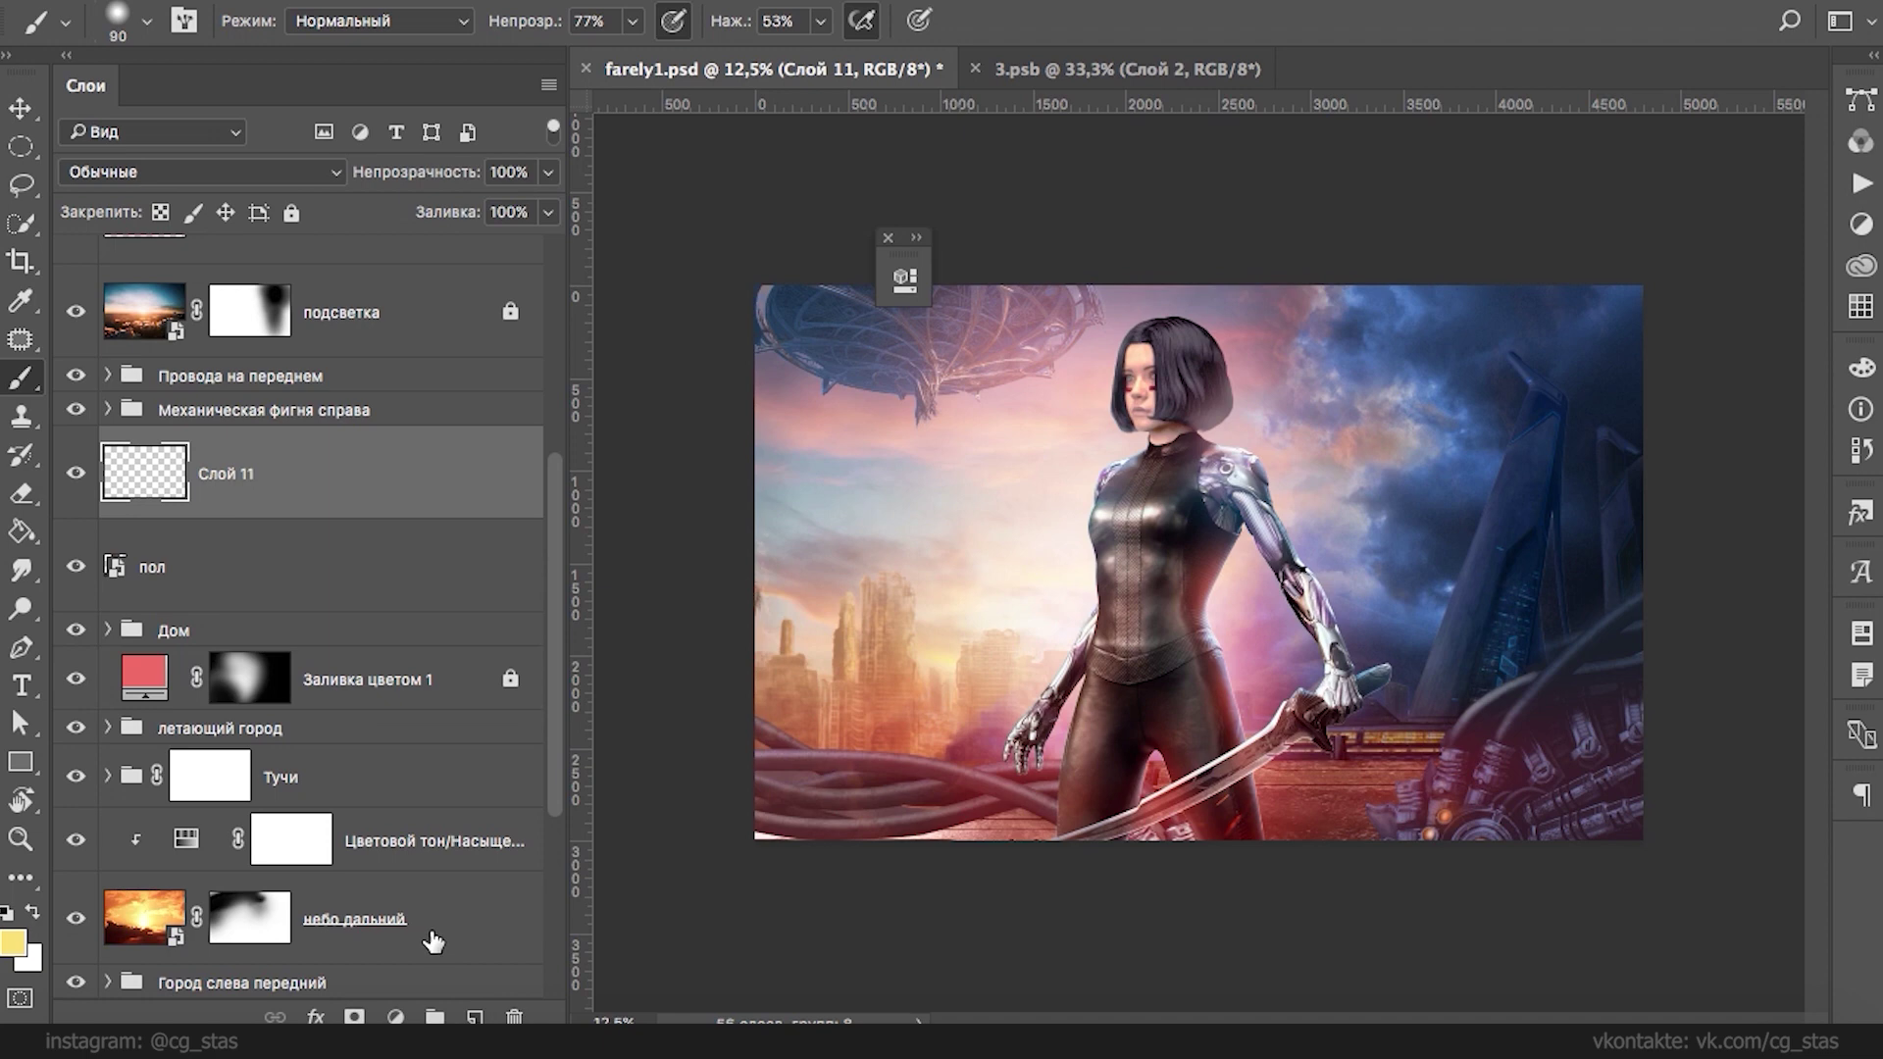
pyautogui.press('super+z')
pyautogui.click(395, 1017)
pyautogui.click(460, 694)
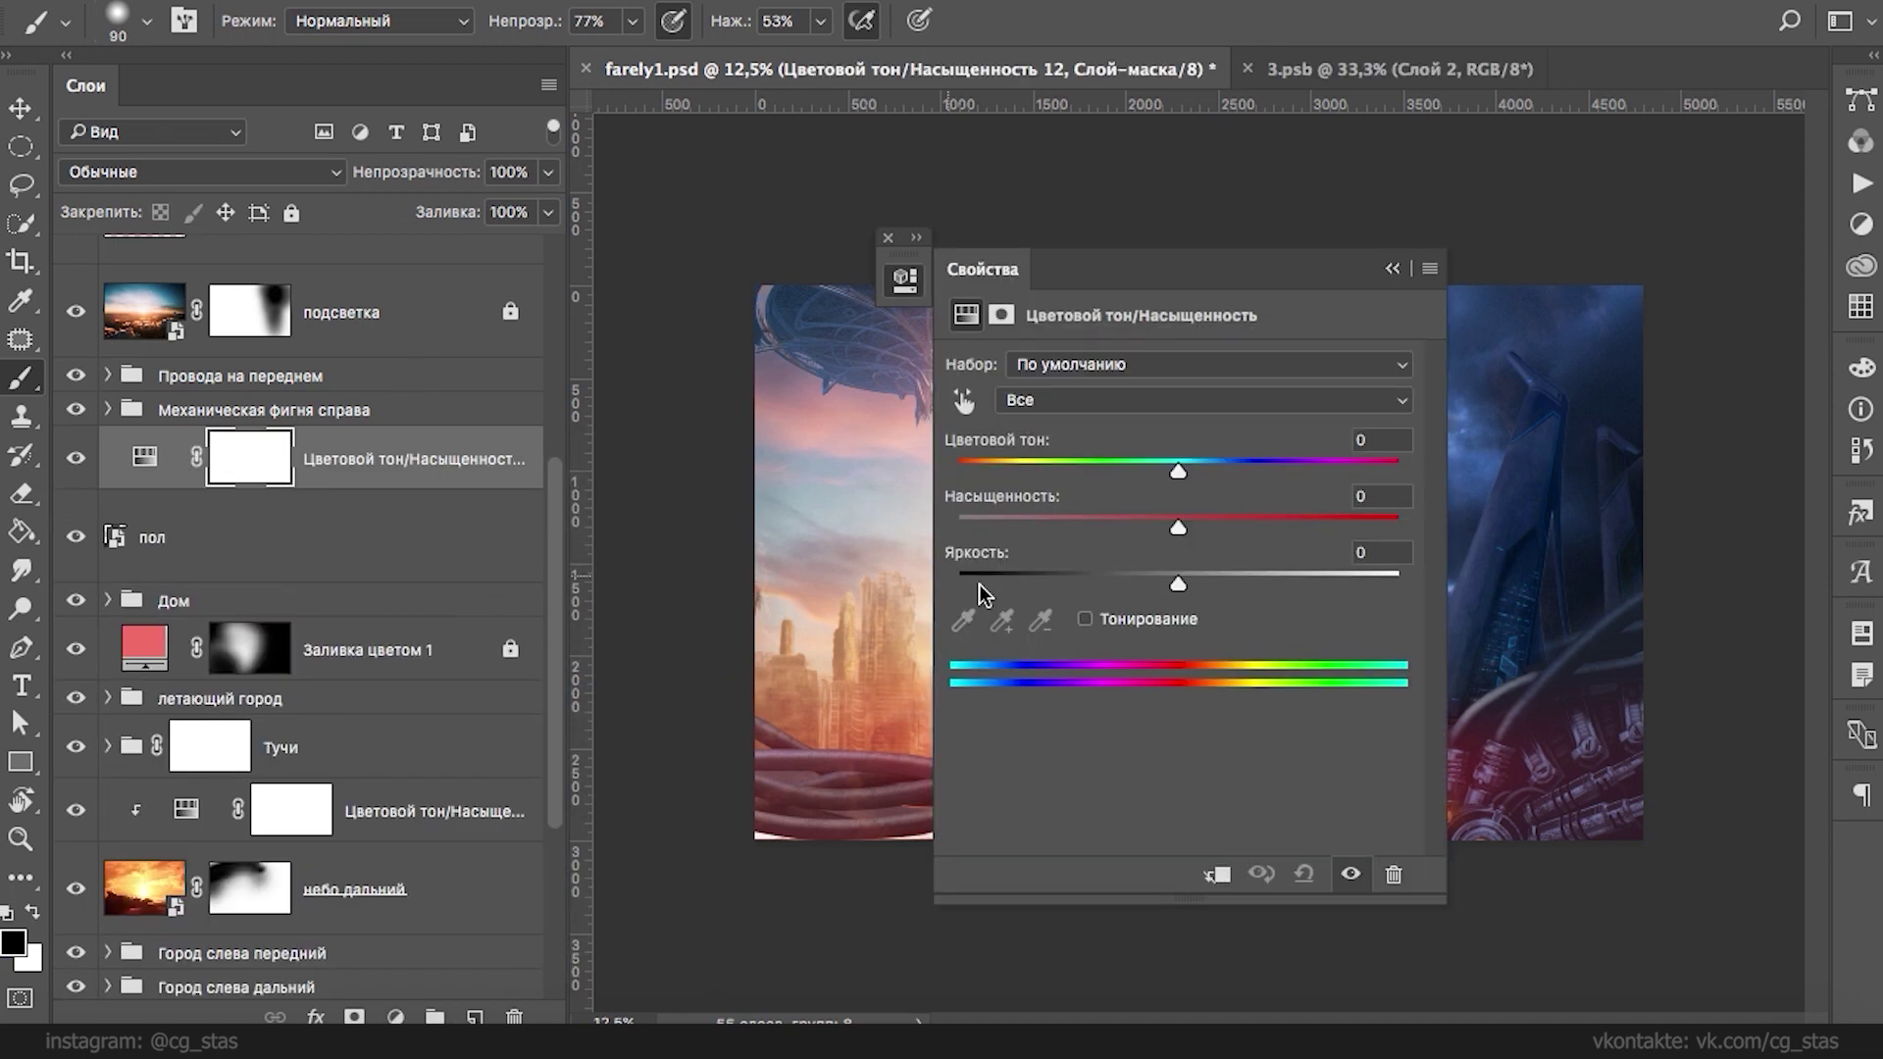
pyautogui.click(1216, 883)
# - Colorize the floor adjustment with hue 210, saturation 40 and lightness -31
pyautogui.moveTo(1178, 472); pyautogui.dragTo(1243, 470)
pyautogui.moveTo(1290, 265); pyautogui.dragTo(717, 250)
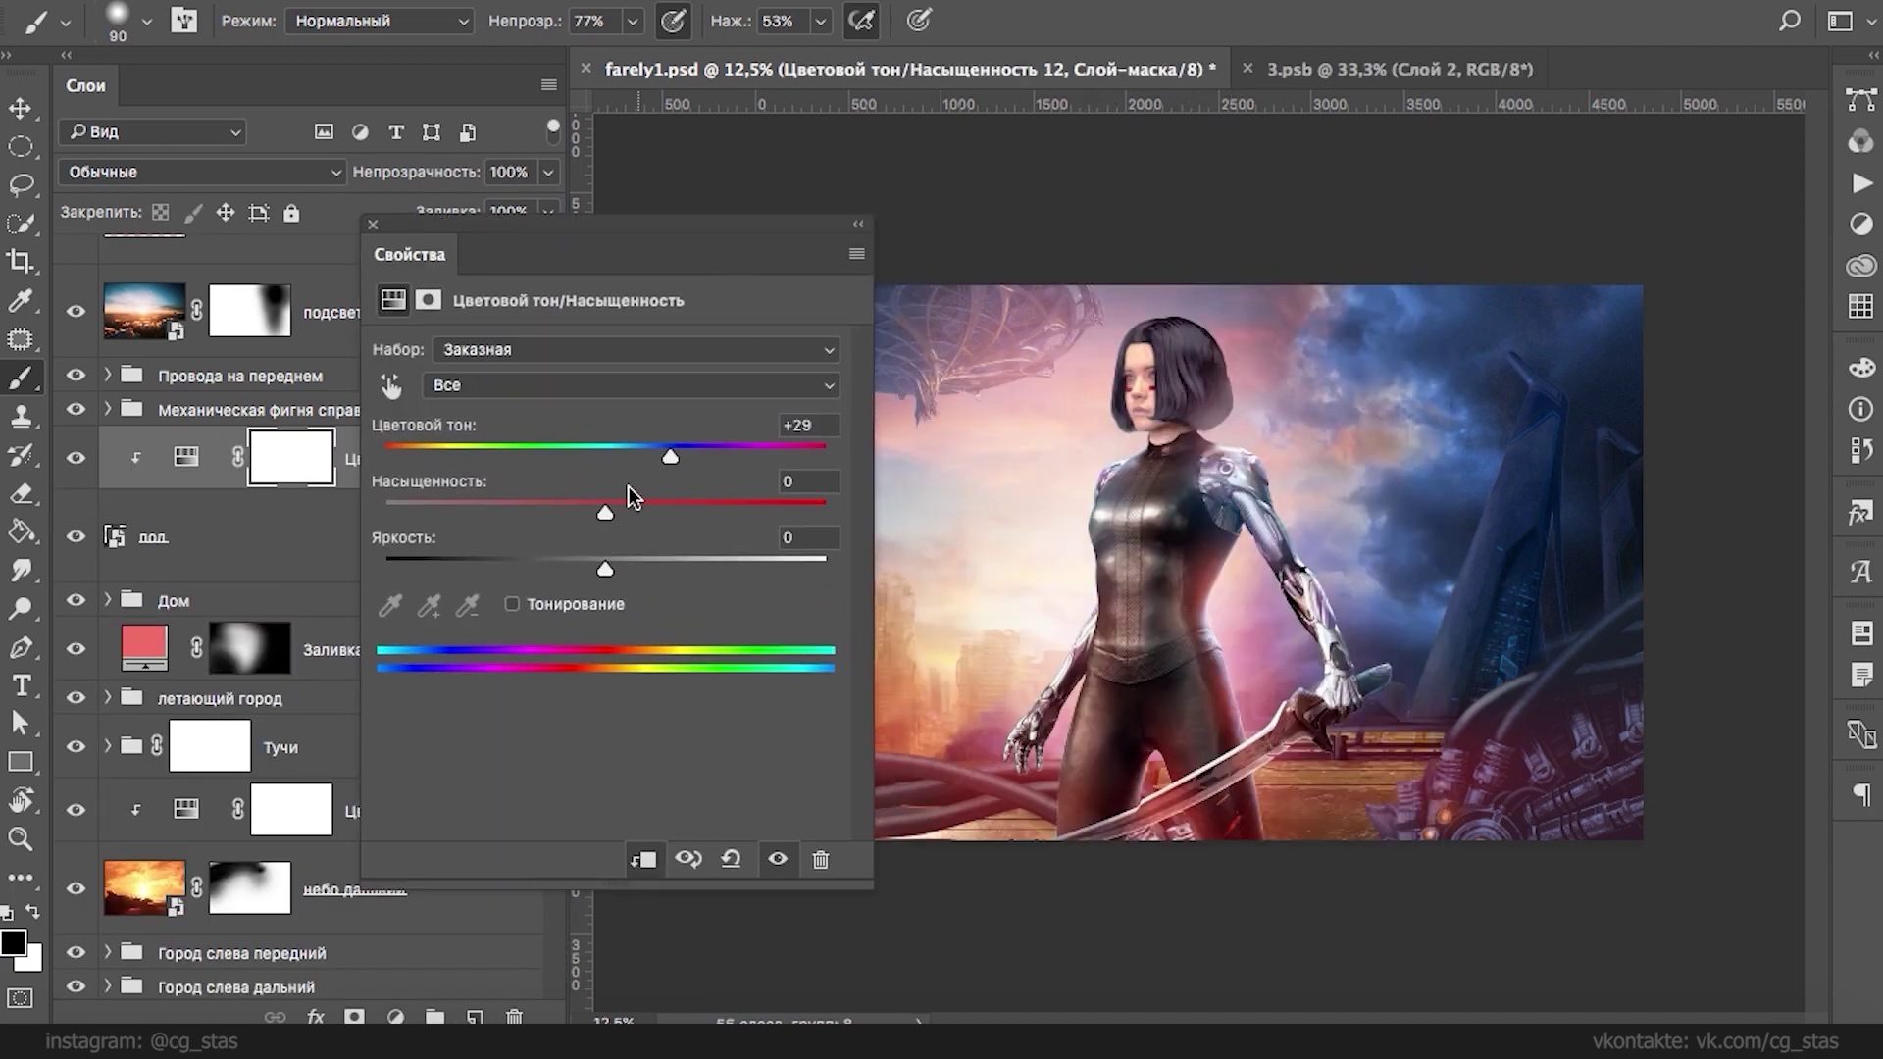
pyautogui.click(535, 609)
pyautogui.moveTo(530, 457); pyautogui.dragTo(664, 461)
pyautogui.moveTo(494, 511); pyautogui.dragTo(537, 571)
pyautogui.moveTo(664, 457)
pyautogui.mouseDown()
pyautogui.moveTo(647, 458)
pyautogui.moveTo(687, 456)
pyautogui.moveTo(538, 470)
pyautogui.moveTo(618, 465)
pyautogui.moveTo(645, 485)
pyautogui.mouseUp()
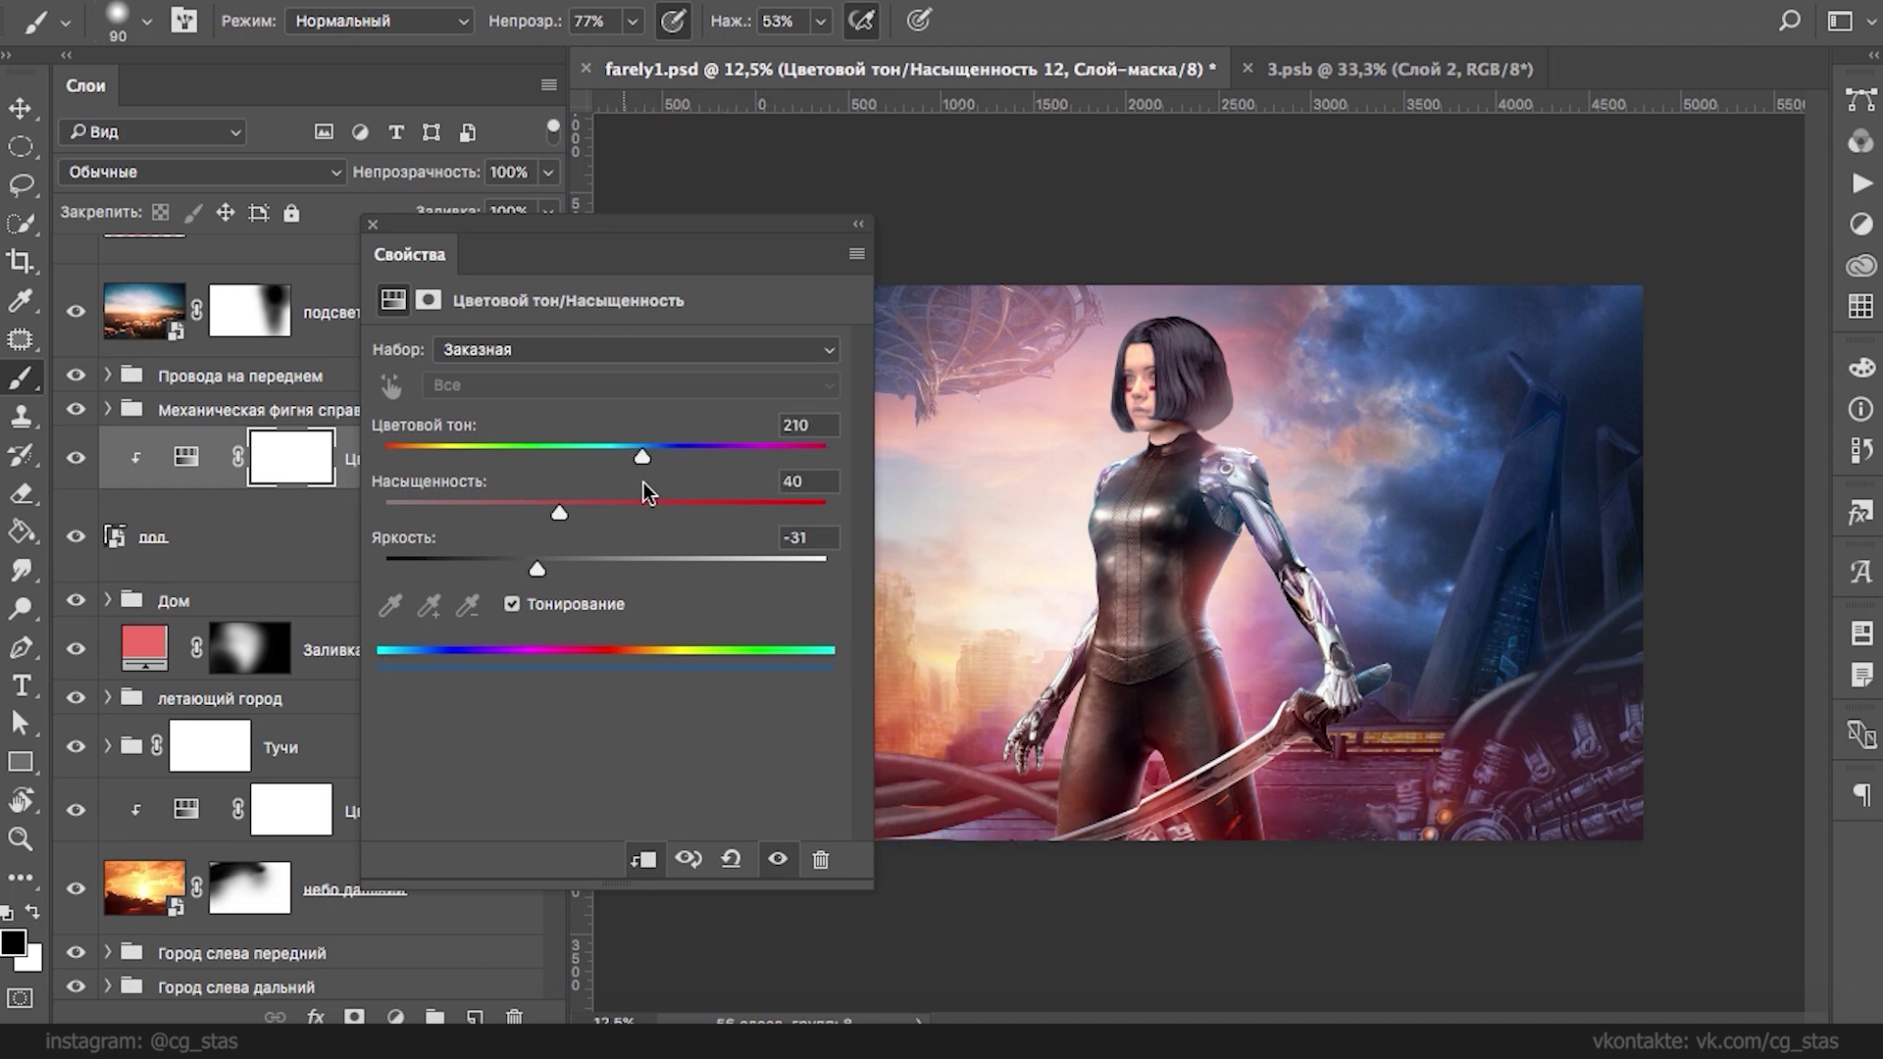
pyautogui.click(858, 225)
# - Enlarge the brush to 510 px and paint the floor adjustment's mask black over the sunlit floor and around the figure's legs
pyautogui.press('x')
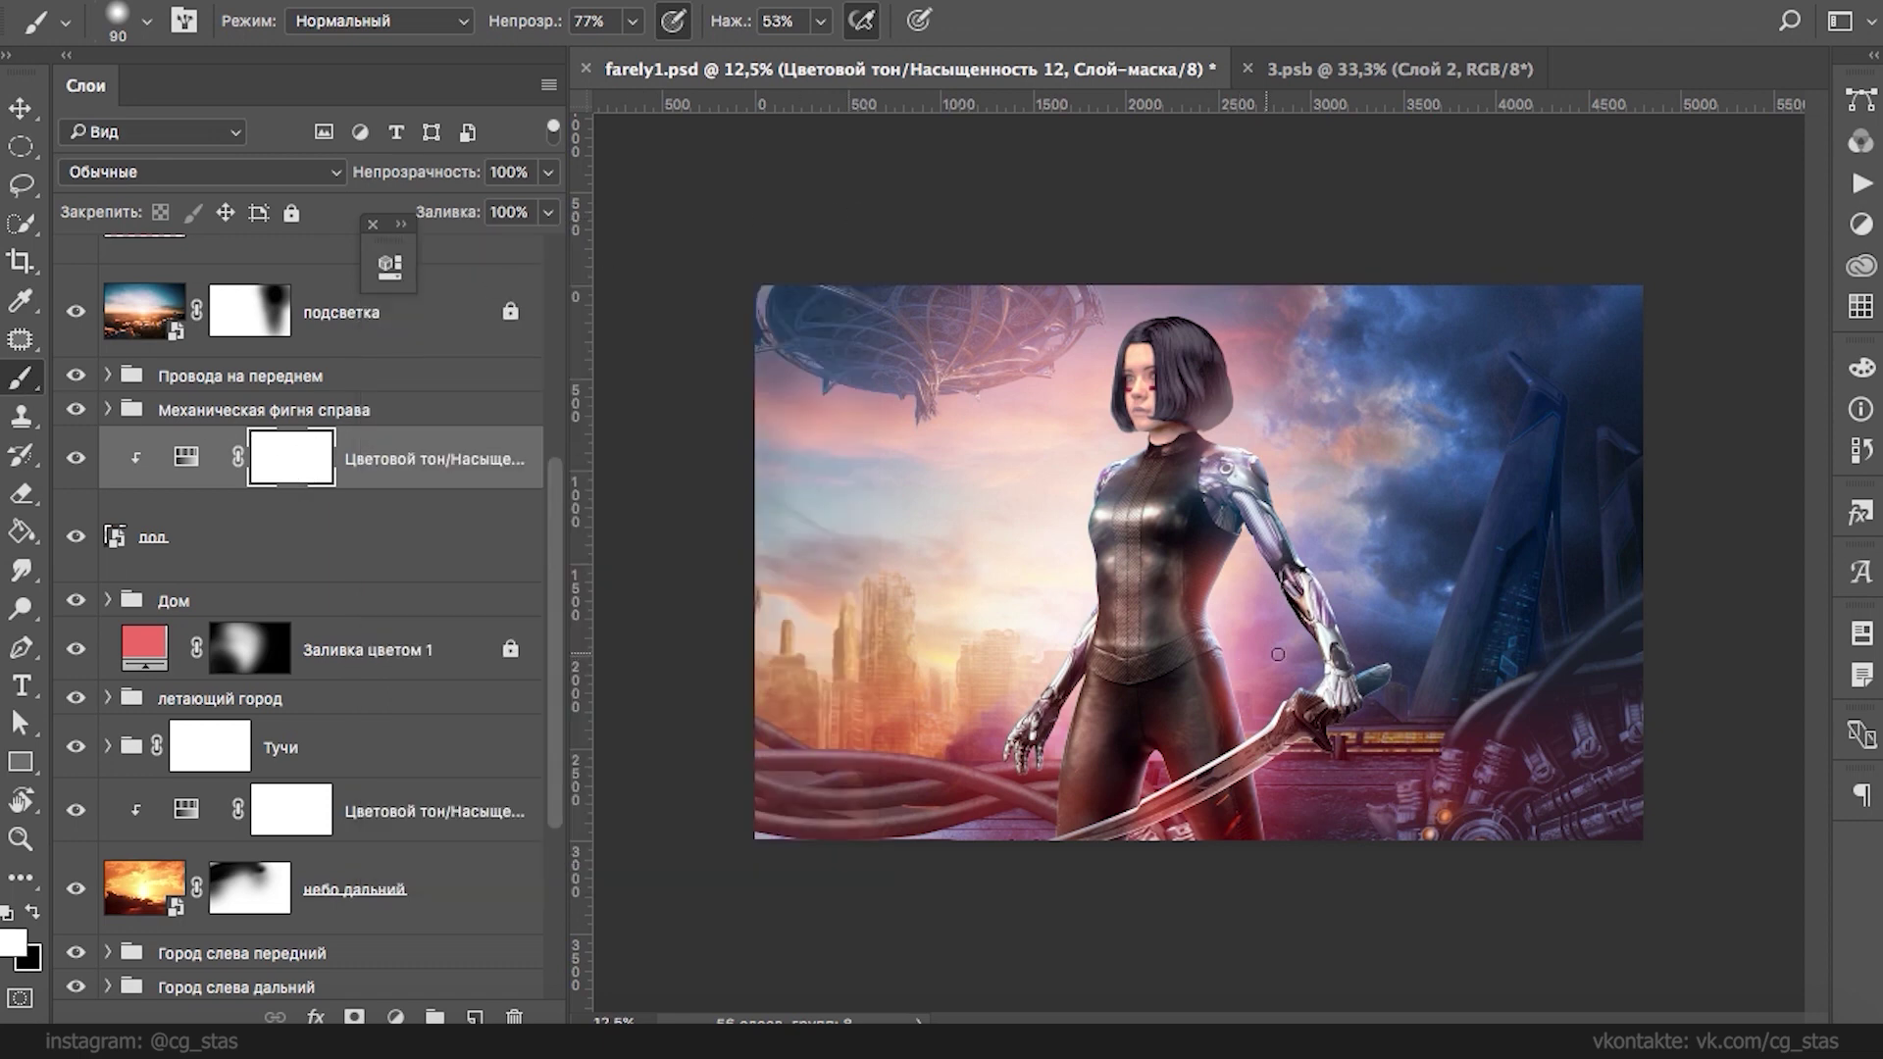
pyautogui.rightClick(1277, 652)
pyautogui.click(1326, 549)
pyautogui.moveTo(1328, 549); pyautogui.dragTo(1339, 547)
pyautogui.click(1369, 388)
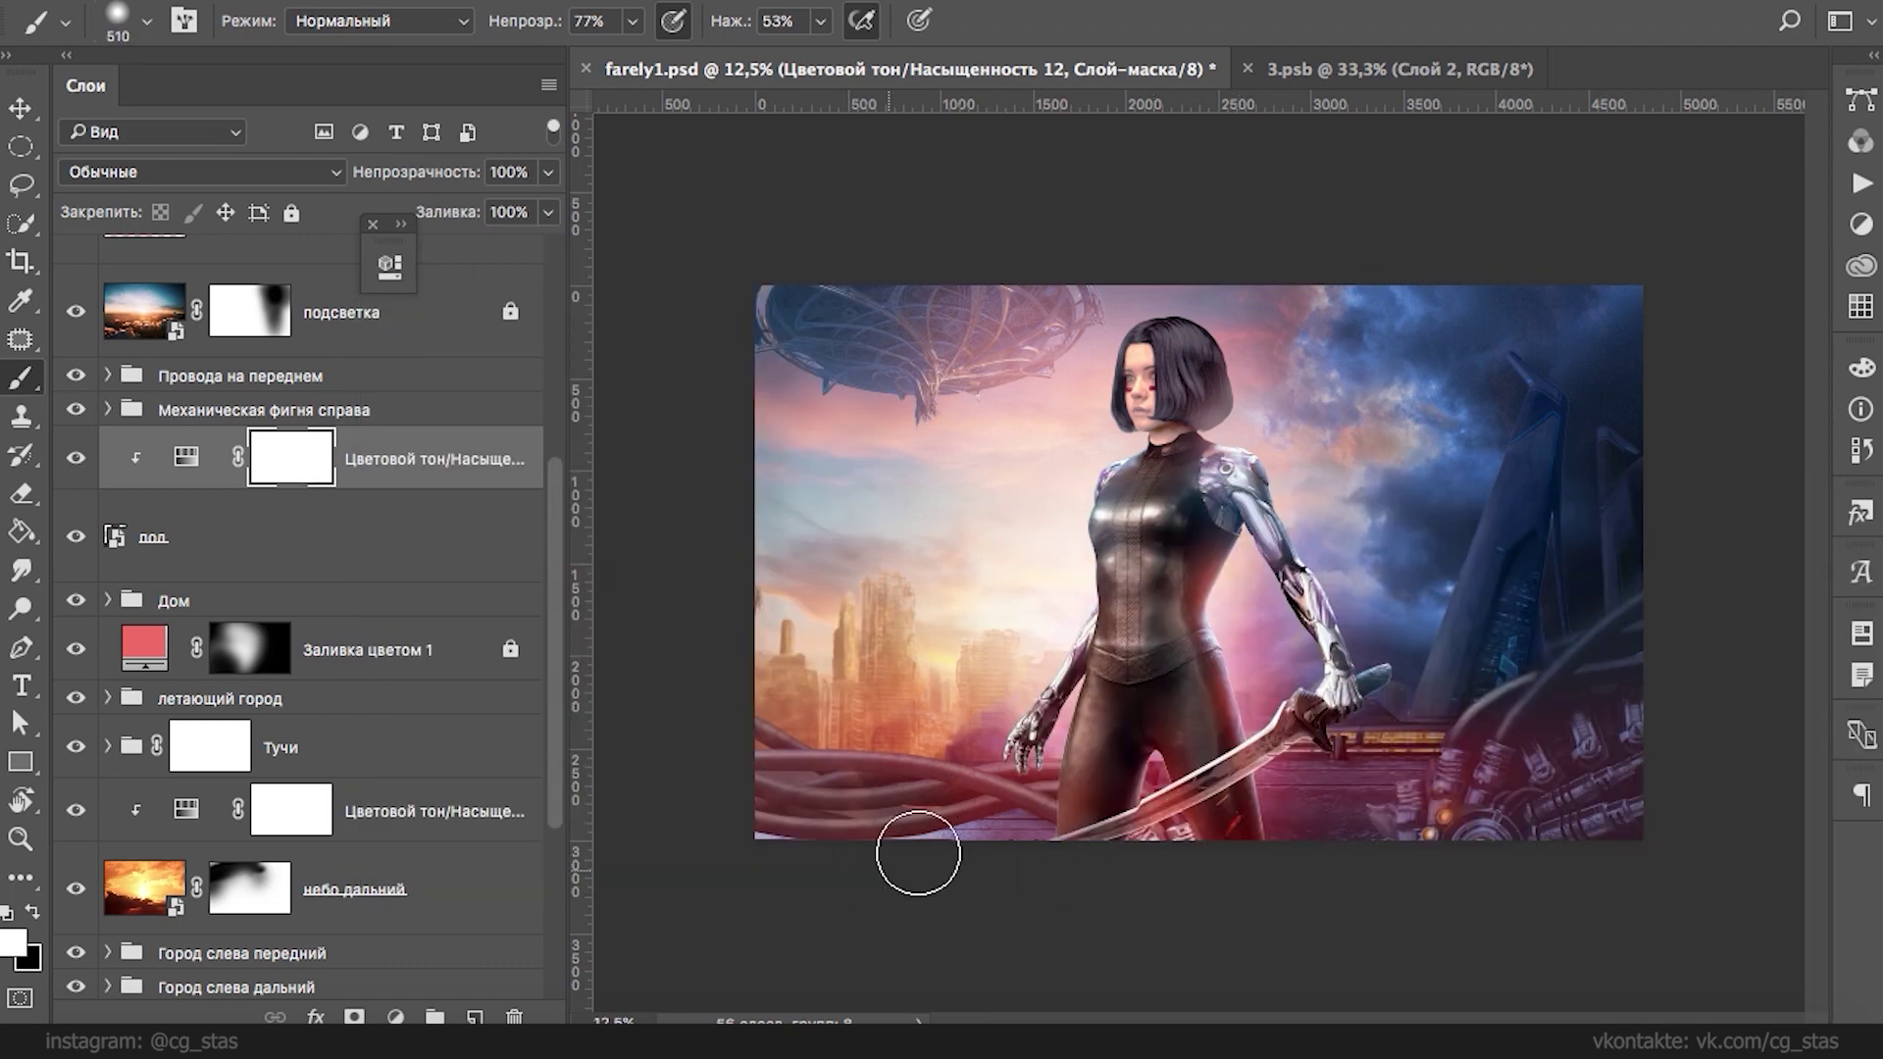
pyautogui.press('x')
pyautogui.moveTo(971, 865)
pyautogui.mouseDown()
pyautogui.moveTo(994, 788)
pyautogui.moveTo(839, 780)
pyautogui.mouseUp()
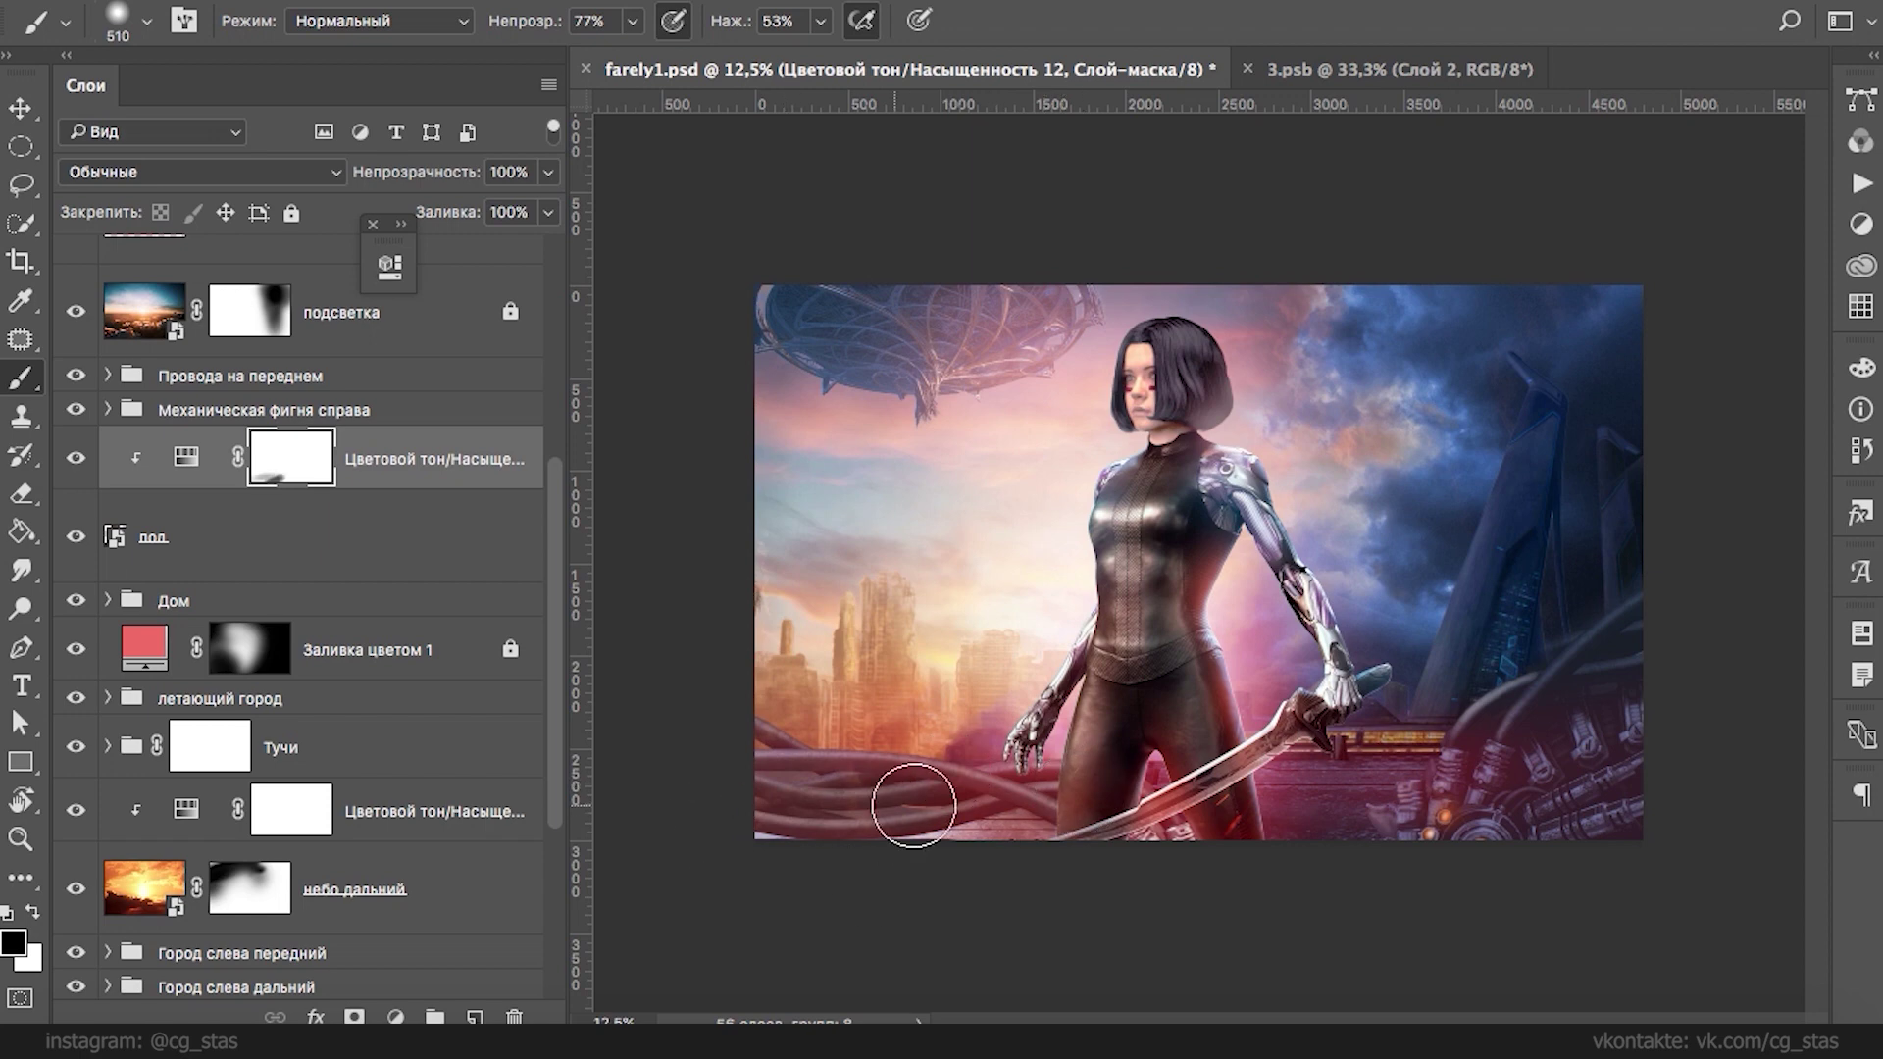
pyautogui.moveTo(1387, 751)
pyautogui.mouseDown()
pyautogui.moveTo(1259, 782)
pyautogui.moveTo(1350, 738)
pyautogui.moveTo(1167, 763)
pyautogui.mouseUp()
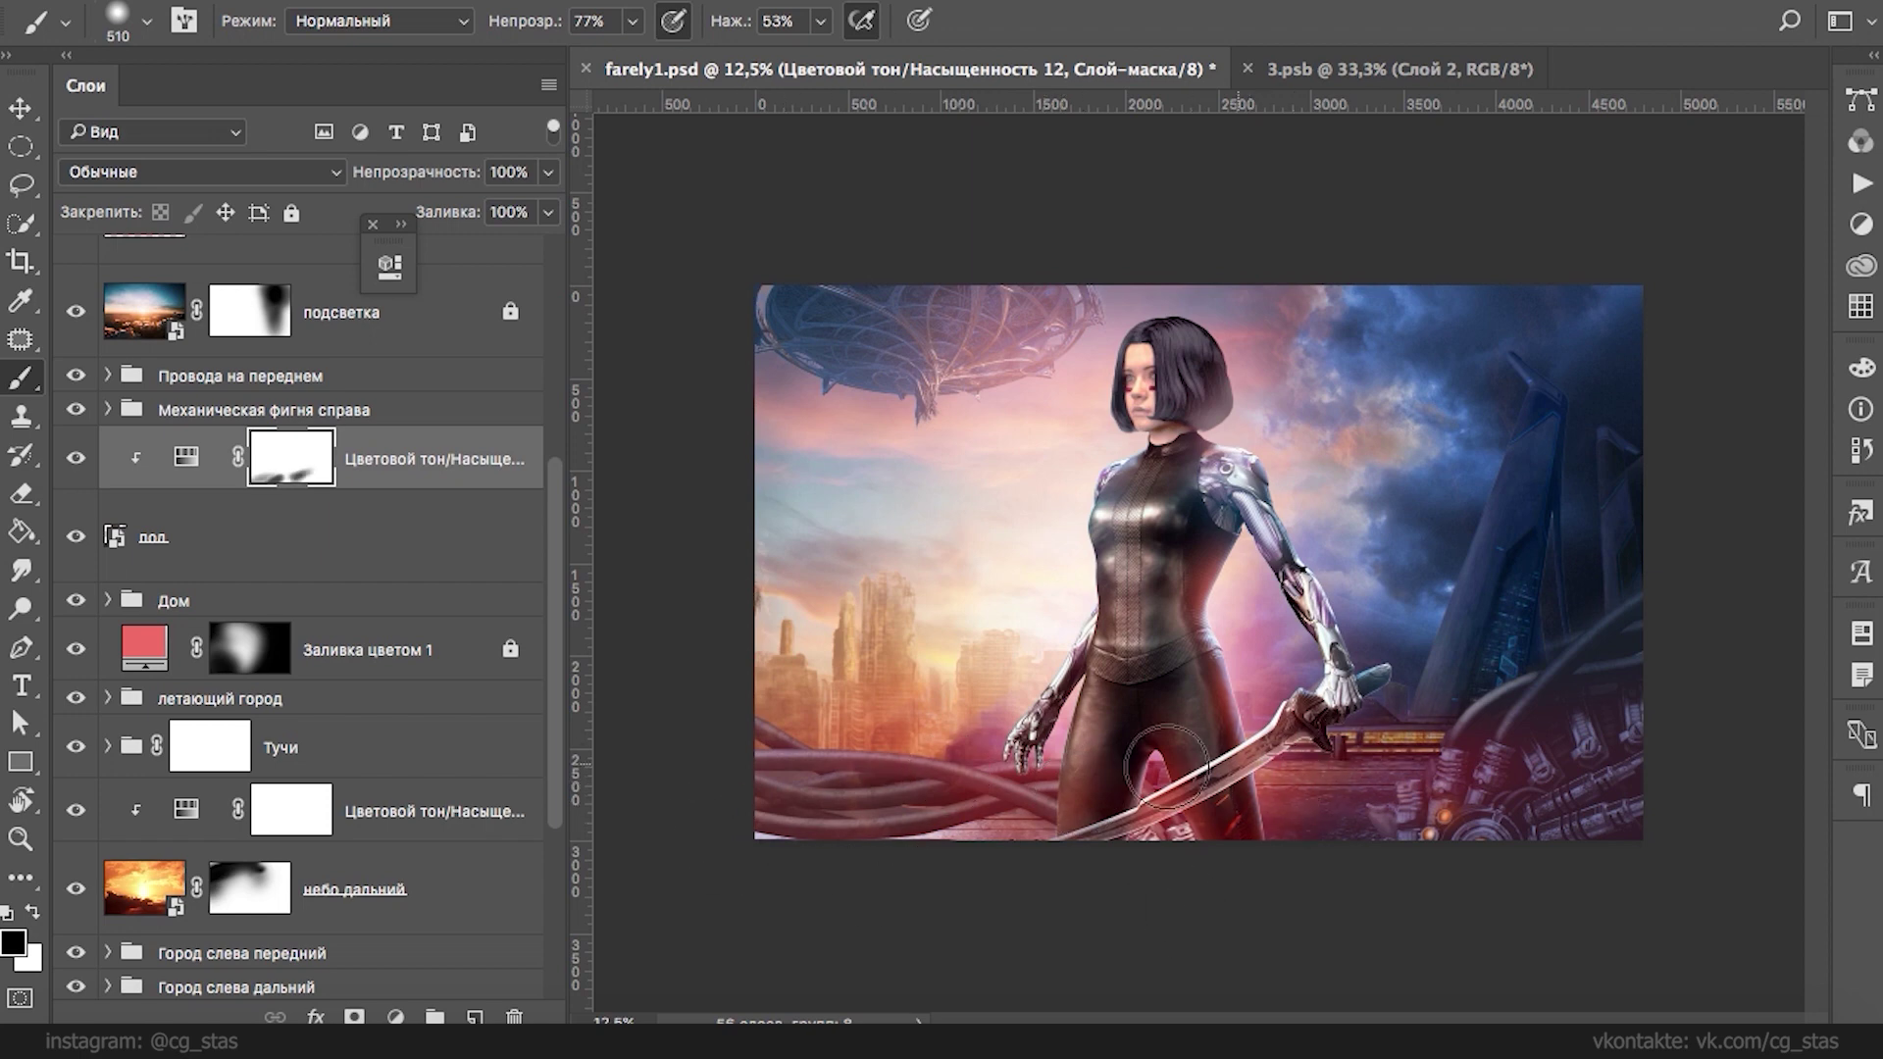
# - Place the sparks image 56e40b50a2f121536acc331b.jpg from the farely folder into the composite
pyautogui.click(77, 1045)
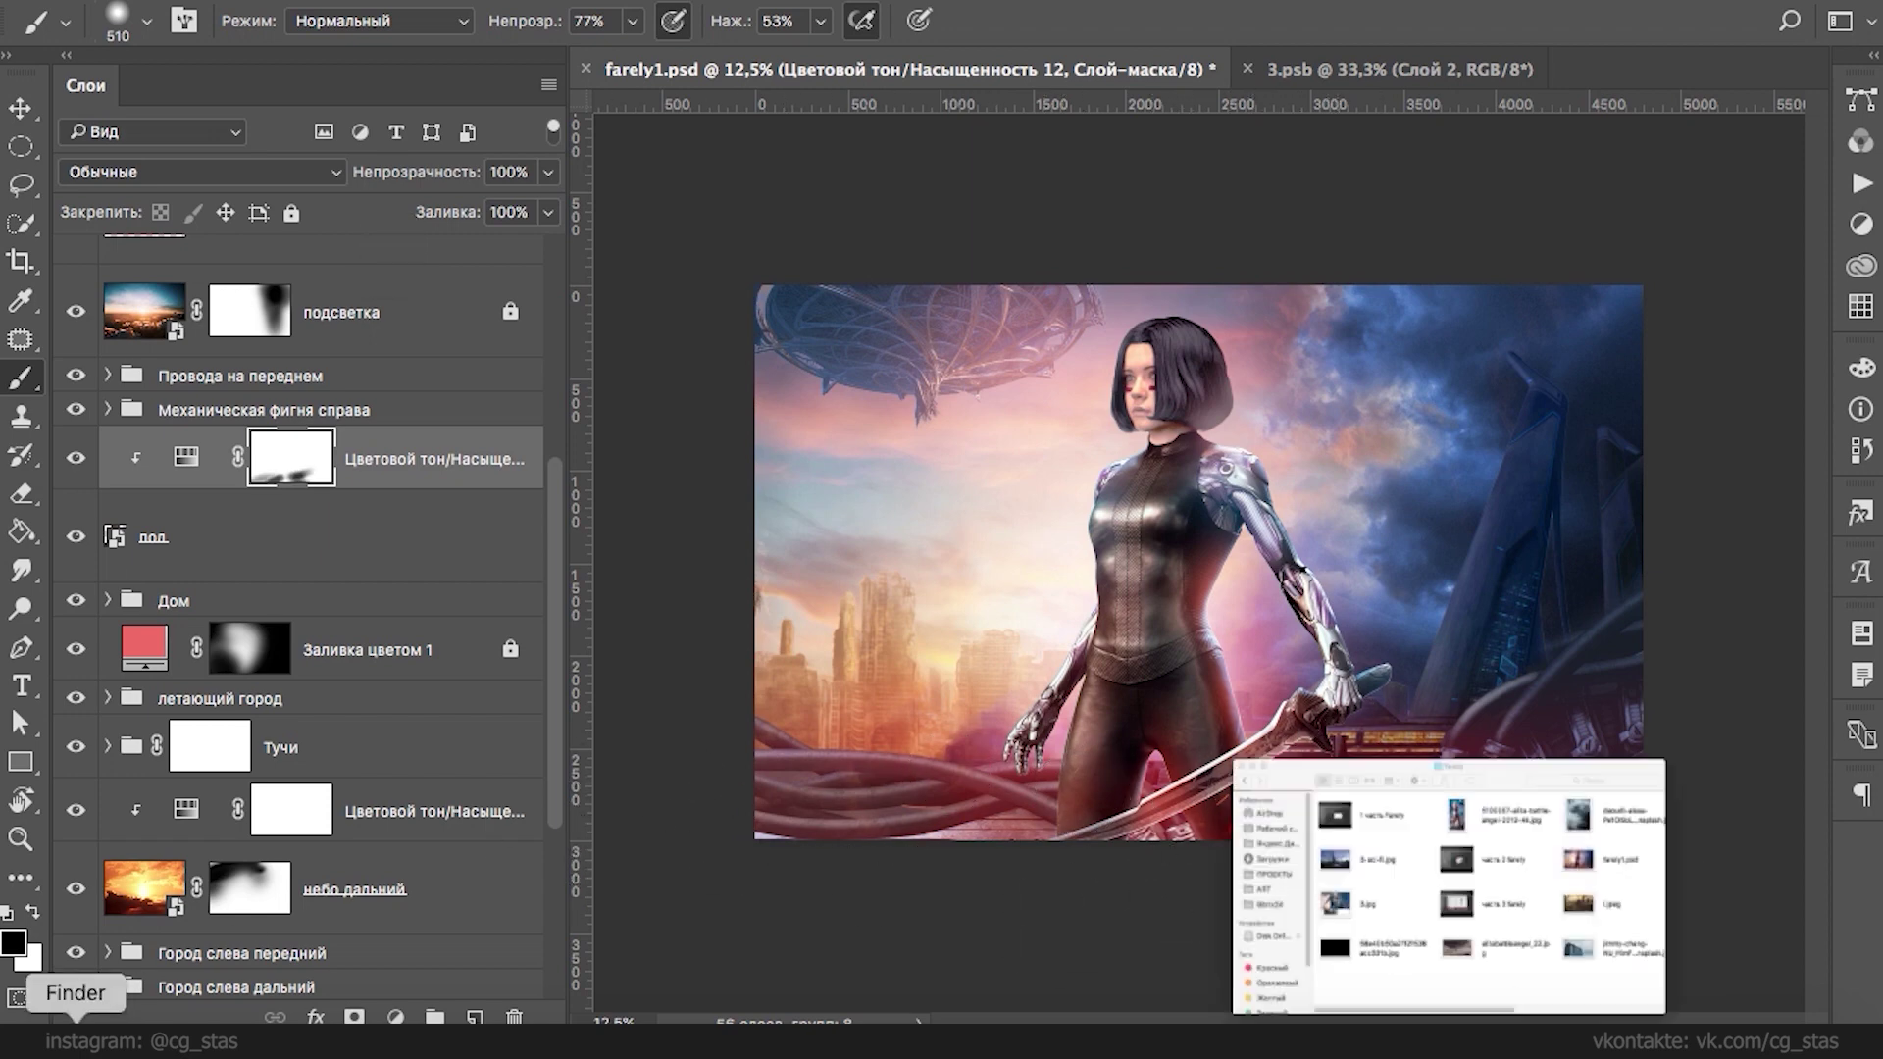
pyautogui.moveTo(608, 700); pyautogui.dragTo(731, 956)
pyautogui.moveTo(1431, 634); pyautogui.dragTo(1401, 722)
pyautogui.press('Return')
# - Move the 56e40b50a2f121536acc331b sparks layer above the 5100067-alita-battle-angel layer and set it to Screen (Экран) blending
pyautogui.moveTo(123, 488); pyautogui.dragTo(155, 206)
pyautogui.click(155, 172)
pyautogui.click(152, 383)
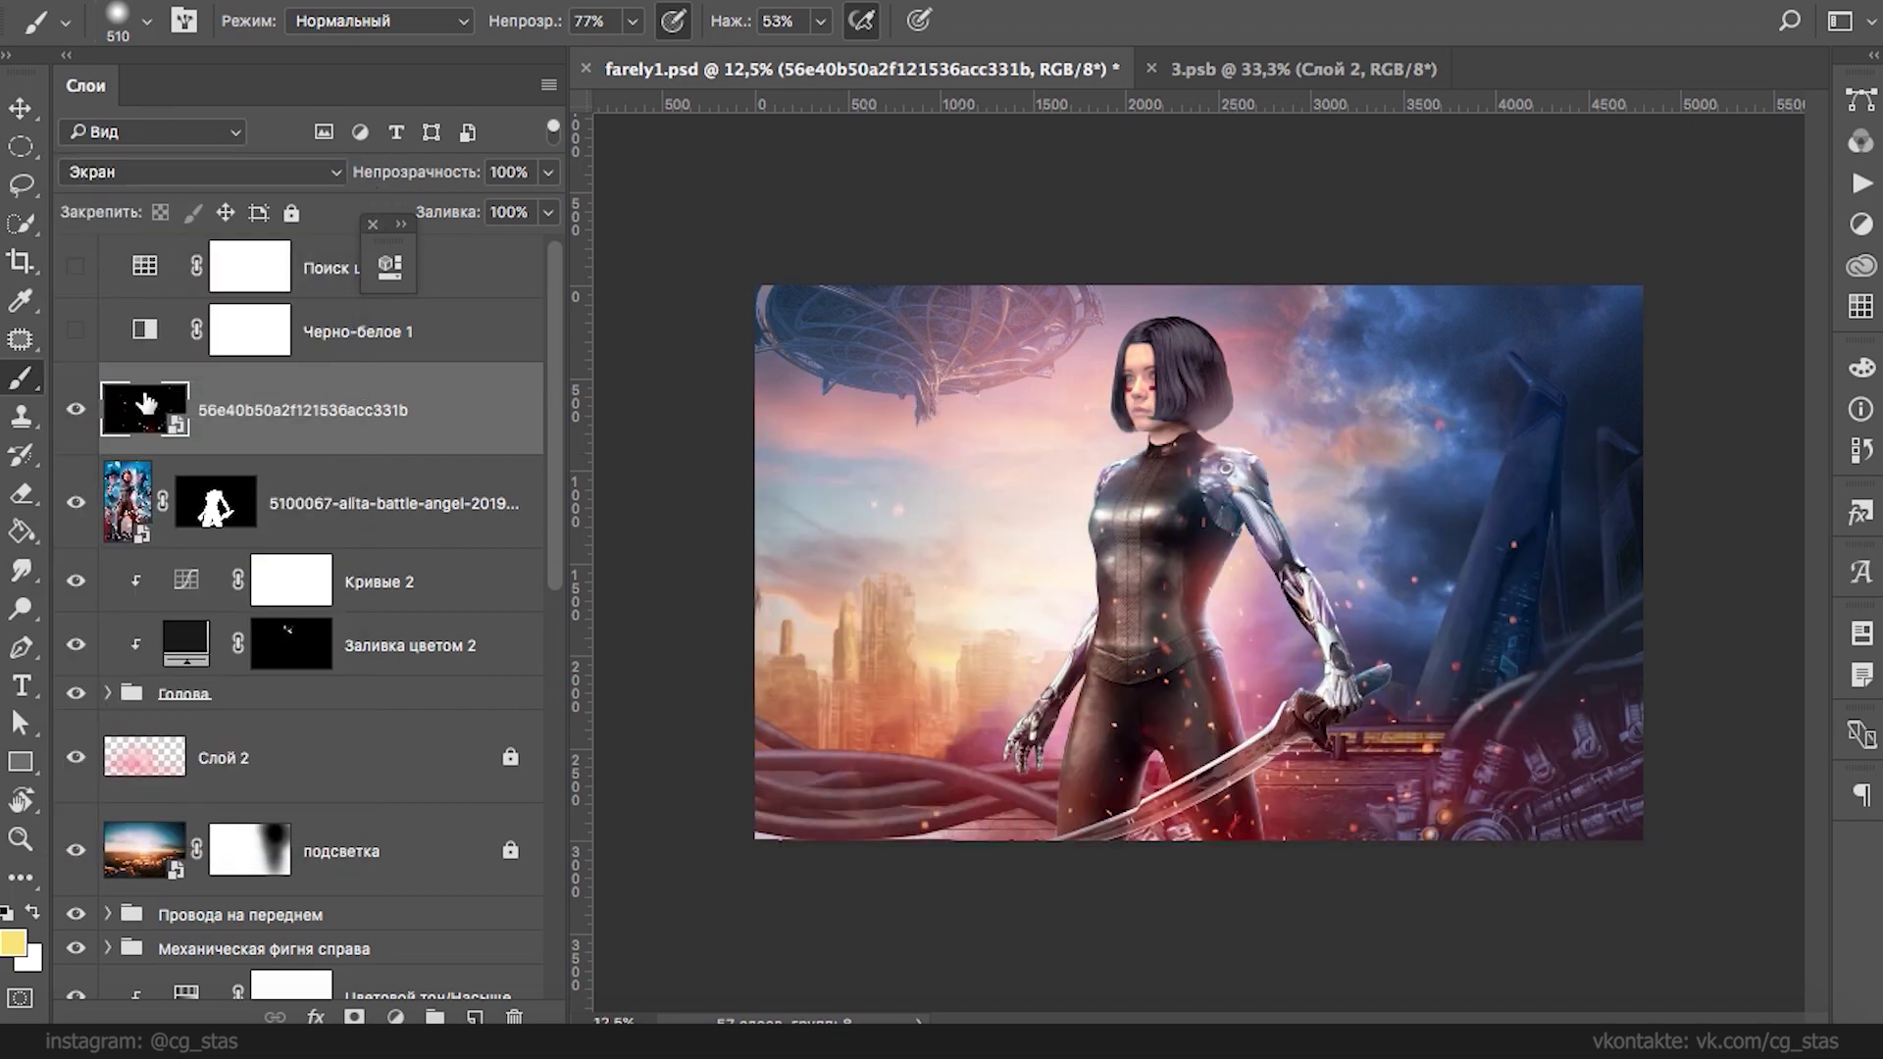
# - Resize the 56e40b50a2f121536acc331b sparks layer with Free Transform around the figure's lower body
pyautogui.hotkey('ctrl', 't')
pyautogui.moveTo(1598, 287); pyautogui.dragTo(1408, 515)
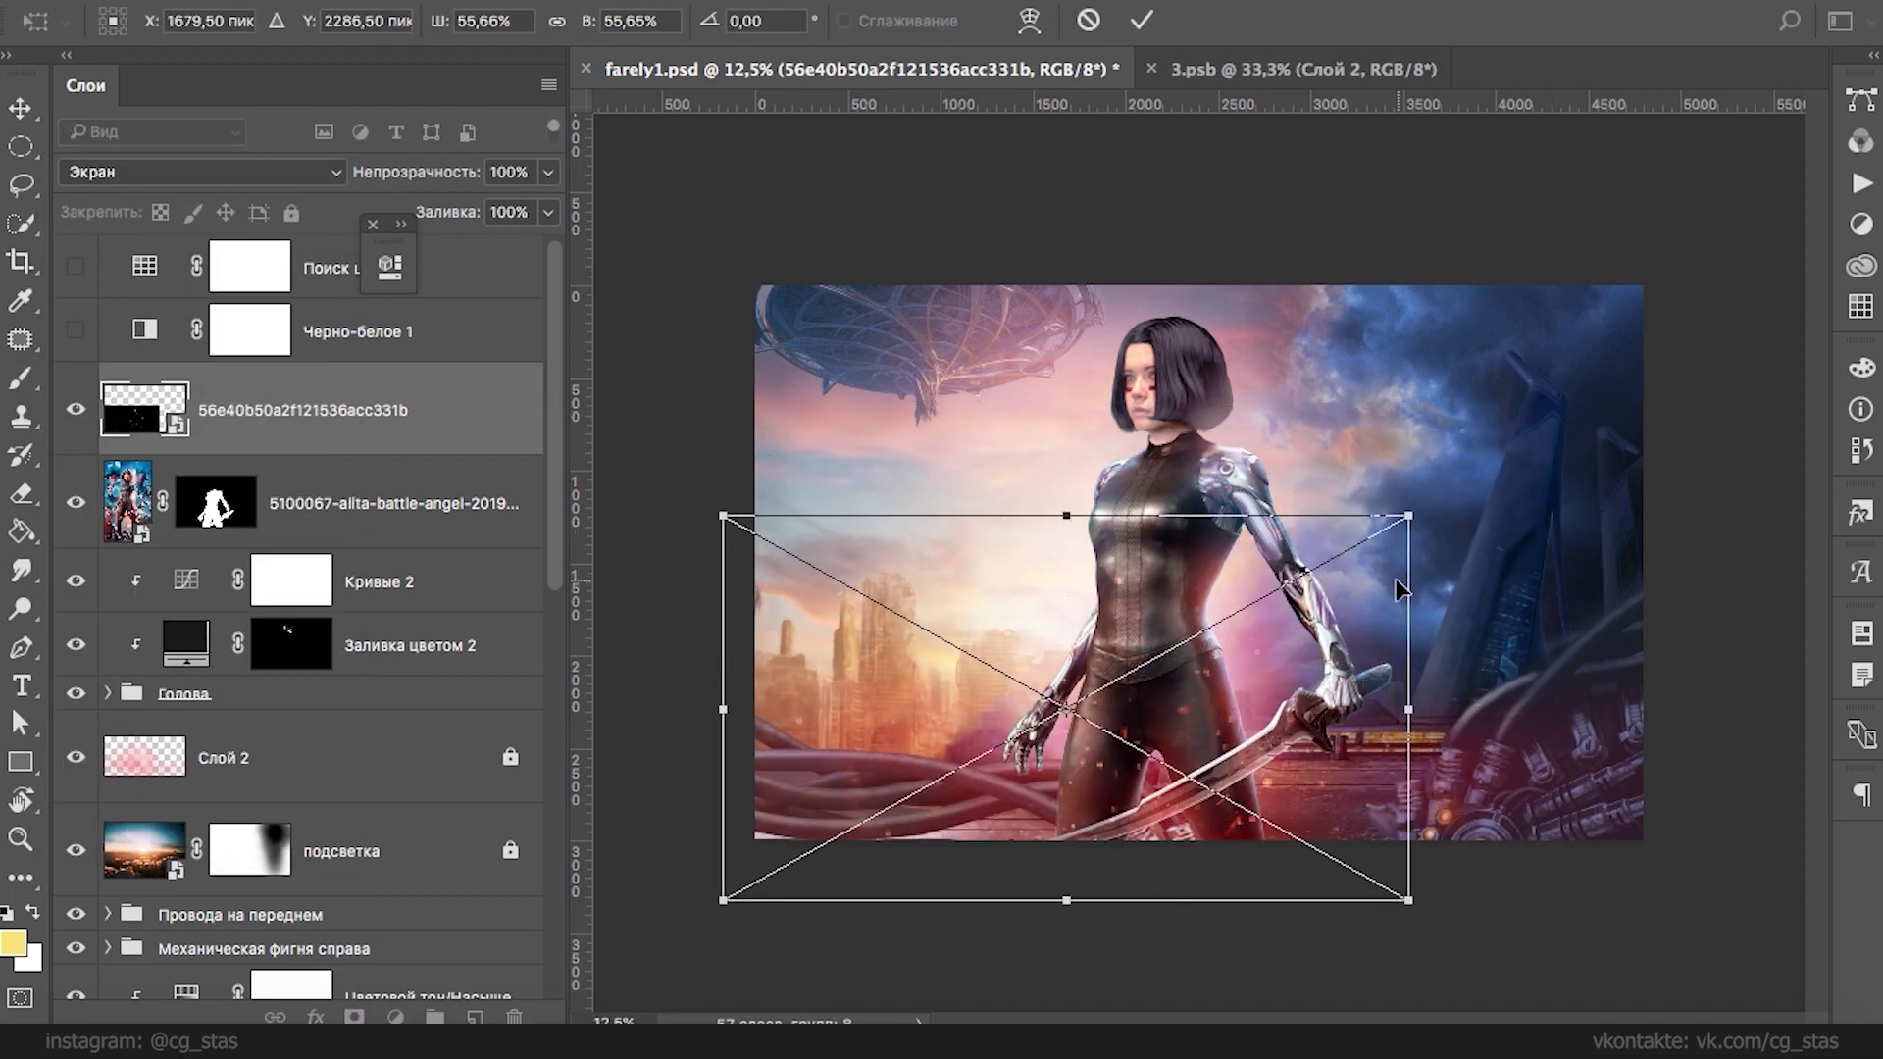
pyautogui.press('Return')
pyautogui.press('b')
# - Apply Motion Blur (Размытие в движении) to the sparks layer with a 48° angle and an 86-pixel distance
pyautogui.click(1010, 0)
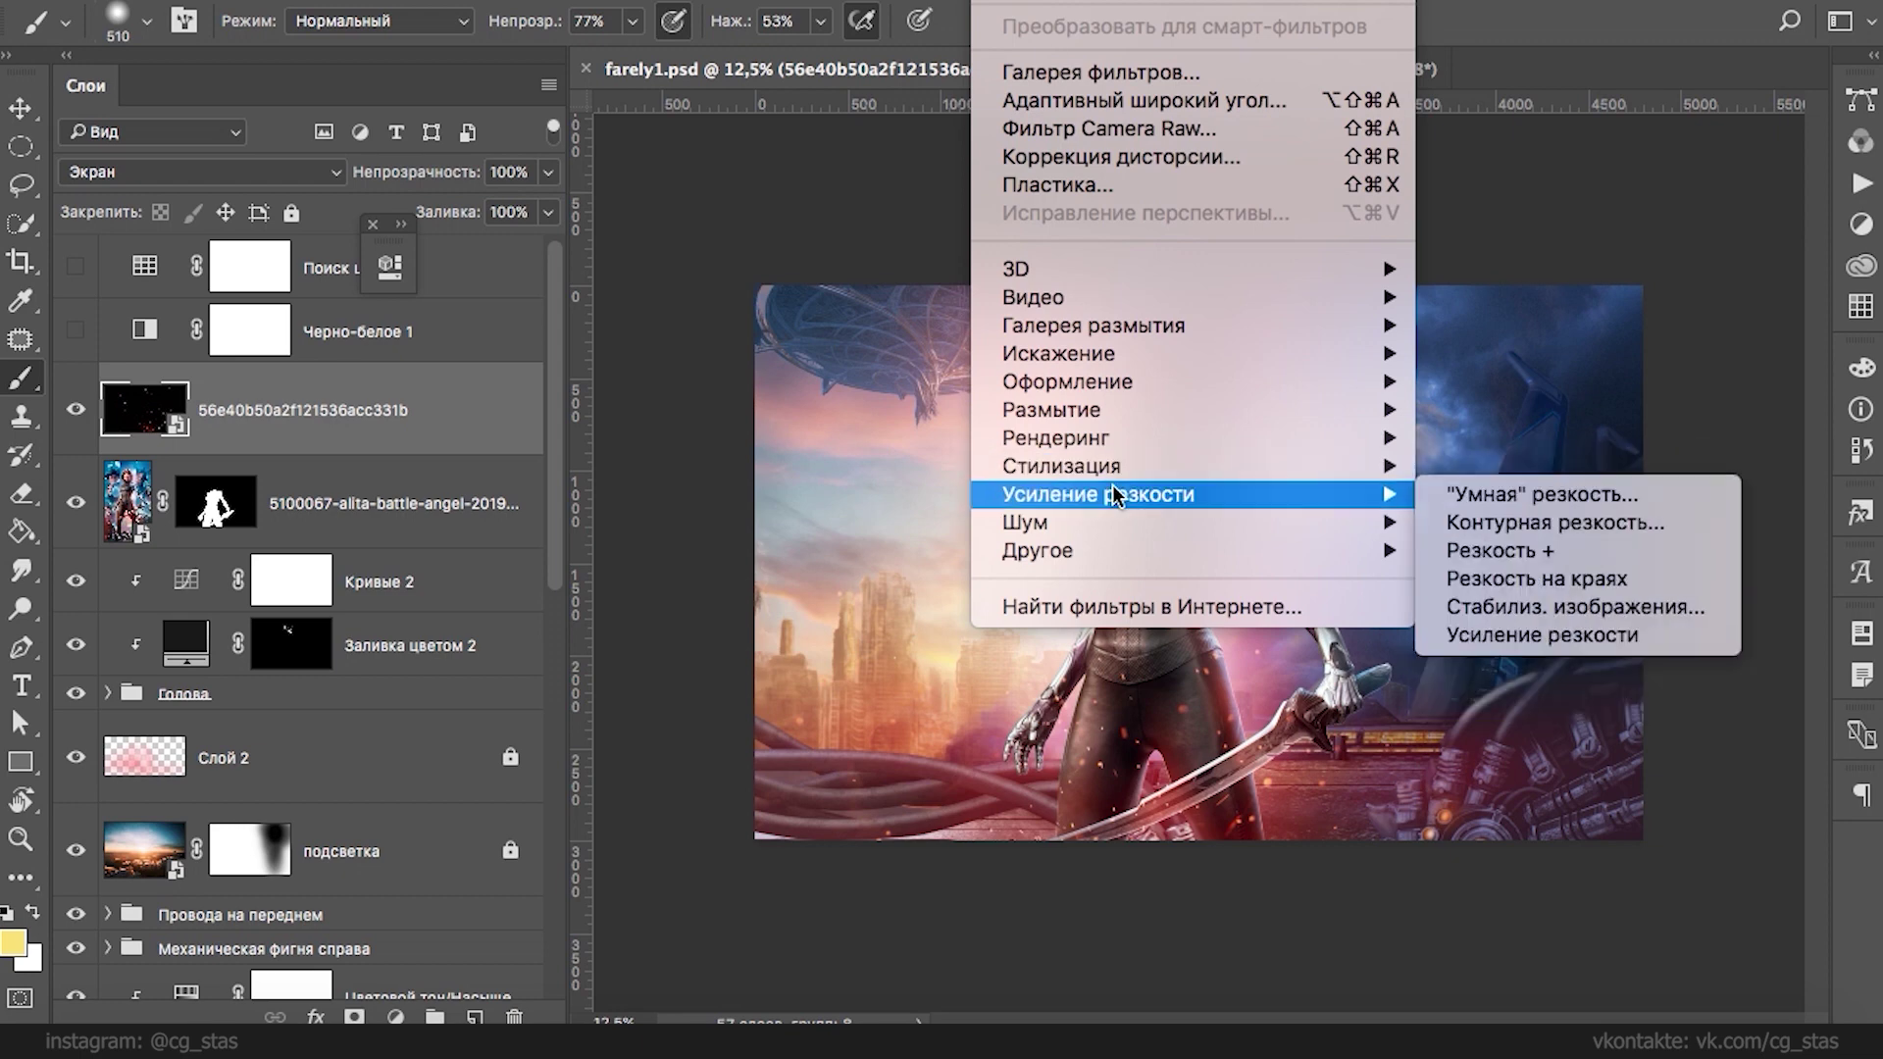
pyautogui.moveTo(1135, 424)
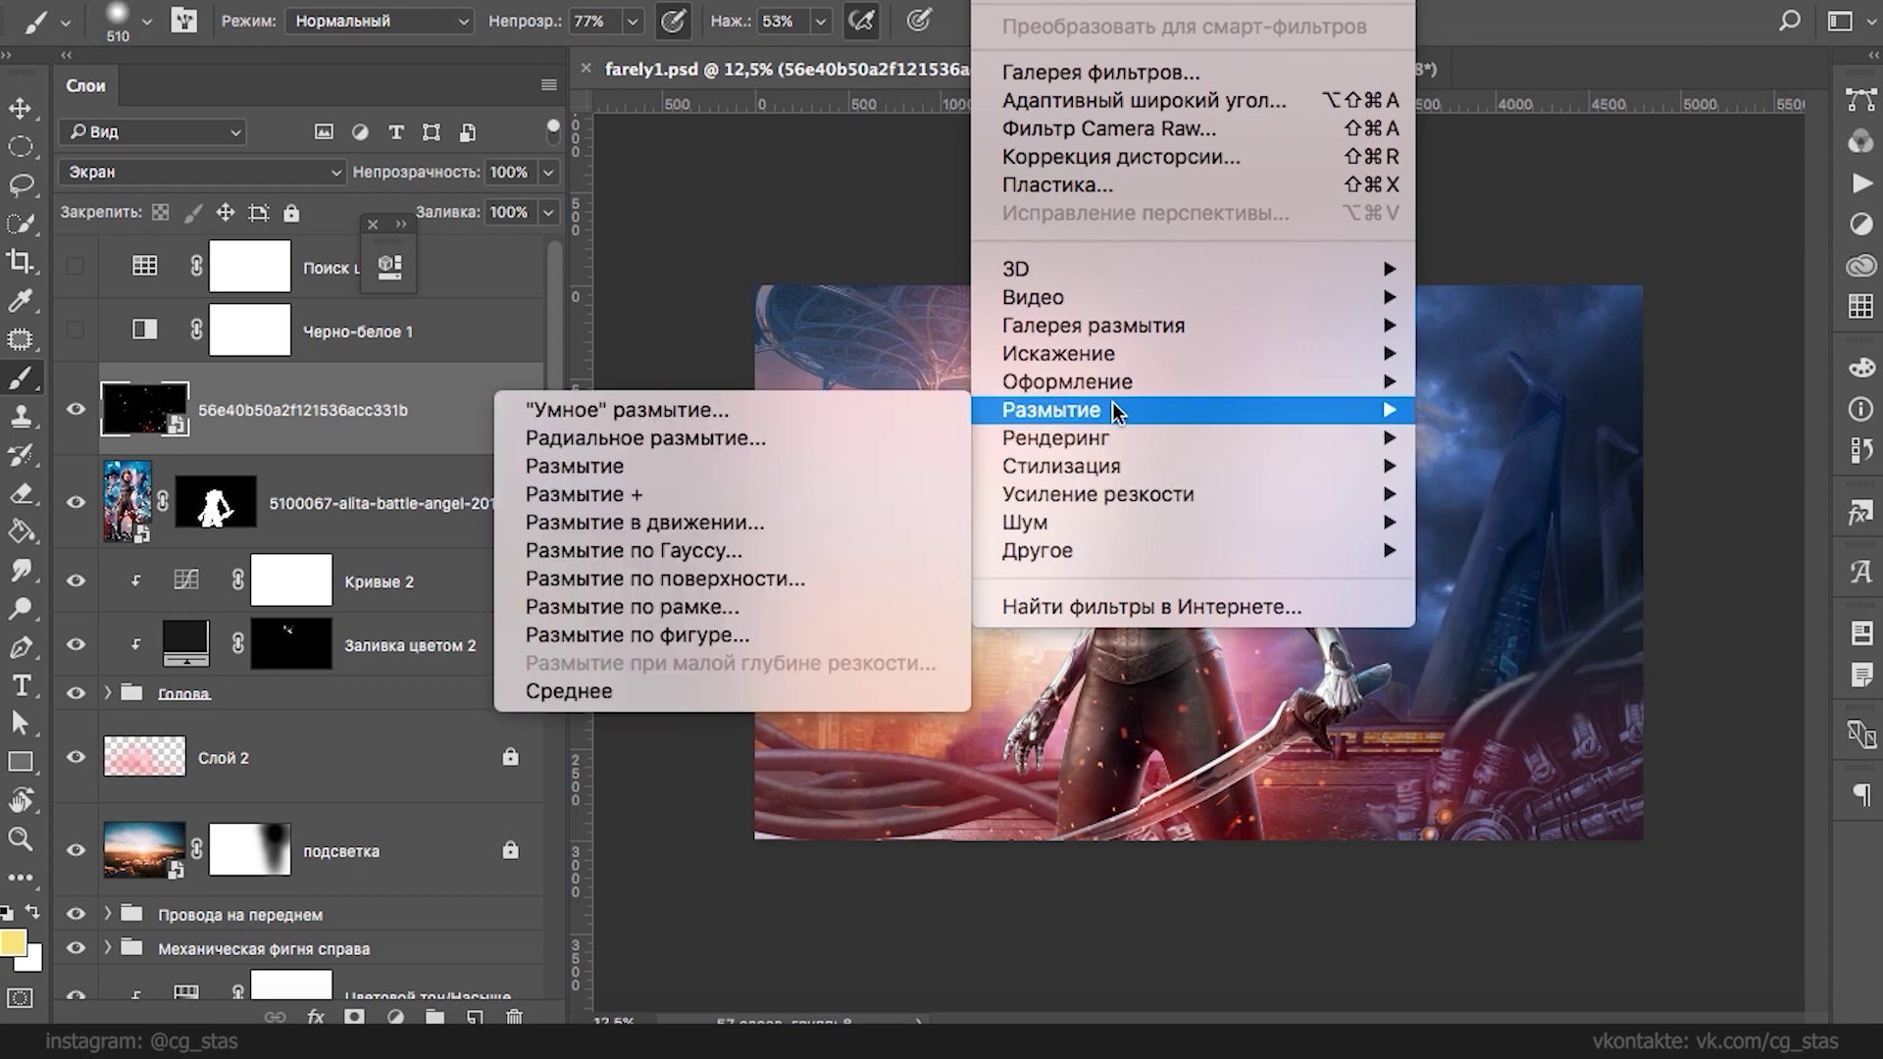
pyautogui.click(824, 530)
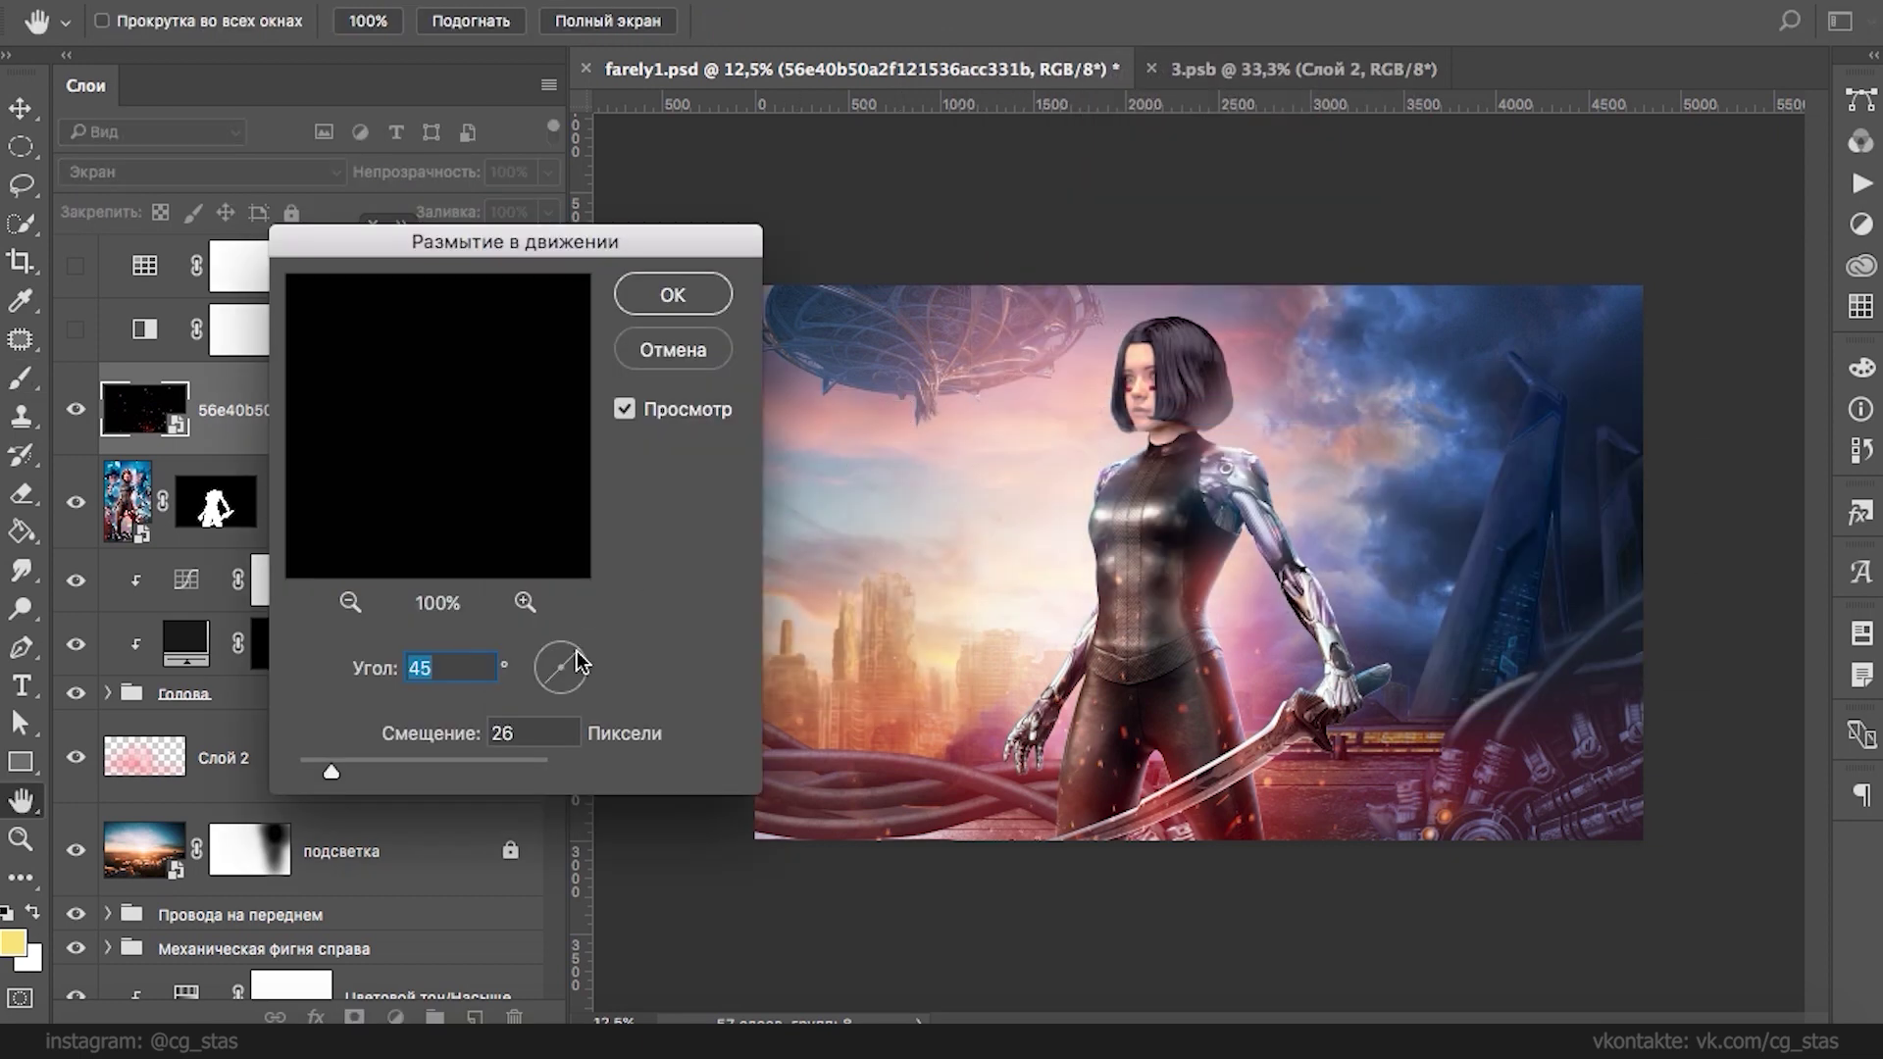
pyautogui.moveTo(578, 652); pyautogui.dragTo(580, 656)
pyautogui.moveTo(362, 767); pyautogui.dragTo(381, 767)
pyautogui.click(570, 654)
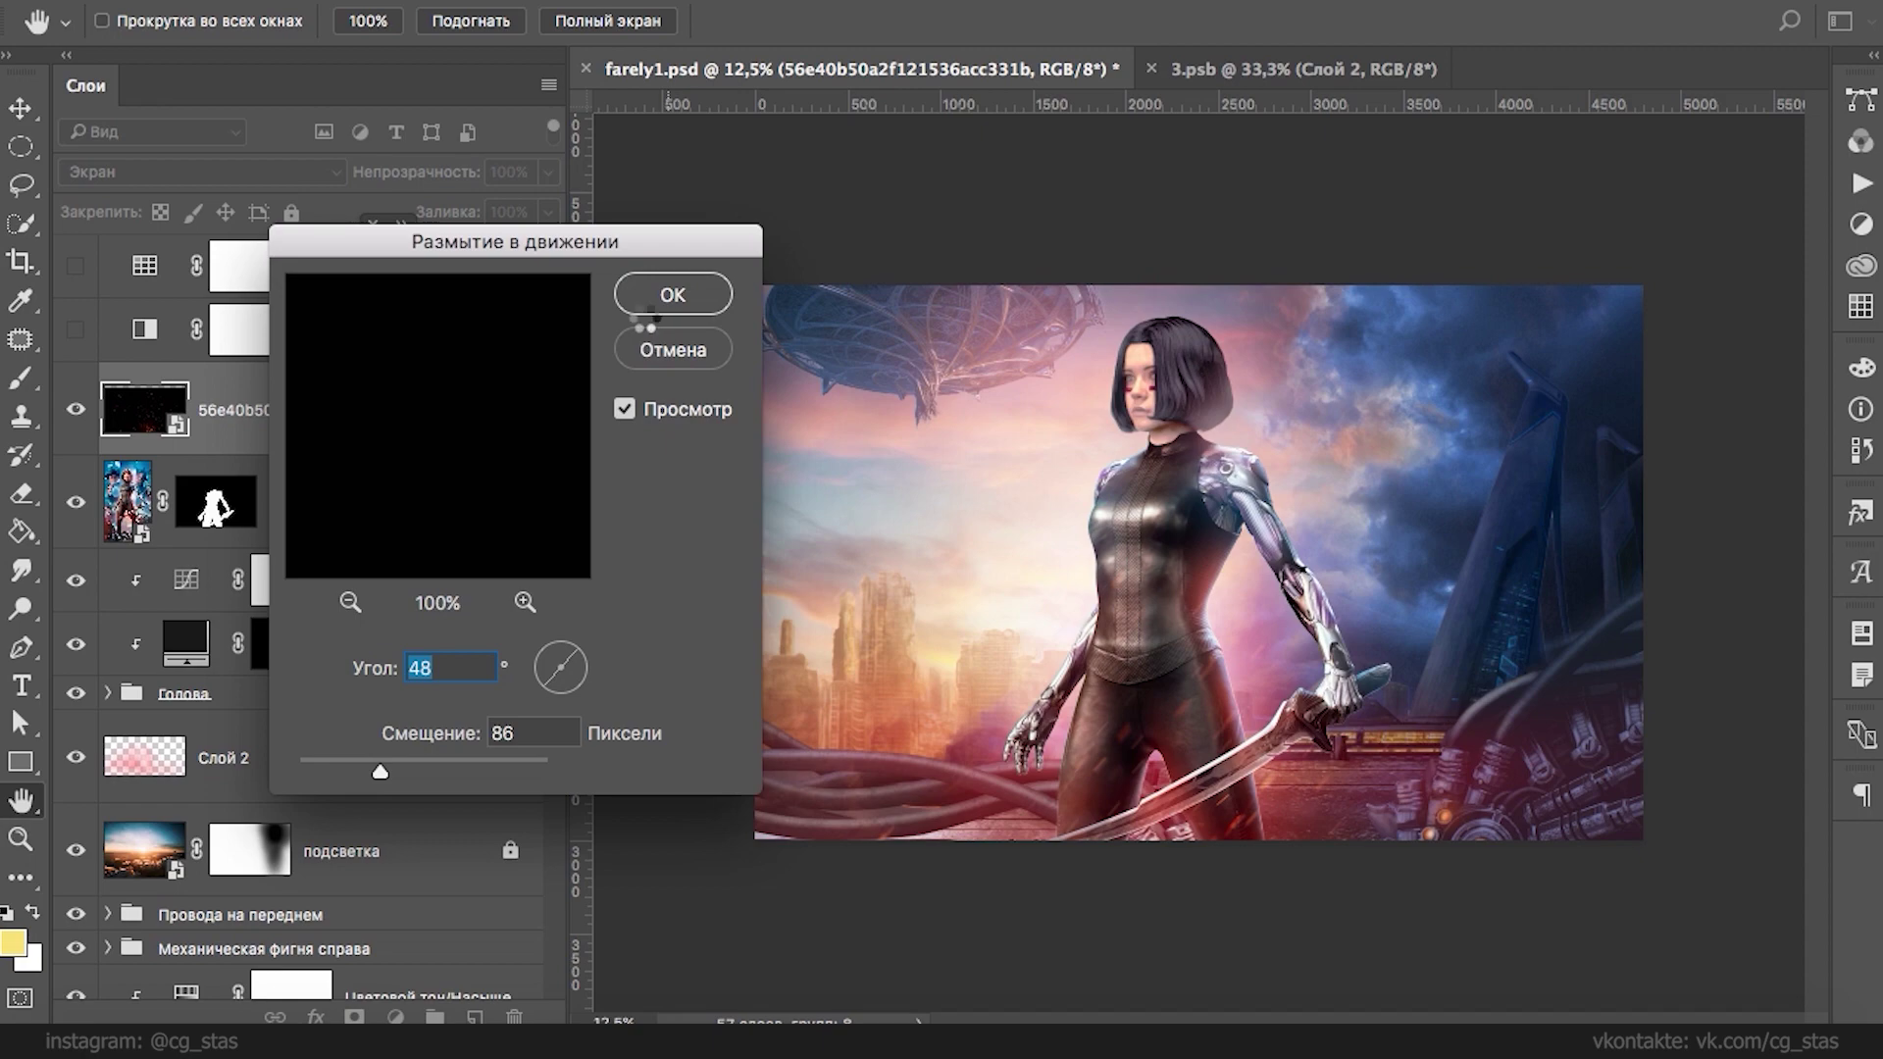
pyautogui.click(673, 296)
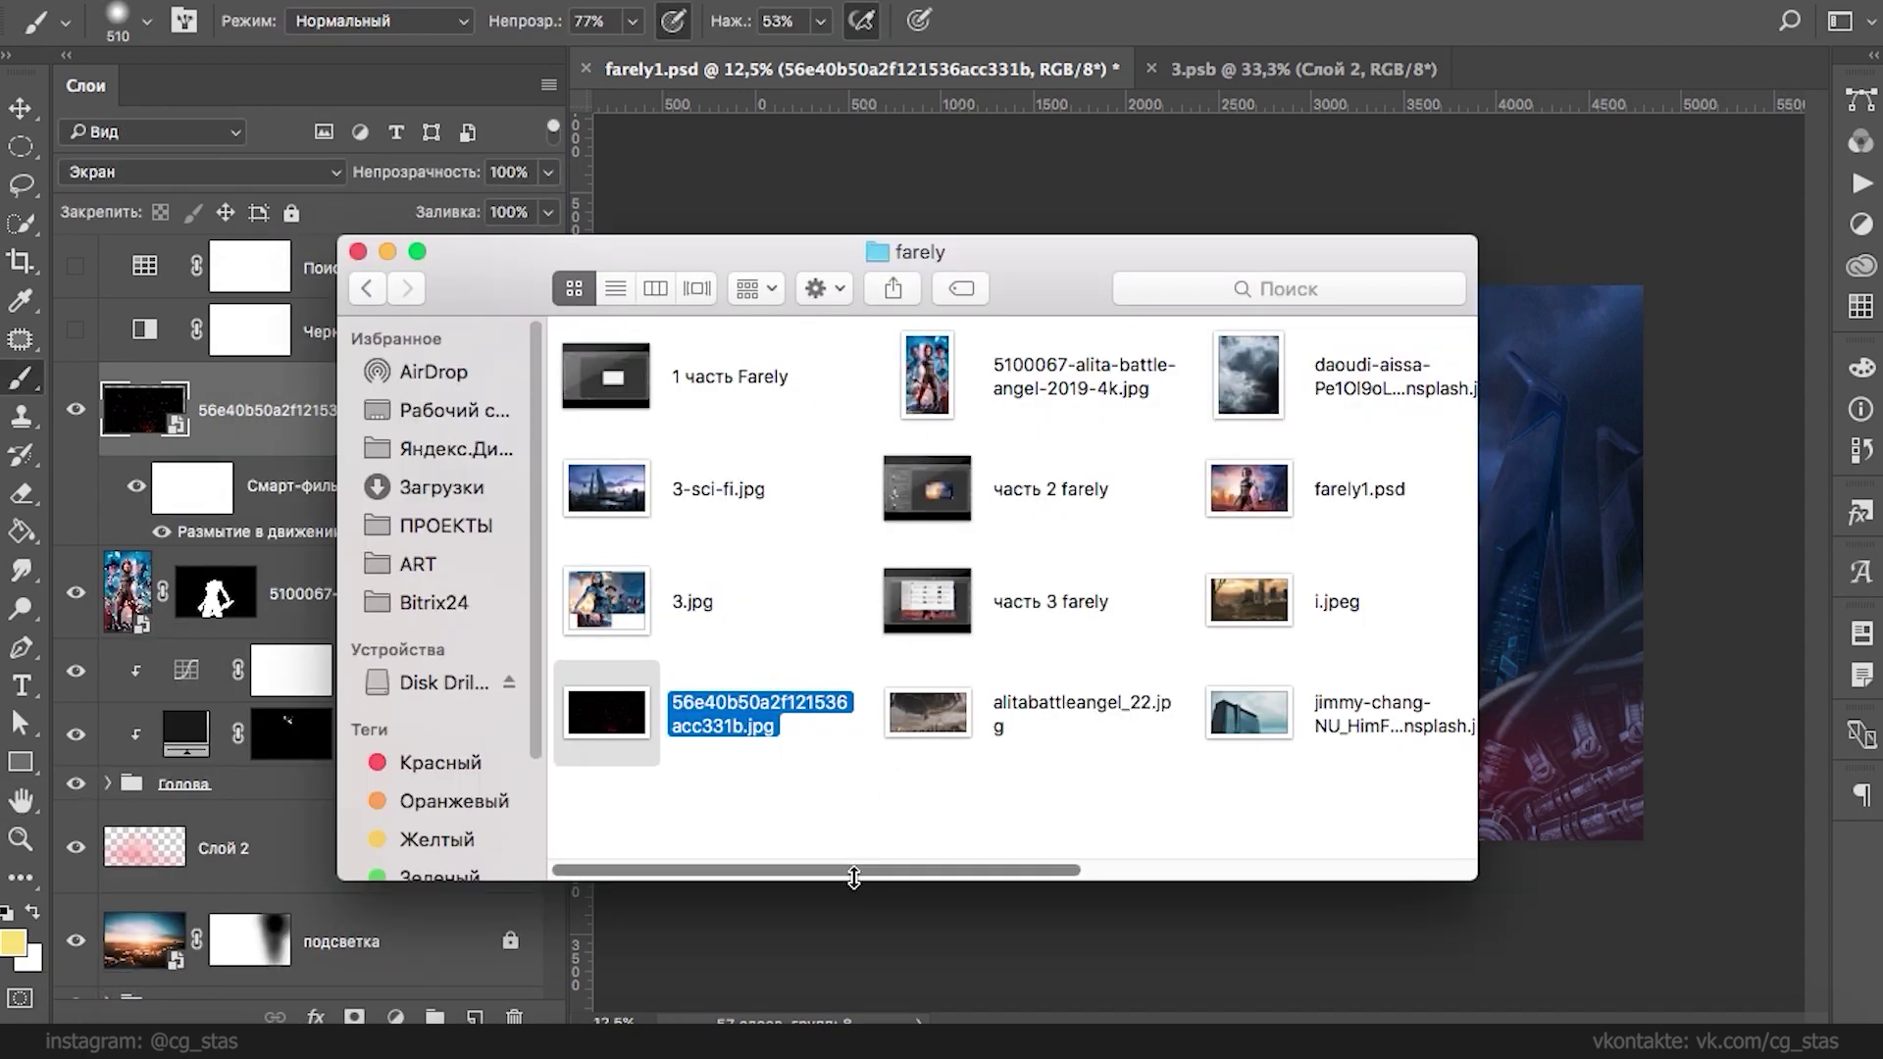
# - Place the second sparks image Pn1wu5E2WBs from the farely folder into the composite
pyautogui.moveTo(853, 873); pyautogui.dragTo(1092, 874)
pyautogui.moveTo(1156, 660); pyautogui.dragTo(1343, 547)
pyautogui.moveTo(1598, 892)
pyautogui.mouseDown()
pyautogui.moveTo(1568, 1010)
pyautogui.moveTo(1366, 1000)
pyautogui.mouseUp()
pyautogui.press('Return')
pyautogui.press('b')
# - Rotate the Pn1wu5E2WBs sparks image slightly counterclockwise and position it over the figure's body and legs
pyautogui.press('super+t')
pyautogui.moveTo(1422, 980); pyautogui.dragTo(1167, 985)
pyautogui.moveTo(1269, 806); pyautogui.dragTo(1164, 817)
pyautogui.press('Return')
# - Set the Pn1wu5E2WBs layer to Screen (Экран) blending and shift it slightly with Free Transform
pyautogui.click(196, 172)
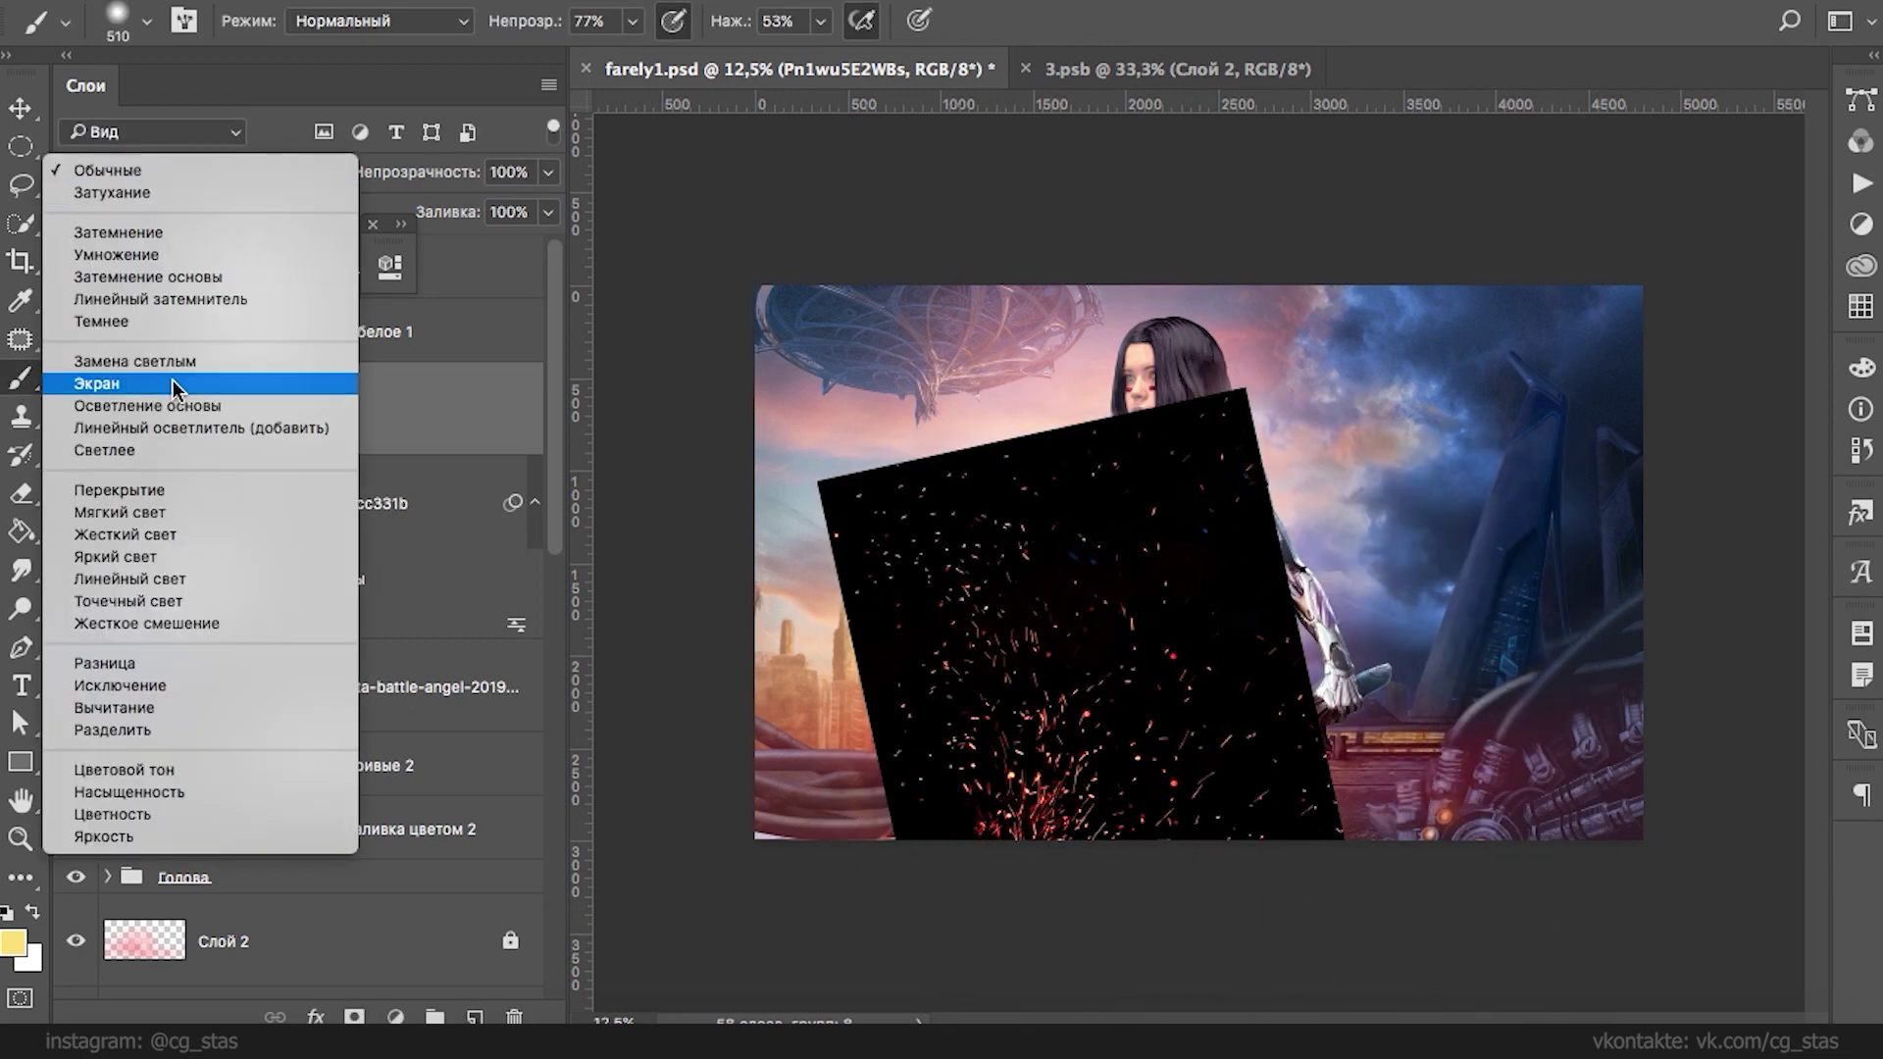
pyautogui.click(216, 367)
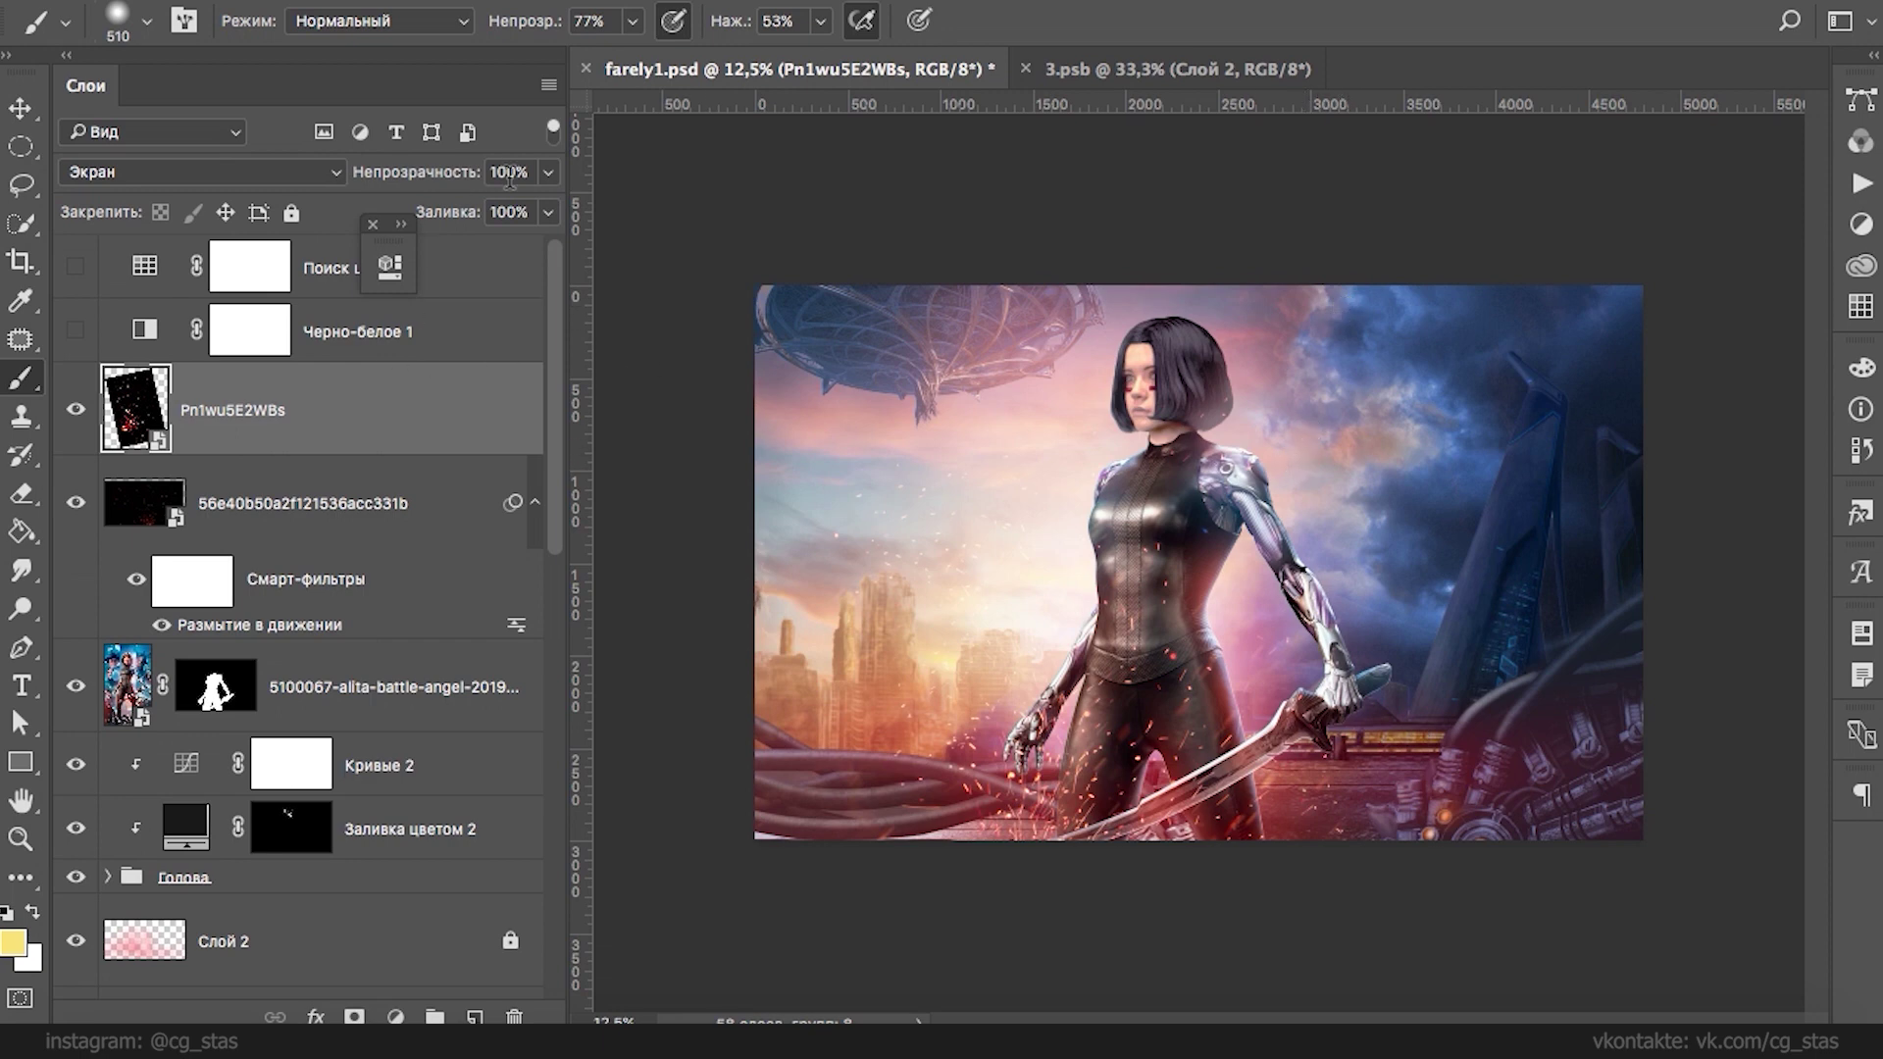
pyautogui.hotkey('ctrl', 't')
pyautogui.moveTo(1238, 768); pyautogui.dragTo(1267, 813)
pyautogui.press('Return')
# - Enlarge and reposition the 56e40b50a2f121536acc331b sparks layer and switch off its smart filters
pyautogui.click(294, 503)
pyautogui.hotkey('ctrl', 't')
pyautogui.moveTo(1353, 514); pyautogui.dragTo(1569, 459)
pyautogui.moveTo(1484, 544); pyautogui.dragTo(1490, 707)
pyautogui.press('Return')
pyautogui.press('Return')
pyautogui.press('b')
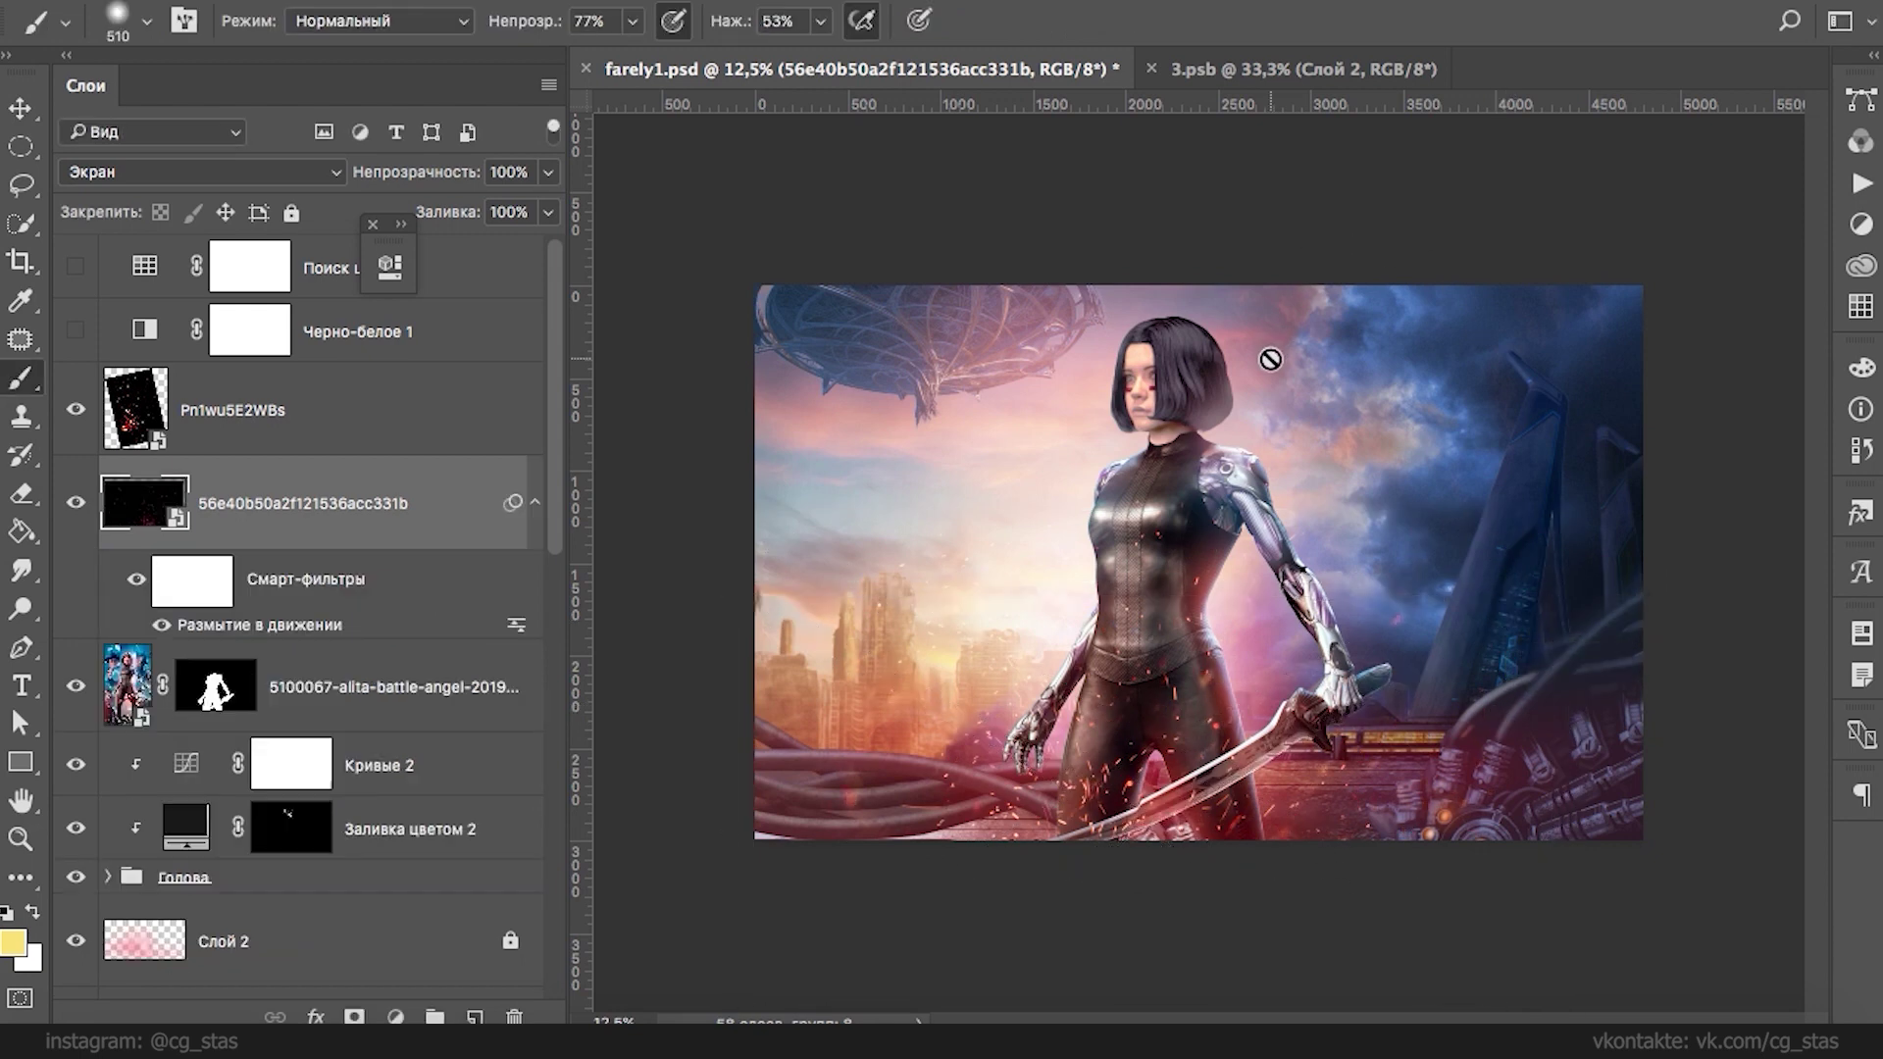
pyautogui.click(135, 586)
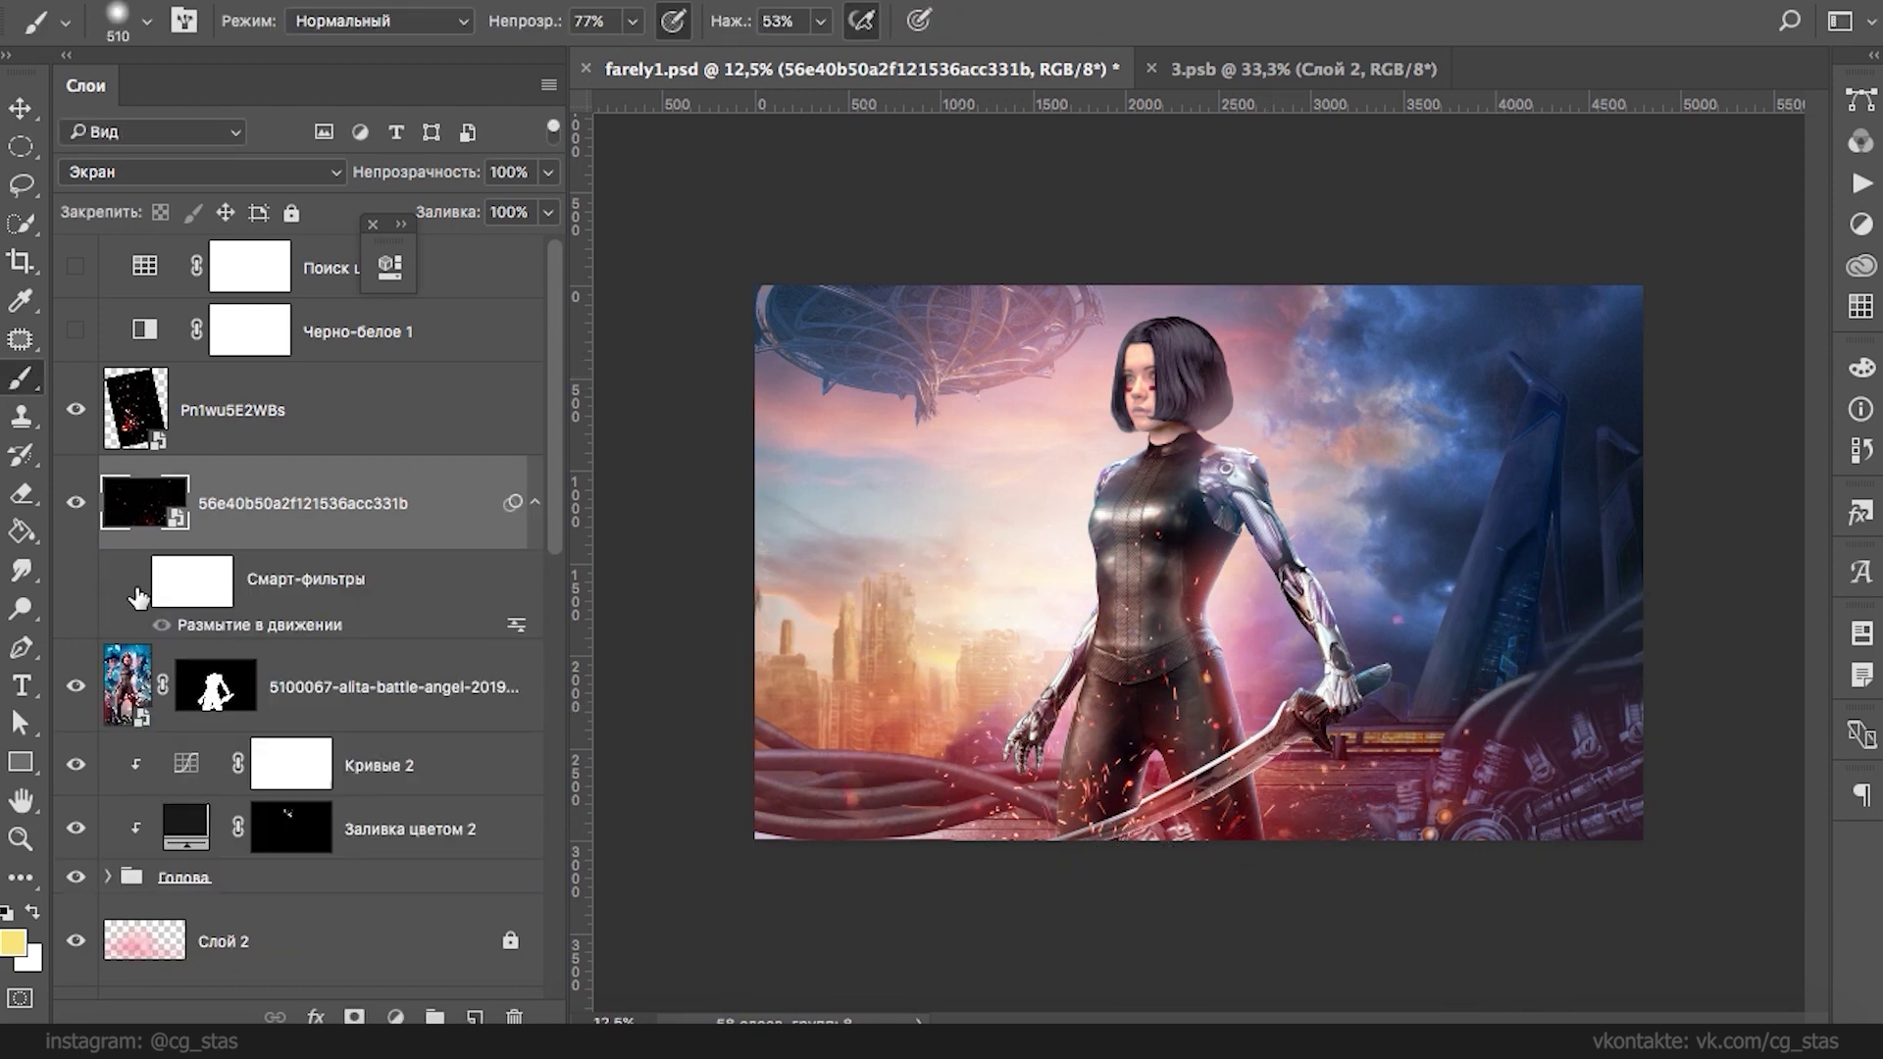
# - Apply Motion Blur at 48° and 27 pixels to the Pn1wu5E2WBs sparks, and reduce the layer to 67% opacity and 66% fill
pyautogui.click(257, 414)
pyautogui.click(1042, 3)
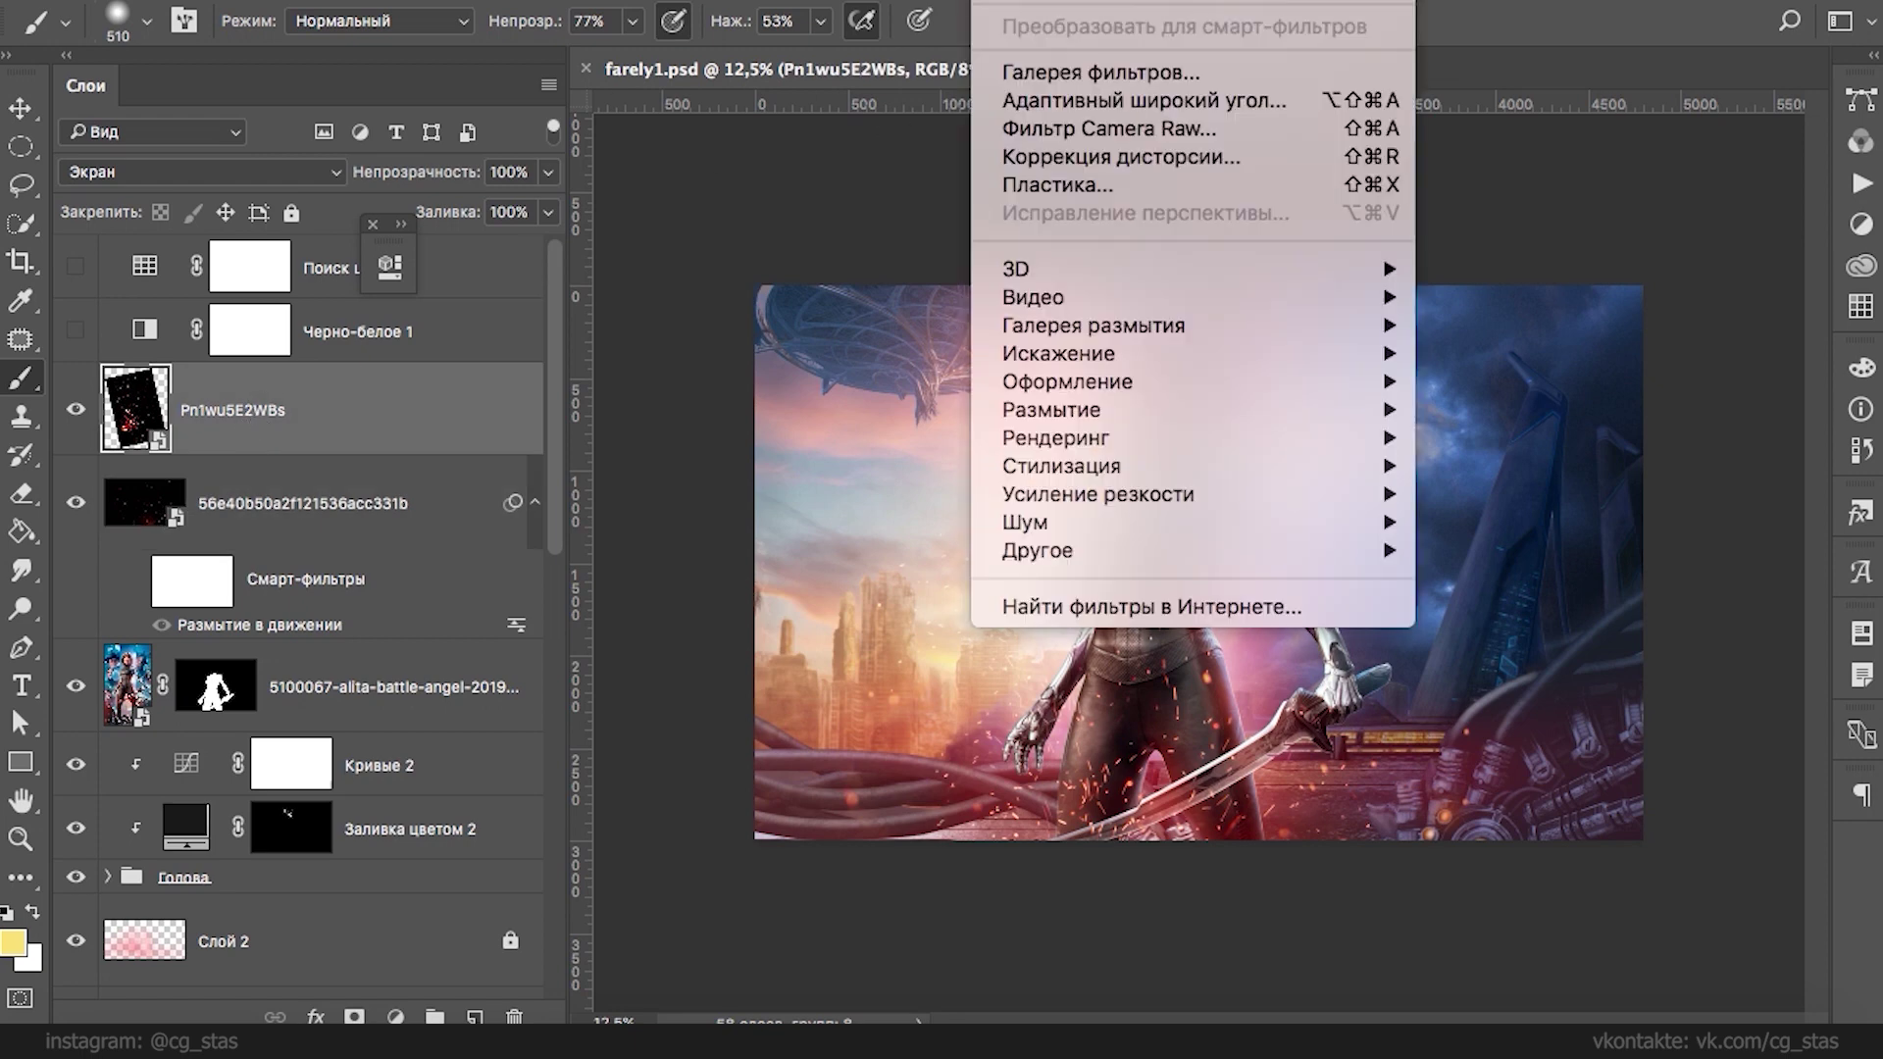
pyautogui.click(1136, 3)
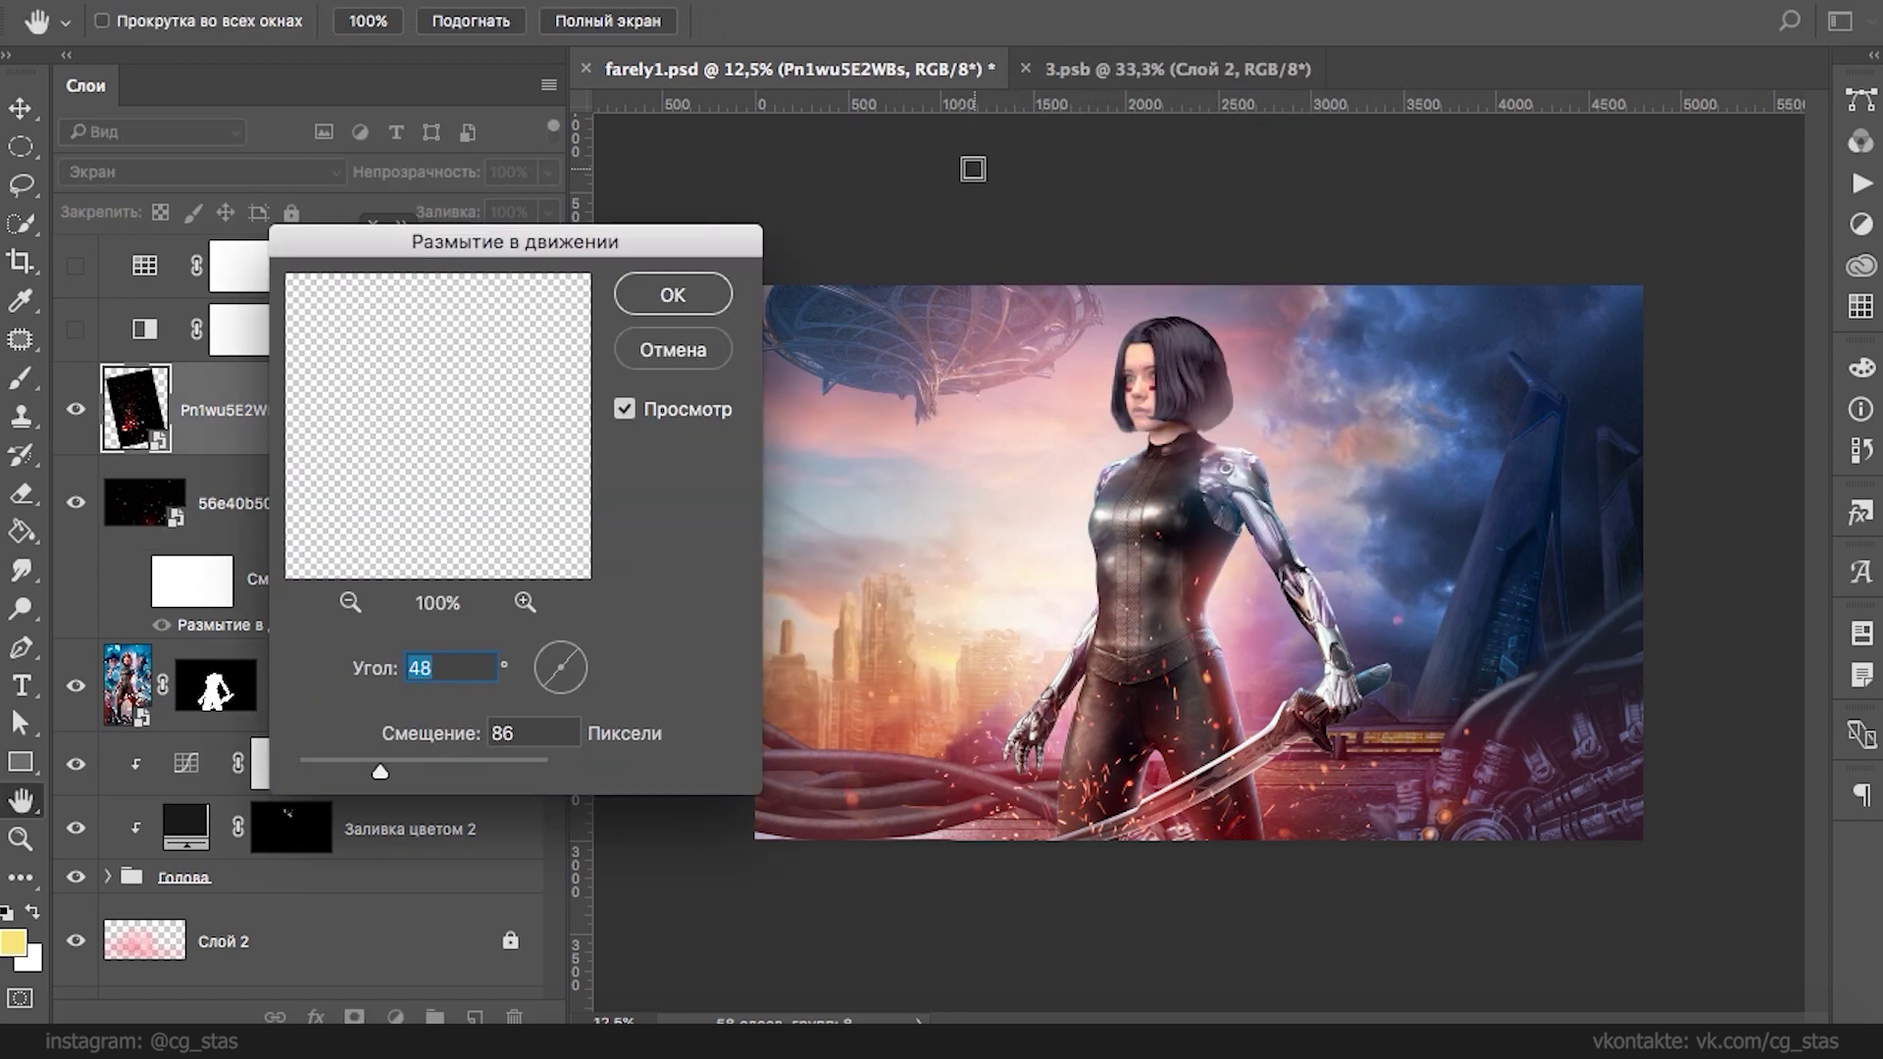
pyautogui.moveTo(326, 774); pyautogui.dragTo(339, 769)
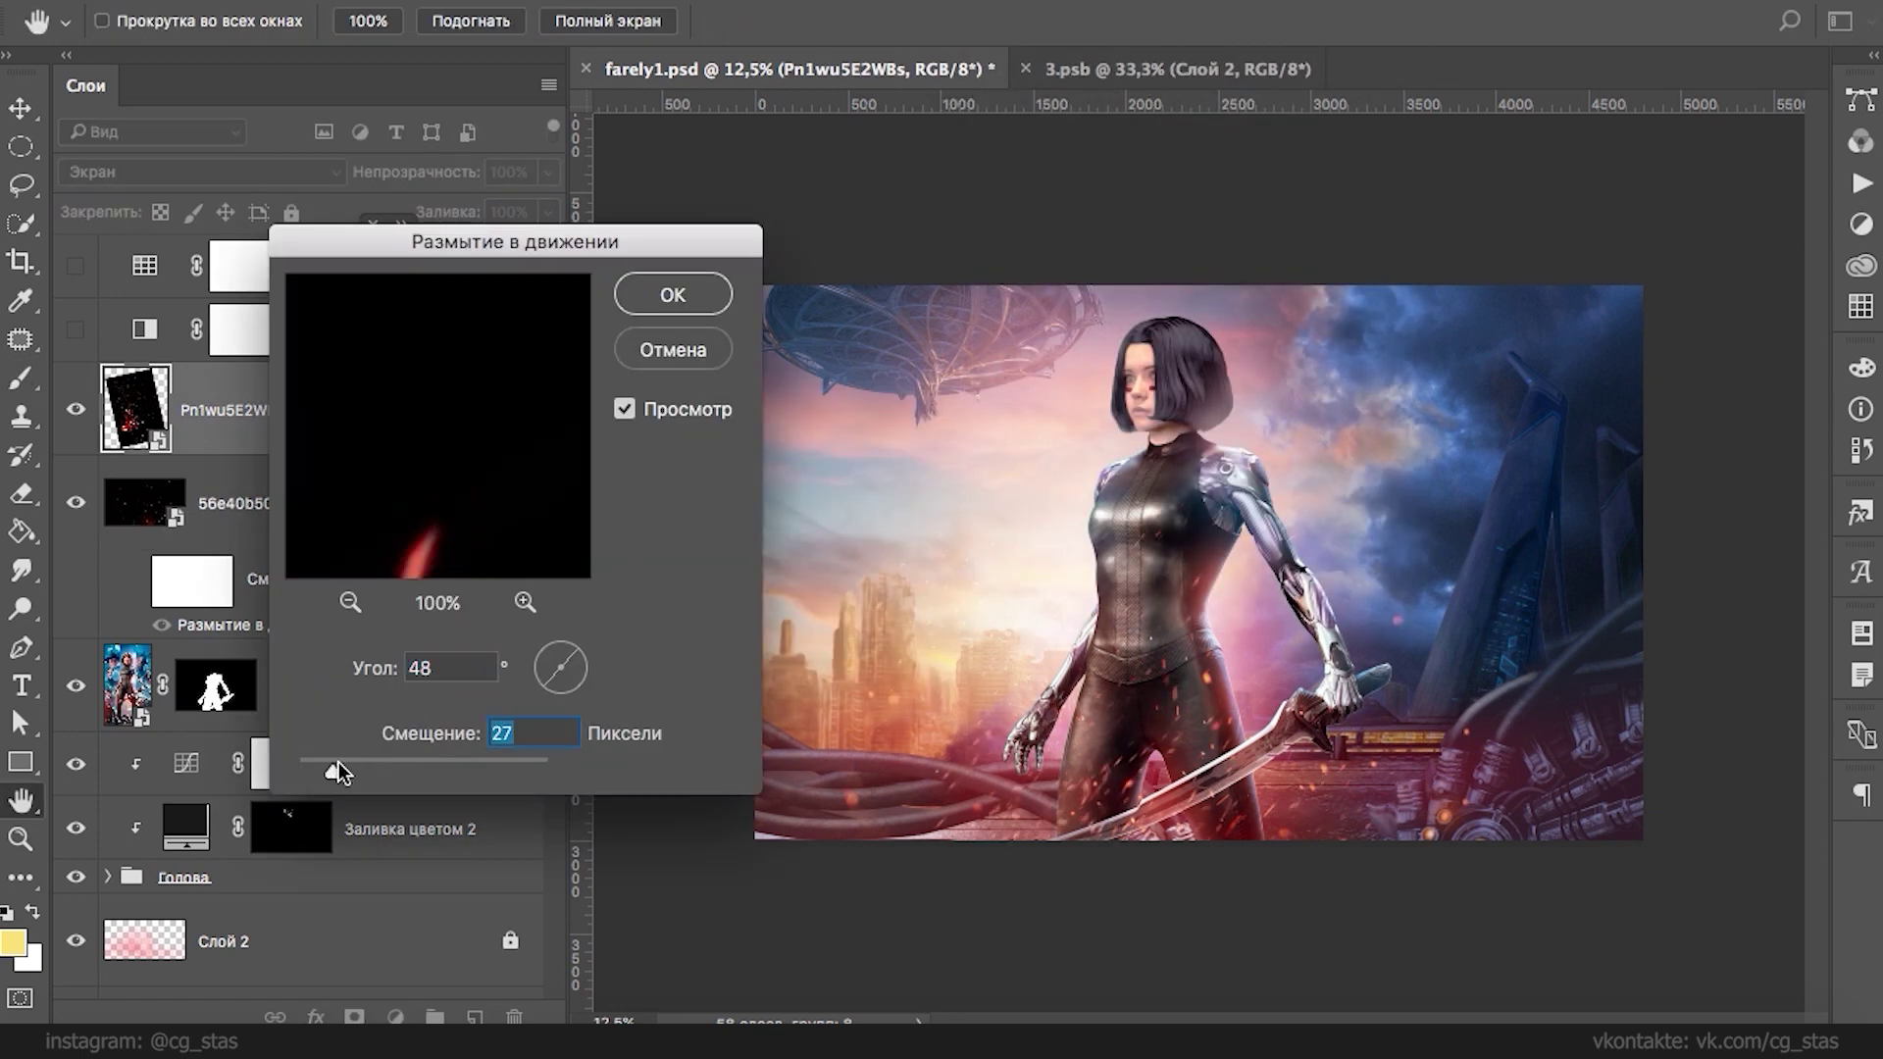
pyautogui.press('Return')
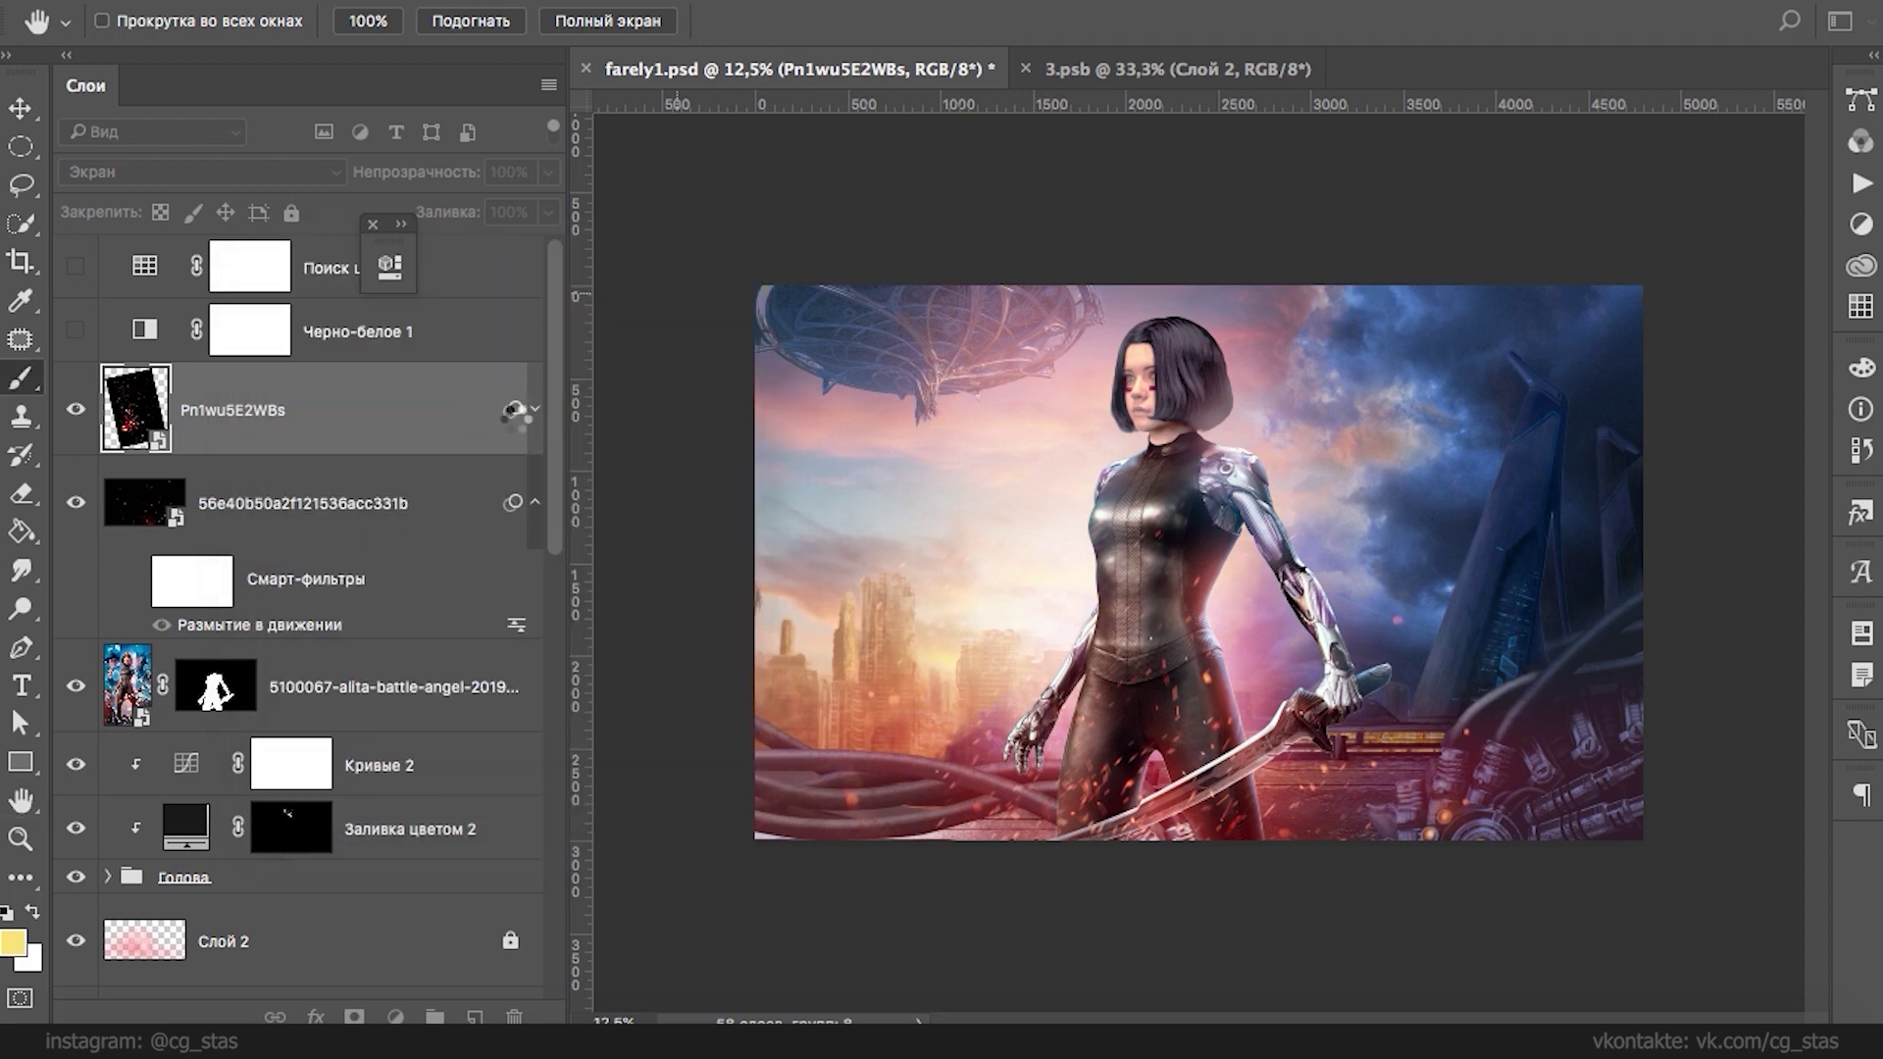
pyautogui.moveTo(549, 172); pyautogui.dragTo(477, 206)
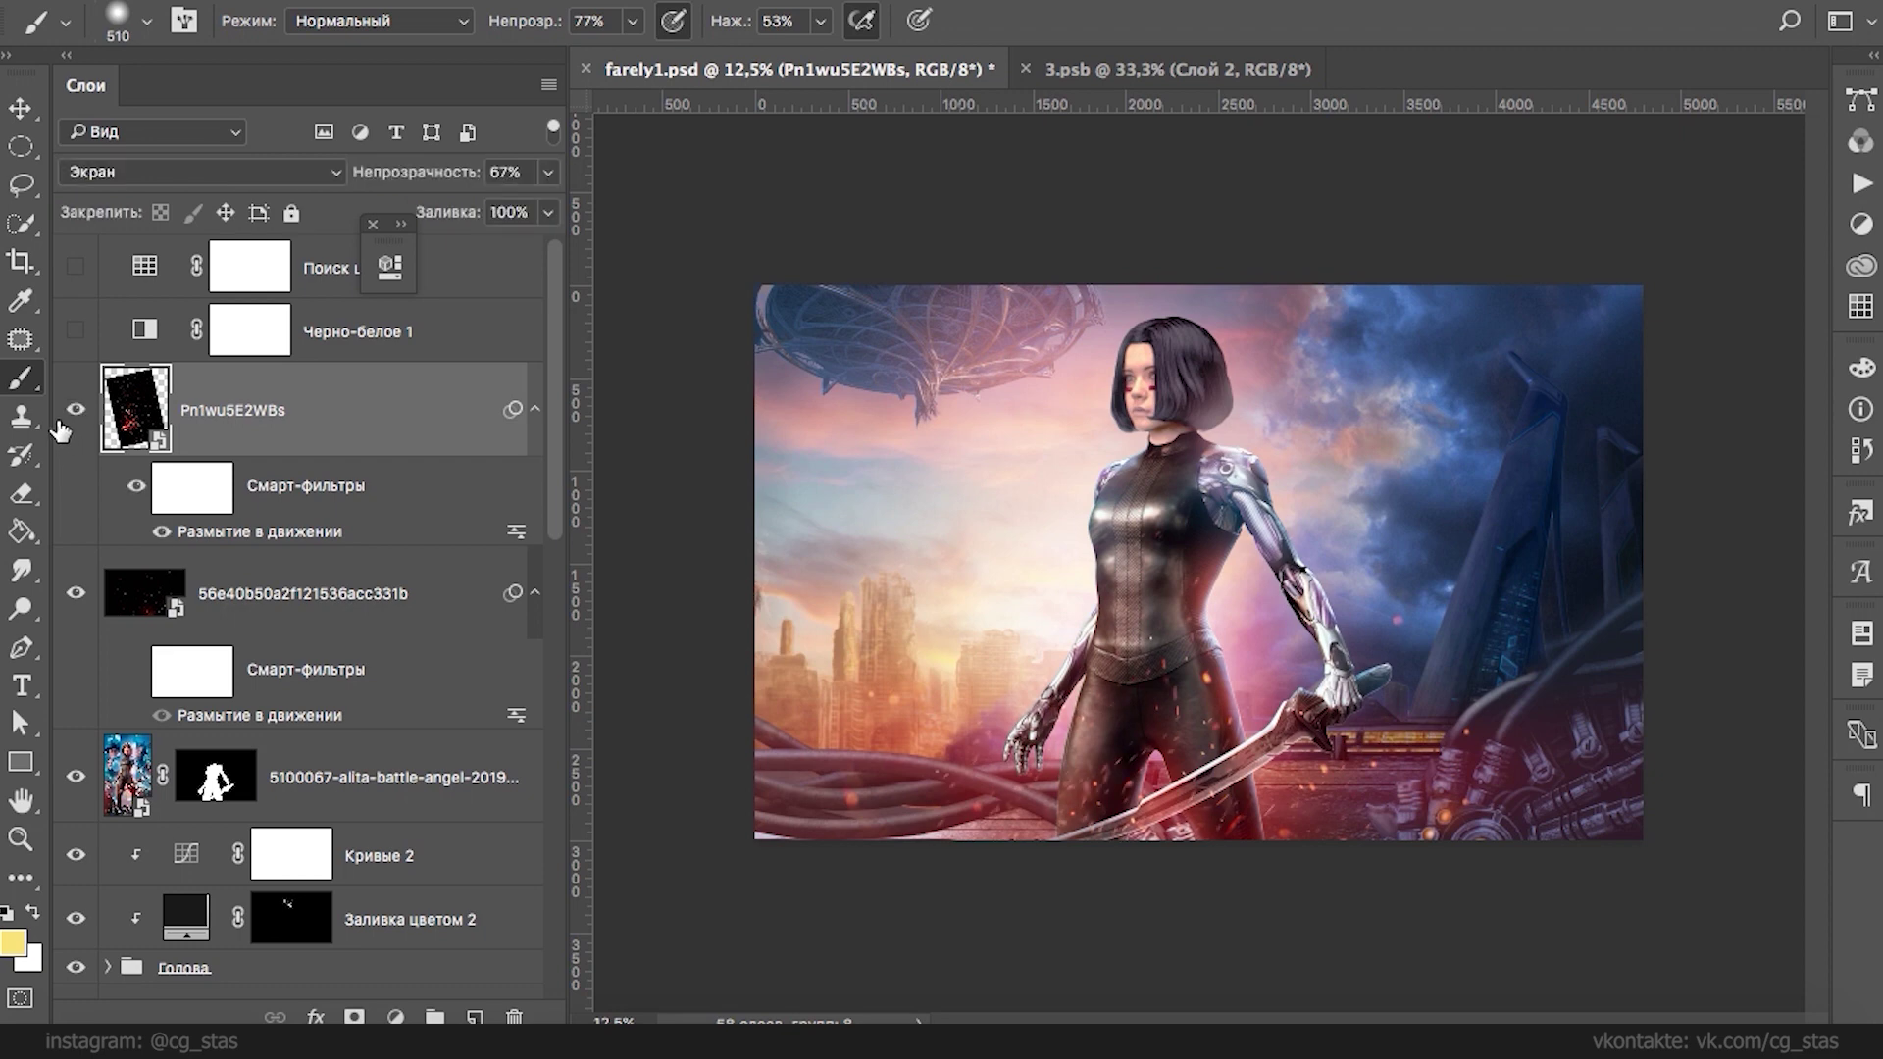
pyautogui.moveTo(548, 211); pyautogui.dragTo(500, 253)
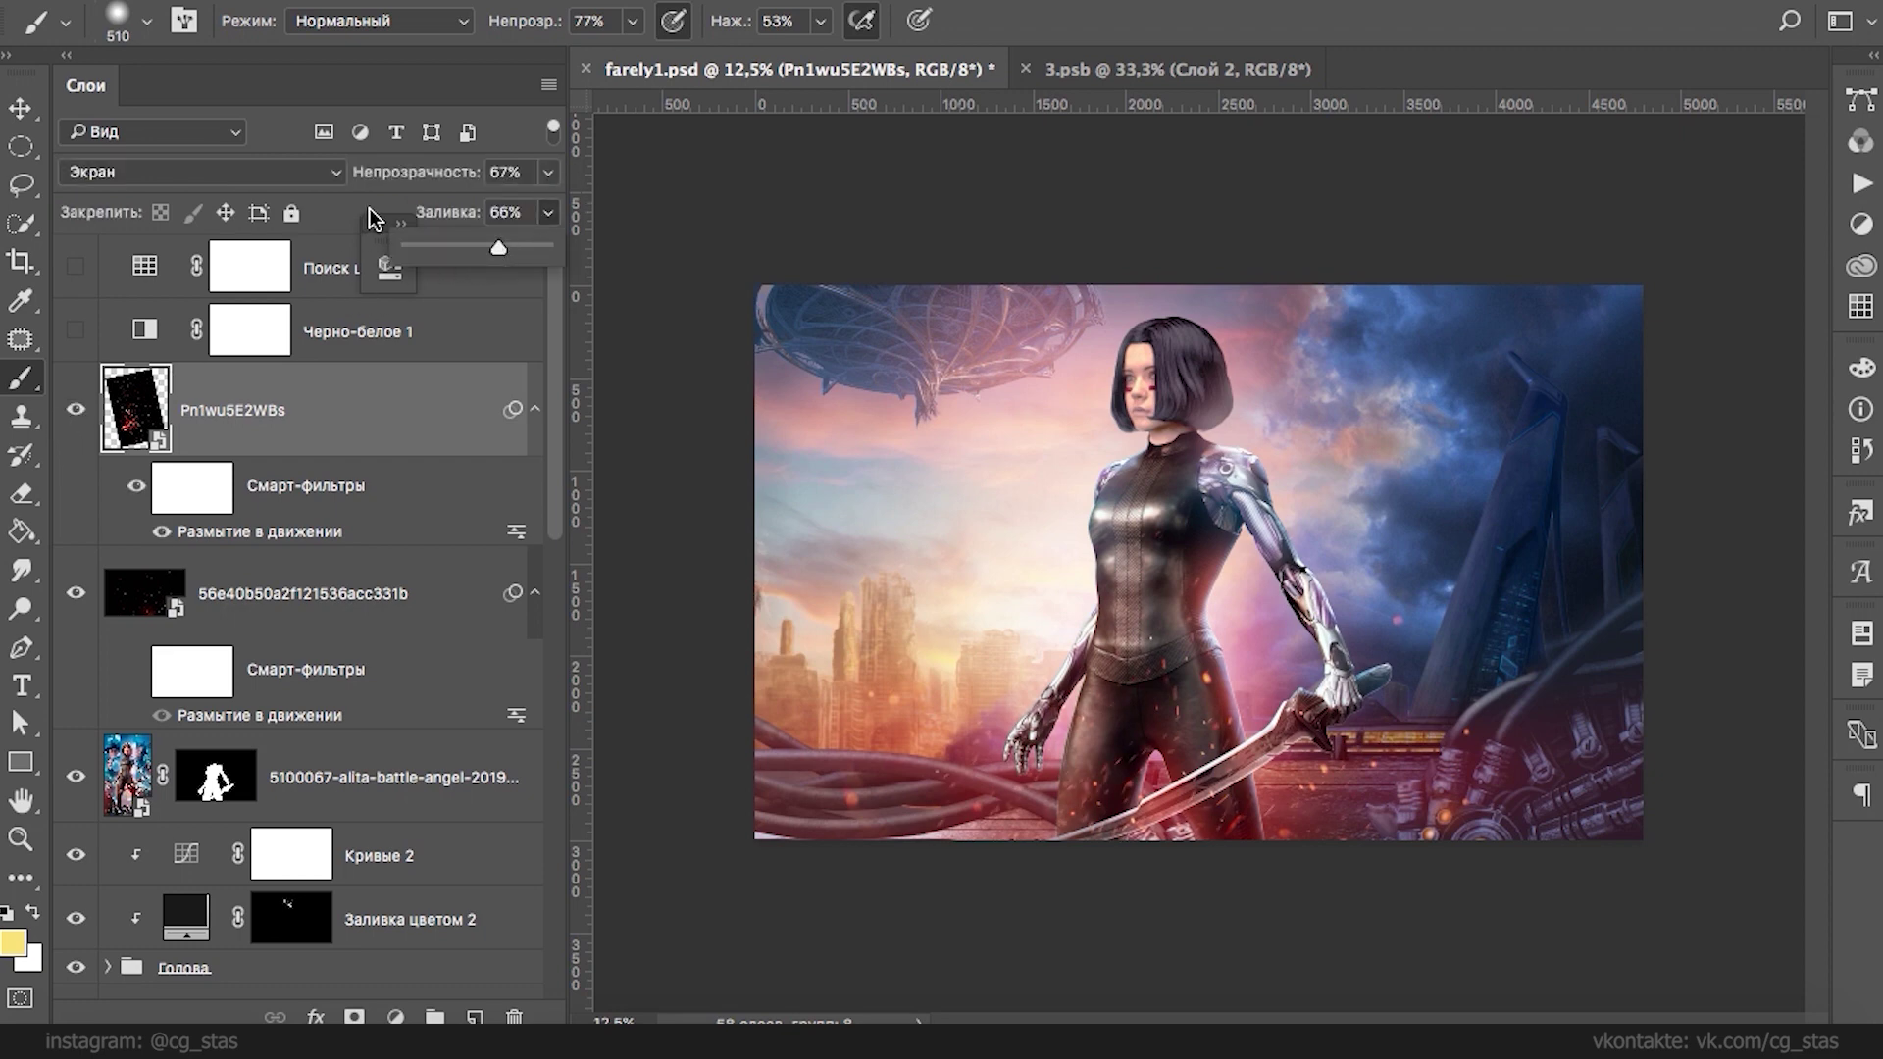
# - Save farely1.psd and close the 3.psb document
pyautogui.hotkey('ctrl', 's')
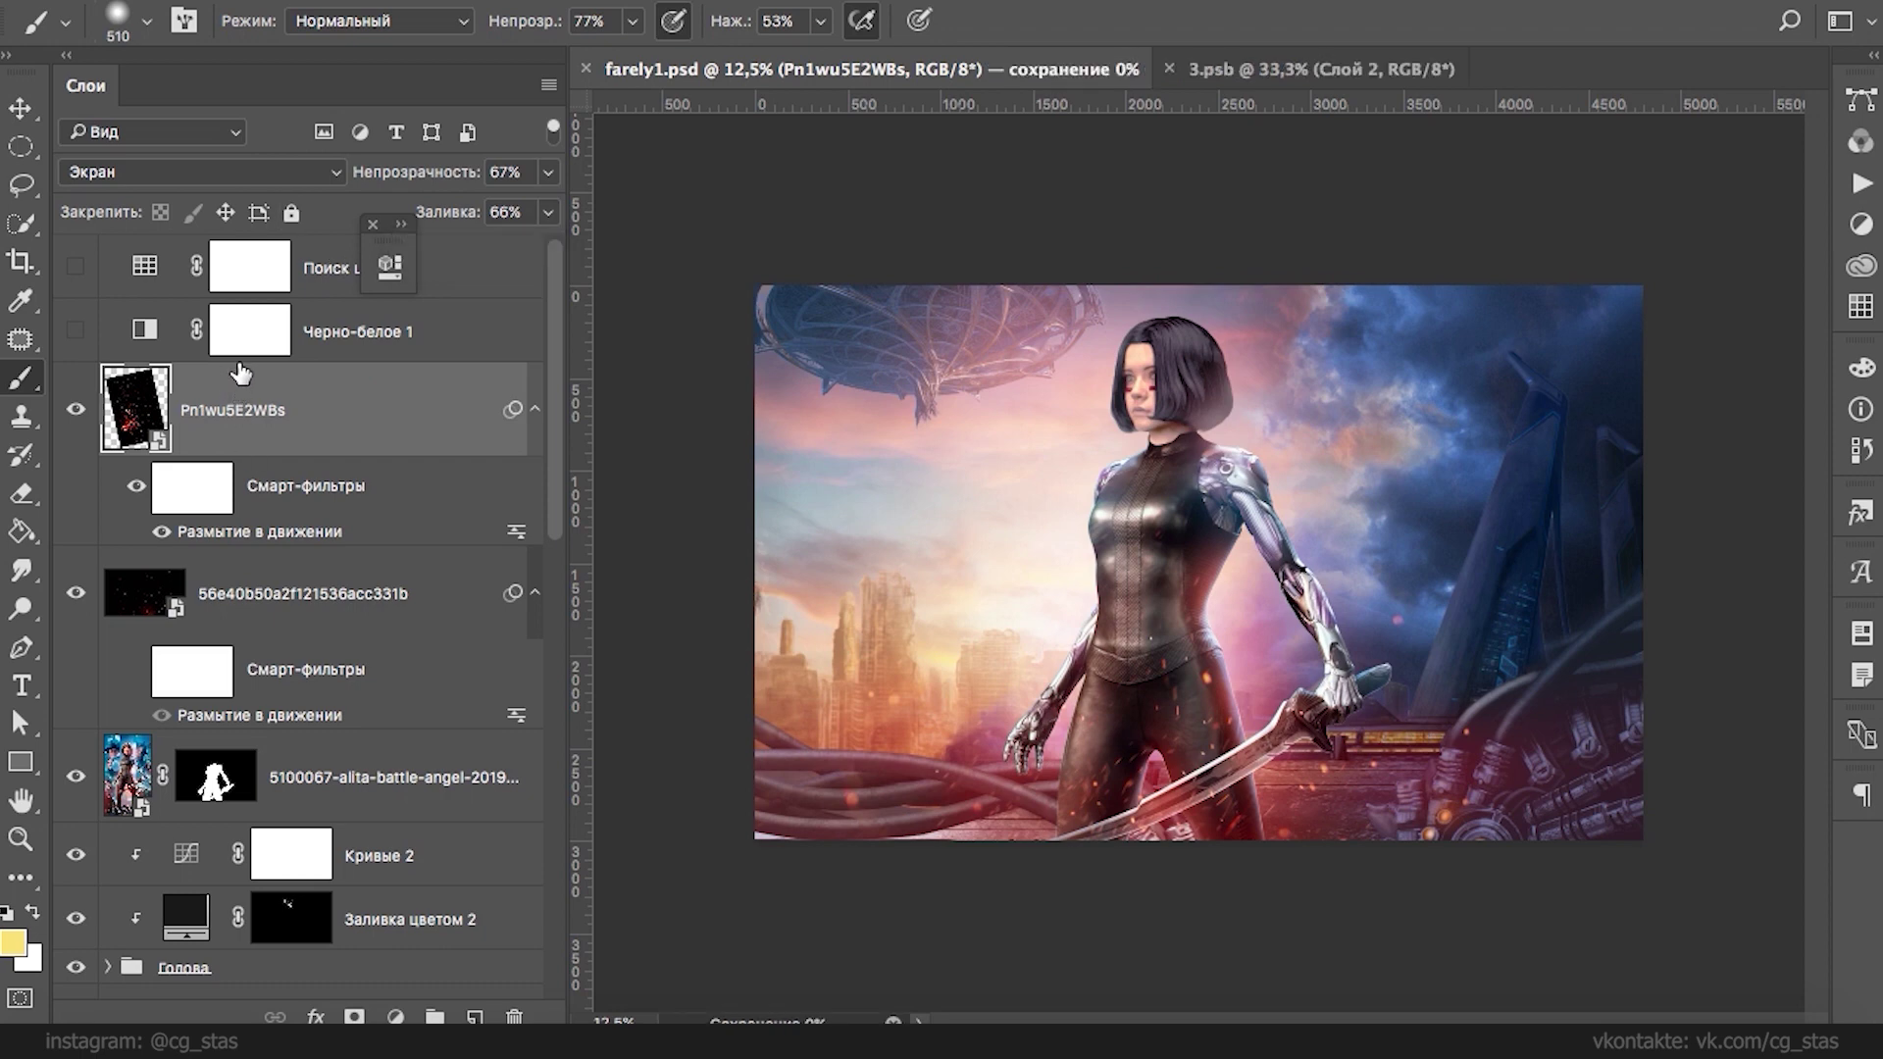
pyautogui.click(1169, 69)
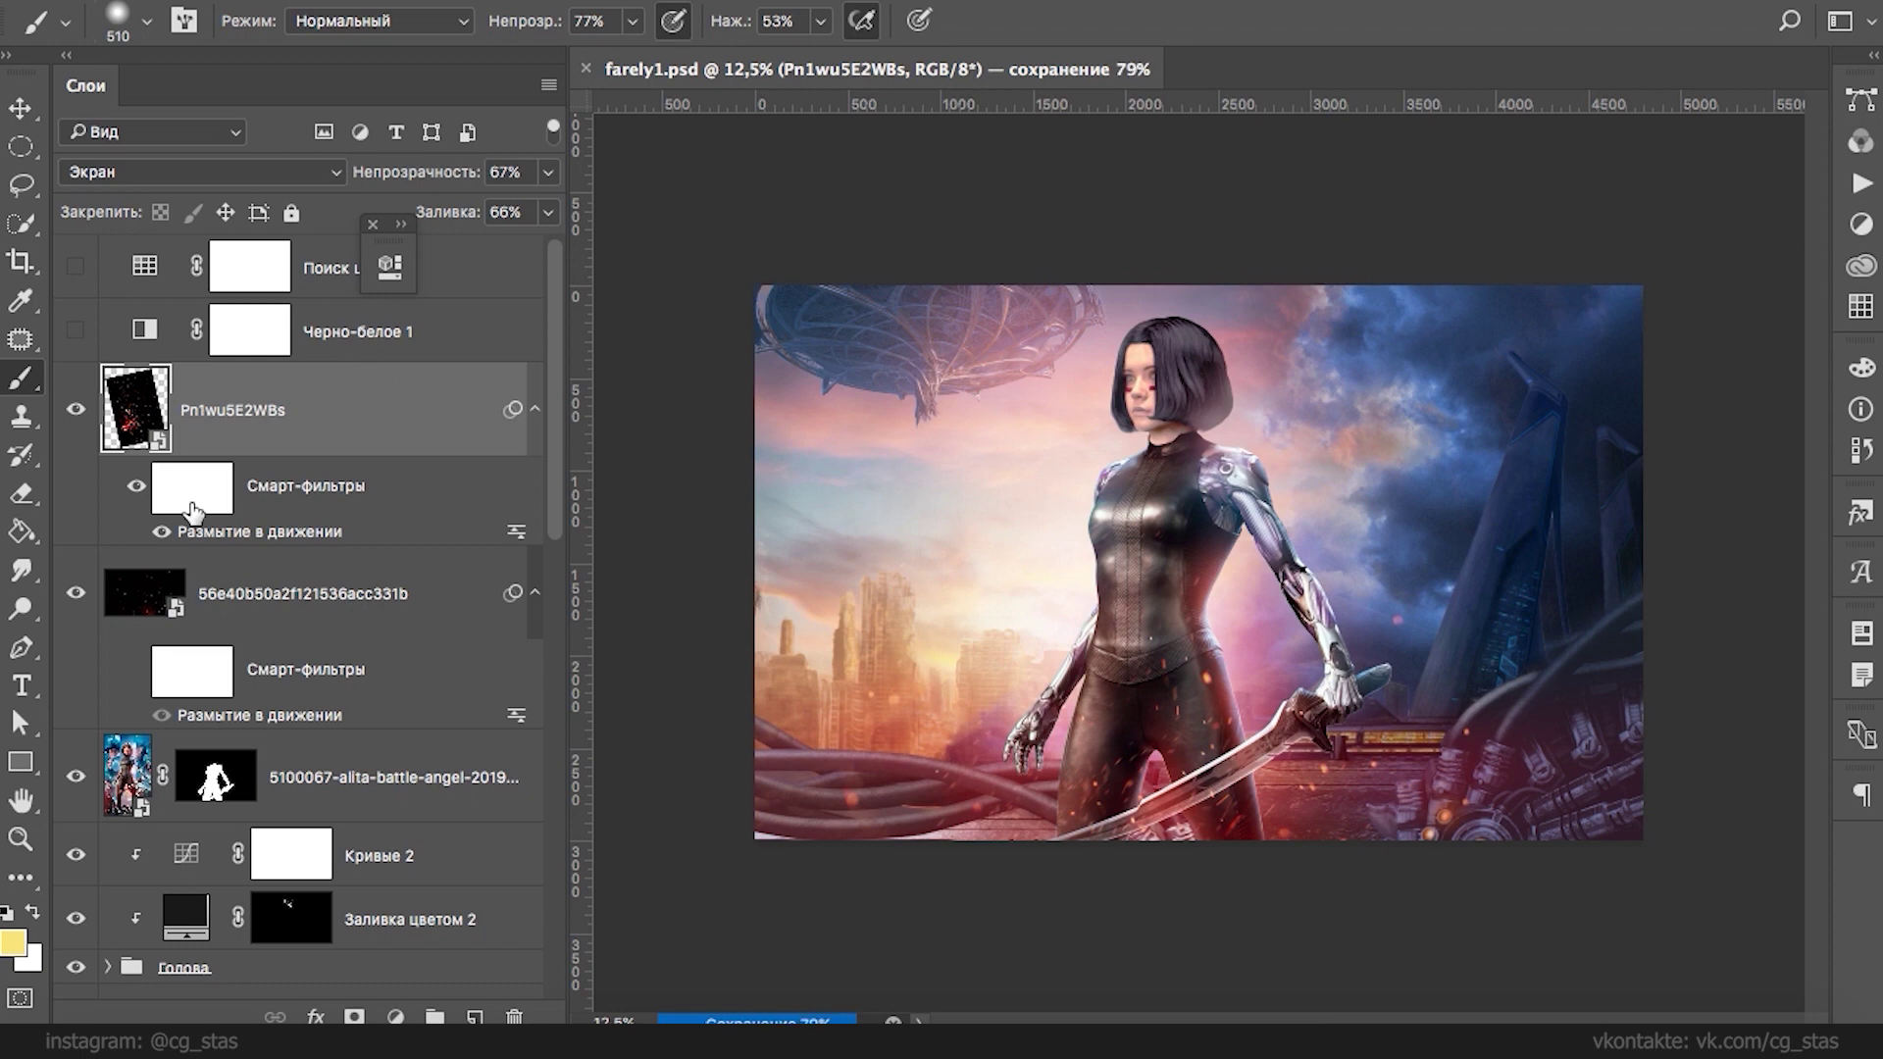
# - Temporarily disable the layer mask on the 5100067-alita-battle-angel-2019 layer to view the original poster, and enable it again
pyautogui.click(209, 789)
pyautogui.rightClick(209, 790)
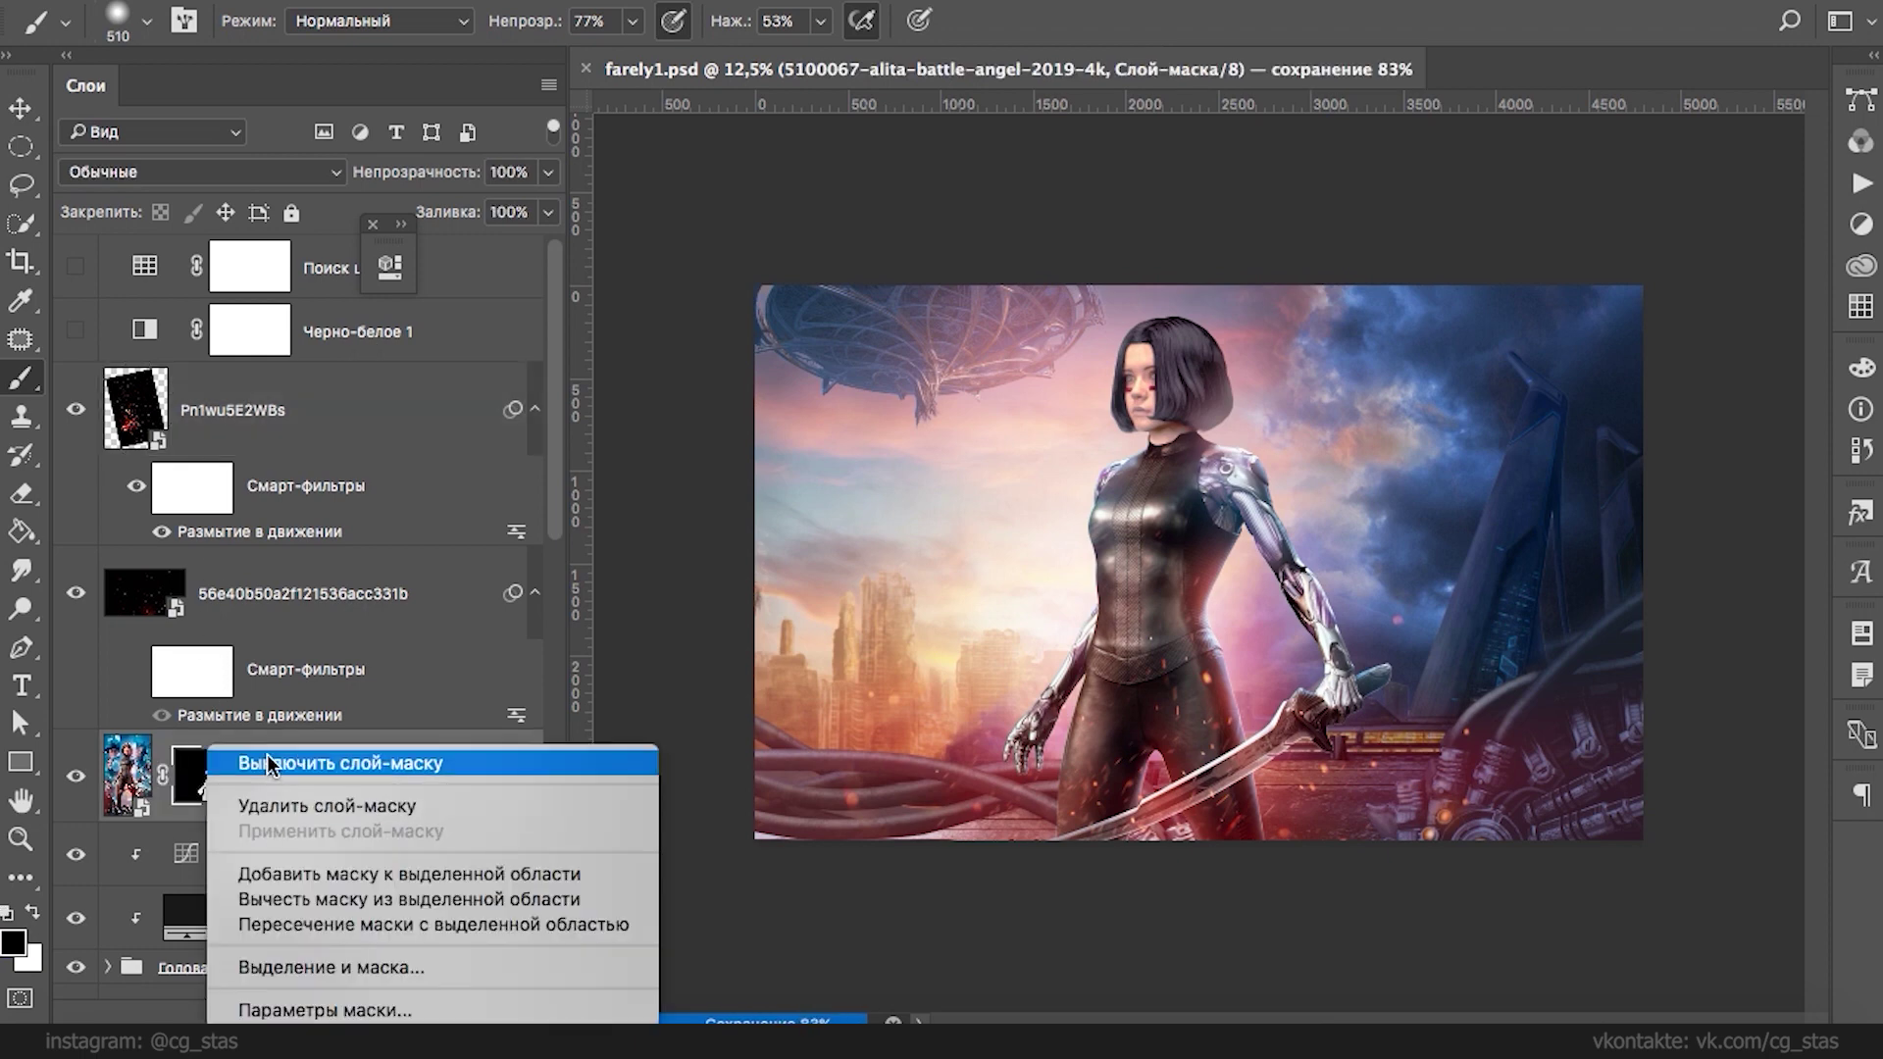
pyautogui.click(267, 762)
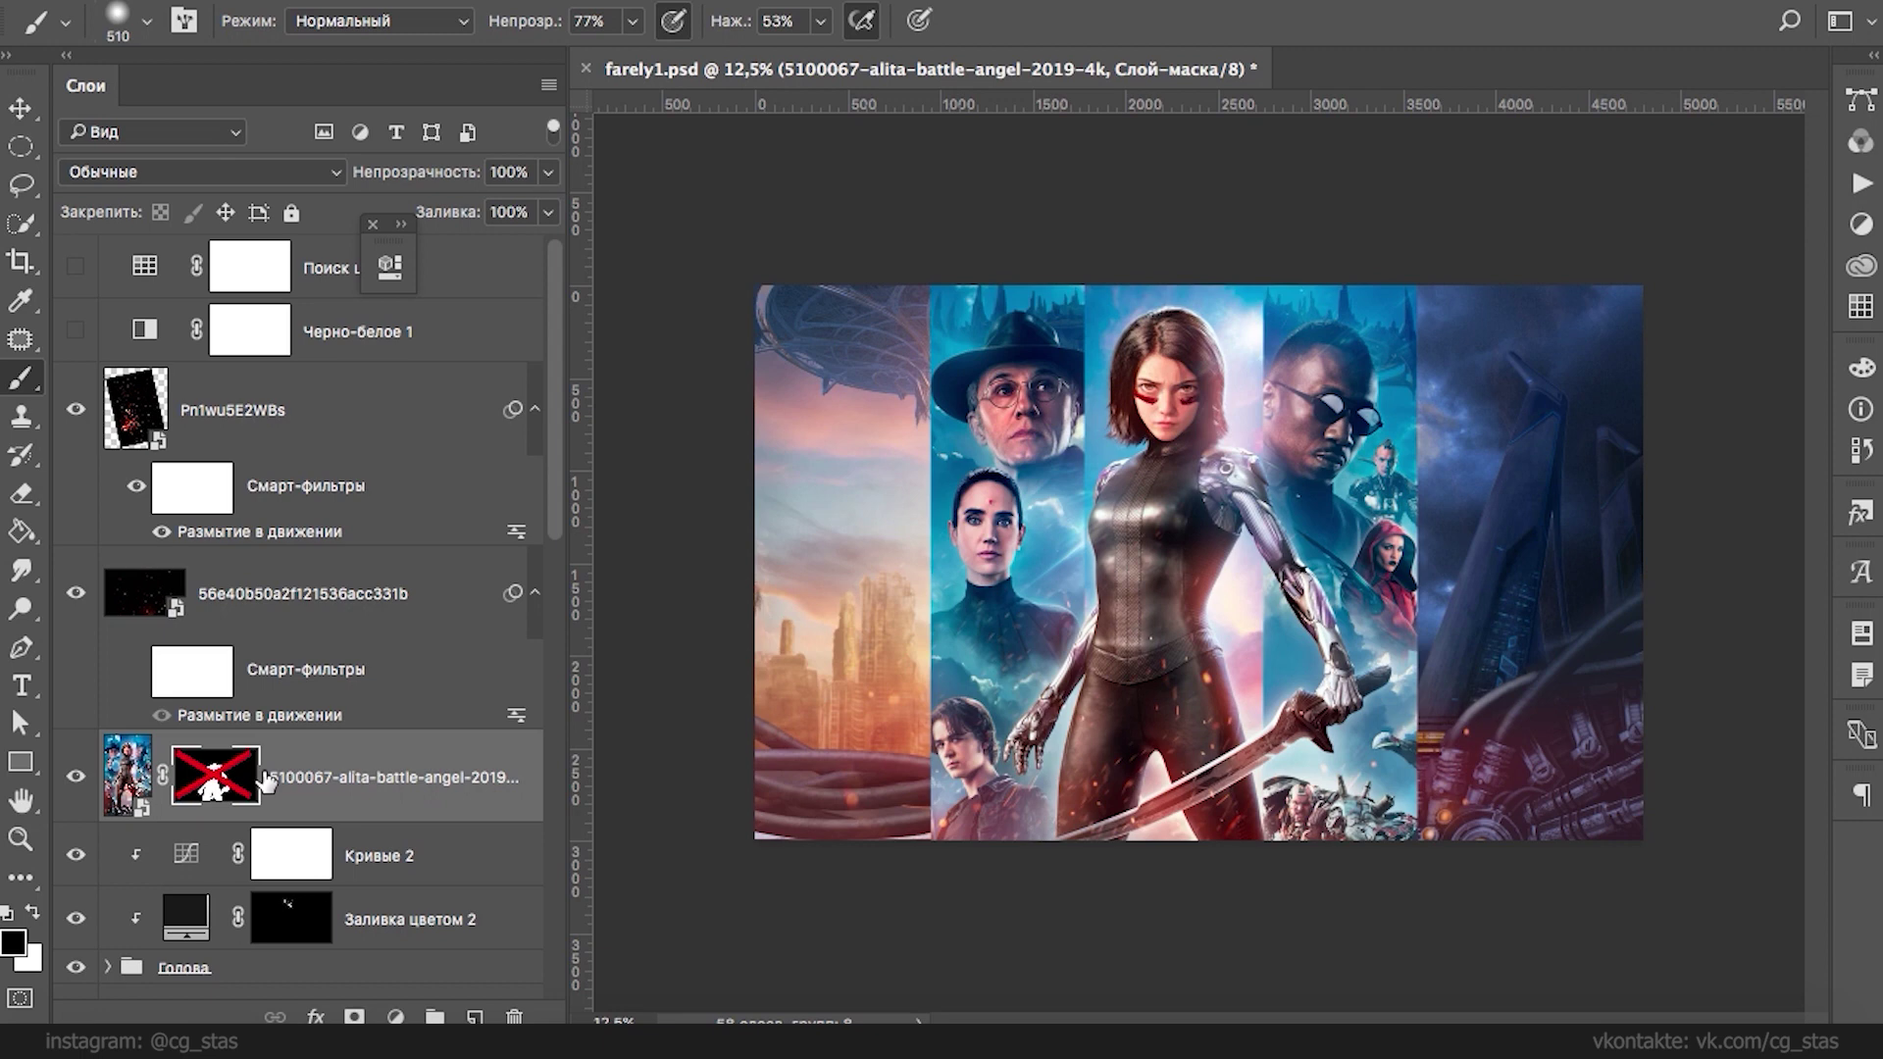
pyautogui.rightClick(226, 750)
pyautogui.click(294, 763)
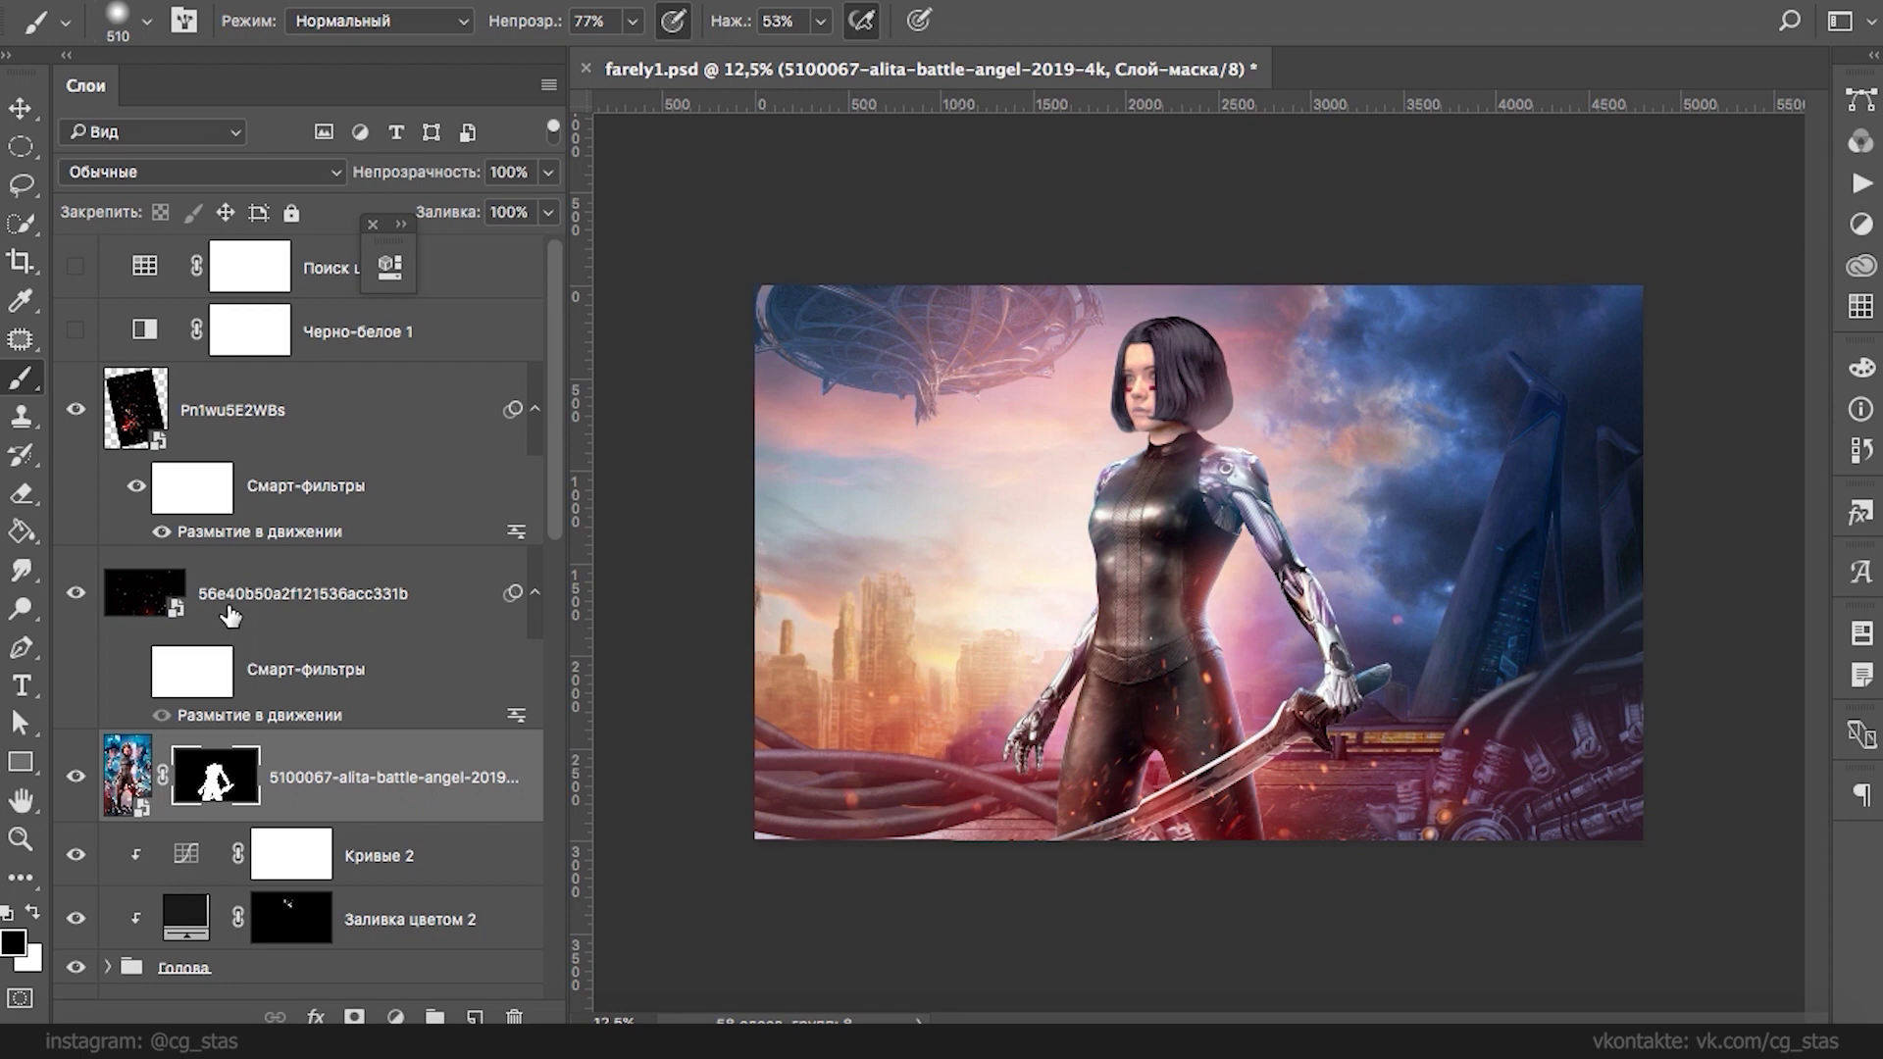
# - Lock the 56e40b50a2f121536acc331b sparks layer
pyautogui.click(128, 588)
pyautogui.click(290, 212)
# - Adjust the Уровни 4 levels in the Провода на переднем group to a black input of 43 and midtones of 1,21
pyautogui.moveTo(557, 479); pyautogui.dragTo(568, 659)
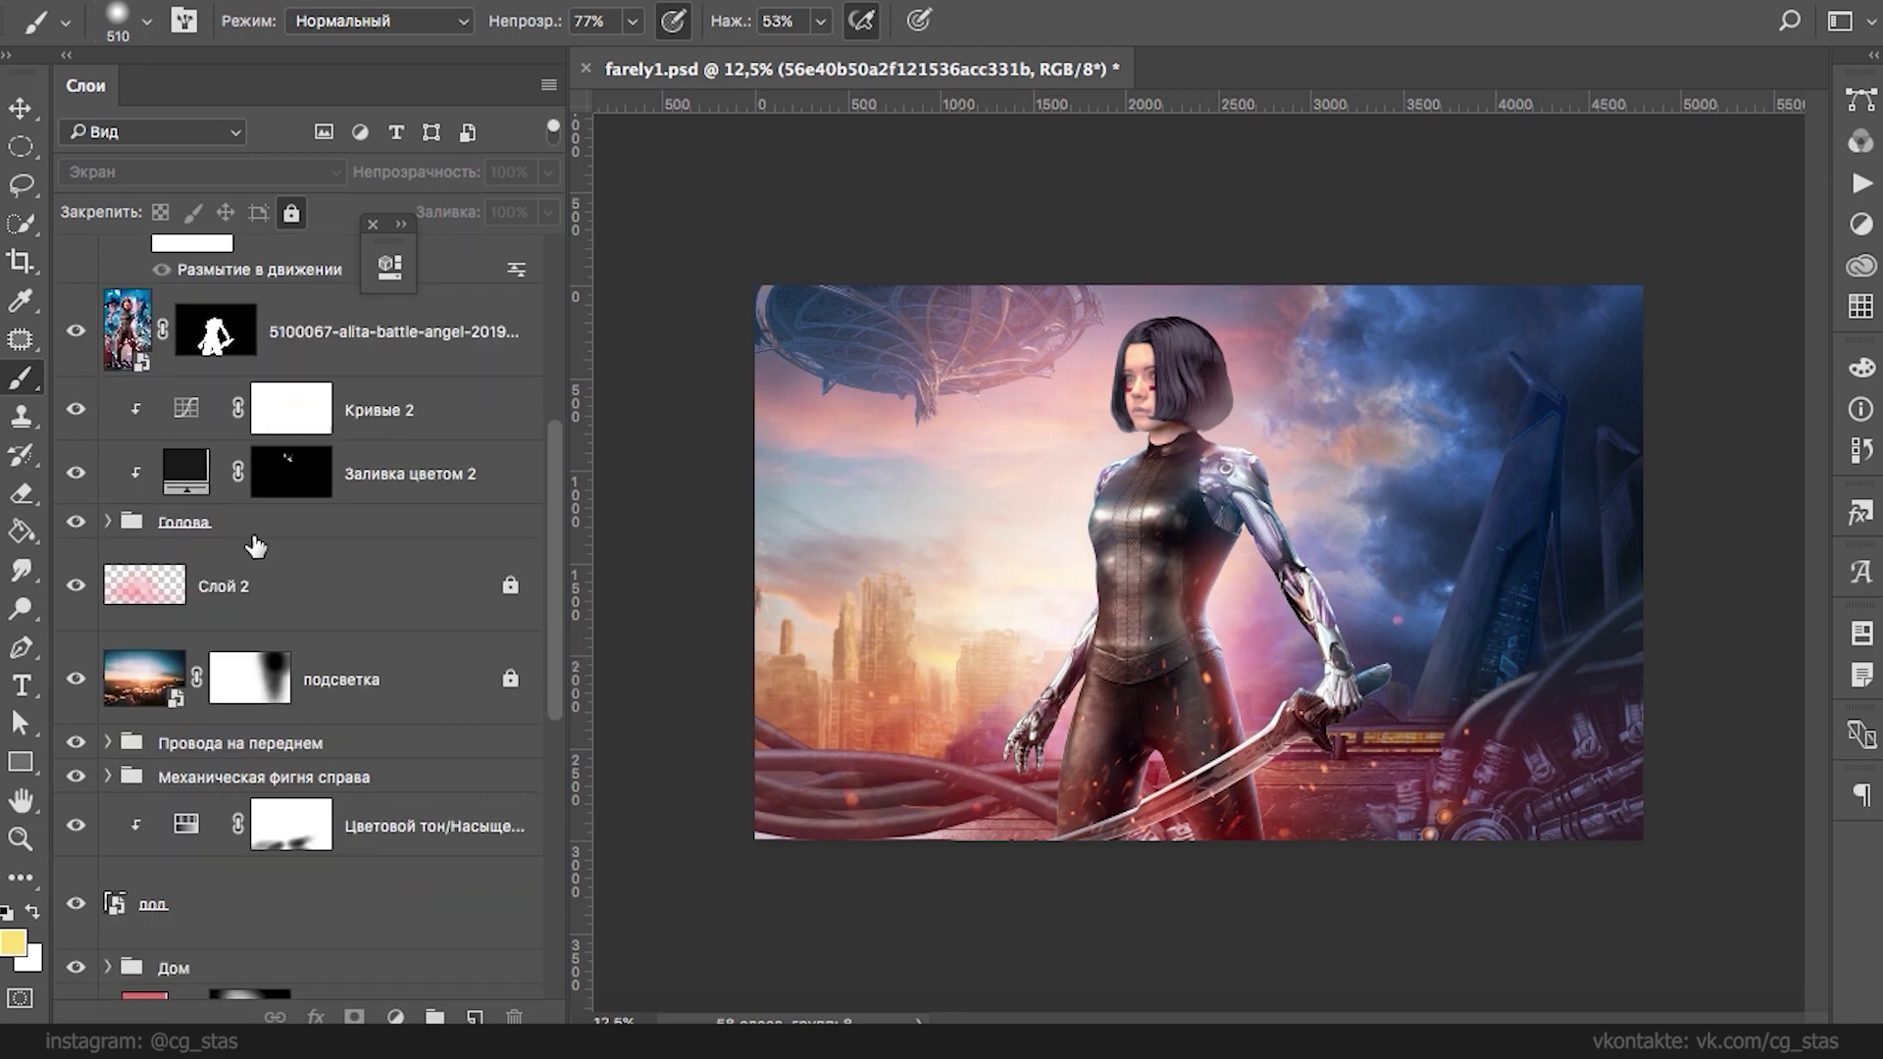
pyautogui.click(232, 746)
pyautogui.click(77, 745)
pyautogui.click(76, 745)
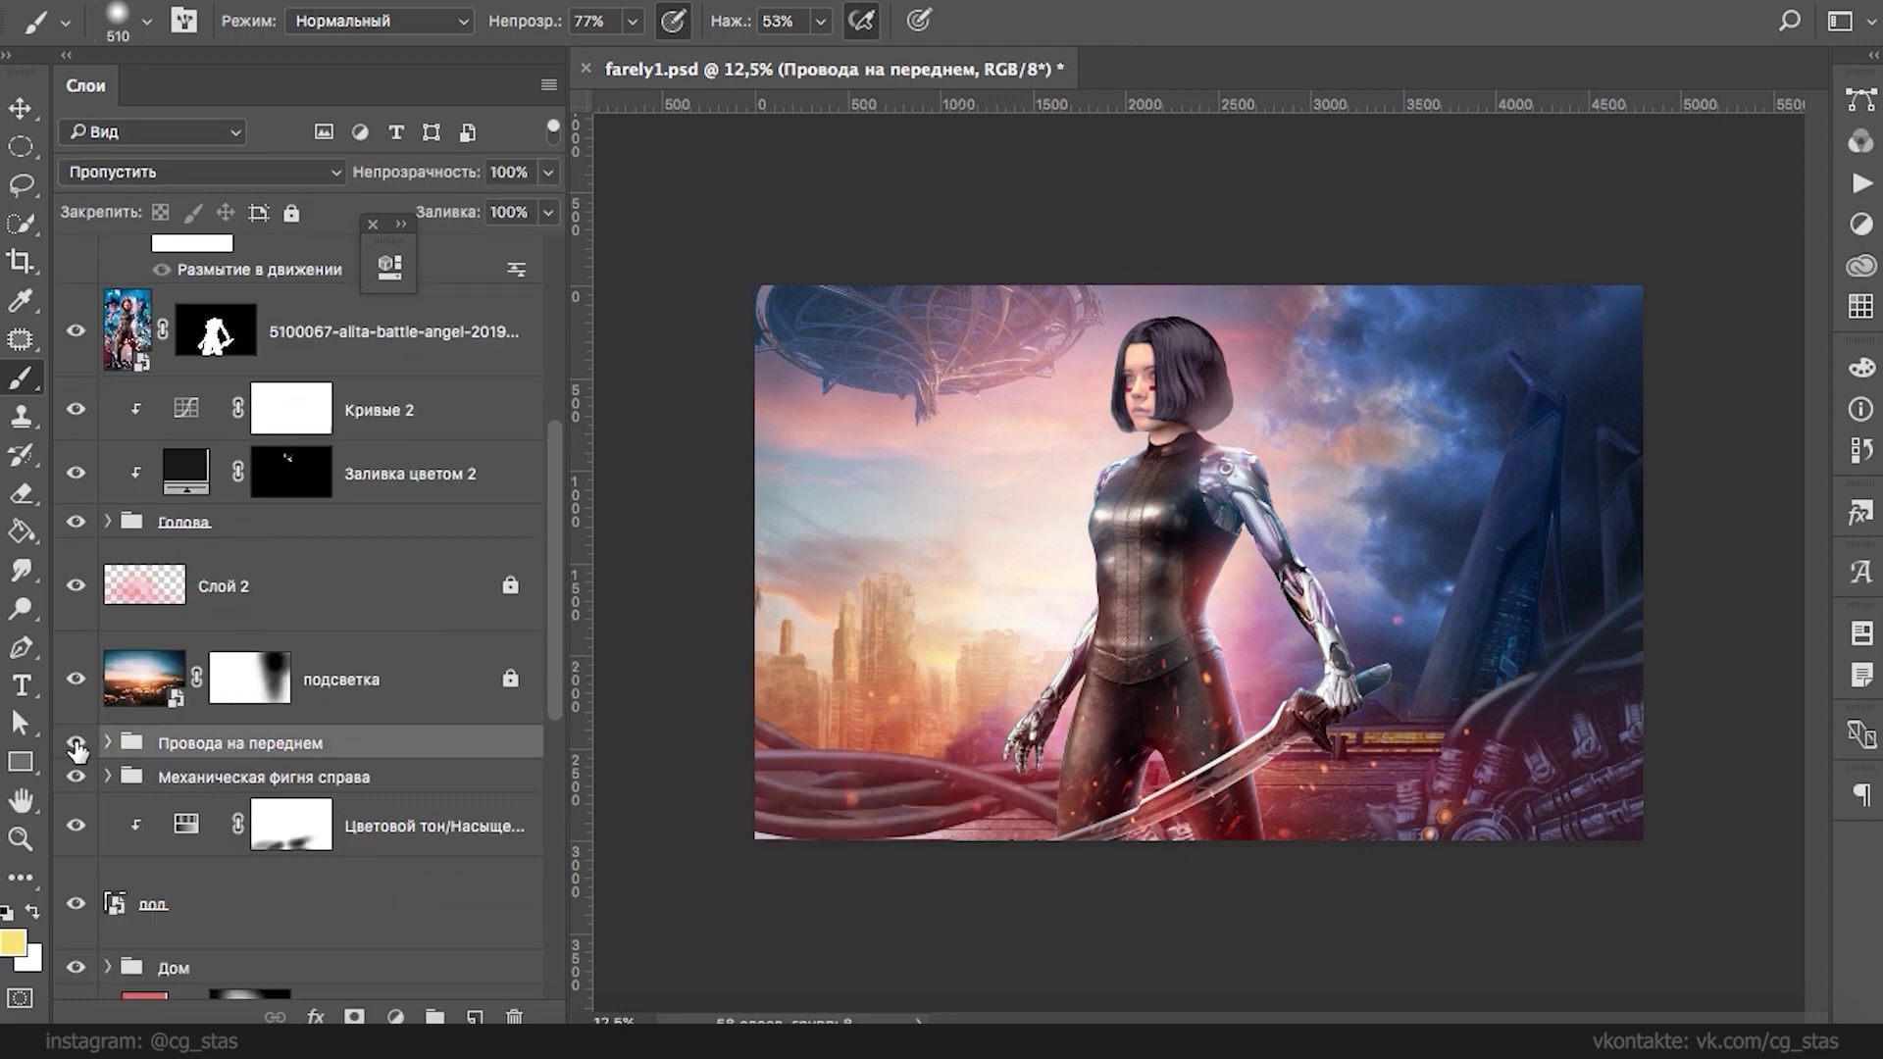
pyautogui.click(107, 743)
pyautogui.scroll(-3, 555, 600)
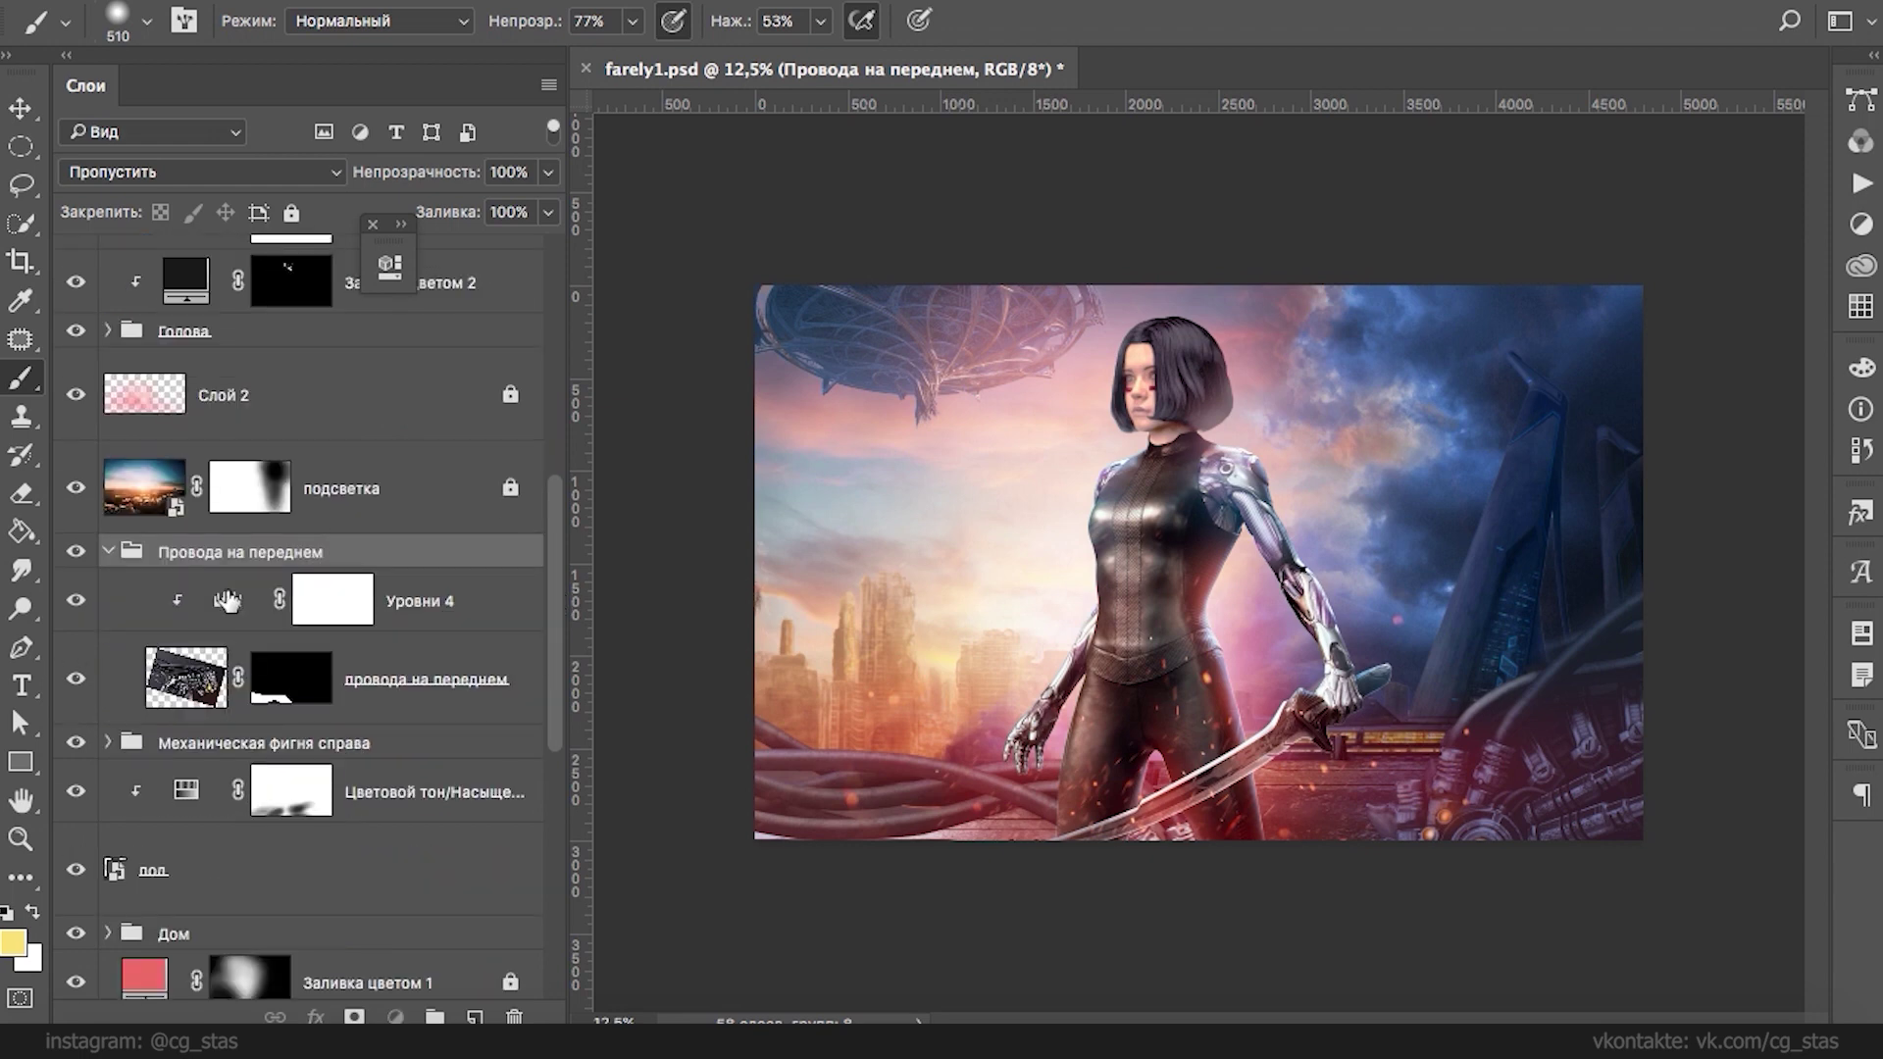
pyautogui.doubleClick(227, 600)
pyautogui.moveTo(657, 553); pyautogui.dragTo(653, 562)
pyautogui.moveTo(477, 558); pyautogui.dragTo(507, 568)
pyautogui.moveTo(687, 260); pyautogui.dragTo(418, 240)
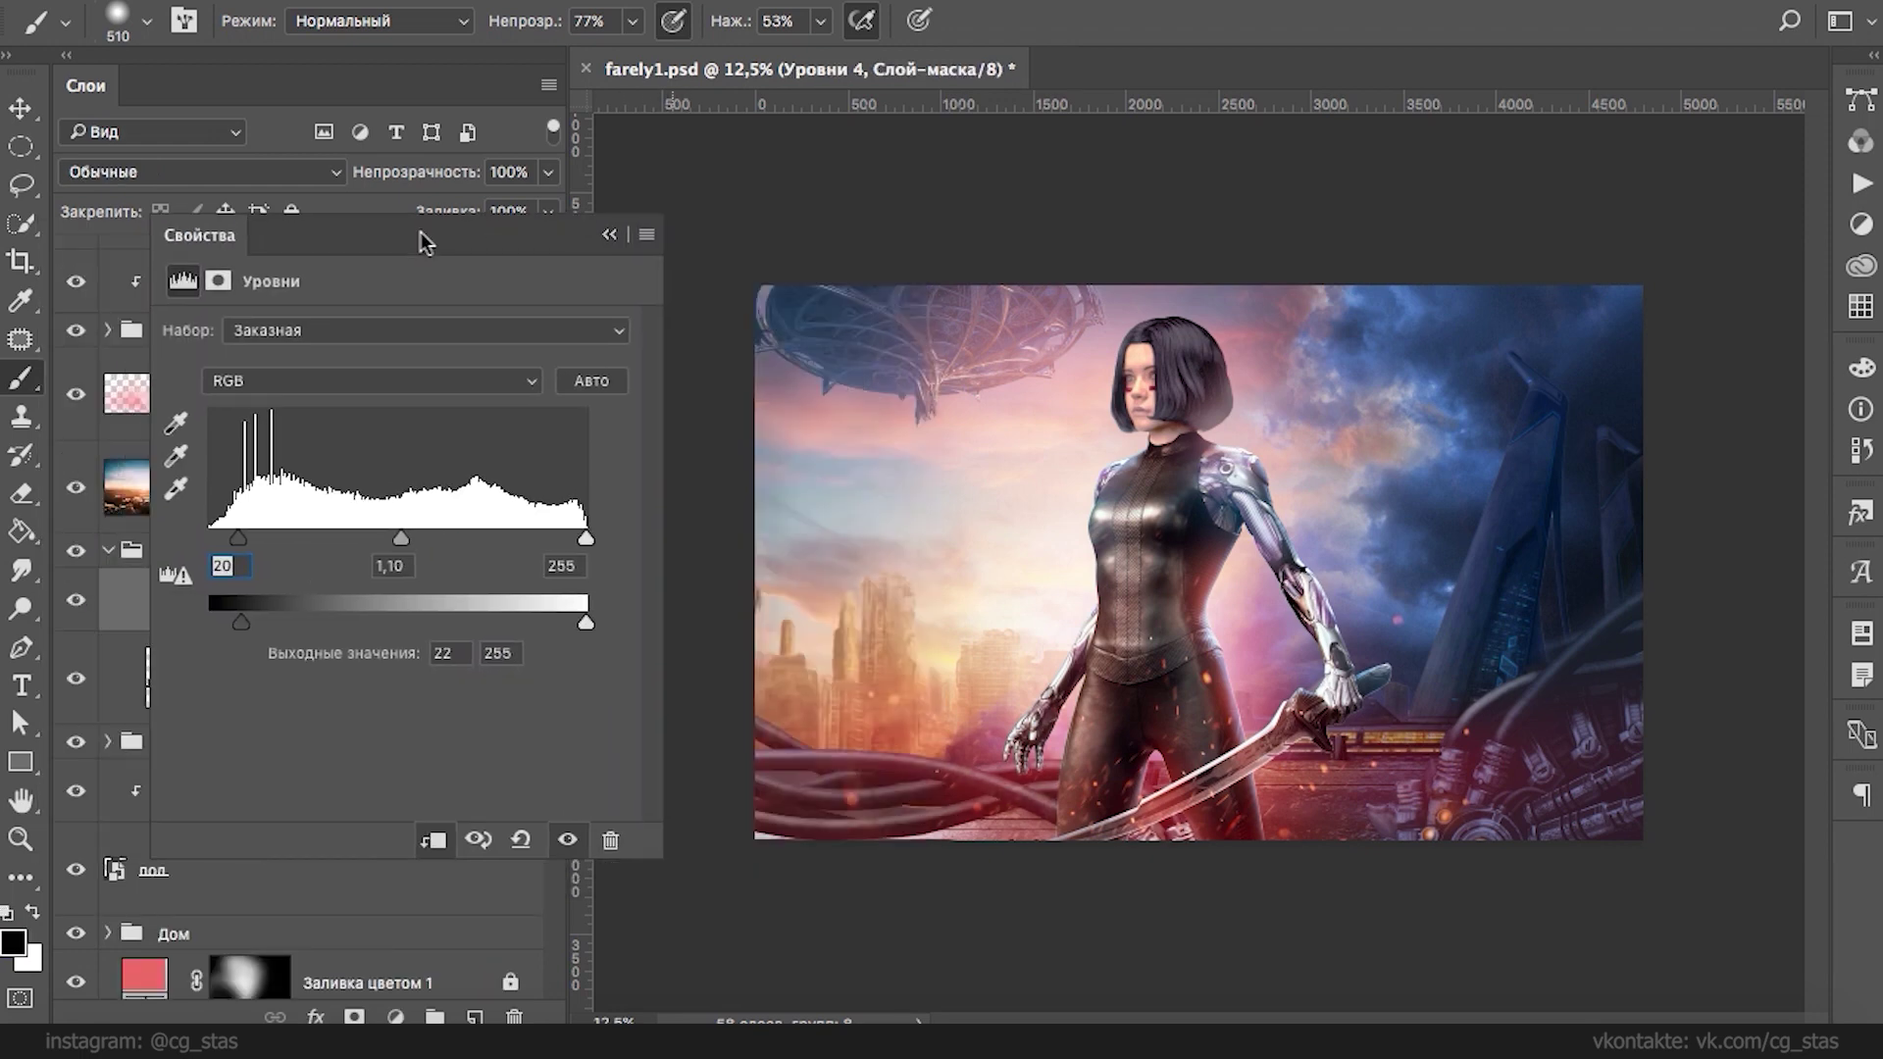
pyautogui.moveTo(249, 539); pyautogui.dragTo(272, 544)
pyautogui.moveTo(418, 541); pyautogui.dragTo(409, 545)
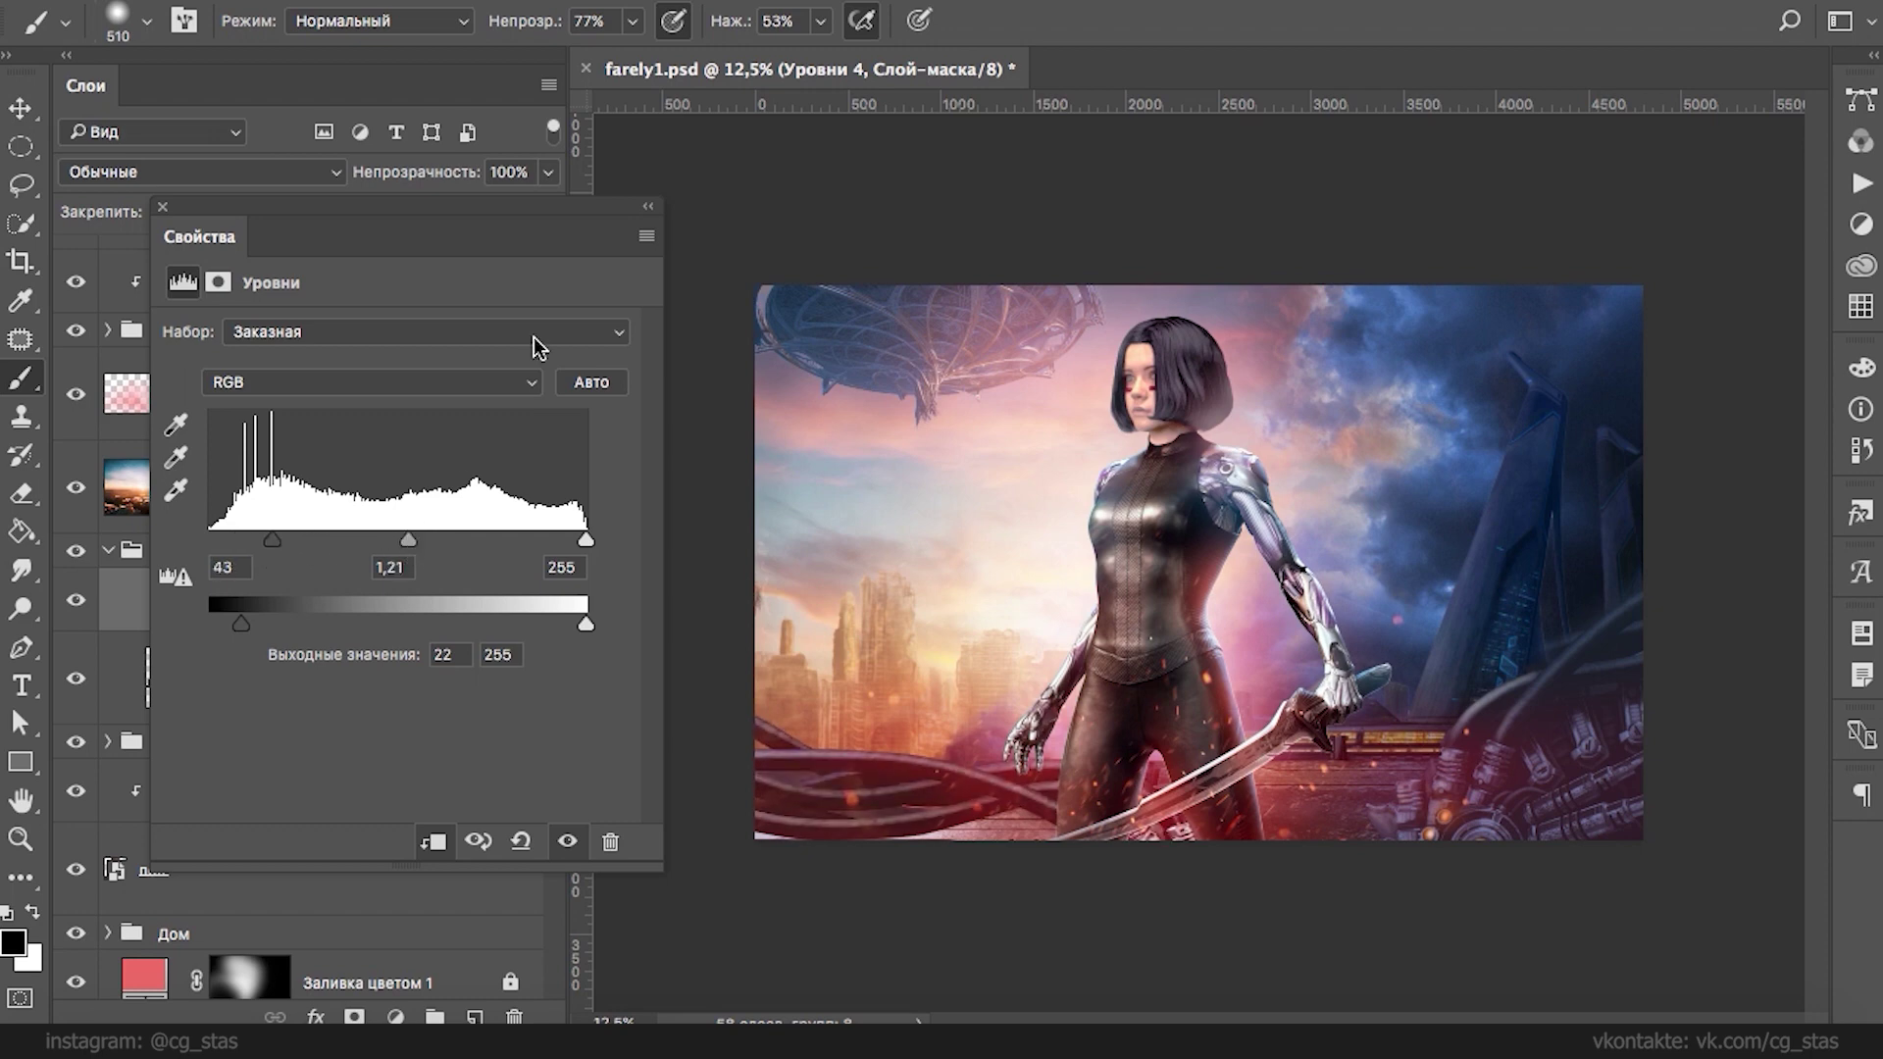
pyautogui.click(647, 207)
# - Add a layer mask to Слой 2 and paint out its pink tint over the wires in the image's lower-left corner
pyautogui.click(490, 408)
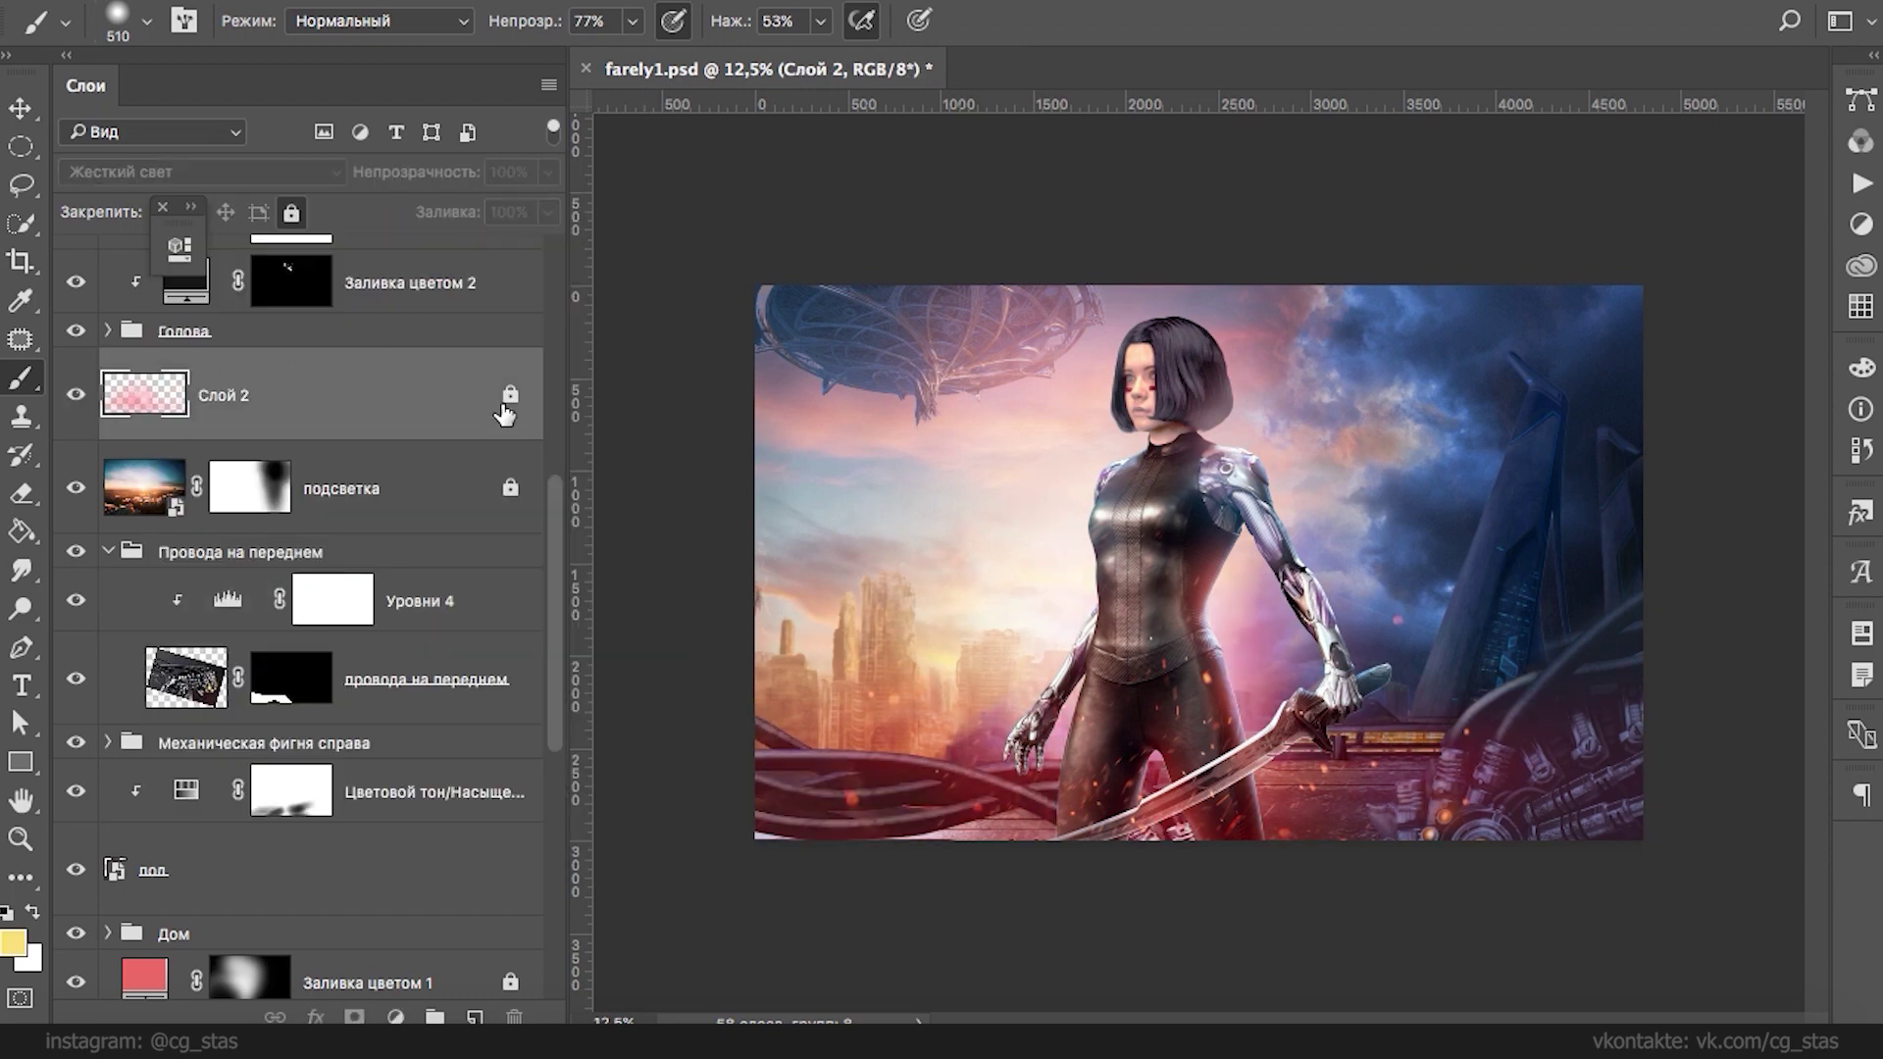
pyautogui.click(354, 1016)
pyautogui.moveTo(828, 796)
pyautogui.mouseDown()
pyautogui.moveTo(958, 798)
pyautogui.moveTo(723, 855)
pyautogui.mouseUp()
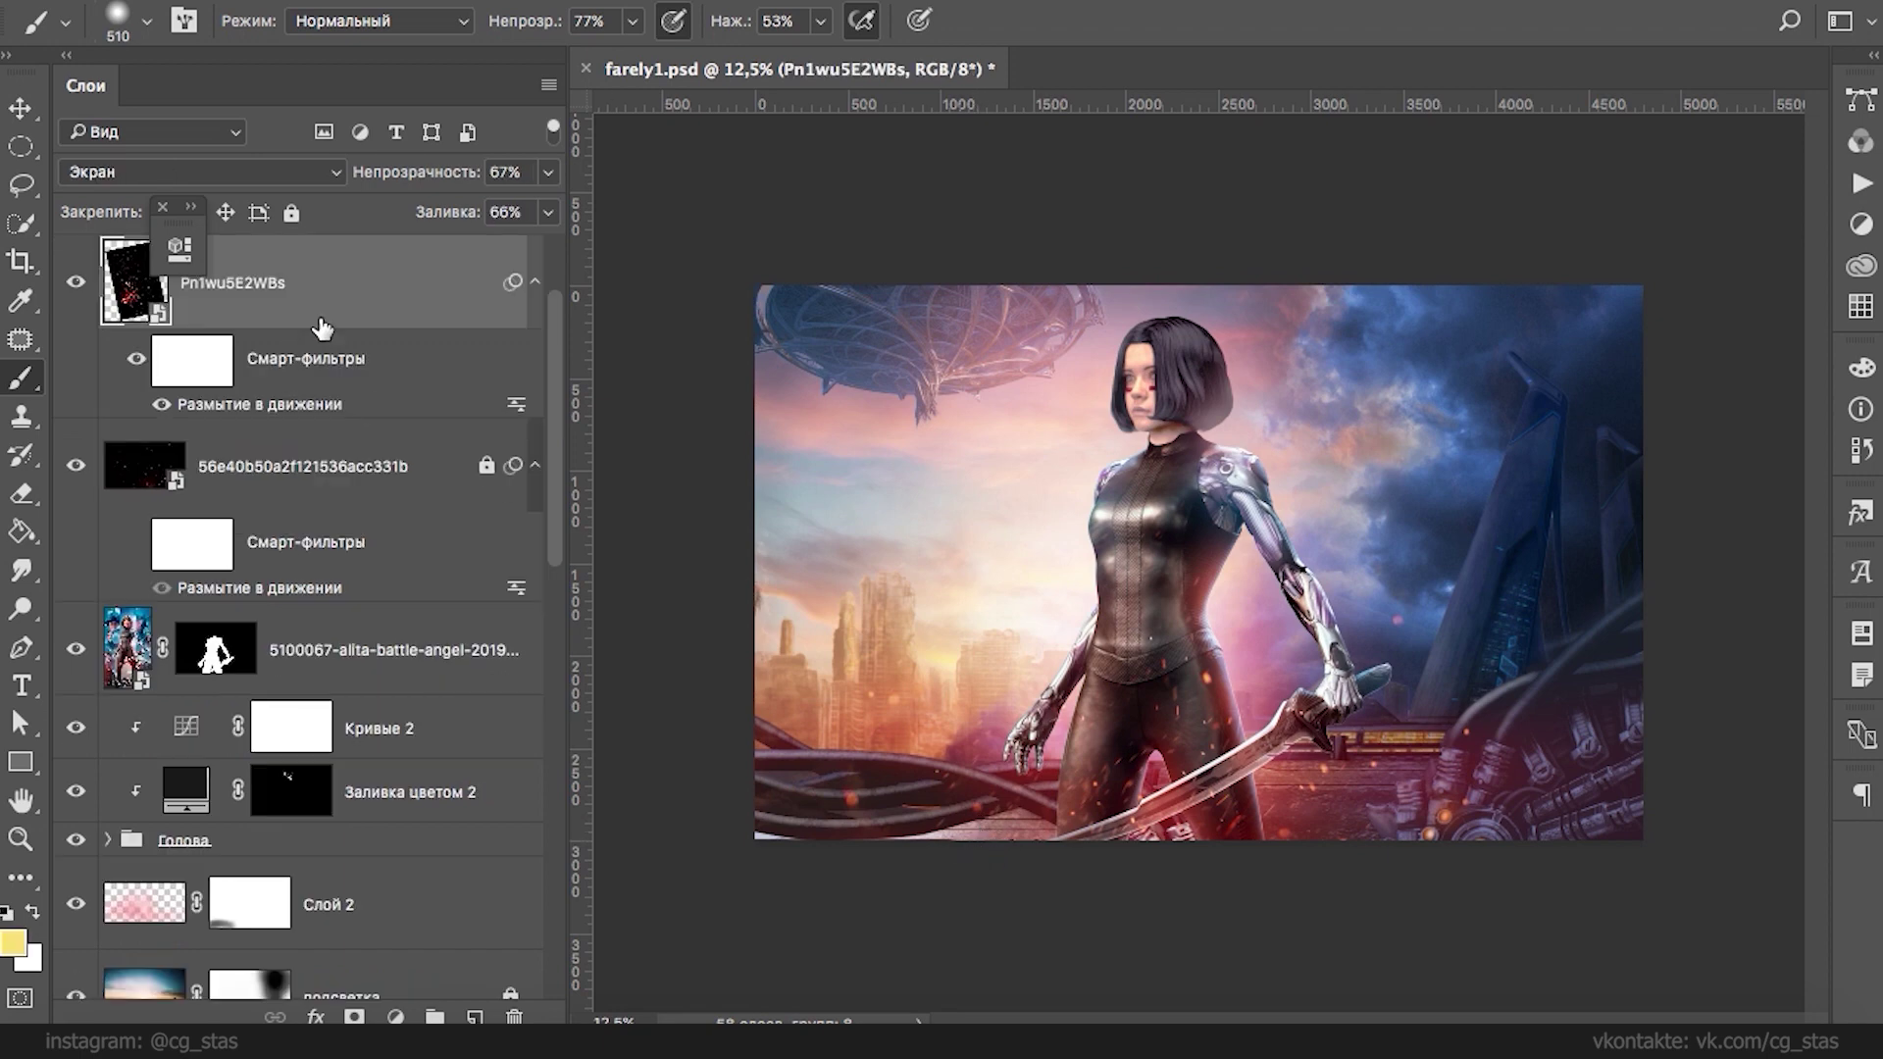
# - Create a layer named "ень от проводов" beneath the провода на переднем layer inside its group
pyautogui.moveTo(554, 451); pyautogui.dragTo(555, 340)
pyautogui.keyDown('super'); pyautogui.click(890, 816); pyautogui.keyUp('super')
pyautogui.moveTo(557, 626); pyautogui.dragTo(564, 653)
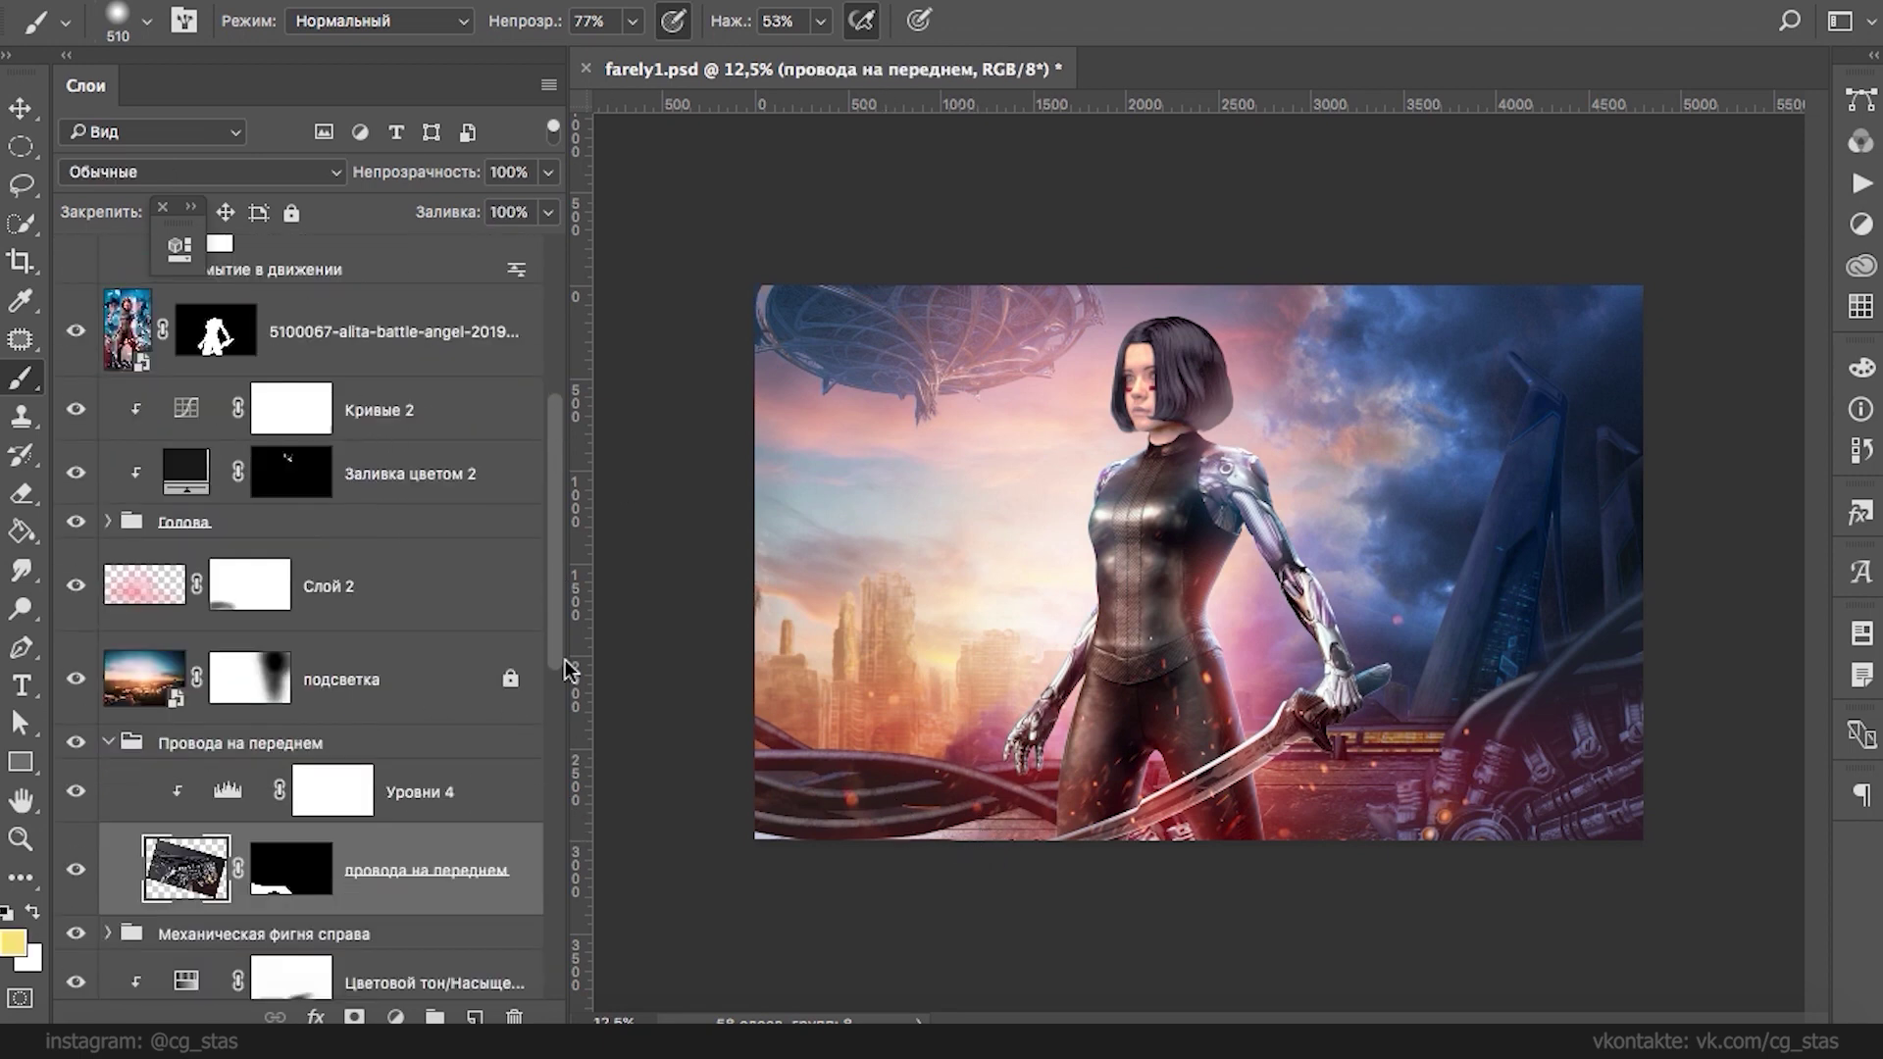
pyautogui.scroll(-2, 564, 663)
pyautogui.click(228, 671)
pyautogui.click(474, 1016)
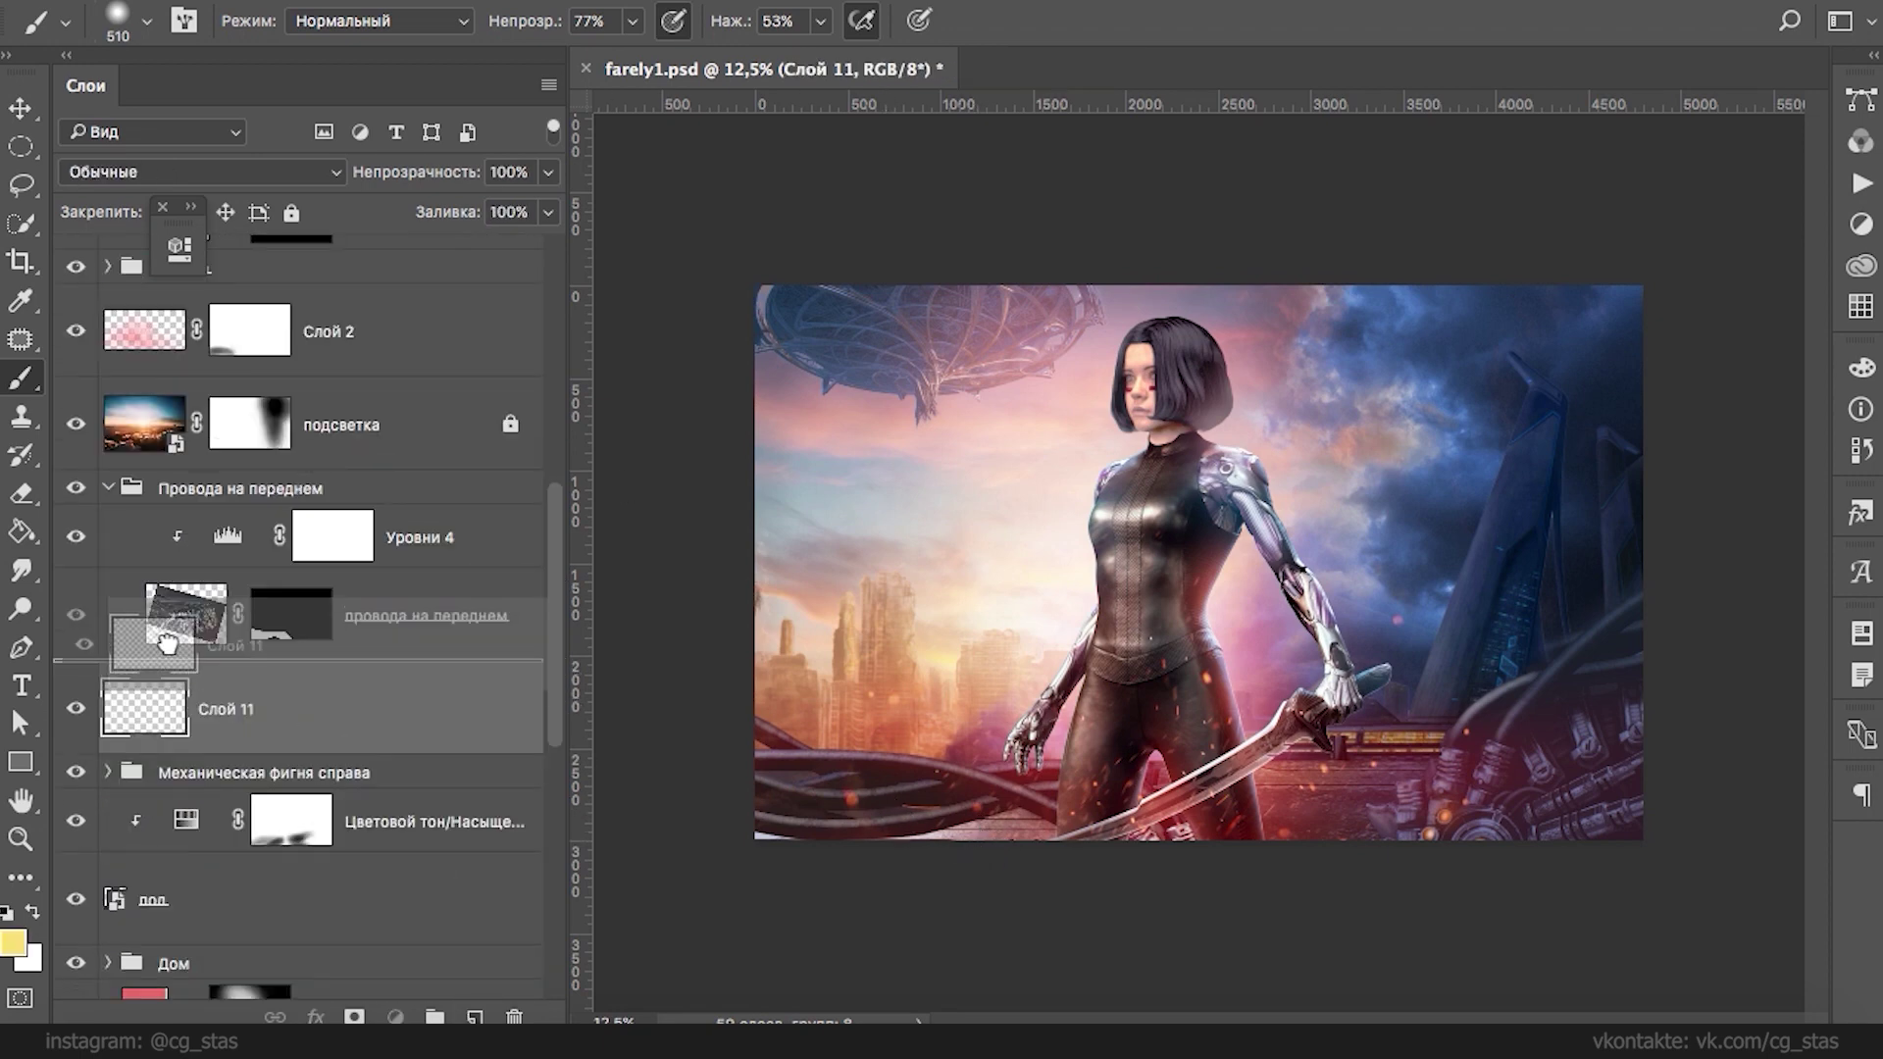
pyautogui.doubleClick(267, 708)
pyautogui.write('Тень от проводов')
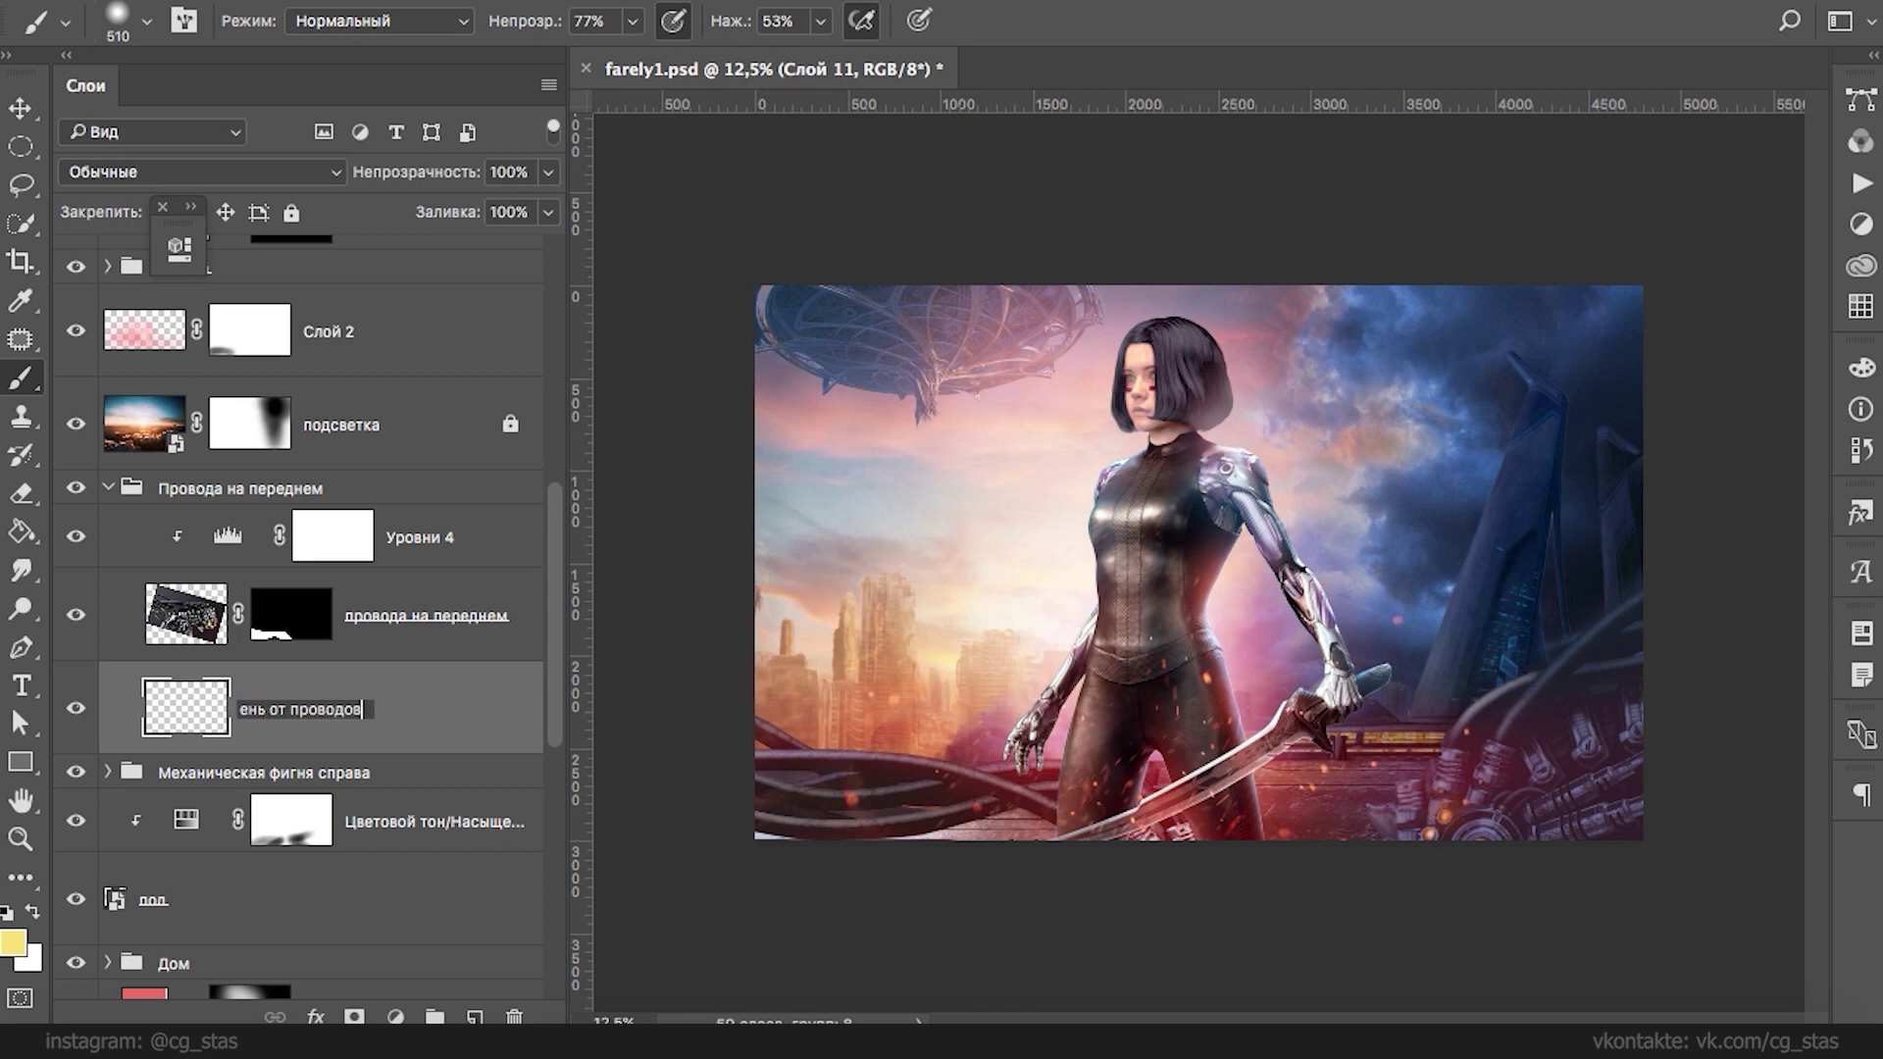
pyautogui.press('Return')
# - Paint black shadows under the foreground wires on the ень от проводов layer, using brush sizes 37 and 99
pyautogui.press('d')
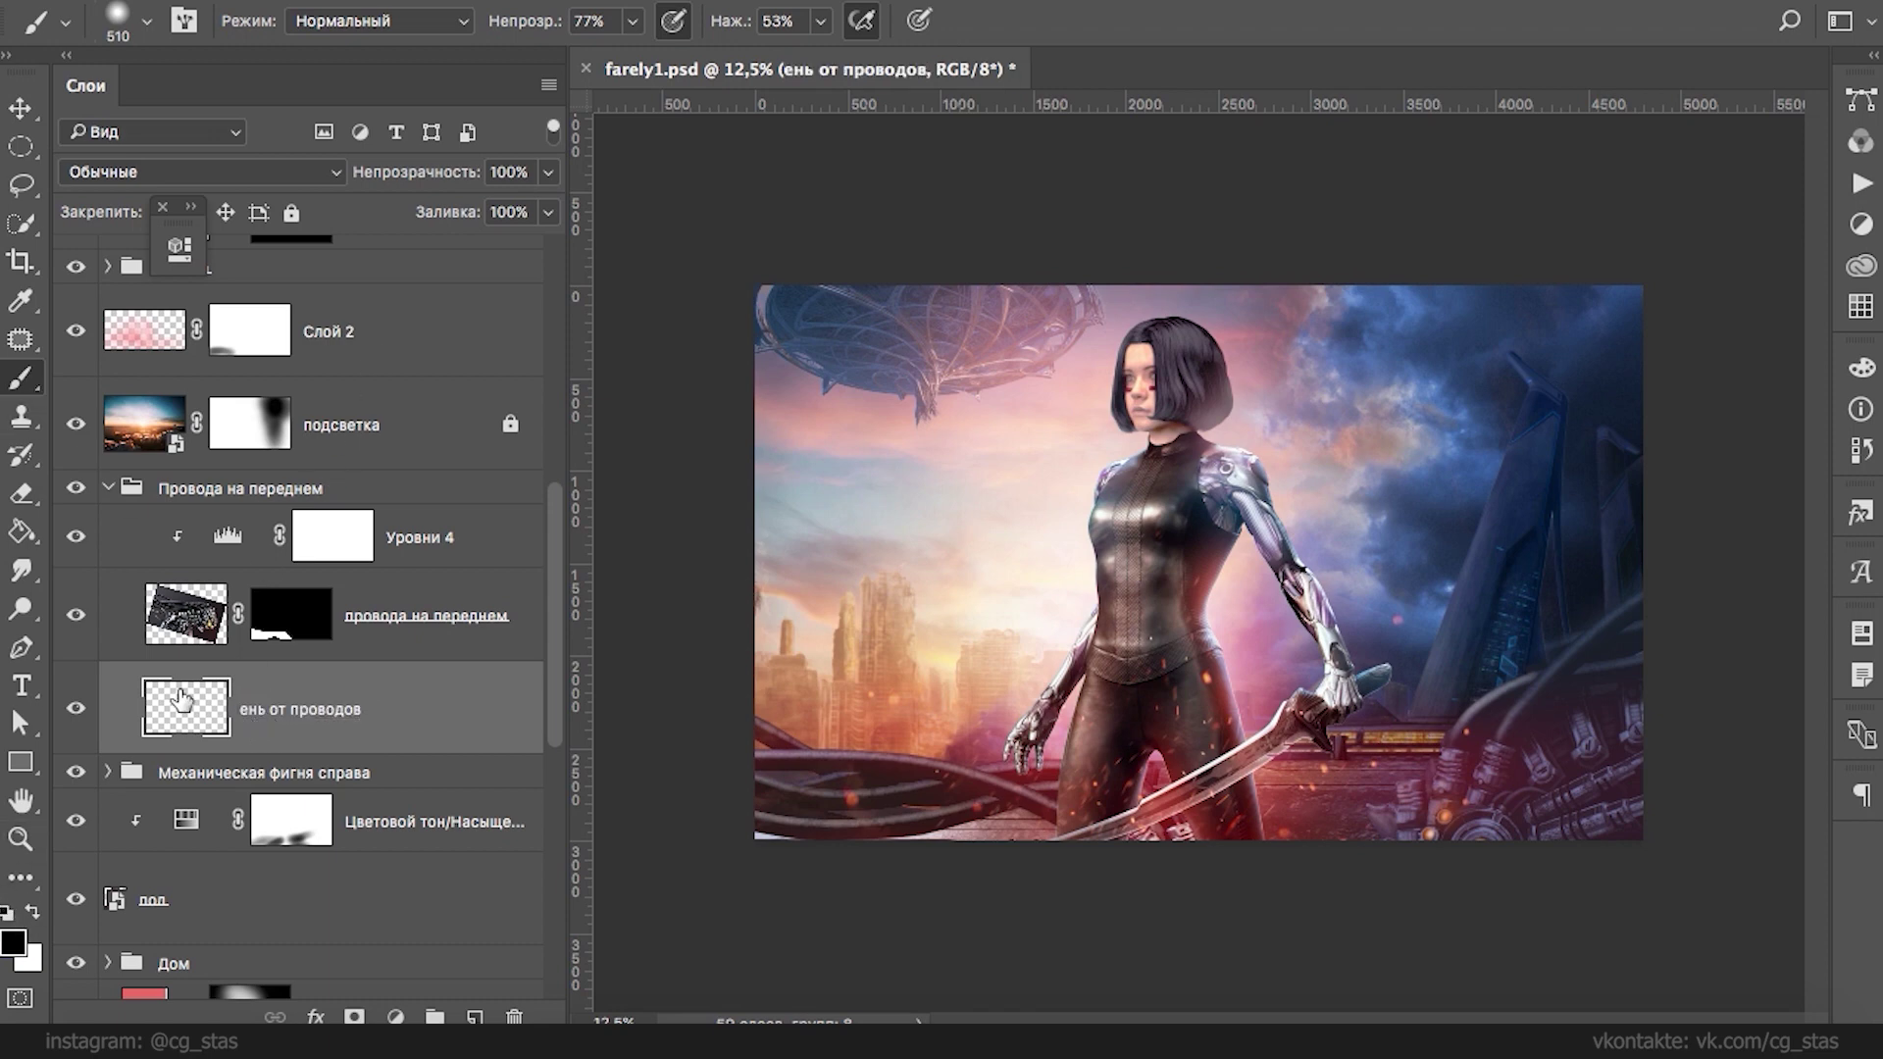
pyautogui.moveTo(853, 849); pyautogui.dragTo(1009, 804)
pyautogui.rightClick(1009, 803)
pyautogui.click(1190, 545)
pyautogui.press('Return')
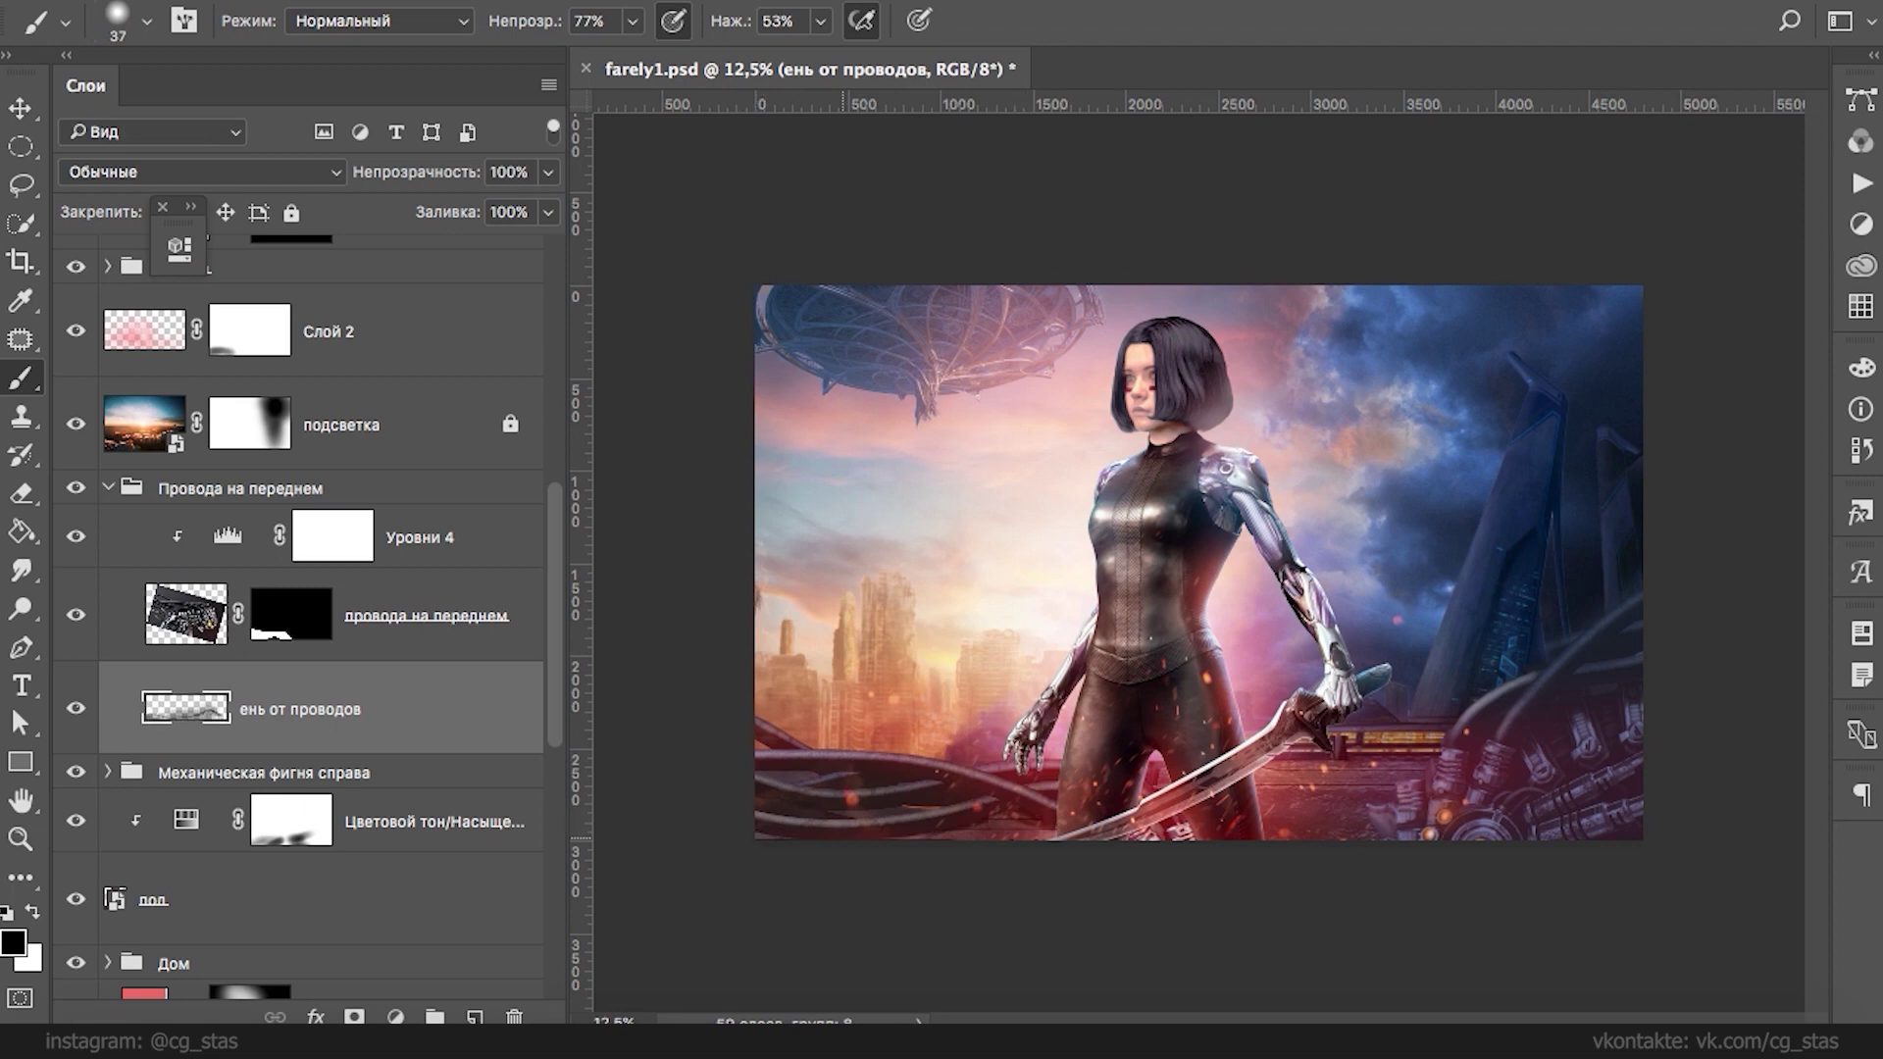
pyautogui.moveTo(1002, 822)
pyautogui.mouseDown()
pyautogui.moveTo(1020, 824)
pyautogui.moveTo(981, 834)
pyautogui.mouseUp()
pyautogui.rightClick(1002, 820)
pyautogui.click(1207, 550)
pyautogui.rightClick(1068, 724)
pyautogui.click(1249, 552)
pyautogui.press('Return')
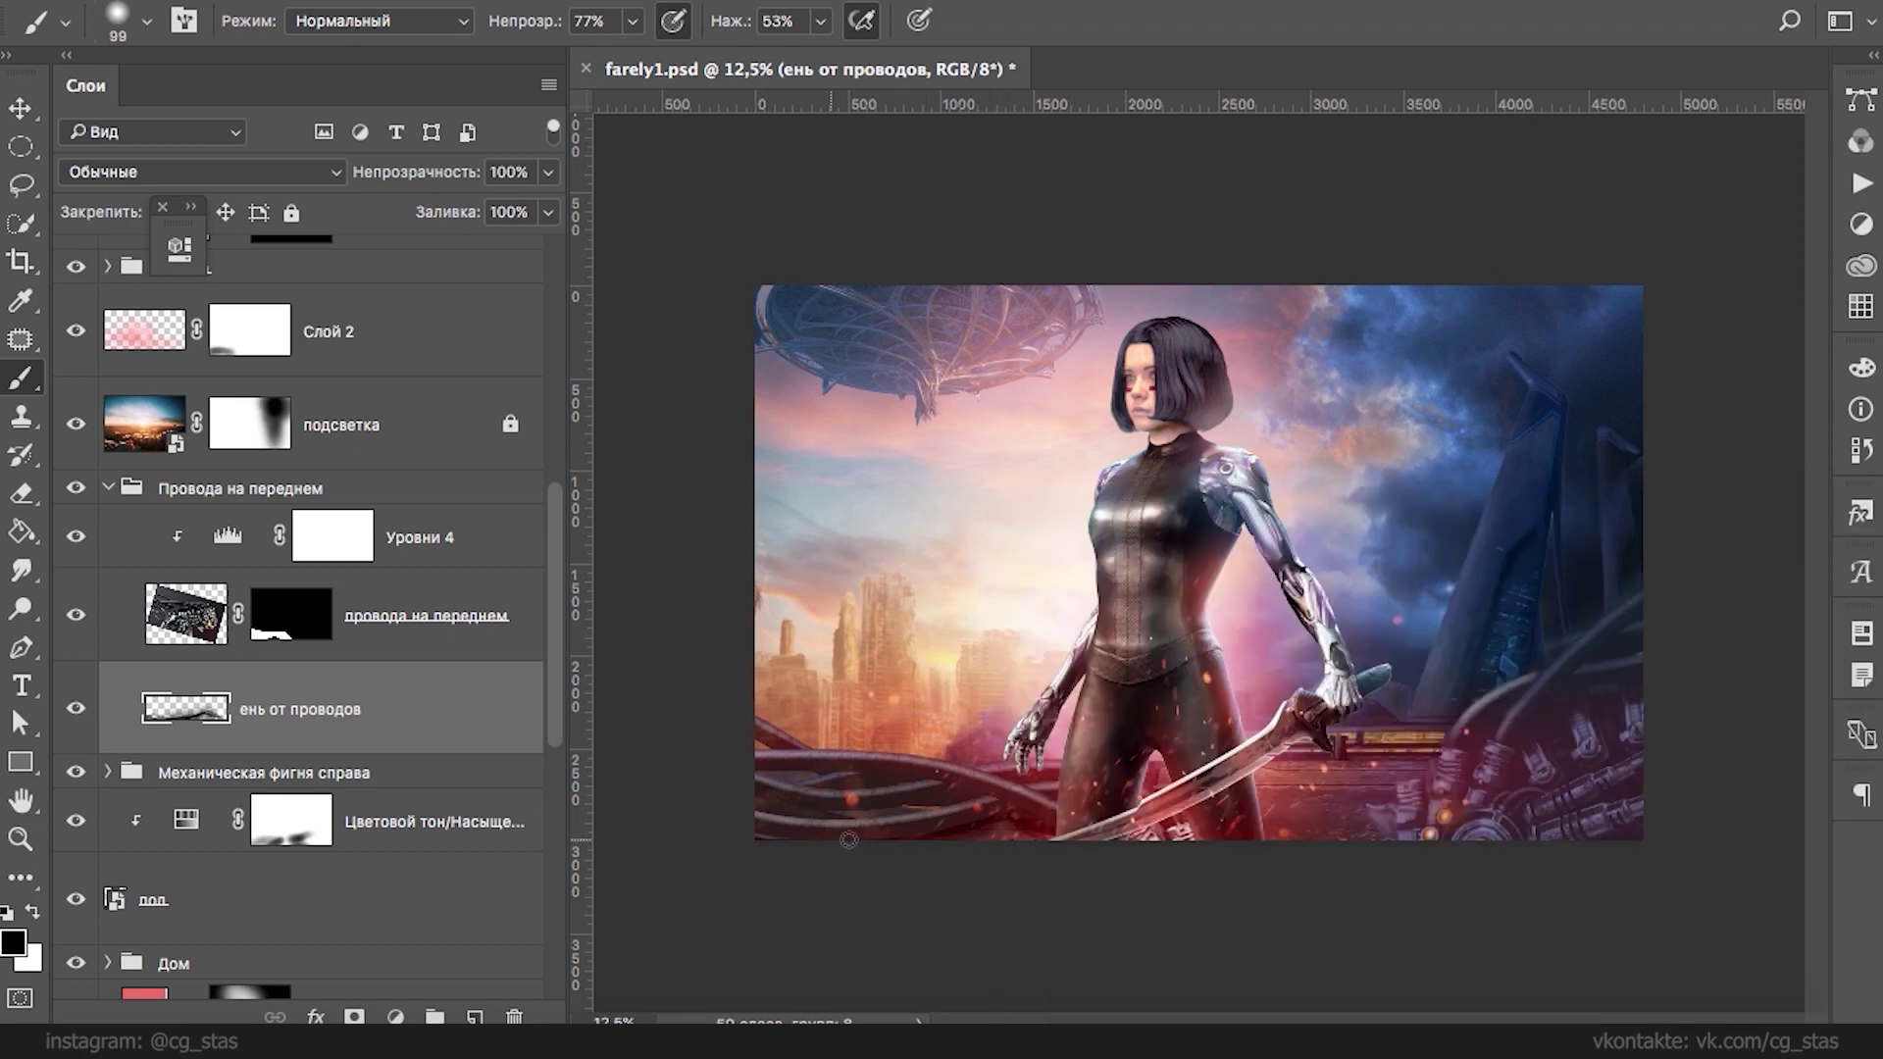
# - Set the ень от проводов layer to Multiply (Умножение) blending at 100% opacity
pyautogui.click(201, 171)
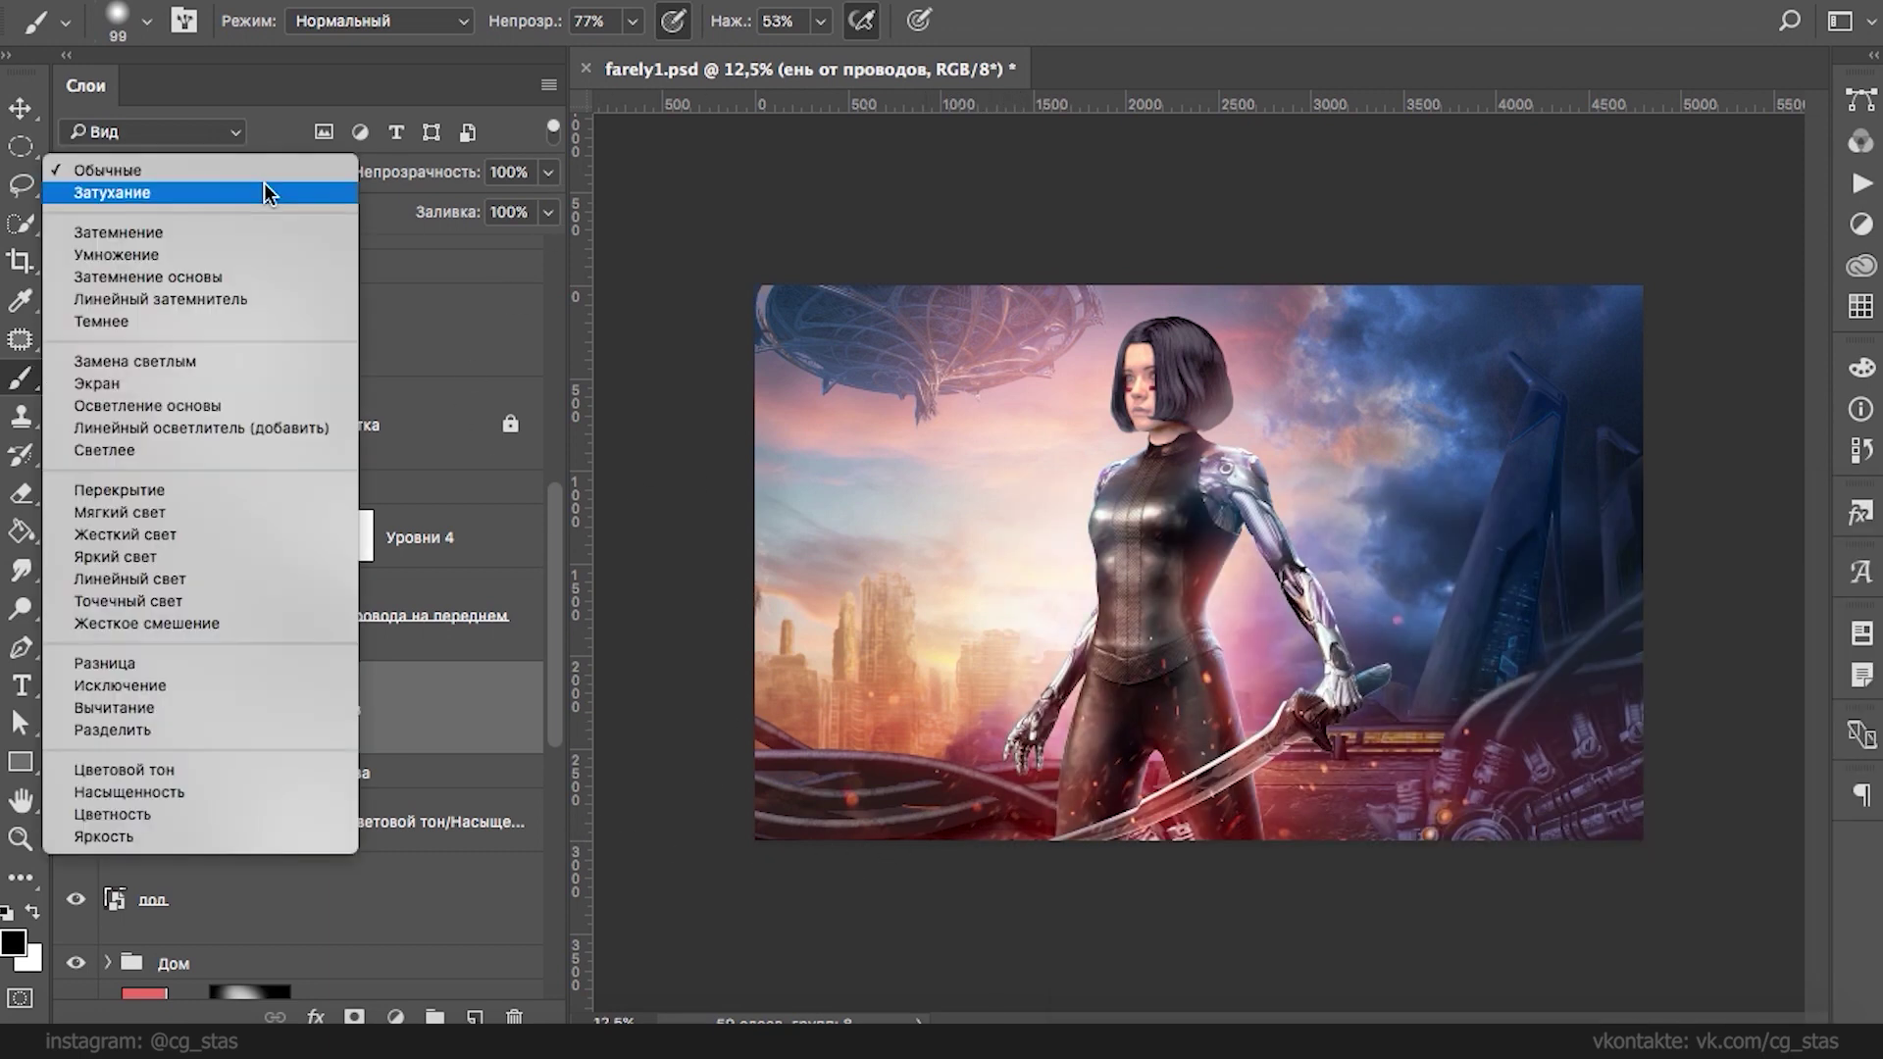
pyautogui.click(292, 261)
pyautogui.click(547, 172)
pyautogui.moveTo(549, 204); pyautogui.dragTo(499, 203)
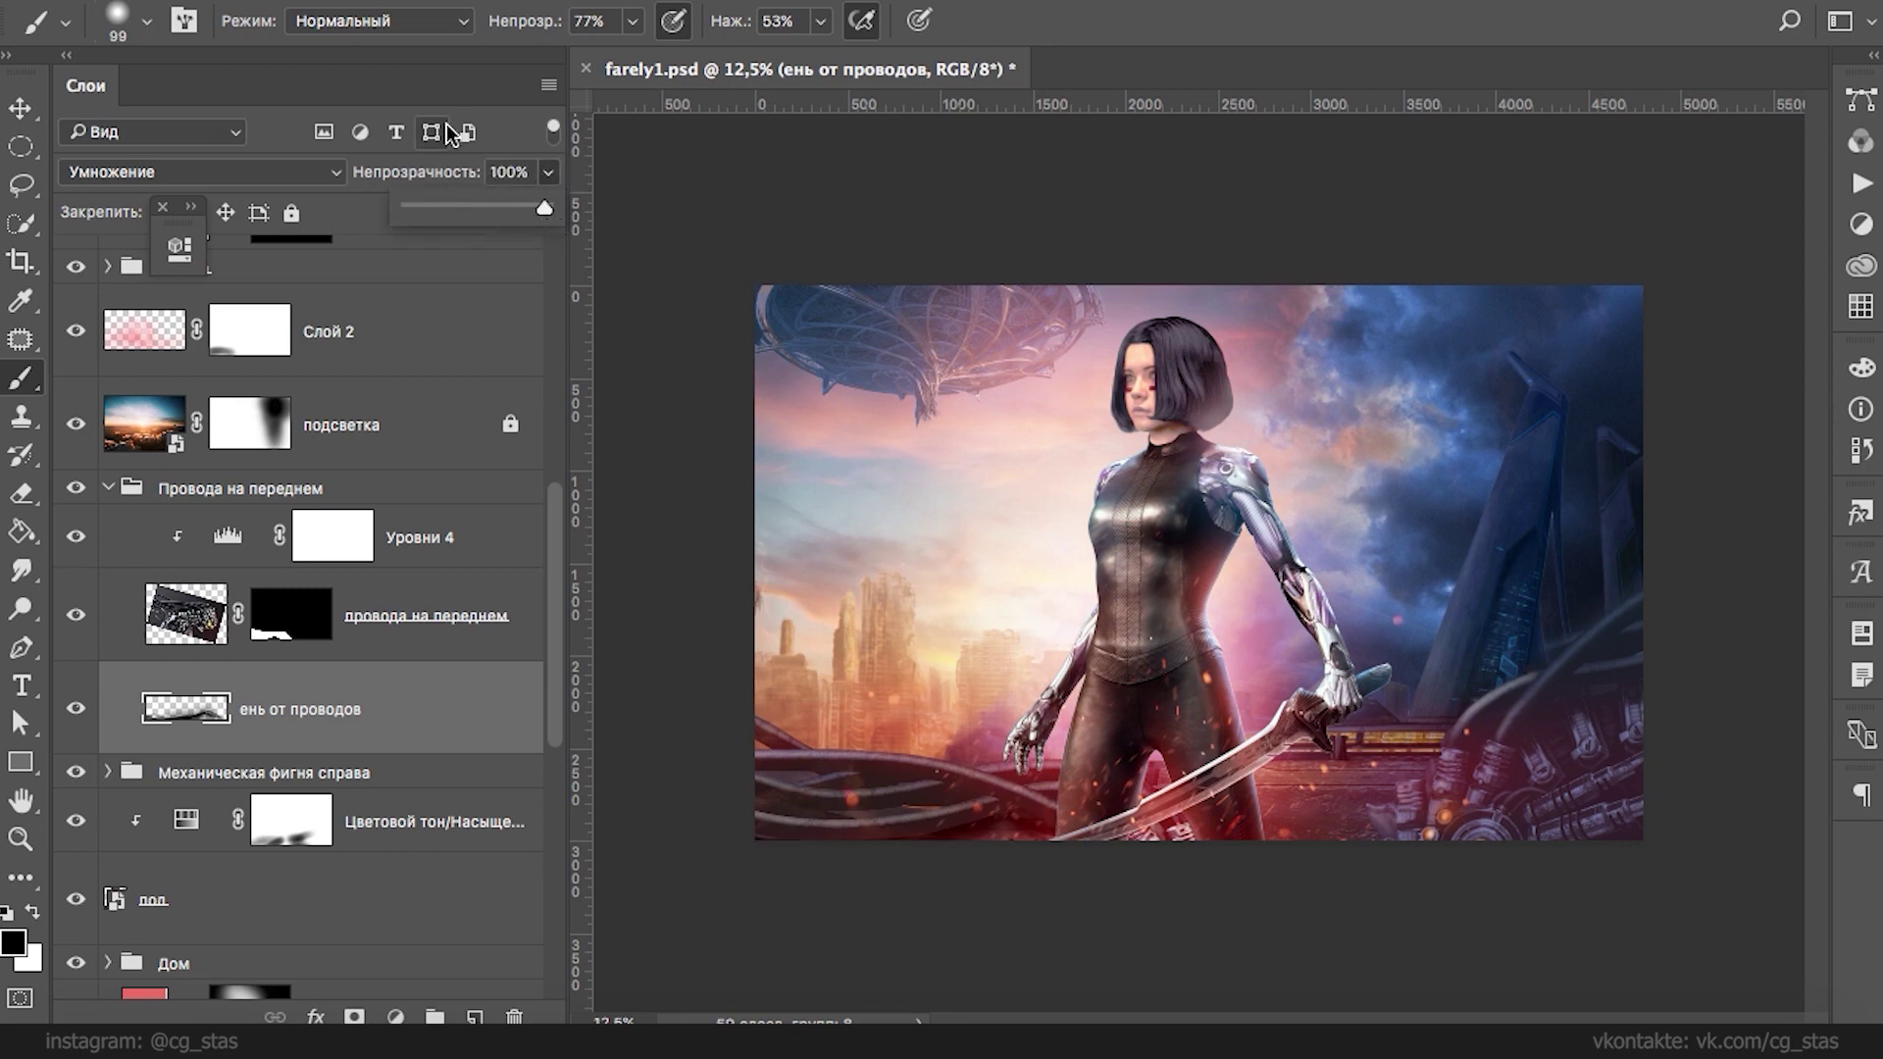
# - Add a new layer above Уровни 4 in the Провода на переднем group and clip it to the wires
pyautogui.click(219, 538)
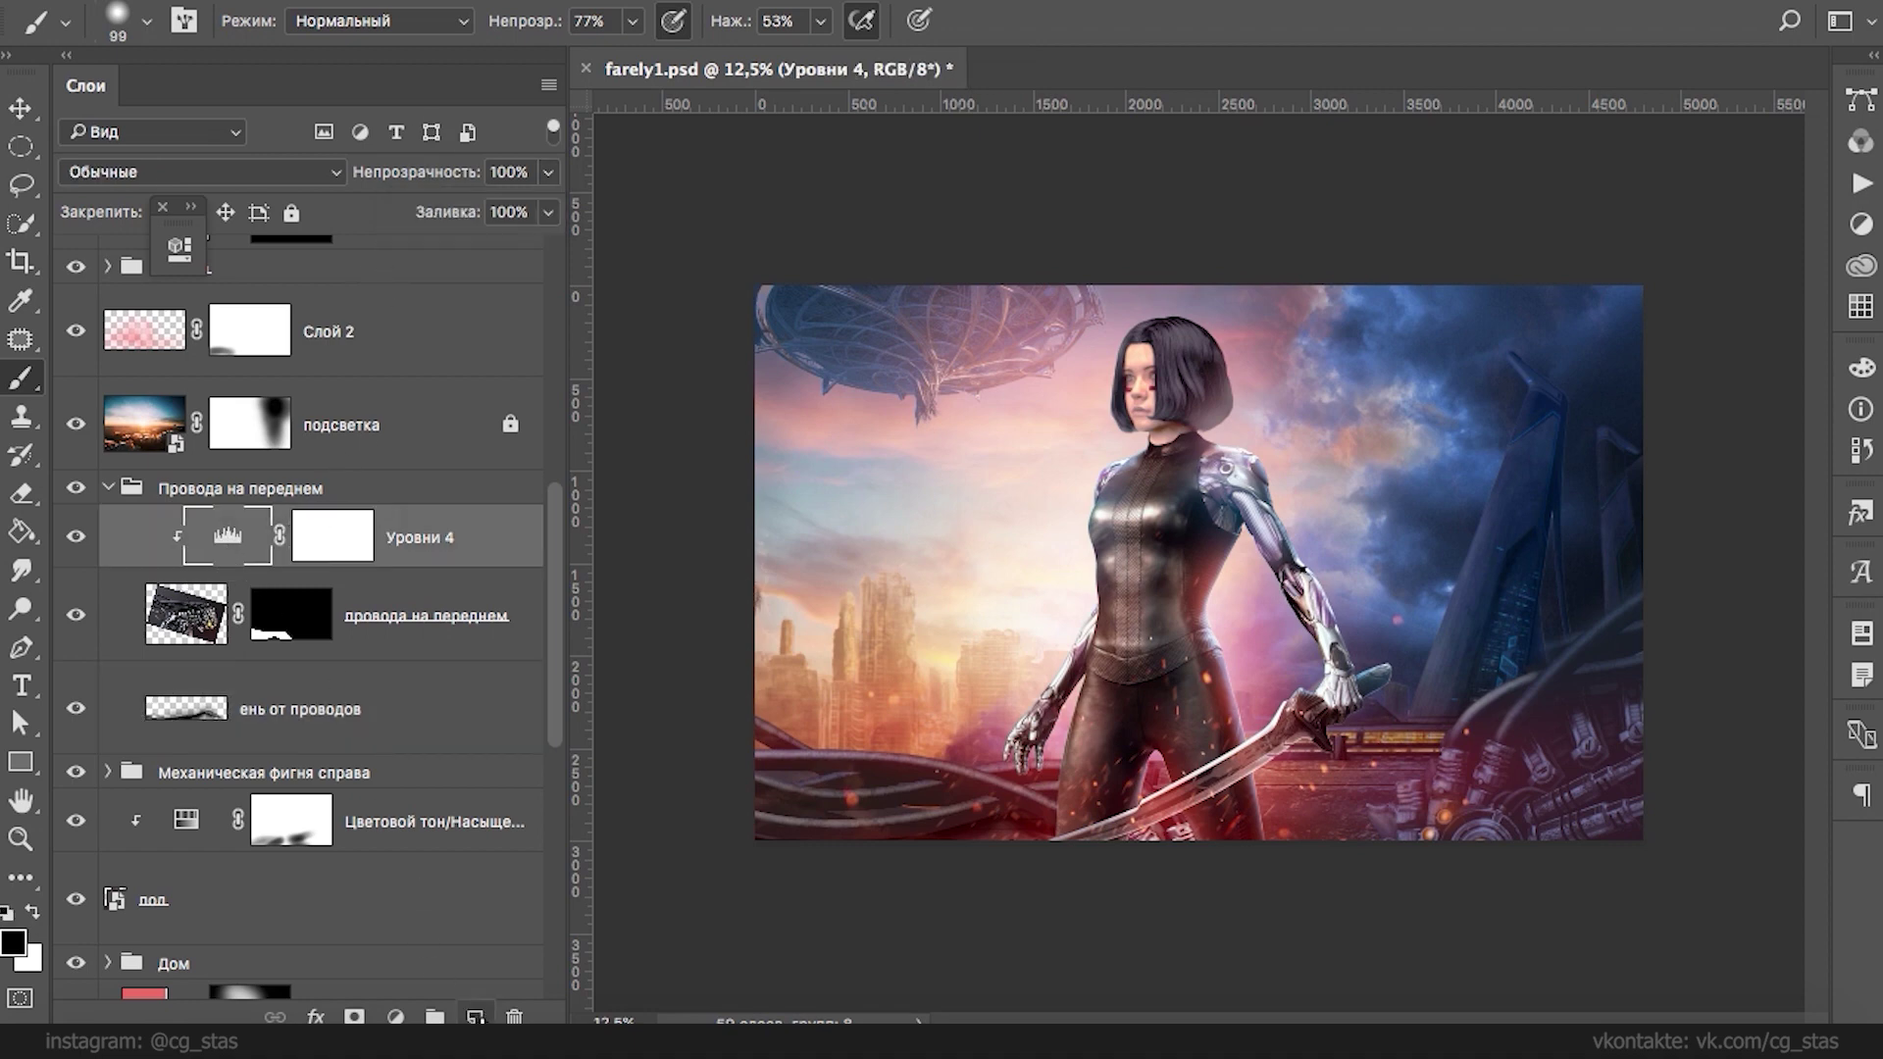
pyautogui.hotkey('ctrl', 'shift', 'alt', 'n')
pyautogui.keyDown('alt'); pyautogui.click(208, 609); pyautogui.keyUp('alt')
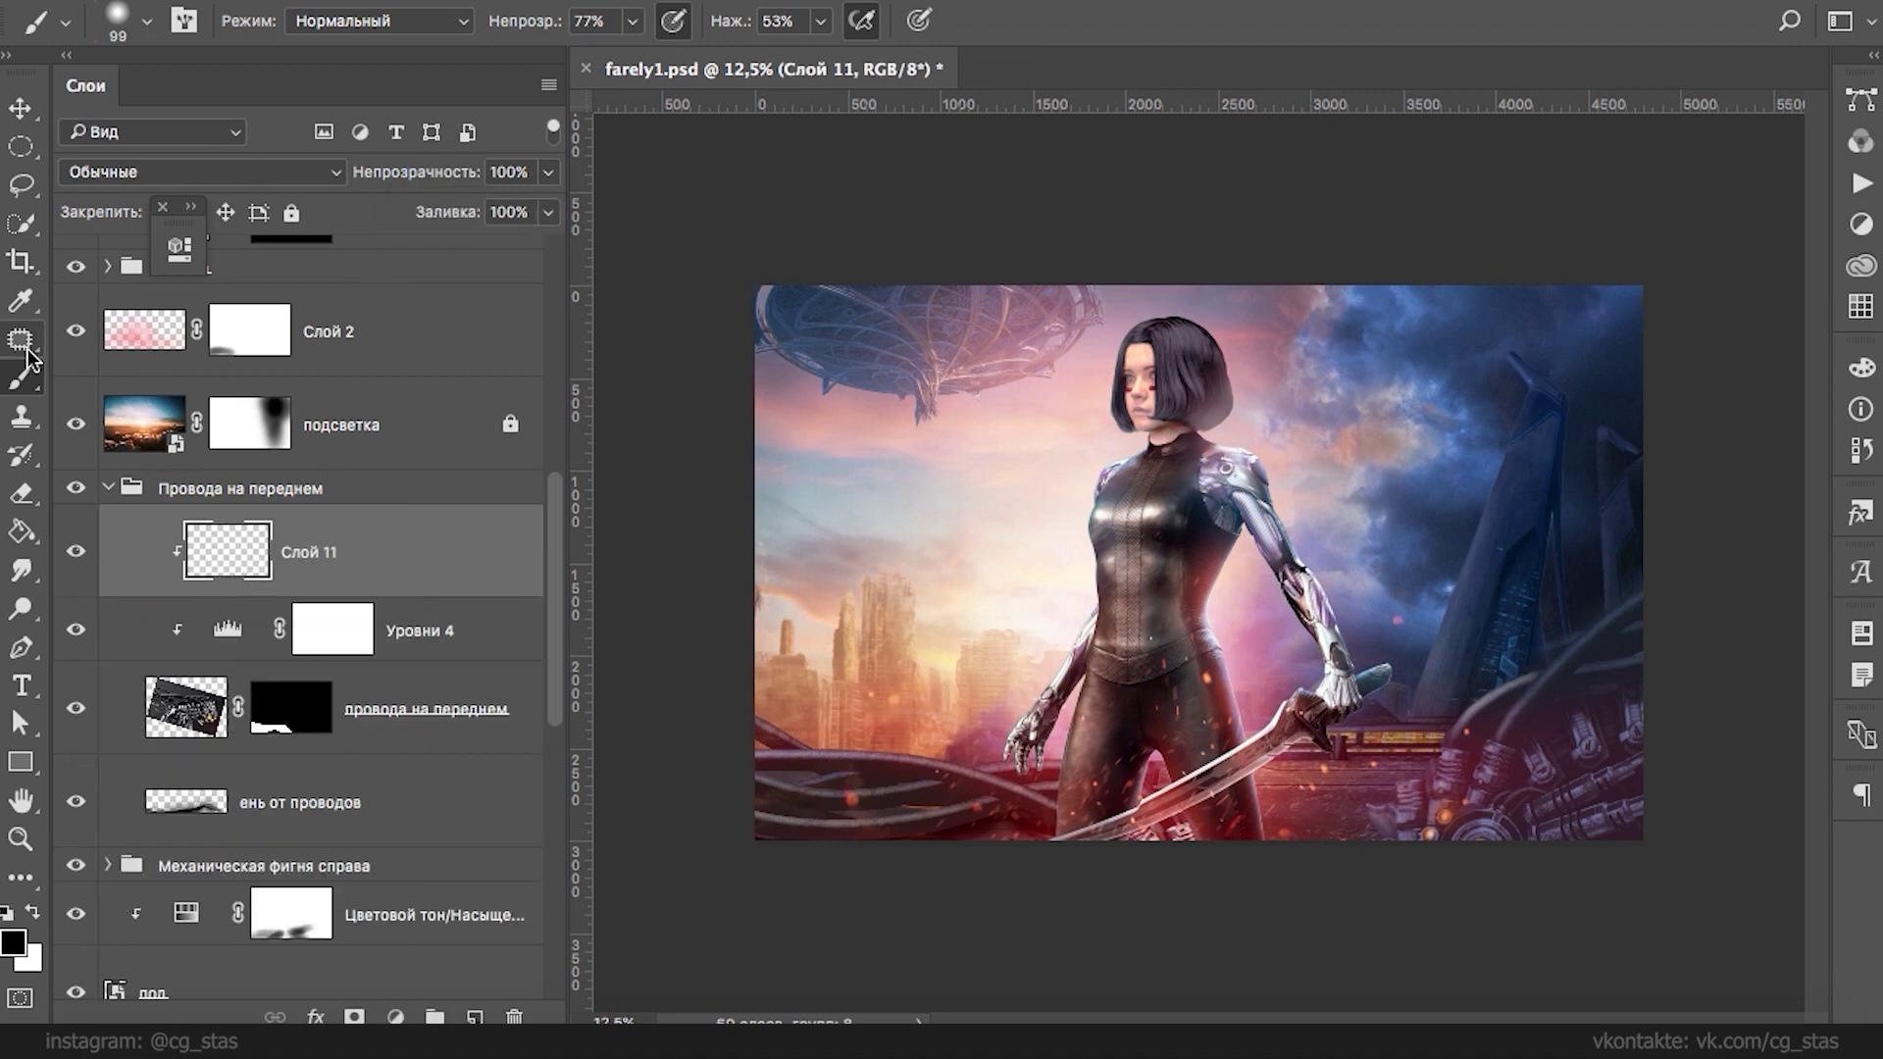
# - Set the foreground colour to a light pink for the brush
pyautogui.click(13, 942)
pyautogui.moveTo(1041, 429); pyautogui.dragTo(1424, 398)
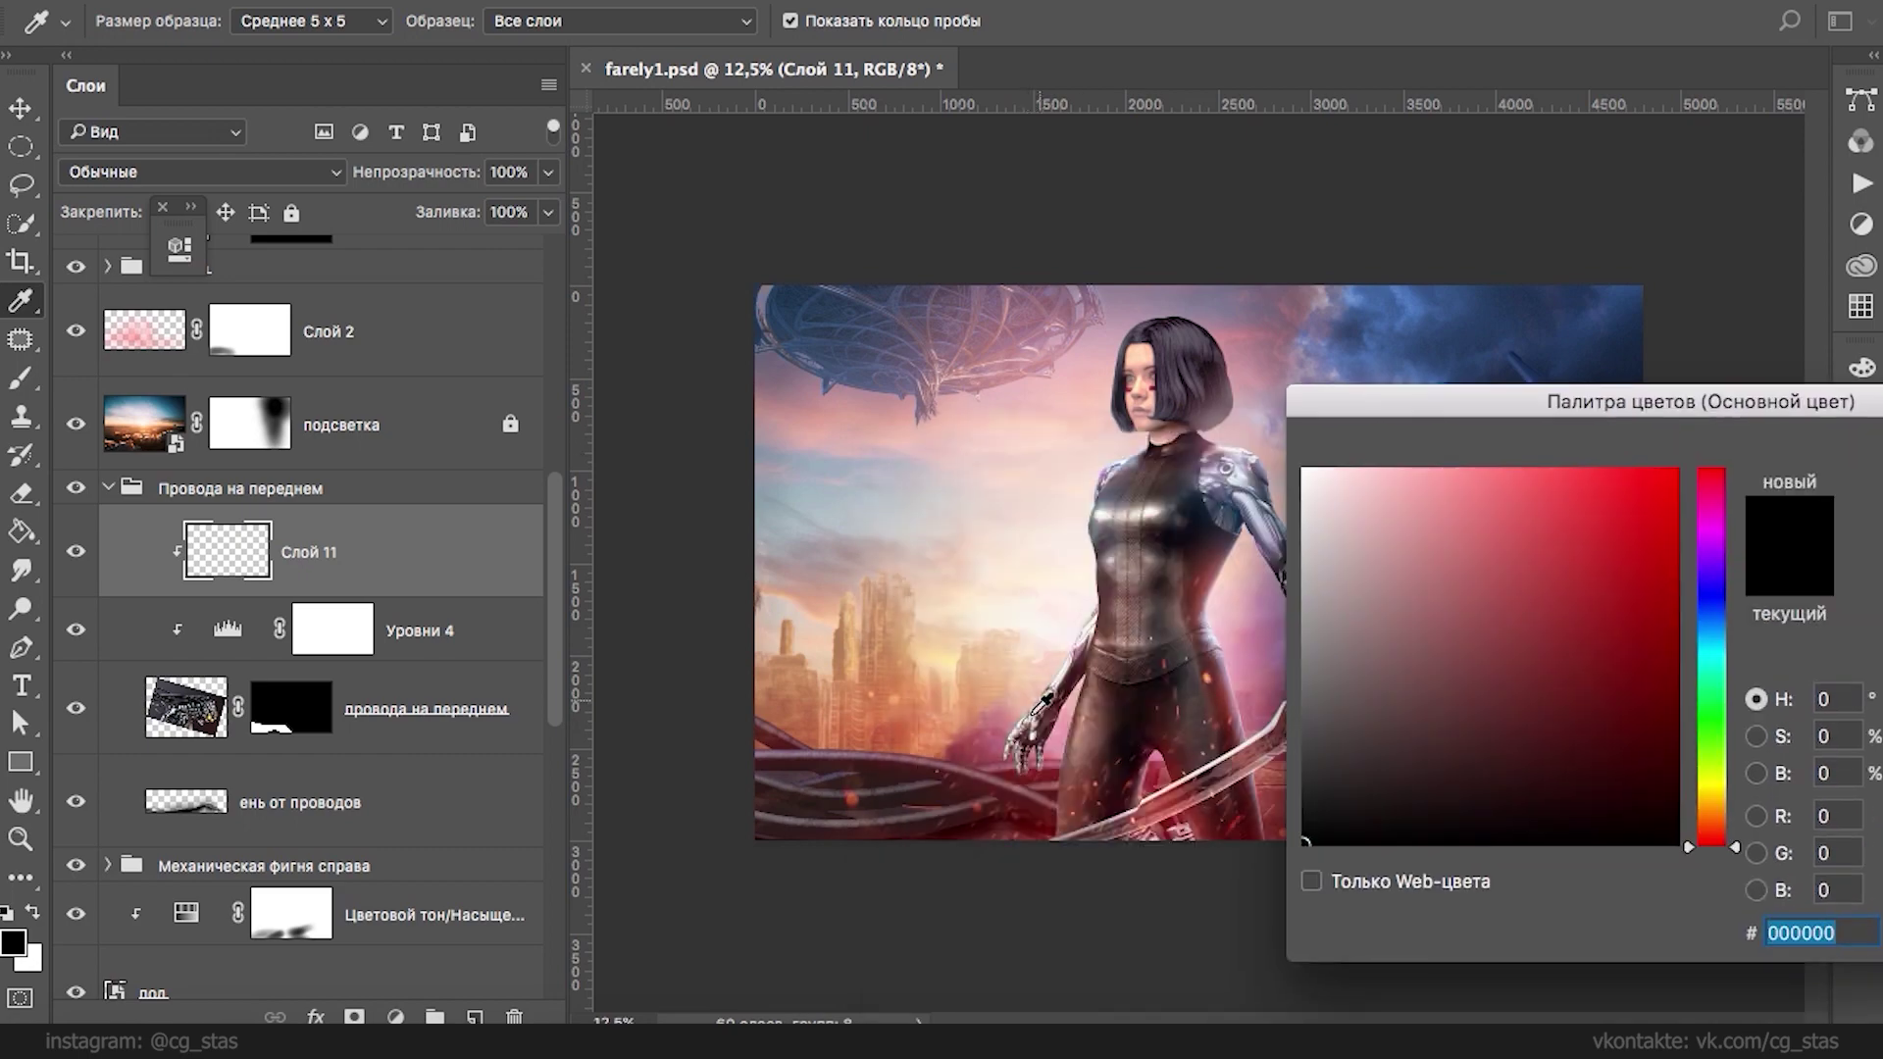
pyautogui.click(1054, 737)
pyautogui.moveTo(1817, 404); pyautogui.dragTo(1083, 410)
pyautogui.click(1264, 465)
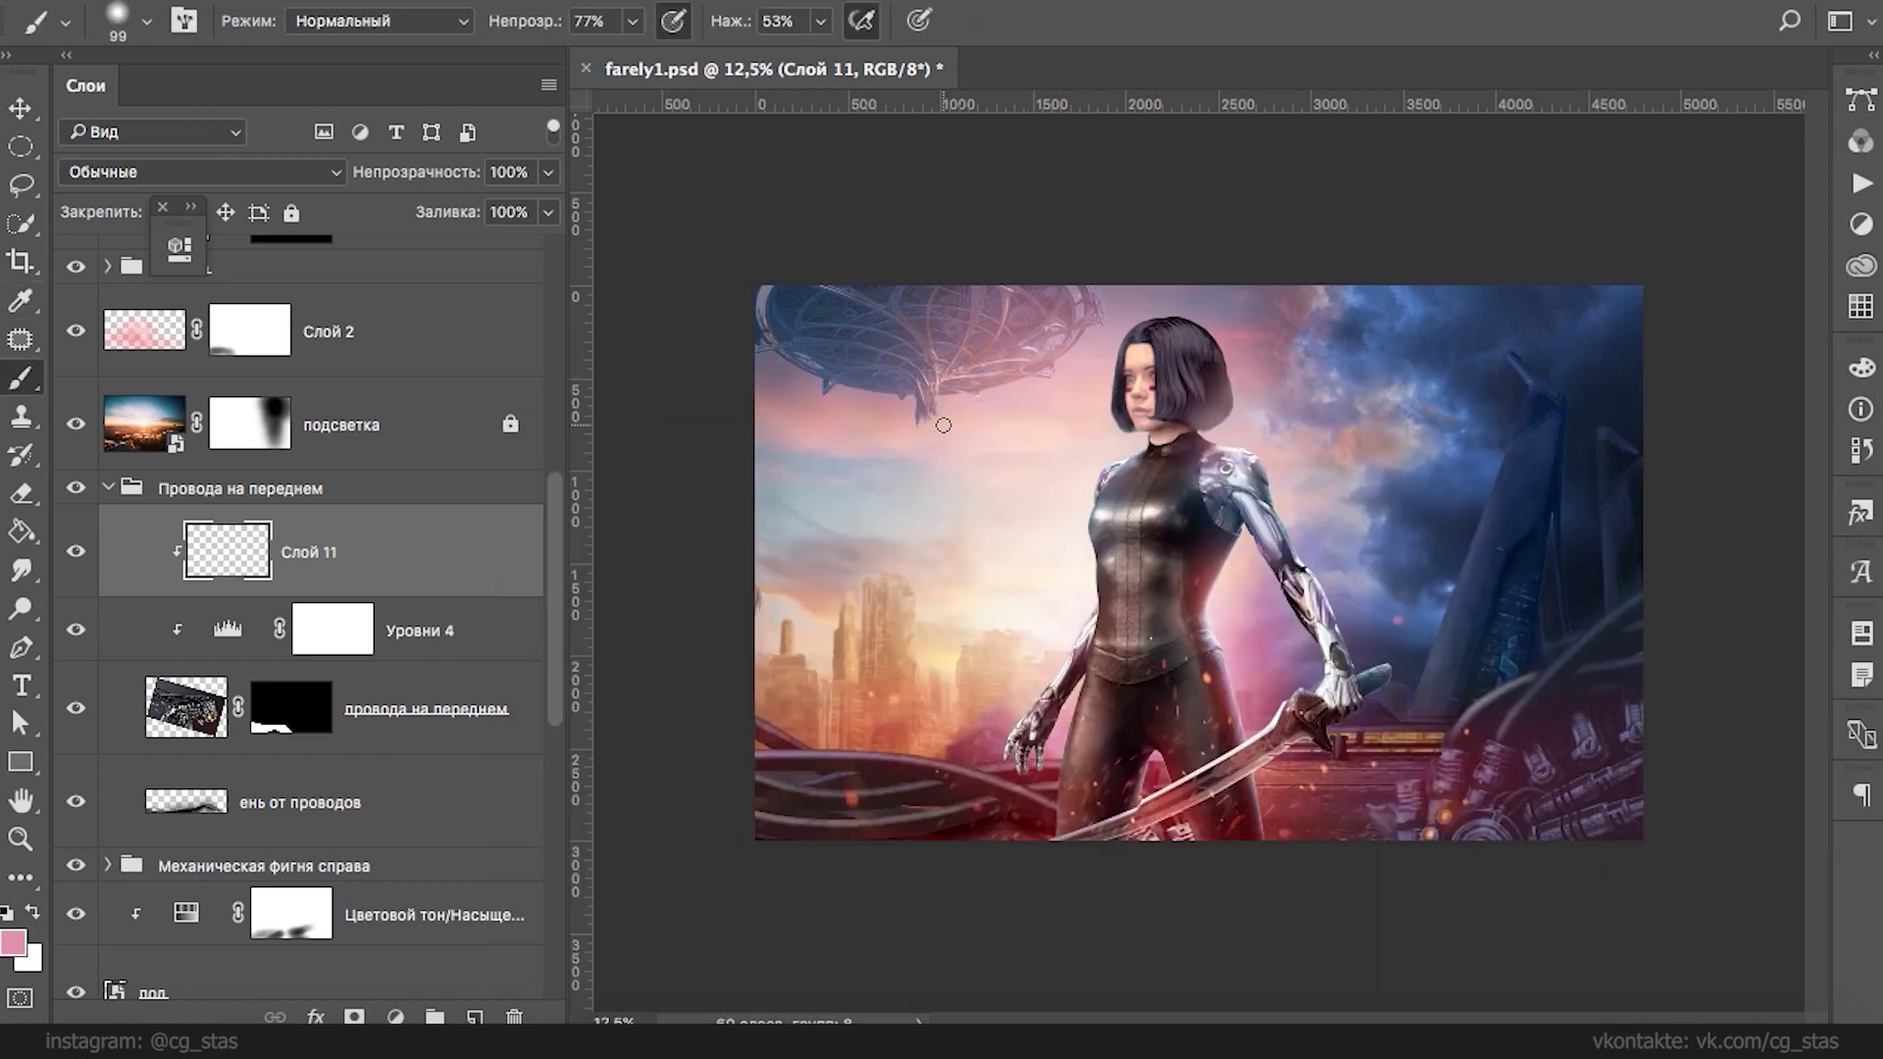
pyautogui.hotkey('ctrl', '+')
pyautogui.hotkey('ctrl', '+')
pyautogui.hotkey('ctrl', '+')
pyautogui.hotkey('ctrl', '+')
pyautogui.hotkey('ctrl', '+')
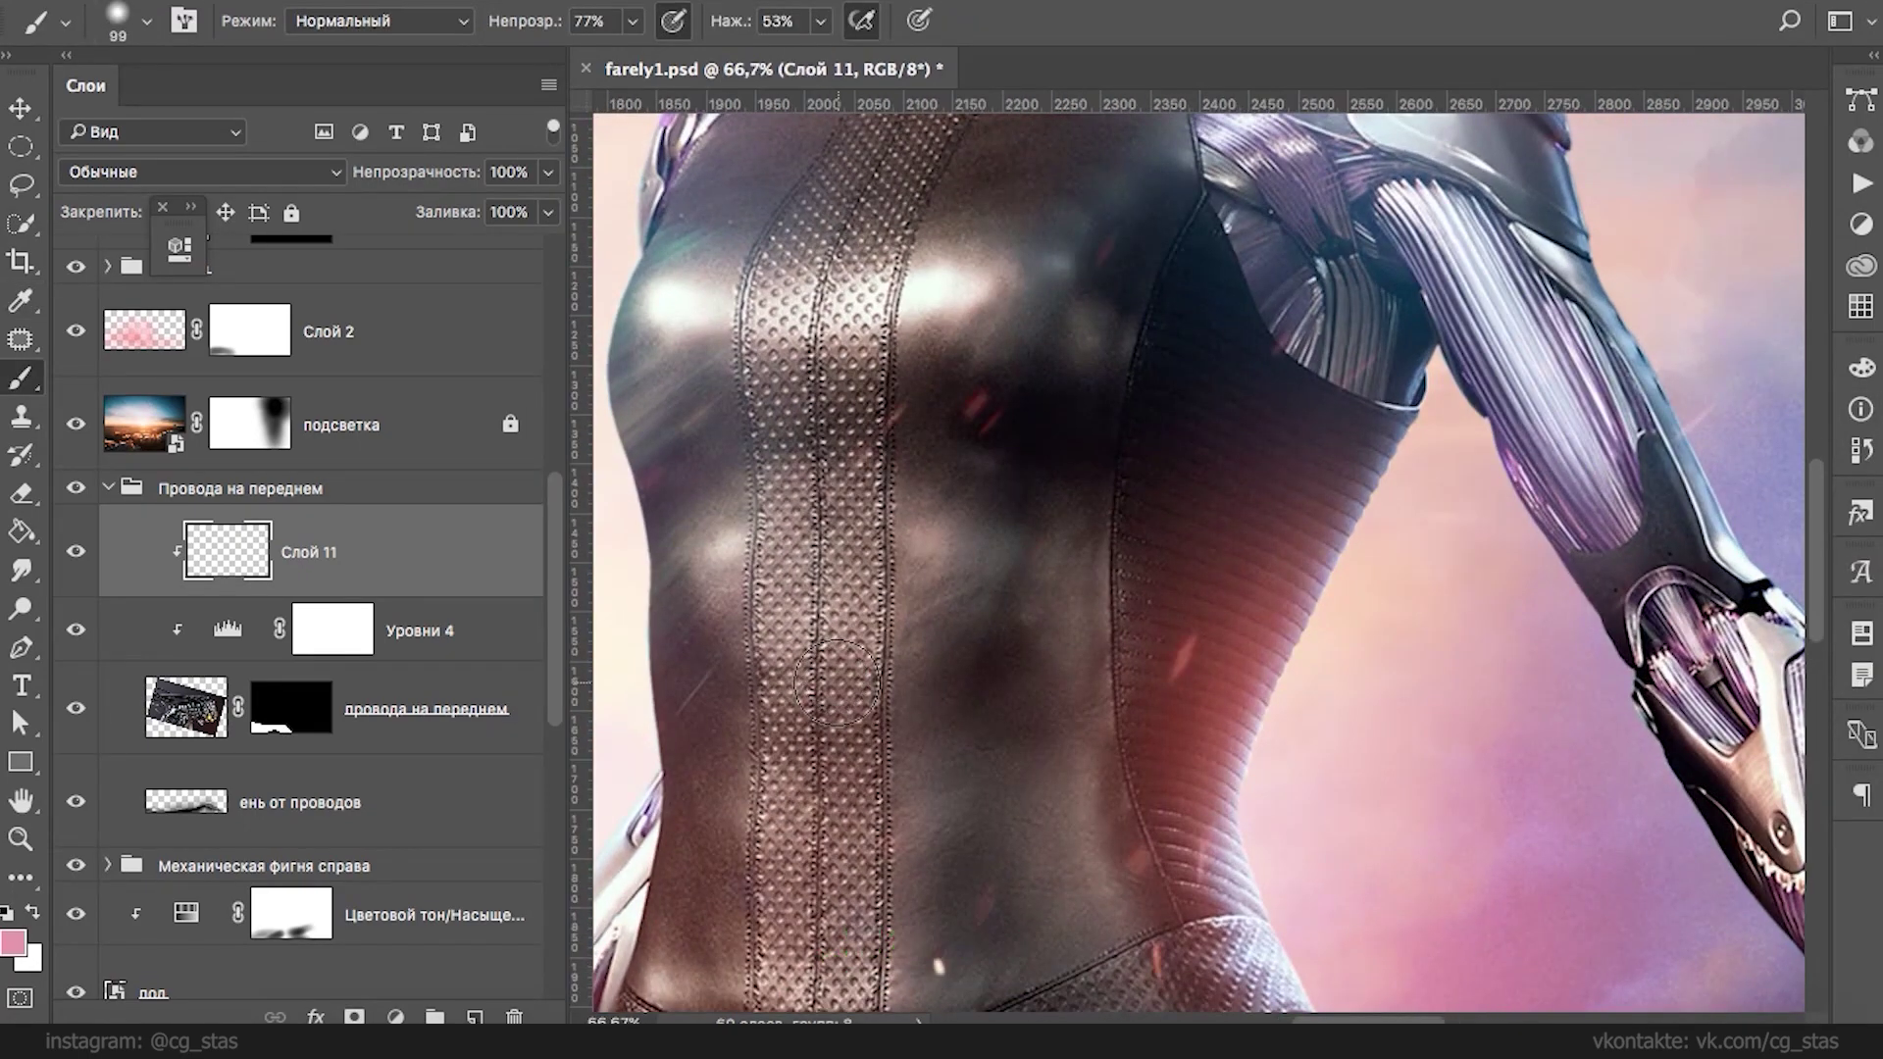
pyautogui.moveTo(945, 655); pyautogui.dragTo(1532, 343)
pyautogui.hotkey('ctrl', 'z')
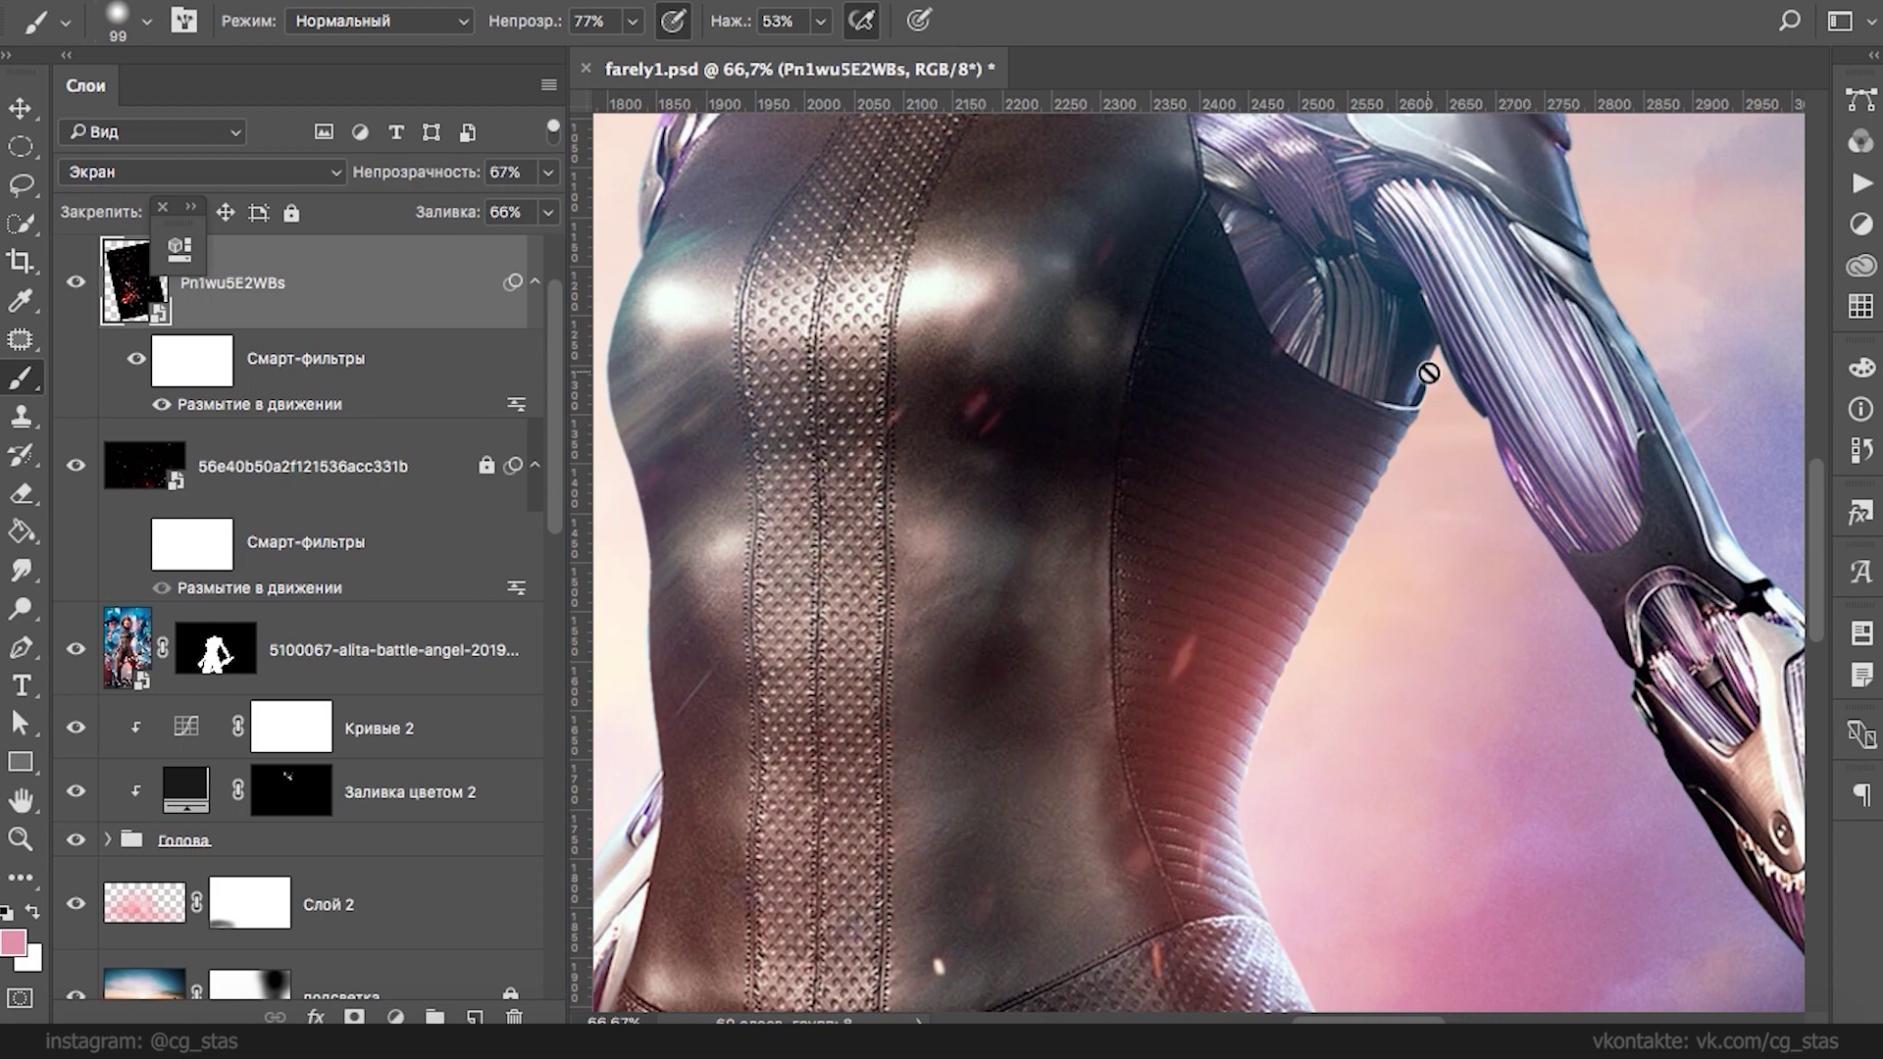
pyautogui.hotkey('ctrl', '-')
pyautogui.hotkey('ctrl', '-')
pyautogui.hotkey('ctrl', '-')
pyautogui.hotkey('ctrl', '-')
pyautogui.hotkey('ctrl', '-')
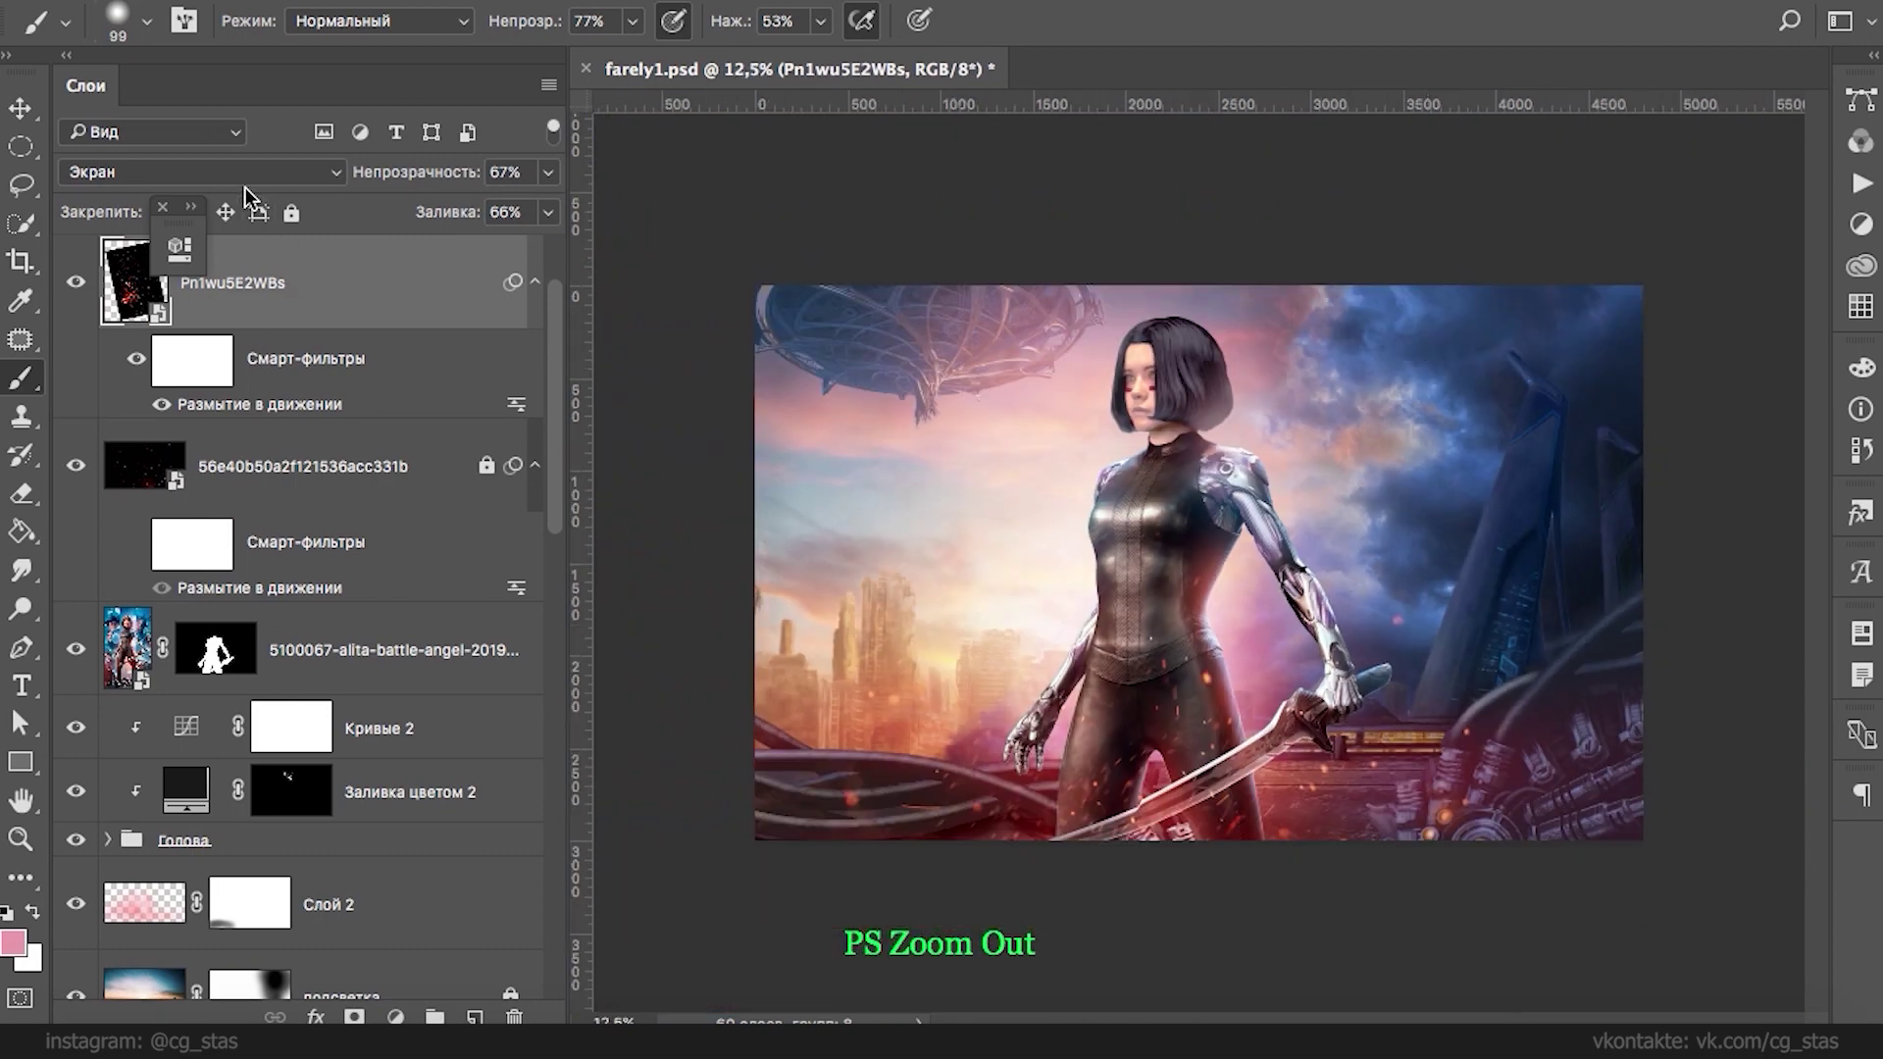
# - Close the collapsed floating properties panel and lock the Pn1wu5E2WBs sparks layer against accidental edits
pyautogui.click(162, 205)
pyautogui.click(291, 212)
# - Select Слой 11 in the Провода на переднем group and activate the Brush tool for painting on the wires
pyautogui.keyDown('ctrl'); pyautogui.click(798, 791); pyautogui.keyUp('ctrl')
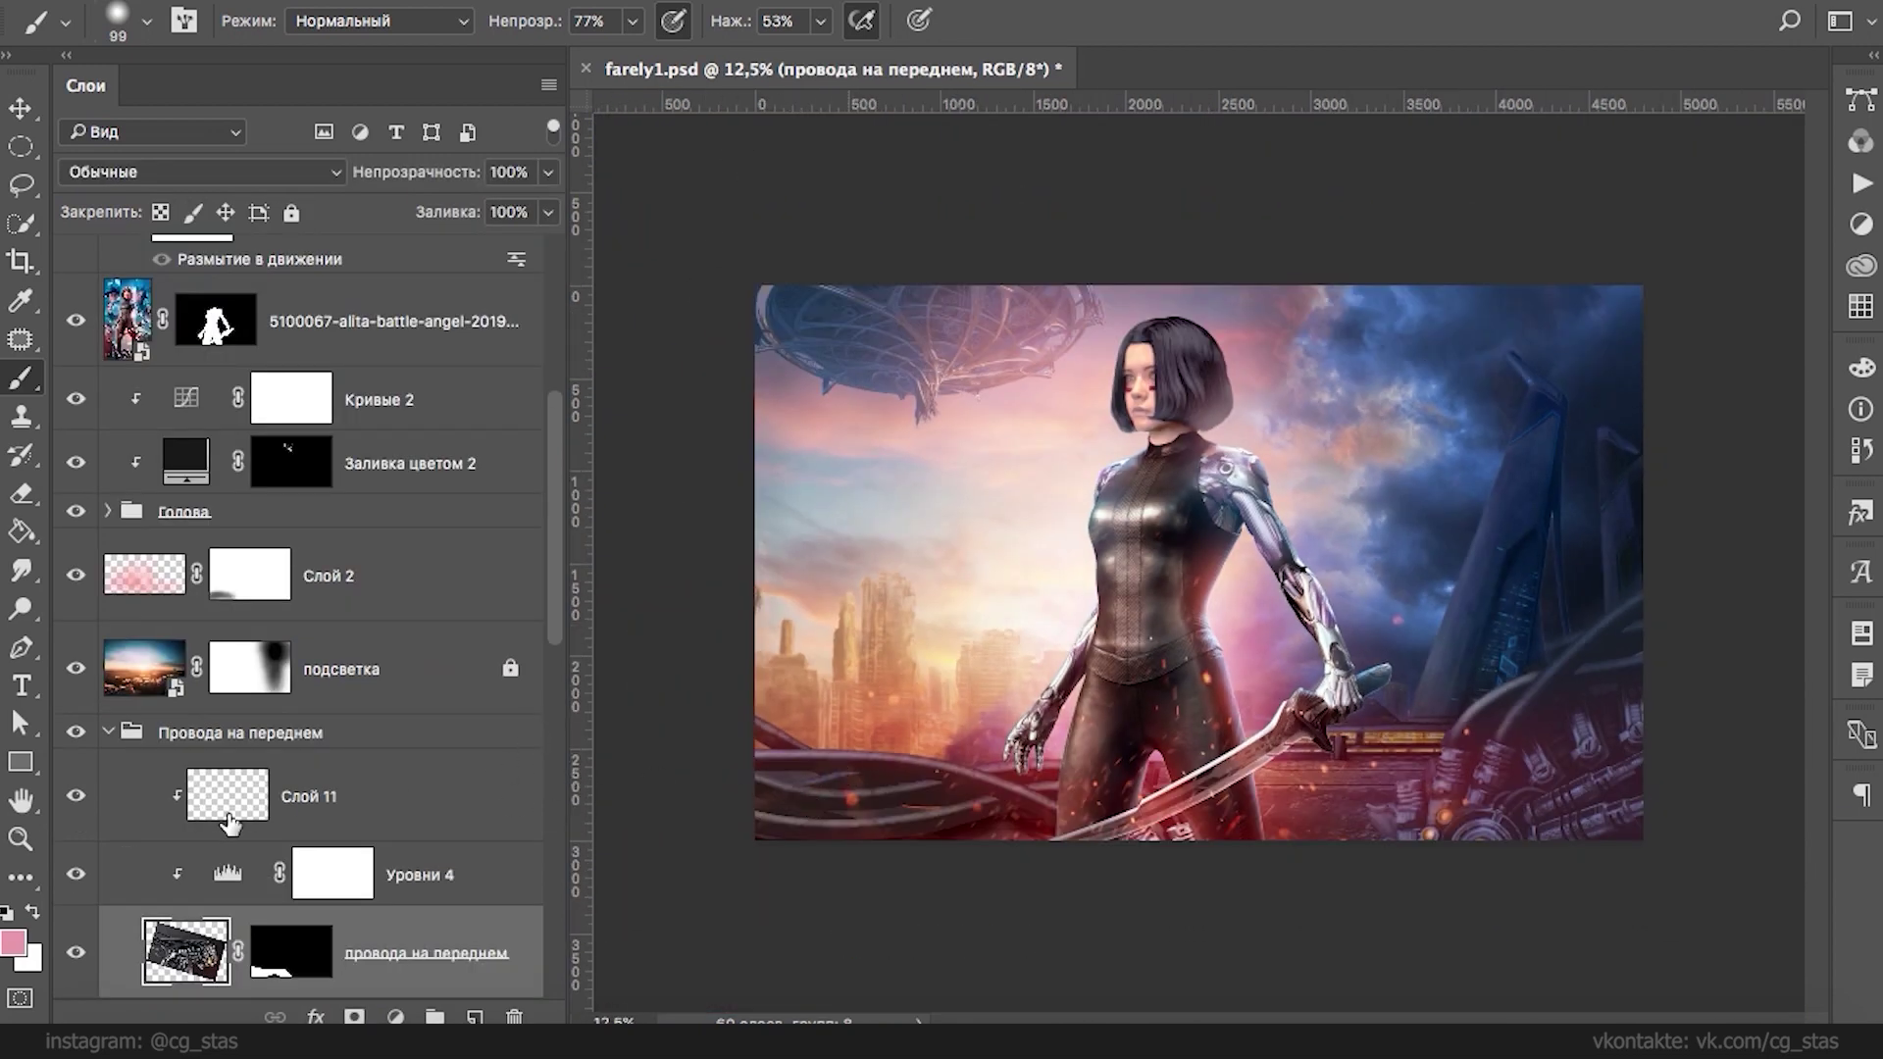
pyautogui.click(307, 819)
pyautogui.press('r')
pyautogui.moveTo(978, 526); pyautogui.dragTo(1181, 686)
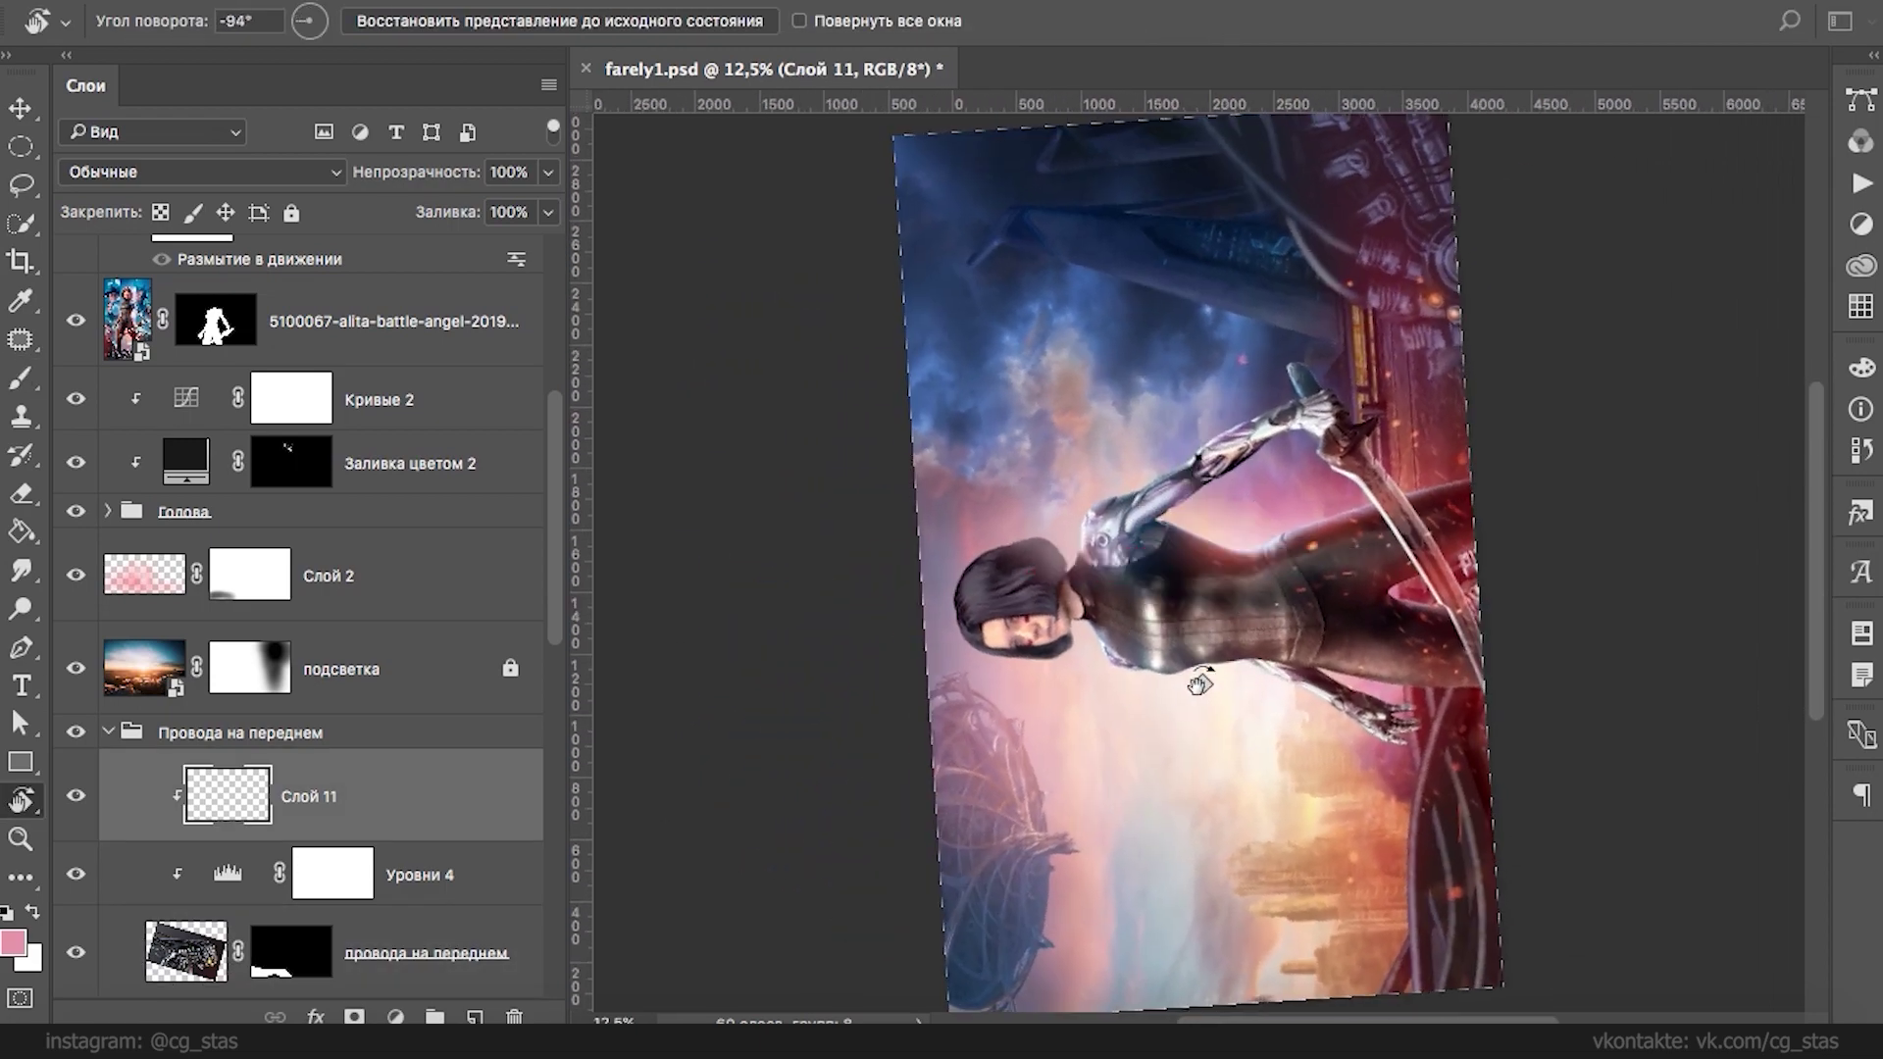
pyautogui.press('t')
pyautogui.hotkey('ctrl', '+')
pyautogui.hotkey('ctrl', '+')
pyautogui.hotkey('ctrl', '+')
pyautogui.press('j')
pyautogui.click(22, 377)
# - Reshape the brush tip into a narrow slanted ellipse, try it at 11 px on the wires and undo the stroke
pyautogui.rightClick(971, 512)
pyautogui.moveTo(959, 339)
pyautogui.mouseDown()
pyautogui.moveTo(944, 348)
pyautogui.moveTo(957, 323)
pyautogui.mouseUp()
pyautogui.rightClick(973, 342)
pyautogui.click(1151, 409)
pyautogui.click(944, 355)
pyautogui.moveTo(1151, 409); pyautogui.dragTo(1079, 384)
pyautogui.rightClick(994, 351)
pyautogui.moveTo(933, 361); pyautogui.dragTo(939, 382)
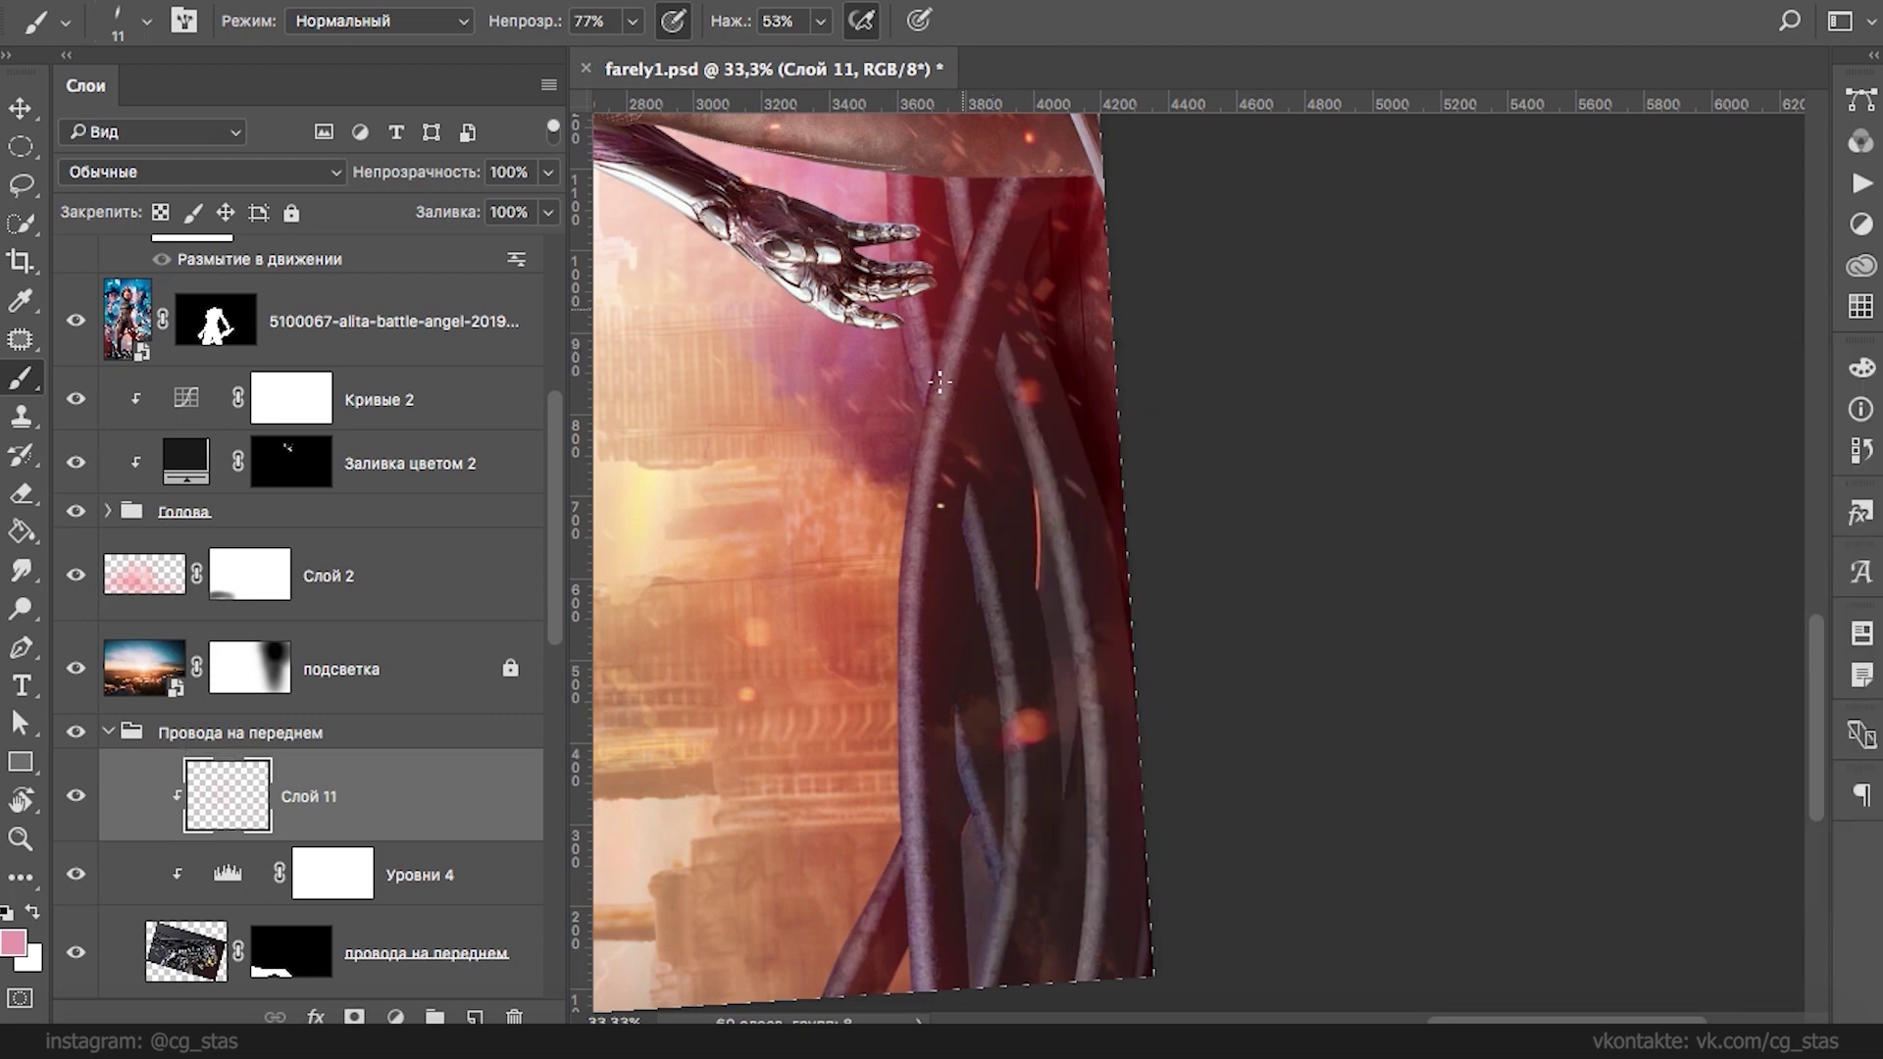
pyautogui.press('super+z')
# - Set the narrow brush to 64 px and 48% opacity, undoing the test mark on the wires
pyautogui.rightClick(984, 291)
pyautogui.moveTo(1142, 363); pyautogui.dragTo(1214, 341)
pyautogui.click(979, 299)
pyautogui.press('super+z')
pyautogui.rightClick(1001, 263)
pyautogui.moveTo(1199, 404); pyautogui.dragTo(1224, 405)
pyautogui.click(631, 21)
pyautogui.click(592, 55)
# - Paint thin light highlights in pale yellow along the edges of the long foreground wires on Слой 11
pyautogui.moveTo(988, 224)
pyautogui.mouseDown()
pyautogui.moveTo(905, 600)
pyautogui.moveTo(907, 902)
pyautogui.mouseUp()
pyautogui.moveTo(902, 579); pyautogui.dragTo(900, 764)
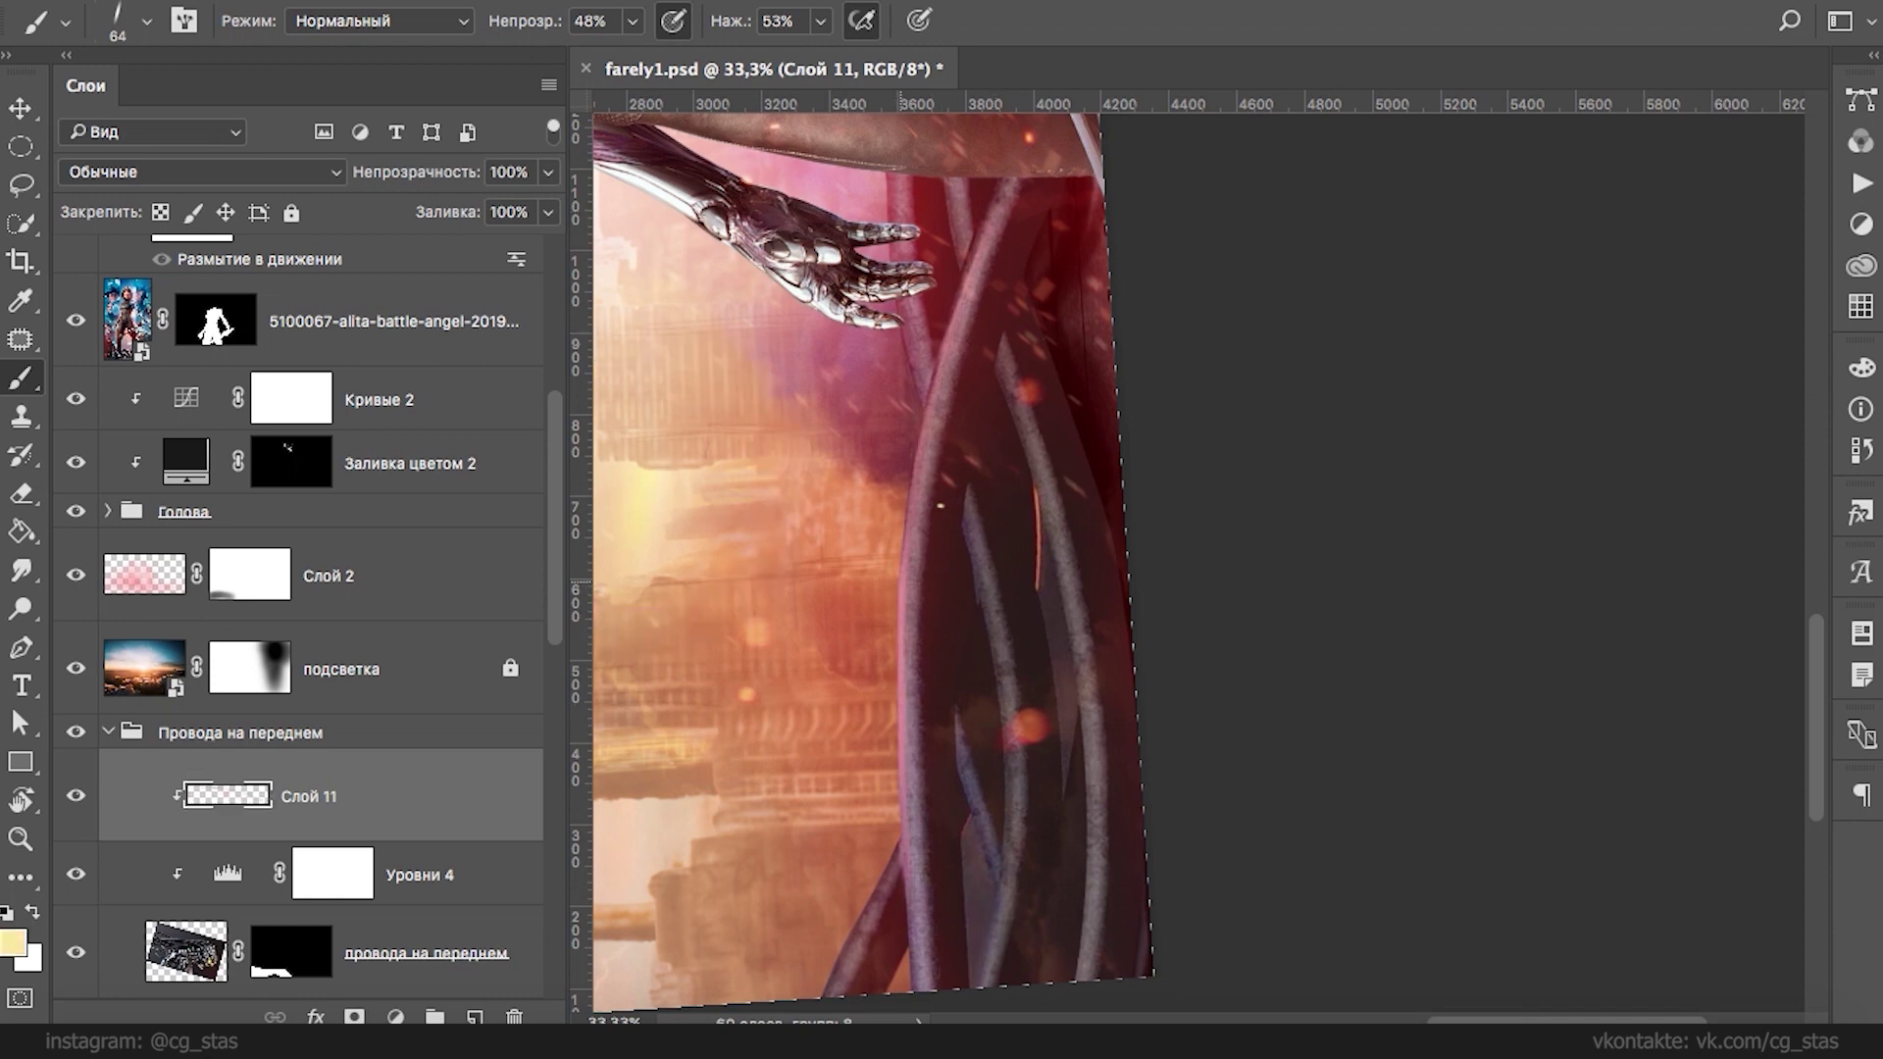
pyautogui.moveTo(907, 578); pyautogui.dragTo(937, 377)
pyautogui.moveTo(986, 210)
pyautogui.mouseDown()
pyautogui.moveTo(927, 407)
pyautogui.moveTo(902, 676)
pyautogui.moveTo(809, 246)
pyautogui.mouseUp()
pyautogui.moveTo(815, 466); pyautogui.dragTo(820, 557)
pyautogui.moveTo(818, 422)
pyautogui.mouseDown()
pyautogui.moveTo(832, 616)
pyautogui.moveTo(819, 368)
pyautogui.moveTo(920, 505)
pyautogui.mouseUp()
pyautogui.moveTo(918, 417)
pyautogui.mouseDown()
pyautogui.moveTo(927, 697)
pyautogui.moveTo(905, 770)
pyautogui.mouseUp()
pyautogui.moveTo(1012, 512); pyautogui.dragTo(1020, 672)
# - Sample an orange tone from the background and paint it along the lower foreground wires
pyautogui.keyDown('alt'); pyautogui.click(779, 261); pyautogui.keyUp('alt')
pyautogui.moveTo(901, 295); pyautogui.dragTo(937, 553)
pyautogui.moveTo(816, 649); pyautogui.dragTo(761, 775)
pyautogui.moveTo(819, 662); pyautogui.dragTo(800, 726)
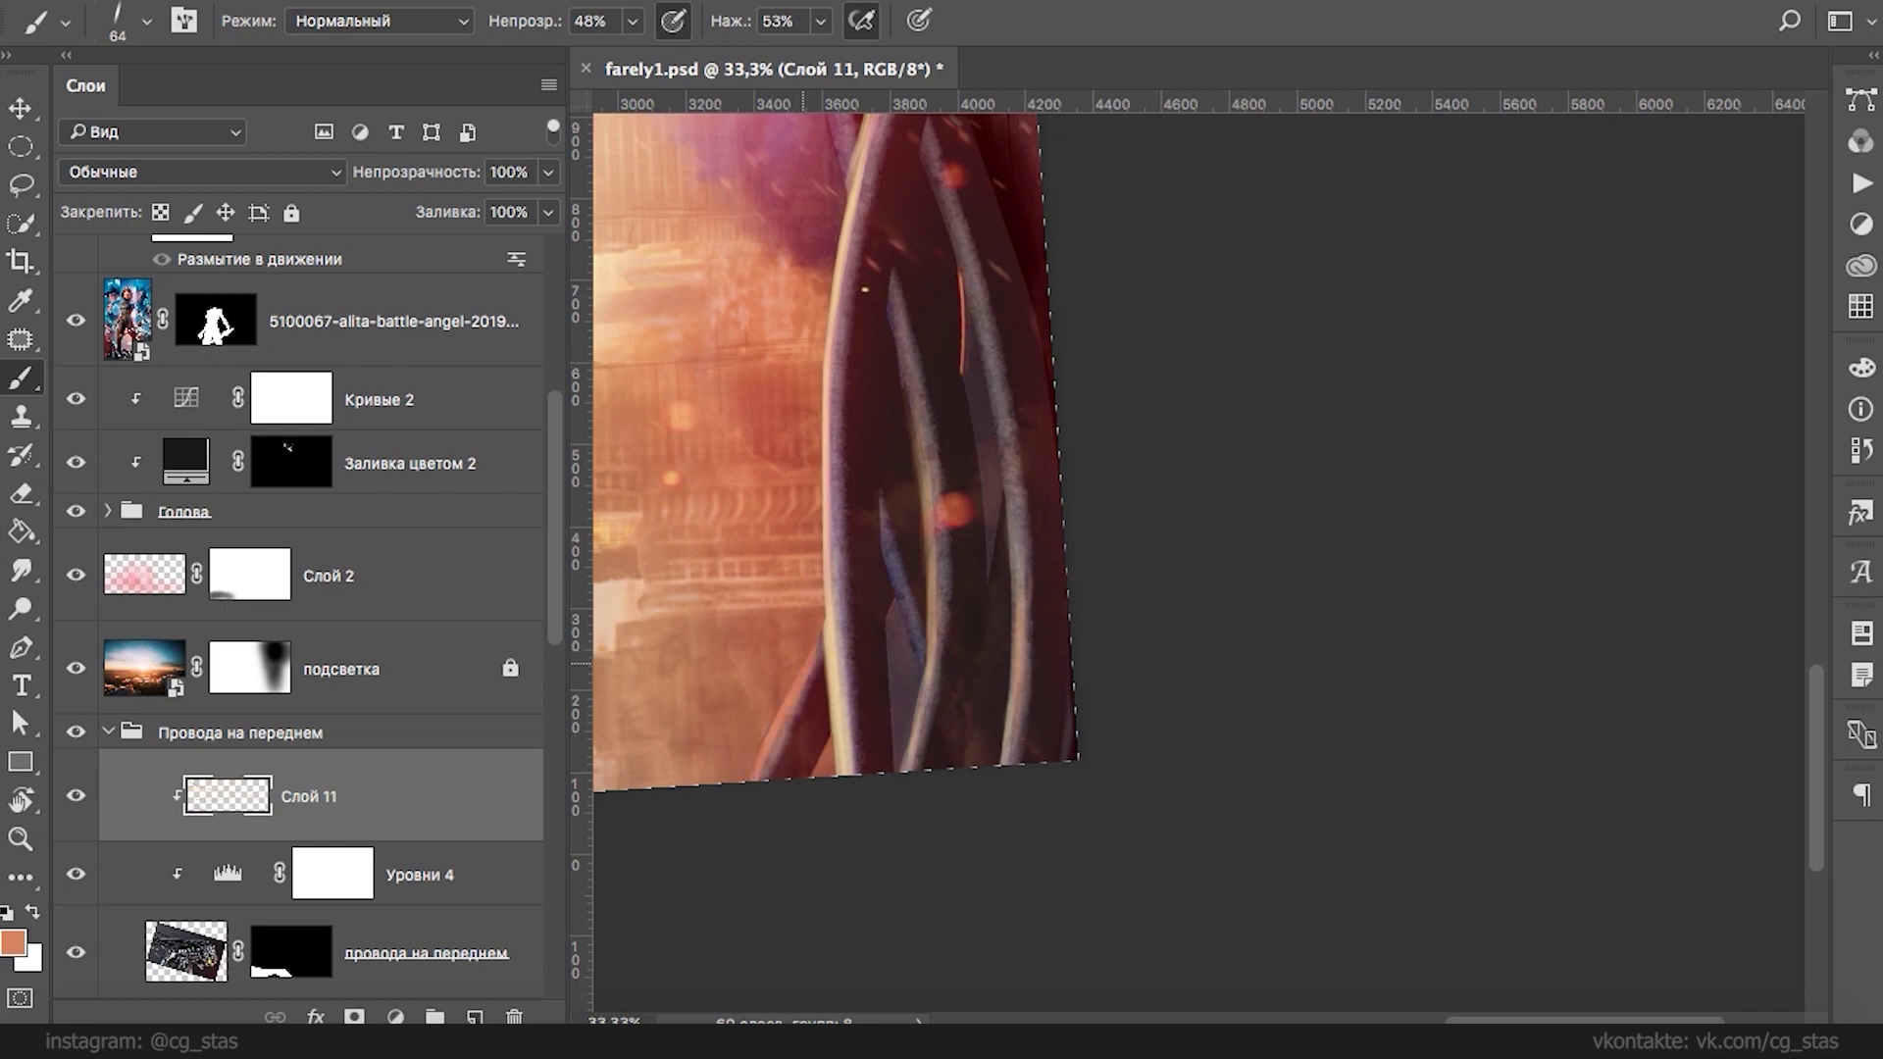
# - Soften the excess highlights on the wires with the Eraser at 61% opacity, enlarging it to 59 px
pyautogui.press('e')
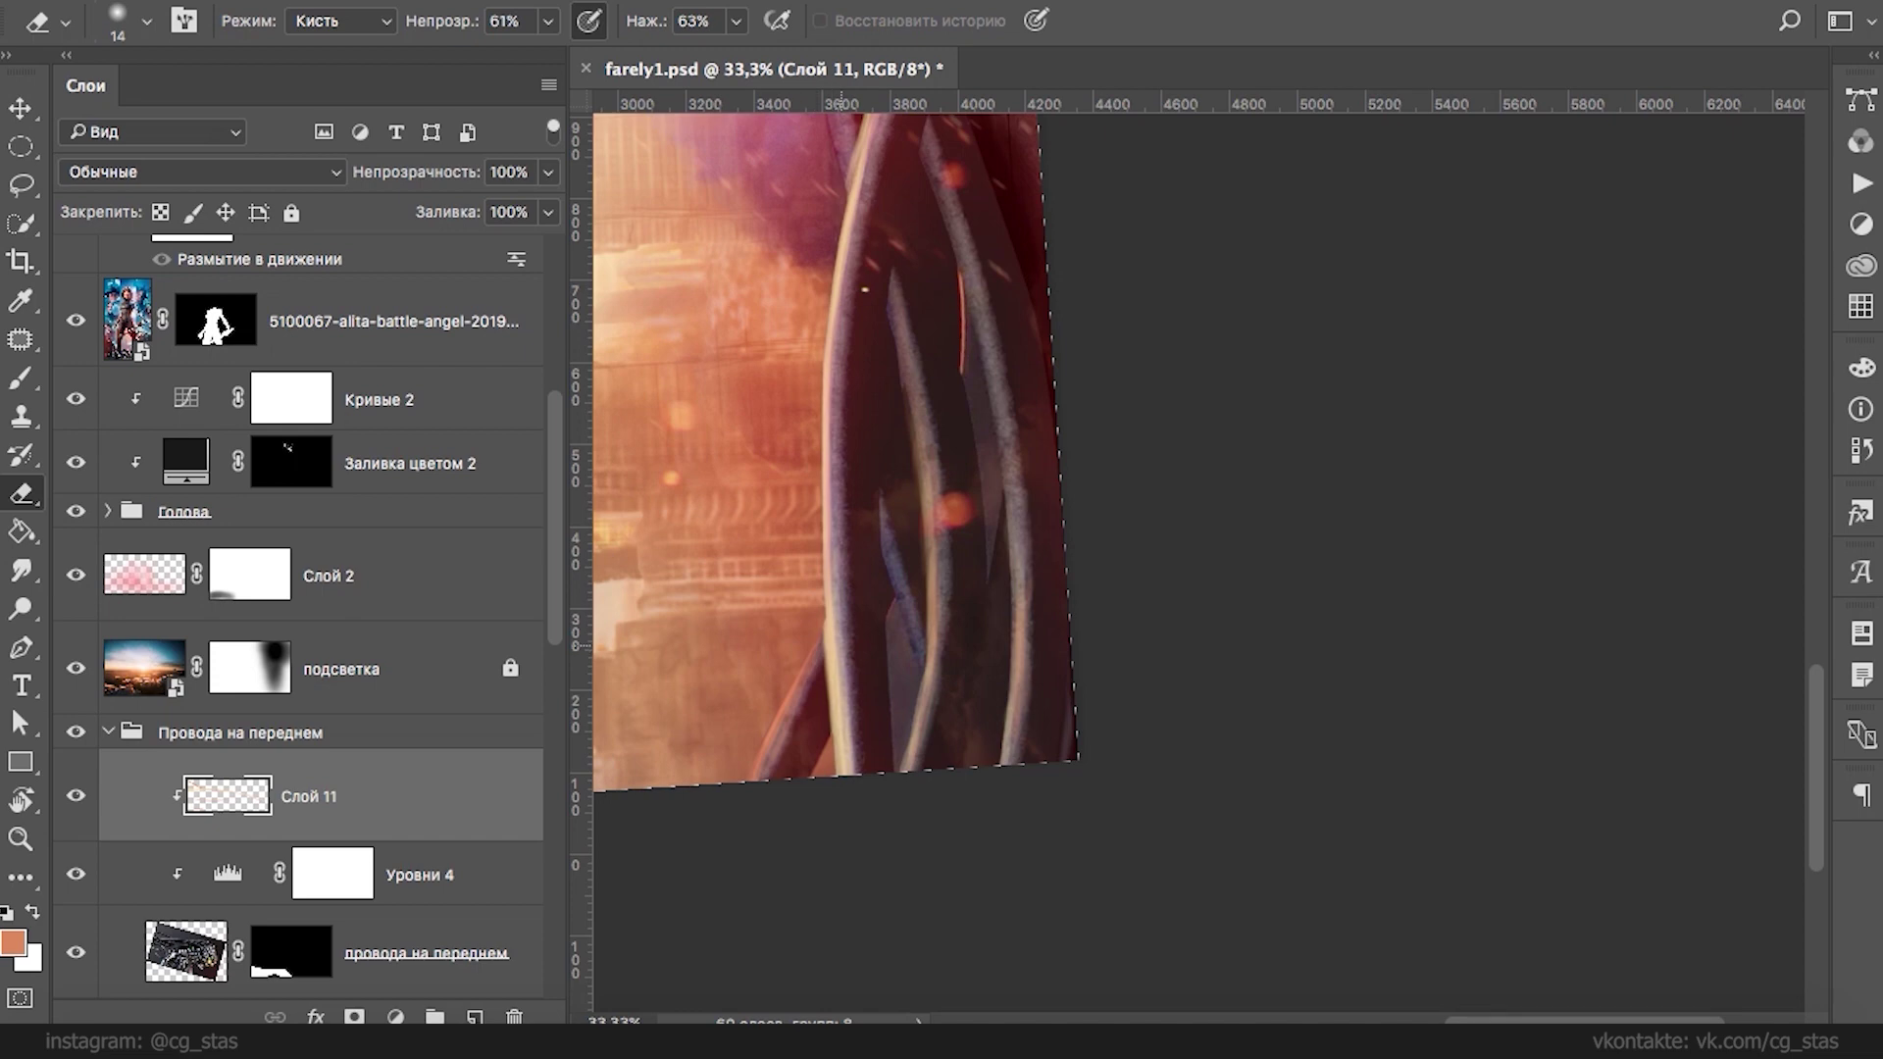
pyautogui.moveTo(828, 644); pyautogui.dragTo(851, 773)
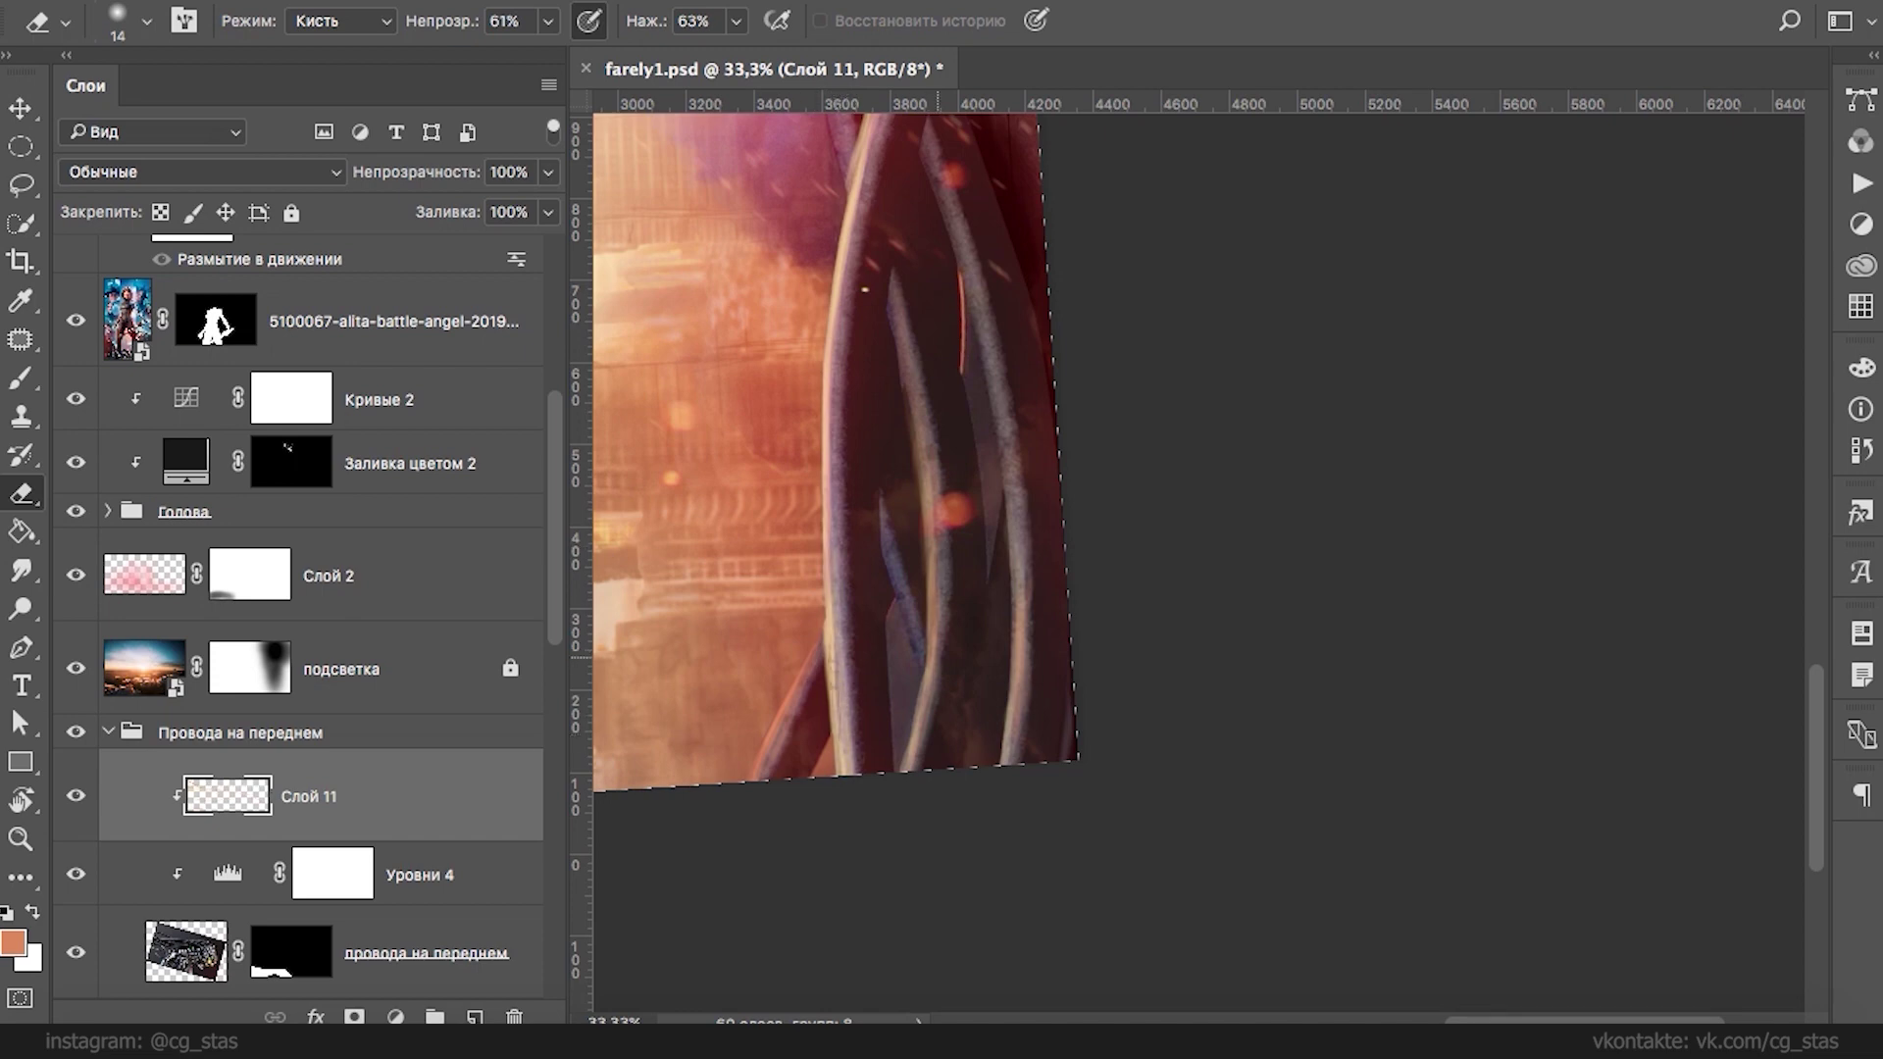
pyautogui.moveTo(910, 255)
pyautogui.mouseDown()
pyautogui.moveTo(938, 493)
pyautogui.moveTo(897, 425)
pyautogui.mouseUp()
pyautogui.rightClick(925, 395)
pyautogui.click(1144, 462)
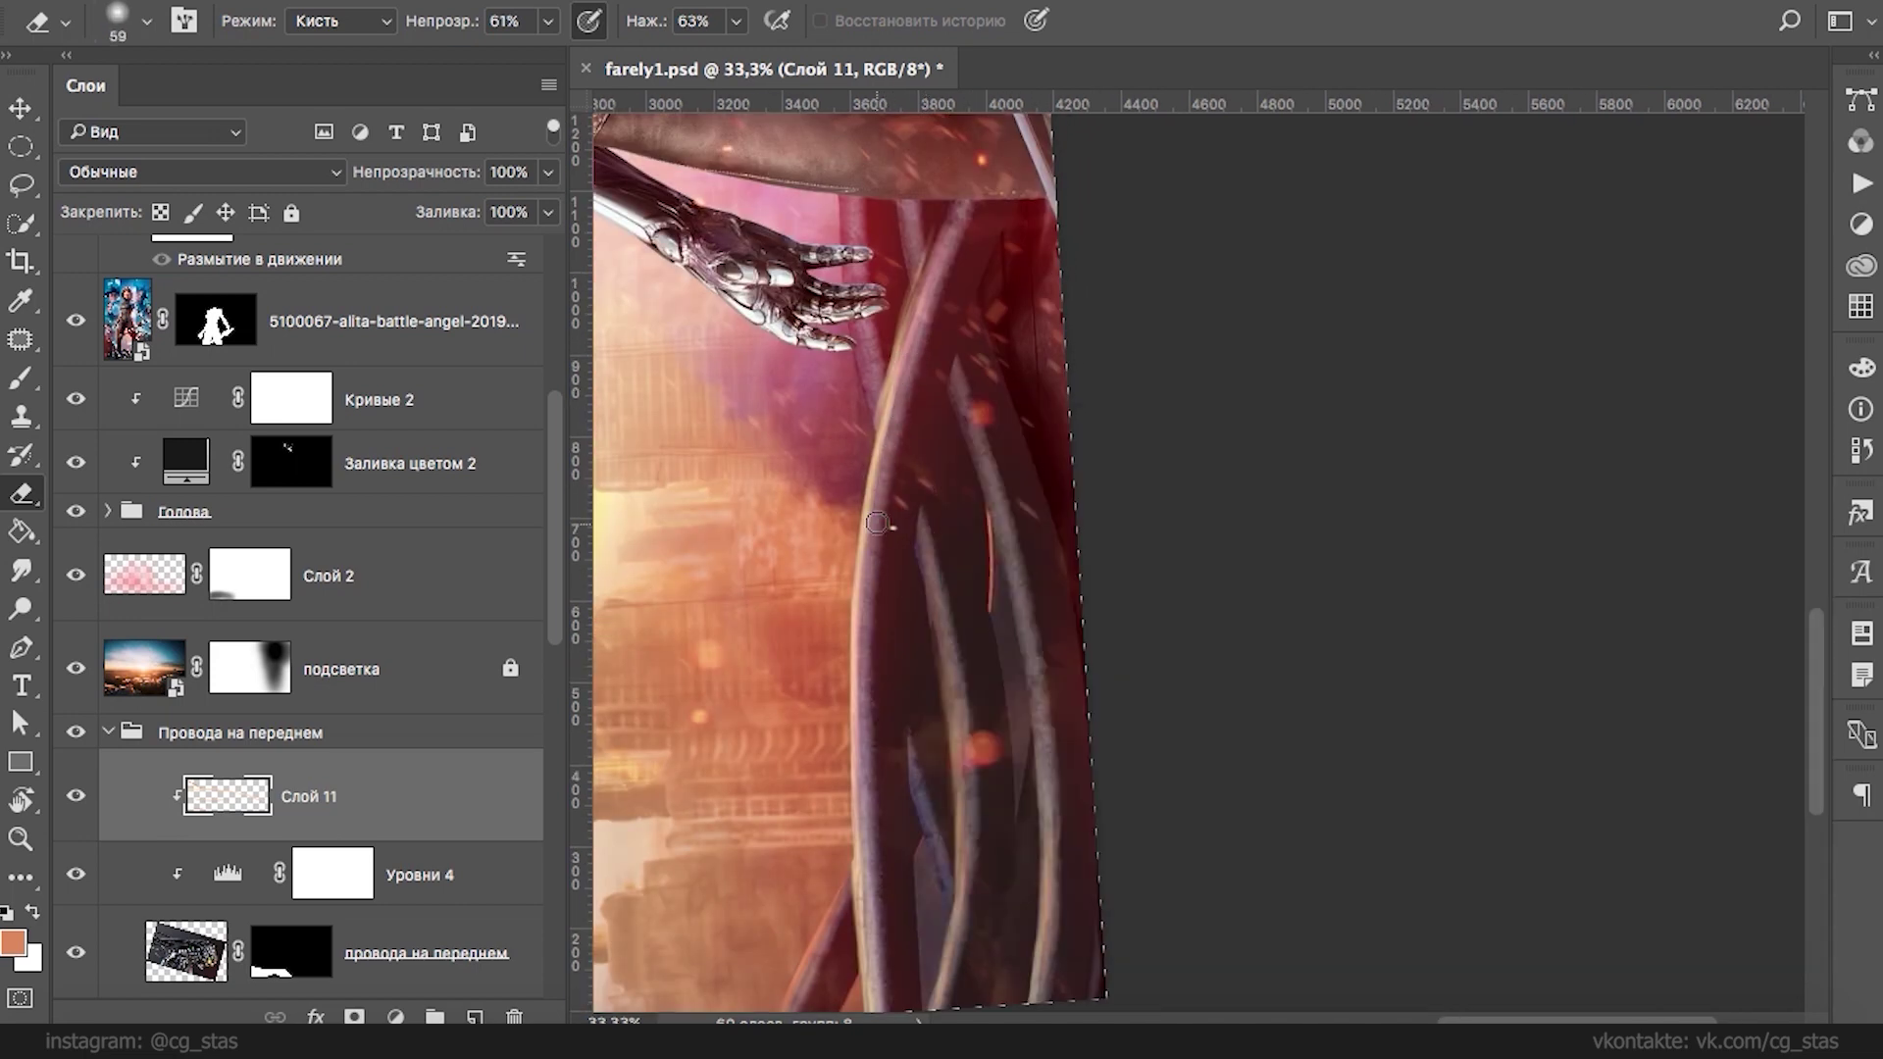
pyautogui.moveTo(927, 274); pyautogui.dragTo(879, 420)
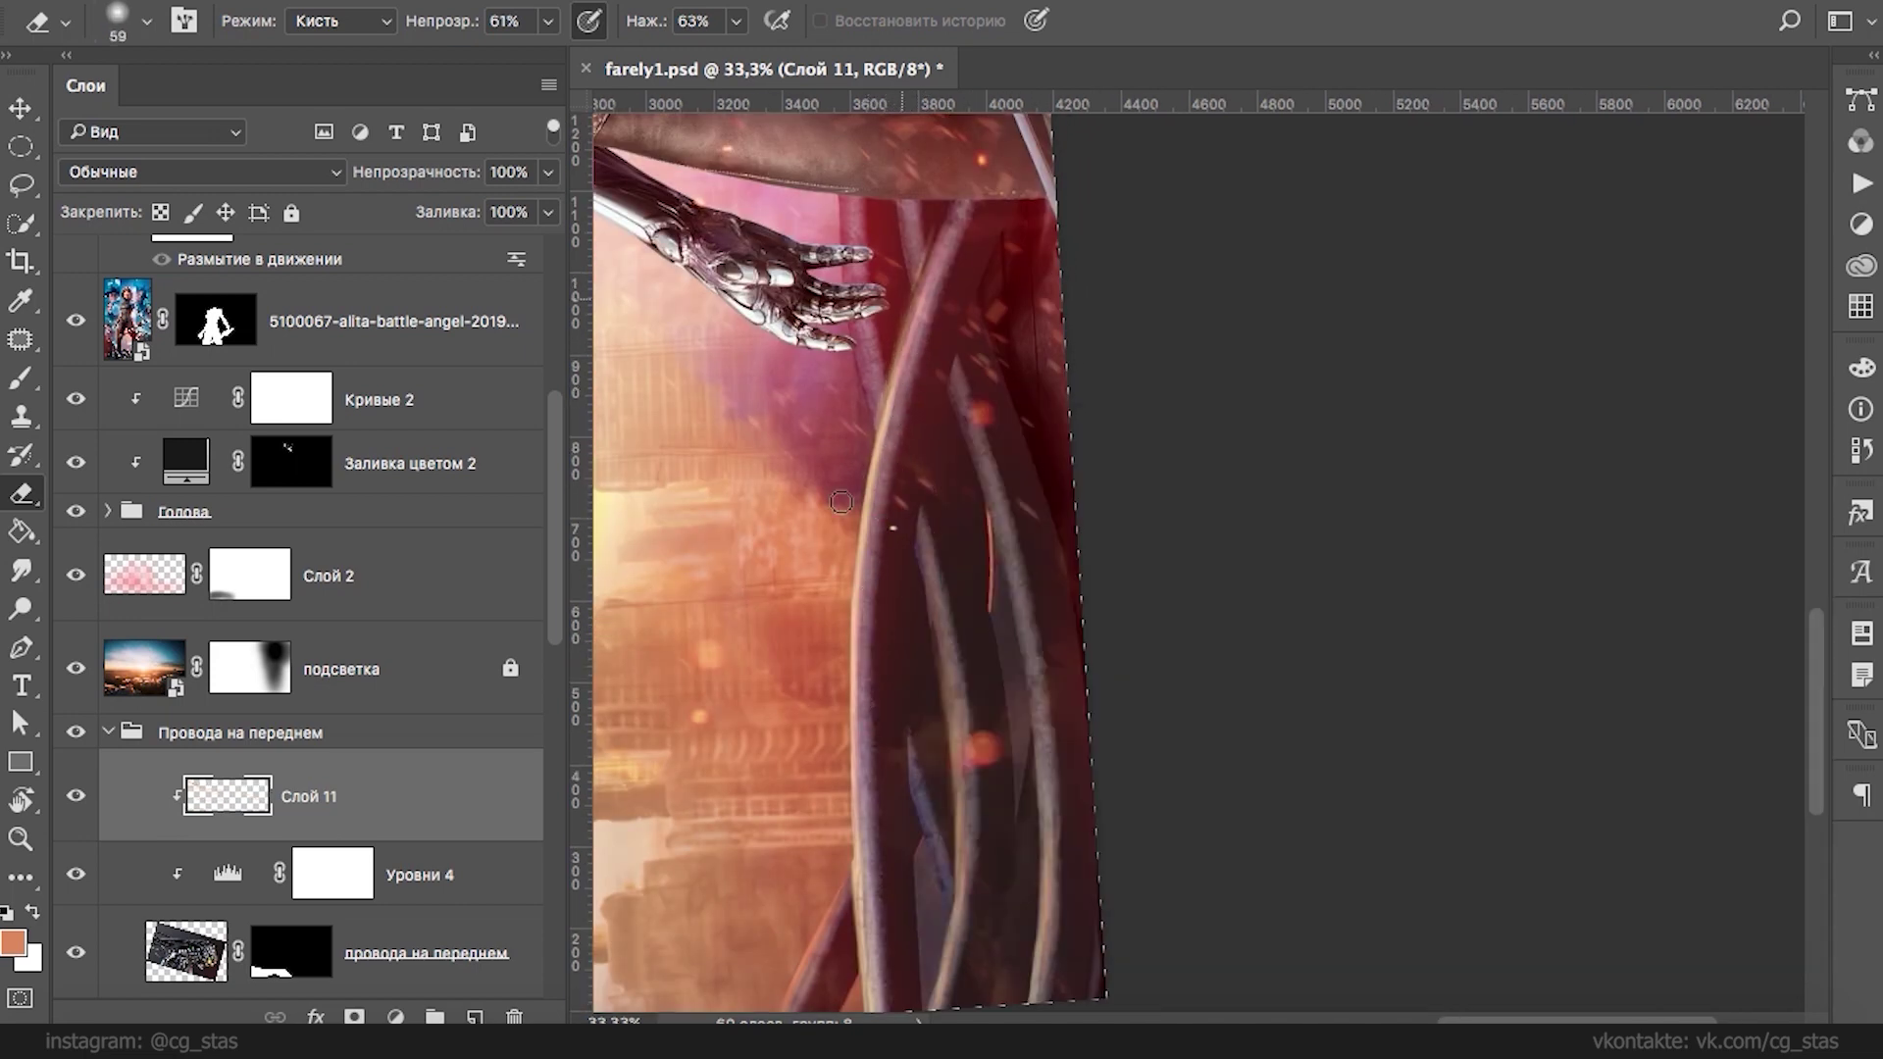
# - Brush orange highlights onto the inner wires and the wire behind the robotic hand, then return to the Eraser
pyautogui.press('b')
pyautogui.moveTo(846, 223); pyautogui.dragTo(876, 380)
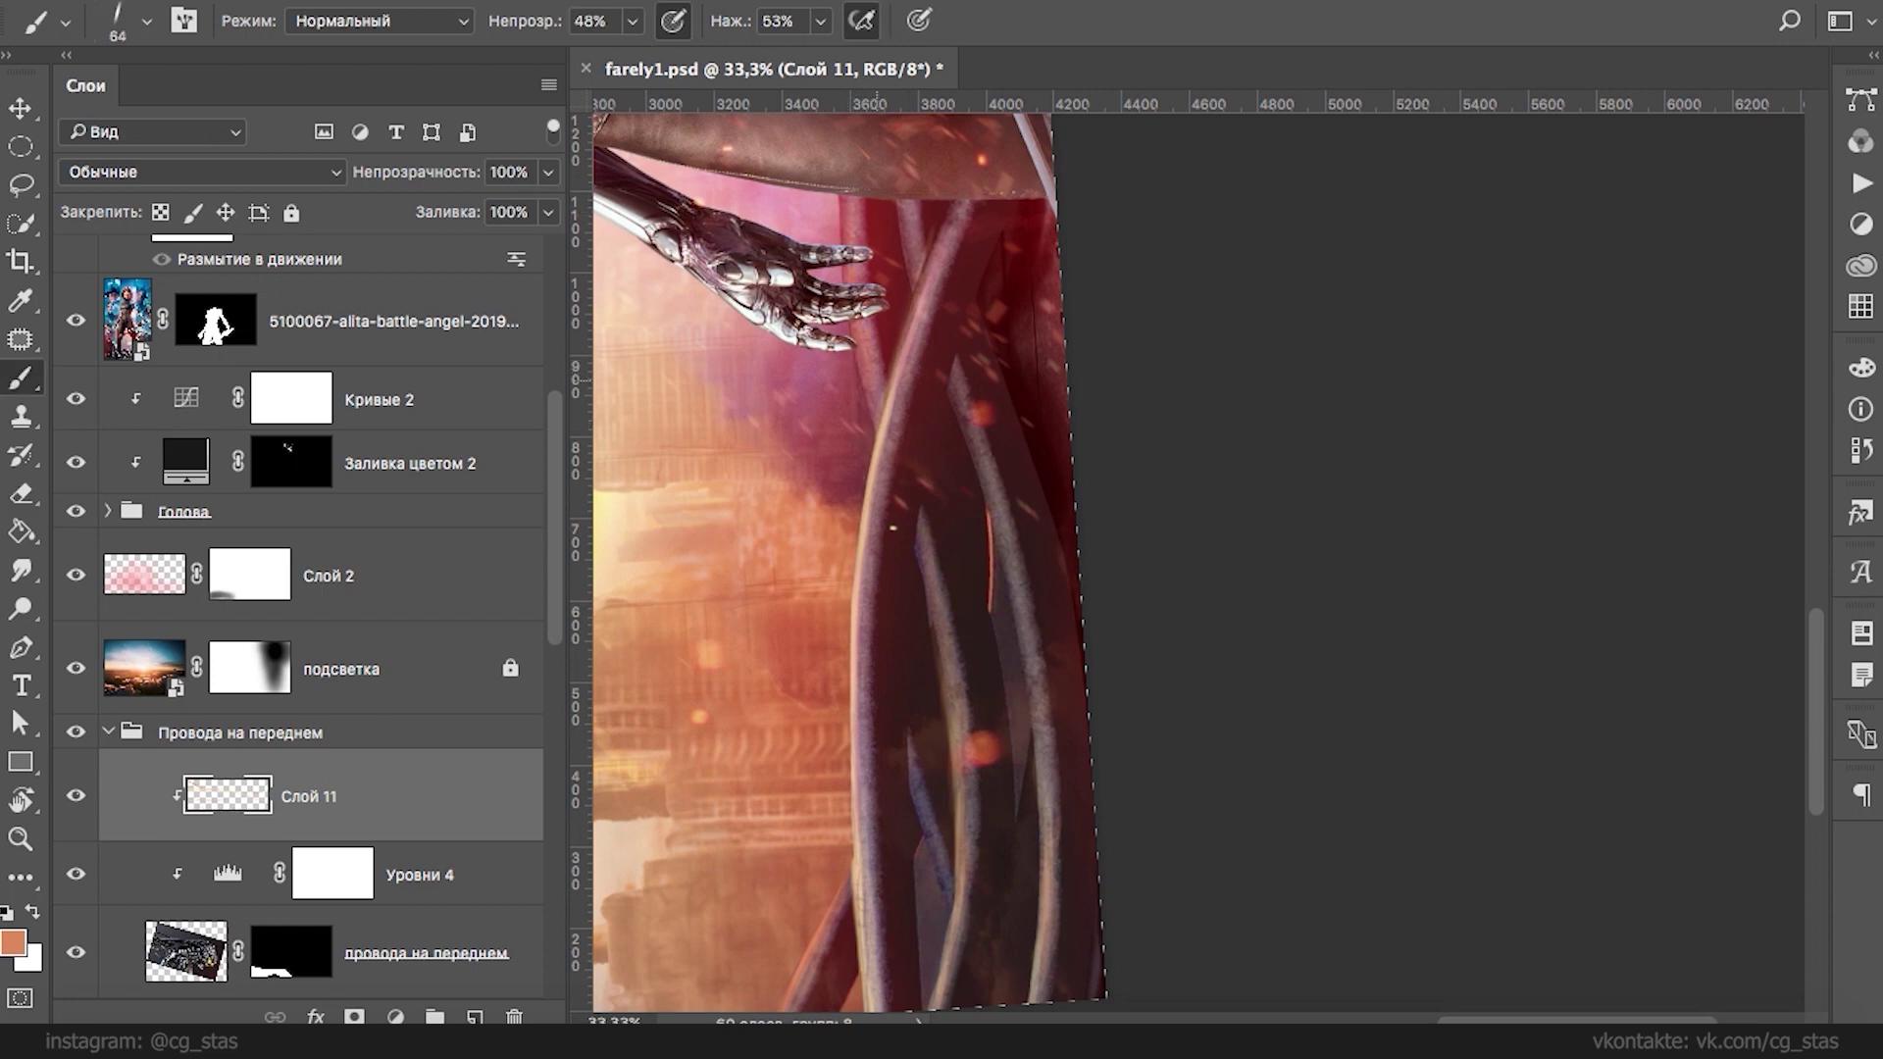
pyautogui.moveTo(925, 549); pyautogui.dragTo(965, 799)
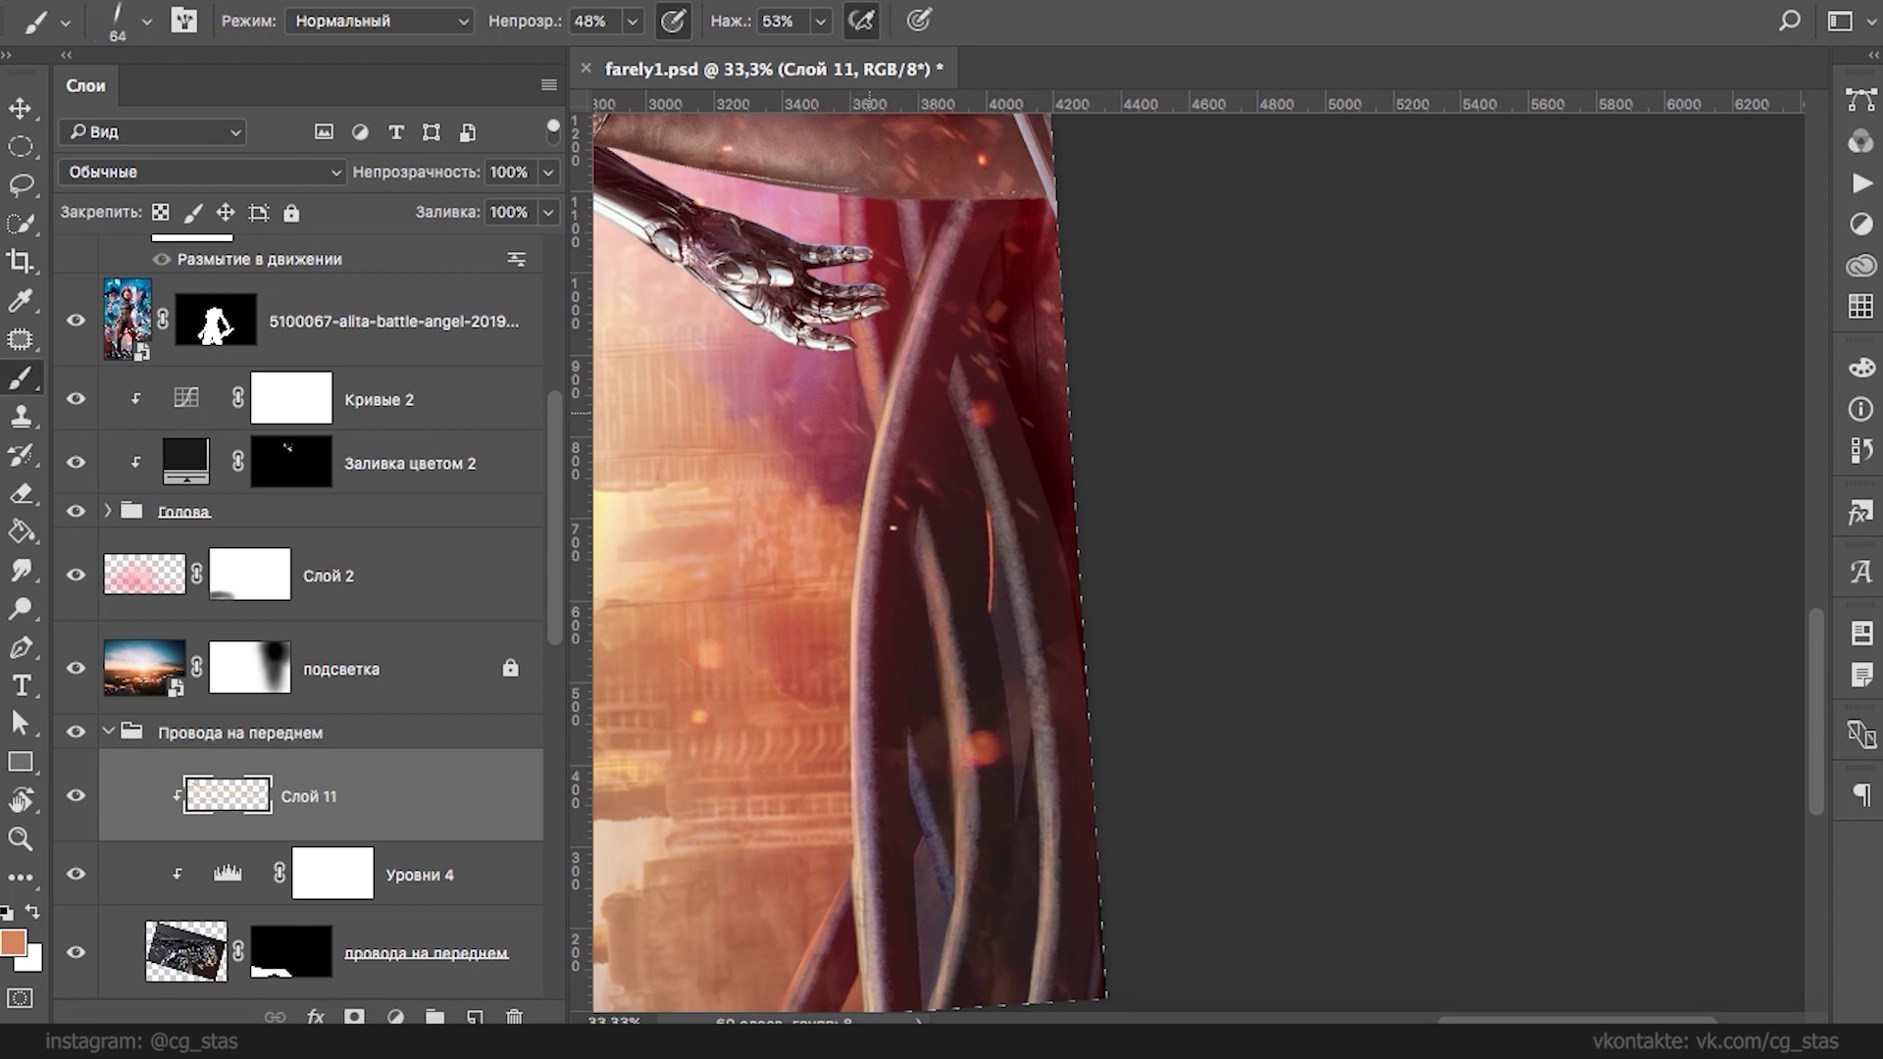
pyautogui.moveTo(841, 204); pyautogui.dragTo(885, 461)
pyautogui.press('e')
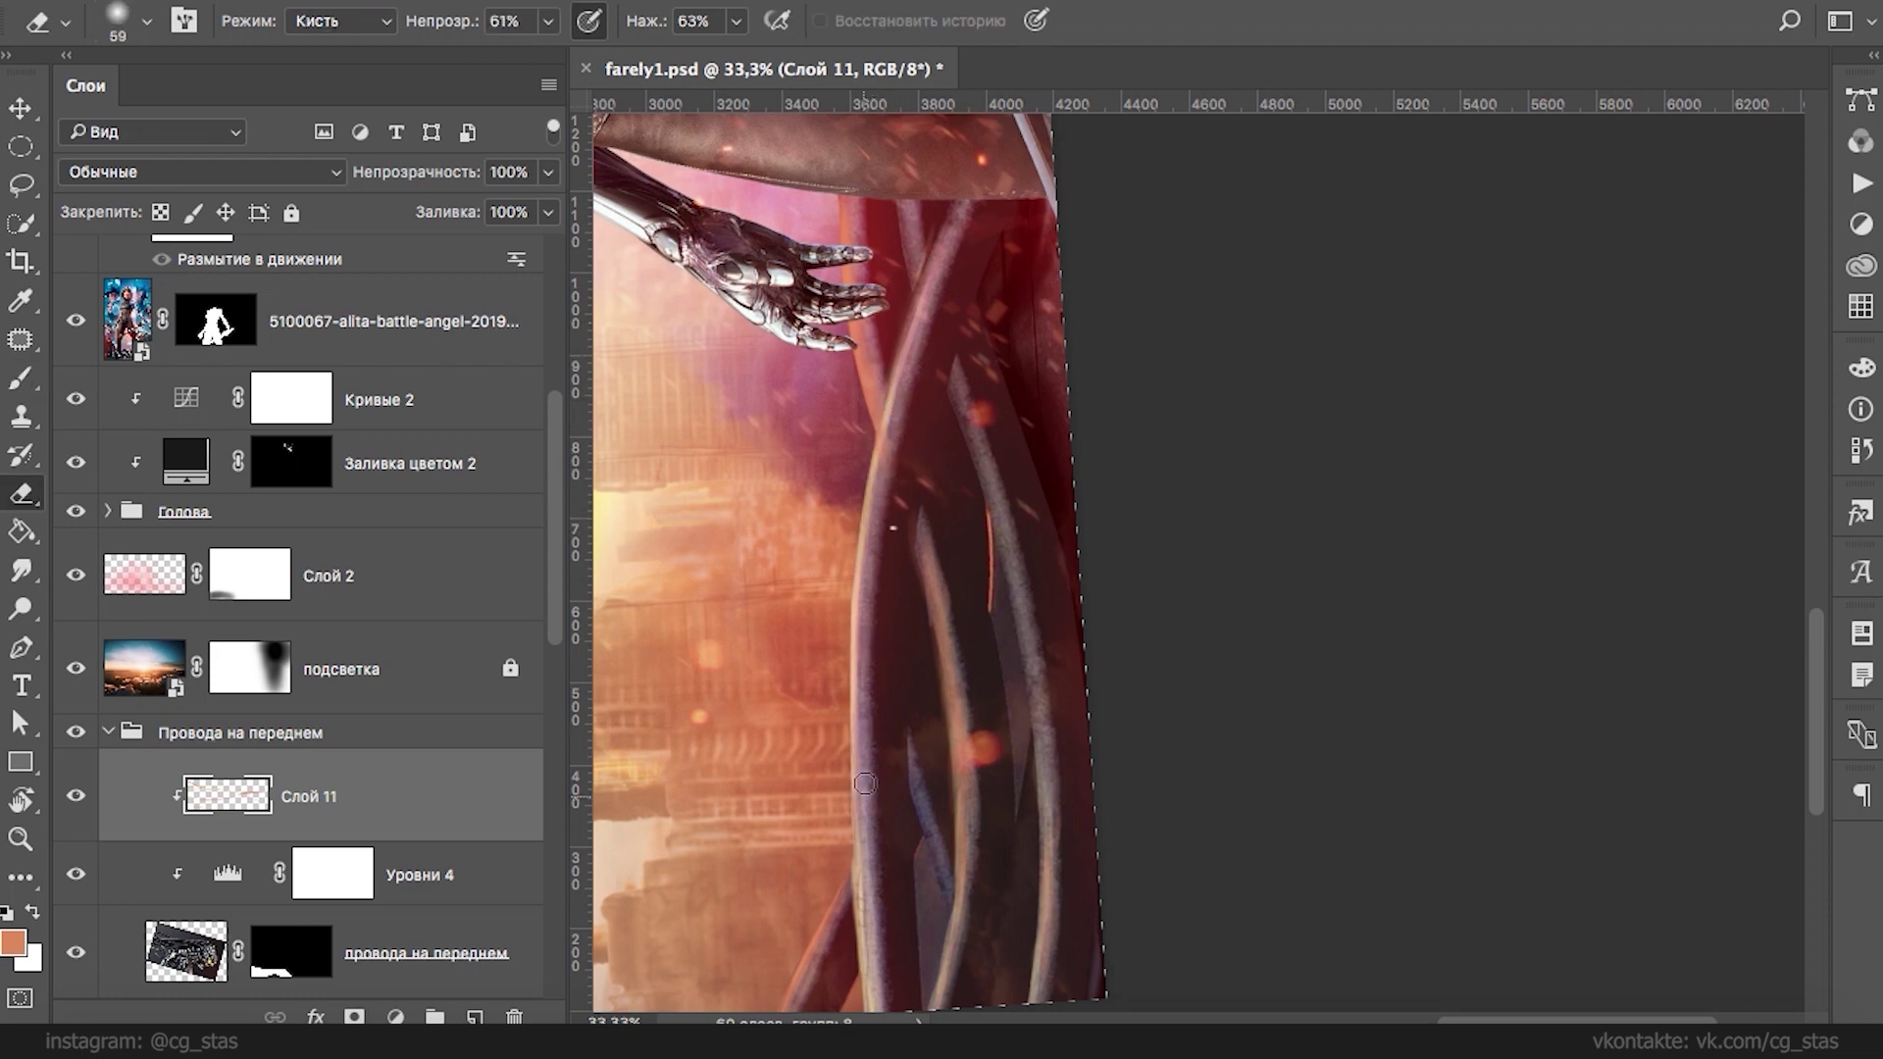
# - Add a new layer above Слой 11 in the Провода на переднем group and clip it to the wires
pyautogui.hotkey('ctrl', '-')
pyautogui.hotkey('ctrl', '-')
pyautogui.hotkey('ctrl', '-')
pyautogui.hotkey('ctrl', '-')
pyautogui.press('r')
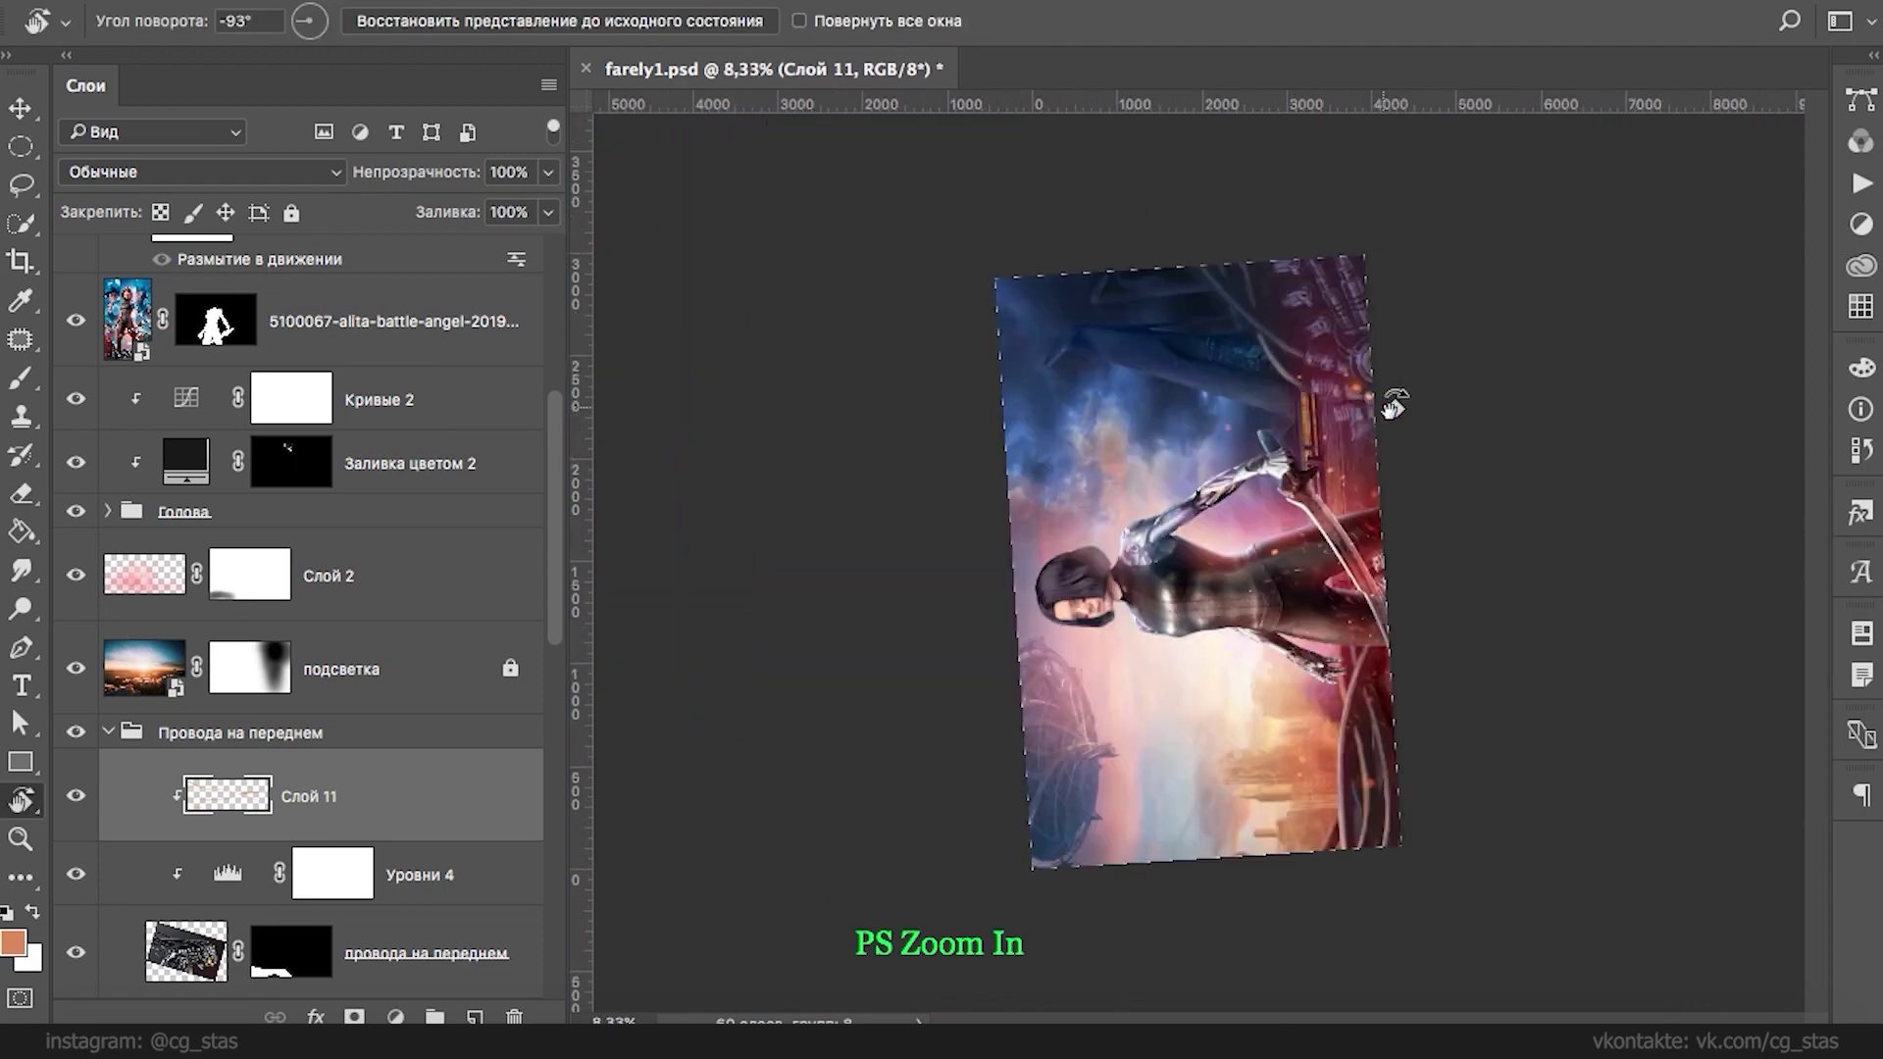
pyautogui.moveTo(1366, 410); pyautogui.dragTo(1302, 737)
pyautogui.hotkey('ctrl', '+')
pyautogui.hotkey('ctrl', '+')
pyautogui.hotkey('ctrl', '+')
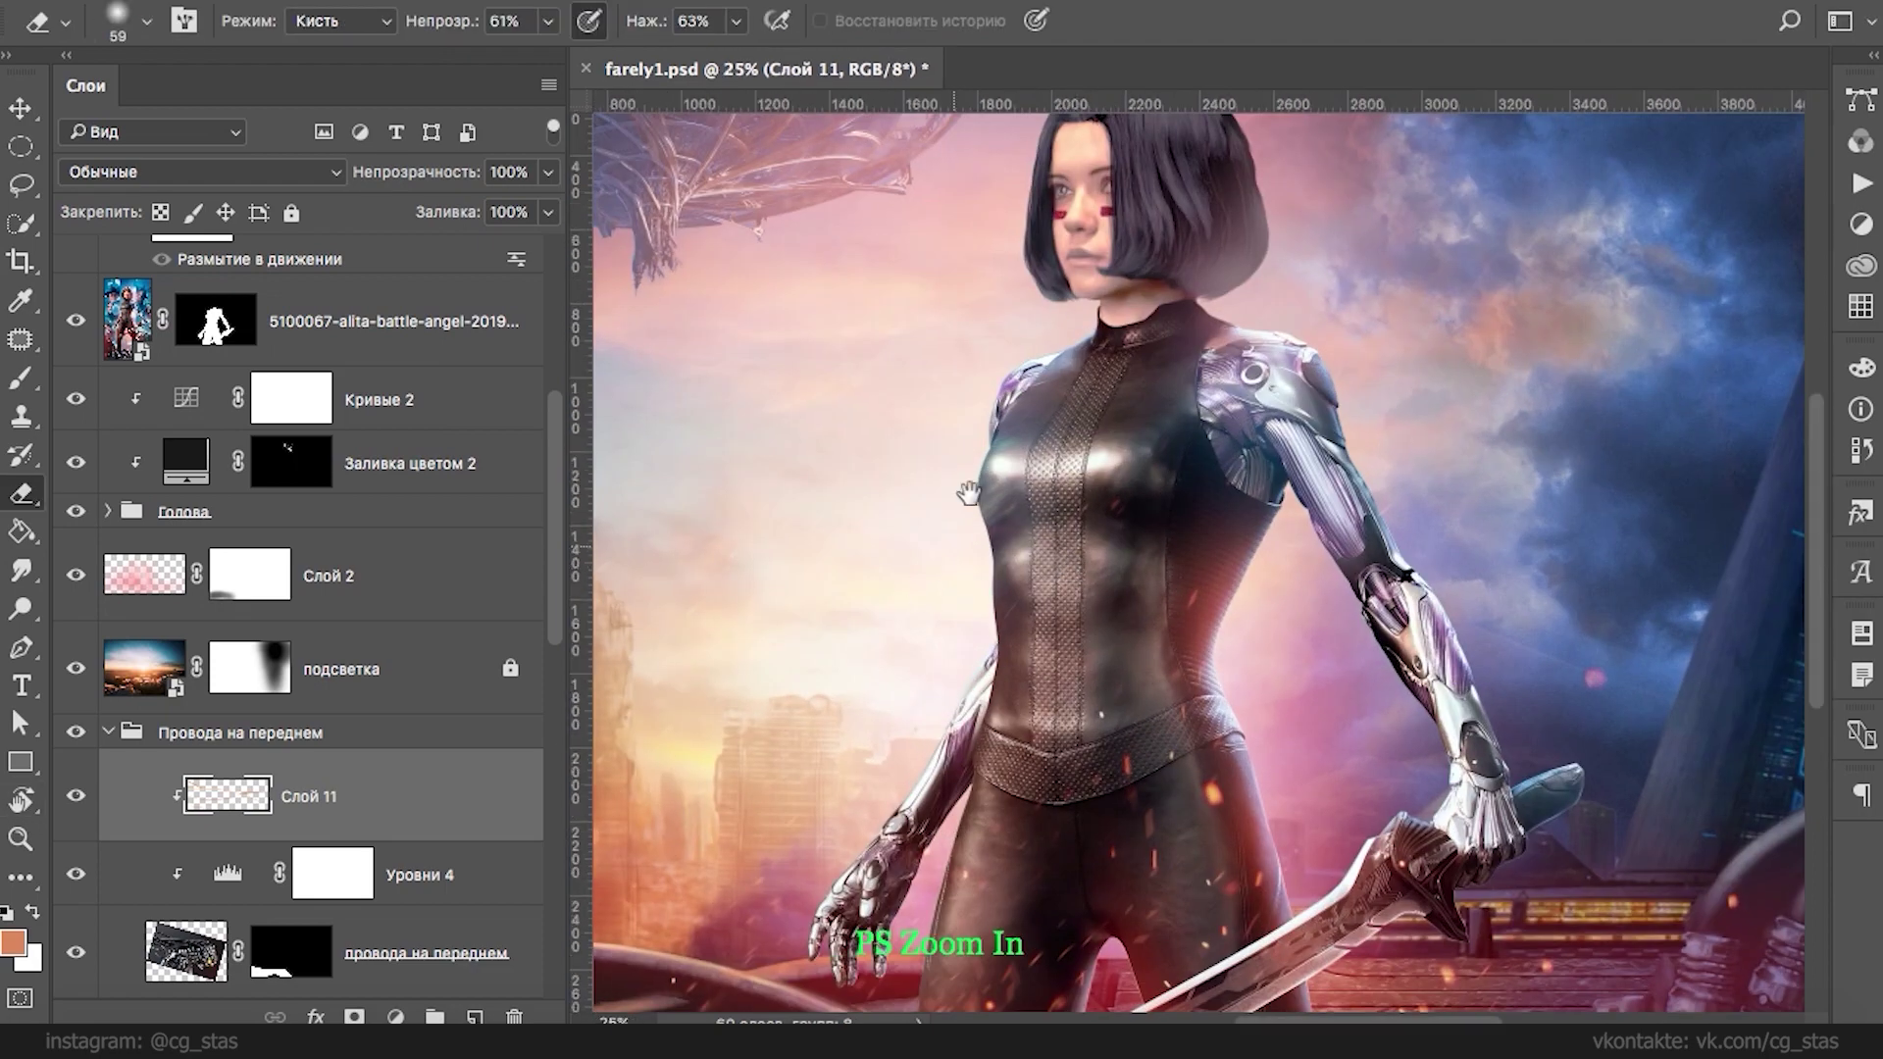
pyautogui.moveTo(946, 568); pyautogui.dragTo(1404, 179)
pyautogui.click(173, 594)
pyautogui.click(225, 813)
pyautogui.click(474, 1016)
pyautogui.moveTo(208, 830); pyautogui.dragTo(208, 843)
pyautogui.hotkey('ctrl', 'z')
pyautogui.keyDown('alt'); pyautogui.click(237, 837); pyautogui.keyUp('alt')
# - Paint white highlights along the upper edges of the foreground wires on Слой 12 with a flattened horizontal 64 px brush
pyautogui.press('b')
pyautogui.press('x')
pyautogui.rightClick(1213, 551)
pyautogui.moveTo(1102, 519); pyautogui.dragTo(1108, 562)
pyautogui.moveTo(875, 552); pyautogui.dragTo(1003, 559)
pyautogui.moveTo(1169, 576); pyautogui.dragTo(1364, 651)
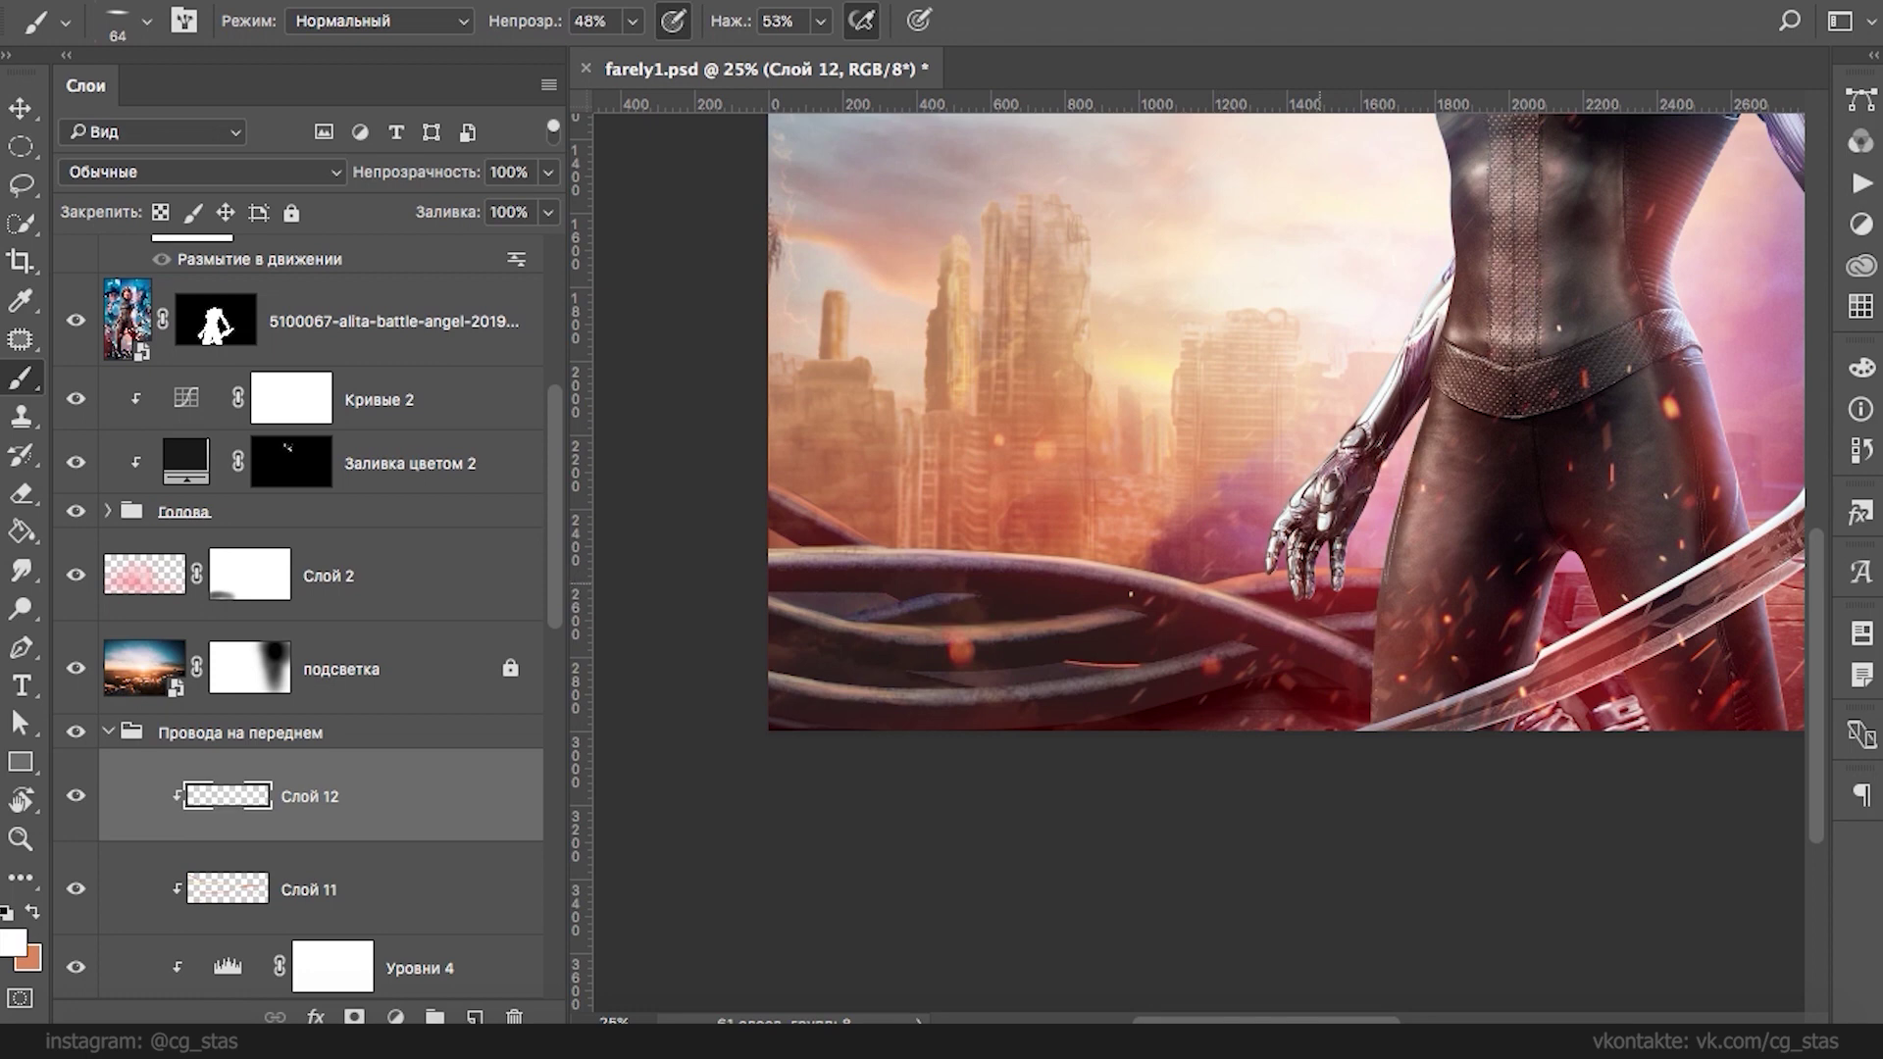
pyautogui.moveTo(1233, 579); pyautogui.dragTo(1337, 620)
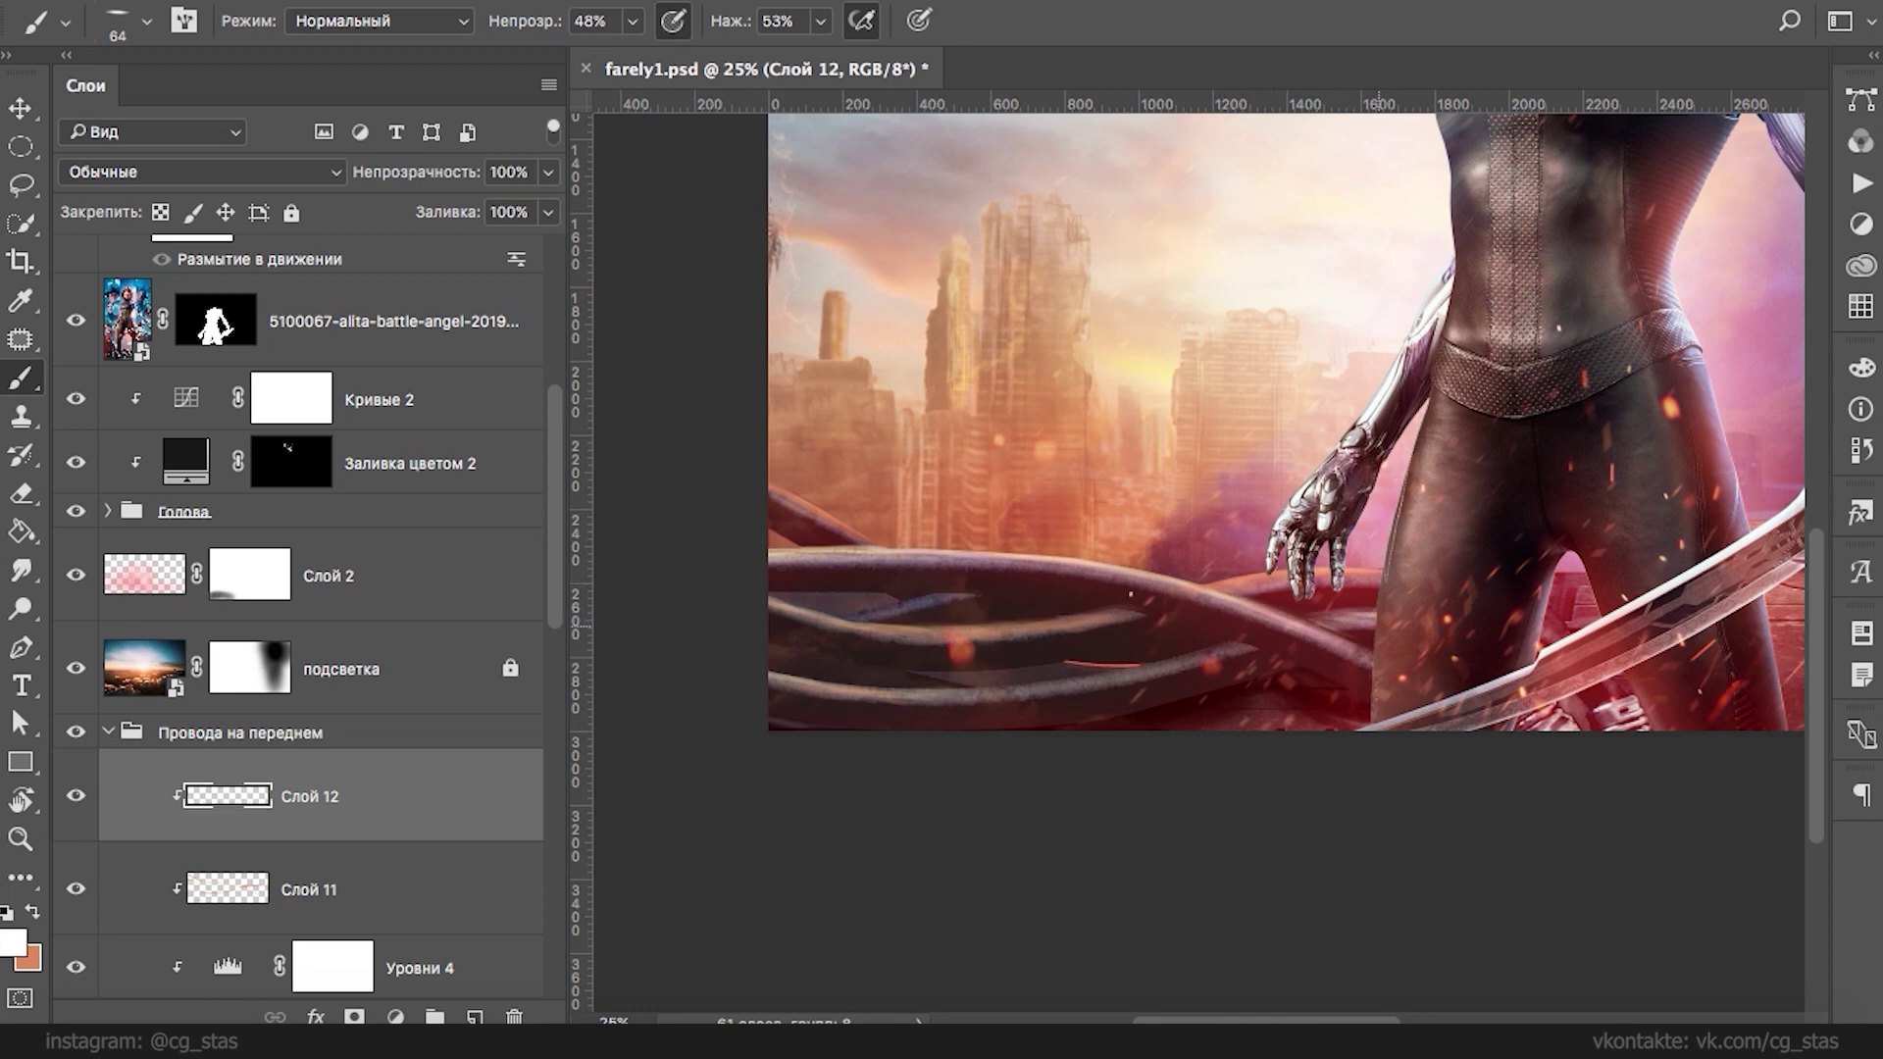
pyautogui.moveTo(1231, 648)
pyautogui.mouseDown()
pyautogui.moveTo(1079, 682)
pyautogui.moveTo(771, 596)
pyautogui.mouseUp()
pyautogui.moveTo(792, 606)
pyautogui.mouseDown()
pyautogui.moveTo(966, 598)
pyautogui.moveTo(918, 605)
pyautogui.mouseUp()
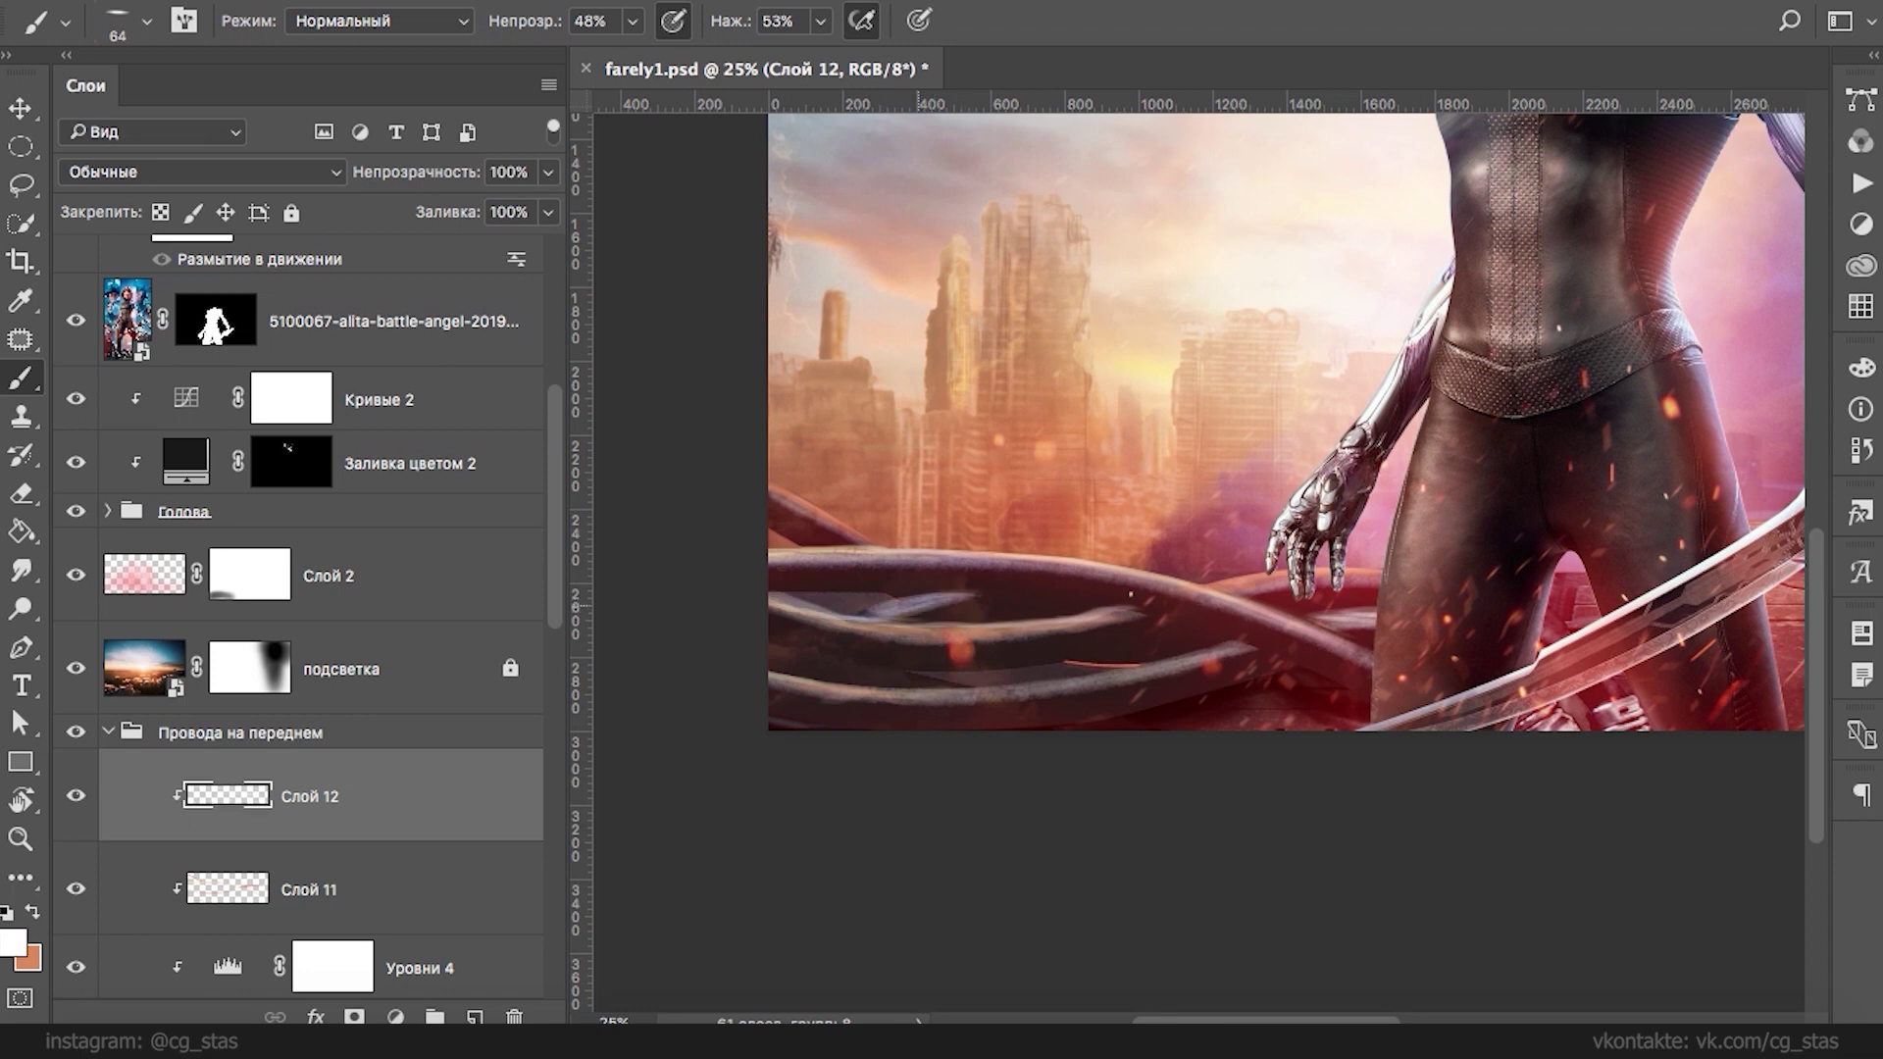
pyautogui.moveTo(834, 538); pyautogui.dragTo(735, 480)
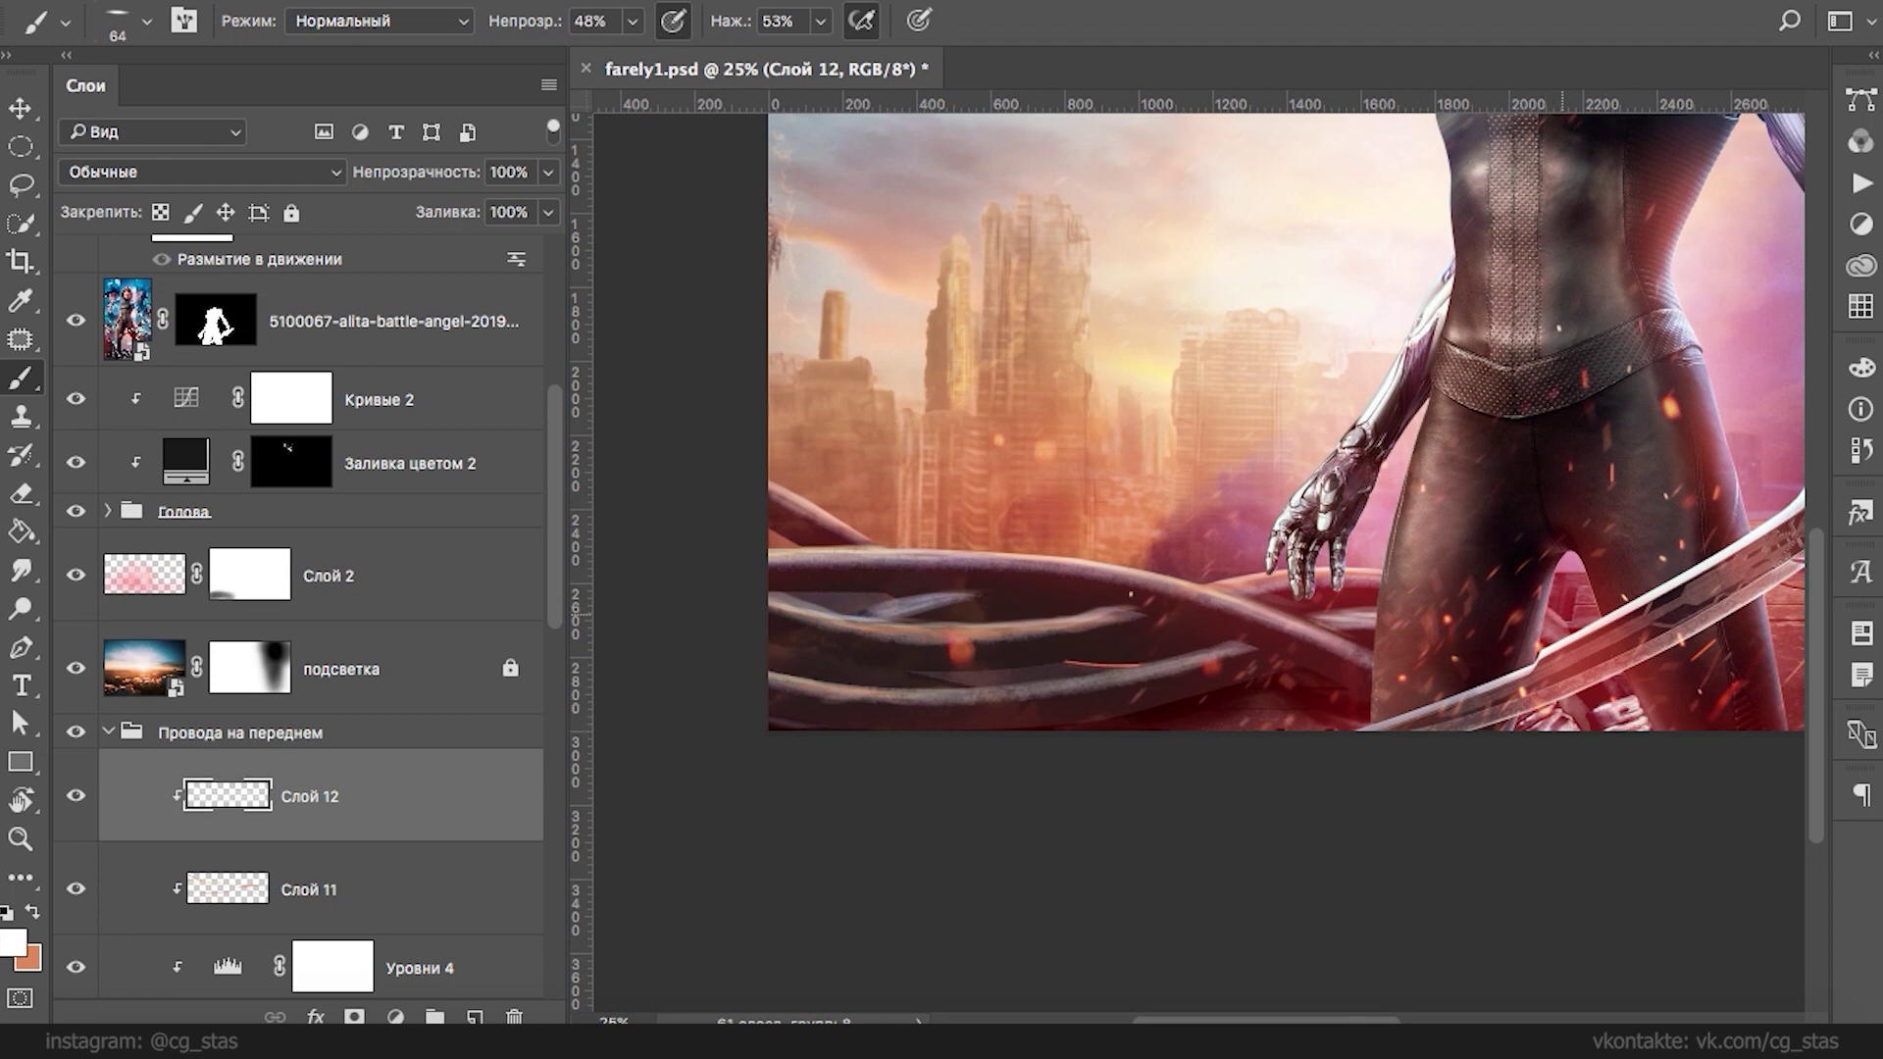
# - Erase the excess white highlight from the wires on Слой 12 with the 59 px Eraser
pyautogui.press('e')
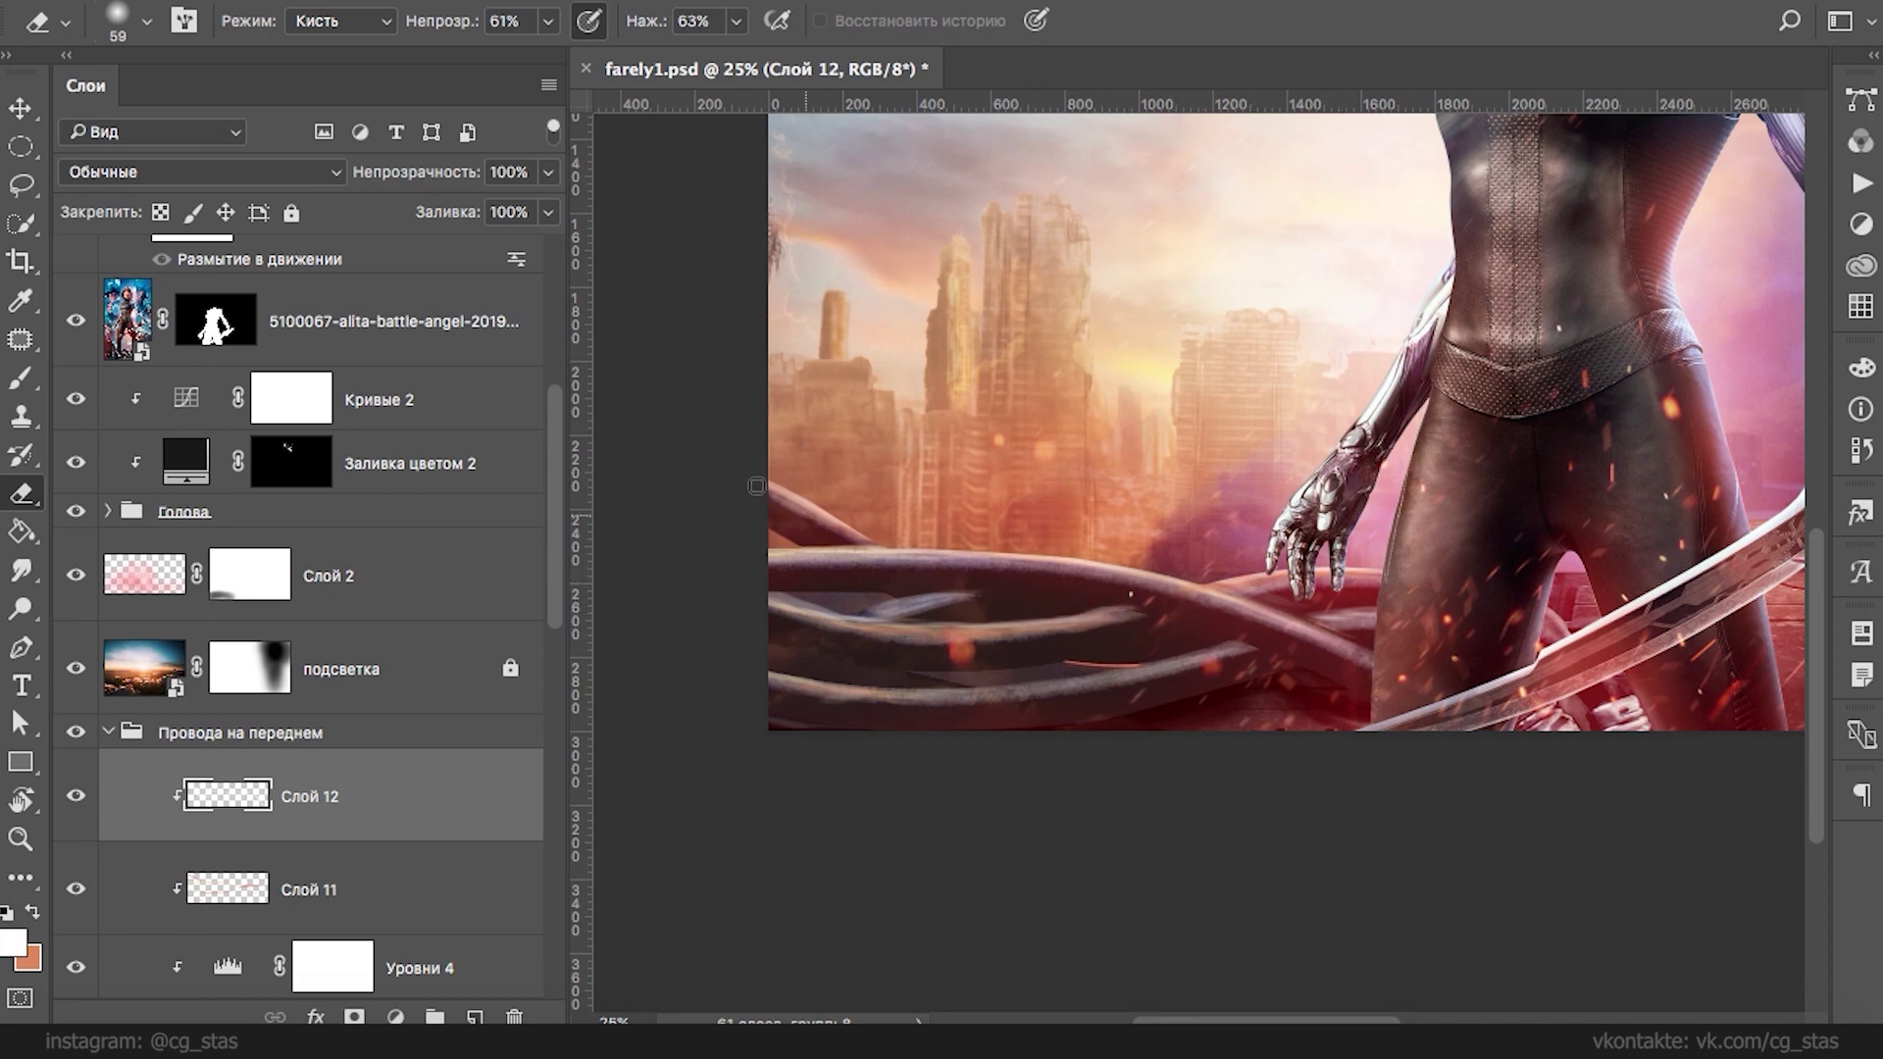
pyautogui.moveTo(827, 603)
pyautogui.mouseDown()
pyautogui.moveTo(972, 603)
pyautogui.moveTo(864, 624)
pyautogui.mouseUp()
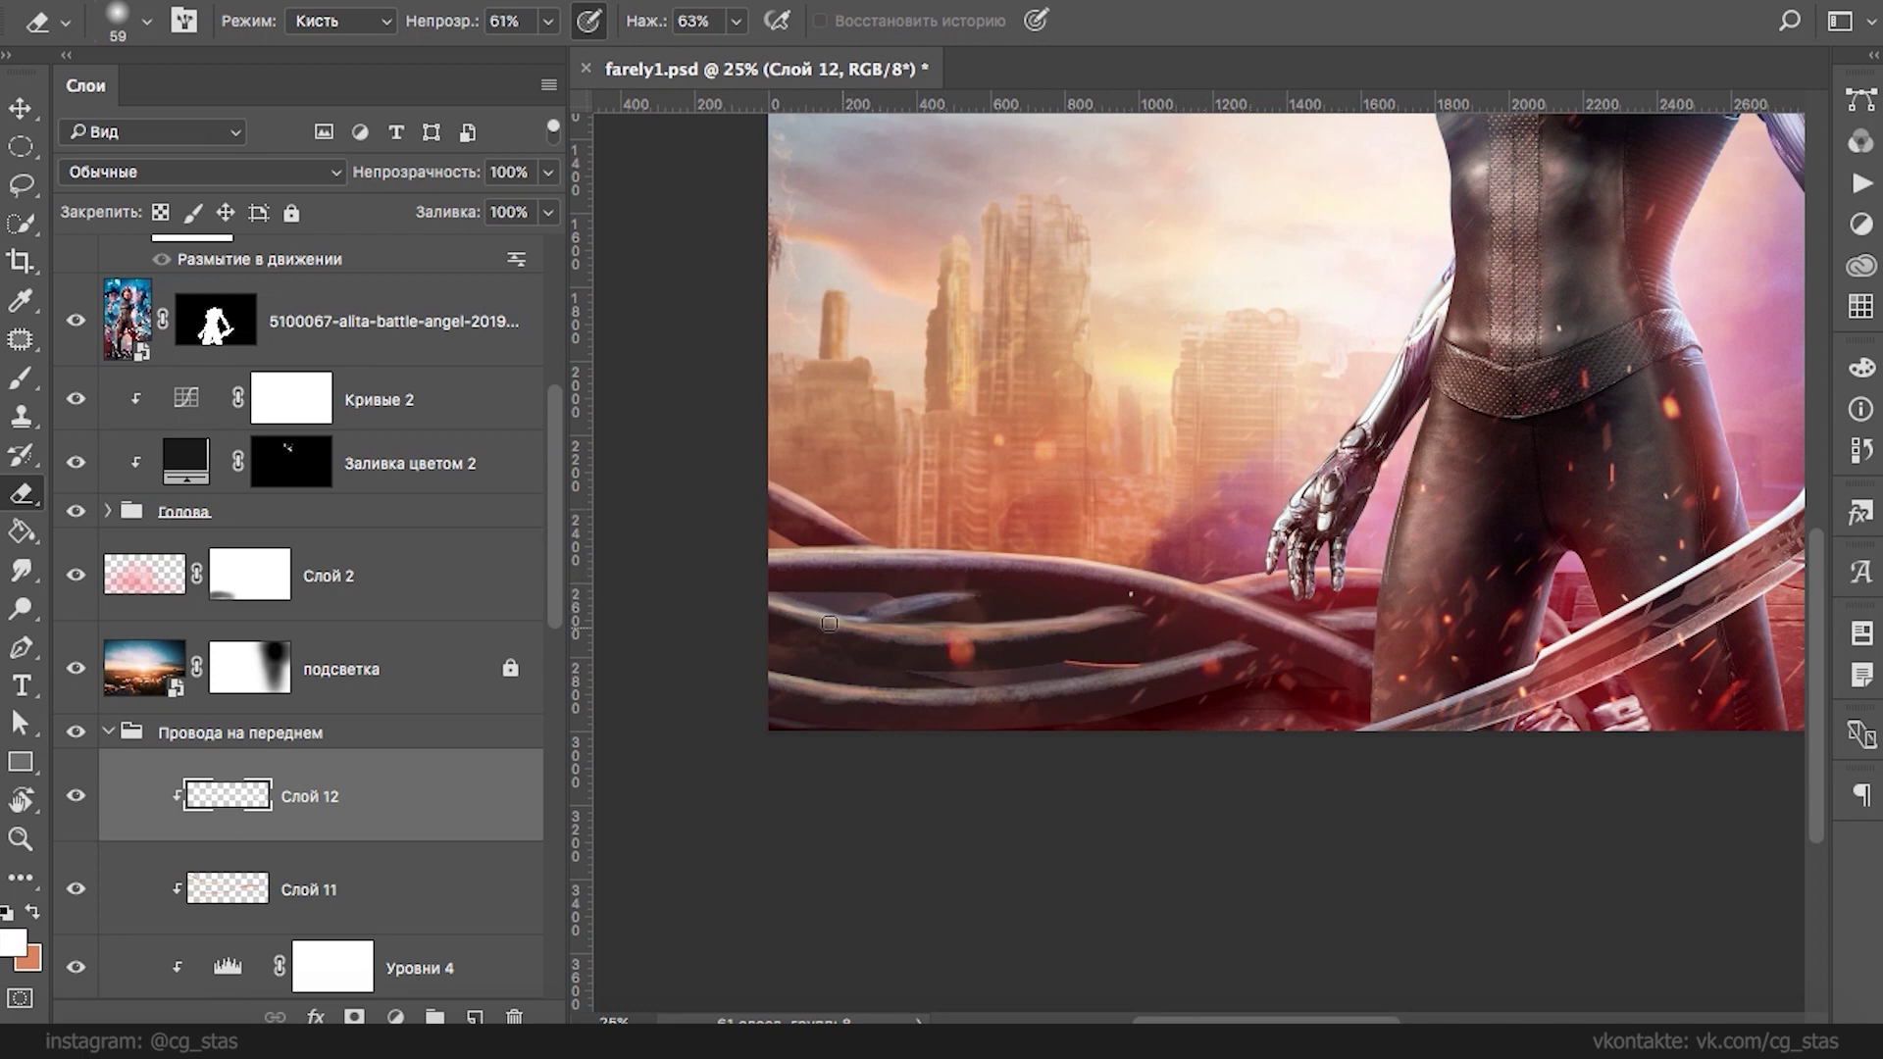
pyautogui.press('space')
pyautogui.moveTo(1265, 453); pyautogui.dragTo(933, 433)
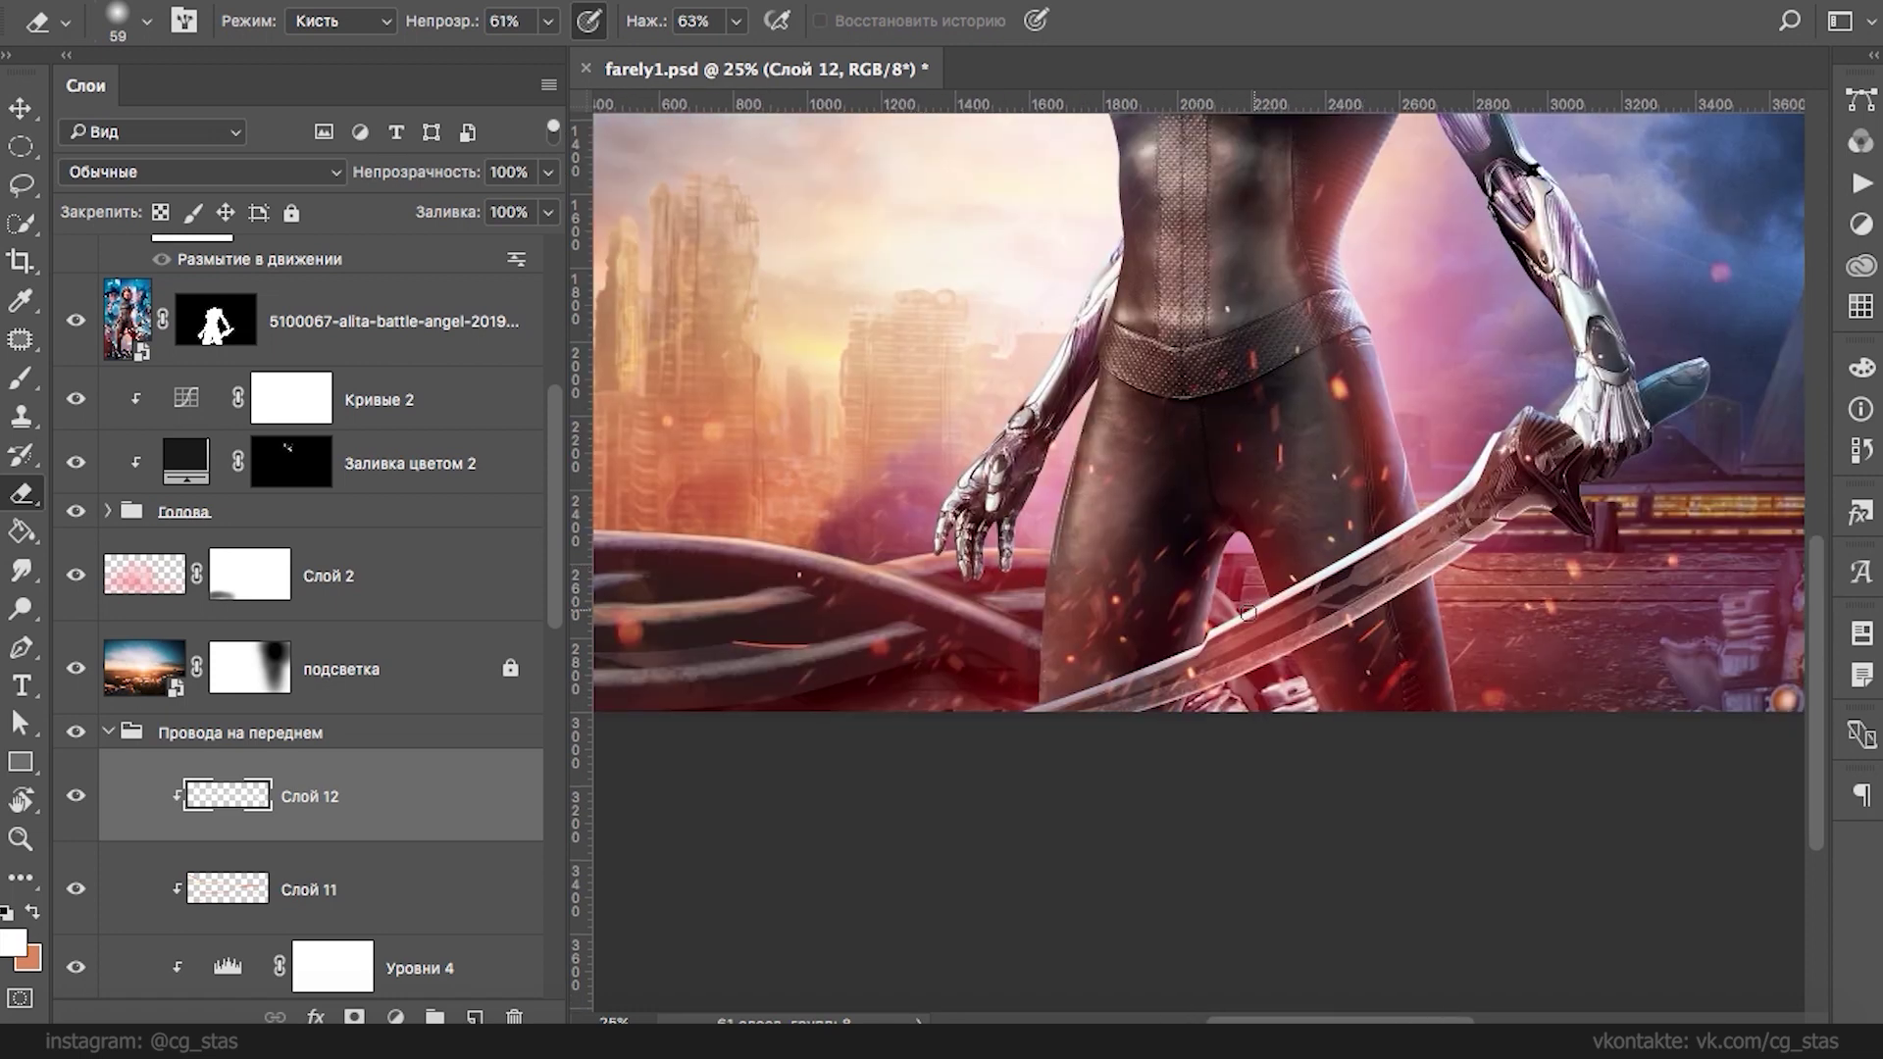
pyautogui.moveTo(1409, 468)
pyautogui.mouseDown()
pyautogui.moveTo(948, 397)
pyautogui.moveTo(745, 388)
pyautogui.moveTo(1579, 514)
pyautogui.mouseUp()
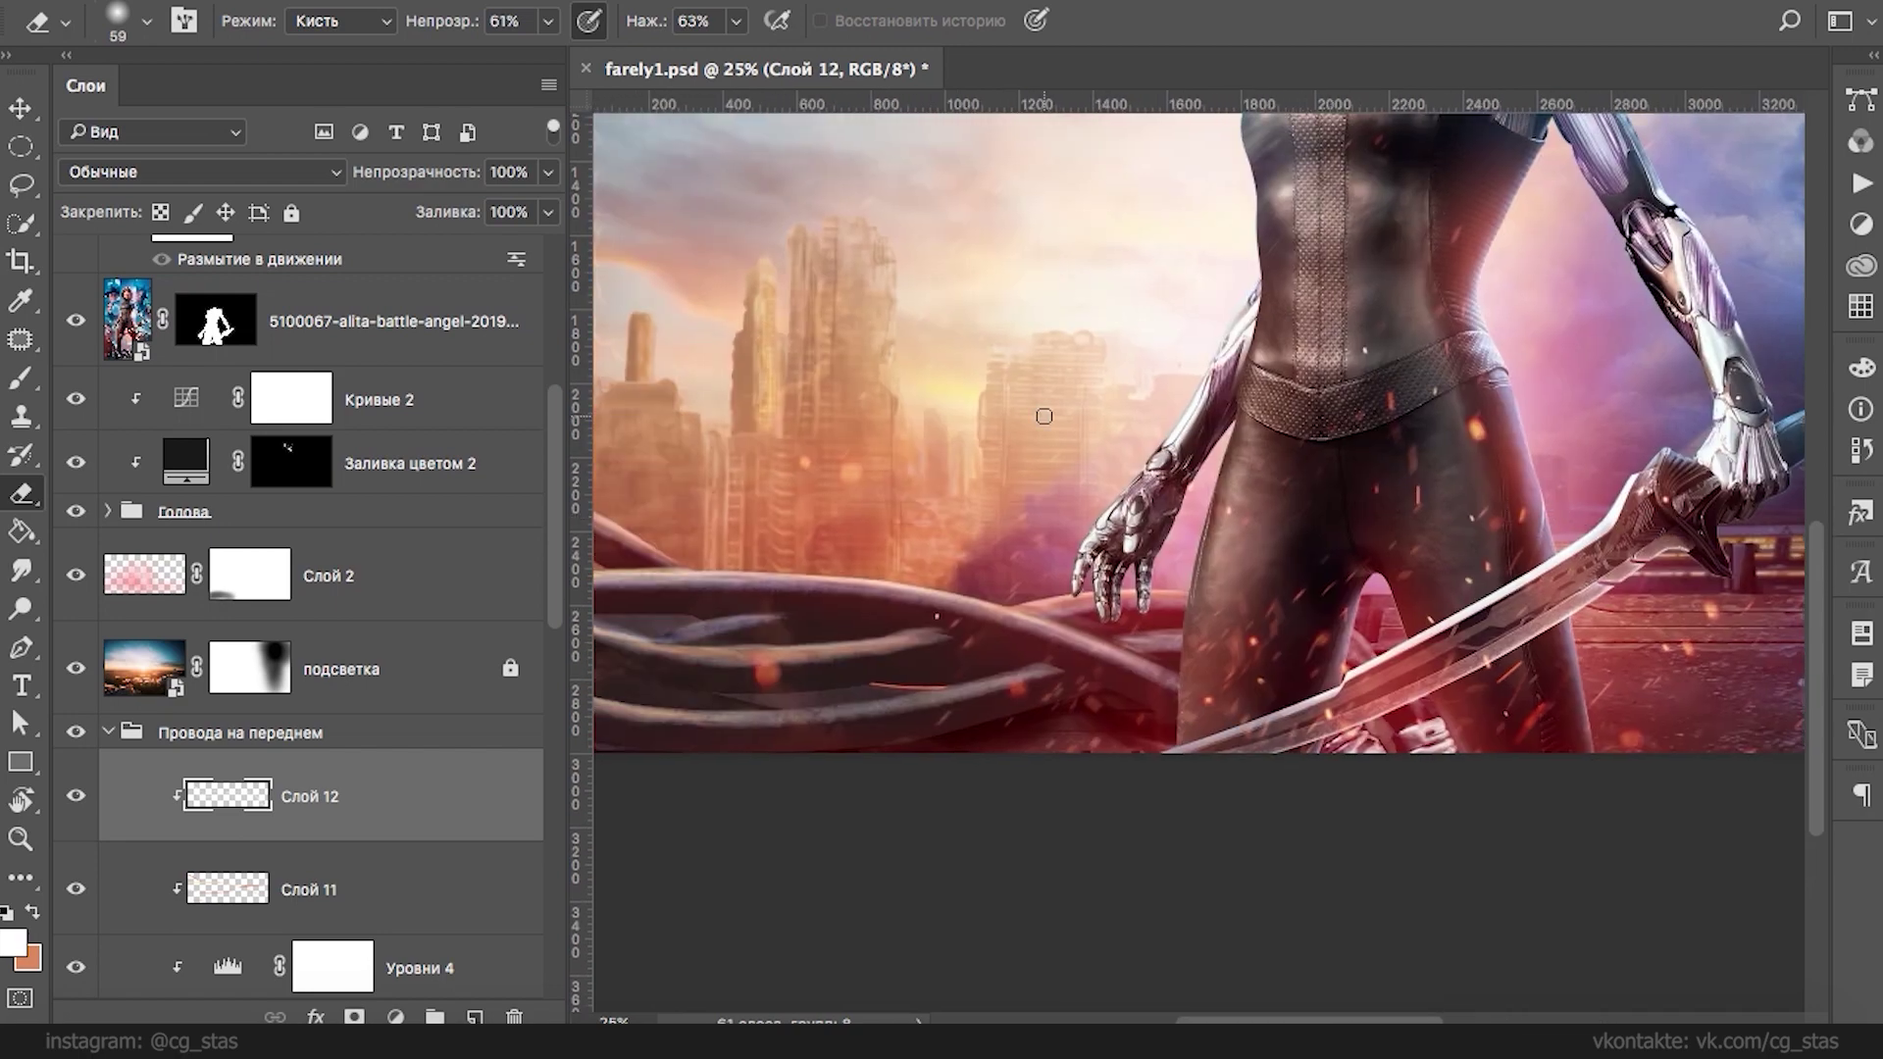
# - Collapse the Провода на переднем group and expand the Механическая фигня справа group
pyautogui.click(107, 511)
pyautogui.click(107, 510)
pyautogui.click(107, 732)
pyautogui.click(128, 766)
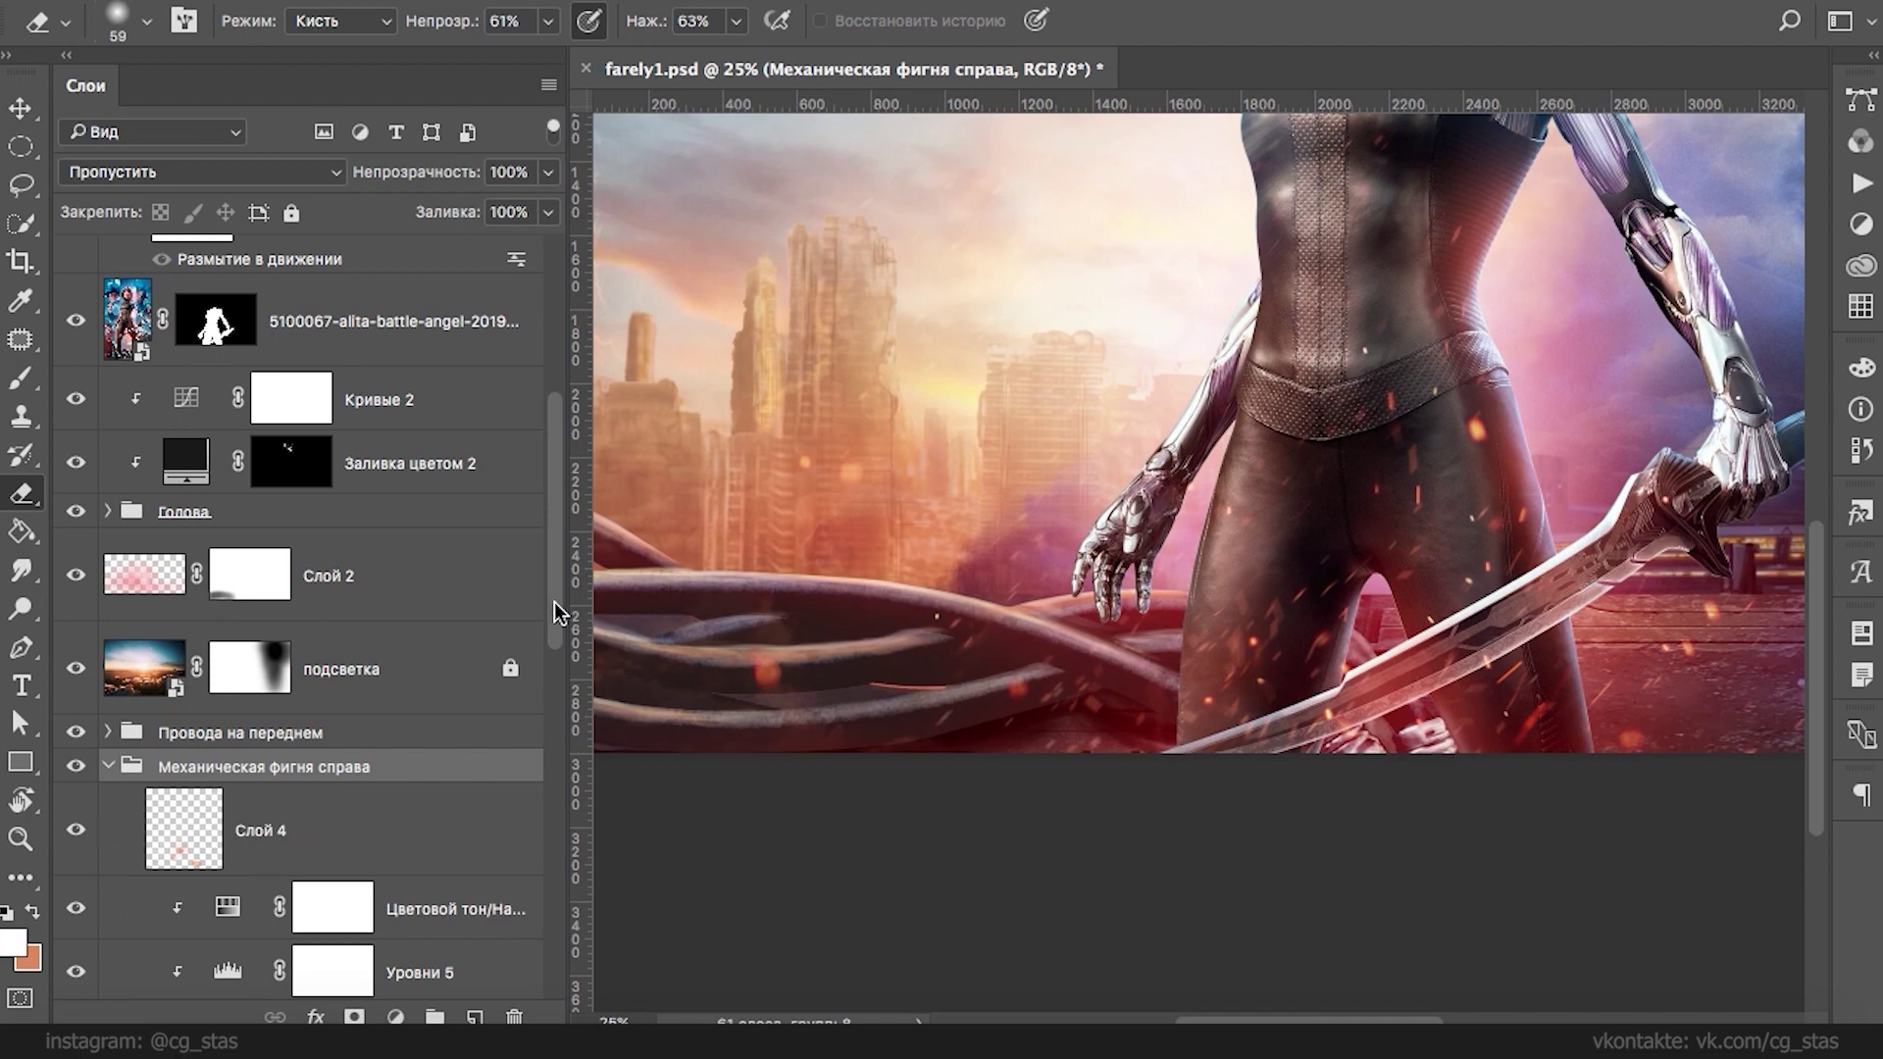
pyautogui.moveTo(551, 606); pyautogui.dragTo(546, 690)
# - Compare the mechanical part with and without its tint layers, and set the Цветовой тон/Насыщенность 5 fill to 49%
pyautogui.moveTo(1534, 466); pyautogui.dragTo(726, 391)
pyautogui.click(80, 586)
pyautogui.click(79, 586)
pyautogui.click(75, 664)
pyautogui.click(76, 664)
pyautogui.click(228, 664)
pyautogui.click(547, 212)
pyautogui.moveTo(550, 246); pyautogui.dragTo(473, 261)
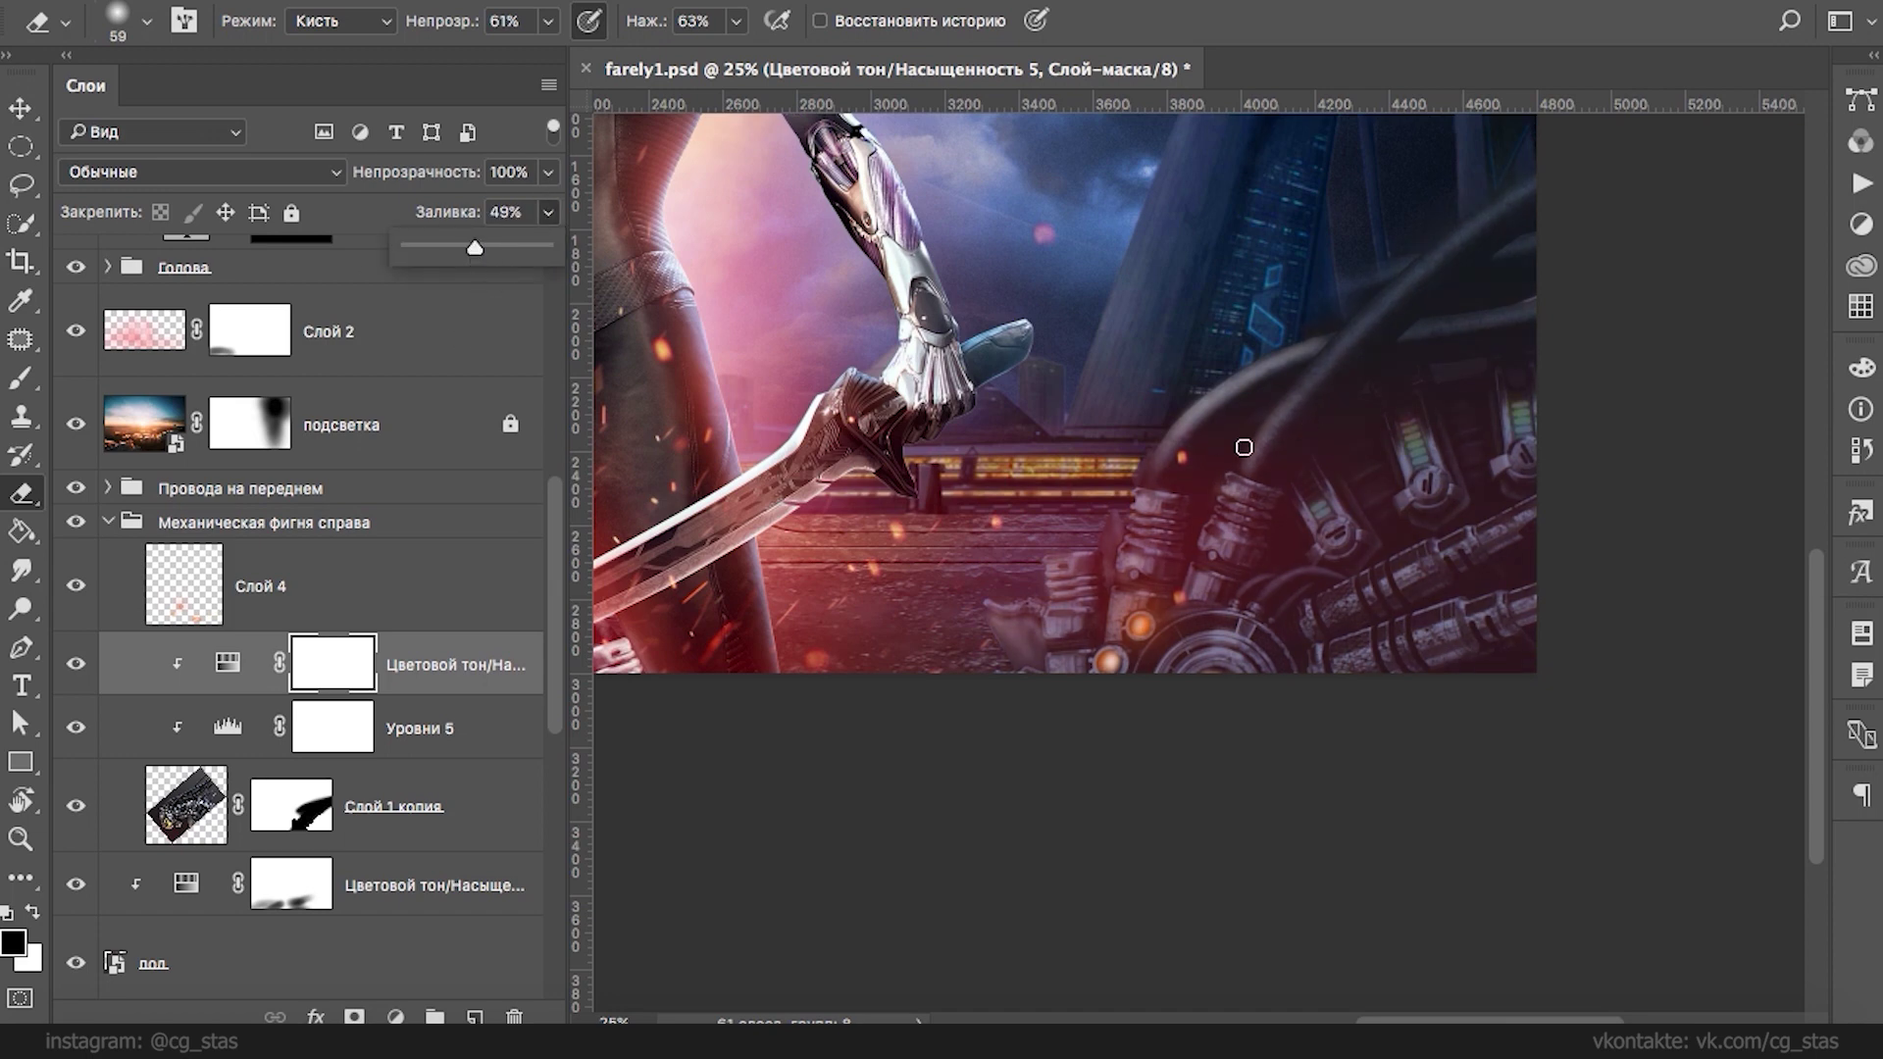
# - Add a new layer above Цветовой тон/Насыщенность 5 and clip it to the mechanical part
pyautogui.click(474, 1016)
pyautogui.hotkey('ctrl', 'alt', 'g')
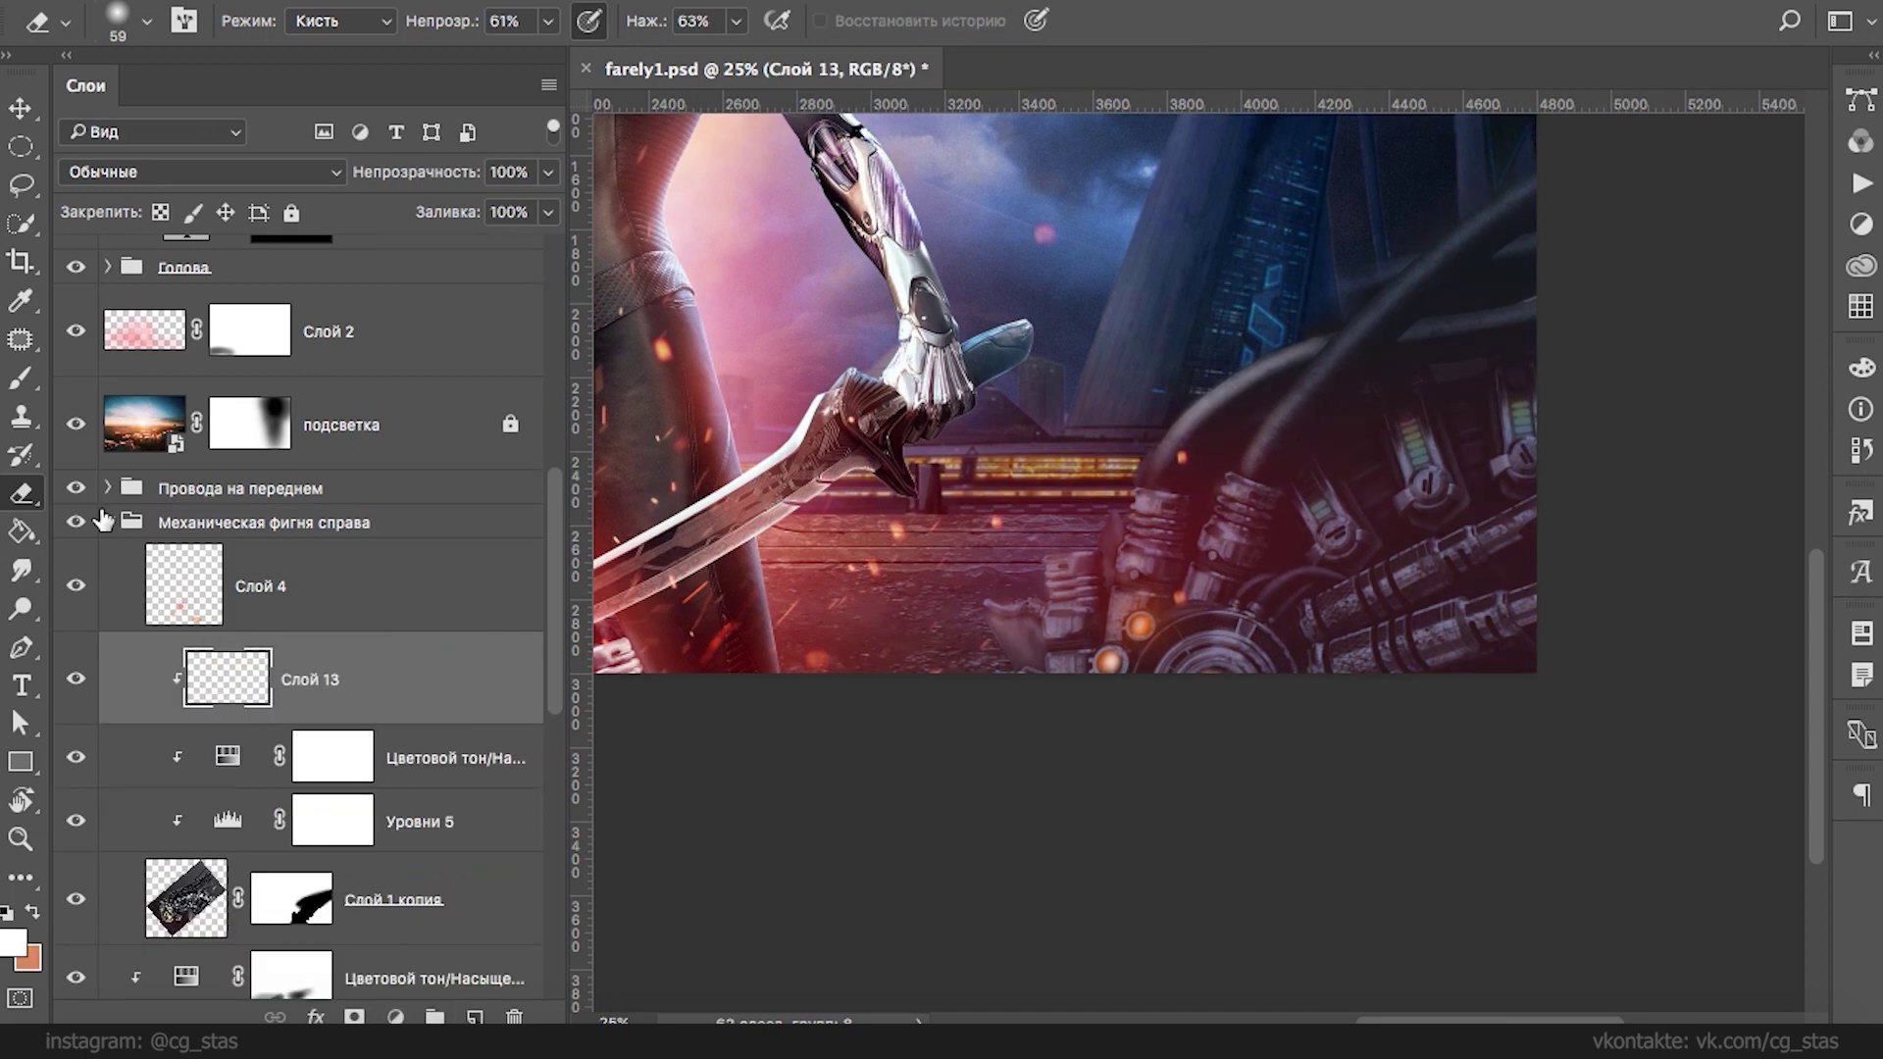
pyautogui.press('i')
pyautogui.rightClick(1057, 453)
pyautogui.rightClick(1107, 384)
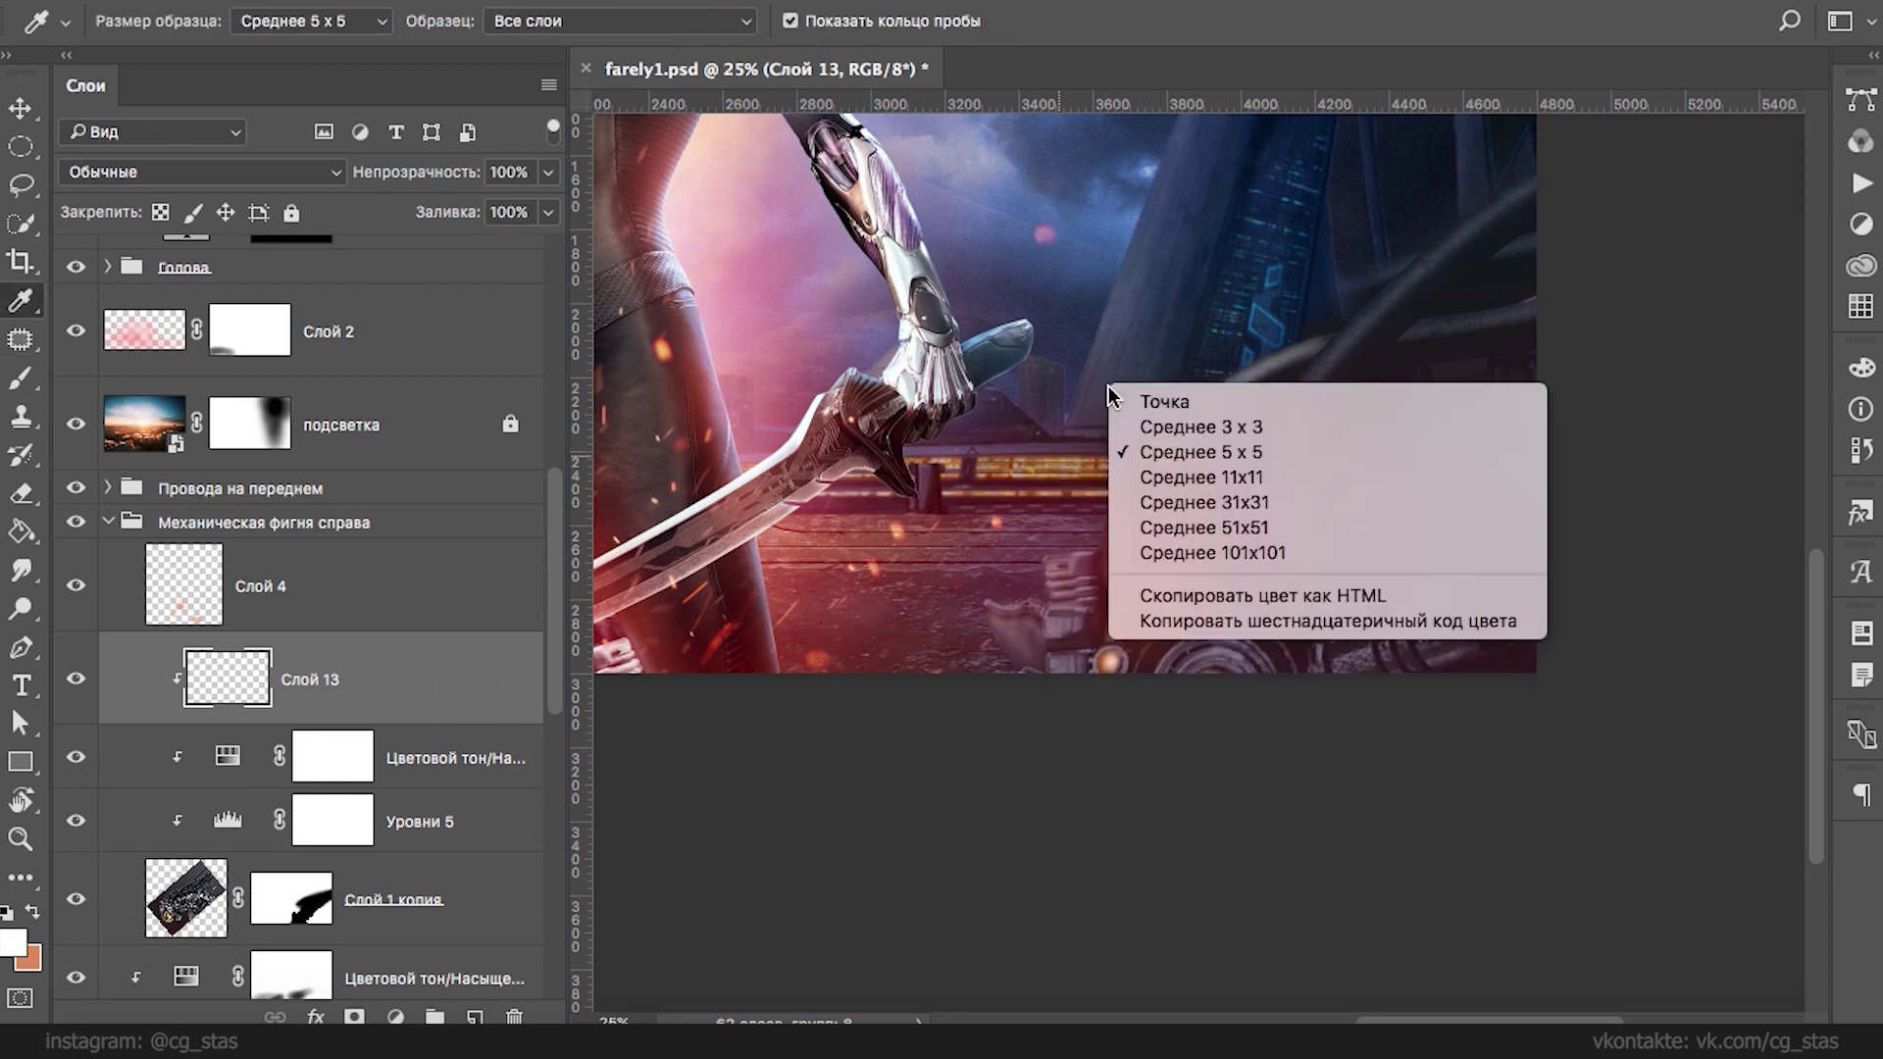
pyautogui.rightClick(1050, 504)
pyautogui.click(1067, 487)
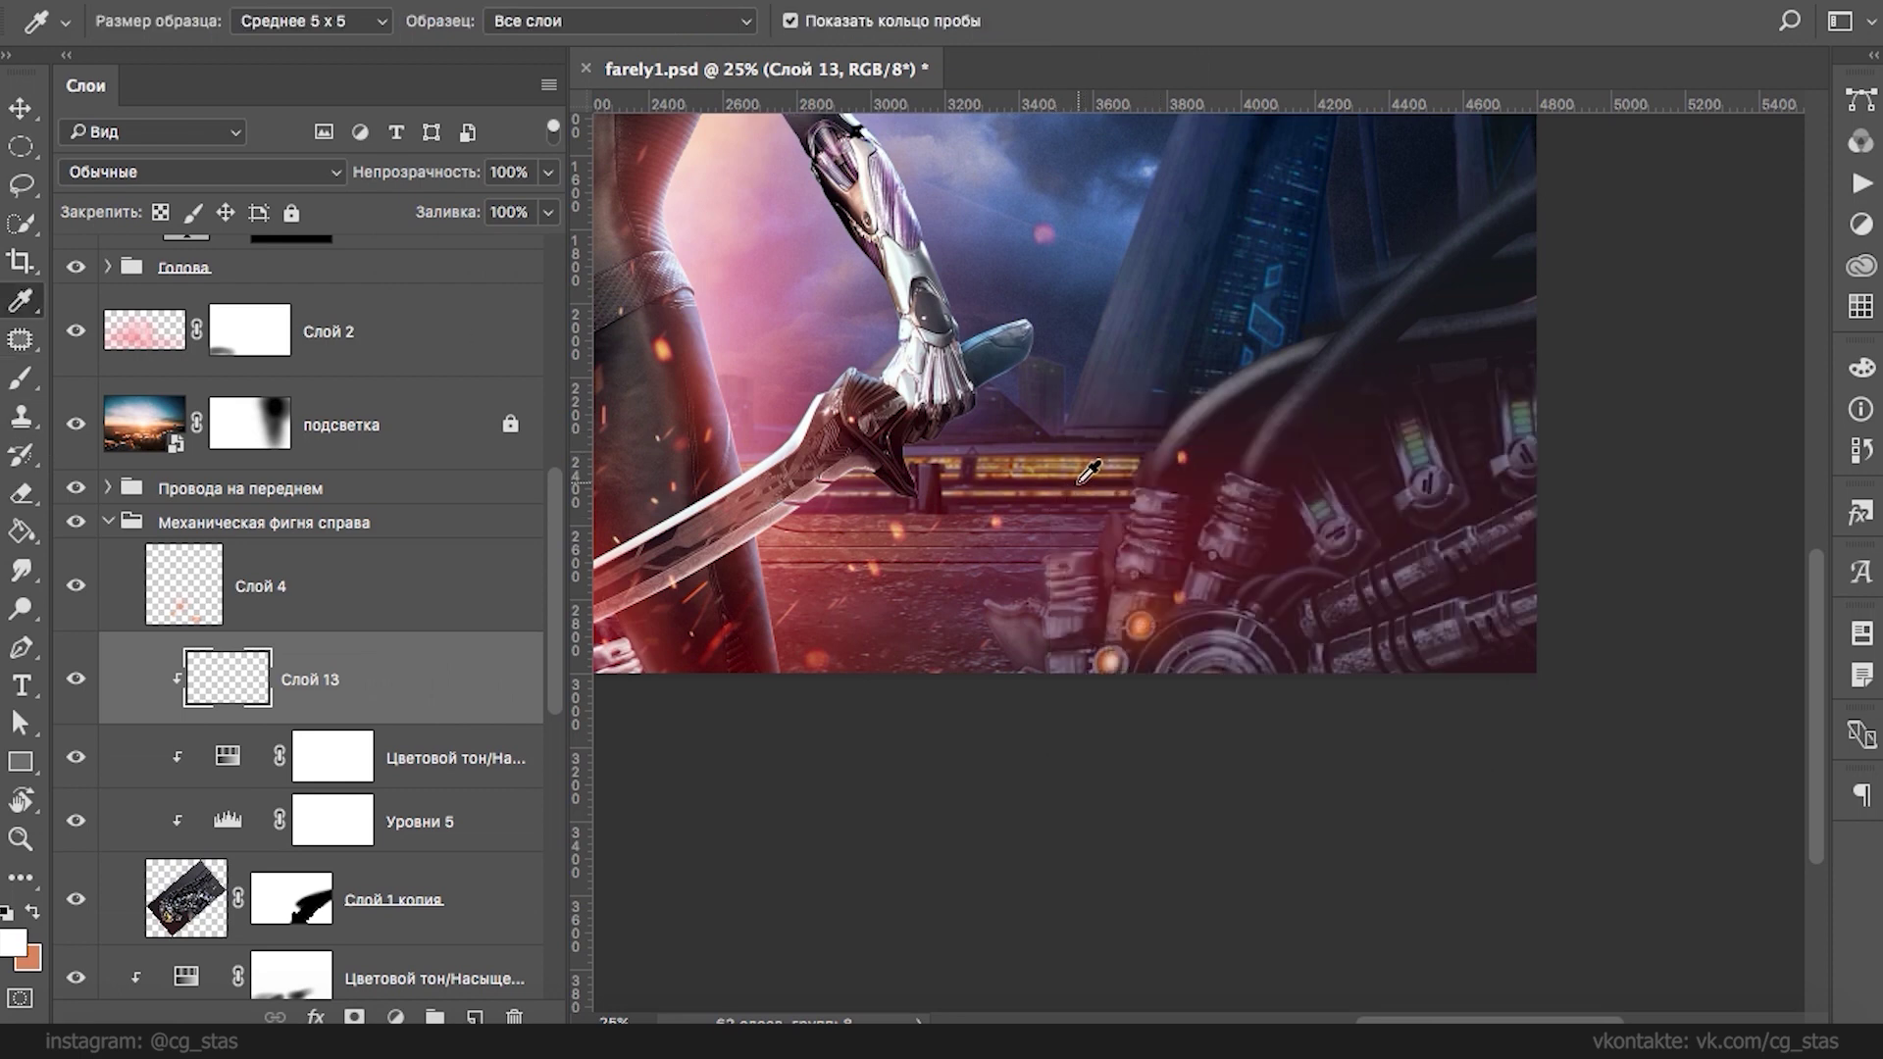
# - Paint white highlights on the cylindrical connectors of the mechanical part on Слой 13 with a slanted 64 px brush
pyautogui.press('b')
pyautogui.rightClick(1088, 470)
pyautogui.press('Escape')
pyautogui.press('r')
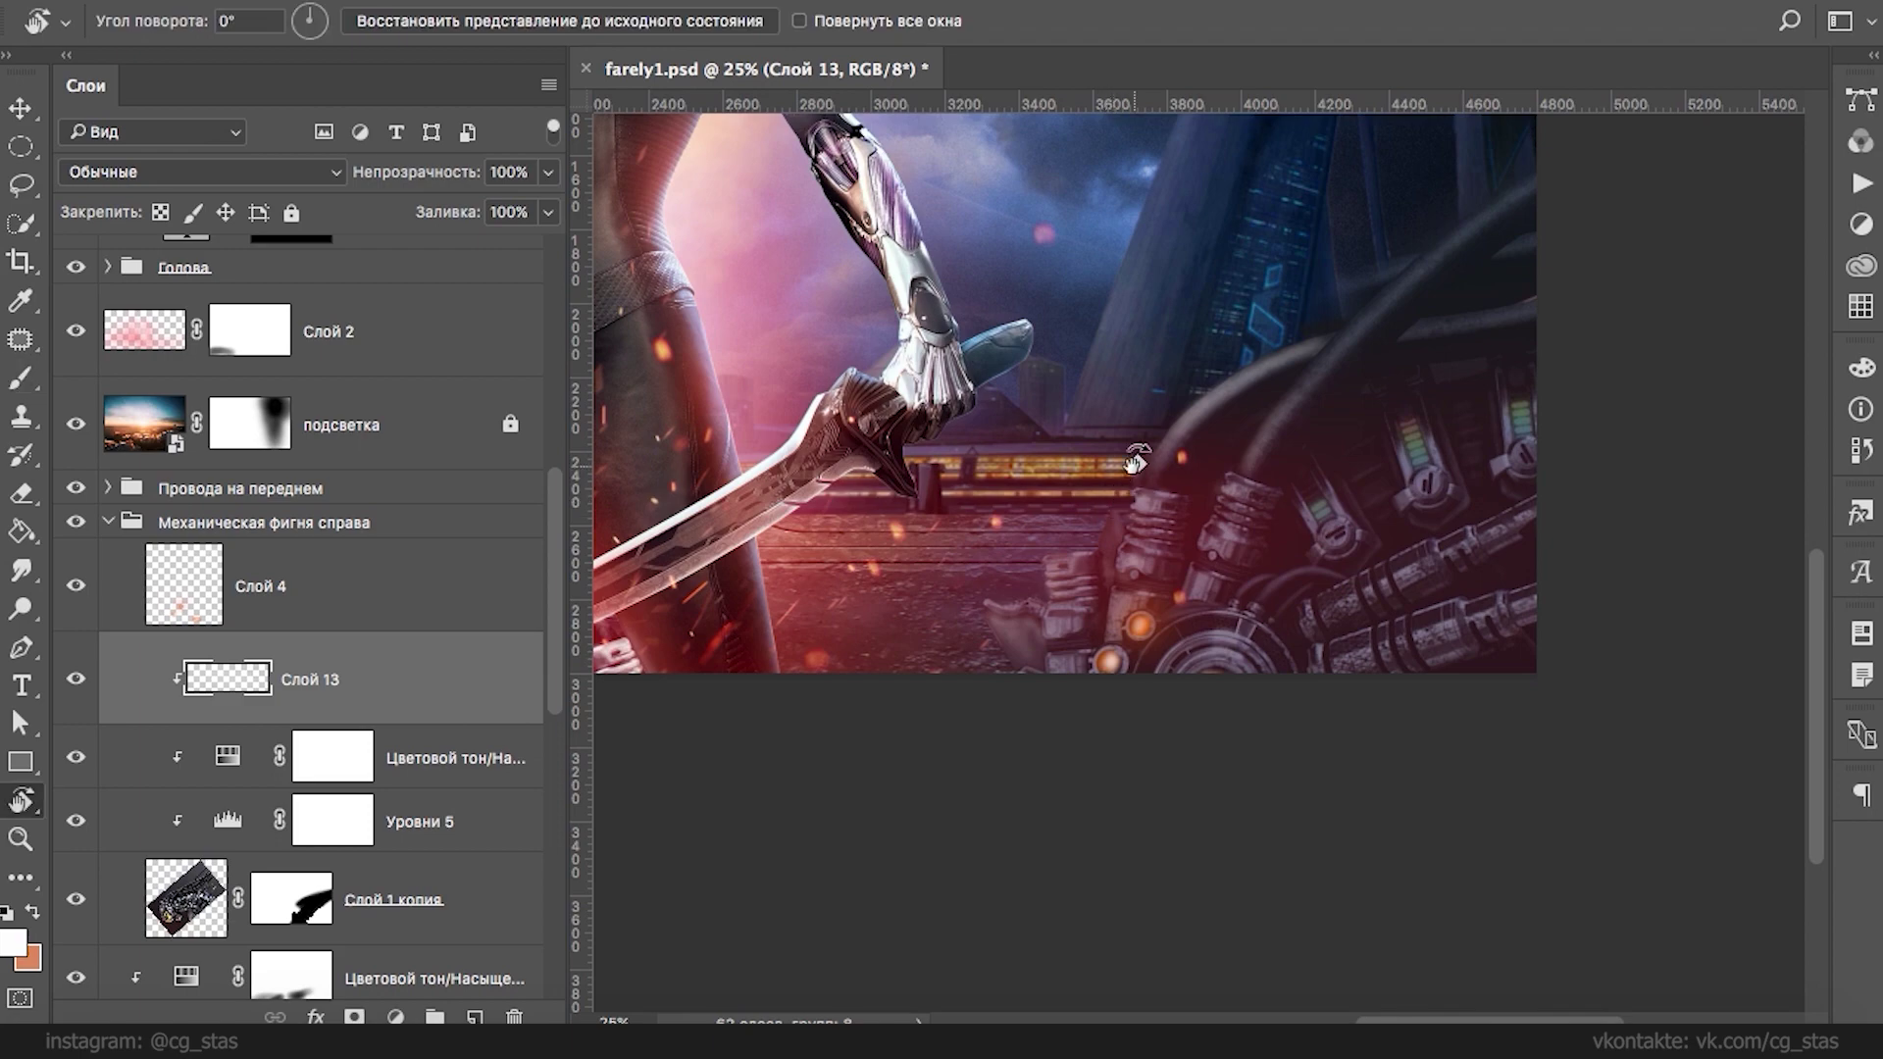
pyautogui.moveTo(1133, 470); pyautogui.dragTo(1167, 471)
pyautogui.press('b')
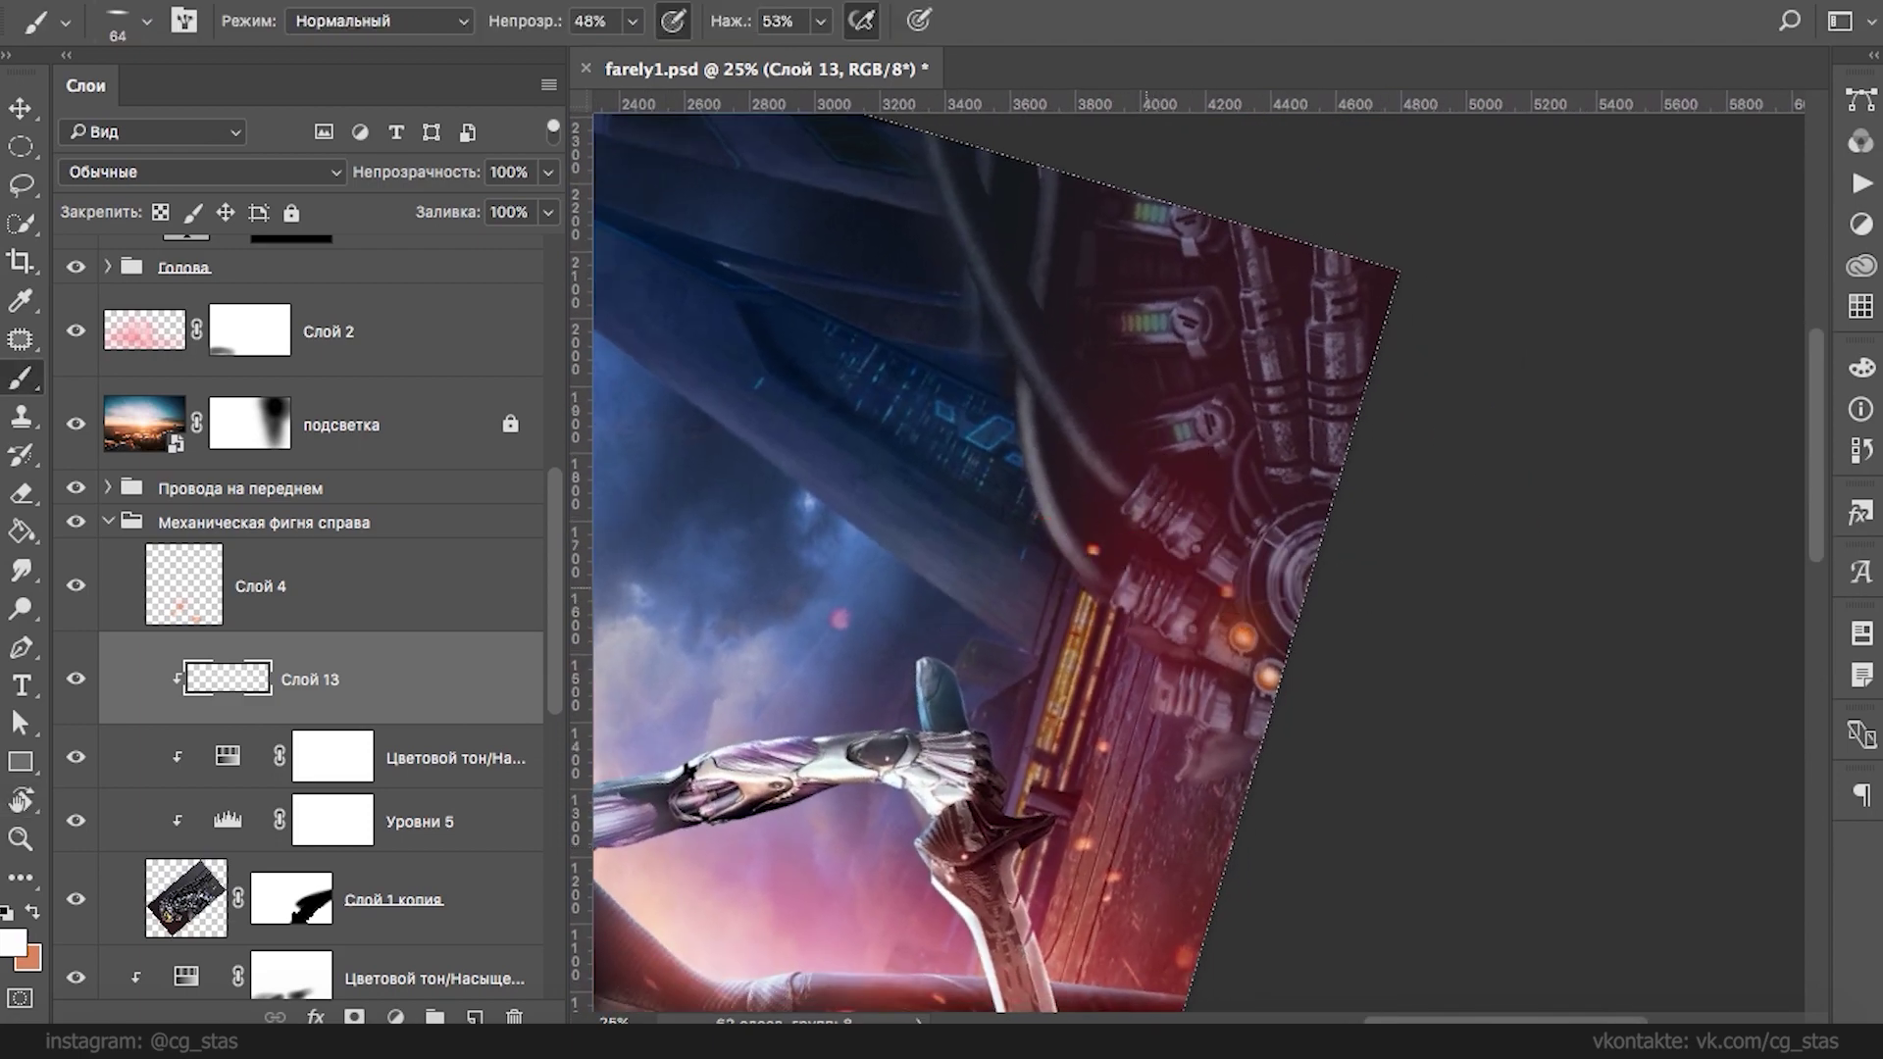
pyautogui.rightClick(1136, 588)
pyautogui.press('Escape')
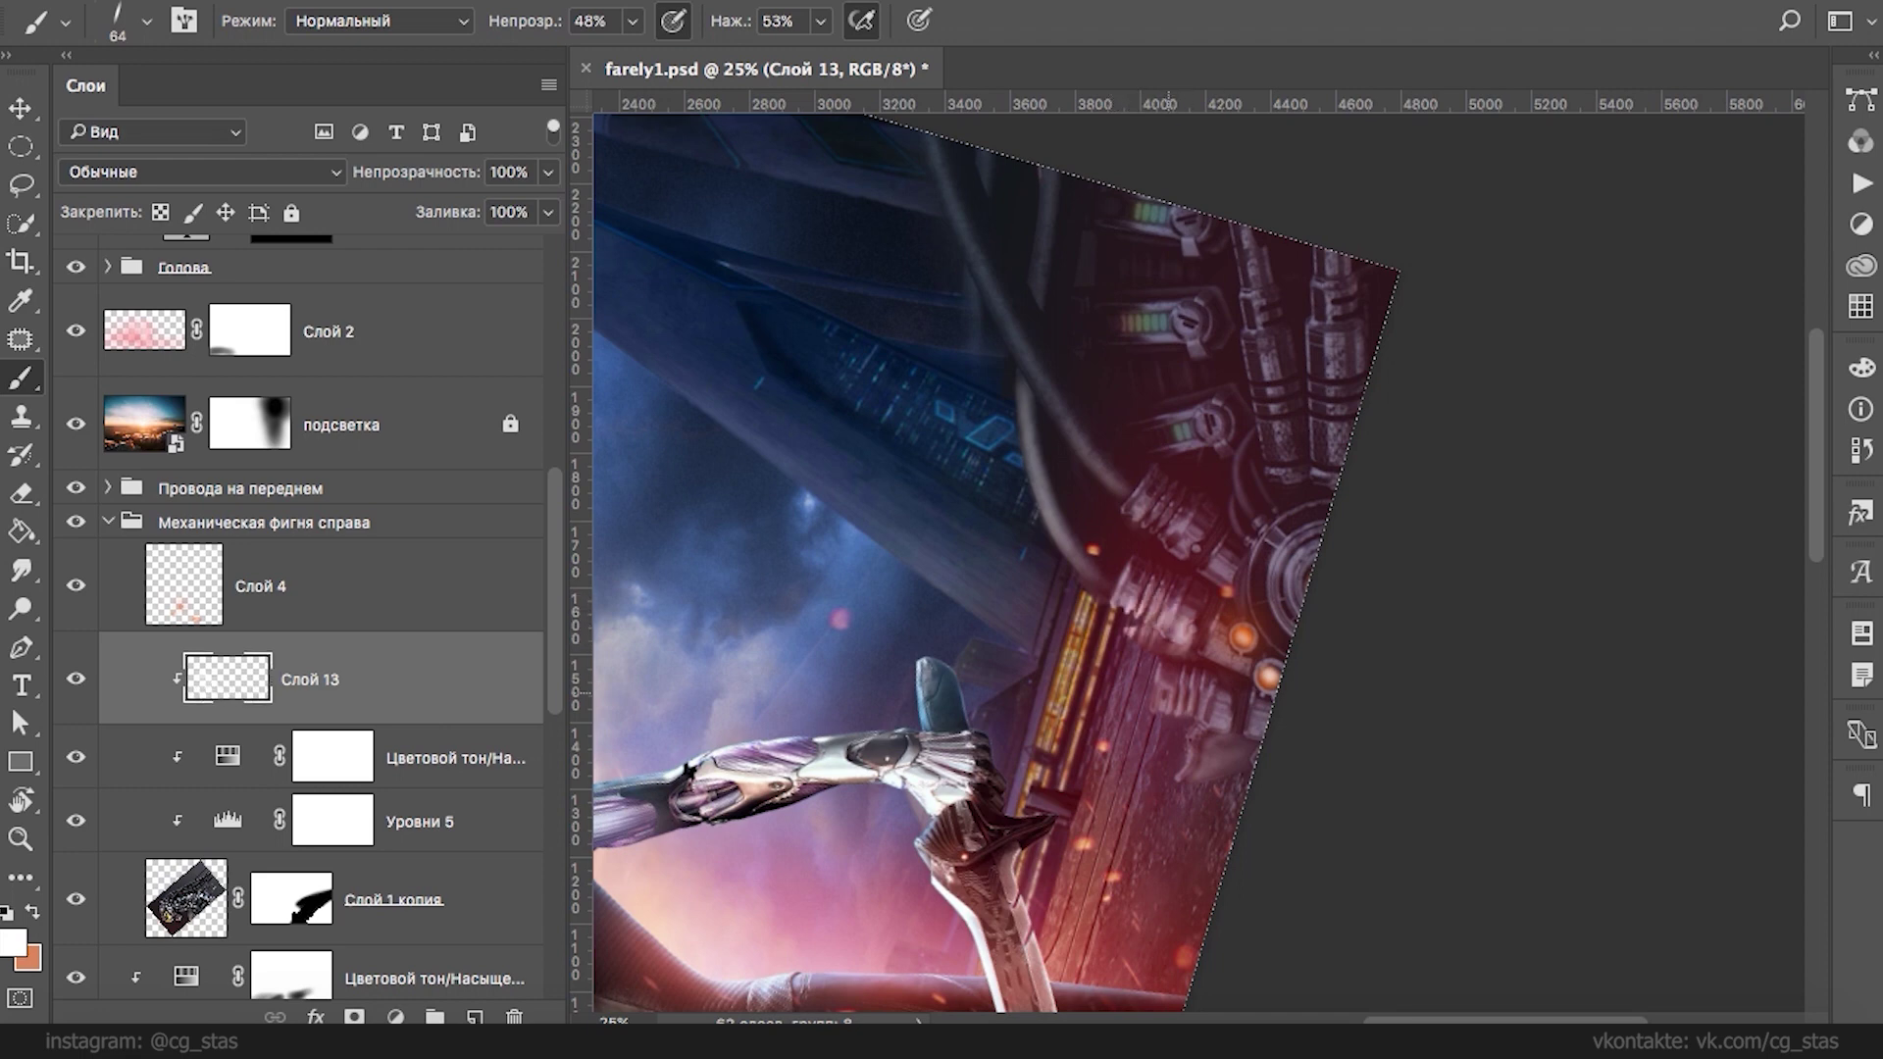
pyautogui.moveTo(1172, 676)
pyautogui.mouseDown()
pyautogui.moveTo(1204, 737)
pyautogui.moveTo(1190, 770)
pyautogui.moveTo(1235, 657)
pyautogui.moveTo(1259, 702)
pyautogui.moveTo(1279, 550)
pyautogui.moveTo(1302, 537)
pyautogui.mouseUp()
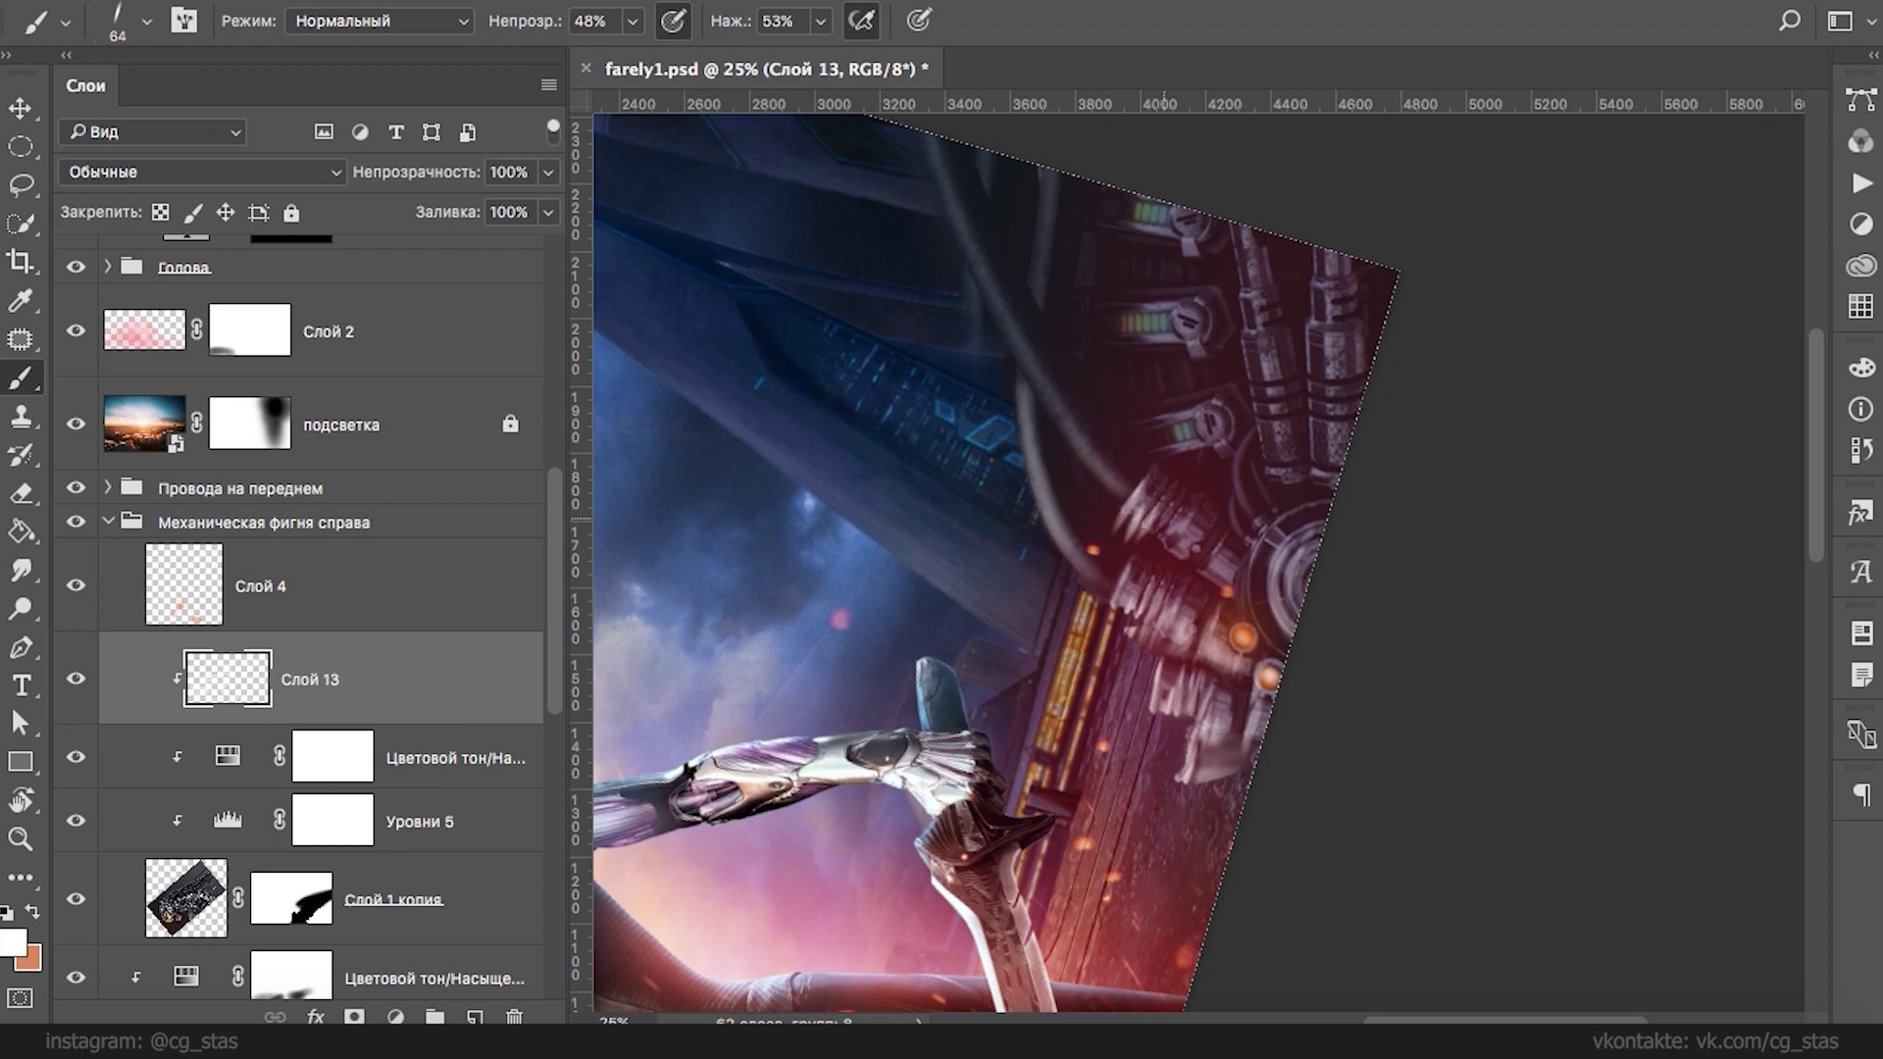
# - Paint white highlights along the two thick cables of the mechanical part, undoing a stray stroke
pyautogui.moveTo(1198, 413); pyautogui.dragTo(1213, 439)
pyautogui.moveTo(1021, 400)
pyautogui.mouseDown()
pyautogui.moveTo(1077, 571)
pyautogui.moveTo(1051, 522)
pyautogui.mouseUp()
pyautogui.moveTo(1012, 335)
pyautogui.mouseDown()
pyautogui.moveTo(1095, 481)
pyautogui.moveTo(1061, 427)
pyautogui.mouseUp()
pyautogui.rightClick(1000, 376)
pyautogui.moveTo(956, 231); pyautogui.dragTo(1102, 489)
pyautogui.moveTo(925, 108)
pyautogui.mouseDown()
pyautogui.moveTo(975, 261)
pyautogui.moveTo(936, 206)
pyautogui.moveTo(1002, 314)
pyautogui.mouseUp()
pyautogui.hotkey('ctrl', 'z')
pyautogui.moveTo(945, 186); pyautogui.dragTo(1020, 381)
pyautogui.moveTo(961, 220); pyautogui.dragTo(1045, 415)
pyautogui.moveTo(1028, 160); pyautogui.dragTo(1038, 306)
pyautogui.moveTo(1019, 373); pyautogui.dragTo(1047, 524)
# - Switch to a soft round 17 px brush and dab white highlights onto the small details of the mechanical part
pyautogui.rightClick(1206, 669)
pyautogui.click(1083, 526)
pyautogui.press('Return')
pyautogui.rightClick(1264, 375)
pyautogui.moveTo(1081, 447)
pyautogui.mouseDown()
pyautogui.moveTo(1091, 433)
pyautogui.moveTo(1100, 461)
pyautogui.mouseUp()
pyautogui.moveTo(1213, 444); pyautogui.dragTo(1163, 447)
pyautogui.press('Return')
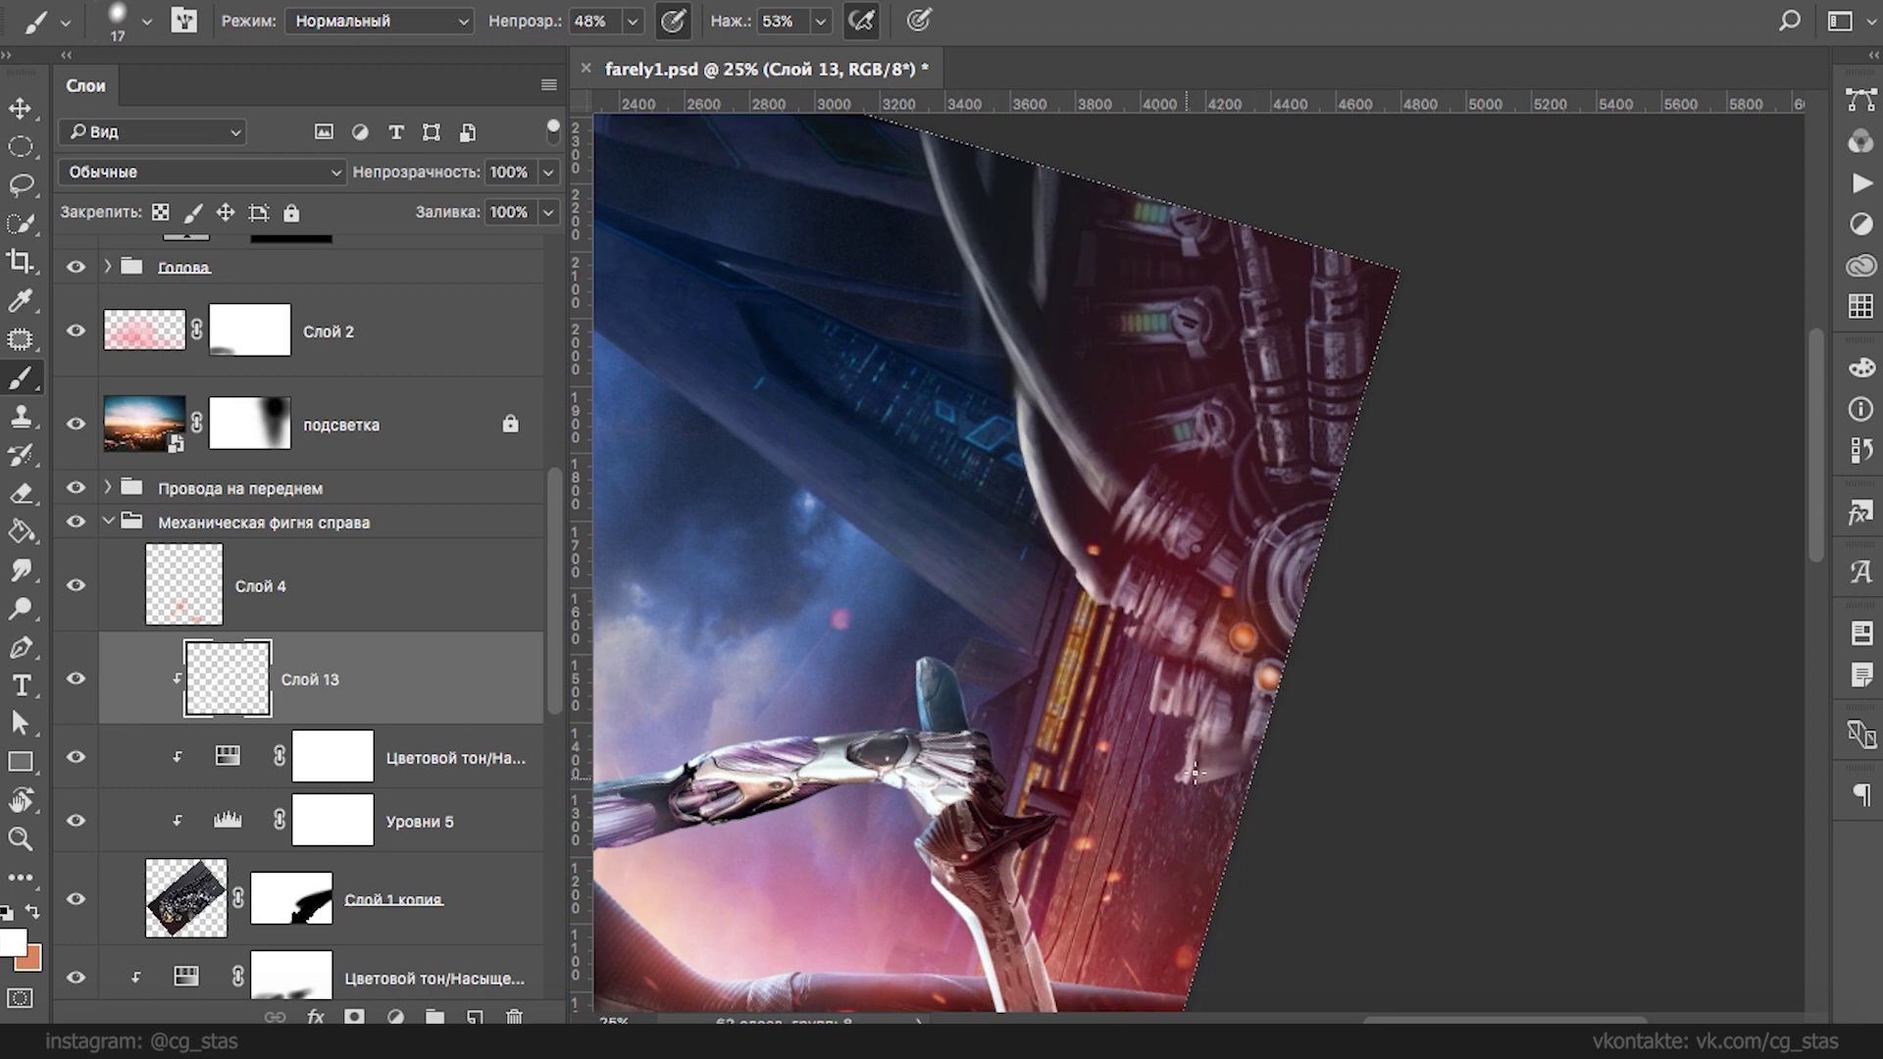
pyautogui.moveTo(1217, 710); pyautogui.dragTo(1259, 712)
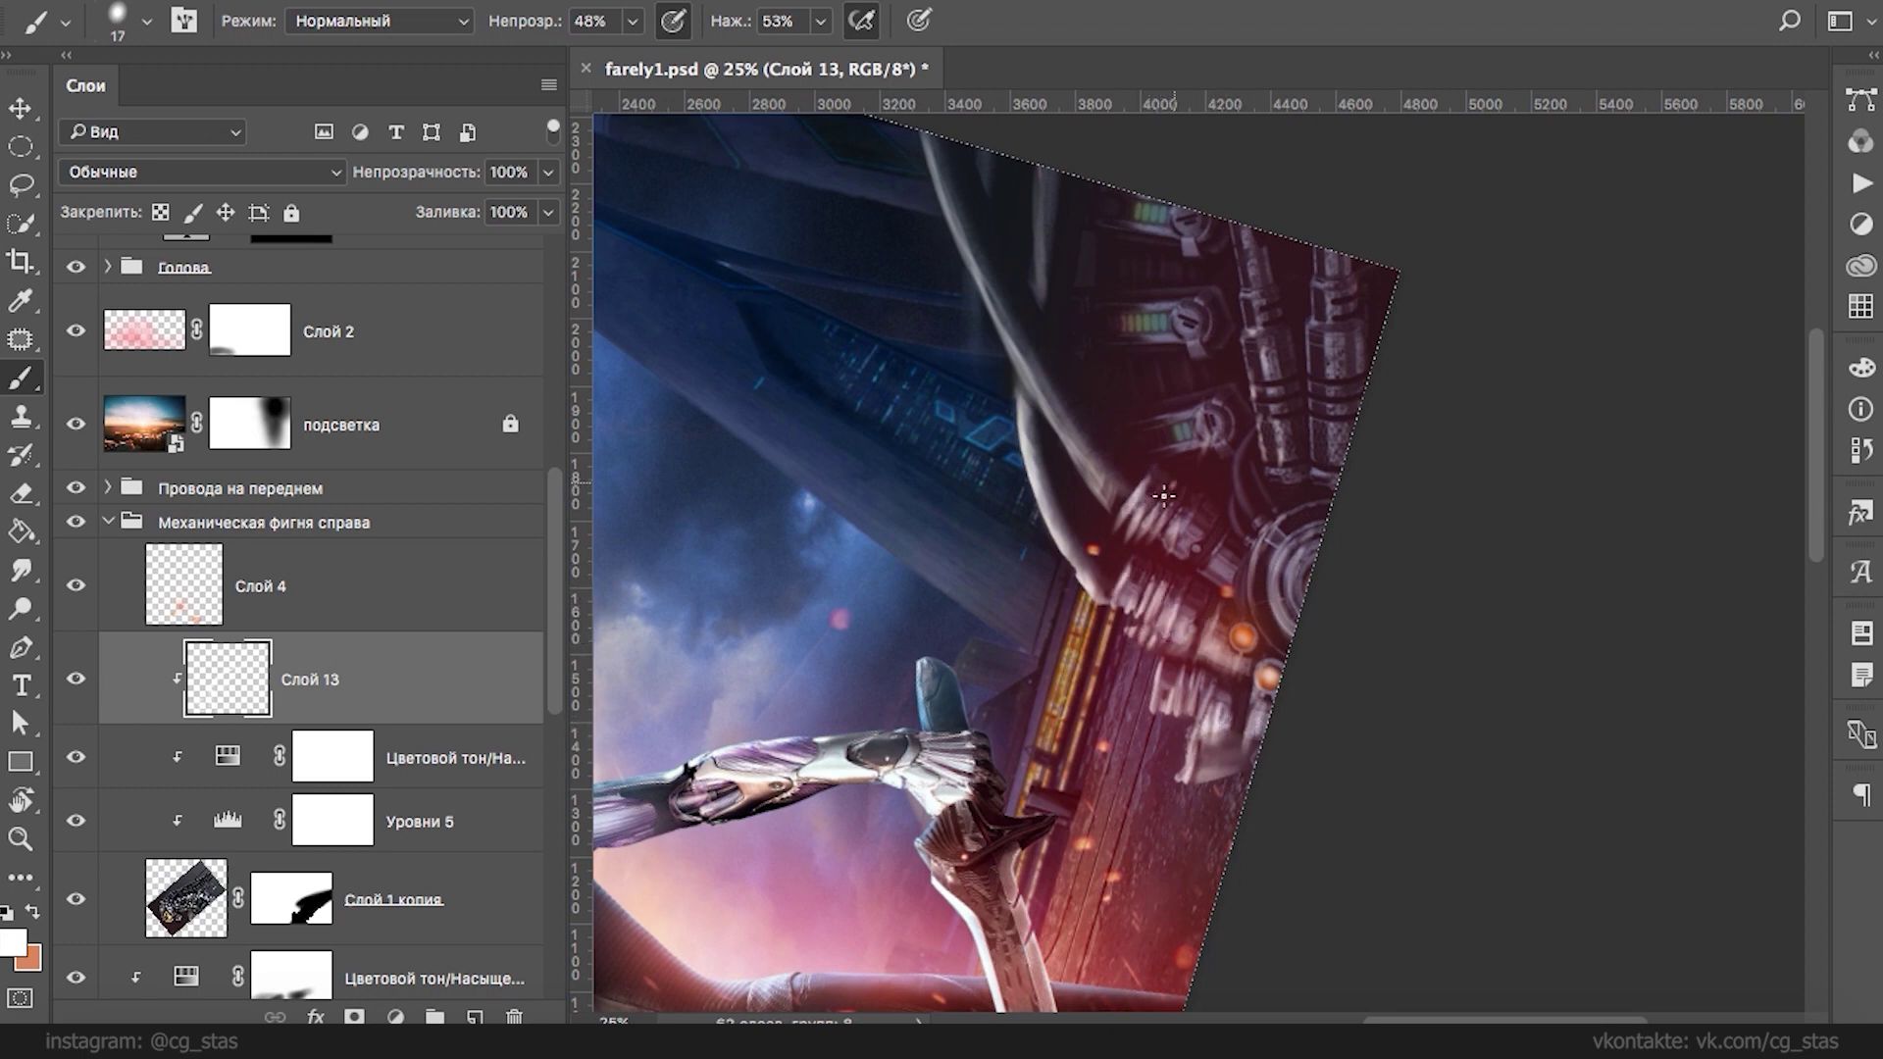
pyautogui.moveTo(1214, 403); pyautogui.dragTo(1215, 413)
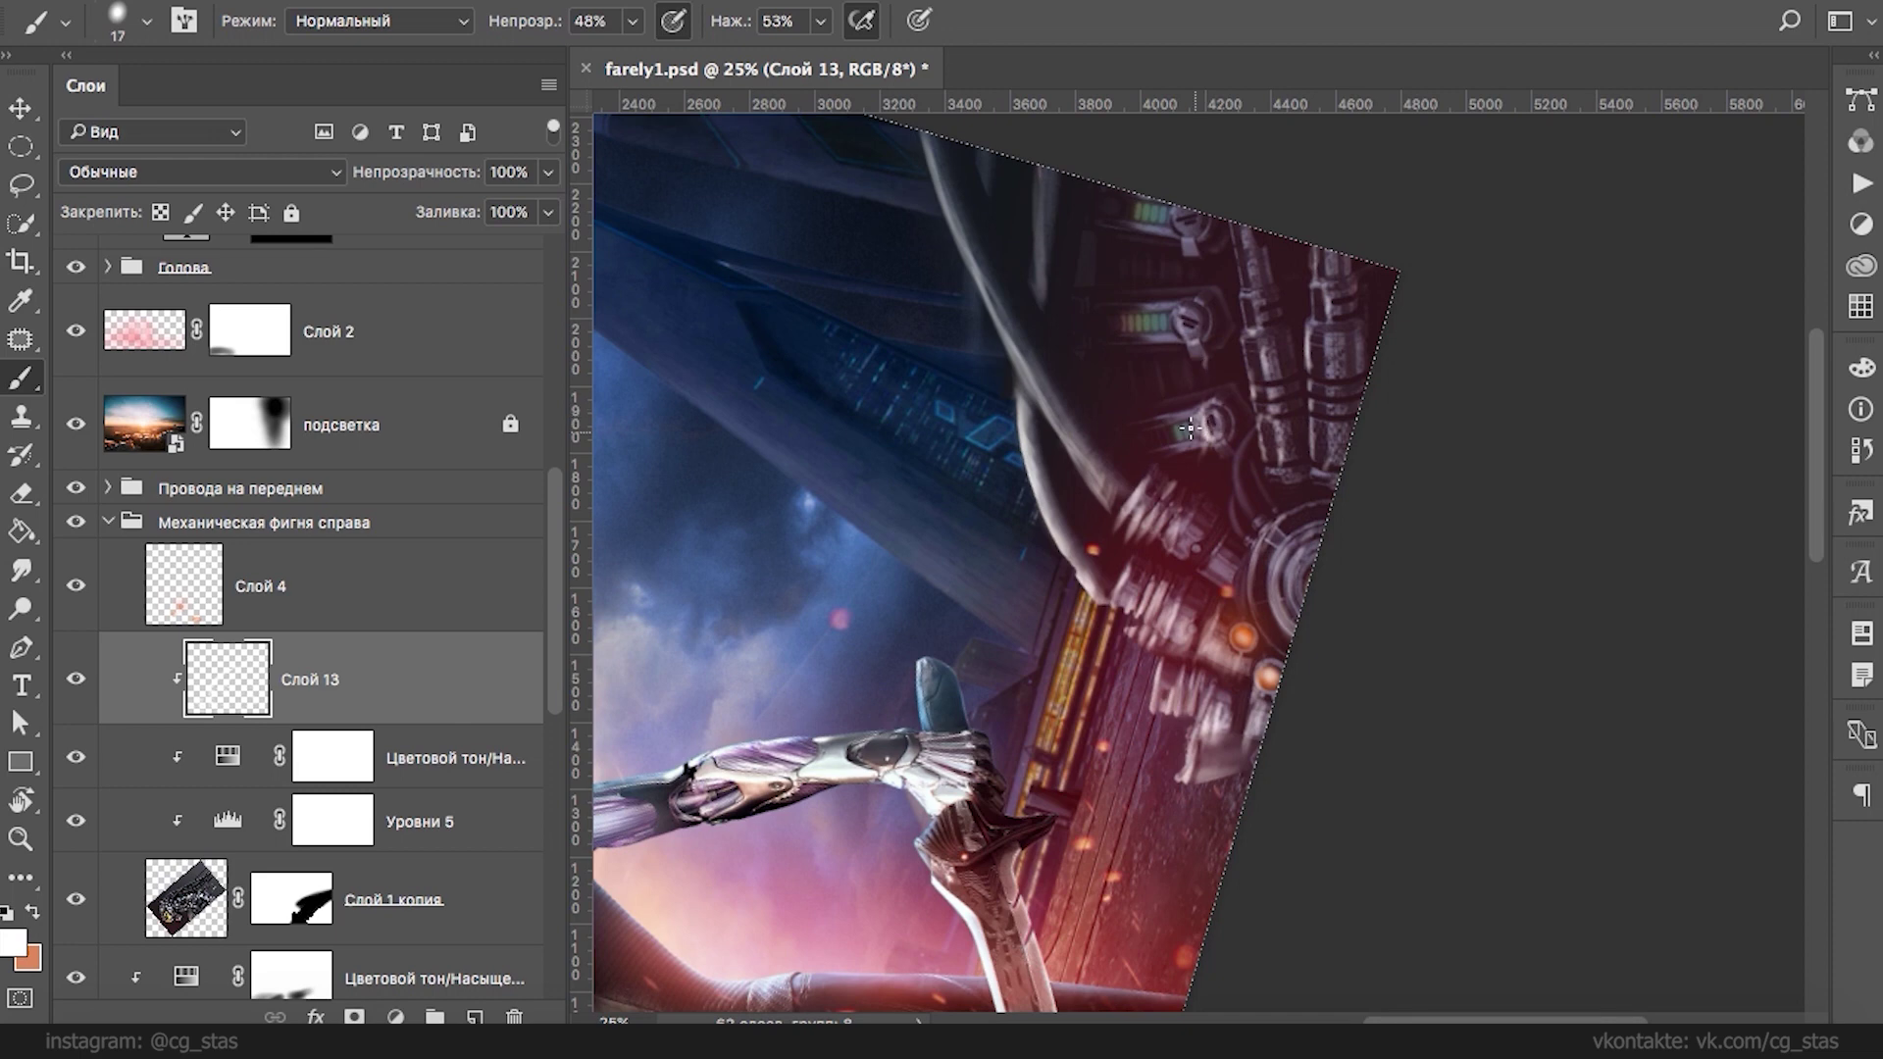
# - Tint the small indicator lights of the mechanical part green on Слой 13, then sample orange from the glowing lamp
pyautogui.click(13, 943)
pyautogui.click(962, 790)
pyautogui.click(919, 643)
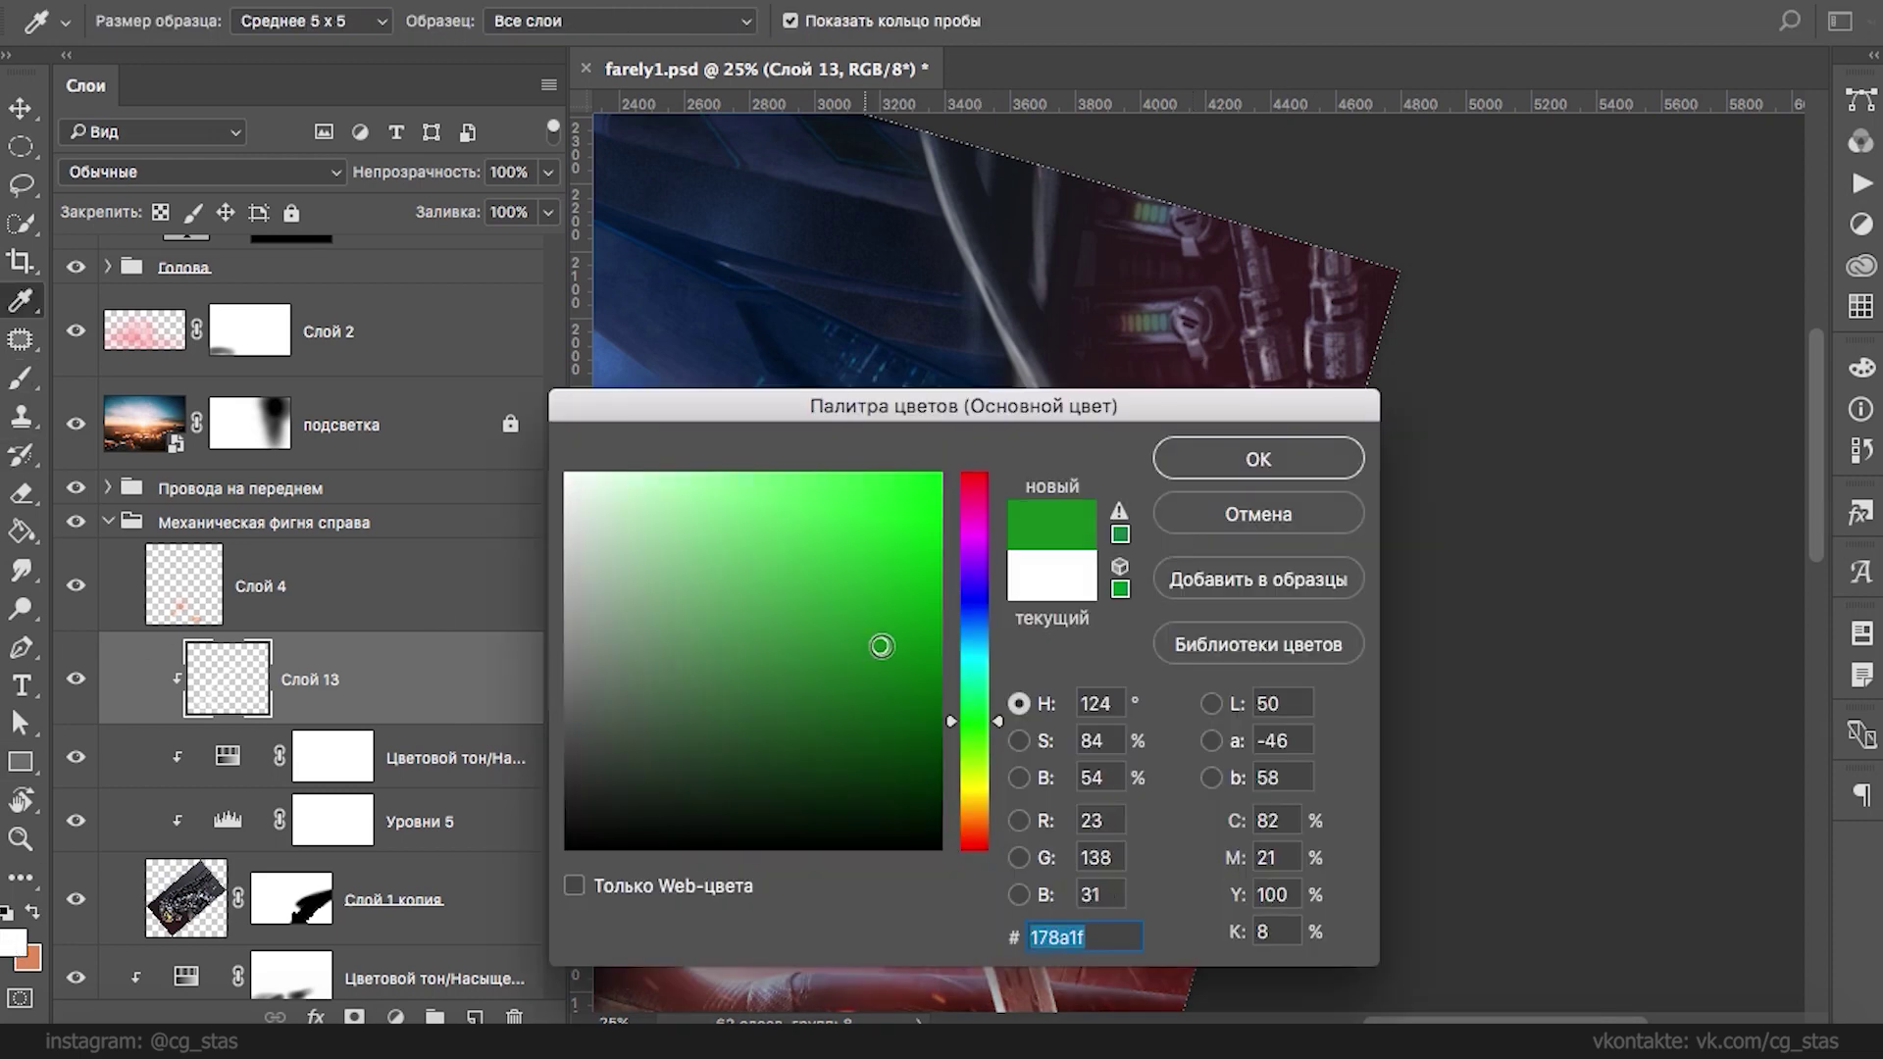
pyautogui.click(1273, 454)
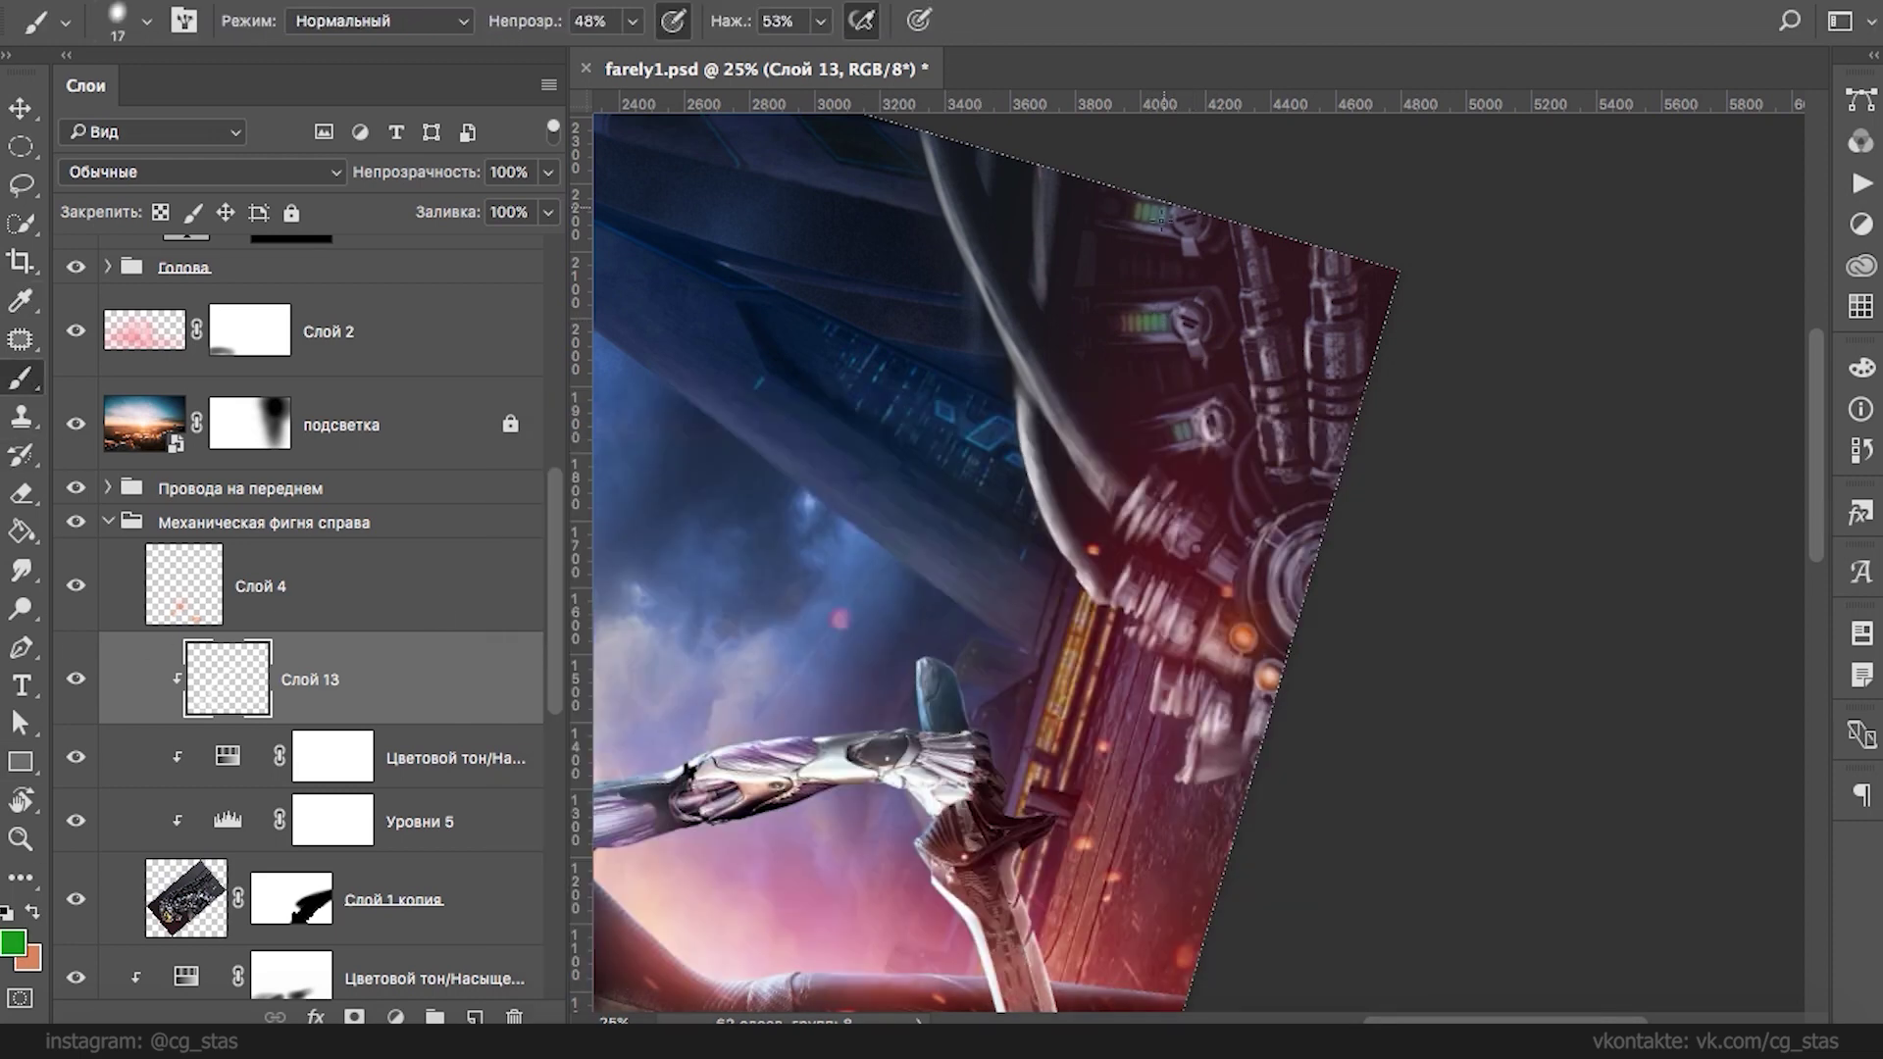
pyautogui.keyDown('alt'); pyautogui.click(1242, 636); pyautogui.keyUp('alt')
# - Reduce the eraser to 17 px and trim the excess highlights along the thick cables on Слой 13
pyautogui.press('e')
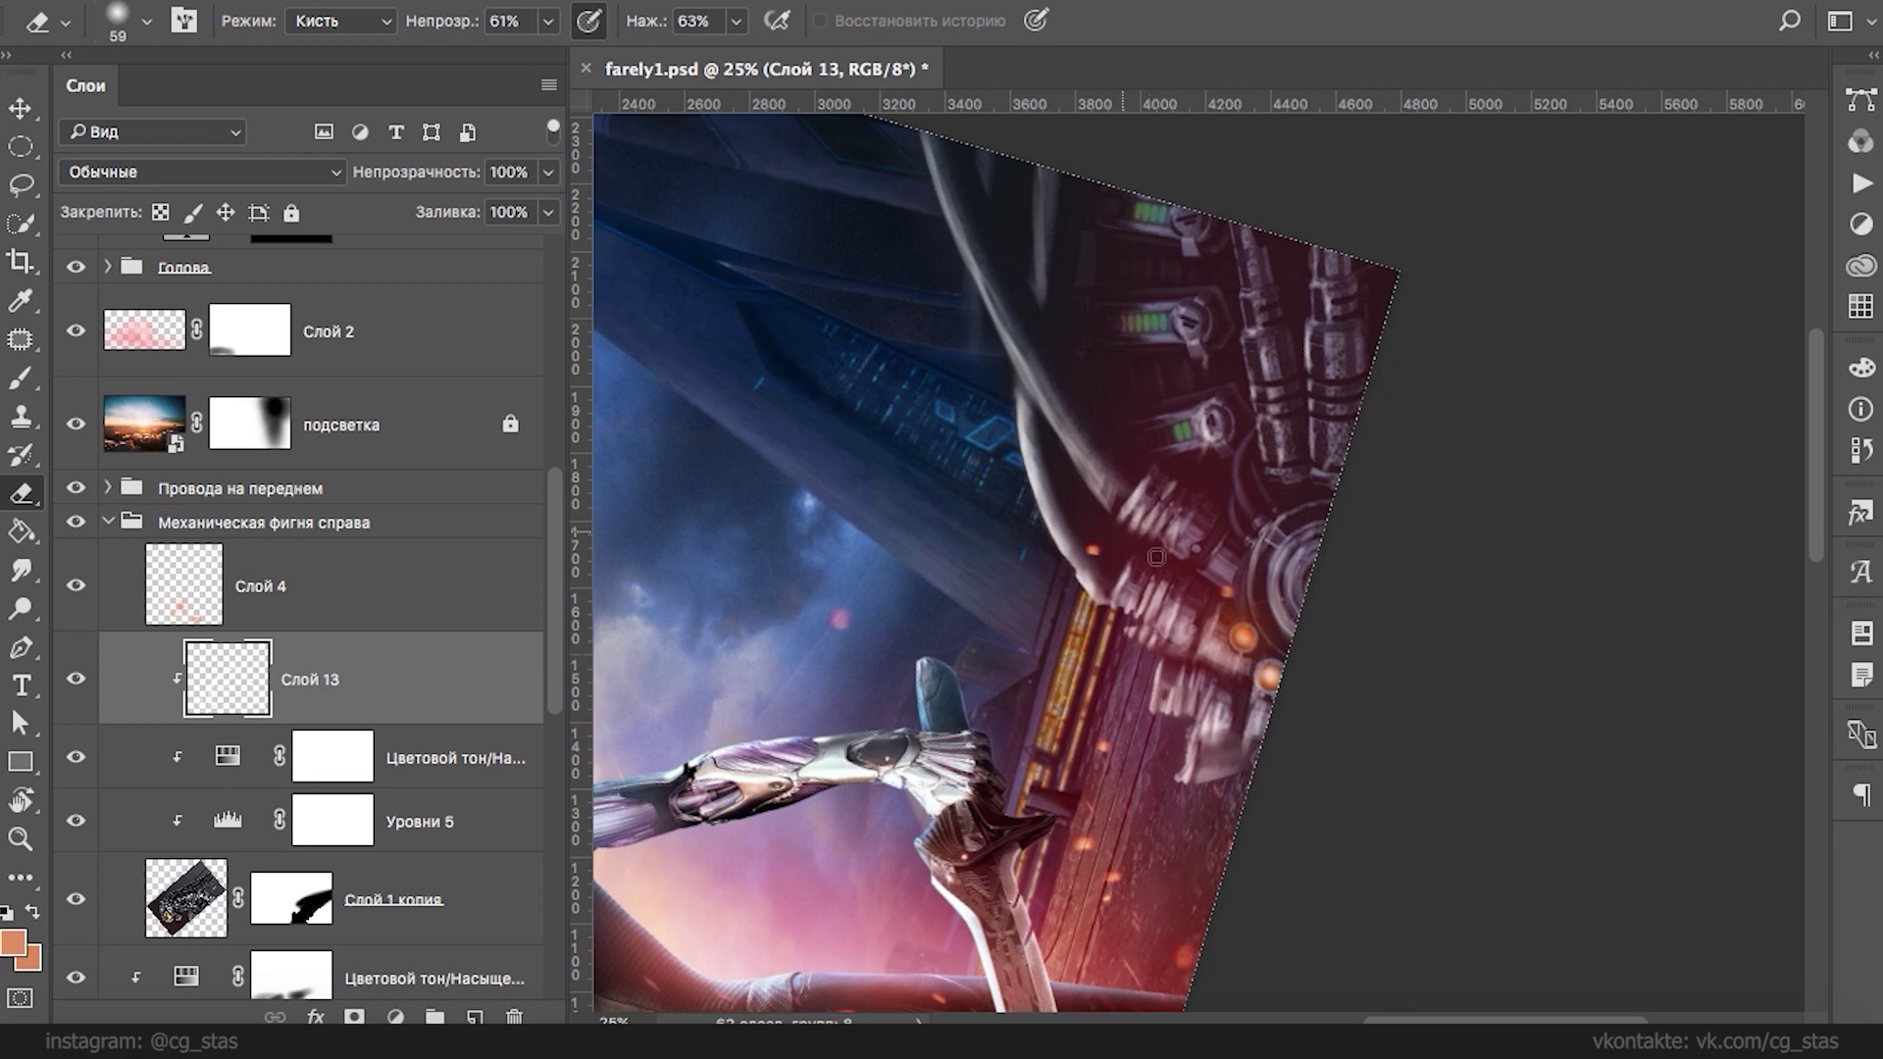
pyautogui.rightClick(1185, 547)
pyautogui.moveTo(1208, 552); pyautogui.dragTo(1167, 552)
pyautogui.click(1149, 483)
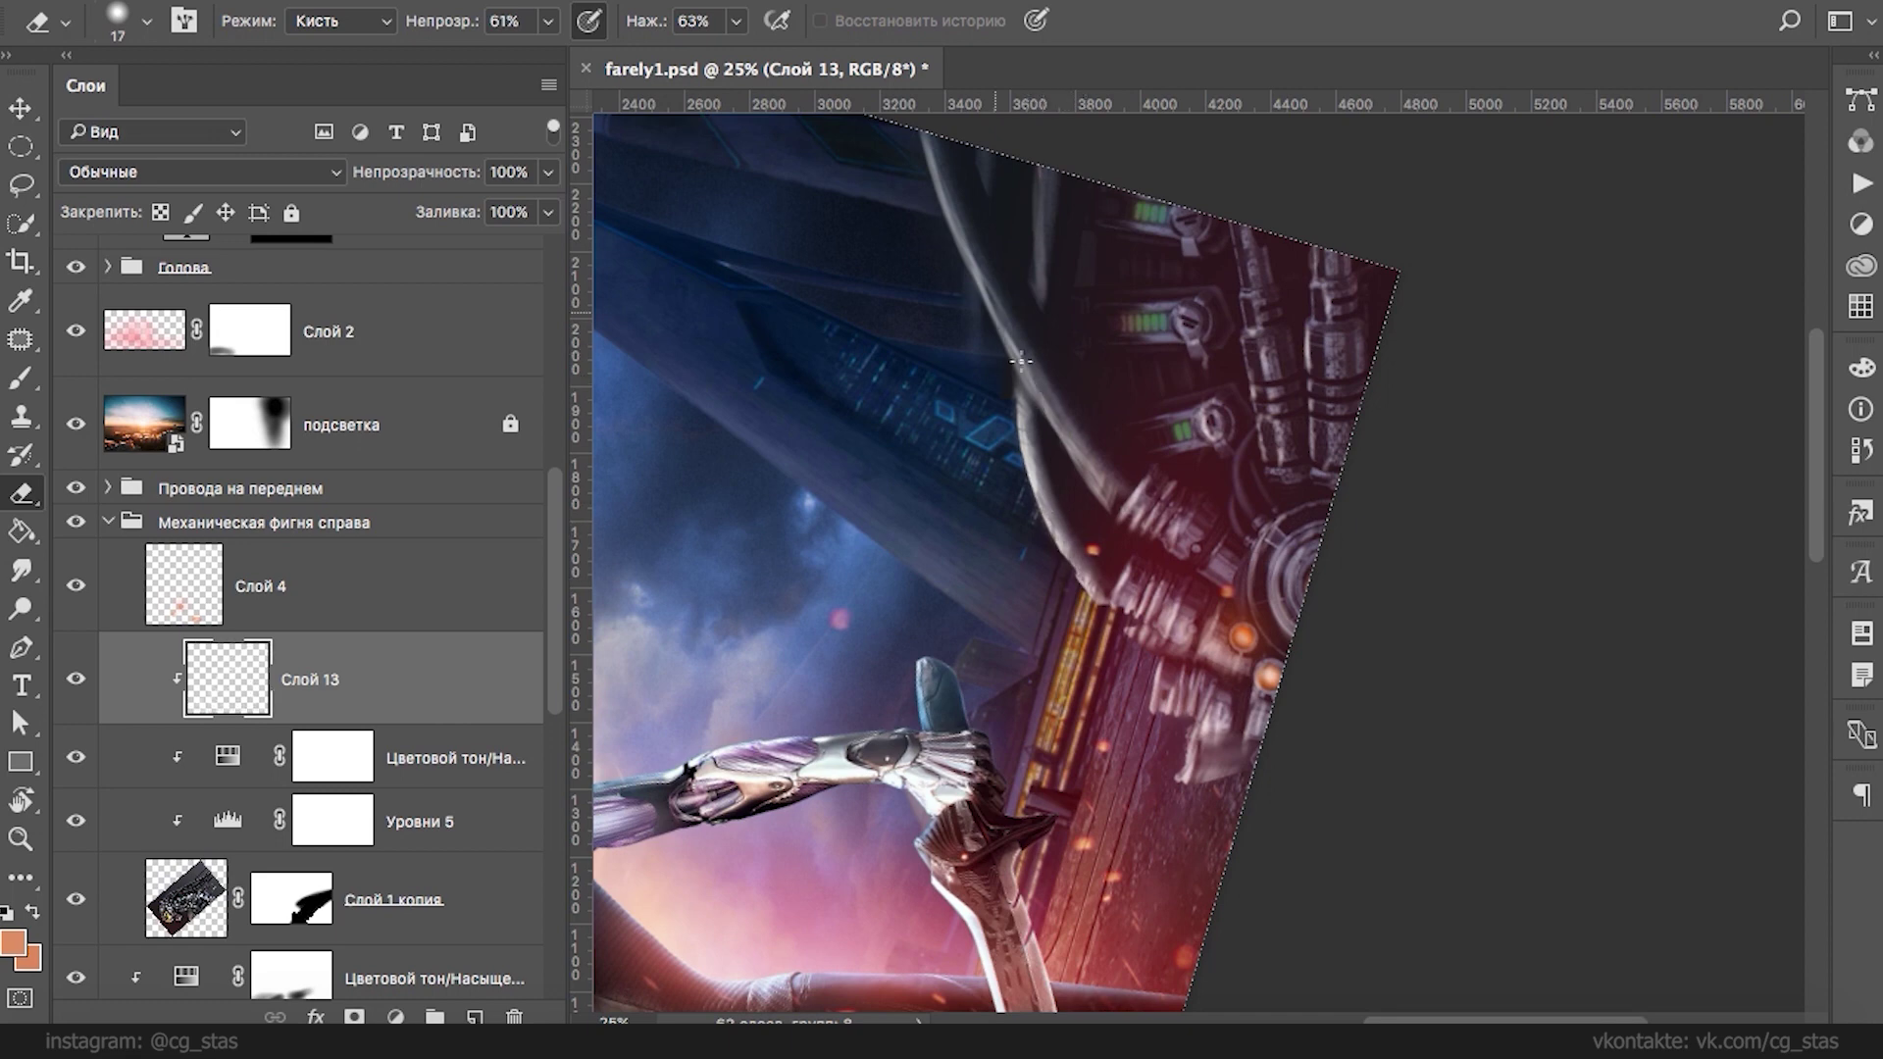
pyautogui.moveTo(1073, 335); pyautogui.dragTo(1103, 418)
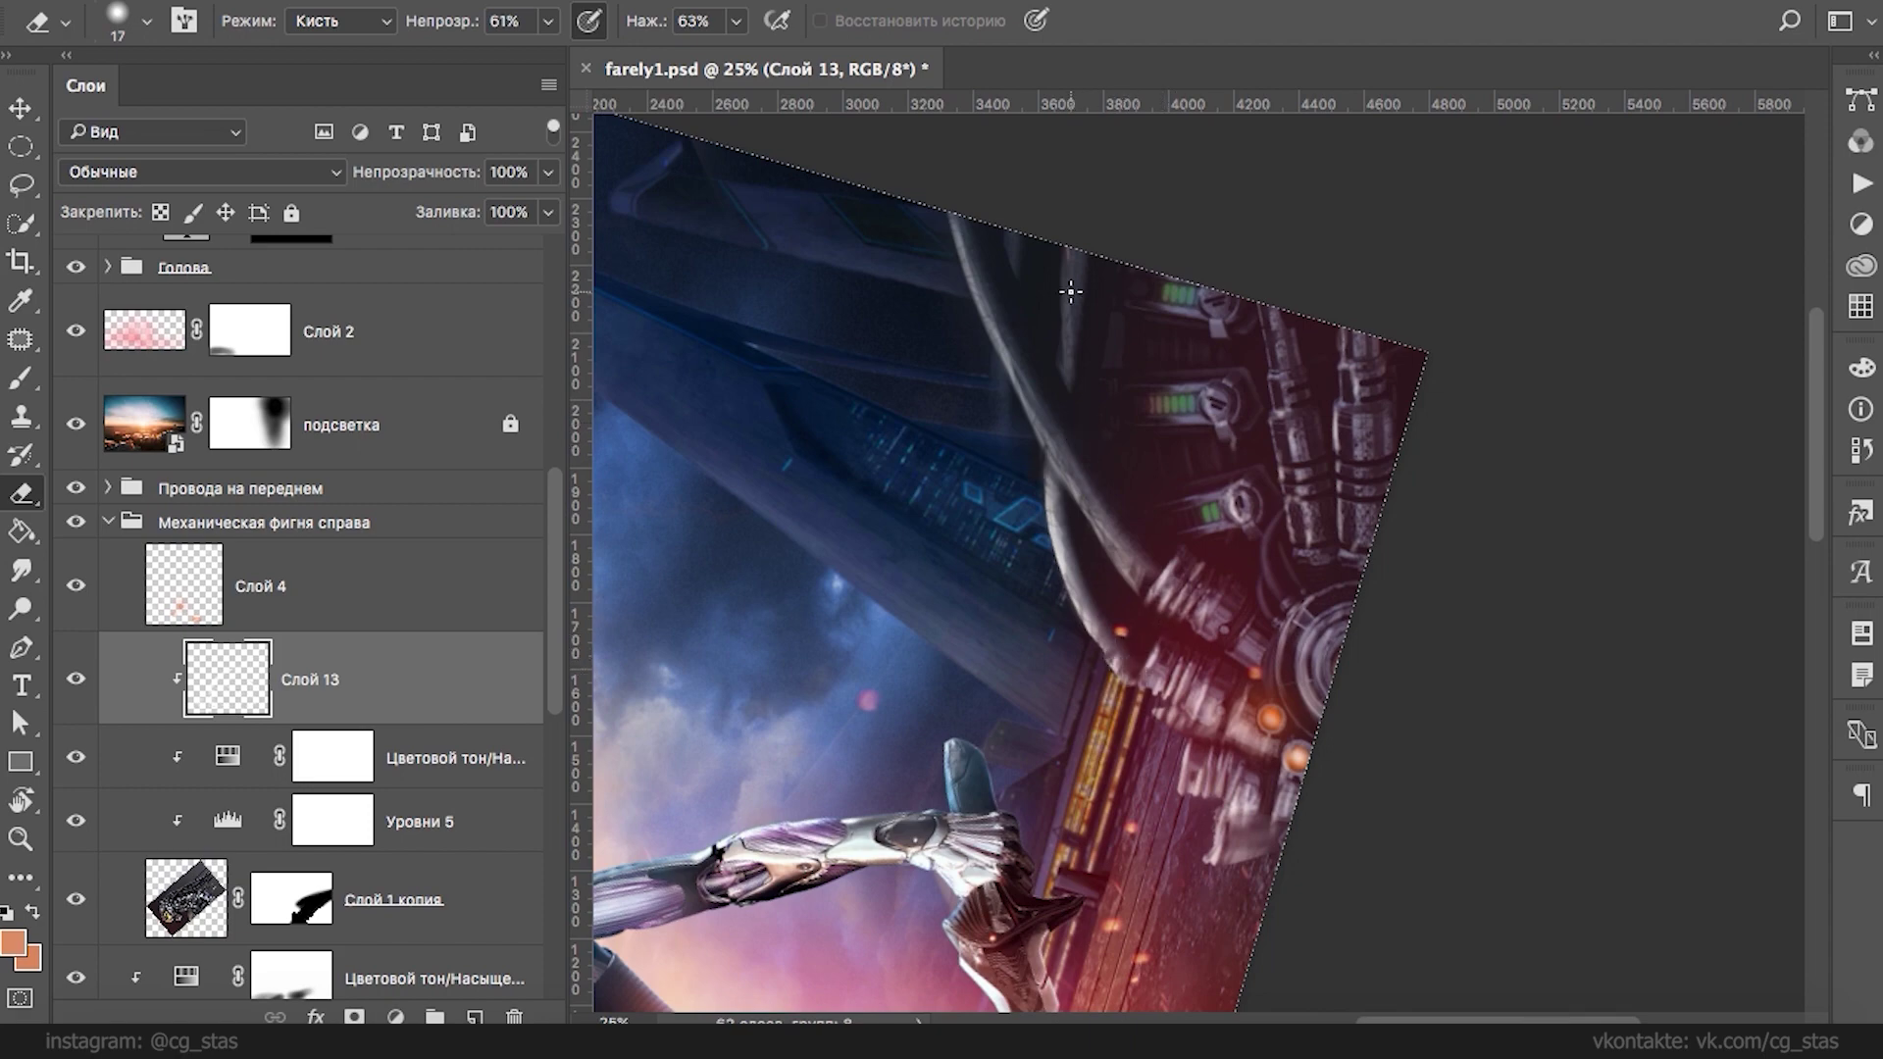
# - Reset the canvas rotation, compare blend modes for Слой 13 and set it to Жесткий свет
pyautogui.hotkey('ctrl', '-')
pyautogui.hotkey('ctrl', '-')
pyautogui.press('r')
pyautogui.moveTo(1408, 387); pyautogui.dragTo(1351, 245)
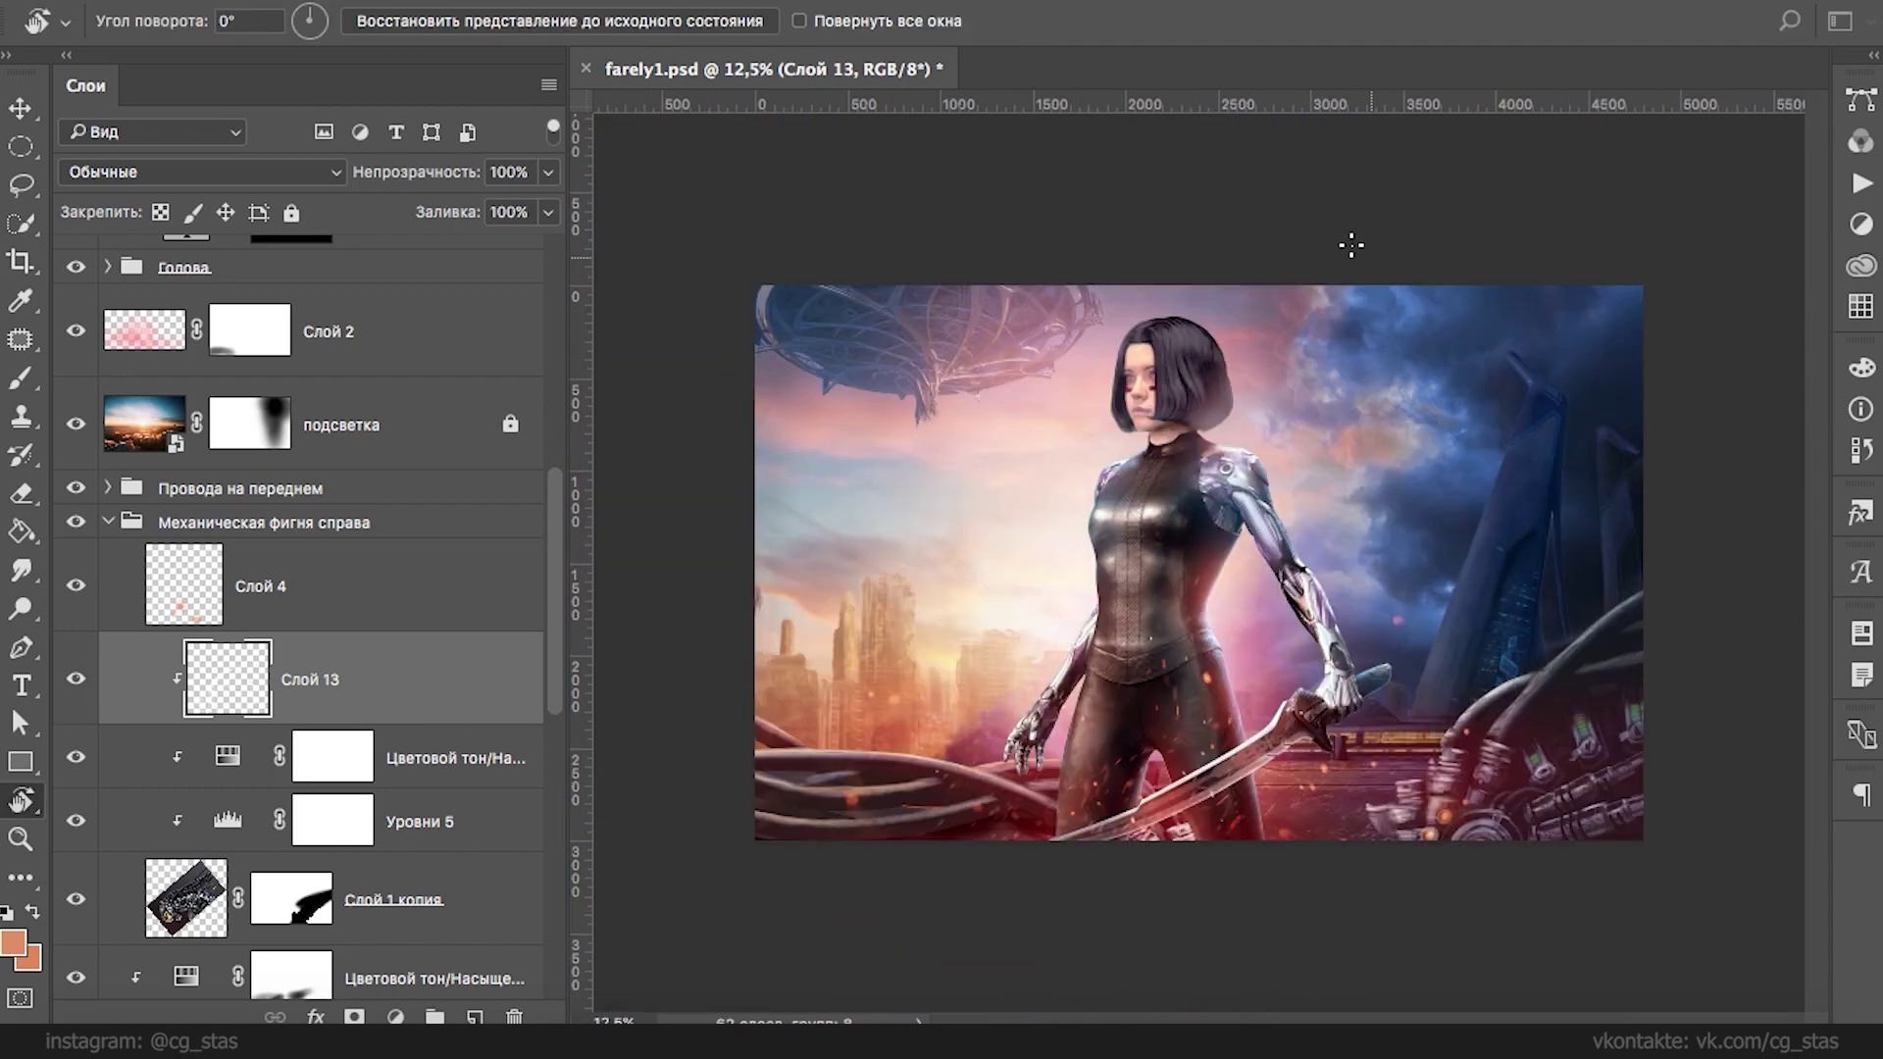
pyautogui.press('e')
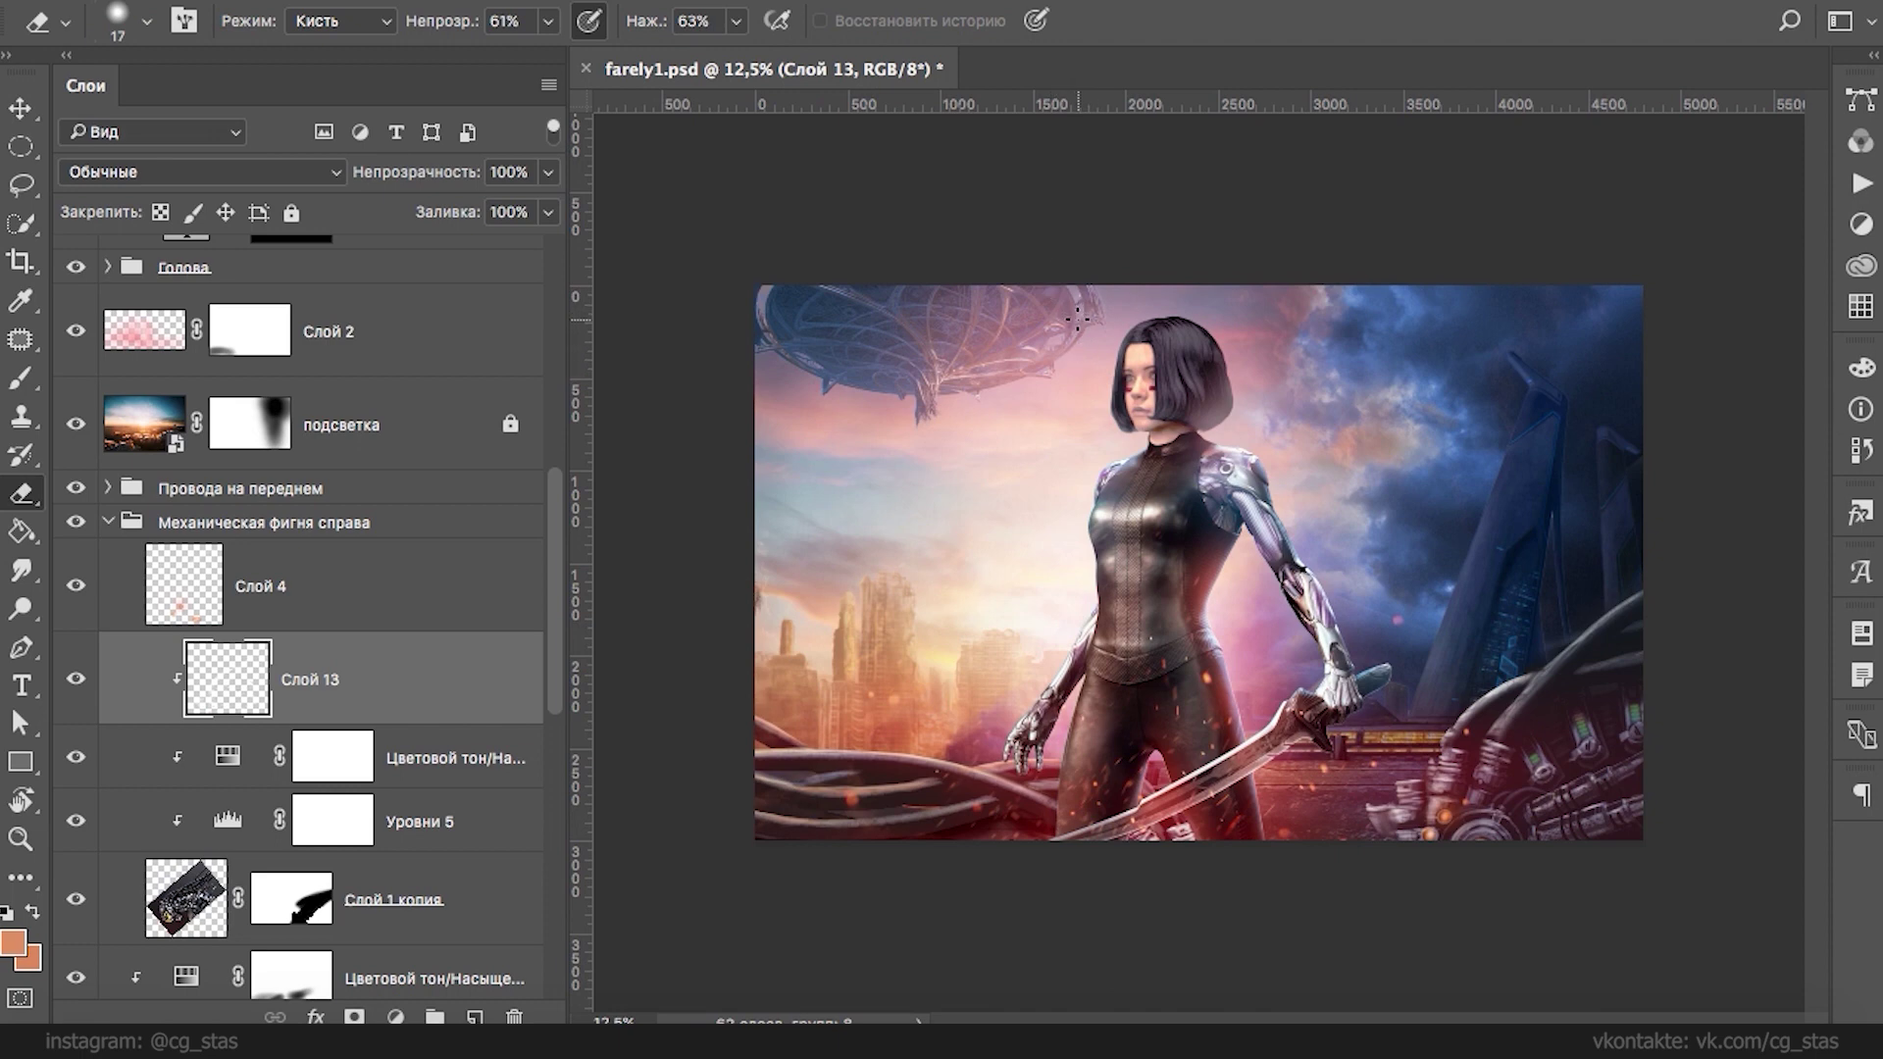
pyautogui.click(281, 174)
pyautogui.click(243, 508)
pyautogui.click(250, 174)
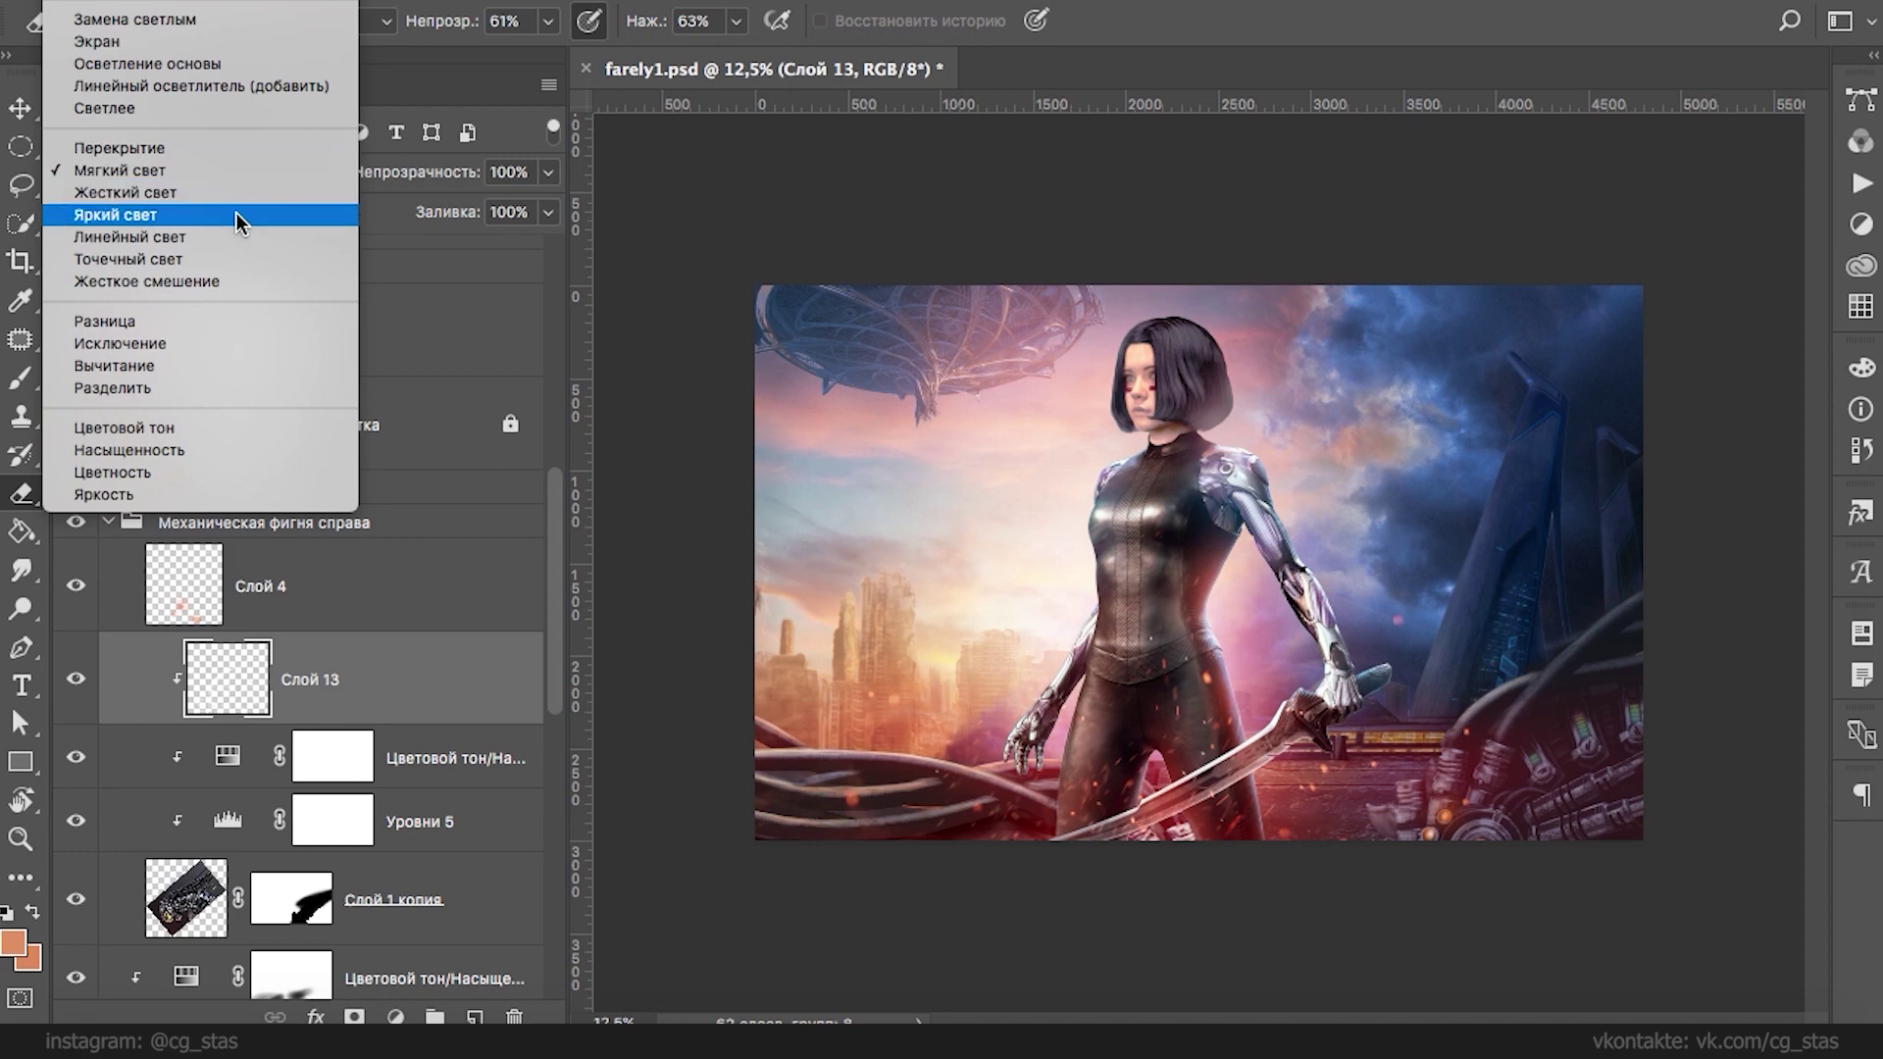
pyautogui.click(244, 193)
pyautogui.click(243, 186)
pyautogui.click(247, 194)
pyautogui.click(249, 170)
pyautogui.click(249, 149)
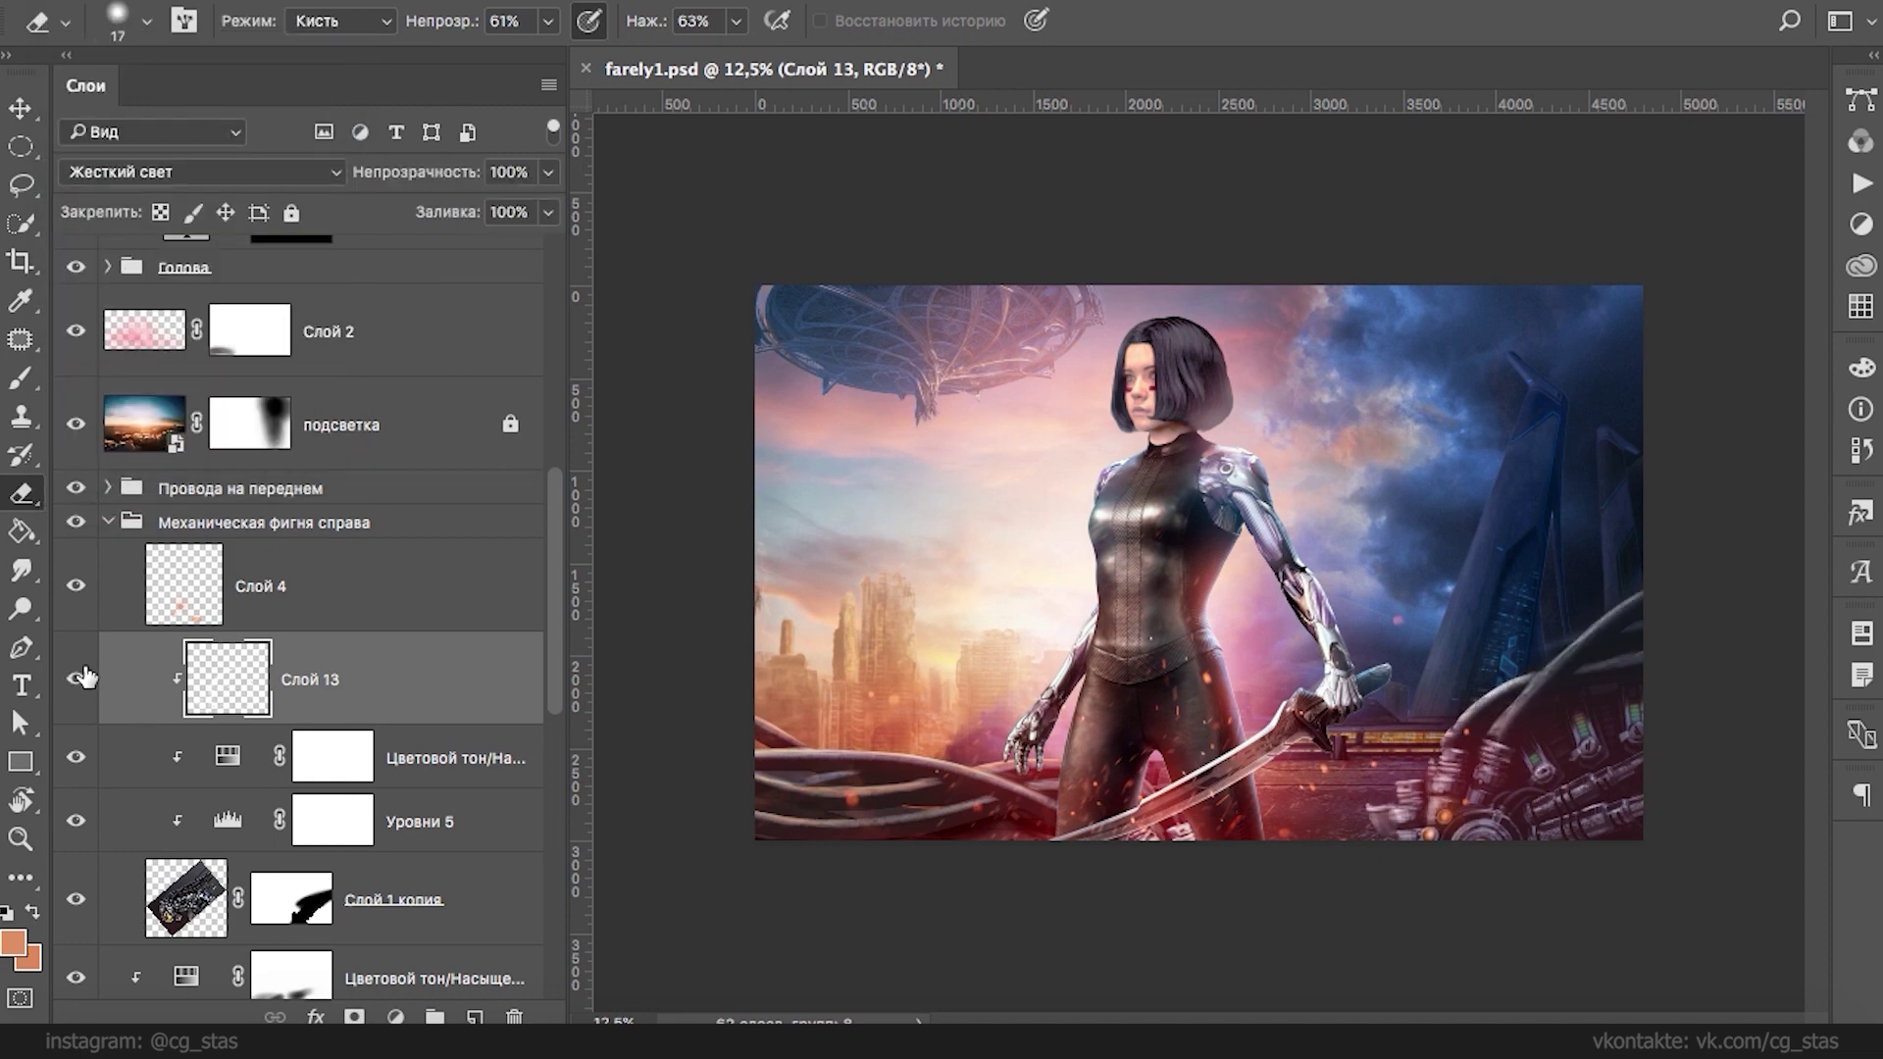
# - Add a new layer above Слой 4 and set the foreground colour to bright orange for the brush
pyautogui.click(216, 608)
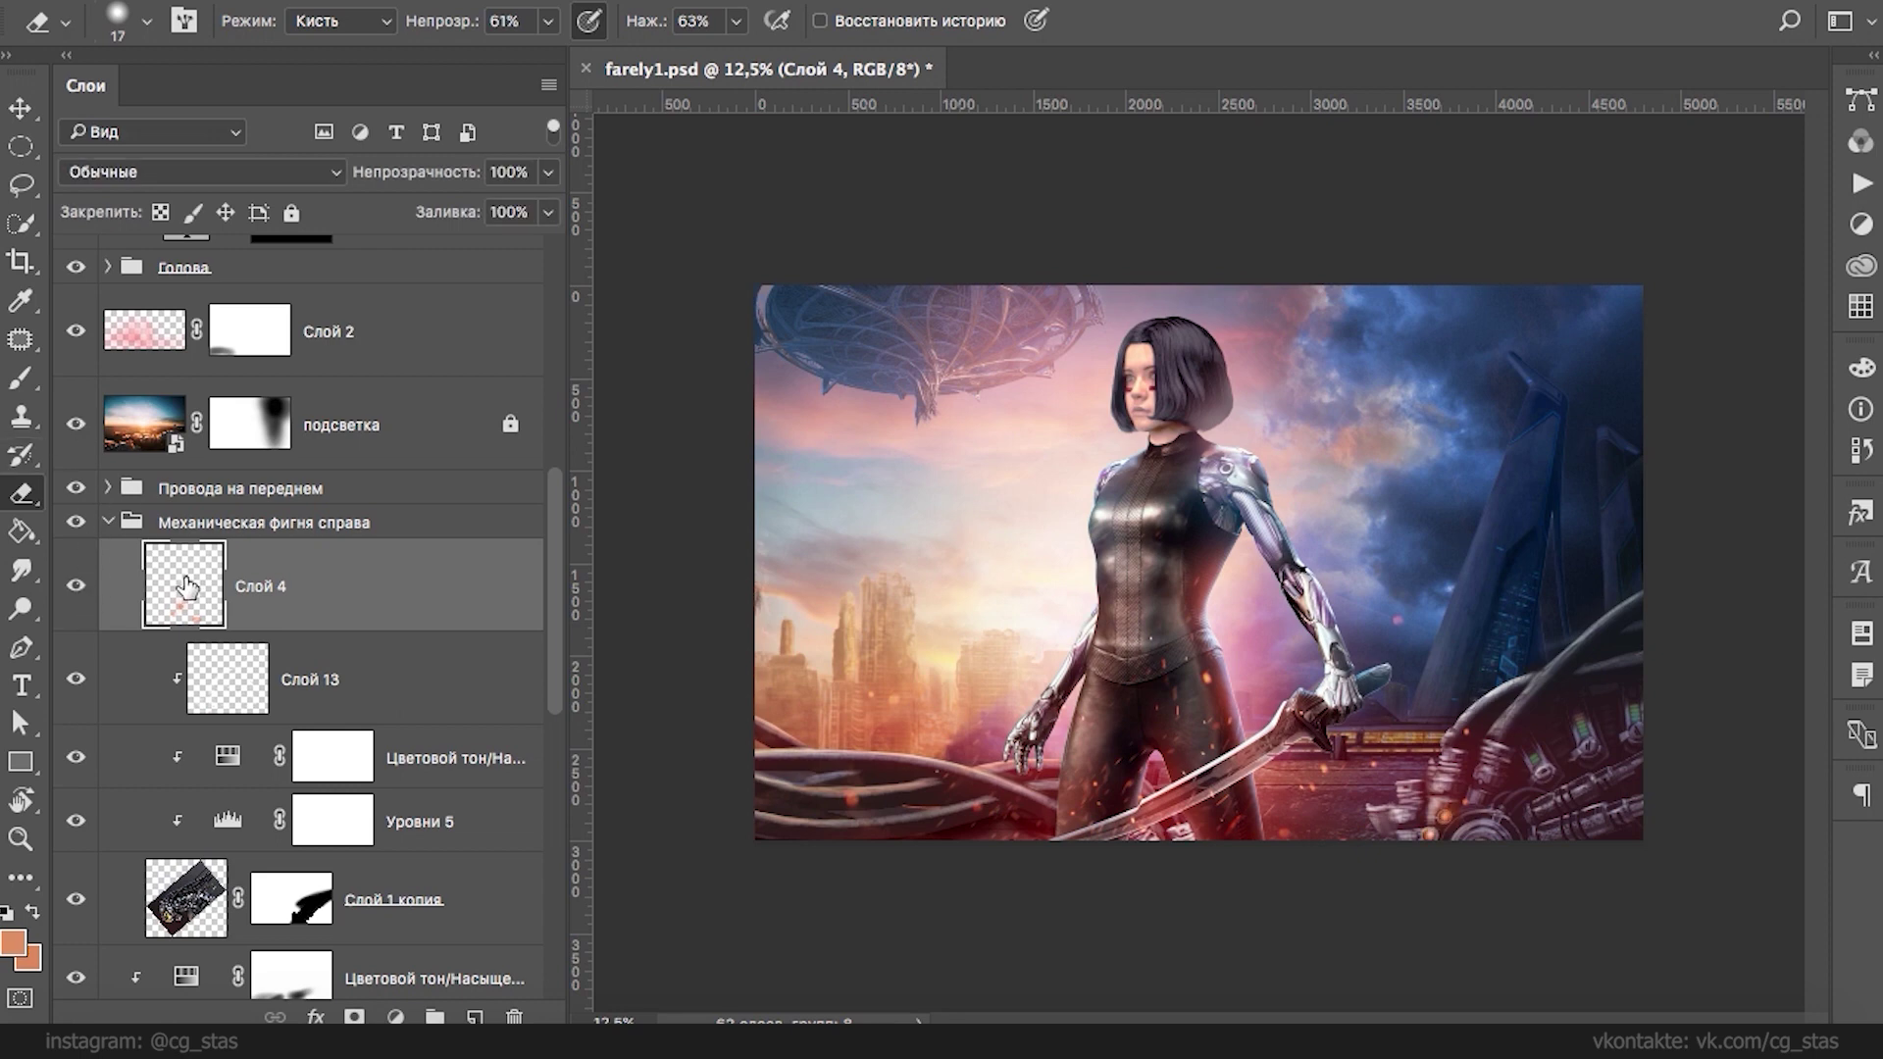
pyautogui.click(233, 177)
pyautogui.click(191, 534)
pyautogui.click(475, 1016)
pyautogui.press('b')
pyautogui.click(14, 943)
pyautogui.press('Return')
# - Paint soft orange glows around the mechanical part's lamps on Слой 14 with a 160 px brush at 4% hardness
pyautogui.rightClick(1281, 544)
pyautogui.click(1103, 562)
pyautogui.moveTo(1074, 531); pyautogui.dragTo(1072, 487)
pyautogui.moveTo(1222, 619); pyautogui.dragTo(1157, 619)
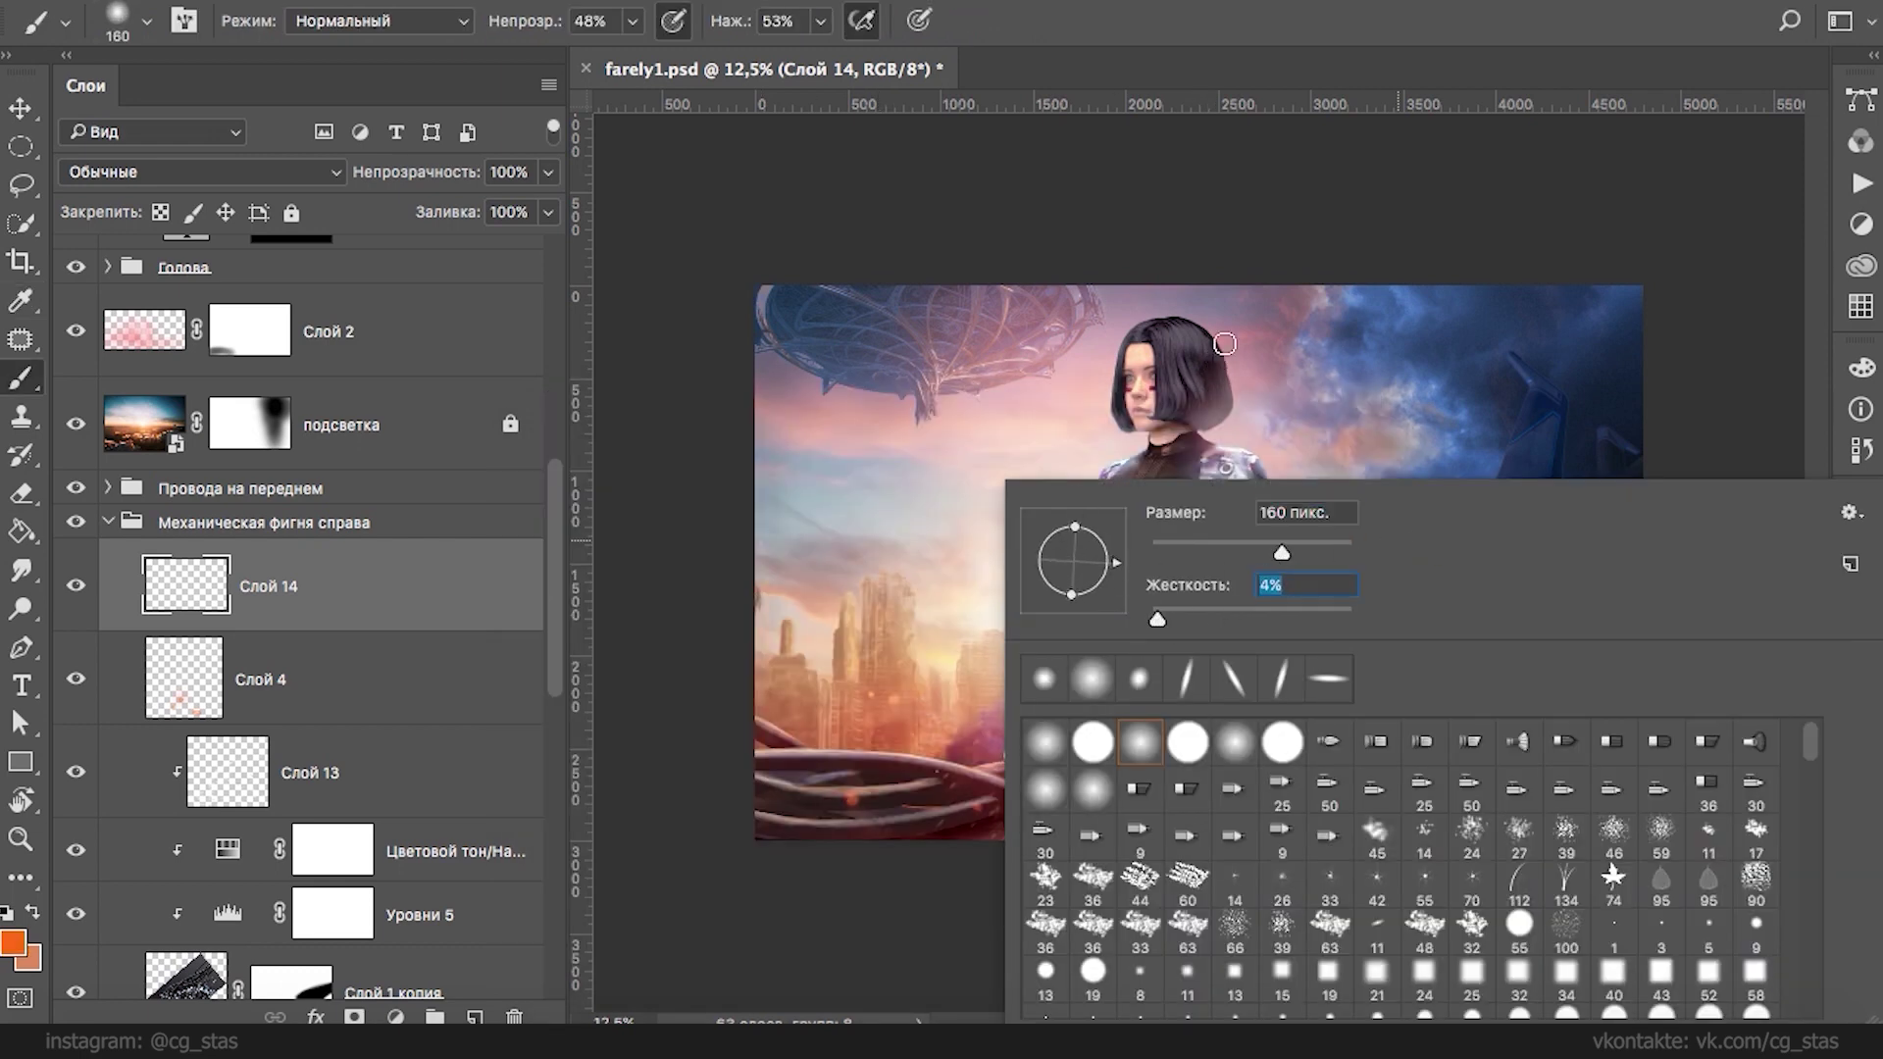
pyautogui.press('Return')
pyautogui.click(1429, 832)
pyautogui.click(1430, 834)
pyautogui.click(1462, 731)
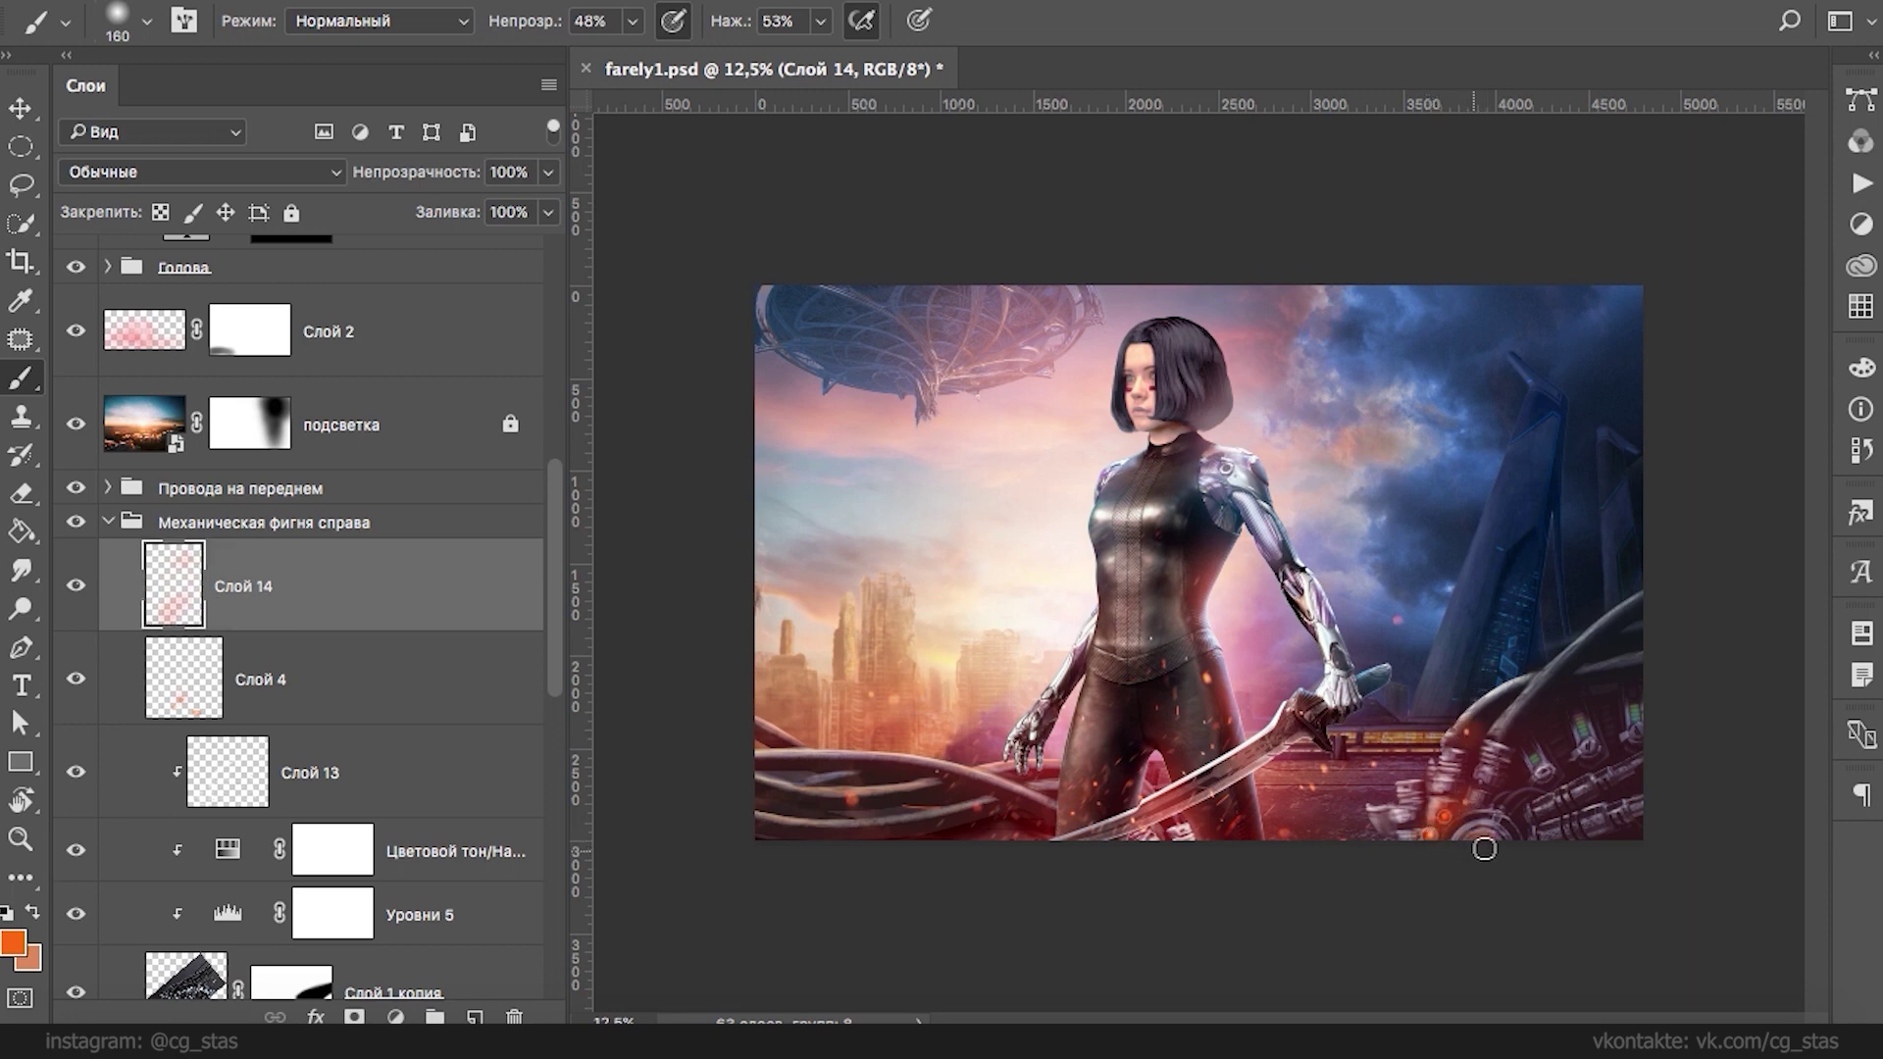
# - Set Слой 14 to the Экран blend mode after comparing alternatives, and lower its fill to 89%
pyautogui.click(313, 172)
pyautogui.scroll(-2, 264, 416)
pyautogui.click(263, 328)
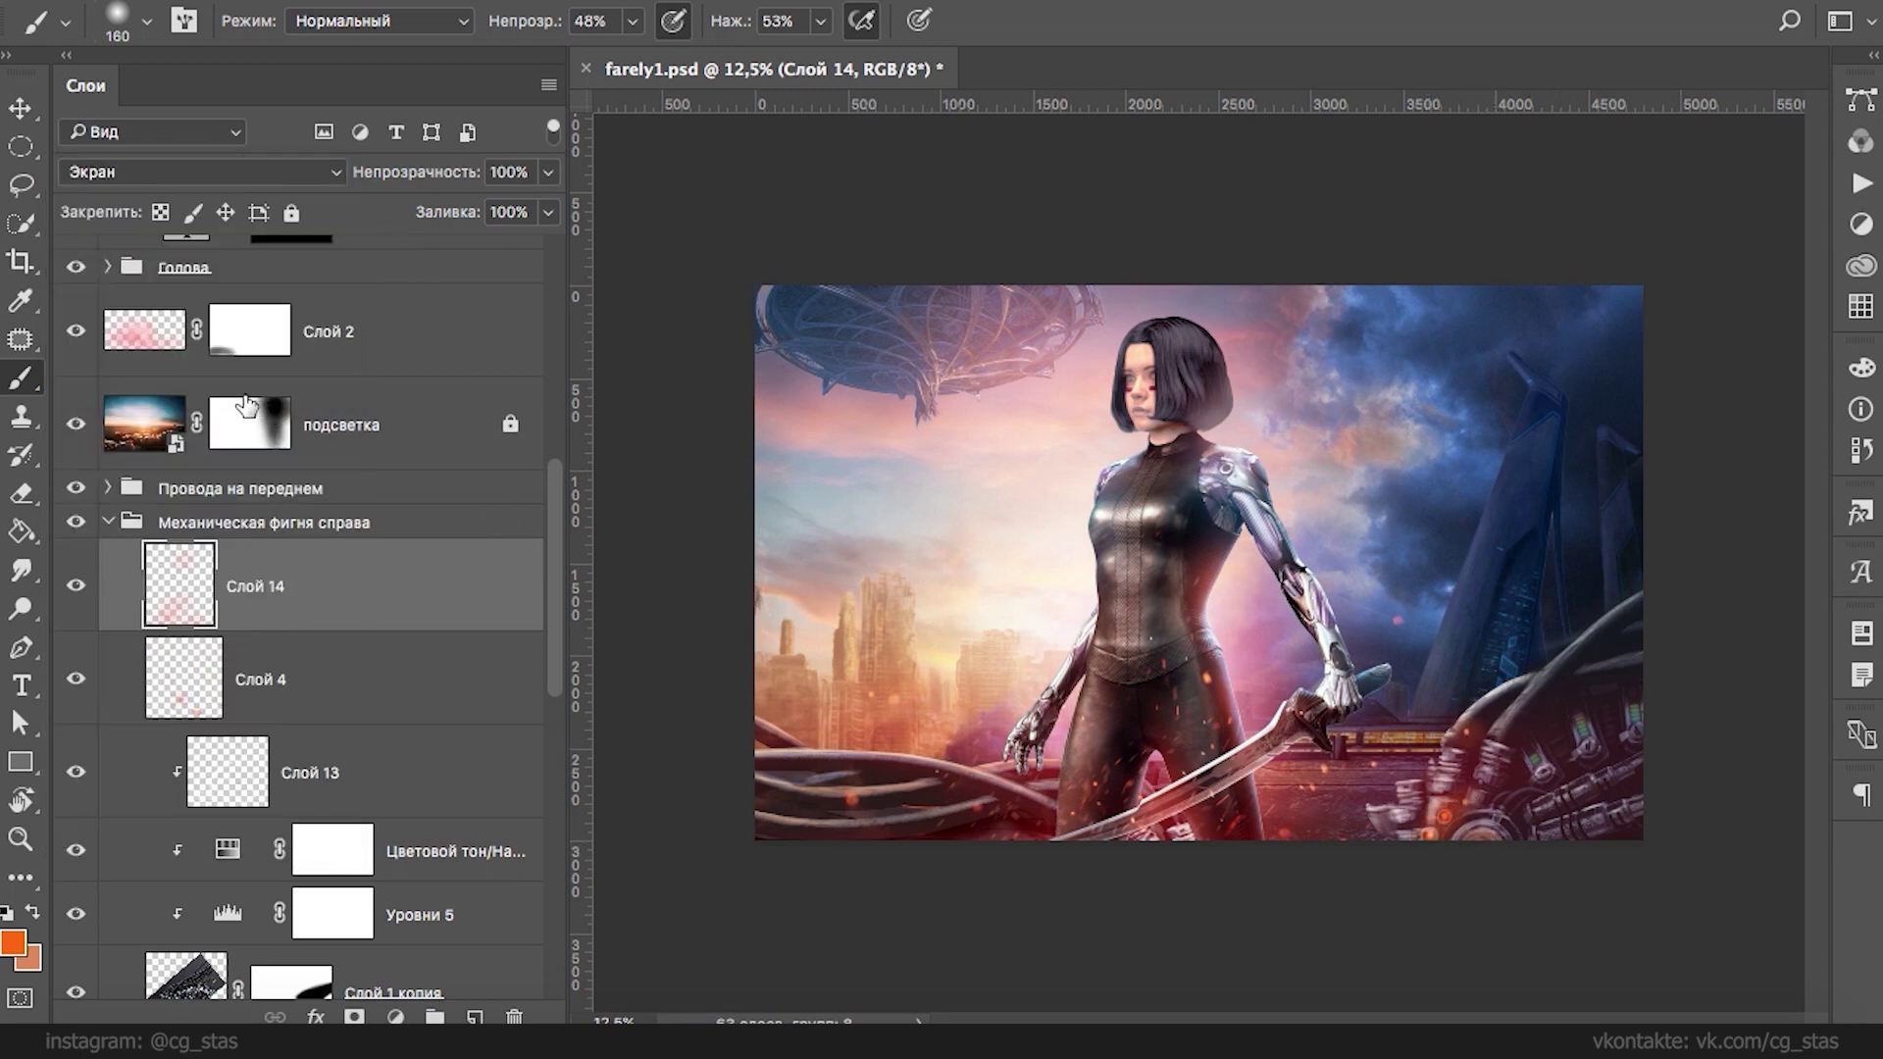
pyautogui.click(255, 187)
pyautogui.click(222, 374)
pyautogui.click(267, 163)
pyautogui.click(239, 147)
pyautogui.click(233, 169)
pyautogui.click(226, 152)
pyautogui.click(220, 173)
pyautogui.click(222, 149)
pyautogui.click(222, 162)
pyautogui.click(273, 68)
pyautogui.click(547, 212)
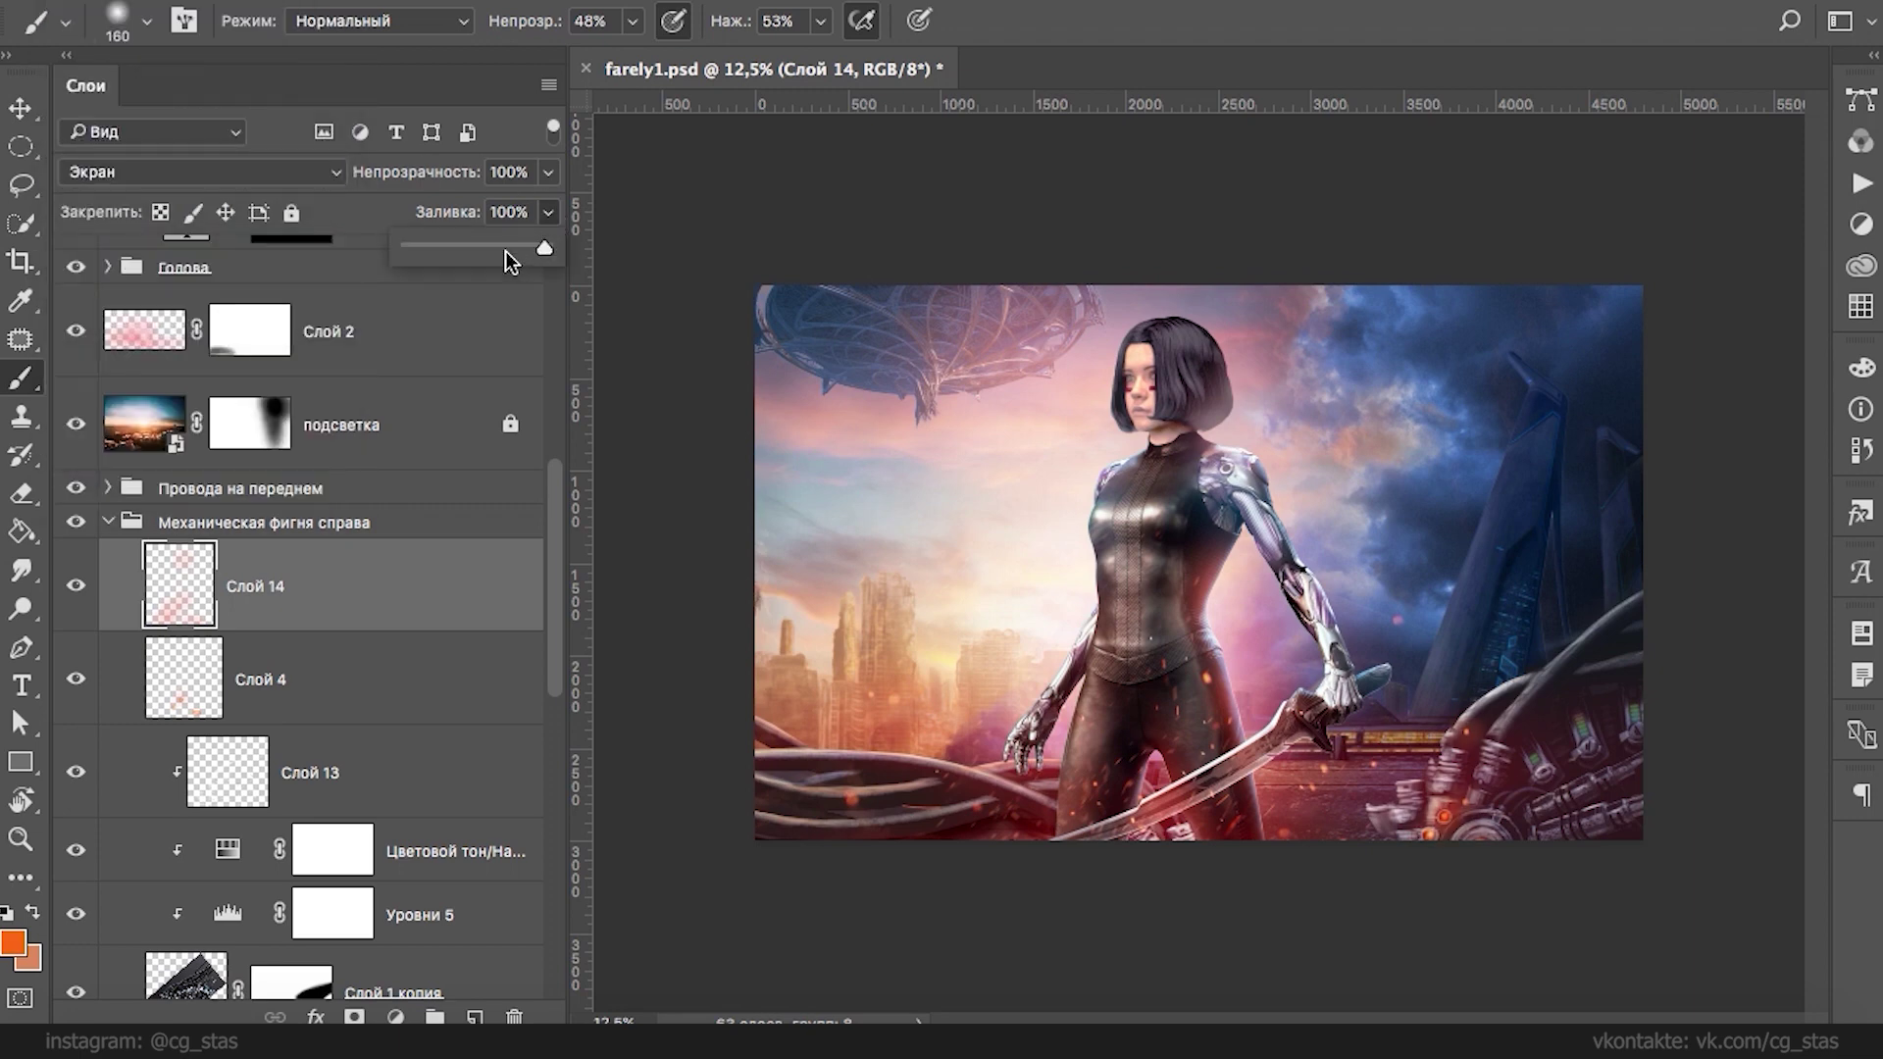
pyautogui.moveTo(526, 245); pyautogui.dragTo(530, 247)
# - Choose a bright green and paint glows over the indicator lights on Слой 14, reducing the brush to 43 px
pyautogui.click(14, 942)
pyautogui.click(976, 722)
pyautogui.click(1206, 459)
pyautogui.click(1532, 757)
pyautogui.click(1533, 757)
pyautogui.click(1579, 730)
pyautogui.rightClick(1590, 718)
pyautogui.moveTo(1290, 552); pyautogui.dragTo(1199, 549)
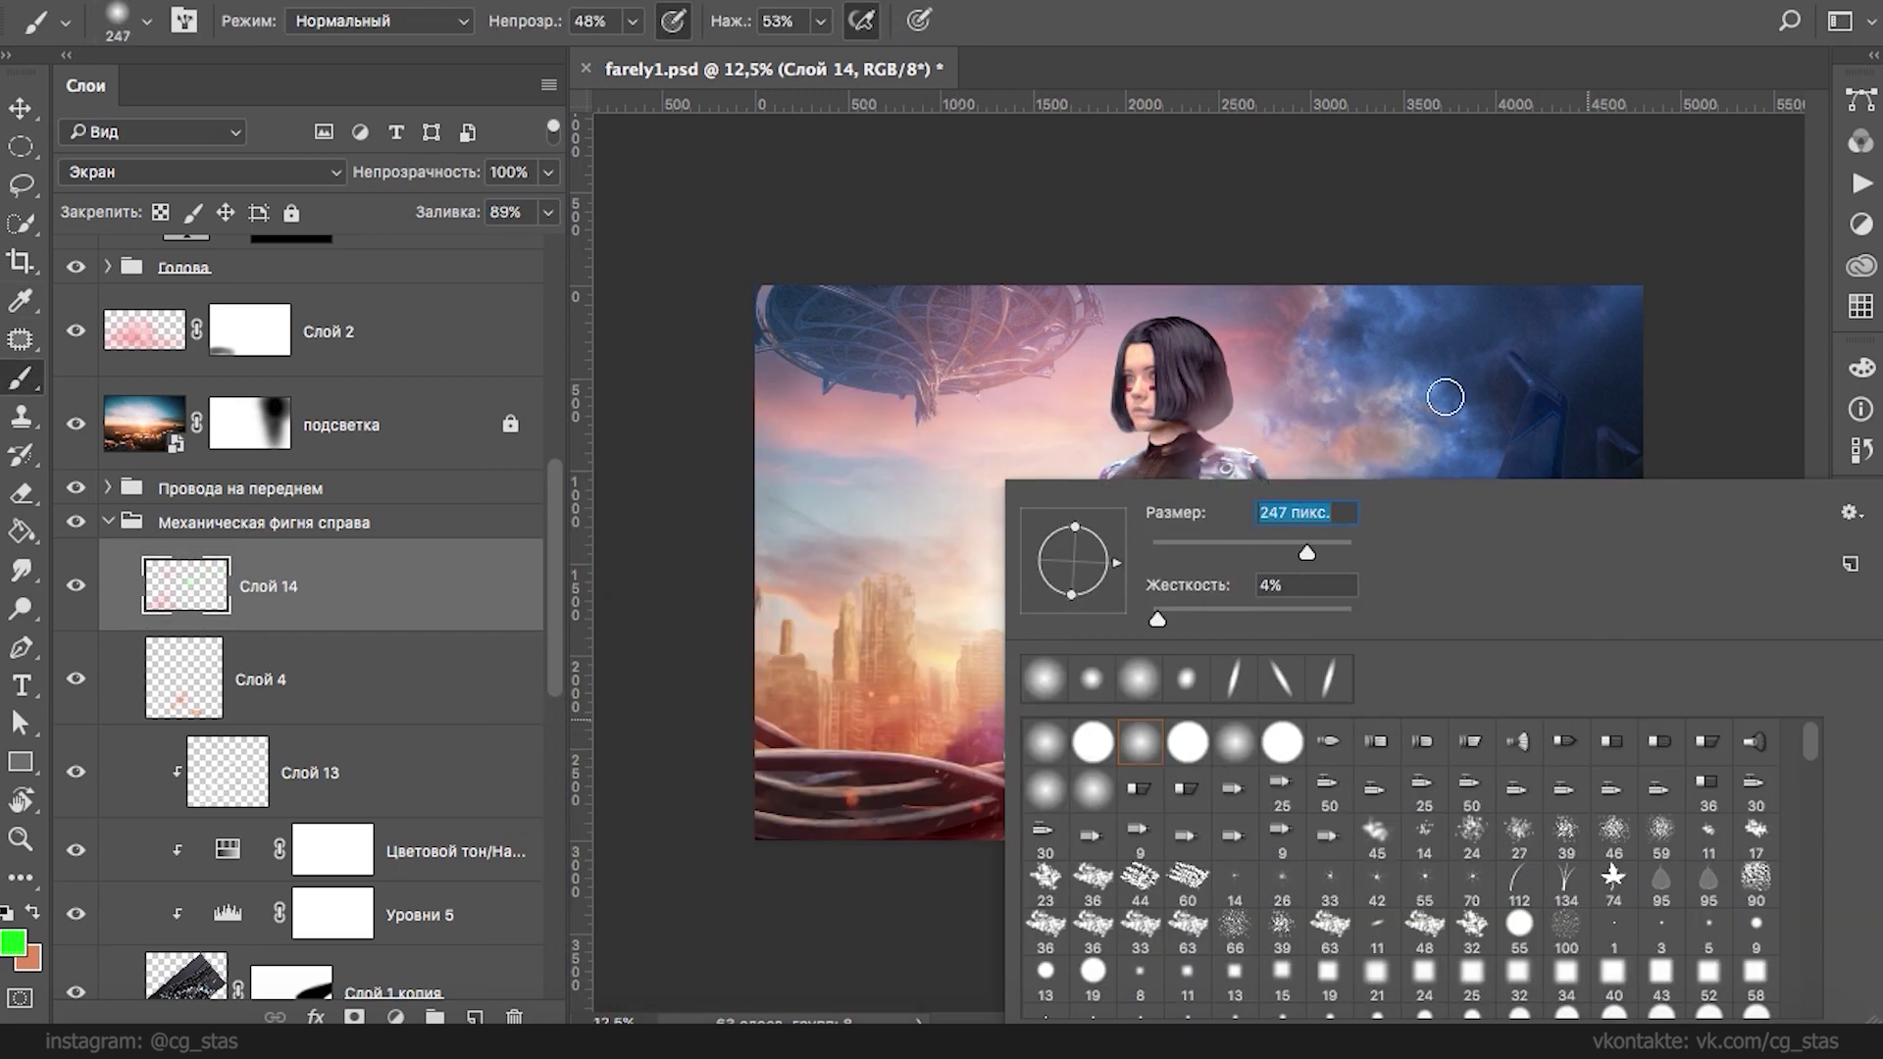
pyautogui.press('Return')
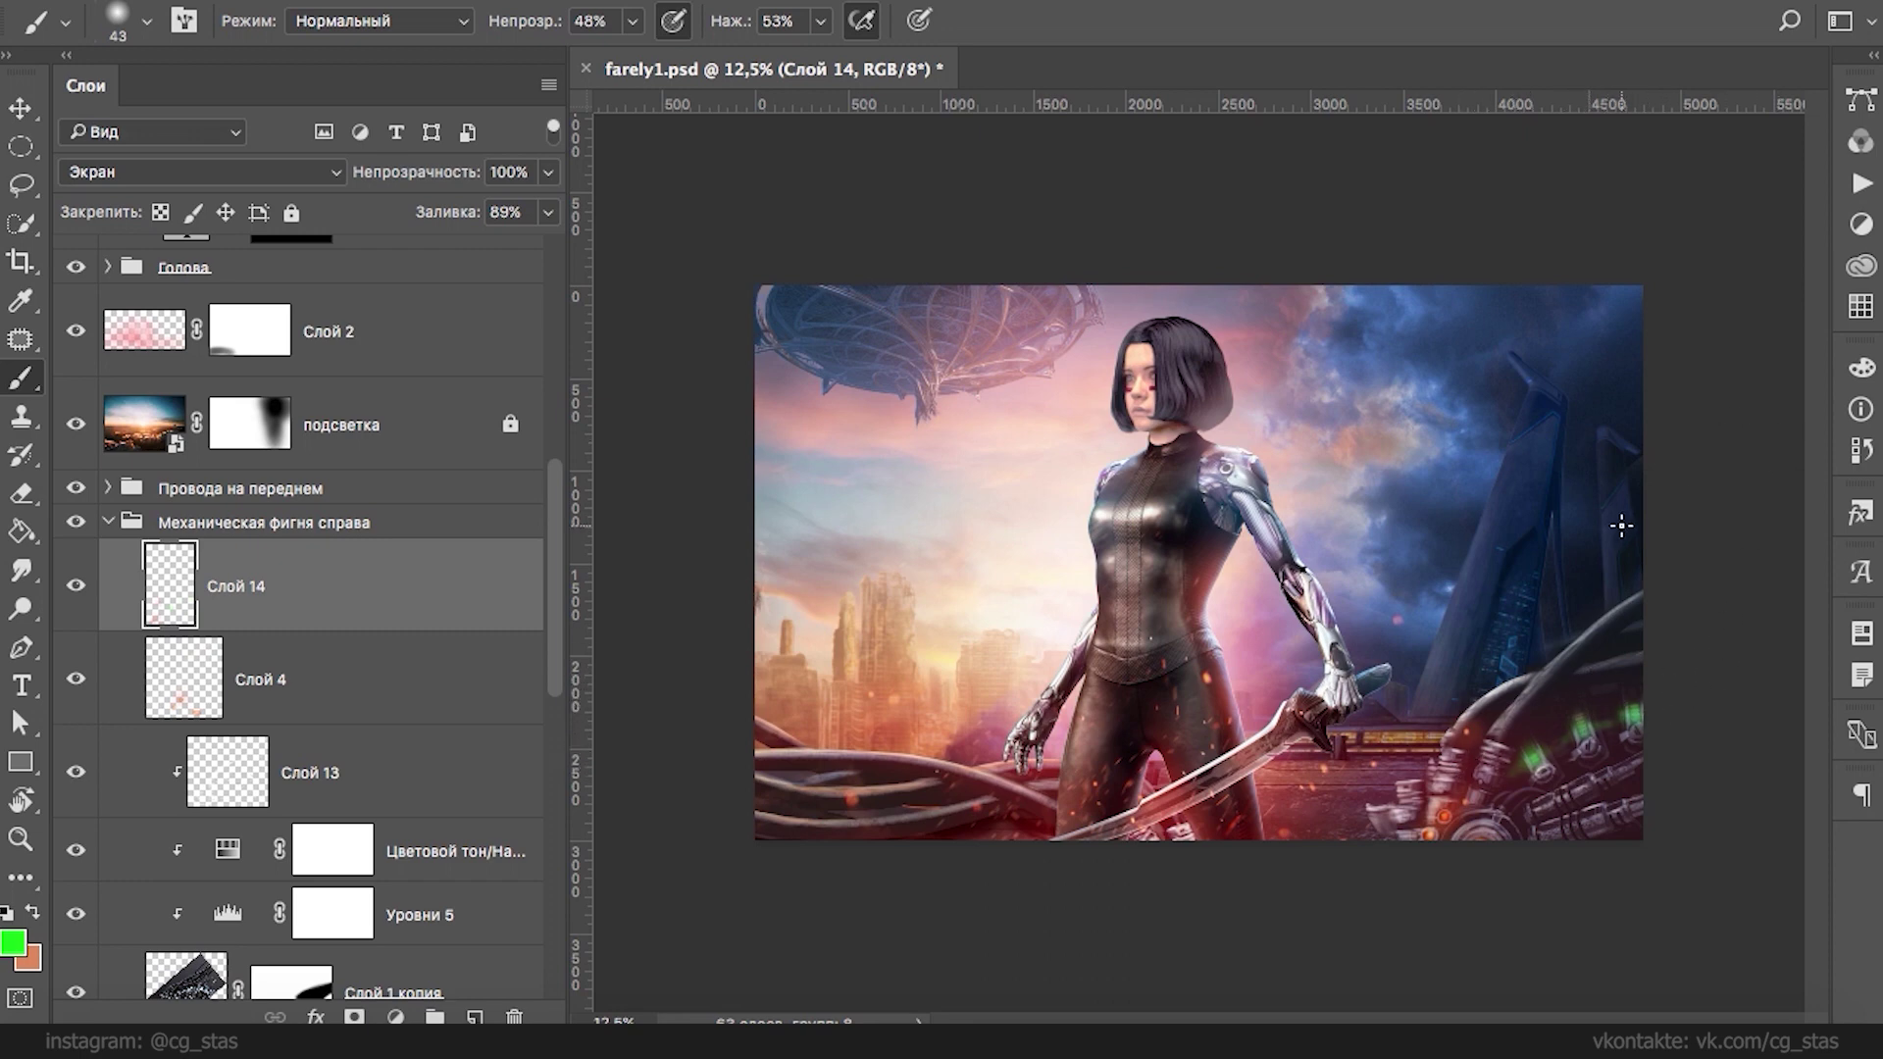
# - Add a new layer above Слой 14 inside the Механическая фигня справа group
pyautogui.click(21, 584)
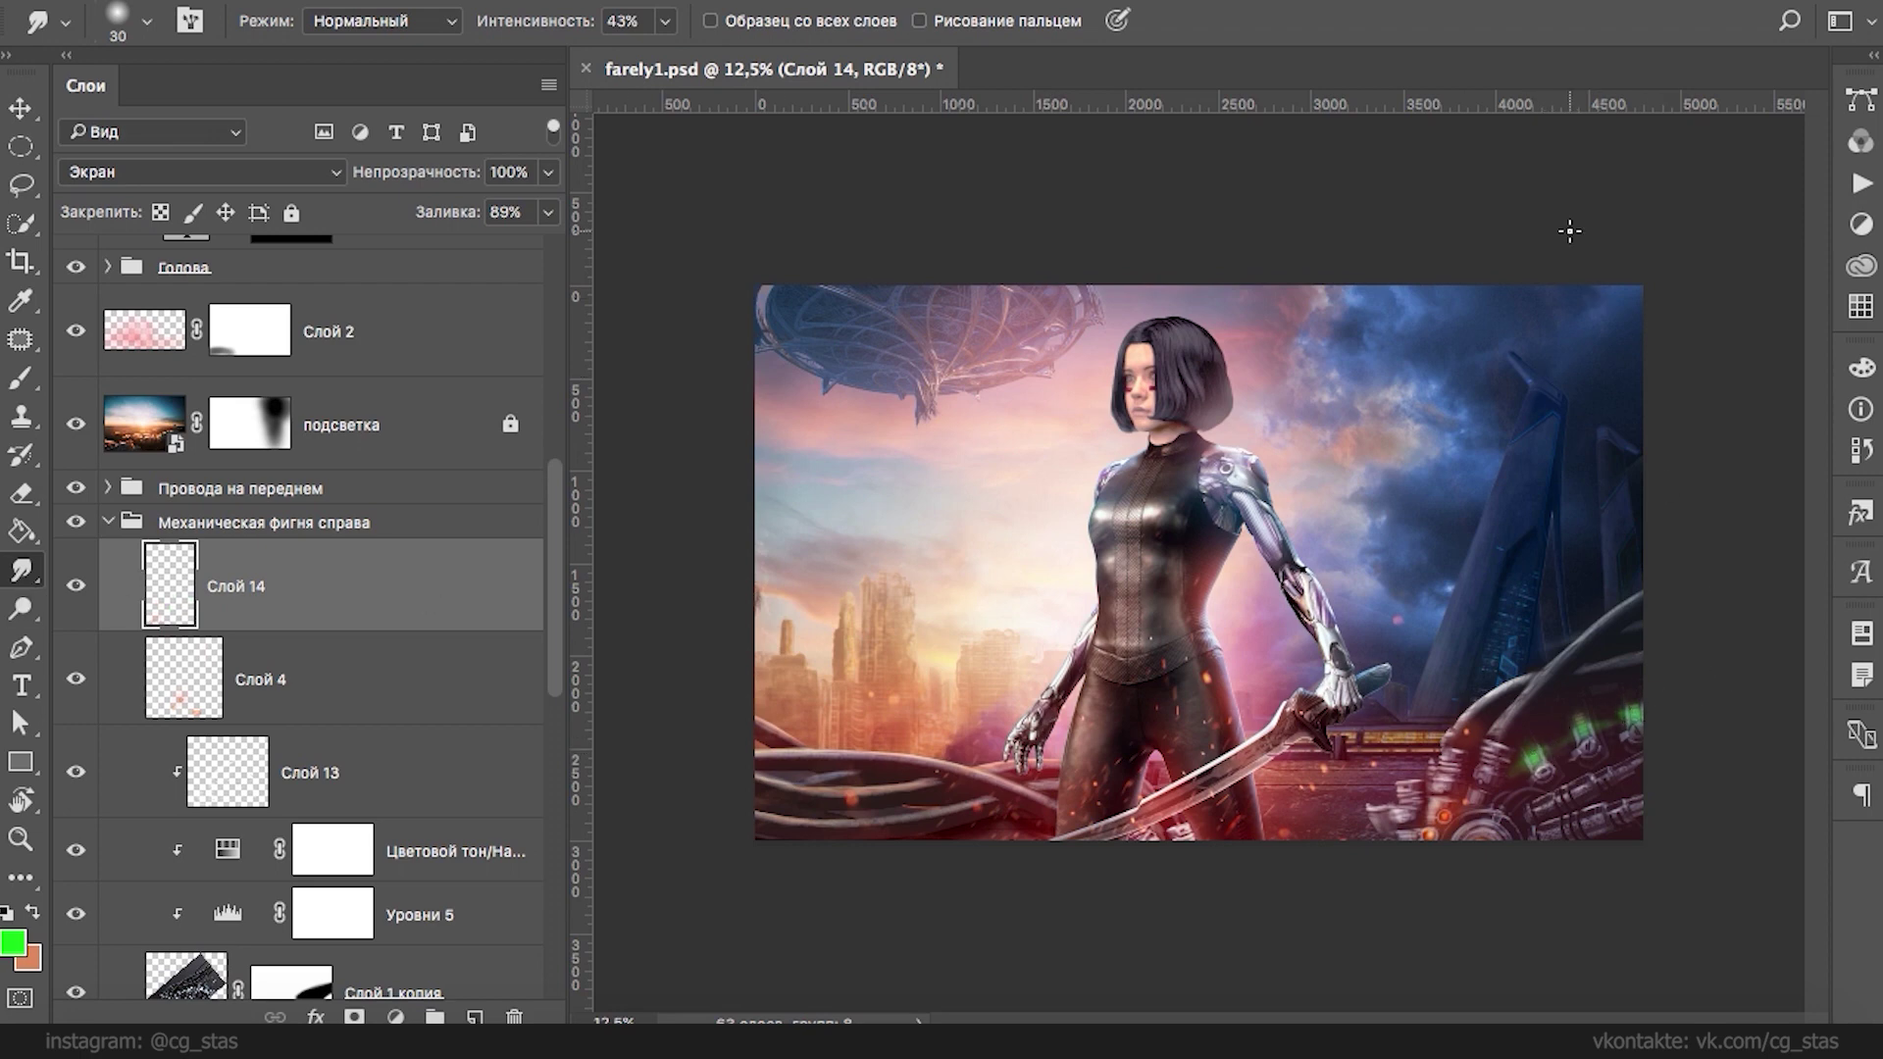
pyautogui.hotkey('ctrl', '-')
pyautogui.hotkey('ctrl', '+')
pyautogui.scroll(-1, 556, 627)
pyautogui.click(314, 799)
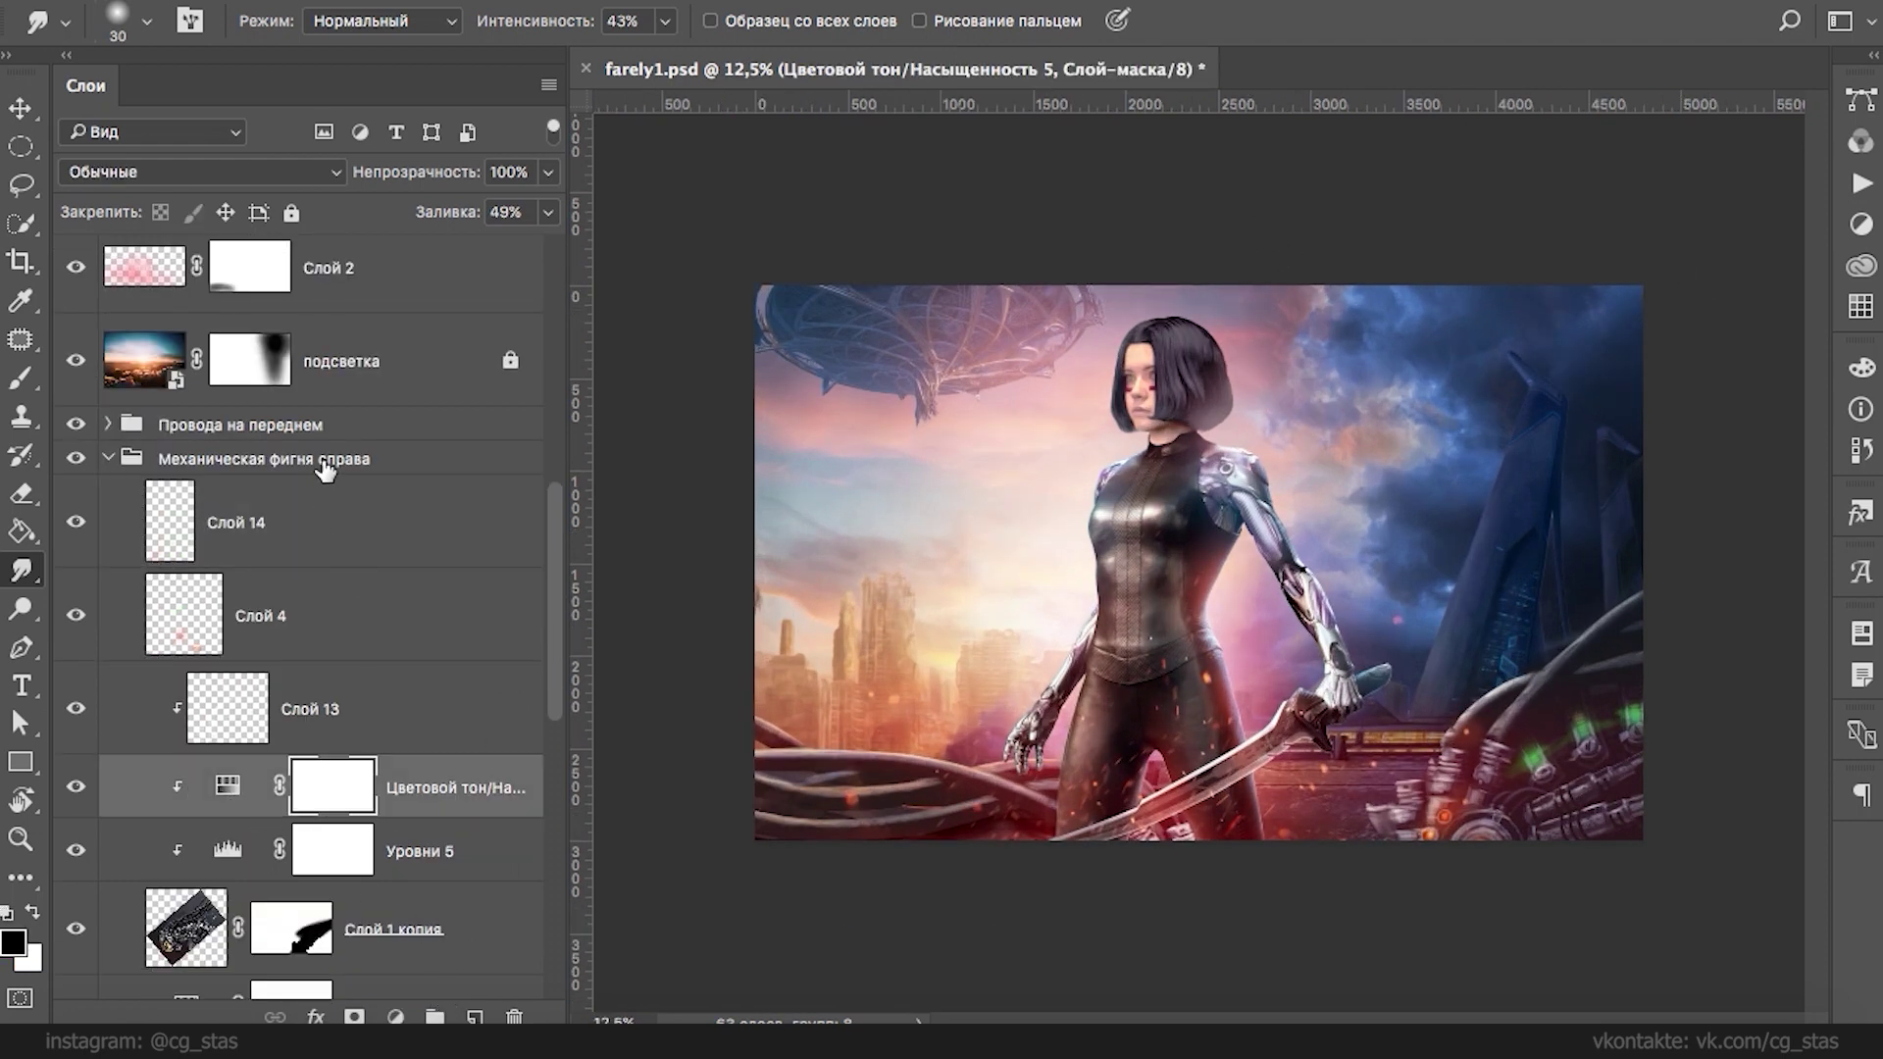
pyautogui.click(328, 458)
pyautogui.click(473, 1017)
pyautogui.hotkey('ctrl', 'z')
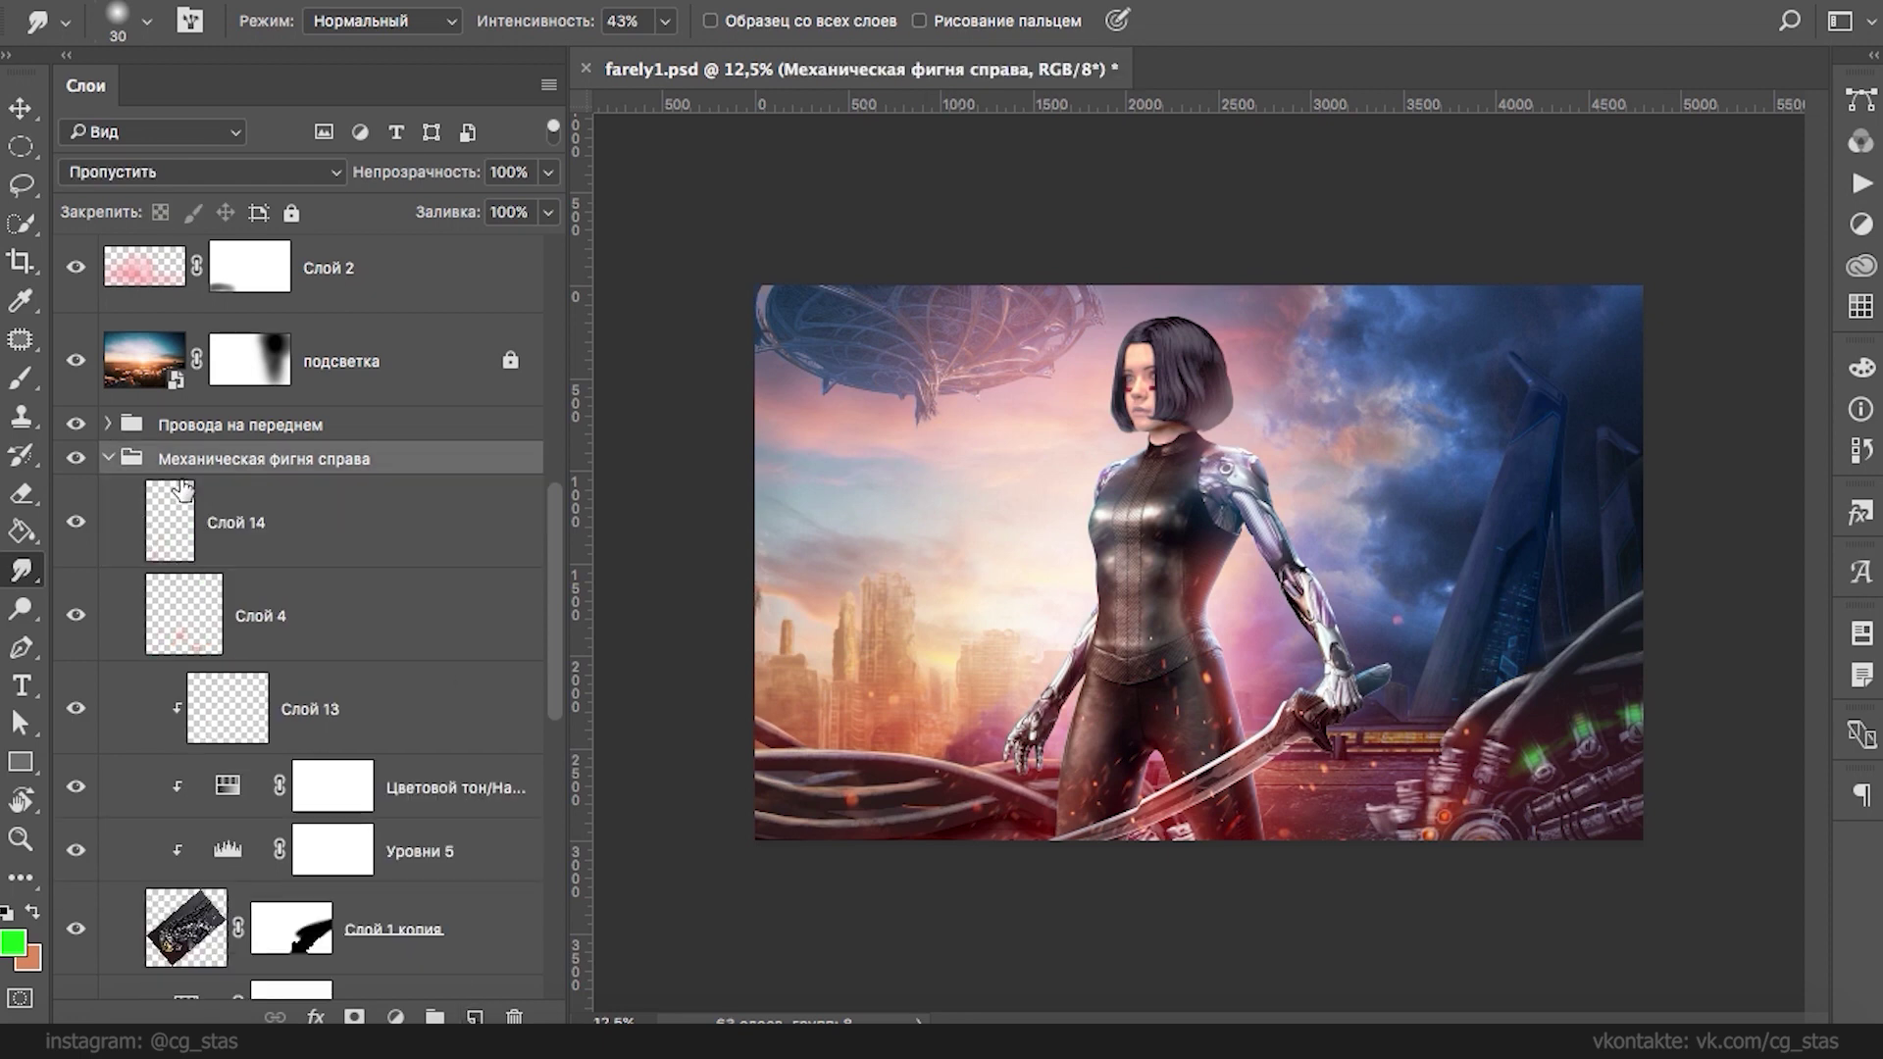
pyautogui.click(474, 1017)
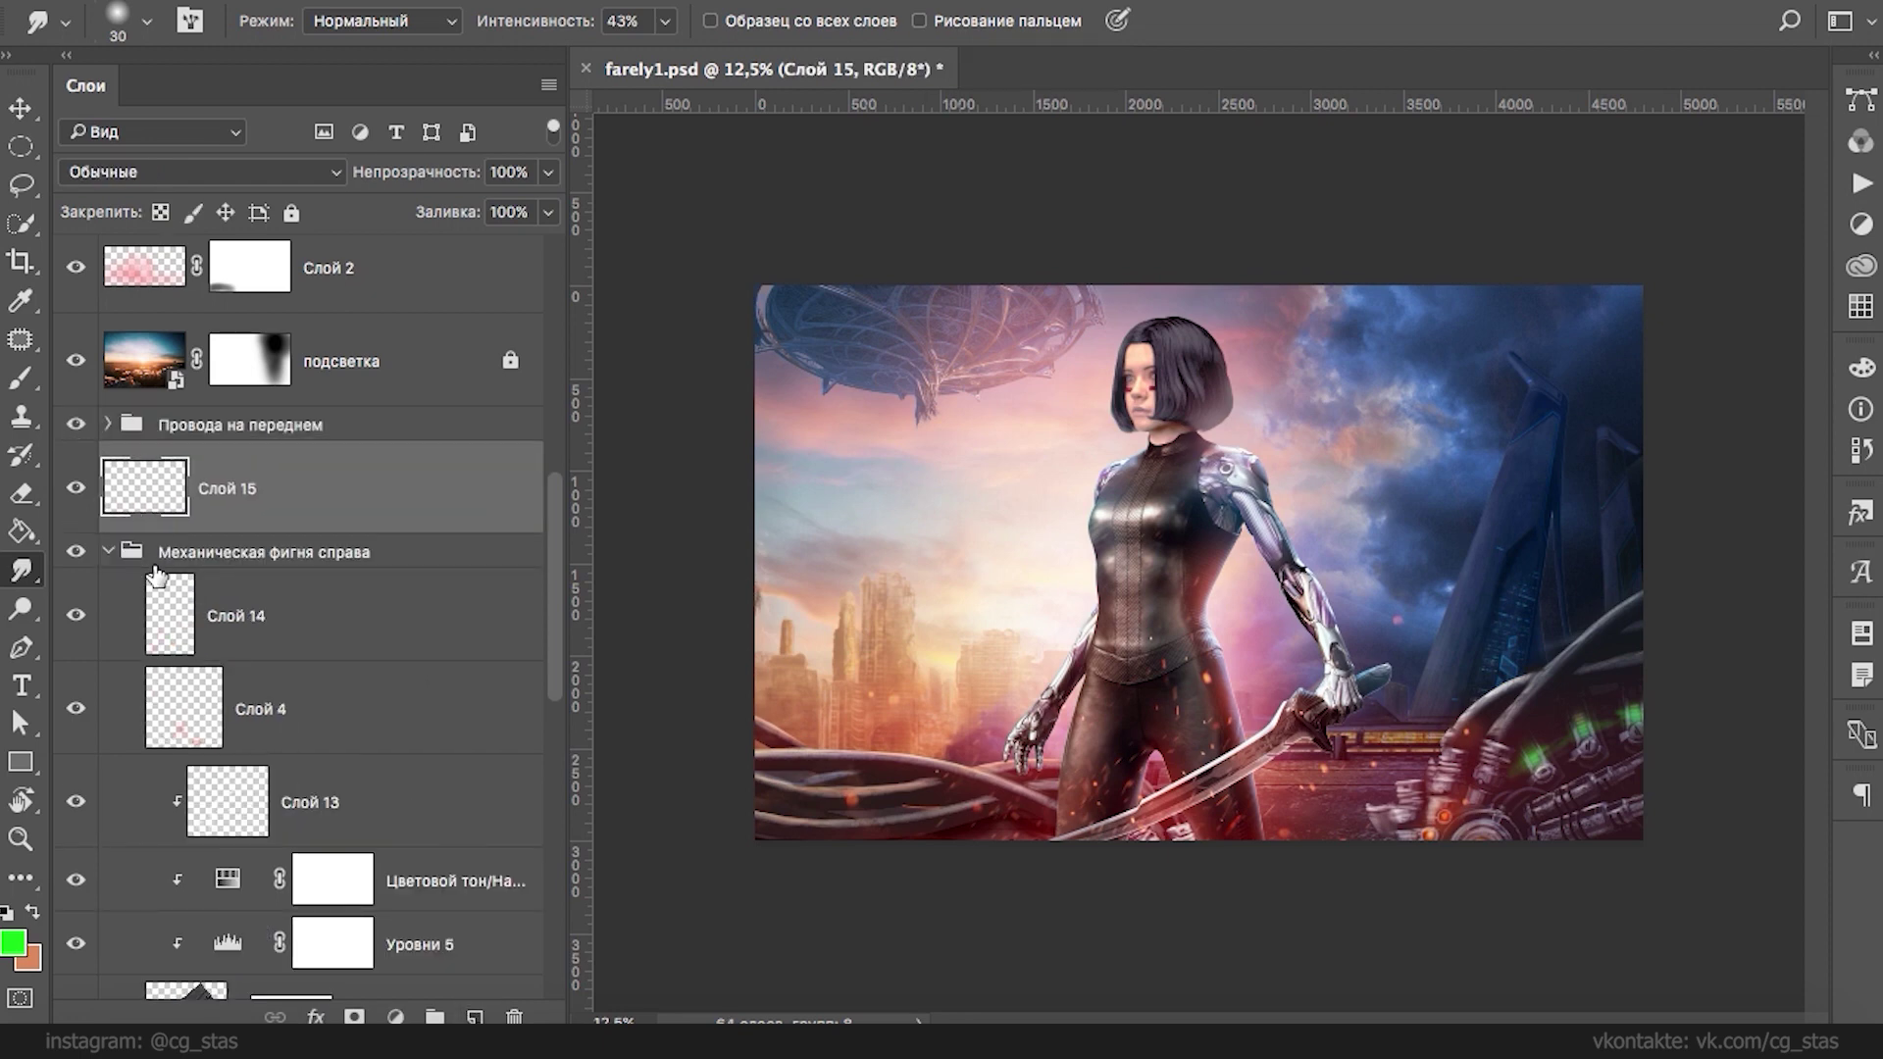
pyautogui.hotkey('ctrl', 'z')
# - Add a Brightness/Contrast adjustment clipped to the Механическая фигня справа group, with contrast 20 and slightly reduced brightness
pyautogui.click(395, 1017)
pyautogui.click(467, 537)
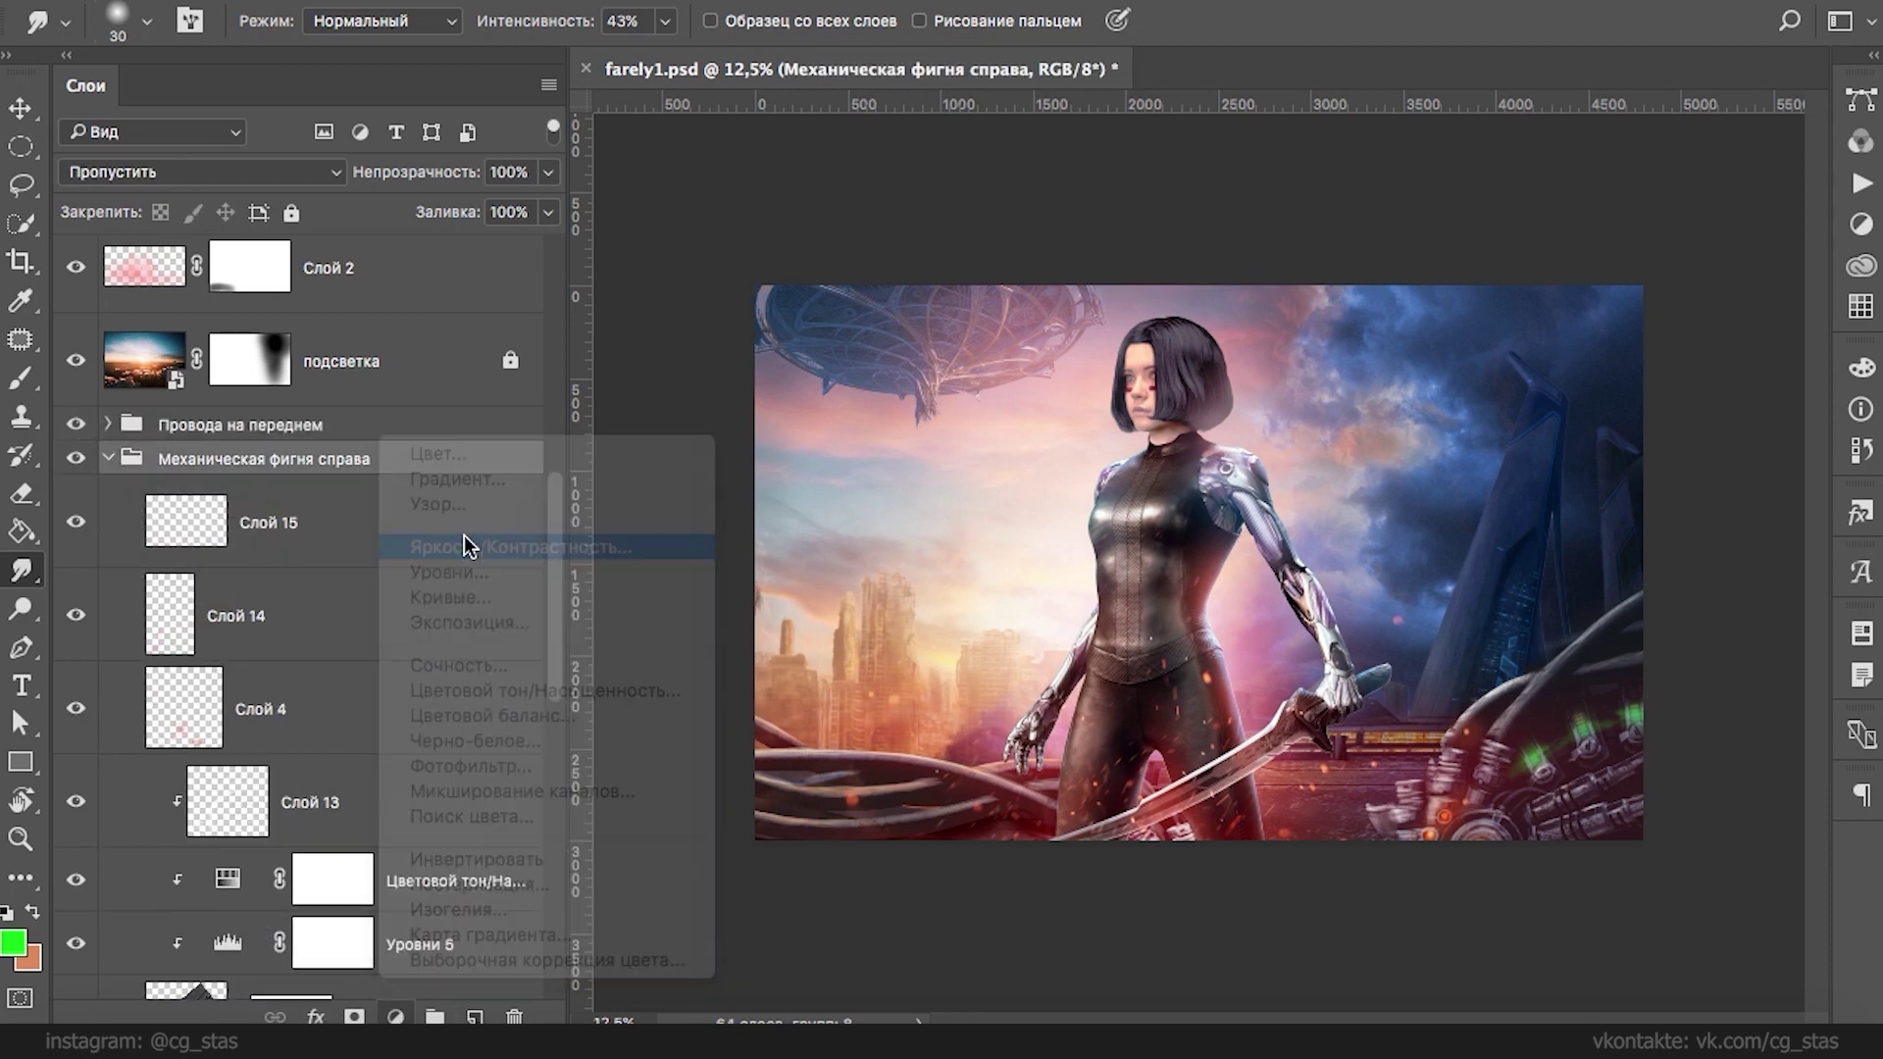
pyautogui.click(665, 238)
pyautogui.moveTo(218, 509); pyautogui.dragTo(196, 441)
pyautogui.keyDown('alt'); pyautogui.click(160, 499); pyautogui.keyUp('alt')
pyautogui.doubleClick(188, 483)
pyautogui.moveTo(474, 461); pyautogui.dragTo(453, 409)
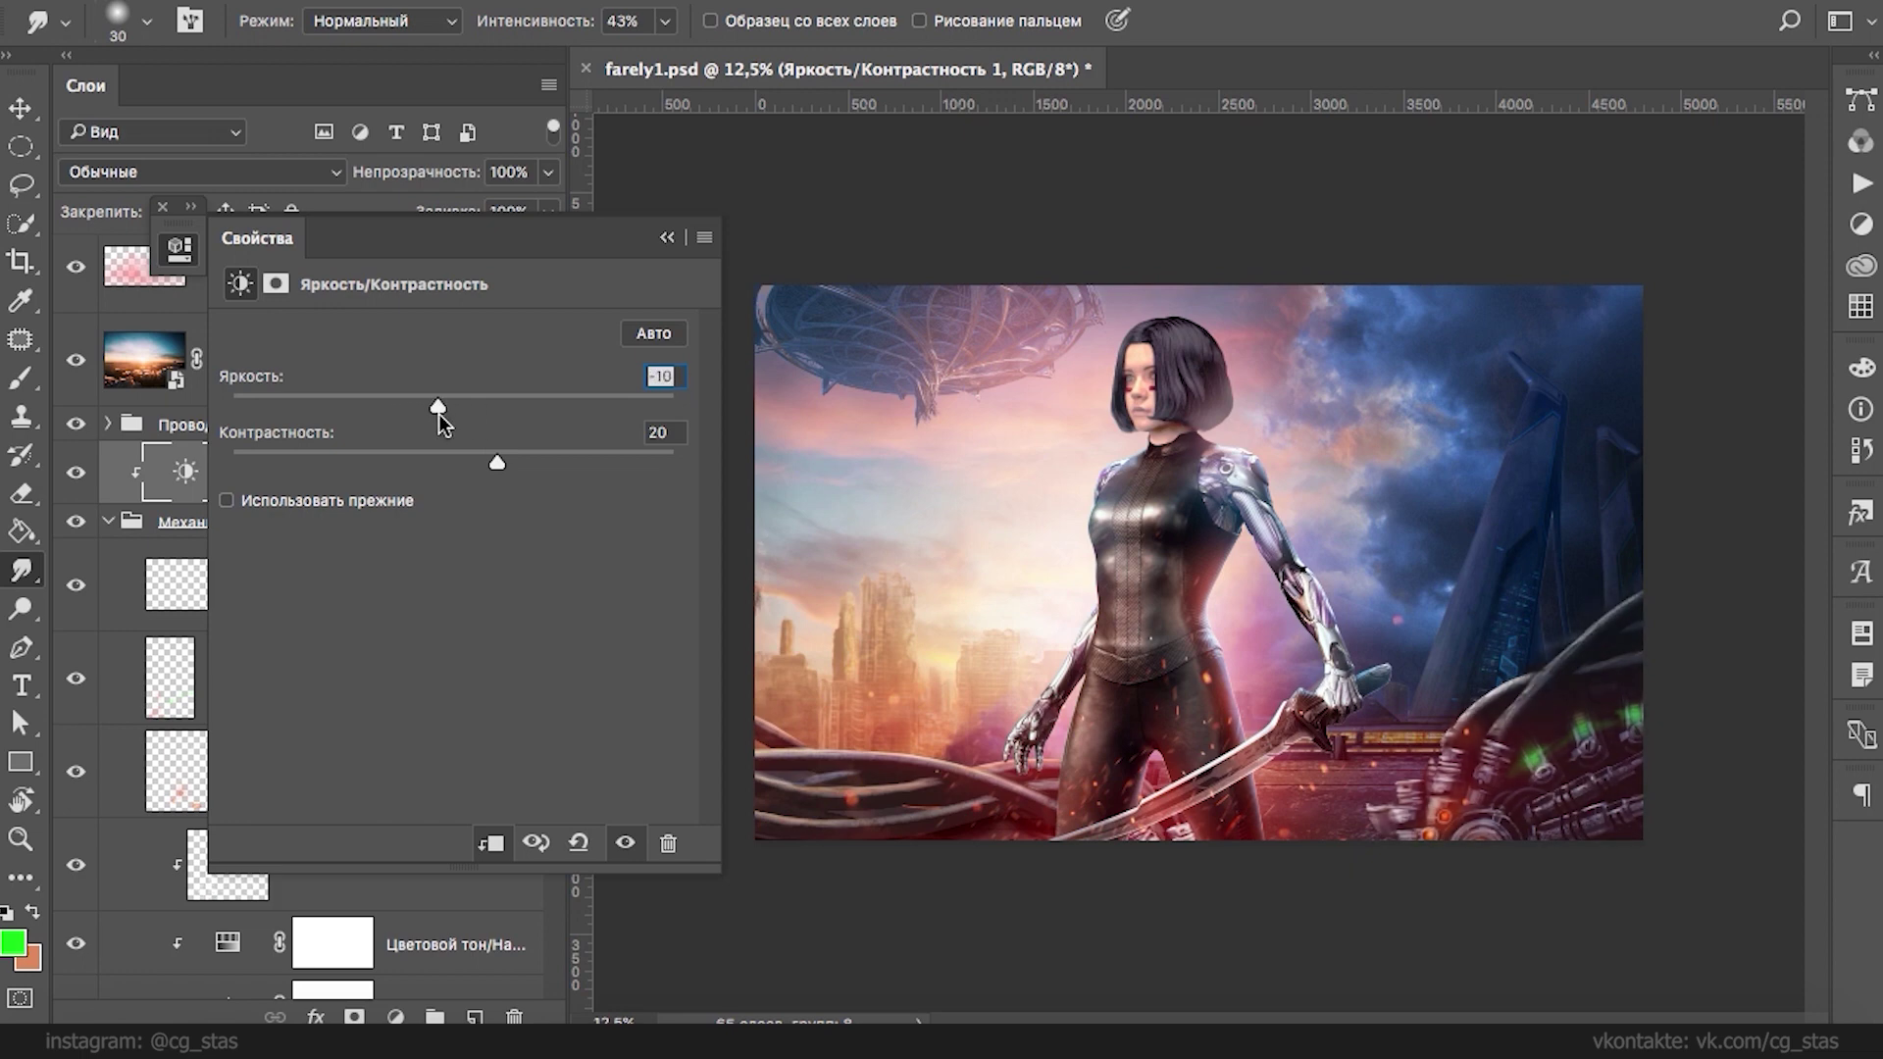
pyautogui.moveTo(438, 413); pyautogui.dragTo(432, 414)
pyautogui.click(694, 207)
# - Paint green and red reflected light on the mechanical part on Слой 15 with the 43 px brush
pyautogui.click(195, 607)
pyautogui.press('b')
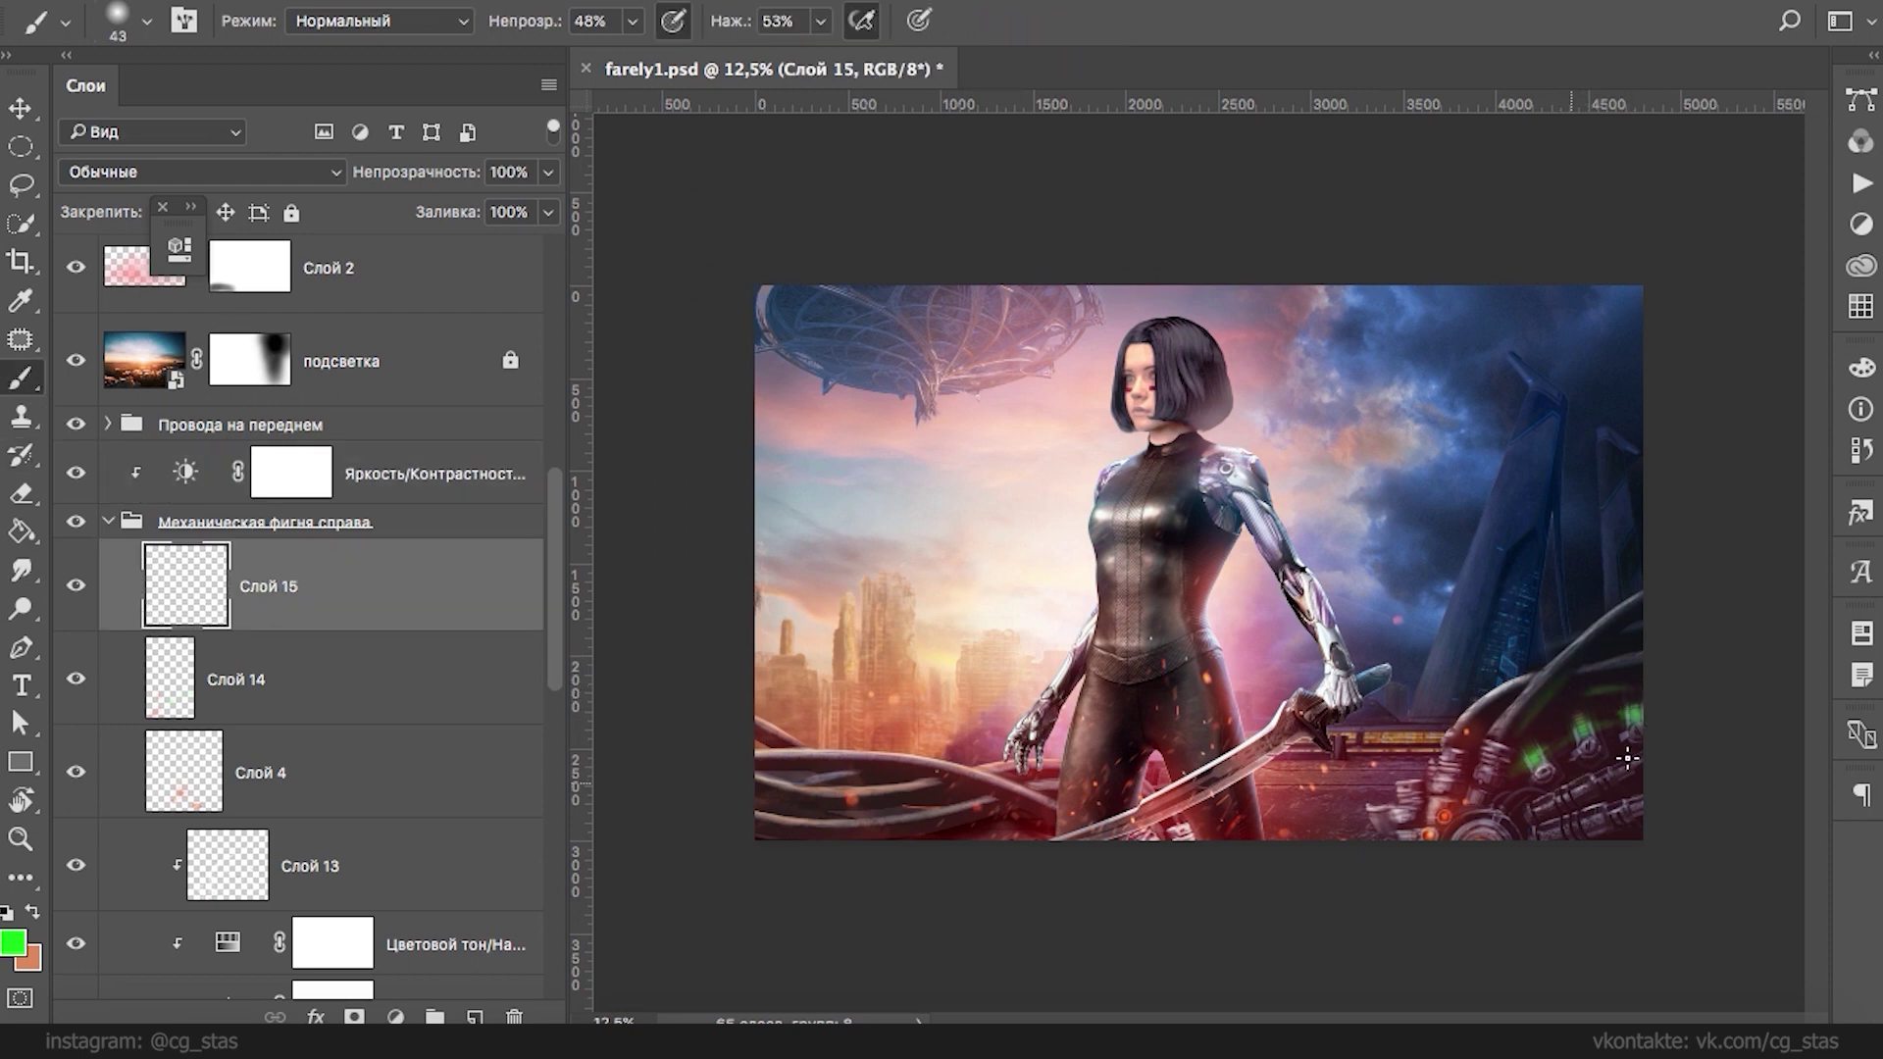
pyautogui.keyDown('alt'); pyautogui.click(1449, 802); pyautogui.keyUp('alt')
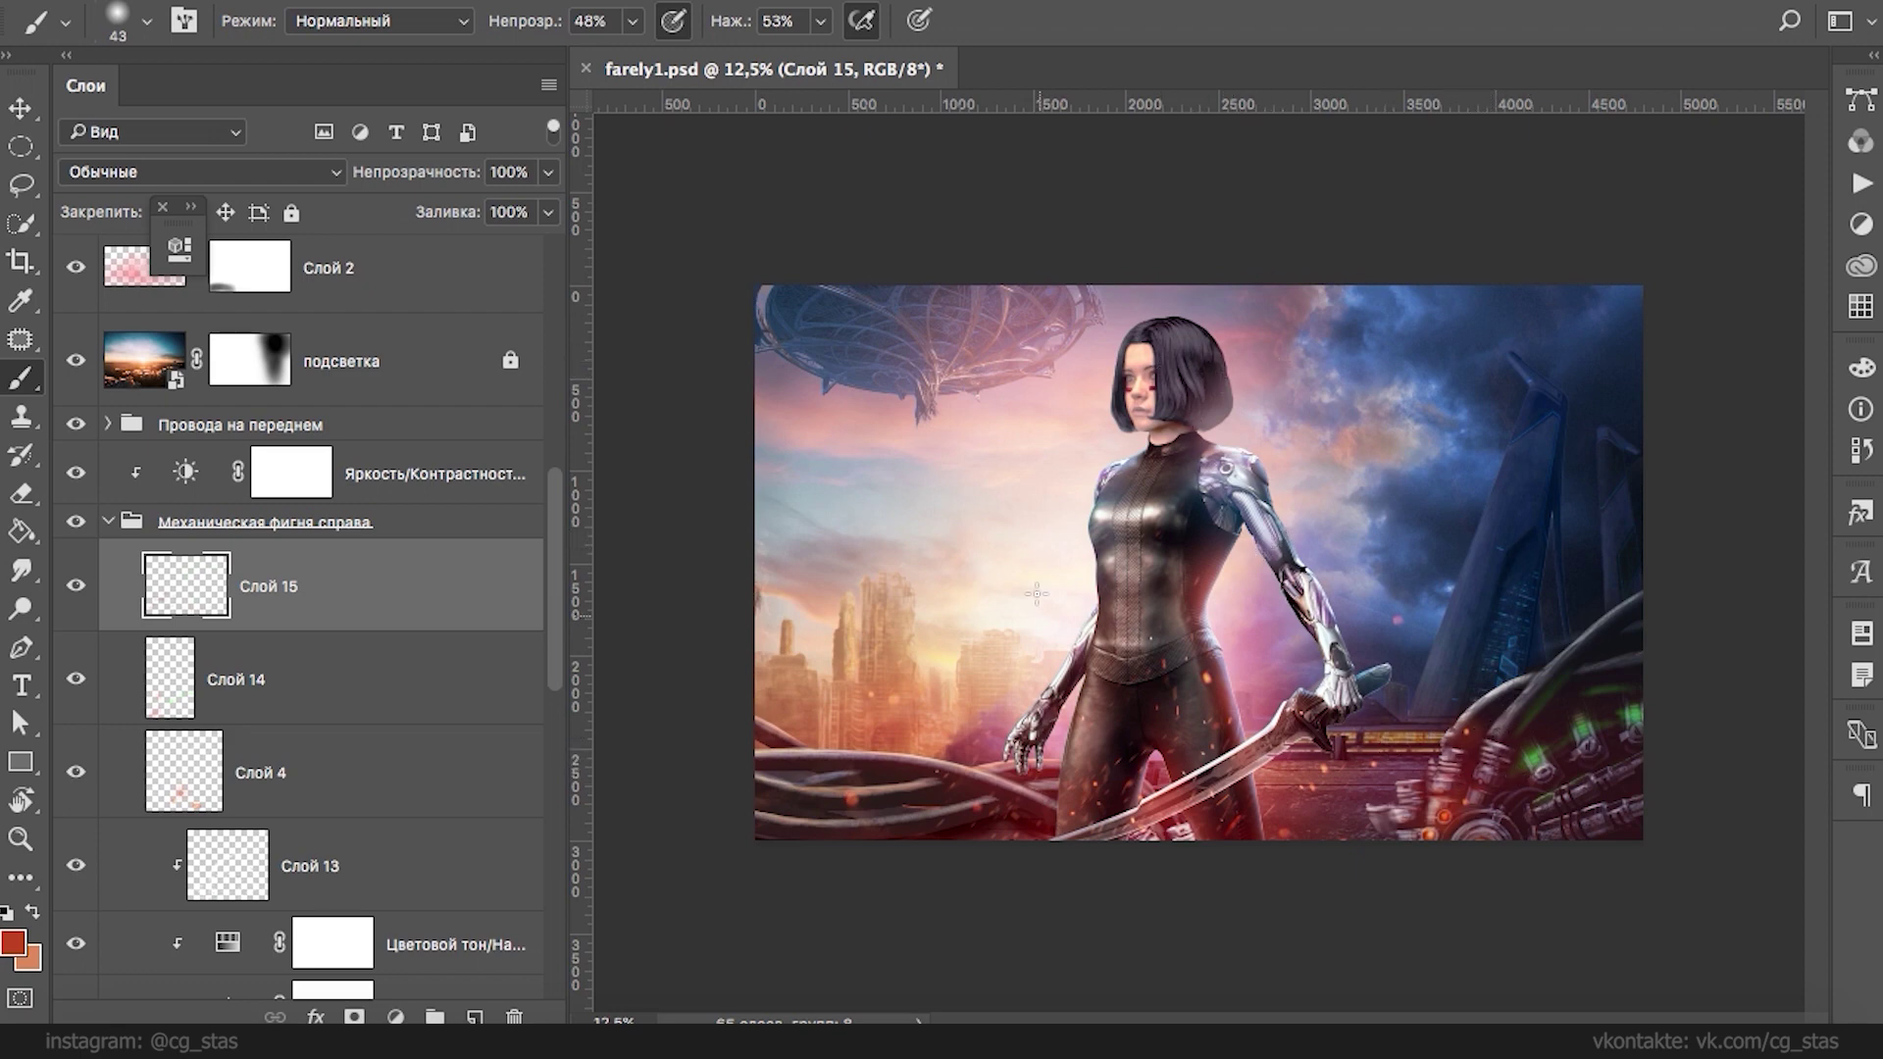
# - Collapse the Механическая фигня справа group and add a new layer above Слой 2
pyautogui.click(107, 522)
pyautogui.scroll(5, 555, 474)
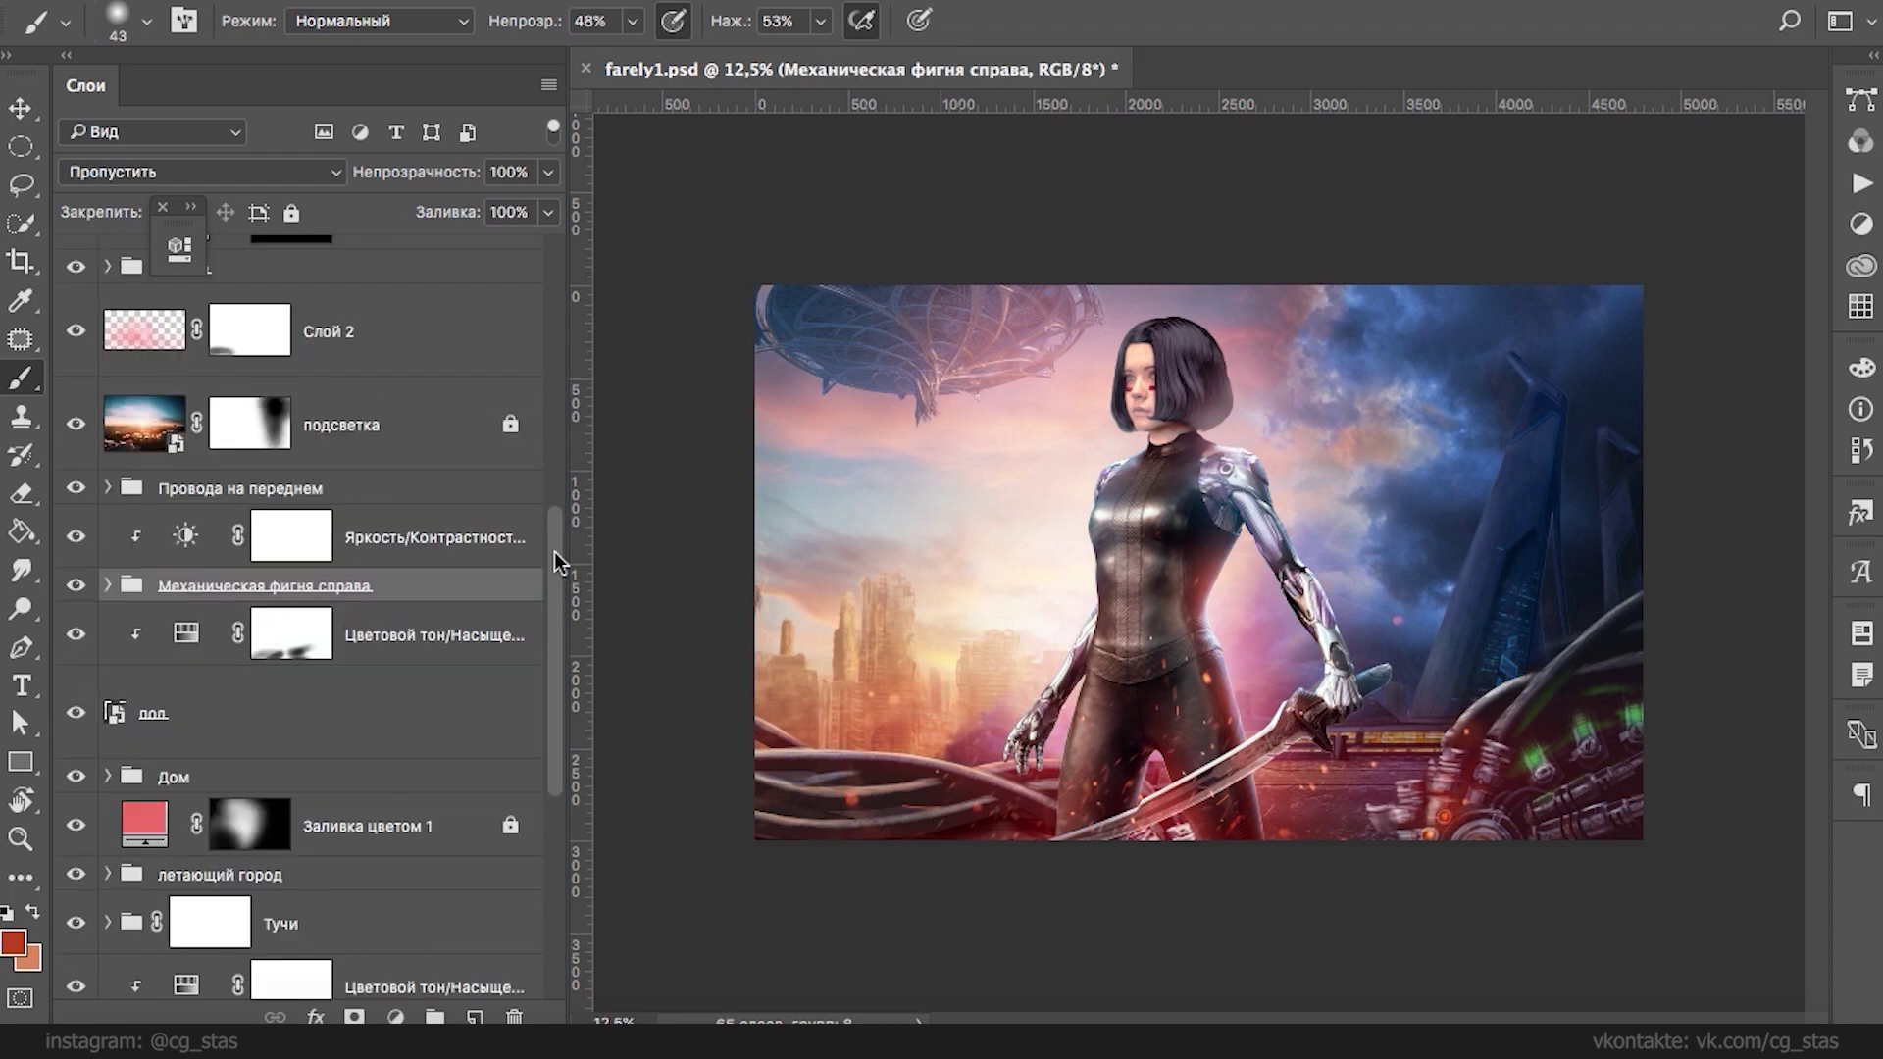
pyautogui.click(166, 588)
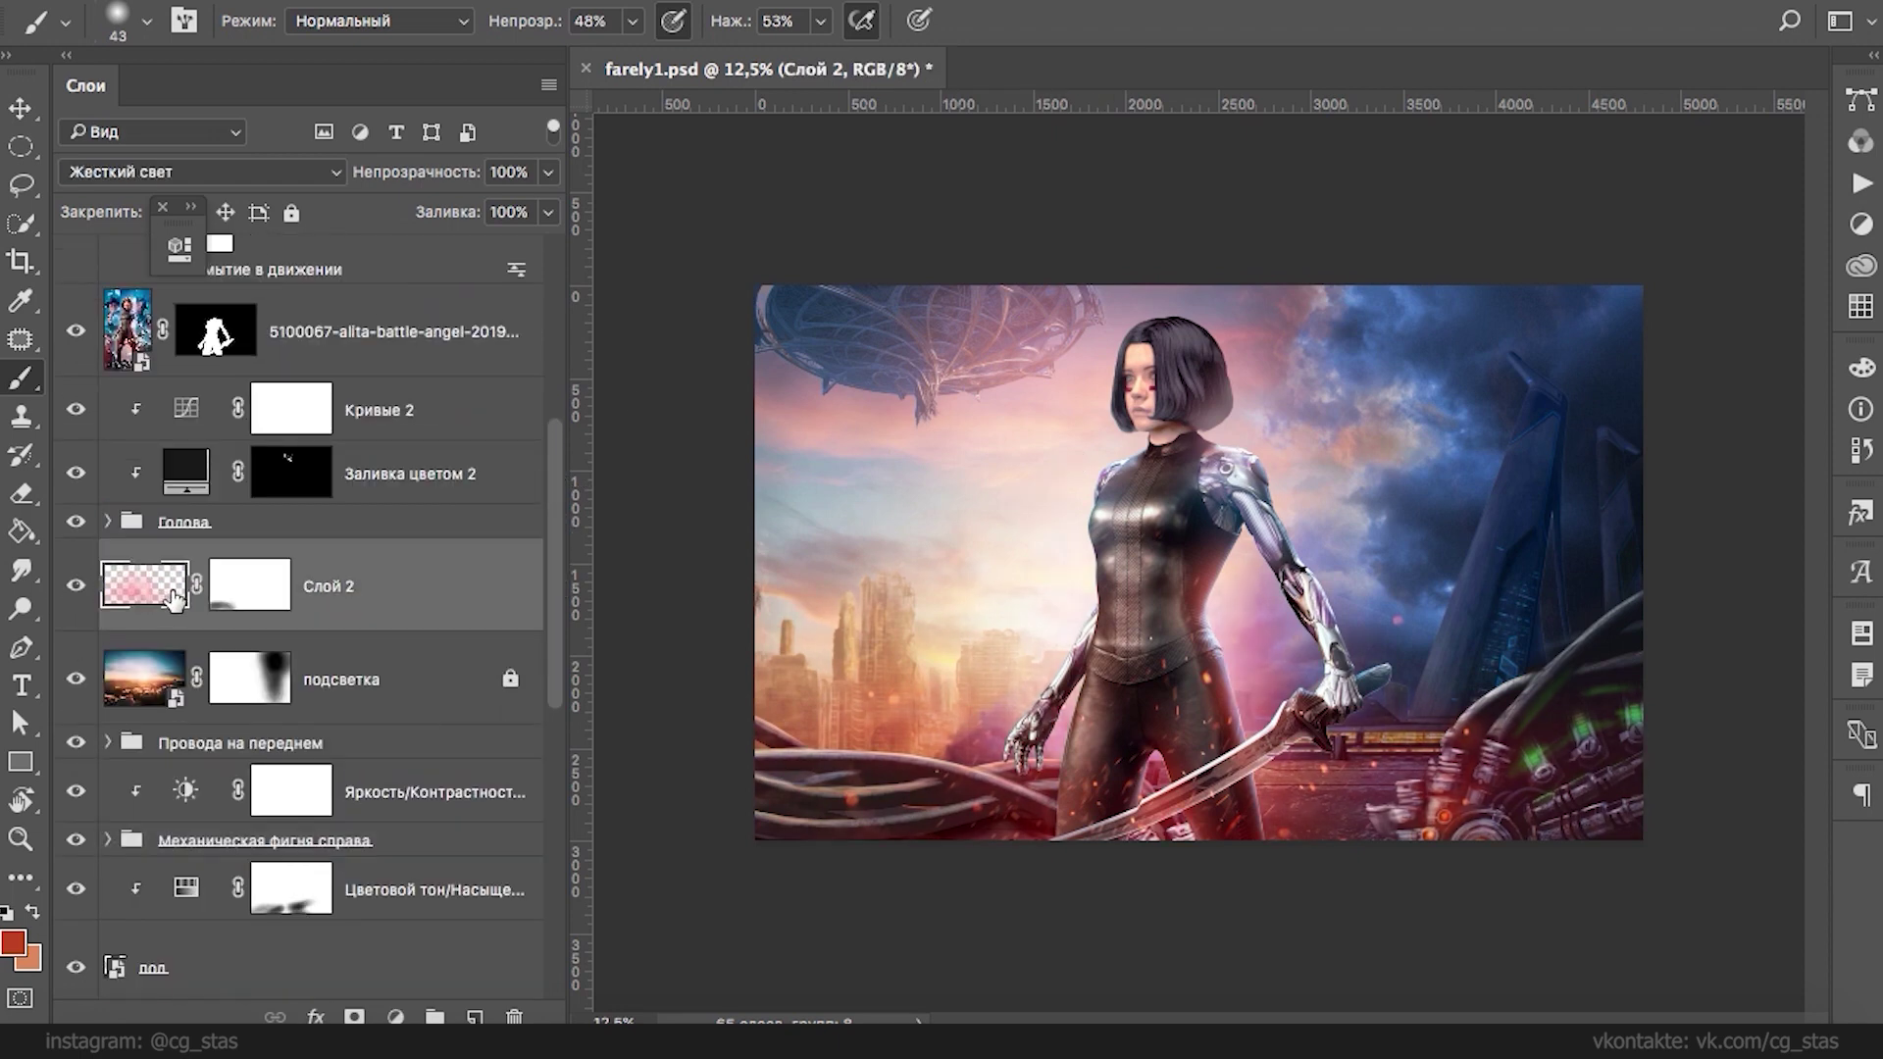
pyautogui.click(474, 1017)
# - Reset the brush colours and choose a pale cyan foreground colour
pyautogui.click(7, 912)
pyautogui.press('x')
pyautogui.click(18, 939)
pyautogui.moveTo(1088, 406); pyautogui.dragTo(976, 767)
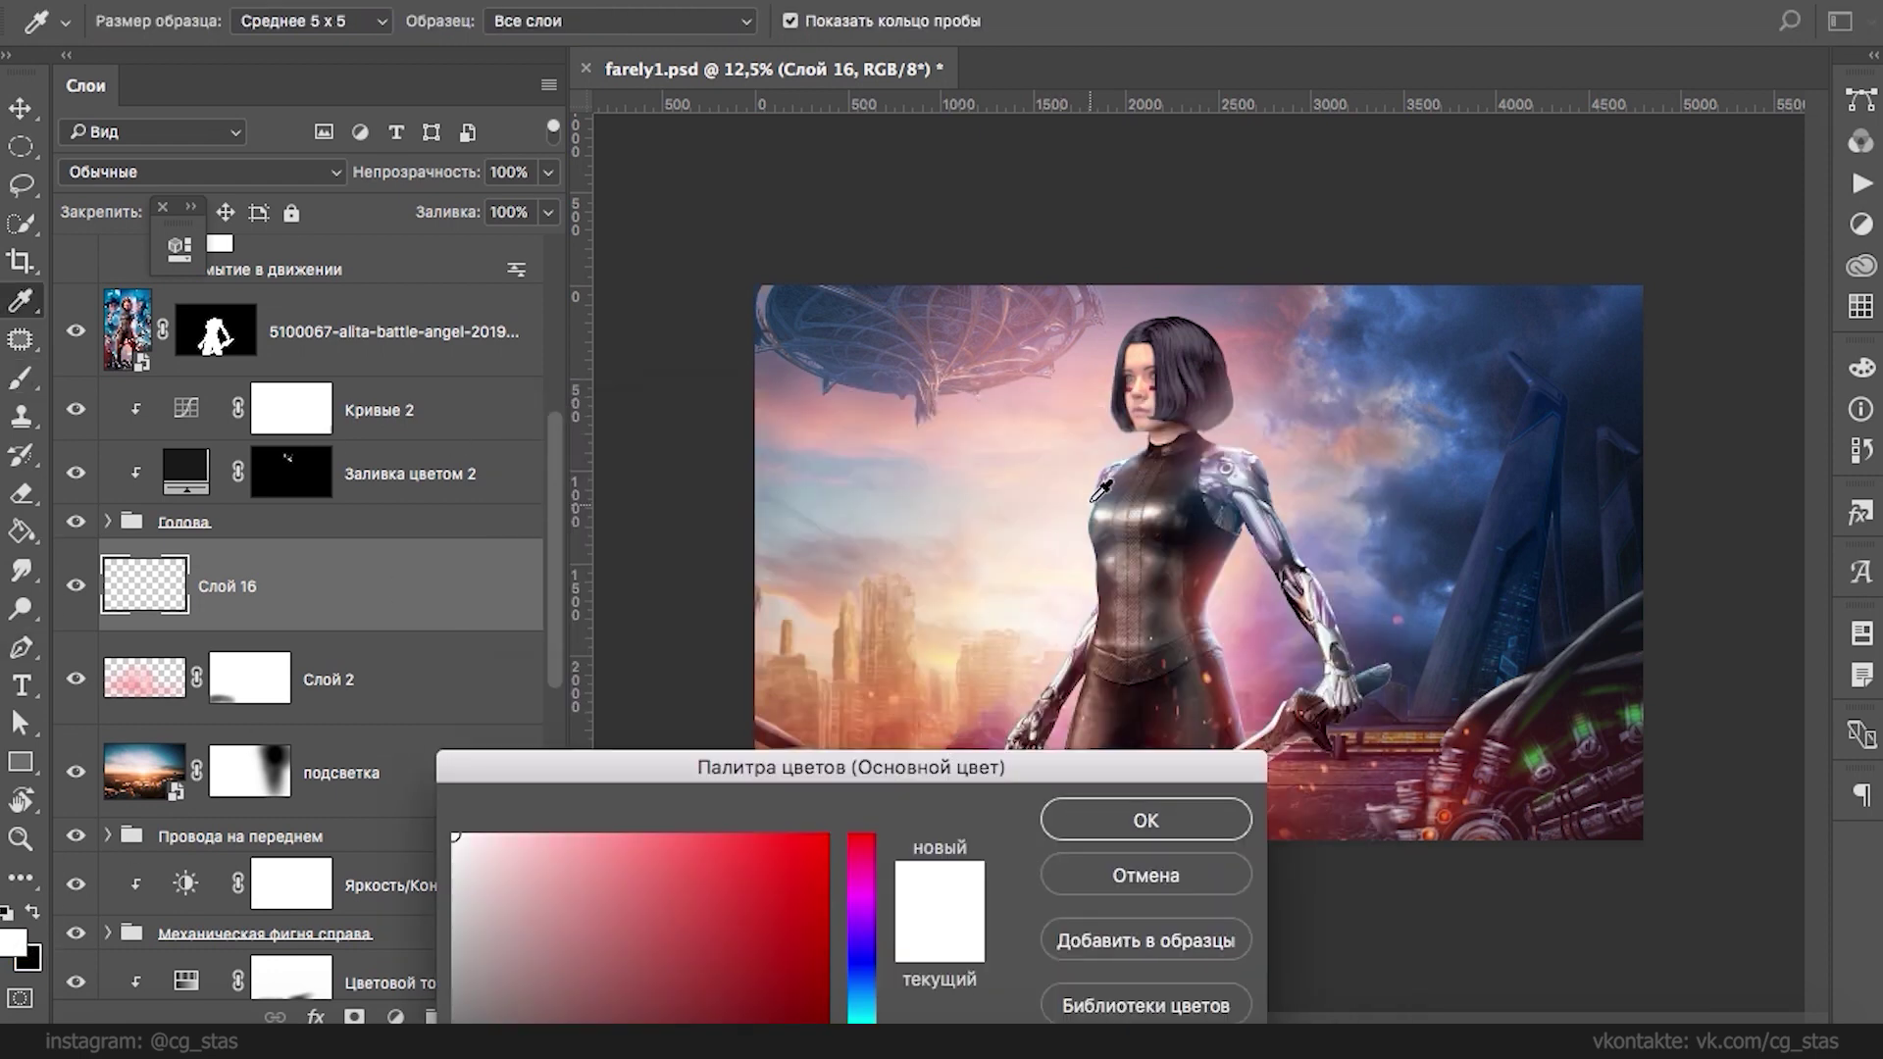
pyautogui.click(862, 1016)
pyautogui.moveTo(804, 863); pyautogui.dragTo(552, 803)
pyautogui.click(1094, 804)
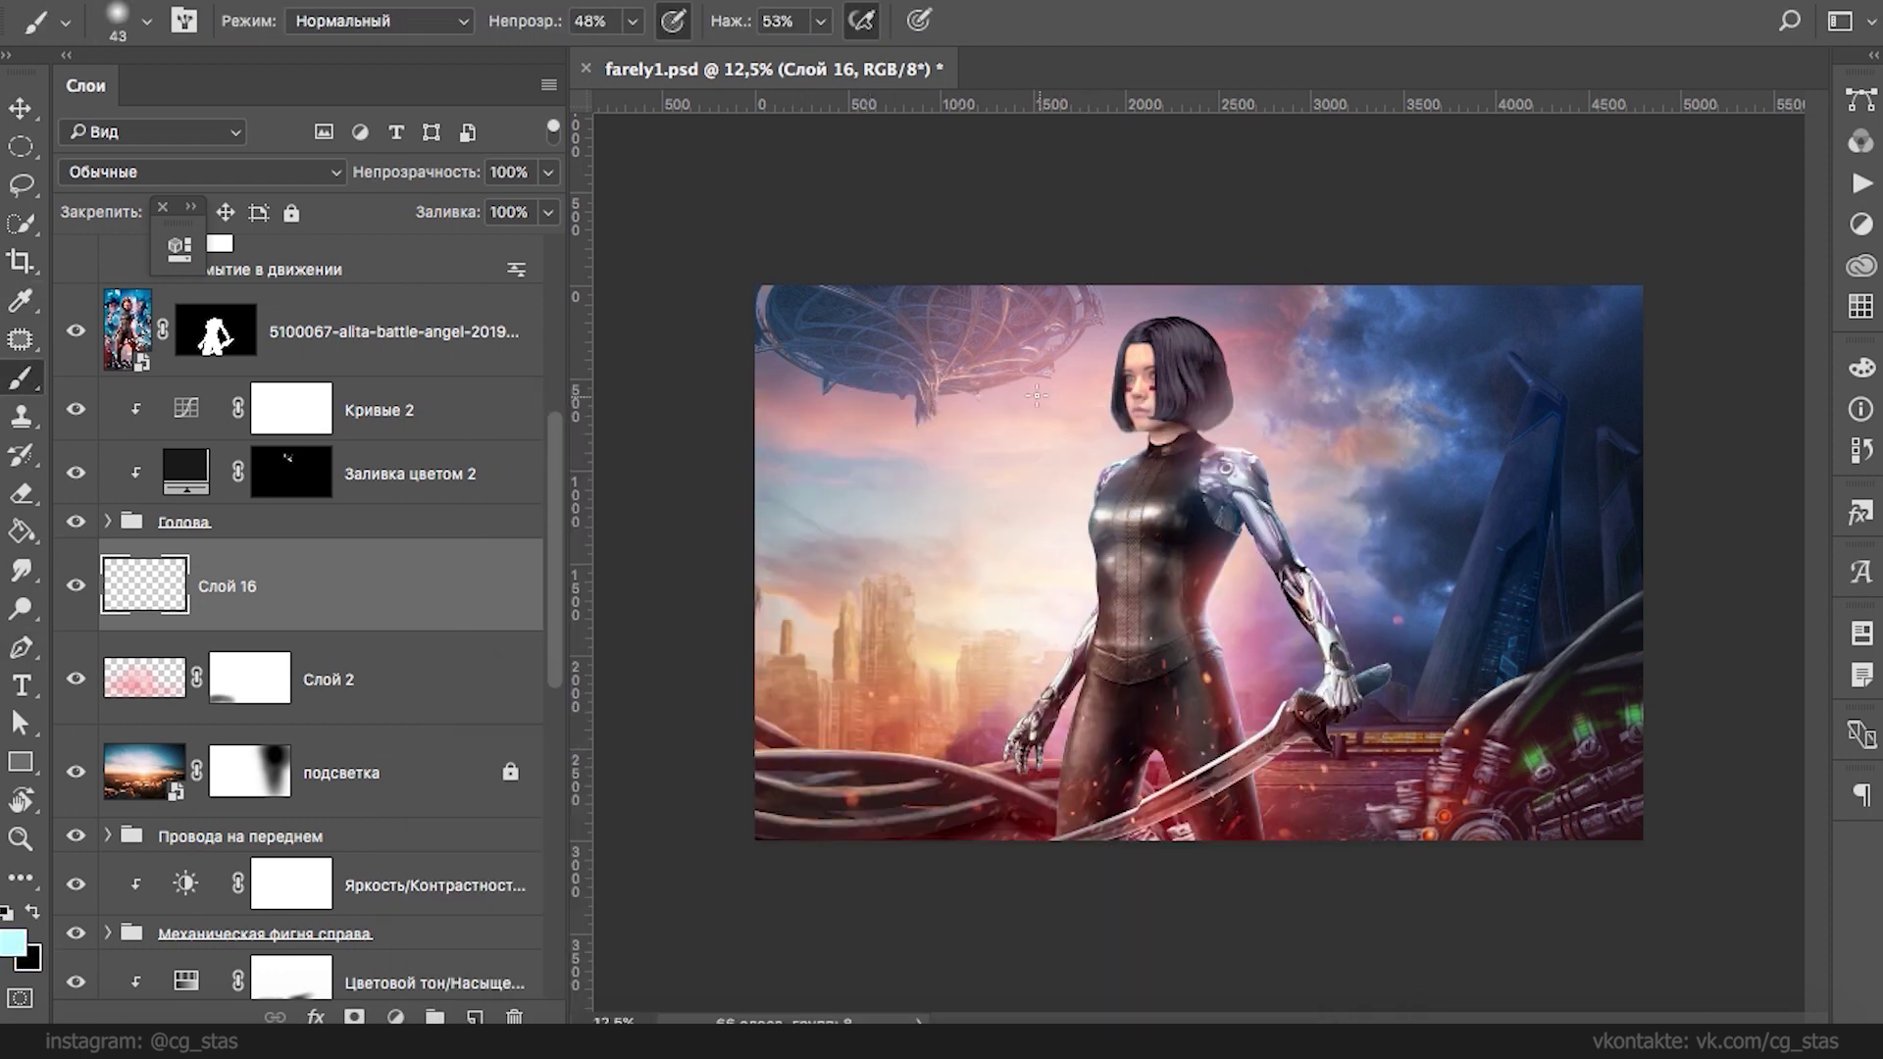
# - Paint a soft light haze around the figure's torso and arm on Слой 16, sampling a light tone from the picture
pyautogui.rightClick(1019, 427)
pyautogui.moveTo(1191, 501); pyautogui.dragTo(1220, 502)
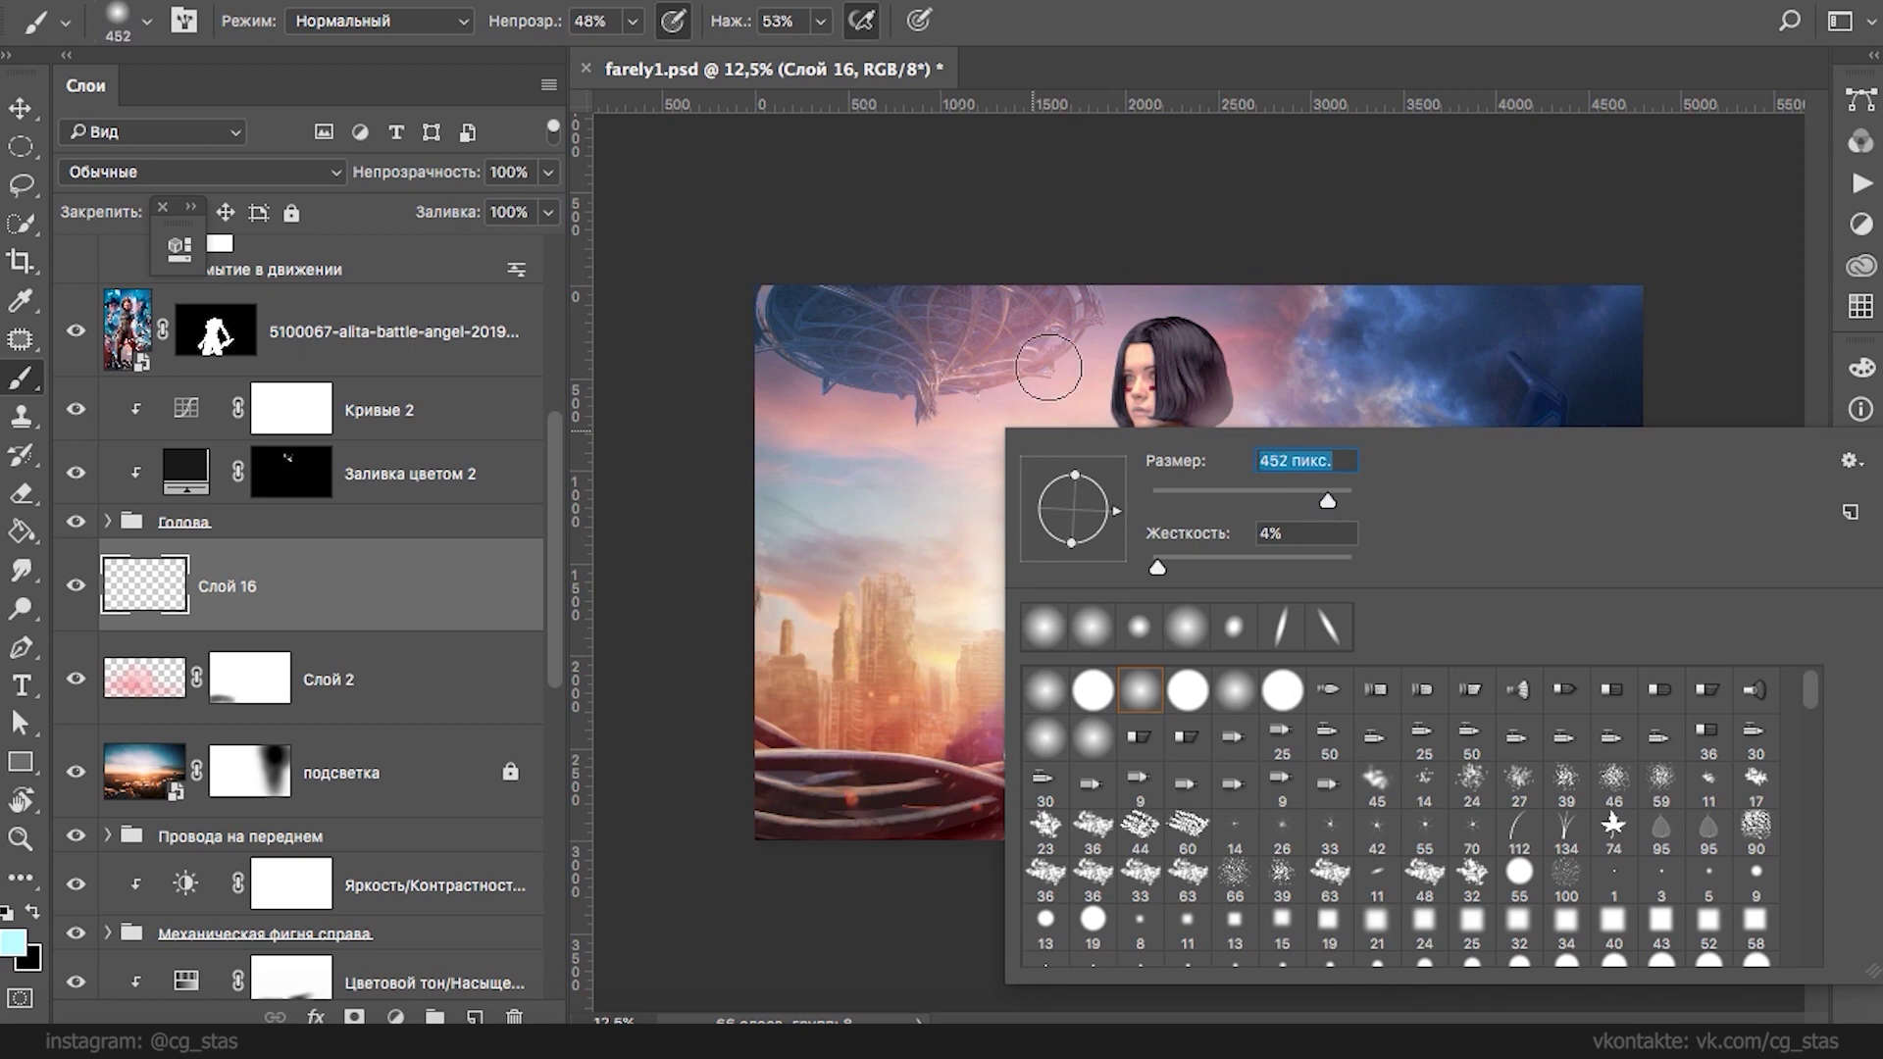
pyautogui.moveTo(1319, 502); pyautogui.dragTo(1313, 502)
pyautogui.click(1312, 365)
pyautogui.moveTo(1160, 477)
pyautogui.mouseDown()
pyautogui.moveTo(1153, 447)
pyautogui.moveTo(1096, 539)
pyautogui.moveTo(1044, 721)
pyautogui.mouseUp()
pyautogui.keyDown('alt'); pyautogui.click(1092, 627); pyautogui.keyUp('alt')
pyautogui.moveTo(1091, 635); pyautogui.dragTo(1029, 704)
pyautogui.moveTo(1047, 609); pyautogui.dragTo(1006, 720)
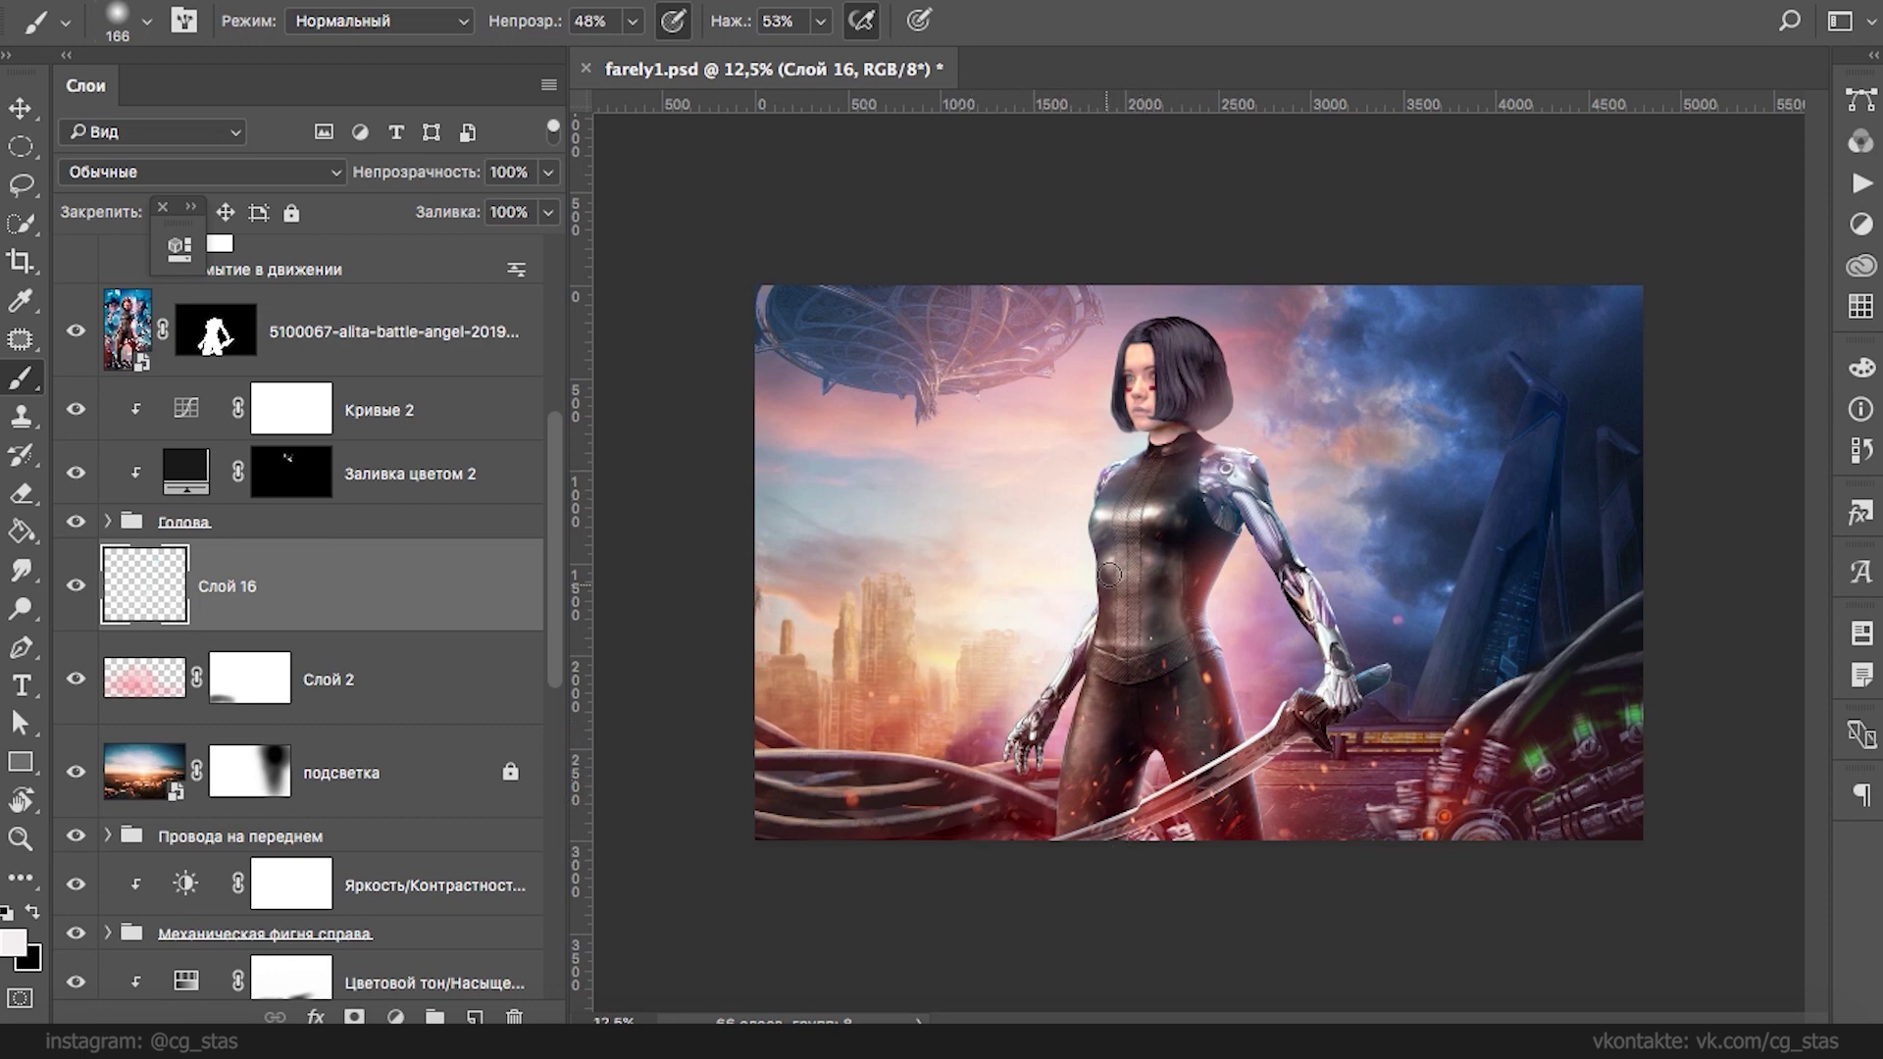
# - Add a new layer above Кривые 2 and clip it to the Голова group
pyautogui.moveTo(557, 556)
pyautogui.mouseDown()
pyautogui.moveTo(557, 400)
pyautogui.moveTo(549, 550)
pyautogui.mouseUp()
pyautogui.click(432, 635)
pyautogui.click(476, 493)
pyautogui.click(475, 1016)
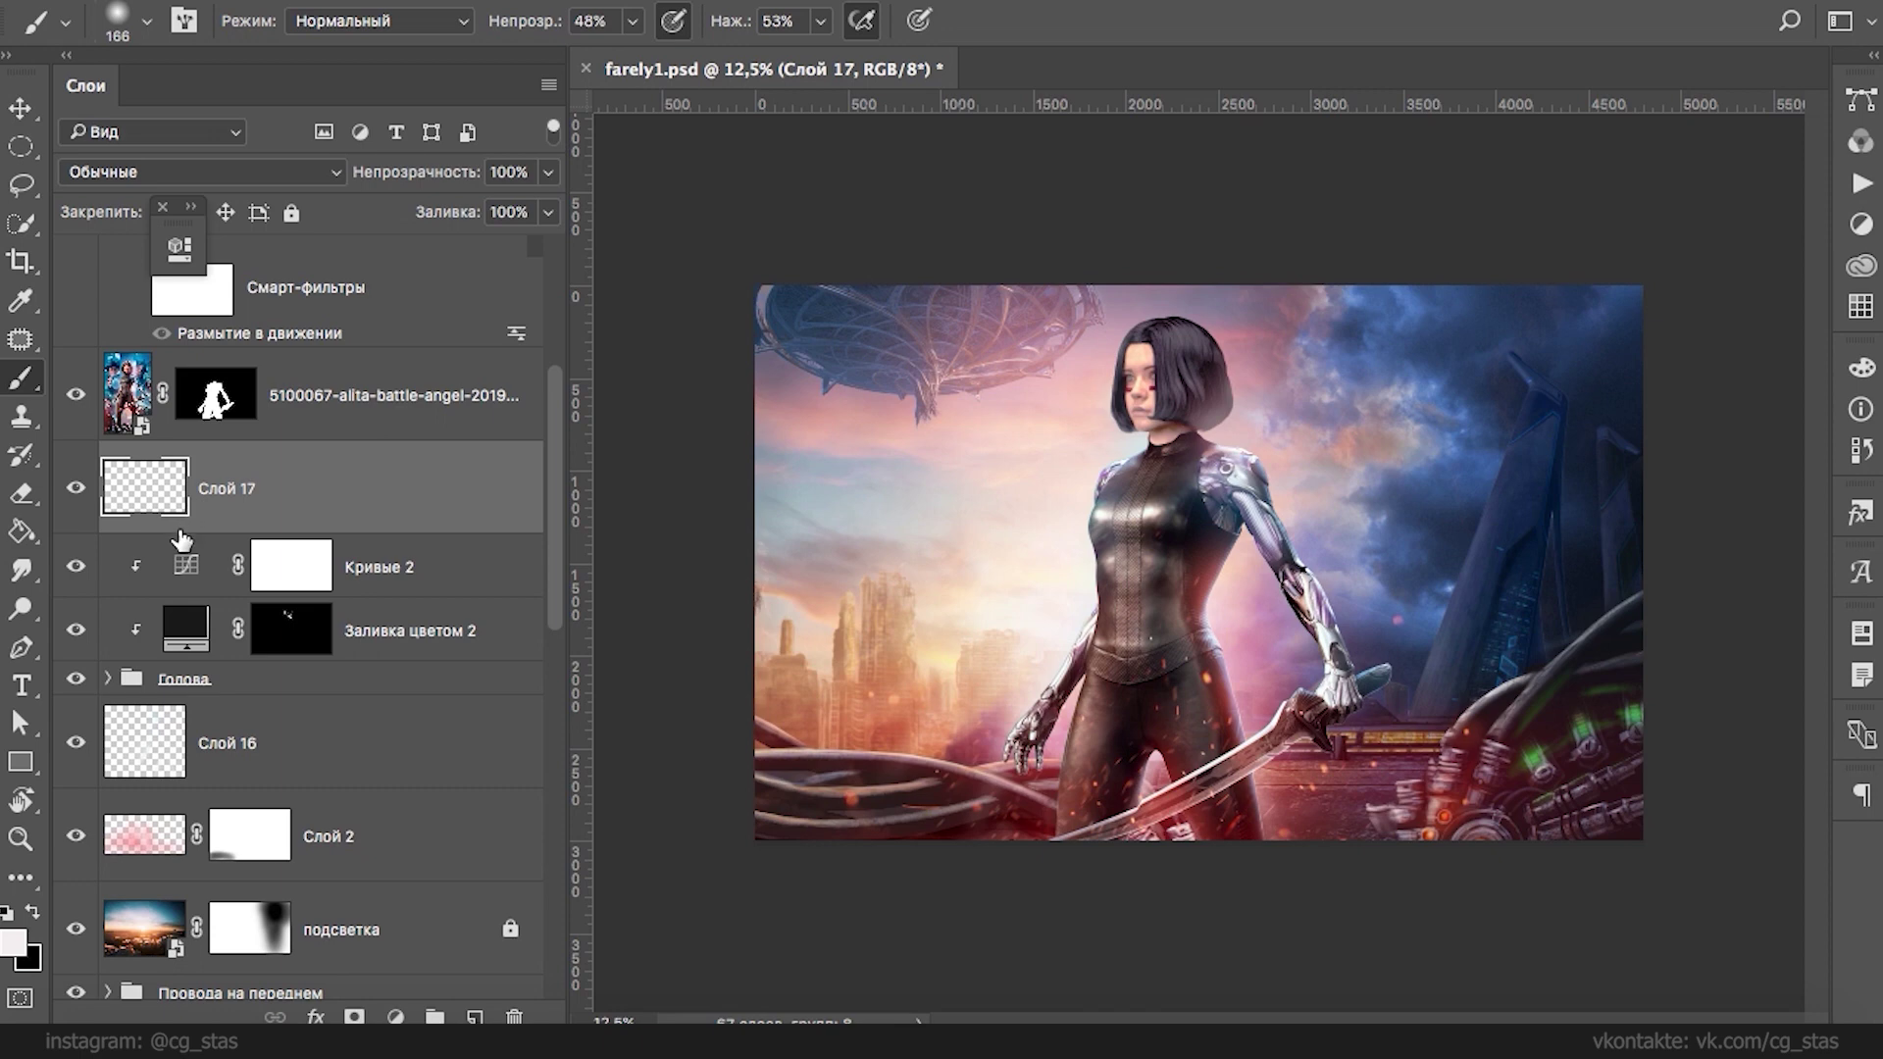
pyautogui.keyDown('alt'); pyautogui.click(186, 534); pyautogui.keyUp('alt')
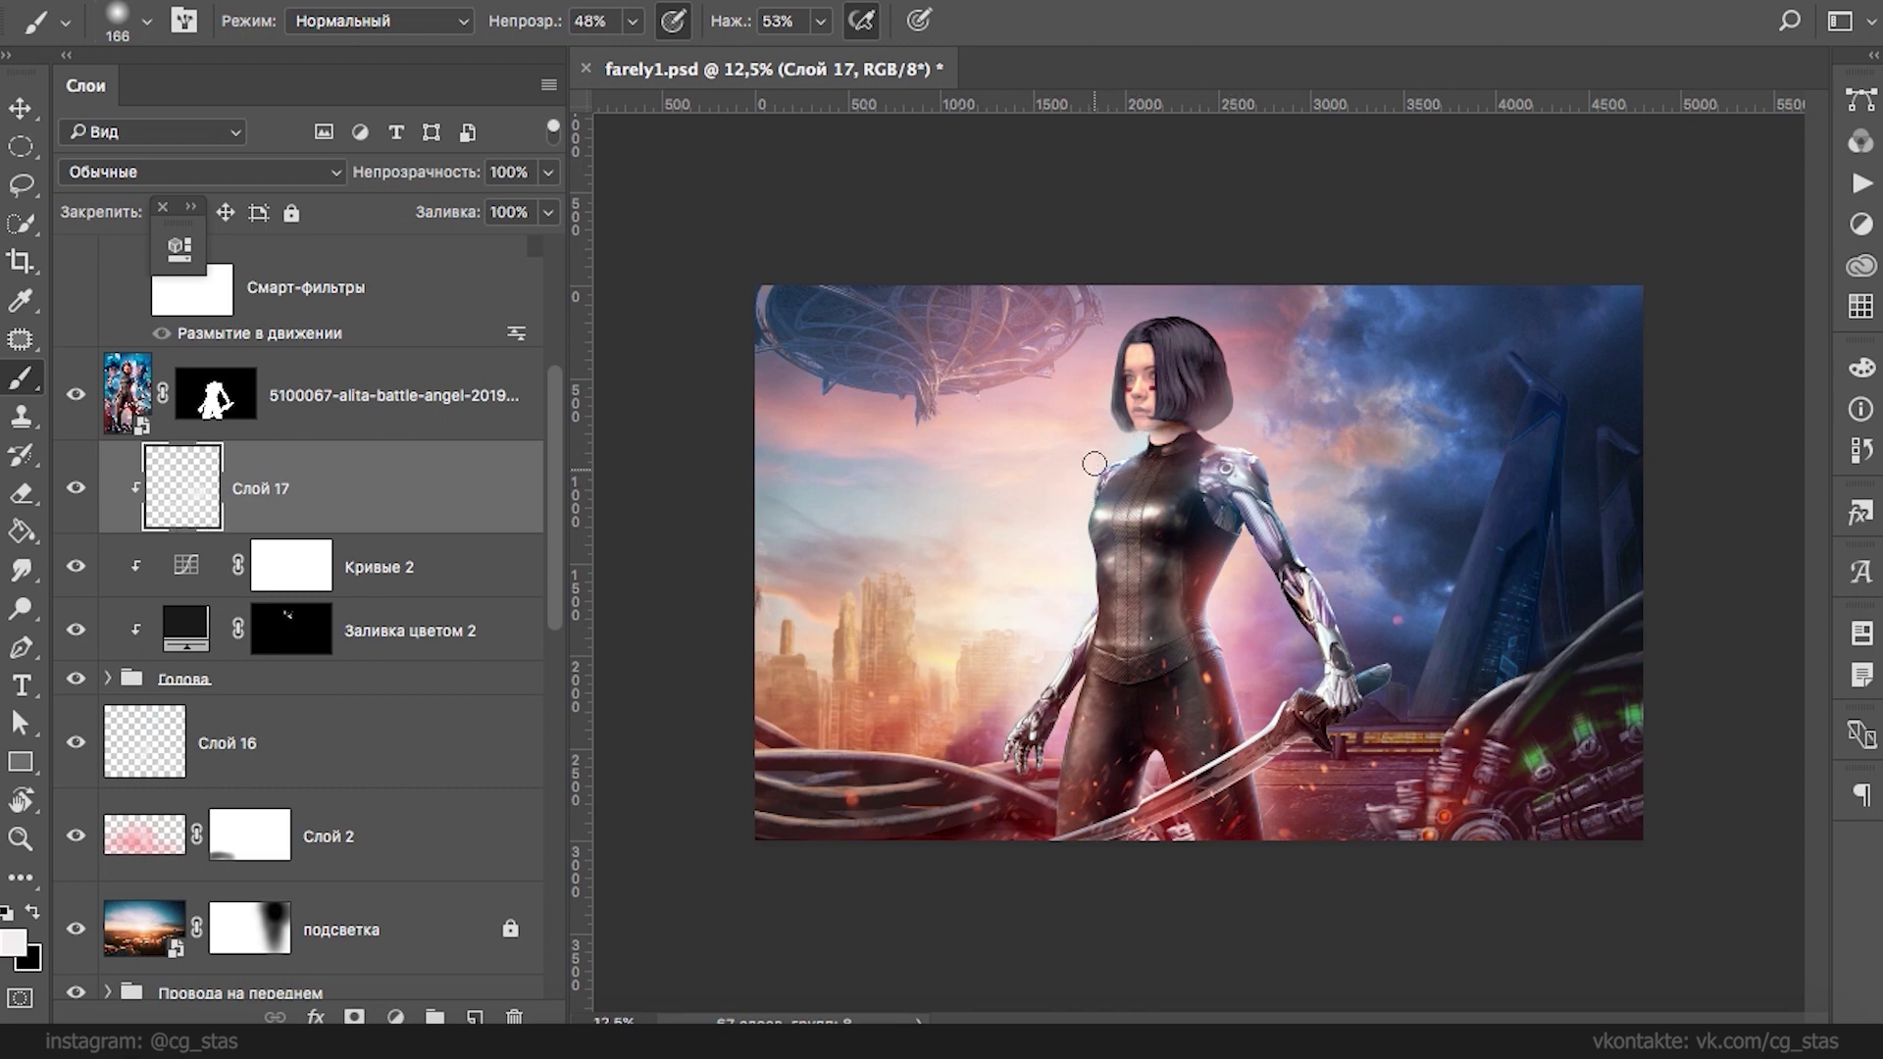
# - Enlarge the eraser to 54 px and erase the excess light from the face and neck on Слой 17
pyautogui.press('e')
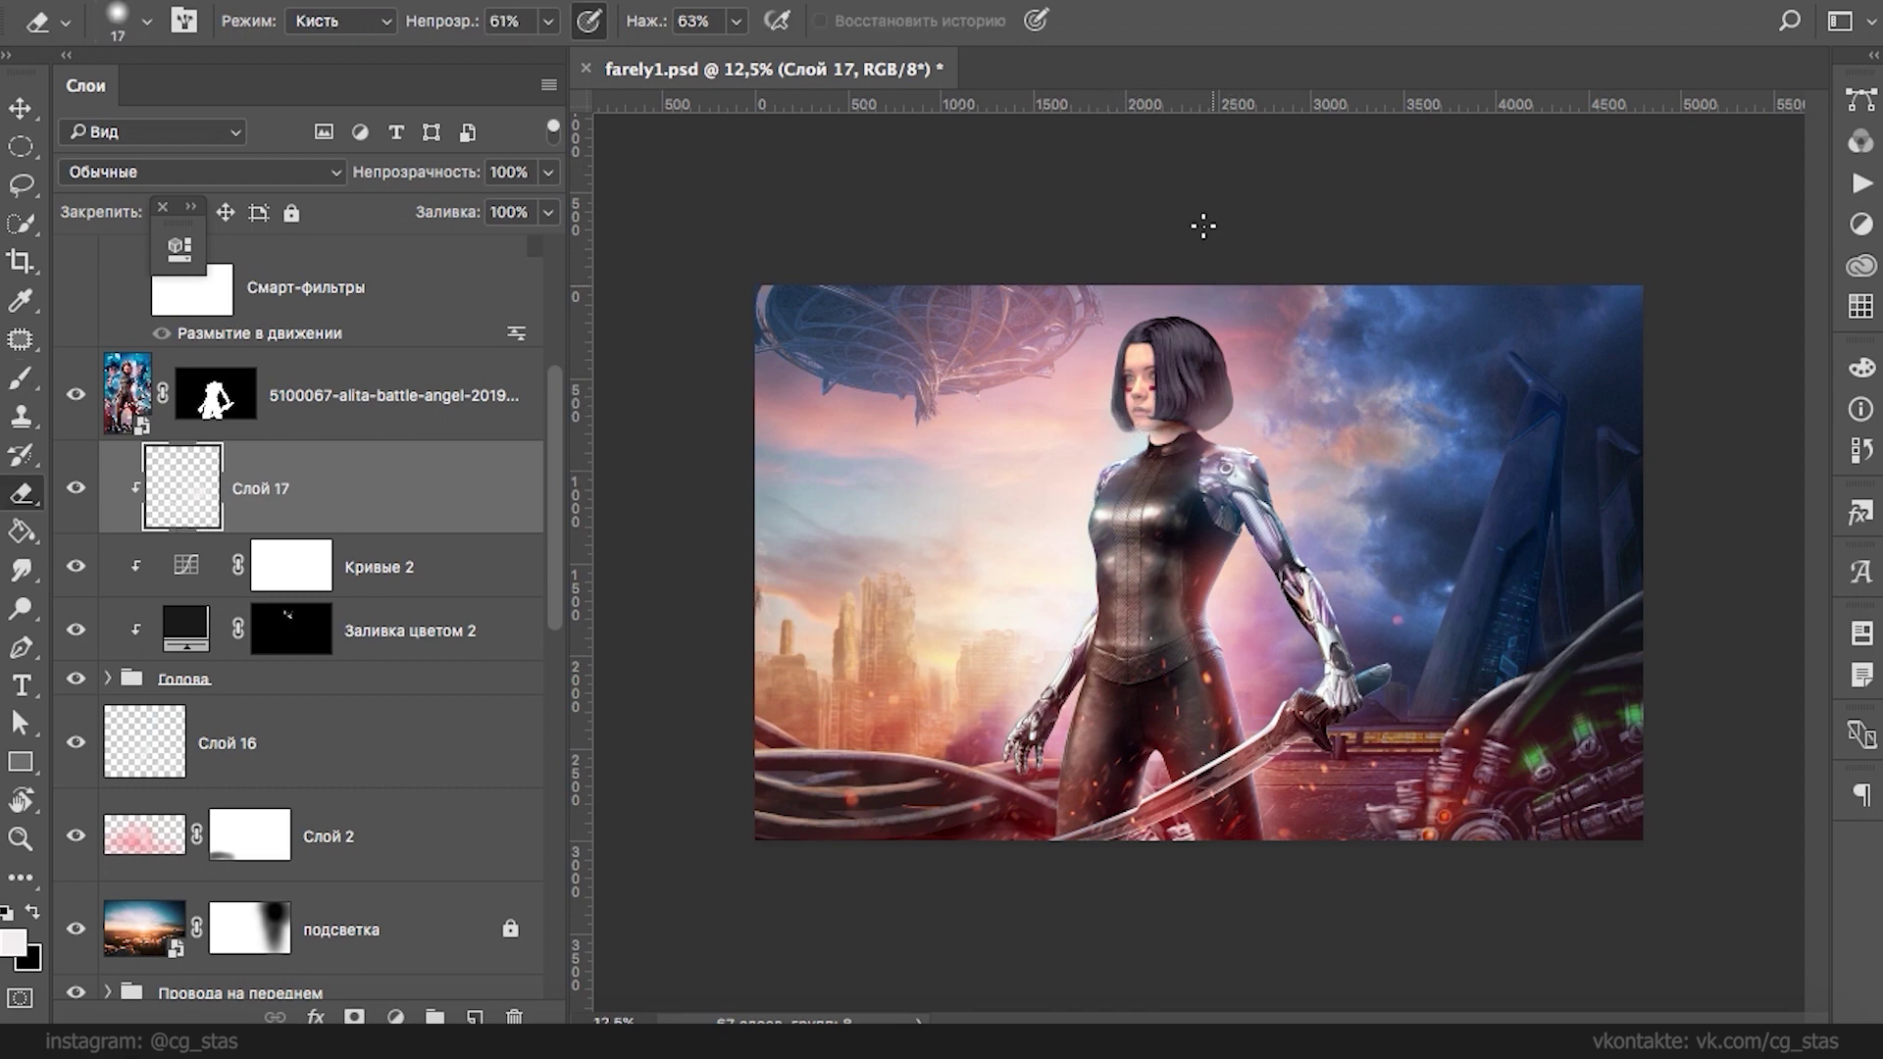
pyautogui.hotkey('ctrl', '+')
pyautogui.hotkey('ctrl', '+')
pyautogui.hotkey('ctrl', '+')
pyautogui.rightClick(1010, 238)
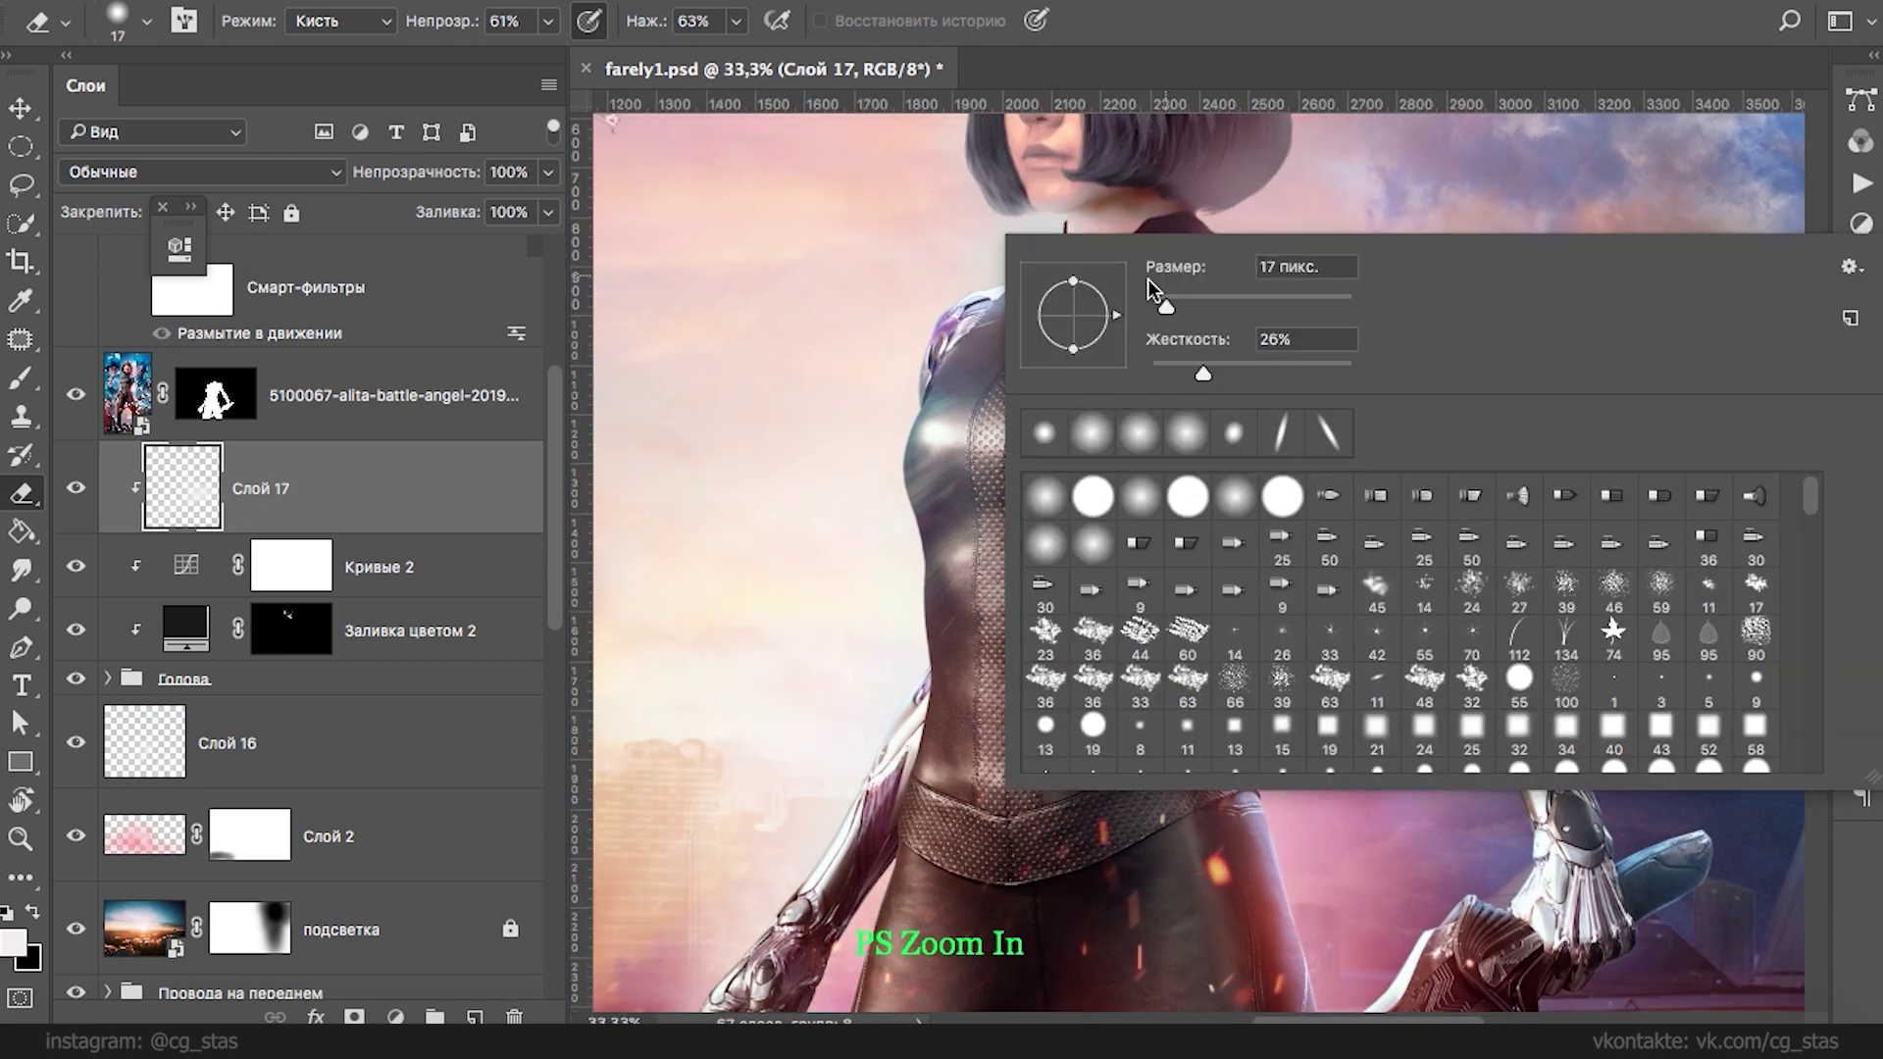
pyautogui.moveTo(1166, 305); pyautogui.dragTo(1202, 305)
pyautogui.press('Return')
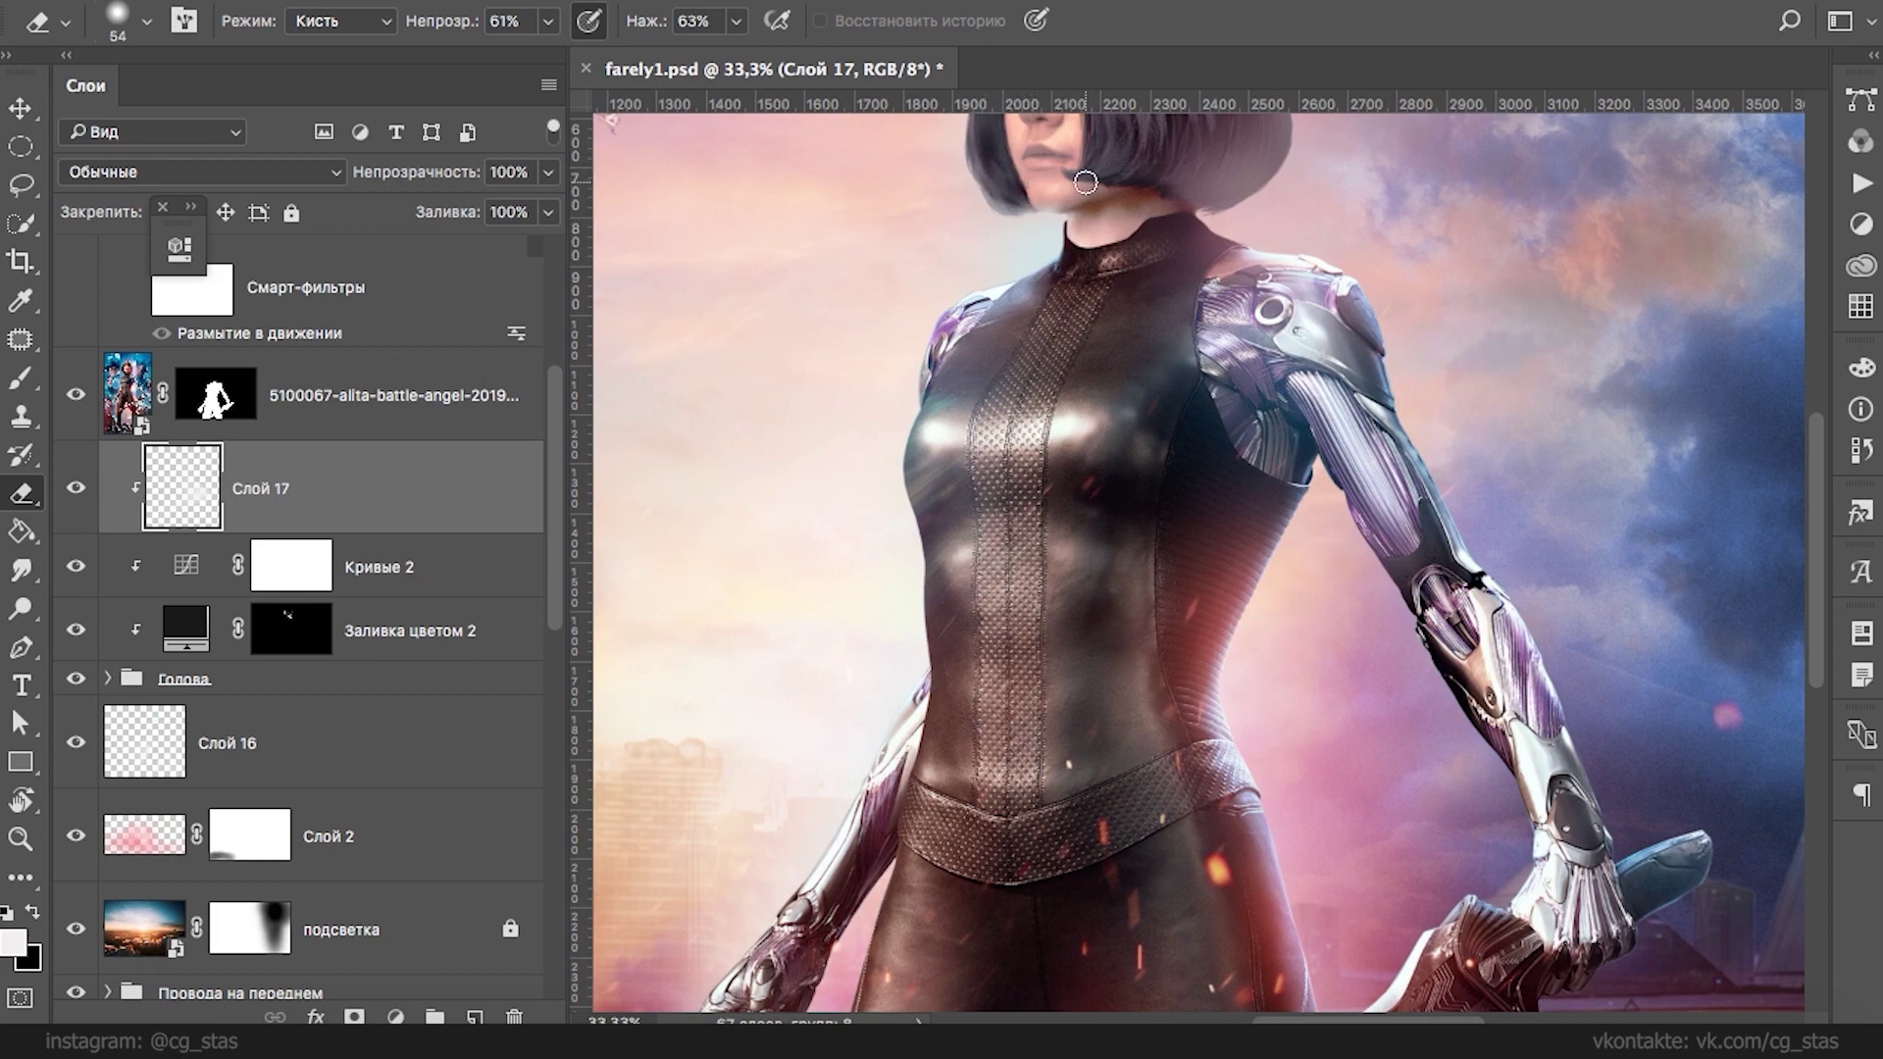
# - Add a new clipped layer above Слой 17 and prepare a 291 px brush with a tone sampled beside the face
pyautogui.hotkey('ctrl', '-')
pyautogui.hotkey('ctrl', '-')
pyautogui.hotkey('ctrl', '-')
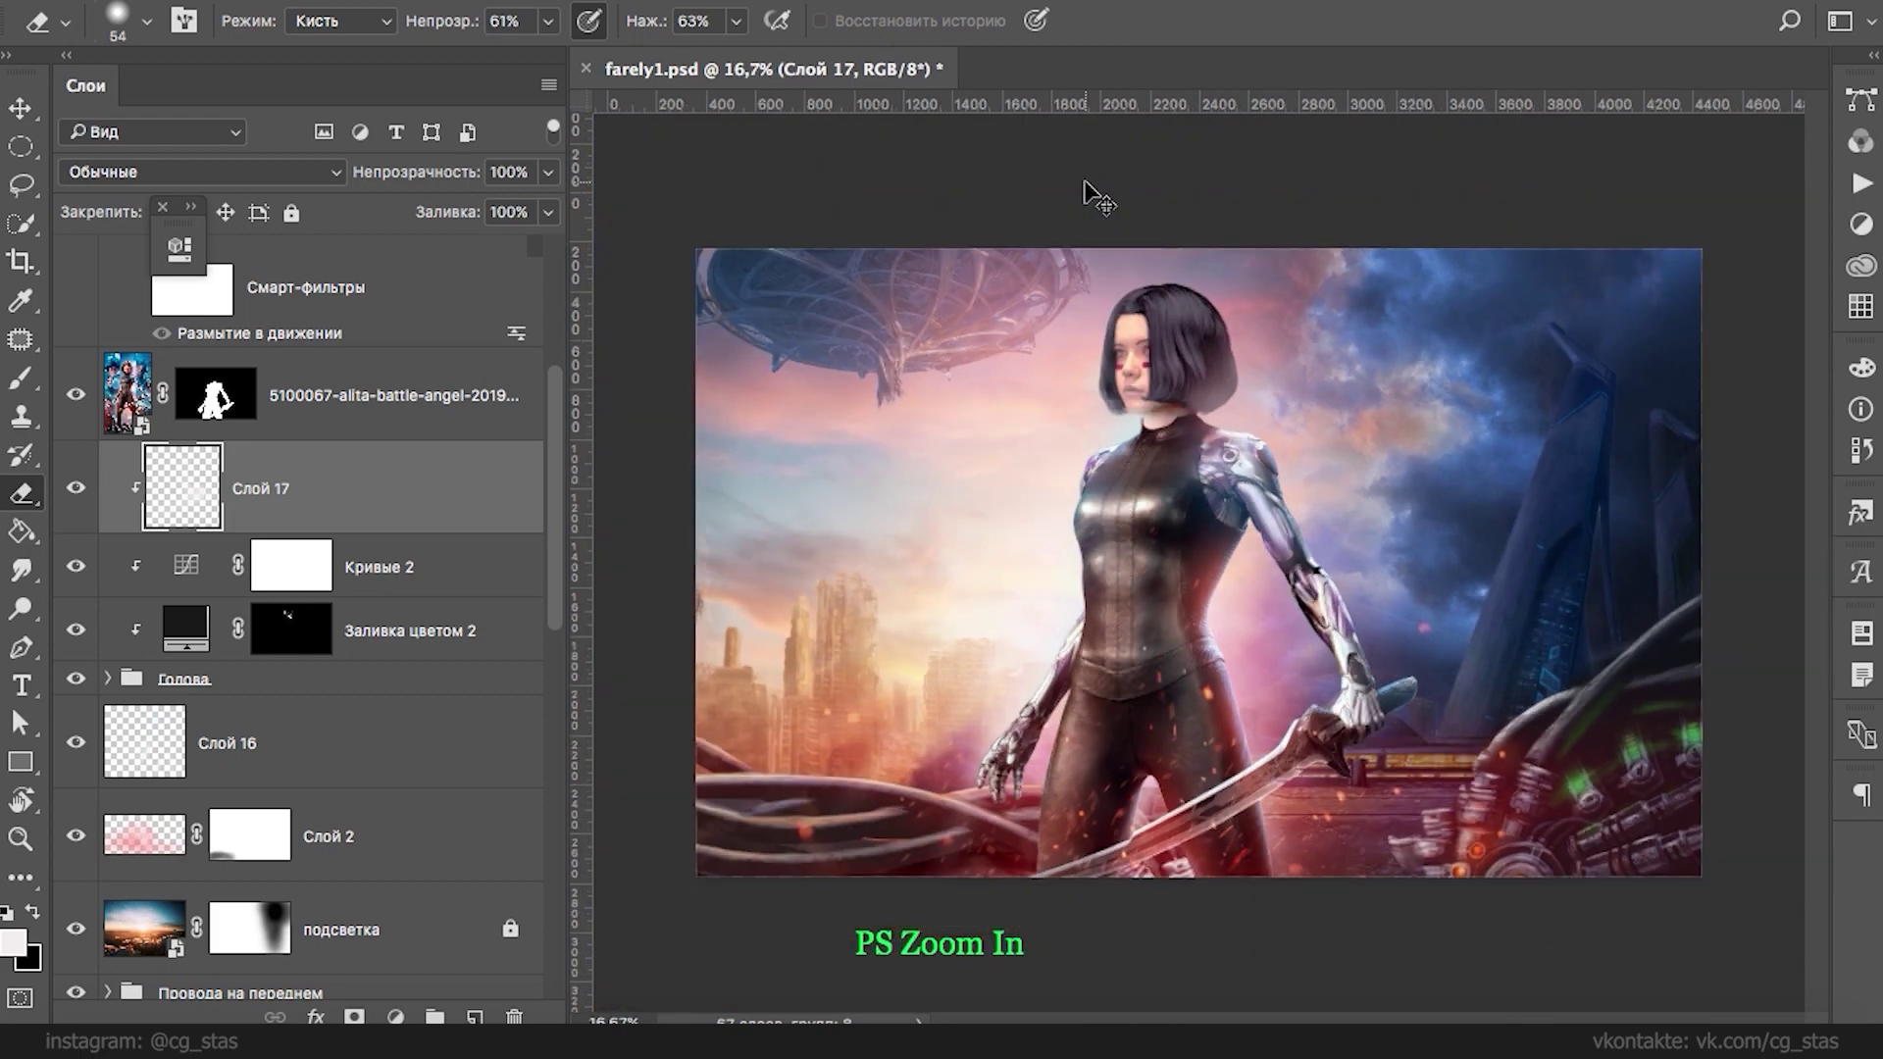
pyautogui.hotkey('ctrl', '-')
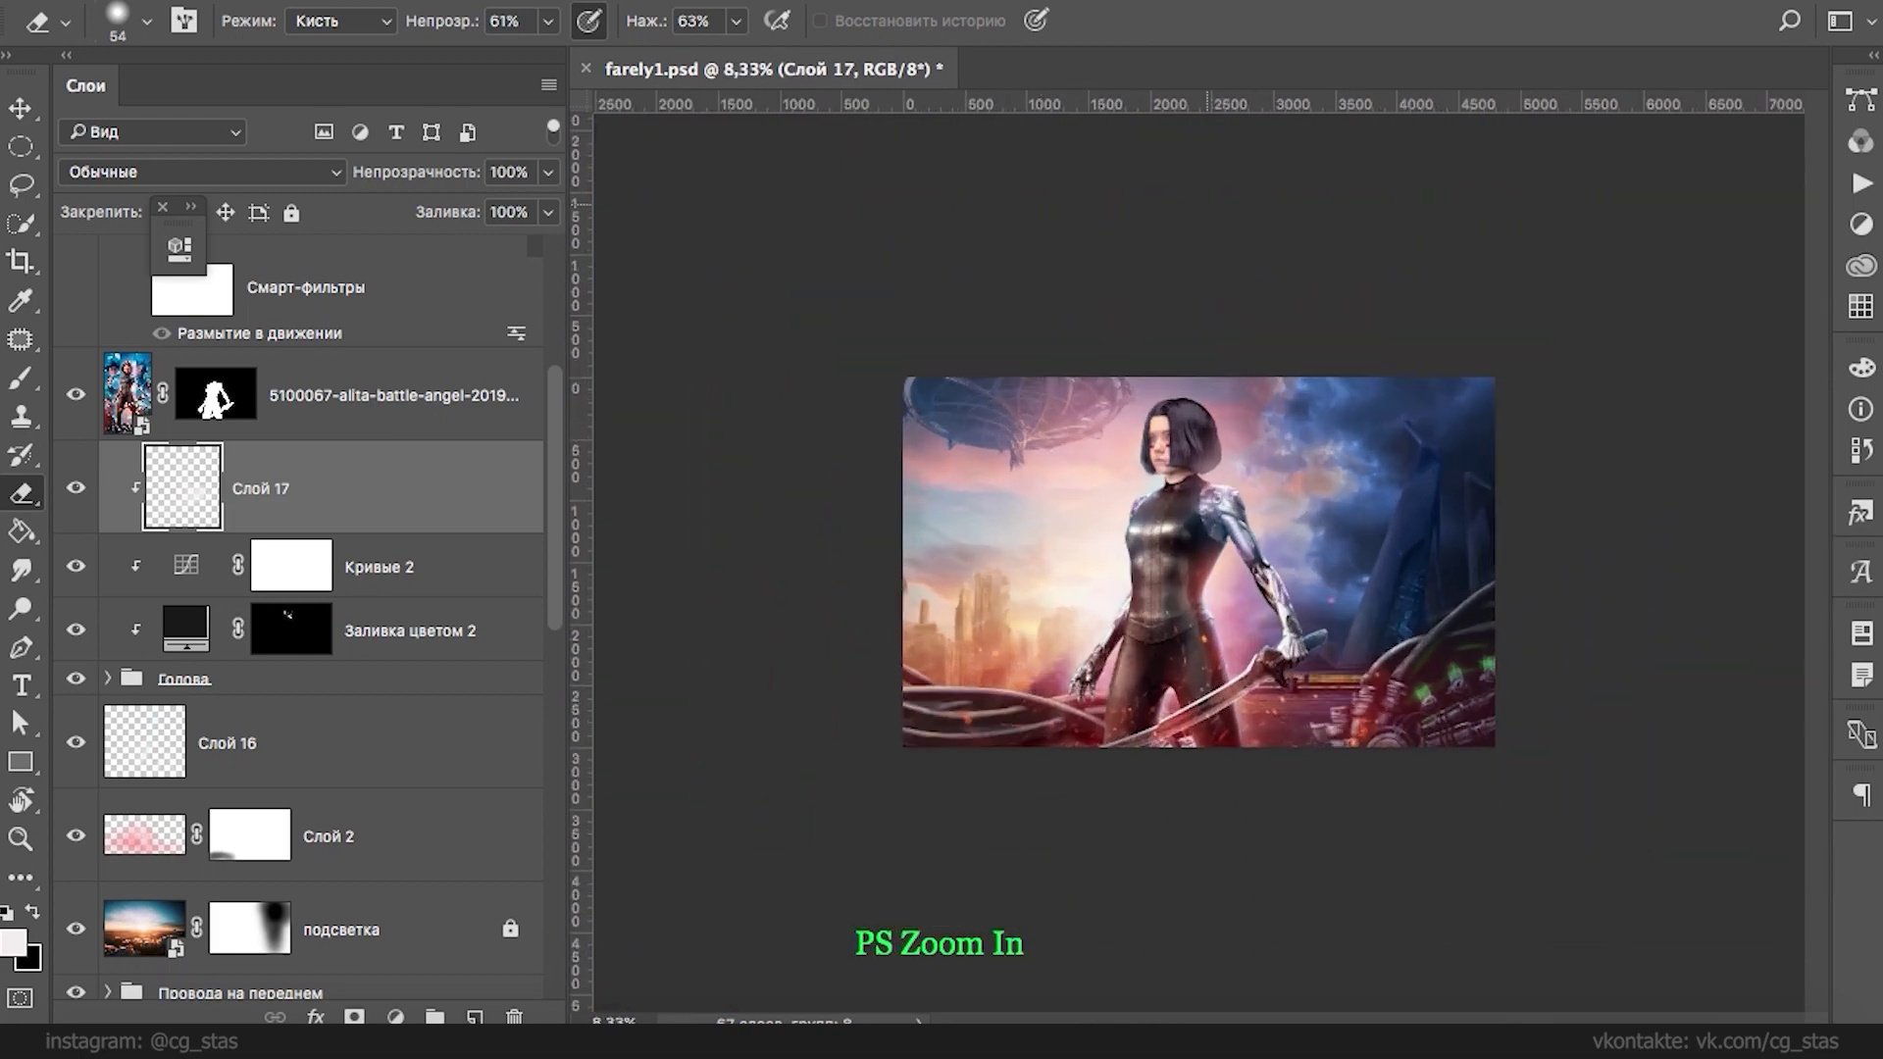
pyautogui.scroll(1, 546, 496)
pyautogui.scroll(-1, 551, 500)
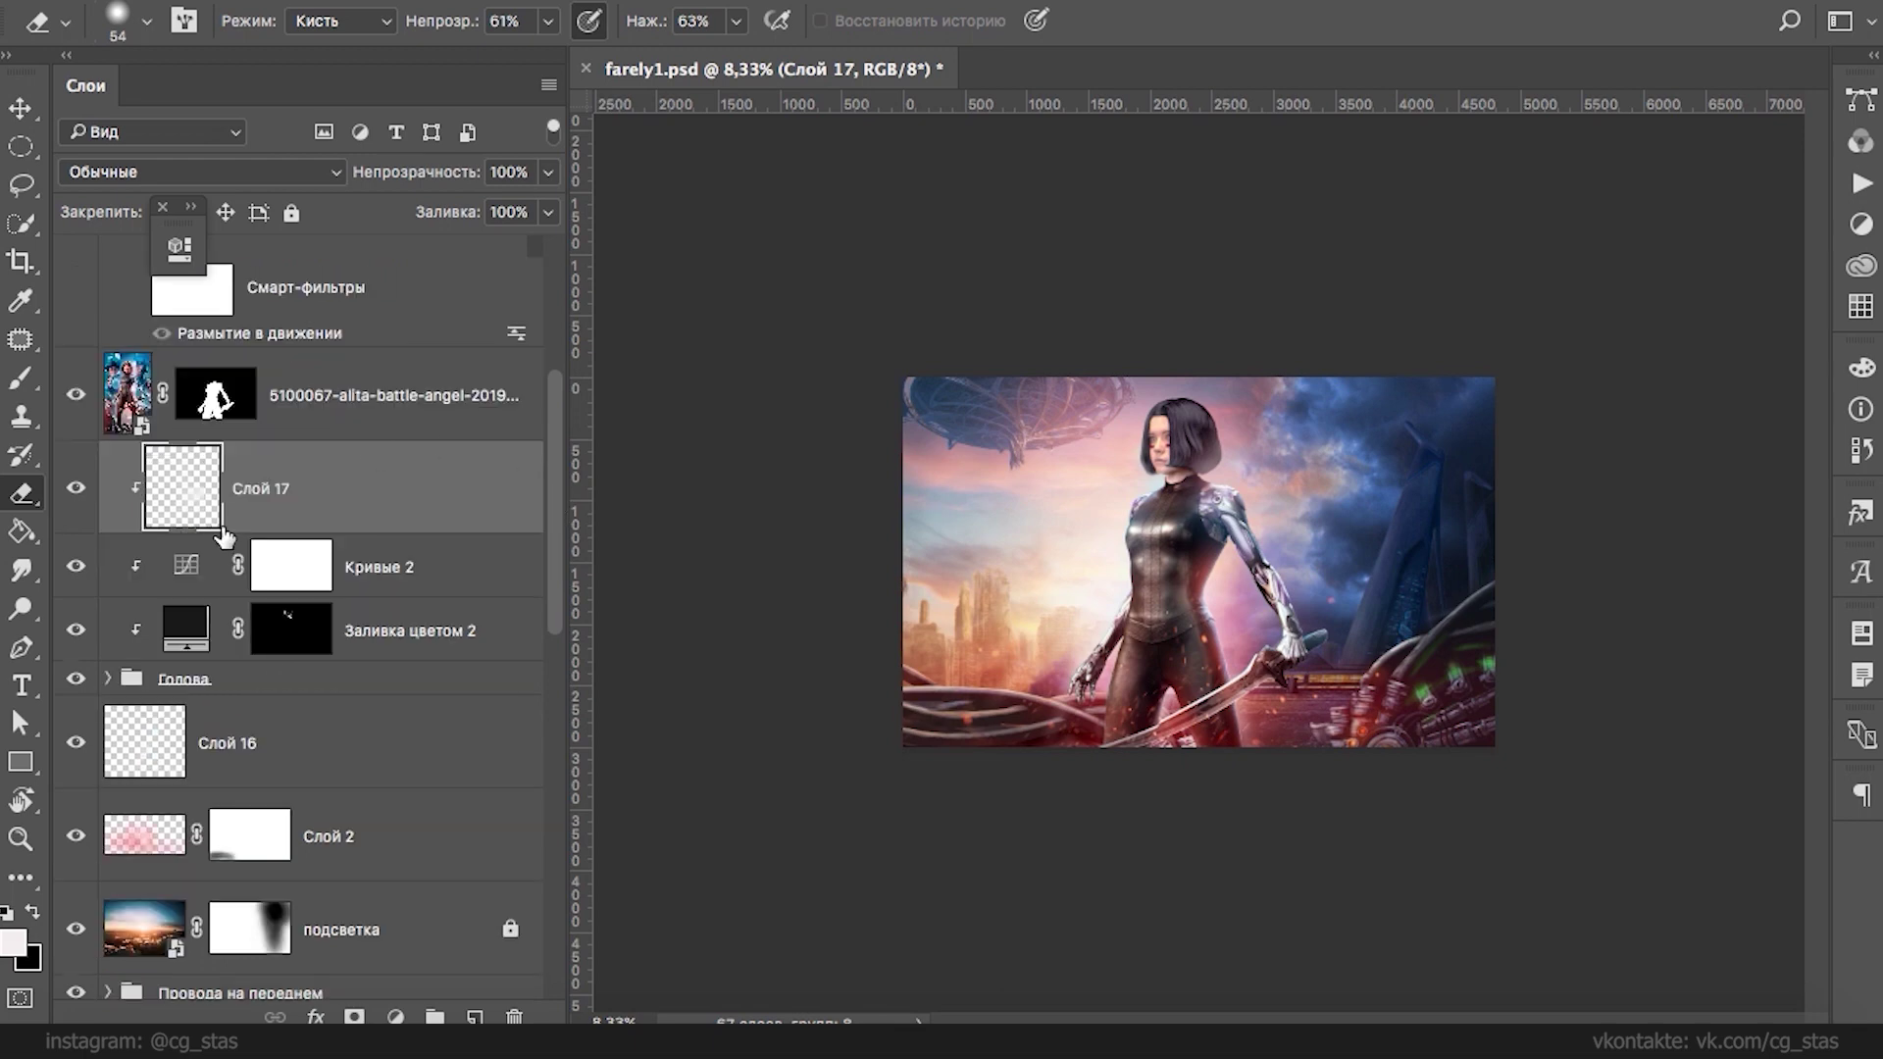
pyautogui.click(475, 1017)
pyautogui.press('b')
pyautogui.keyDown('alt'); pyautogui.click(1128, 431); pyautogui.keyUp('alt')
pyautogui.rightClick(1128, 431)
pyautogui.press('Return')
# - Paint a soft pinkish haze over the hair and head on Слой 18, sampling tones from around the head
pyautogui.keyDown('alt'); pyautogui.click(1223, 416); pyautogui.keyUp('alt')
pyautogui.click(1199, 427)
pyautogui.click(1173, 392)
pyautogui.click(1202, 422)
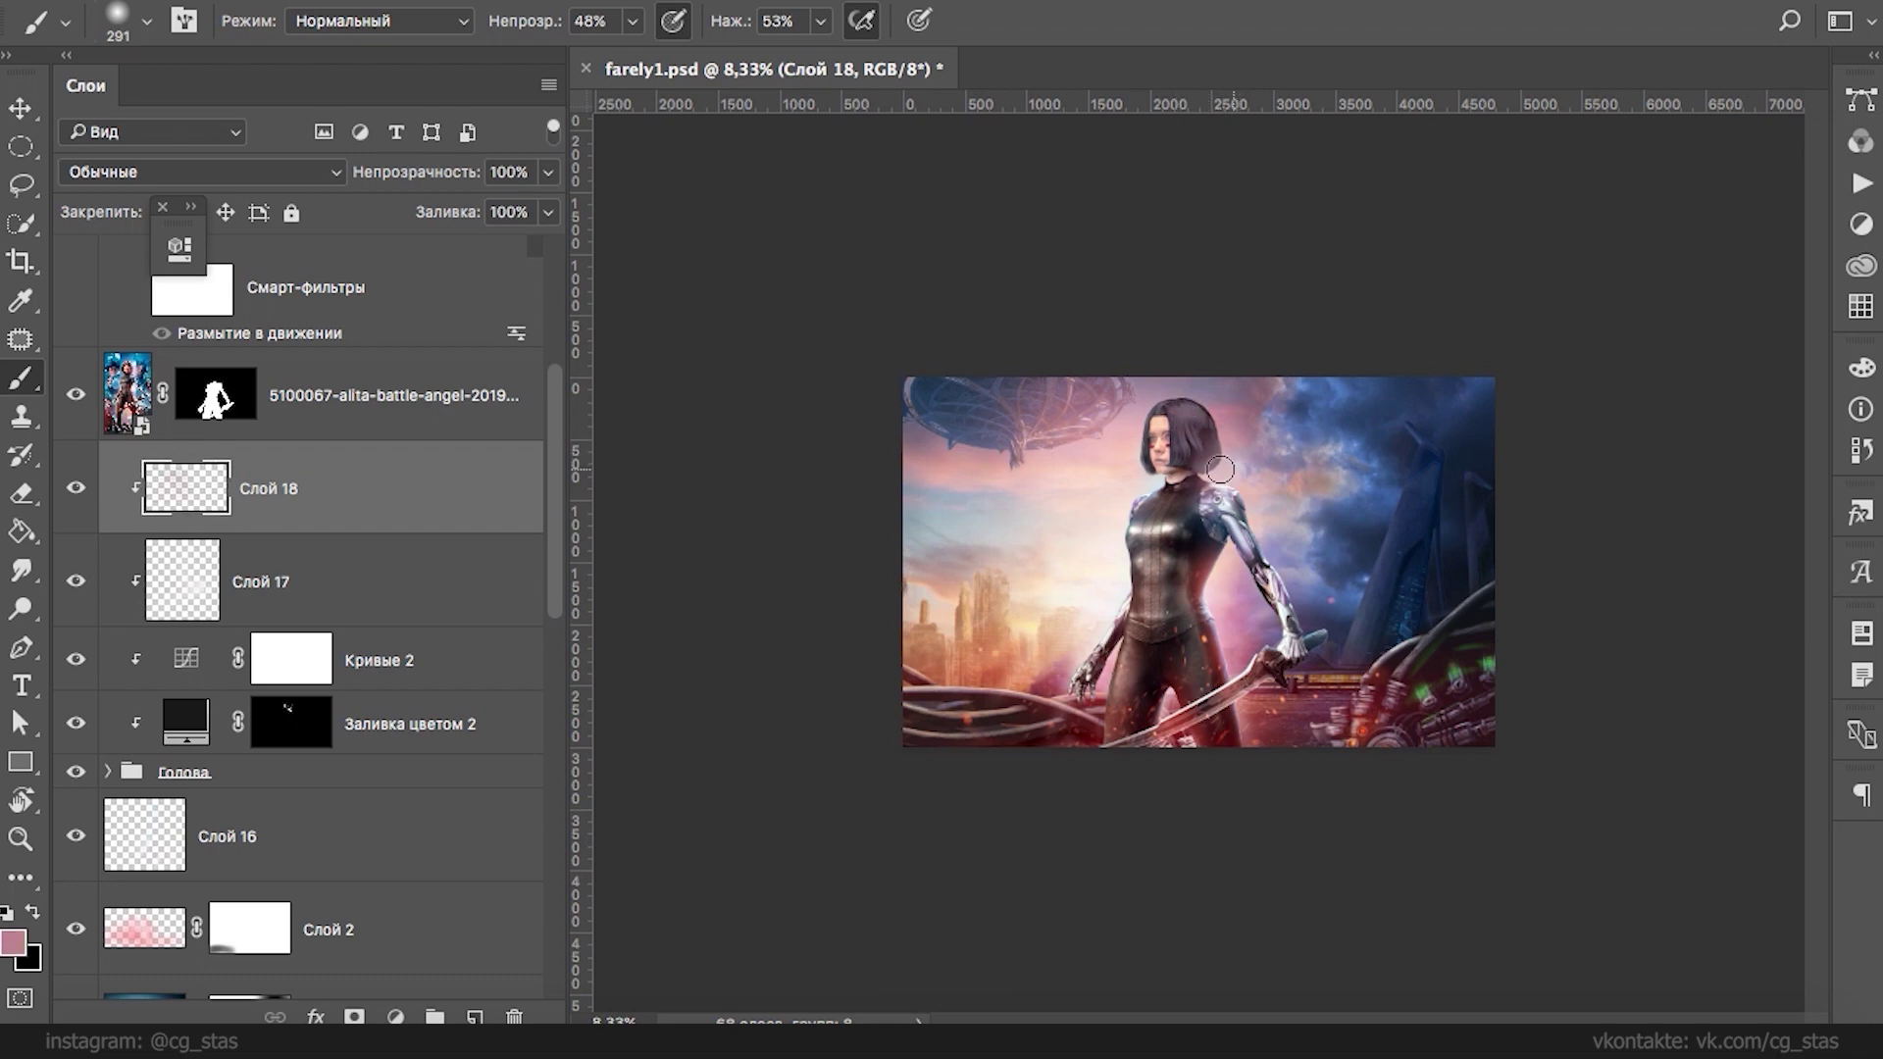
pyautogui.keyDown('alt'); pyautogui.click(1135, 437); pyautogui.keyUp('alt')
pyautogui.click(1118, 455)
pyautogui.keyDown('alt'); pyautogui.click(1218, 391); pyautogui.keyUp('alt')
pyautogui.click(1168, 410)
pyautogui.keyDown('alt'); pyautogui.click(1226, 474); pyautogui.keyUp('alt')
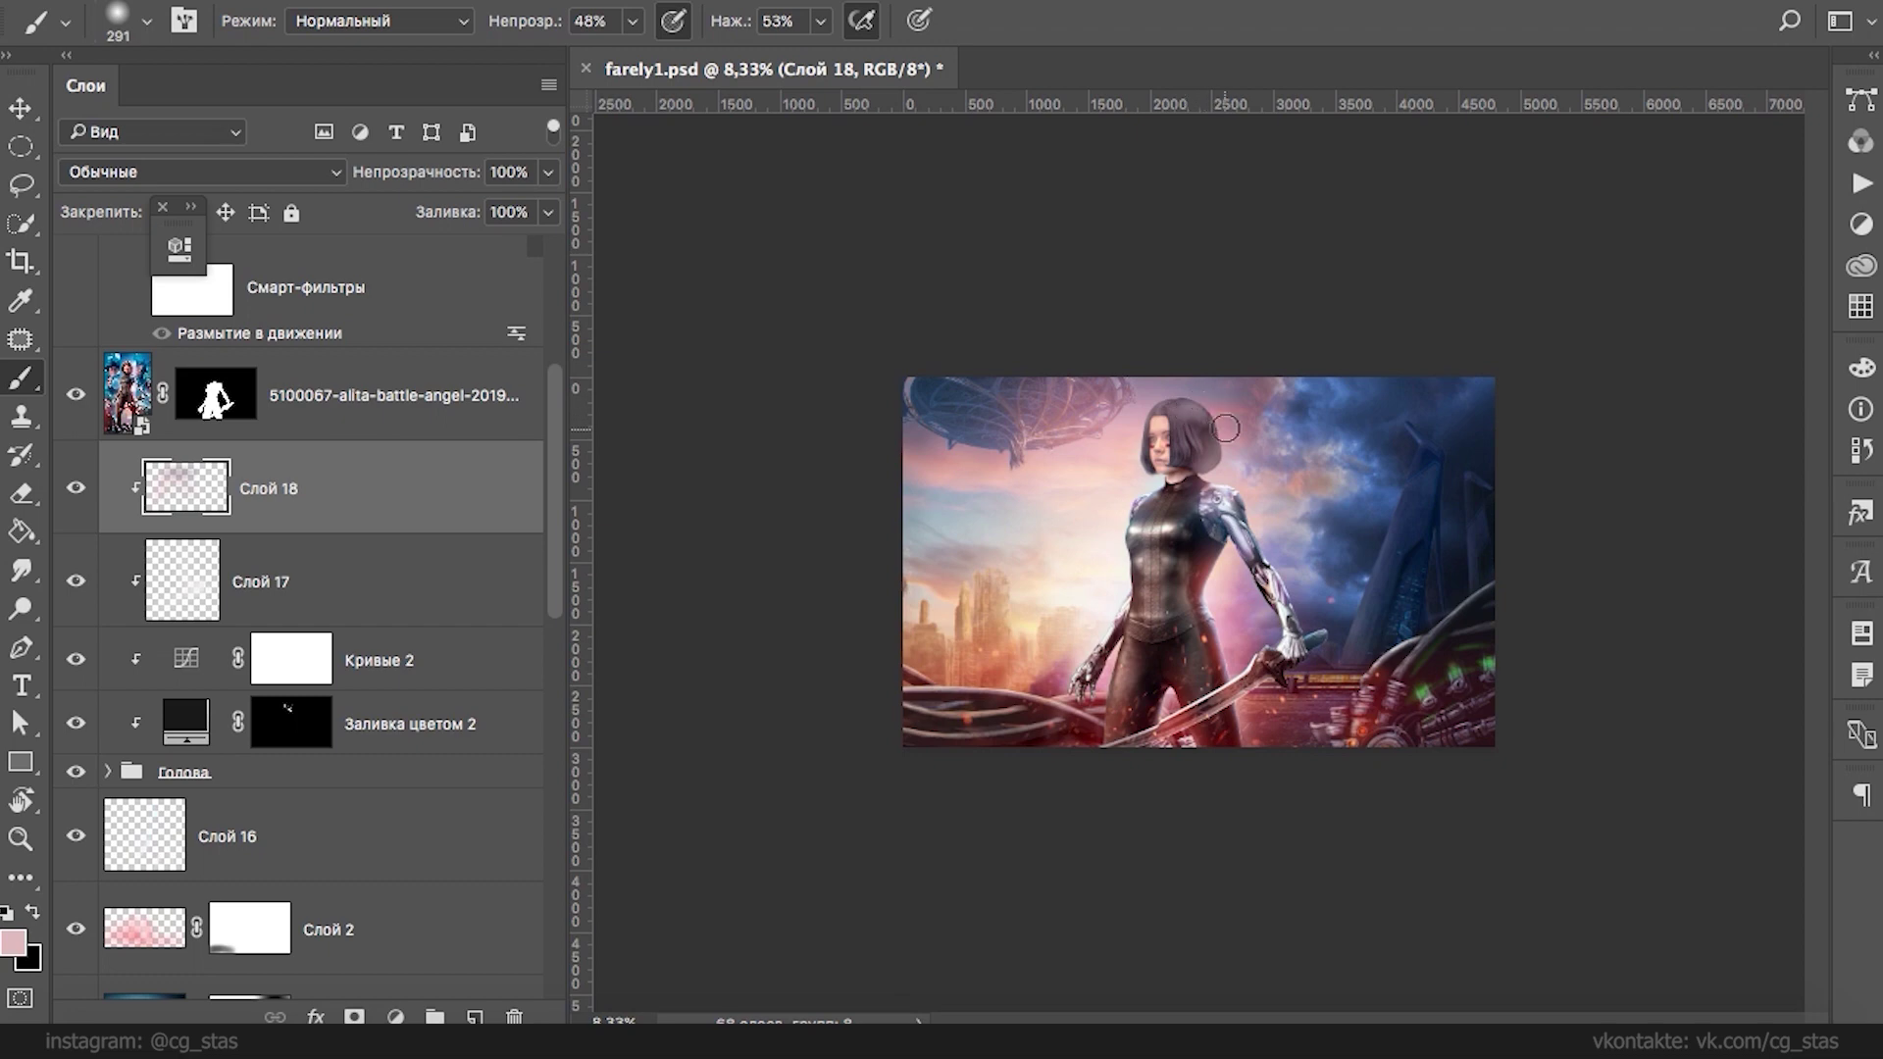
# - Try the Экран blend mode on Слой 18, return it to Обычные and set the layer's fill to 25%
pyautogui.click(216, 172)
pyautogui.click(222, 355)
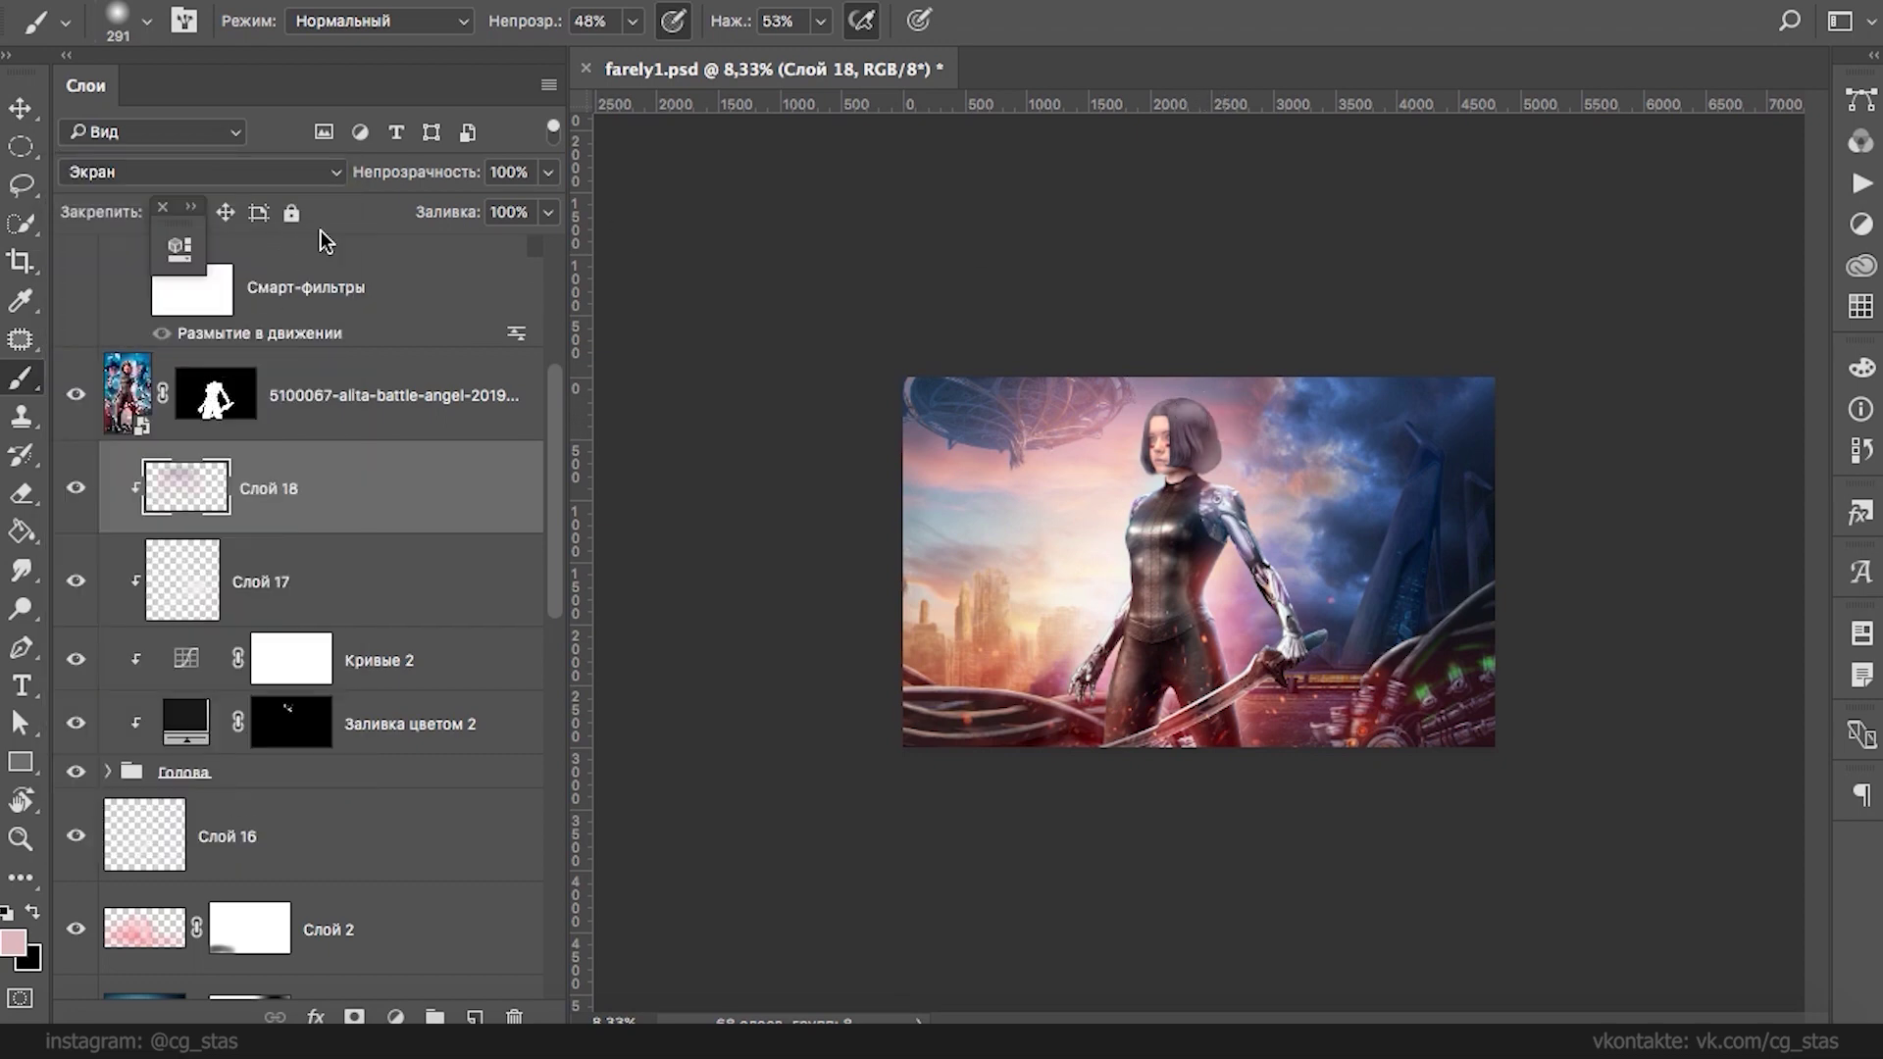
pyautogui.click(220, 164)
pyautogui.click(210, 2)
pyautogui.click(547, 211)
pyautogui.moveTo(515, 246); pyautogui.dragTo(442, 249)
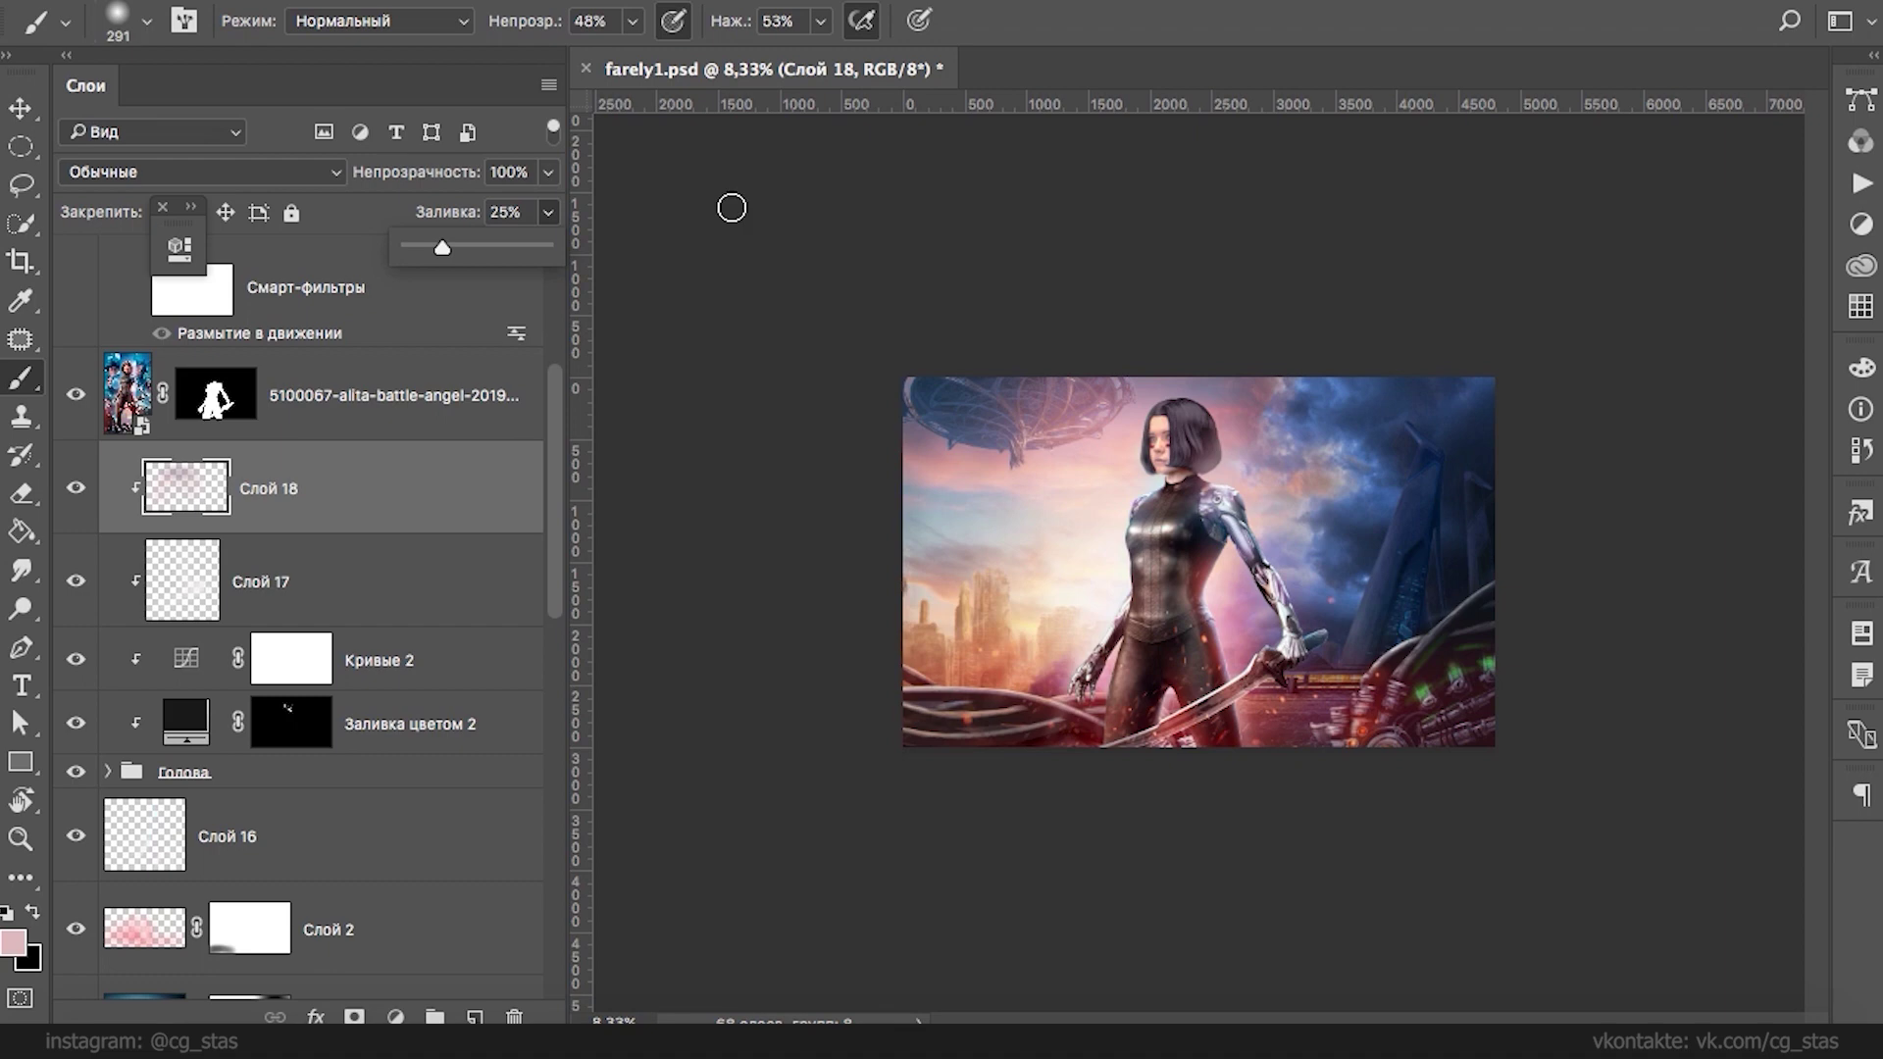
# - Examine the adjustment layers inside the Дом group
pyautogui.click(551, 421)
pyautogui.moveTo(549, 446); pyautogui.dragTo(555, 674)
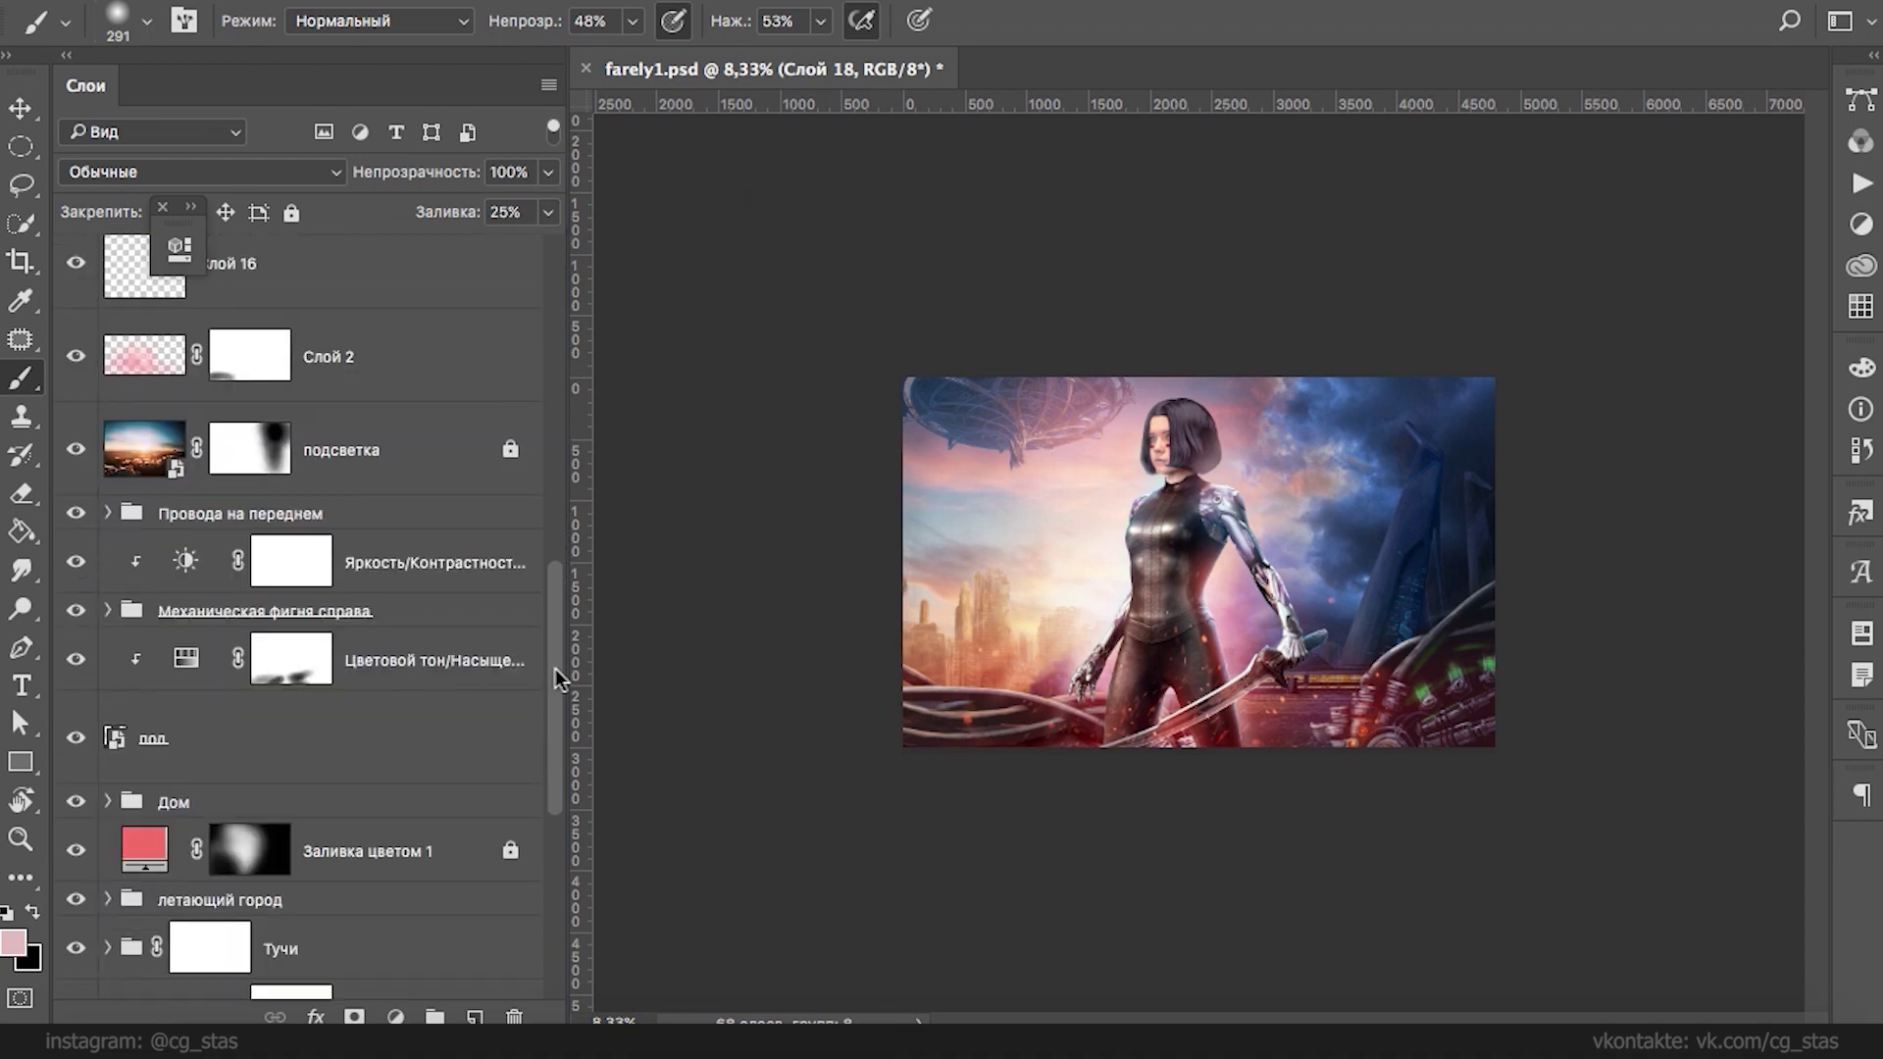
pyautogui.moveTo(559, 626); pyautogui.dragTo(555, 737)
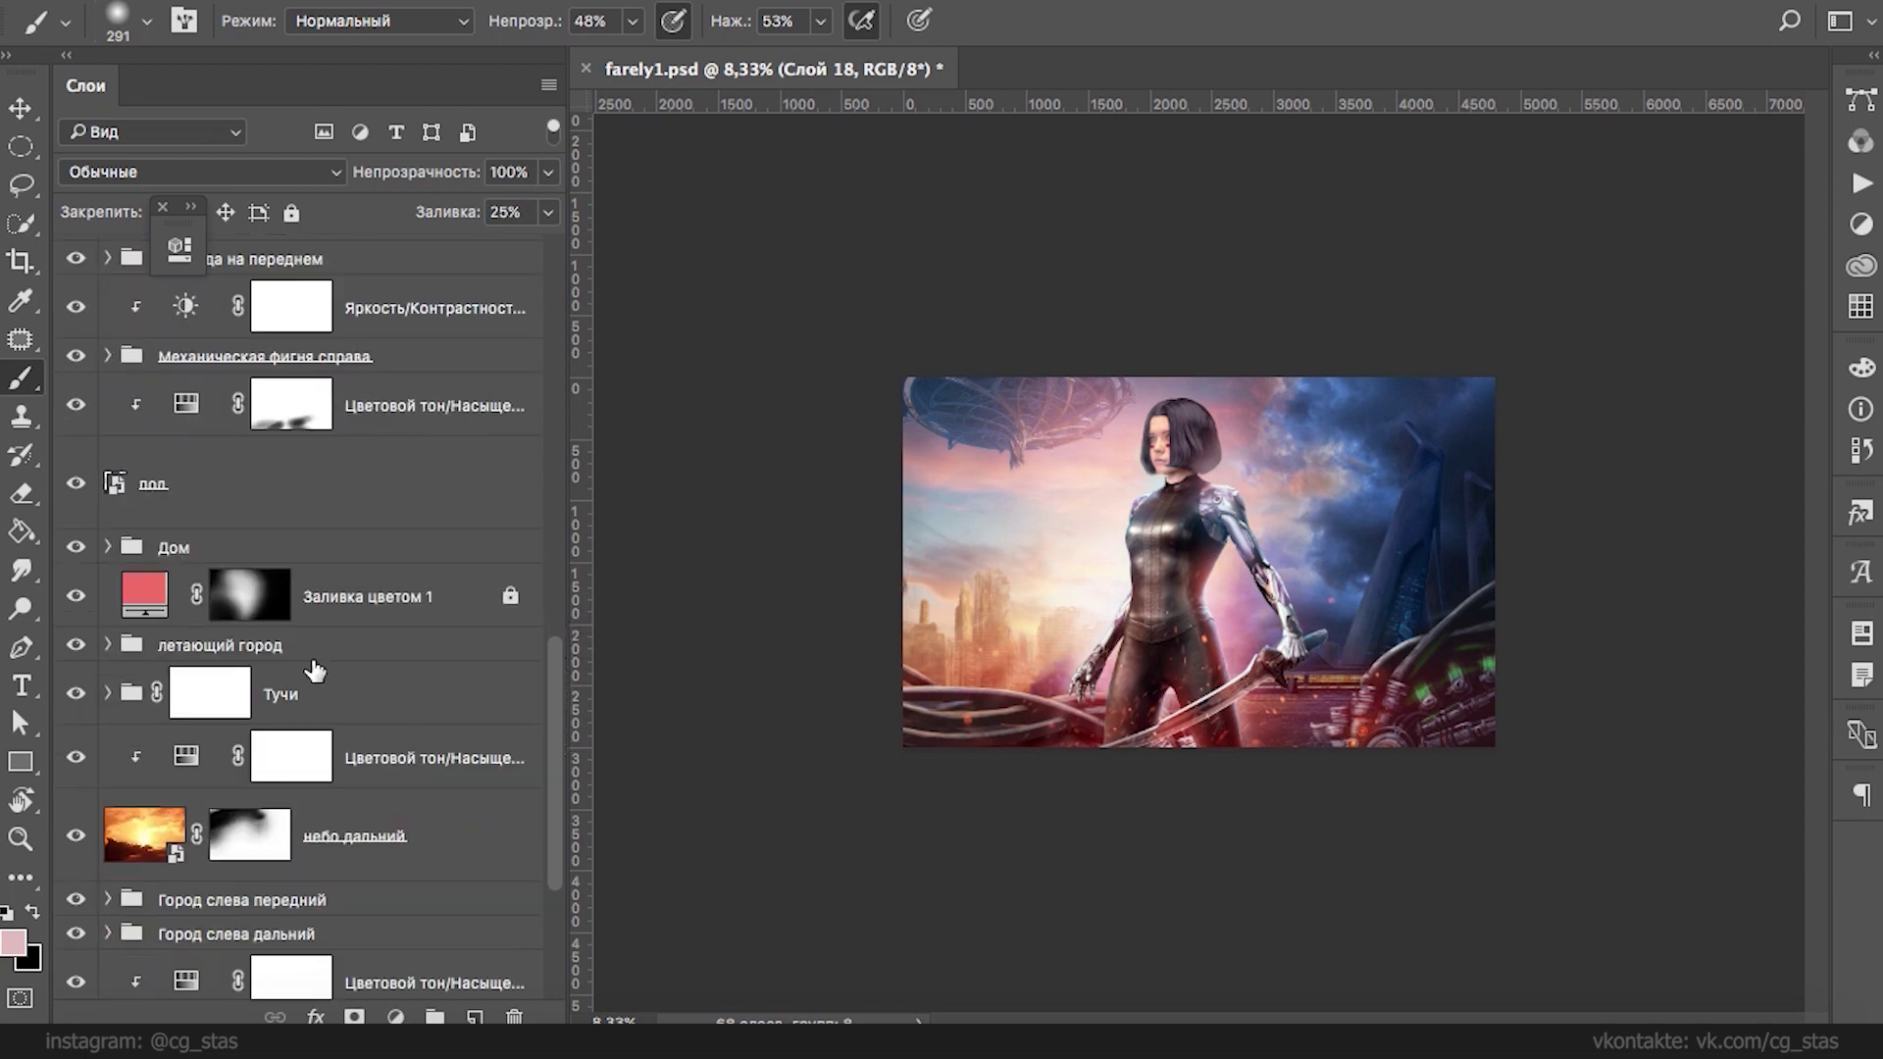
pyautogui.click(248, 557)
pyautogui.click(108, 549)
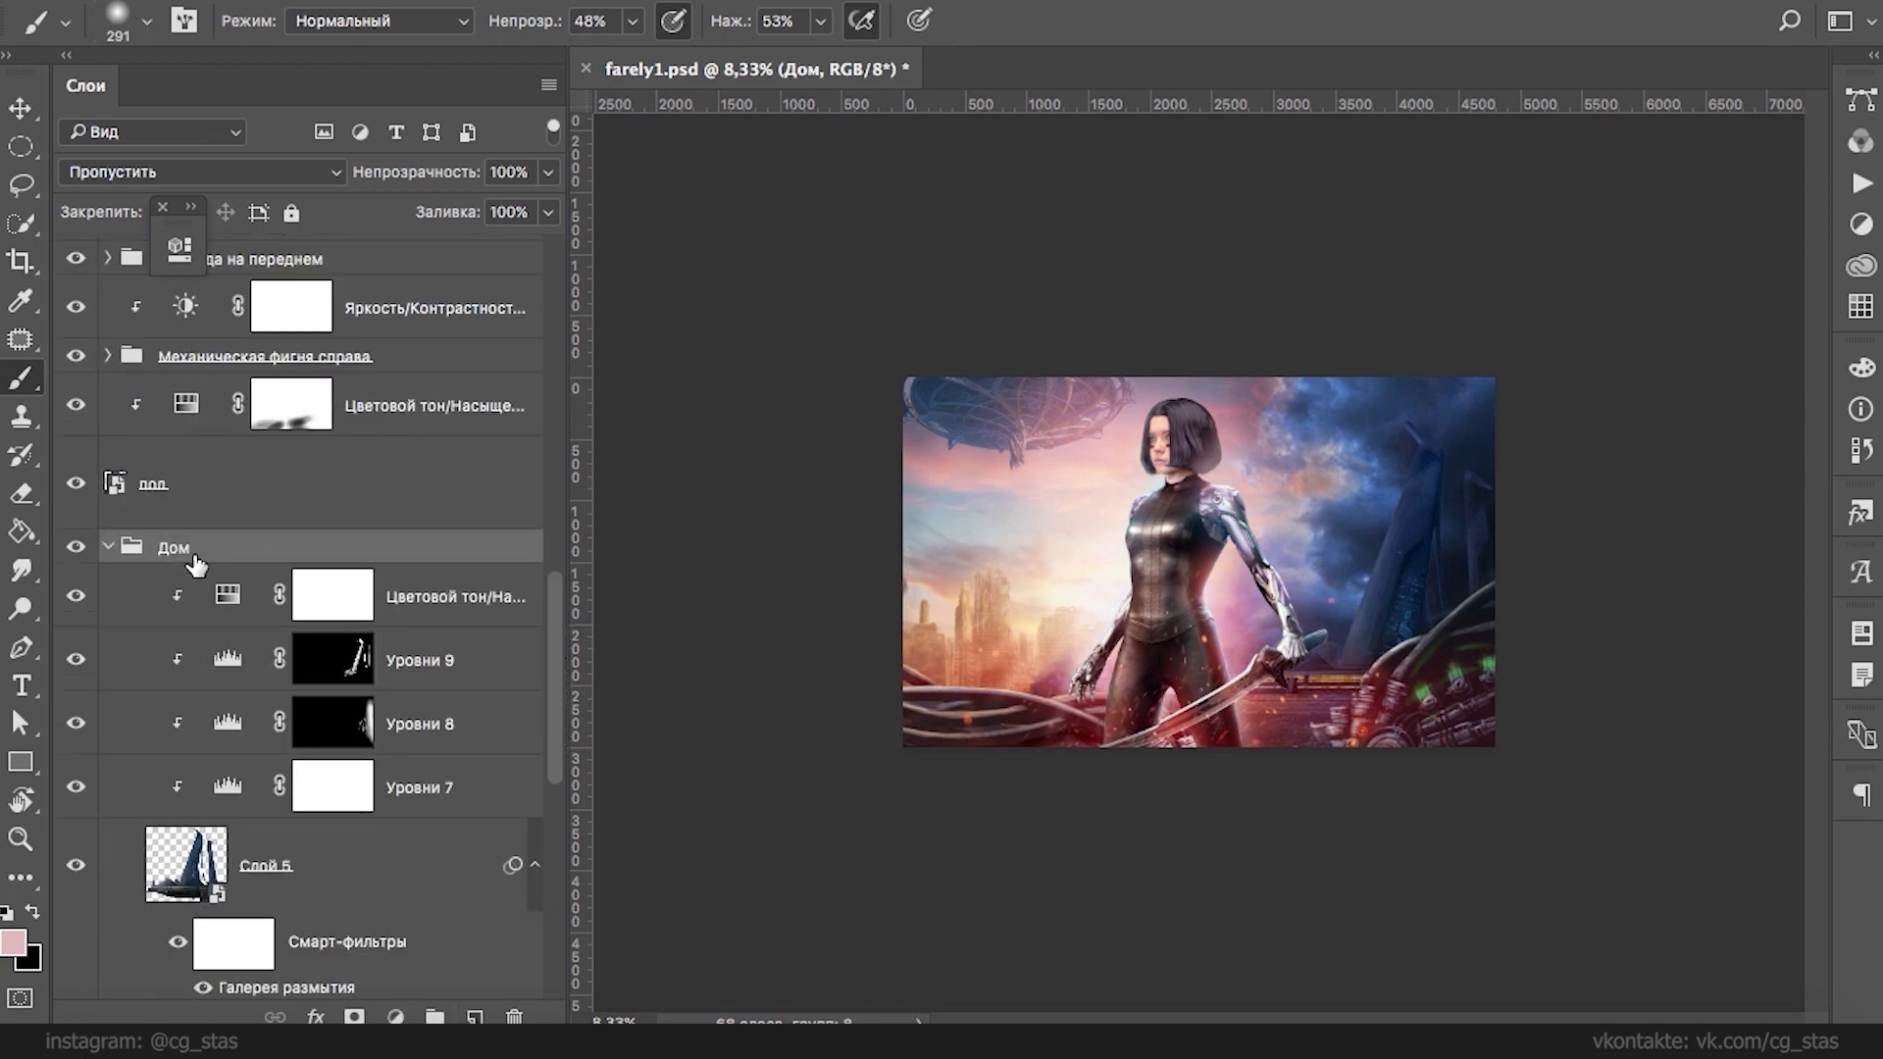
pyautogui.click(230, 603)
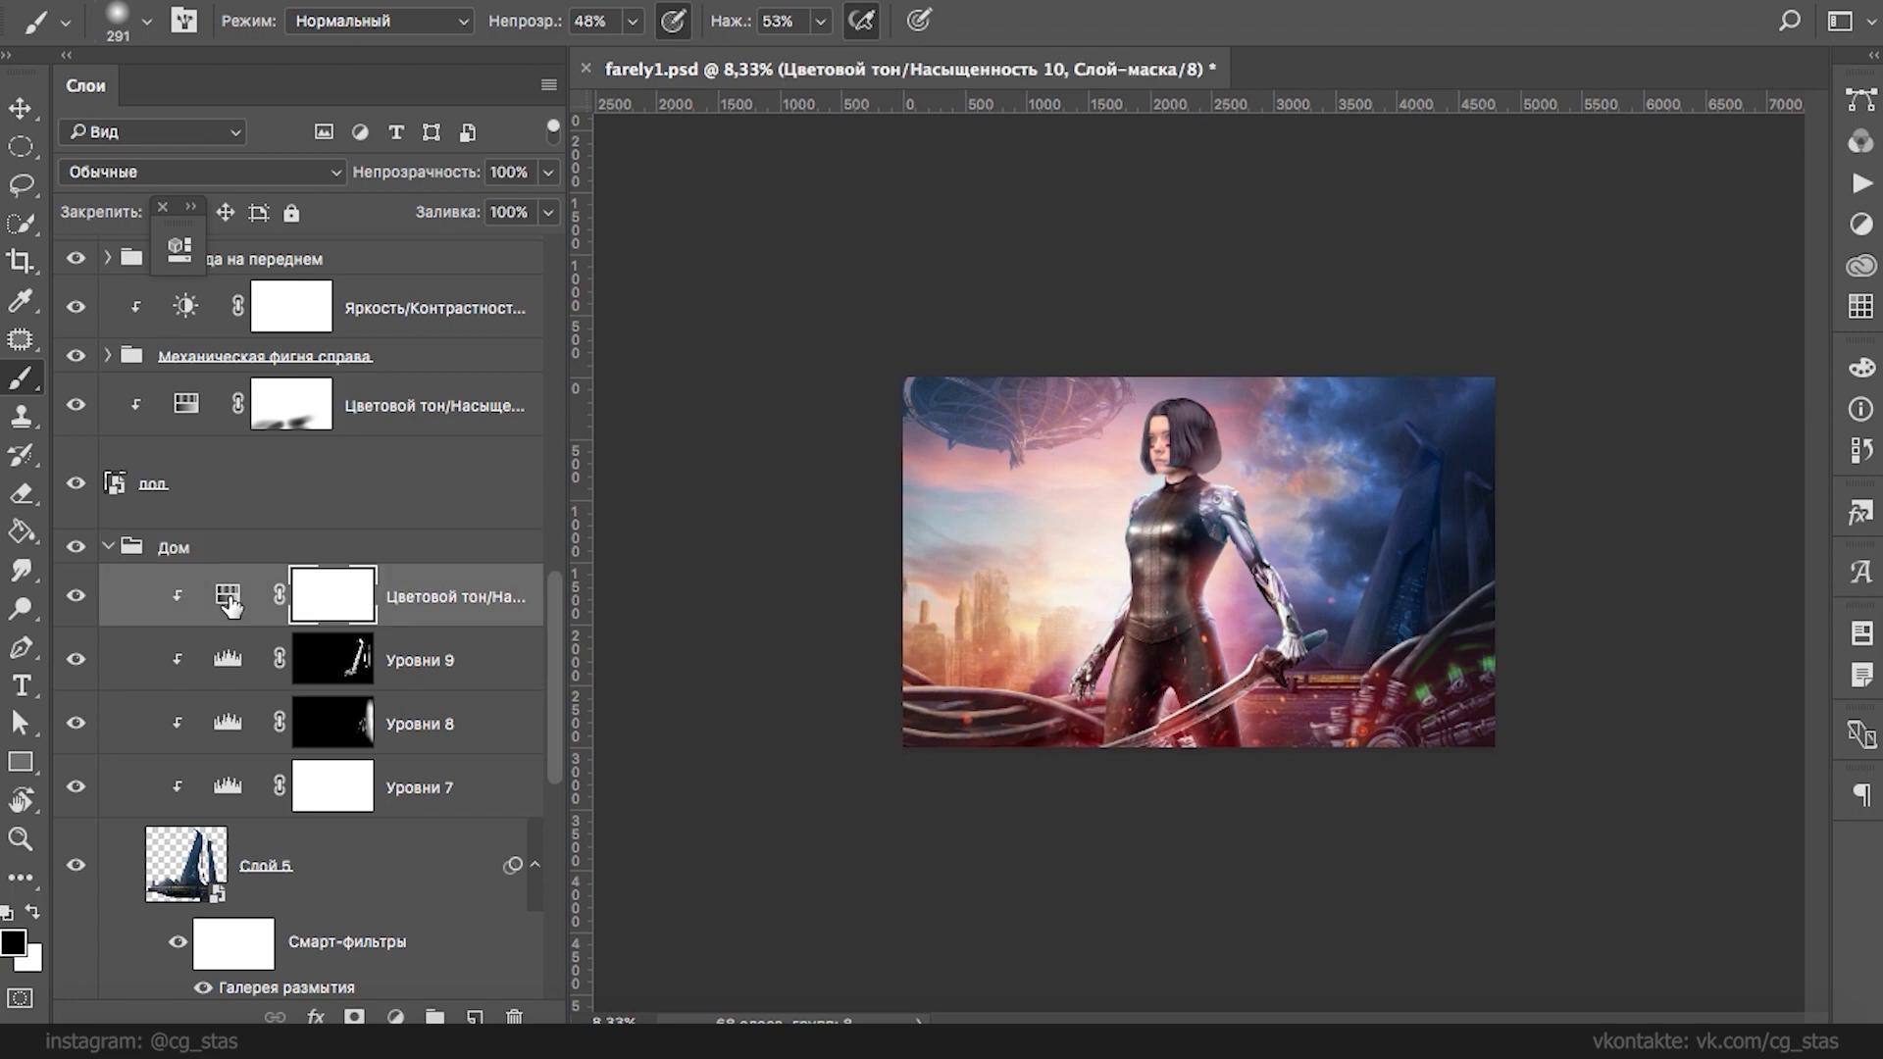
pyautogui.click(108, 549)
pyautogui.moveTo(561, 686); pyautogui.dragTo(555, 623)
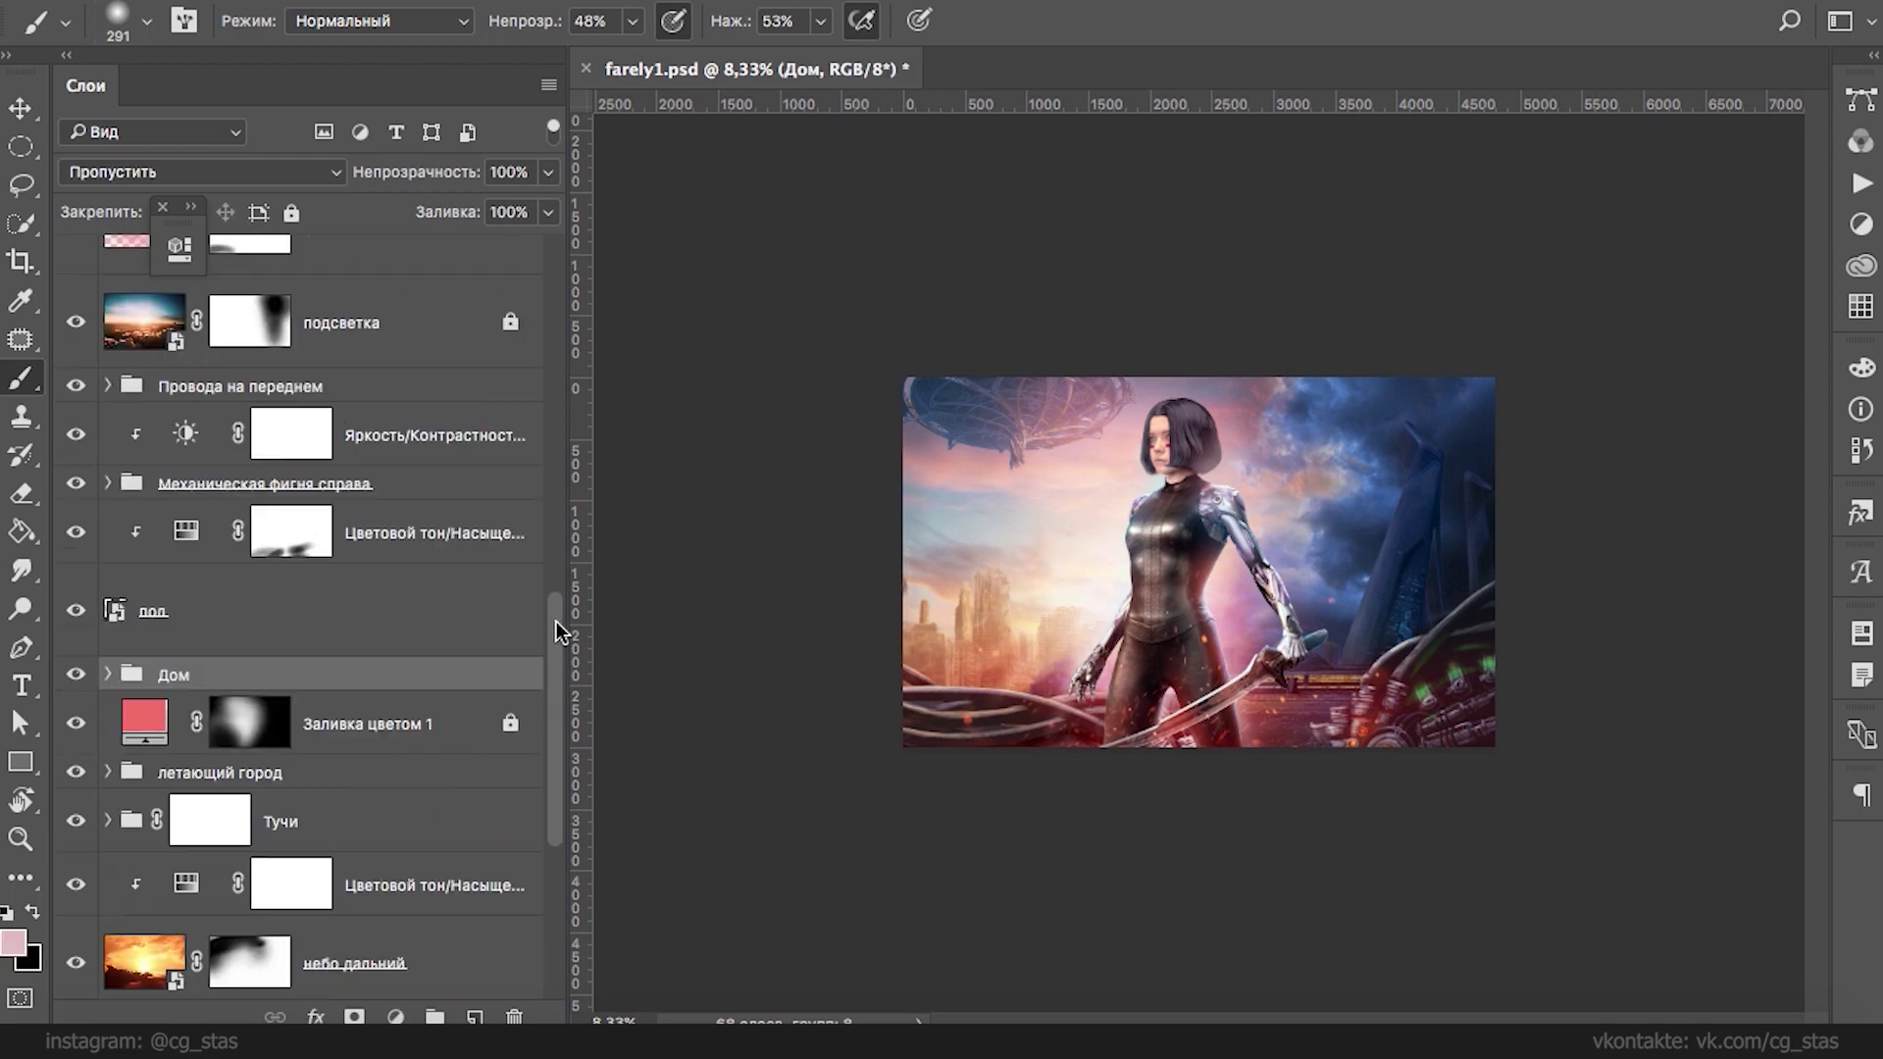
# - Add a new layer directly below the Механическая фигня справа group and name it "свет от огоньков дома"
pyautogui.click(223, 598)
pyautogui.click(408, 485)
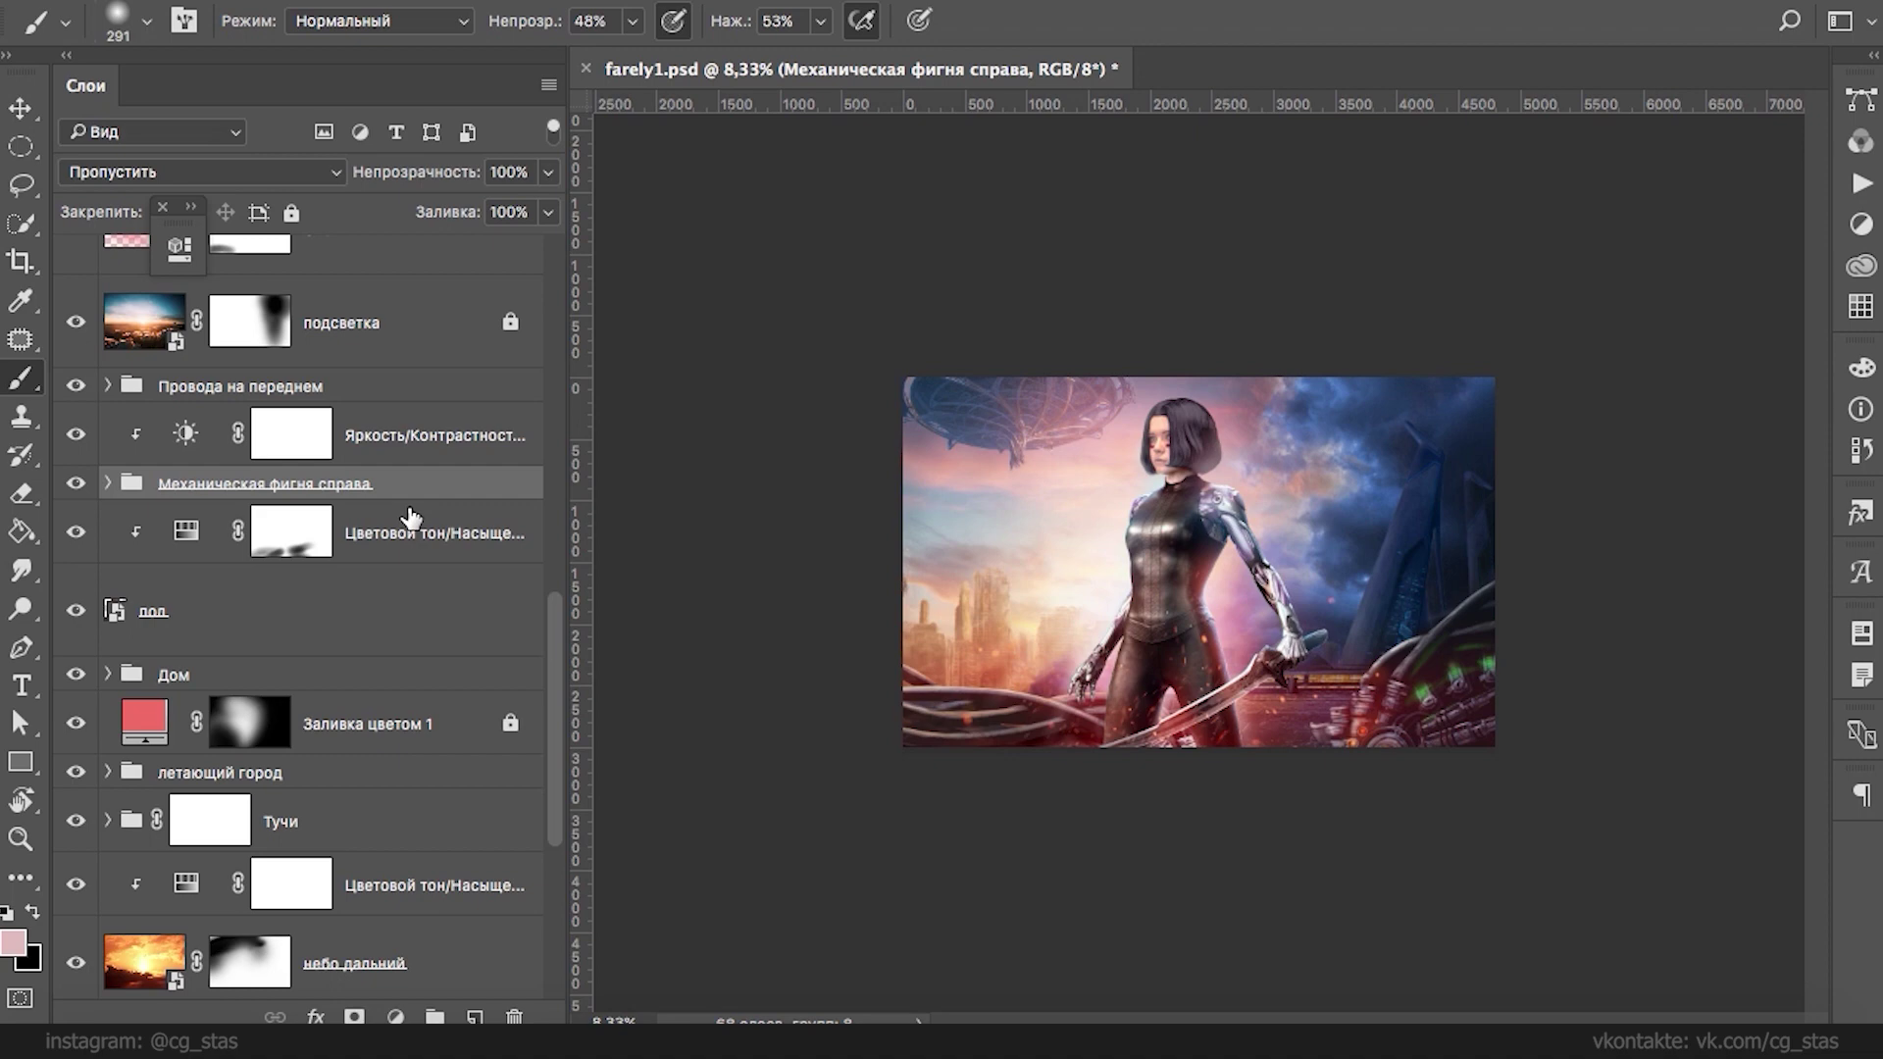
pyautogui.click(412, 526)
pyautogui.click(473, 1016)
pyautogui.doubleClick(236, 548)
pyautogui.write('свет от огня')
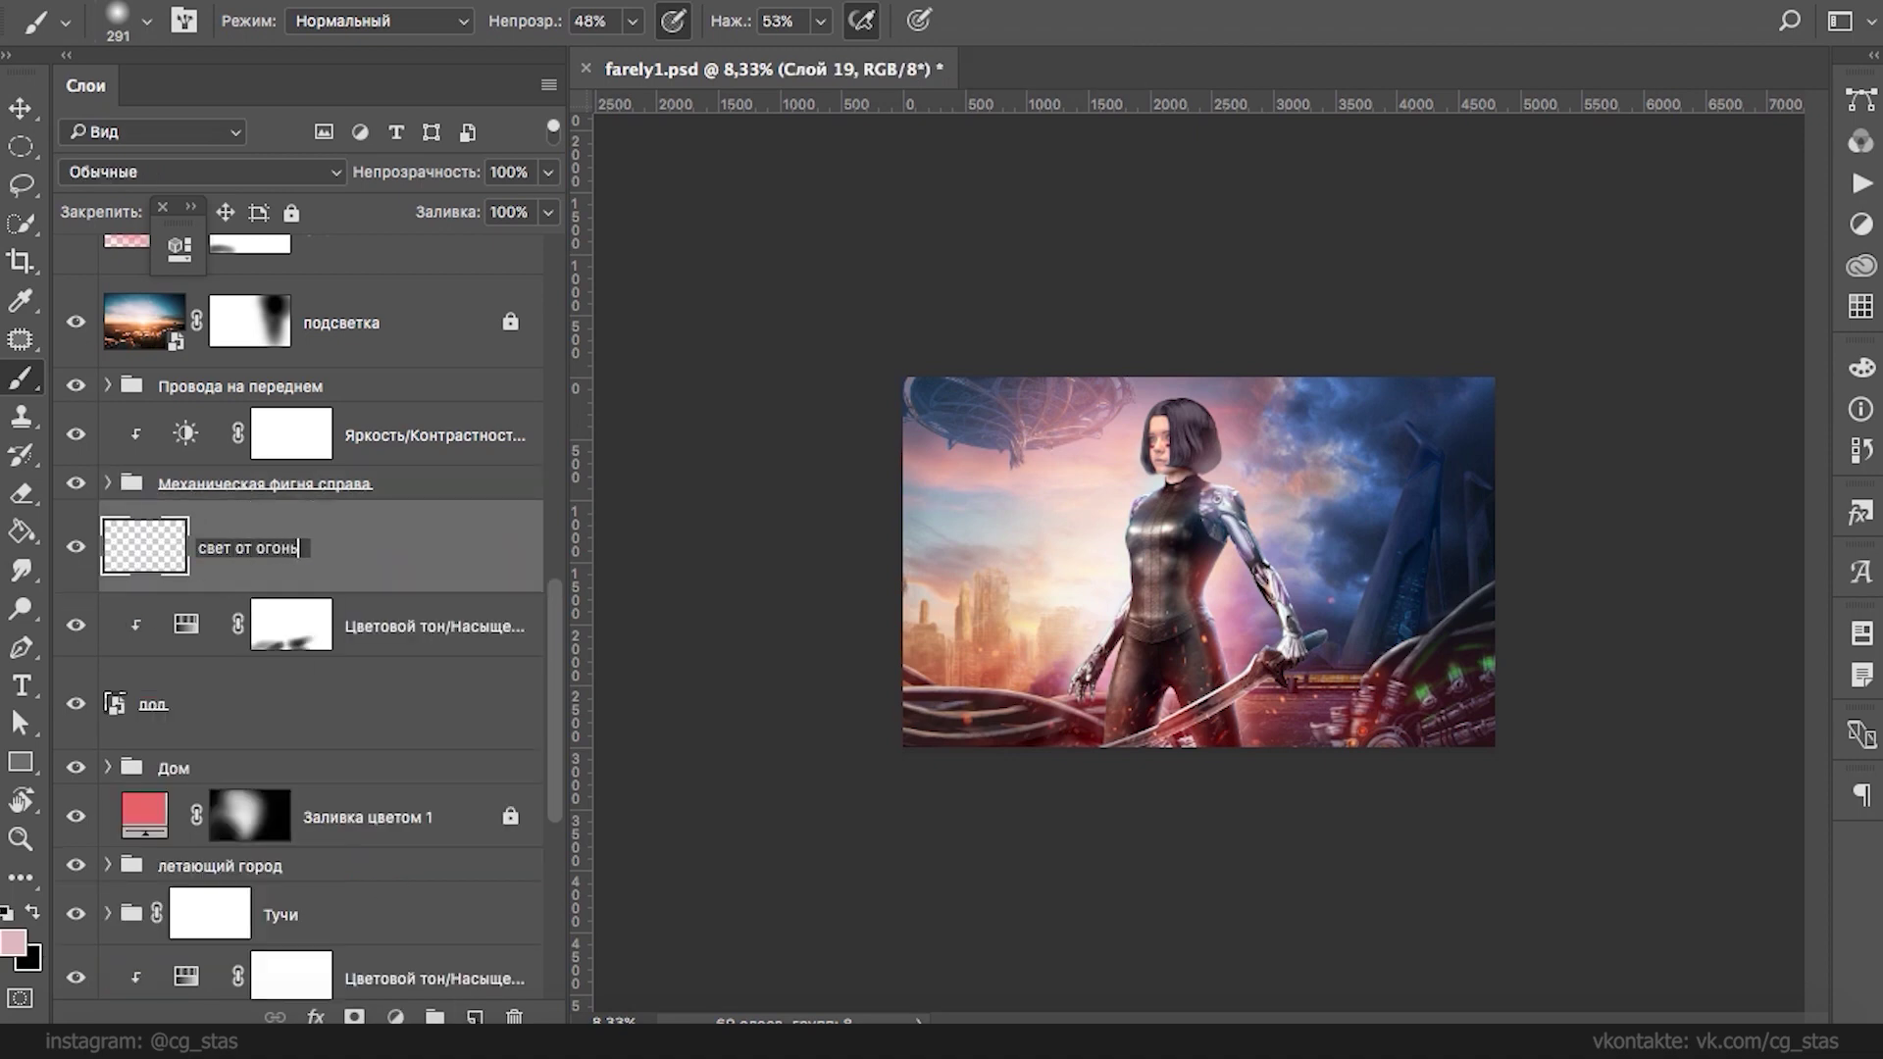
pyautogui.click(406, 557)
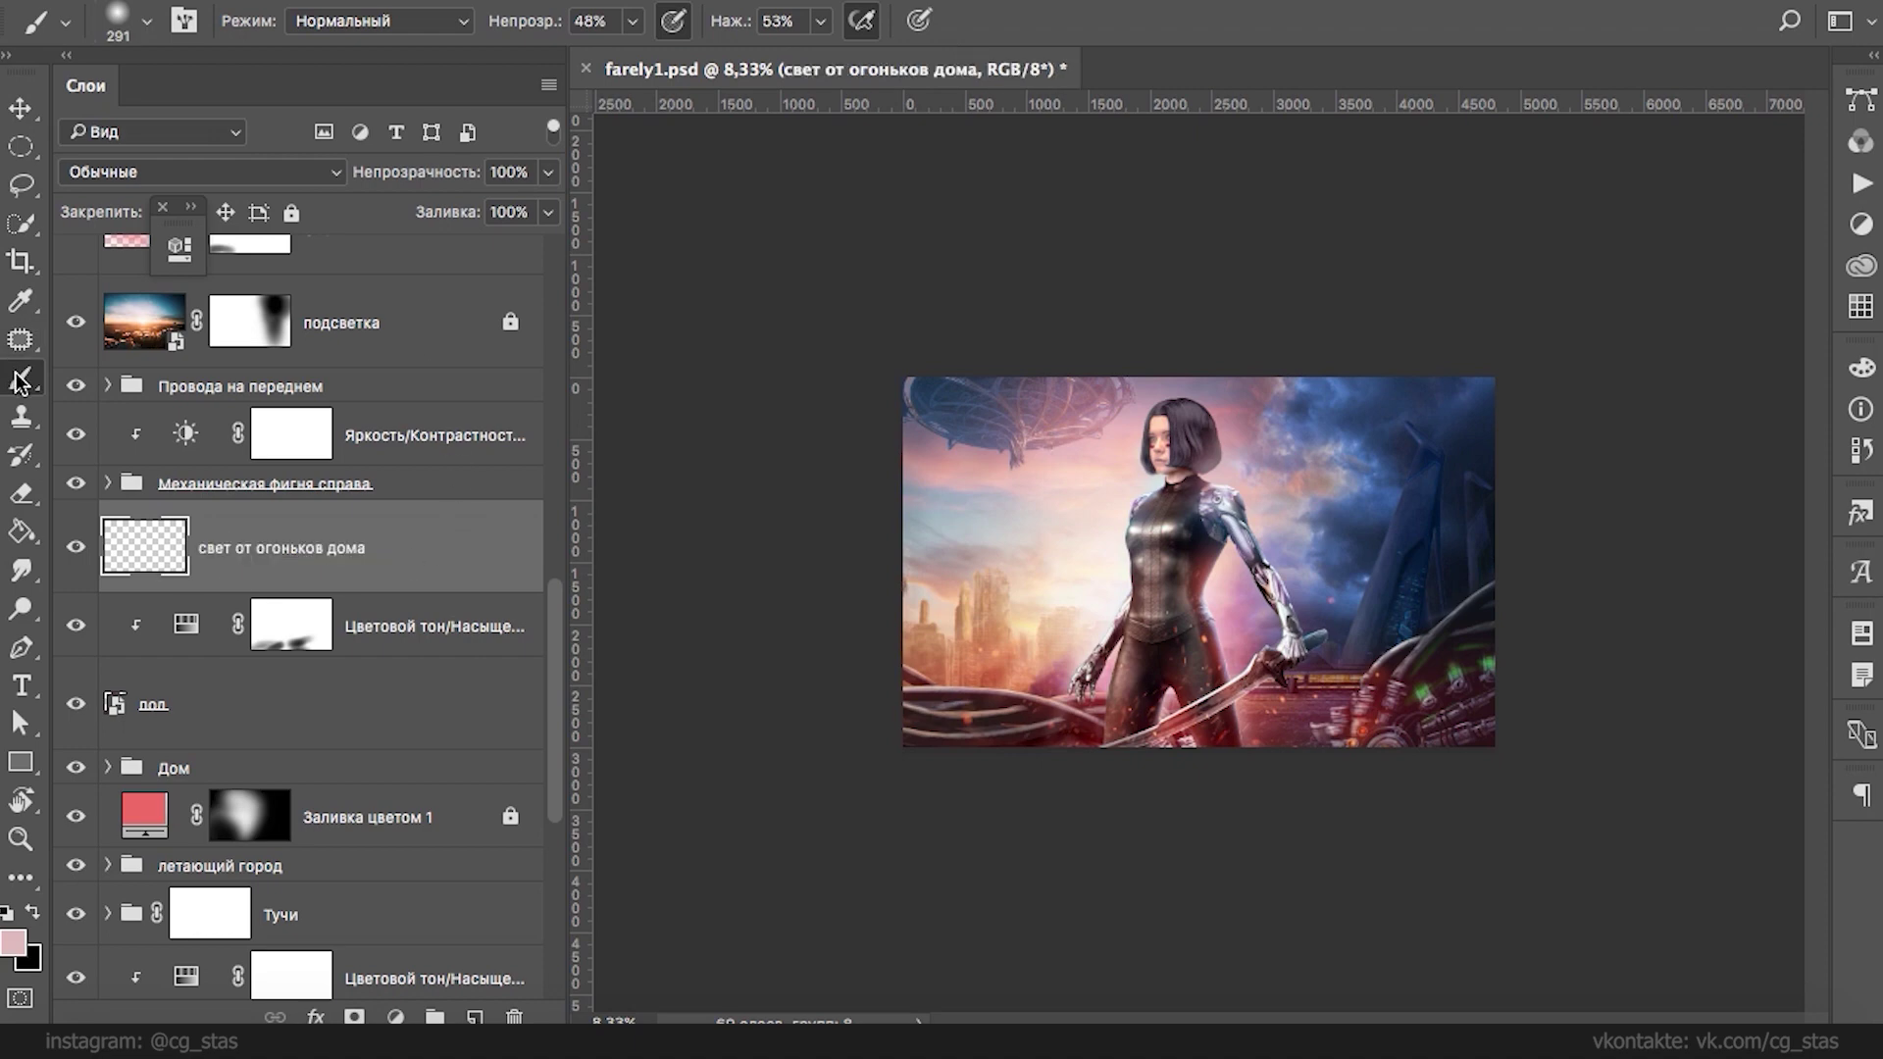
# - Choose a light sky-blue foreground colour and set the brush size to 10 px
pyautogui.click(14, 943)
pyautogui.moveTo(579, 279); pyautogui.dragTo(542, 218)
pyautogui.click(939, 392)
pyautogui.moveTo(882, 265); pyautogui.dragTo(723, 214)
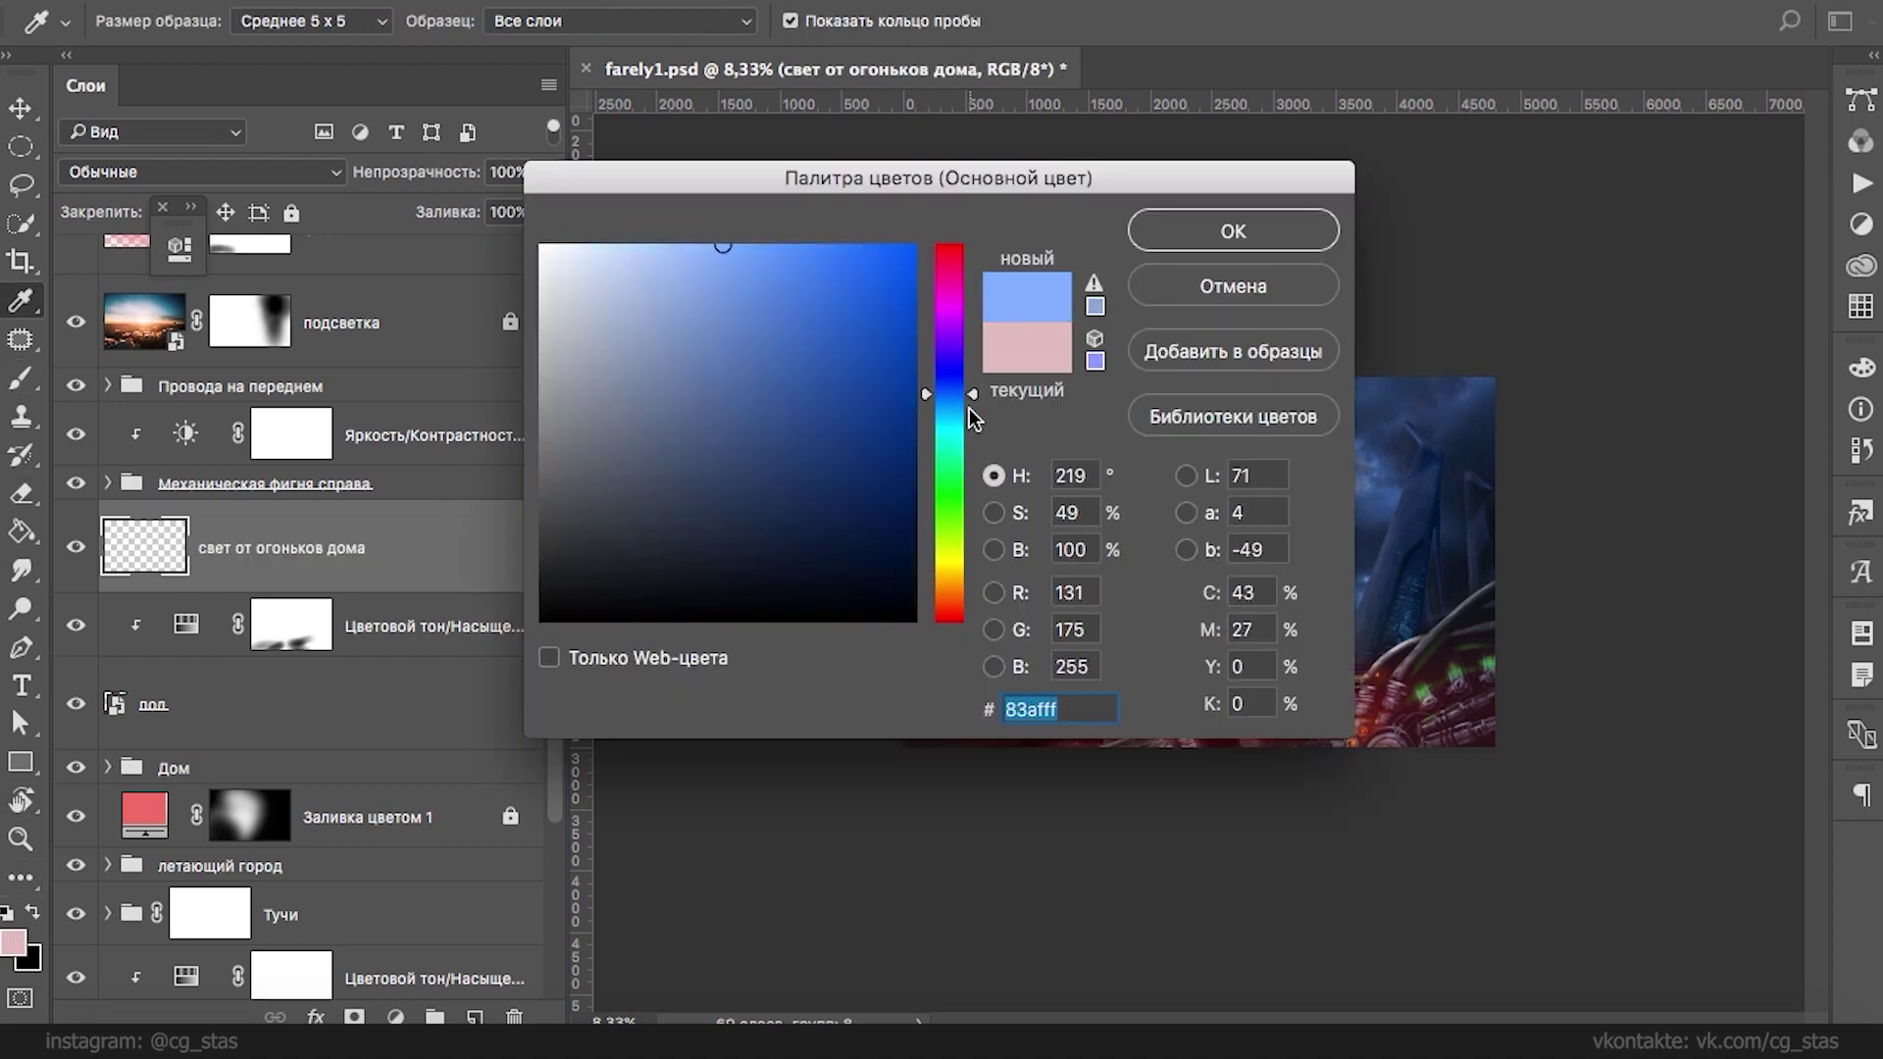
pyautogui.click(957, 414)
pyautogui.click(1182, 235)
pyautogui.rightClick(1106, 284)
pyautogui.rightClick(1009, 456)
pyautogui.click(1159, 525)
pyautogui.press('Return')
# - Paint a thin light-blue glint across the middle of the large tower on the свет от огоньков дома layer
pyautogui.press('super+plus')
pyautogui.press('super+plus')
pyautogui.press('super+plus')
pyautogui.press('super+plus')
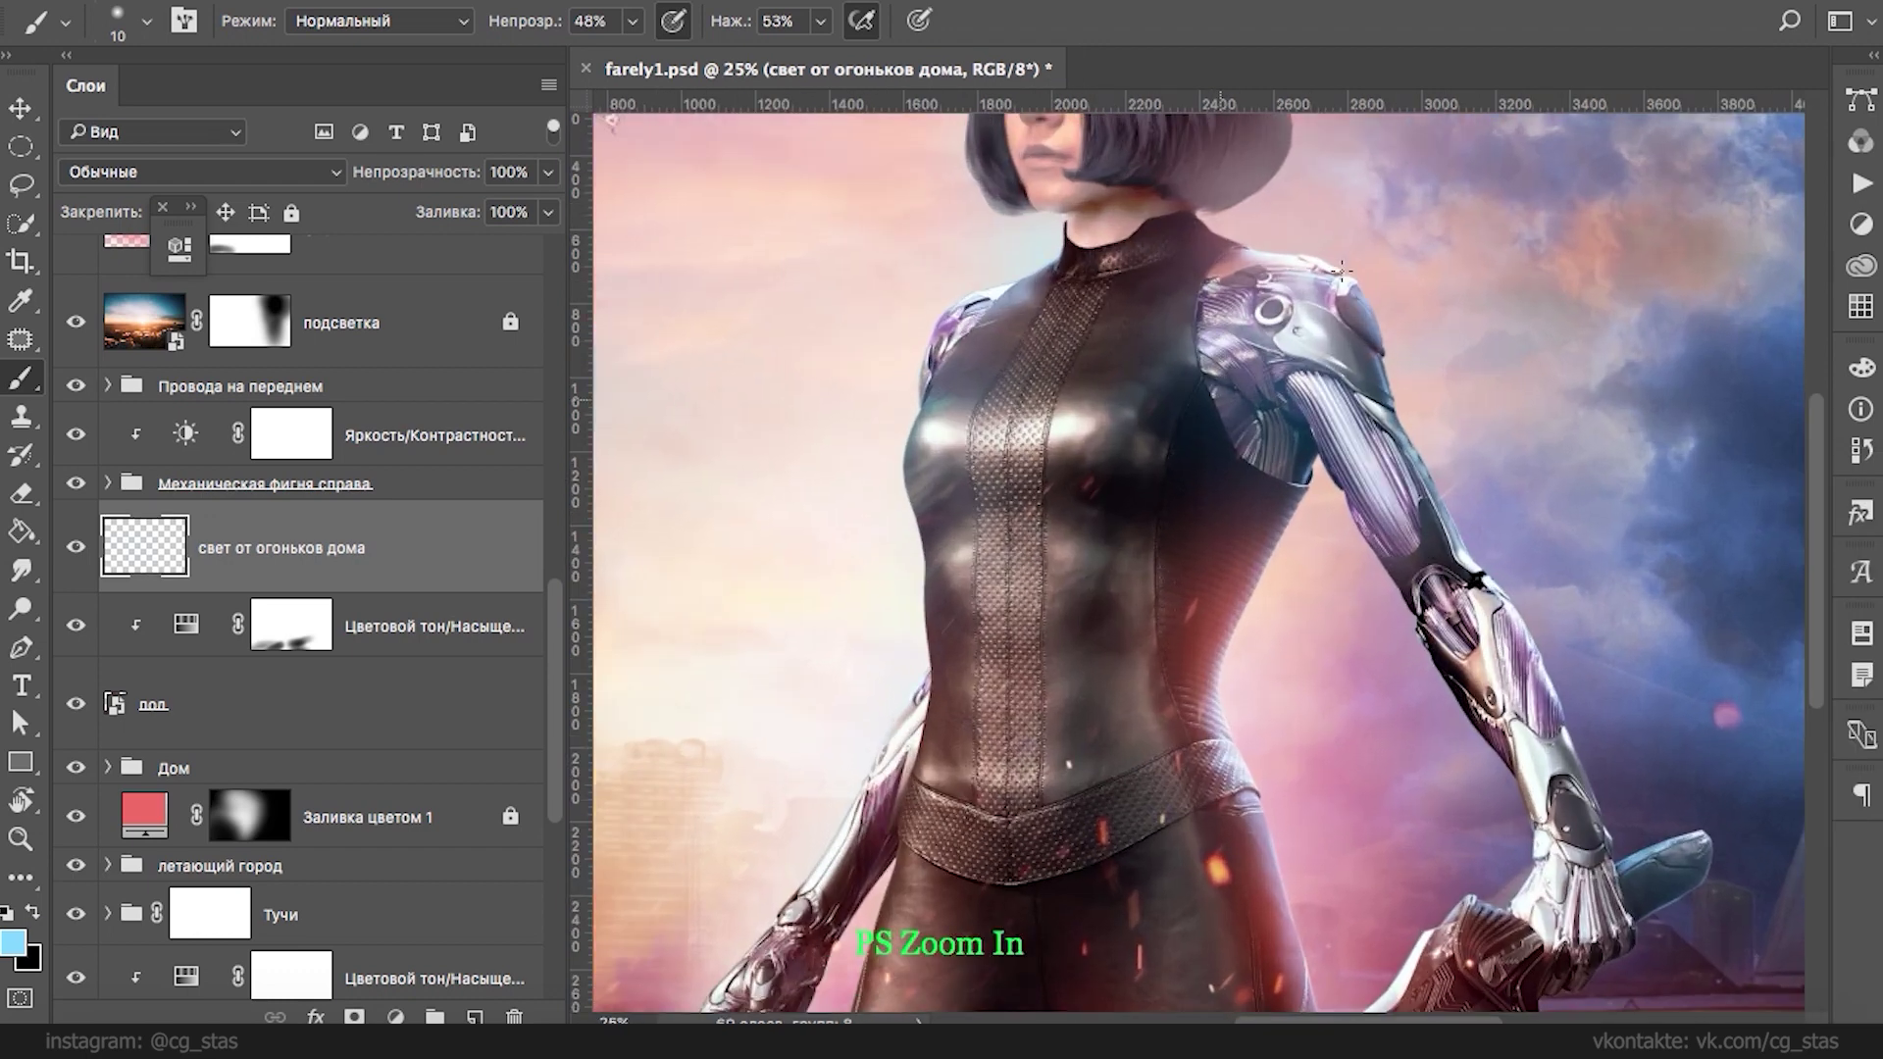
pyautogui.moveTo(1340, 288); pyautogui.dragTo(685, 418)
pyautogui.press('super+z')
pyautogui.moveTo(1211, 643); pyautogui.dragTo(1265, 663)
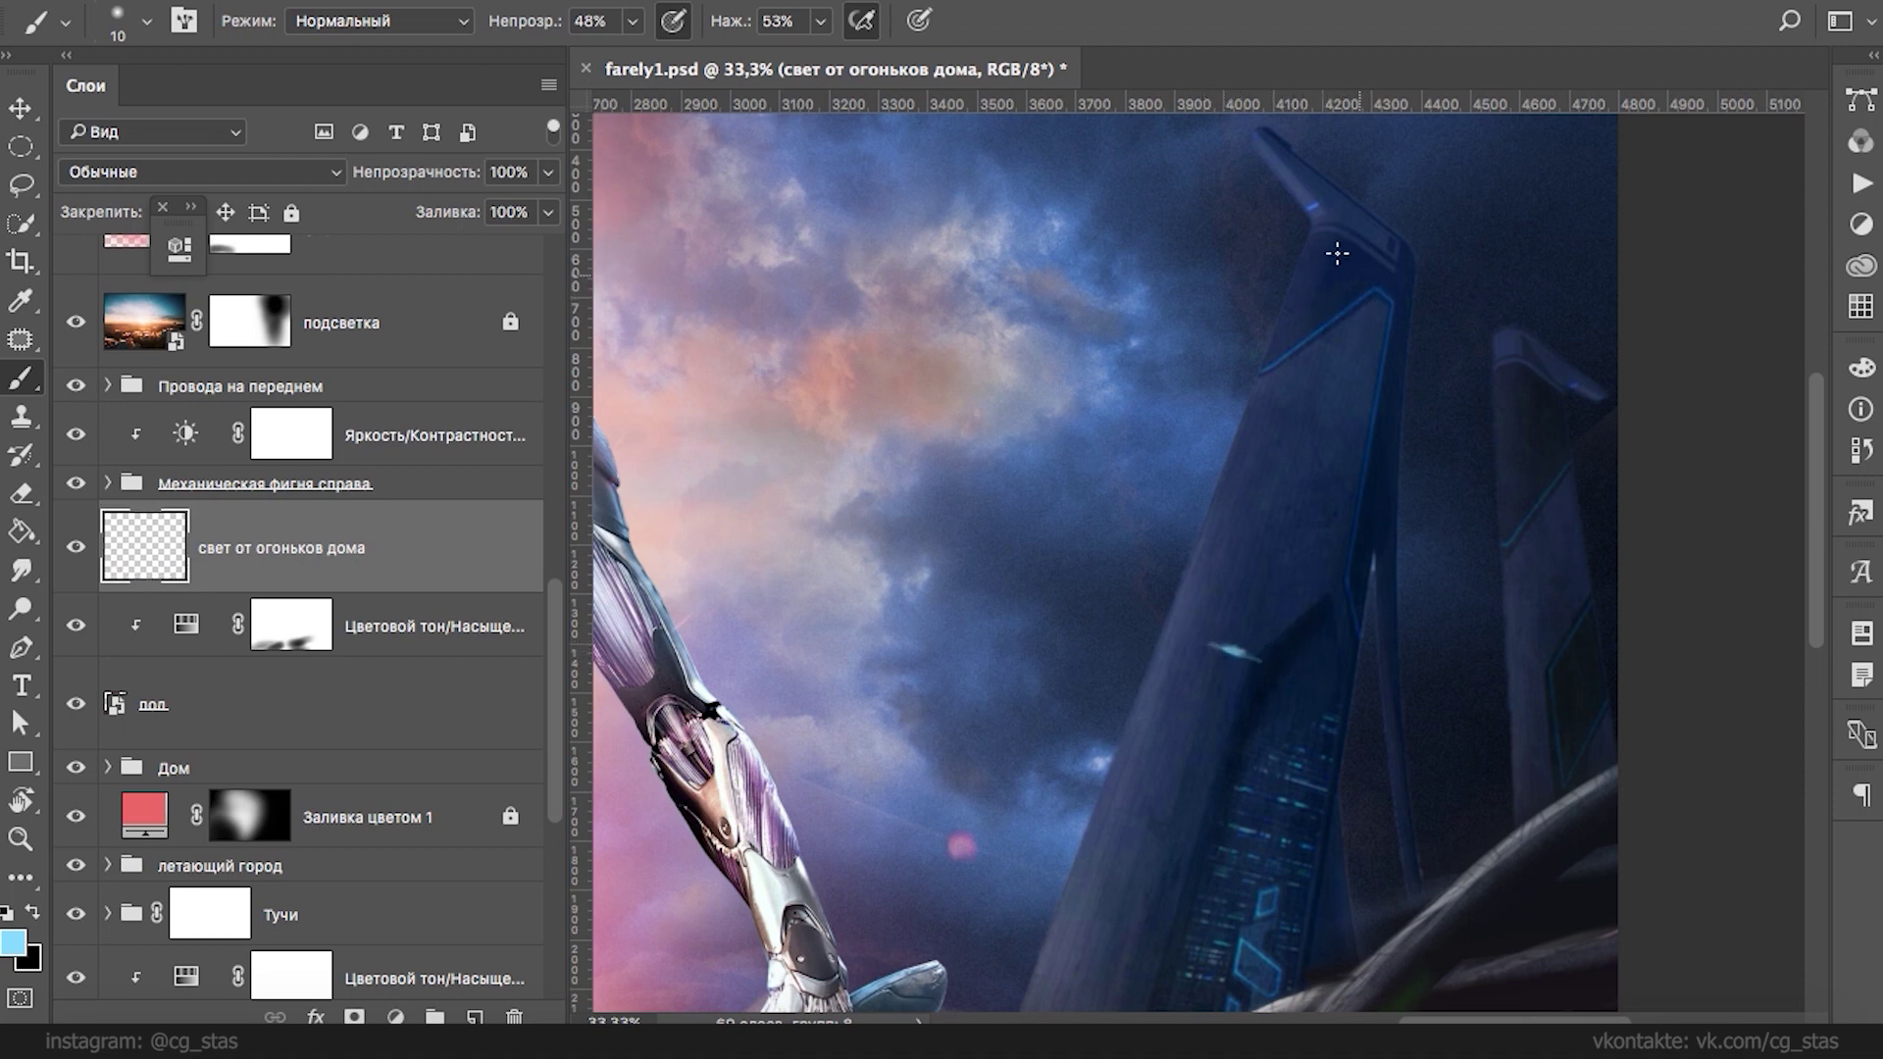
# - Change the foreground to a more saturated blue and paint small glints near the tops of both towers
pyautogui.click(14, 947)
pyautogui.click(896, 245)
pyautogui.click(1231, 231)
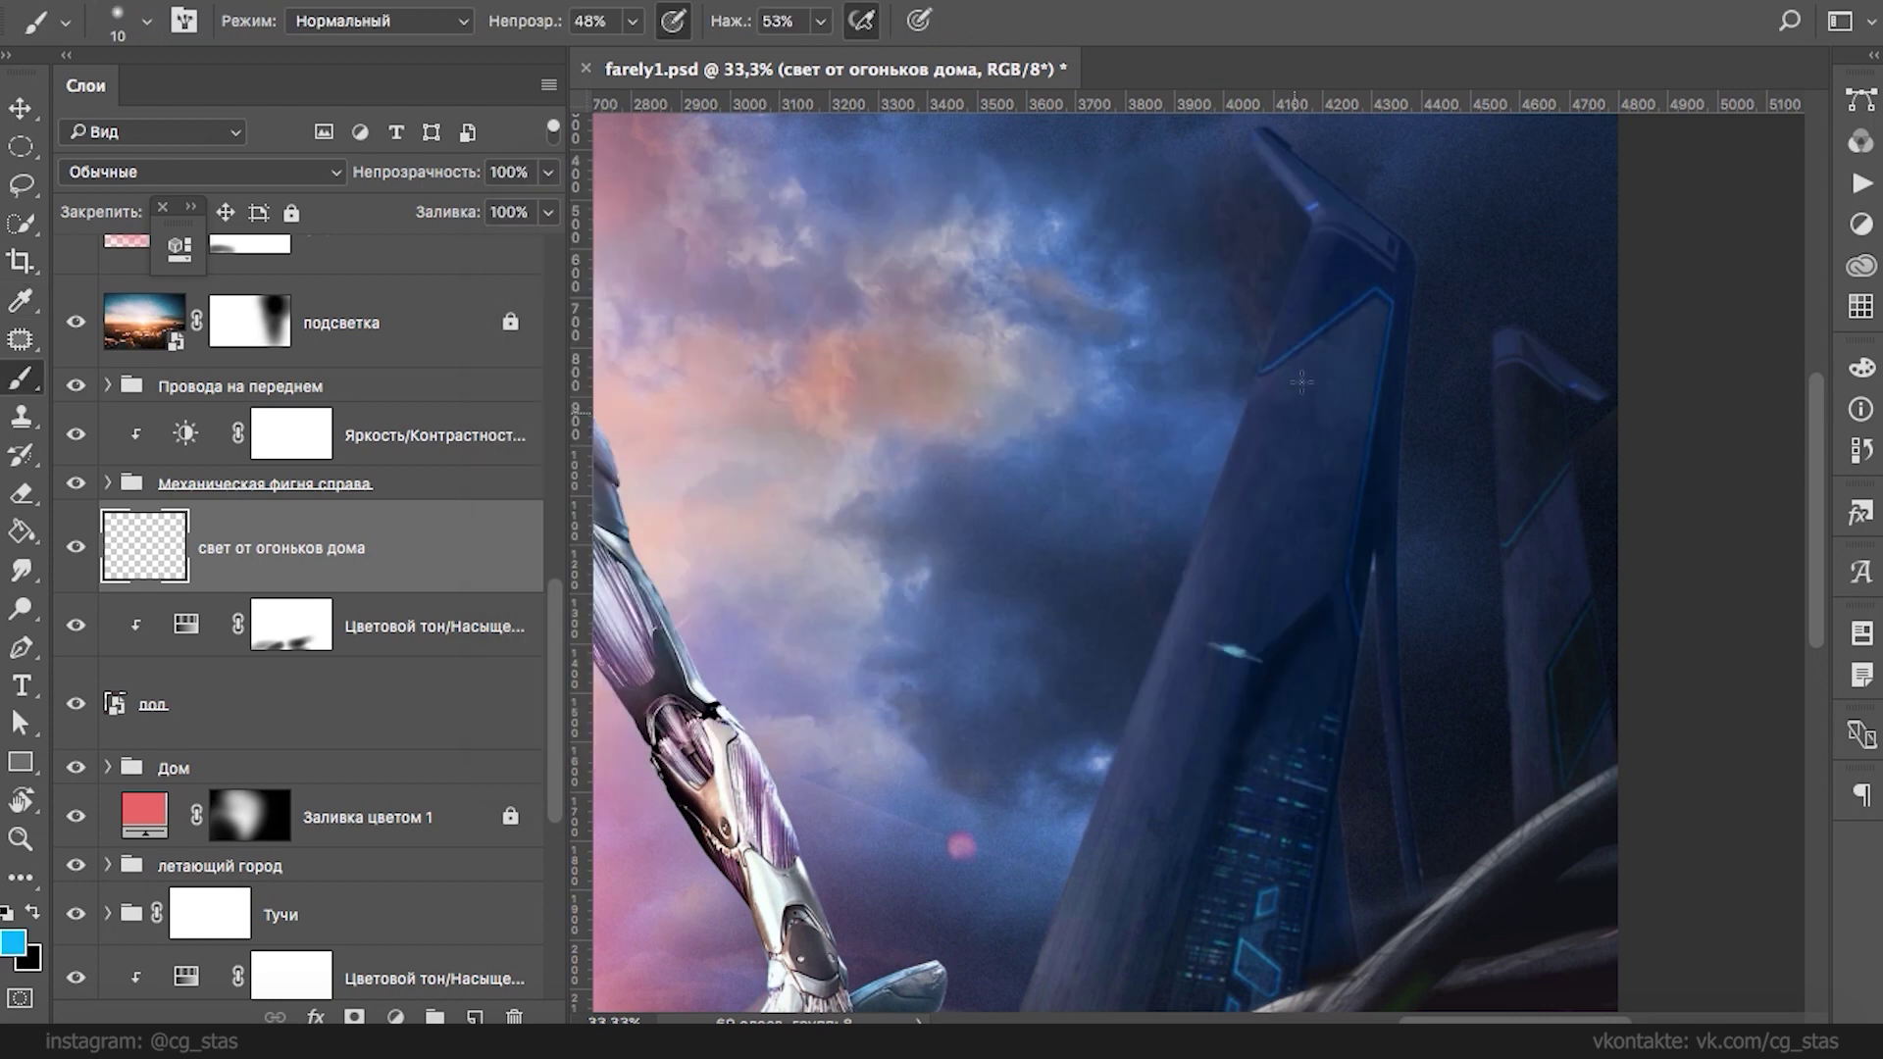
pyautogui.click(1378, 291)
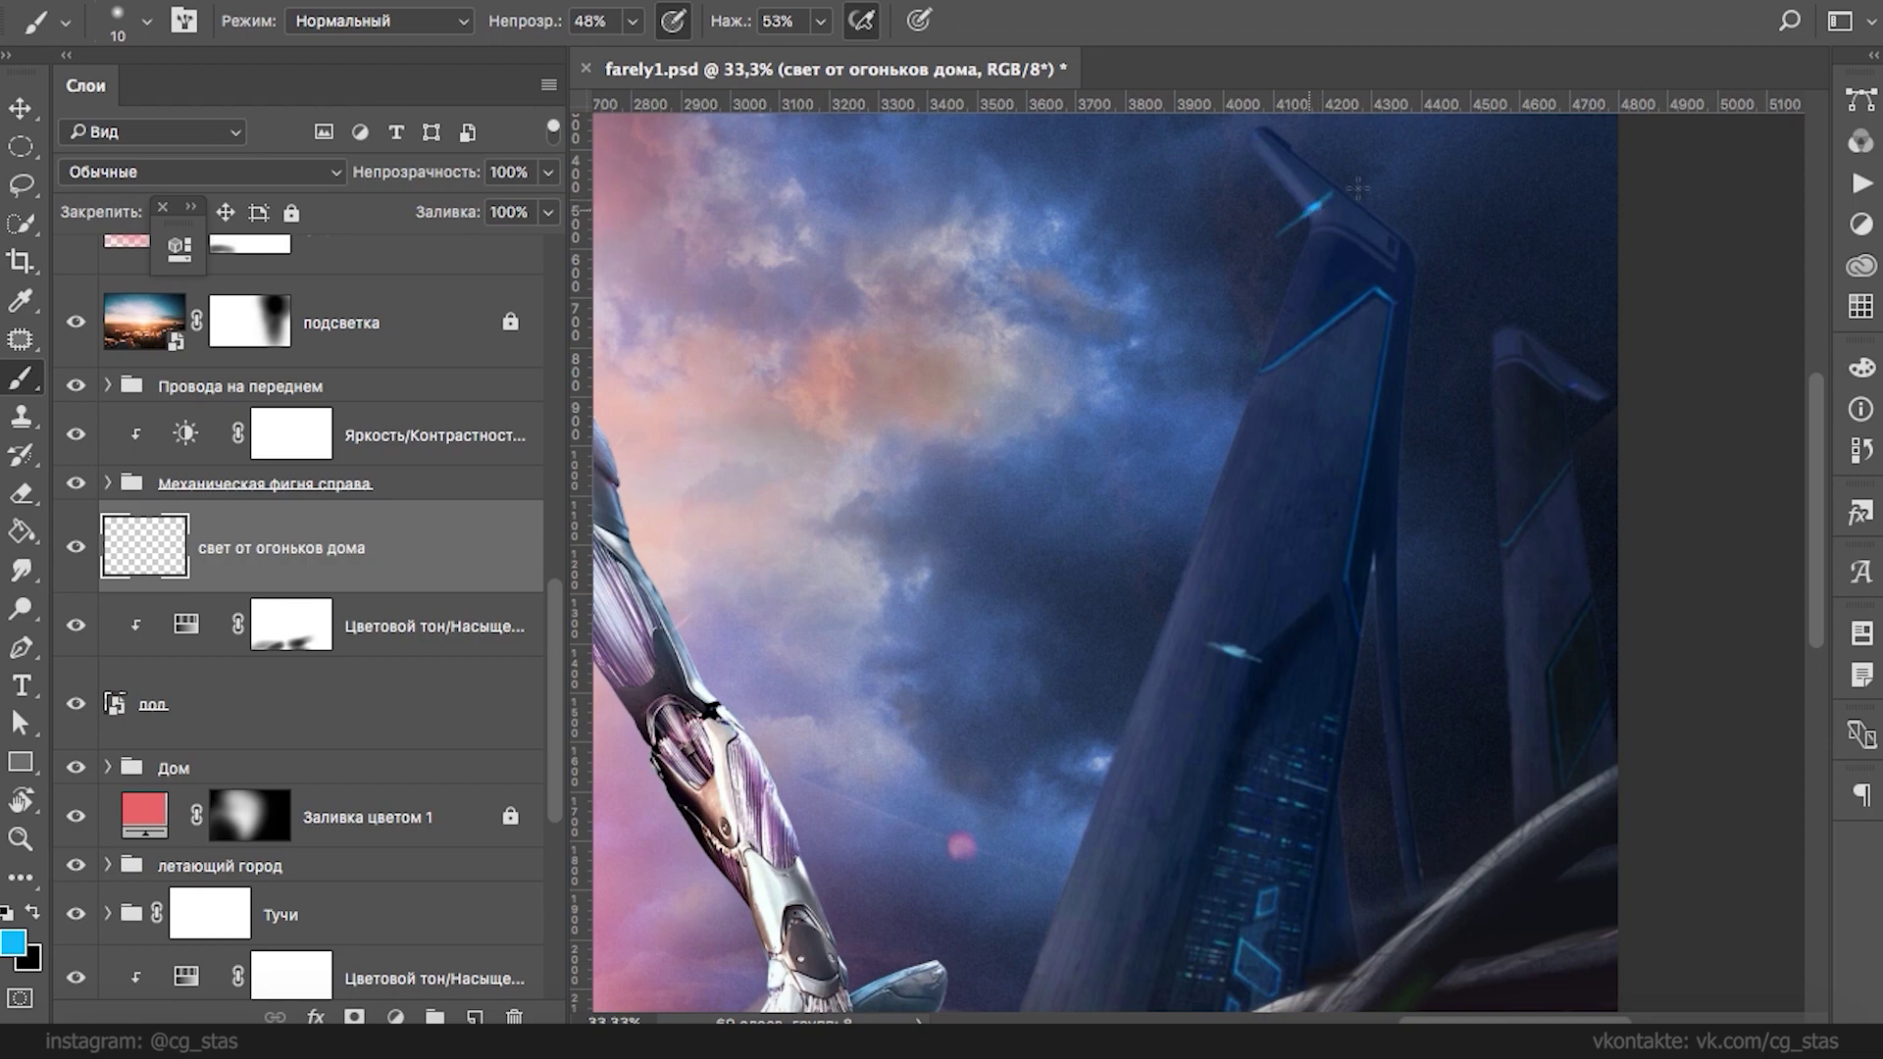
pyautogui.click(1573, 386)
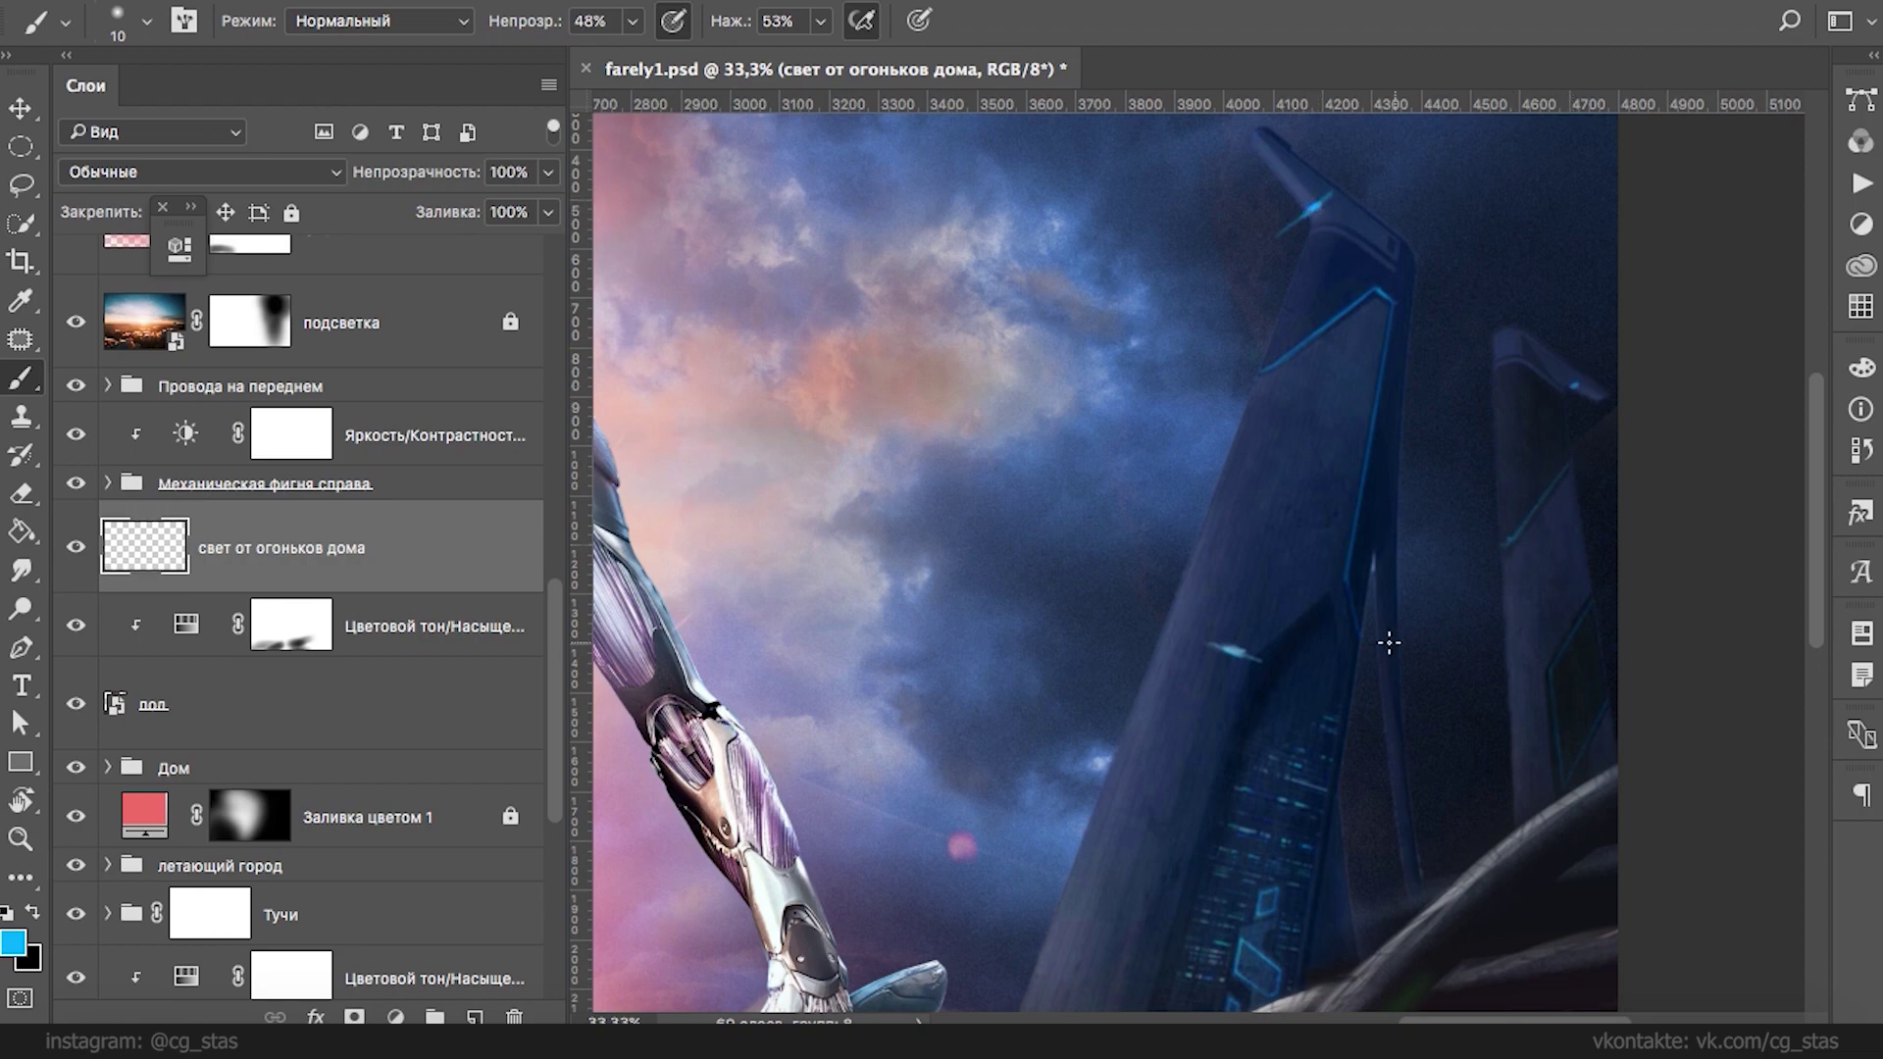
# - Paint another small blue glint at the base of the large tower
pyautogui.scroll(-3, 1363, 665)
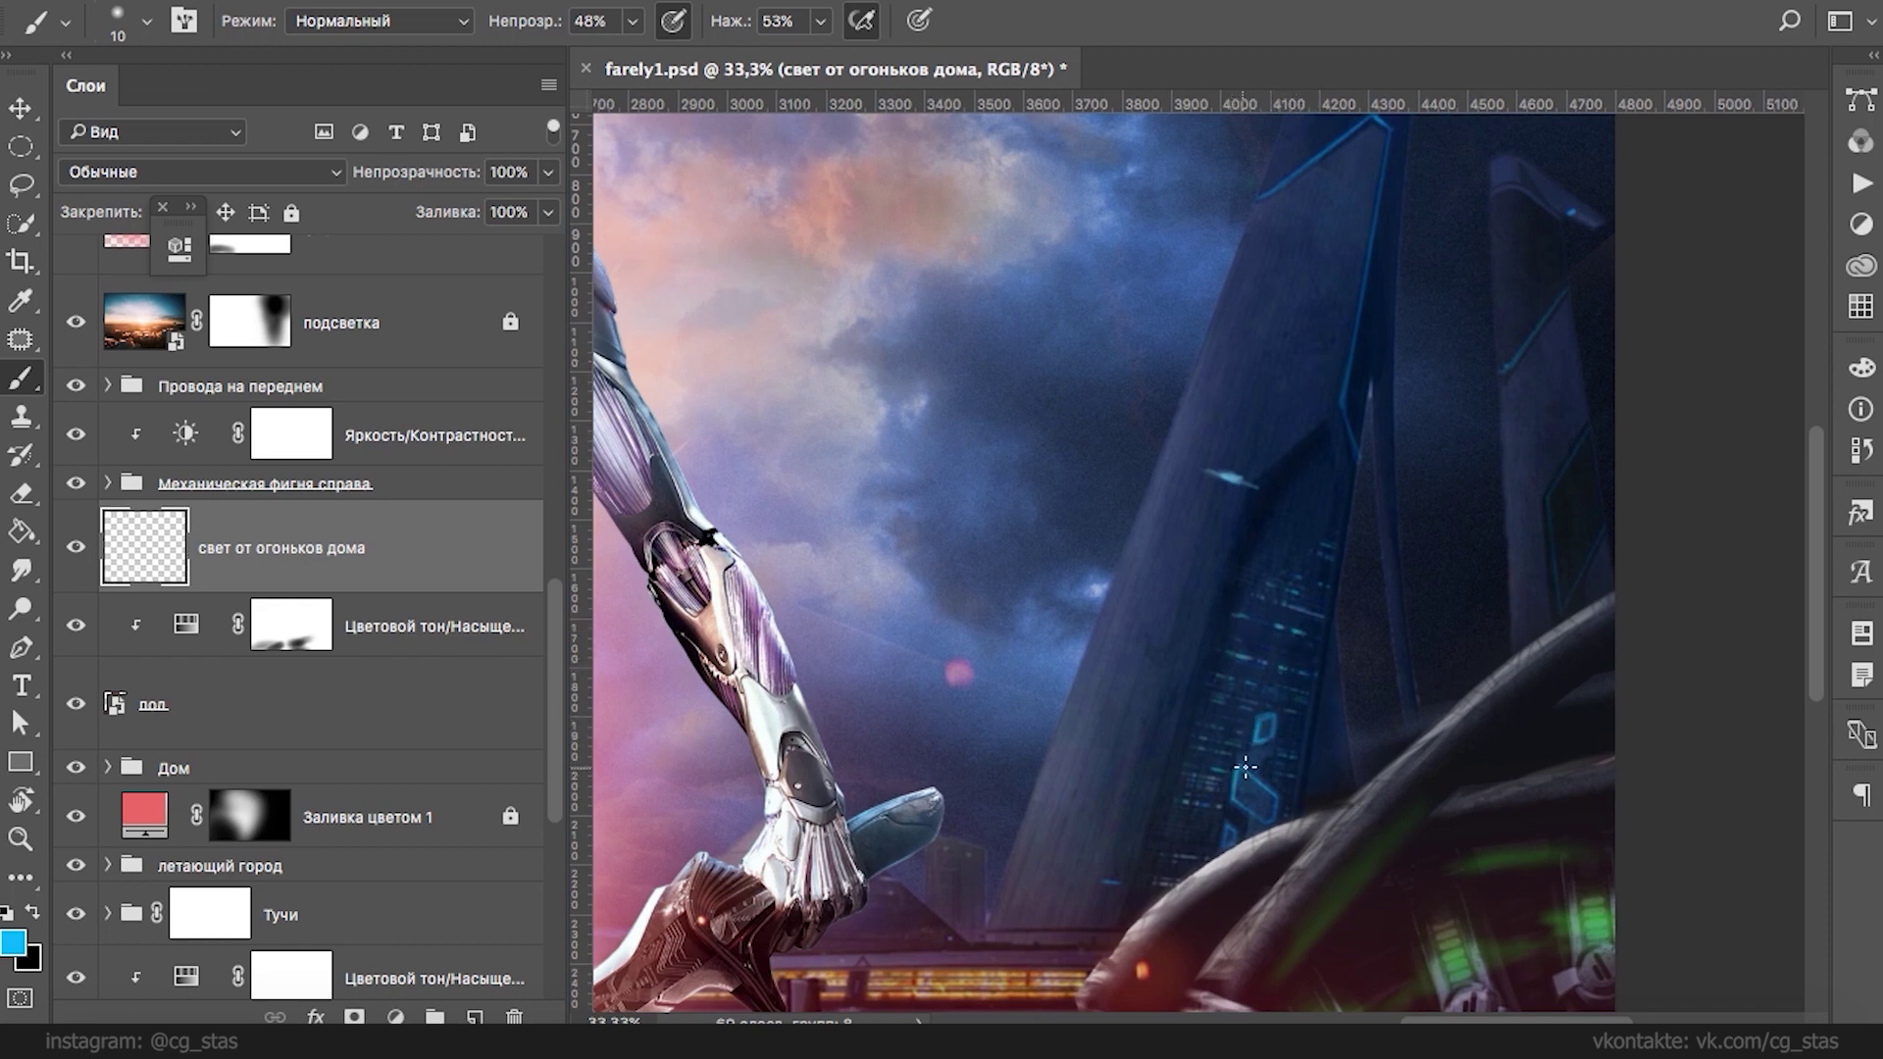
pyautogui.moveTo(1227, 471); pyautogui.dragTo(1265, 279)
pyautogui.moveTo(1144, 678); pyautogui.dragTo(1167, 677)
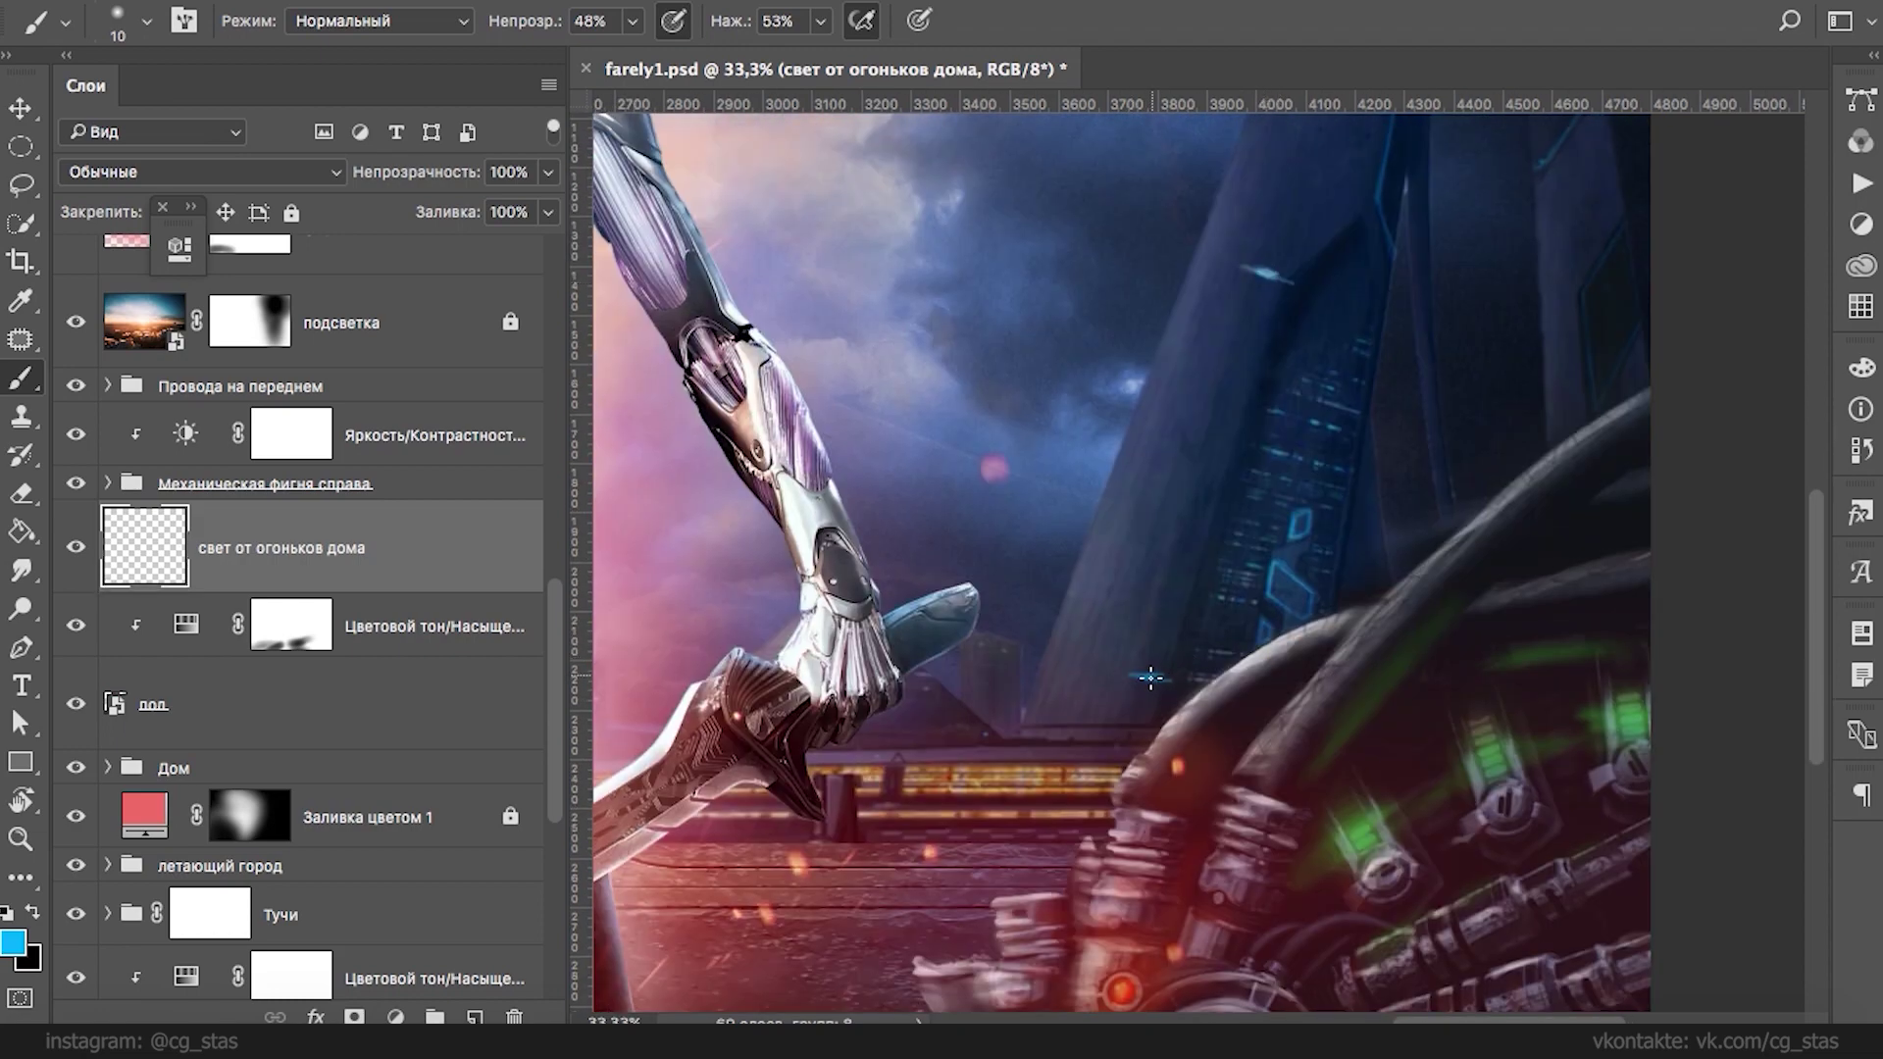
pyautogui.moveTo(1275, 394); pyautogui.dragTo(1138, 583)
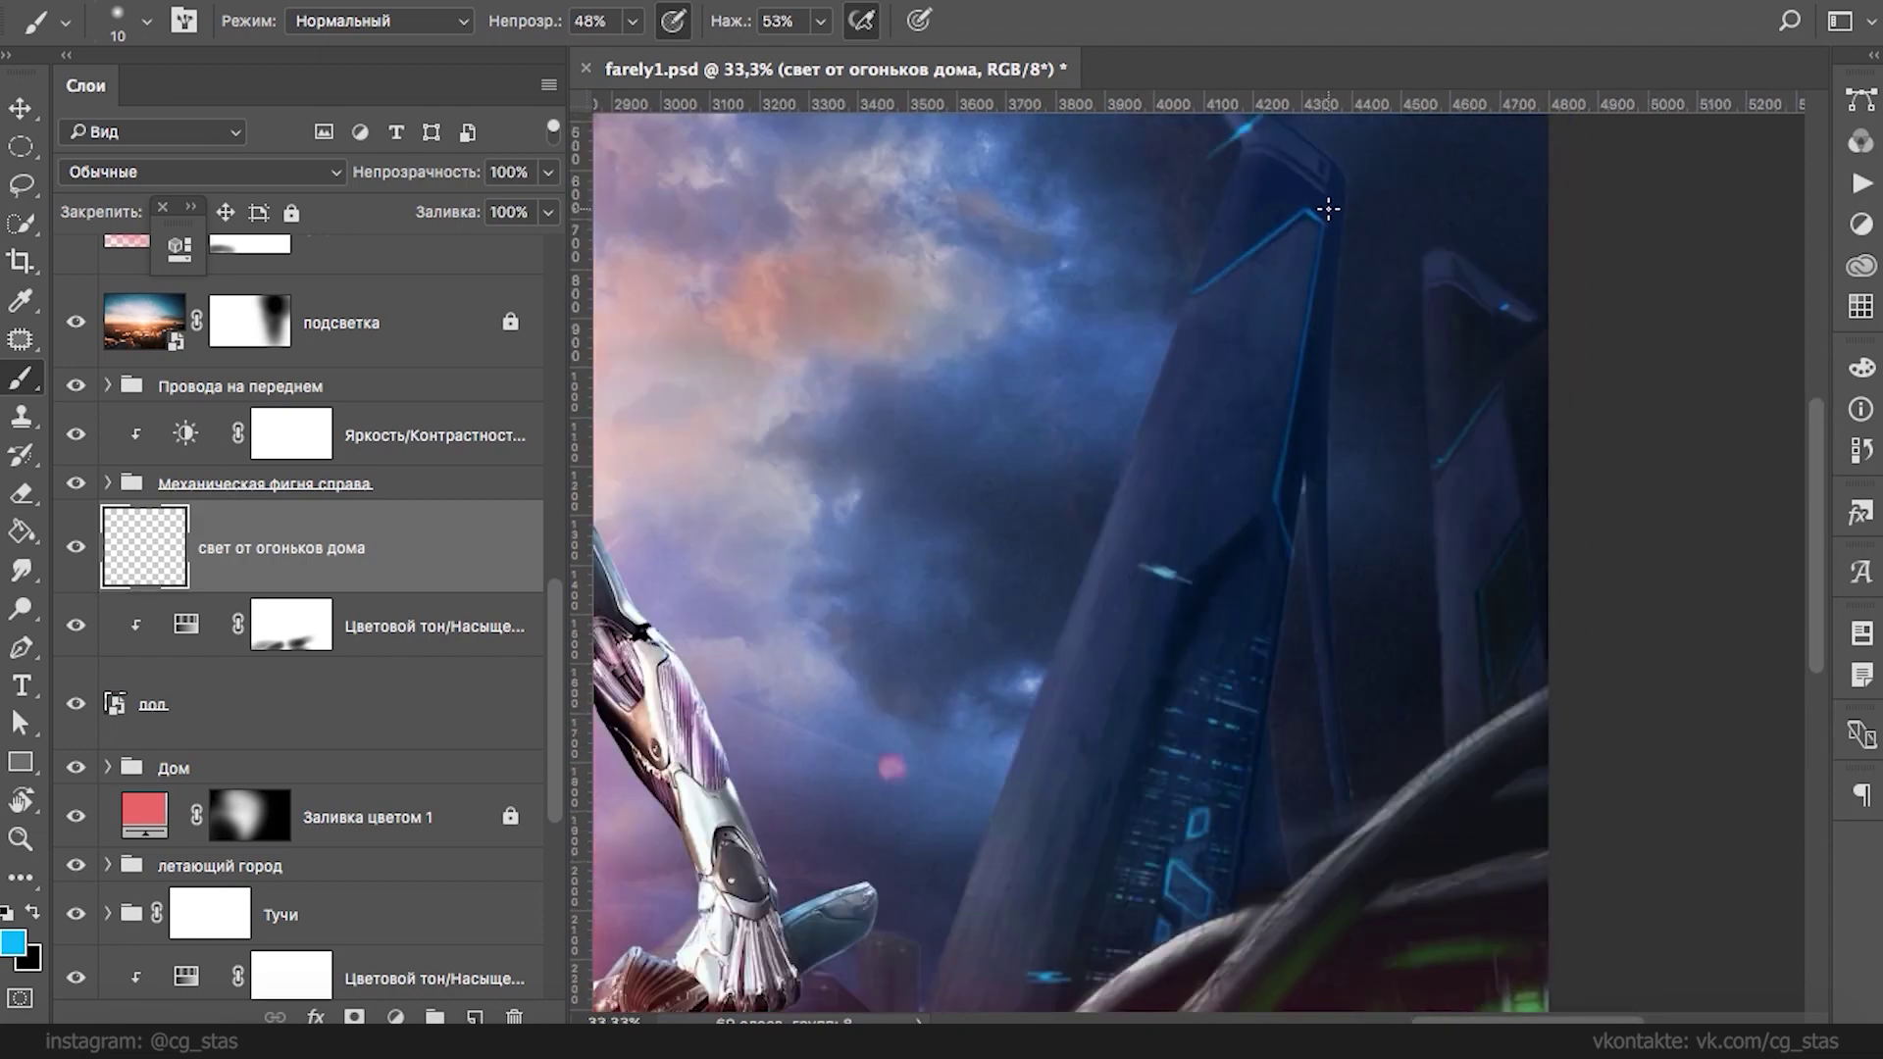
# - Switch the brush colour to white and brighten the centres of the glints on the towers
pyautogui.click(7, 911)
pyautogui.press('x')
pyautogui.scroll(-5, 1147, 570)
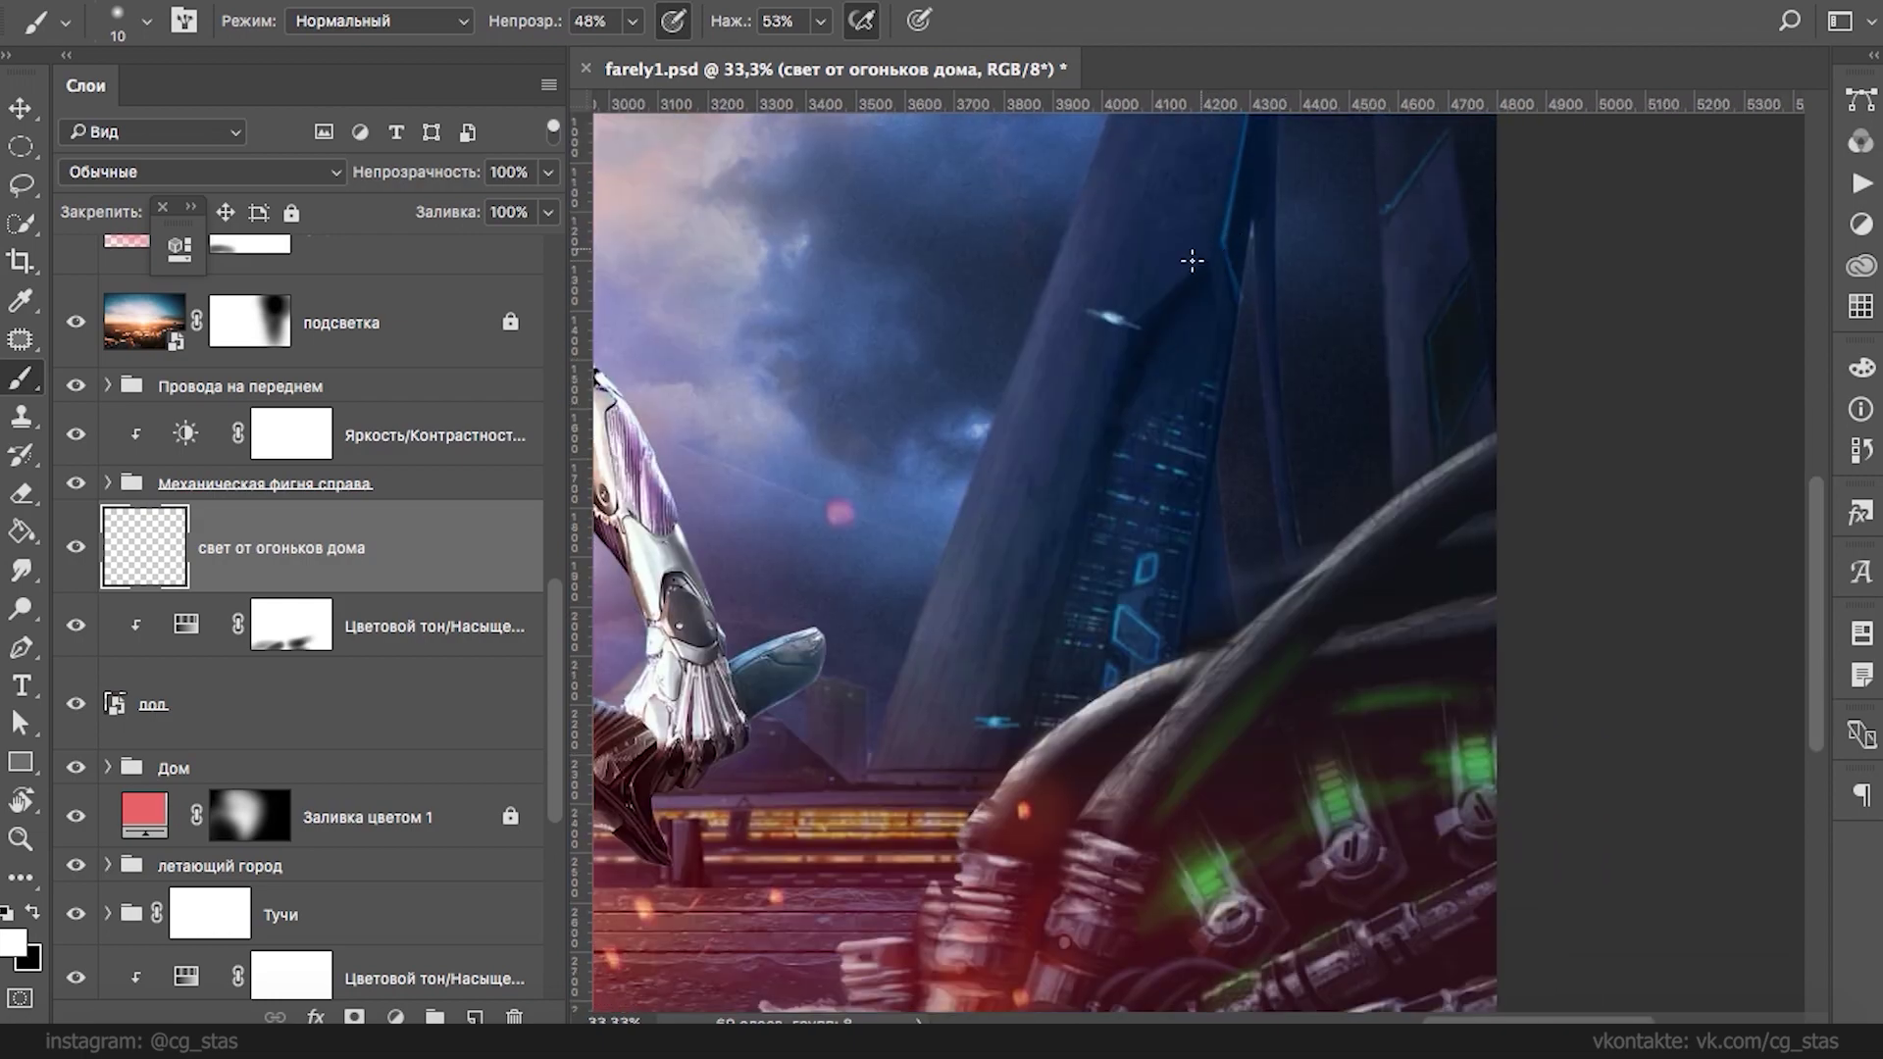
# - Try the Жесткий свет blend mode on the свет от огоньков дома layer
pyautogui.click(251, 174)
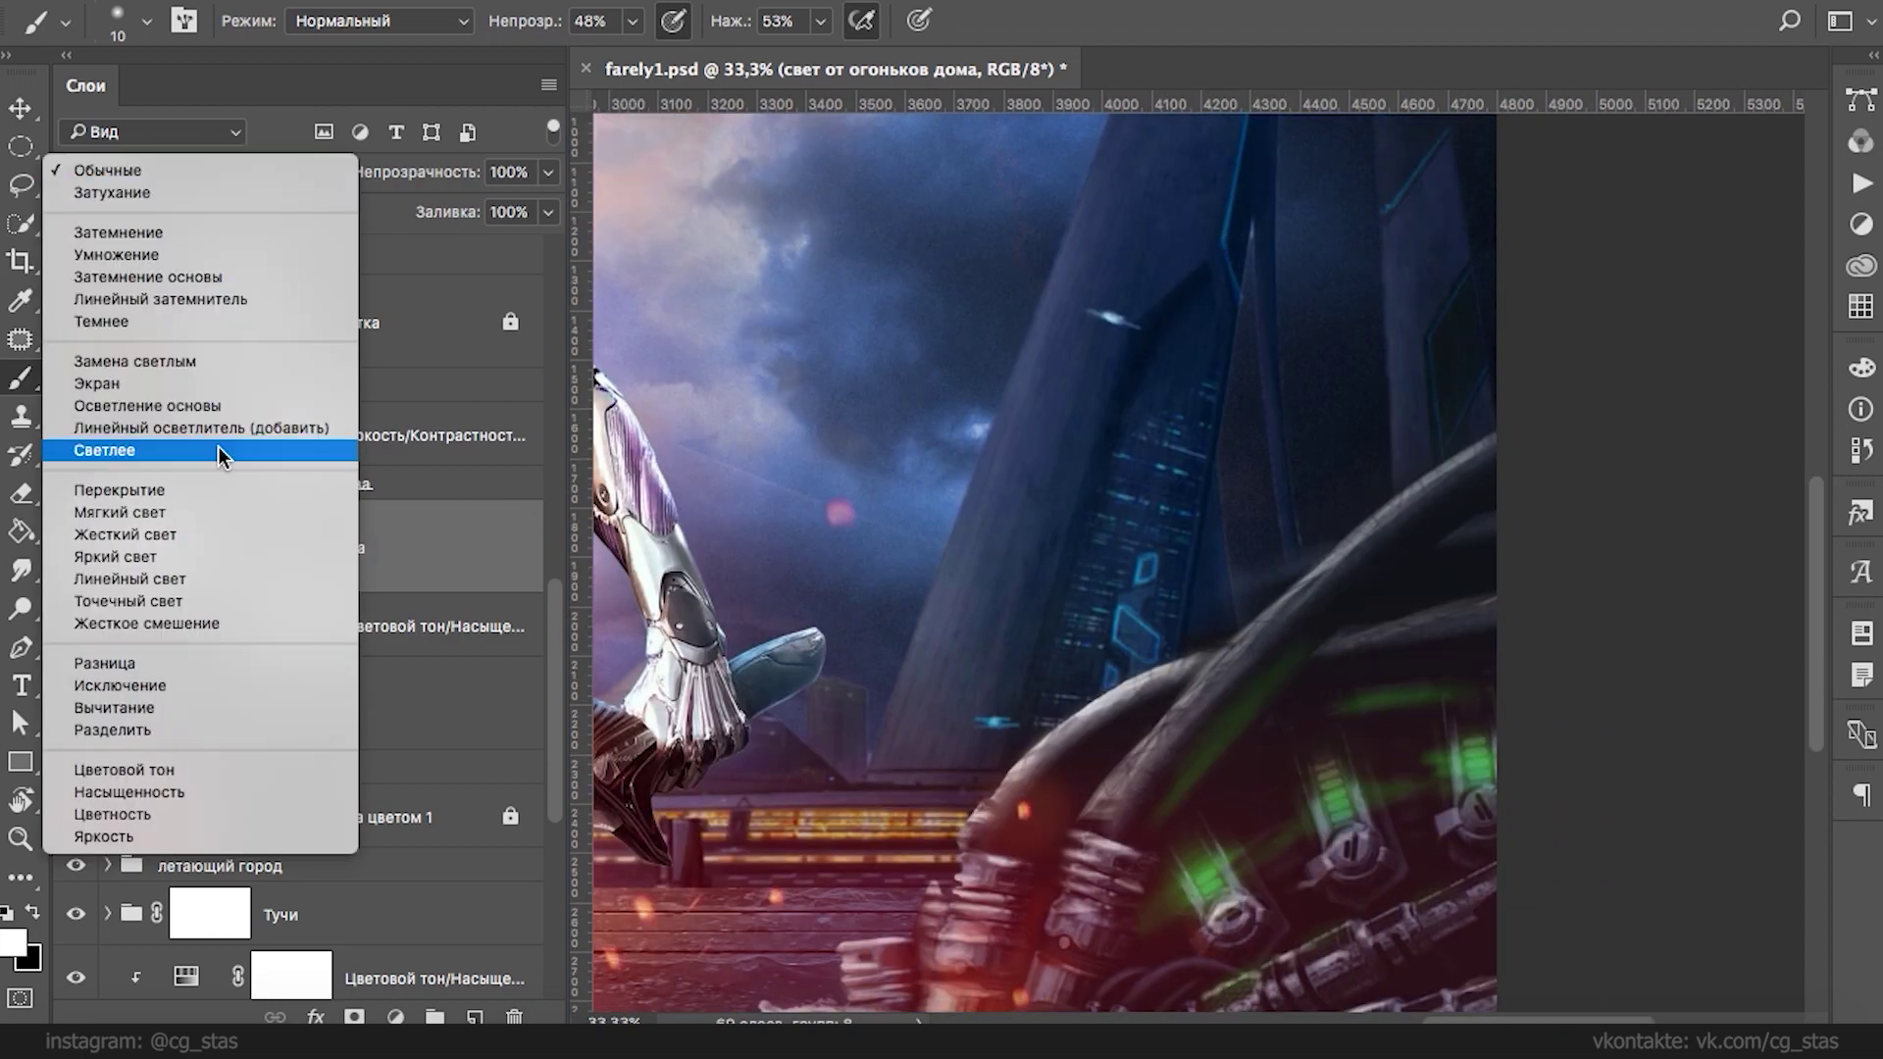
pyautogui.click(195, 516)
pyautogui.click(214, 183)
pyautogui.click(174, 200)
# - Soften the painted glints along the towers with the 30 px Smudge tool at 43% strength
pyautogui.click(21, 570)
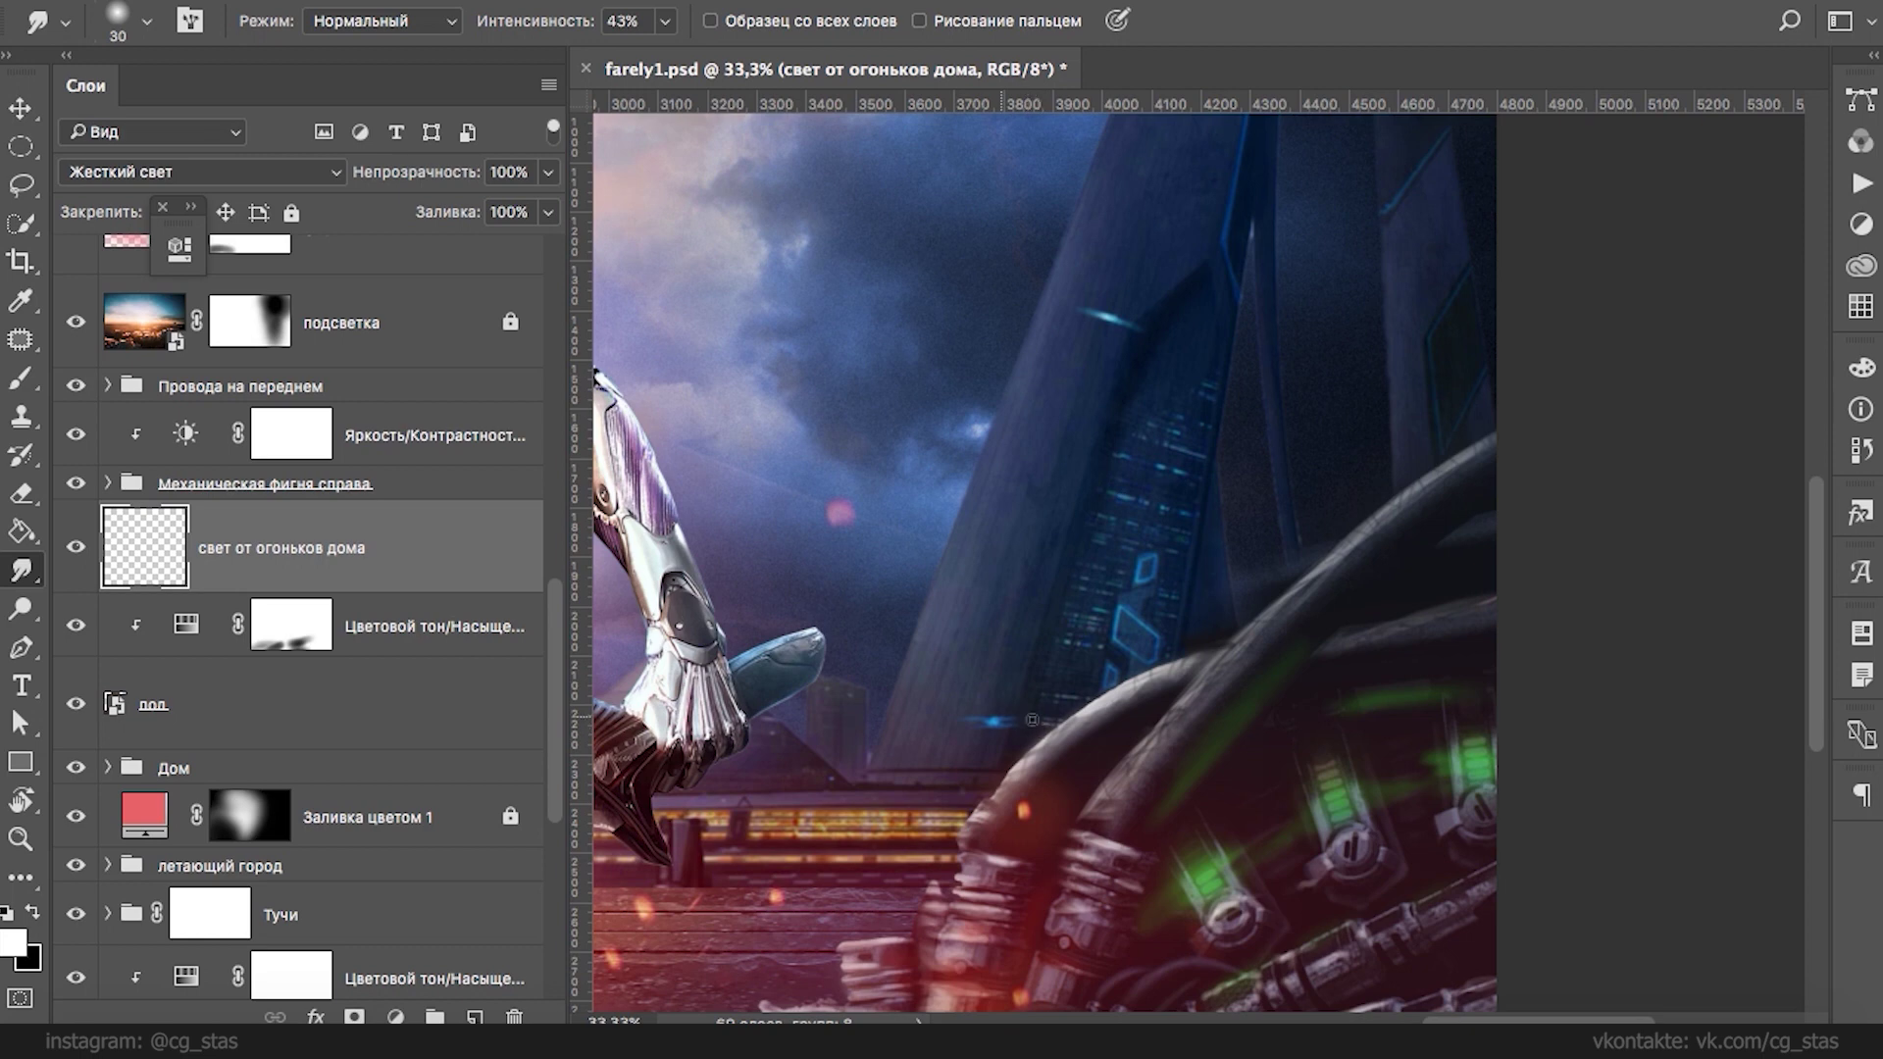
pyautogui.scroll(3, 1182, 482)
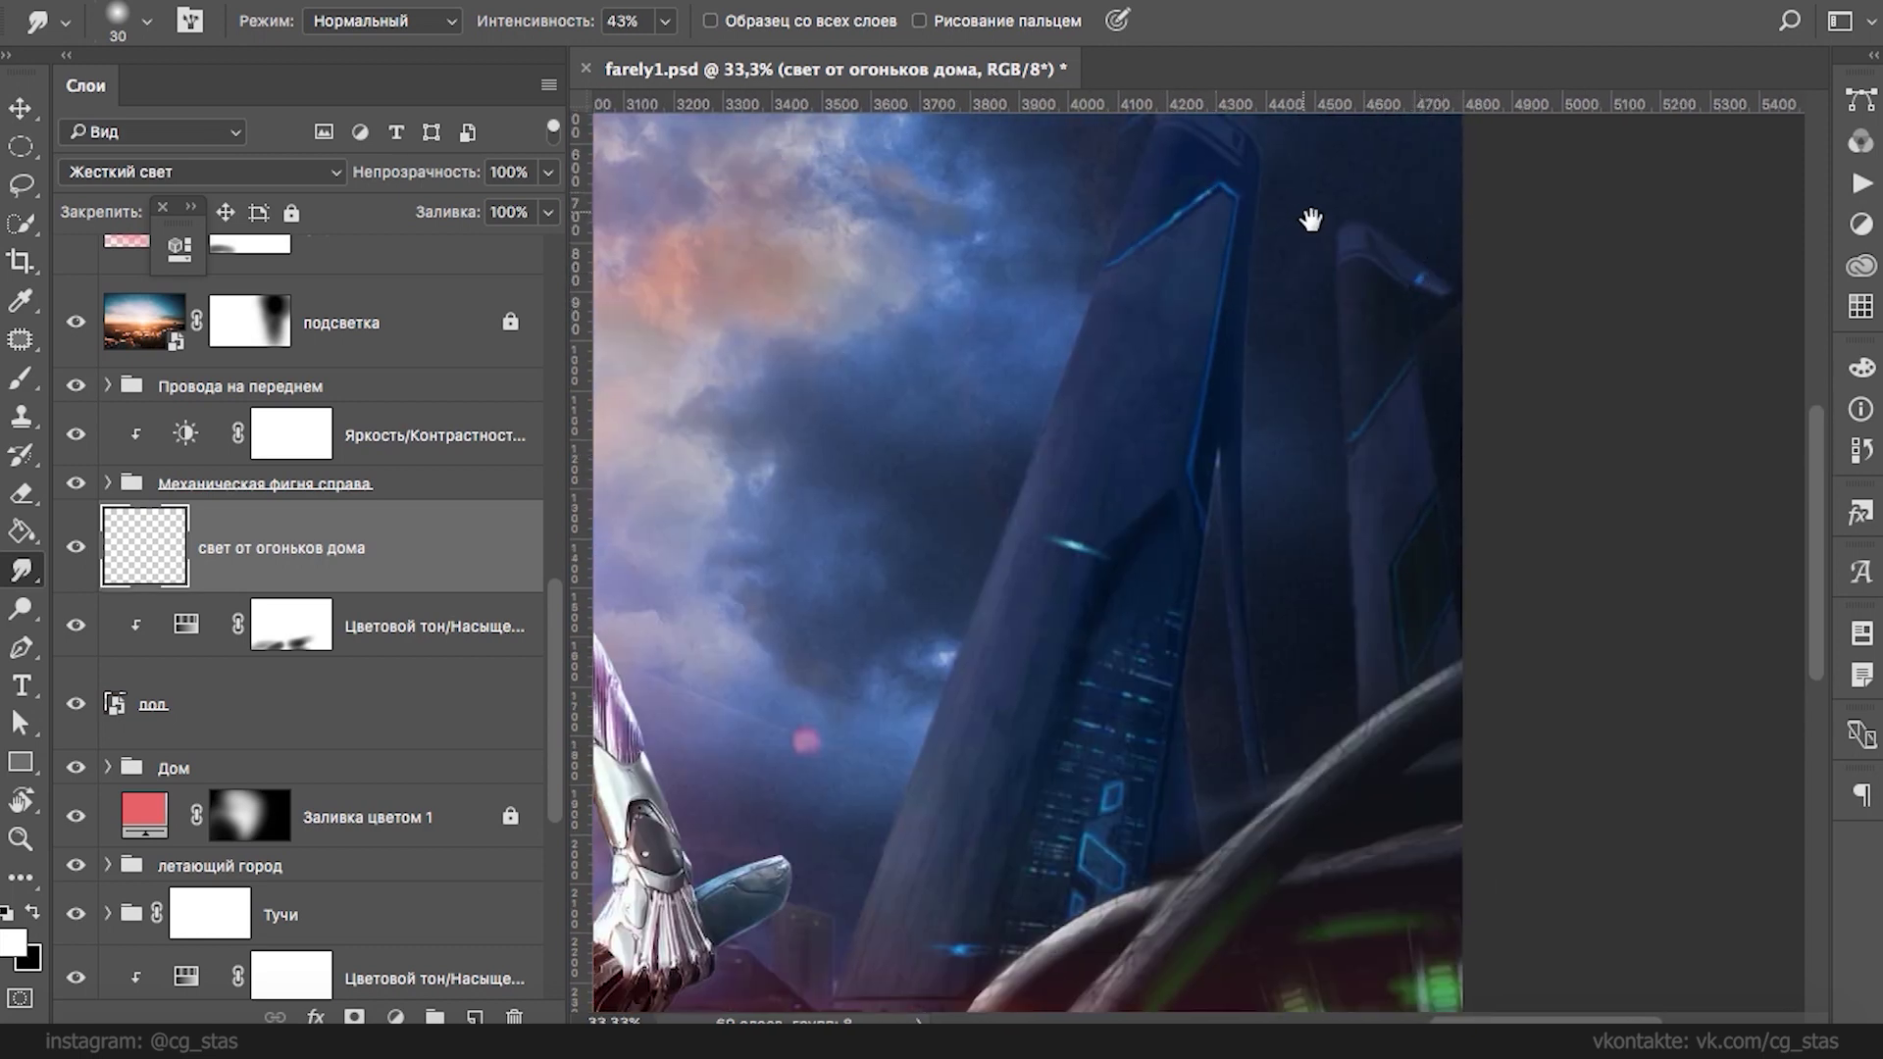
pyautogui.moveTo(1311, 219); pyautogui.dragTo(1302, 393)
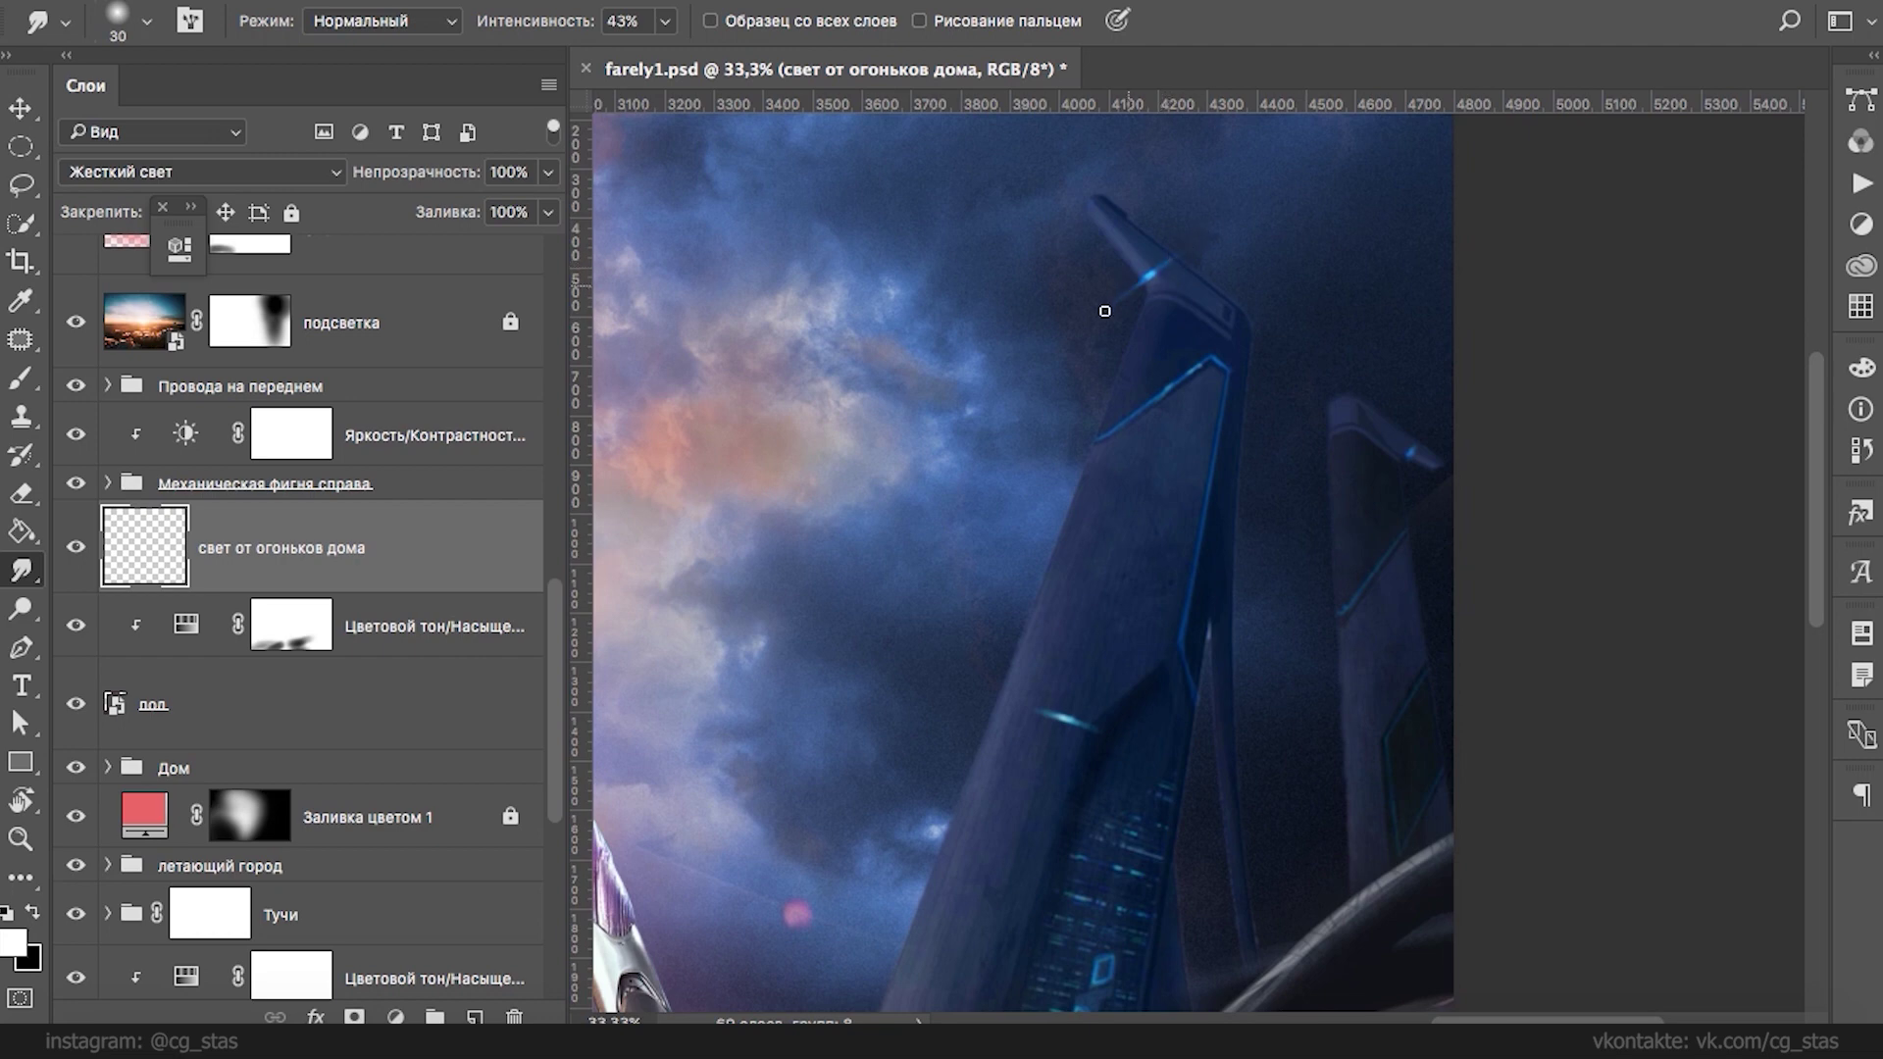
pyautogui.scroll(-5, 1236, 200)
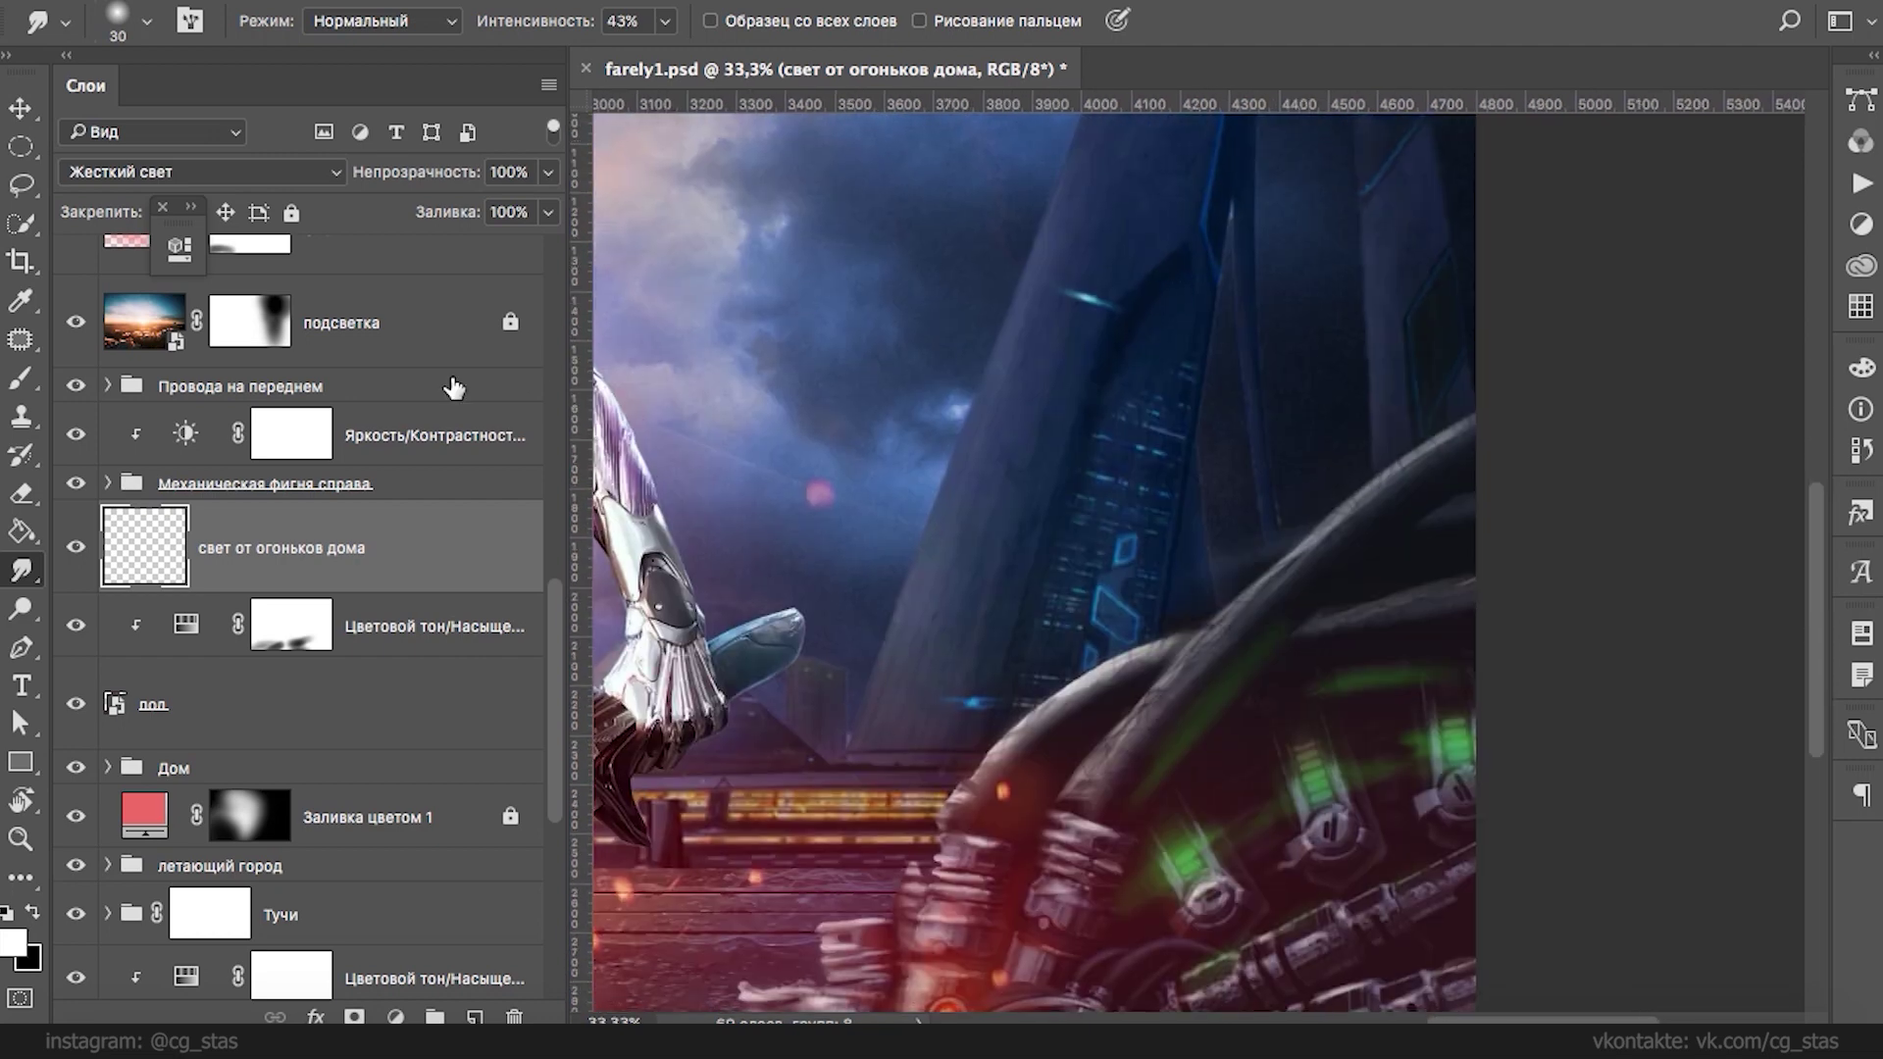
# - Compare blend modes for the свет от огоньков дома layer, set it to Яркий свет and lower its opacity to 49%
pyautogui.click(281, 184)
pyautogui.click(250, 14)
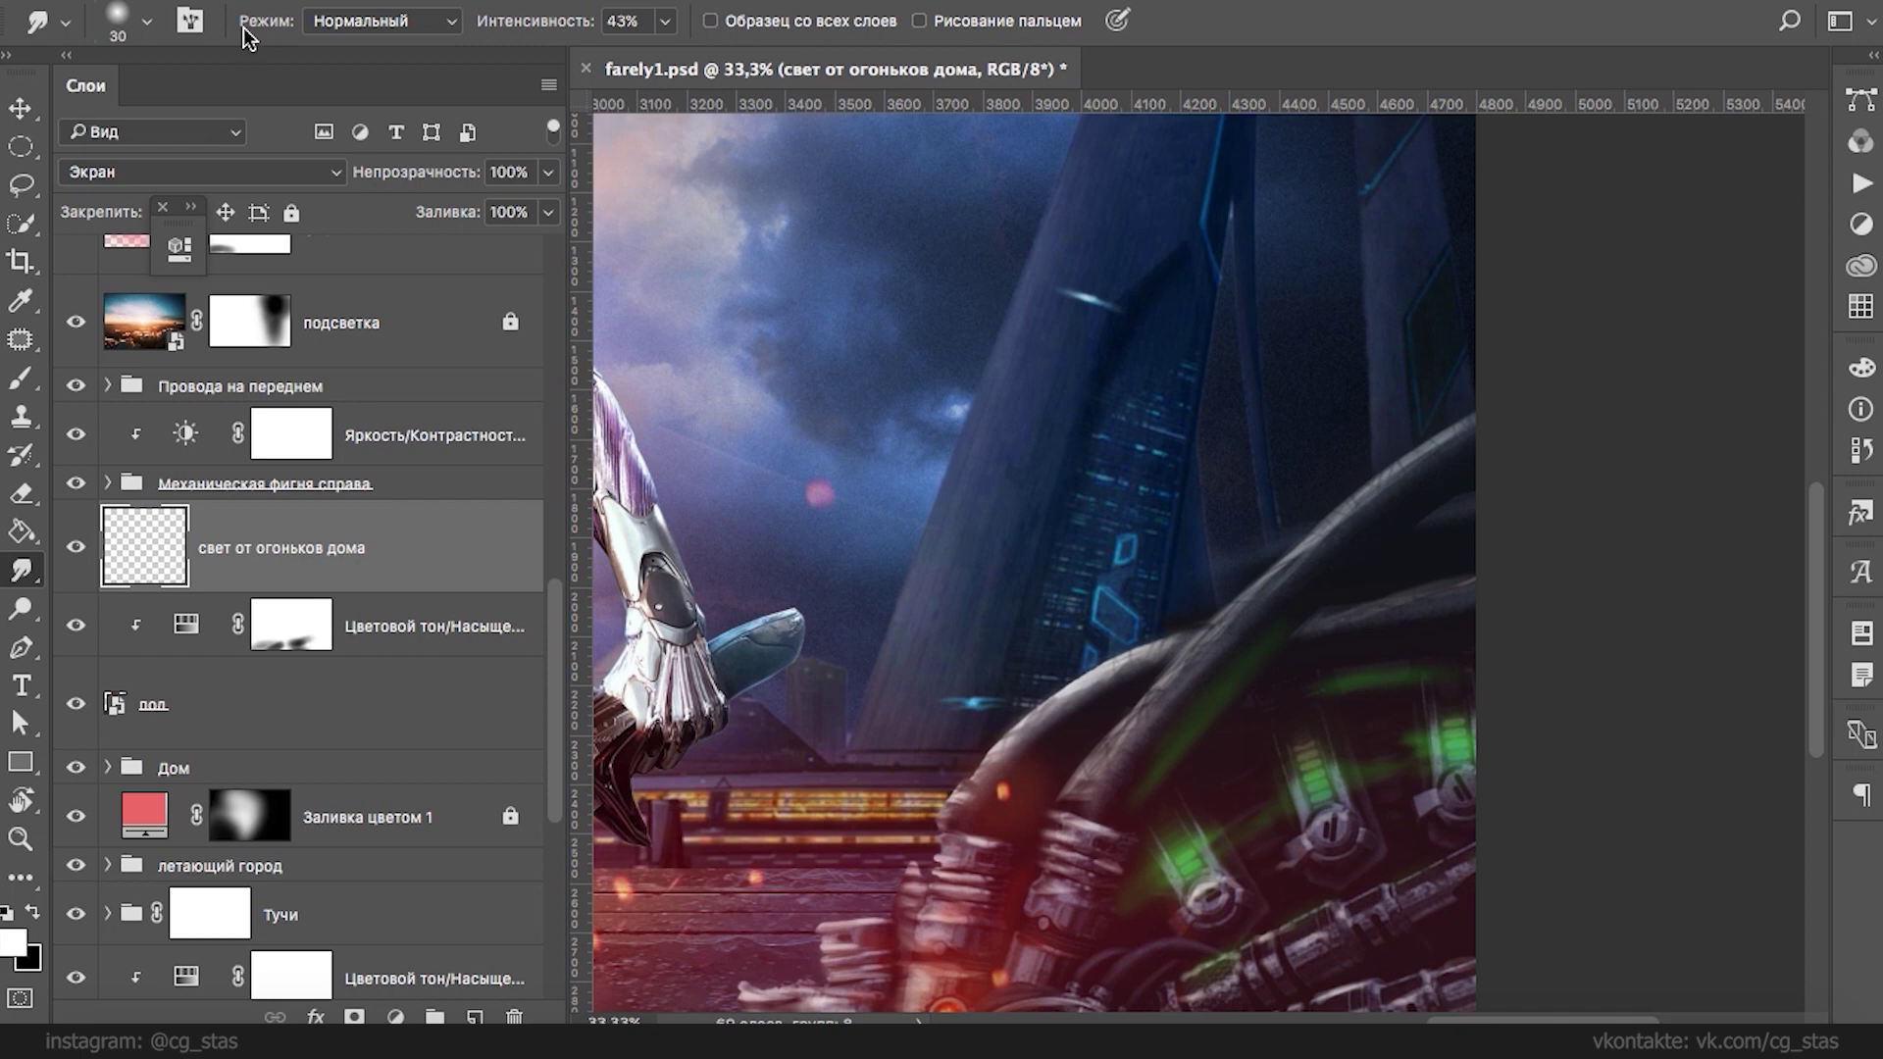
pyautogui.click(197, 173)
pyautogui.click(186, 207)
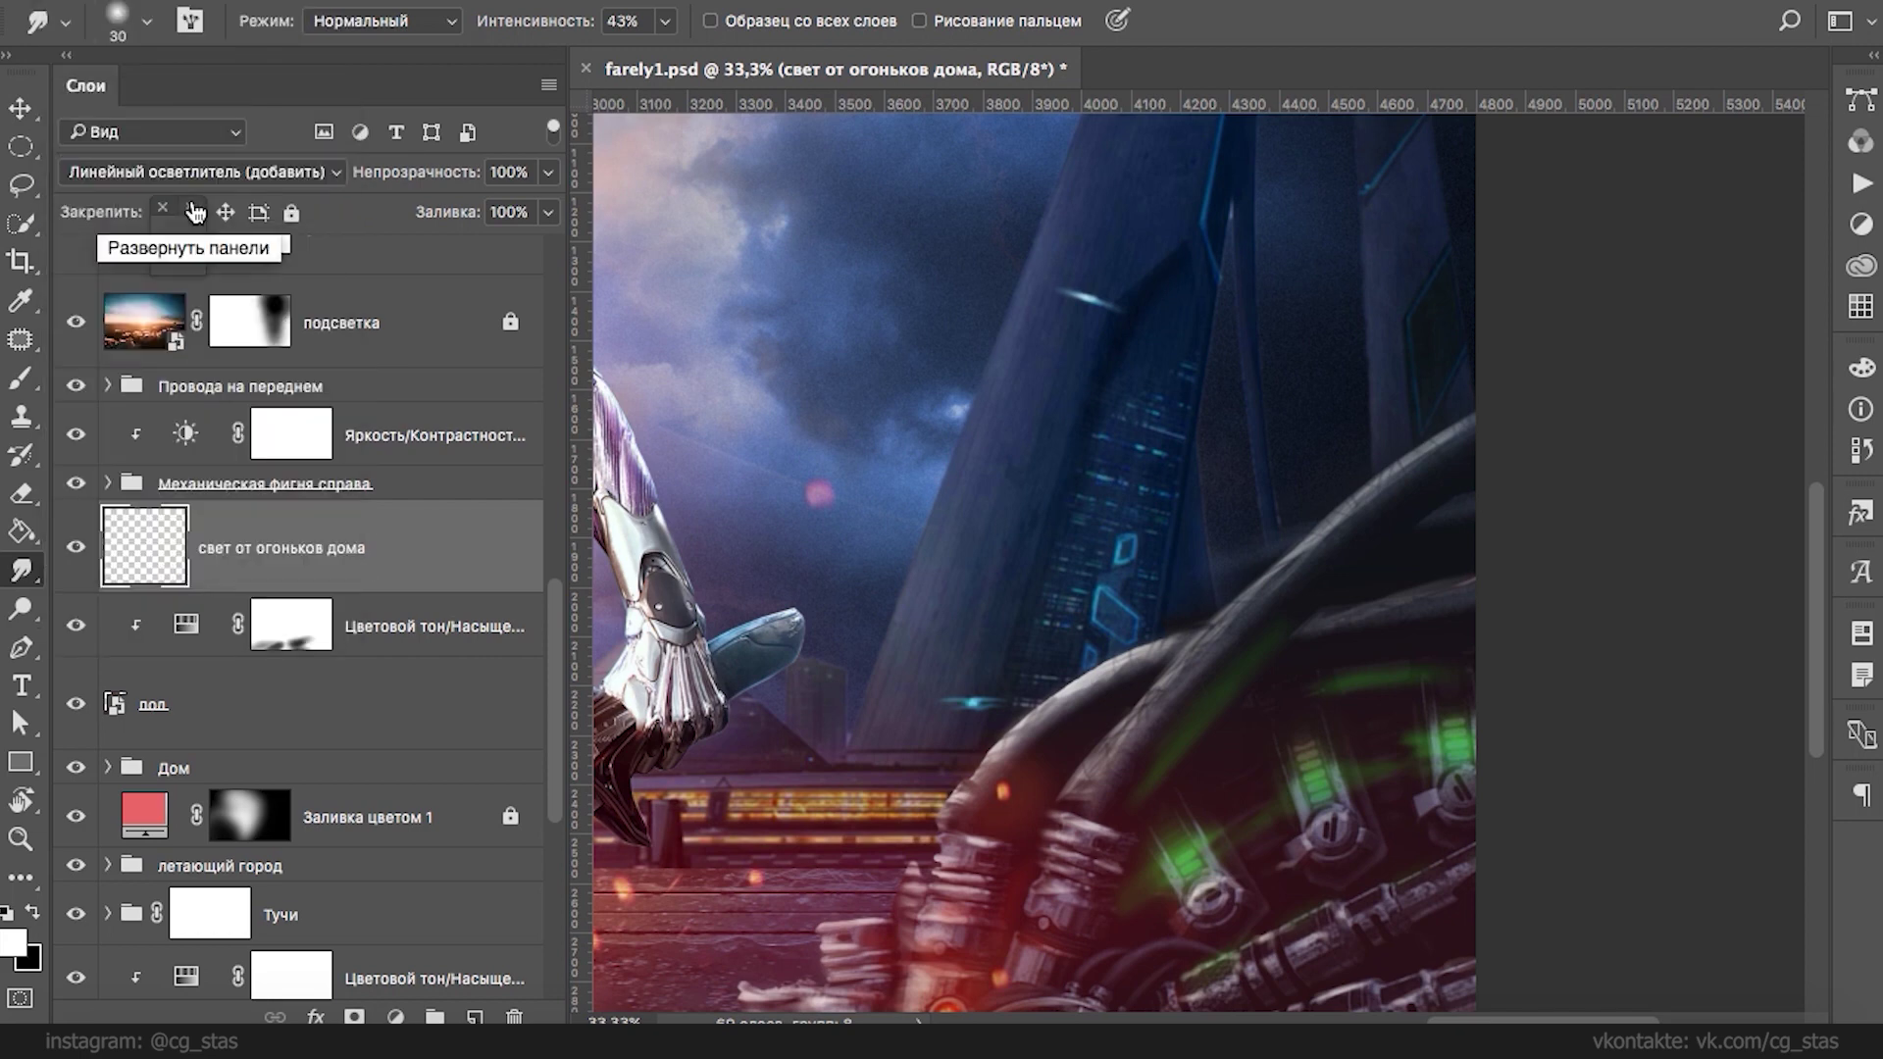
pyautogui.click(191, 174)
pyautogui.click(170, 299)
pyautogui.moveTo(547, 172); pyautogui.dragTo(474, 215)
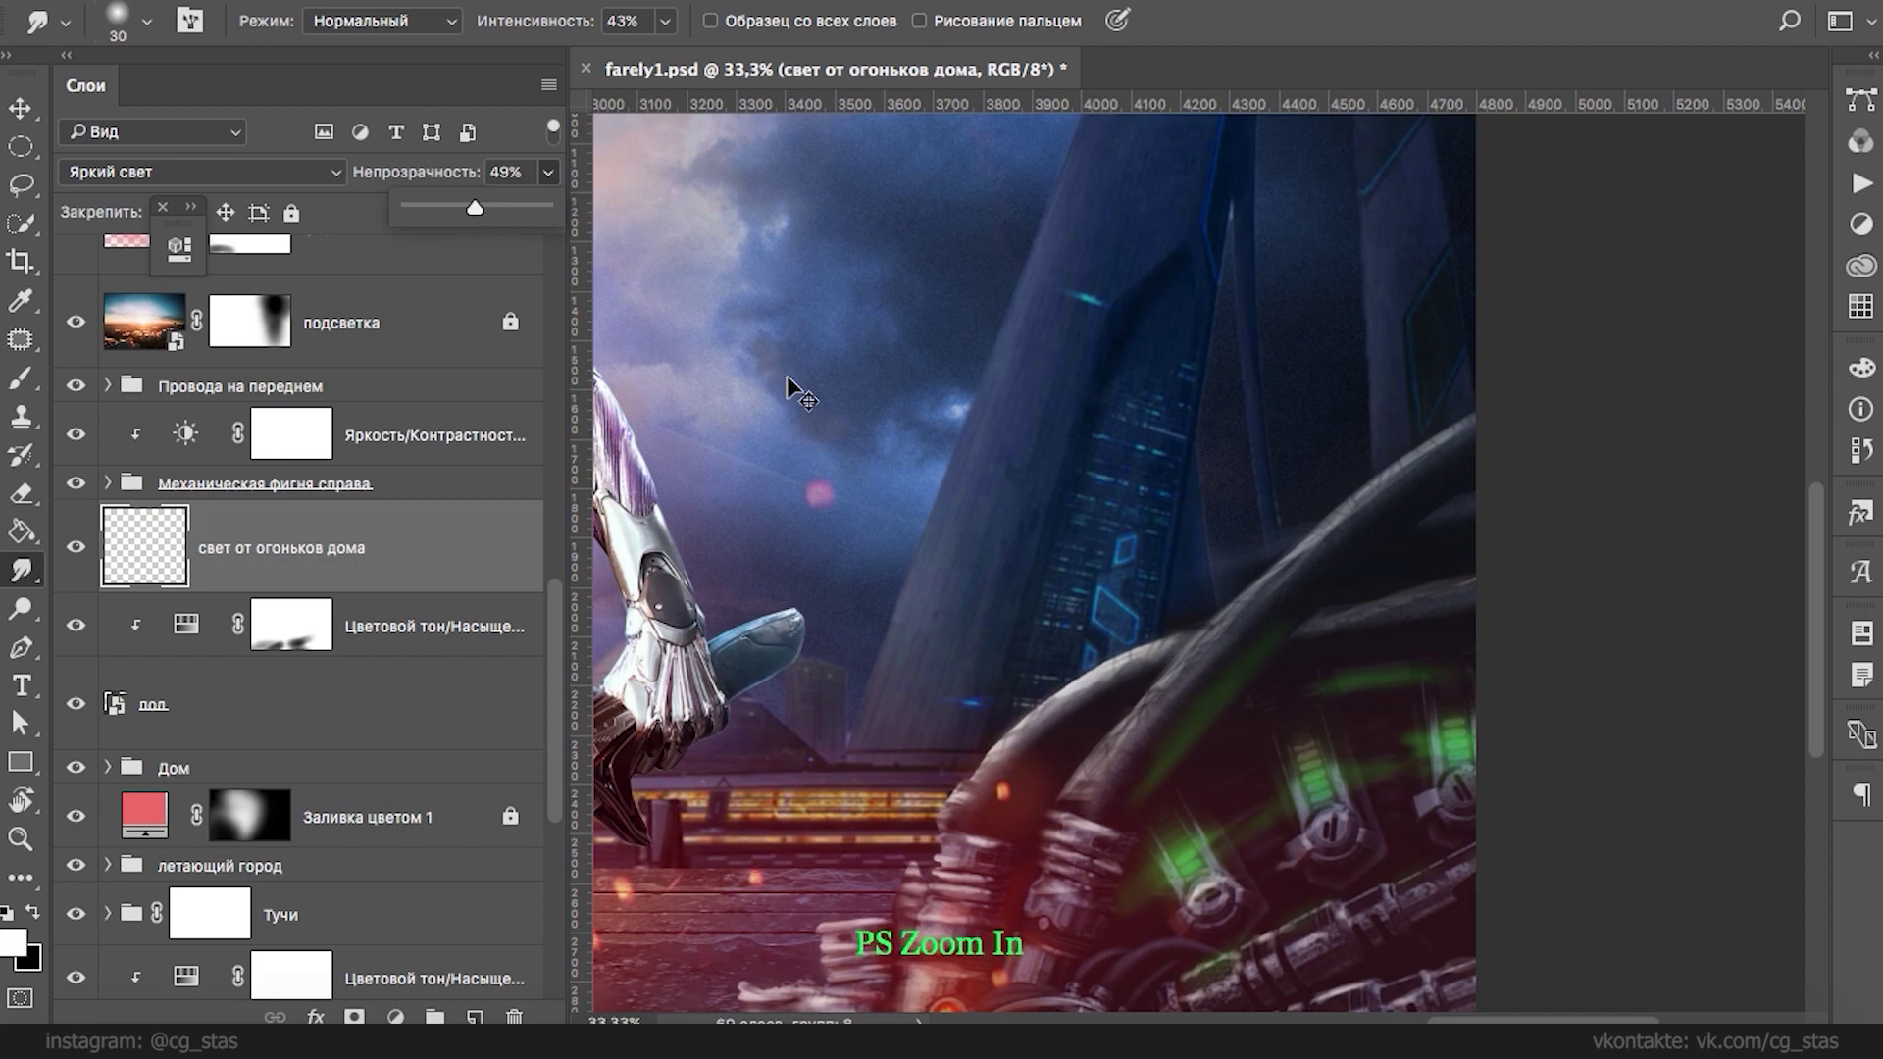
# - Switch from the Smudge tool to the Brush and set its colour to bright yellow
pyautogui.hotkey('ctrl', '-')
pyautogui.hotkey('ctrl', '-')
pyautogui.hotkey('ctrl', '-')
pyautogui.hotkey('ctrl', '+')
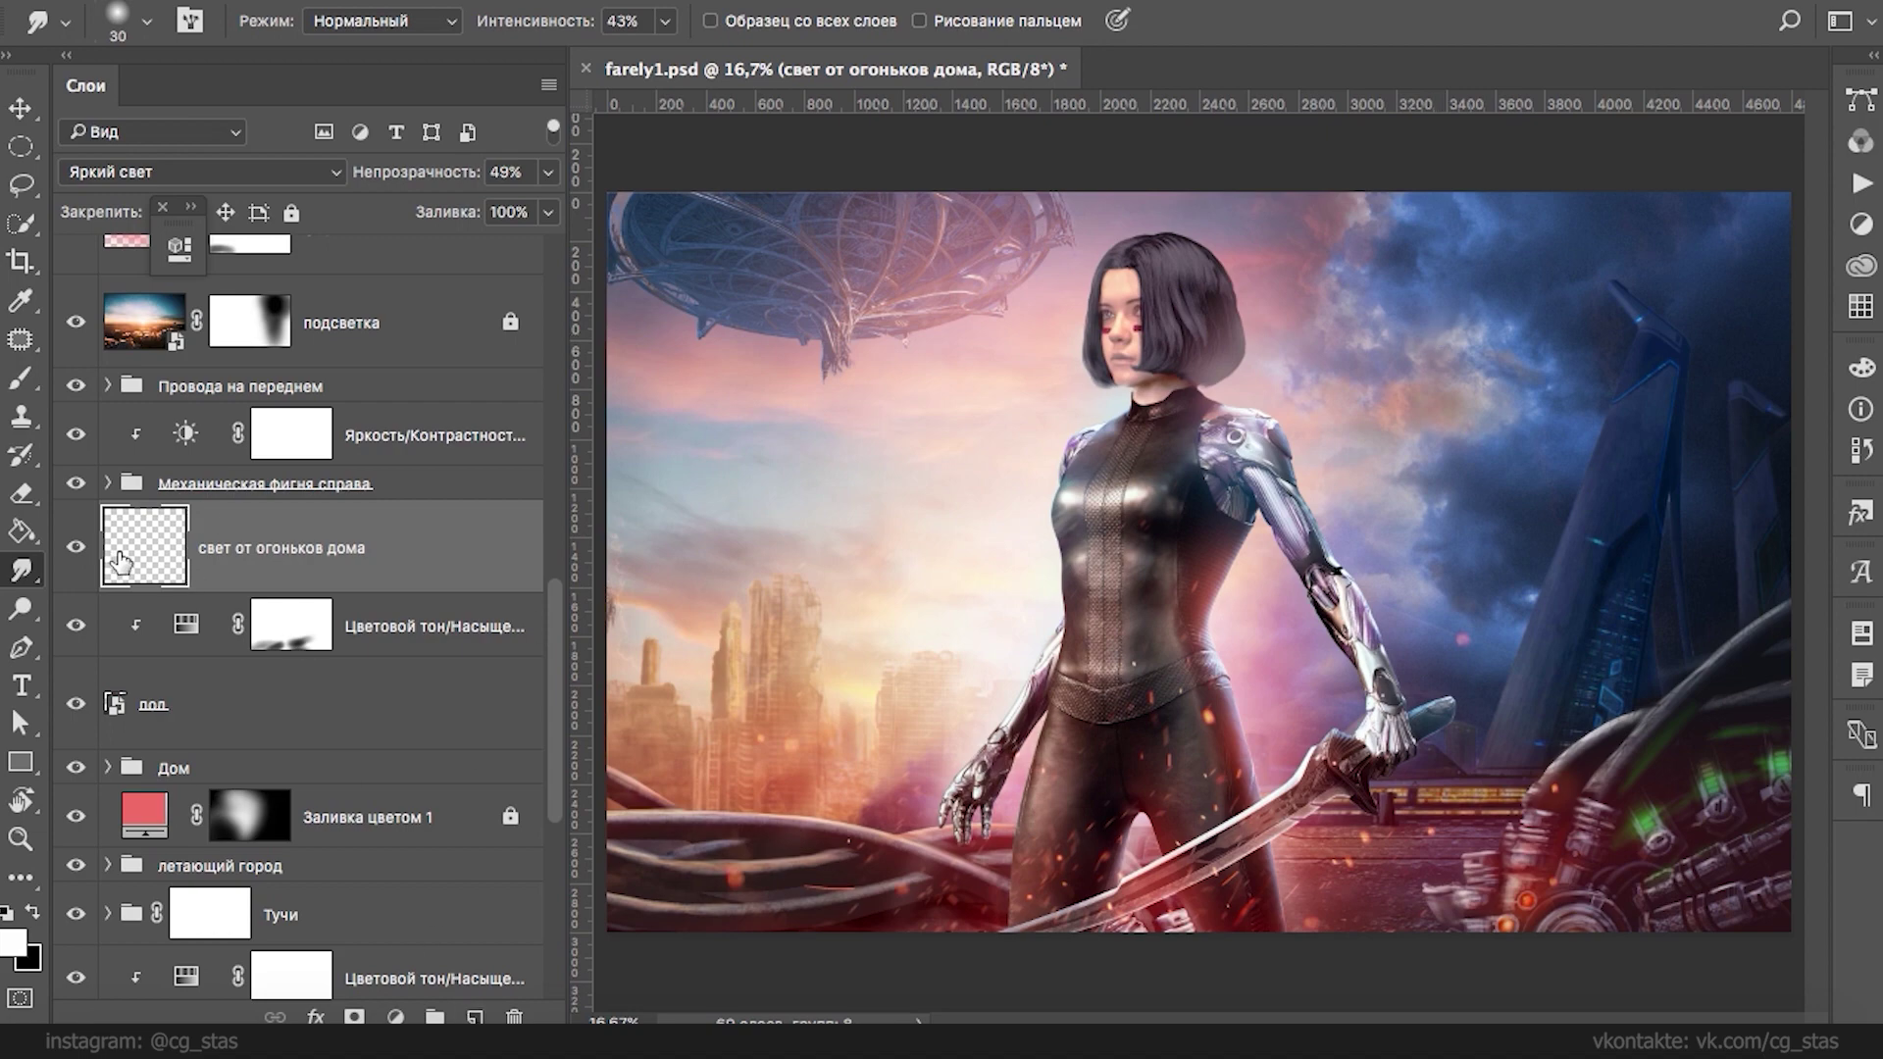
pyautogui.click(22, 378)
pyautogui.click(10, 948)
pyautogui.moveTo(579, 282); pyautogui.dragTo(675, 244)
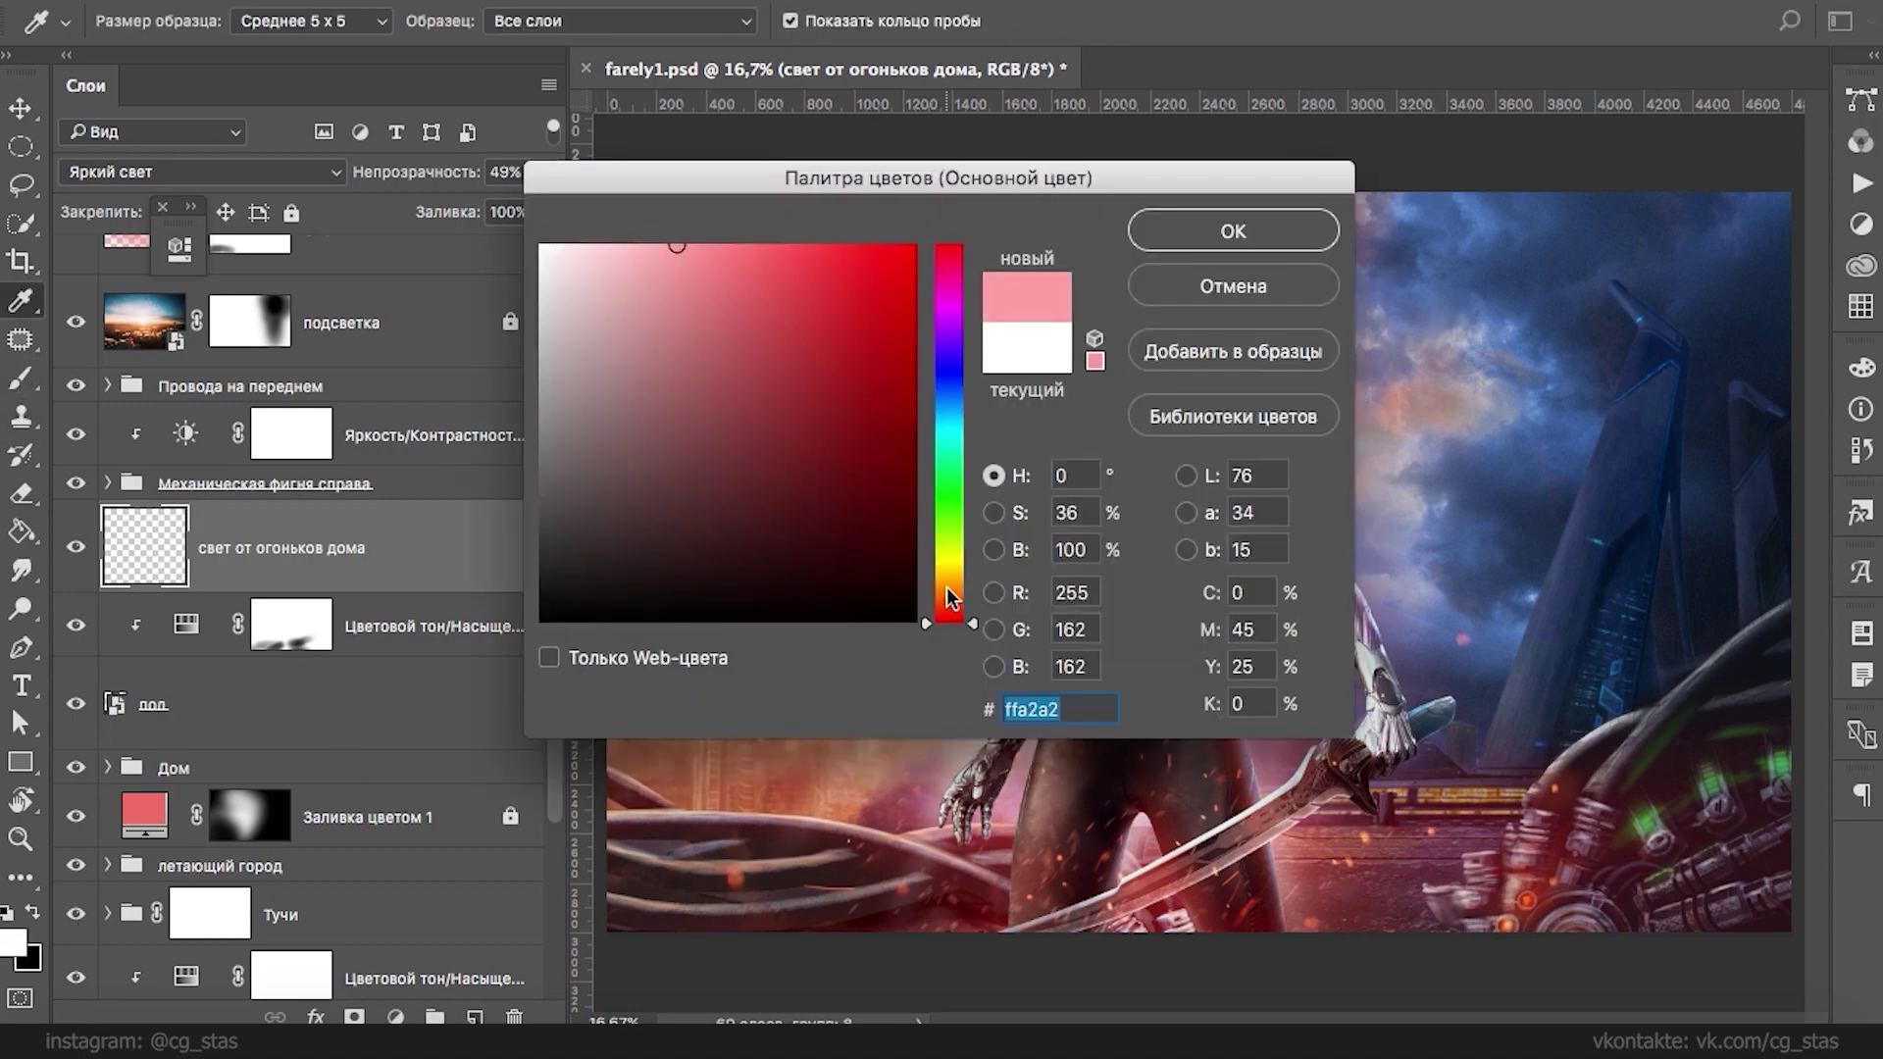
pyautogui.click(946, 564)
pyautogui.click(913, 246)
pyautogui.click(1170, 237)
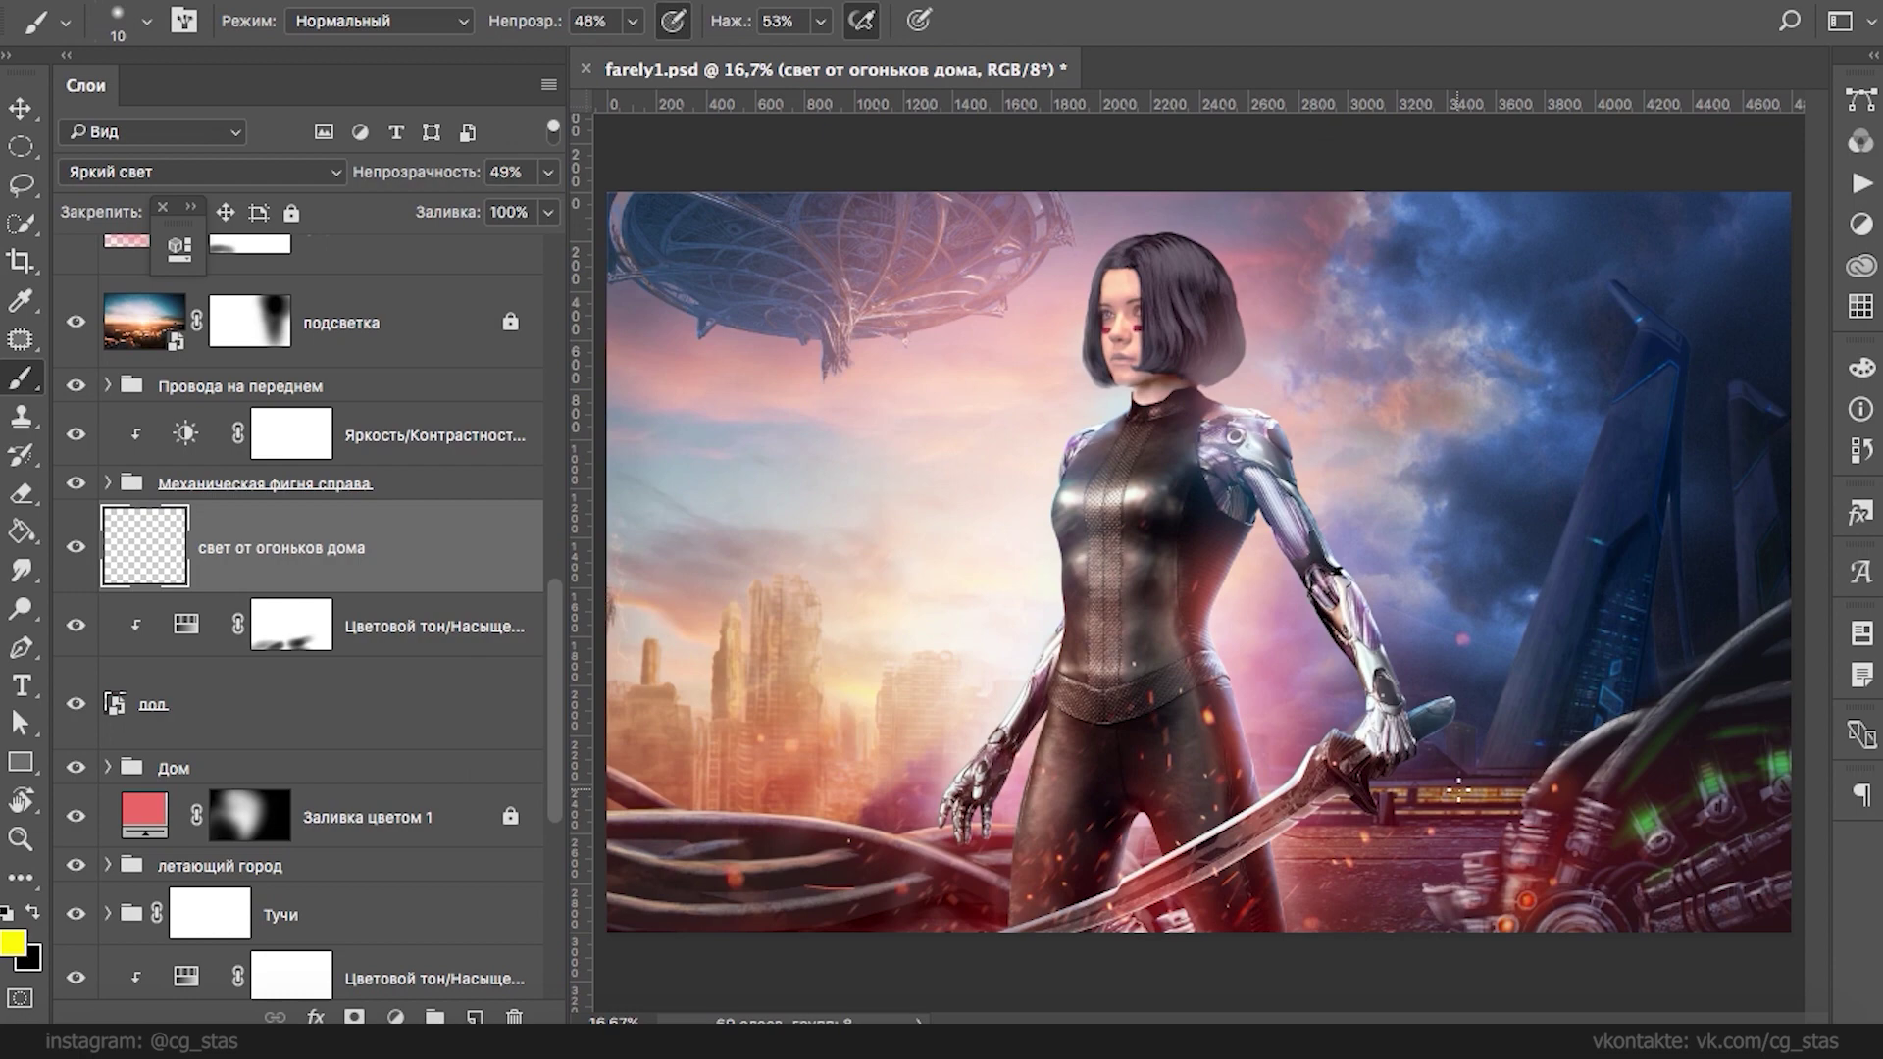
# - Enlarge the brush to 163 px and paint a soft yellow glow over the lit strip behind the sword
pyautogui.press('super+plus')
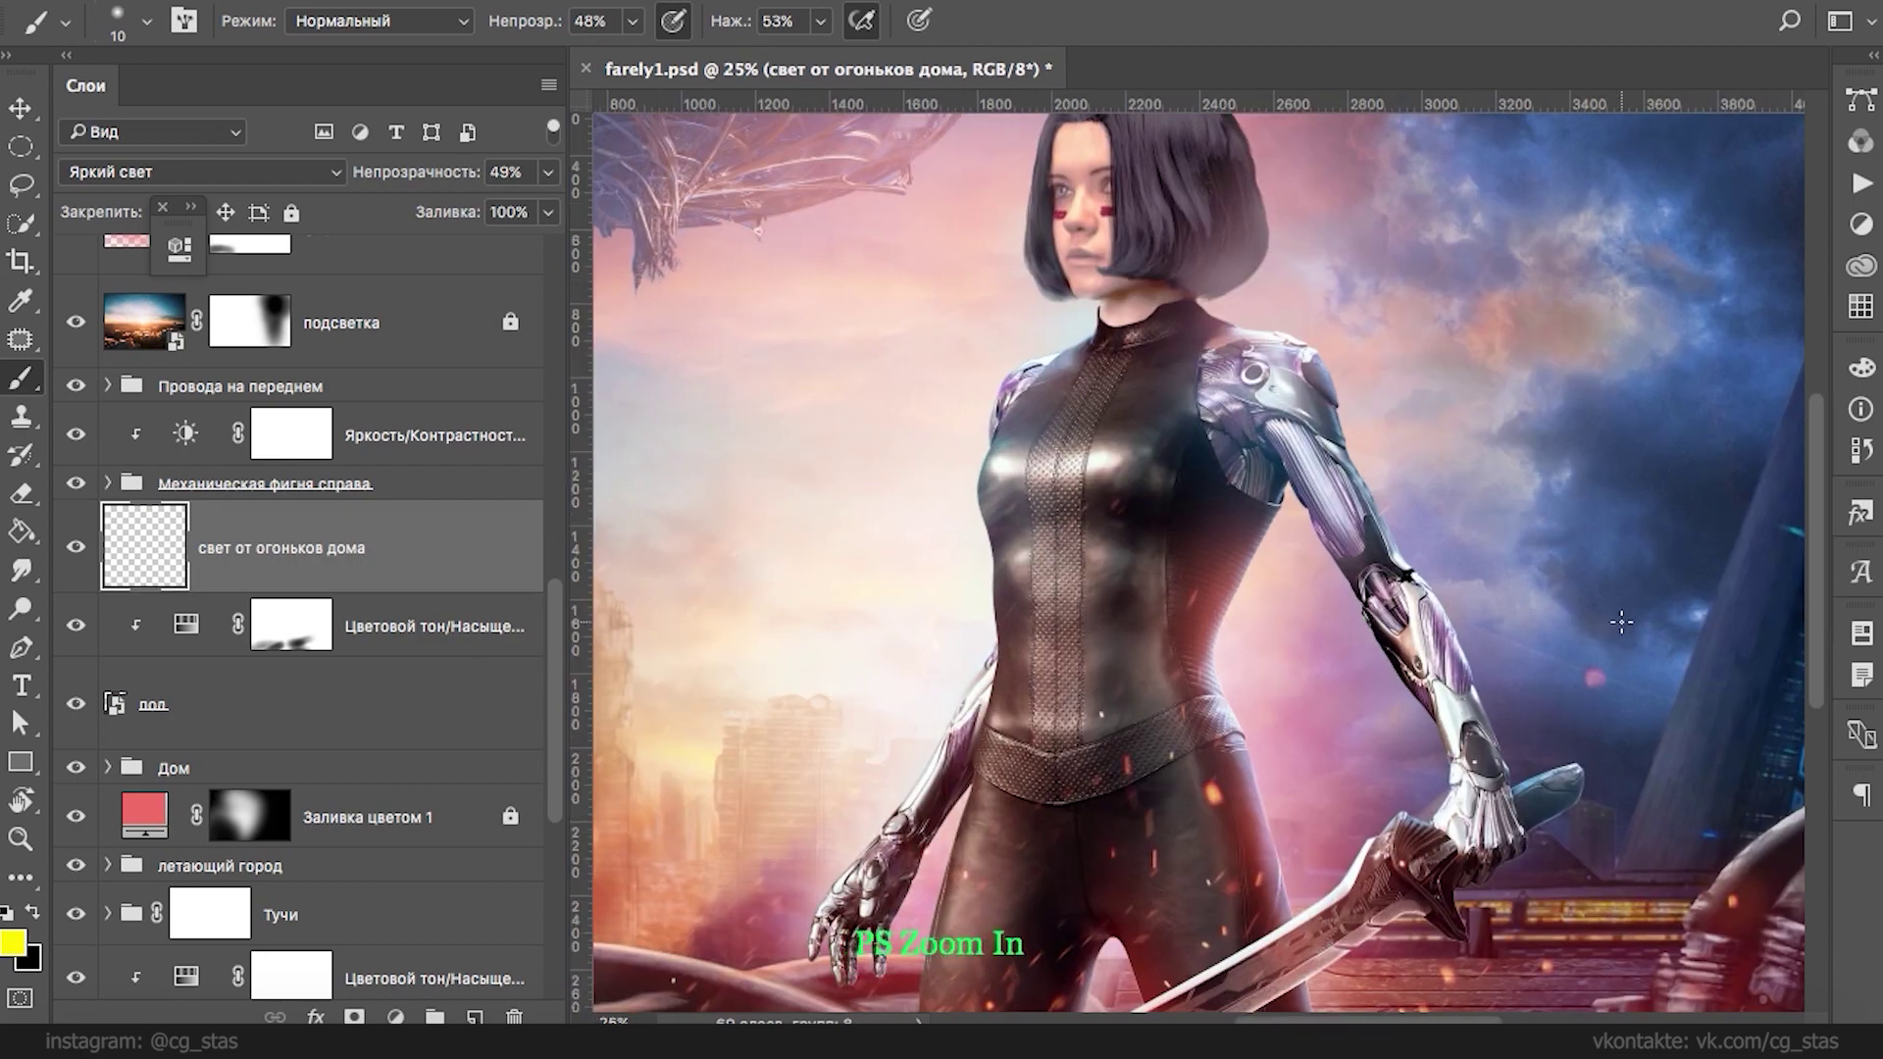
pyautogui.press('super+plus')
pyautogui.moveTo(1621, 638); pyautogui.dragTo(1269, 171)
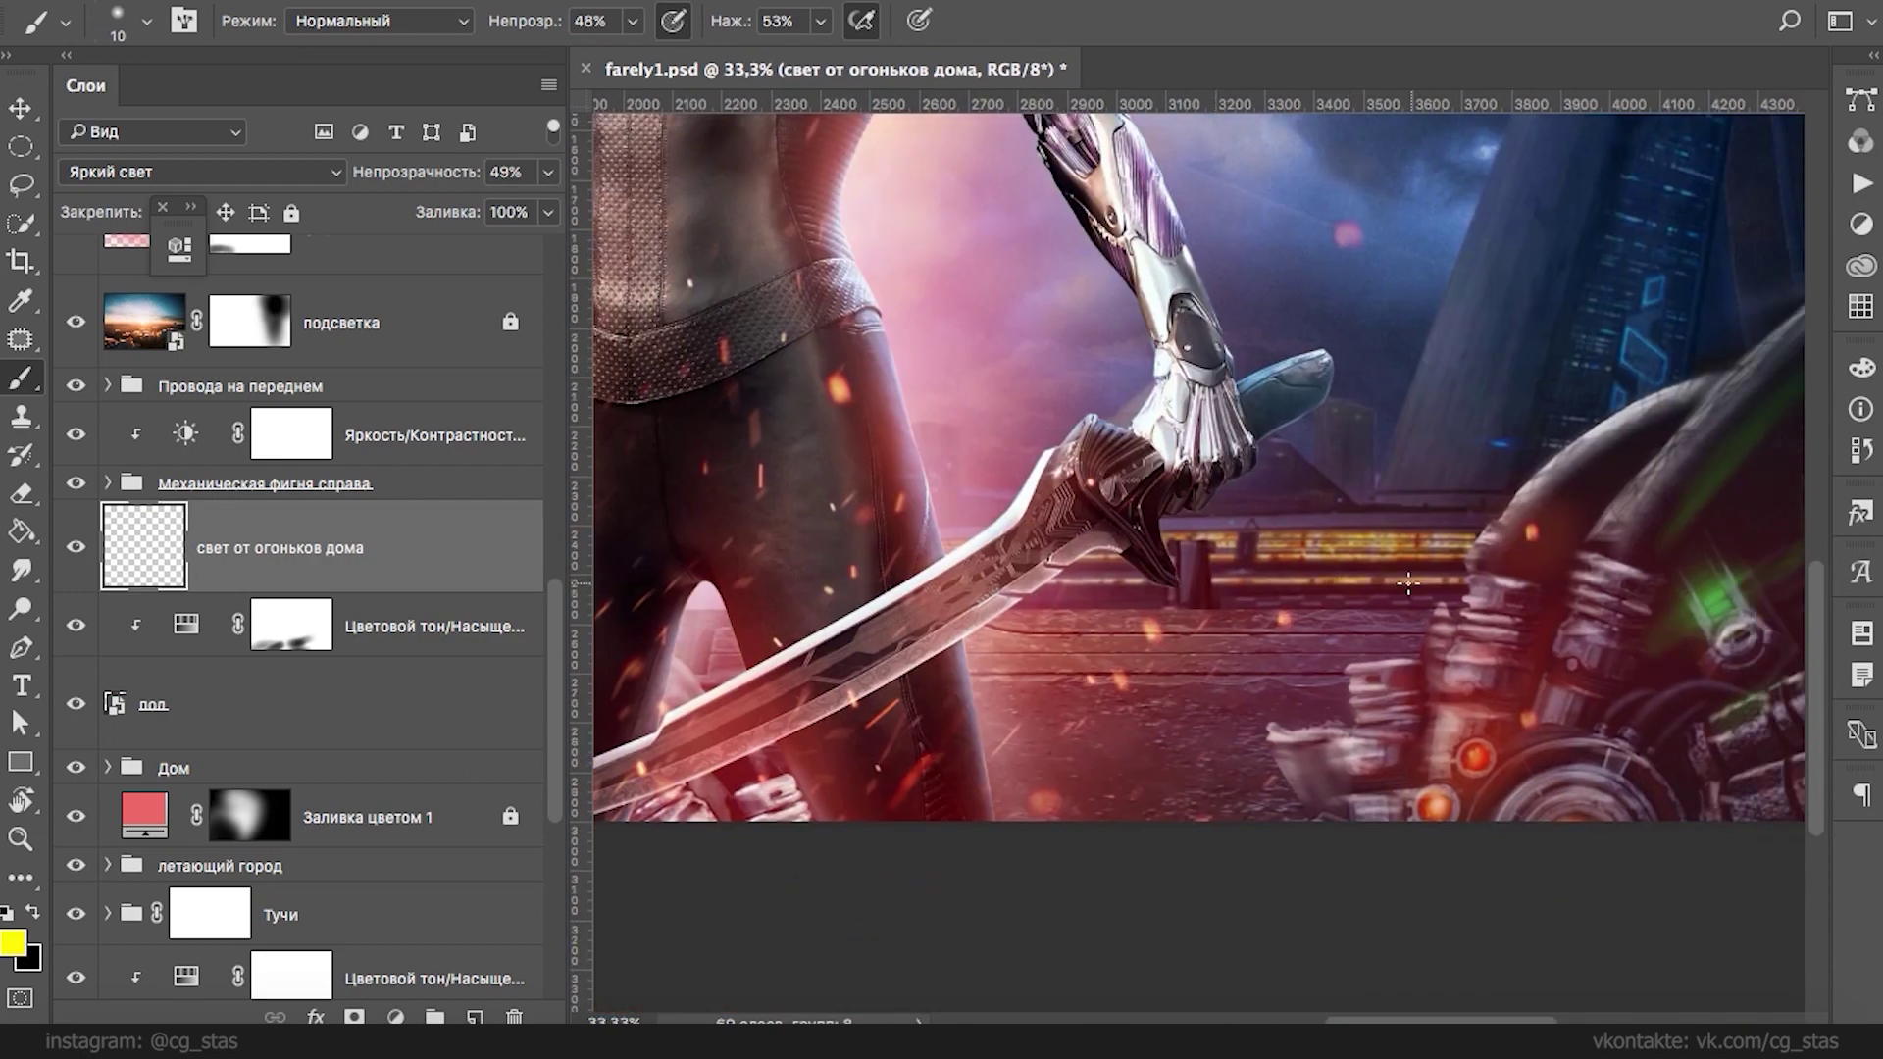
pyautogui.rightClick(1424, 515)
pyautogui.click(1337, 544)
pyautogui.click(1426, 458)
pyautogui.moveTo(1459, 547)
pyautogui.mouseDown()
pyautogui.moveTo(1464, 526)
pyautogui.moveTo(1271, 562)
pyautogui.moveTo(1459, 530)
pyautogui.moveTo(1209, 534)
pyautogui.moveTo(1303, 596)
pyautogui.moveTo(1467, 515)
pyautogui.mouseUp()
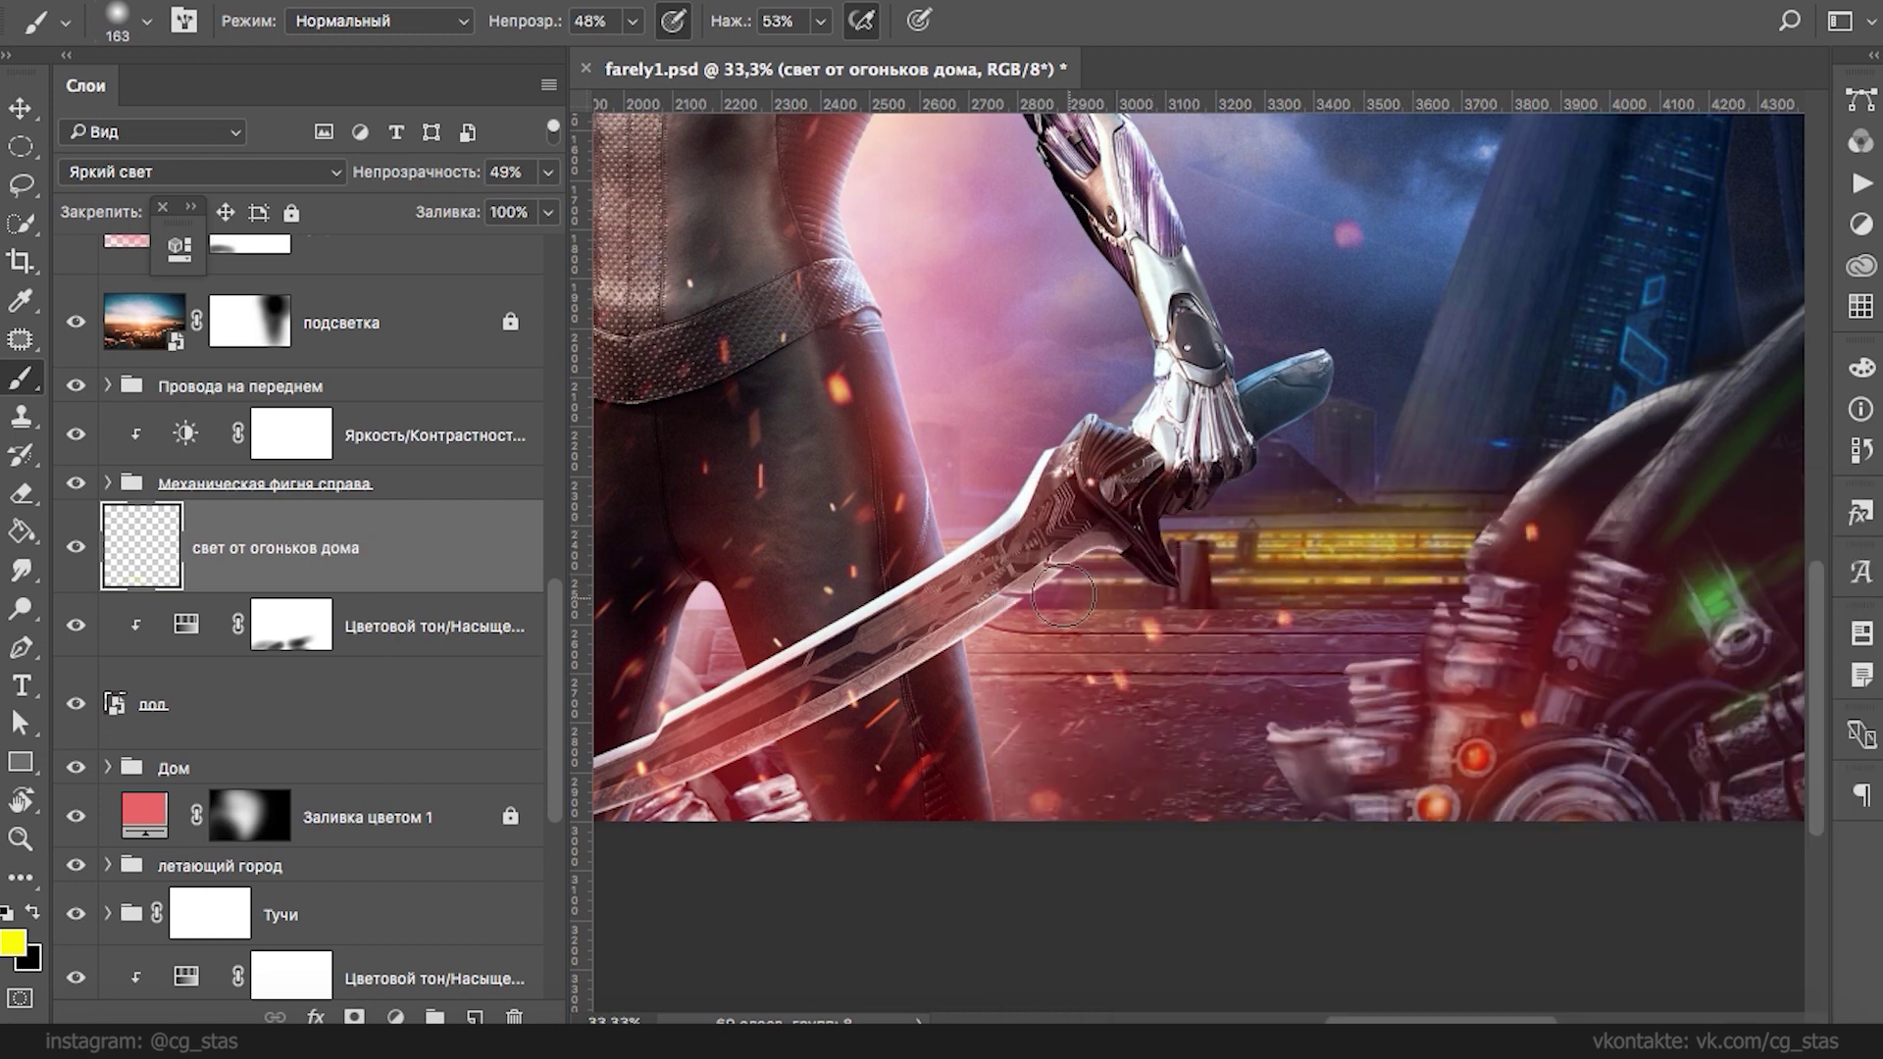
# - Set the brush colour to medium blue and paint a soft blue glow around the lit windows of the tower
pyautogui.click(15, 941)
pyautogui.click(948, 397)
pyautogui.click(856, 246)
pyautogui.click(964, 404)
pyautogui.click(1216, 230)
pyautogui.moveTo(1559, 358); pyautogui.dragTo(1434, 340)
pyautogui.moveTo(1488, 150); pyautogui.dragTo(1400, 424)
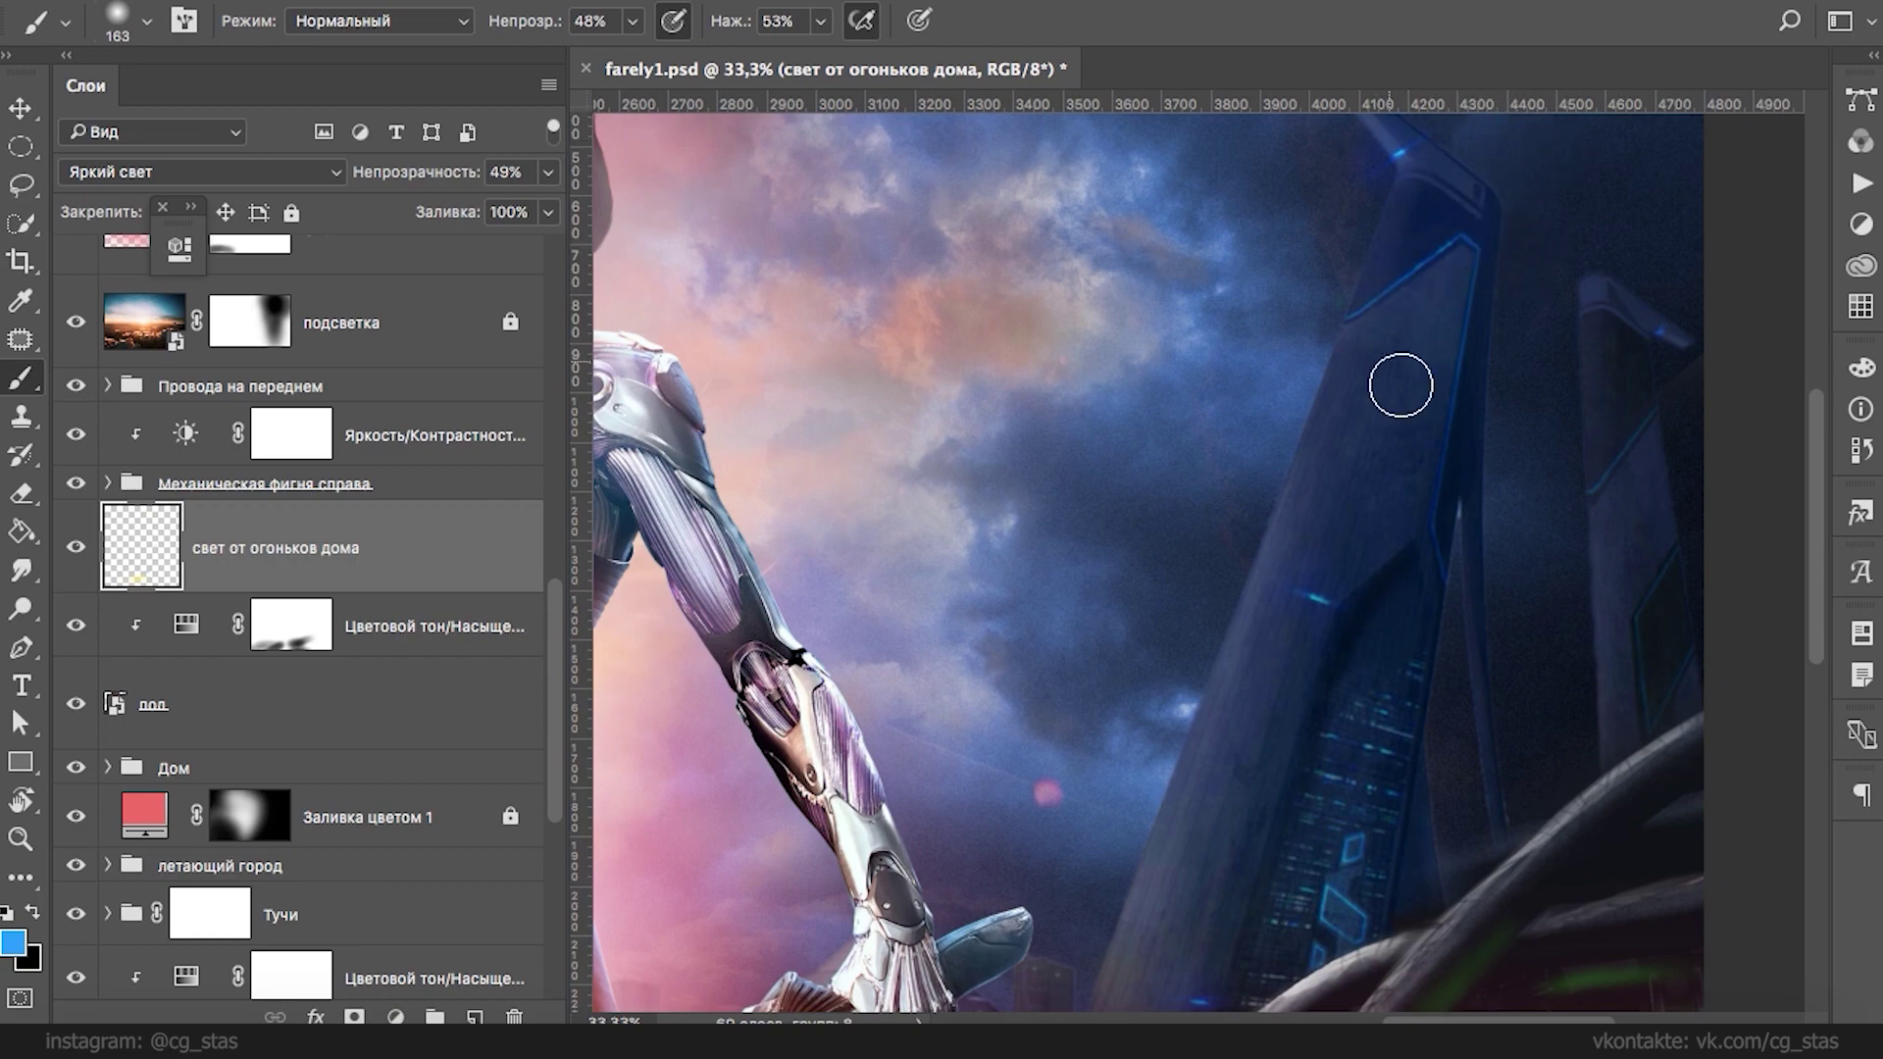
# - Change the brush colour to a lighter cyan and check the tower glow against the whole composition
pyautogui.click(13, 943)
pyautogui.click(863, 274)
pyautogui.click(1227, 231)
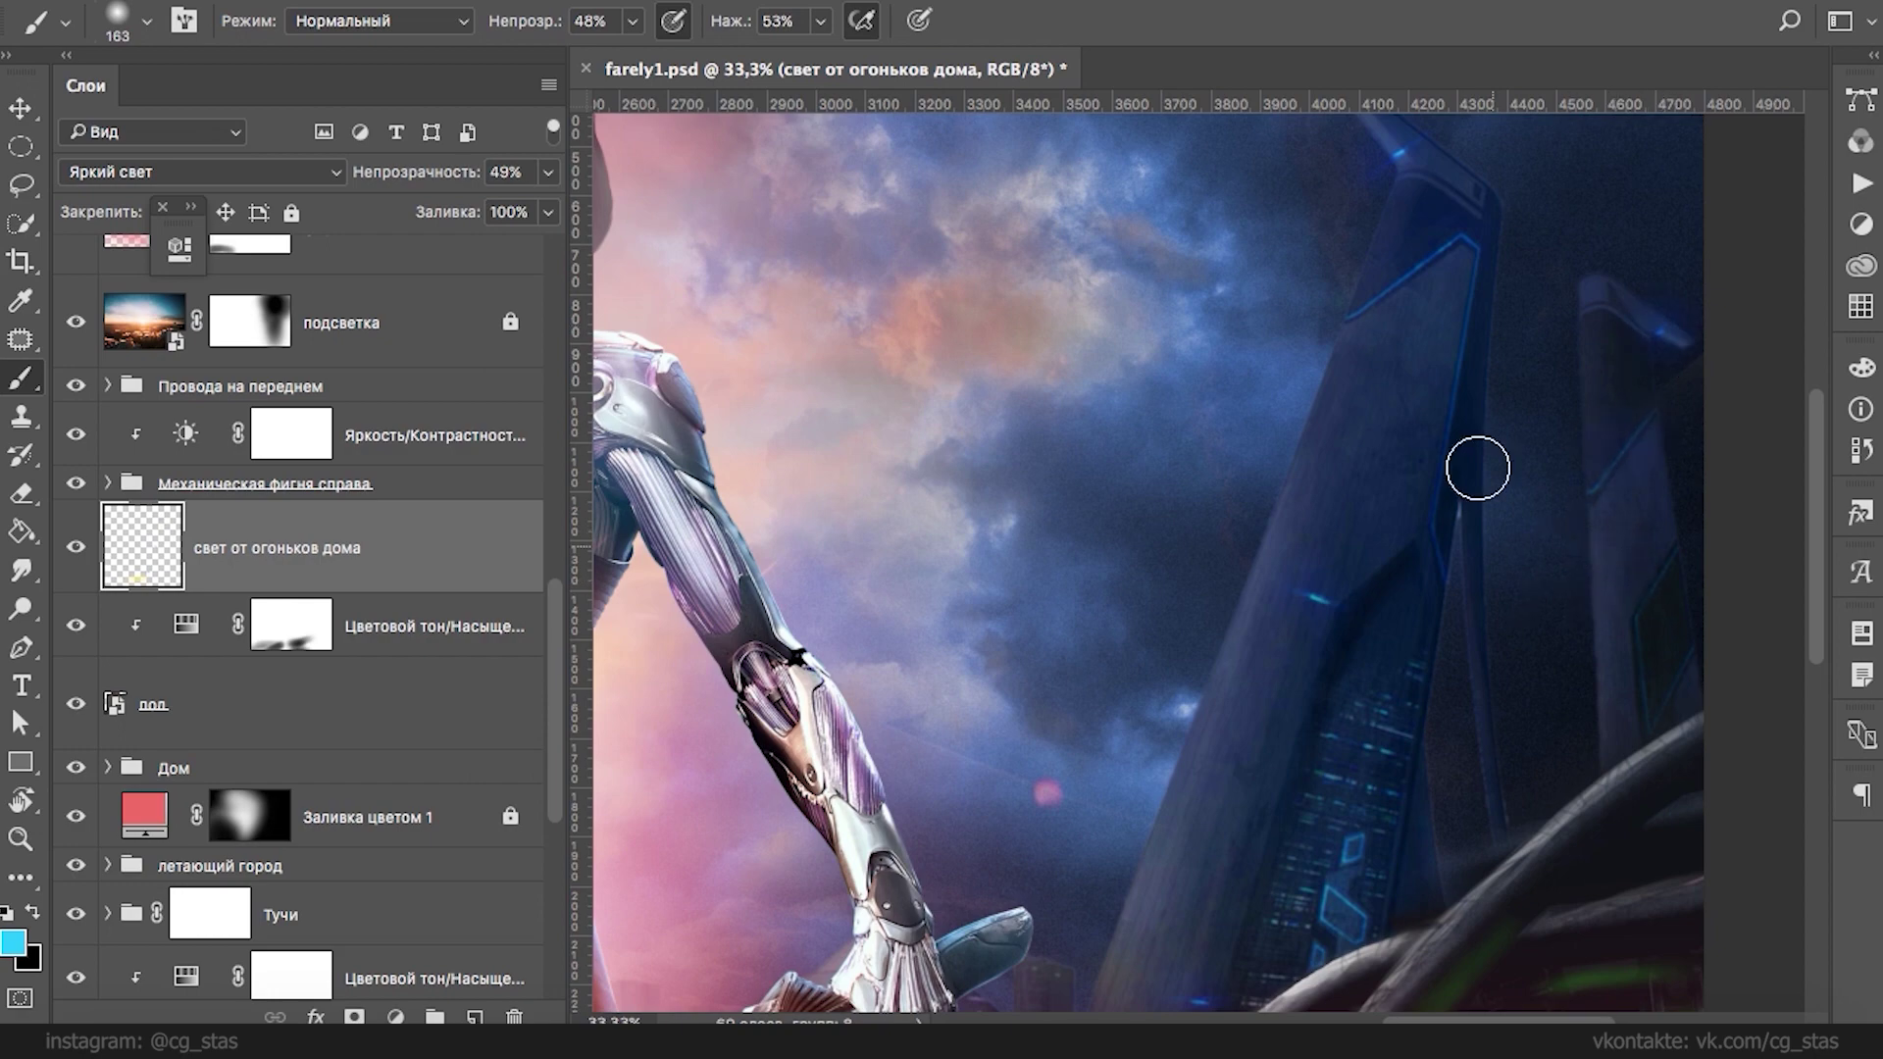
pyautogui.scroll(-8, 1294, 424)
pyautogui.hscroll(-2, 1294, 425)
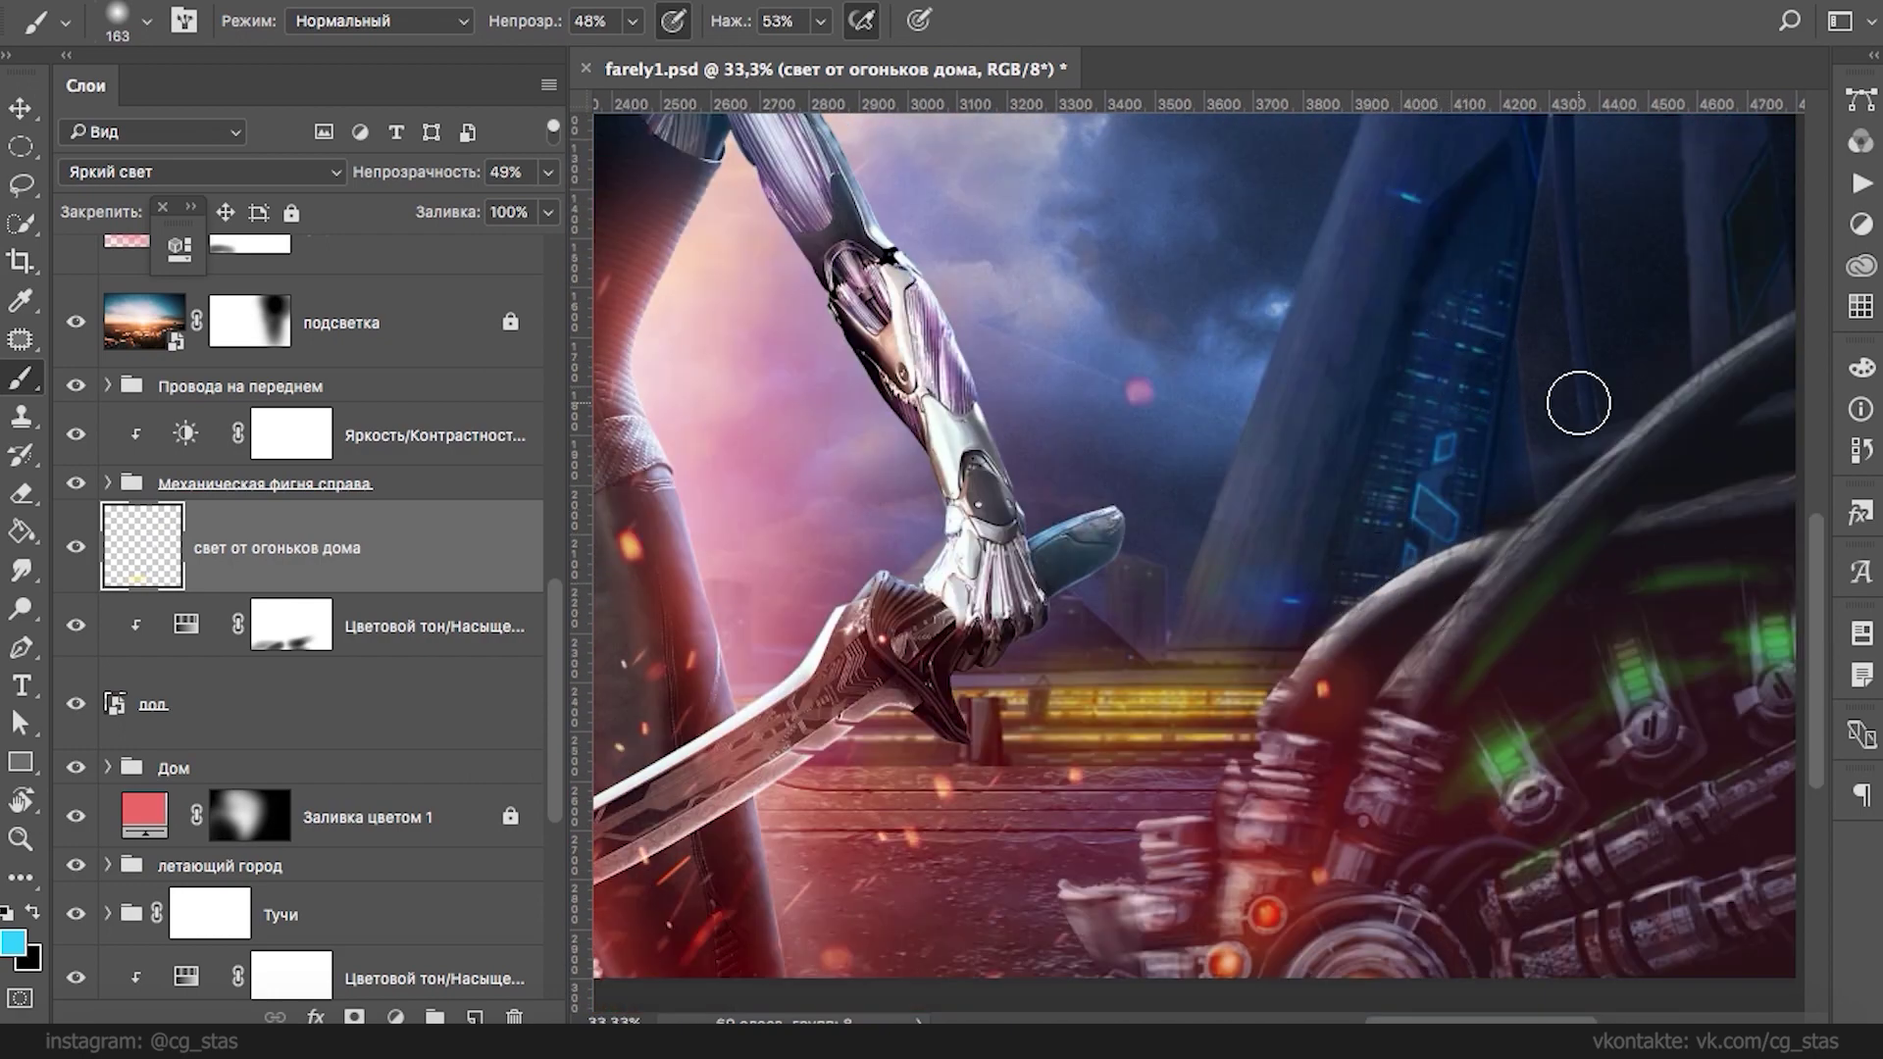
pyautogui.hotkey('ctrl', '+')
pyautogui.hotkey('ctrl', '-')
pyautogui.hotkey('ctrl', '-')
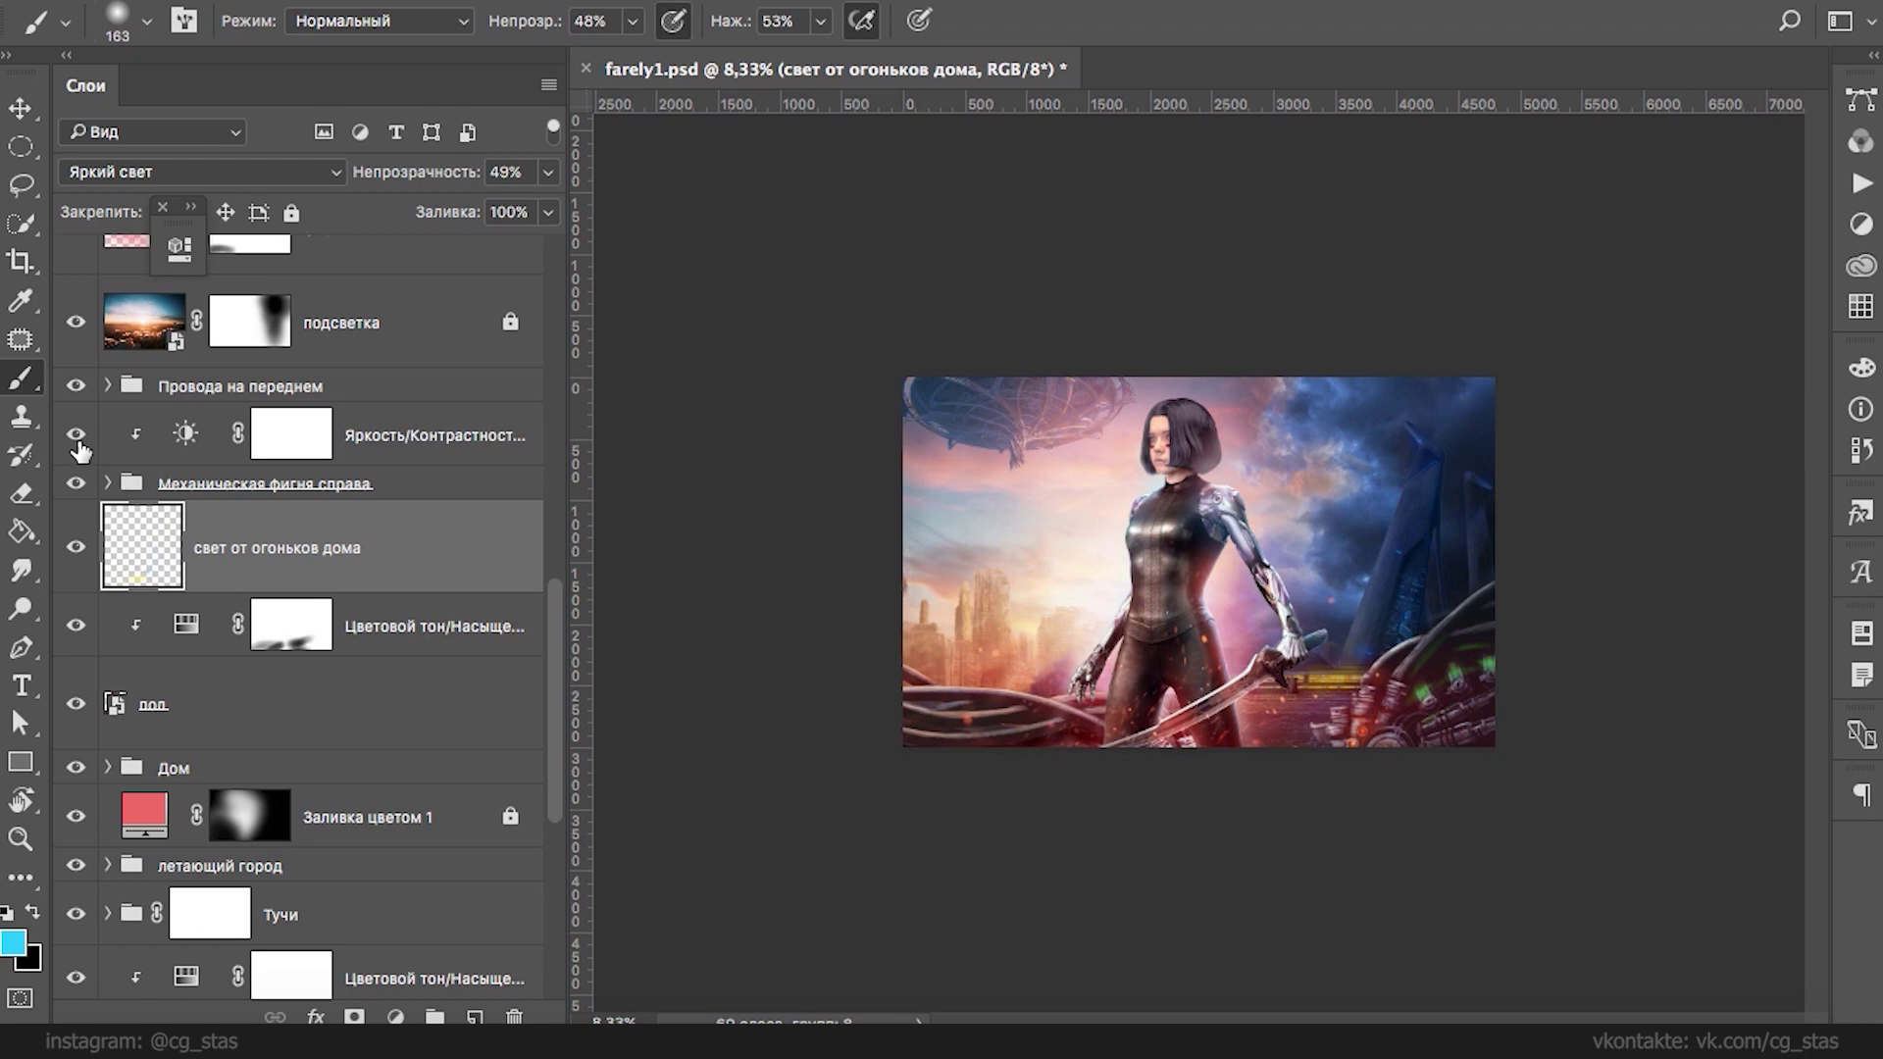
# - Select the Дом group and show the Черно-белое 1 layer to judge the tones in greyscale
pyautogui.click(147, 770)
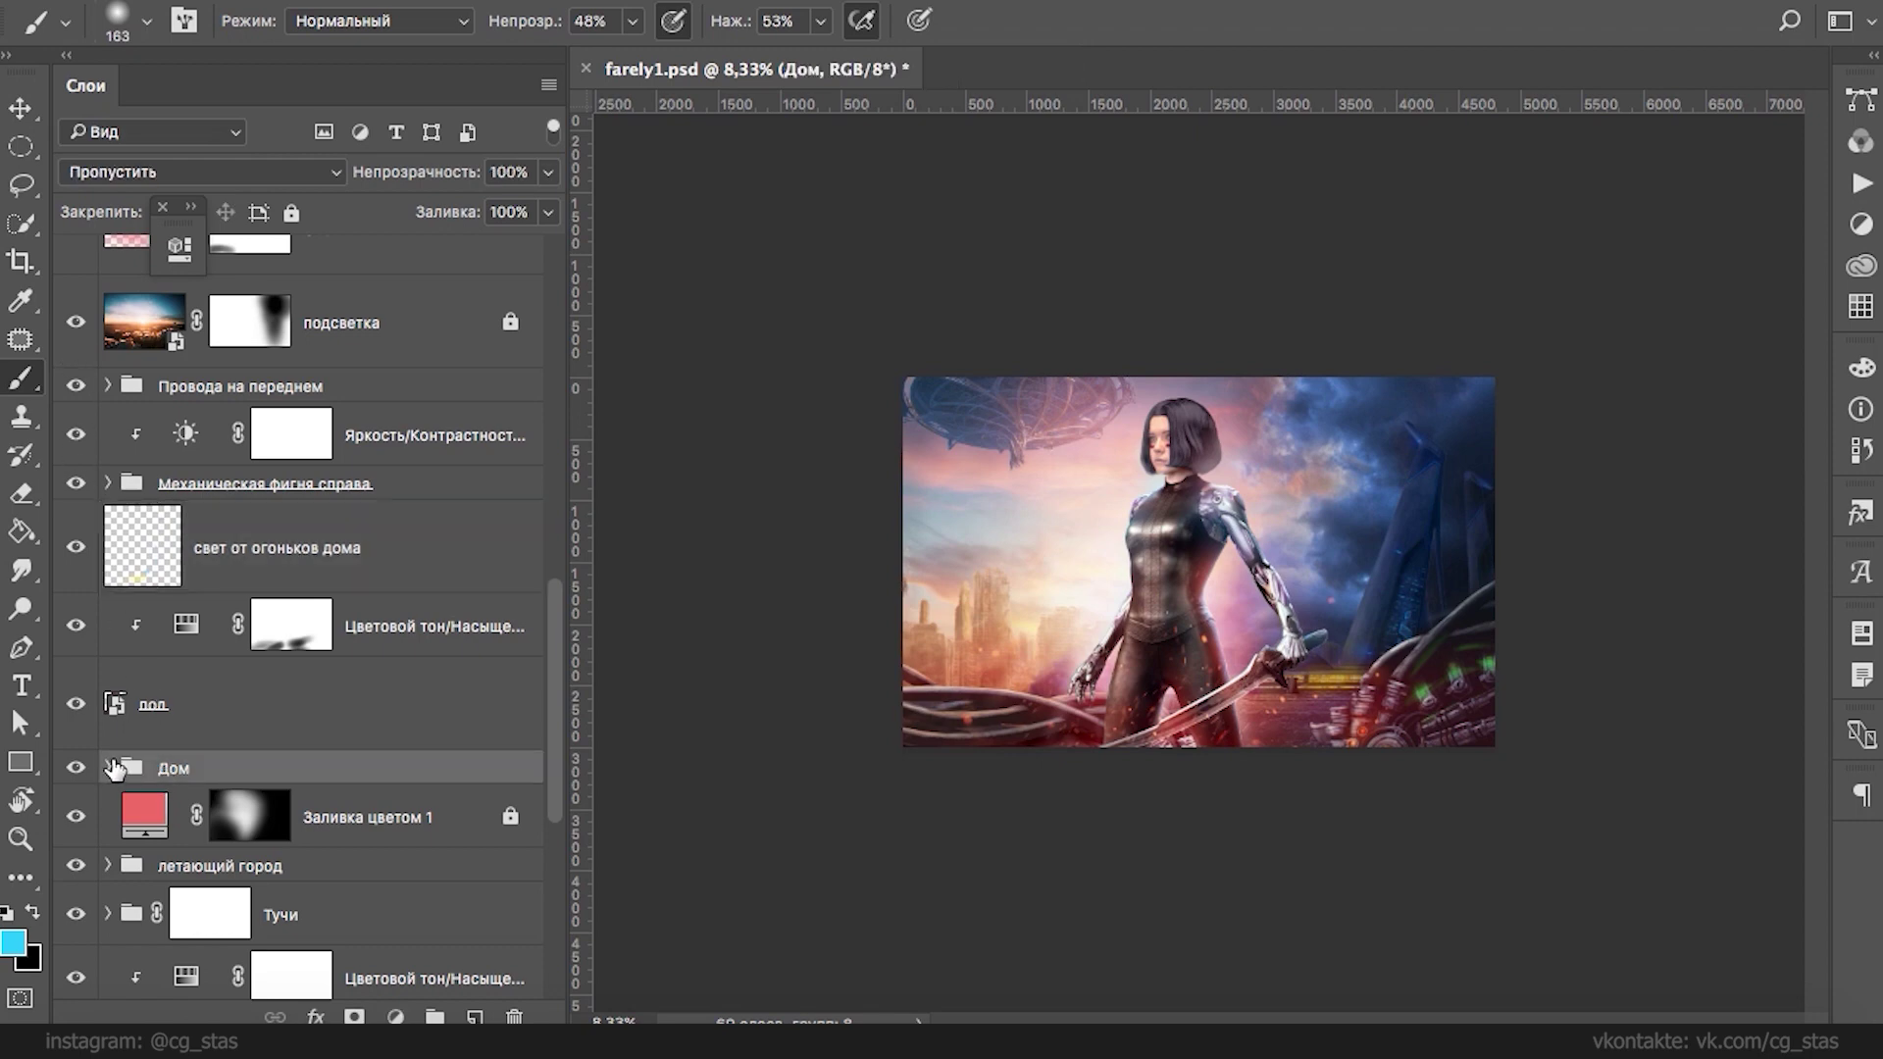
pyautogui.moveTo(568, 579); pyautogui.dragTo(544, 230)
pyautogui.click(76, 334)
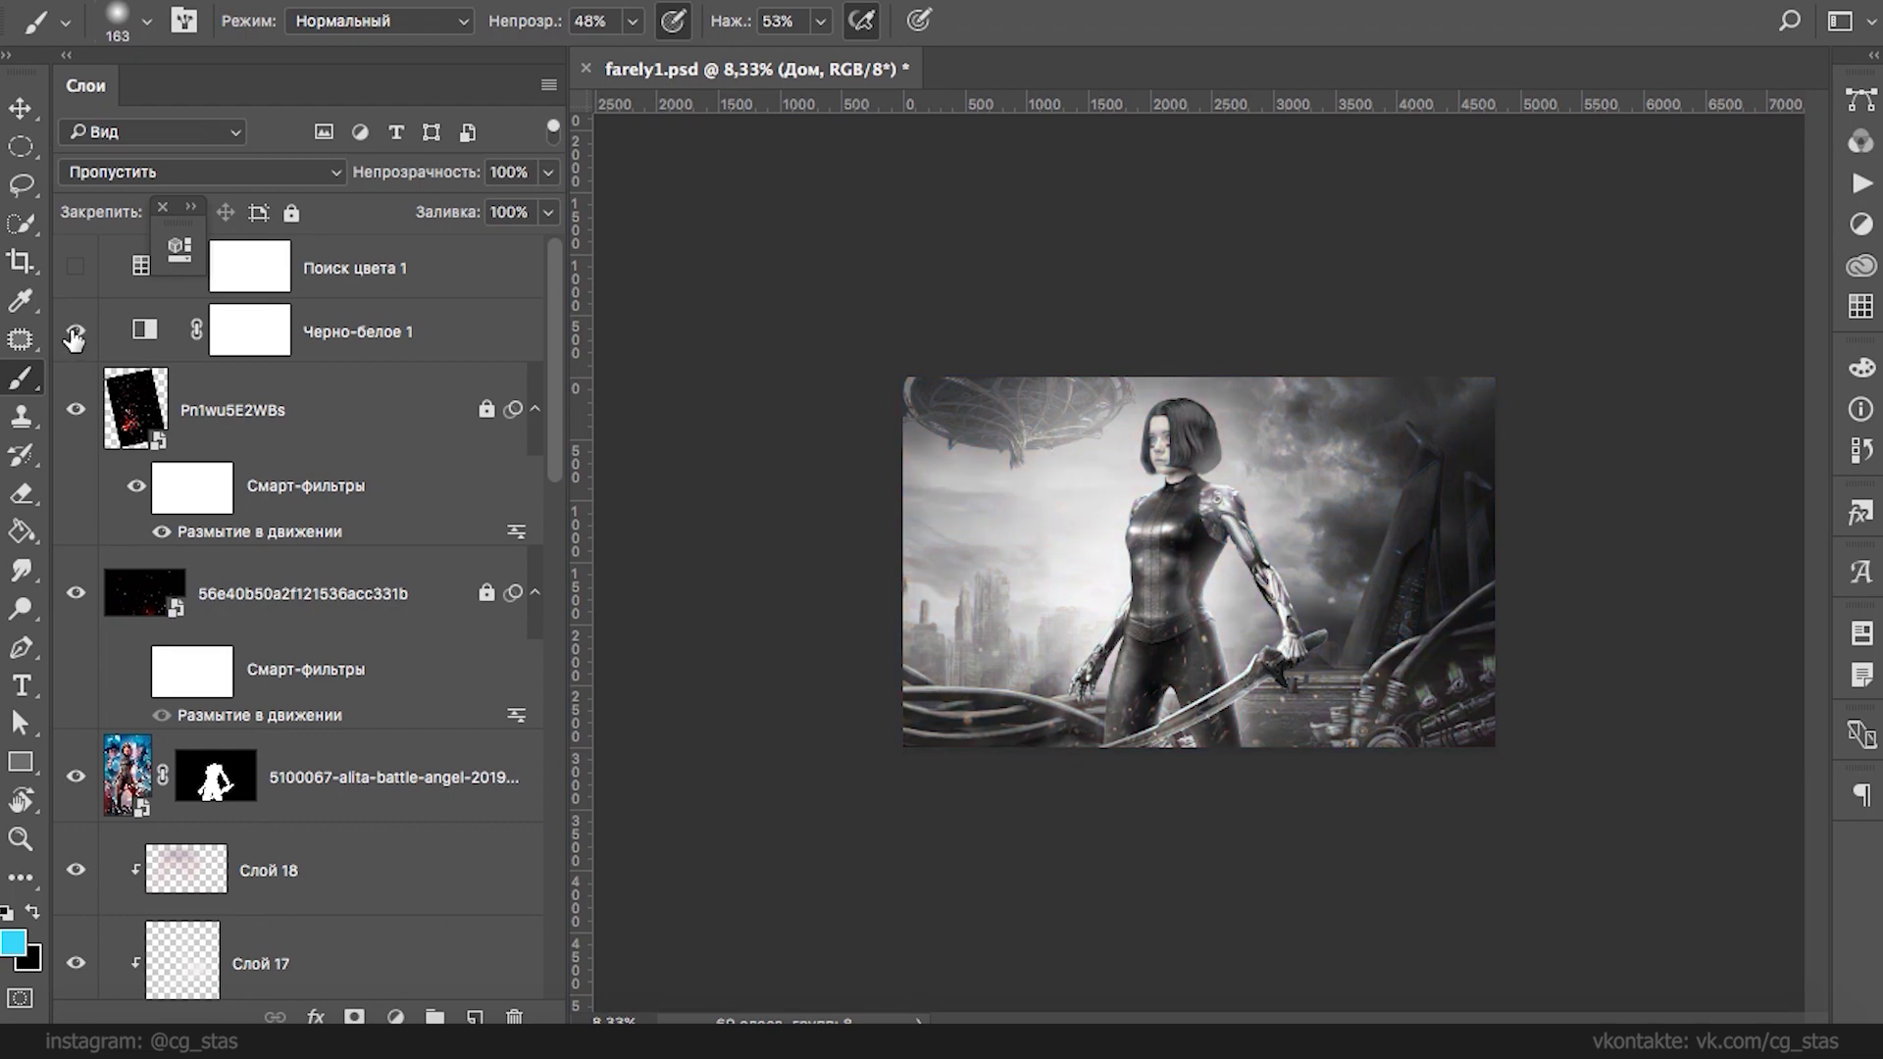
pyautogui.scroll(-15, 503, 369)
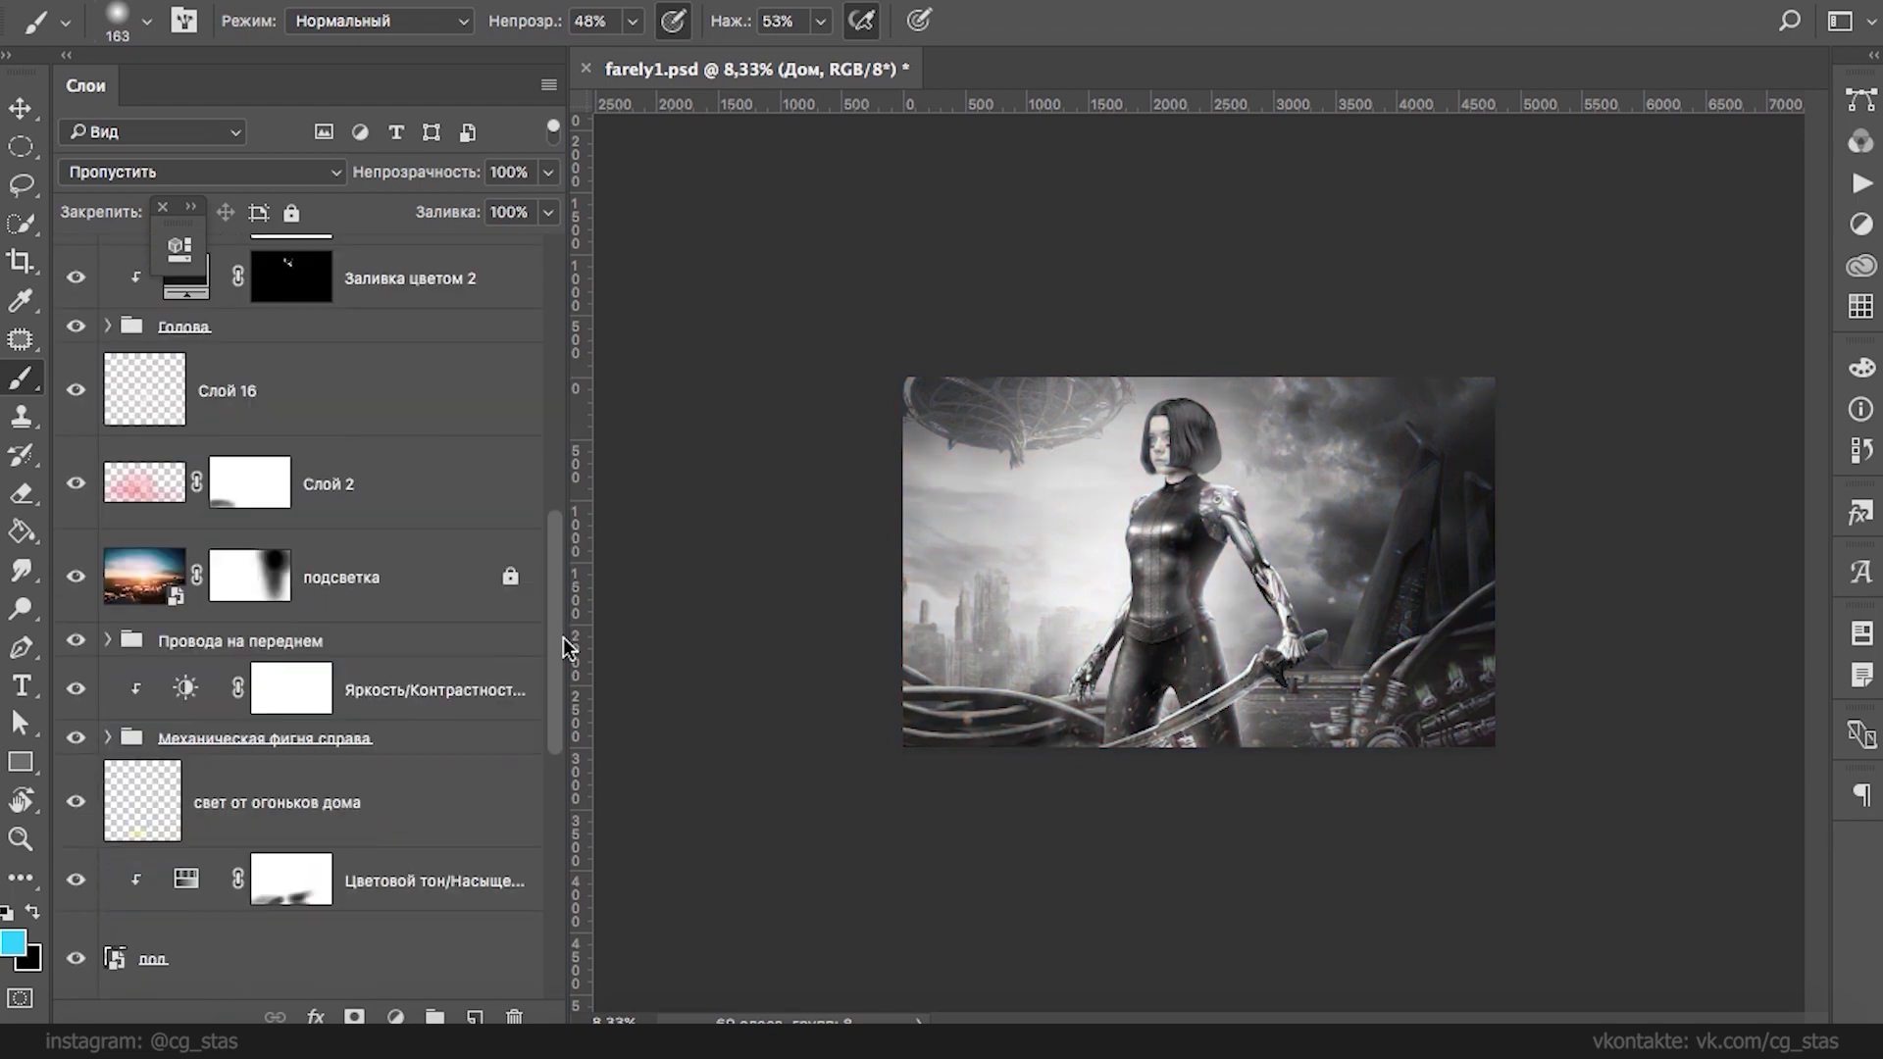
# - Try lightening the Дом group with a clipped Curves adjustment and delete that adjustment
pyautogui.click(395, 1017)
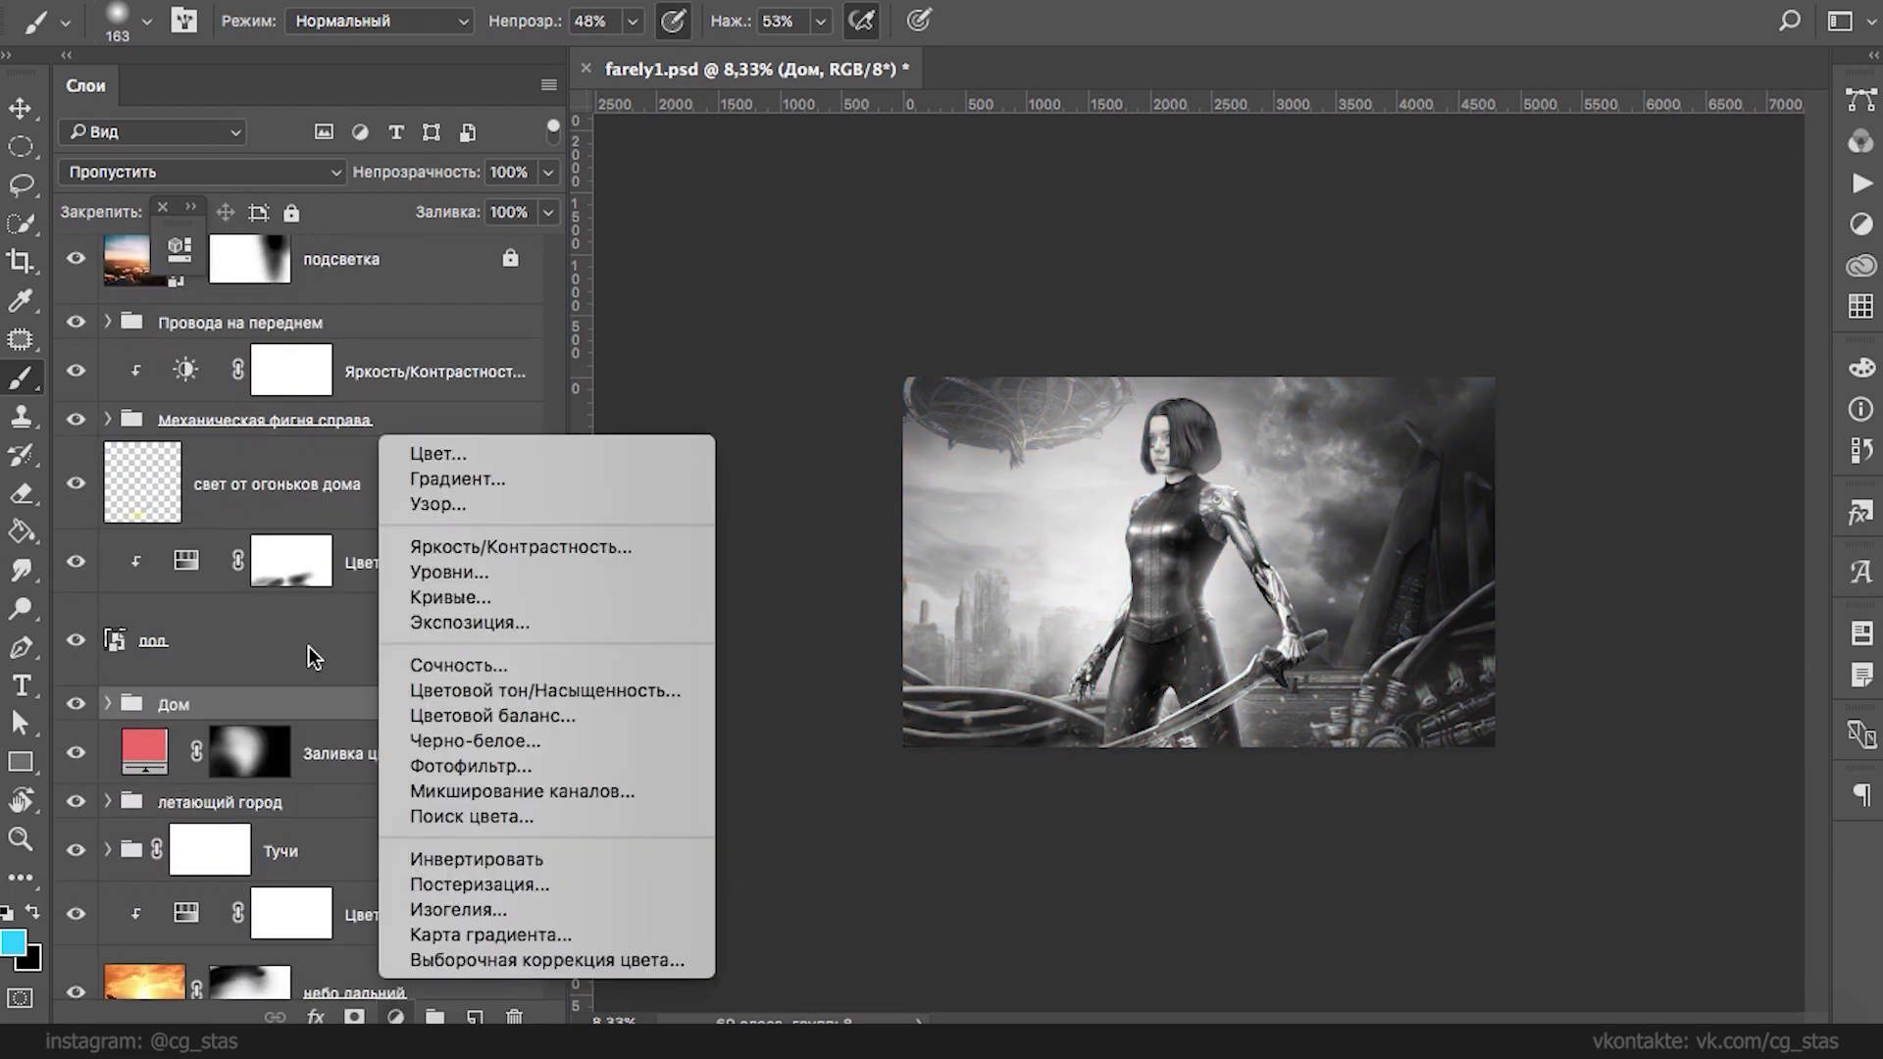
pyautogui.click(481, 596)
pyautogui.moveTo(383, 688); pyautogui.dragTo(374, 689)
pyautogui.moveTo(567, 500); pyautogui.dragTo(574, 483)
pyautogui.moveTo(432, 633); pyautogui.dragTo(418, 612)
pyautogui.moveTo(624, 443); pyautogui.dragTo(558, 477)
pyautogui.moveTo(323, 747); pyautogui.dragTo(369, 689)
pyautogui.moveTo(417, 613); pyautogui.dragTo(437, 621)
pyautogui.moveTo(369, 689); pyautogui.dragTo(361, 682)
pyautogui.moveTo(437, 620); pyautogui.dragTo(426, 609)
pyautogui.moveTo(667, 402); pyautogui.dragTo(575, 486)
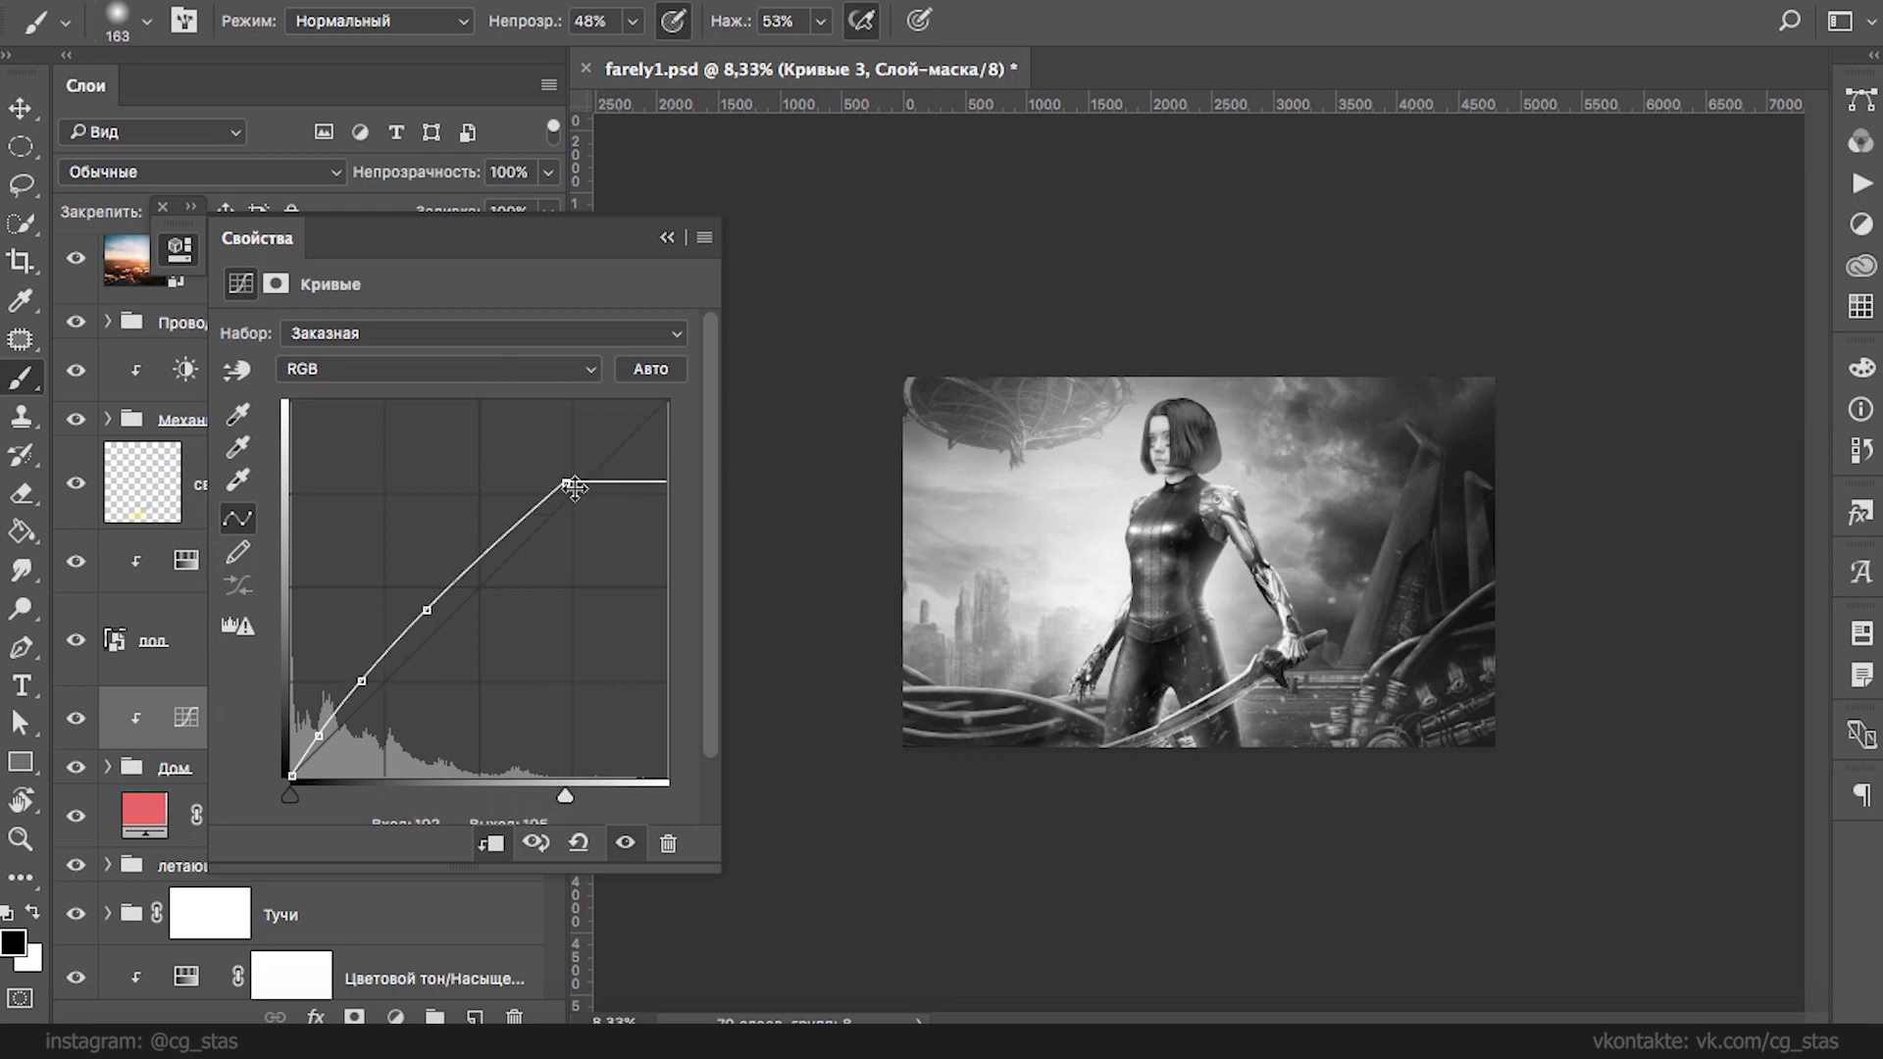
pyautogui.press('BackSpace')
pyautogui.click(666, 238)
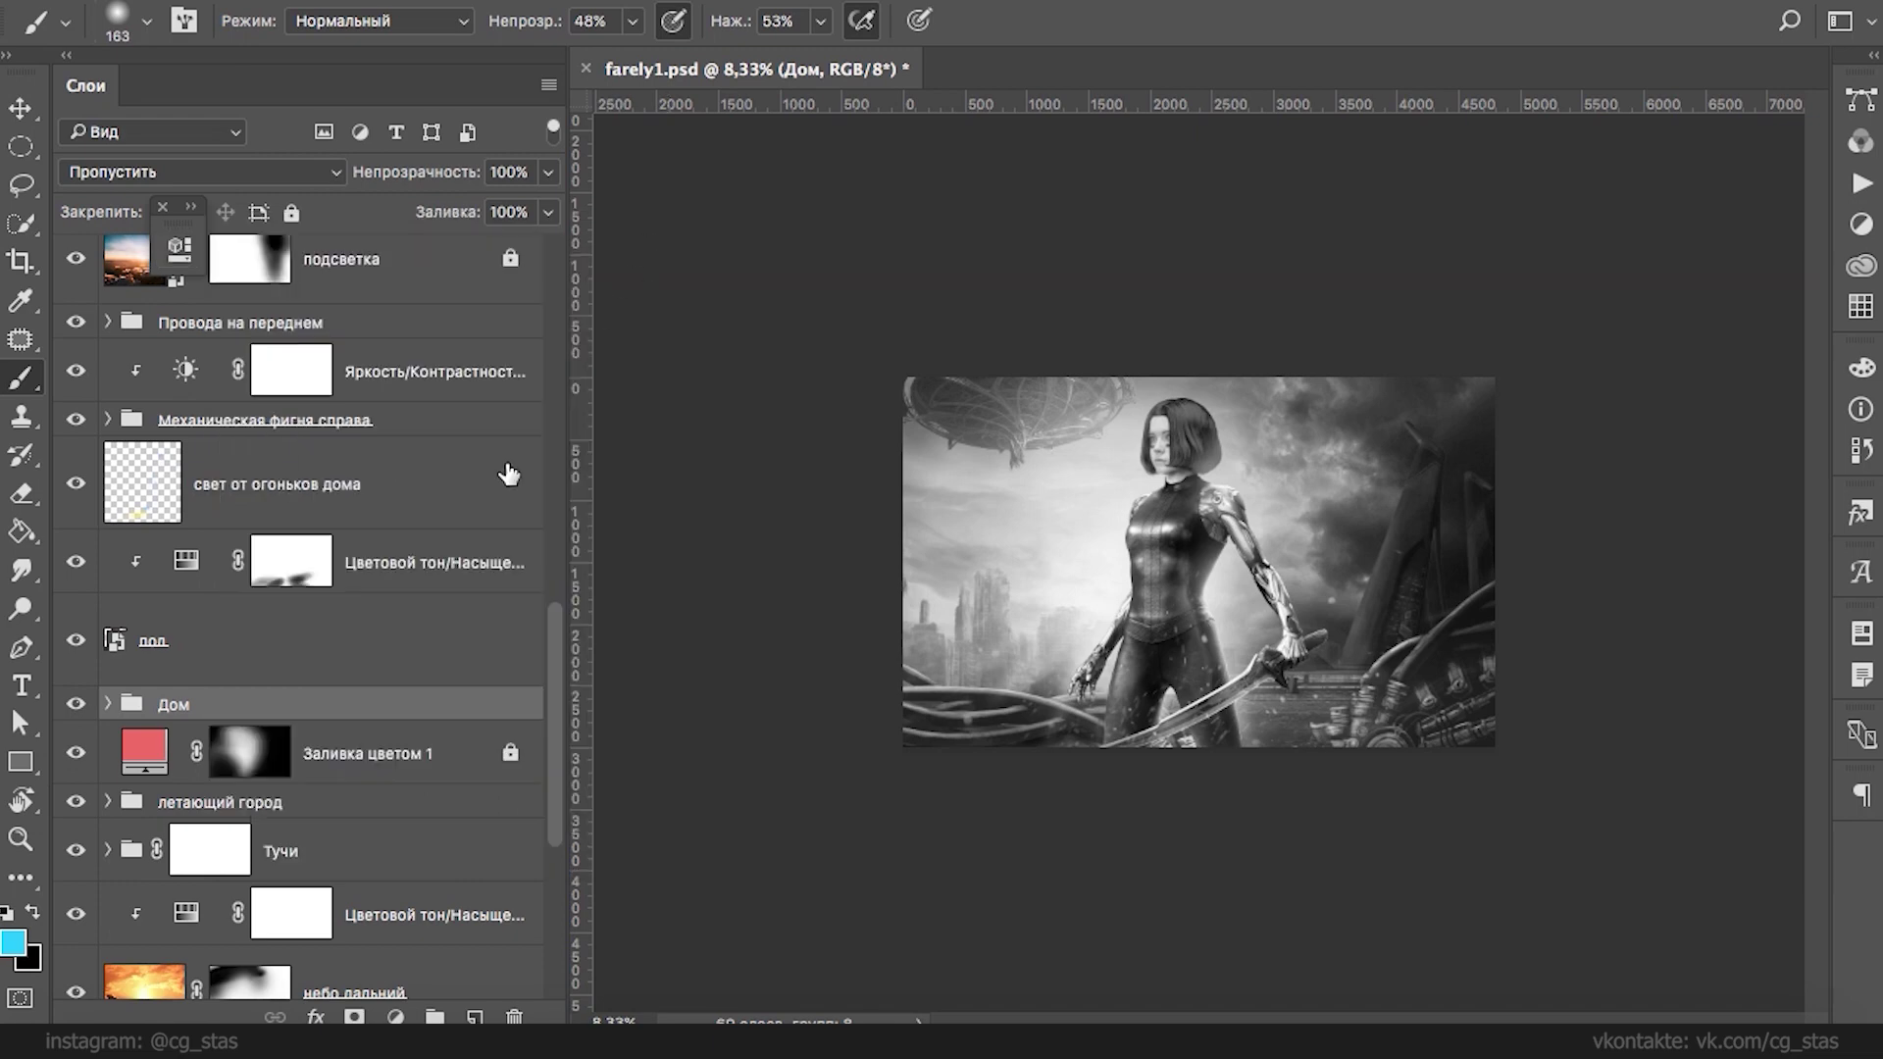
# - Add a Brightness/Contrast adjustment clipped to the Дом group and tune its brightness and contrast
pyautogui.click(395, 1017)
pyautogui.click(466, 546)
pyautogui.moveTo(459, 403); pyautogui.dragTo(523, 409)
pyautogui.click(490, 843)
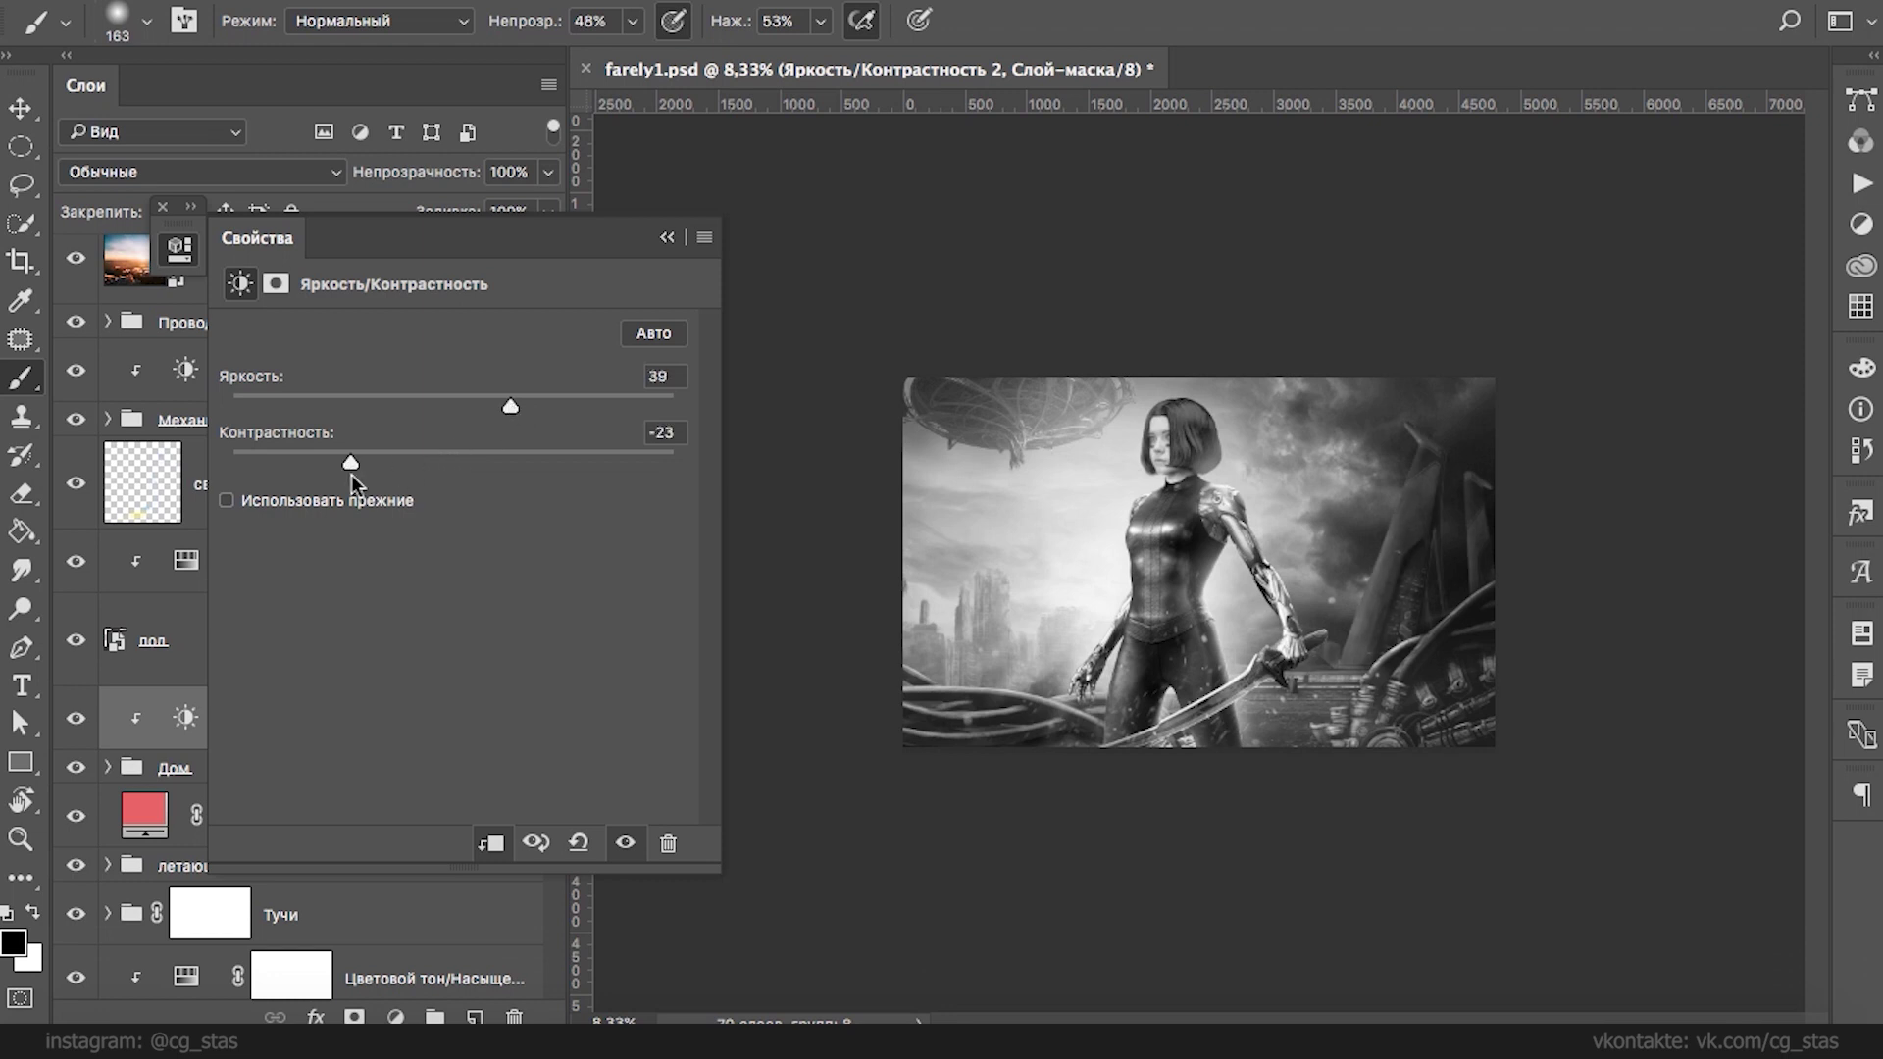
pyautogui.moveTo(510, 405); pyautogui.dragTo(461, 410)
pyautogui.click(667, 237)
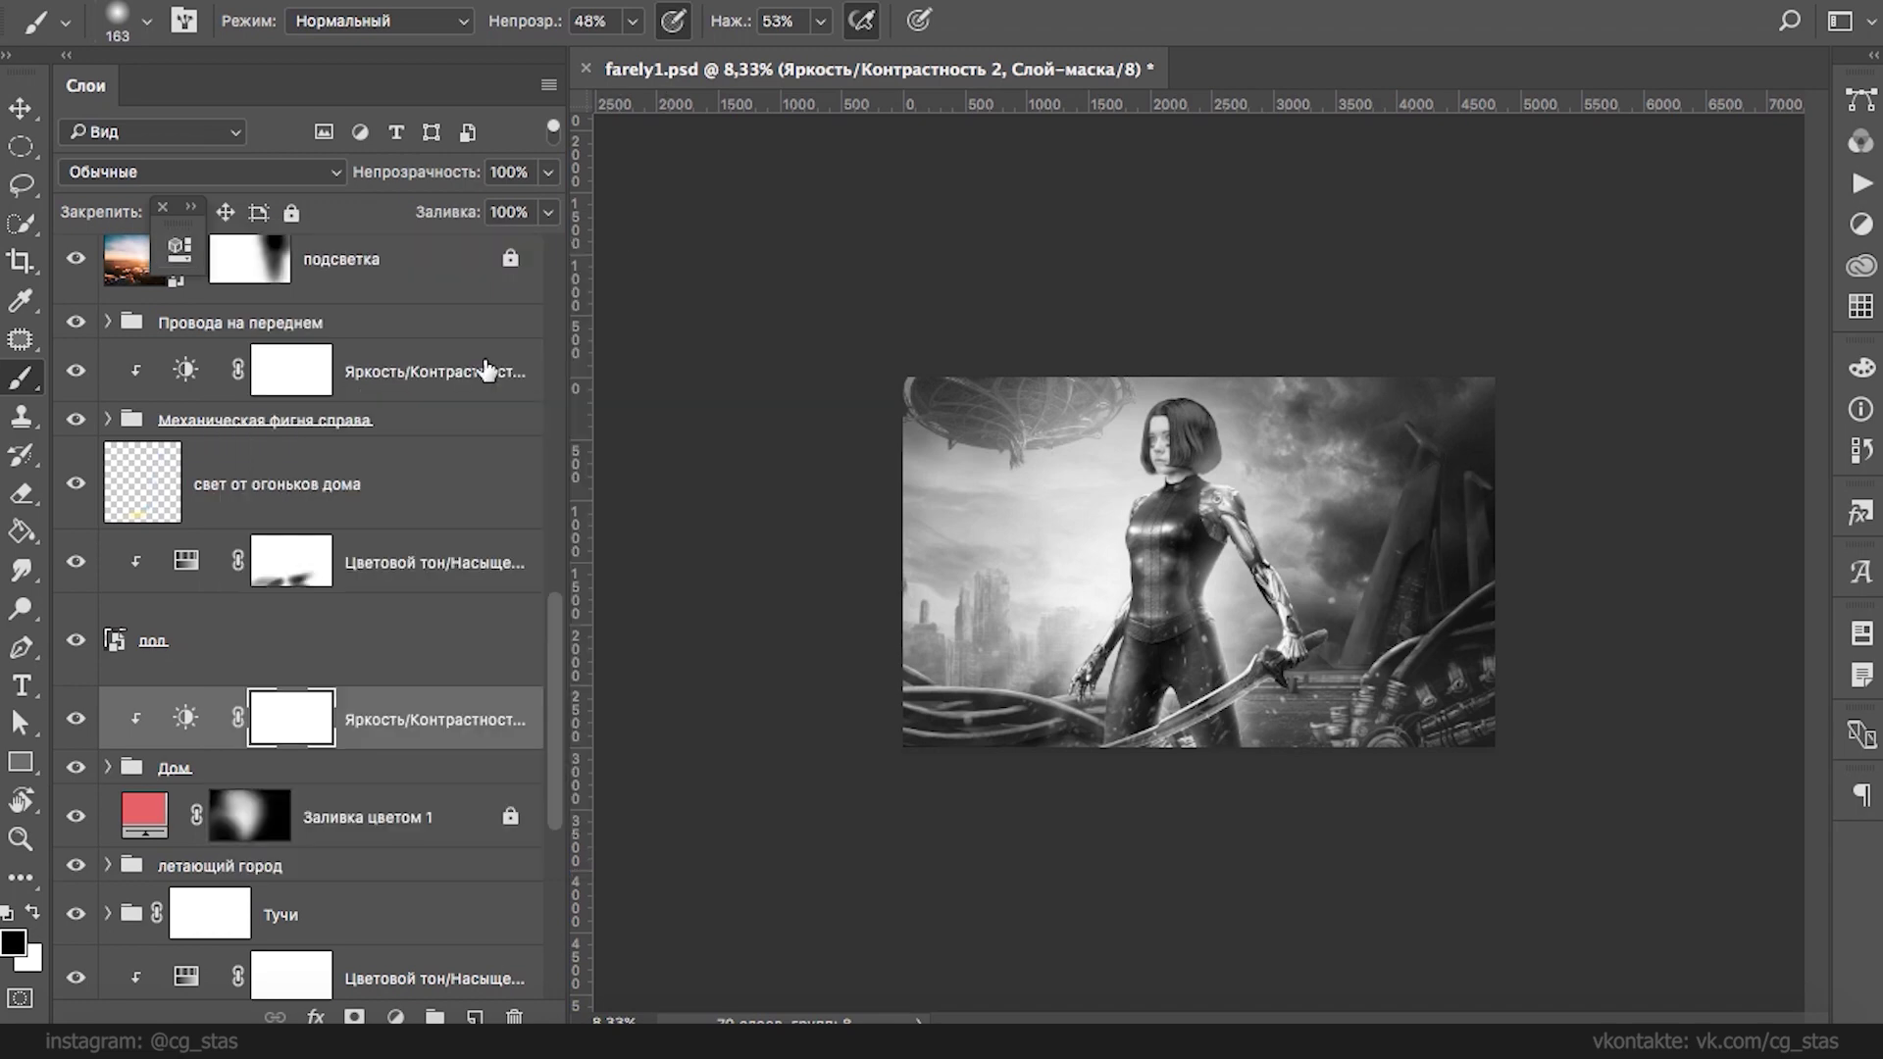
# - Expand the Дом group and compare the towers with and without its Hue/Saturation and Levels adjustments
pyautogui.click(108, 766)
pyautogui.scroll(-4, 408, 579)
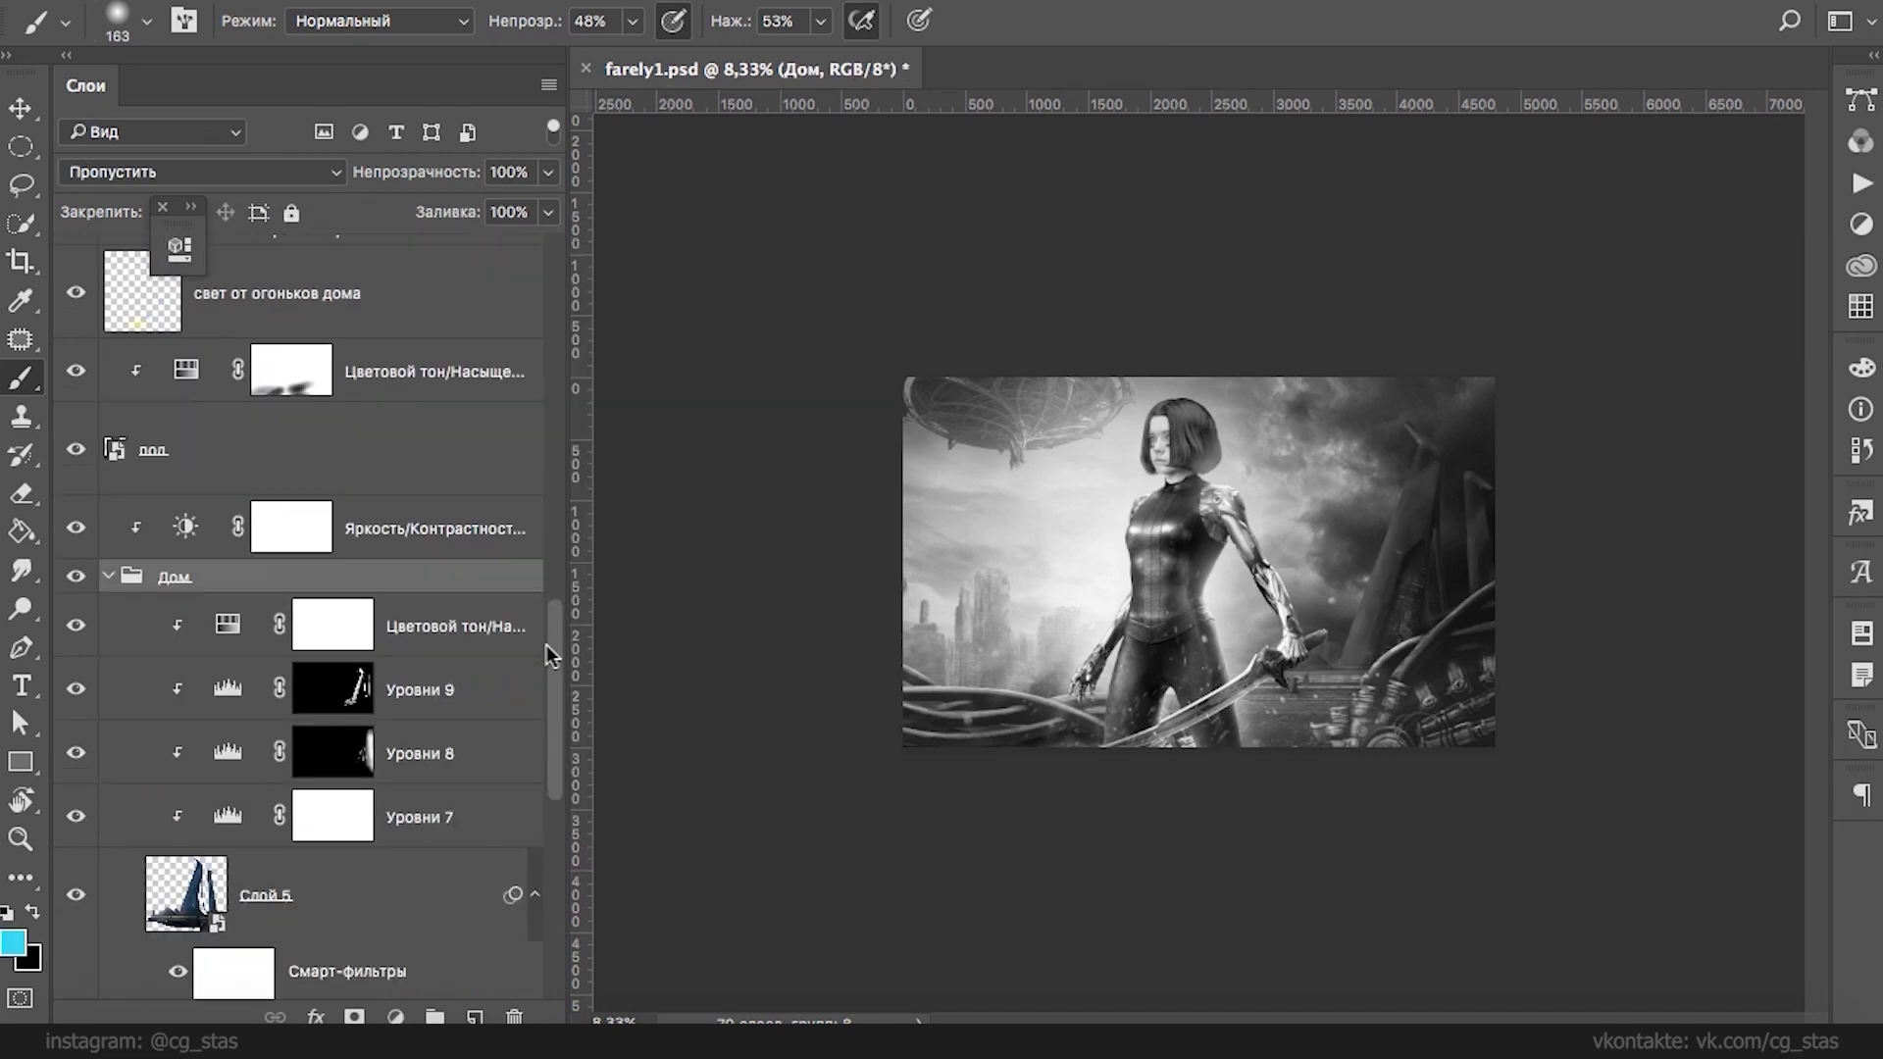
pyautogui.click(76, 625)
pyautogui.click(76, 625)
pyautogui.click(76, 689)
pyautogui.click(75, 689)
pyautogui.click(76, 690)
pyautogui.click(77, 691)
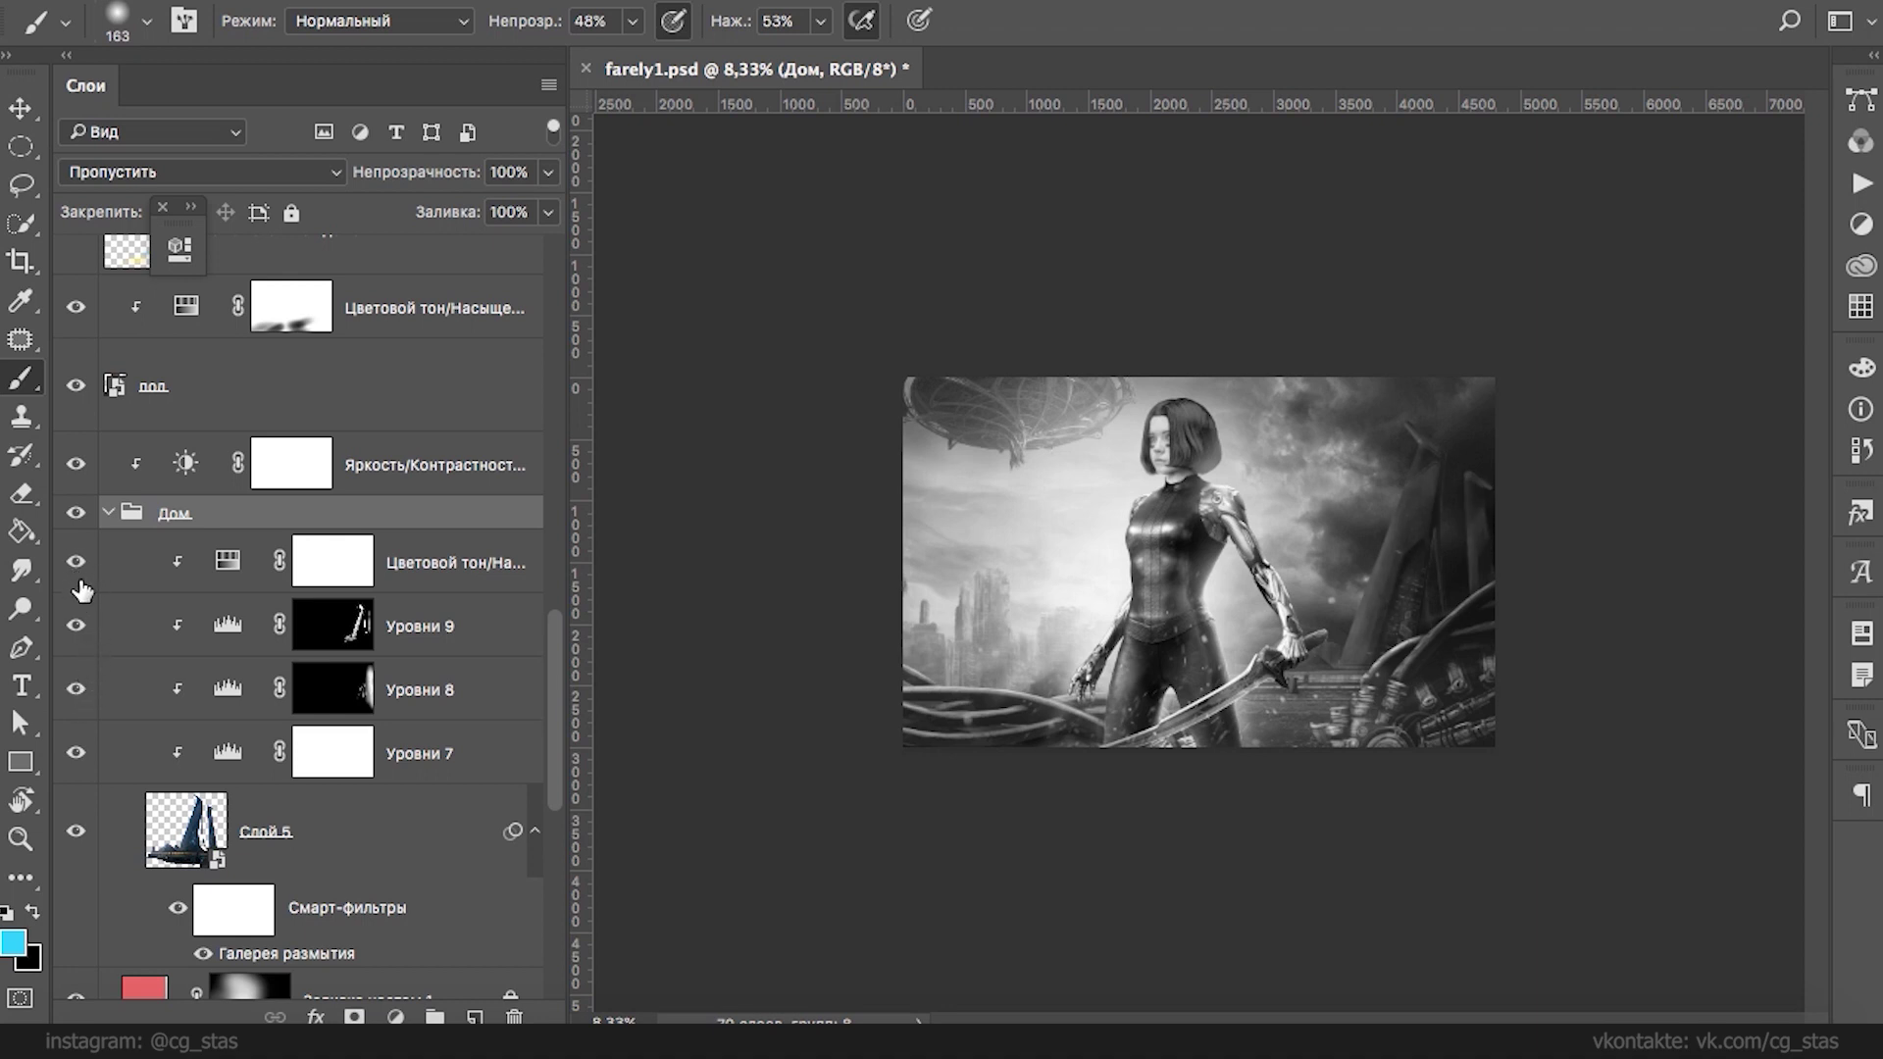
pyautogui.click(76, 695)
pyautogui.click(76, 695)
# - Duplicate the Уровни 8 adjustment in the Дом group and clip the copy to the tower layer
pyautogui.click(213, 699)
pyautogui.press('super+j')
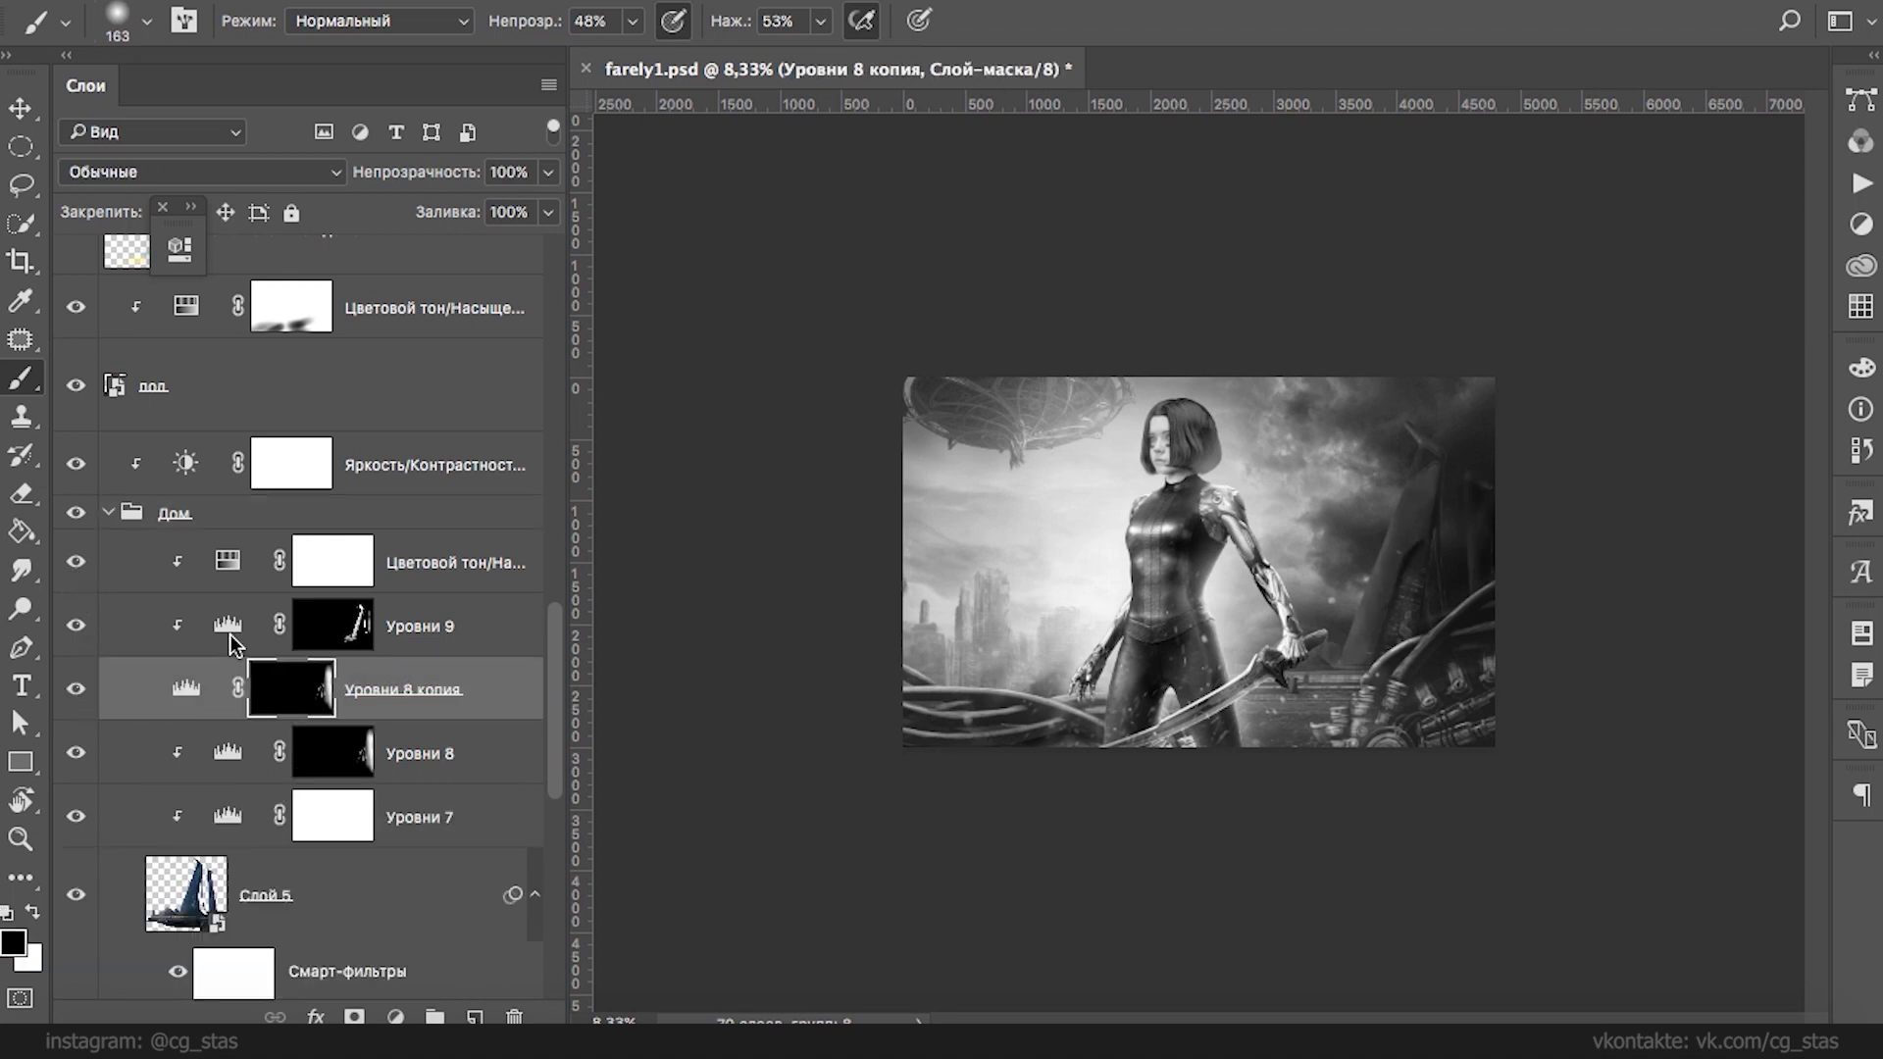
pyautogui.keyDown('alt'); pyautogui.click(157, 713); pyautogui.keyUp('alt')
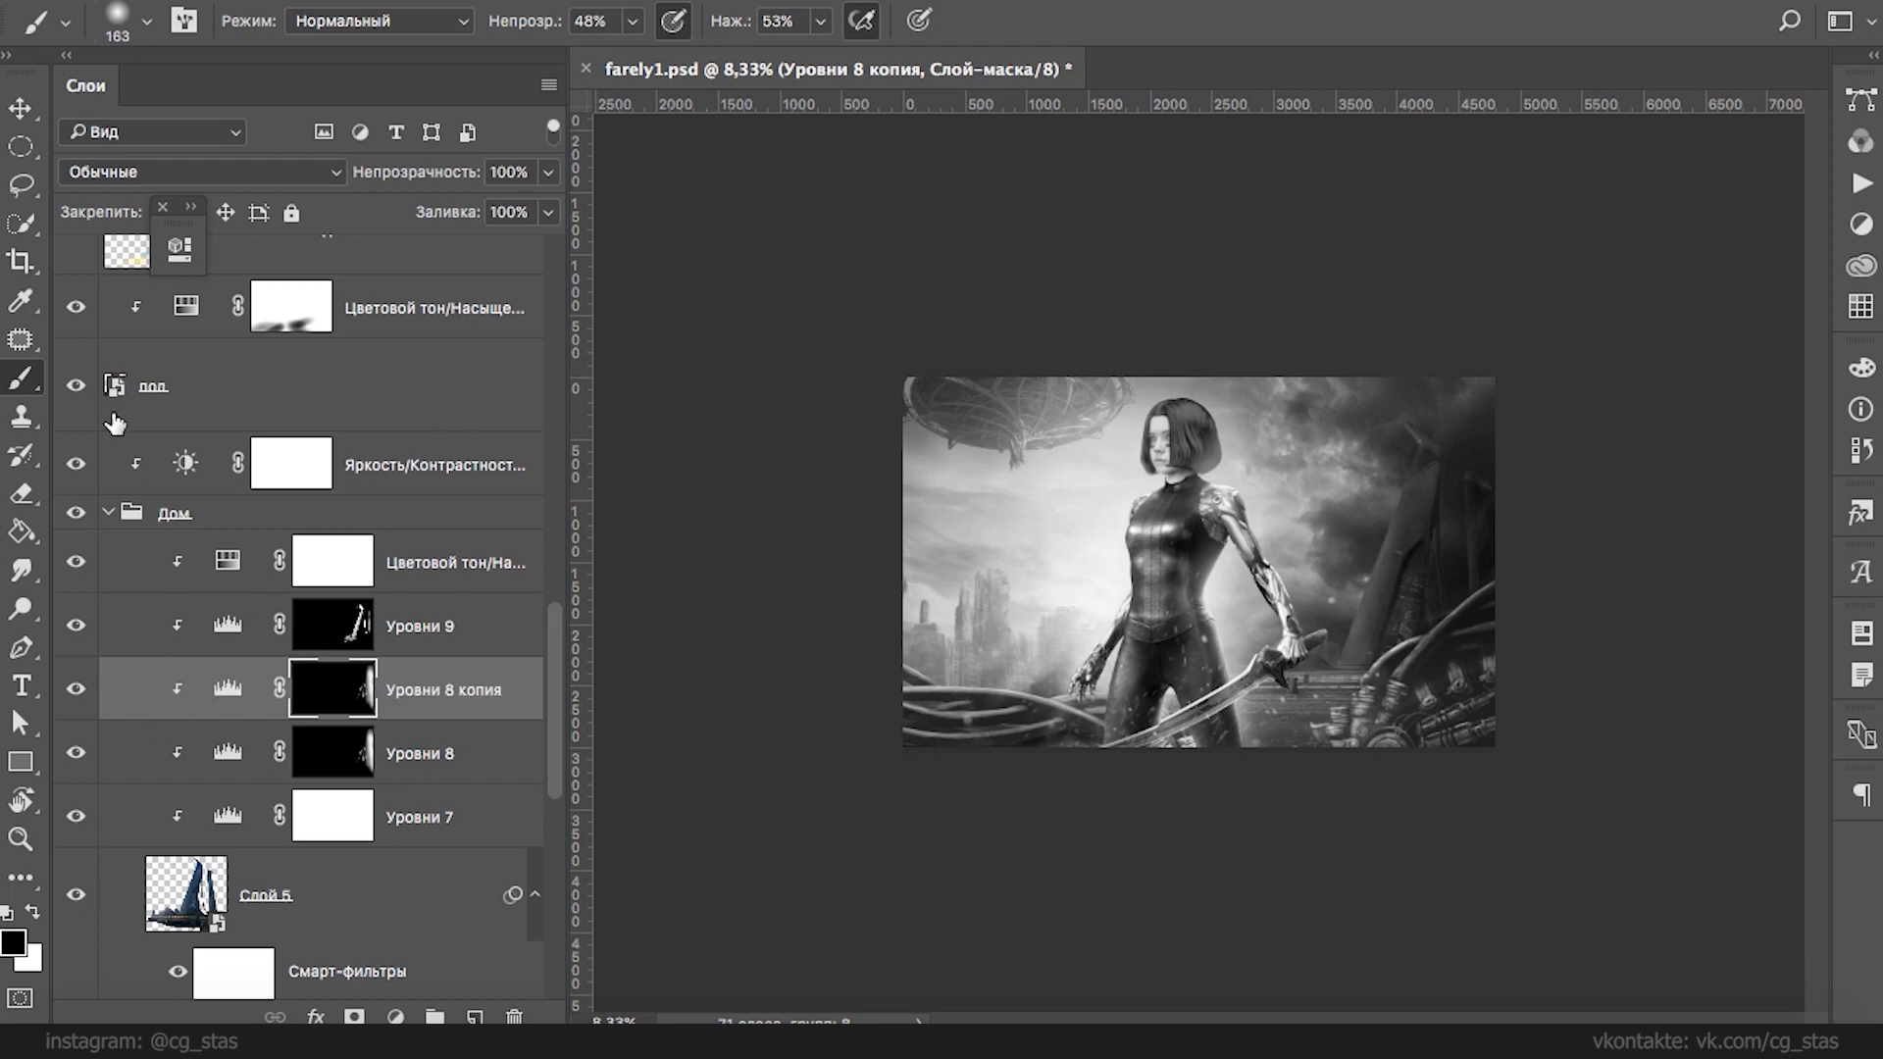
# - Hide the Черно-белое 1 layer to return to colour and save the document
pyautogui.moveTo(555, 652); pyautogui.dragTo(555, 292)
pyautogui.click(81, 334)
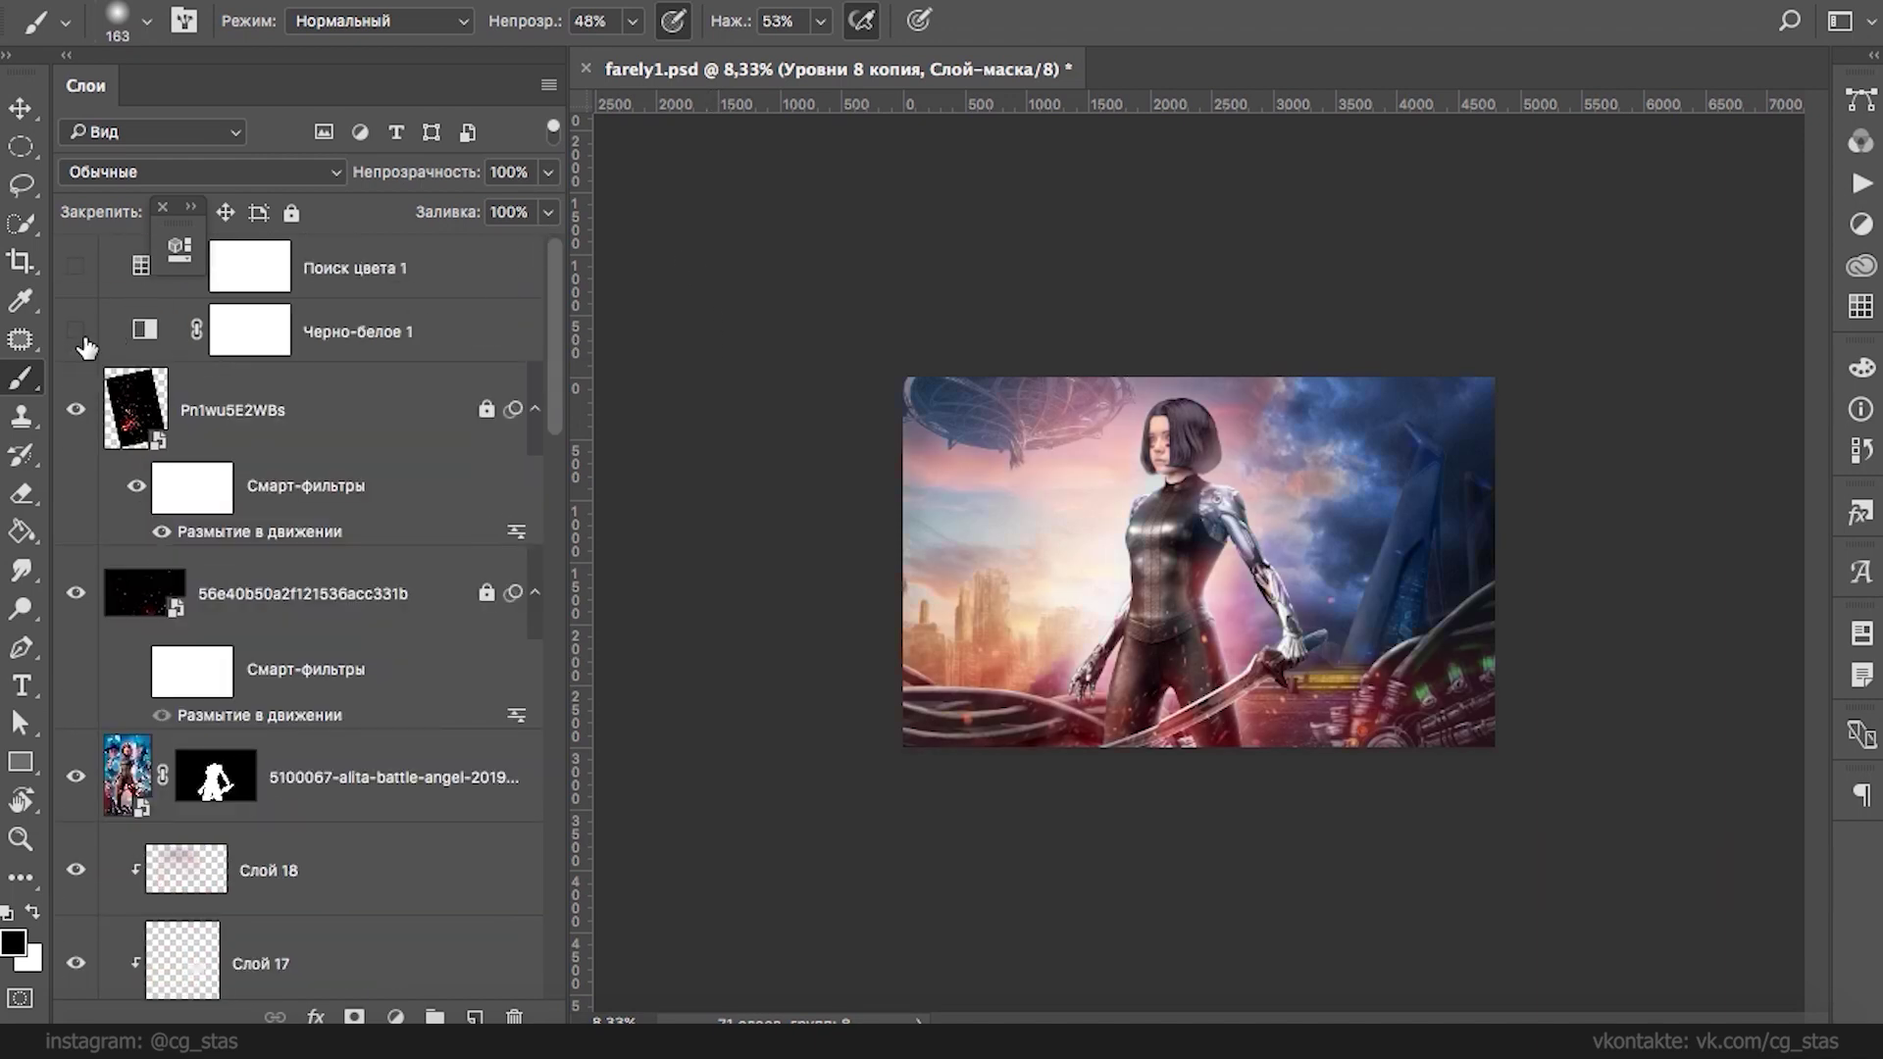
pyautogui.moveTo(557, 388); pyautogui.dragTo(563, 557)
pyautogui.hotkey('ctrl', 's')
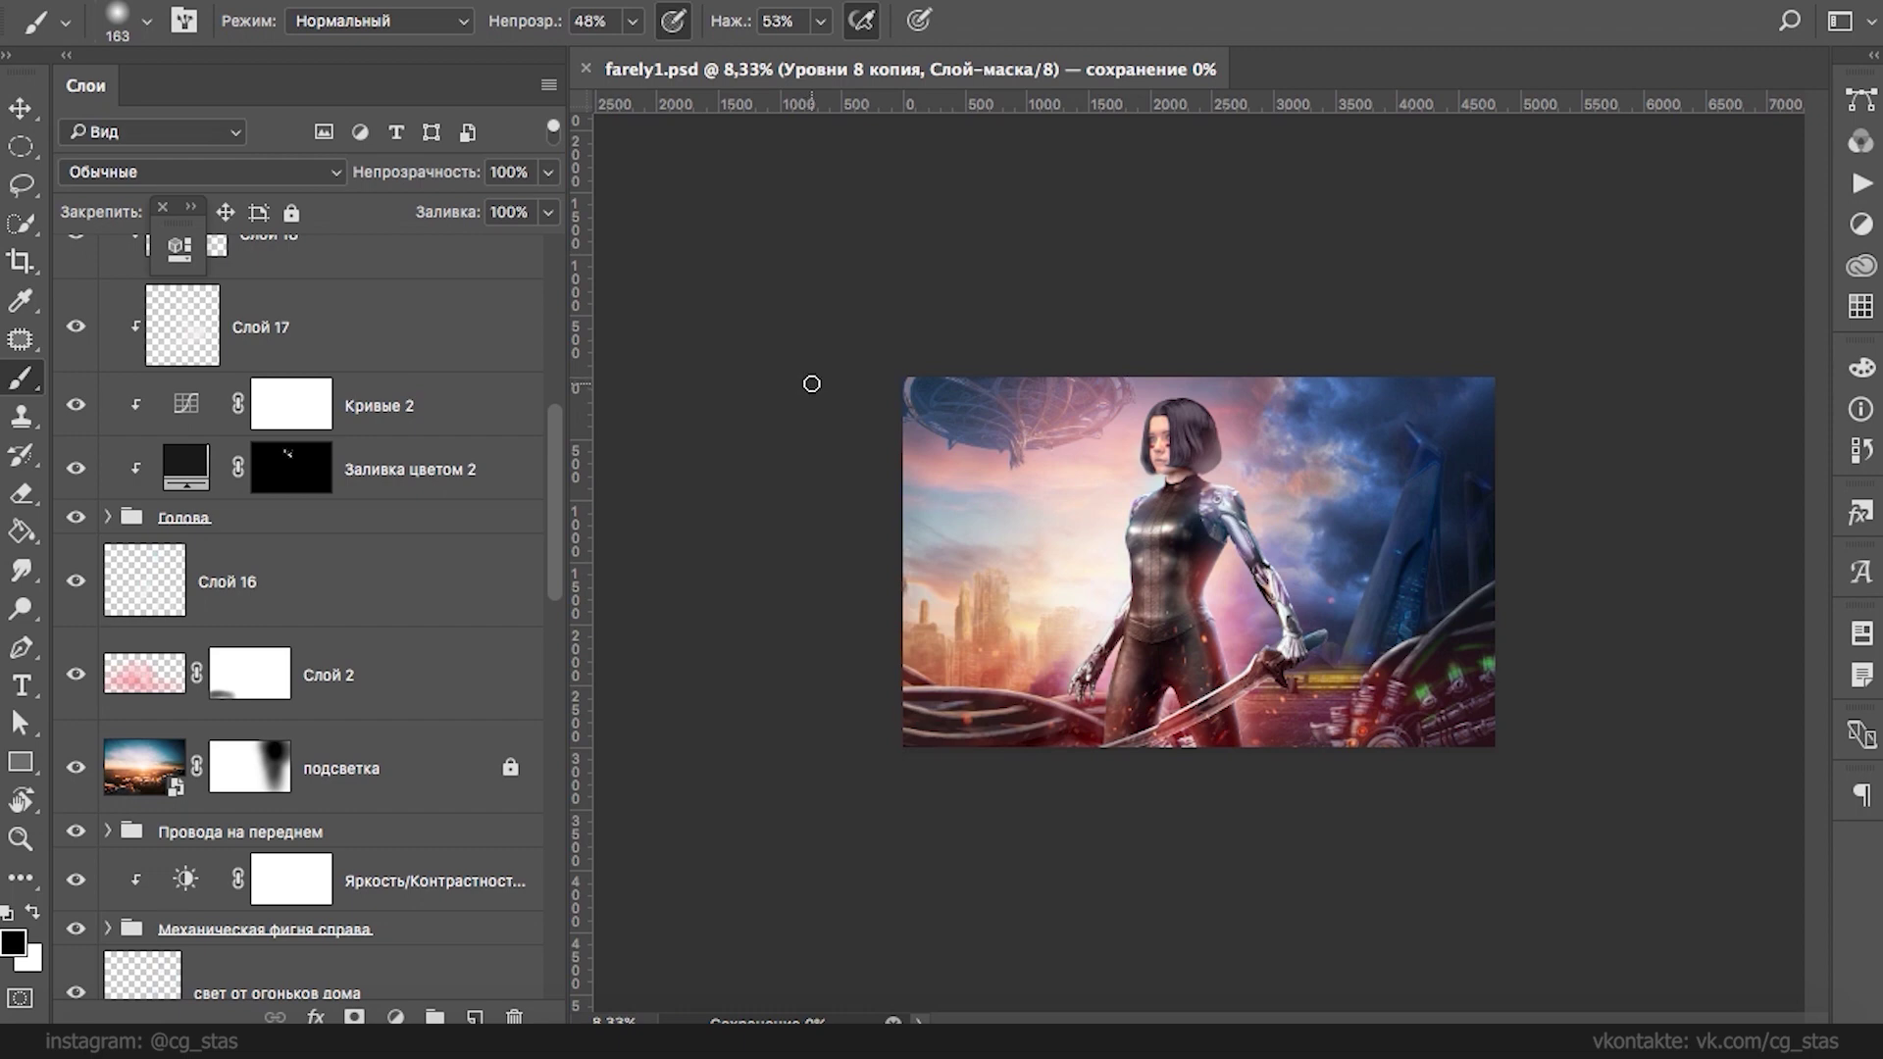
# - Reduce the brush size to 29 px for detail work on the face and hair
pyautogui.scroll(3, 1104, 685)
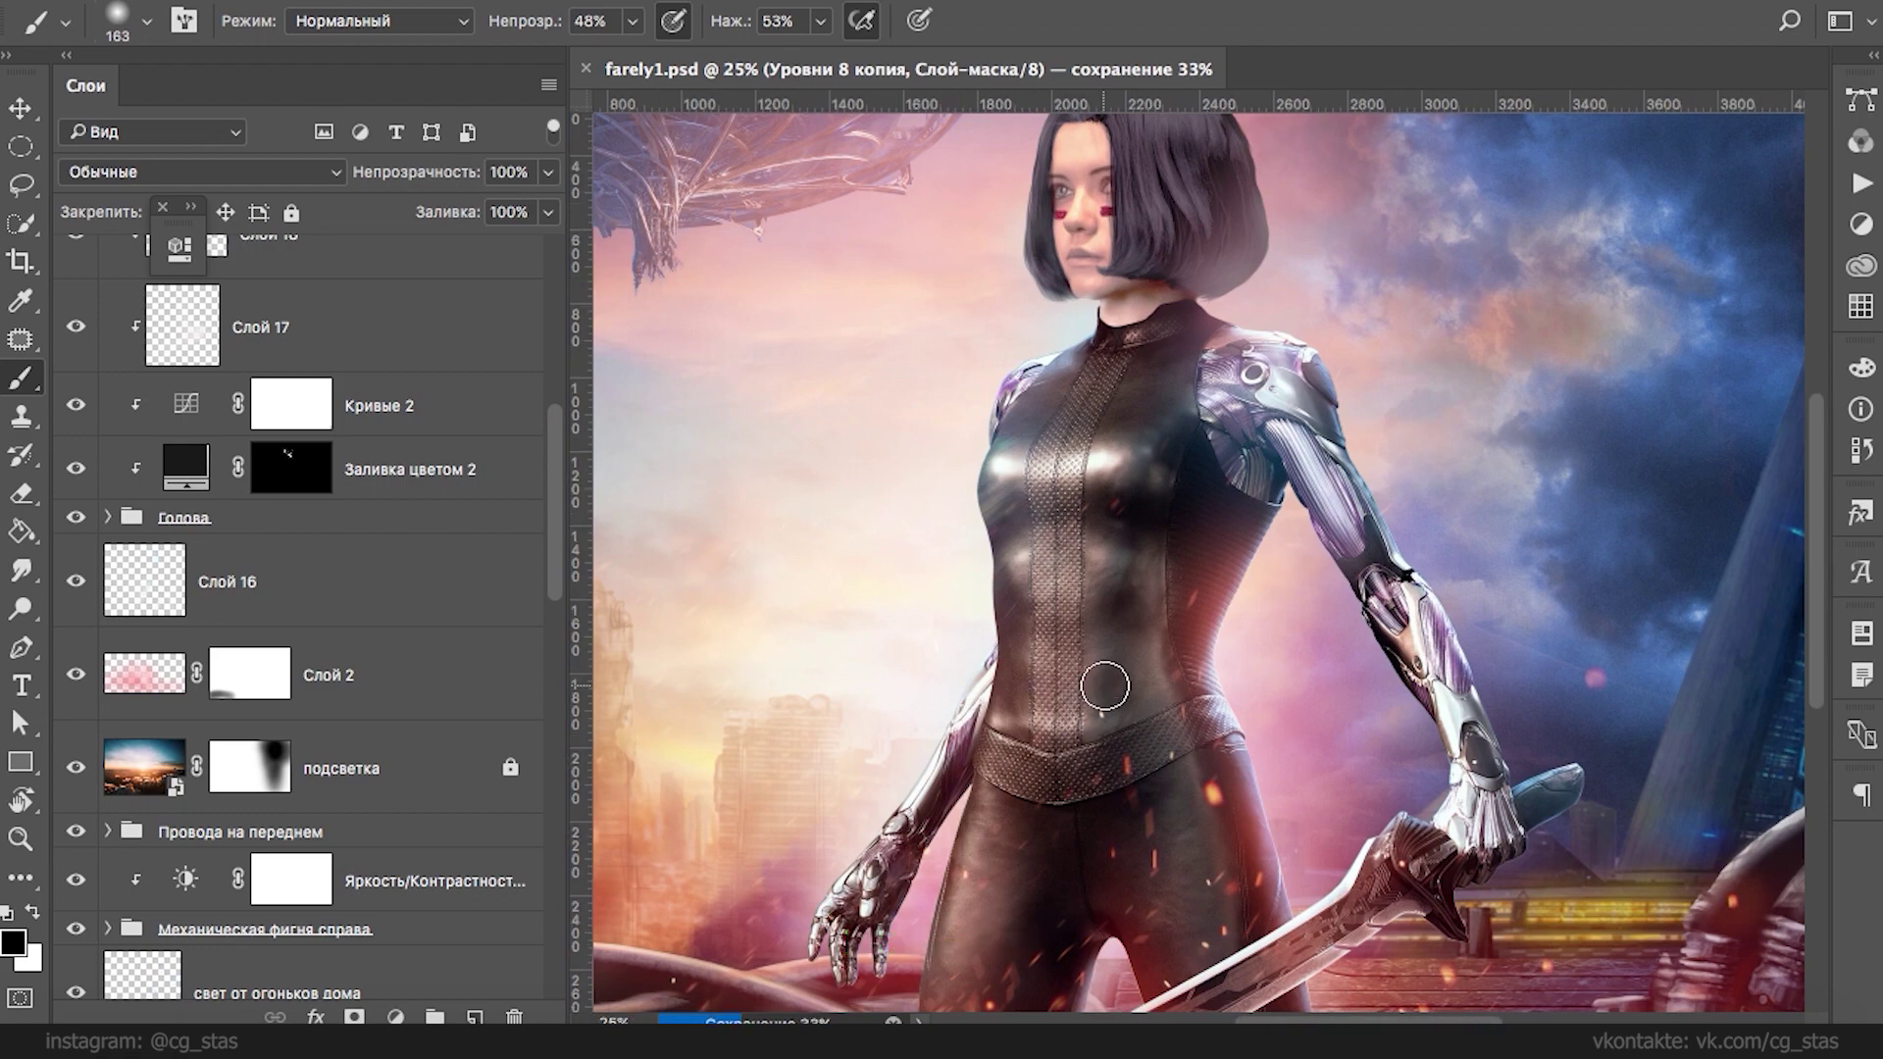
pyautogui.hotkey('ctrl', '+')
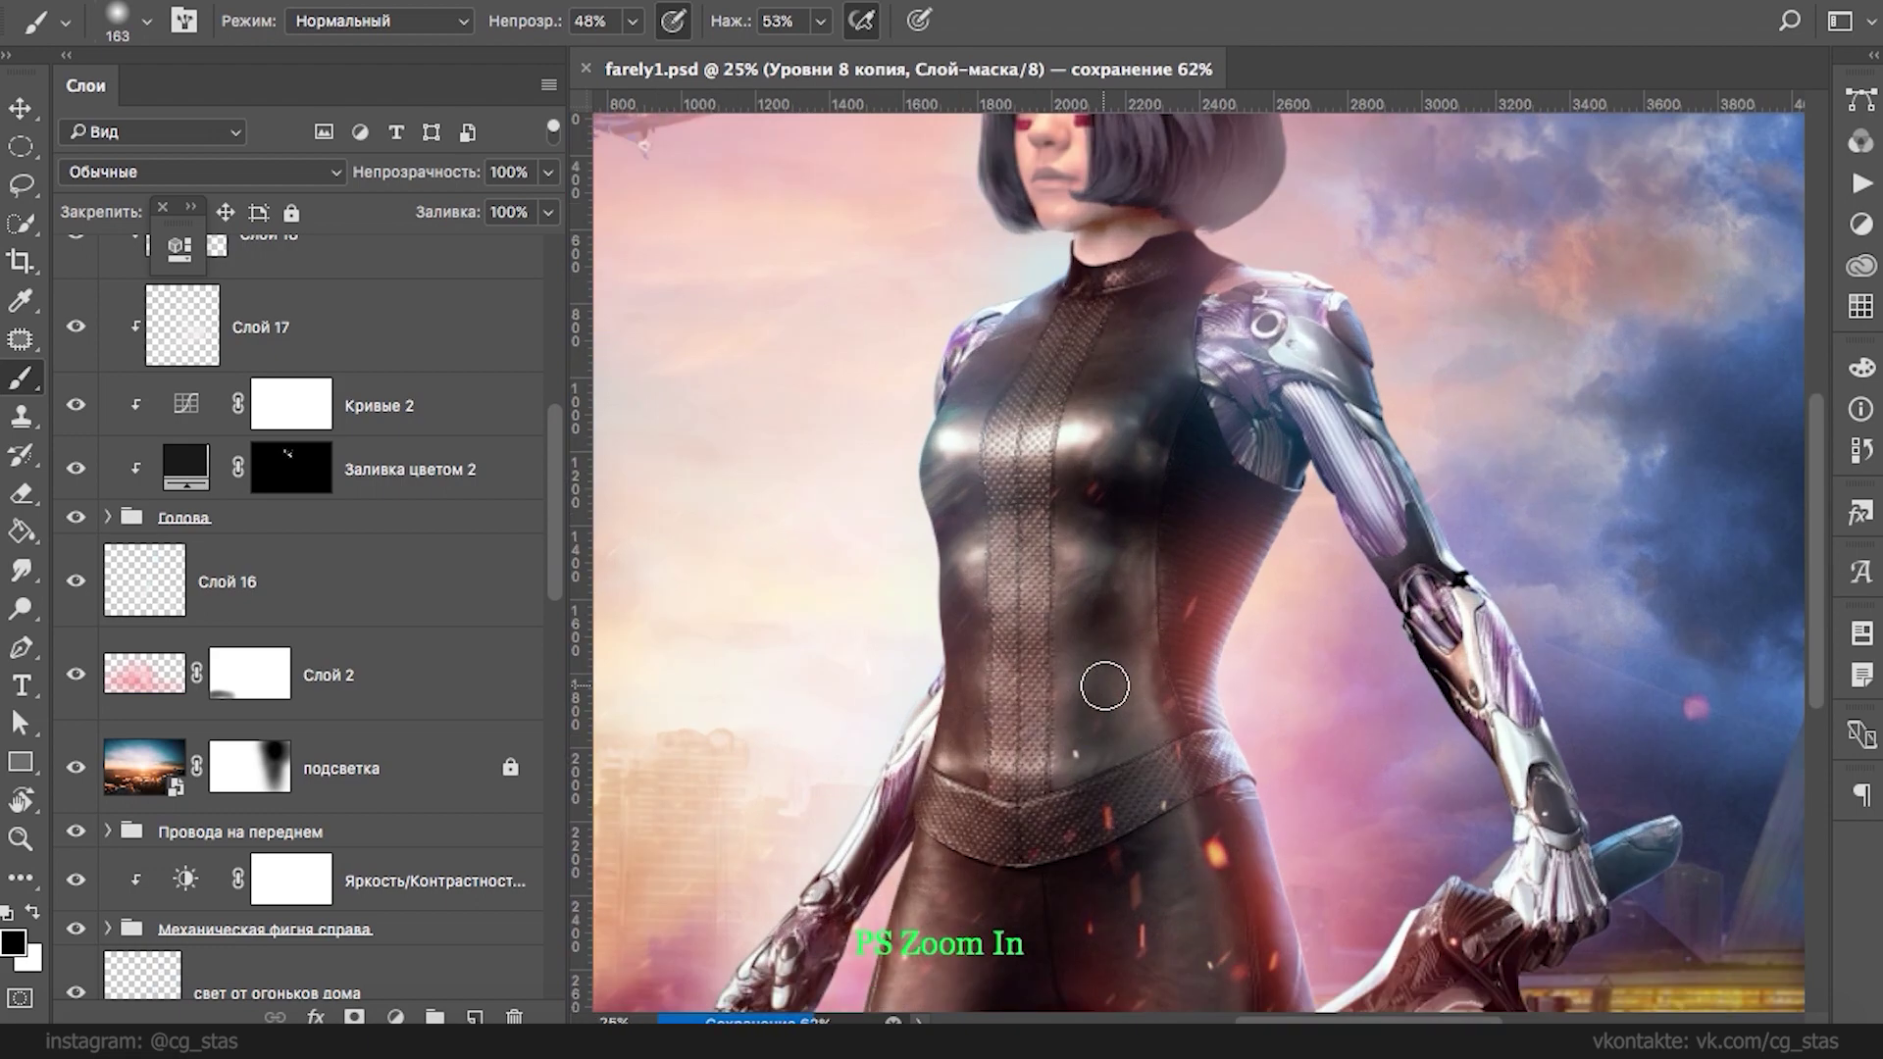
pyautogui.moveTo(1054, 270); pyautogui.dragTo(1050, 572)
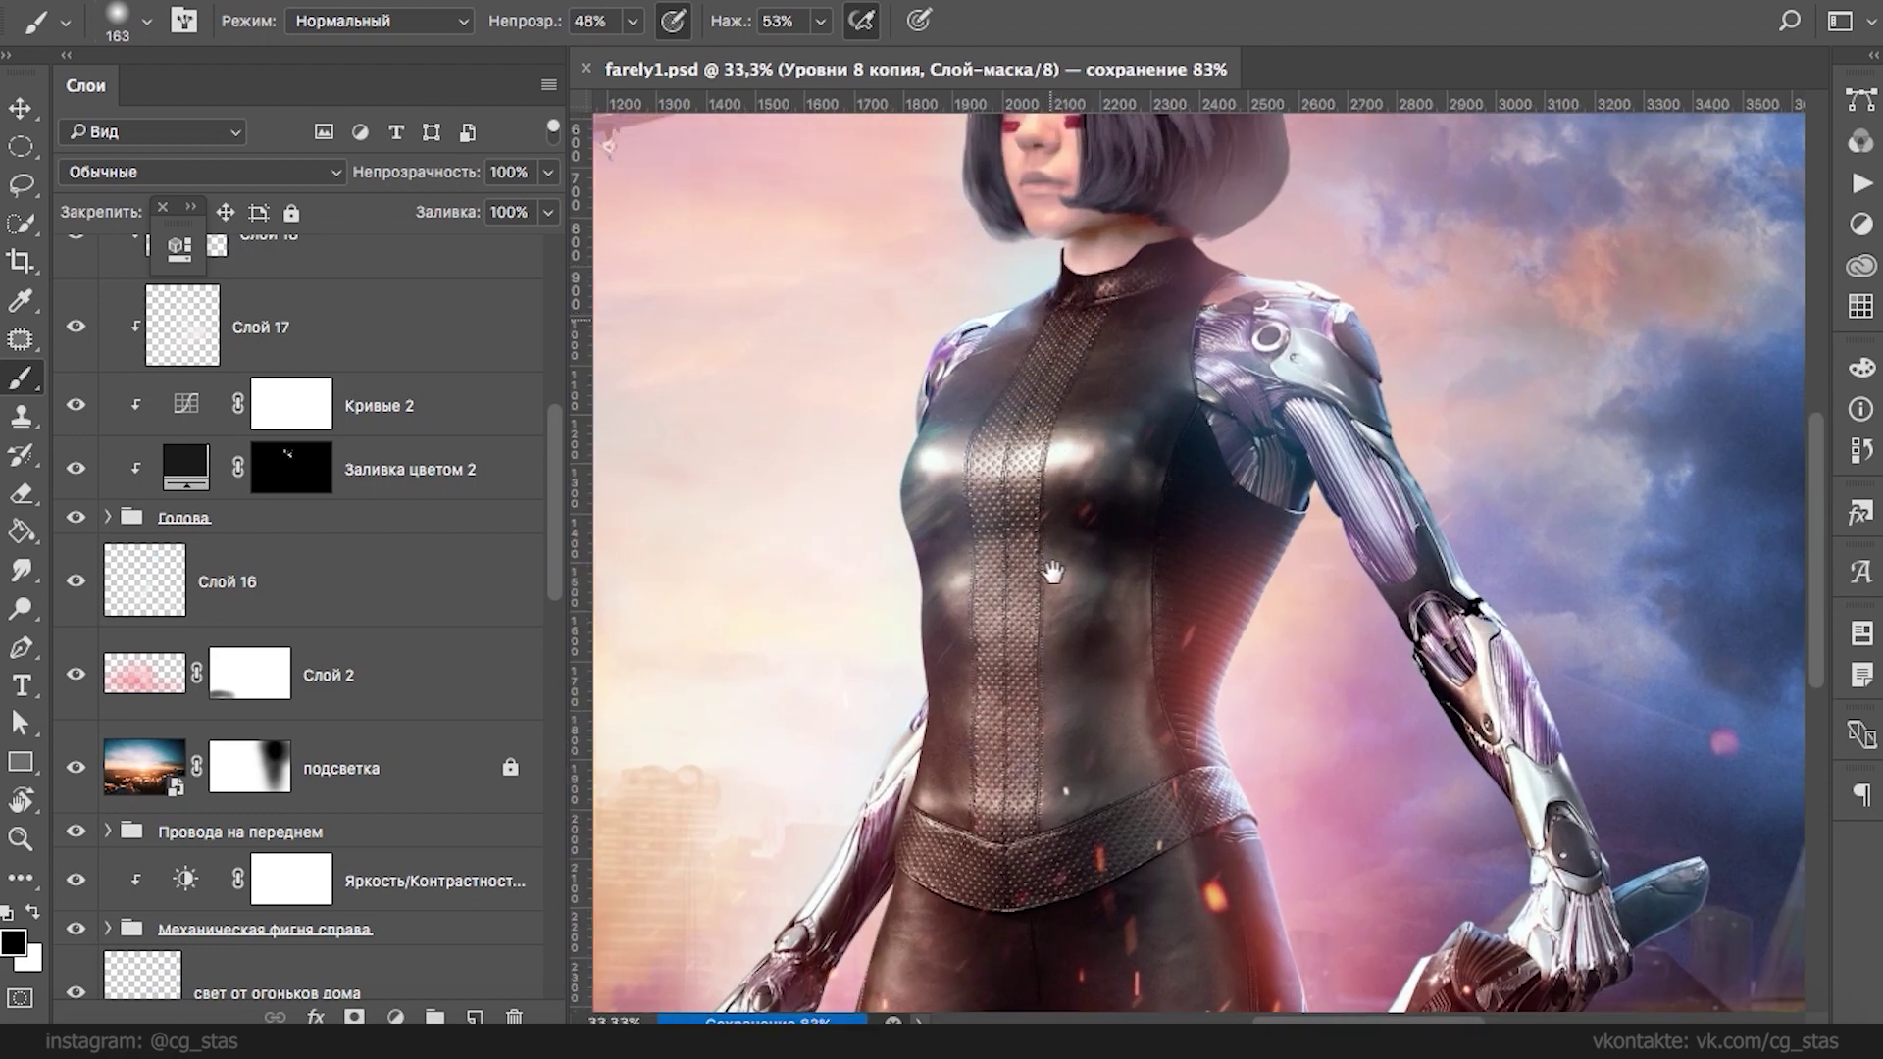
pyautogui.press('super+plus')
pyautogui.press('super+plus')
pyautogui.press('super+minus')
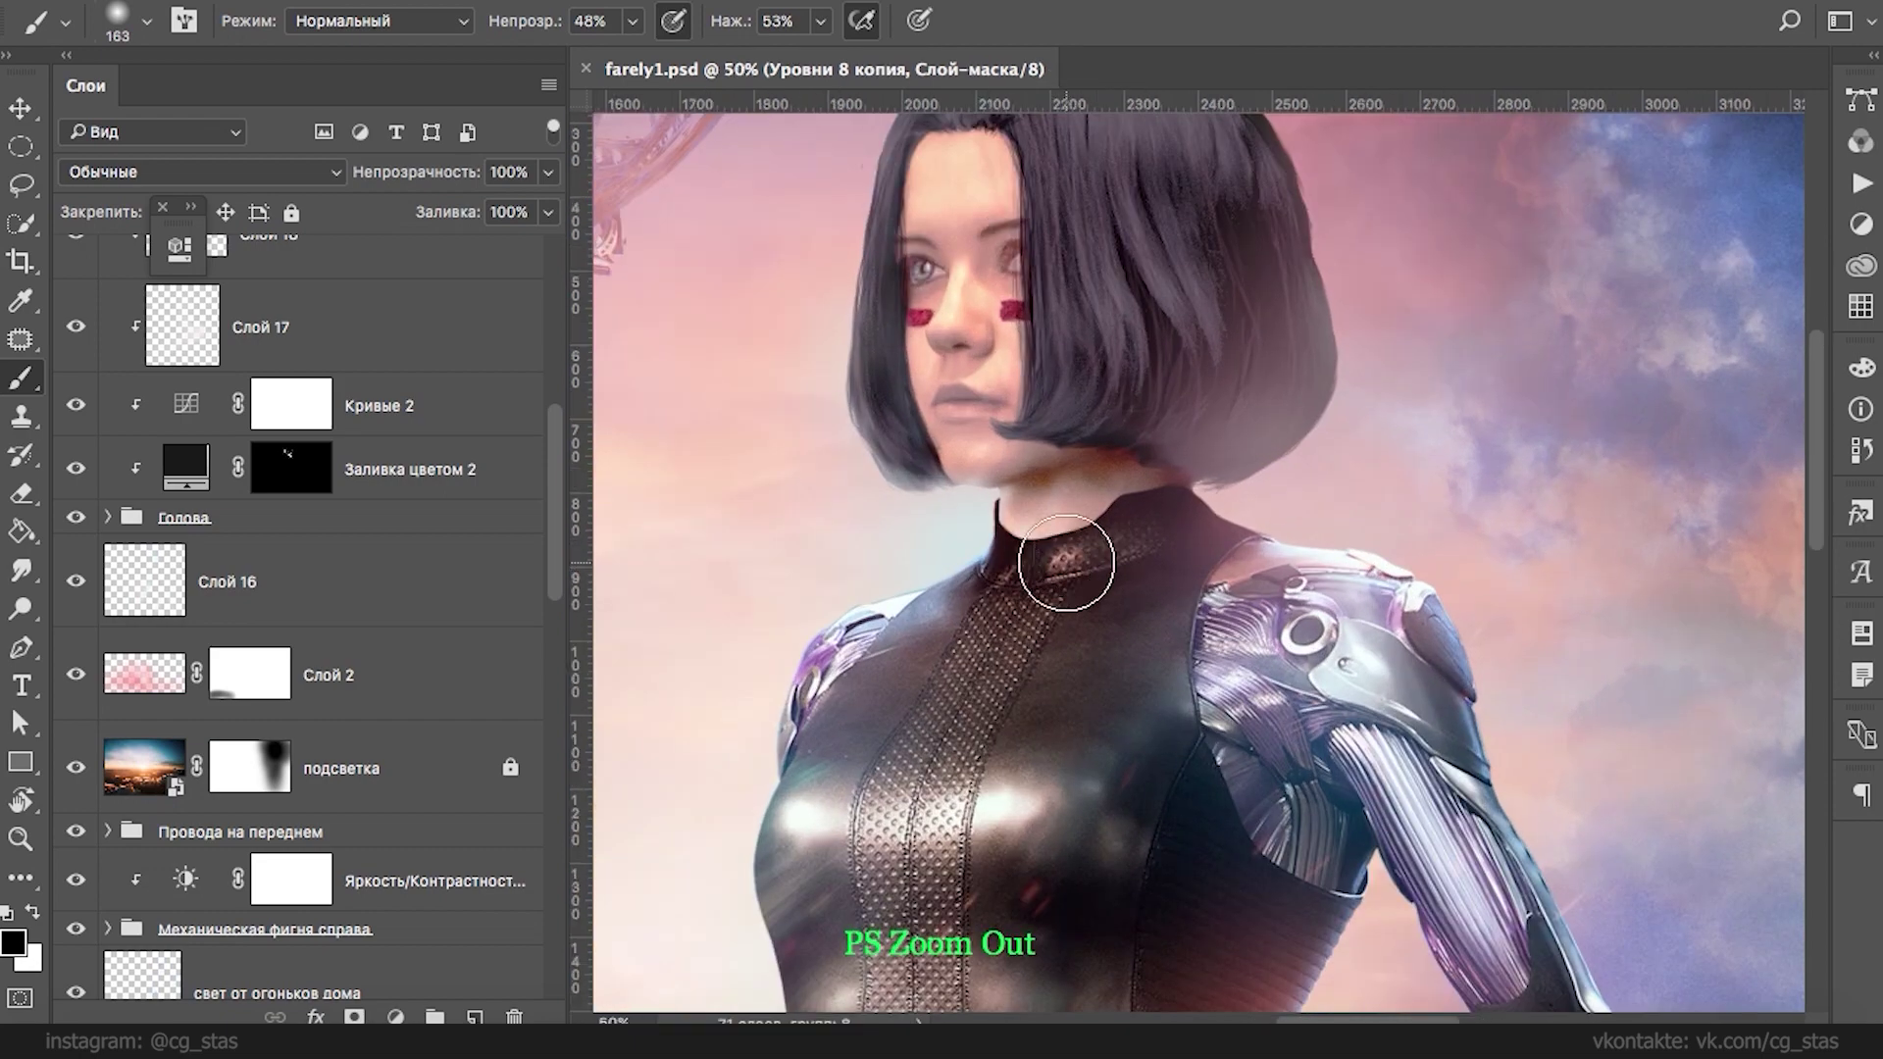
pyautogui.rightClick(1010, 392)
pyautogui.write('29')
# - Expand the Голова group, compare the hair with and without its topmost Hue/Saturation adjustment and delete that adjustment
pyautogui.moveTo(556, 552)
pyautogui.mouseDown()
pyautogui.moveTo(541, 415)
pyautogui.moveTo(557, 636)
pyautogui.mouseUp()
pyautogui.click(107, 545)
pyautogui.click(110, 545)
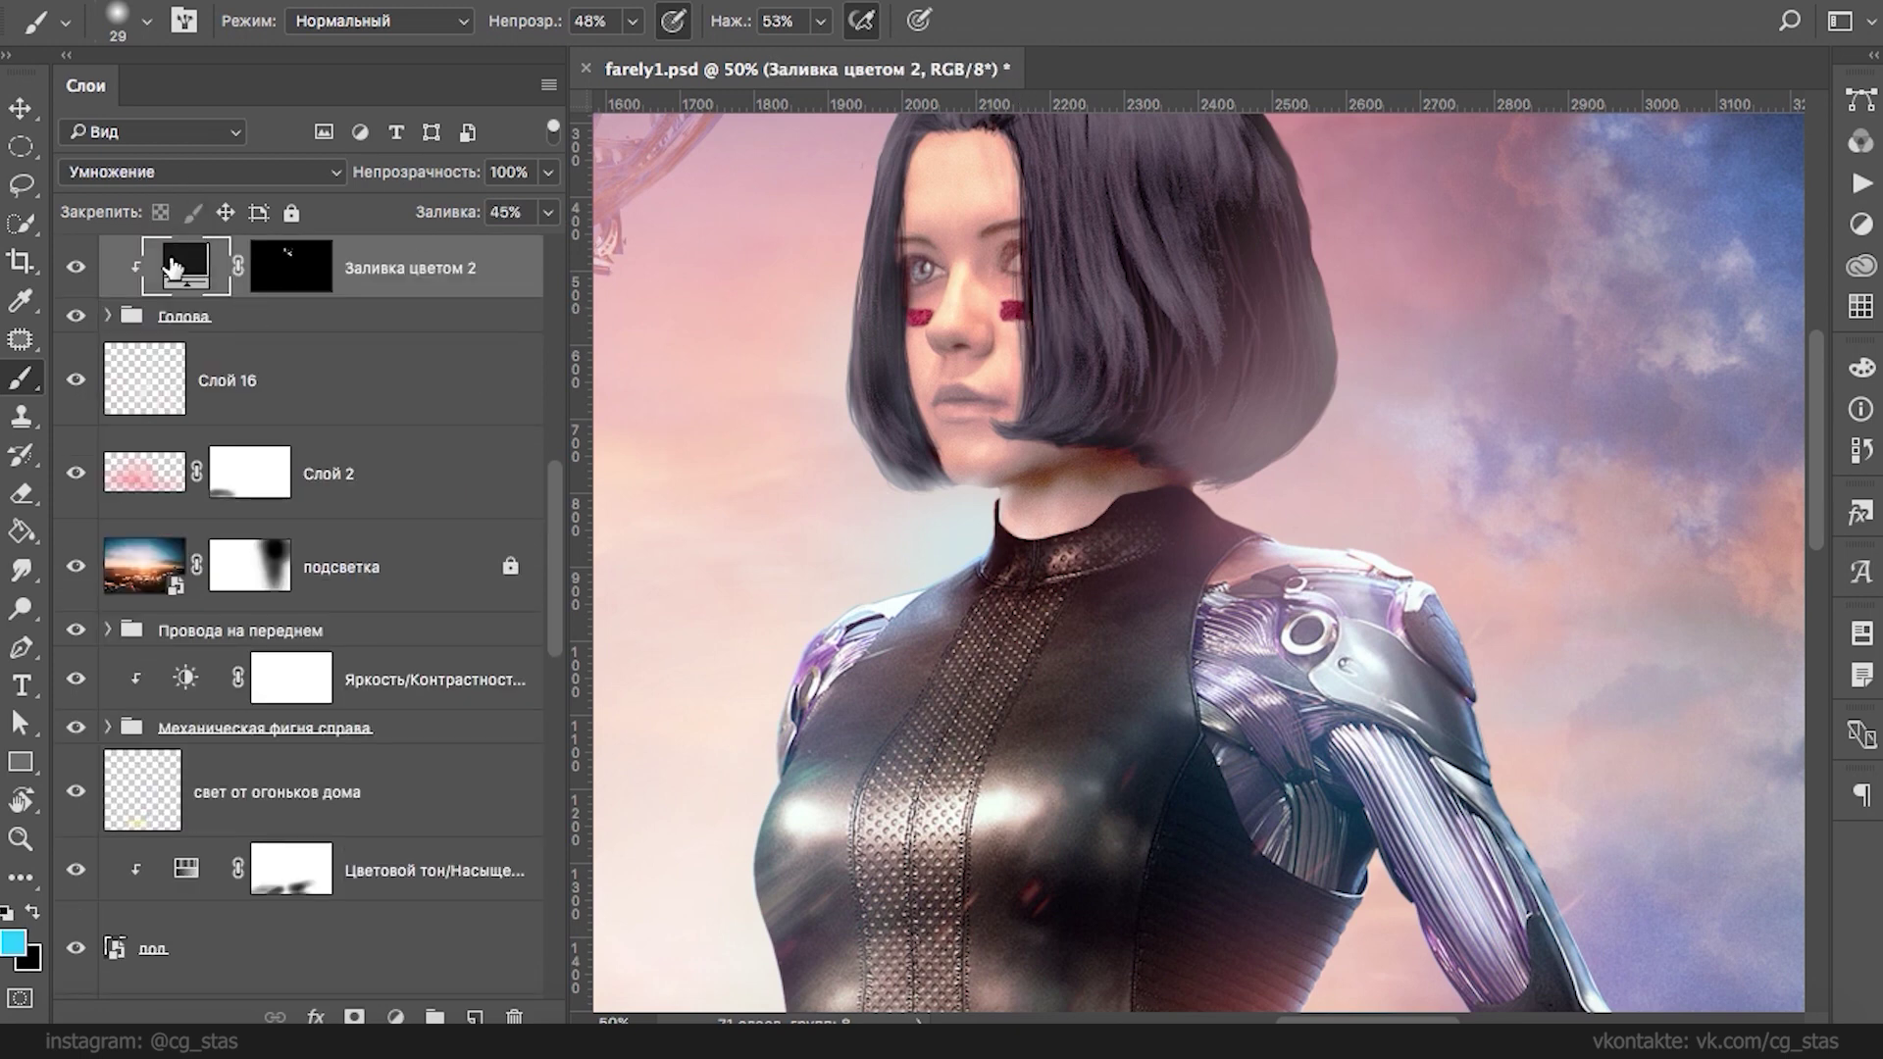
pyautogui.click(106, 316)
pyautogui.click(76, 365)
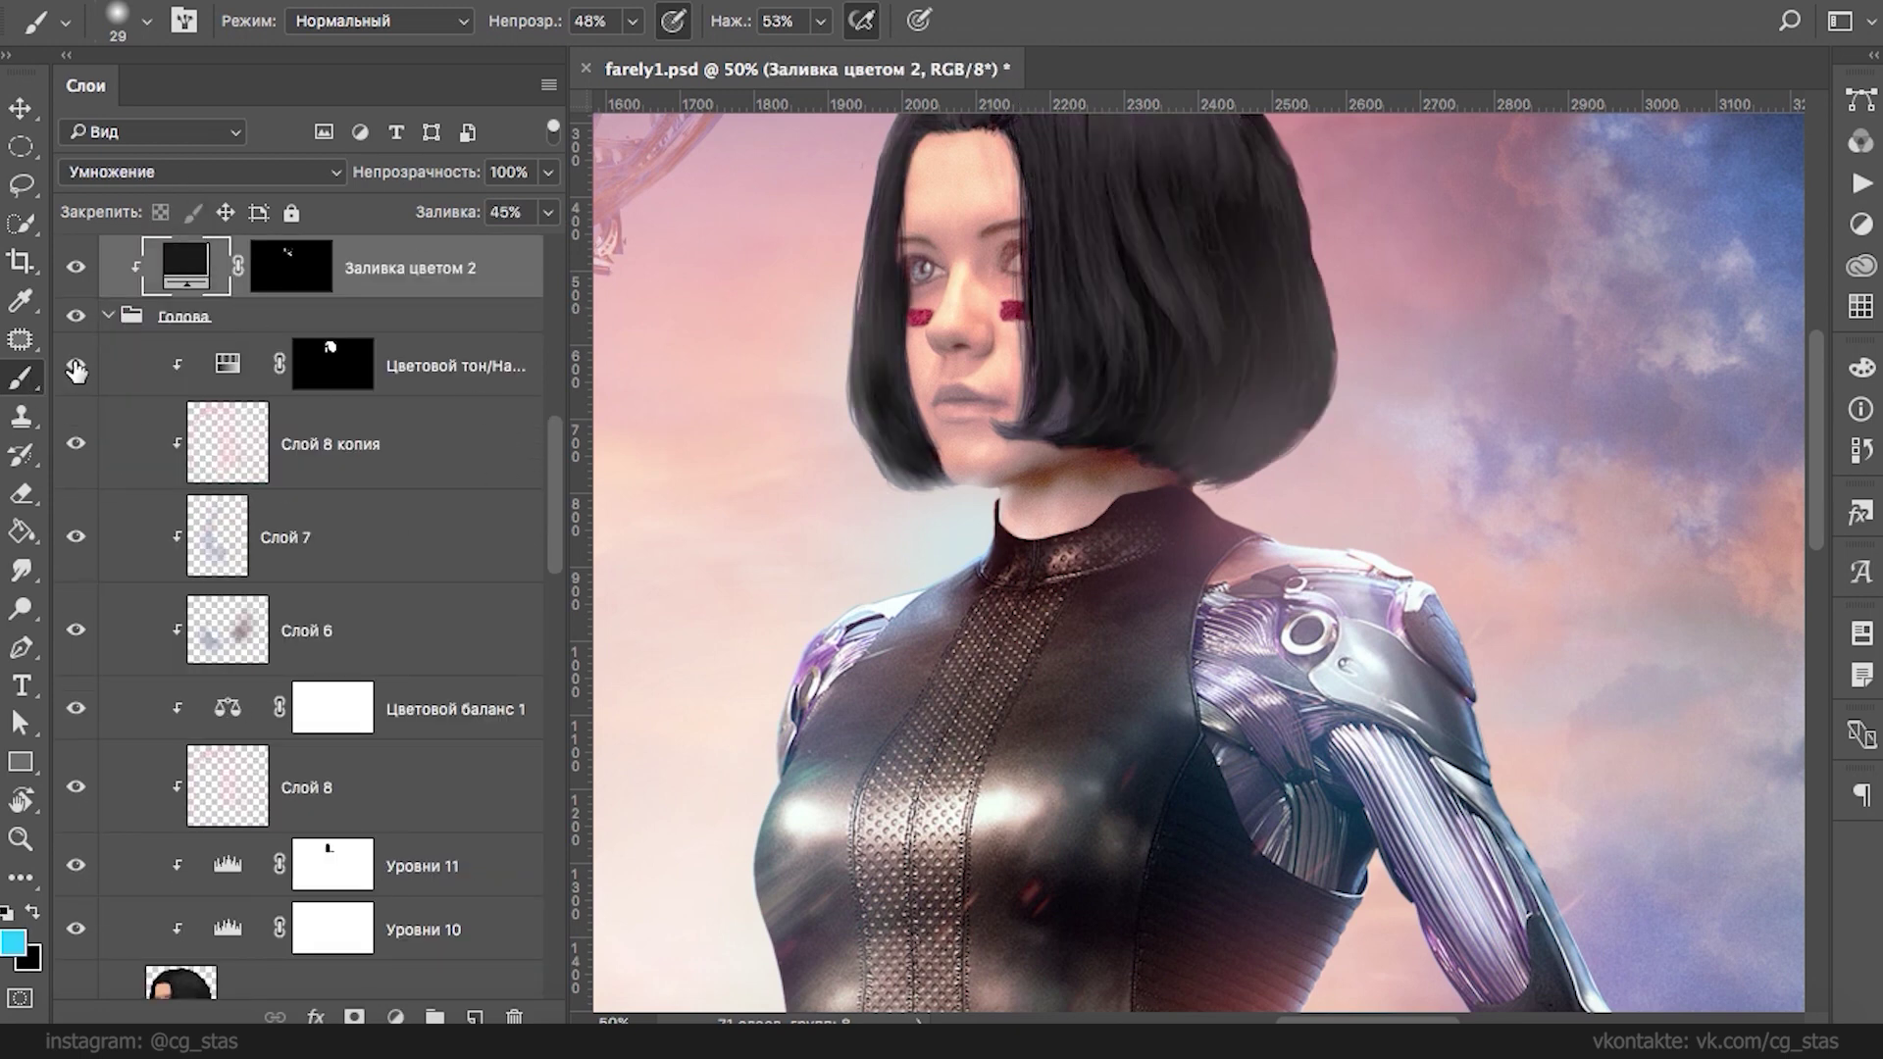
pyautogui.click(76, 368)
pyautogui.click(76, 368)
pyautogui.click(449, 375)
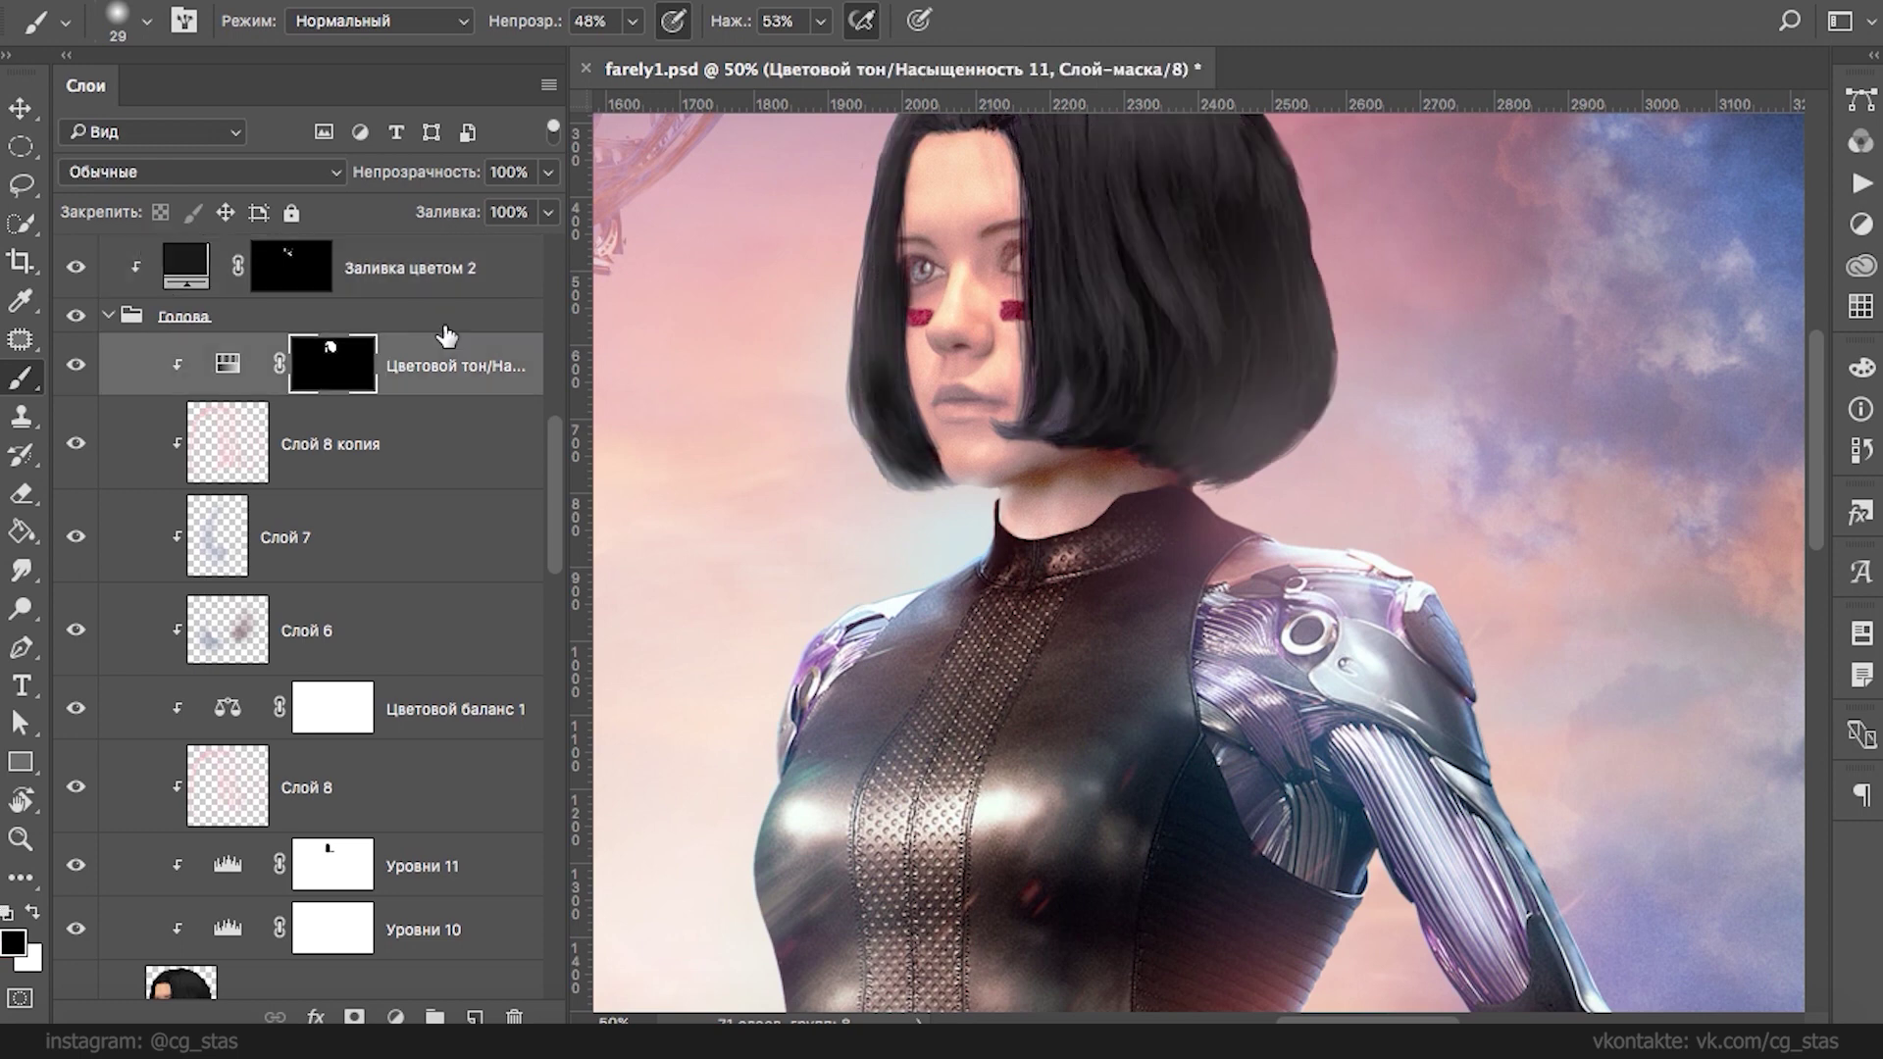
pyautogui.press('Delete')
pyautogui.click(361, 322)
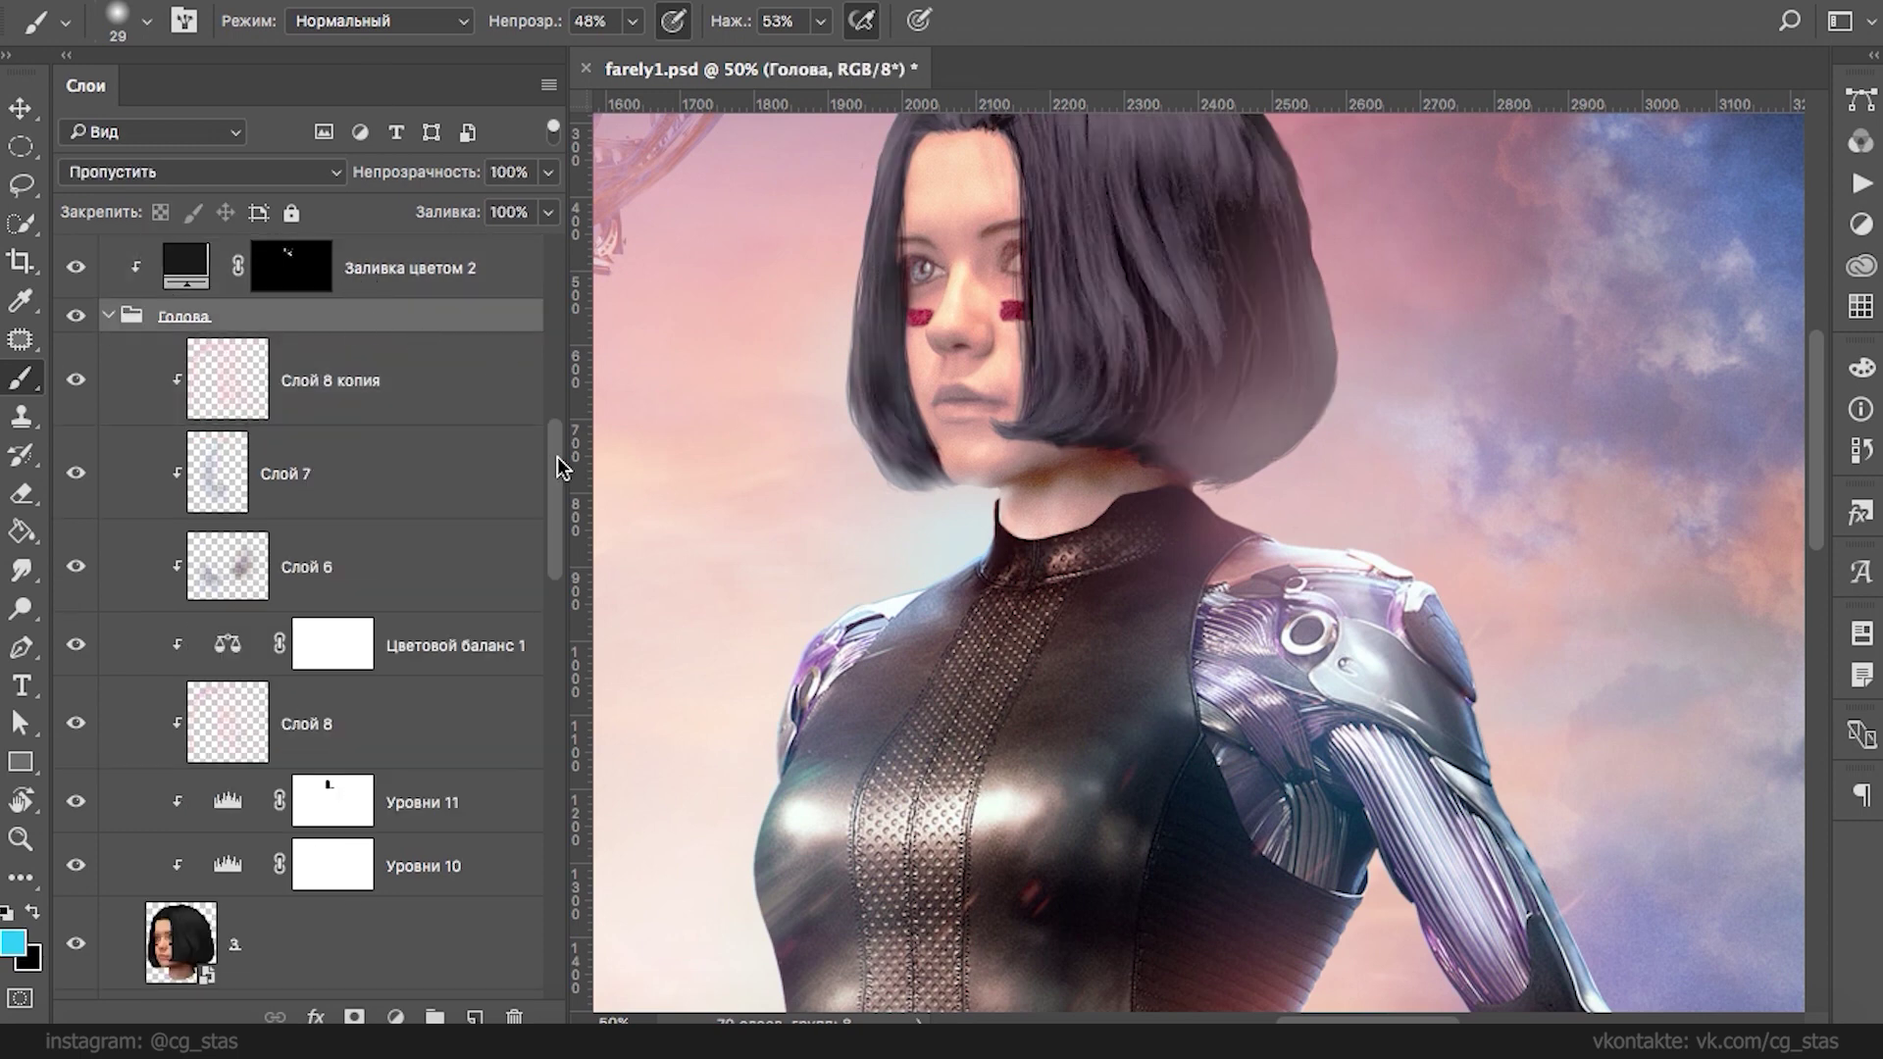
# - Compare the head with and without the Кривые 2 adjustment and lower that layer's fill to 73%
pyautogui.scroll(3, 555, 455)
pyautogui.click(481, 427)
pyautogui.click(78, 410)
pyautogui.click(78, 412)
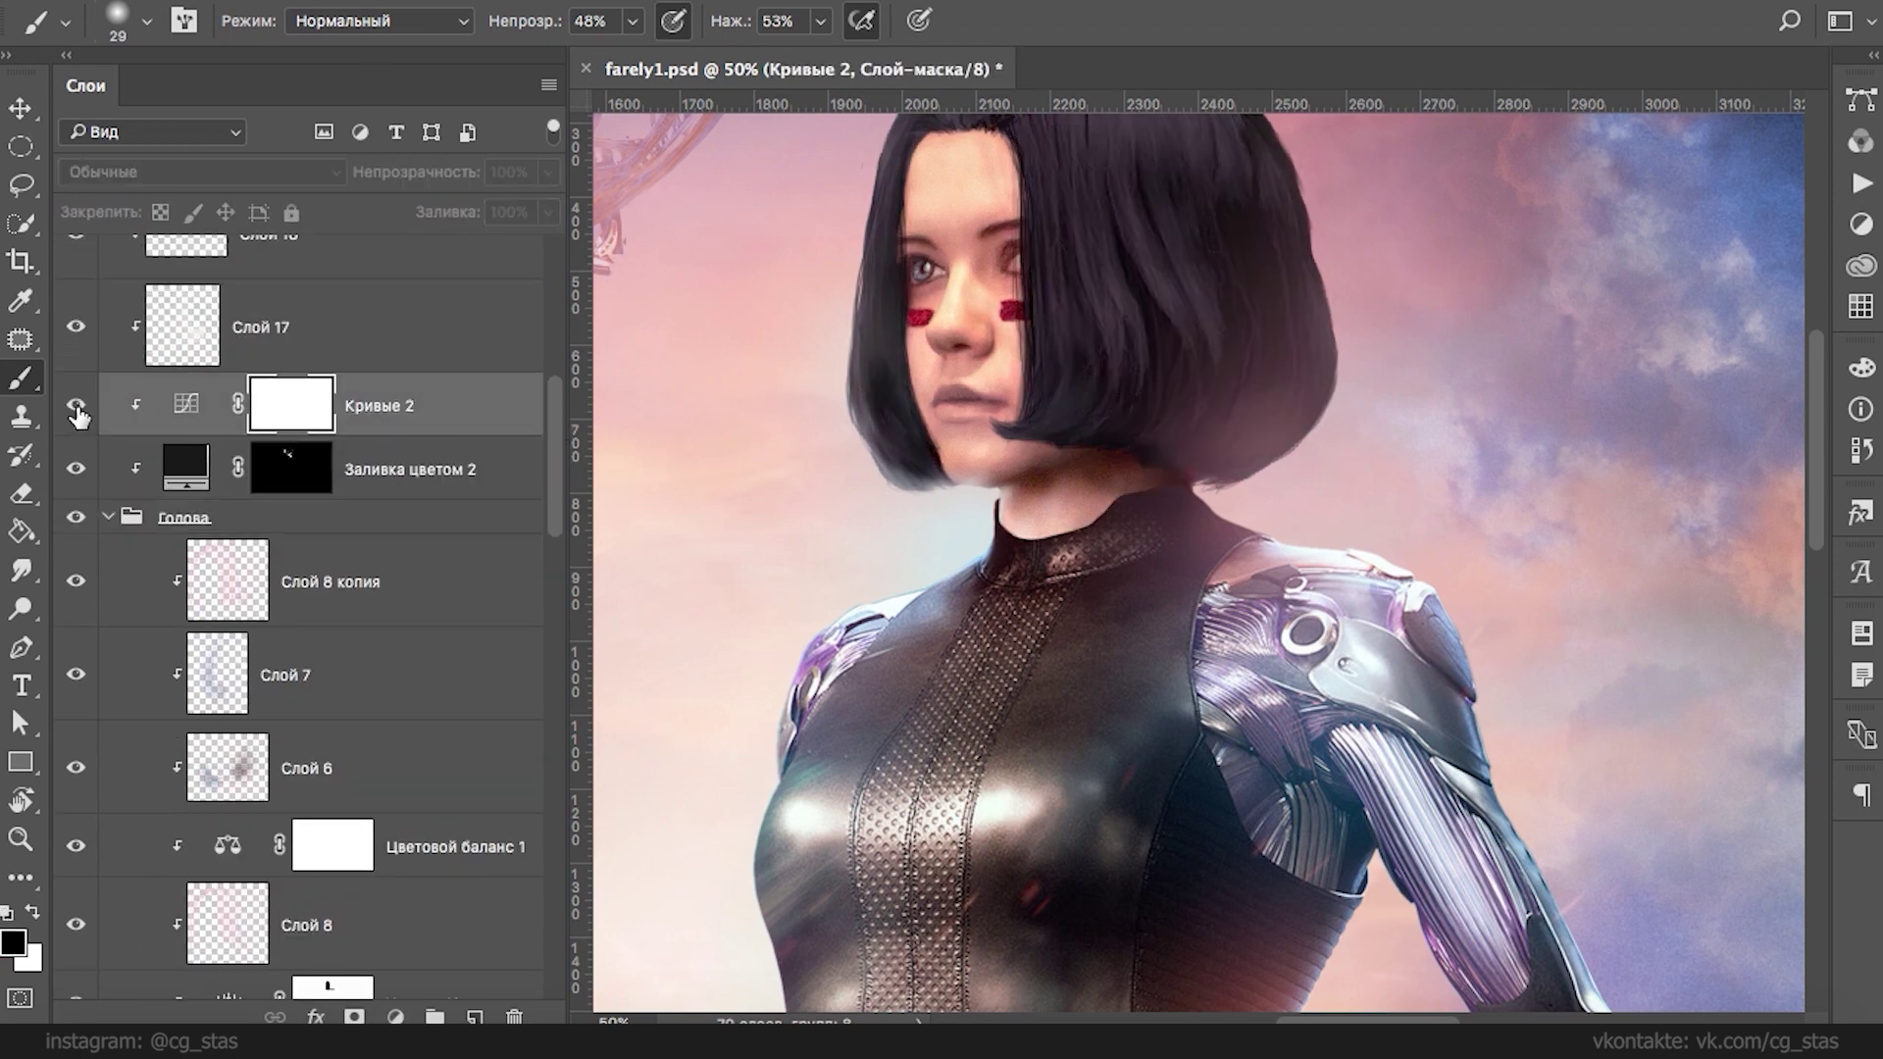
pyautogui.click(76, 410)
pyautogui.click(74, 410)
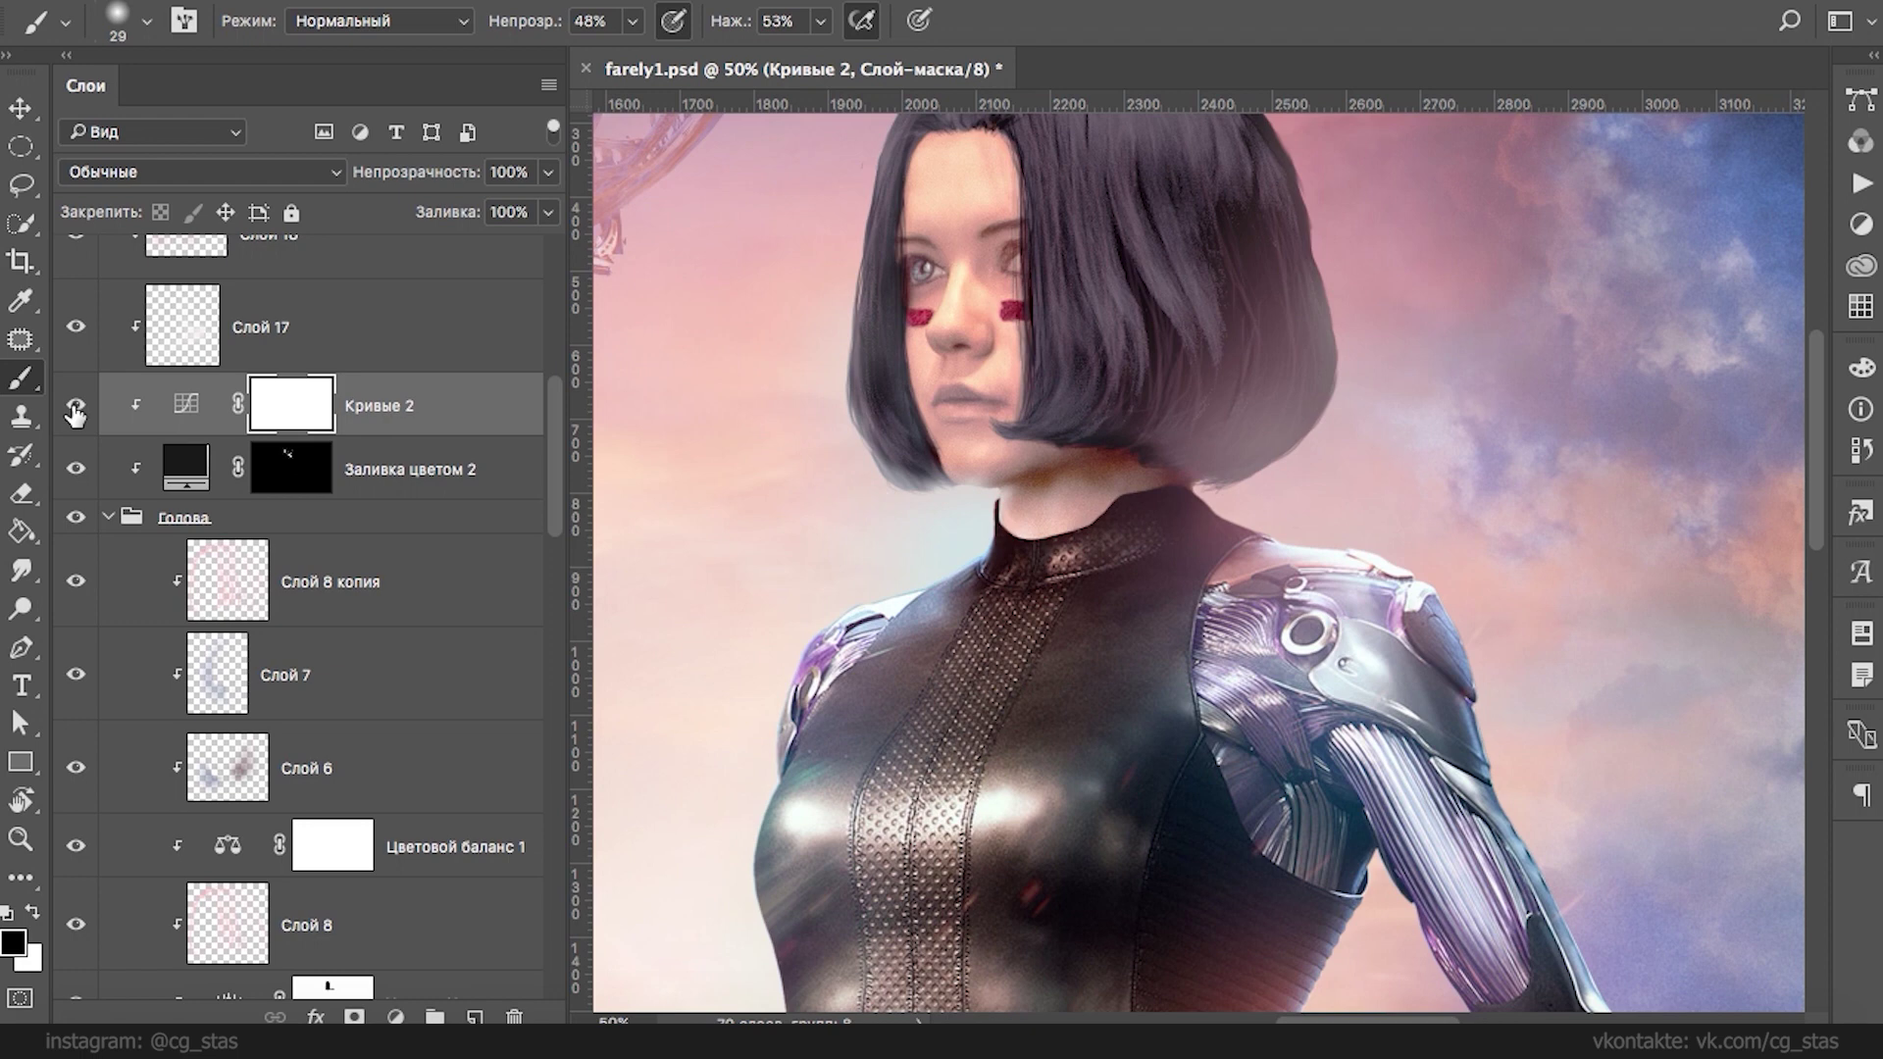
pyautogui.click(547, 212)
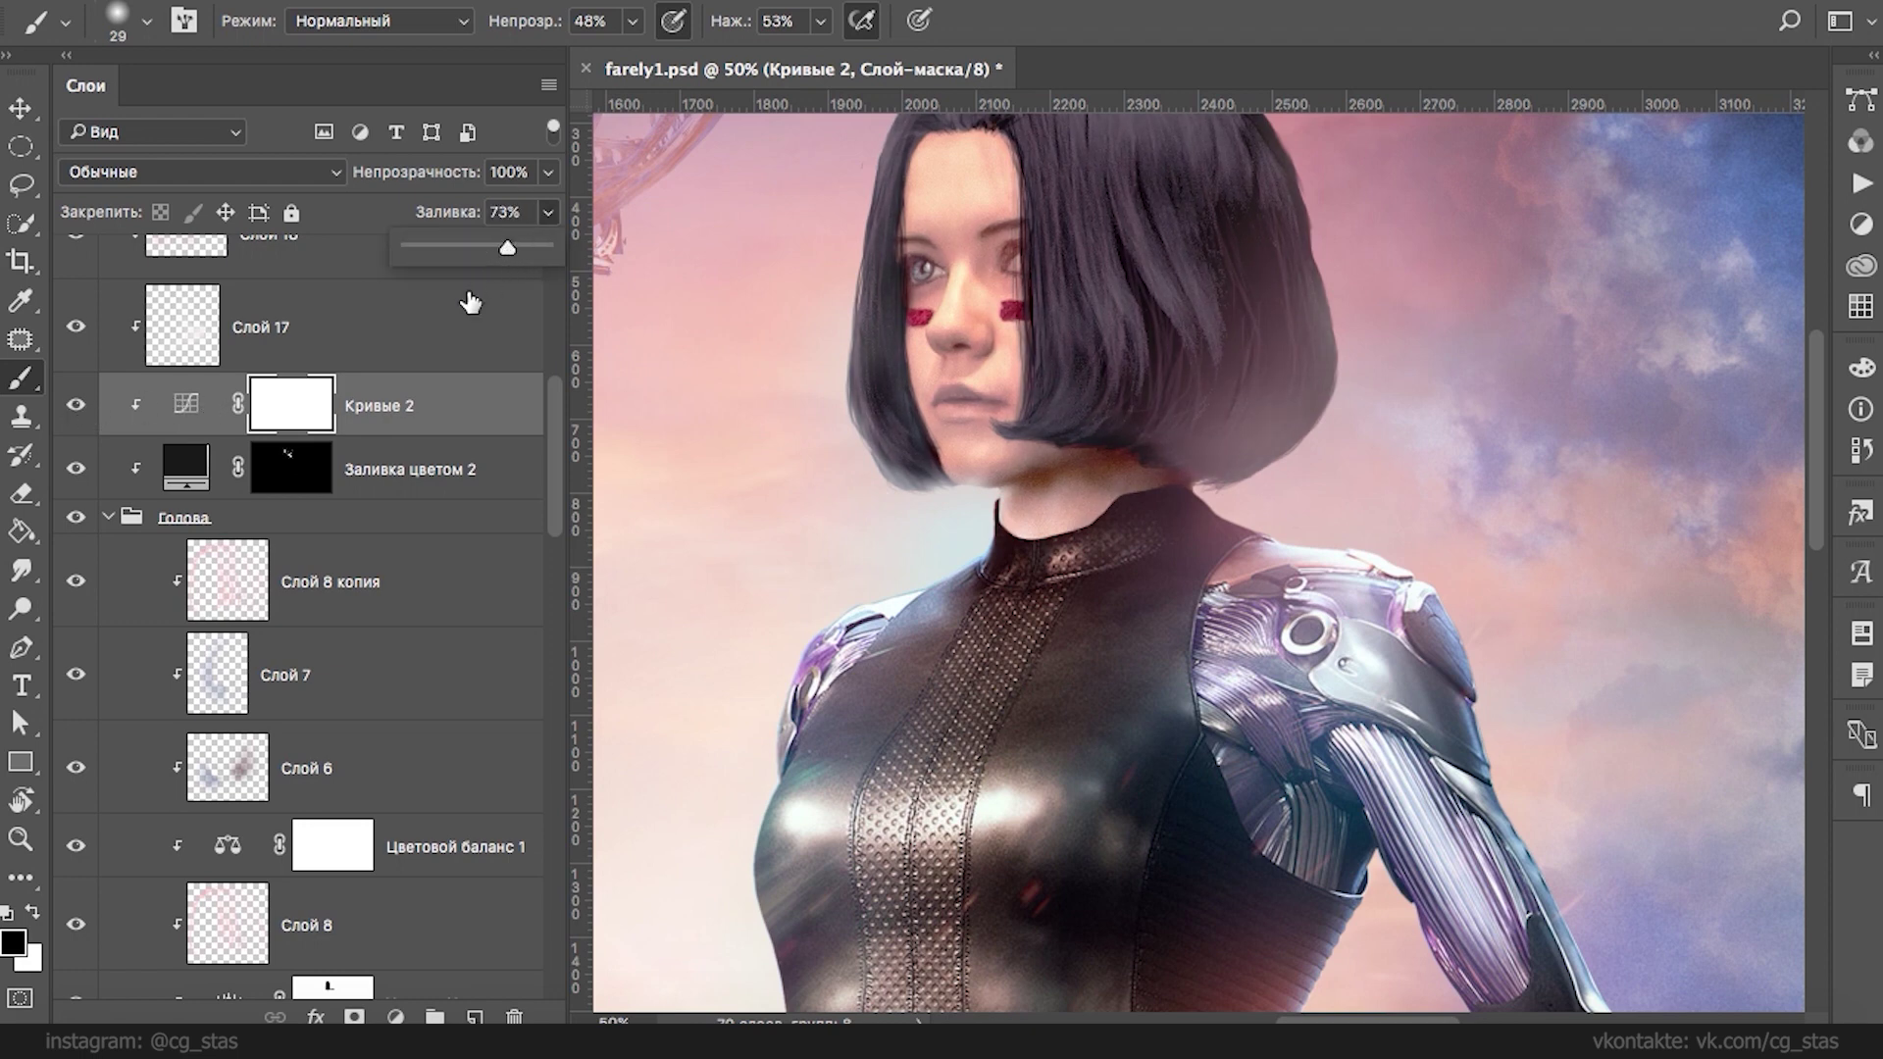
# - Open the contents of the smart object layer 3 inside the Голова group for editing
pyautogui.scroll(-1, 562, 461)
pyautogui.scroll(-5, 199, 812)
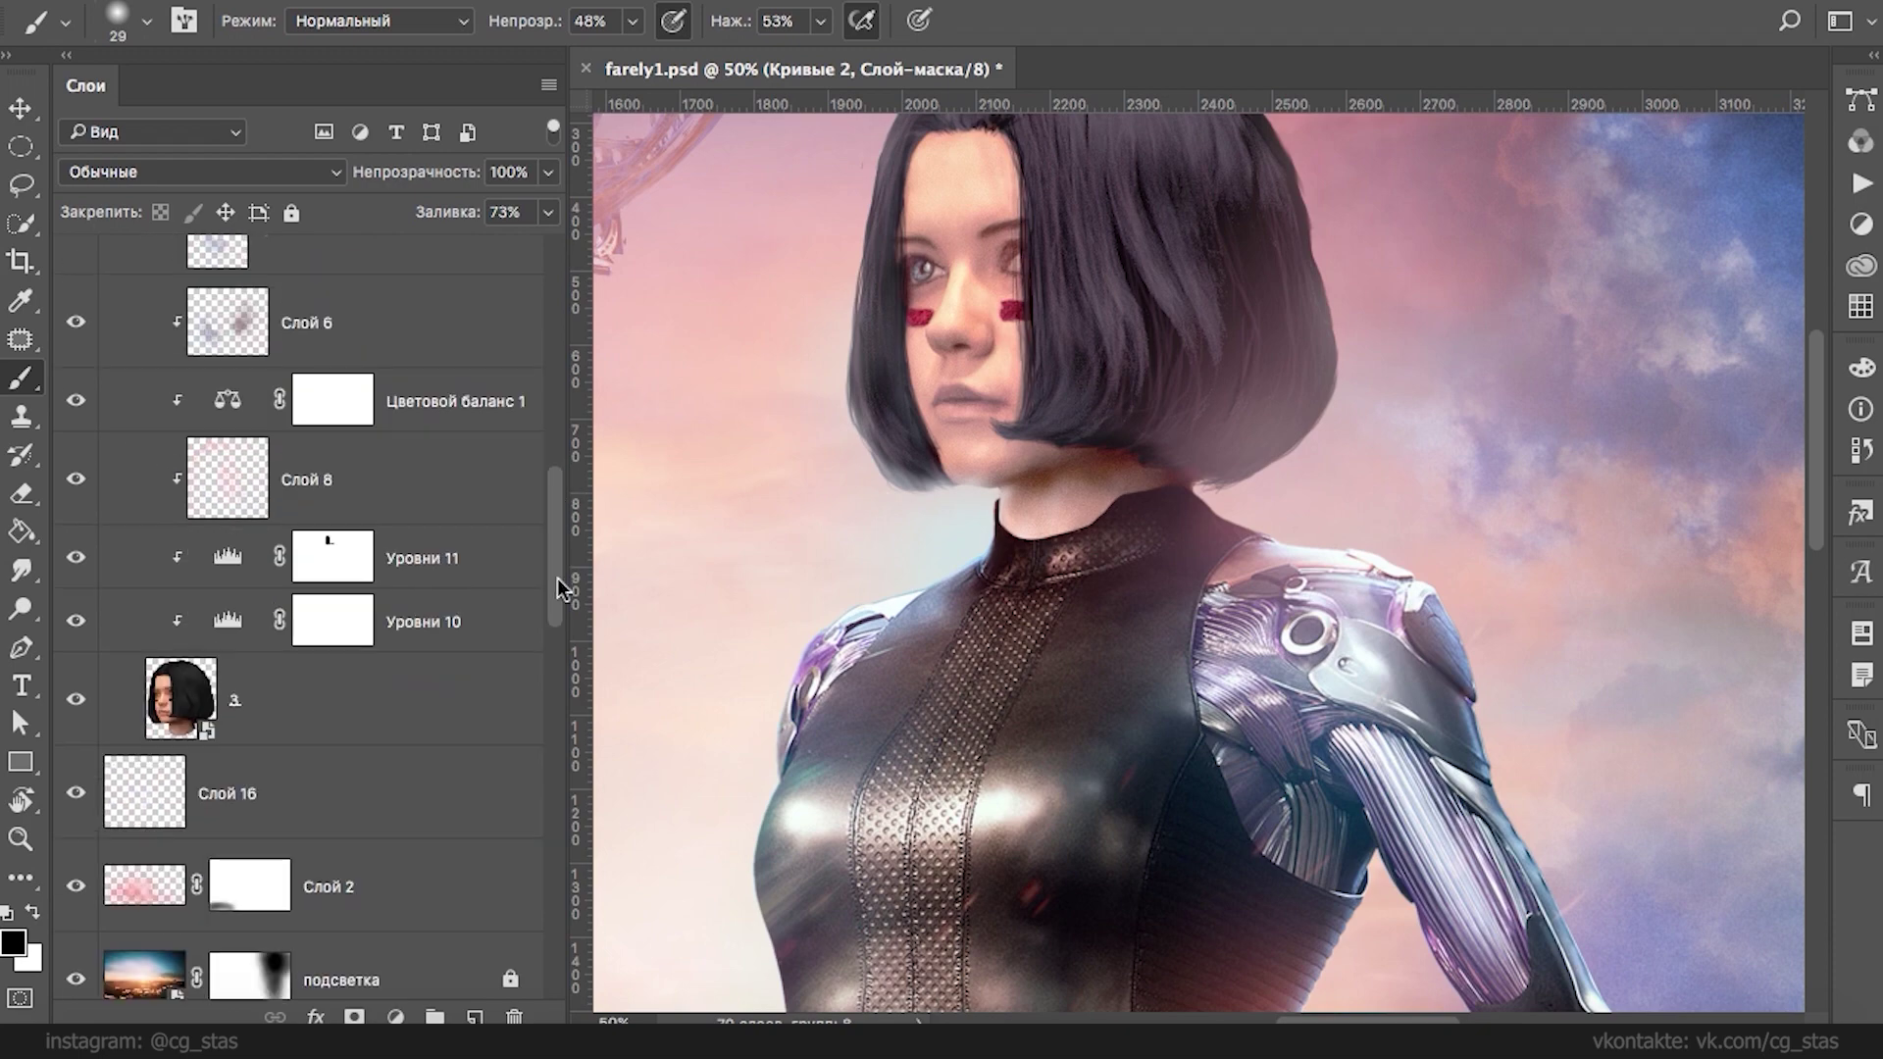
pyautogui.doubleClick(155, 698)
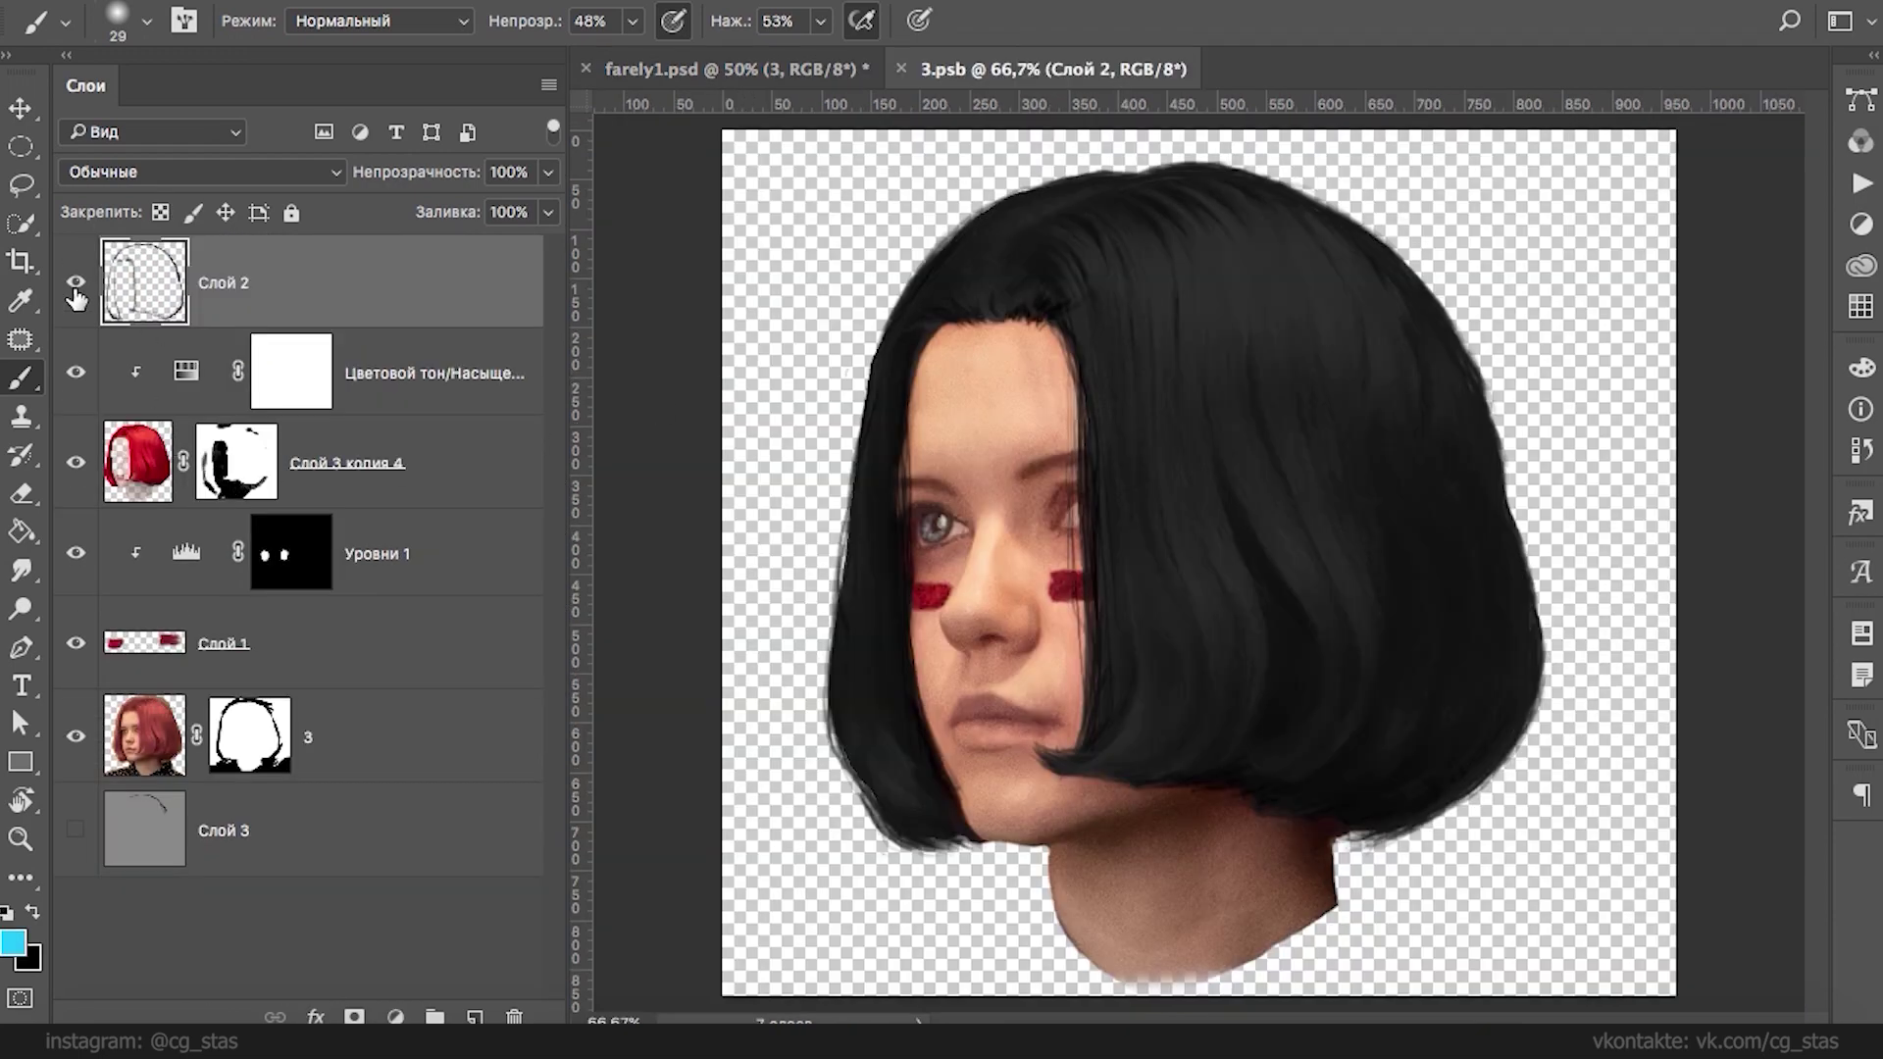
# - Paint black along the hair edge beside the far eye on Слой 2 with an 11 px brush at 23% hardness
pyautogui.click(32, 911)
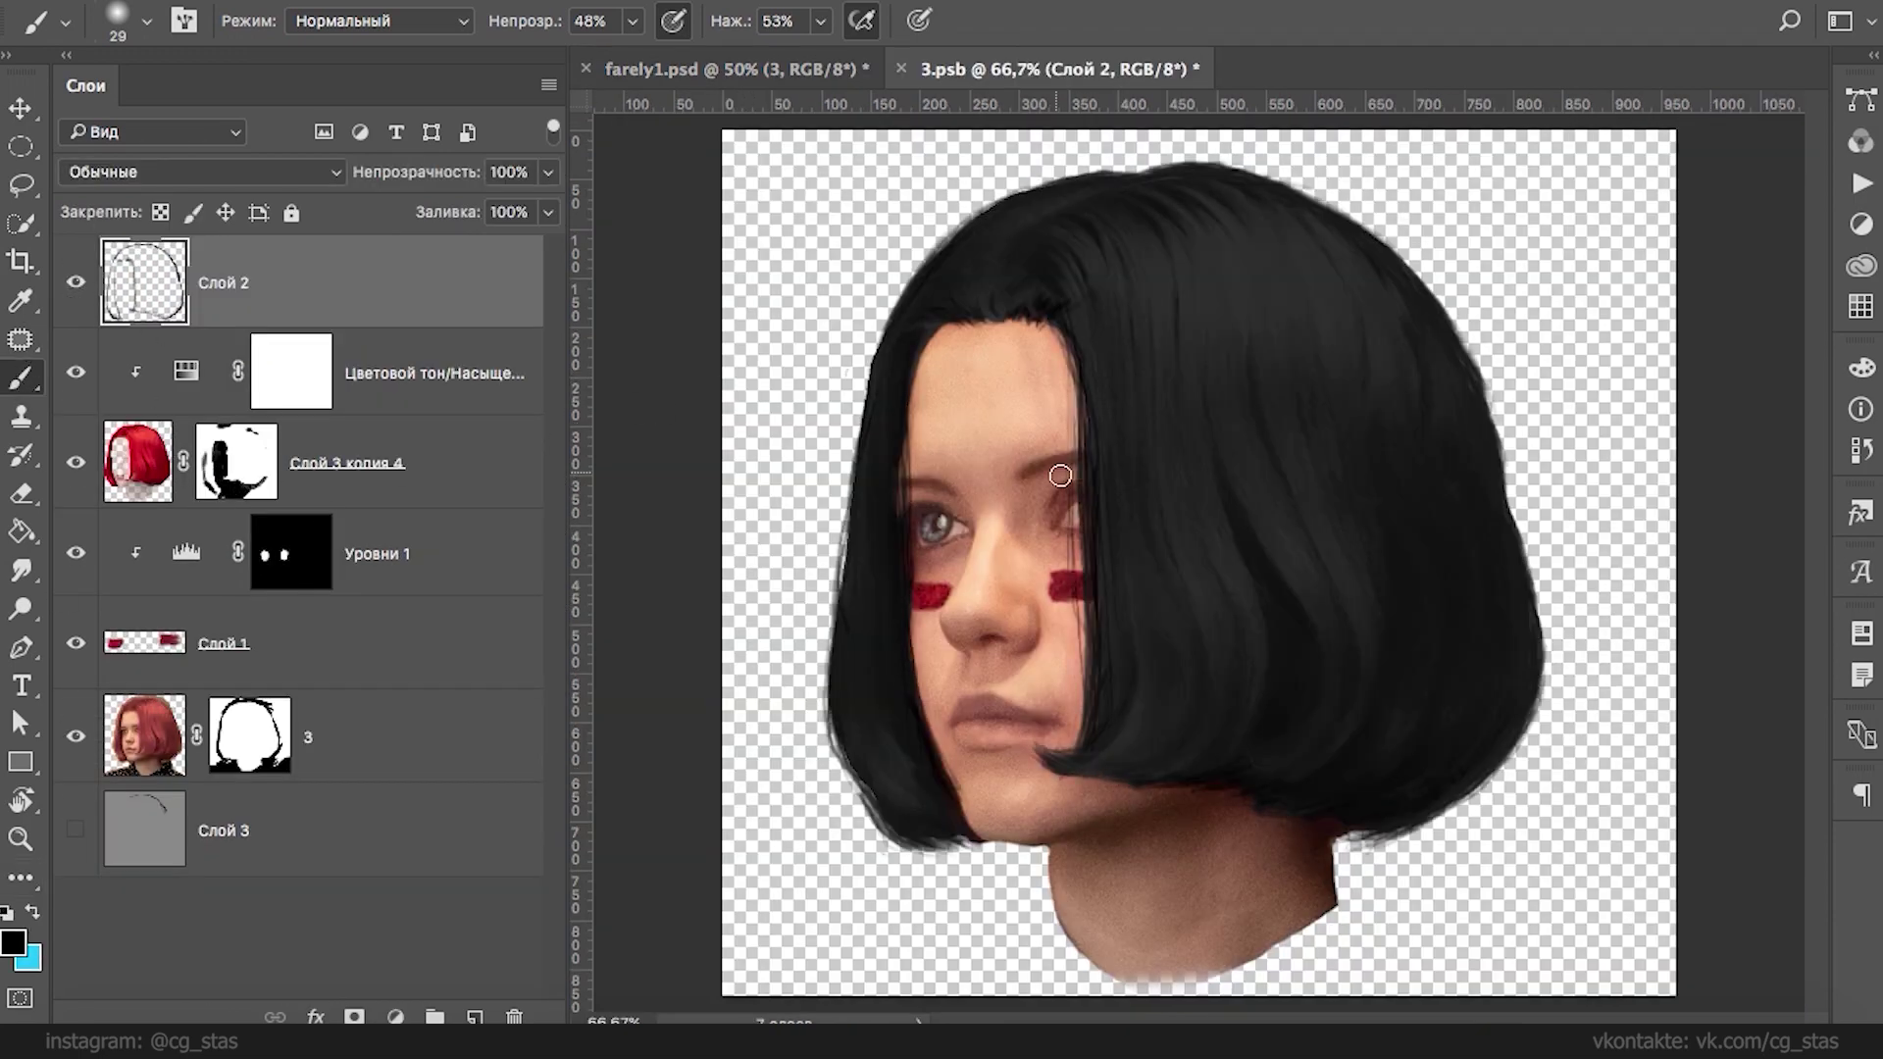
pyautogui.rightClick(1060, 475)
pyautogui.moveTo(1170, 530); pyautogui.dragTo(1197, 588)
pyautogui.moveTo(1077, 385)
pyautogui.mouseDown()
pyautogui.moveTo(1080, 628)
pyautogui.moveTo(1086, 599)
pyautogui.mouseUp()
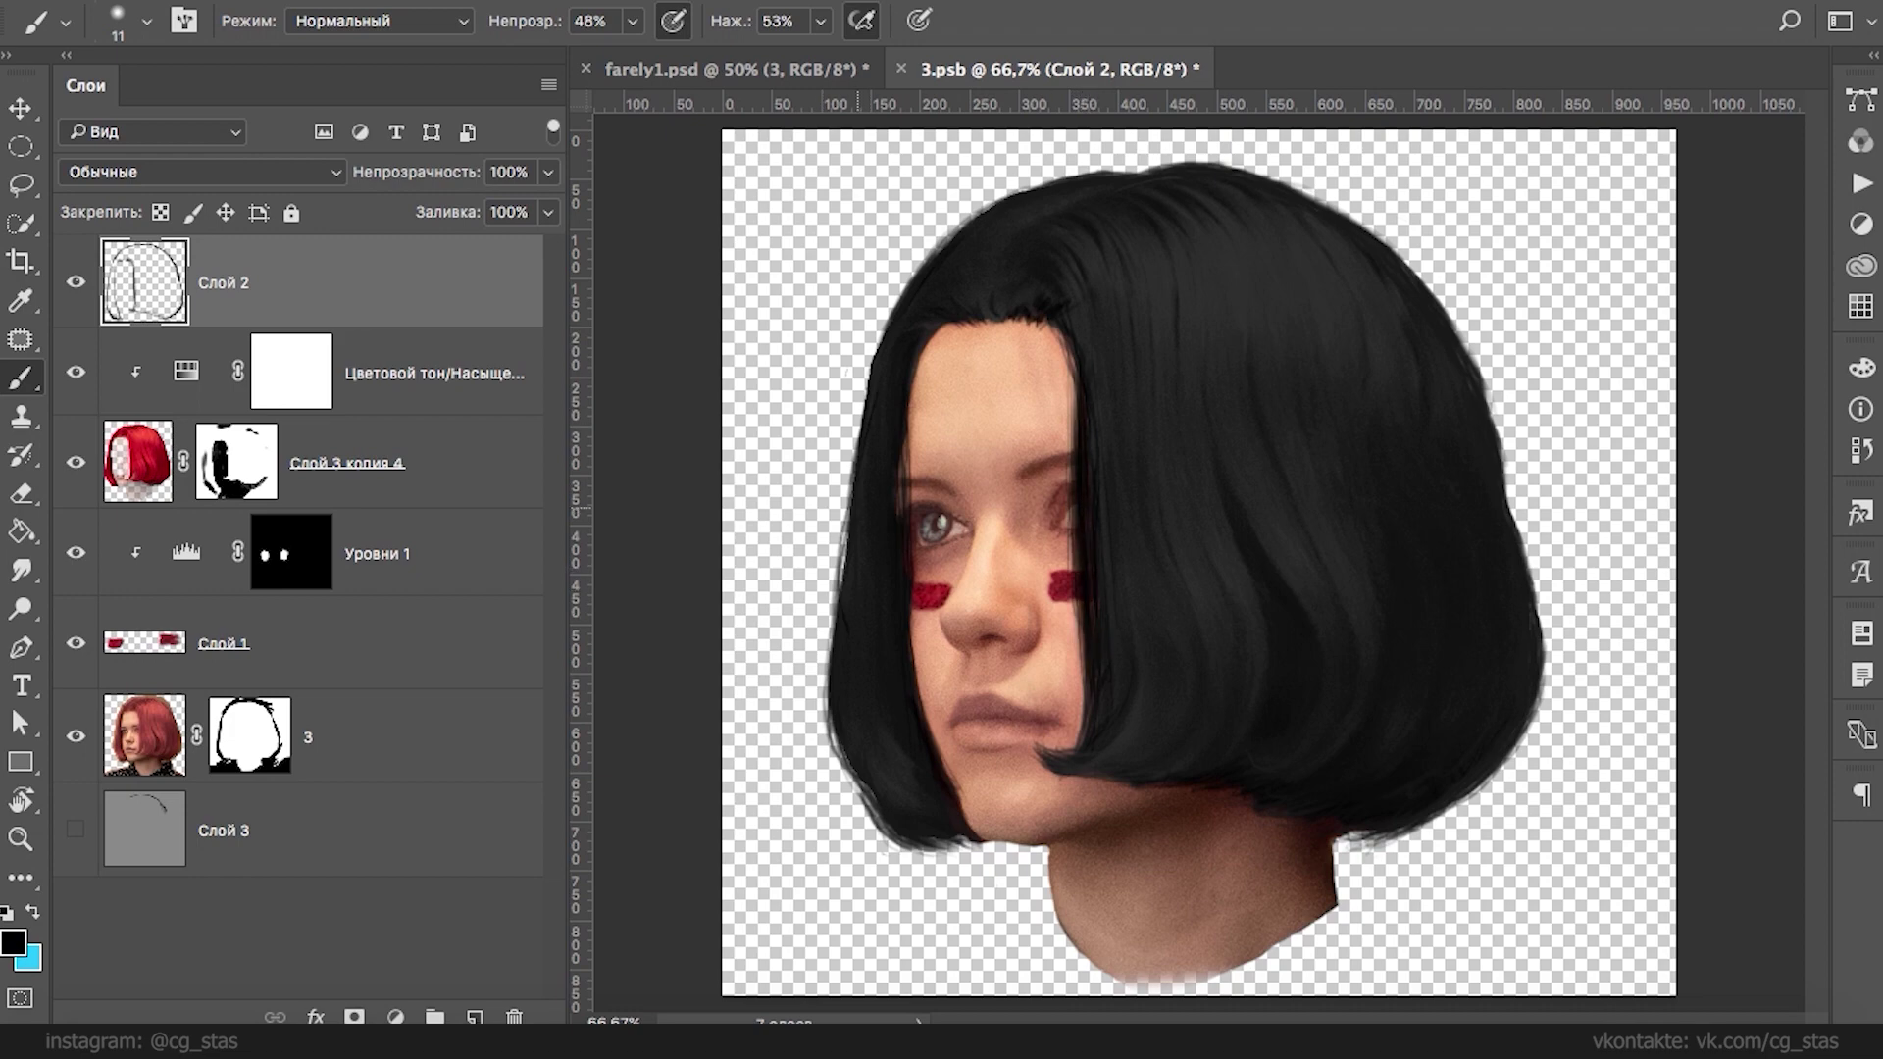
# - Blend the dark hair strands beside the far eye and cheek with the 11 px brush at close range
pyautogui.press('super+plus')
pyautogui.press('super+plus')
pyautogui.moveTo(839, 360); pyautogui.dragTo(1221, 309)
pyautogui.moveTo(1271, 659); pyautogui.dragTo(1268, 588)
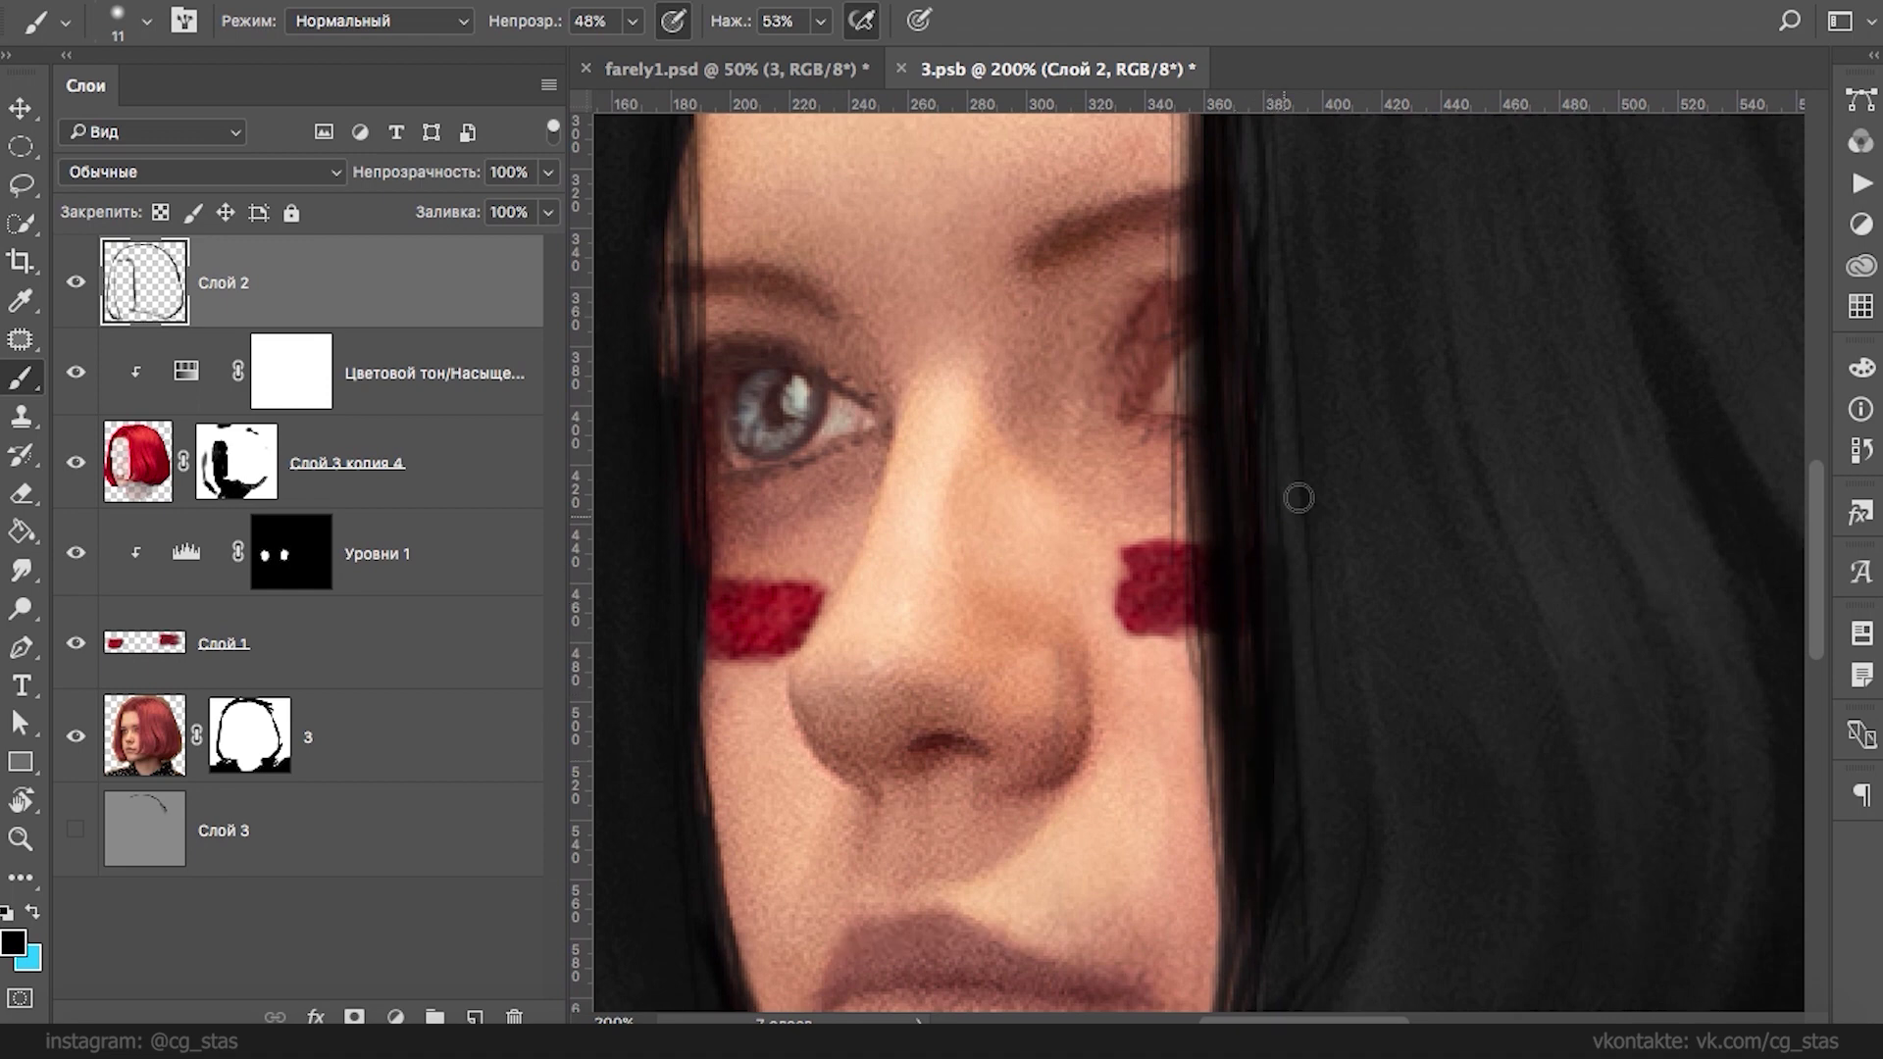
pyautogui.moveTo(1244, 387); pyautogui.dragTo(1239, 595)
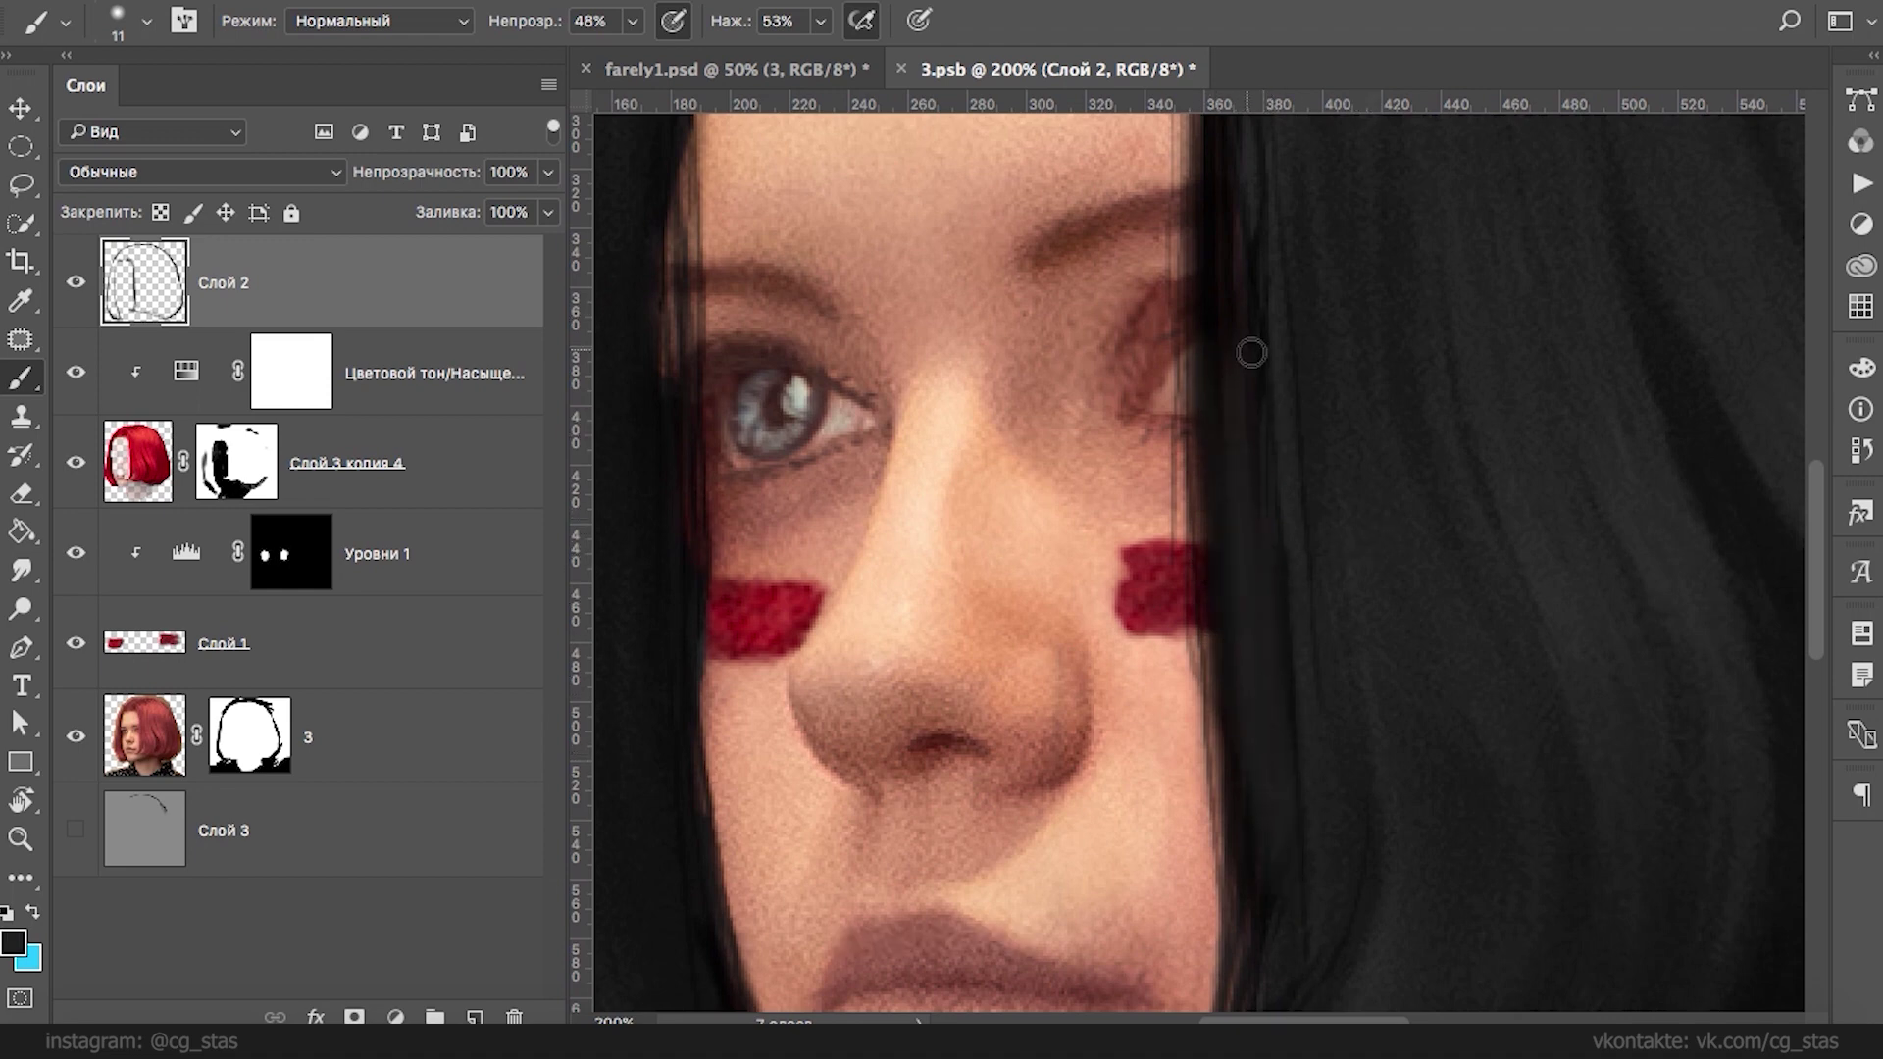
pyautogui.rightClick(1371, 428)
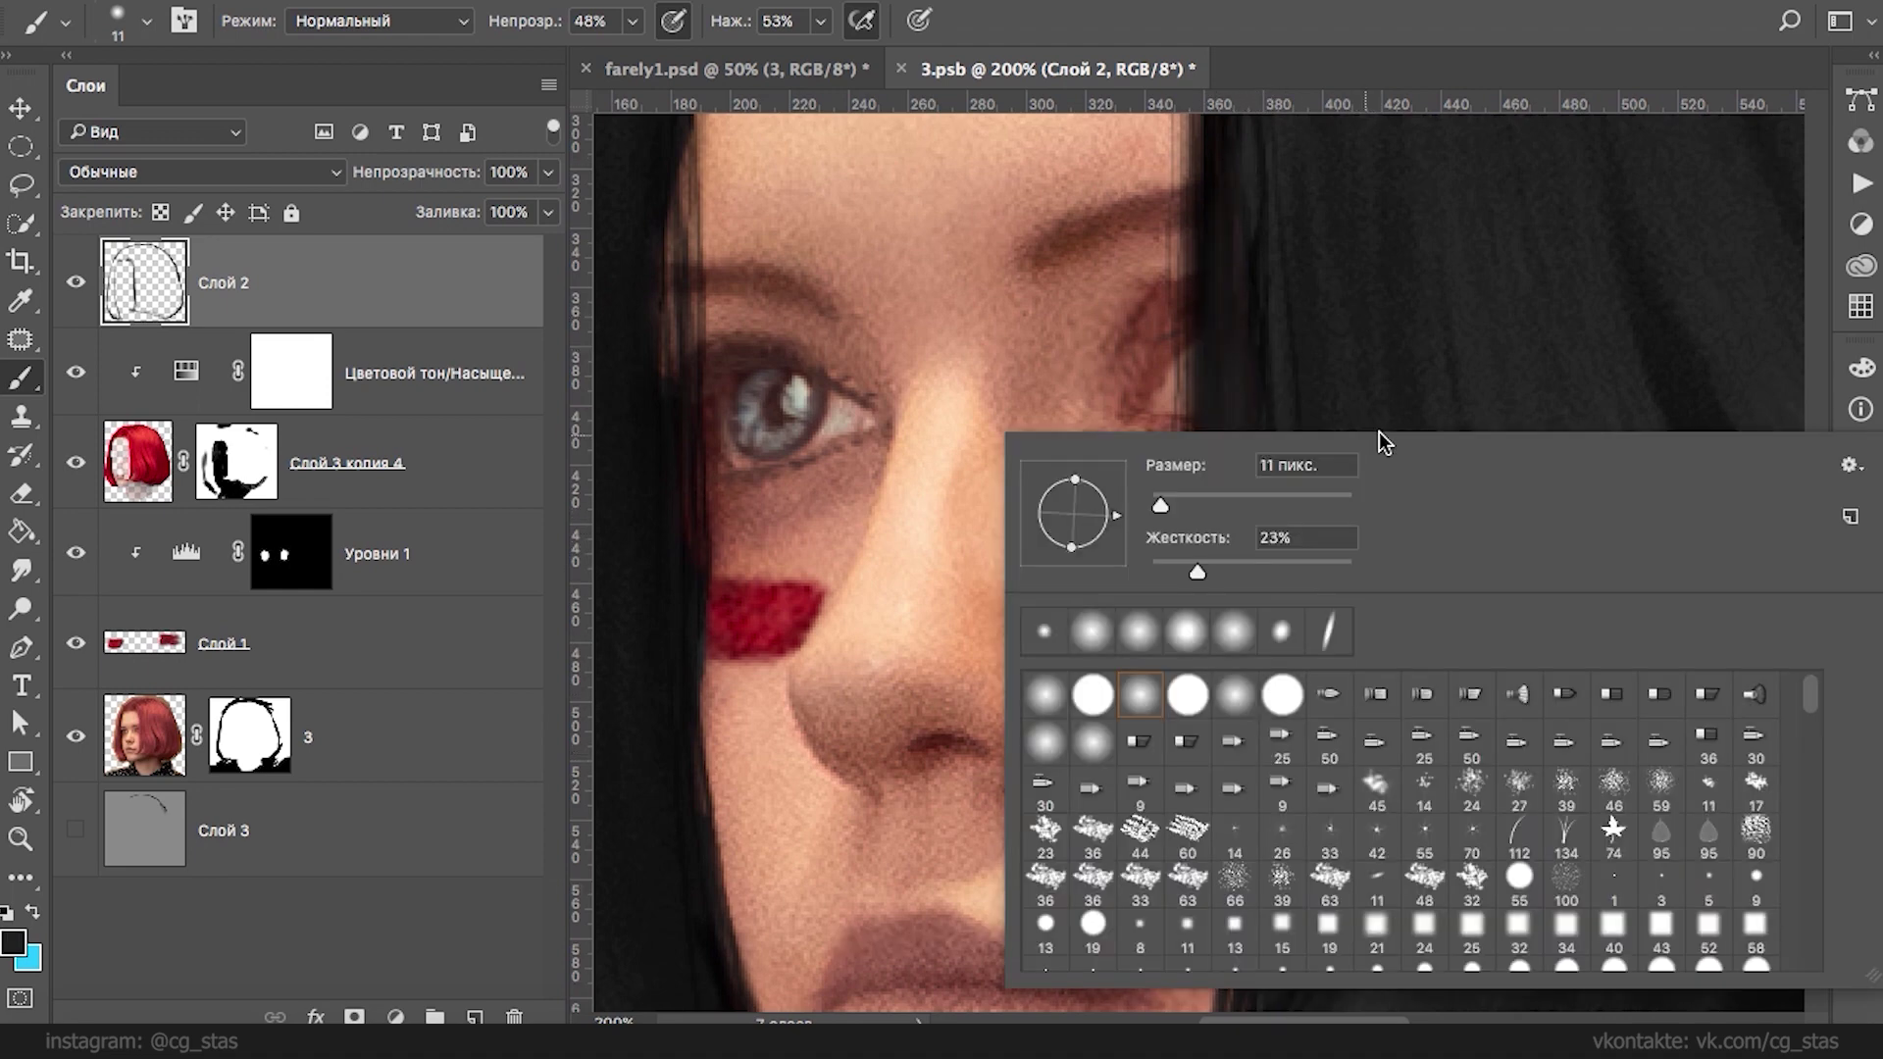
pyautogui.click(1160, 505)
pyautogui.press('Return')
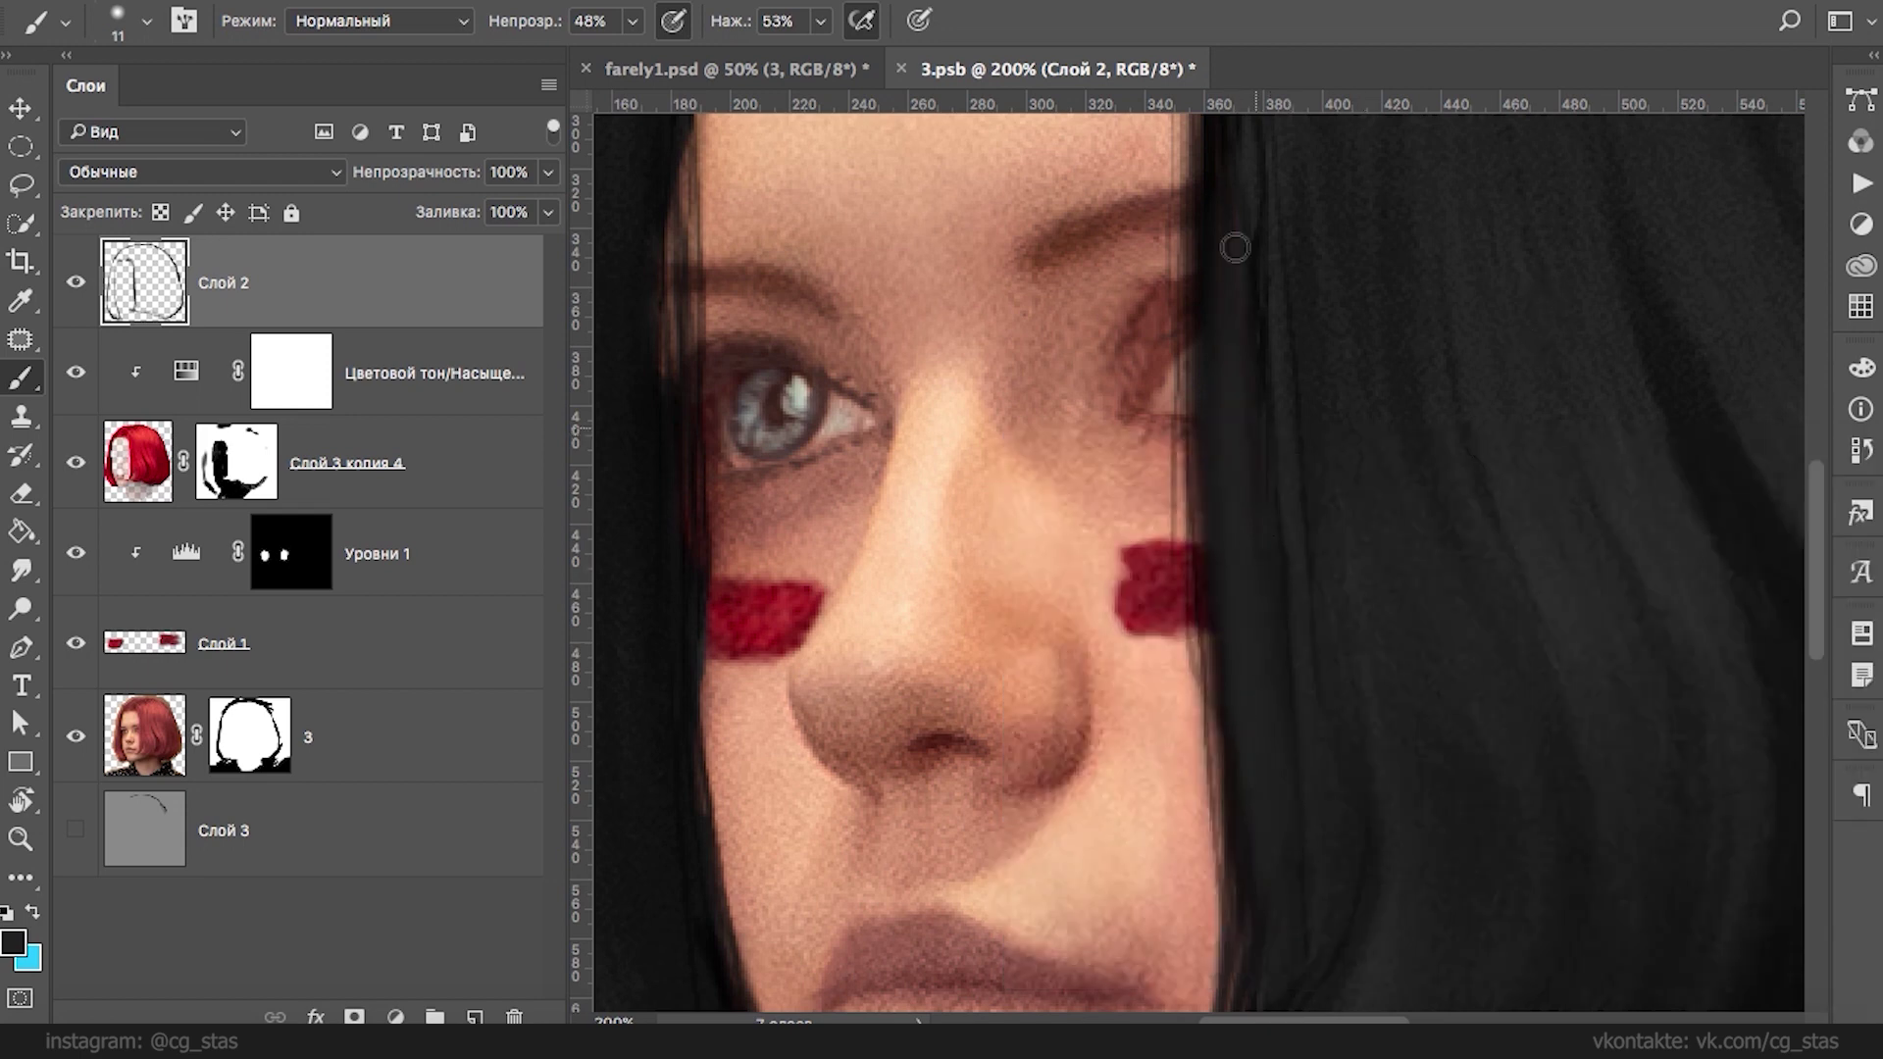
pyautogui.rightClick(1238, 846)
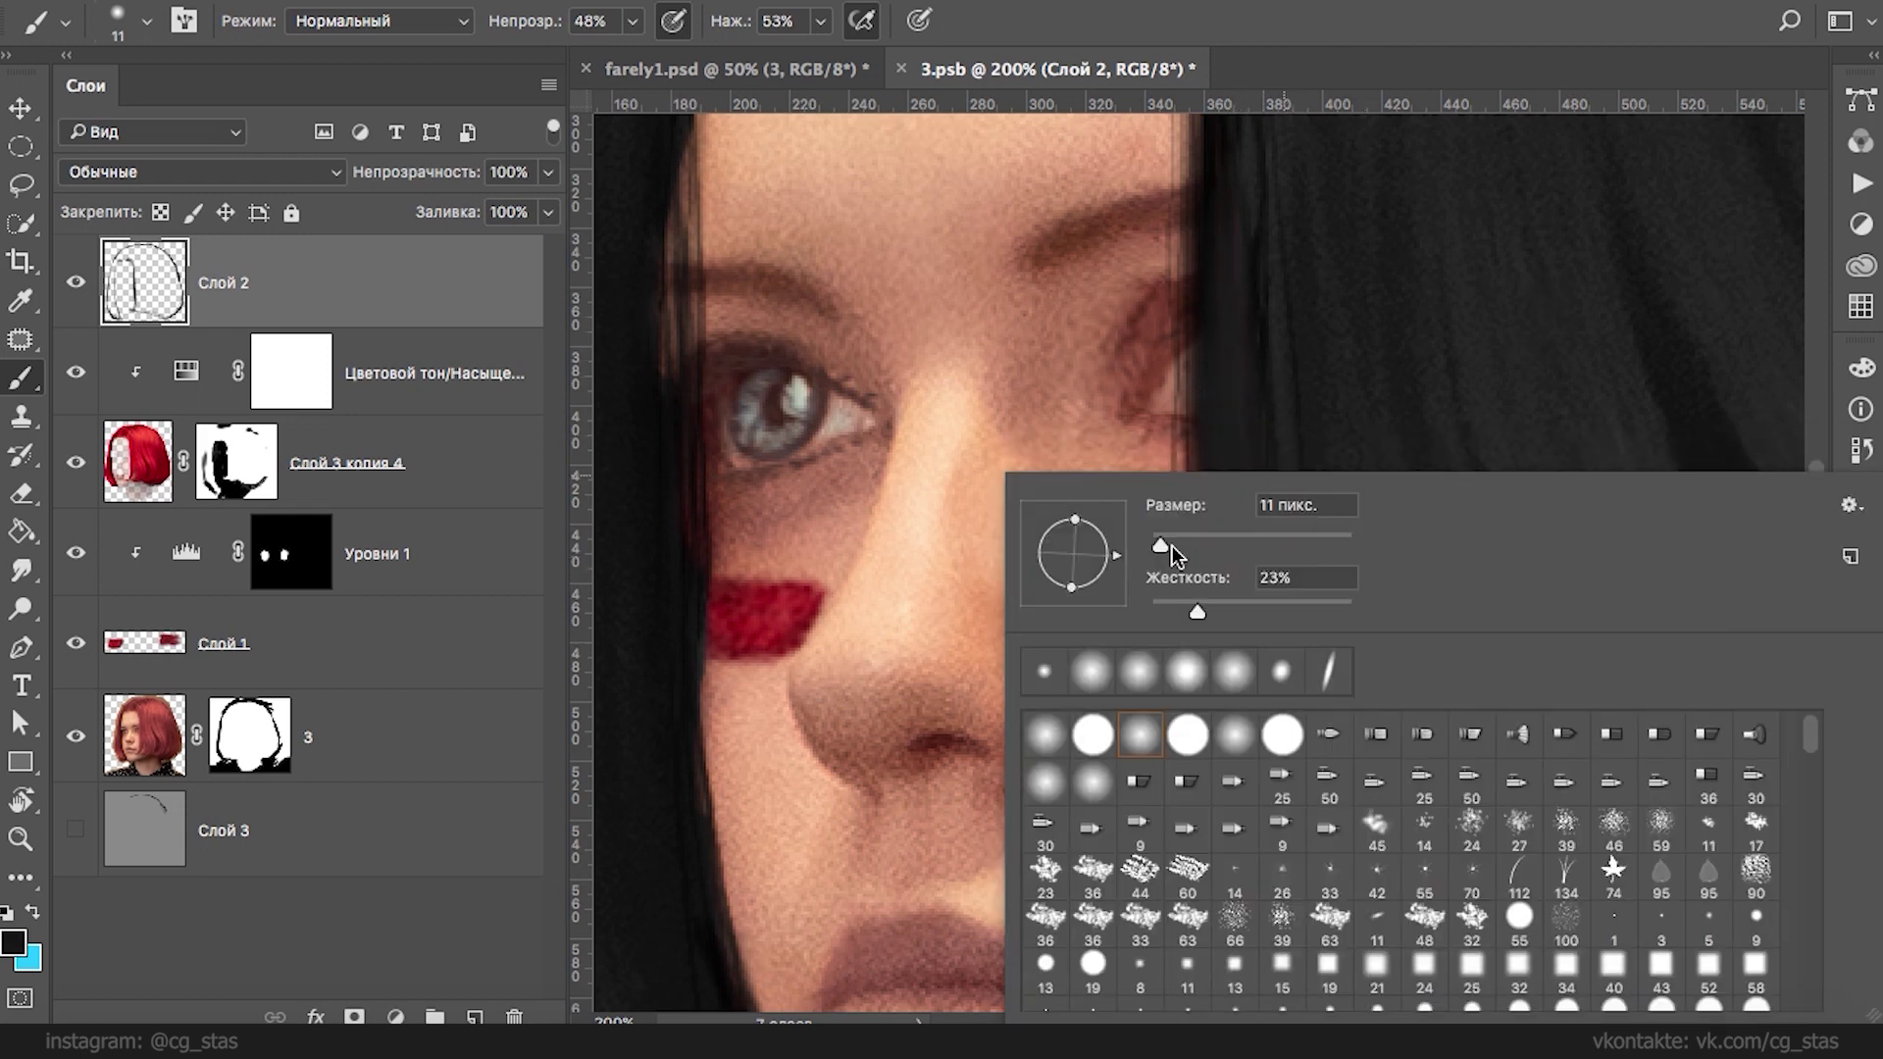
pyautogui.moveTo(856, 282); pyautogui.dragTo(1009, 260)
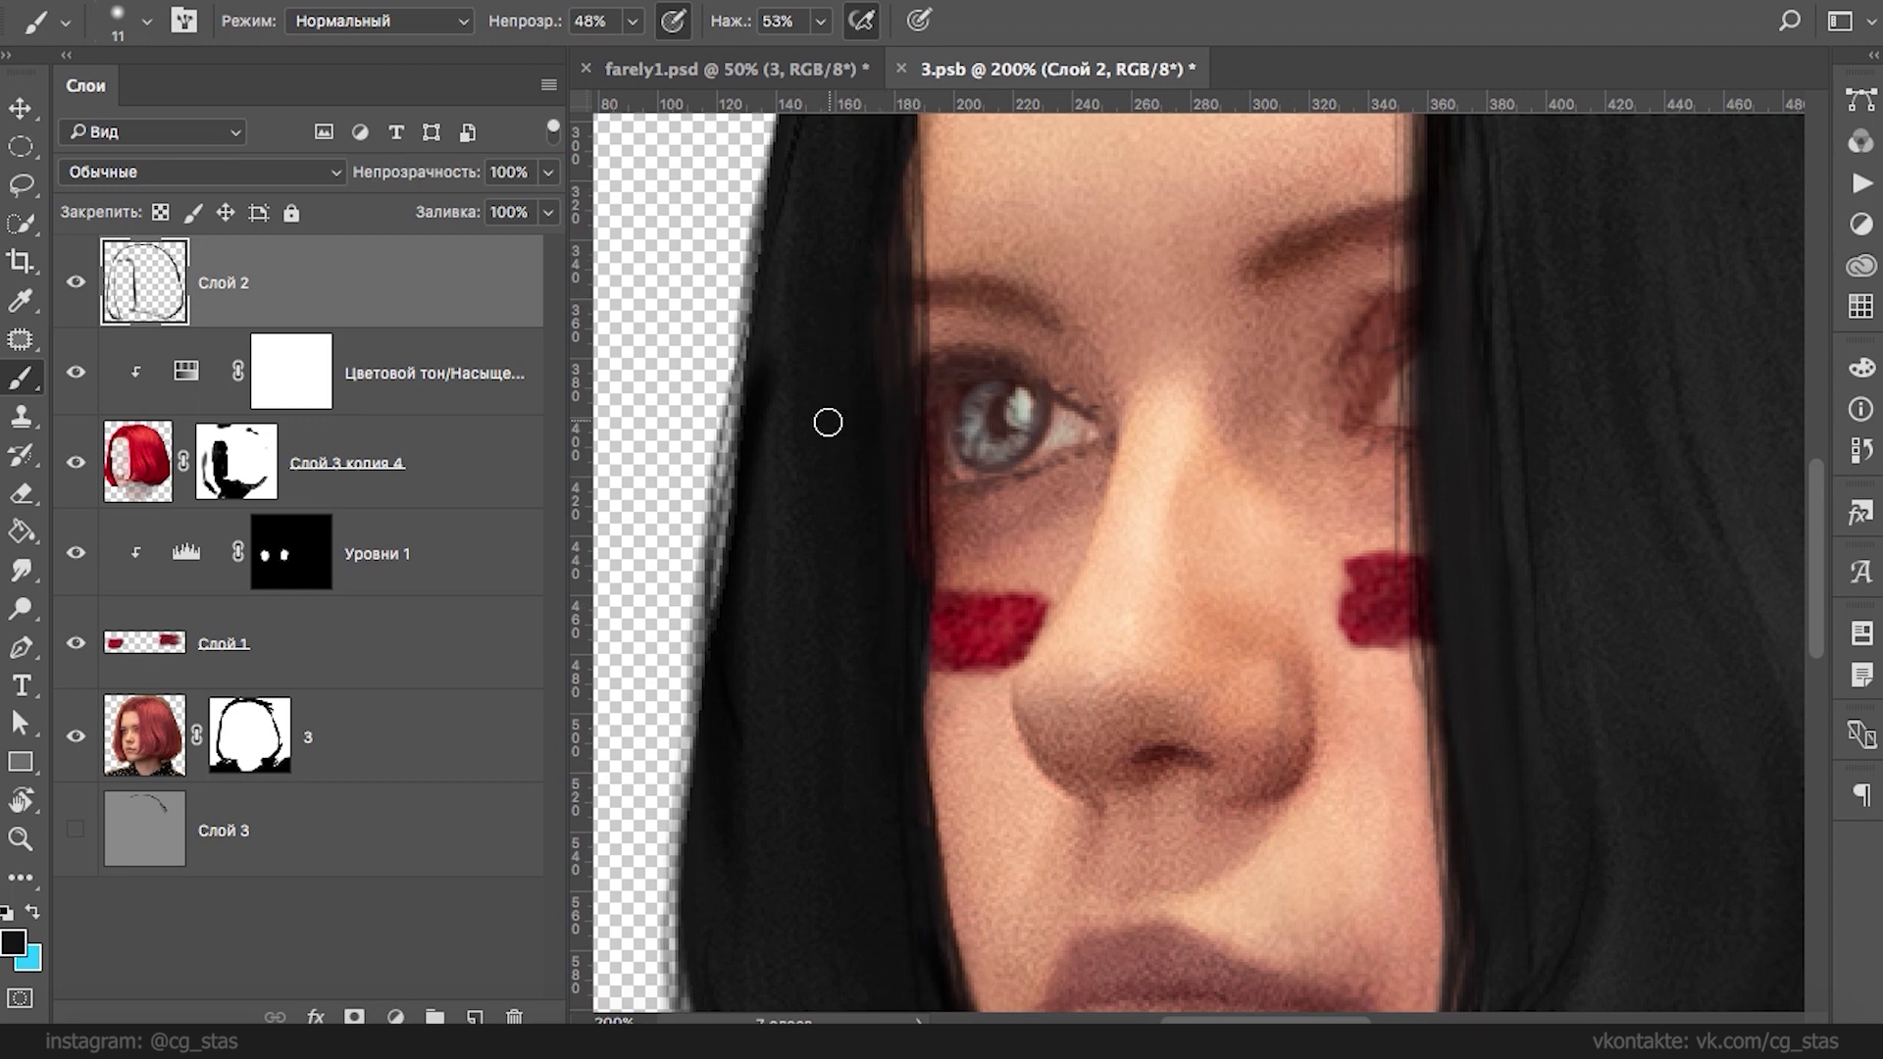
# - Create a new layer above layer 3 and paint sampled skin tone over the reddish hair edge beside the near eye
pyautogui.click(143, 750)
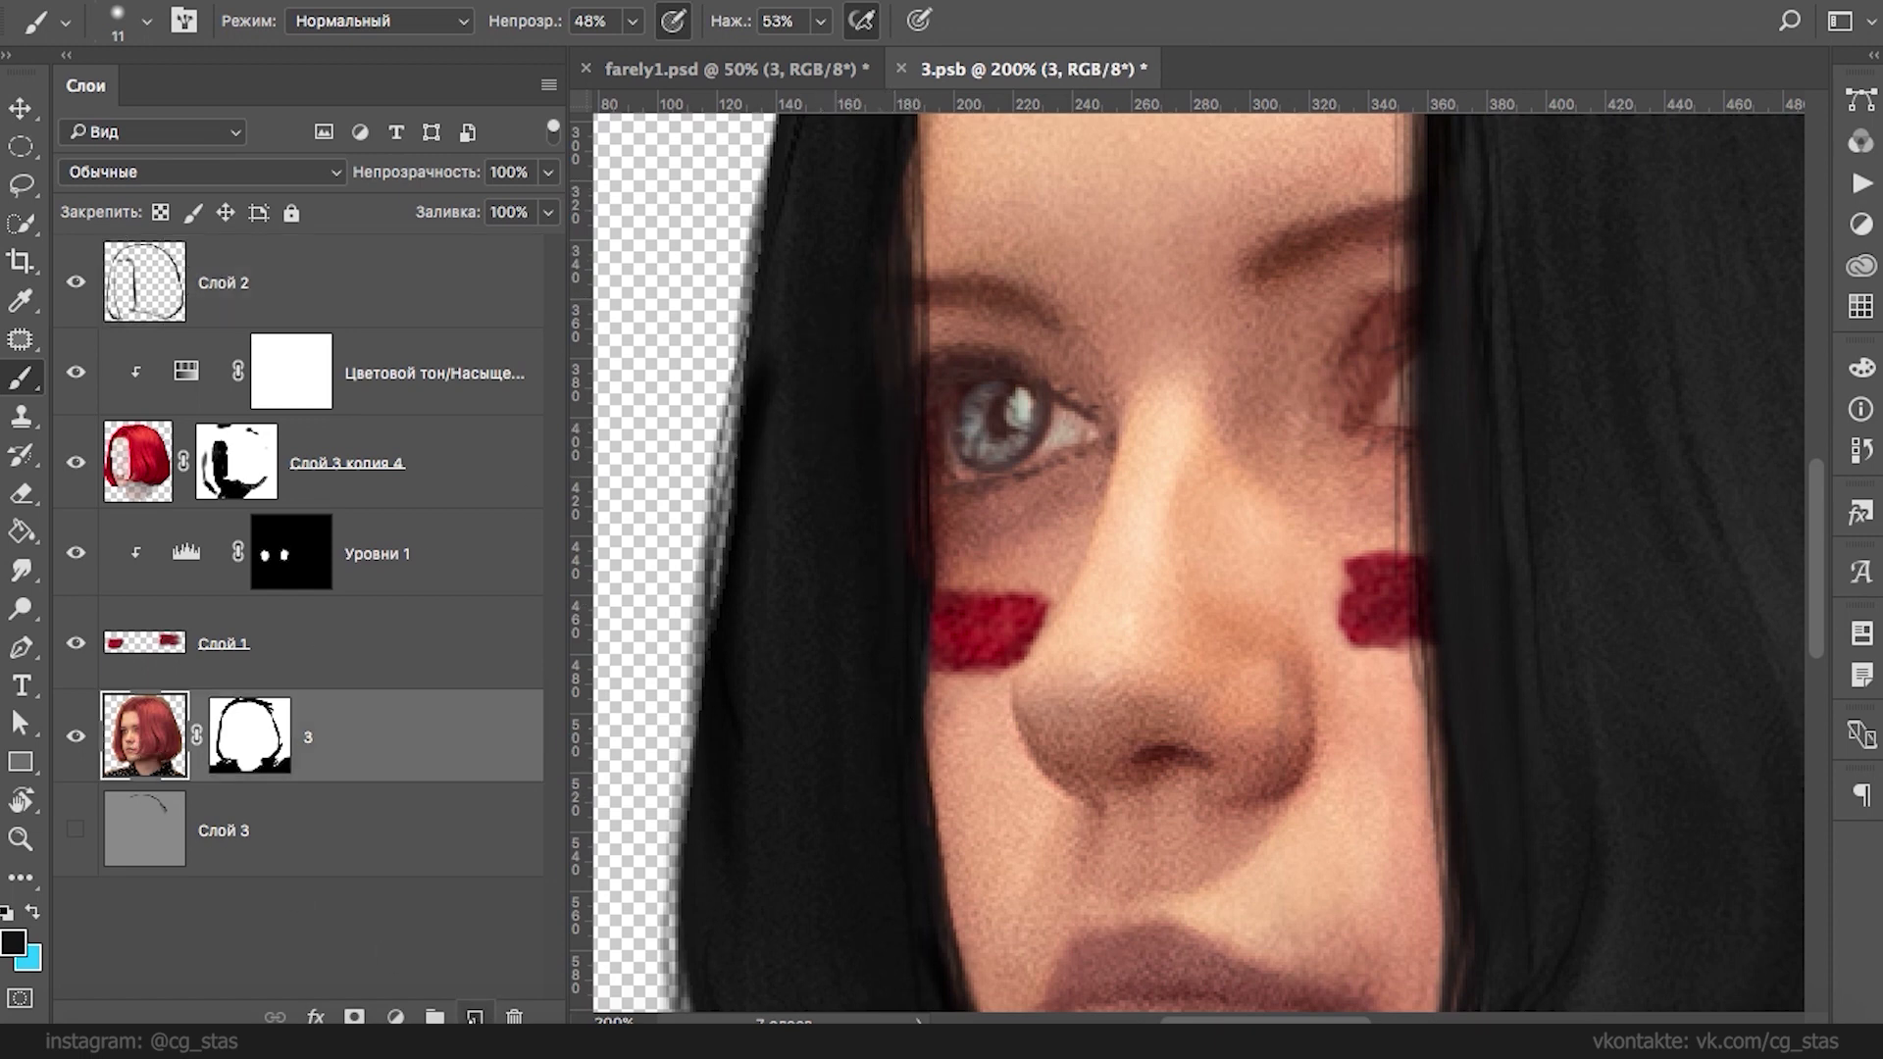
pyautogui.hotkey('ctrl', 'shift', 'alt', 'n')
pyautogui.keyDown('alt'); pyautogui.click(1049, 538); pyautogui.keyUp('alt')
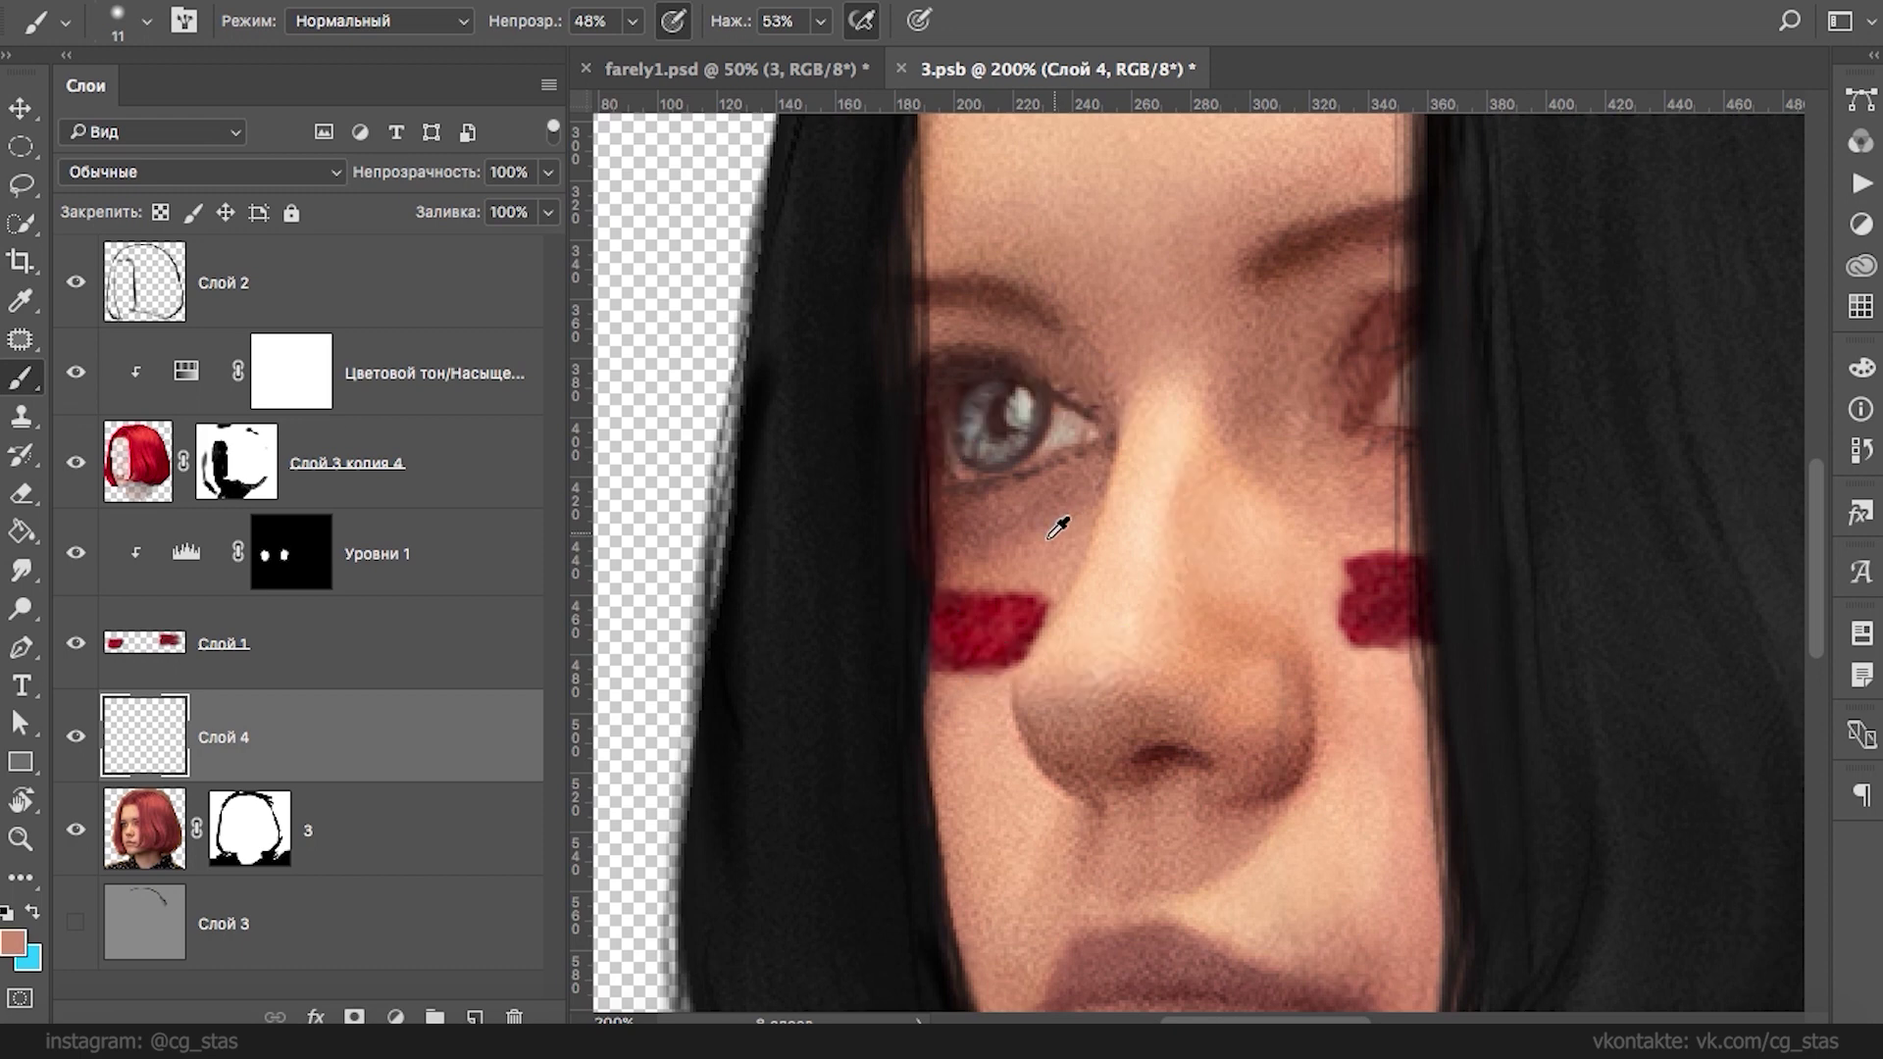
pyautogui.click(446, 29)
pyautogui.click(1112, 552)
pyautogui.moveTo(933, 509)
pyautogui.mouseDown()
pyautogui.moveTo(931, 570)
pyautogui.moveTo(937, 425)
pyautogui.mouseUp()
pyautogui.moveTo(936, 426)
pyautogui.mouseDown()
pyautogui.moveTo(950, 542)
pyautogui.moveTo(927, 576)
pyautogui.moveTo(931, 479)
pyautogui.mouseUp()
# - Cover the reddish area on the far eyelid with sampled brown skin tone on Слой 4
pyautogui.keyDown('alt'); pyautogui.click(1052, 508); pyautogui.keyUp('alt')
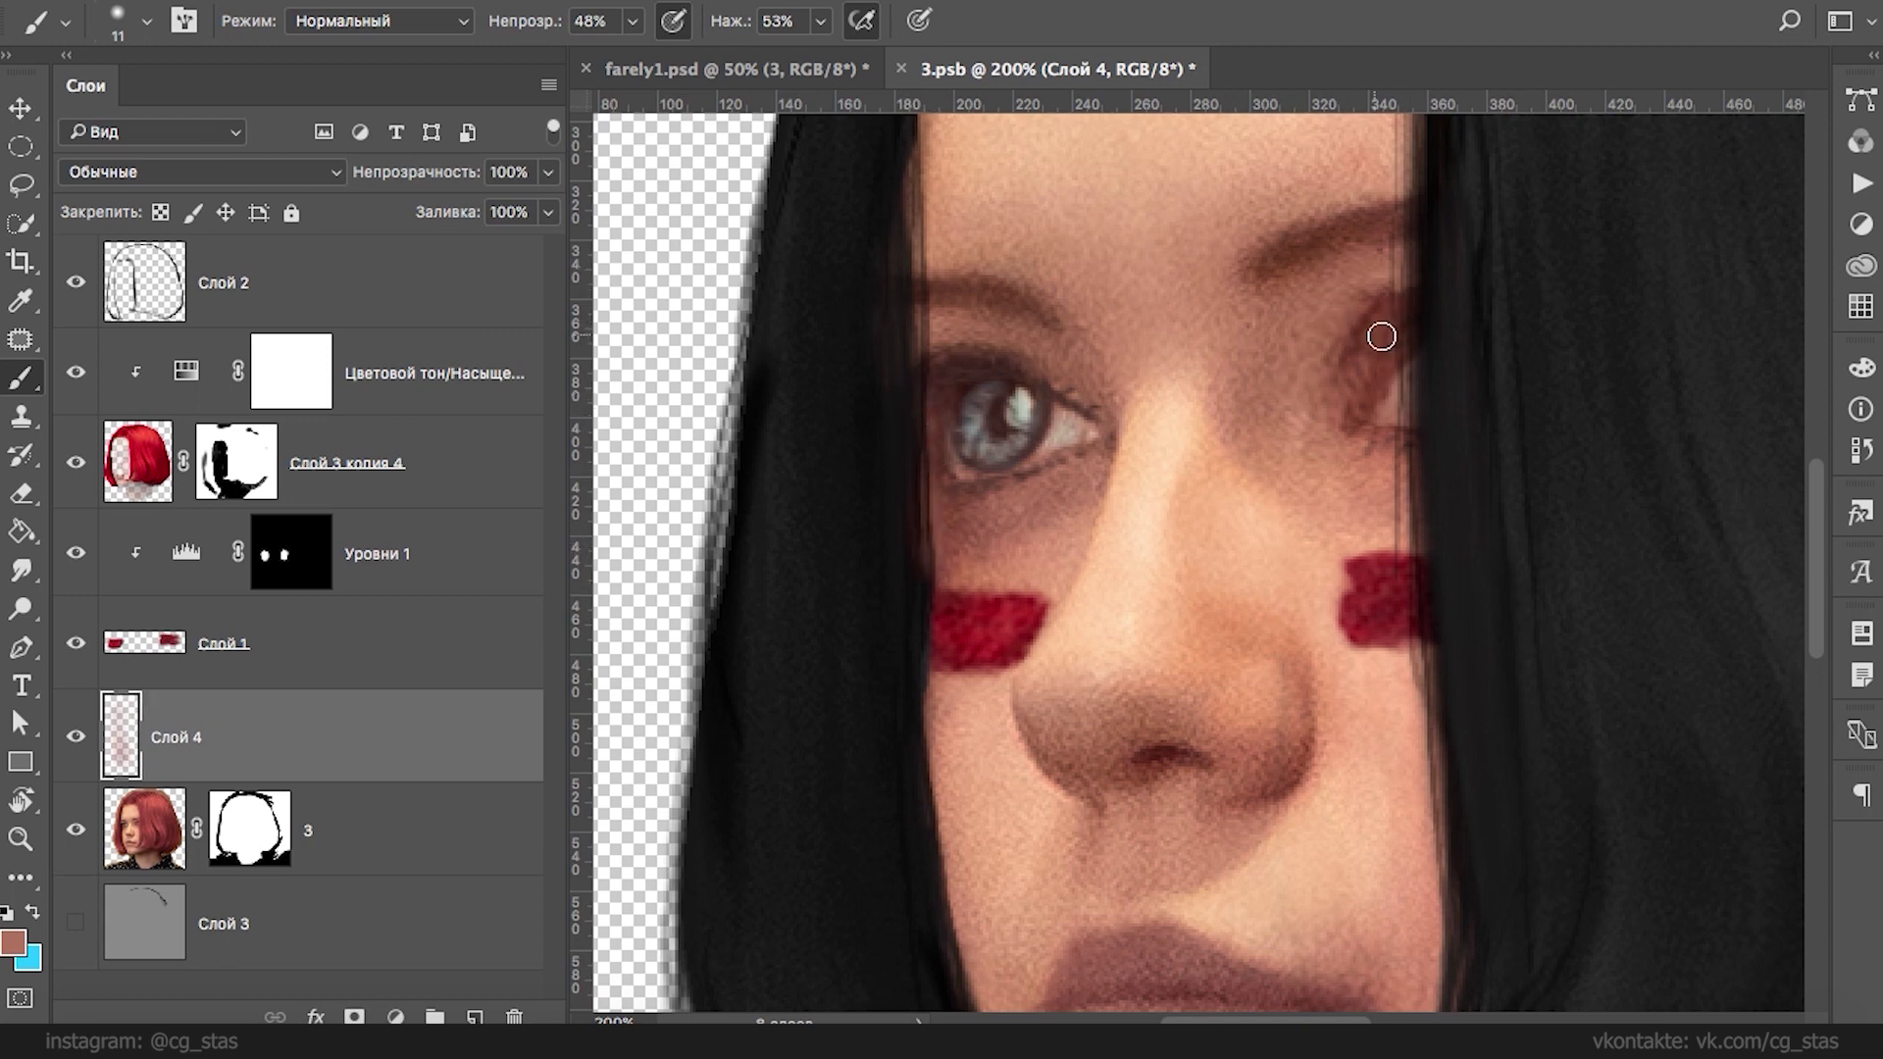
pyautogui.keyDown('alt'); pyautogui.click(1337, 329); pyautogui.keyUp('alt')
pyautogui.moveTo(1363, 331)
pyautogui.mouseDown()
pyautogui.moveTo(1425, 297)
pyautogui.moveTo(1363, 355)
pyautogui.moveTo(1375, 311)
pyautogui.mouseUp()
pyautogui.click(1375, 311)
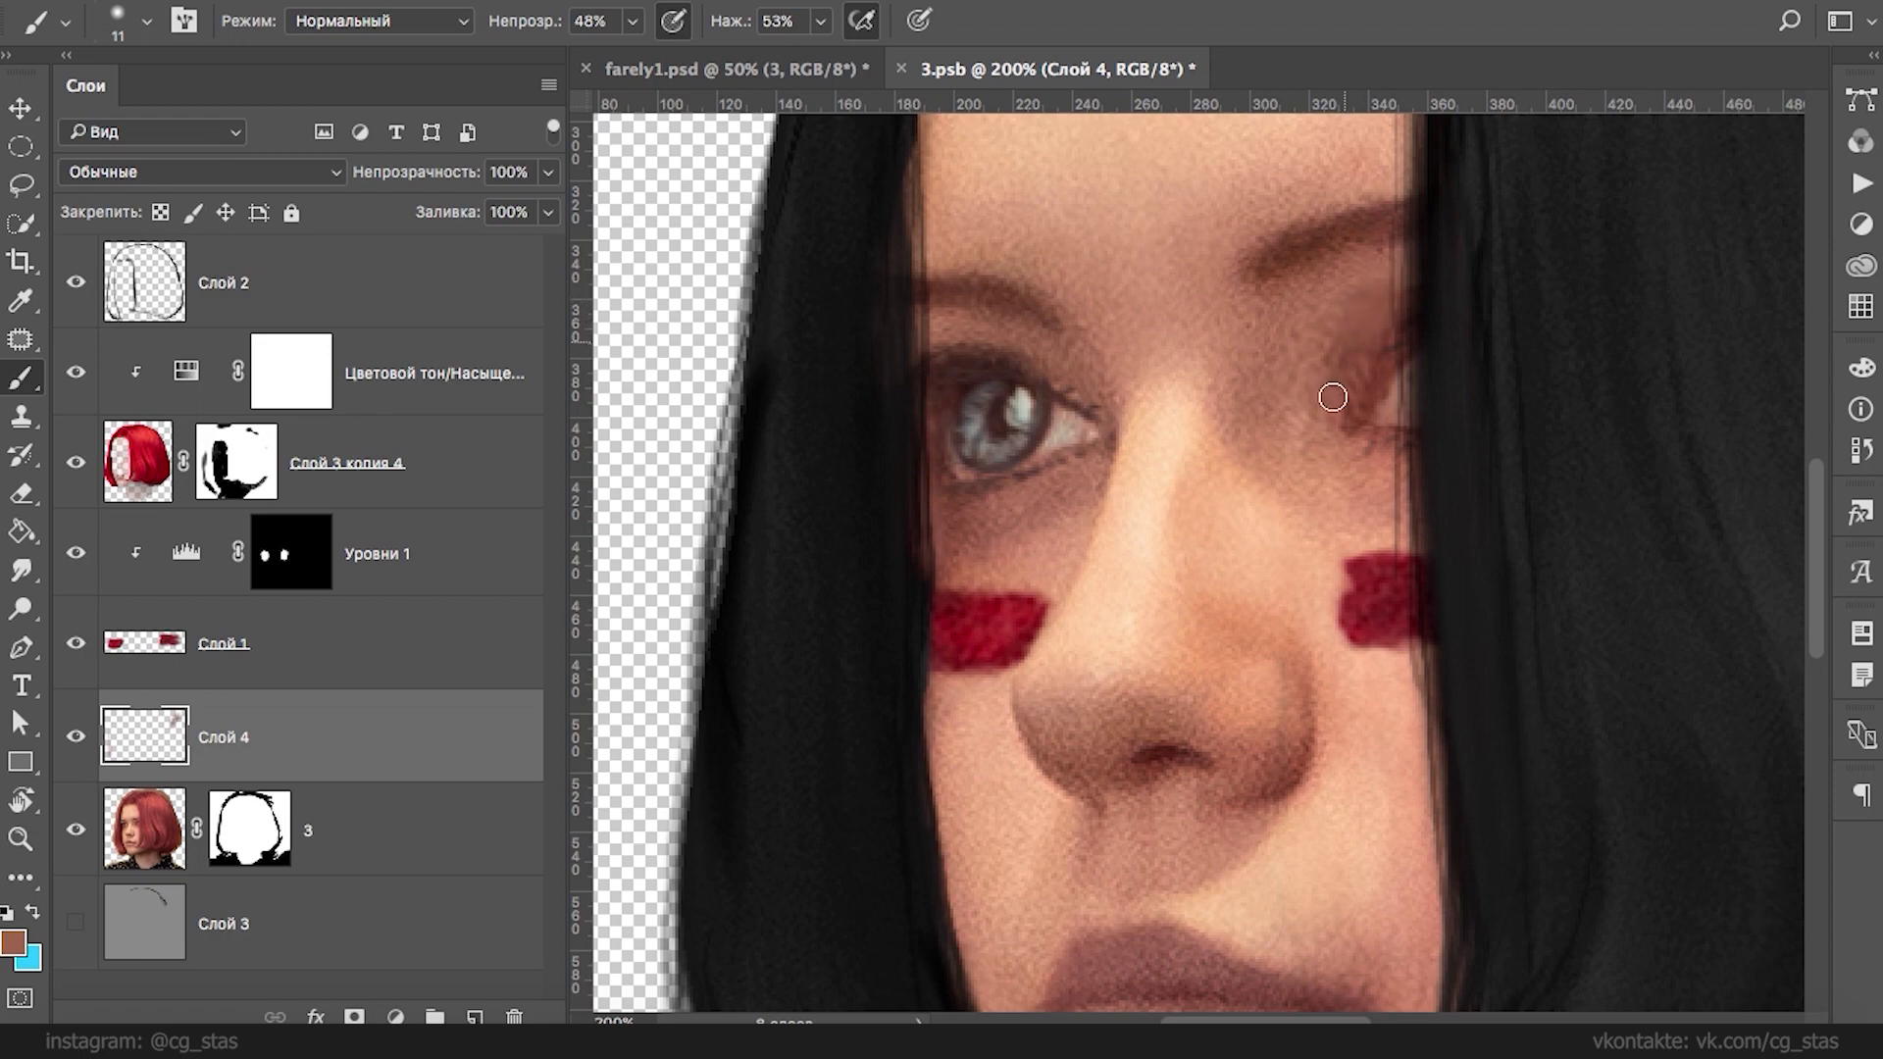
# - Paint sampled skin tone along the jaw edge beside the near-side hair on Слой 4
pyautogui.moveTo(1238, 474); pyautogui.dragTo(1181, 278)
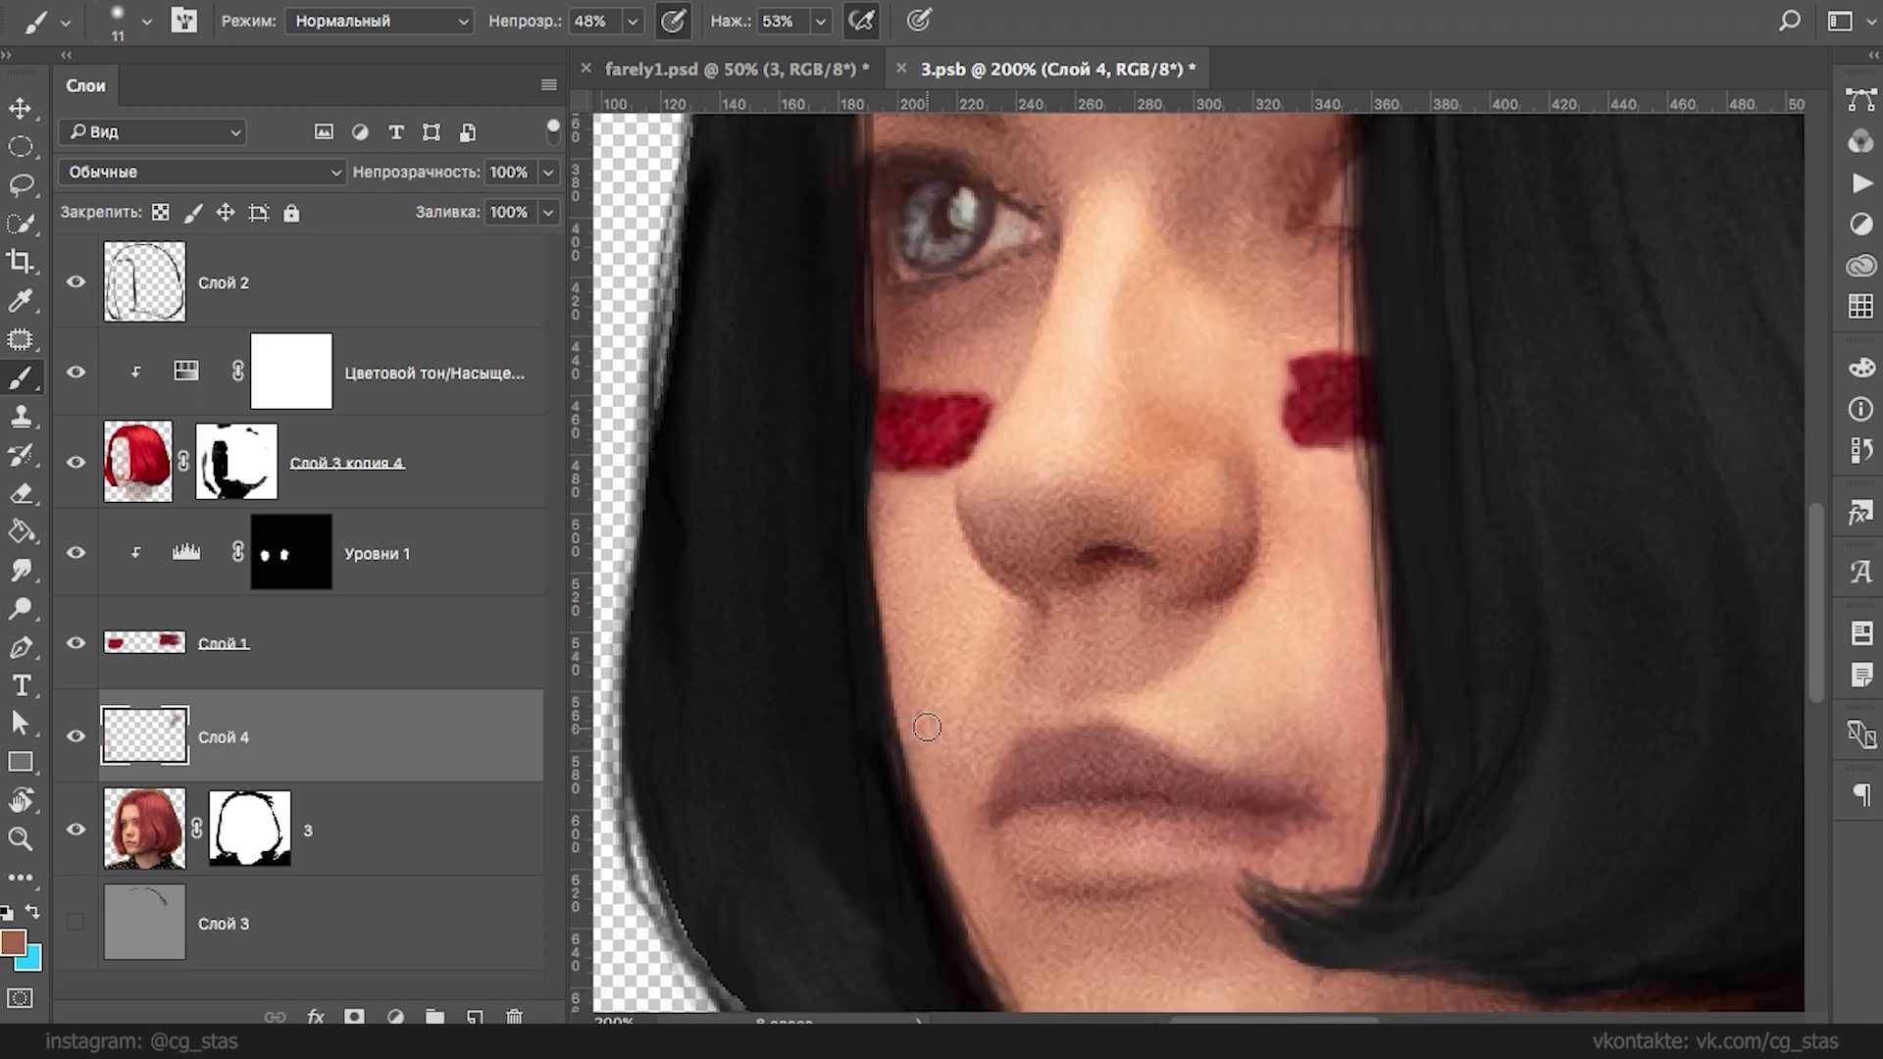
pyautogui.moveTo(914, 618)
pyautogui.mouseDown()
pyautogui.moveTo(759, 259)
pyautogui.moveTo(765, 299)
pyautogui.mouseUp()
pyautogui.keyDown('alt'); pyautogui.click(882, 630); pyautogui.keyUp('alt')
pyautogui.moveTo(840, 583); pyautogui.dragTo(893, 711)
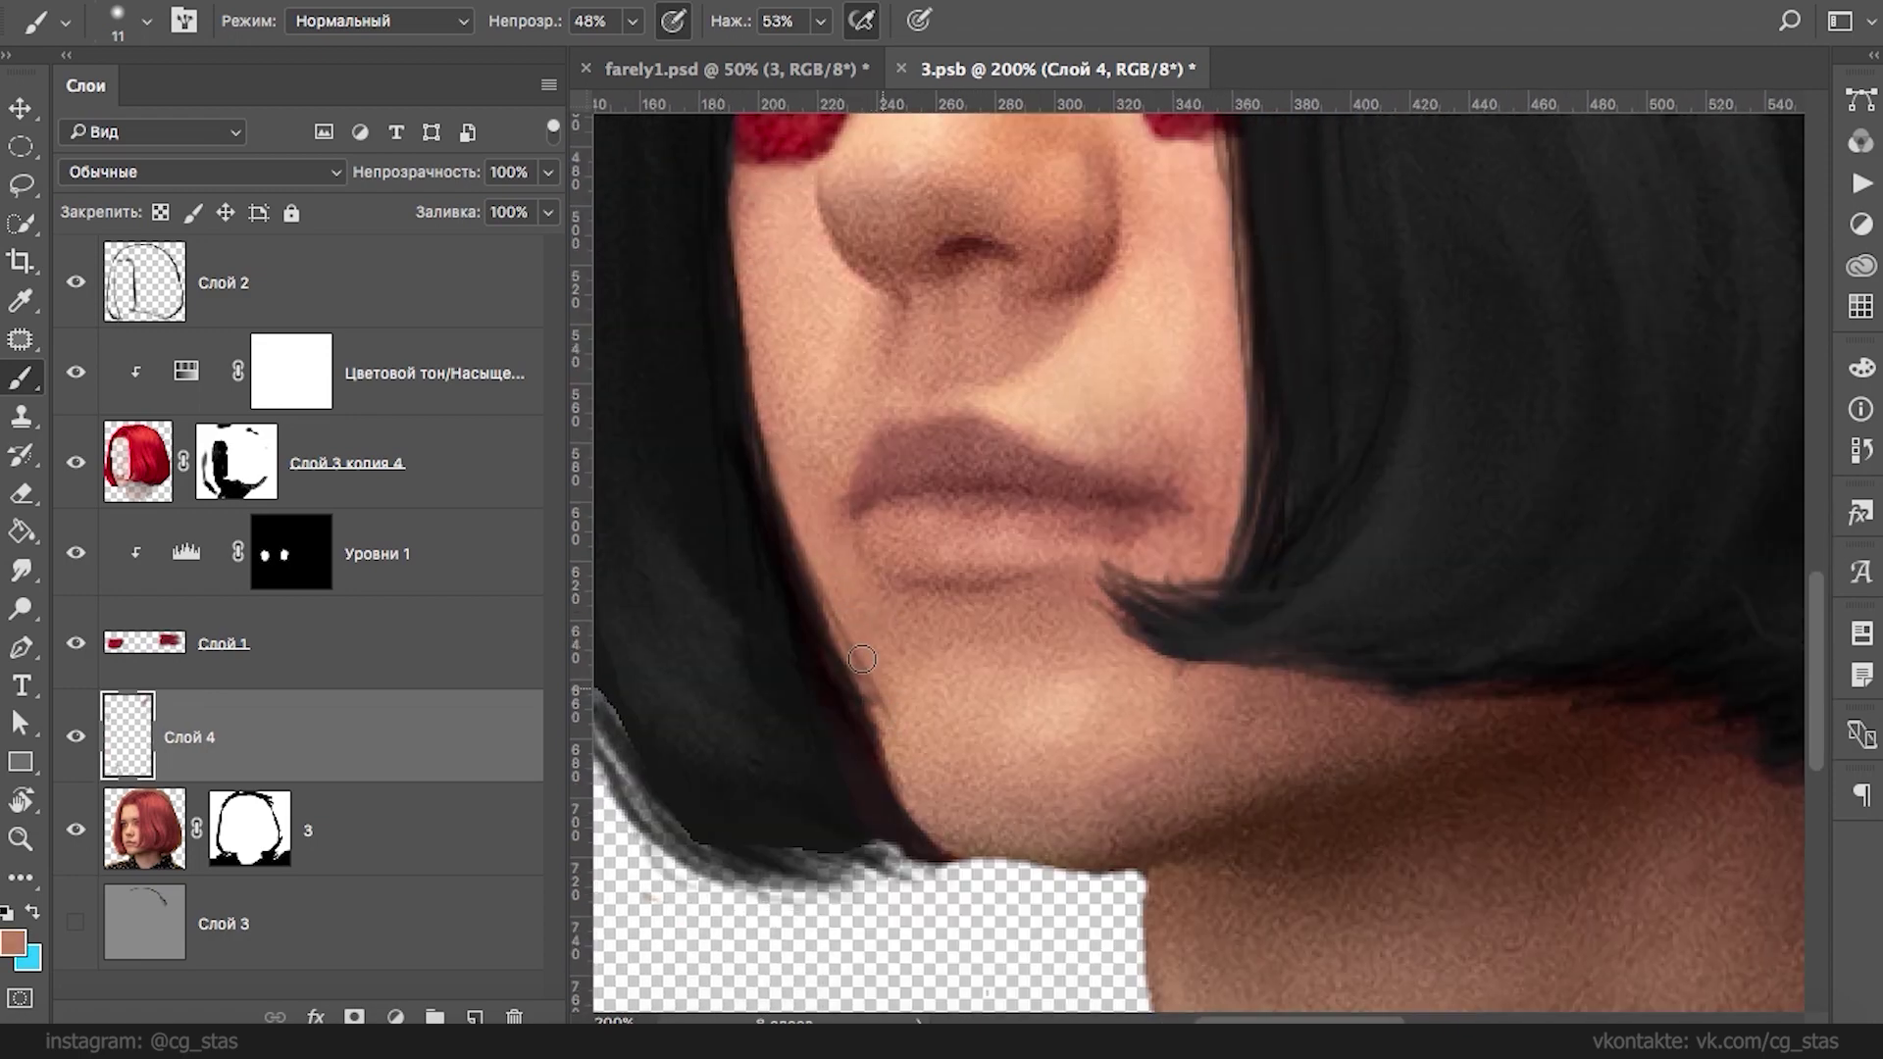
# - Erase the rough hair edge along the jaw on Слой 2 with a 4 px eraser
pyautogui.click(78, 284)
pyautogui.click(145, 291)
pyautogui.press('e')
pyautogui.rightClick(879, 620)
pyautogui.click(1042, 546)
pyautogui.moveTo(1042, 547); pyautogui.dragTo(1038, 546)
pyautogui.click(824, 585)
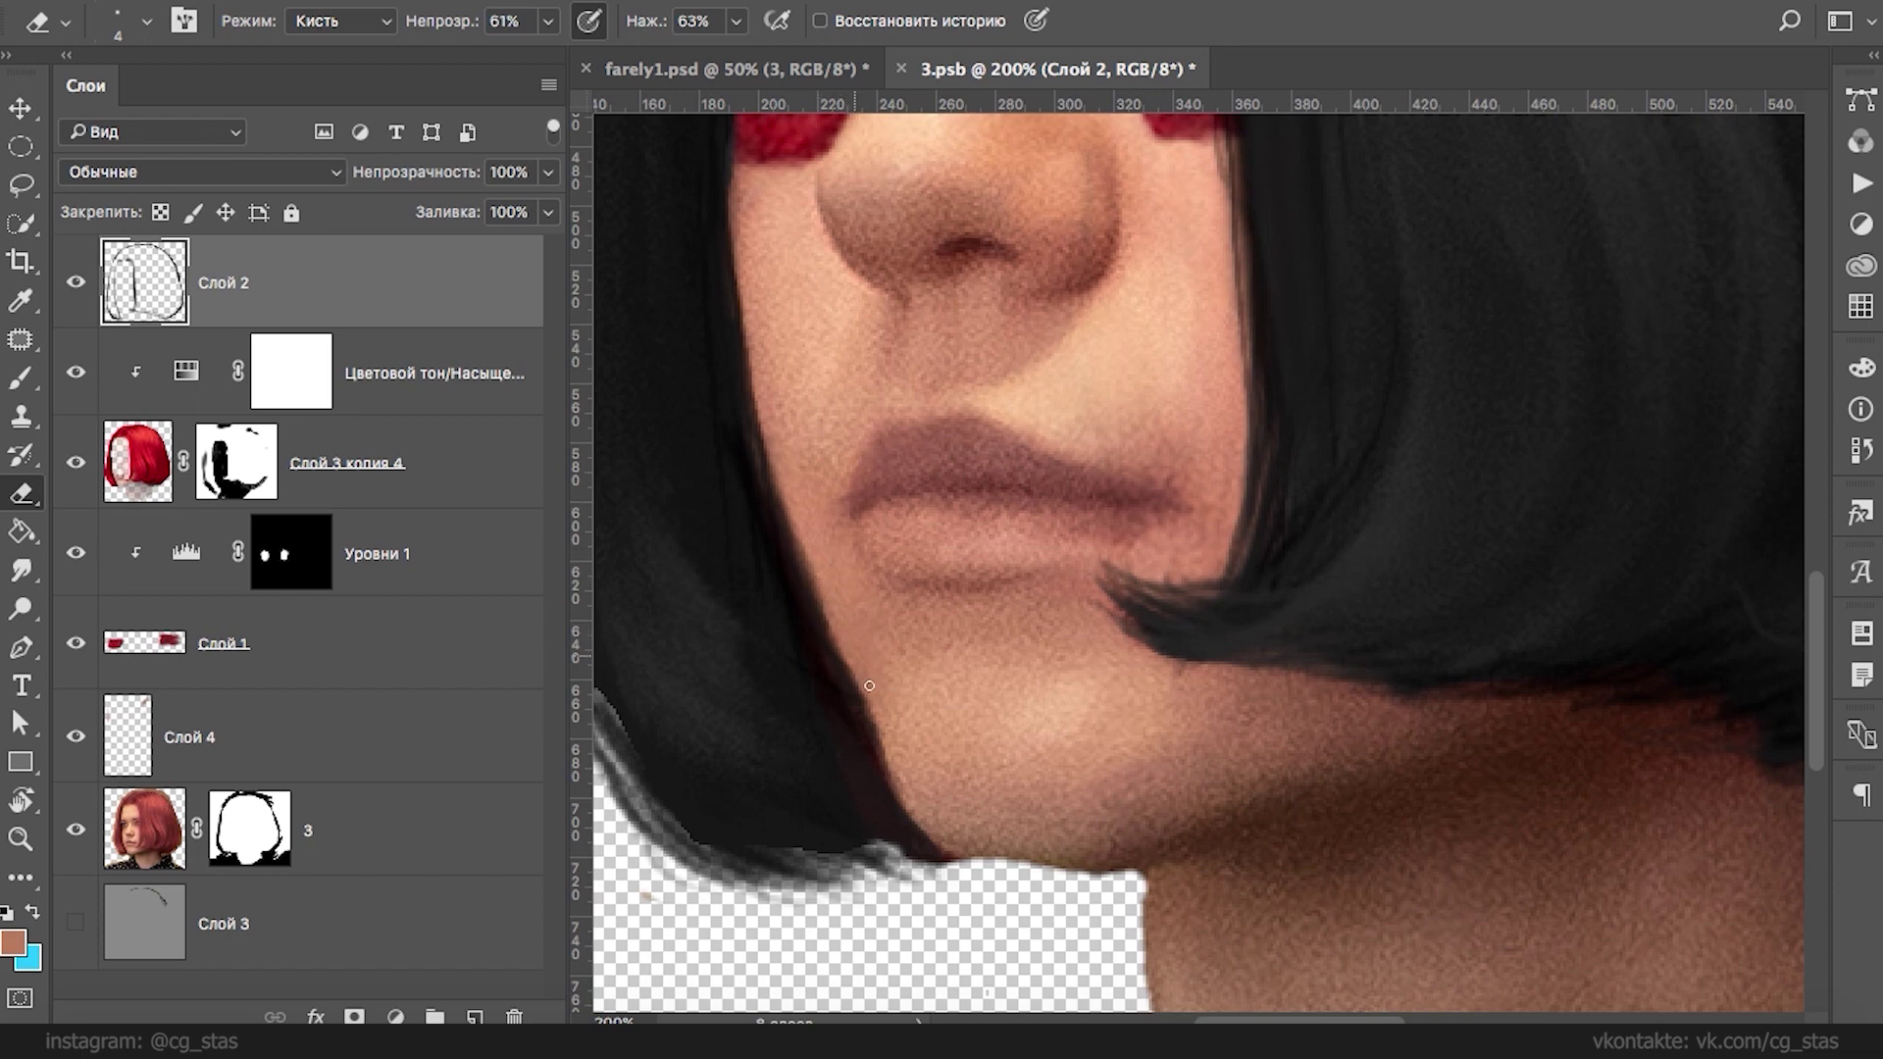
# - Clean up the hair outline along the near cheek beside the mouth and nose with the Eraser on Слой 2
pyautogui.moveTo(1538, 424); pyautogui.dragTo(1441, 366)
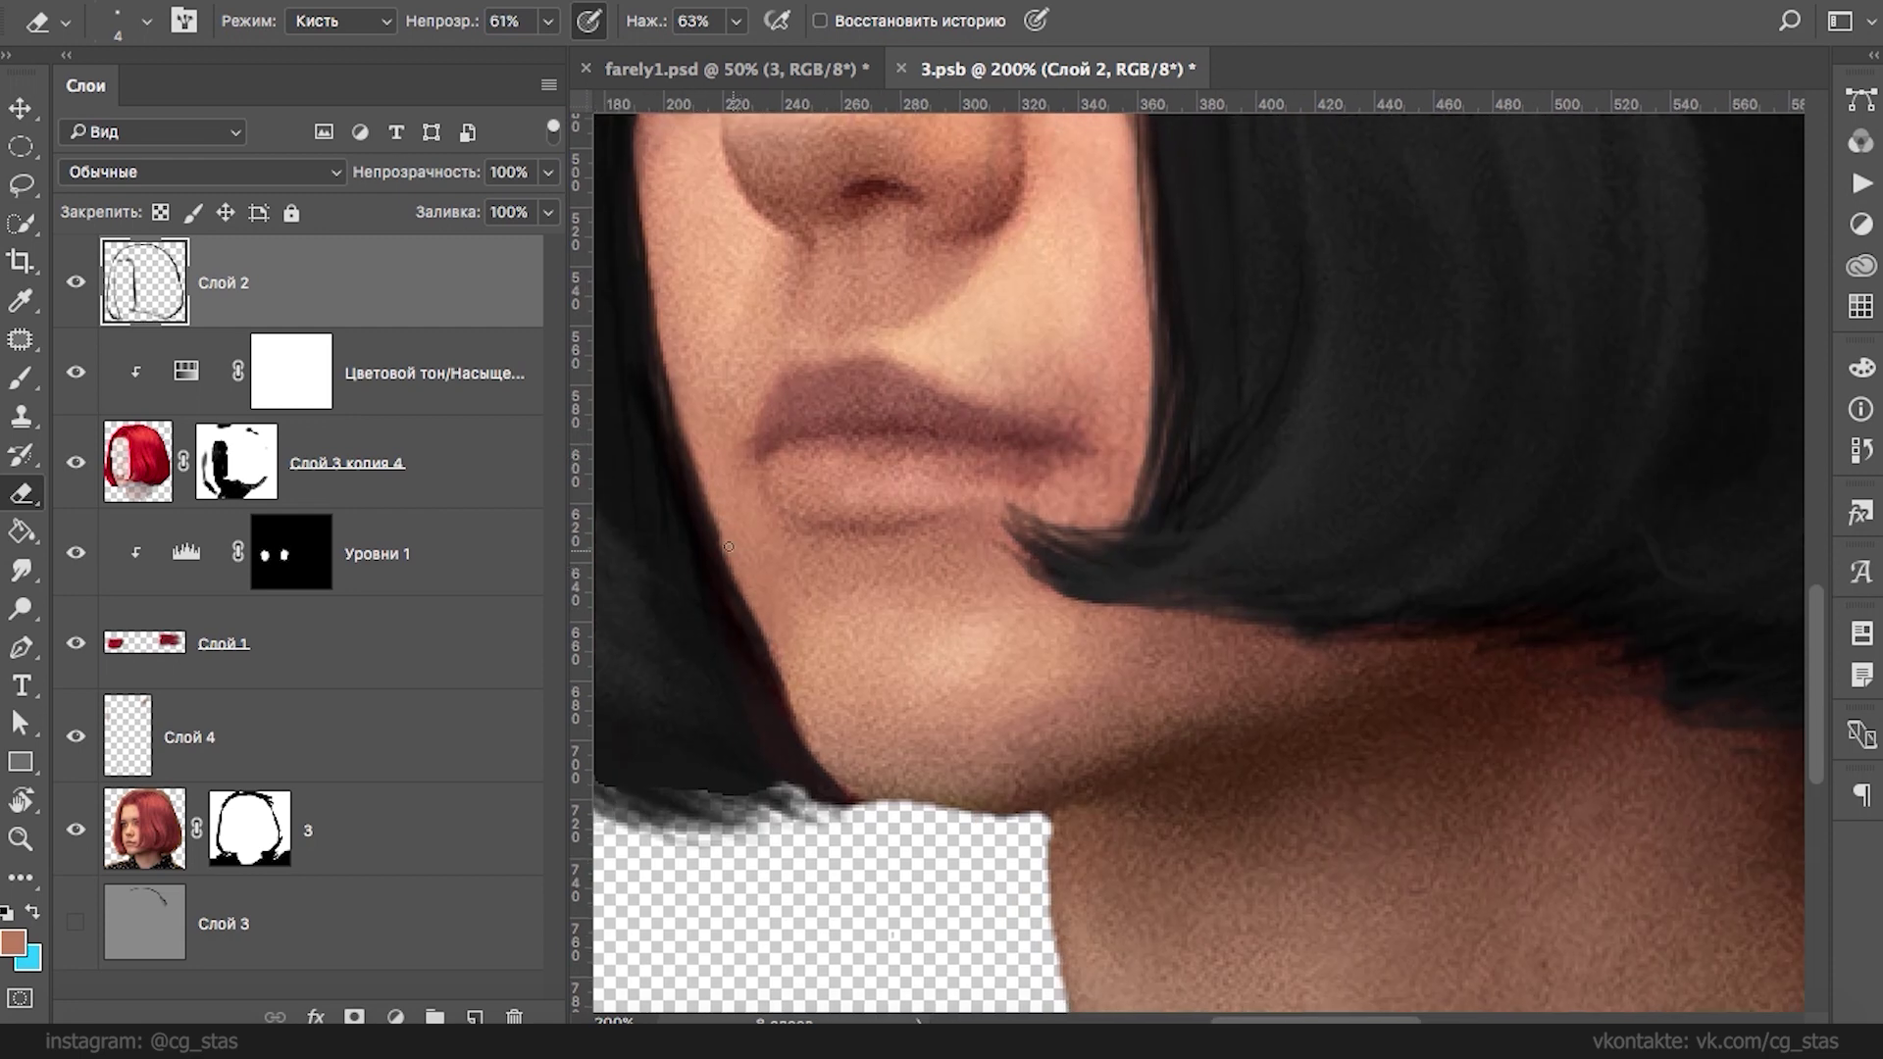
pyautogui.scroll(4, 662, 282)
pyautogui.hscroll(-2, 661, 282)
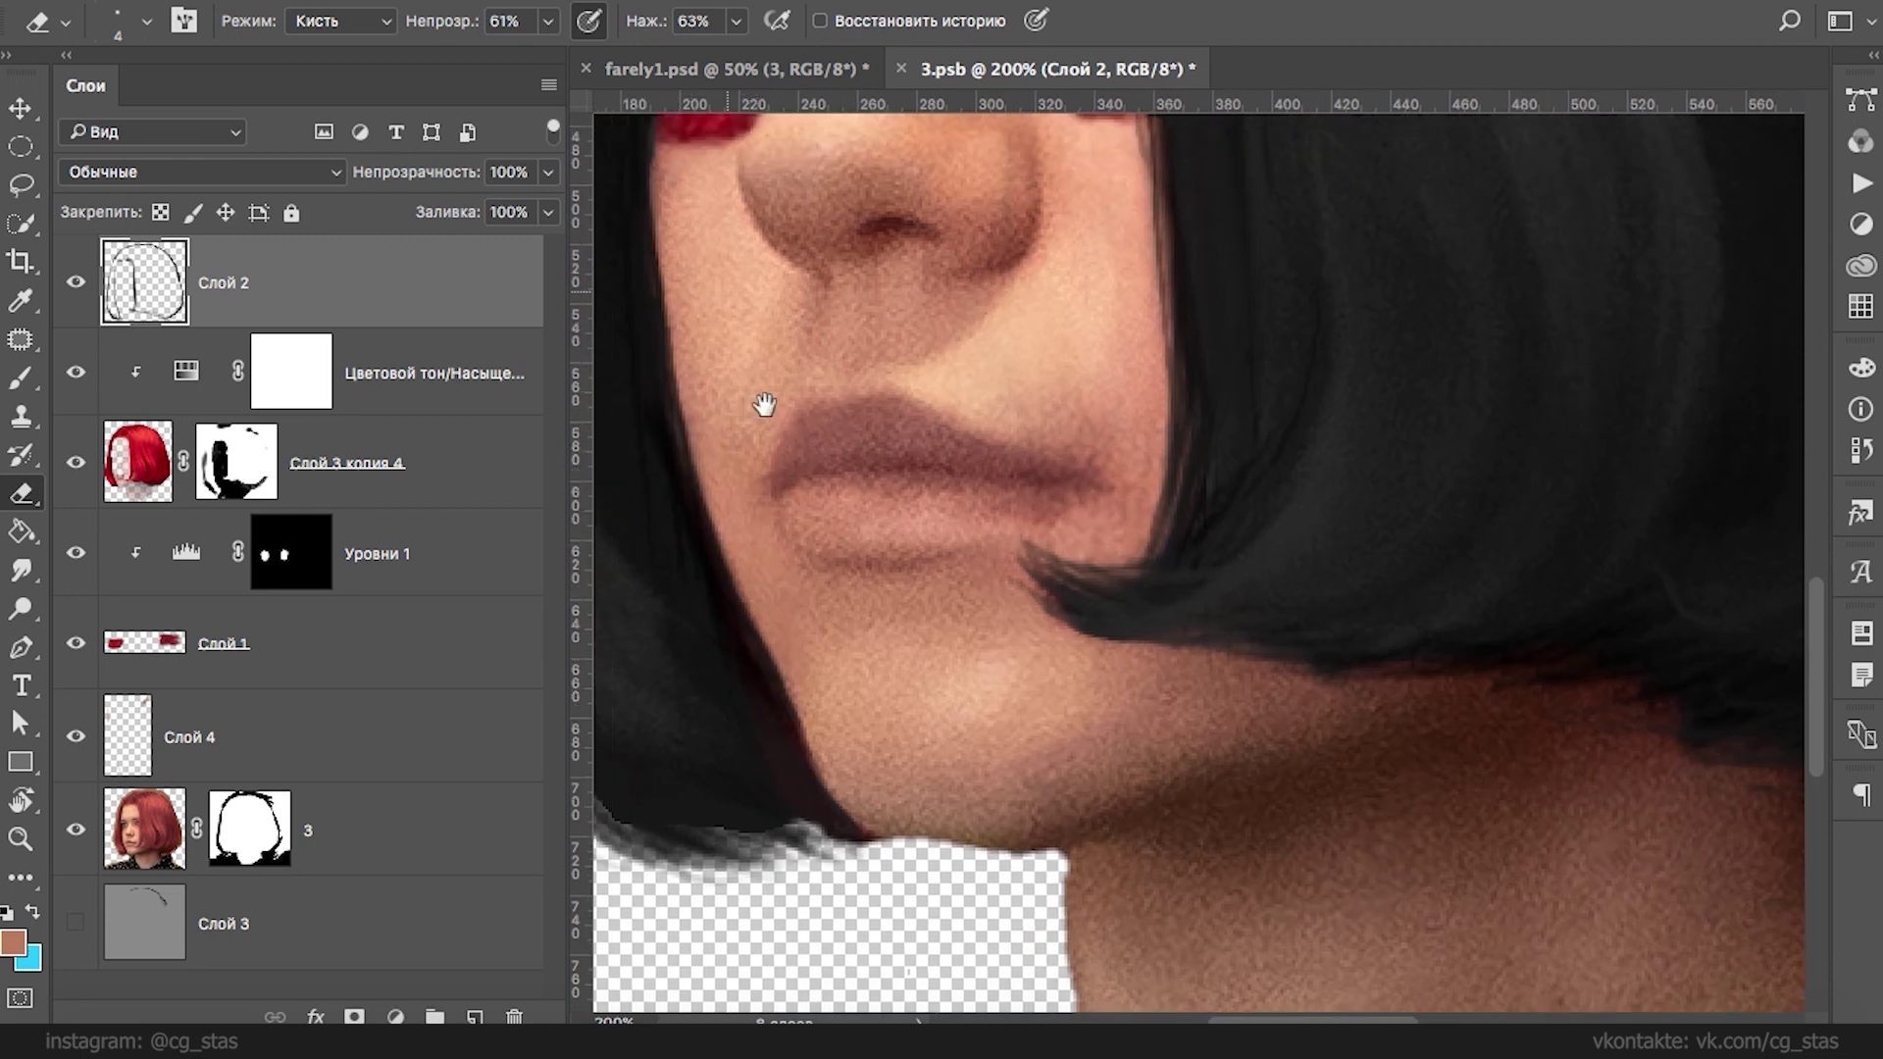
pyautogui.moveTo(734, 499)
pyautogui.mouseDown()
pyautogui.moveTo(716, 378)
pyautogui.moveTo(742, 562)
pyautogui.moveTo(717, 480)
pyautogui.moveTo(754, 583)
pyautogui.mouseUp()
pyautogui.press('x')
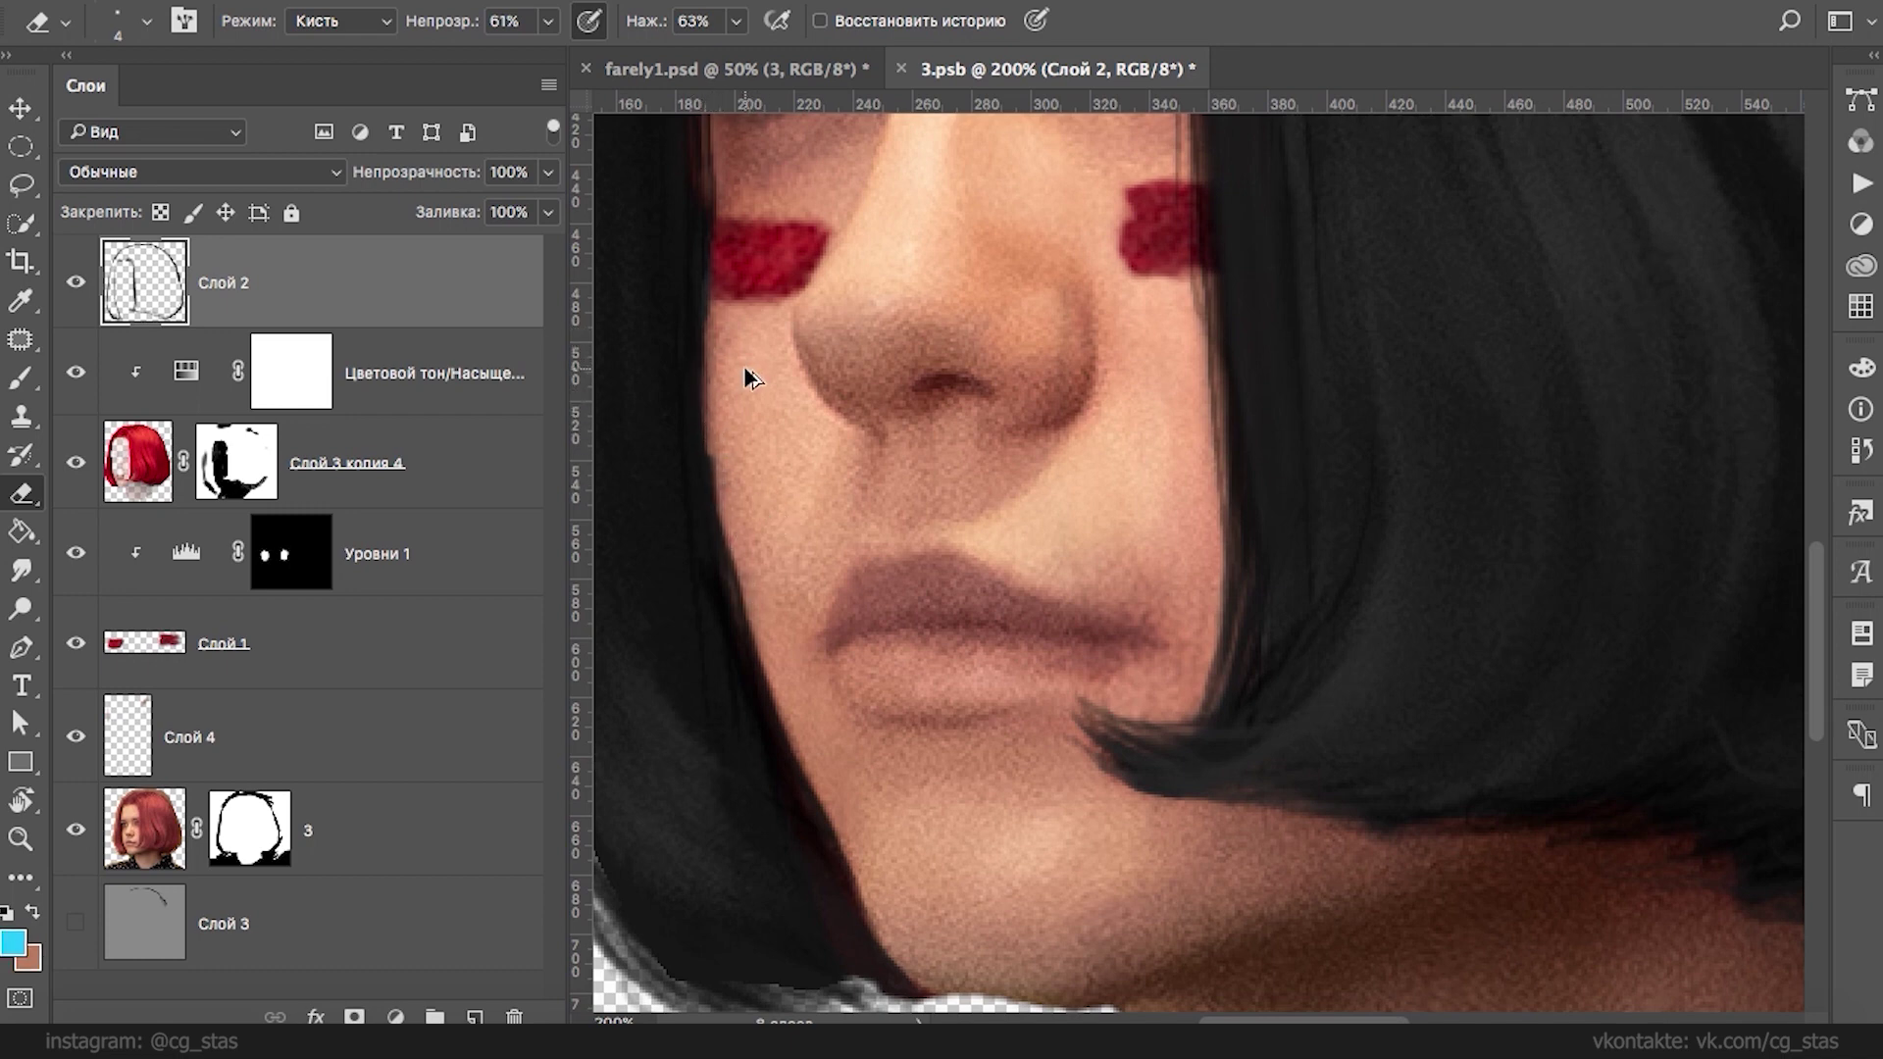
pyautogui.scroll(1, 775, 461)
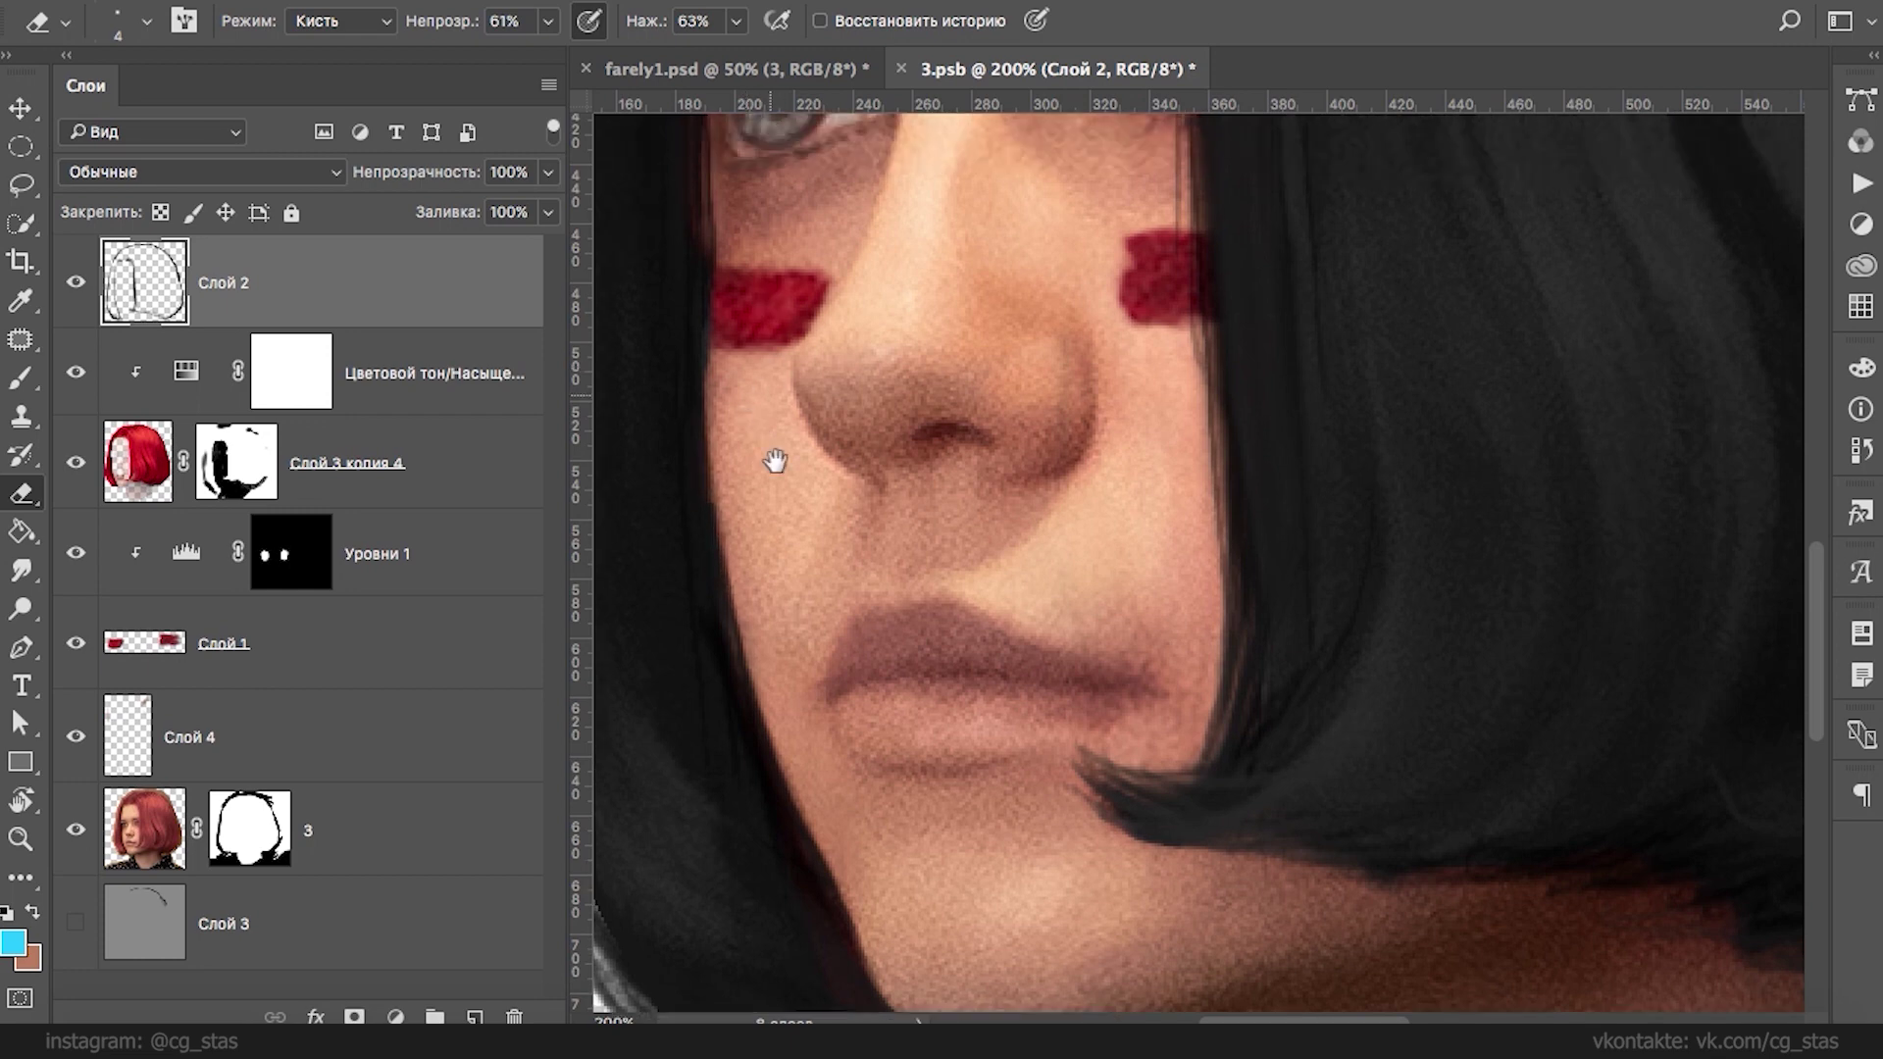
pyautogui.moveTo(774, 461); pyautogui.dragTo(784, 647)
# - Set Слой 4 to the Цветовой тон blend mode and brush sampled dark brown over the reddish shadow under the hair on the neck
pyautogui.press('b')
pyautogui.press('d')
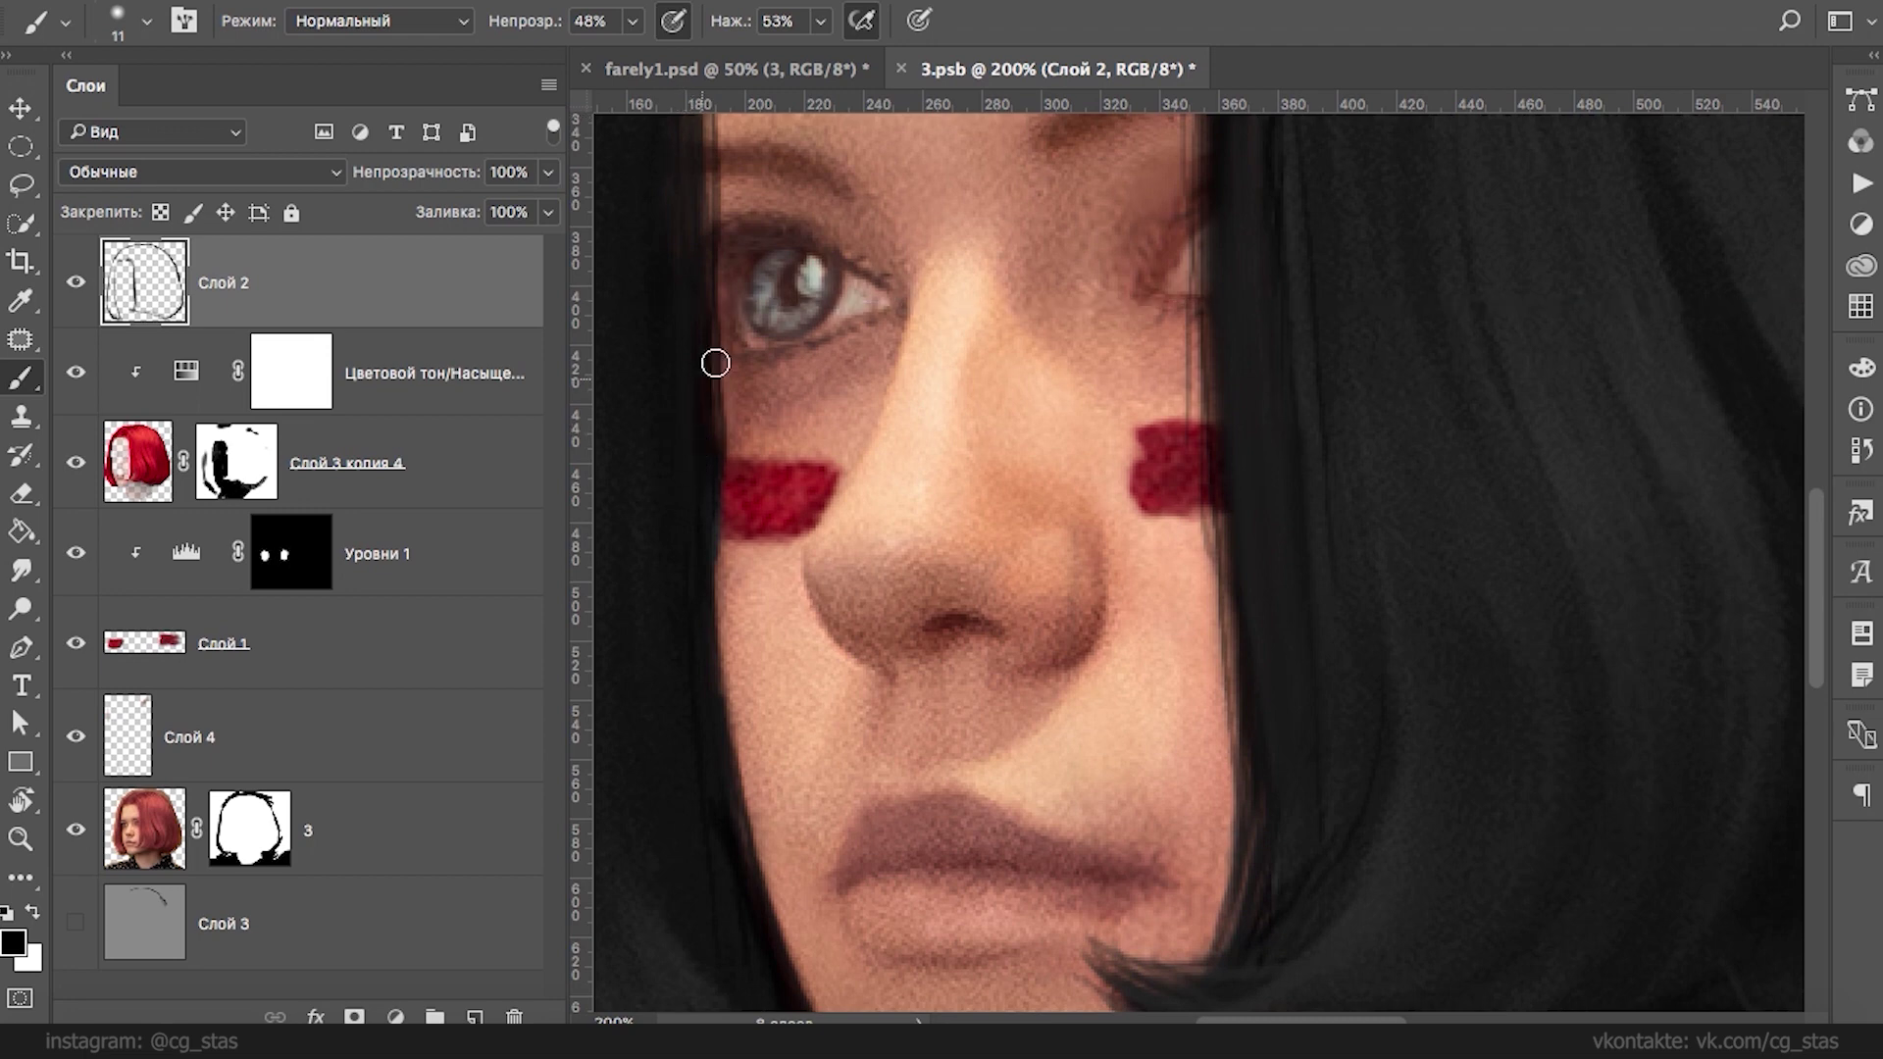
pyautogui.scroll(-4, 853, 390)
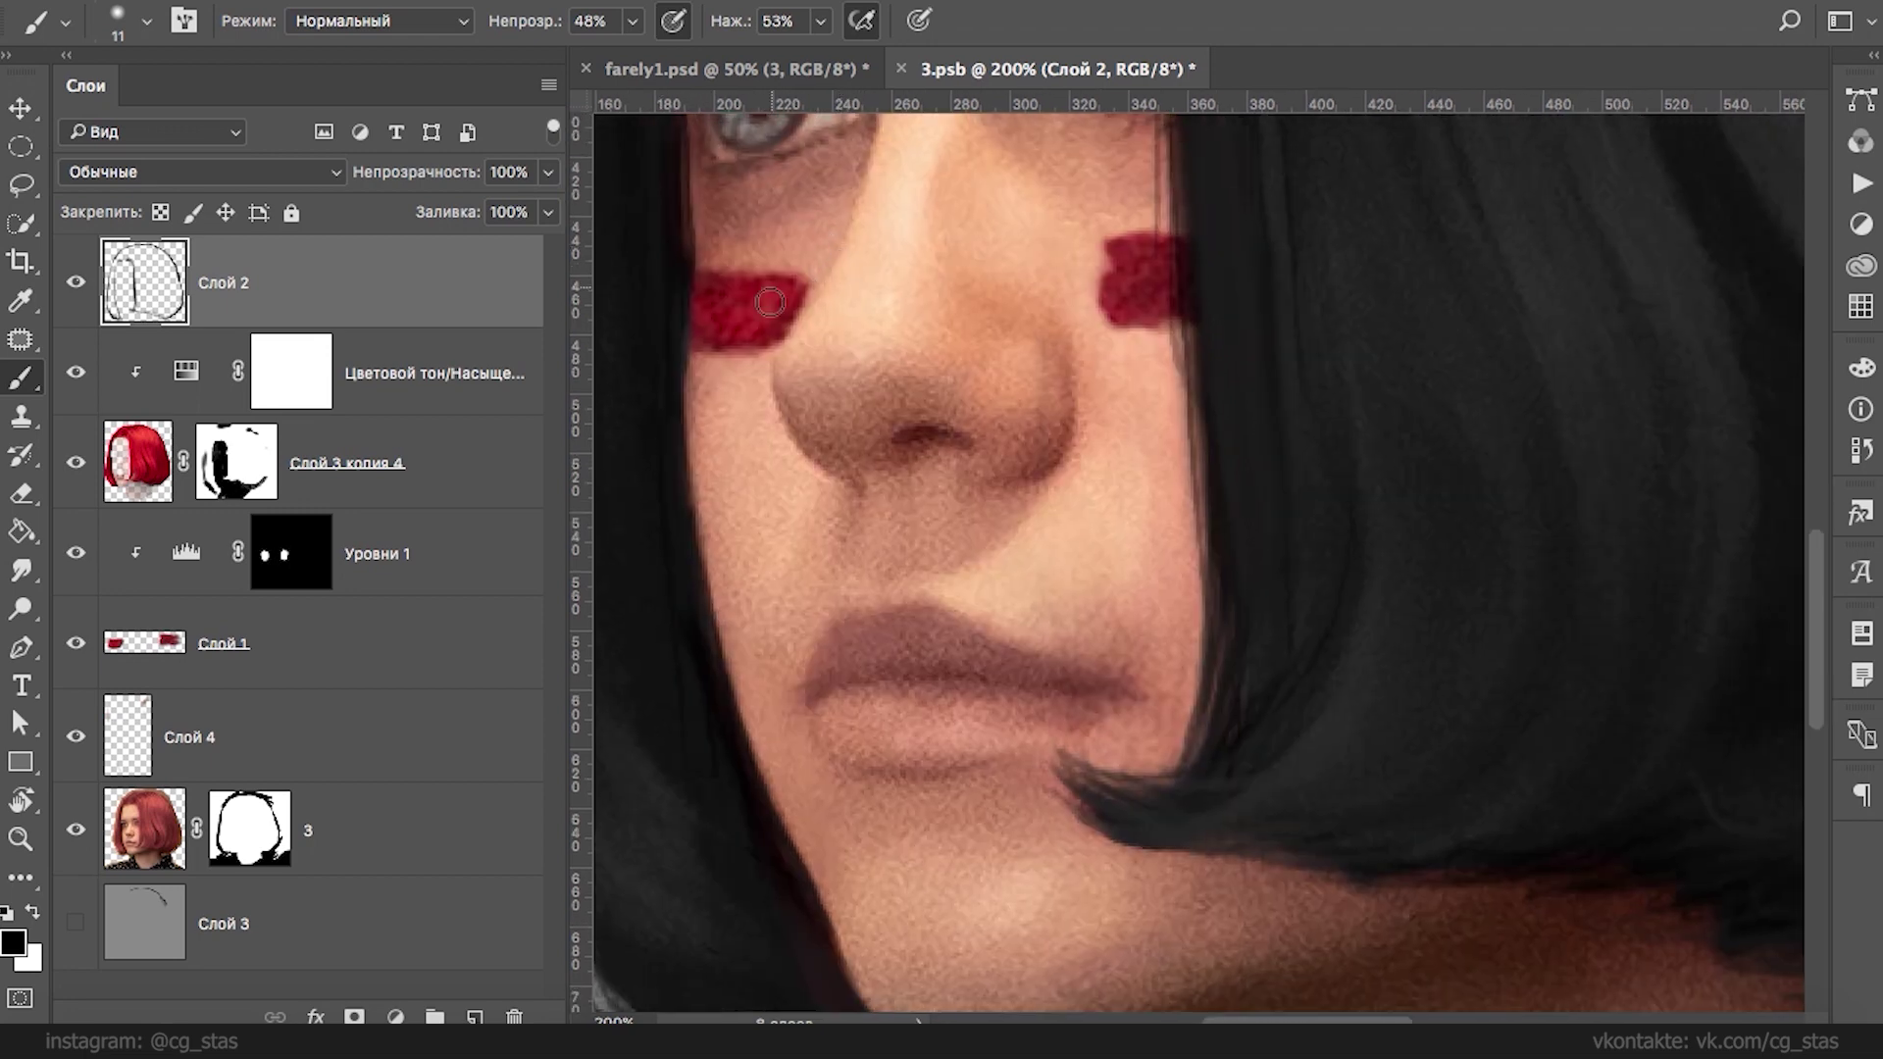
pyautogui.scroll(-5, 769, 302)
pyautogui.click(135, 757)
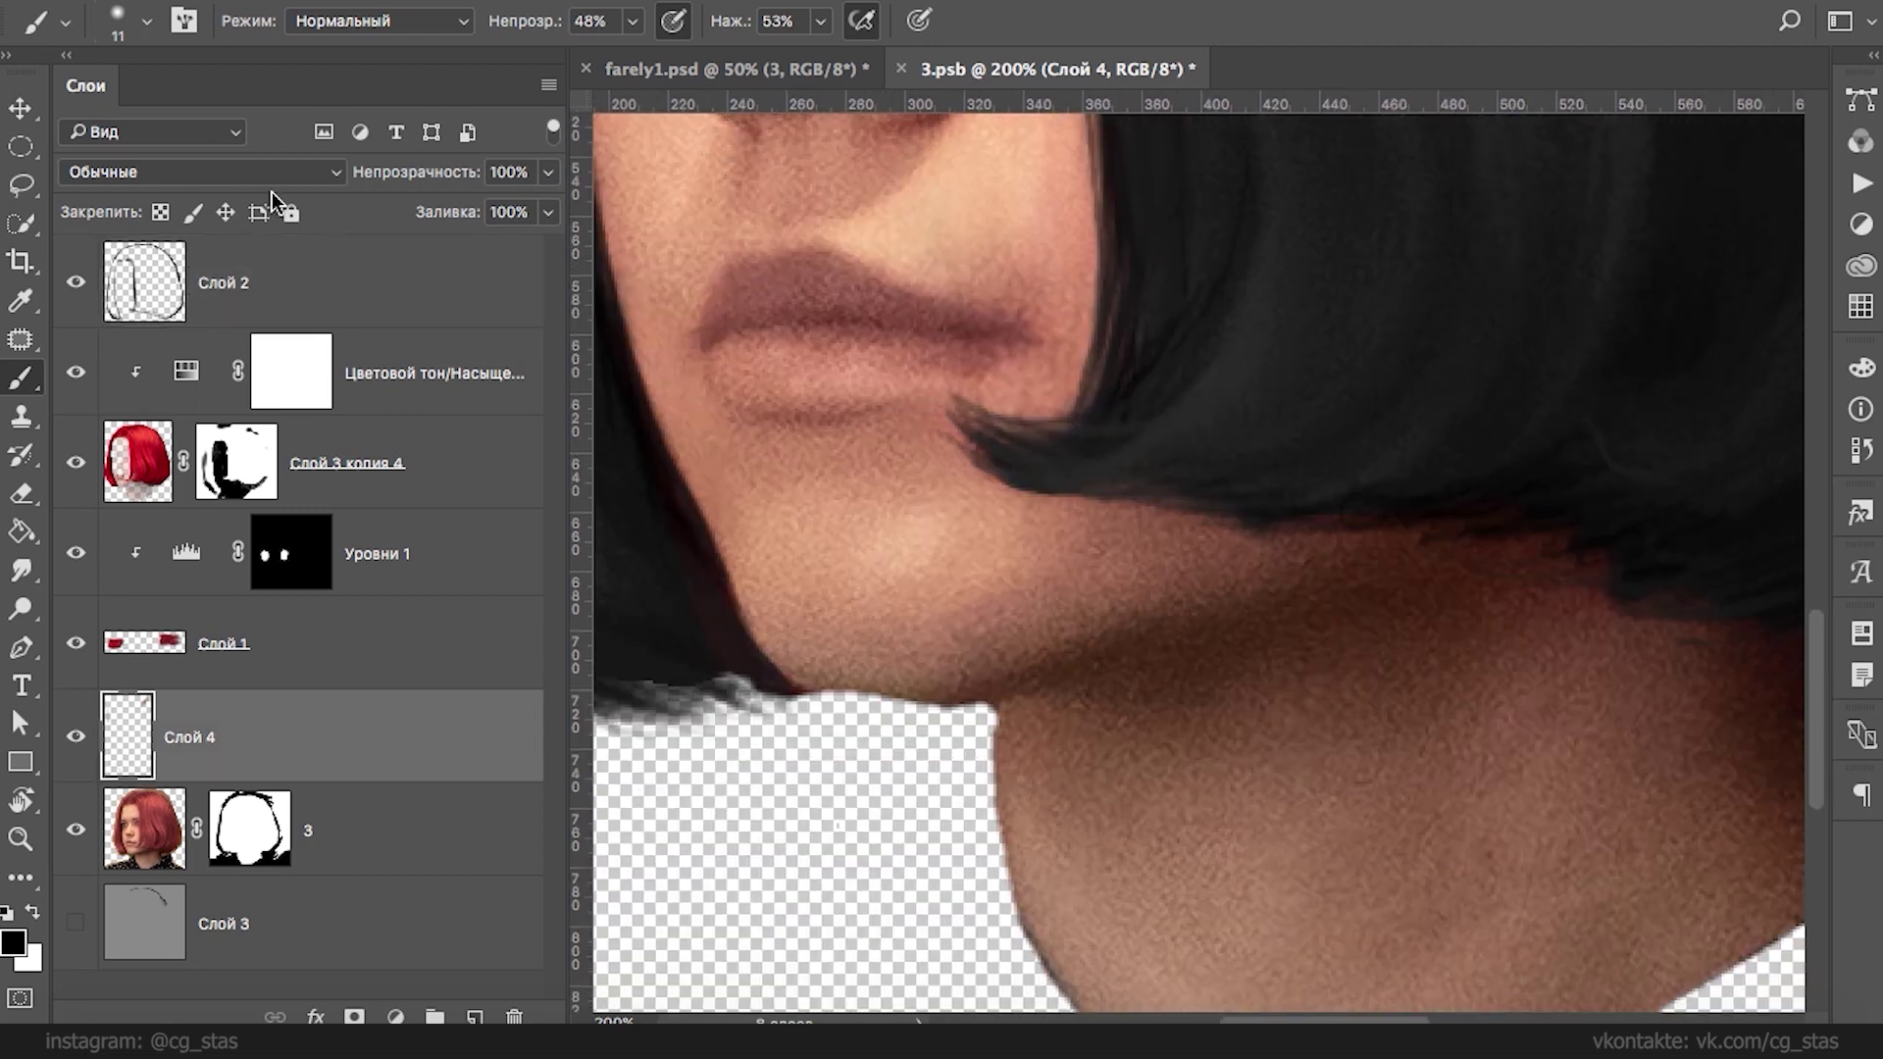
pyautogui.click(201, 171)
pyautogui.click(208, 768)
pyautogui.keyDown('alt'); pyautogui.click(1433, 559); pyautogui.keyUp('alt')
pyautogui.moveTo(1373, 486); pyautogui.dragTo(1000, 456)
pyautogui.moveTo(1092, 525)
pyautogui.mouseDown()
pyautogui.moveTo(1079, 502)
pyautogui.moveTo(1197, 510)
pyautogui.moveTo(1042, 496)
pyautogui.moveTo(1017, 527)
pyautogui.moveTo(1083, 495)
pyautogui.moveTo(1056, 500)
pyautogui.moveTo(1660, 706)
pyautogui.mouseUp()
# - Paint thin 4 px dark strands on Слой 2 along the hair edge beside the forehead and near eyebrow
pyautogui.moveTo(1353, 336); pyautogui.dragTo(1399, 702)
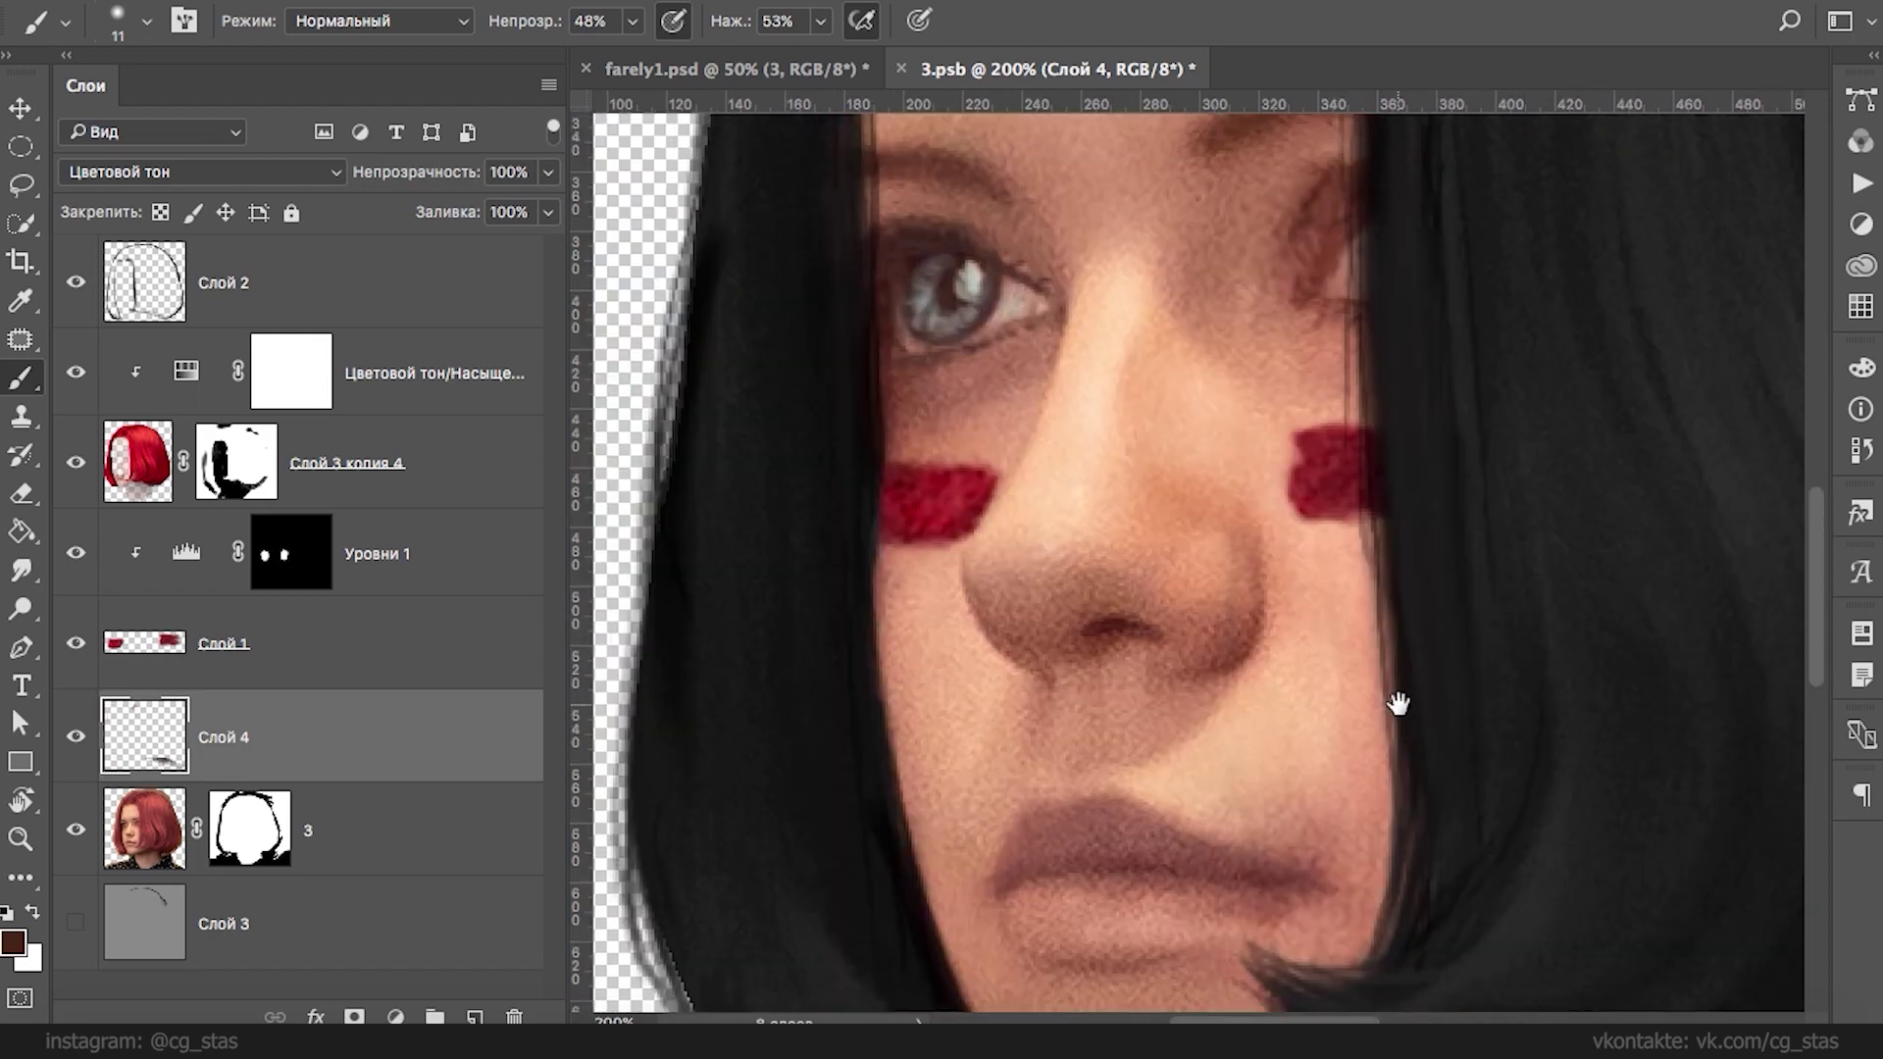
pyautogui.moveTo(1237, 393); pyautogui.dragTo(1256, 638)
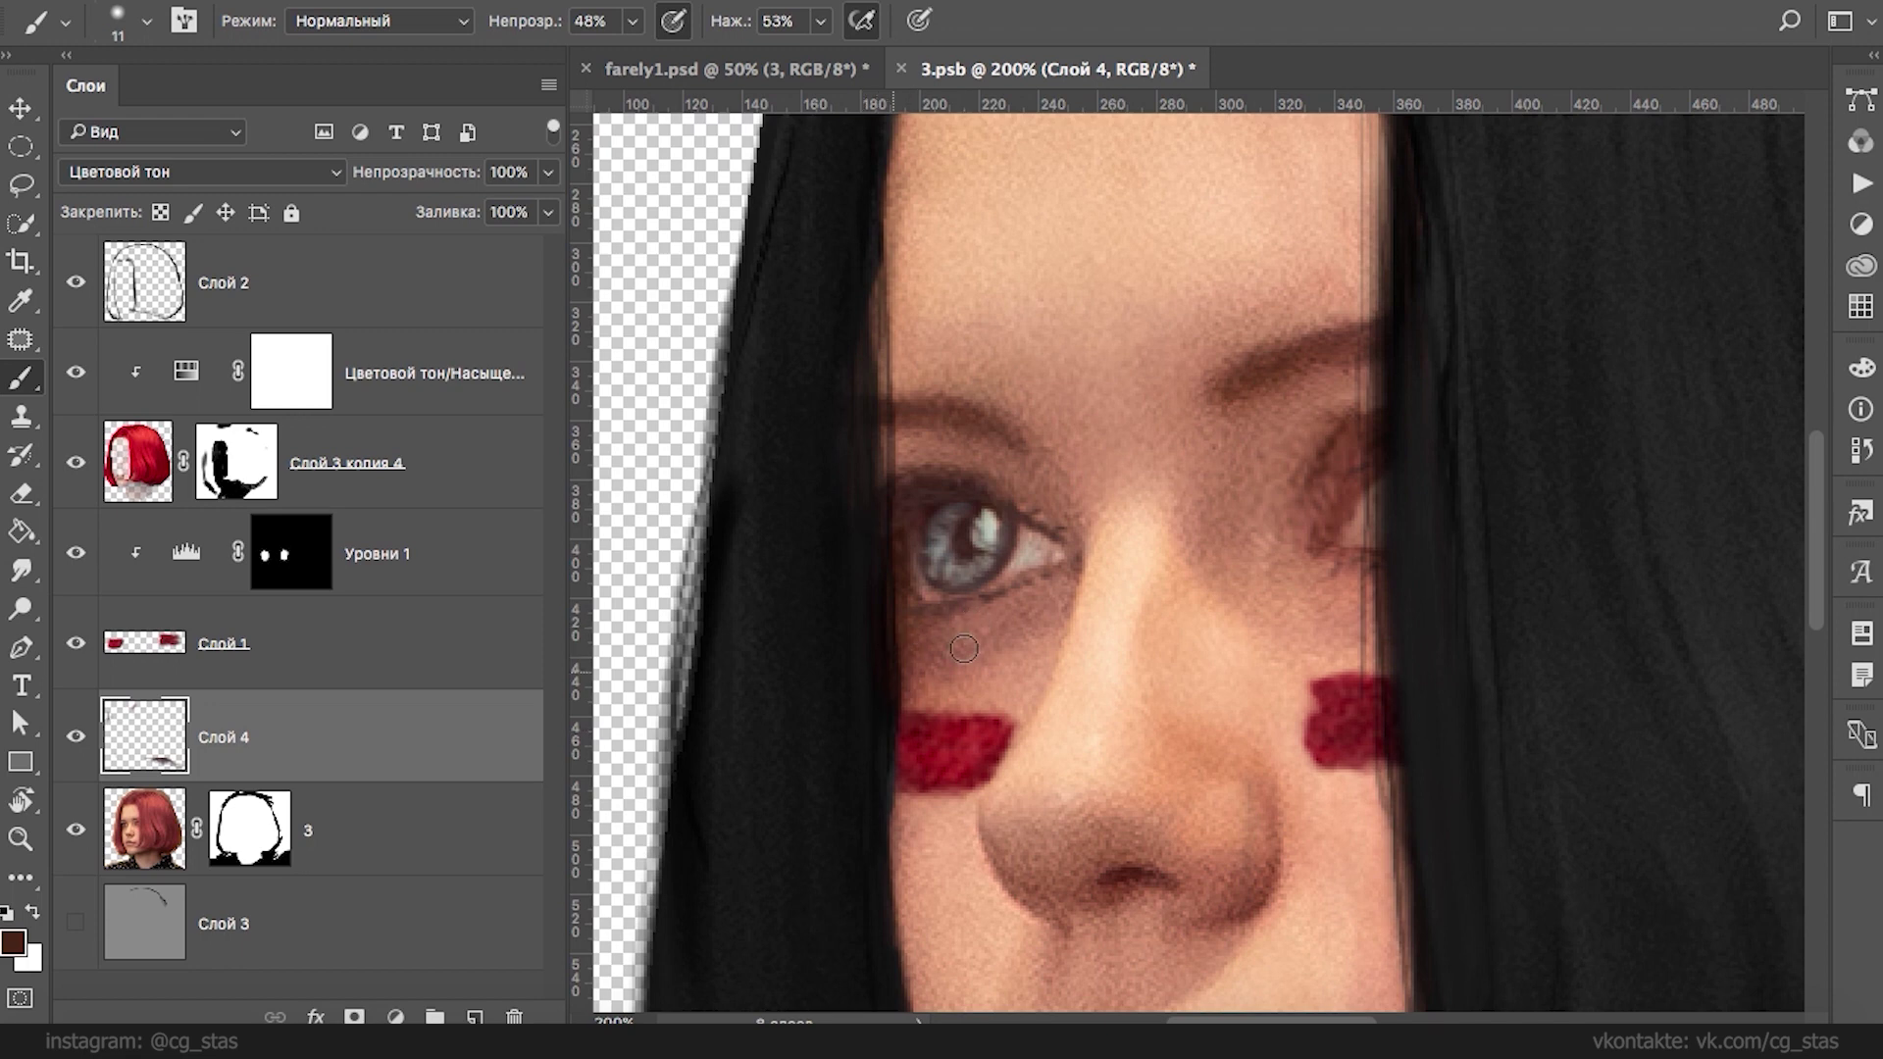
pyautogui.click(491, 310)
pyautogui.keyDown('alt'); pyautogui.click(816, 307); pyautogui.keyUp('alt')
pyautogui.rightClick(882, 281)
pyautogui.moveTo(1057, 343); pyautogui.dragTo(1037, 345)
pyautogui.click(874, 268)
pyautogui.moveTo(874, 269); pyautogui.dragTo(886, 467)
pyautogui.moveTo(879, 338); pyautogui.dragTo(885, 474)
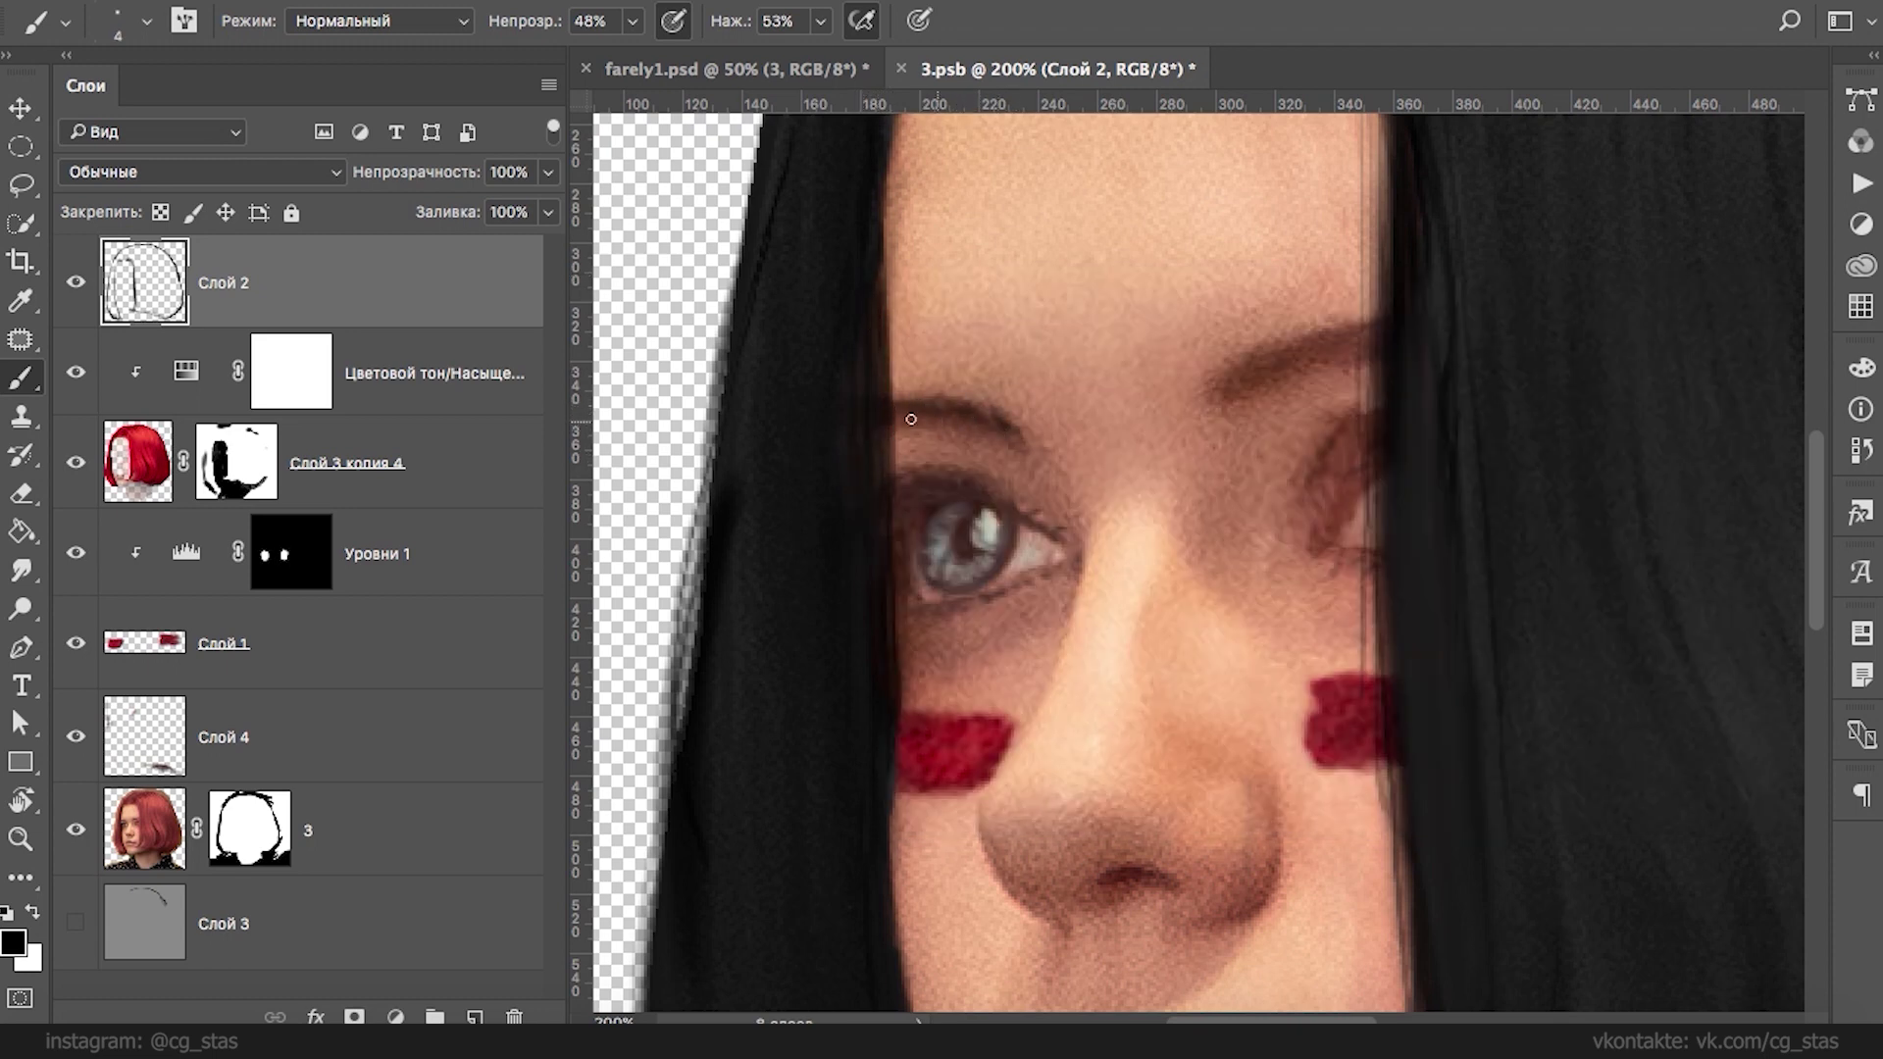
# - Darken the eyebrows with fine 4 px brush strokes on Слой 2 and check the whole head
pyautogui.moveTo(1229, 386); pyautogui.dragTo(1275, 356)
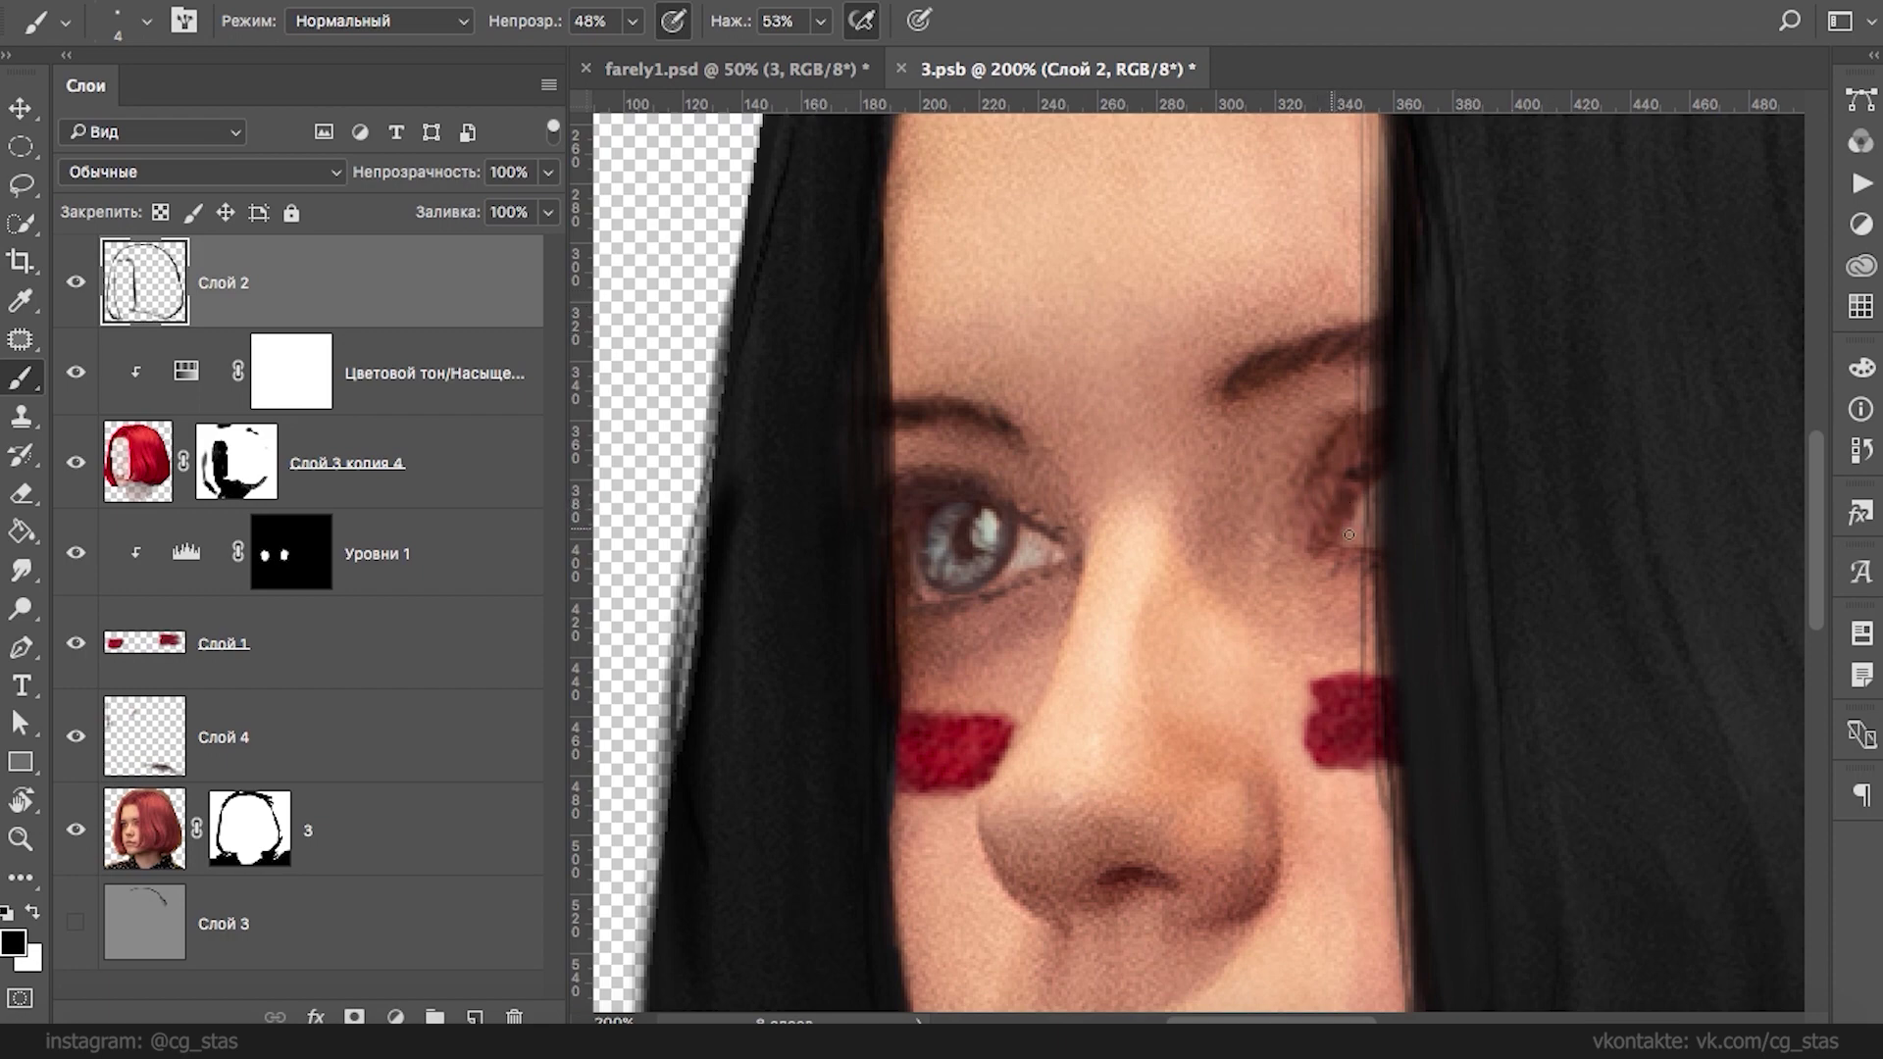
pyautogui.hotkey('ctrl', '-')
pyautogui.hotkey('ctrl', '-')
pyautogui.hotkey('ctrl', '-')
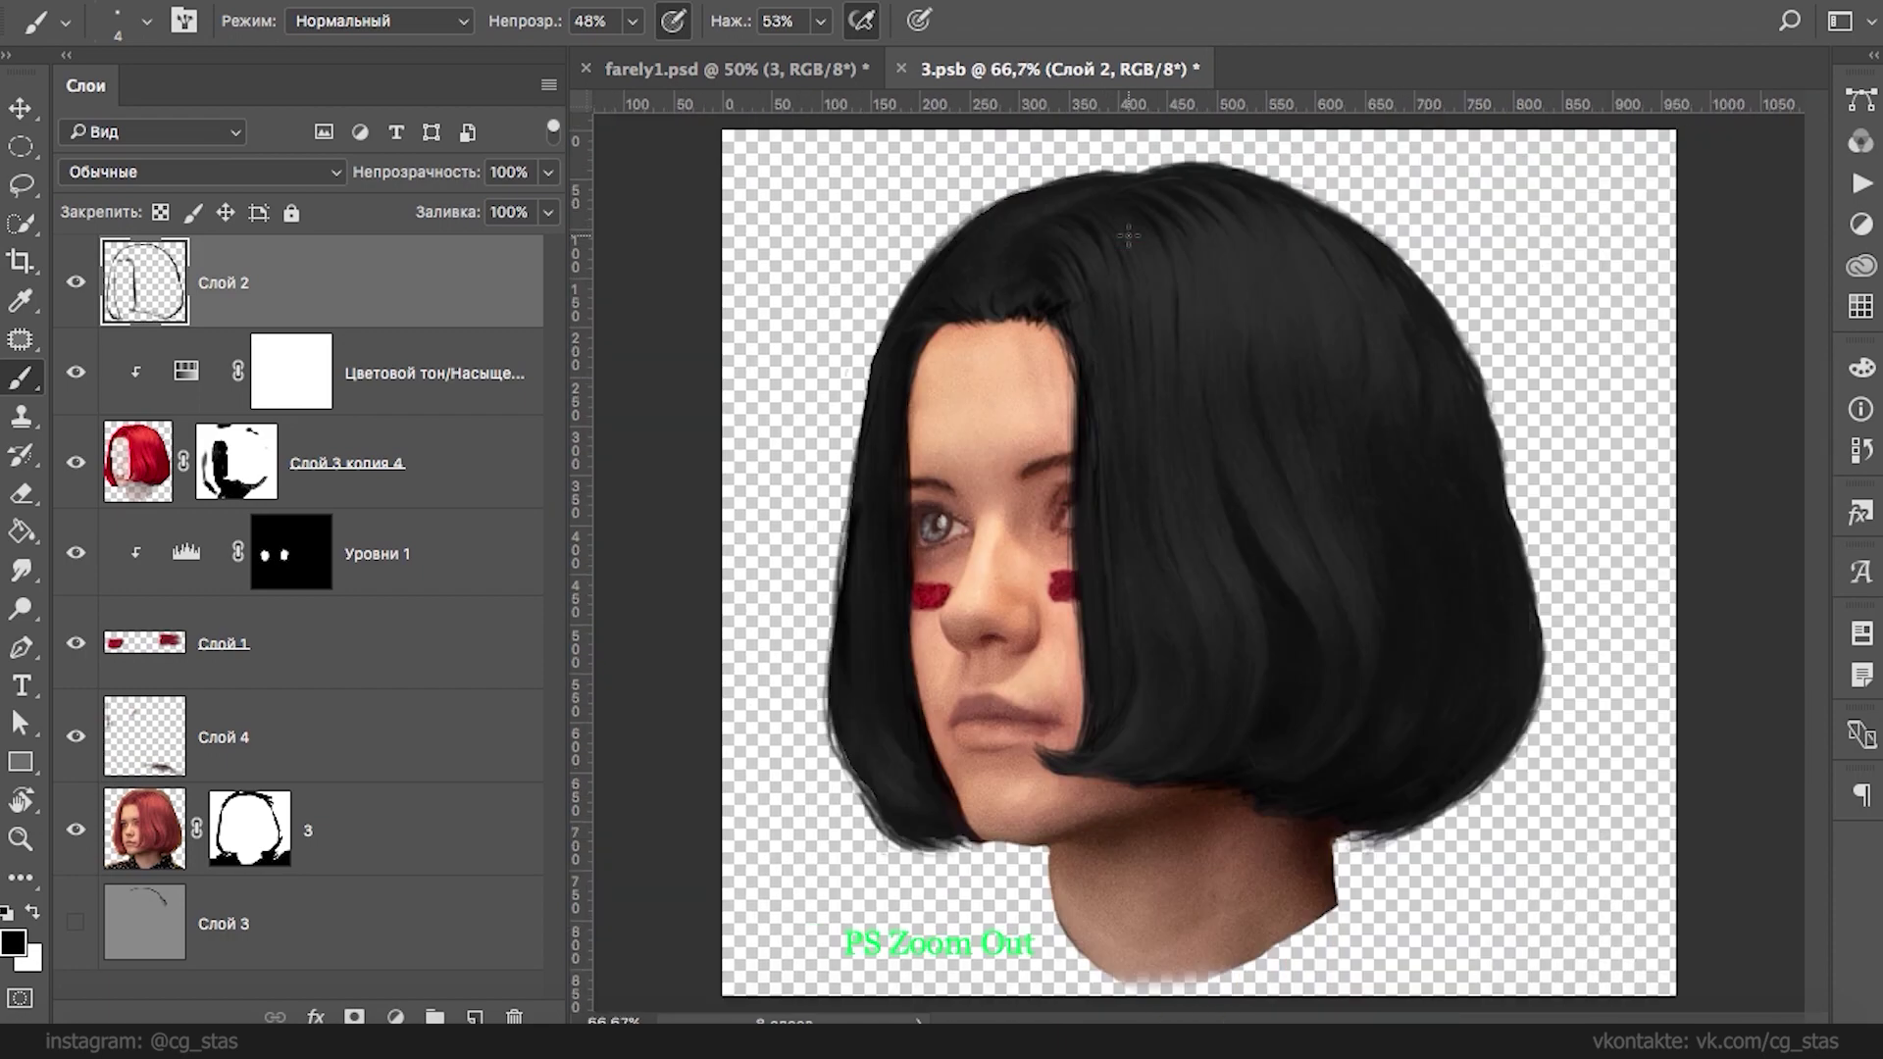
pyautogui.hotkey('ctrl', '-')
pyautogui.hotkey('ctrl', '-')
pyautogui.hotkey('ctrl', '+')
pyautogui.hotkey('ctrl', '+')
pyautogui.hotkey('ctrl', '+')
pyautogui.hotkey('ctrl', '+')
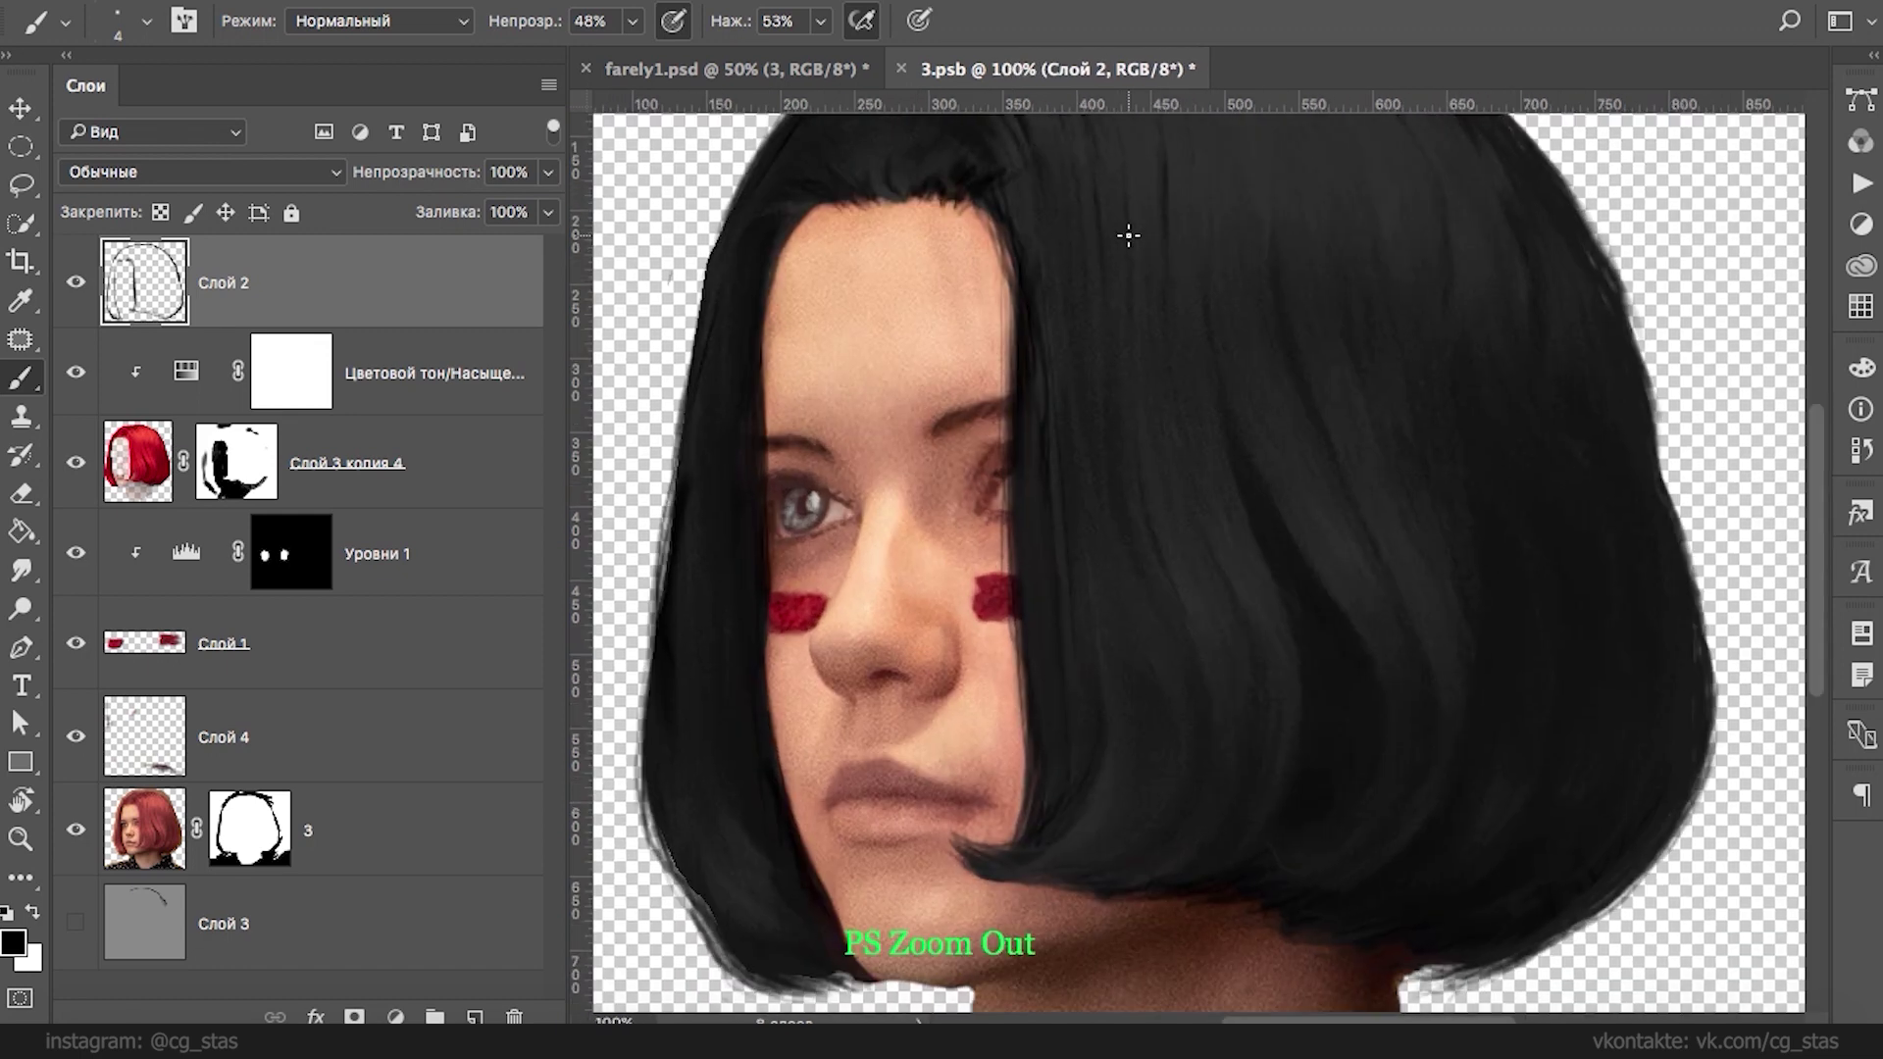
# - Select layer 3 and enlarge the History Brush to 87 px with 0% hardness
pyautogui.hotkey('ctrl', '+')
pyautogui.click(144, 838)
pyautogui.press('y')
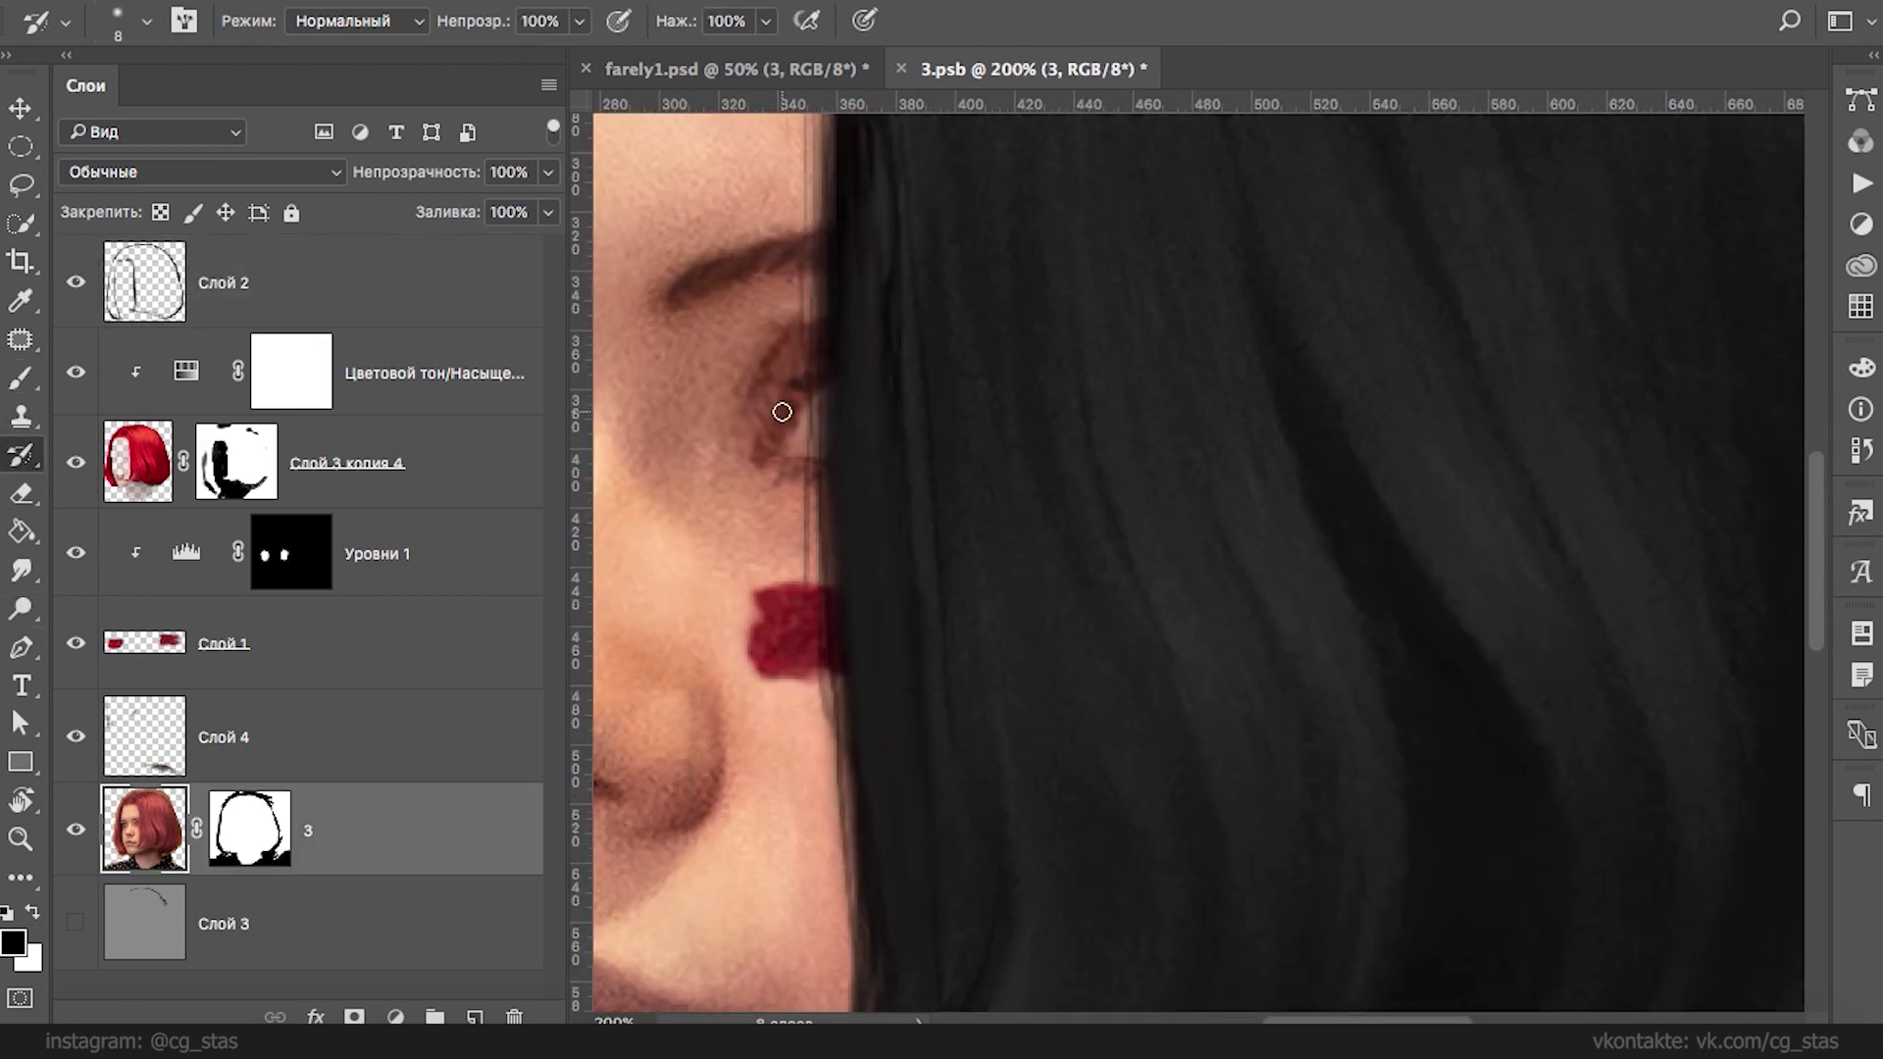
pyautogui.rightClick(757, 487)
pyautogui.moveTo(888, 488); pyautogui.dragTo(978, 485)
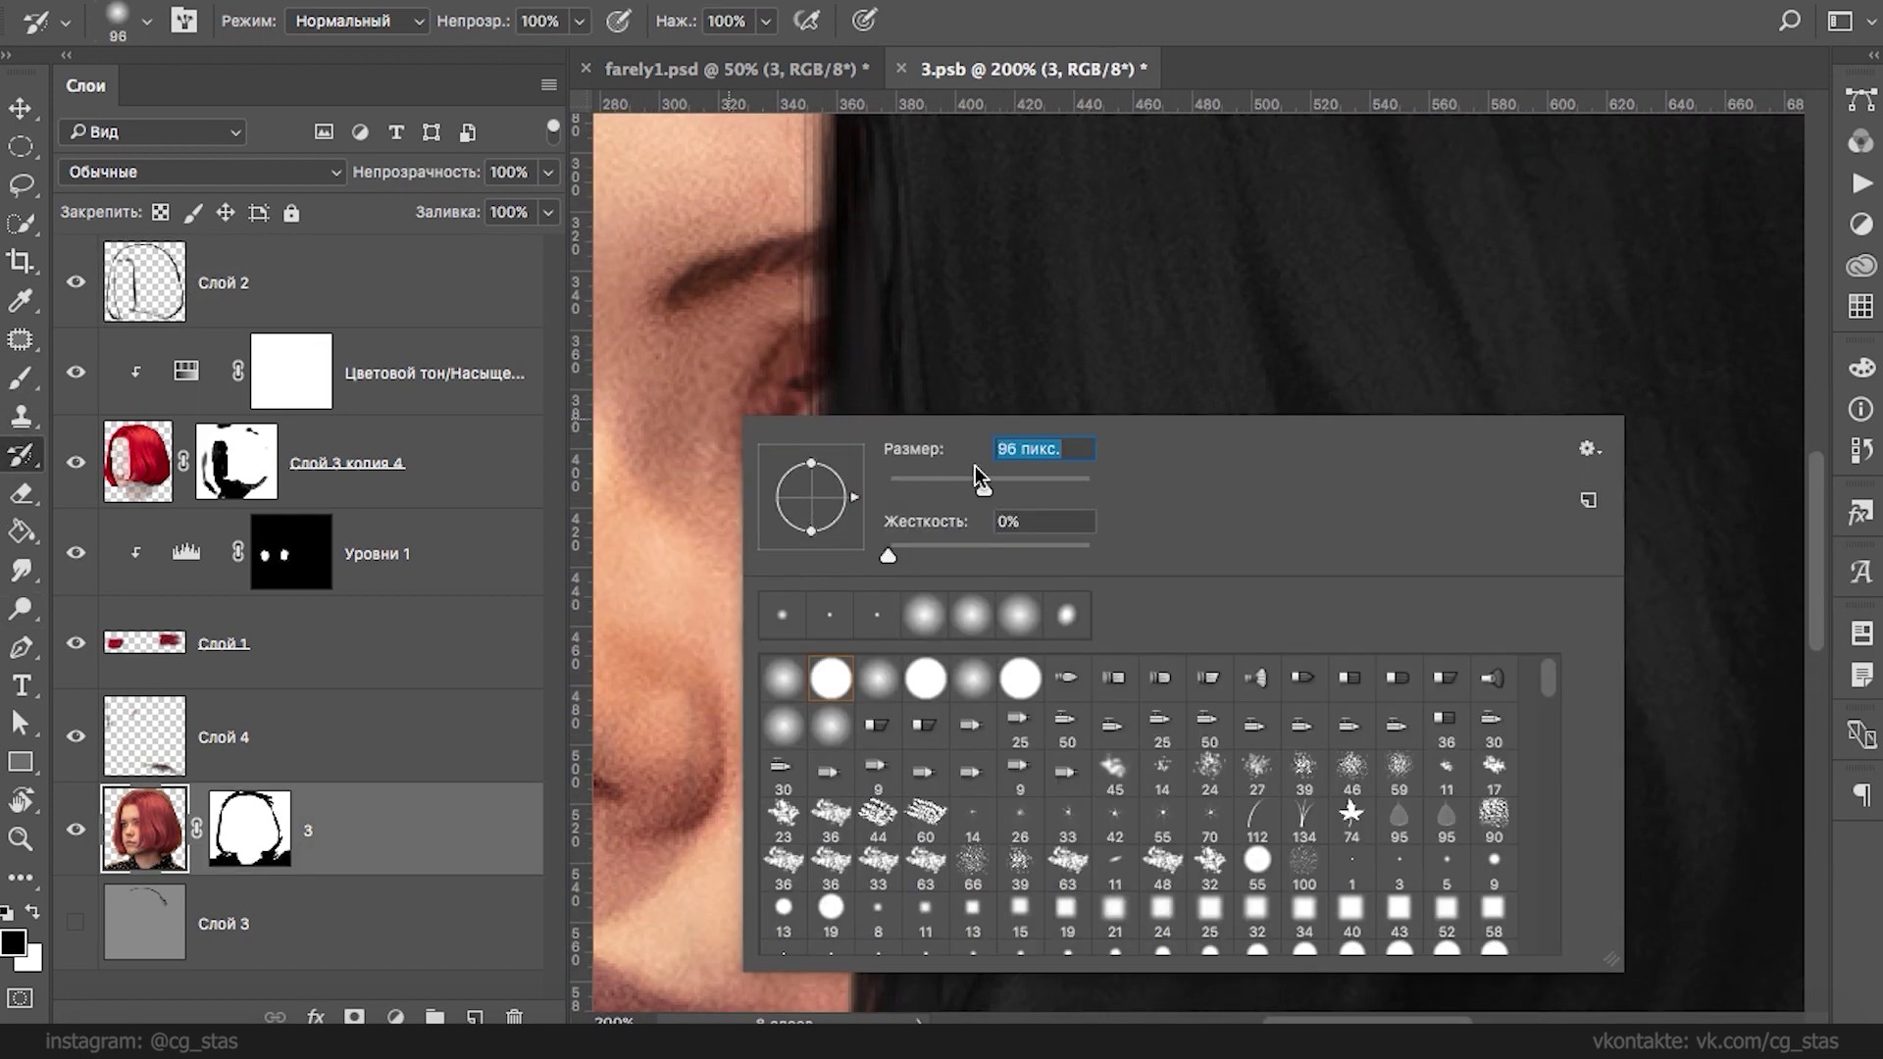
pyautogui.press('Return')
pyautogui.hotkey('ctrl', '-')
pyautogui.hotkey('ctrl', '-')
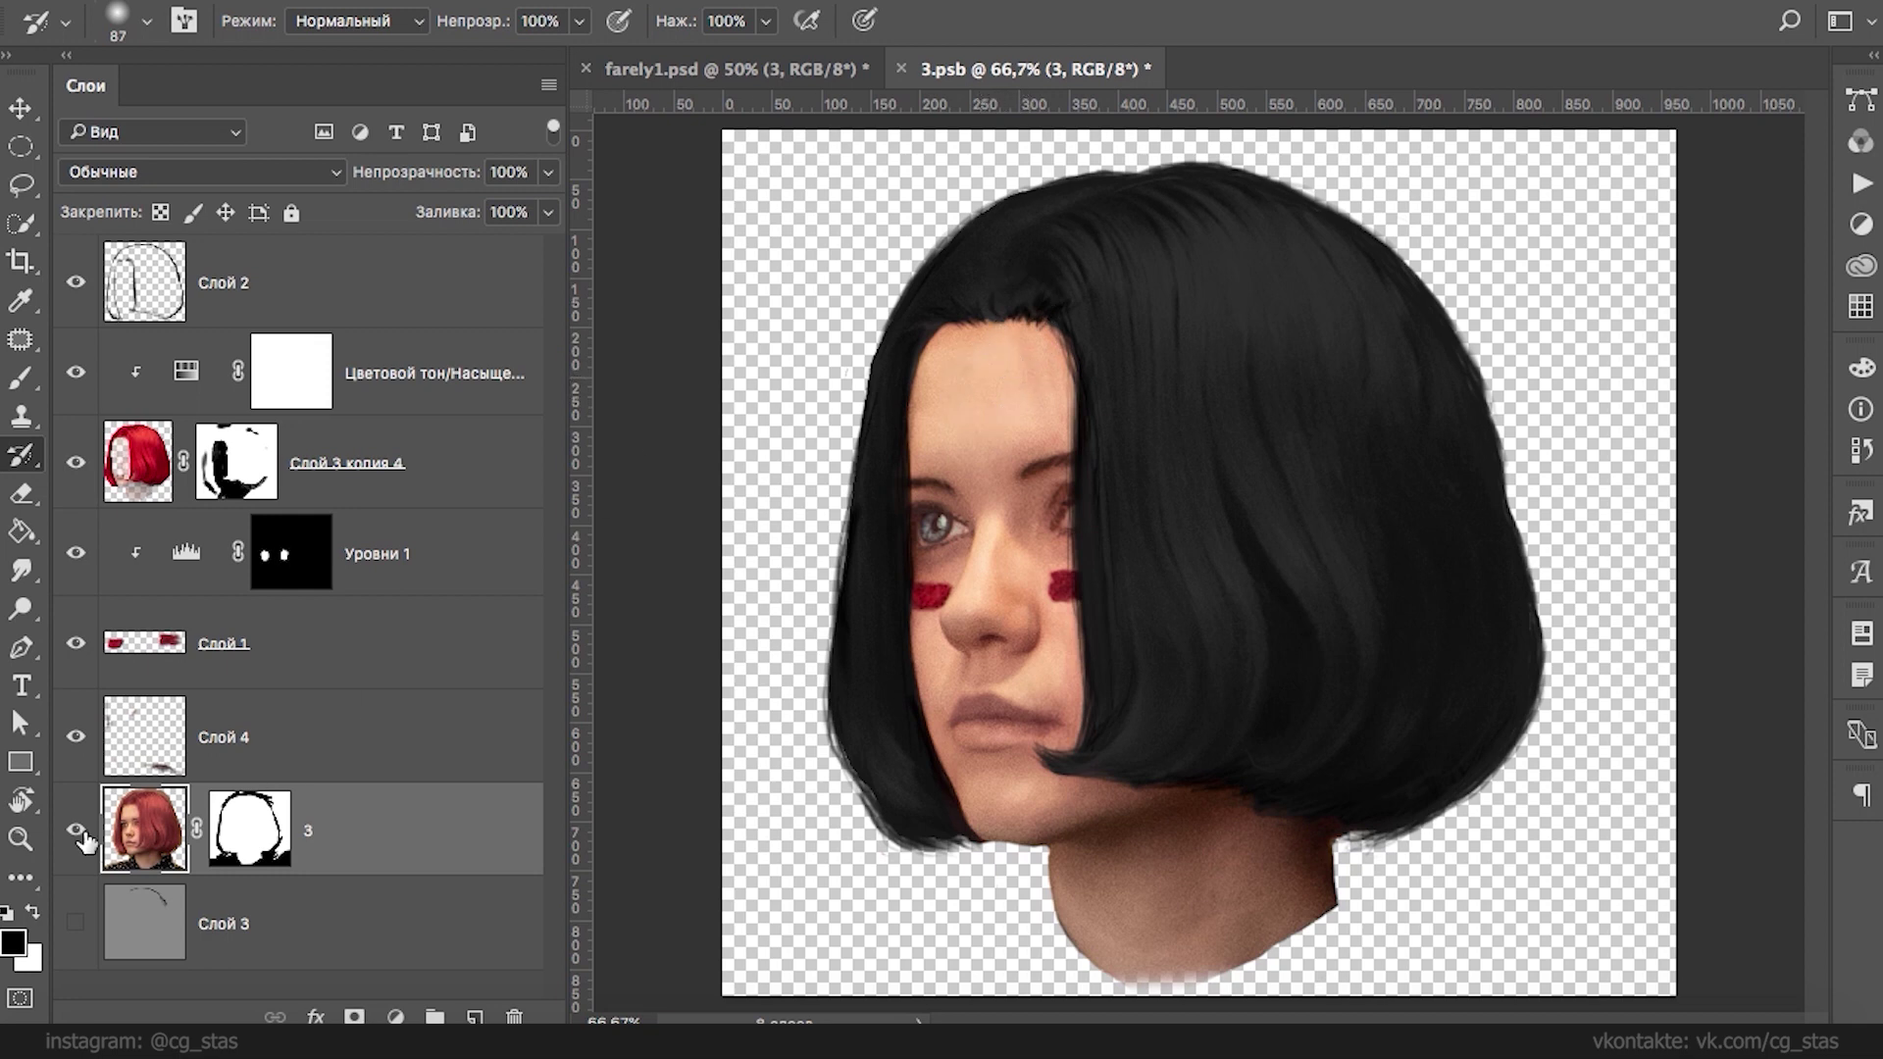
# - Hide Слой 3 копия 4 and Слой 2 to expose the original red hair and switch to the Brush tool
pyautogui.click(75, 462)
pyautogui.click(75, 283)
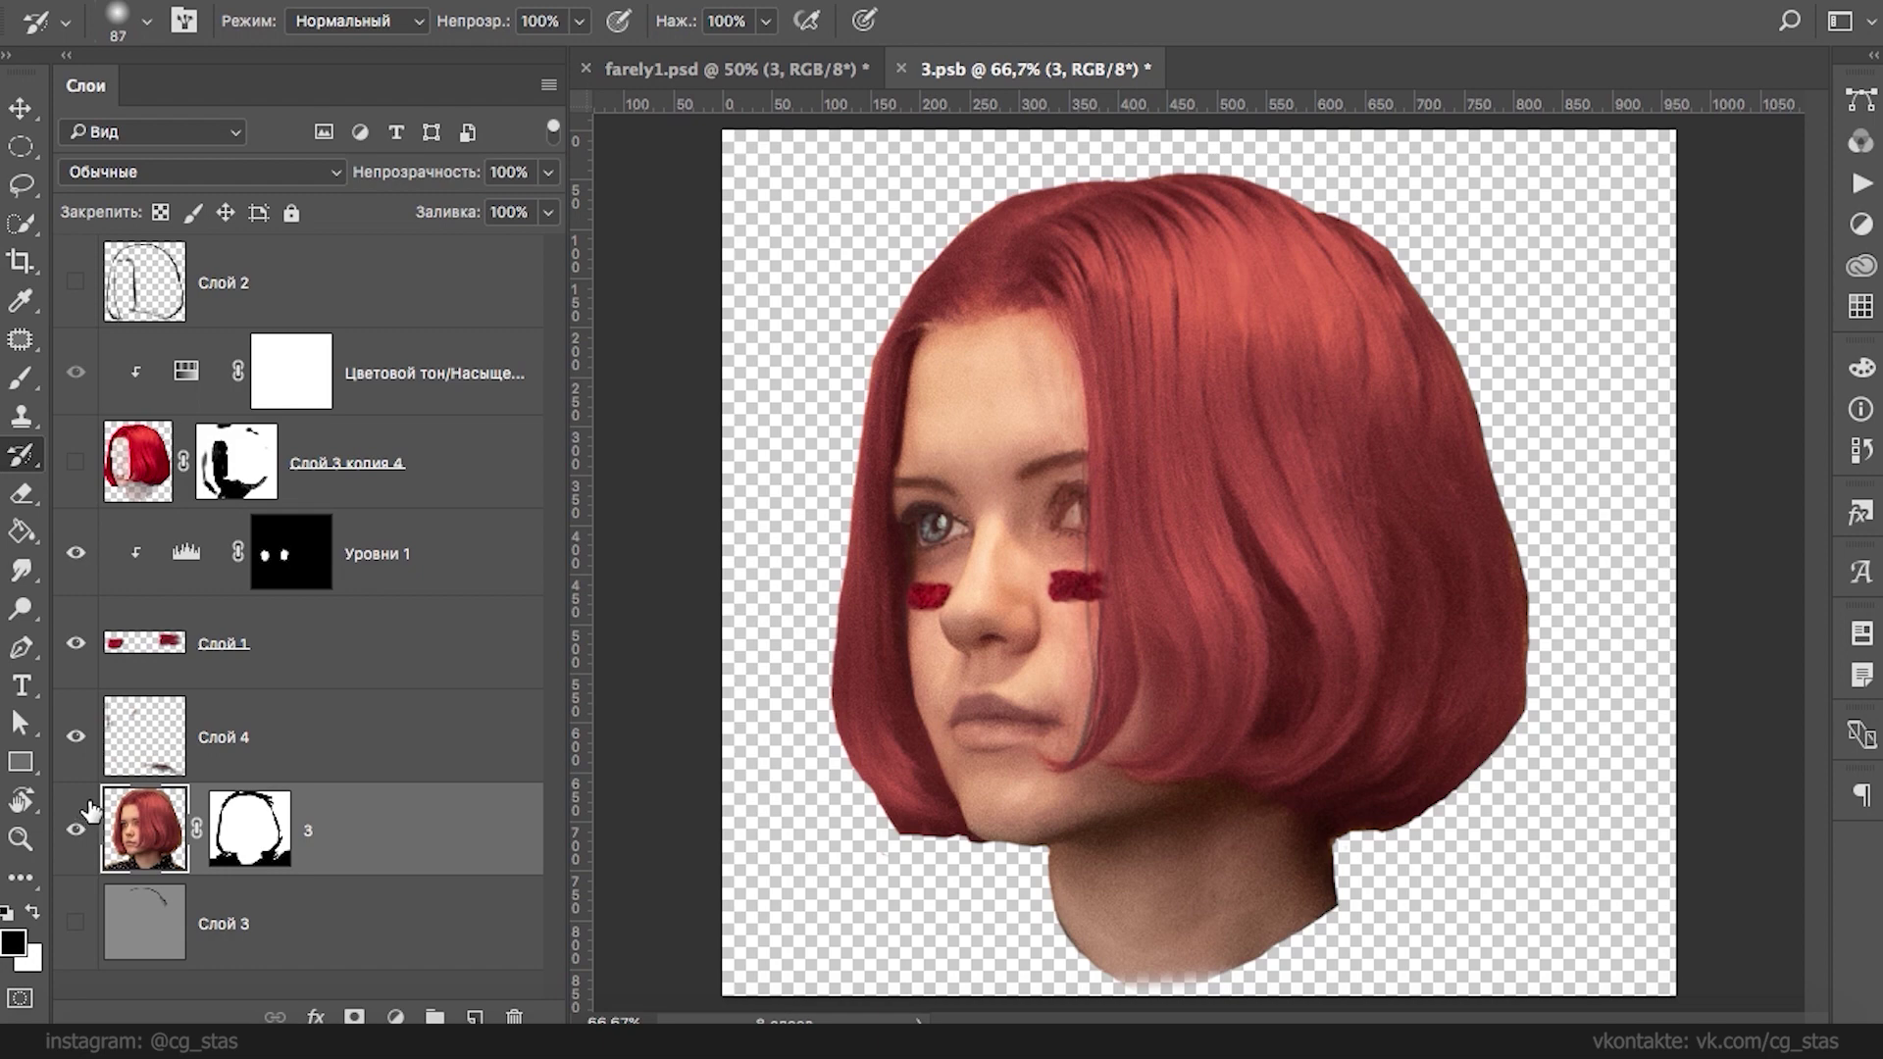
pyautogui.click(22, 377)
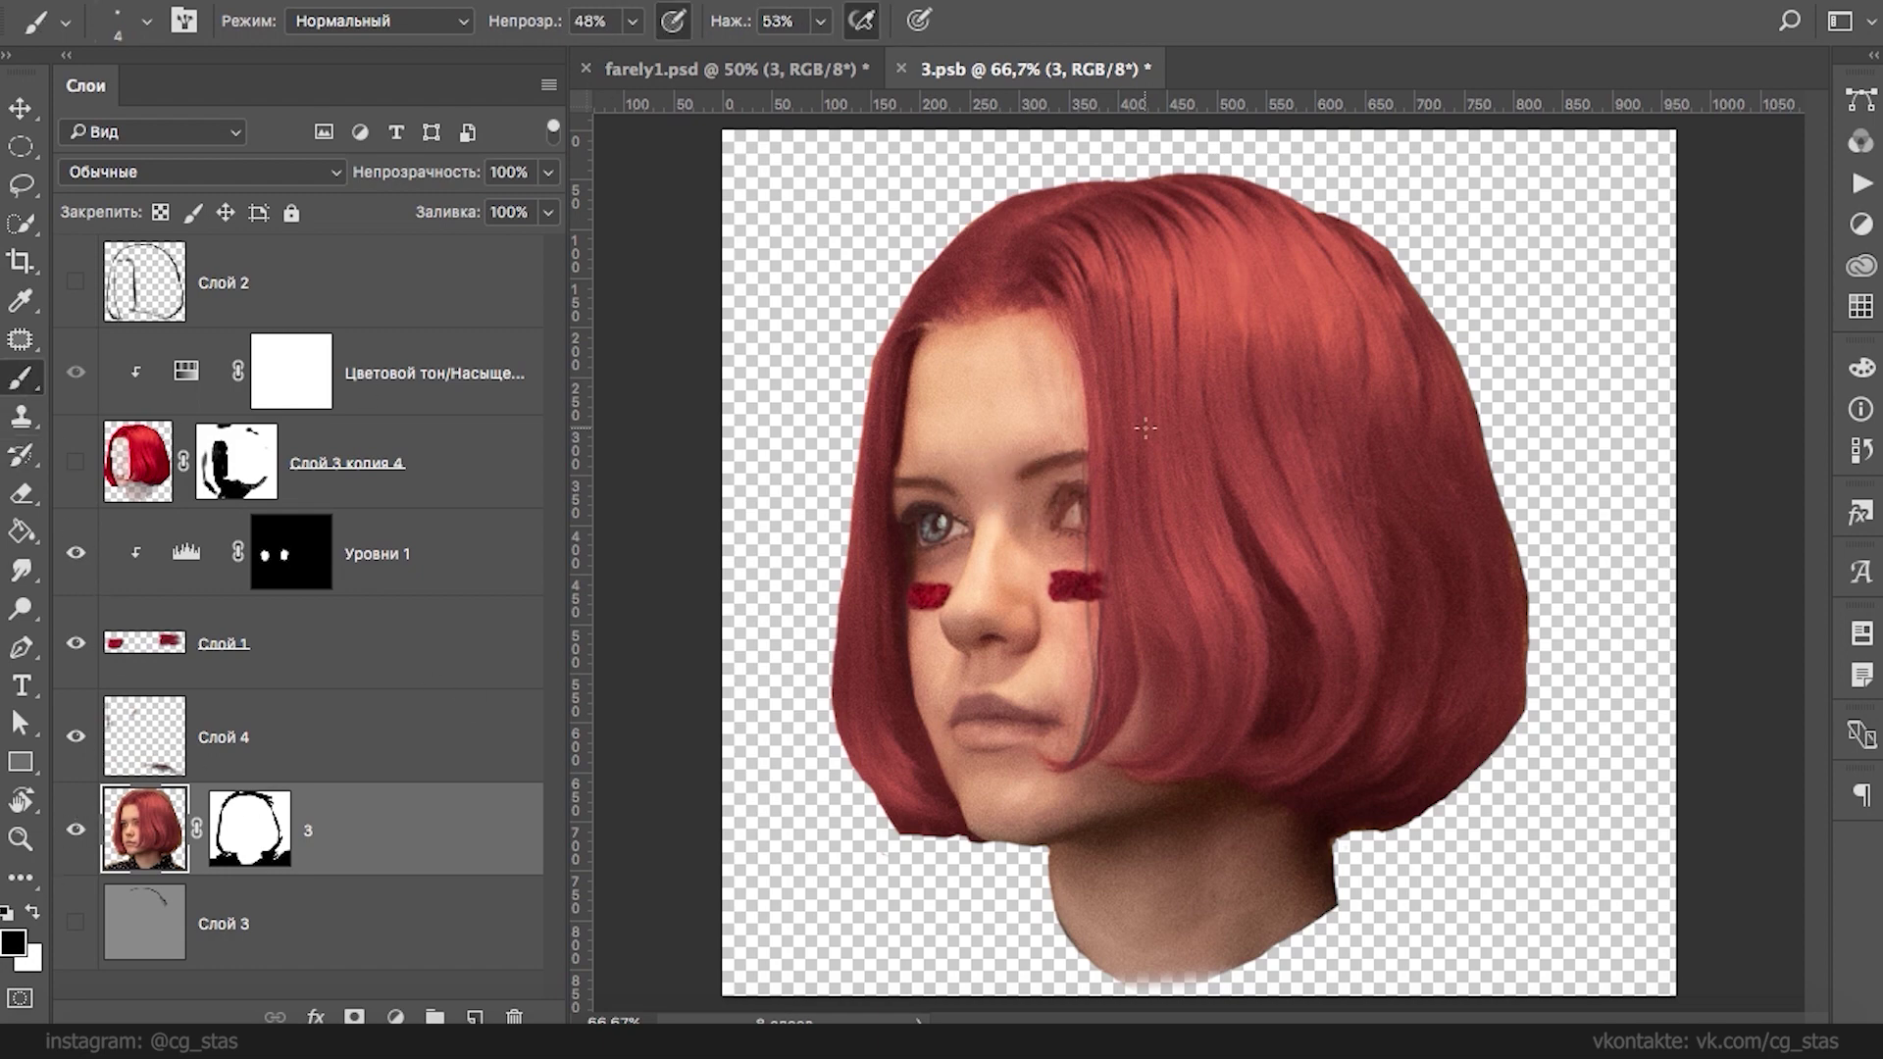
# - Paint the first iris and lid tones of the half-hidden far eye on layer 3, using 4 px strokes in colours sampled from the near eye
pyautogui.hotkey('ctrl', '+')
pyautogui.hotkey('ctrl', '+')
pyautogui.hscroll(-3, 1143, 315)
pyautogui.keyDown('alt'); pyautogui.click(720, 480); pyautogui.keyUp('alt')
pyautogui.moveTo(1091, 408)
pyautogui.mouseDown()
pyautogui.moveTo(1084, 474)
pyautogui.moveTo(1090, 428)
pyautogui.mouseUp()
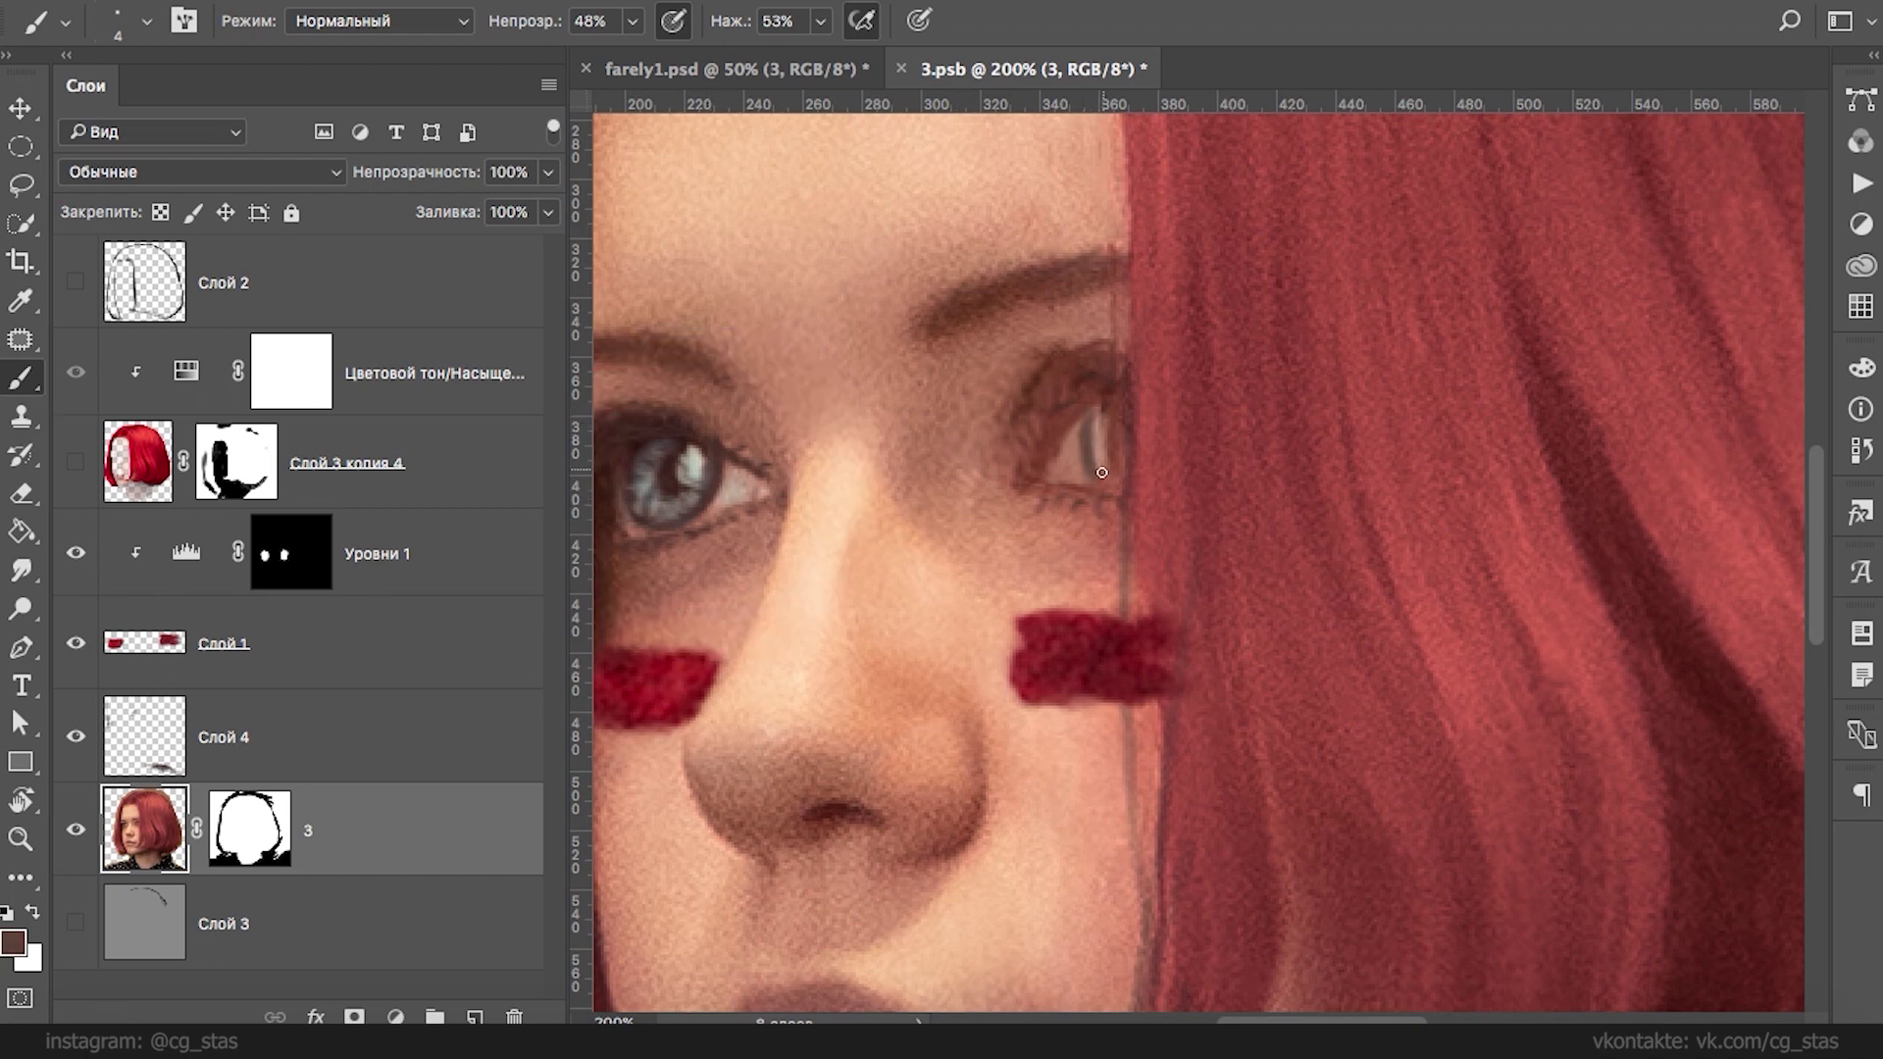
pyautogui.keyDown('alt'); pyautogui.click(679, 490); pyautogui.keyUp('alt')
pyautogui.keyDown('alt'); pyautogui.click(723, 463); pyautogui.keyUp('alt')
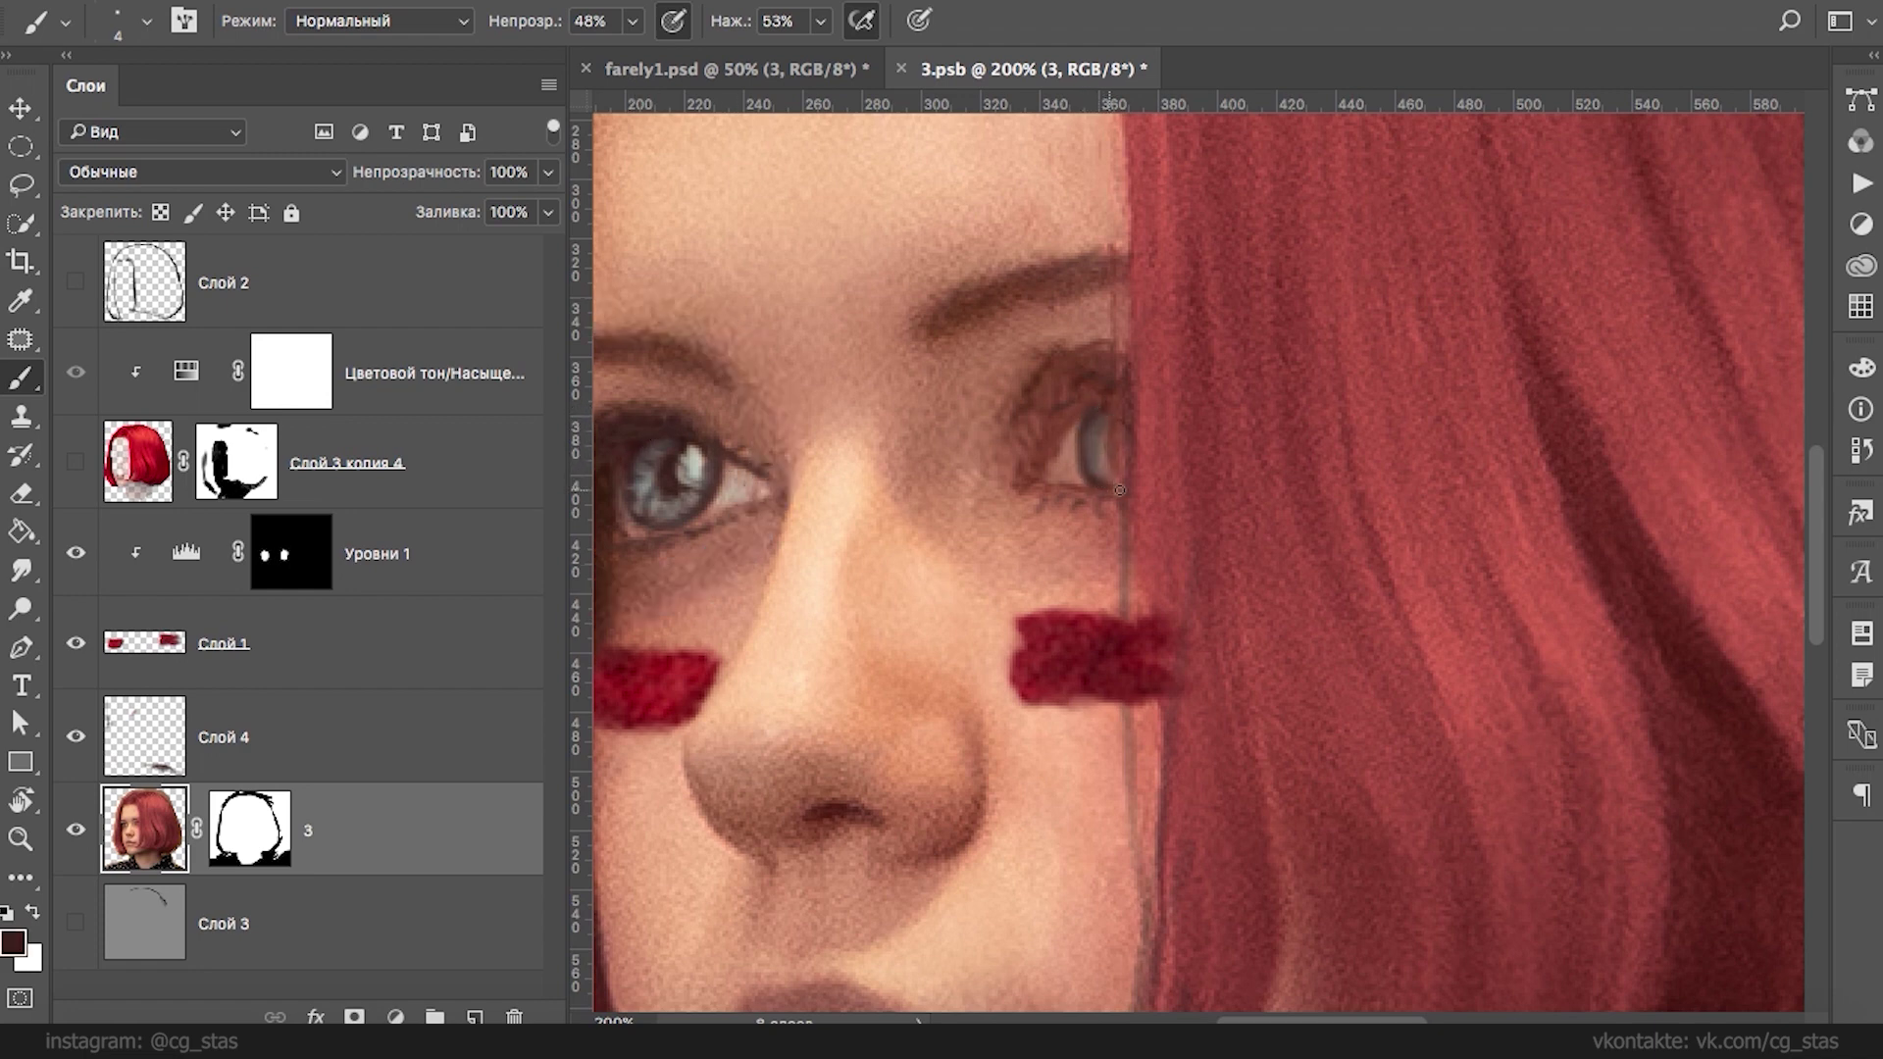
# - Detail the far eye's iris with tones sampled from the near eye, using a 1 px brush for the finest marks
pyautogui.keyDown('alt'); pyautogui.click(702, 453); pyautogui.keyUp('alt')
pyautogui.keyDown('alt'); pyautogui.click(656, 455); pyautogui.keyUp('alt')
pyautogui.keyDown('alt'); pyautogui.click(704, 454); pyautogui.keyUp('alt')
pyautogui.keyDown('alt'); pyautogui.click(686, 465); pyautogui.keyUp('alt')
pyautogui.keyDown('alt'); pyautogui.click(700, 456); pyautogui.keyUp('alt')
pyautogui.rightClick(1098, 419)
pyautogui.write('1 пикс.')
pyautogui.press('Return')
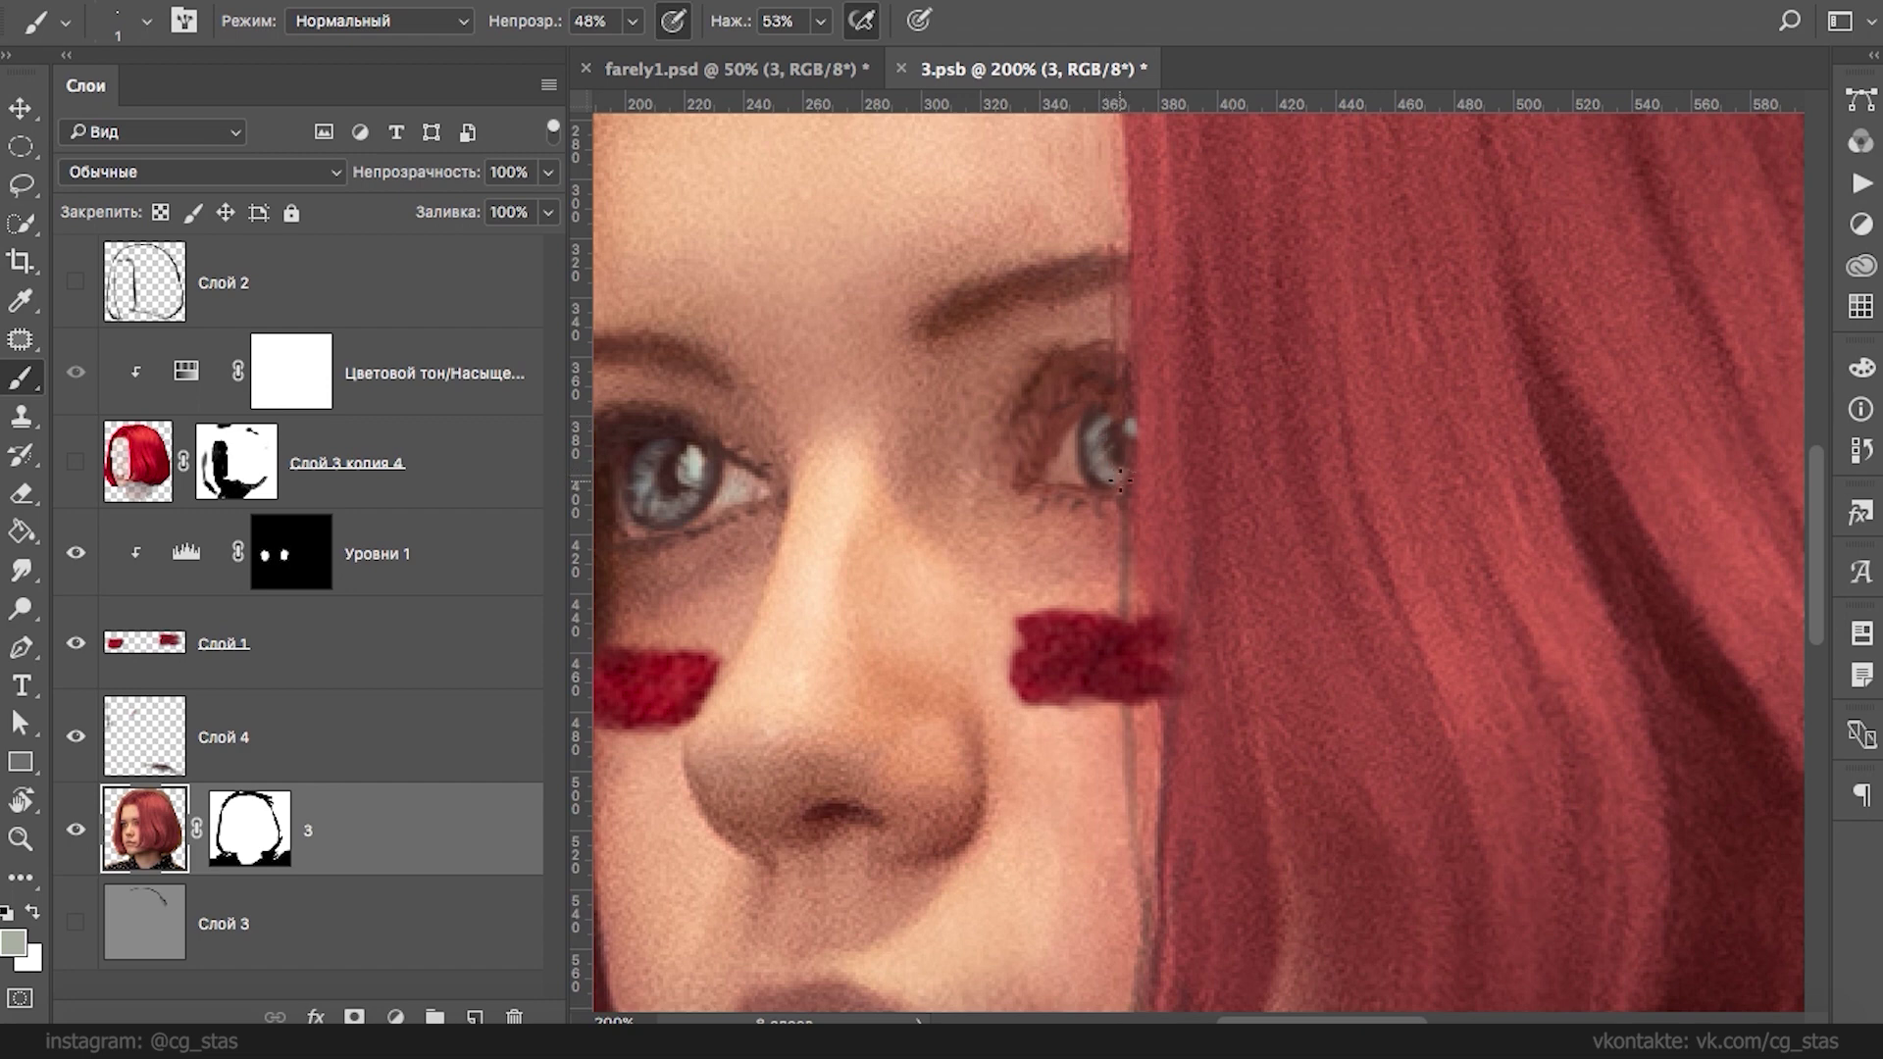
pyautogui.keyDown('alt'); pyautogui.click(731, 485); pyautogui.keyUp('alt')
pyautogui.keyDown('alt'); pyautogui.click(1063, 446); pyautogui.keyUp('alt')
# - Show Слой 3 копия 4 and Слой 2 again, and check layer 3 by toggling its visibility
pyautogui.click(75, 462)
pyautogui.click(74, 283)
pyautogui.click(76, 830)
pyautogui.click(75, 831)
pyautogui.hotkey('ctrl', '-')
pyautogui.hotkey('ctrl', '-')
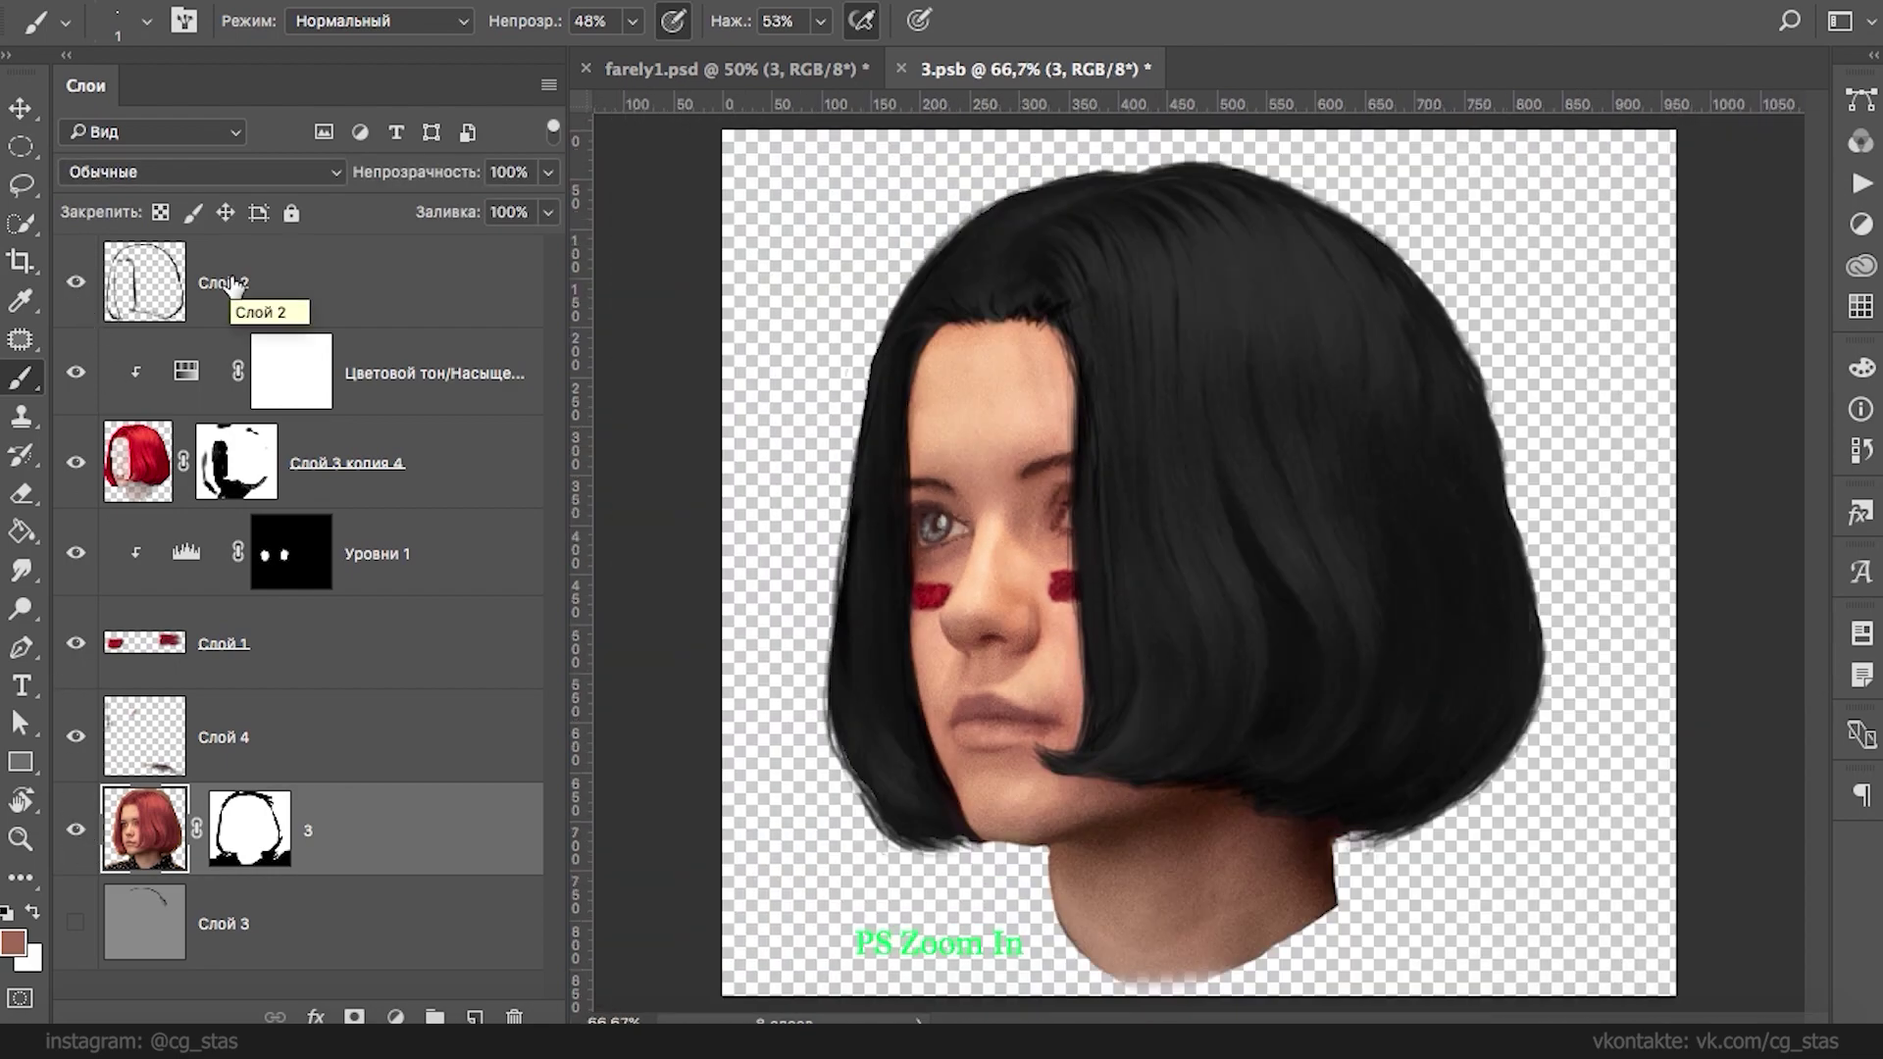
# - Soften the dark hair edge beside the far eye on Слой 2 with a 19 px eraser
pyautogui.click(232, 284)
pyautogui.press('e')
pyautogui.rightClick(1009, 473)
pyautogui.moveTo(1061, 411); pyautogui.dragTo(1061, 575)
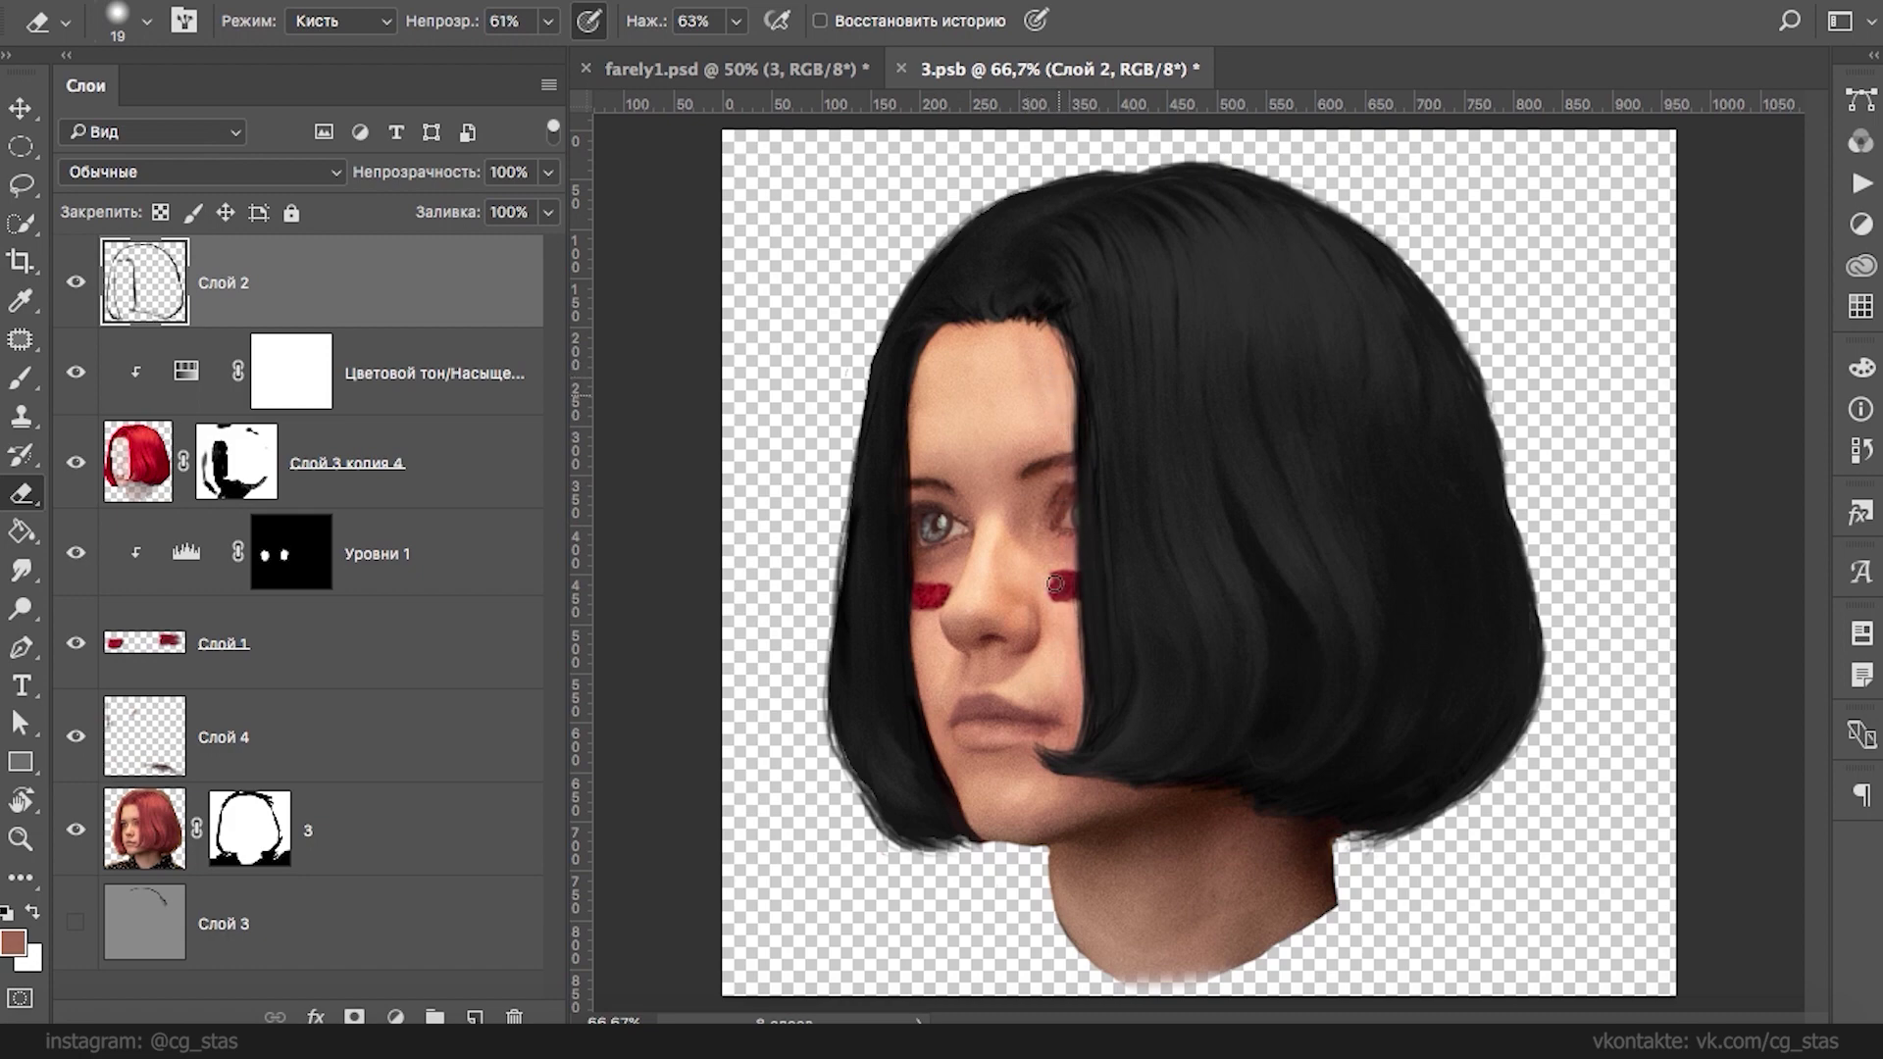
pyautogui.hotkey('ctrl', '+')
pyautogui.hotkey('ctrl', '+')
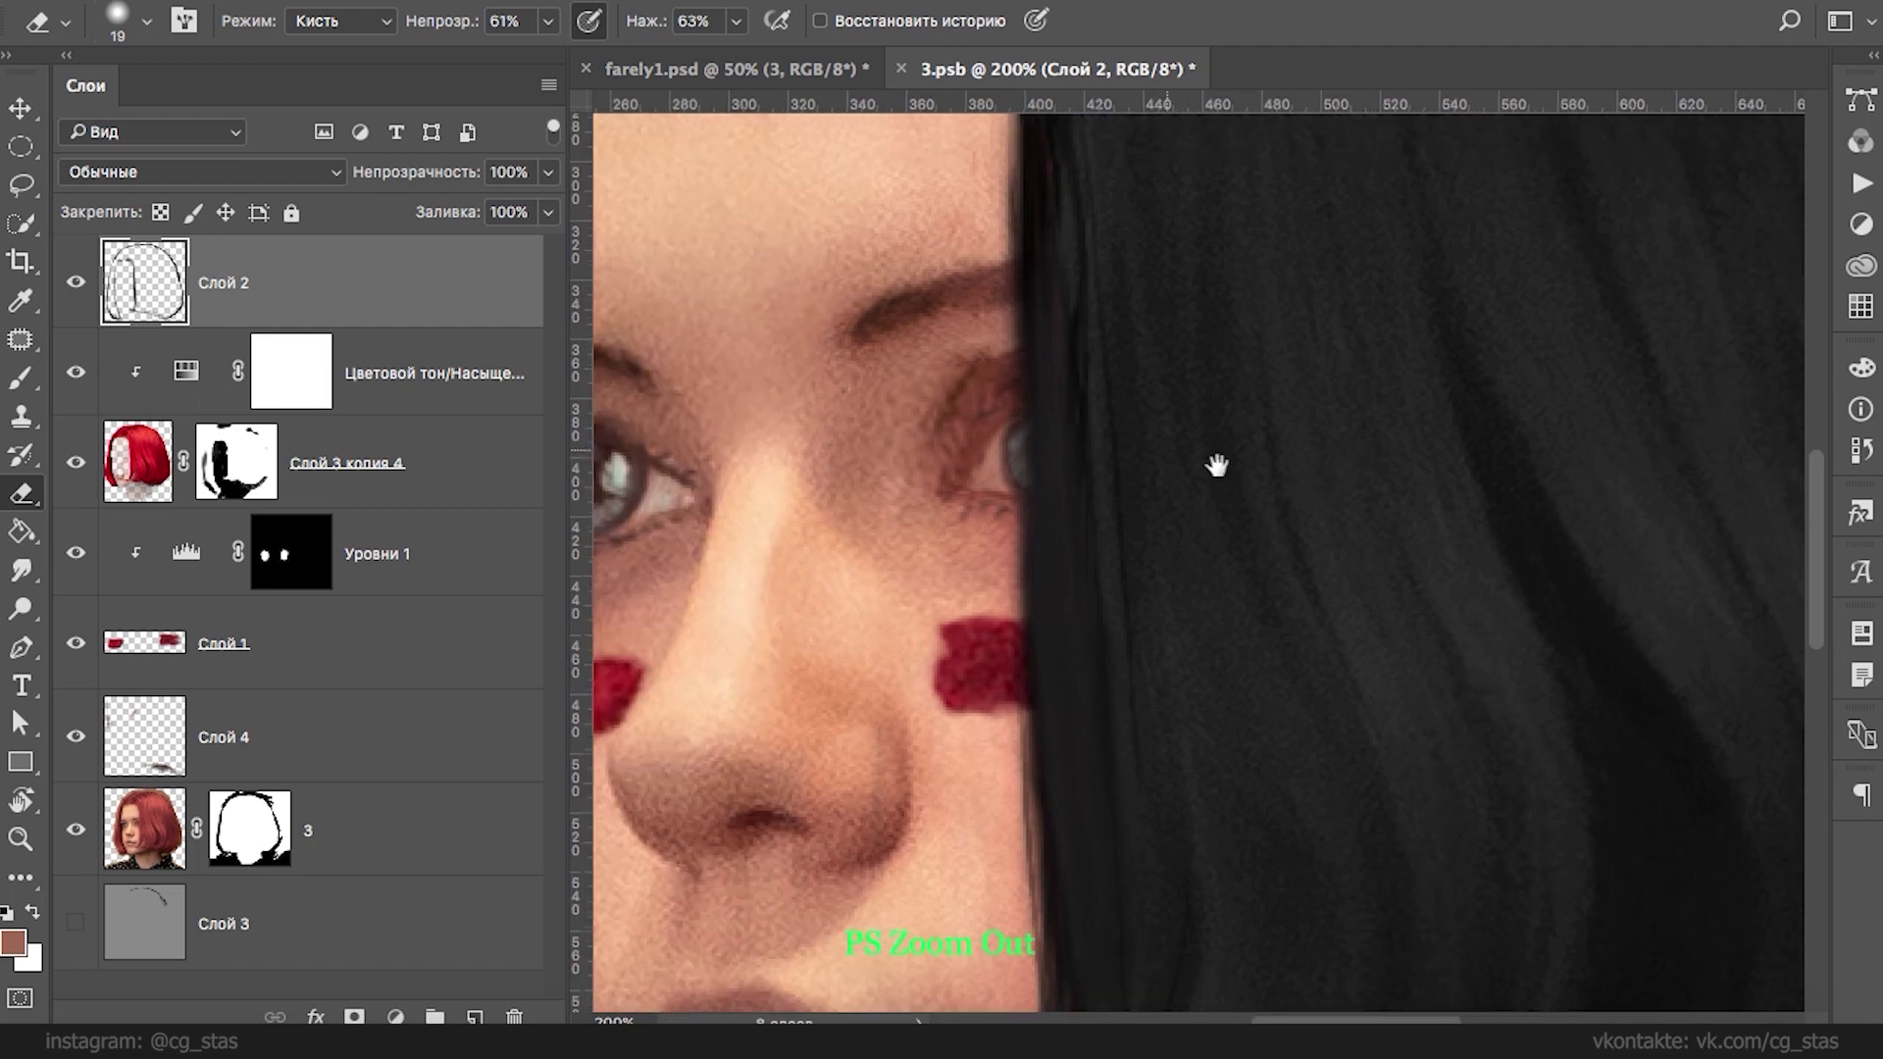
# - Cover the dark marks on the far eye's upper lid with skin tone on layer 3, using a 17 px brush
pyautogui.click(149, 827)
pyautogui.press('b')
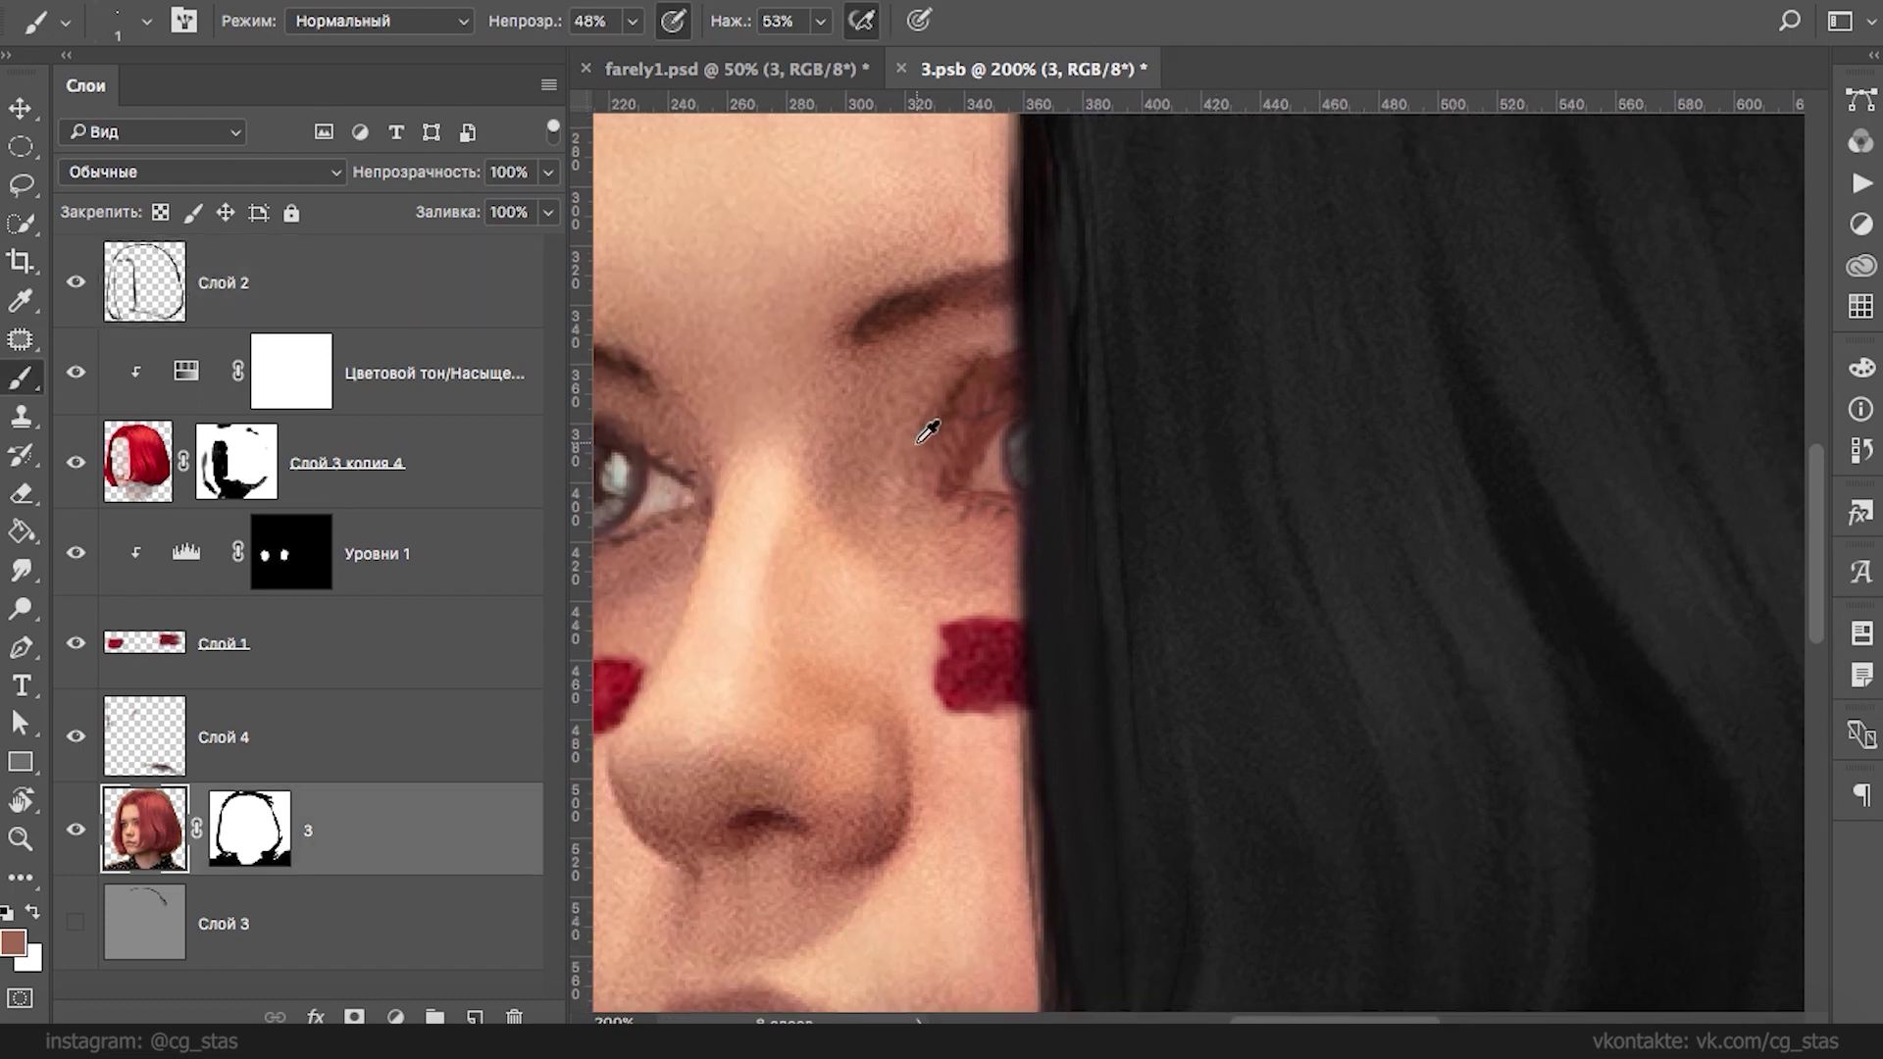
pyautogui.rightClick(980, 376)
pyautogui.moveTo(1134, 446); pyautogui.dragTo(1155, 446)
pyautogui.moveTo(978, 378)
pyautogui.mouseDown()
pyautogui.moveTo(937, 471)
pyautogui.moveTo(983, 365)
pyautogui.moveTo(1020, 402)
pyautogui.moveTo(1000, 386)
pyautogui.moveTo(1037, 365)
pyautogui.mouseUp()
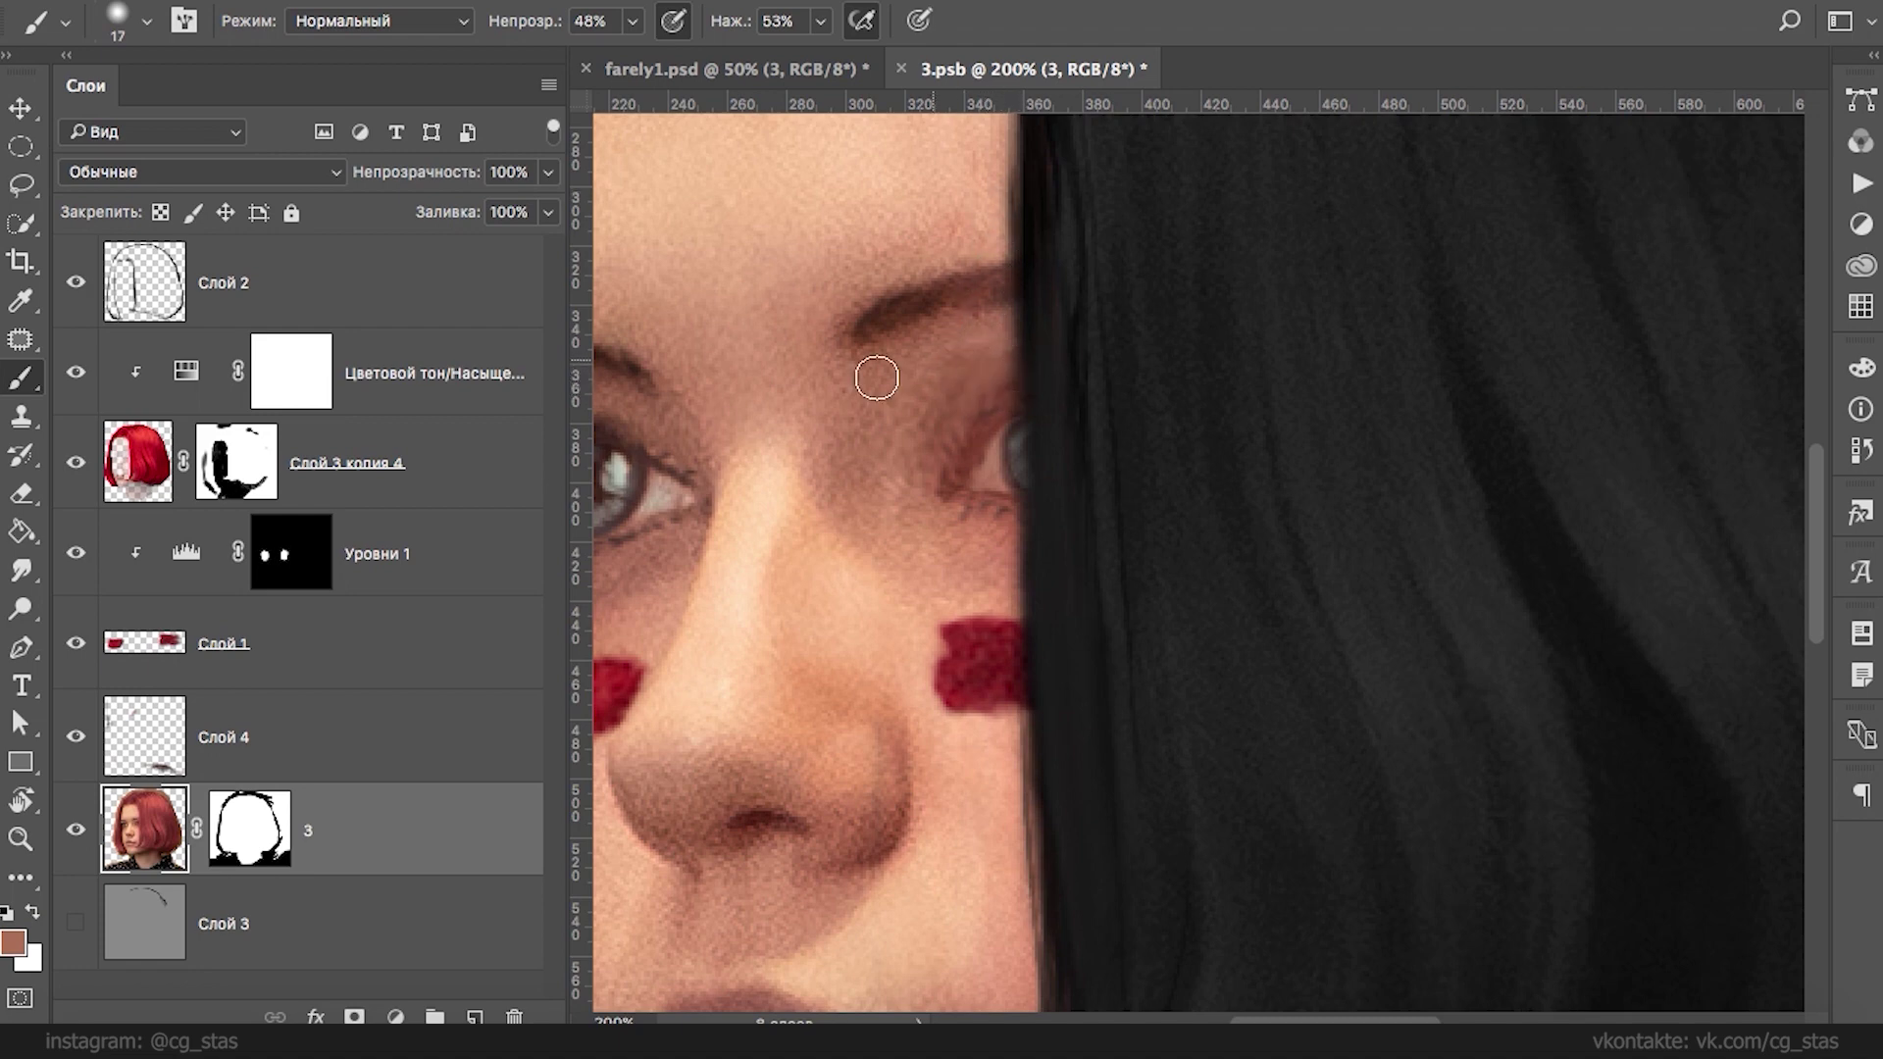
# - Redraw the far eye's upper lid line on layer 3 in sampled dark tones with a 4 px brush at 80% opacity
pyautogui.rightClick(810, 420)
pyautogui.moveTo(980, 495); pyautogui.dragTo(971, 495)
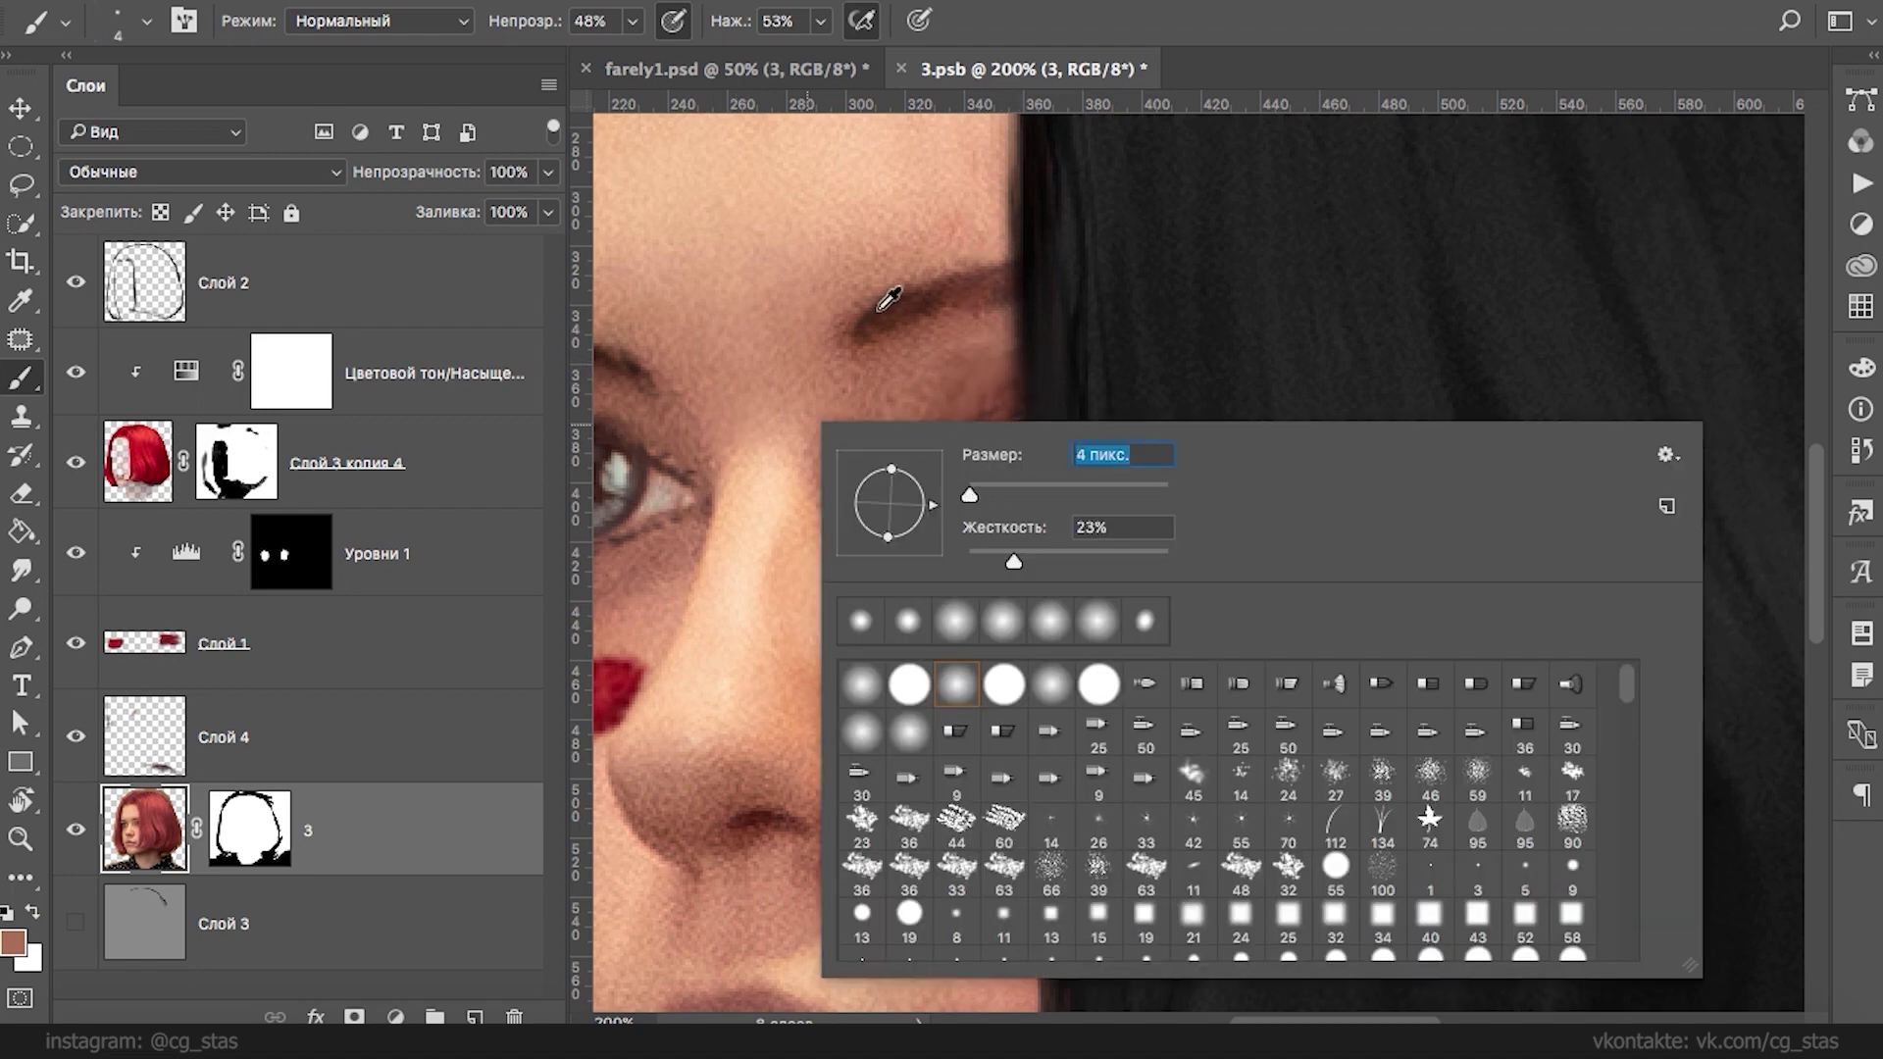
pyautogui.keyDown('alt'); pyautogui.click(877, 316); pyautogui.keyUp('alt')
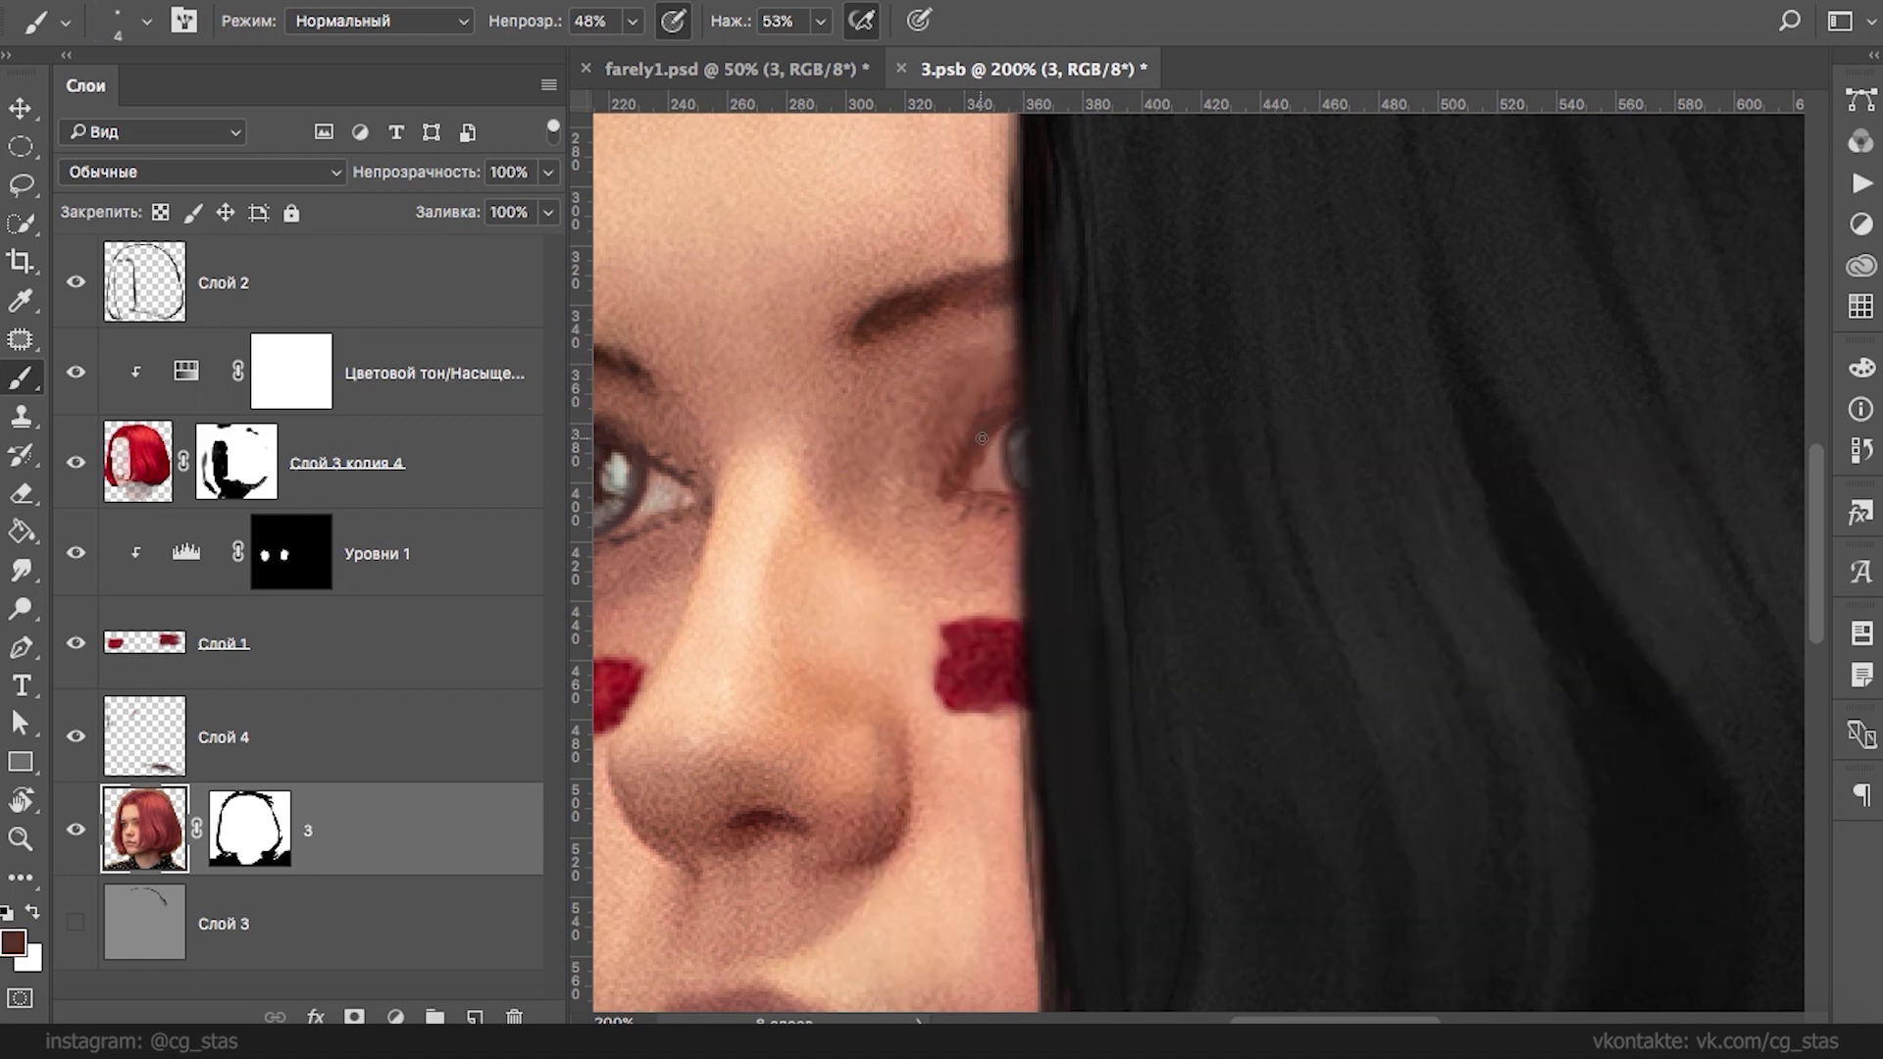
pyautogui.keyDown('alt'); pyautogui.click(1027, 423); pyautogui.keyUp('alt')
pyautogui.click(632, 21)
pyautogui.moveTo(633, 55); pyautogui.dragTo(677, 54)
pyautogui.press('Return')
pyautogui.press('F5')
pyautogui.click(992, 406)
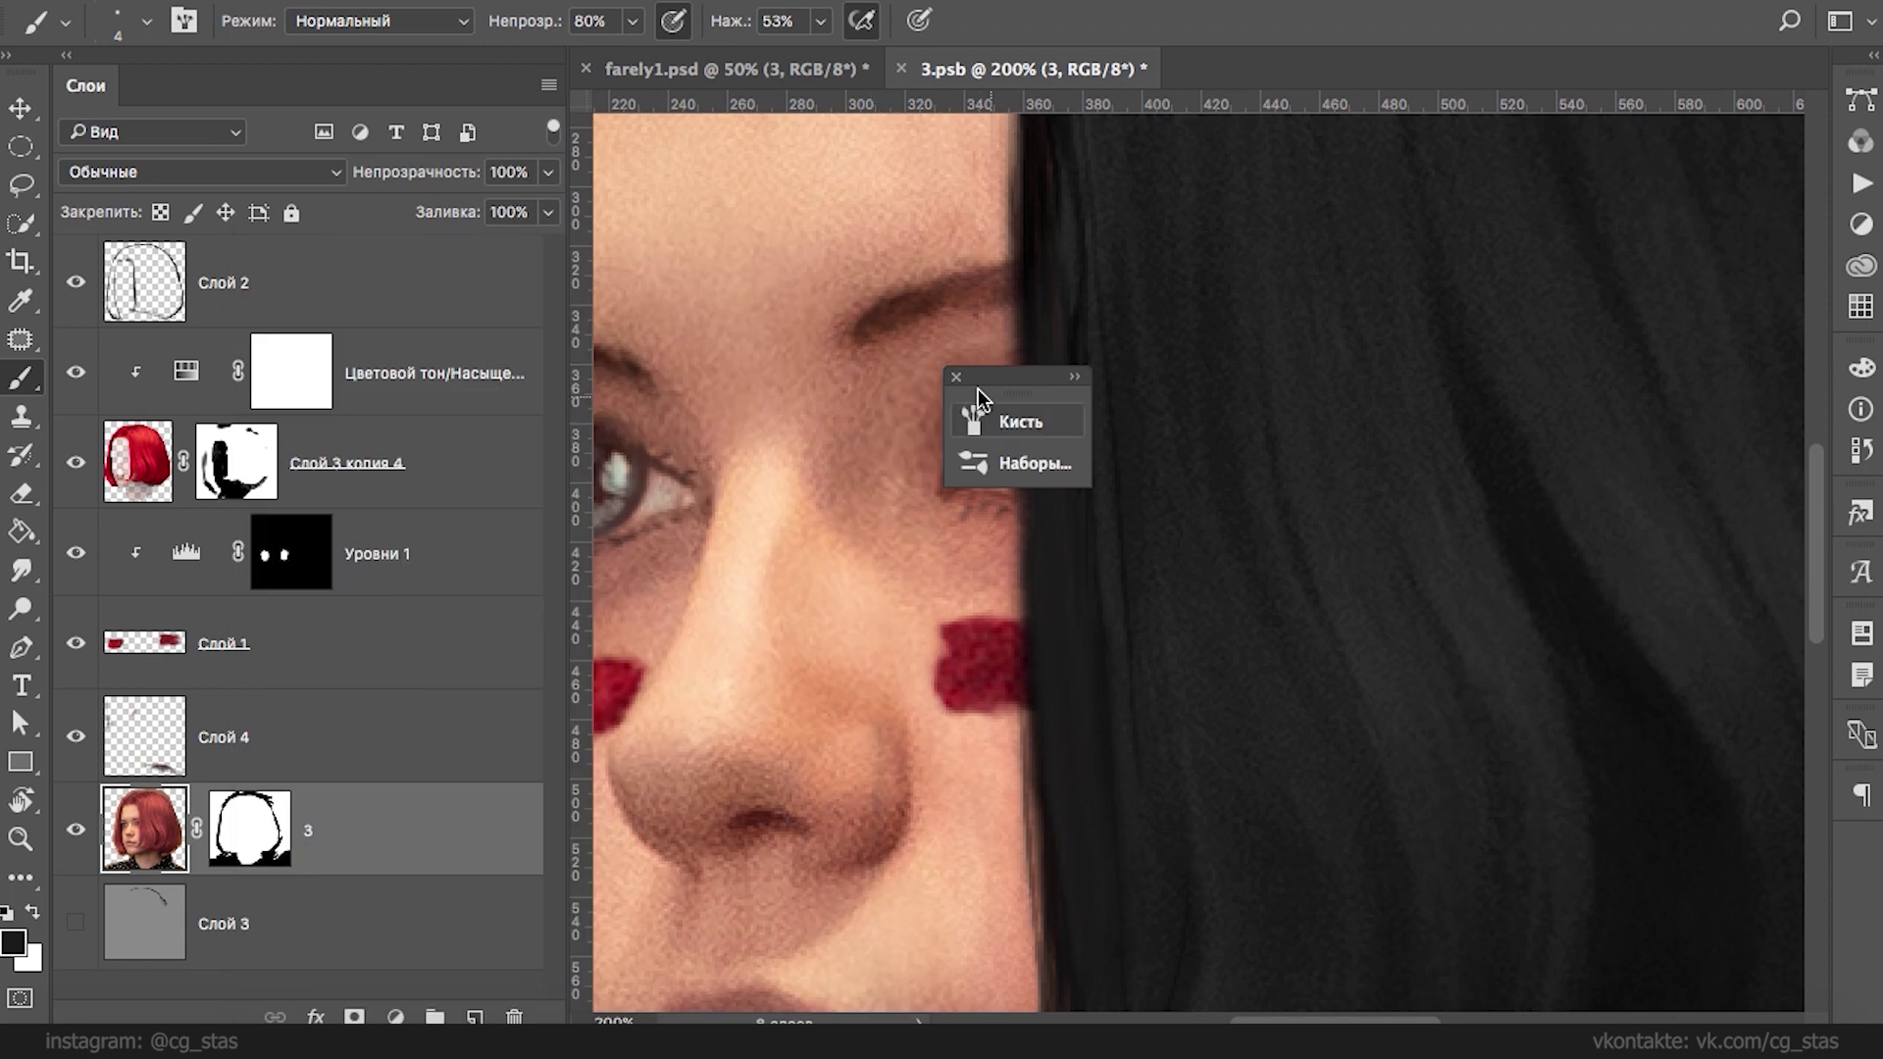
pyautogui.click(954, 378)
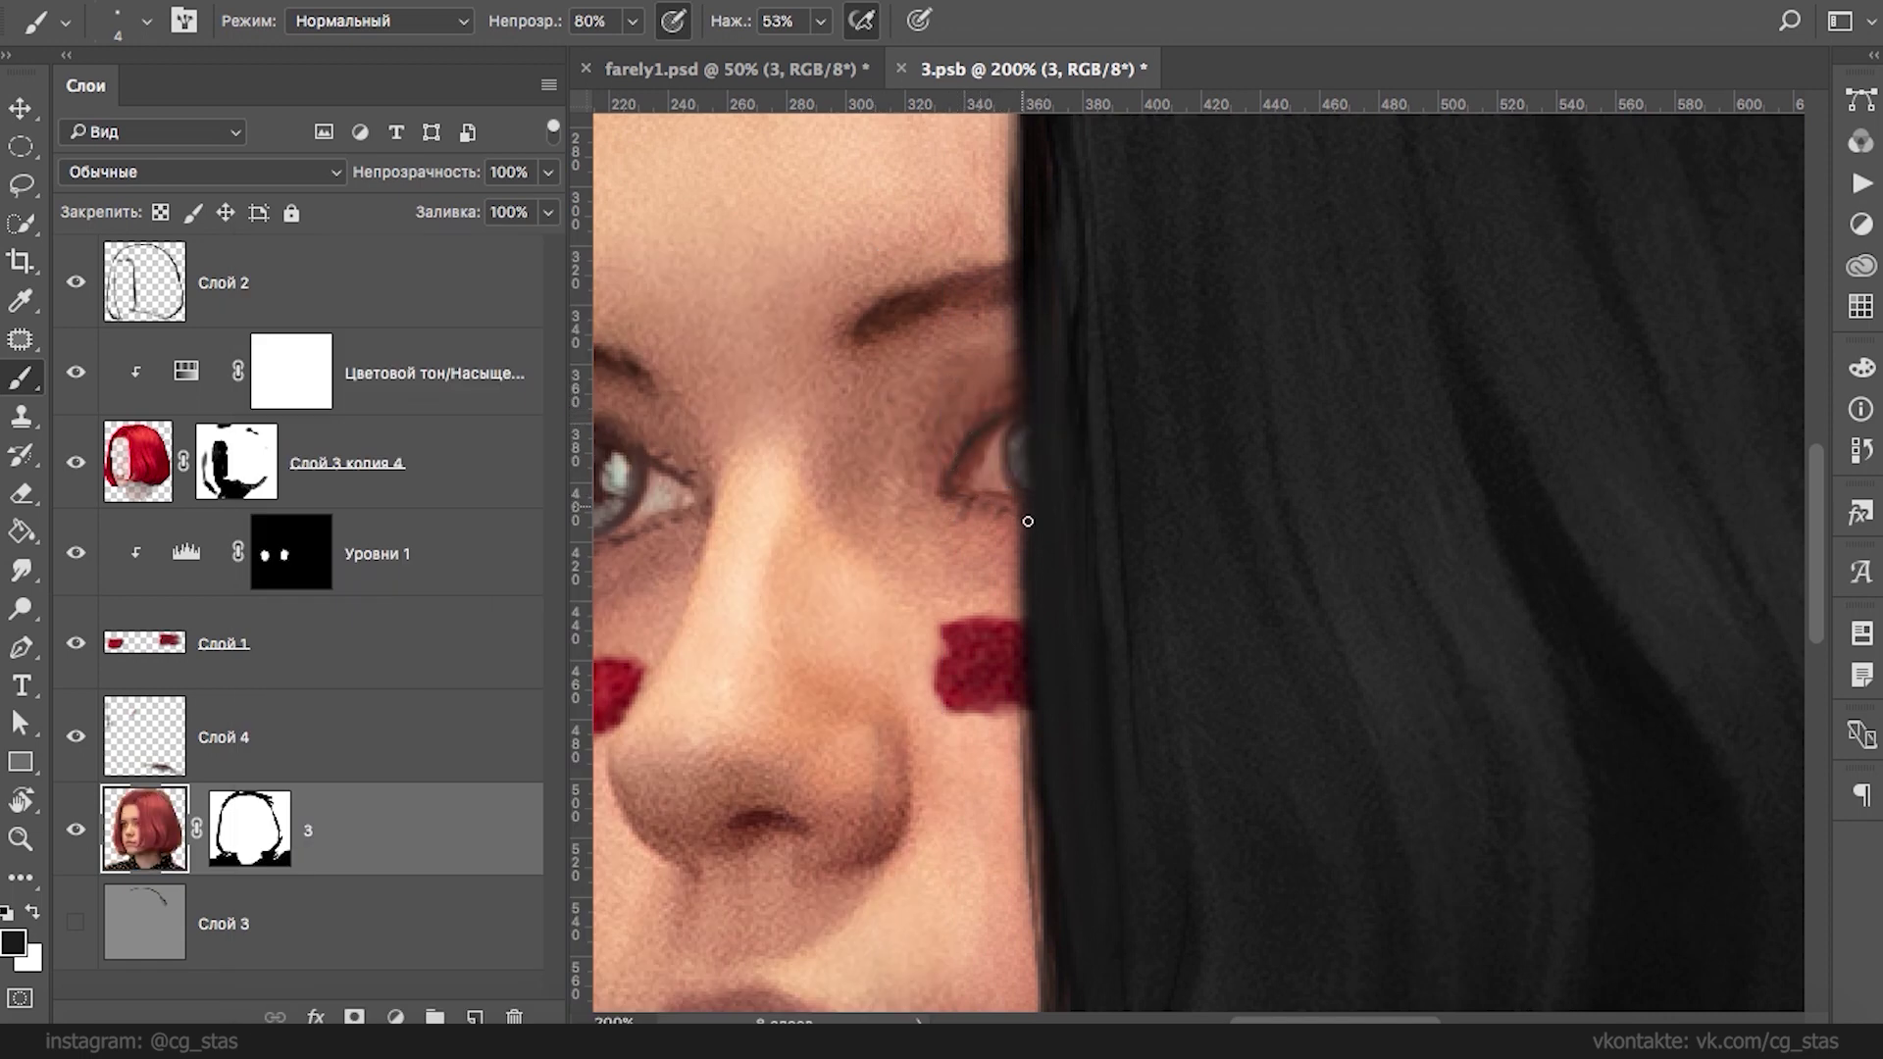
# - Paint the far eye's white, lower lid and fine lashes on layer 3 with colours sampled around both eyes
pyautogui.keyDown('alt'); pyautogui.click(675, 494); pyautogui.keyUp('alt')
pyautogui.keyDown('alt'); pyautogui.click(642, 486); pyautogui.keyUp('alt')
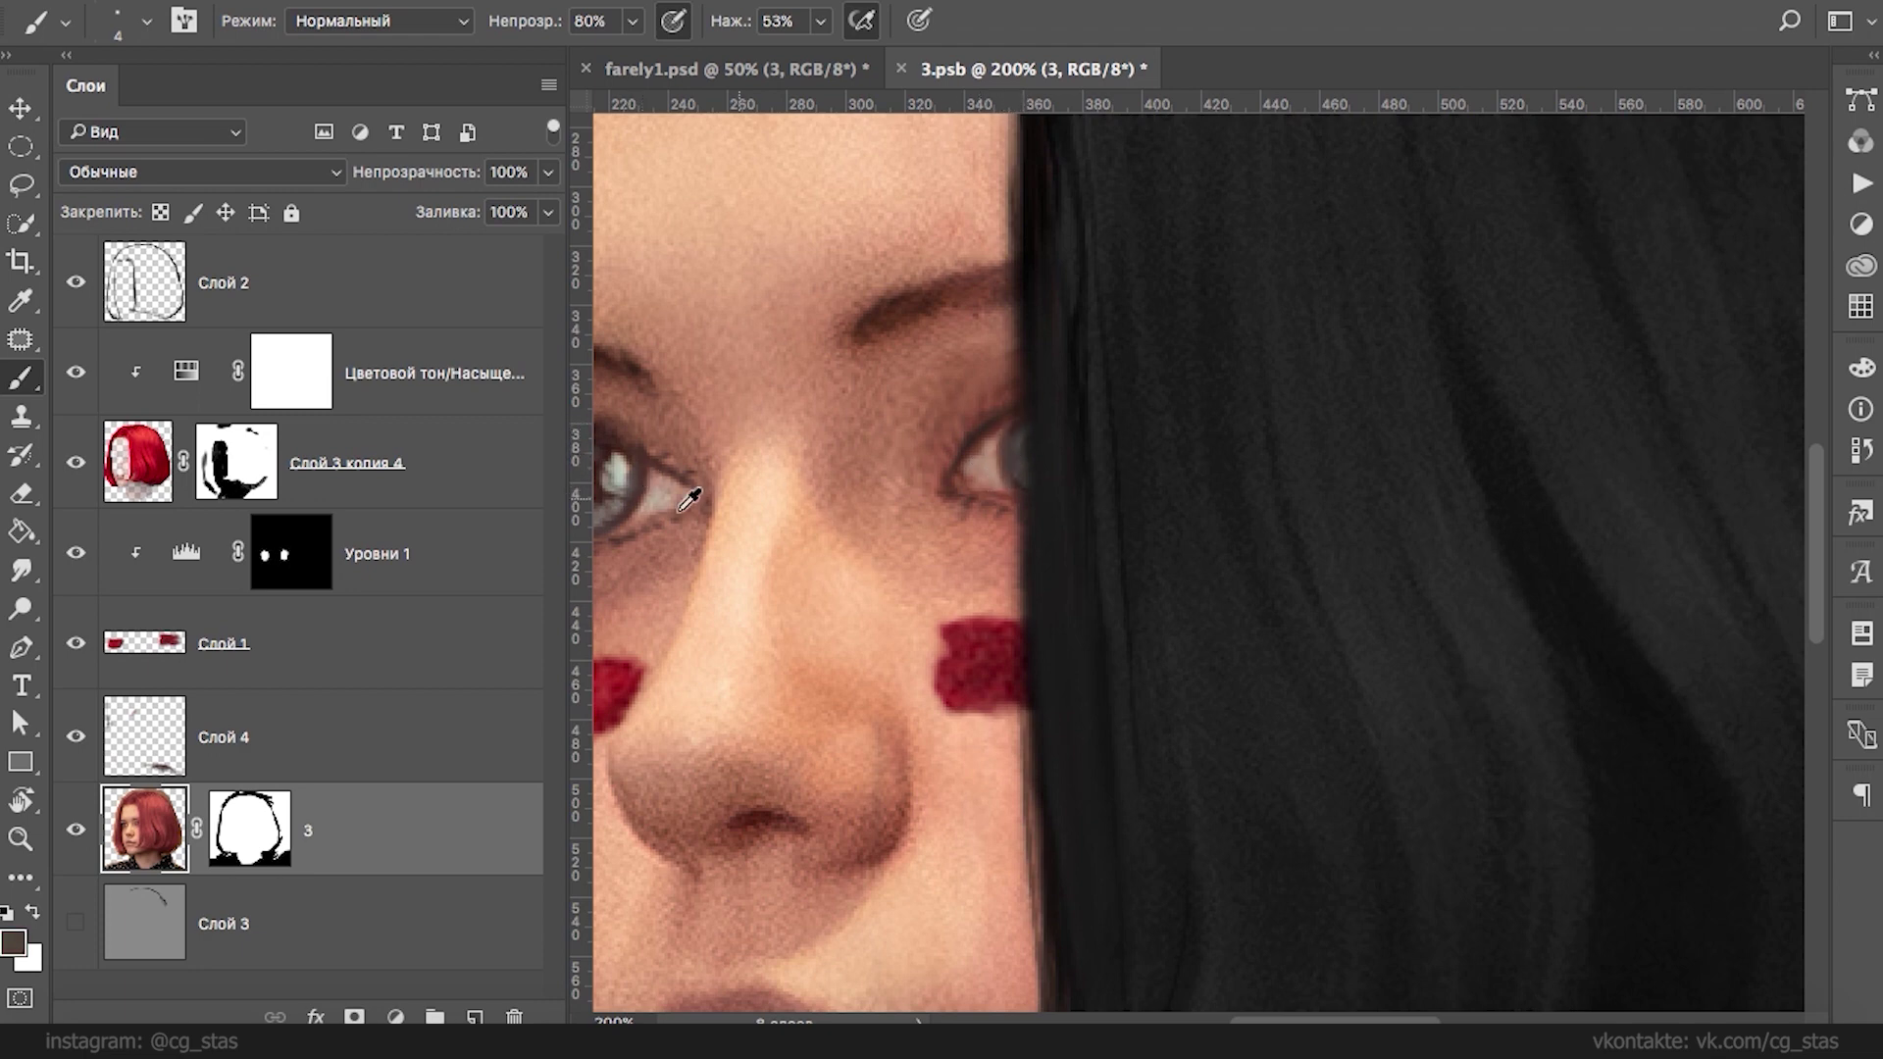
pyautogui.keyDown('alt'); pyautogui.click(1042, 439); pyautogui.keyUp('alt')
pyautogui.keyDown('alt'); pyautogui.click(1014, 493); pyautogui.keyUp('alt')
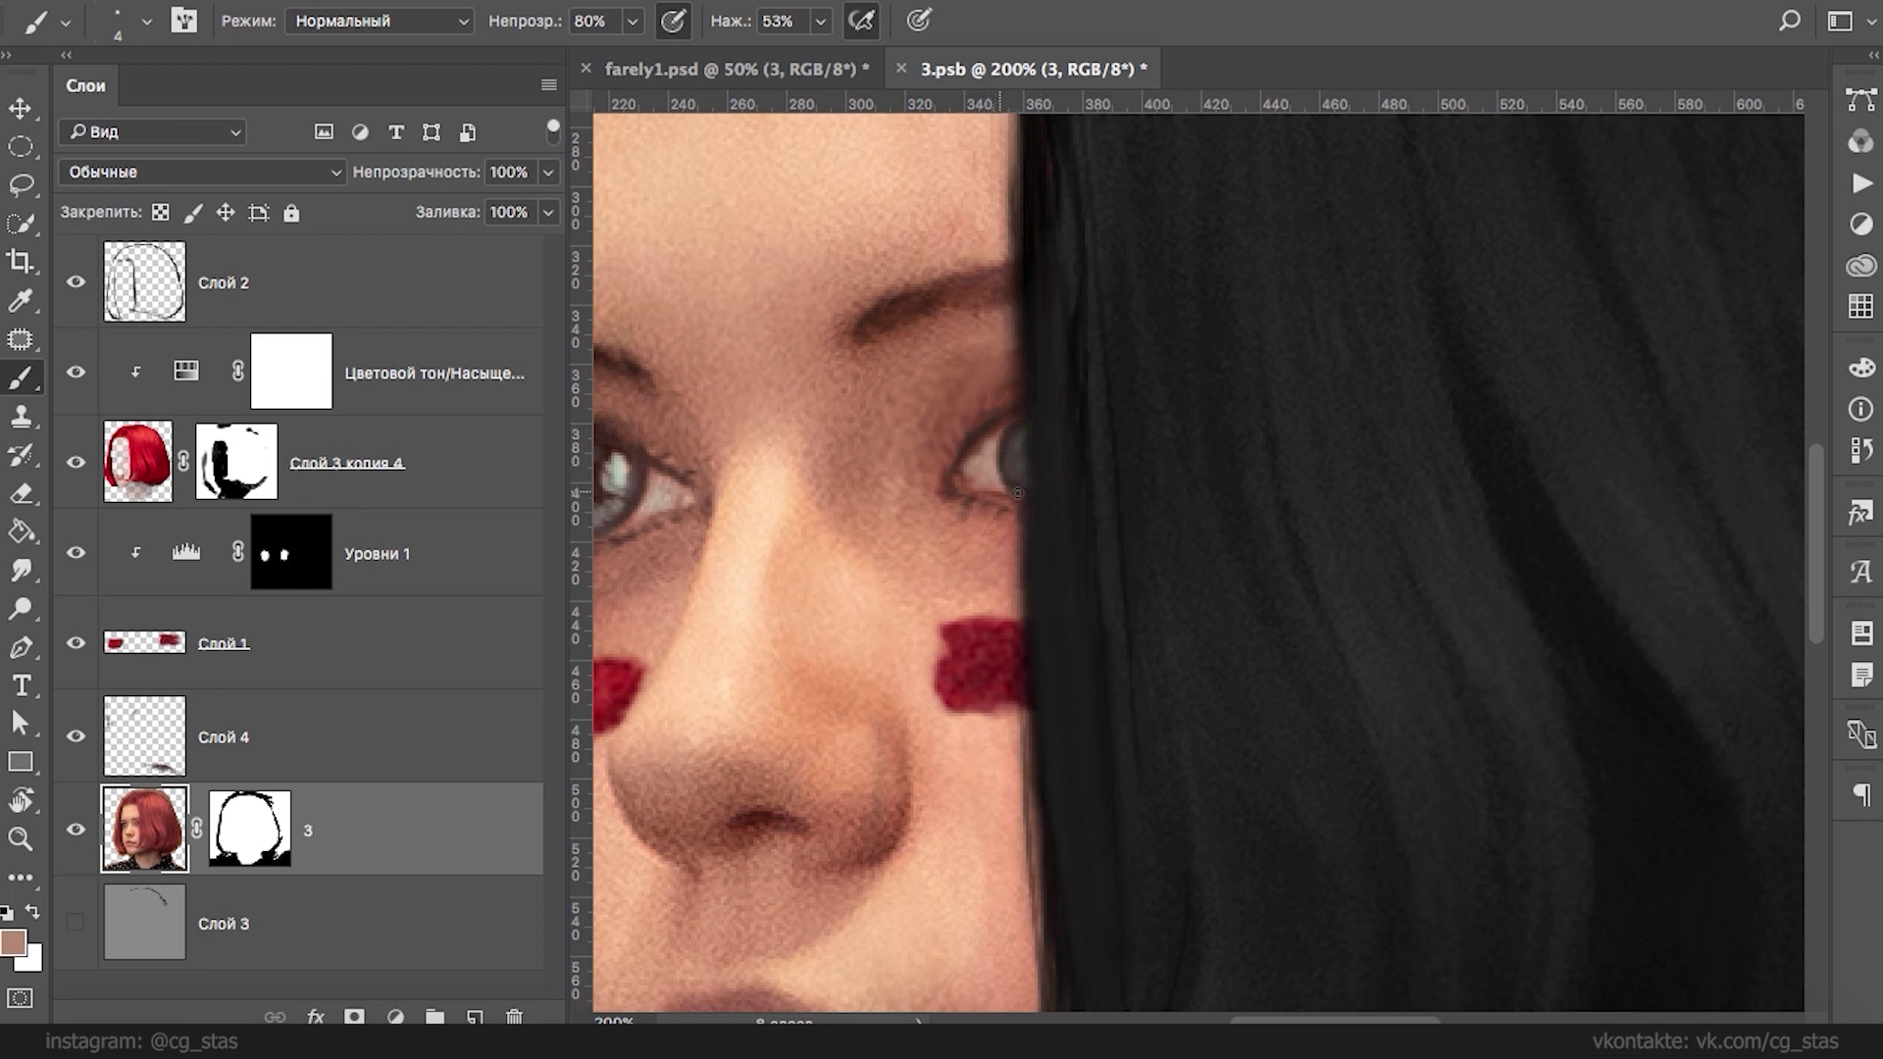
pyautogui.keyDown('alt'); pyautogui.click(1039, 415); pyautogui.keyUp('alt')
pyautogui.keyDown('alt'); pyautogui.click(1004, 442); pyautogui.keyUp('alt')
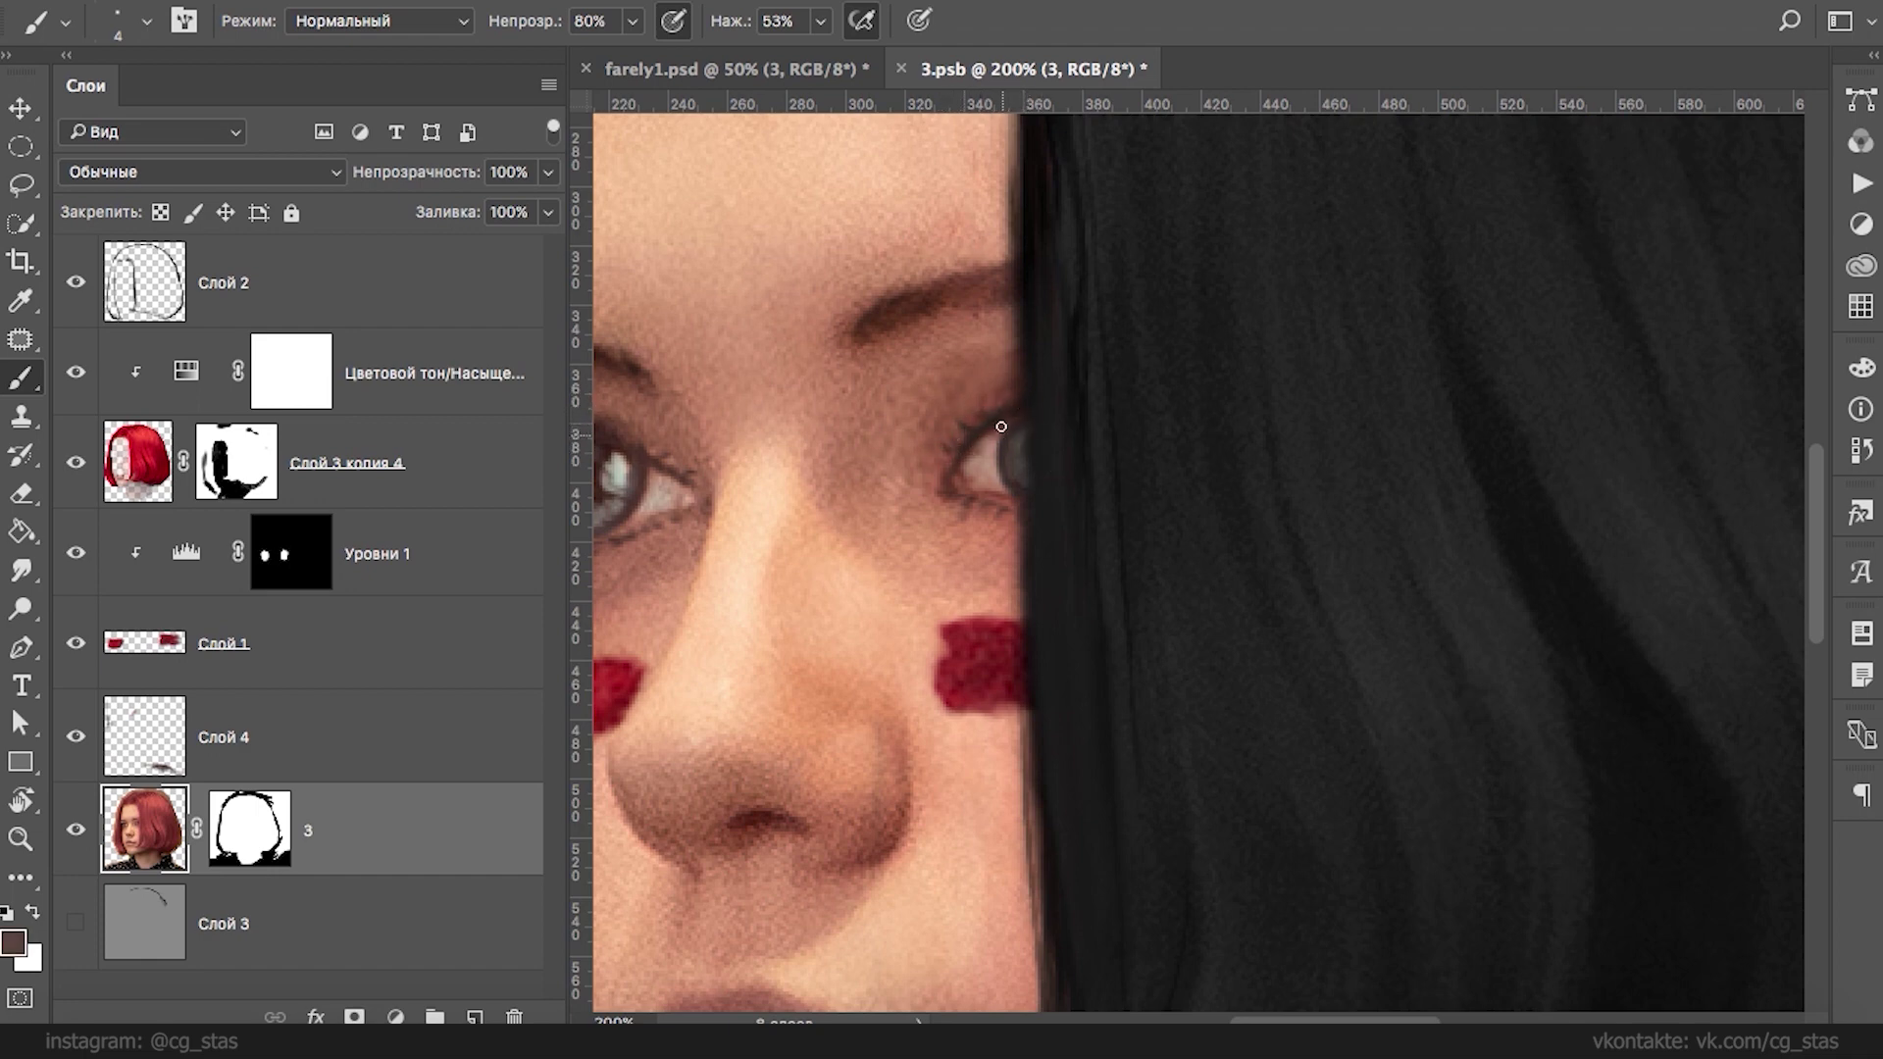
# - Refine the far eye's iris and lashes with sampled tones and check the face at 100%
pyautogui.keyDown('alt'); pyautogui.click(1010, 429); pyautogui.keyUp('alt')
pyautogui.keyDown('alt'); pyautogui.click(623, 471); pyautogui.keyUp('alt')
pyautogui.keyDown('alt'); pyautogui.click(1003, 446); pyautogui.keyUp('alt')
pyautogui.press('super+minus')
pyautogui.press('super+minus')
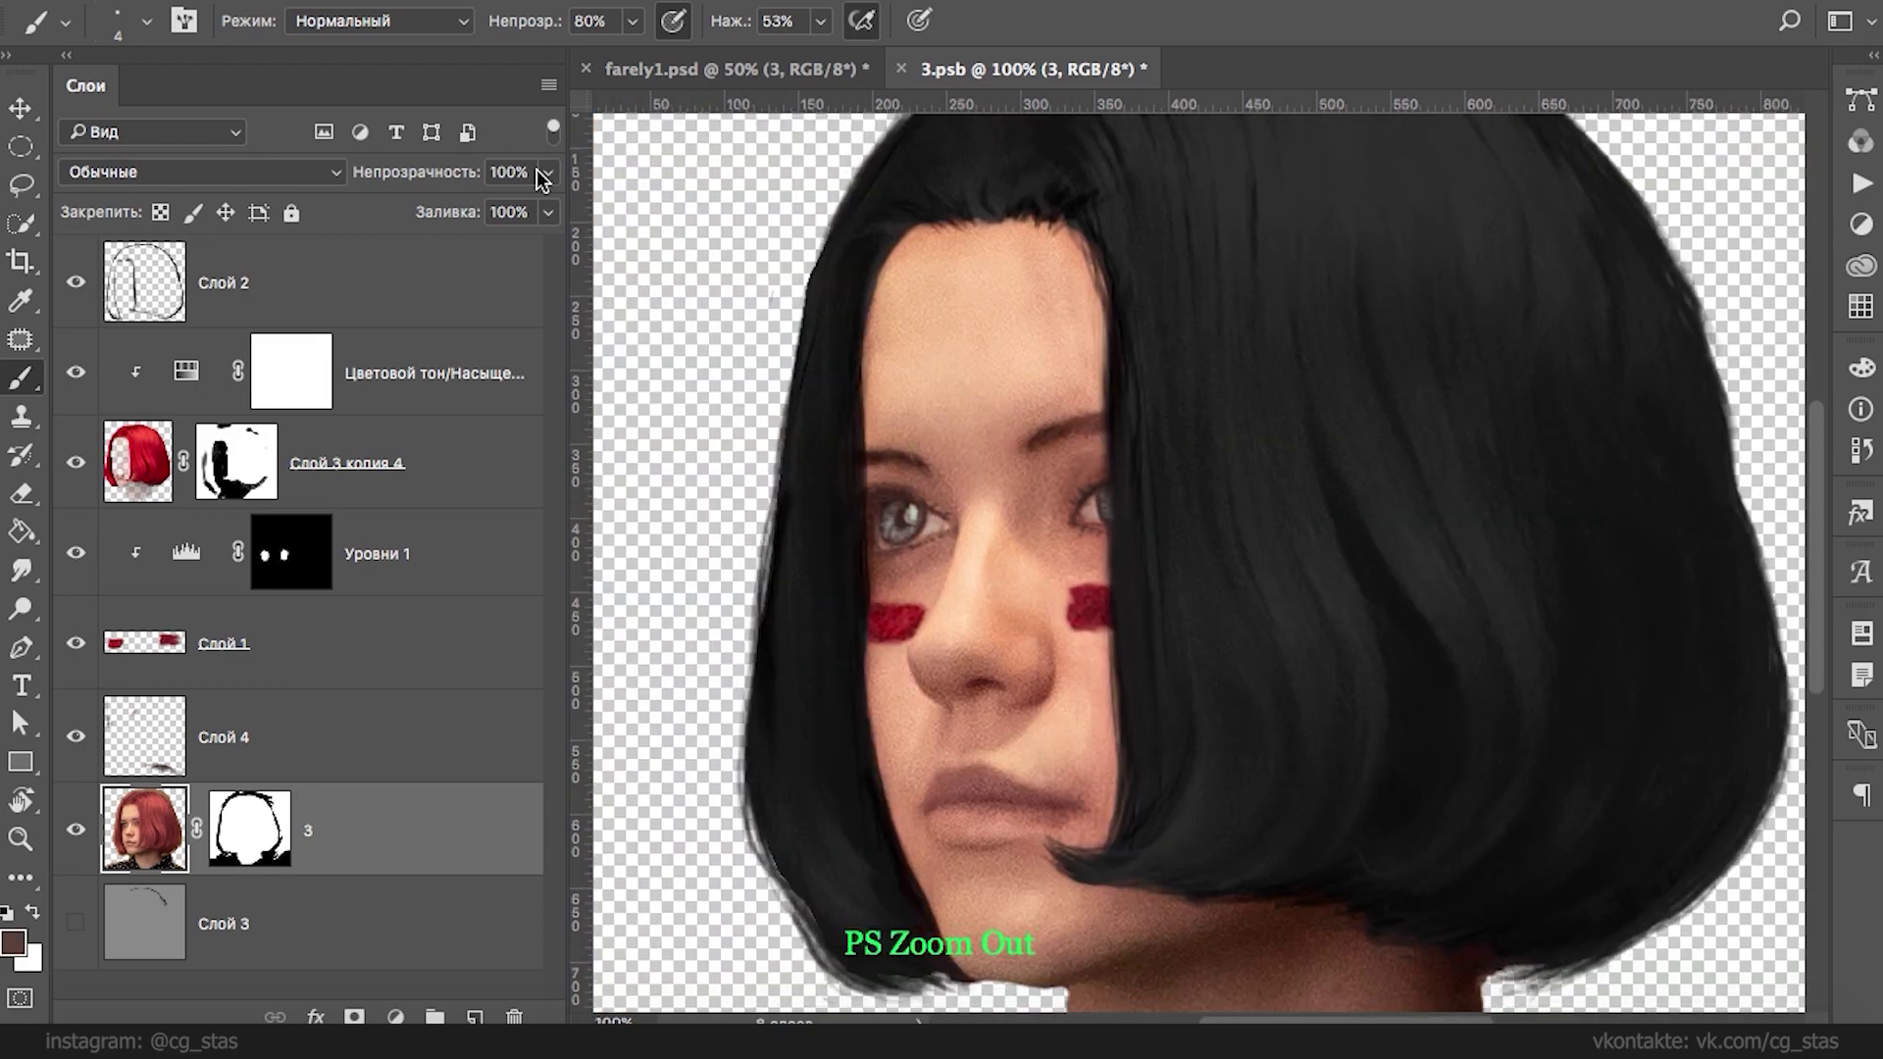
# - Try to reshape the far eye on layer 3 in Liquify using the forward warp with brush size 72
pyautogui.press('super+plus')
pyautogui.press('super+plus')
pyautogui.press('super+plus')
pyautogui.moveTo(1005, 348)
pyautogui.mouseDown()
pyautogui.moveTo(1294, 362)
pyautogui.moveTo(1647, 343)
pyautogui.mouseUp()
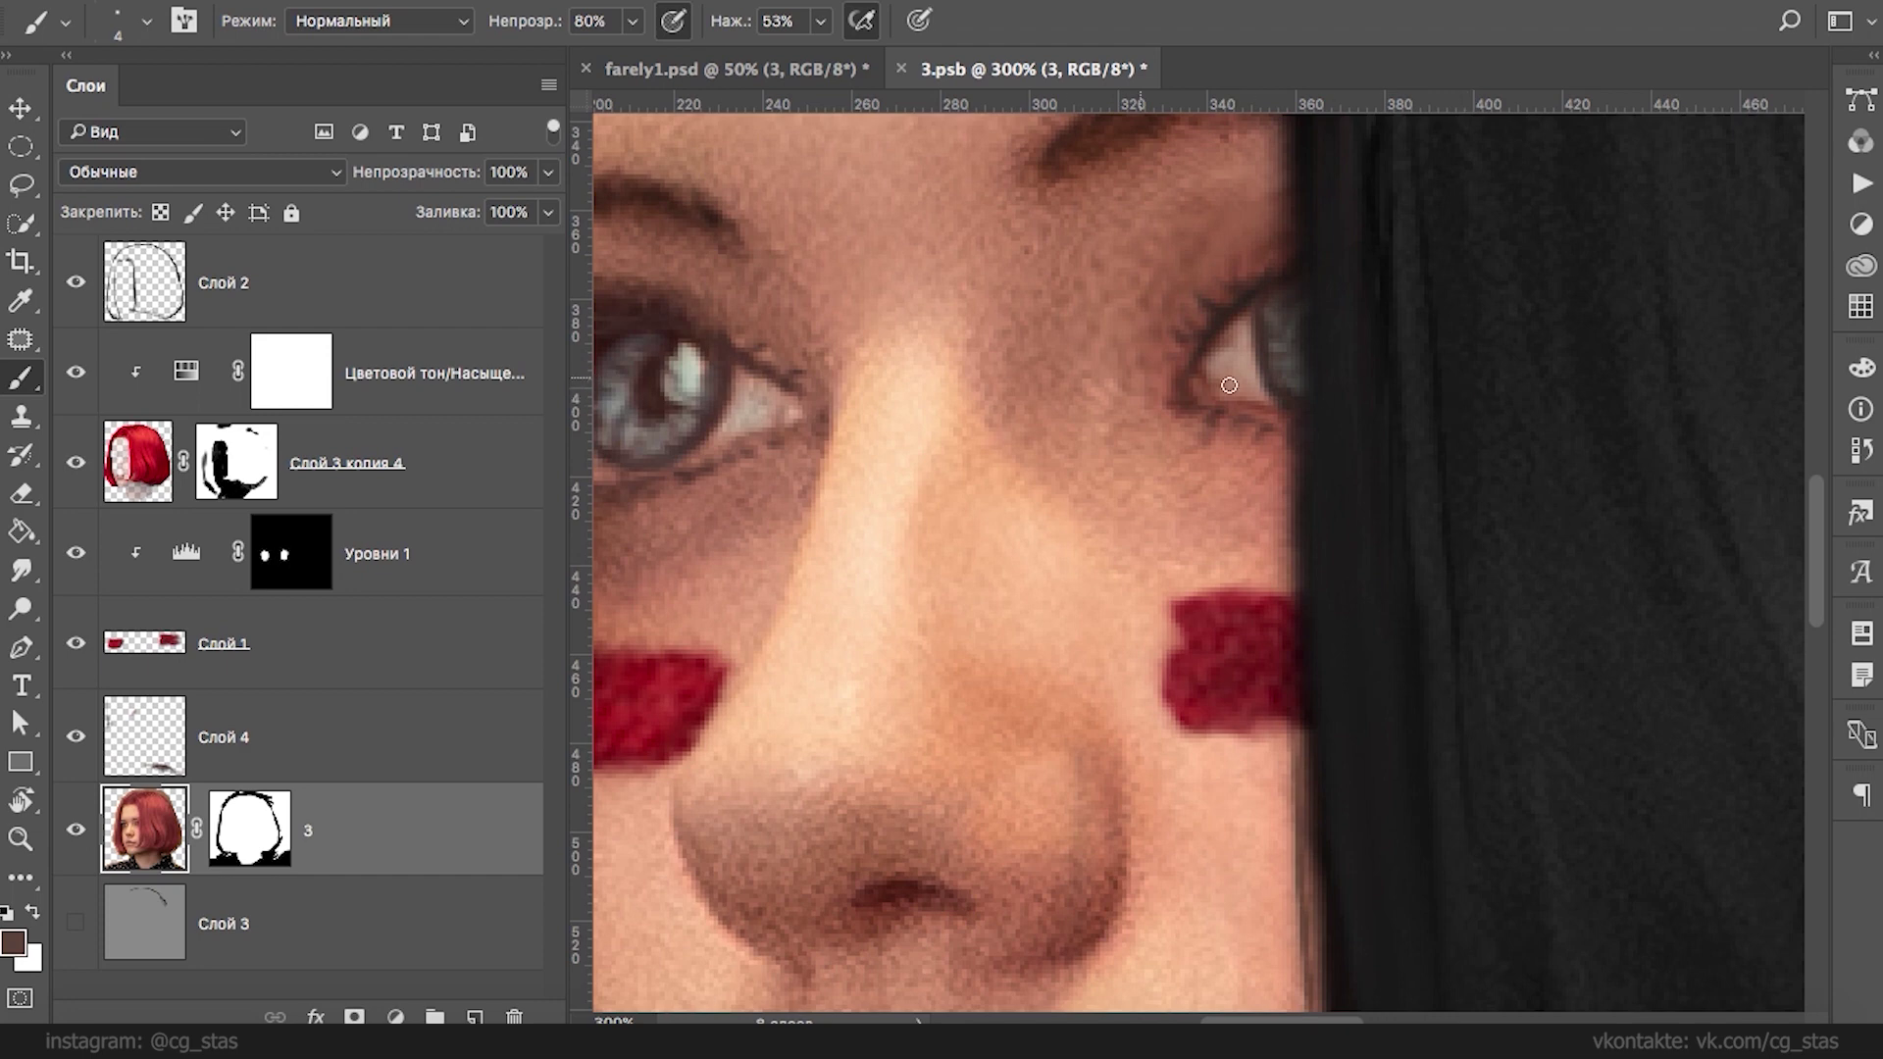
pyautogui.click(863, 4)
pyautogui.moveTo(1002, 4)
pyautogui.click(1069, 184)
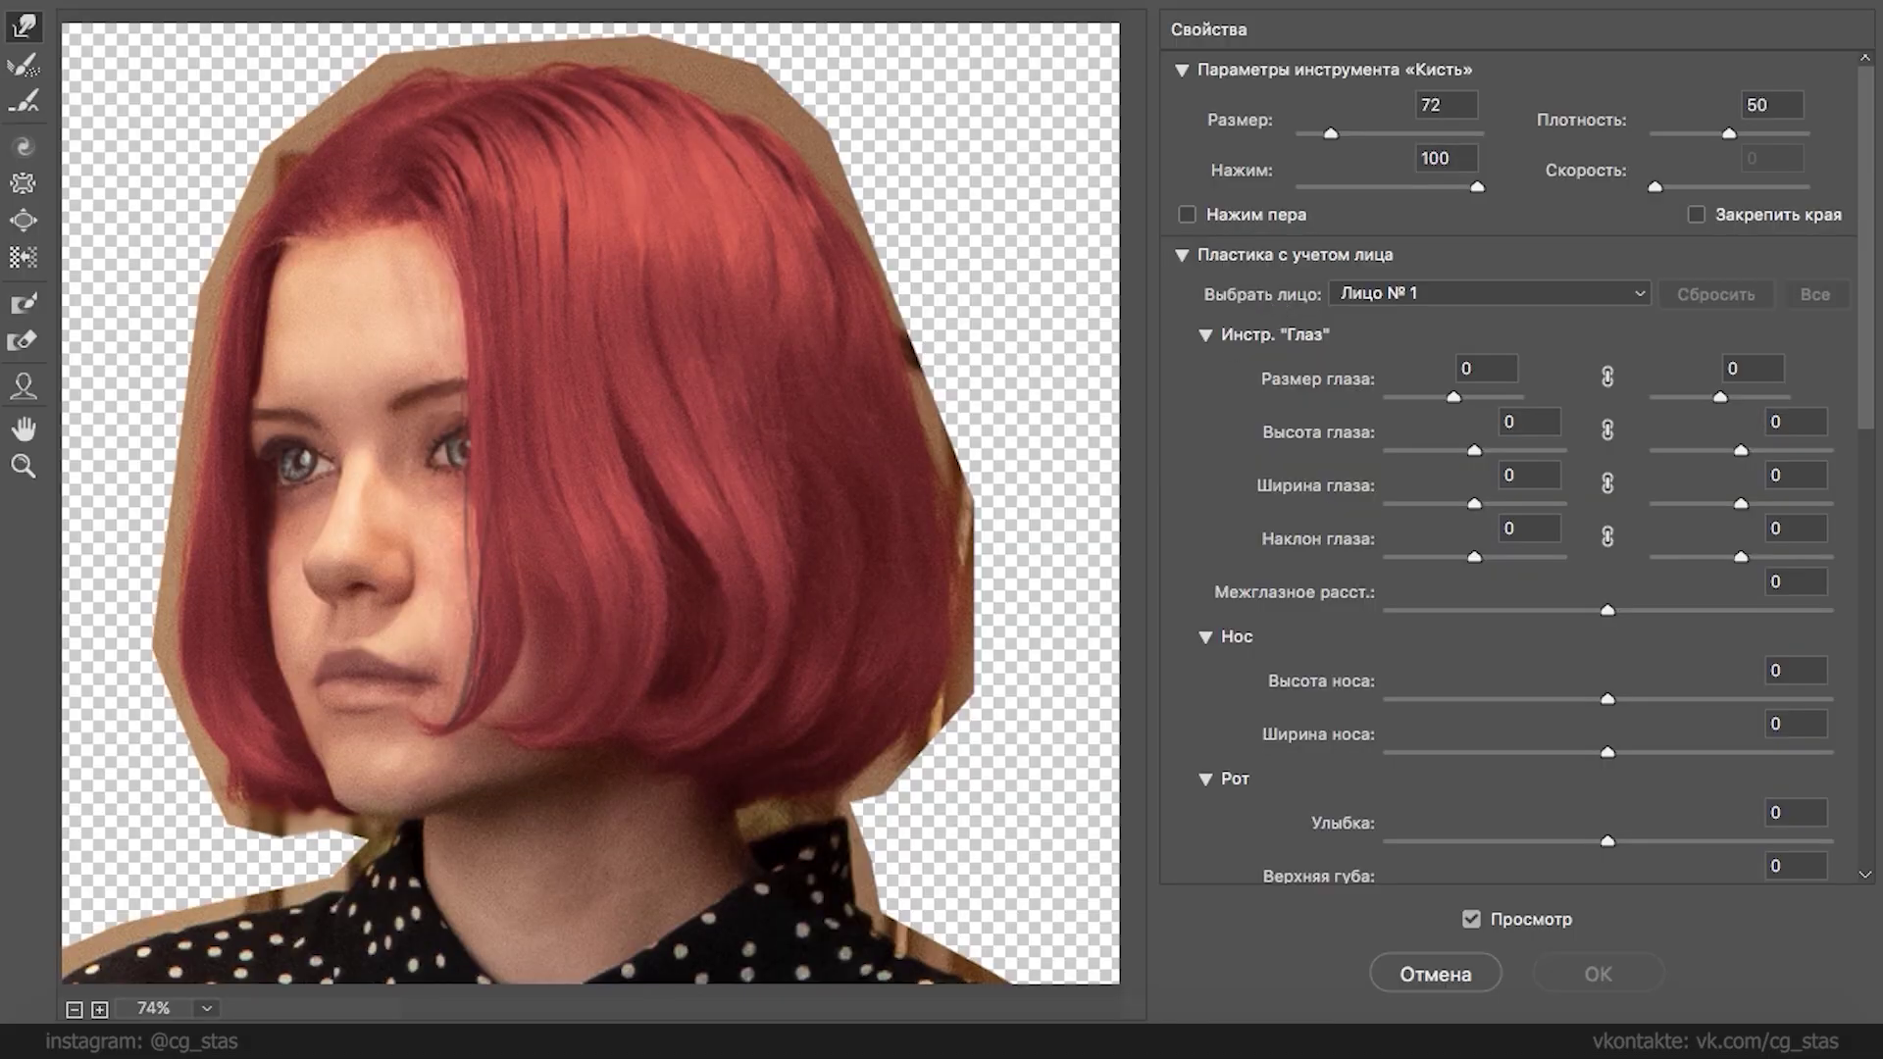
pyautogui.hotkey('ctrl', '+')
pyautogui.moveTo(638, 288); pyautogui.dragTo(1216, 300)
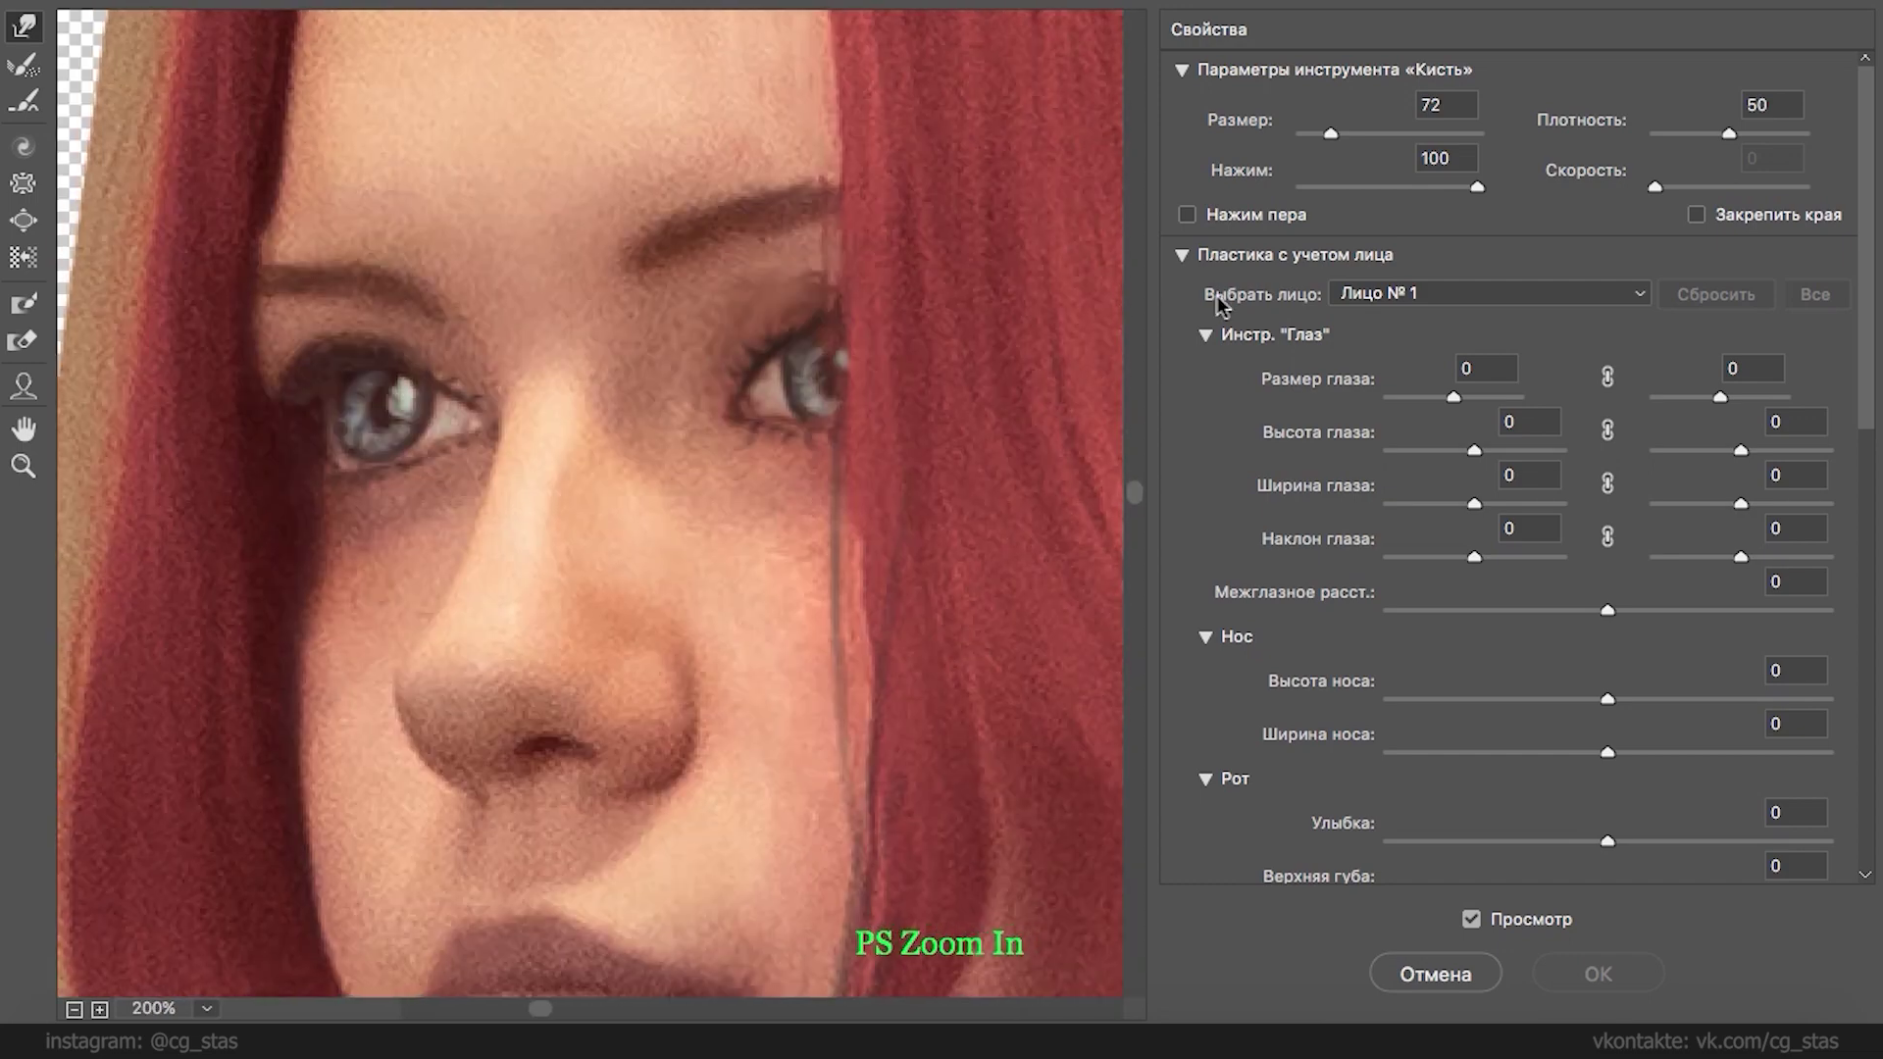
pyautogui.moveTo(822, 426); pyautogui.dragTo(837, 459)
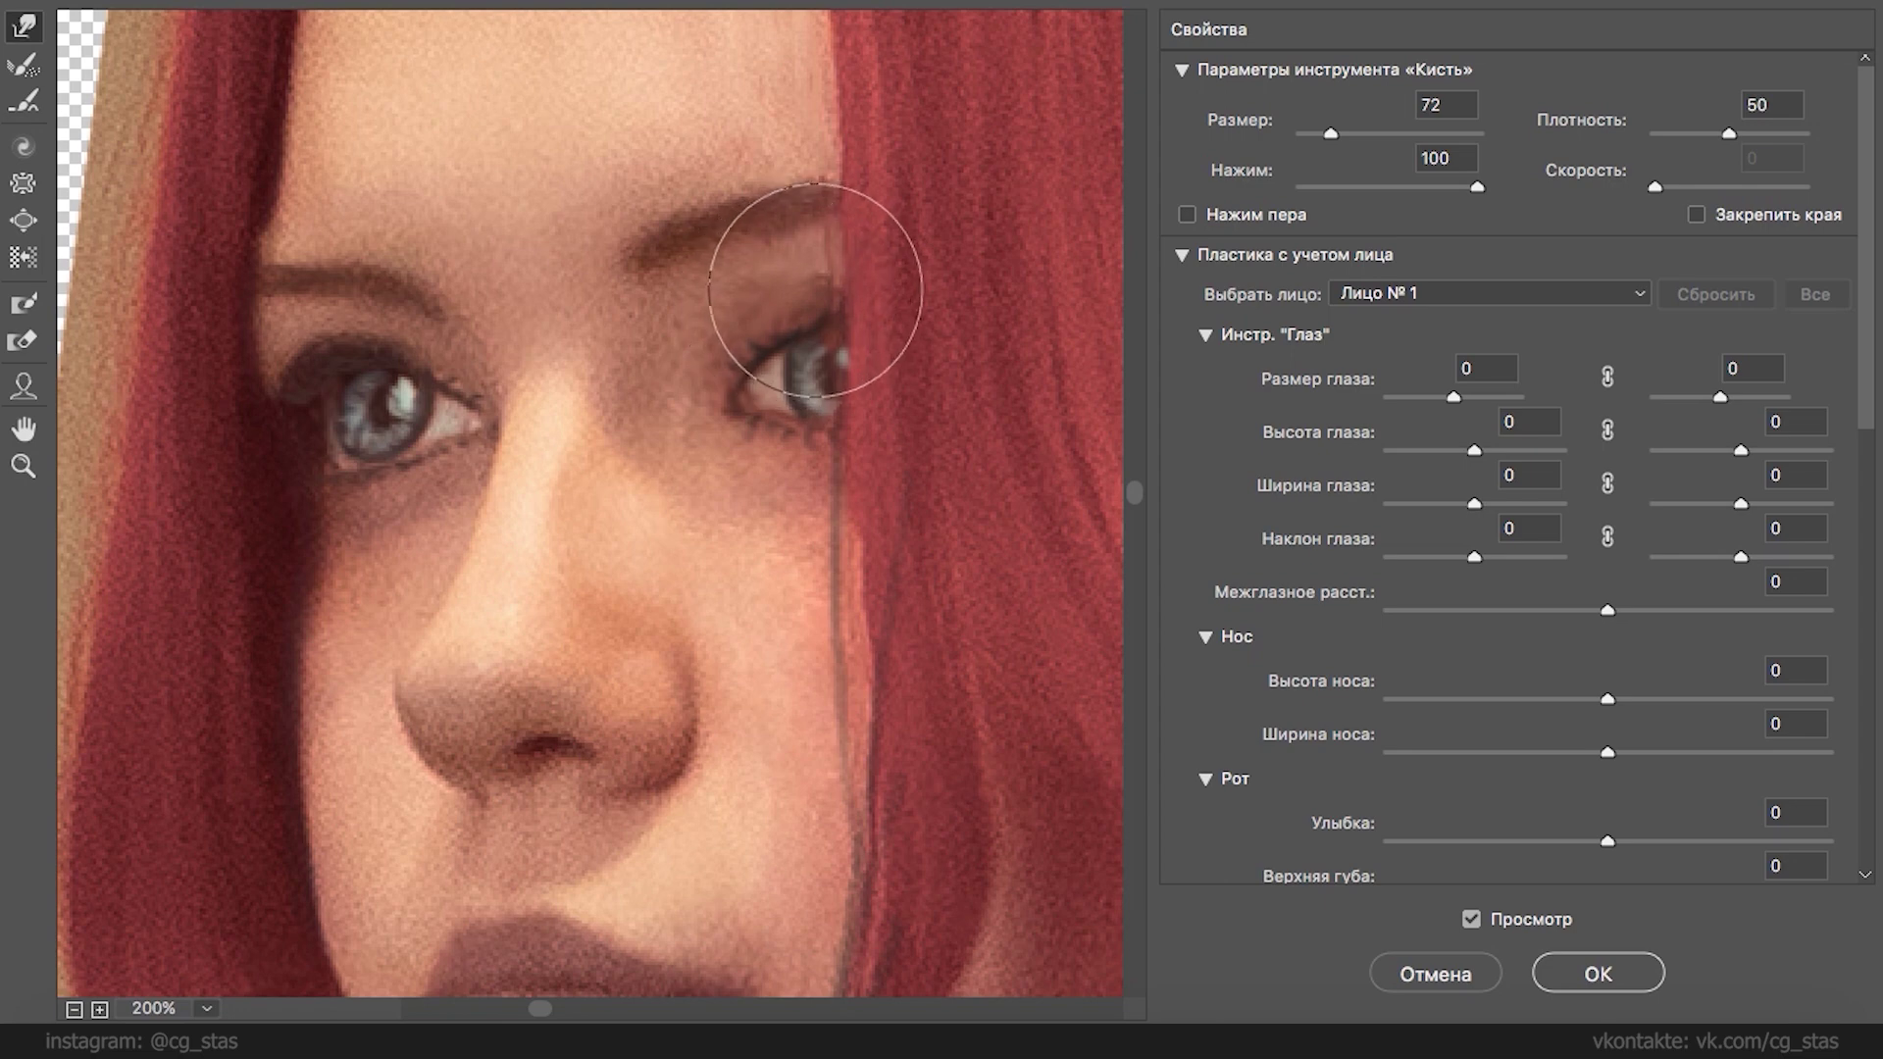
pyautogui.moveTo(808, 350); pyautogui.dragTo(814, 359)
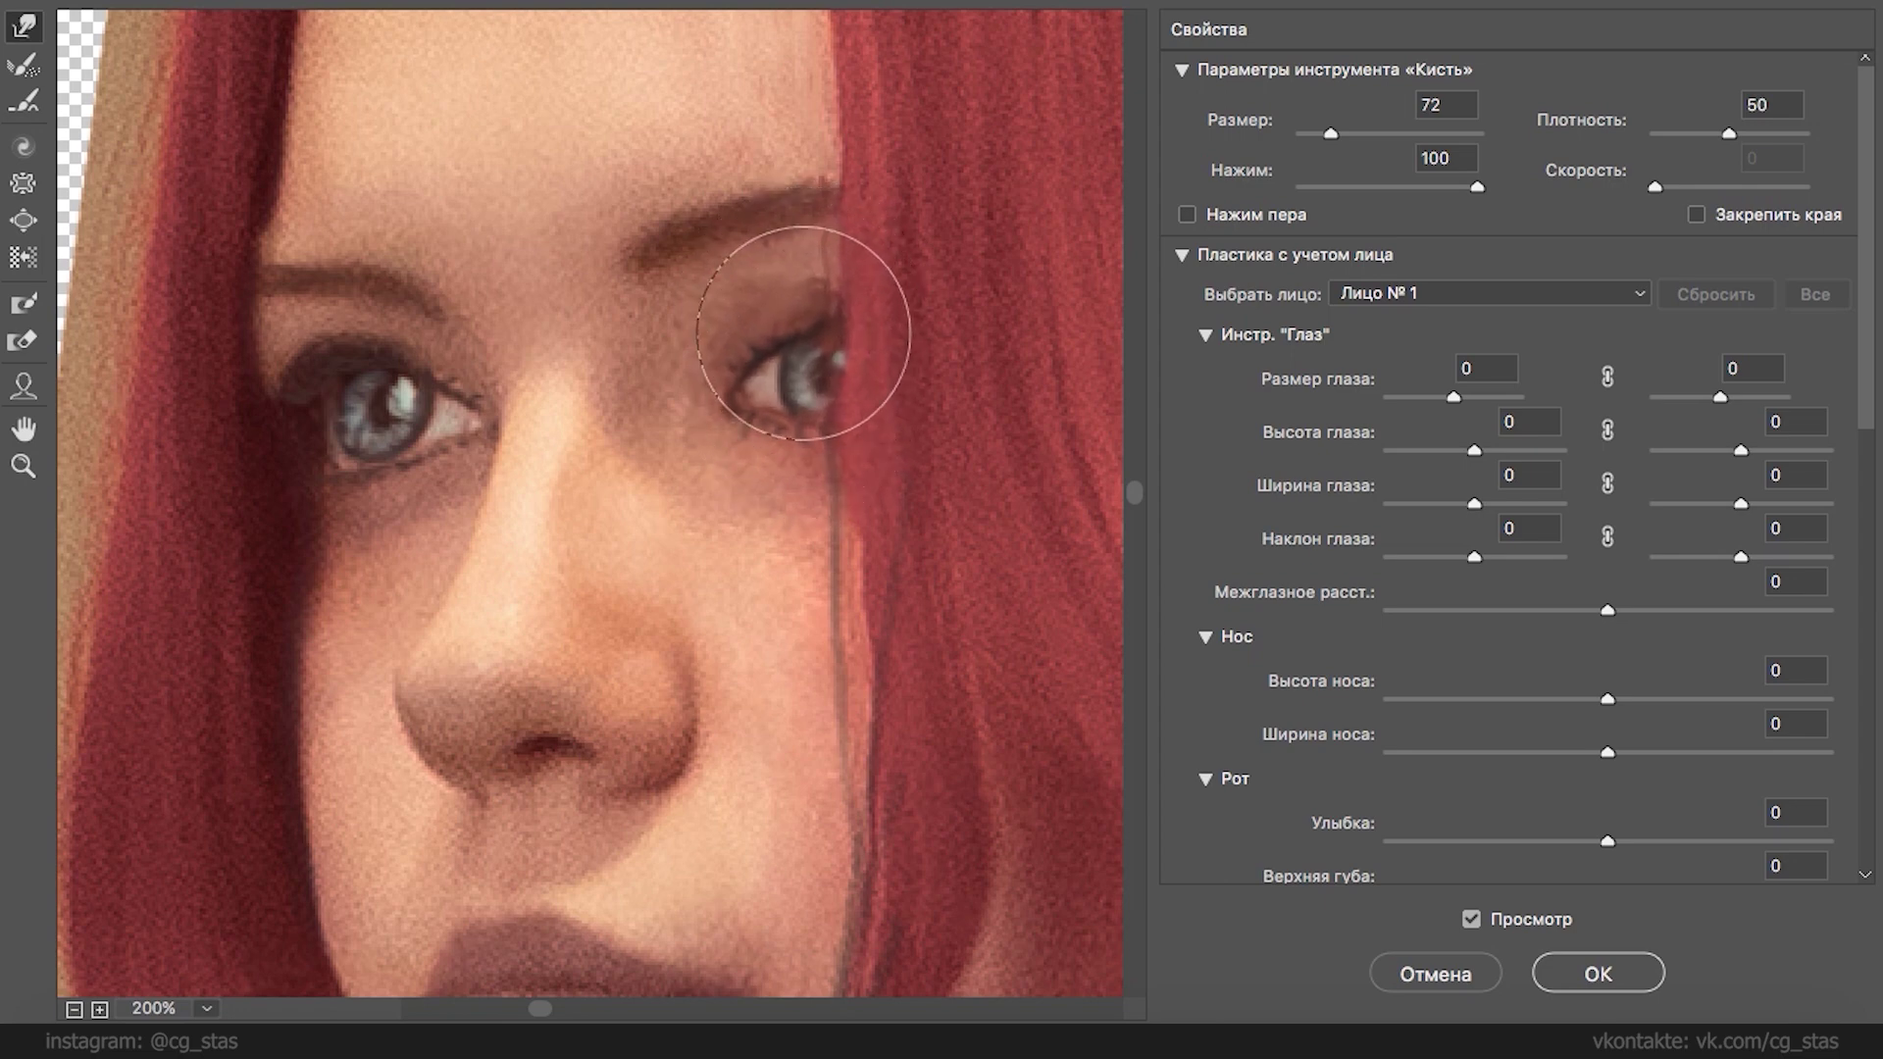
pyautogui.moveTo(763, 413)
pyautogui.mouseDown()
pyautogui.moveTo(818, 421)
pyautogui.moveTo(799, 393)
pyautogui.moveTo(821, 349)
pyautogui.moveTo(778, 383)
pyautogui.moveTo(809, 352)
pyautogui.mouseUp()
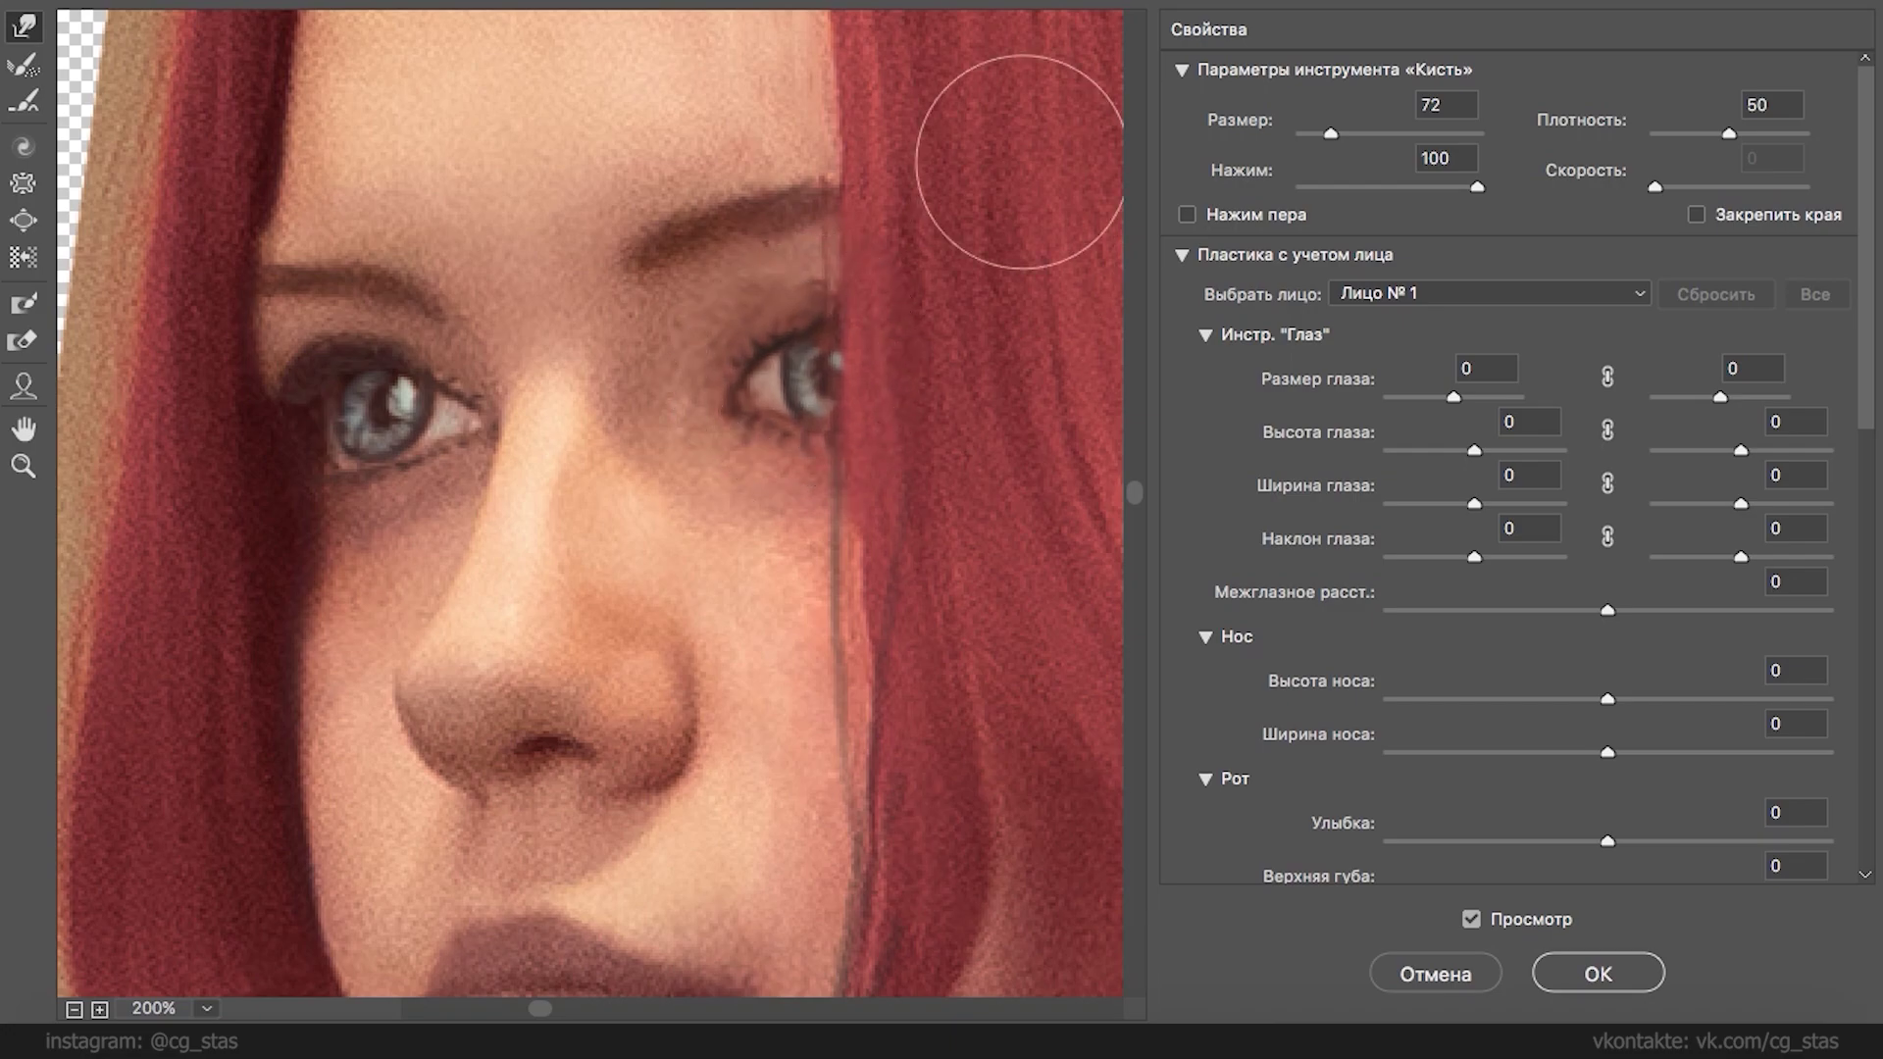
pyautogui.hotkey('ctrl', '-')
pyautogui.hotkey('ctrl', '-')
pyautogui.click(1416, 985)
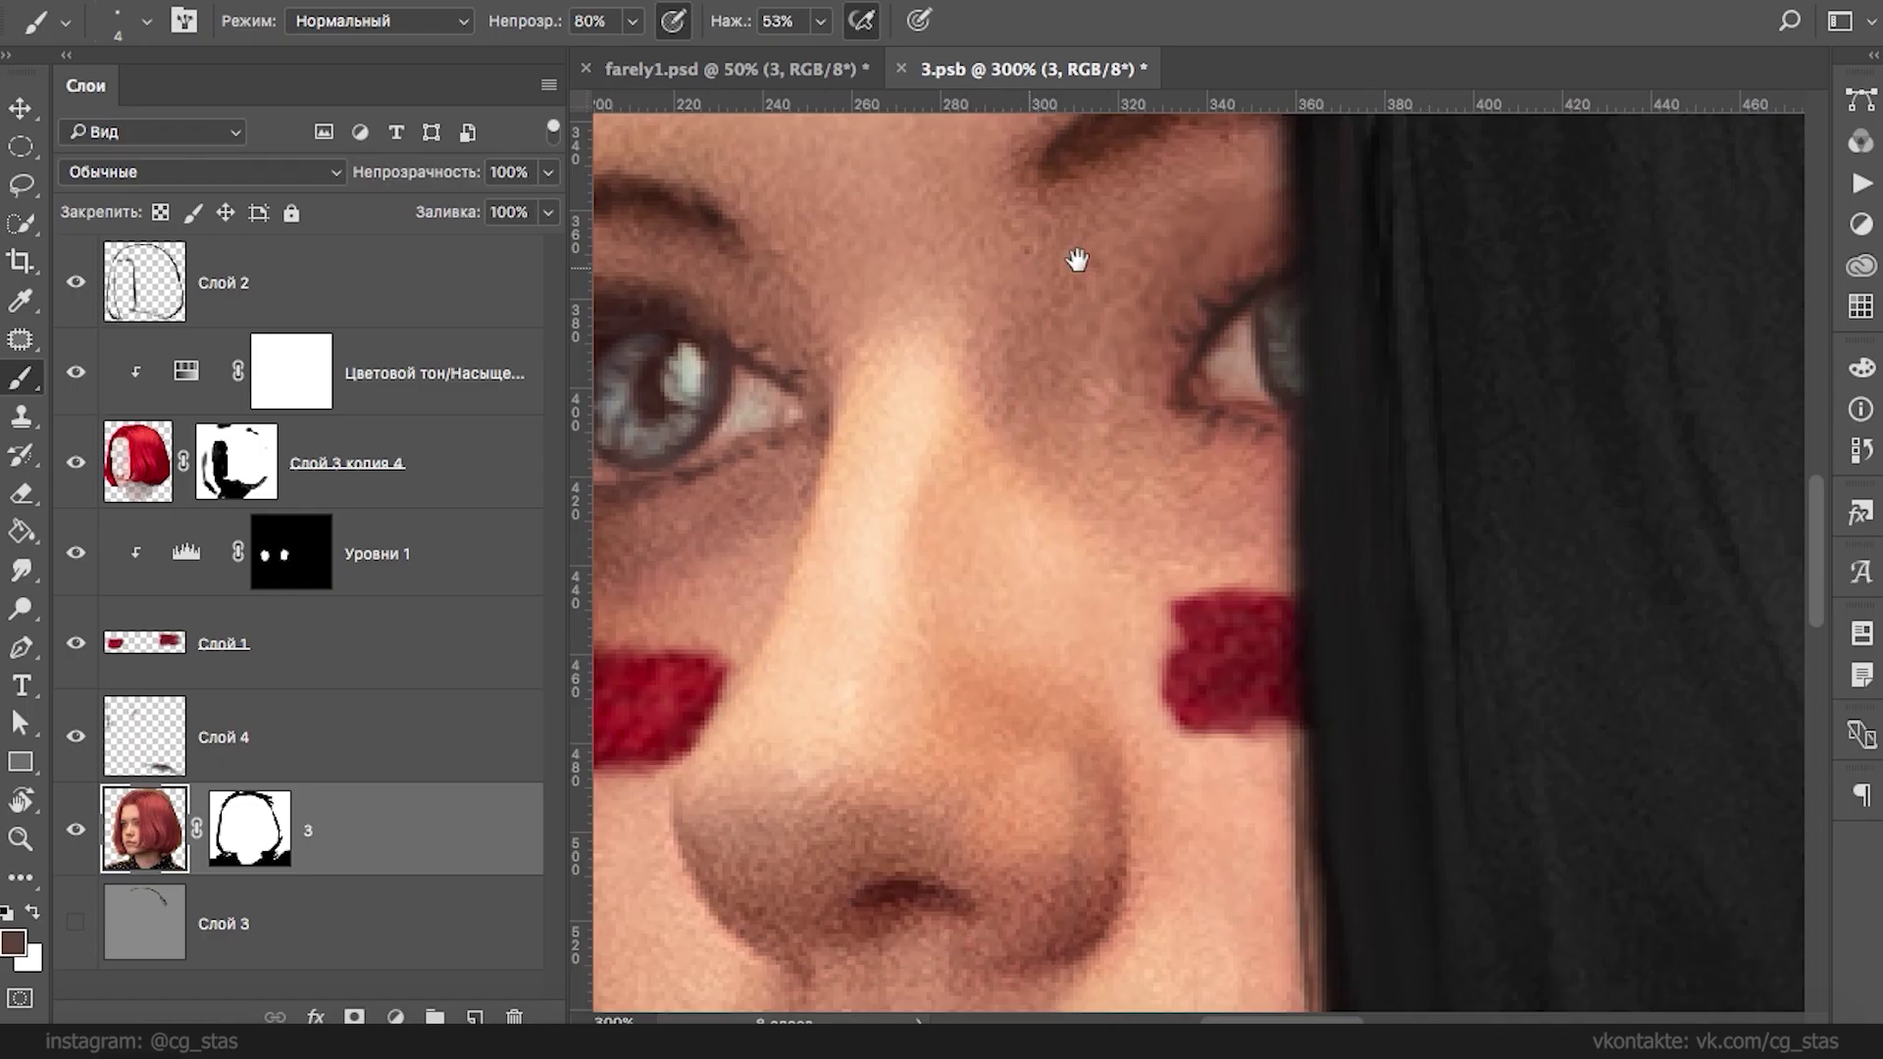
# - Try to clone the near eye's iris over the far eye on layer 3 with a 64 px Clone Stamp
pyautogui.moveTo(1077, 260); pyautogui.dragTo(1127, 265)
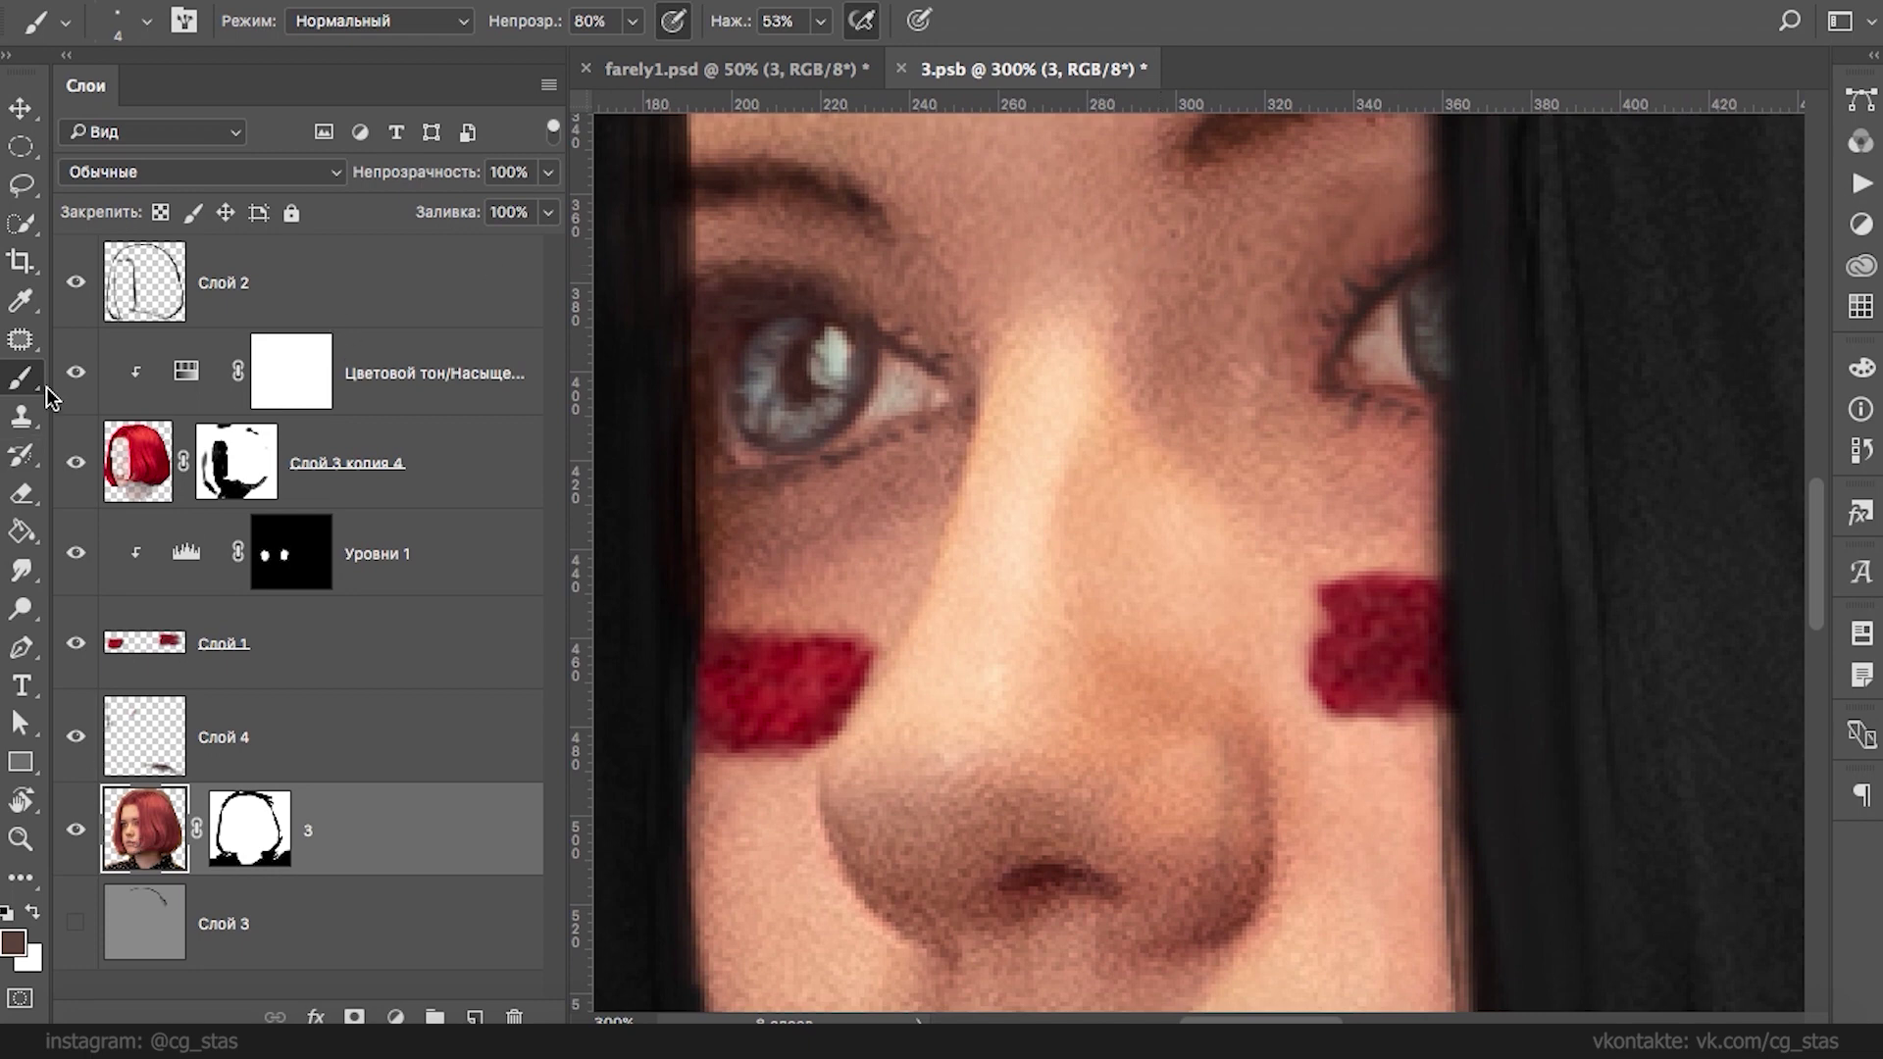
pyautogui.click(21, 498)
pyautogui.click(23, 419)
pyautogui.rightClick(835, 368)
pyautogui.moveTo(989, 441); pyautogui.dragTo(1043, 441)
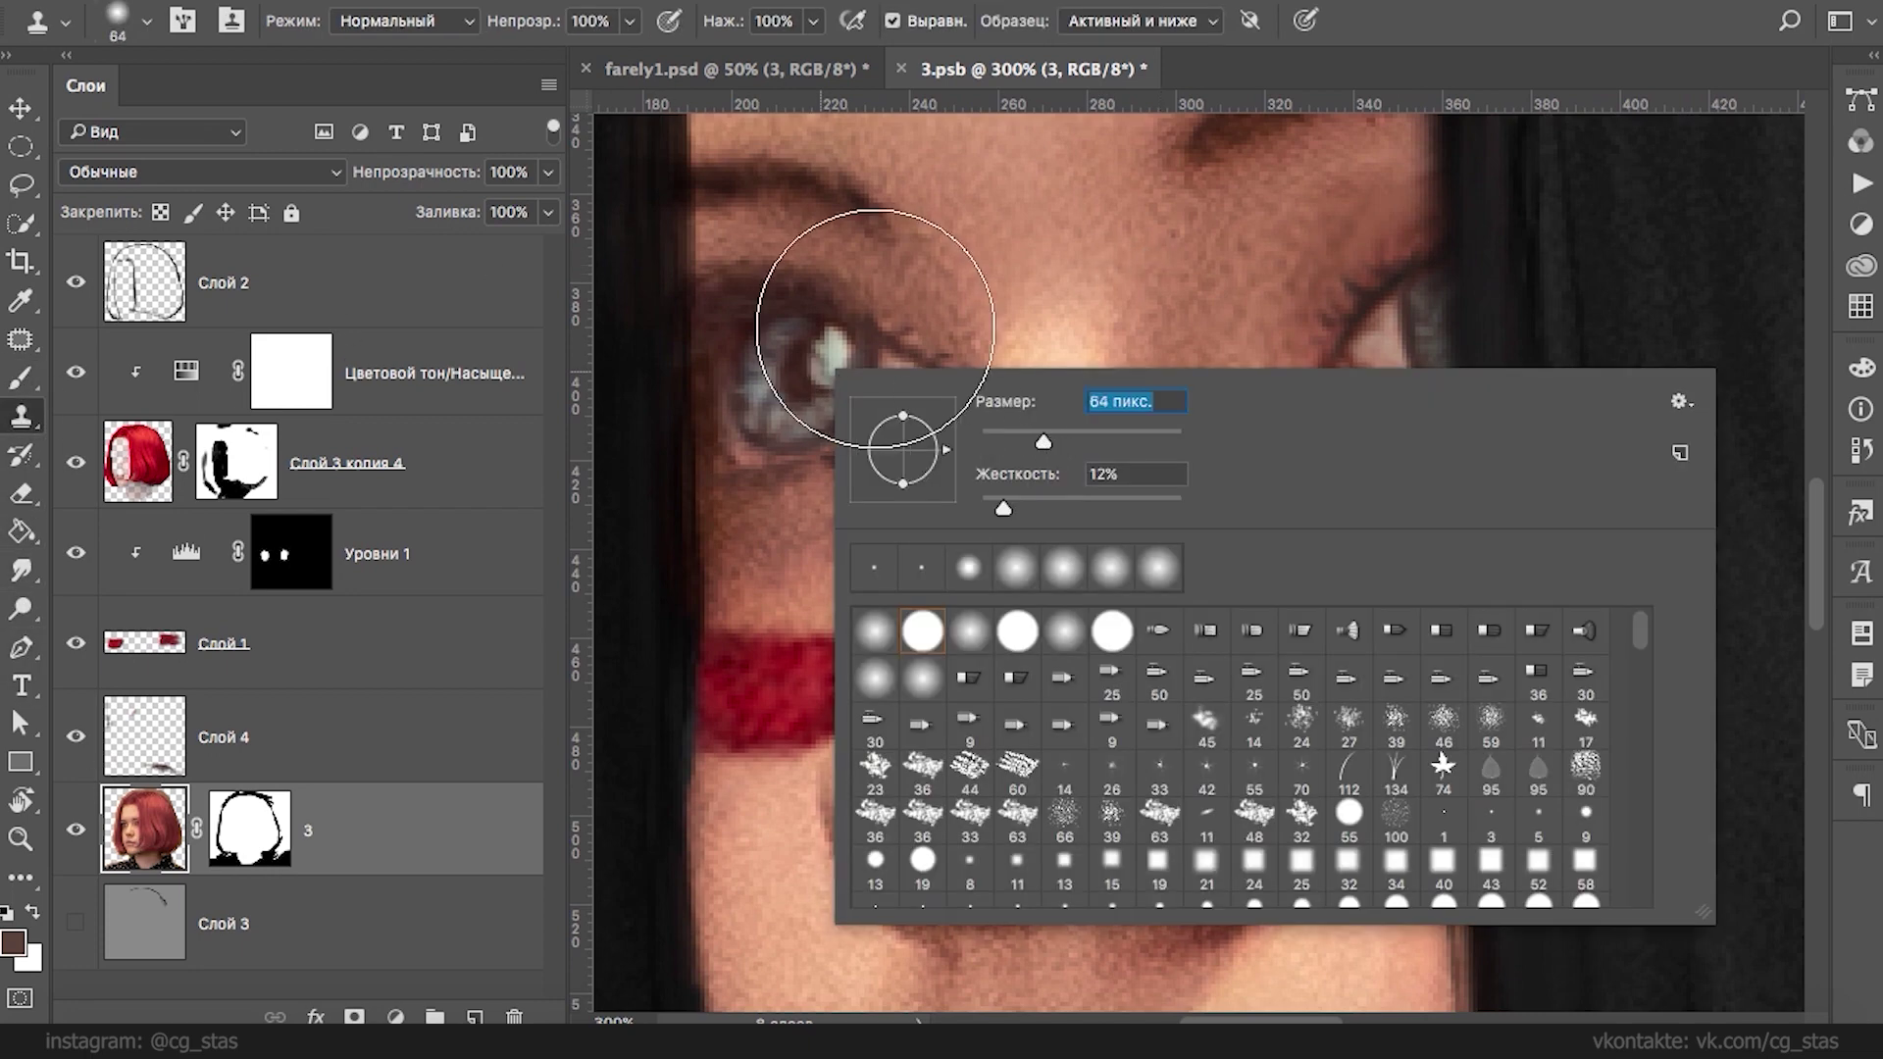
pyautogui.keyDown('alt'); pyautogui.click(772, 370); pyautogui.keyUp('alt')
pyautogui.moveTo(1409, 348)
pyautogui.mouseDown()
pyautogui.moveTo(1308, 356)
pyautogui.moveTo(1449, 349)
pyautogui.moveTo(1457, 308)
pyautogui.moveTo(1464, 413)
pyautogui.moveTo(1589, 289)
pyautogui.mouseUp()
pyautogui.keyDown('alt'); pyautogui.click(810, 374); pyautogui.keyUp('alt')
pyautogui.moveTo(1420, 351)
pyautogui.mouseDown()
pyautogui.moveTo(1412, 365)
pyautogui.moveTo(1355, 346)
pyautogui.mouseUp()
pyautogui.press('super+z')
pyautogui.keyDown('alt'); pyautogui.click(749, 378); pyautogui.keyUp('alt')
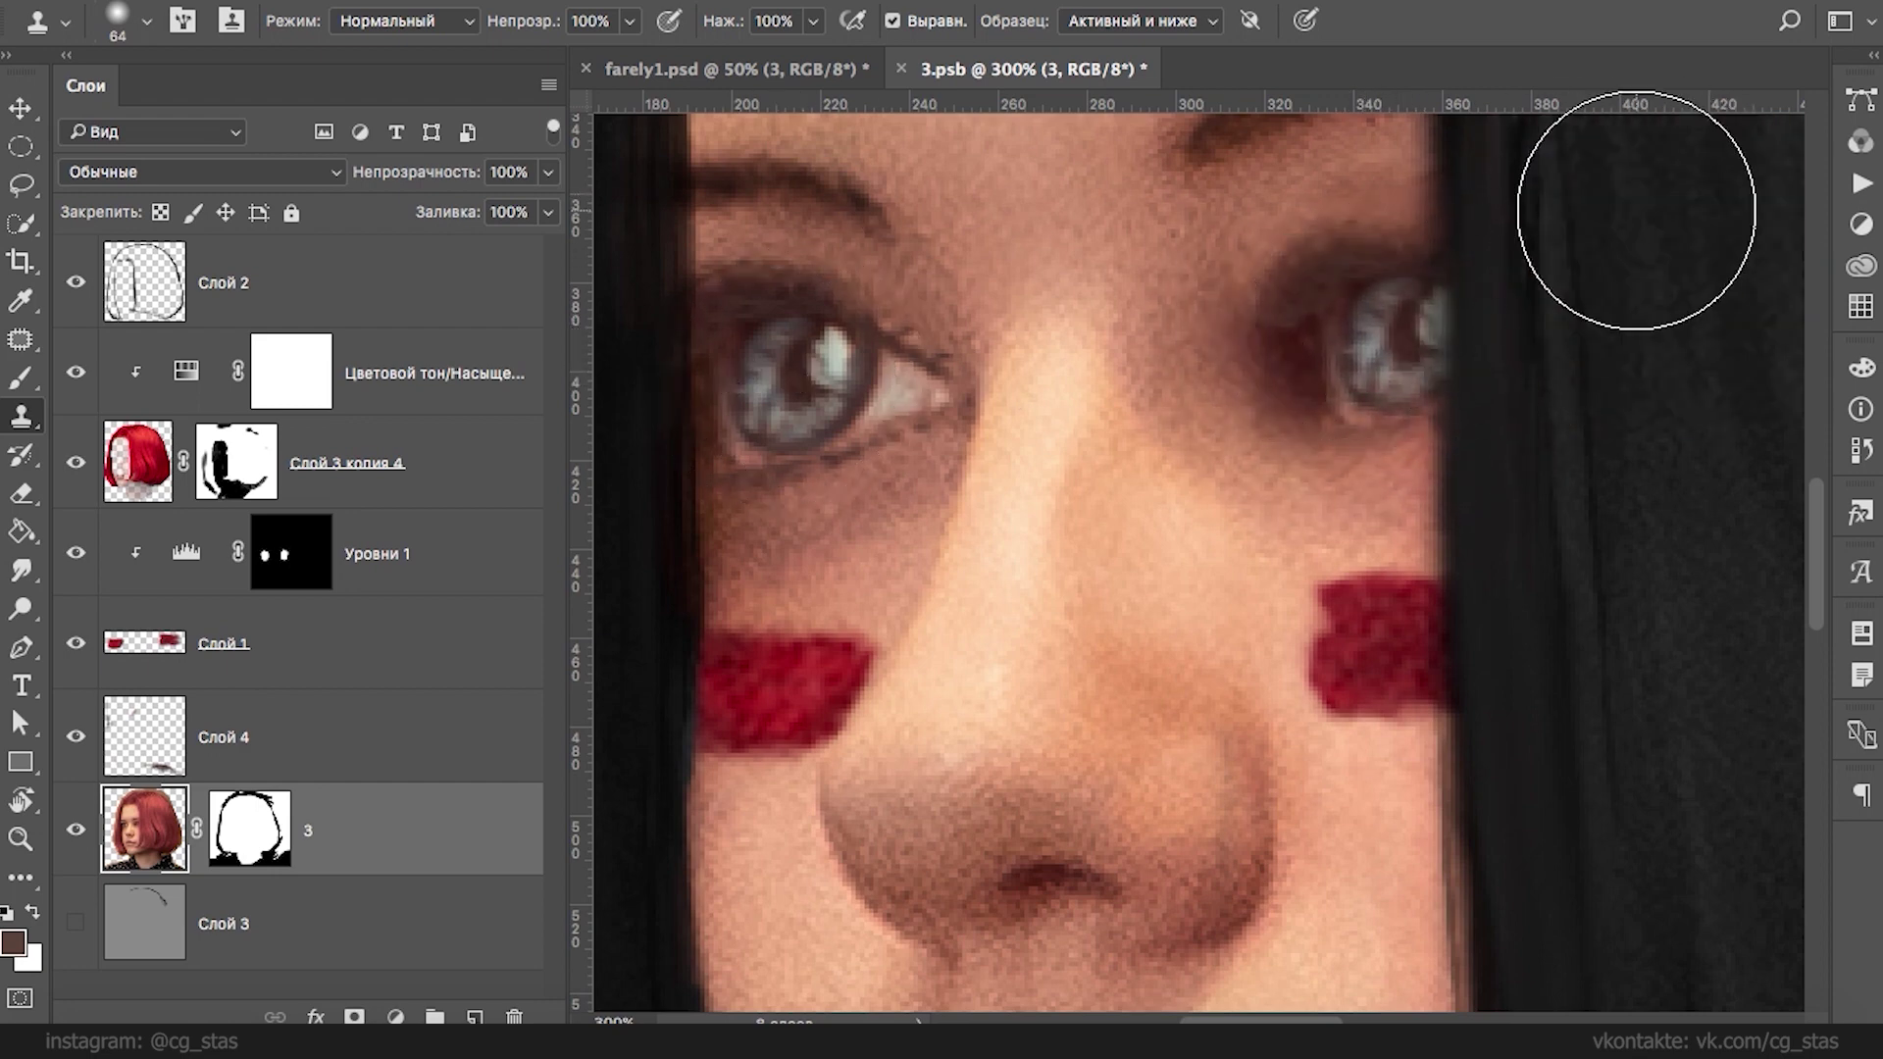
pyautogui.hotkey('ctrl', '-')
pyautogui.hotkey('ctrl', '-')
pyautogui.hotkey('ctrl', '-')
pyautogui.hotkey('ctrl', '-')
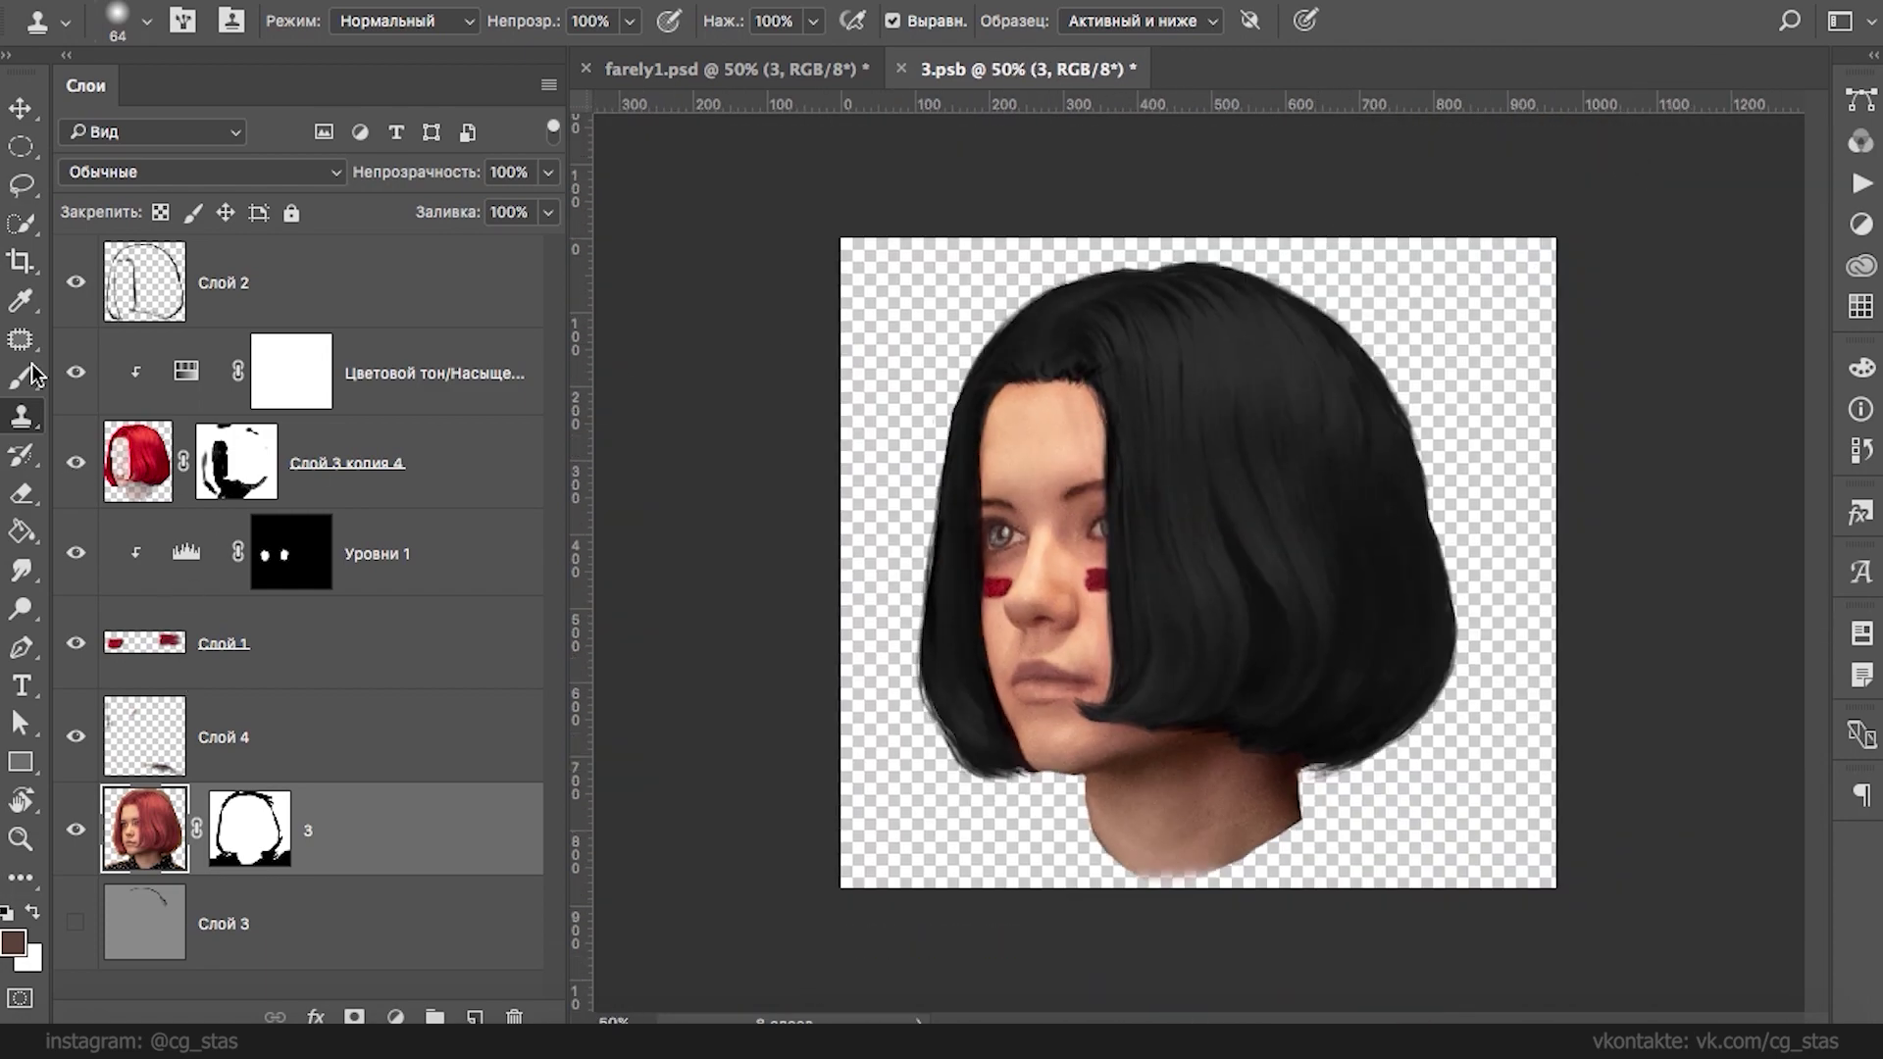
# - Lasso the near eye on layer 3, copy it to a new layer and place the copy over the far eye
pyautogui.click(21, 185)
pyautogui.hotkey('ctrl', '+')
pyautogui.hotkey('ctrl', '+')
pyautogui.hotkey('ctrl', '+')
pyautogui.press('super+plus')
pyautogui.moveTo(1337, 330); pyautogui.dragTo(1863, 353)
pyautogui.moveTo(740, 556)
pyautogui.mouseDown()
pyautogui.moveTo(958, 450)
pyautogui.moveTo(692, 424)
pyautogui.moveTo(694, 504)
pyautogui.mouseUp()
pyautogui.rightClick(841, 412)
pyautogui.click(951, 623)
pyautogui.moveTo(829, 449)
pyautogui.mouseDown()
pyautogui.moveTo(1433, 404)
pyautogui.moveTo(1412, 423)
pyautogui.mouseUp()
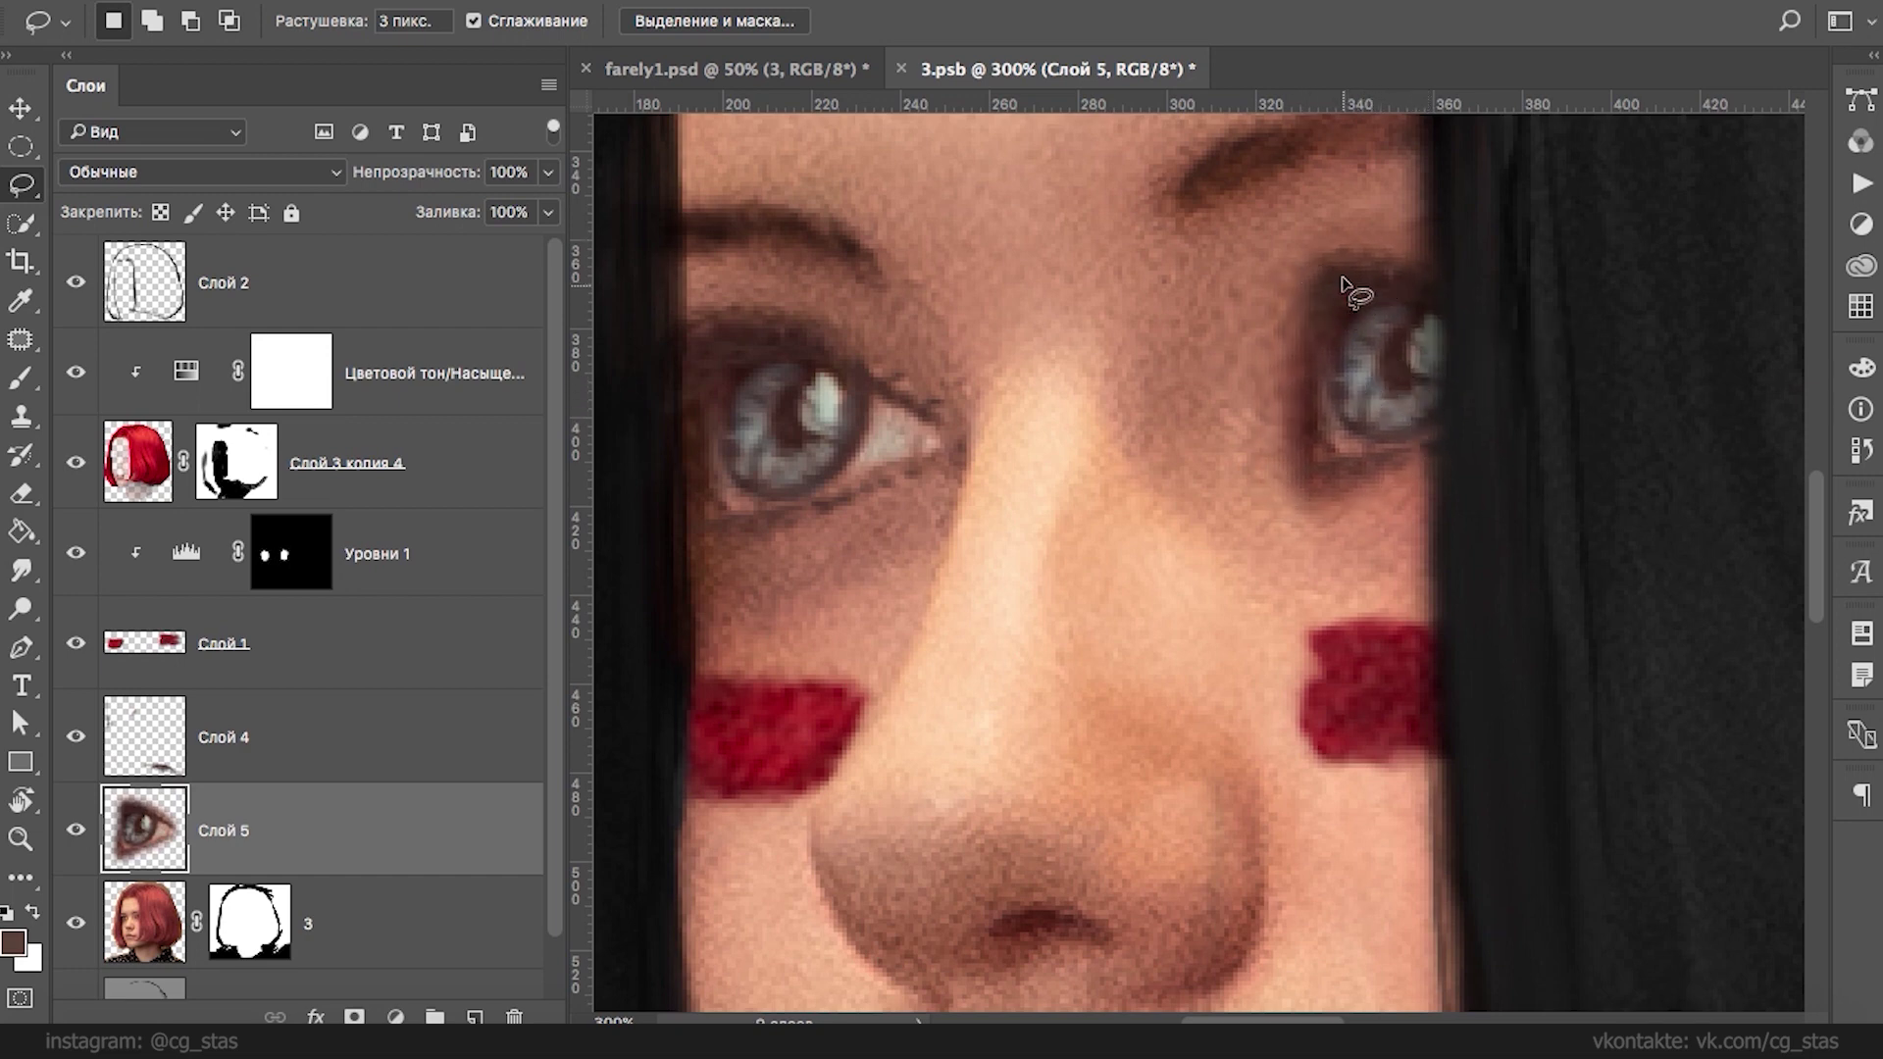
# - Lasso the near eye's inner corner and copy that area from layer 3 to a new layer
pyautogui.moveTo(943, 407)
pyautogui.mouseDown()
pyautogui.moveTo(881, 379)
pyautogui.moveTo(818, 496)
pyautogui.moveTo(933, 480)
pyautogui.moveTo(927, 404)
pyautogui.mouseUp()
pyautogui.rightClick(907, 412)
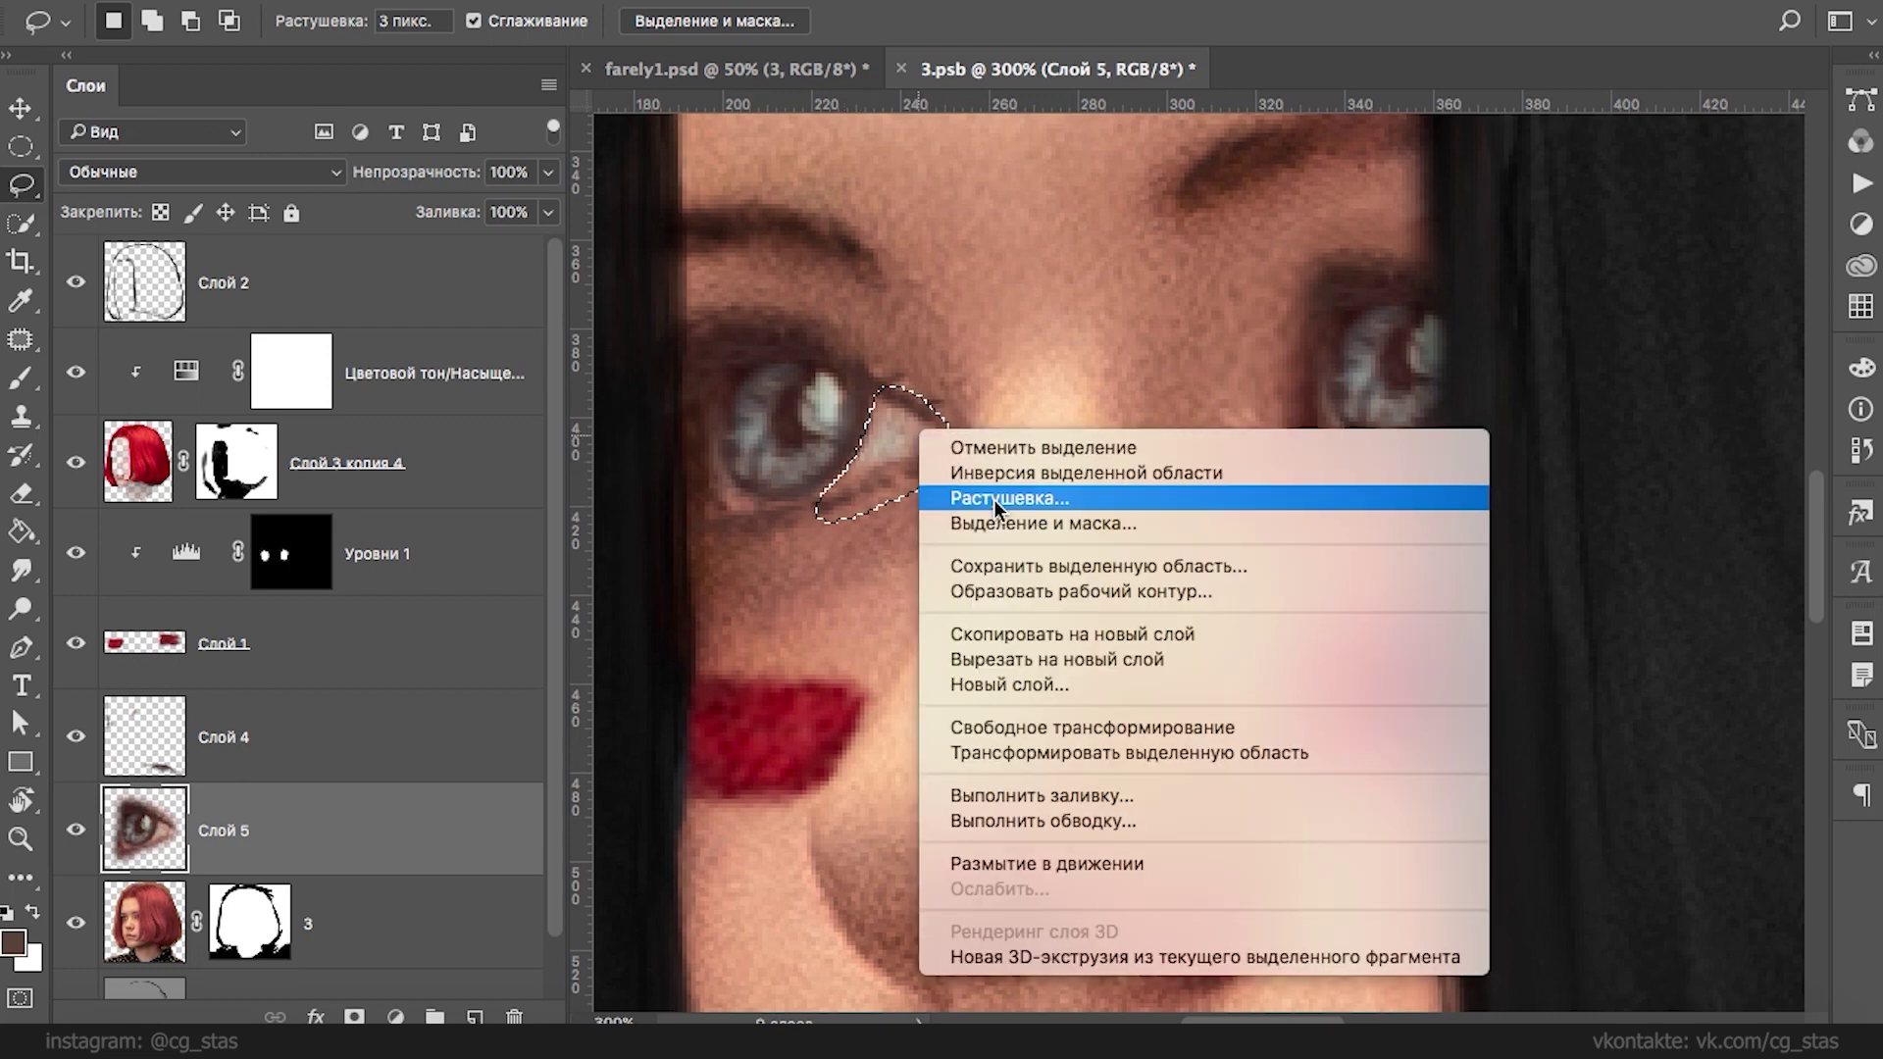
pyautogui.click(1039, 642)
pyautogui.click(1235, 353)
pyautogui.click(196, 953)
pyautogui.rightClick(868, 408)
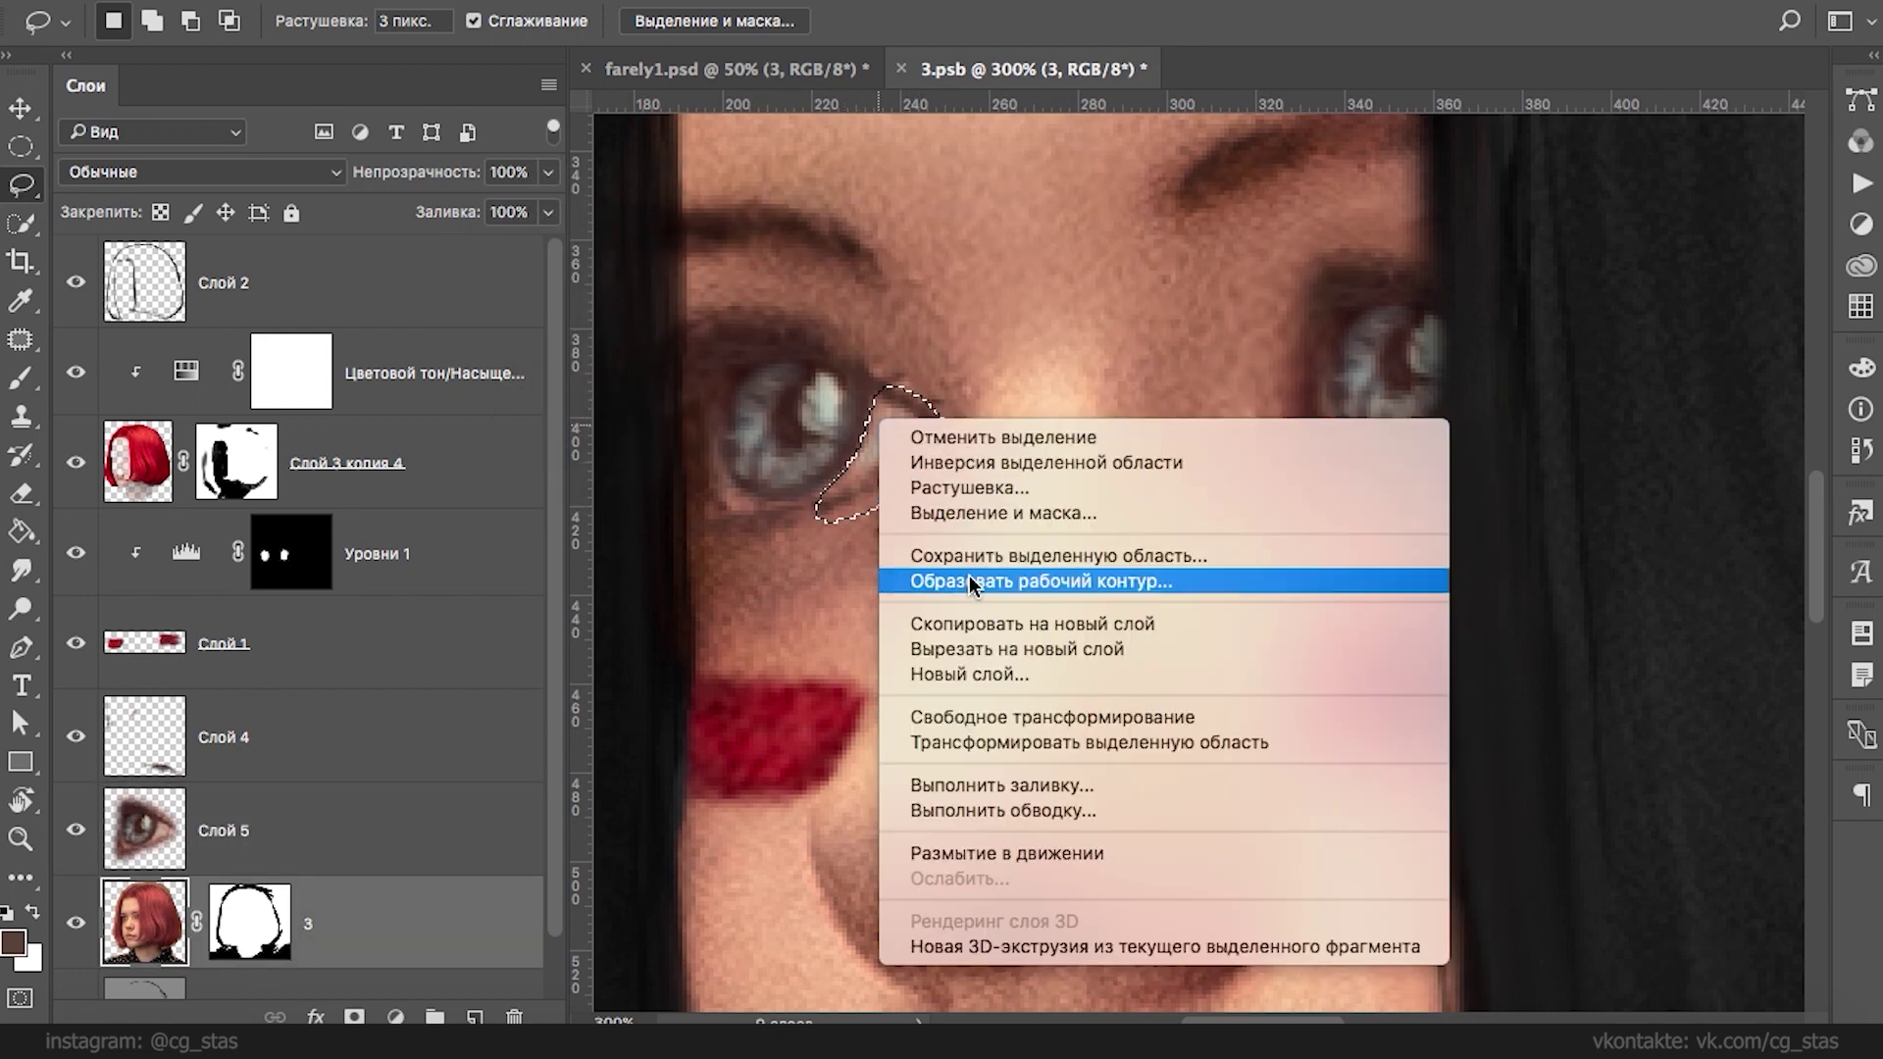
pyautogui.click(966, 622)
# - Raise the eye-corner layer above Слой 5, flip it horizontally and fit it to the far eye's inner corner
pyautogui.moveTo(134, 946); pyautogui.dragTo(152, 800)
pyautogui.hotkey('ctrl', 't')
pyautogui.moveTo(914, 481); pyautogui.dragTo(1396, 477)
pyautogui.rightClick(1312, 457)
pyautogui.click(1458, 830)
pyautogui.moveTo(1463, 530)
pyautogui.mouseDown()
pyautogui.moveTo(1496, 491)
pyautogui.moveTo(1386, 467)
pyautogui.moveTo(1520, 513)
pyautogui.mouseUp()
pyautogui.press('Return')
# - Blend the copied eye on Слой 5 into the face by erasing its excess around the upper lid
pyautogui.press('l')
pyautogui.moveTo(1363, 435)
pyautogui.mouseDown()
pyautogui.moveTo(1286, 482)
pyautogui.moveTo(1382, 474)
pyautogui.mouseUp()
pyautogui.click(136, 907)
pyautogui.press('e')
pyautogui.moveTo(1432, 204); pyautogui.dragTo(1290, 286)
pyautogui.moveTo(1404, 262)
pyautogui.mouseDown()
pyautogui.moveTo(1282, 322)
pyautogui.moveTo(1377, 273)
pyautogui.mouseUp()
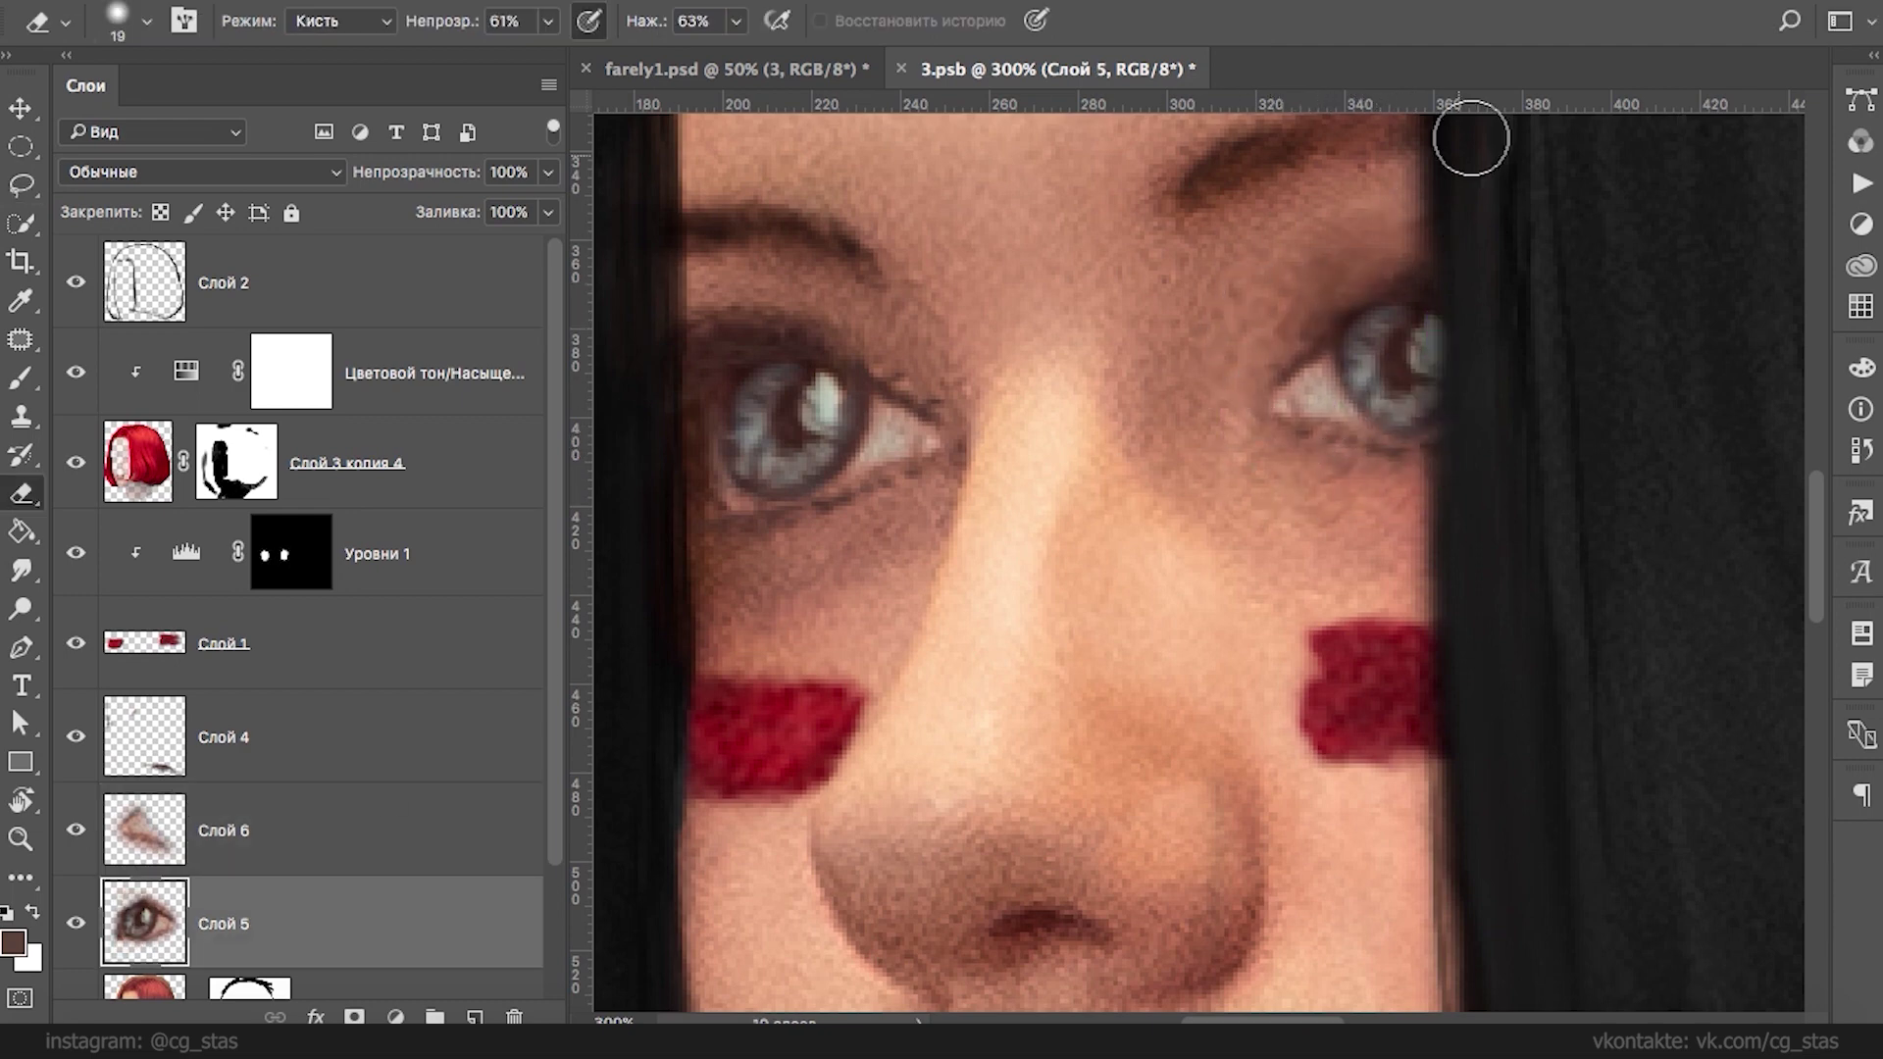
# - Erase the excess below the far eye's inner corner on Слой 6 and along the lower lid on Слой 5
pyautogui.hotkey('alt', ']')
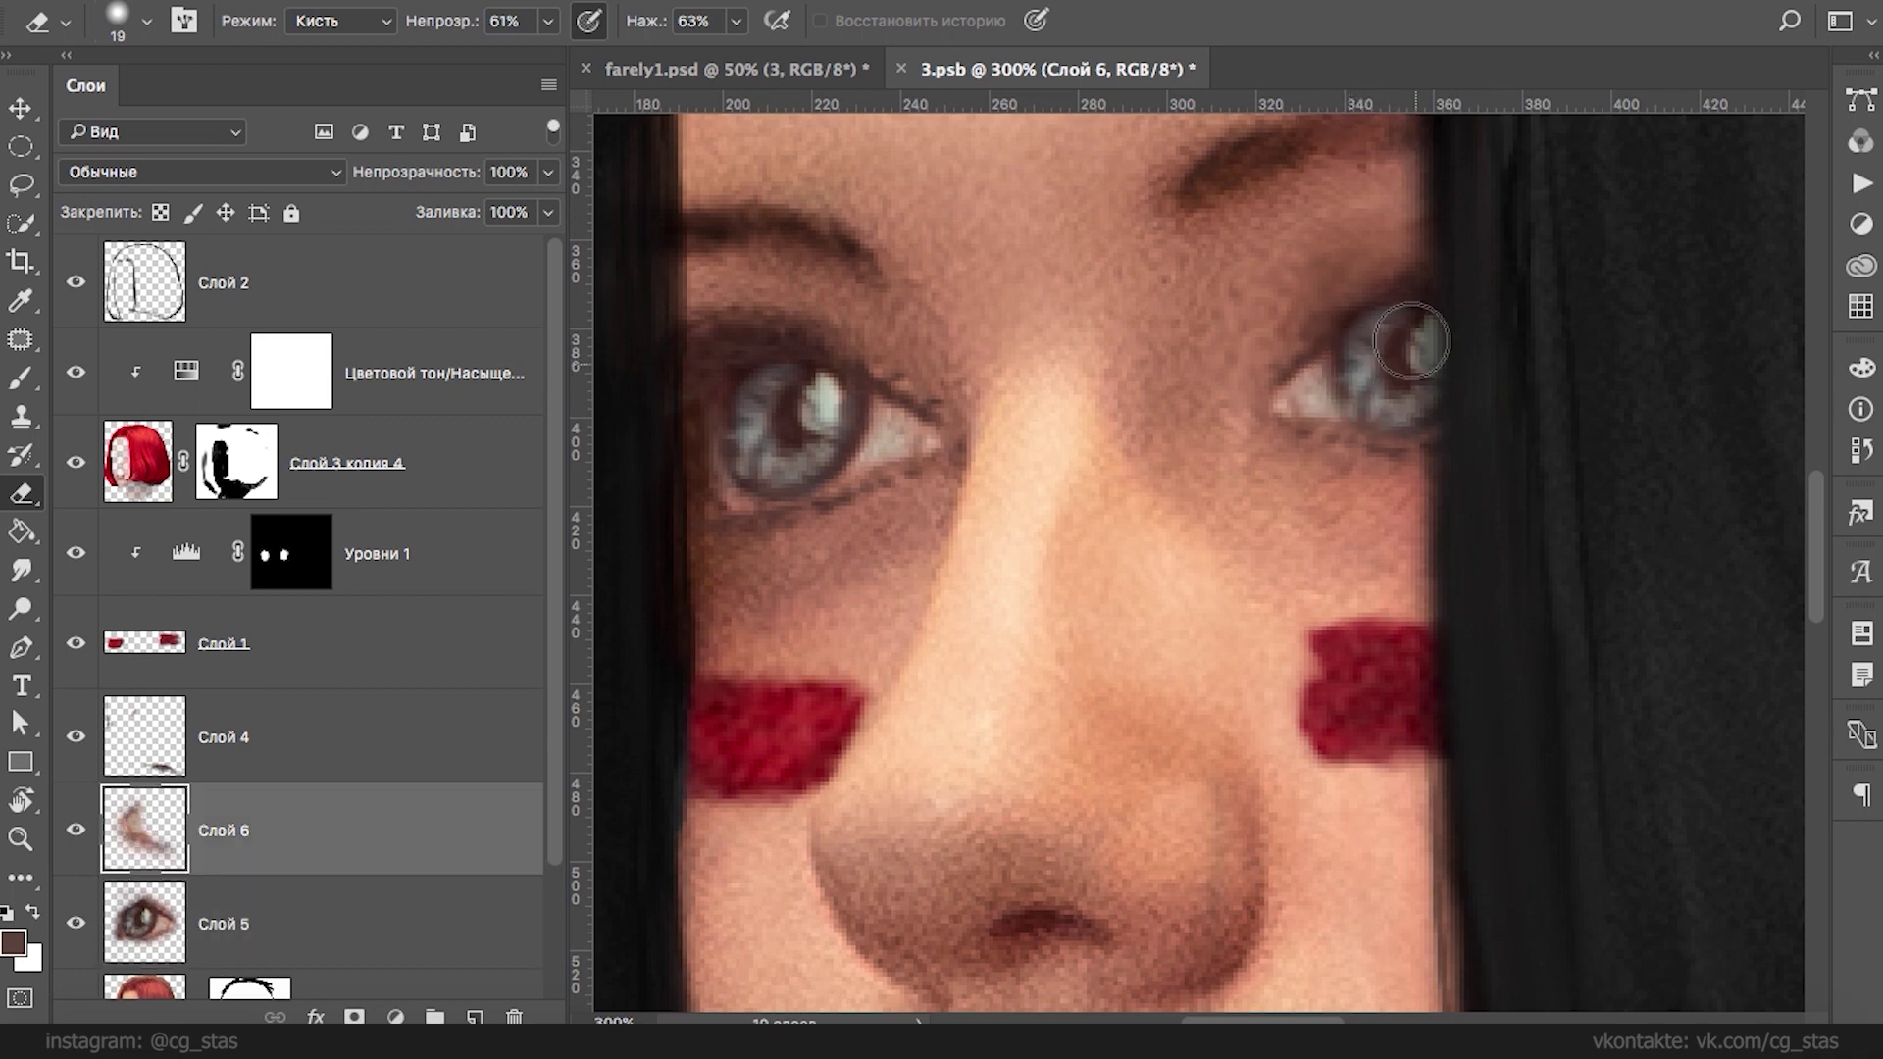
pyautogui.moveTo(1304, 439); pyautogui.dragTo(1242, 459)
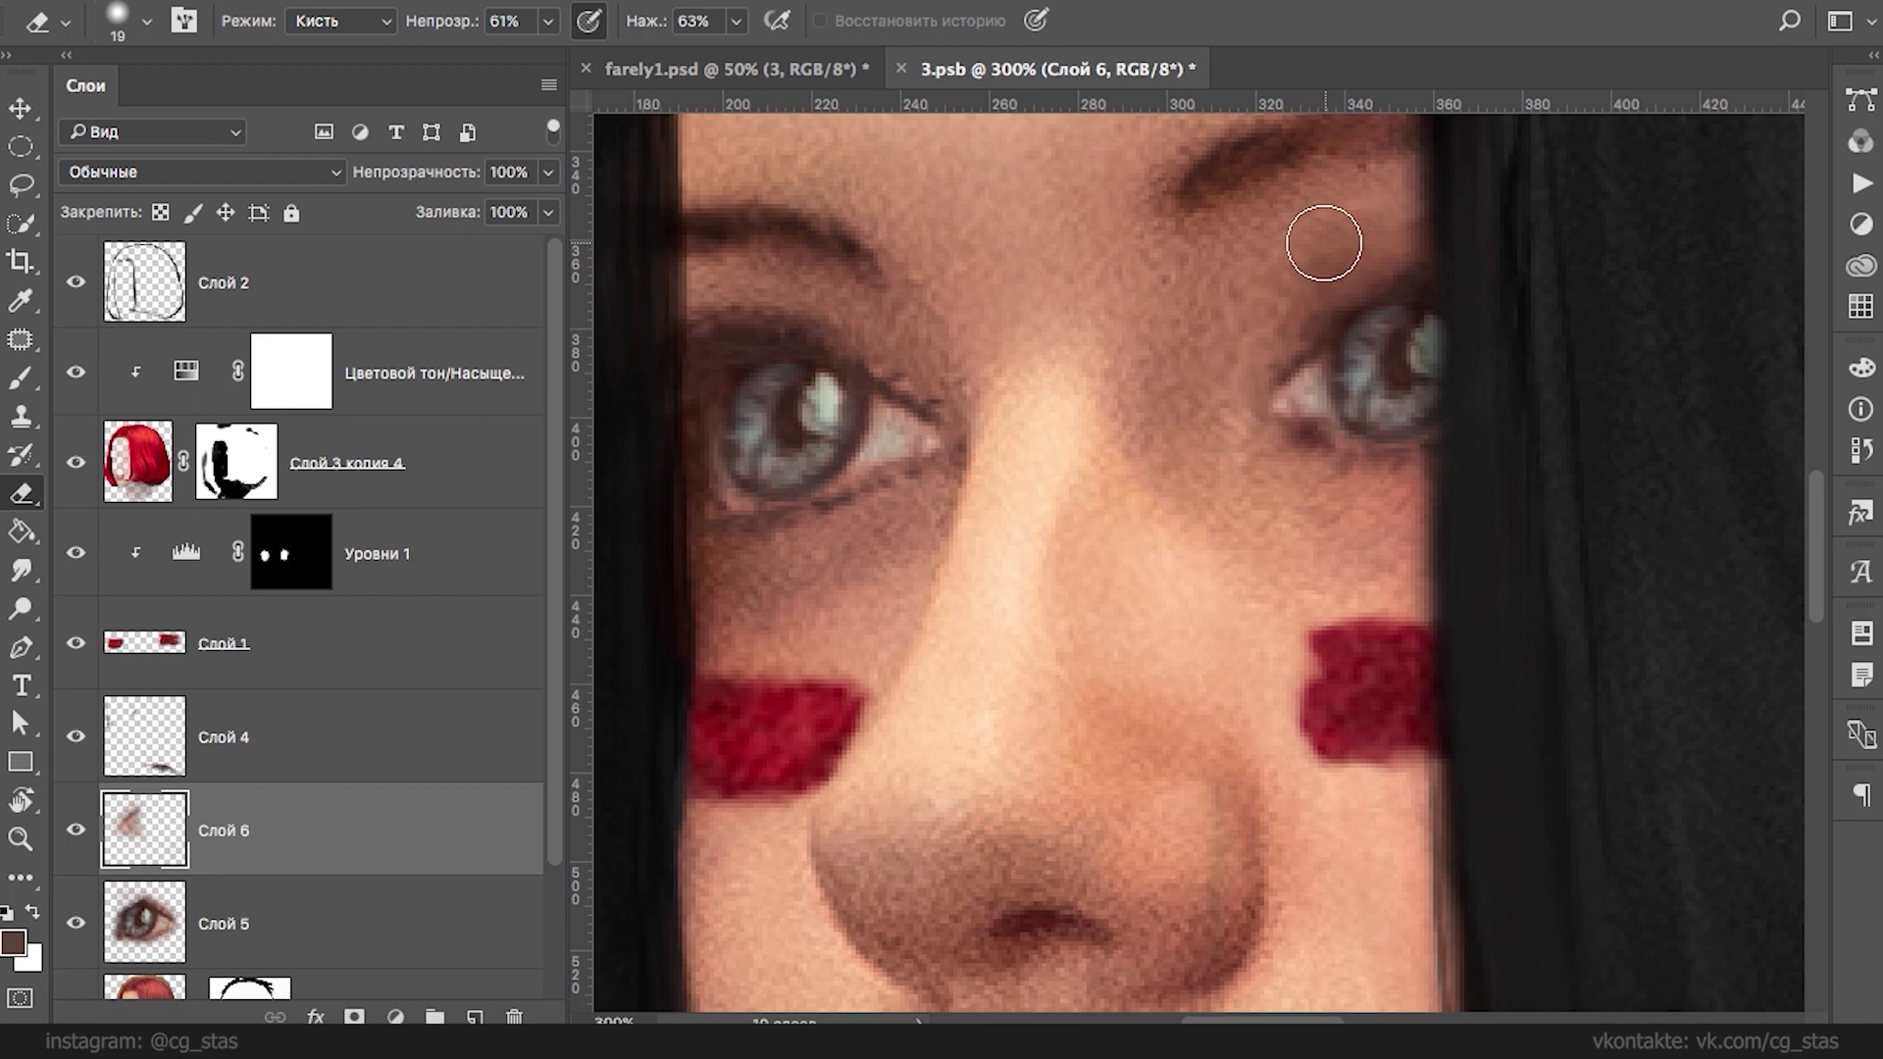
pyautogui.click(145, 938)
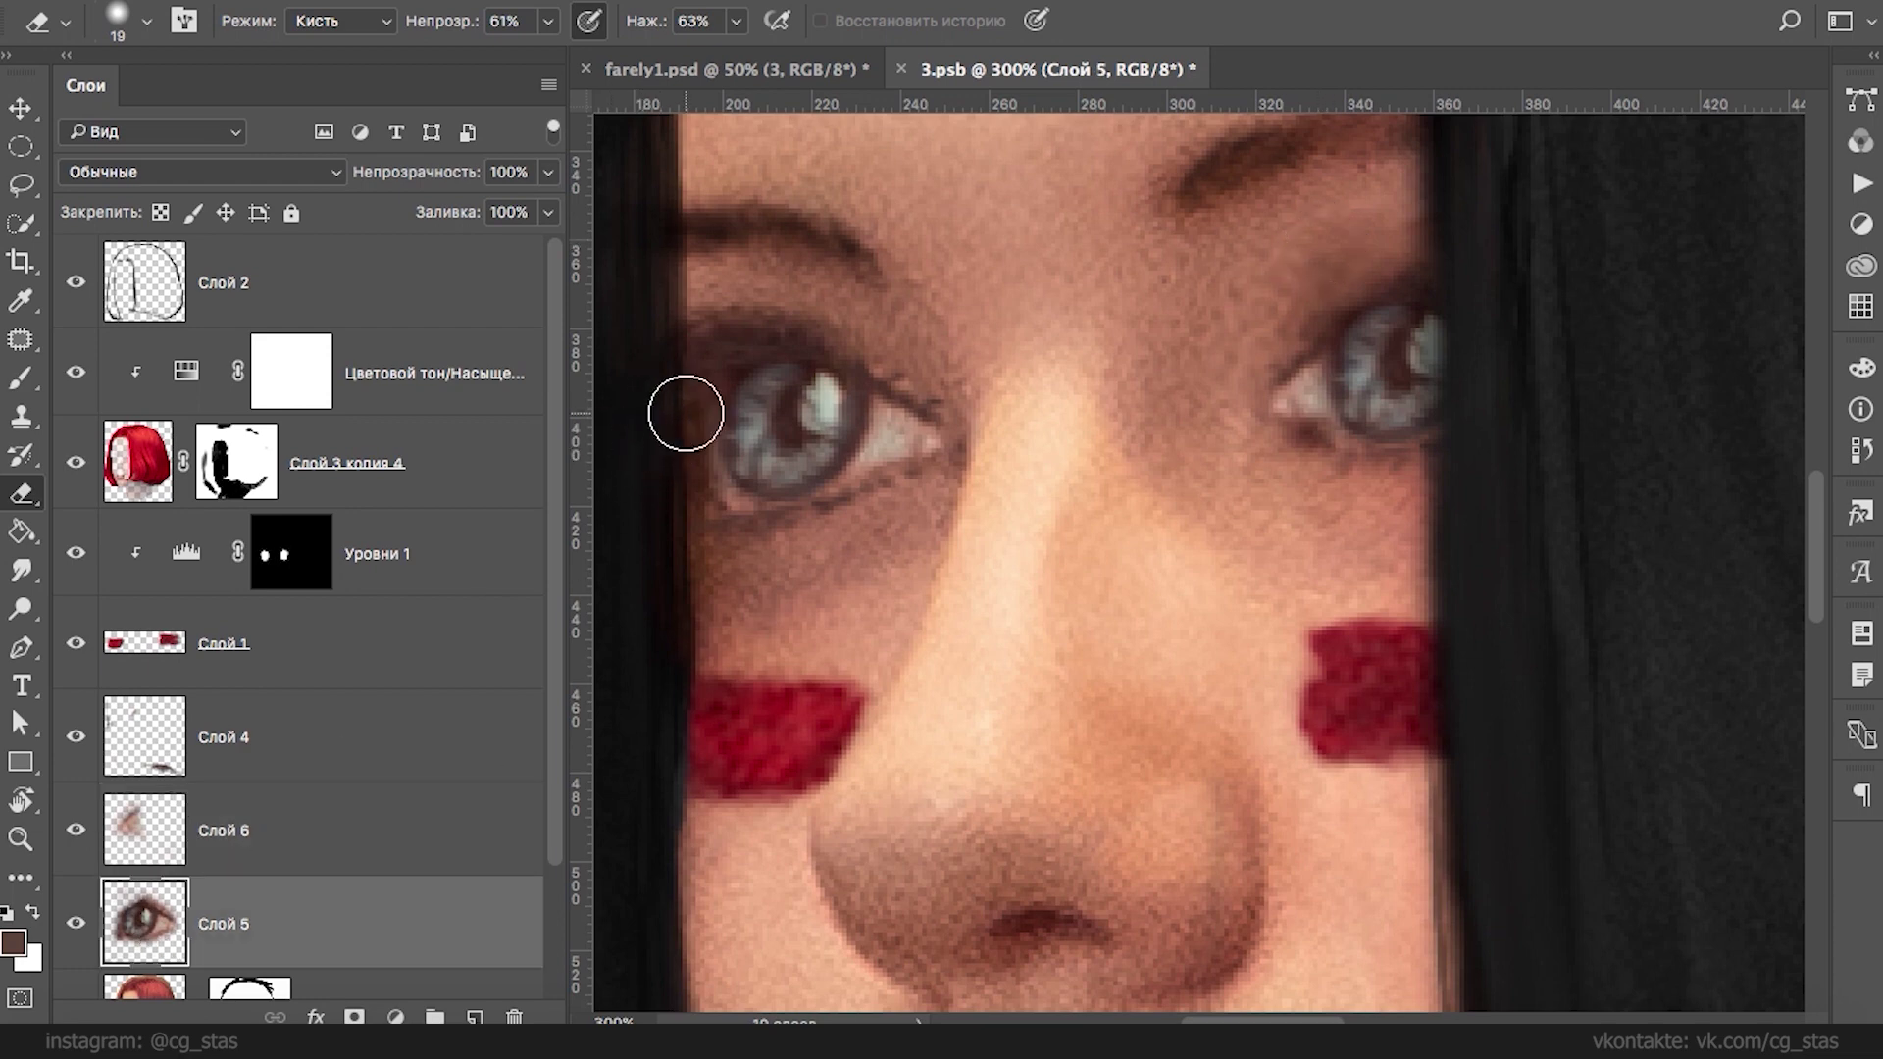
pyautogui.moveTo(1355, 472)
pyautogui.mouseDown()
pyautogui.moveTo(1317, 459)
pyautogui.moveTo(1465, 467)
pyautogui.moveTo(1347, 481)
pyautogui.mouseUp()
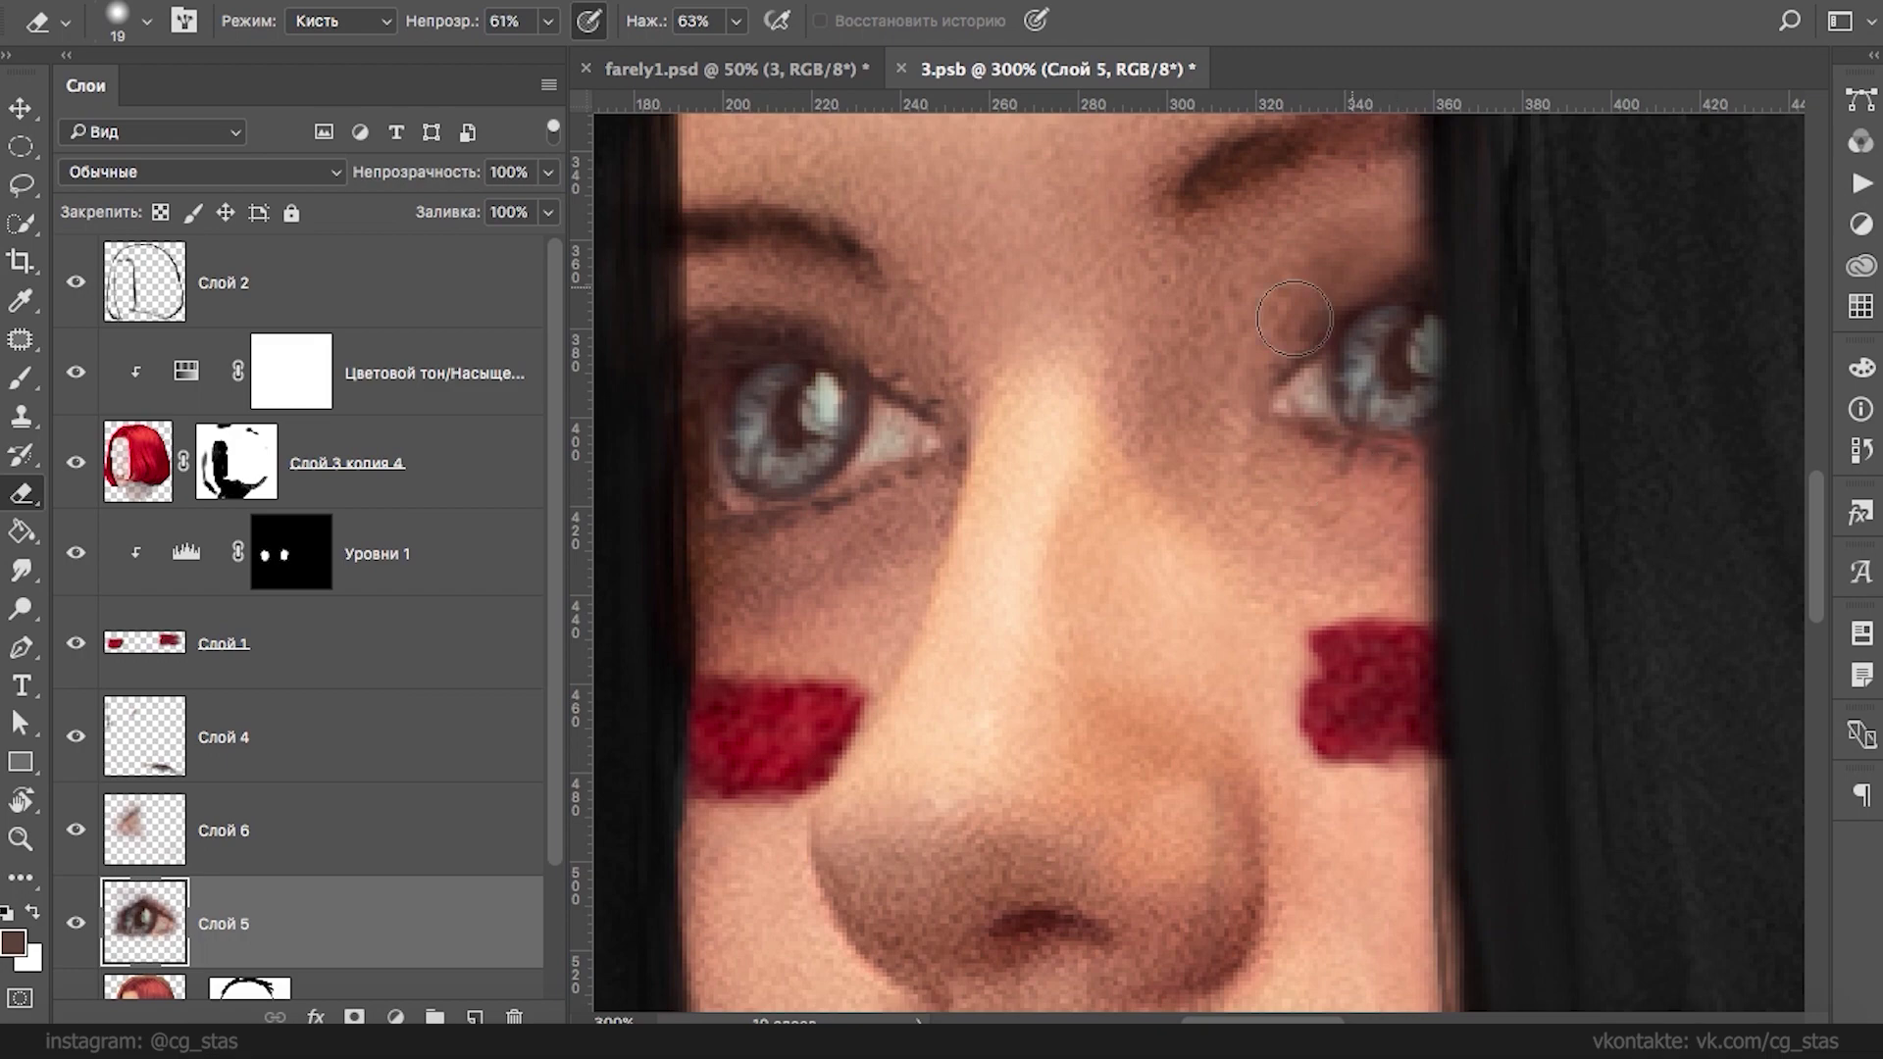
# - Erase the remaining excess above the far eye's upper lid on Слой 5
pyautogui.moveTo(1303, 326); pyautogui.dragTo(1470, 283)
pyautogui.moveTo(1319, 324); pyautogui.dragTo(1412, 284)
pyautogui.hotkey('ctrl', '-')
pyautogui.hotkey('ctrl', '-')
pyautogui.hotkey('ctrl', '-')
pyautogui.hotkey('ctrl', '-')
pyautogui.hotkey('ctrl', '-')
pyautogui.hotkey('ctrl', '-')
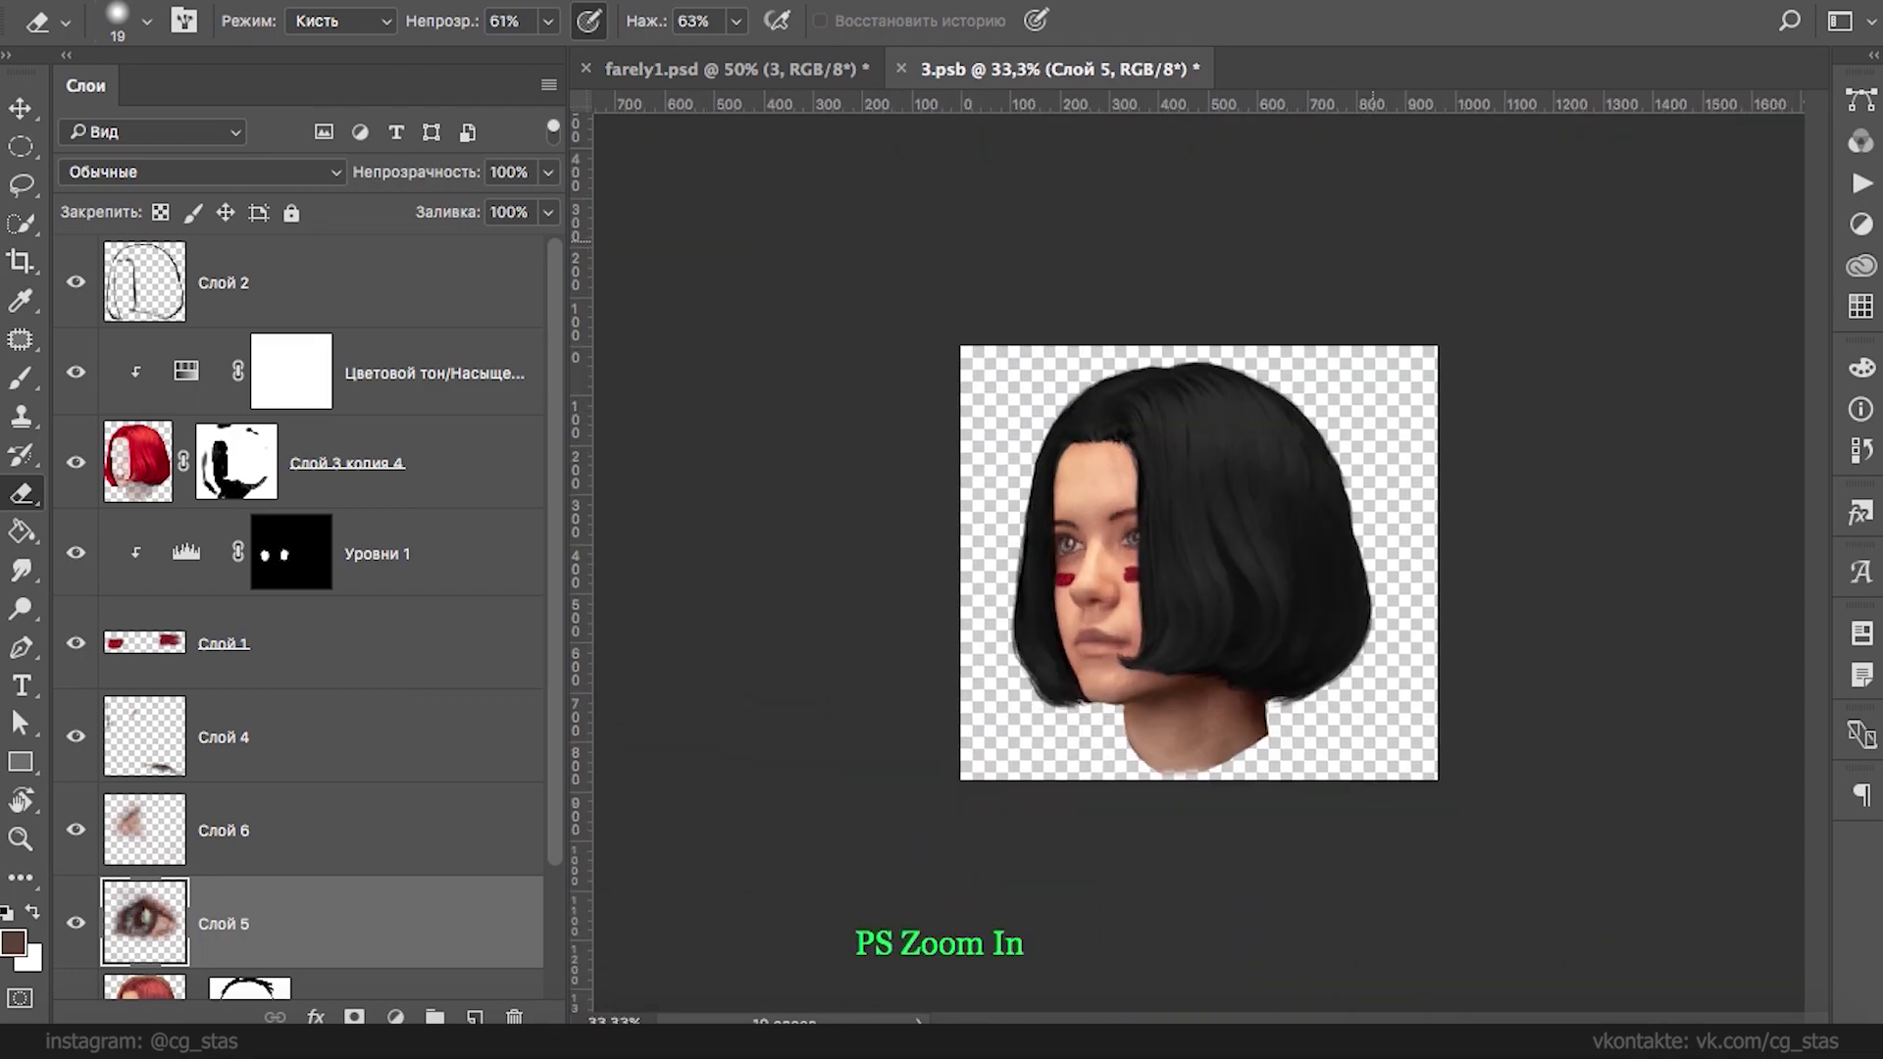
# - Compare the head with the rebuilt eye on Слой 5 and the hair layer Слой 3 копия 4 hidden and shown
pyautogui.hotkey('ctrl', '+')
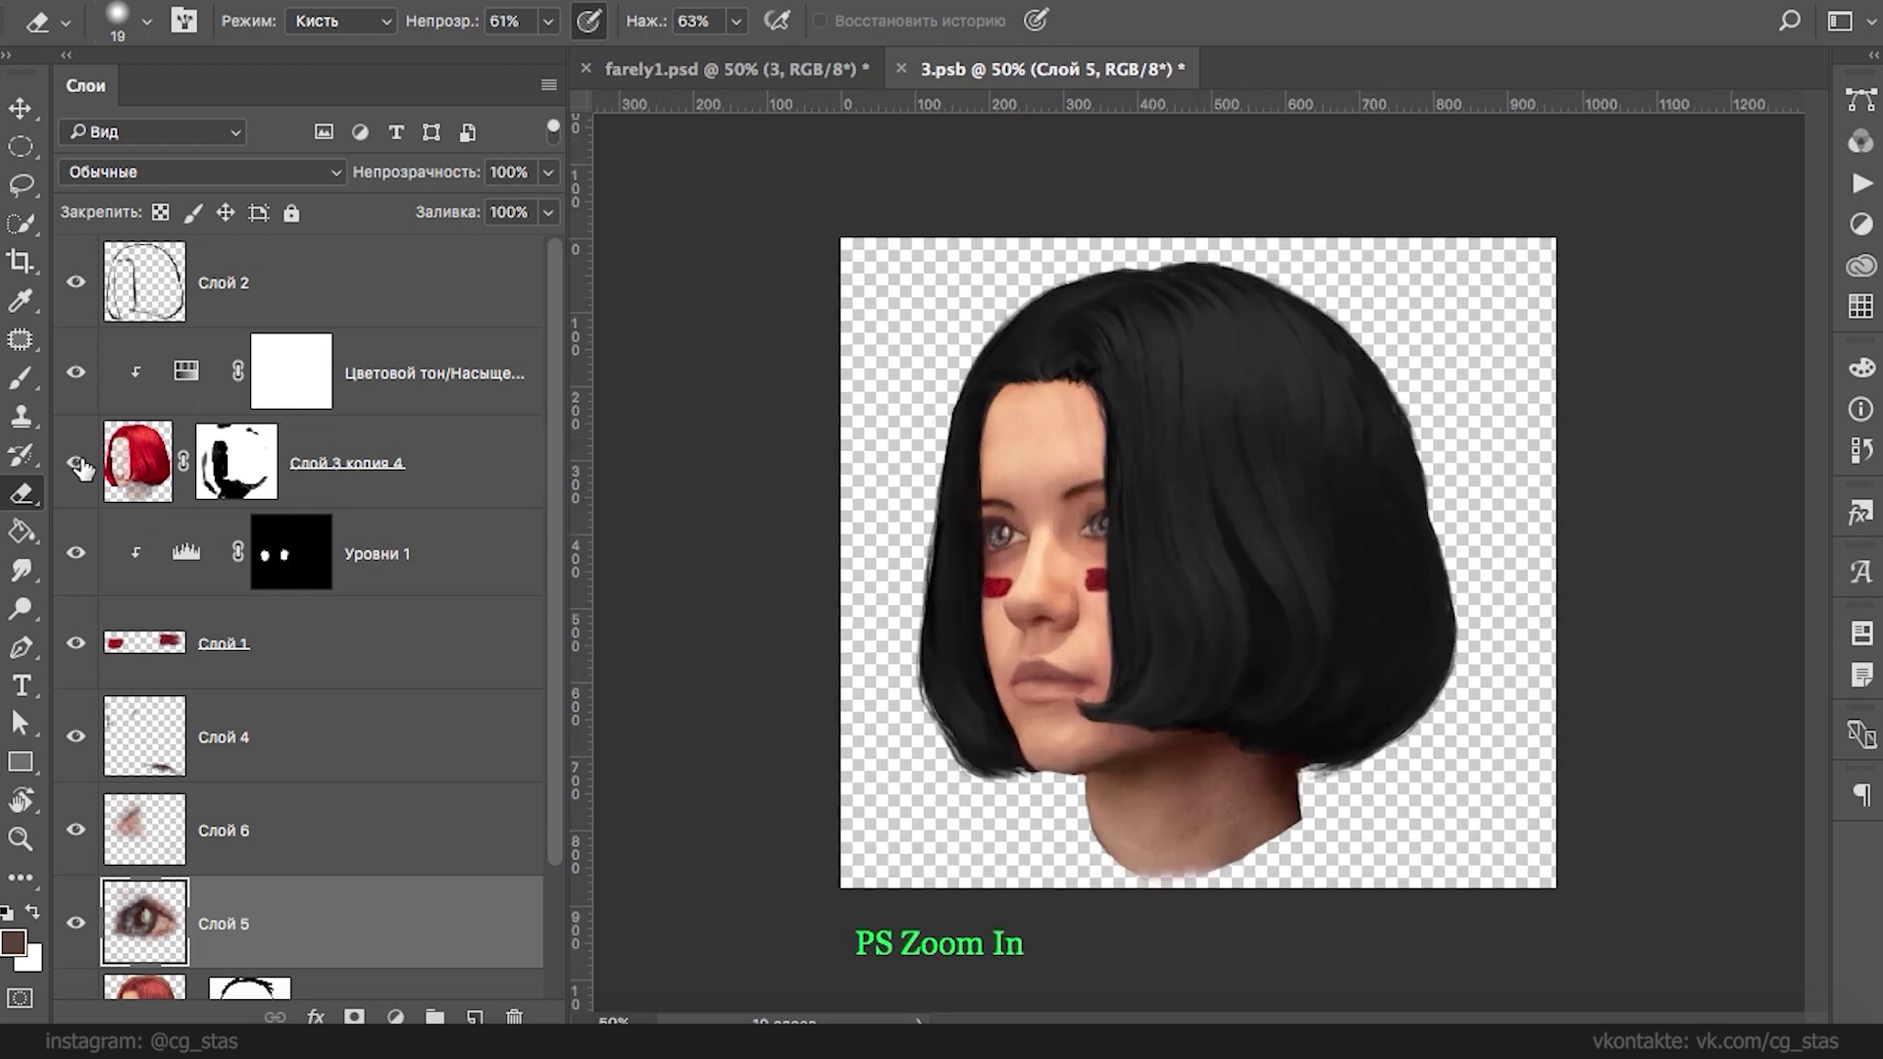
pyautogui.moveTo(554, 461); pyautogui.dragTo(558, 592)
pyautogui.click(76, 769)
pyautogui.click(76, 306)
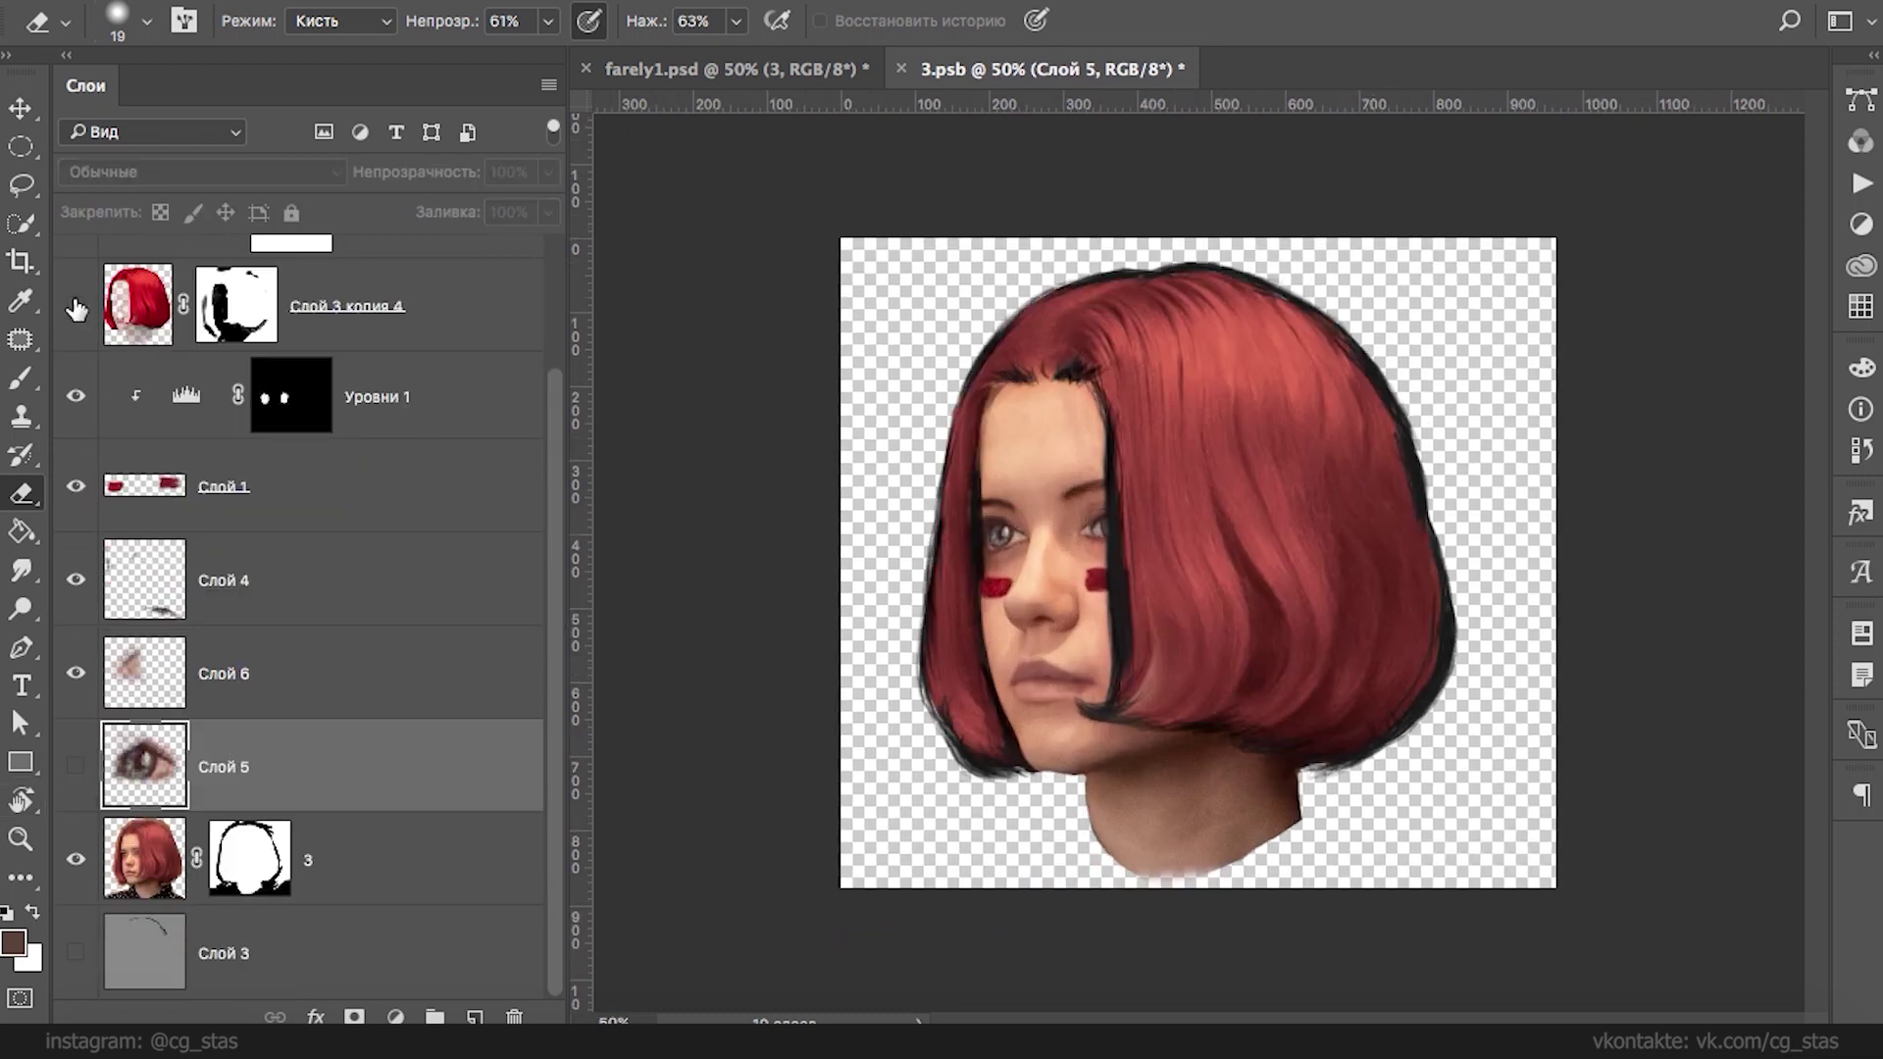
pyautogui.click(76, 307)
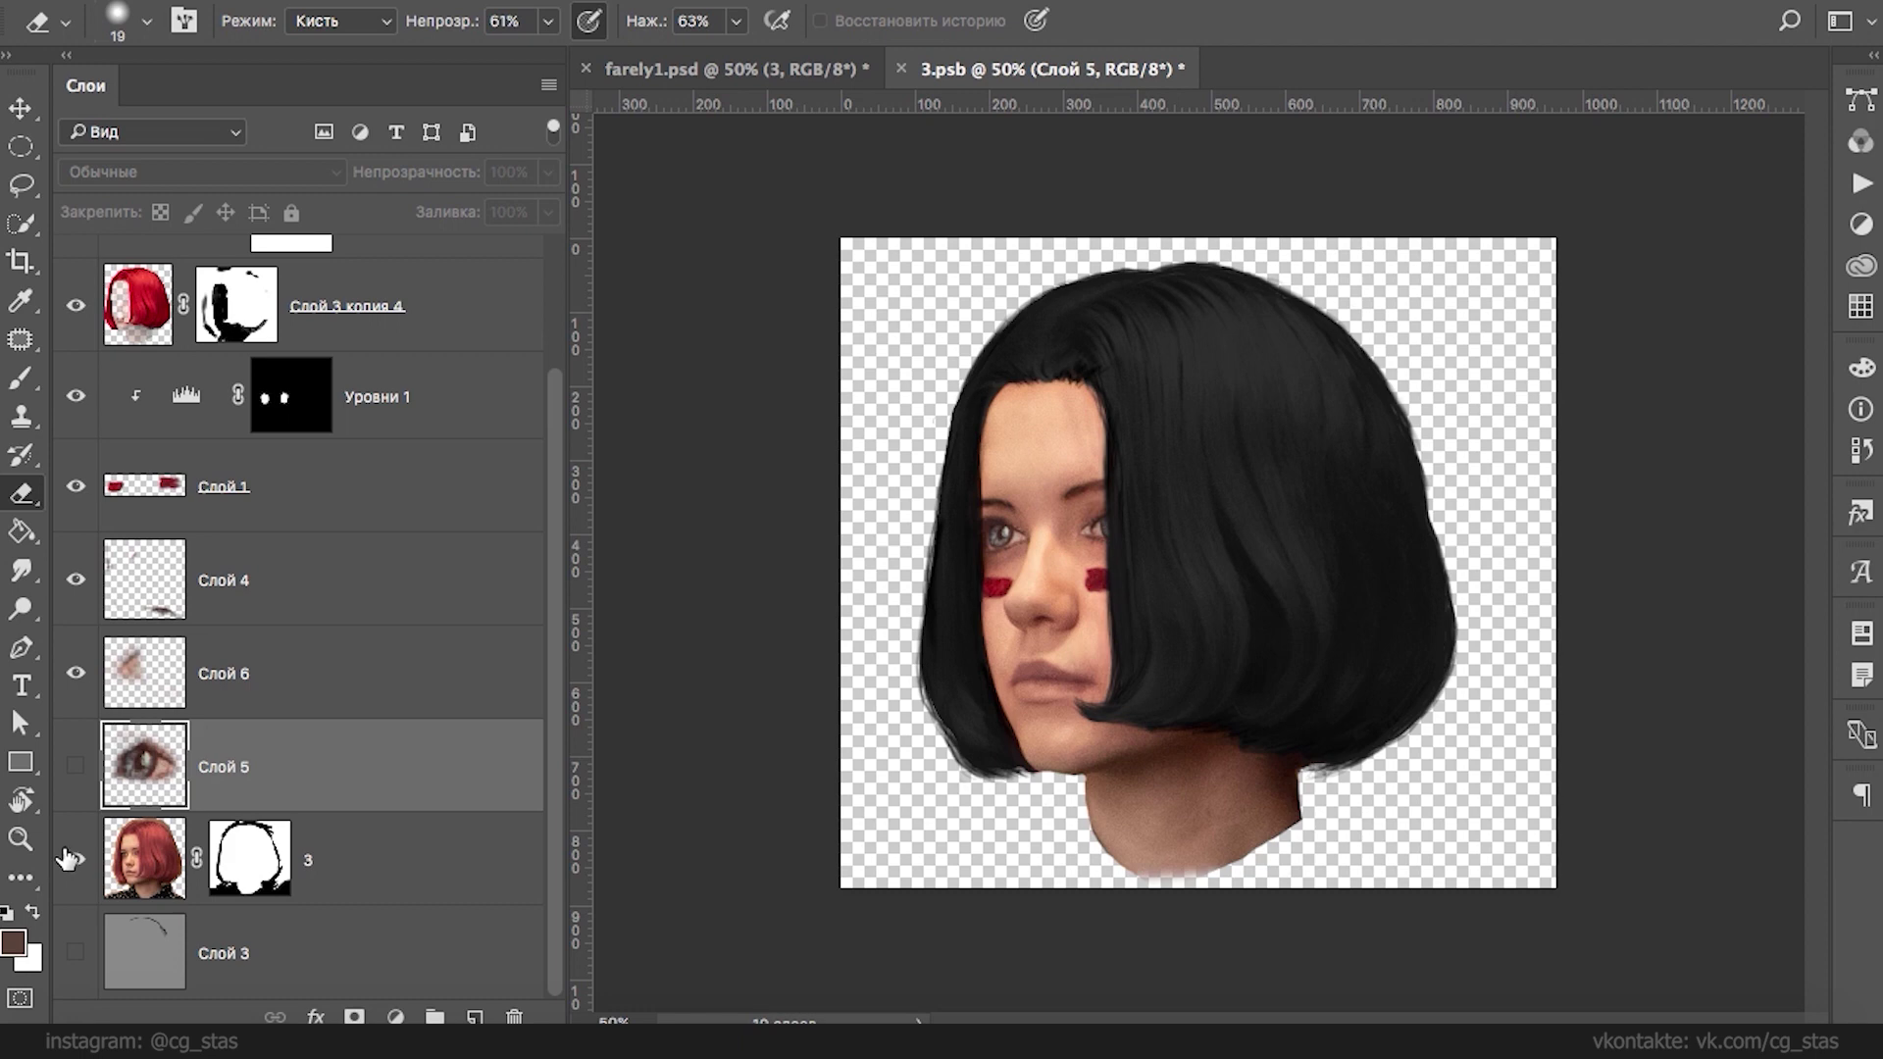
pyautogui.moveTo(555, 445); pyautogui.dragTo(557, 320)
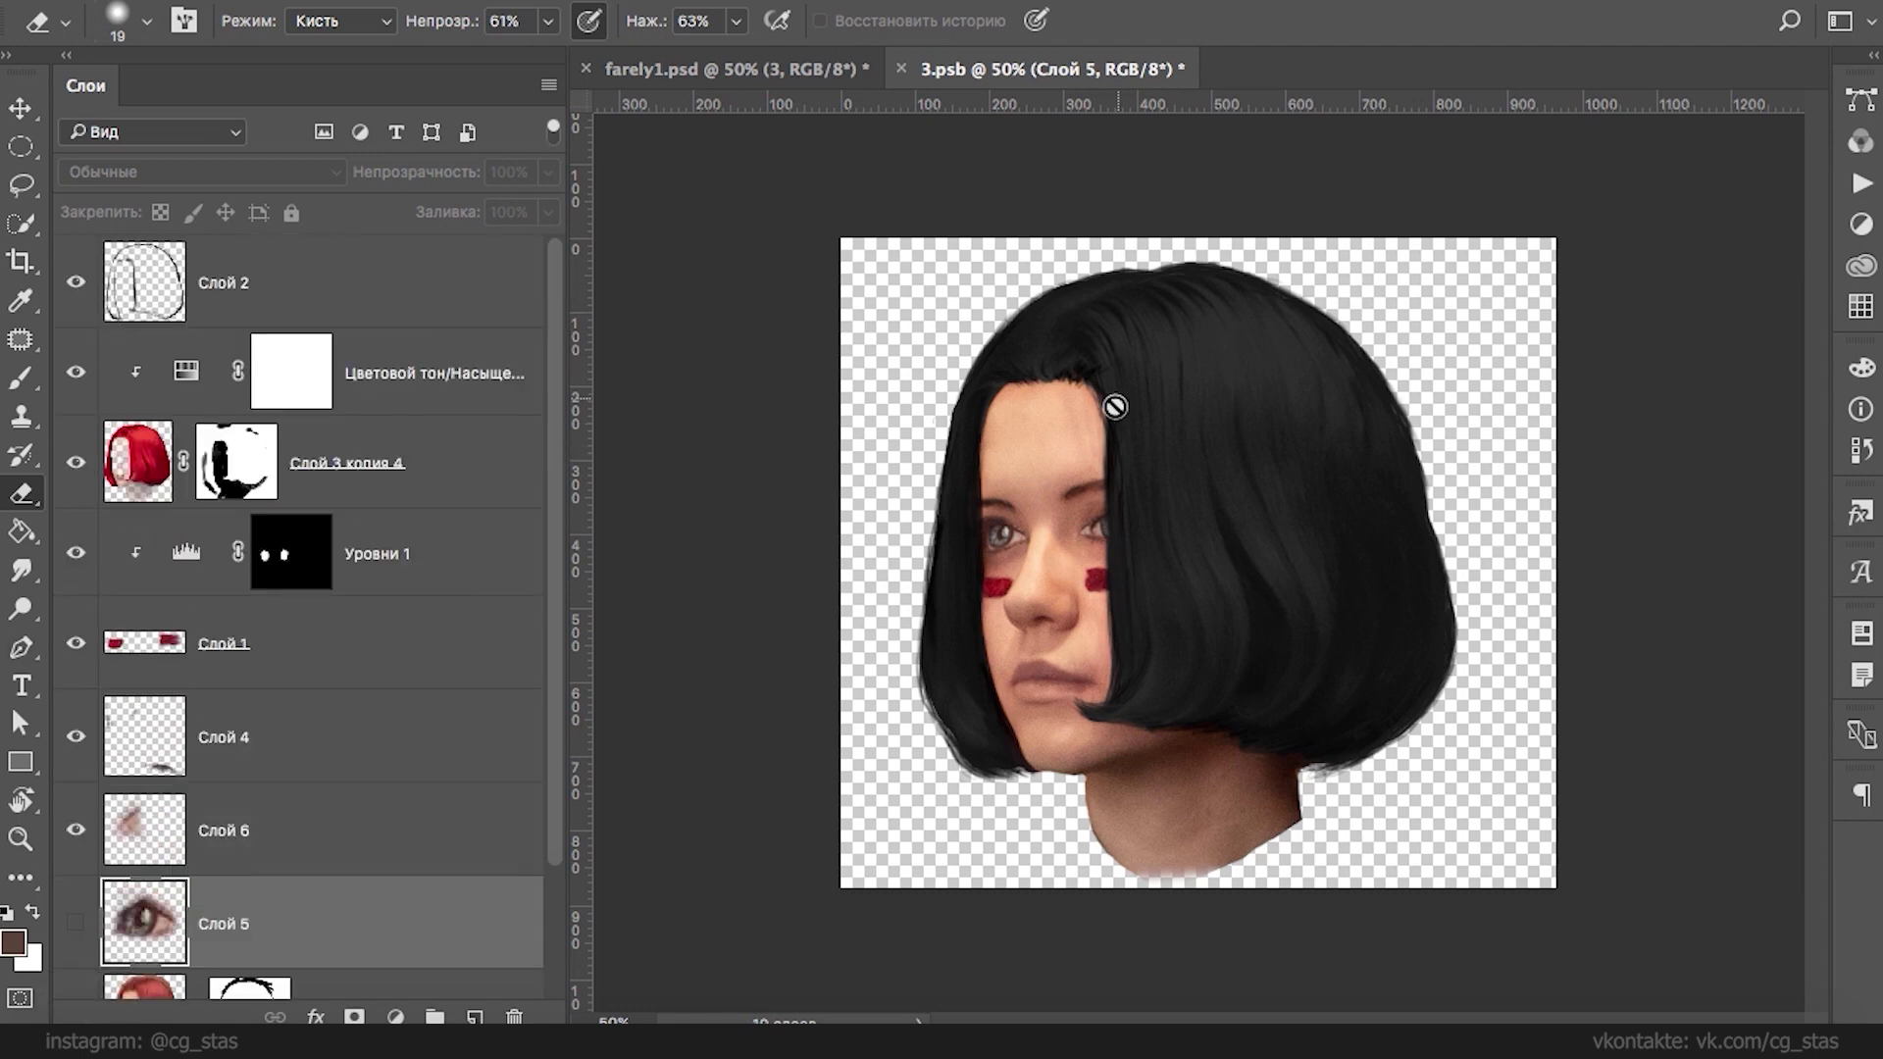
pyautogui.press('super+plus')
pyautogui.press('super+plus')
pyautogui.click(76, 921)
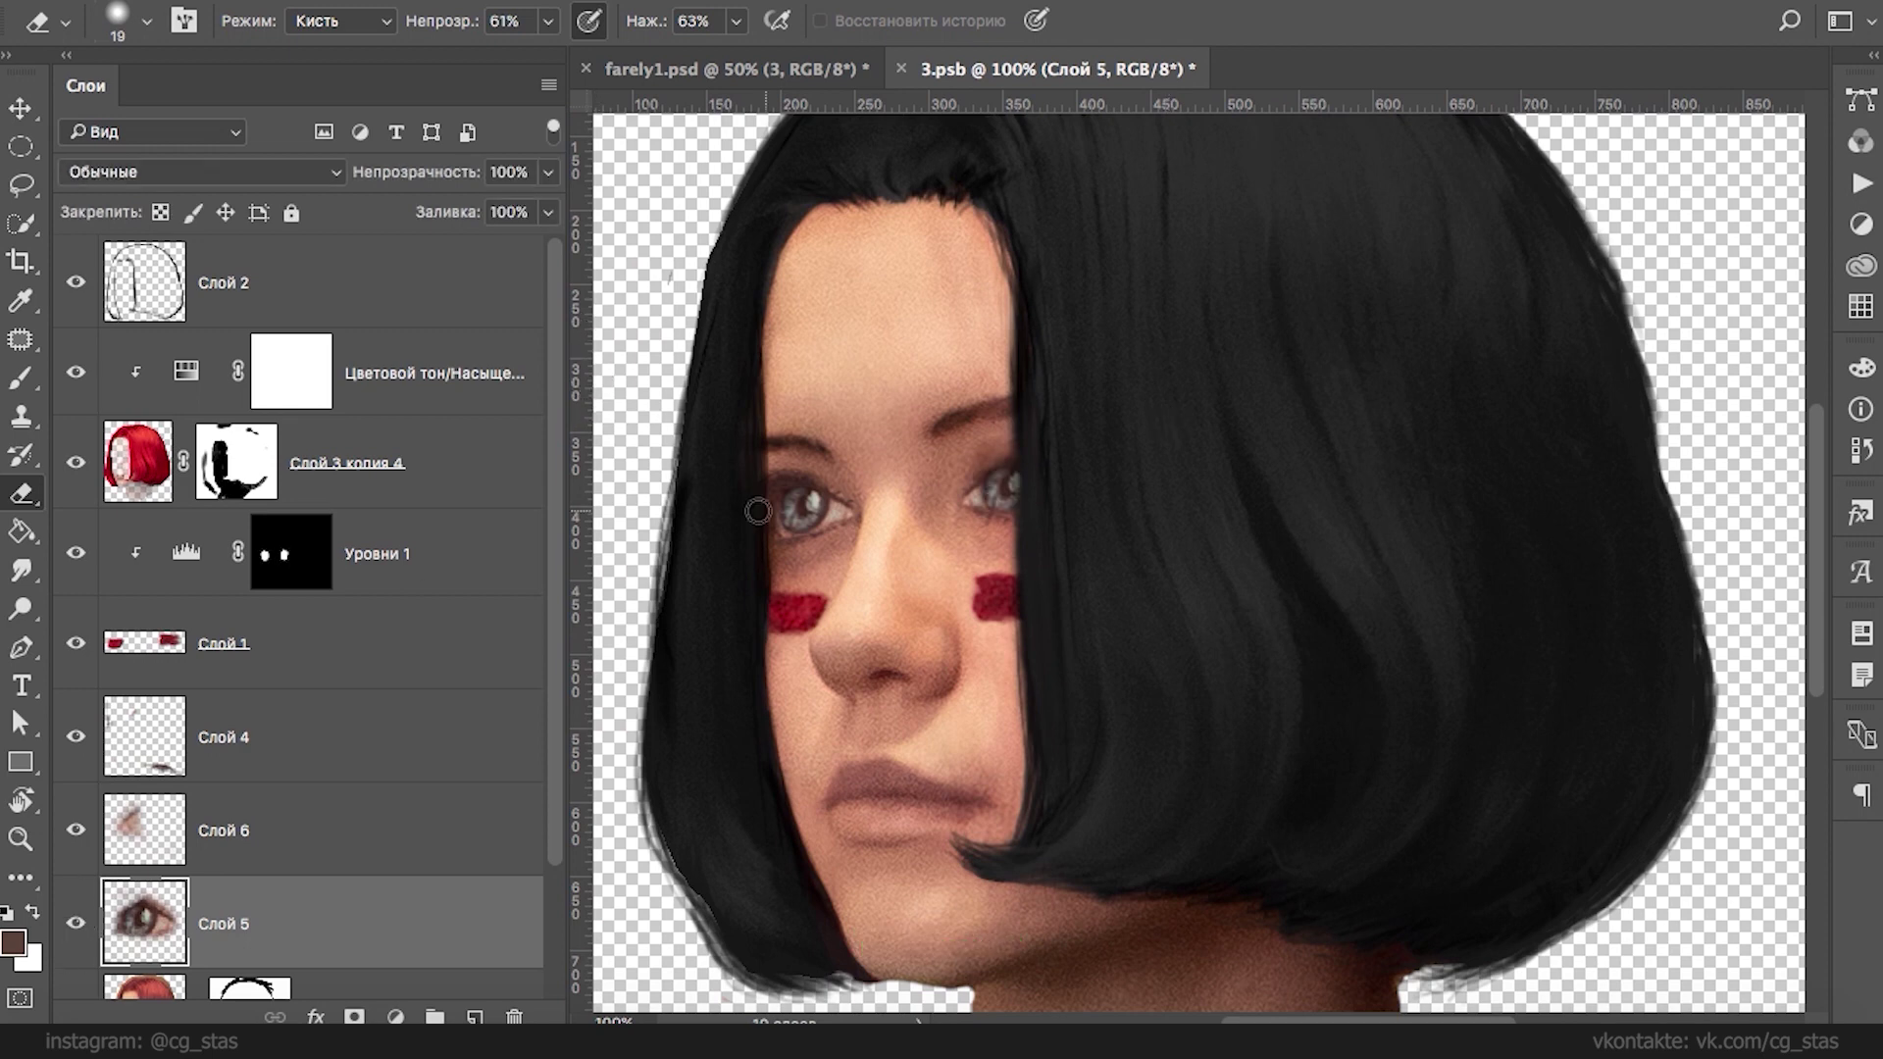
# - Move the far eye on Слой 5 about 7 px toward the nose, scale it to about 107% and rotate it -7°
pyautogui.keyDown('super'); pyautogui.click(961, 496); pyautogui.keyUp('super')
pyautogui.moveTo(1007, 493); pyautogui.dragTo(996, 493)
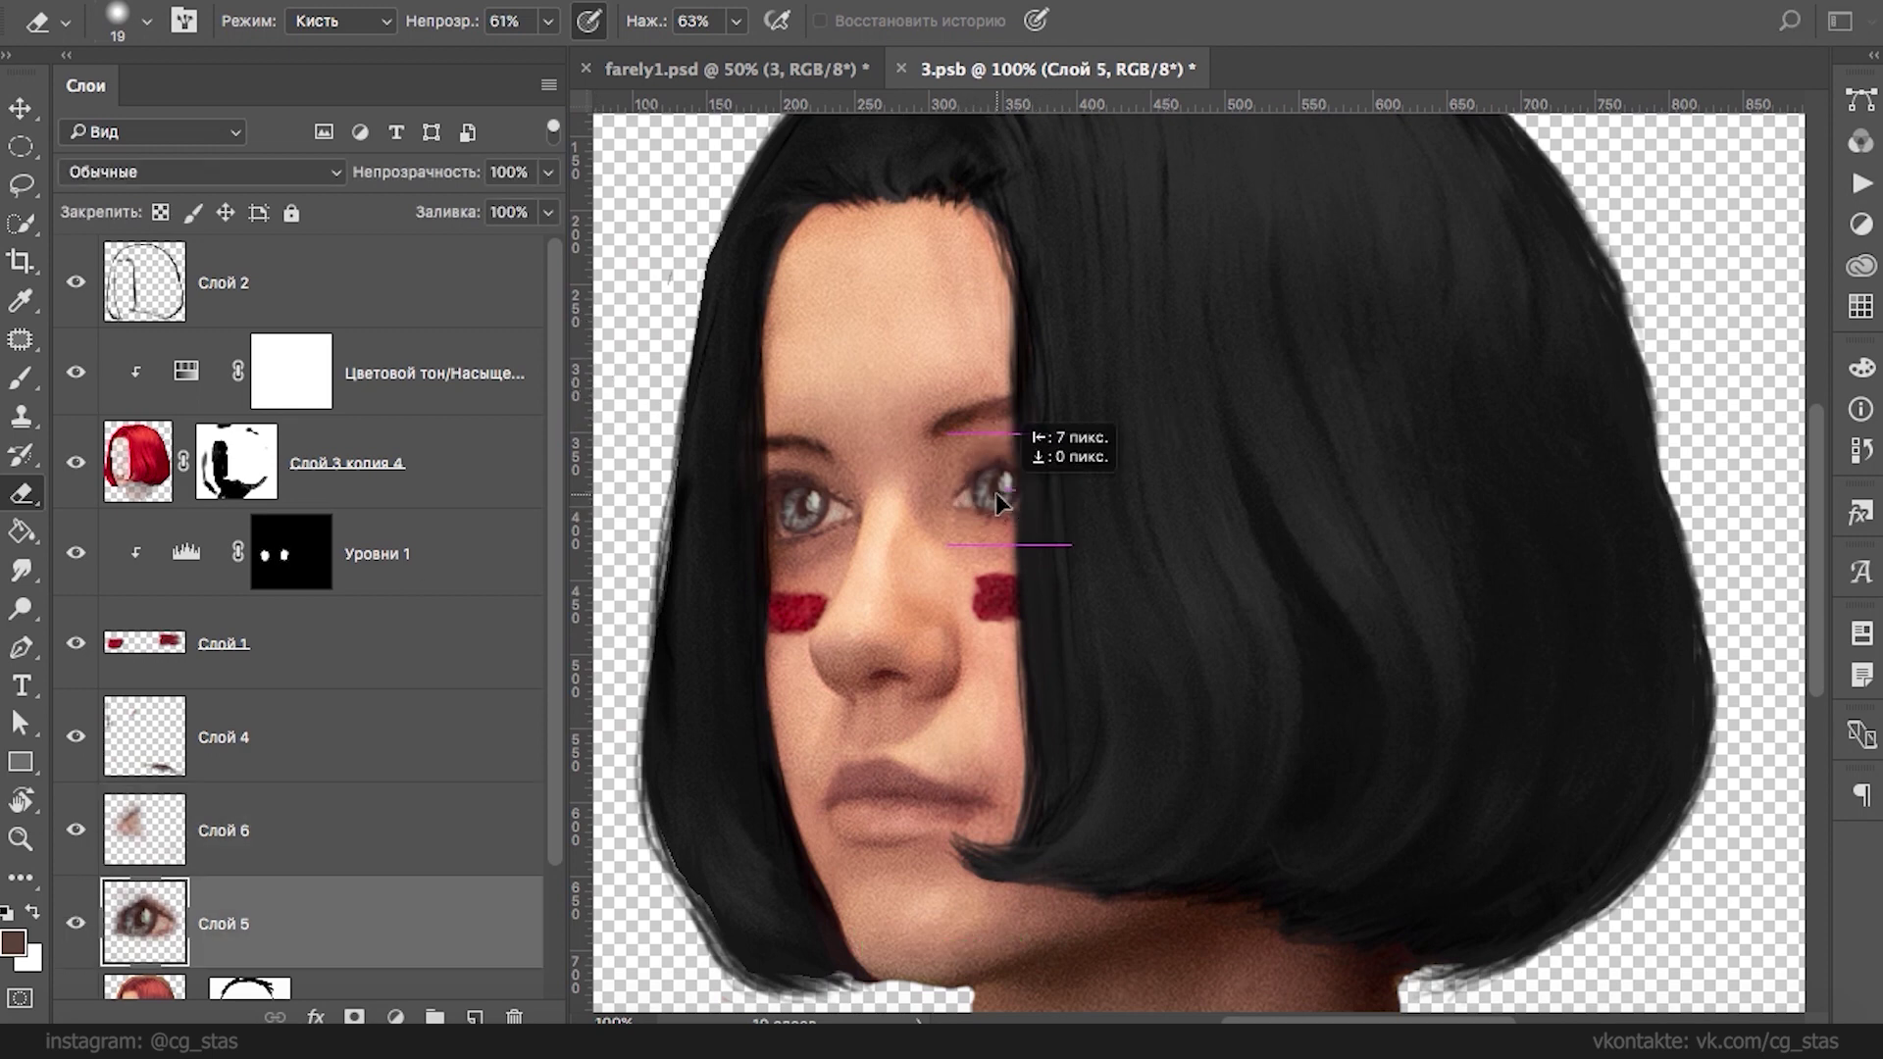
pyautogui.press('super+t')
pyautogui.moveTo(1060, 438); pyautogui.dragTo(1079, 452)
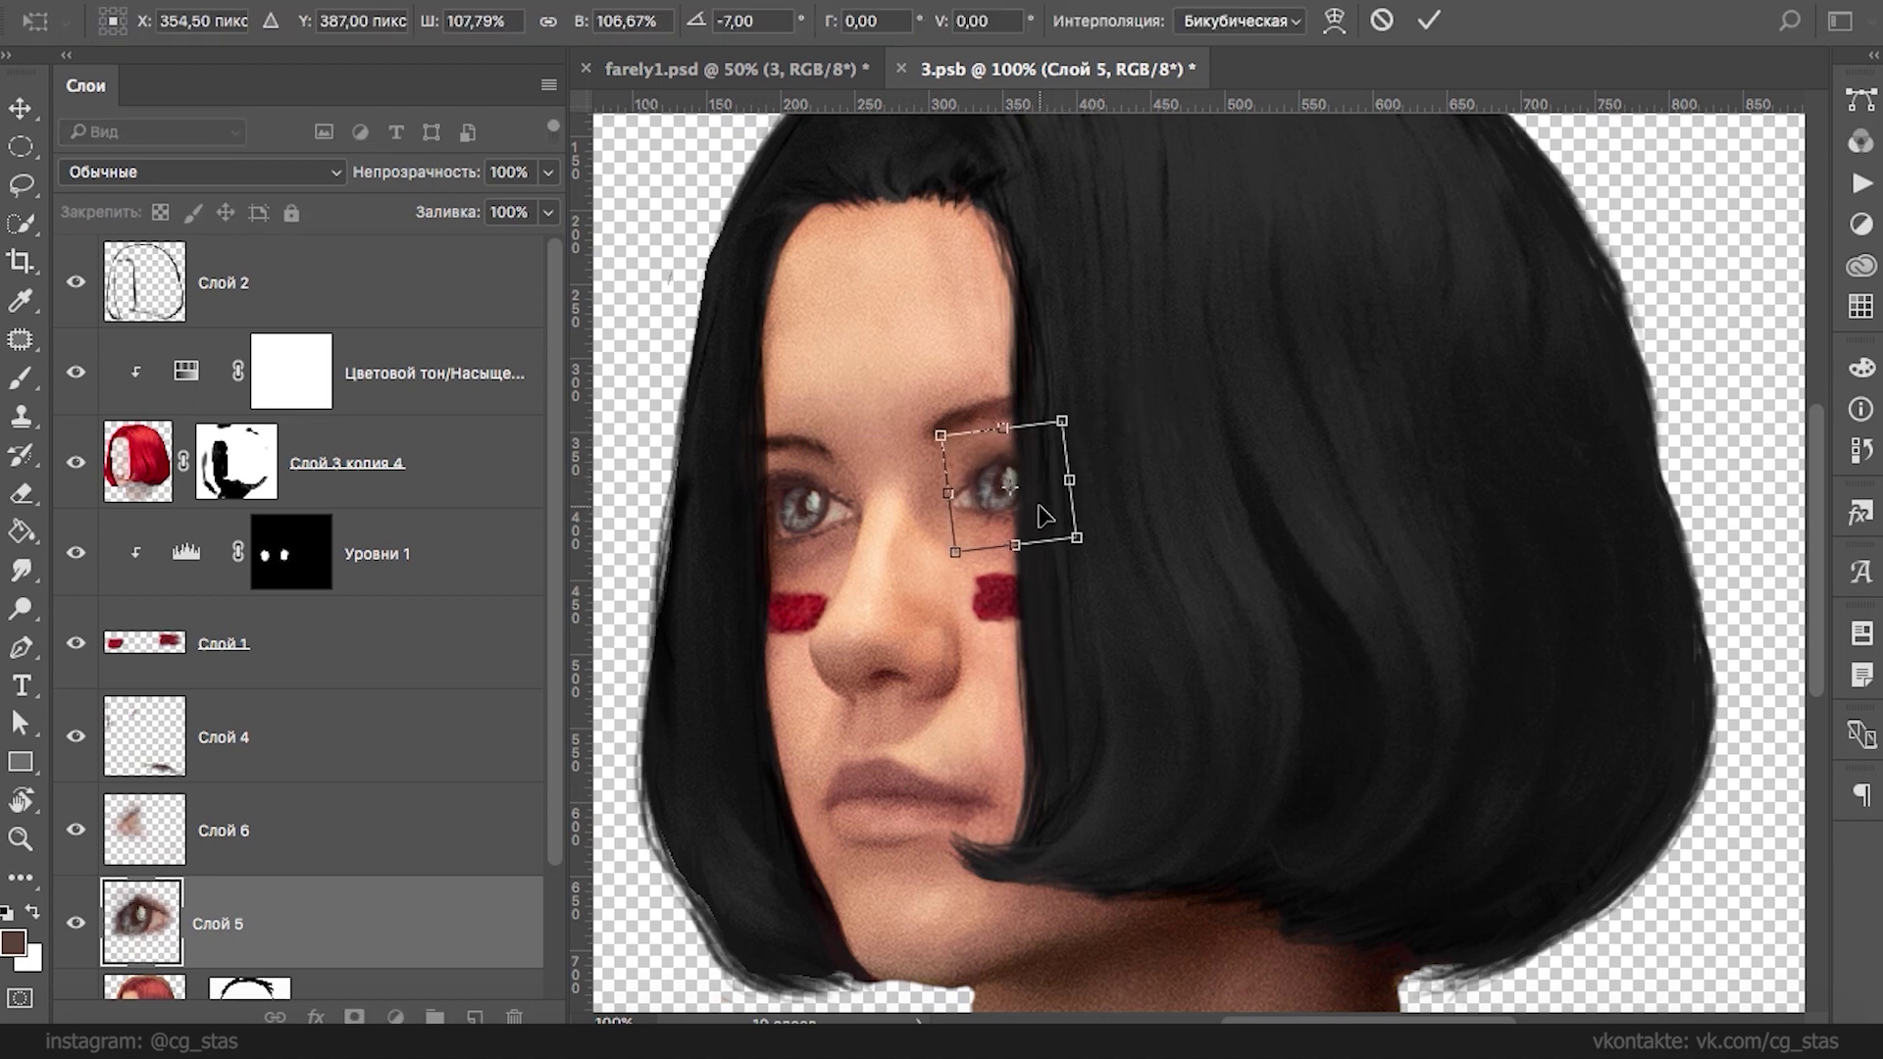
pyautogui.press('Return')
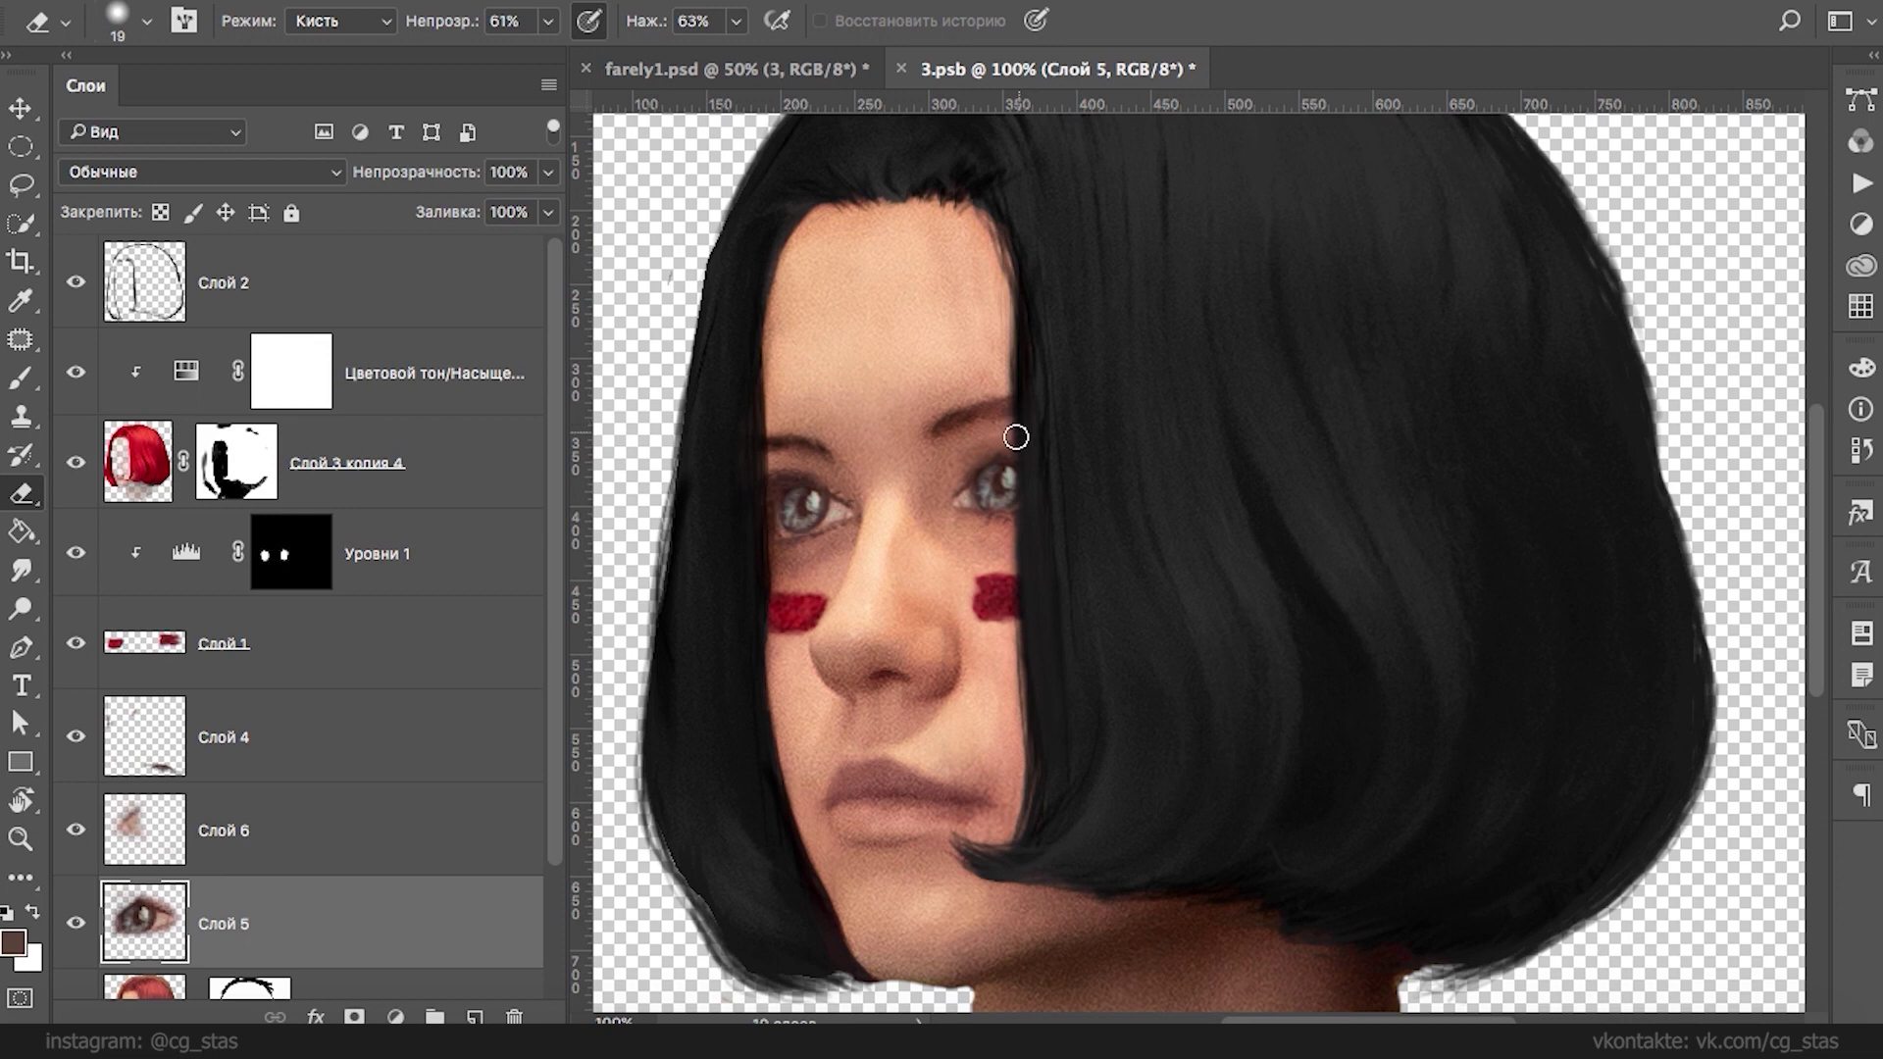
# - Reposition and reshape the inner-corner piece on Слой 6 to fit the rotated far eye
pyautogui.keyDown('super'); pyautogui.click(972, 504); pyautogui.keyUp('super')
pyautogui.press('super+t')
pyautogui.rightClick(966, 506)
pyautogui.click(1019, 639)
pyautogui.moveTo(939, 535)
pyautogui.mouseDown()
pyautogui.moveTo(943, 473)
pyautogui.moveTo(986, 456)
pyautogui.moveTo(1006, 494)
pyautogui.moveTo(988, 514)
pyautogui.mouseUp()
pyautogui.press('Return')
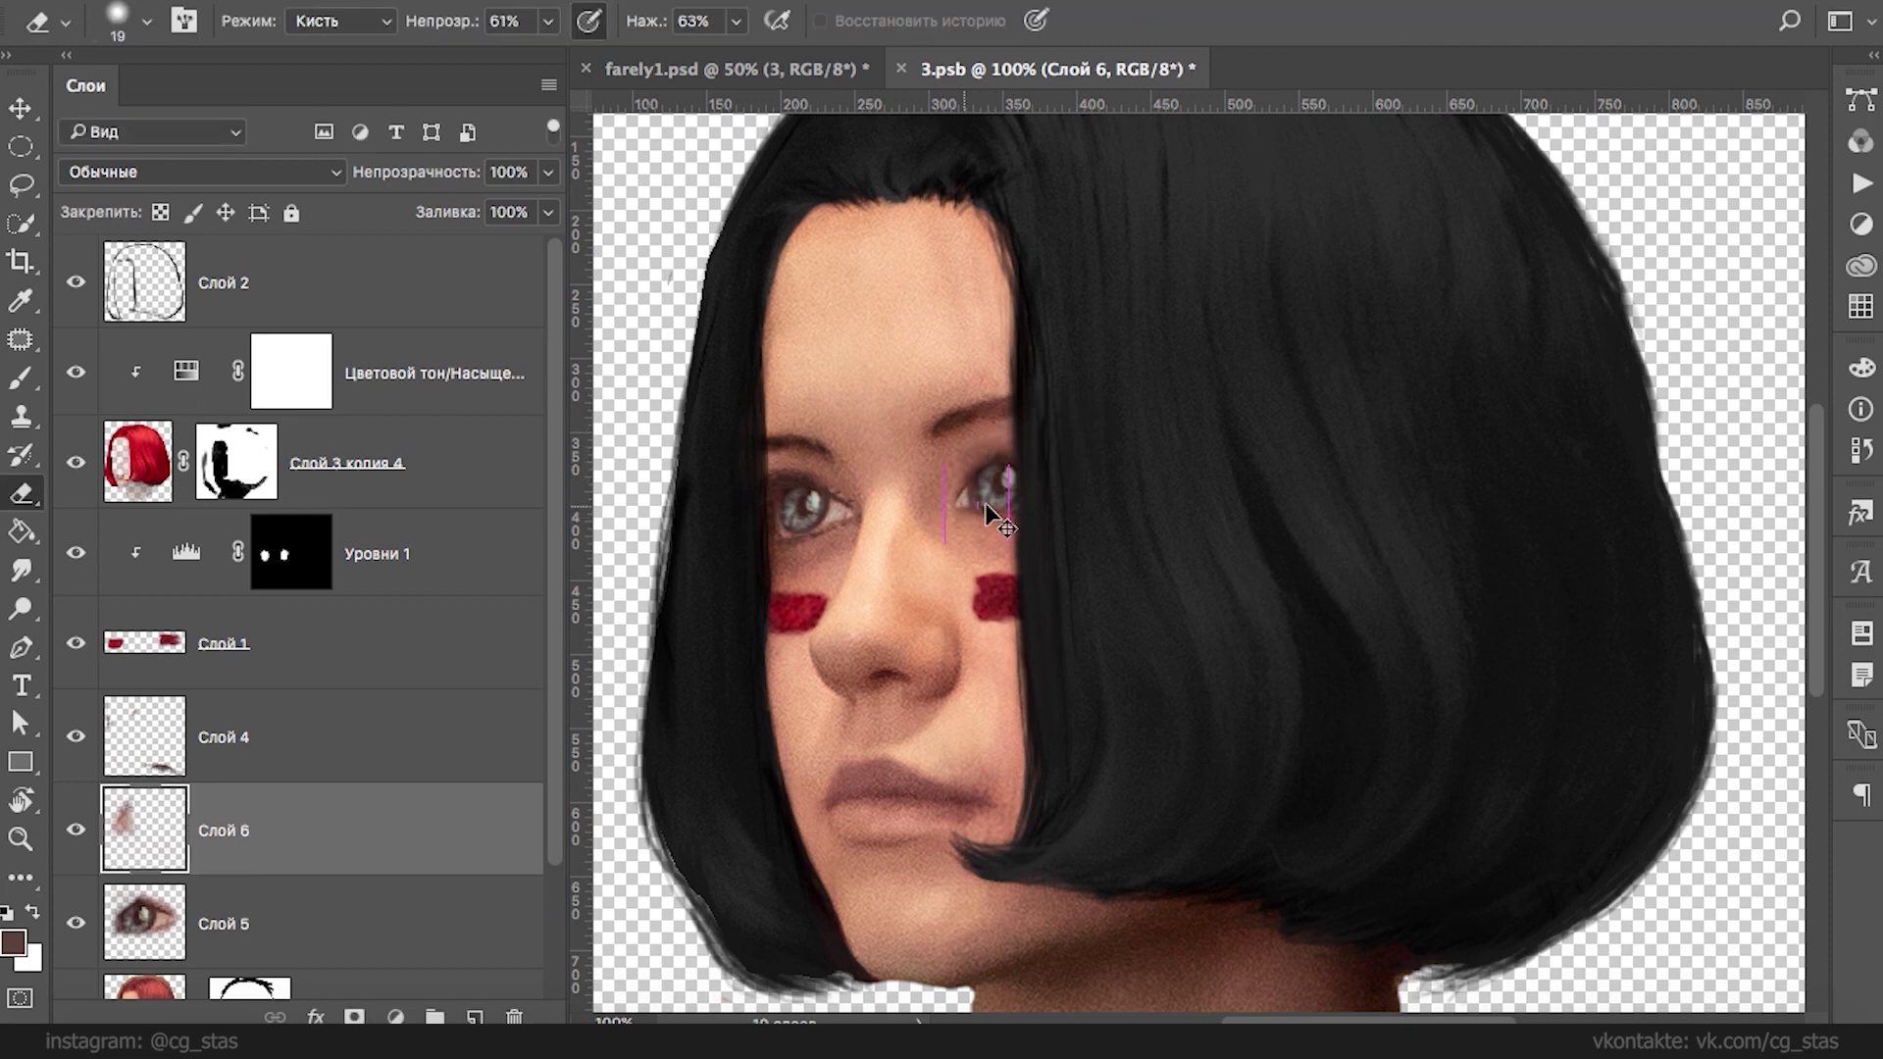
pyautogui.hotkey('ctrl', 't')
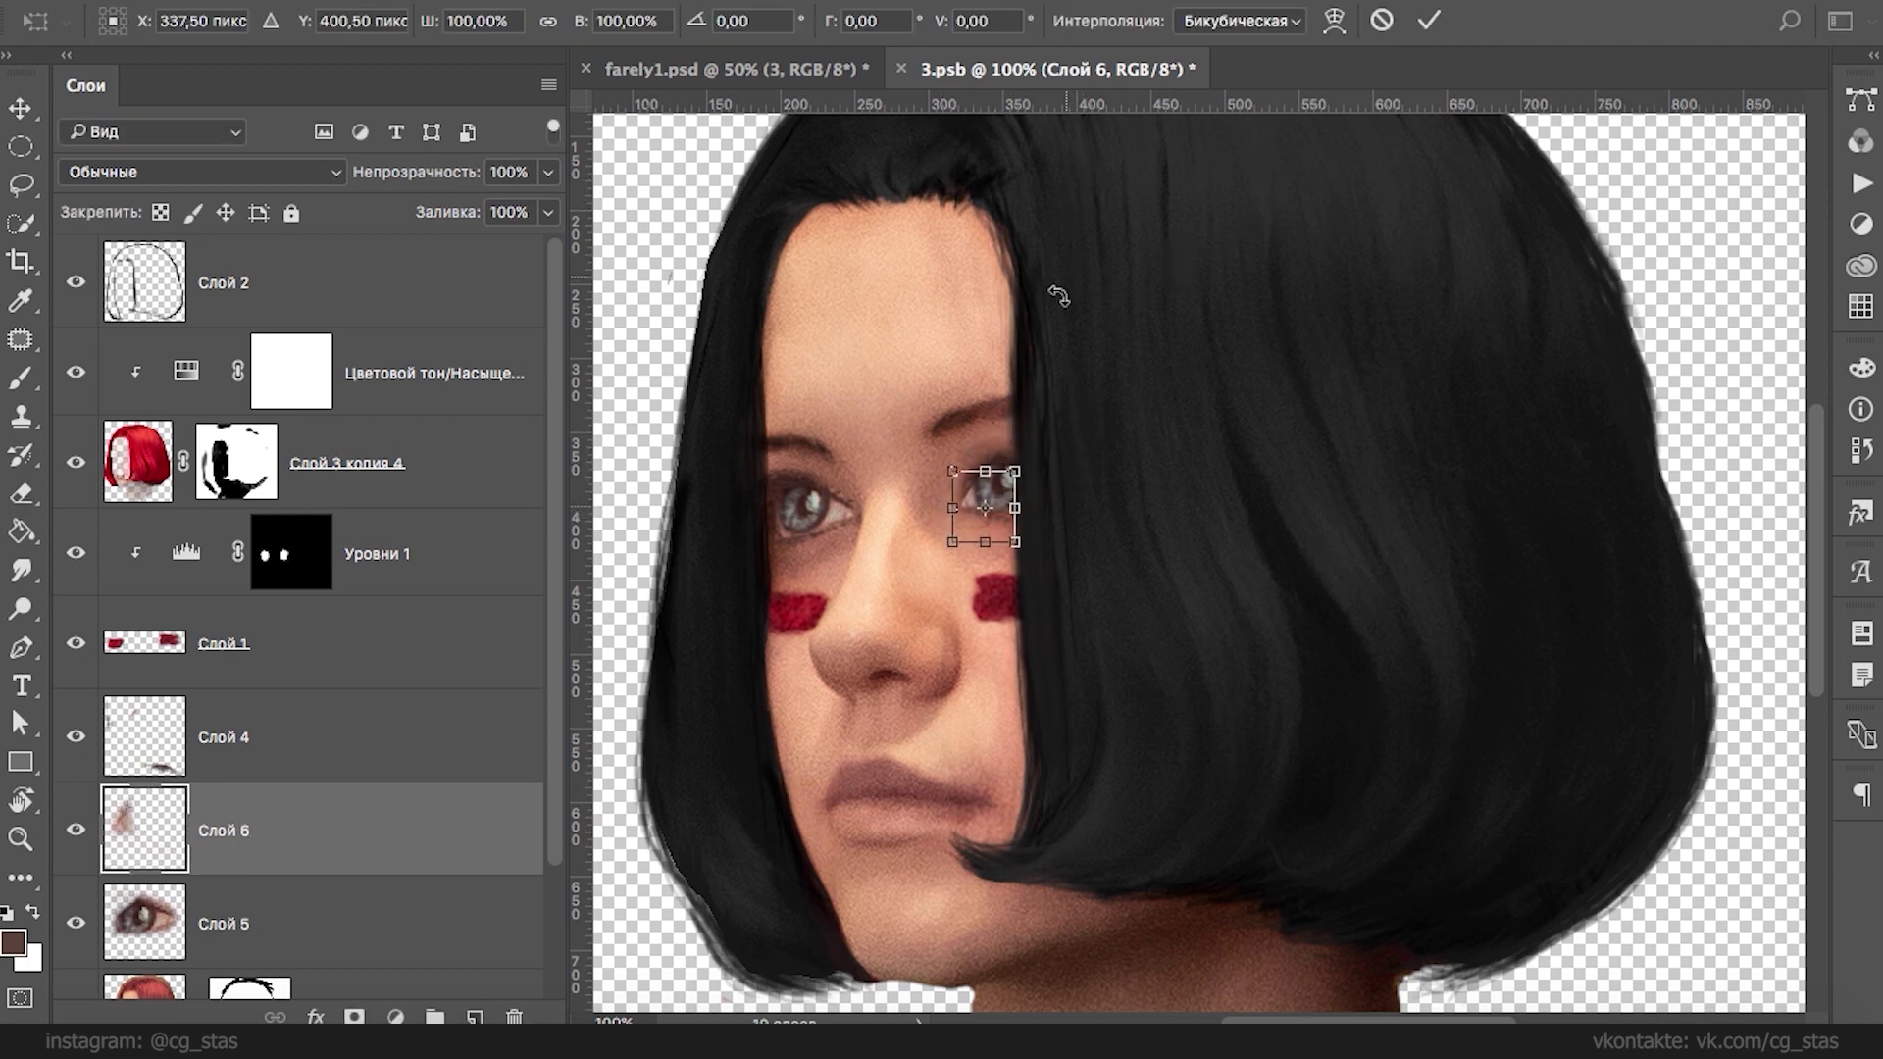
pyautogui.rightClick(968, 511)
pyautogui.click(1034, 655)
pyautogui.moveTo(952, 541)
pyautogui.mouseDown()
pyautogui.moveTo(1017, 550)
pyautogui.moveTo(1007, 530)
pyautogui.mouseUp()
pyautogui.press('Return')
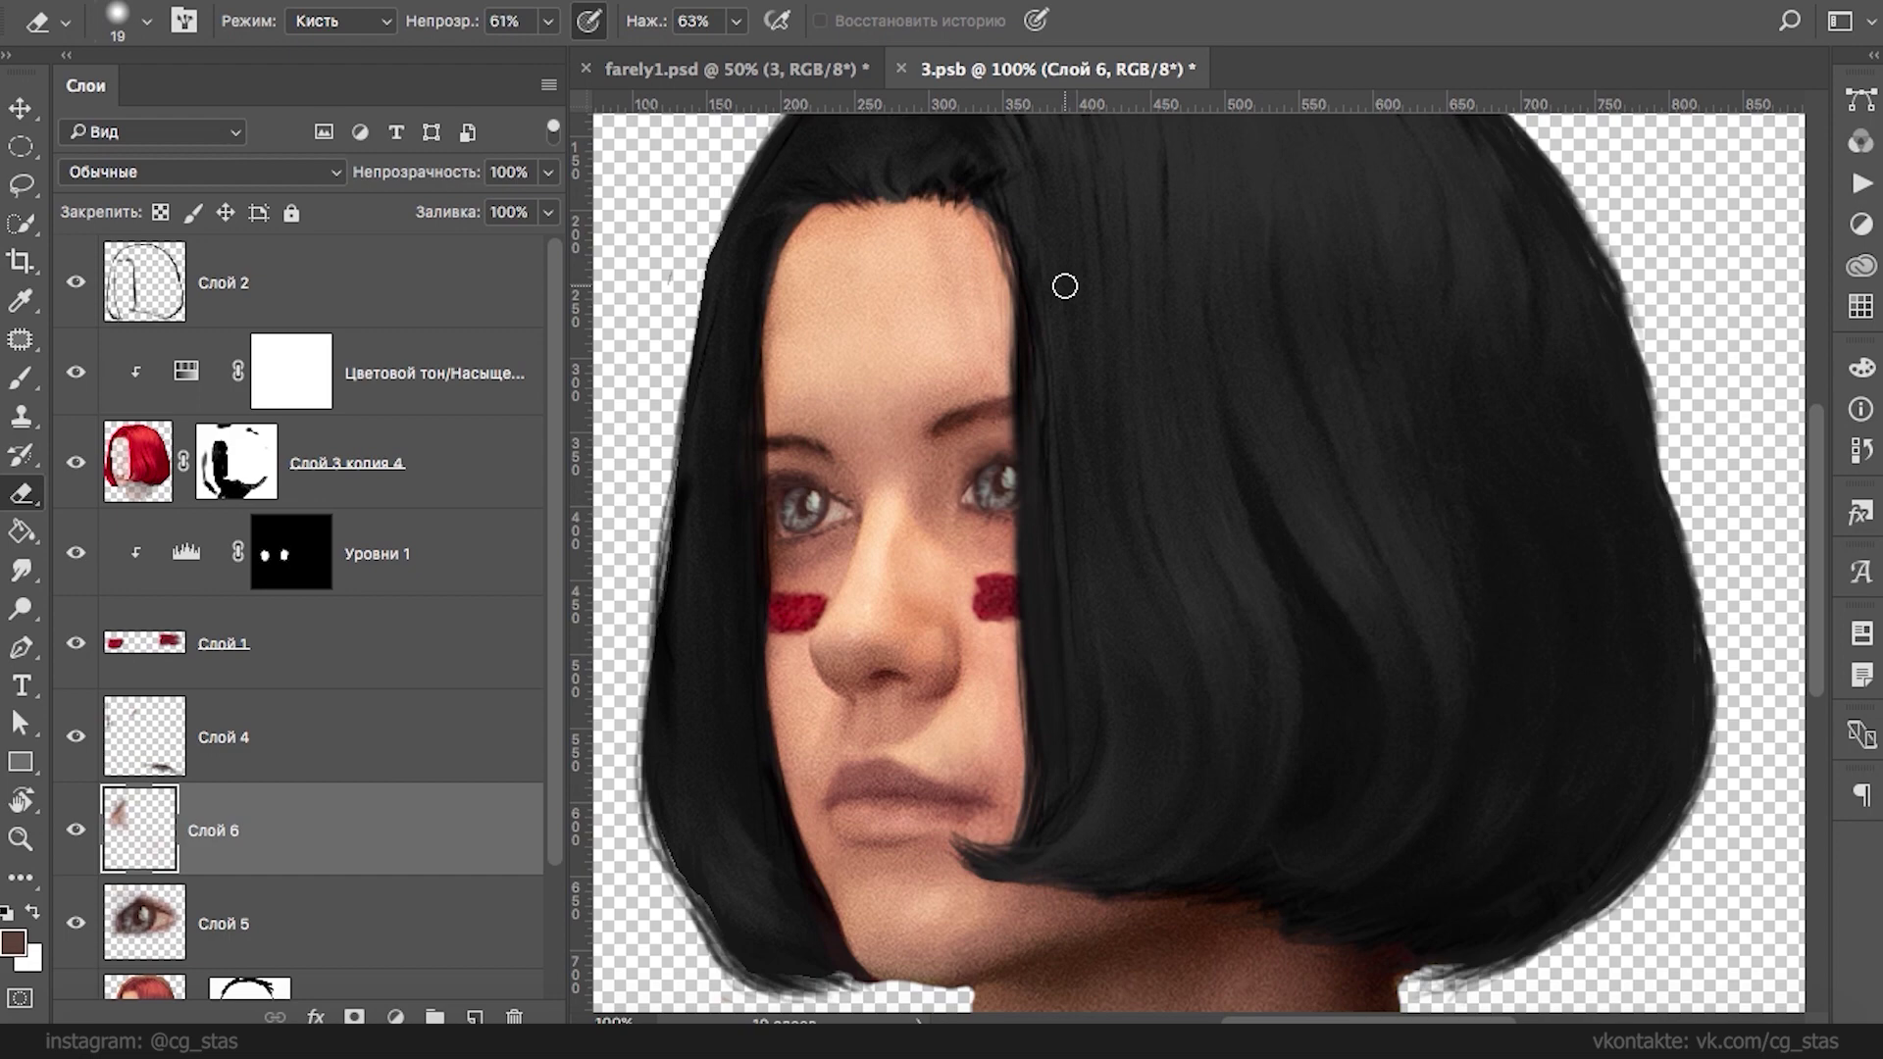
# - Inspect the whole head and compare the far eye with Слой 5 and Слой 6 hidden and shown
pyautogui.hotkey('ctrl', '-')
pyautogui.hotkey('ctrl', '-')
pyautogui.hotkey('ctrl', '-')
pyautogui.hotkey('ctrl', '+')
pyautogui.hotkey('ctrl', '+')
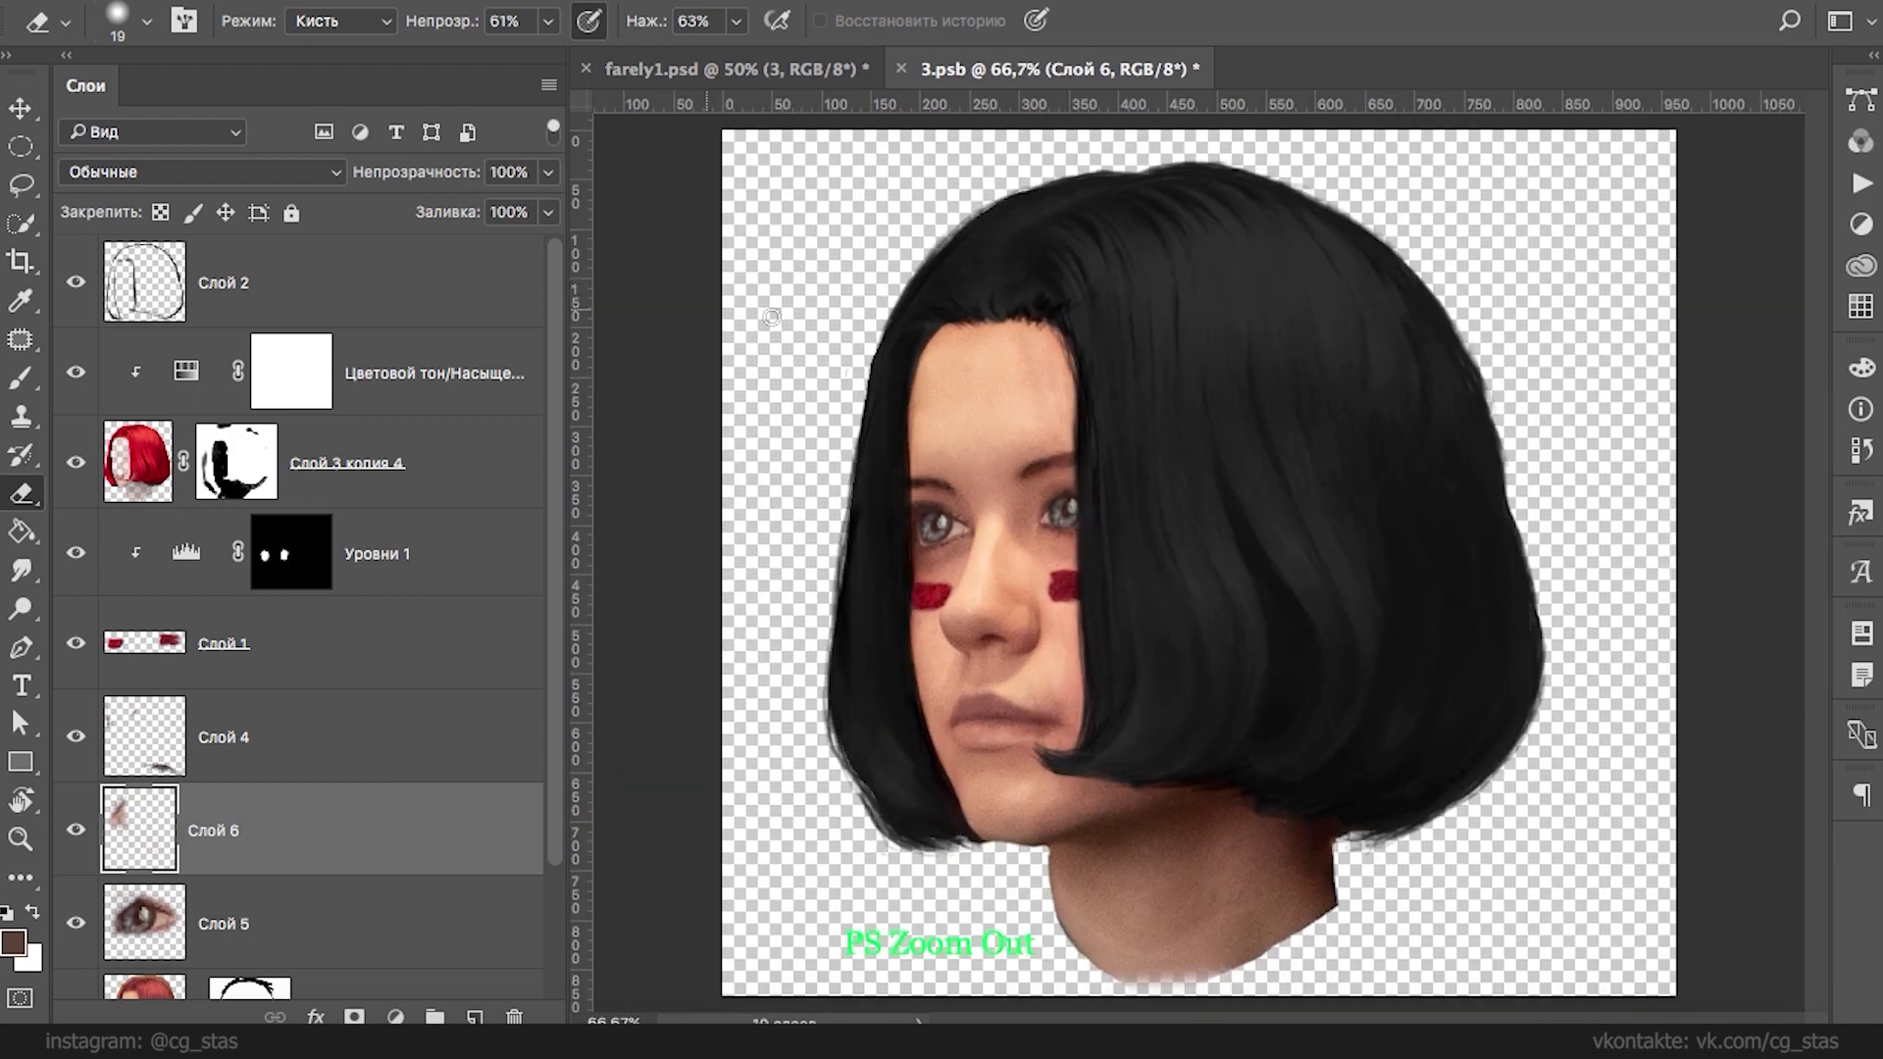
pyautogui.scroll(-1, 559, 651)
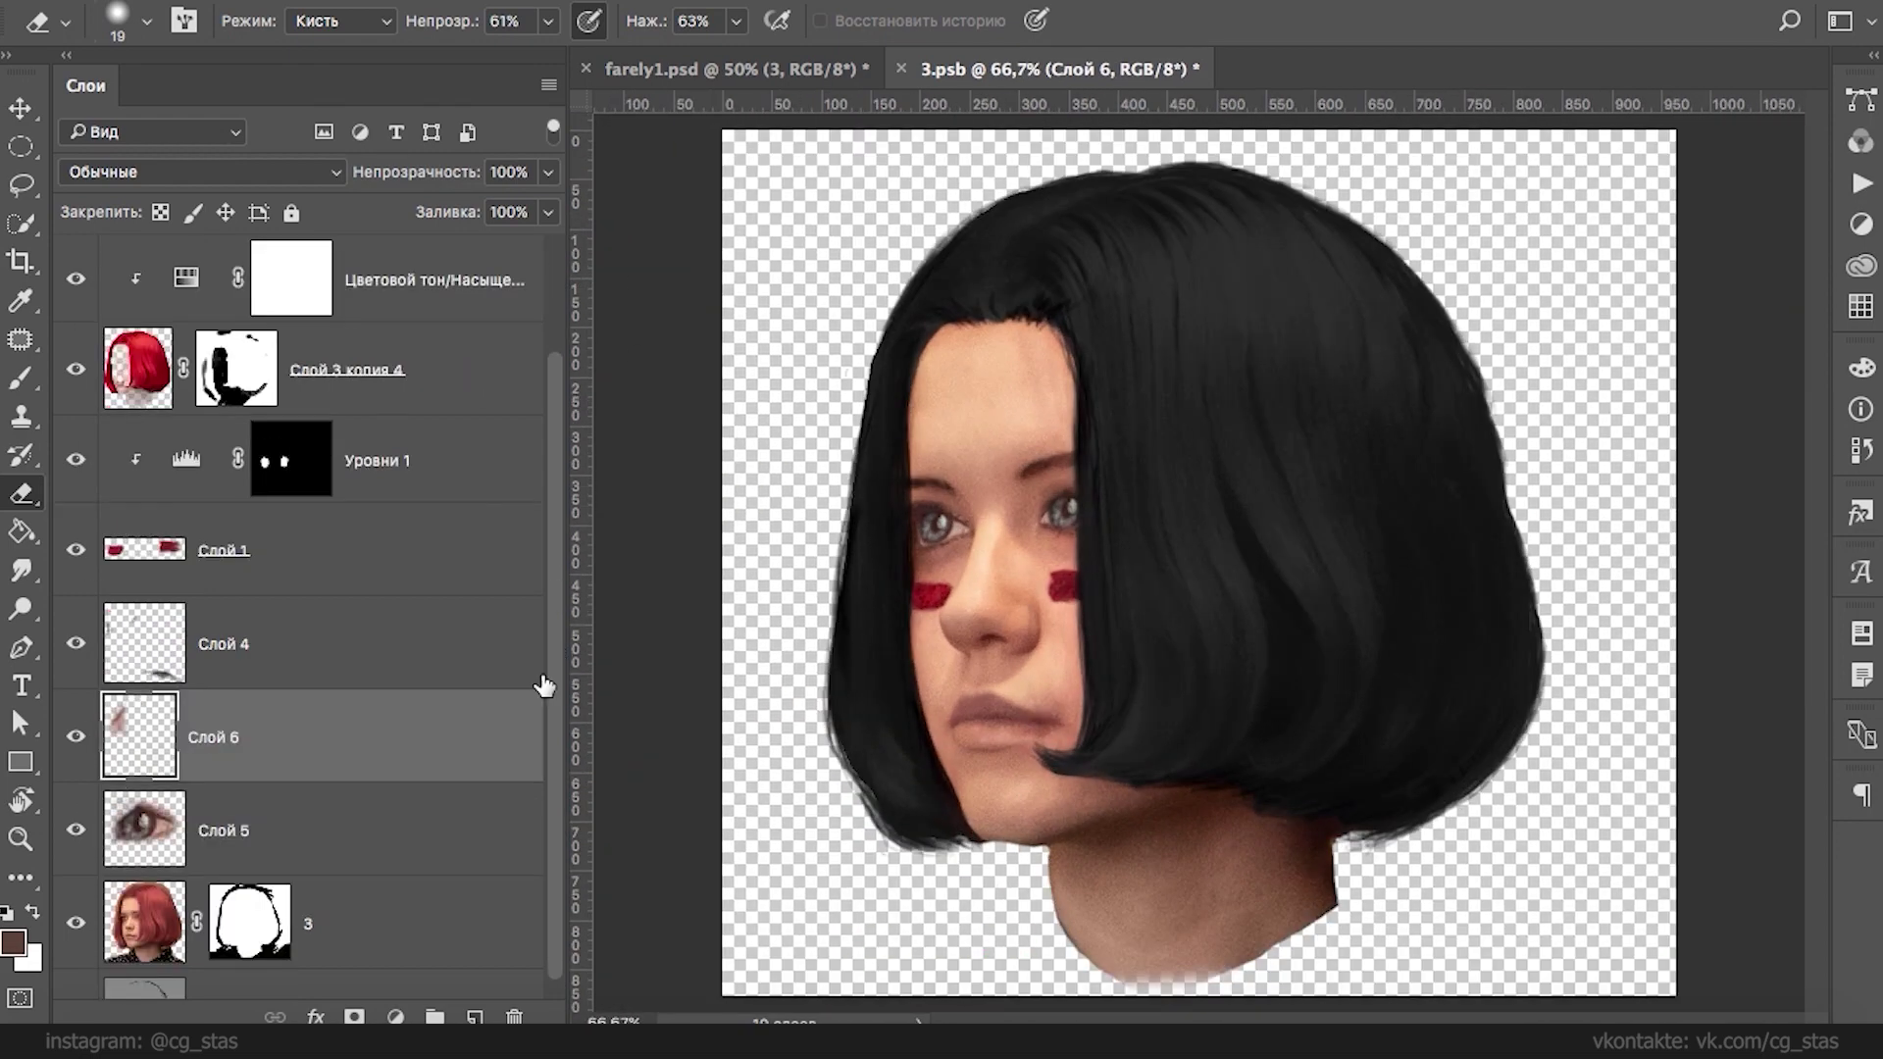
pyautogui.scroll(1, 557, 514)
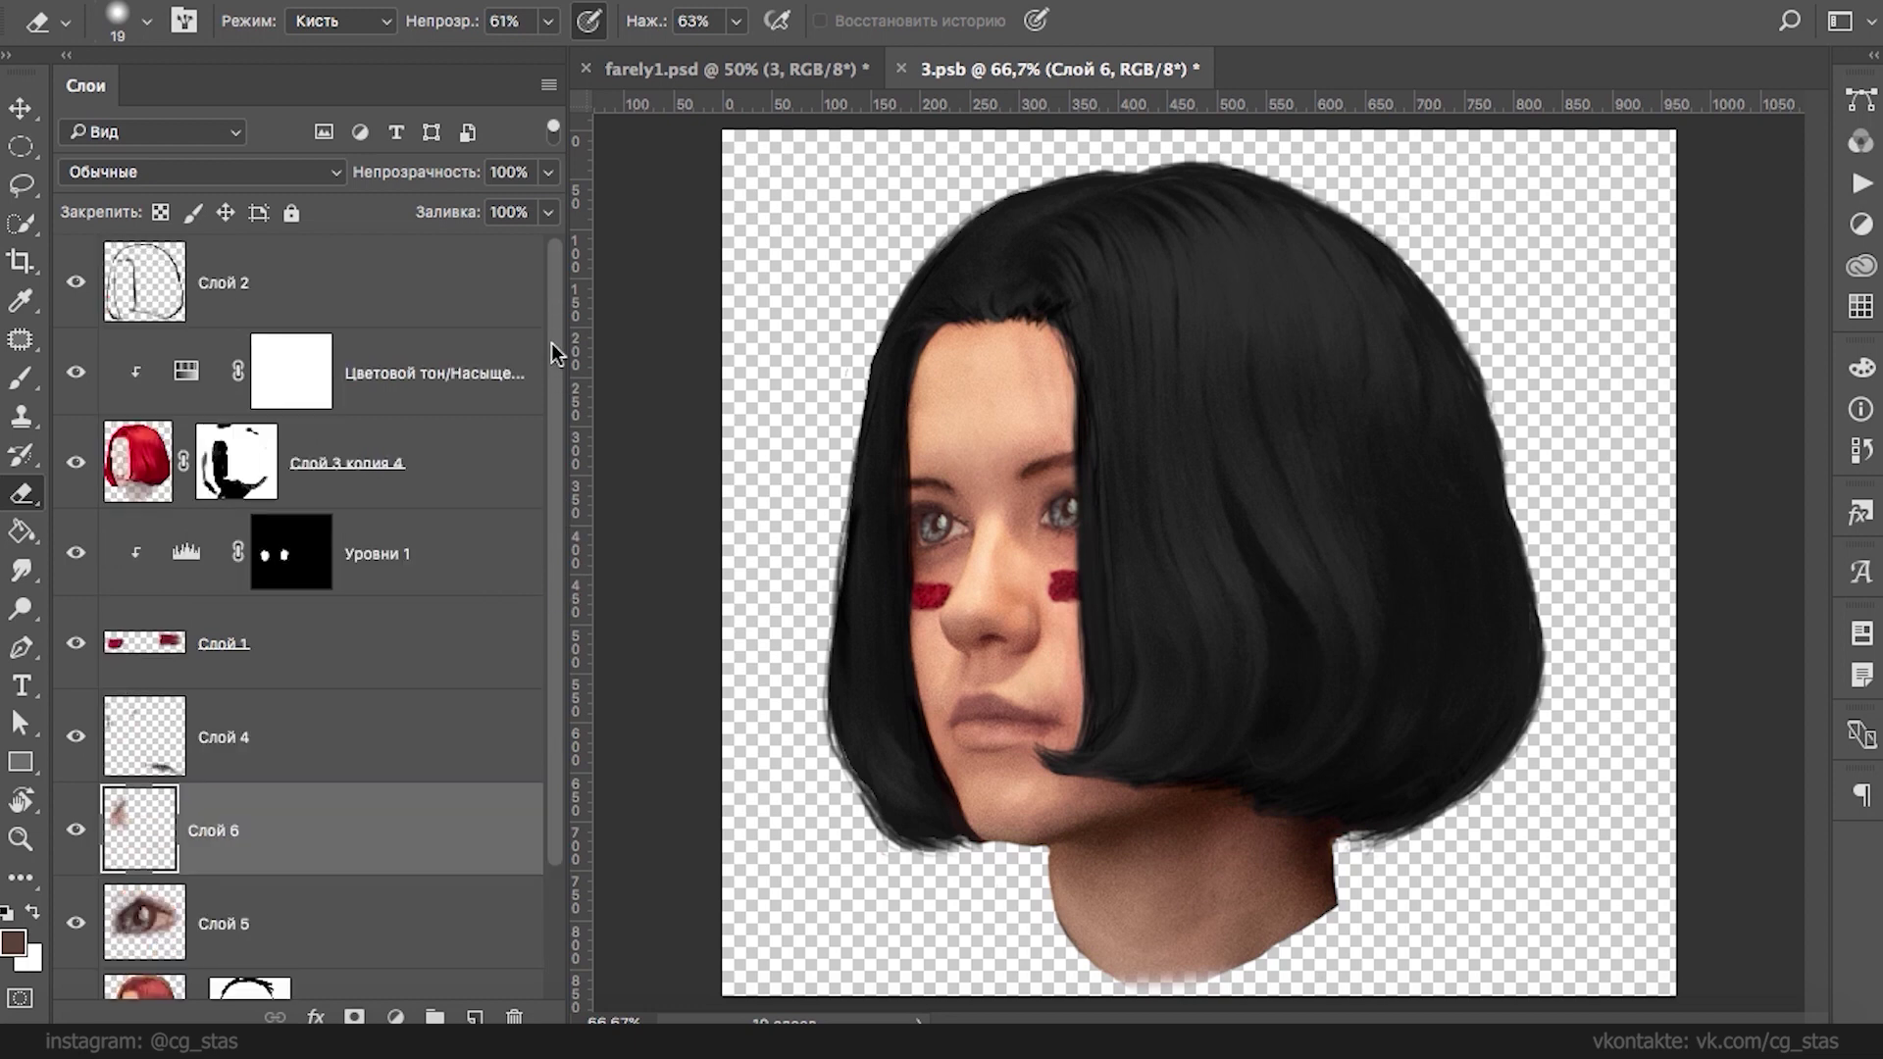
pyautogui.scroll(-2, 555, 467)
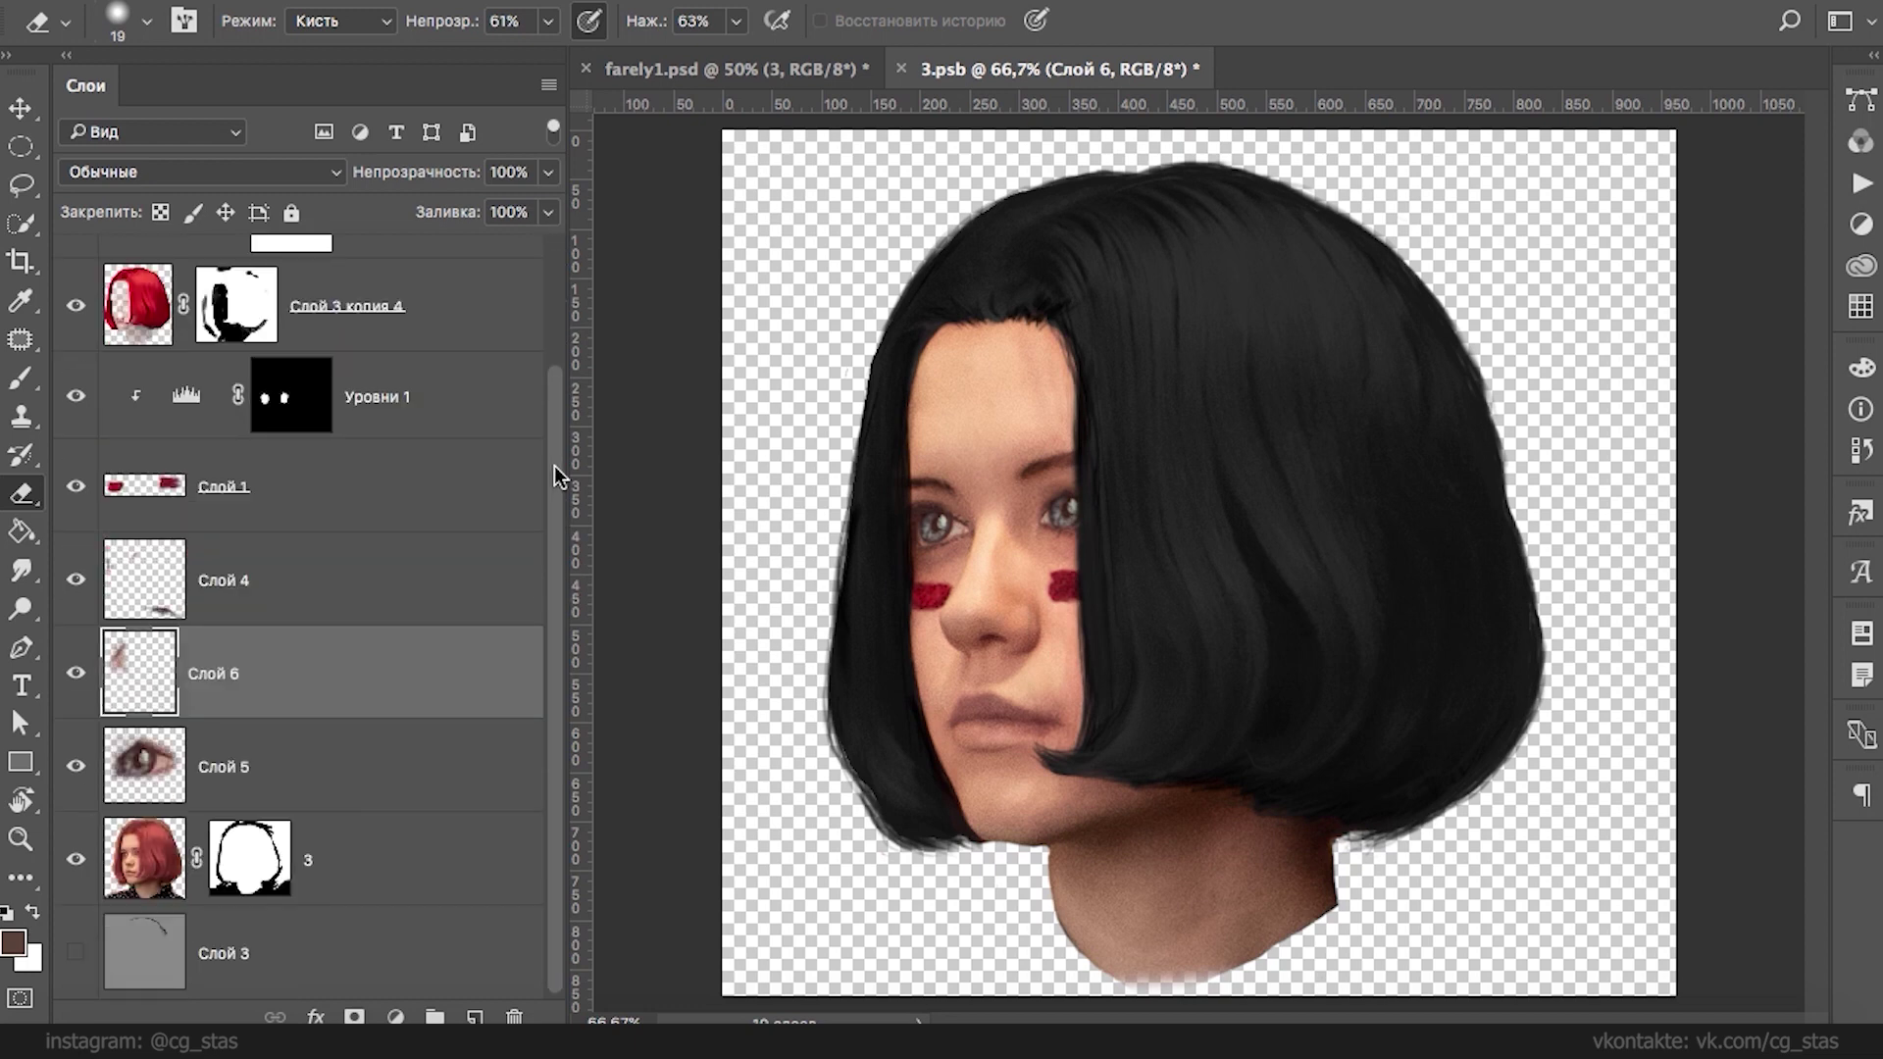
pyautogui.click(144, 881)
pyautogui.moveTo(75, 766); pyautogui.dragTo(75, 673)
pyautogui.moveTo(22, 457); pyautogui.dragTo(89, 451)
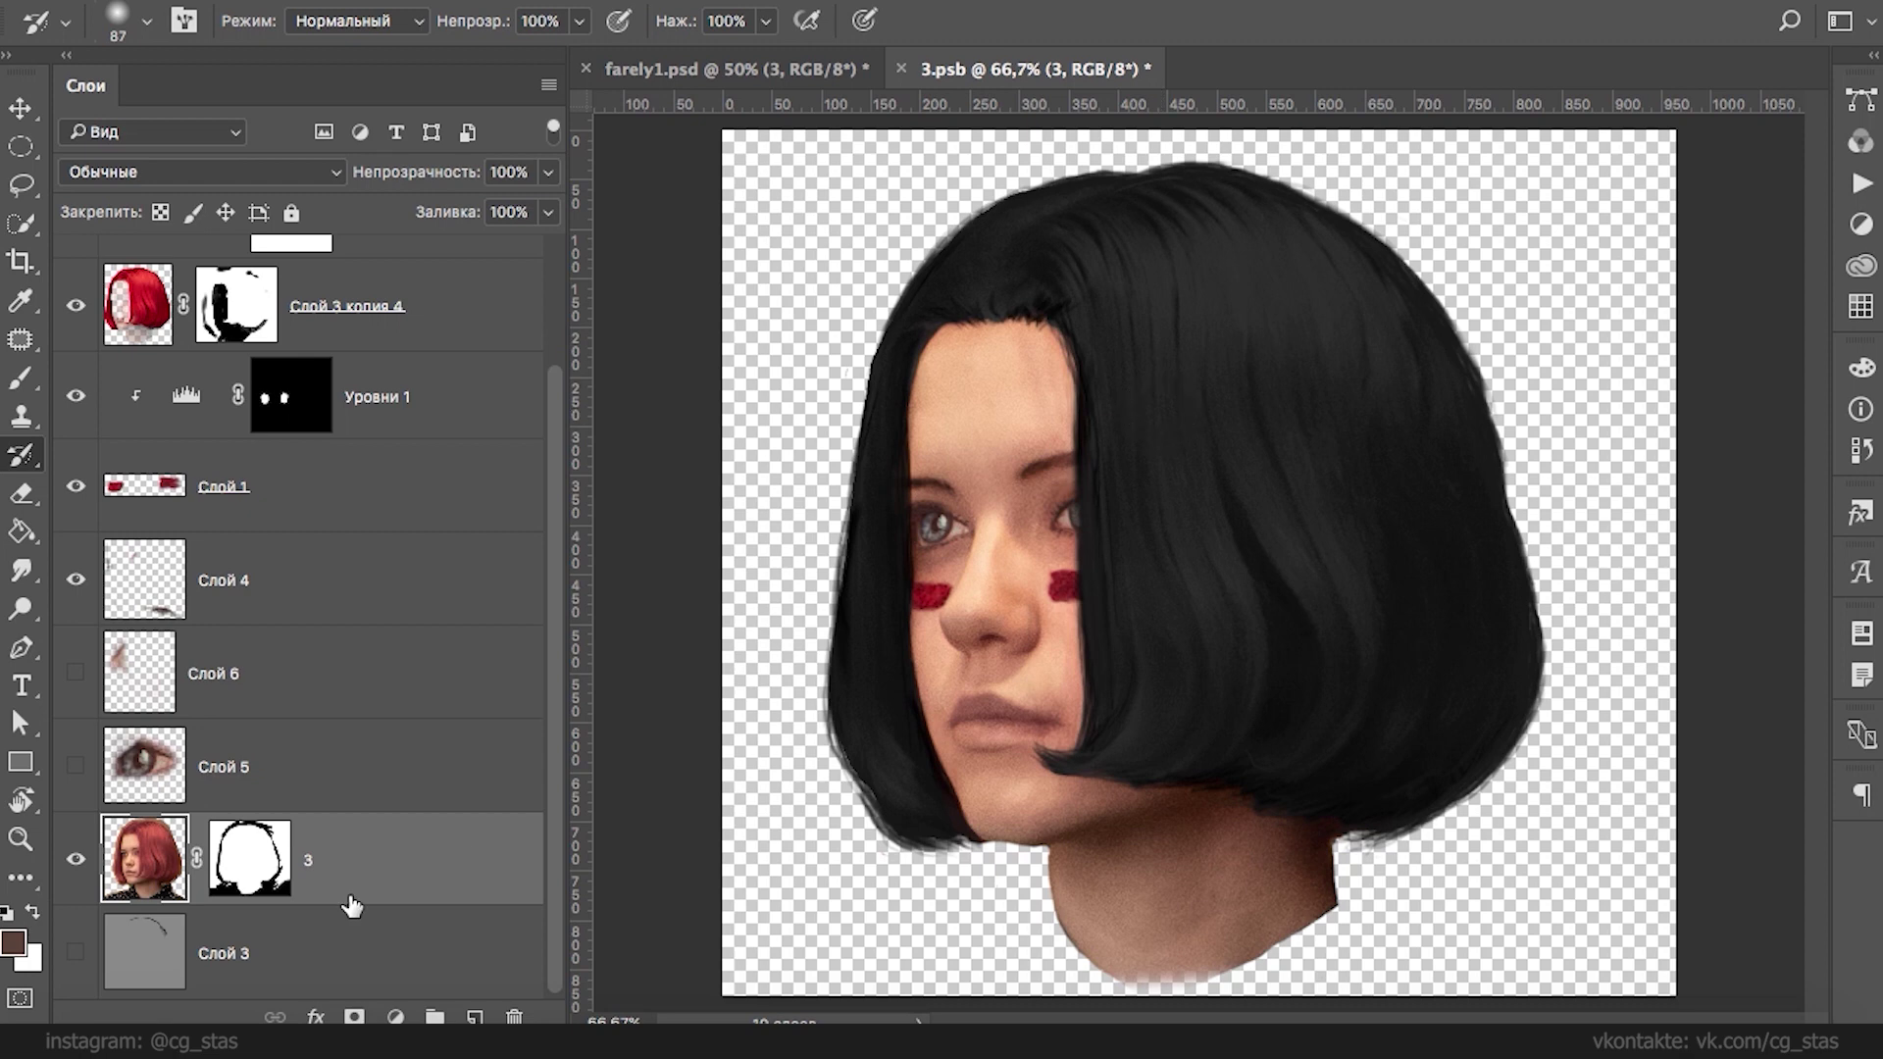
pyautogui.click(76, 766)
pyautogui.click(80, 714)
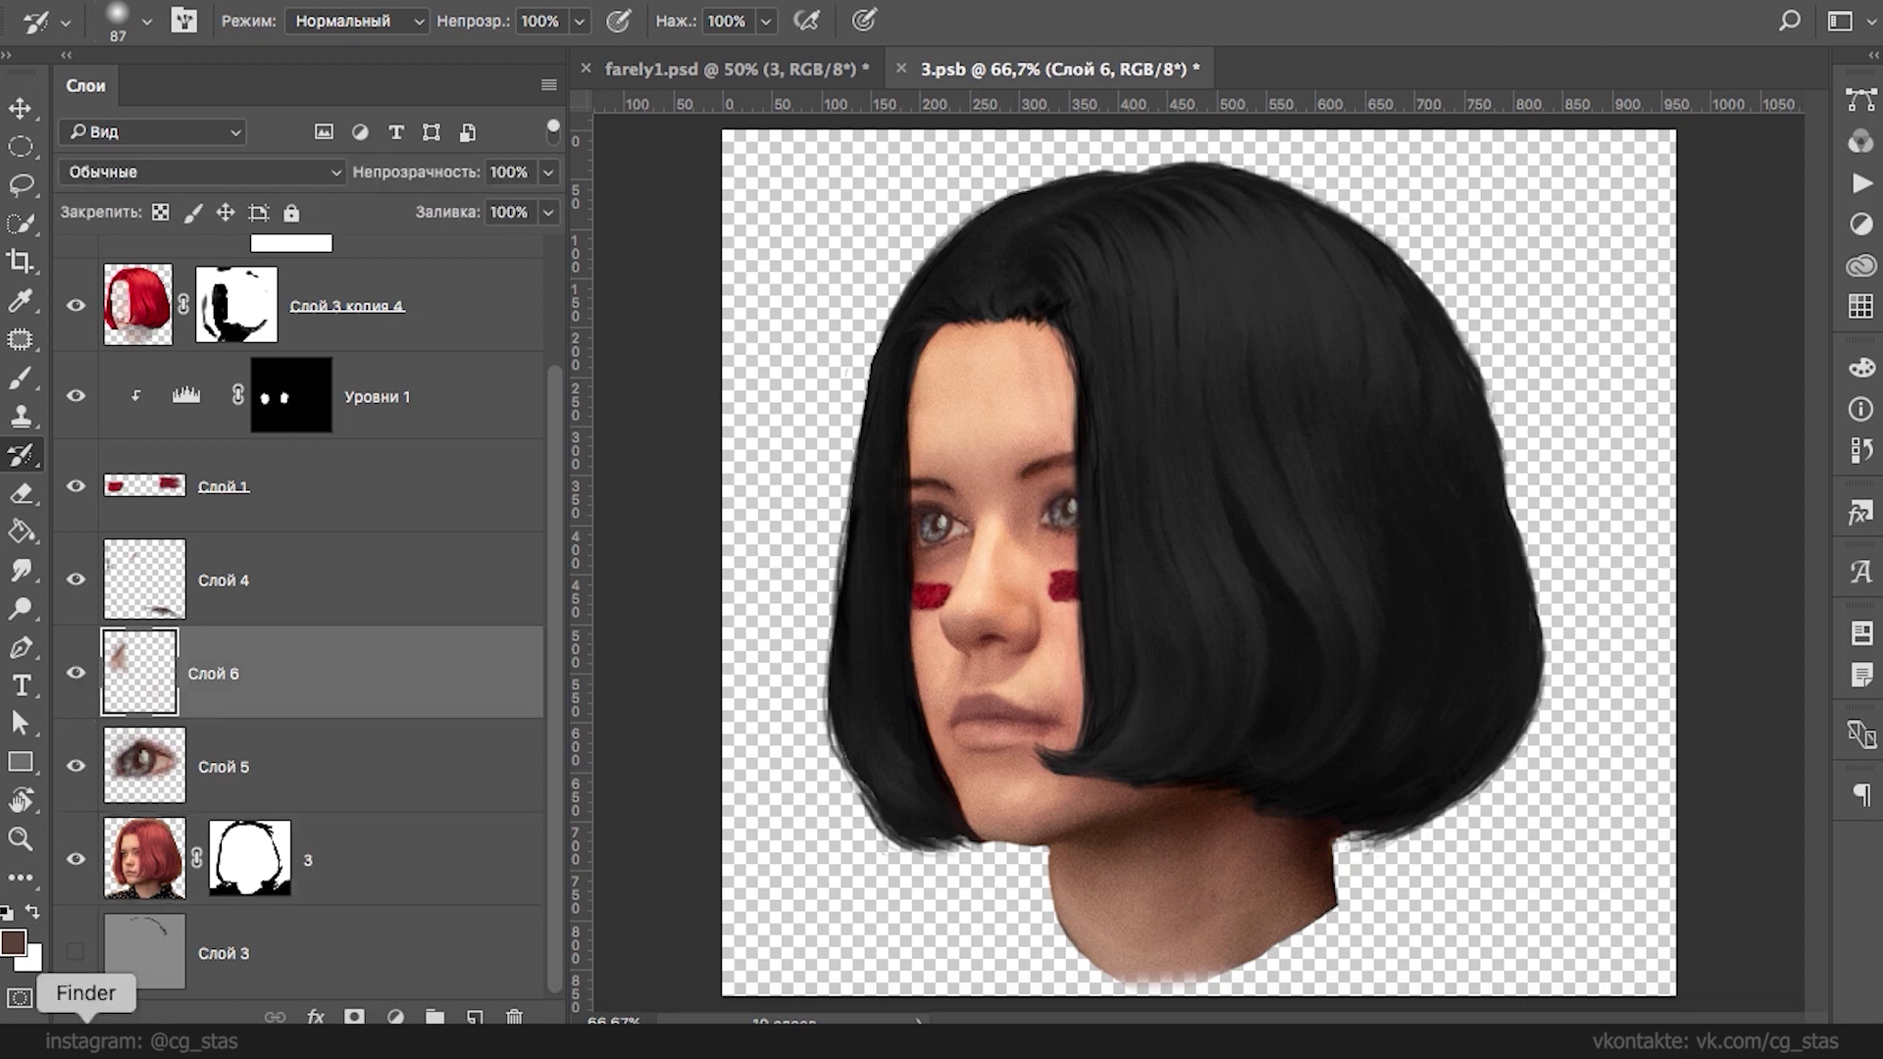
# - Switch to Finder and place the full-length photo 3 of the red-haired model from the Загрузки folder into the document
pyautogui.click(86, 1041)
pyautogui.moveTo(861, 869)
pyautogui.mouseDown()
pyautogui.moveTo(618, 866)
pyautogui.moveTo(835, 858)
pyautogui.mouseUp()
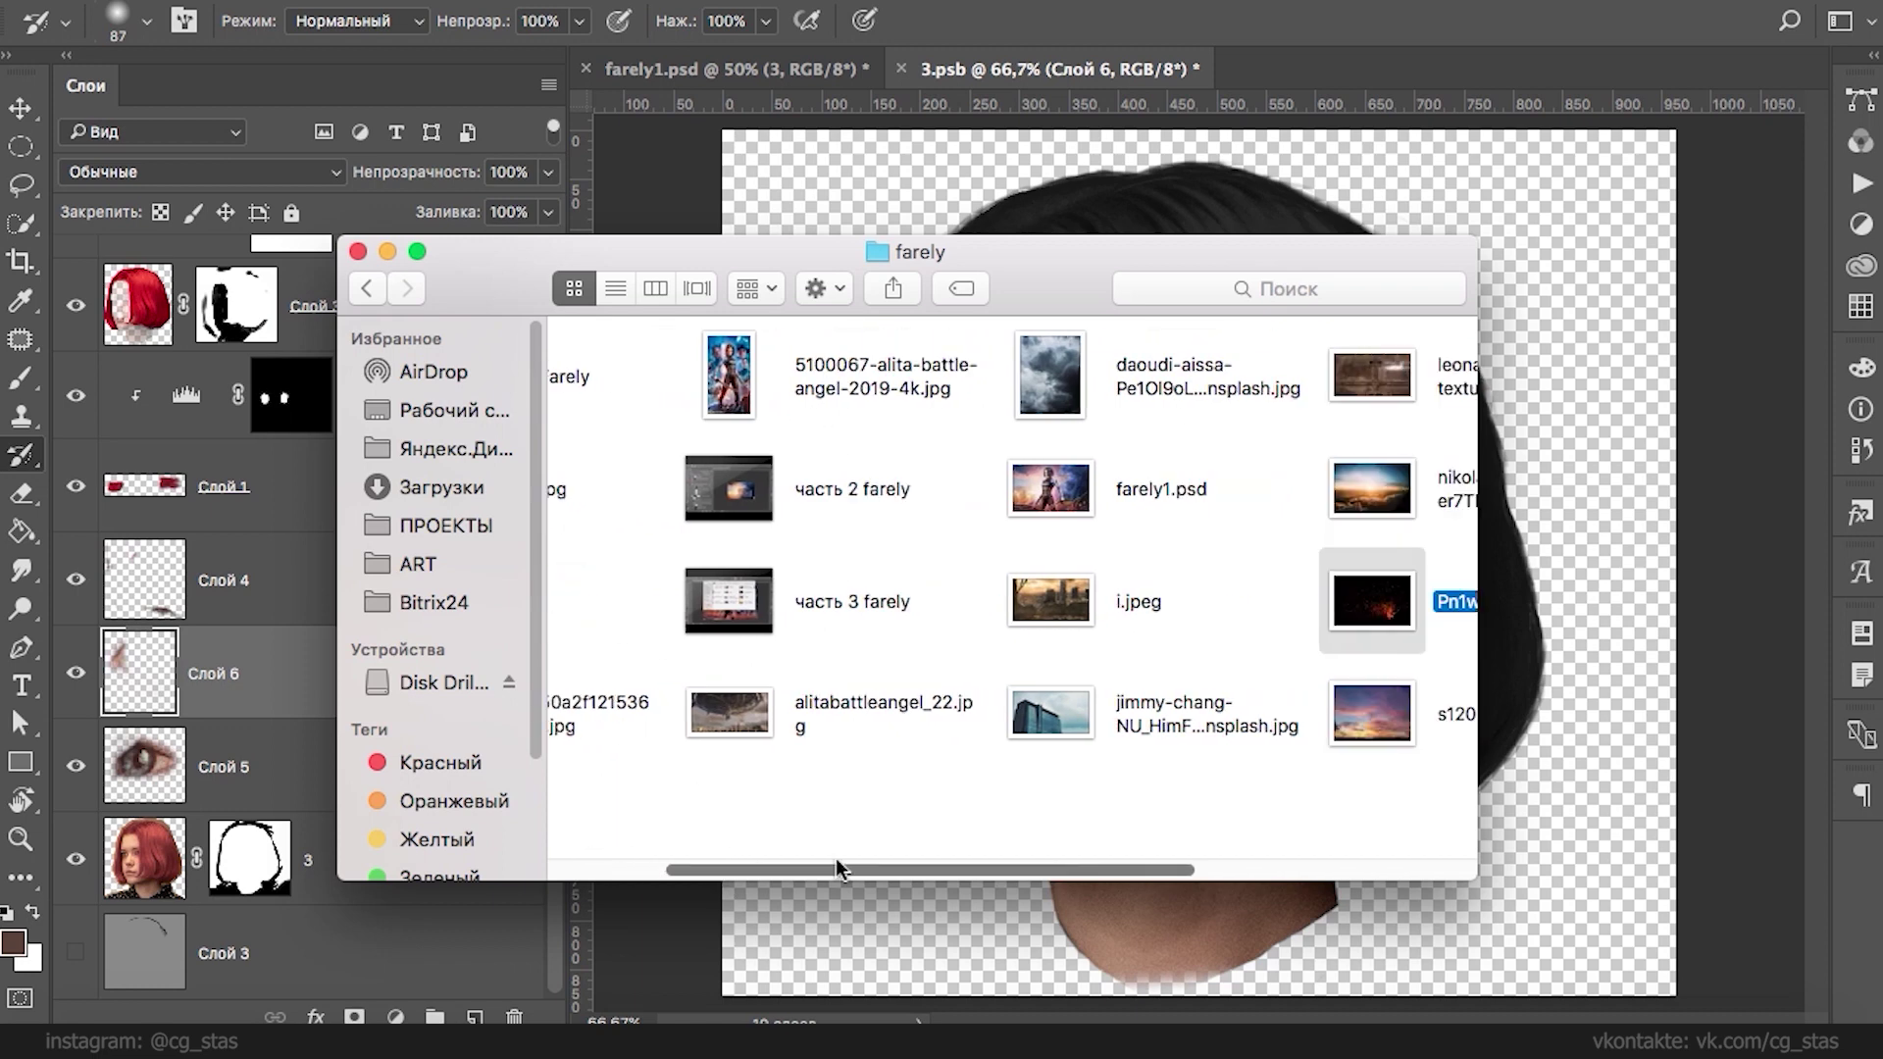
pyautogui.click(430, 484)
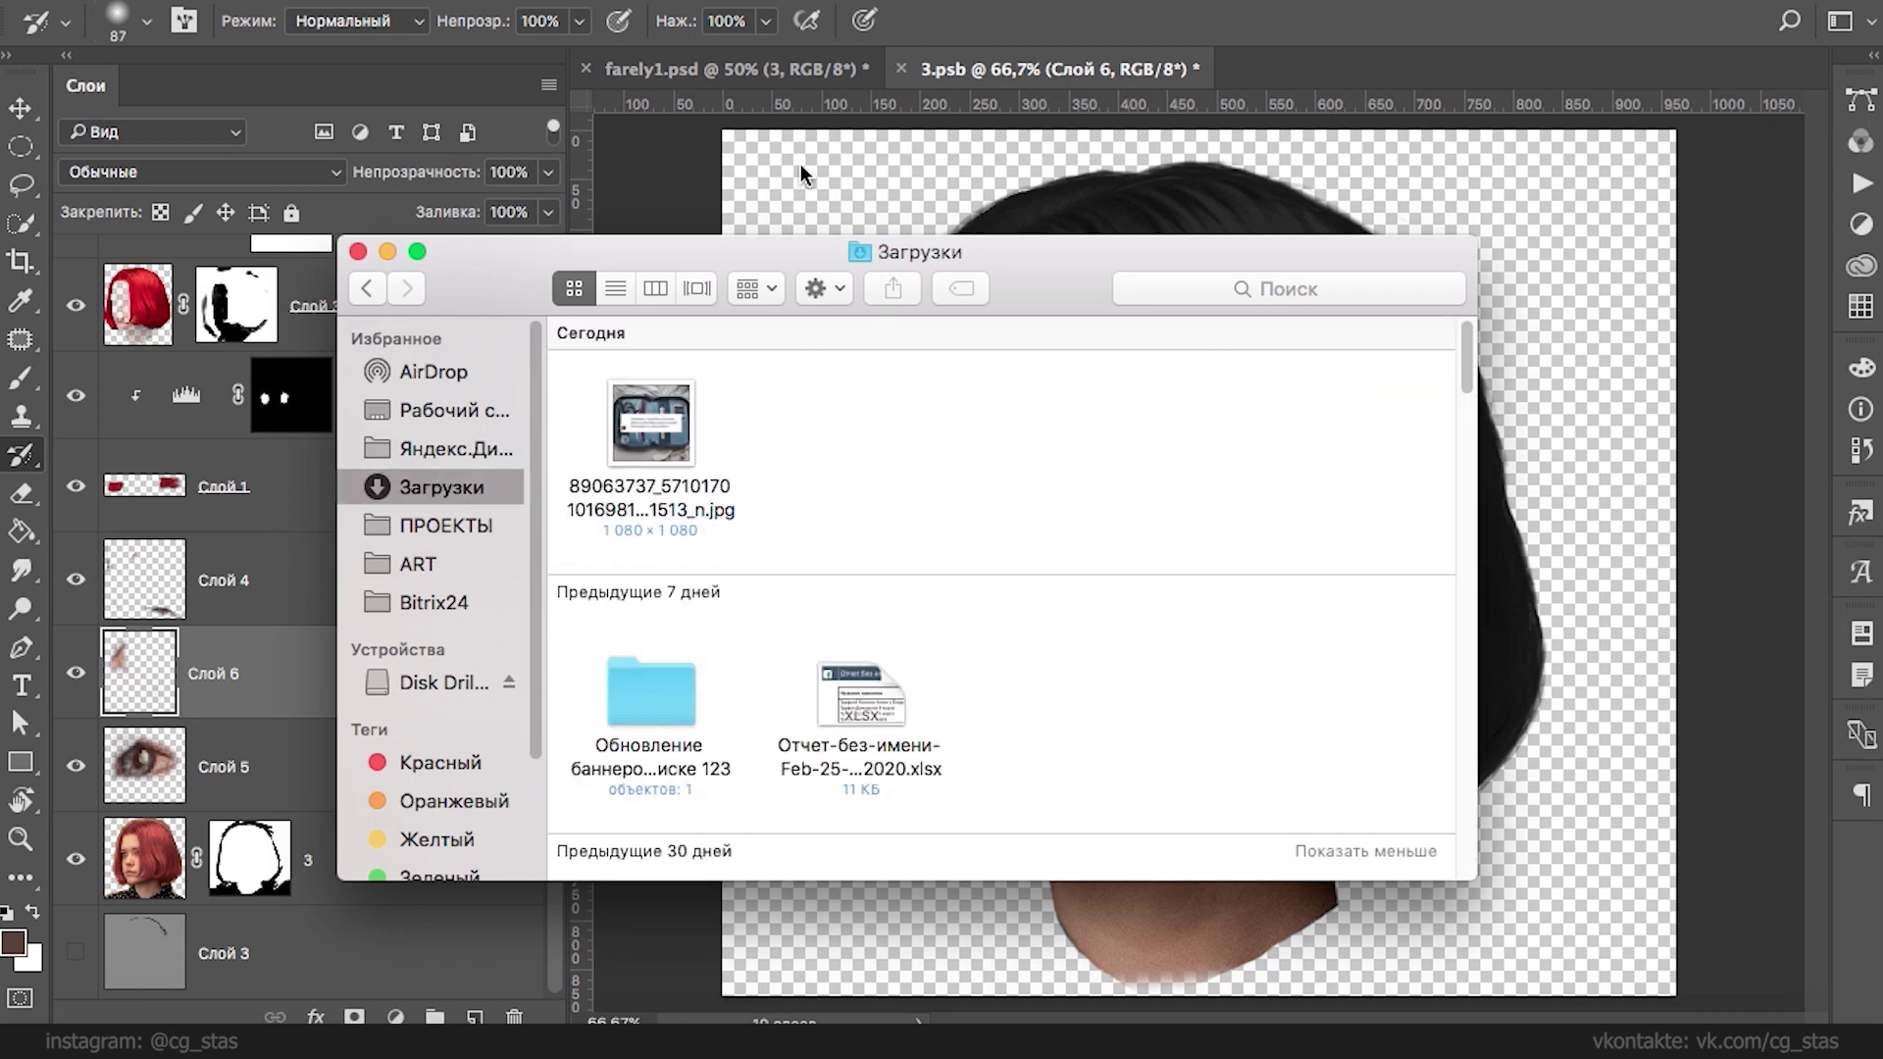
pyautogui.scroll(-5, 838, 427)
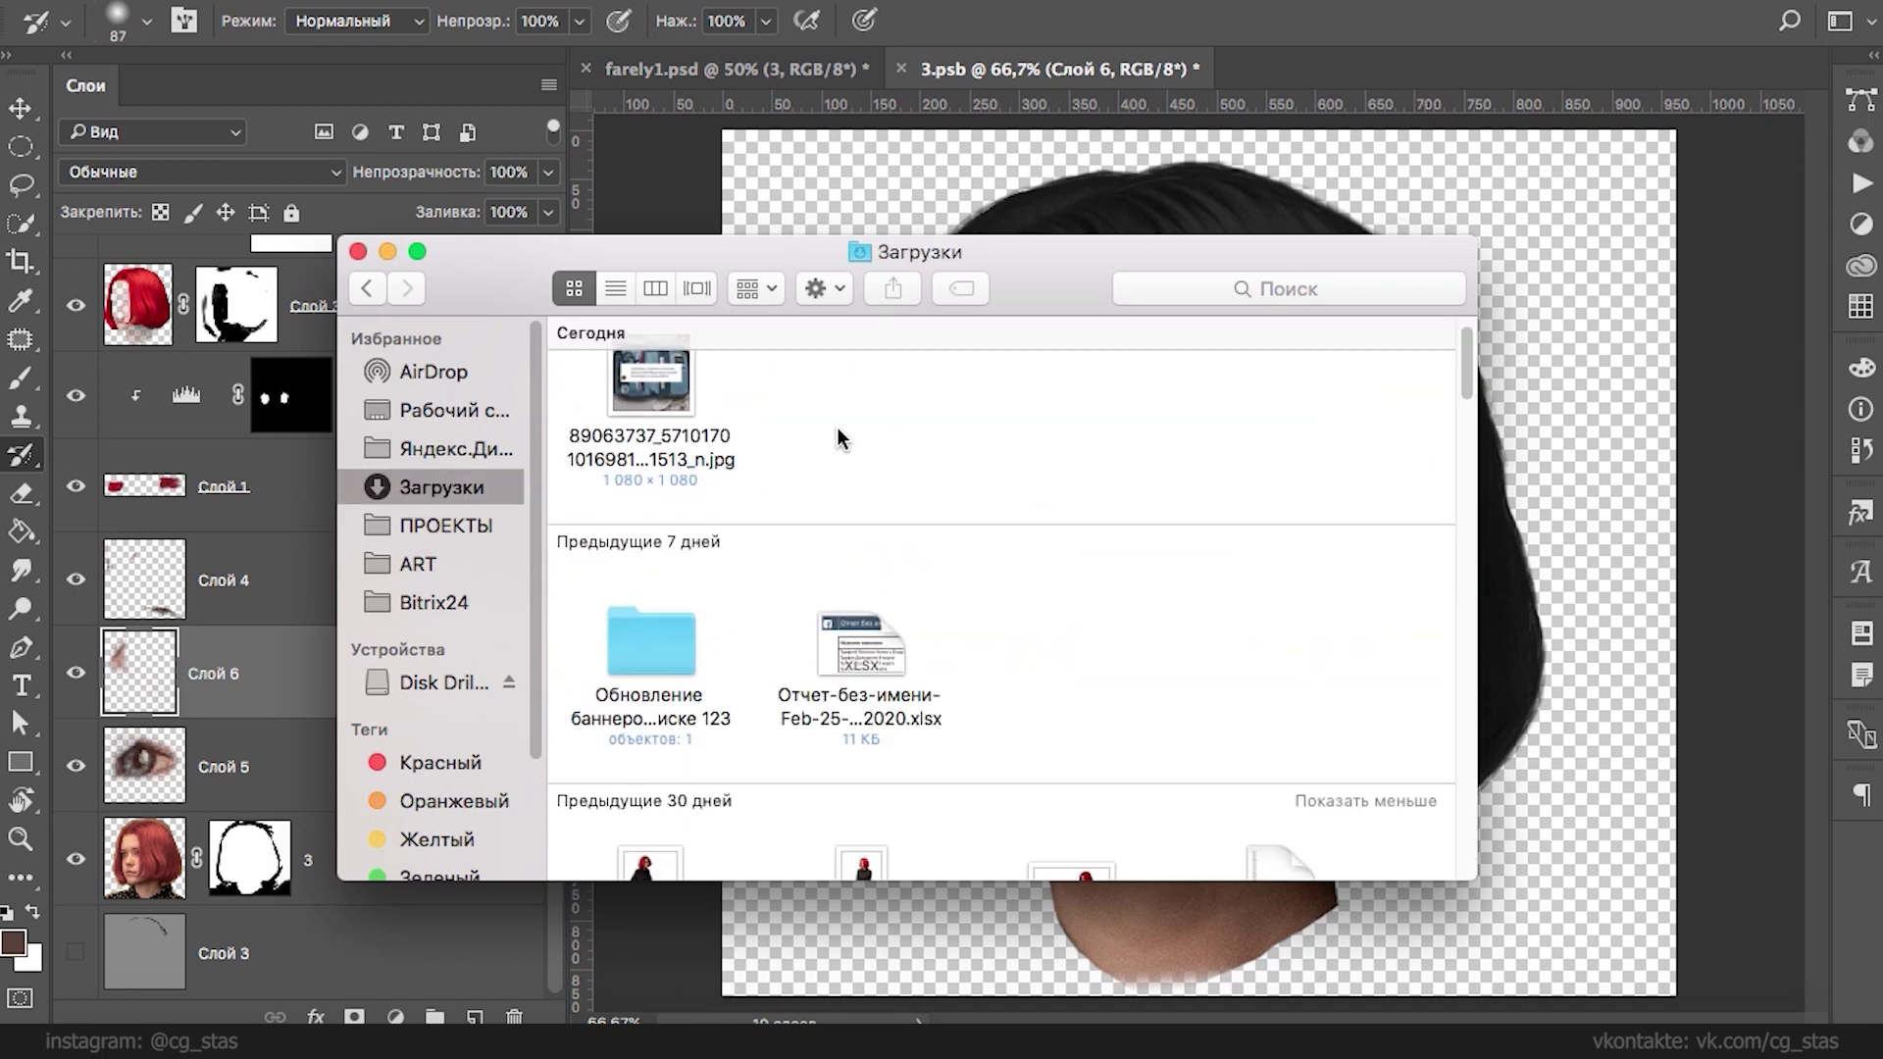
pyautogui.moveTo(1596, 680); pyautogui.dragTo(1596, 680)
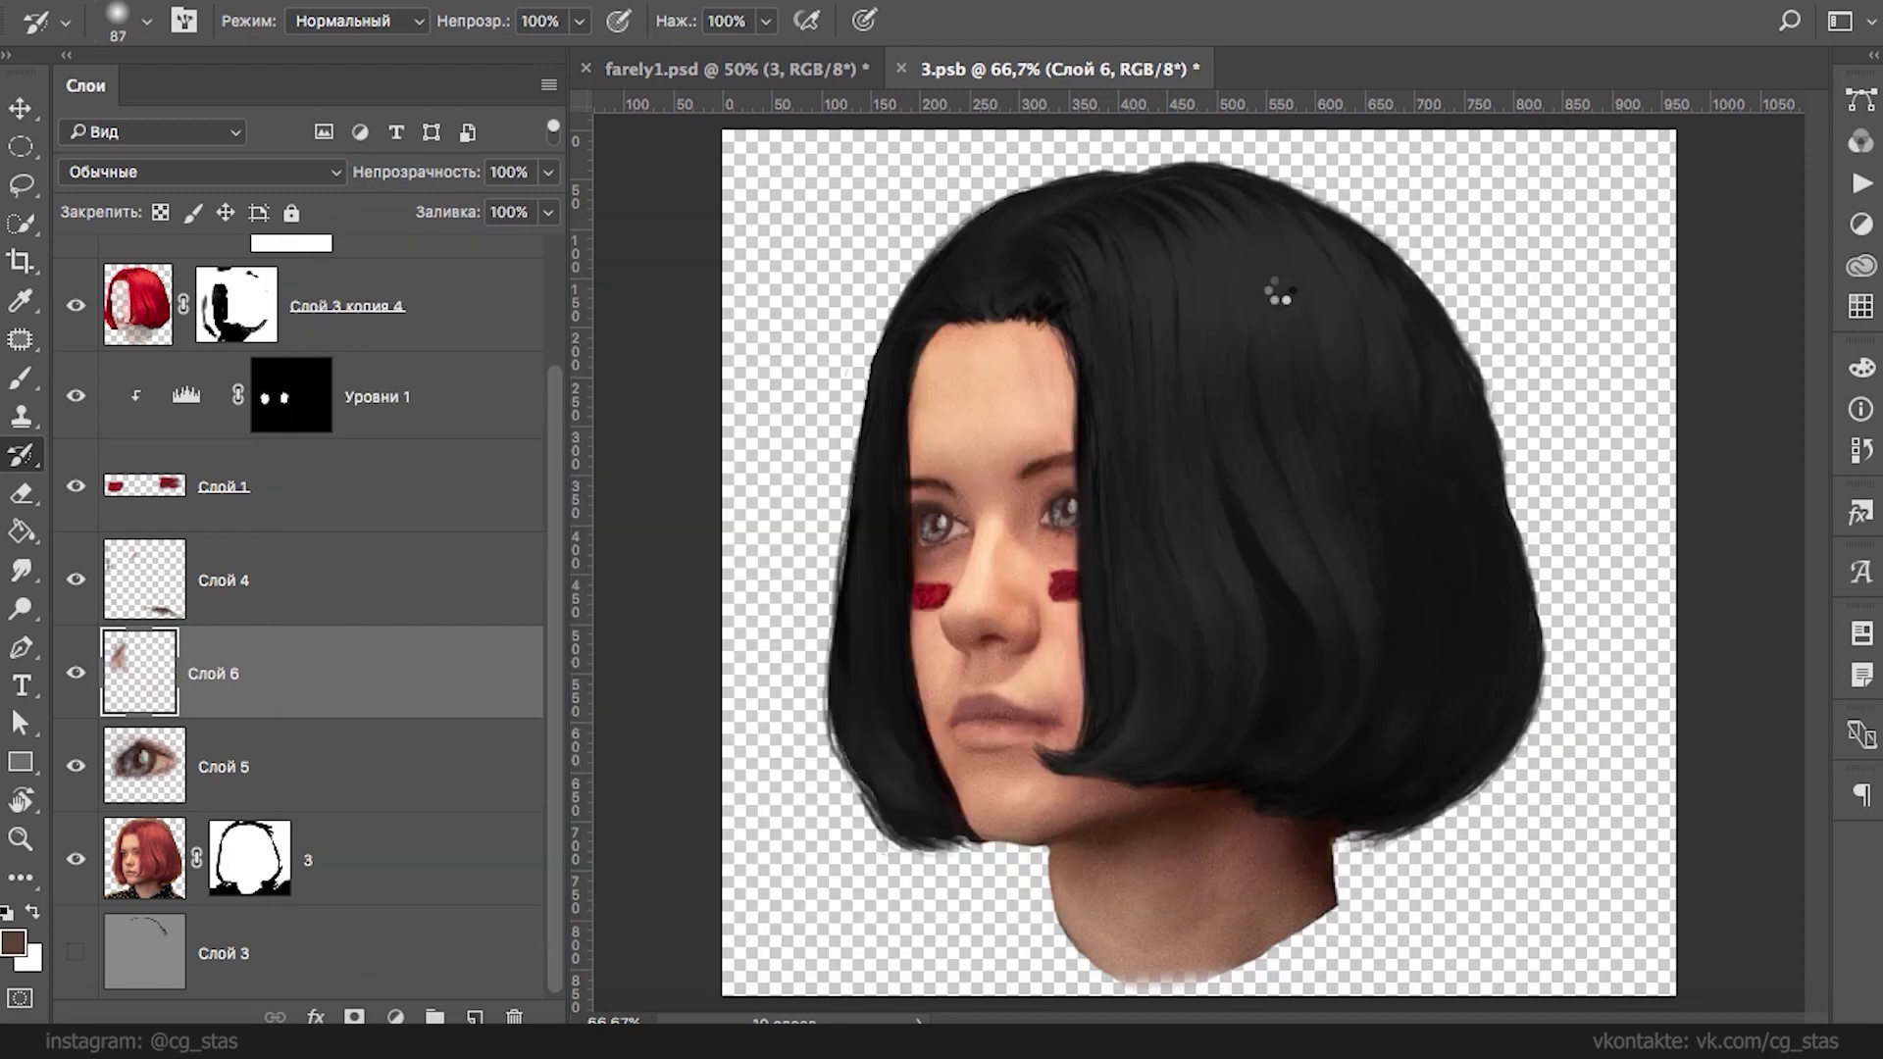
# - Scale the placed photo to about 51.4% and position its face inside the black hair's opening
pyautogui.moveTo(1199, 400); pyautogui.dragTo(892, 776)
pyautogui.moveTo(1093, 538); pyautogui.dragTo(1124, 747)
pyautogui.moveTo(1366, 299); pyautogui.dragTo(1593, 2)
pyautogui.moveTo(1253, 333); pyautogui.dragTo(1216, 498)
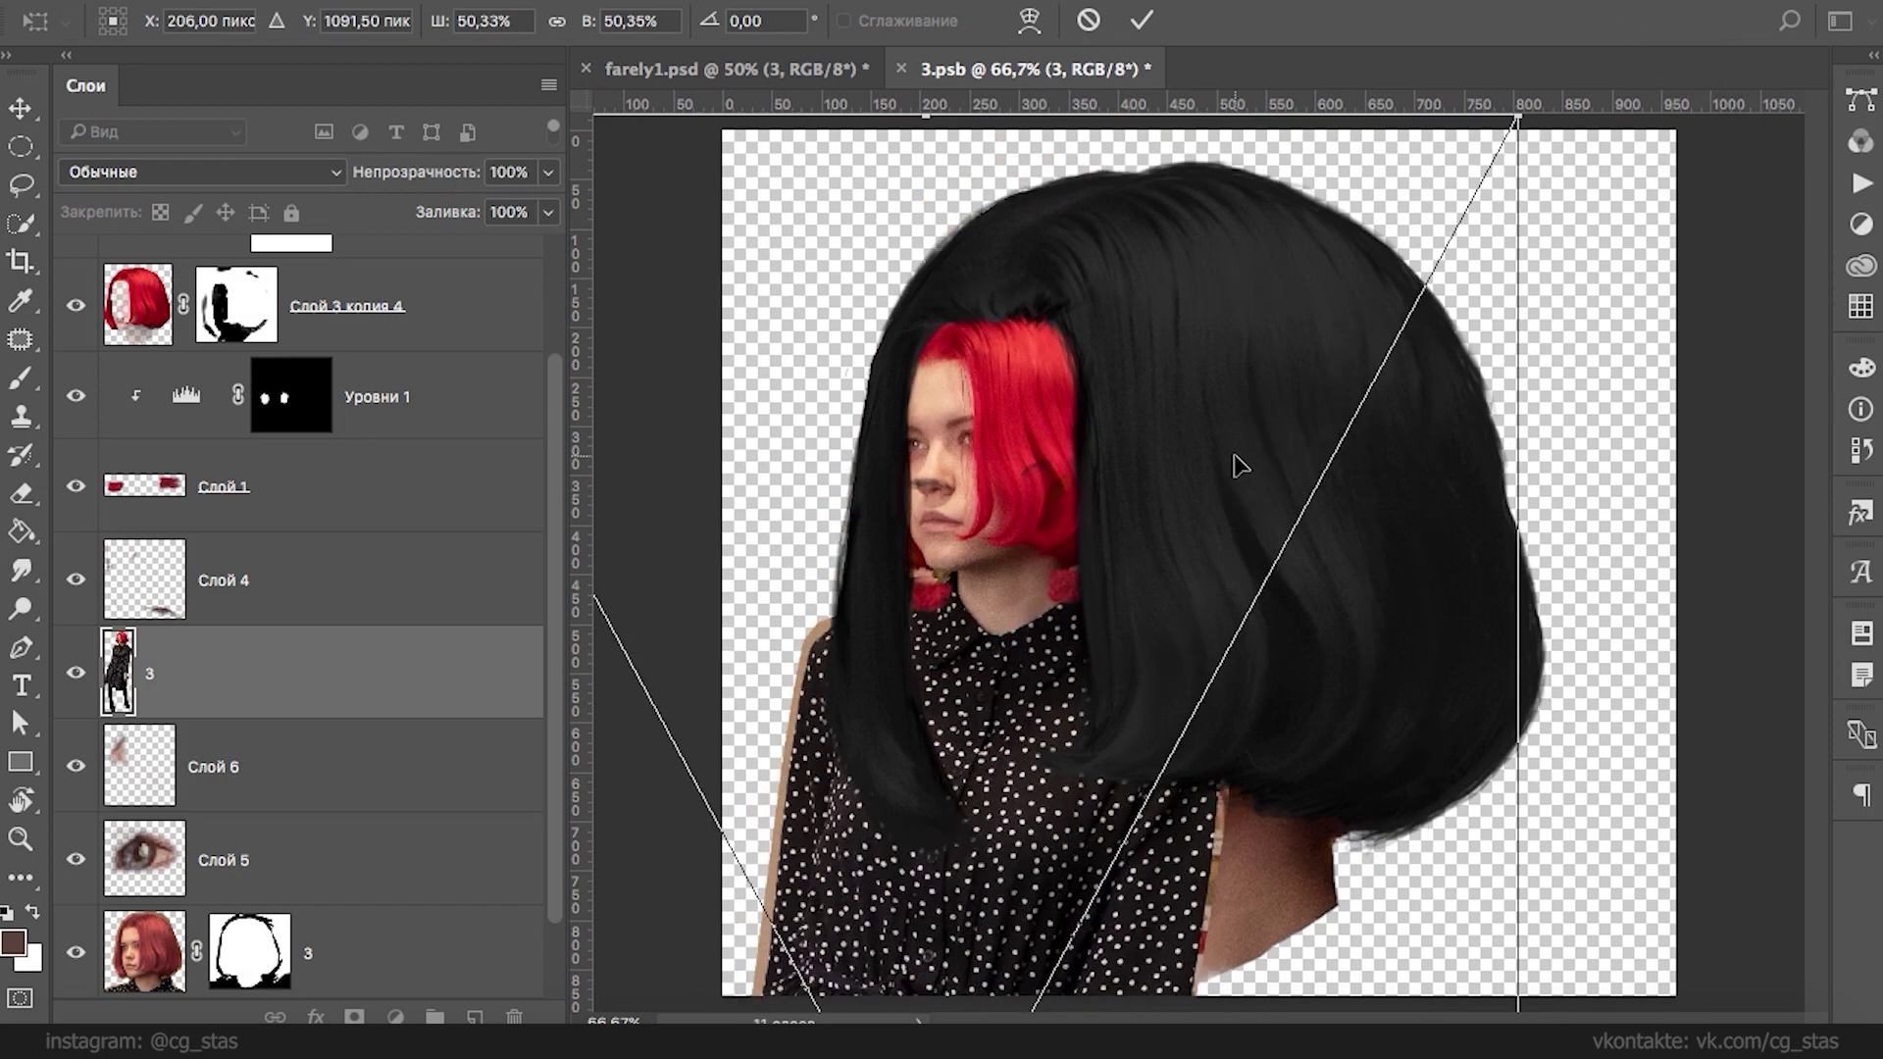
pyautogui.moveTo(1517, 117); pyautogui.dragTo(1533, 88)
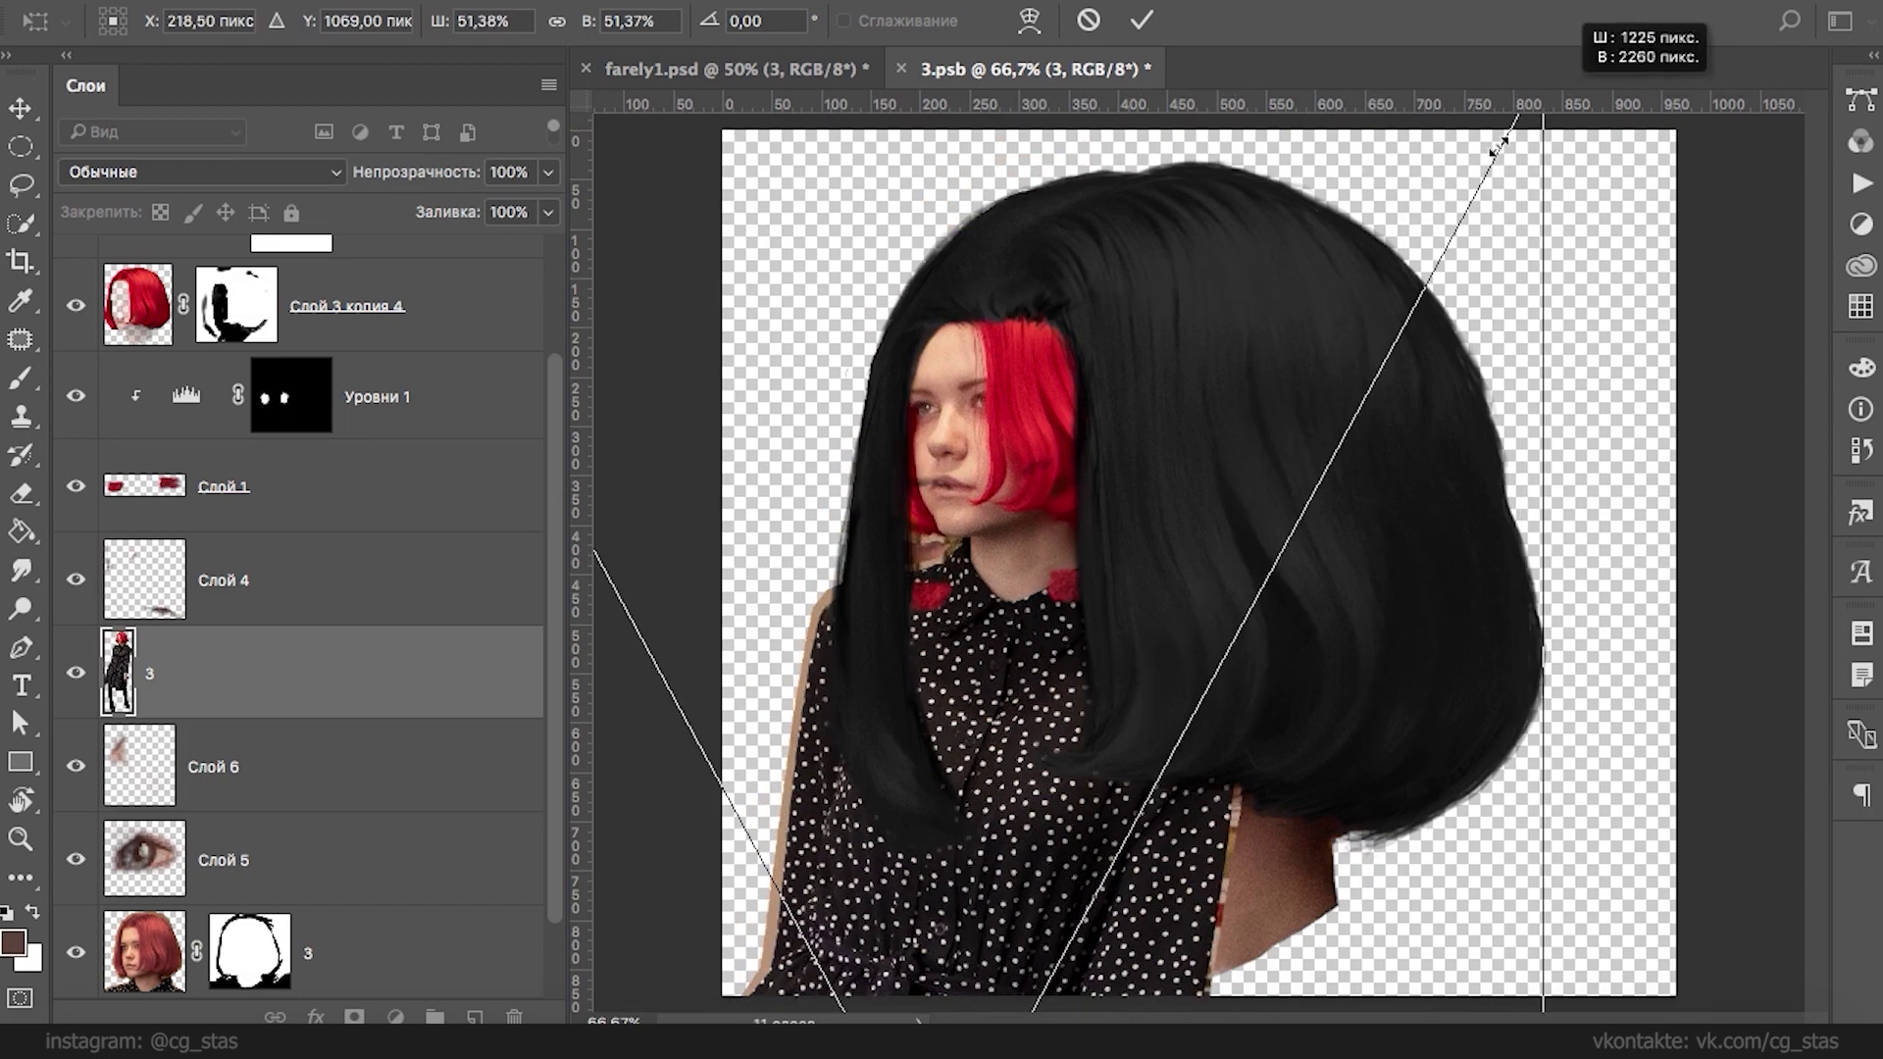
pyautogui.press('super+plus')
pyautogui.press('super+plus')
pyautogui.moveTo(747, 284); pyautogui.dragTo(1220, 612)
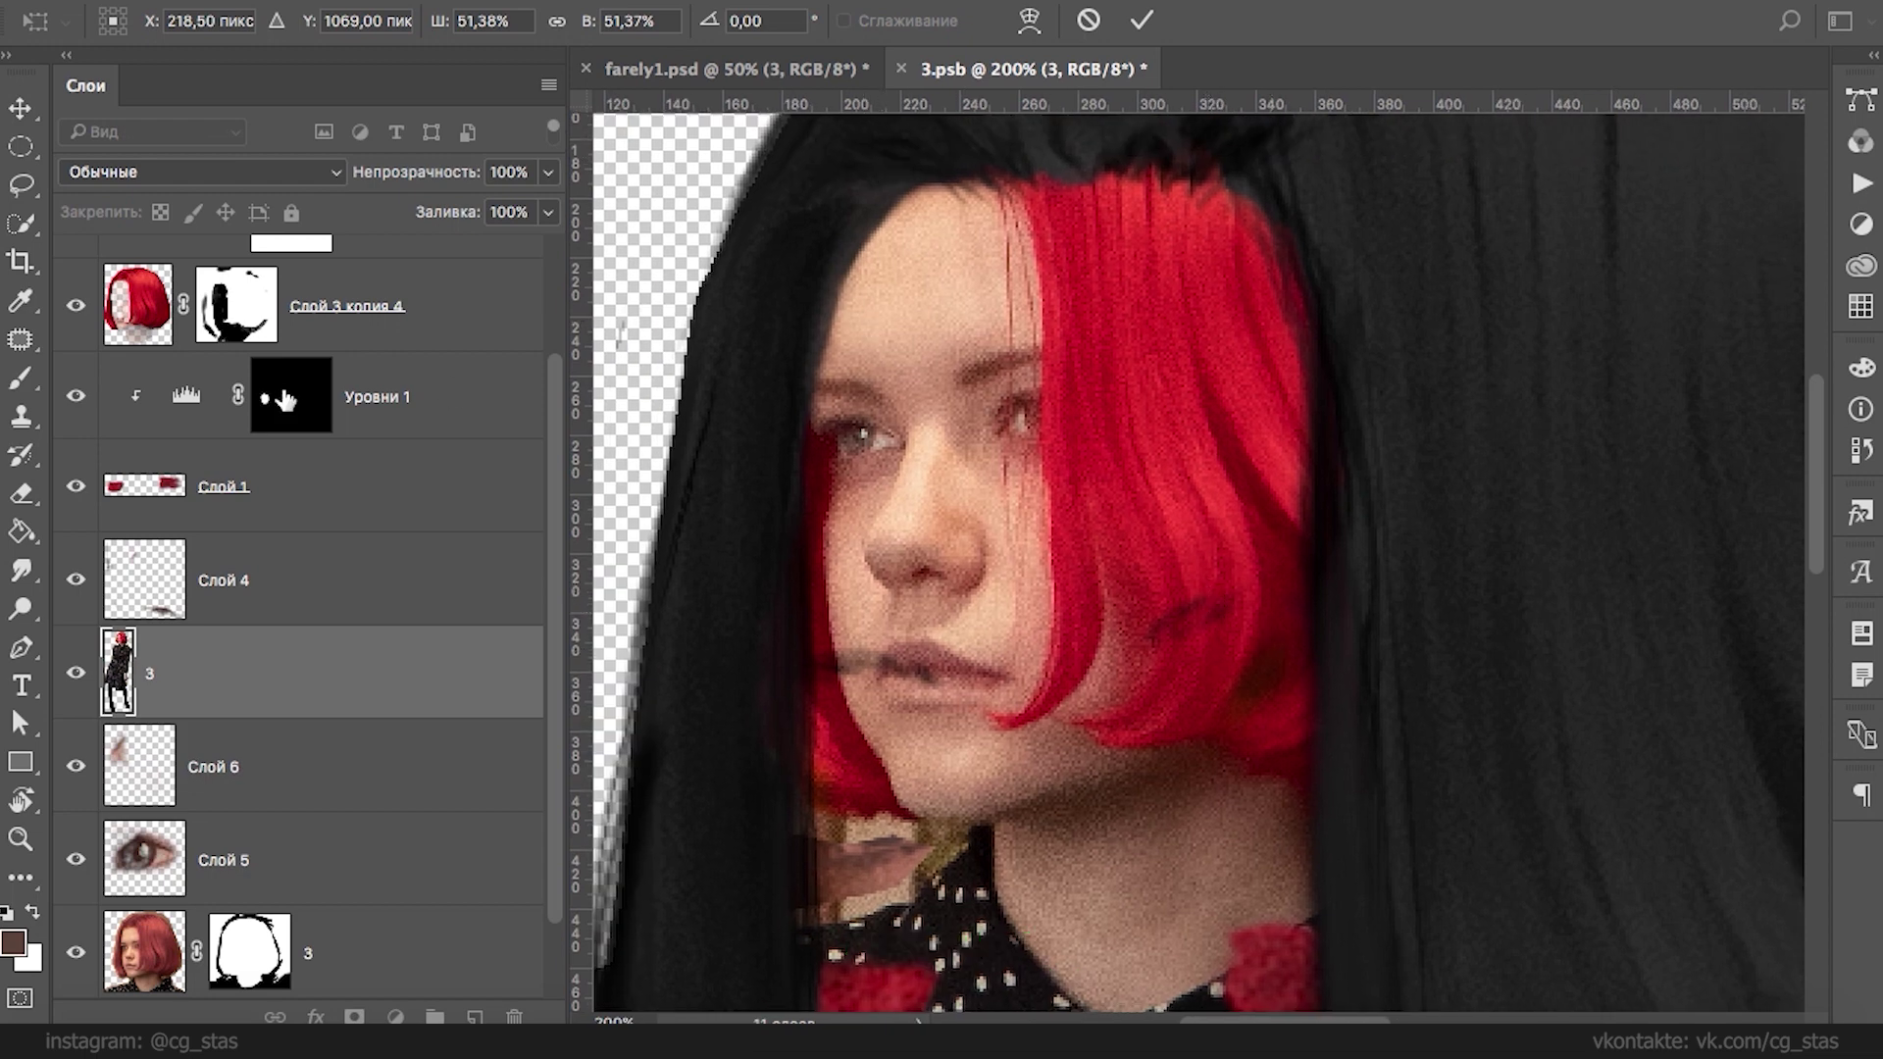
pyautogui.press('Return')
# - Hide the placed photo and shift the far eye on Слой 5 toward the adjacent hair edge
pyautogui.press('y')
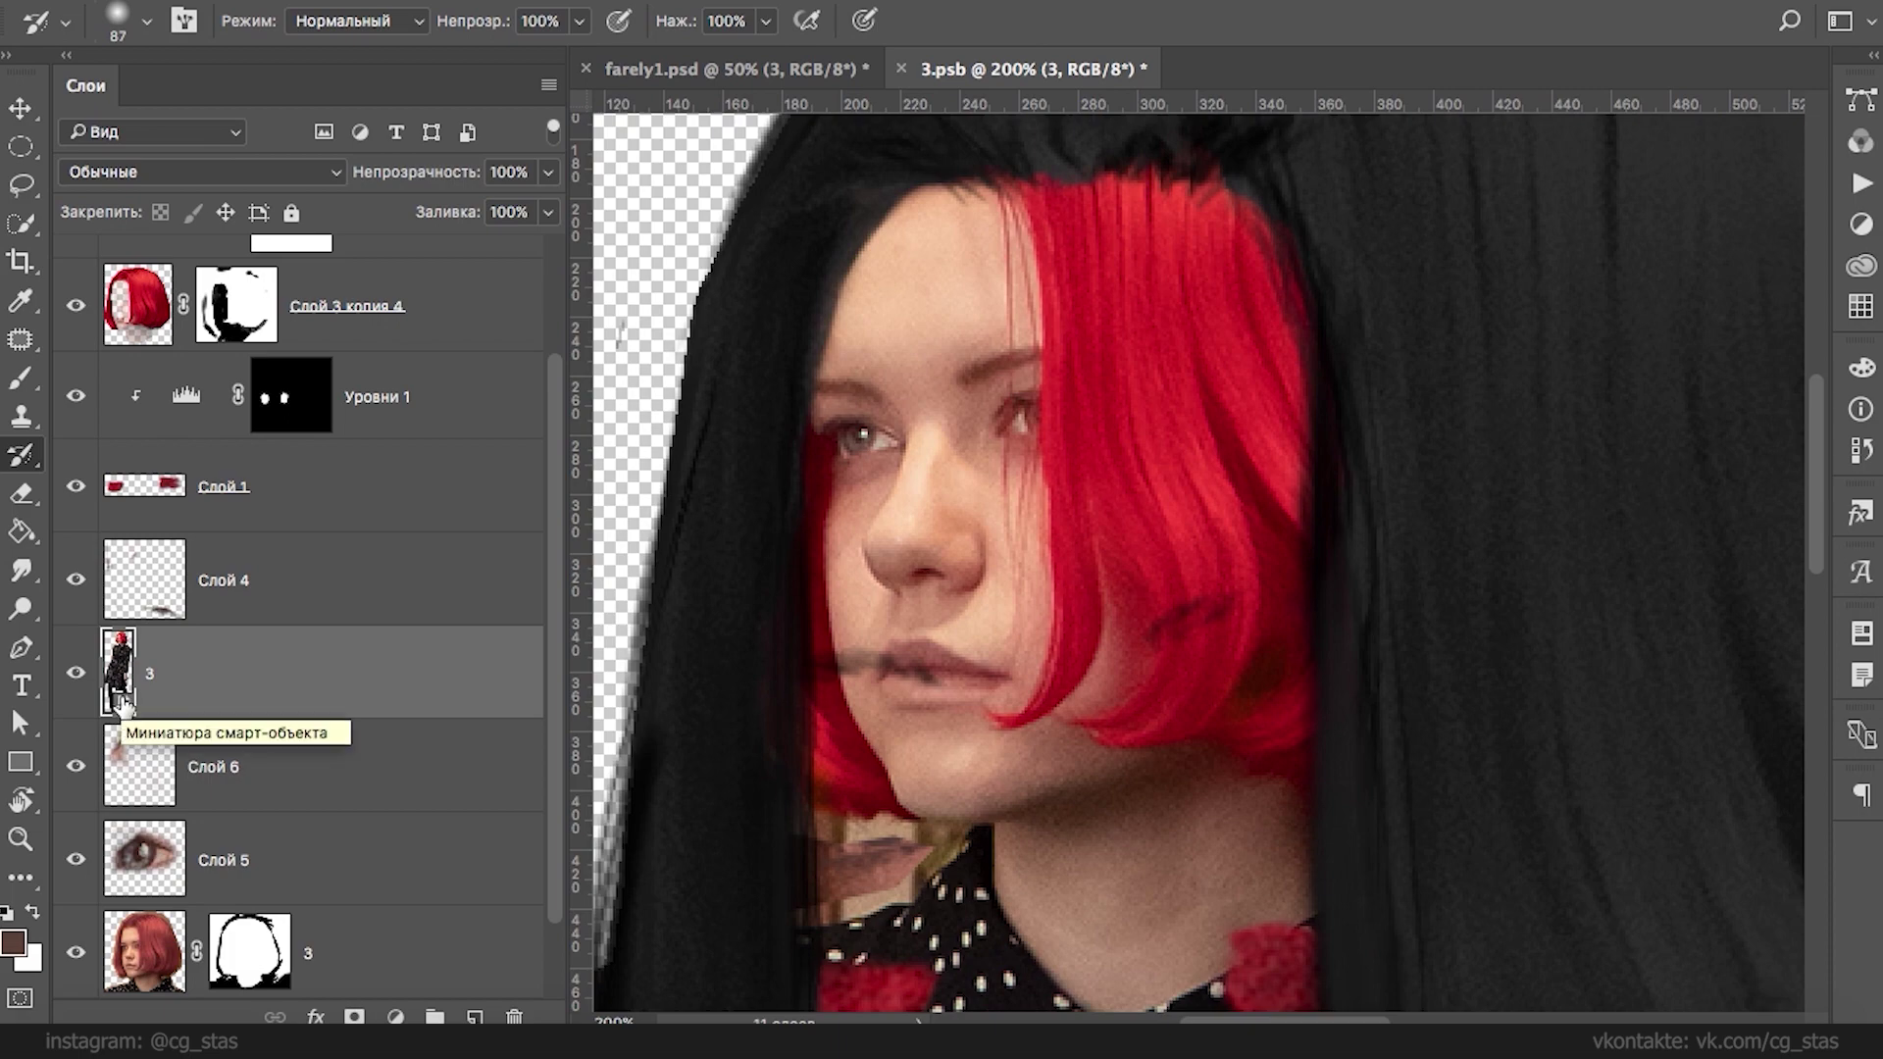
pyautogui.click(75, 676)
pyautogui.moveTo(1295, 544); pyautogui.dragTo(958, 274)
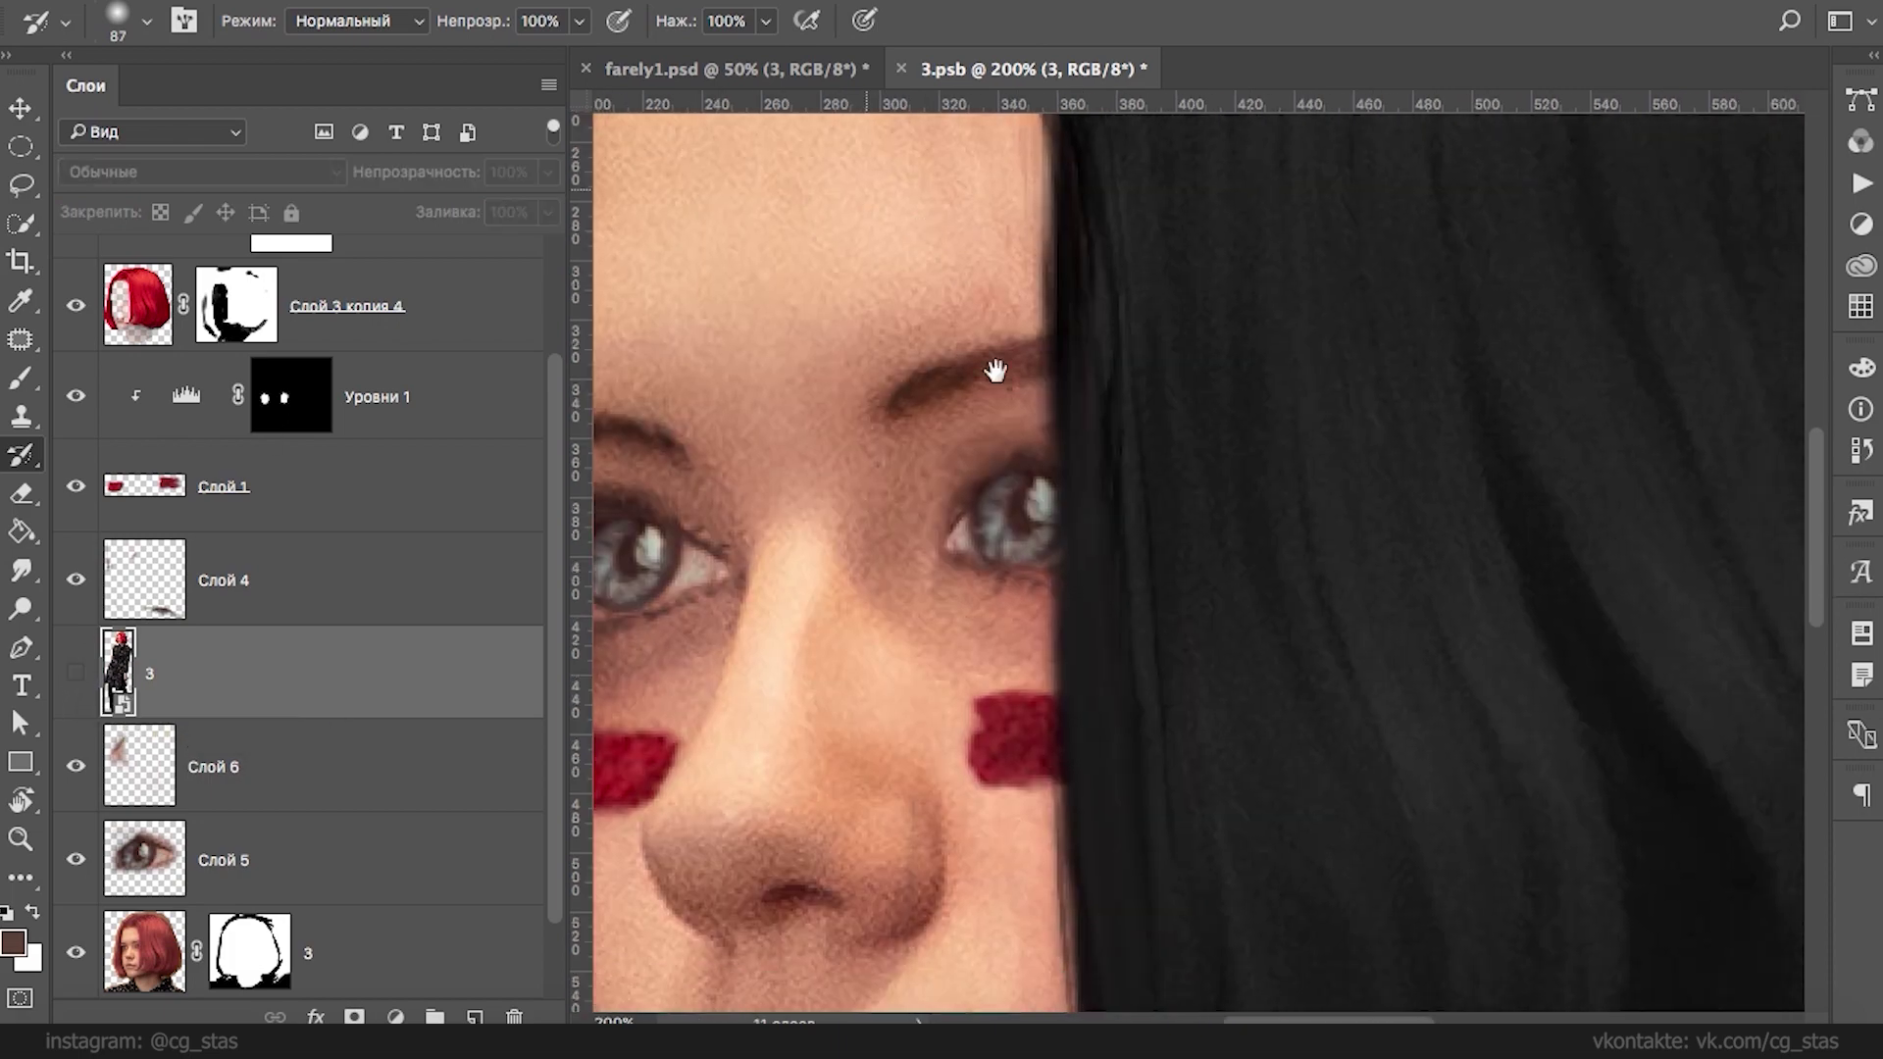
pyautogui.keyDown('ctrl'); pyautogui.click(1032, 532); pyautogui.keyUp('ctrl')
pyautogui.moveTo(1115, 527); pyautogui.dragTo(1068, 539)
pyautogui.press('super+minus')
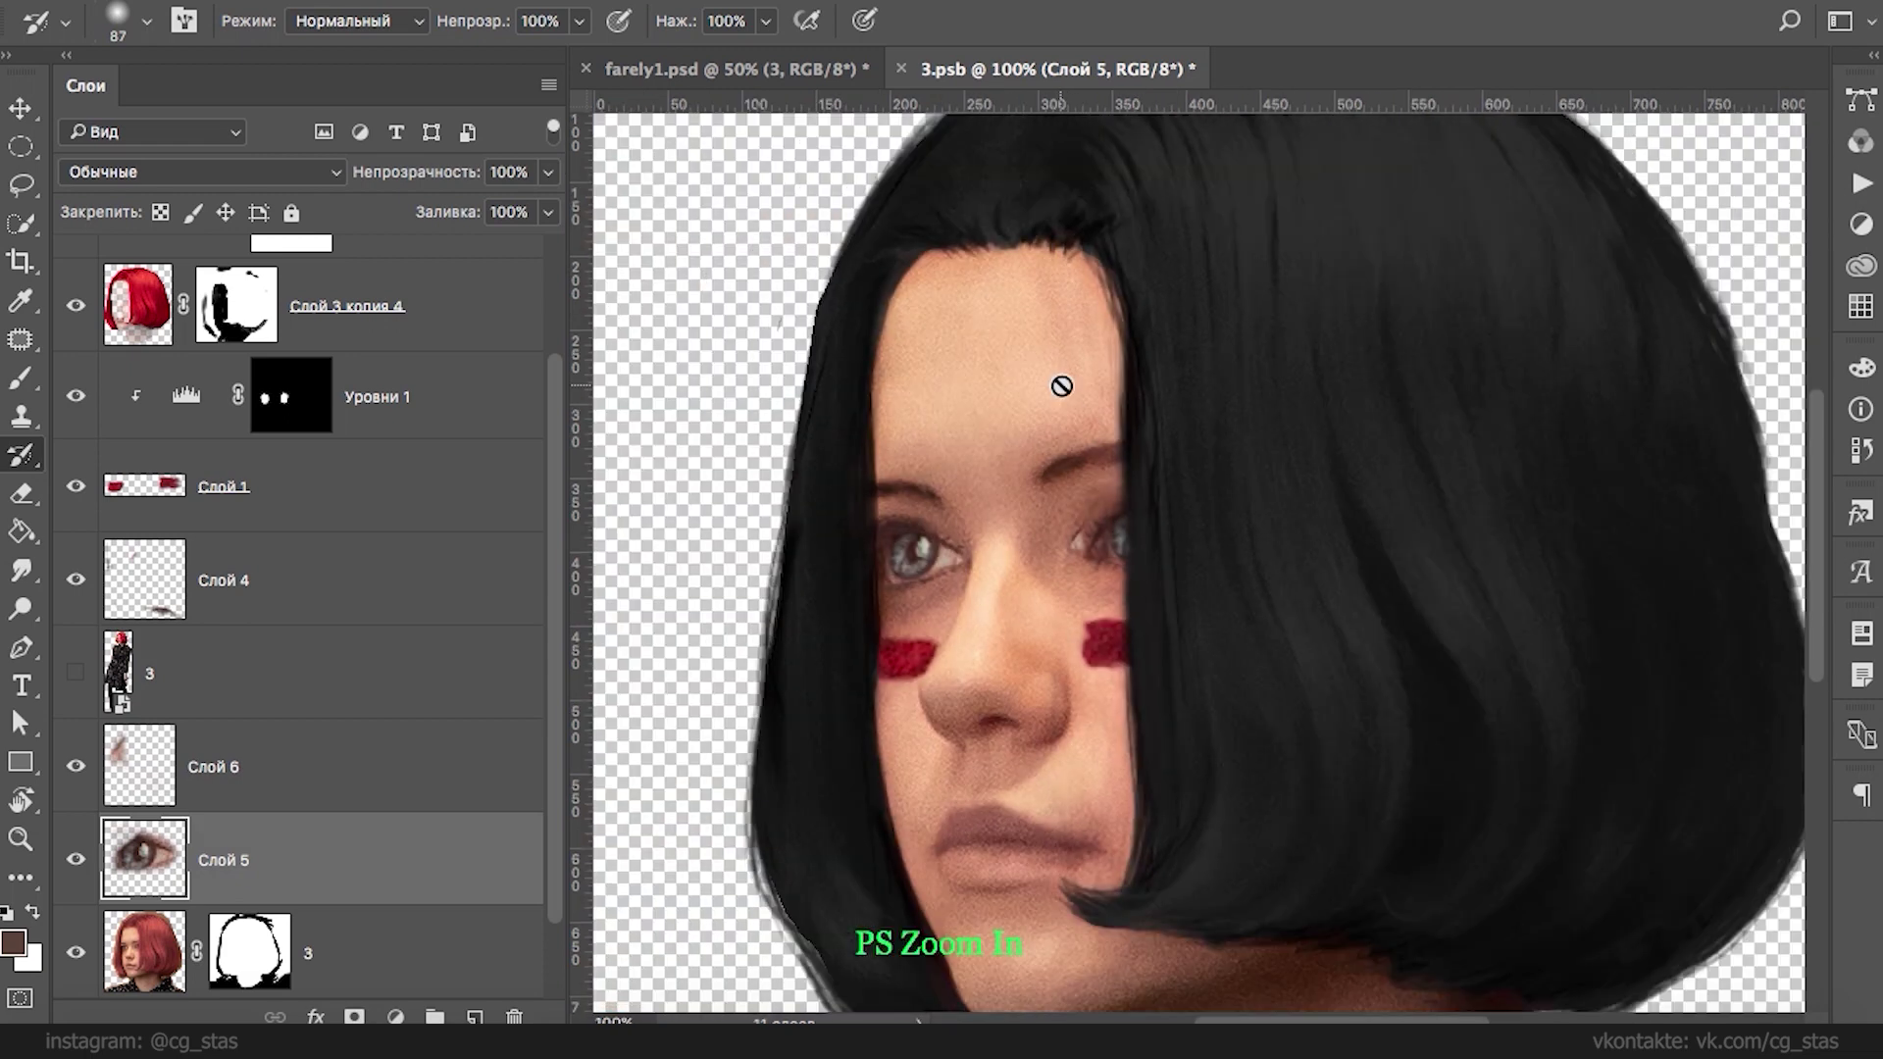
# - Select Слой 5 and Слой 6 together and adjust the far eye's placement with Free Transform
pyautogui.click(137, 774)
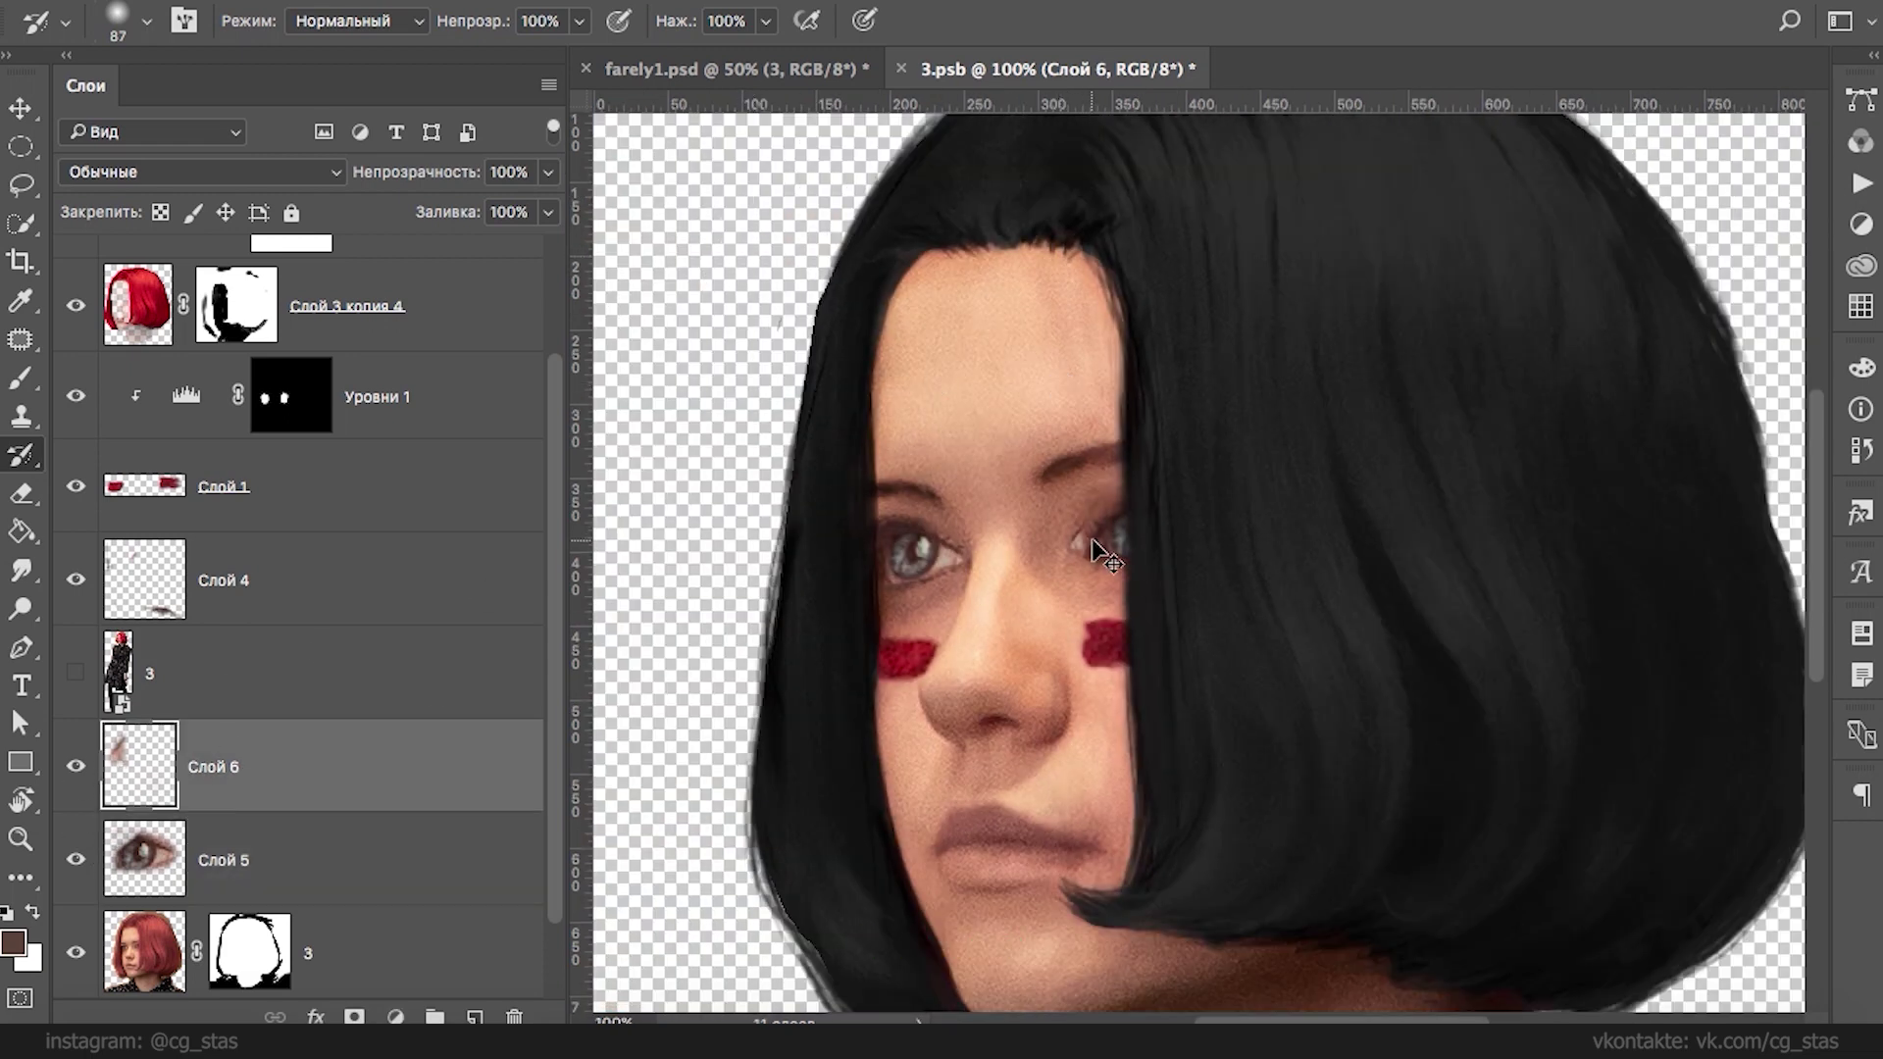
pyautogui.keyDown('super'); pyautogui.click(1167, 535); pyautogui.keyUp('super')
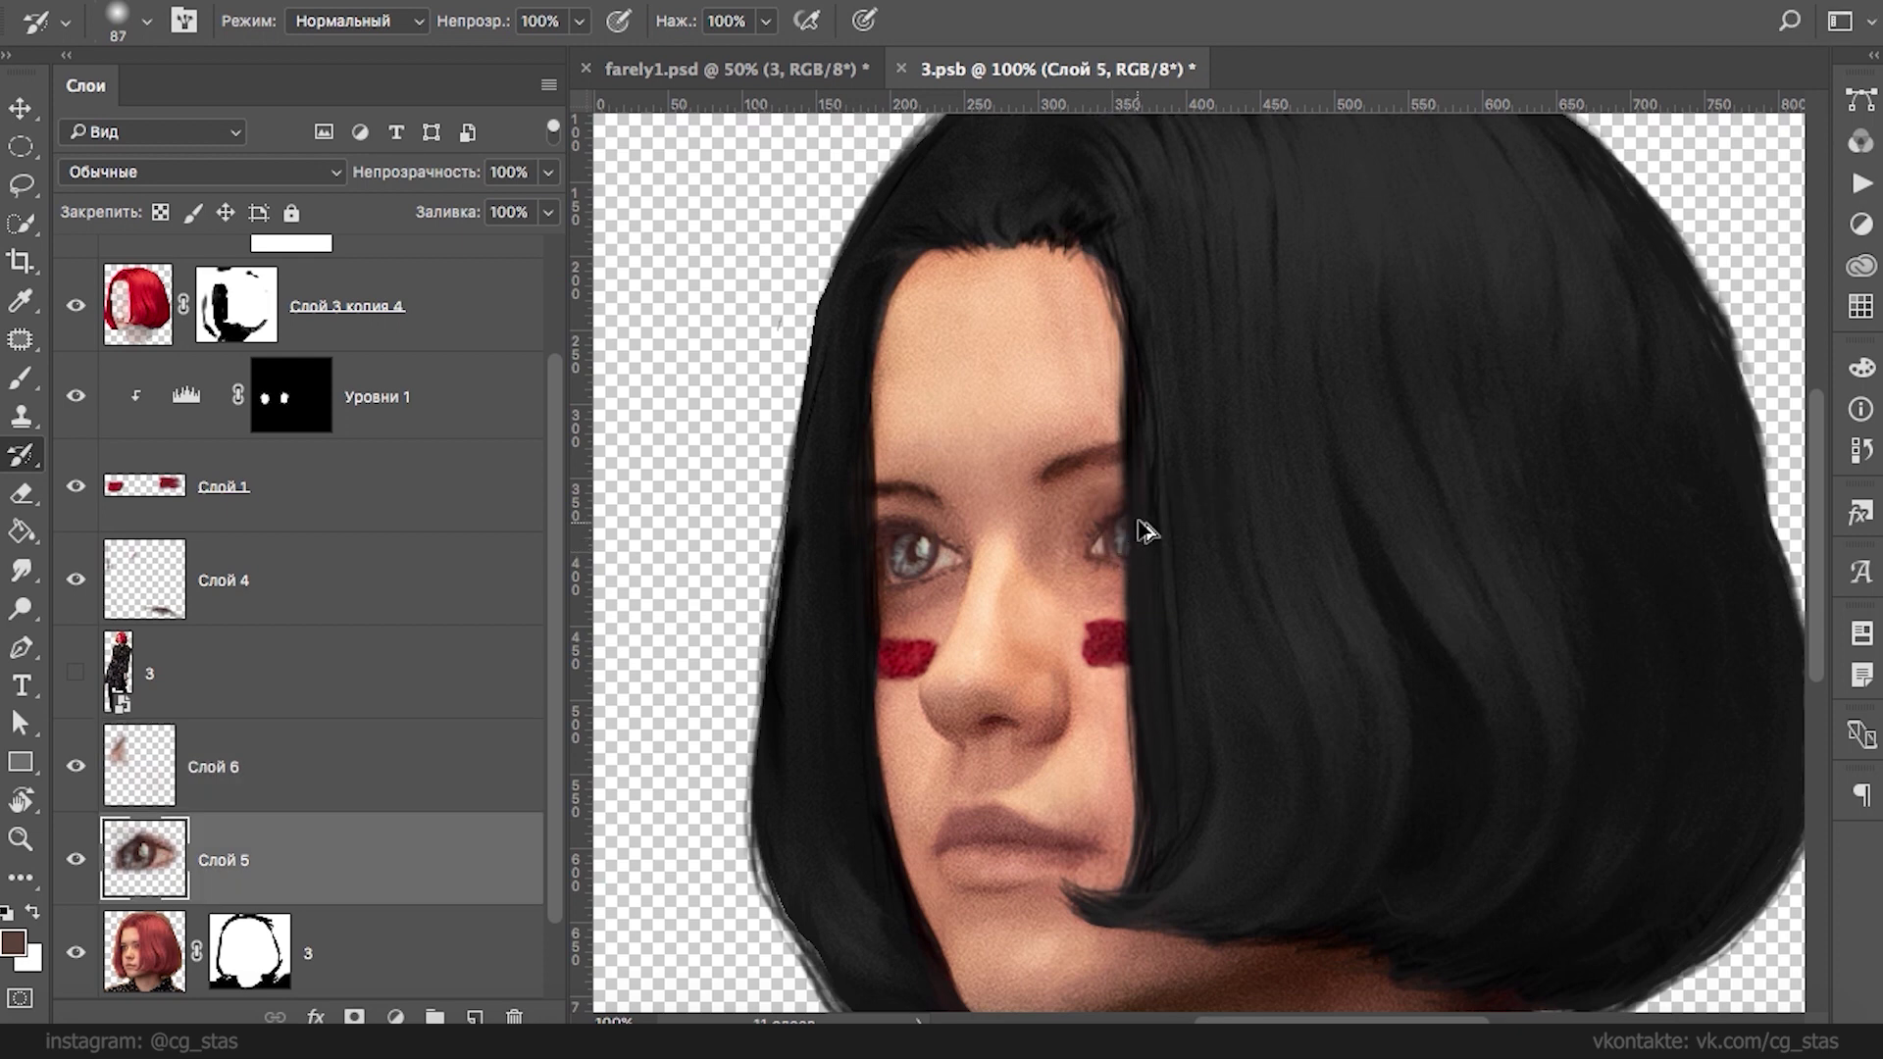
pyautogui.keyDown('shift'); pyautogui.click(274, 758); pyautogui.keyUp('shift')
pyautogui.press('super+t')
pyautogui.moveTo(1142, 549); pyautogui.dragTo(1153, 565)
pyautogui.press('Return')
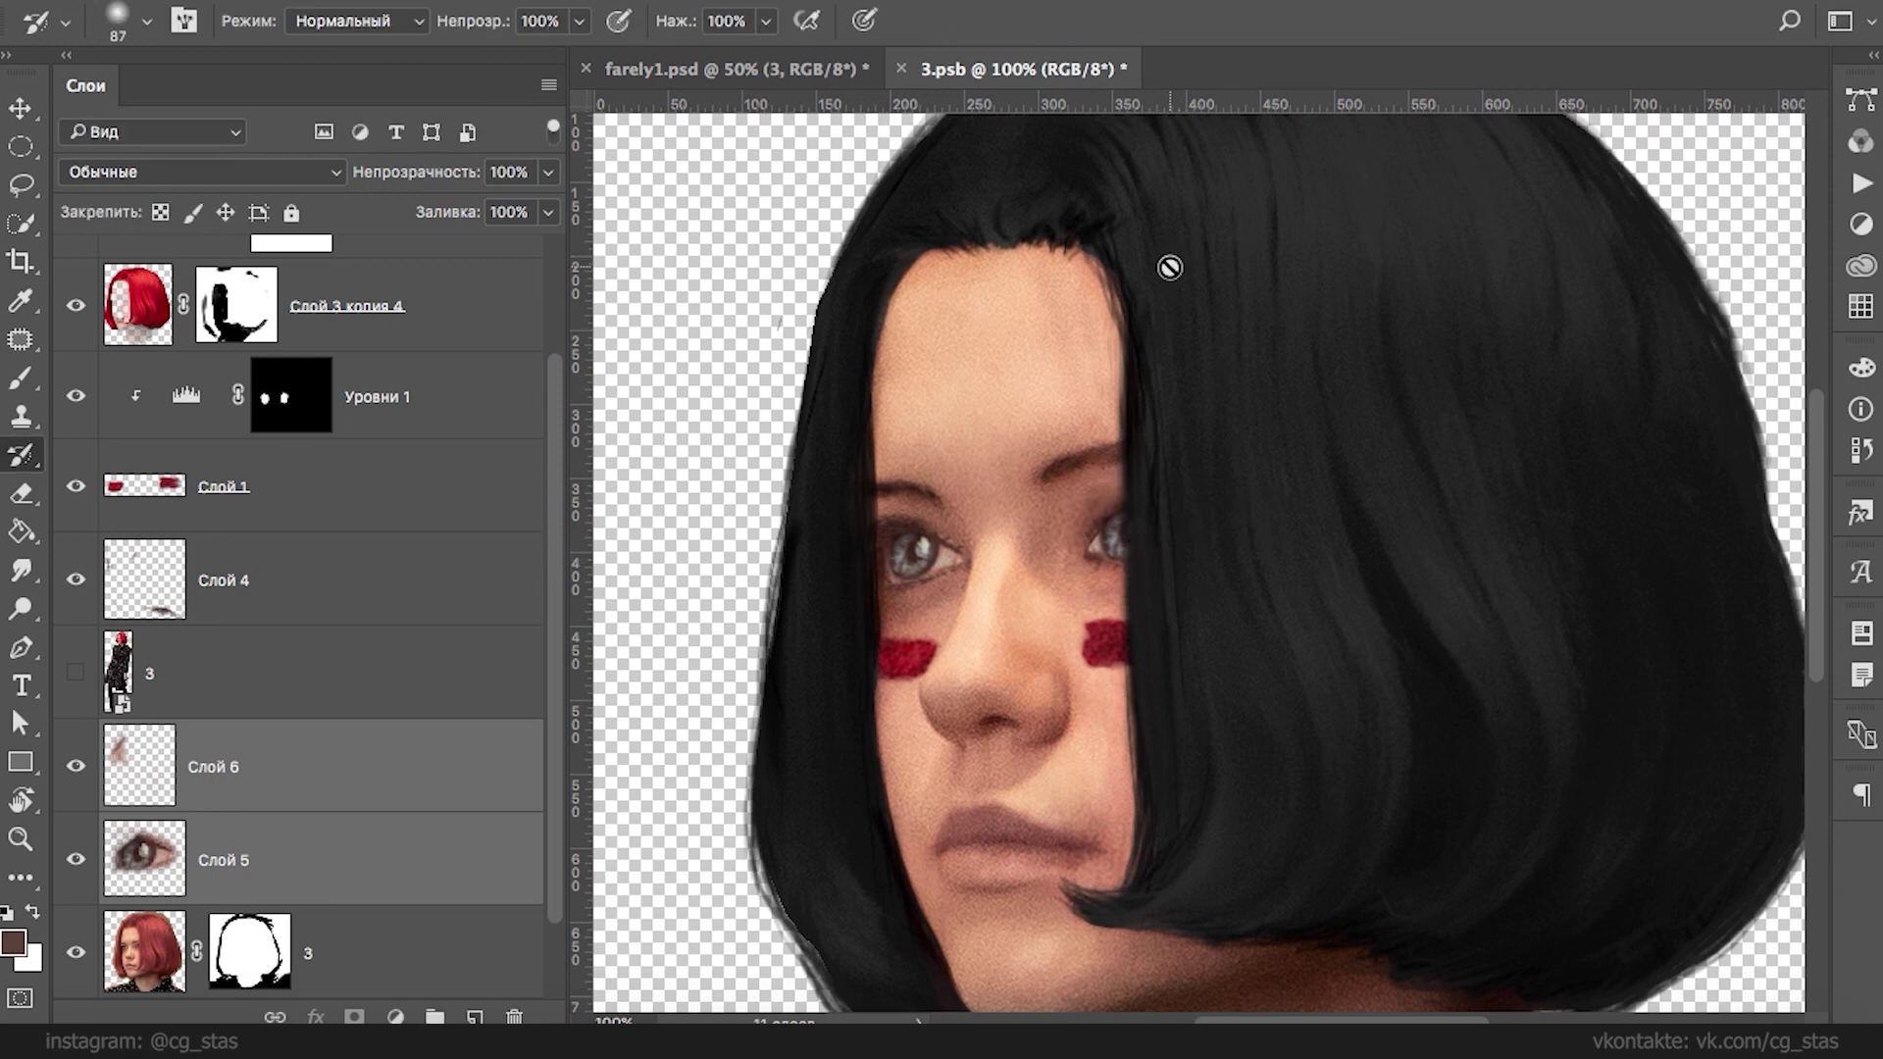
# - Paint thin black hair strands on Слой 2 down the face's edge beside the far eye
pyautogui.moveTo(553, 359)
pyautogui.mouseDown()
pyautogui.moveTo(553, 379)
pyautogui.moveTo(553, 245)
pyautogui.mouseUp()
pyautogui.click(118, 302)
pyautogui.click(25, 376)
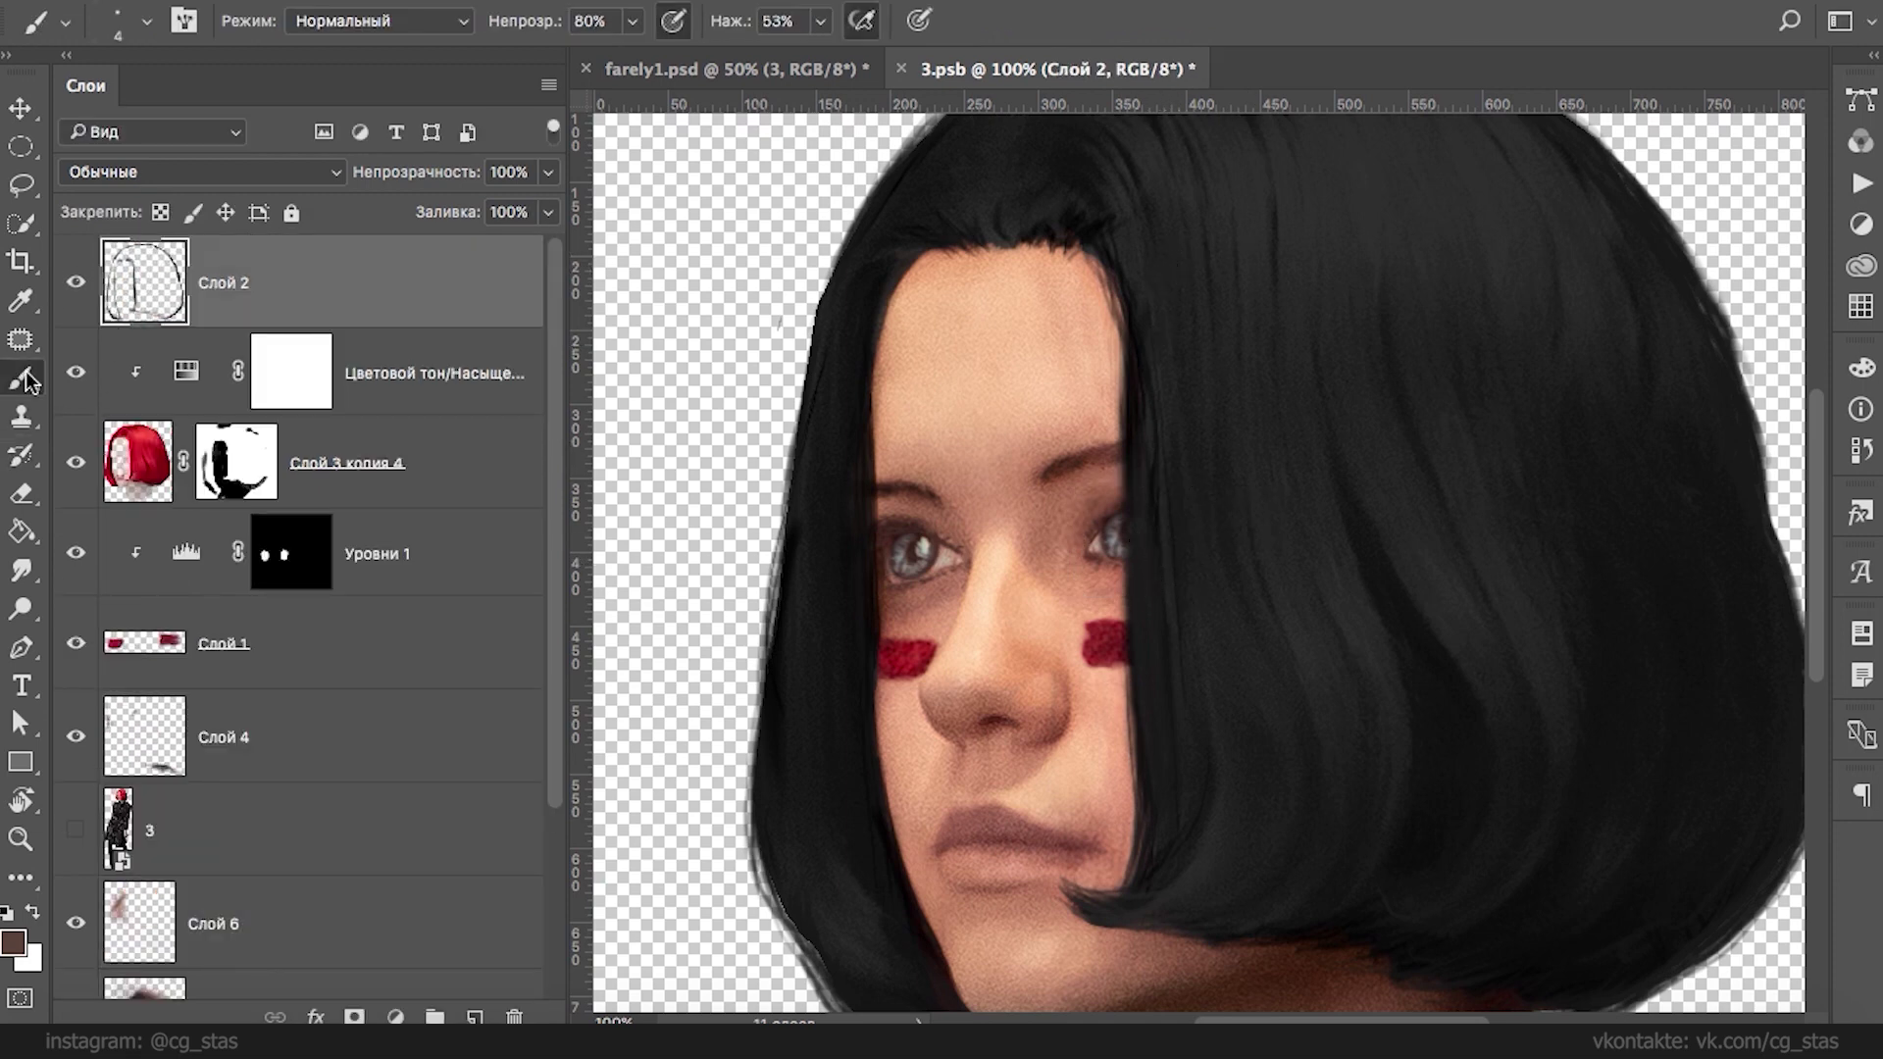
pyautogui.rightClick(1206, 451)
pyautogui.moveTo(1206, 451); pyautogui.dragTo(1153, 455)
pyautogui.press('Return')
pyautogui.moveTo(1111, 345); pyautogui.dragTo(1126, 686)
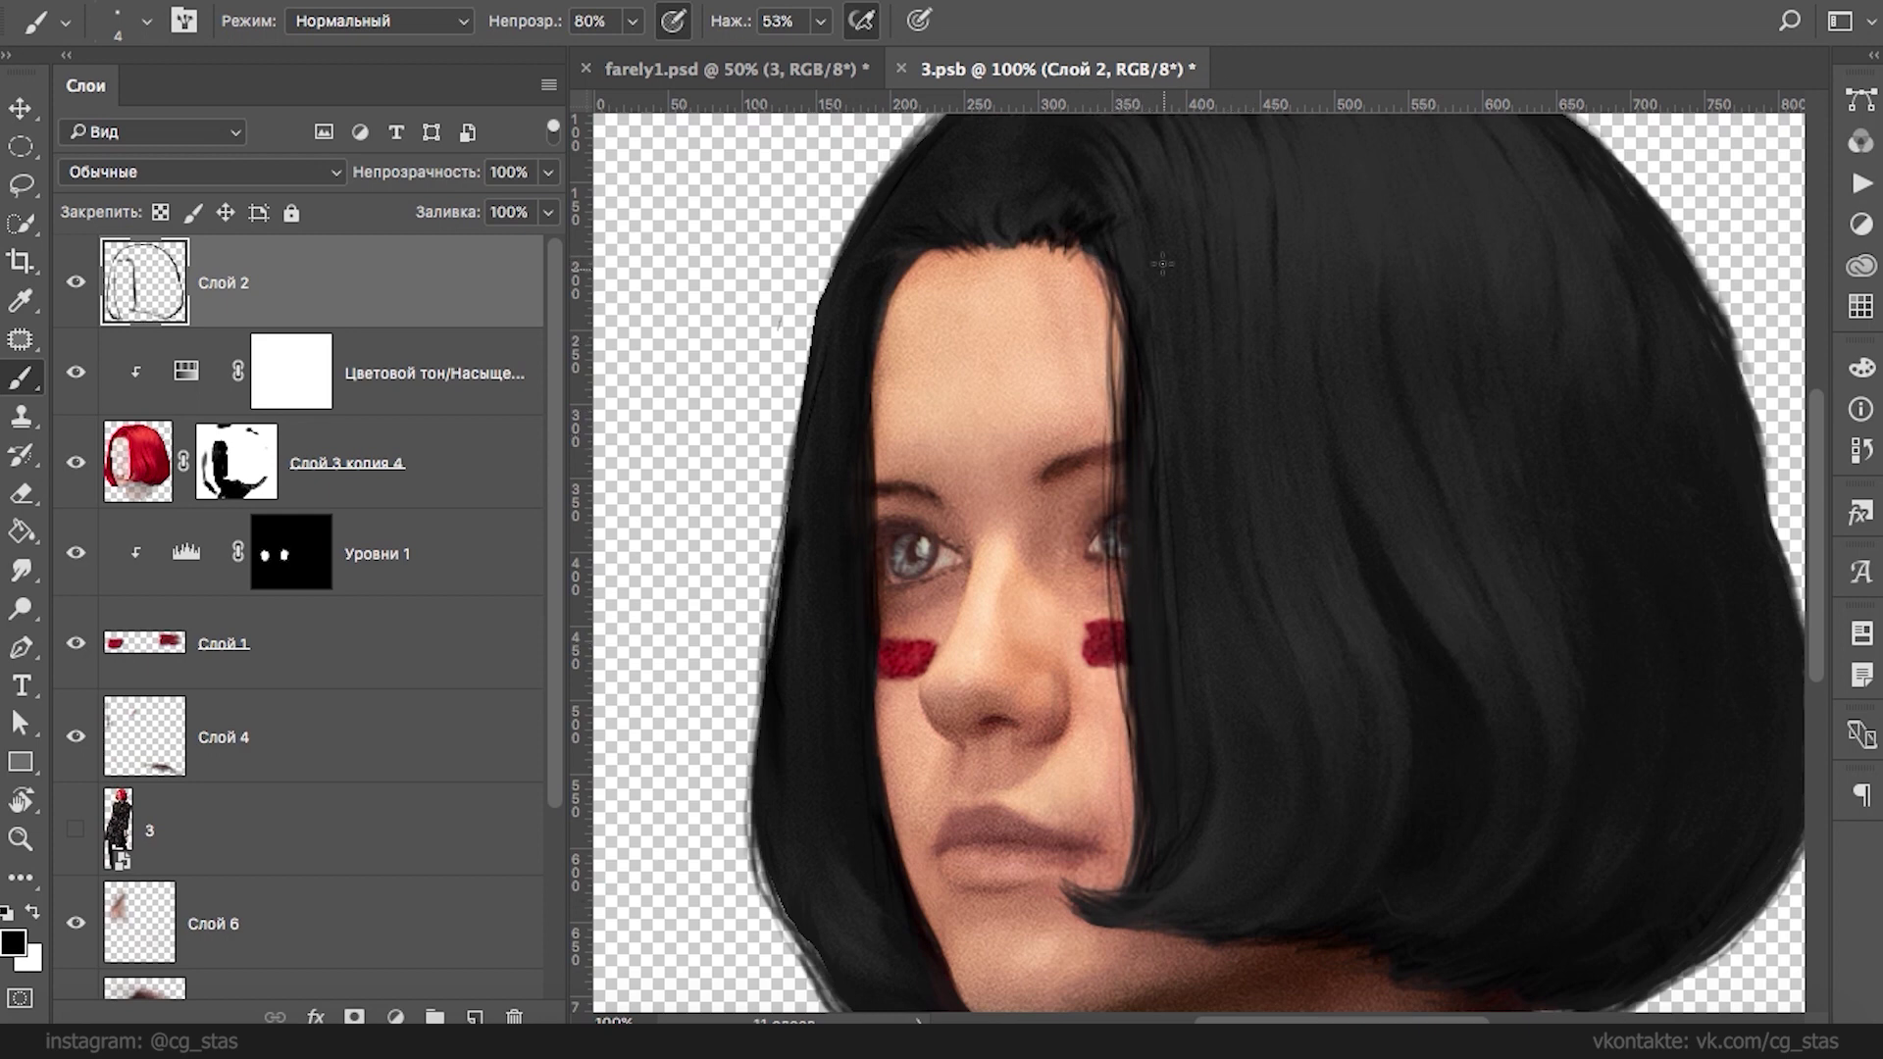
# - Merge the eye-corner layer Слой 6 down into Слой 5
pyautogui.scroll(-5, 551, 654)
pyautogui.click(138, 750)
pyautogui.click(147, 691)
pyautogui.hotkey('ctrl', 'e')
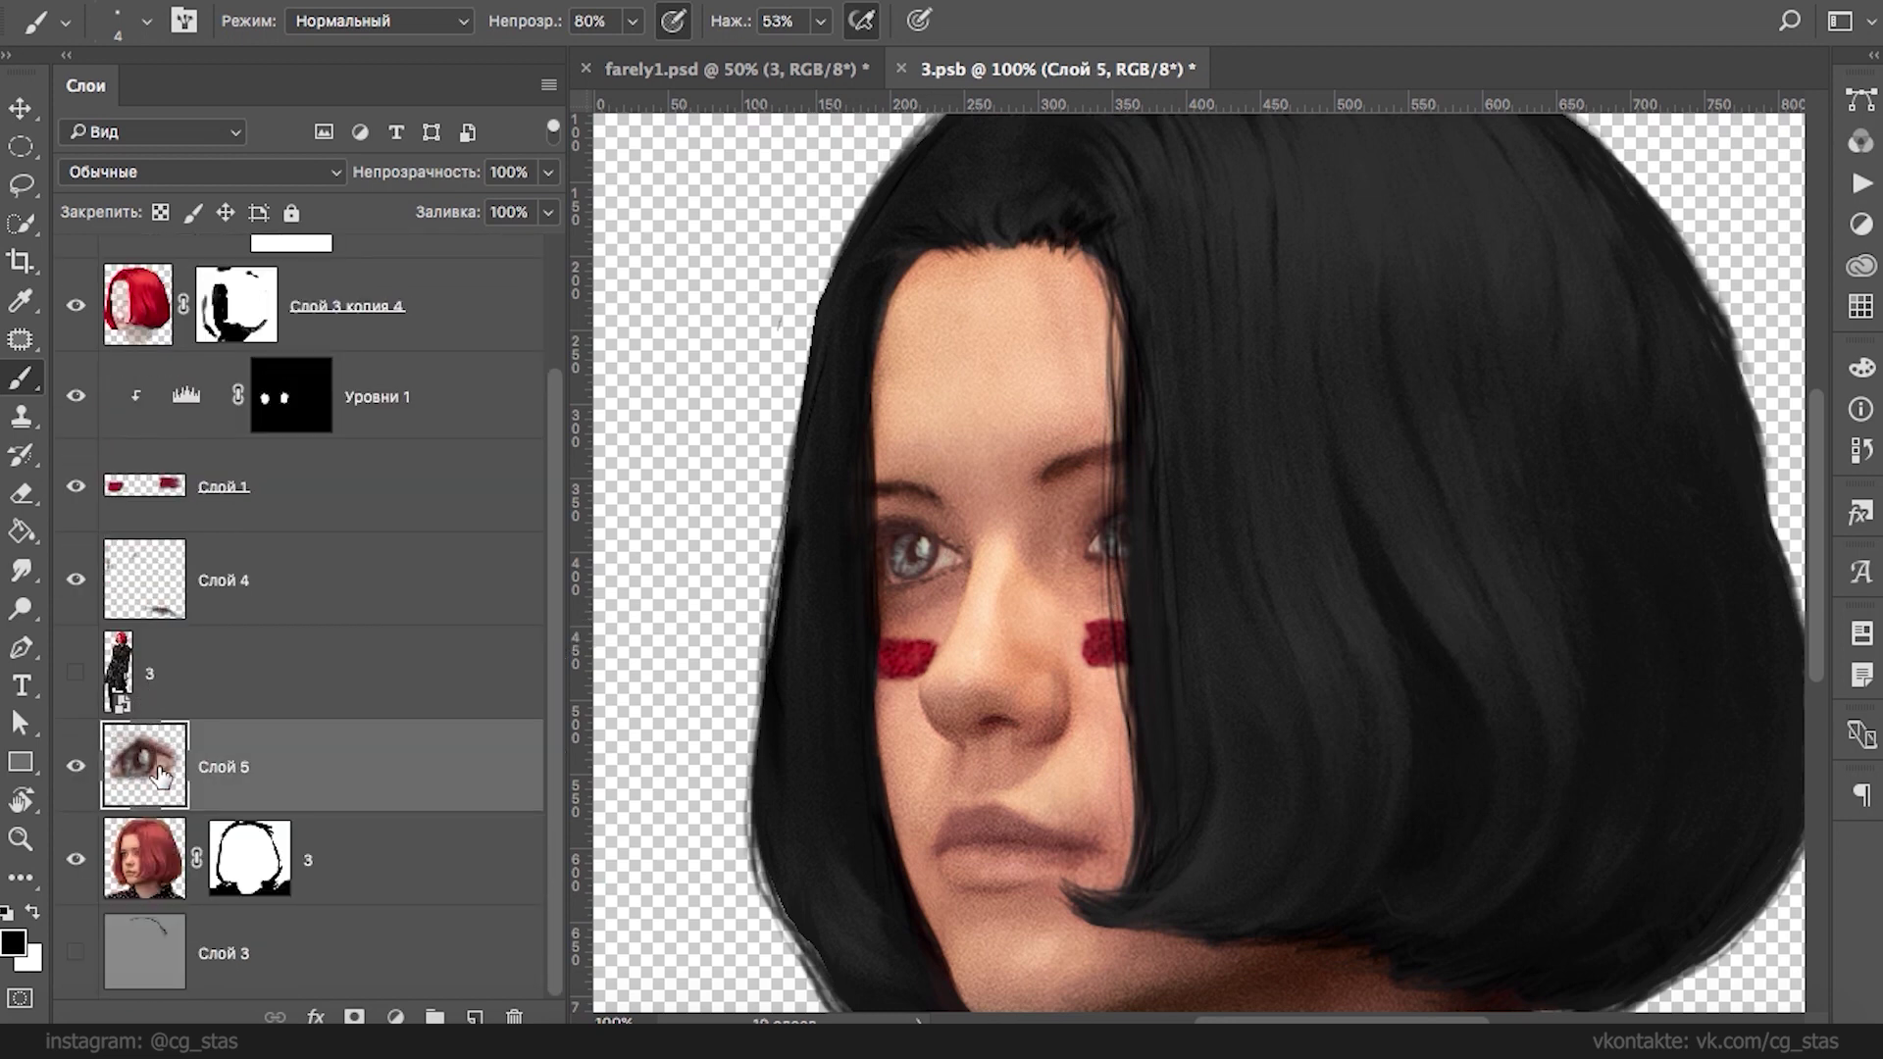
# - Choose a dark brown and paint around the far eye's inner corner on Слой 5
pyautogui.click(13, 942)
pyautogui.click(1236, 238)
pyautogui.moveTo(1084, 534); pyautogui.dragTo(1105, 542)
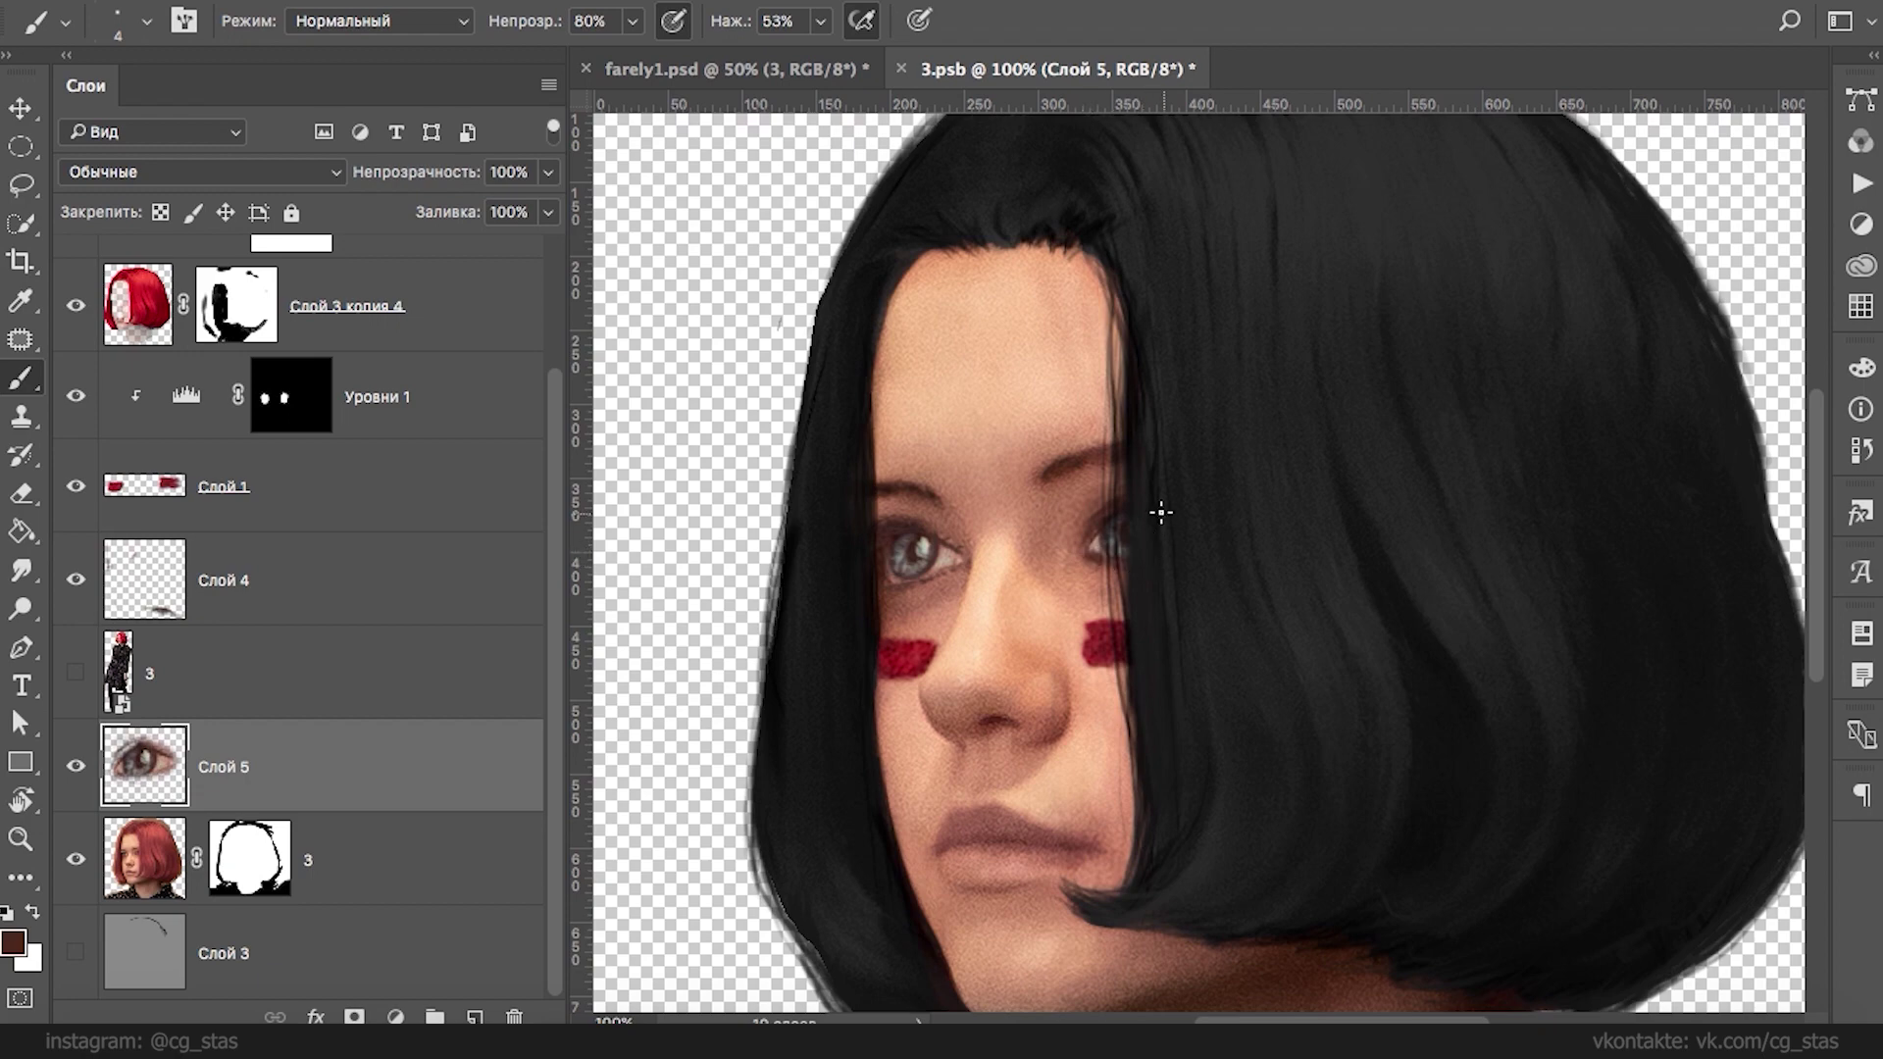
# - Adjust the far eye's placement on Слой 5 with Free Transform, then save and close the head smart object
pyautogui.hotkey('ctrl', '-')
pyautogui.hotkey('ctrl', '-')
pyautogui.hotkey('ctrl', '-')
pyautogui.hotkey('ctrl', '-')
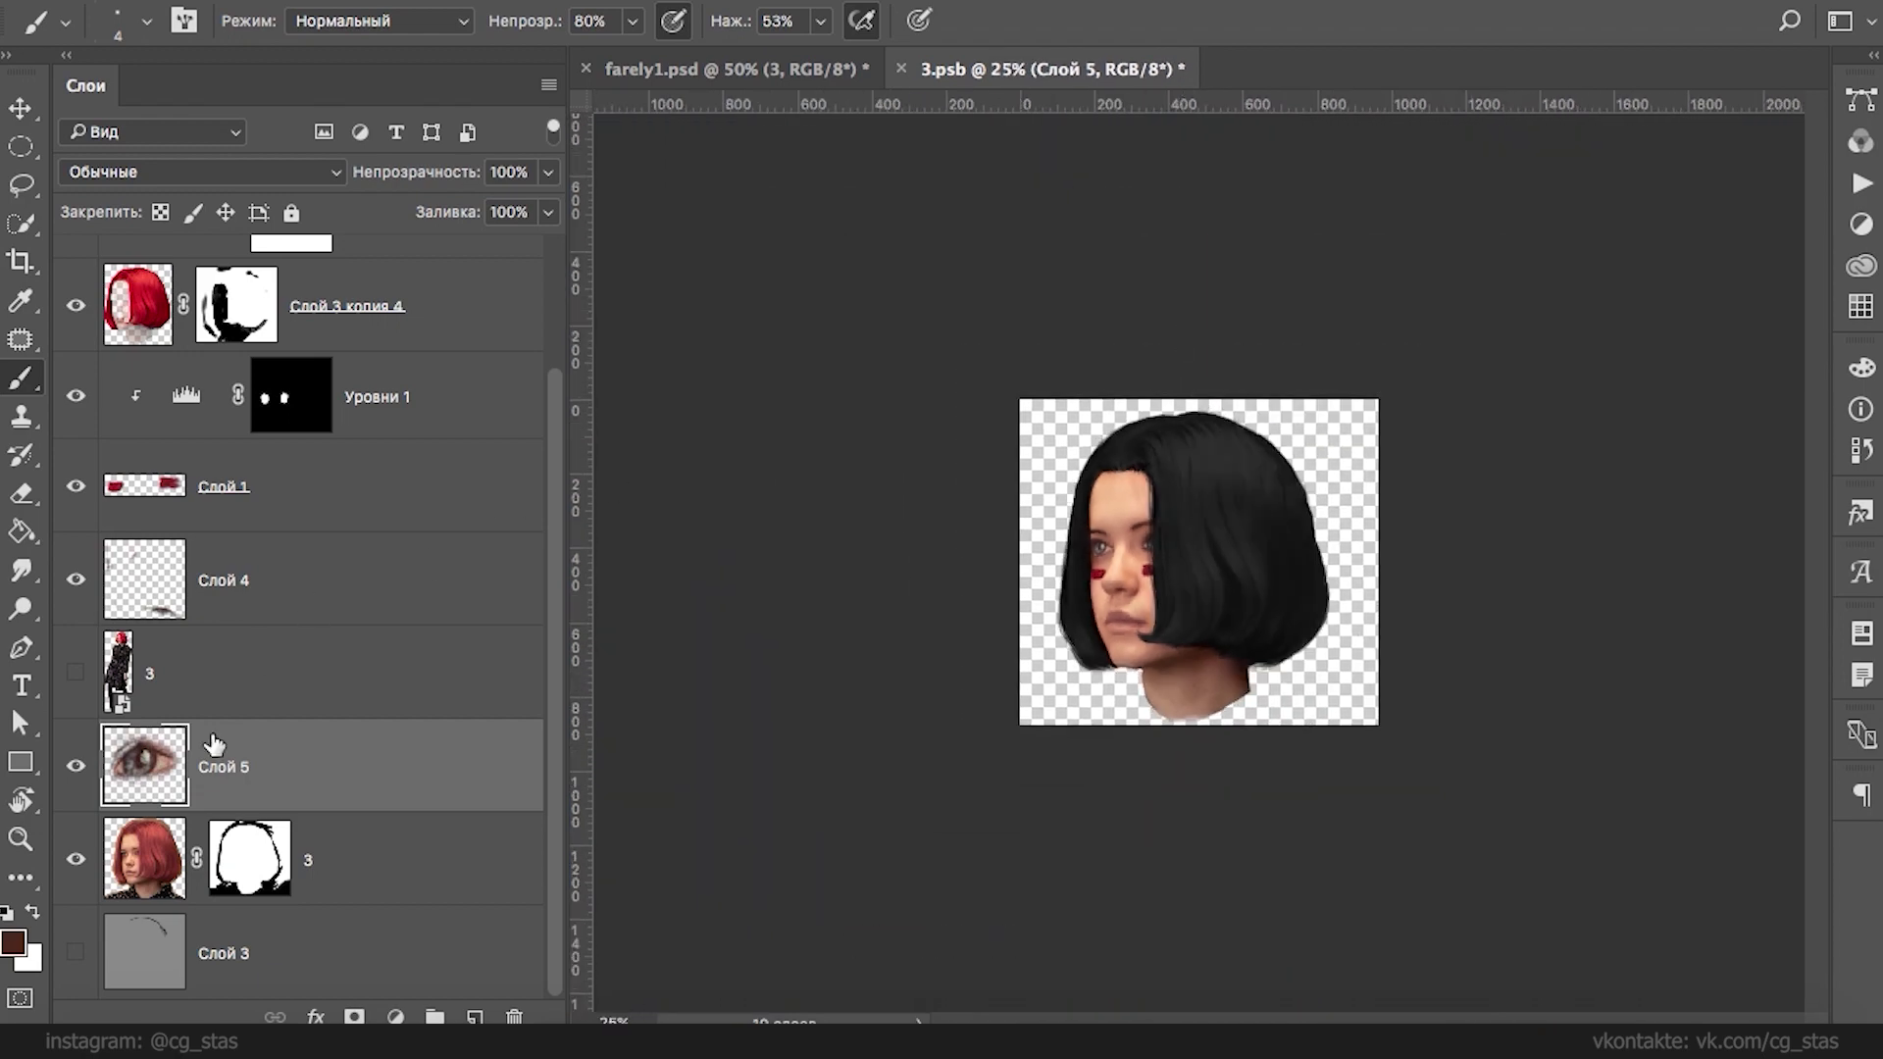
pyautogui.hotkey('ctrl', 't')
pyautogui.press('Return')
pyautogui.press('b')
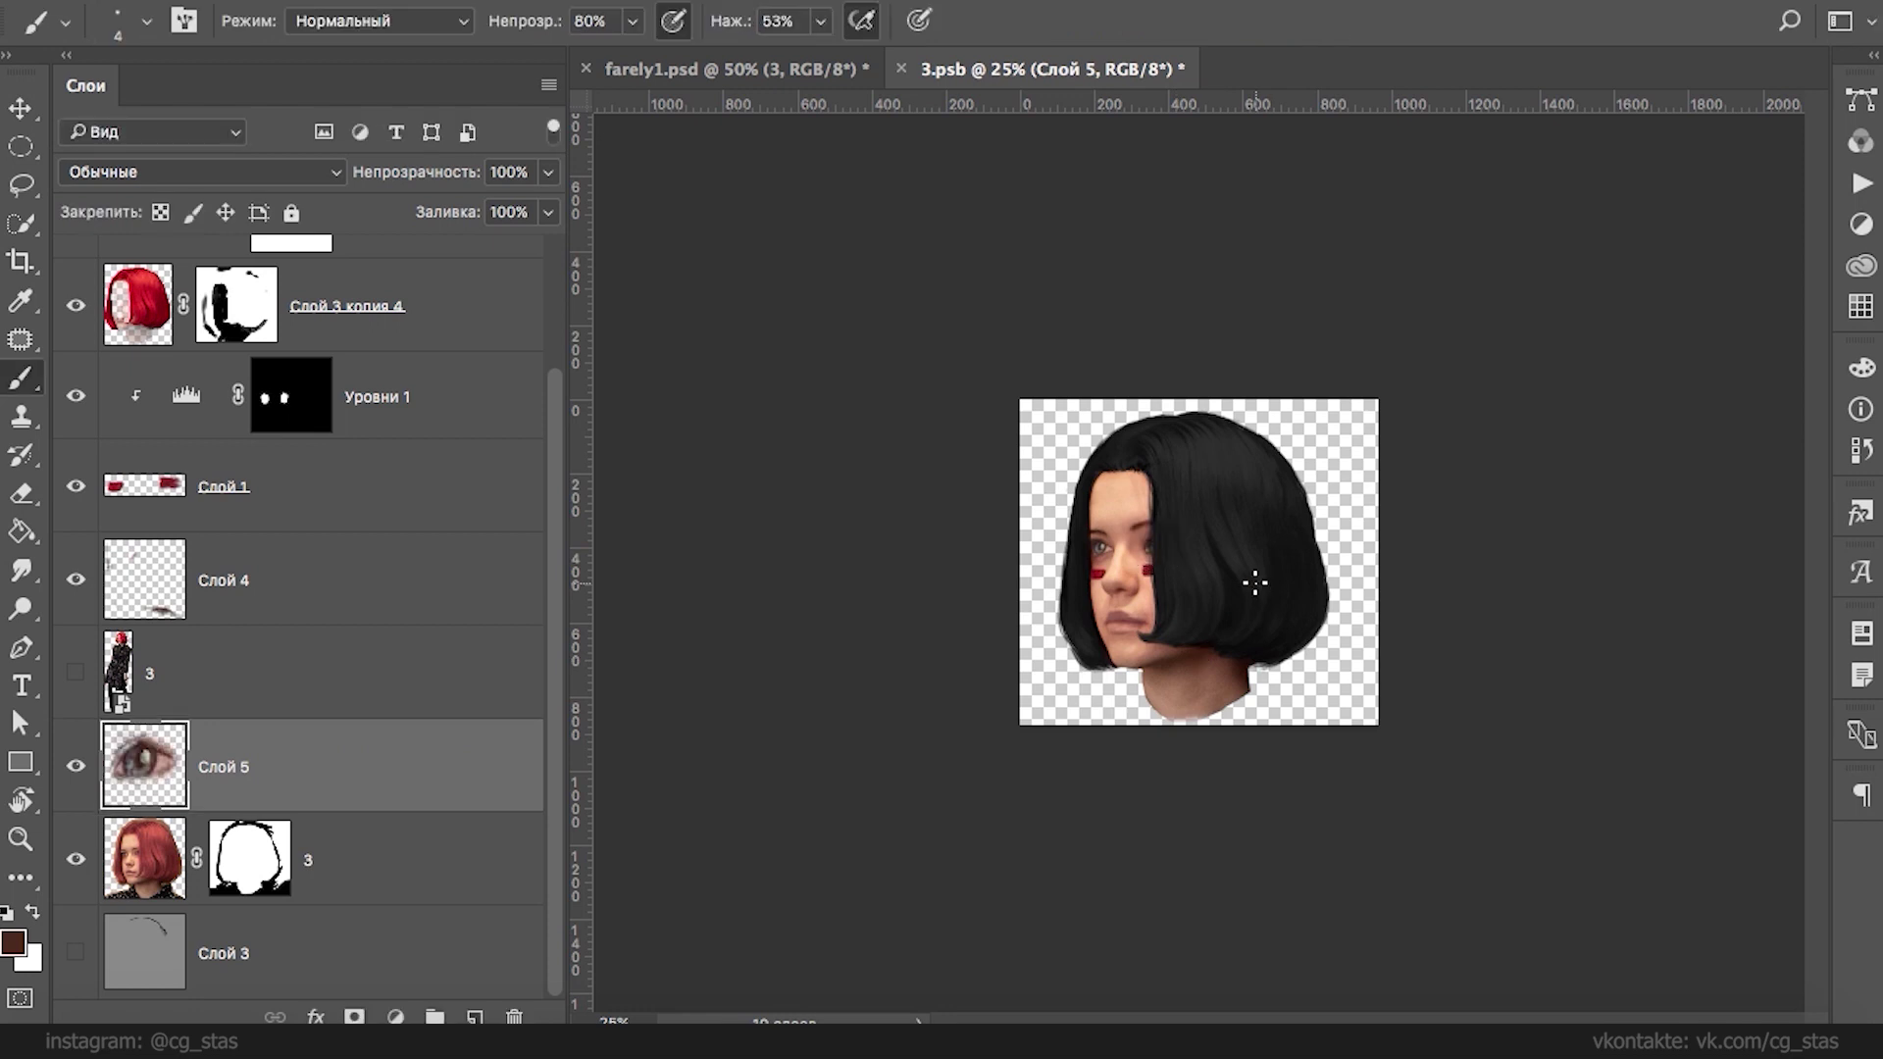
pyautogui.hotkey('ctrl', 'r')
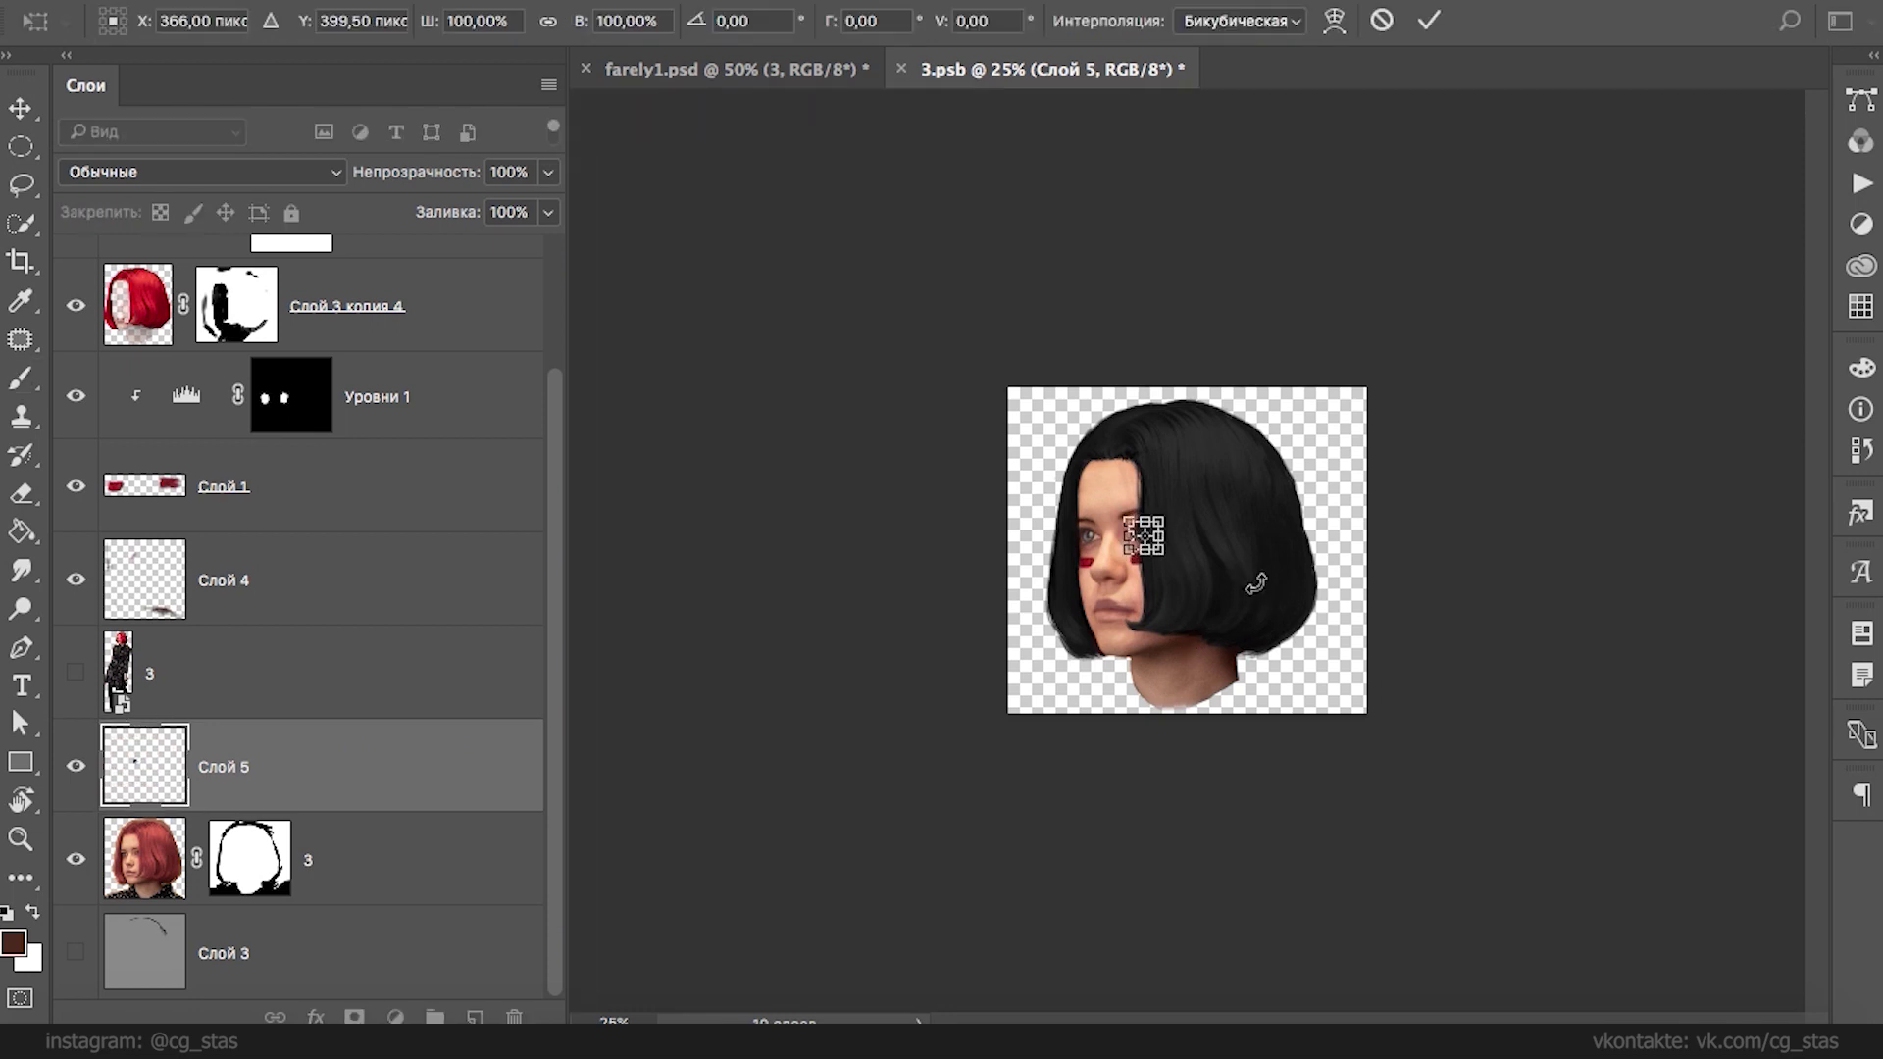
pyautogui.hotkey('ctrl', 's')
pyautogui.click(902, 68)
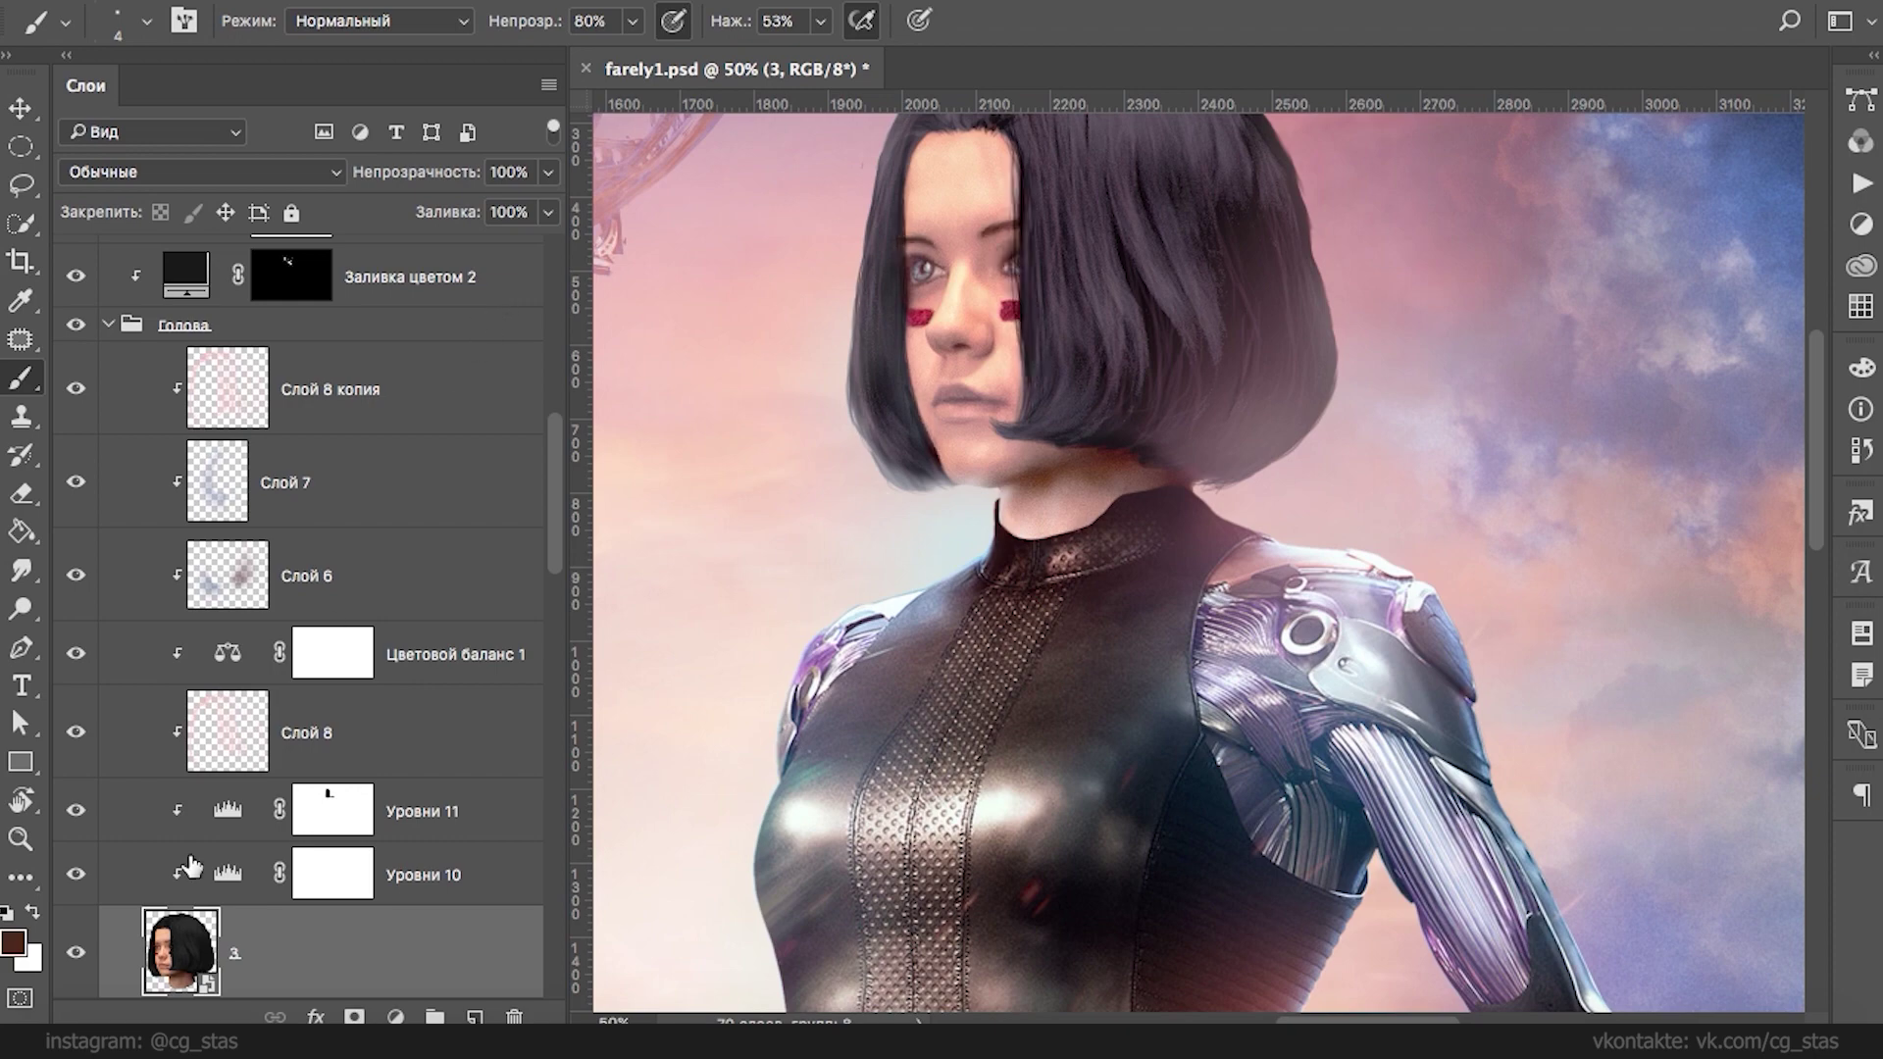
# - Reopen the head smart object 3 for editing and nudge the far eye slightly with Free Transform
pyautogui.doubleClick(173, 969)
pyautogui.hotkey('ctrl', 't')
pyautogui.moveTo(1123, 555)
pyautogui.mouseDown()
pyautogui.moveTo(1294, 559)
pyautogui.moveTo(1123, 554)
pyautogui.mouseUp()
pyautogui.press('Return')
pyautogui.press('b')
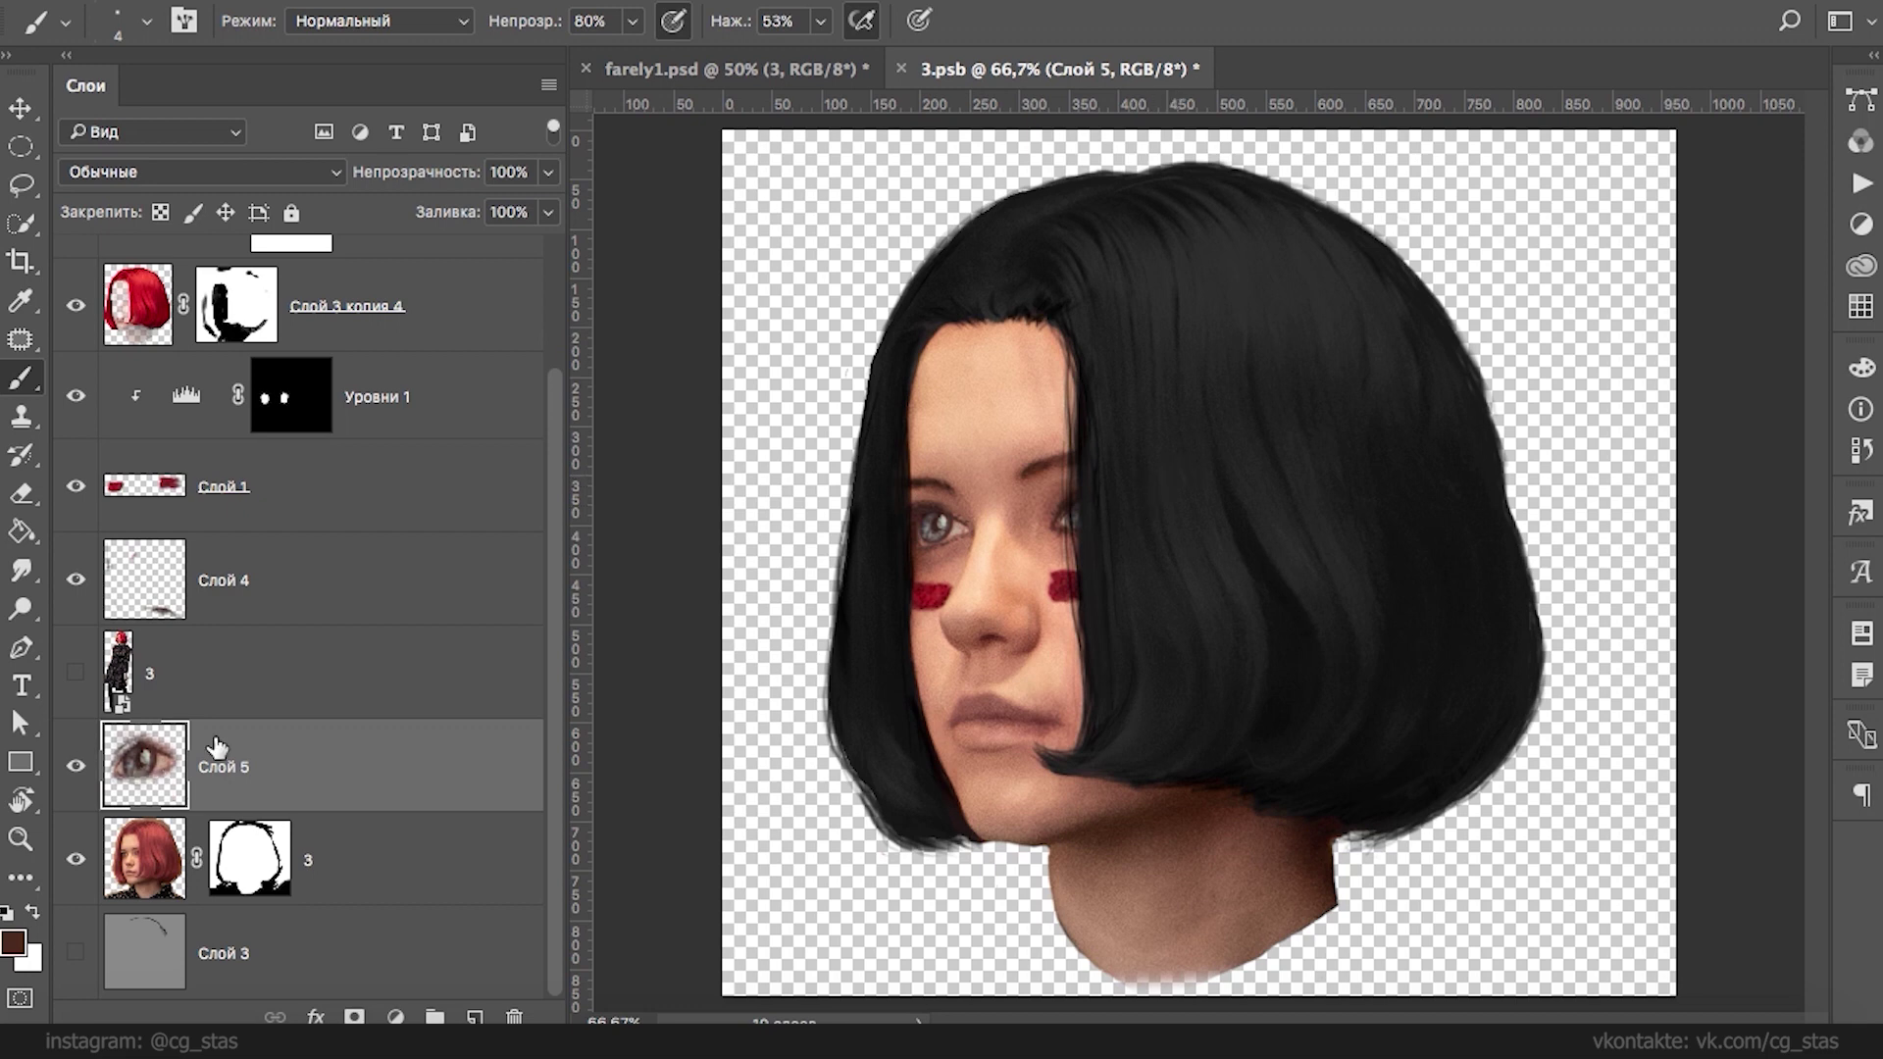
# - Try to mirror the far eye on Слой 5 horizontally and reposition it
pyautogui.hotkey('ctrl', 't')
pyautogui.rightClick(1101, 535)
pyautogui.click(1167, 910)
pyautogui.moveTo(1104, 544)
pyautogui.mouseDown()
pyautogui.moveTo(1151, 553)
pyautogui.moveTo(1111, 543)
pyautogui.mouseUp()
pyautogui.moveTo(1157, 561)
pyautogui.mouseDown()
pyautogui.moveTo(1138, 586)
pyautogui.moveTo(1084, 552)
pyautogui.mouseUp()
pyautogui.press('Return')
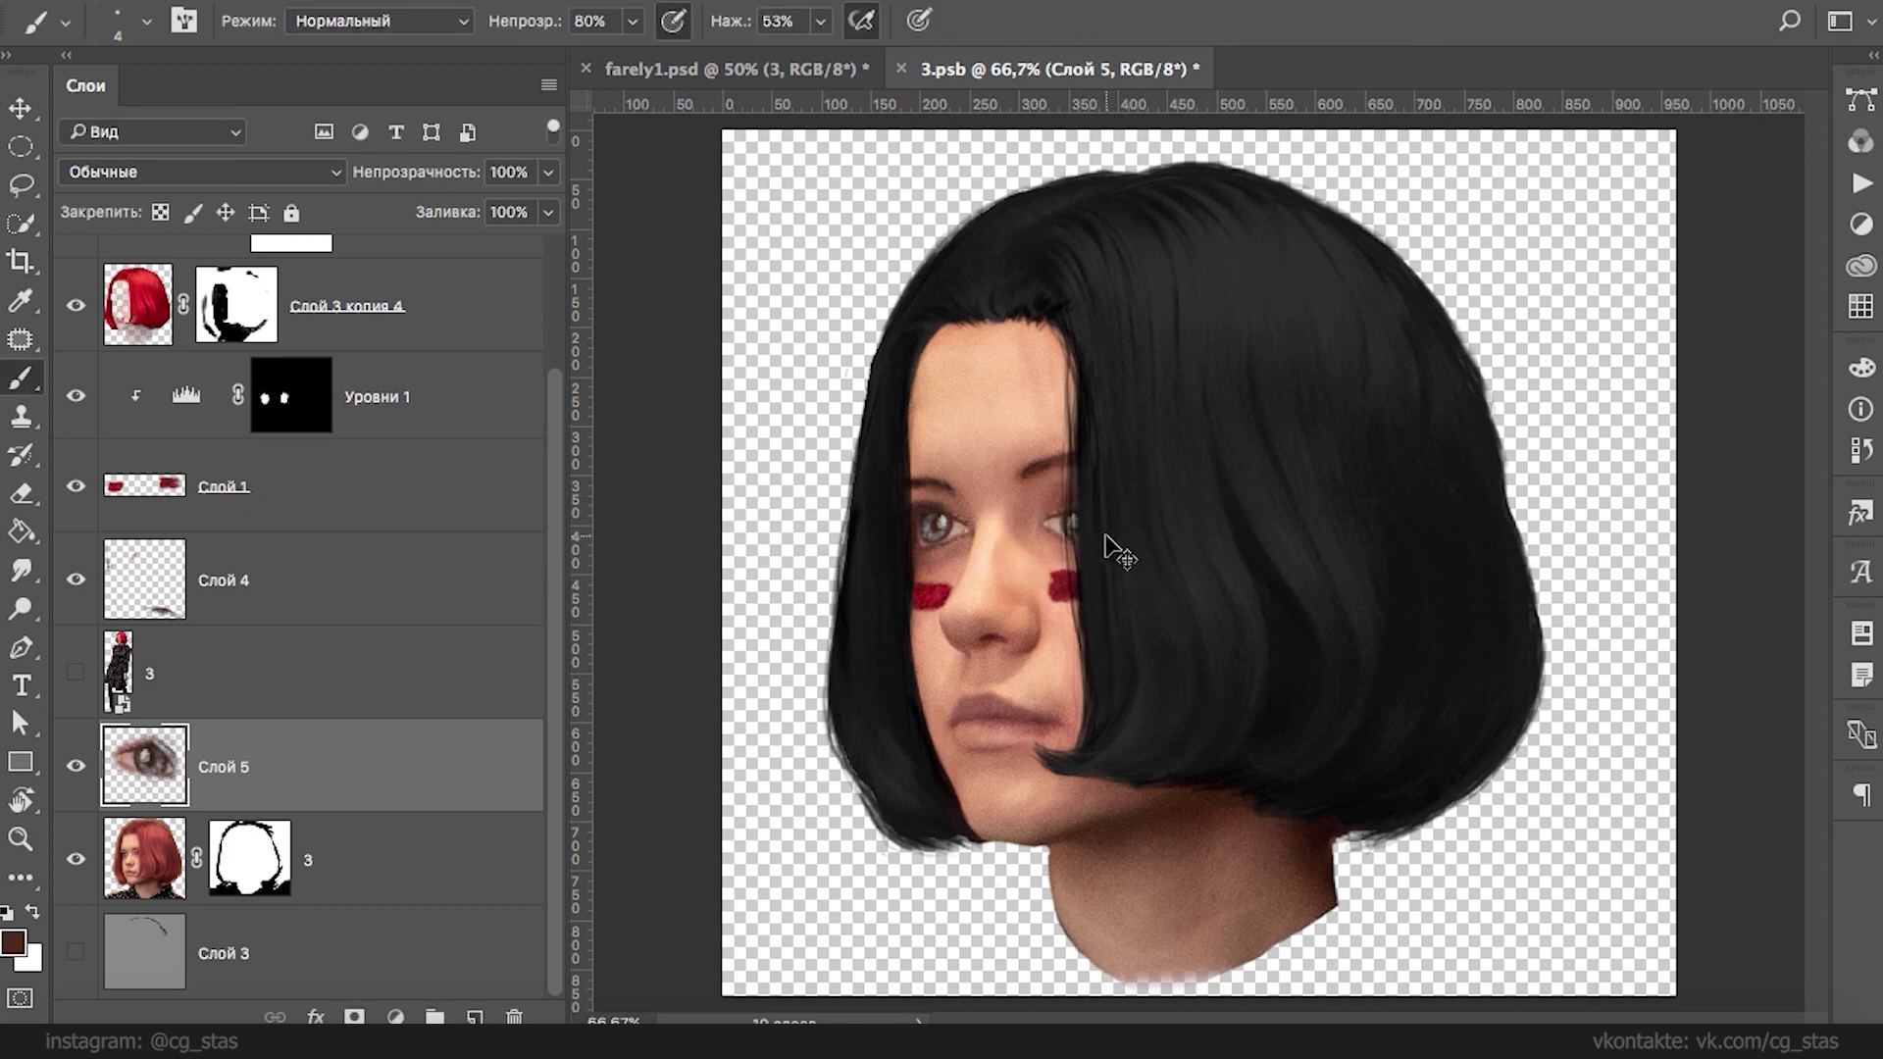
# - Try masking the far eye's inner corner on Слой 5 with a soft 32 px black brush
pyautogui.click(354, 1017)
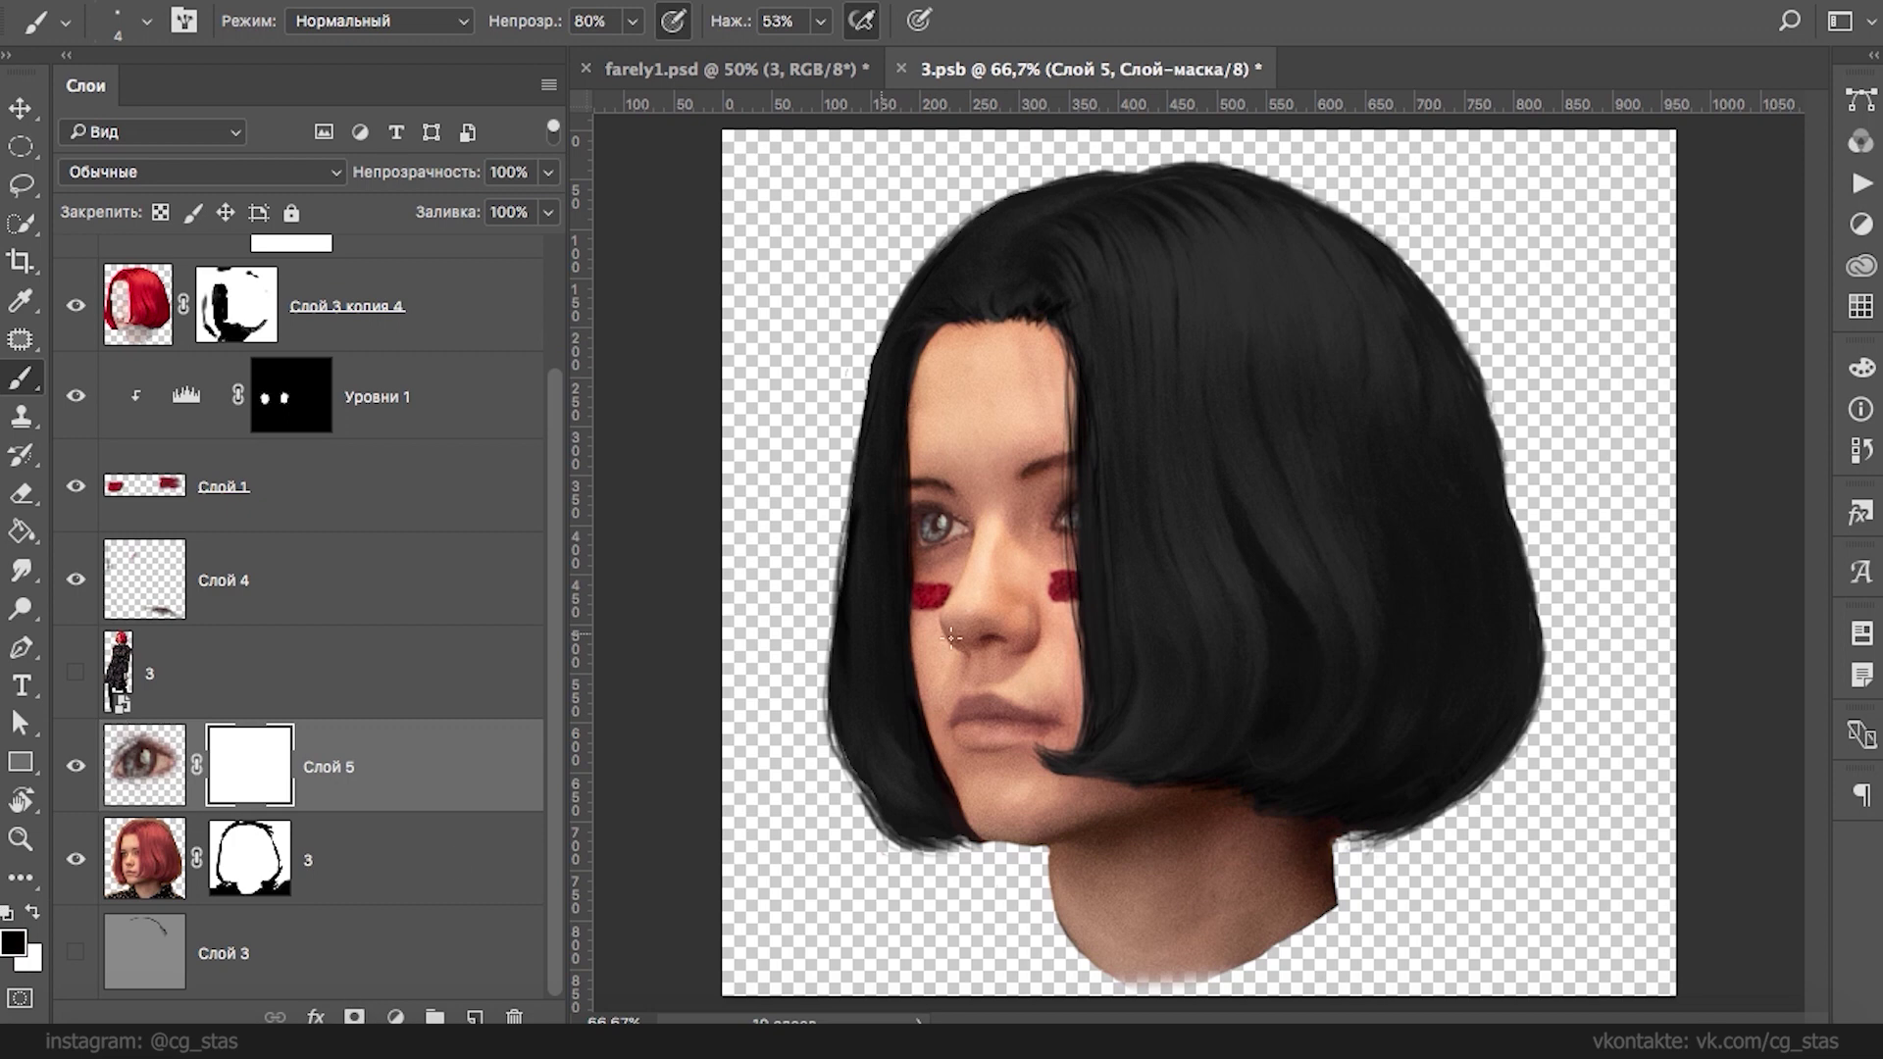
pyautogui.rightClick(1039, 483)
pyautogui.click(1181, 552)
pyautogui.press('Return')
pyautogui.moveTo(1058, 520); pyautogui.dragTo(1057, 535)
pyautogui.keyDown('shift'); pyautogui.click(293, 777); pyautogui.keyUp('shift')
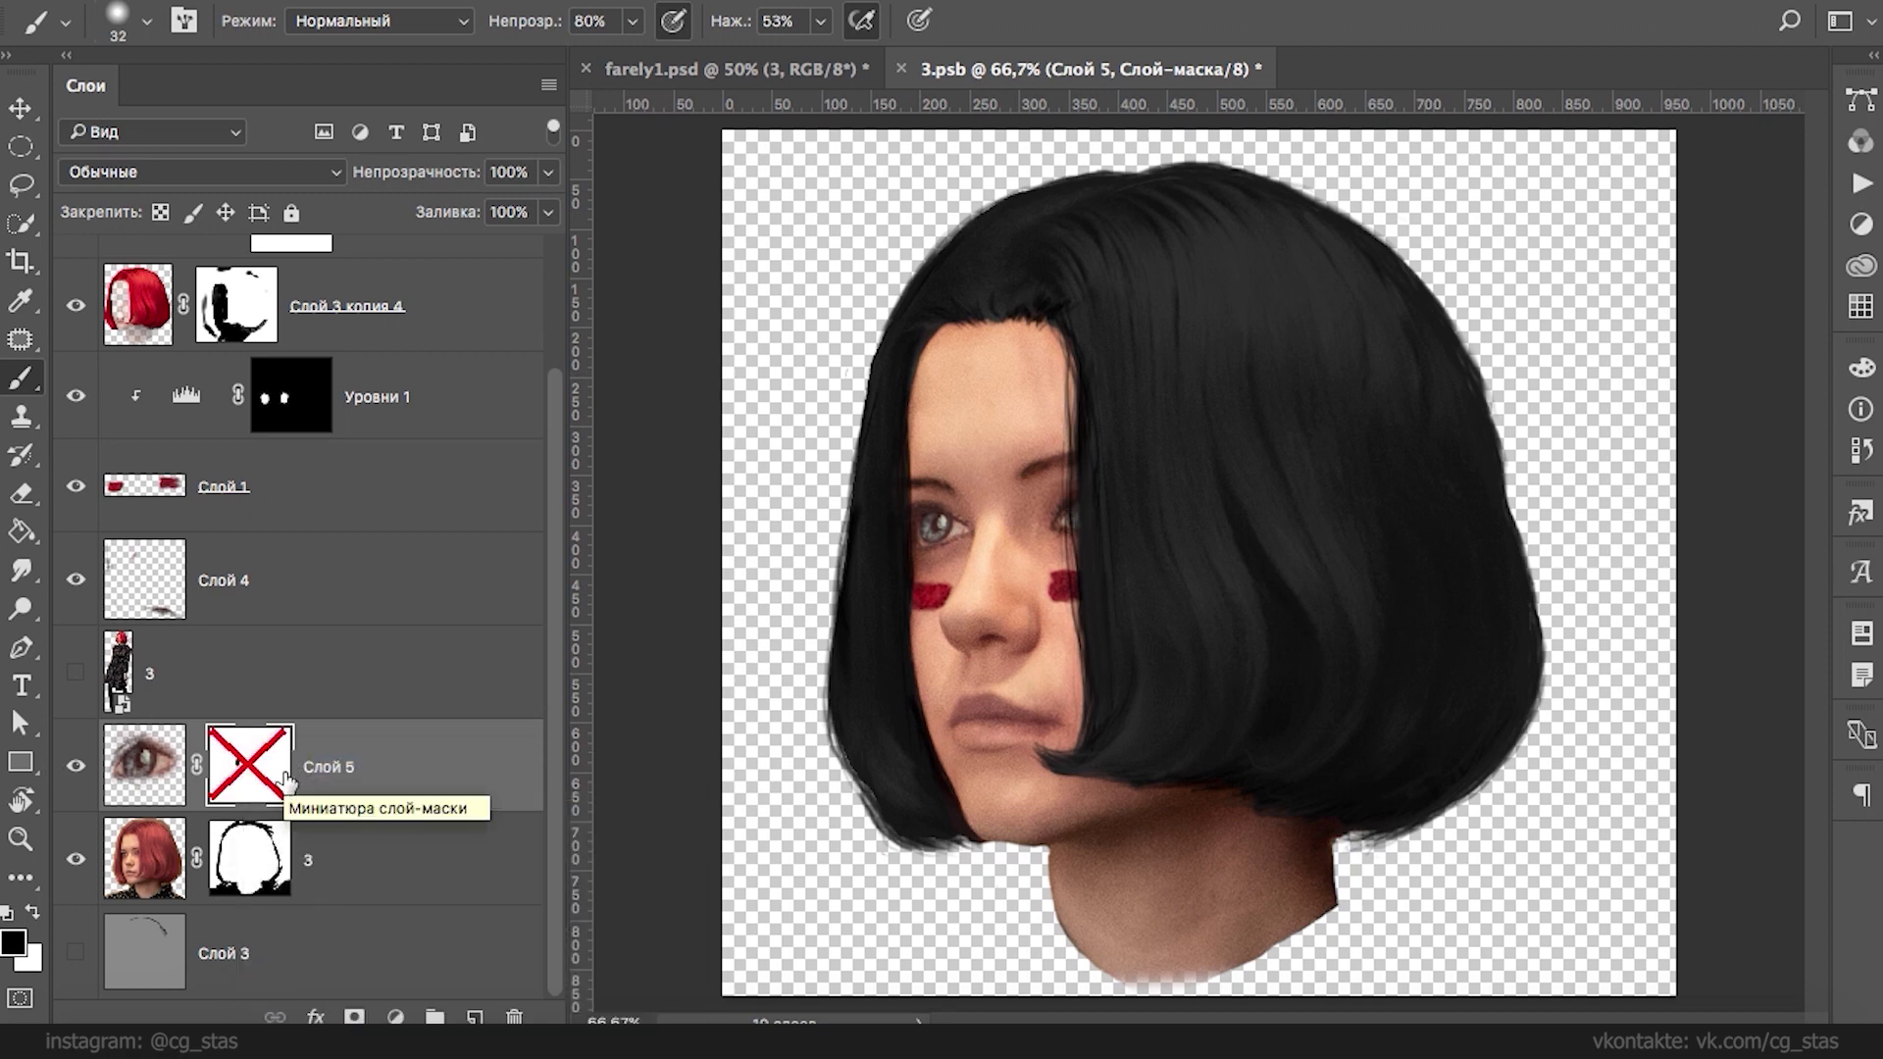
# - Rotate the far eye on Слой 5 clockwise by about 8° with Free Transform
pyautogui.click(157, 779)
pyautogui.hotkey('ctrl', 't')
pyautogui.moveTo(1158, 576); pyautogui.dragTo(1218, 546)
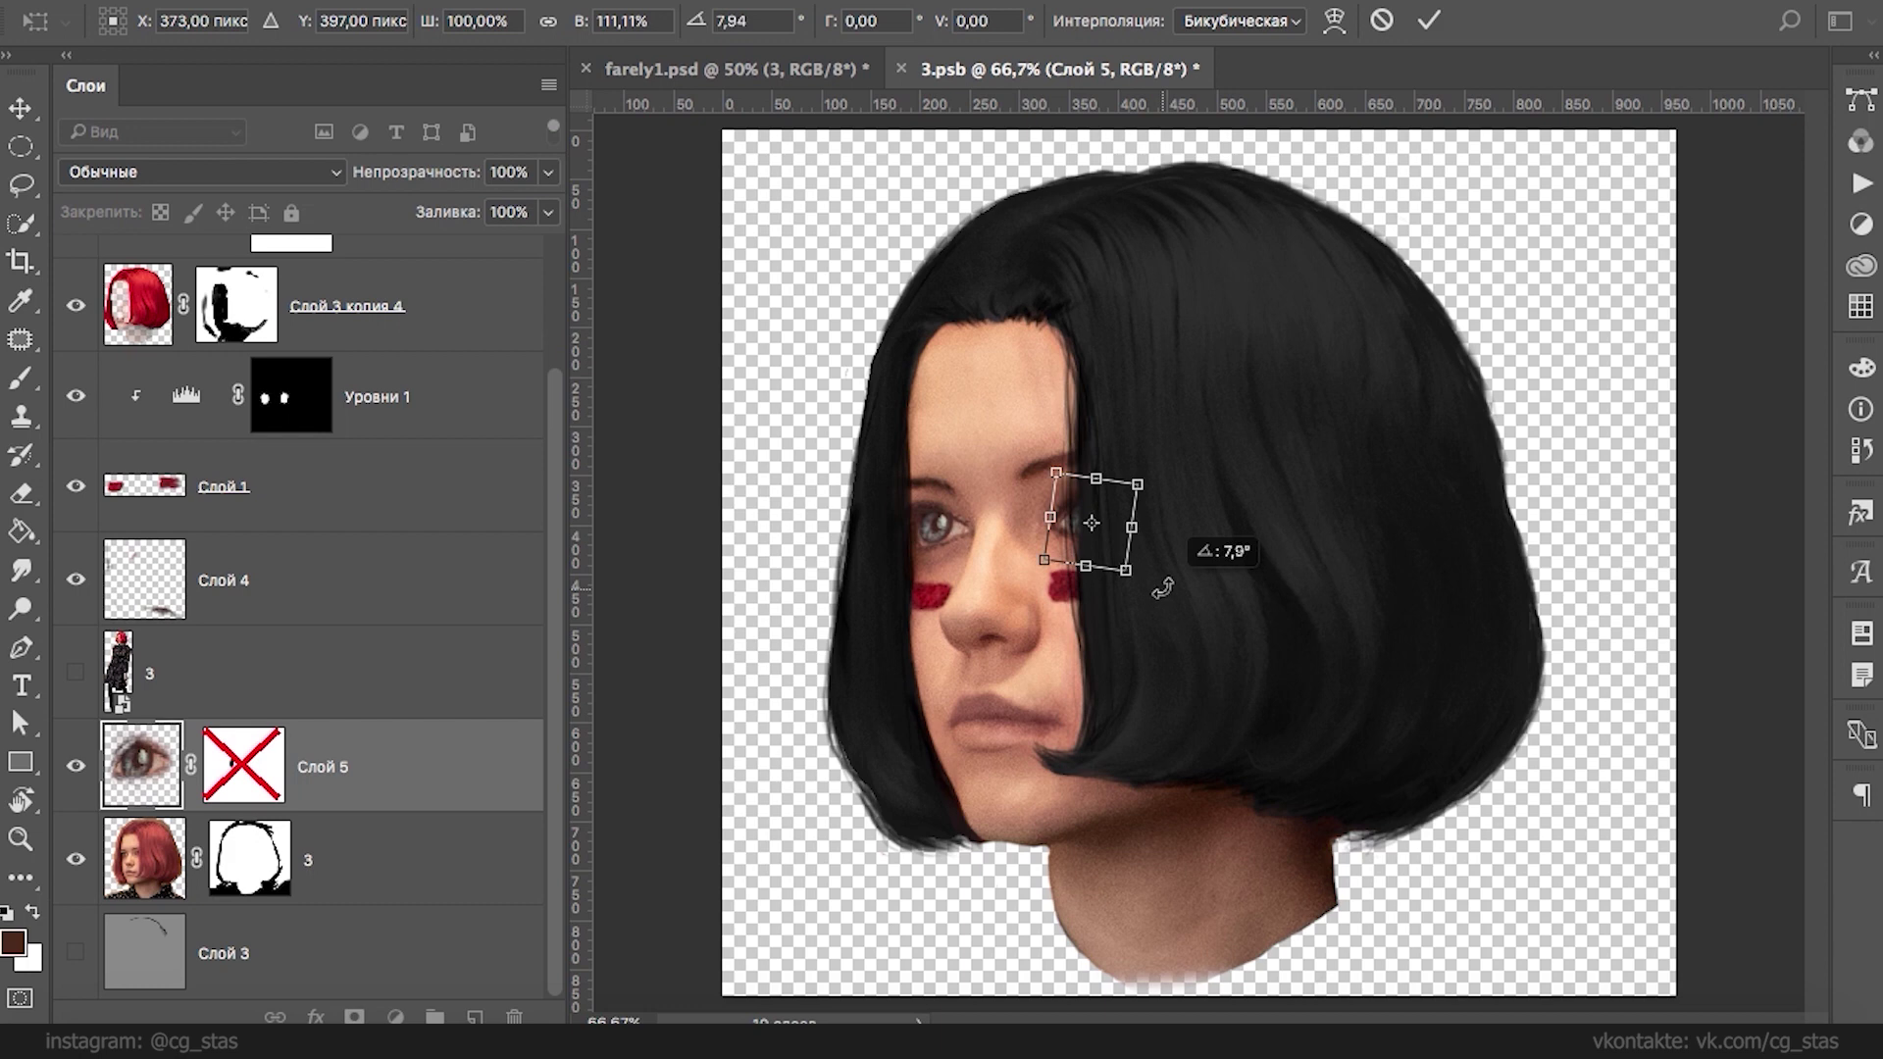
pyautogui.press('Return')
pyautogui.press('b')
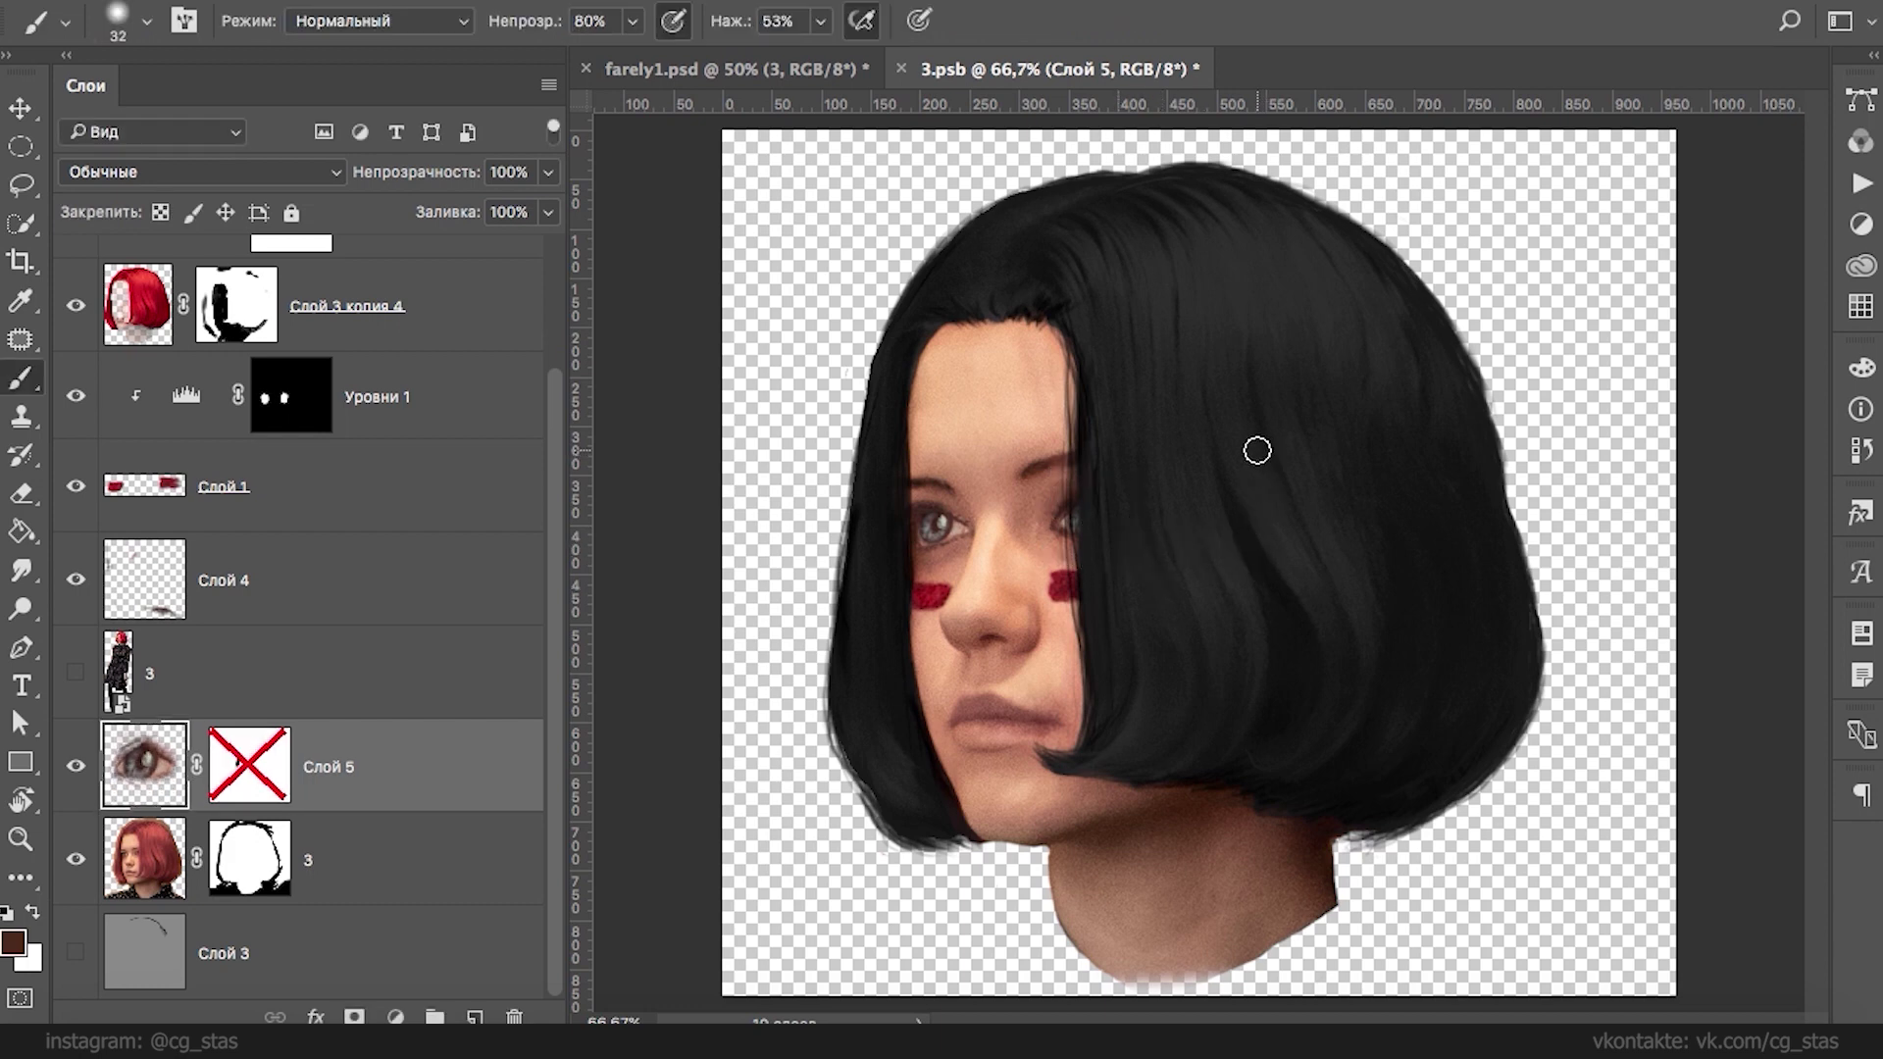
# - Save the head smart object and check the updated face in the full farely1.psd composite
pyautogui.hotkey('ctrl', '-')
pyautogui.hotkey('ctrl', '-')
pyautogui.hotkey('ctrl', '-')
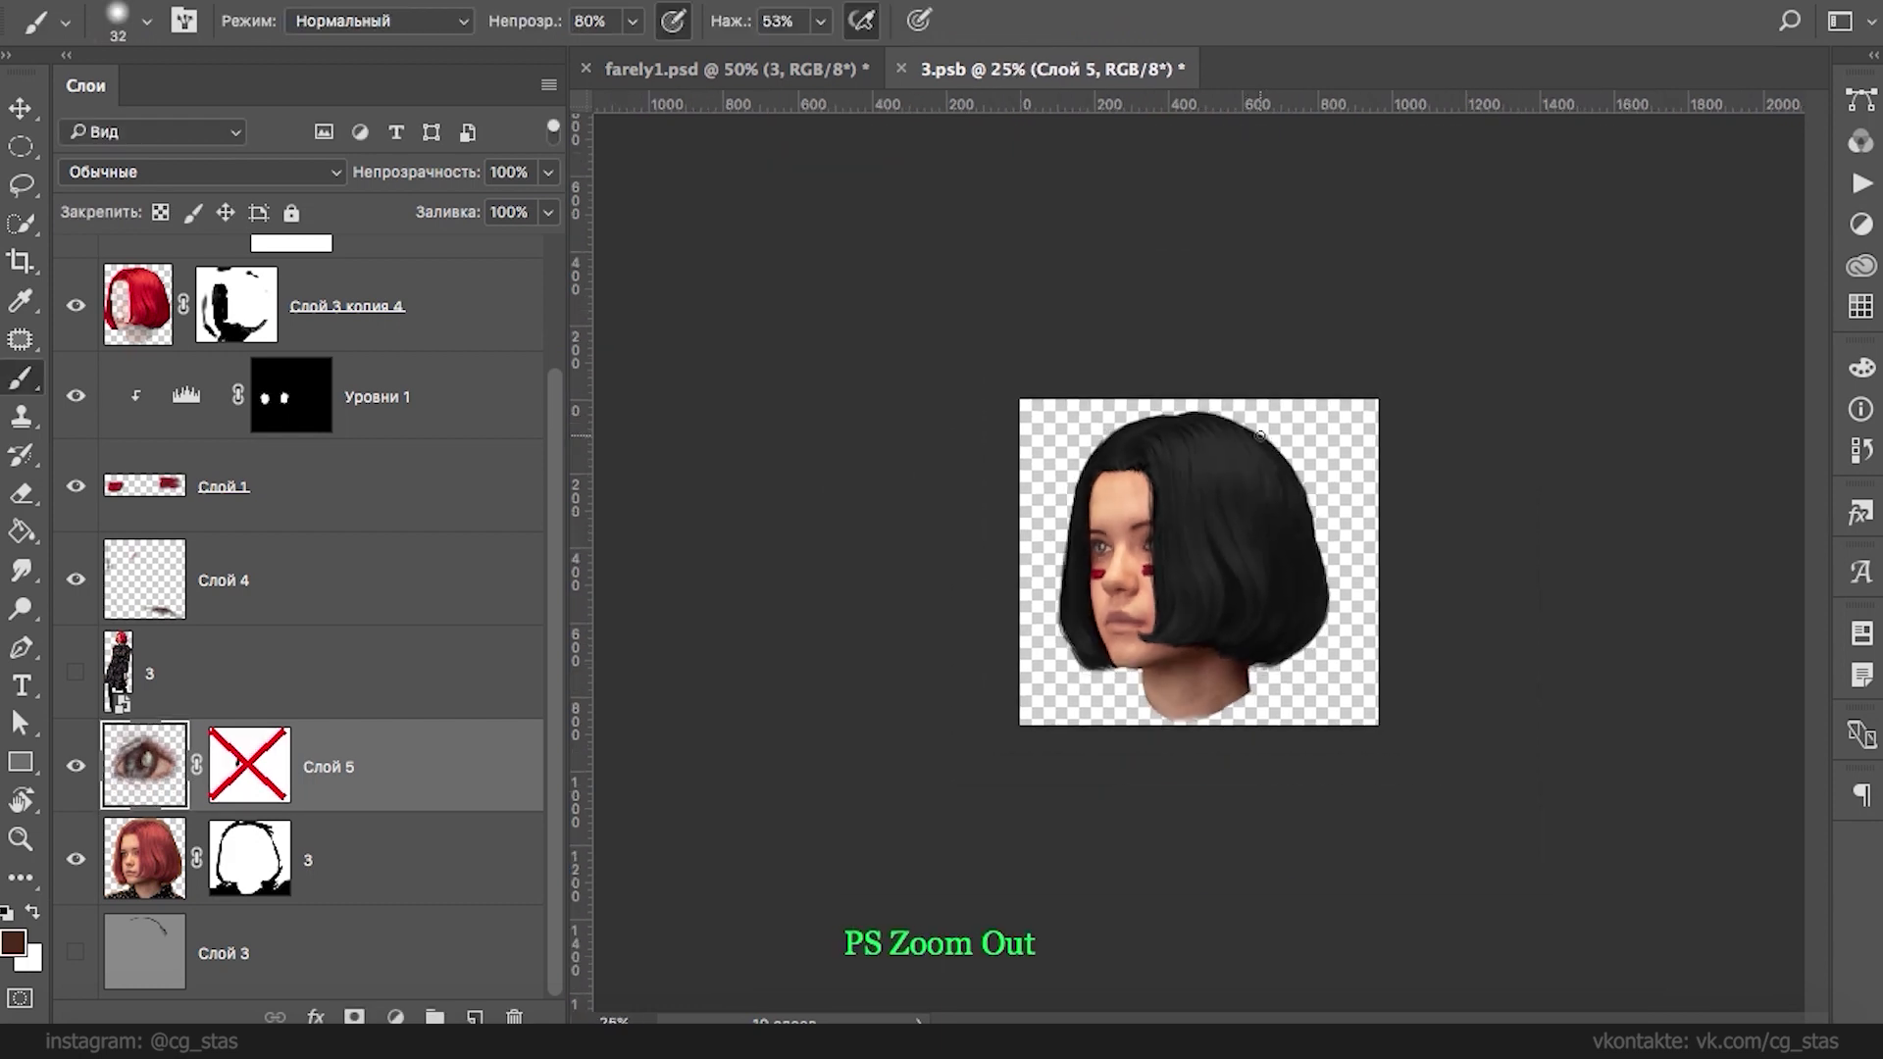
pyautogui.hotkey('ctrl', 's')
pyautogui.click(692, 71)
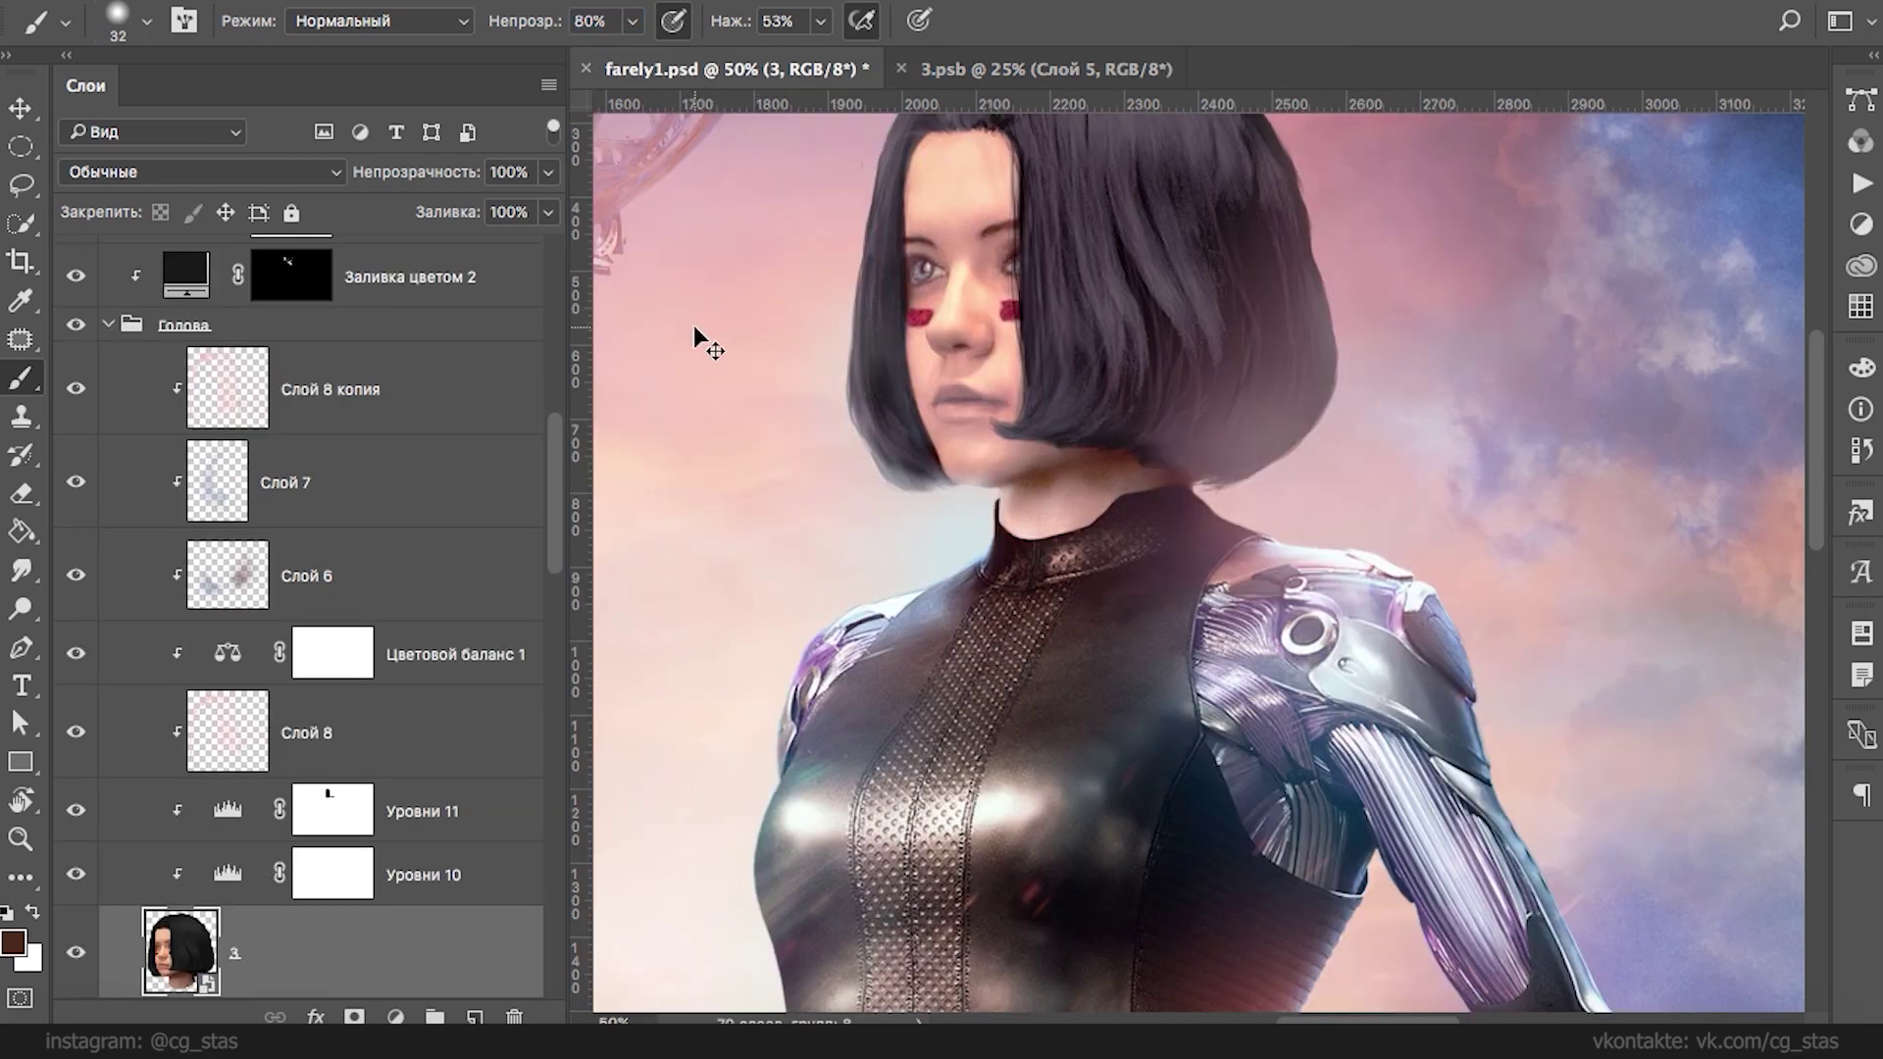
pyautogui.hotkey('ctrl', '-')
pyautogui.hotkey('ctrl', '-')
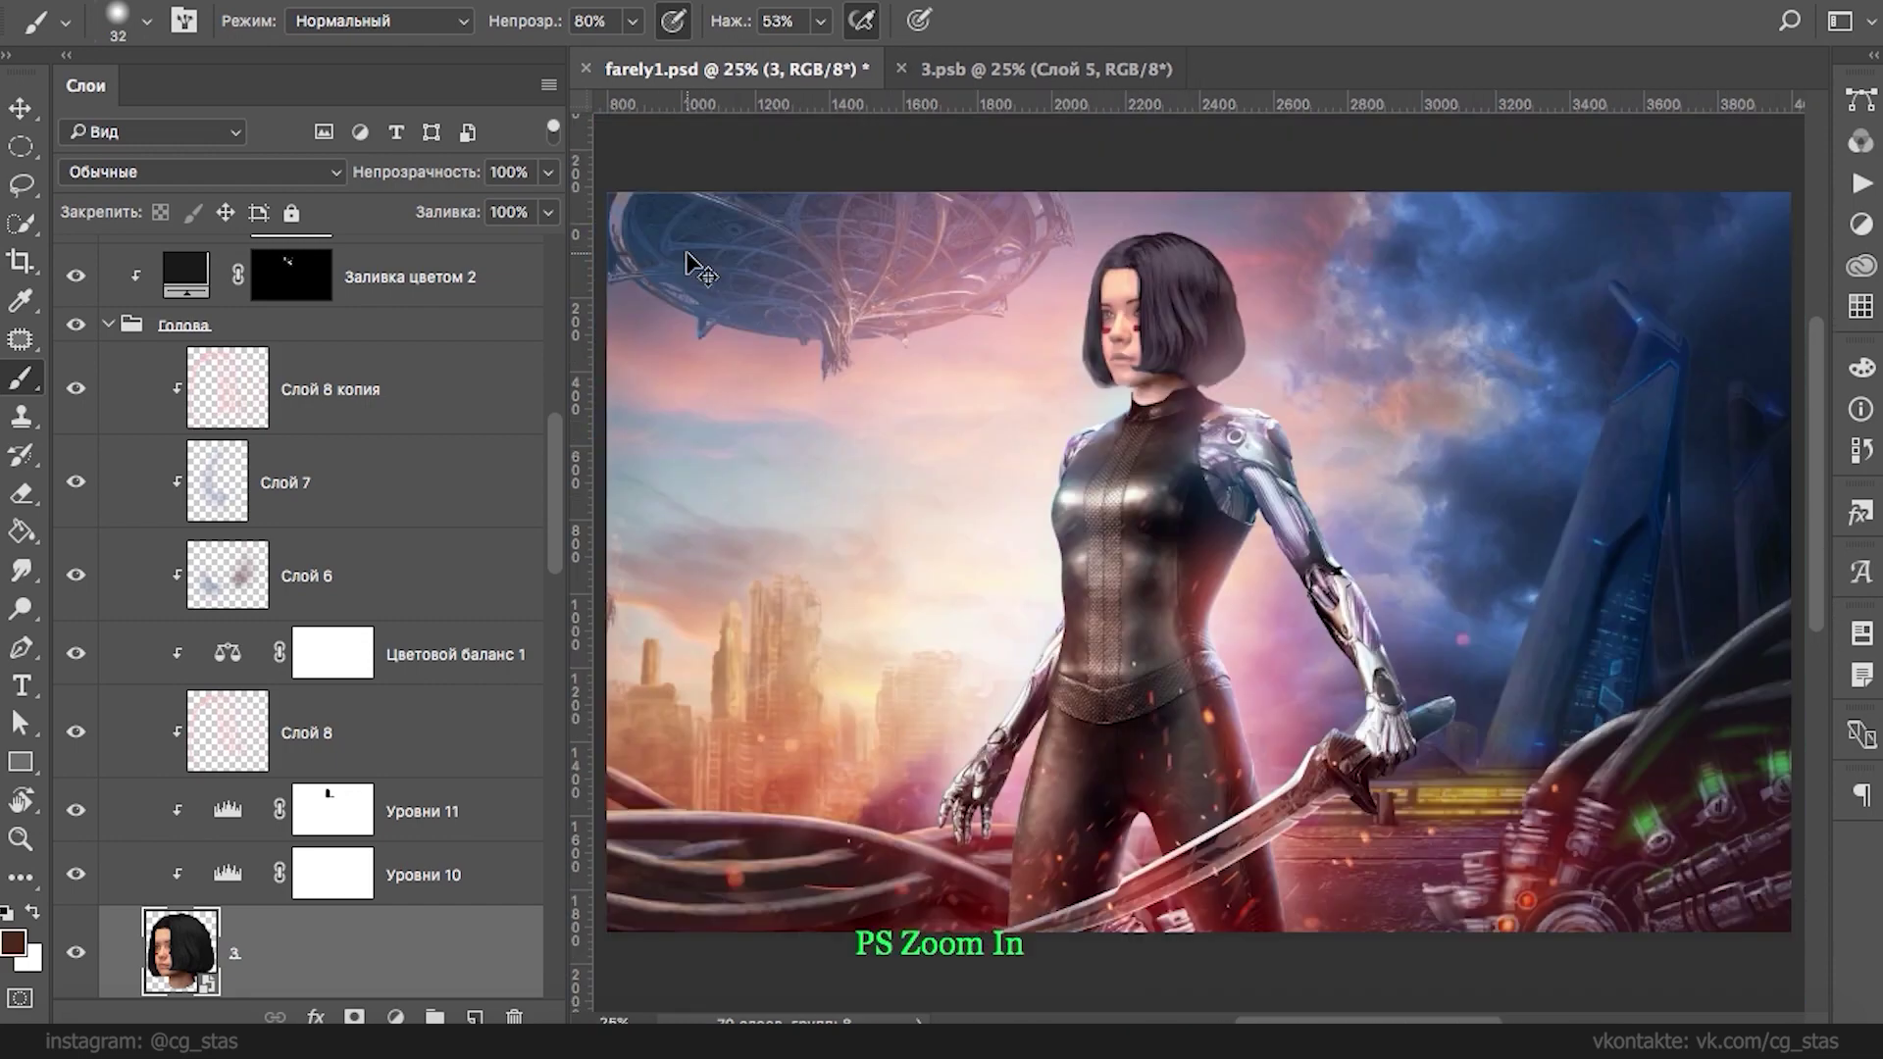
pyautogui.hotkey('ctrl', '-')
pyautogui.hotkey('ctrl', '-')
pyautogui.hotkey('ctrl', '+')
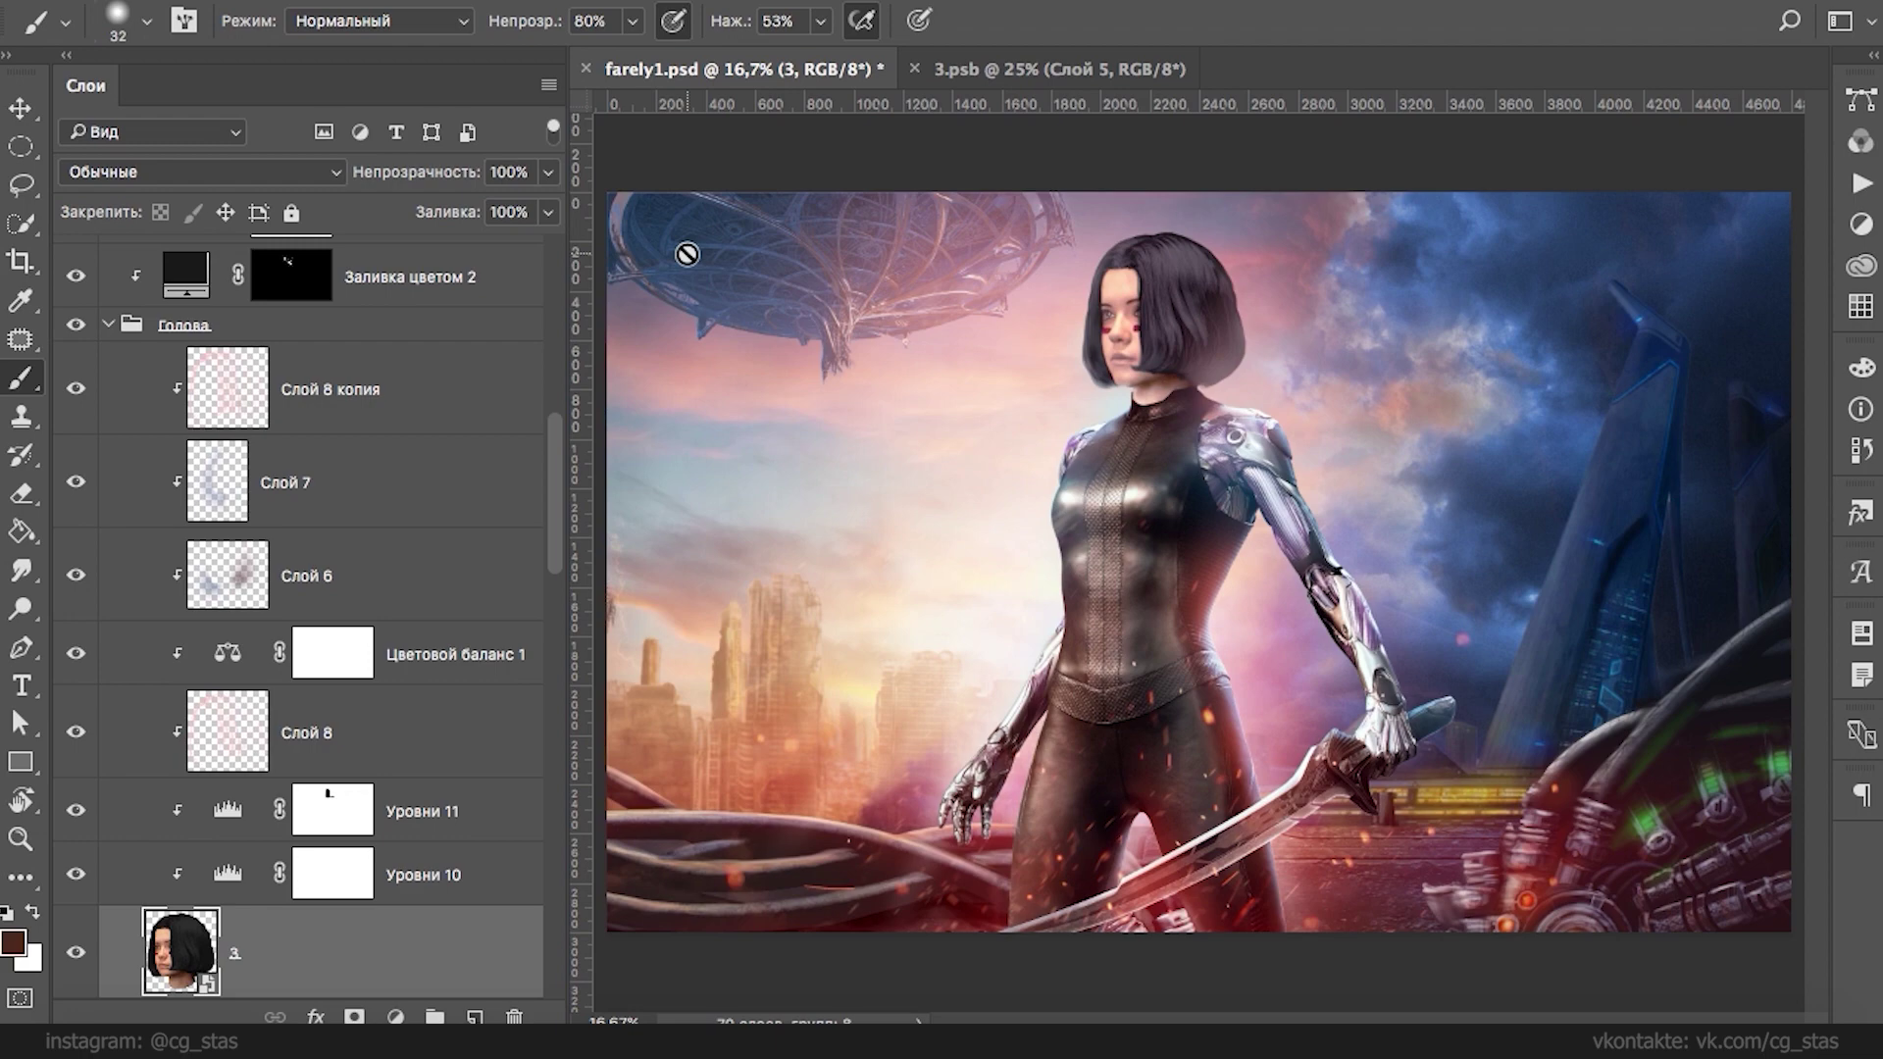
# - Turn the mask of the 5100067-alita-battle-angel layer off and back on to compare the figure
pyautogui.scroll(5, 441, 412)
pyautogui.rightClick(208, 473)
pyautogui.click(246, 476)
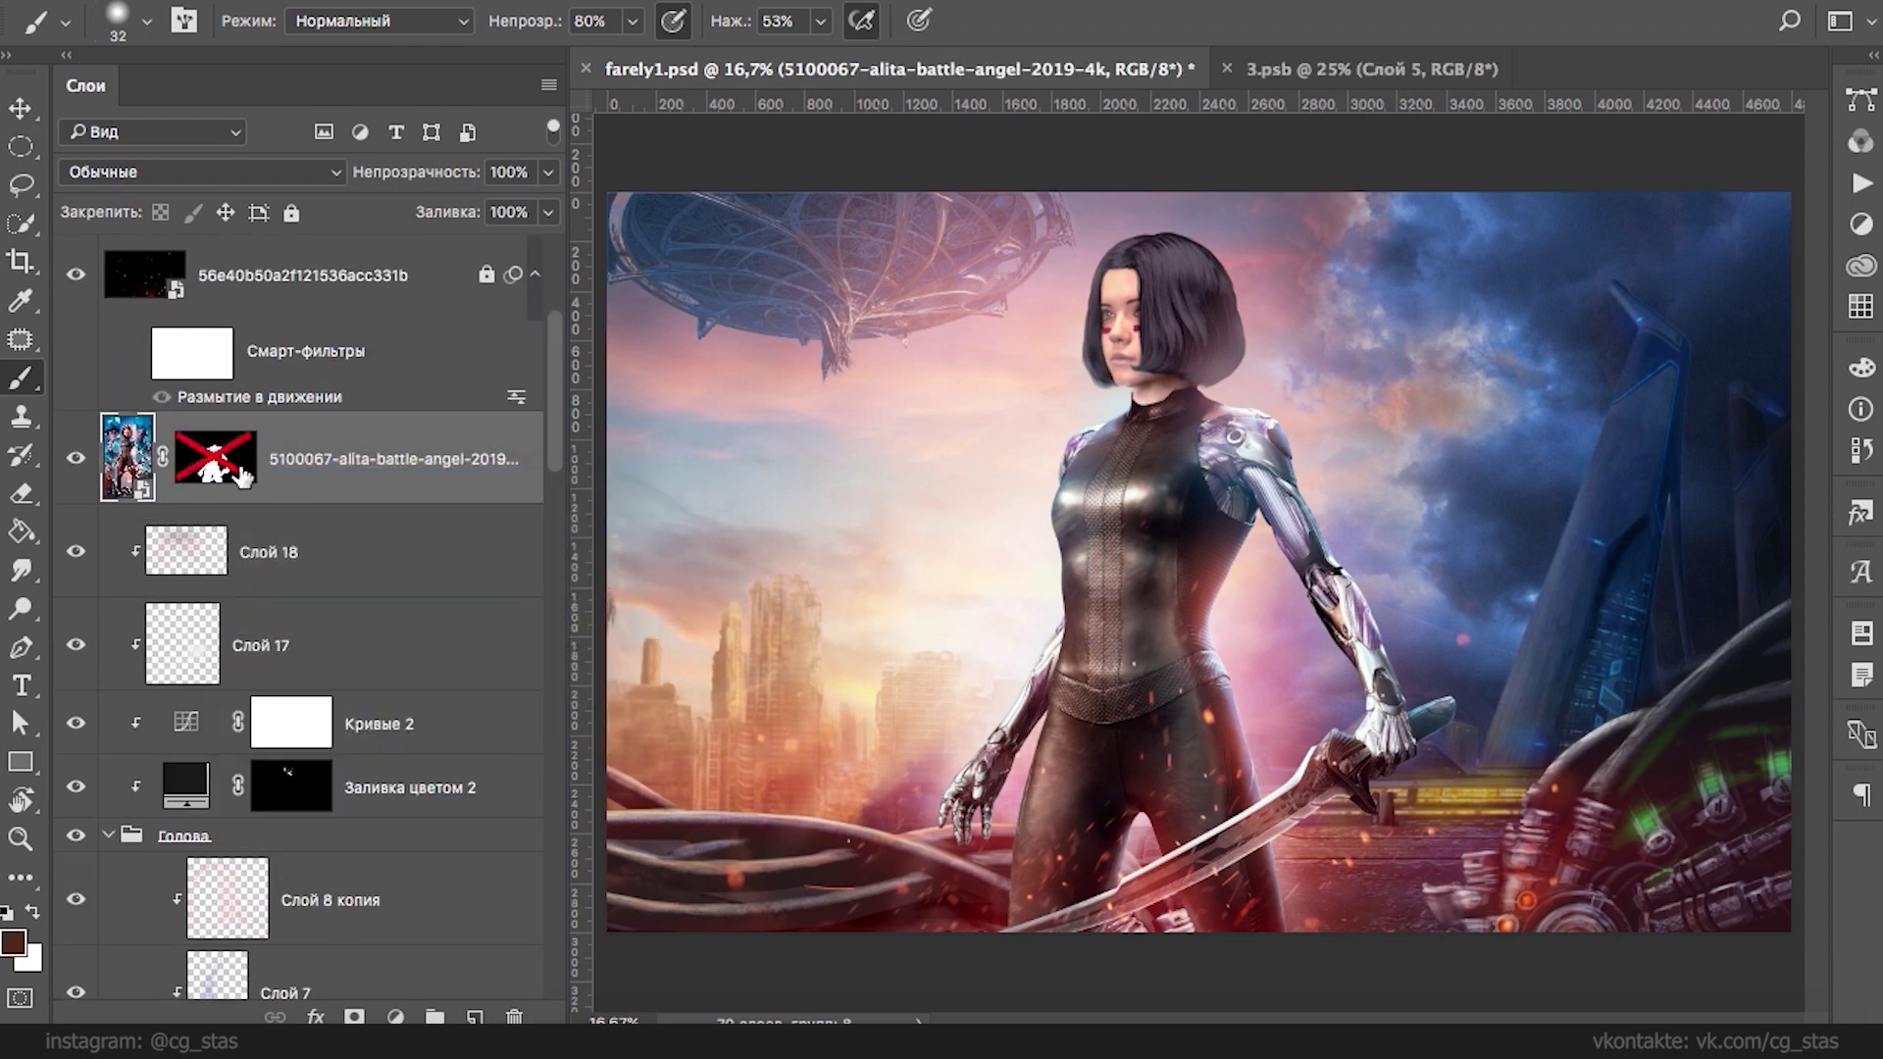
pyautogui.rightClick(226, 461)
pyautogui.click(255, 472)
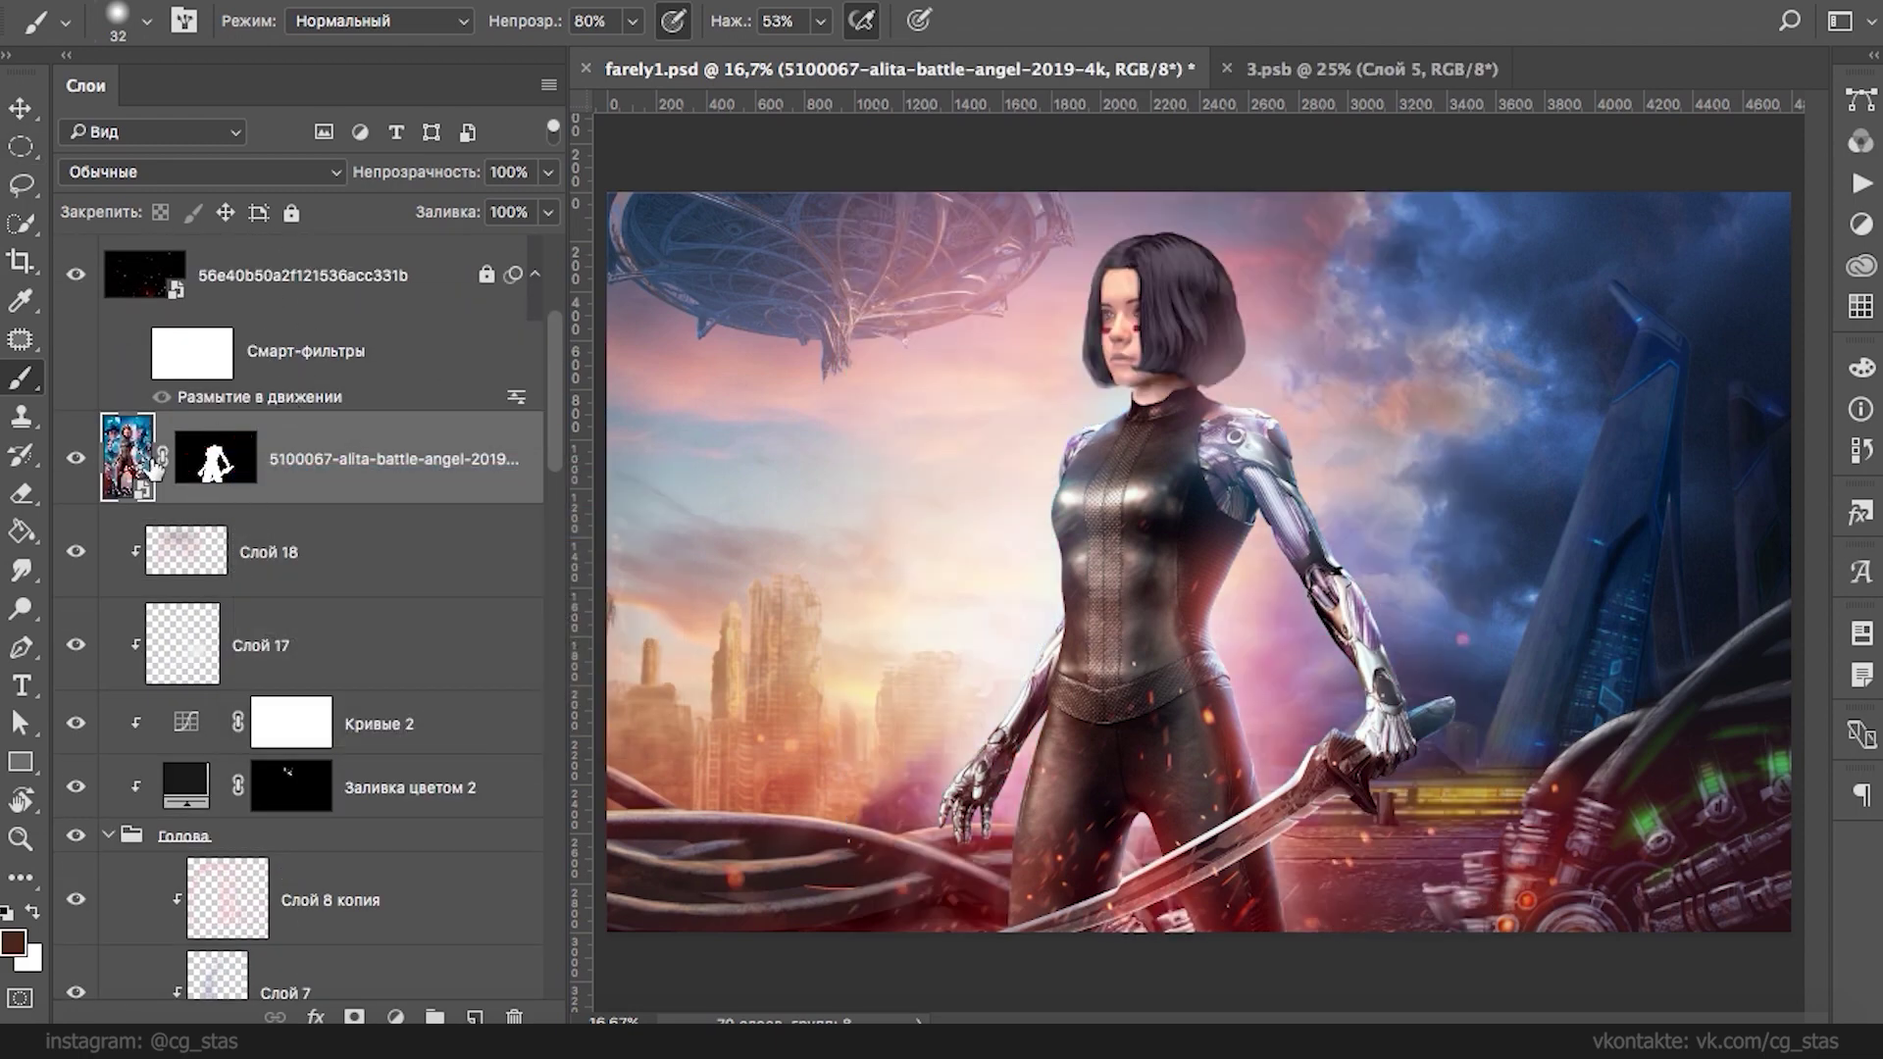
pyautogui.scroll(-5, 578, 468)
# - Return to 3.psb, show the hidden red-haired reference photo layer 3 above Слой 5, and select that layer
pyautogui.click(1305, 71)
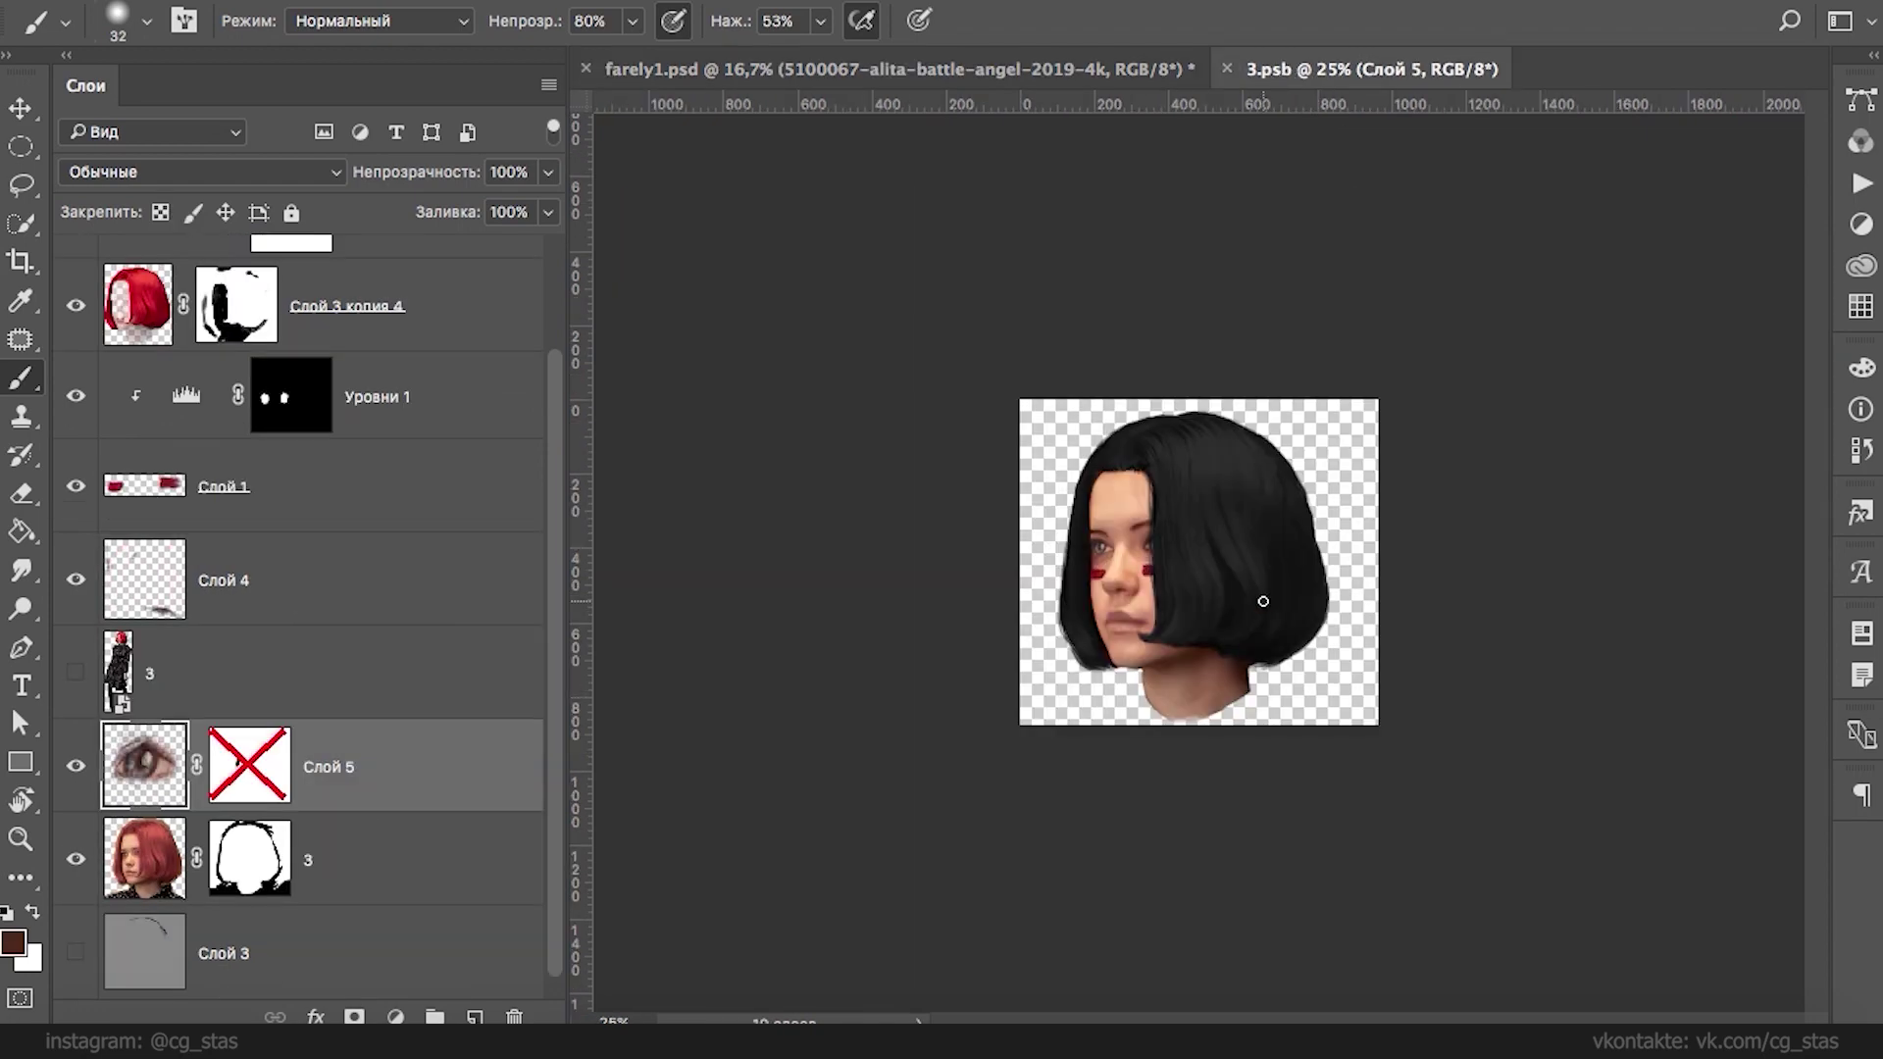
pyautogui.hotkey('ctrl', '+')
pyautogui.hotkey('ctrl', '+')
pyautogui.hotkey('ctrl', '+')
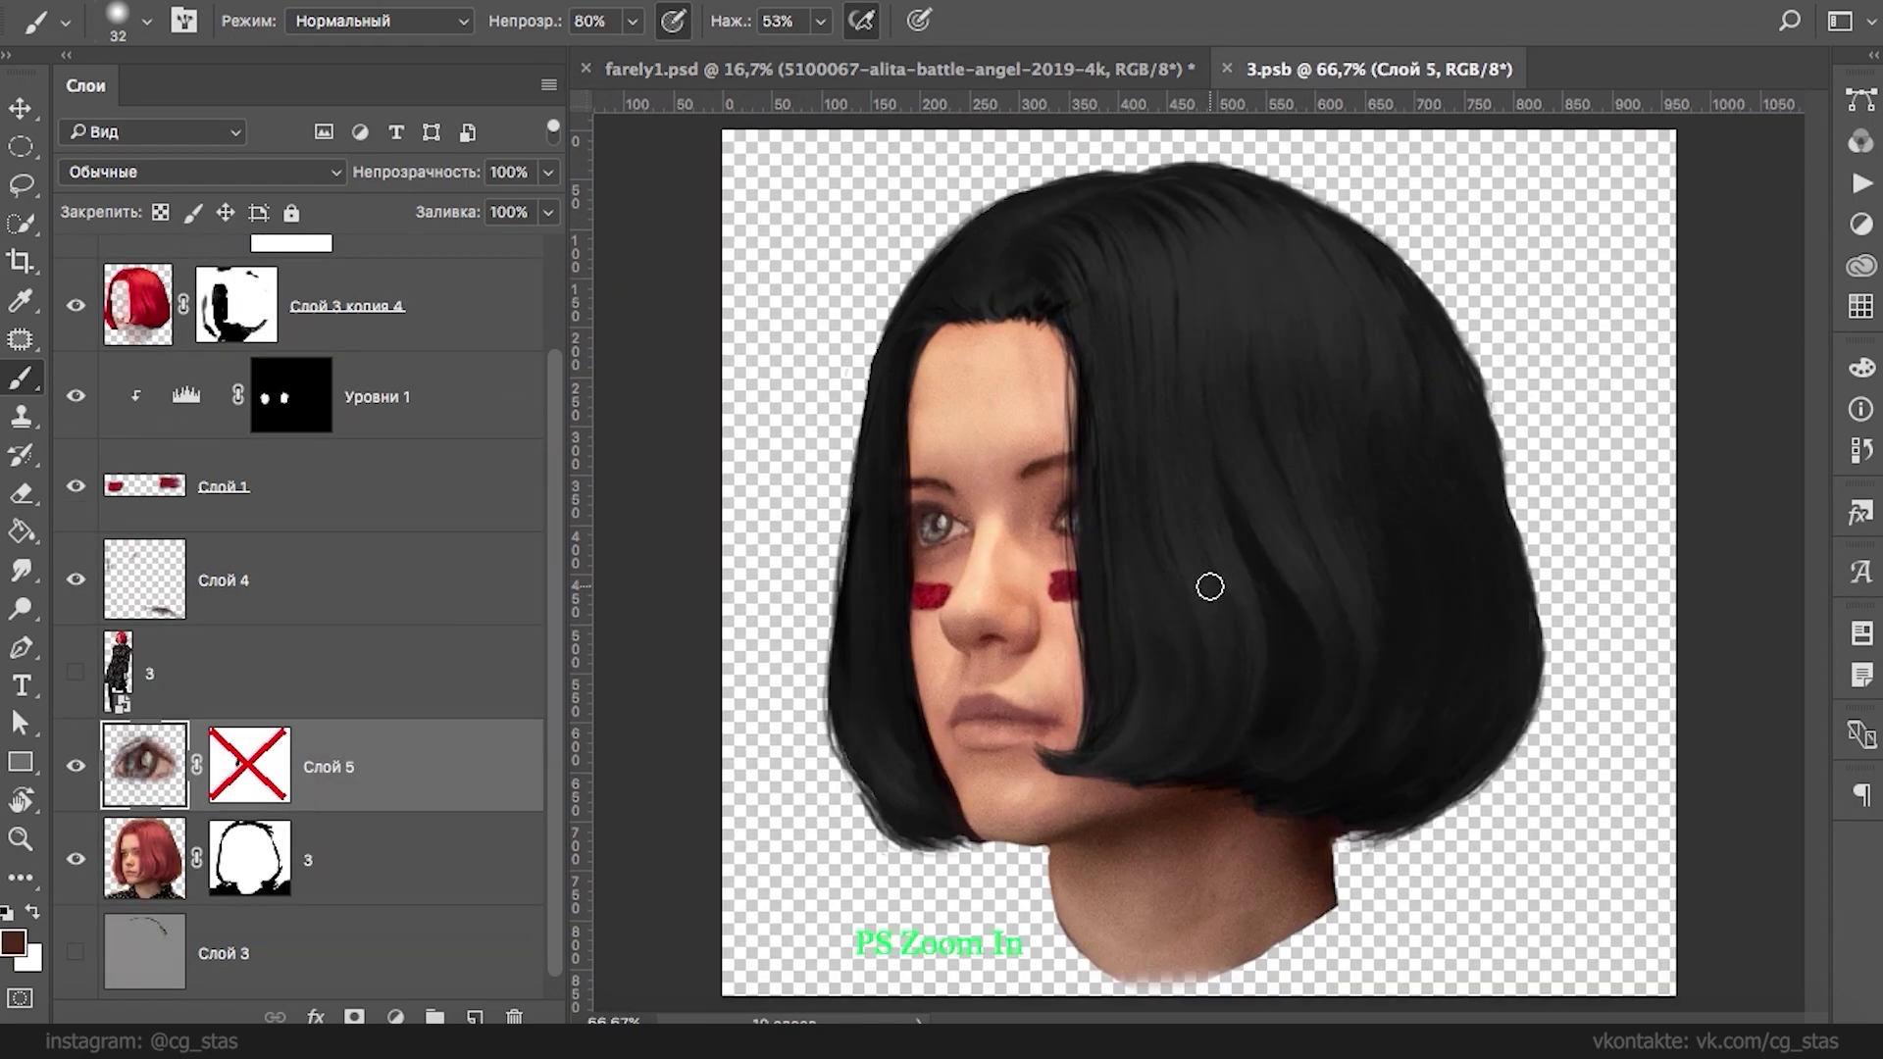
pyautogui.click(25, 230)
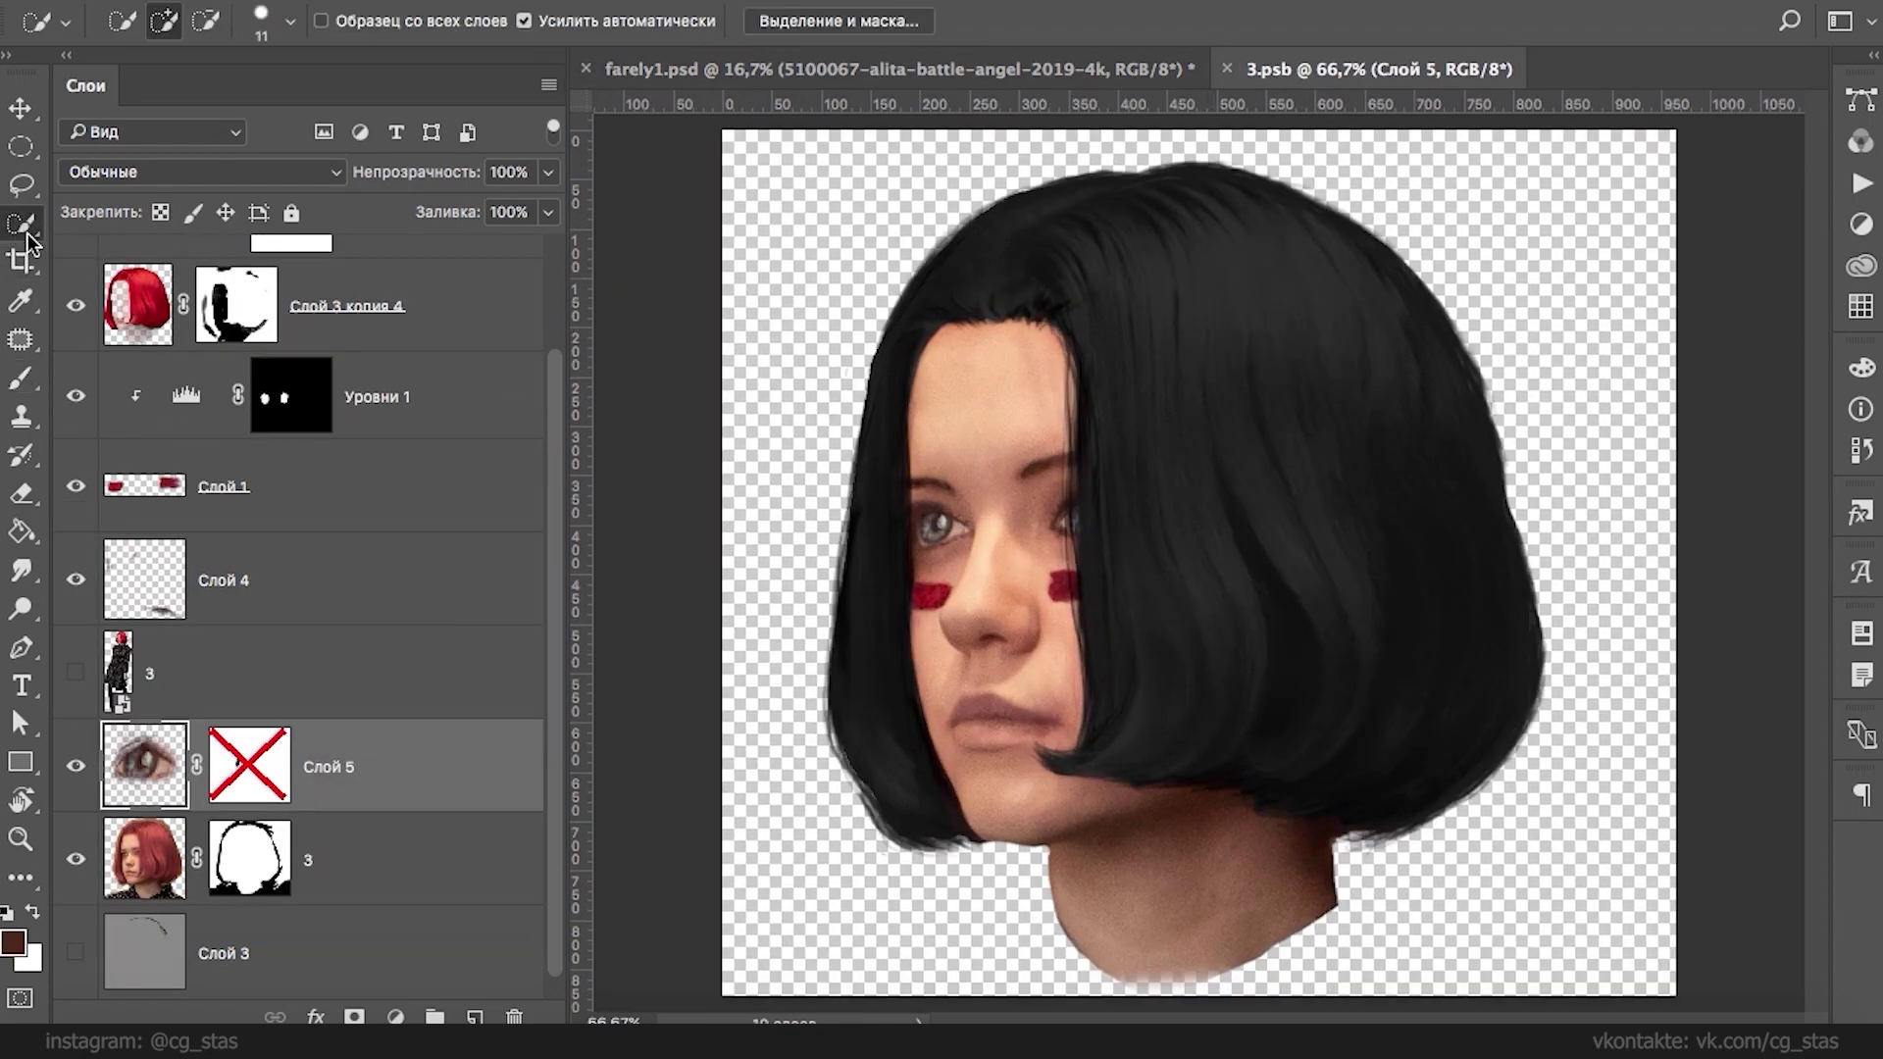
pyautogui.click(184, 849)
pyautogui.click(75, 673)
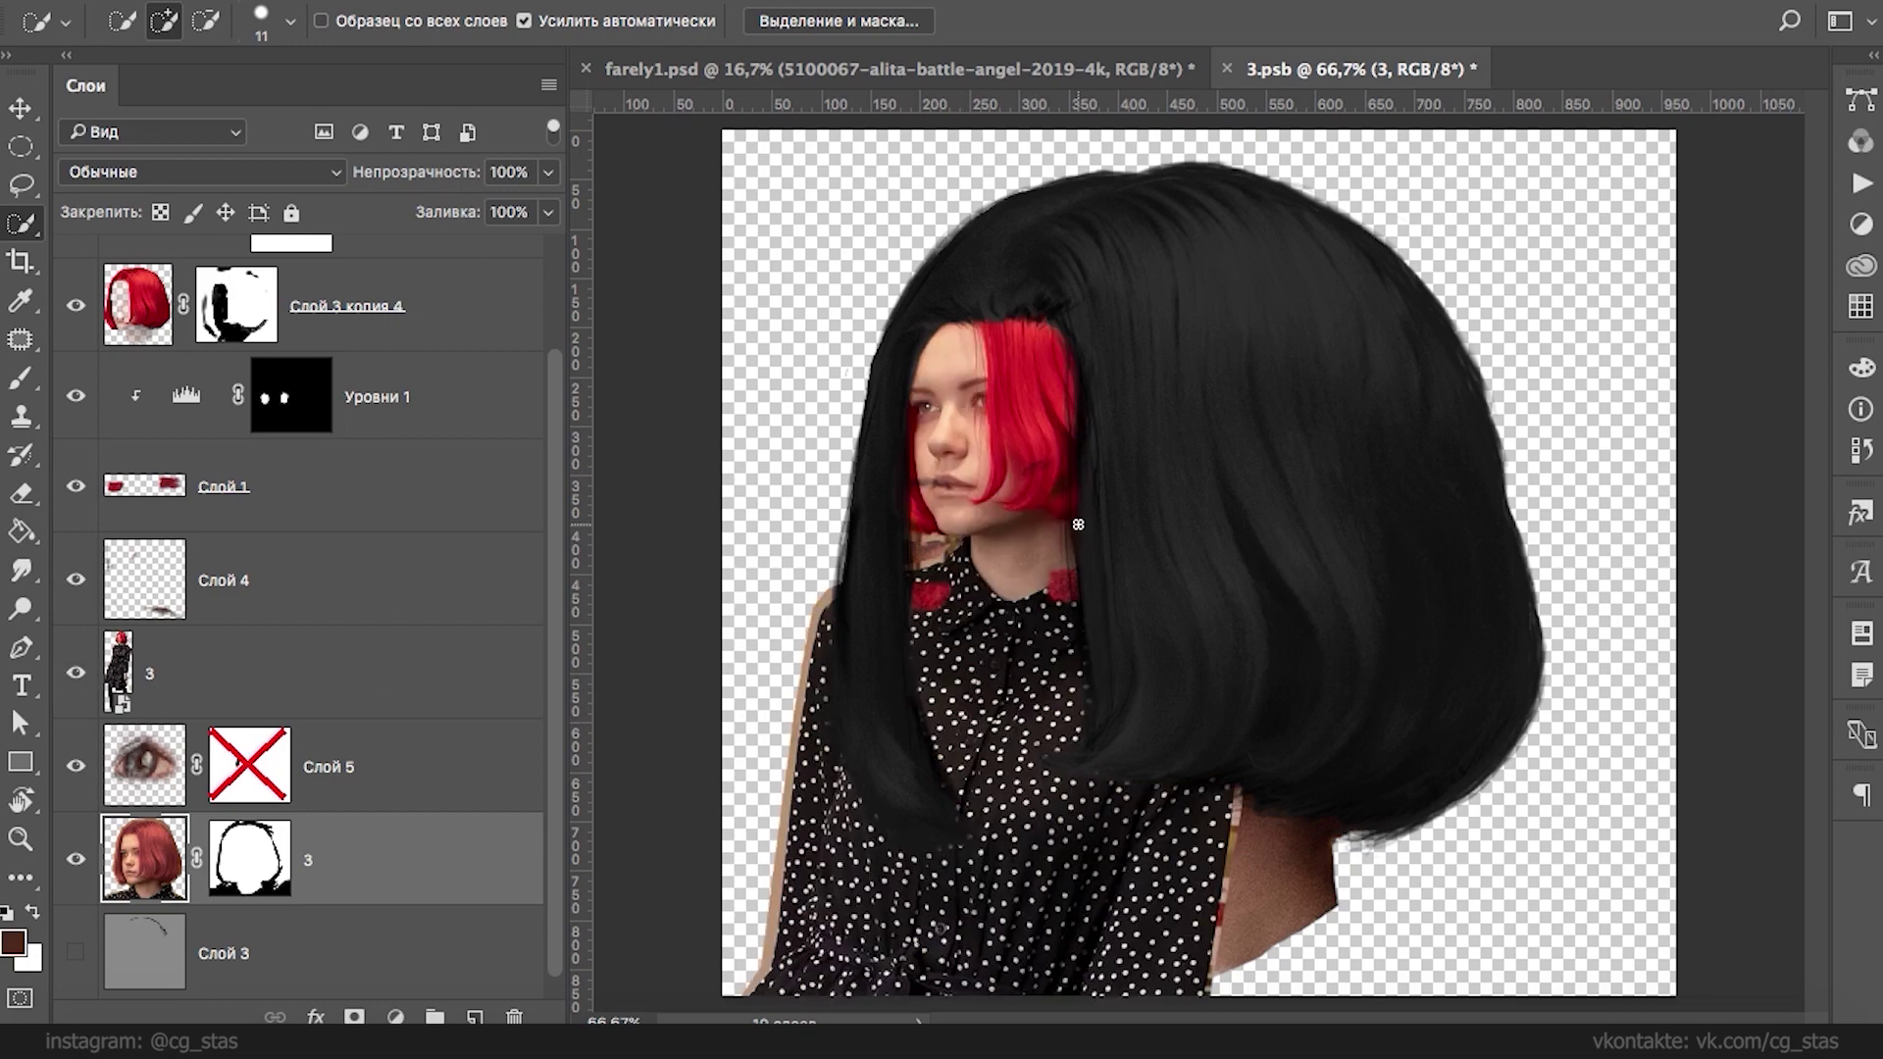
pyautogui.hotkey('ctrl', '-')
pyautogui.hotkey('ctrl', '-')
pyautogui.hotkey('ctrl', '-')
pyautogui.moveTo(1120, 711); pyautogui.dragTo(1004, 990)
pyautogui.hotkey('ctrl', '-')
pyautogui.hotkey('ctrl', '-')
pyautogui.hotkey('ctrl', '-')
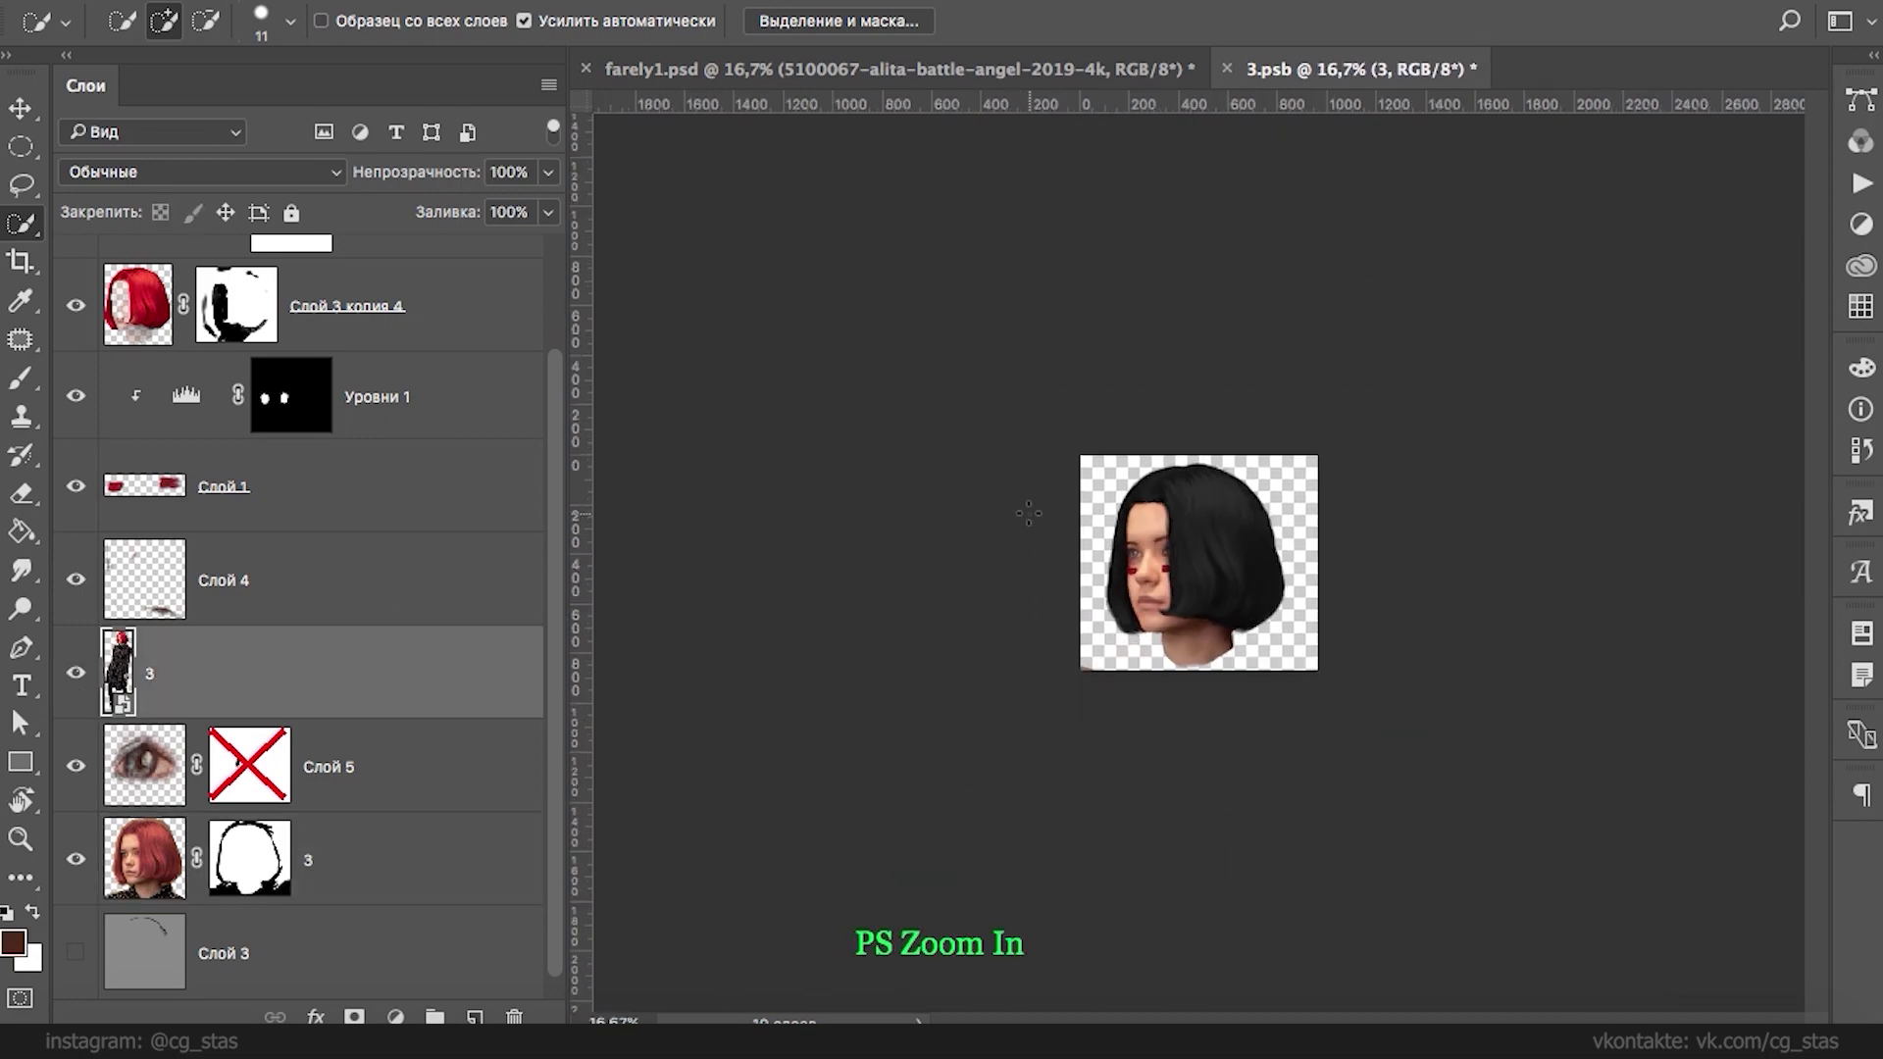
# - Enlarge the reference photo layer 3 to about 124% and move it over the head with Free Transform
pyautogui.hotkey('ctrl', 't')
pyautogui.moveTo(1200, 592); pyautogui.dragTo(1473, 112)
pyautogui.moveTo(1395, 402); pyautogui.dragTo(1302, 750)
pyautogui.moveTo(1386, 434); pyautogui.dragTo(1365, 467)
pyautogui.hotkey('ctrl', '+')
pyautogui.hotkey('ctrl', '+')
pyautogui.hotkey('ctrl', '+')
pyautogui.hotkey('ctrl', '+')
pyautogui.hotkey('ctrl', '+')
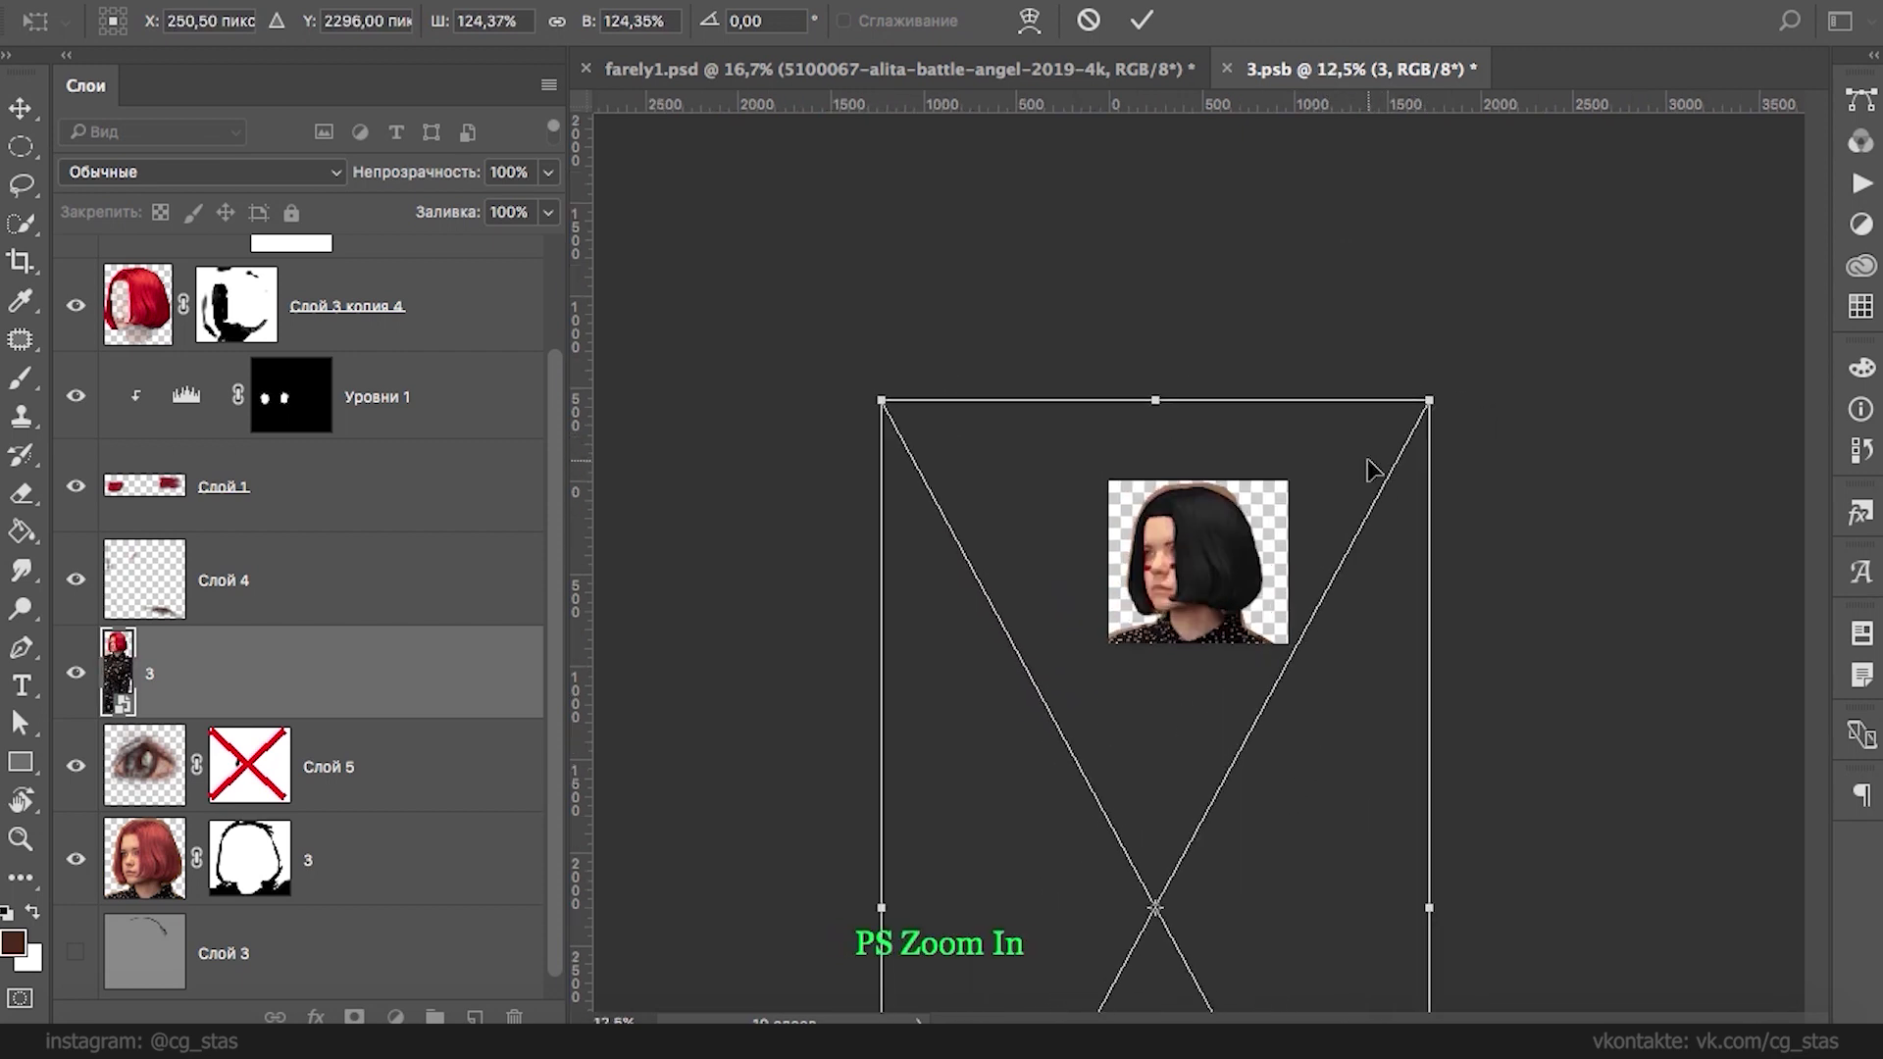
# - Set the reference photo layer's opacity to 68% and fine-tune its alignment with the face
pyautogui.moveTo(1513, 679); pyautogui.dragTo(1513, 686)
pyautogui.click(510, 173)
pyautogui.click(547, 171)
pyautogui.moveTo(552, 208); pyautogui.dragTo(500, 210)
pyautogui.moveTo(1541, 635)
pyautogui.mouseDown()
pyautogui.moveTo(1545, 610)
pyautogui.moveTo(1538, 630)
pyautogui.mouseUp()
pyautogui.press('Return')
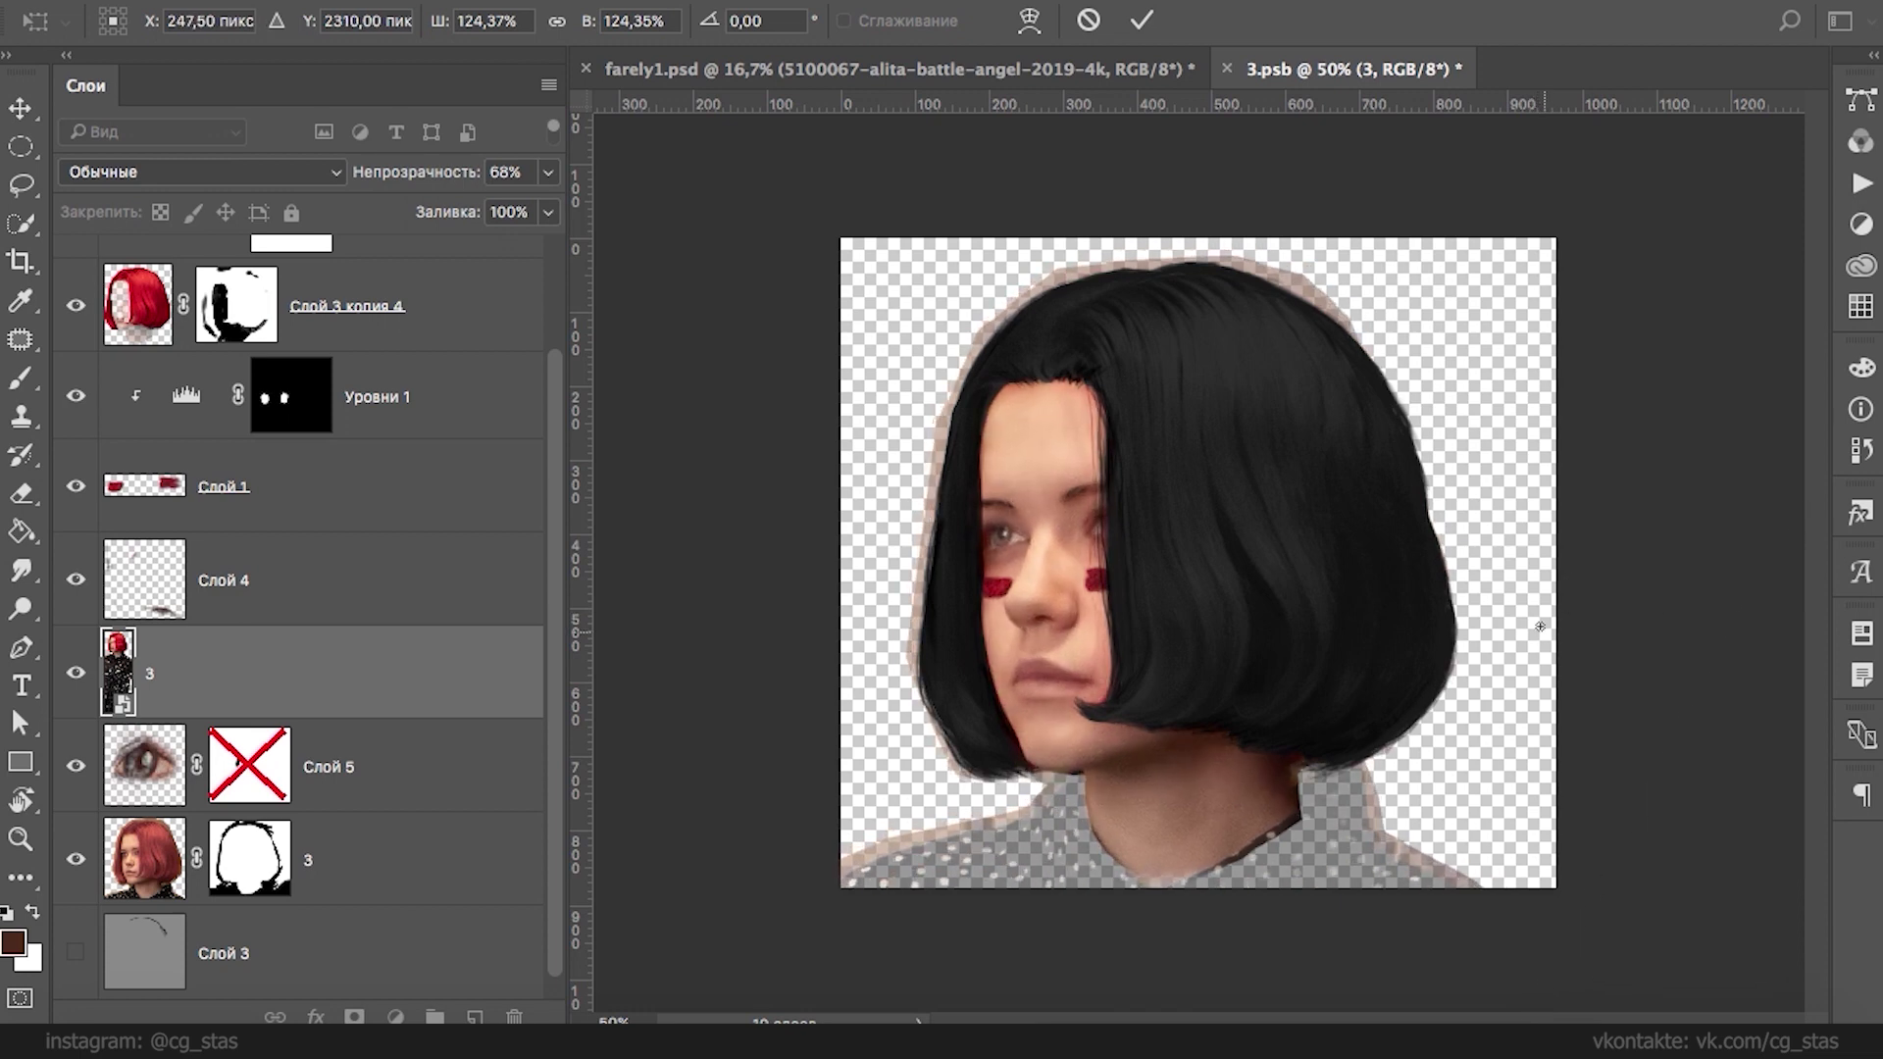
# - Add a layer mask to the reference photo layer 3 and invert it to black
pyautogui.press('w')
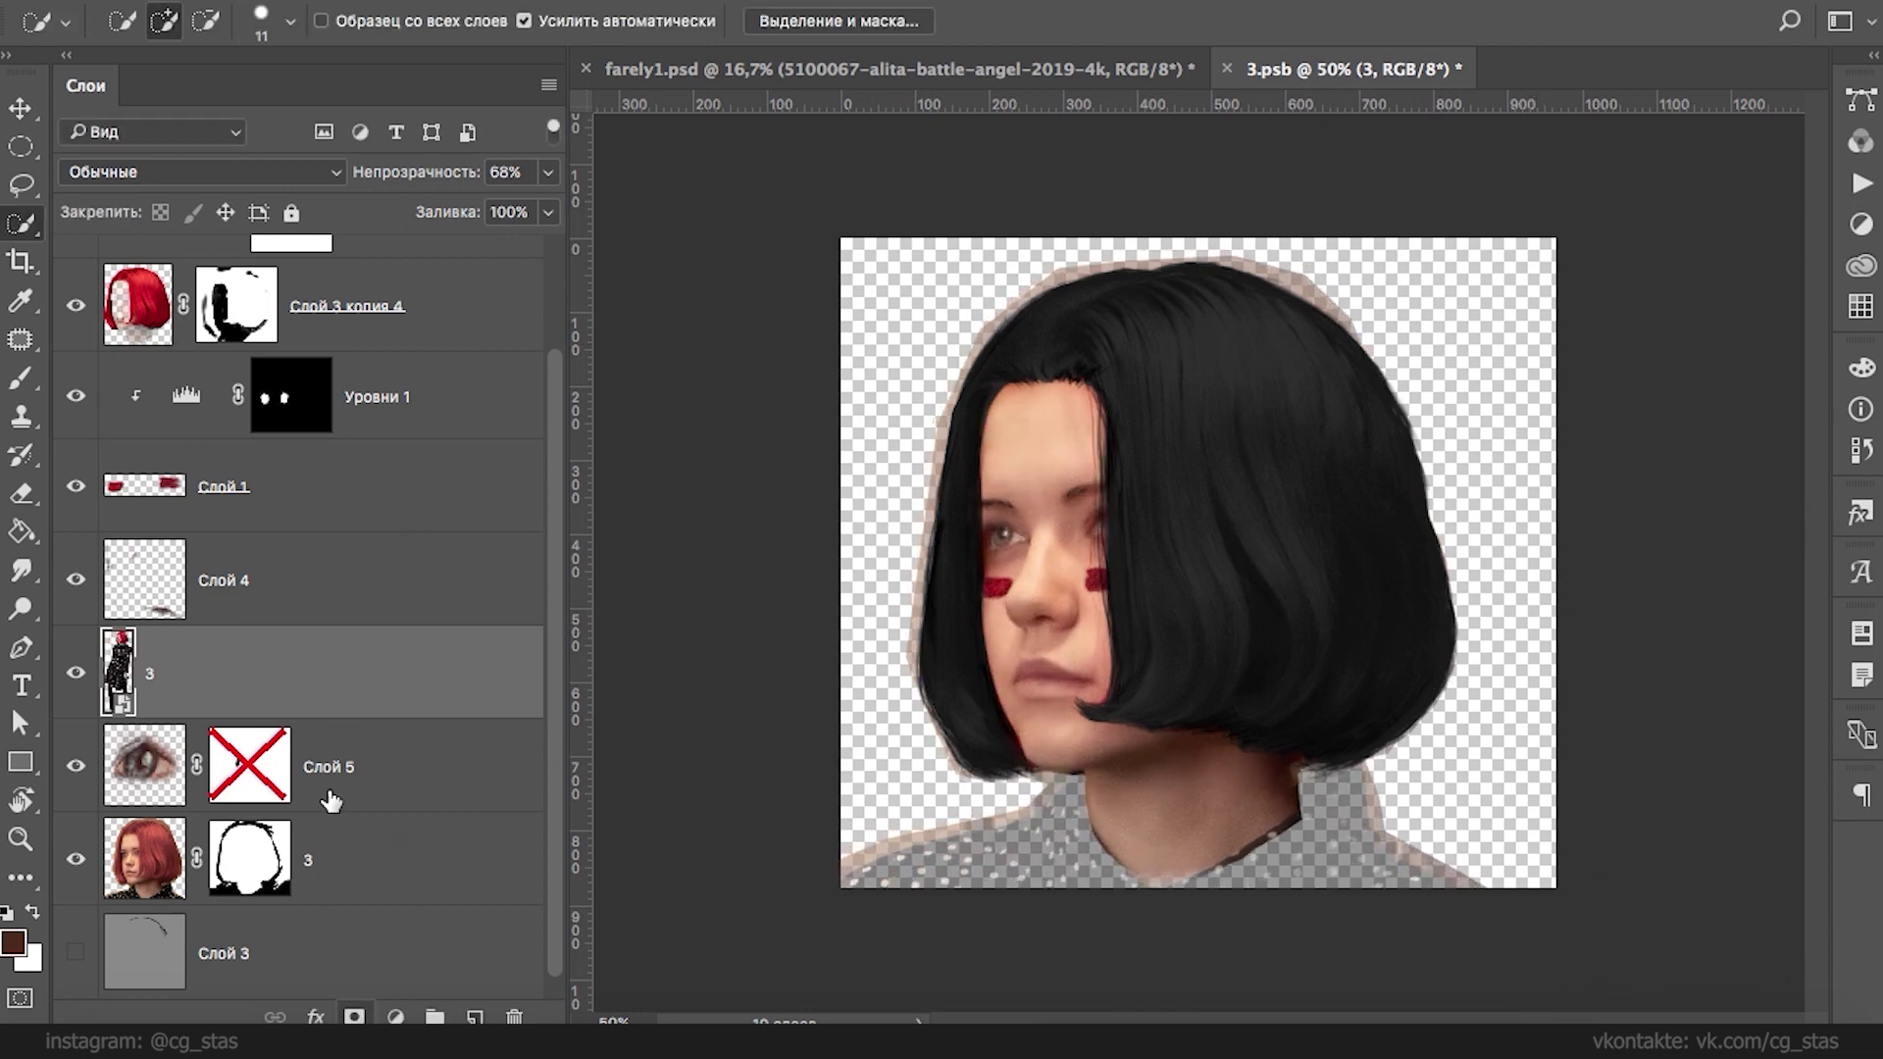
pyautogui.click(354, 1017)
pyautogui.hotkey('ctrl', 'i')
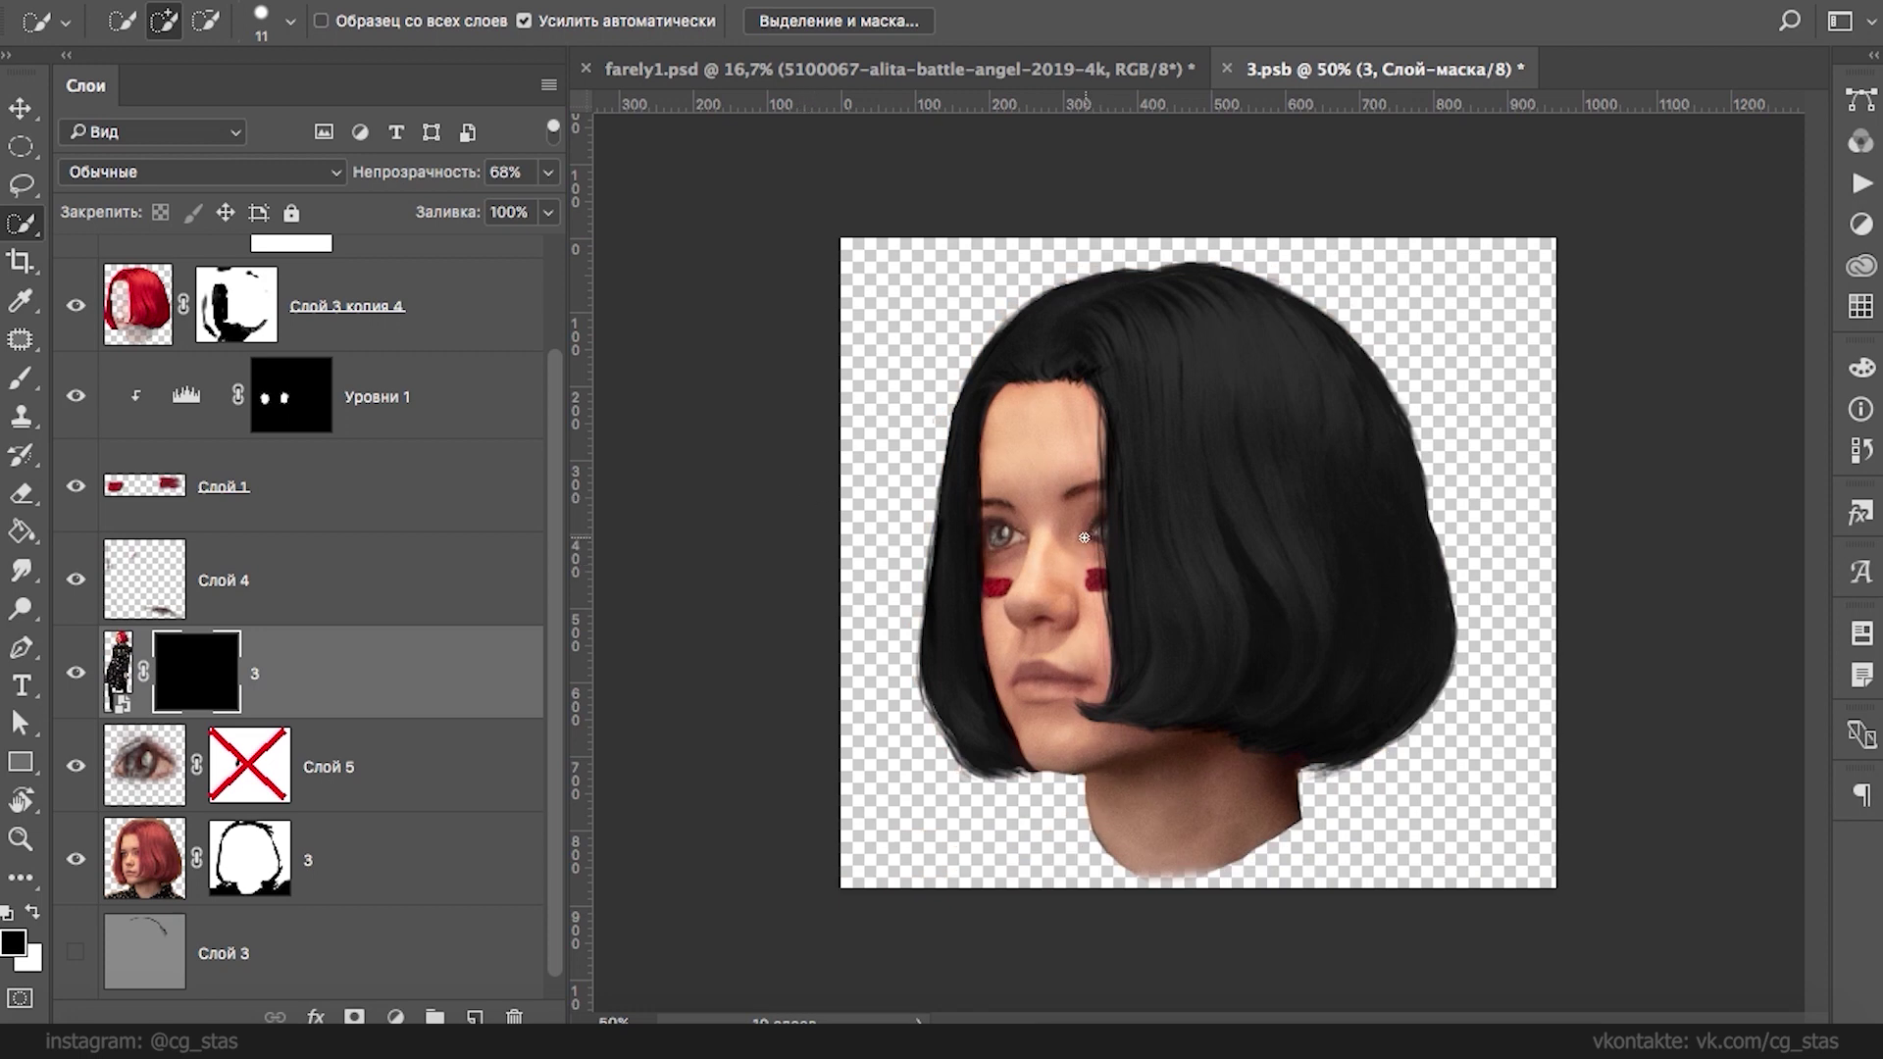
# - Reveal the reference photo's far eye by painting white on its mask, then touch up the edge in black
pyautogui.press('b')
pyautogui.press('x')
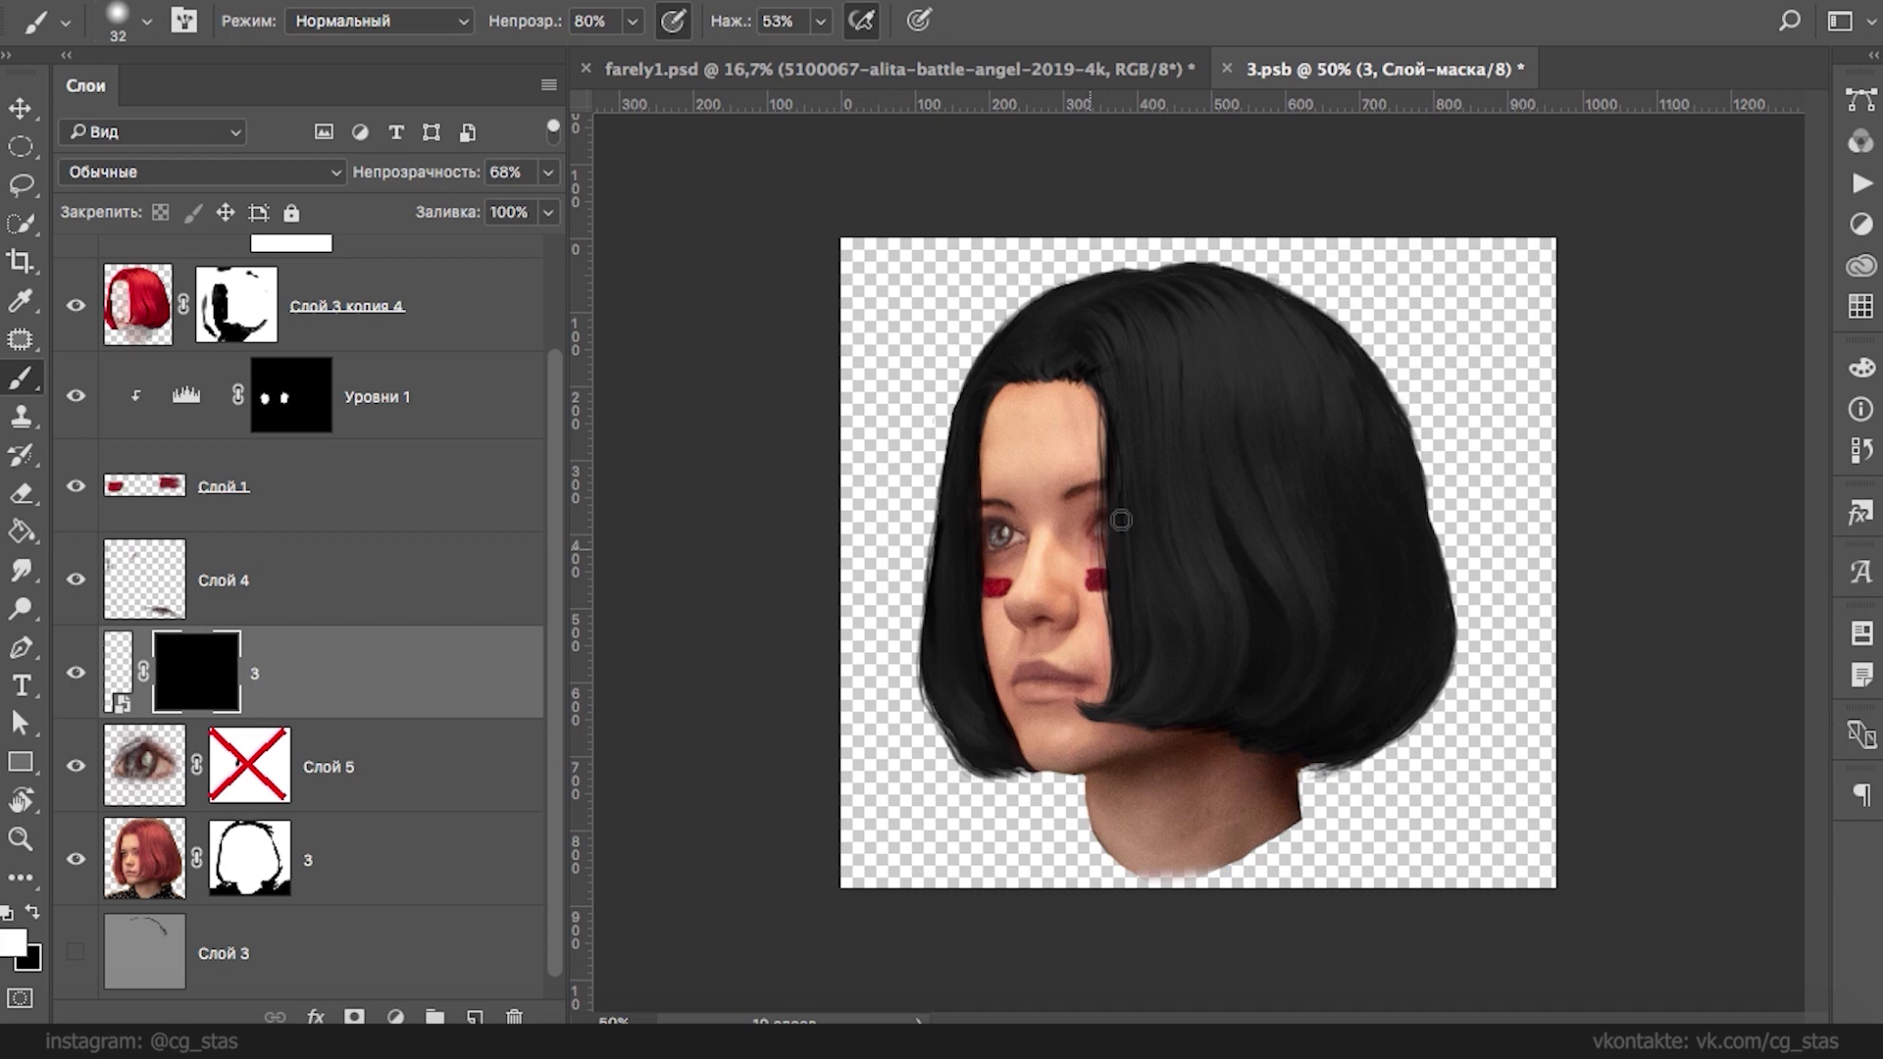
pyautogui.click(1120, 520)
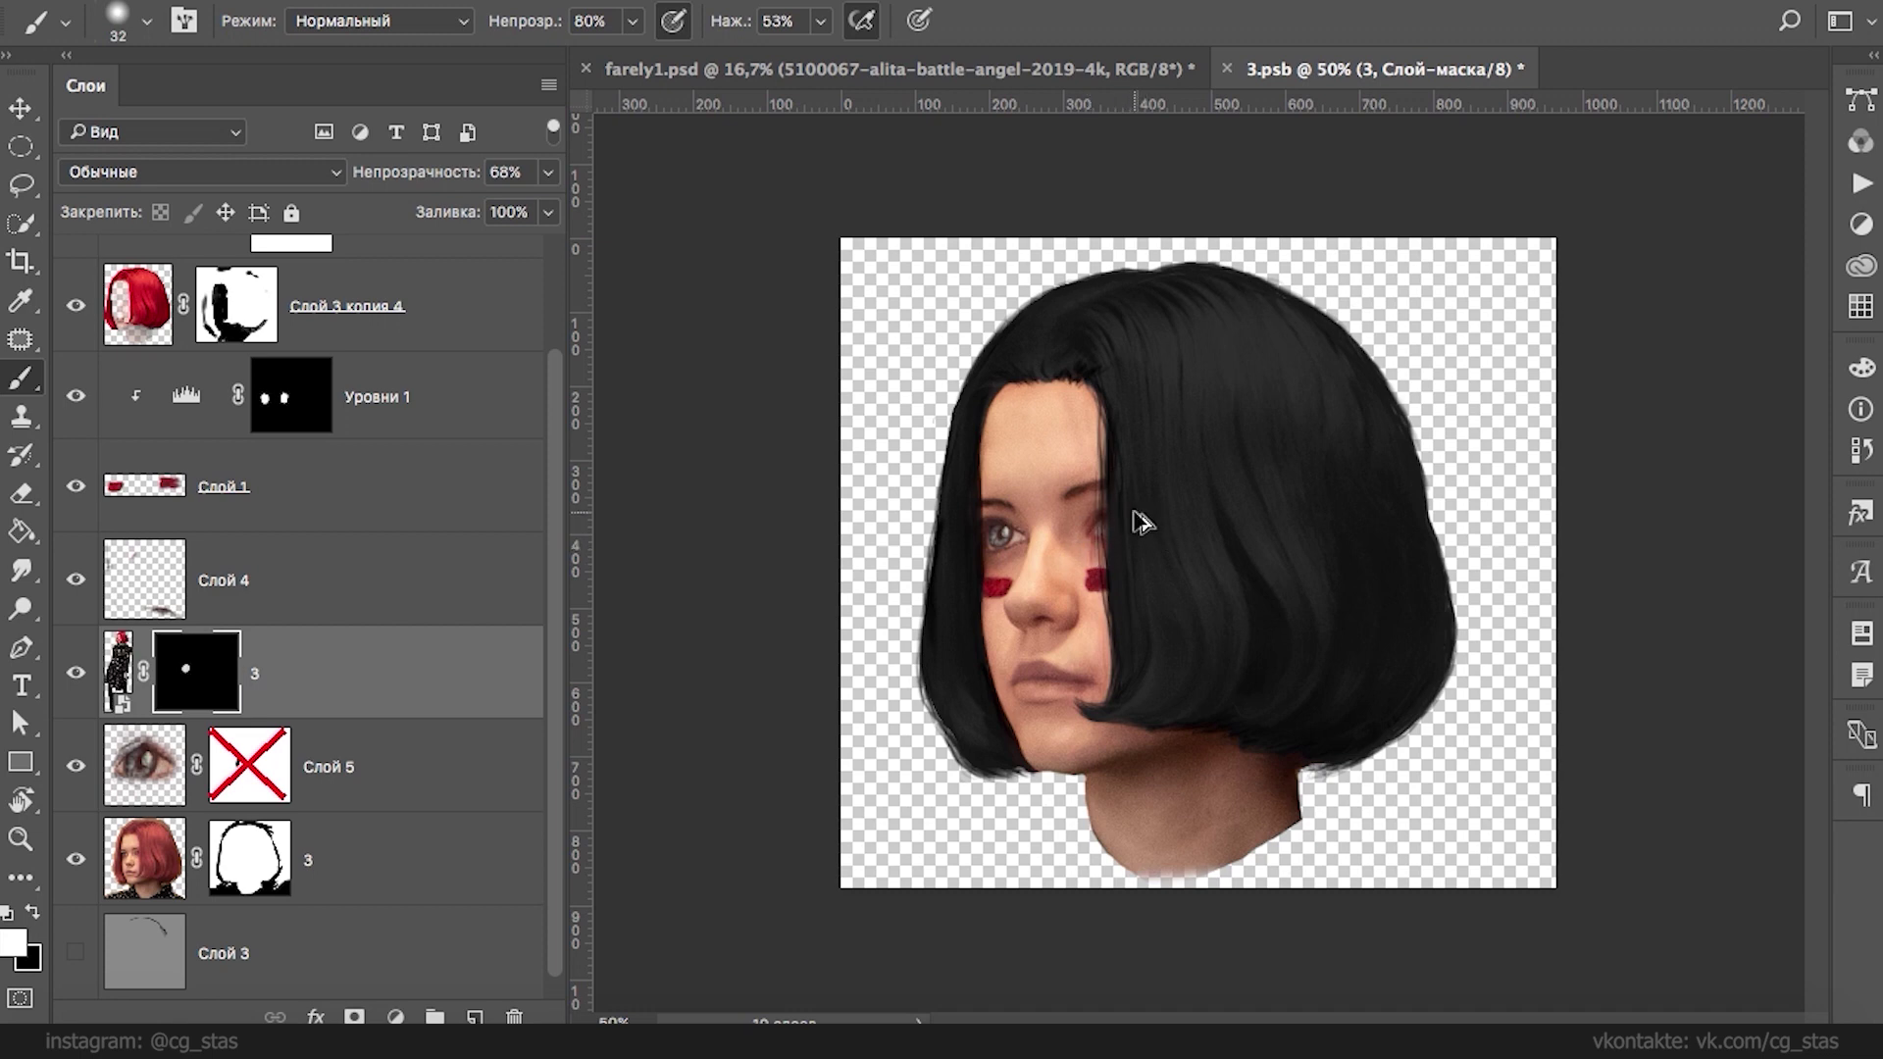
pyautogui.hotkey('ctrl', 'i')
pyautogui.hotkey('ctrl', 'i')
pyautogui.press('x')
pyautogui.moveTo(1101, 542); pyautogui.dragTo(1130, 556)
# - Sample a light skin tone from the forehead and set the brush's blending mode to Цветность
pyautogui.click(119, 672)
pyautogui.click(985, 2)
pyautogui.click(567, 500)
pyautogui.click(14, 946)
pyautogui.keyDown('alt'); pyautogui.click(1048, 448); pyautogui.keyUp('alt')
pyautogui.click(373, 21)
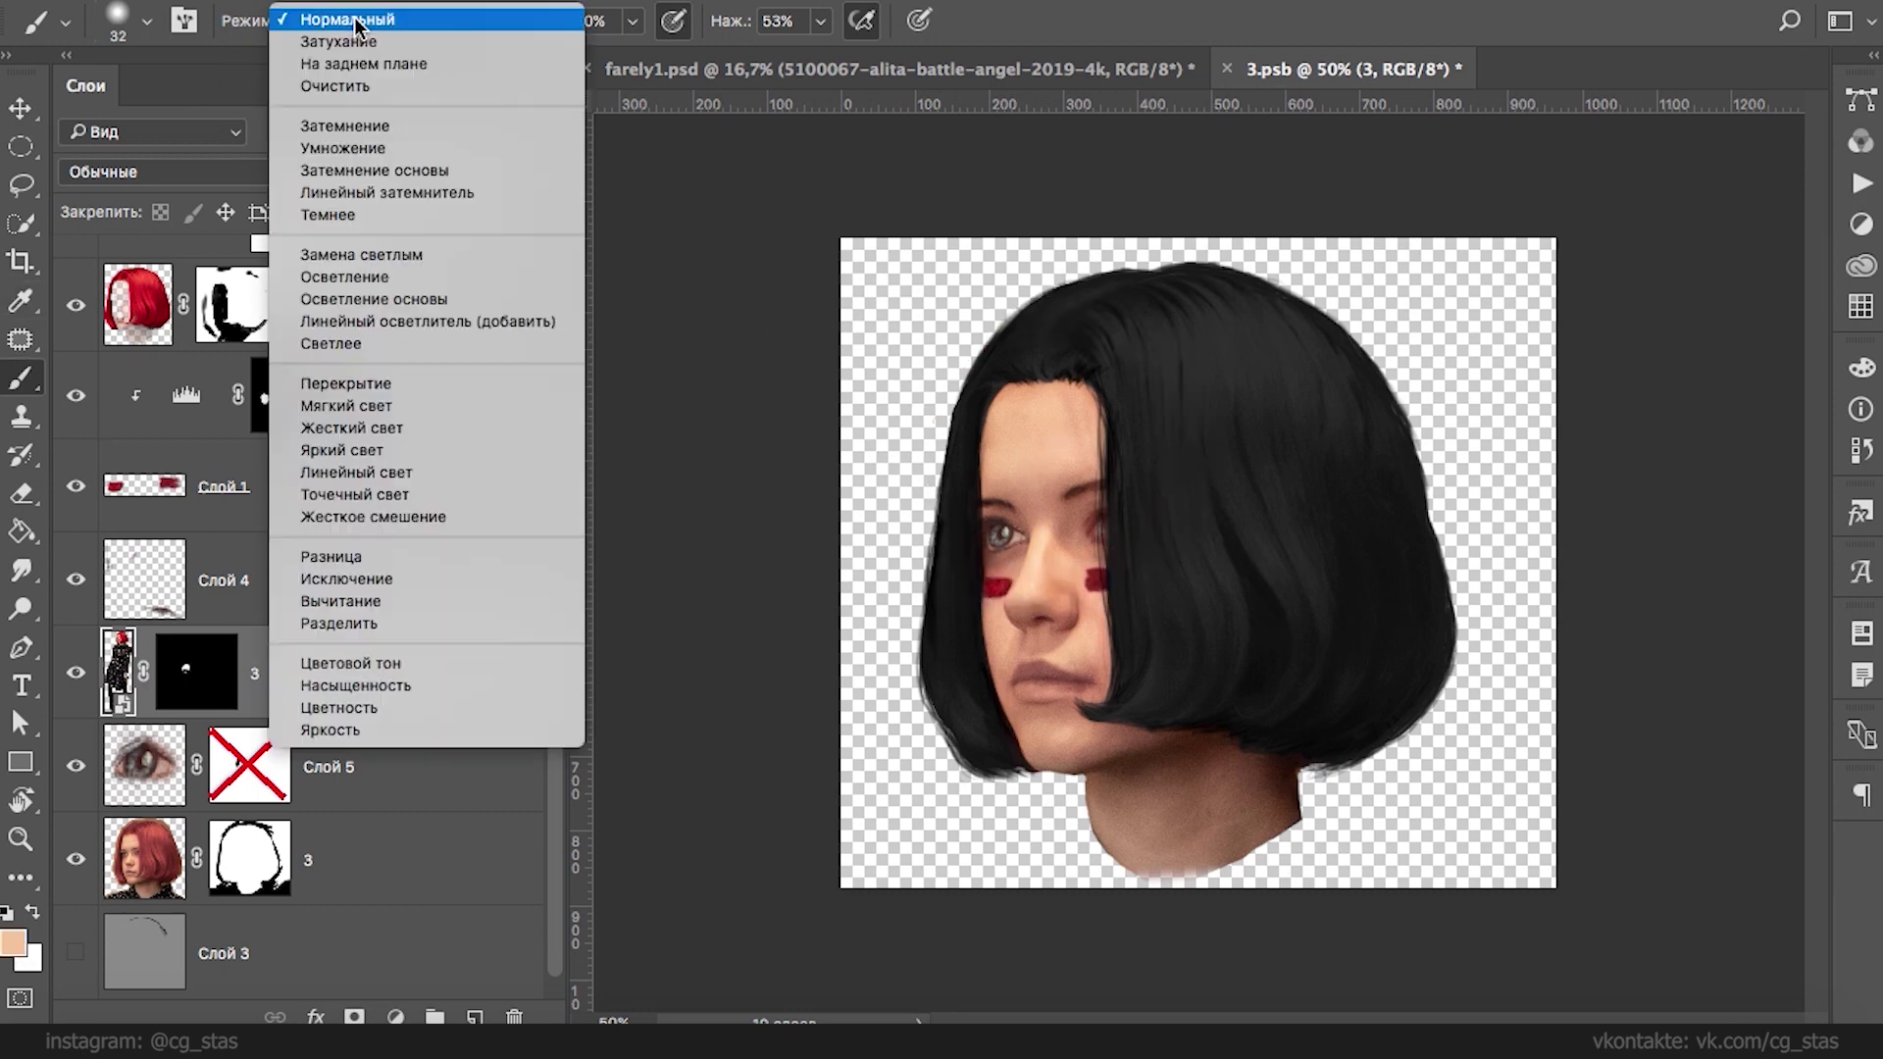
pyautogui.click(392, 708)
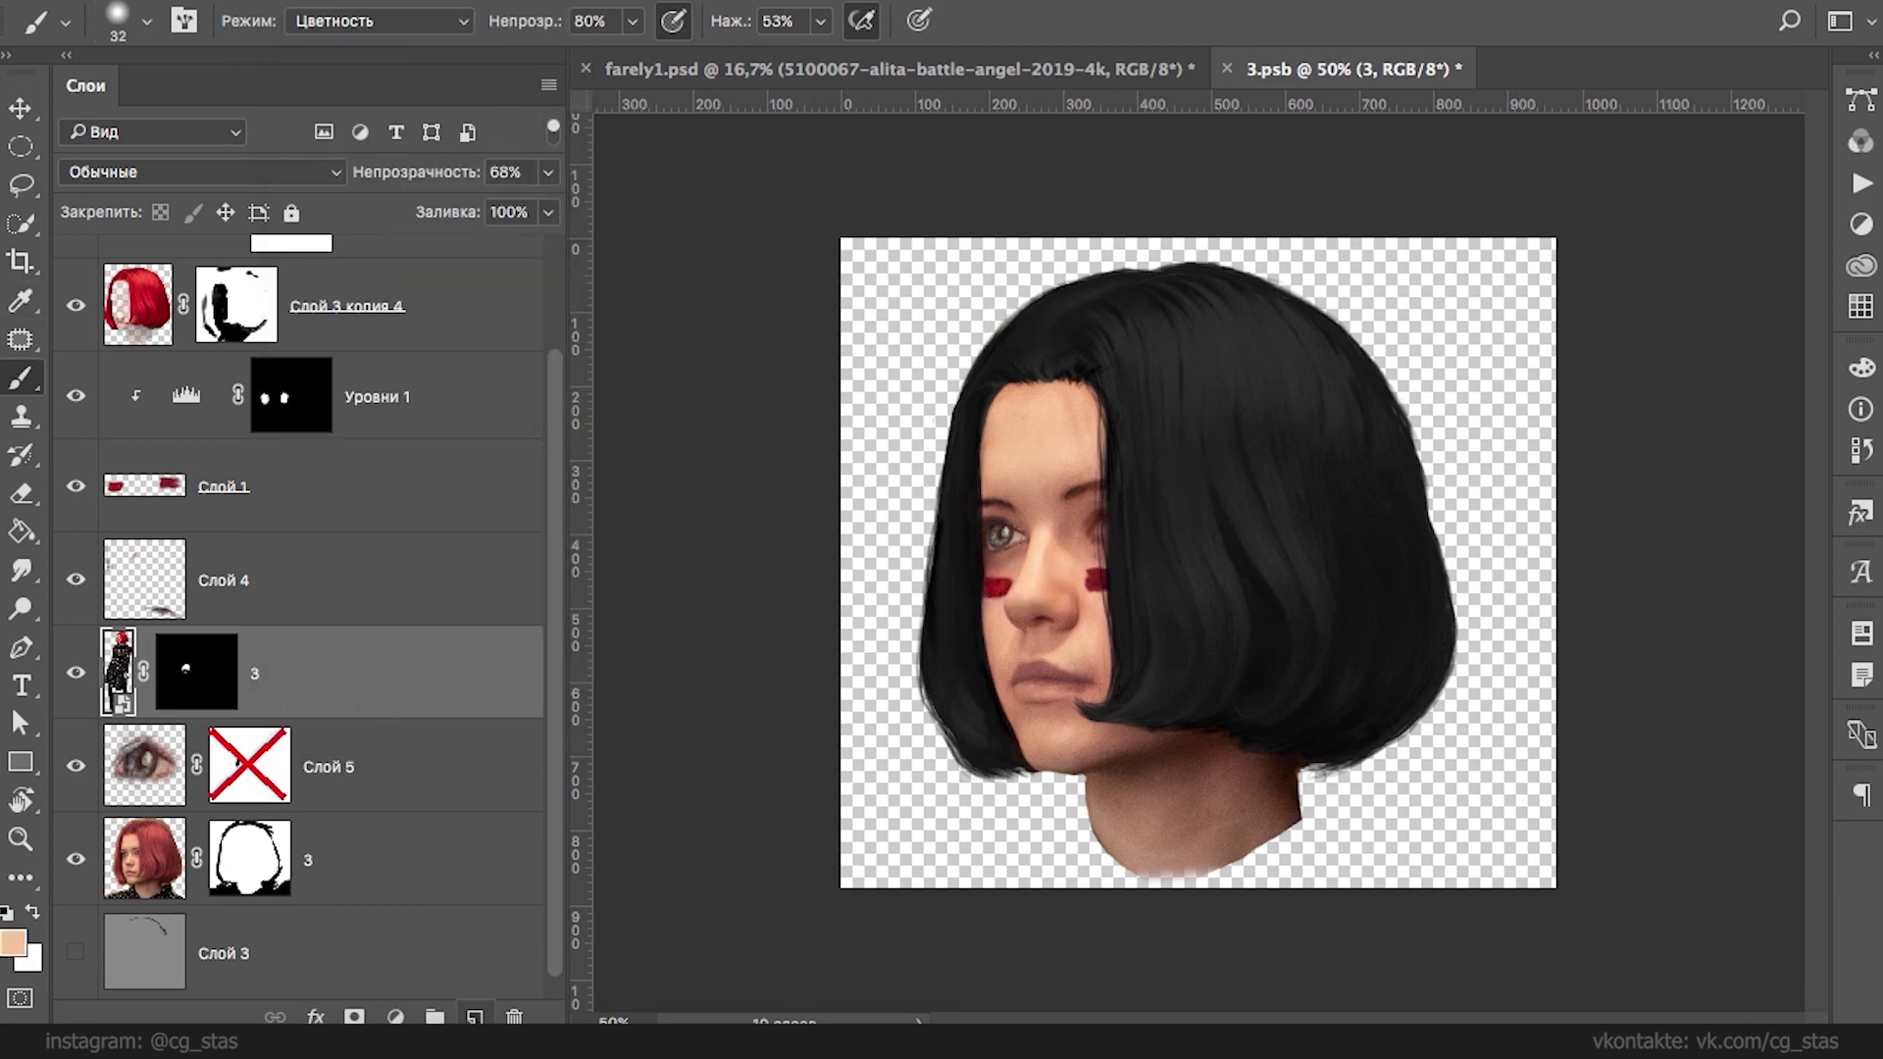
# - Create a new layer in Цветность mode and paint sampled skin tone around the far eye with a Нормальный-mode brush
pyautogui.click(475, 1017)
pyautogui.click(201, 172)
pyautogui.click(186, 816)
pyautogui.click(373, 21)
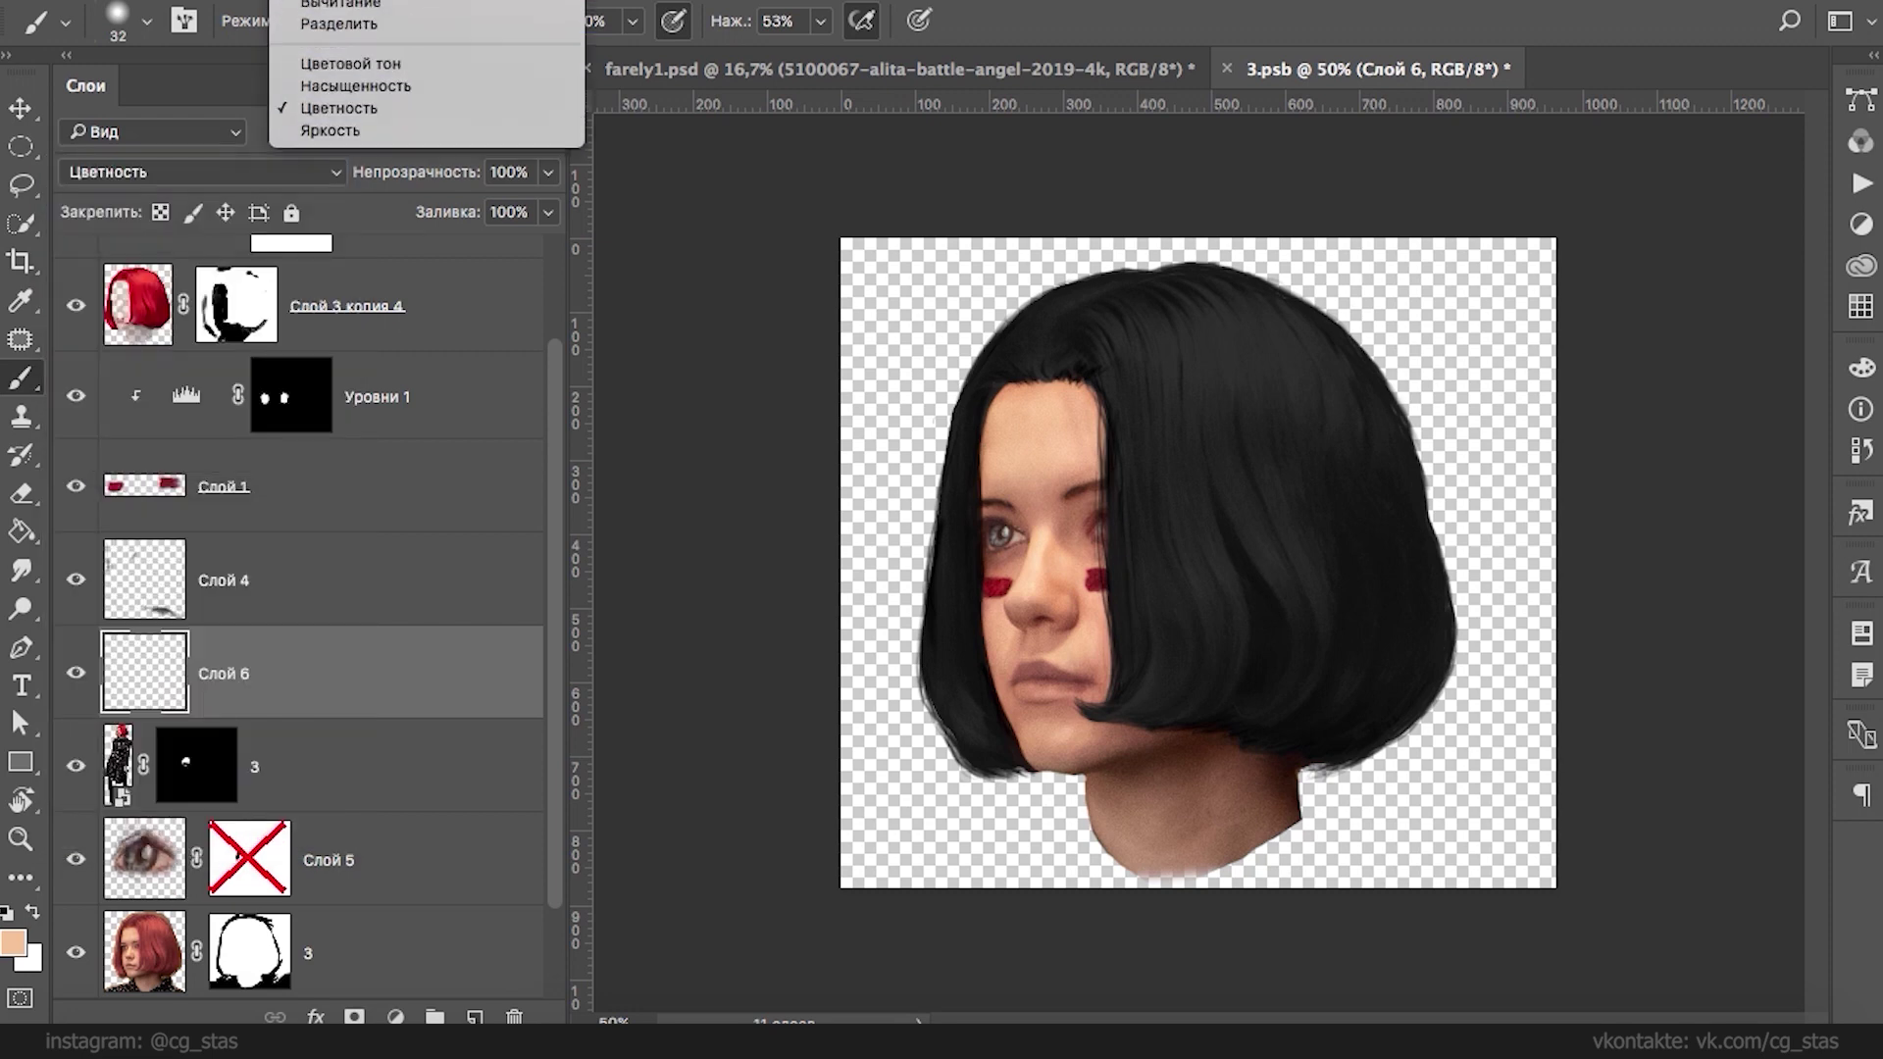
pyautogui.click(343, 2)
pyautogui.moveTo(1090, 525)
pyautogui.mouseDown()
pyautogui.moveTo(1105, 513)
pyautogui.moveTo(1131, 551)
pyautogui.moveTo(1104, 510)
pyautogui.moveTo(1159, 519)
pyautogui.mouseUp()
pyautogui.keyDown('alt'); pyautogui.click(1070, 525); pyautogui.keyUp('alt')
# - Compare Слой 2 shown and hidden, and erase its hair strands over the far eye
pyautogui.moveTo(554, 402); pyautogui.dragTo(554, 294)
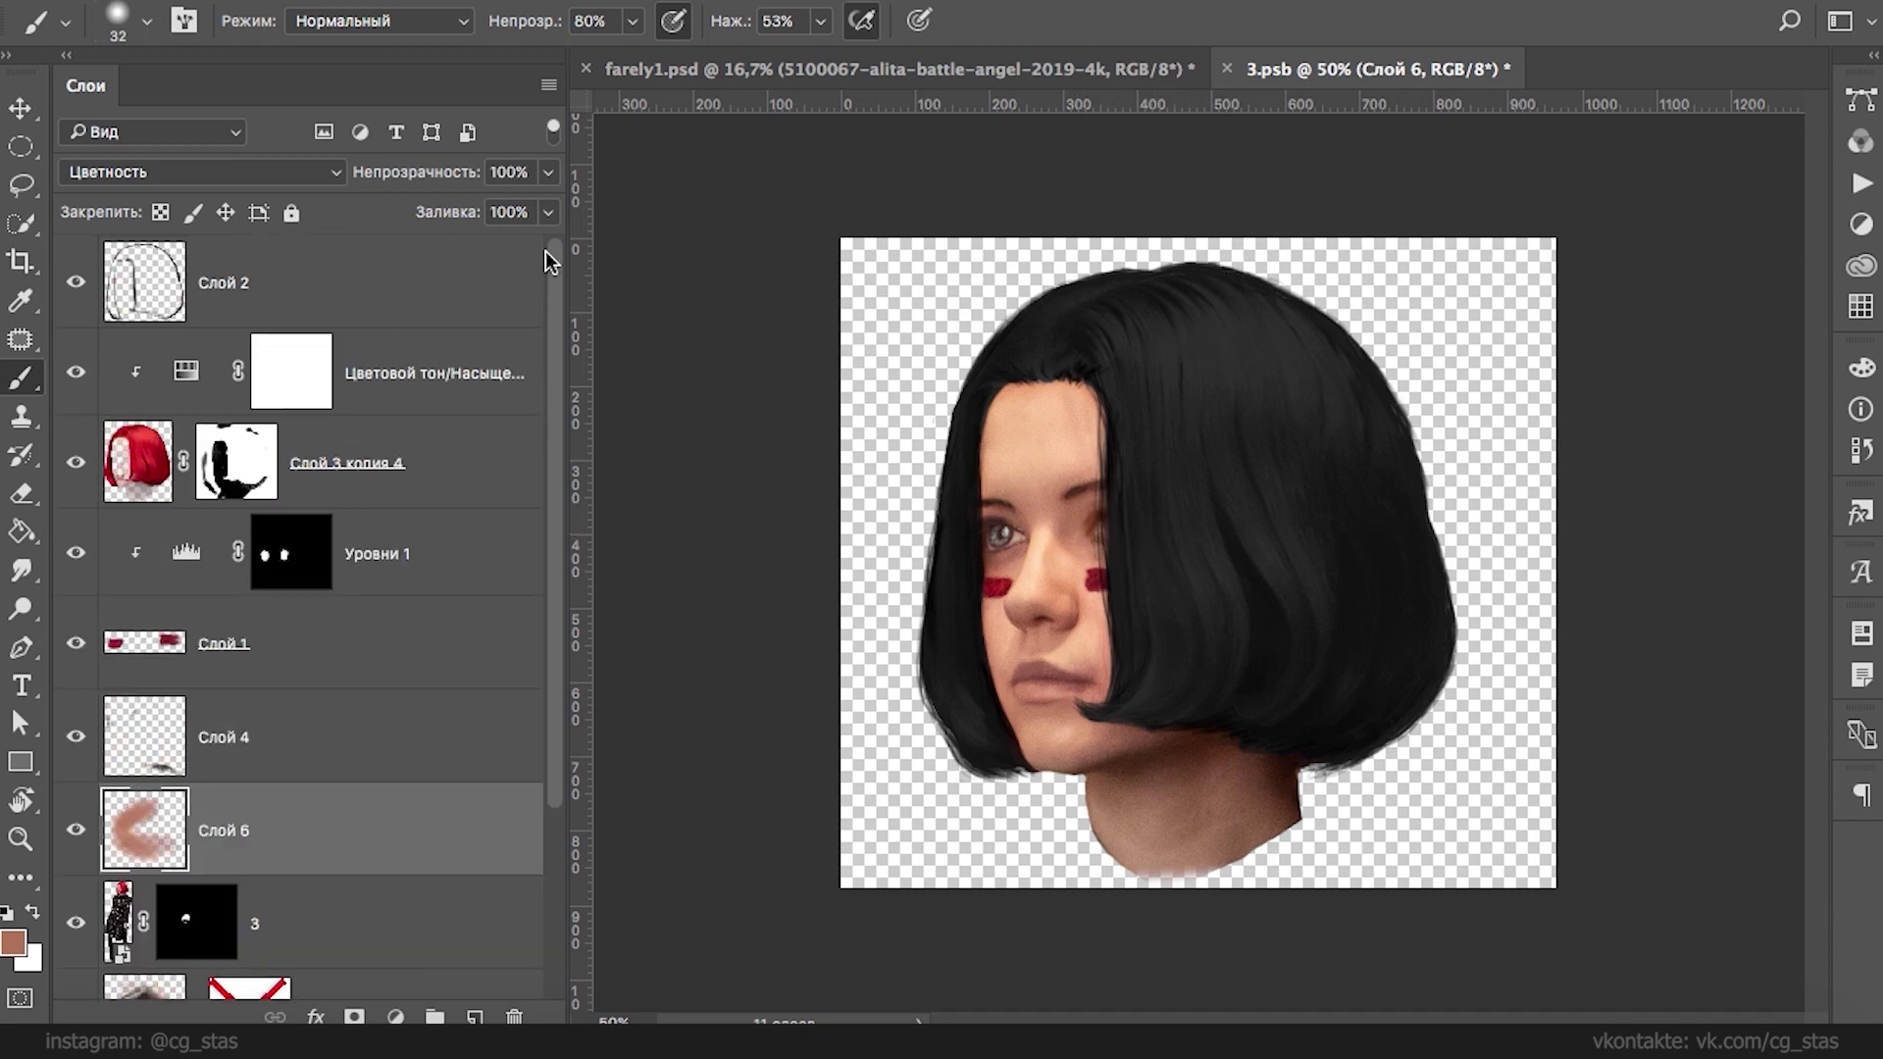
pyautogui.click(75, 290)
pyautogui.click(78, 286)
pyautogui.click(78, 287)
pyautogui.click(78, 286)
pyautogui.click(145, 284)
pyautogui.press('e')
pyautogui.moveTo(1100, 523); pyautogui.dragTo(1090, 554)
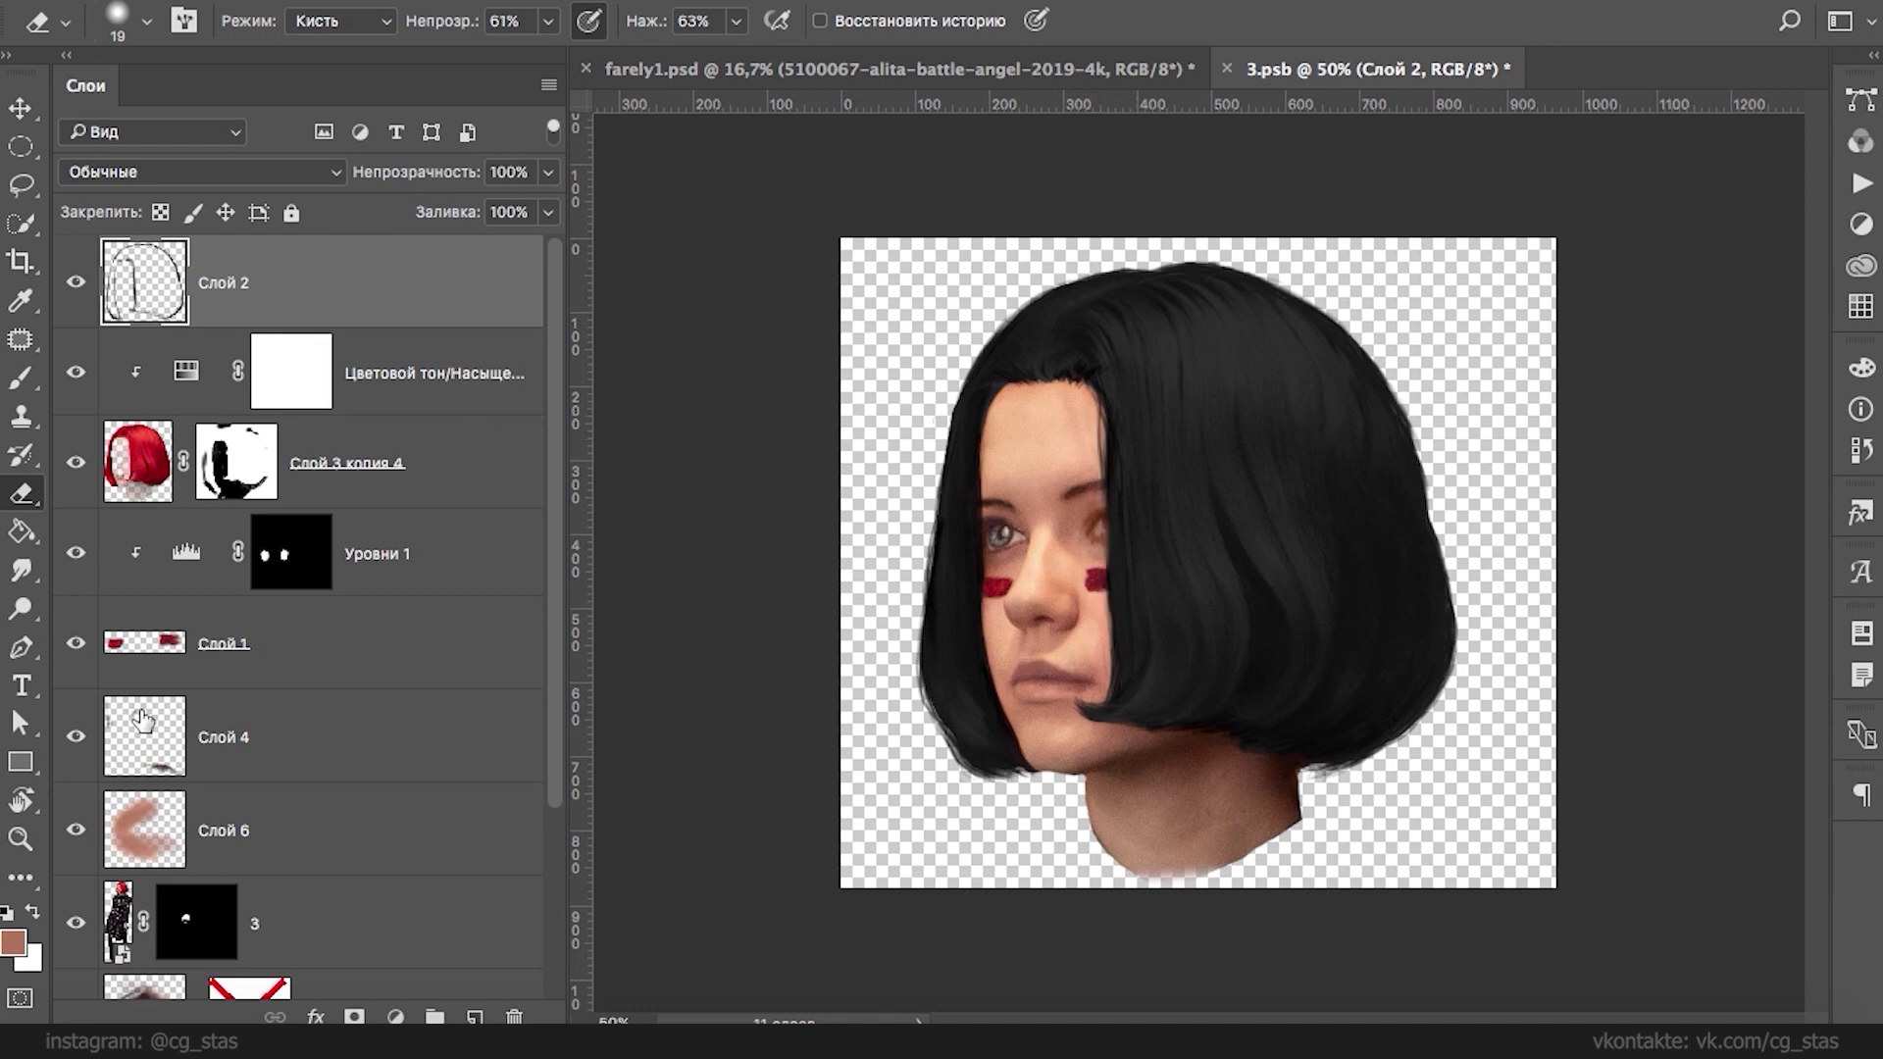
# - Raise the masked reference photo layer 3 to 100% opacity and check its visibility
pyautogui.moveTo(550, 622); pyautogui.dragTo(551, 788)
pyautogui.click(142, 746)
pyautogui.click(180, 745)
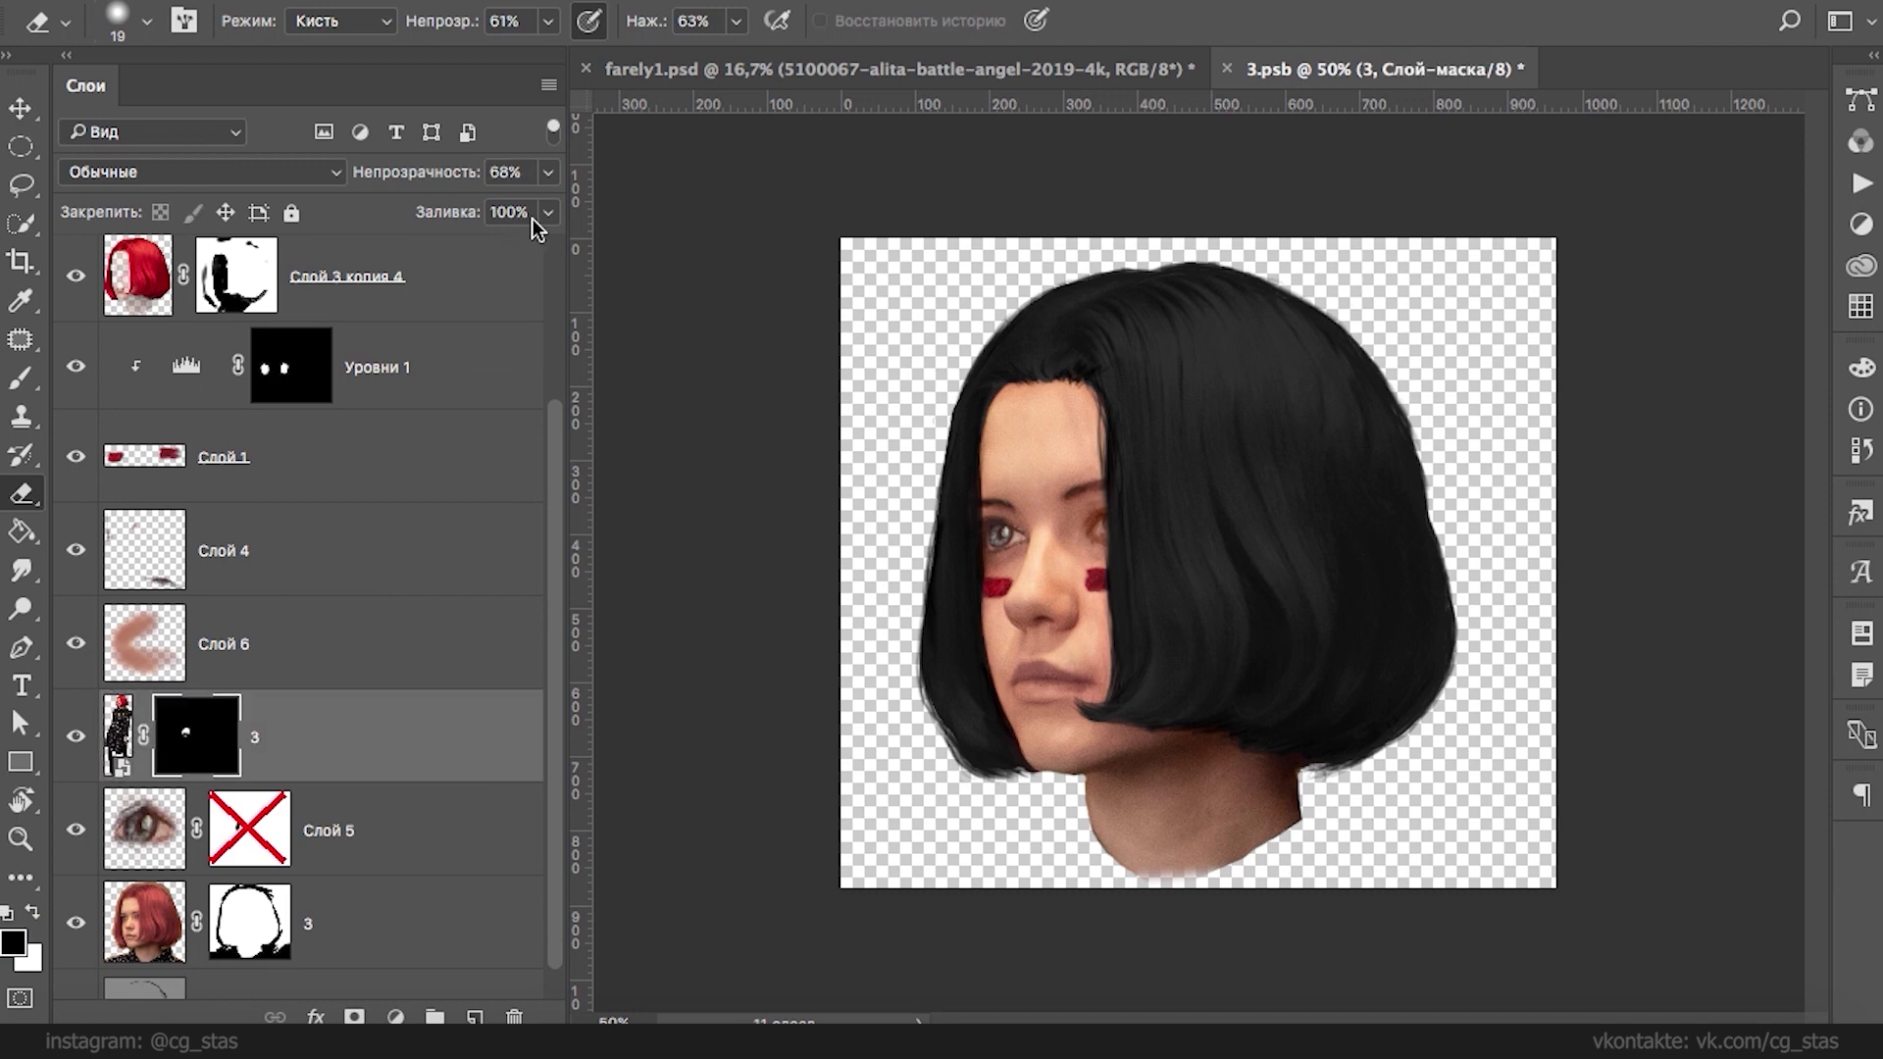
pyautogui.moveTo(552, 174); pyautogui.dragTo(555, 214)
pyautogui.click(74, 740)
# - Move the eye layer Слой 5 above the skin-tone layer Слой 6 in the layer stack
pyautogui.hotkey('ctrl', '+')
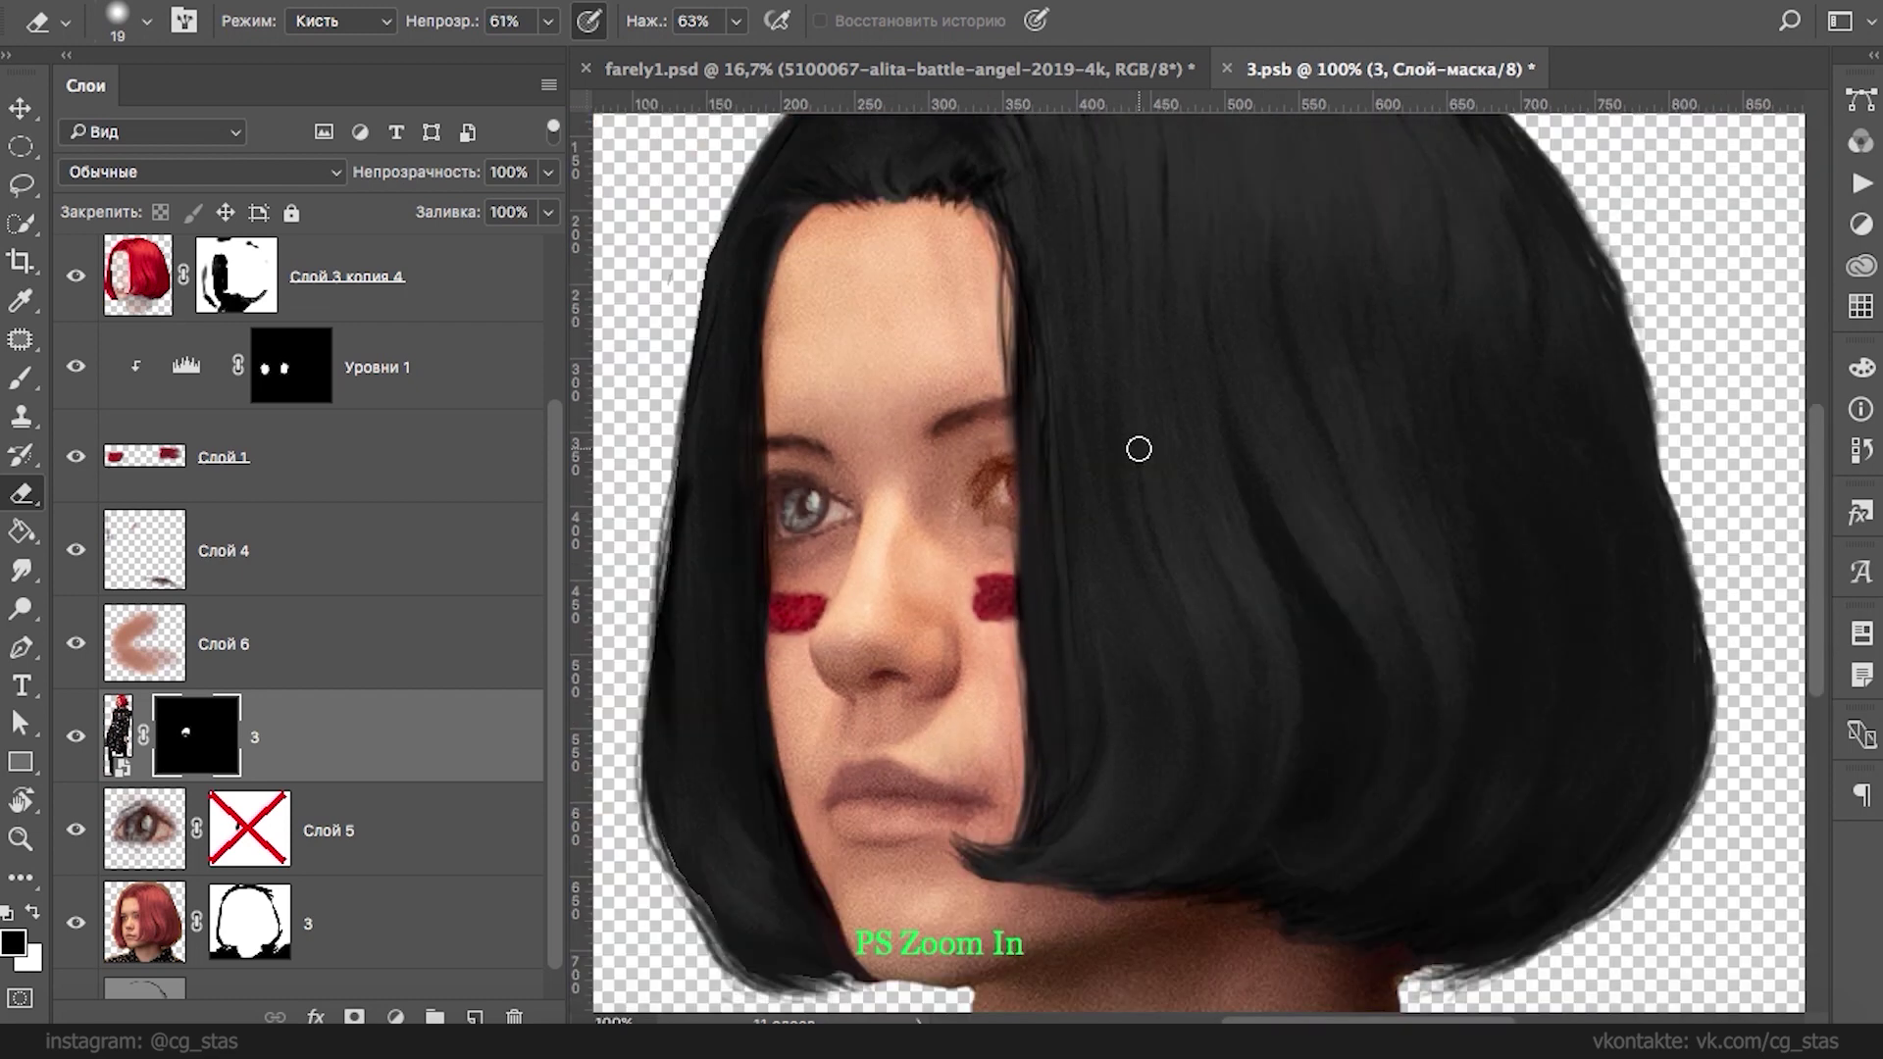
pyautogui.click(108, 655)
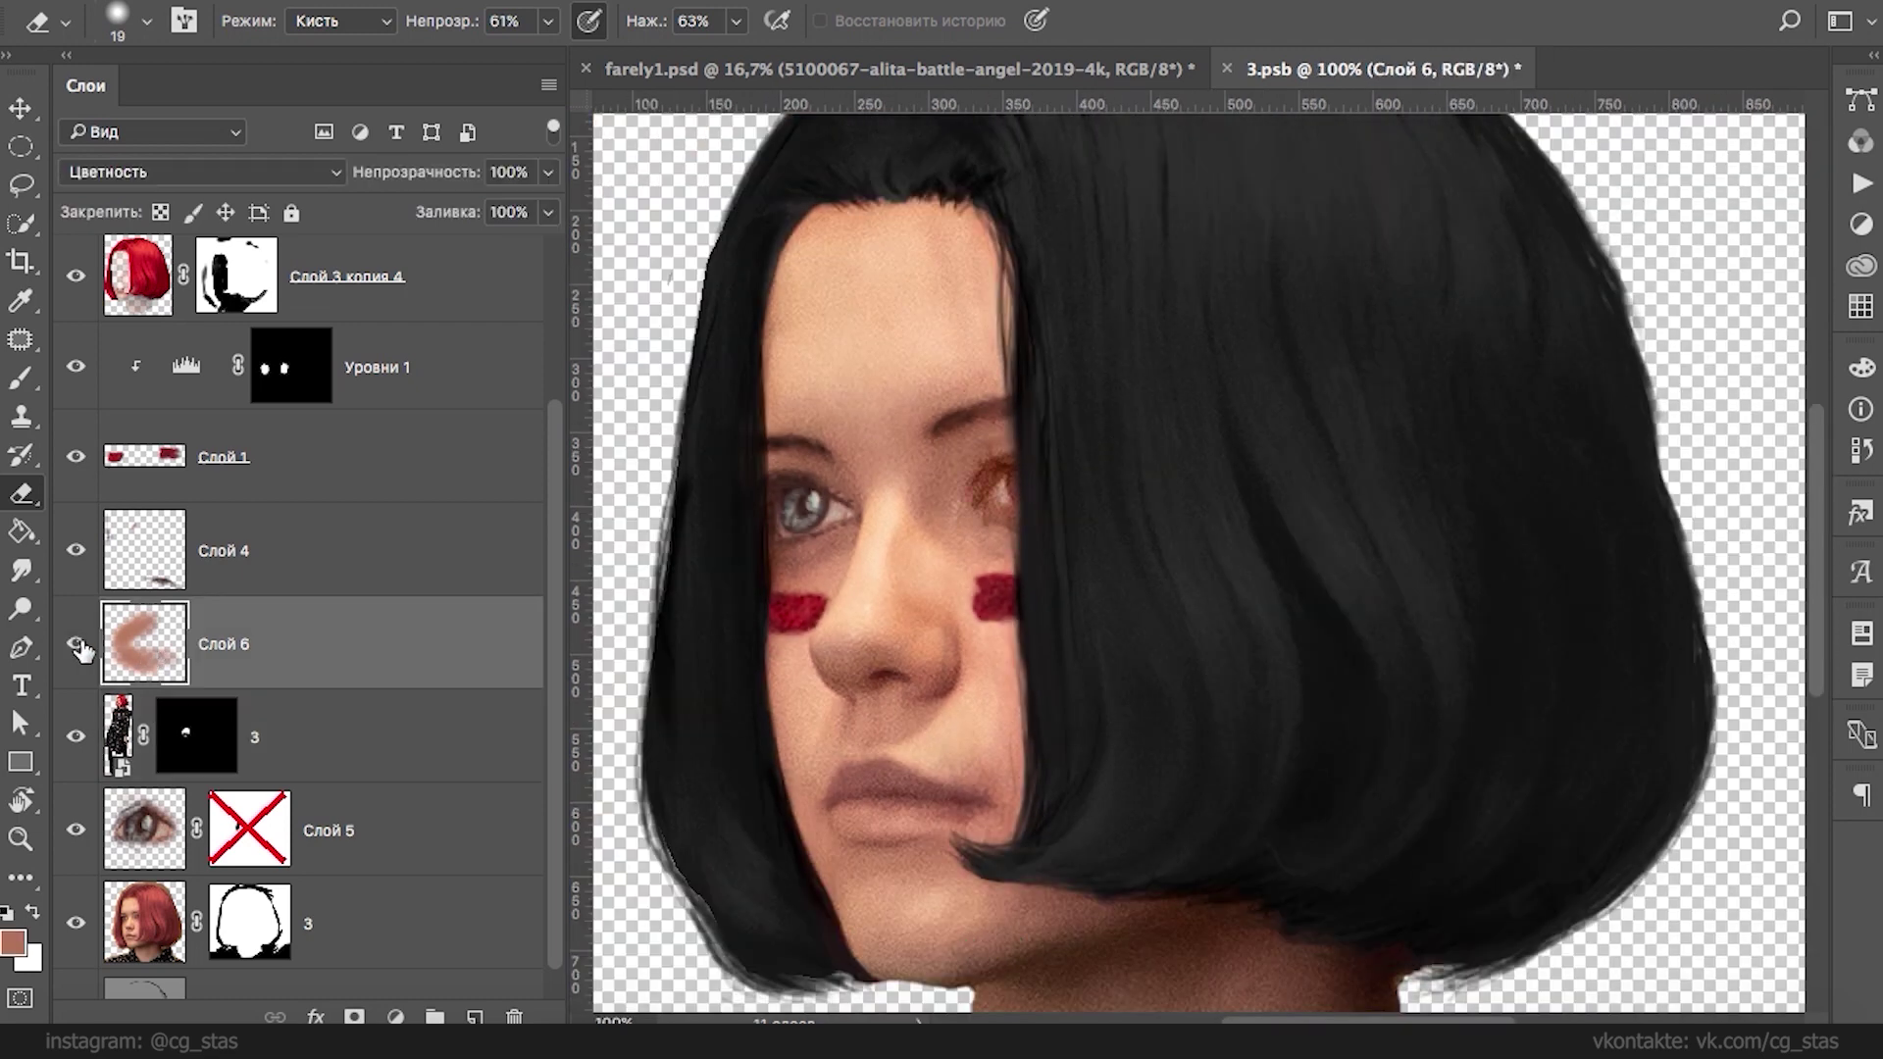
pyautogui.click(182, 573)
pyautogui.moveTo(138, 823); pyautogui.dragTo(162, 628)
pyautogui.hotkey('ctrl', 'r')
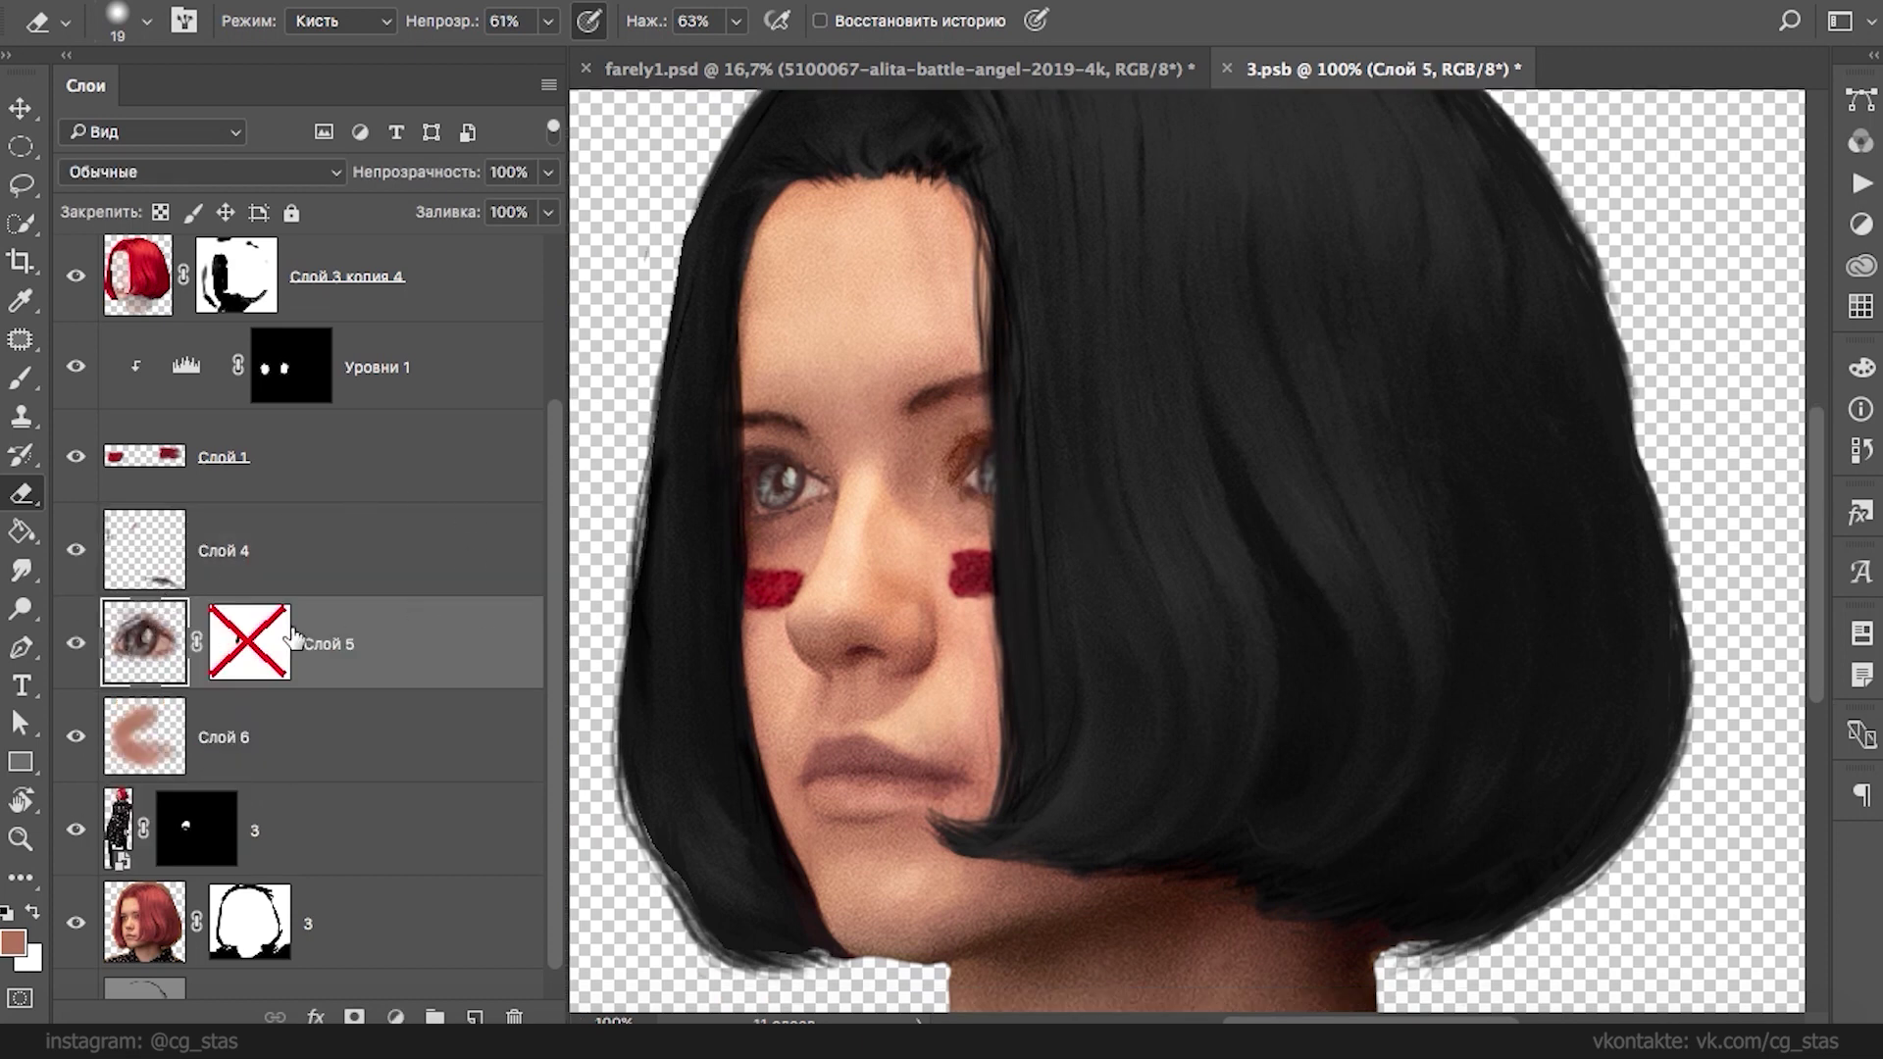
# - Free-transform the Слой 5 eye to fit over the far eye, compare it shown and hidden, and leave the layer hidden
pyautogui.hotkey('ctrl', 't')
pyautogui.moveTo(1065, 488); pyautogui.dragTo(995, 475)
pyautogui.rightClick(1068, 491)
pyautogui.click(1114, 777)
pyautogui.rightClick(1084, 485)
pyautogui.click(1084, 484)
pyautogui.press('e')
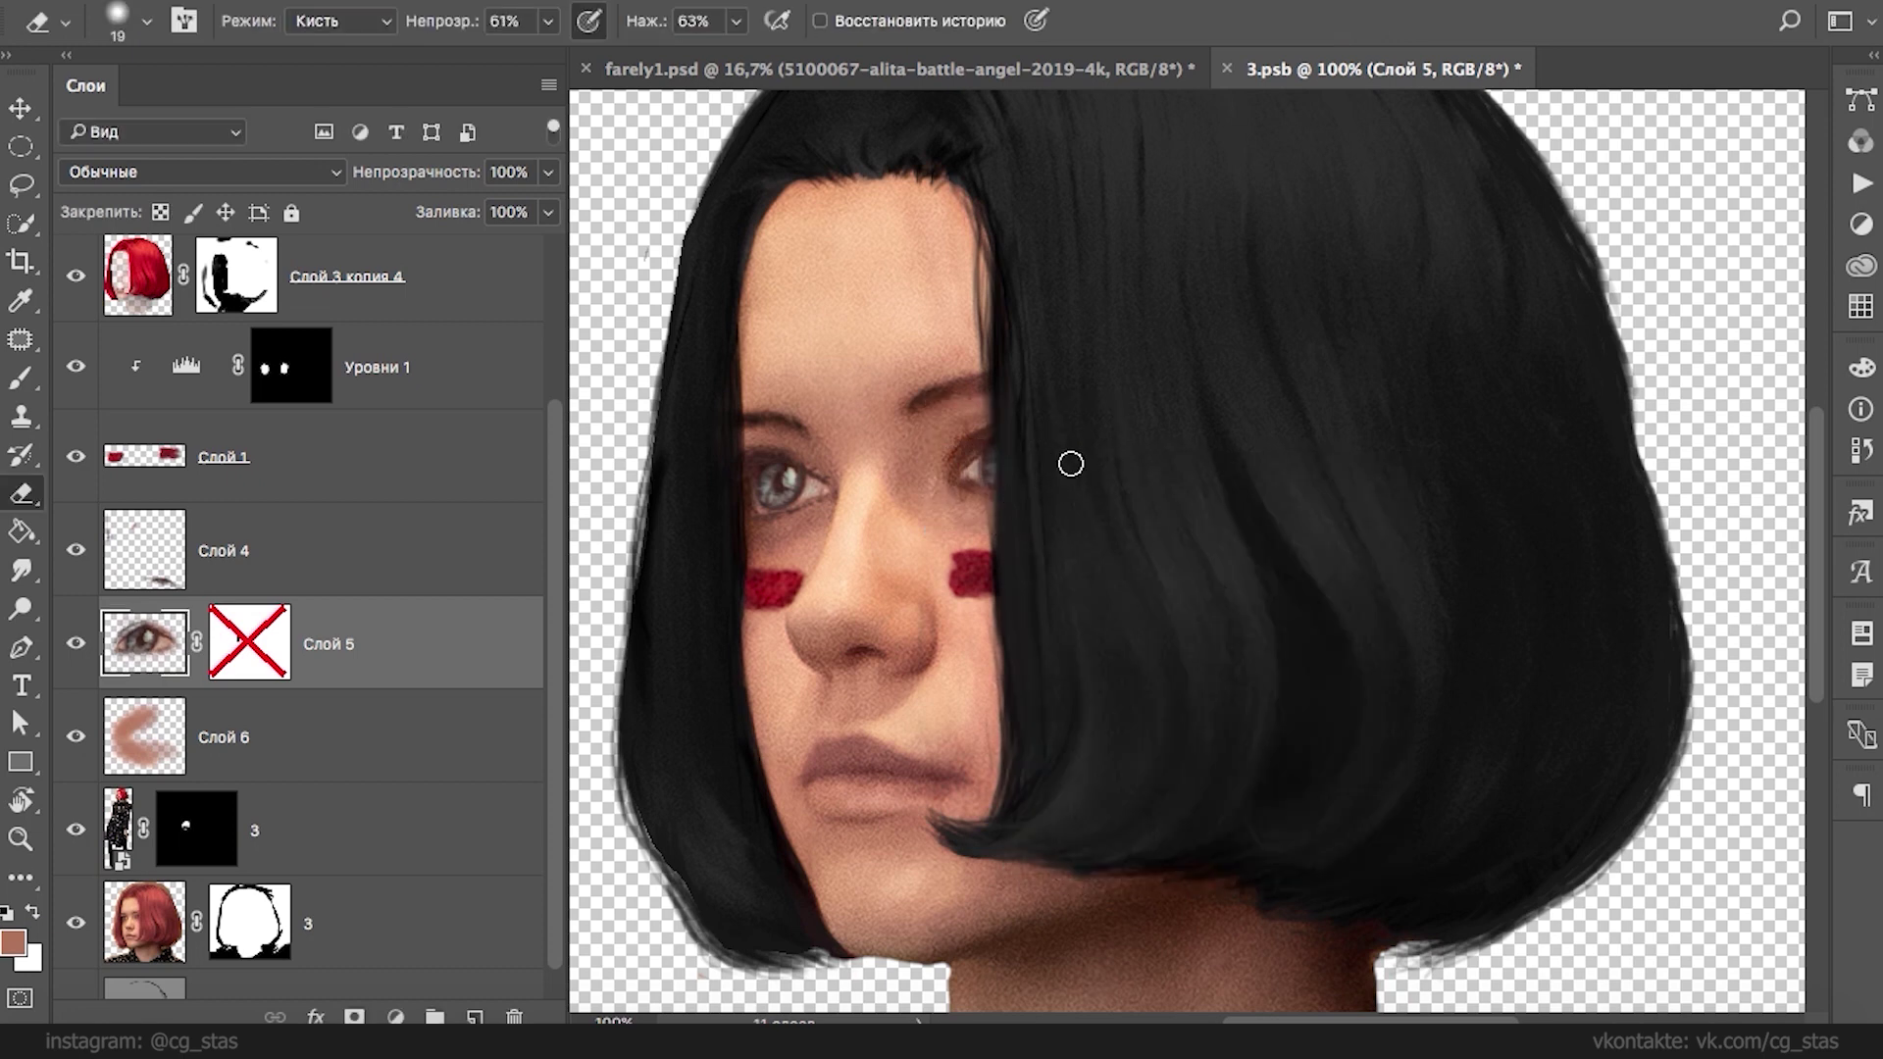
pyautogui.click(75, 645)
pyautogui.click(75, 645)
pyautogui.click(76, 645)
# - Rasterize the masked reference photo layer 3, then duplicate it and hide the original
pyautogui.rightClick(119, 832)
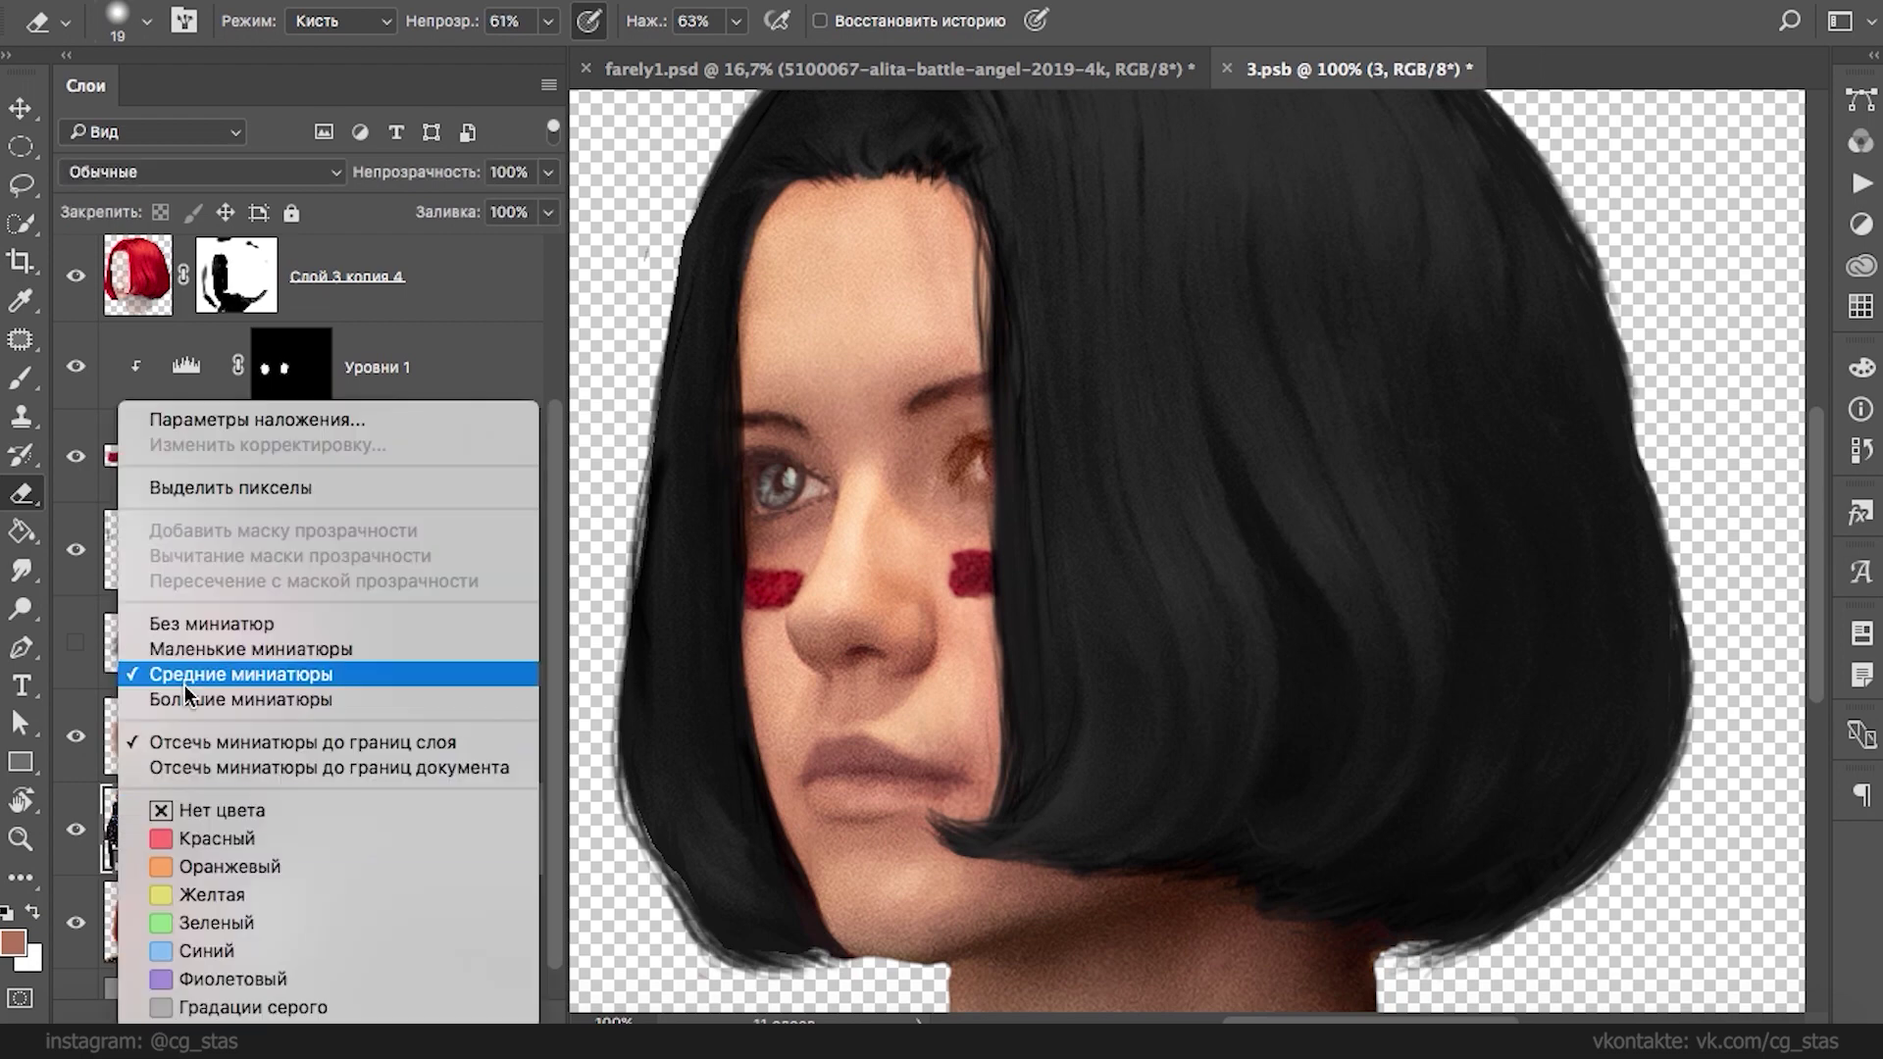
pyautogui.click(473, 382)
pyautogui.rightClick(304, 829)
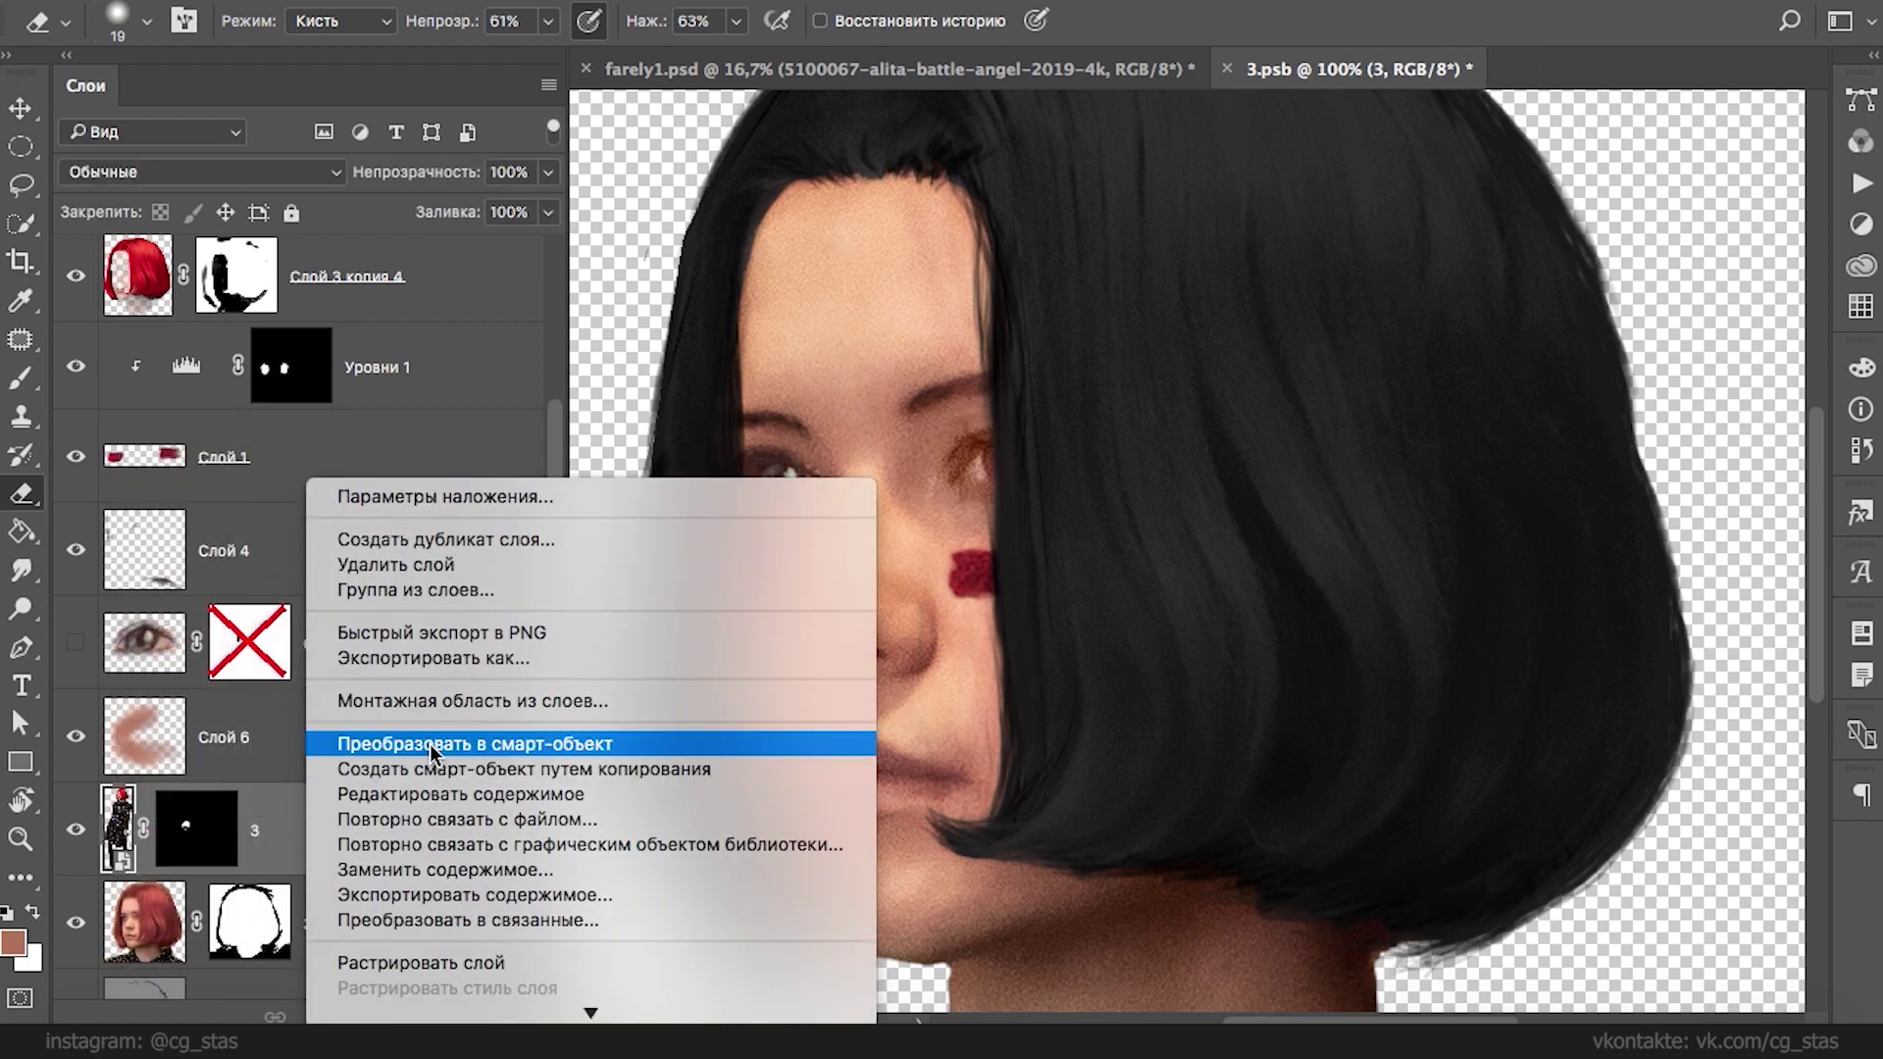
pyautogui.click(432, 745)
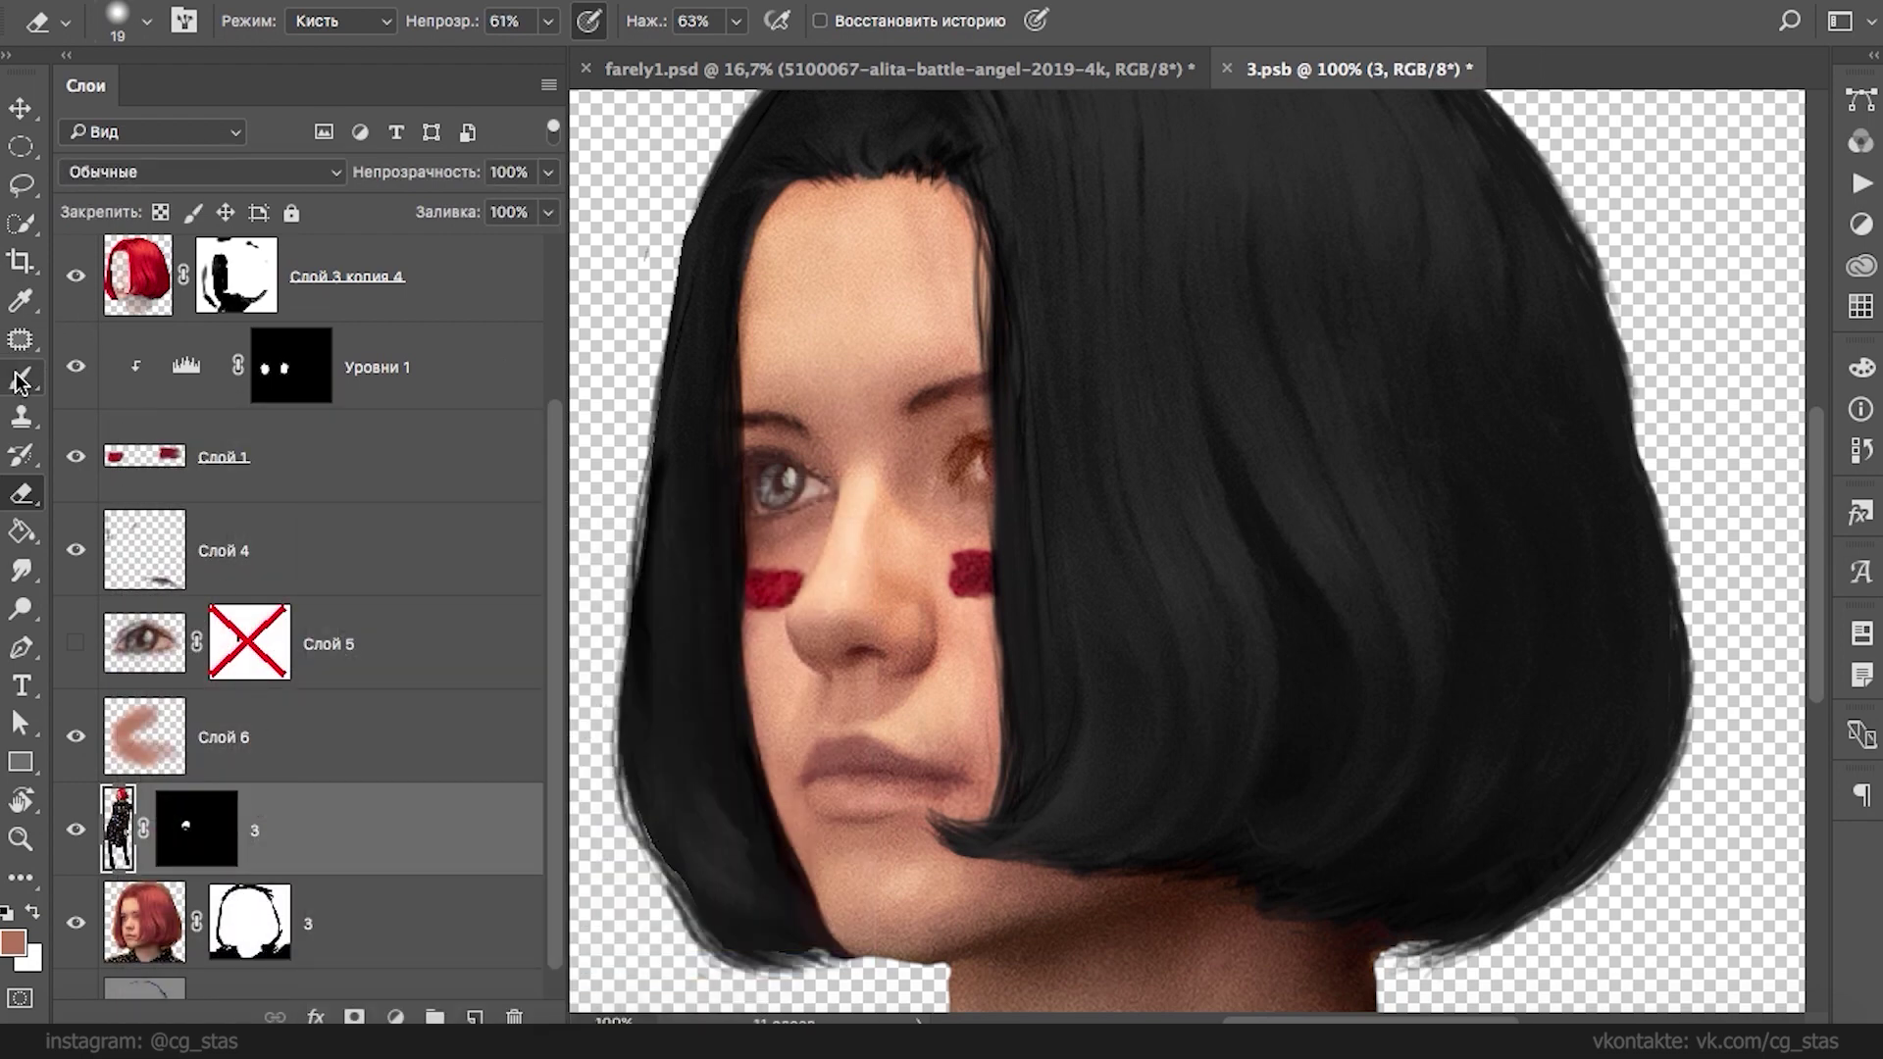
pyautogui.hotkey('ctrl', 'j')
pyautogui.click(76, 922)
# - Paint the far eye's iris on 3 копия with a size 5 brush, using grey tones sampled from the near eye
pyautogui.click(20, 378)
pyautogui.press('super+plus')
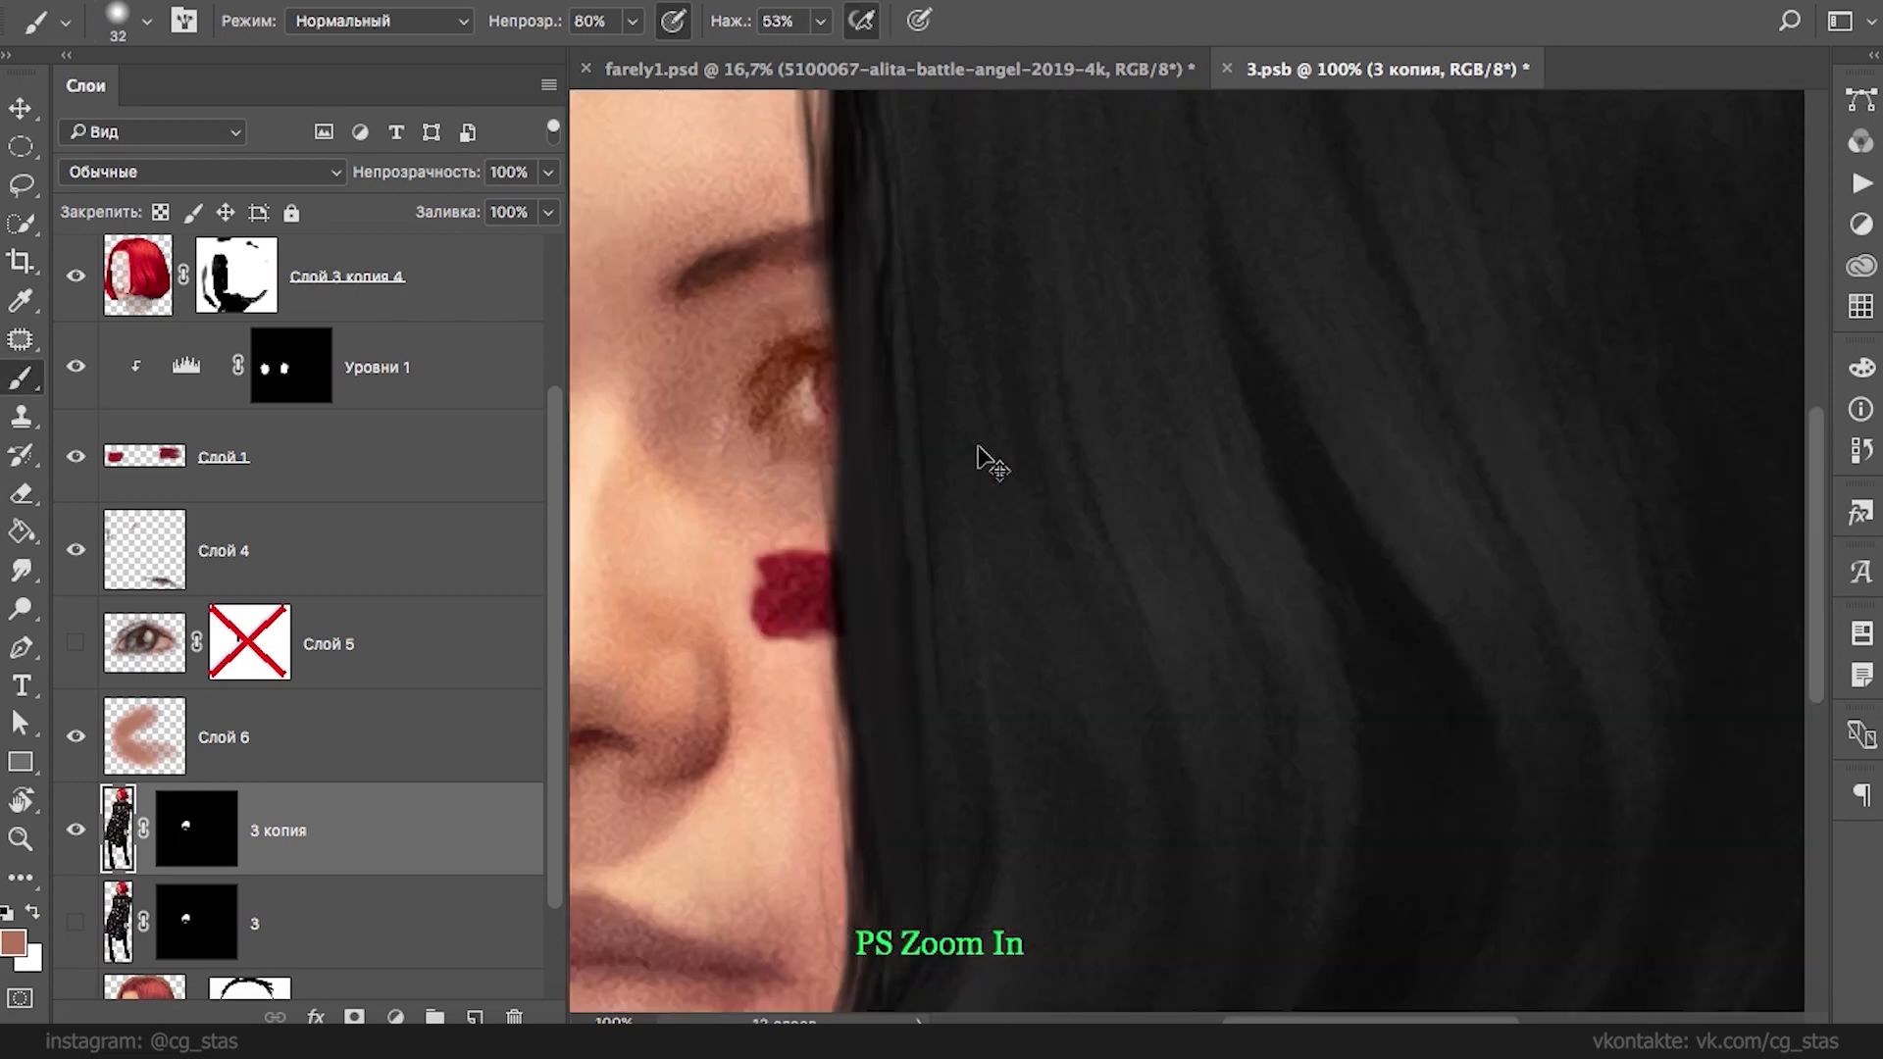
pyautogui.moveTo(887, 341); pyautogui.dragTo(1180, 425)
pyautogui.rightClick(988, 428)
pyautogui.moveTo(1165, 510); pyautogui.dragTo(1086, 485)
pyautogui.keyDown('alt'); pyautogui.click(781, 514); pyautogui.keyUp('alt')
pyautogui.keyDown('alt'); pyautogui.click(724, 502); pyautogui.keyUp('alt')
pyautogui.keyDown('alt'); pyautogui.click(715, 521); pyautogui.keyUp('alt')
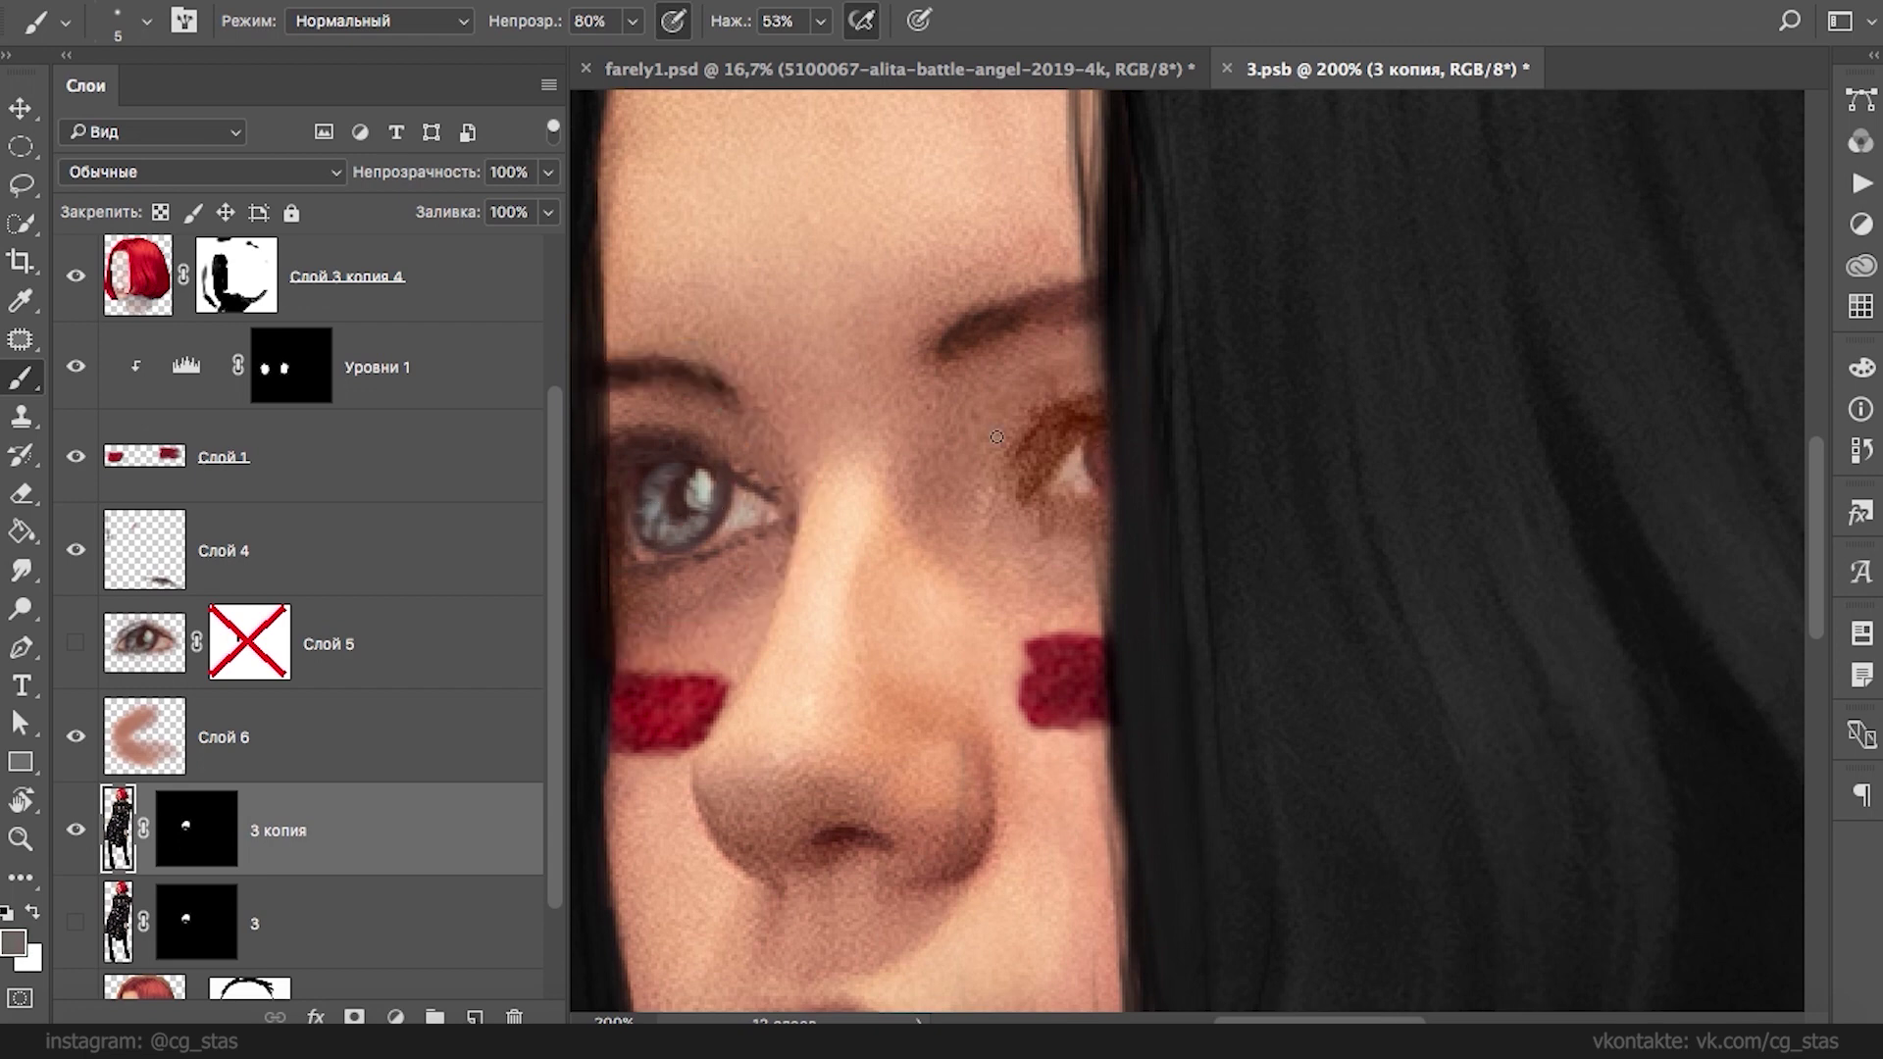
# - Sample dark tones from the near eye and far eyebrow and paint the far eye's upper lid and inner corner
pyautogui.keyDown('alt'); pyautogui.click(684, 449); pyautogui.keyUp('alt')
pyautogui.keyDown('alt'); pyautogui.click(965, 326); pyautogui.keyUp('alt')
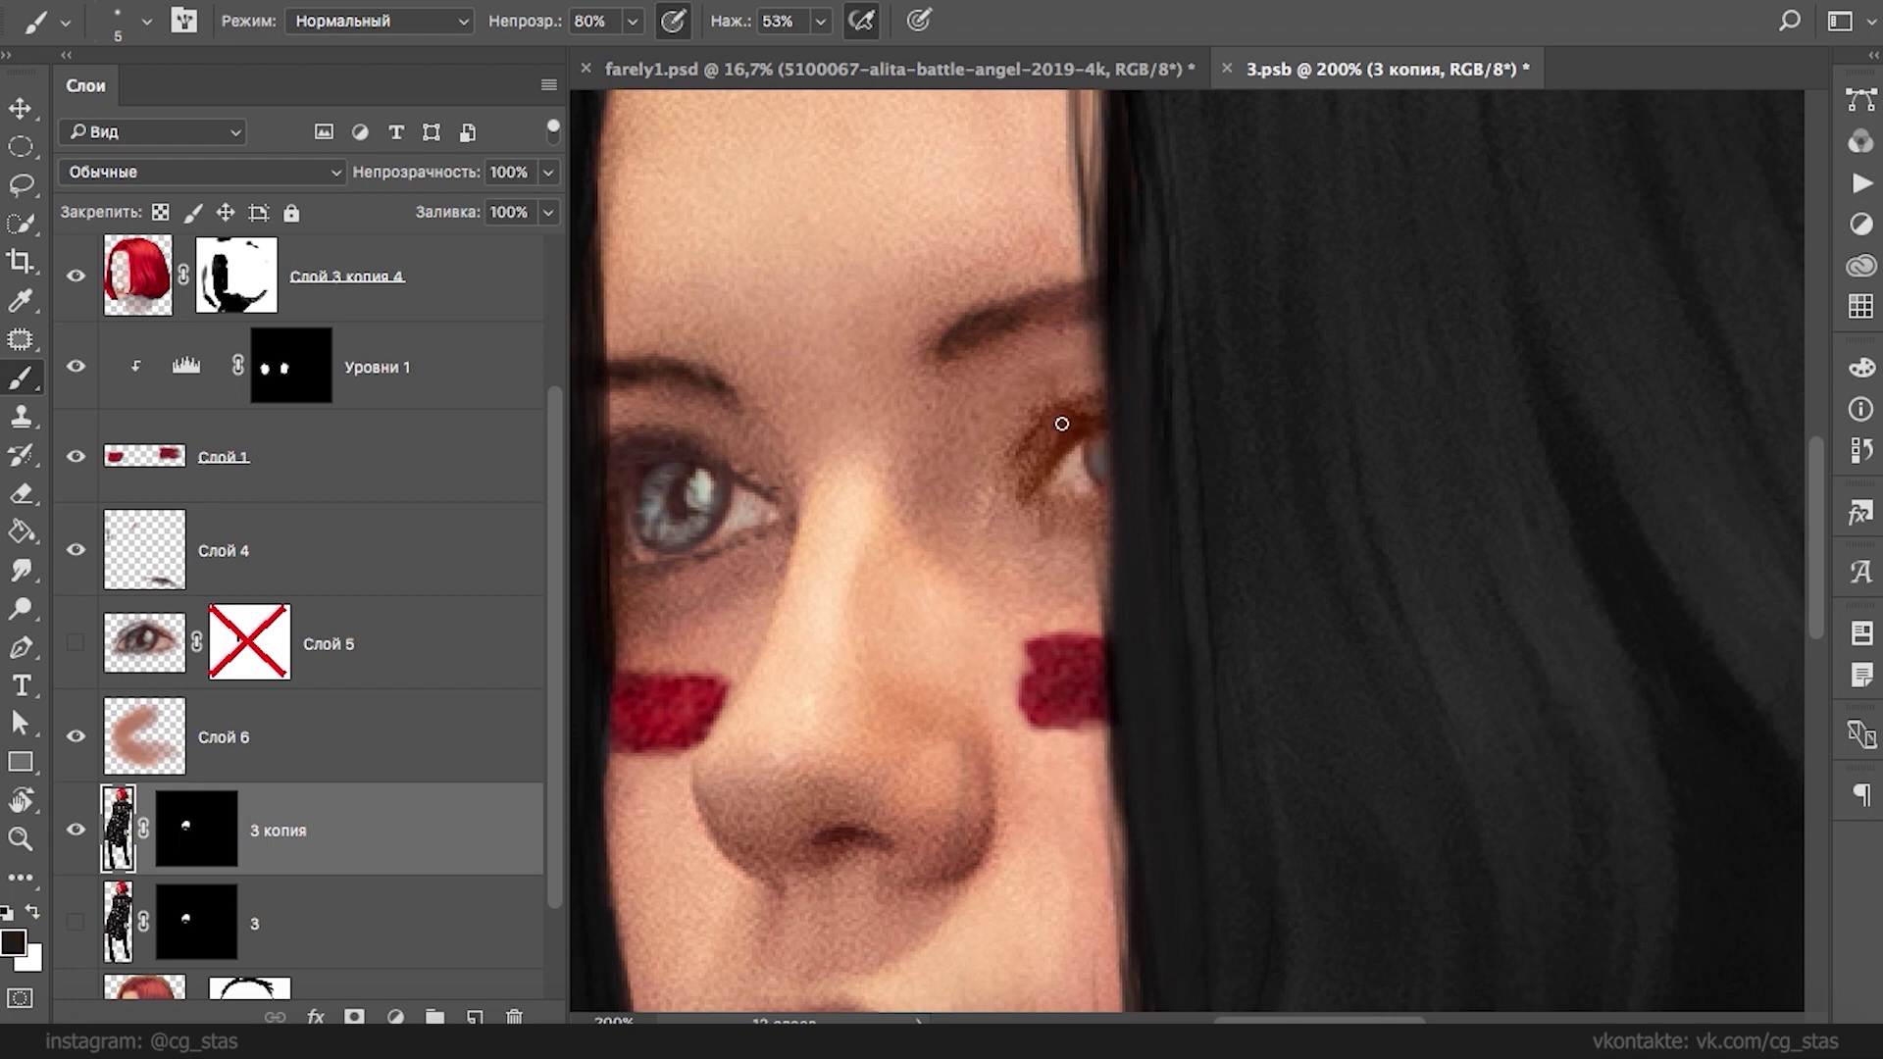
pyautogui.moveTo(1094, 435); pyautogui.dragTo(1034, 487)
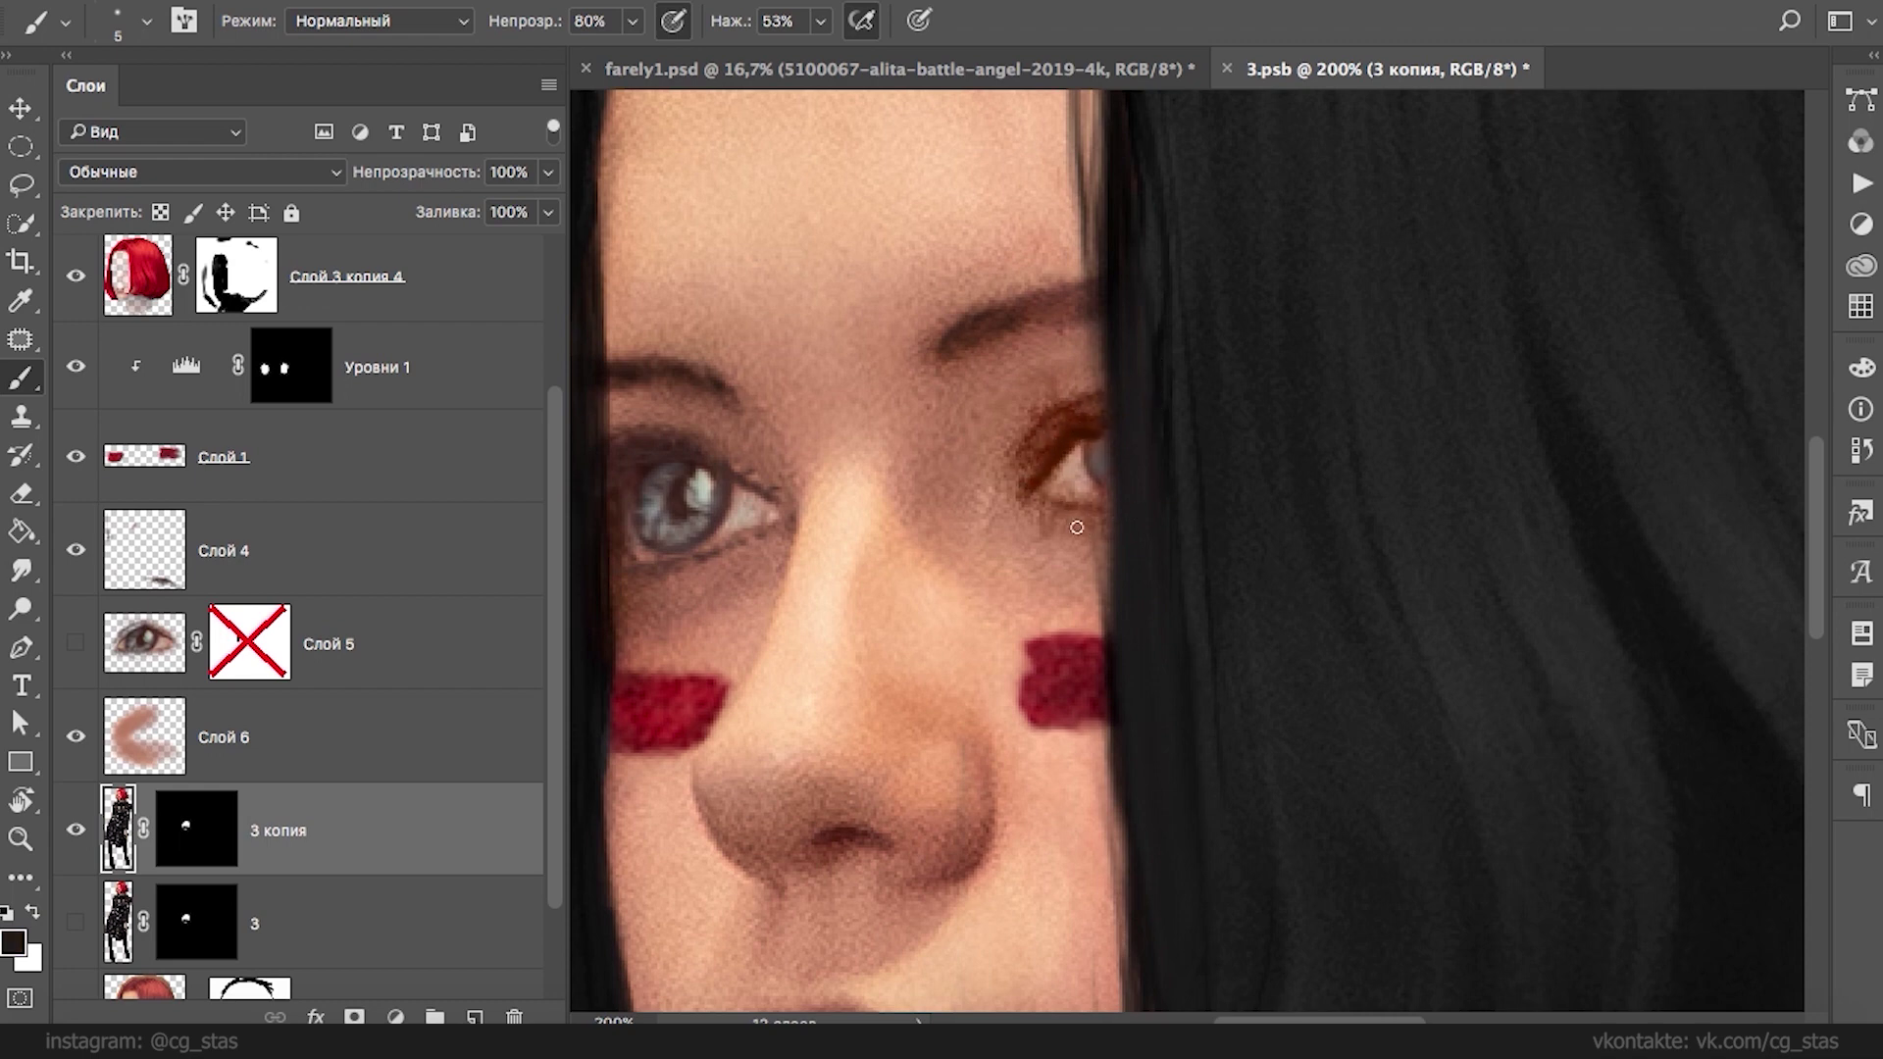
# - Paint the iris and lid of the eye beside the hair on layer "3 копия" using colours sampled from the face
pyautogui.click(1110, 492)
pyautogui.keyDown('alt'); pyautogui.click(670, 482); pyautogui.keyUp('alt')
pyautogui.keyDown('alt'); pyautogui.click(1021, 391); pyautogui.keyUp('alt')
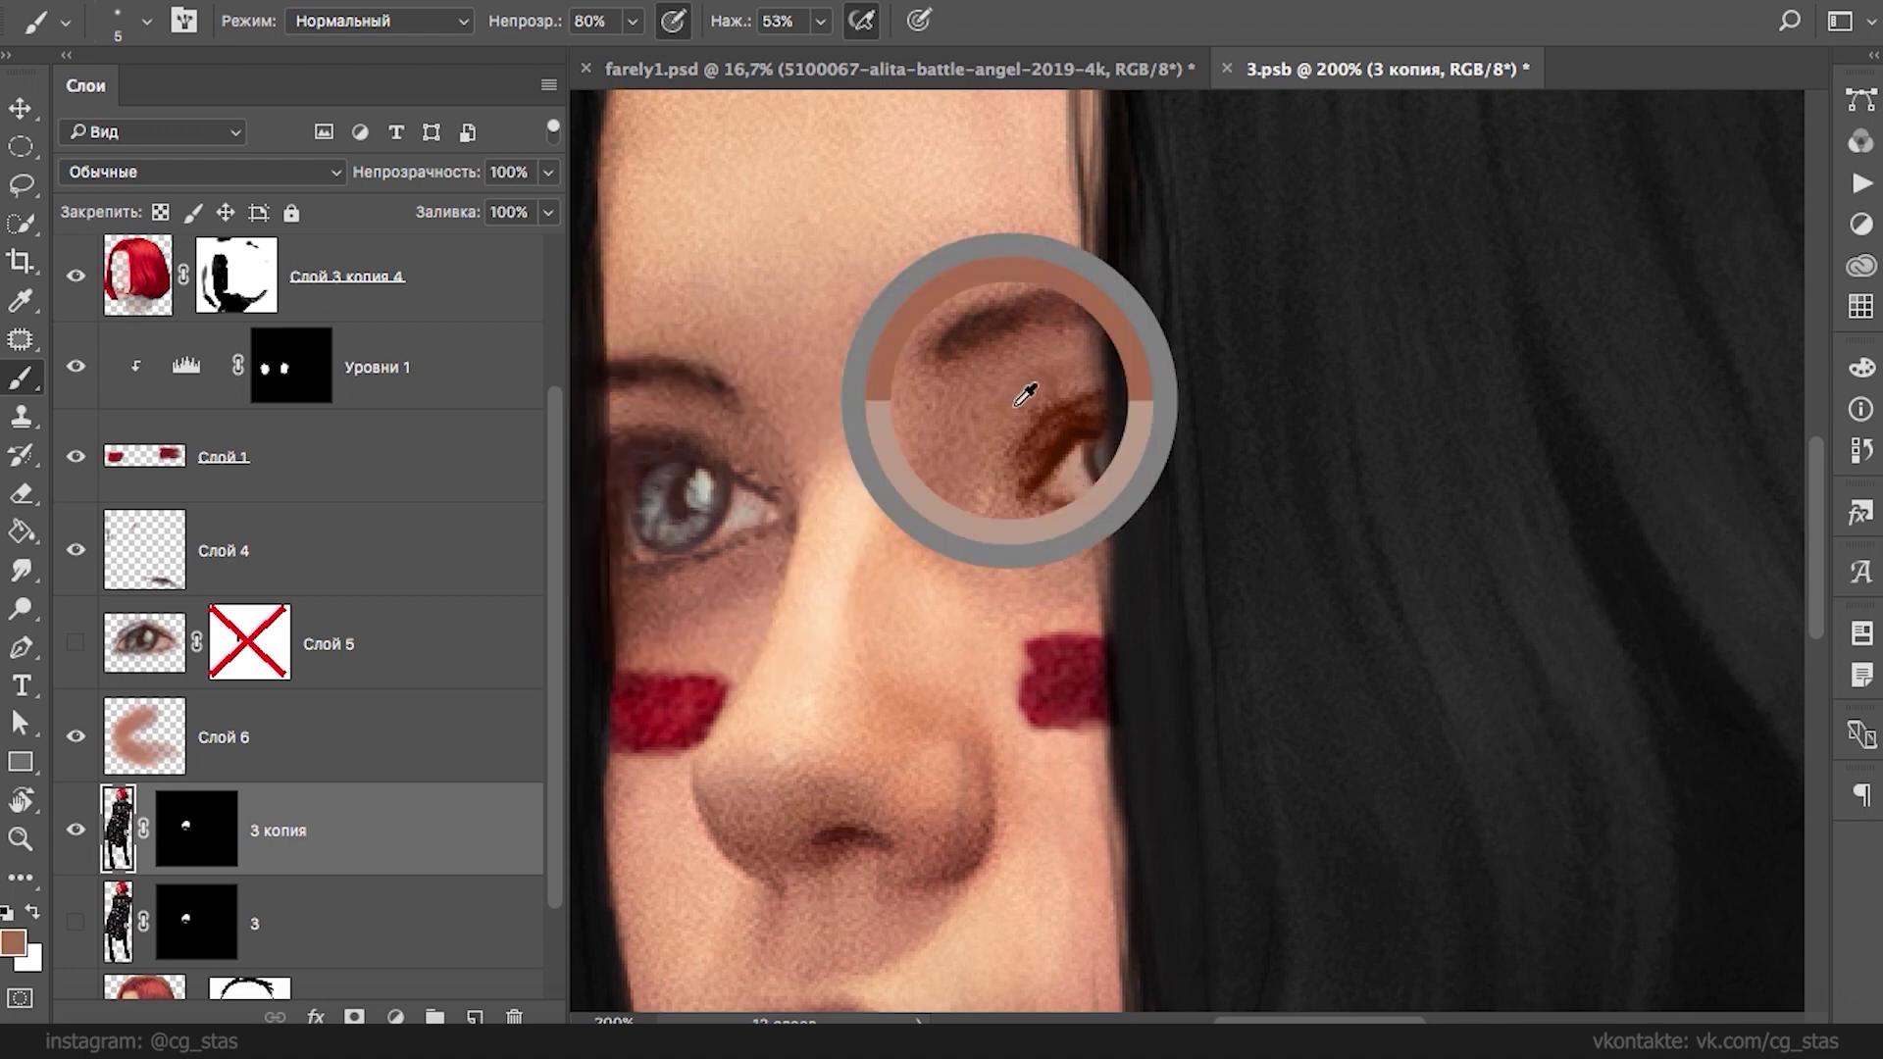
pyautogui.keyDown('alt'); pyautogui.click(1082, 433); pyautogui.keyUp('alt')
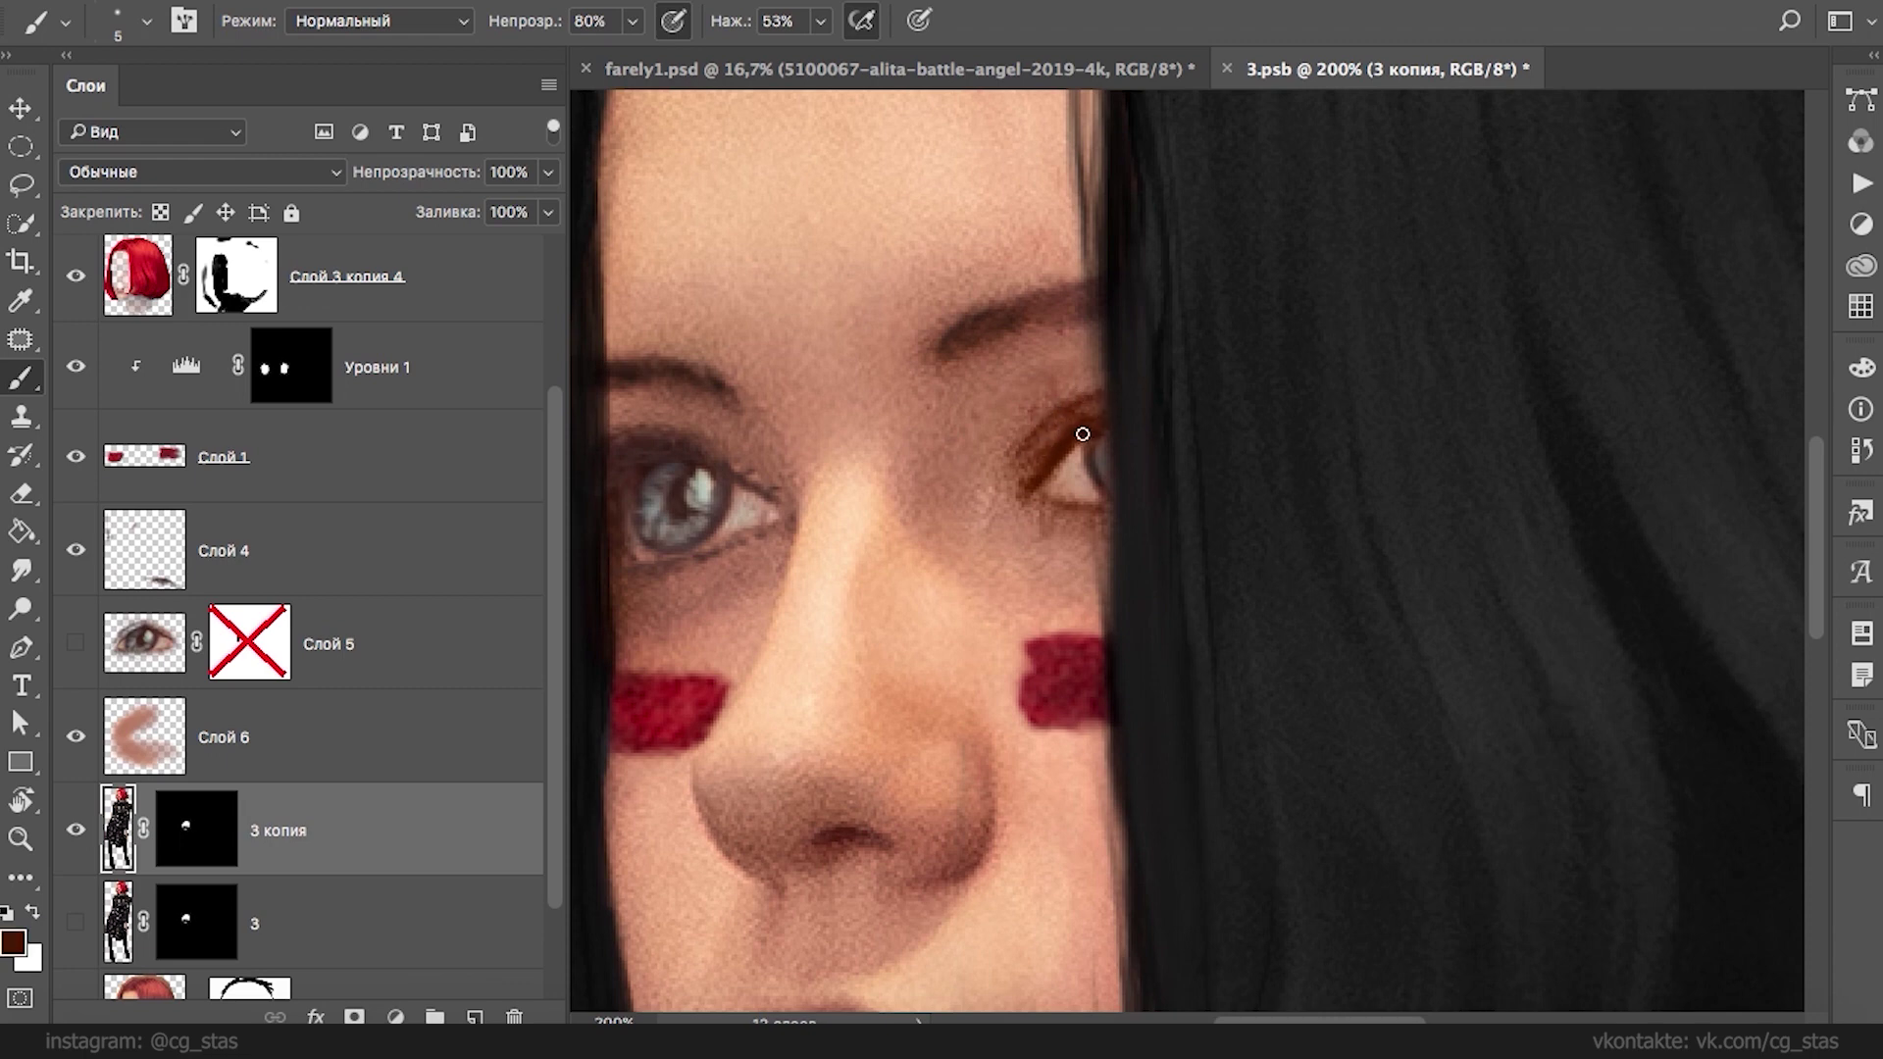
# - Reduce the brush to 2 px and refine the same eye's iris edge and lash line with sampled iris and dark brown tones
pyautogui.rightClick(1139, 410)
pyautogui.click(1068, 343)
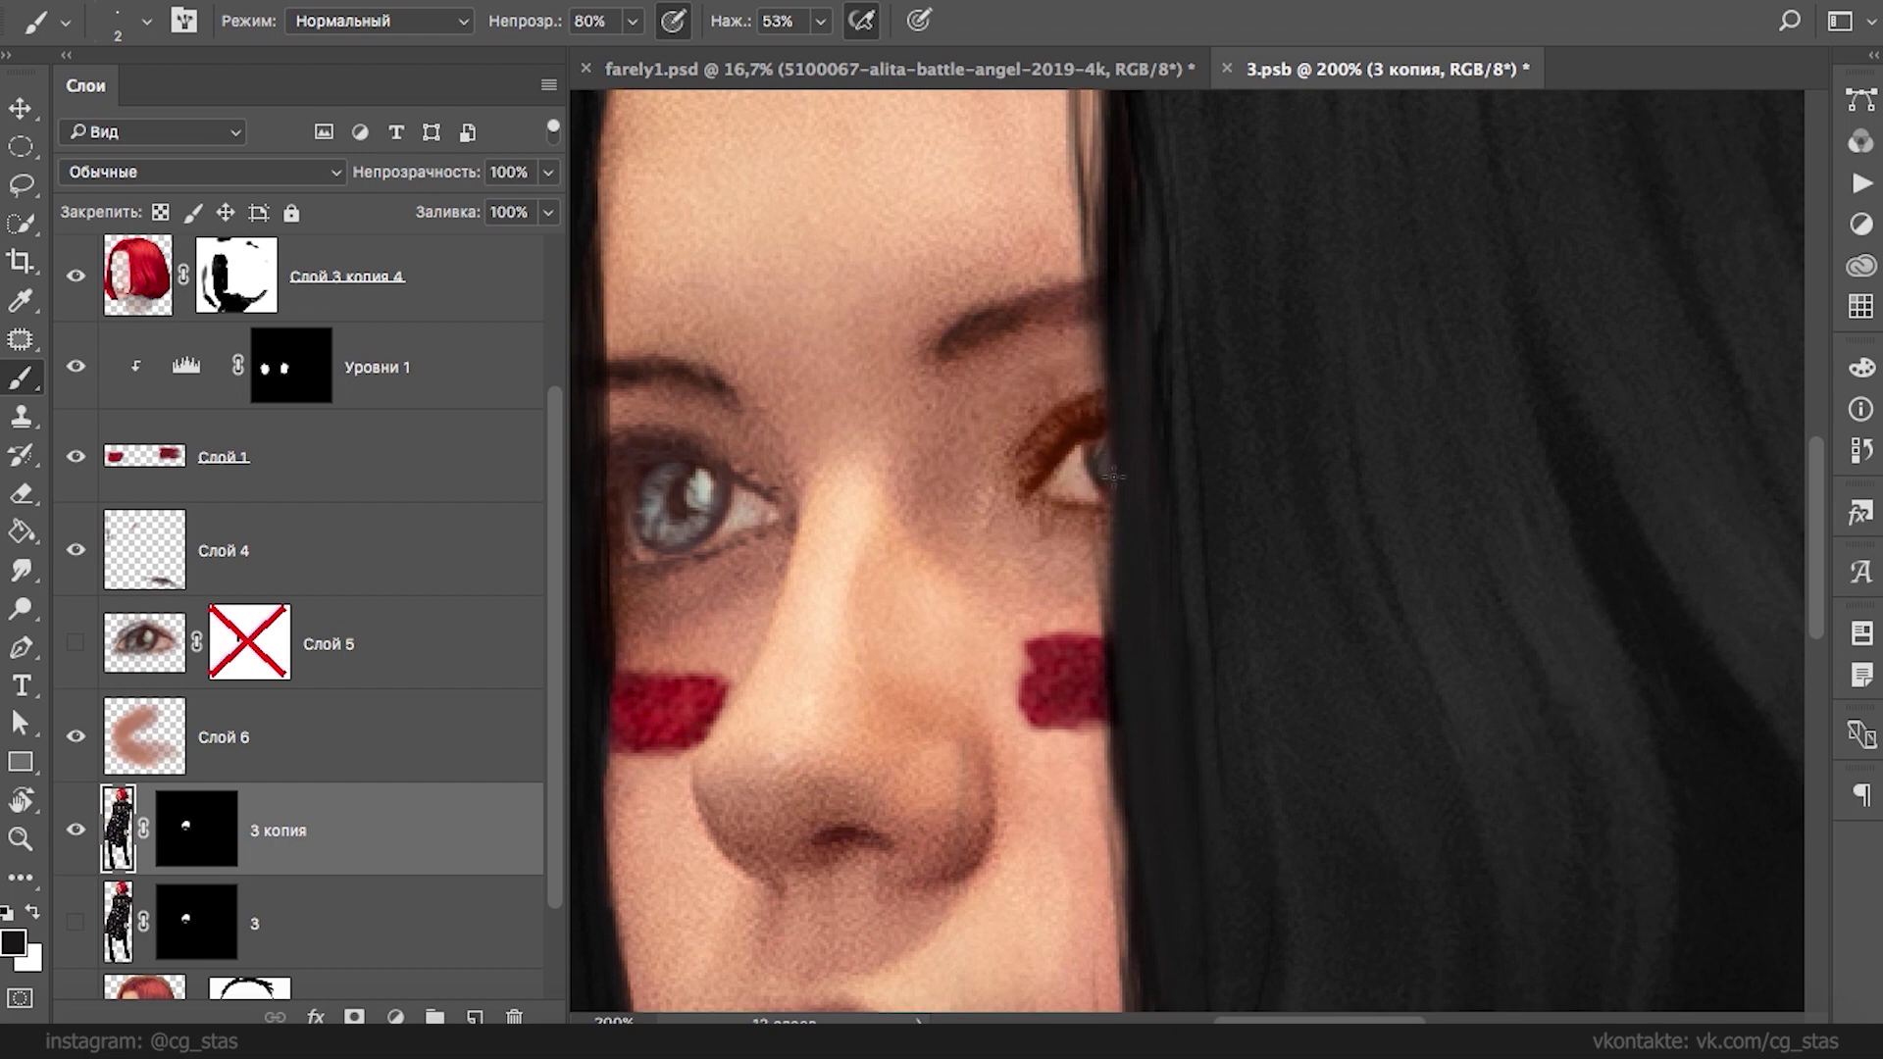
pyautogui.keyDown('alt'); pyautogui.click(703, 486); pyautogui.keyUp('alt')
pyautogui.keyDown('alt'); pyautogui.click(1081, 444); pyautogui.keyUp('alt')
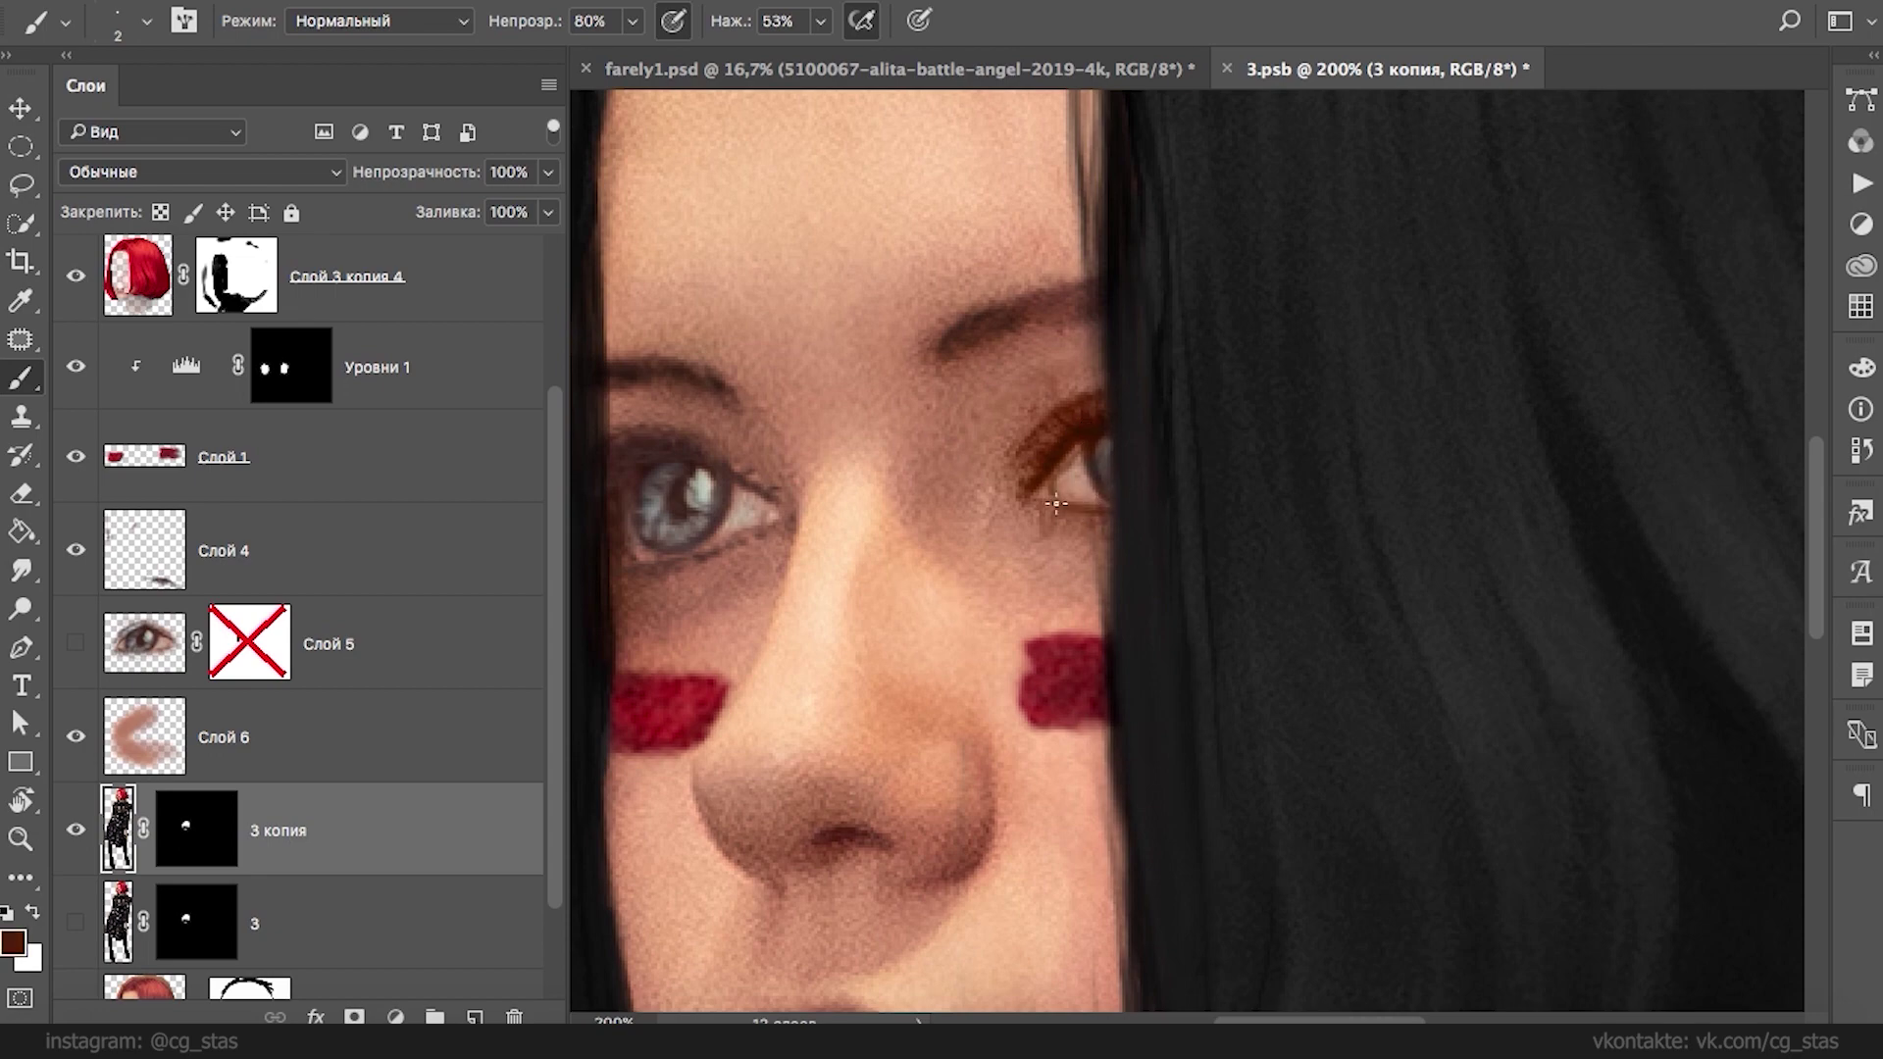
pyautogui.hotkey('ctrl', '-')
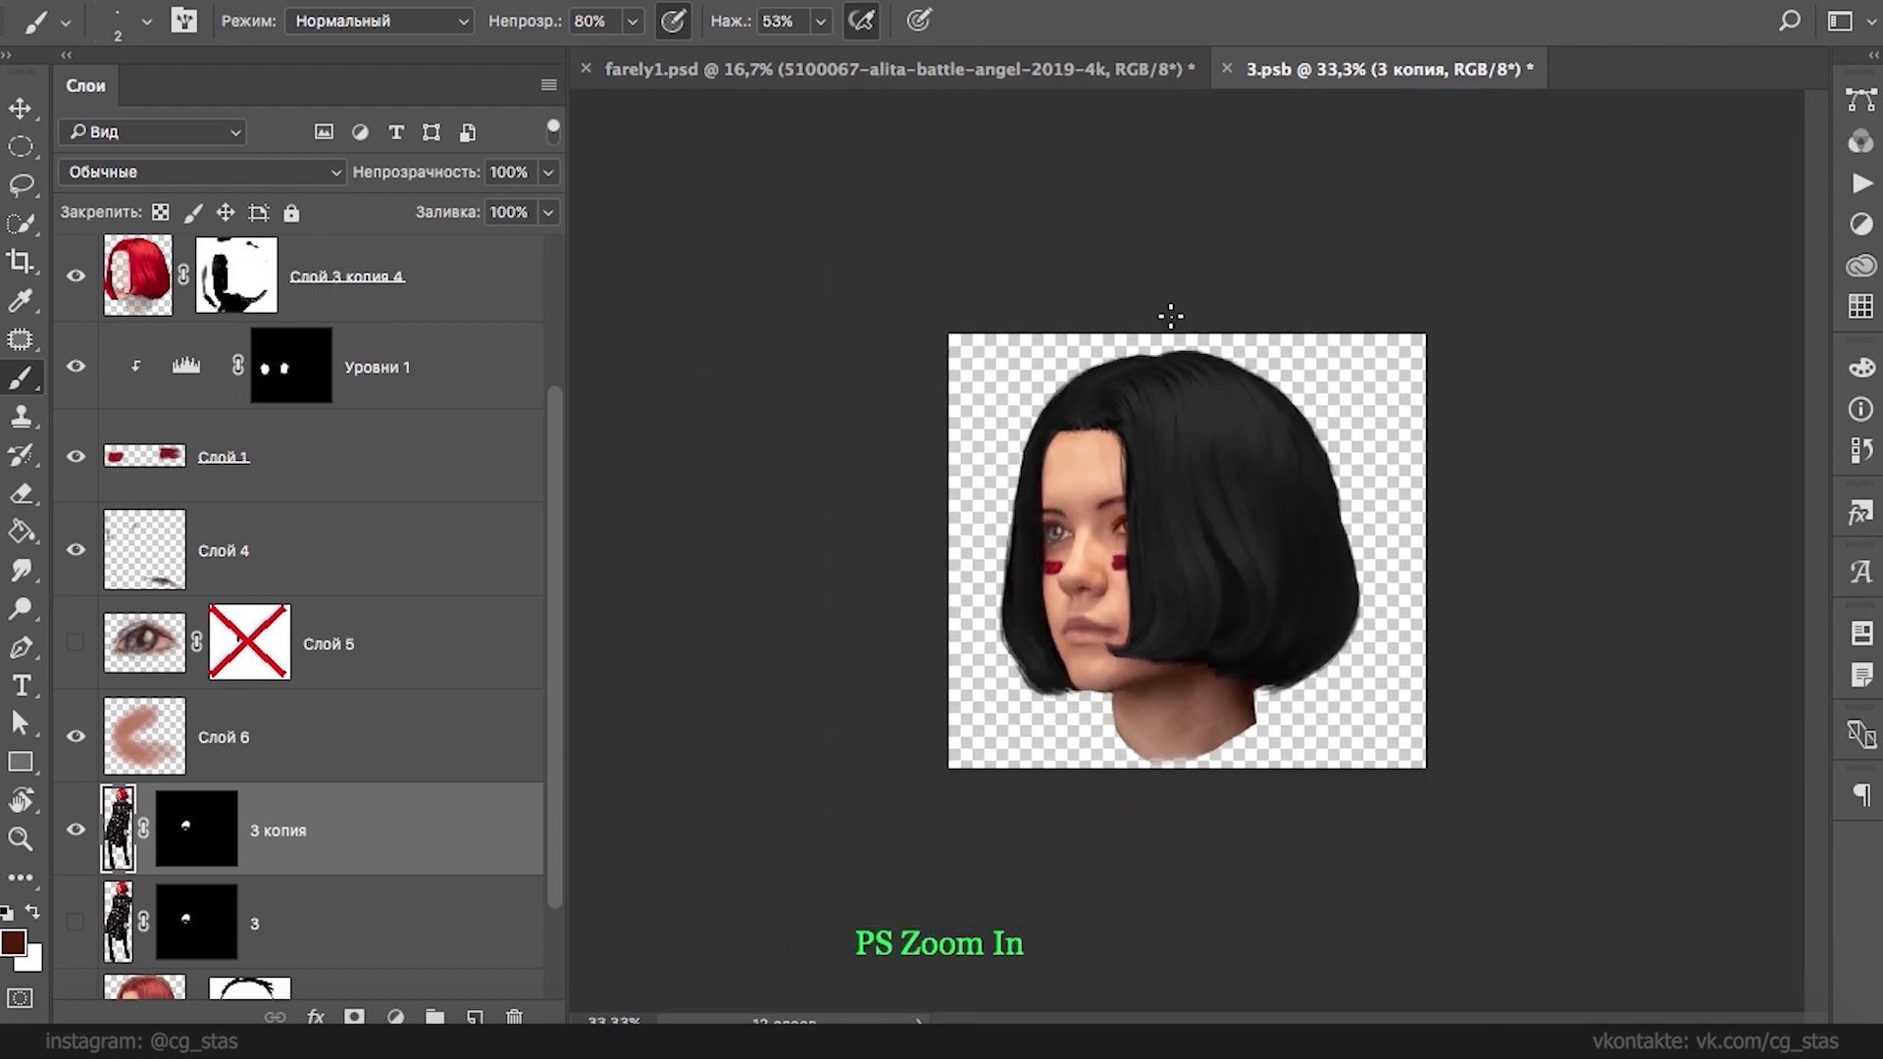
# - Add a Hue/Saturation adjustment clipped to layer "3 копия" with hue +11 and saturation -49
pyautogui.click(77, 832)
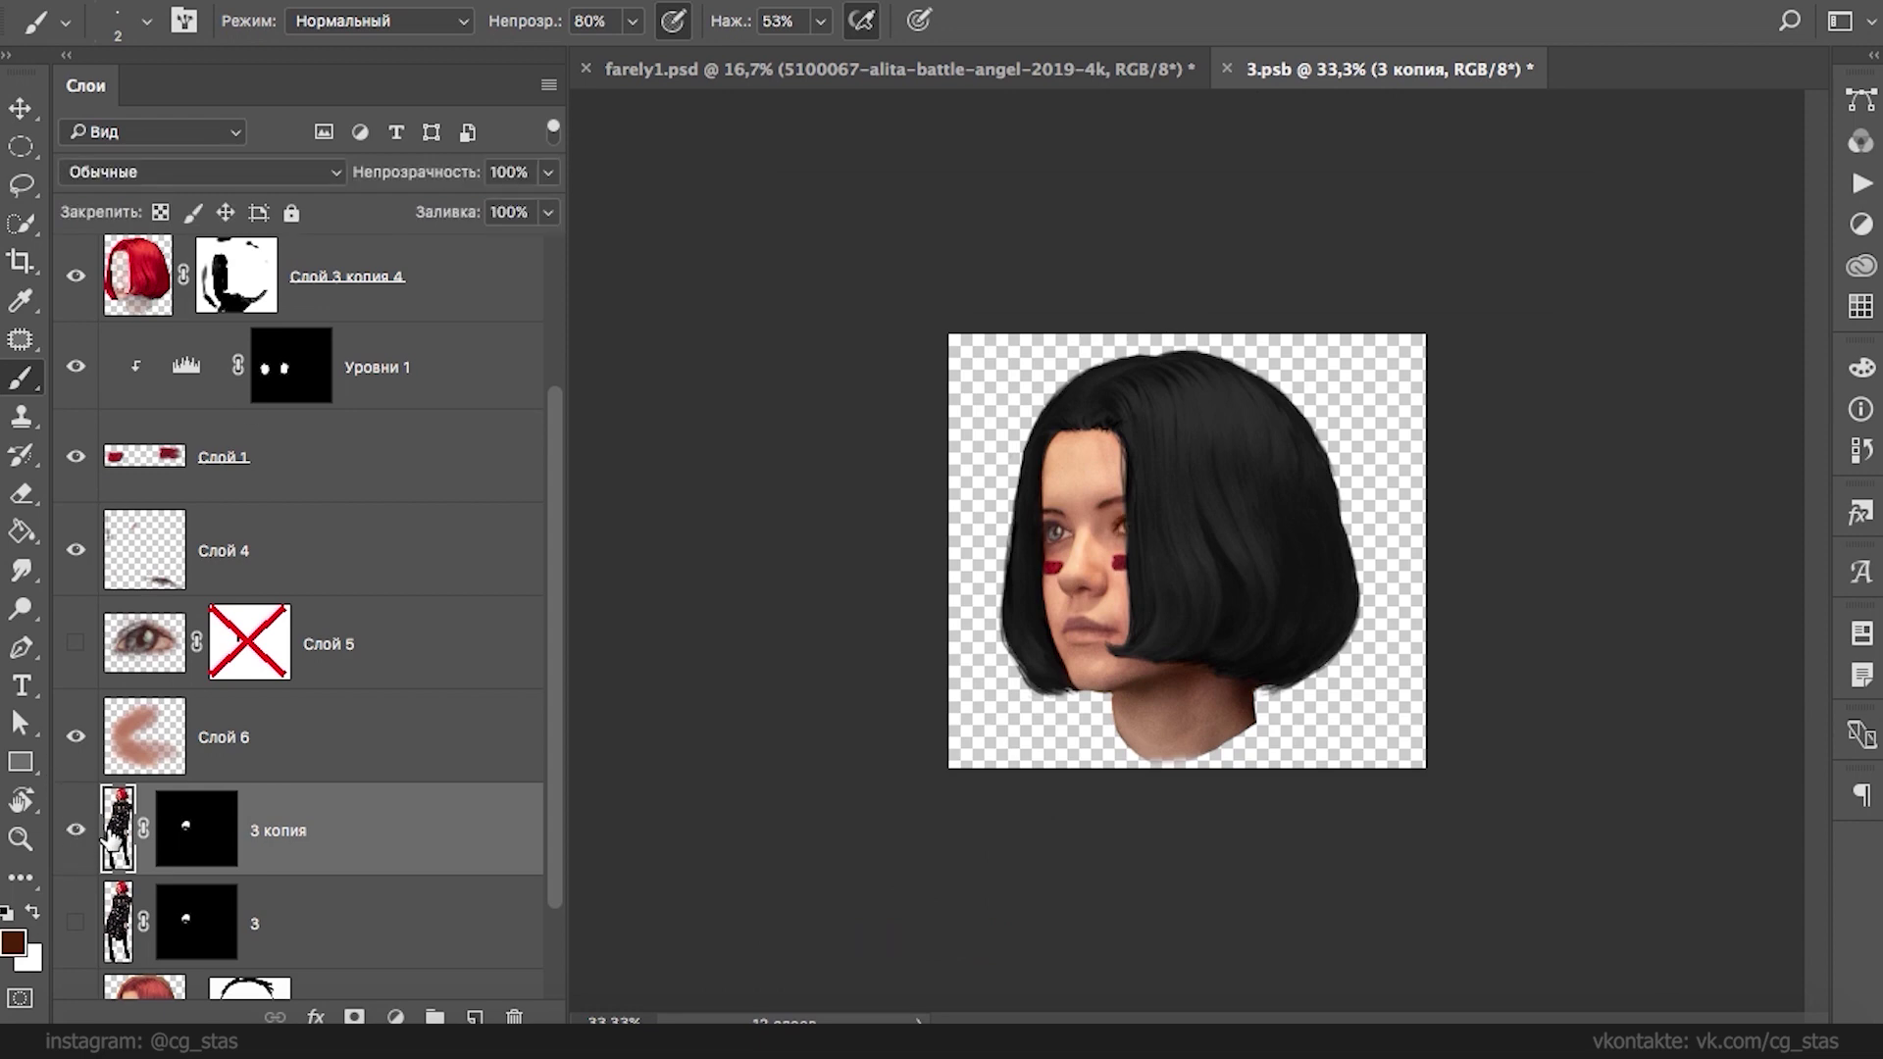
pyautogui.click(396, 1017)
pyautogui.click(443, 686)
pyautogui.moveTo(452, 437); pyautogui.dragTo(332, 502)
pyautogui.press('alt+super+g')
pyautogui.moveTo(483, 441)
pyautogui.mouseDown()
pyautogui.moveTo(511, 442)
pyautogui.moveTo(479, 449)
pyautogui.mouseUp()
pyautogui.hotkey('ctrl', '+')
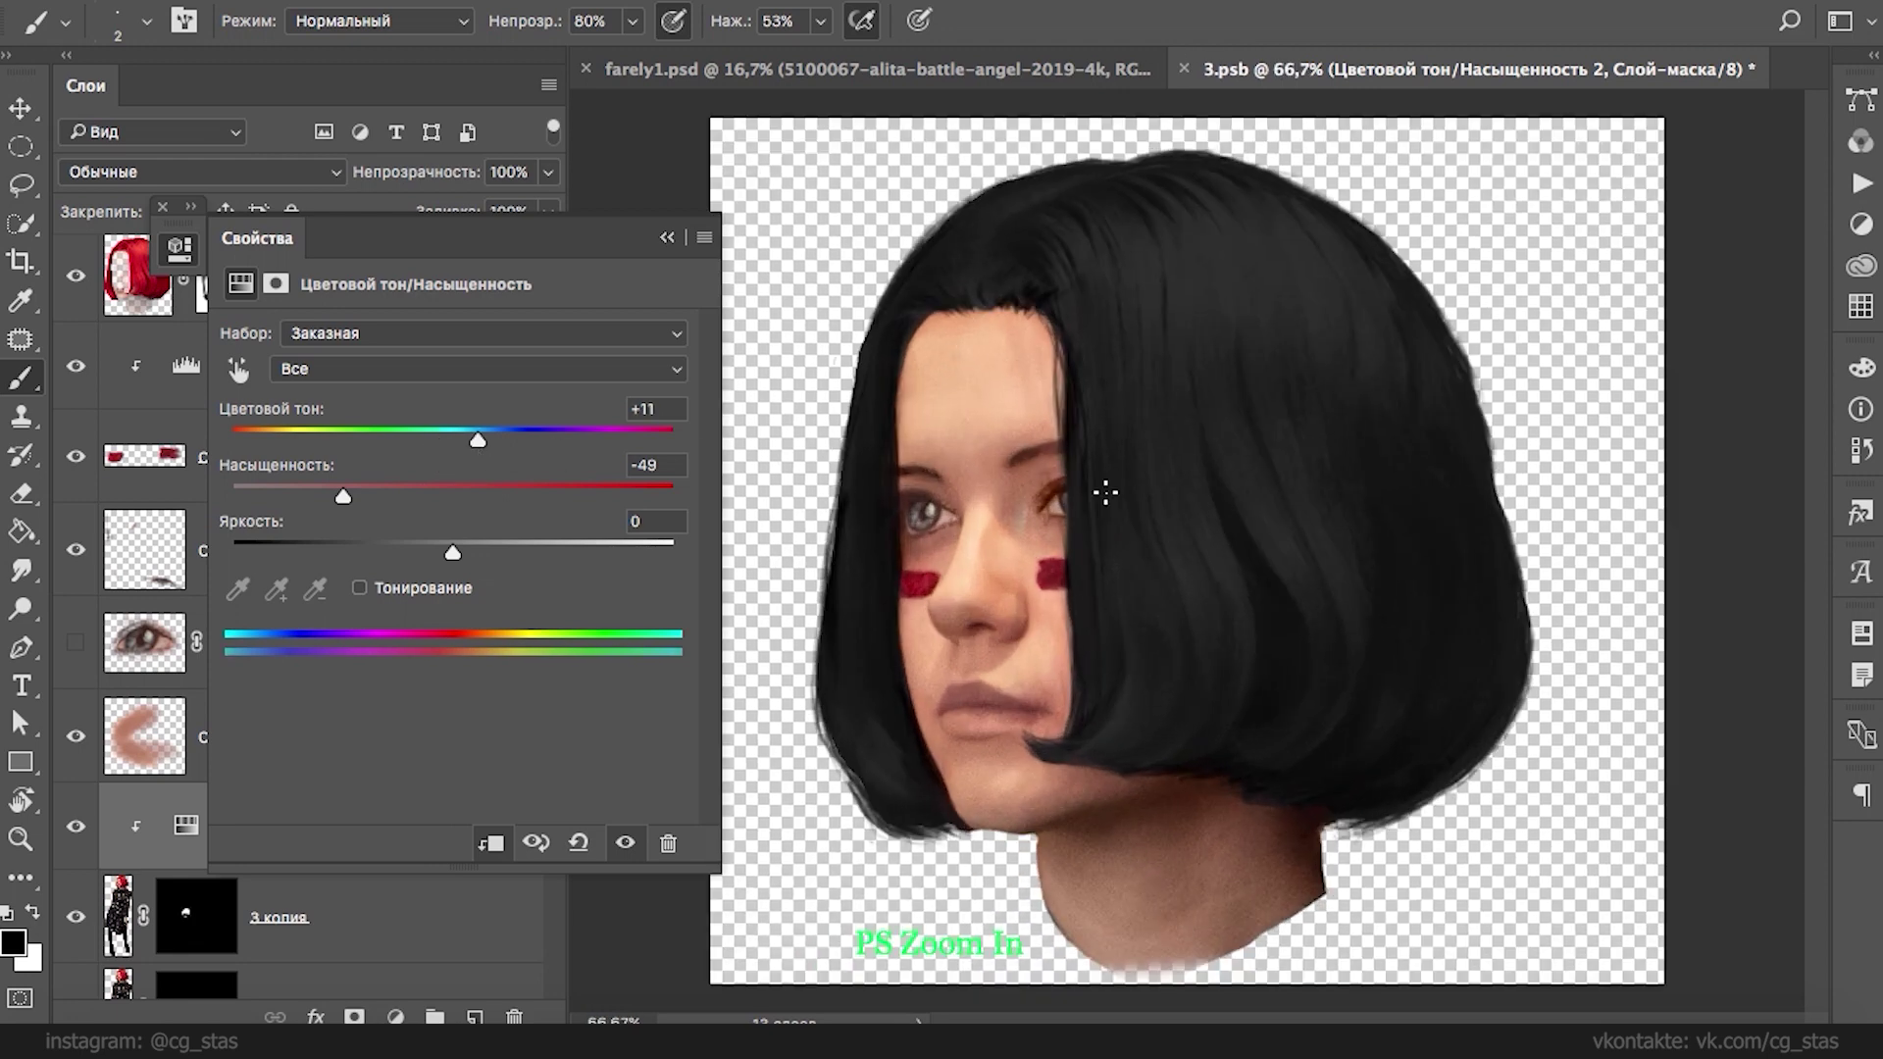
pyautogui.click(666, 237)
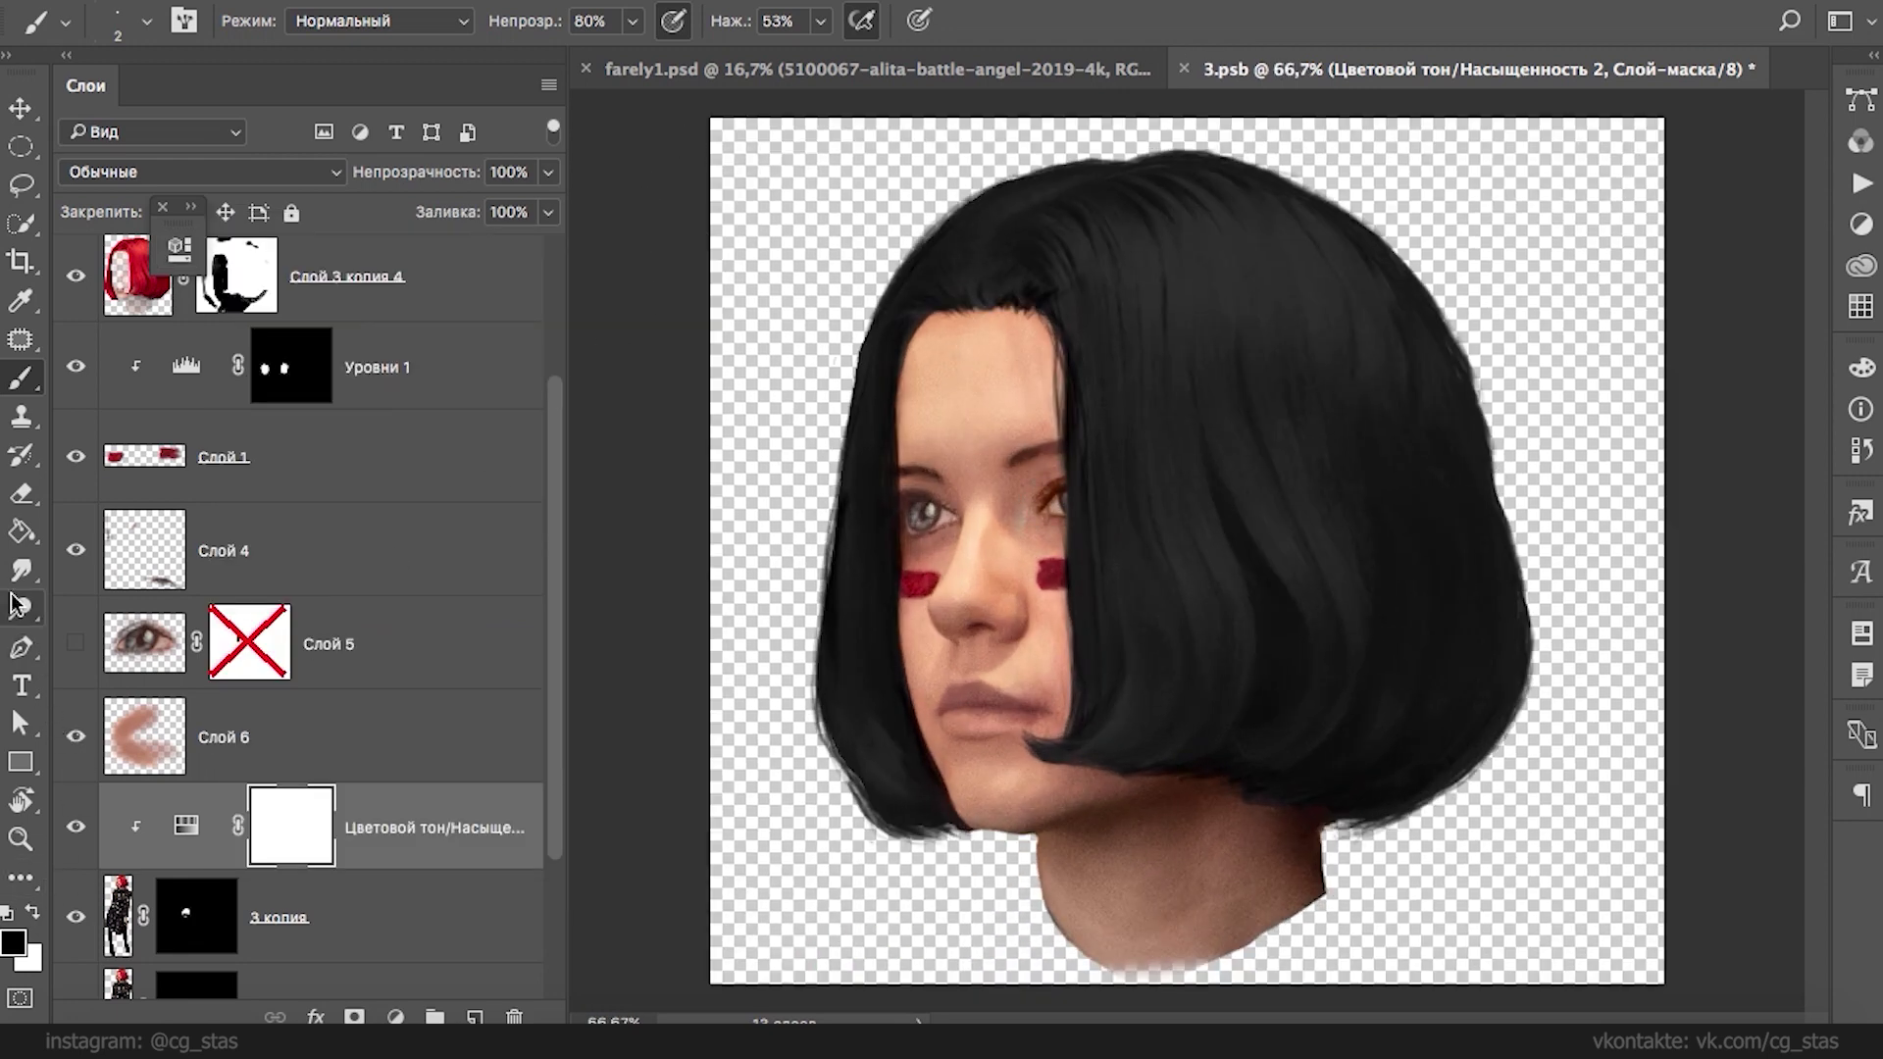
# - Touch up the upper lid and white of the eye beside the hair on layer "3 копия" with a sampled colour
pyautogui.click(147, 737)
pyautogui.press('e')
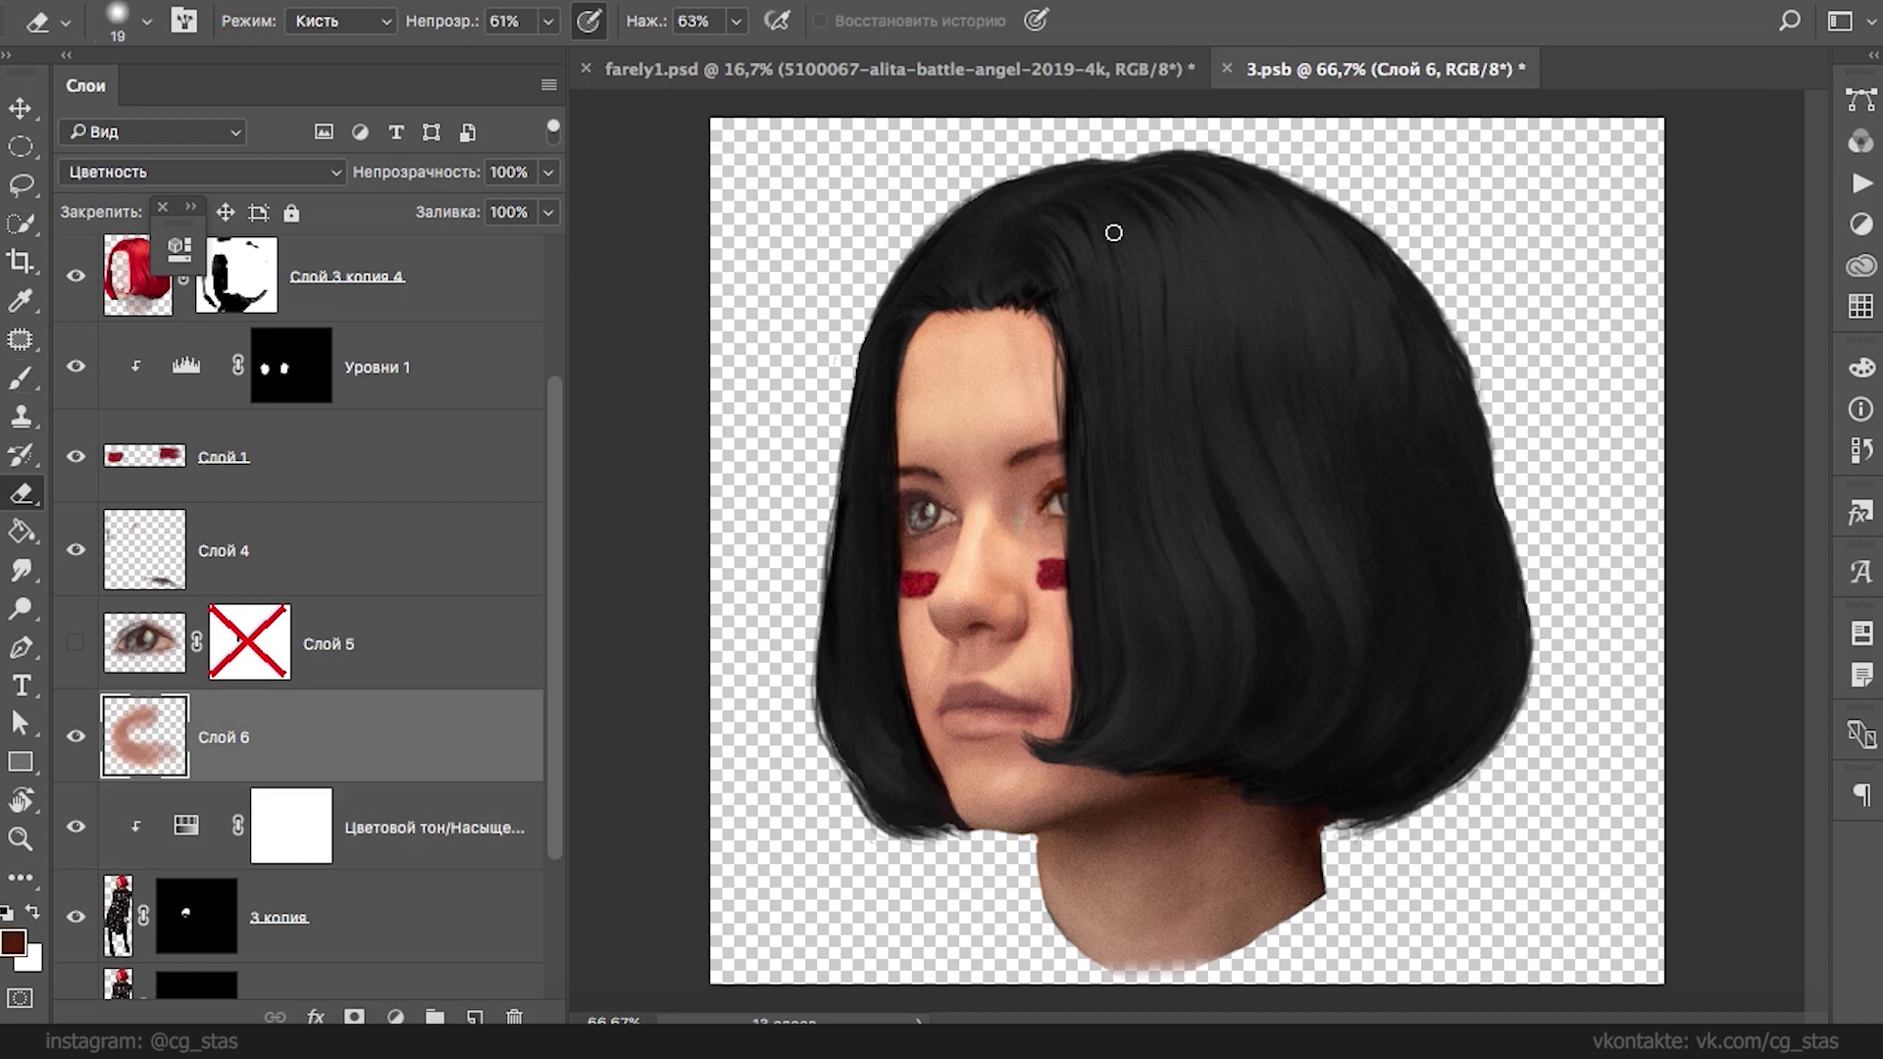
pyautogui.click(133, 913)
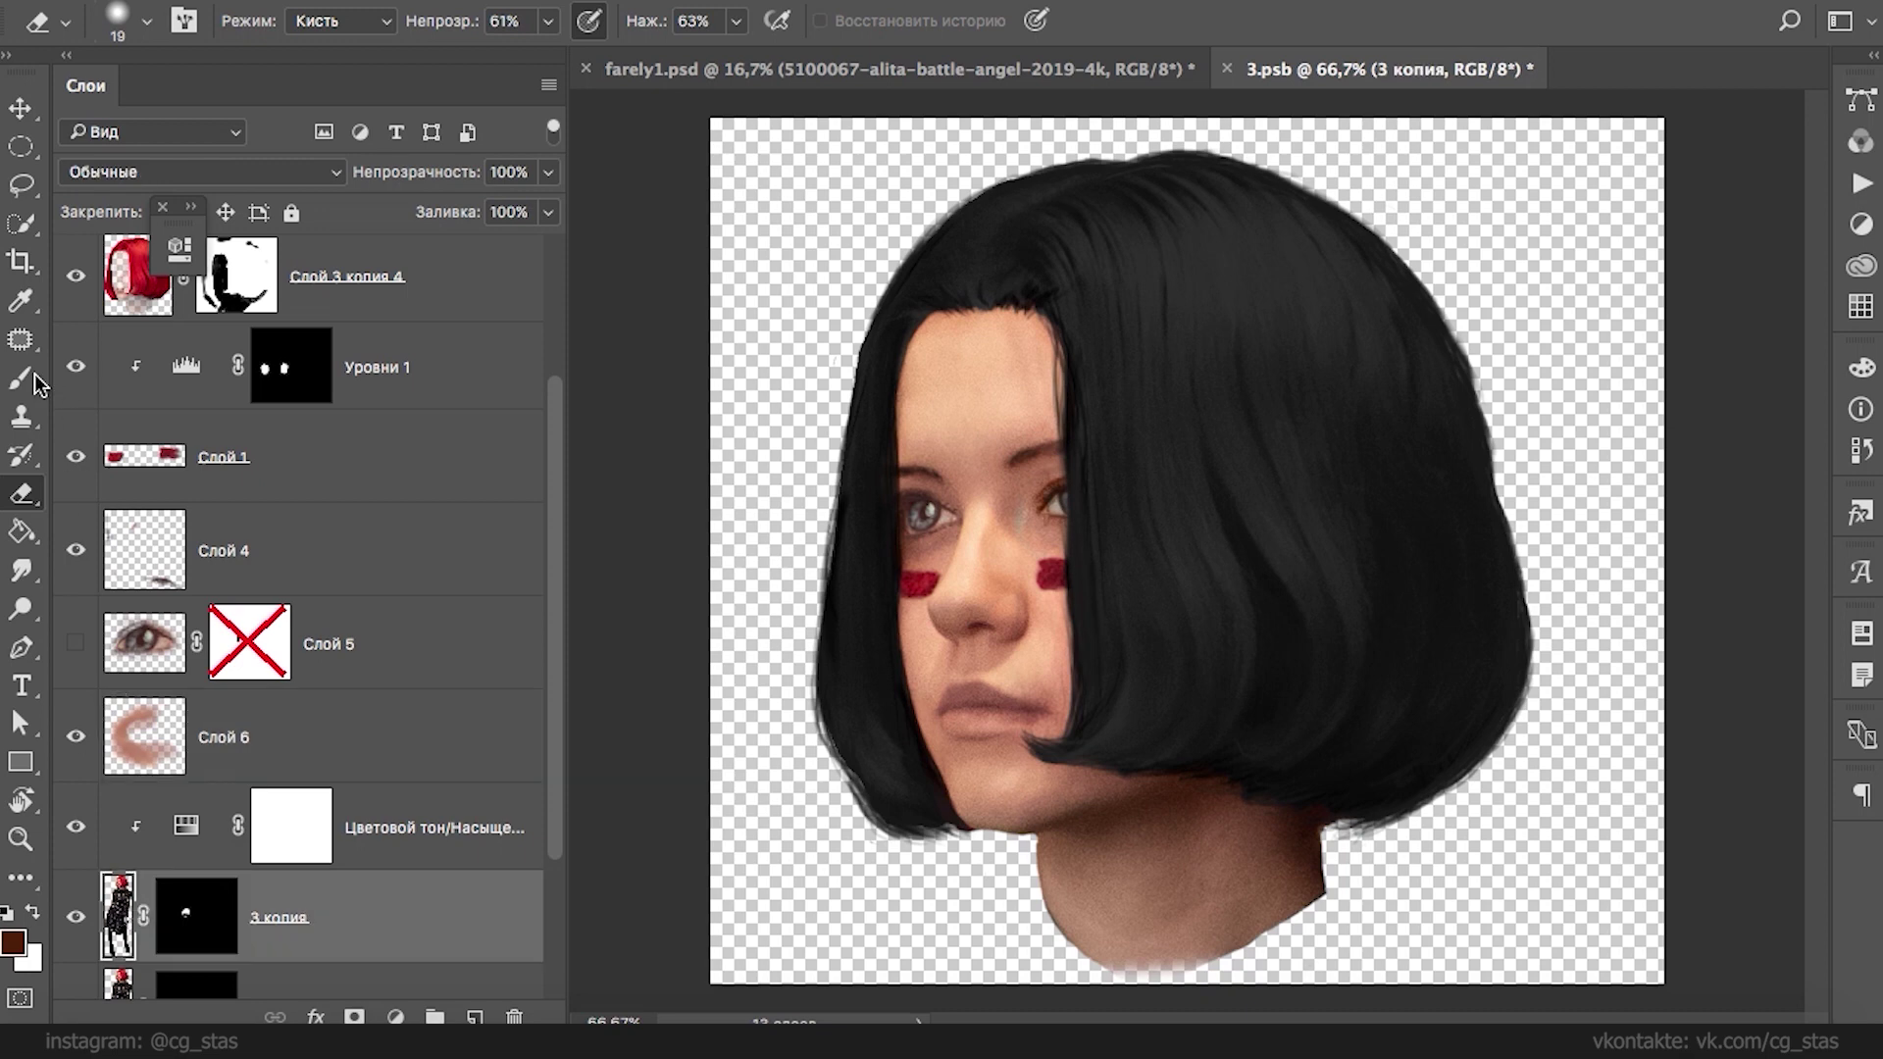
pyautogui.press('b')
pyautogui.hotkey('ctrl', '+')
pyautogui.hotkey('ctrl', '+')
pyautogui.moveTo(1010, 437); pyautogui.dragTo(1112, 492)
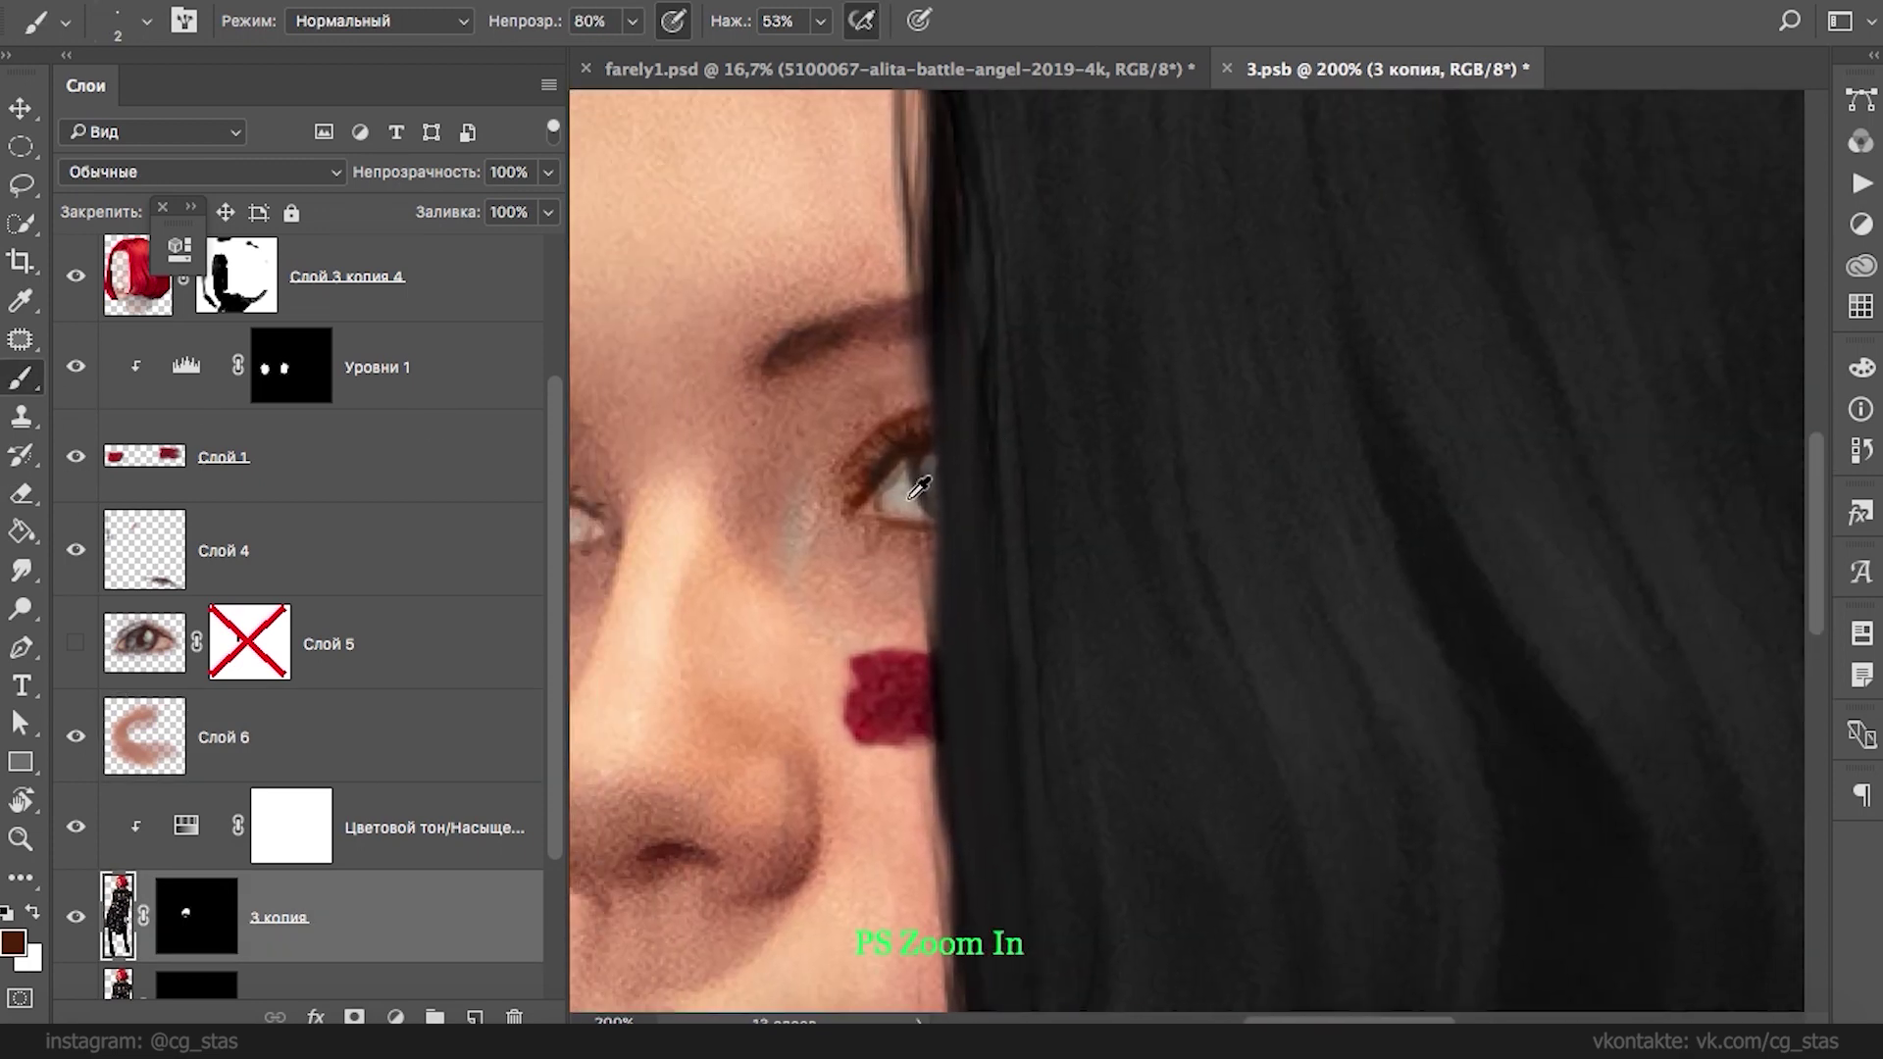
pyautogui.keyDown('alt'); pyautogui.click(912, 478); pyautogui.keyUp('alt')
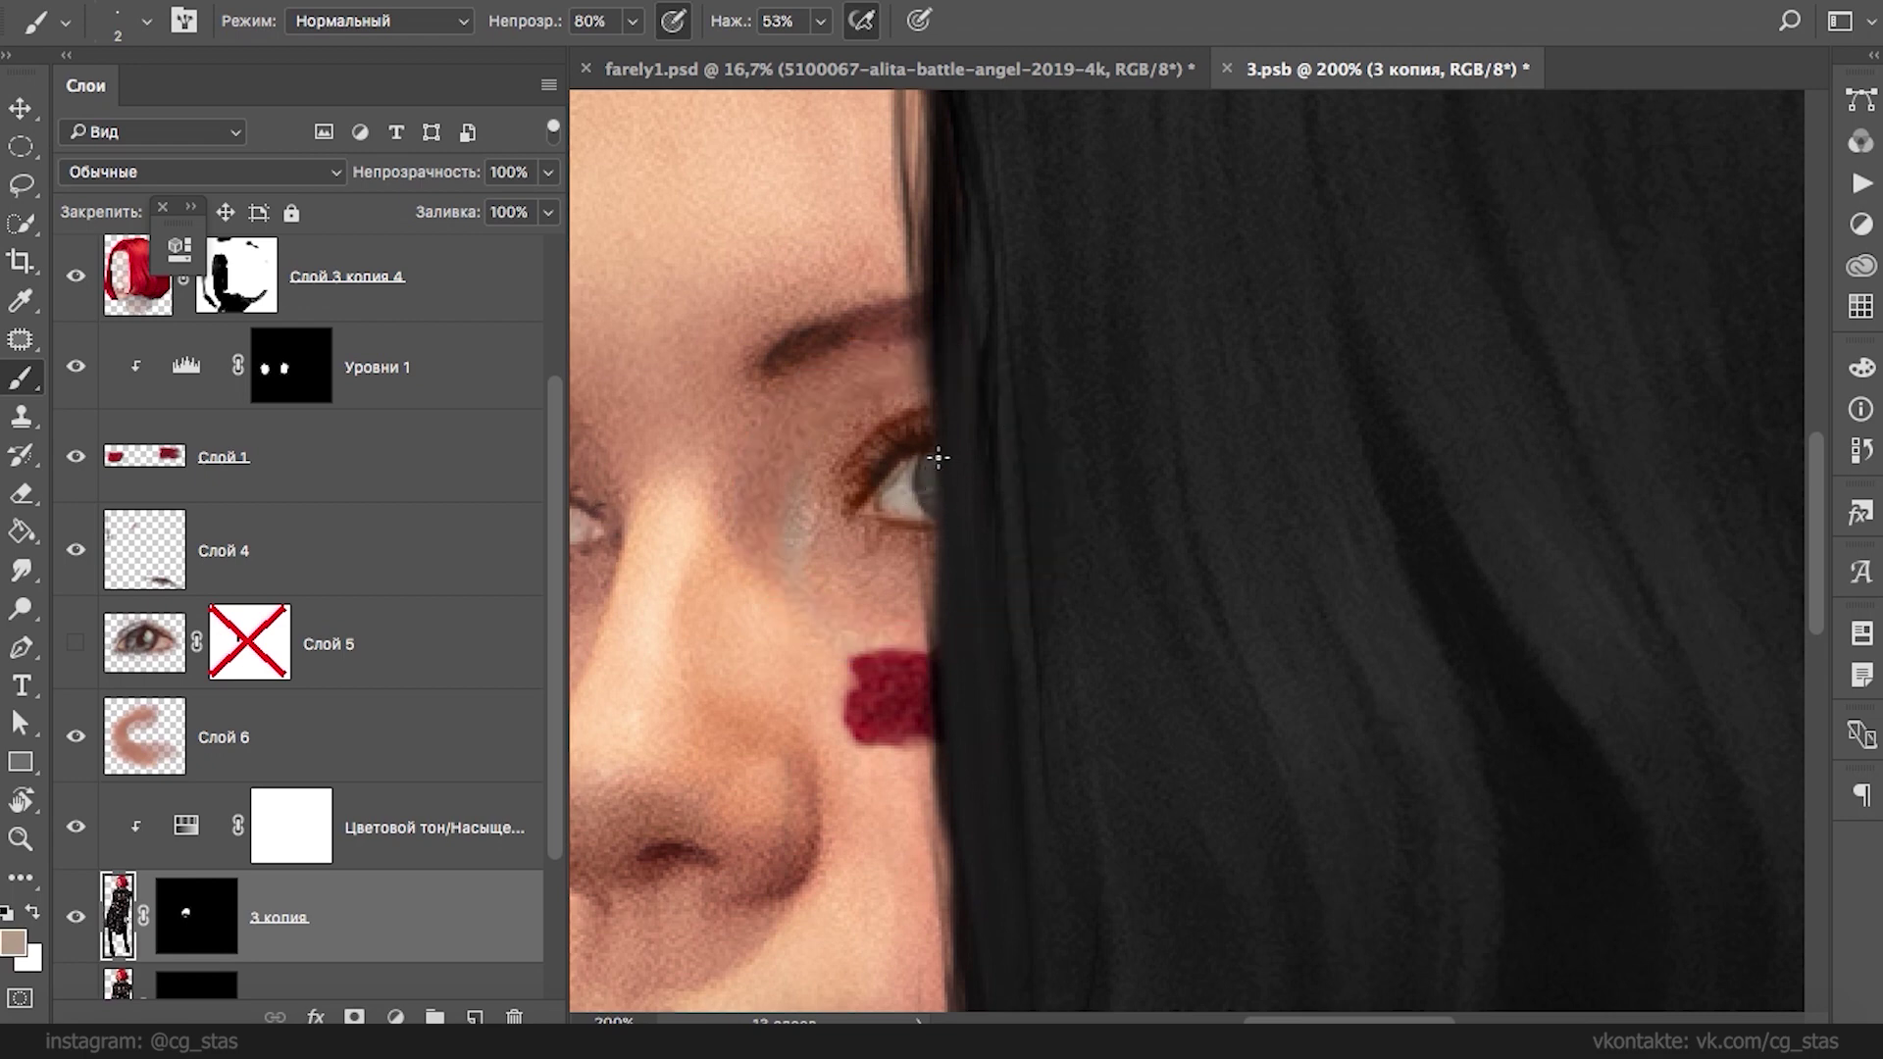
# - Choose a custom foreground colour and paint over the visible part of the iris next to the hair
pyautogui.click(14, 939)
pyautogui.click(807, 375)
pyautogui.click(947, 405)
pyautogui.click(797, 369)
pyautogui.click(722, 368)
pyautogui.press('Return')
pyautogui.moveTo(944, 475)
pyautogui.mouseDown()
pyautogui.moveTo(942, 517)
pyautogui.moveTo(933, 459)
pyautogui.moveTo(927, 507)
pyautogui.mouseUp()
pyautogui.keyDown('alt'); pyautogui.click(981, 469); pyautogui.keyUp('alt')
# - Save the 3.psb head document and return to the farely1.psd composition
pyautogui.press('super+minus')
pyautogui.press('super+minus')
pyautogui.press('super+minus')
pyautogui.press('super+minus')
pyautogui.press('super+s')
pyautogui.click(748, 71)
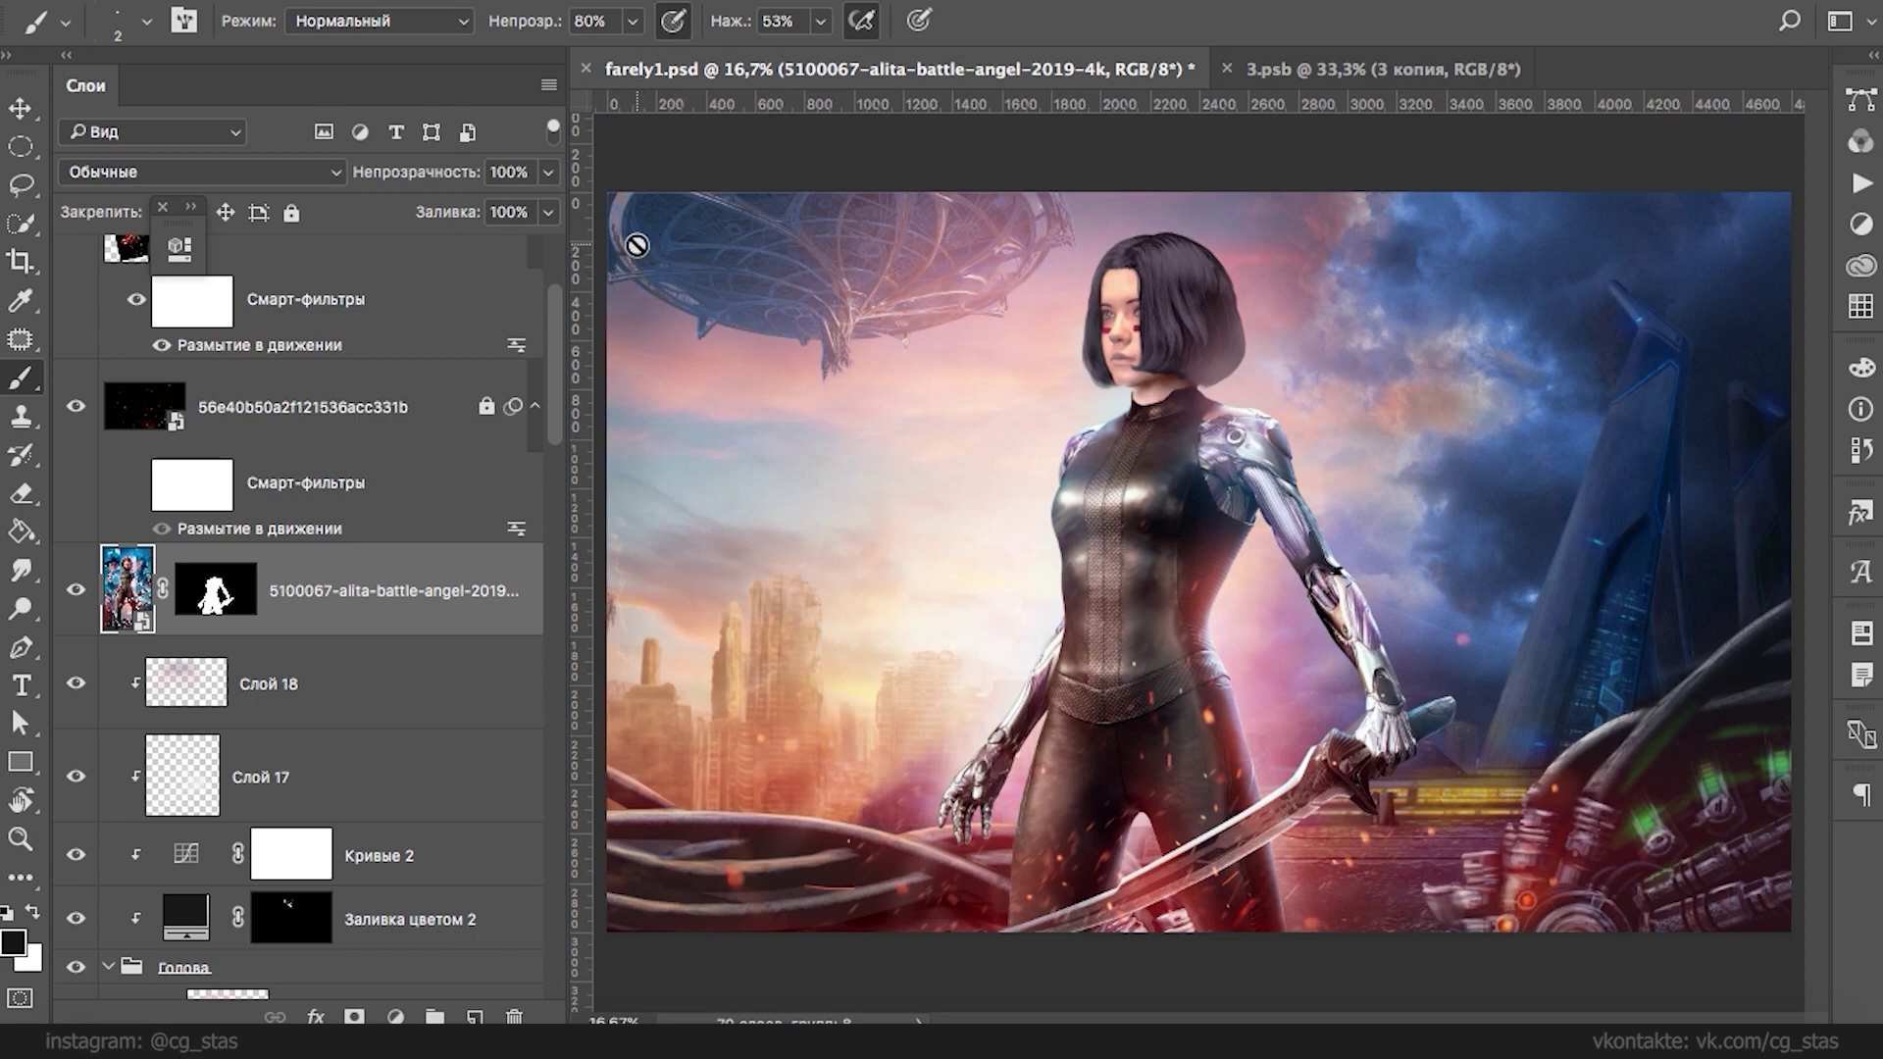
# - Switch to the web browser, open a new Yandex page and close the three older pages
pyautogui.press('super+Tab')
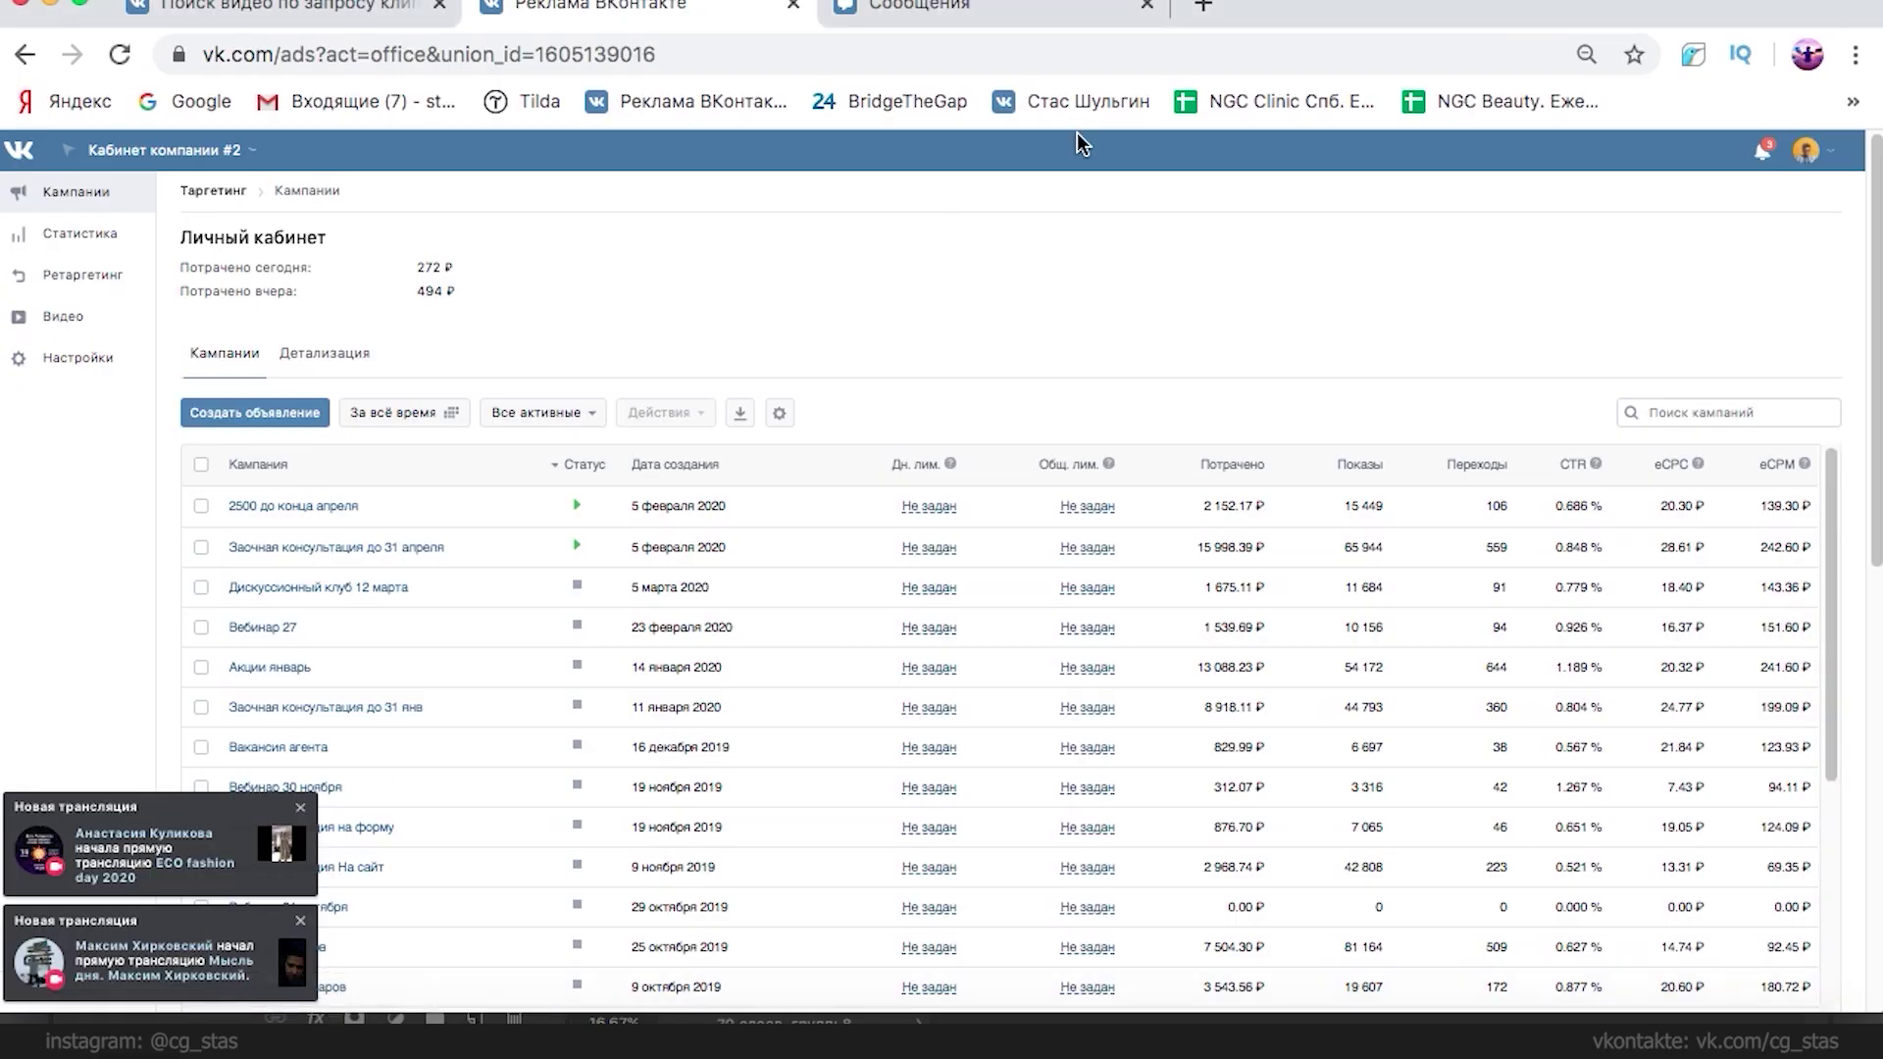
pyautogui.press('super+t')
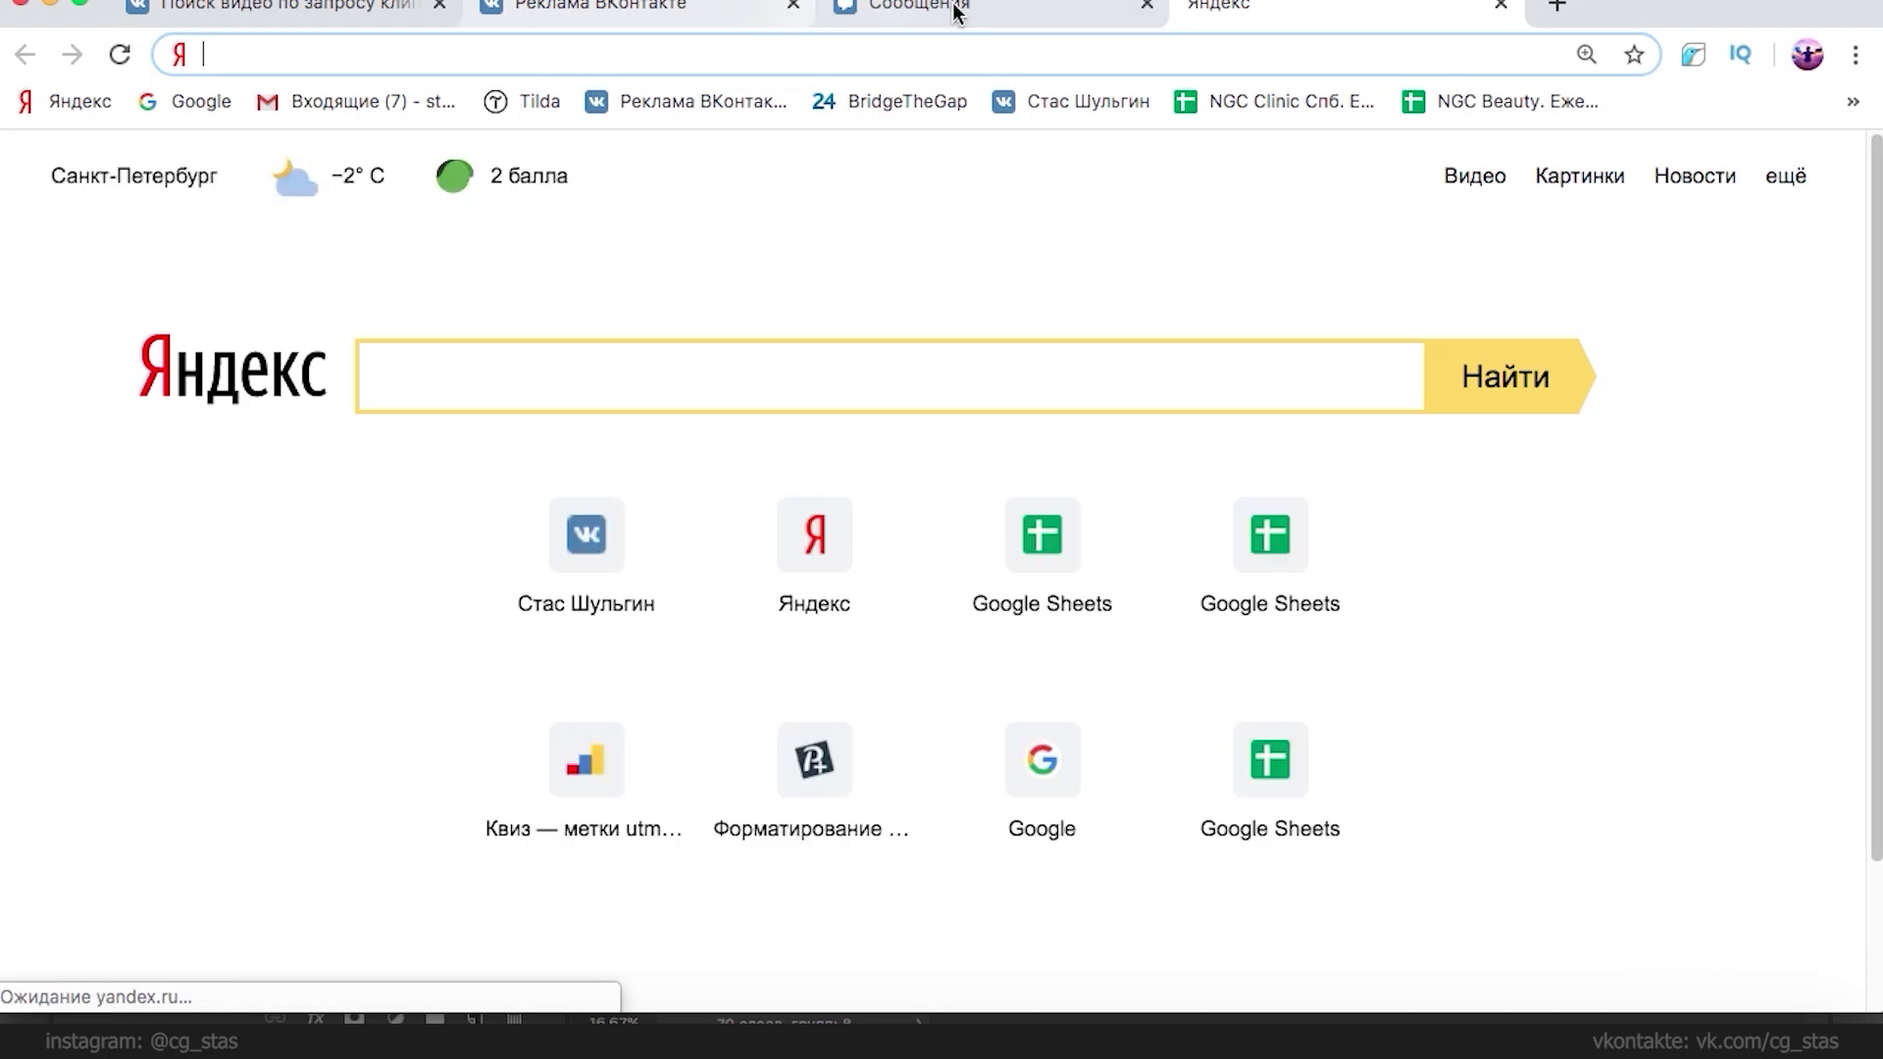
pyautogui.click(1146, 6)
pyautogui.click(792, 6)
pyautogui.click(439, 6)
# - Search Yandex for "lens flare" and show the image results
pyautogui.click(443, 367)
pyautogui.write('дутыя')
pyautogui.press('BackSpace')
pyautogui.press('BackSpace')
pyautogui.press('BackSpace')
pyautogui.press('BackSpace')
pyautogui.press('BackSpace')
pyautogui.write('lens')
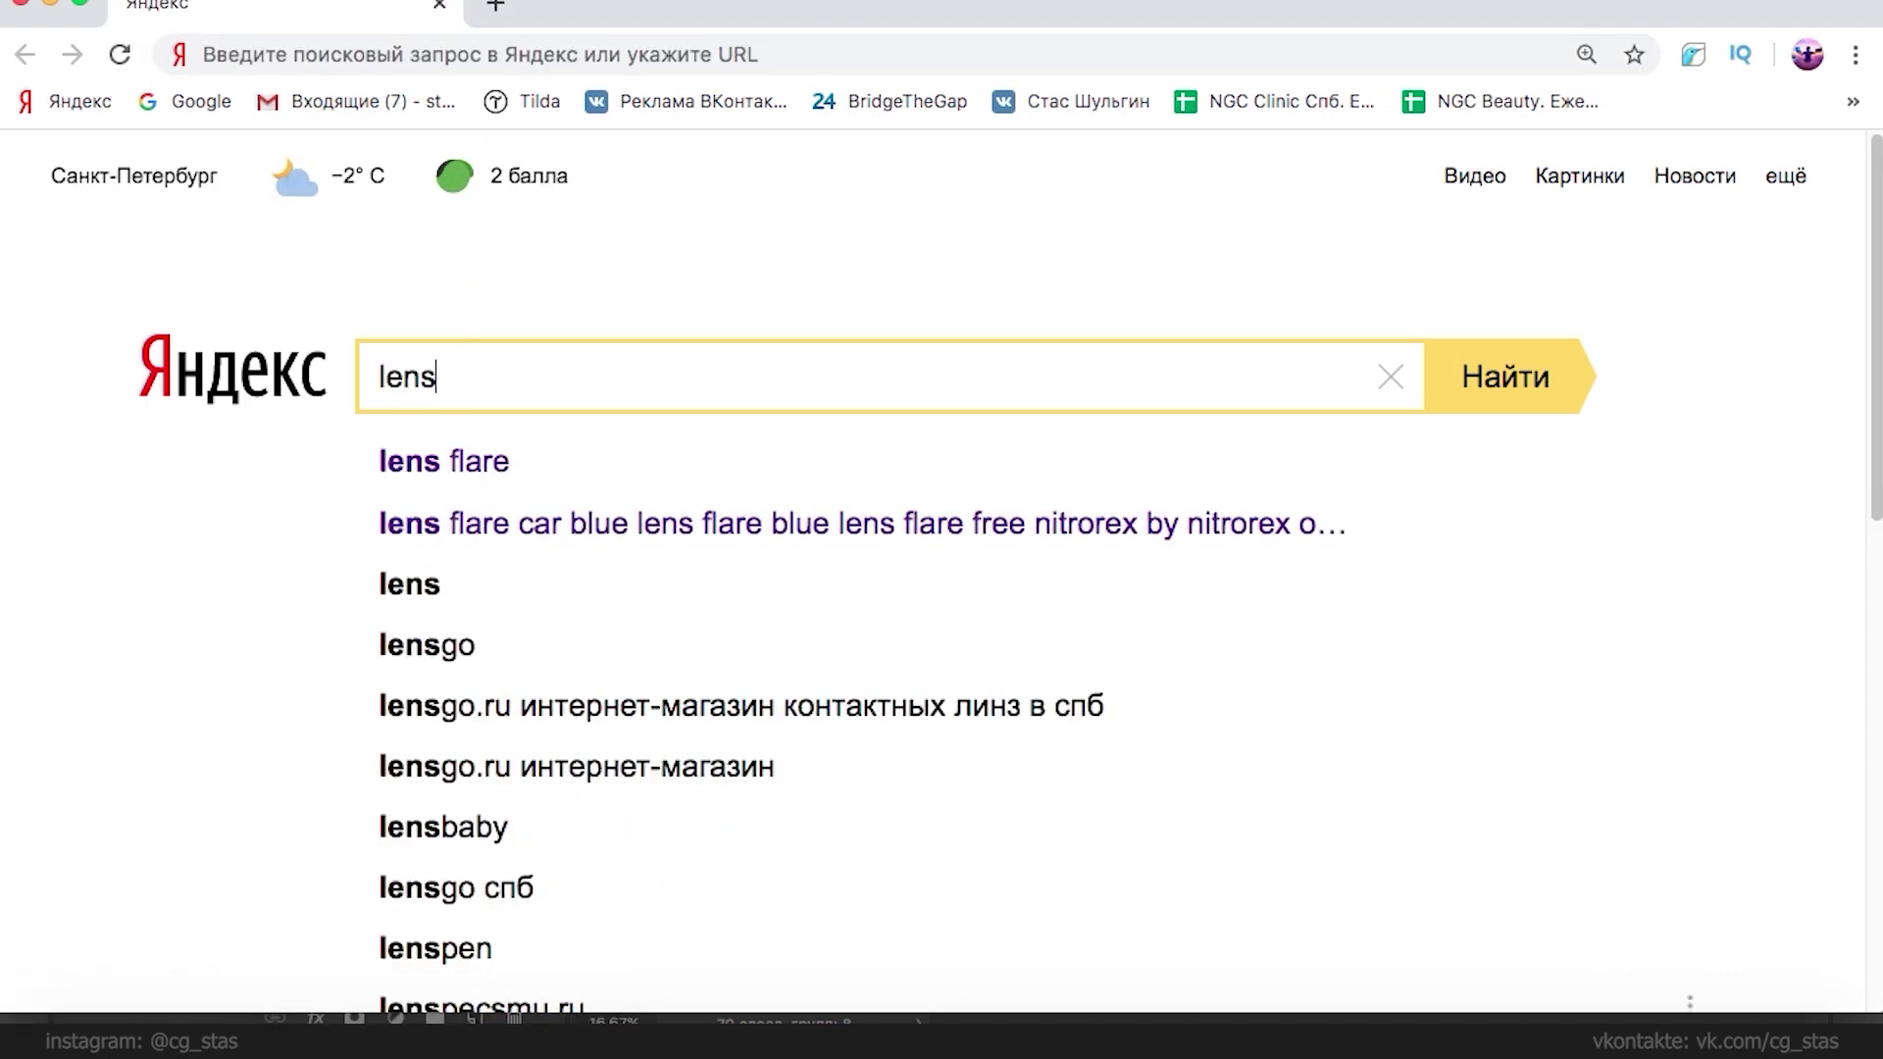
pyautogui.click(473, 459)
pyautogui.click(281, 245)
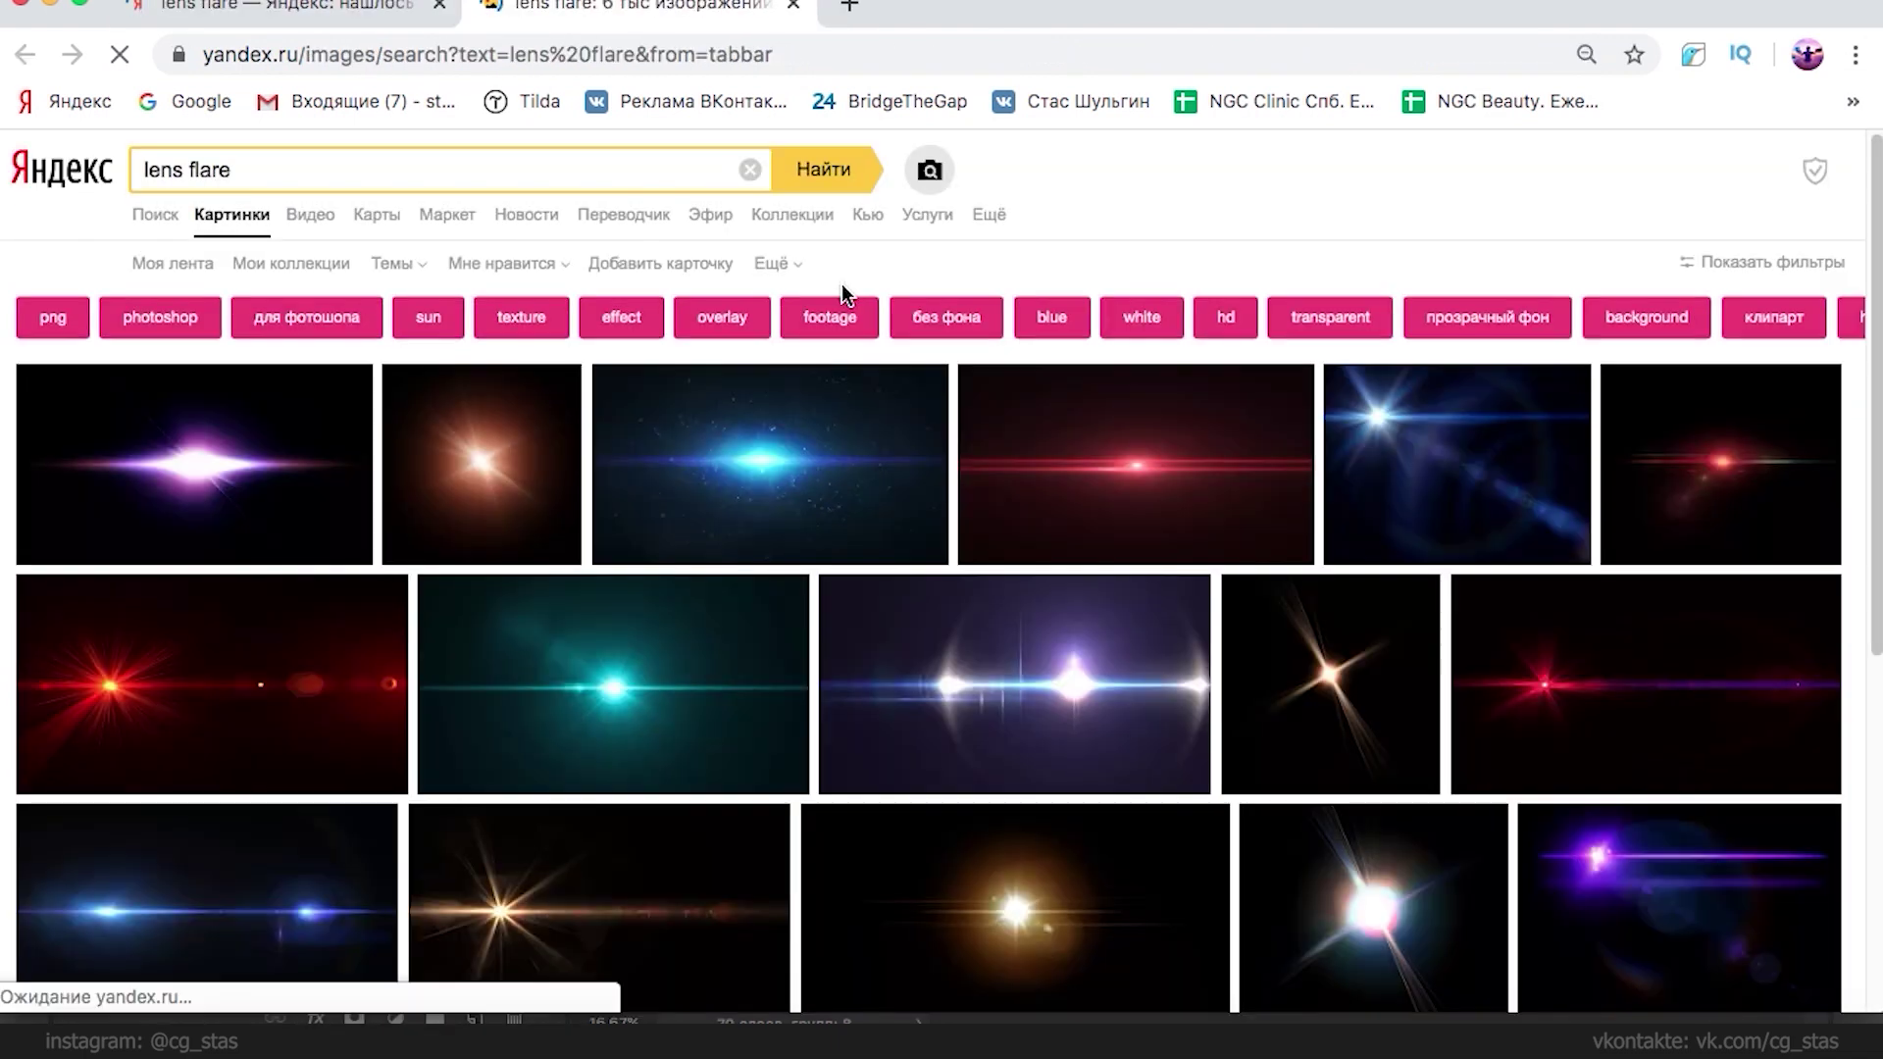
# - Copy a dark image with a small blue lens flare from the results and paste it into farely1.psd in Photoshop
pyautogui.scroll(-3, 819, 406)
pyautogui.scroll(-5, 818, 407)
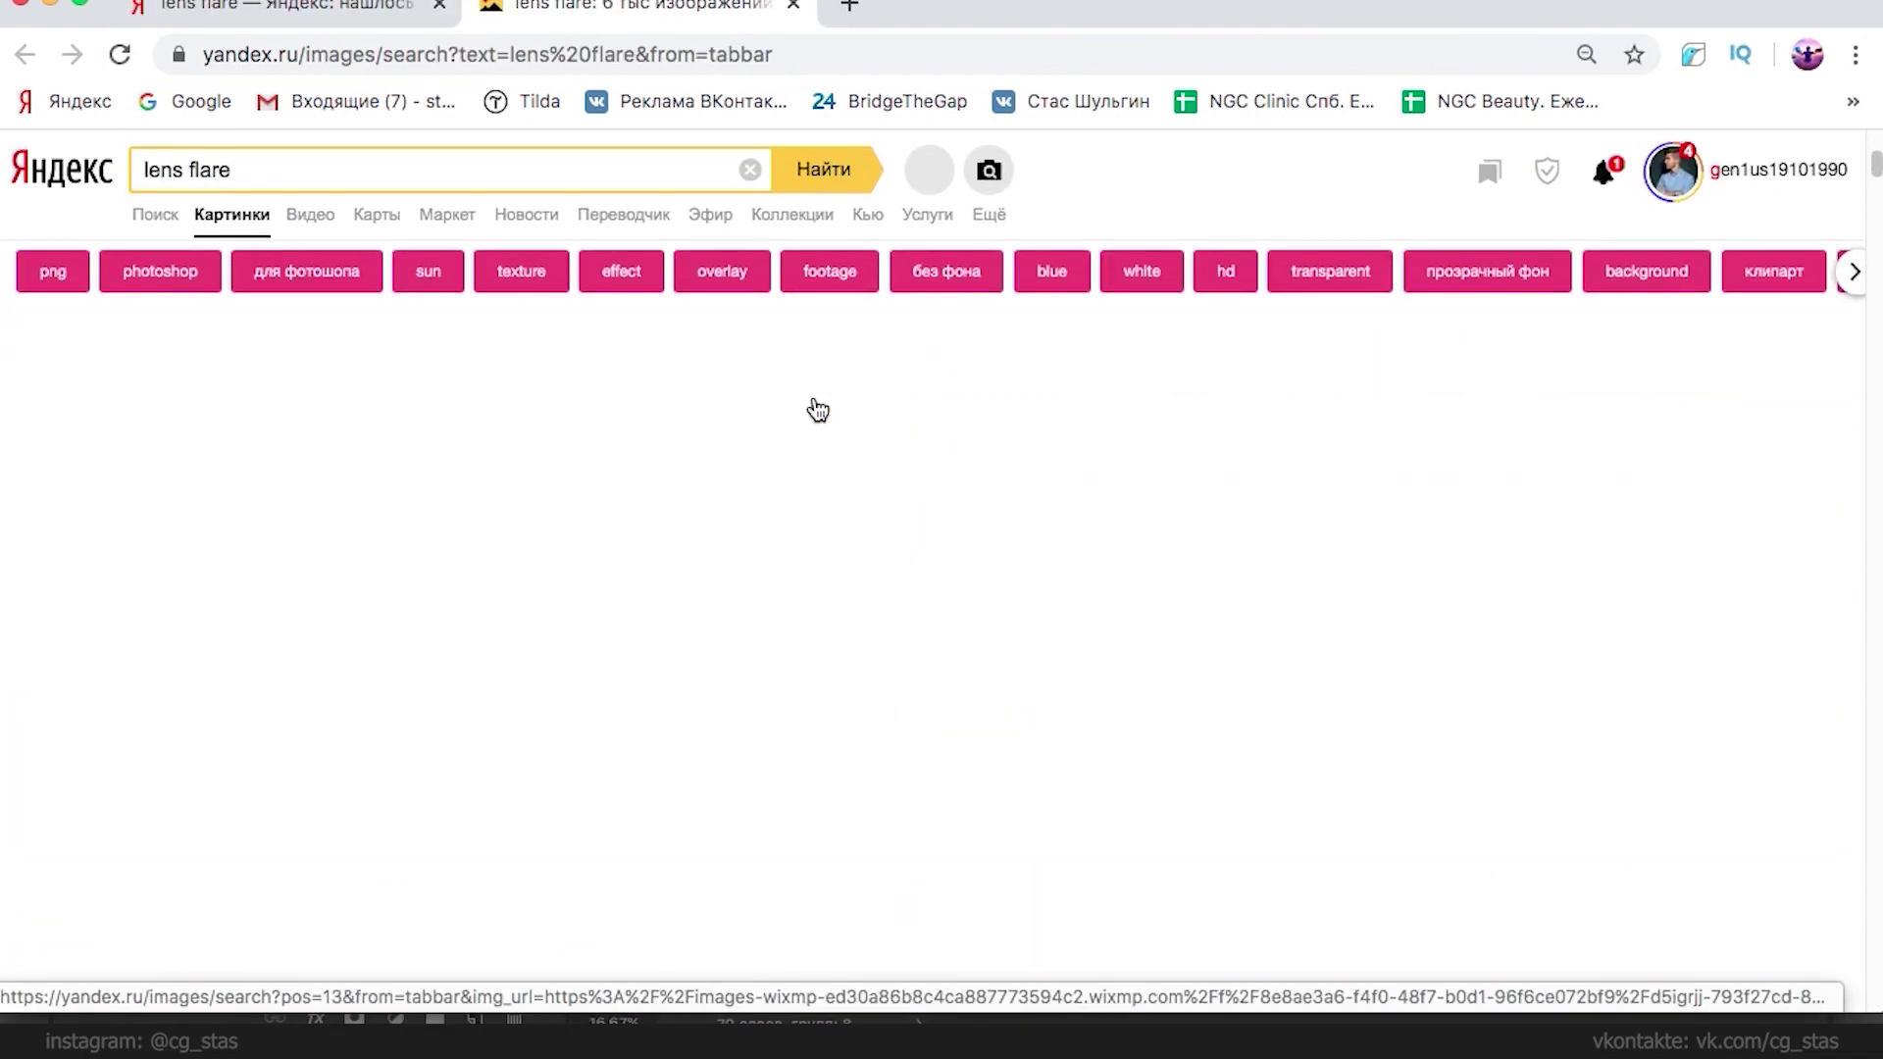
pyautogui.scroll(-5, 816, 409)
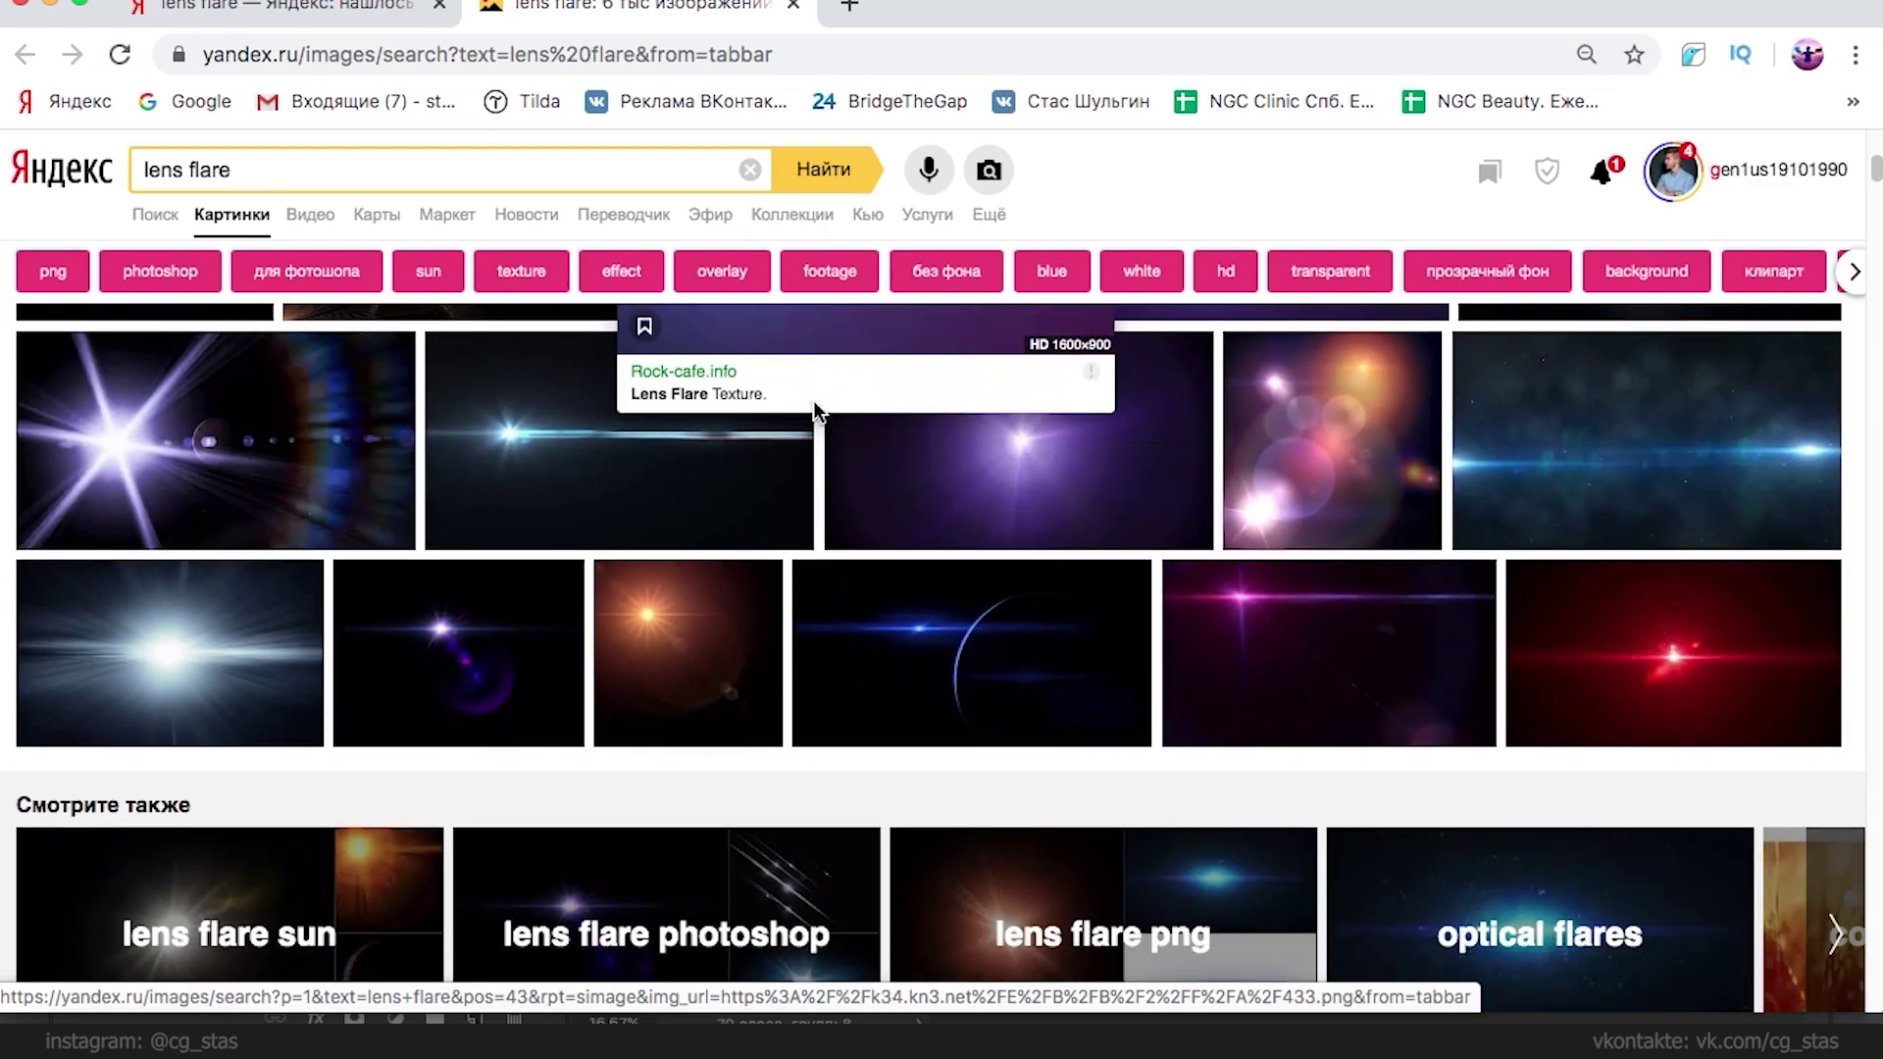
pyautogui.scroll(-10, 818, 410)
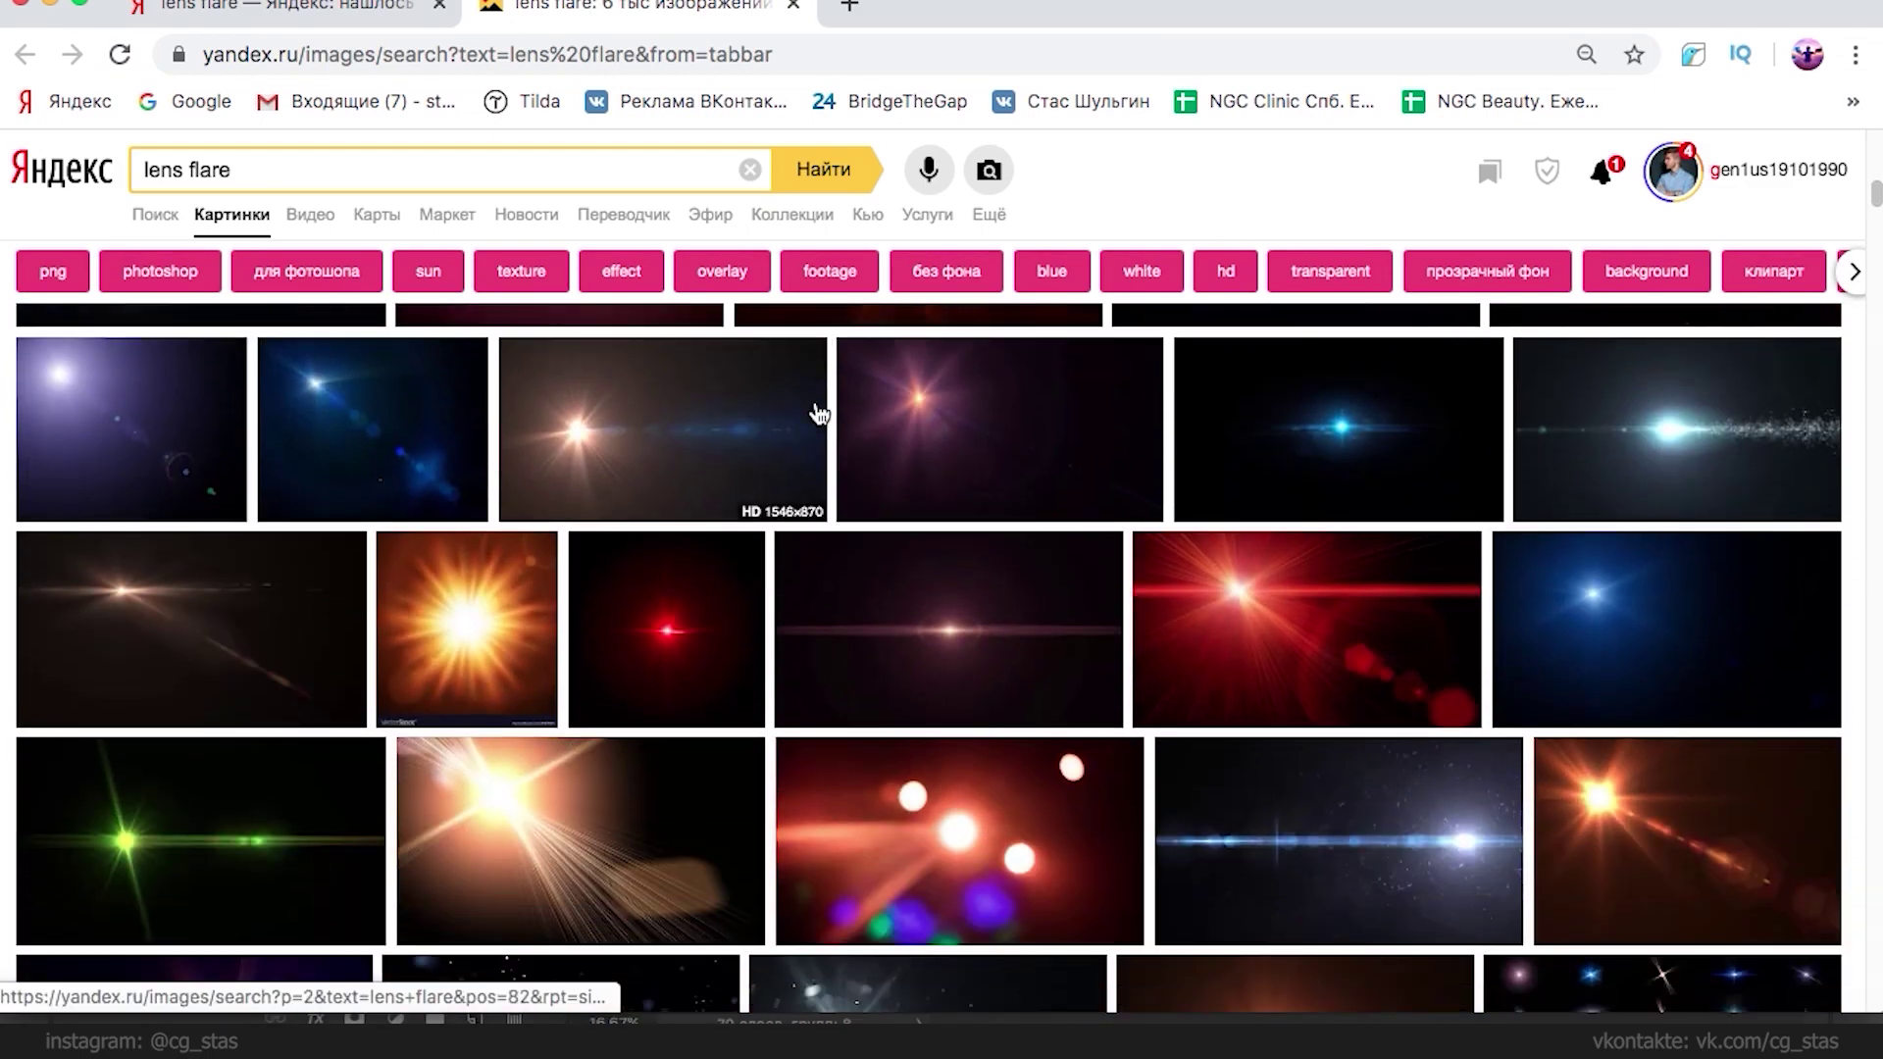
pyautogui.scroll(-10, 819, 410)
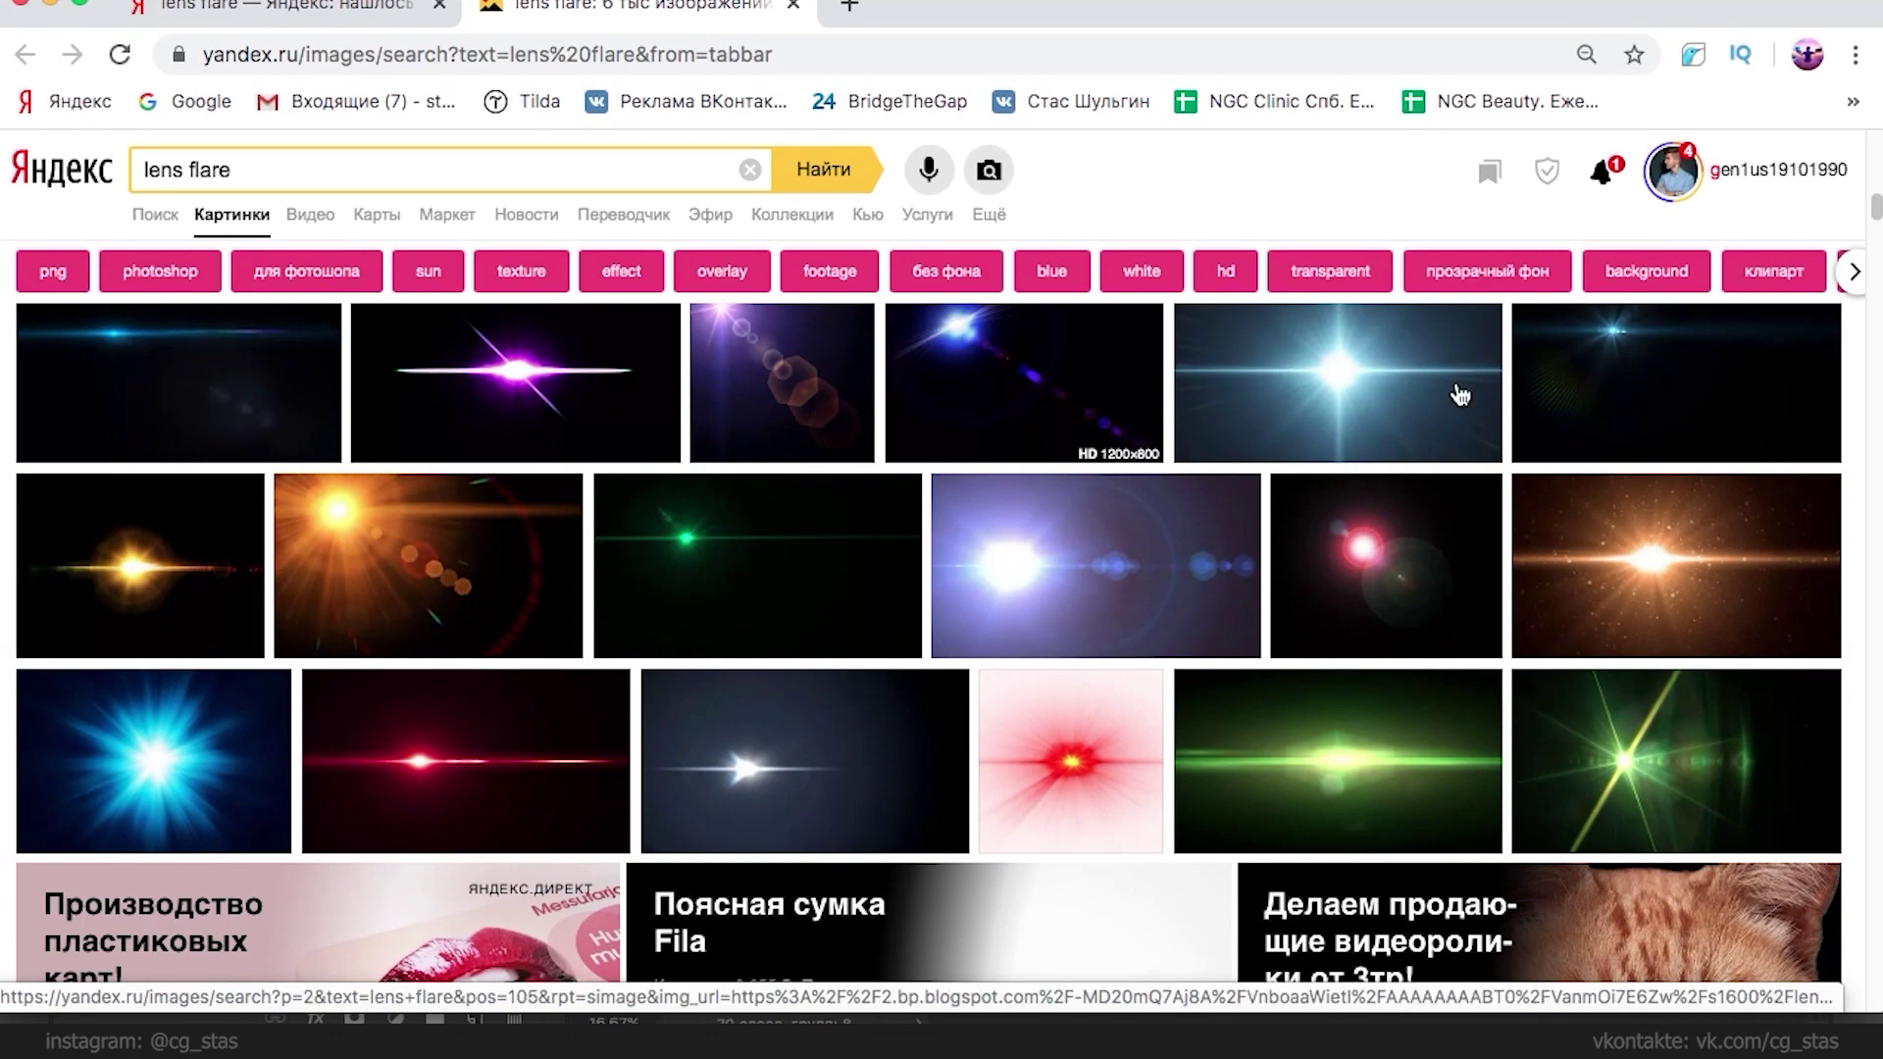
pyautogui.click(1606, 410)
pyautogui.rightClick(836, 467)
pyautogui.click(863, 534)
pyautogui.click(397, 1020)
pyautogui.press('super+v')
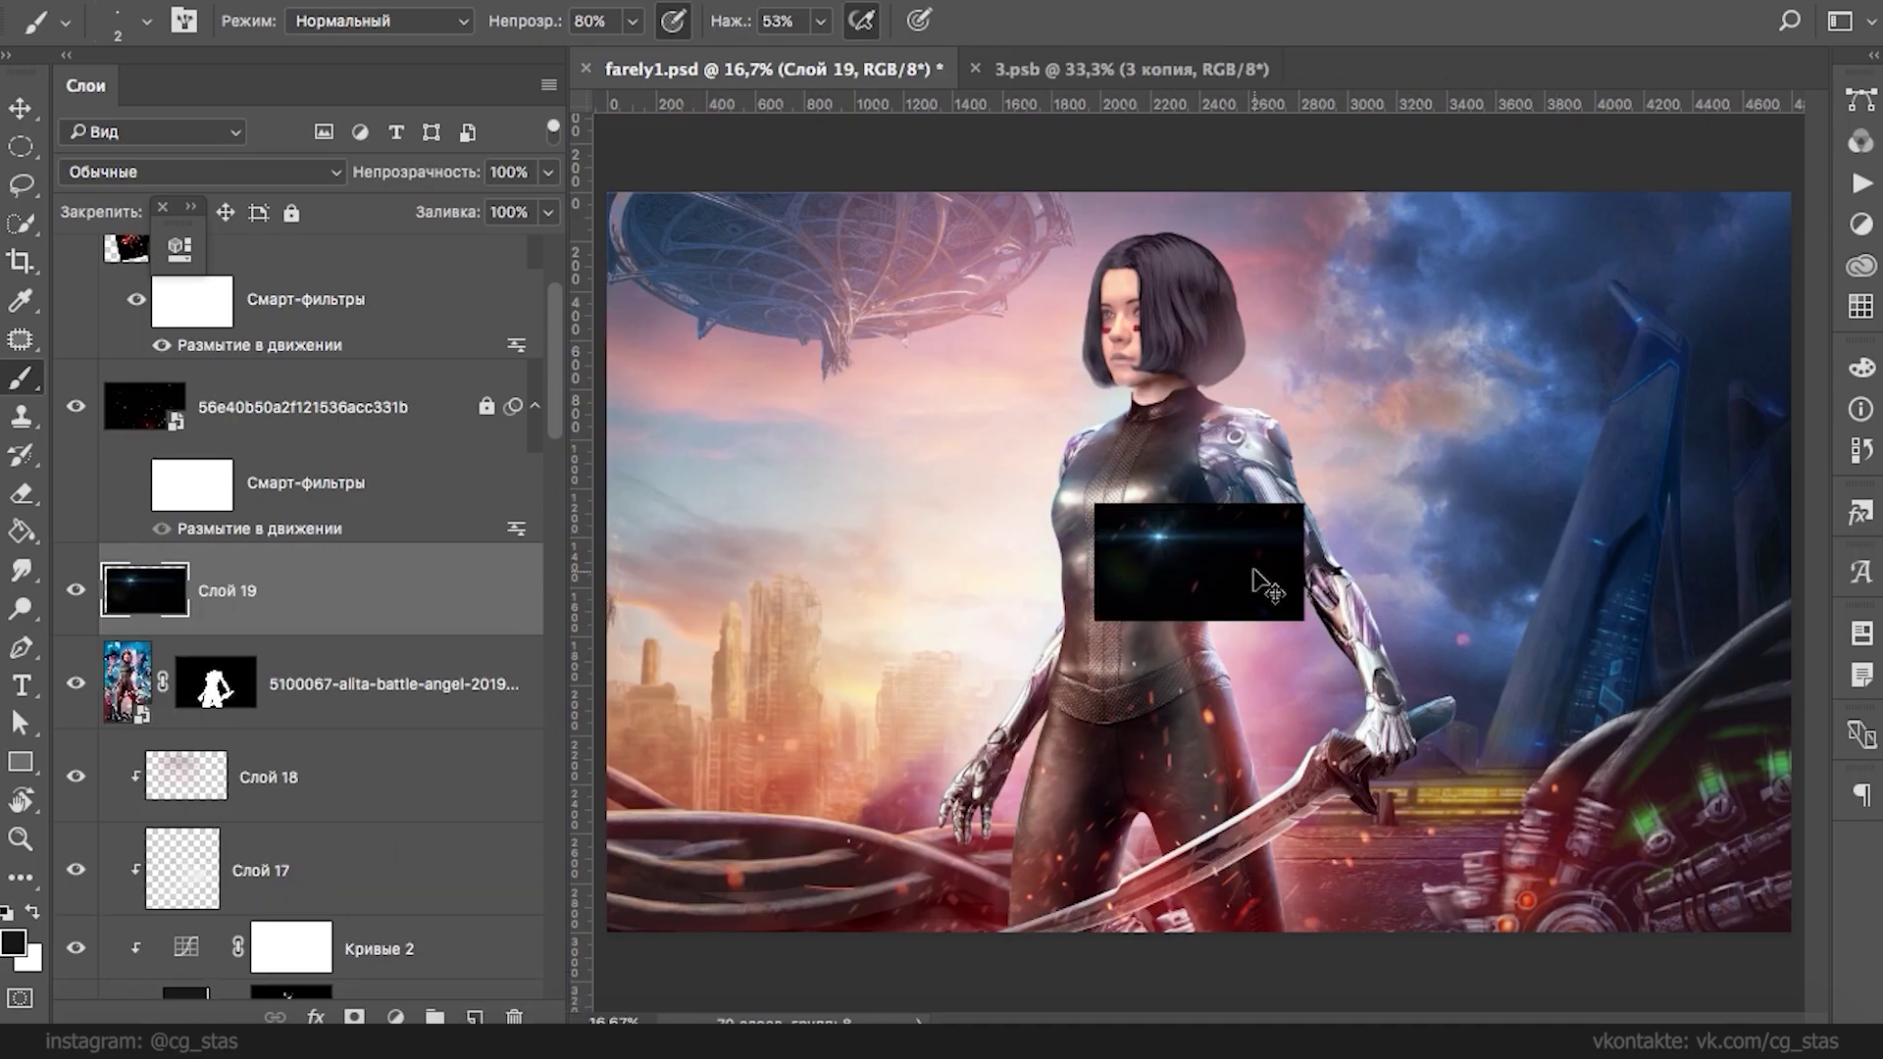
# - Move the flare onto the blue tower, rotate it to follow the tower's tilt, and set its blend mode to Screen (Экран)
pyautogui.moveTo(1184, 552); pyautogui.dragTo(1636, 596)
pyautogui.press('super+t')
pyautogui.moveTo(1786, 595); pyautogui.dragTo(1688, 586)
pyautogui.press('Return')
pyautogui.press('b')
pyautogui.click(245, 173)
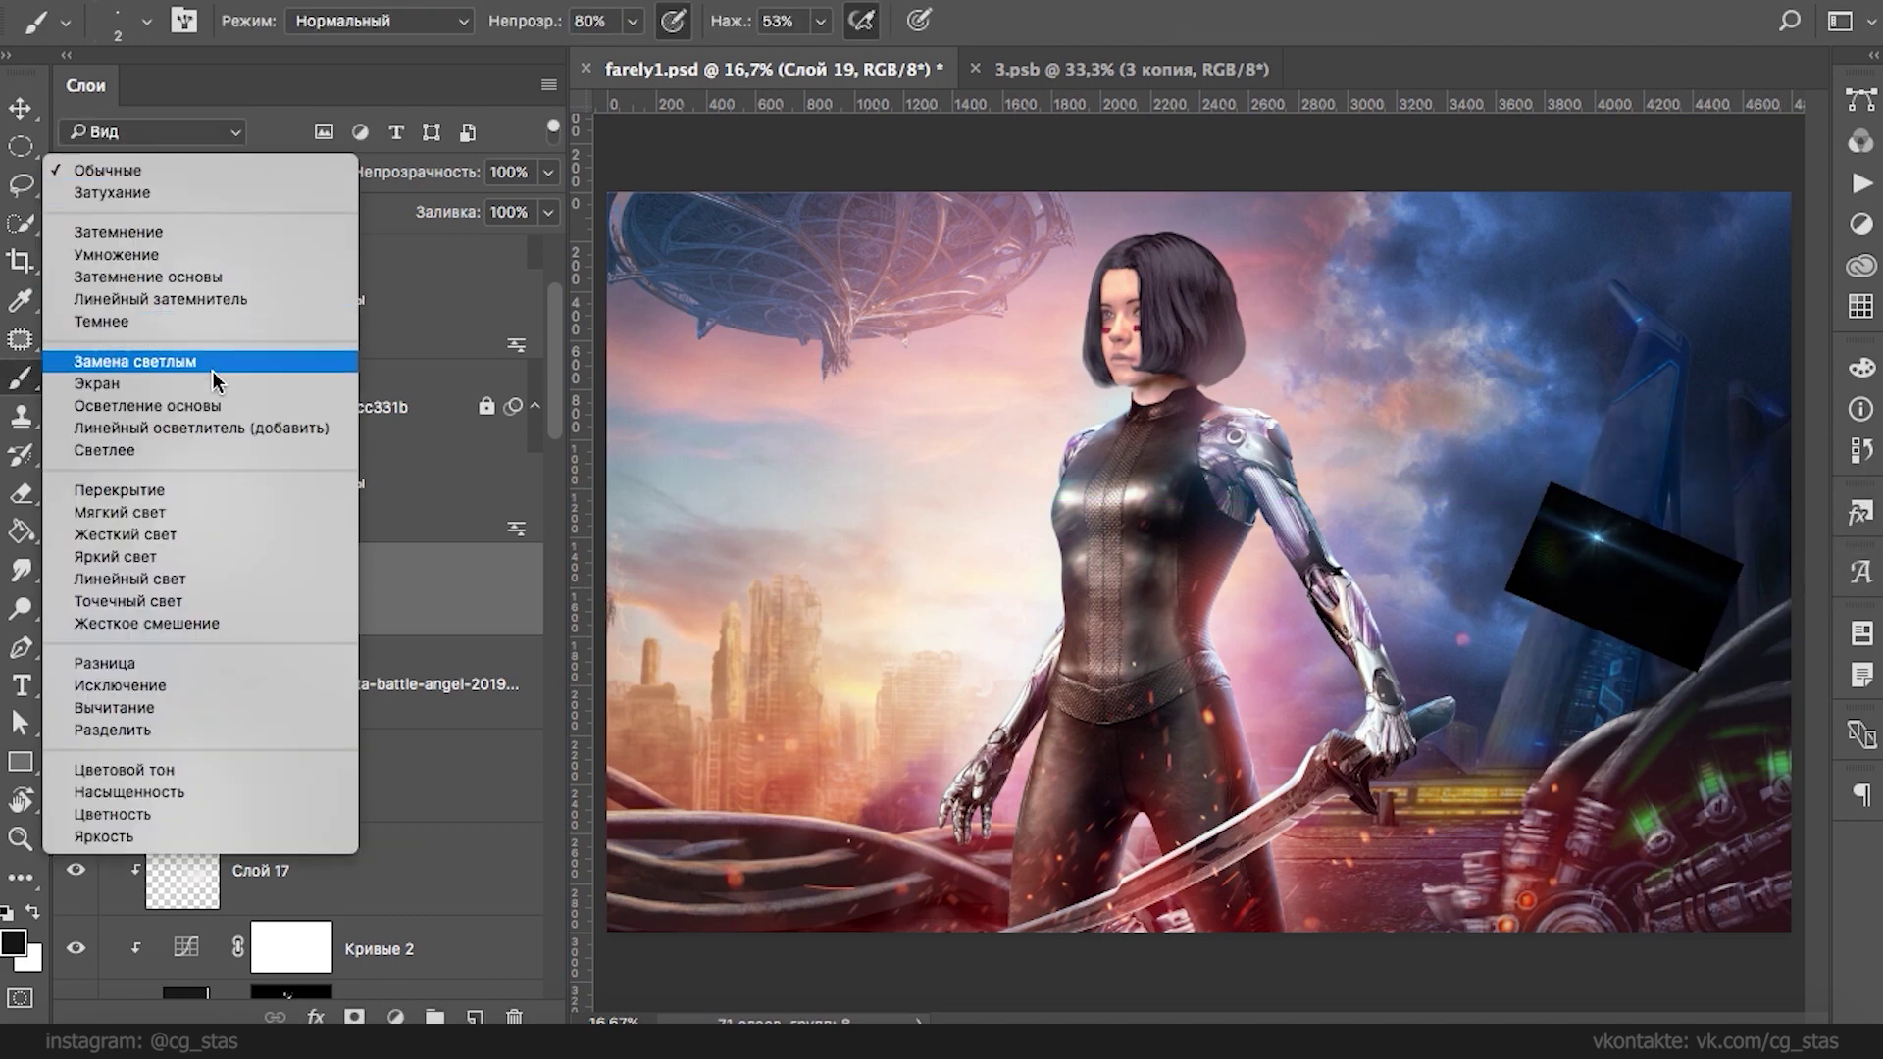
pyautogui.click(275, 366)
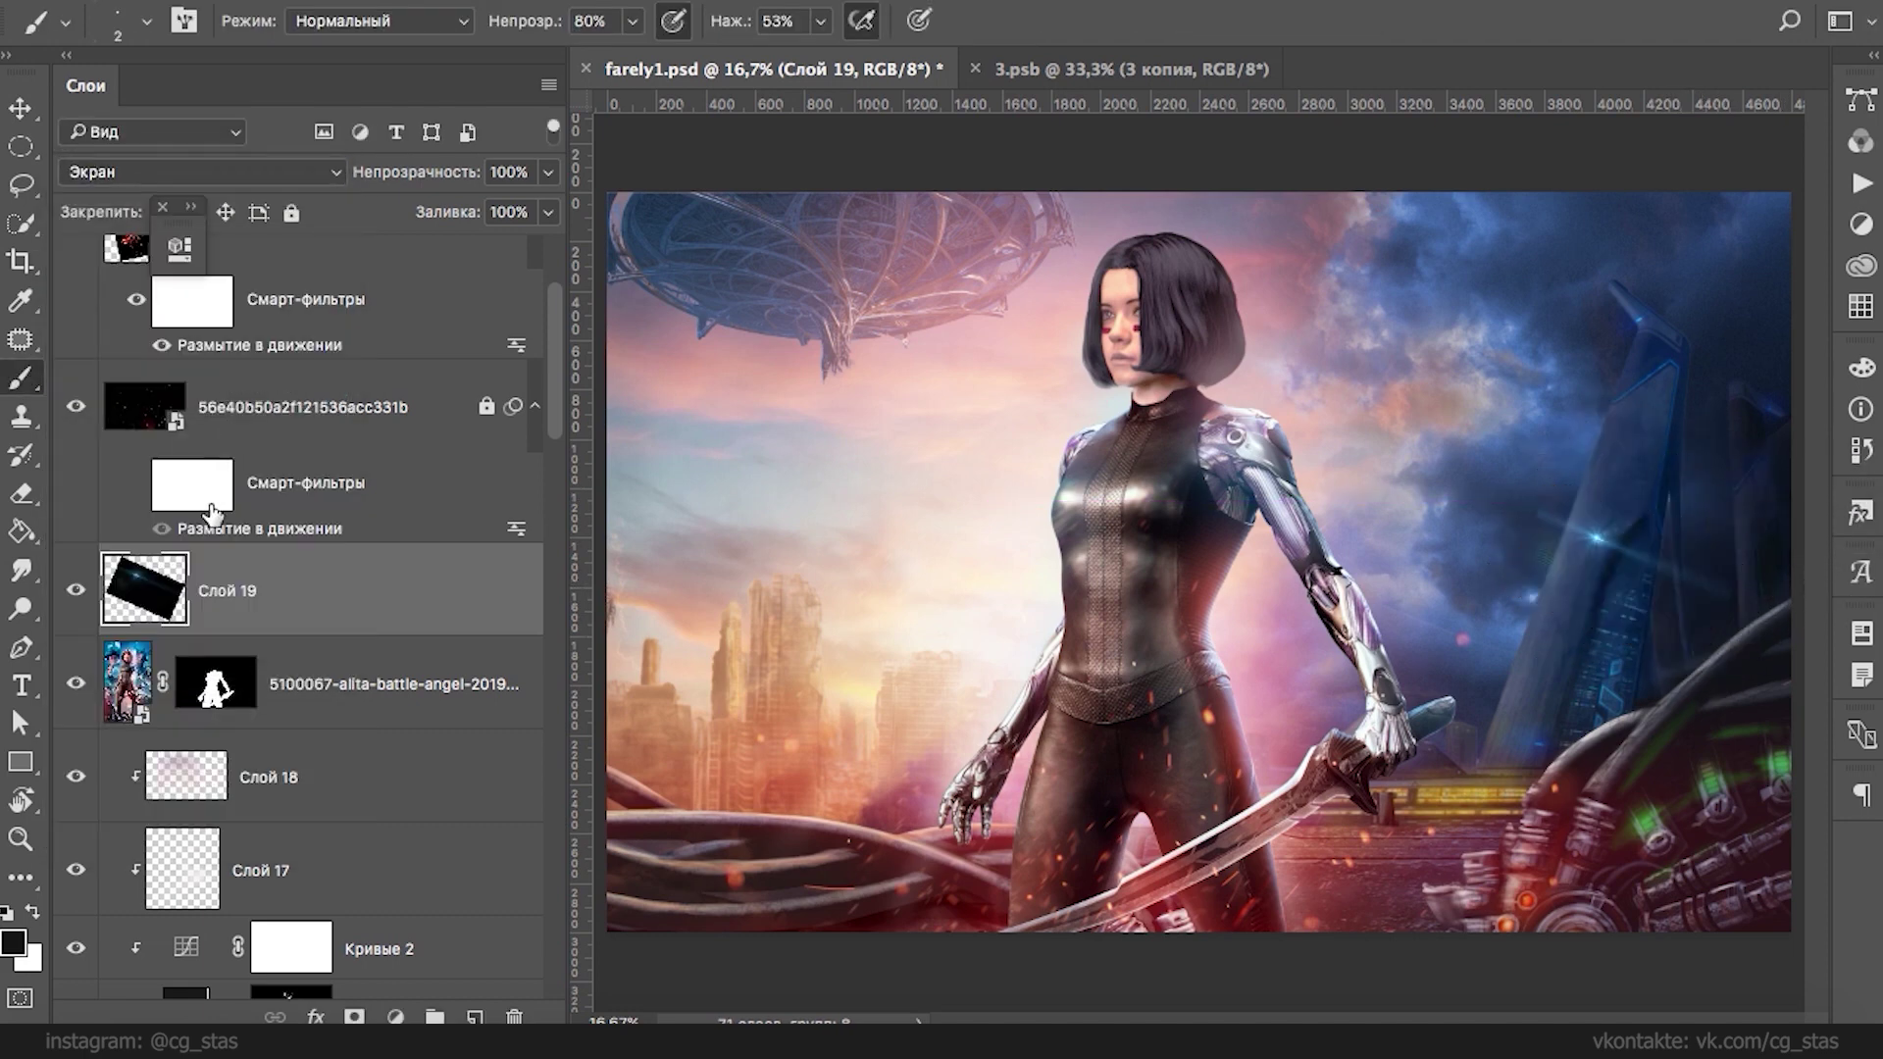
# - Add a mask to the flare layer and paint out the glow around the tower with a soft 192 px black brush
pyautogui.click(355, 1015)
pyautogui.rightClick(1584, 504)
pyautogui.click(1297, 551)
pyautogui.press('Return')
pyautogui.rightClick(1490, 538)
pyautogui.press('Return')
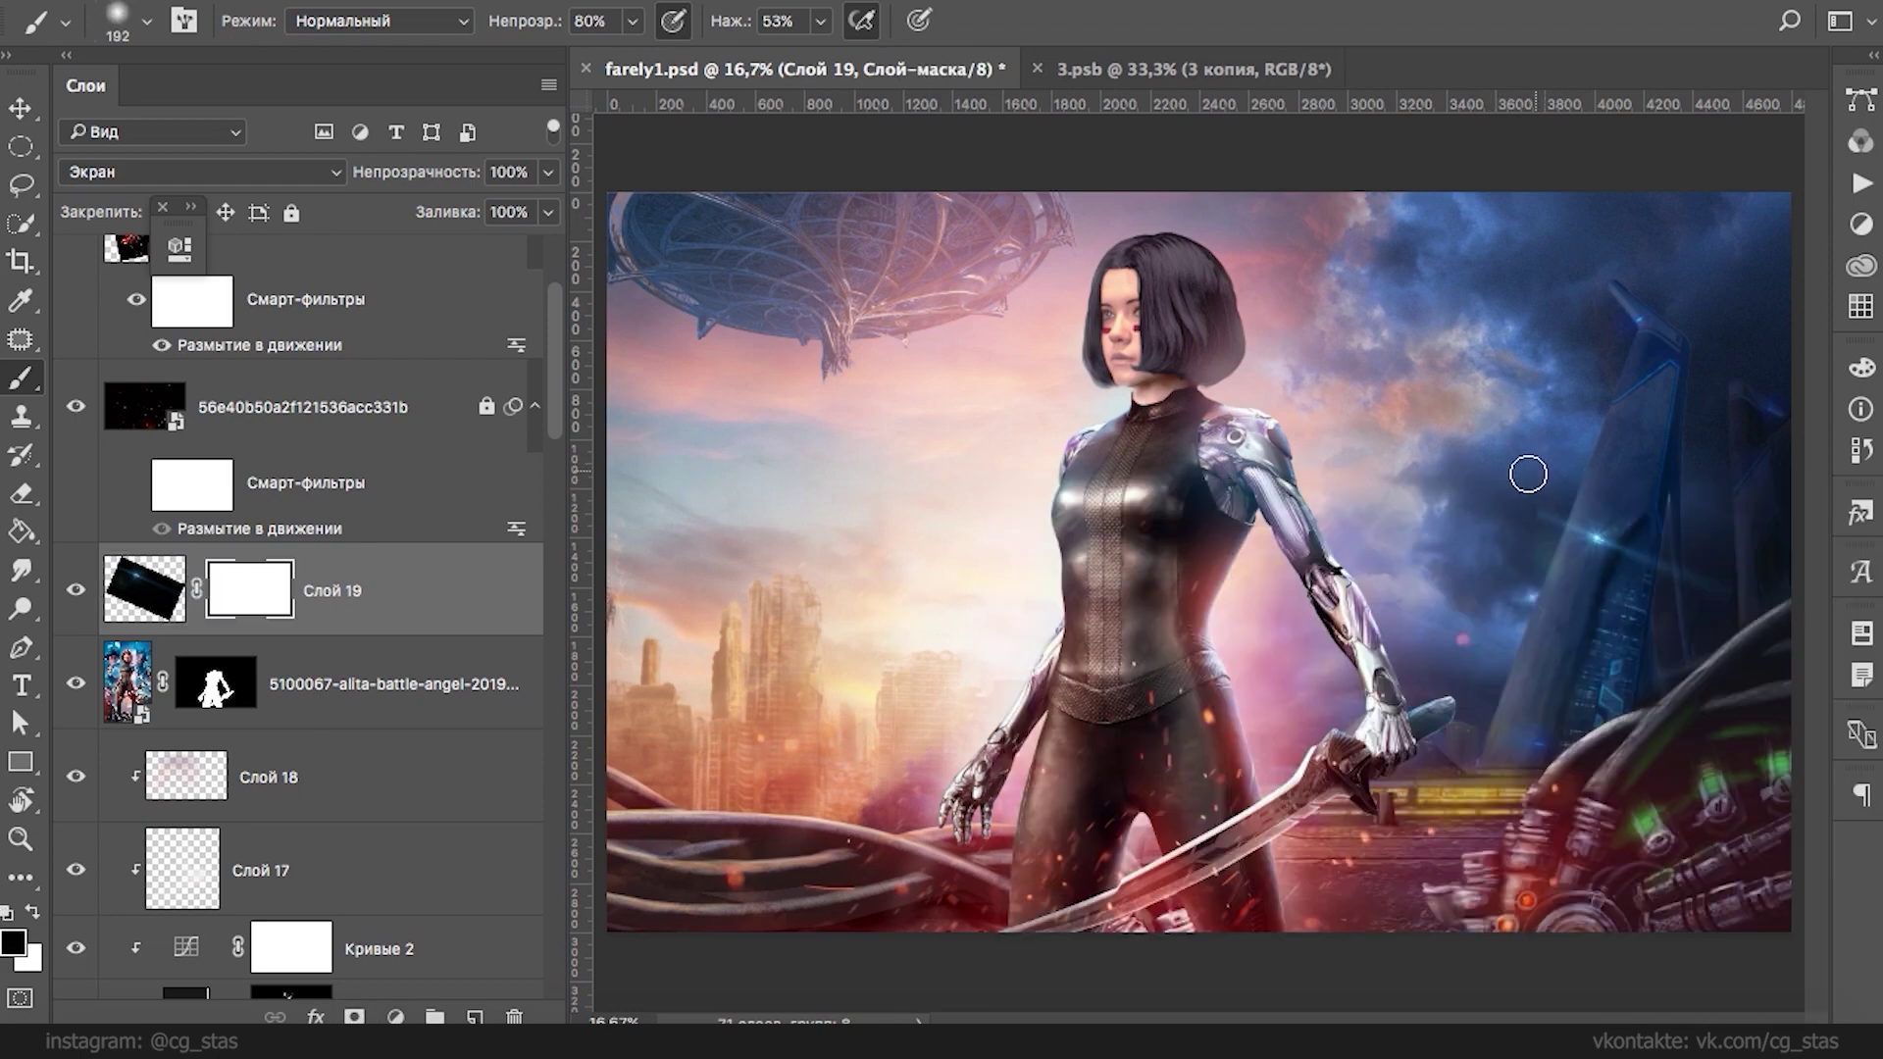
pyautogui.moveTo(1654, 598)
pyautogui.mouseDown()
pyautogui.moveTo(1673, 544)
pyautogui.moveTo(1729, 547)
pyautogui.moveTo(1509, 576)
pyautogui.moveTo(1681, 633)
pyautogui.mouseUp()
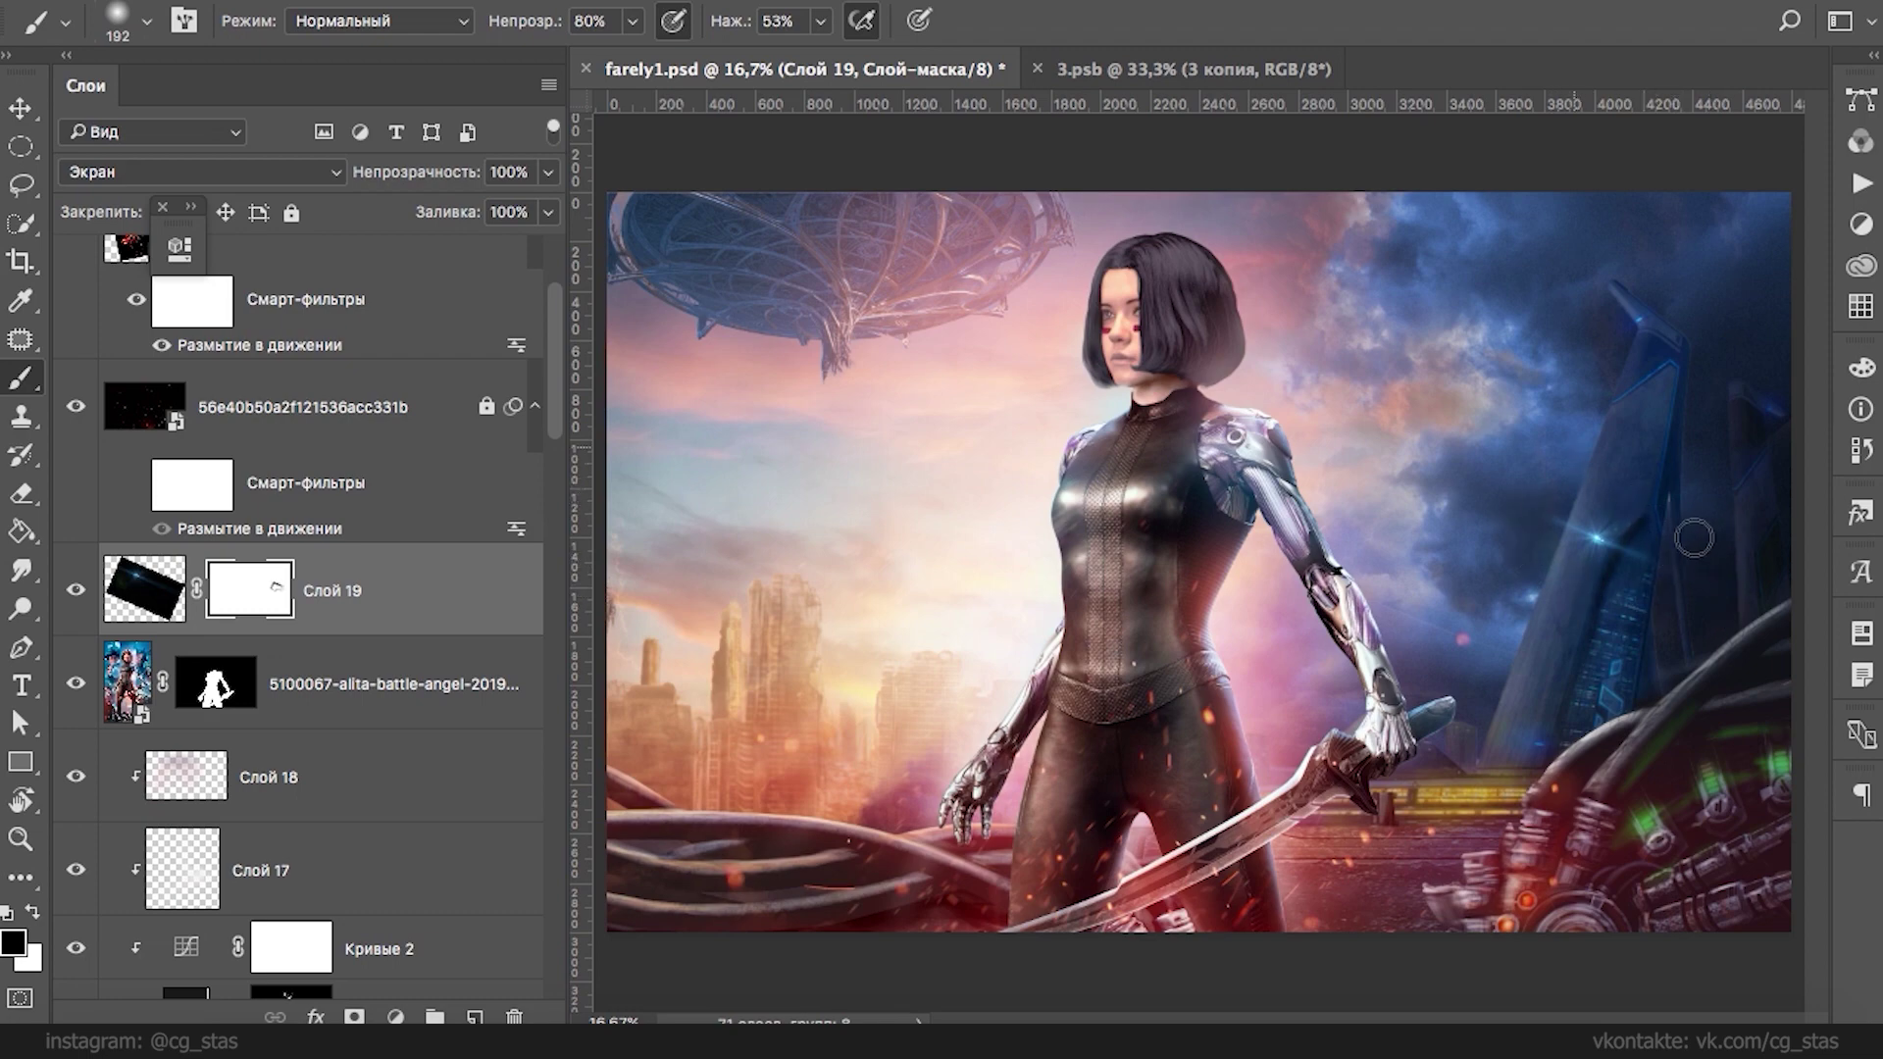
# - Move the flare layer directly below the "Механическая фигня справа" group, keeping its opacity at 100%
pyautogui.scroll(-10, 192, 599)
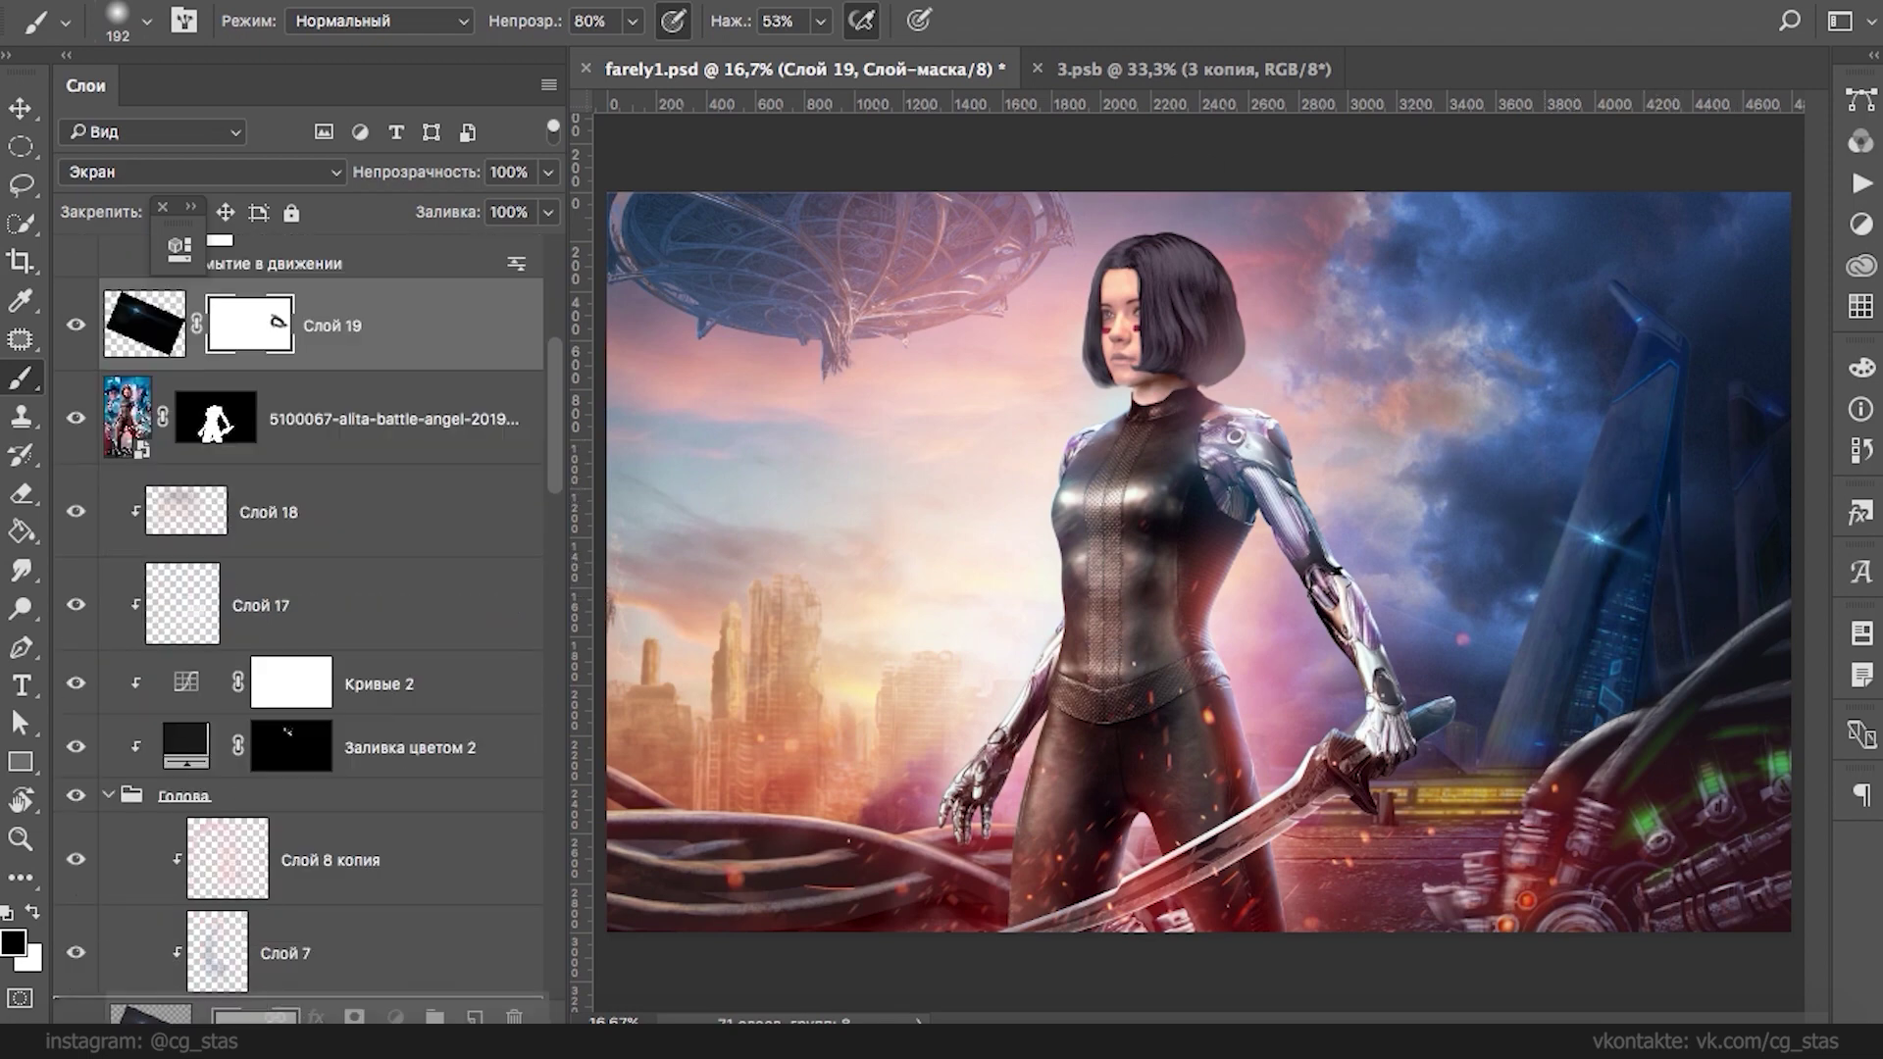
pyautogui.moveTo(152, 1012); pyautogui.dragTo(159, 765)
pyautogui.click(546, 174)
pyautogui.moveTo(470, 204); pyautogui.dragTo(532, 204)
# - Duplicate the flare to the tower's base, scale the copy to 80.91% and rotate it -11.25°
pyautogui.moveTo(1595, 541); pyautogui.dragTo(1540, 734)
pyautogui.press('super+t')
pyautogui.moveTo(1716, 637); pyautogui.dragTo(1689, 606)
pyautogui.moveTo(1641, 686); pyautogui.dragTo(1622, 722)
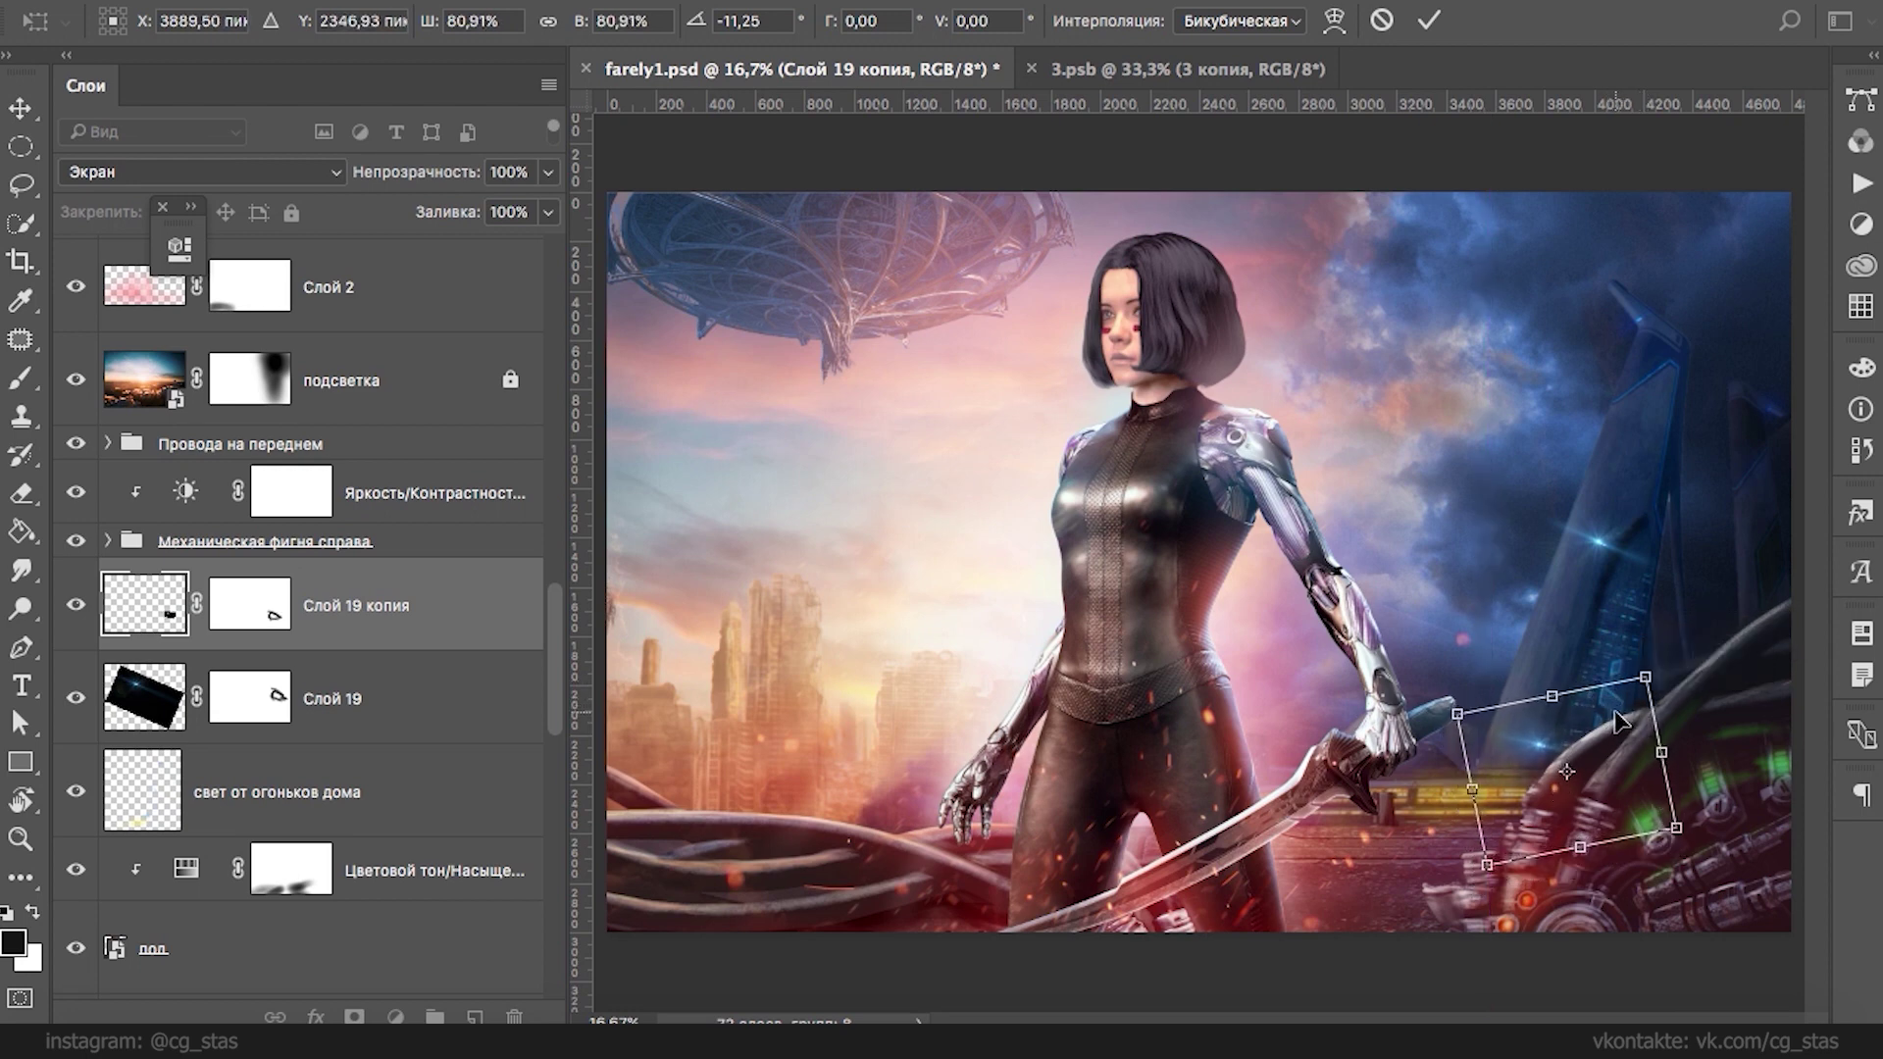
pyautogui.press('Return')
pyautogui.press('b')
# - Lower the fill of the flare copy and set the opacity of the original flare layer "Слой 19" to 57%
pyautogui.moveTo(547, 212); pyautogui.dragTo(486, 260)
pyautogui.click(253, 677)
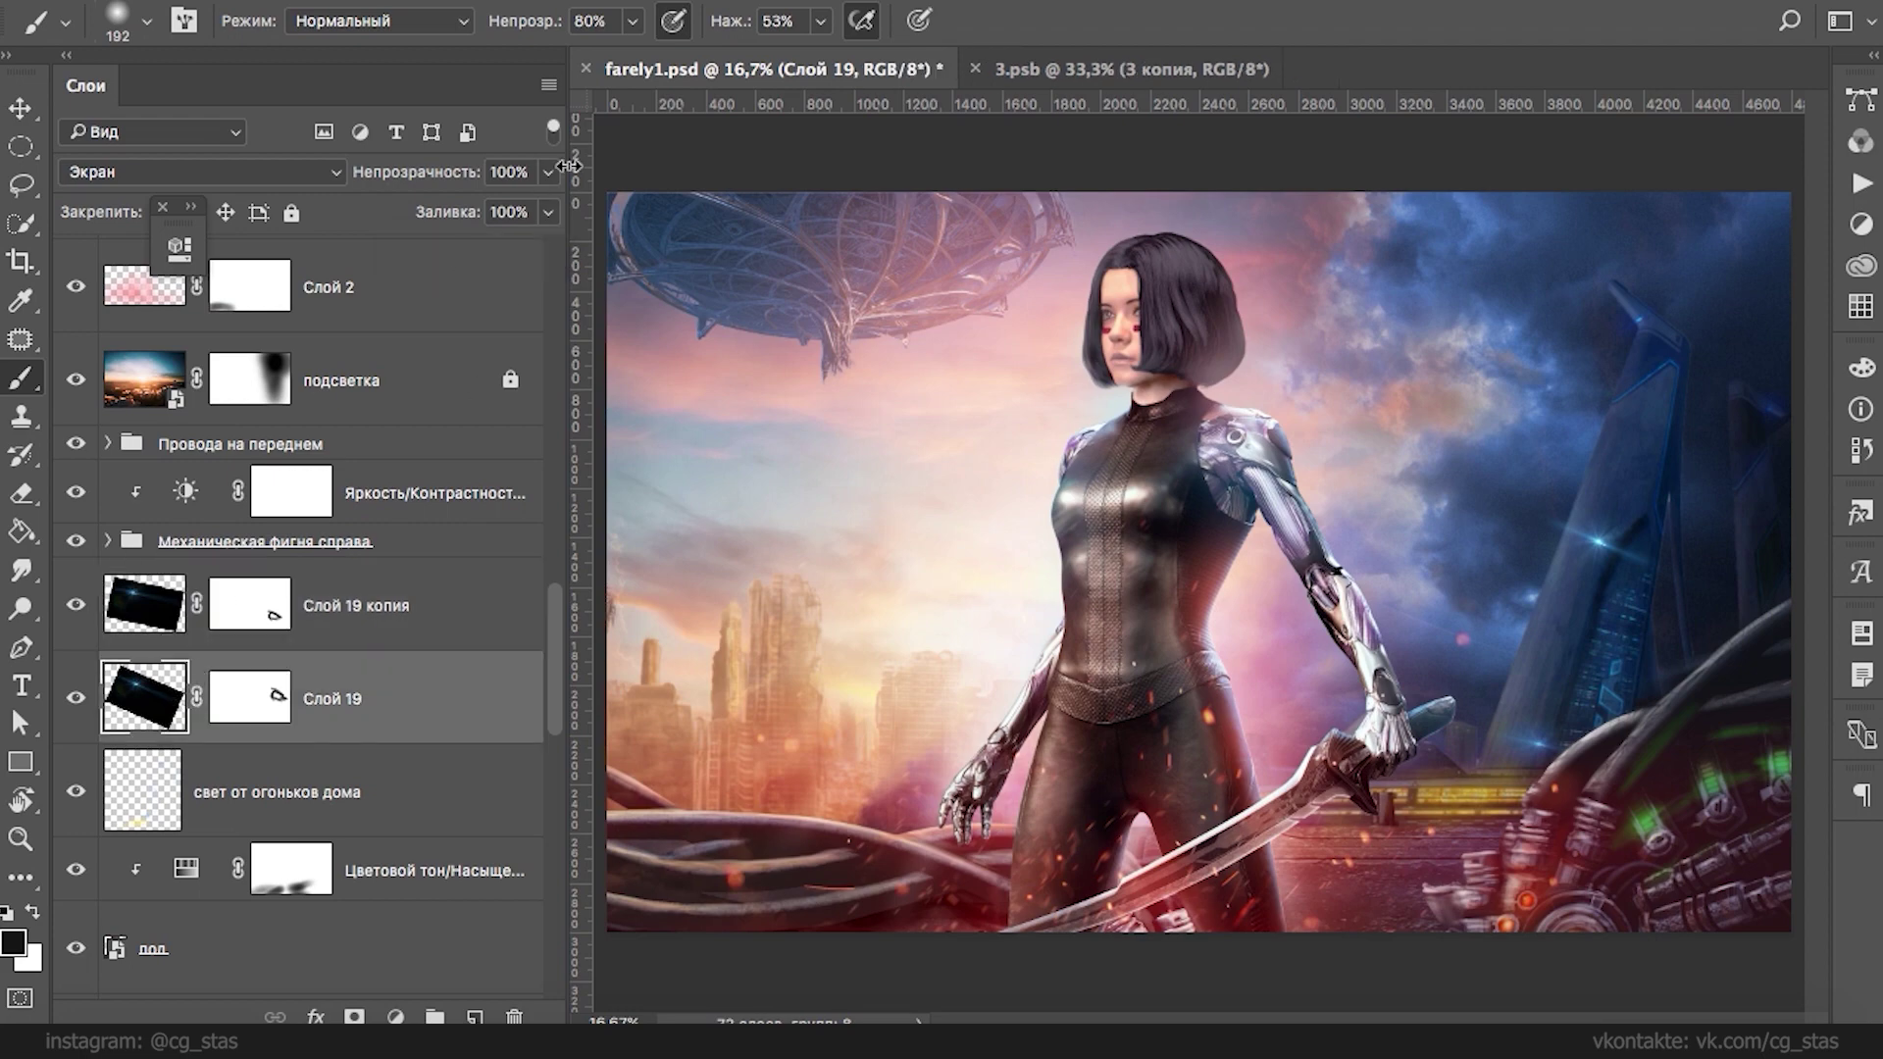
pyautogui.click(547, 172)
pyautogui.moveTo(514, 208); pyautogui.dragTo(485, 208)
# - Switch back to the browser's lens flare results and copy the 1920×1080 blue flare image with the diagonal streak
pyautogui.click(86, 1029)
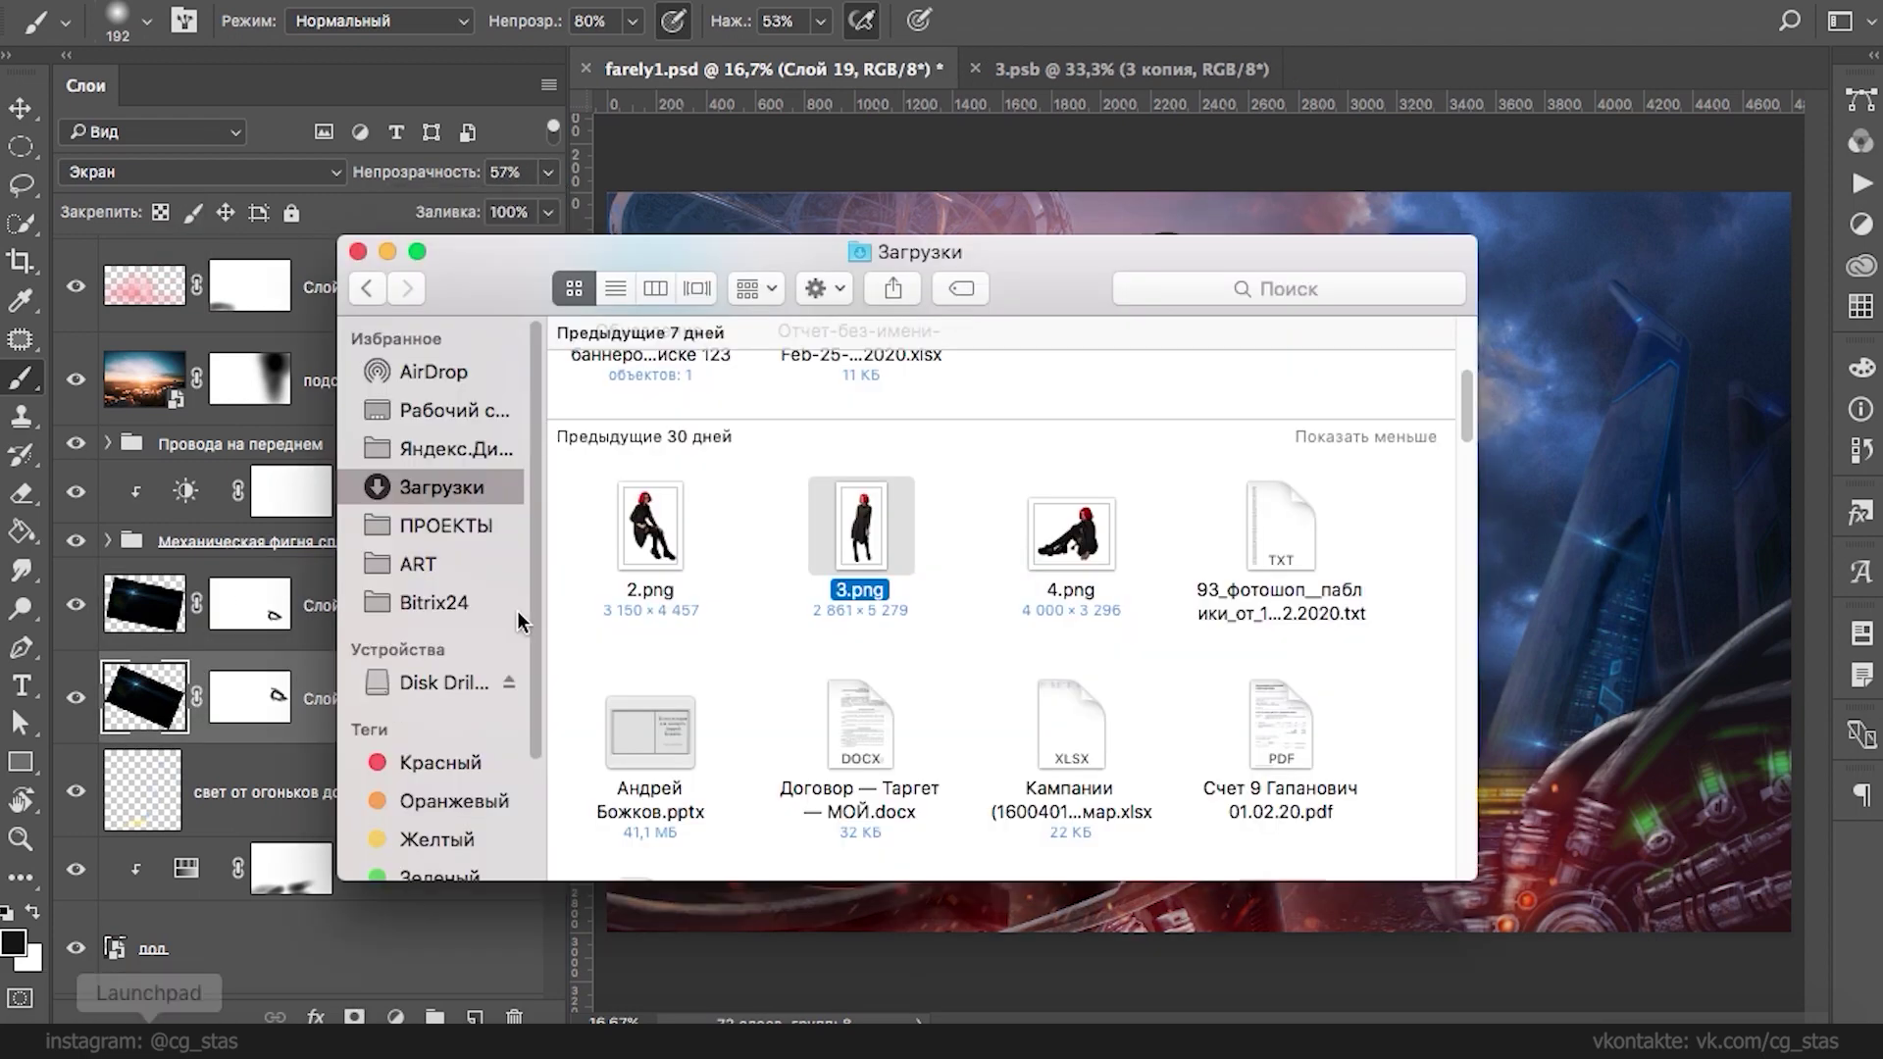
pyautogui.click(337, 1029)
pyautogui.click(1863, 167)
pyautogui.scroll(-10, 836, 502)
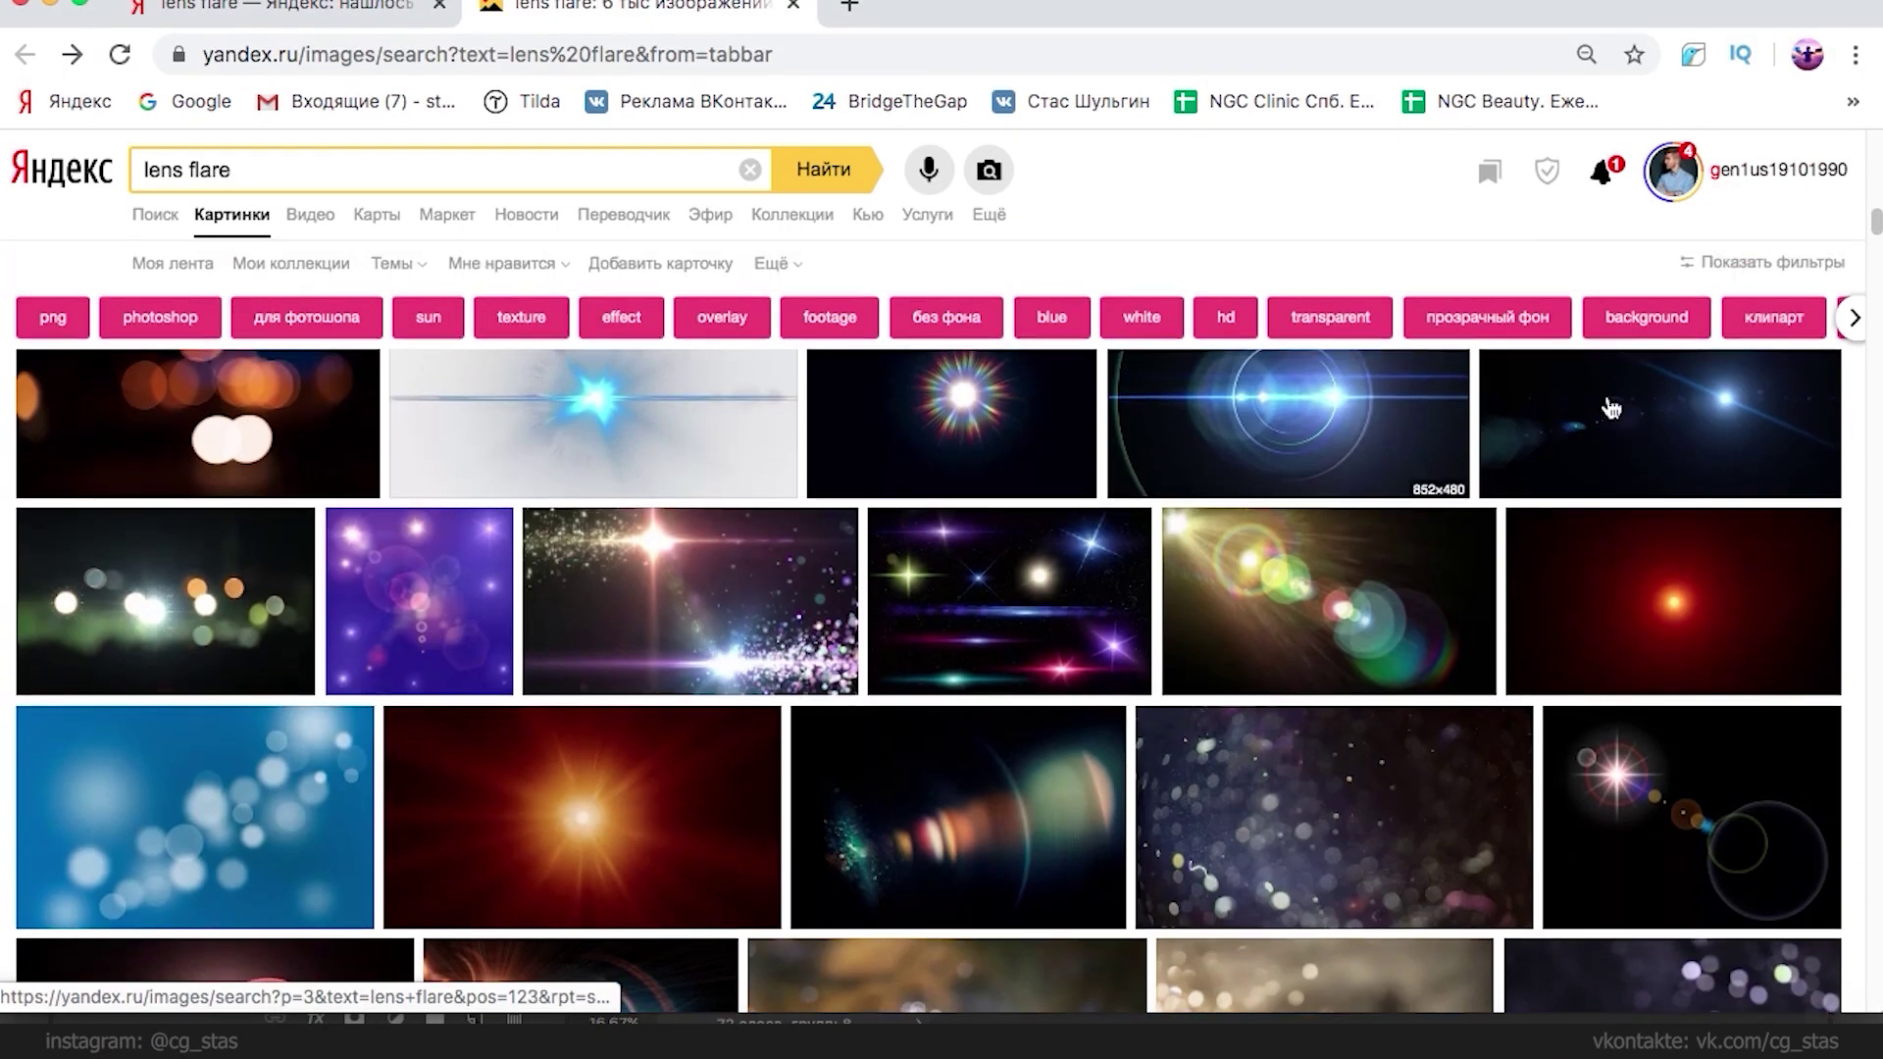
pyautogui.click(1611, 406)
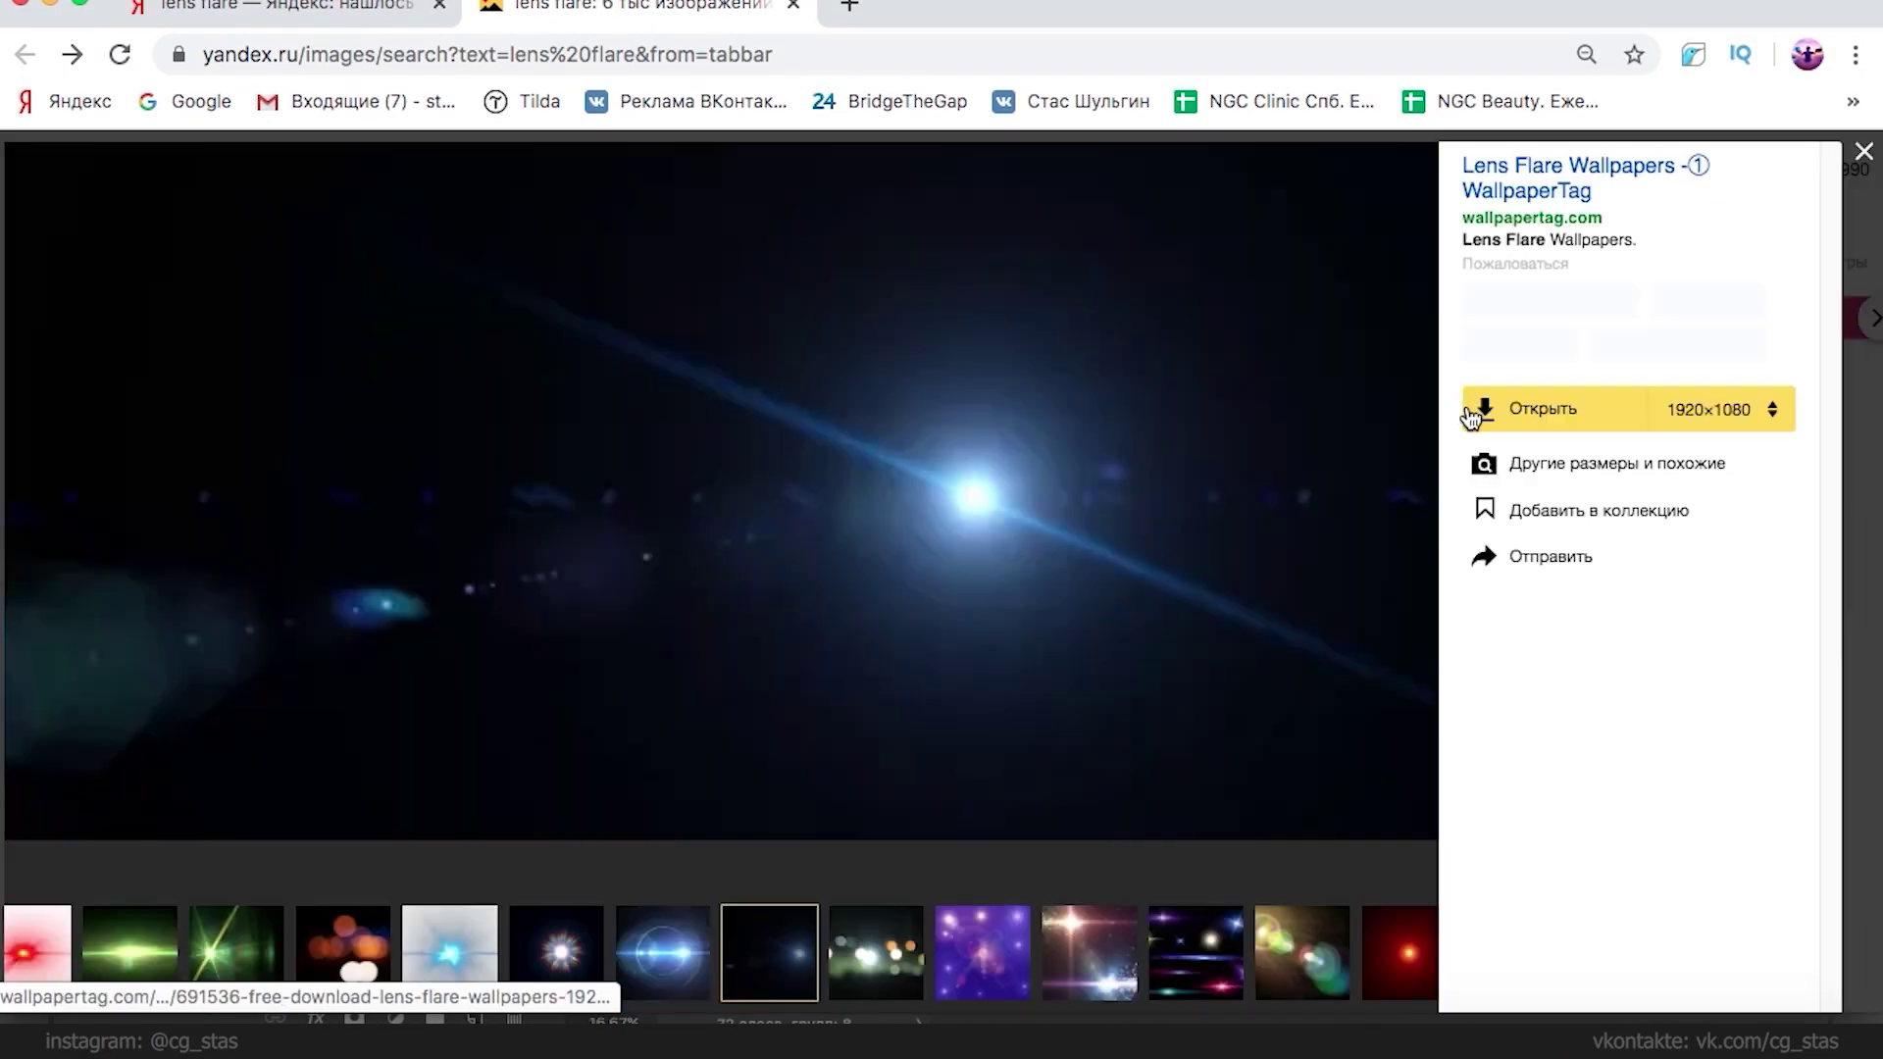
pyautogui.rightClick(992, 524)
pyautogui.click(1073, 601)
# - Return to Photoshop and paste the copied flare directly above the woman's "5100067-alita-battle-angel-2019" layer
pyautogui.click(460, 1041)
pyautogui.moveTo(555, 561); pyautogui.dragTo(555, 324)
pyautogui.click(488, 595)
pyautogui.hotkey('ctrl', 'v')
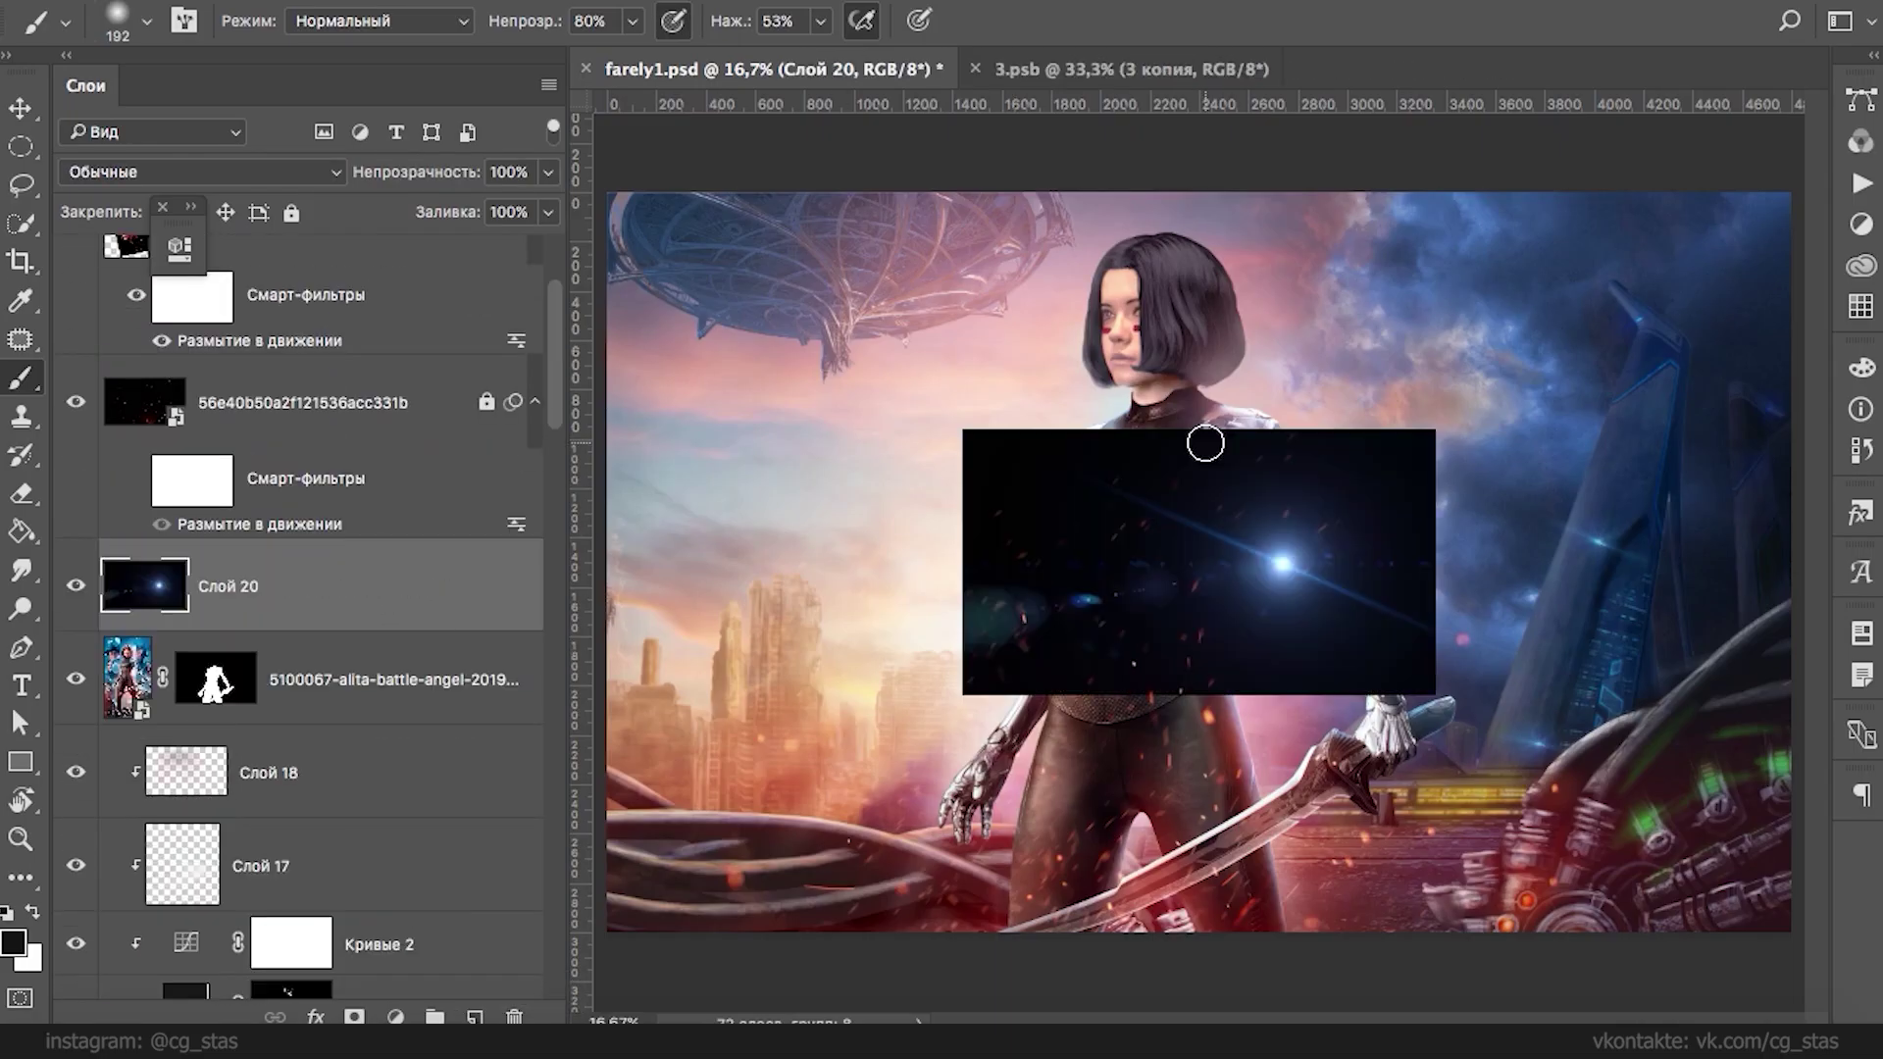
# - Flip the pasted flare horizontally and place it over the woman's torso
pyautogui.moveTo(1357, 521); pyautogui.dragTo(965, 496)
pyautogui.rightClick(960, 496)
pyautogui.press('Escape')
pyautogui.hotkey('ctrl', 't')
pyautogui.rightClick(897, 456)
pyautogui.click(1043, 825)
pyautogui.moveTo(996, 563); pyautogui.dragTo(1265, 537)
pyautogui.press('Return')
pyautogui.press('b')
# - Set the pasted flare's blend mode to Screen (Экран), rotate it about -15° and place its glow beside the woman's torso
pyautogui.click(225, 173)
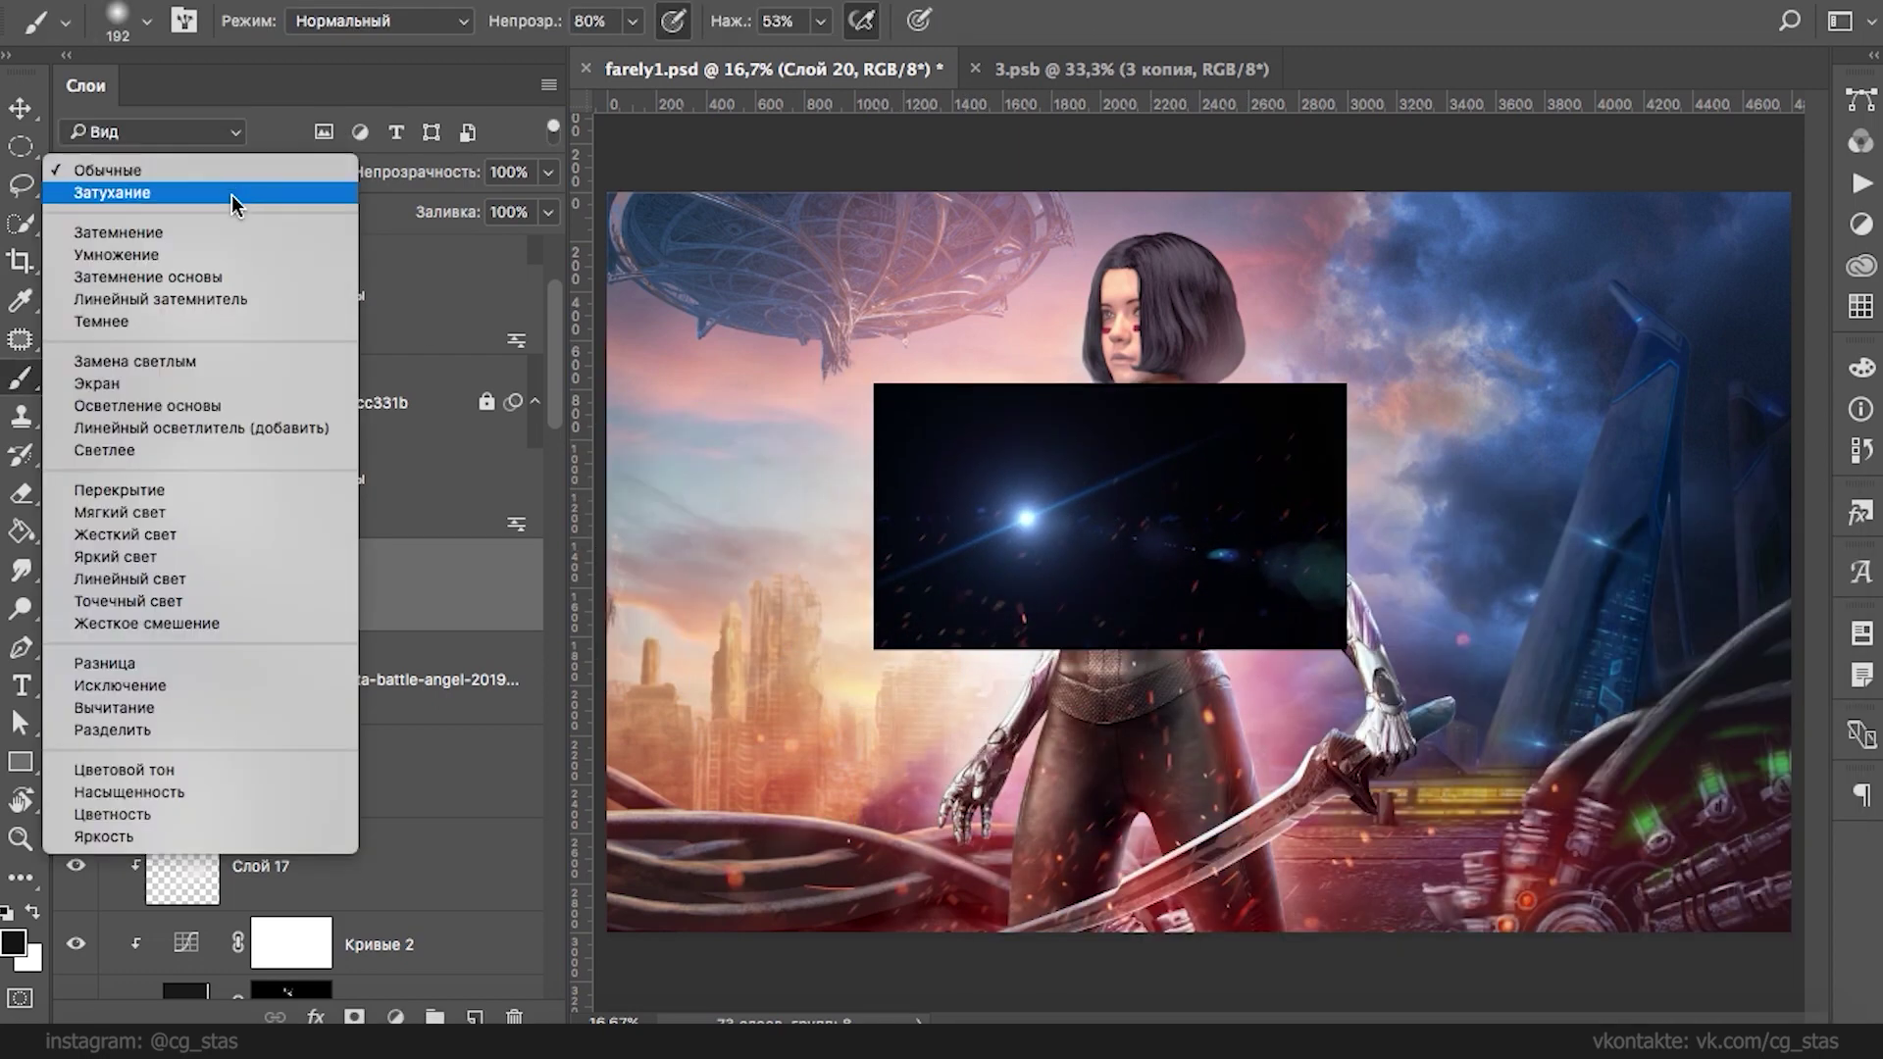
pyautogui.click(200, 390)
pyautogui.hotkey('ctrl', 't')
pyautogui.moveTo(1412, 377); pyautogui.dragTo(1366, 305)
pyautogui.moveTo(1218, 496)
pyautogui.mouseDown()
pyautogui.moveTo(1221, 459)
pyautogui.moveTo(1228, 557)
pyautogui.moveTo(1222, 507)
pyautogui.mouseUp()
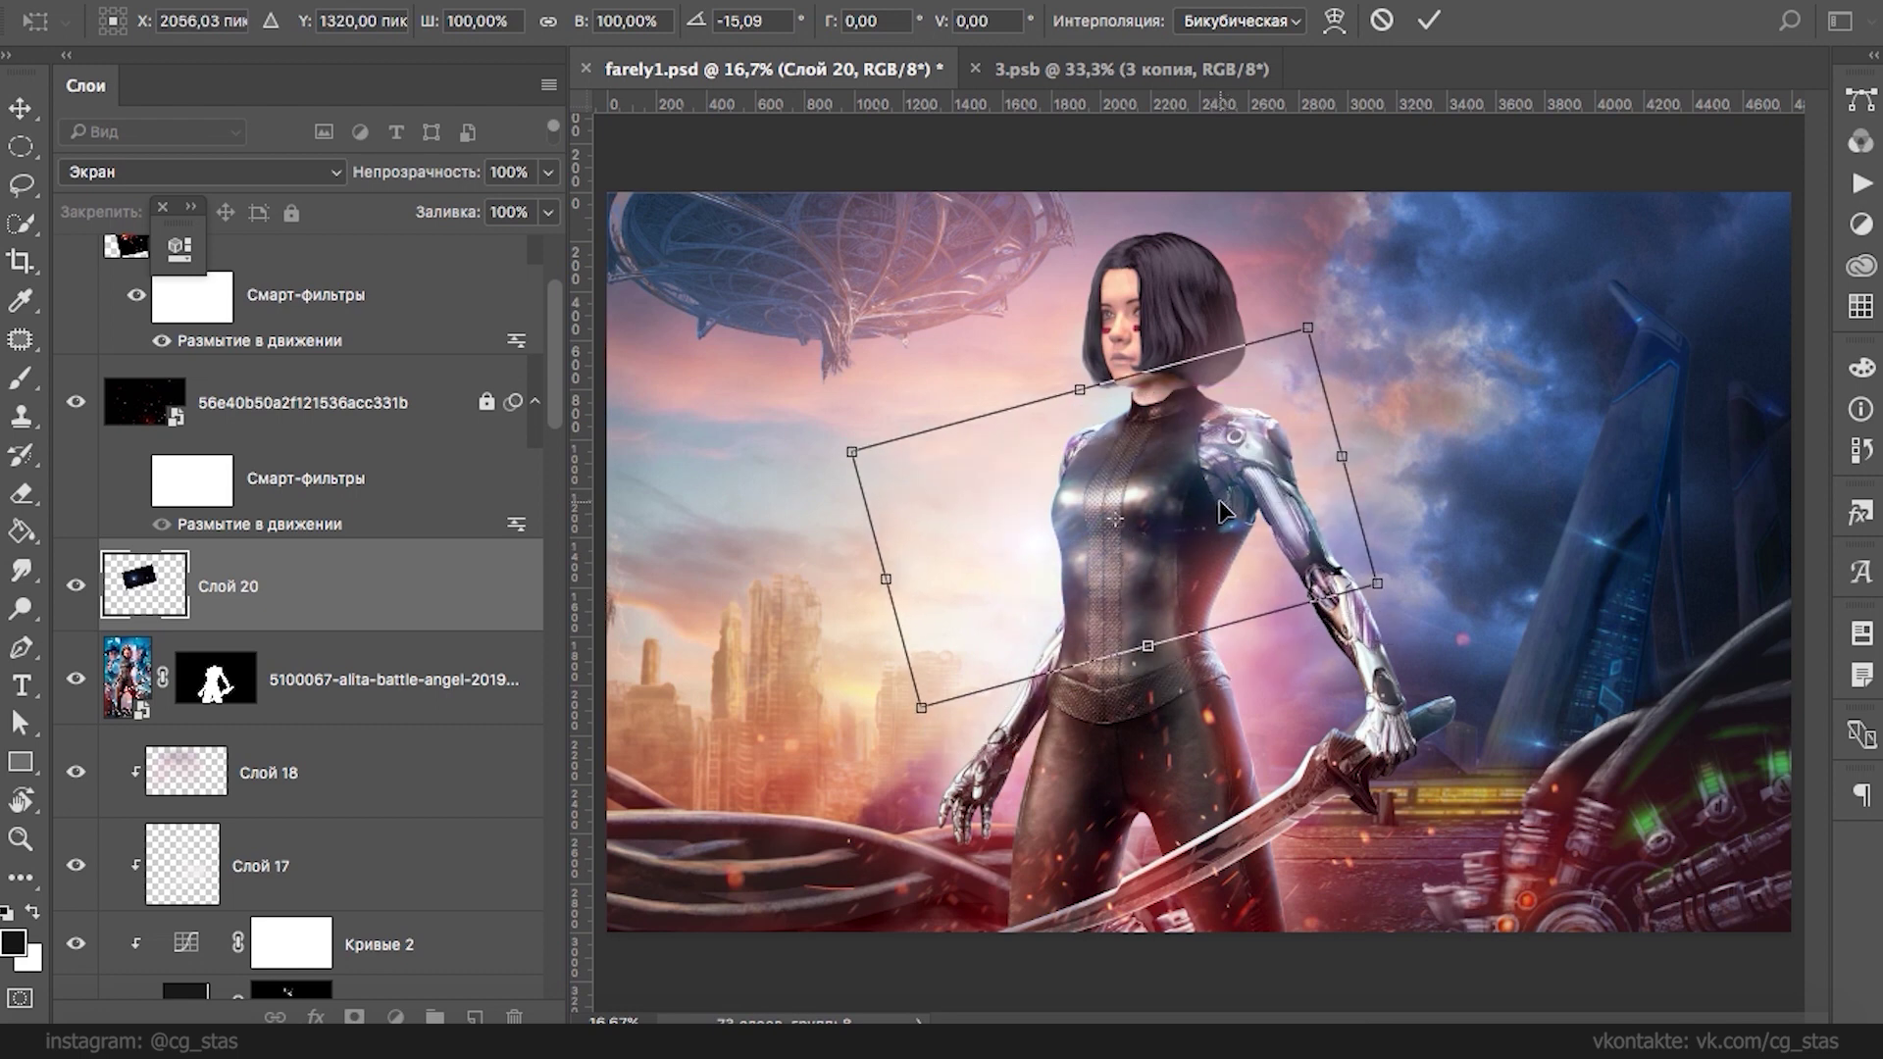
pyautogui.press('Return')
pyautogui.press('b')
# - Duplicate flare layer "Слой 20", scale the copy to about 64% and position it over the woman's torso
pyautogui.keyDown('ctrl'); pyautogui.click(1074, 545); pyautogui.keyUp('ctrl')
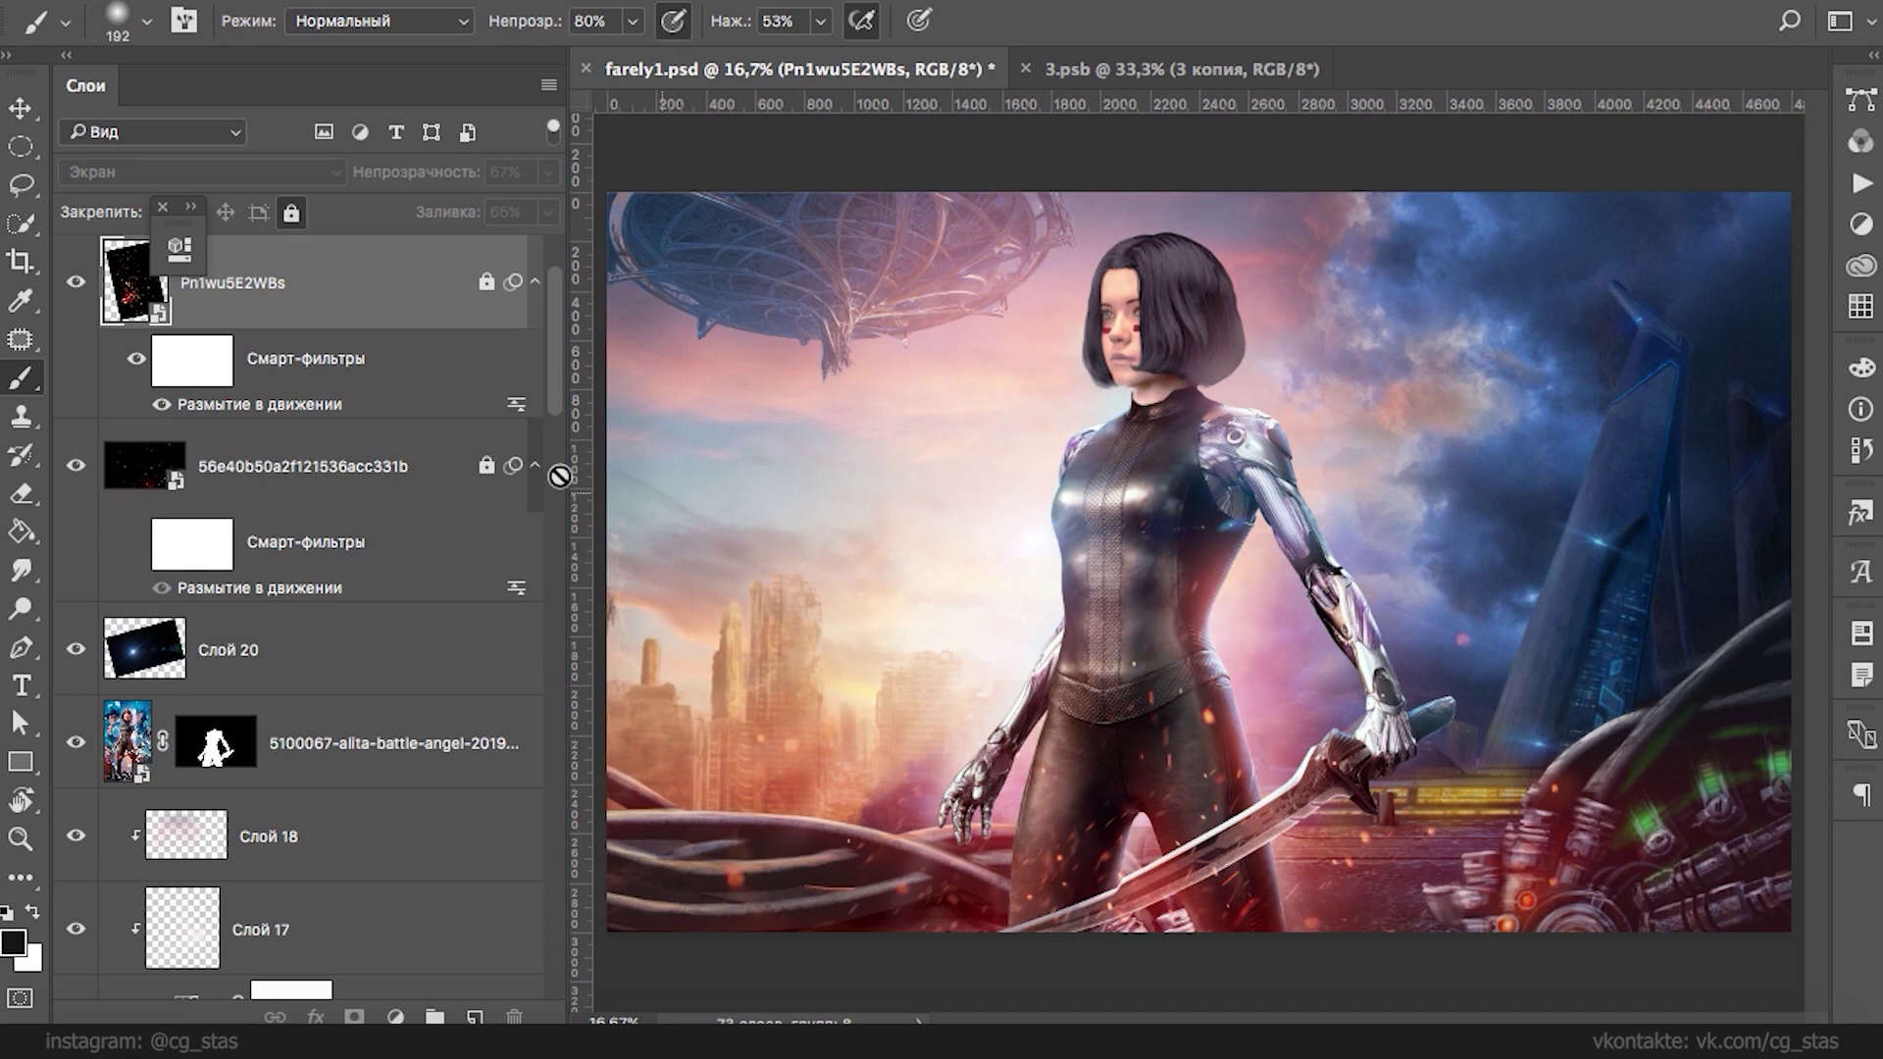
pyautogui.click(323, 647)
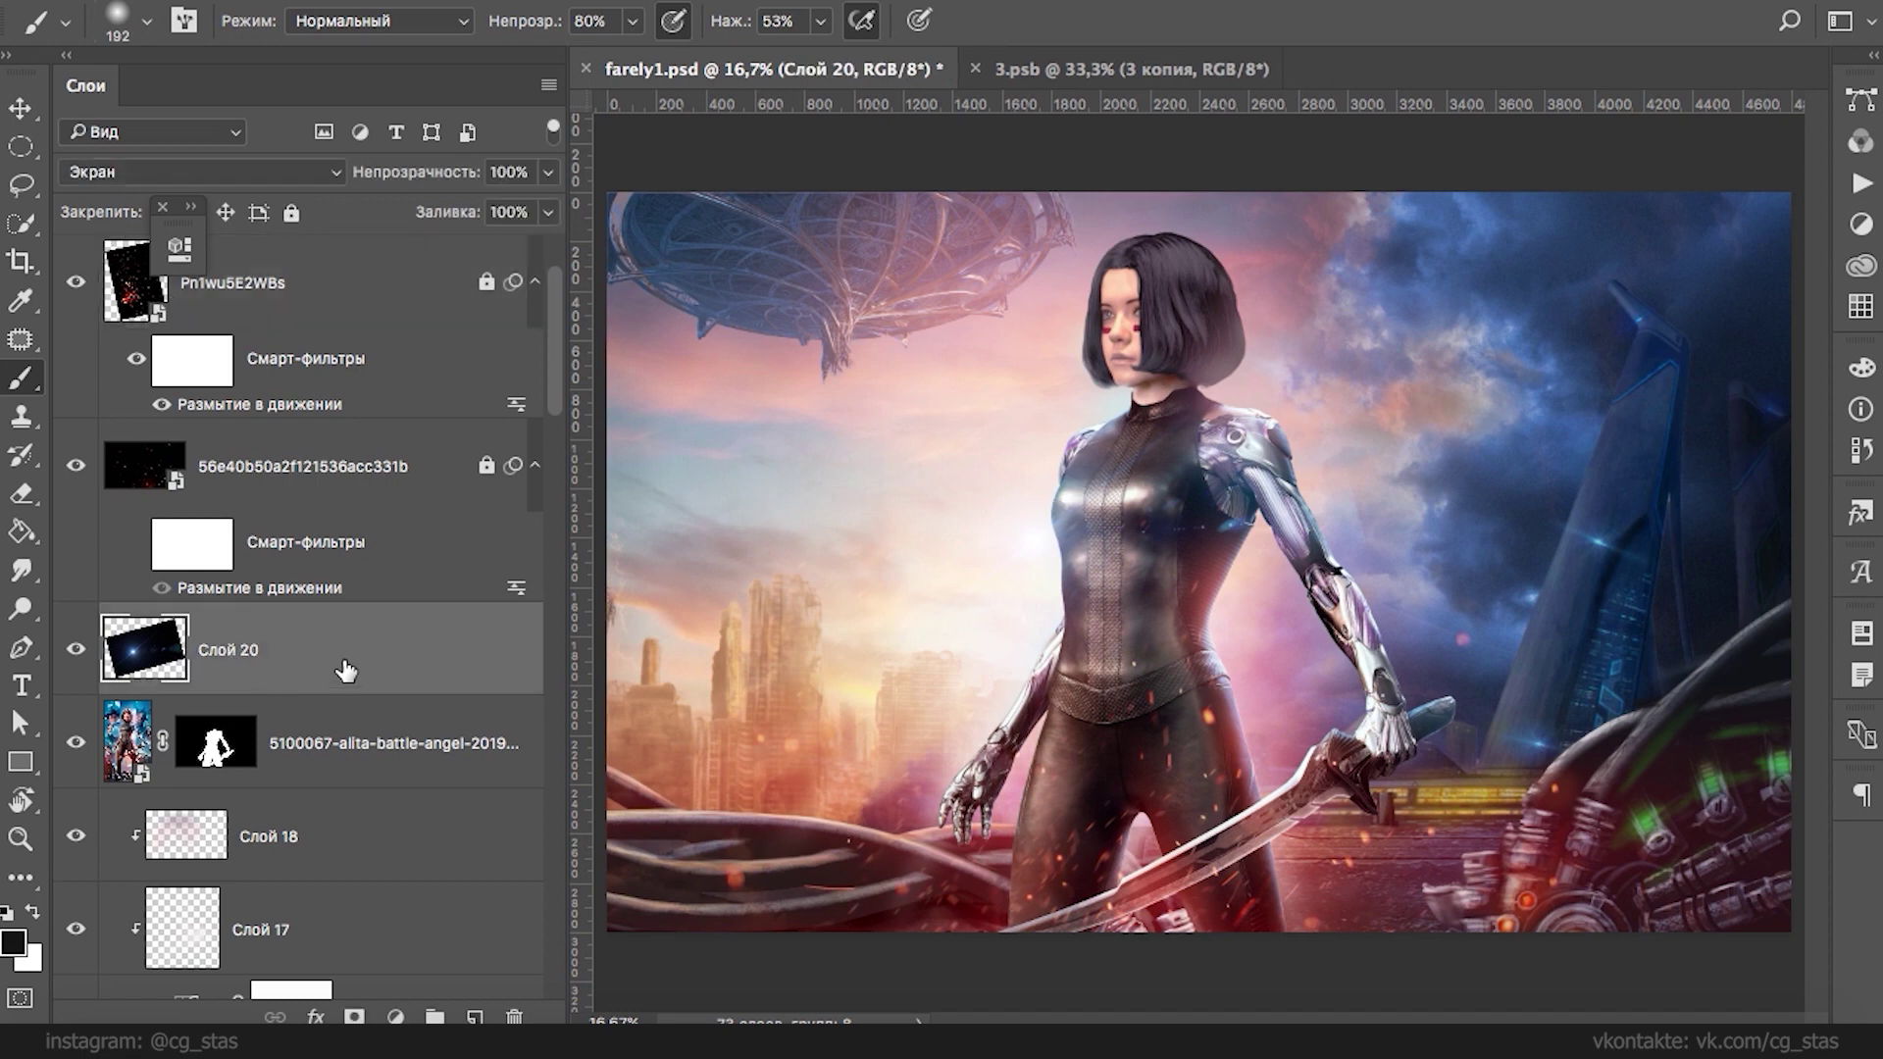
pyautogui.keyDown('ctrl'); pyautogui.click(1045, 554); pyautogui.keyUp('ctrl')
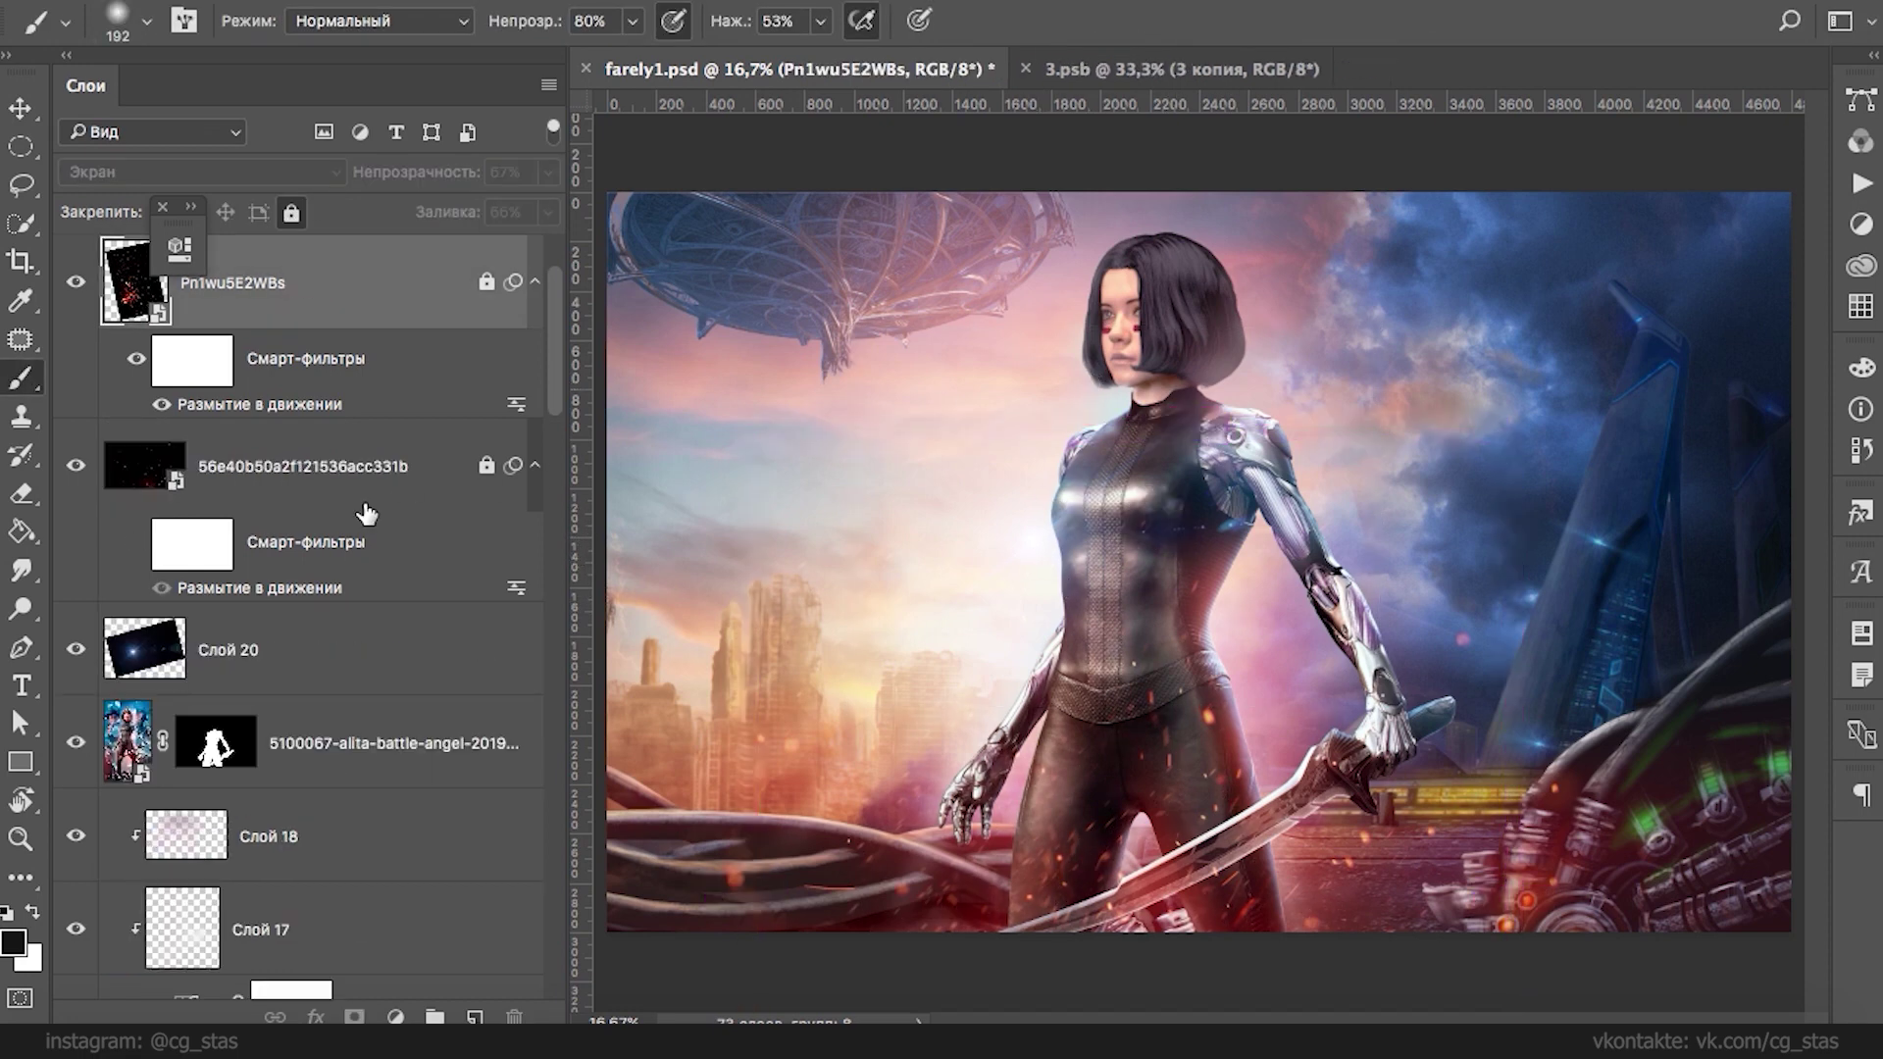
pyautogui.click(323, 649)
pyautogui.hotkey('ctrl', 'j')
pyautogui.hotkey('ctrl', 't')
pyautogui.moveTo(1212, 579); pyautogui.dragTo(1216, 588)
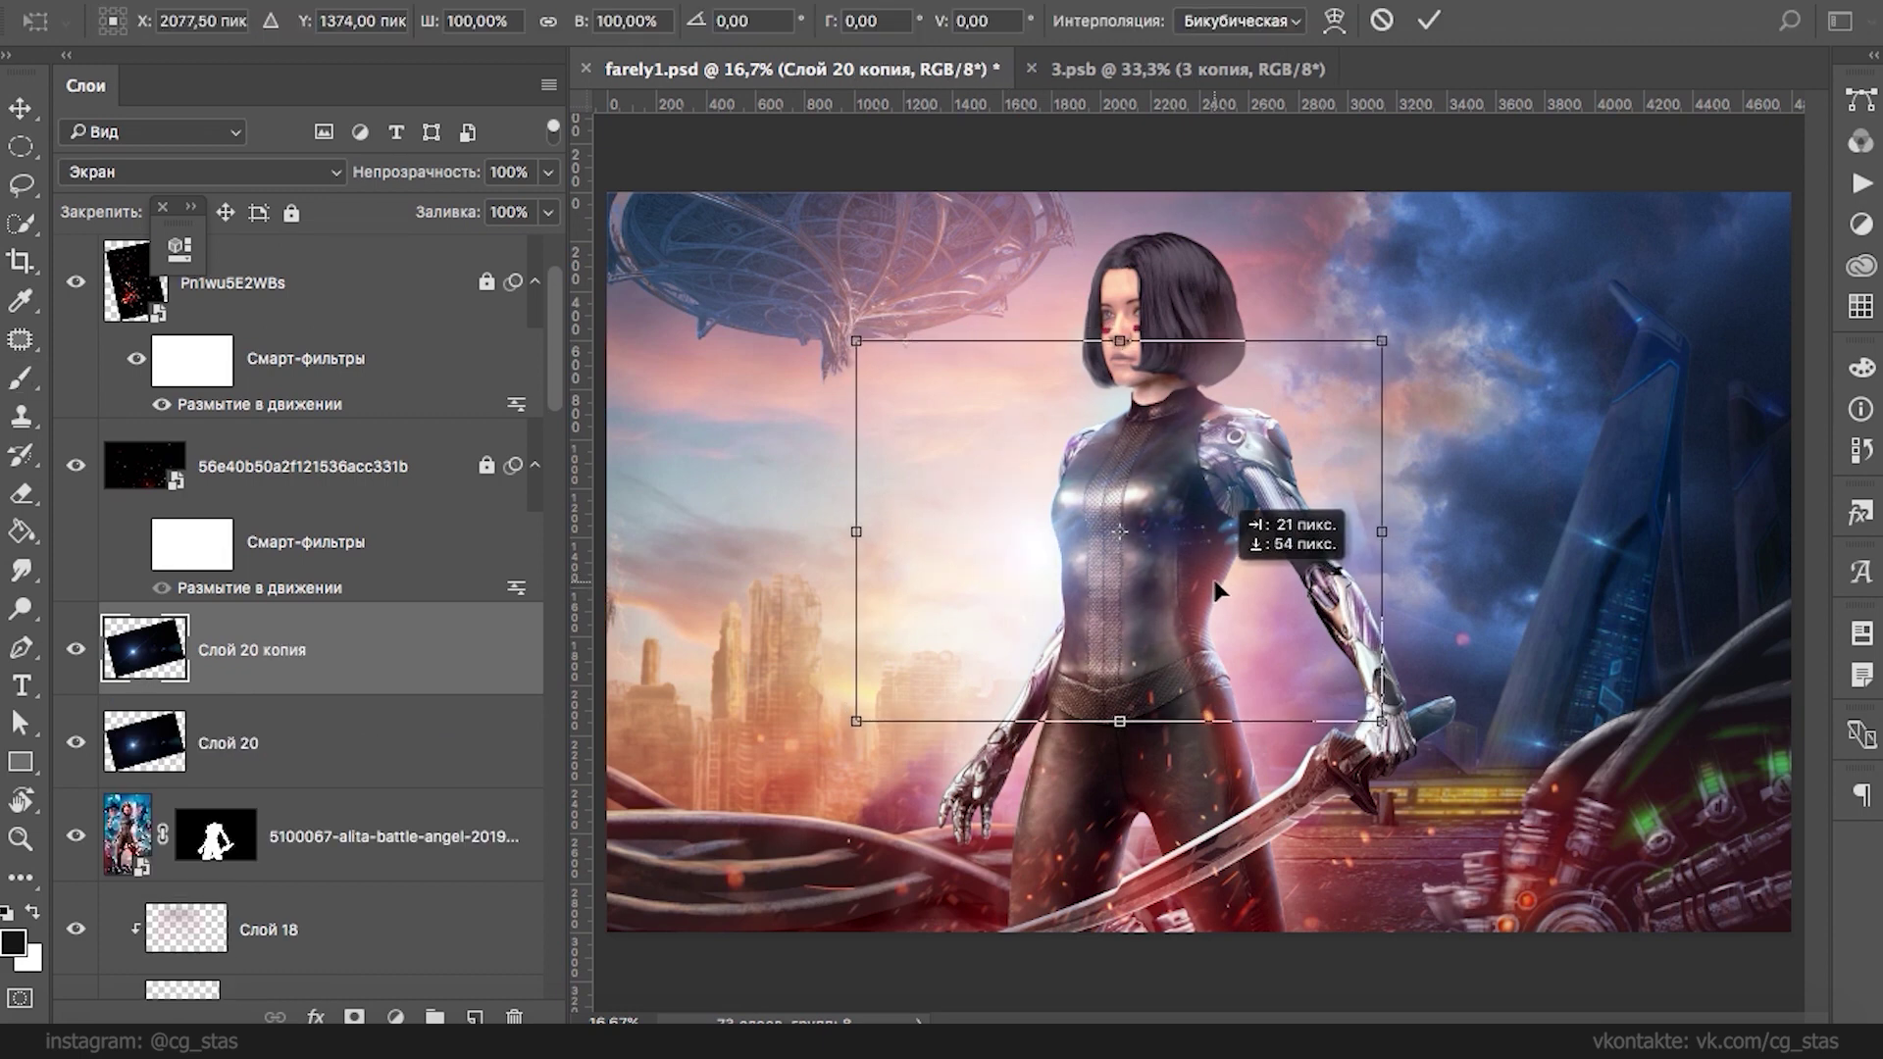
pyautogui.moveTo(1380, 341); pyautogui.dragTo(1191, 478)
pyautogui.moveTo(1158, 561); pyautogui.dragTo(1221, 498)
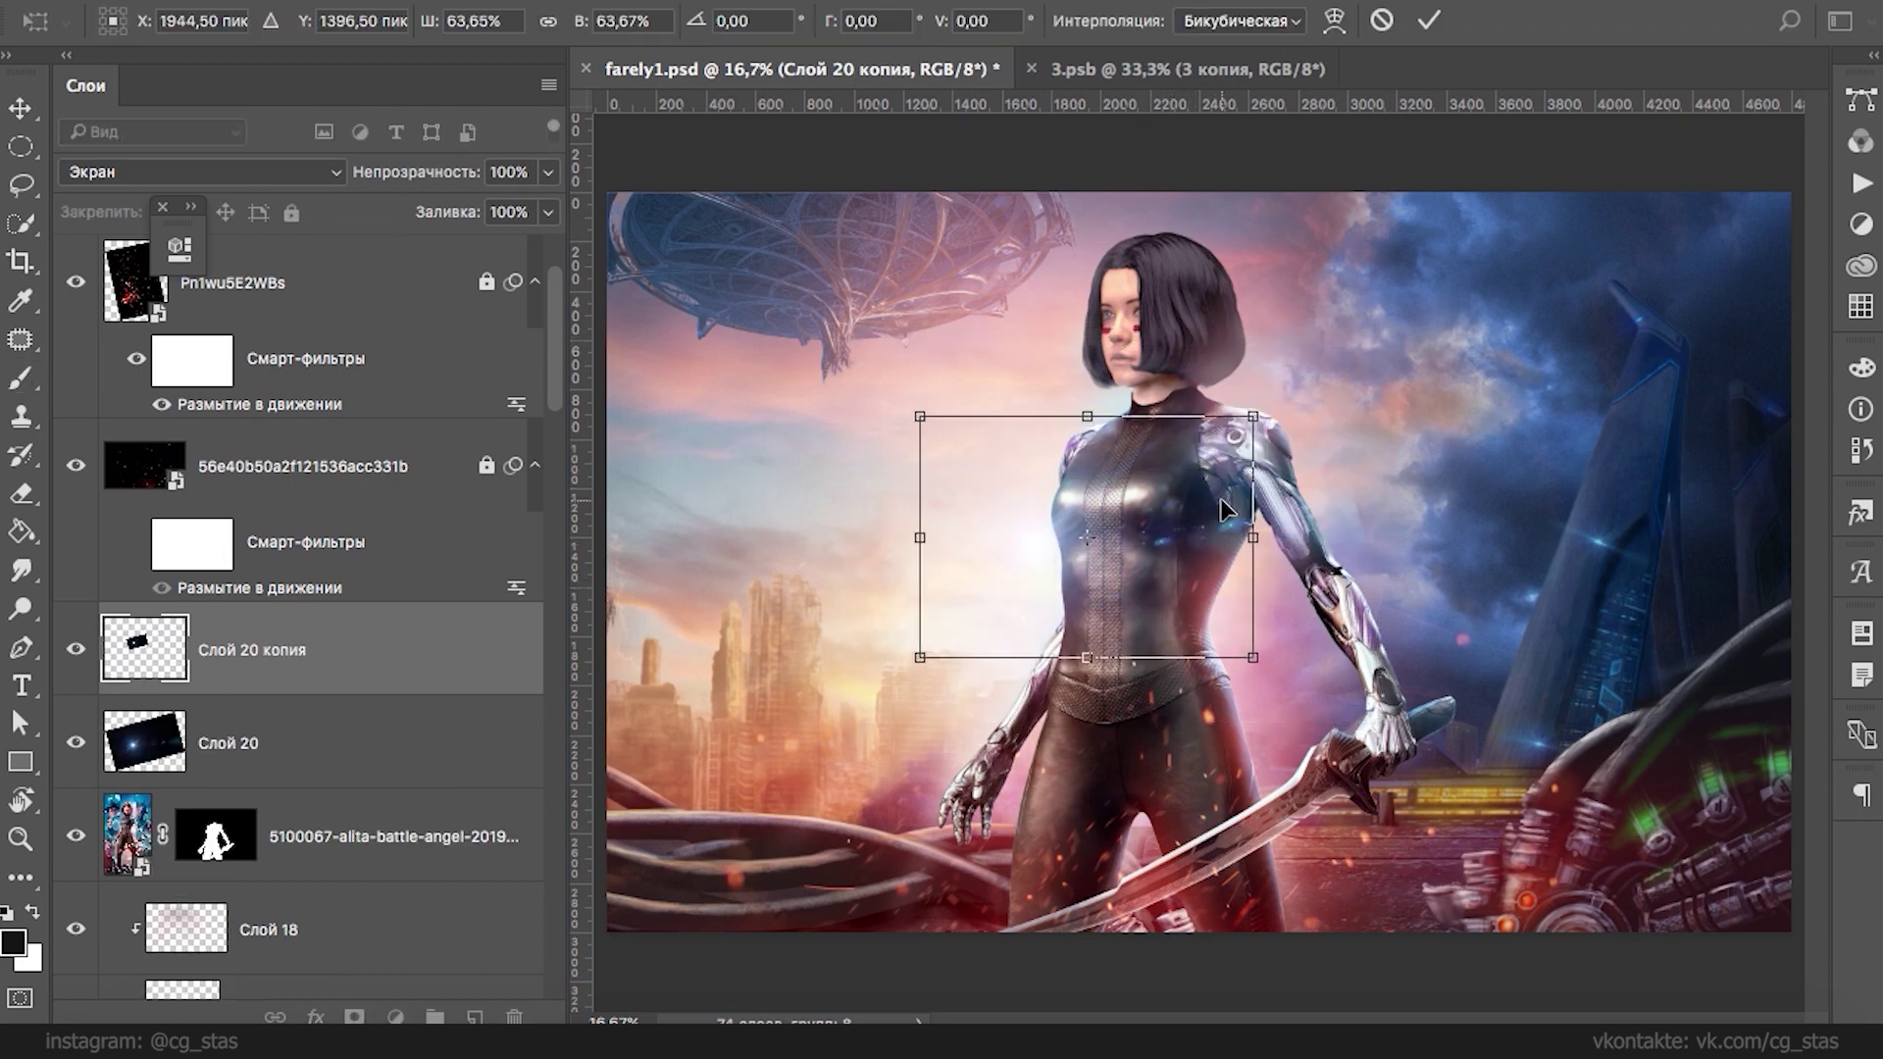
pyautogui.press('Return')
pyautogui.press('b')
# - Duplicate the small flare twice more and position the copies around the highlights on the chest of the costume
pyautogui.hotkey('ctrl', 'j')
pyautogui.hotkey('ctrl', 't')
pyautogui.moveTo(1093, 514)
pyautogui.mouseDown()
pyautogui.moveTo(1112, 457)
pyautogui.moveTo(1174, 562)
pyautogui.moveTo(1153, 461)
pyautogui.mouseUp()
pyautogui.press('Return')
pyautogui.hotkey('ctrl', 'j')
pyautogui.hotkey('ctrl', 't')
pyautogui.press('Return')
pyautogui.press('b')
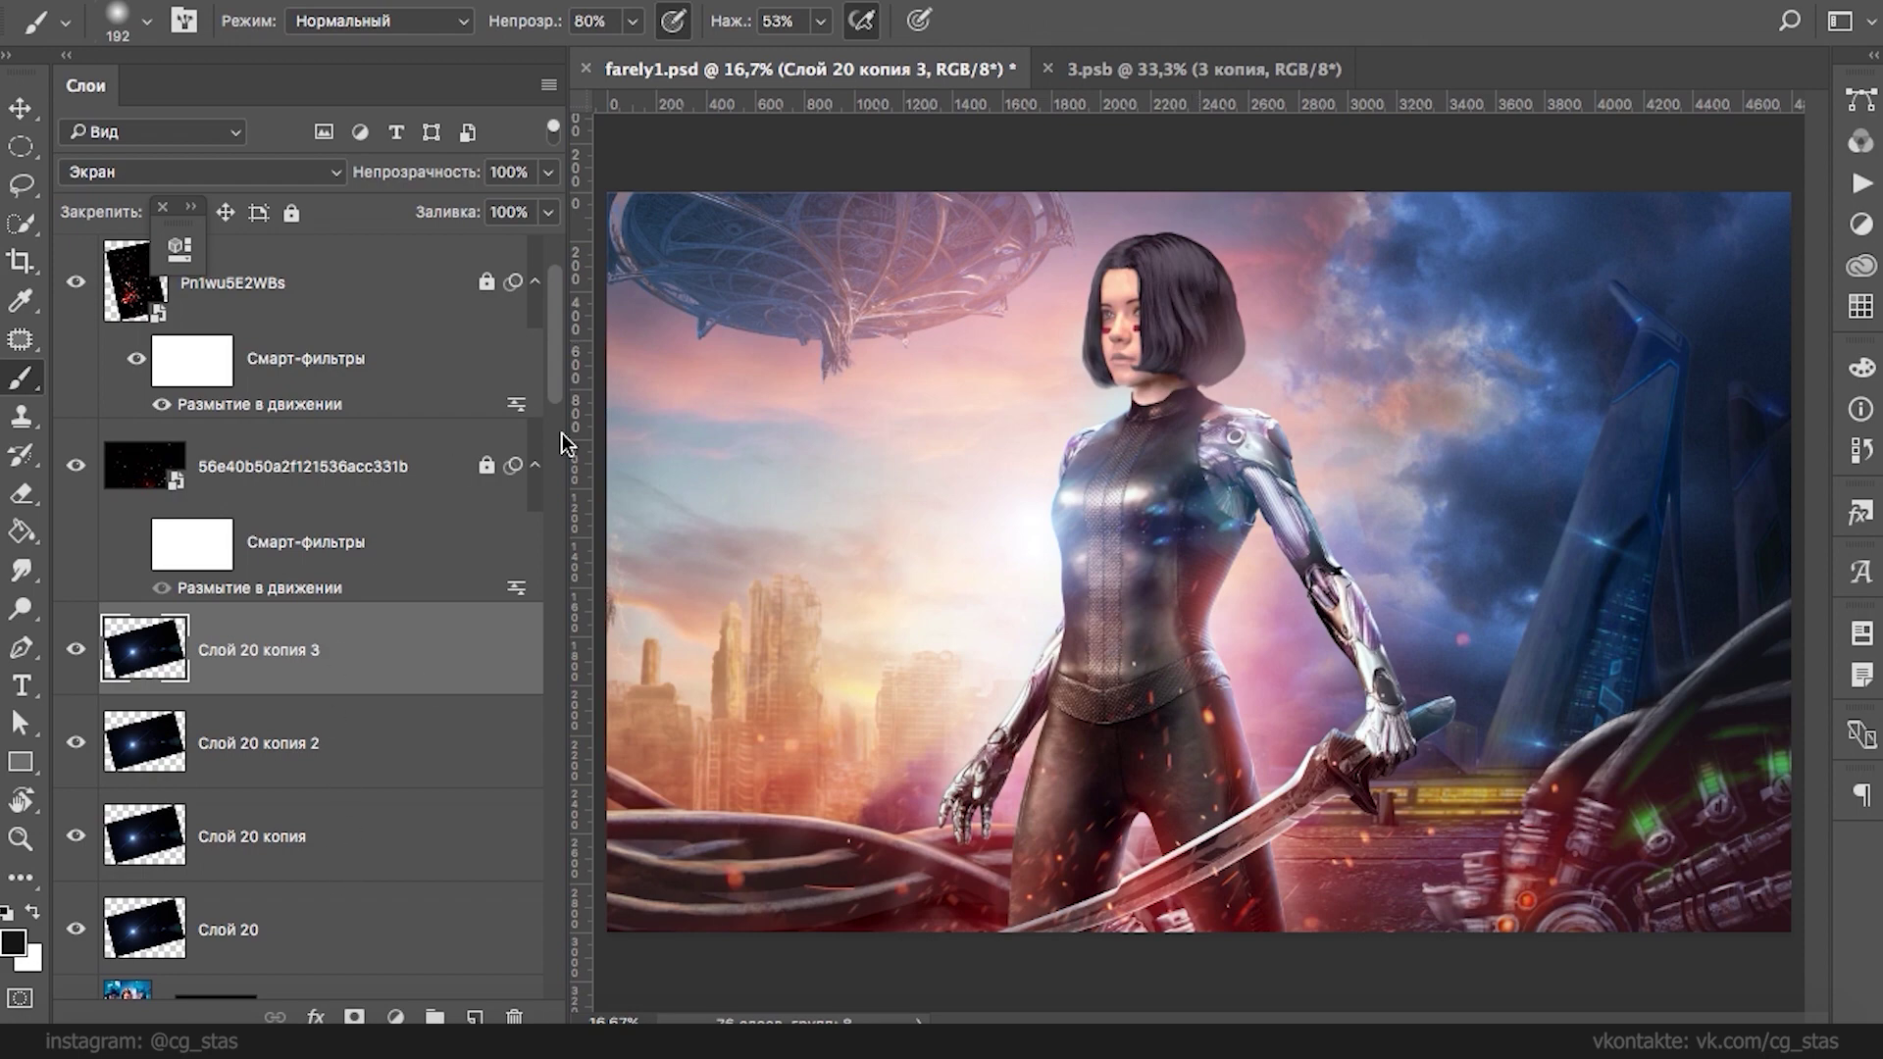
# - Group the four "Слой 20" flare layers and set the group to Screen (Экран) blending at 32% opacity
pyautogui.scroll(-3, 445, 660)
pyautogui.keyDown('shift'); pyautogui.click(445, 660); pyautogui.keyUp('shift')
pyautogui.click(434, 1016)
pyautogui.click(292, 174)
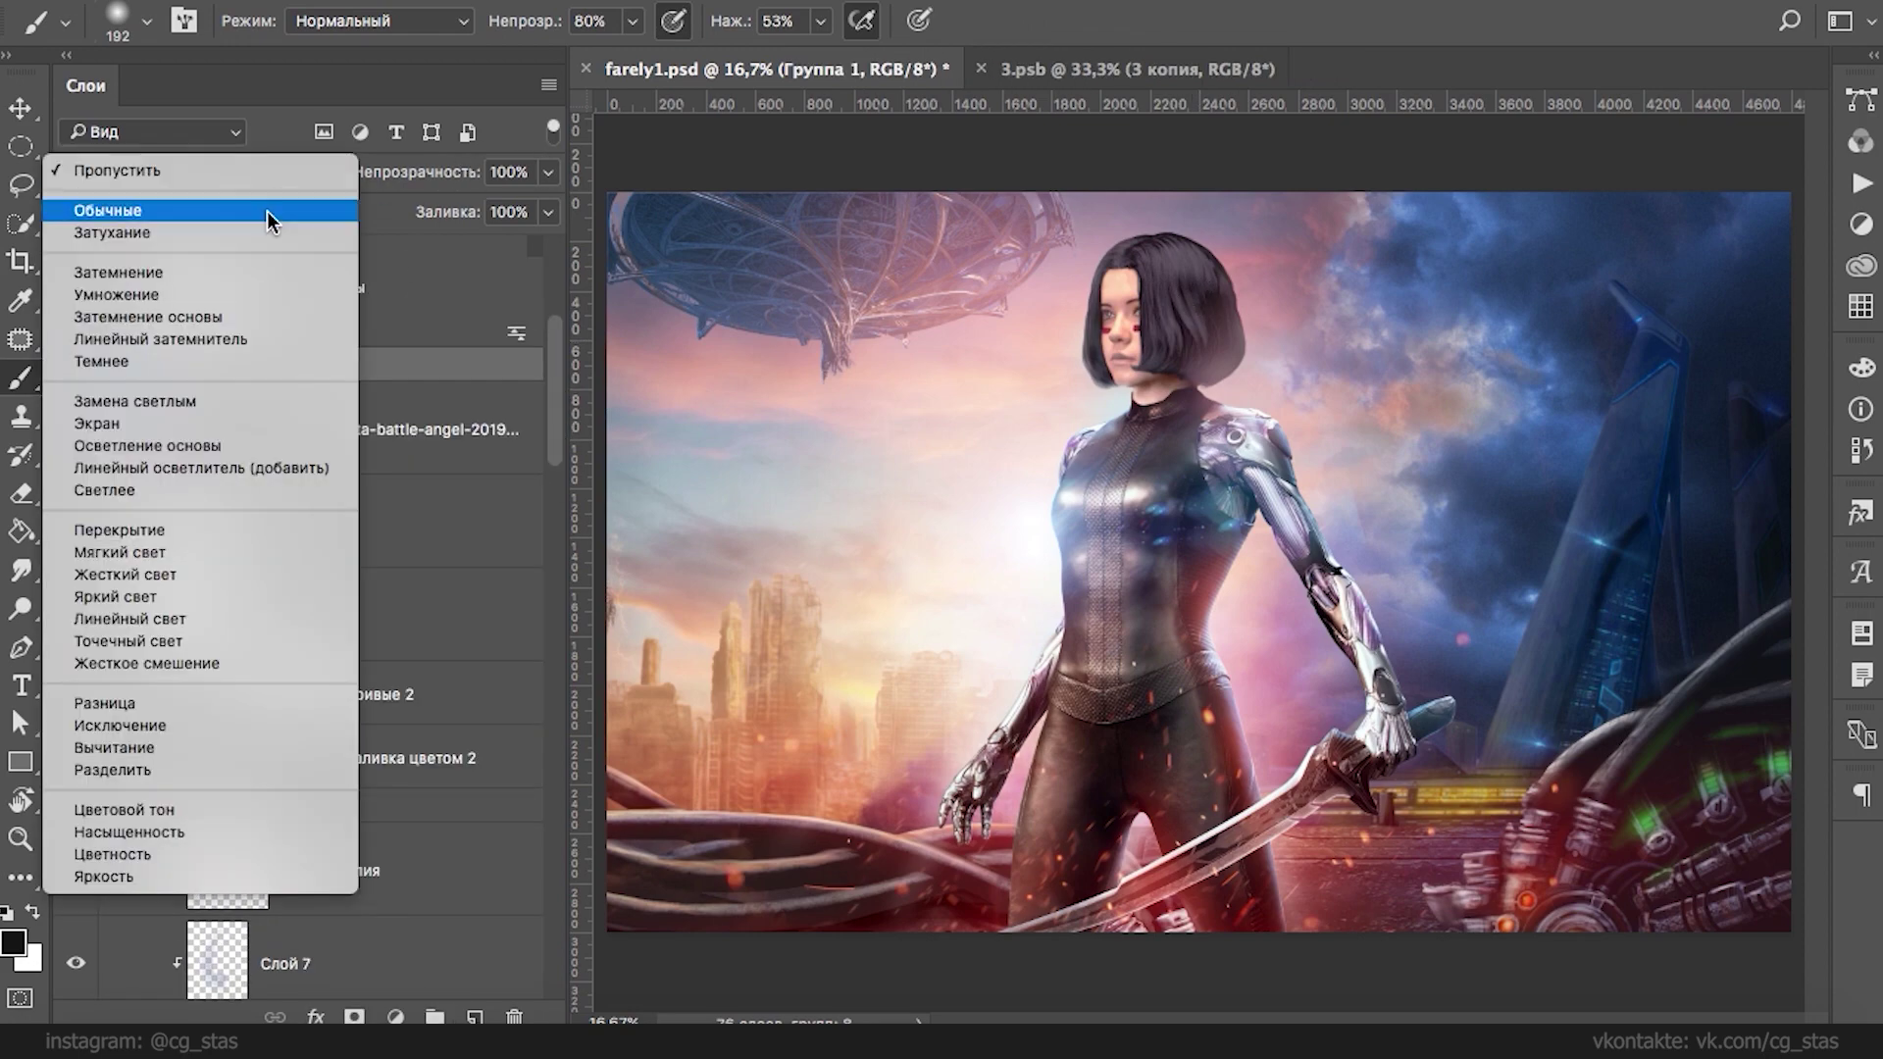
pyautogui.click(97, 423)
pyautogui.click(548, 172)
pyautogui.moveTo(553, 206); pyautogui.dragTo(437, 210)
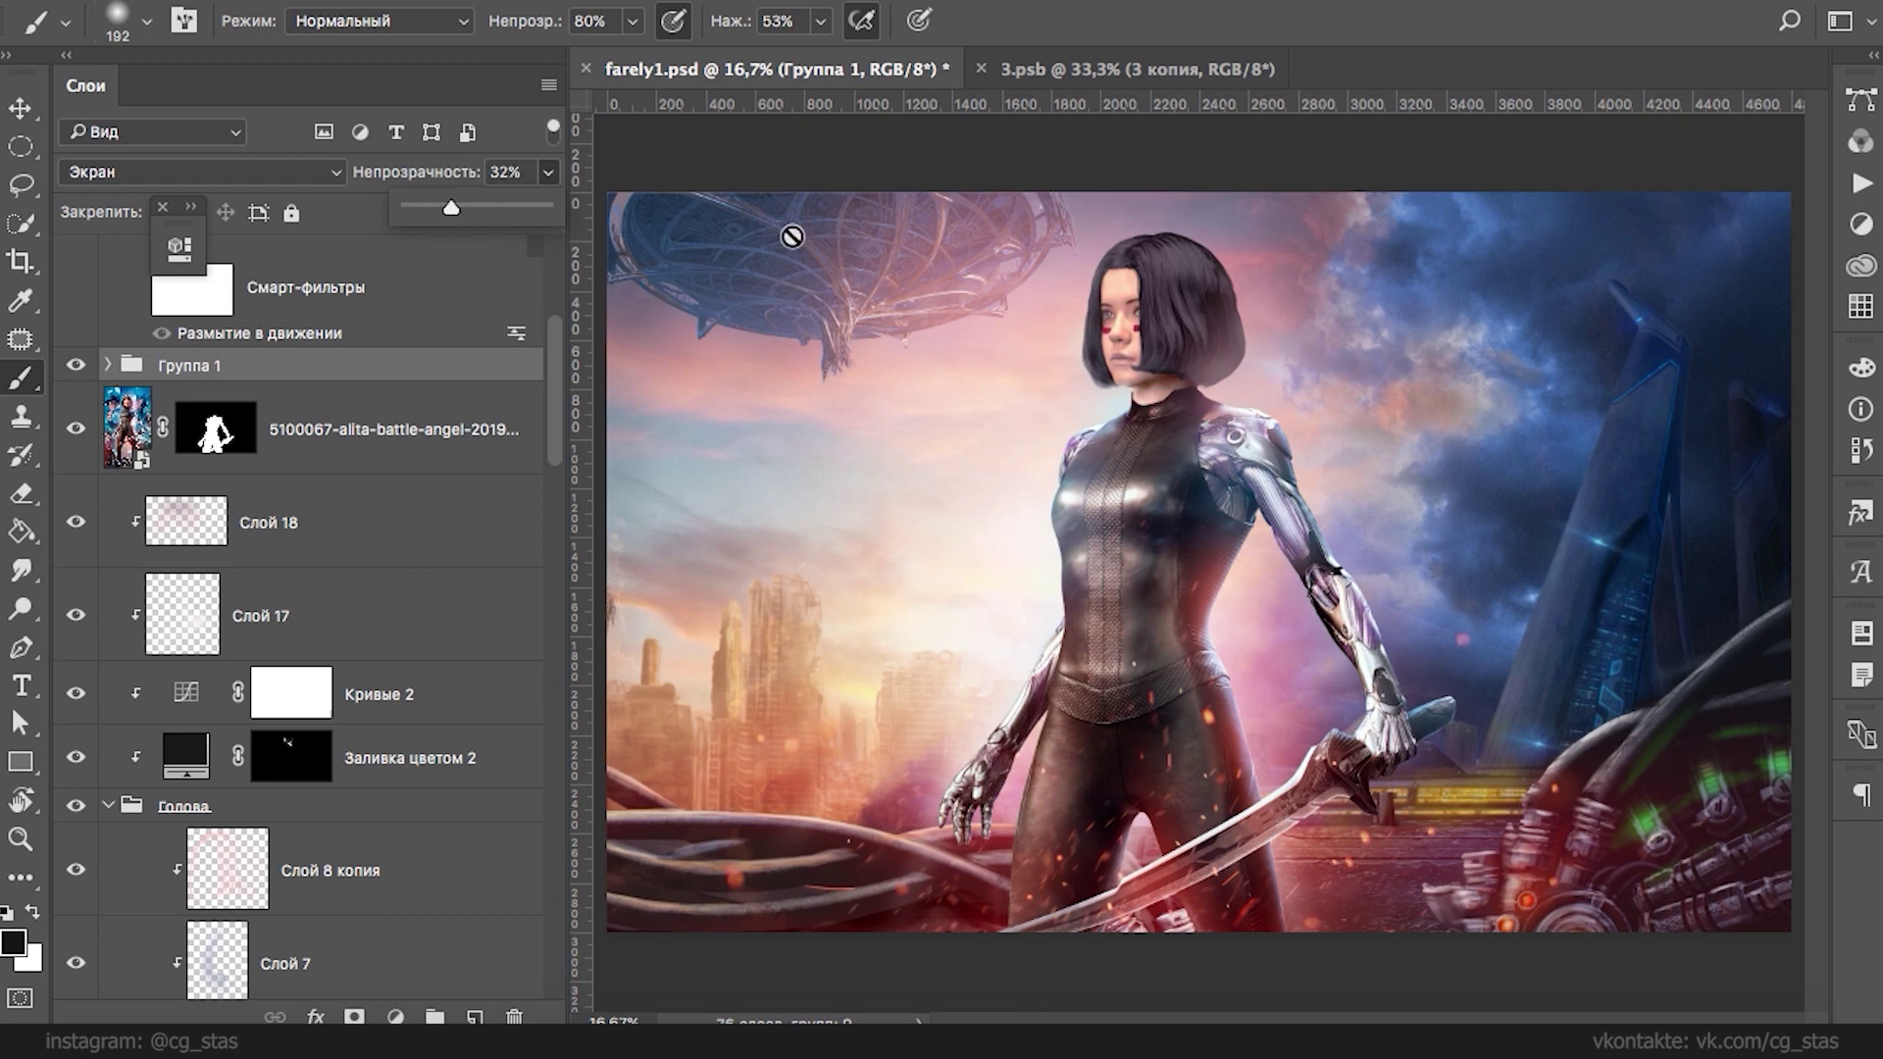
# - Duplicate "Слой 20 копия 3" inside the flare group and move the copy up towards the woman's shoulders
pyautogui.click(108, 365)
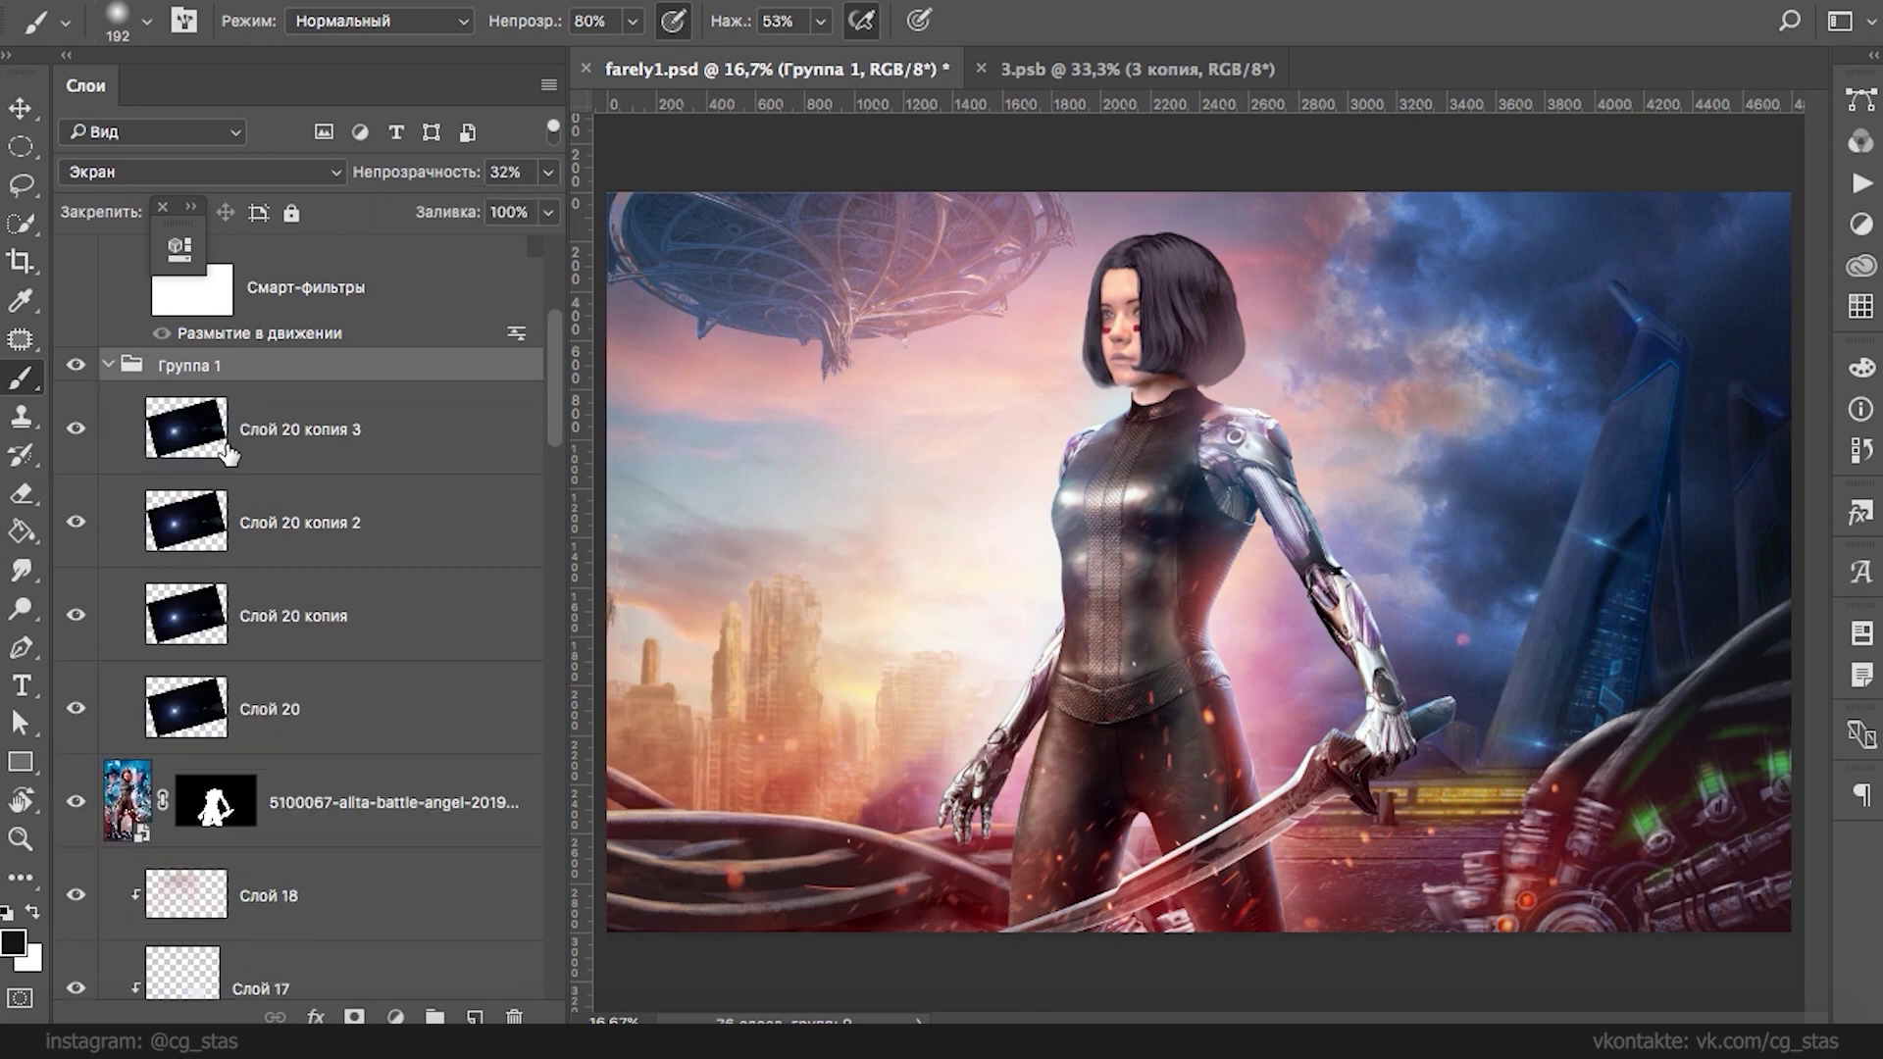
pyautogui.click(219, 392)
pyautogui.hotkey('ctrl', 't')
pyautogui.moveTo(1157, 463)
pyautogui.mouseDown()
pyautogui.moveTo(1208, 353)
pyautogui.moveTo(1177, 371)
pyautogui.moveTo(1188, 350)
pyautogui.moveTo(1244, 333)
pyautogui.mouseUp()
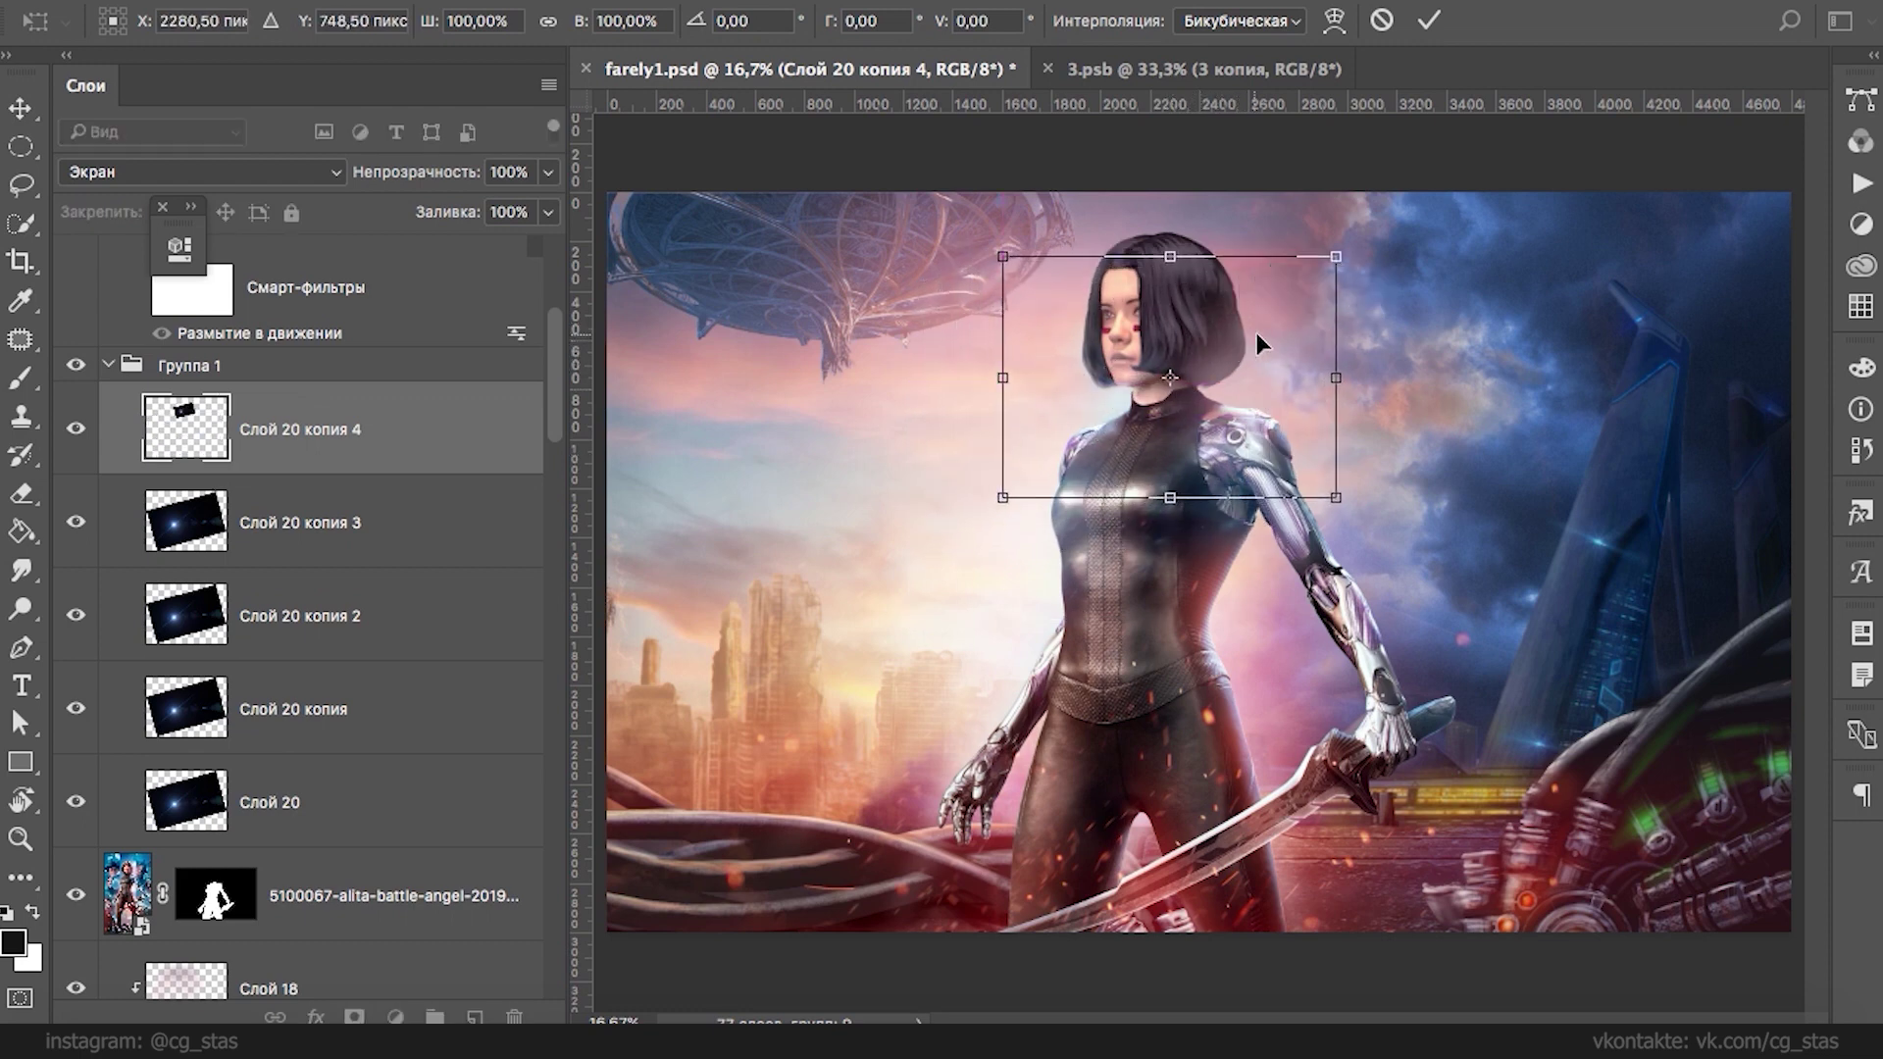
pyautogui.press('Return')
pyautogui.press('b')
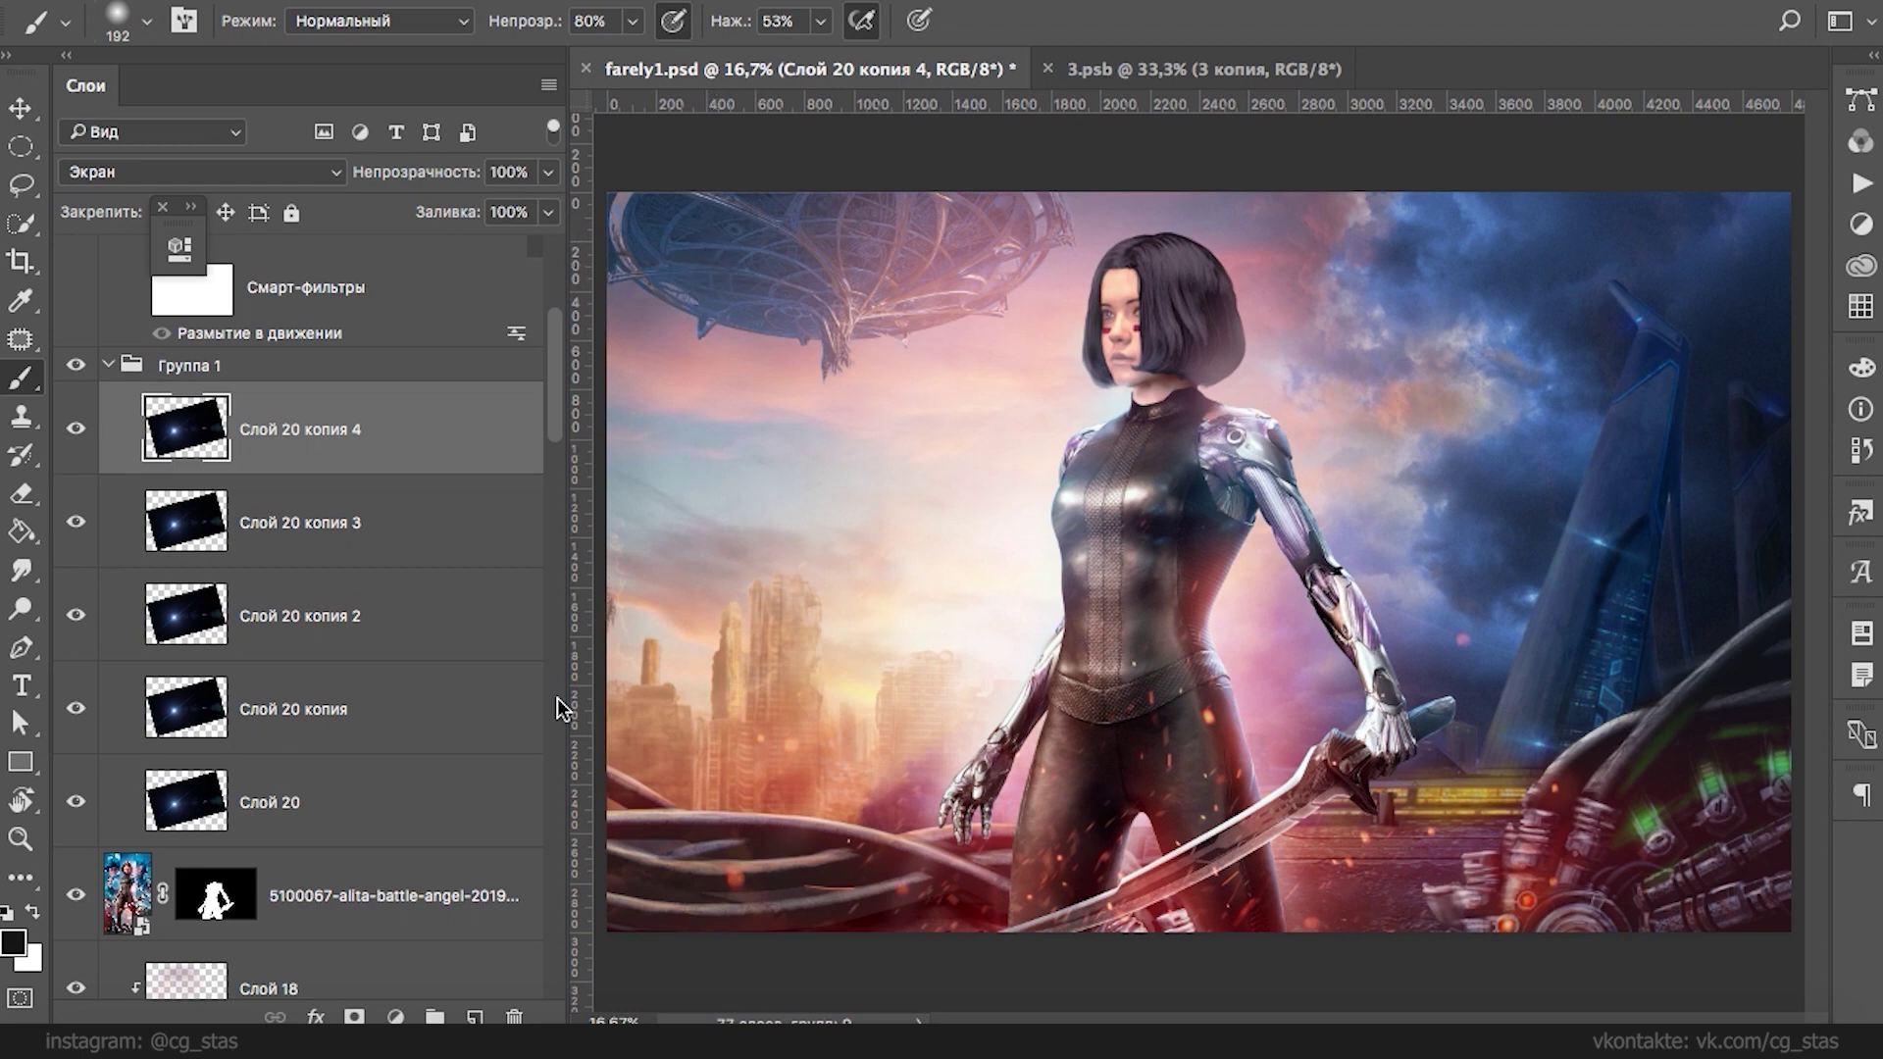
# - Switch to the browser and open the 852×480 green "Lens Flares and Particles Space" image from the lens flare results
pyautogui.click(343, 1041)
pyautogui.click(1860, 167)
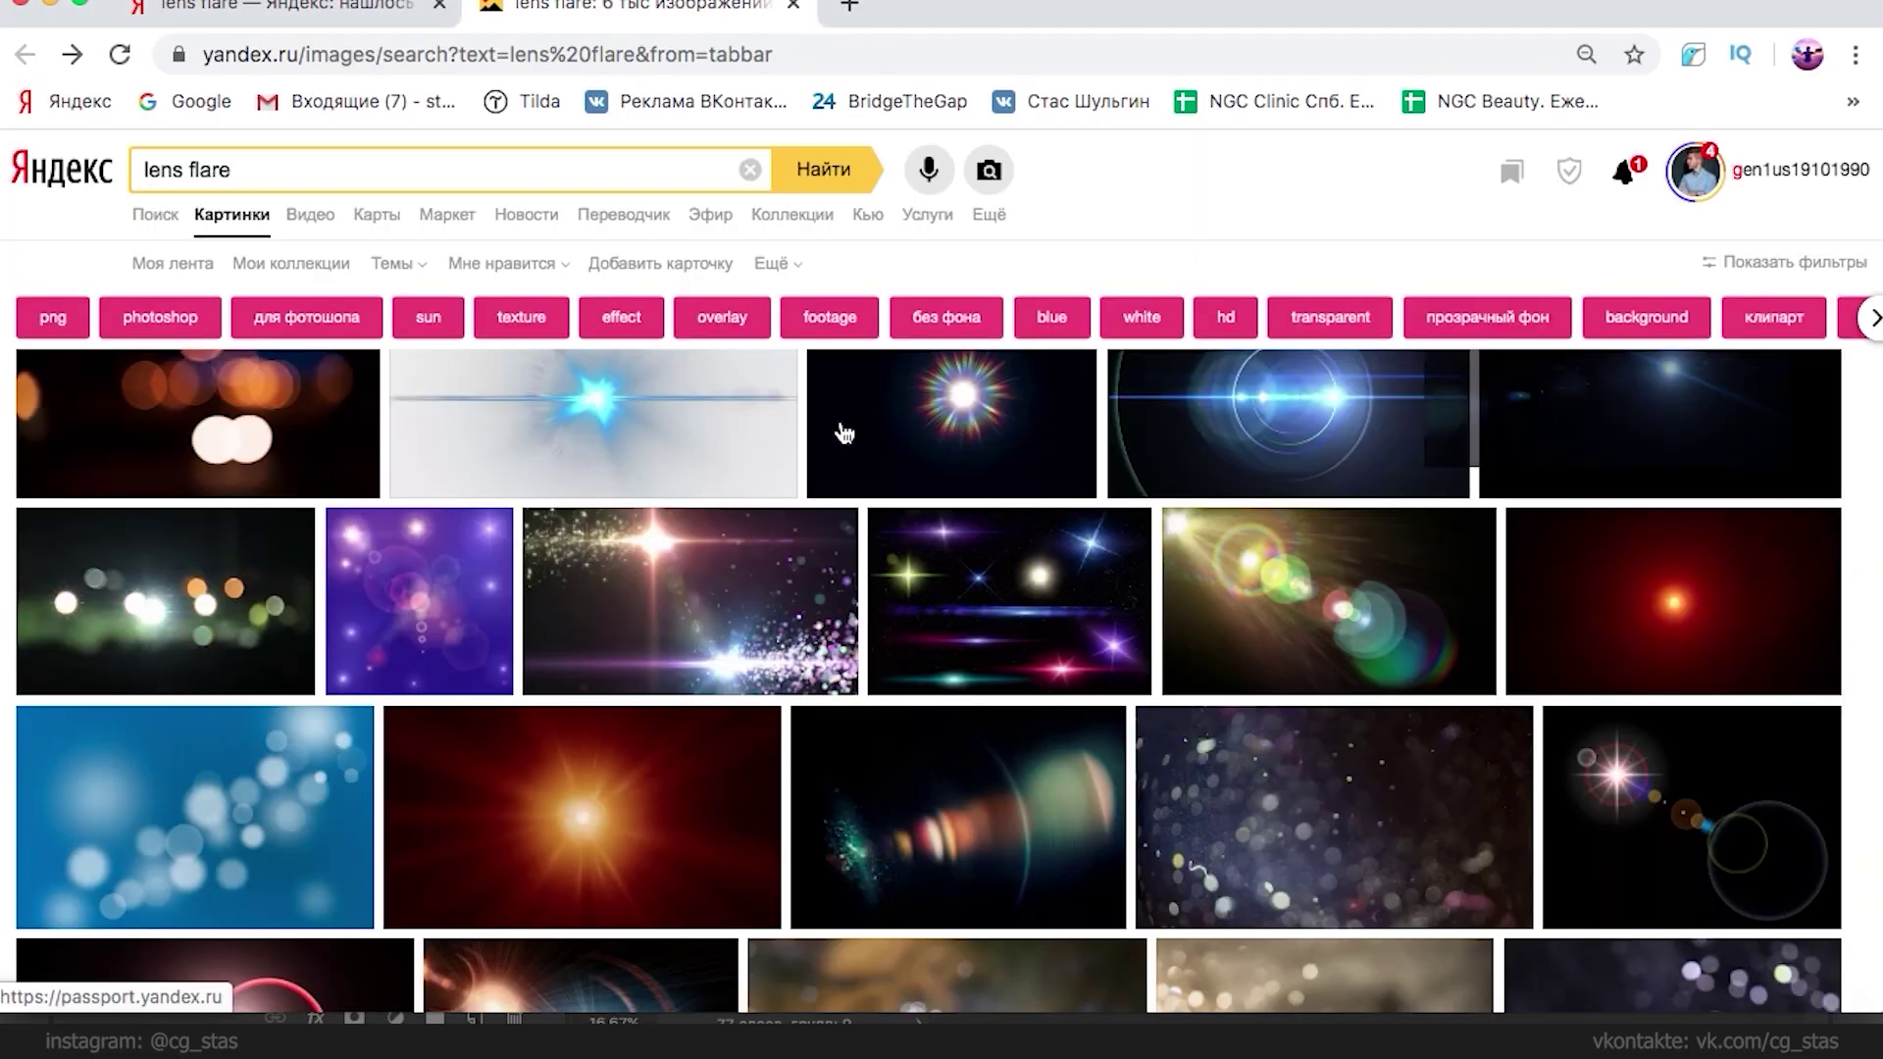
pyautogui.scroll(-5, 843, 431)
pyautogui.scroll(4, 549, 451)
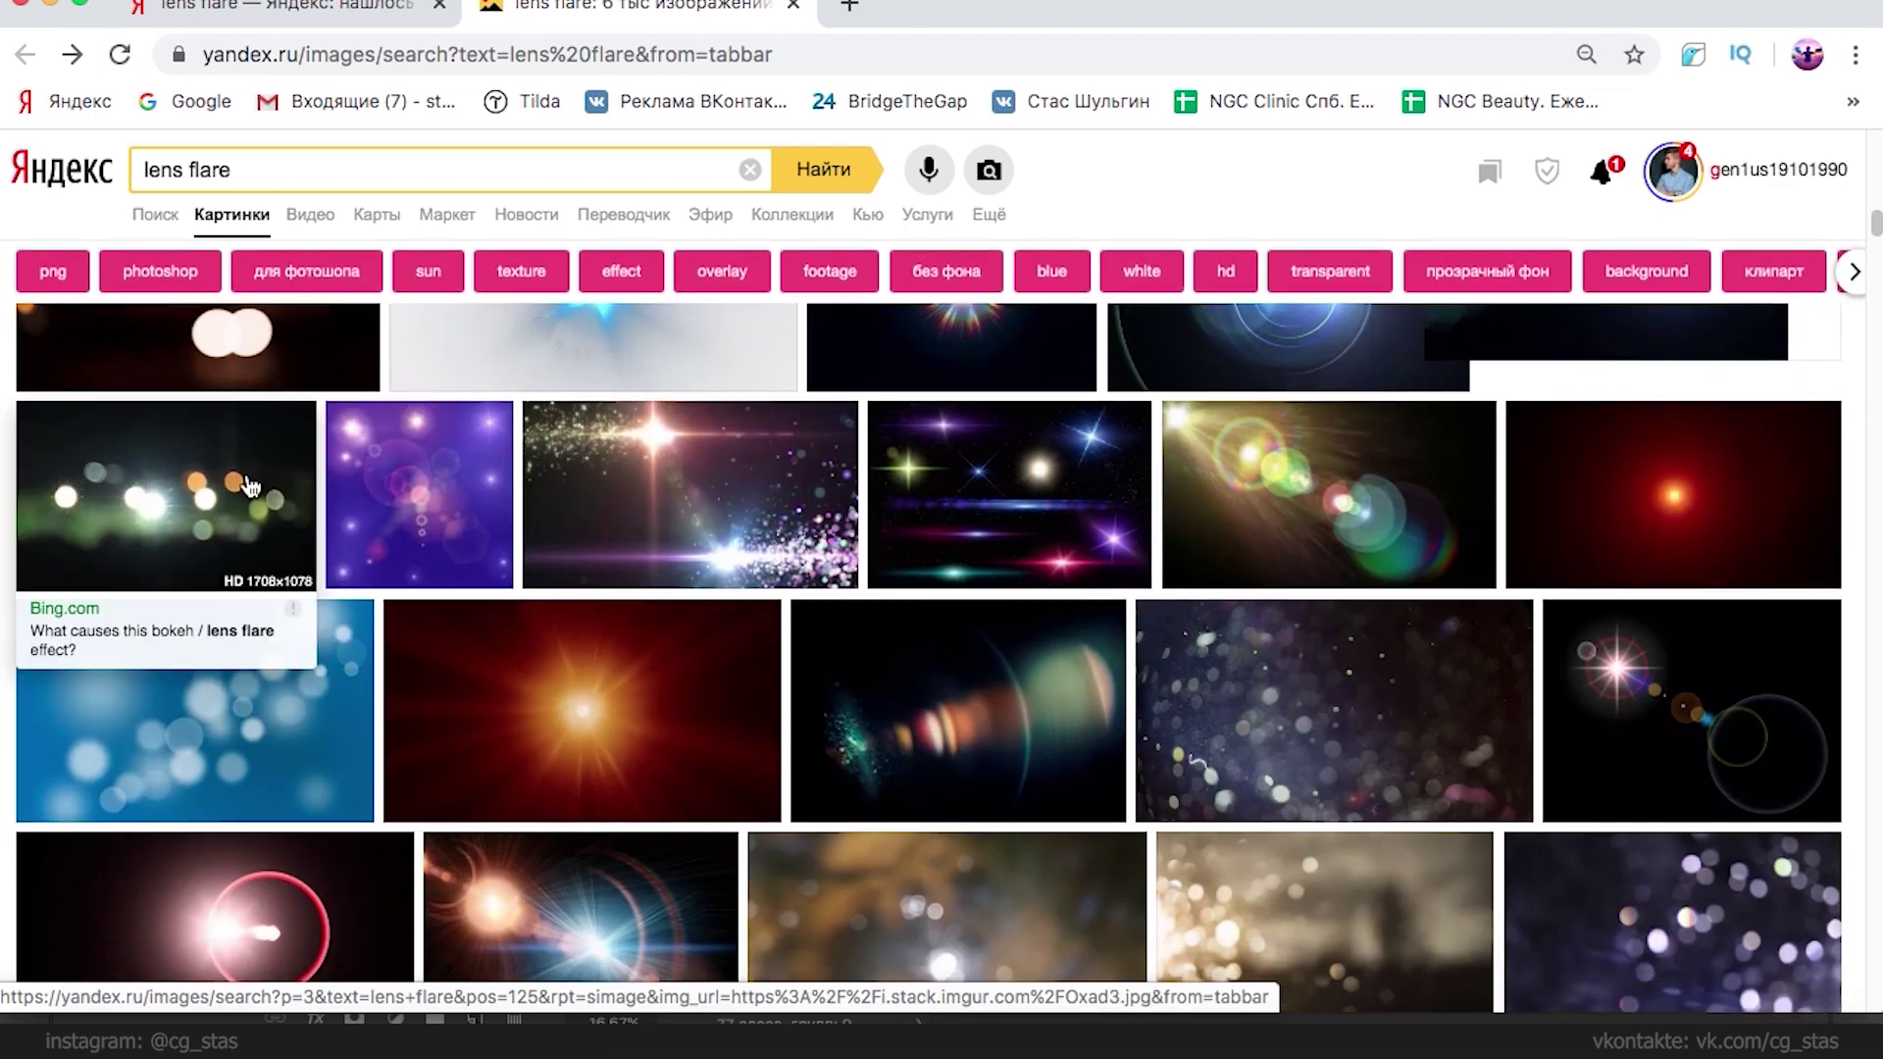
pyautogui.scroll(-5, 251, 484)
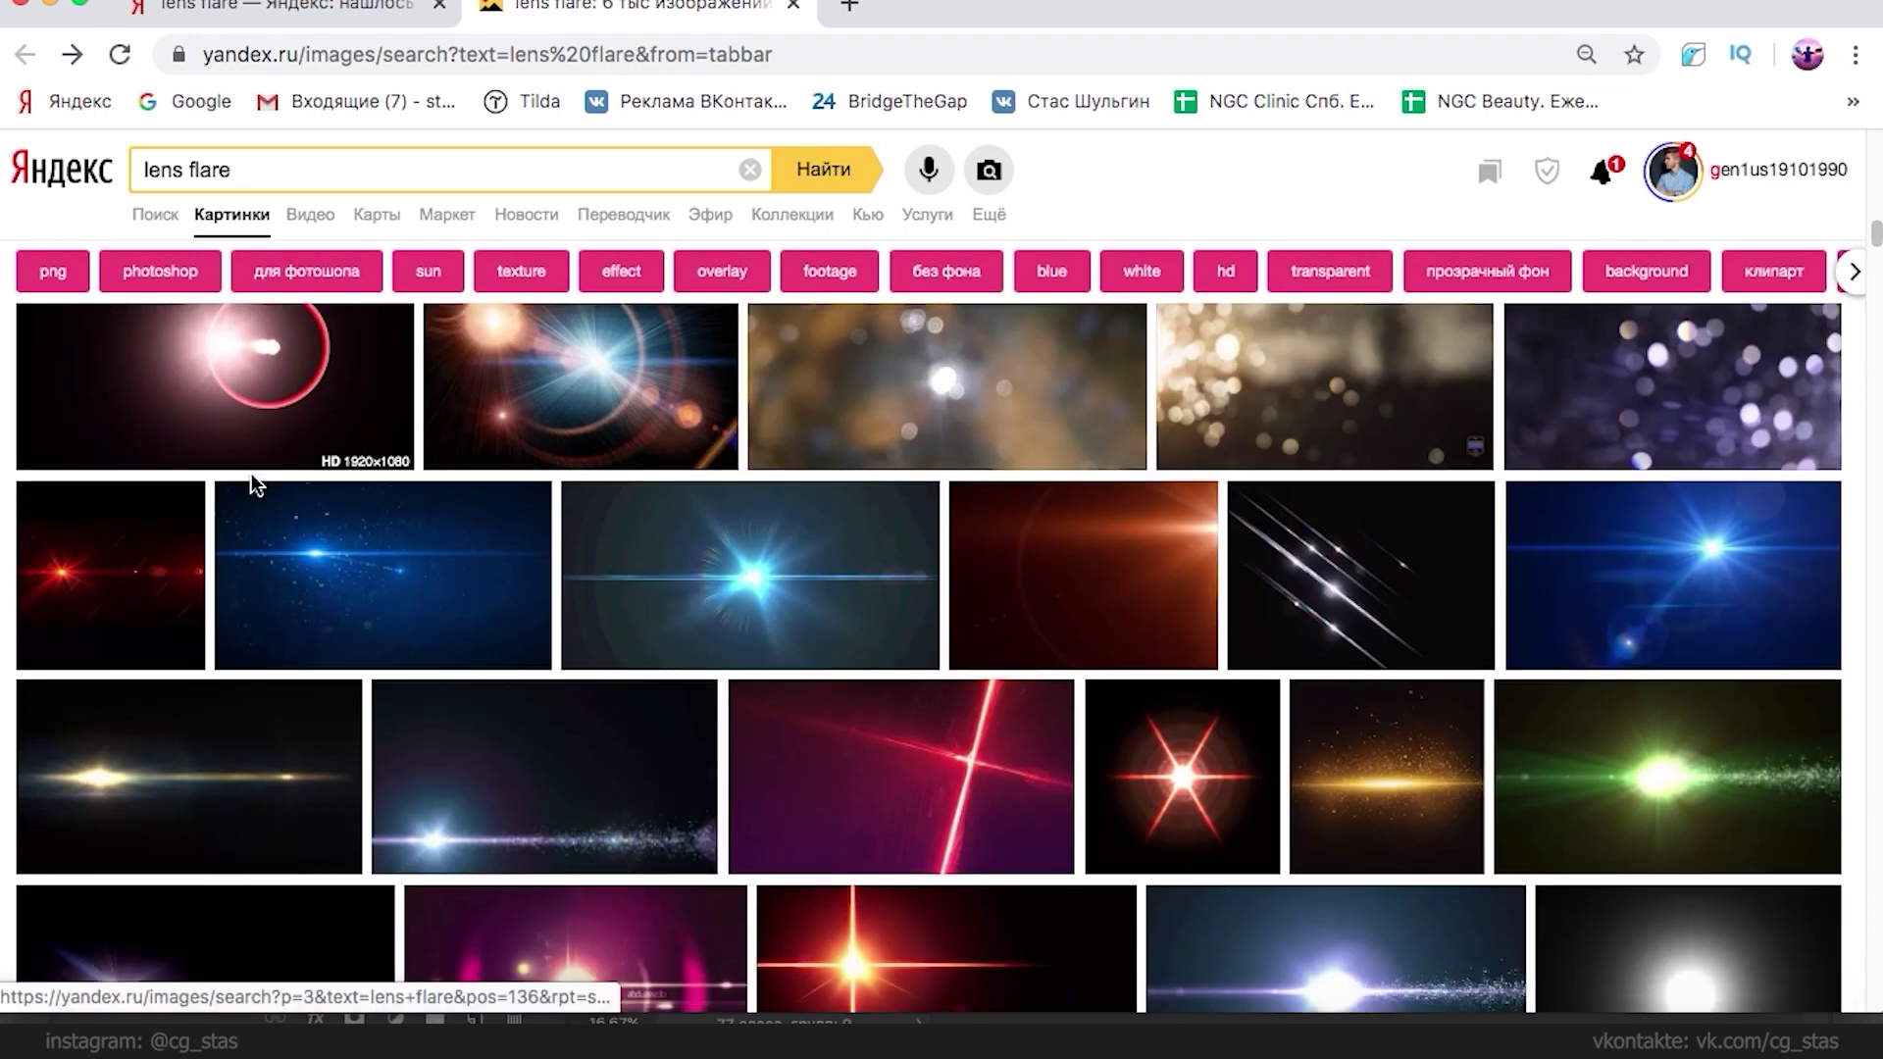
pyautogui.scroll(-1, 253, 484)
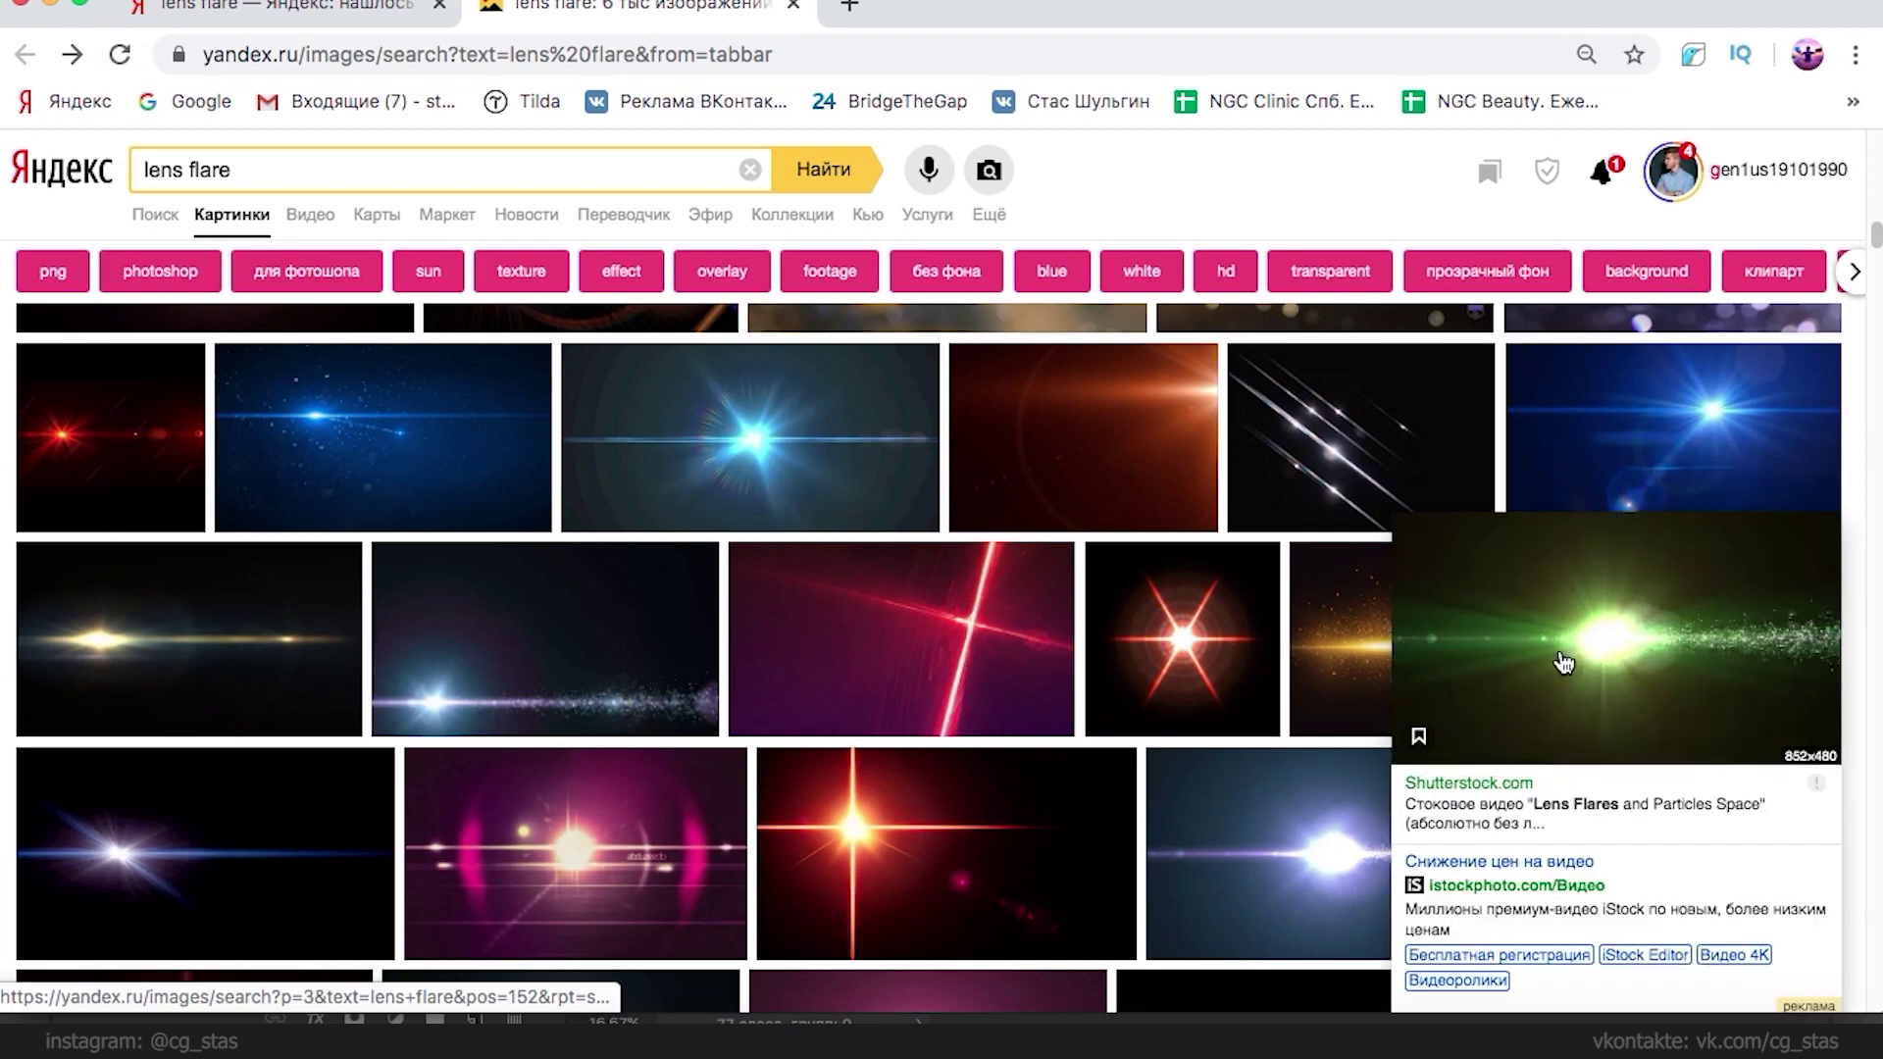
pyautogui.click(1578, 663)
# - From the related images, copy the 852×480 green flare with the bright oval core on black
pyautogui.rightClick(791, 547)
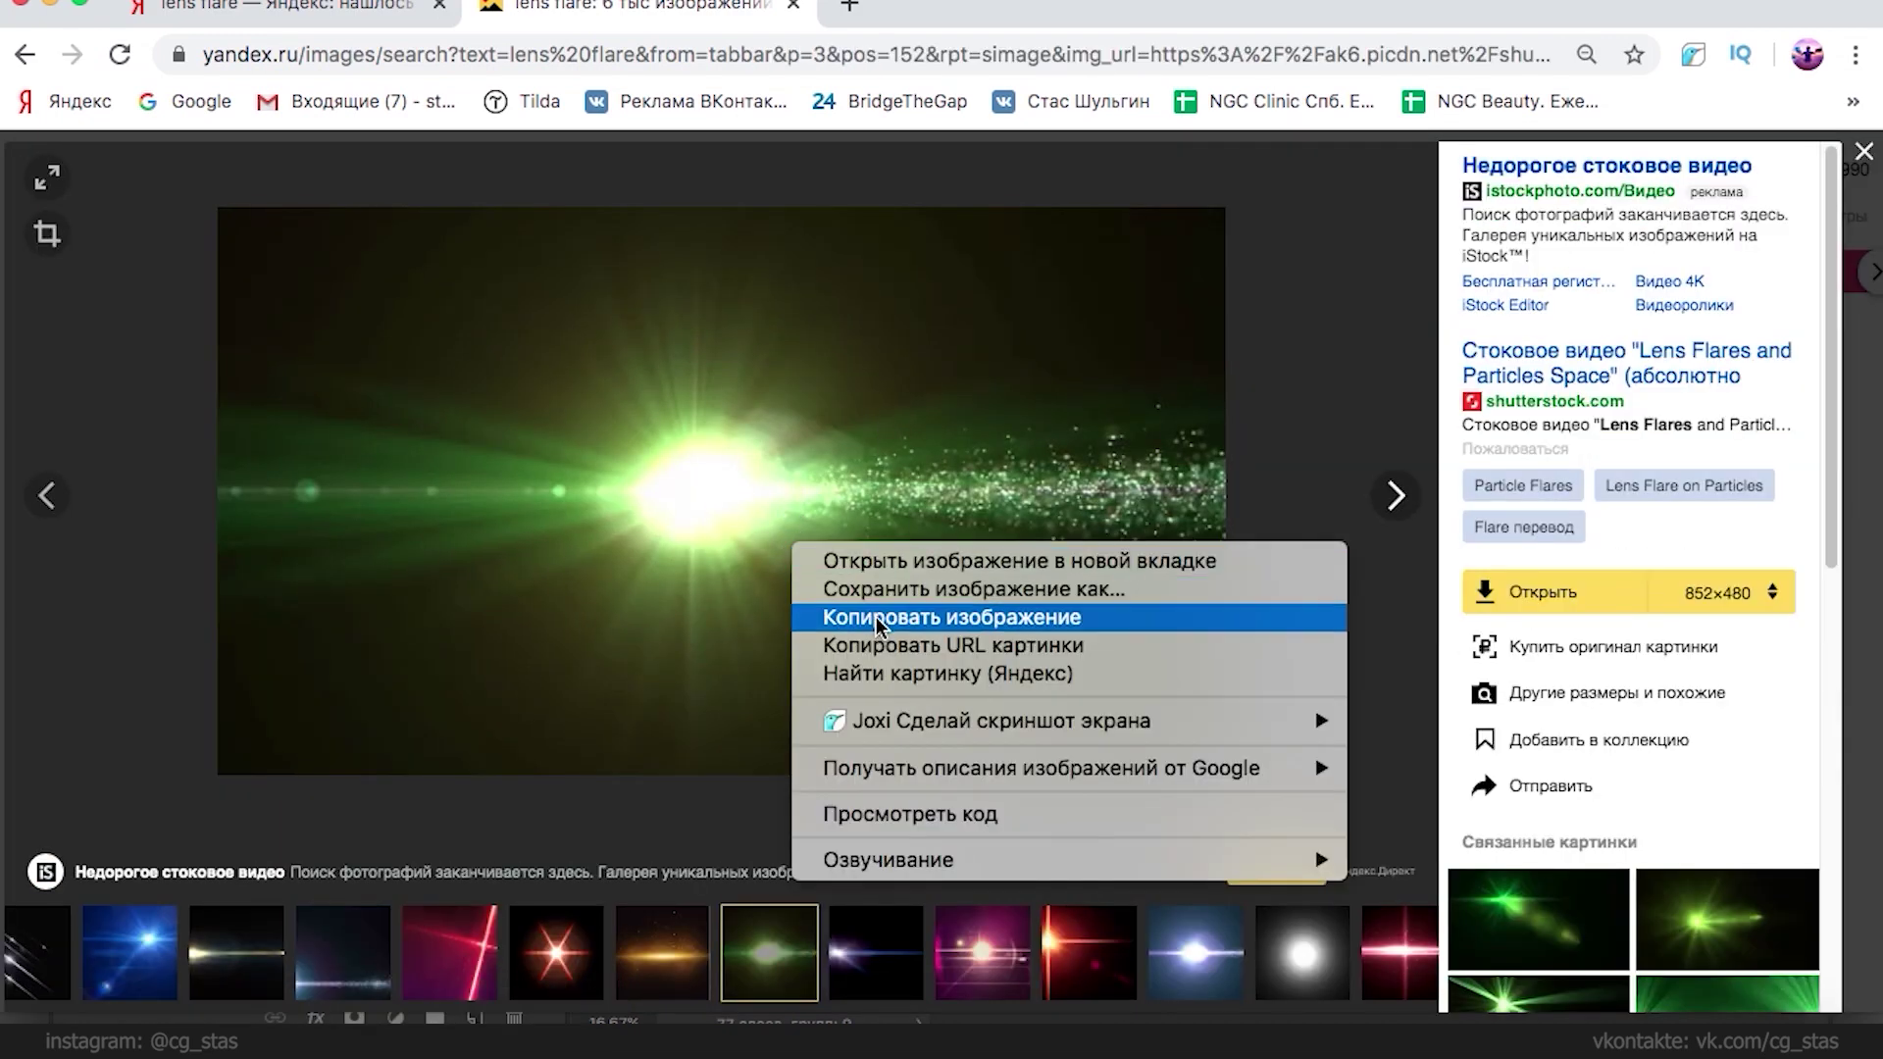
pyautogui.click(878, 618)
pyautogui.click(1711, 919)
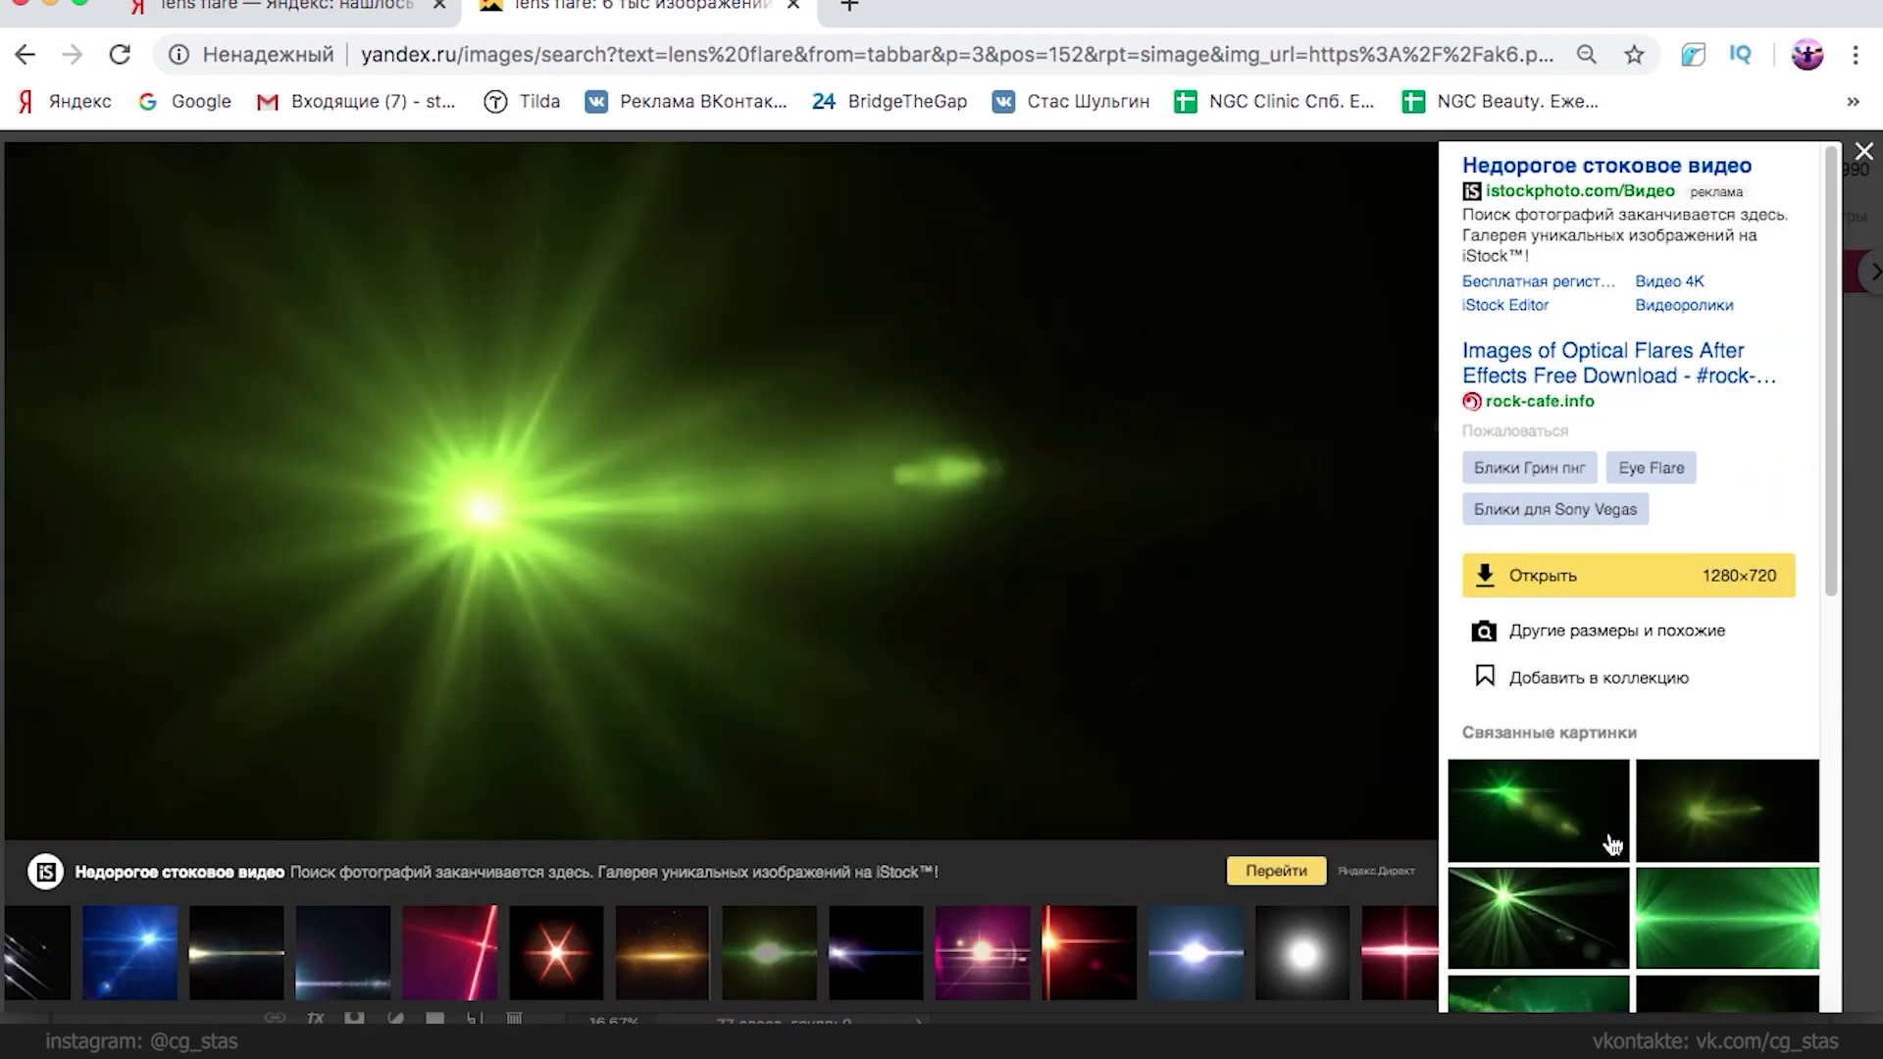
pyautogui.scroll(-3, 1613, 846)
pyautogui.click(1723, 853)
pyautogui.rightClick(821, 487)
pyautogui.click(916, 550)
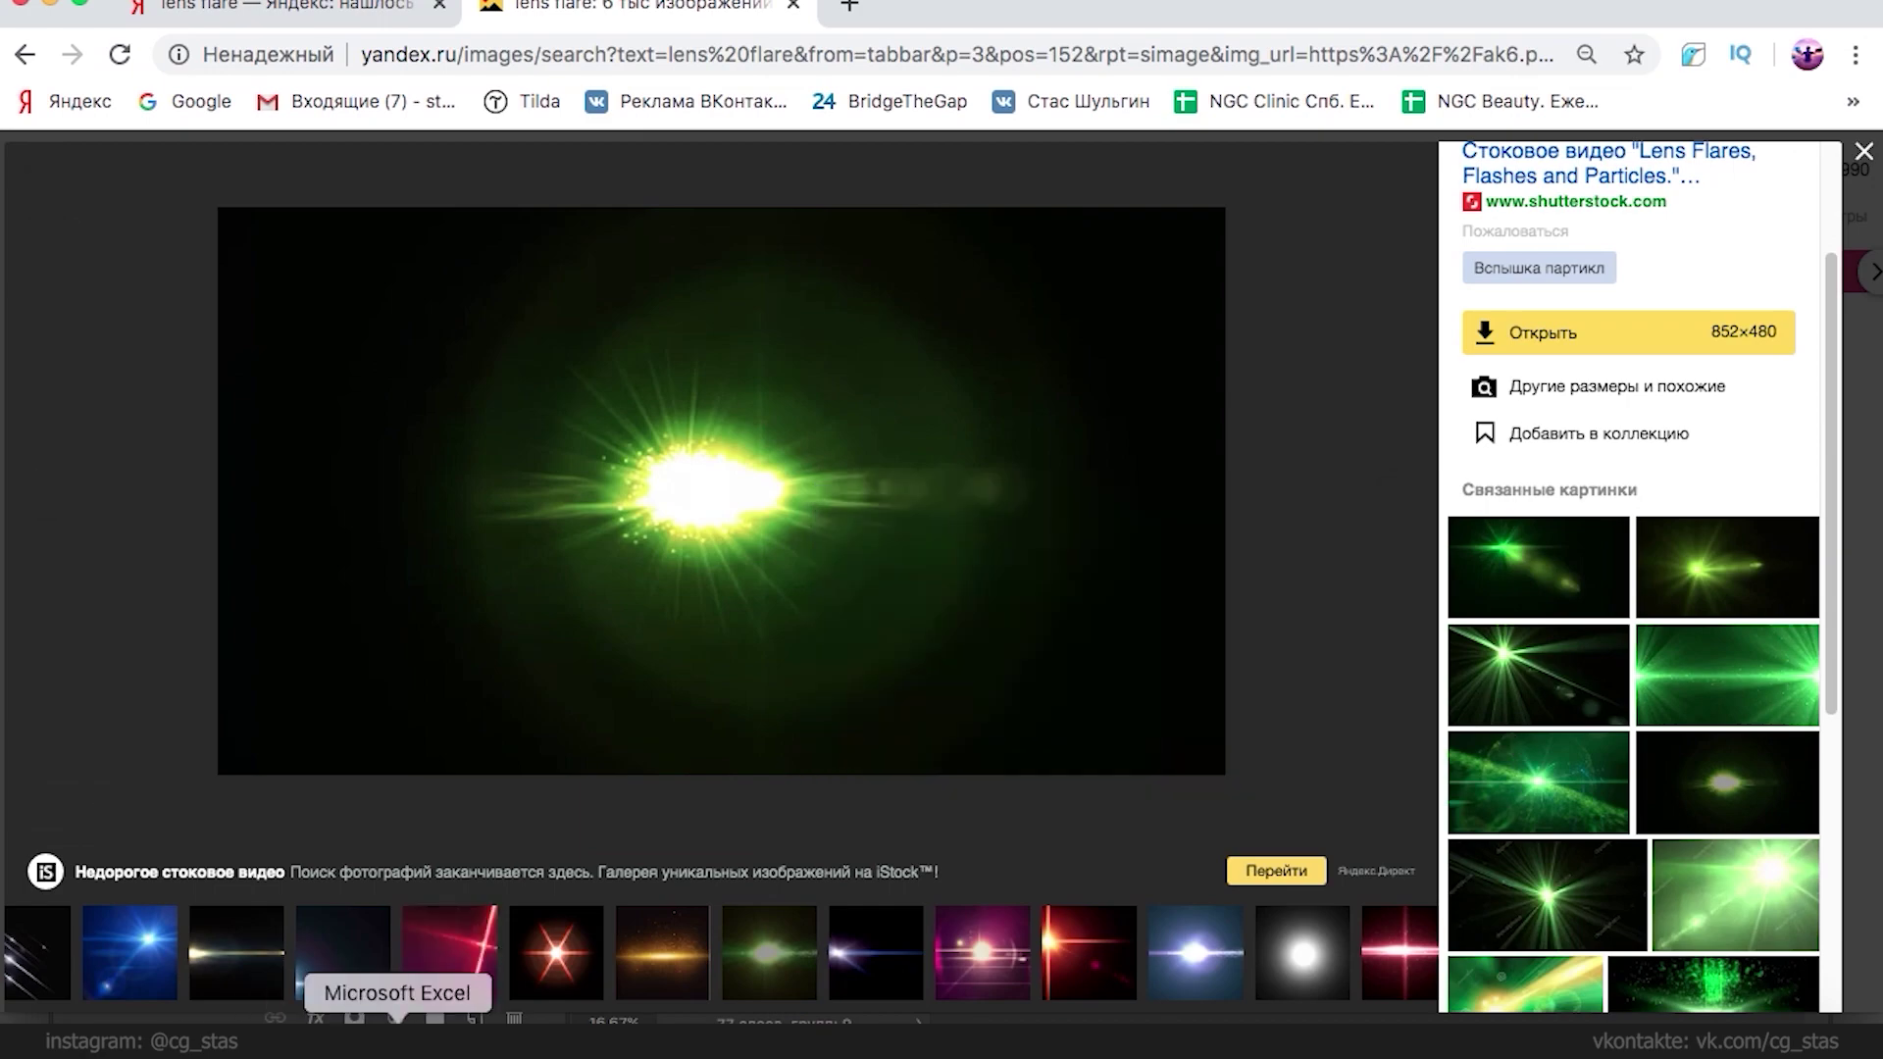
# - Switch back to Photoshop and lock the pink glow layer "Слой 2"
pyautogui.click(450, 1042)
pyautogui.keyDown('super'); pyautogui.click(1707, 841); pyautogui.keyUp('super')
pyautogui.moveTo(556, 589); pyautogui.dragTo(559, 647)
pyautogui.scroll(-1, 559, 645)
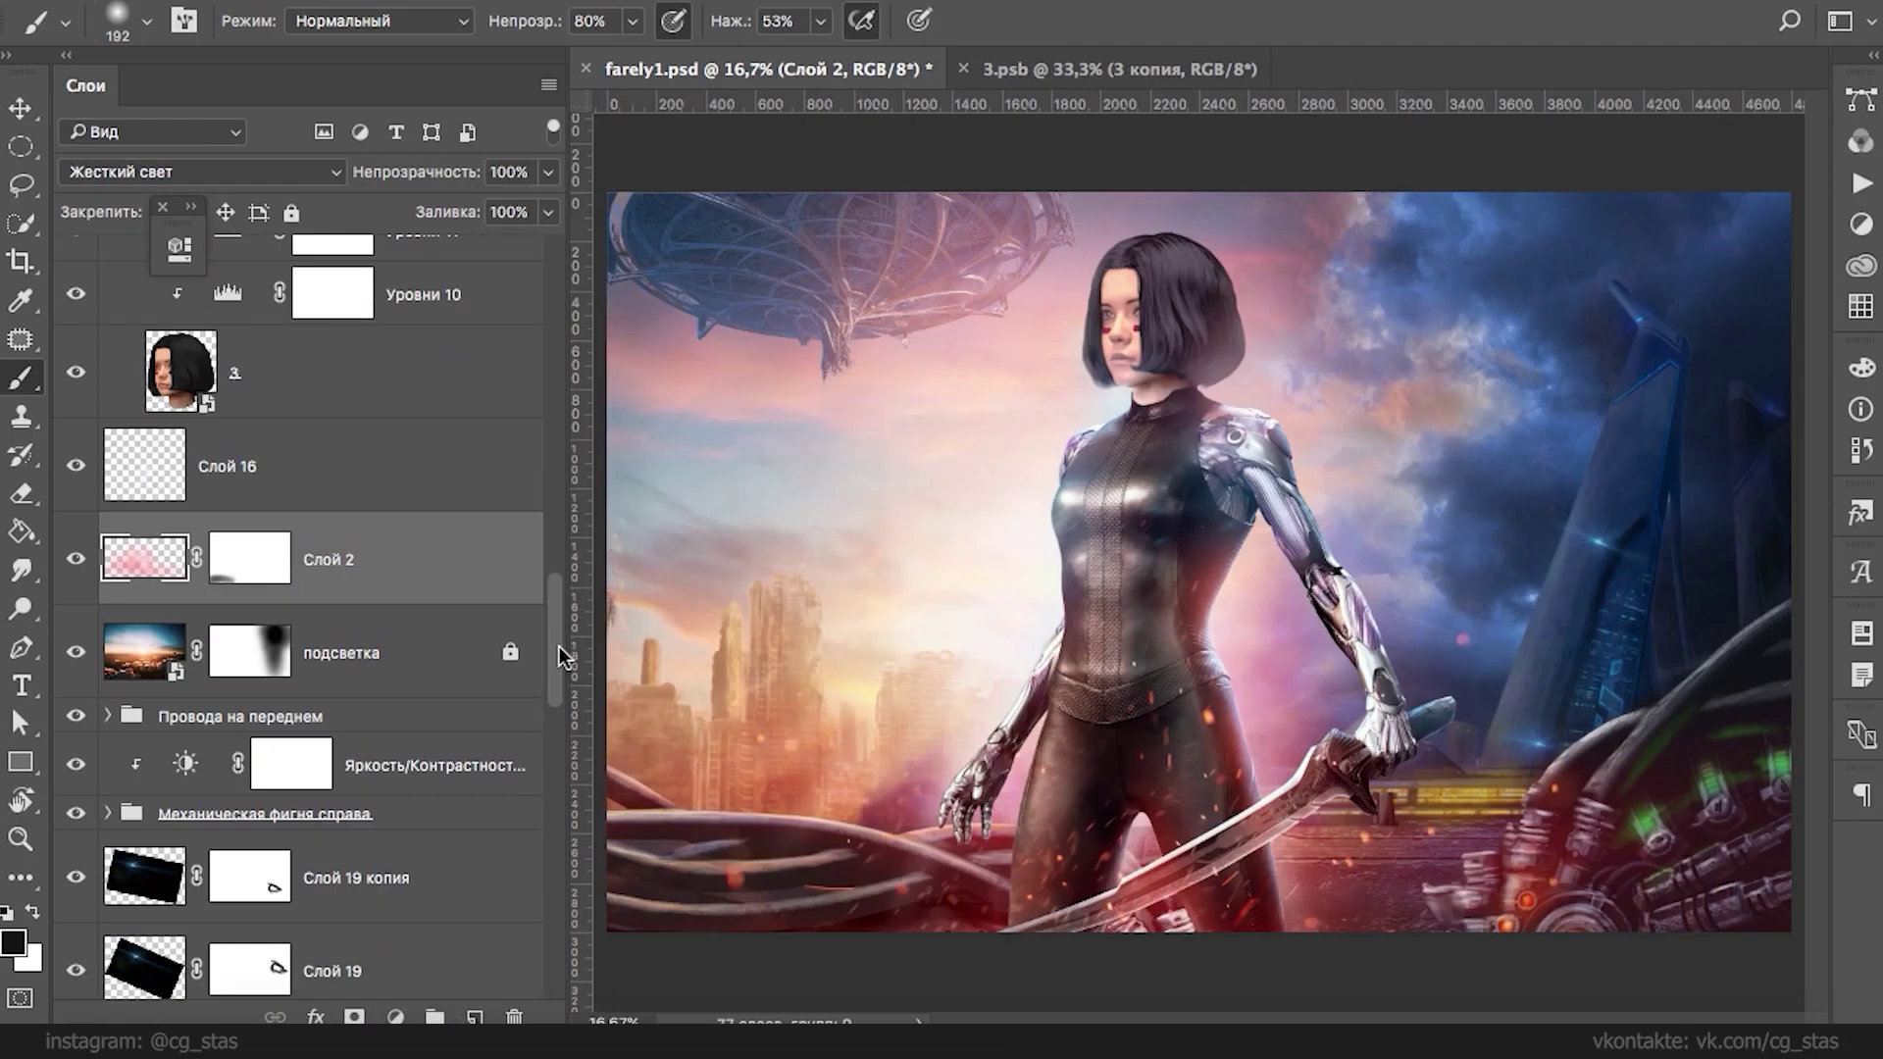
pyautogui.click(291, 212)
# - Paste the green flare above "Слой 15" in the "Механическая фигня справа" group and set its blending to Screen (Экран)
pyautogui.keyDown('super'); pyautogui.click(1740, 708); pyautogui.keyUp('super')
pyautogui.scroll(-1, 524, 617)
pyautogui.click(441, 622)
pyautogui.click(395, 541)
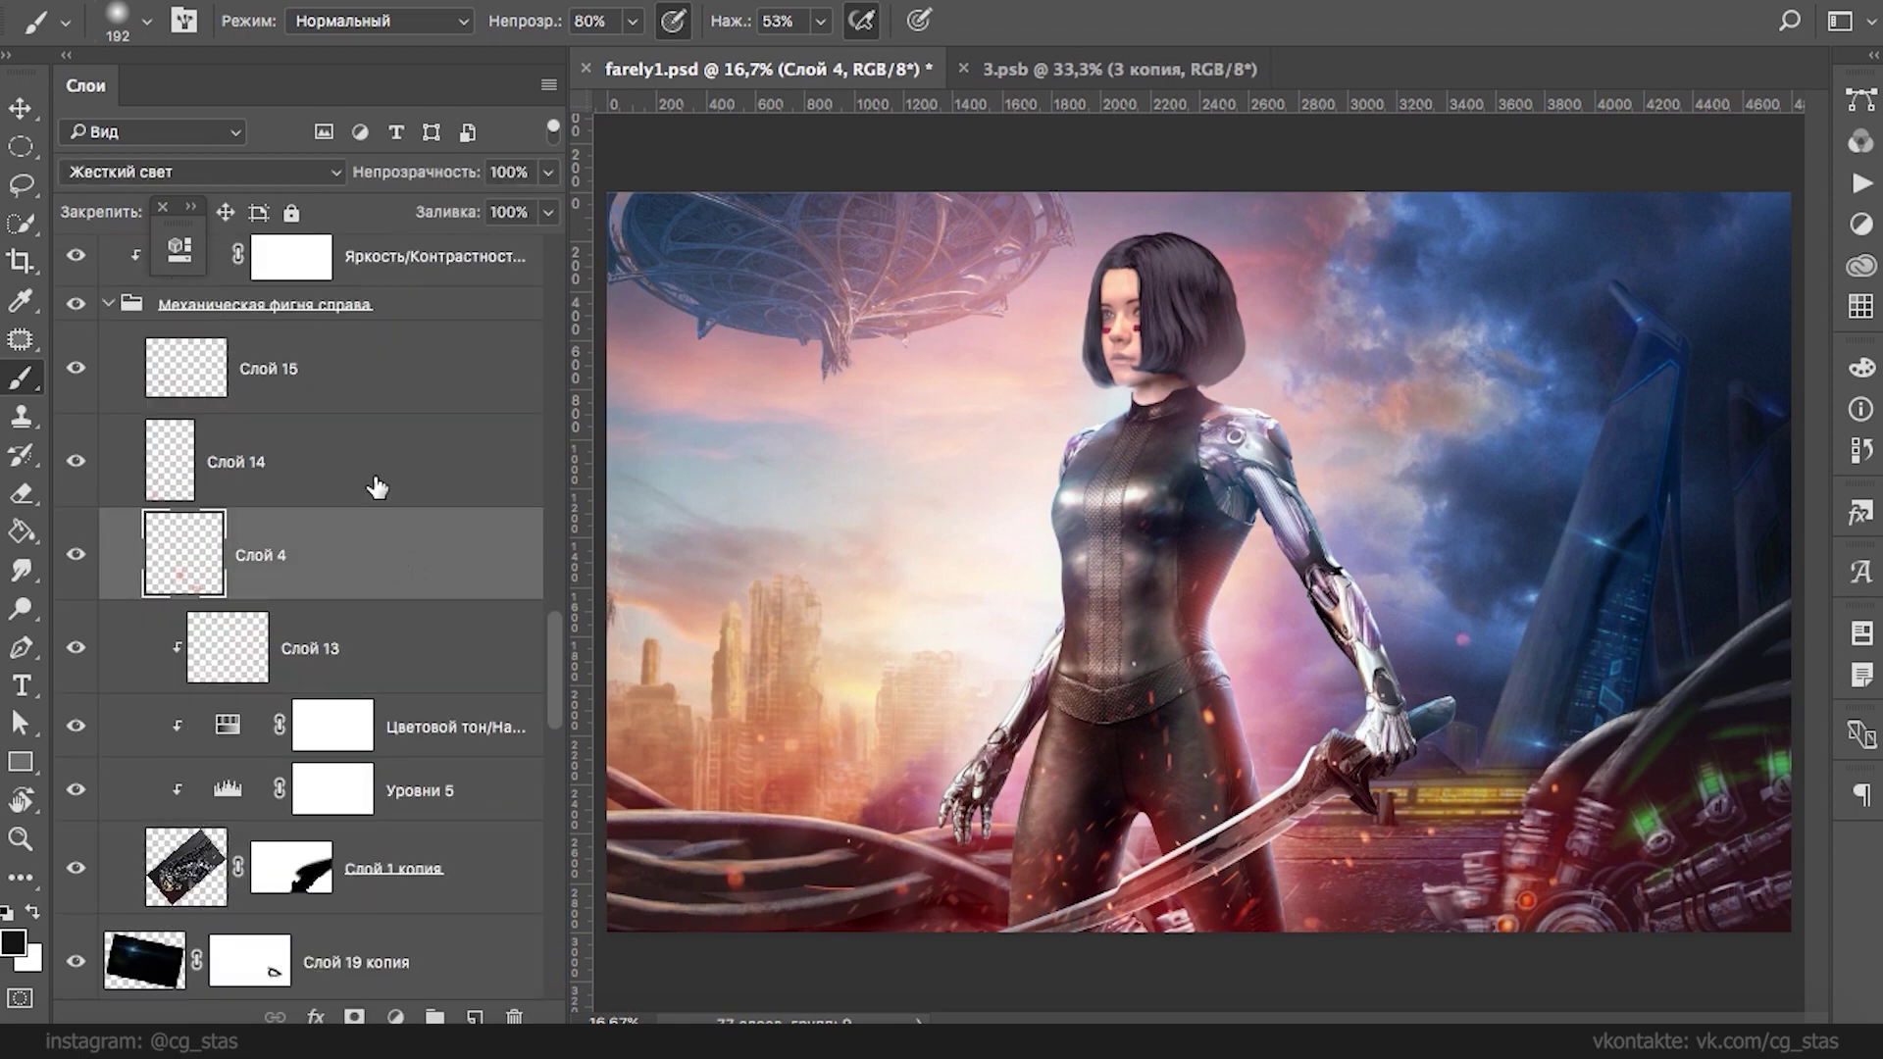
pyautogui.click(377, 392)
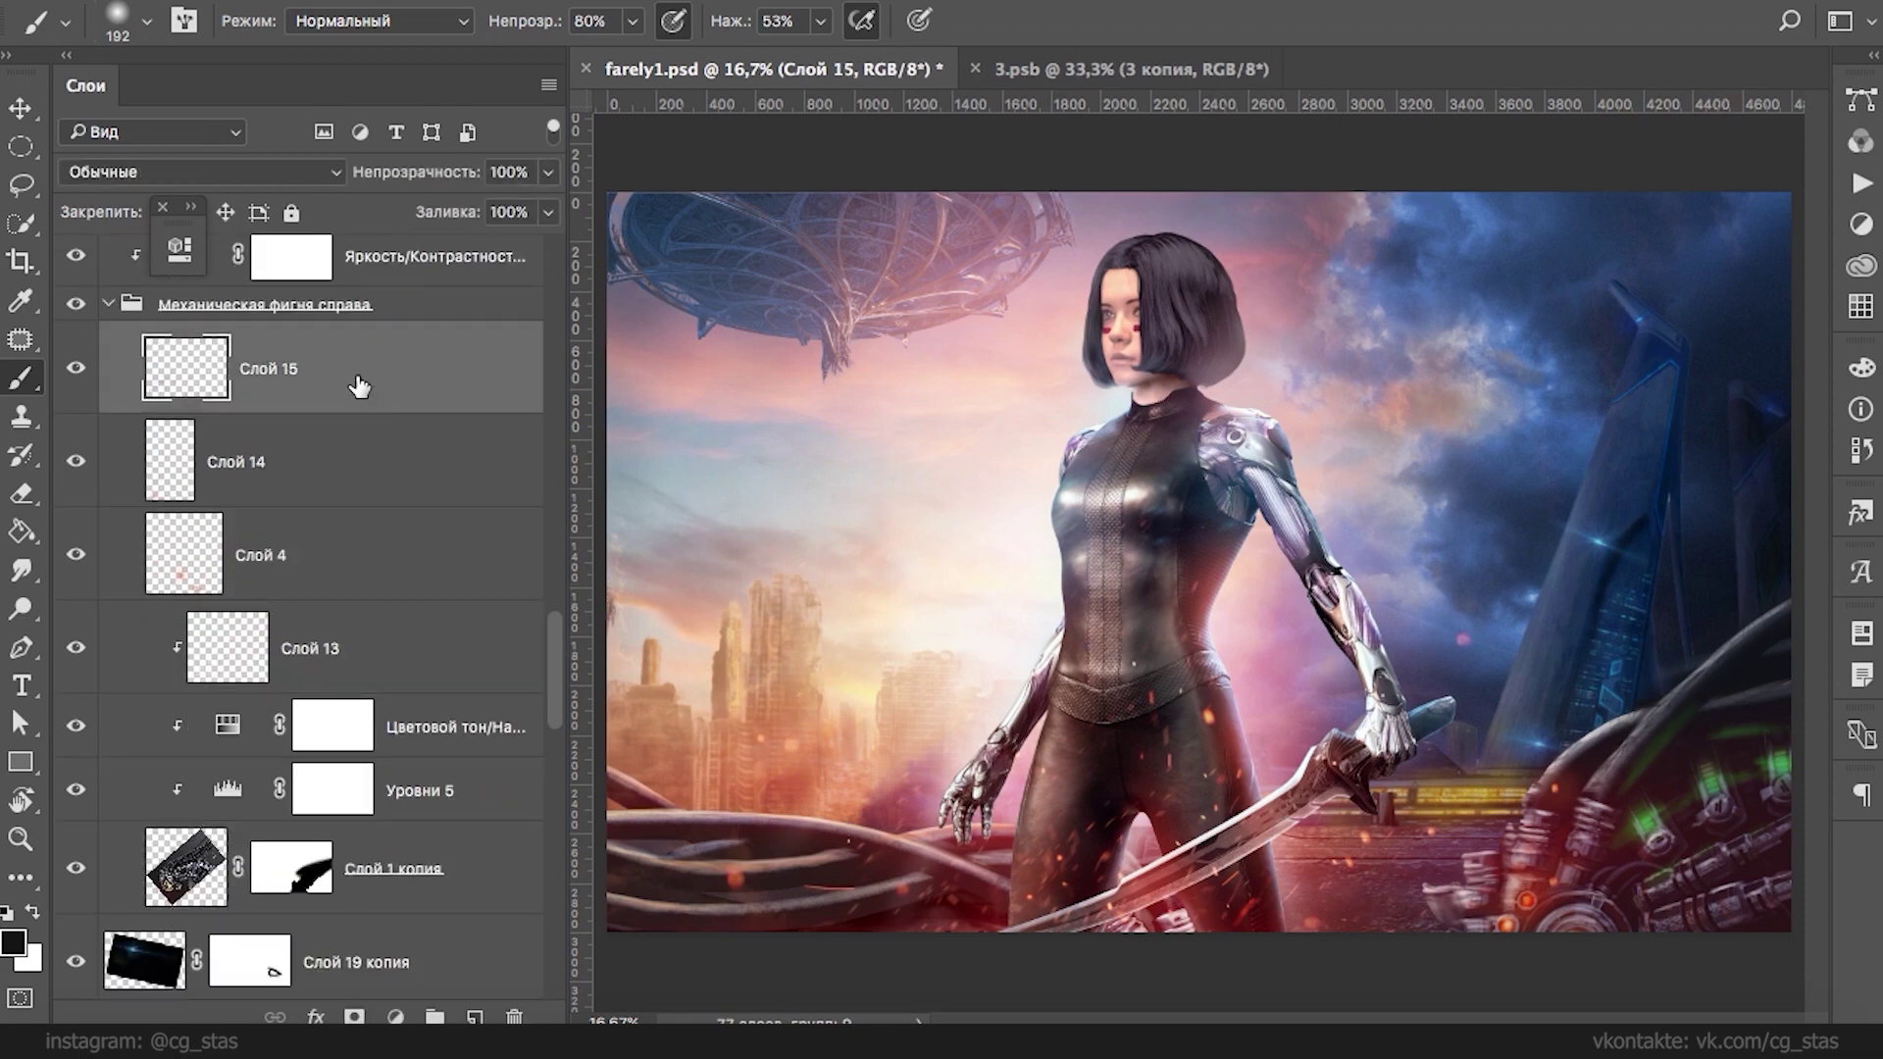
pyautogui.hotkey('ctrl', 'v')
pyautogui.click(257, 172)
pyautogui.click(238, 387)
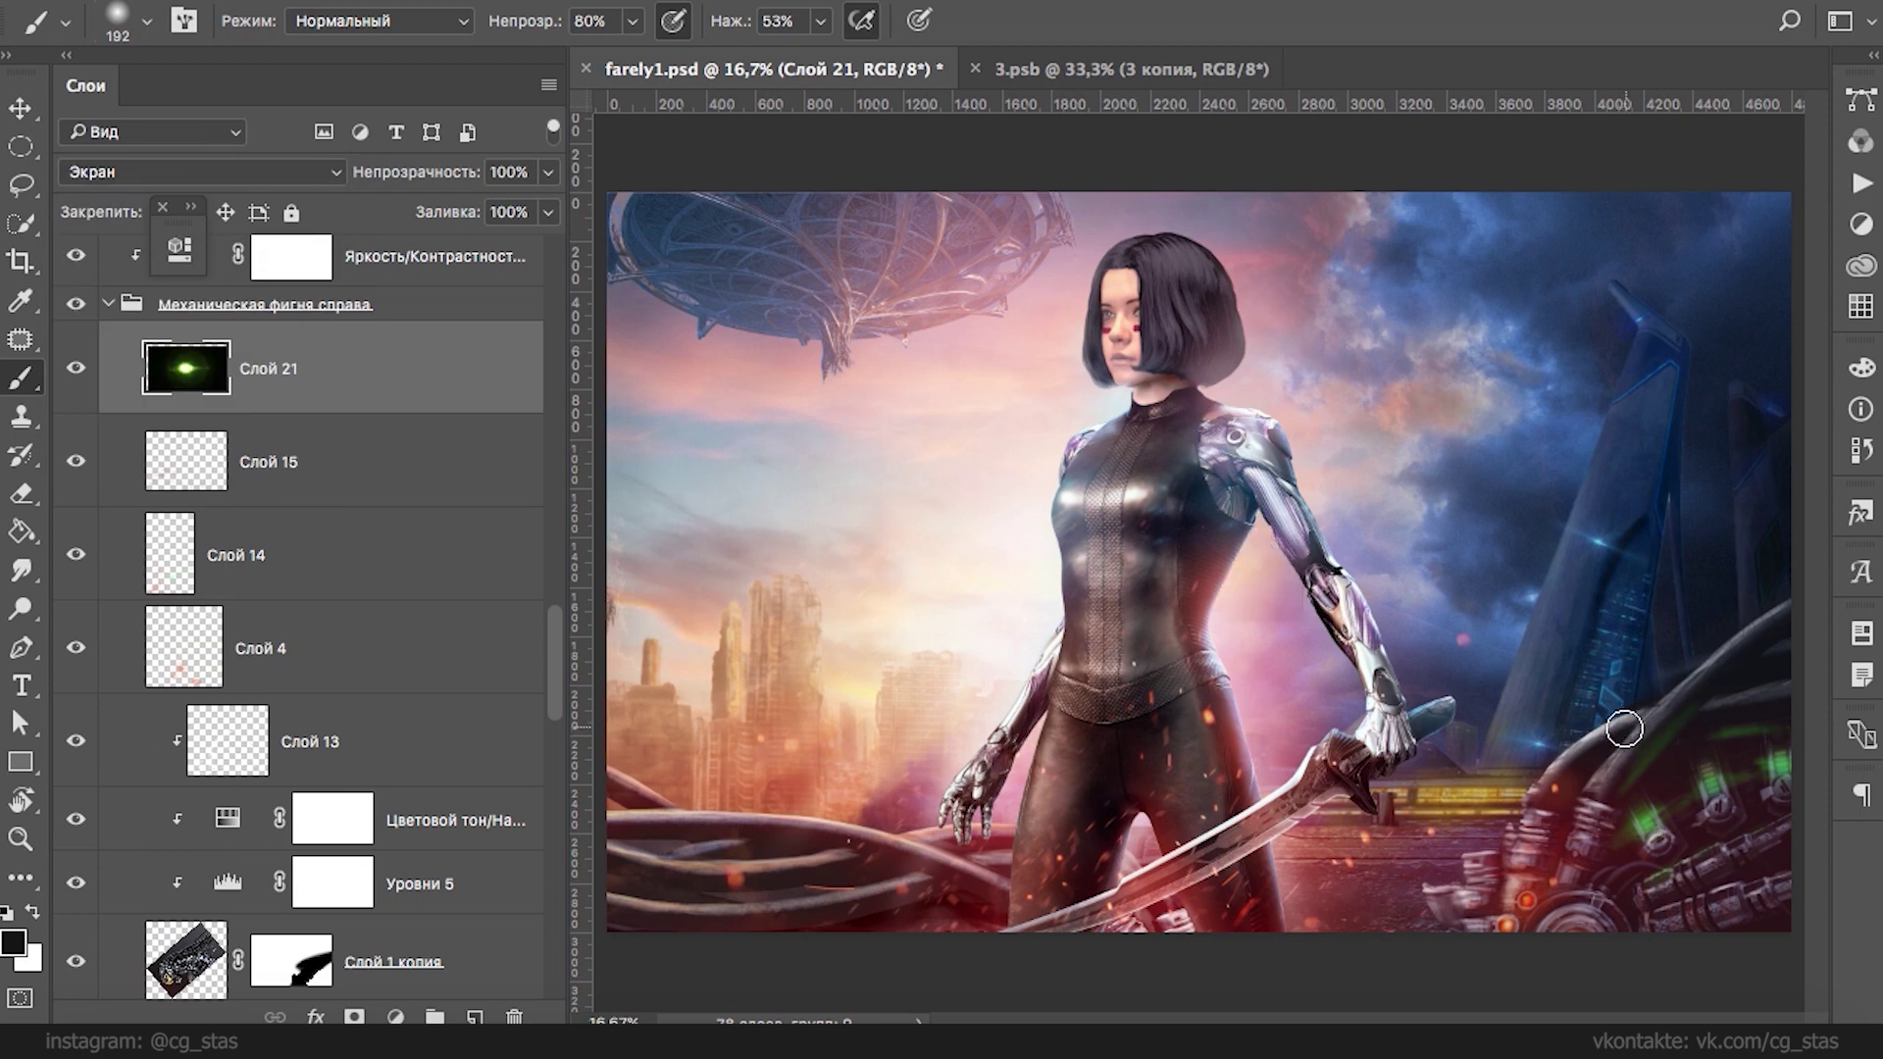
# - Rotate the green flare about -28° and place it over the lowest green light on the mechanical structure
pyautogui.hotkey('ctrl', 't')
pyautogui.moveTo(1387, 671)
pyautogui.mouseDown()
pyautogui.moveTo(1598, 746)
pyautogui.moveTo(1700, 843)
pyautogui.mouseUp()
pyautogui.moveTo(1756, 731); pyautogui.dragTo(1726, 718)
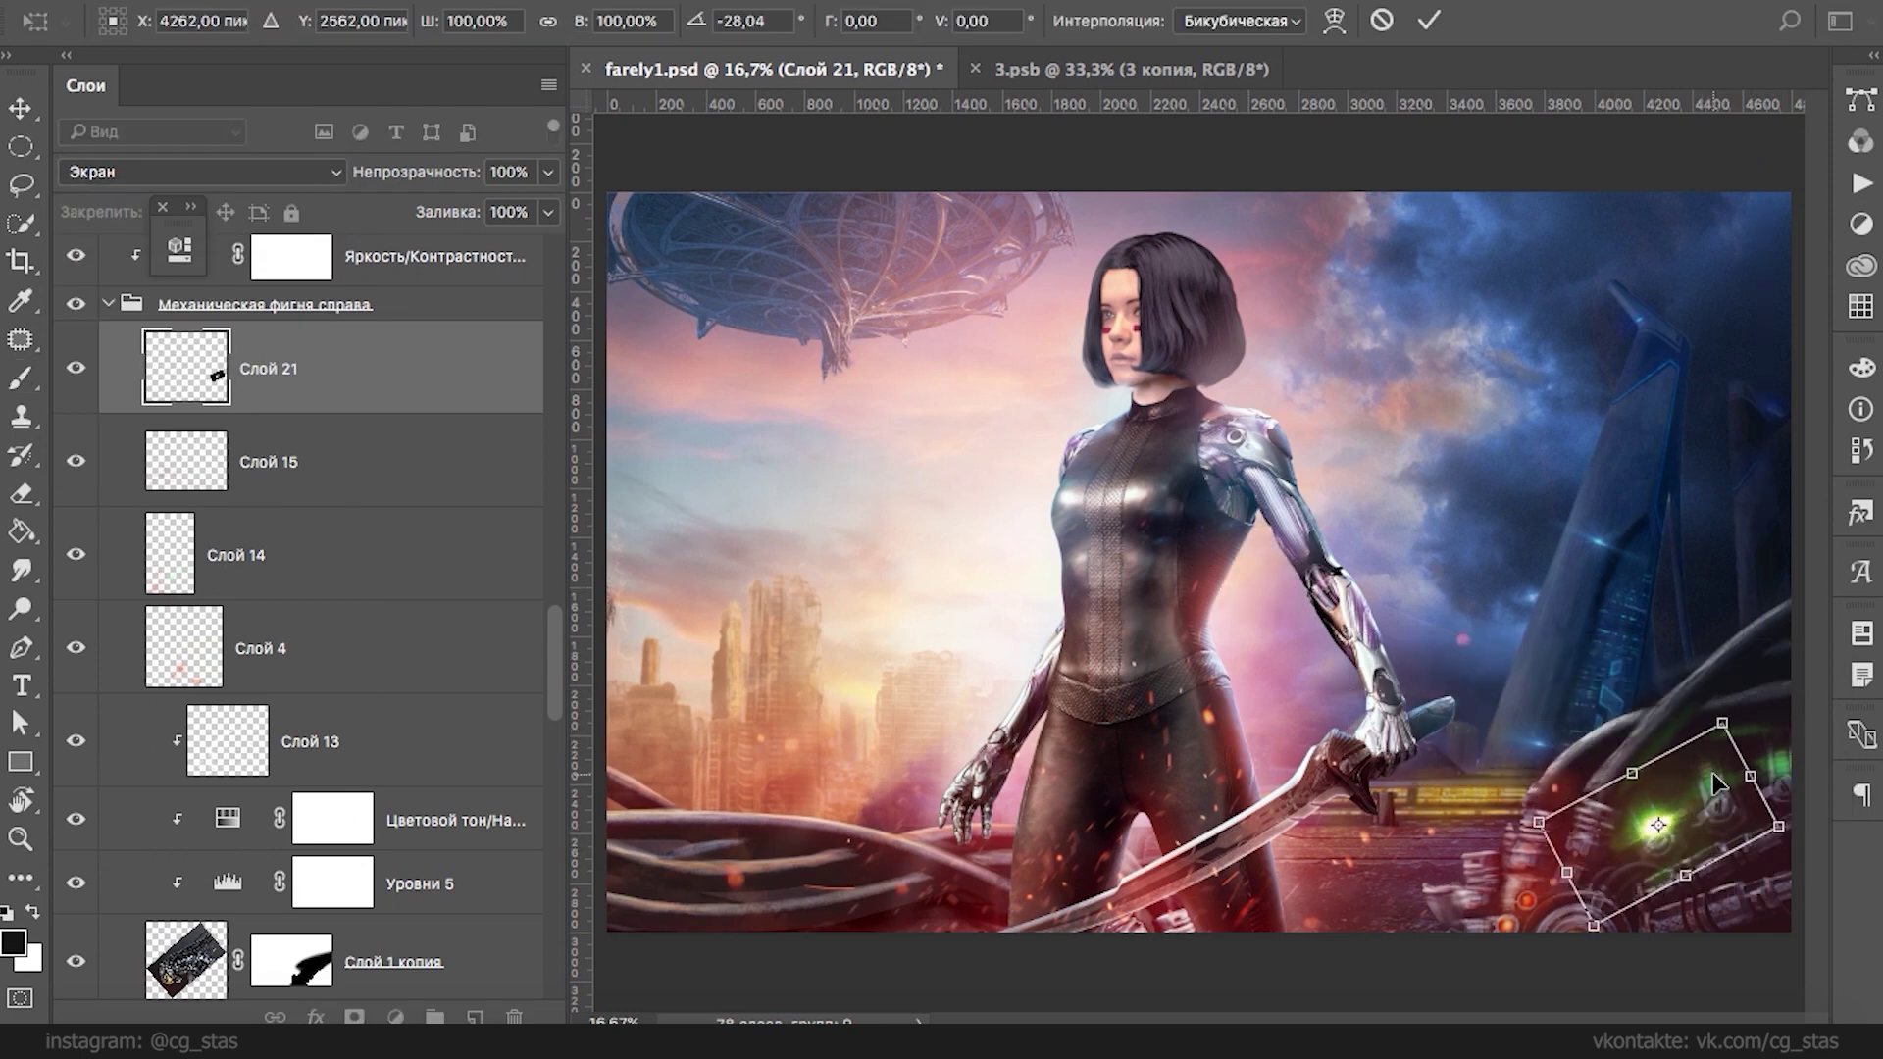
pyautogui.press('Return')
pyautogui.press('b')
# - Add a layer mask to the green flare, paint out its stray edges and set its fill to 85%
pyautogui.click(354, 1017)
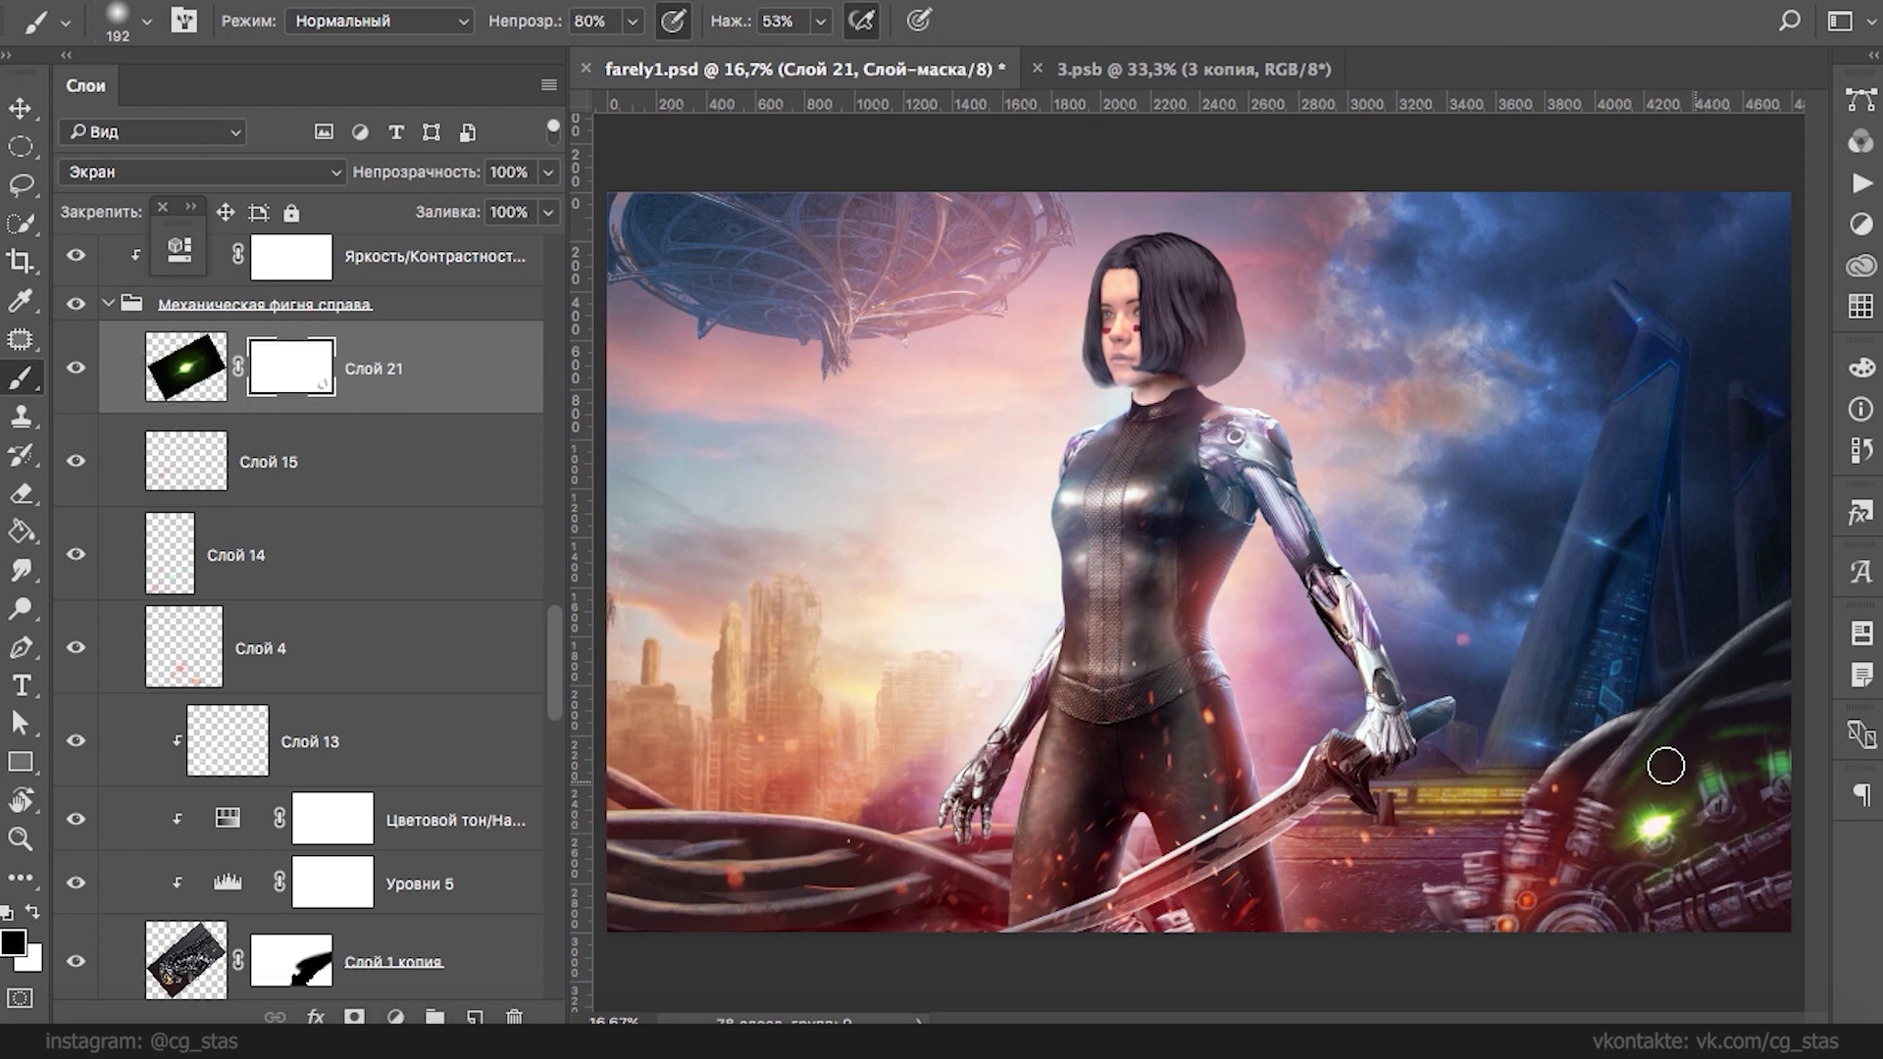
pyautogui.moveTo(547, 212)
pyautogui.mouseDown()
pyautogui.moveTo(503, 245)
pyautogui.moveTo(525, 245)
pyautogui.mouseUp()
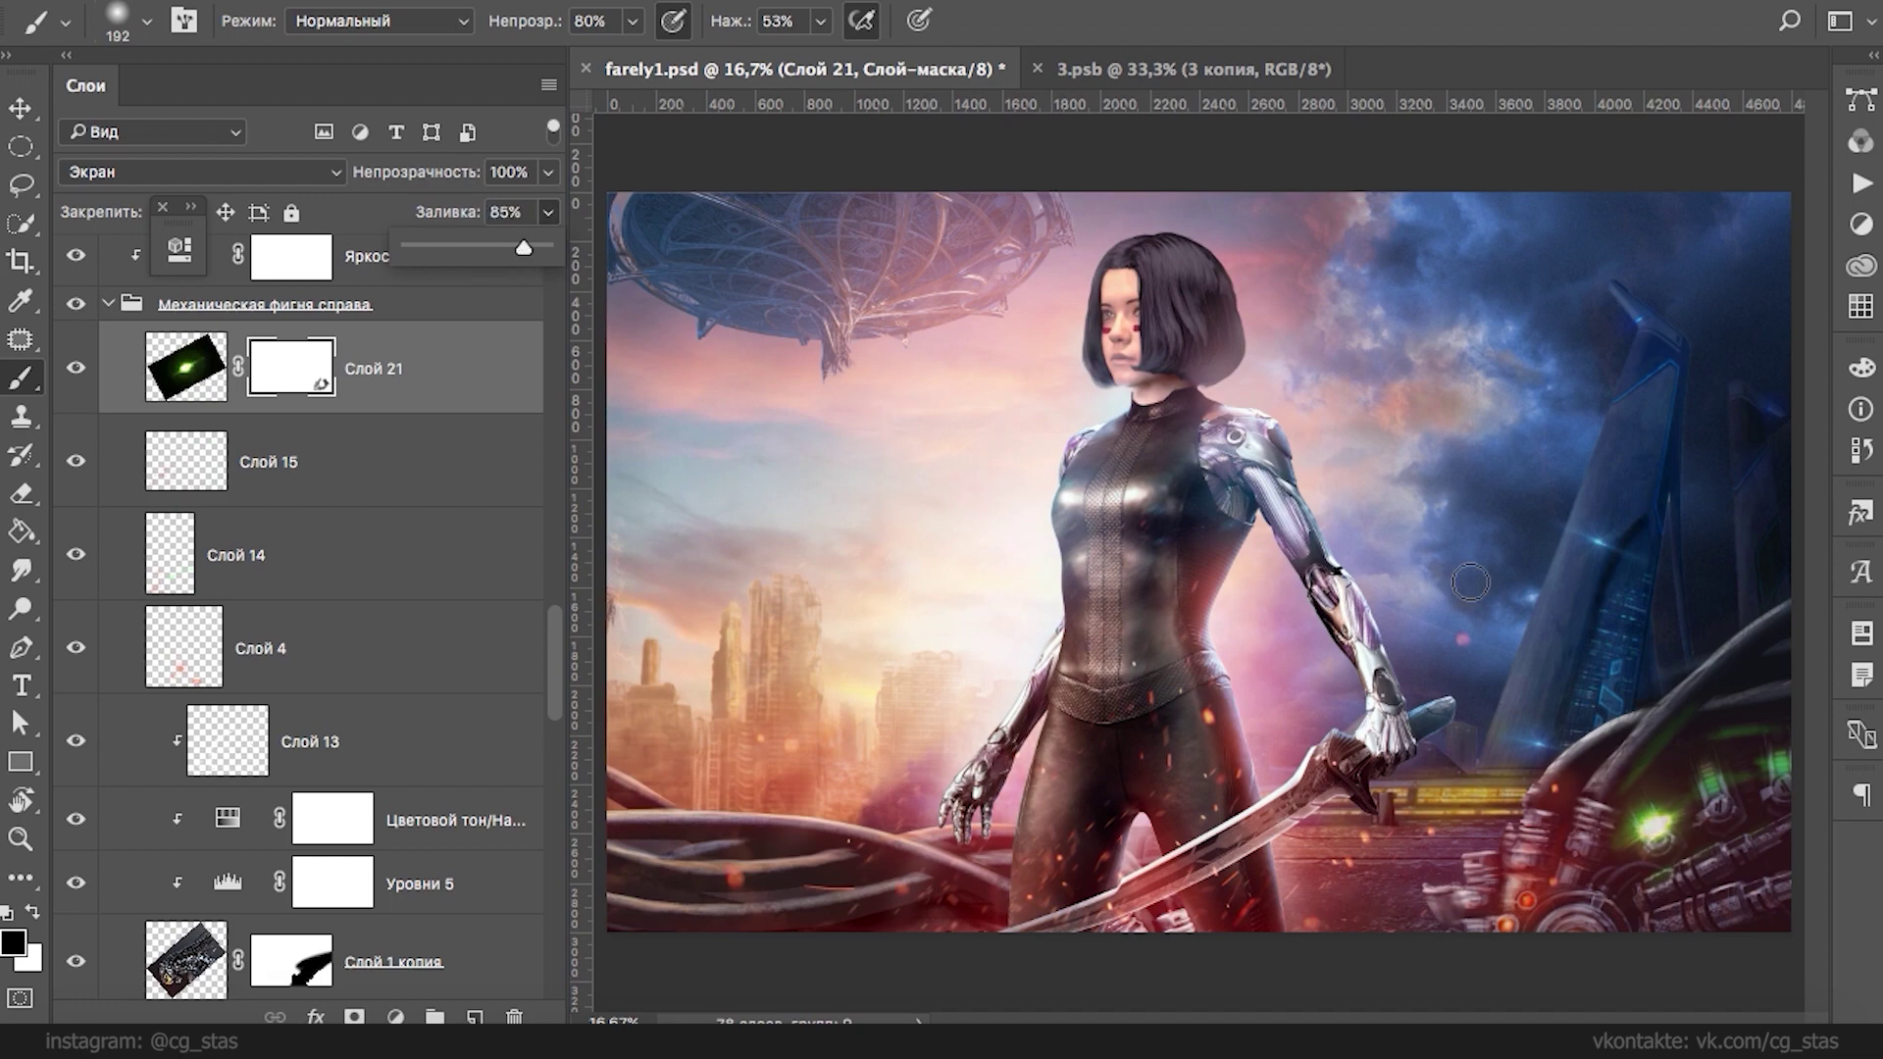
pyautogui.moveTo(1725, 806); pyautogui.dragTo(1697, 790)
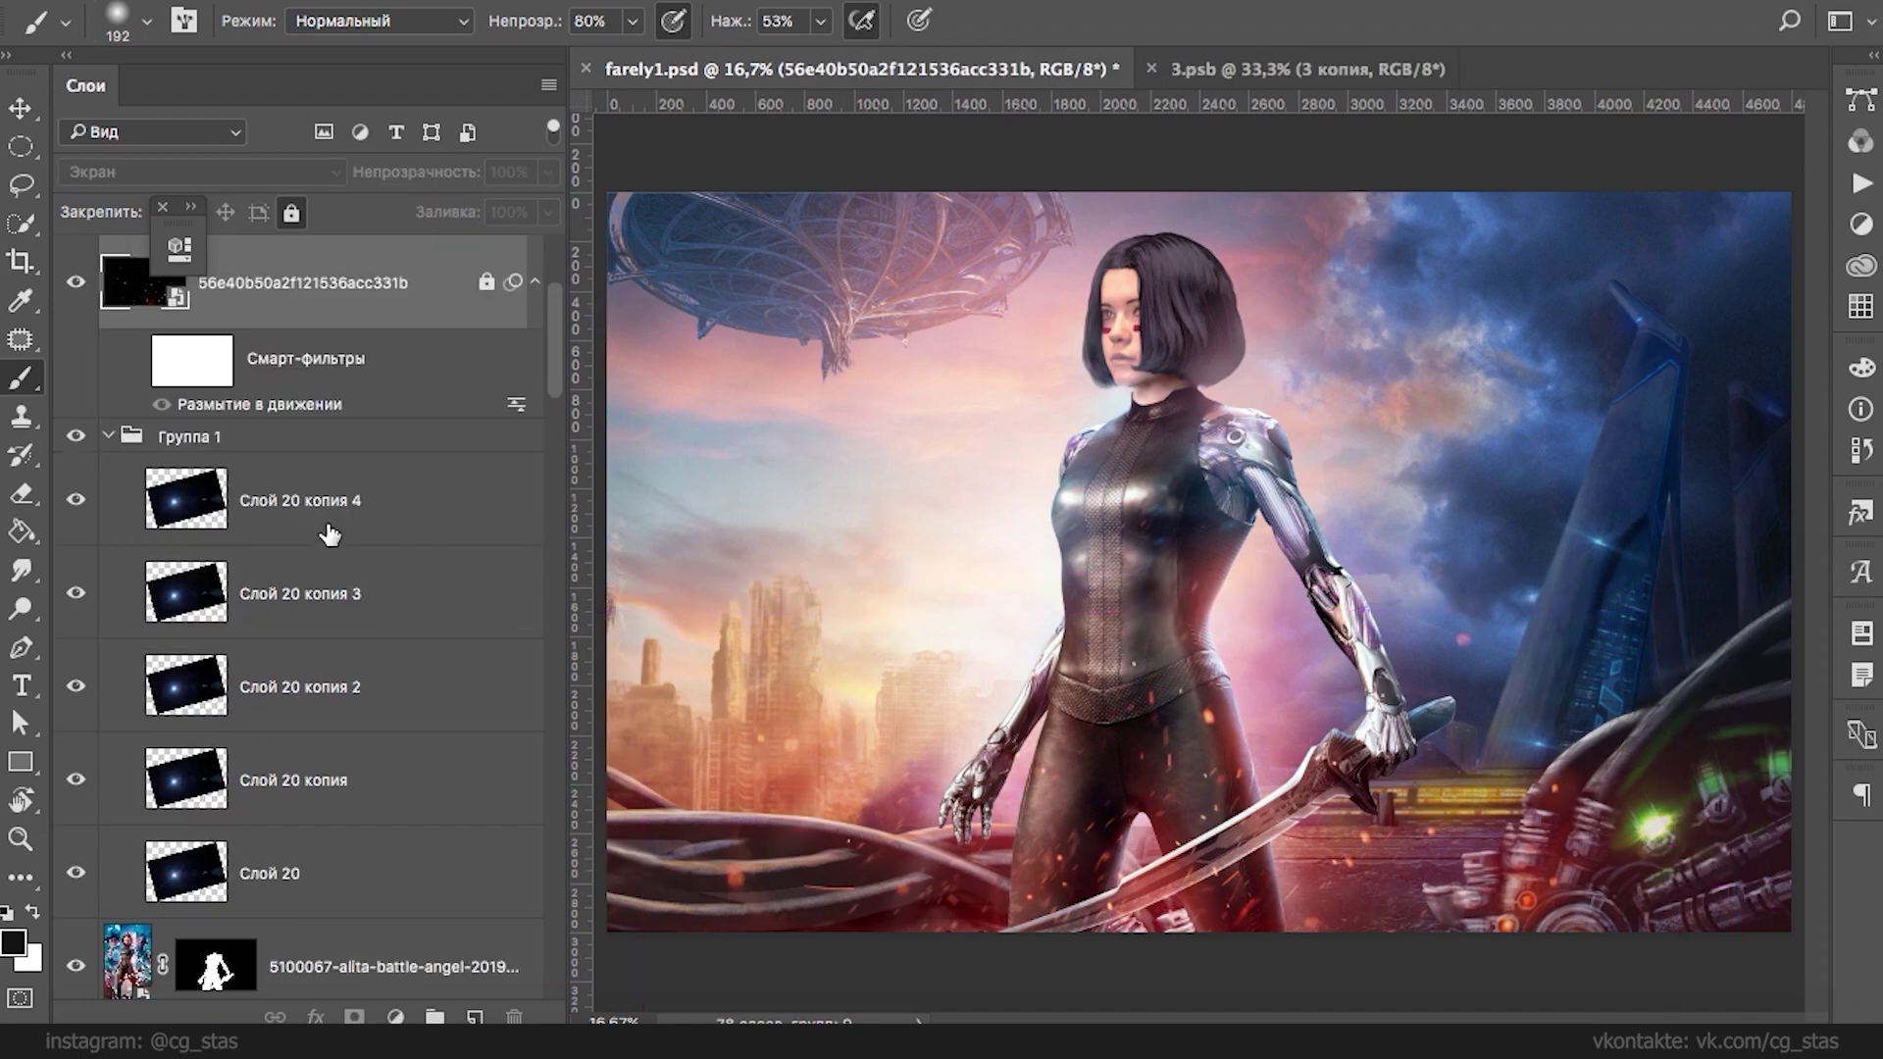
# - Duplicate the masked green flare and place the vertically flattened copy over the middle green light
pyautogui.keyDown('ctrl'); pyautogui.click(1655, 833); pyautogui.keyUp('ctrl')
pyautogui.hotkey('ctrl', 'j')
pyautogui.hotkey('ctrl', 't')
pyautogui.moveTo(1706, 789)
pyautogui.mouseDown()
pyautogui.moveTo(1772, 749)
pyautogui.moveTo(1748, 751)
pyautogui.moveTo(1740, 782)
pyautogui.mouseUp()
pyautogui.press('Return')
pyautogui.hotkey('ctrl', 't')
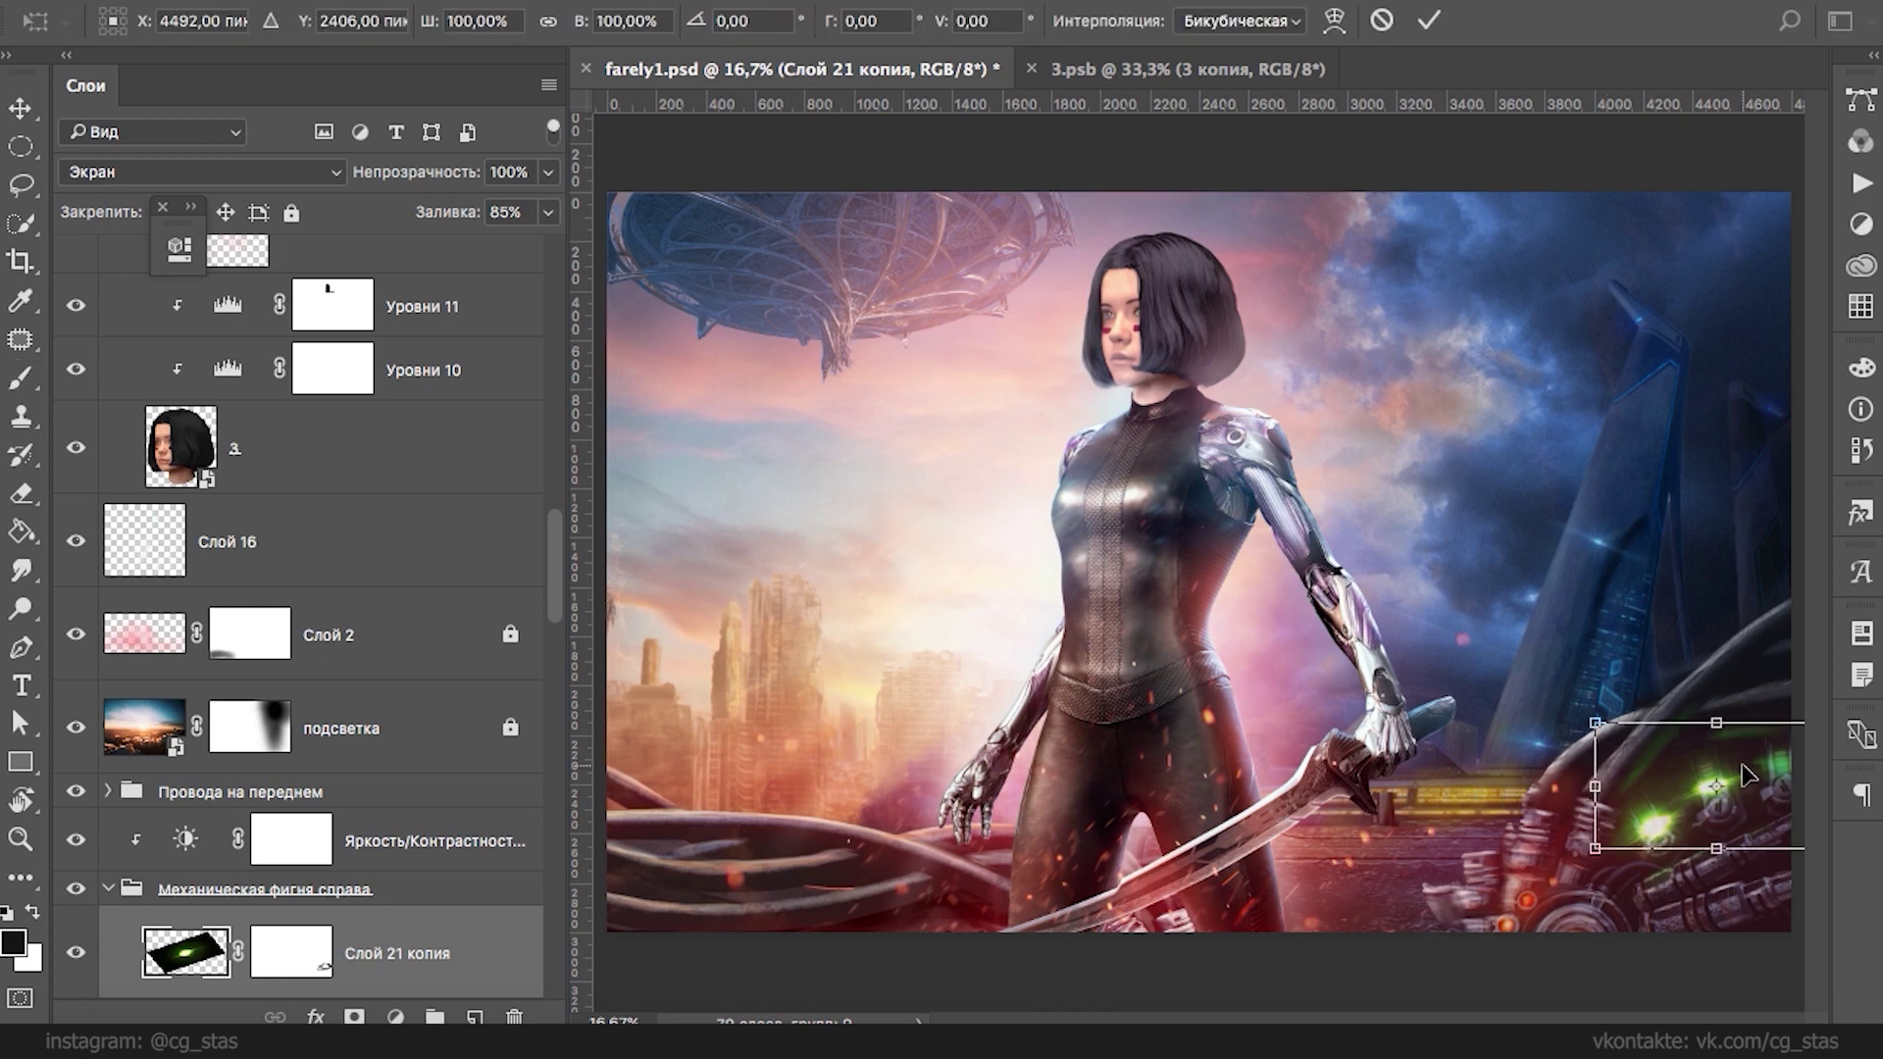
pyautogui.press('Return')
# - Duplicate the green flare again, move it over the third green light and stretch it taller and narrower
pyautogui.hotkey('ctrl', 'j')
pyautogui.moveTo(1734, 780); pyautogui.dragTo(1786, 756)
pyautogui.hotkey('ctrl', 't')
pyautogui.moveTo(1780, 823); pyautogui.dragTo(1781, 851)
pyautogui.moveTo(1782, 695); pyautogui.dragTo(1781, 677)
pyautogui.moveTo(1660, 768); pyautogui.dragTo(1696, 768)
pyautogui.moveTo(1753, 807); pyautogui.dragTo(1741, 805)
pyautogui.press('Return')
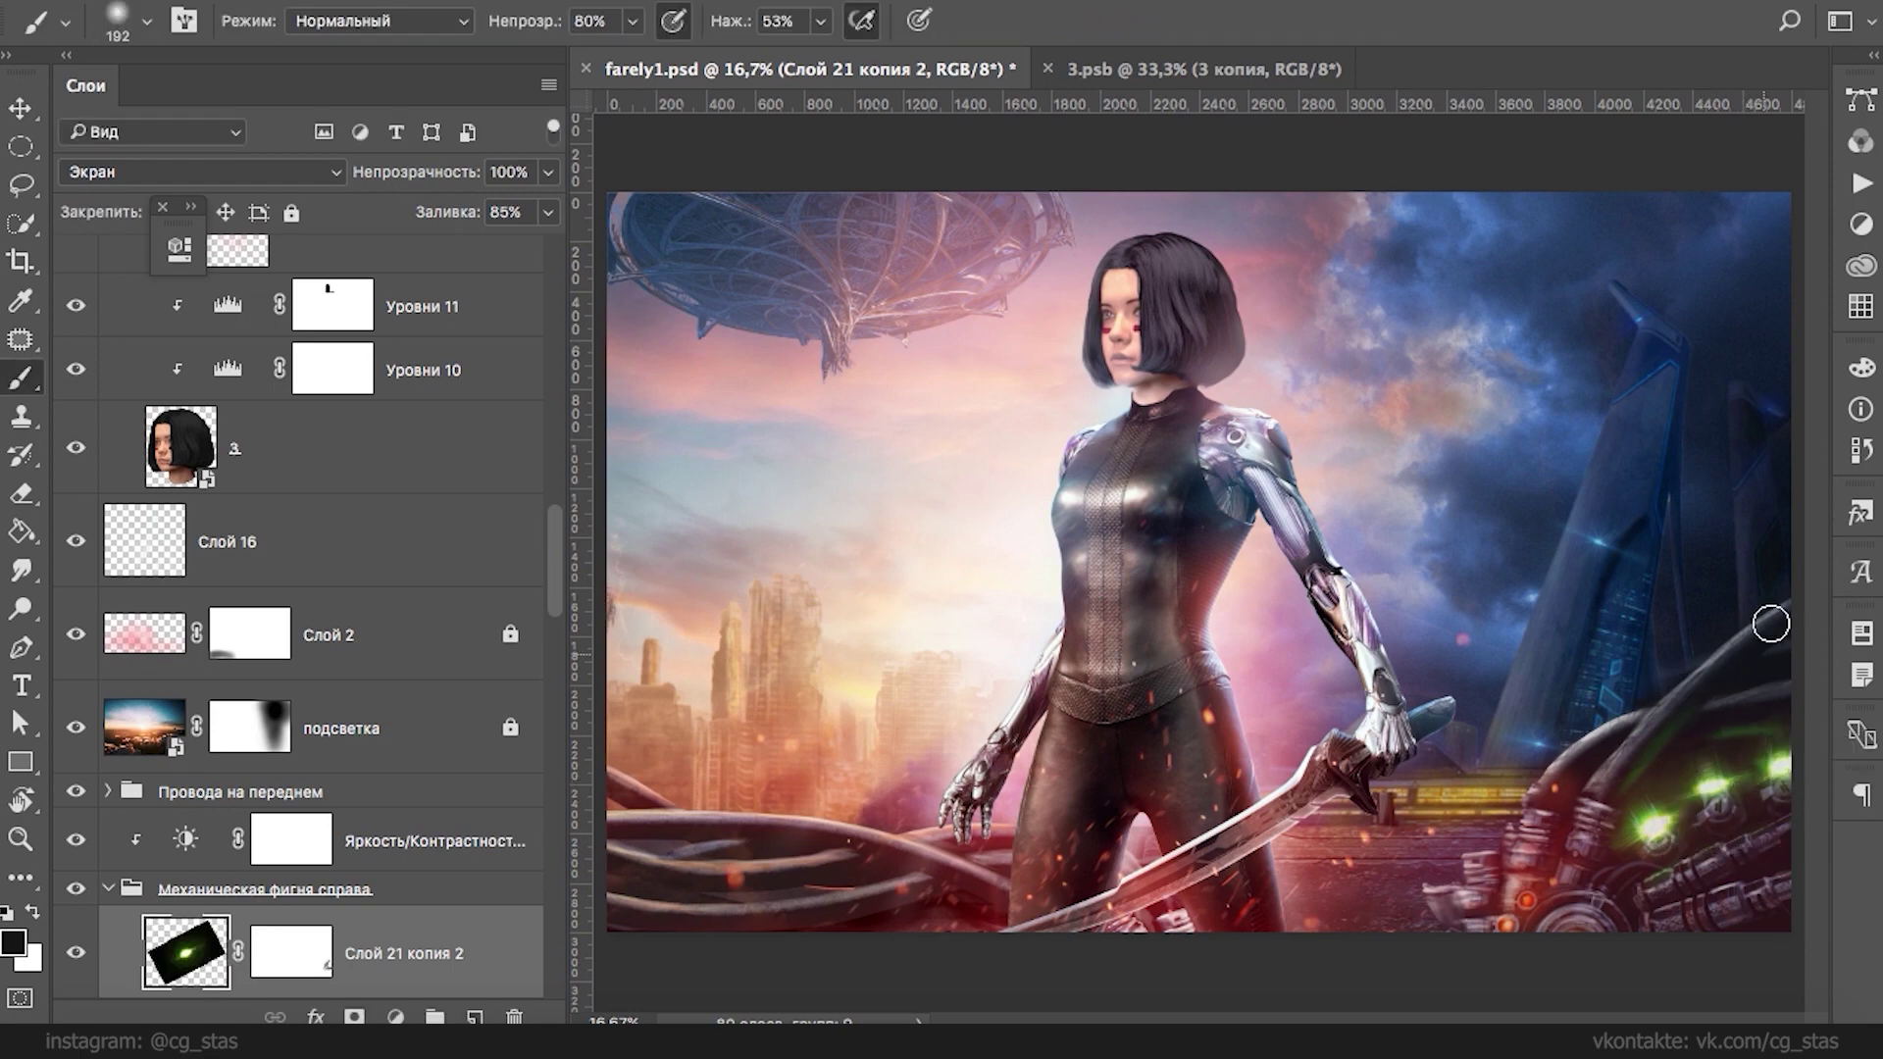
# - Group the three "Слой 21" green flare layers, keep the group's fill at 100% and expand the group
pyautogui.moveTo(555, 541); pyautogui.dragTo(560, 630)
pyautogui.keyDown('shift'); pyautogui.click(442, 555); pyautogui.keyUp('shift')
pyautogui.moveTo(441, 824); pyautogui.dragTo(434, 1016)
pyautogui.click(548, 212)
pyautogui.moveTo(549, 246); pyautogui.dragTo(490, 263)
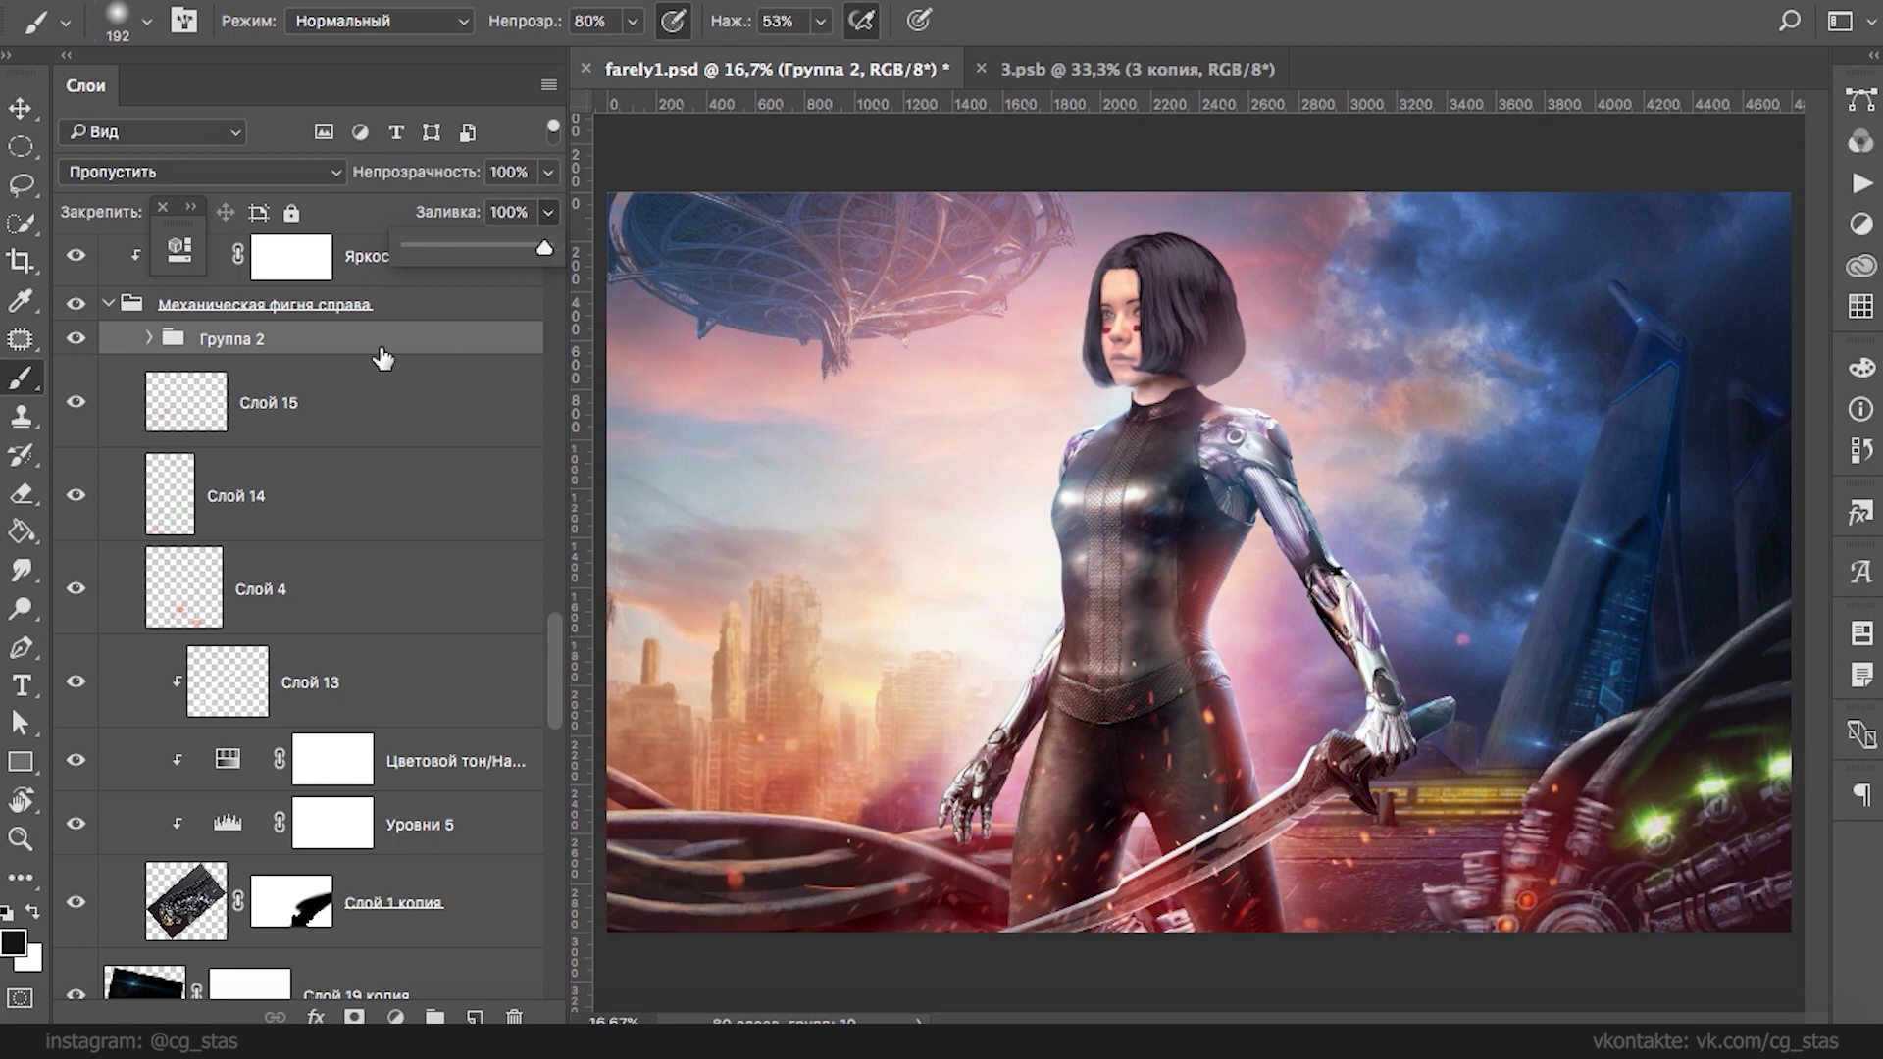
pyautogui.click(149, 338)
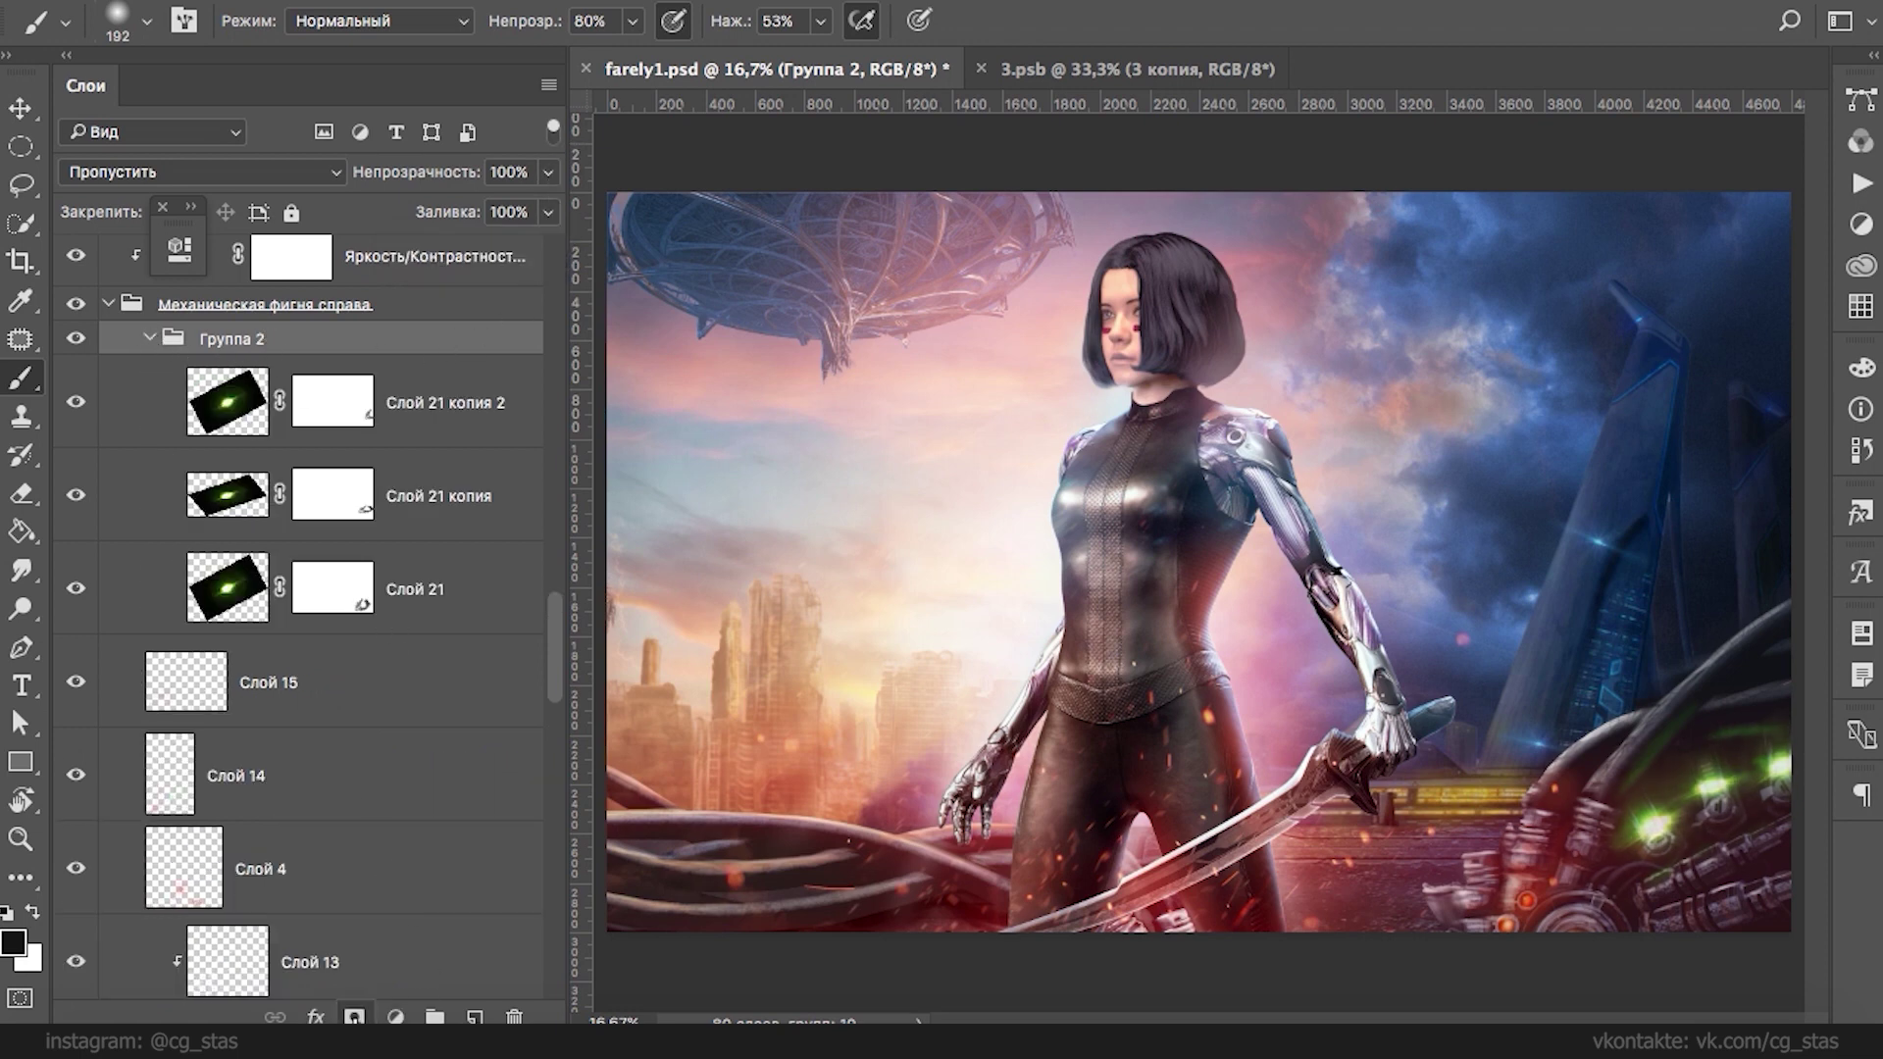
# - Add a mask to the green flare group, refine it around the lights with a 77-pixel brush and collapse the group
pyautogui.click(354, 1016)
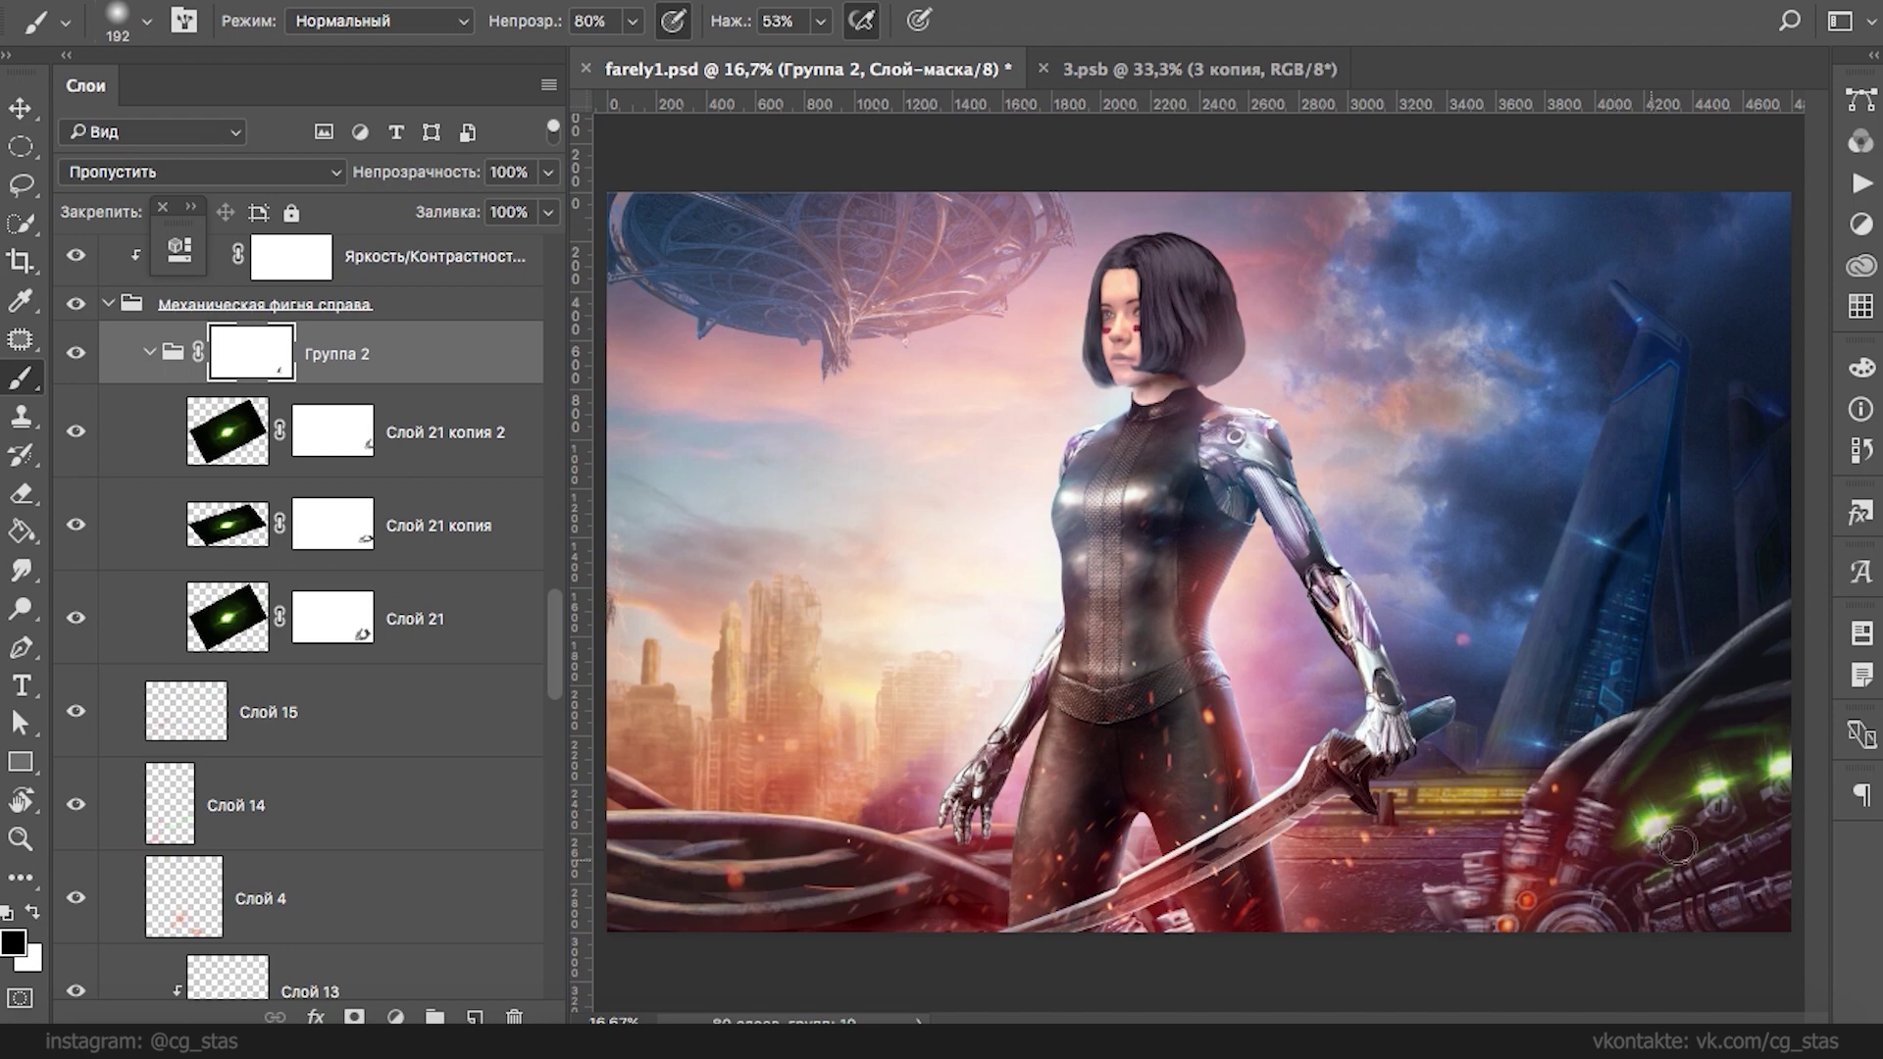
pyautogui.rightClick(1760, 726)
pyautogui.click(1228, 615)
pyautogui.click(1273, 551)
pyautogui.press('Return')
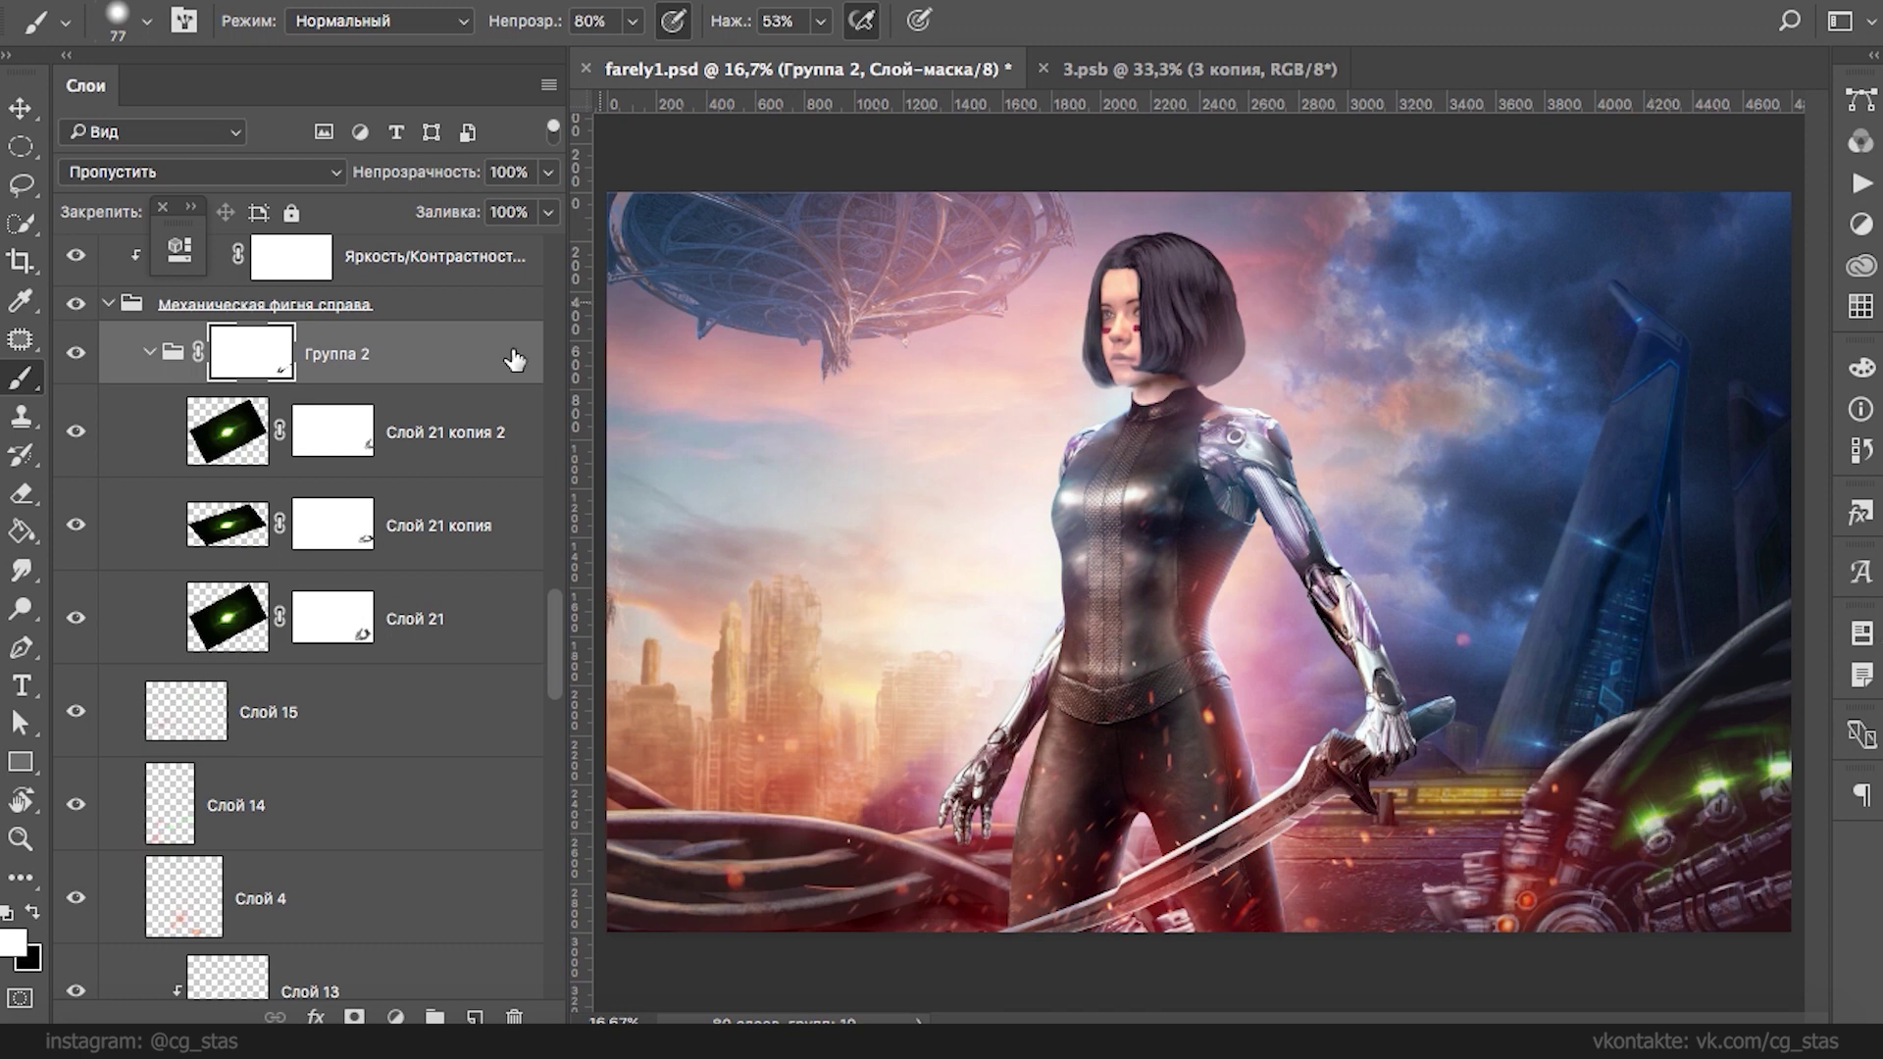
pyautogui.click(149, 351)
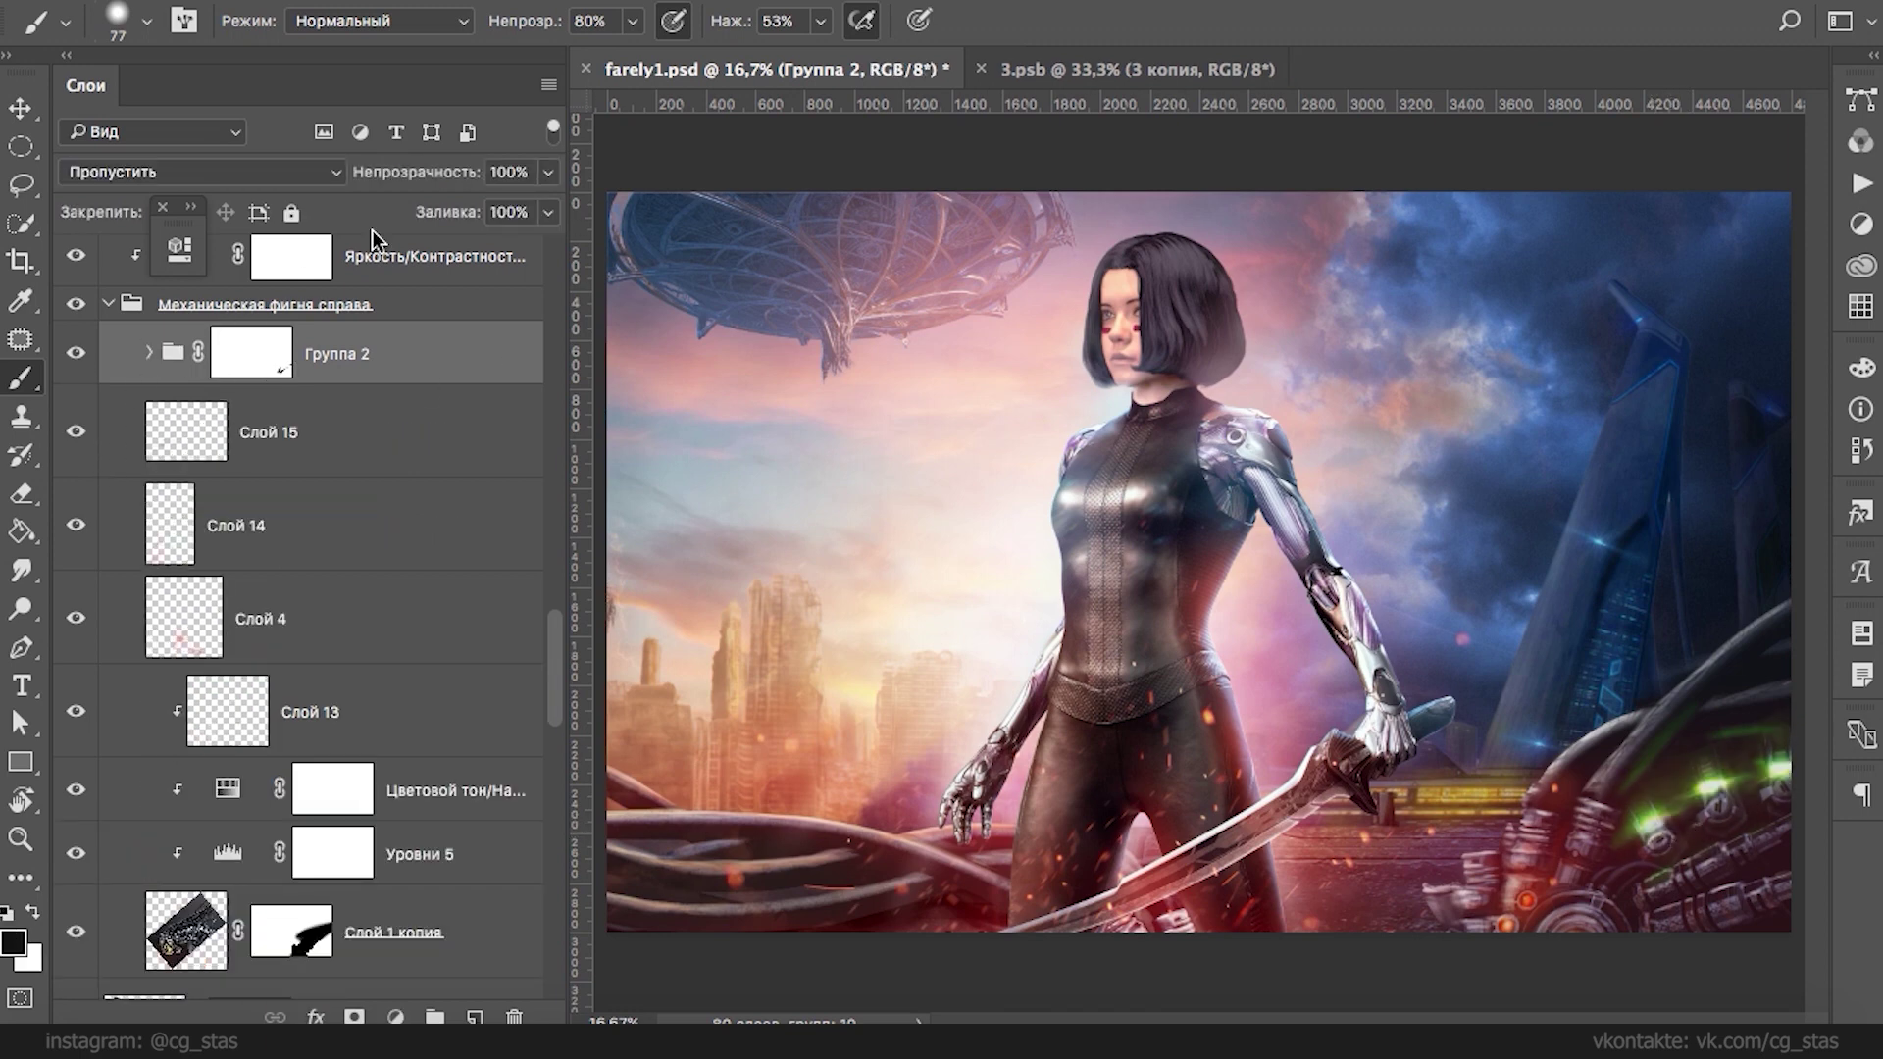
# - Try the Яркий свет, Разница and Мягкий свет blending modes on the green flare group
pyautogui.click(196, 172)
pyautogui.click(191, 554)
pyautogui.click(255, 171)
pyautogui.click(253, 217)
pyautogui.click(275, 171)
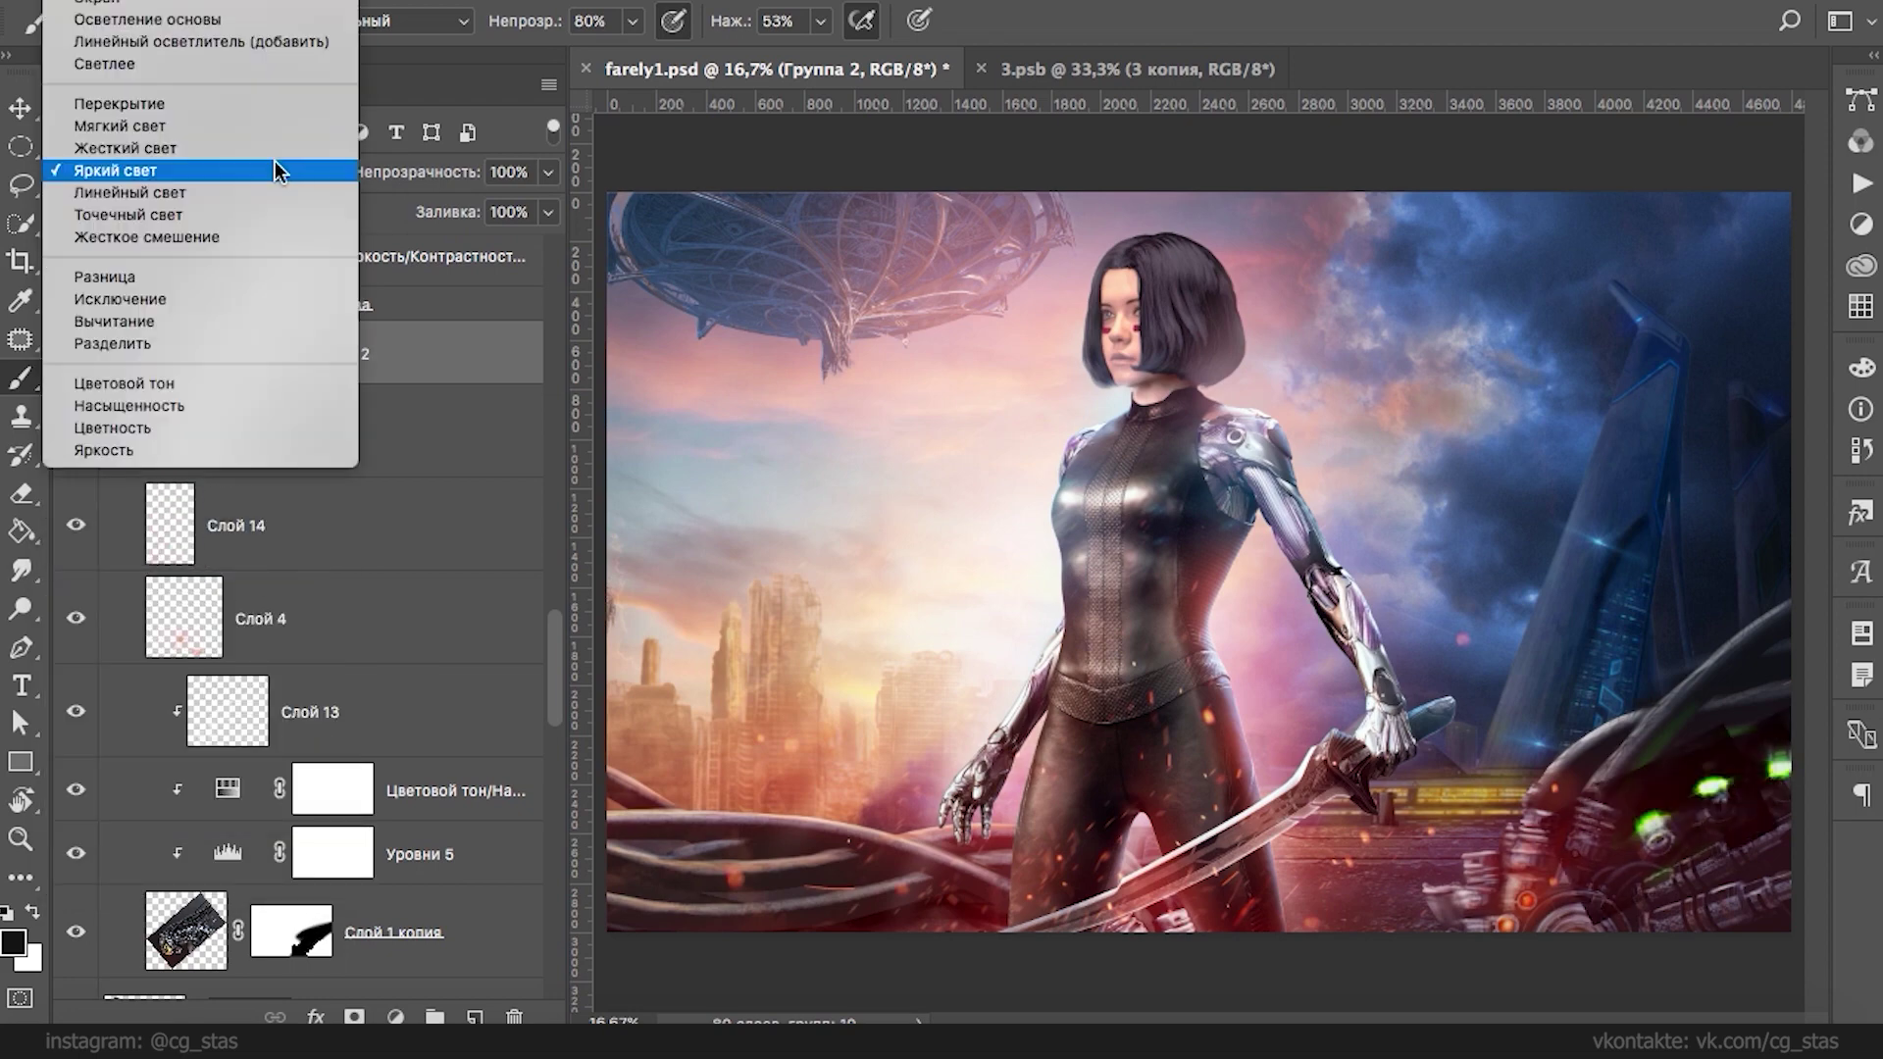
pyautogui.click(210, 277)
pyautogui.click(294, 176)
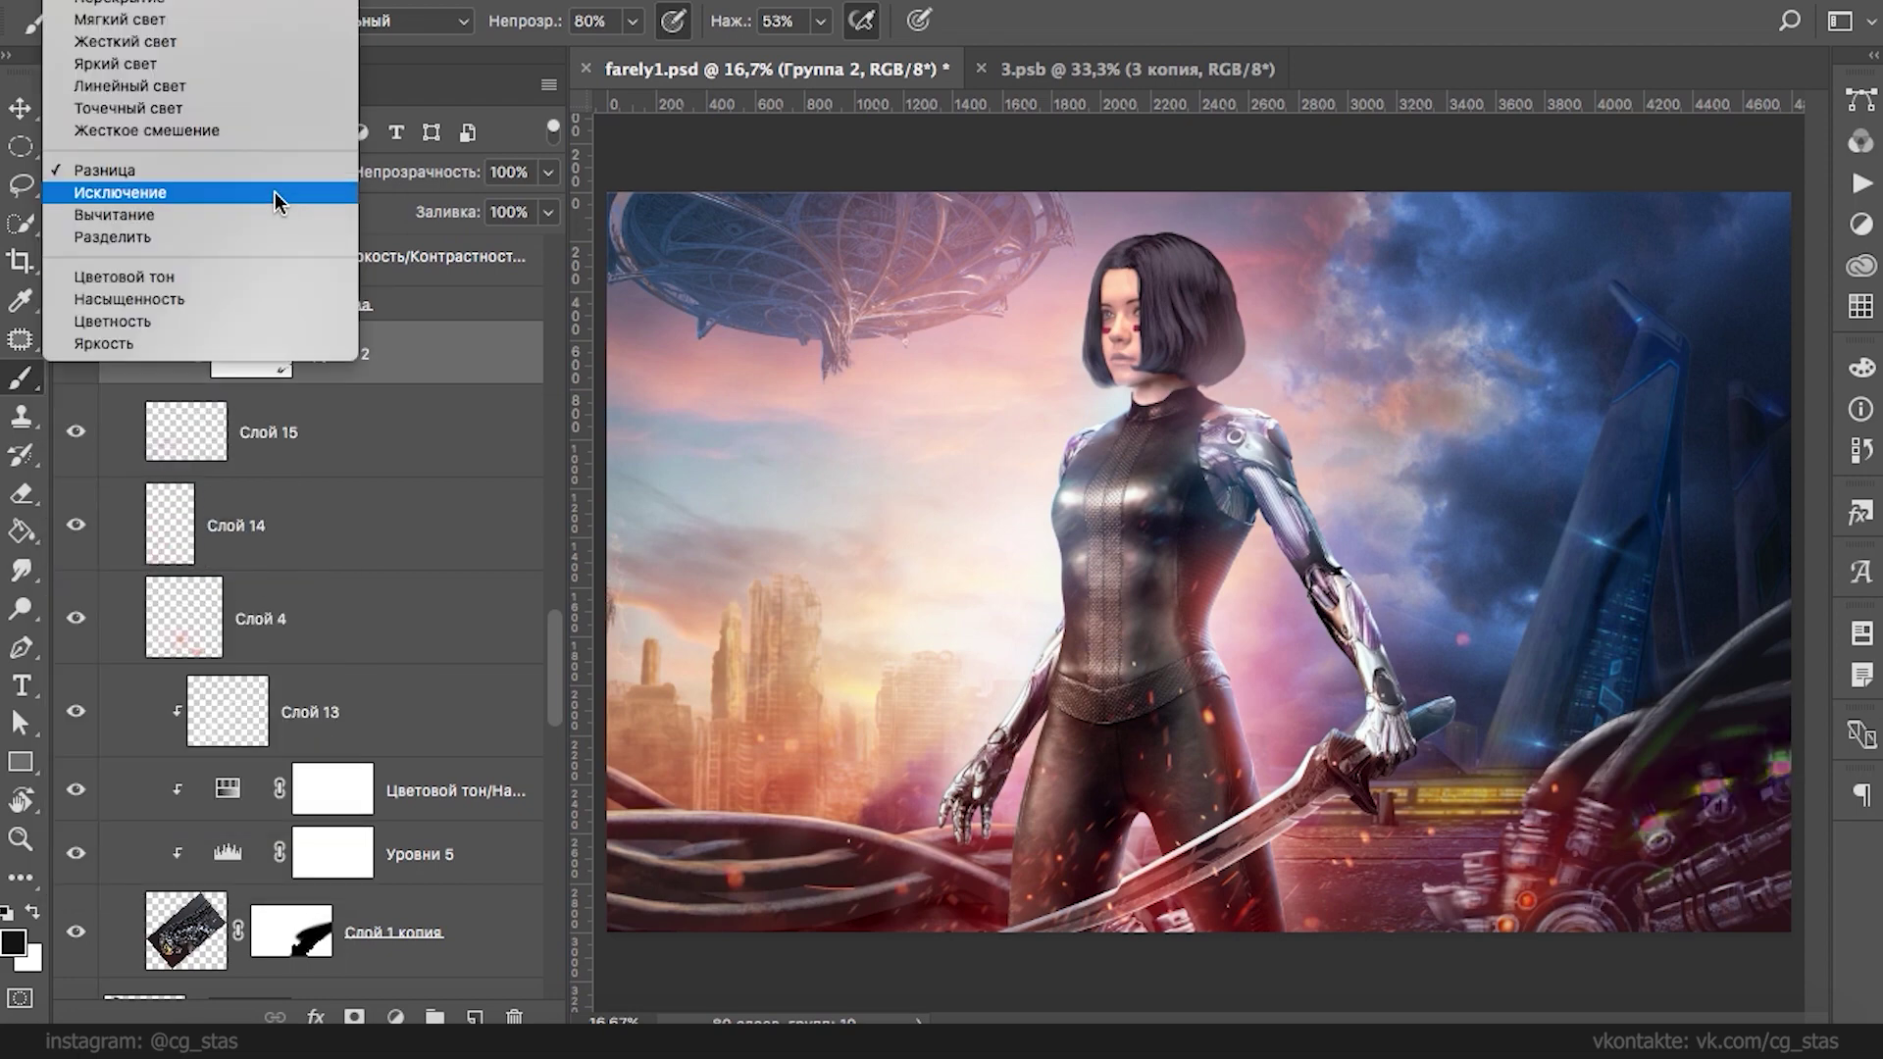
pyautogui.click(279, 67)
pyautogui.click(250, 172)
pyautogui.click(241, 126)
pyautogui.click(239, 171)
pyautogui.click(237, 149)
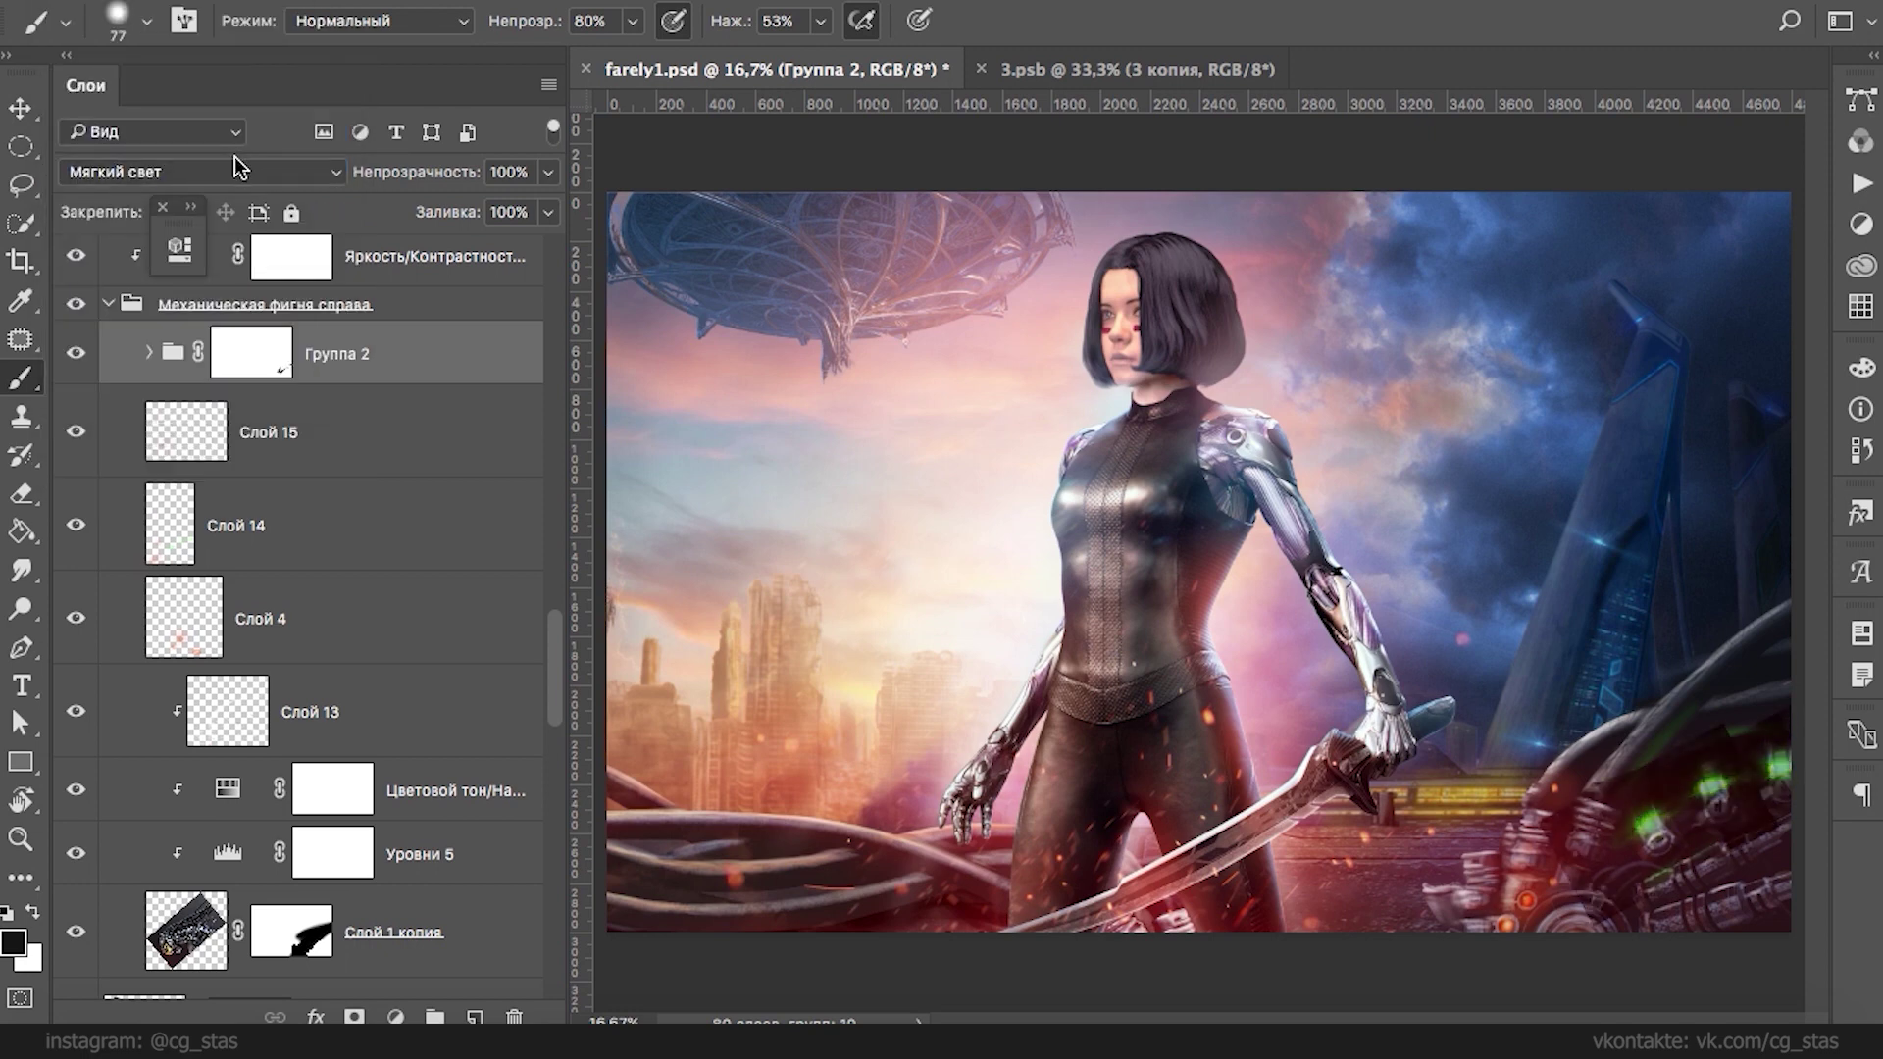
# - Set the green flare group's blending mode to Экран, target its mask and swap the brush colour to white
pyautogui.click(231, 167)
pyautogui.click(255, 40)
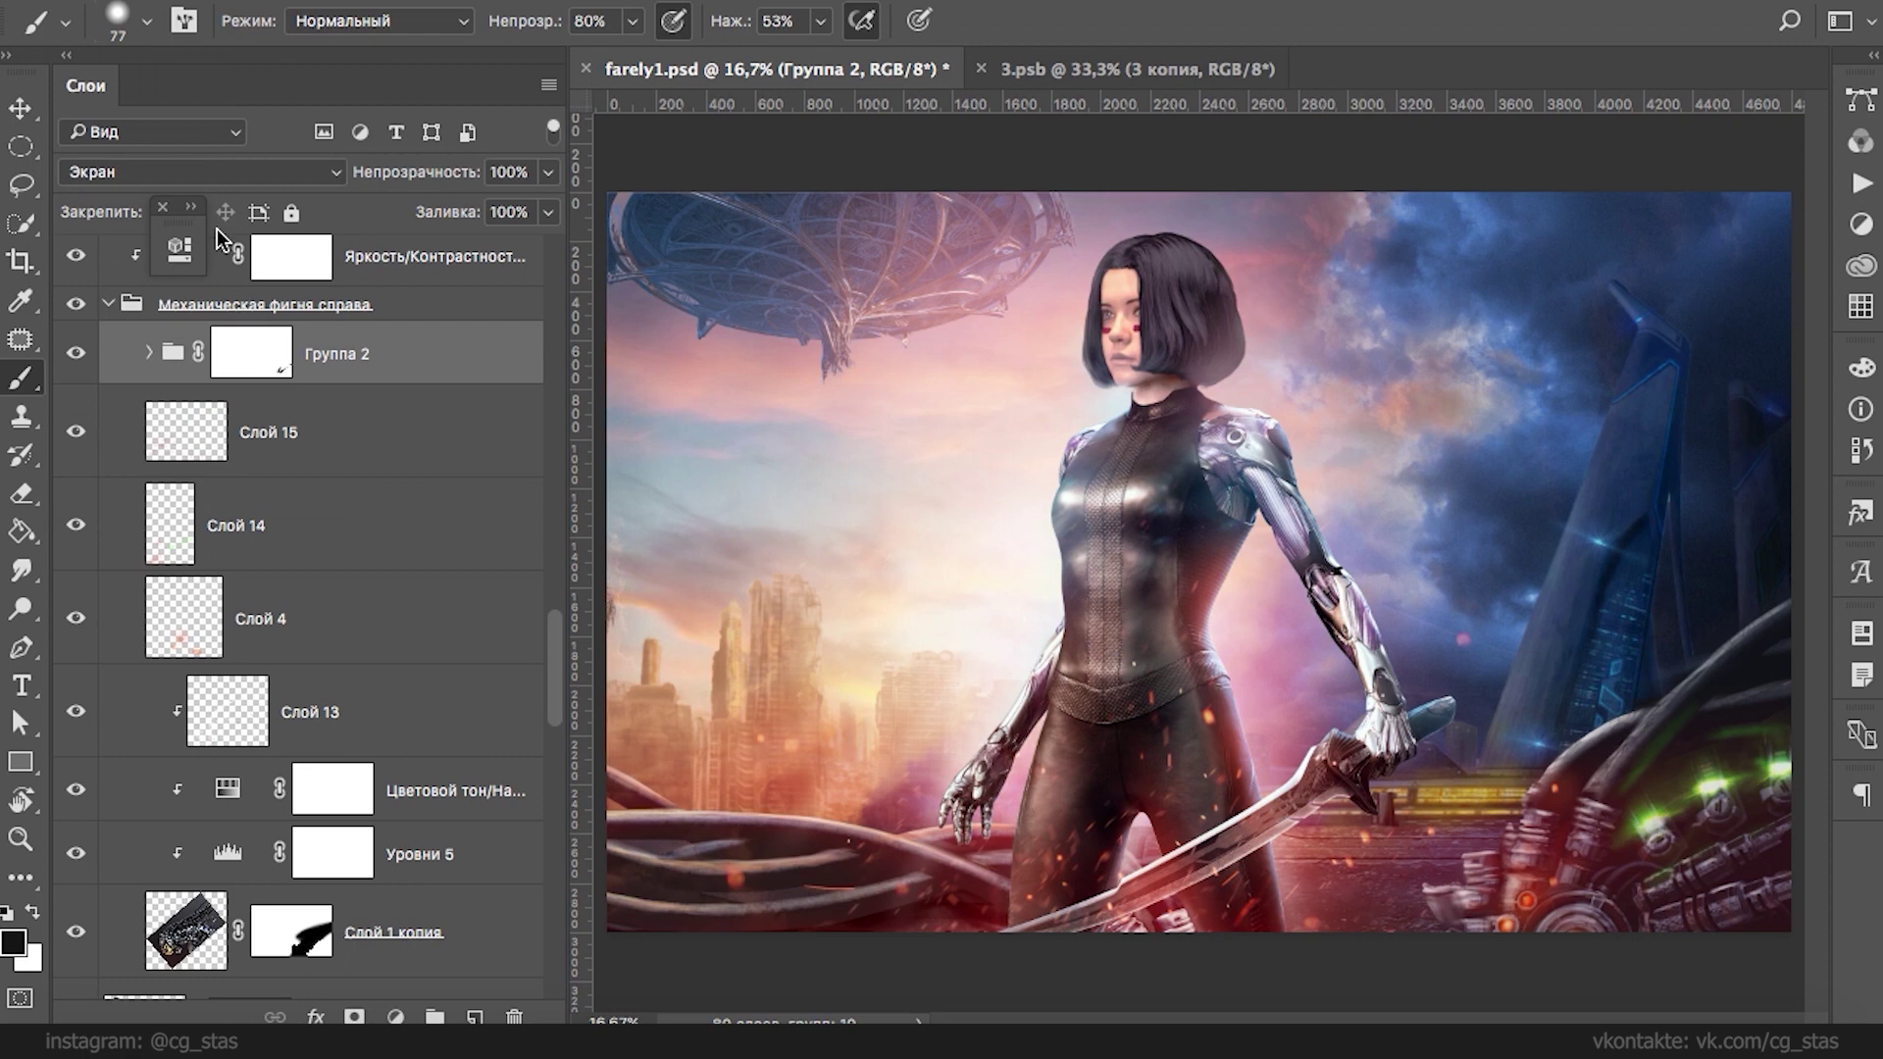
pyautogui.click(1543, 813)
pyautogui.press('Return')
pyautogui.click(251, 365)
pyautogui.press('x')
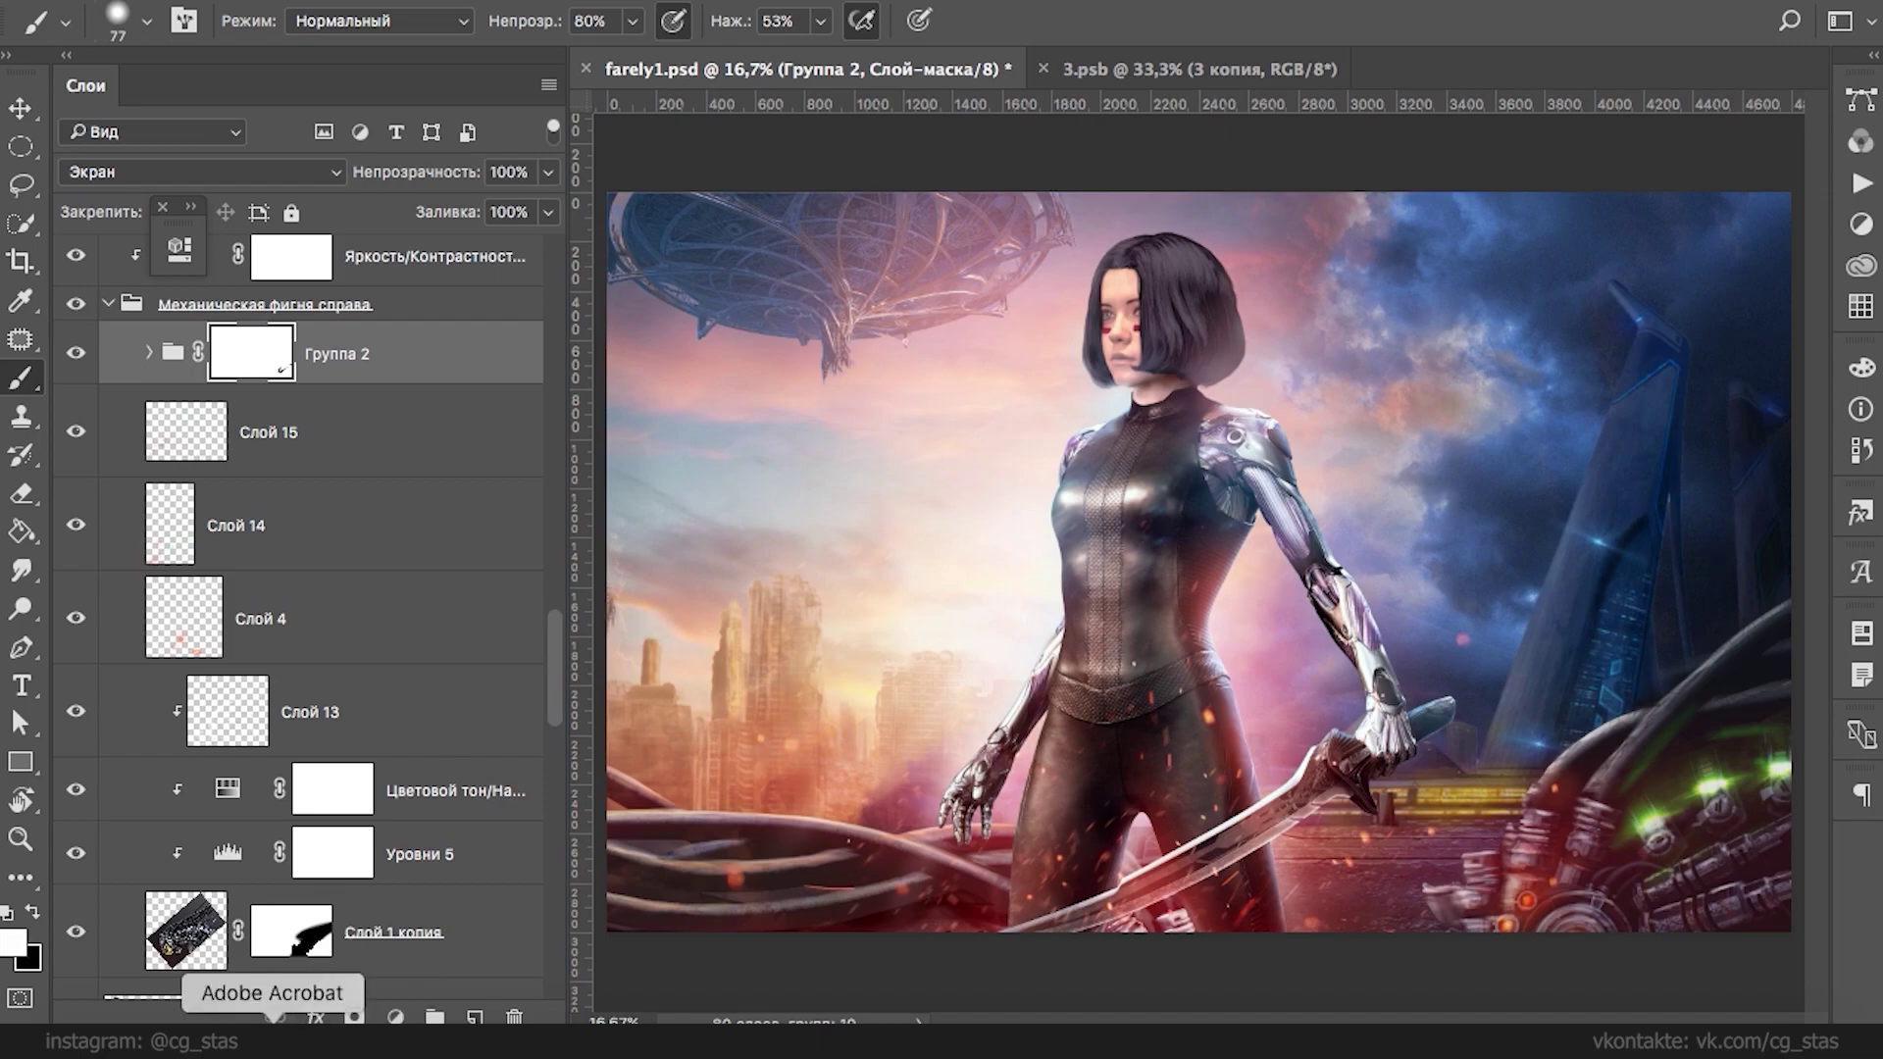
# - Switch to Google Chrome and look through the lens flare image results for other usable flares
pyautogui.click(338, 1029)
pyautogui.click(1841, 163)
pyautogui.scroll(-2, 671, 542)
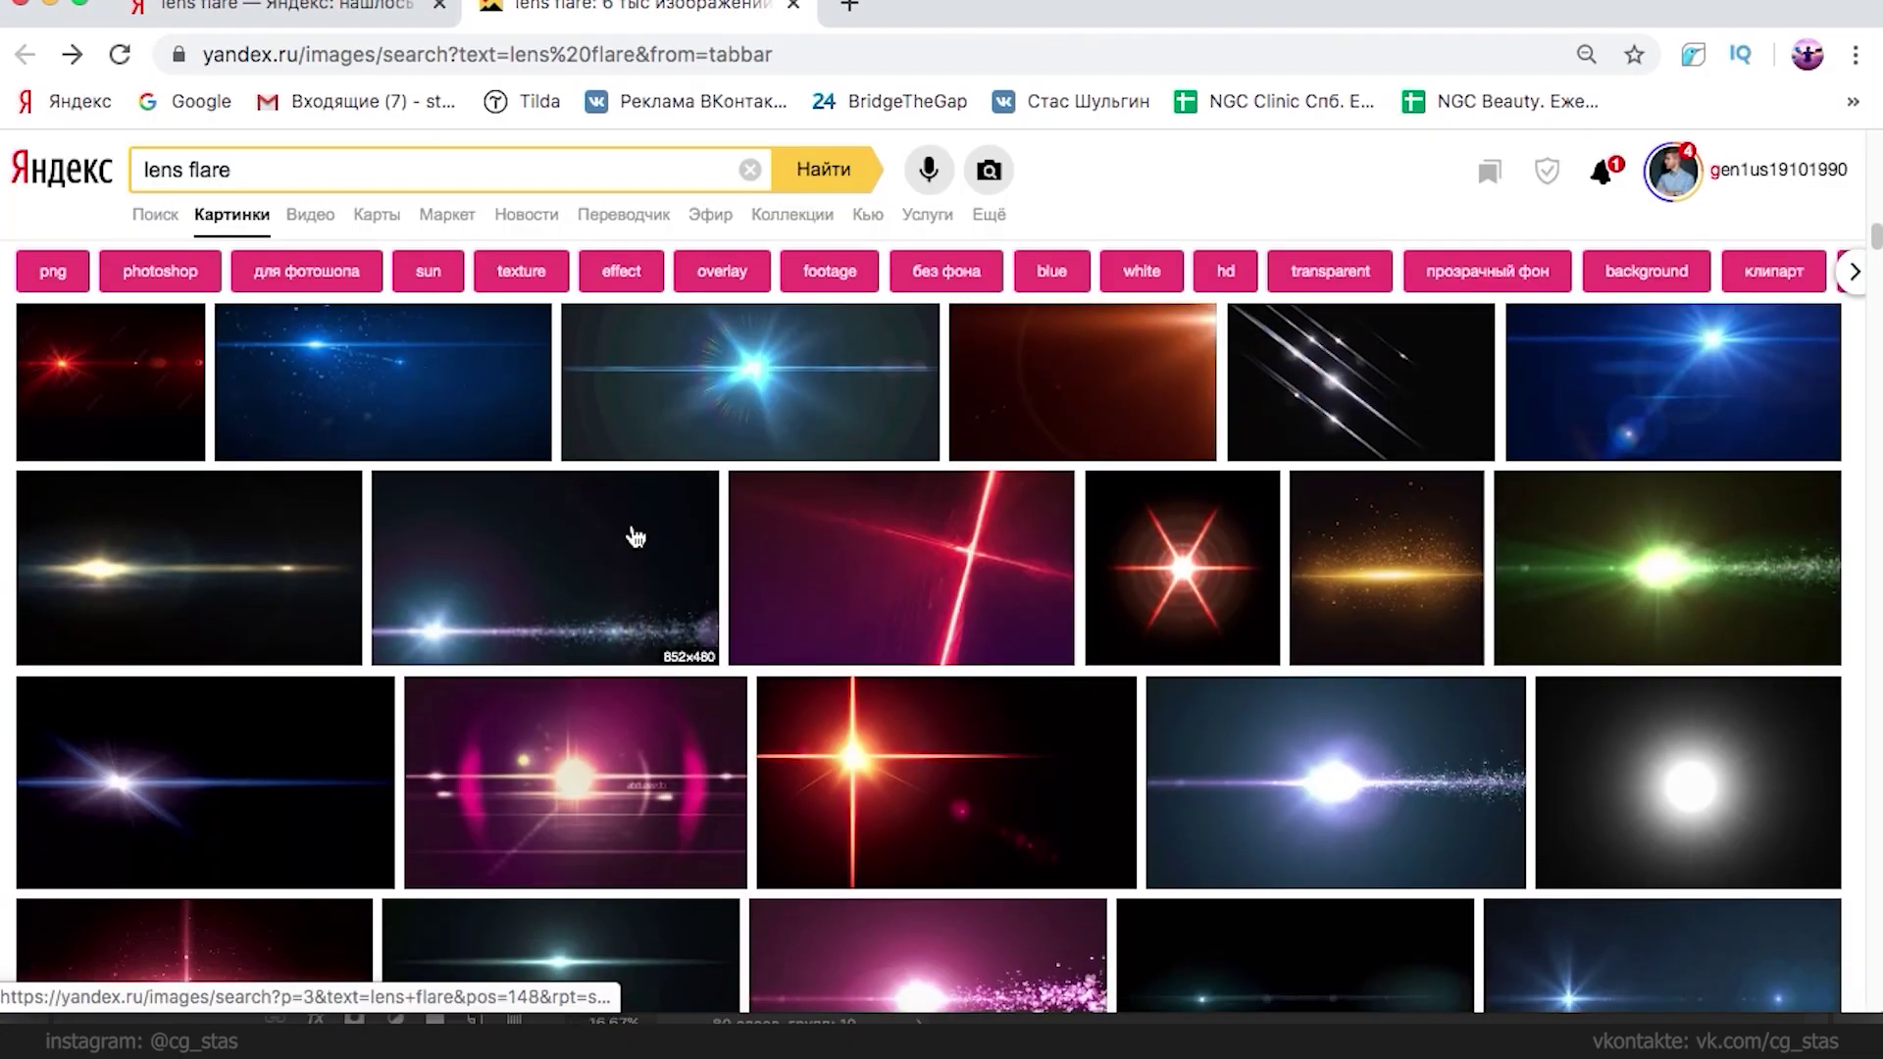
pyautogui.moveTo(632, 535)
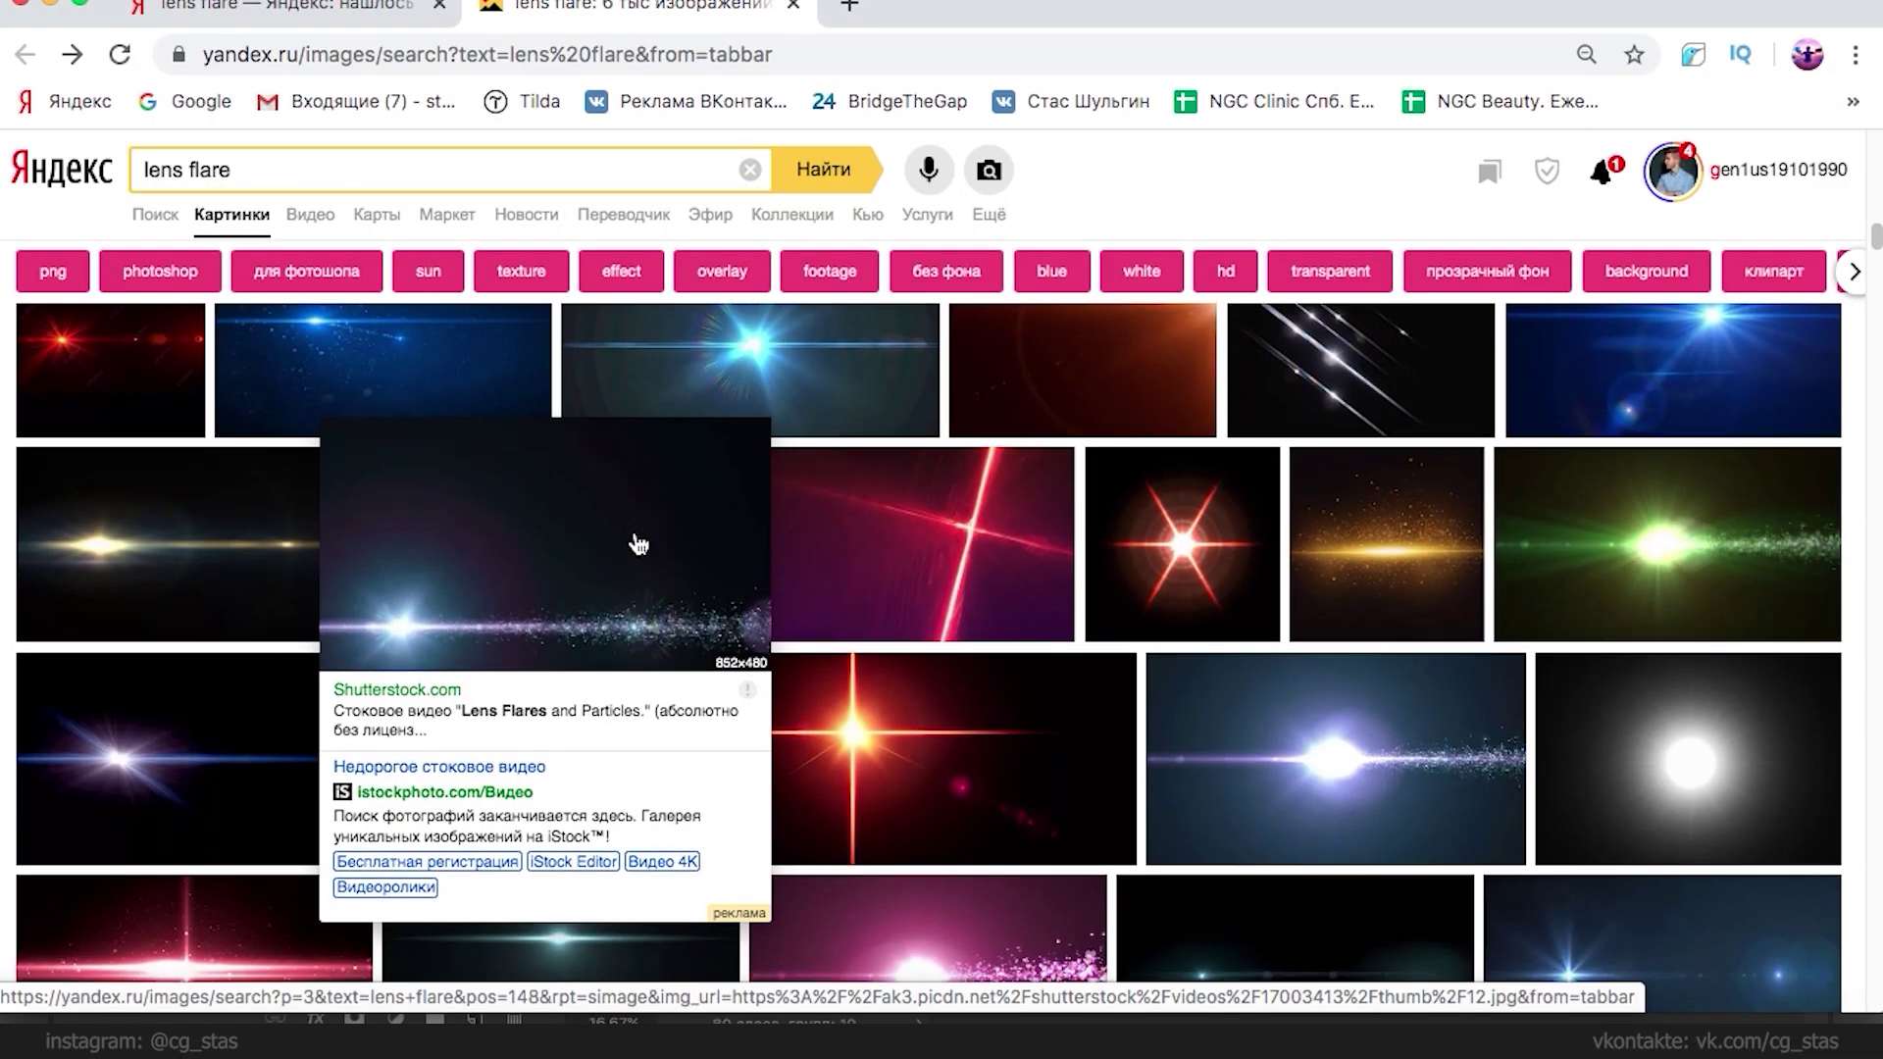
pyautogui.scroll(-5, 638, 541)
pyautogui.scroll(-14, 639, 541)
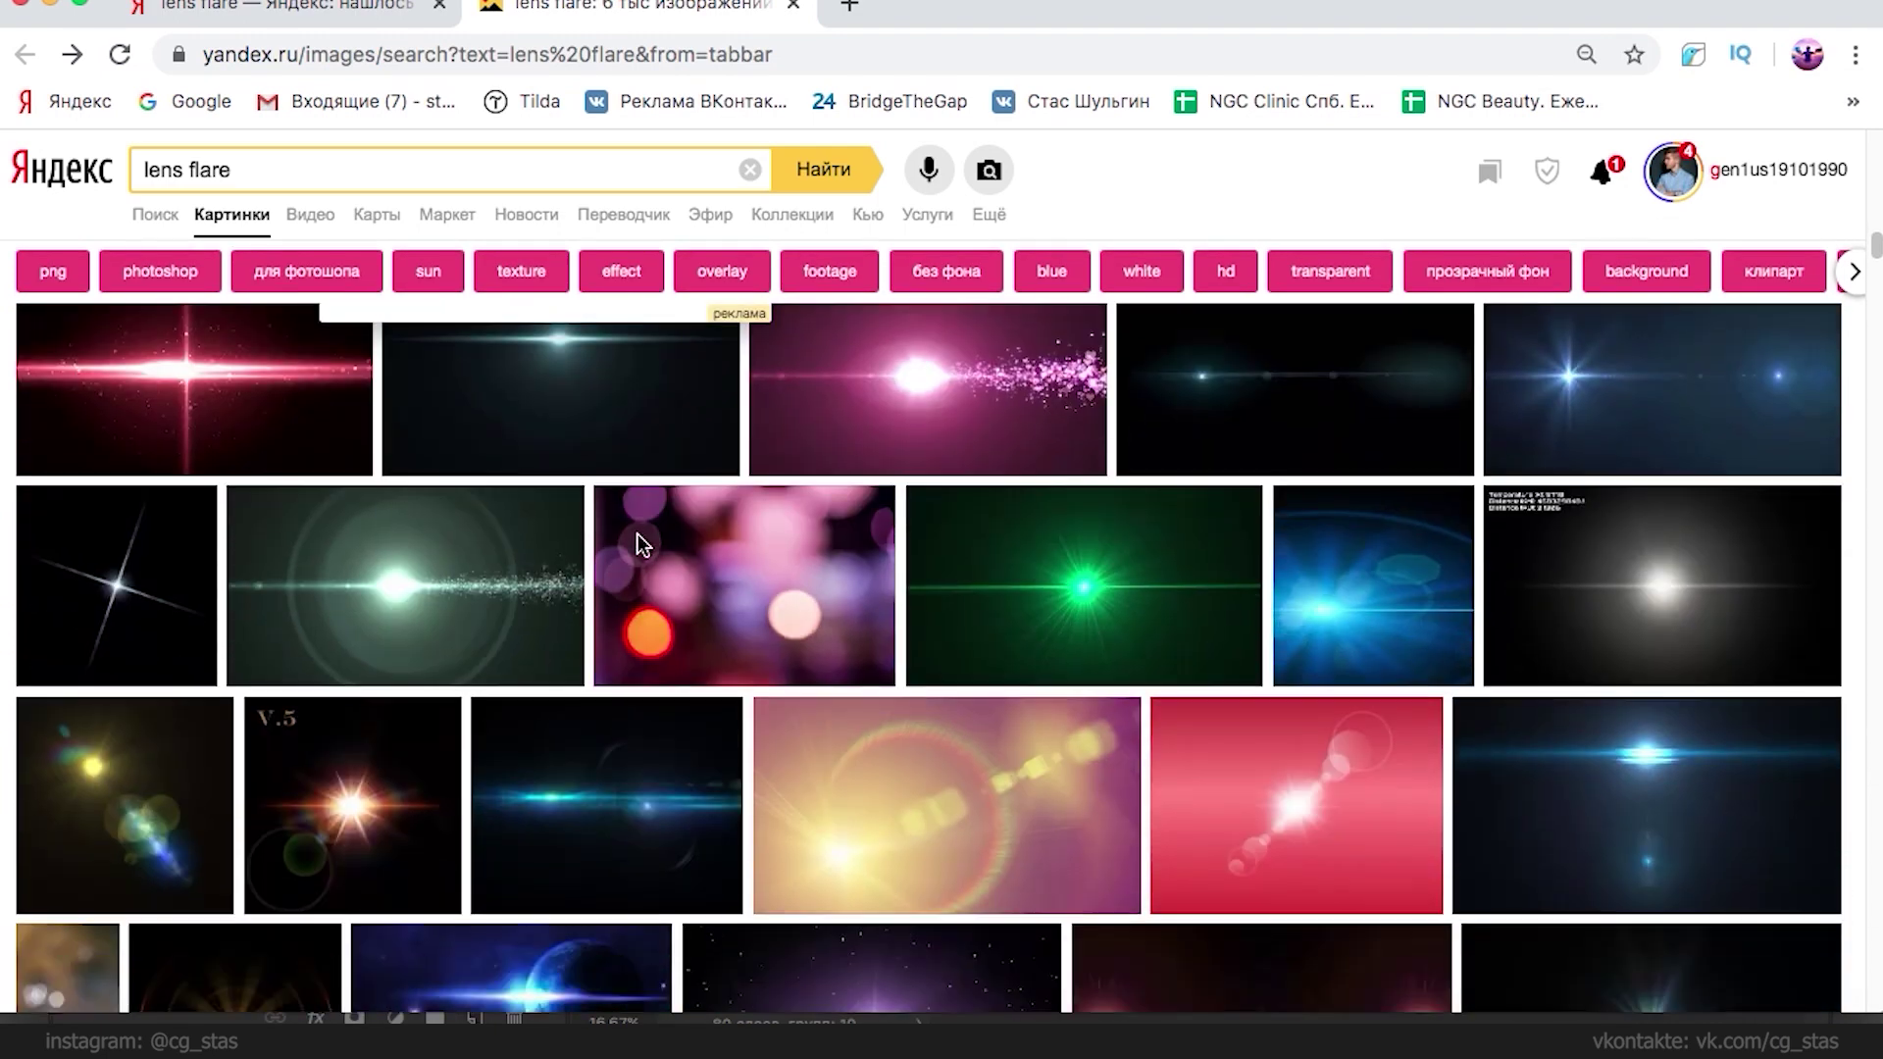
pyautogui.scroll(-20, 640, 549)
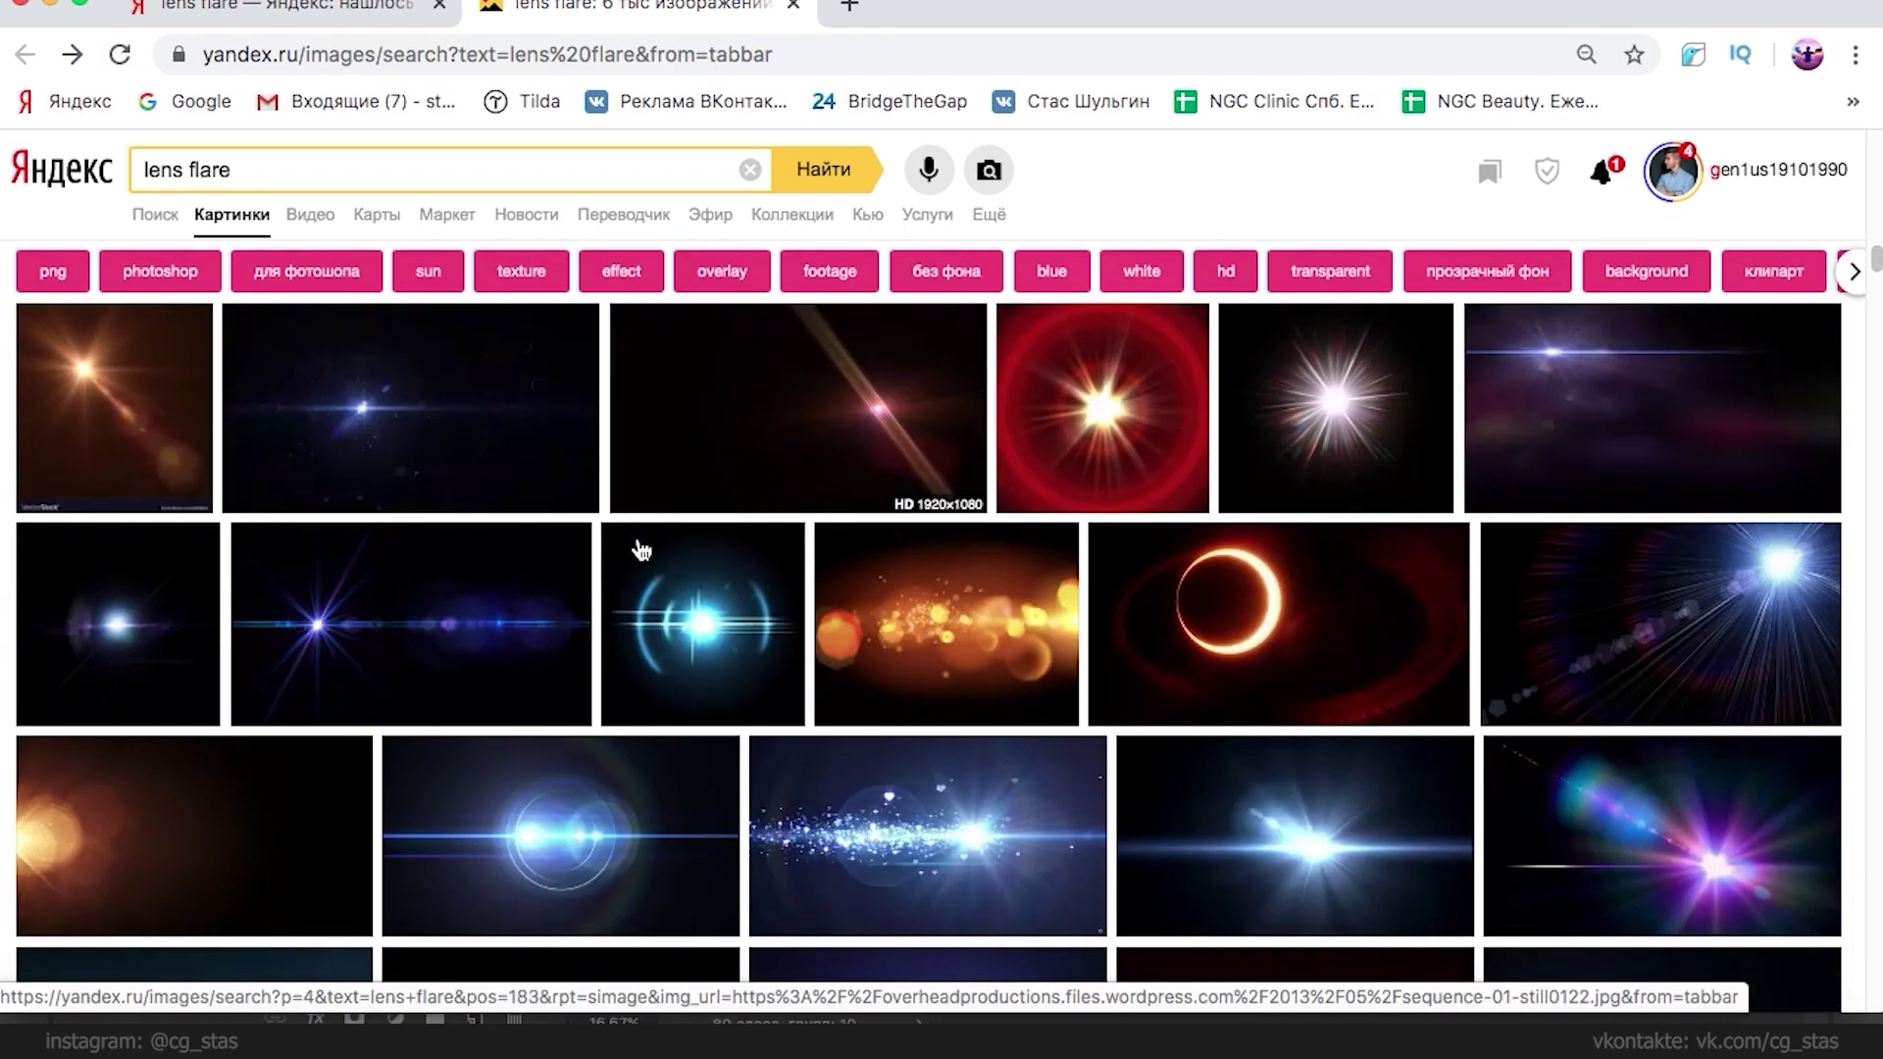
pyautogui.scroll(-6, 639, 549)
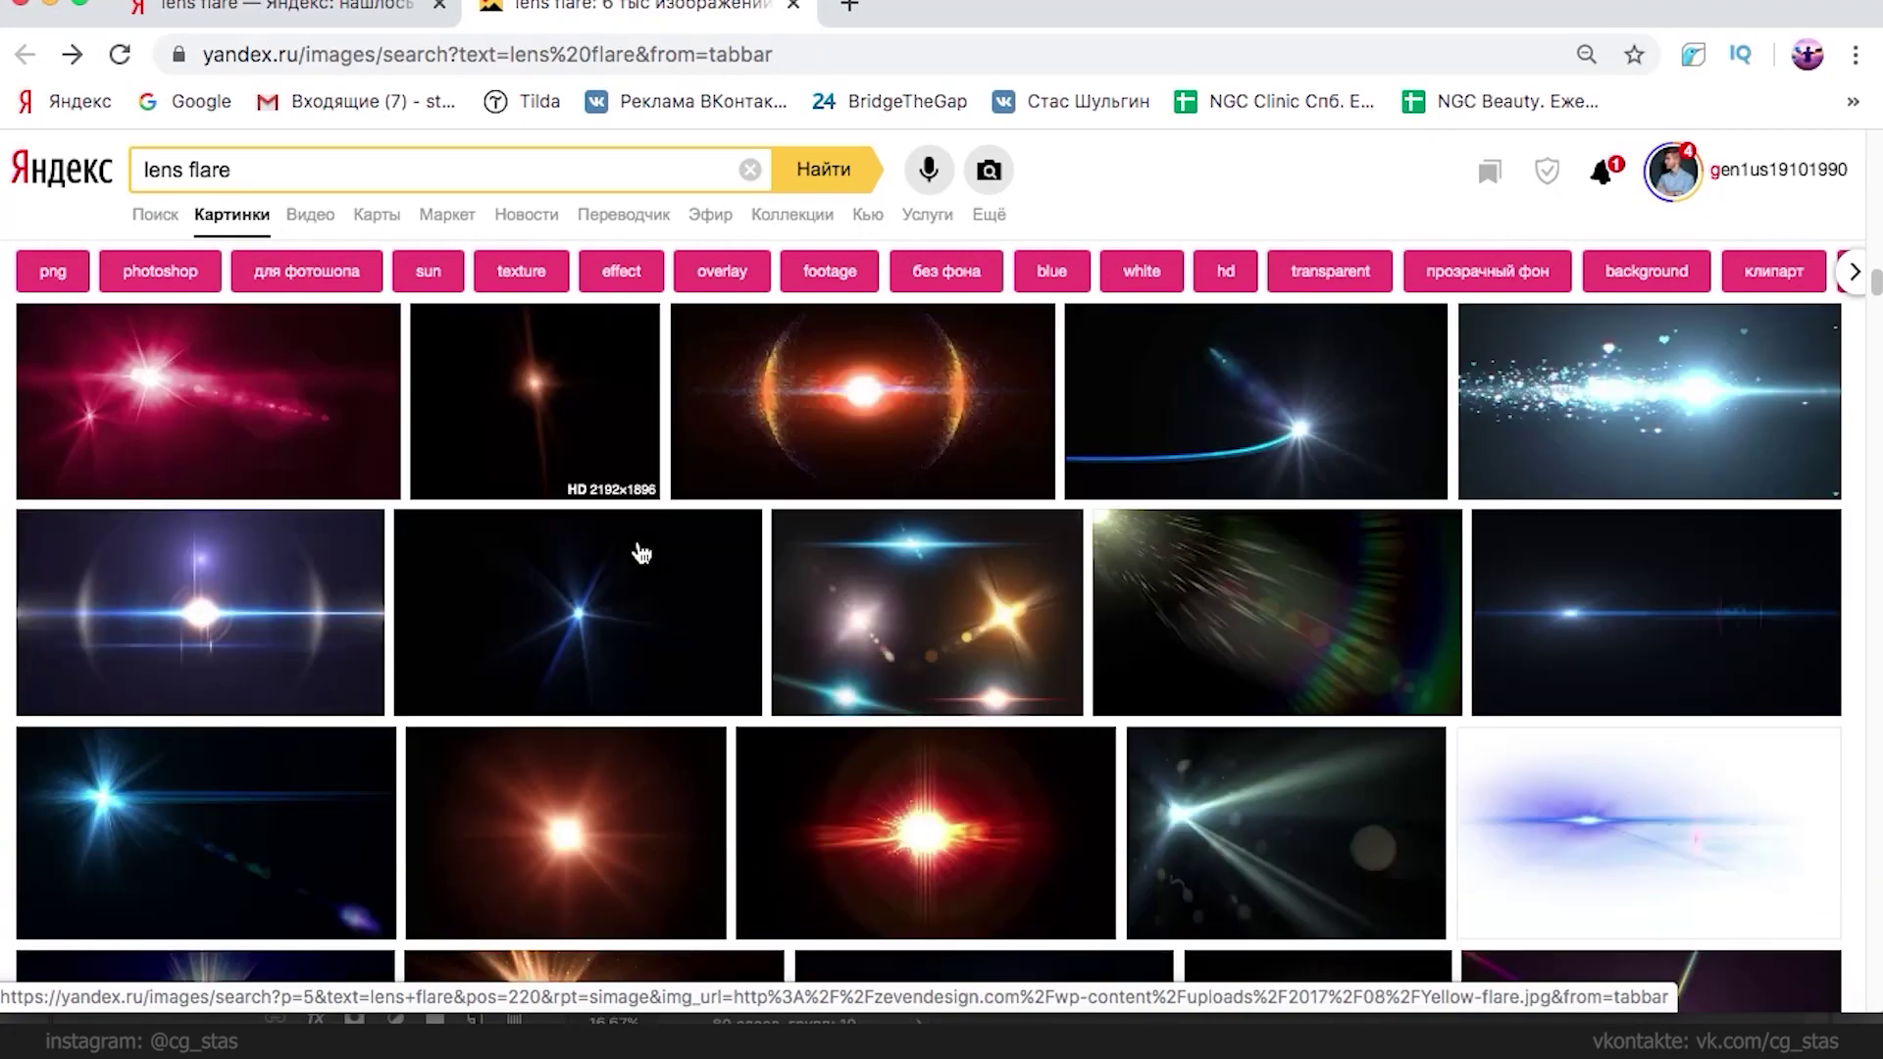
# - Search Yandex Images for "lens flare windows" and look through the results for blurred window lights
pyautogui.click(320, 168)
pyautogui.write('win')
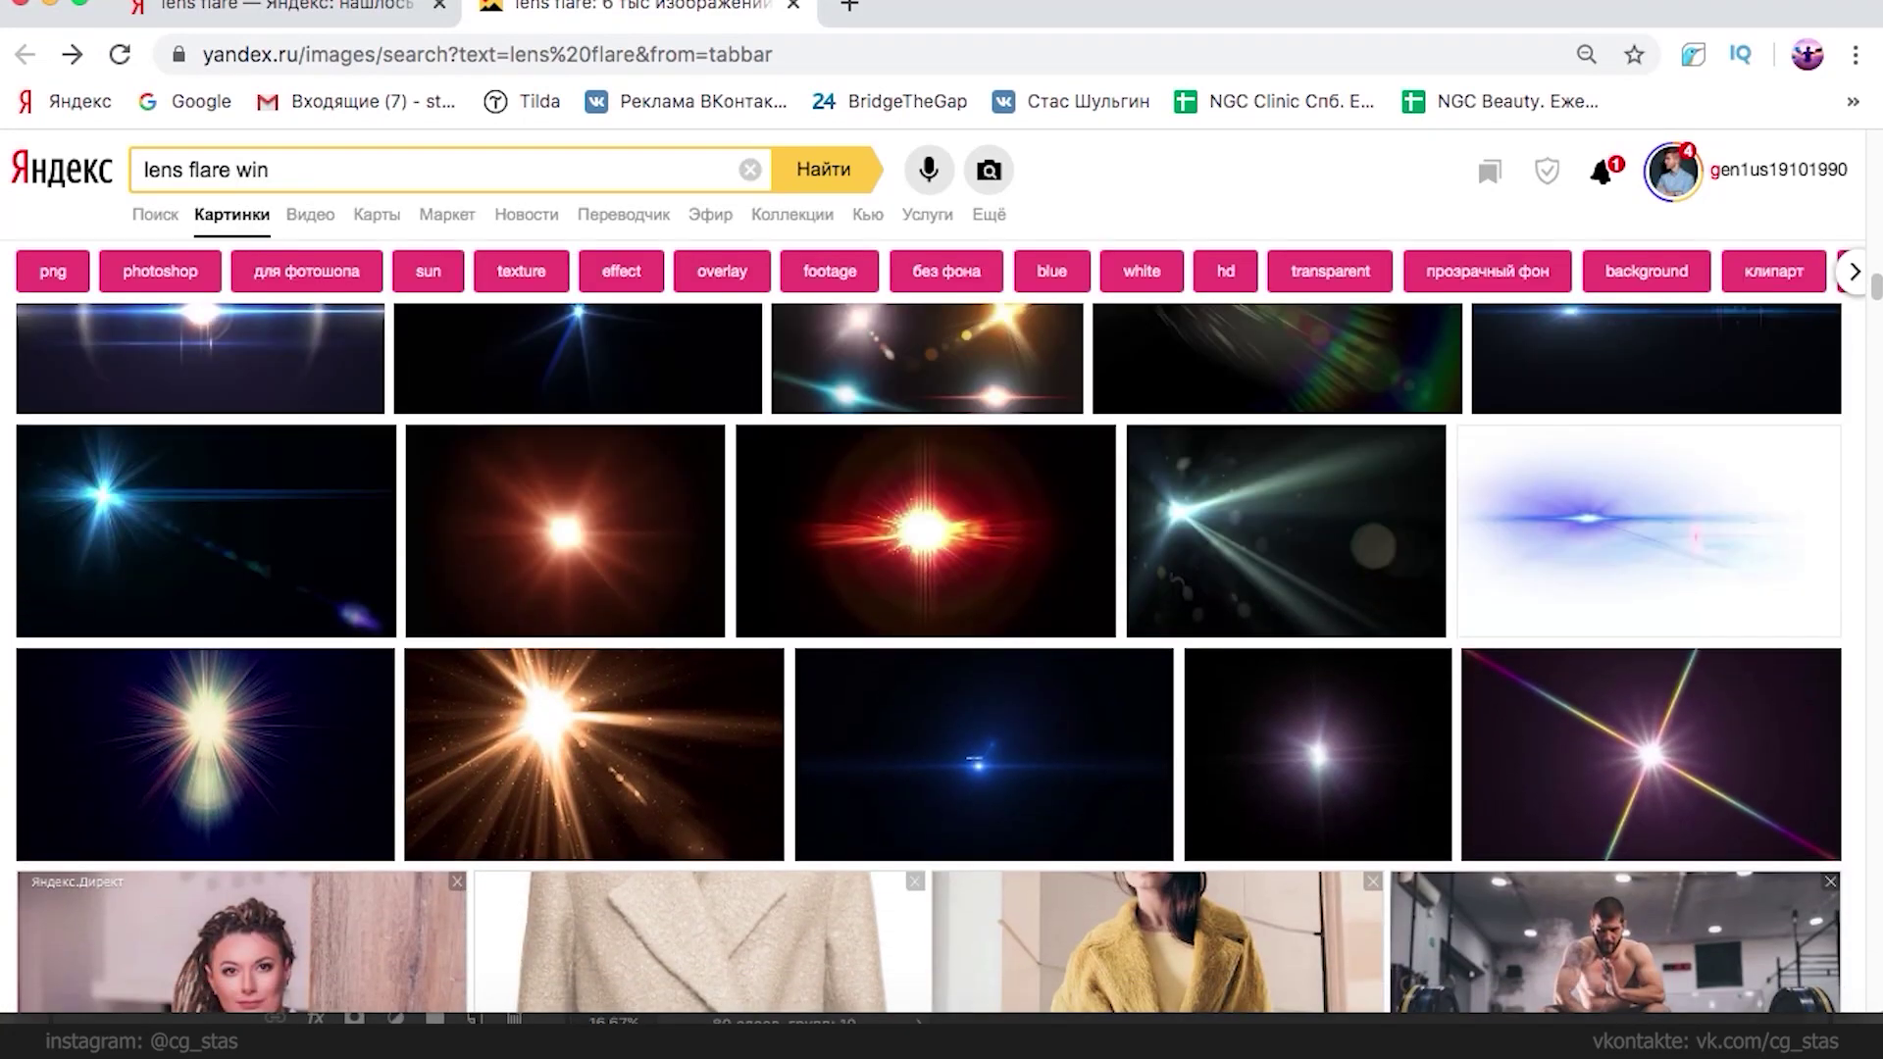
pyautogui.write('dows')
pyautogui.press('Return')
pyautogui.scroll(-7, 958, 432)
pyautogui.scroll(-10, 960, 435)
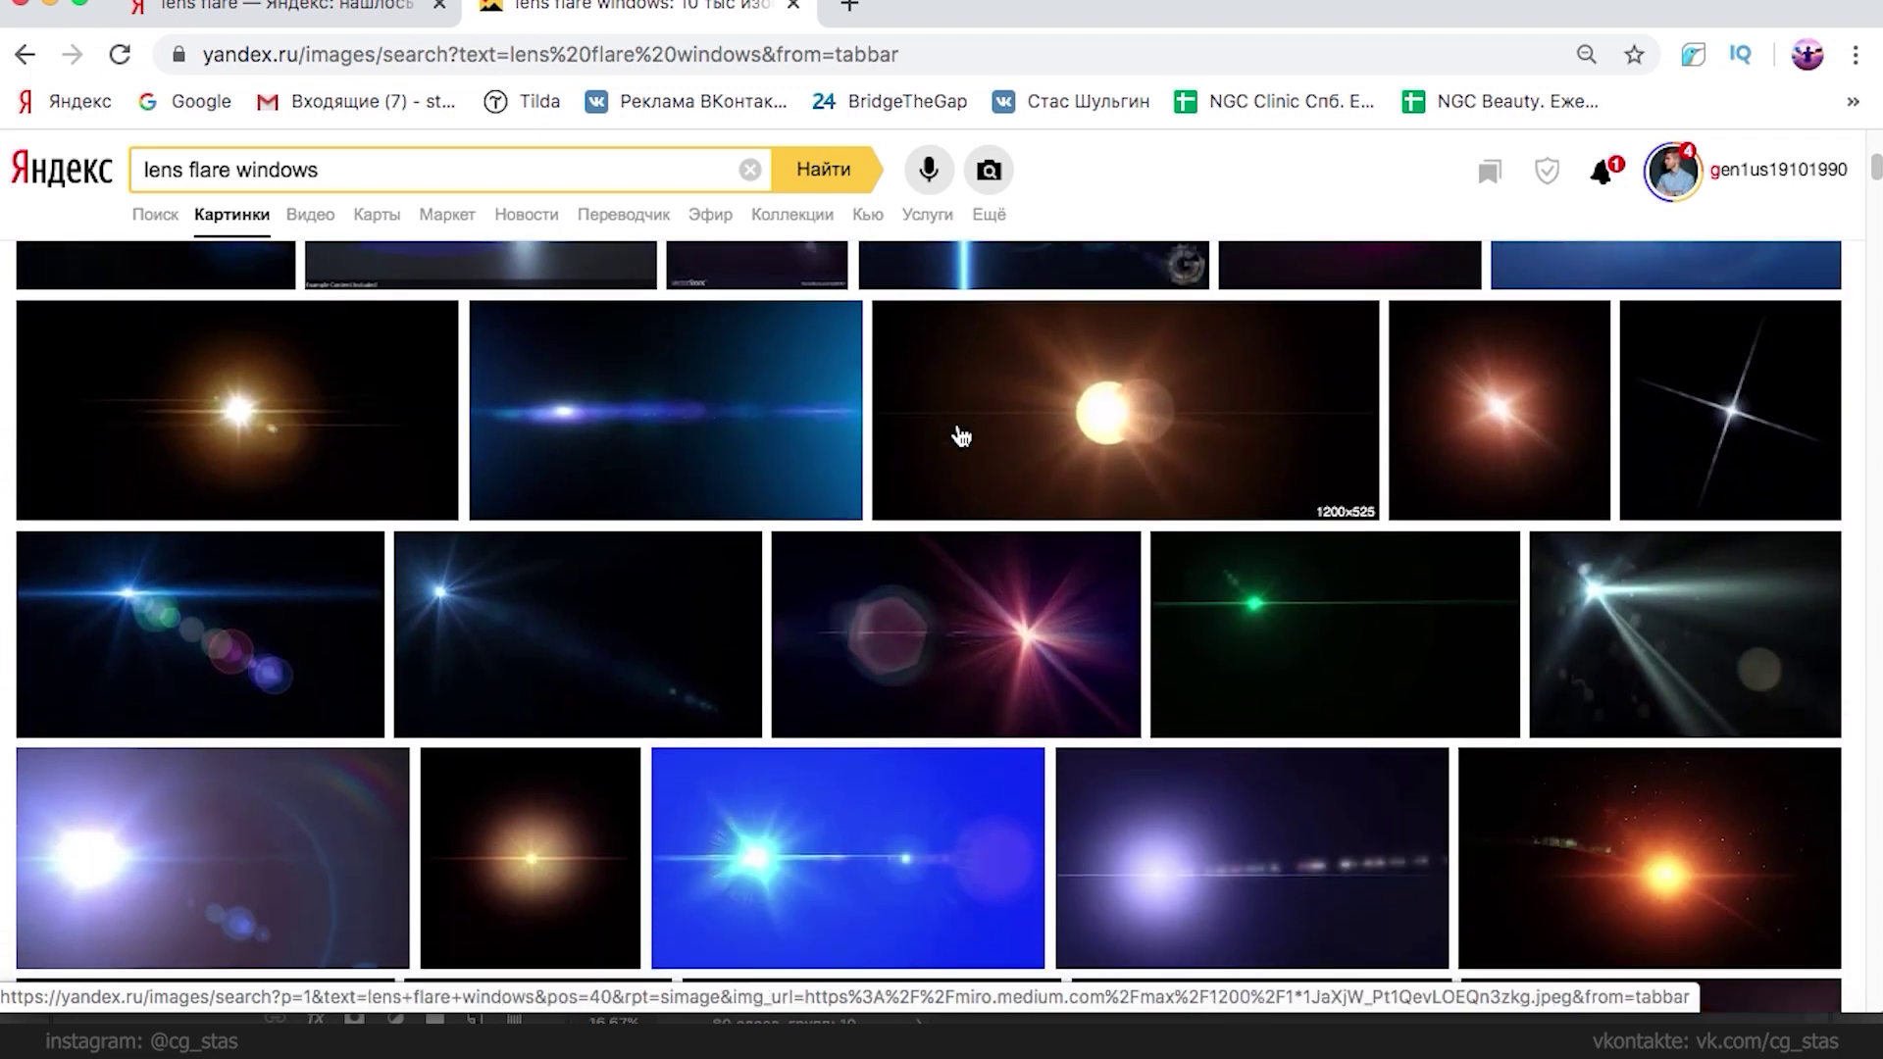
pyautogui.scroll(-10, 960, 435)
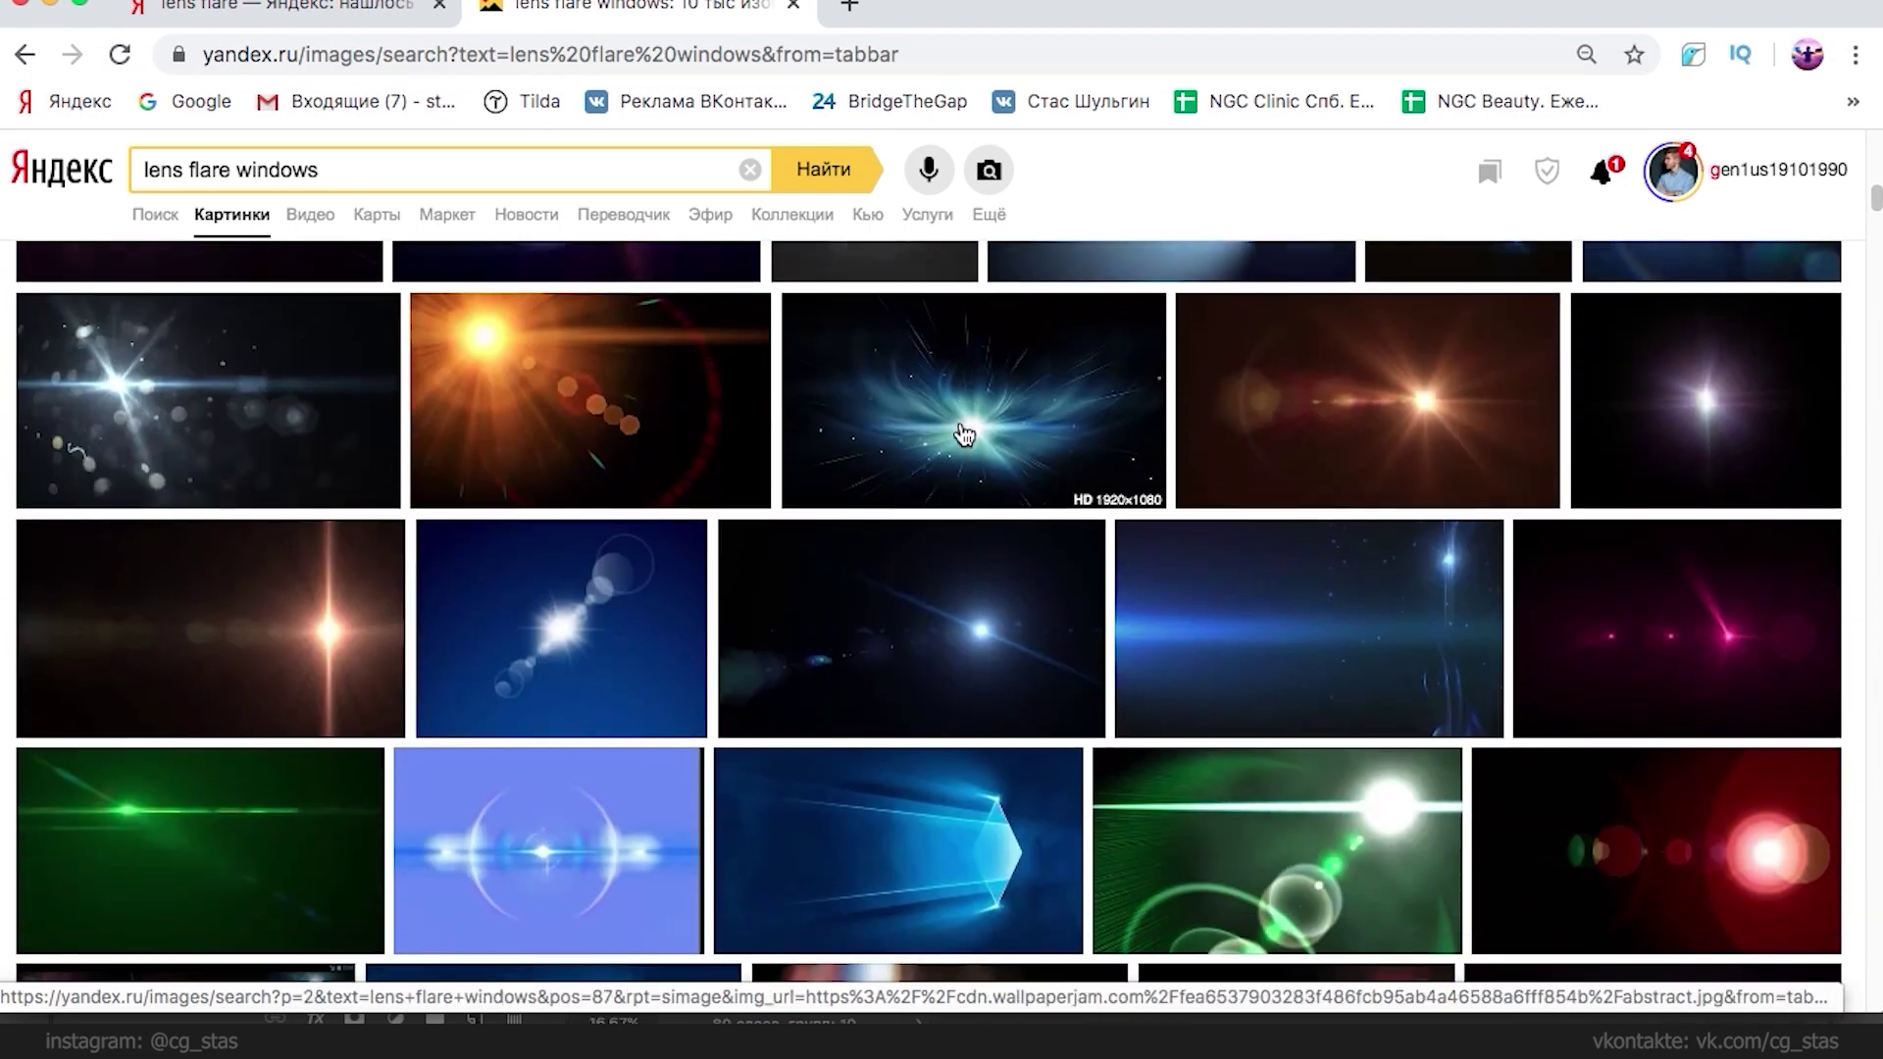
pyautogui.scroll(-7, 965, 434)
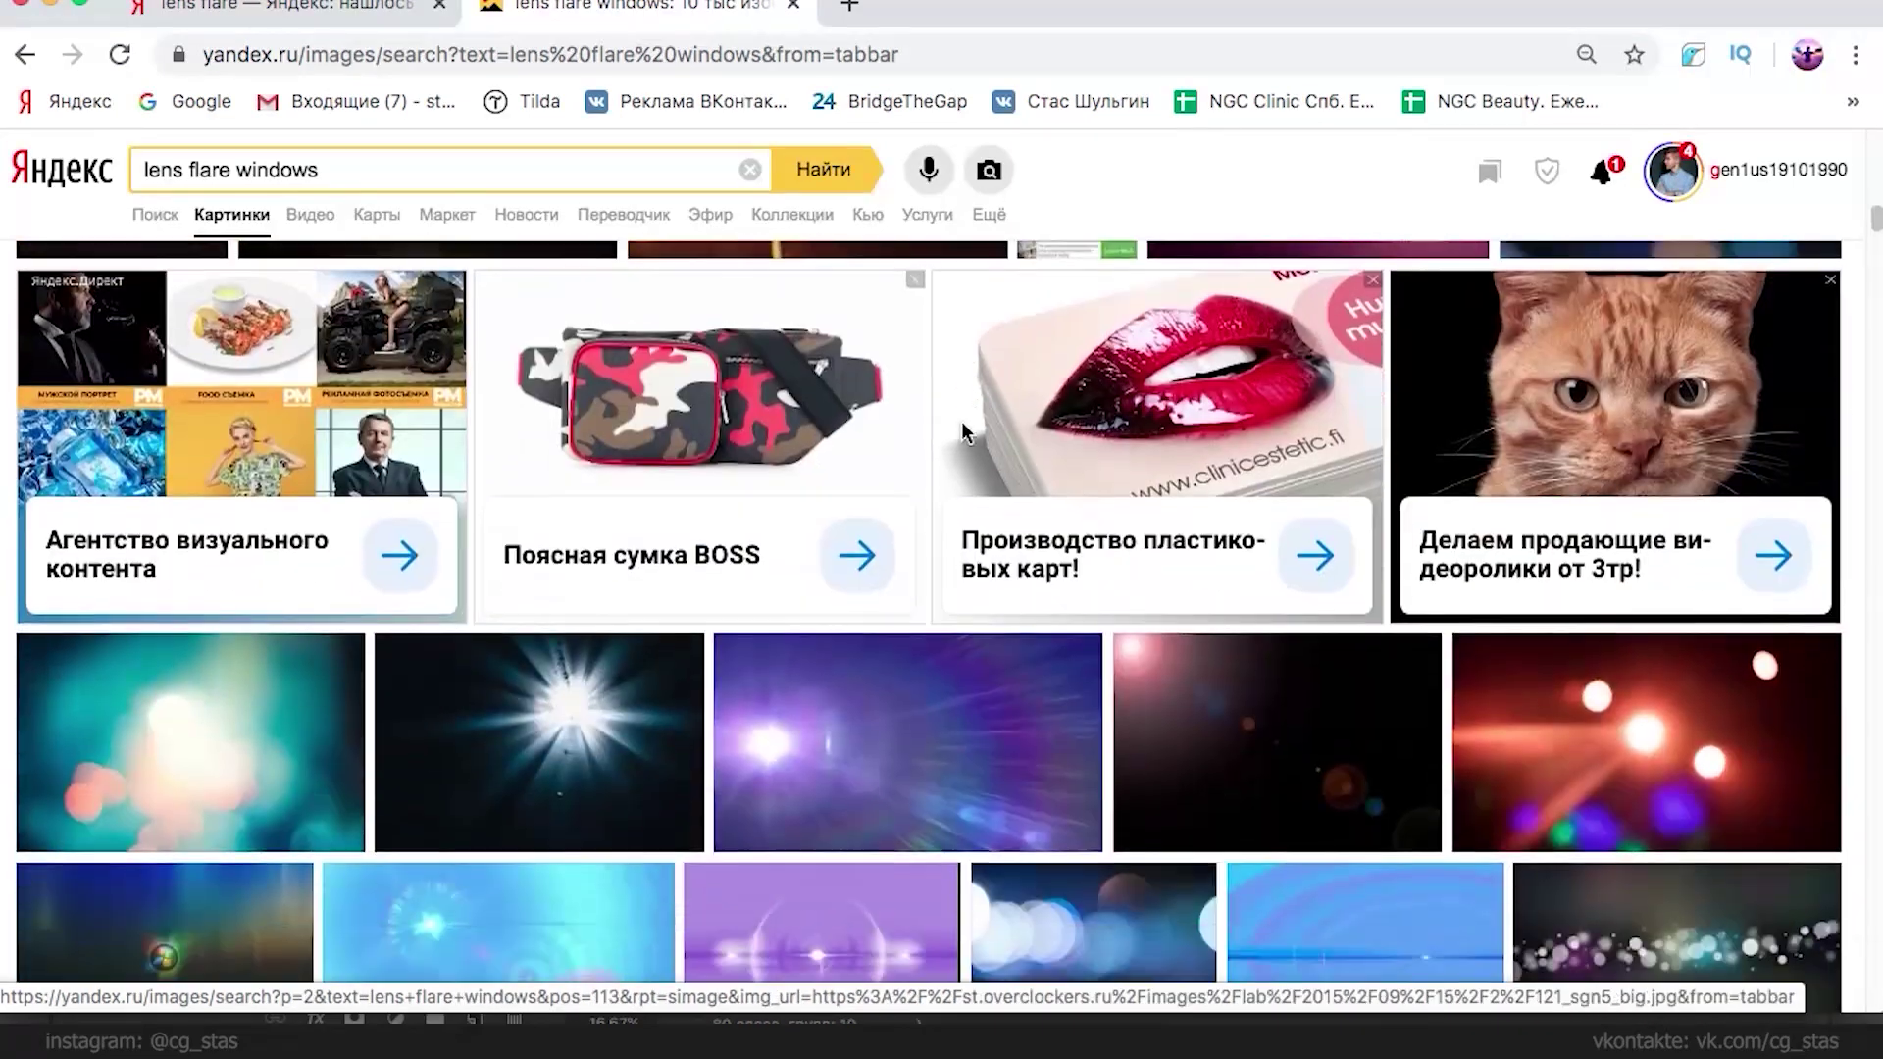
pyautogui.scroll(5, 1434, 327)
pyautogui.scroll(3, 1431, 316)
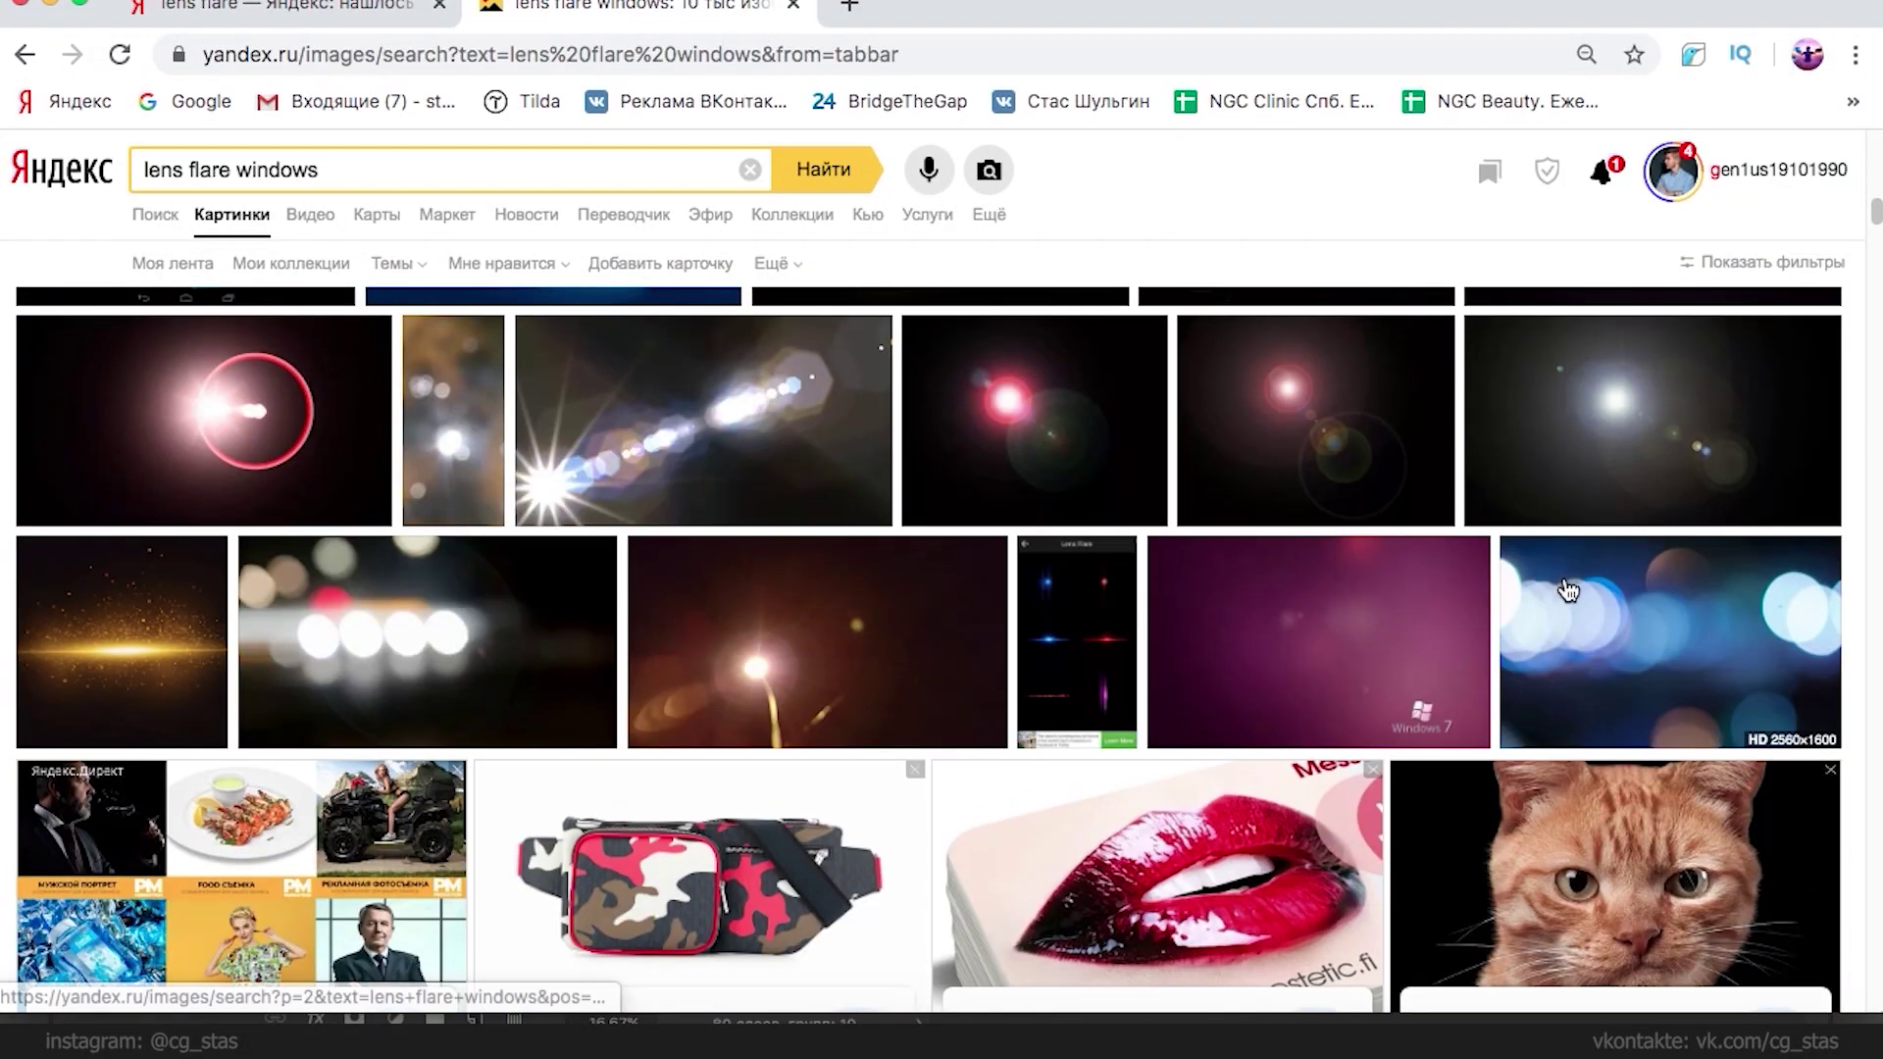
# - Open the large blue bokeh image, preview two darker related bokeh pictures and close the viewer
pyautogui.click(1569, 589)
pyautogui.scroll(-15, 1667, 549)
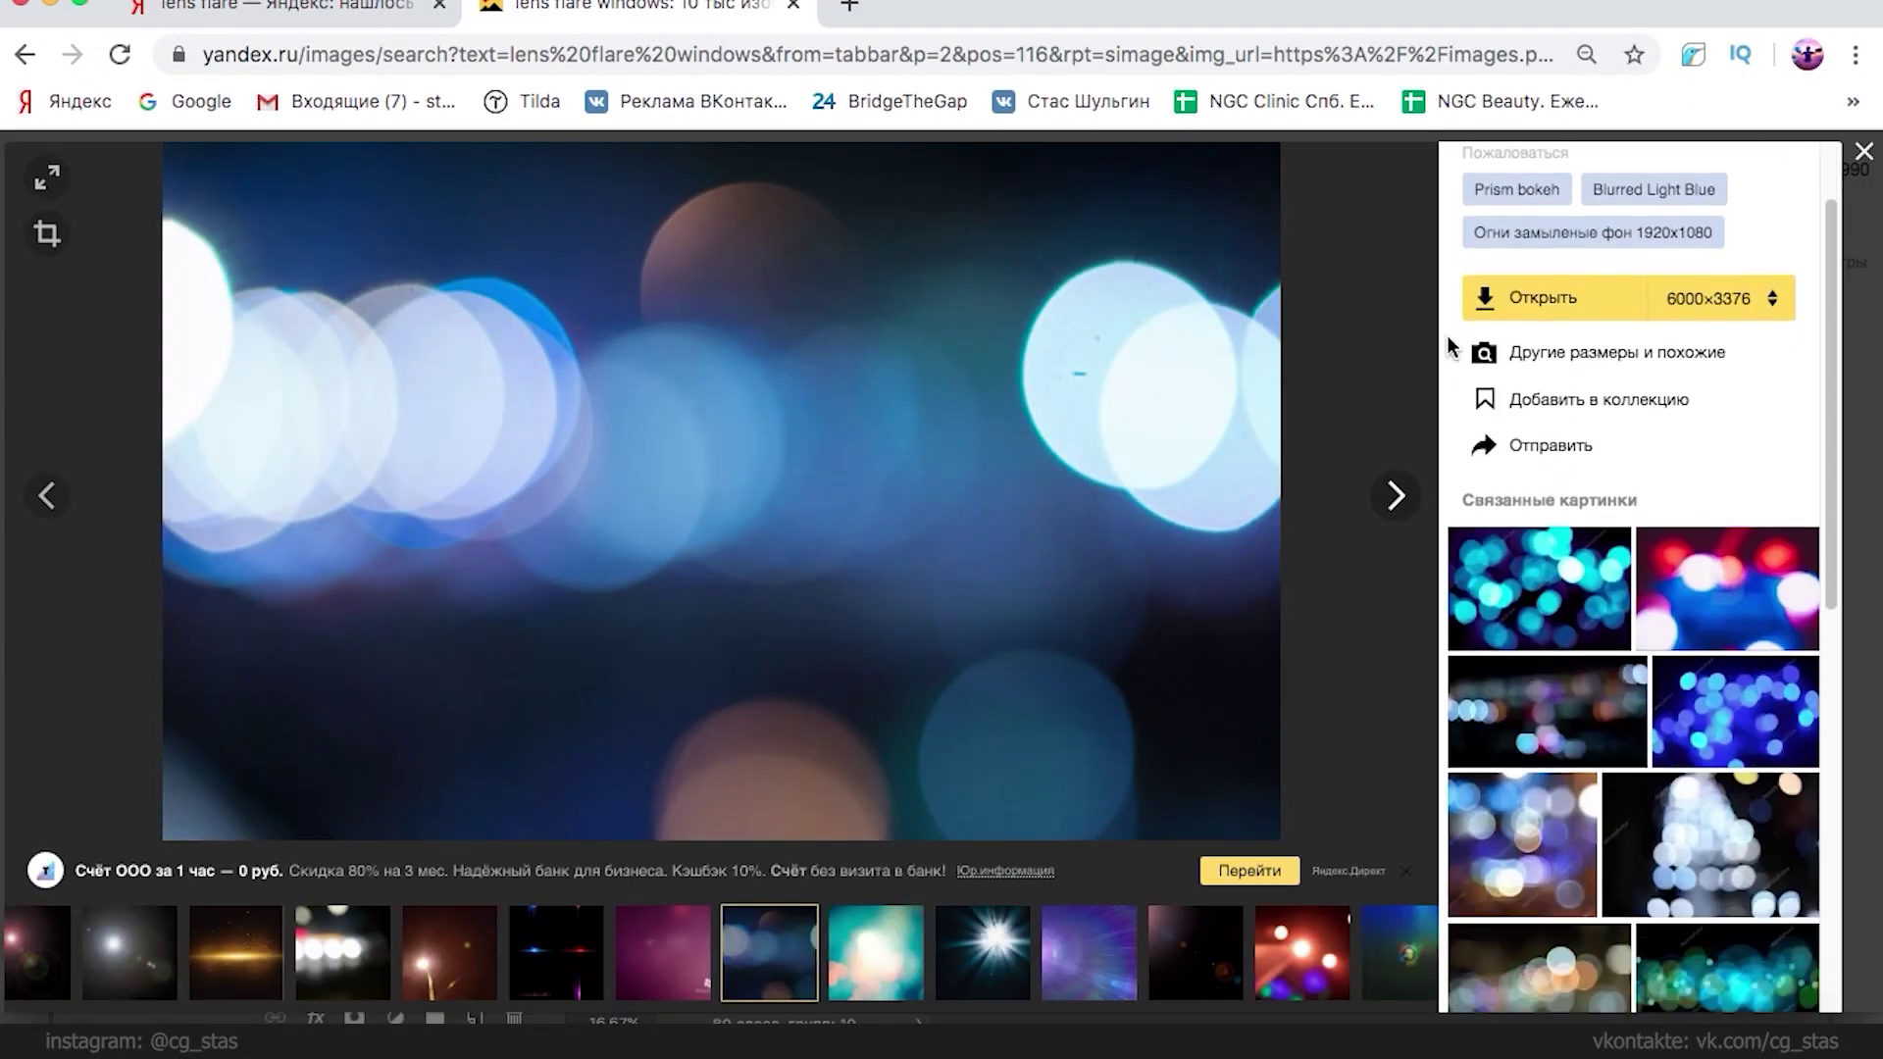
pyautogui.scroll(-5, 1684, 555)
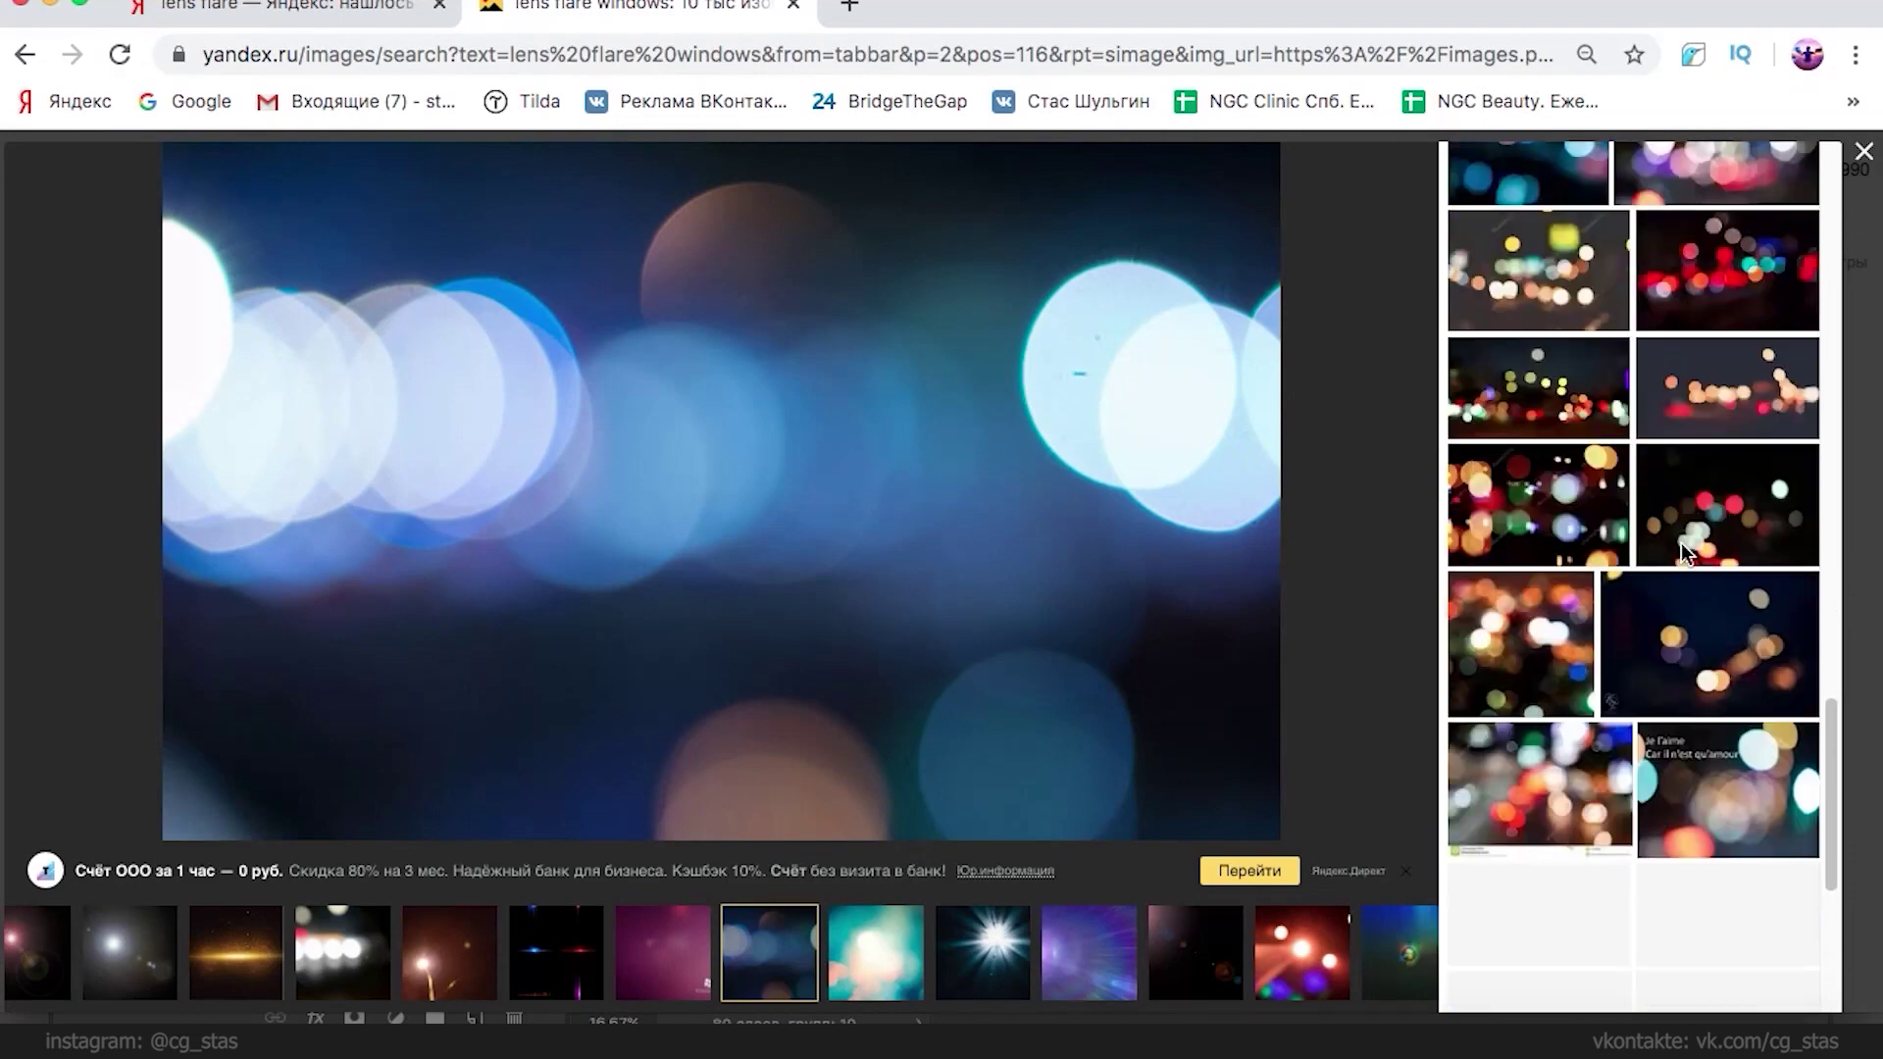
pyautogui.click(1744, 443)
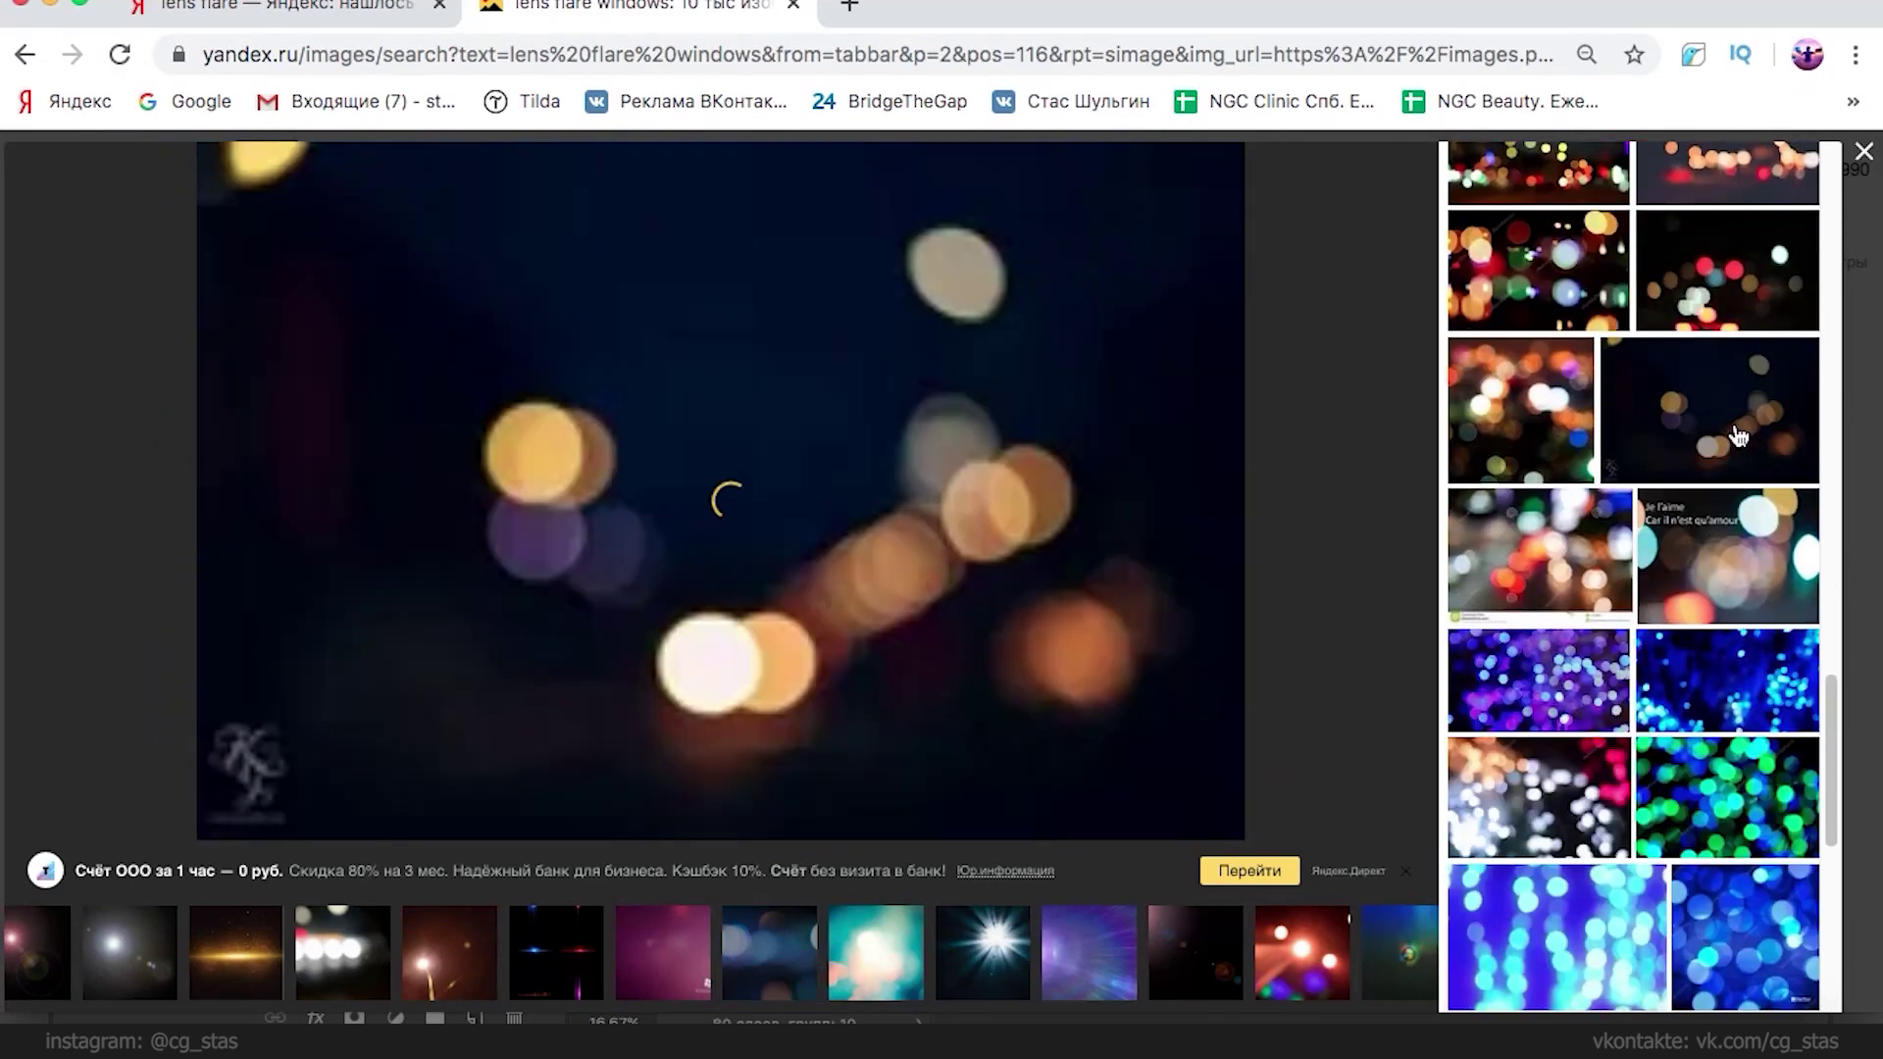
pyautogui.scroll(-8, 1738, 436)
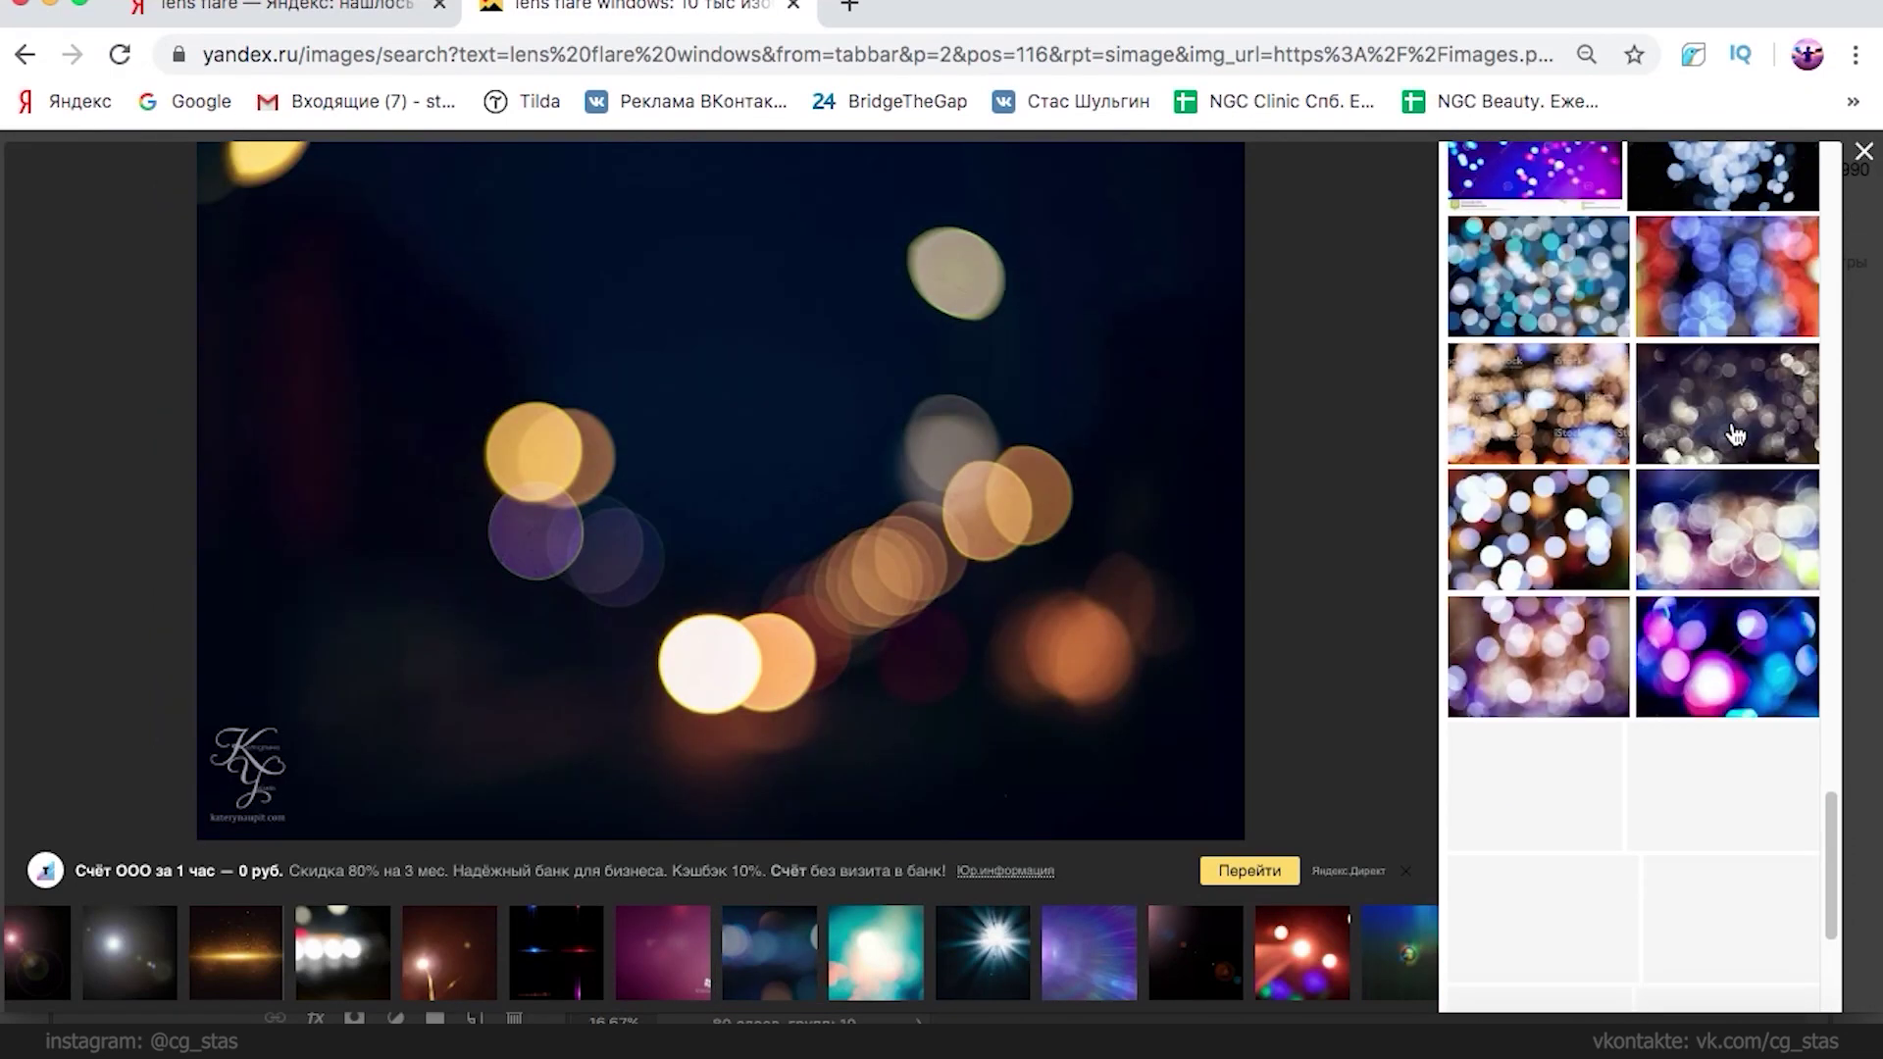
pyautogui.scroll(-4, 1734, 434)
pyautogui.scroll(-5, 1718, 432)
pyautogui.scroll(-10, 1716, 456)
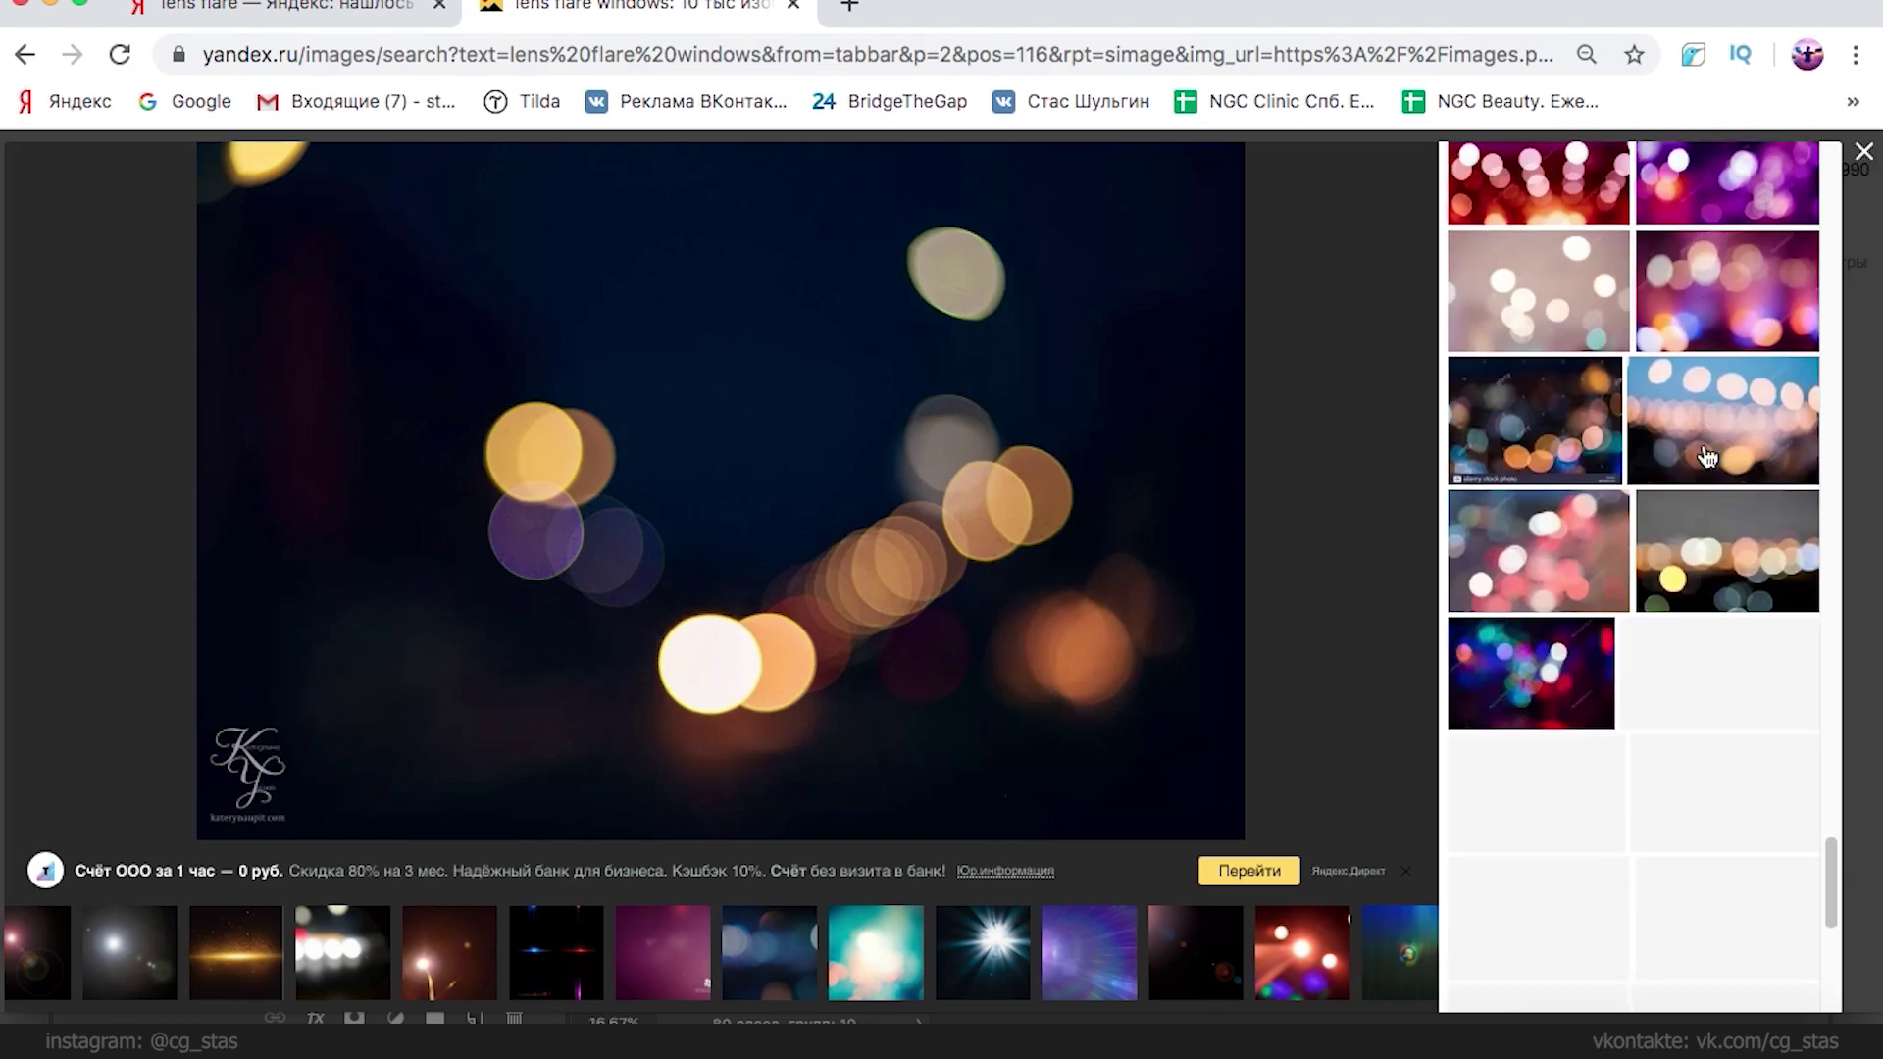
pyautogui.click(1728, 460)
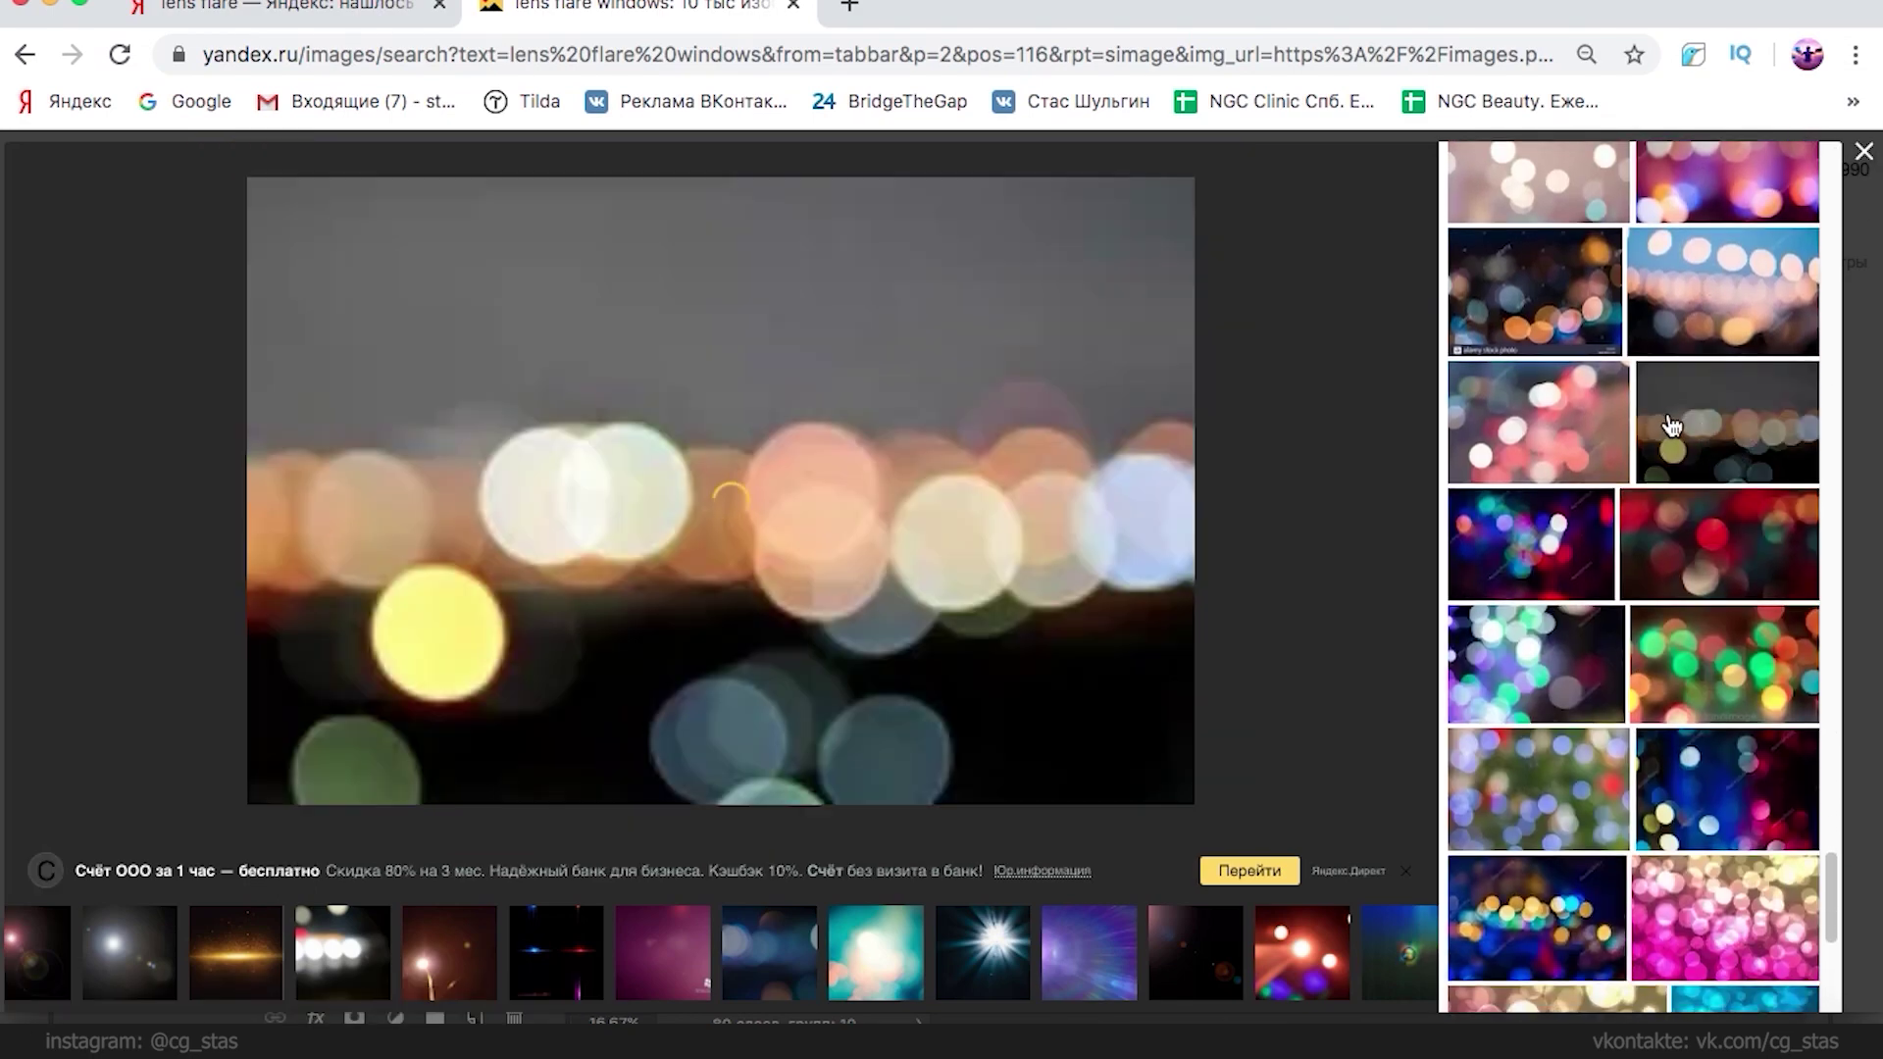
pyautogui.scroll(-6, 1765, 240)
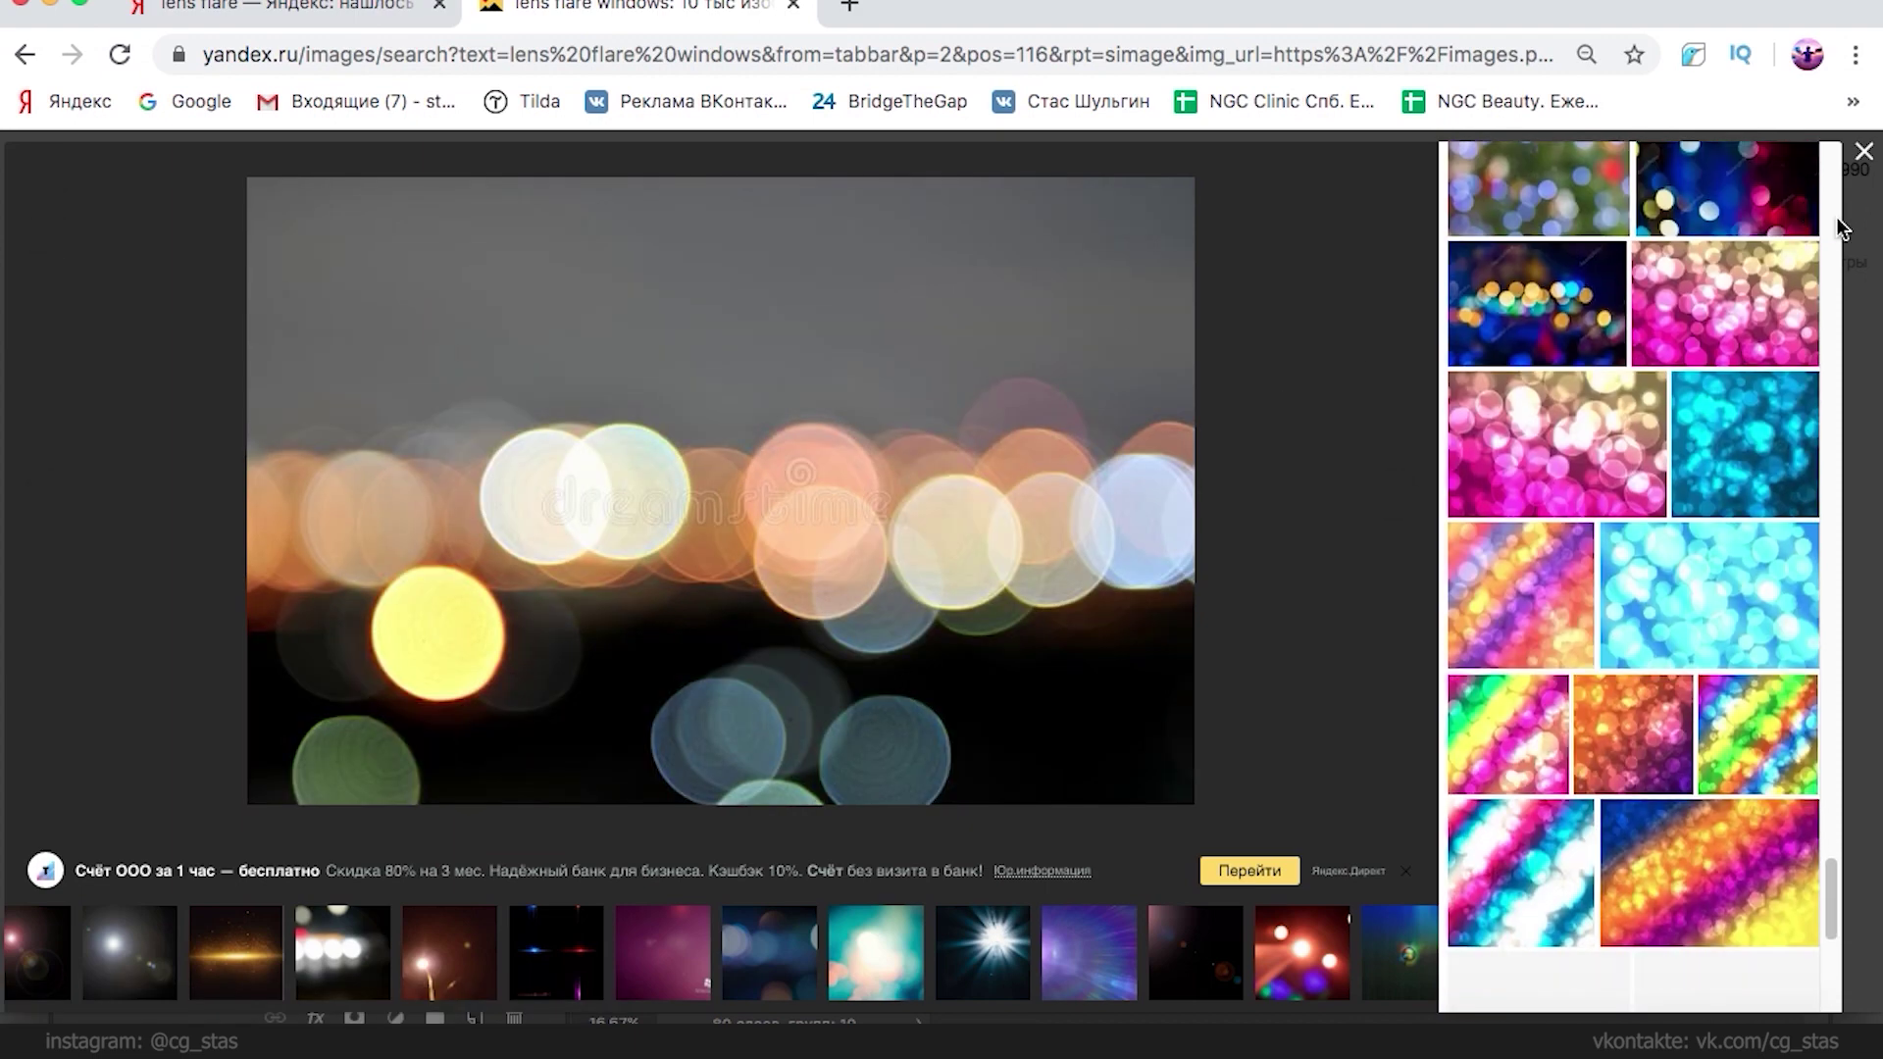
pyautogui.click(1862, 151)
# - Examine further "lens flare windows" results for flares or bokeh that suit the composite
pyautogui.scroll(-10, 600, 428)
pyautogui.scroll(-15, 603, 446)
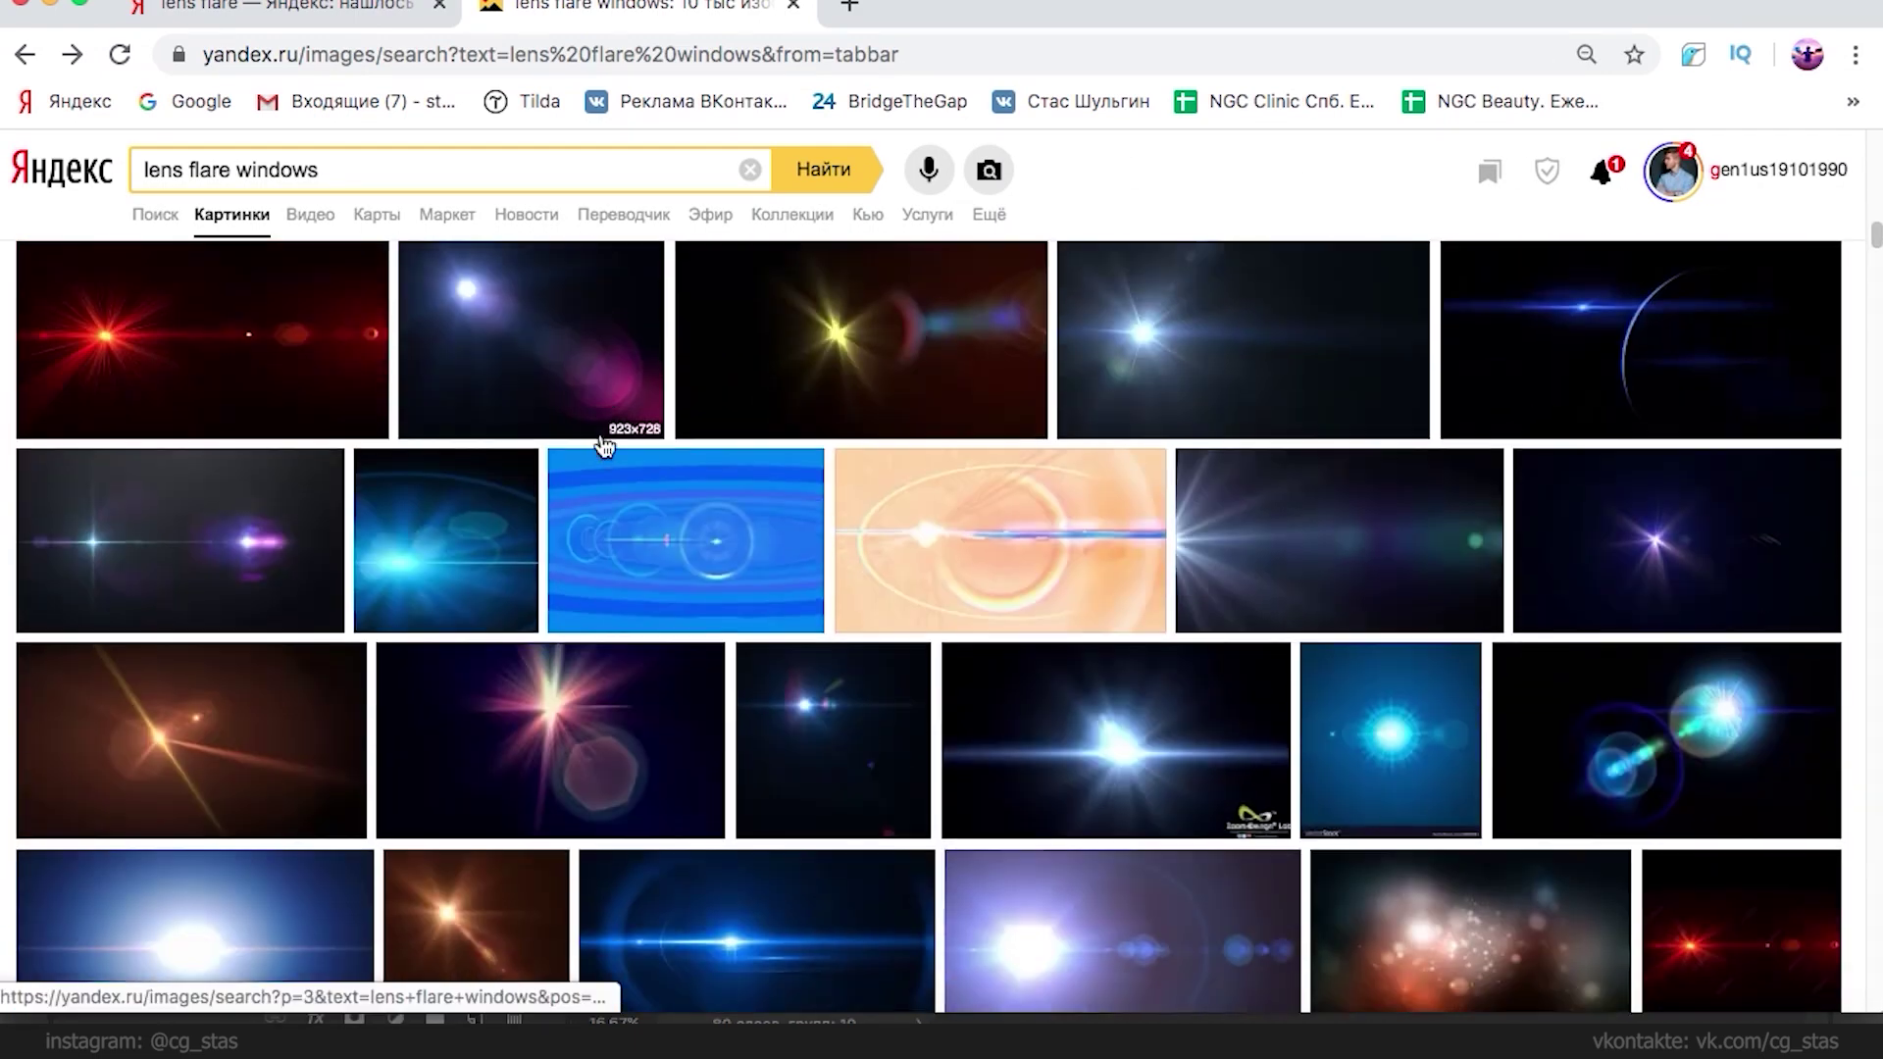
pyautogui.scroll(-15, 603, 448)
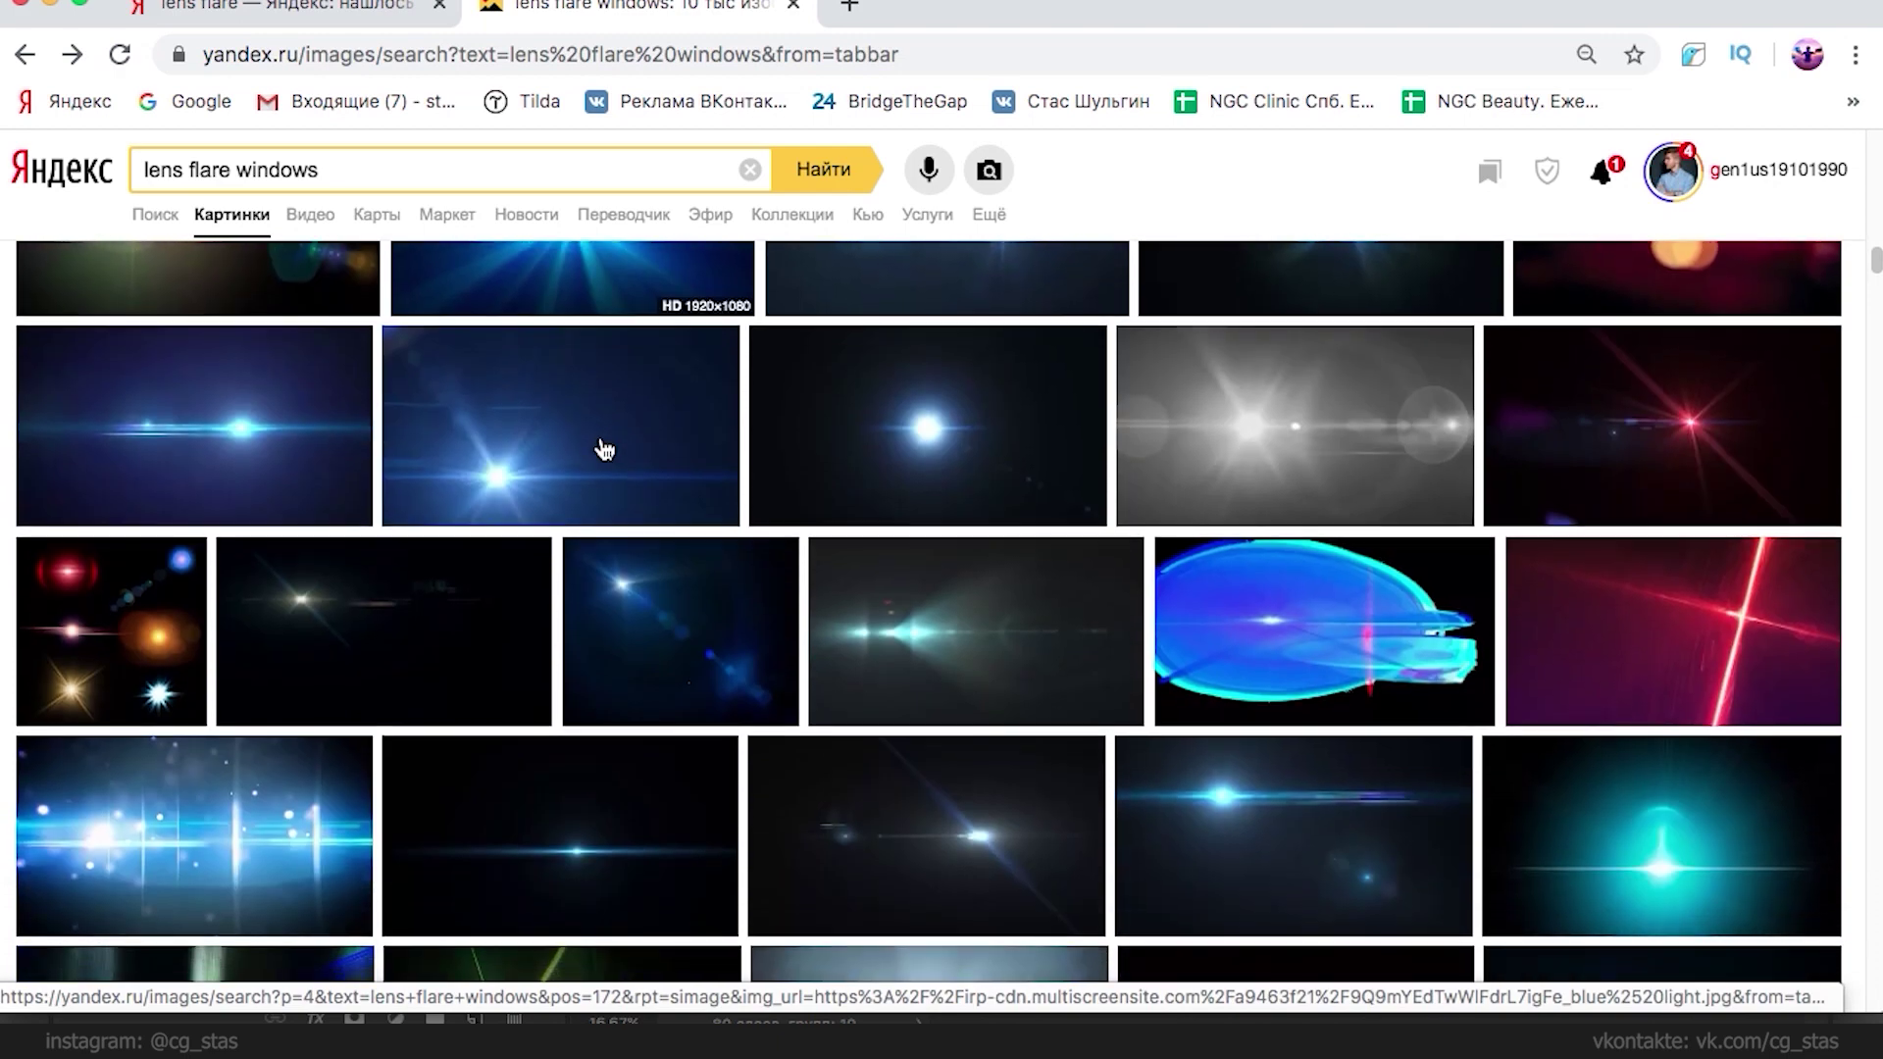
pyautogui.scroll(-15, 603, 449)
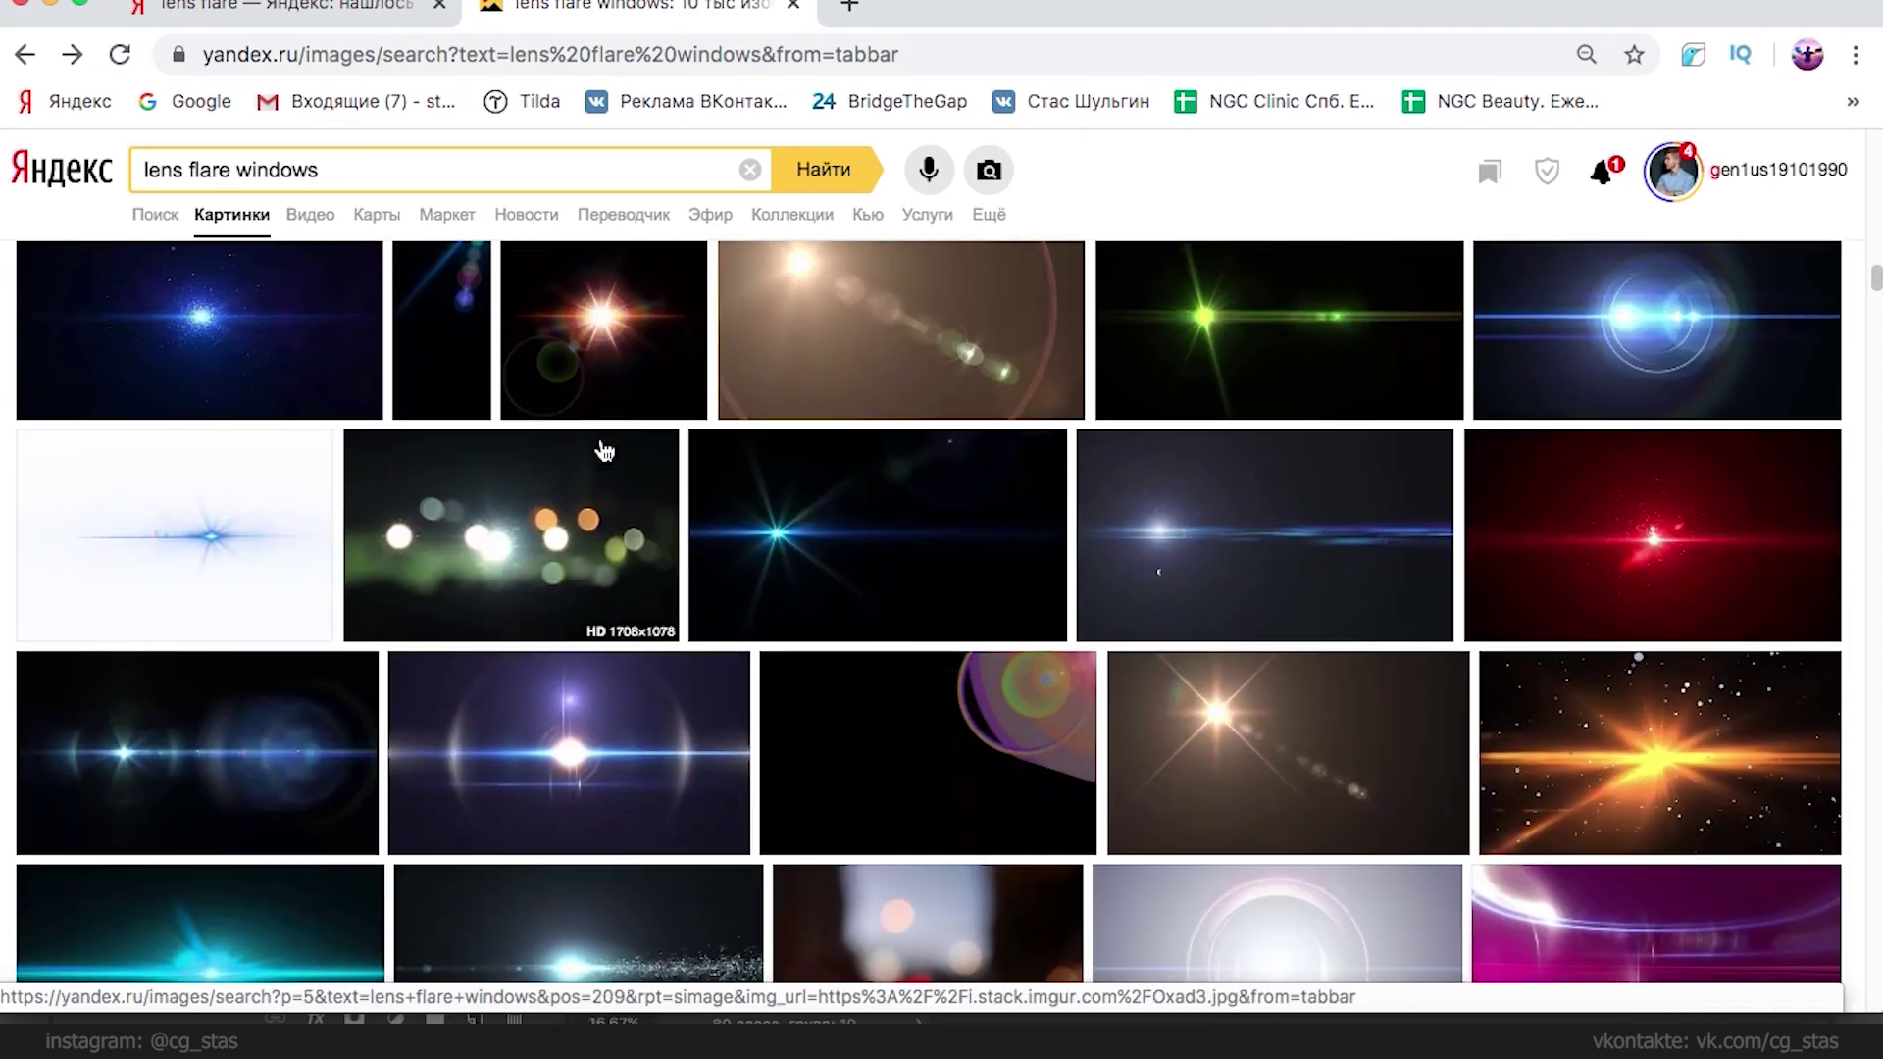
pyautogui.scroll(-10, 606, 451)
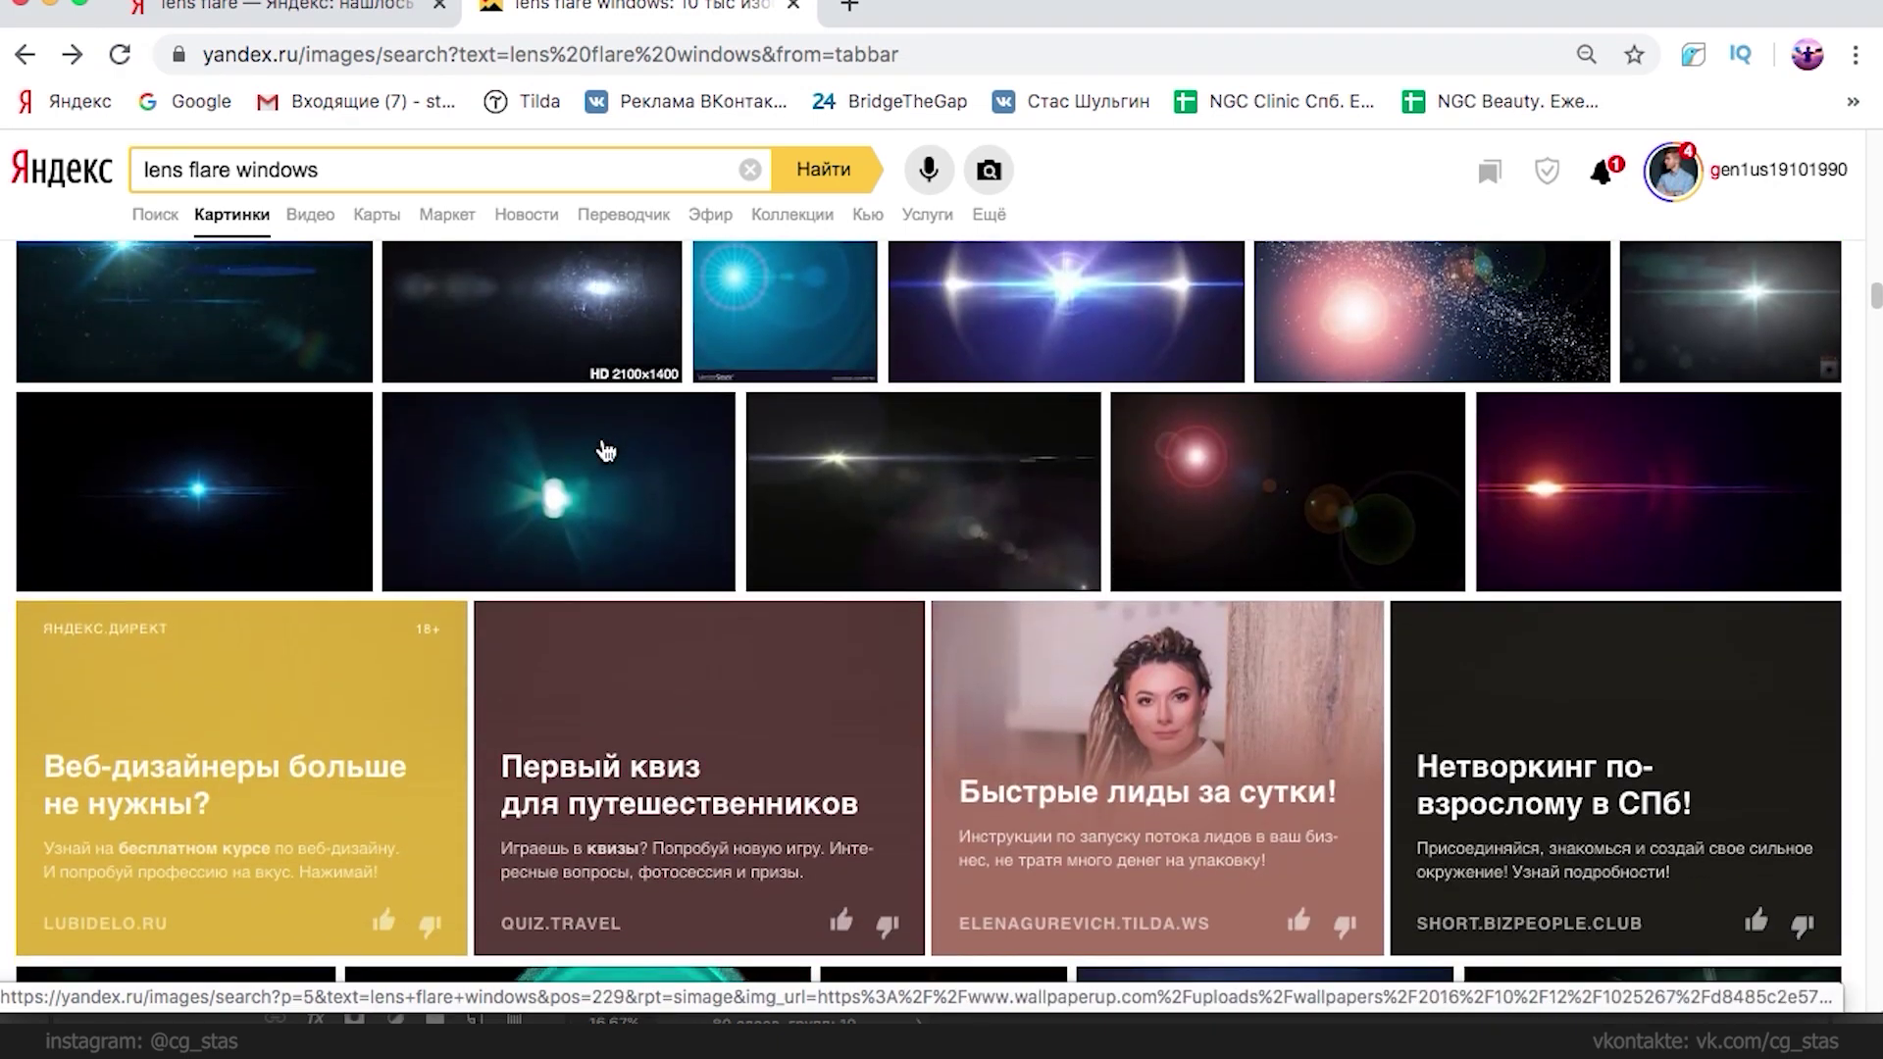
pyautogui.scroll(-15, 606, 451)
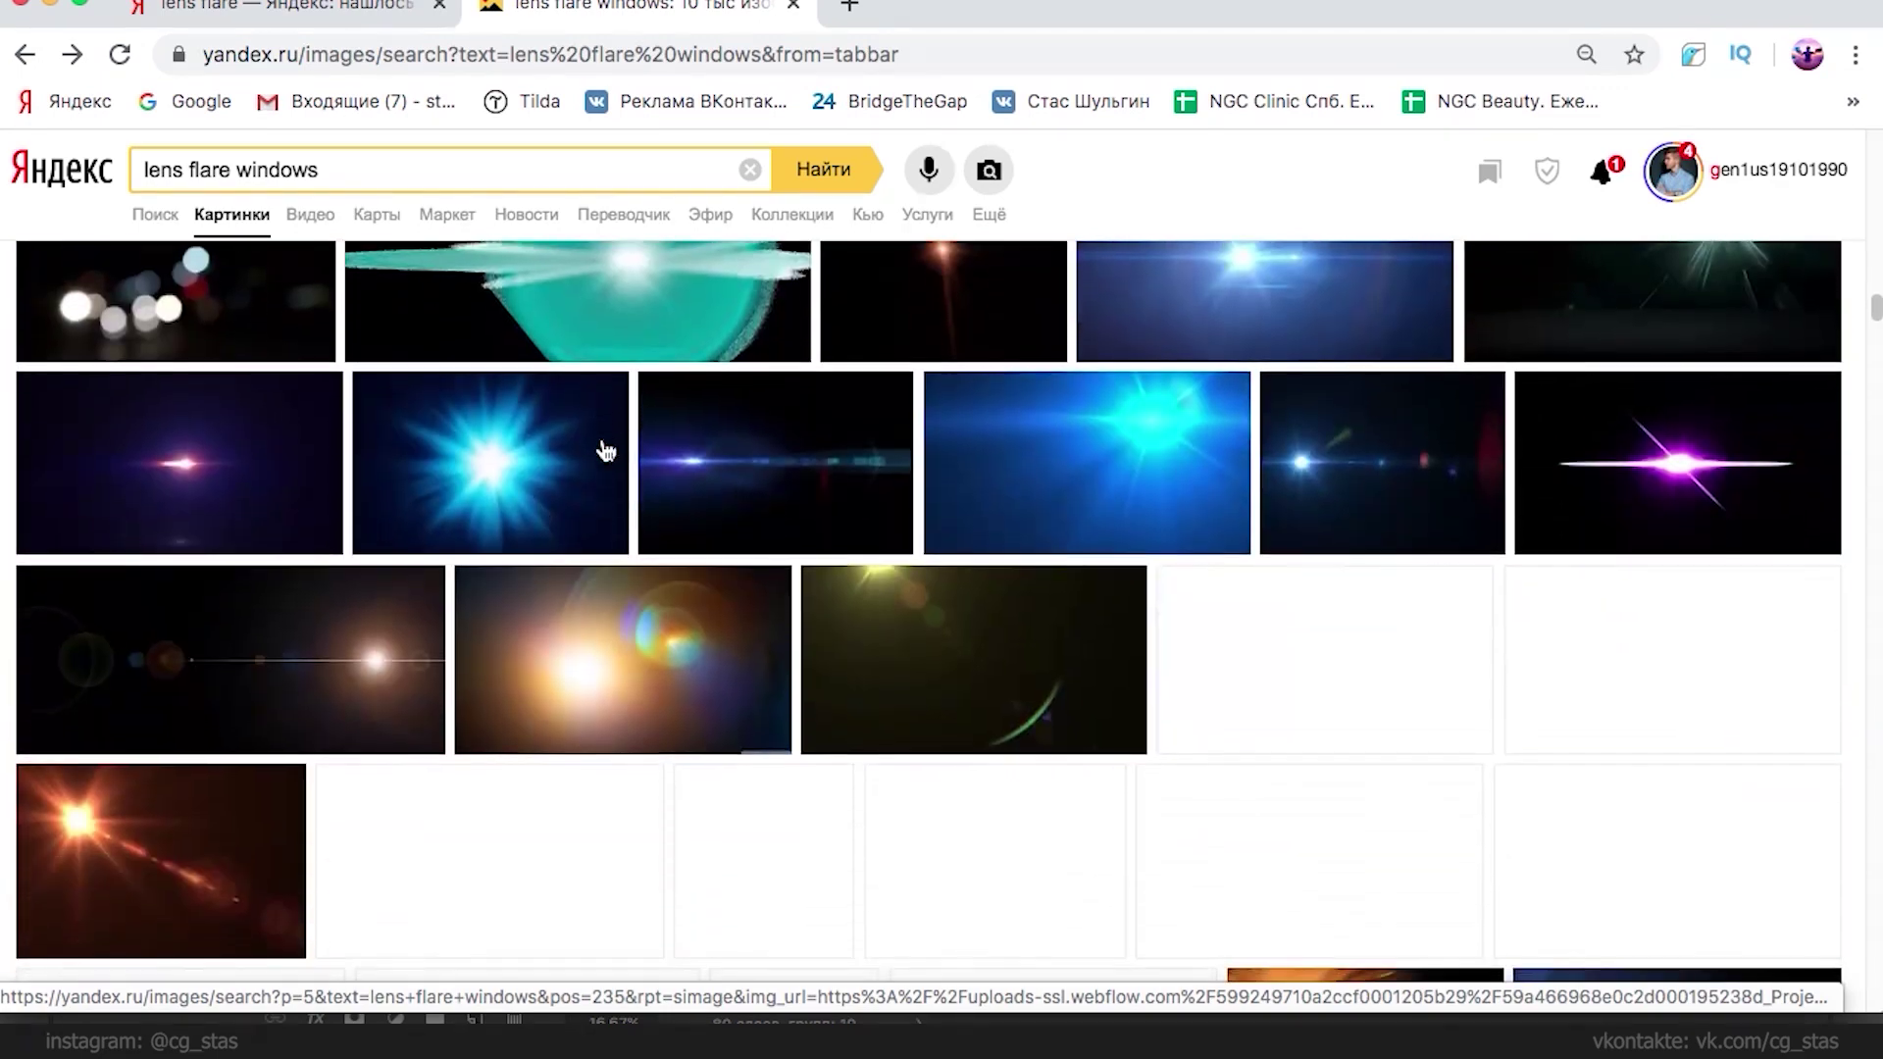
pyautogui.scroll(-5, 606, 451)
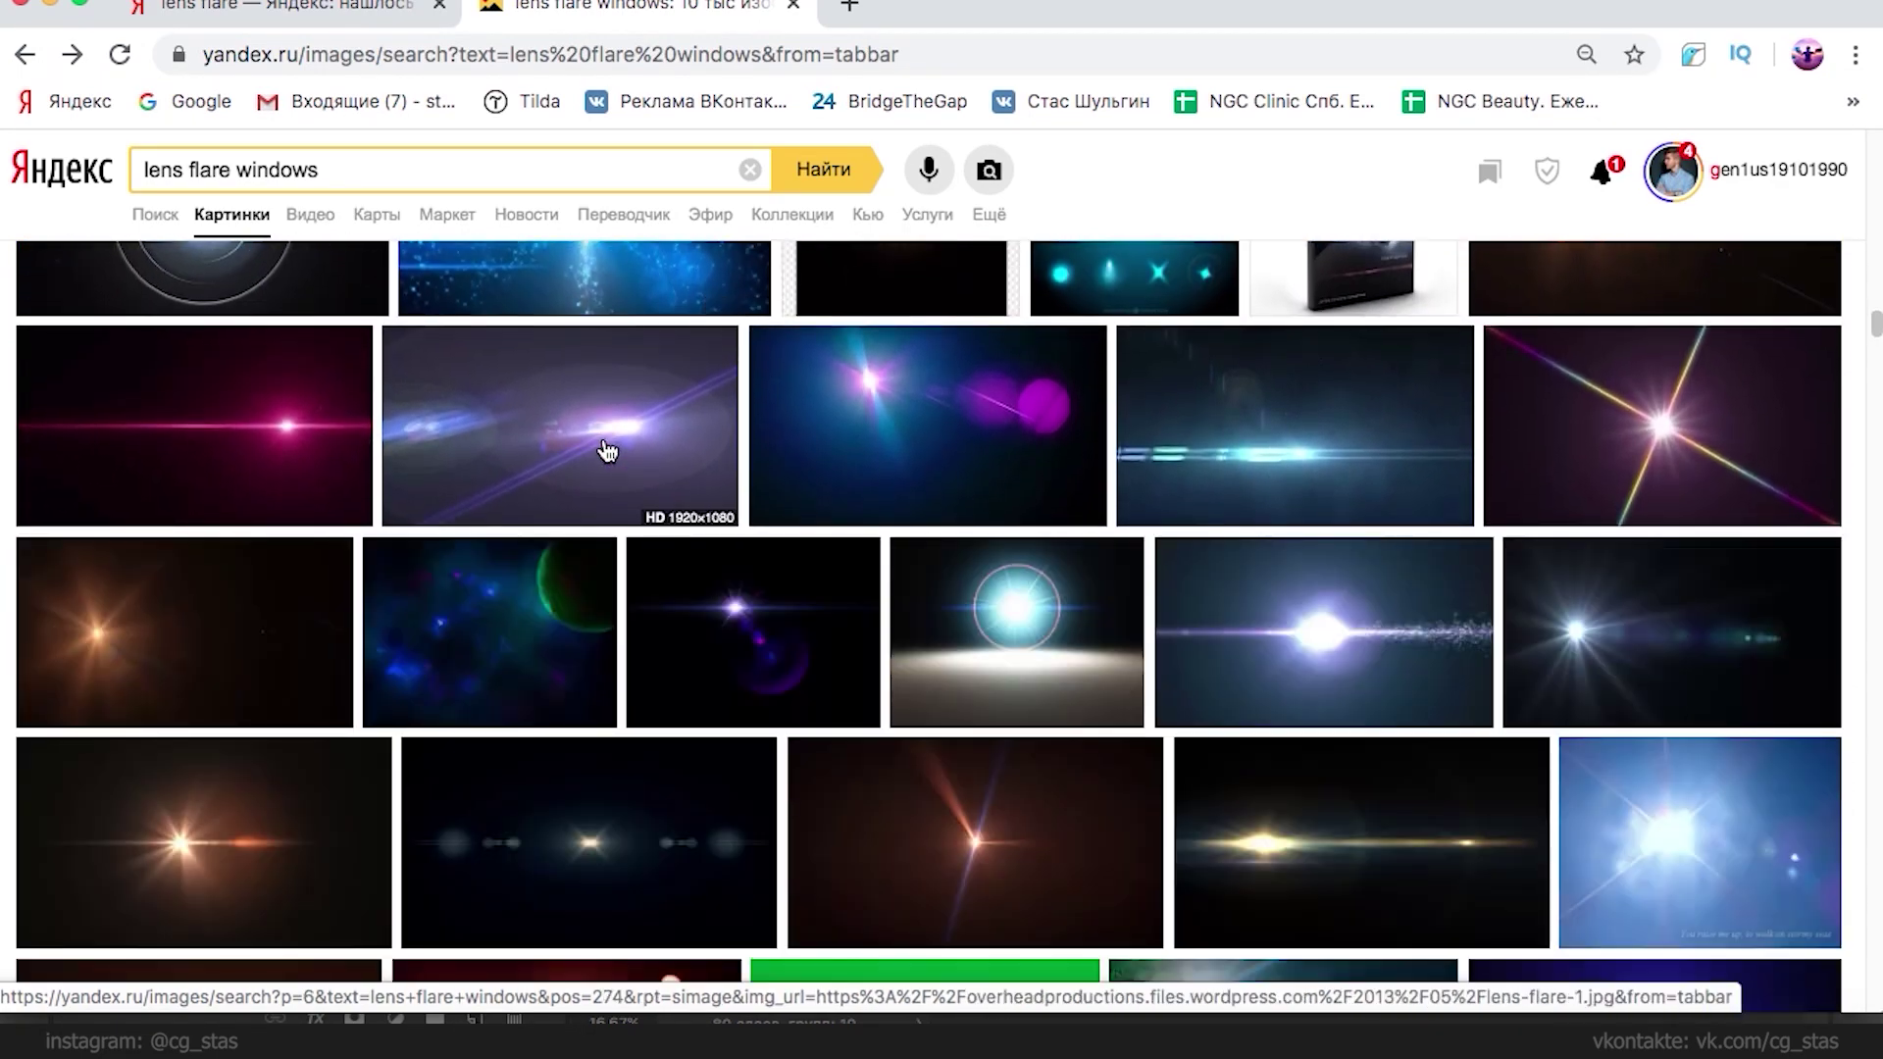
pyautogui.scroll(-10, 606, 451)
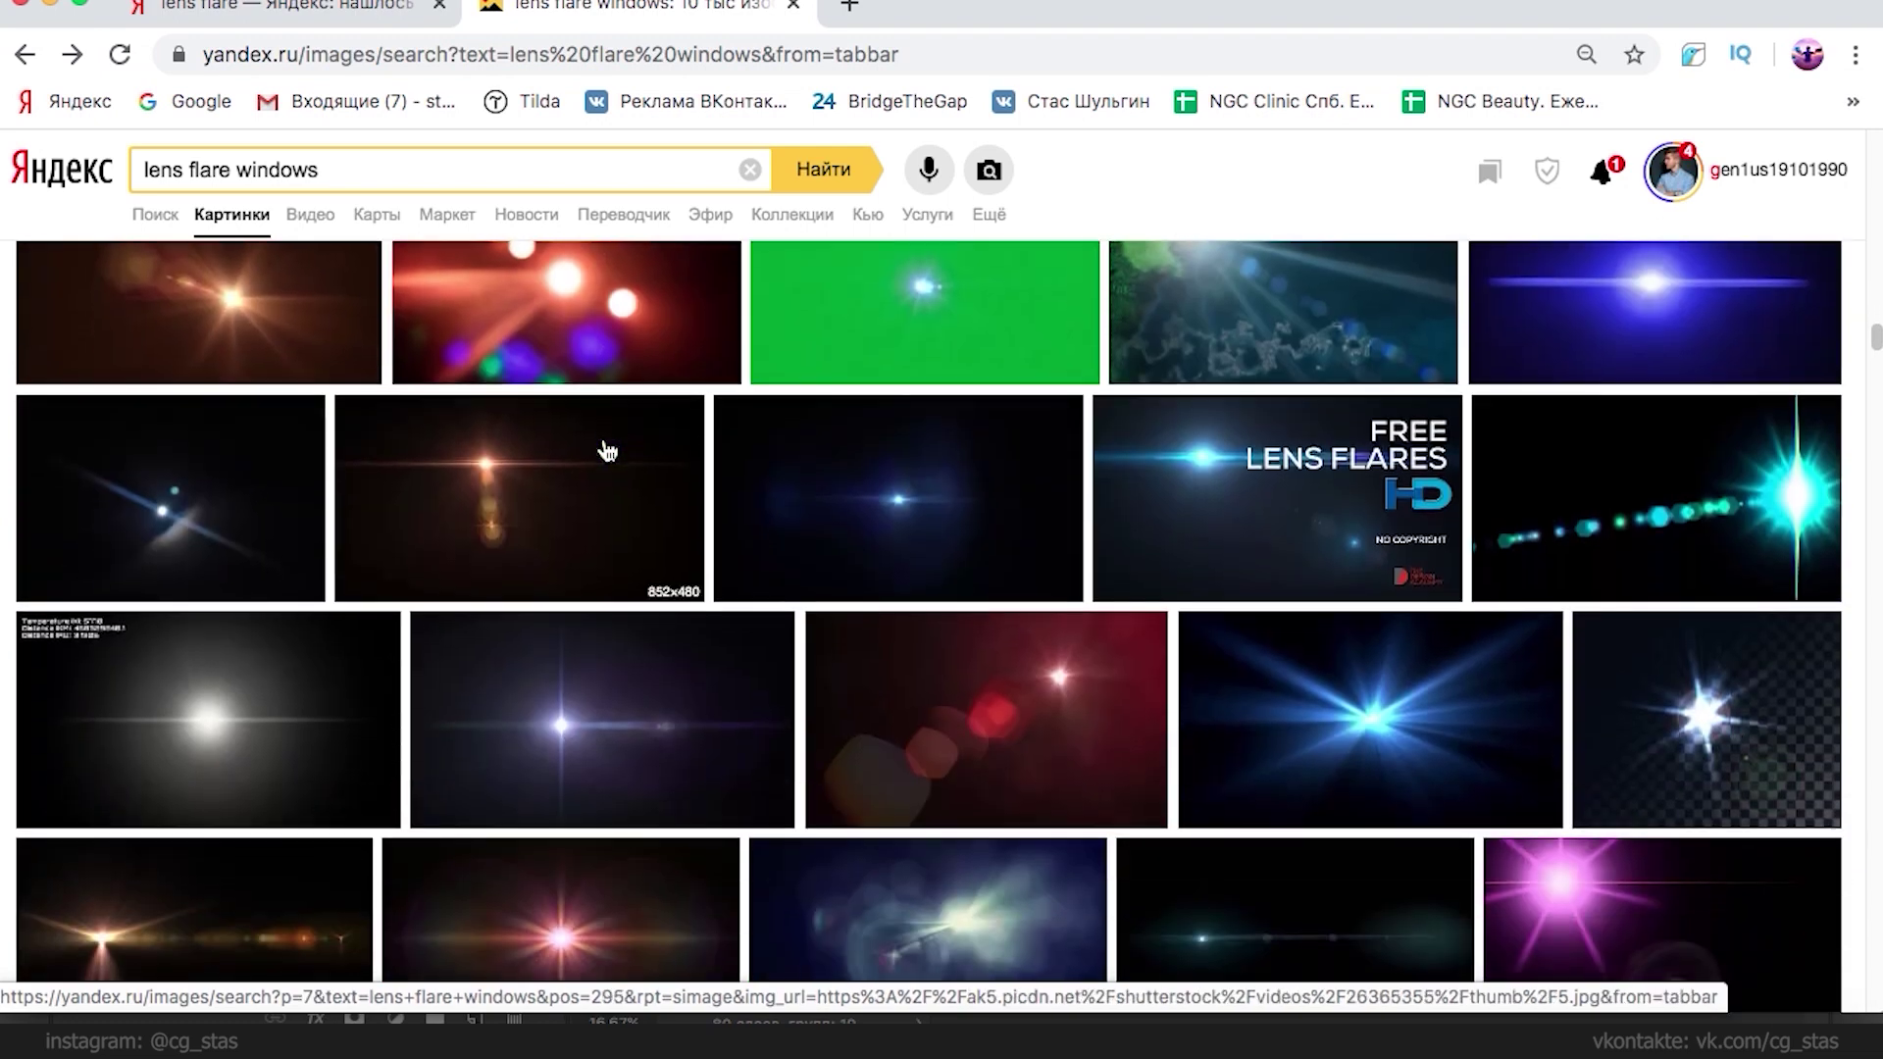
pyautogui.scroll(-15, 606, 451)
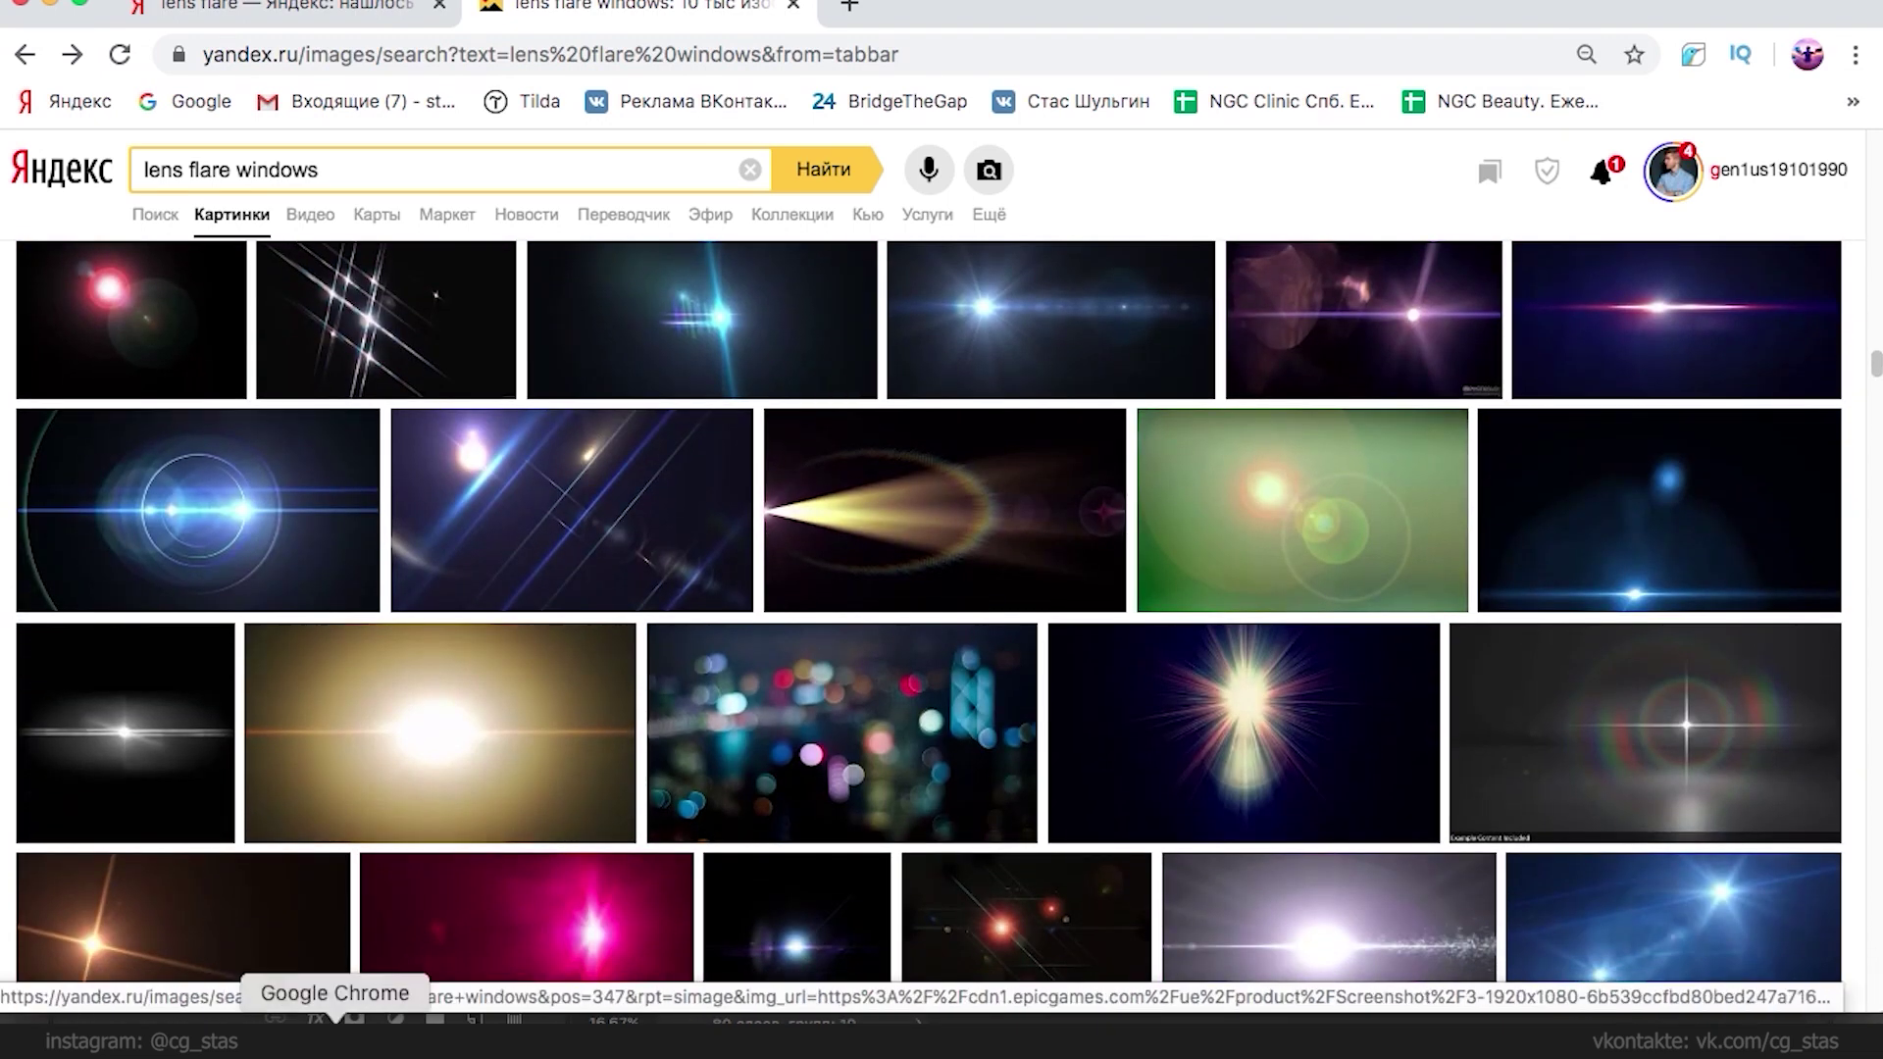
# - Switch back to Photoshop and examine the whole composite at reduced magnification
pyautogui.click(460, 1042)
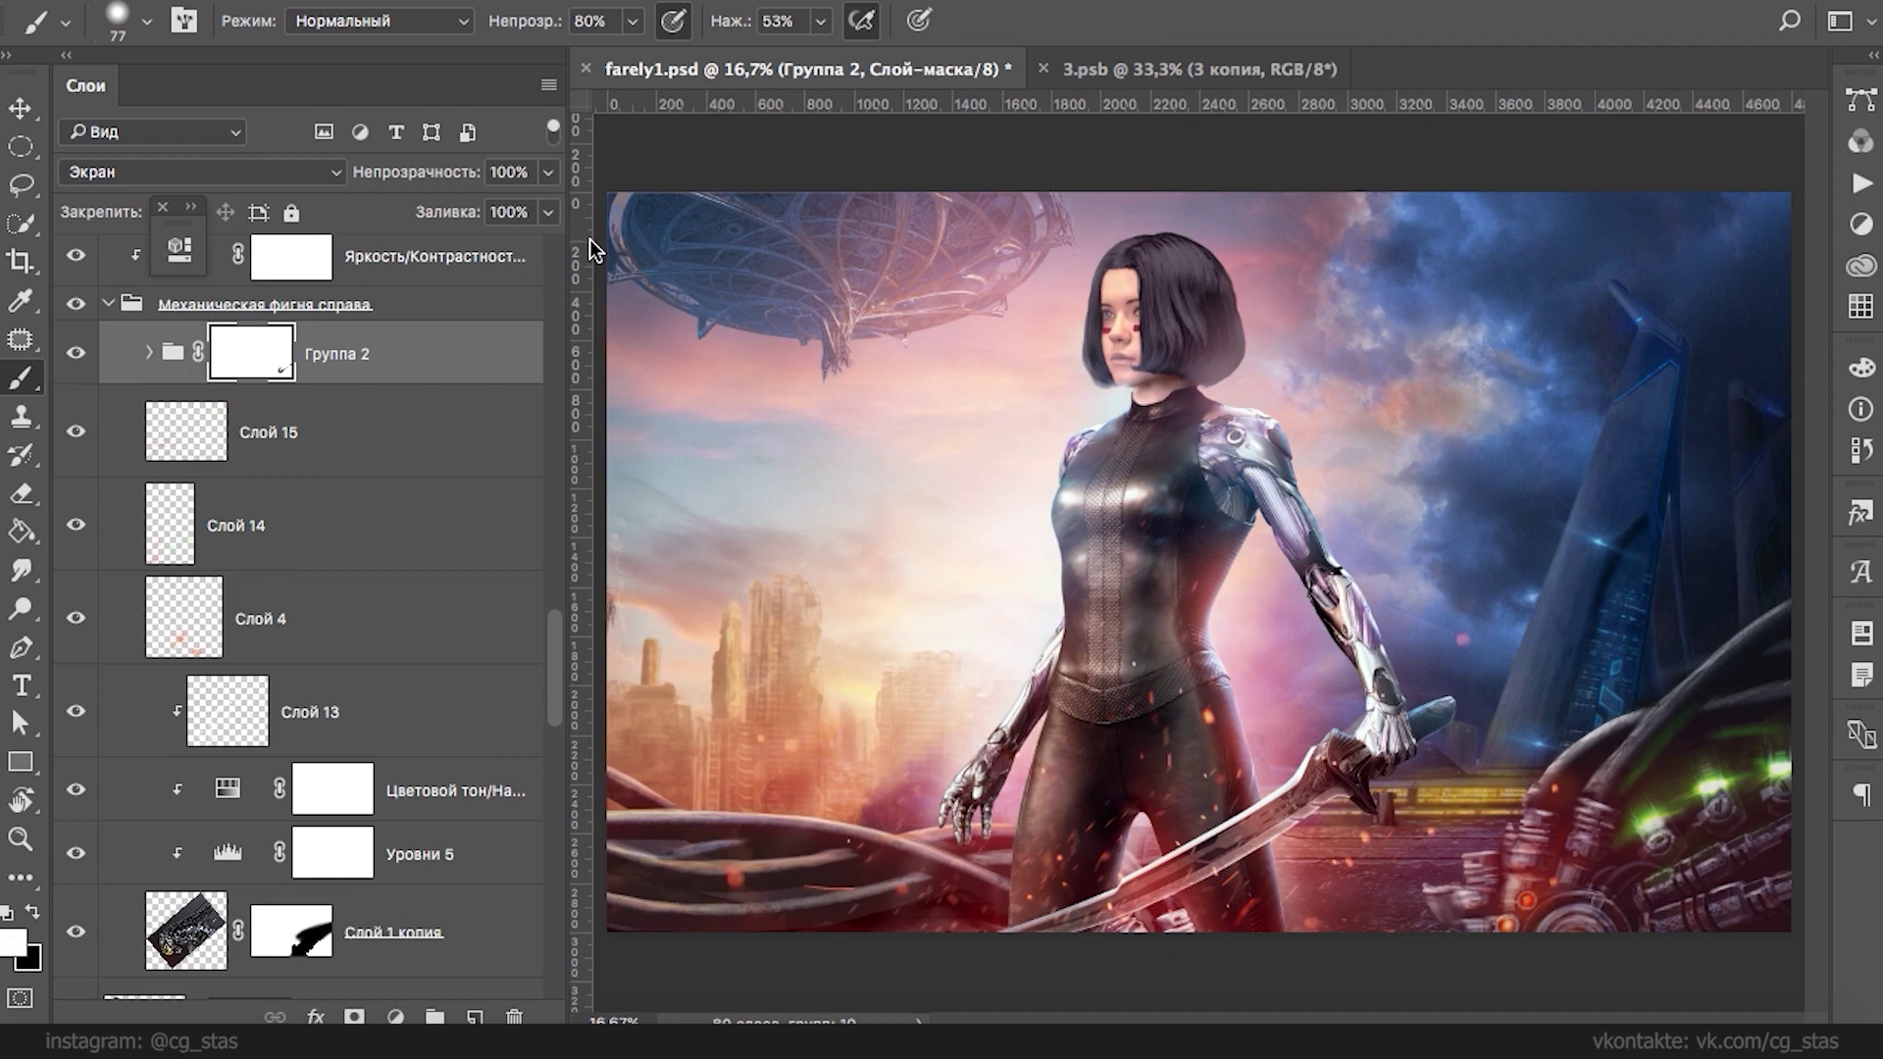
pyautogui.press('super+minus')
pyautogui.press('super+minus')
pyautogui.press('super+minus')
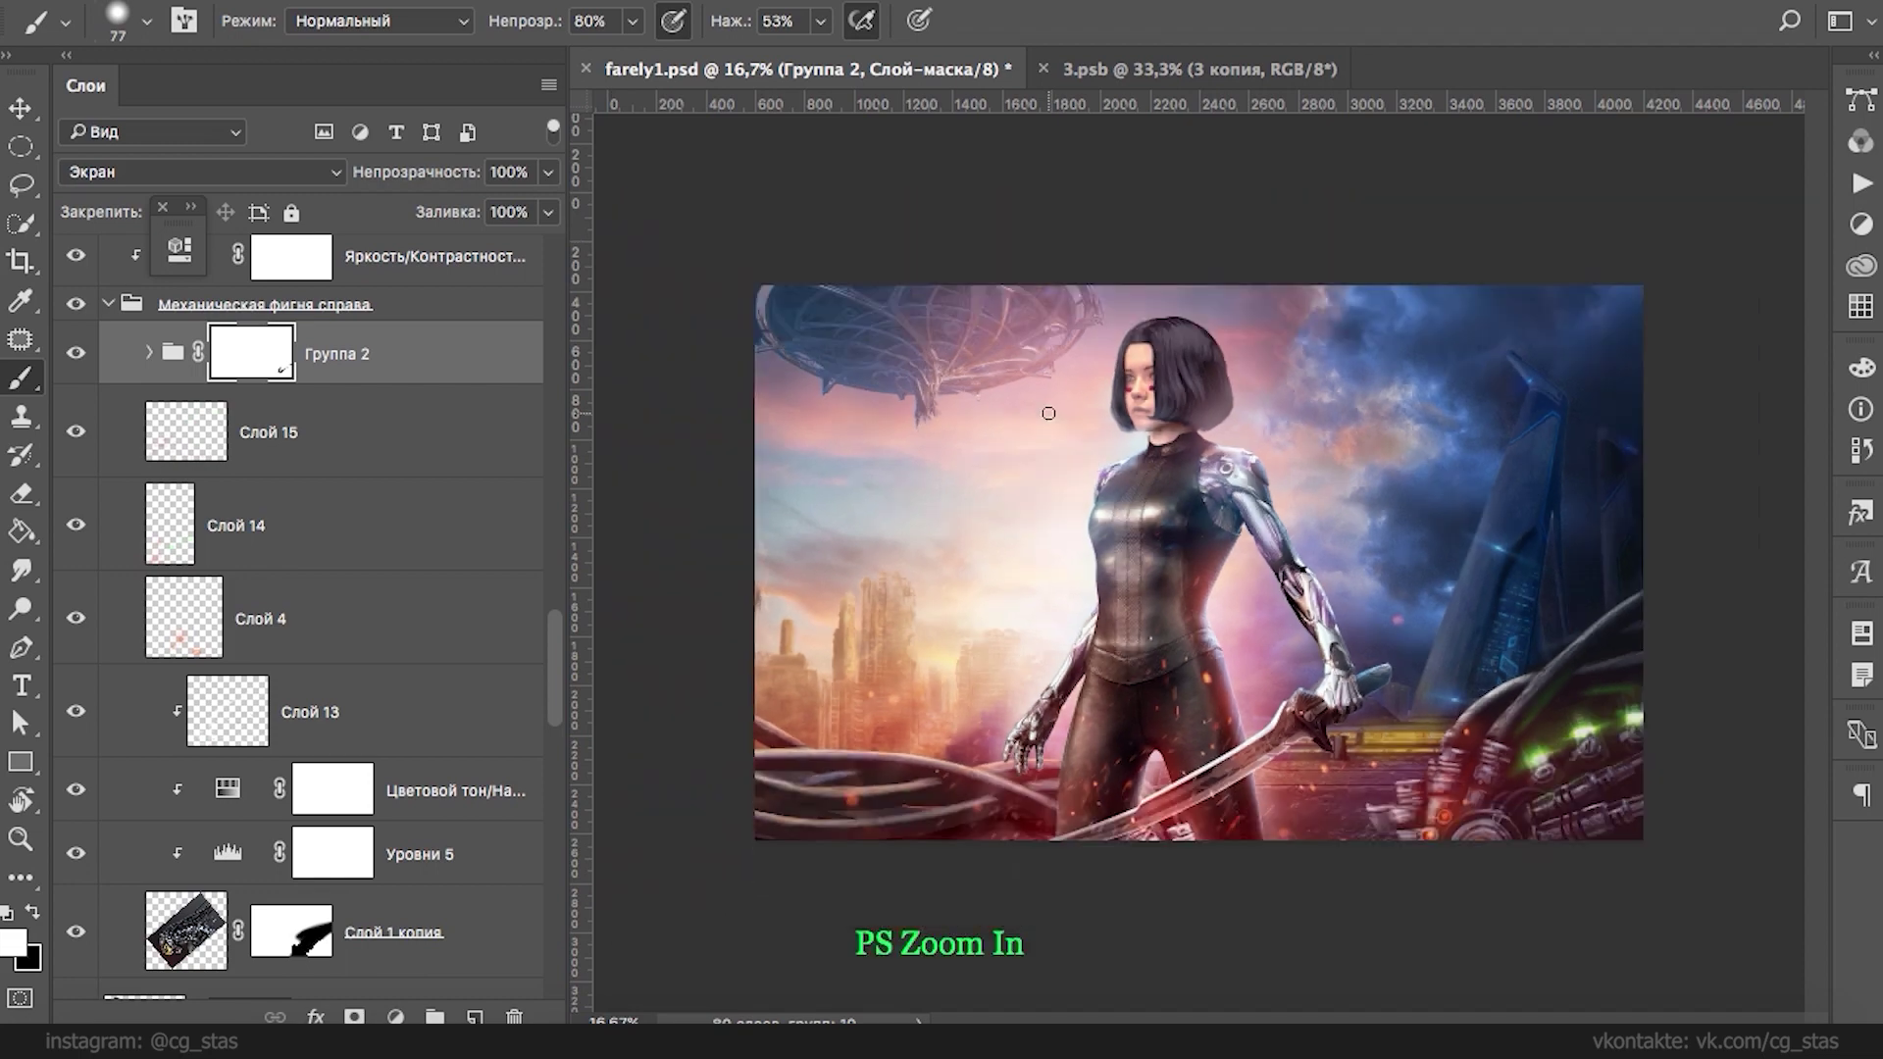
pyautogui.press('super+plus')
pyautogui.press('super+plus')
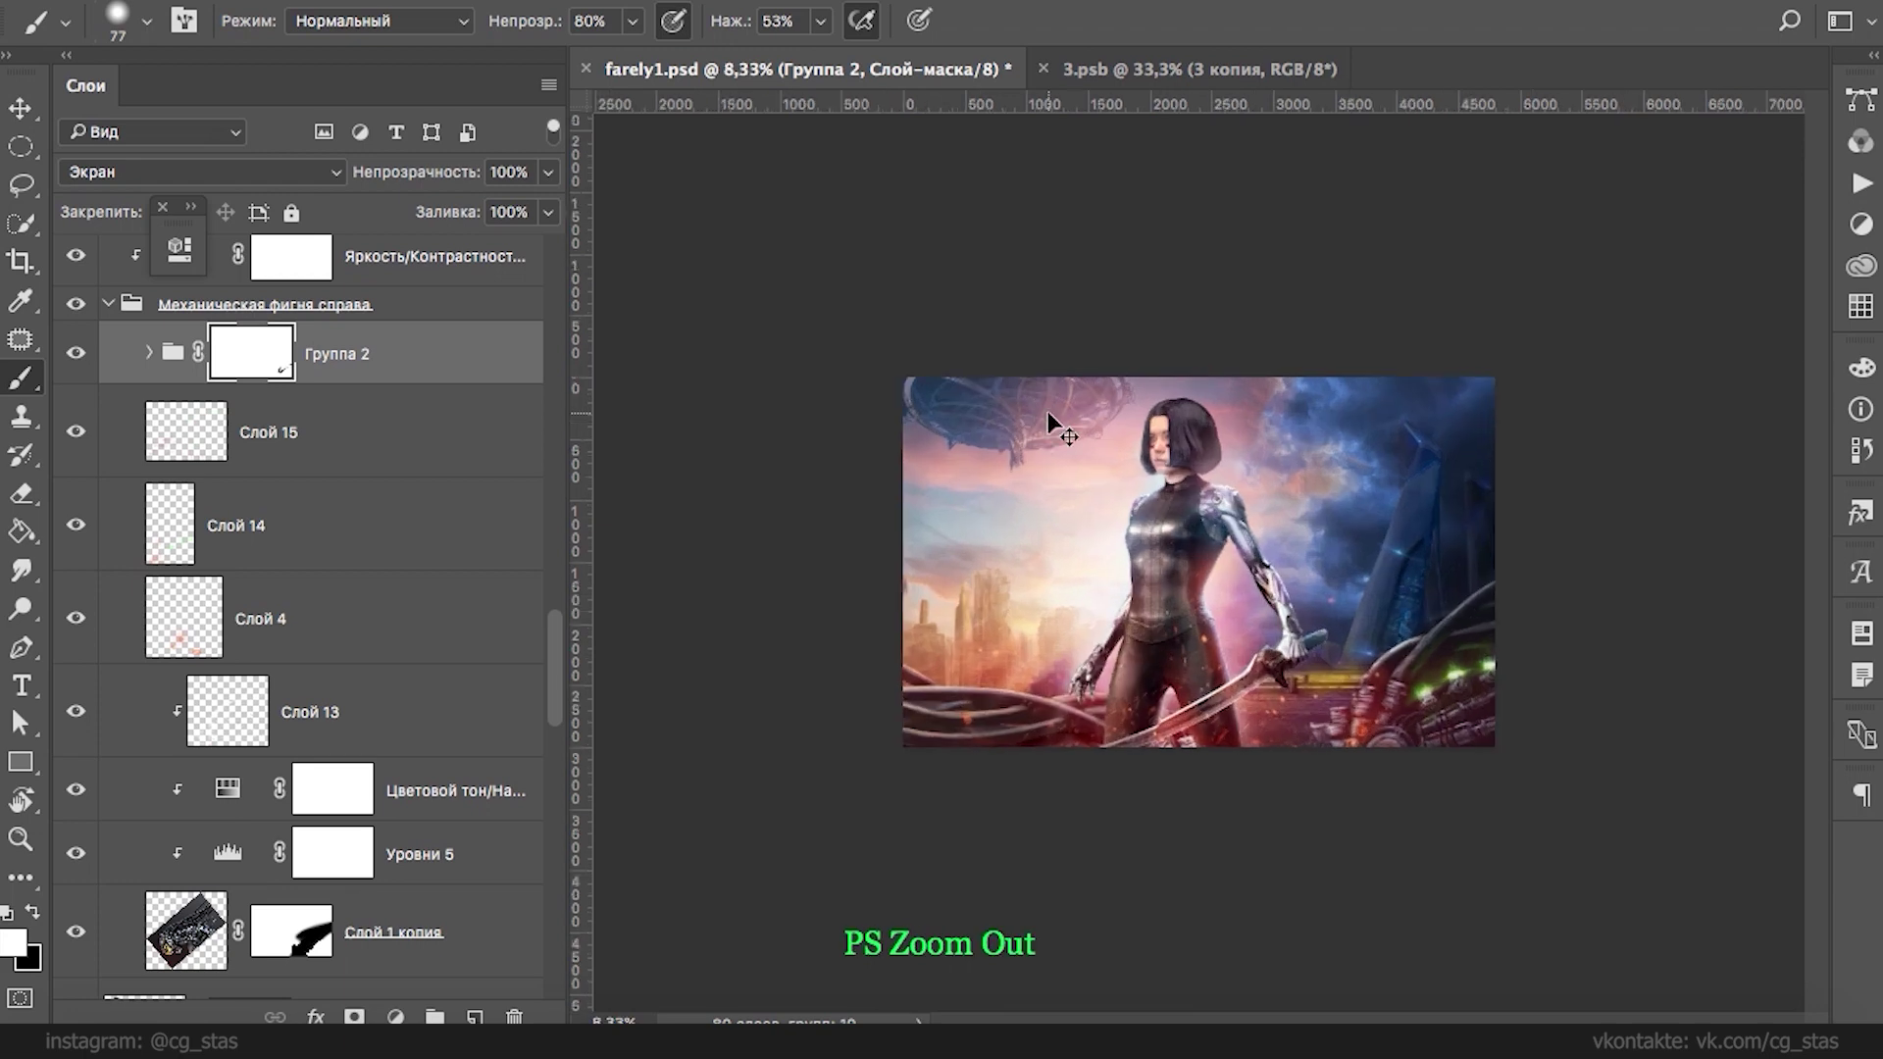
# - Rename the group holding the Слой 20 flare copies as "lens слева", collapse it and lock it
pyautogui.keyDown('super'); pyautogui.click(1159, 769); pyautogui.keyUp('super')
pyautogui.moveTo(559, 592); pyautogui.dragTo(559, 321)
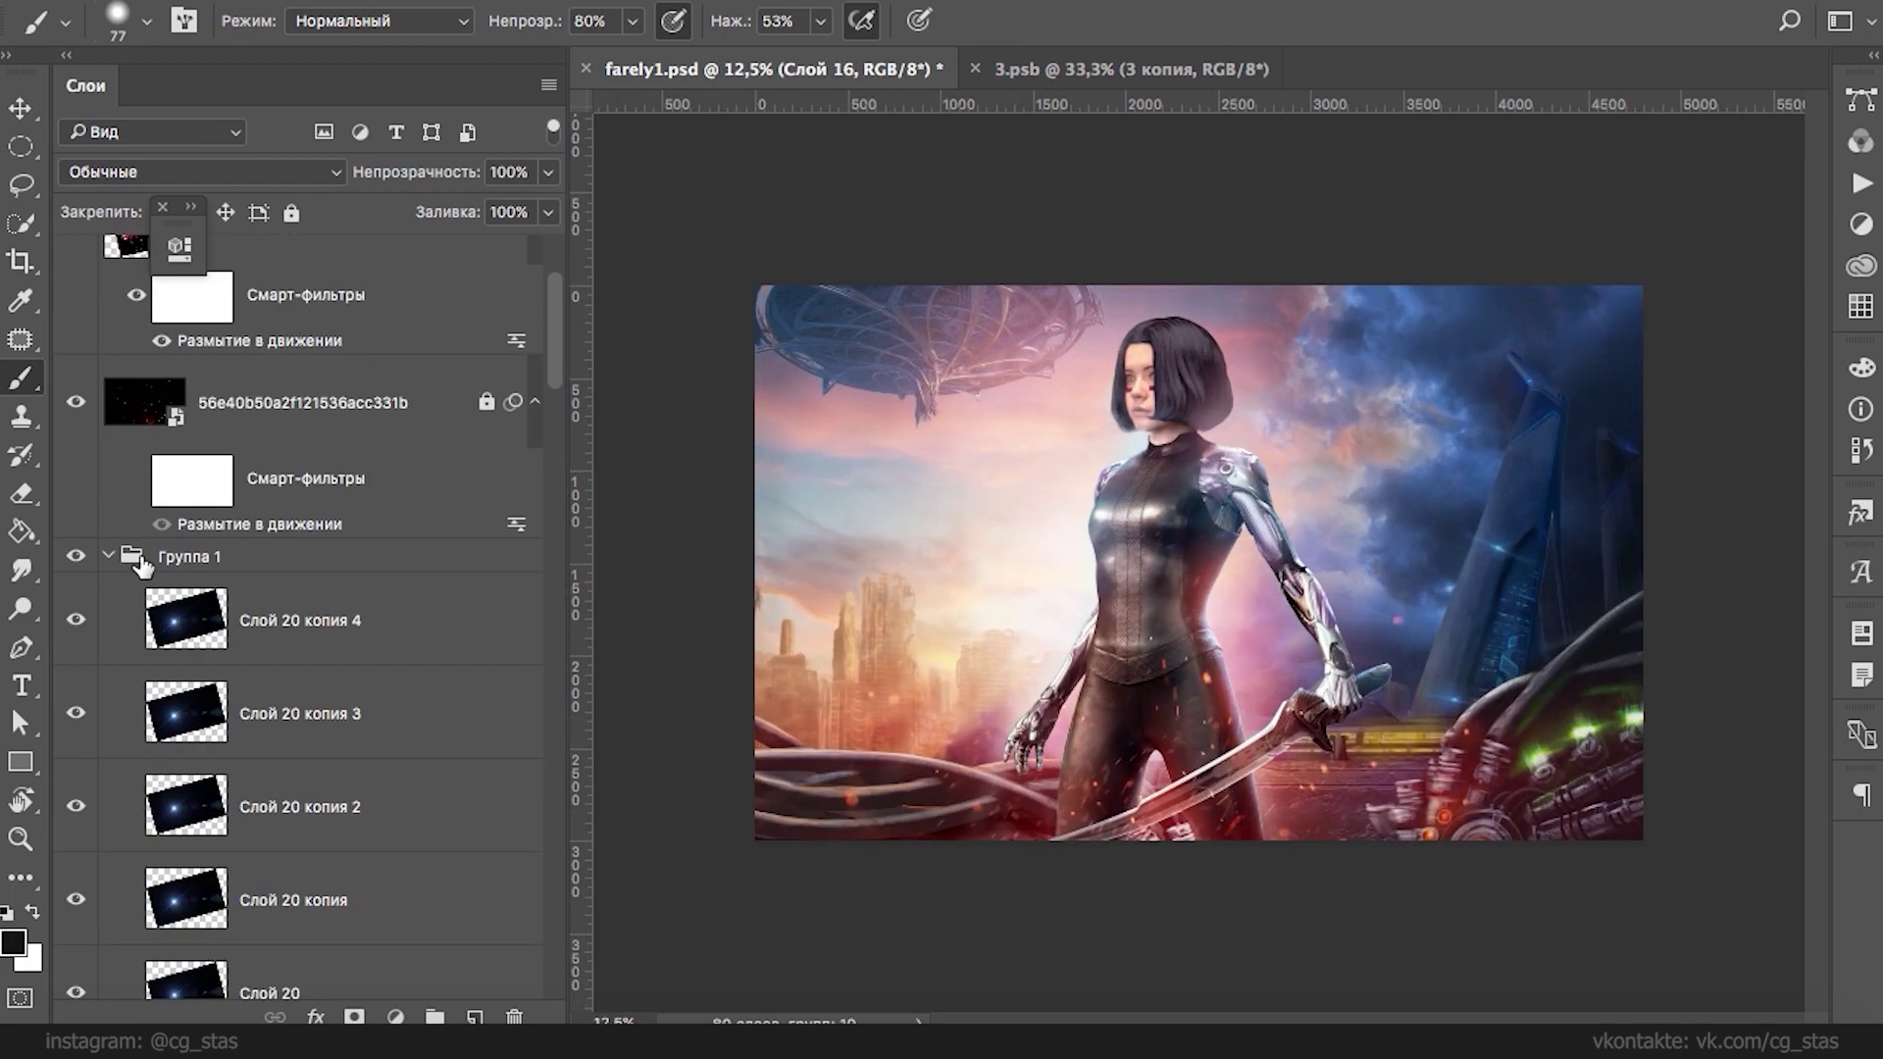
pyautogui.click(161, 561)
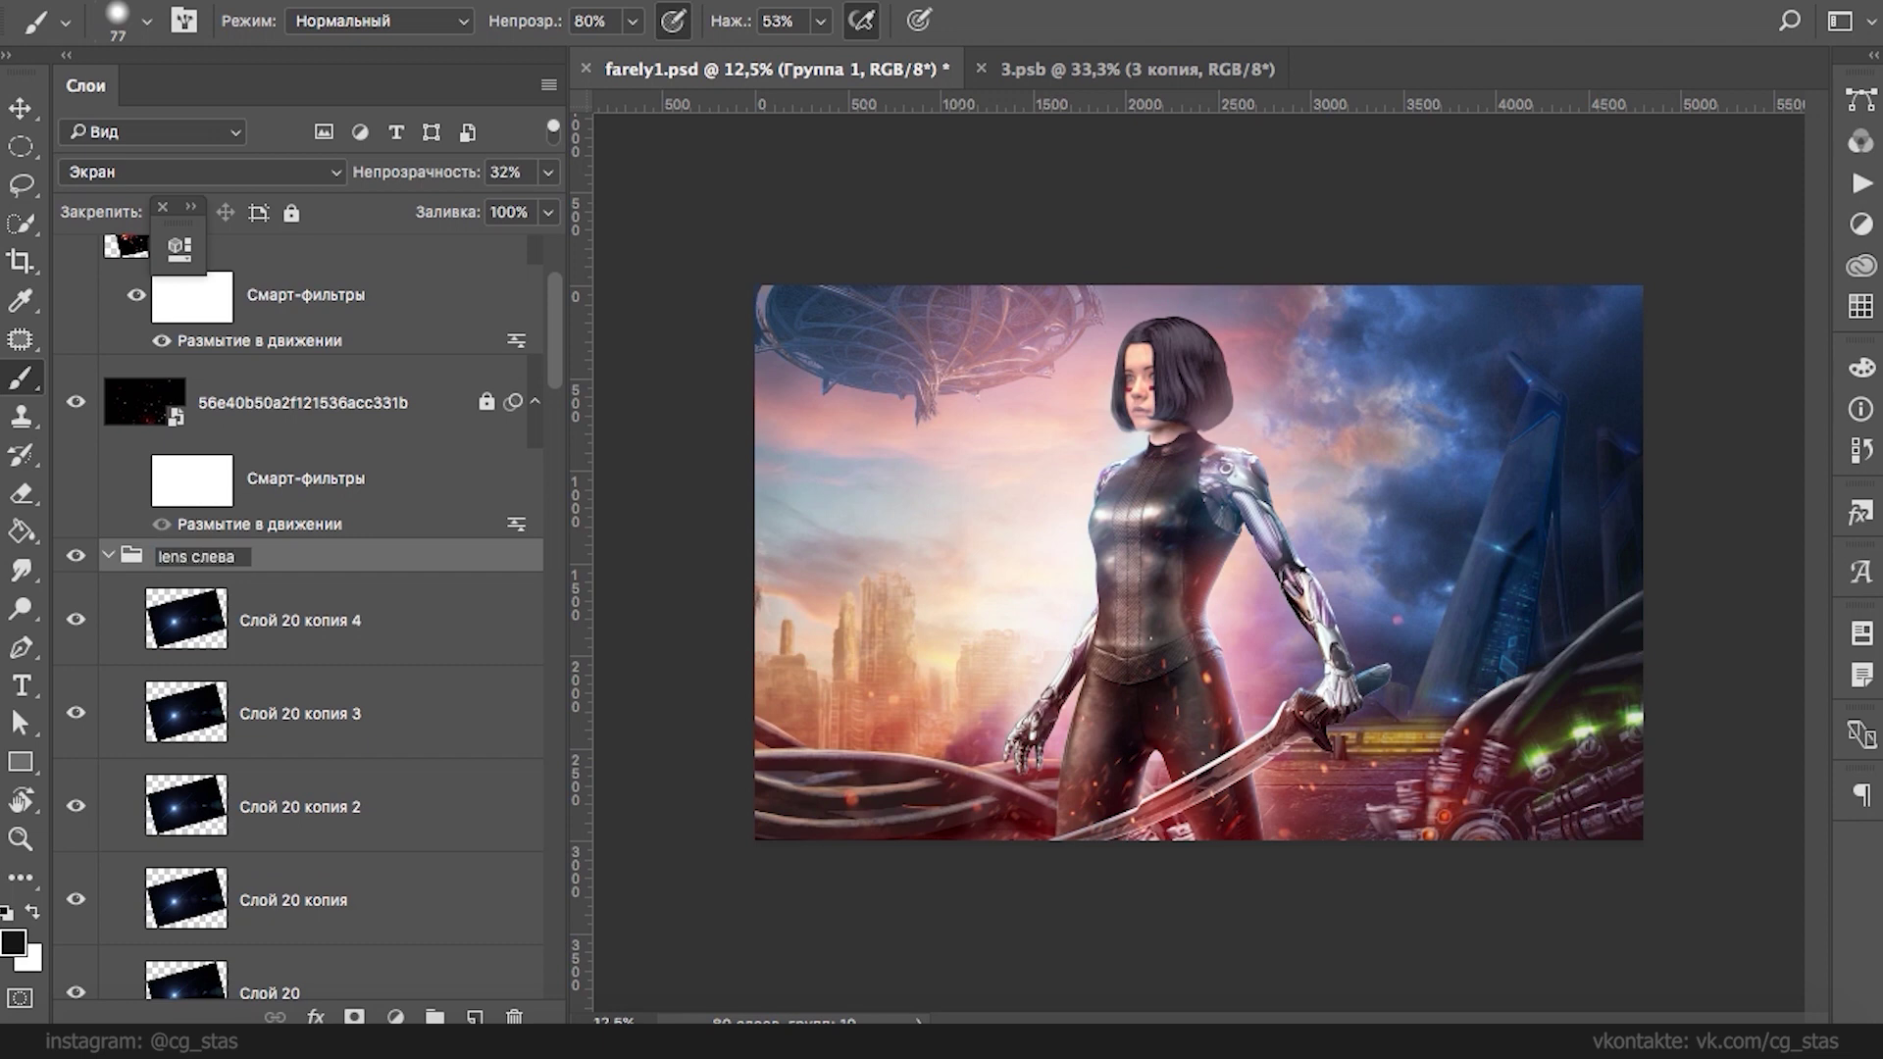
pyautogui.click(108, 556)
pyautogui.click(291, 212)
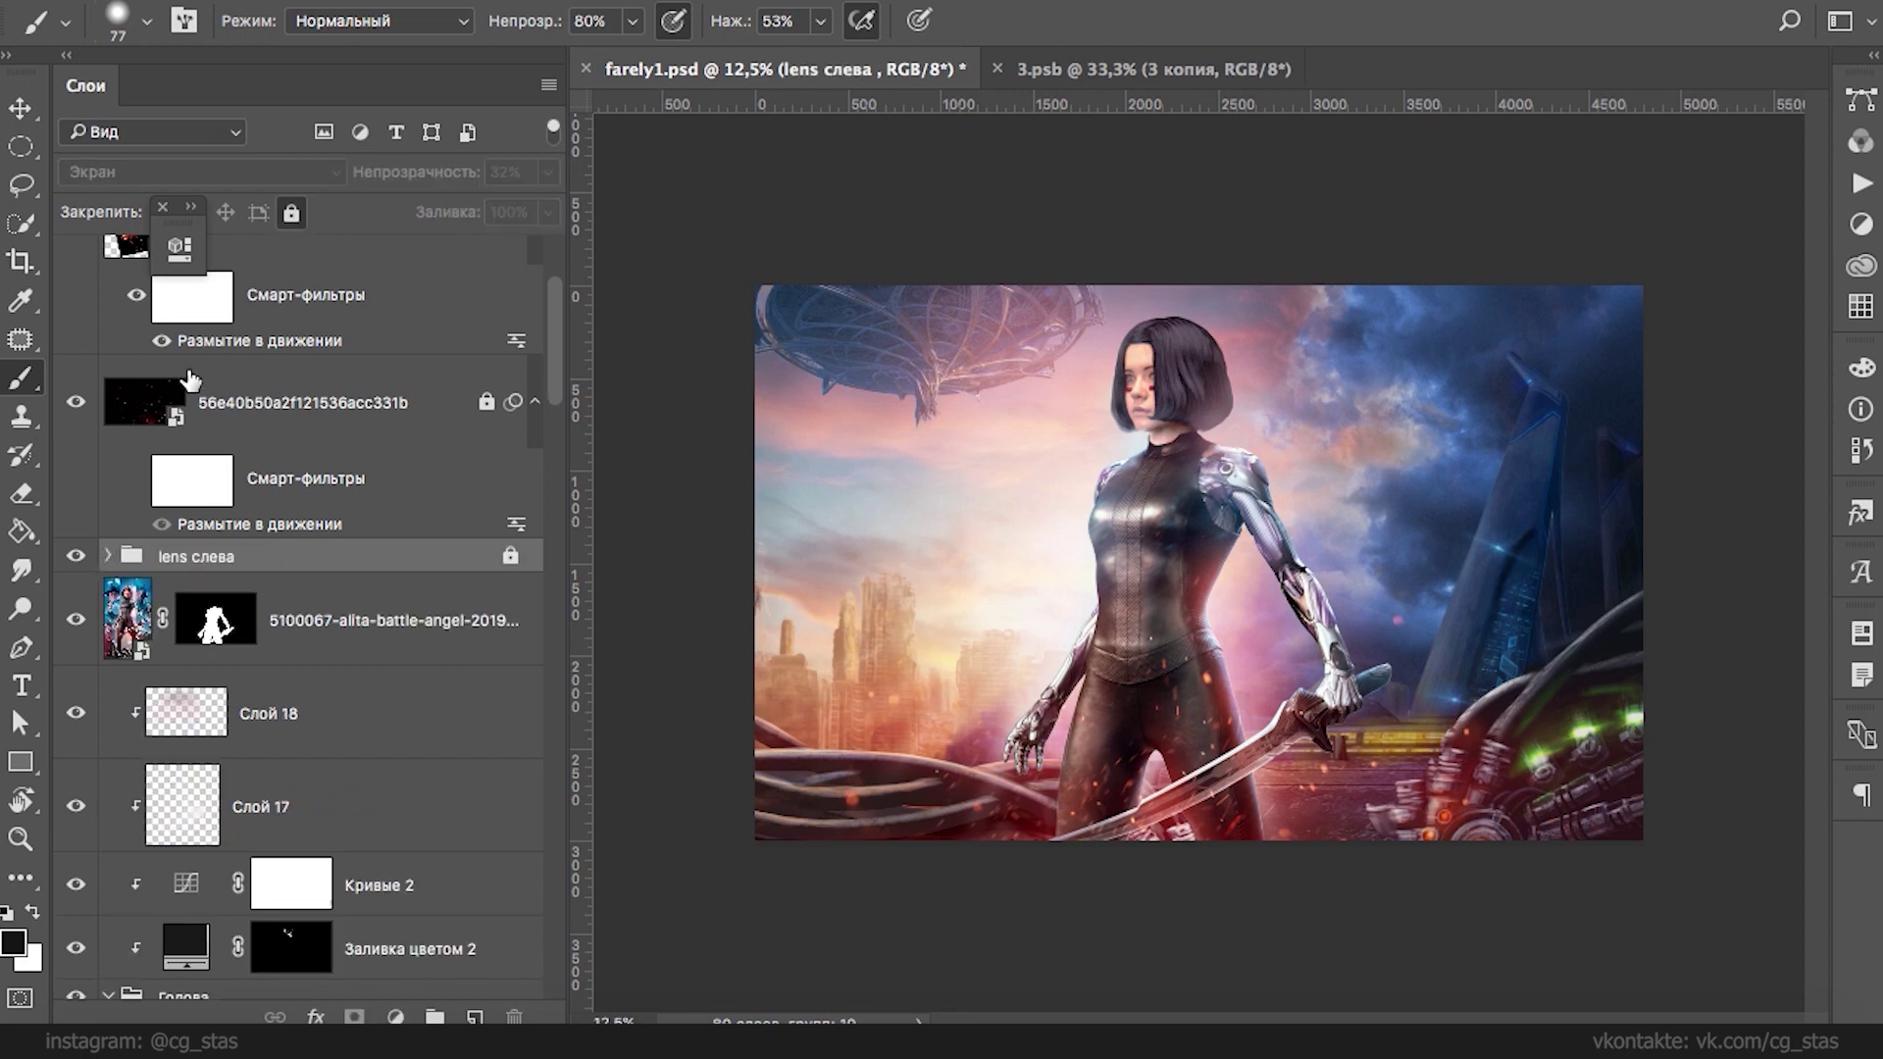
# - Unlock the 56e40b50a2f121536acc331b sparks layer and reposition it over the composite with Free Transform
pyautogui.click(172, 417)
pyautogui.click(485, 402)
pyautogui.press('super+t')
pyautogui.moveTo(1557, 595); pyautogui.dragTo(1691, 437)
pyautogui.moveTo(1616, 555); pyautogui.dragTo(1569, 562)
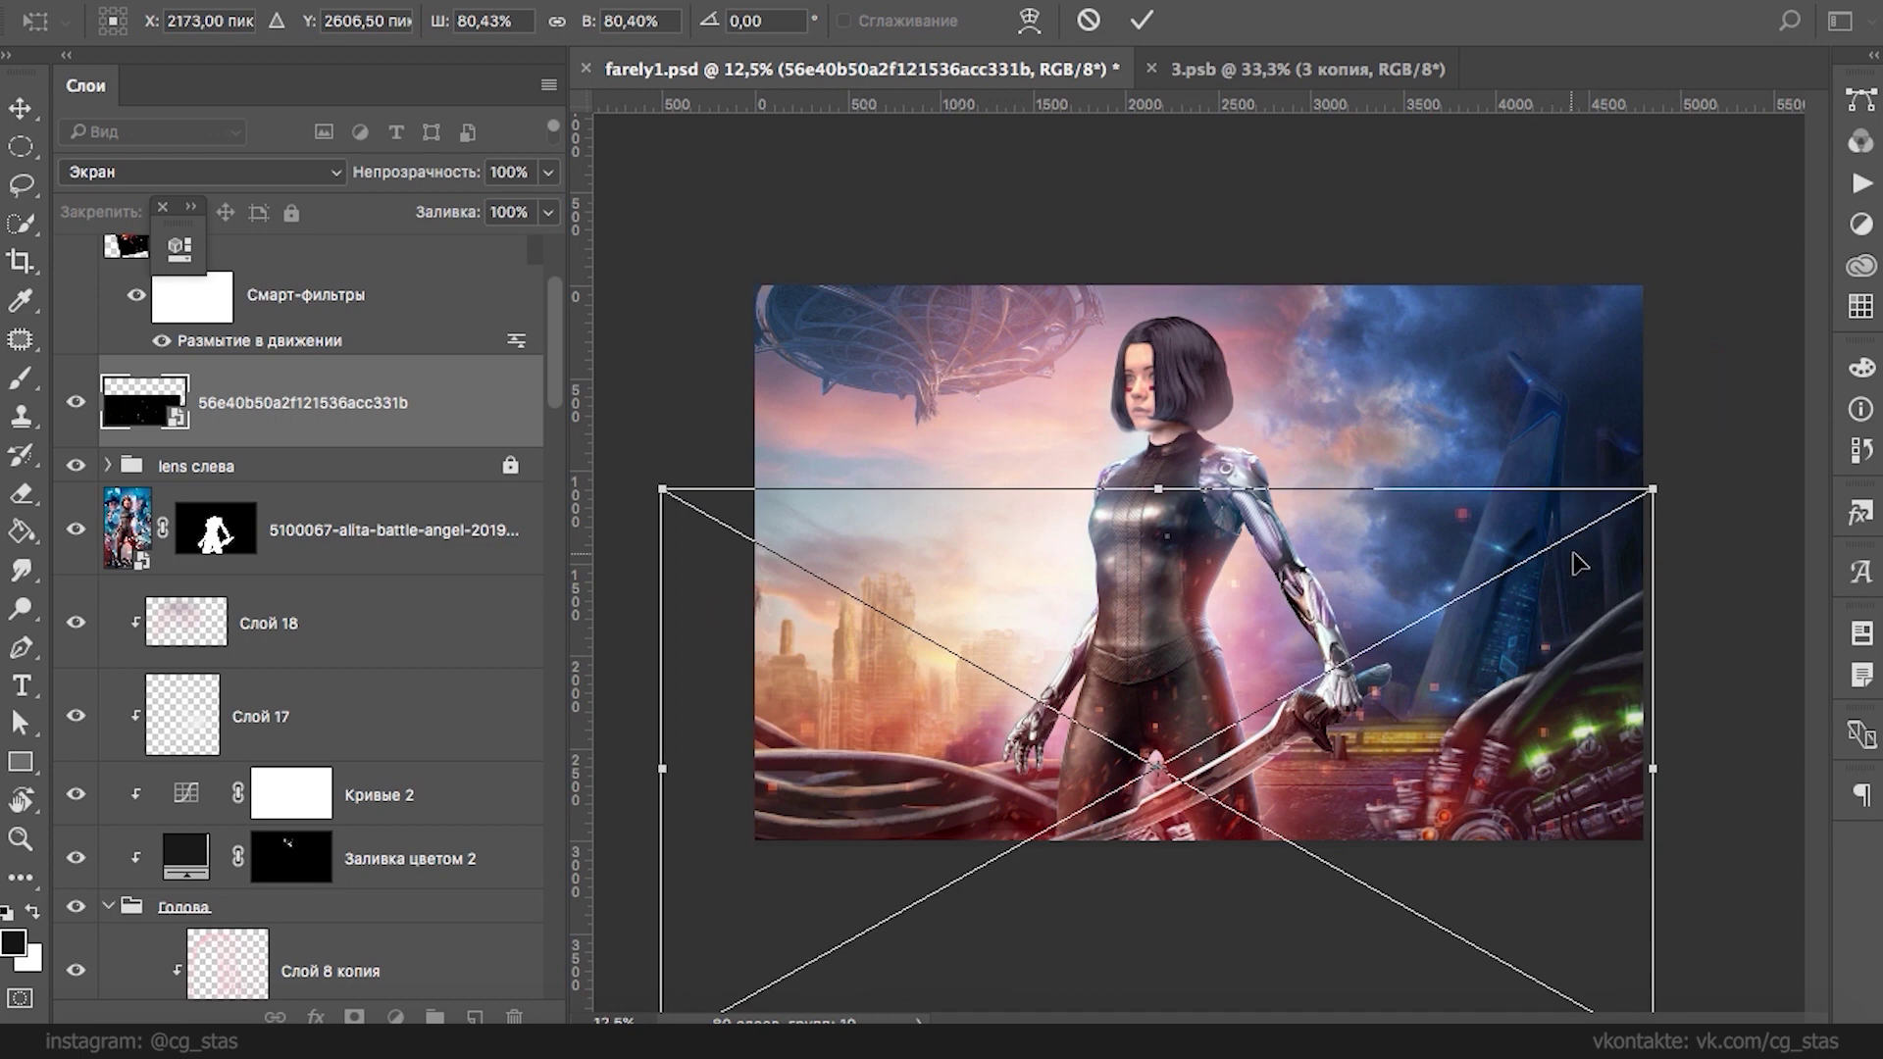
pyautogui.press('Return')
pyautogui.press('b')
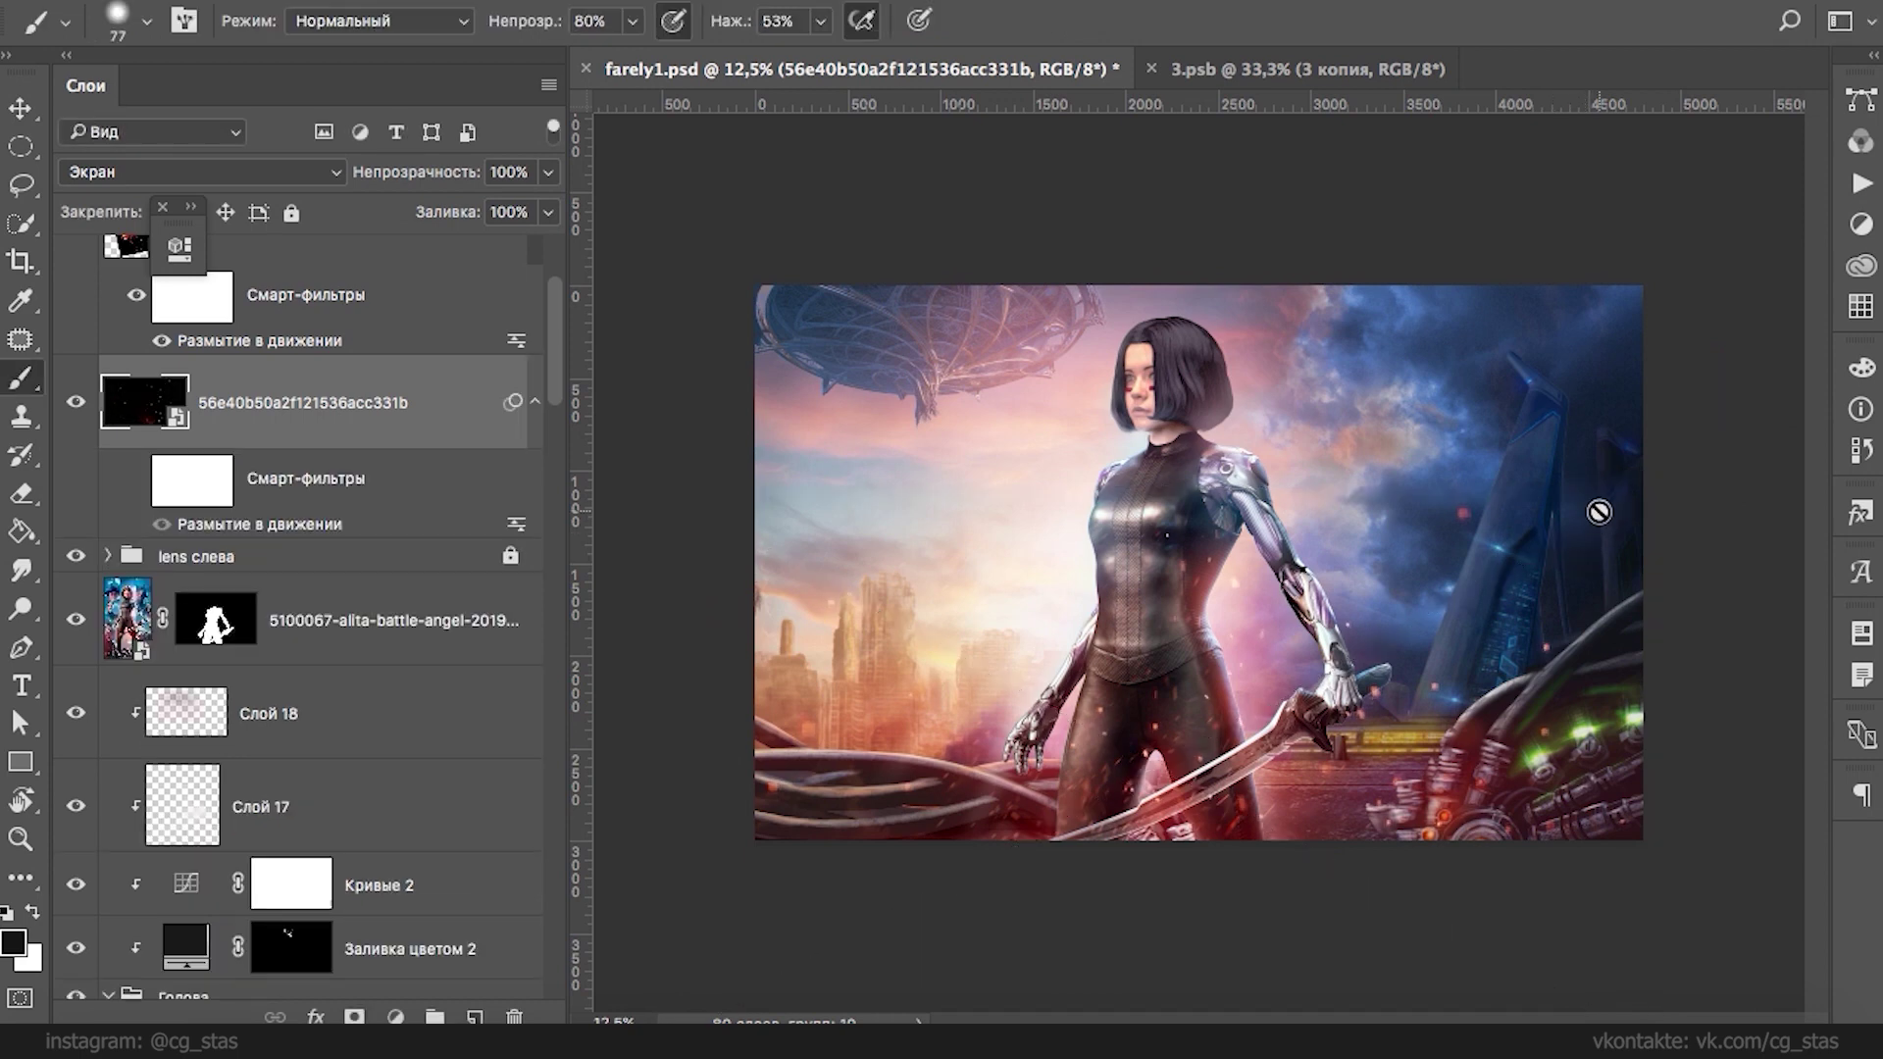
# - Unlock the Pn1wu5E2WBs sparks layer, reposition it with Free Transform and lock it again
pyautogui.scroll(2, 552, 364)
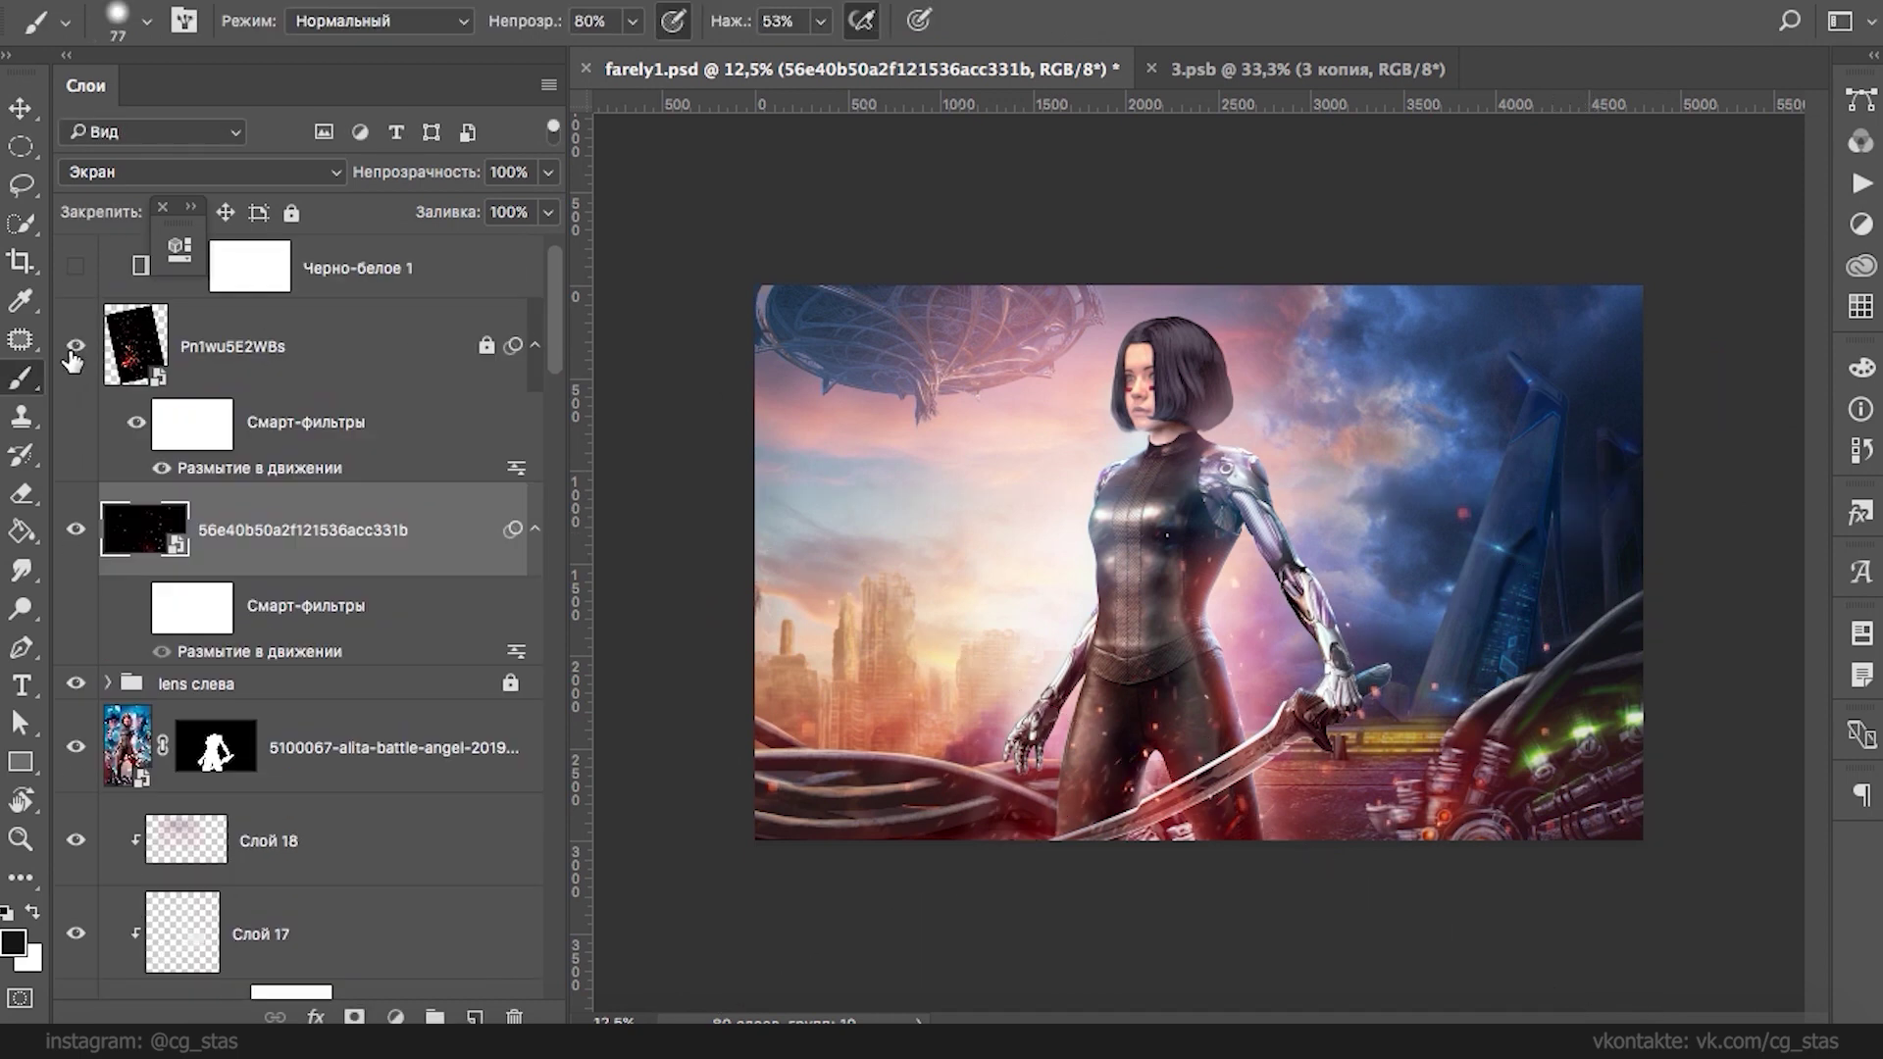
pyautogui.click(324, 381)
pyautogui.click(486, 345)
pyautogui.press('super+t')
pyautogui.moveTo(1287, 820); pyautogui.dragTo(1330, 962)
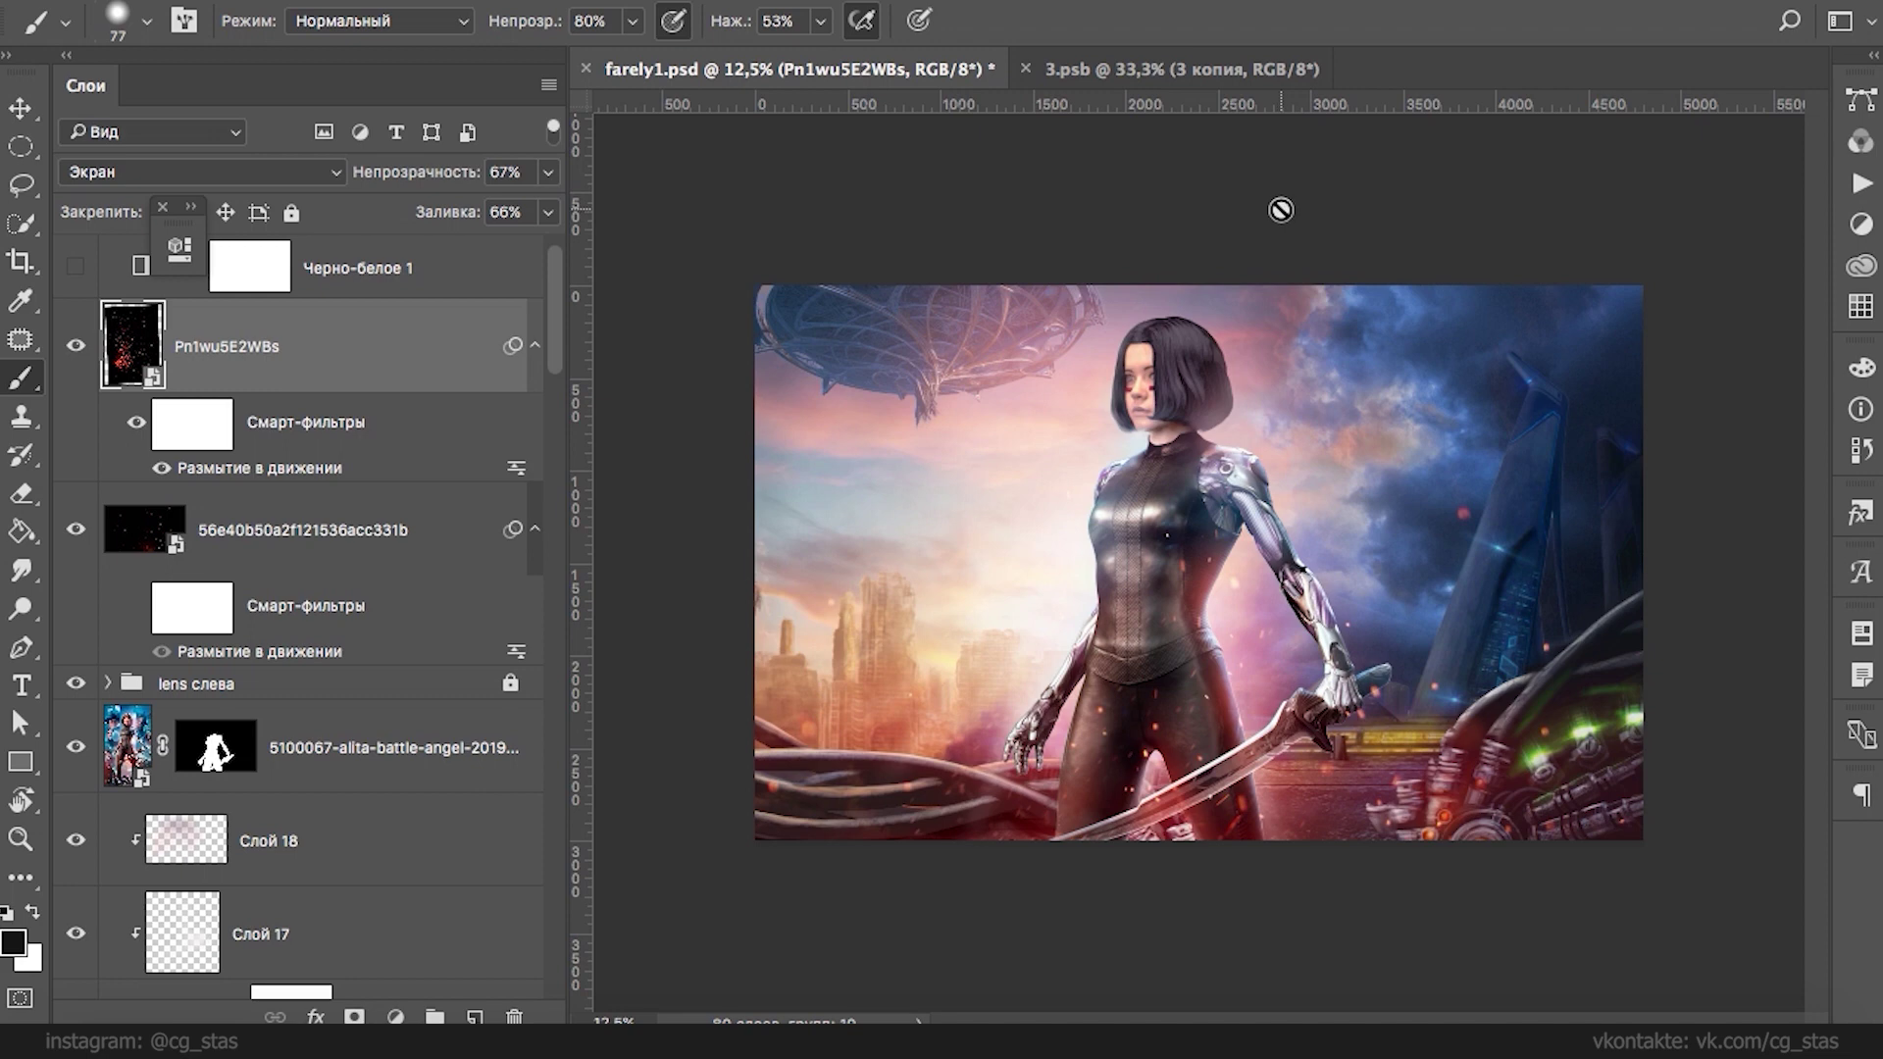
pyautogui.scroll(1, 536, 336)
pyautogui.click(292, 213)
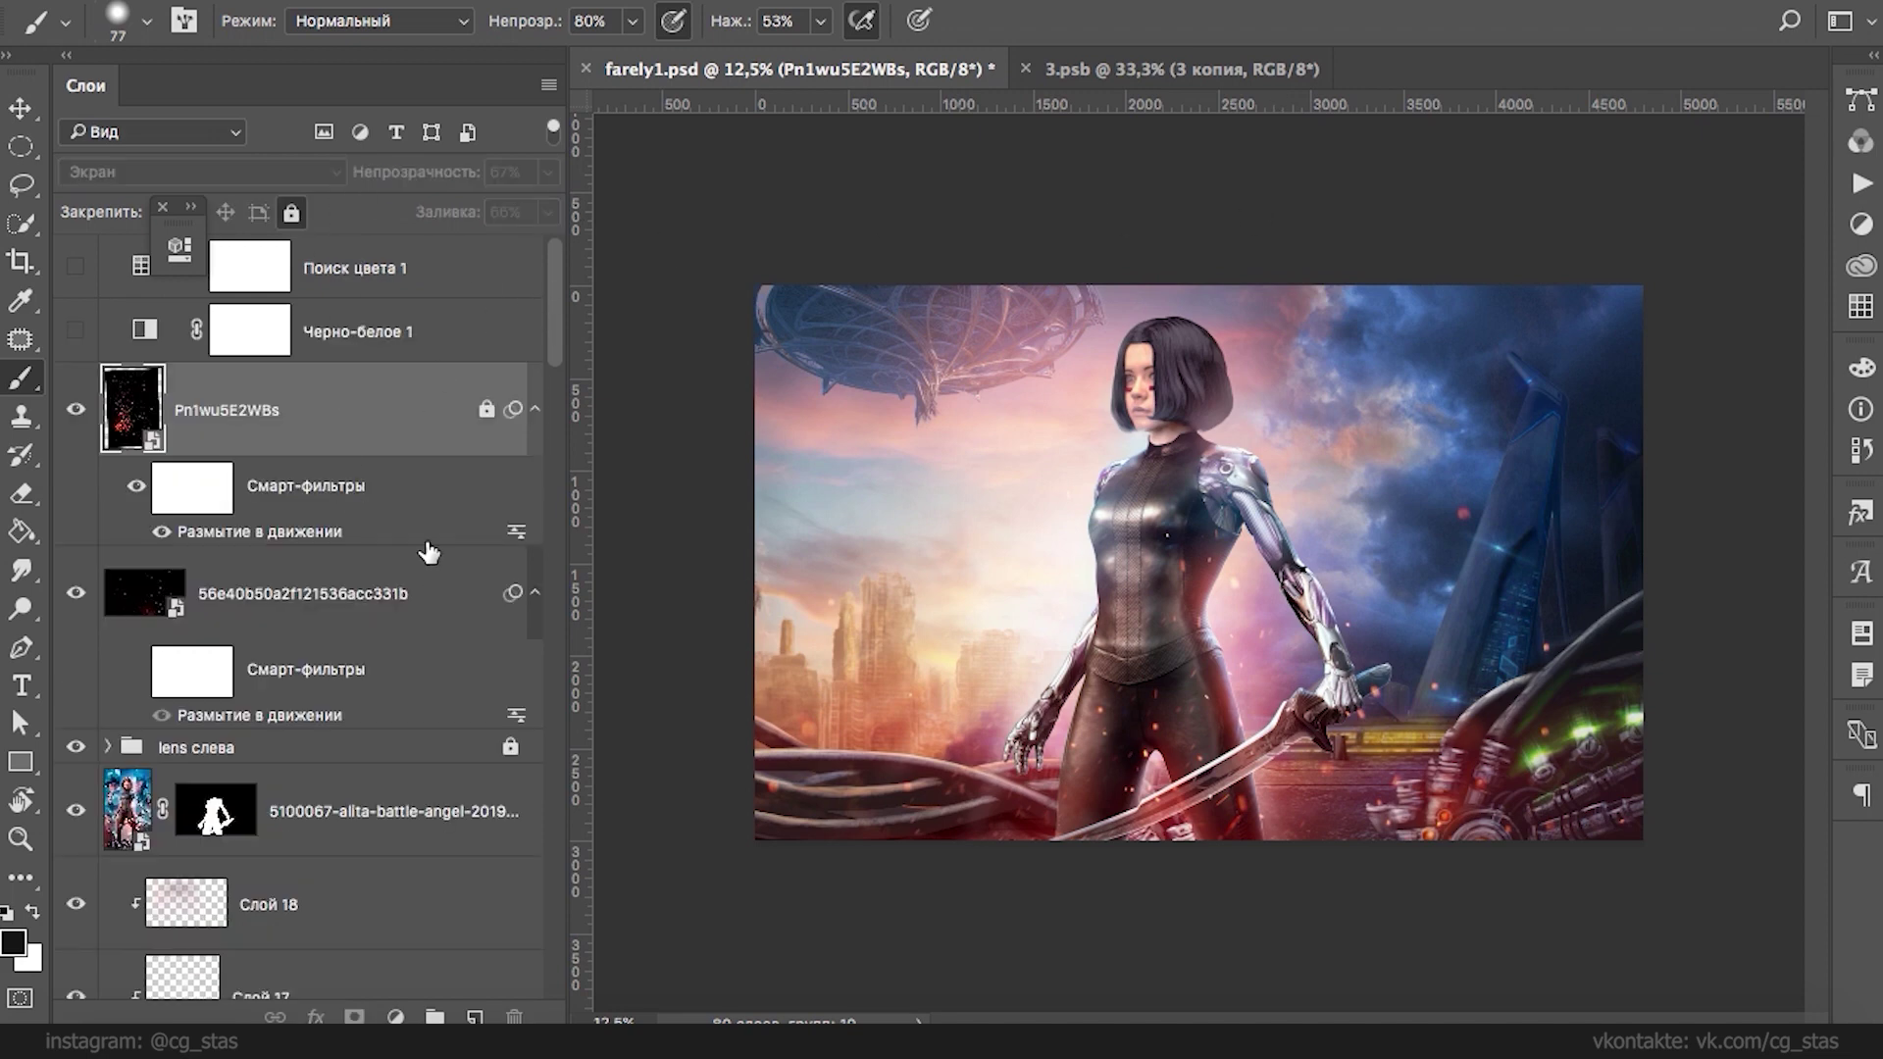
# - Preview the composite through the Черно-белое 1 adjustment and toggle the Pn1wu5E2WBs sparks to compare the tones
pyautogui.click(69, 274)
pyautogui.click(64, 282)
pyautogui.click(76, 331)
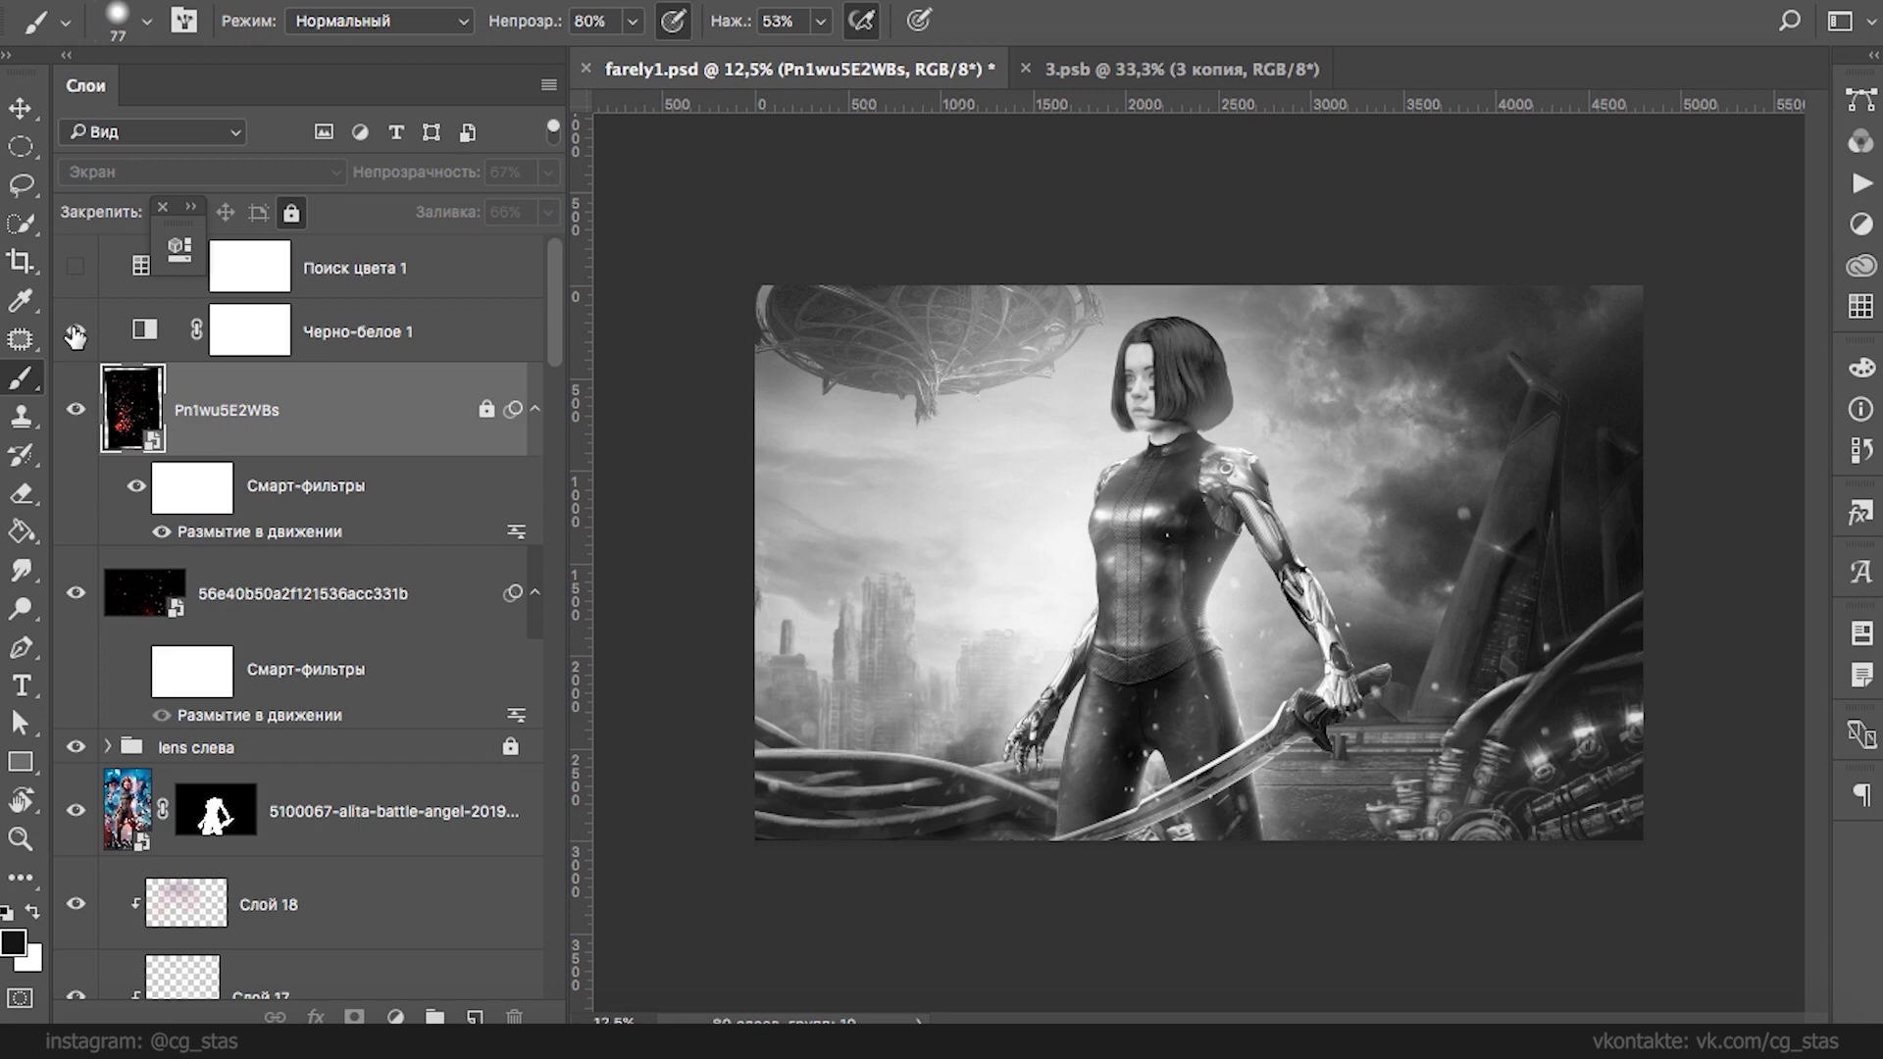
pyautogui.click(75, 412)
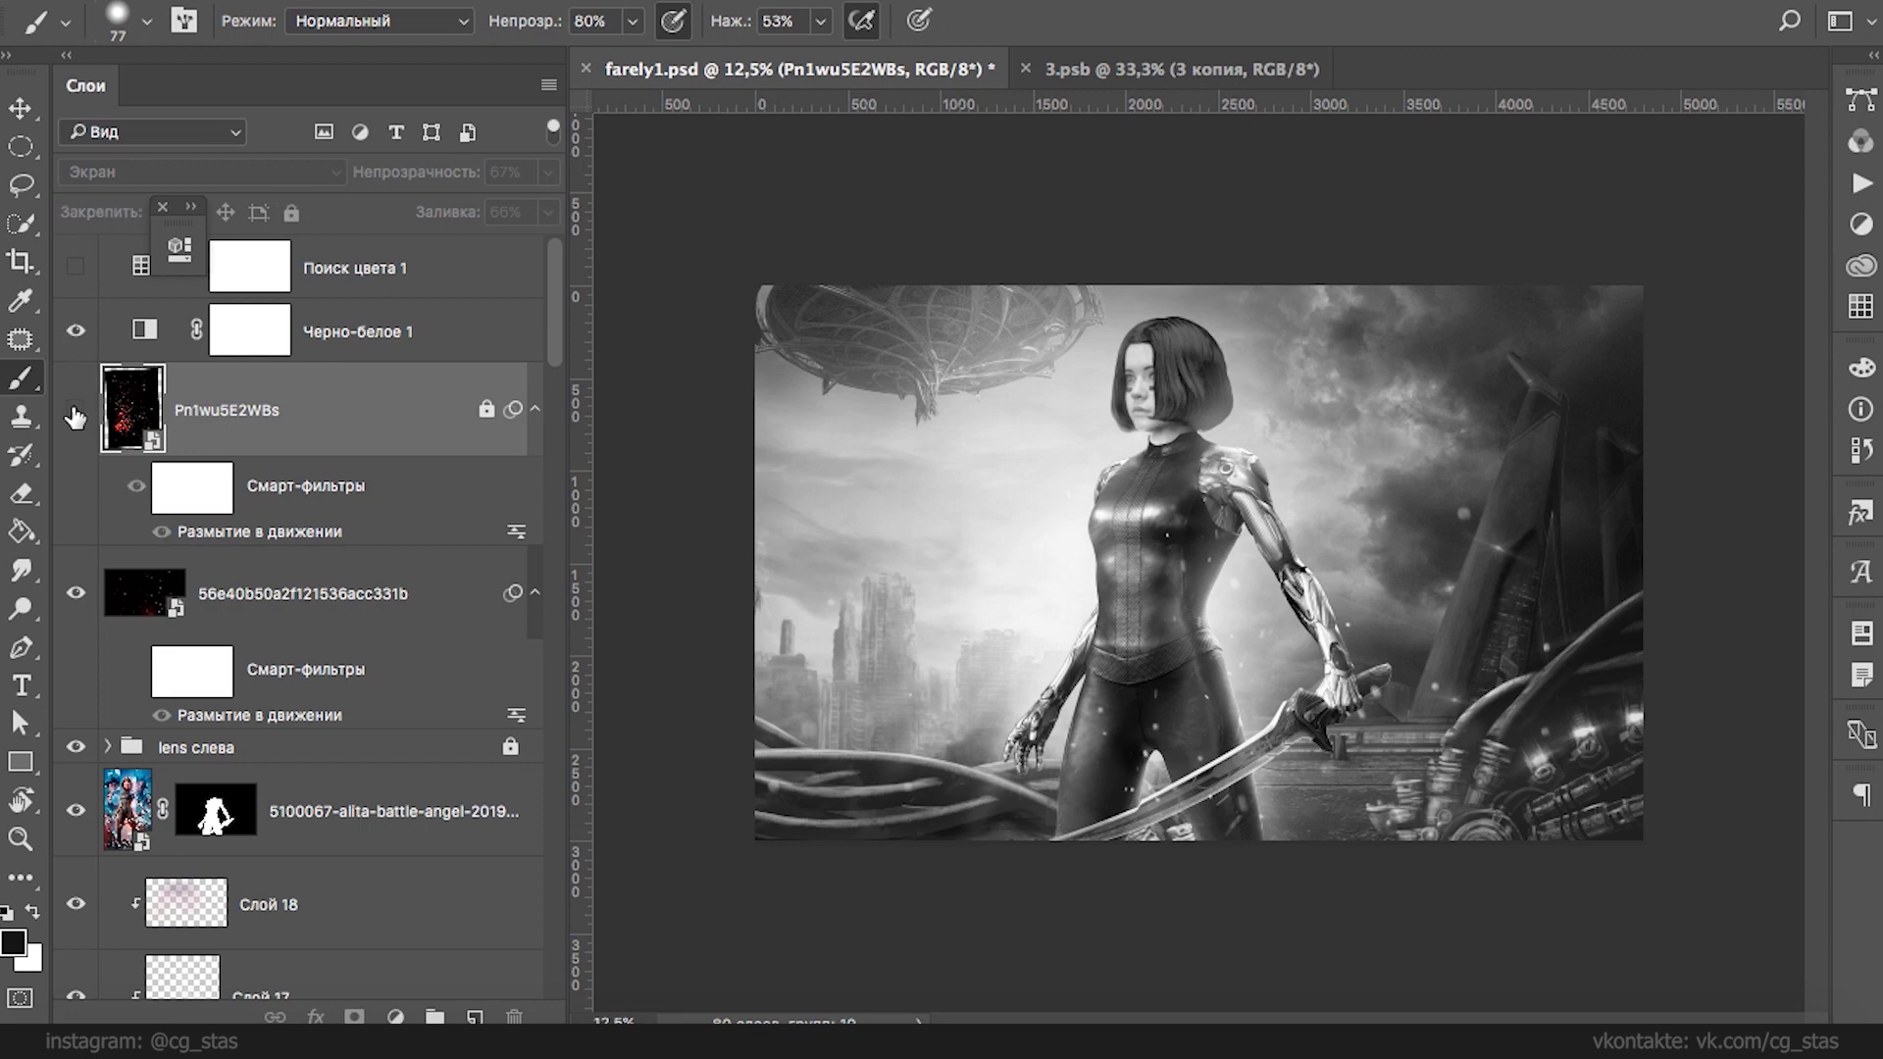
pyautogui.click(75, 330)
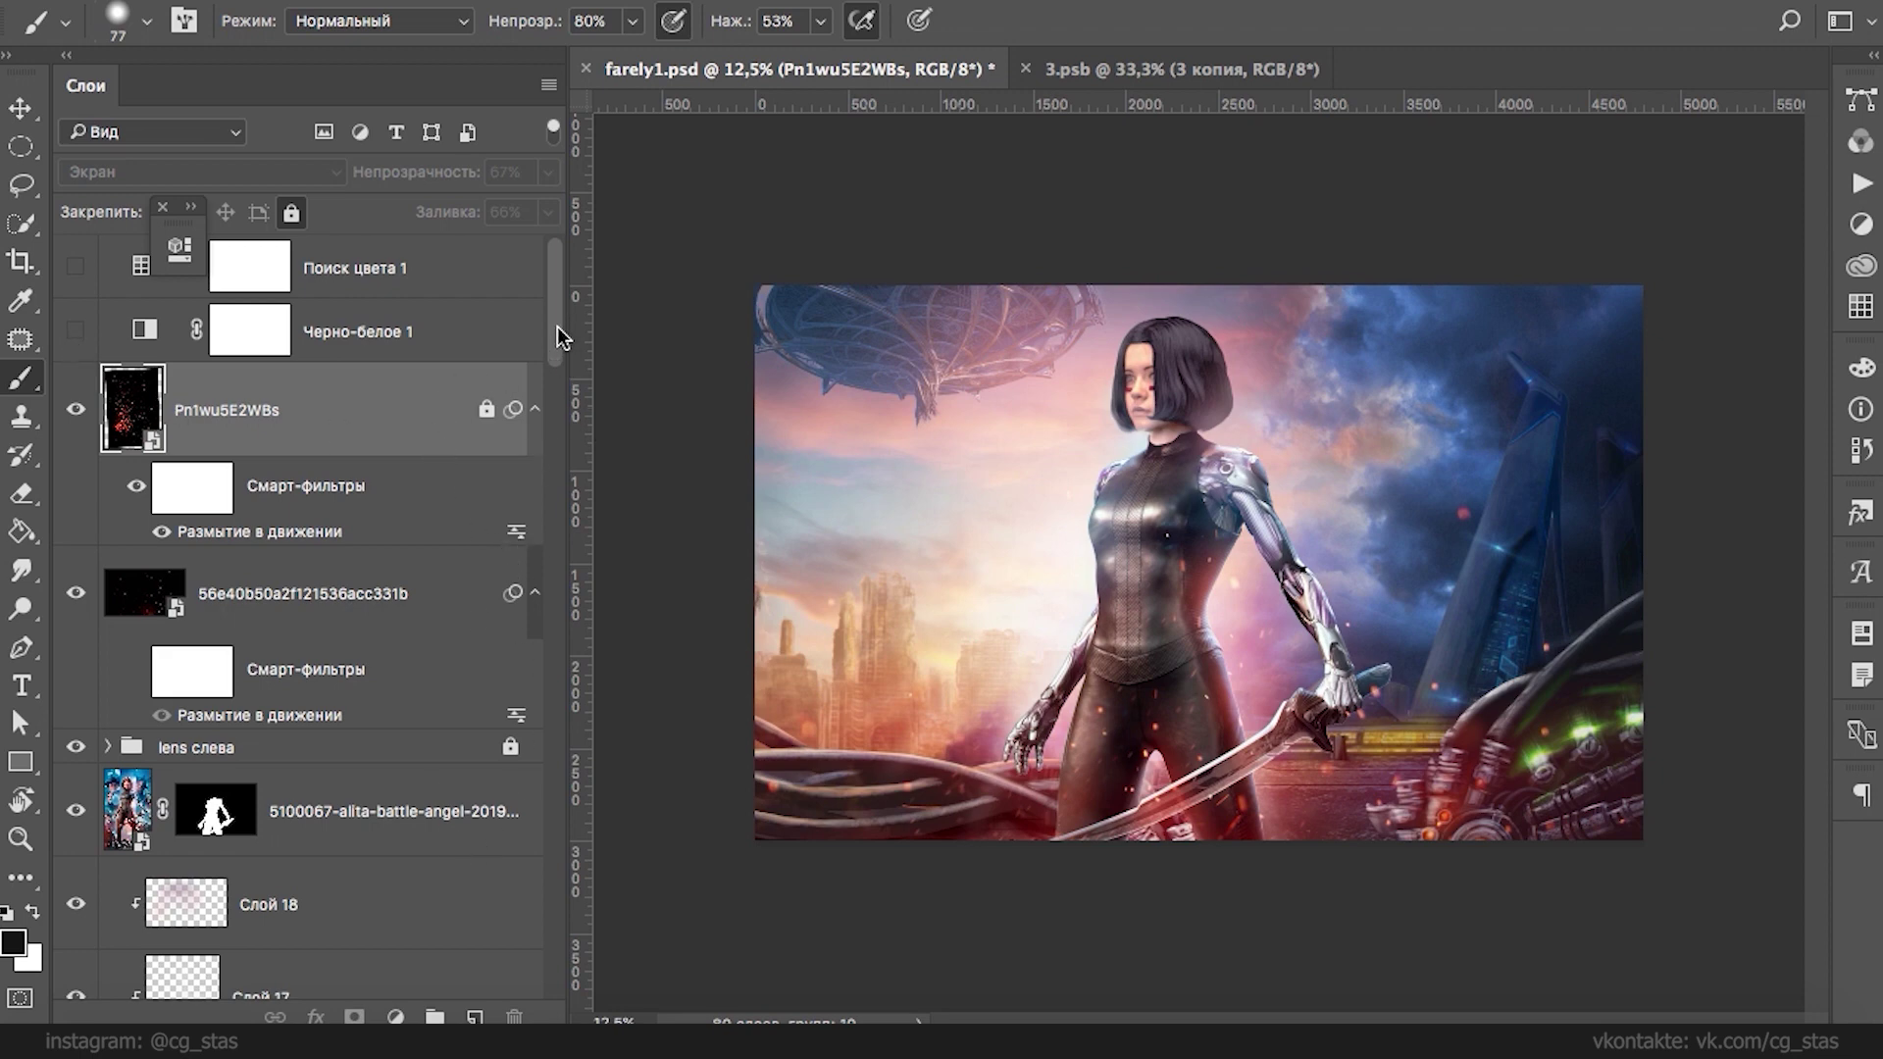
# - Create a new layer above the Pn1wu5E2WBs sparks layer and name it "блики"
pyautogui.click(475, 1016)
pyautogui.doubleClick(226, 411)
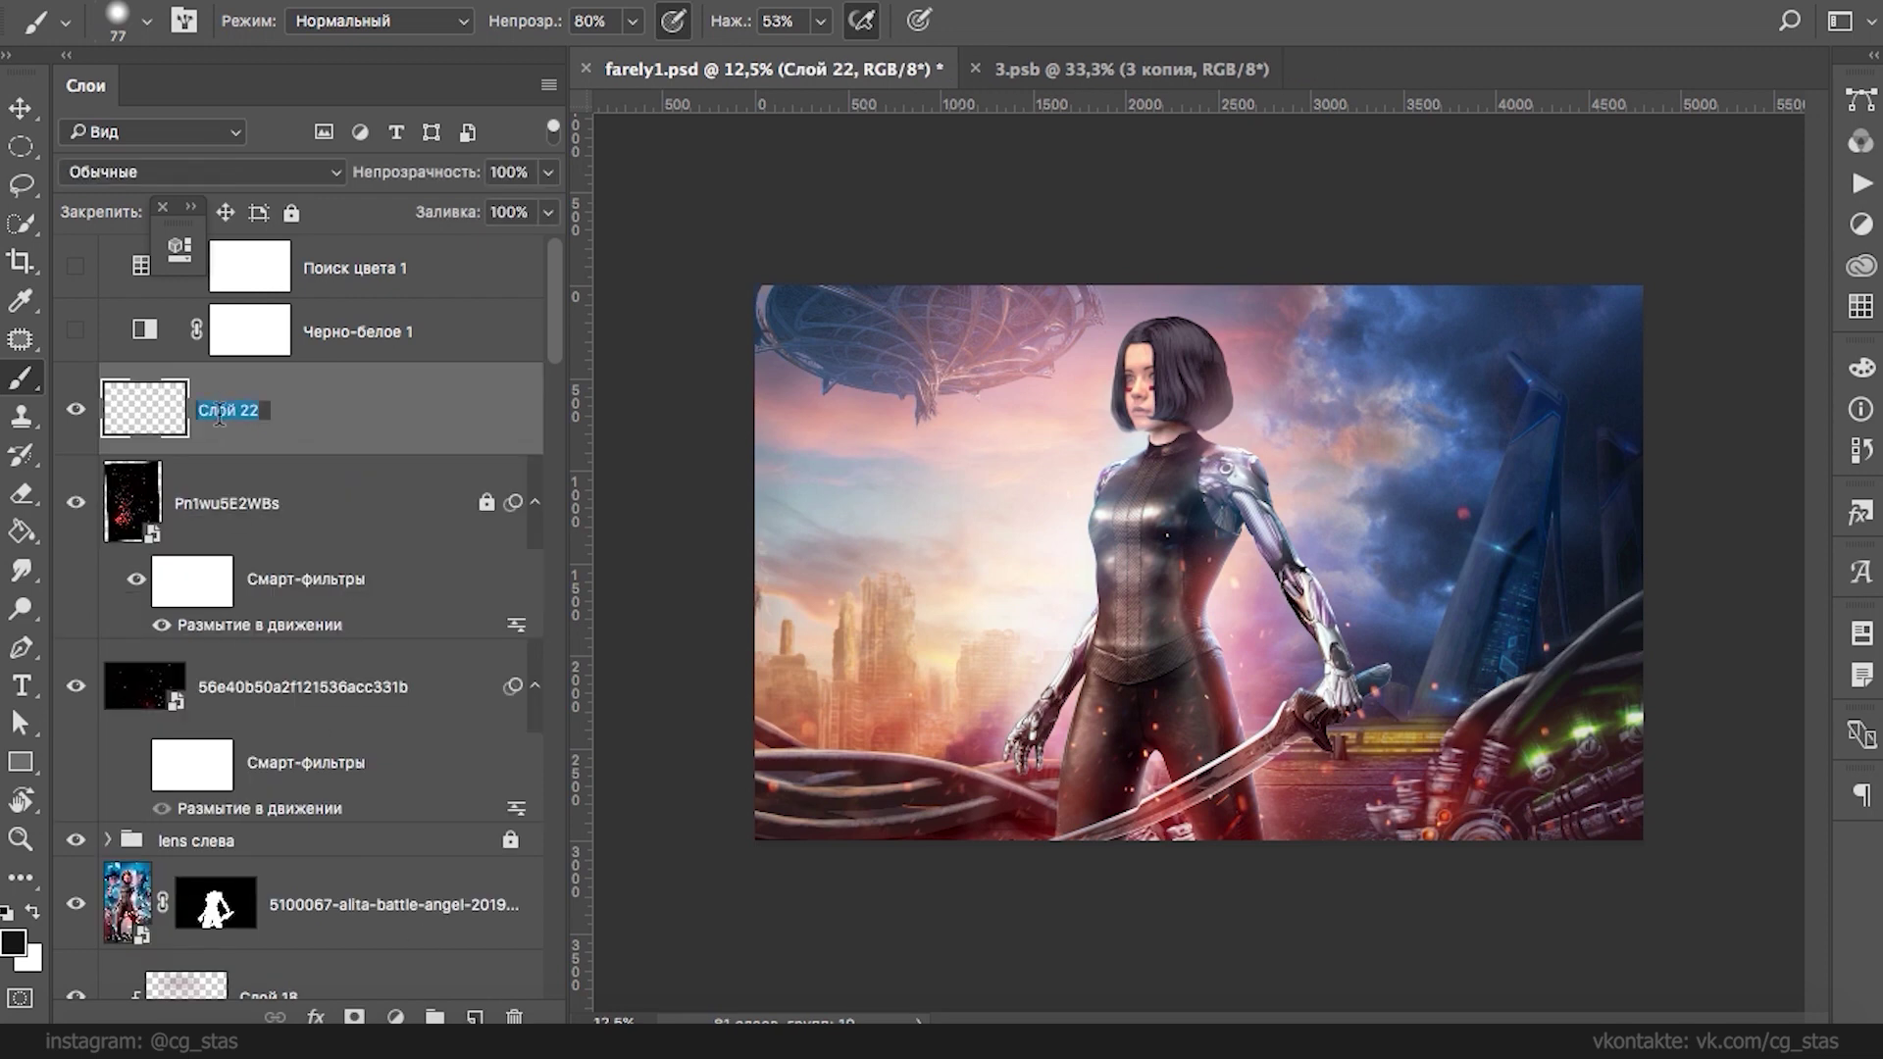
pyautogui.write('блики')
pyautogui.press('Return')
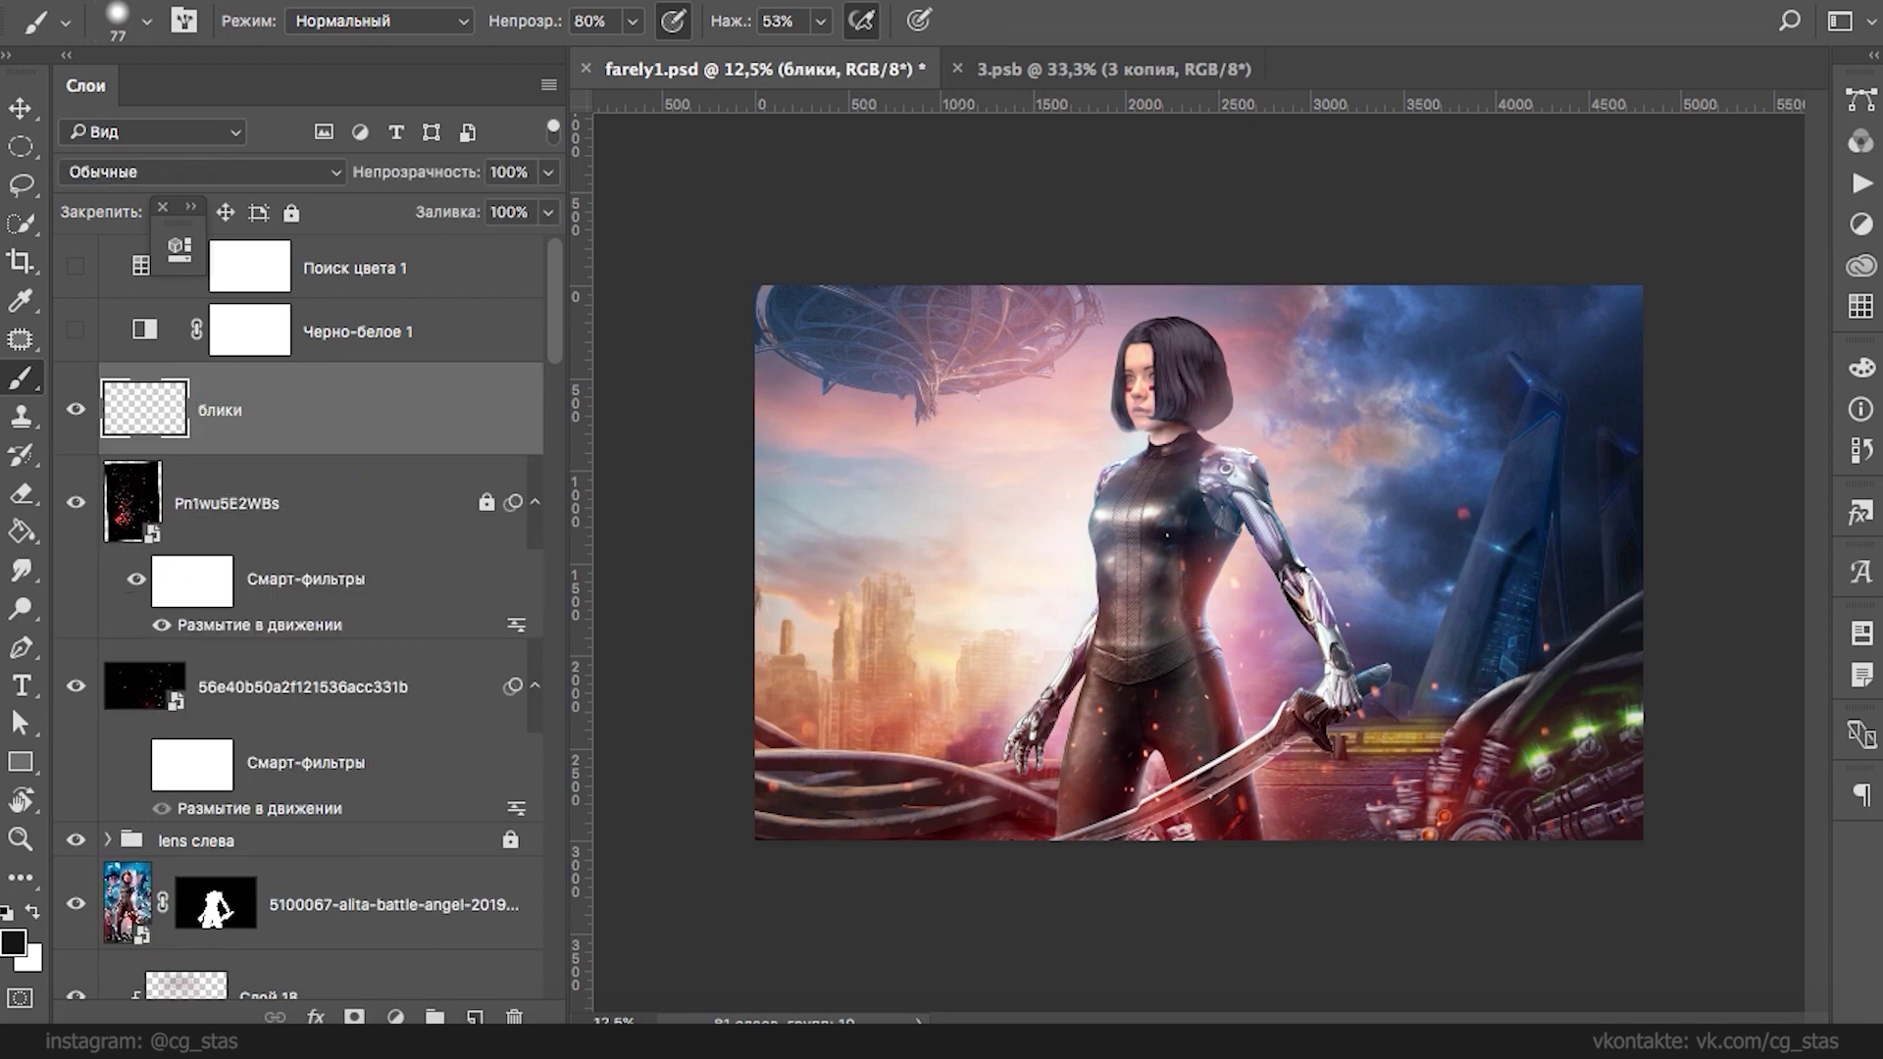
# - Set up a white brush with 100% opacity and 78% flow, undoing the test dab in the sky
pyautogui.press('x')
pyautogui.click(632, 21)
pyautogui.moveTo(629, 55); pyautogui.dragTo(658, 56)
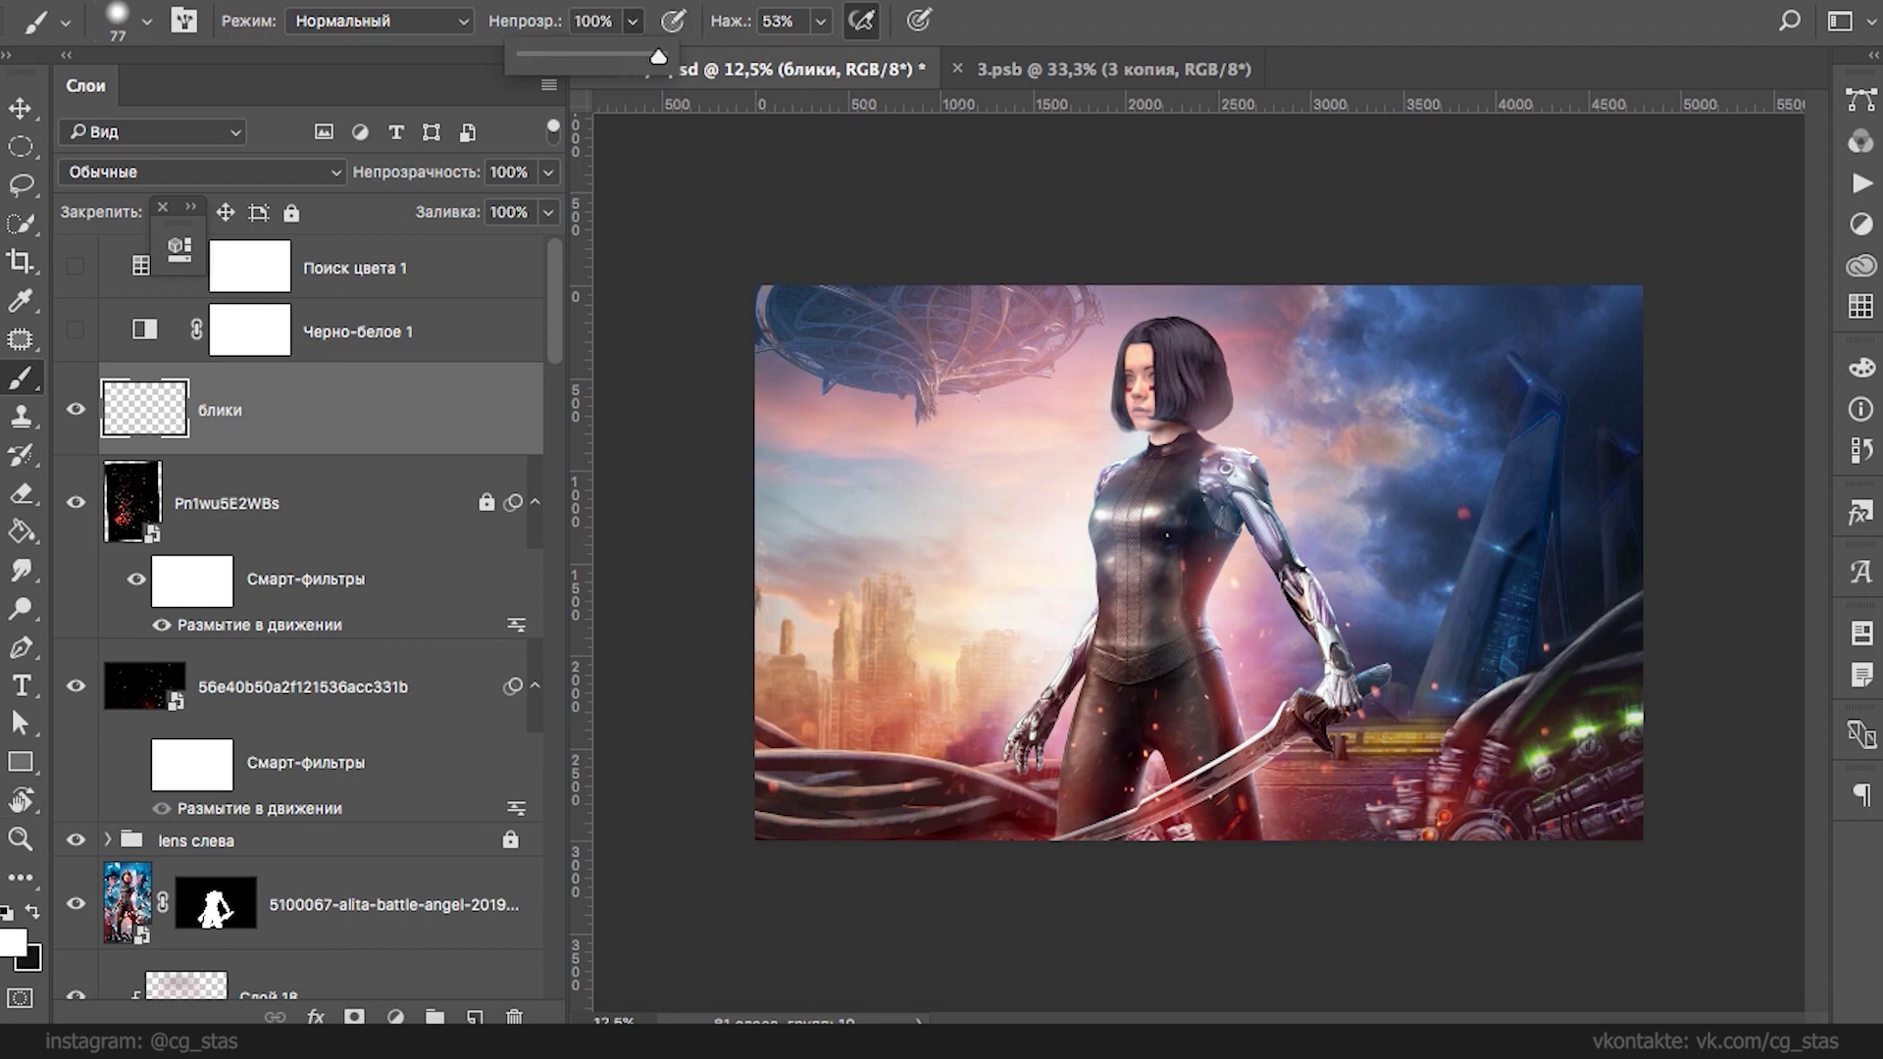
pyautogui.click(821, 20)
pyautogui.moveTo(816, 56); pyautogui.dragTo(883, 56)
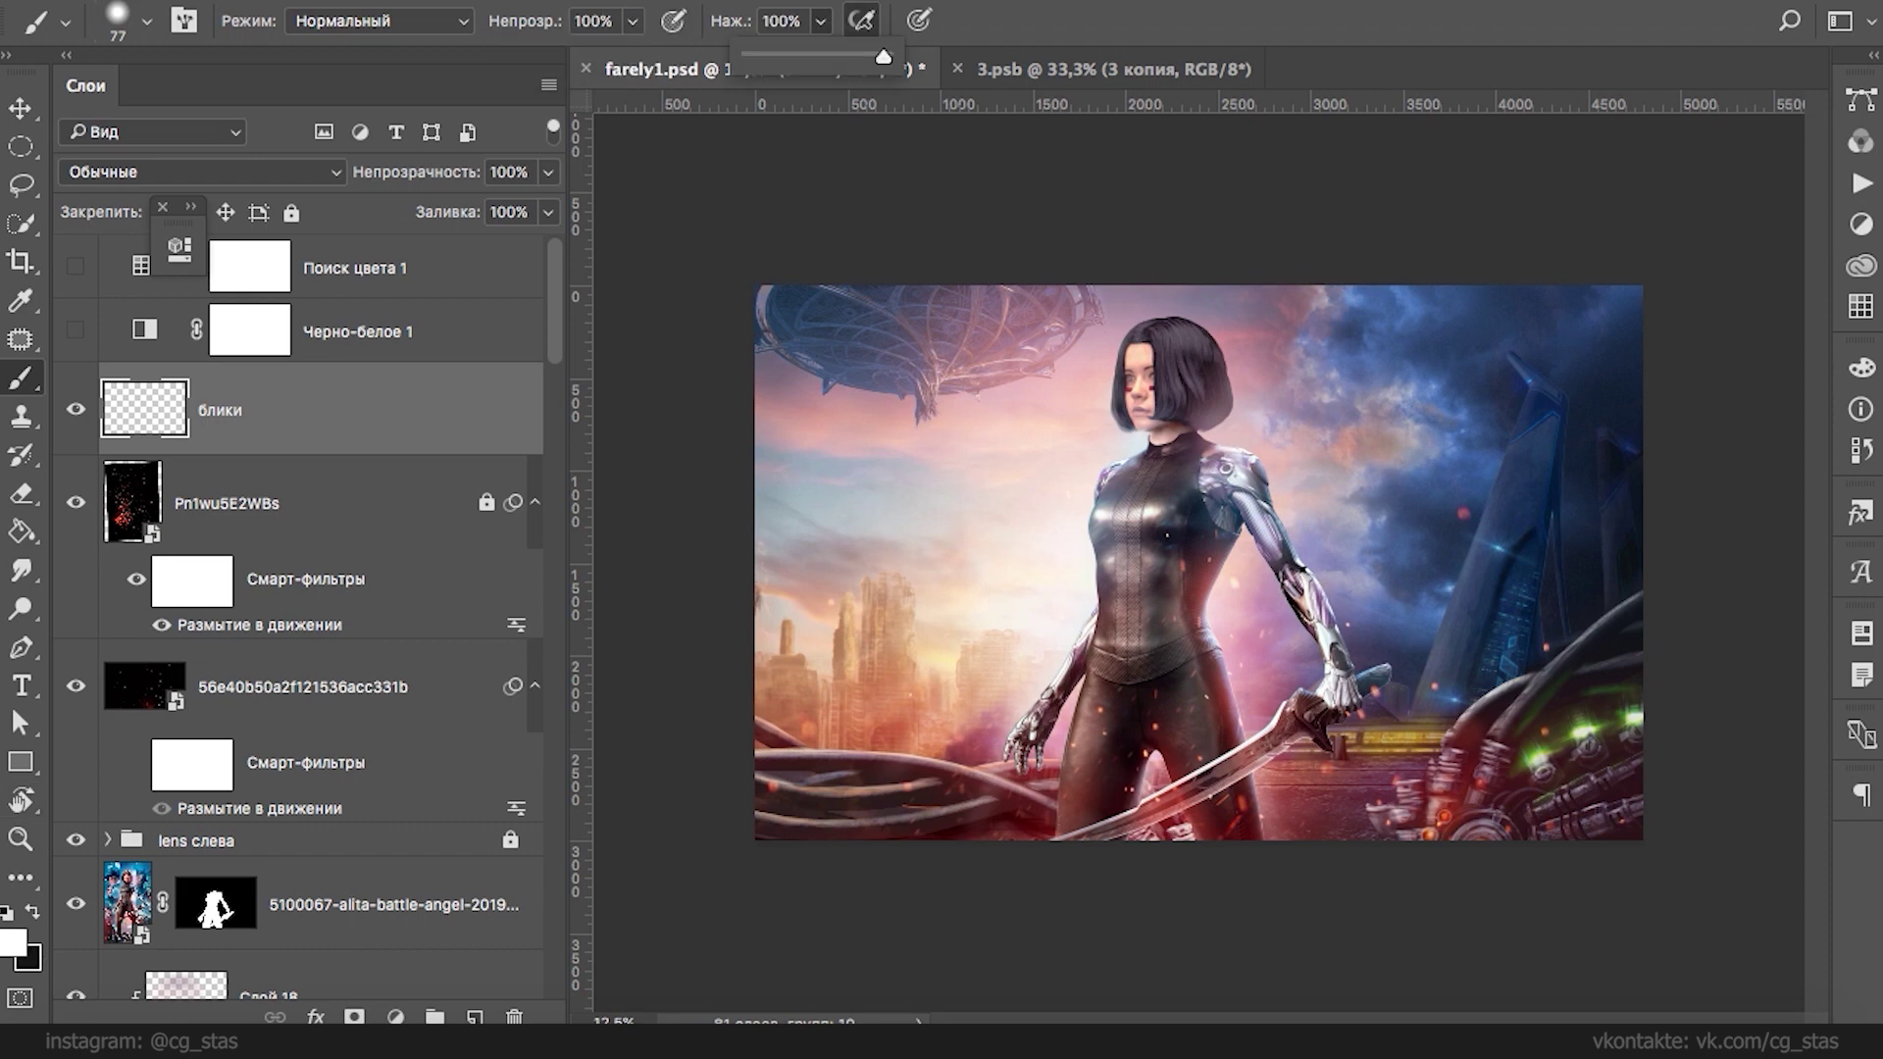
pyautogui.click(1373, 409)
pyautogui.press('super+z')
pyautogui.hotkey('shift', '7')
pyautogui.hotkey('shift', '8')
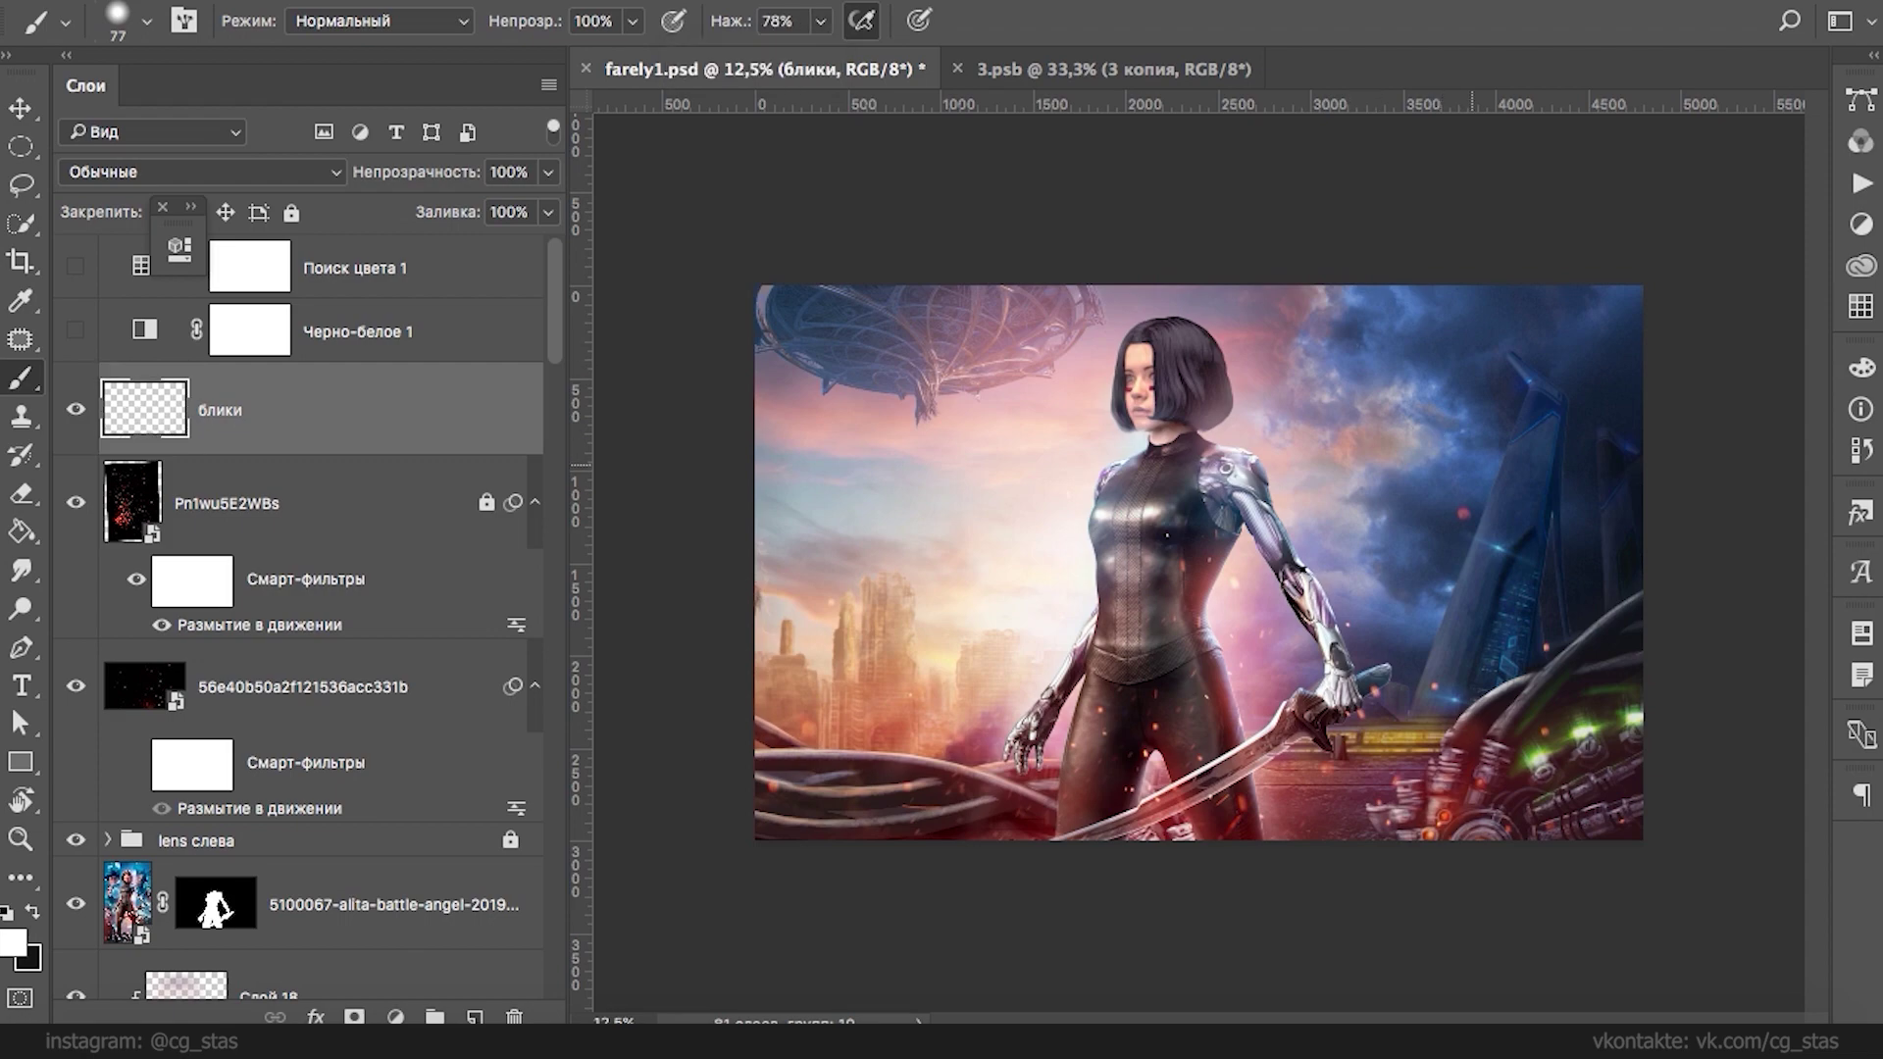
# - Set the brush size to 24 px for painting over the yellow light strips behind the sword
pyautogui.press('super+plus')
pyautogui.press('super+plus')
pyautogui.press('super+plus')
pyautogui.press('super+plus')
pyautogui.press('super+plus')
pyautogui.press('super+plus')
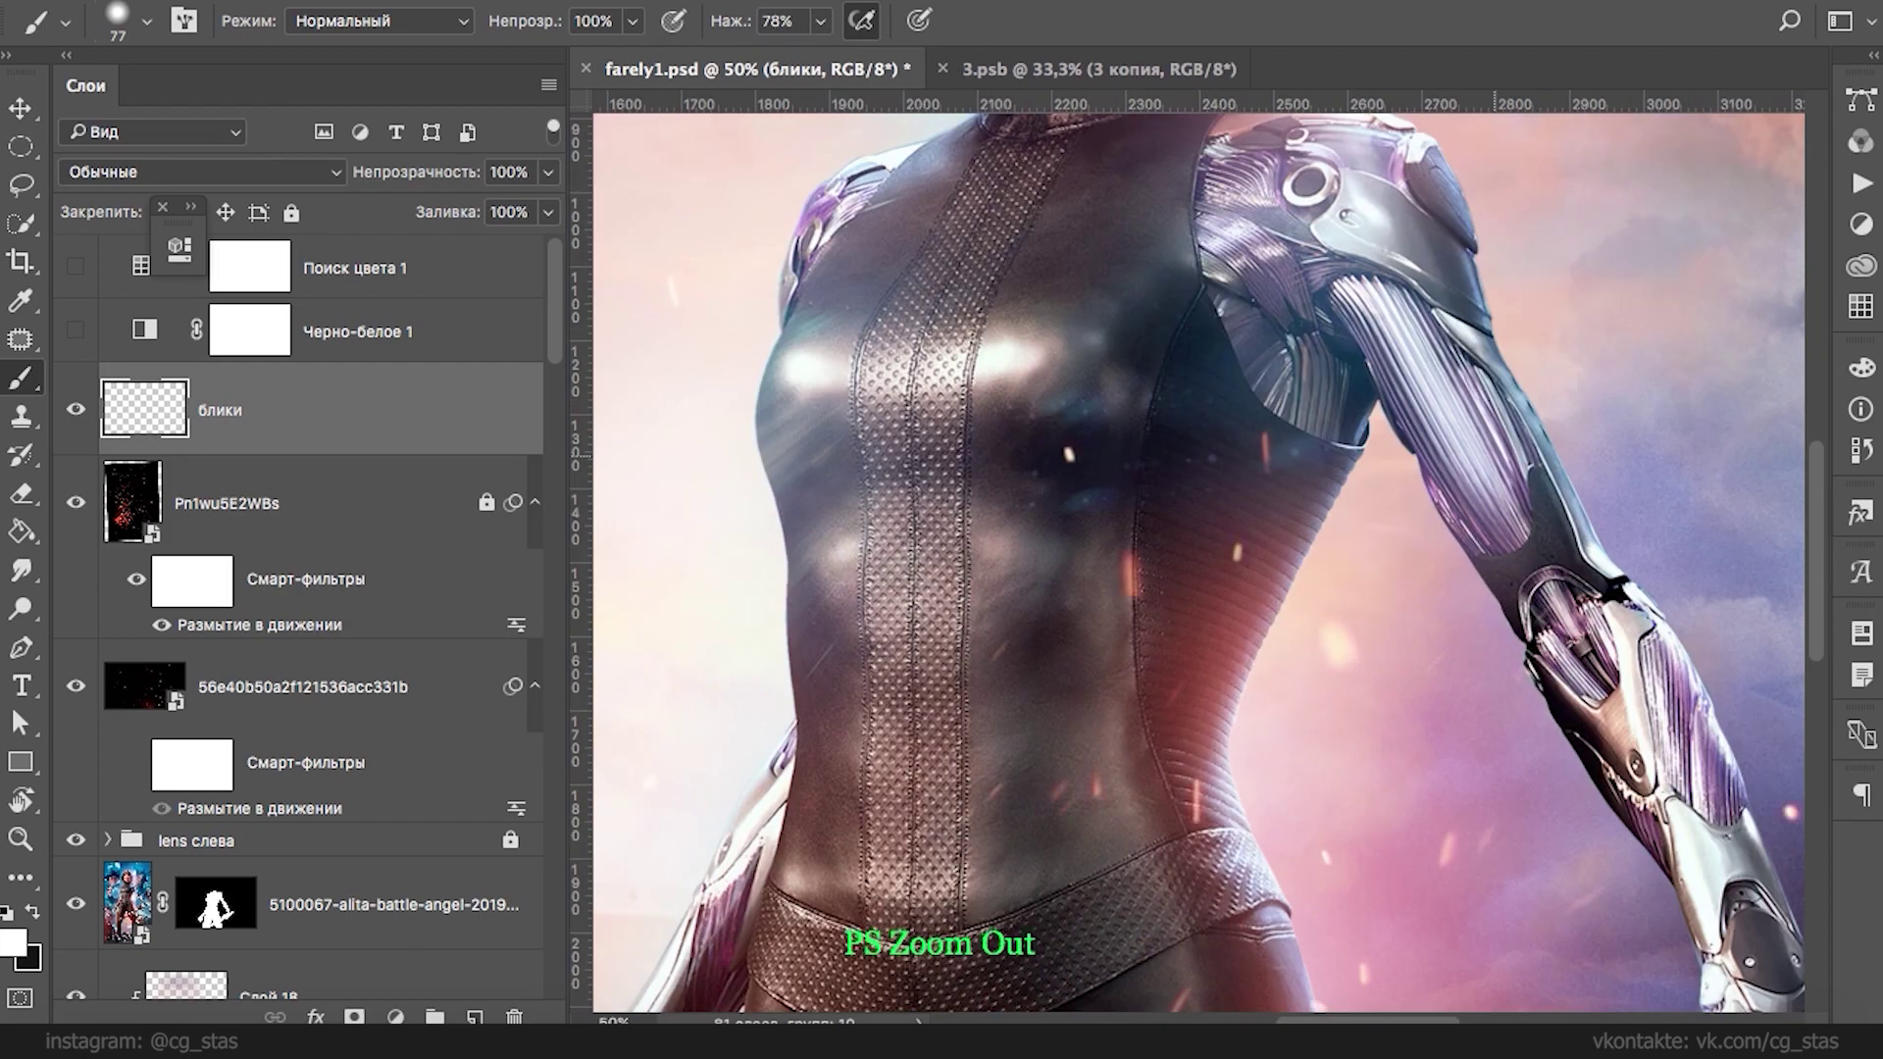
pyautogui.press('super+plus')
pyautogui.hscroll(10, 1310, 425)
pyautogui.scroll(-9, 1309, 424)
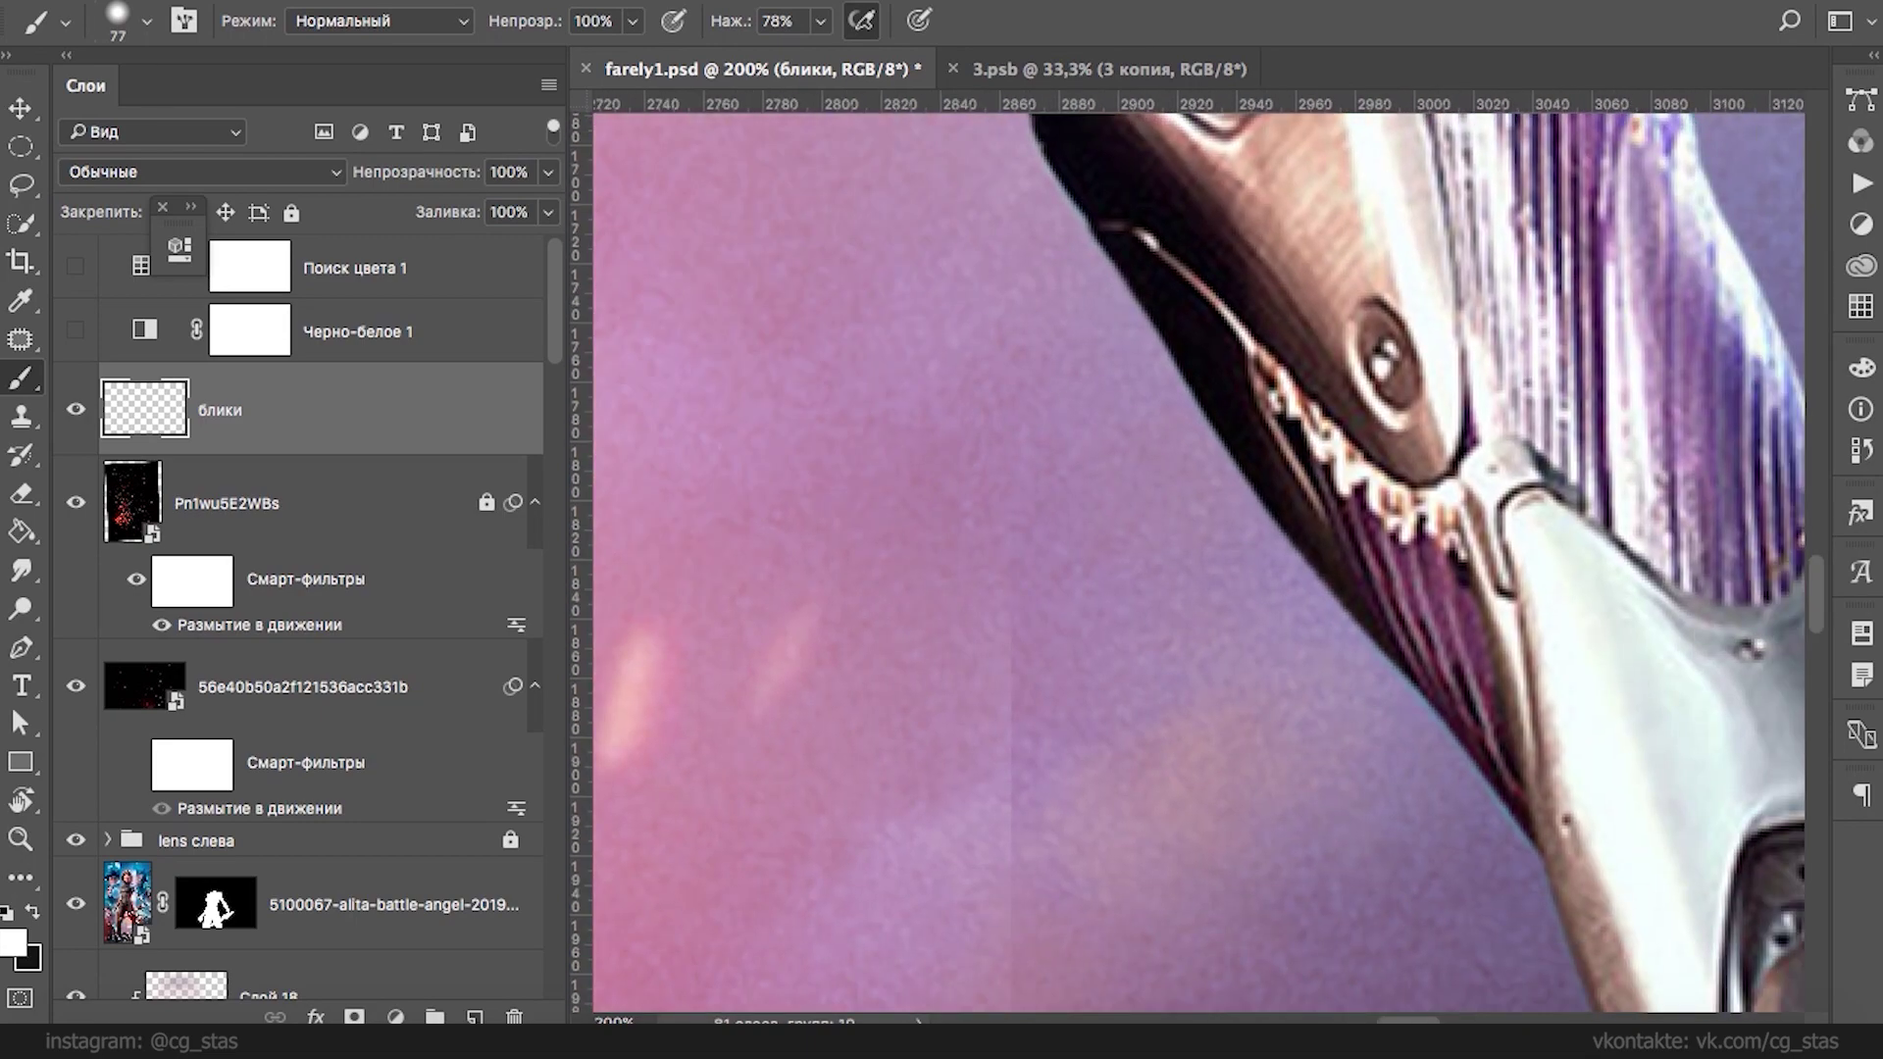
pyautogui.hscroll(15, 1198, 560)
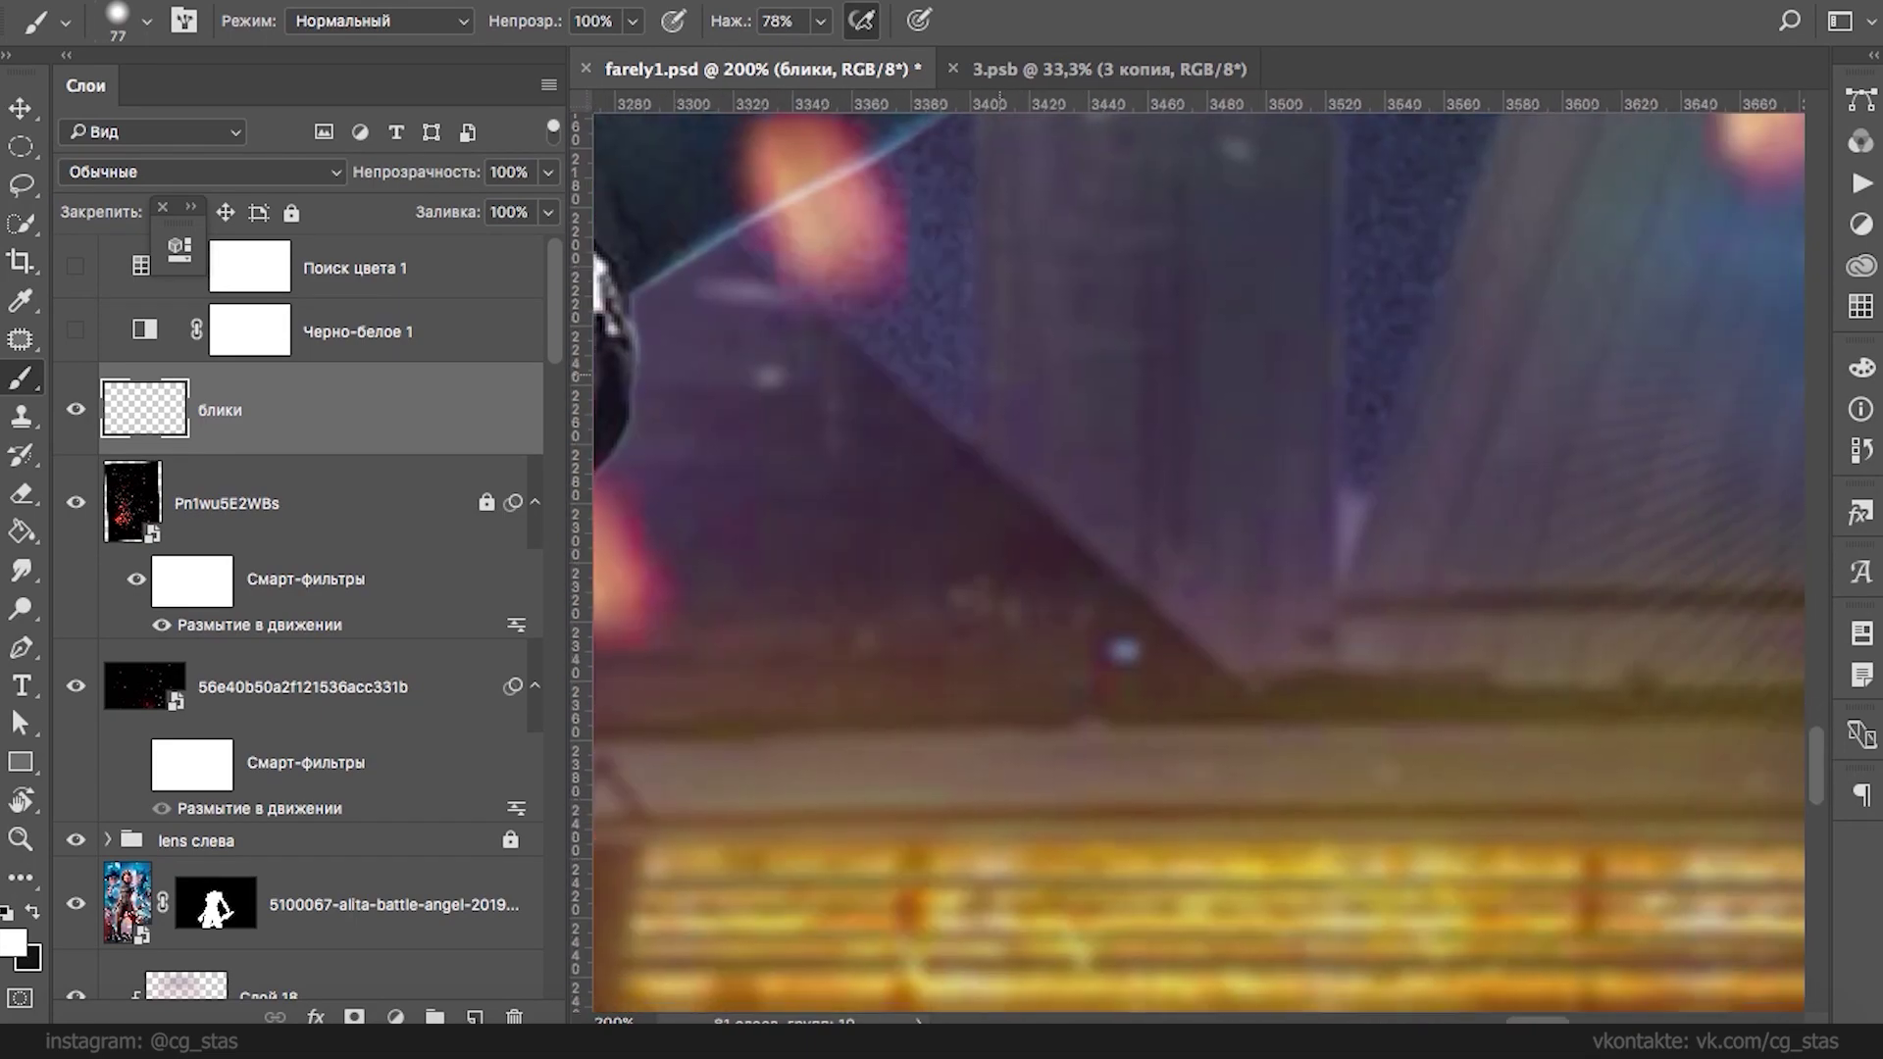
pyautogui.scroll(-8, 1134, 265)
pyautogui.rightClick(915, 418)
pyautogui.click(1088, 479)
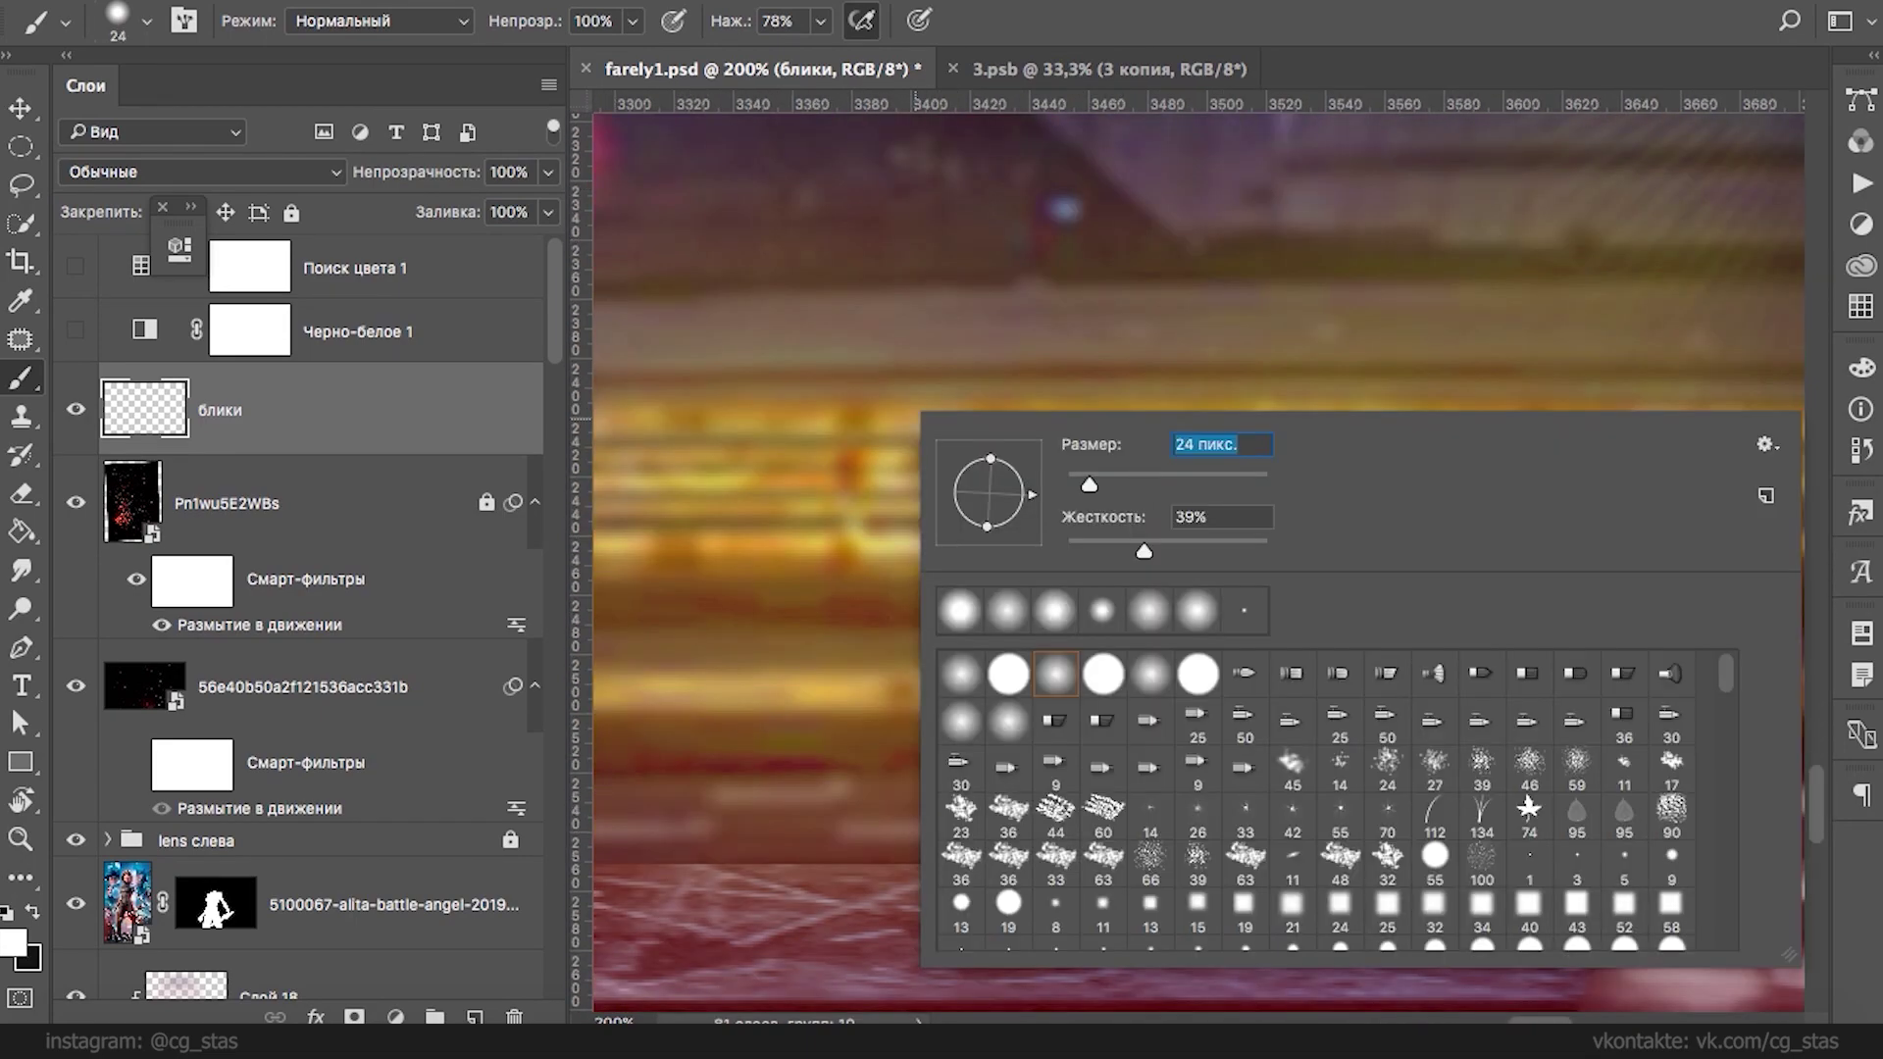
pyautogui.press('Return')
# - Try test dabs on the yellow strips, undo them and set the brush hardness to 91%
pyautogui.click(937, 424)
pyautogui.rightClick(951, 404)
pyautogui.click(1311, 542)
pyautogui.press('Return')
pyautogui.click(936, 420)
pyautogui.press('super+z')
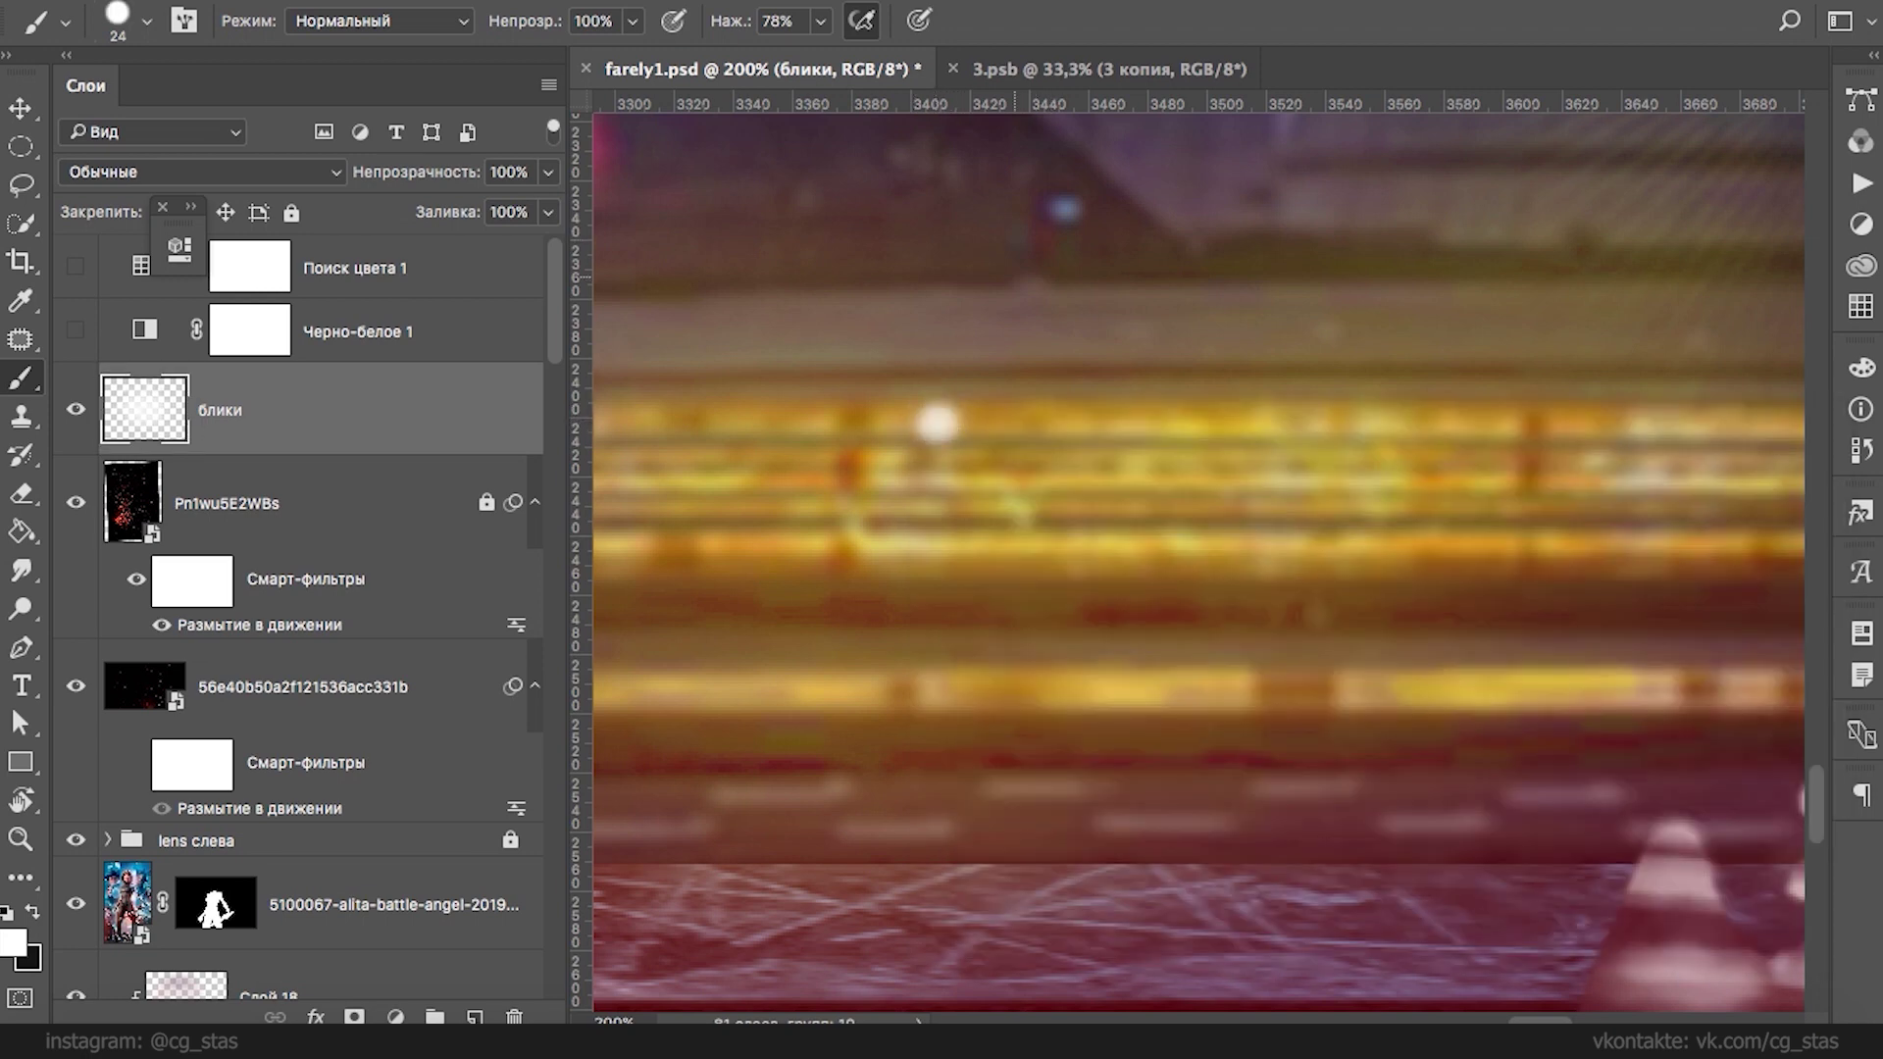
pyautogui.press('super+alt+z')
pyautogui.rightClick(962, 397)
pyautogui.click(1304, 540)
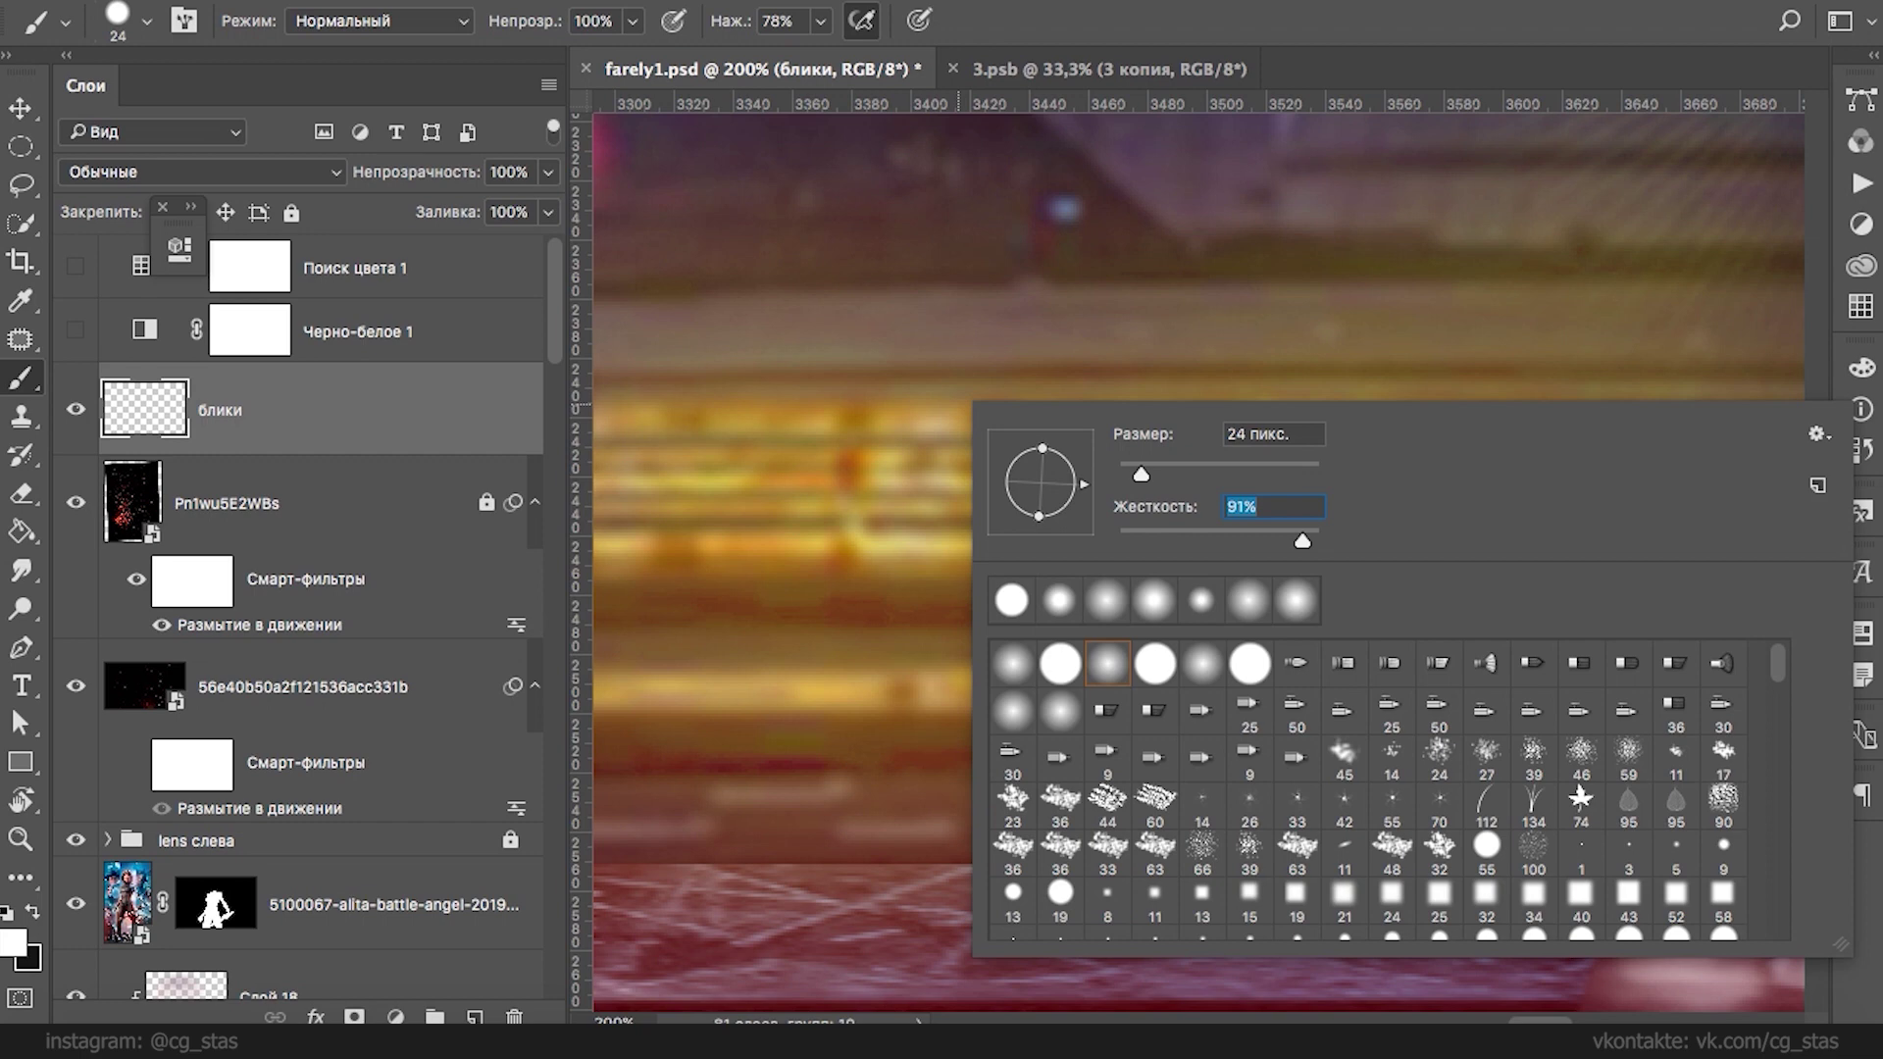
pyautogui.press('Return')
# - Paint white highlight dots on the upper yellow strips, just beside the dark vertical gap
pyautogui.click(922, 425)
pyautogui.click(929, 478)
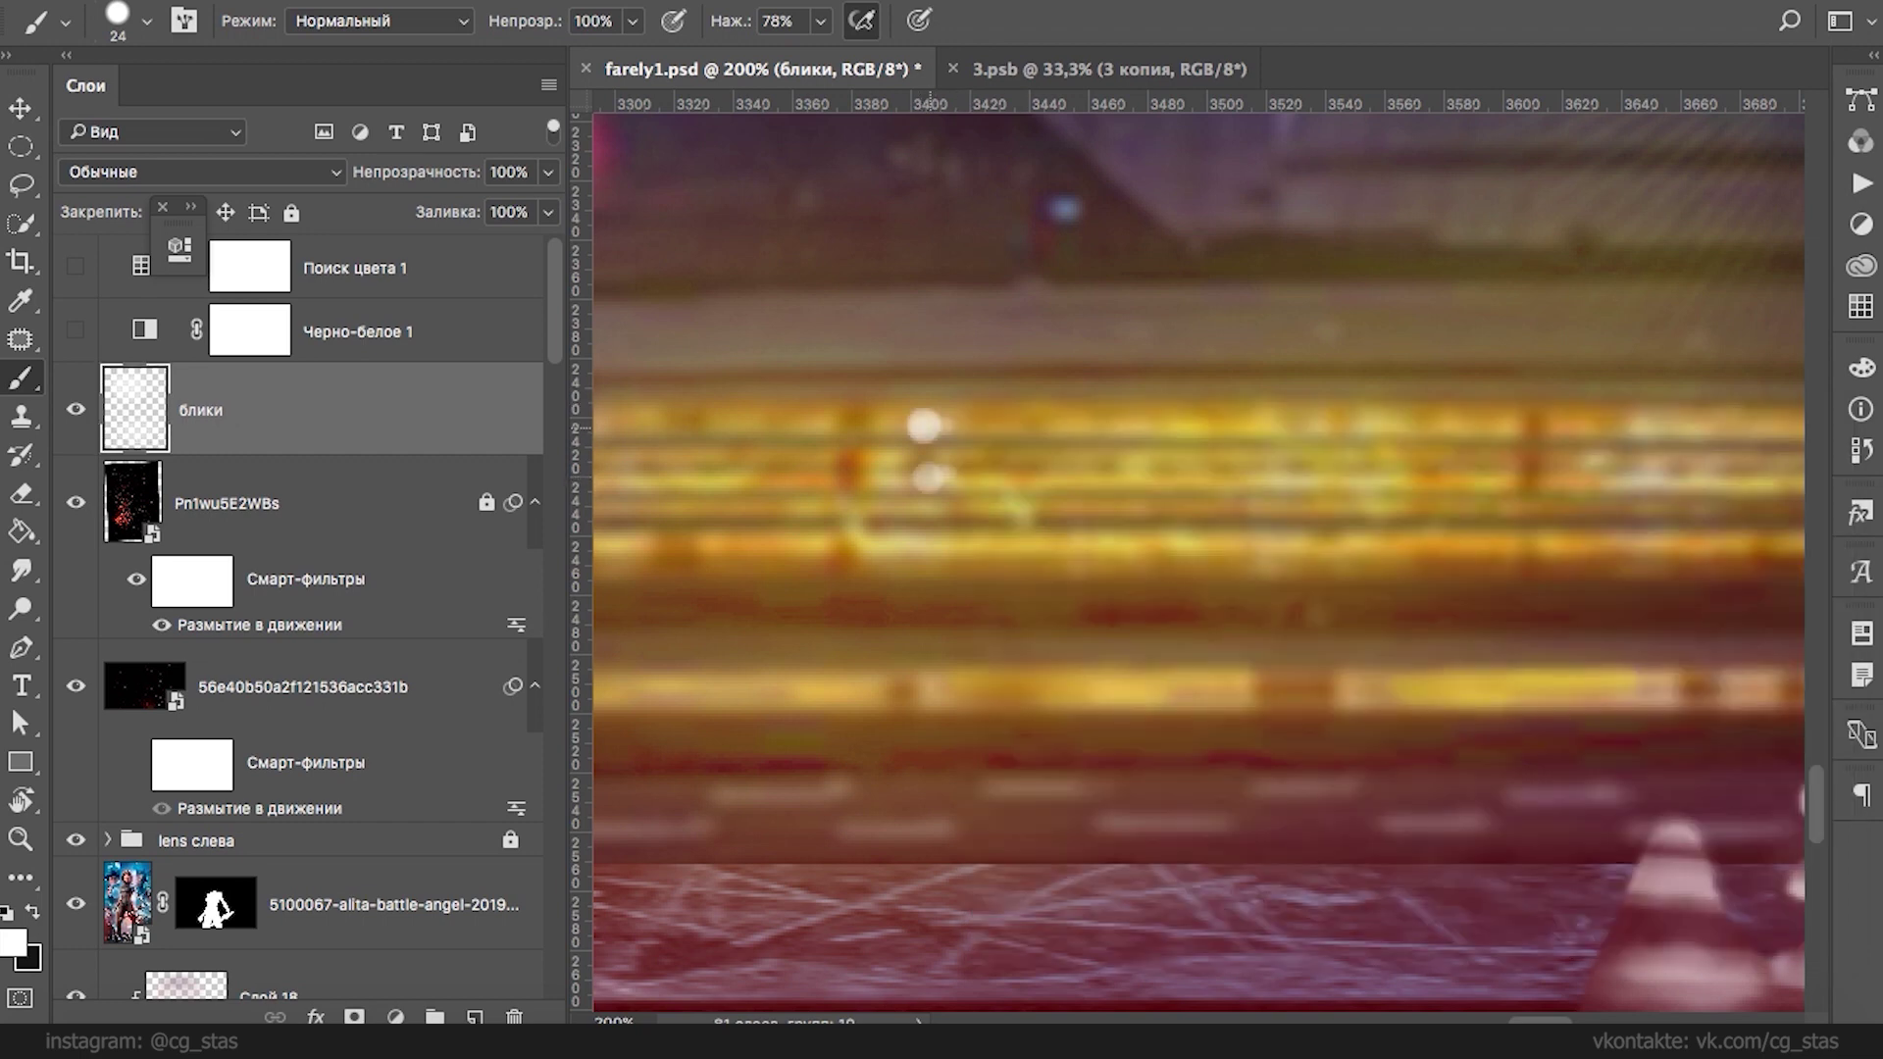
pyautogui.click(819, 20)
pyautogui.click(937, 425)
pyautogui.click(1004, 493)
pyautogui.click(1026, 515)
pyautogui.click(1298, 477)
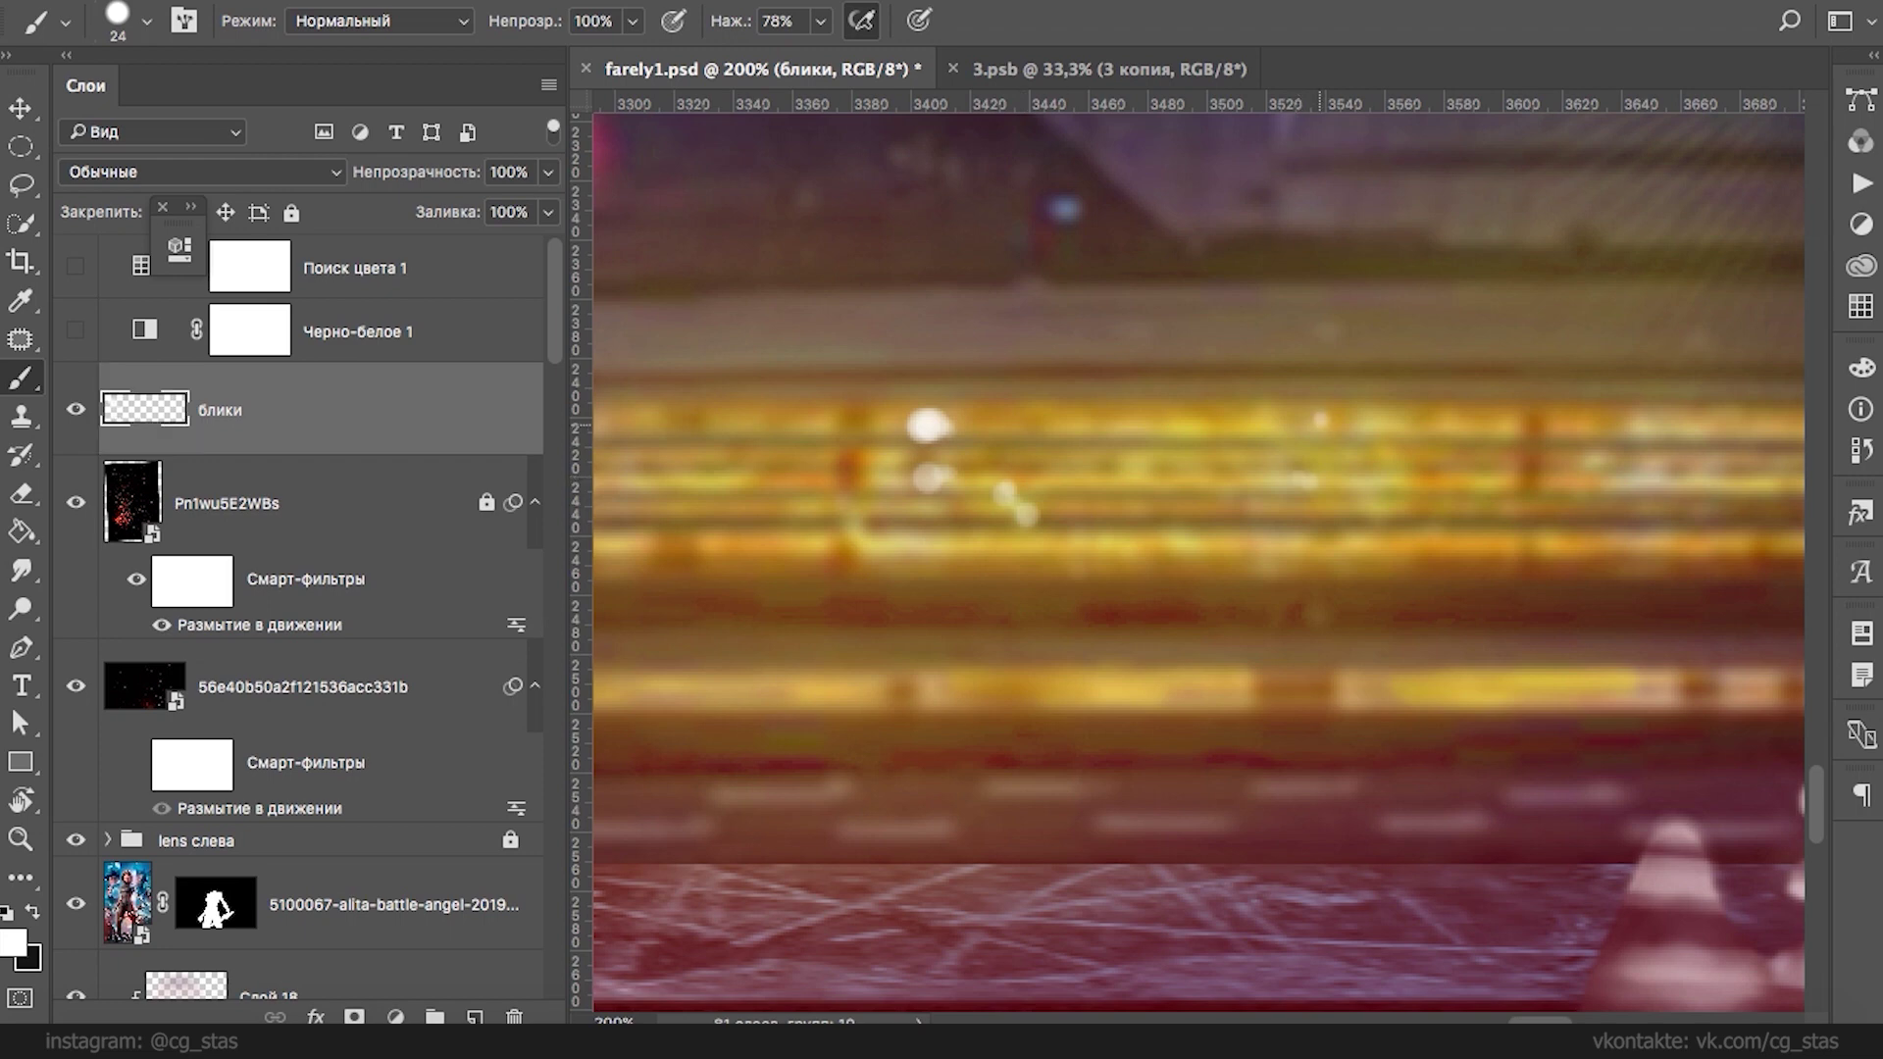
# - Paint a larger white glint mid-strip on the top yellow band, with smaller dots on the bands below it
pyautogui.click(1316, 425)
pyautogui.click(1334, 425)
pyautogui.click(1377, 454)
pyautogui.click(1353, 535)
pyautogui.click(1275, 547)
pyautogui.click(1346, 686)
pyautogui.click(1357, 694)
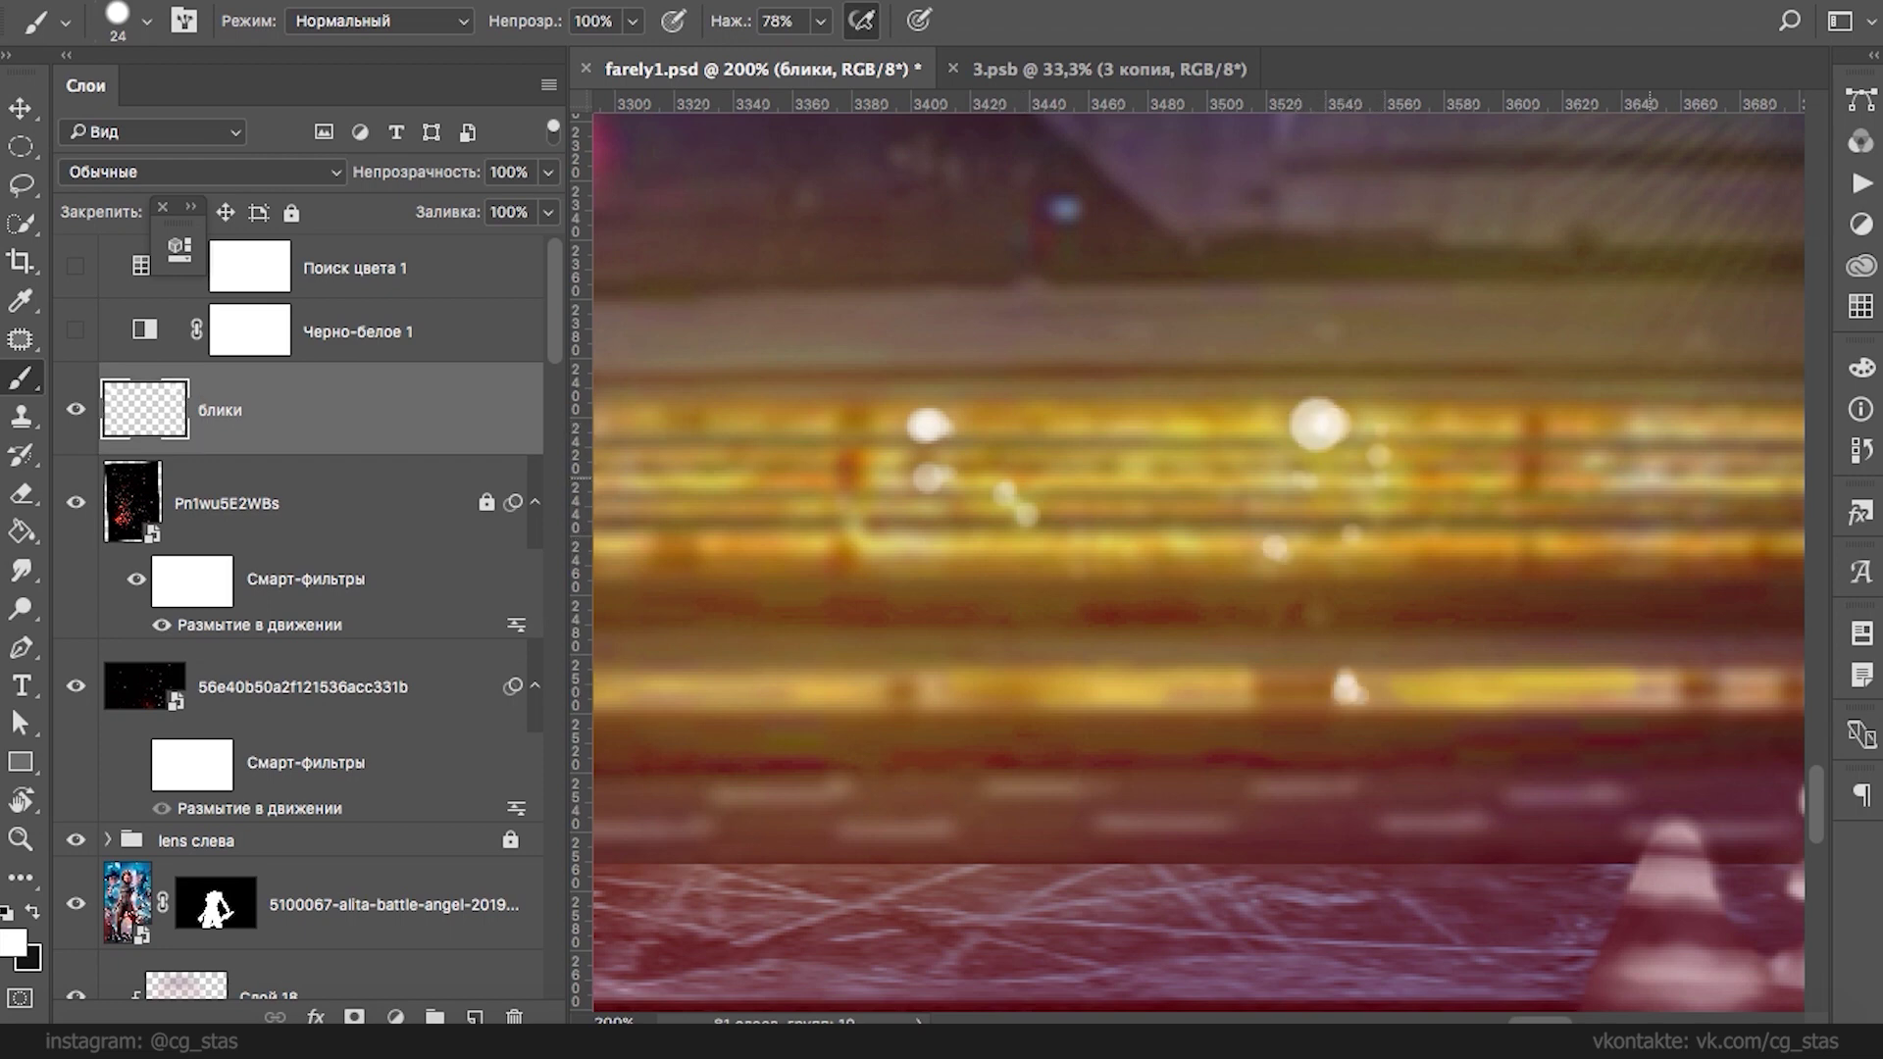
# - Add white glints at the far end of the yellow strips, around the dark vertical gap and on the blue light above
pyautogui.click(1643, 478)
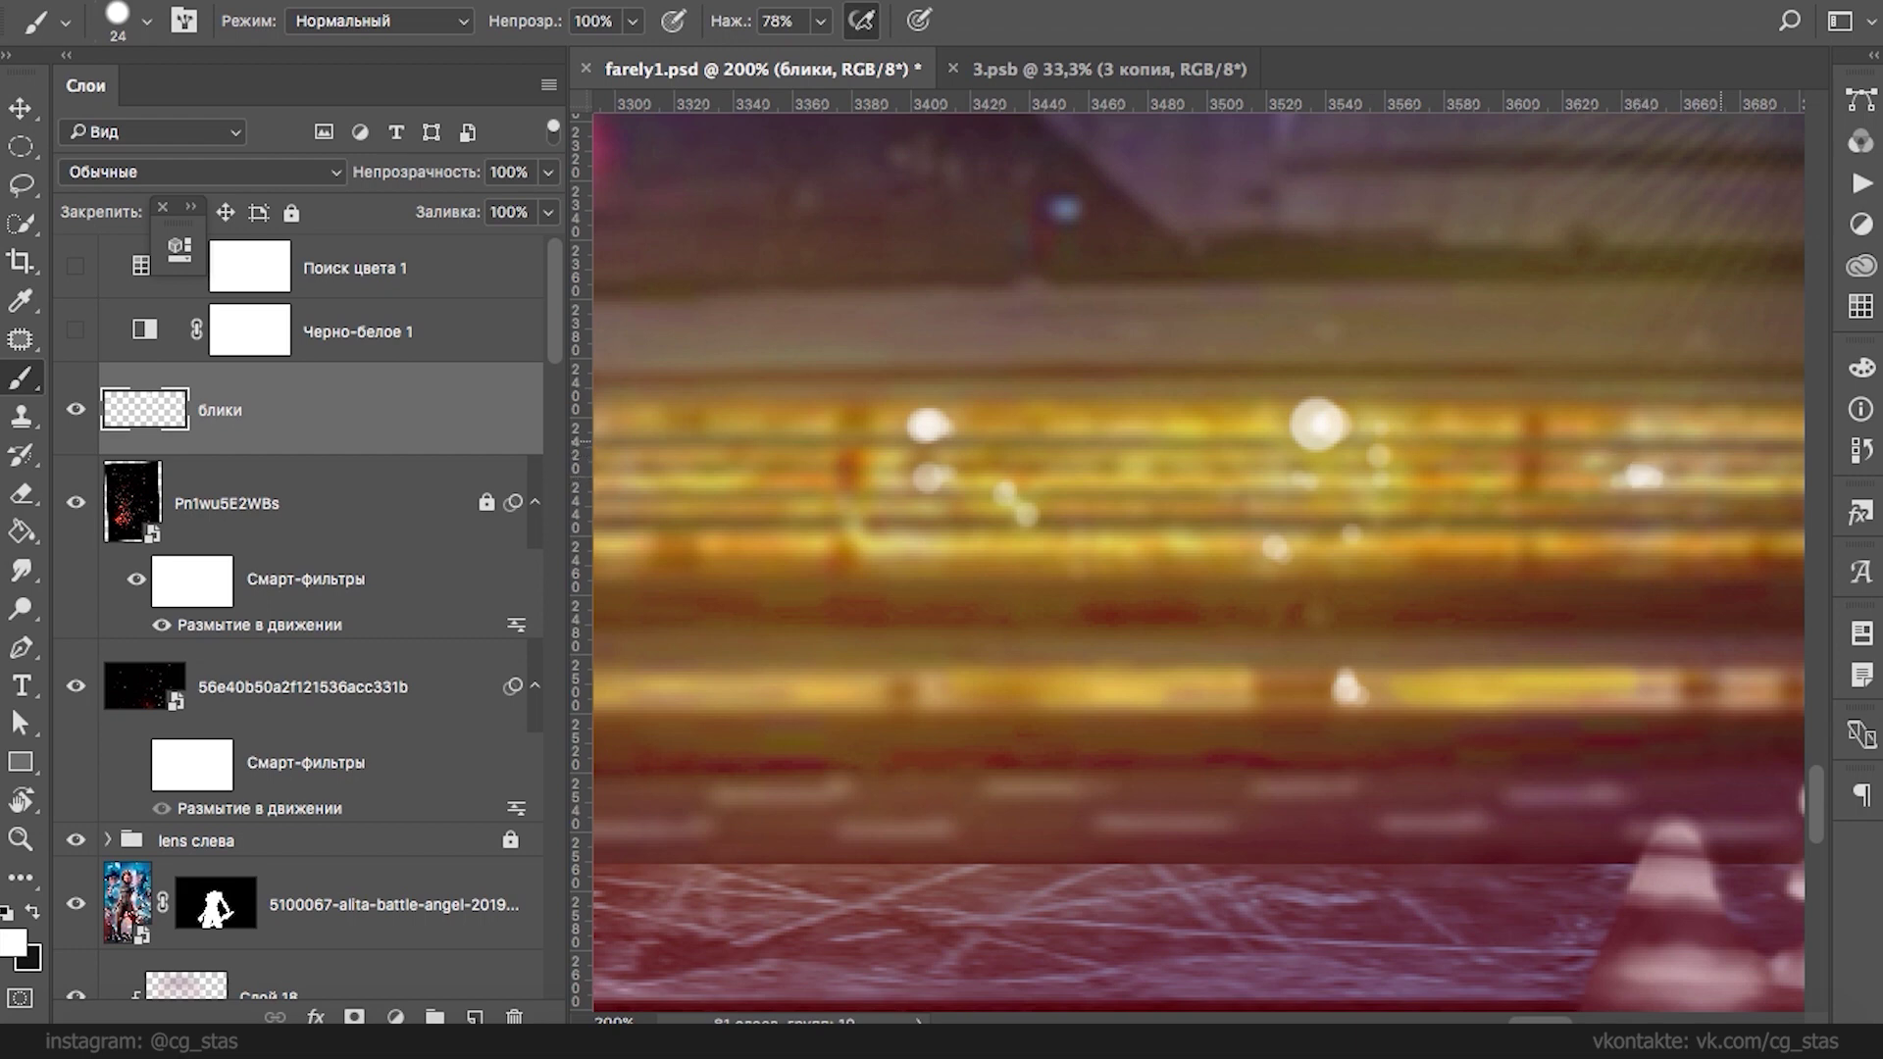
pyautogui.click(1647, 469)
pyautogui.click(1718, 472)
pyautogui.click(926, 536)
pyautogui.click(897, 547)
pyautogui.click(916, 544)
pyautogui.click(888, 545)
pyautogui.click(852, 532)
pyautogui.click(836, 453)
pyautogui.click(1130, 547)
pyautogui.click(1122, 558)
pyautogui.click(845, 433)
pyautogui.click(1064, 208)
# - Dot white highlights on the yellow strips near the dark post and around the hanging triangular-topped sign
pyautogui.moveTo(923, 410); pyautogui.dragTo(1425, 282)
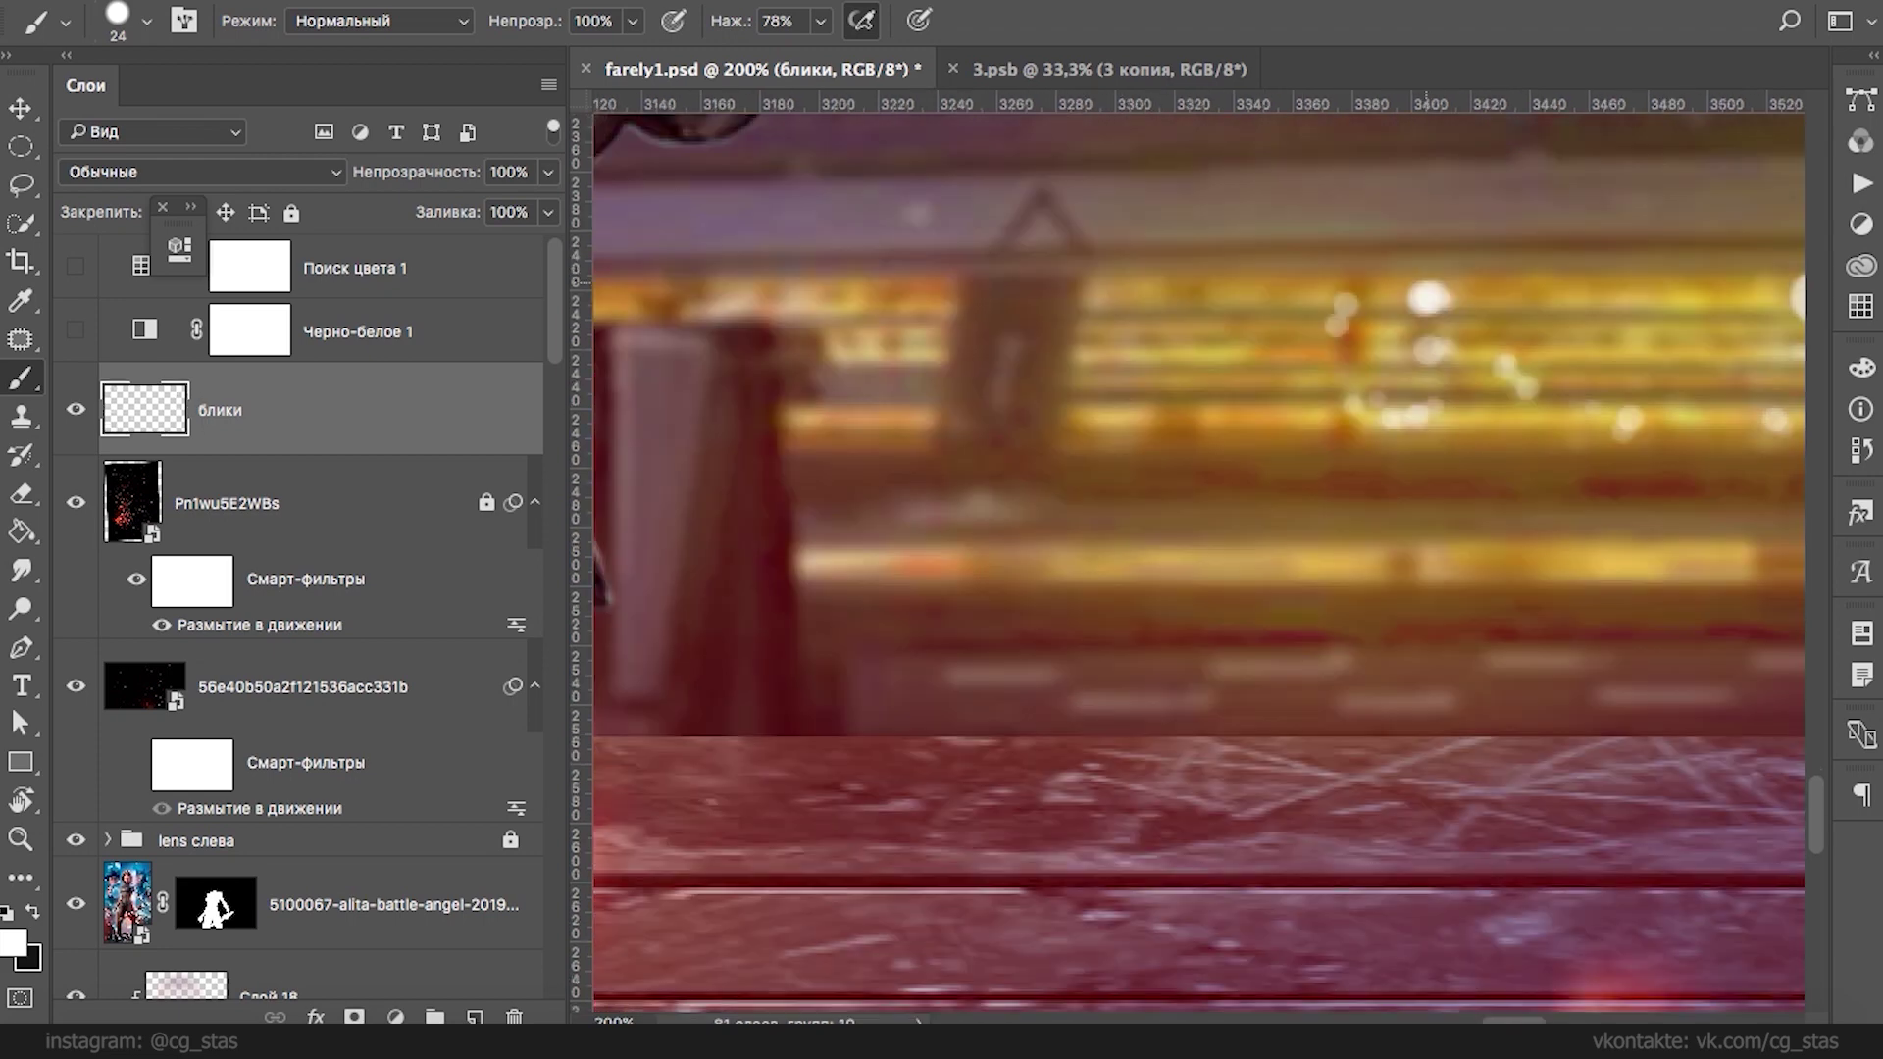
pyautogui.click(797, 305)
pyautogui.click(757, 314)
pyautogui.click(713, 315)
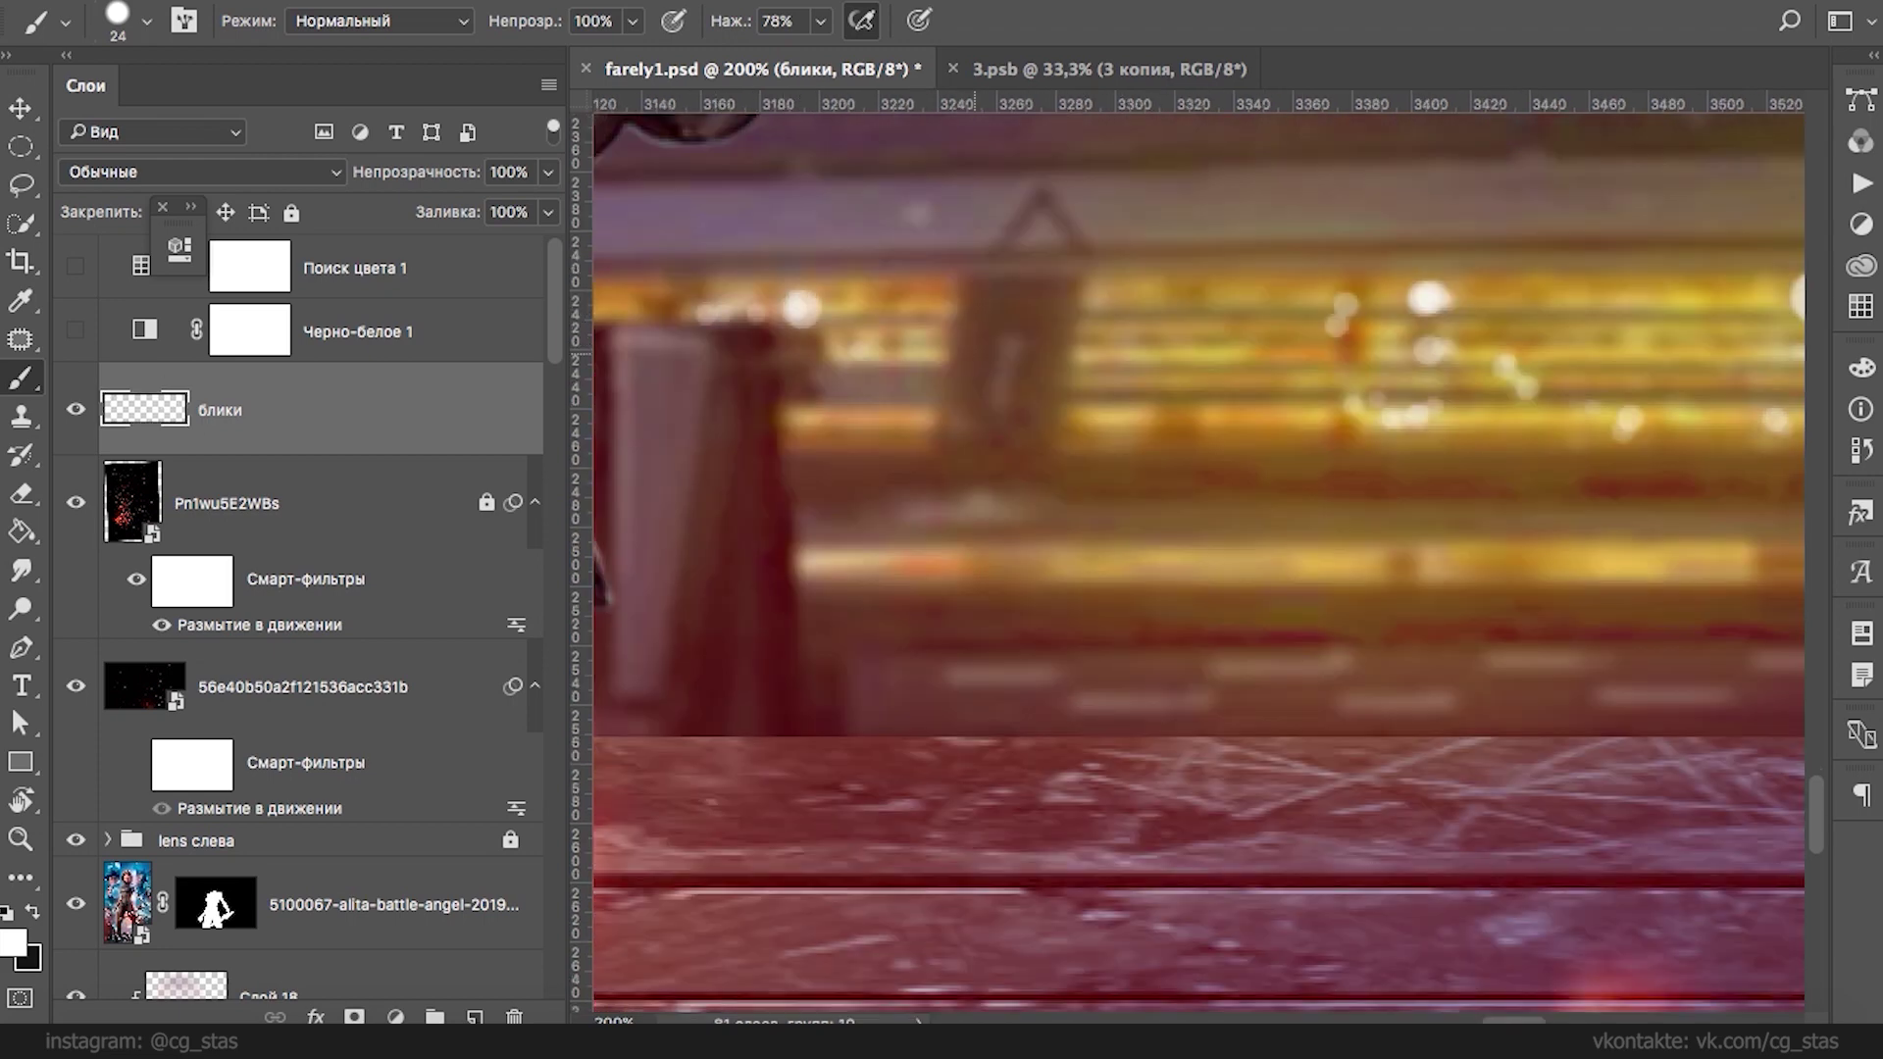
pyautogui.click(850, 359)
pyautogui.click(922, 331)
pyautogui.click(919, 351)
pyautogui.click(1080, 357)
pyautogui.click(1124, 357)
pyautogui.click(1083, 289)
pyautogui.click(1122, 409)
pyautogui.click(1086, 420)
pyautogui.click(1106, 471)
pyautogui.click(1101, 562)
pyautogui.click(1145, 557)
pyautogui.click(1115, 563)
pyautogui.click(1132, 562)
pyautogui.click(1104, 560)
# - Dot white highlights on the edges of the ribbed grey mechanical cable beside the yellow strips, using a 10 px brush
pyautogui.hscroll(9, 1464, 425)
pyautogui.scroll(-3, 1464, 426)
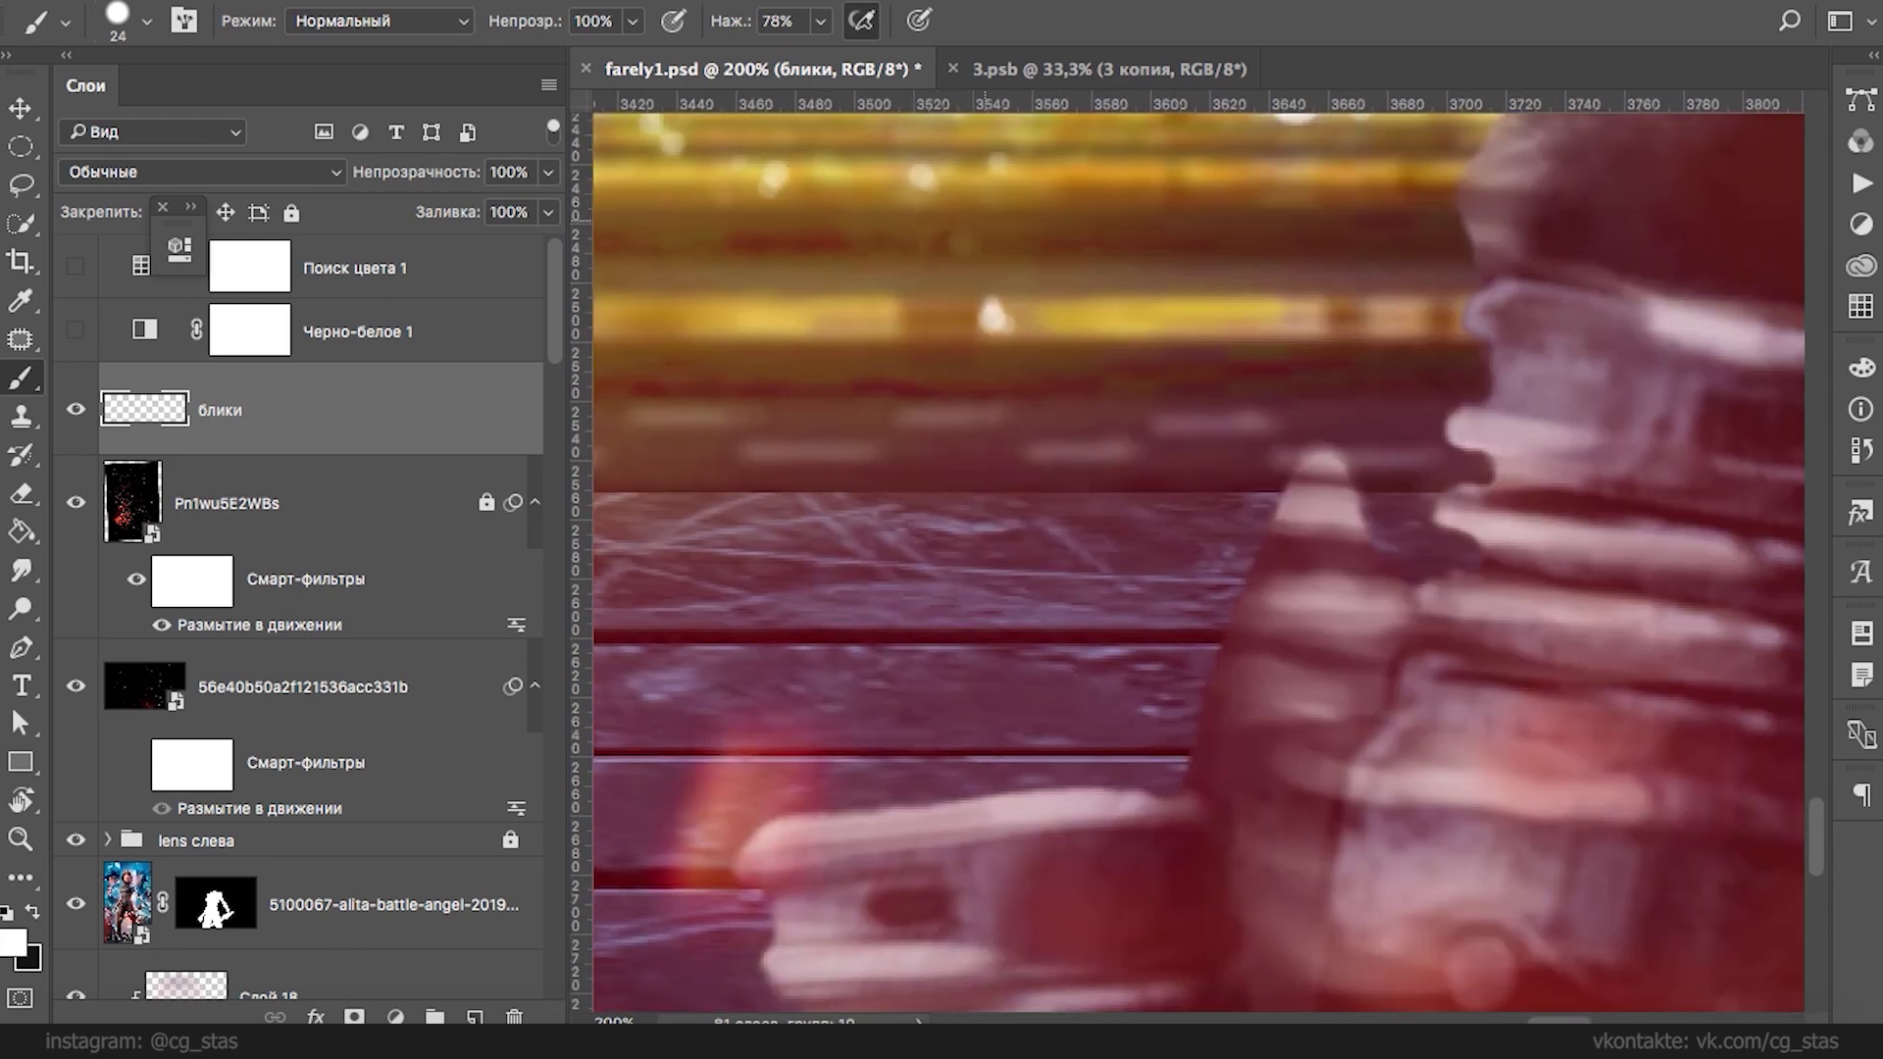
pyautogui.rightClick(1488, 424)
pyautogui.moveTo(1172, 483); pyautogui.dragTo(1156, 483)
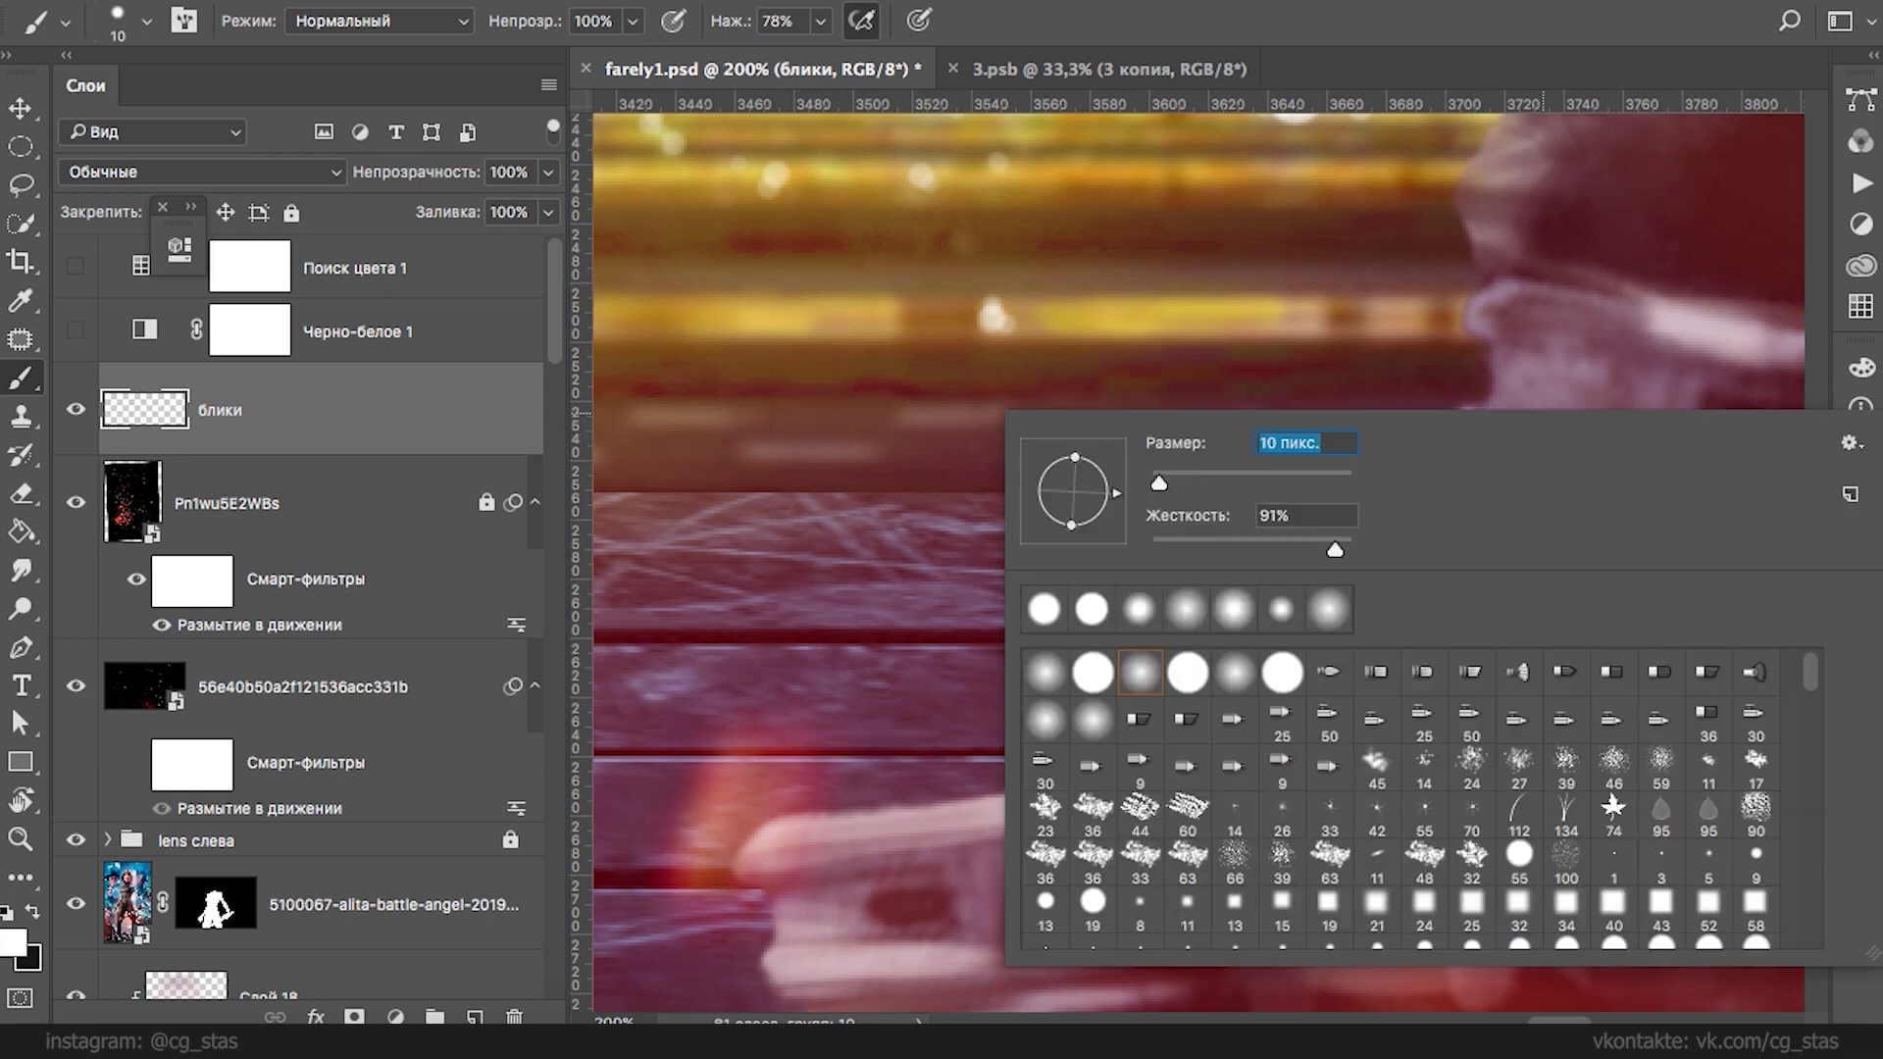
pyautogui.press('Return')
pyautogui.click(1472, 532)
pyautogui.click(1468, 498)
pyautogui.click(1480, 424)
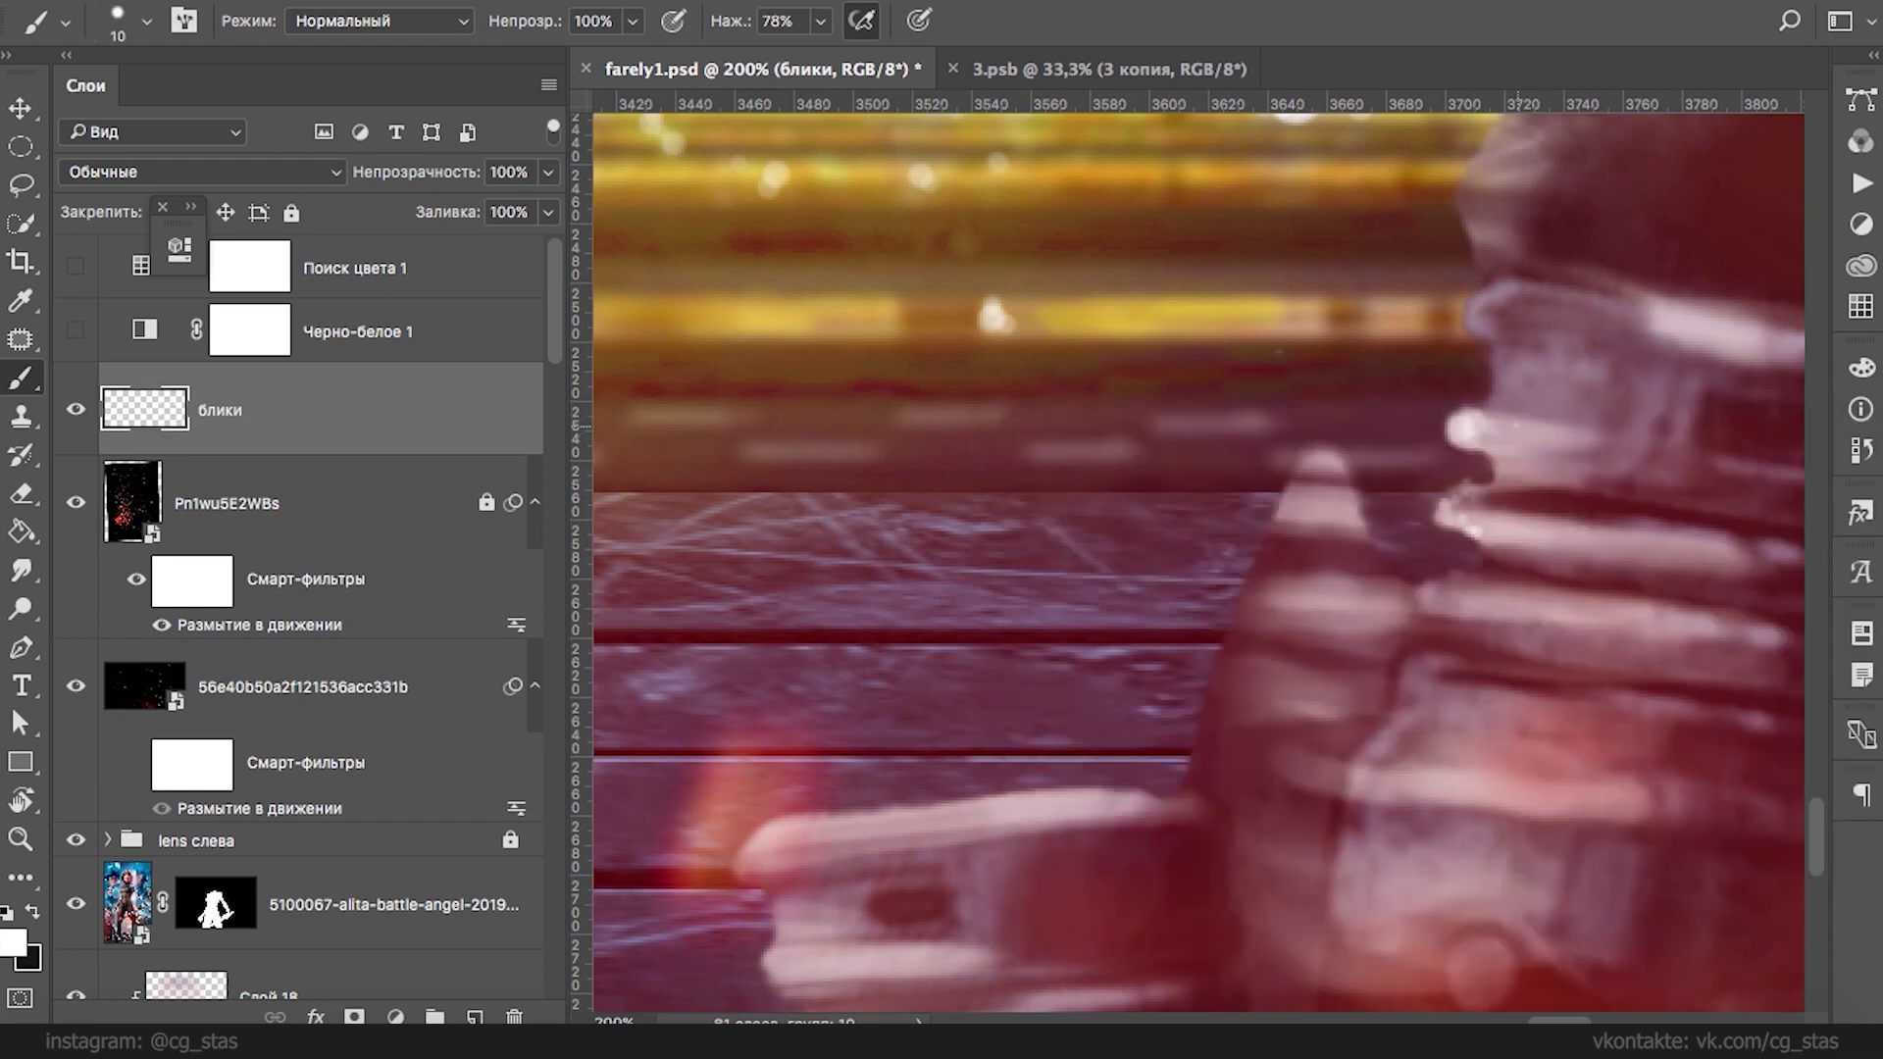
pyautogui.click(1546, 435)
pyautogui.moveTo(1602, 305)
pyautogui.mouseDown()
pyautogui.moveTo(1657, 324)
pyautogui.moveTo(1523, 291)
pyautogui.mouseUp()
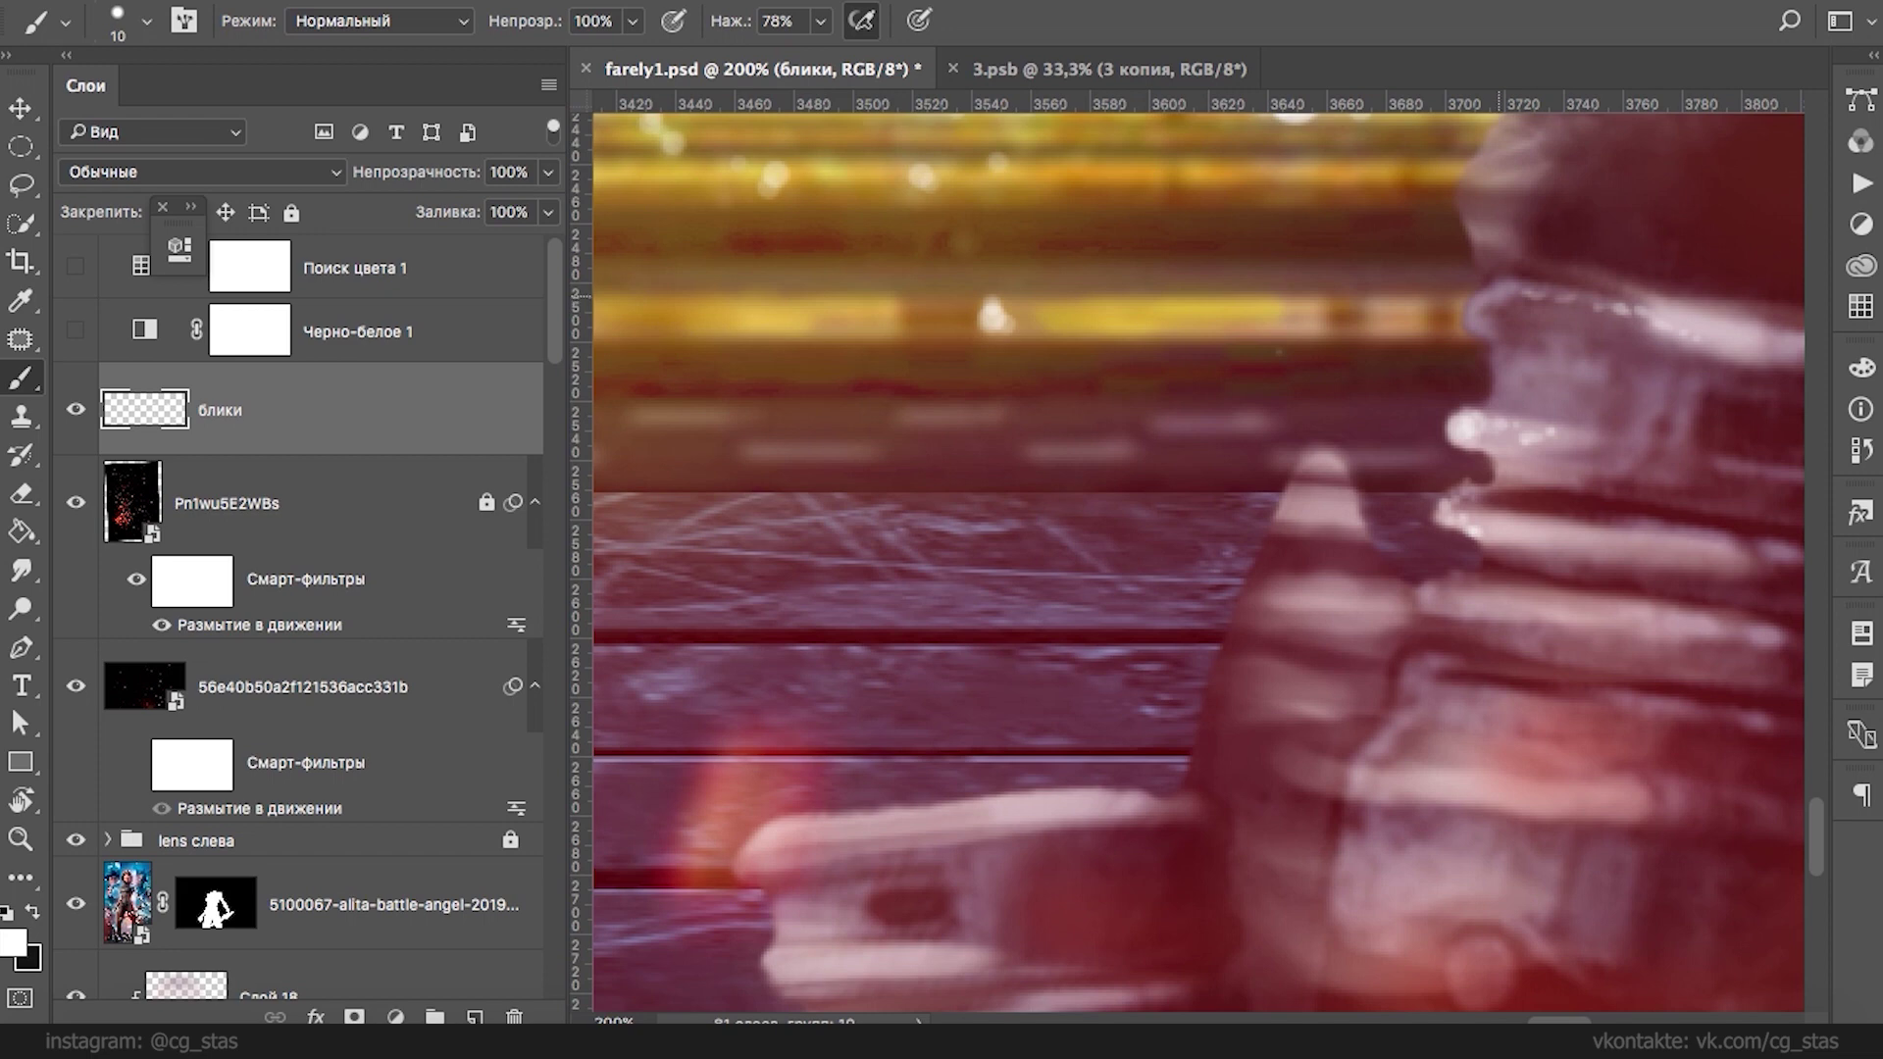
# - Add small white glints to the tip and bands of the pointed mechanical part and to the rib edge beside it
pyautogui.moveTo(1324, 457); pyautogui.dragTo(1306, 456)
pyautogui.click(1273, 543)
pyautogui.moveTo(1277, 589)
pyautogui.mouseDown()
pyautogui.moveTo(1344, 597)
pyautogui.moveTo(1289, 644)
pyautogui.moveTo(1256, 619)
pyautogui.moveTo(1289, 642)
pyautogui.mouseUp()
pyautogui.click(1403, 756)
pyautogui.click(1365, 763)
pyautogui.moveTo(1379, 781); pyautogui.dragTo(1400, 758)
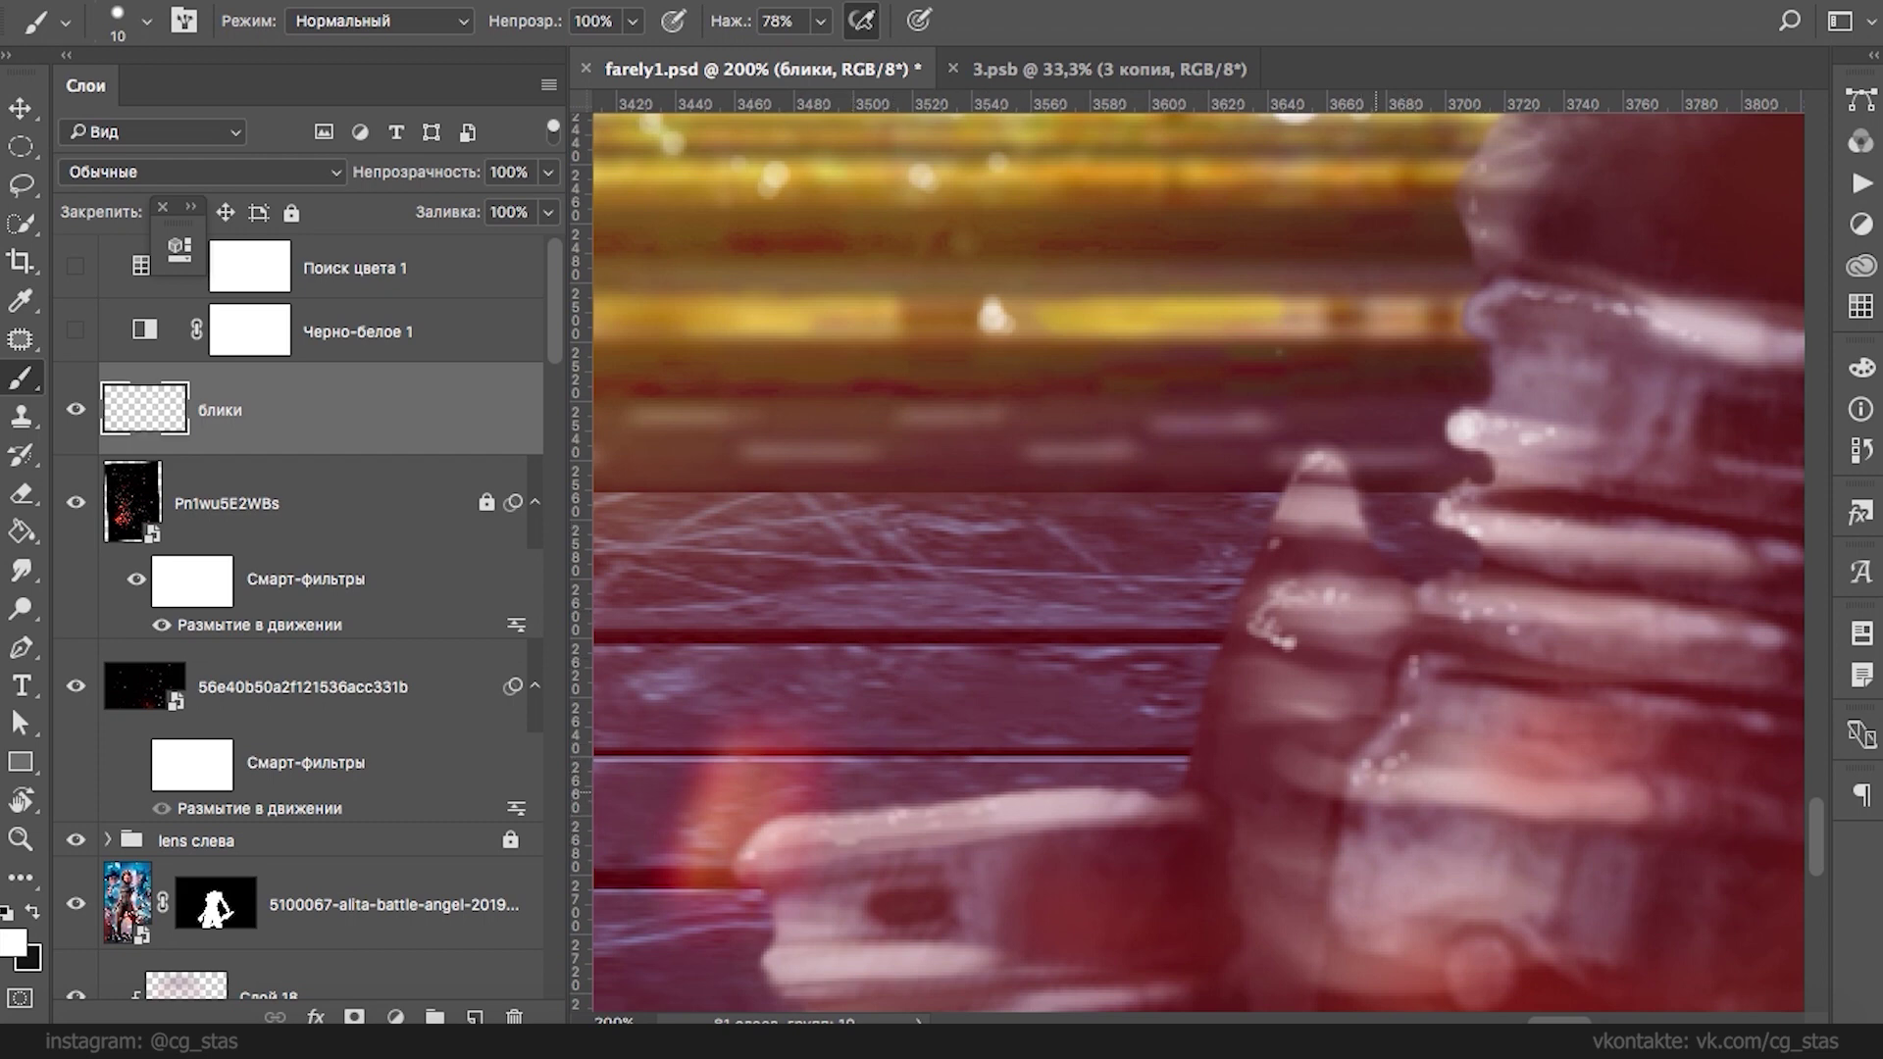
pyautogui.click(1394, 788)
# - Dot white highlights along the edge of the large curved tube and on the mechanical parts beyond it
pyautogui.moveTo(1510, 167); pyautogui.dragTo(1049, 590)
pyautogui.moveTo(1313, 253)
pyautogui.mouseDown()
pyautogui.moveTo(1335, 251)
pyautogui.moveTo(1308, 261)
pyautogui.mouseUp()
pyautogui.click(1268, 315)
pyautogui.click(1210, 389)
pyautogui.click(1121, 467)
pyautogui.click(1754, 727)
pyautogui.click(1721, 715)
pyautogui.click(1777, 745)
pyautogui.click(1735, 839)
pyautogui.click(1701, 813)
pyautogui.click(1743, 919)
# - Place white dots on the pale segments at the end of the lower yellow light strip, next to the cables
pyautogui.click(851, 740)
pyautogui.click(832, 753)
pyautogui.click(939, 729)
pyautogui.click(962, 762)
# - Place a white highlight on the core of the blue star flare above the curved tube
pyautogui.moveTo(998, 263); pyautogui.dragTo(1150, 834)
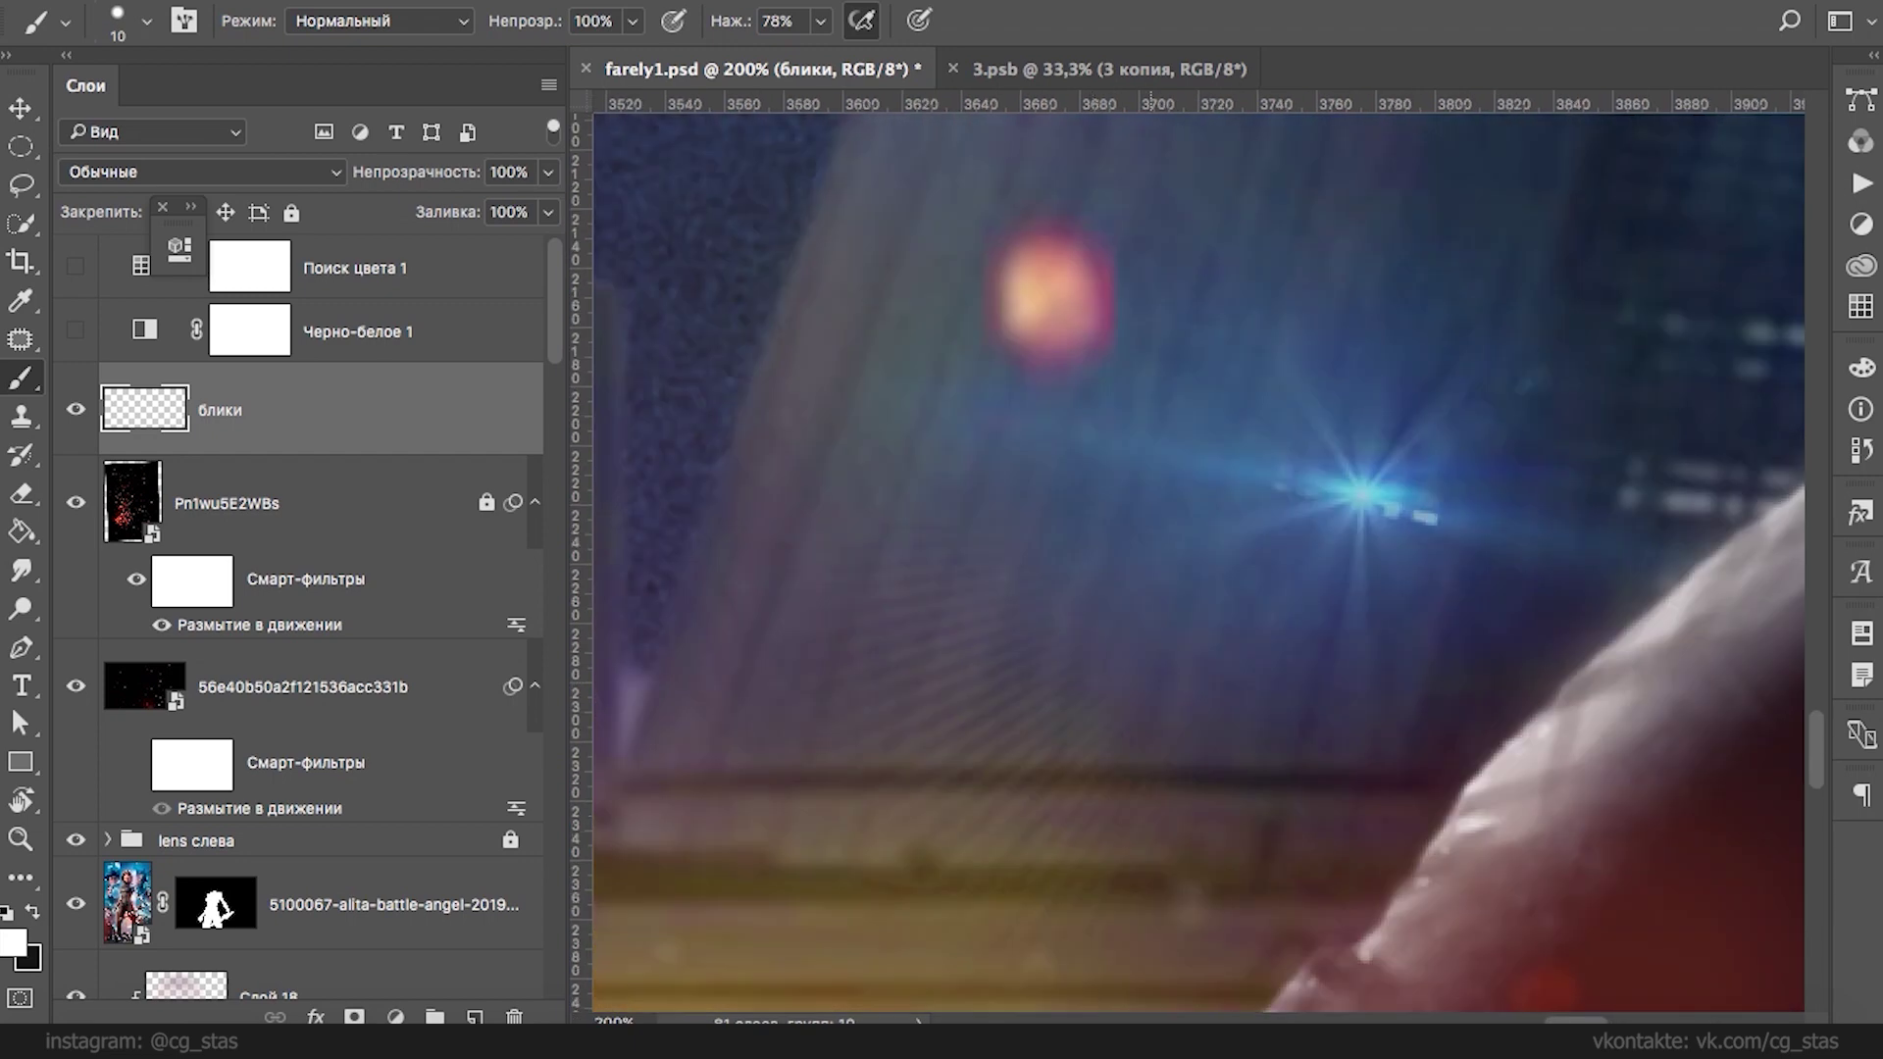
pyautogui.scroll(10, 1196, 559)
pyautogui.hscroll(-2, 1196, 559)
pyautogui.scroll(-6, 1196, 559)
pyautogui.hscroll(2, 1196, 559)
pyautogui.click(1350, 701)
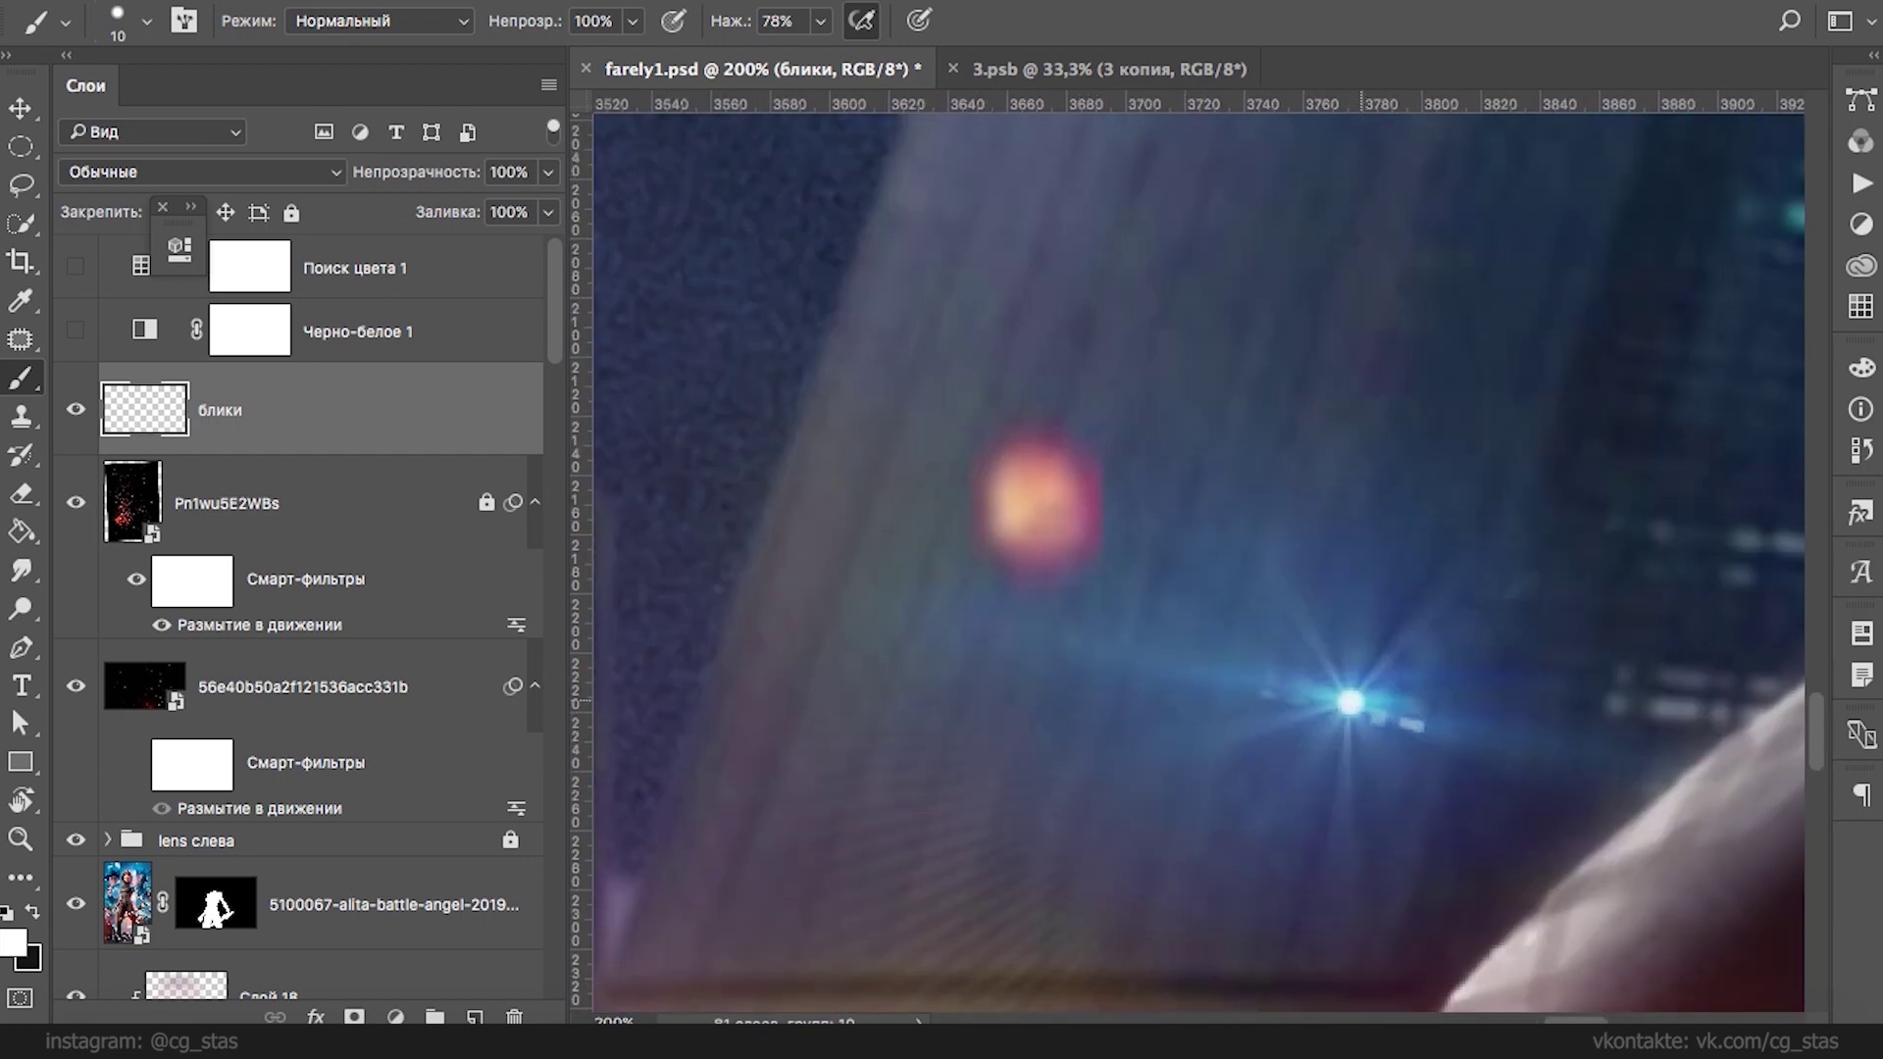
pyautogui.click(1363, 697)
# - Dot white highlights on two glowing window lights in the upper rows of the dark blue tower
pyautogui.scroll(5, 1196, 559)
pyautogui.hscroll(8, 1196, 559)
pyautogui.scroll(3, 1329, 449)
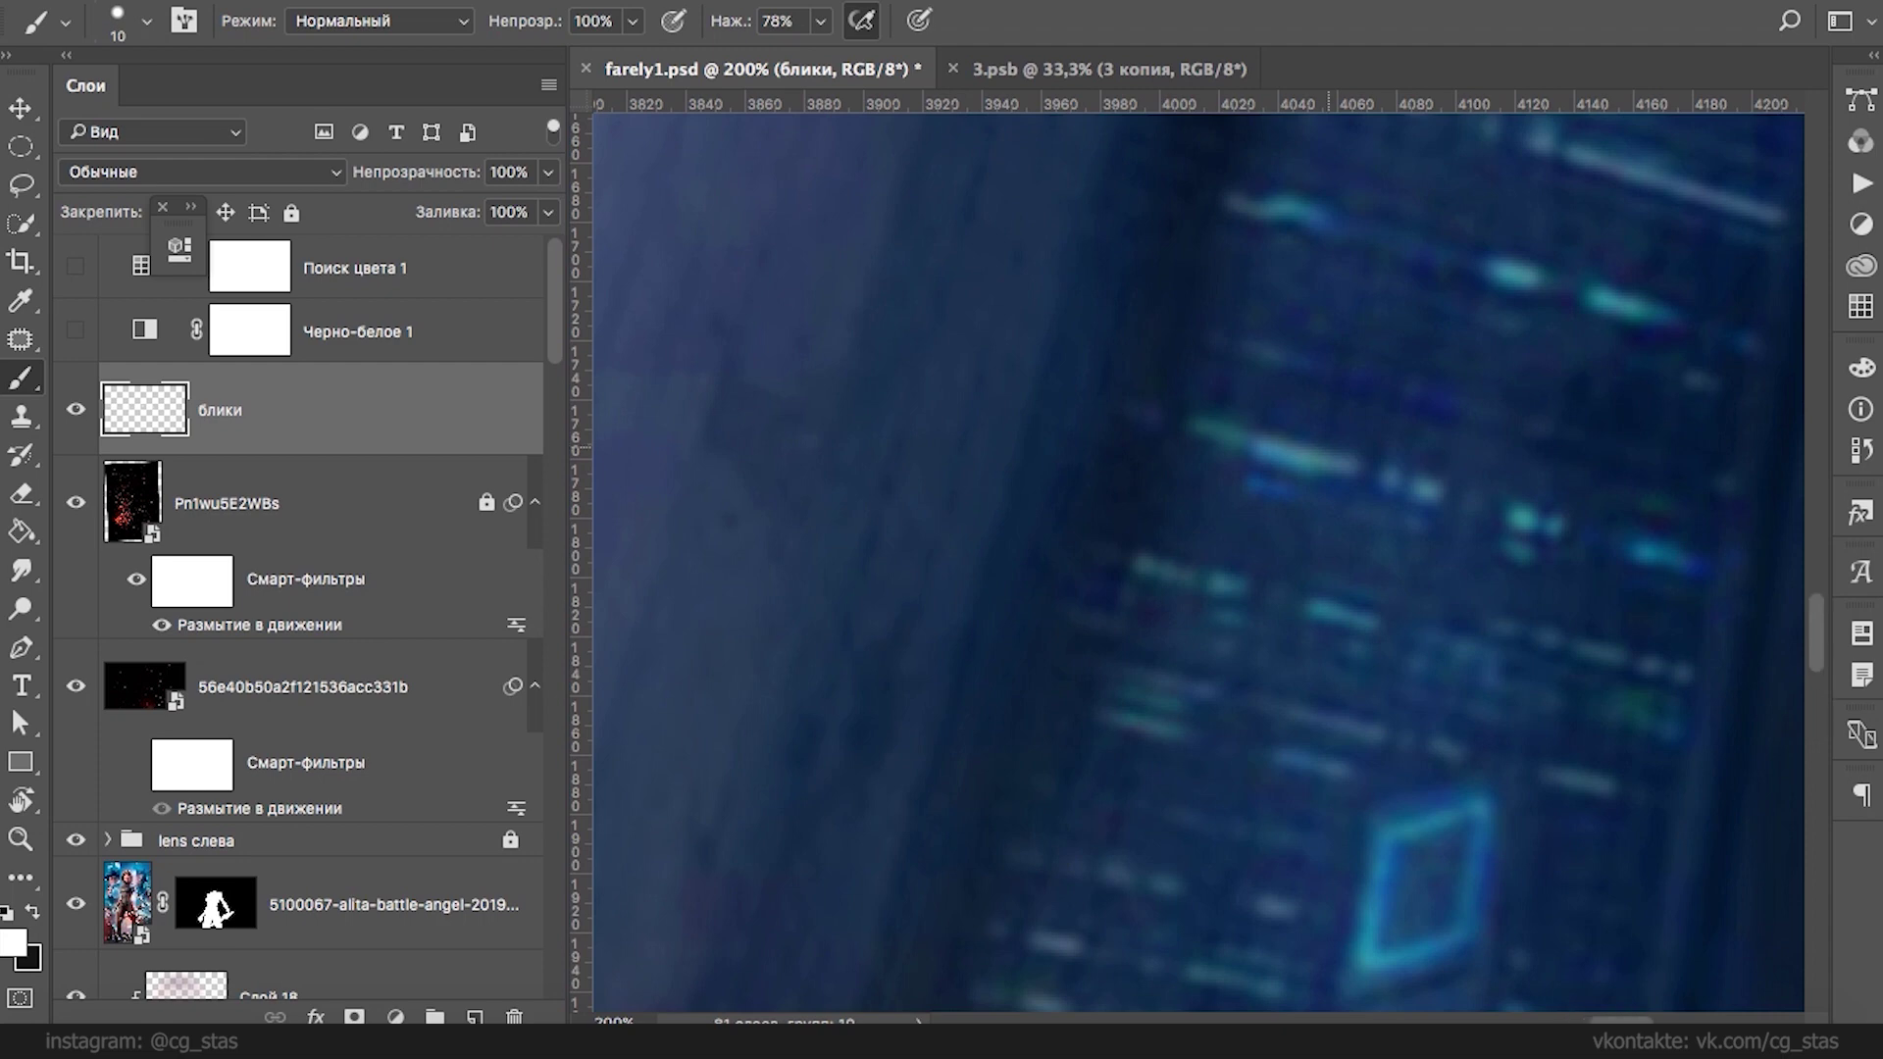
pyautogui.click(1270, 452)
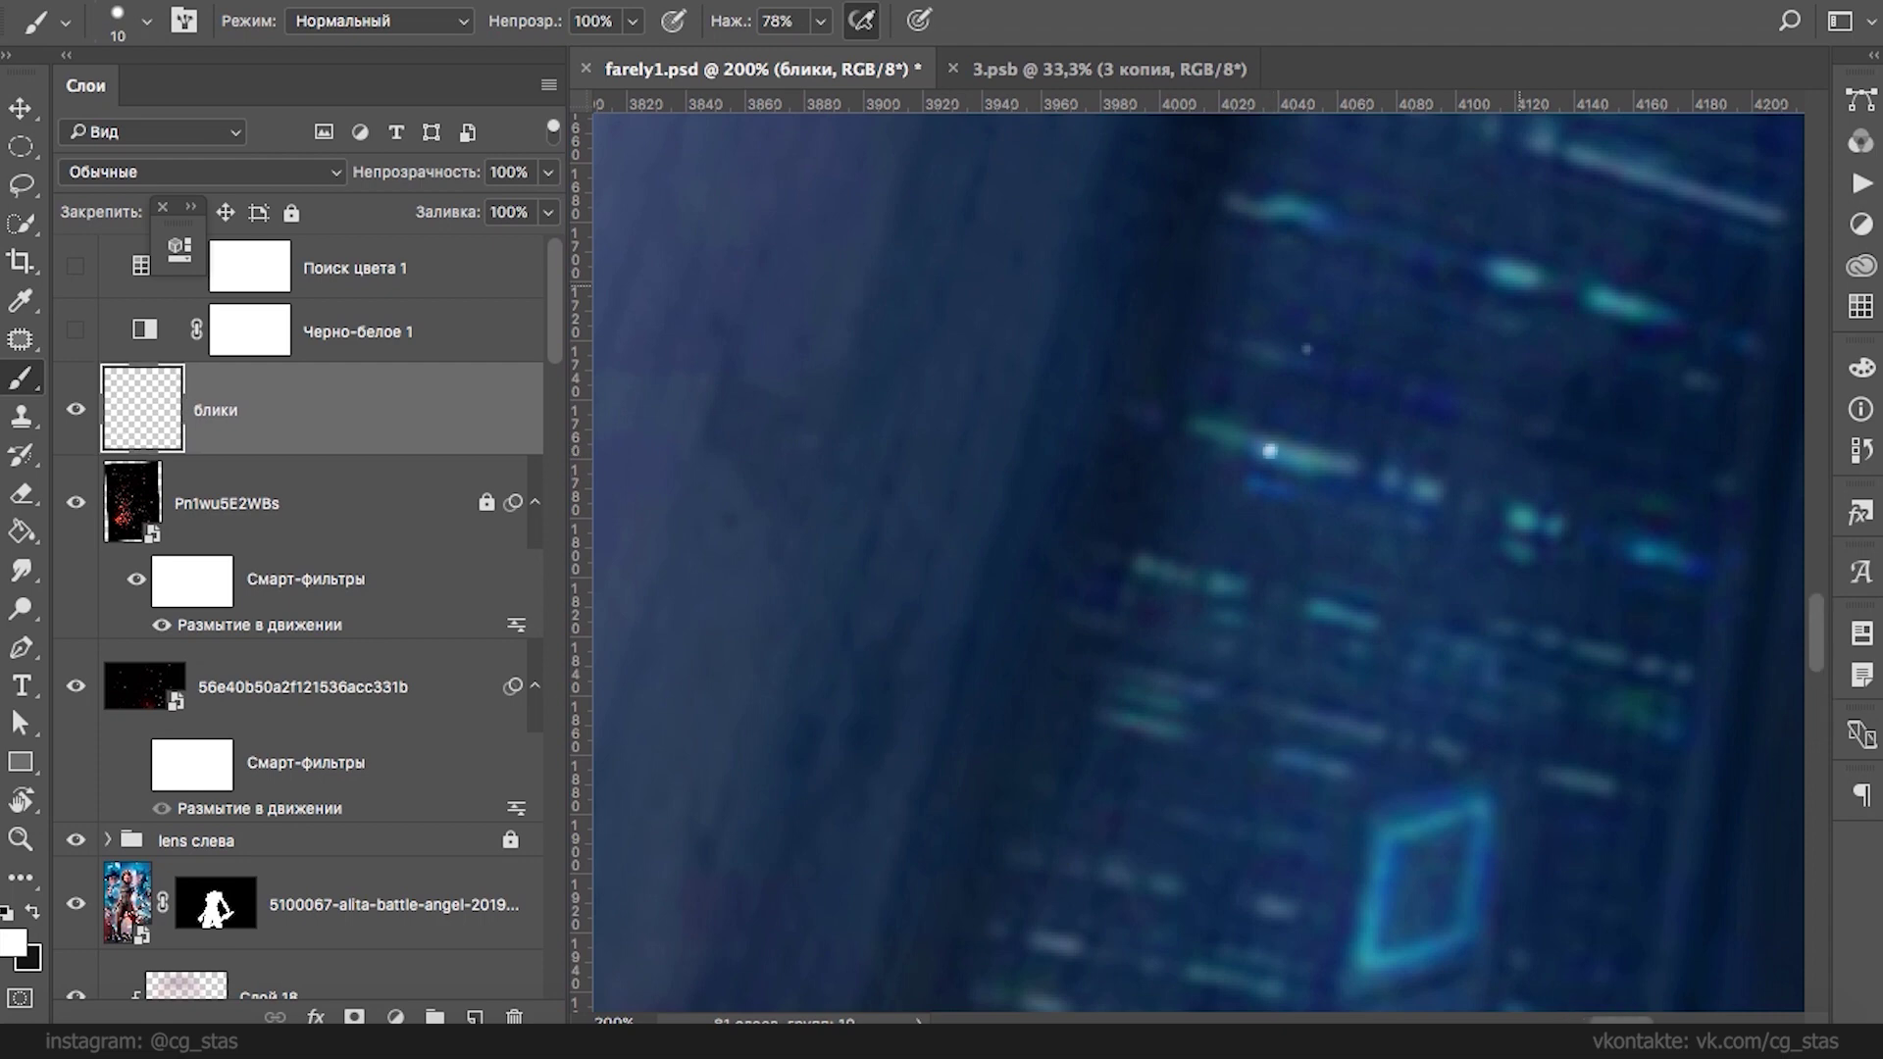
pyautogui.click(1519, 277)
pyautogui.keyDown('shift'); pyautogui.click(1522, 511); pyautogui.keyUp('shift')
pyautogui.click(1393, 477)
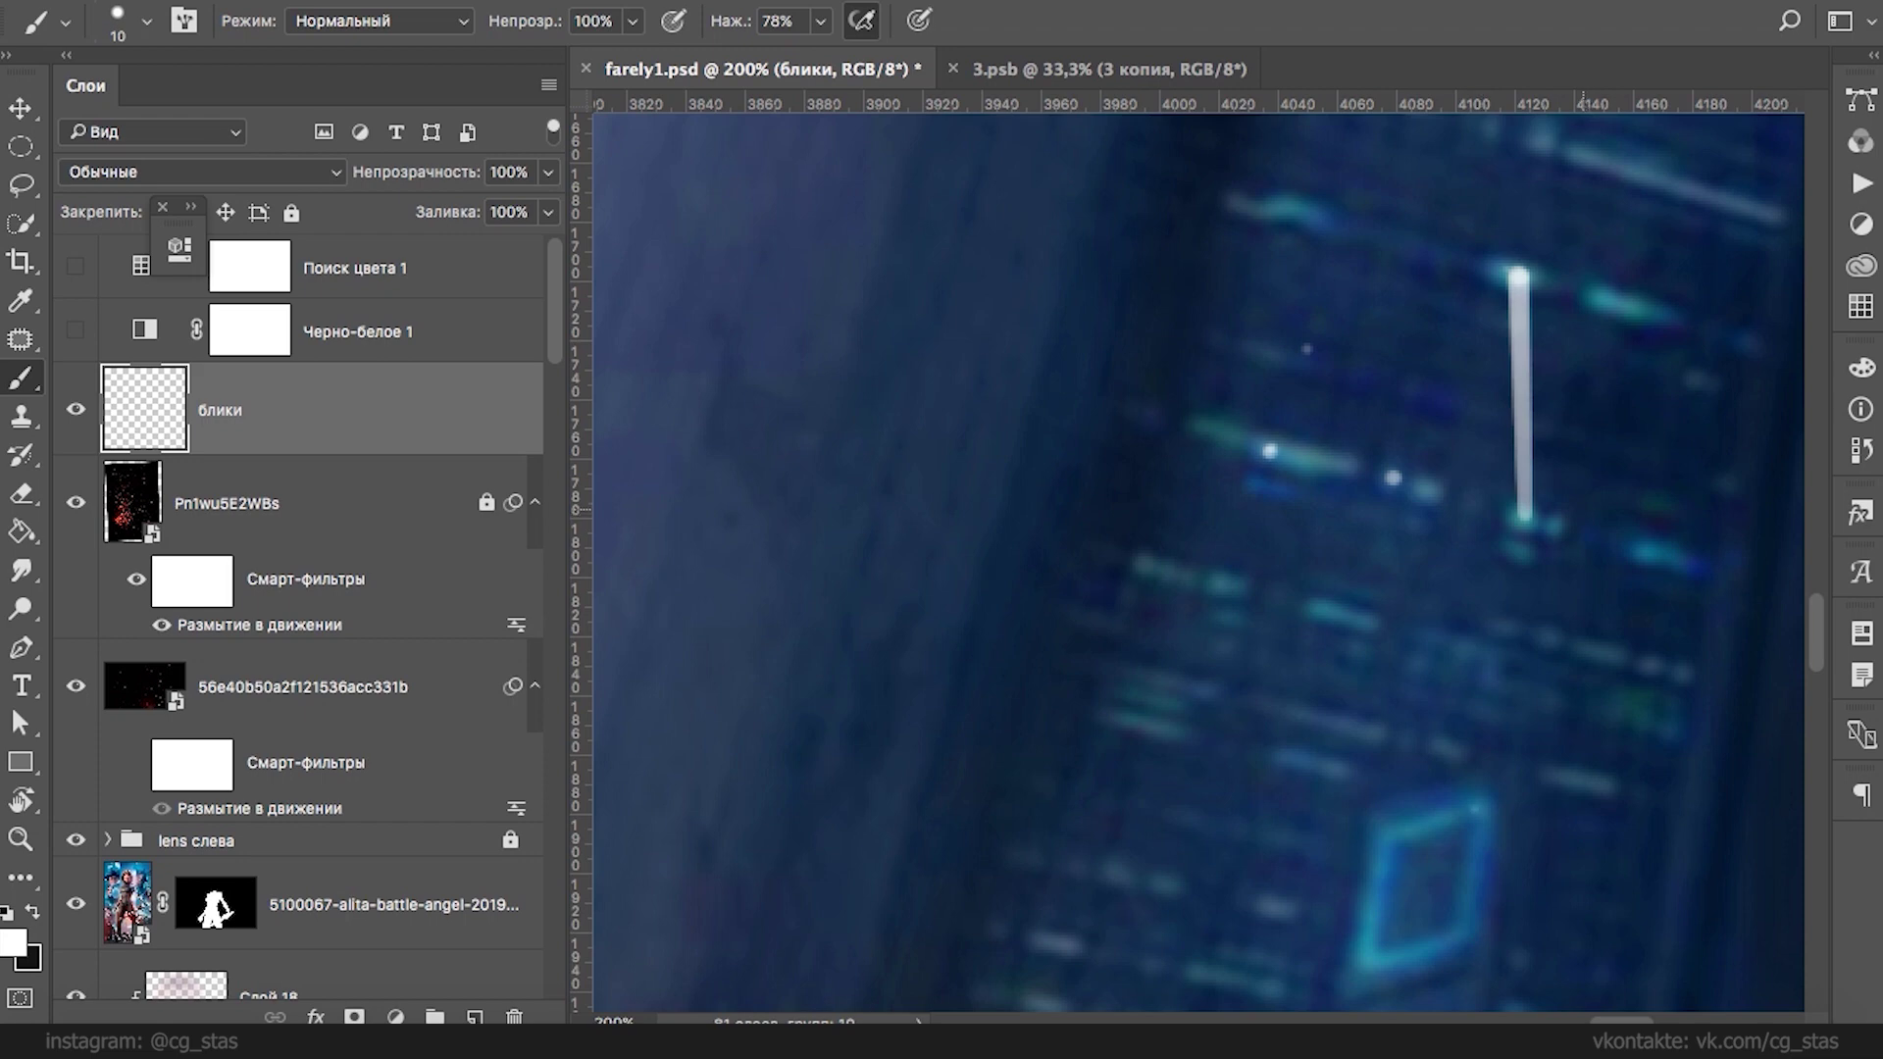
pyautogui.hotkey('ctrl', 'z')
pyautogui.hotkey('ctrl', 'z')
# - Dot white highlights on the corner of the outlined cyan square and on window lights farther up the tower
pyautogui.click(1479, 805)
pyautogui.hotkey('ctrl', 'z')
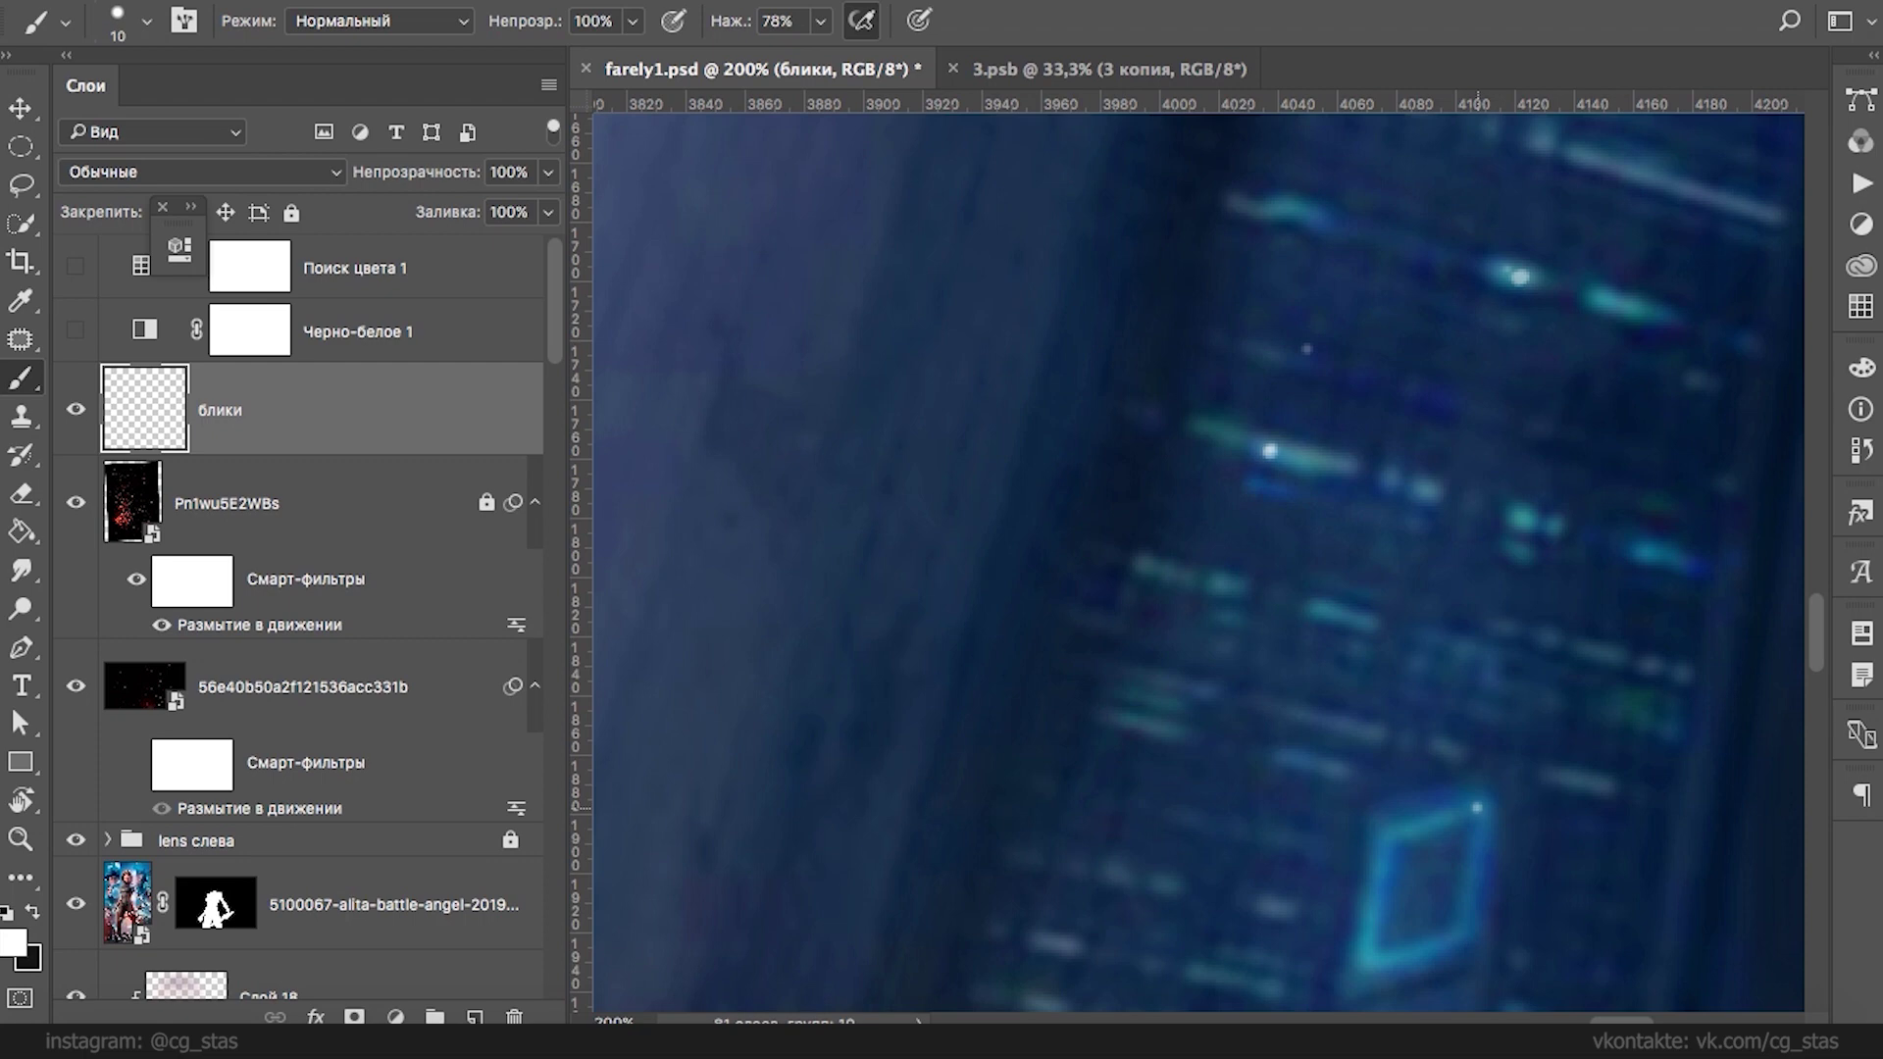
pyautogui.moveTo(1520, 277); pyautogui.dragTo(1339, 813)
pyautogui.click(1439, 605)
pyautogui.click(1378, 590)
pyautogui.click(1379, 588)
pyautogui.click(1416, 603)
# - Place white highlights on the core of the upper cyan flare and on the small blue light near the tower's top
pyautogui.scroll(5, 1197, 561)
pyautogui.hscroll(-2, 1197, 561)
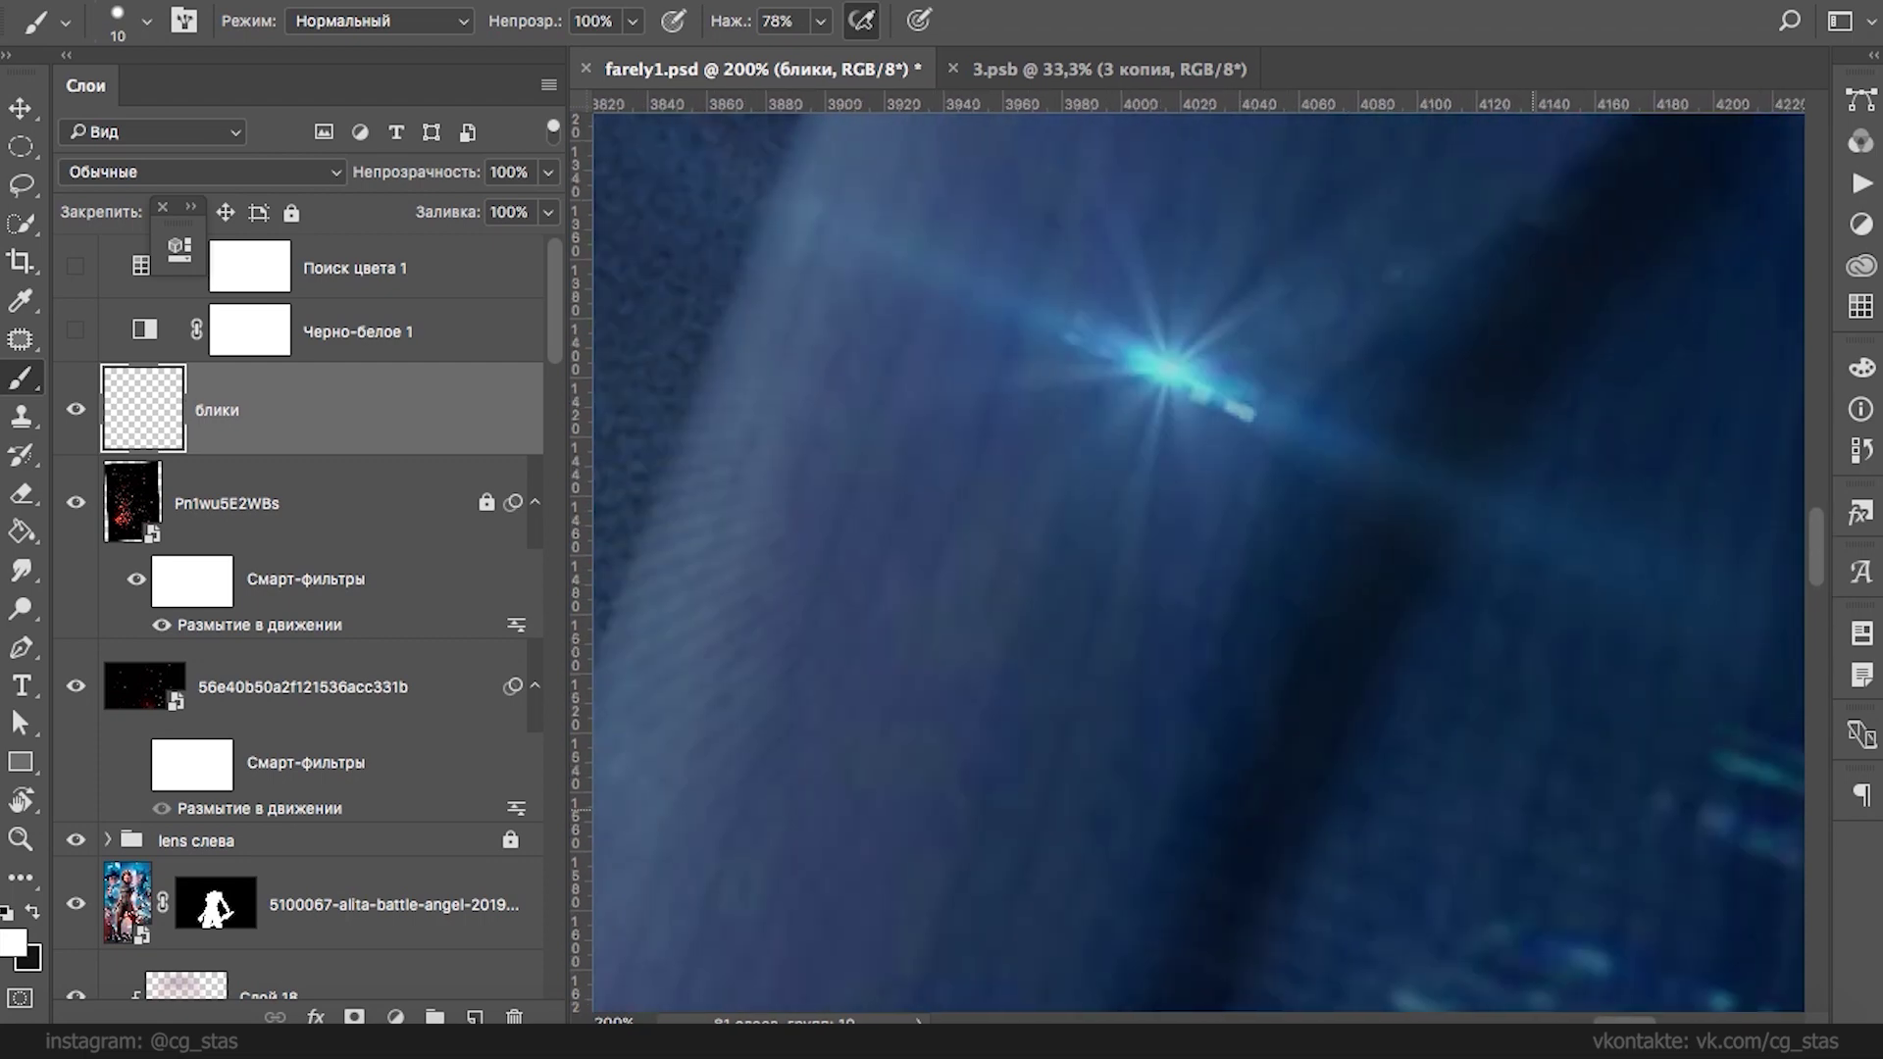
pyautogui.click(1166, 368)
pyautogui.scroll(8, 1318, 256)
pyautogui.hscroll(6, 1318, 256)
pyautogui.scroll(12, 1317, 256)
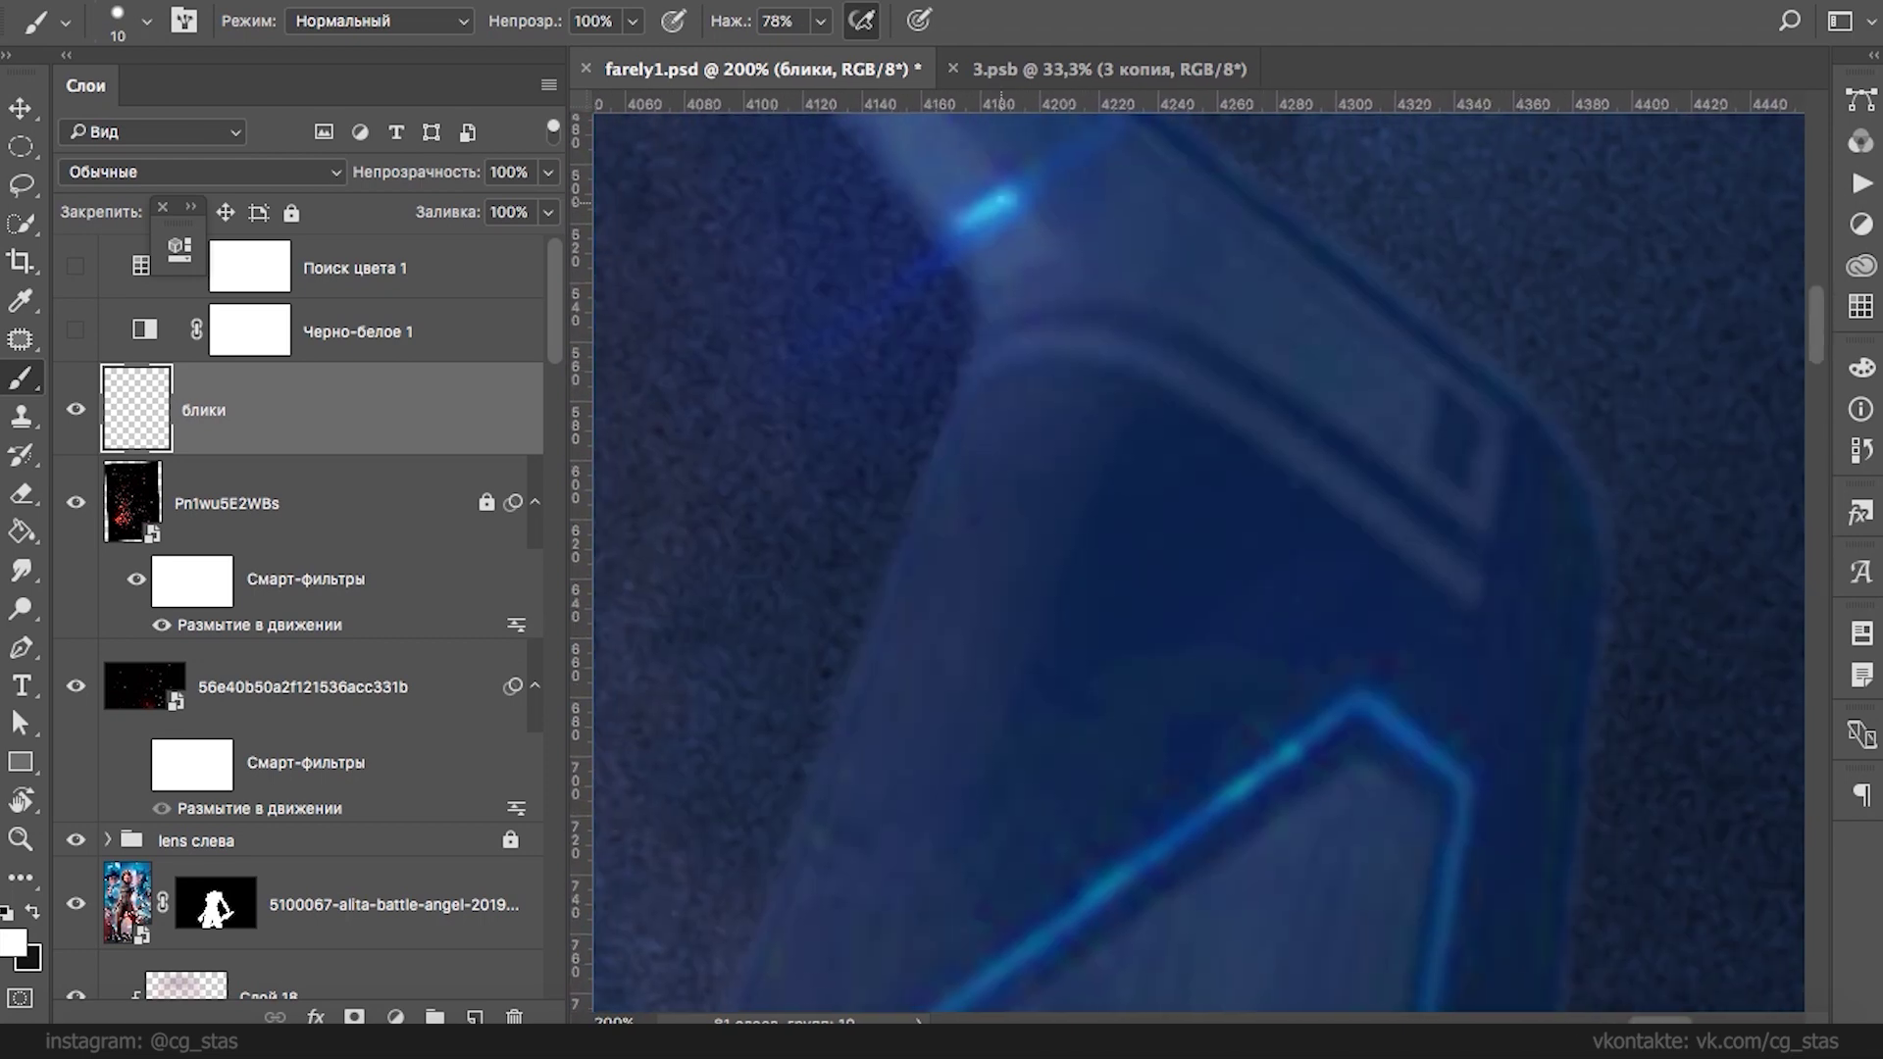
pyautogui.click(1003, 200)
pyautogui.click(1004, 200)
pyautogui.click(992, 204)
pyautogui.click(982, 210)
# - Examine the whole composite, including the figure and the ruined city behind her
pyautogui.press('super+minus')
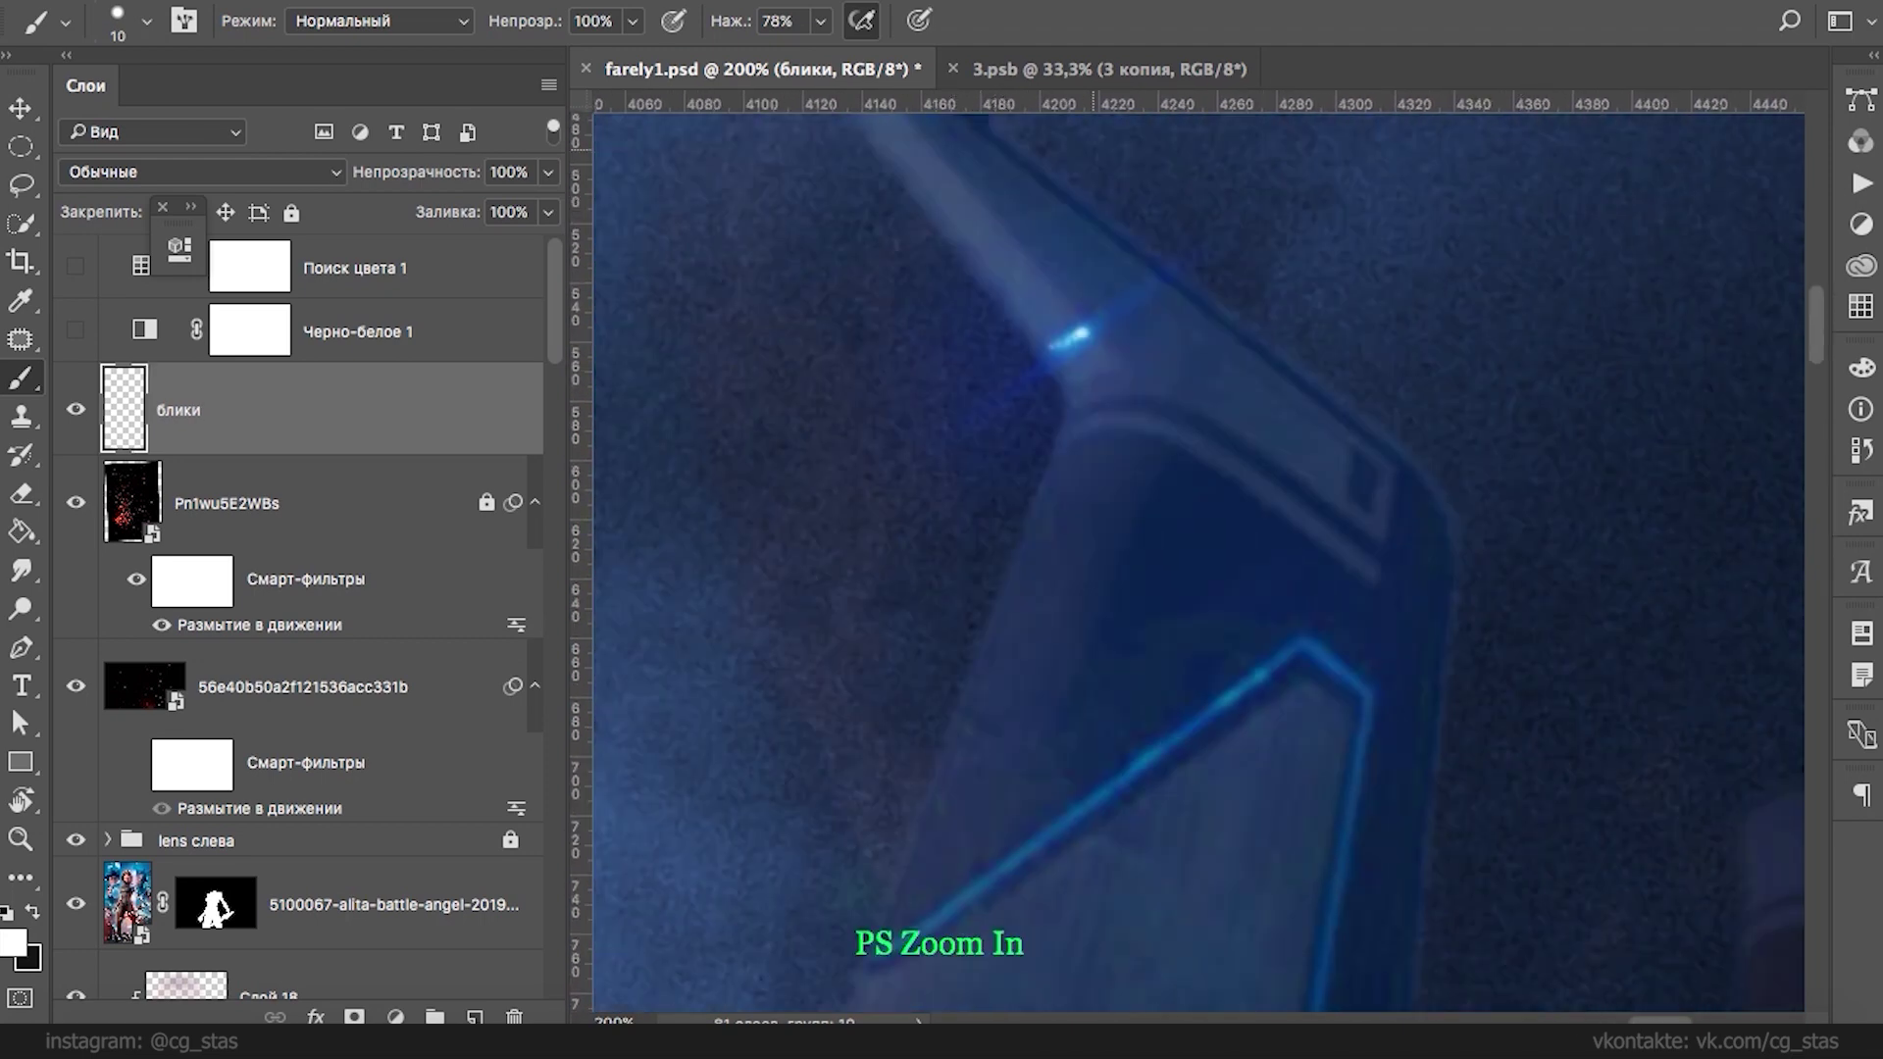
pyautogui.hotkey('ctrl', '-')
pyautogui.hotkey('ctrl', '-')
pyautogui.hotkey('ctrl', '-')
pyautogui.hotkey('ctrl', '-')
pyautogui.hotkey('ctrl', '-')
pyautogui.hotkey('ctrl', '-')
pyautogui.hotkey('ctrl', '-')
pyautogui.hotkey('ctrl', '-')
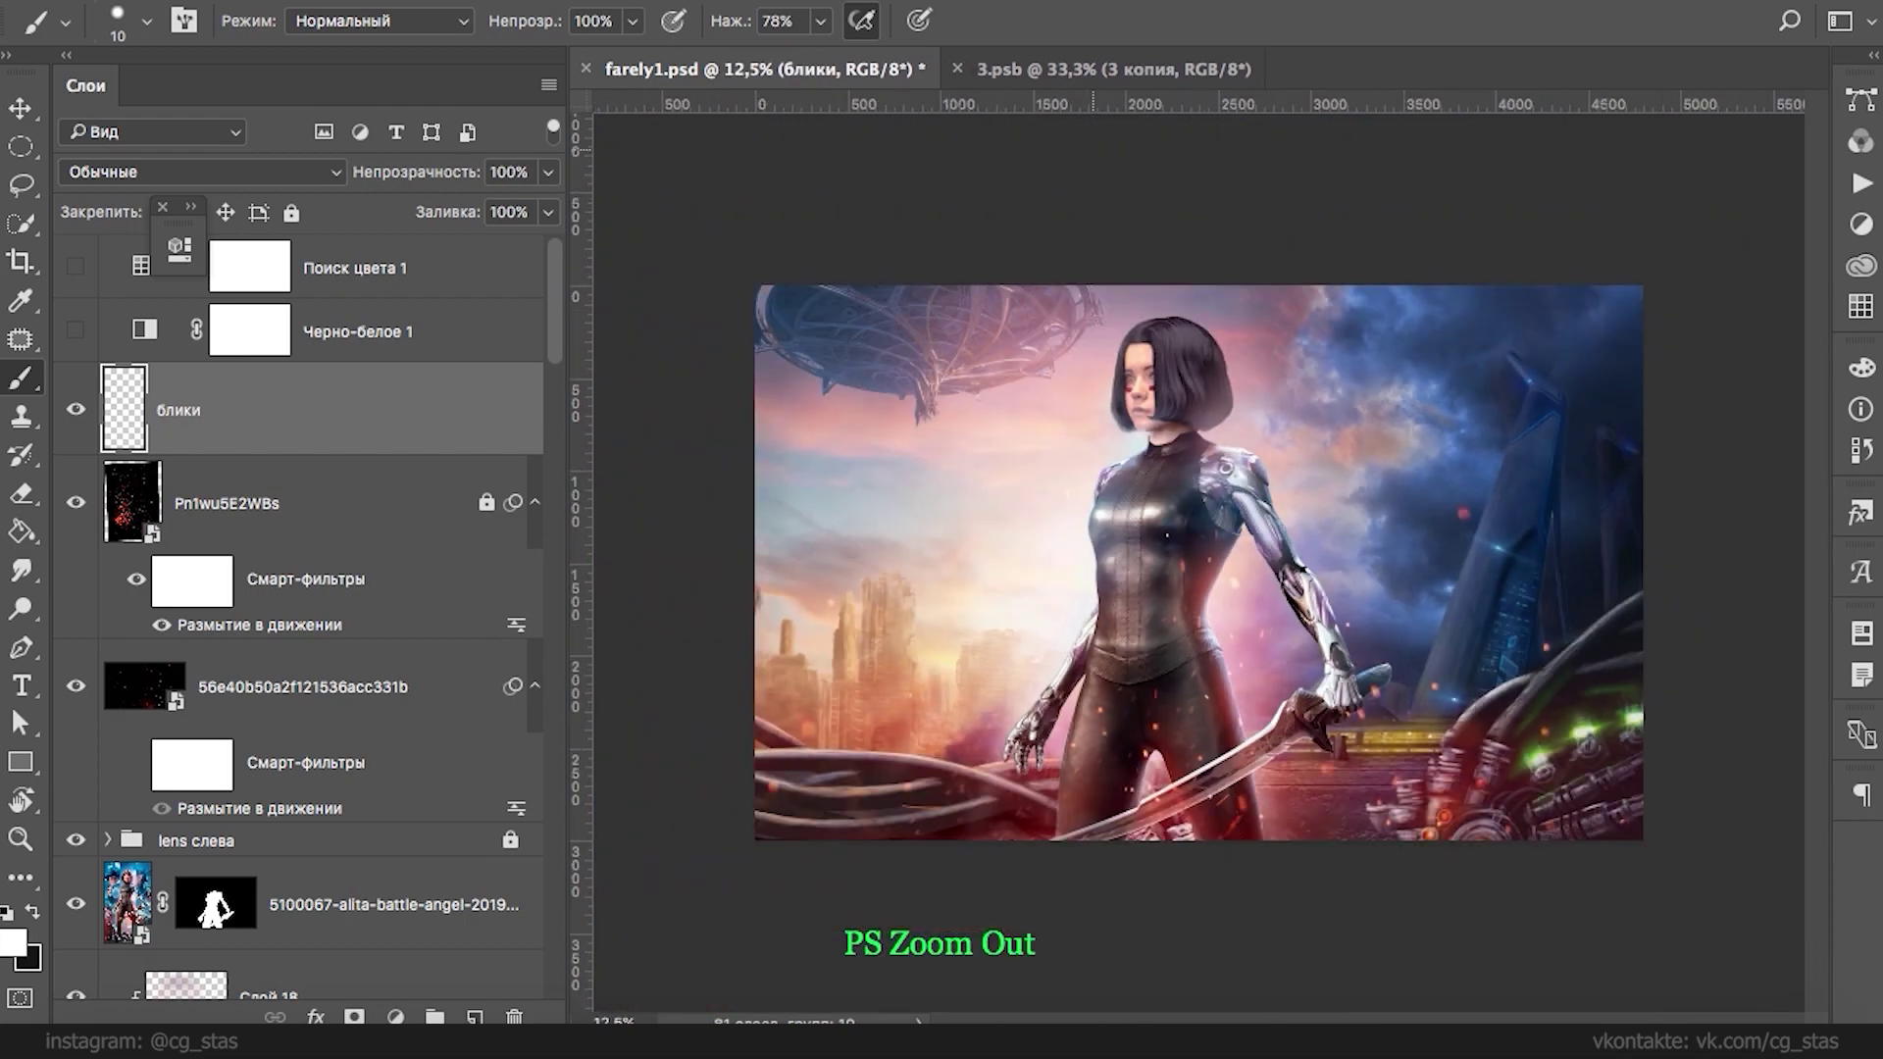
pyautogui.hotkey('ctrl', '+')
pyautogui.hotkey('ctrl', '+')
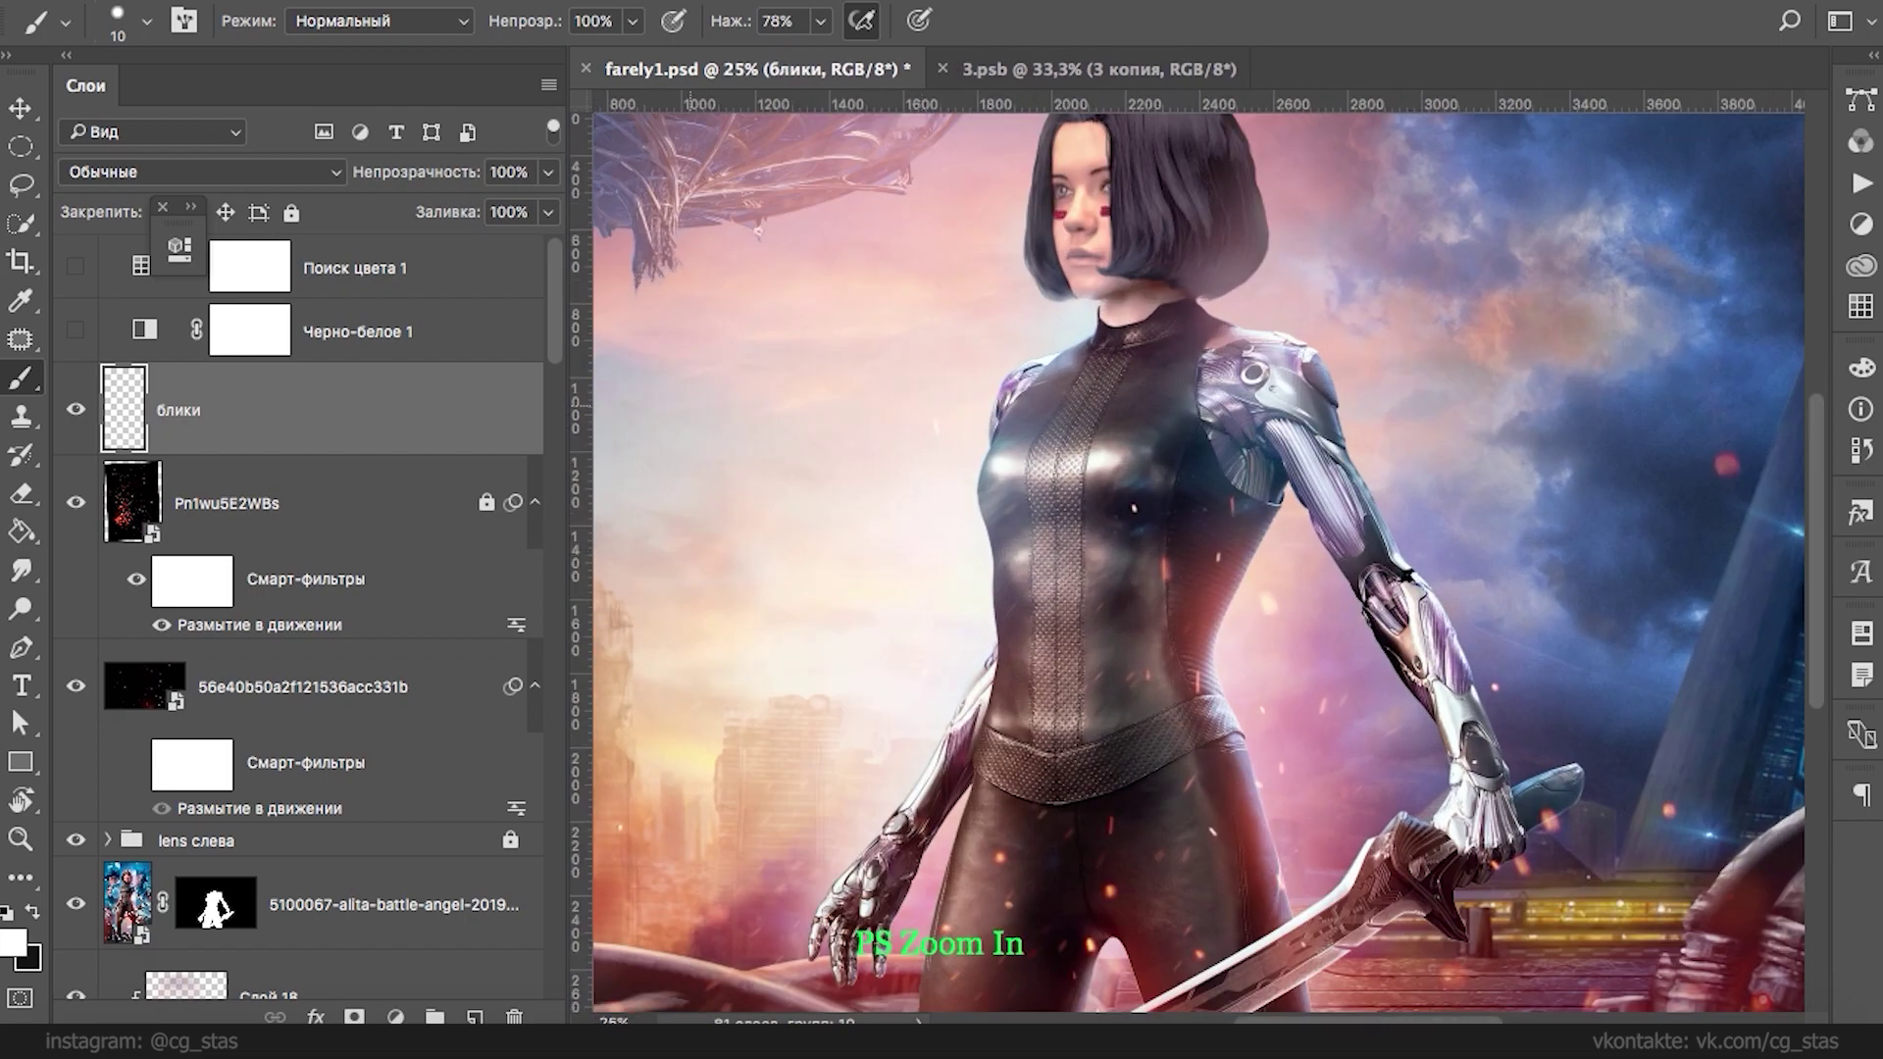
pyautogui.hotkey('ctrl', '+')
pyautogui.hotkey('ctrl', '+')
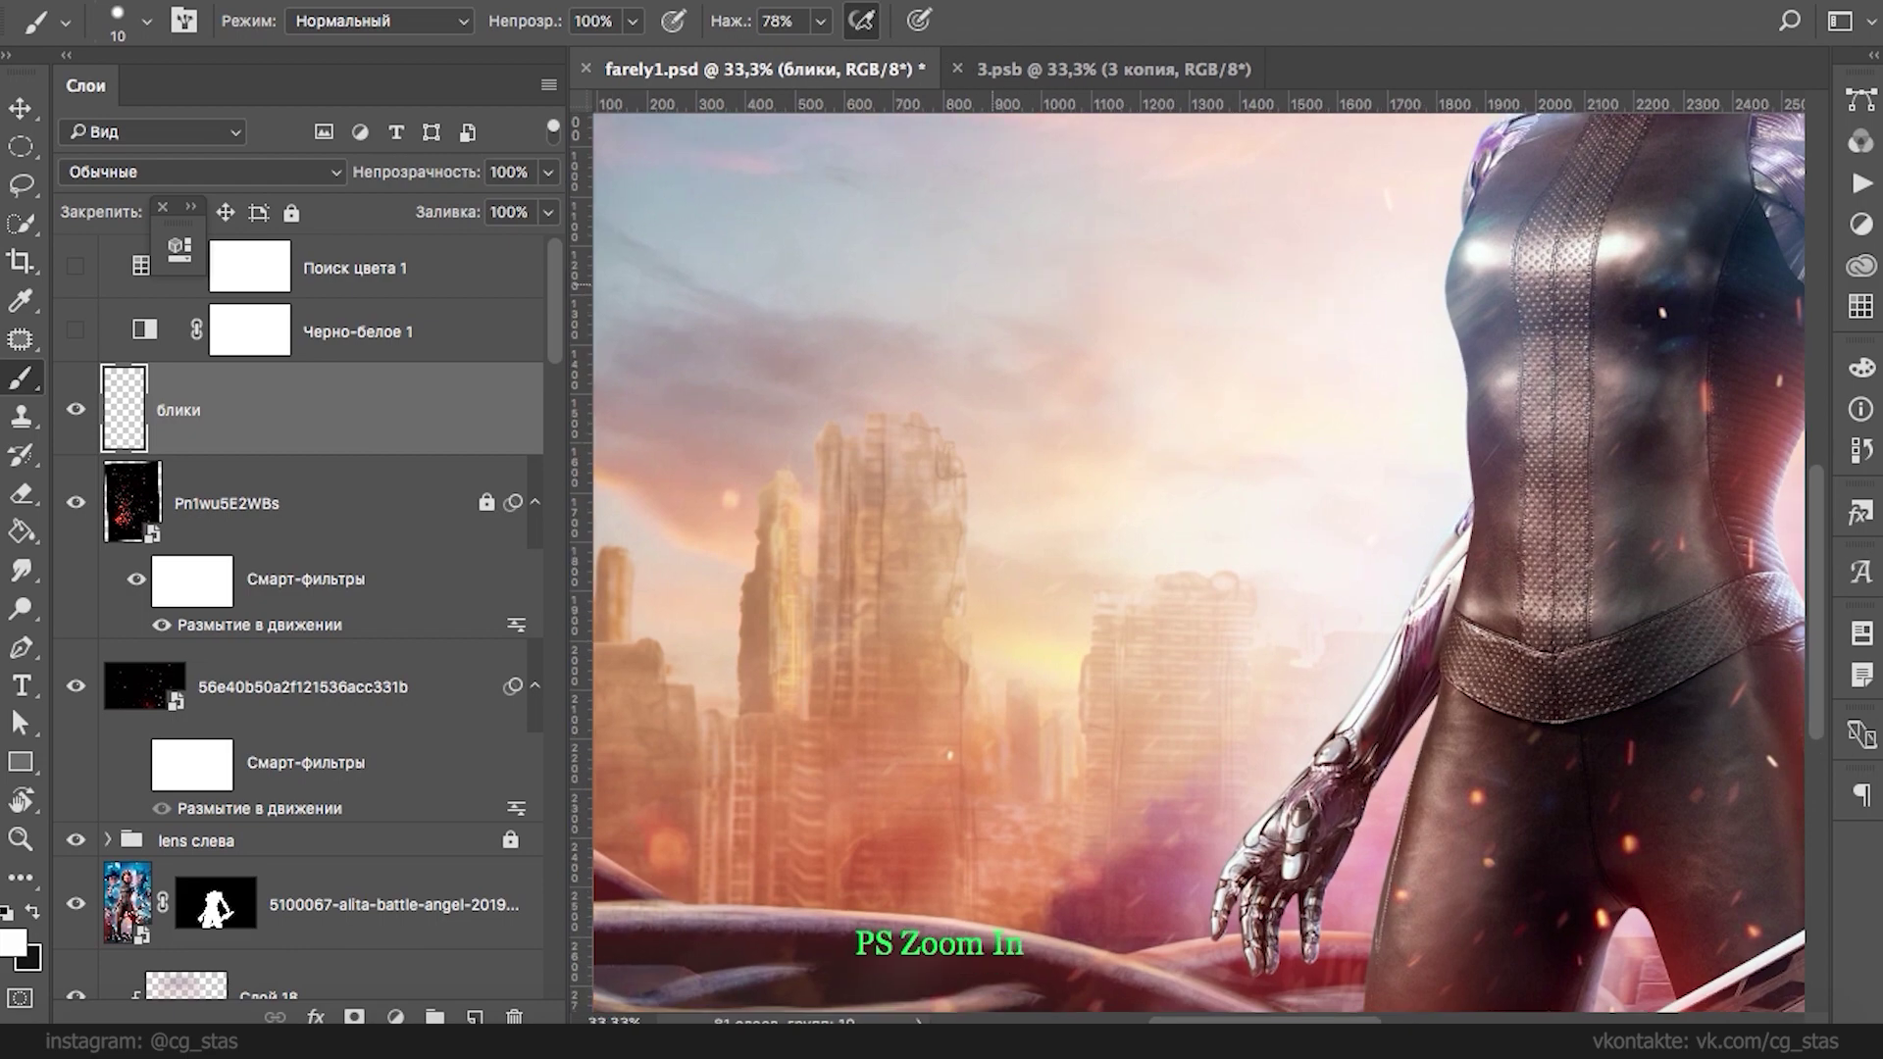
# - Lock the lower spark layer and collapse the Тучи group containing the cloud layer picked over the ruined city
pyautogui.click(451, 687)
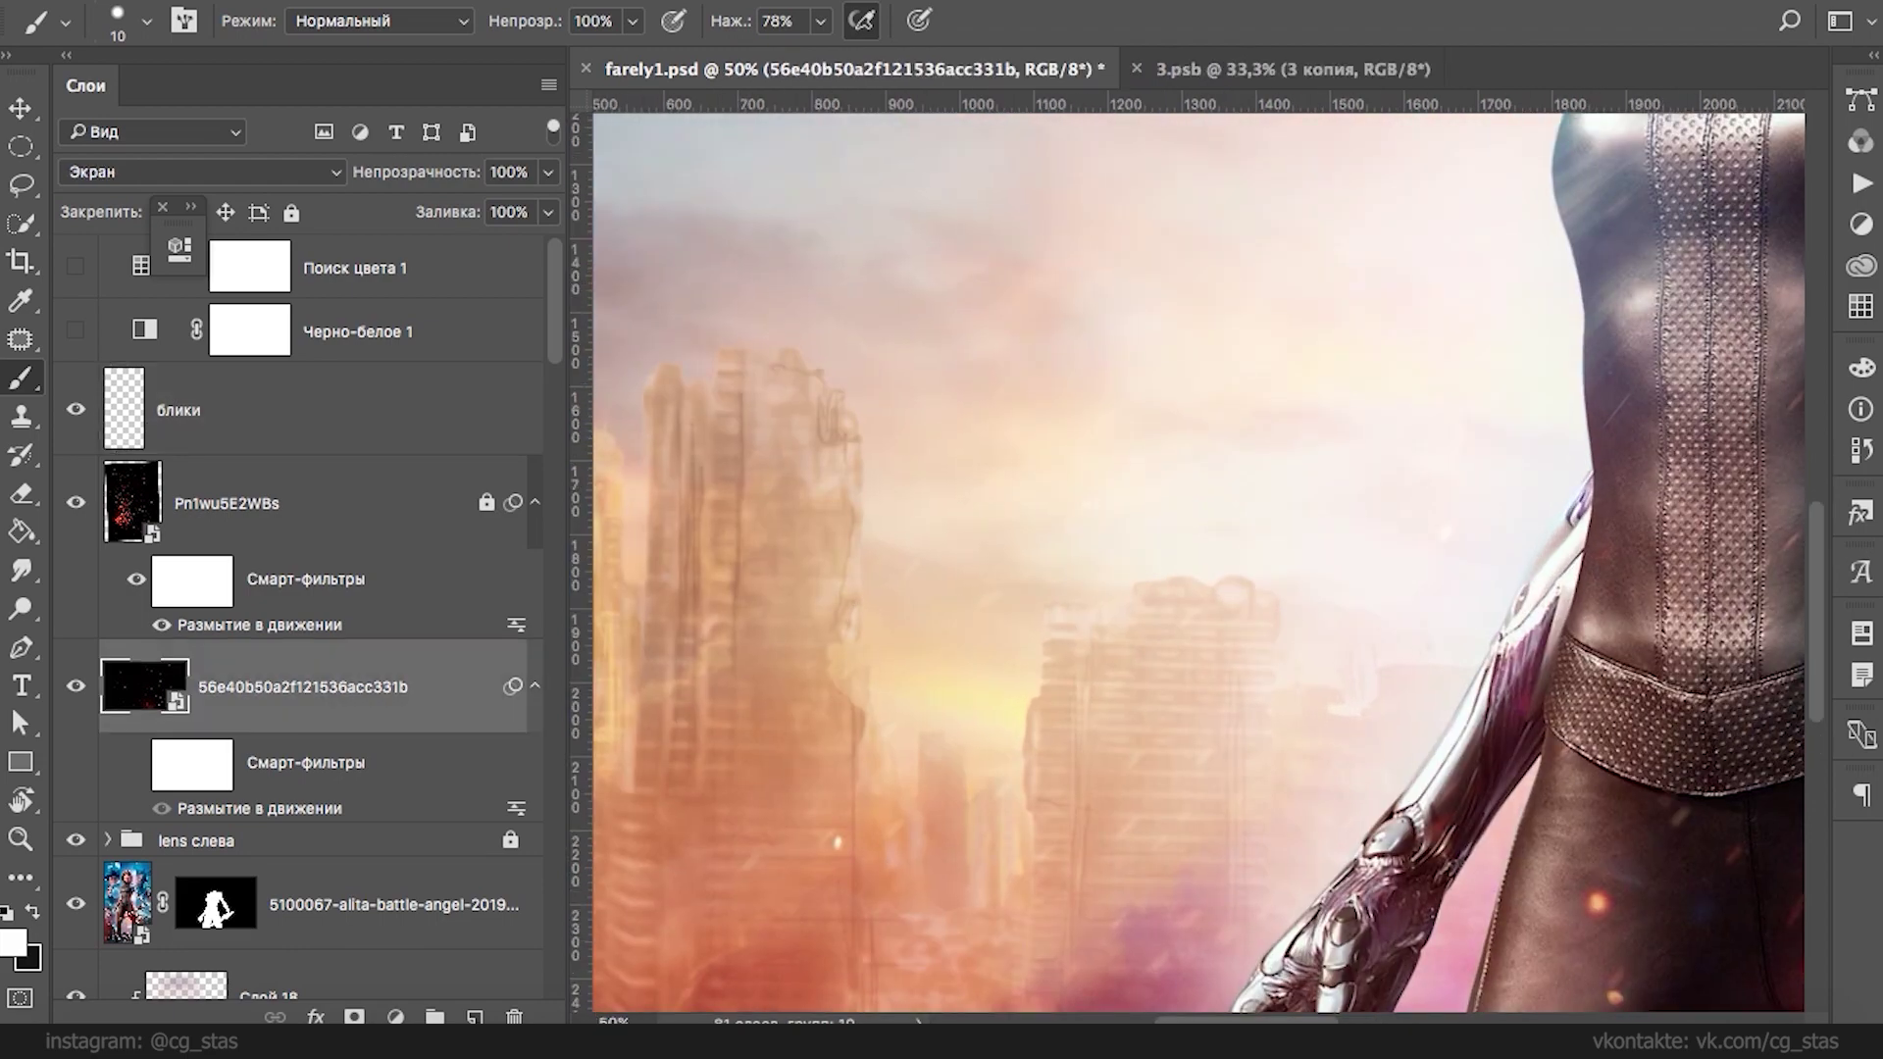
pyautogui.hotkey('ctrl', '/')
pyautogui.click(343, 503)
pyautogui.keyDown('ctrl'); pyautogui.click(794, 589); pyautogui.keyUp('ctrl')
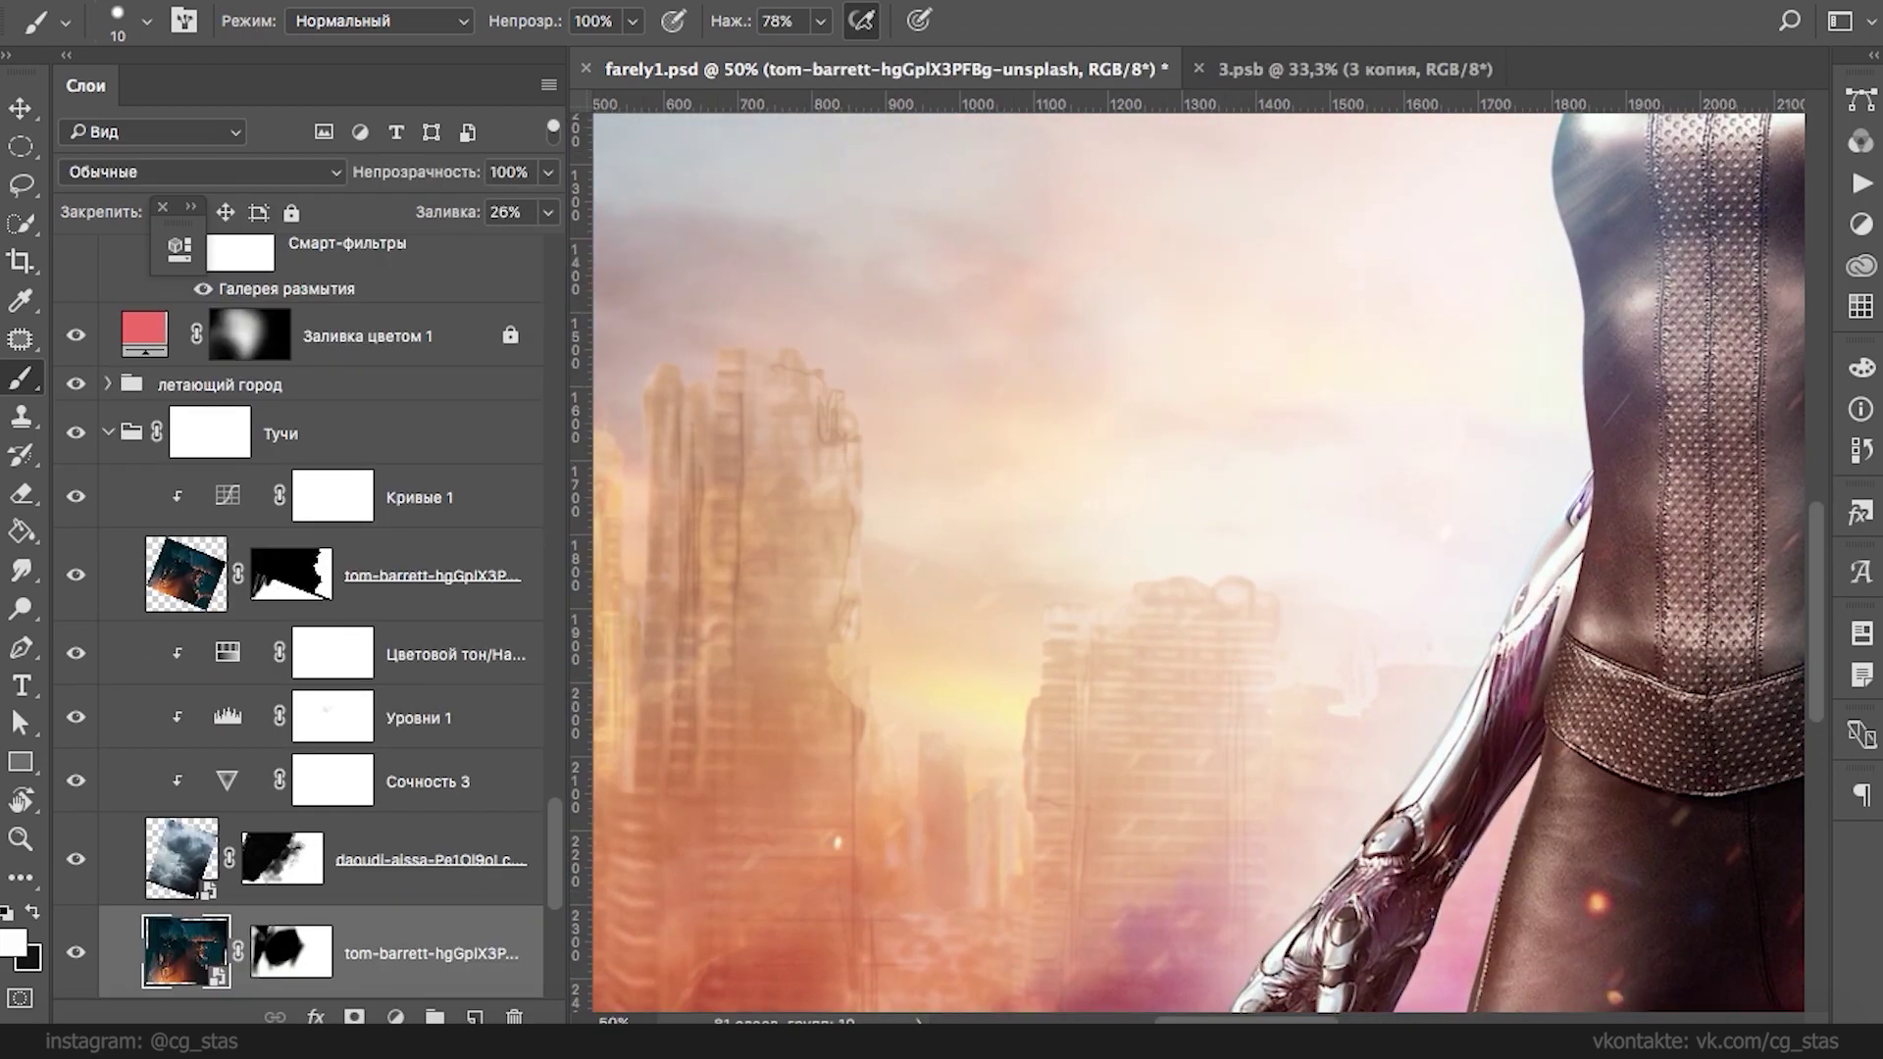
pyautogui.click(108, 433)
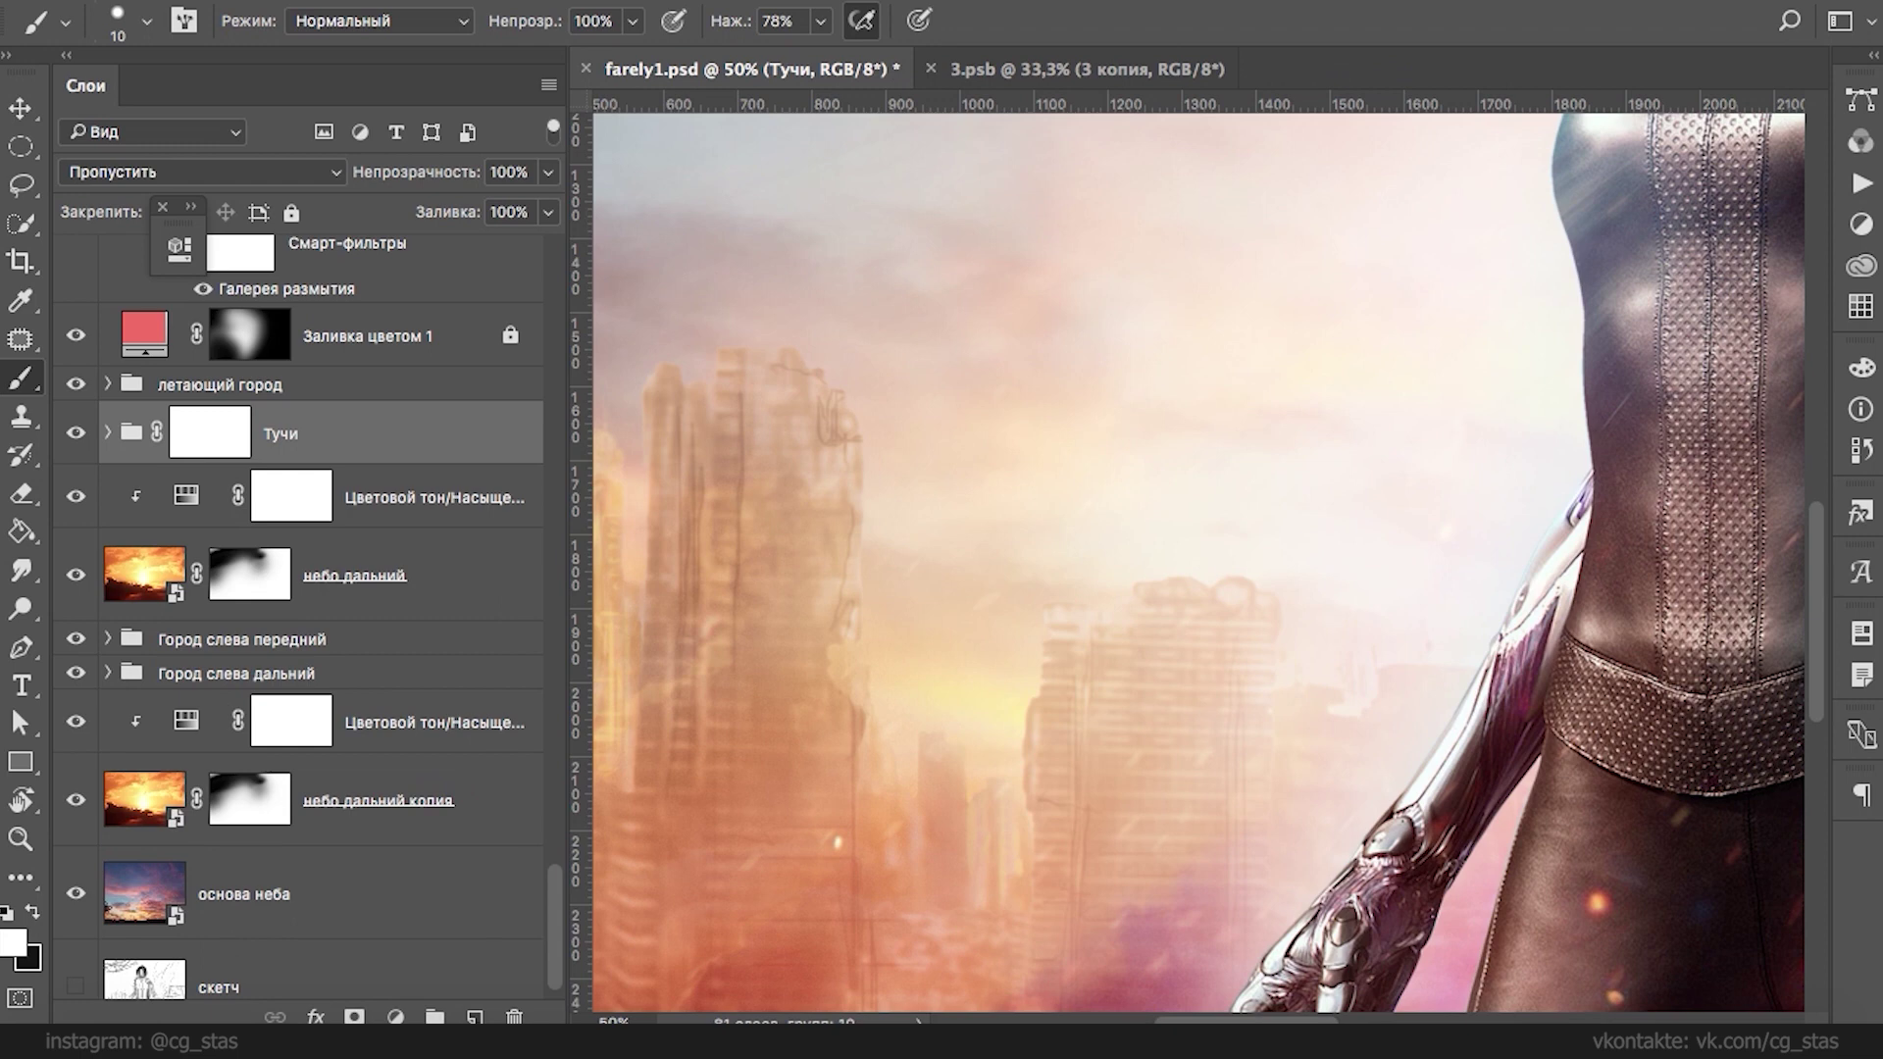
# - Compare the city with and without Слой 10 and Уровни 6 in the Город слева передний group
pyautogui.click(241, 638)
pyautogui.click(108, 638)
pyautogui.click(75, 702)
pyautogui.click(75, 702)
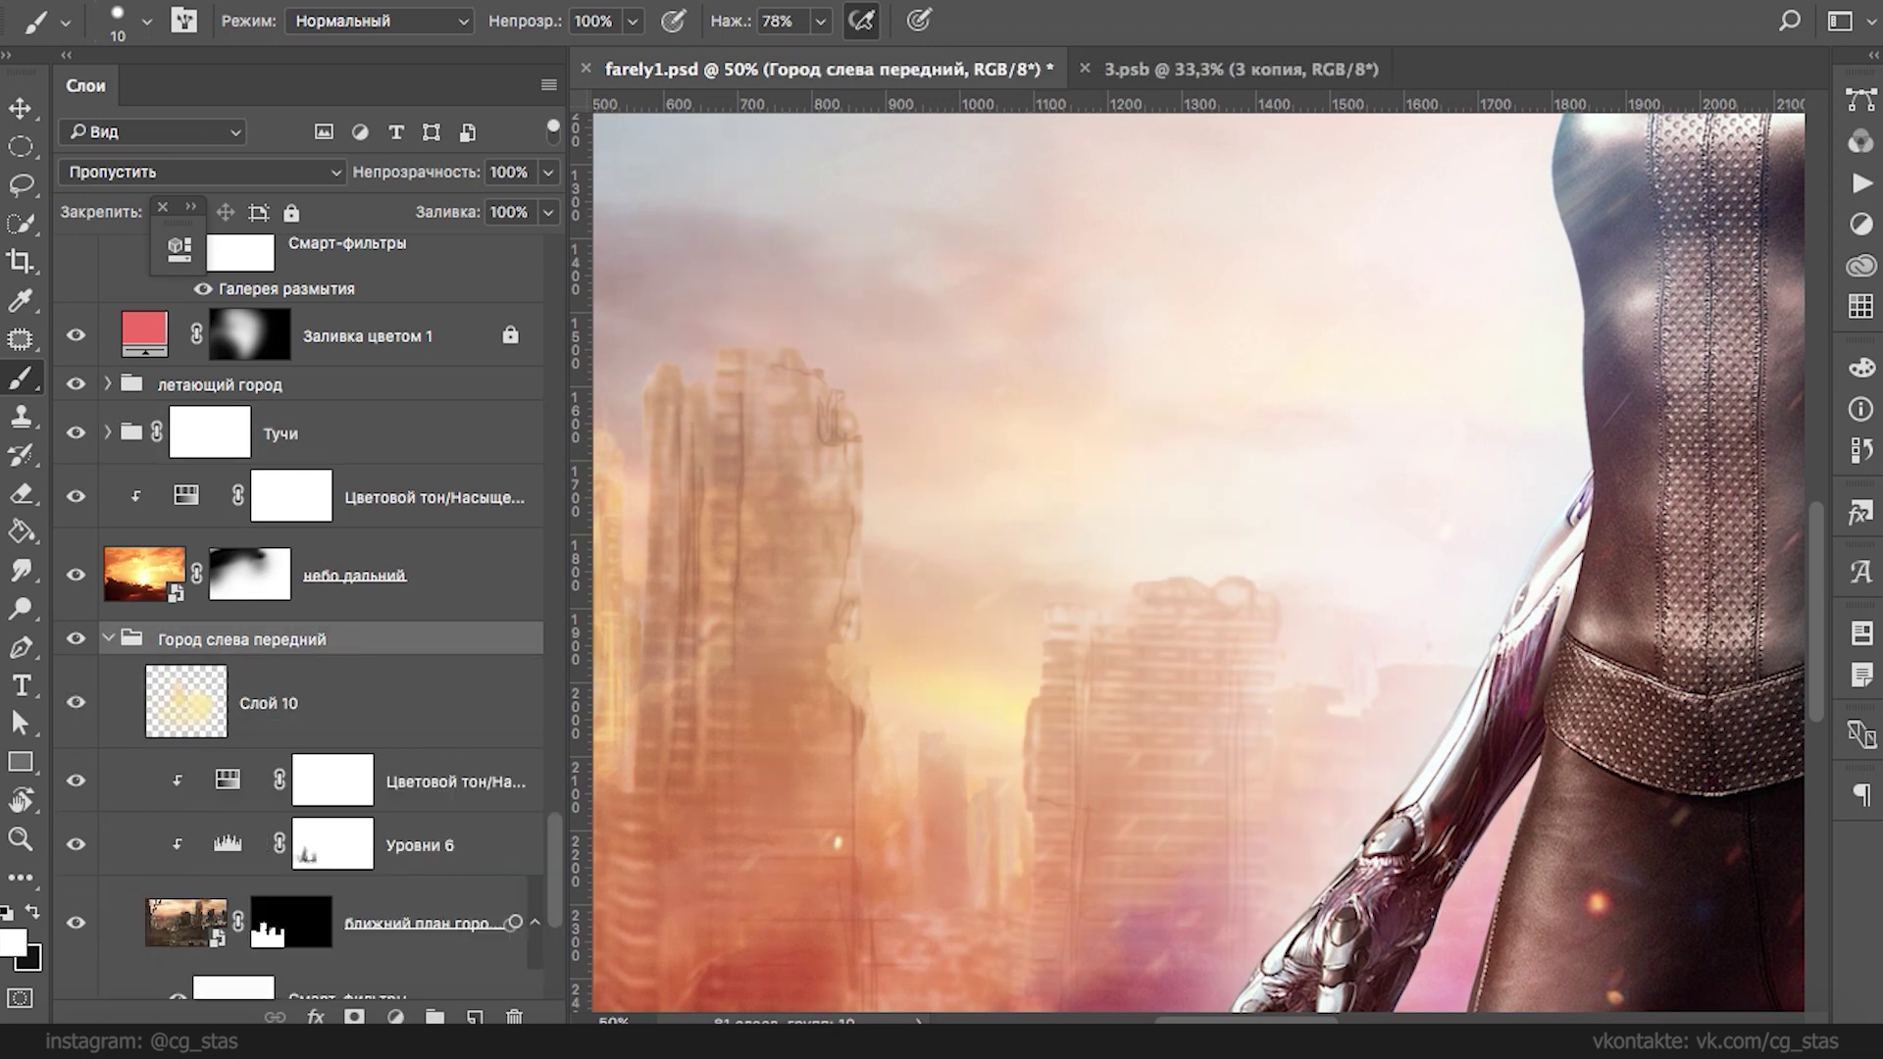
pyautogui.click(75, 843)
pyautogui.click(75, 843)
pyautogui.click(332, 843)
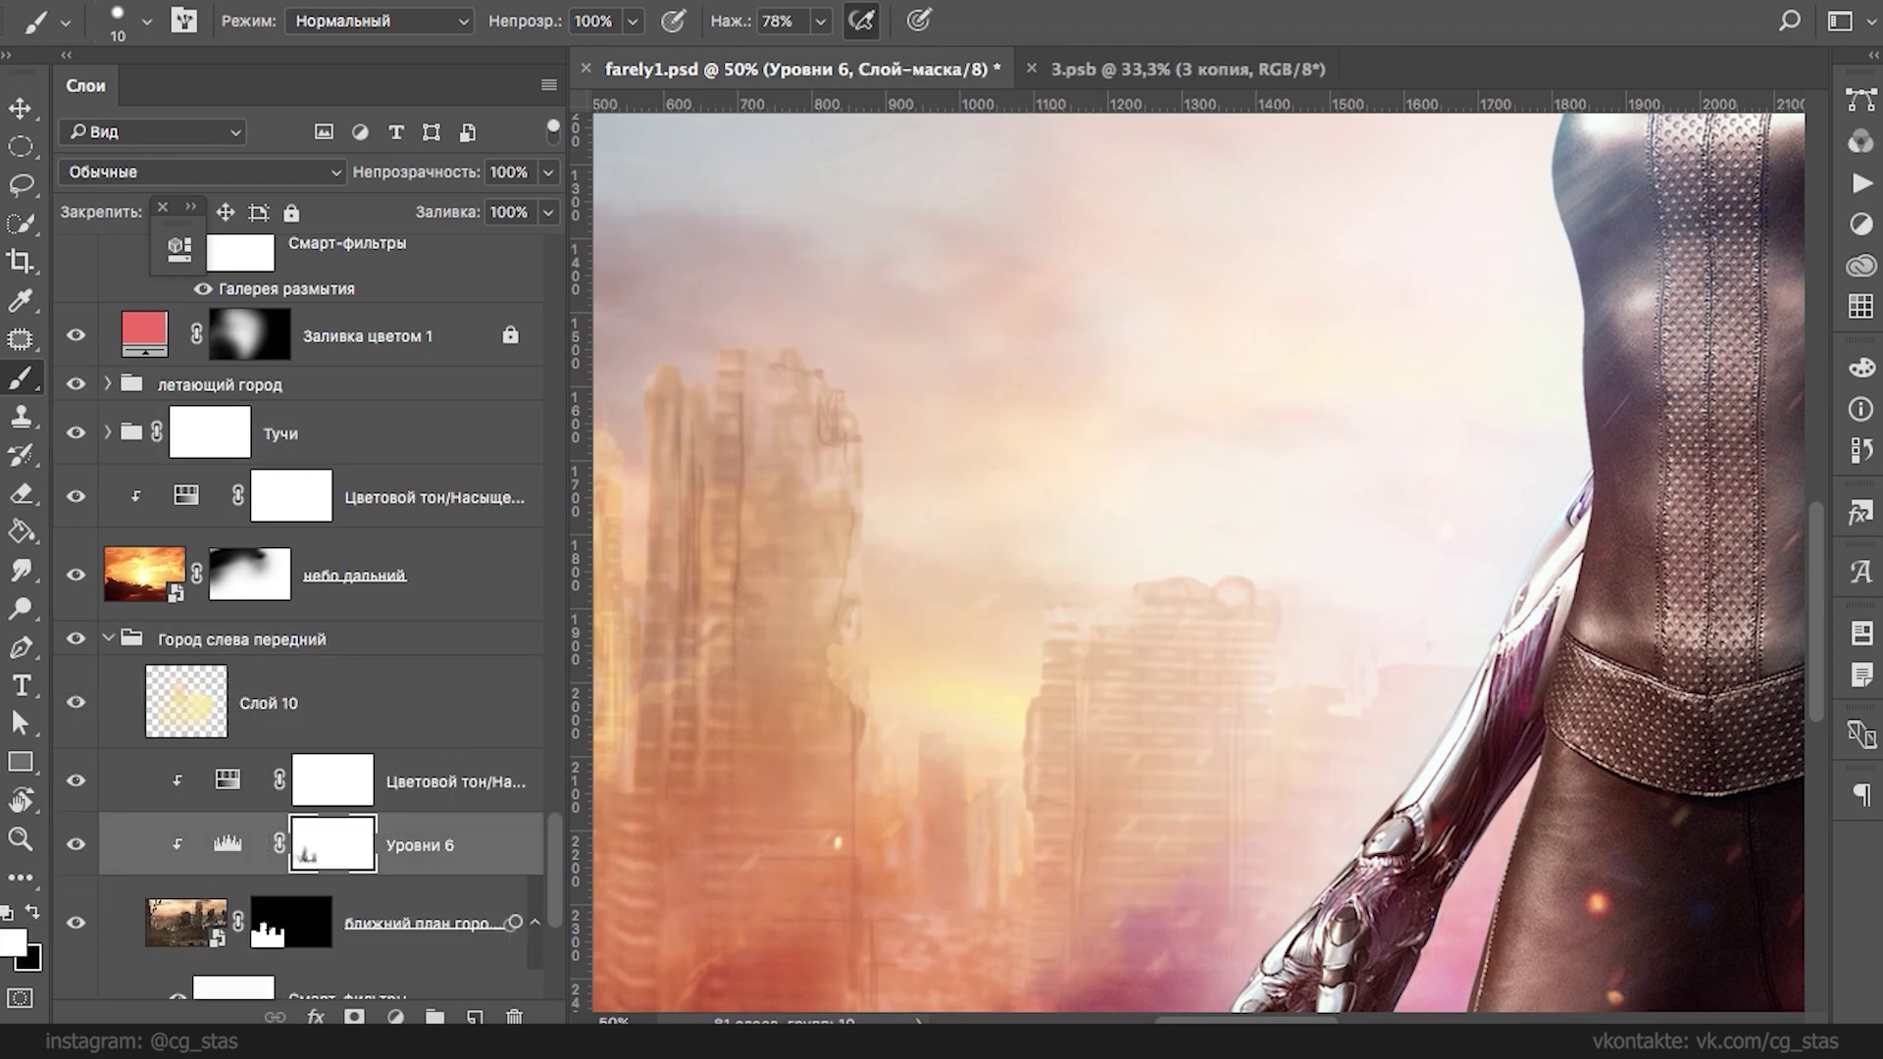
# - Activate the layer mask of ближний план города слева with the Smudge tool selected
pyautogui.click(21, 569)
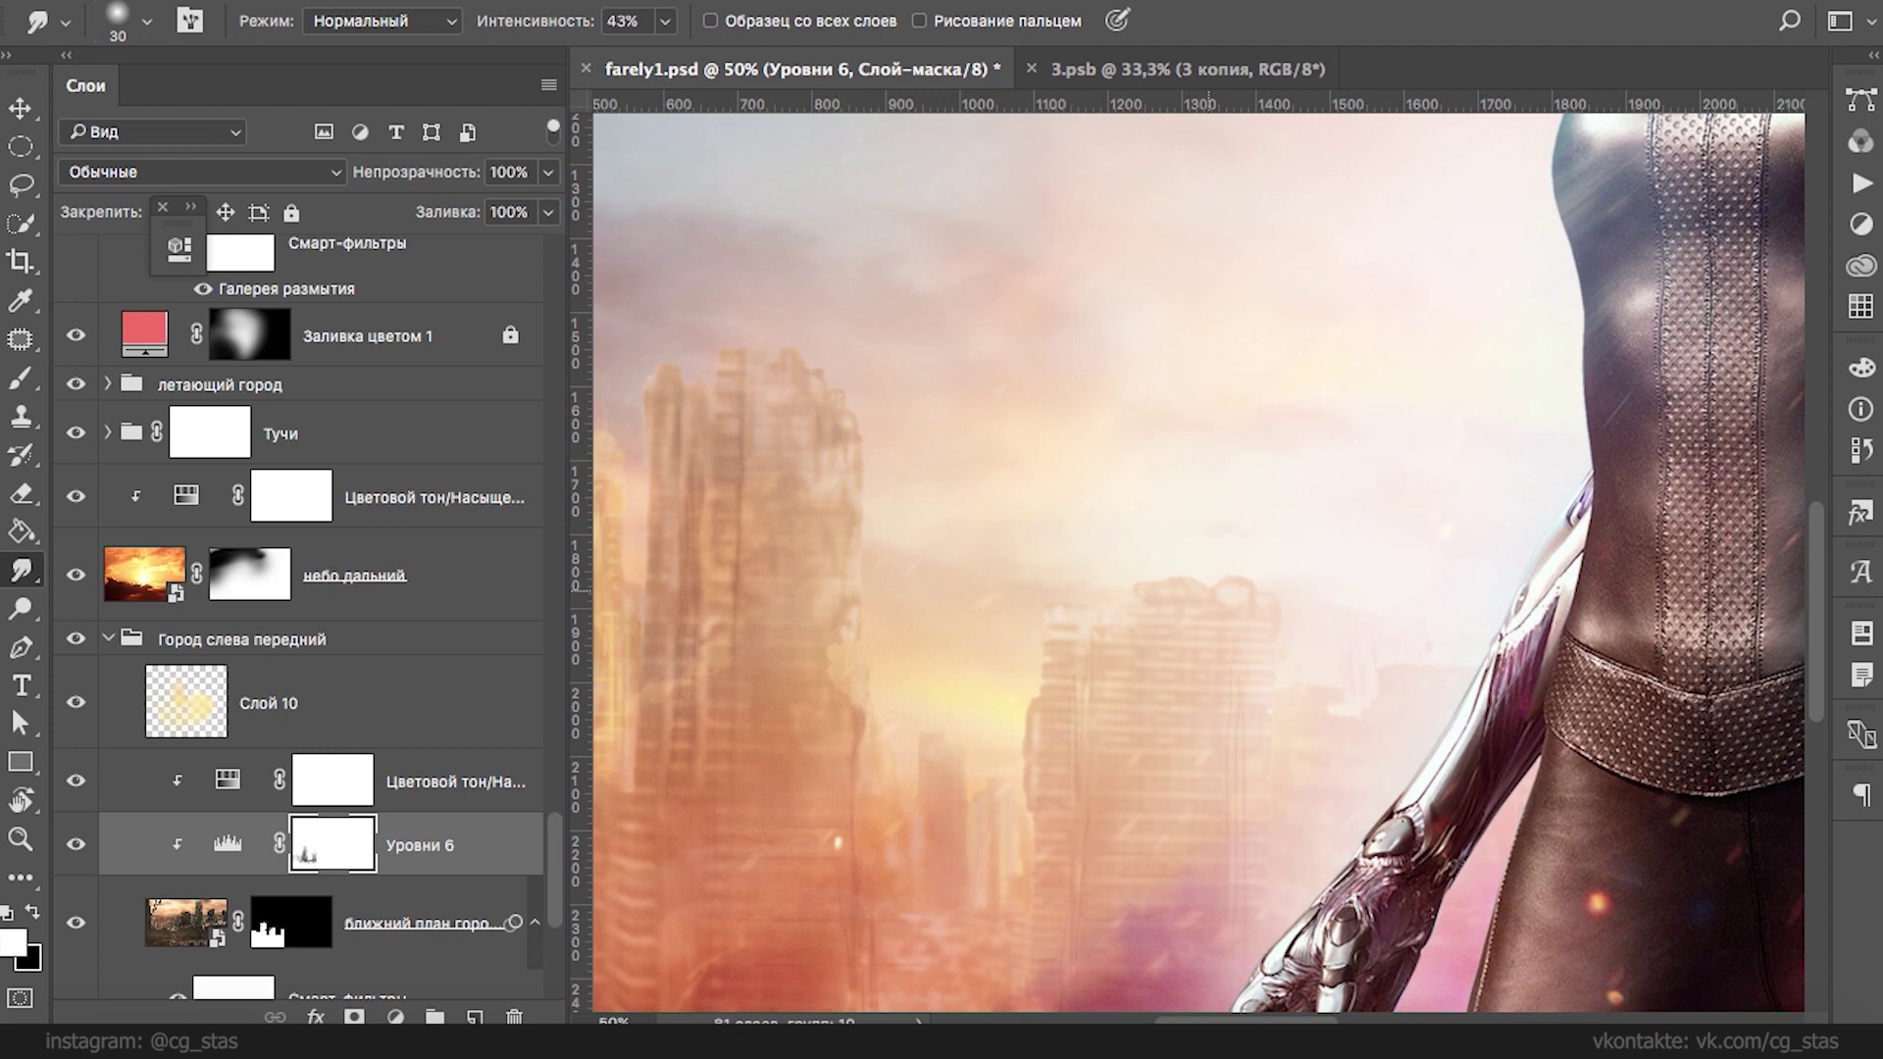
pyautogui.moveTo(755, 480); pyautogui.dragTo(1273, 379)
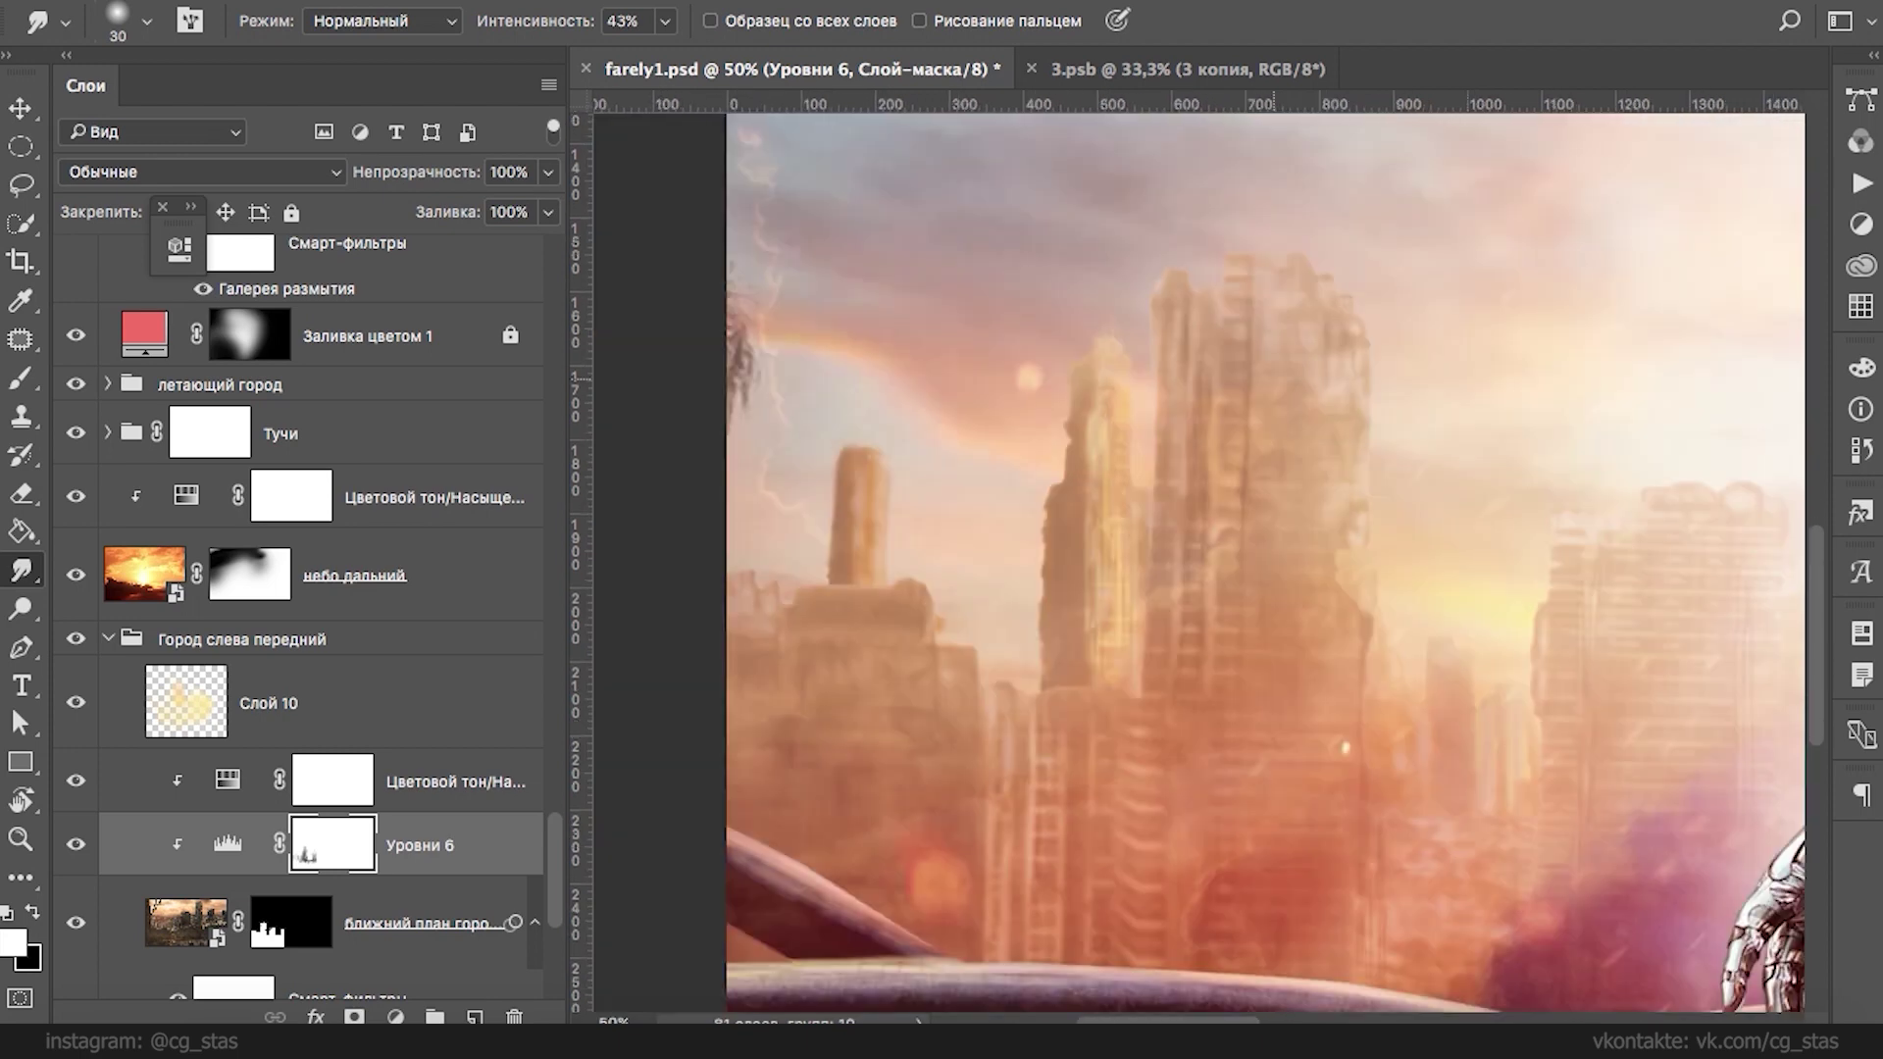
pyautogui.scroll(-5, 314, 617)
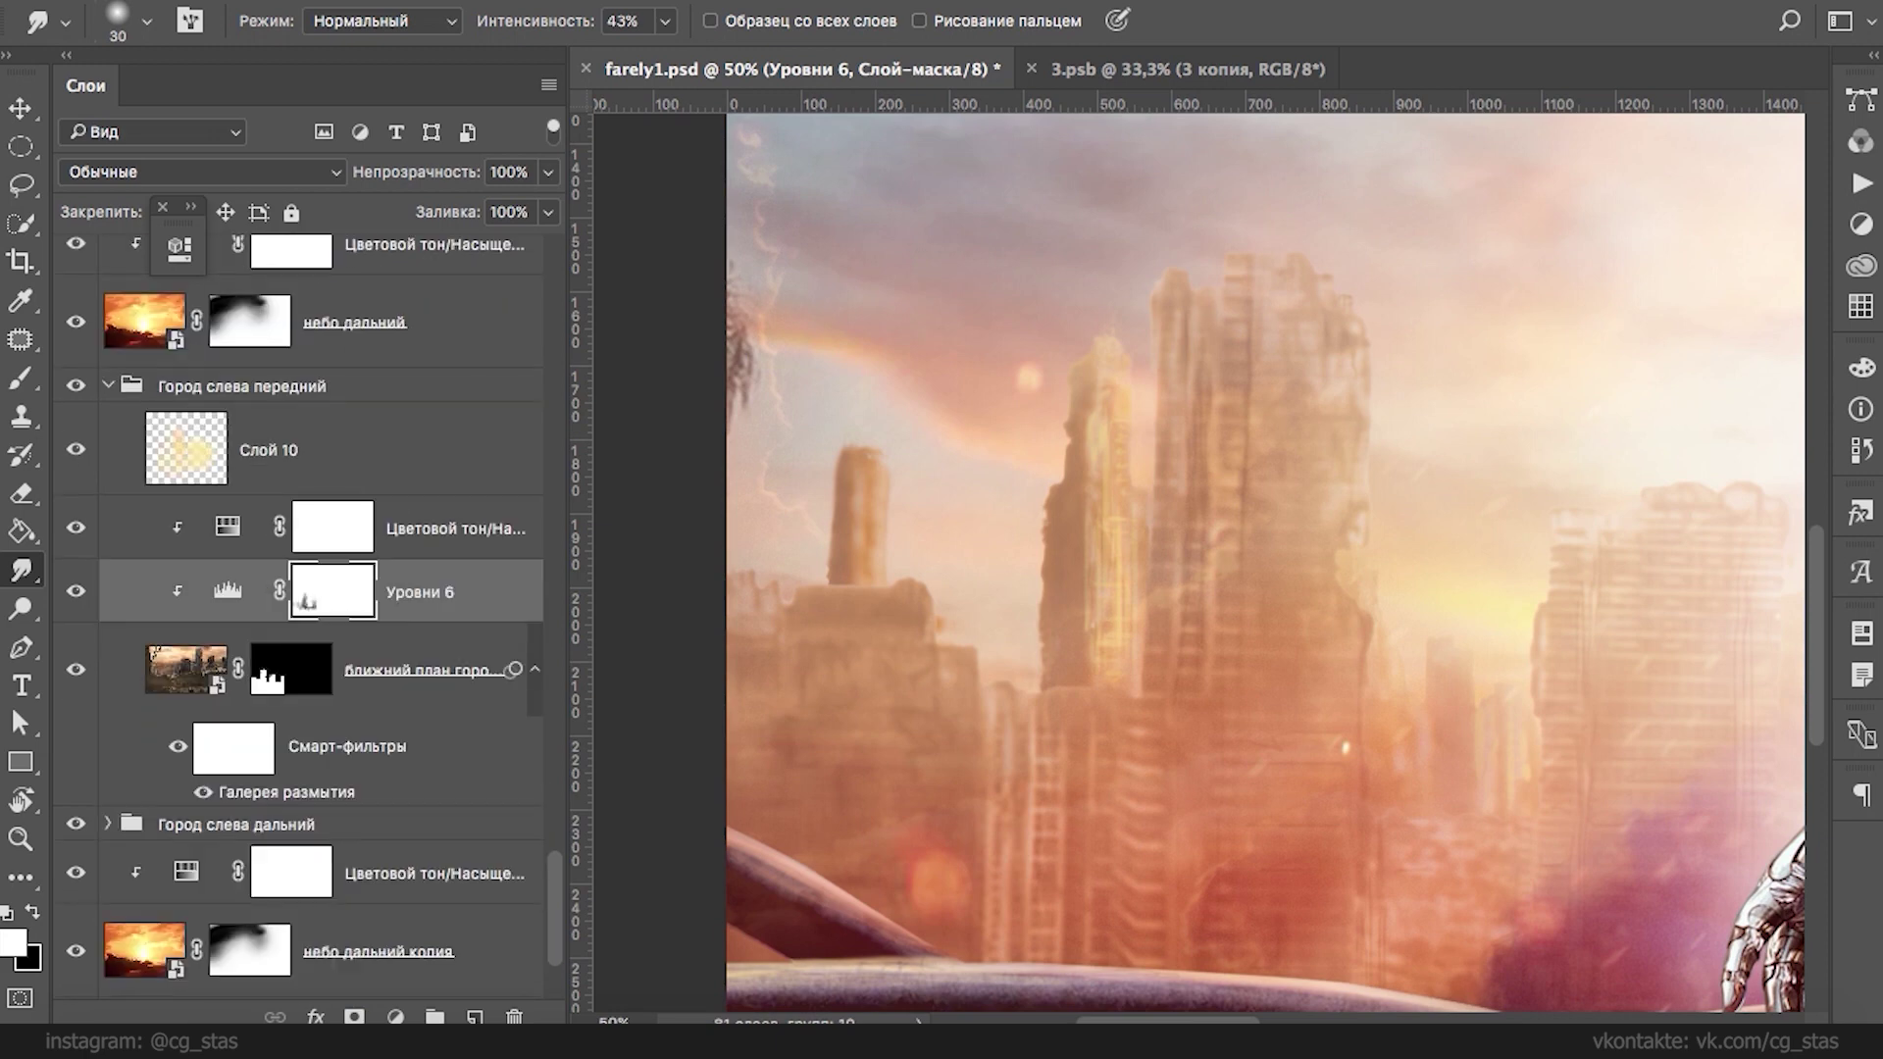
pyautogui.click(291, 670)
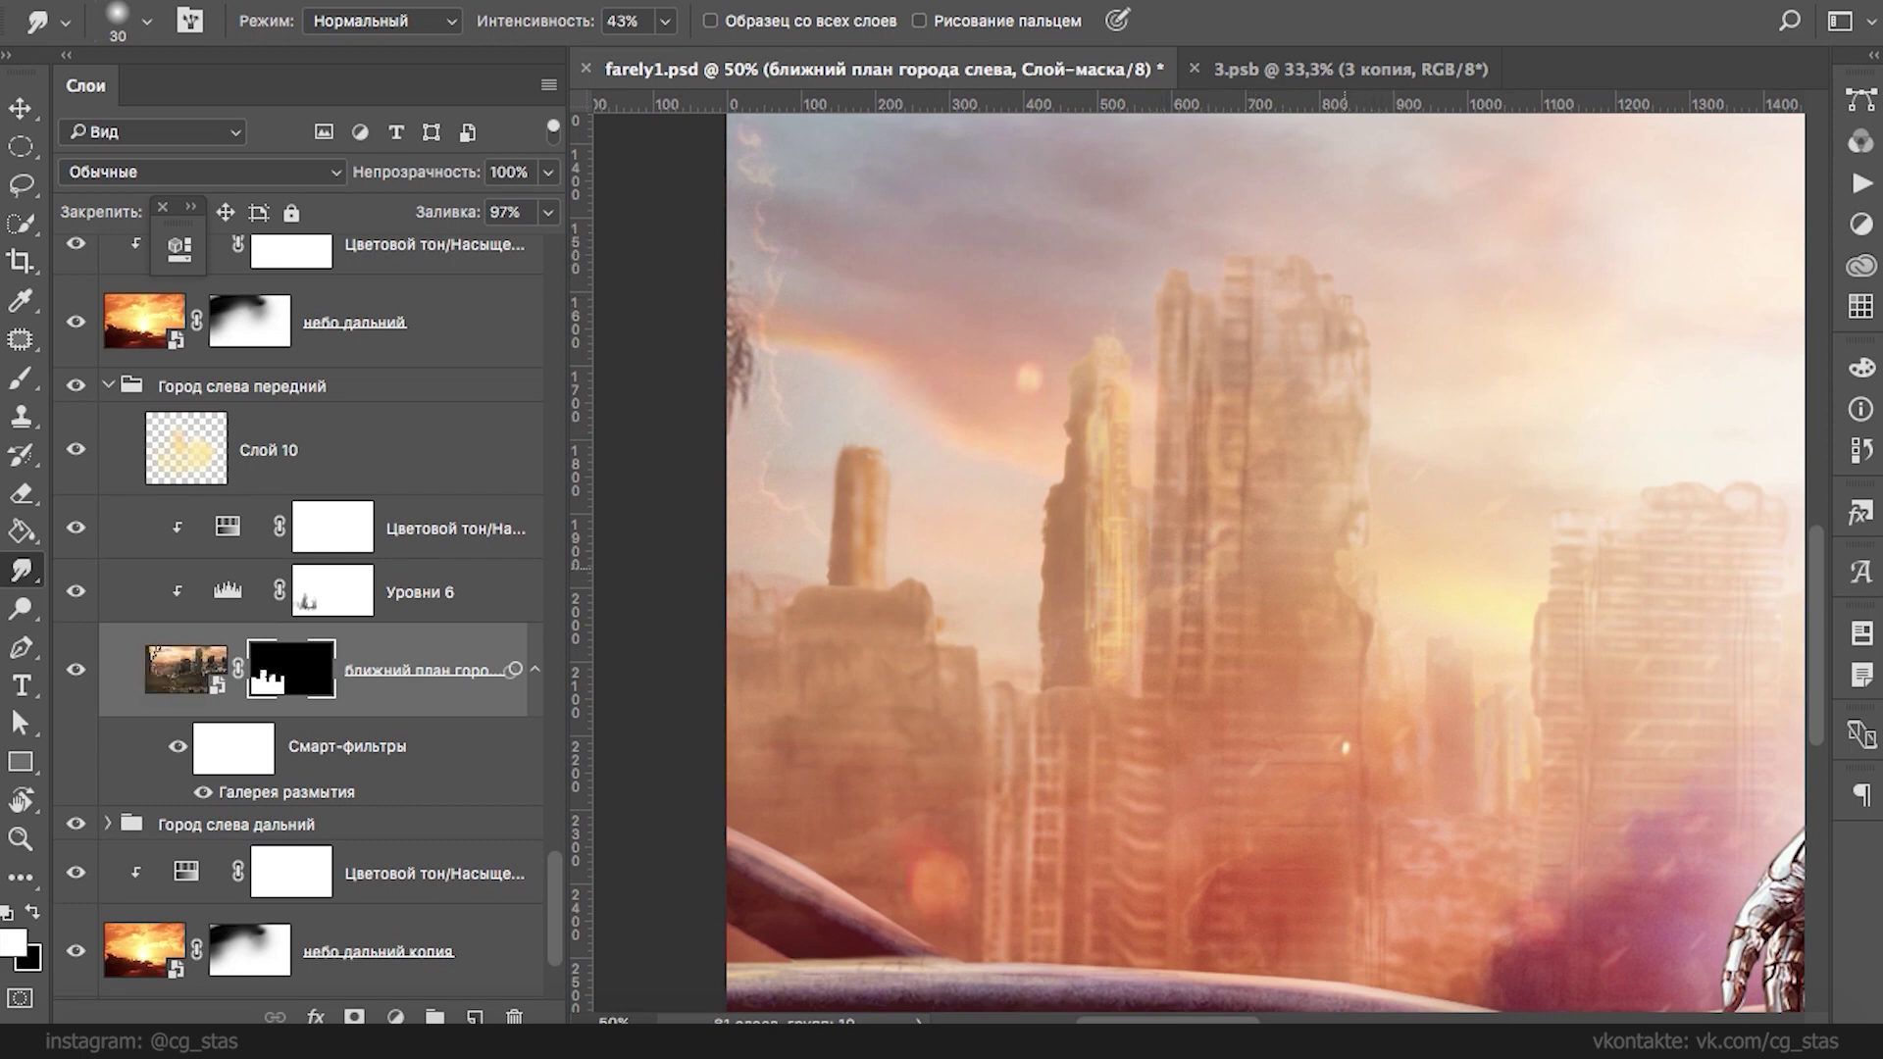
# - Inspect the ruined city and the robotic hand up close, and the full composition
pyautogui.moveTo(1530, 668); pyautogui.dragTo(1309, 605)
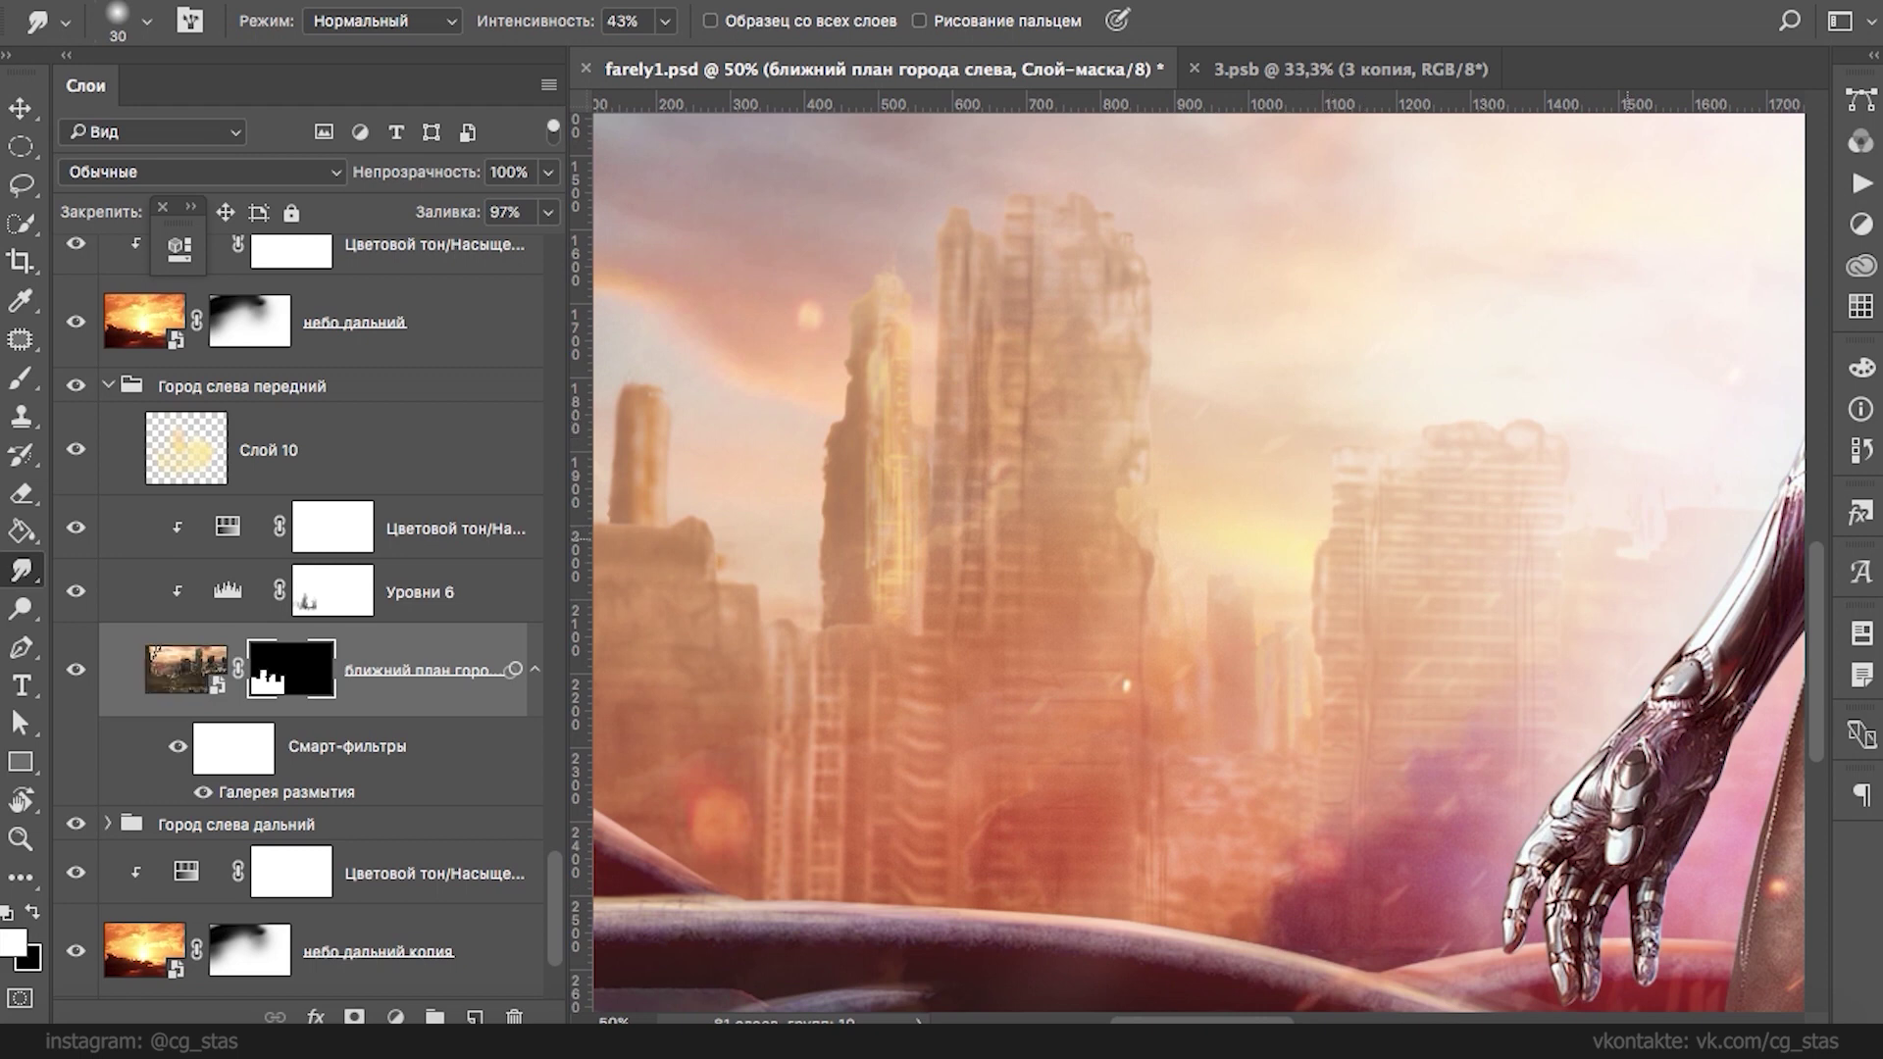
pyautogui.hscroll(7, 1198, 559)
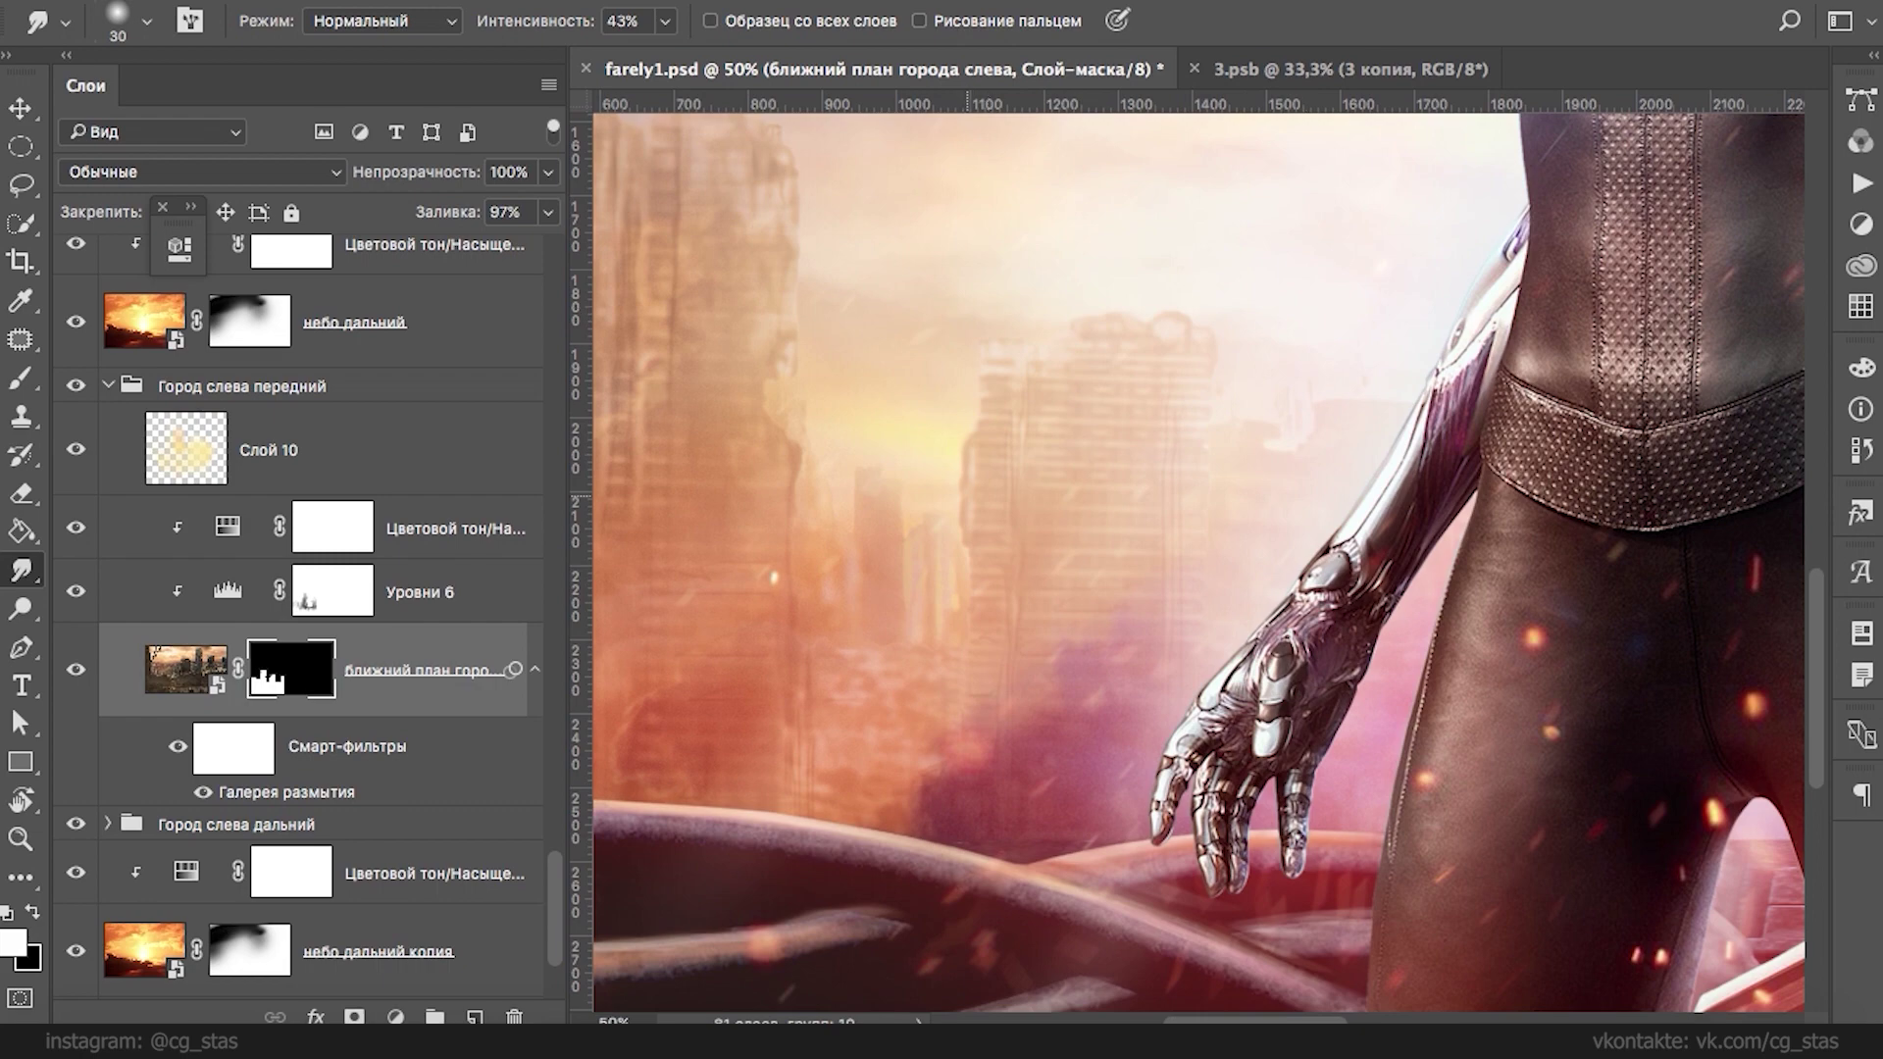
pyautogui.hscroll(-7, 1198, 559)
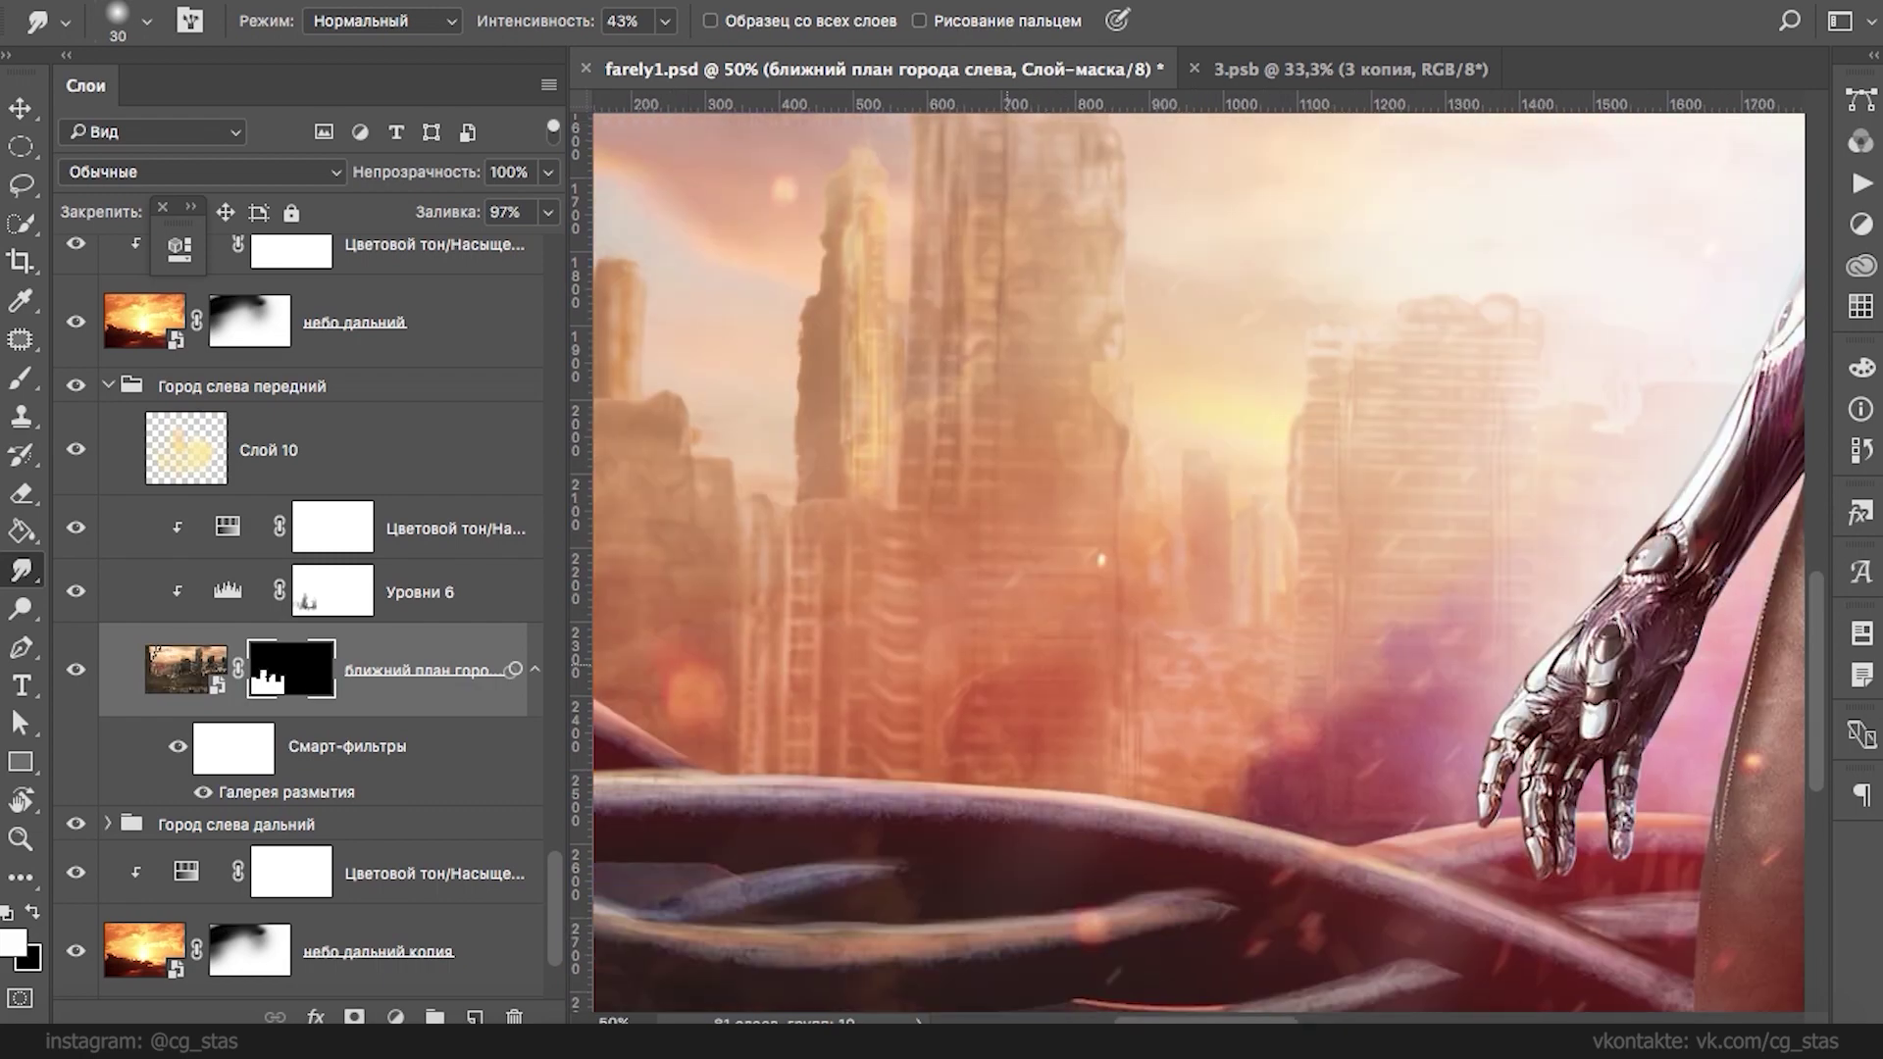
pyautogui.press('super+minus')
pyautogui.press('super+minus')
pyautogui.press('super+minus')
pyautogui.press('super+minus')
pyautogui.press('super+minus')
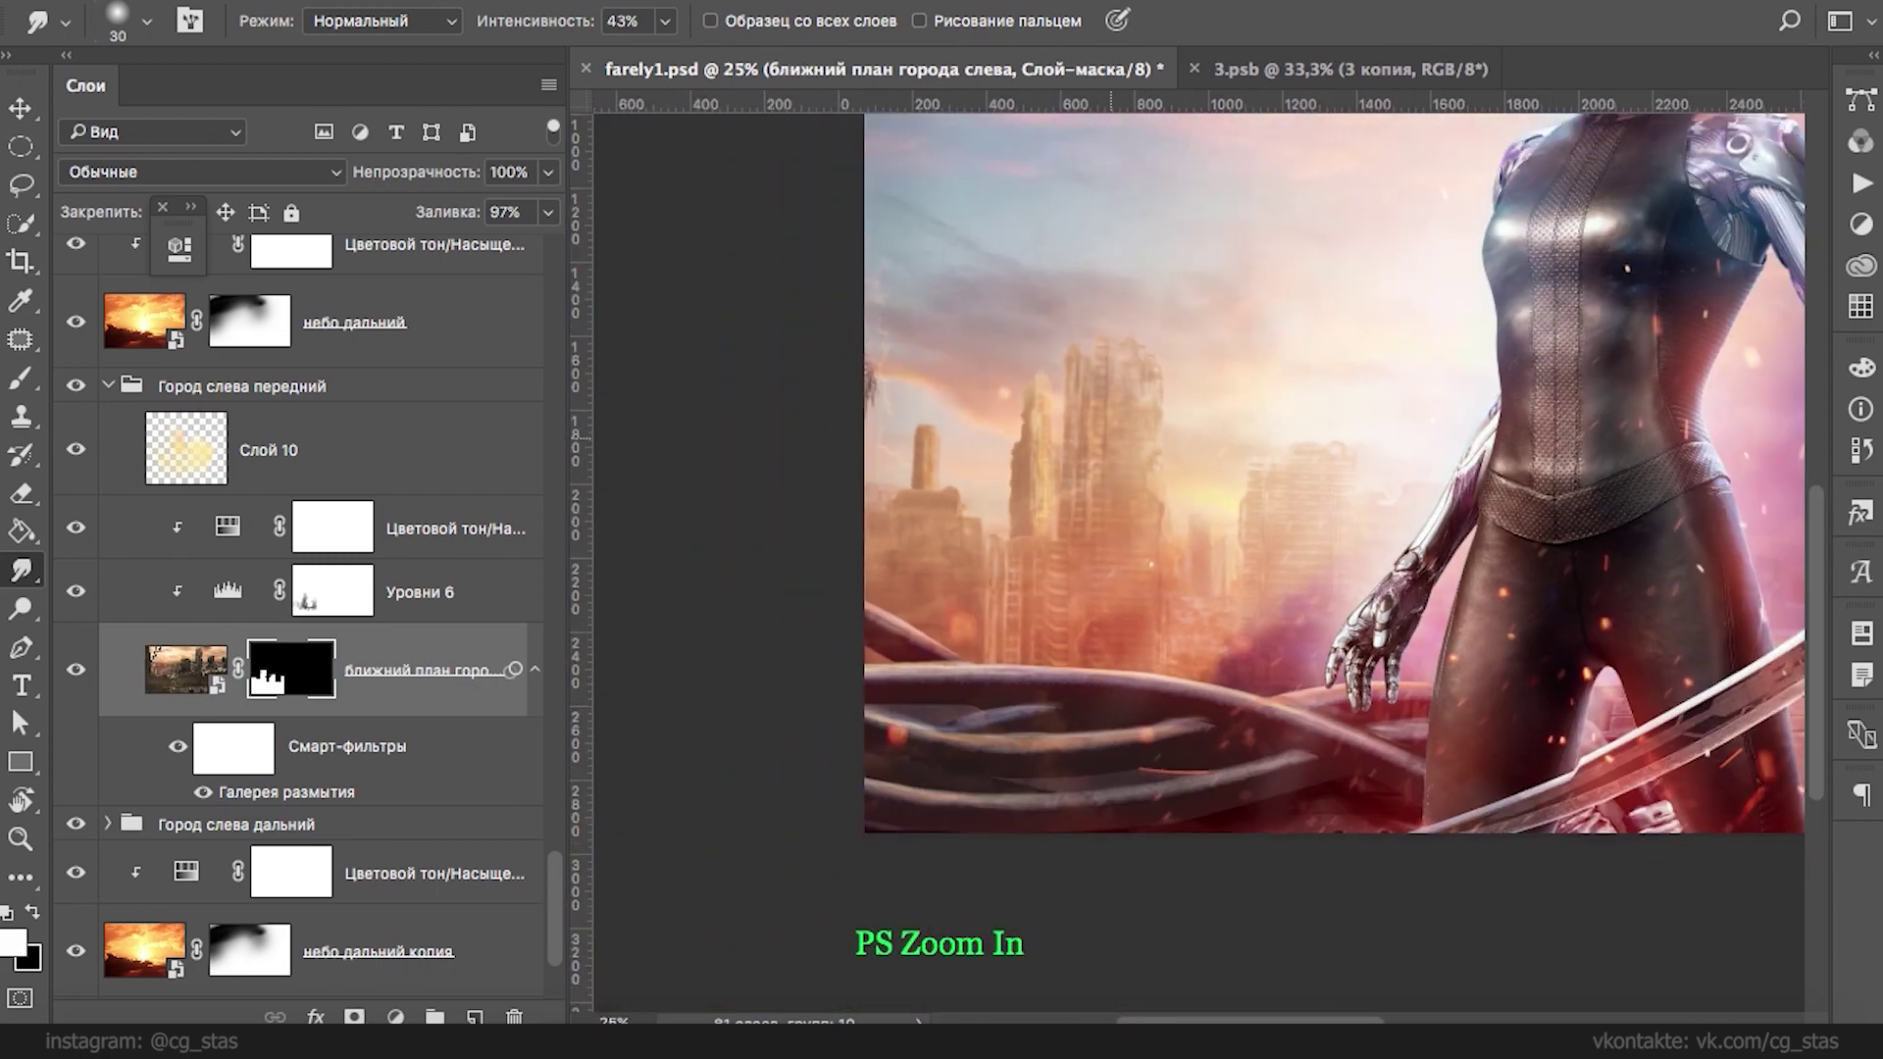
pyautogui.hotkey('ctrl', '+')
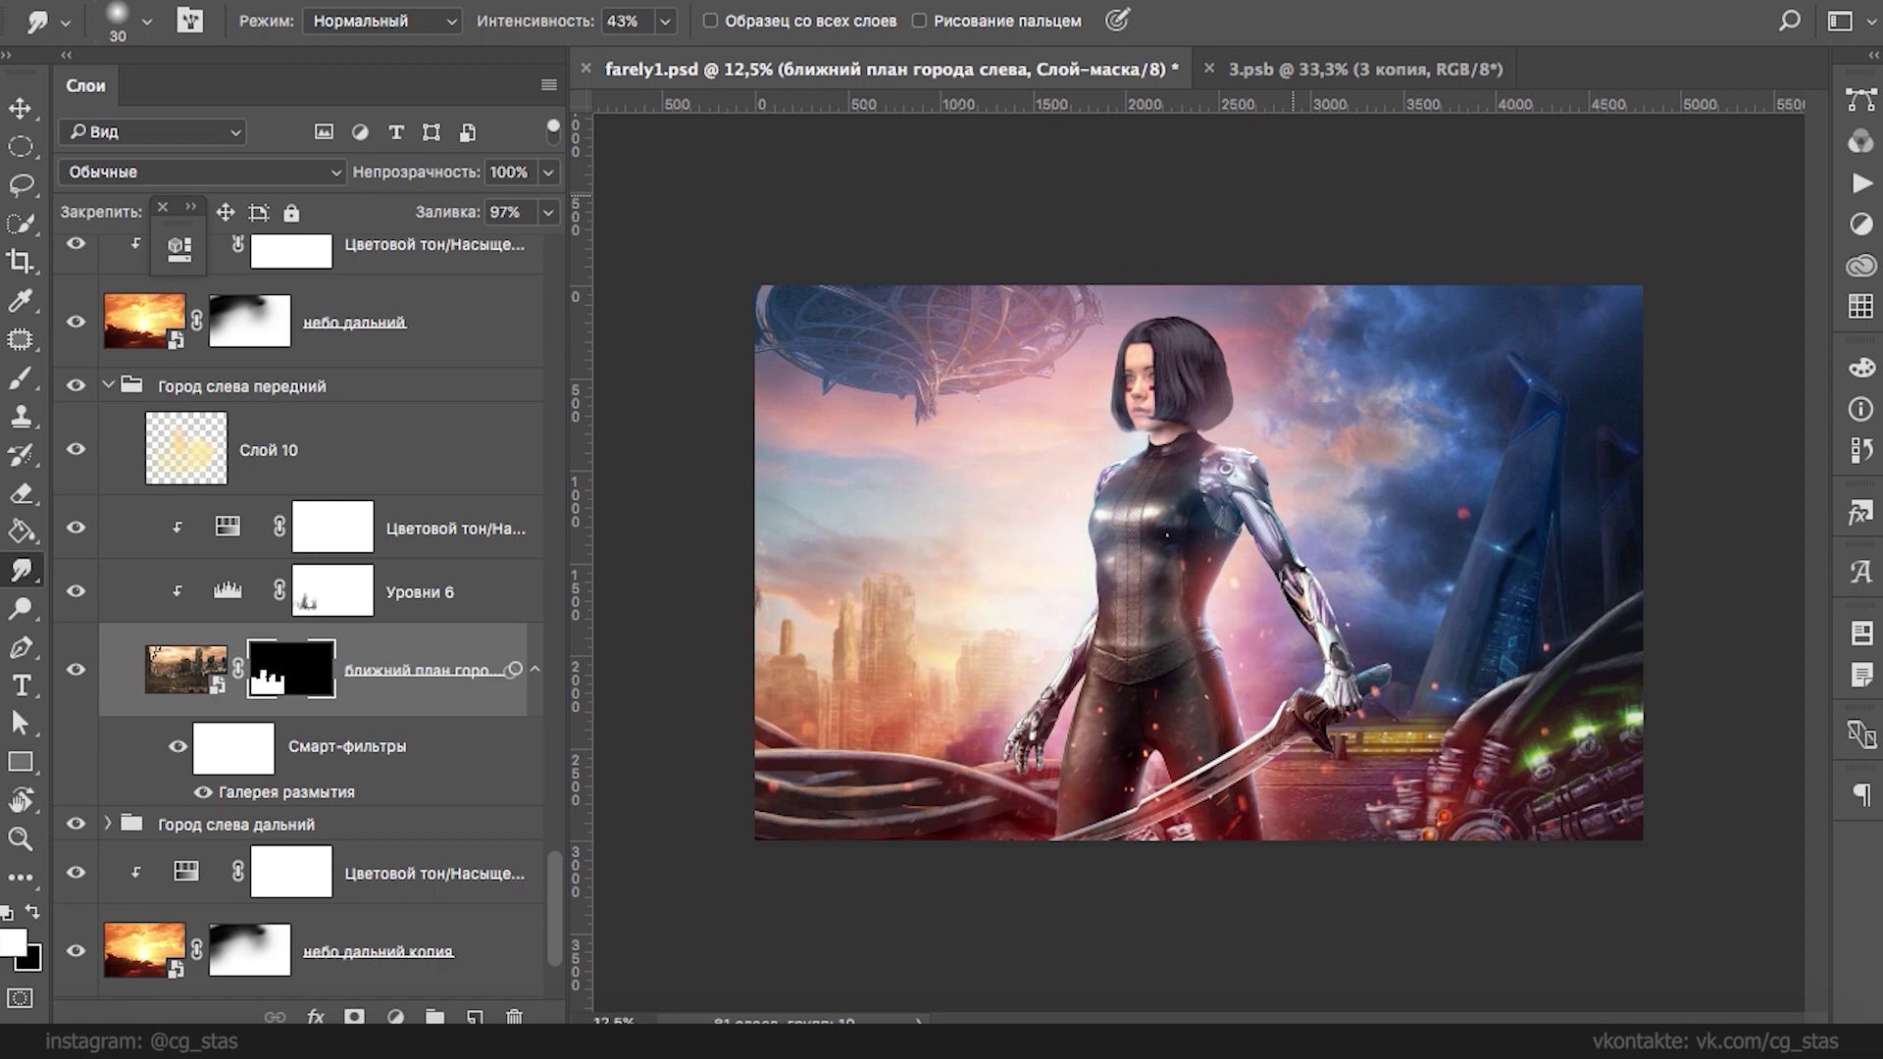
pyautogui.hotkey('ctrl', '+')
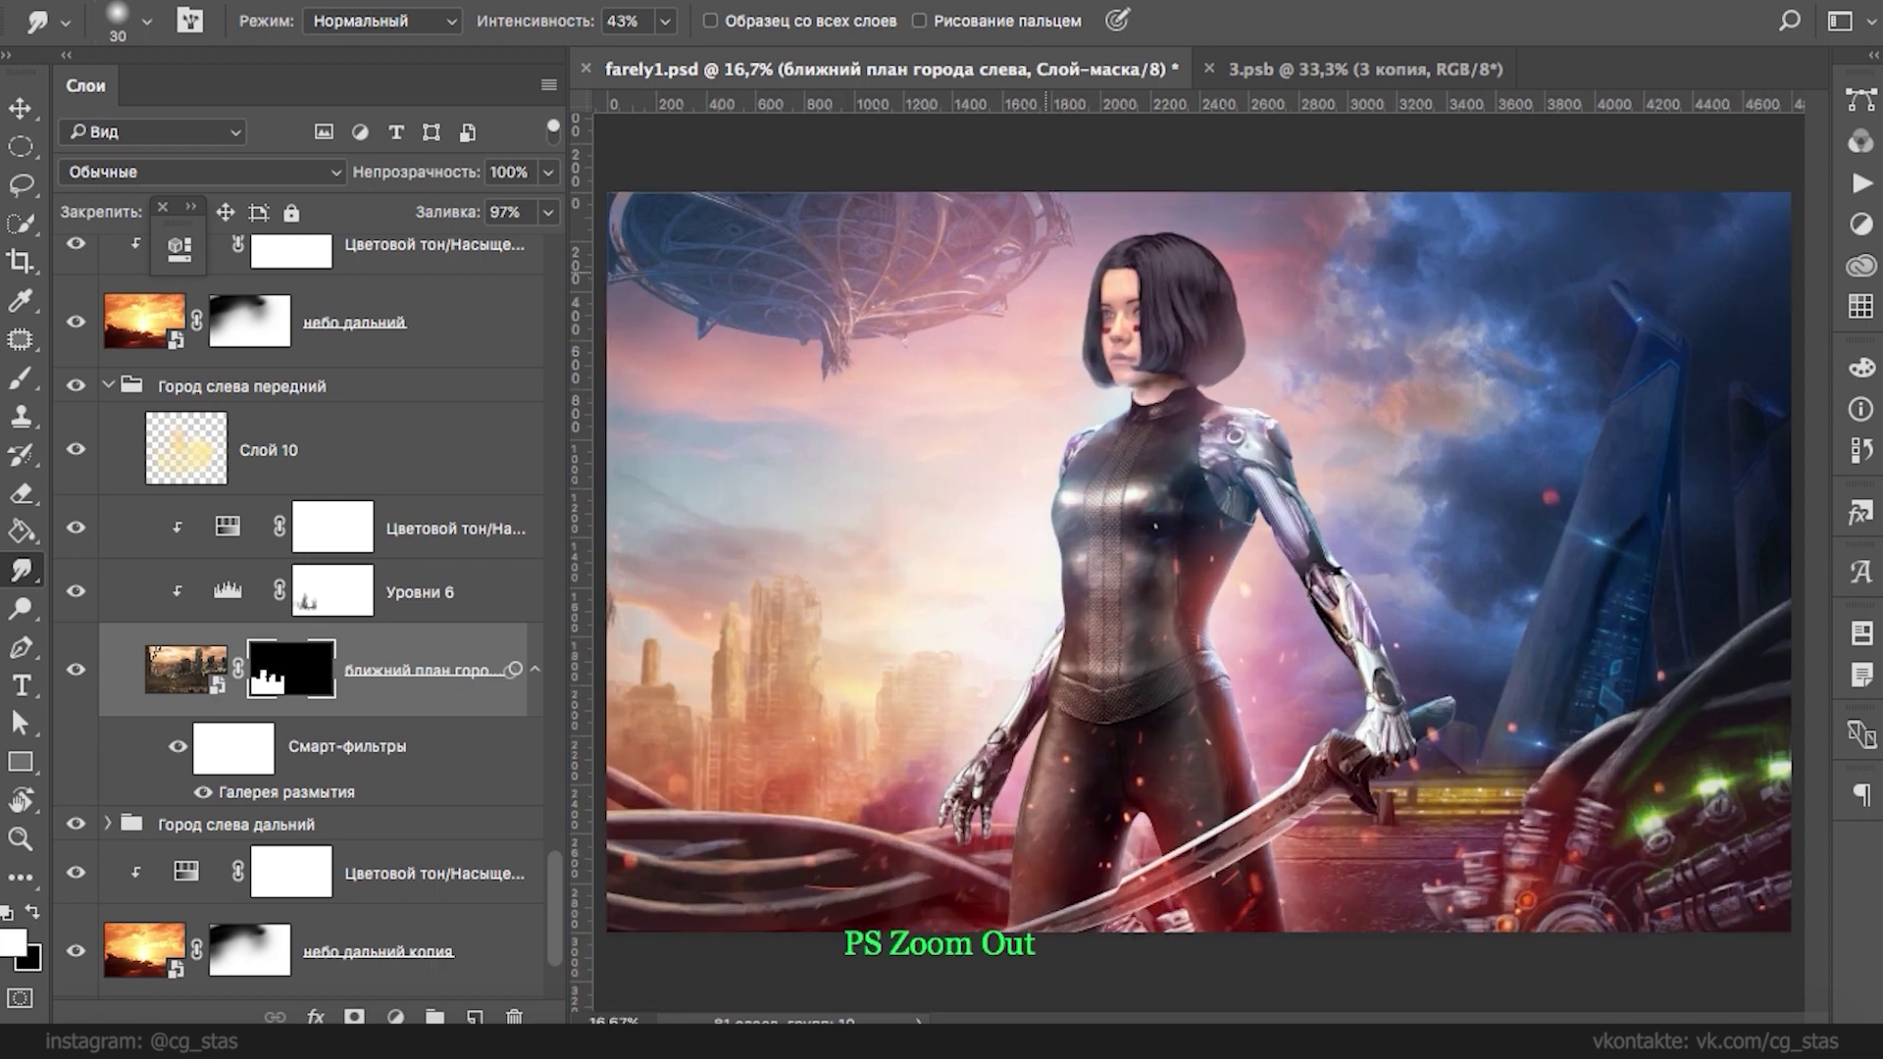
pyautogui.hotkey('ctrl', '+')
pyautogui.hotkey('ctrl', '-')
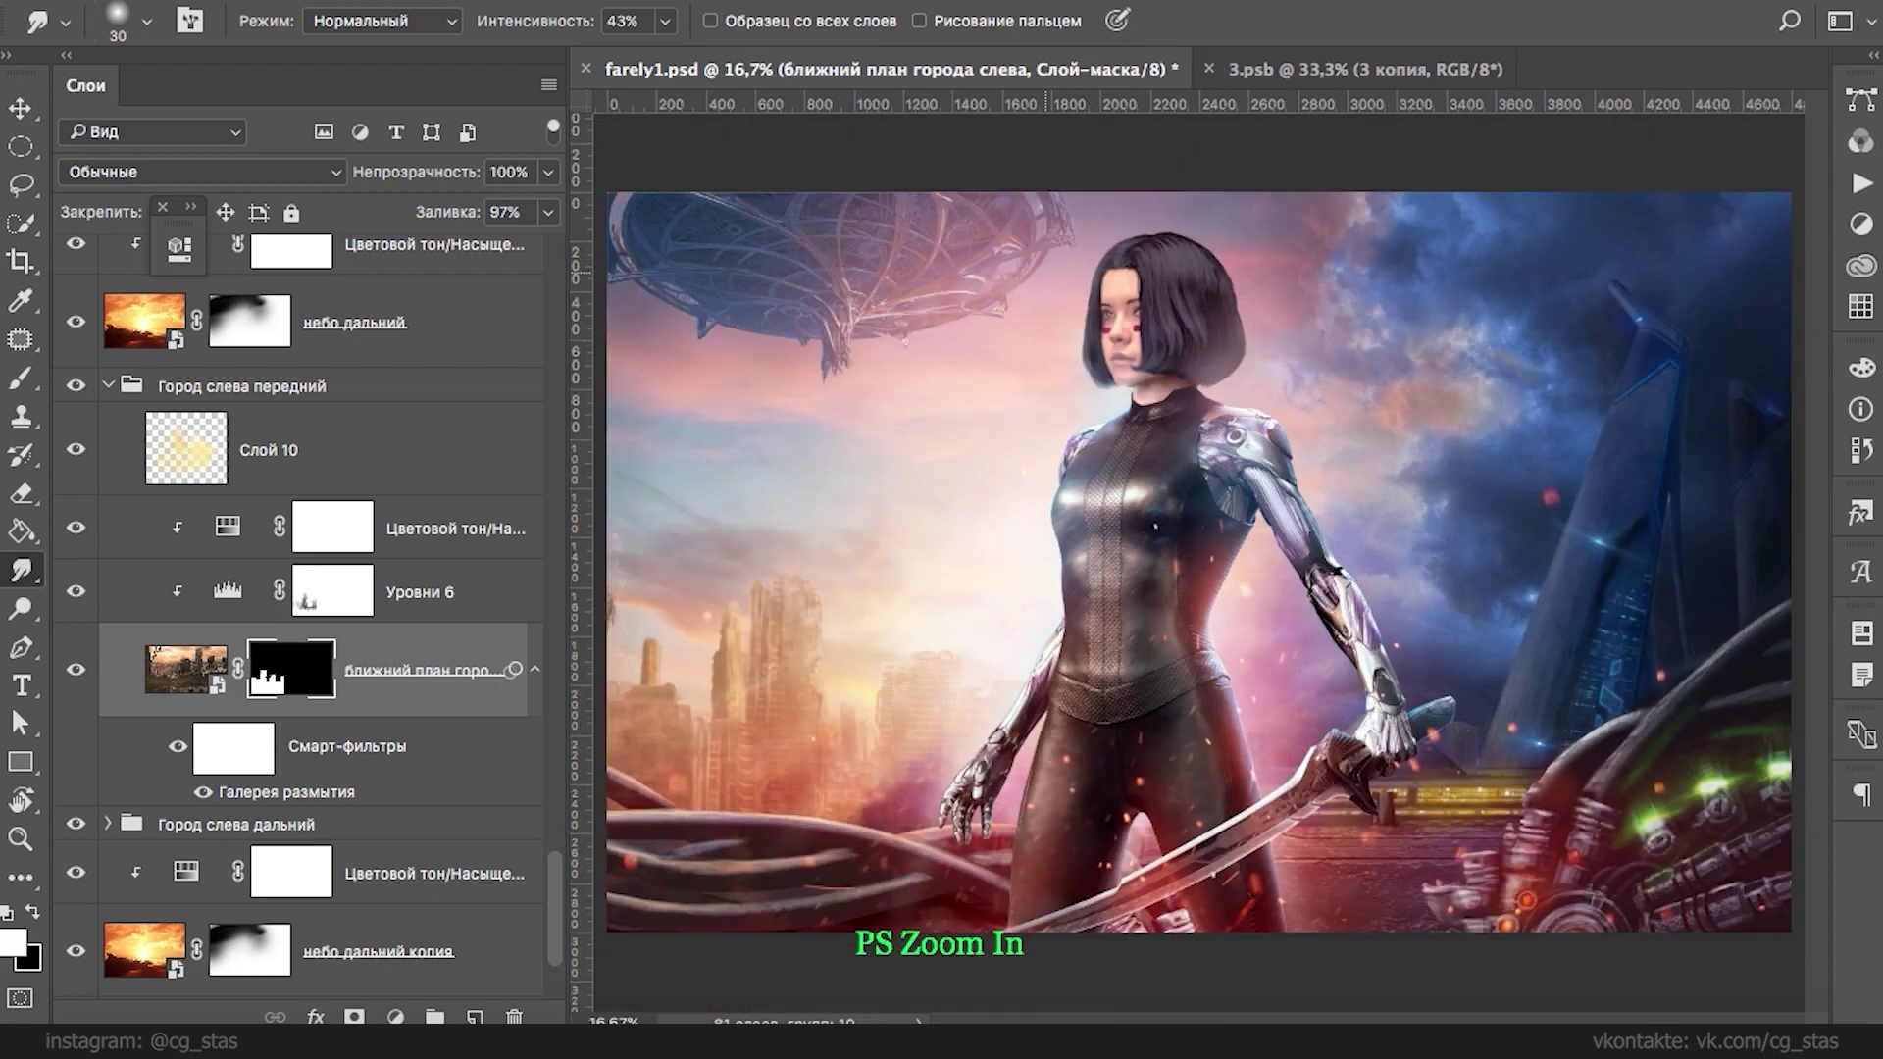
# - Collapse the Город слева передний and Дом groups and save the file
pyautogui.click(108, 385)
pyautogui.hotkey('ctrl', 's')
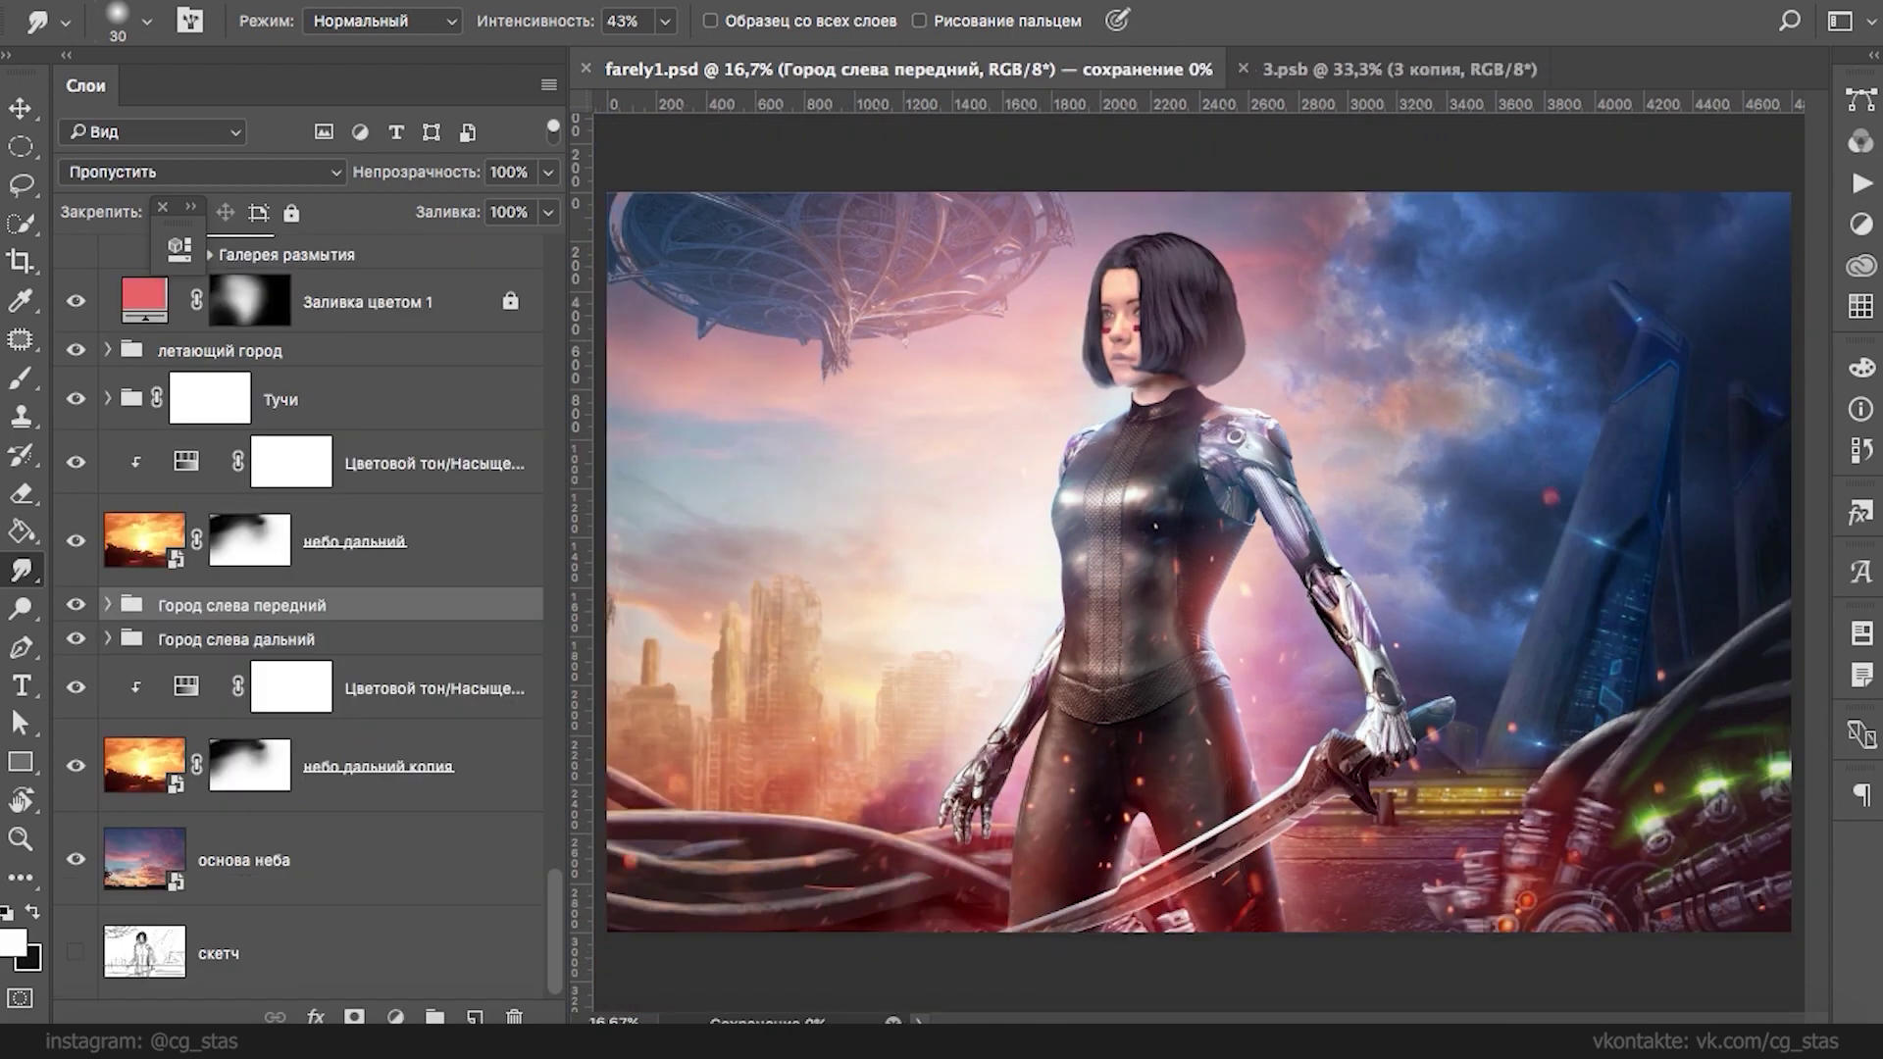
pyautogui.scroll(5, 304, 618)
pyautogui.scroll(1, 304, 617)
pyautogui.click(108, 546)
pyautogui.scroll(5, 304, 618)
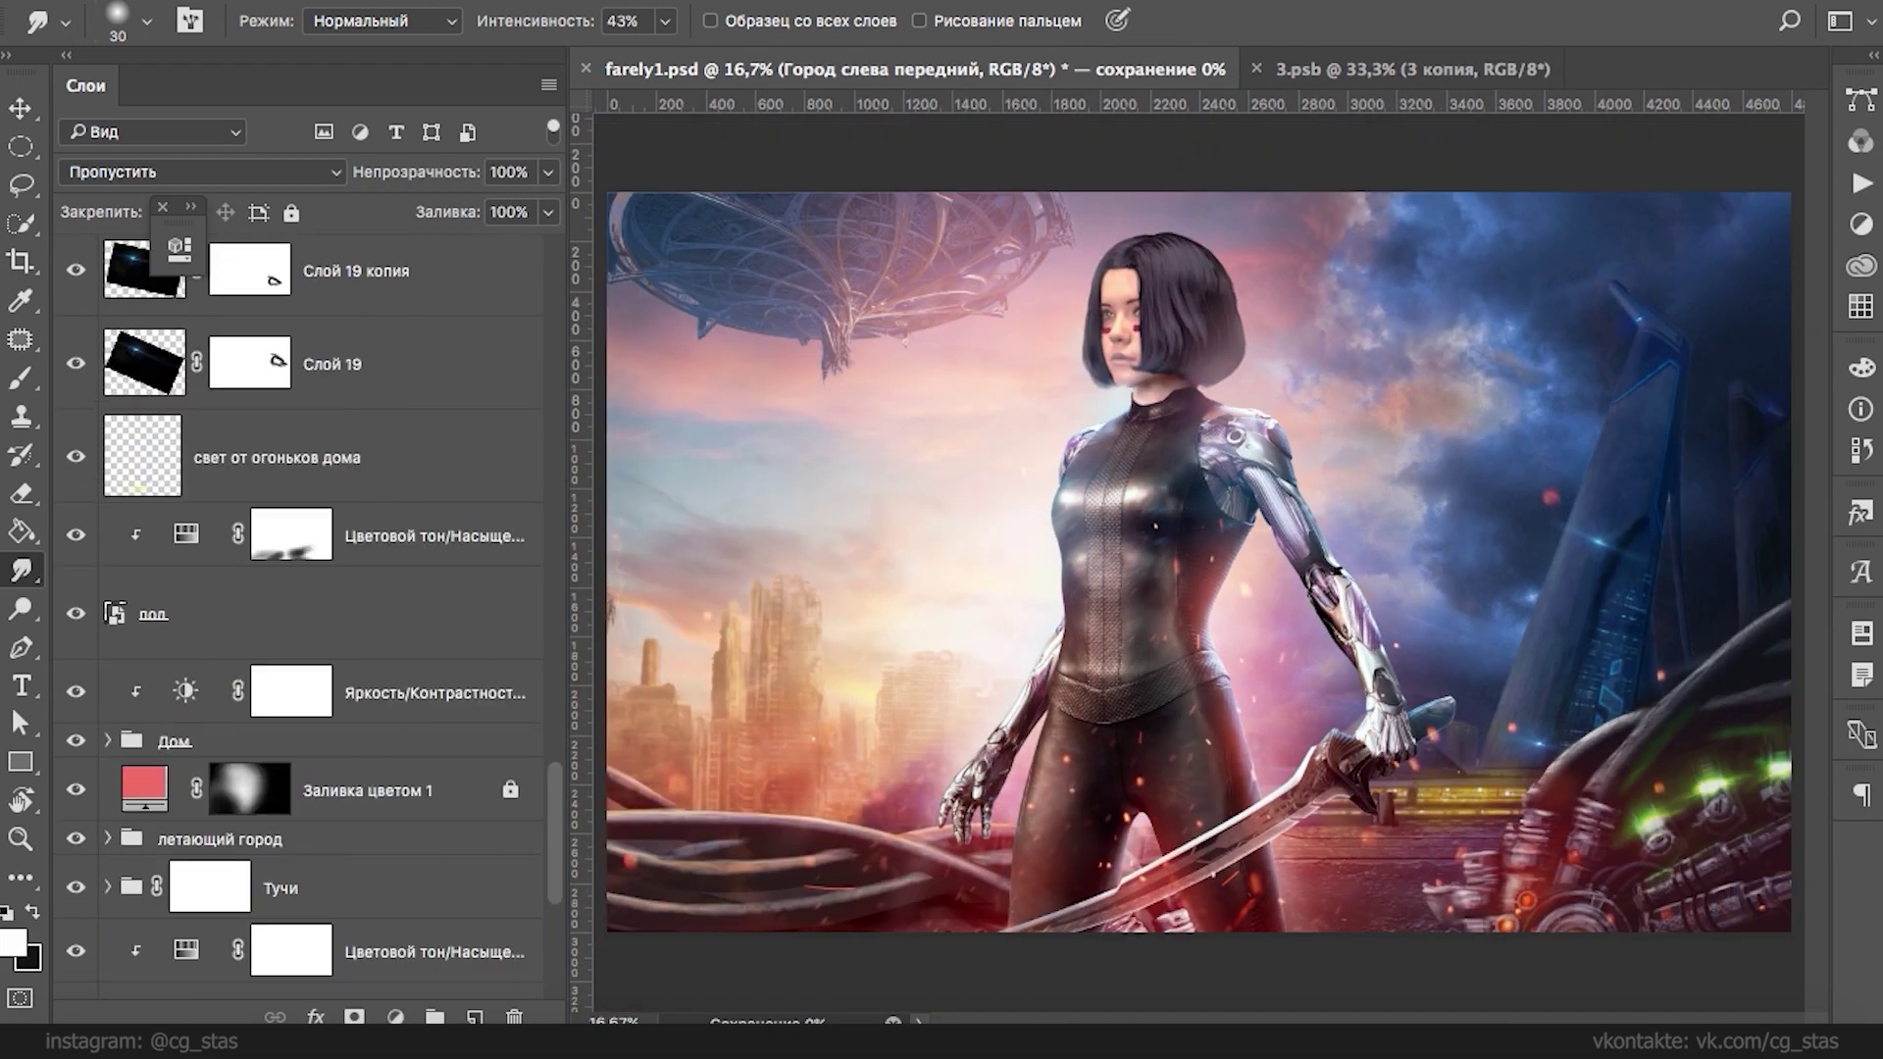
# - Compare the composite with and without the layer mask of the 5100067-alita-battle-angel-2019 poster layer
pyautogui.scroll(5, 294, 627)
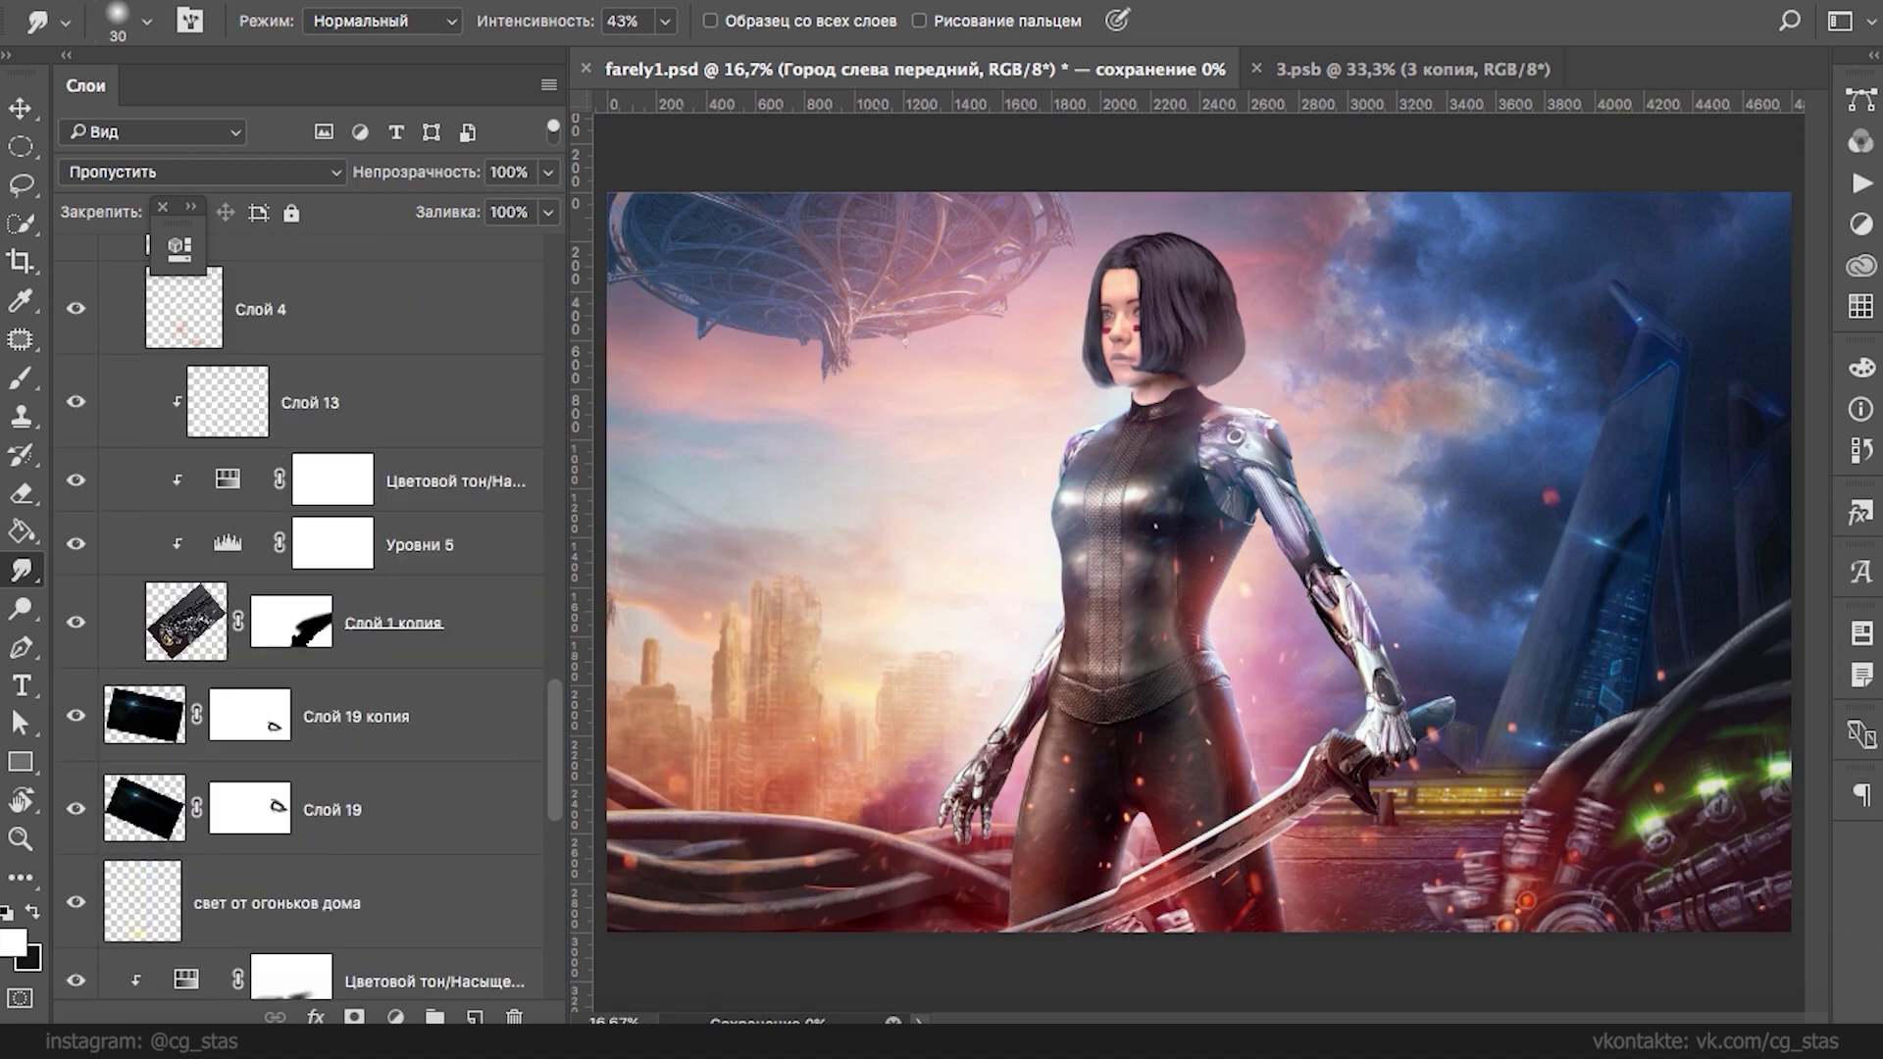
pyautogui.scroll(2, 304, 617)
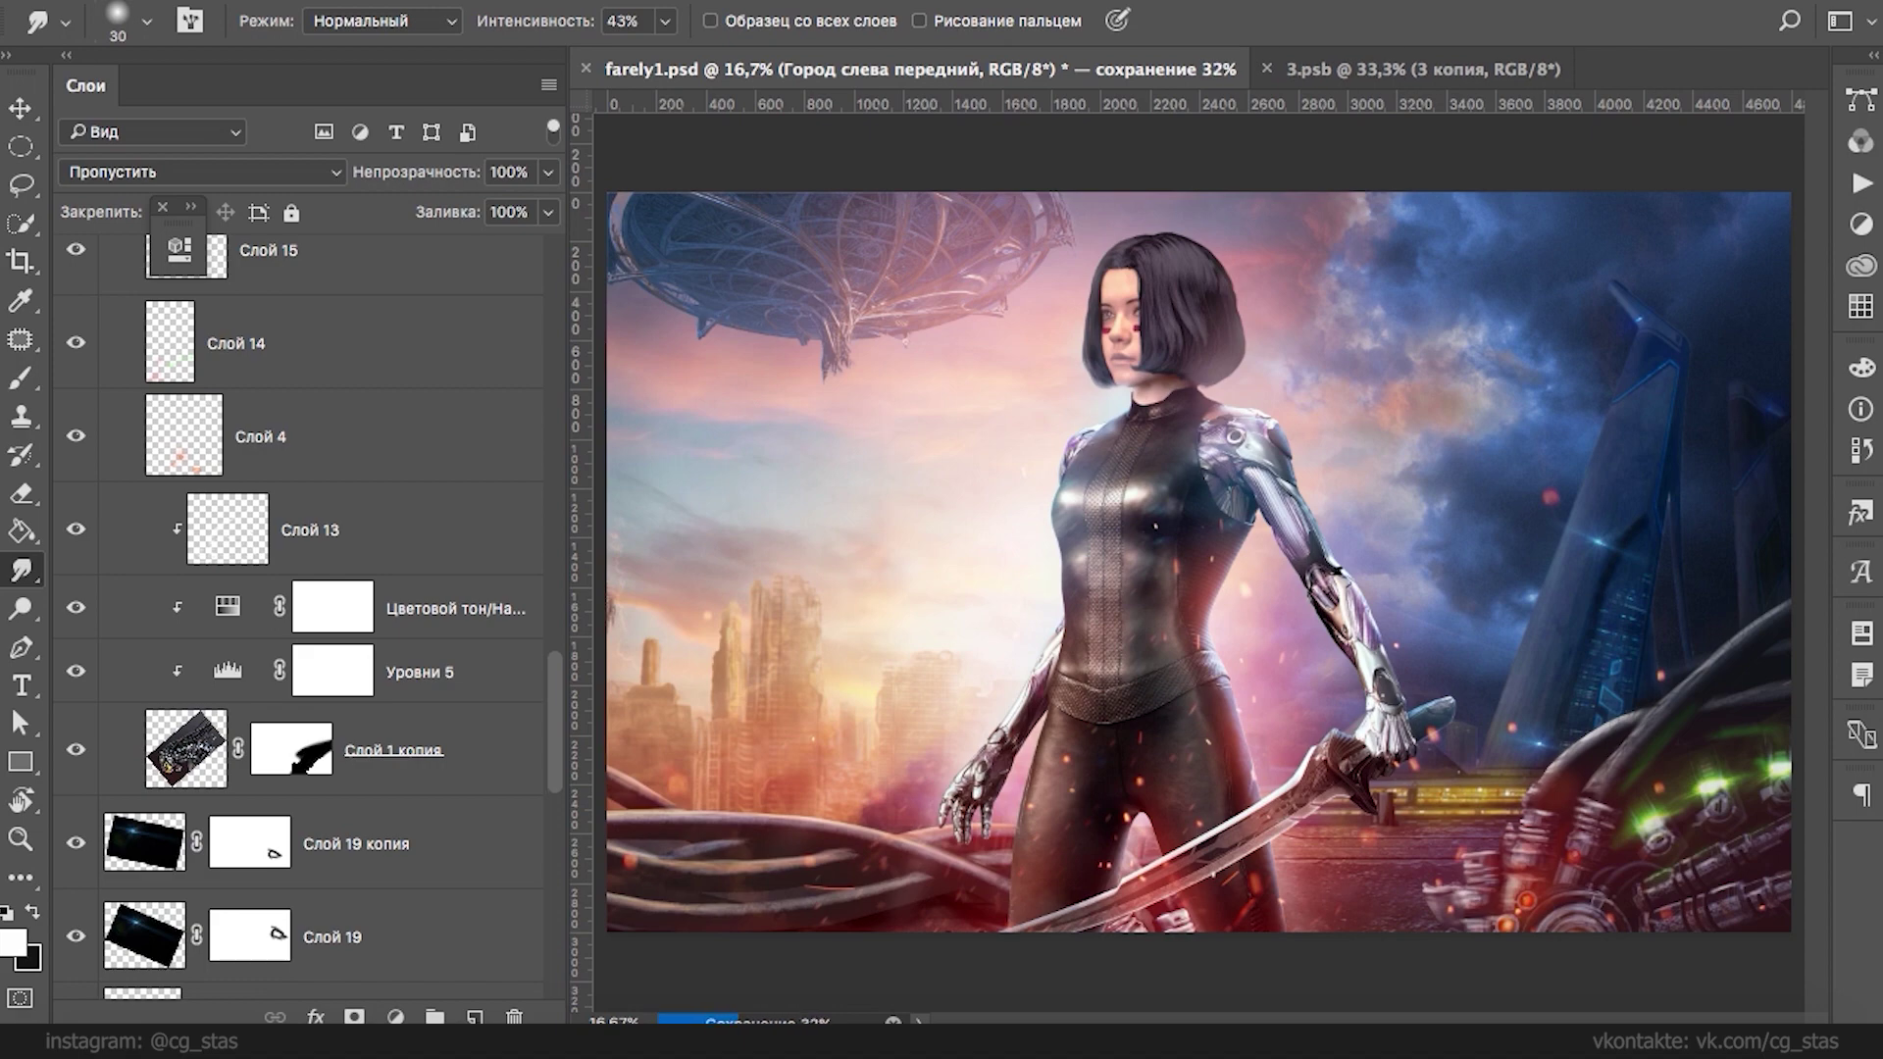
pyautogui.scroll(15, 304, 617)
pyautogui.click(214, 586)
pyautogui.rightClick(178, 577)
pyautogui.click(265, 591)
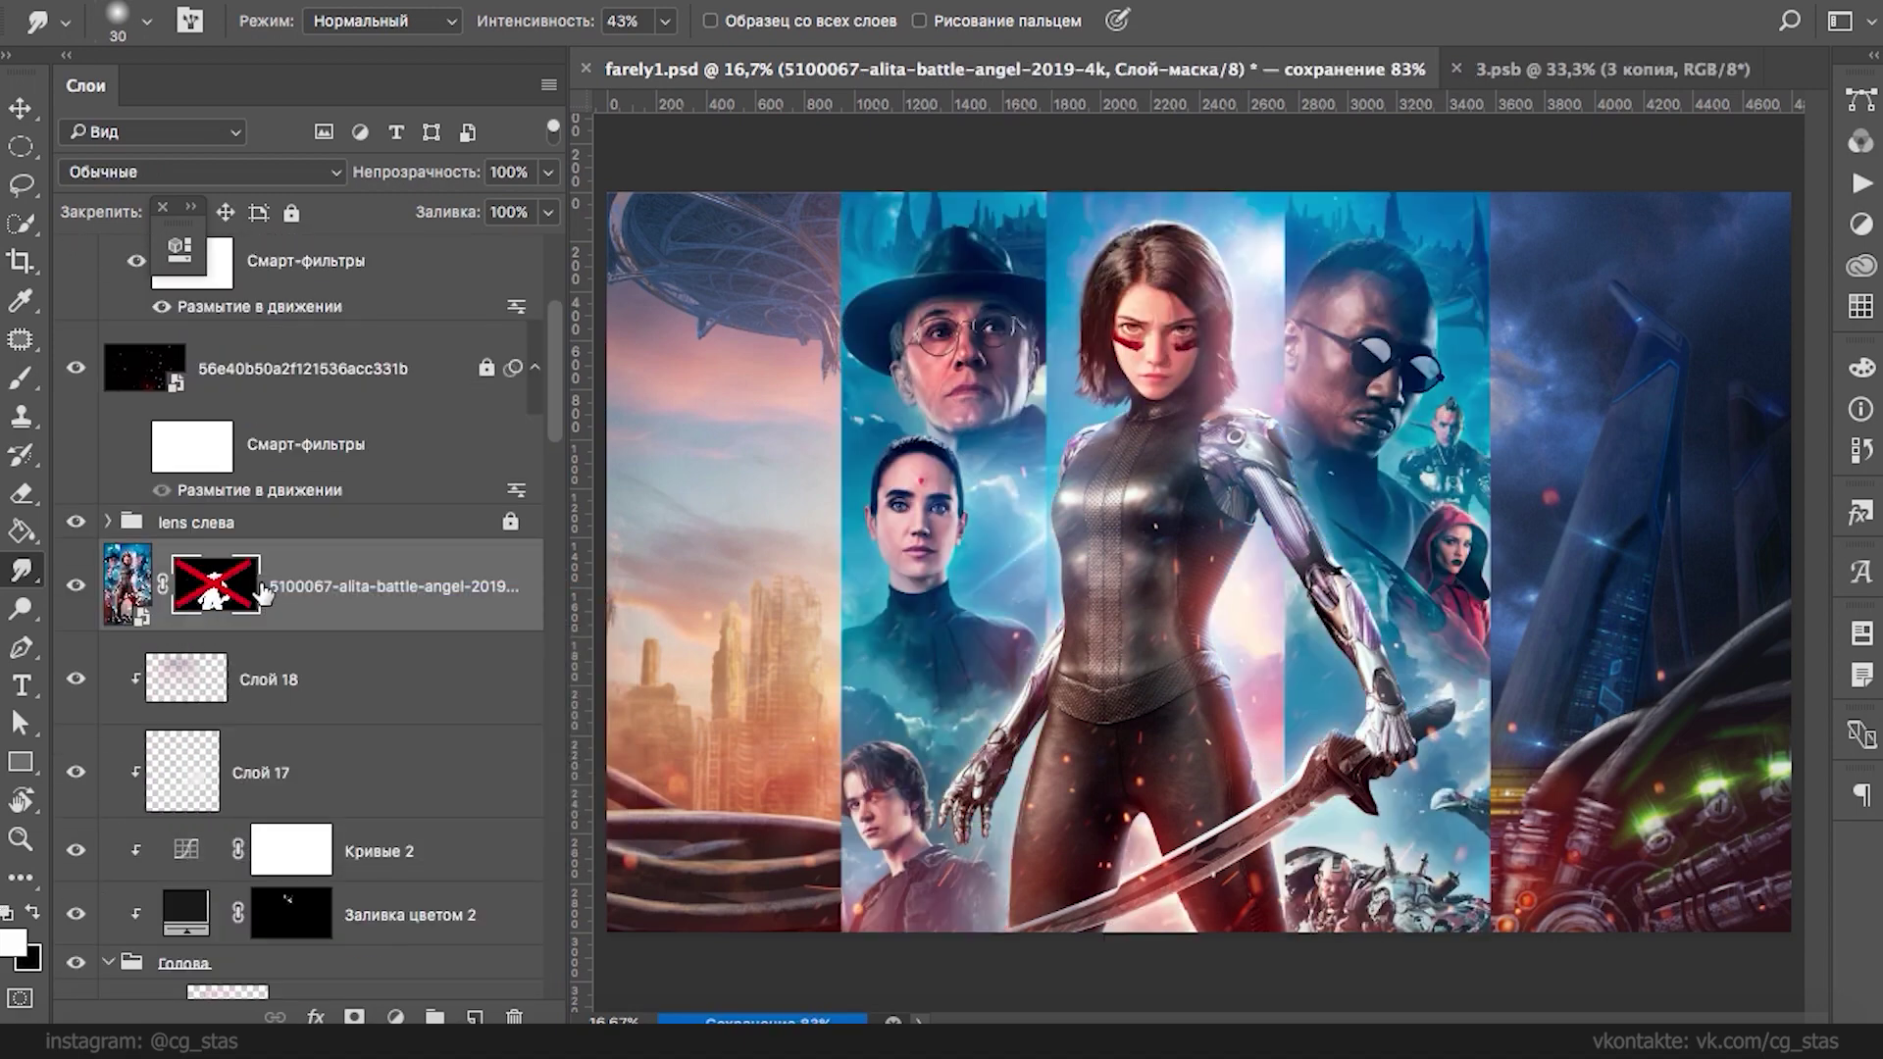
pyautogui.rightClick(217, 577)
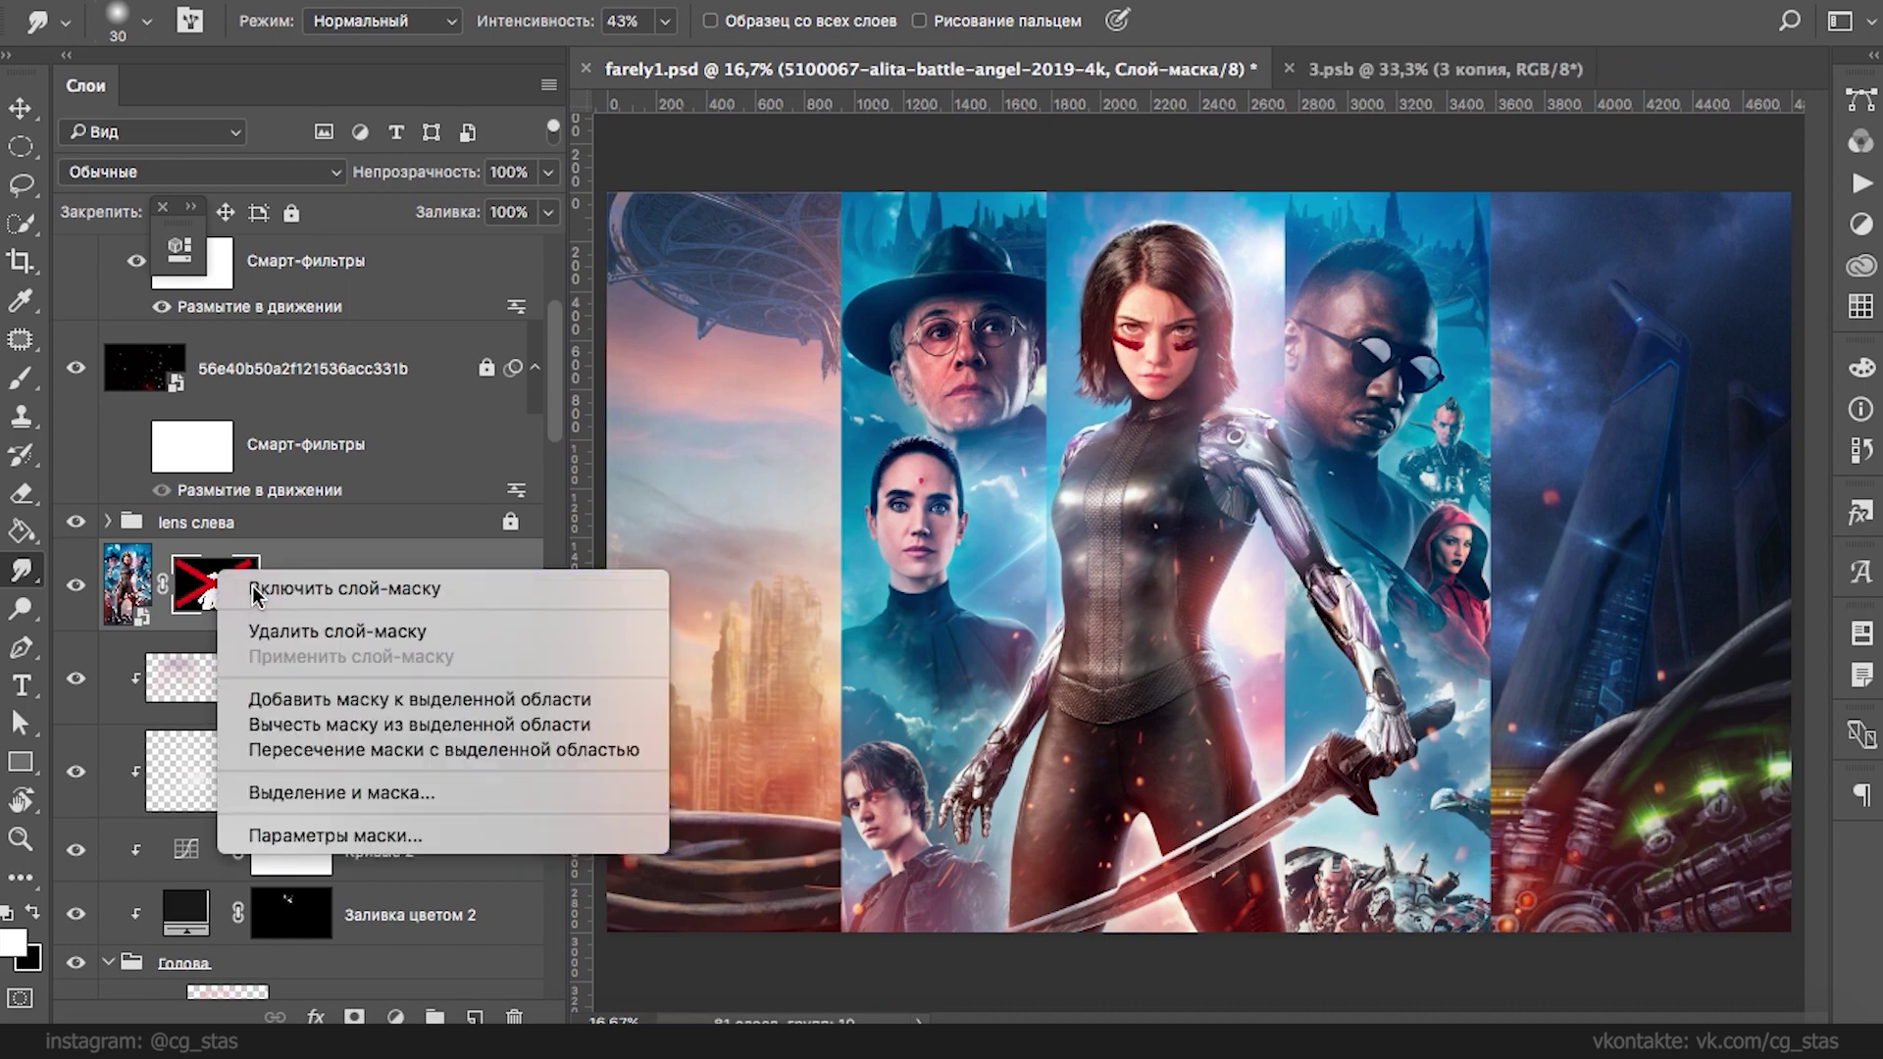
pyautogui.click(257, 589)
# - Locate the Голова group and select the Слой 16 layer just beneath its head layers
pyautogui.scroll(-2, 500, 445)
pyautogui.keyDown('super'); pyautogui.click(1211, 358); pyautogui.keyUp('super')
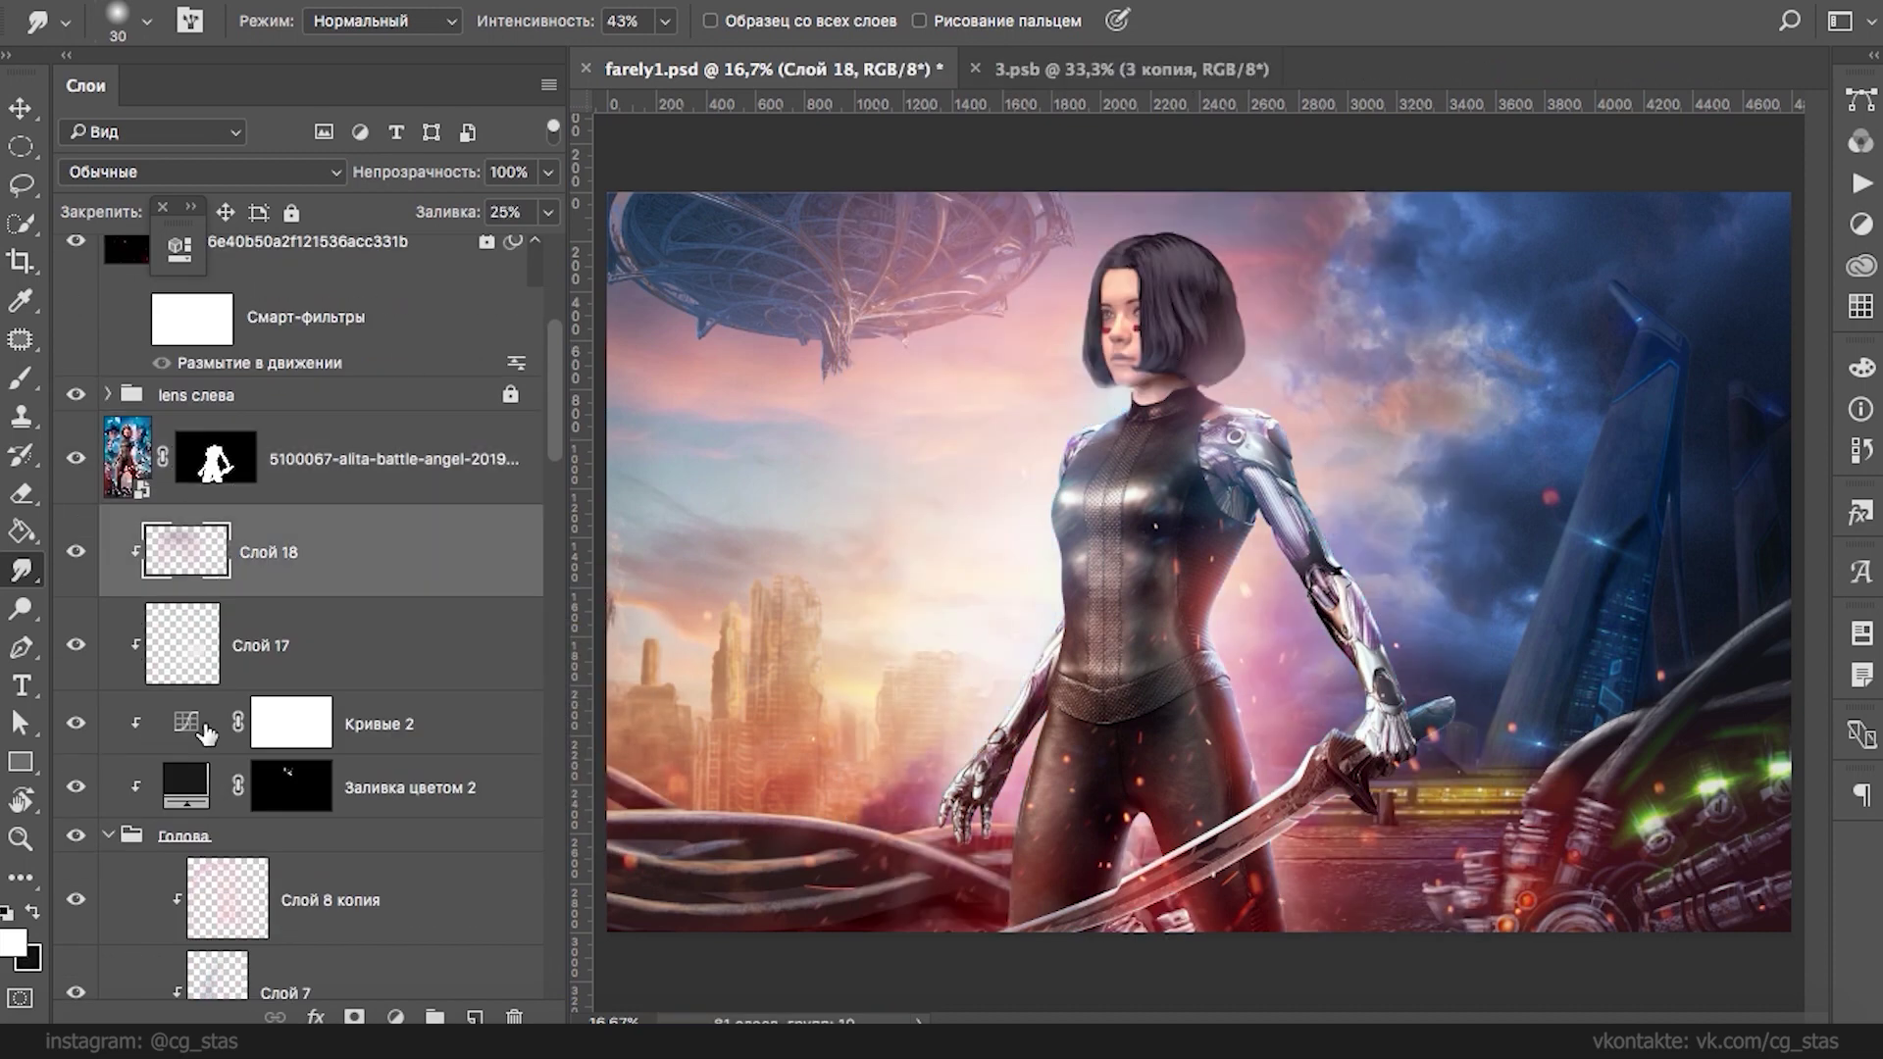
pyautogui.click(186, 784)
pyautogui.scroll(-5, 186, 686)
pyautogui.click(167, 397)
pyautogui.scroll(-5, 551, 485)
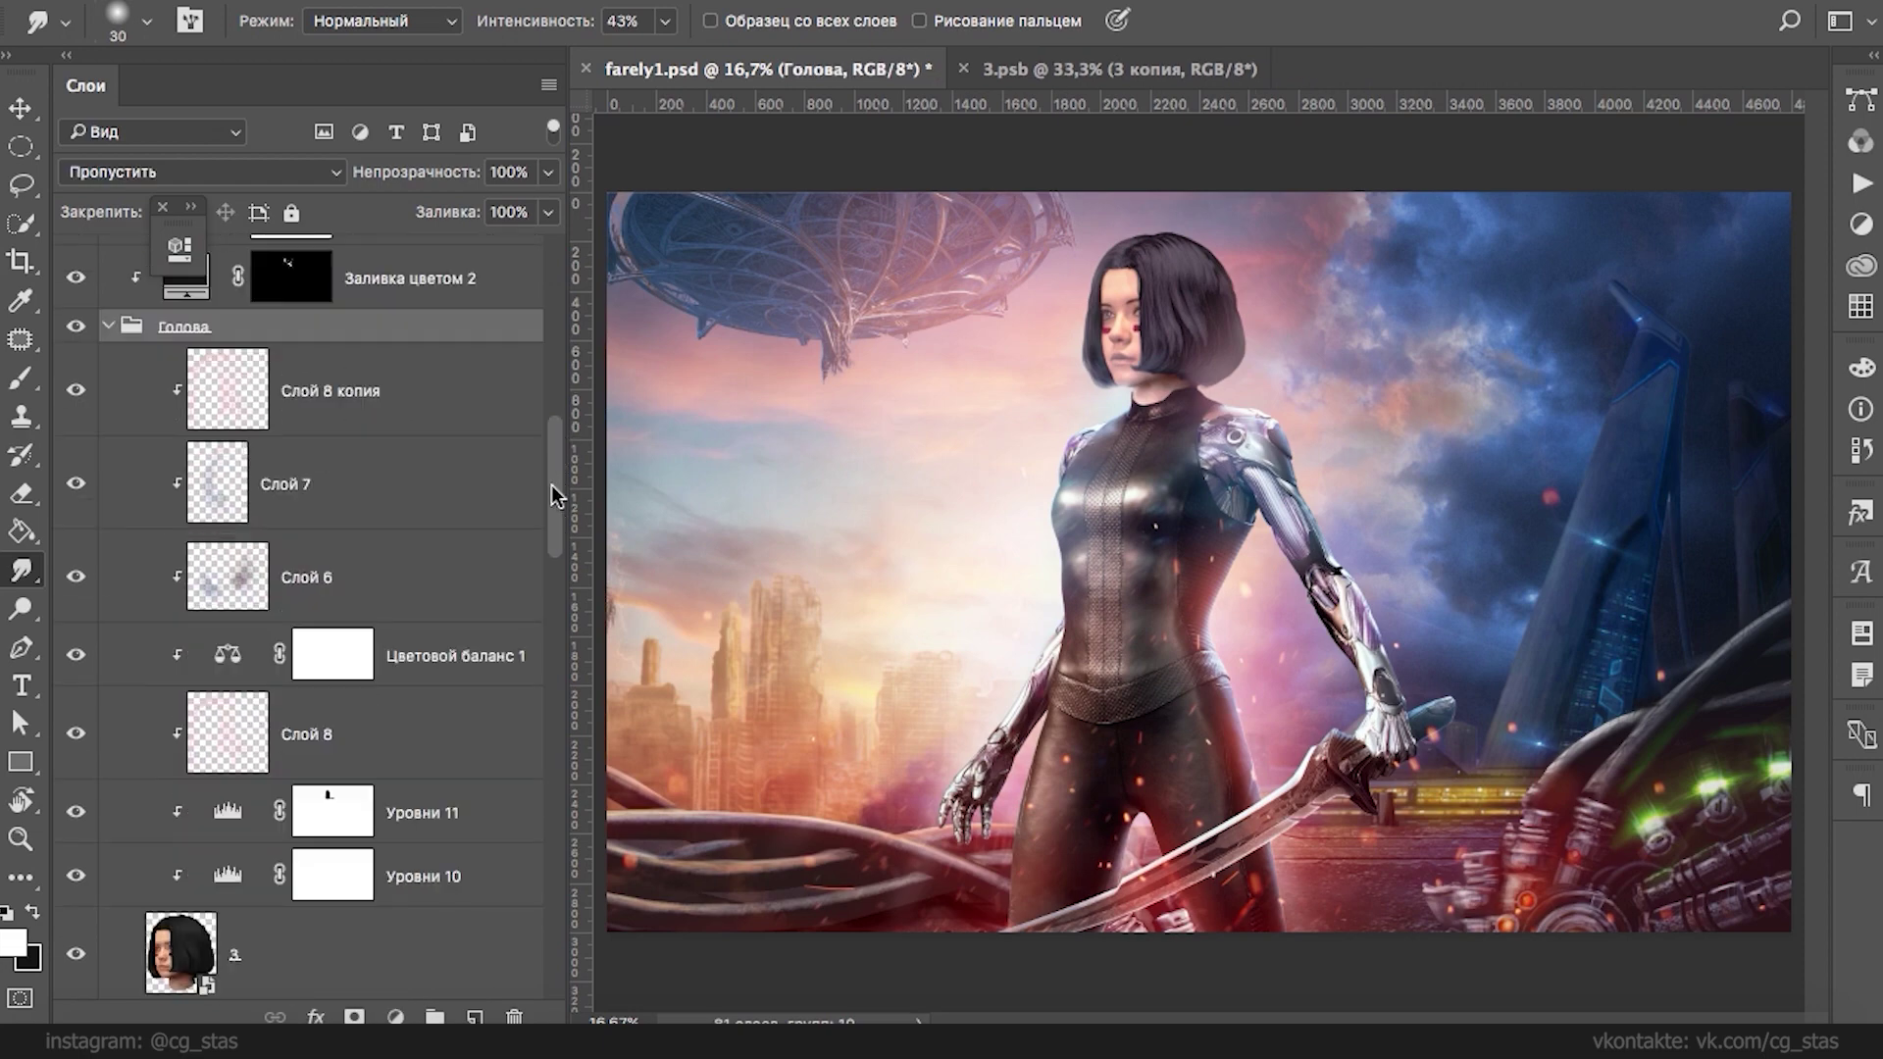
pyautogui.click(353, 579)
pyautogui.click(348, 647)
pyautogui.click(360, 612)
pyautogui.click(363, 667)
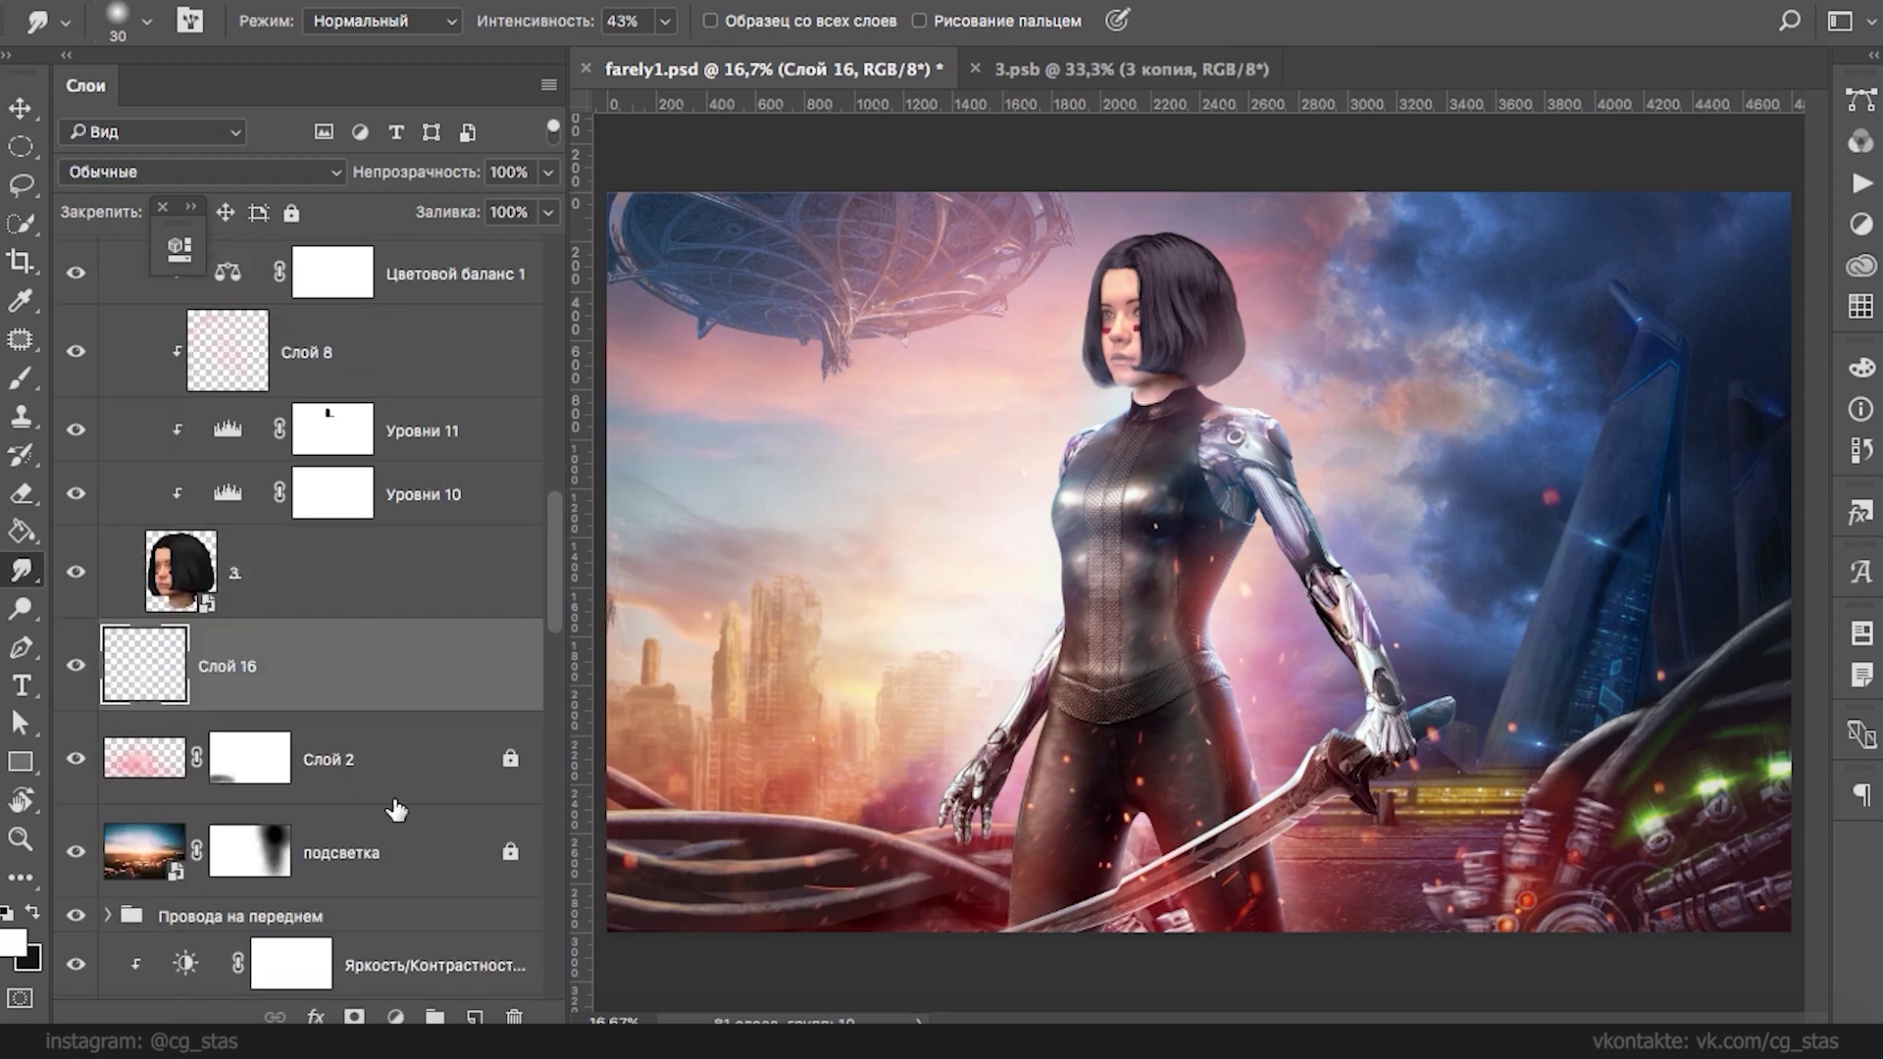
# - Create a new layer directly beneath the head layer, name it волосы подсветка and switch to the Brush tool
pyautogui.click(474, 1016)
pyautogui.click(22, 378)
pyautogui.doubleClick(274, 667)
pyautogui.write('волосы полсветка')
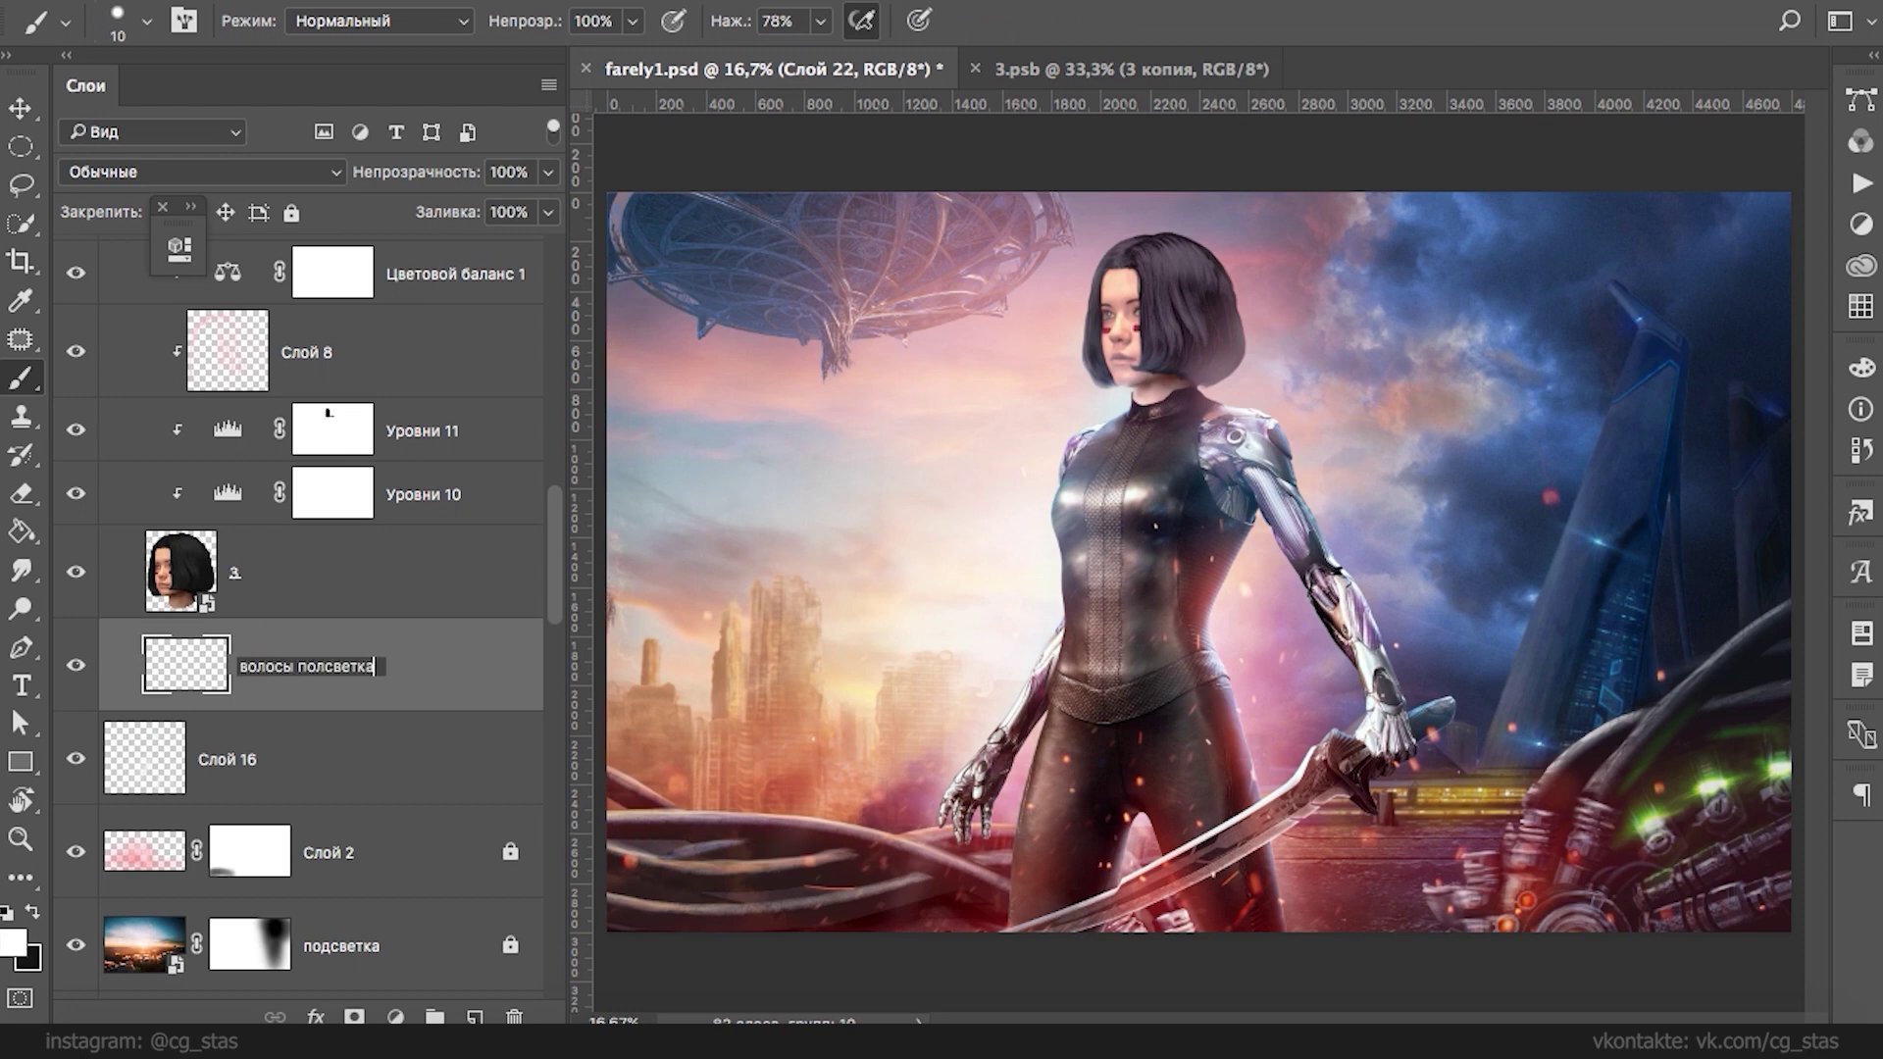
pyautogui.hotkey('alt', 'shift', 'Left')
pyautogui.write('подсветка')
pyautogui.press('Return')
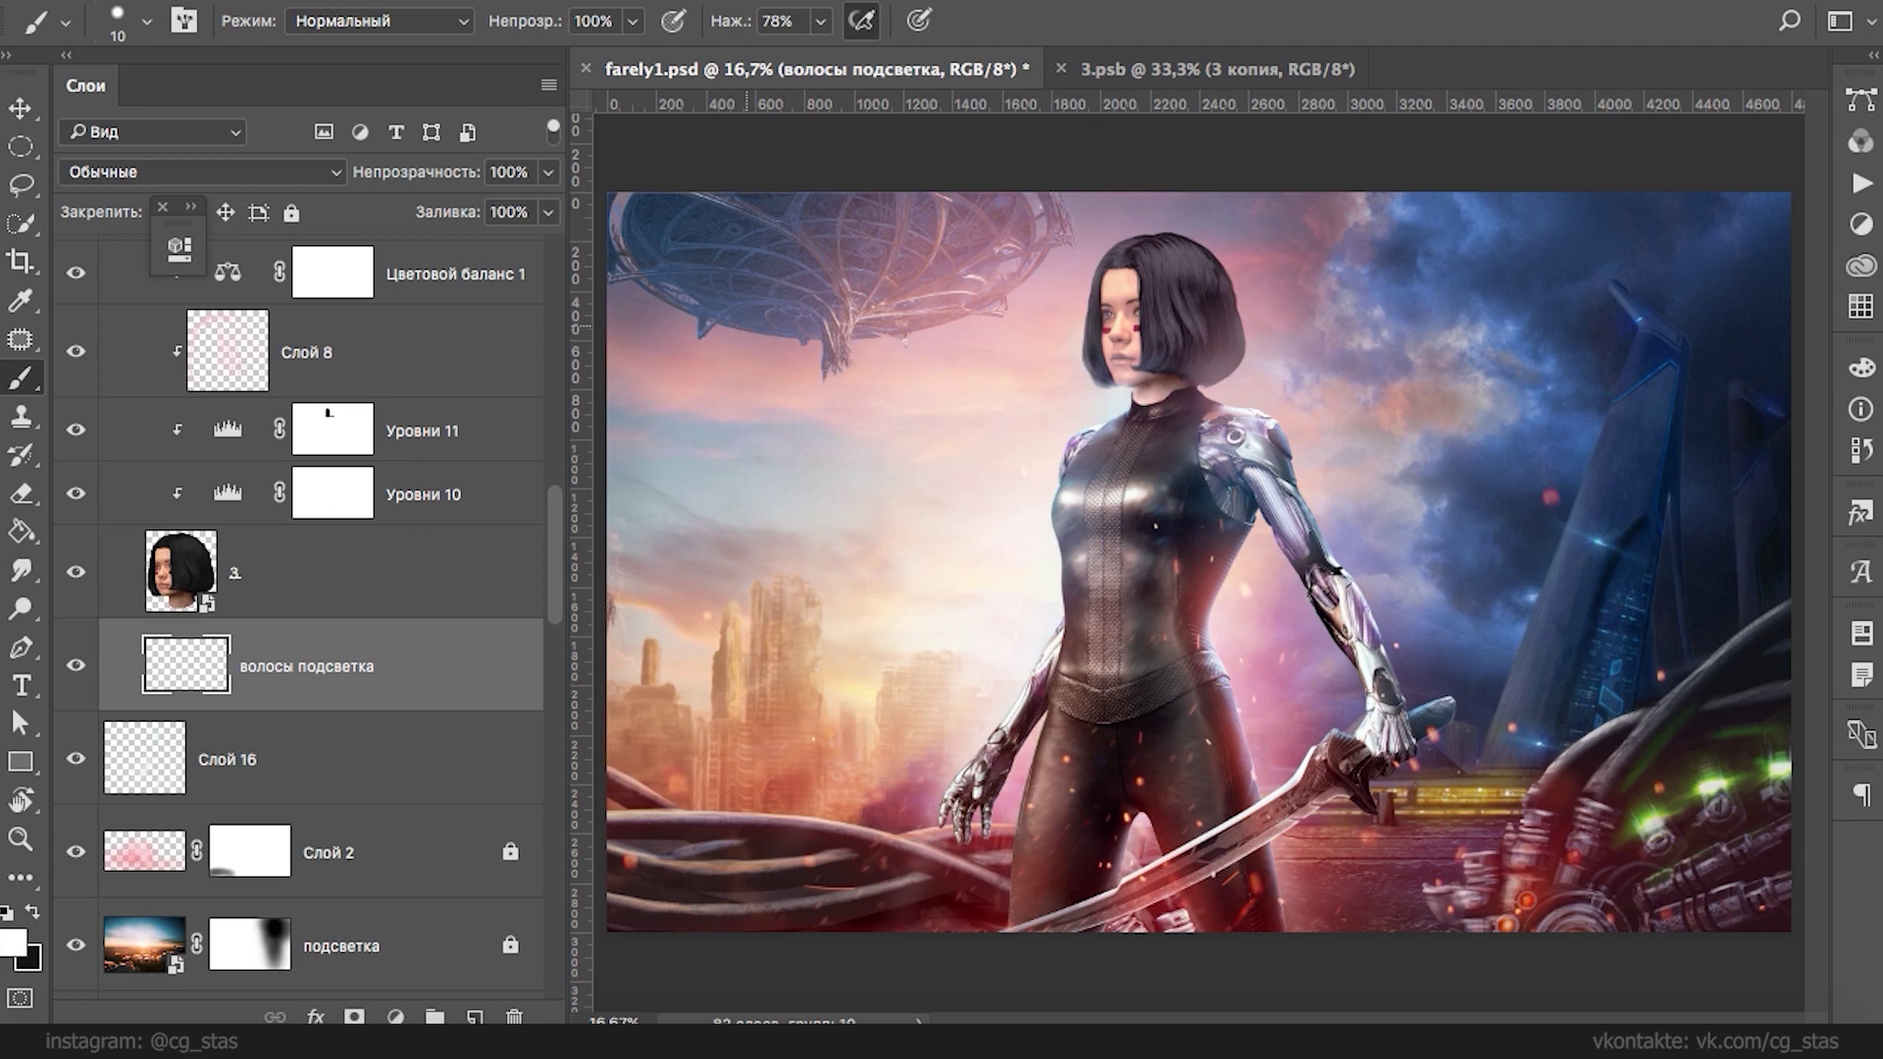
# - Set the brush to 7 px and 88% opacity, with pen pressure controlling opacity
pyautogui.rightClick(749, 326)
pyautogui.moveTo(828, 374)
pyautogui.mouseDown()
pyautogui.moveTo(835, 450)
pyautogui.moveTo(863, 402)
pyautogui.mouseUp()
pyautogui.moveTo(1090, 466)
pyautogui.mouseDown()
pyautogui.moveTo(936, 466)
pyautogui.moveTo(1022, 466)
pyautogui.mouseUp()
pyautogui.click(633, 20)
pyautogui.moveTo(637, 56); pyautogui.dragTo(616, 56)
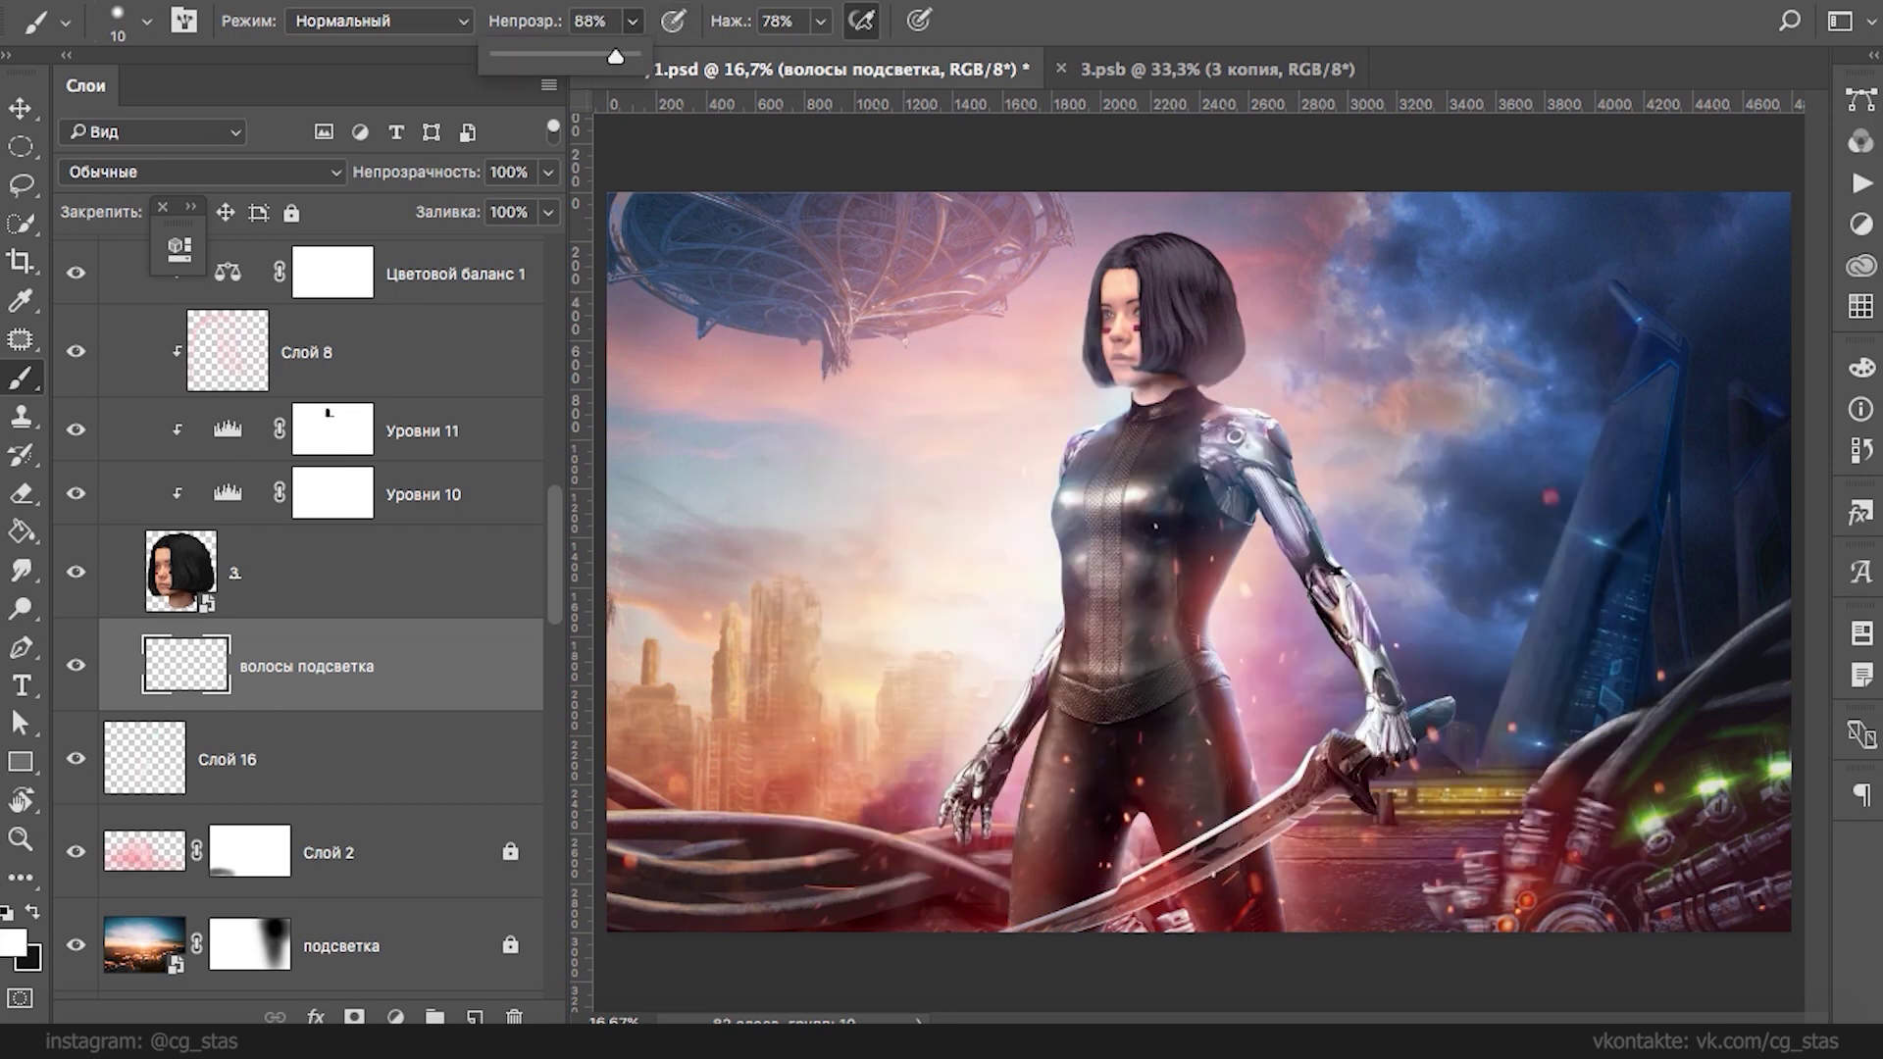
pyautogui.click(184, 20)
pyautogui.click(888, 249)
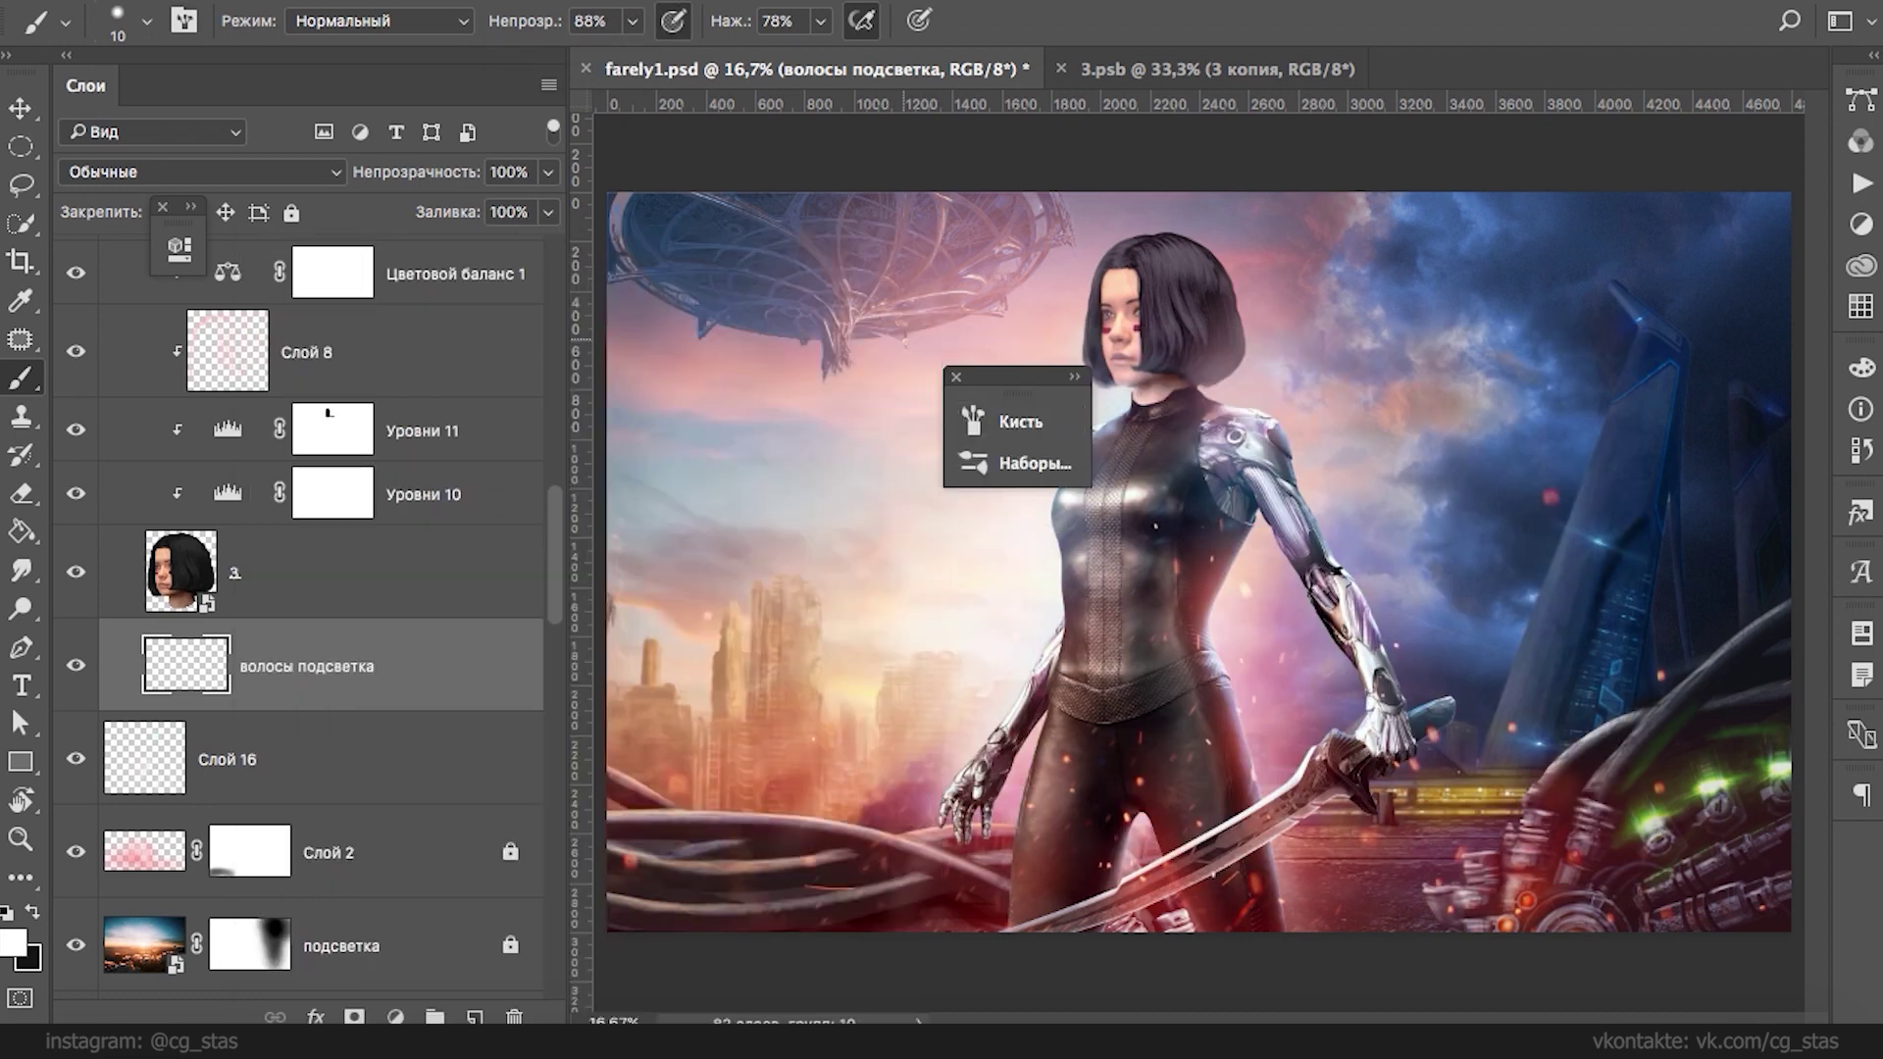
pyautogui.rightClick(1117, 330)
pyautogui.moveTo(1159, 399); pyautogui.dragTo(1156, 399)
pyautogui.press('Return')
# - Add a white solid colour fill layer directly above the волосы подсветка layer
pyautogui.click(395, 1016)
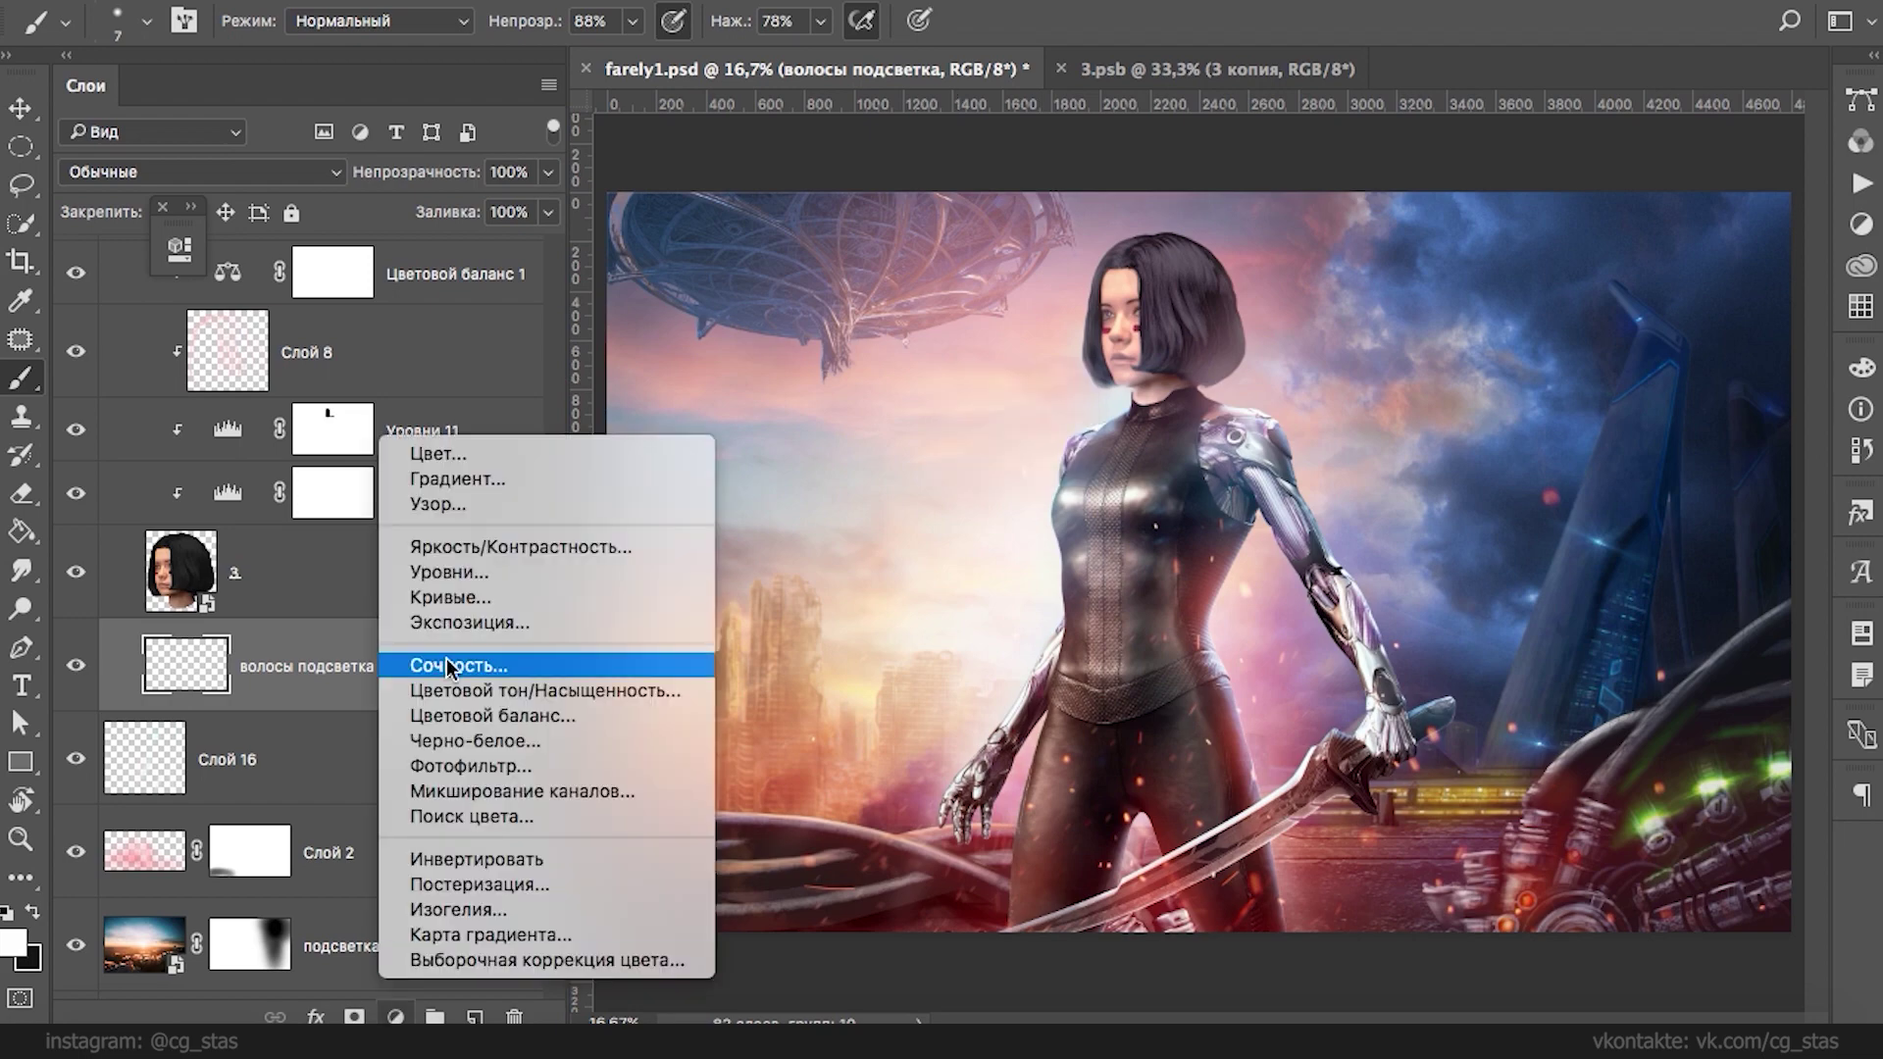
pyautogui.click(473, 455)
pyautogui.click(1189, 242)
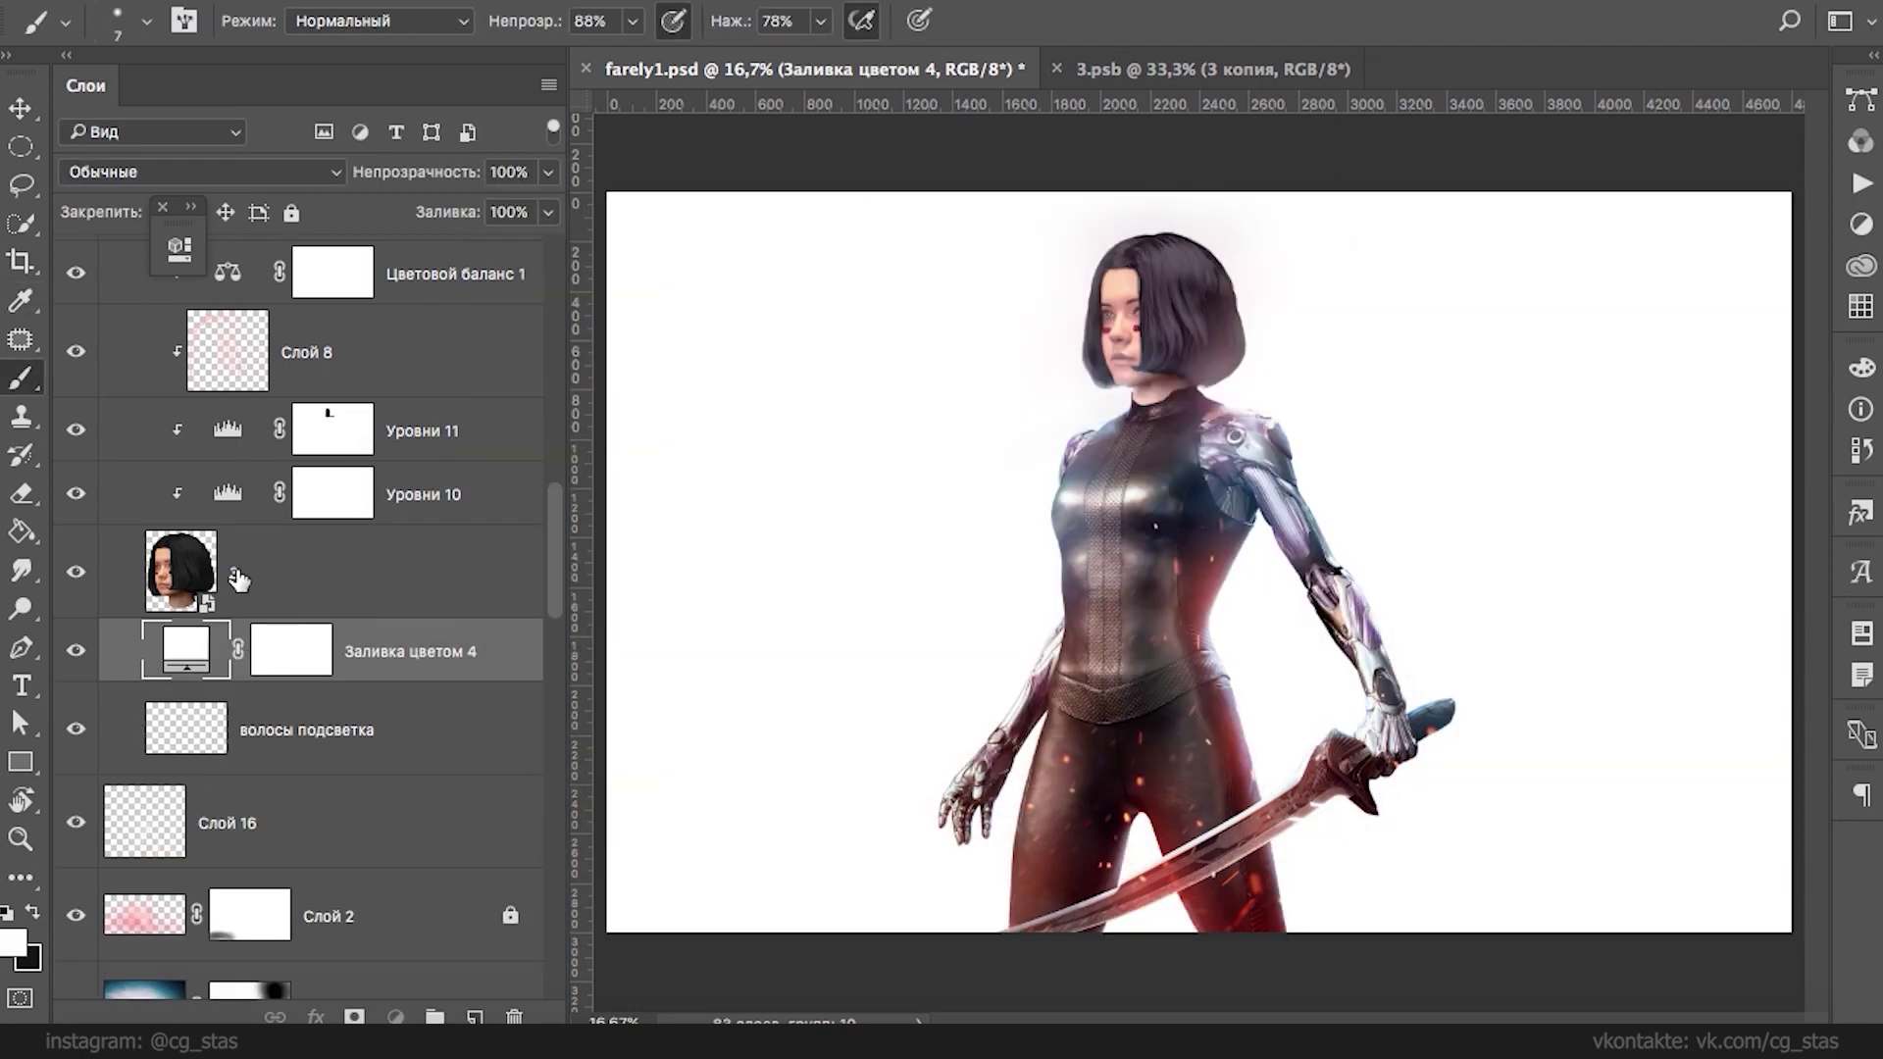
# - Rename the white fill layer волосы подсветка and delete the empty layer of the same name
pyautogui.click(324, 728)
pyautogui.doubleClick(323, 727)
pyautogui.hotkey('ctrl', 'c')
pyautogui.doubleClick(402, 649)
pyautogui.hotkey('ctrl', 'v')
pyautogui.click(423, 755)
pyautogui.press('Delete')
# - Invert the fill layer's mask to black and paint a first white highlight on the back edge of the hair
pyautogui.click(290, 662)
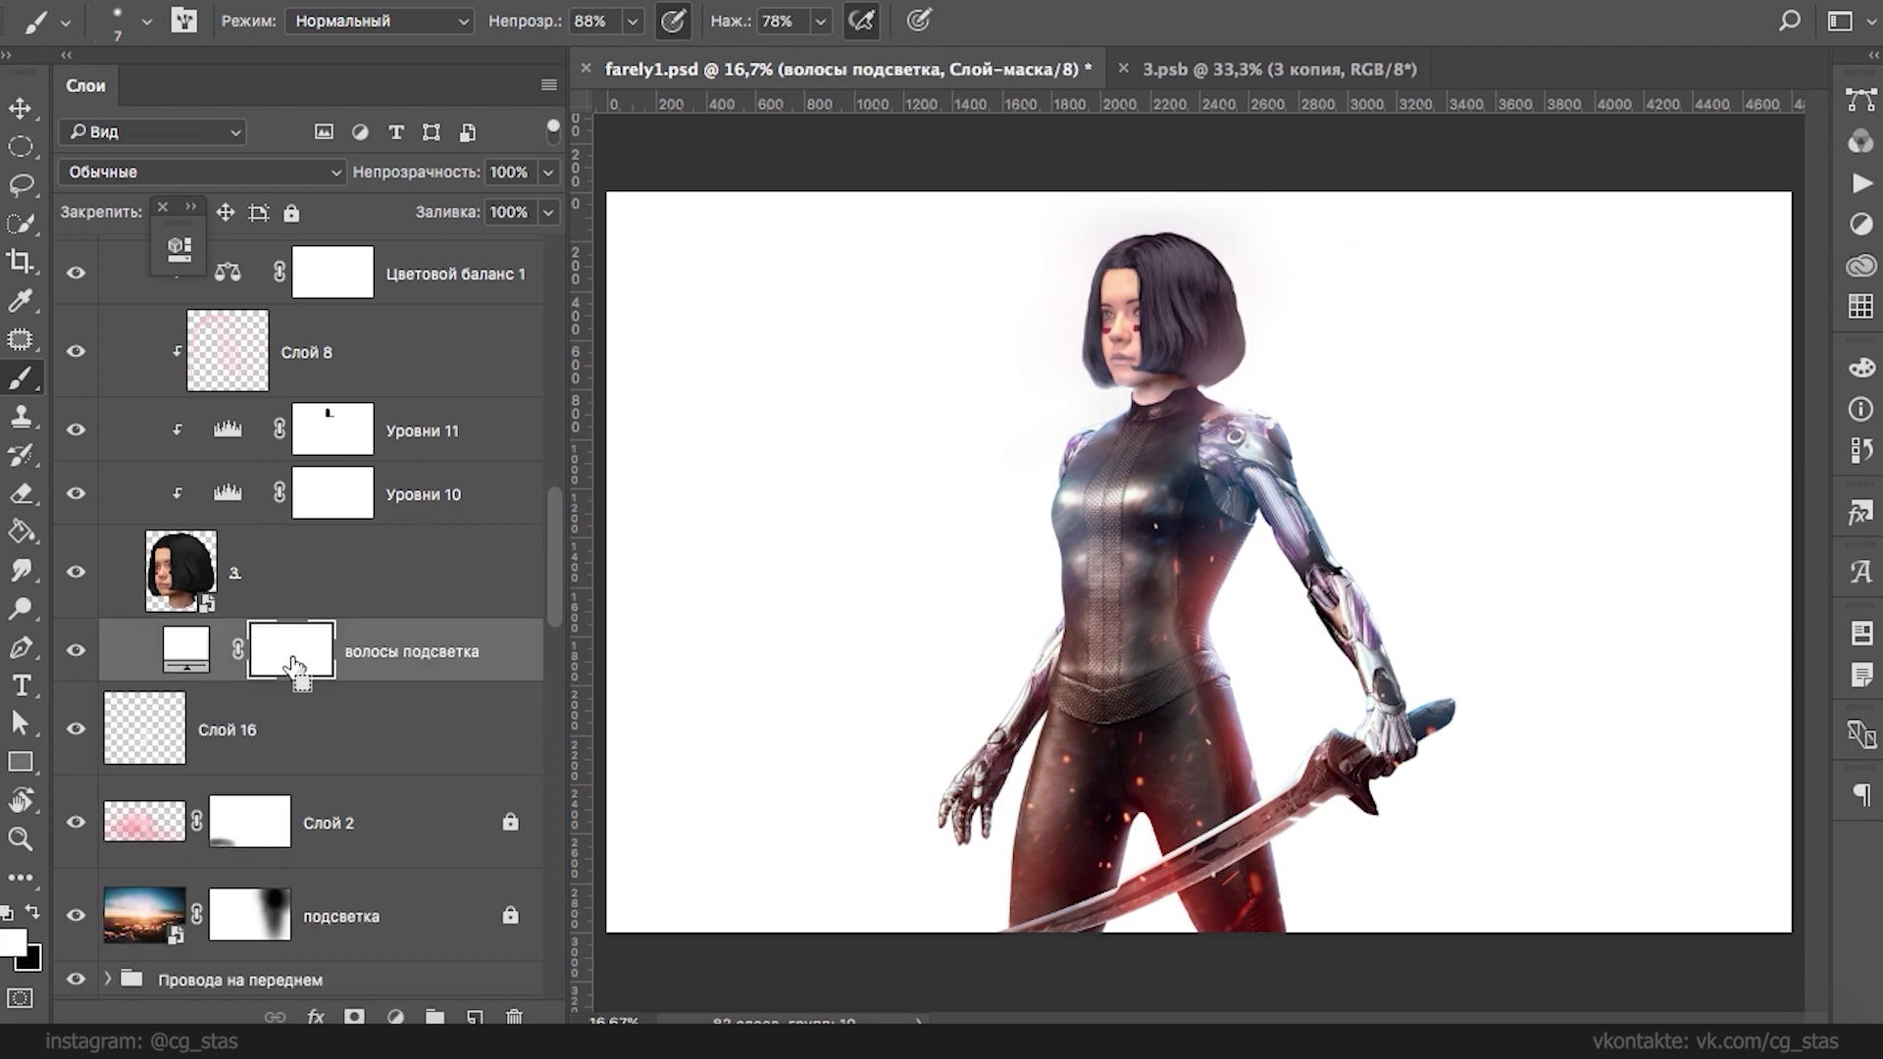
pyautogui.hotkey('ctrl', 'i')
pyautogui.hotkey('ctrl', '+')
pyautogui.hotkey('ctrl', '+')
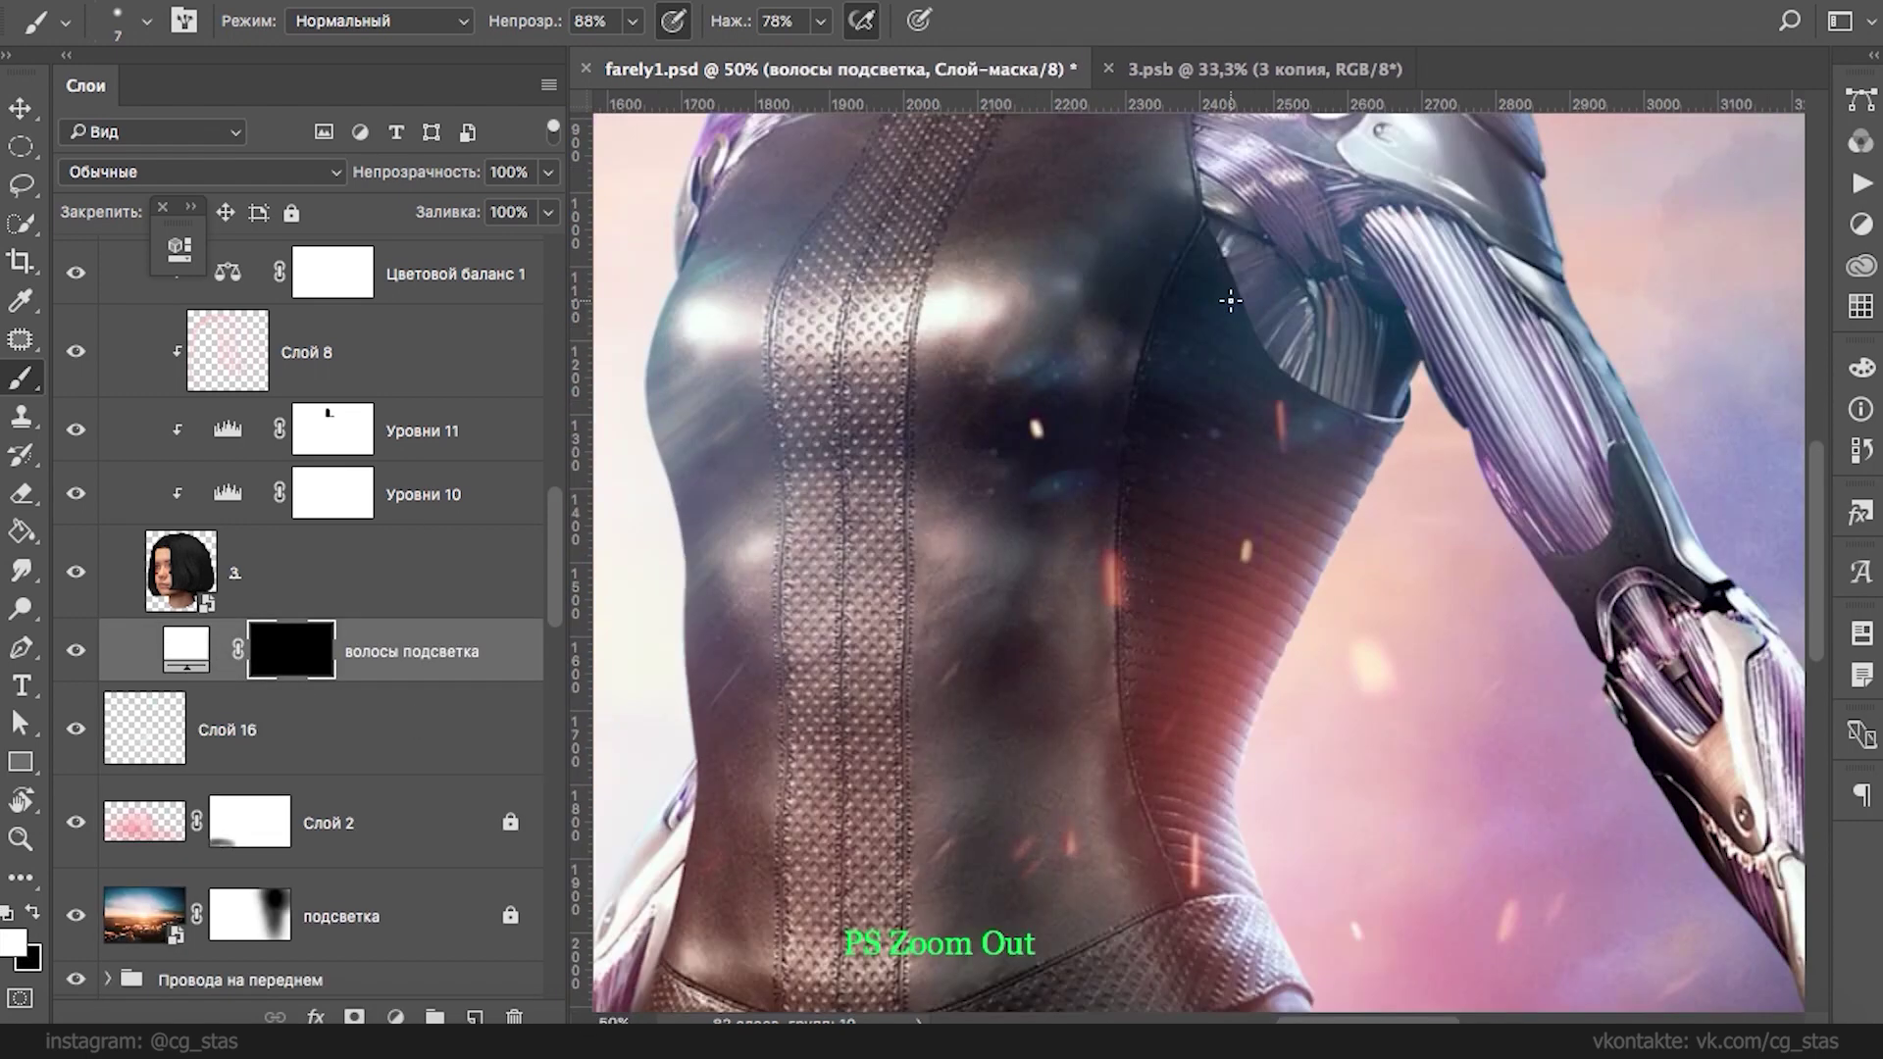
pyautogui.hotkey('ctrl', '+')
pyautogui.moveTo(1290, 303); pyautogui.dragTo(1025, 981)
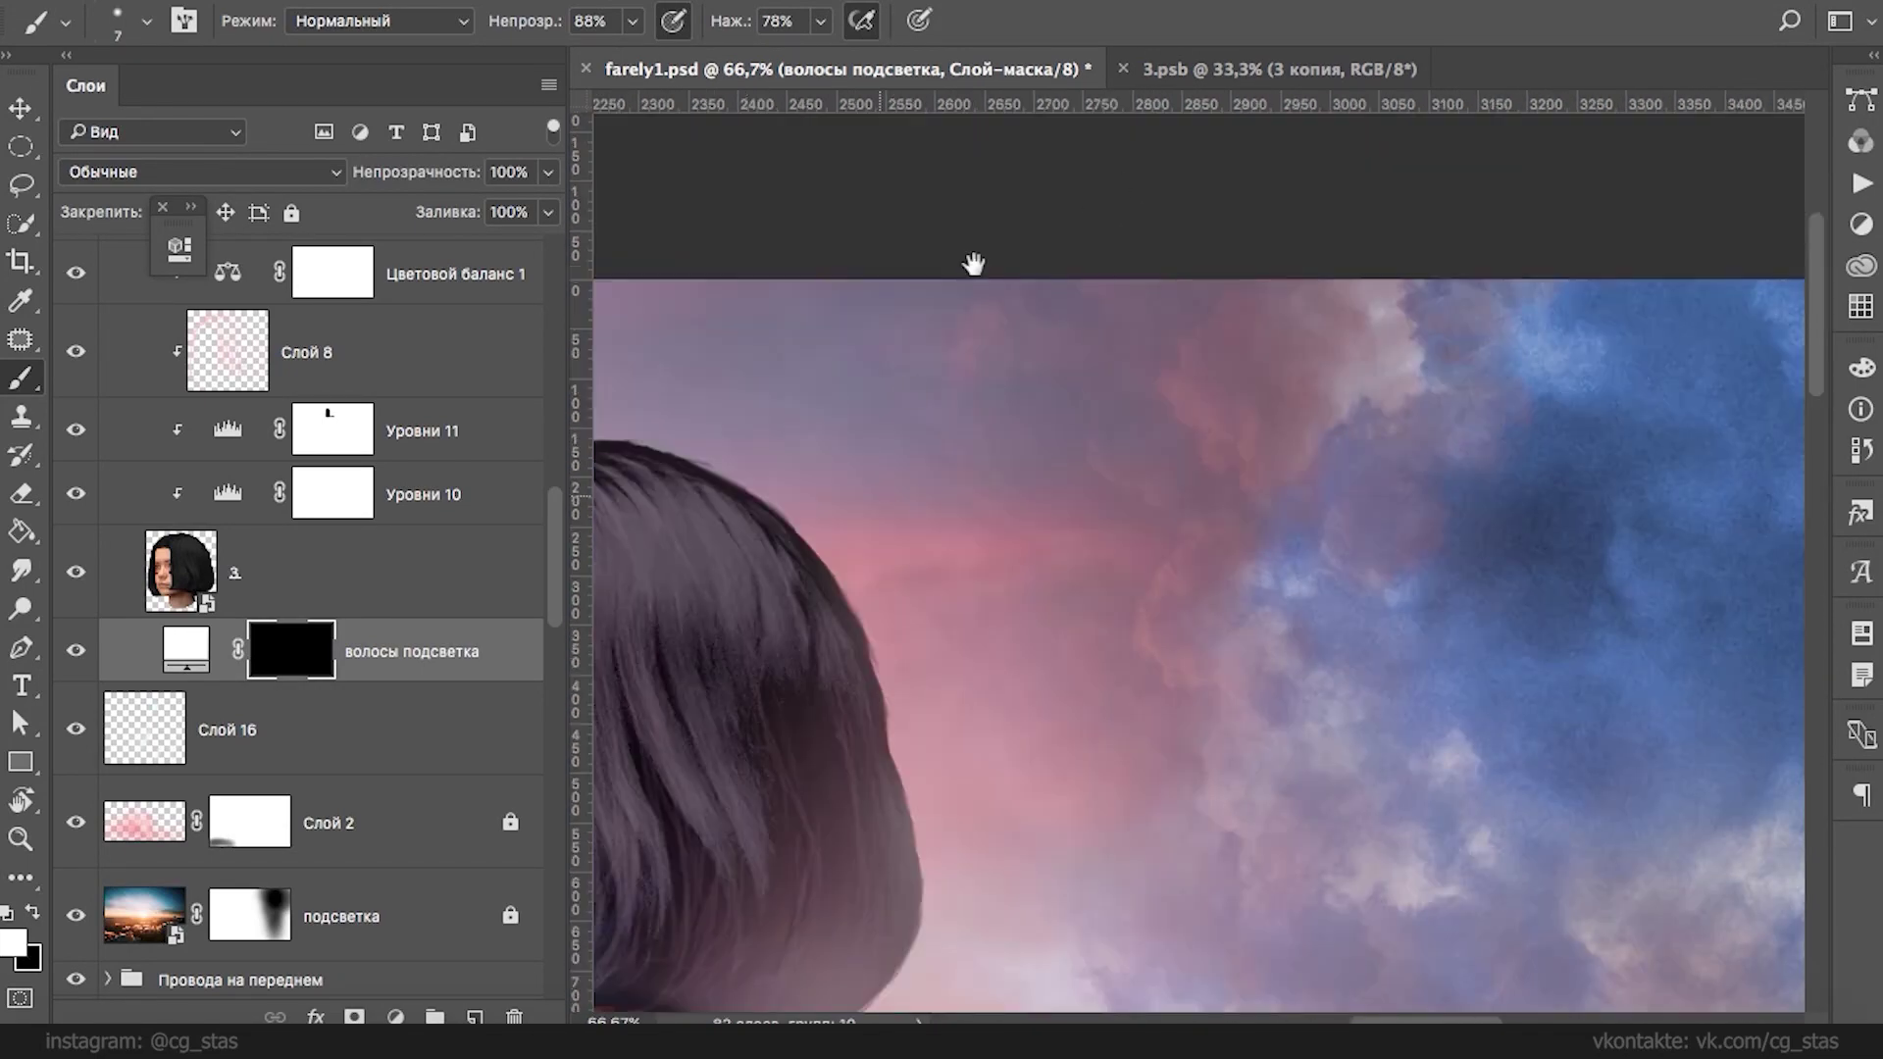
pyautogui.moveTo(986, 432); pyautogui.dragTo(1100, 157)
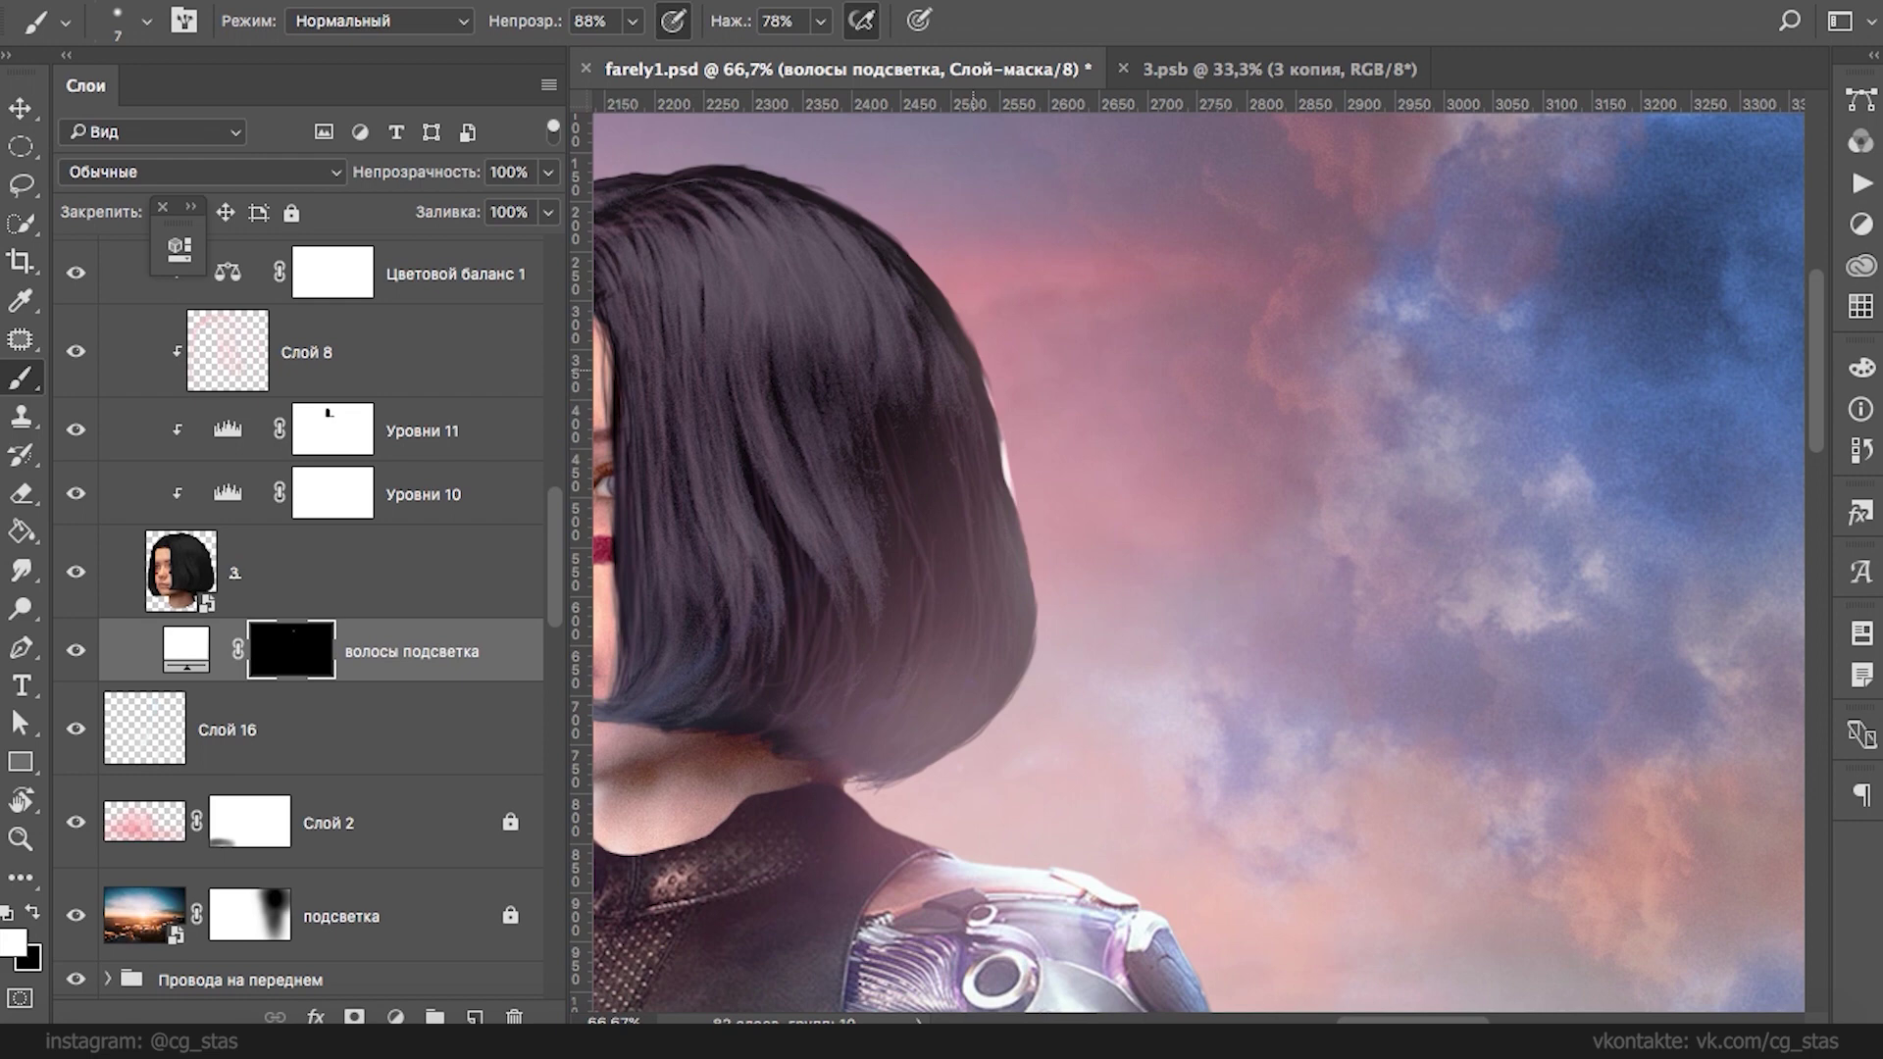
# - Paint thin white rim-light strokes down the back edge of the hair on the mask with a 4 px brush
pyautogui.rightClick(1049, 377)
pyautogui.click(1151, 455)
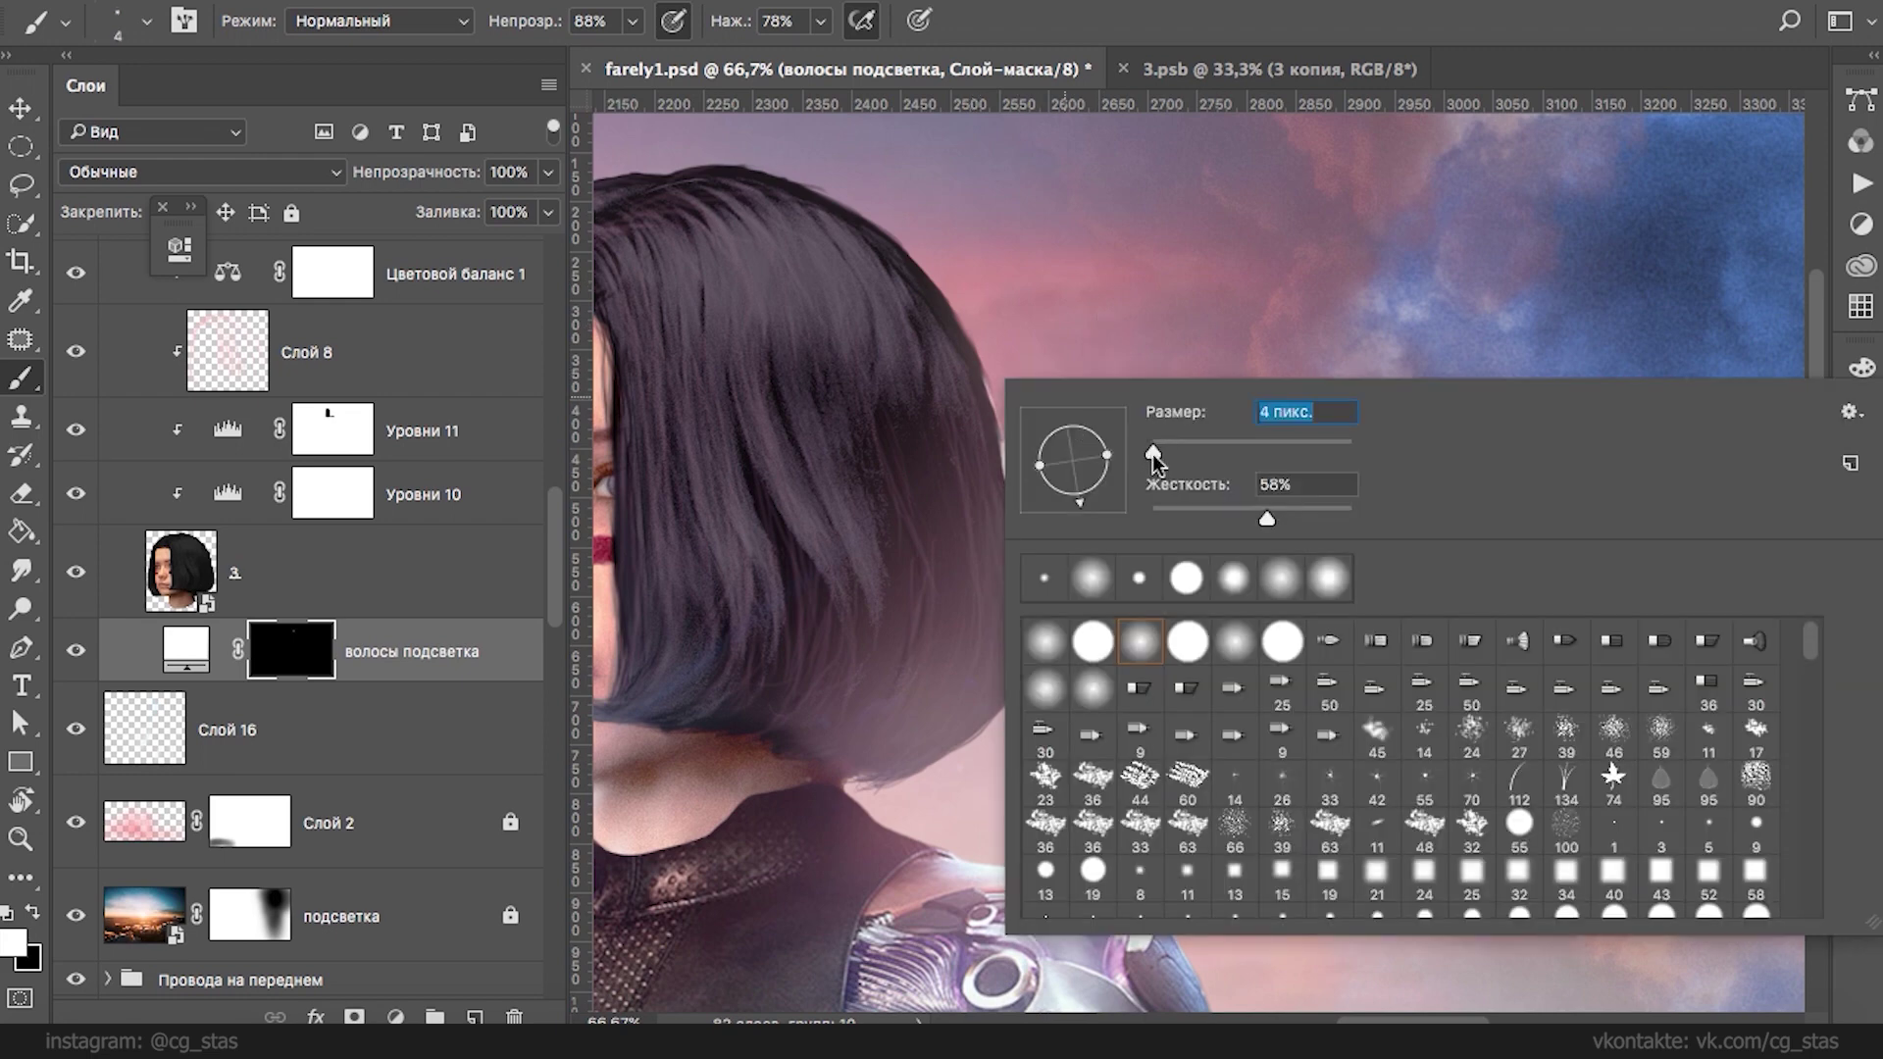
pyautogui.moveTo(982, 389); pyautogui.dragTo(1014, 481)
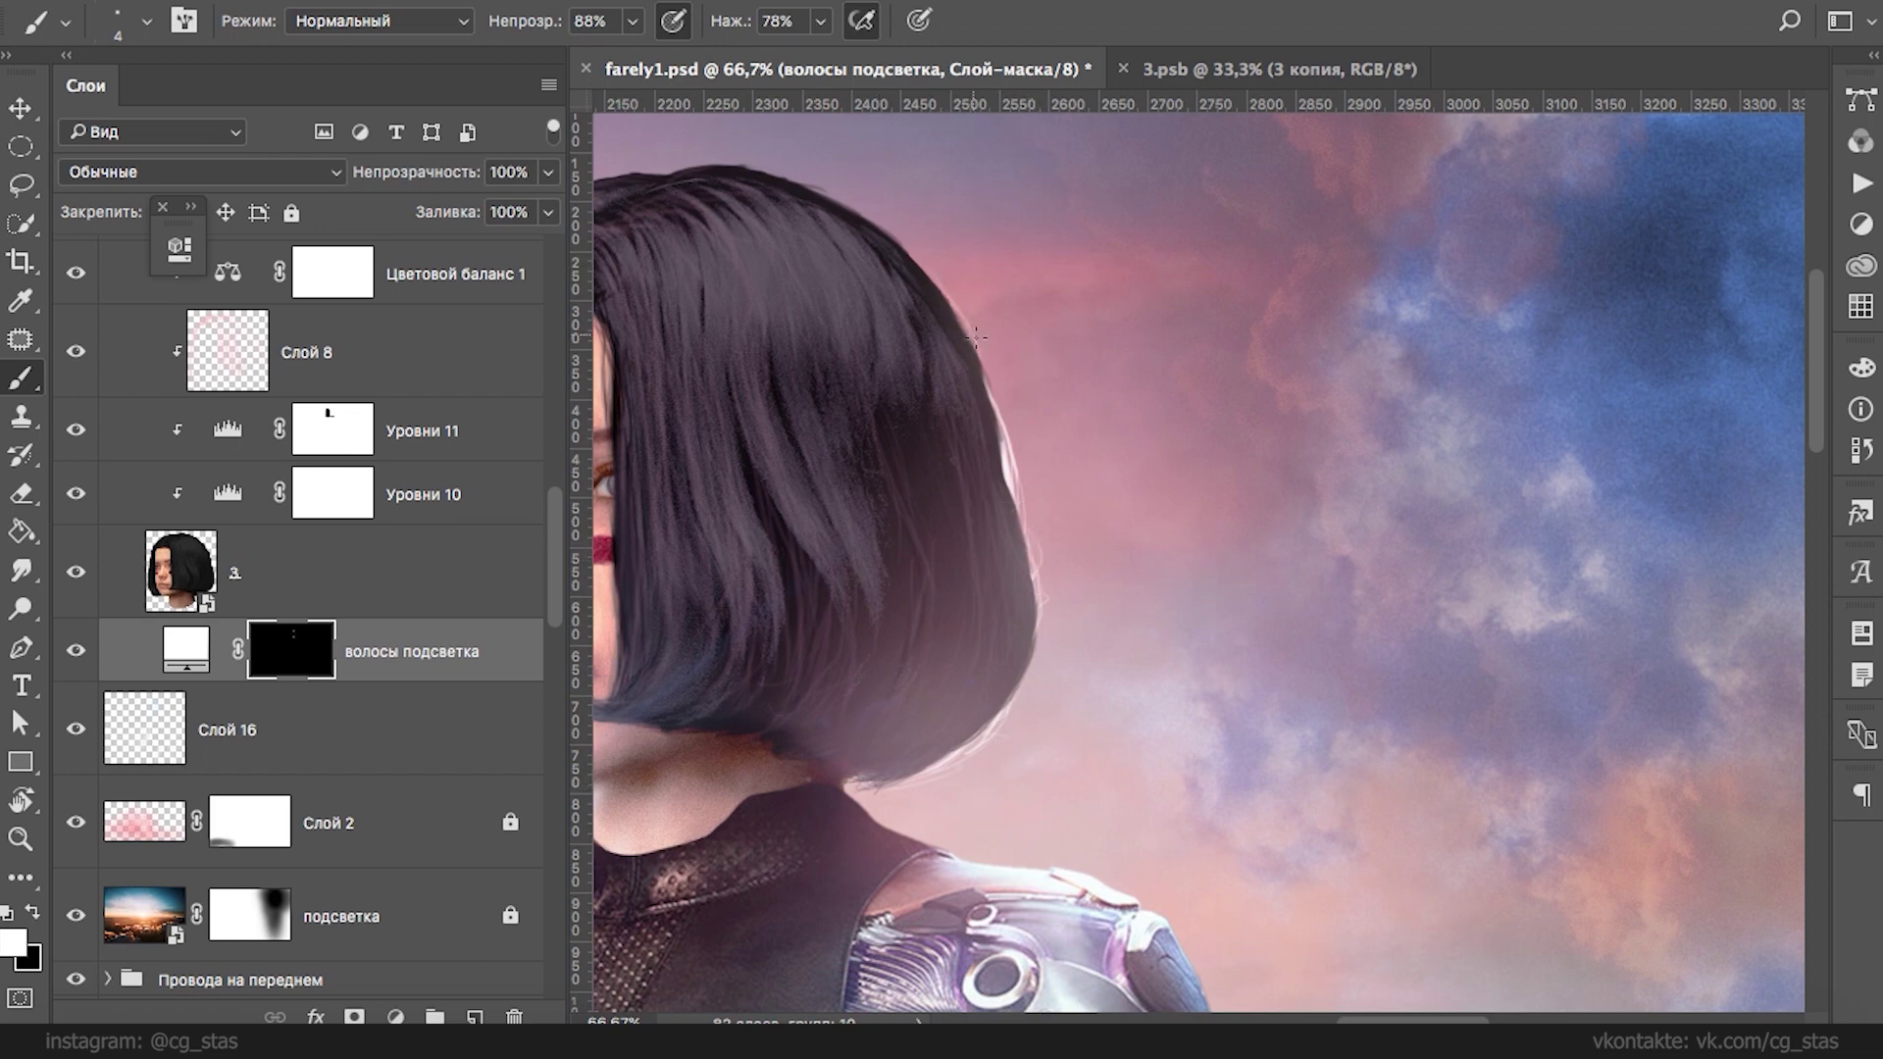
# - Trim the rim light along the back of the hair by painting black on the mask with a 13 px brush
pyautogui.press('x')
pyautogui.rightClick(1011, 386)
pyautogui.doubleClick(1042, 586)
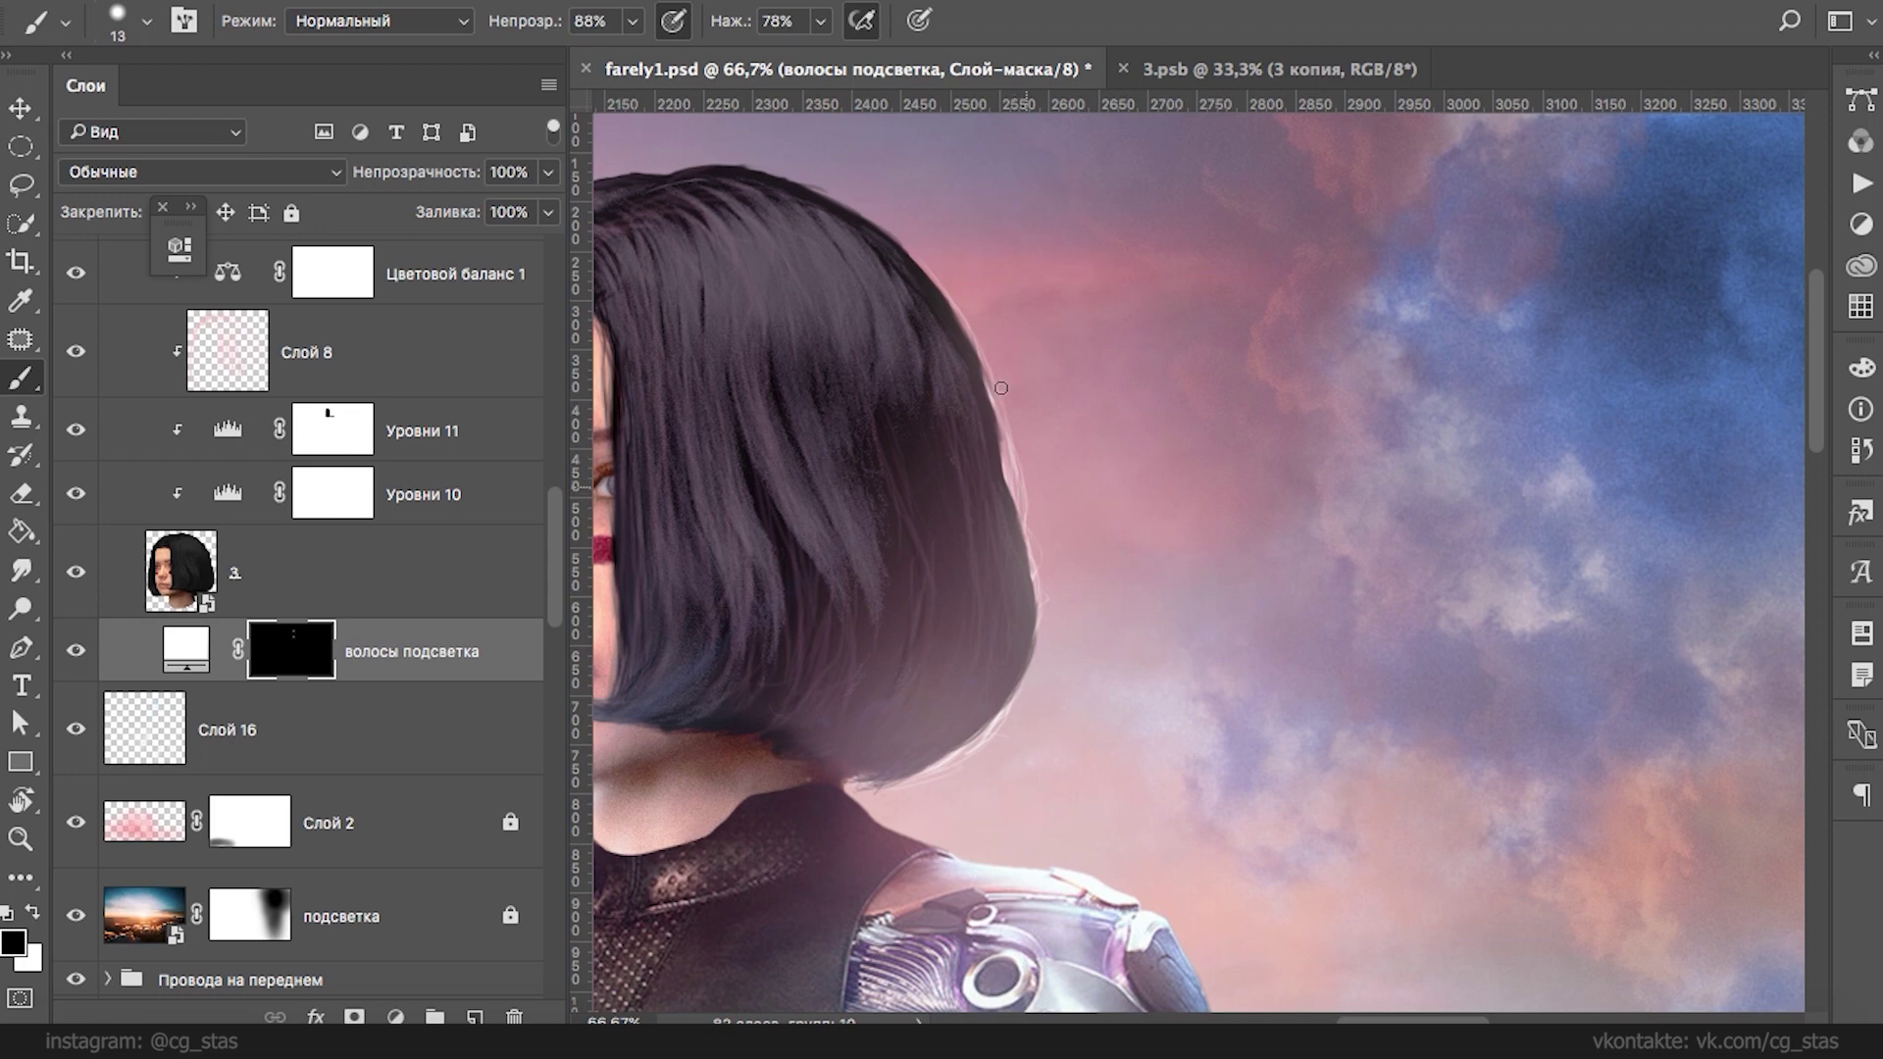
pyautogui.moveTo(1022, 490); pyautogui.dragTo(1009, 442)
# - Paint fine 1 px white hair highlights along the upper back edge of the hair
pyautogui.rightClick(1015, 491)
pyautogui.moveTo(1157, 476); pyautogui.dragTo(1144, 477)
pyautogui.click(983, 375)
pyautogui.press('x')
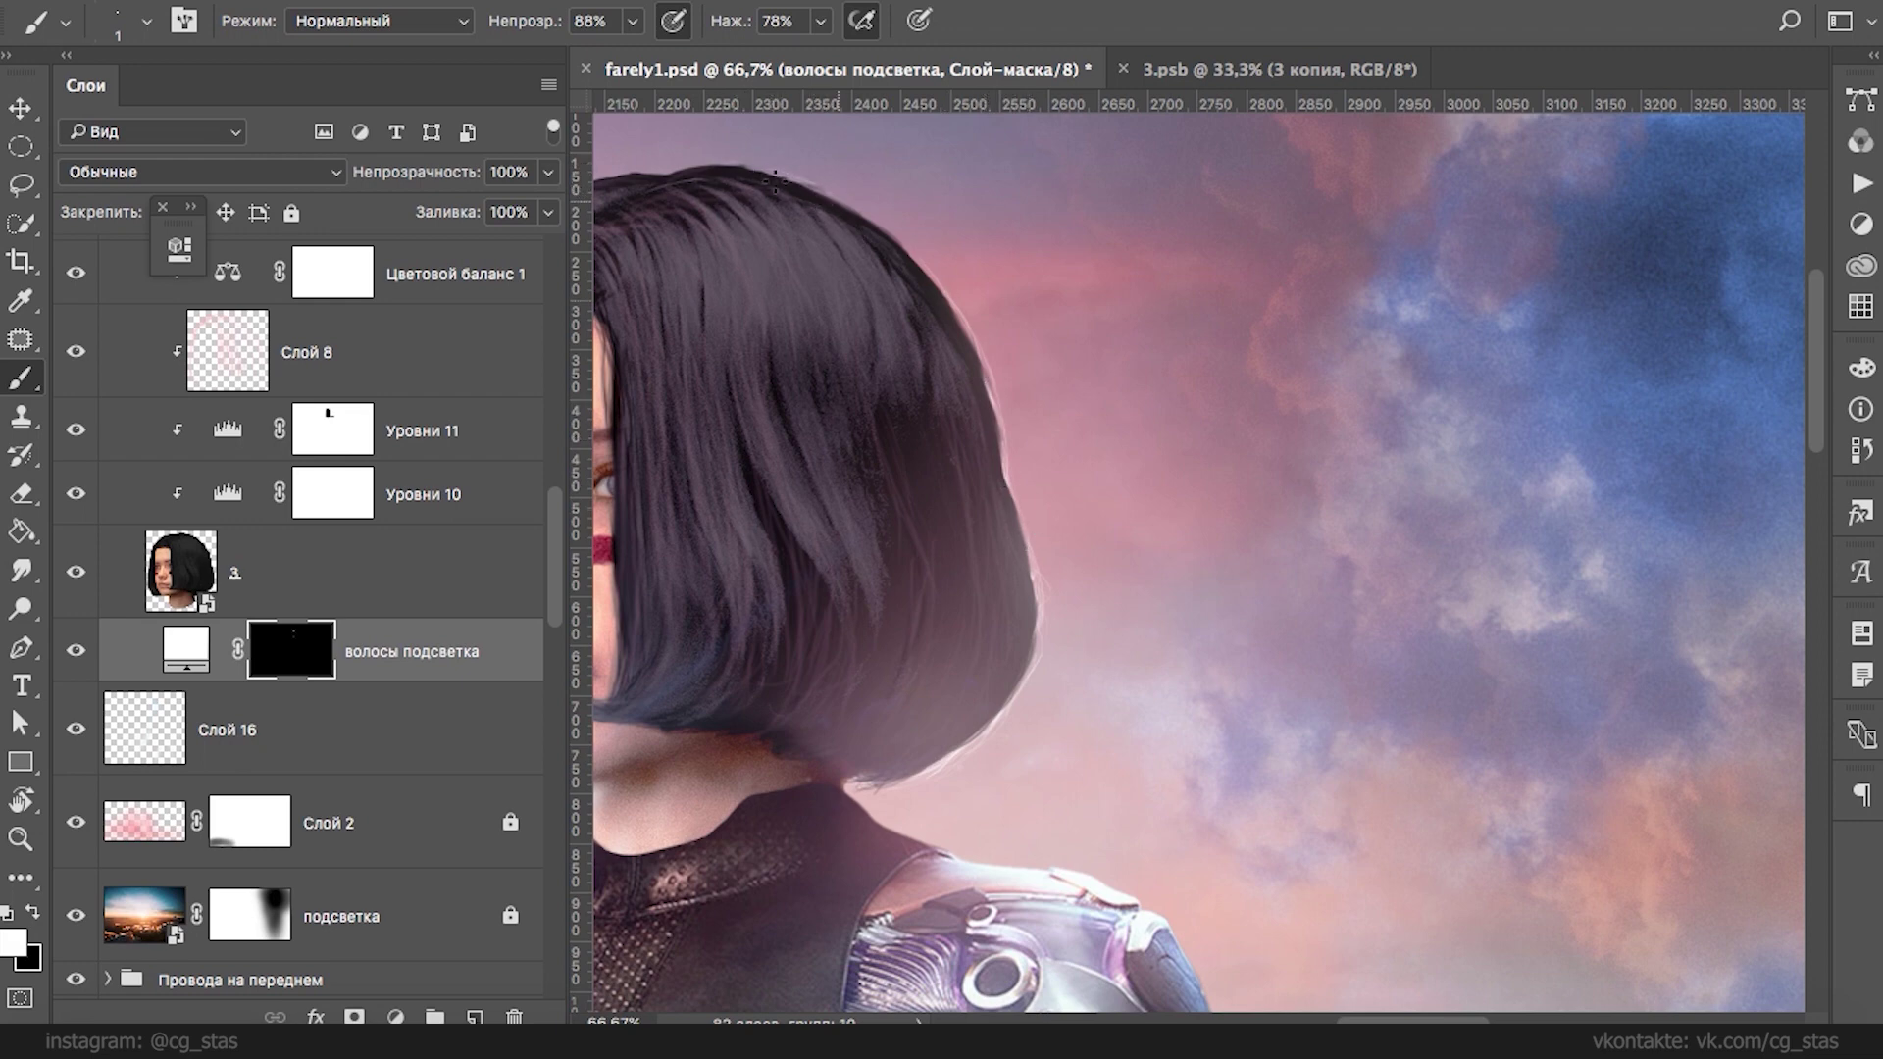
pyautogui.moveTo(859, 224); pyautogui.dragTo(950, 303)
pyautogui.press('x')
pyautogui.press('x')
pyautogui.moveTo(930, 251); pyautogui.dragTo(956, 294)
# - Soften the rim light on the back of the hair with a 61 px black brush
pyautogui.rightClick(979, 259)
pyautogui.moveTo(1141, 311); pyautogui.dragTo(1193, 326)
pyautogui.click(1172, 382)
pyautogui.press('Return')
pyautogui.press('x')
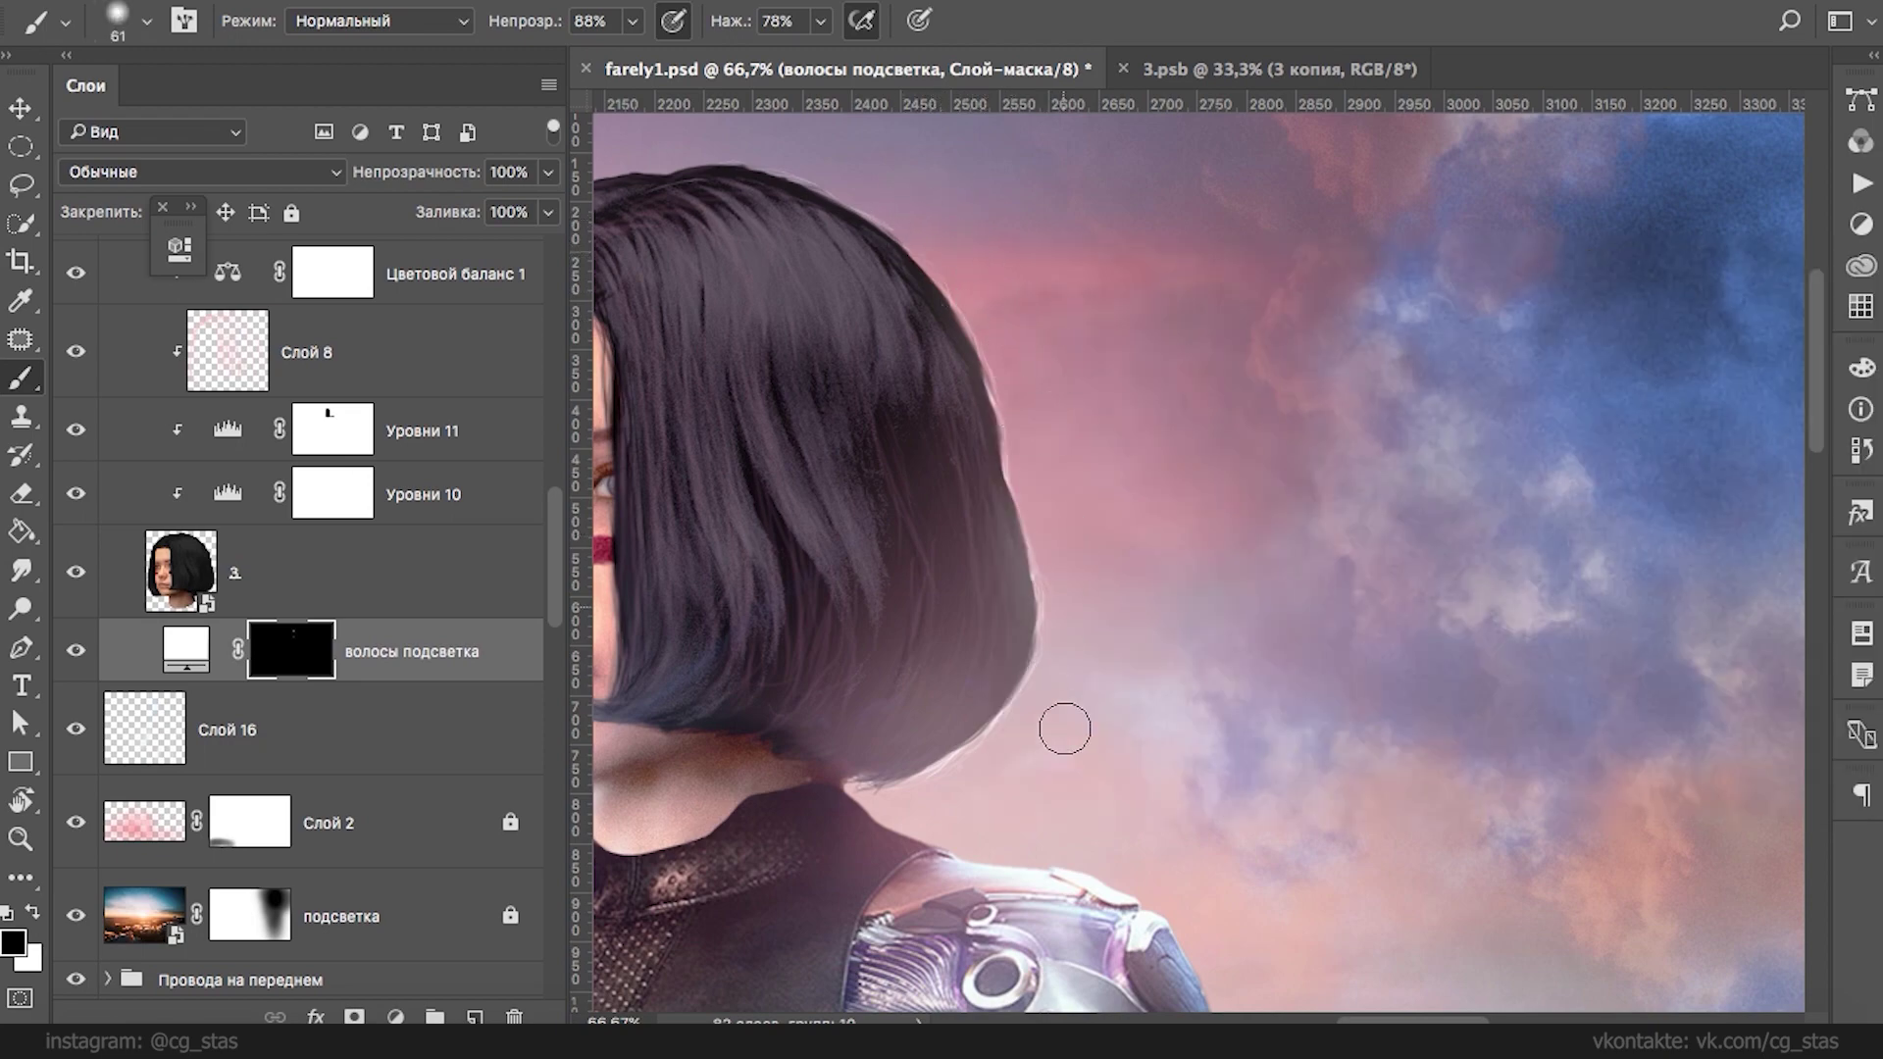
# - Paint a white rim light along the front outer edge of the hair with a 7 px brush
pyautogui.moveTo(1063, 726); pyautogui.dragTo(1442, 294)
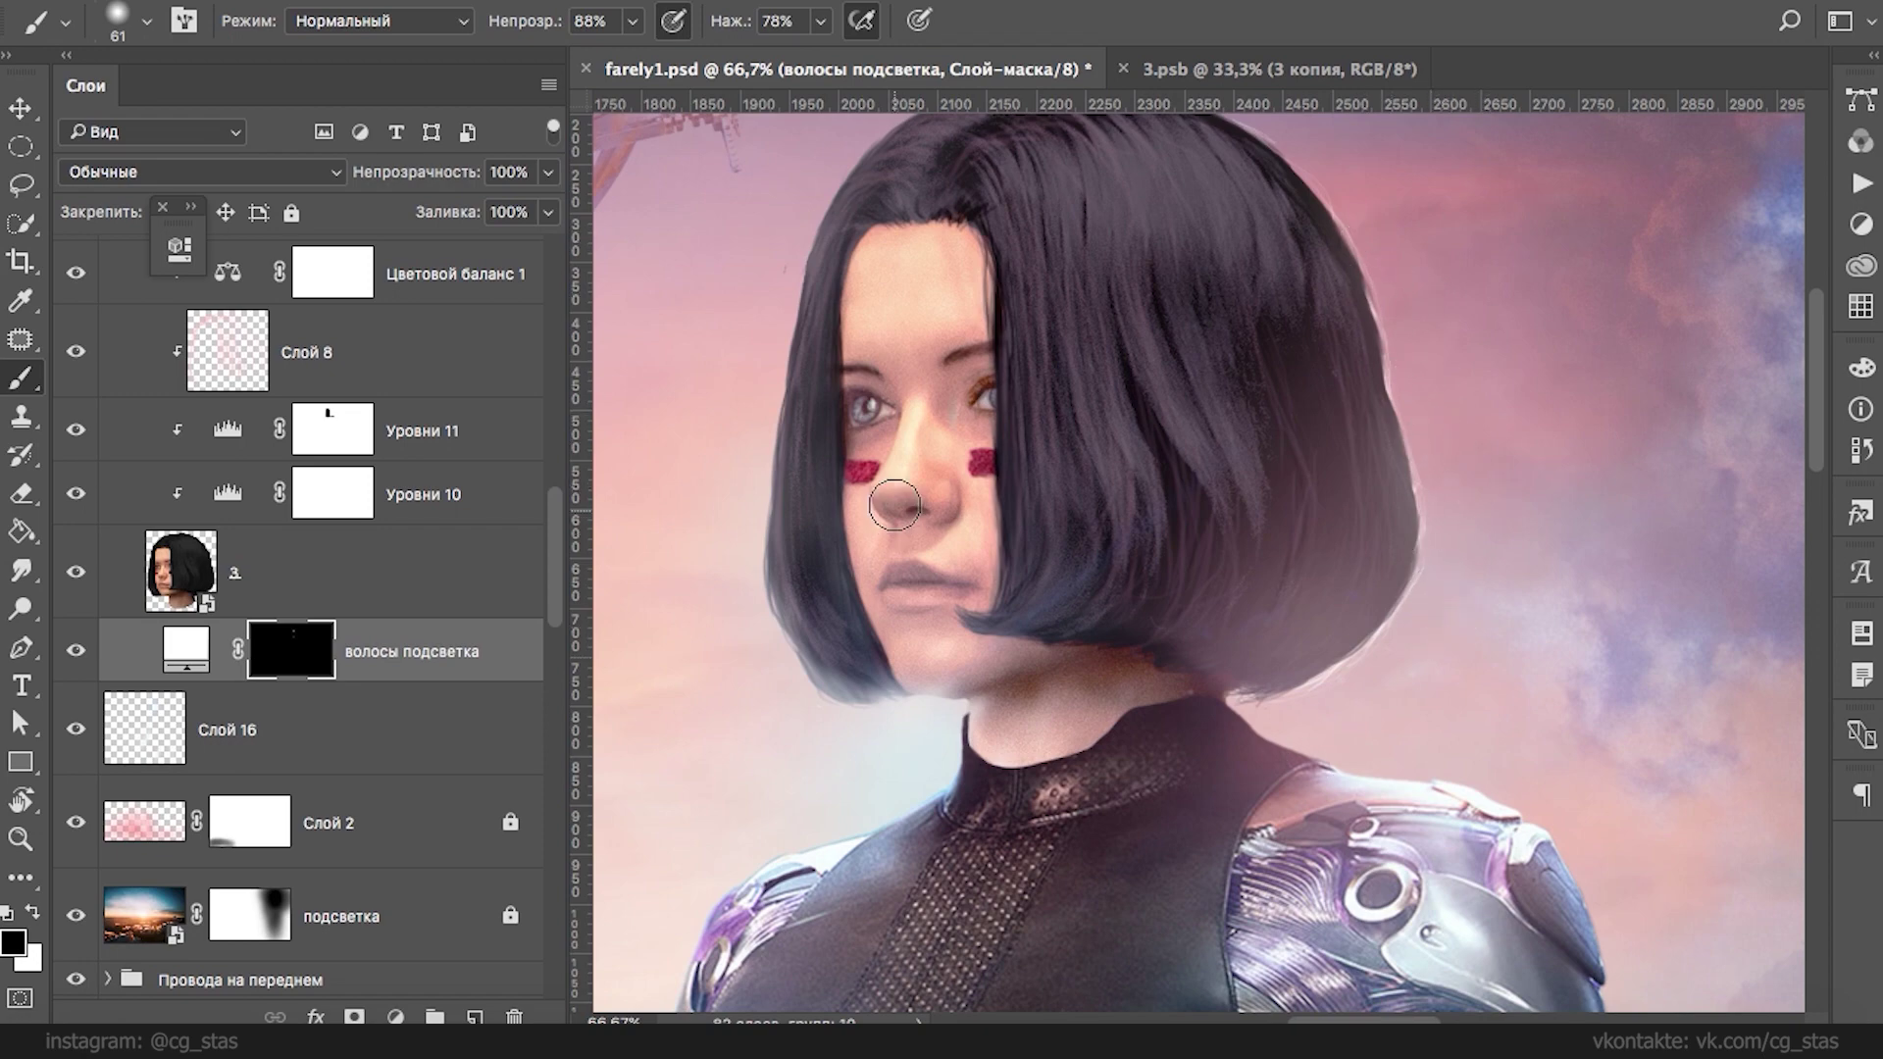
pyautogui.rightClick(951, 451)
pyautogui.click(1046, 506)
pyautogui.press('Return')
pyautogui.press('x')
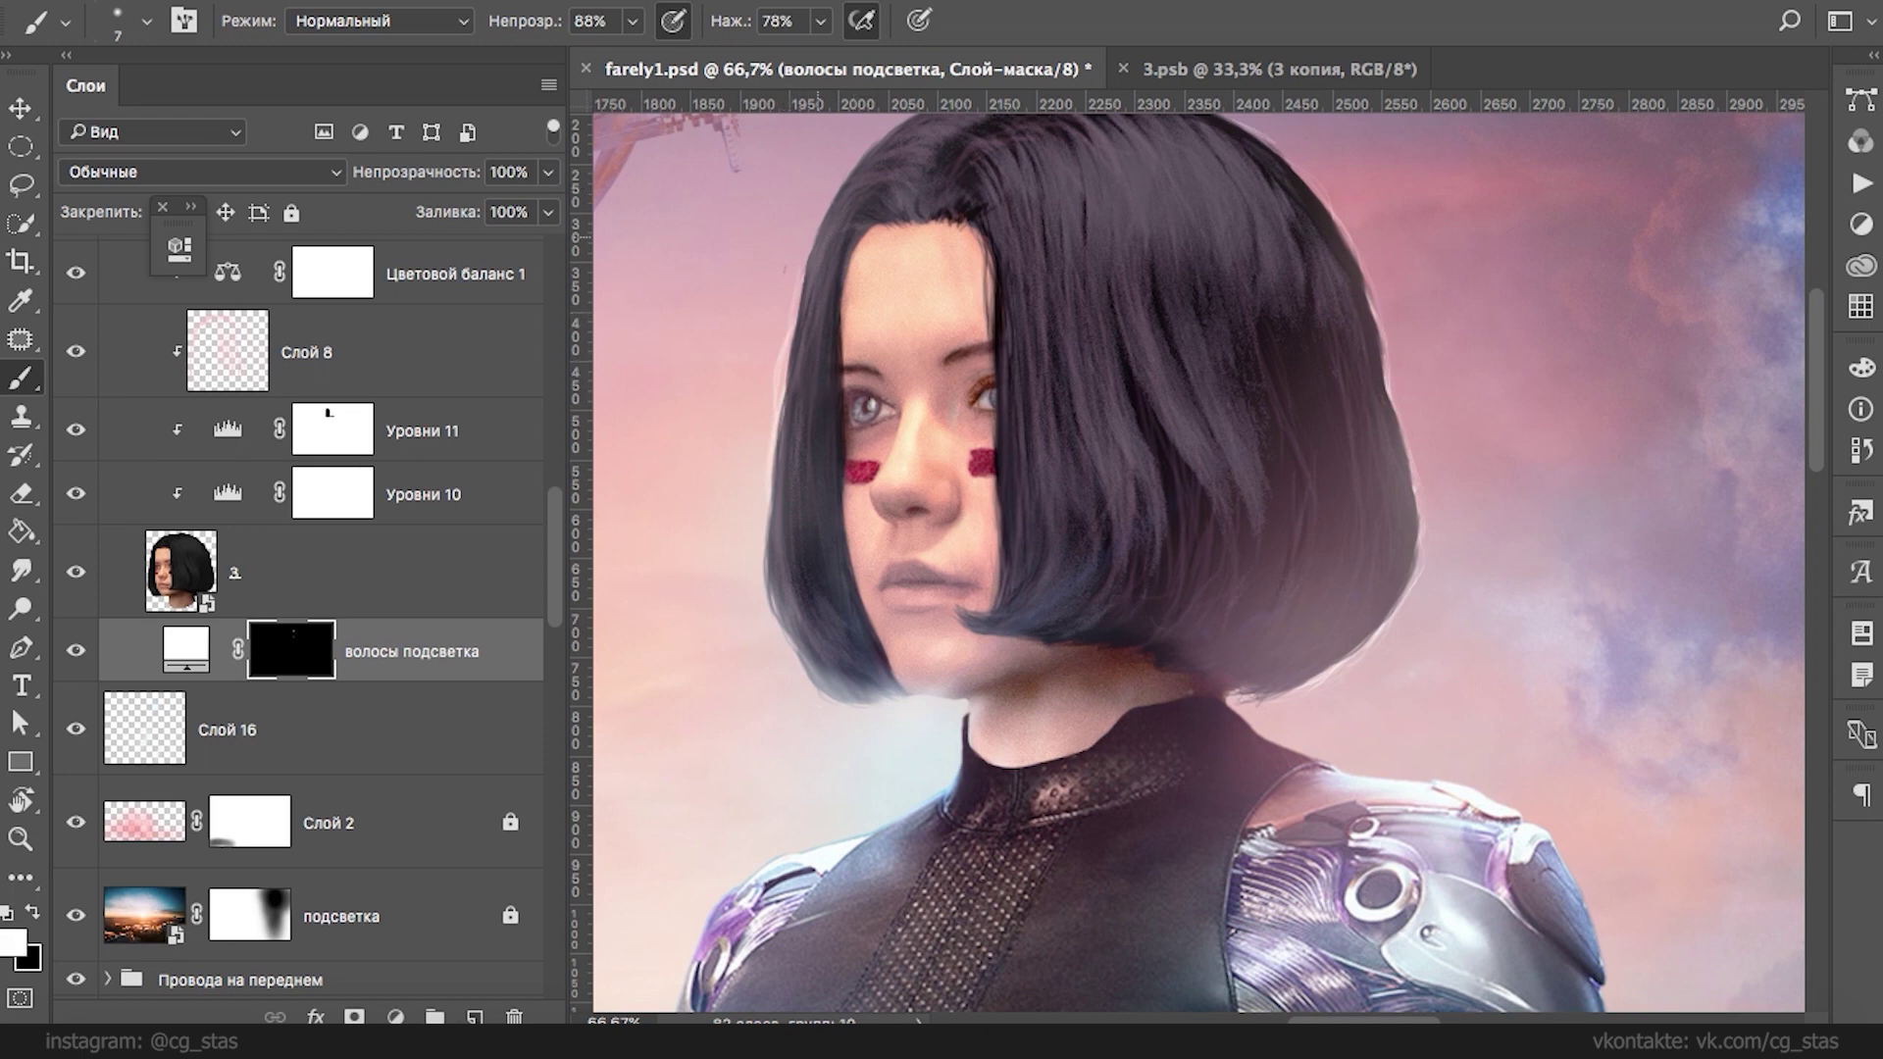
pyautogui.moveTo(810, 245); pyautogui.dragTo(771, 433)
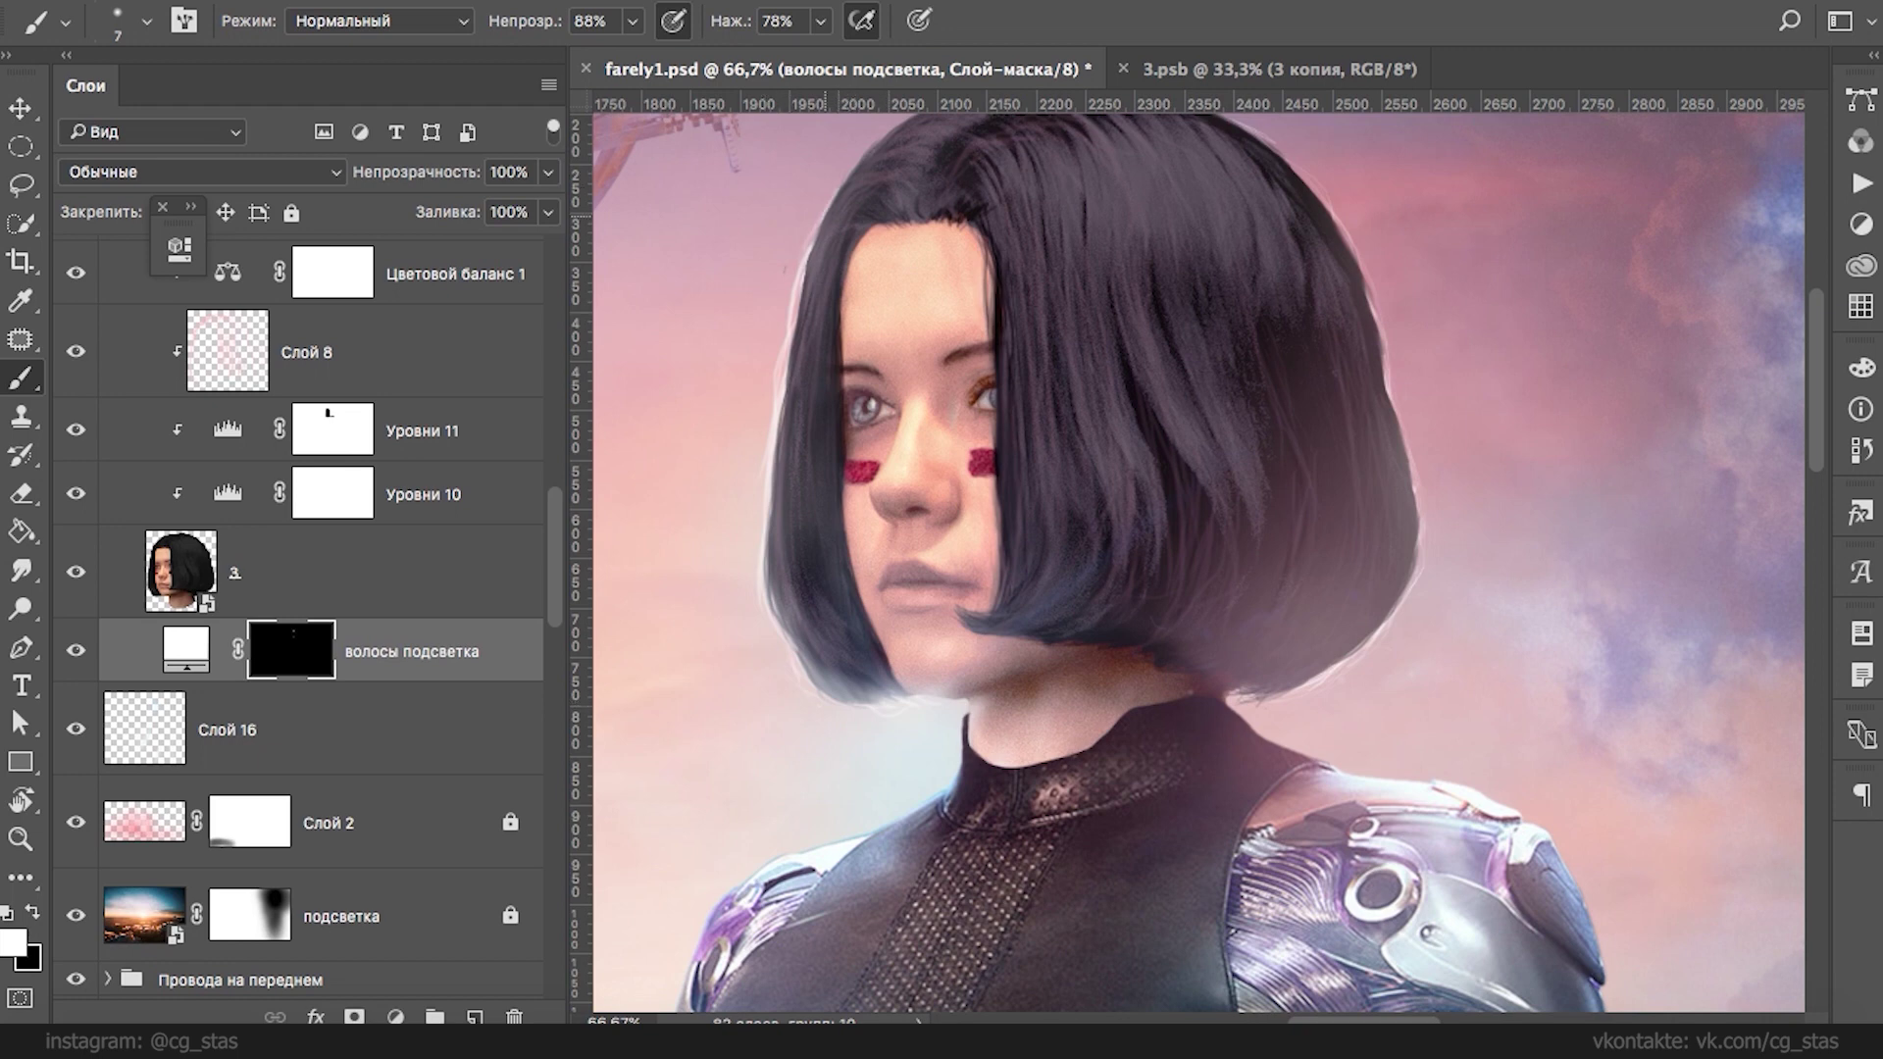
# - Soften the rim light on the front edge of the hair with a 39 px black brush
pyautogui.rightClick(794, 345)
pyautogui.write('39 пикс.')
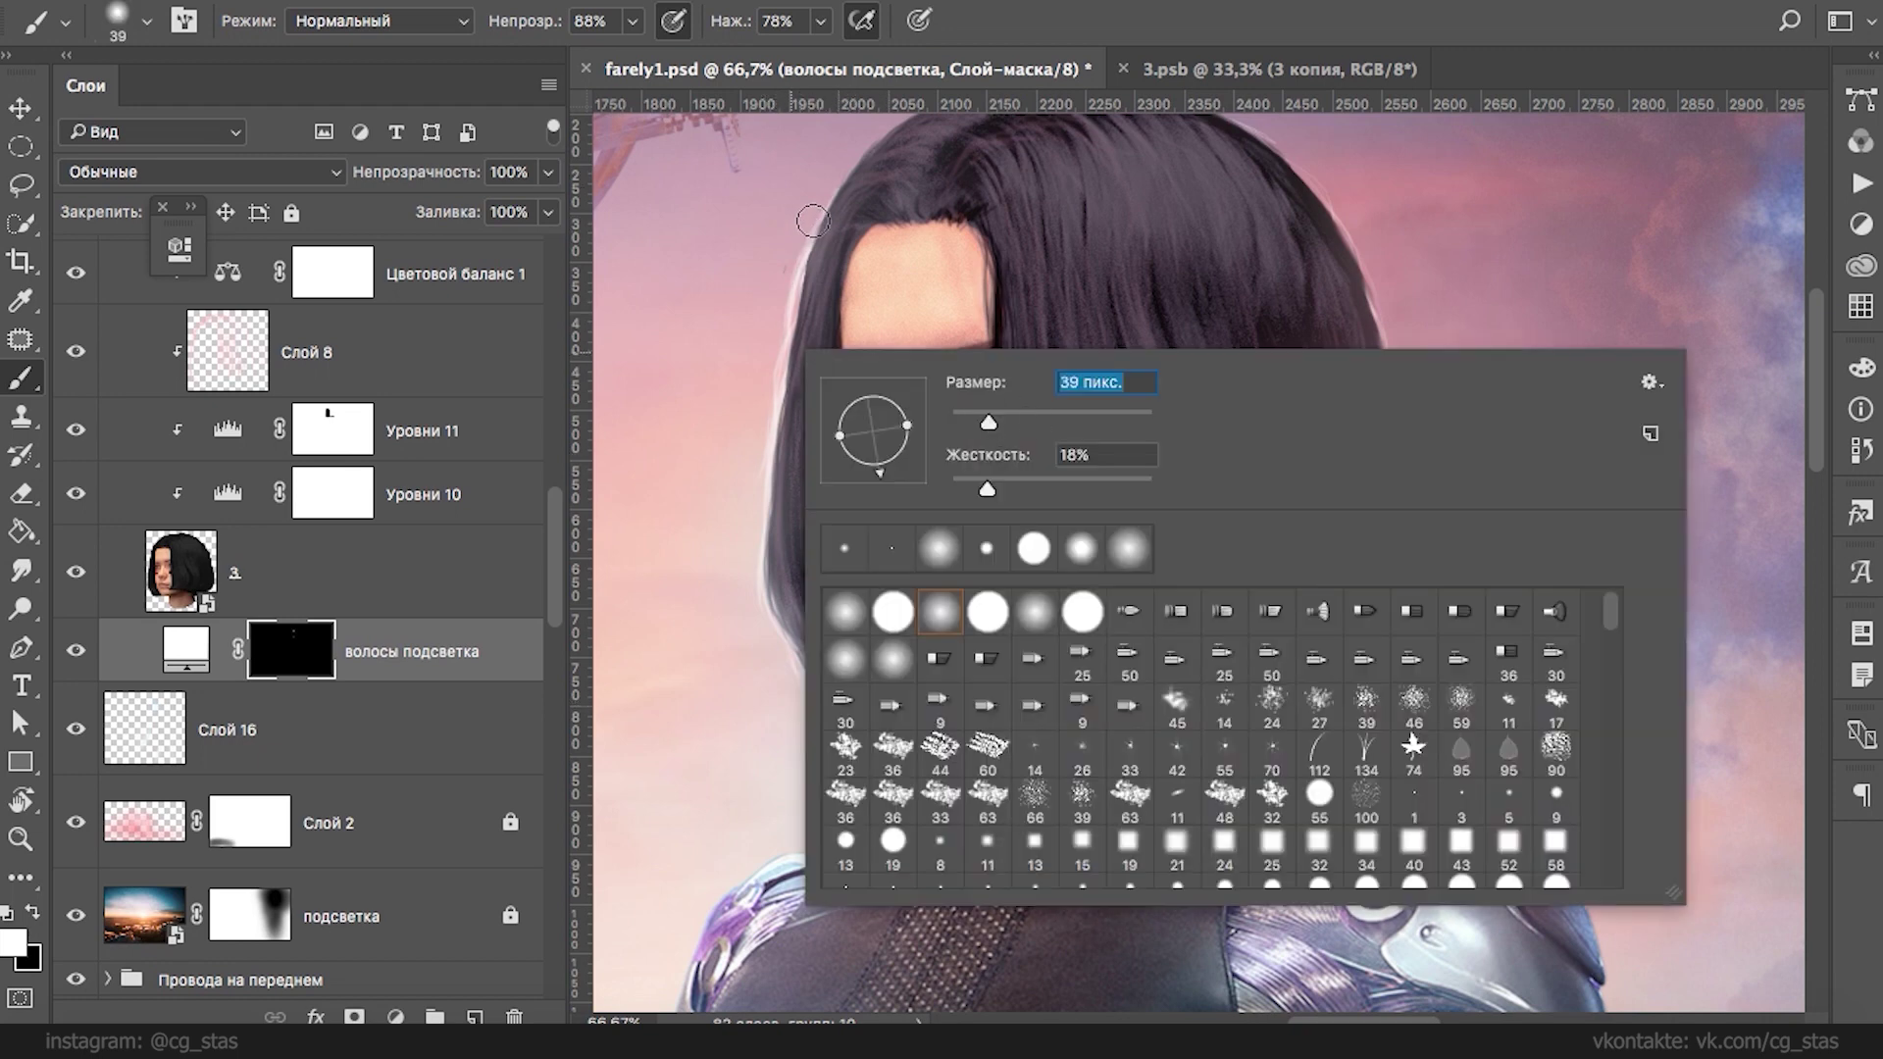
pyautogui.press('Return')
pyautogui.press('x')
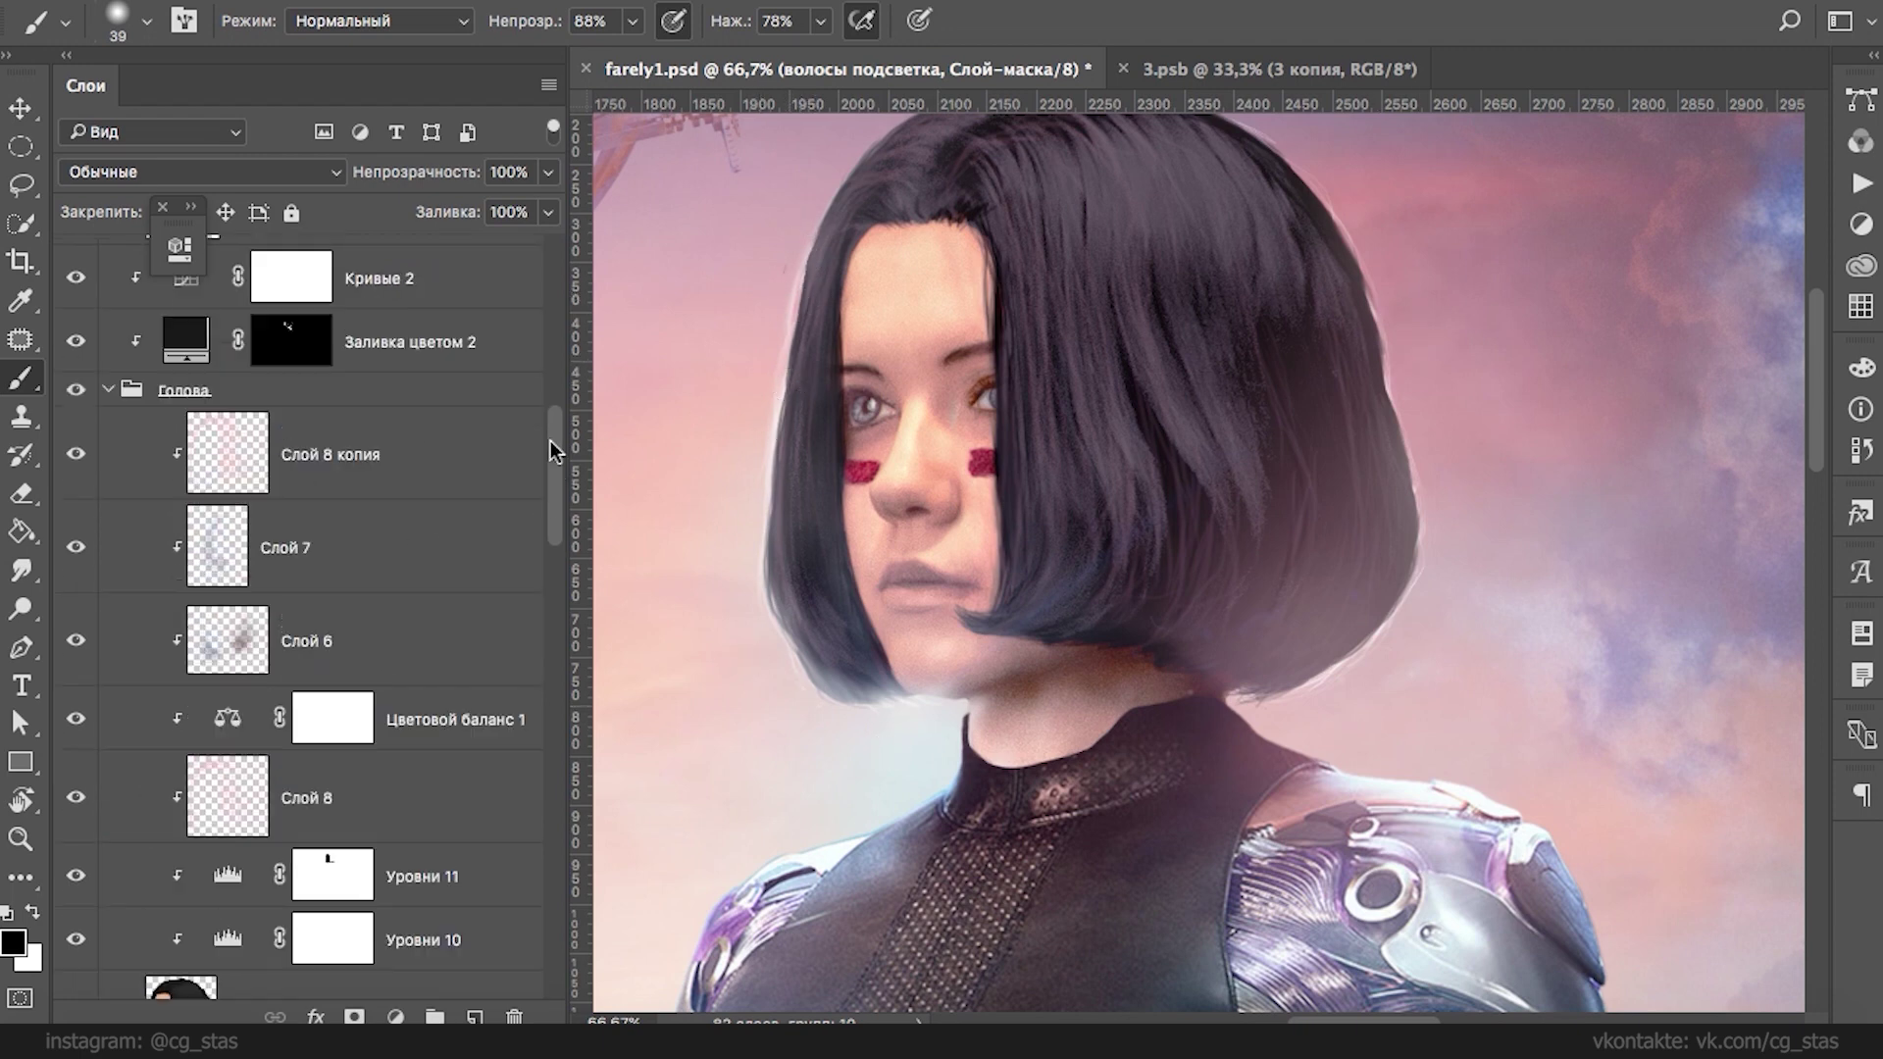
# - Add a white solid colour fill layer above Кривые 2, clipped to the head
pyautogui.moveTo(552, 544); pyautogui.dragTo(551, 432)
pyautogui.click(75, 407)
pyautogui.click(75, 407)
pyautogui.click(76, 341)
pyautogui.click(75, 341)
pyautogui.click(432, 343)
pyautogui.click(395, 1017)
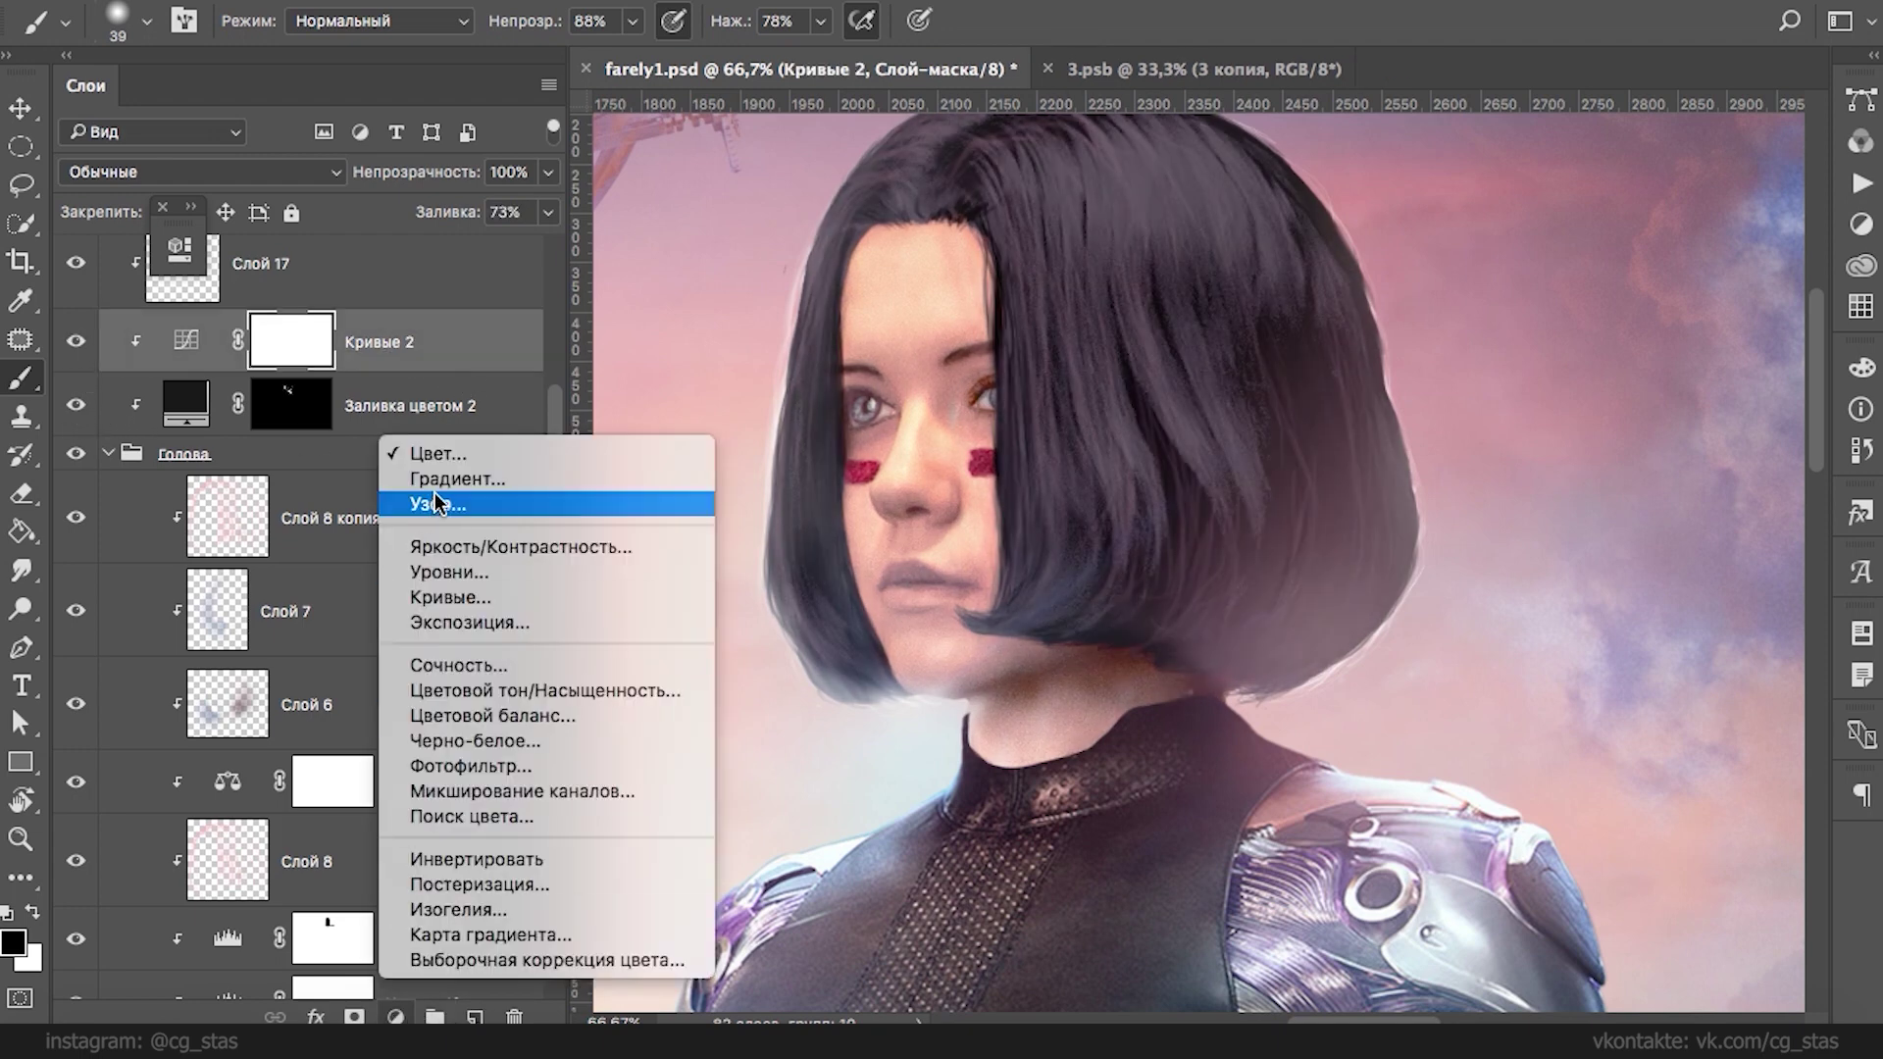
pyautogui.click(441, 456)
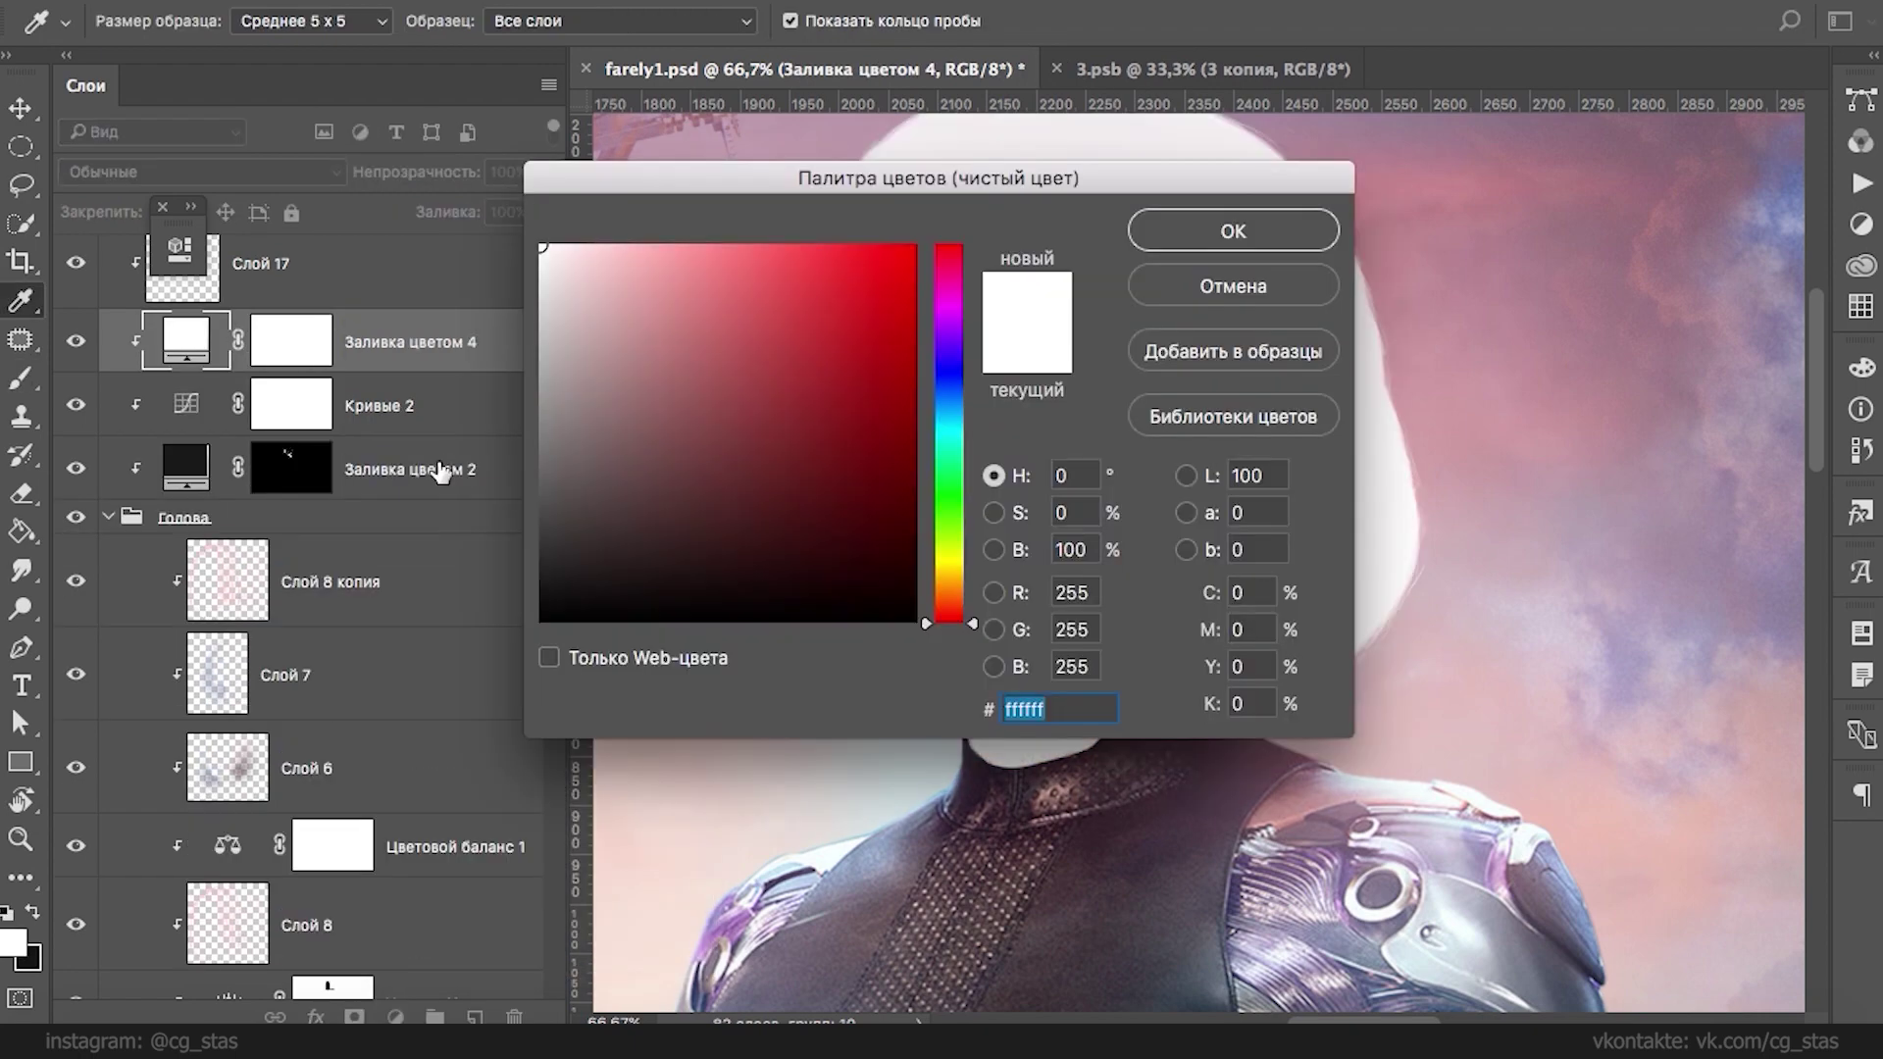
pyautogui.click(1177, 233)
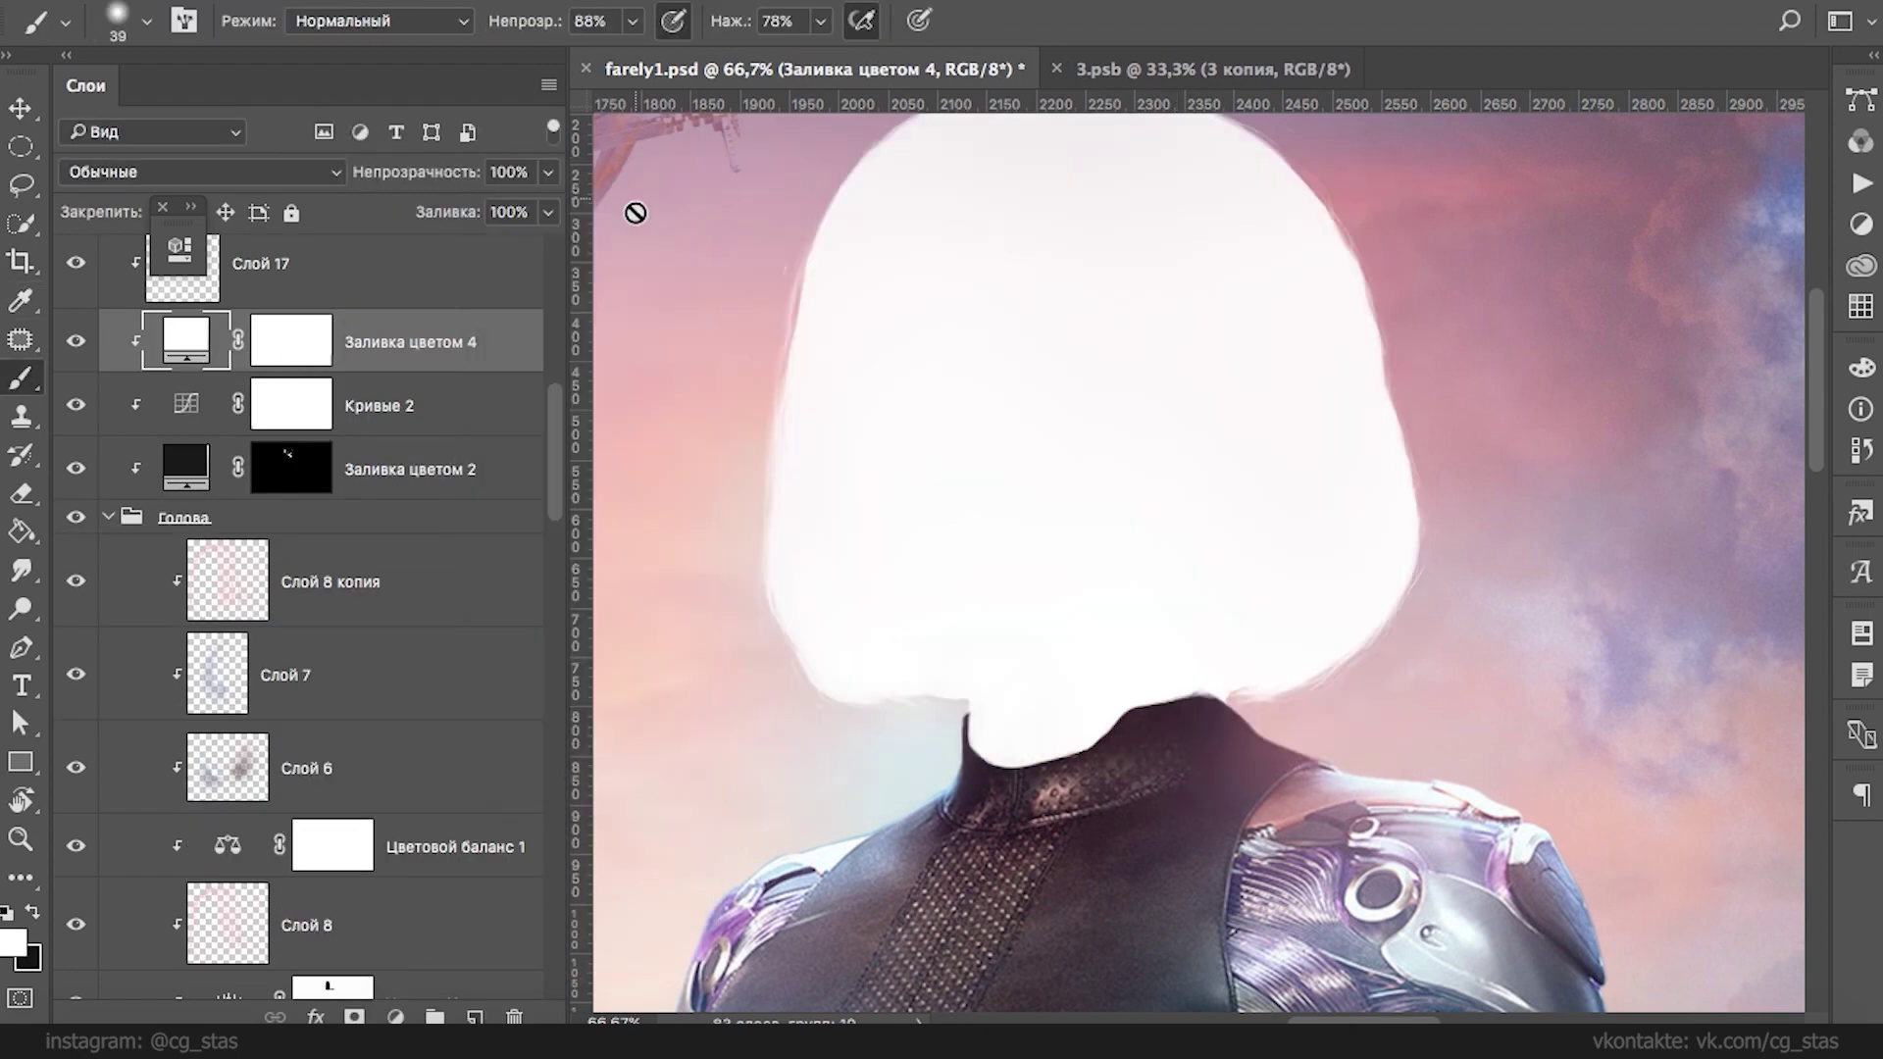
# - Invert the new fill layer's mask to black and compare the head with and without Слой 17
pyautogui.click(313, 353)
pyautogui.press('x')
pyautogui.press('super+i')
pyautogui.scroll(3, 320, 393)
pyautogui.click(76, 456)
pyautogui.click(76, 456)
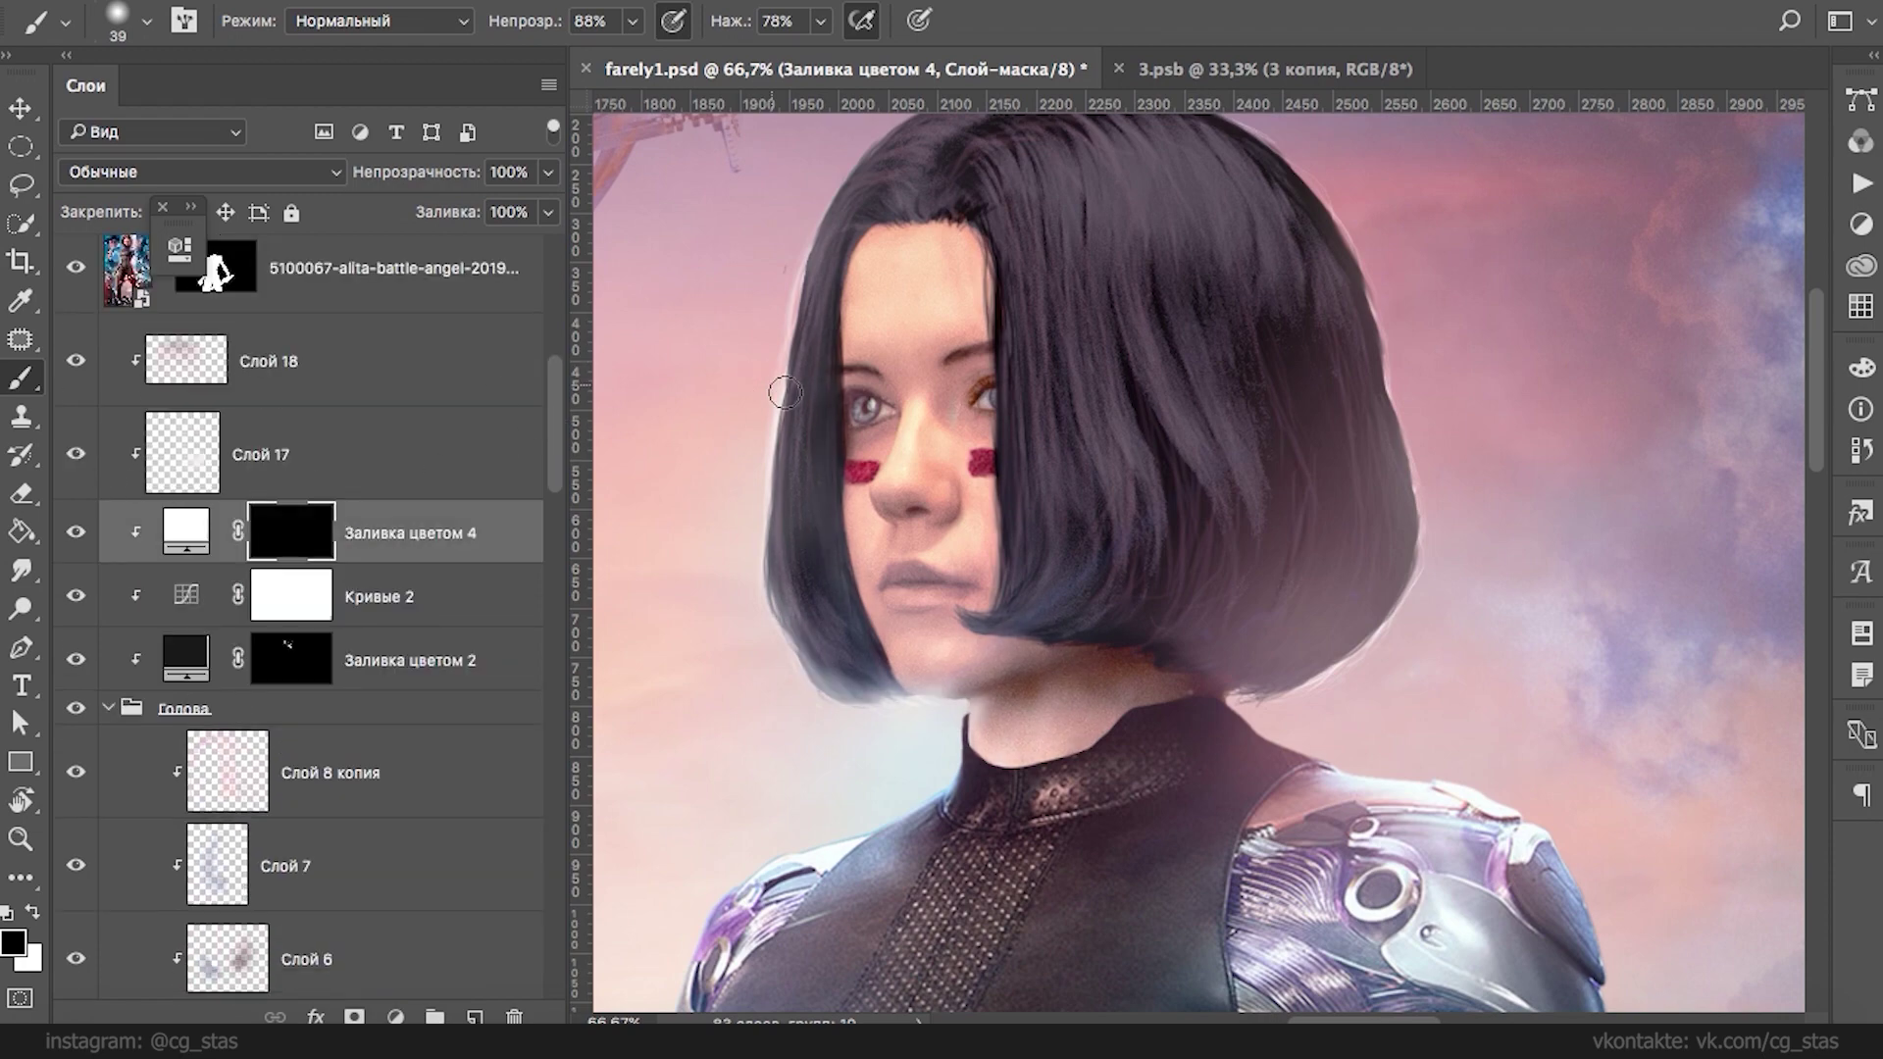
# - Paint white highlight strands down the front side of the hair on the fill mask with a 5 px brush
pyautogui.rightClick(715, 245)
pyautogui.click(872, 318)
pyautogui.click(914, 380)
pyautogui.click(902, 180)
pyautogui.press('x')
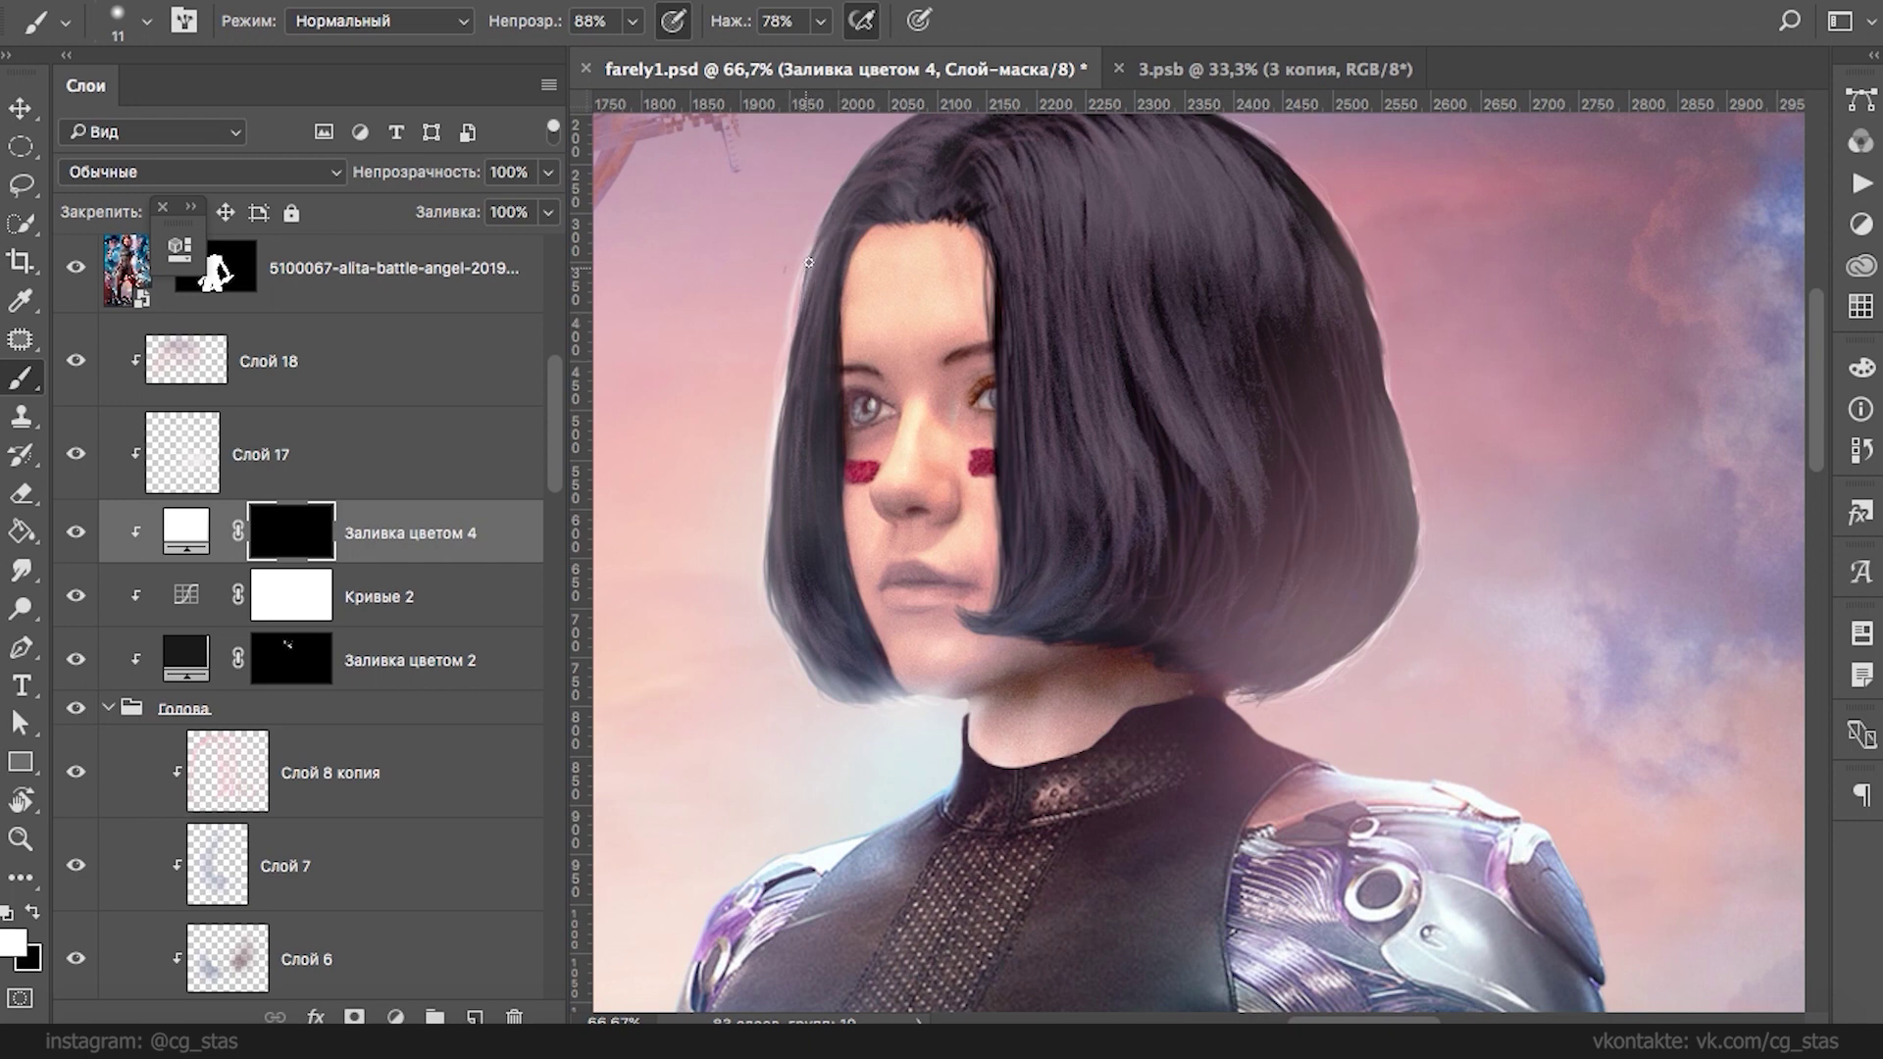
pyautogui.rightClick(894, 159)
pyautogui.moveTo(1069, 225); pyautogui.dragTo(1055, 234)
pyautogui.press('Return')
pyautogui.moveTo(785, 447); pyautogui.dragTo(780, 556)
pyautogui.moveTo(787, 371); pyautogui.dragTo(782, 481)
pyautogui.moveTo(806, 282); pyautogui.dragTo(780, 586)
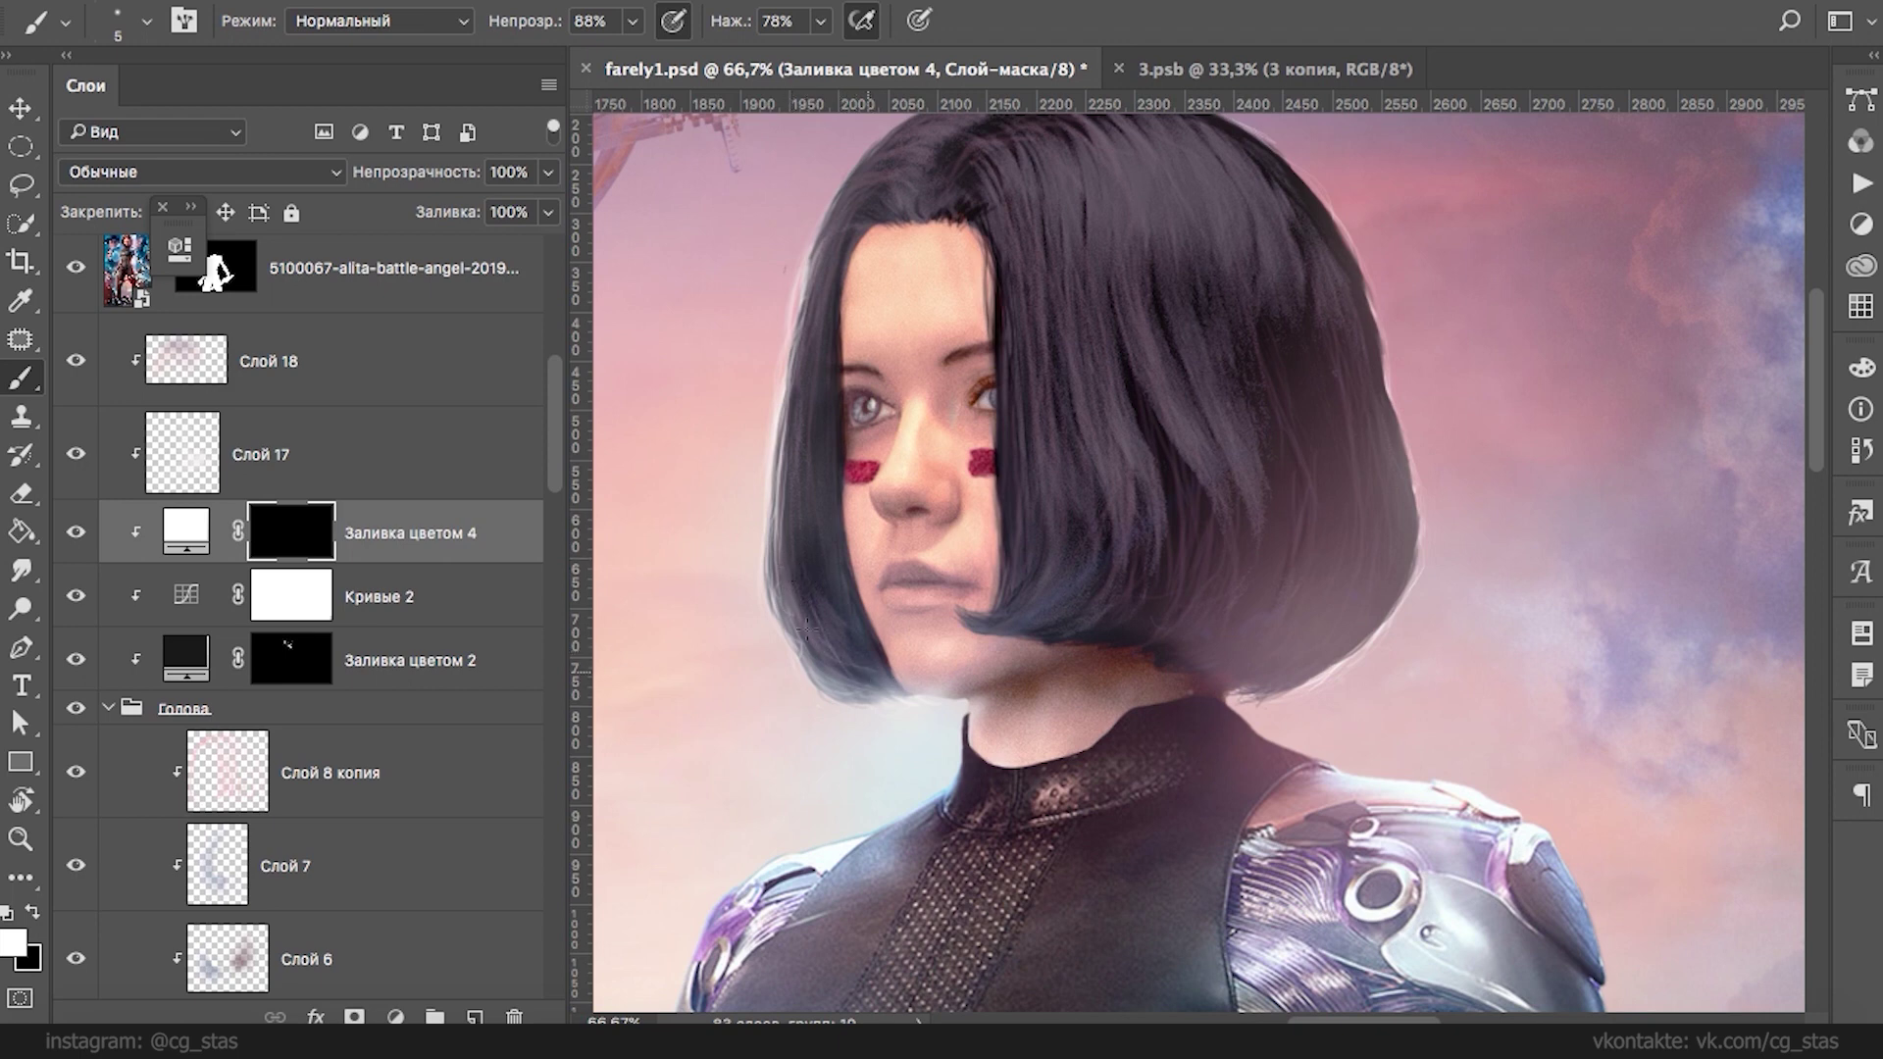
# - Add white highlight strands to the lower front tips of the hair and near the parting above the forehead
pyautogui.moveTo(798, 611); pyautogui.dragTo(880, 680)
pyautogui.moveTo(798, 559); pyautogui.dragTo(804, 372)
pyautogui.moveTo(904, 194); pyautogui.dragTo(853, 226)
# - Turn on pen pressure for brush size and check the brush's shape dynamics, keeping the 5 px size
pyautogui.click(912, 23)
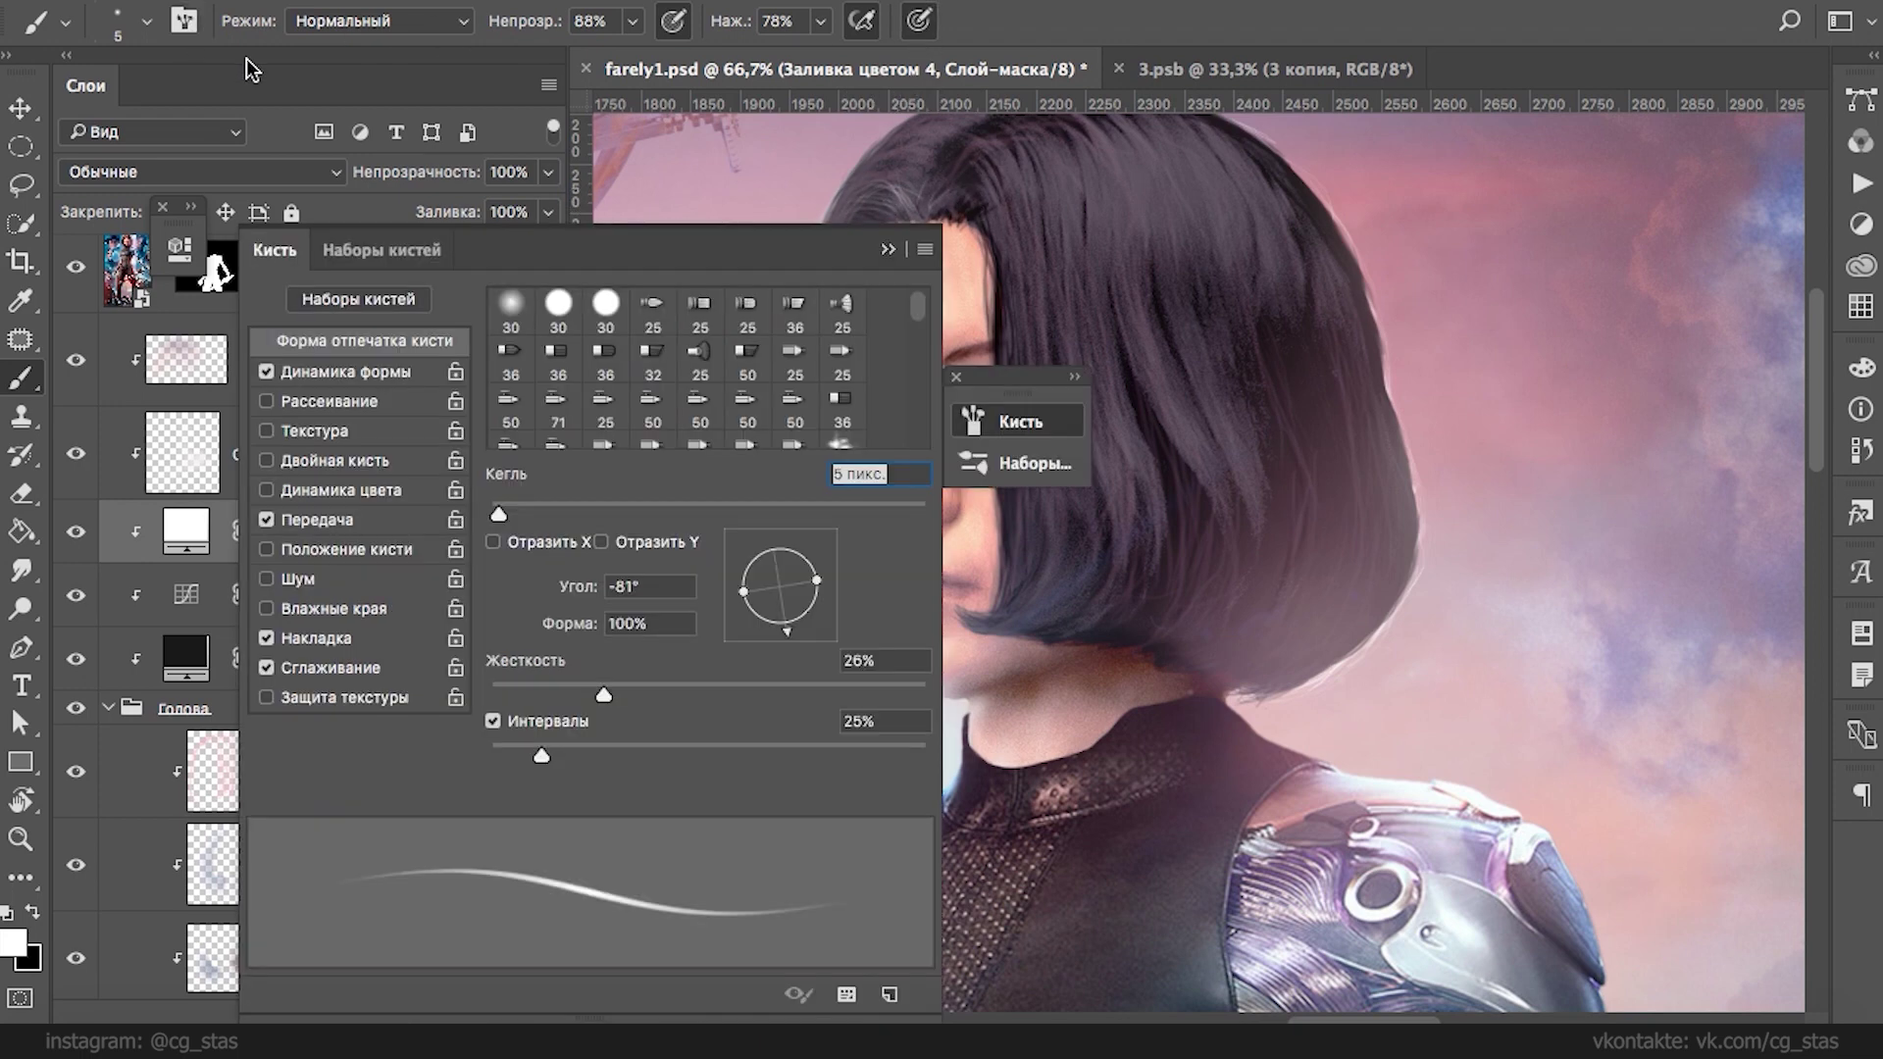
pyautogui.click(186, 20)
pyautogui.click(320, 375)
pyautogui.click(888, 250)
pyautogui.rightClick(989, 253)
pyautogui.press('Return')
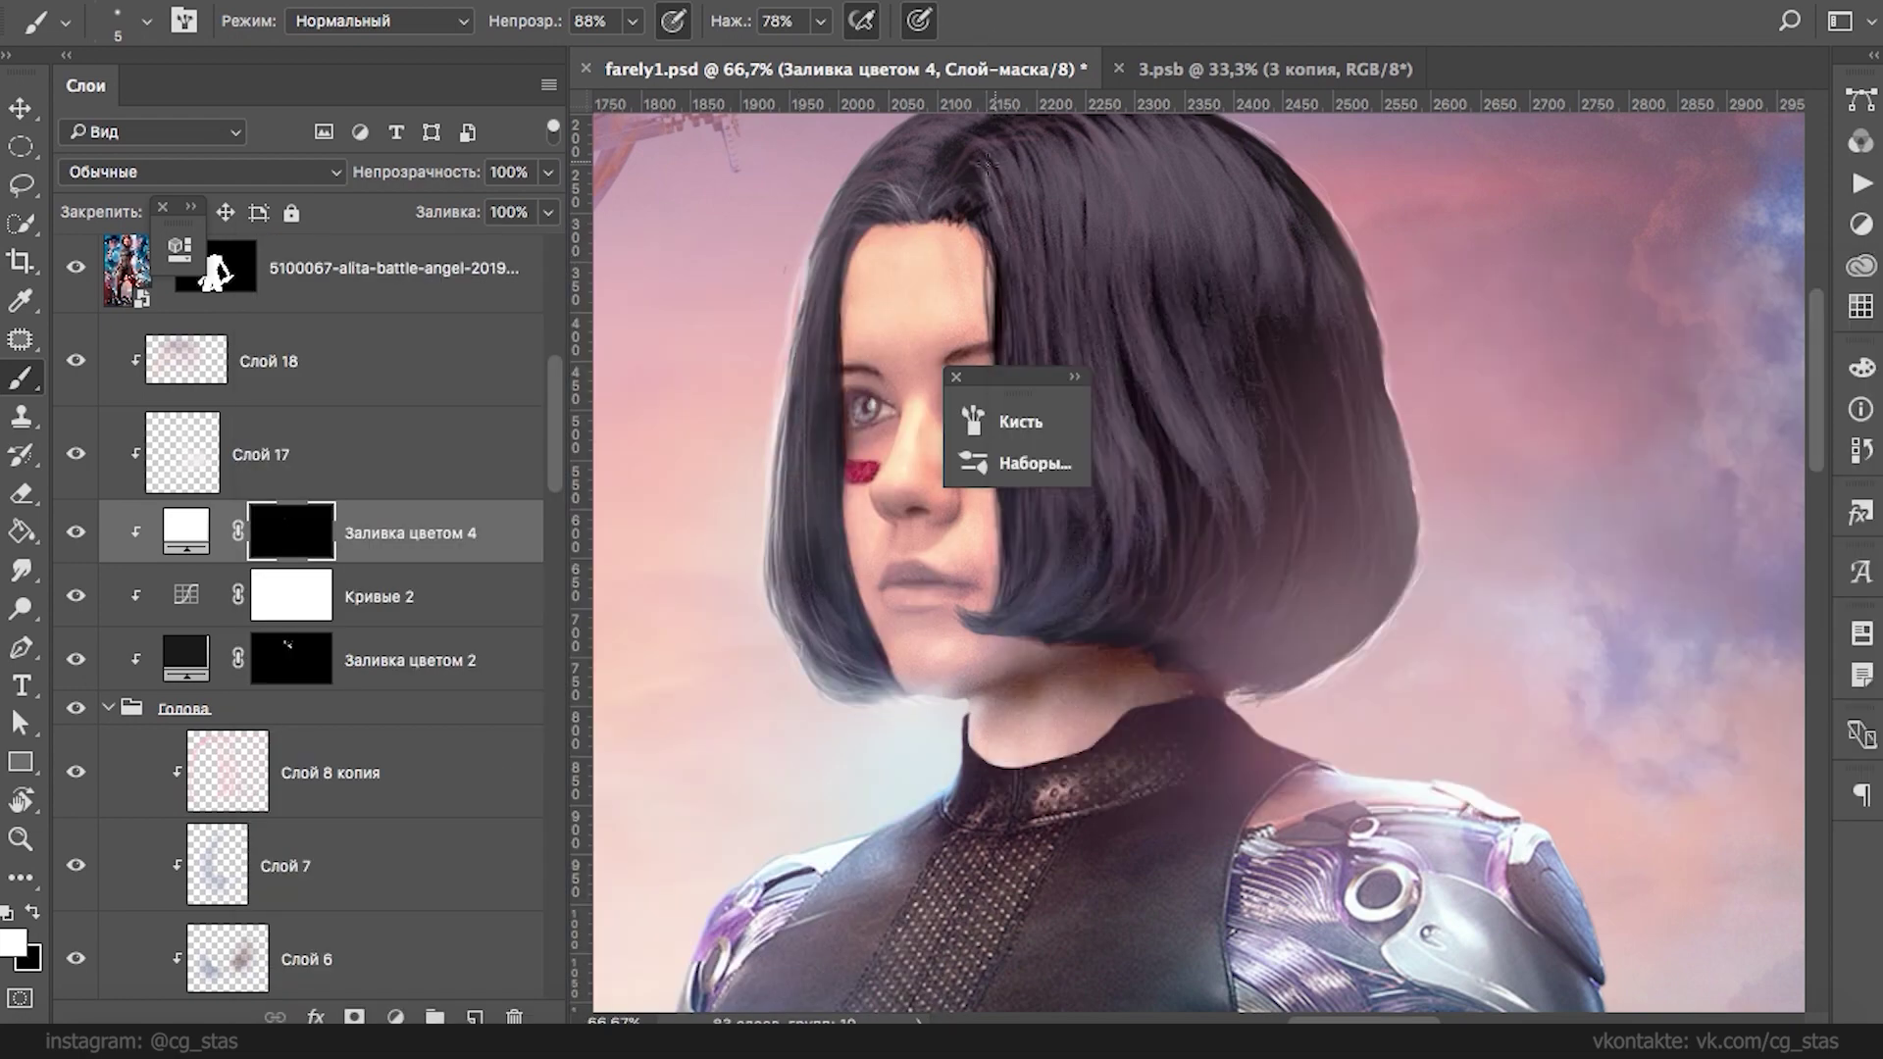
# - Paint more white strands down the front section of the hair and close the floating brush panel
pyautogui.moveTo(1000, 188); pyautogui.dragTo(1021, 348)
pyautogui.click(956, 376)
pyautogui.moveTo(1041, 534); pyautogui.dragTo(1026, 624)
pyautogui.rightClick(1088, 410)
pyautogui.moveTo(1163, 520); pyautogui.dragTo(1150, 519)
# - Lower the brush opacity to 66% and its flow to 46%
pyautogui.click(631, 21)
pyautogui.click(602, 55)
pyautogui.click(820, 21)
pyautogui.click(780, 55)
pyautogui.moveTo(780, 50); pyautogui.dragTo(779, 51)
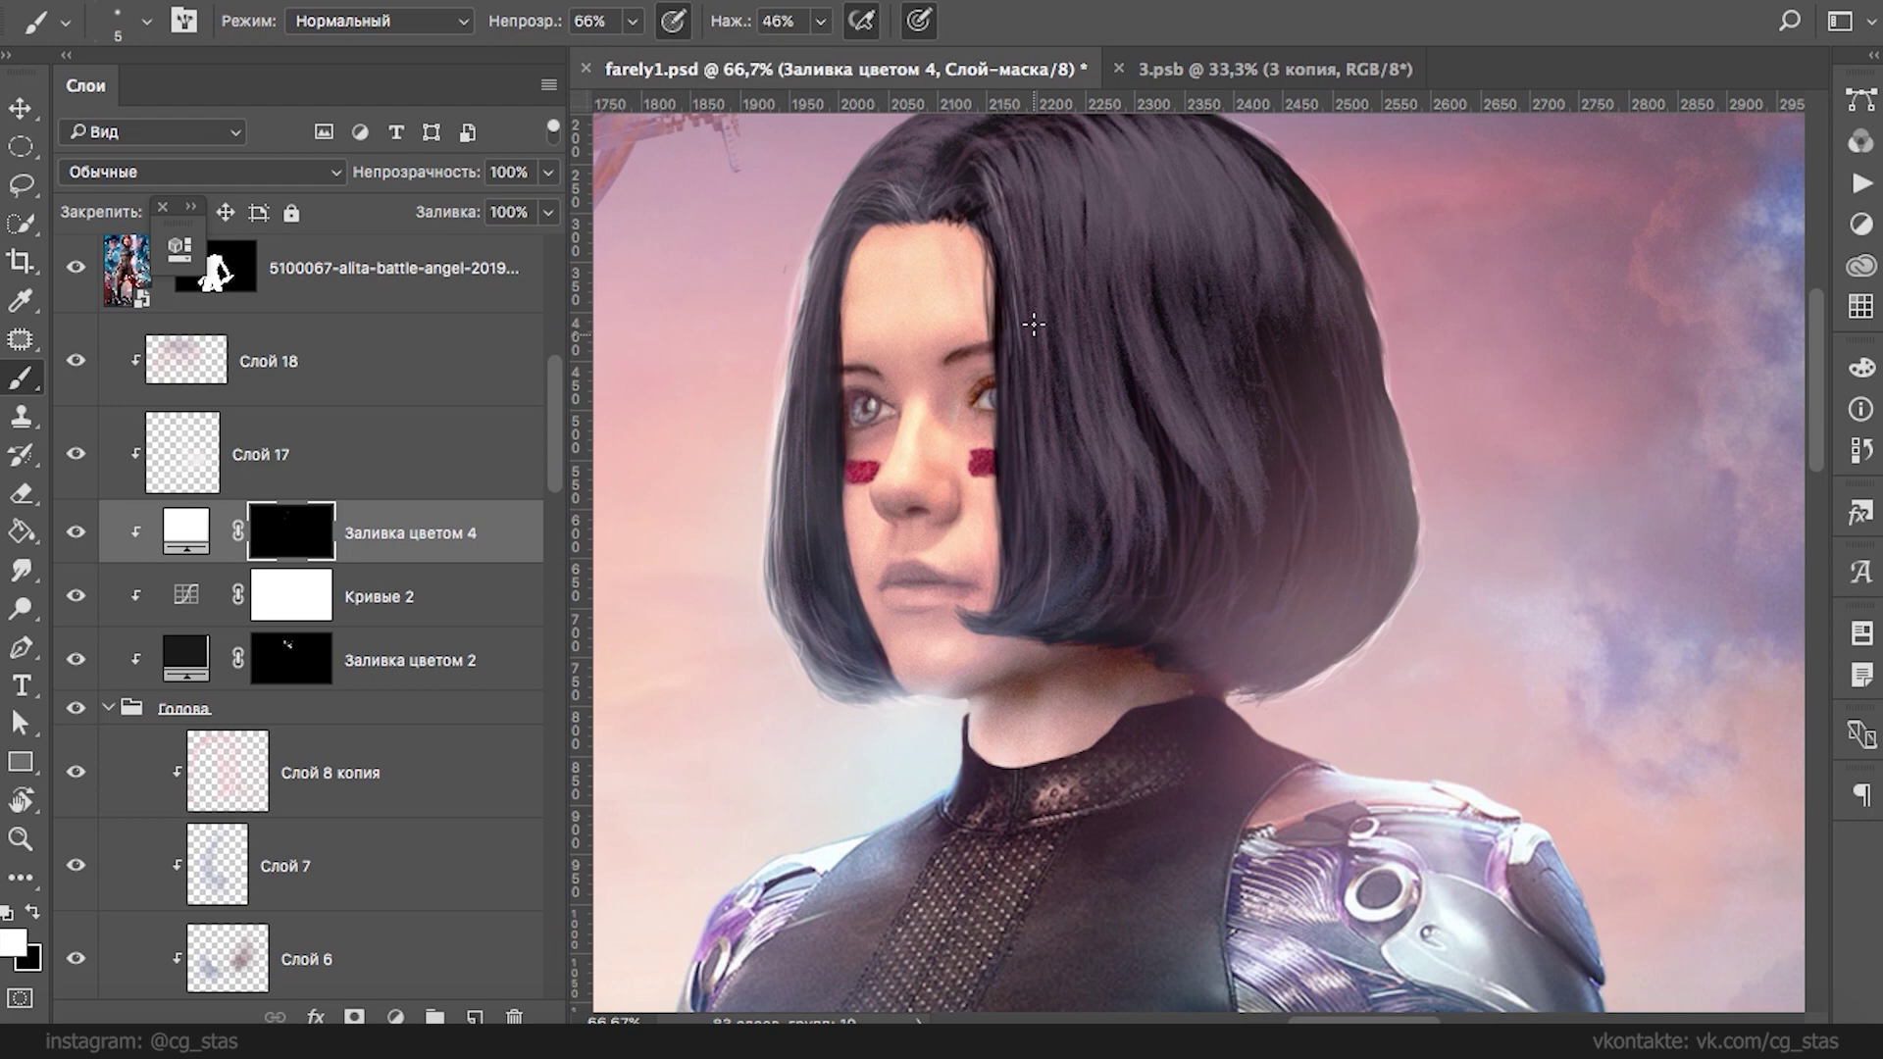
# - Fade the strands above the forehead on the fill mask with a soft black 59 px brush
pyautogui.press('x')
pyautogui.rightClick(932, 210)
pyautogui.moveTo(1093, 284); pyautogui.dragTo(1147, 284)
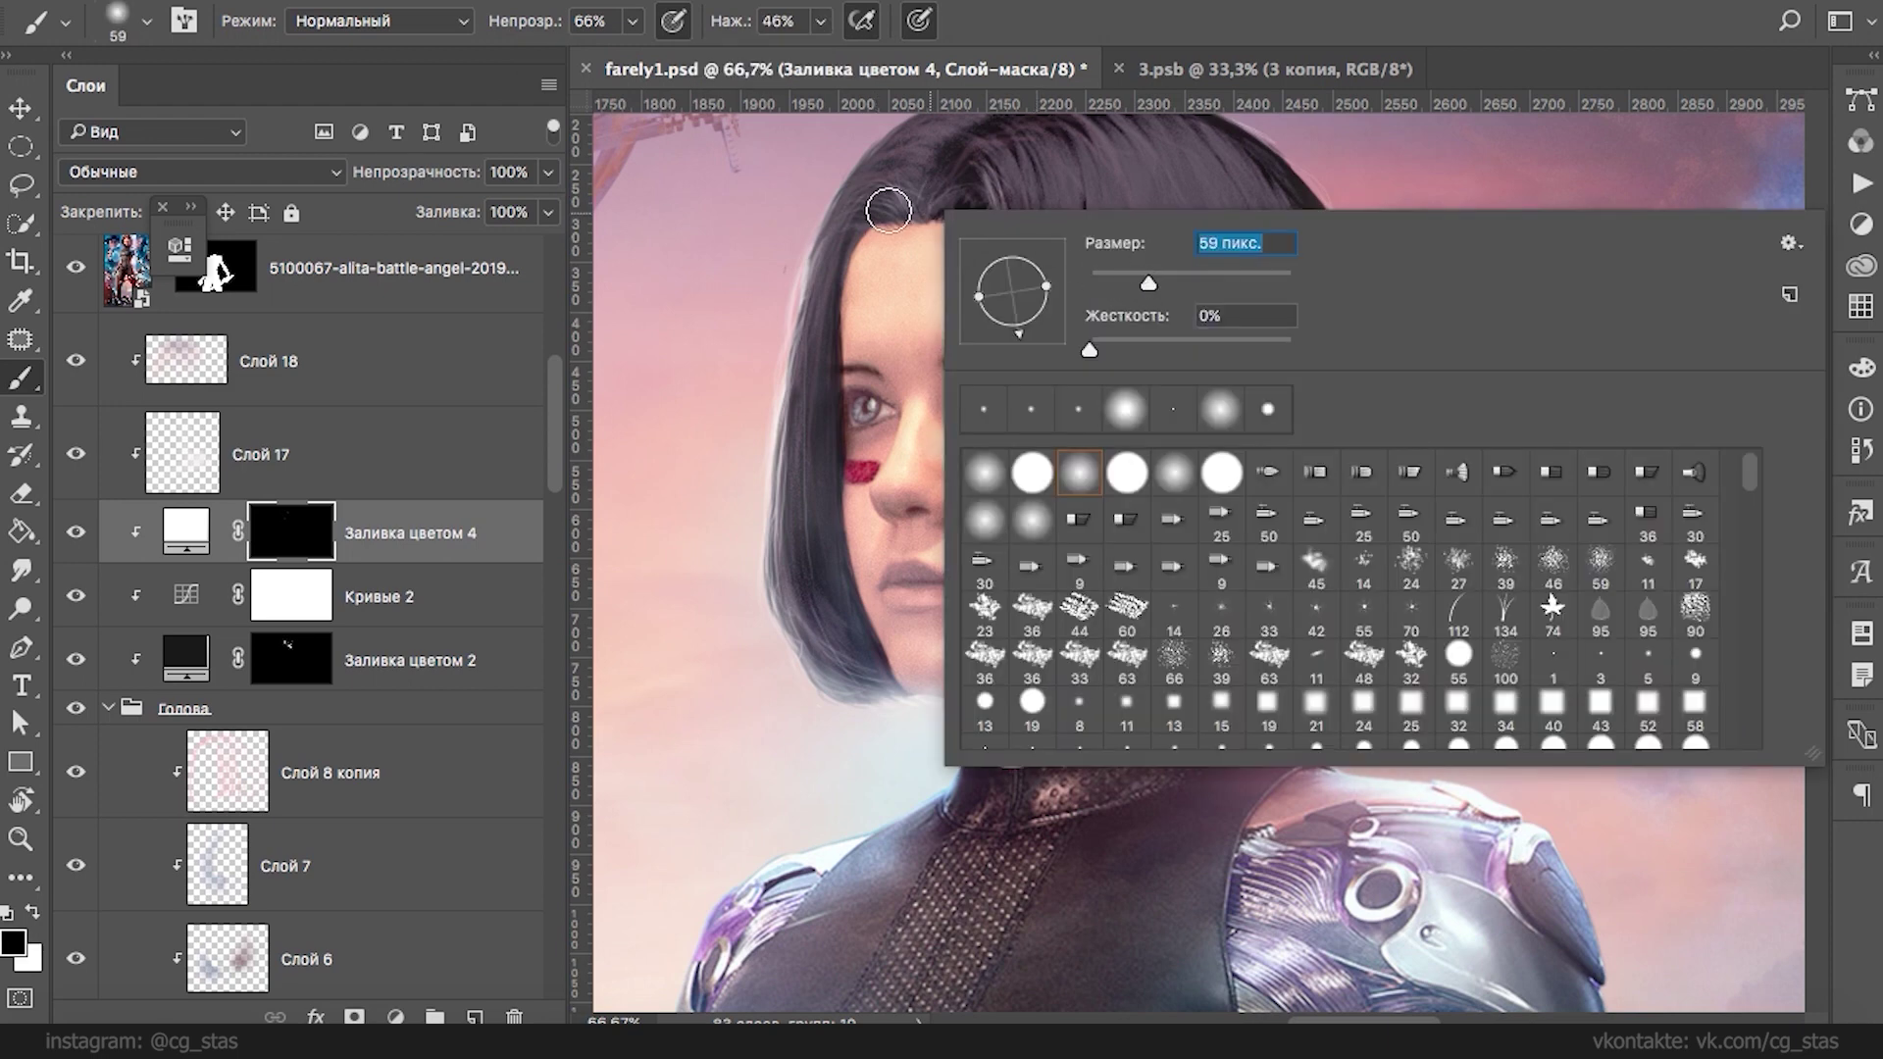
pyautogui.moveTo(931, 195); pyautogui.dragTo(865, 199)
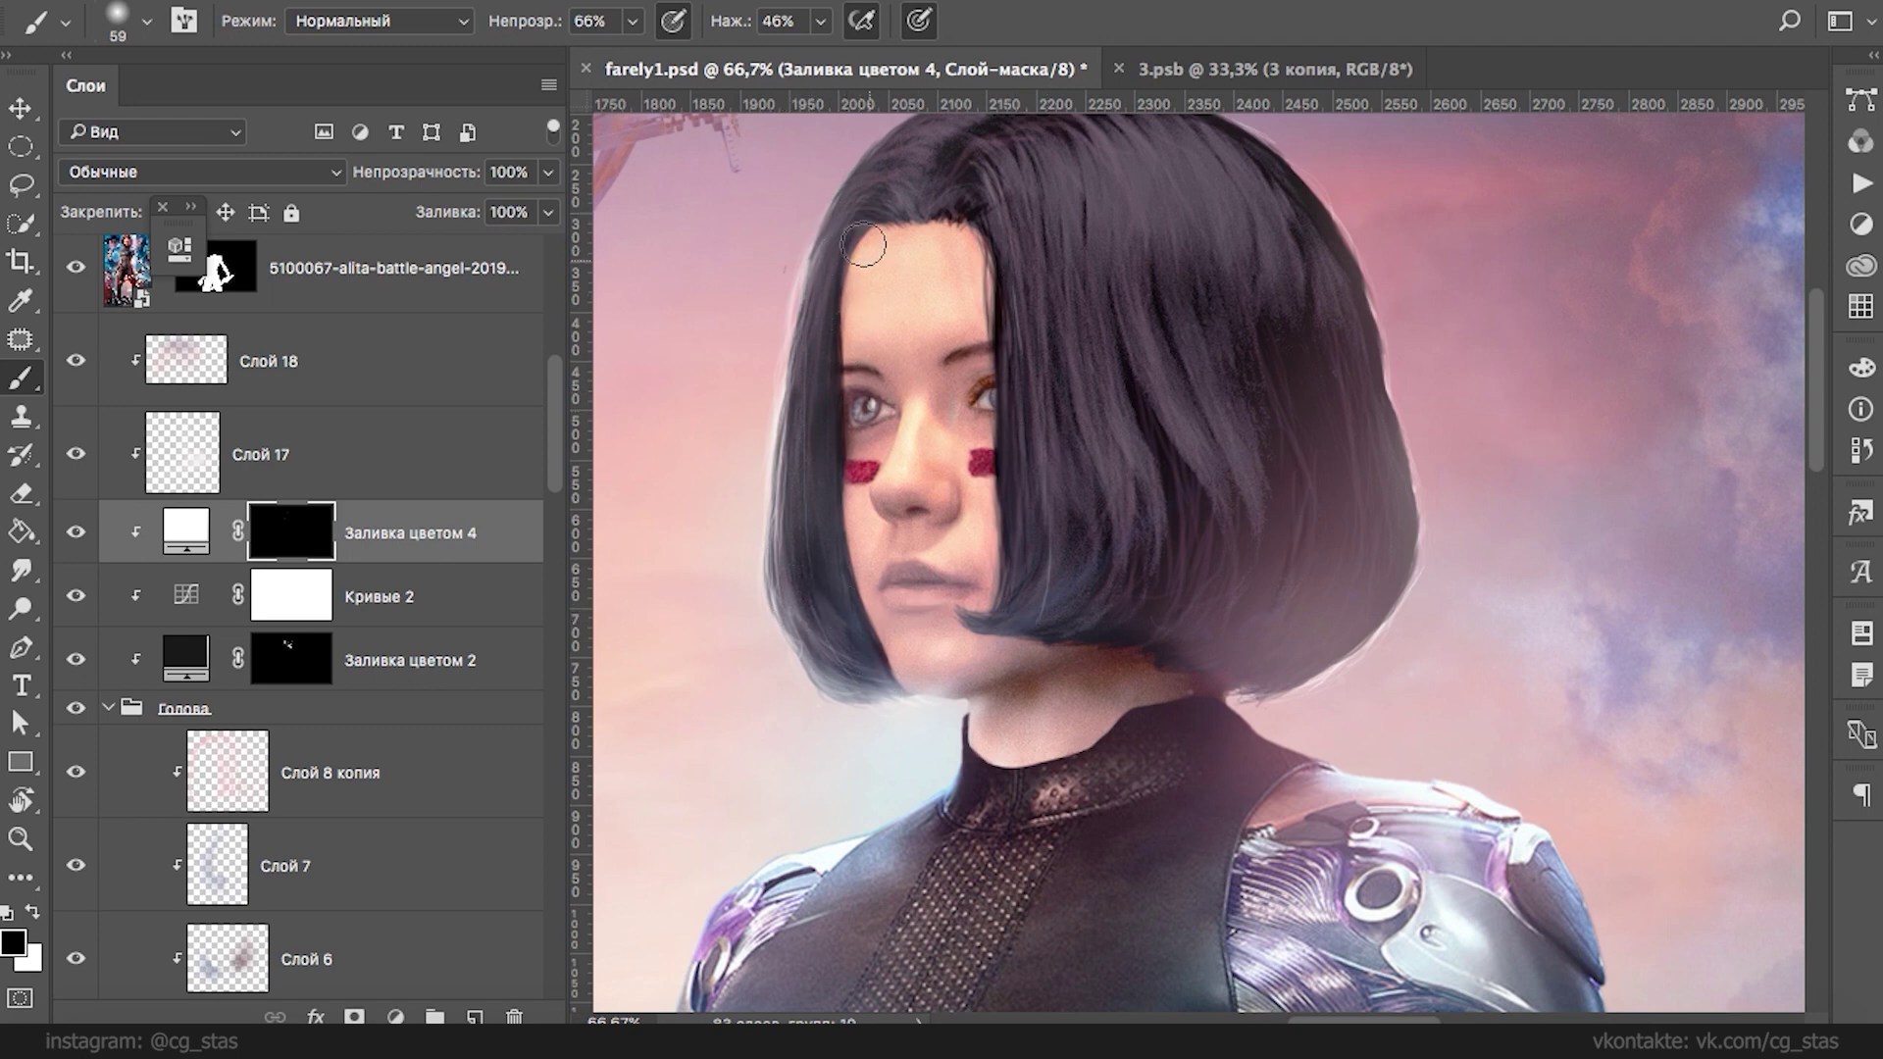
# - Paint fine white strands in the hair above the forehead with a 4 px brush
pyautogui.rightClick(1114, 307)
pyautogui.moveTo(1181, 333); pyautogui.dragTo(1157, 334)
pyautogui.press('x')
pyautogui.moveTo(875, 200)
pyautogui.mouseDown()
pyautogui.moveTo(943, 214)
pyautogui.moveTo(910, 190)
pyautogui.mouseUp()
pyautogui.press('super+z')
pyautogui.press('super+z')
pyautogui.rightClick(925, 174)
pyautogui.moveTo(1093, 250); pyautogui.dragTo(1088, 246)
pyautogui.press('Return')
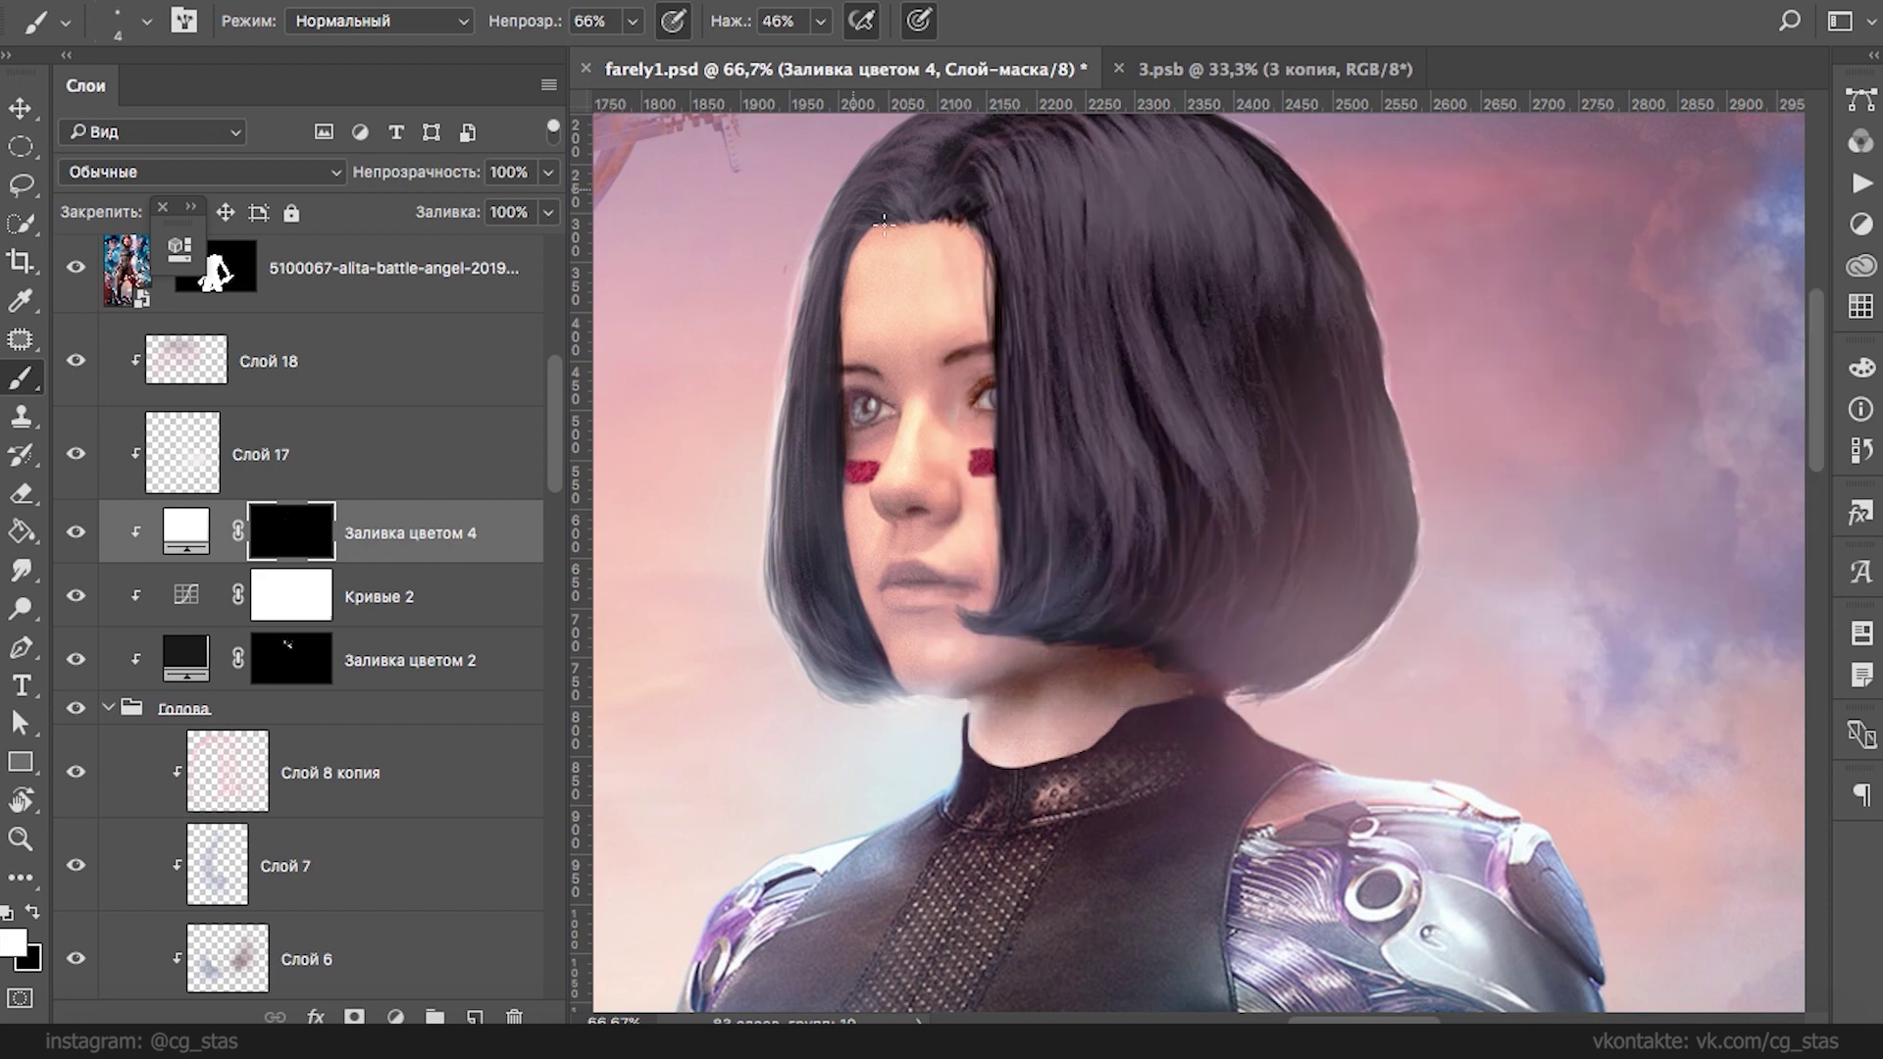
pyautogui.moveTo(908, 200)
pyautogui.mouseDown()
pyautogui.moveTo(848, 253)
pyautogui.moveTo(833, 230)
pyautogui.moveTo(915, 187)
pyautogui.moveTo(876, 191)
pyautogui.mouseUp()
pyautogui.press('x')
pyautogui.press('x')
pyautogui.moveTo(902, 180)
pyautogui.mouseDown()
pyautogui.moveTo(894, 204)
pyautogui.moveTo(912, 179)
pyautogui.mouseUp()
# - Close the Загрузки folder window and free up memory with CleanMyMac
pyautogui.click(86, 1041)
pyautogui.rightClick(327, 1042)
pyautogui.click(358, 985)
pyautogui.rightClick(585, 1029)
pyautogui.click(598, 981)
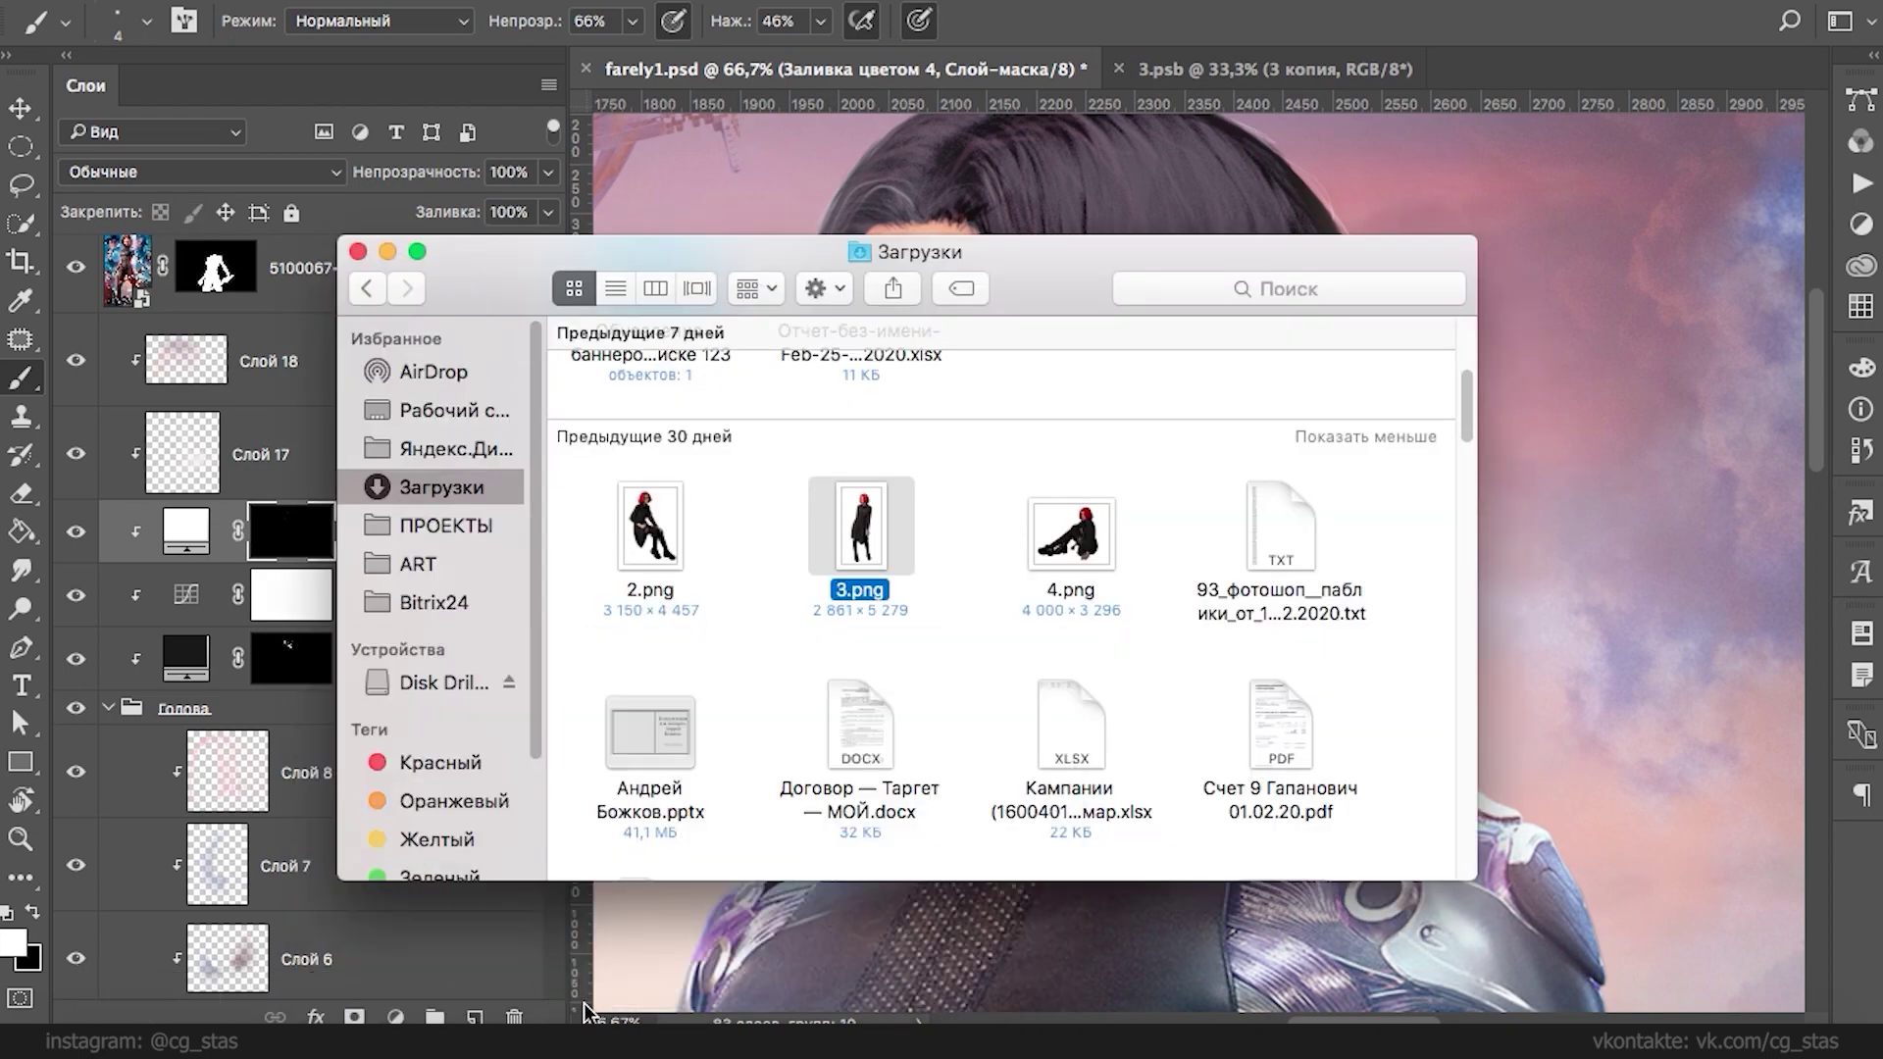
pyautogui.click(358, 251)
pyautogui.click(1479, 5)
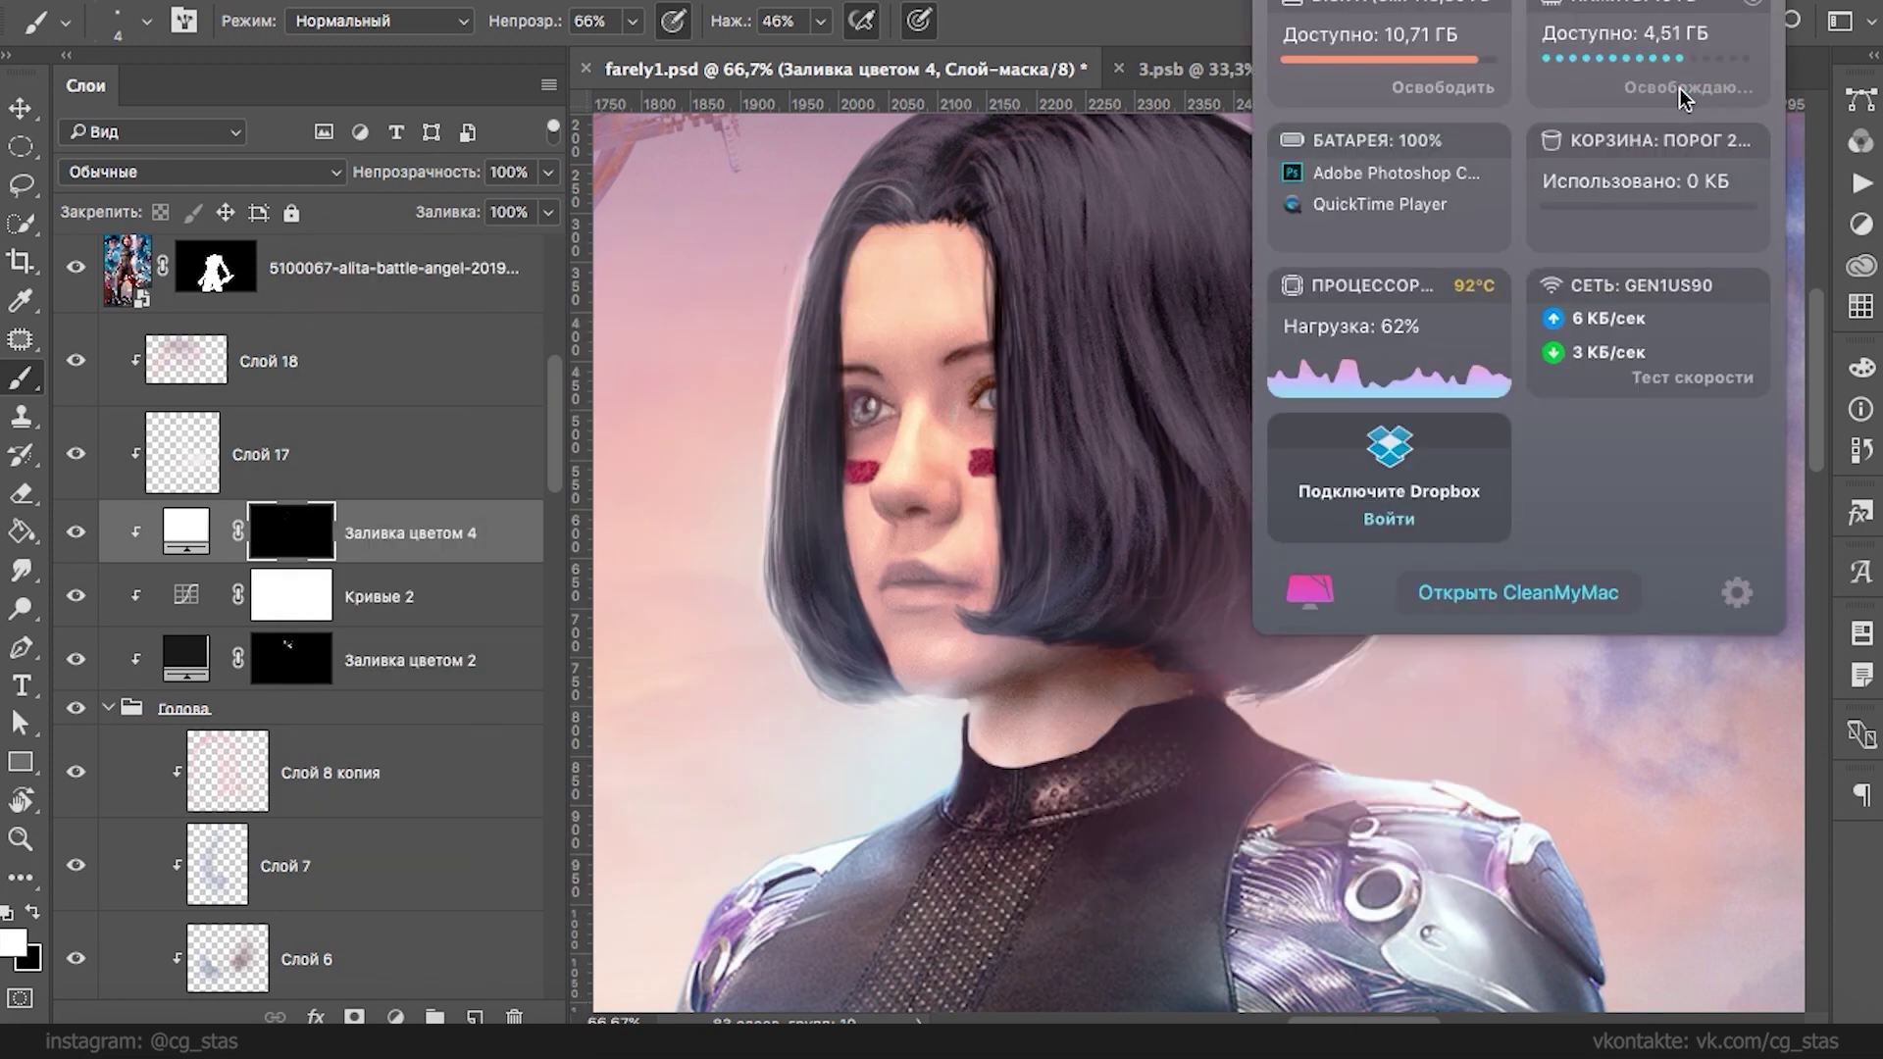
pyautogui.click(969, 31)
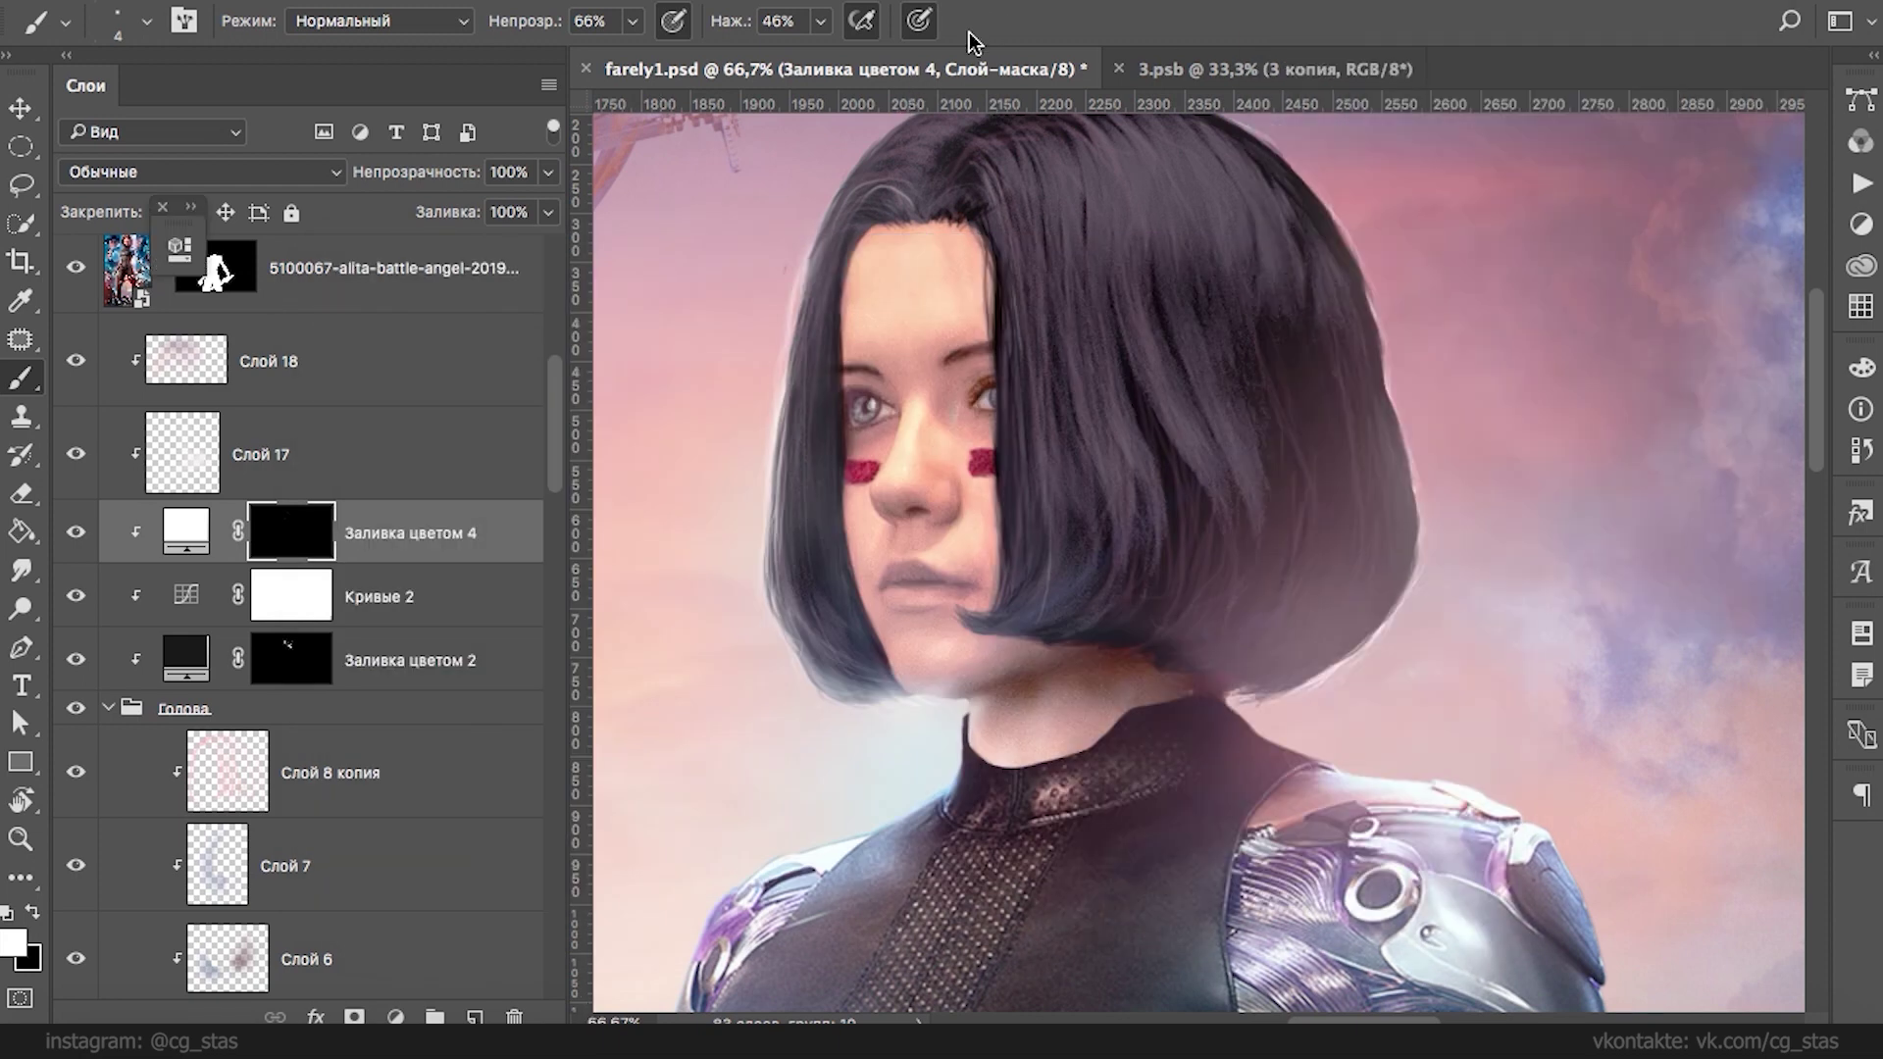
# - Soften the new strands above the forehead with a black 46 px brush
pyautogui.press('x')
pyautogui.rightClick(1010, 190)
pyautogui.moveTo(1090, 243); pyautogui.dragTo(1125, 245)
pyautogui.click(906, 200)
pyautogui.moveTo(906, 200)
pyautogui.mouseDown()
pyautogui.moveTo(849, 206)
pyautogui.moveTo(916, 200)
pyautogui.mouseUp()
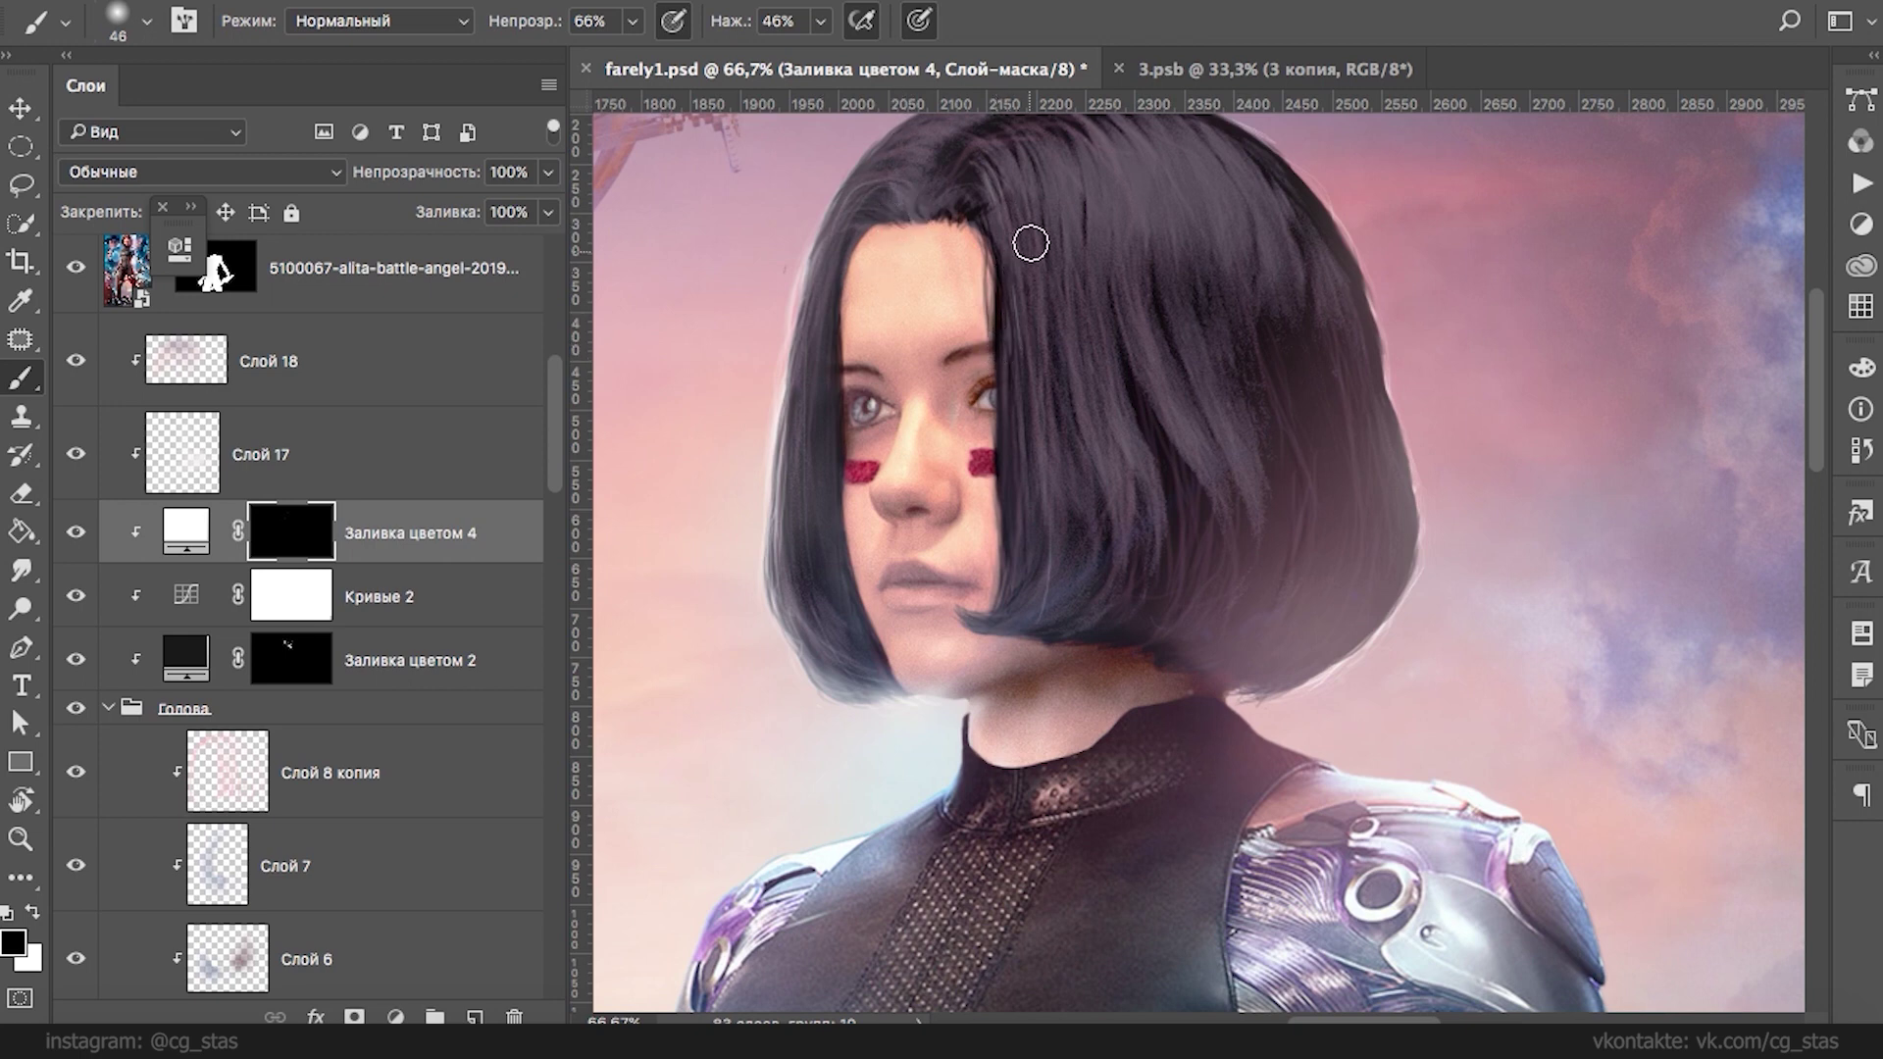
# - Paint white highlight strands down the front section of the hair beside the face with a 7 px brush
pyautogui.rightClick(1057, 225)
pyautogui.moveTo(1168, 294); pyautogui.dragTo(1155, 295)
pyautogui.press('Return')
pyautogui.press('x')
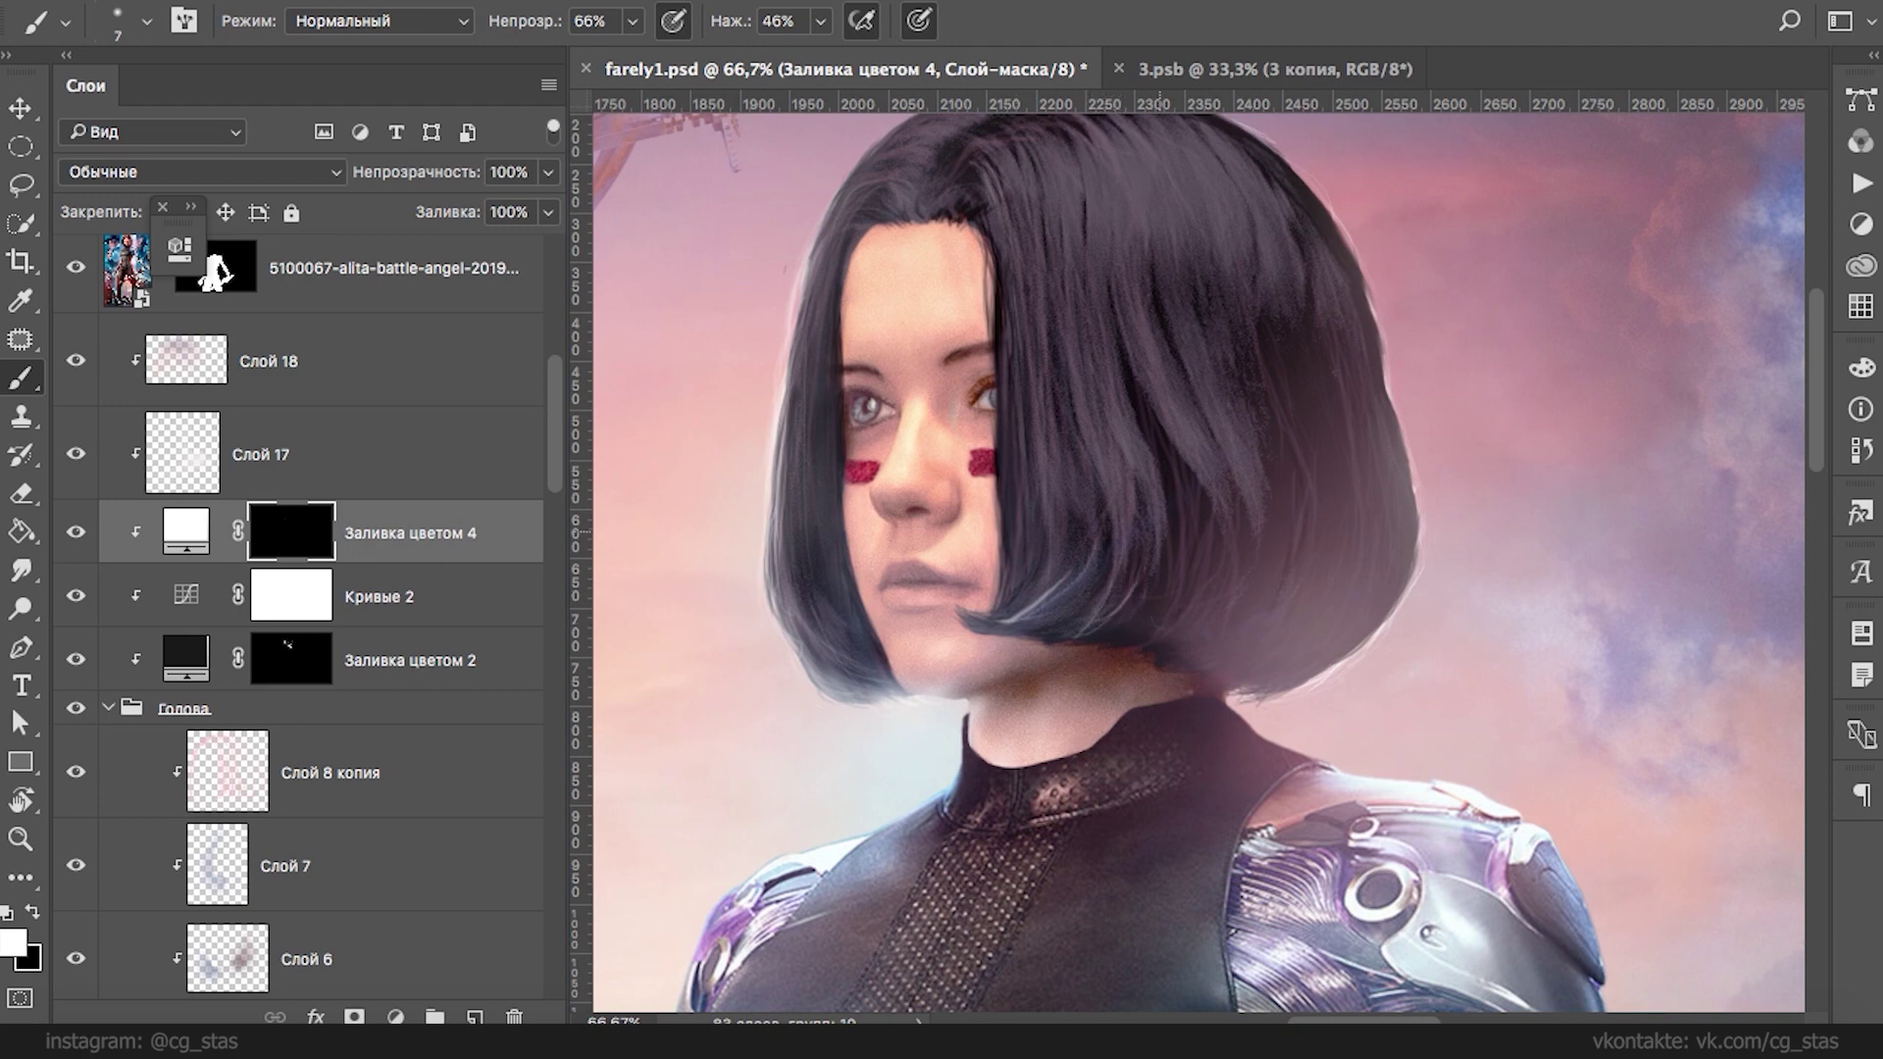
pyautogui.moveTo(1124, 436); pyautogui.dragTo(1155, 535)
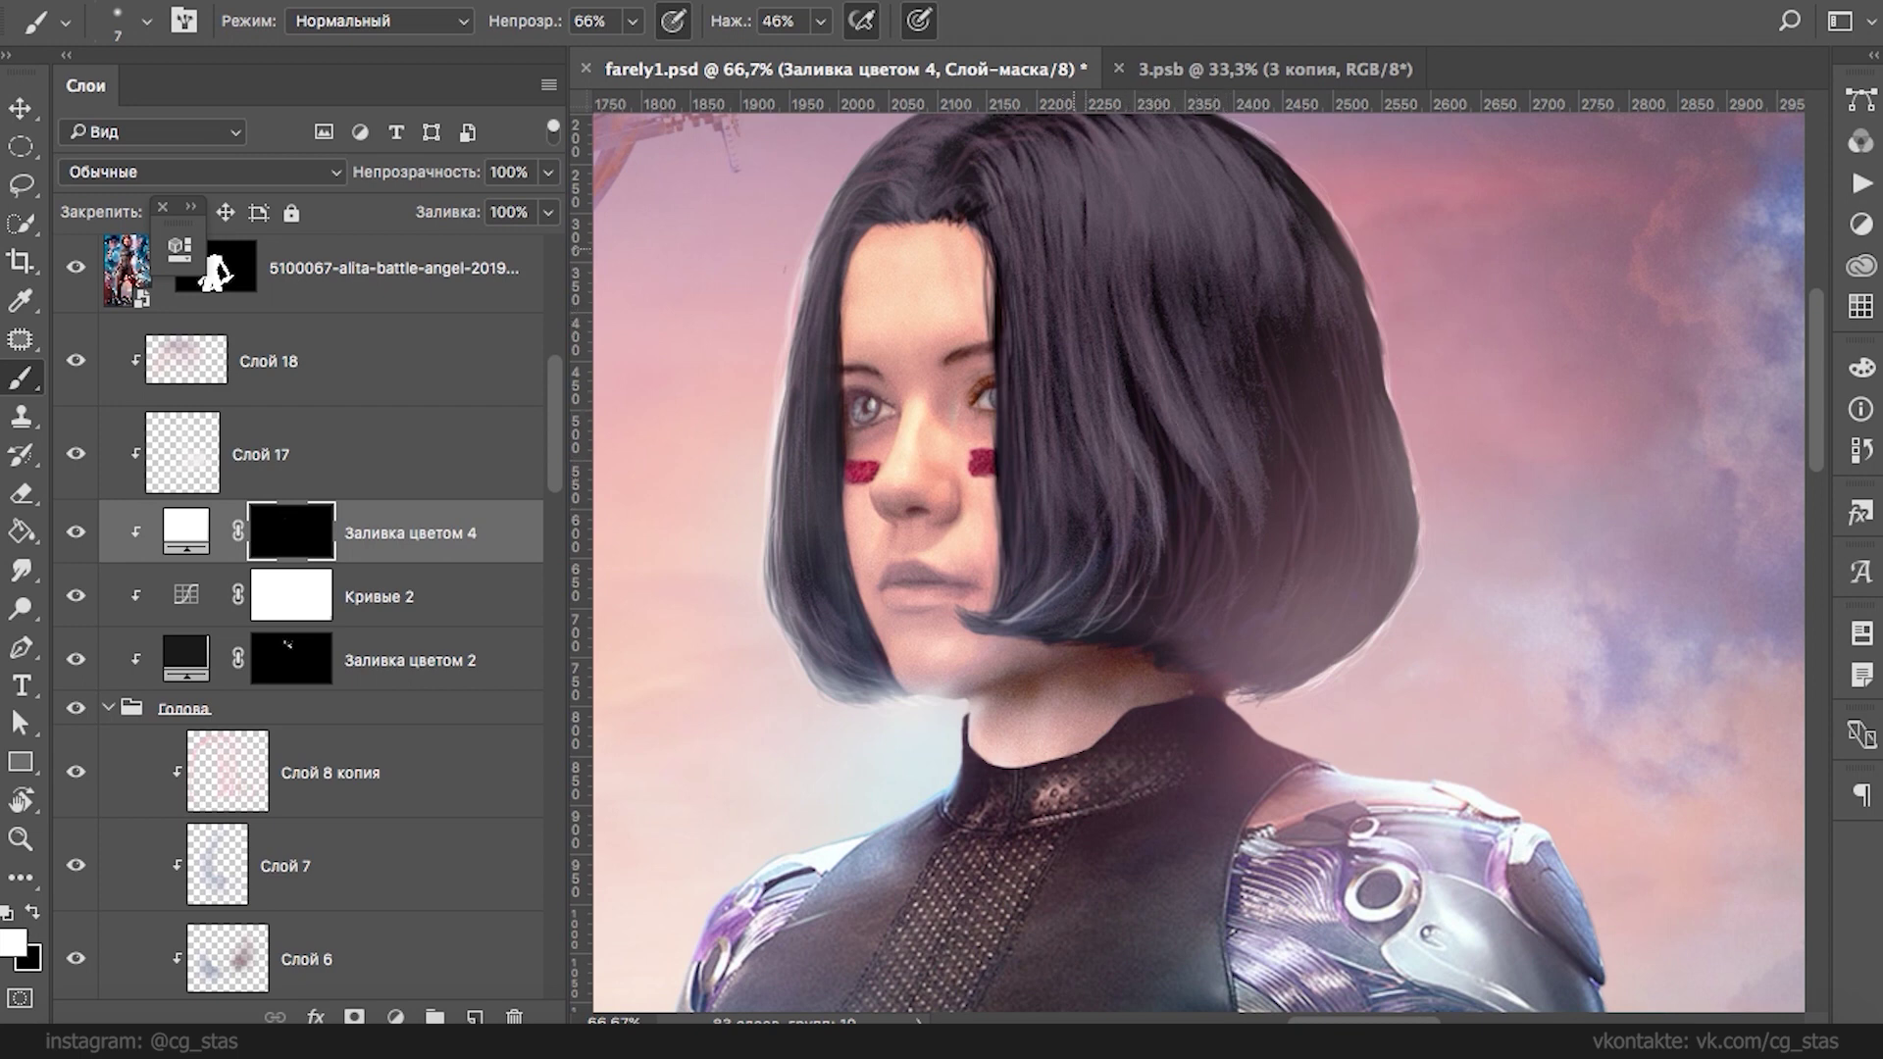
pyautogui.moveTo(1001, 274); pyautogui.dragTo(1000, 435)
pyautogui.moveTo(1000, 246); pyautogui.dragTo(1055, 555)
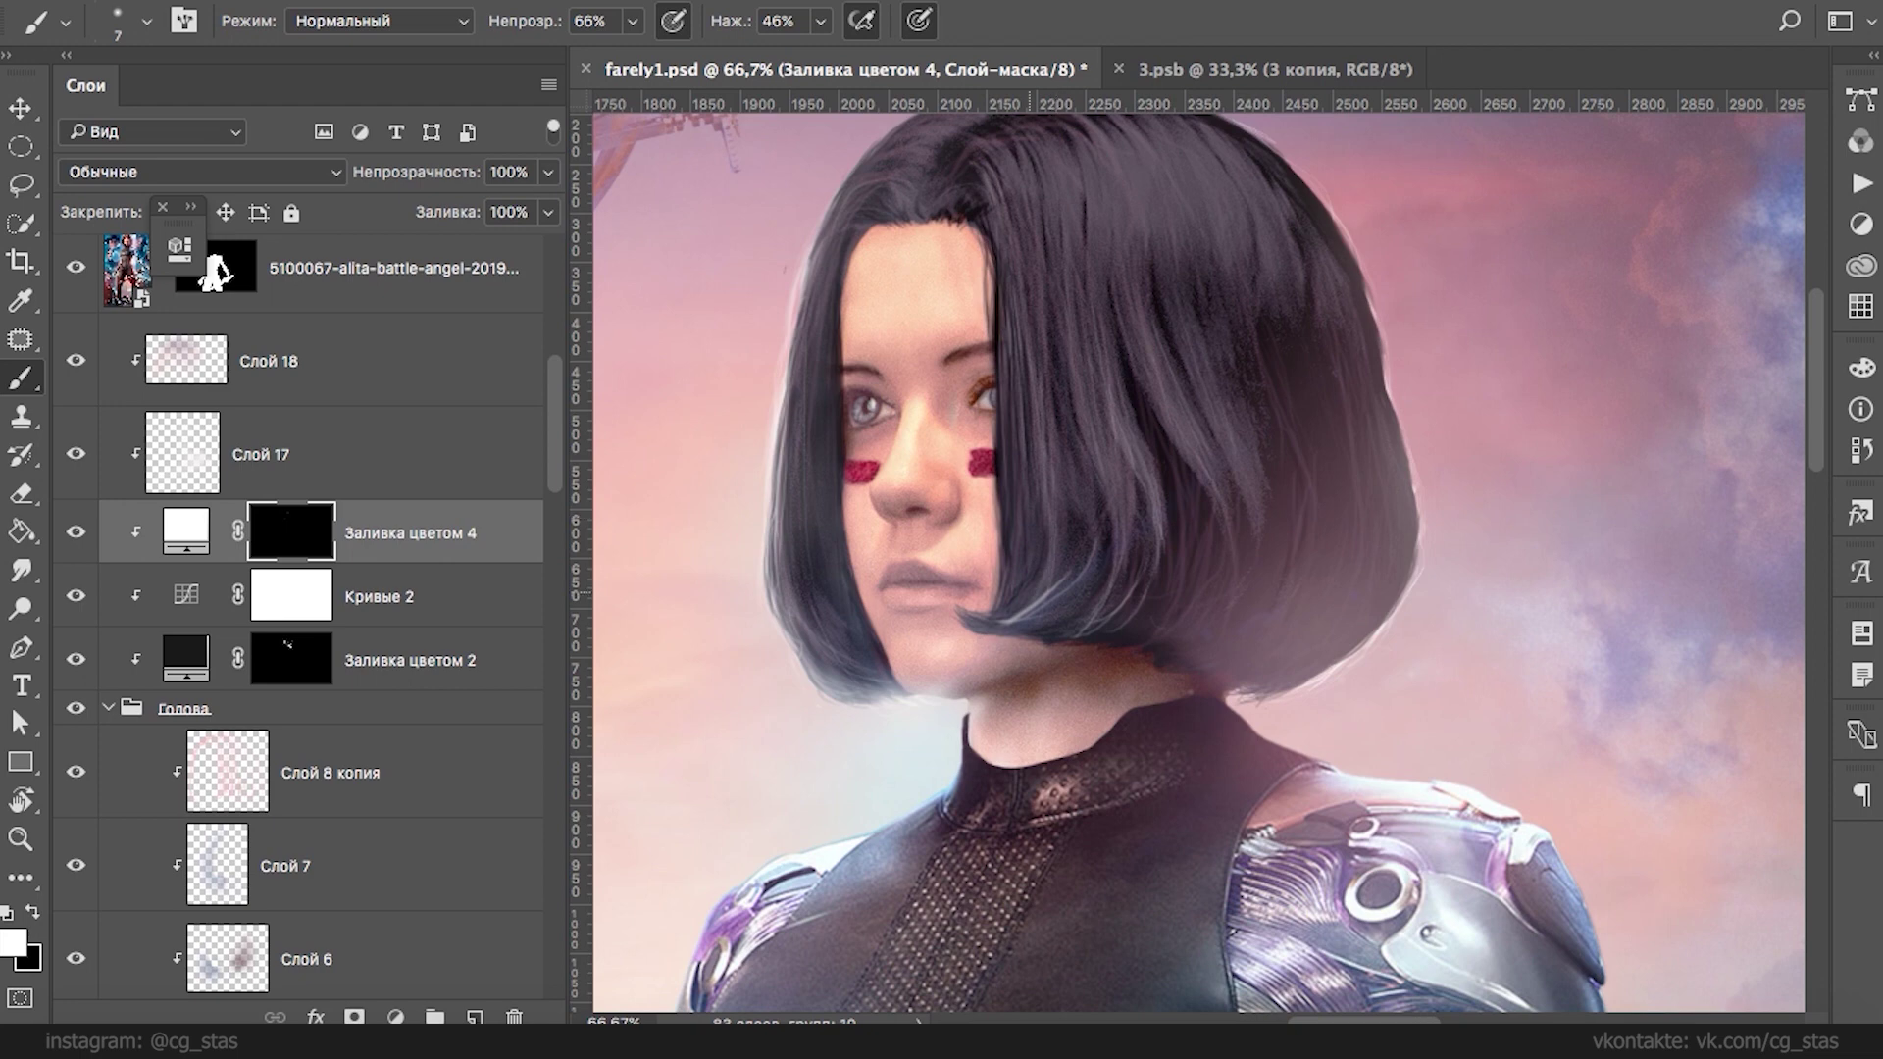
# - Add white highlight strands along the curled front tips of the hair near the chin
pyautogui.moveTo(966, 612)
pyautogui.mouseDown()
pyautogui.moveTo(1108, 581)
pyautogui.moveTo(1092, 610)
pyautogui.mouseUp()
pyautogui.moveTo(1047, 620); pyautogui.dragTo(1114, 582)
pyautogui.moveTo(1032, 625); pyautogui.dragTo(1092, 602)
# - Paint white rim strands along the back outline of the hair up to the crown
pyautogui.moveTo(1398, 482); pyautogui.dragTo(1410, 539)
pyautogui.moveTo(1392, 422); pyautogui.dragTo(1379, 391)
pyautogui.moveTo(1393, 427); pyautogui.dragTo(1370, 318)
pyautogui.moveTo(1377, 337); pyautogui.dragTo(1259, 152)
pyautogui.moveTo(1327, 216)
pyautogui.mouseDown()
pyautogui.moveTo(1291, 185)
pyautogui.moveTo(1305, 210)
pyautogui.mouseUp()
pyautogui.moveTo(1346, 245)
pyautogui.mouseDown()
pyautogui.moveTo(1315, 206)
pyautogui.moveTo(1360, 299)
pyautogui.moveTo(1355, 283)
pyautogui.mouseUp()
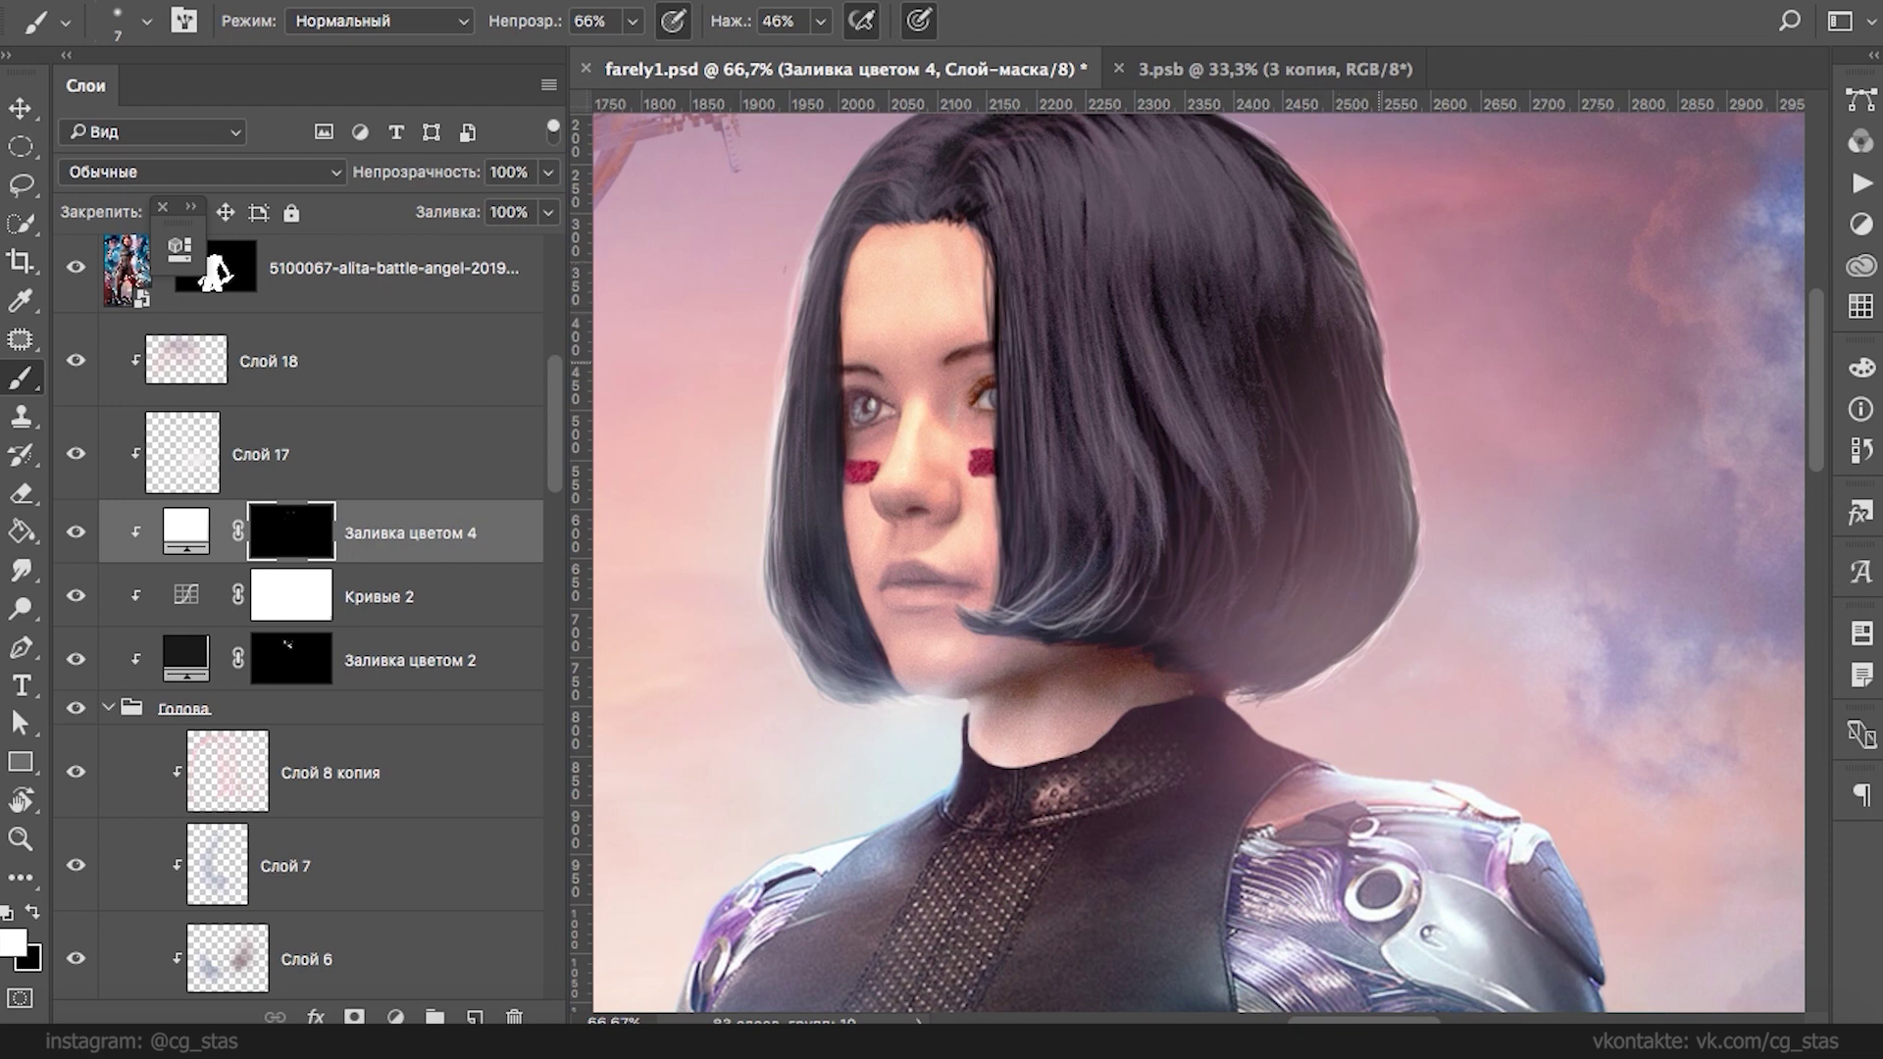
# - Thicken the rim light with more white strands down the back edge to the lower back of the bob
pyautogui.moveTo(1378, 363); pyautogui.dragTo(1346, 283)
pyautogui.moveTo(1382, 396); pyautogui.dragTo(1369, 346)
pyautogui.moveTo(1411, 495); pyautogui.dragTo(1416, 540)
pyautogui.moveTo(1391, 404); pyautogui.dragTo(1400, 434)
pyautogui.moveTo(1413, 571)
pyautogui.mouseDown()
pyautogui.moveTo(1364, 368)
pyautogui.moveTo(1385, 541)
pyautogui.mouseUp()
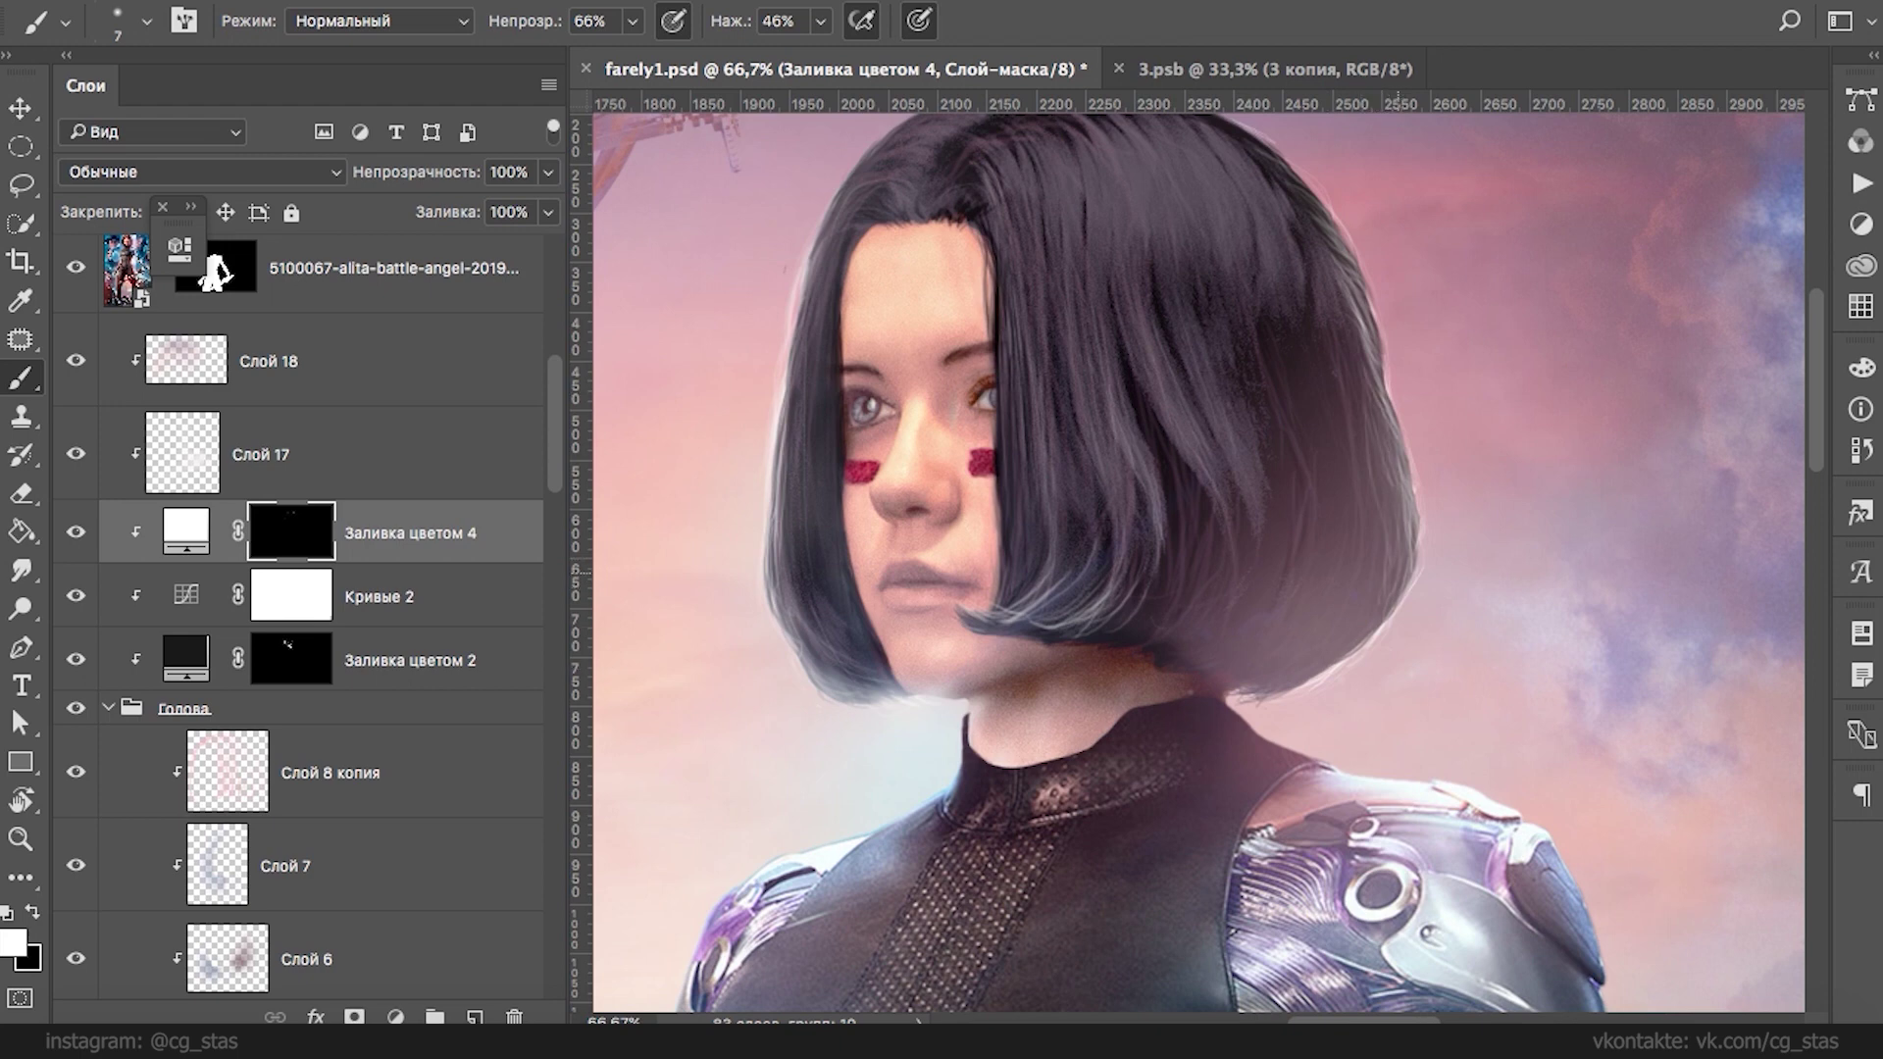
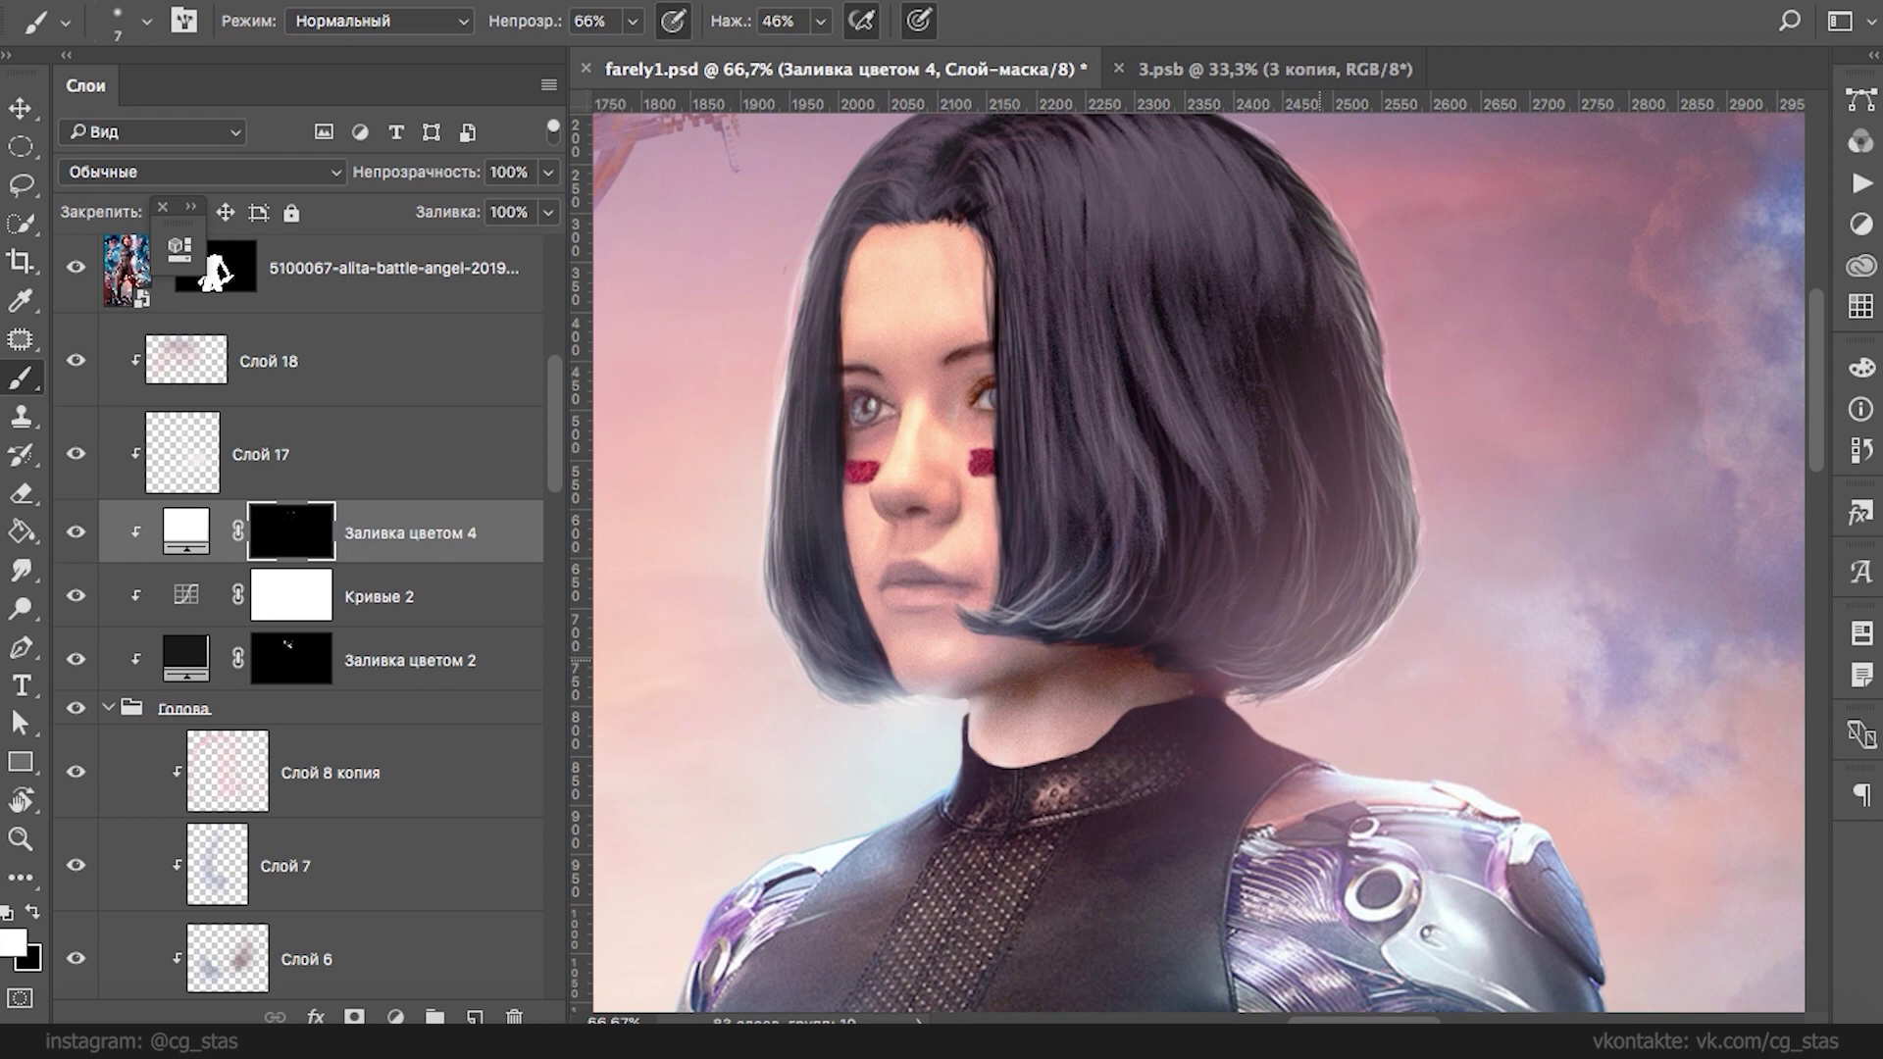
pyautogui.moveTo(1389, 533)
pyautogui.mouseDown()
pyautogui.moveTo(1367, 624)
pyautogui.moveTo(1393, 569)
pyautogui.mouseUp()
pyautogui.moveTo(1389, 438); pyautogui.dragTo(1403, 495)
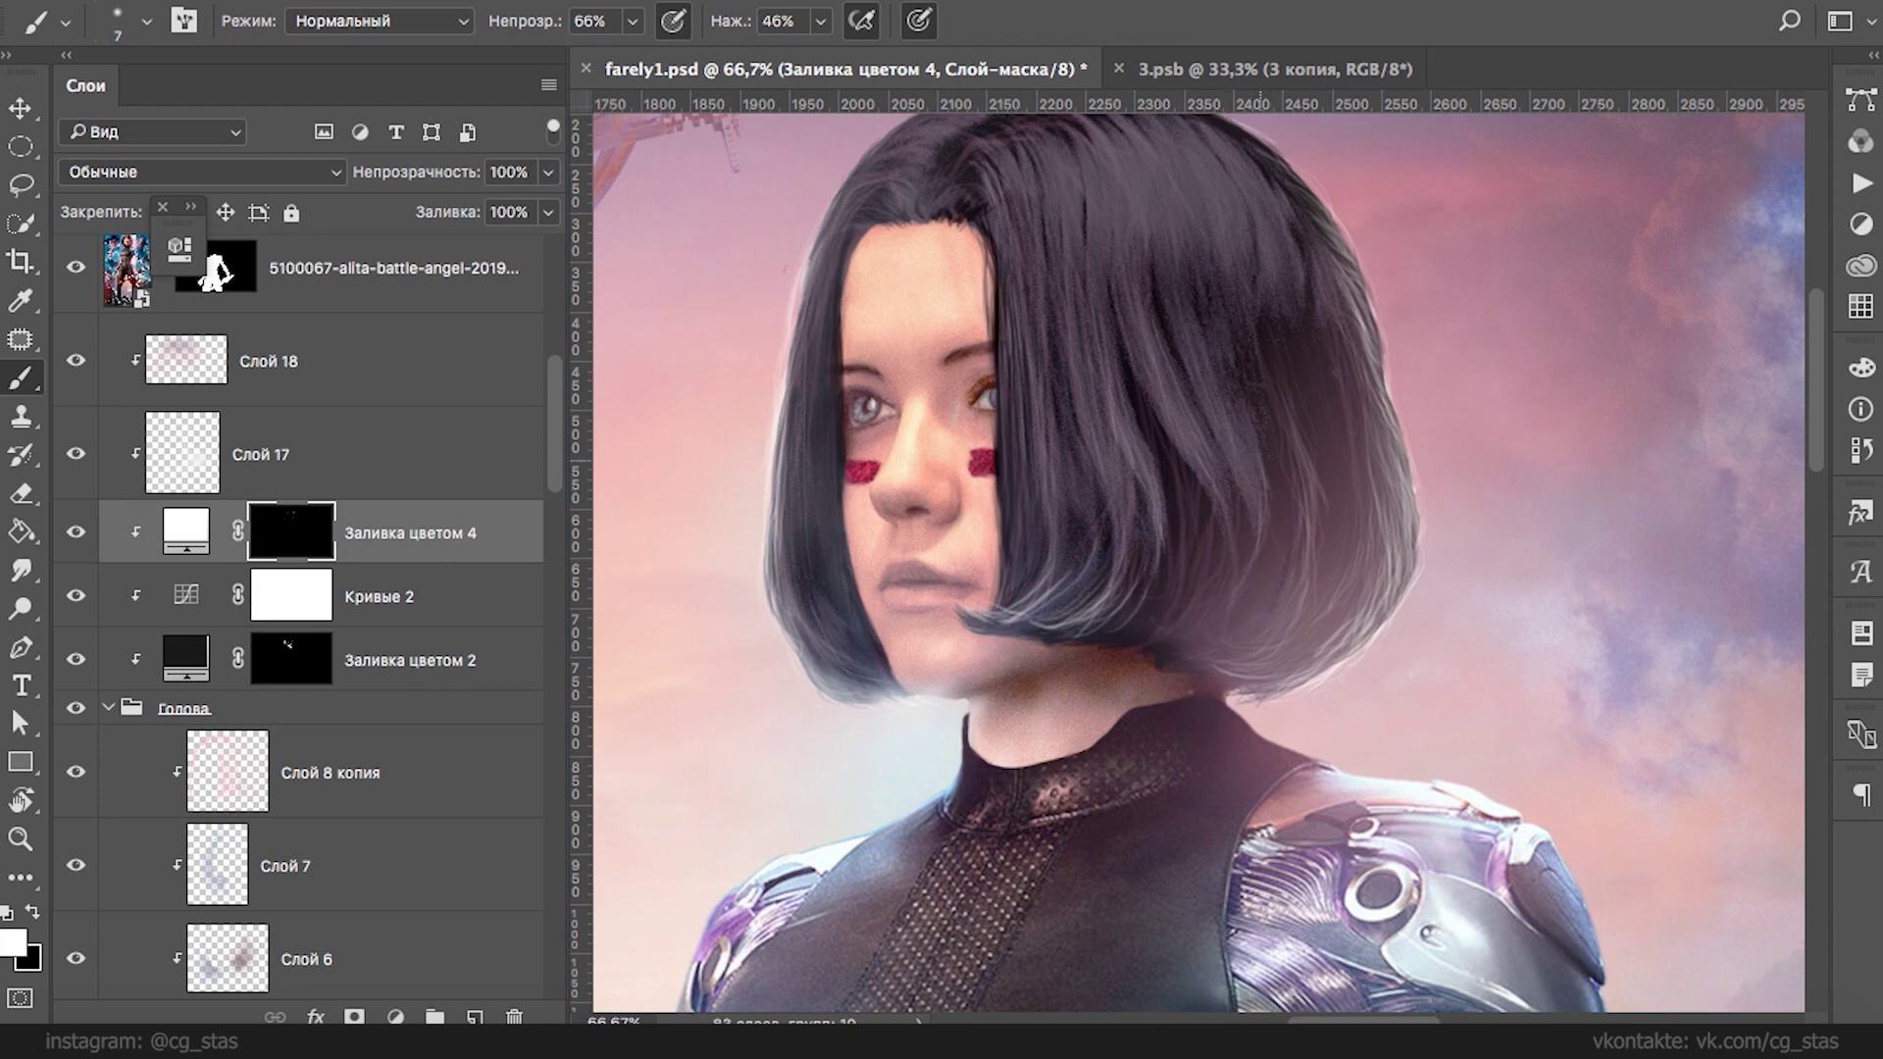
# - Paint long white strands through the inner back half of the hair
pyautogui.moveTo(1263, 461); pyautogui.dragTo(1270, 508)
pyautogui.moveTo(1299, 288)
pyautogui.mouseDown()
pyautogui.moveTo(1277, 193)
pyautogui.moveTo(1303, 339)
pyautogui.moveTo(1377, 424)
pyautogui.mouseUp()
pyautogui.moveTo(1380, 496); pyautogui.dragTo(1359, 392)
pyautogui.moveTo(1218, 568)
pyautogui.mouseDown()
pyautogui.moveTo(1221, 476)
pyautogui.moveTo(1192, 426)
pyautogui.mouseUp()
# - Paint white highlight strands through the middle section of the hair, from the crown to the ends
pyautogui.moveTo(1134, 256); pyautogui.dragTo(1122, 190)
pyautogui.moveTo(1118, 253); pyautogui.dragTo(1138, 350)
pyautogui.moveTo(1102, 623)
pyautogui.mouseDown()
pyautogui.moveTo(1047, 633)
pyautogui.moveTo(1121, 558)
pyautogui.moveTo(1119, 455)
pyautogui.mouseUp()
pyautogui.moveTo(1139, 567)
pyautogui.mouseDown()
pyautogui.moveTo(1147, 459)
pyautogui.moveTo(1153, 545)
pyautogui.moveTo(1137, 478)
pyautogui.mouseUp()
pyautogui.moveTo(1140, 587)
pyautogui.mouseDown()
pyautogui.moveTo(1115, 535)
pyautogui.moveTo(1135, 443)
pyautogui.moveTo(1114, 473)
pyautogui.moveTo(1108, 385)
pyautogui.mouseUp()
pyautogui.moveTo(1106, 457); pyautogui.dragTo(1098, 387)
pyautogui.moveTo(1124, 500); pyautogui.dragTo(1108, 410)
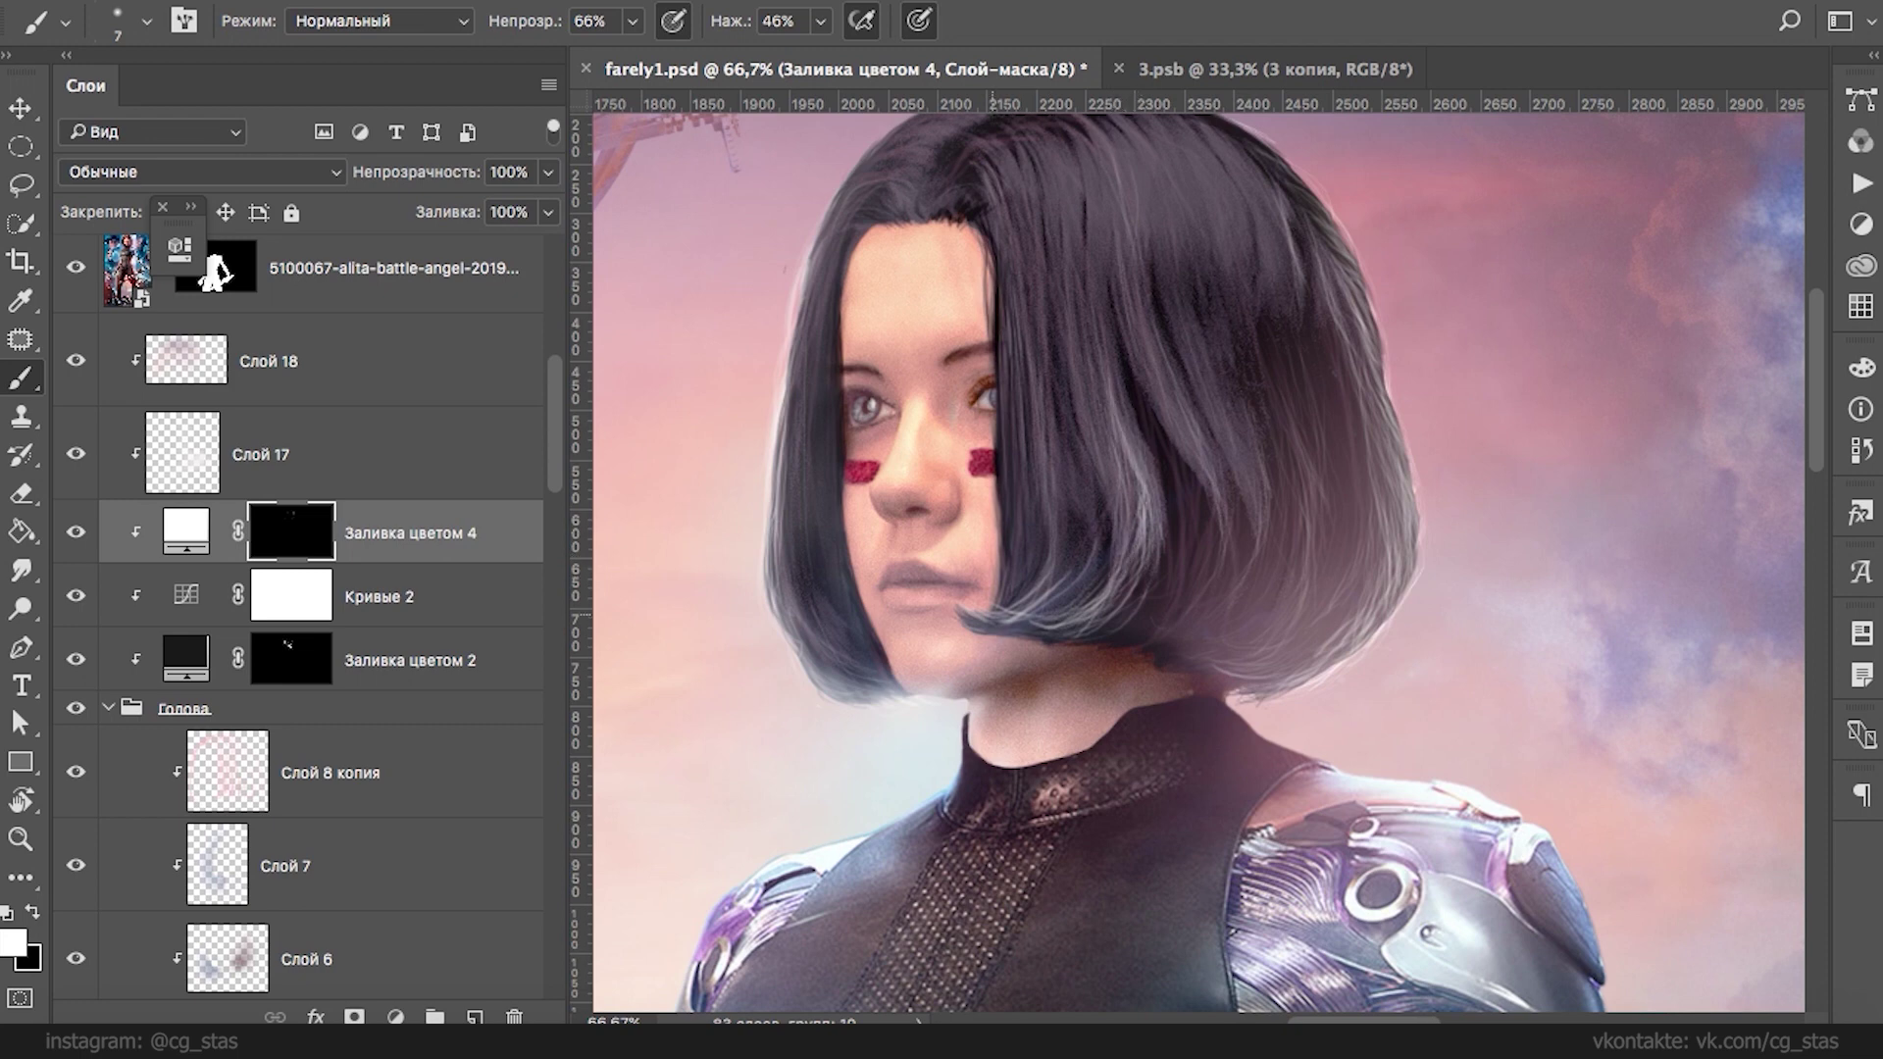
# - Add white strands to the front section next to the cheek and up toward the parting
pyautogui.moveTo(1096, 588); pyautogui.dragTo(1084, 530)
pyautogui.moveTo(1041, 583)
pyautogui.mouseDown()
pyautogui.moveTo(1043, 462)
pyautogui.moveTo(1009, 397)
pyautogui.mouseUp()
pyautogui.moveTo(1029, 488); pyautogui.dragTo(1026, 323)
pyautogui.moveTo(1037, 390)
pyautogui.mouseDown()
pyautogui.moveTo(1037, 247)
pyautogui.moveTo(1043, 299)
pyautogui.mouseUp()
pyautogui.moveTo(1079, 521); pyautogui.dragTo(1059, 303)
pyautogui.moveTo(1056, 197)
pyautogui.mouseDown()
pyautogui.moveTo(1056, 141)
pyautogui.moveTo(995, 144)
pyautogui.mouseUp()
pyautogui.moveTo(1031, 245)
pyautogui.mouseDown()
pyautogui.moveTo(1016, 184)
pyautogui.moveTo(943, 181)
pyautogui.mouseUp()
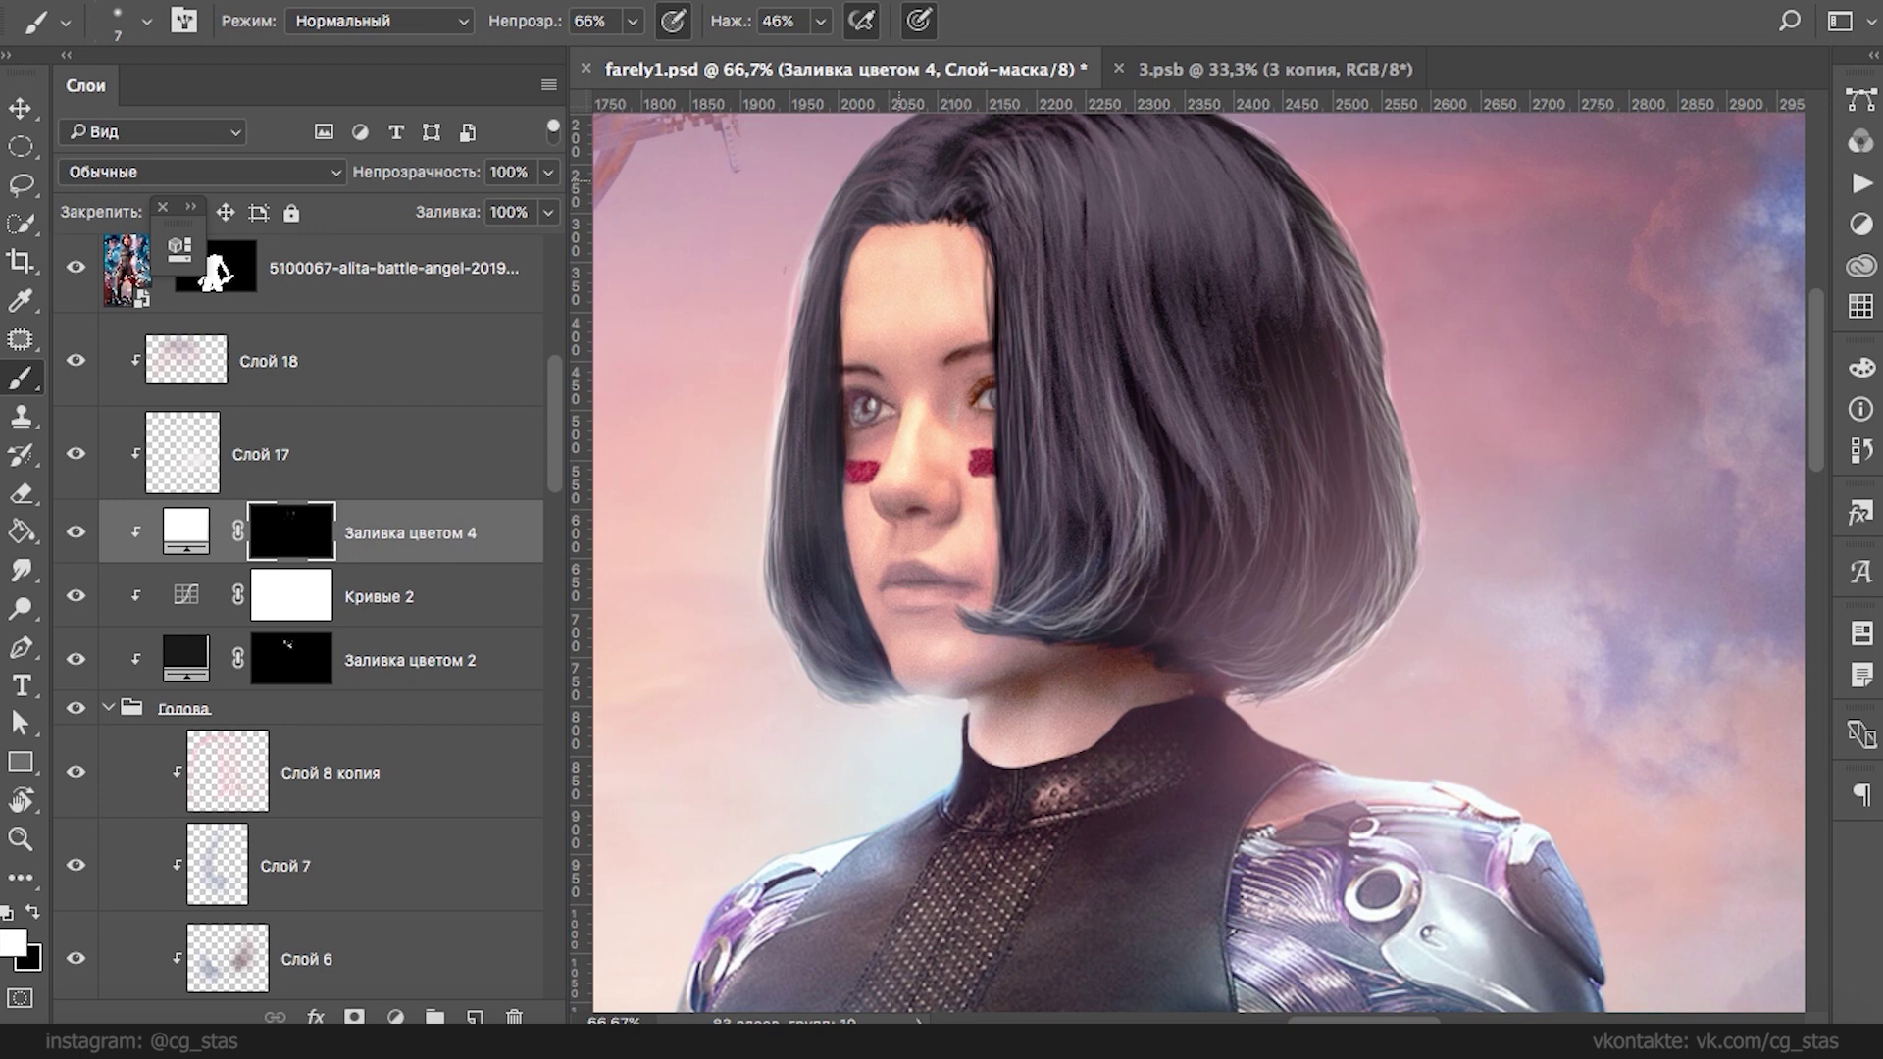
# - Paint white rim strands along the outer edge of the hair on the far side of the face
pyautogui.moveTo(845, 245)
pyautogui.mouseDown()
pyautogui.moveTo(825, 199)
pyautogui.moveTo(854, 181)
pyautogui.moveTo(814, 253)
pyautogui.moveTo(790, 400)
pyautogui.mouseUp()
pyautogui.moveTo(774, 517); pyautogui.dragTo(771, 568)
pyautogui.moveTo(787, 422); pyautogui.dragTo(775, 468)
pyautogui.moveTo(801, 363); pyautogui.dragTo(783, 429)
pyautogui.moveTo(849, 692)
pyautogui.mouseDown()
pyautogui.moveTo(877, 681)
pyautogui.moveTo(797, 639)
pyautogui.mouseUp()
pyautogui.moveTo(886, 692); pyautogui.dragTo(856, 669)
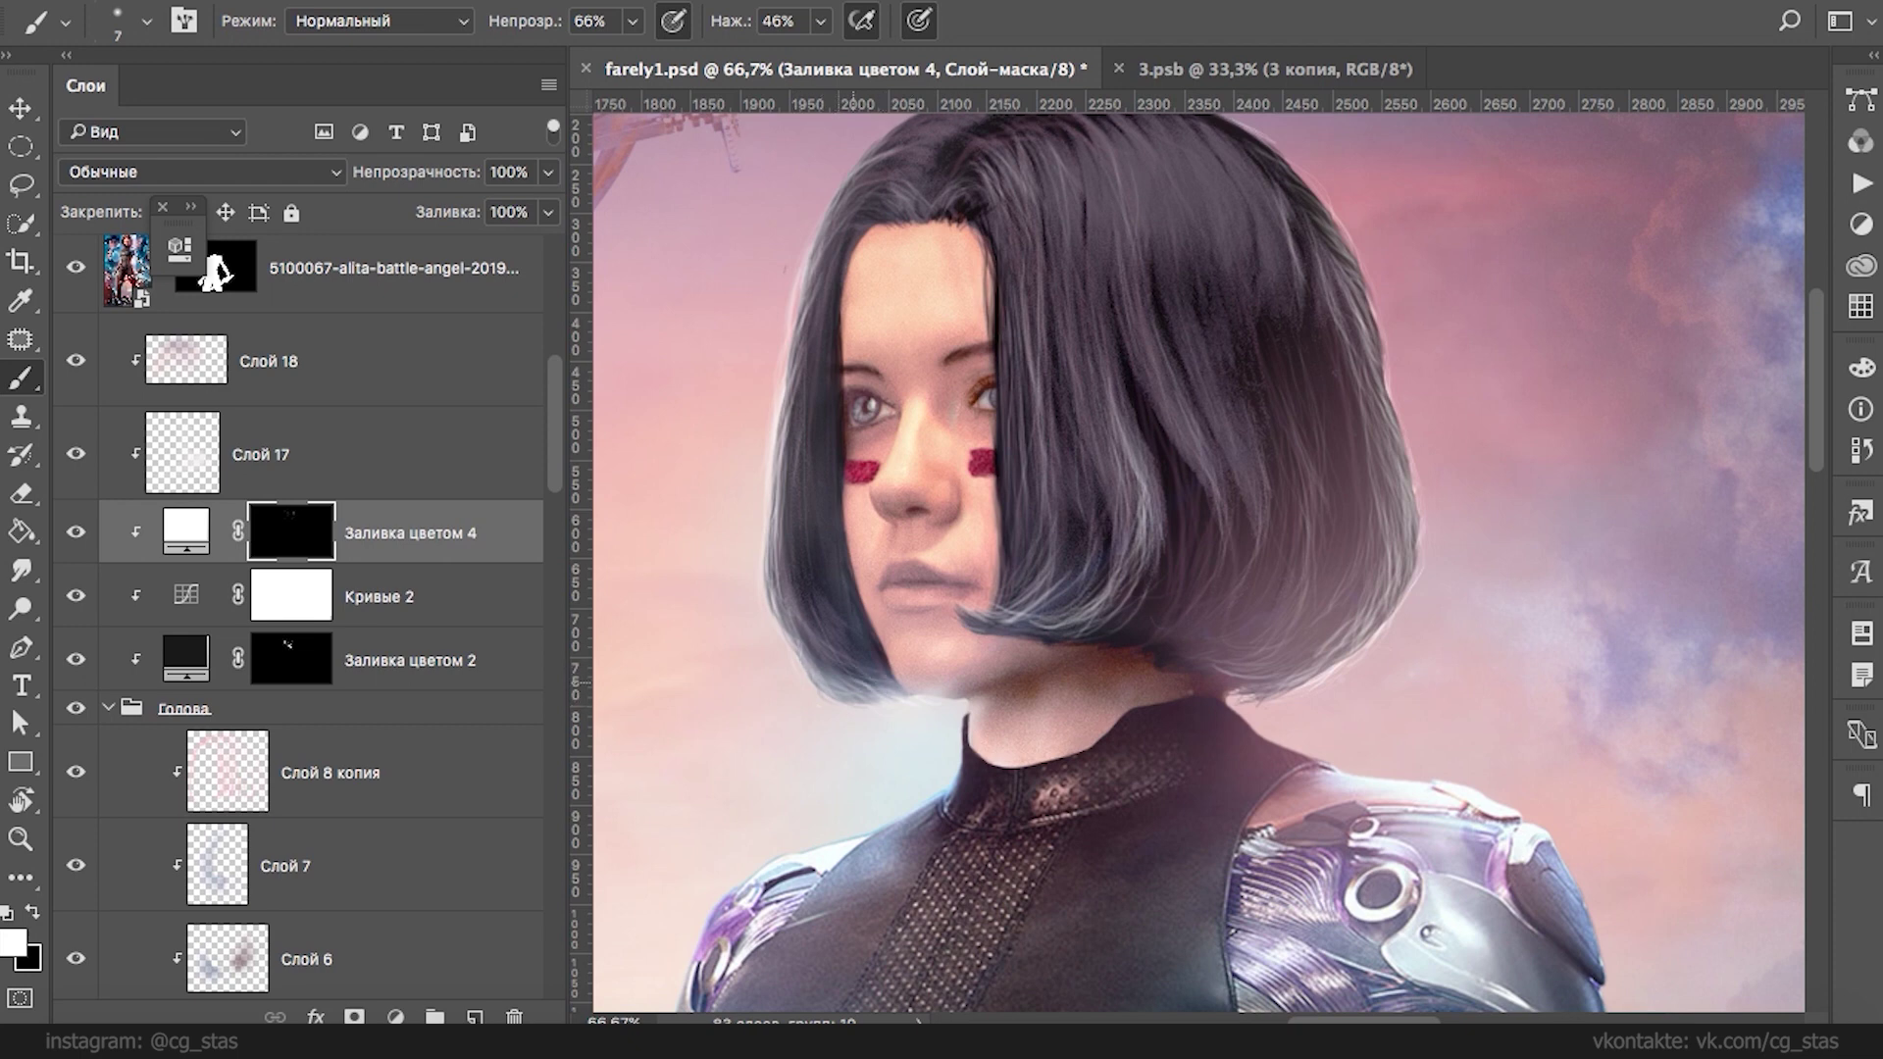
# - Paint more thin white strands in the front lock of hair bordering the face
pyautogui.moveTo(1055, 579)
pyautogui.mouseDown()
pyautogui.moveTo(1020, 463)
pyautogui.moveTo(1024, 363)
pyautogui.mouseUp()
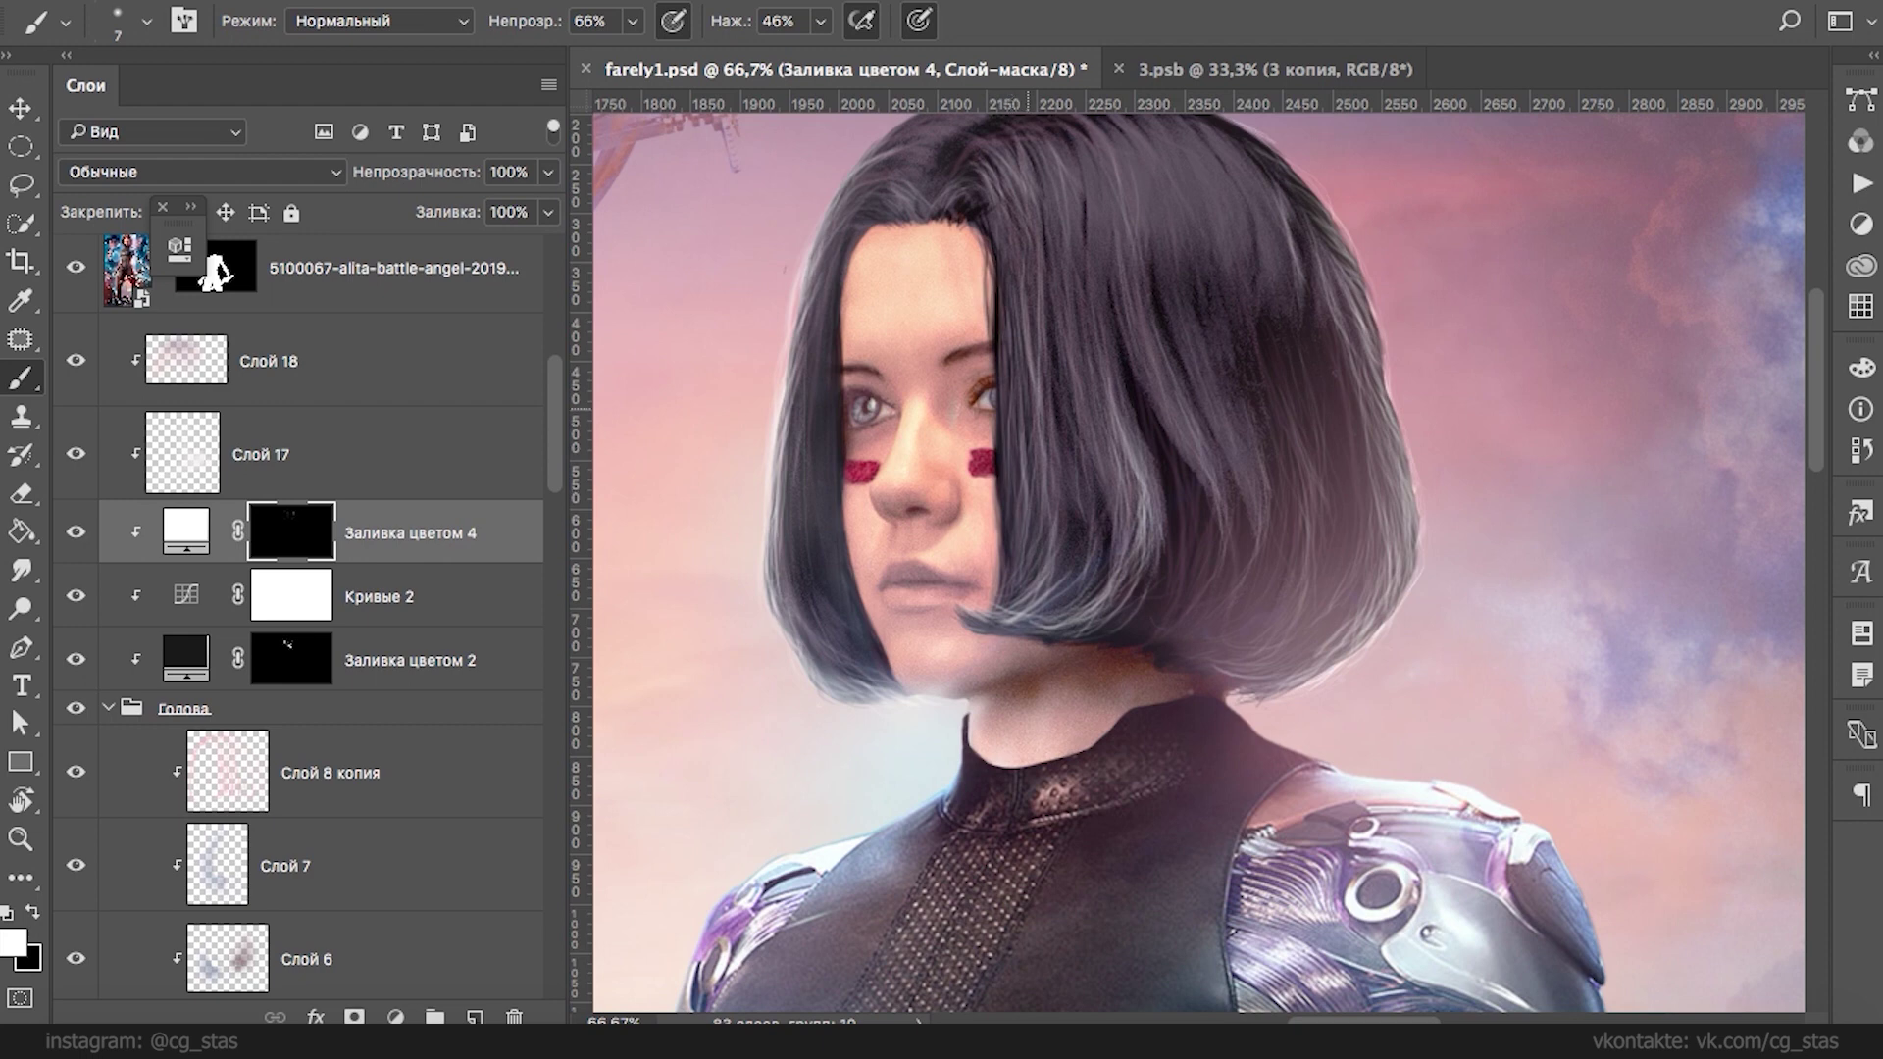
pyautogui.moveTo(1028, 433); pyautogui.dragTo(1023, 360)
pyautogui.moveTo(1014, 477); pyautogui.dragTo(1013, 429)
pyautogui.moveTo(1004, 526); pyautogui.dragTo(1001, 407)
pyautogui.moveTo(1011, 533); pyautogui.dragTo(1010, 456)
# - Fill the area between the front lock and the middle of the hair with additional white strands
pyautogui.moveTo(1106, 533); pyautogui.dragTo(1093, 447)
pyautogui.moveTo(1080, 342); pyautogui.dragTo(1076, 321)
pyautogui.moveTo(1104, 409)
pyautogui.mouseDown()
pyautogui.moveTo(1090, 297)
pyautogui.moveTo(1112, 218)
pyautogui.mouseUp()
pyautogui.moveTo(1064, 365); pyautogui.dragTo(1059, 198)
pyautogui.moveTo(1073, 442); pyautogui.dragTo(1054, 195)
pyautogui.moveTo(1088, 480); pyautogui.dragTo(1054, 209)
pyautogui.moveTo(1108, 542); pyautogui.dragTo(1086, 356)
pyautogui.moveTo(1098, 462); pyautogui.dragTo(1082, 332)
pyautogui.moveTo(1129, 489); pyautogui.dragTo(1108, 364)
pyautogui.moveTo(1075, 576); pyautogui.dragTo(1072, 517)
# - Paint white strands across the top and back of the crown and over the front hairline
pyautogui.moveTo(1349, 316); pyautogui.dragTo(1272, 153)
pyautogui.moveTo(1289, 277); pyautogui.dragTo(1216, 121)
pyautogui.moveTo(1278, 212); pyautogui.dragTo(1299, 331)
pyautogui.moveTo(1206, 221)
pyautogui.mouseDown()
pyautogui.moveTo(1089, 200)
pyautogui.moveTo(1264, 247)
pyautogui.moveTo(1203, 225)
pyautogui.mouseUp()
pyautogui.moveTo(1203, 225); pyautogui.dragTo(1307, 283)
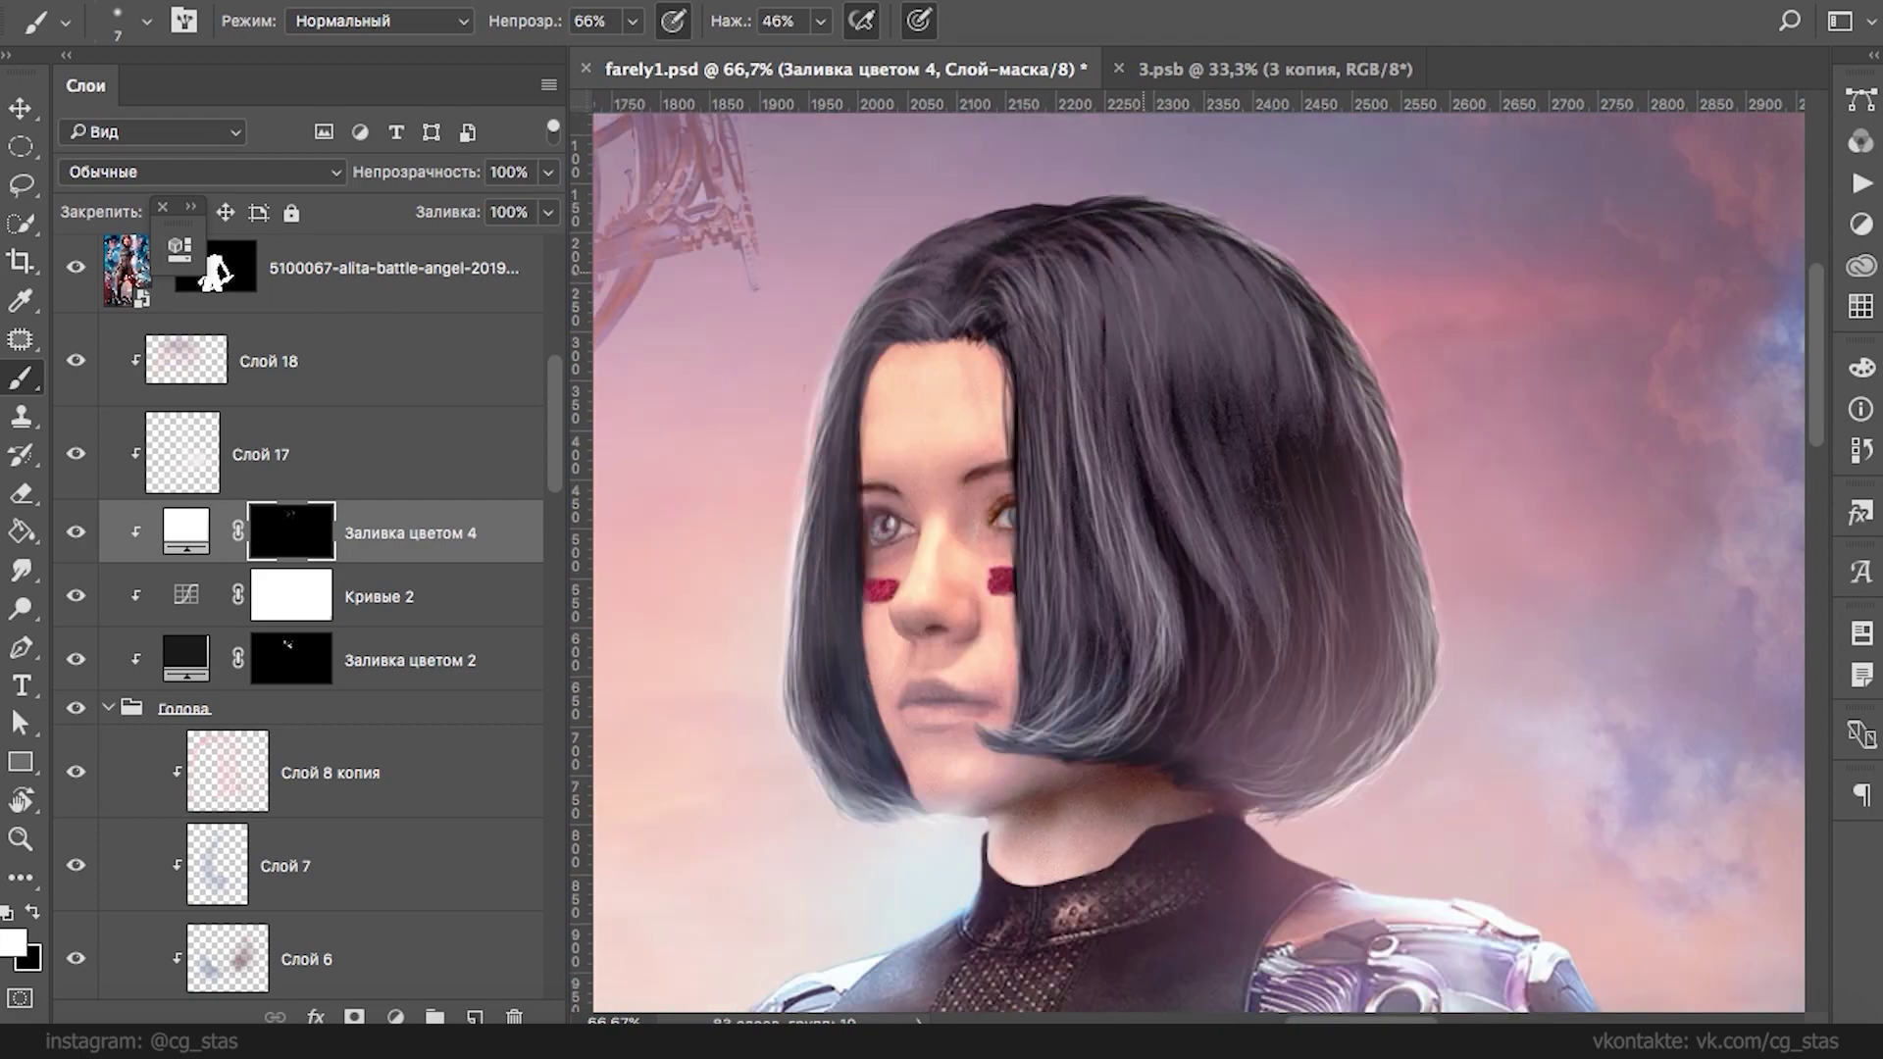
pyautogui.moveTo(1007, 229)
pyautogui.mouseDown()
pyautogui.moveTo(934, 241)
pyautogui.moveTo(955, 245)
pyautogui.moveTo(893, 286)
pyautogui.mouseUp()
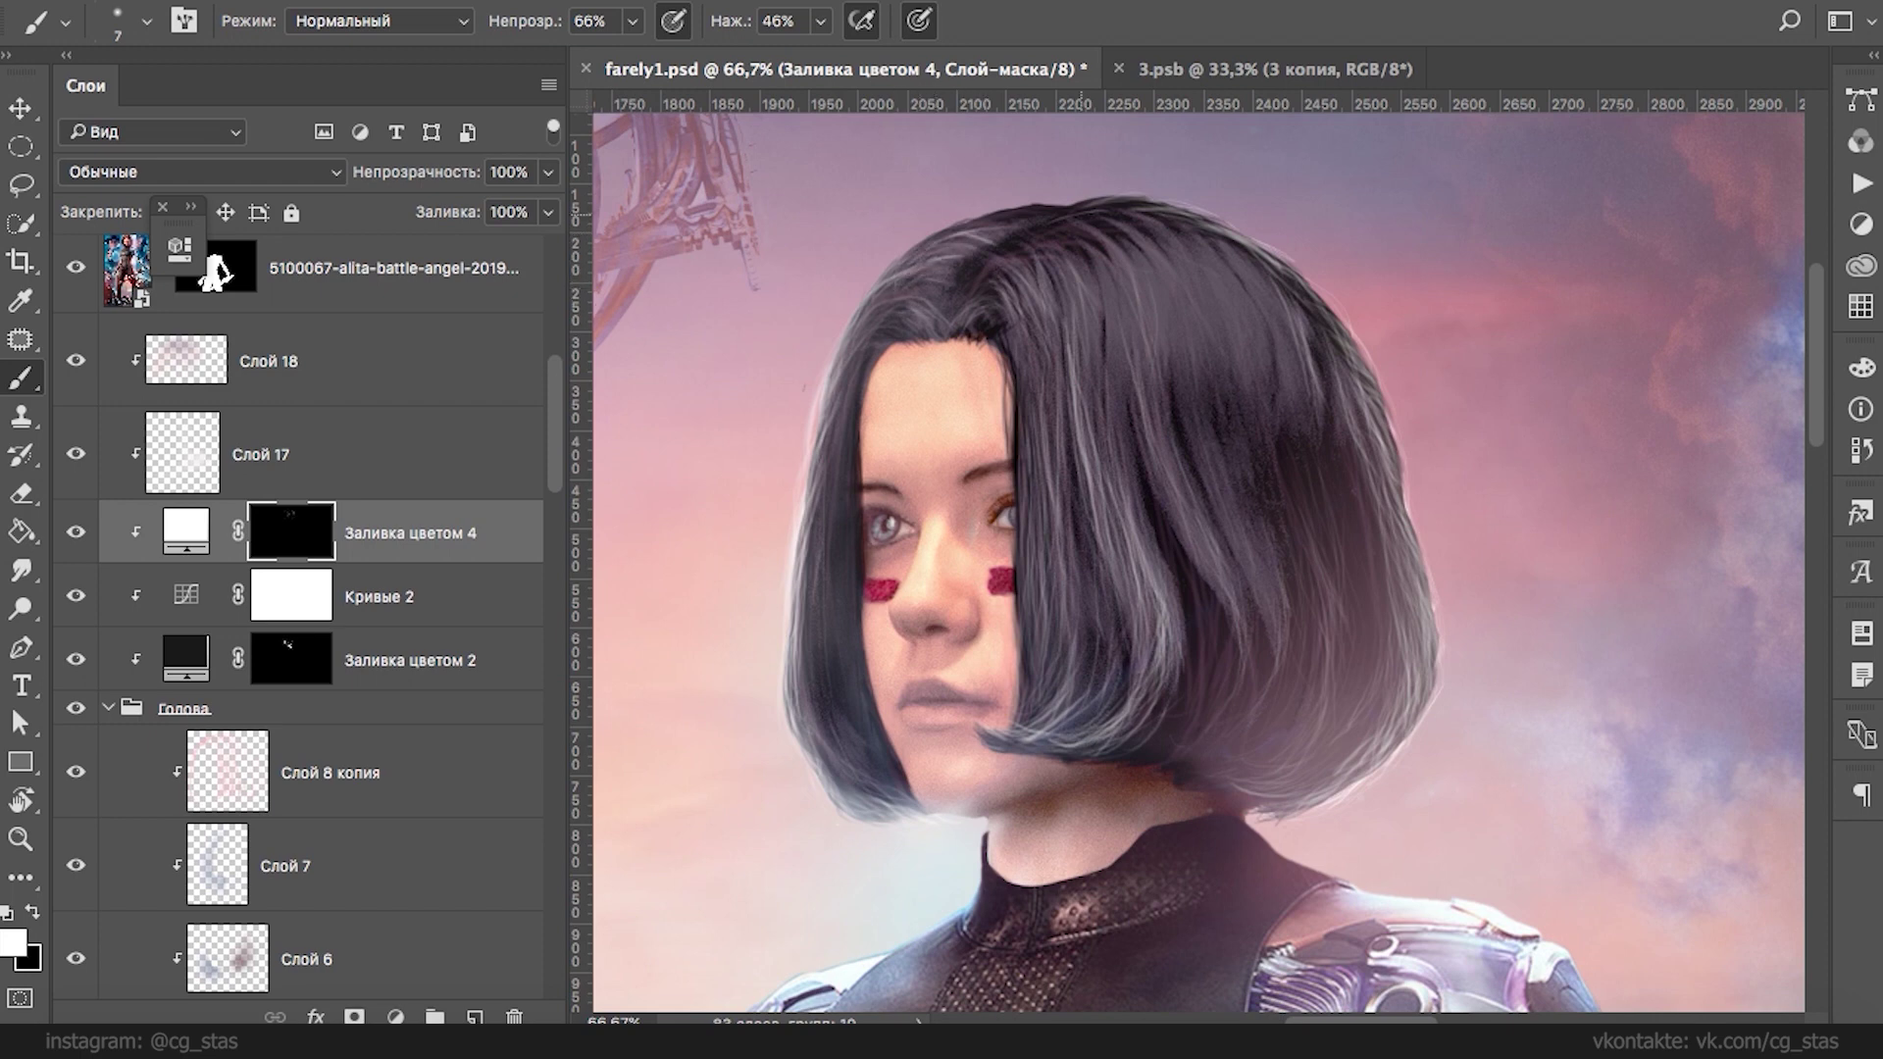
# - Fade the painted strands in the front section and tips of the hair with a soft black 73 px brush
pyautogui.rightClick(1167, 413)
pyautogui.moveTo(1190, 439); pyautogui.dragTo(1254, 438)
pyautogui.press('Return')
pyautogui.press('x')
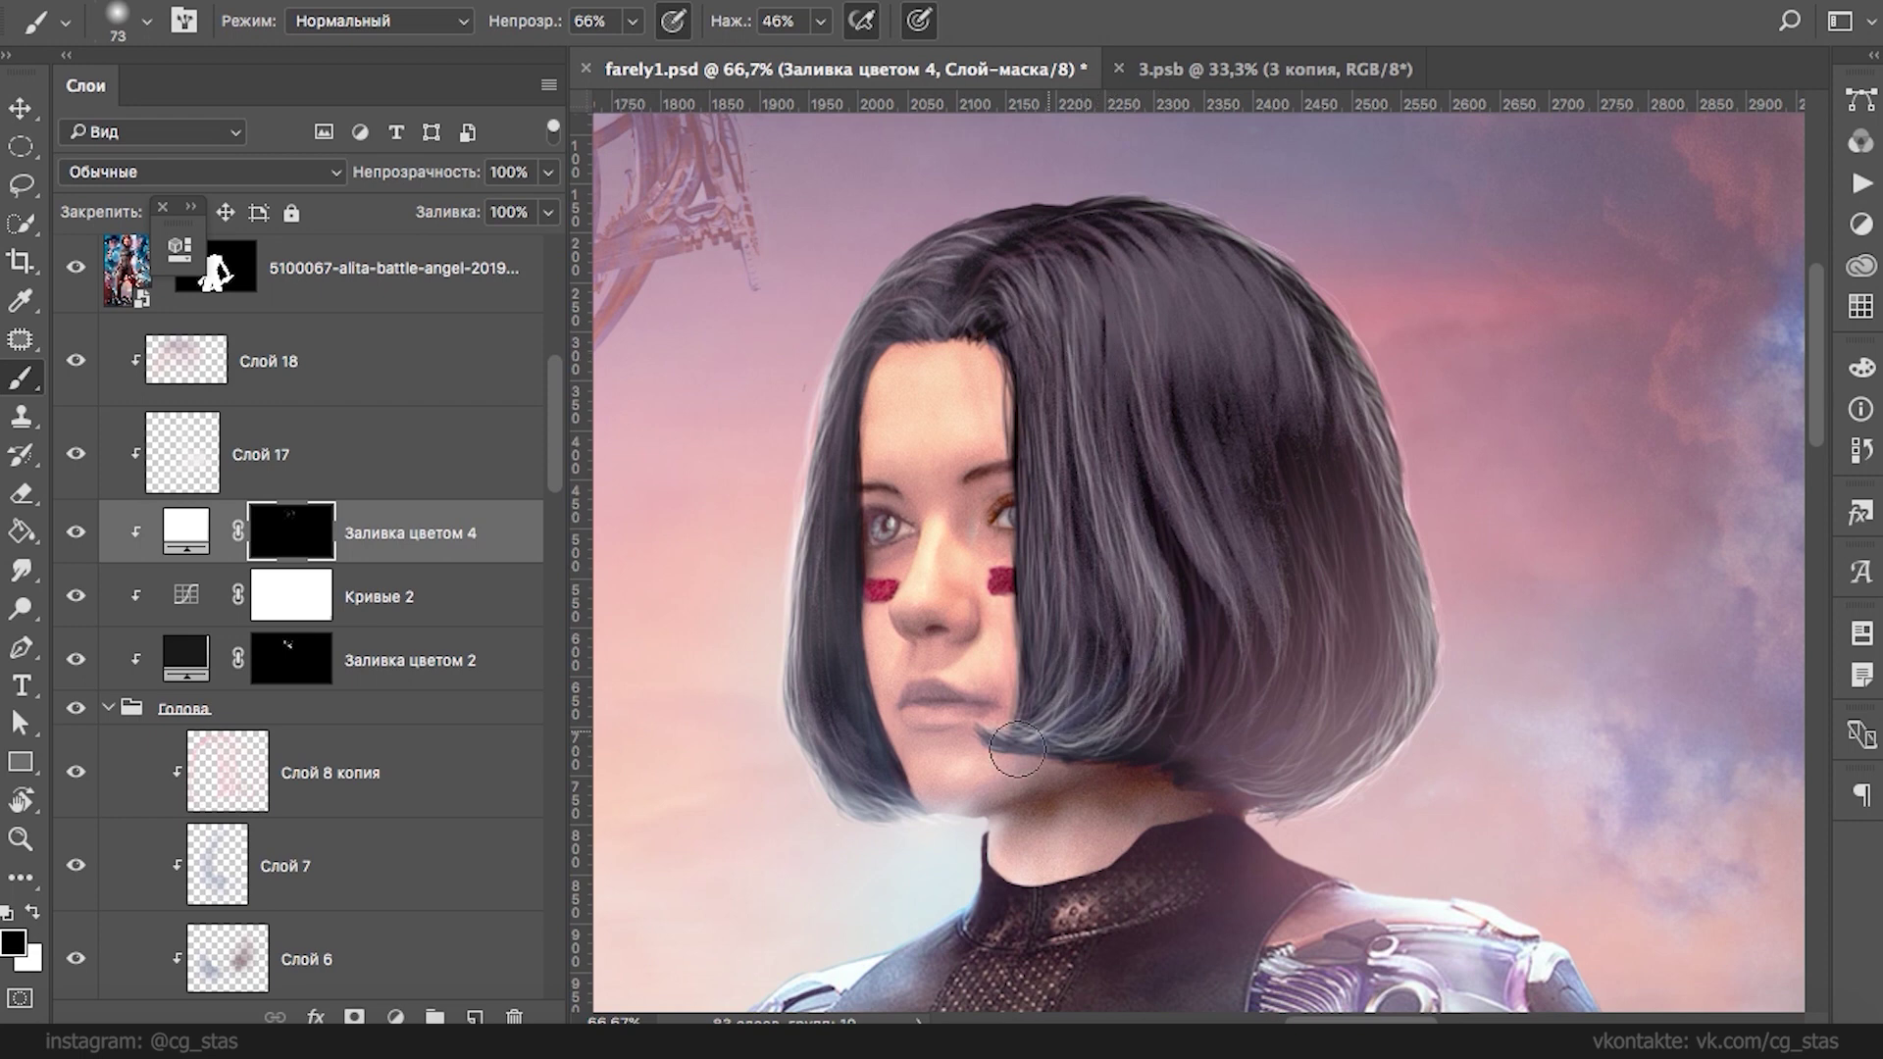
pyautogui.moveTo(1076, 615); pyautogui.dragTo(1033, 763)
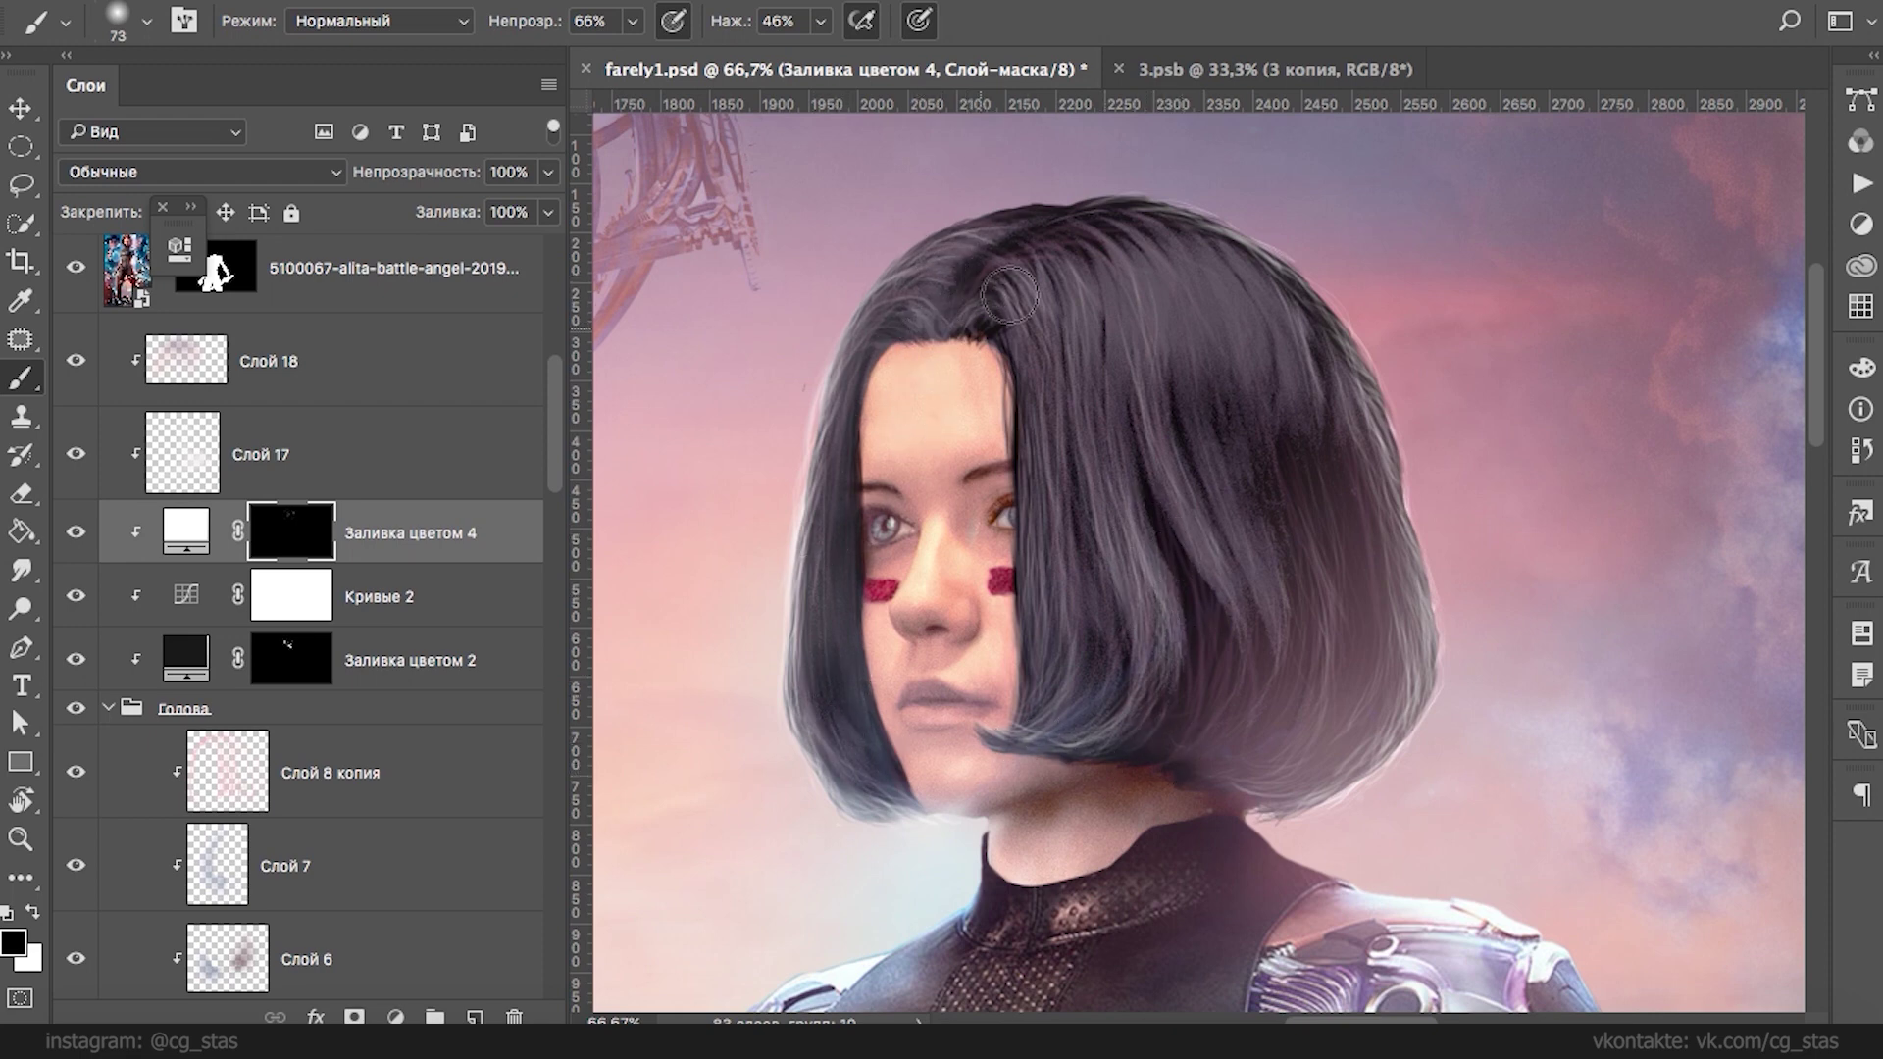
# - Try other blend modes, including Линейный свет, on the Заливка цветом 4 layer
pyautogui.click(186, 533)
pyautogui.click(201, 171)
pyautogui.click(213, 383)
pyautogui.click(211, 172)
pyautogui.click(235, 349)
pyautogui.click(245, 172)
pyautogui.click(236, 196)
pyautogui.click(201, 171)
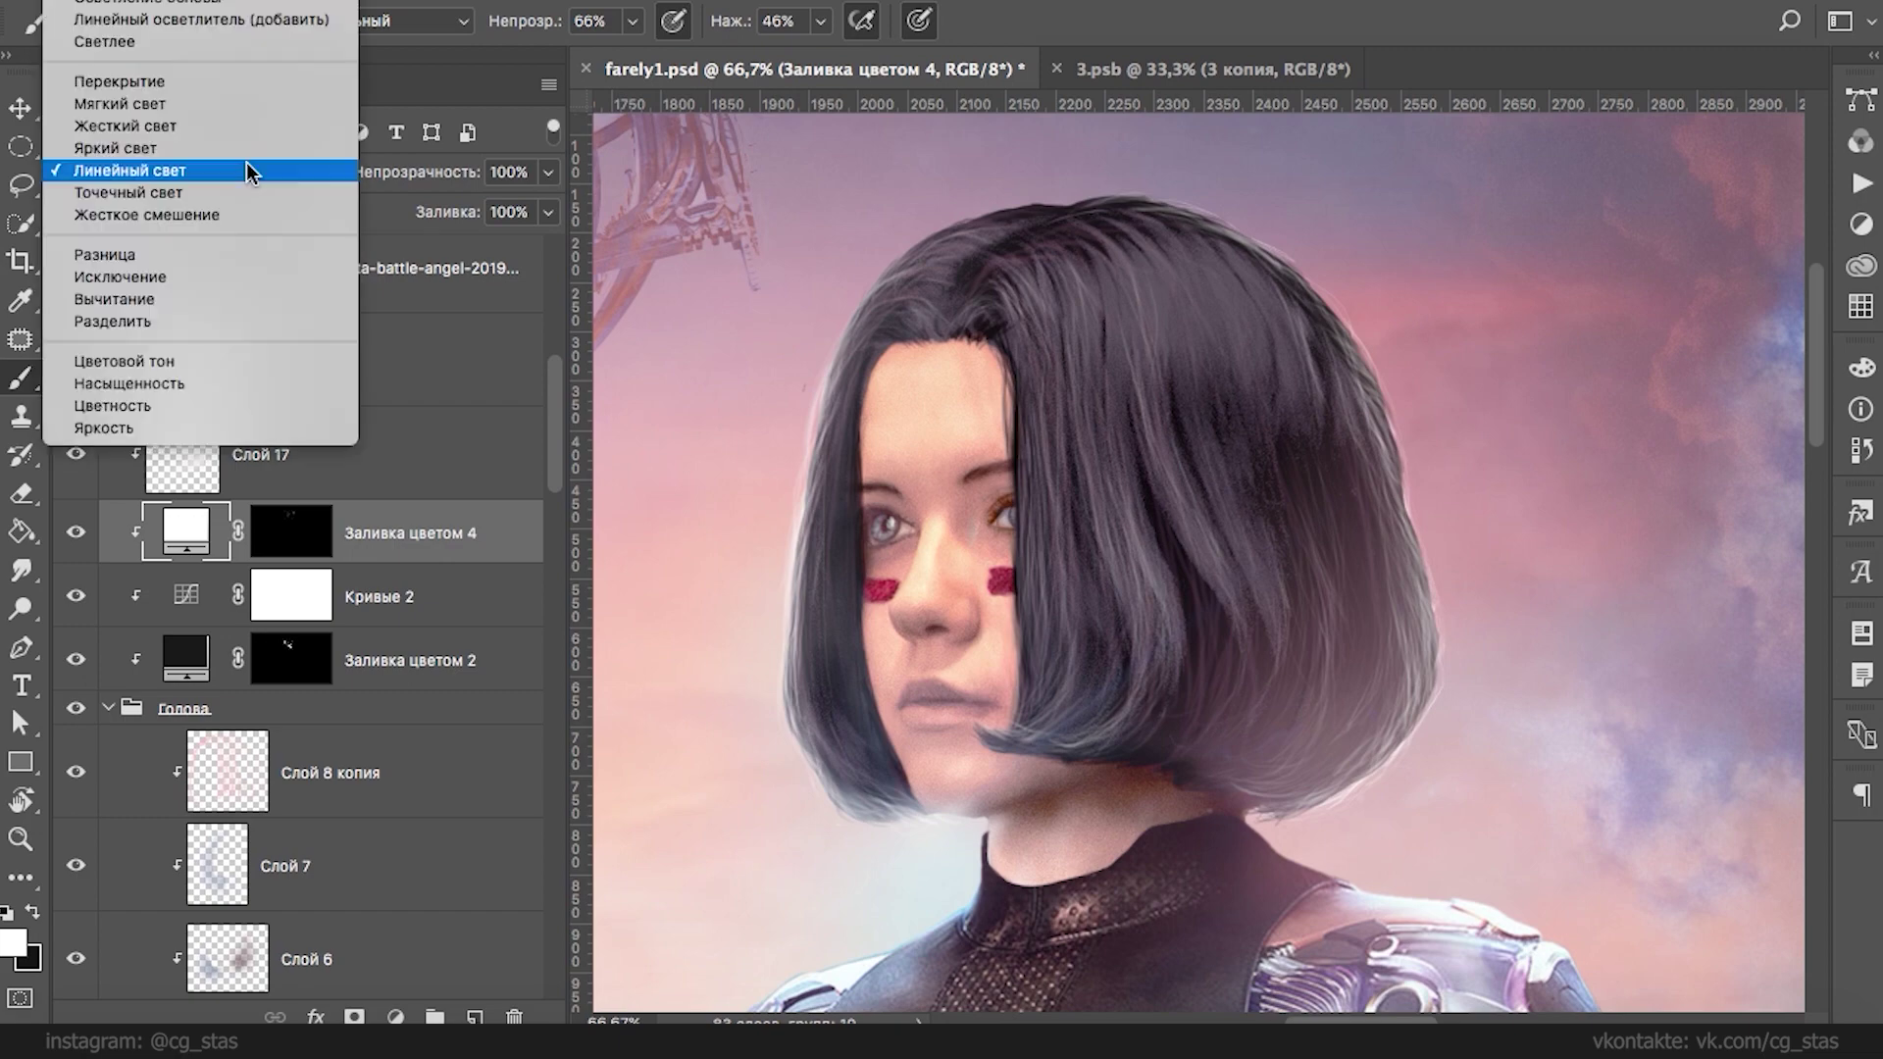
pyautogui.click(225, 138)
# - Compare the whole composite with and without the Заливка цветом 4 highlights
pyautogui.press('super+minus')
pyautogui.press('super+minus')
pyautogui.press('super+minus')
pyautogui.press('super+minus')
pyautogui.press('super+minus')
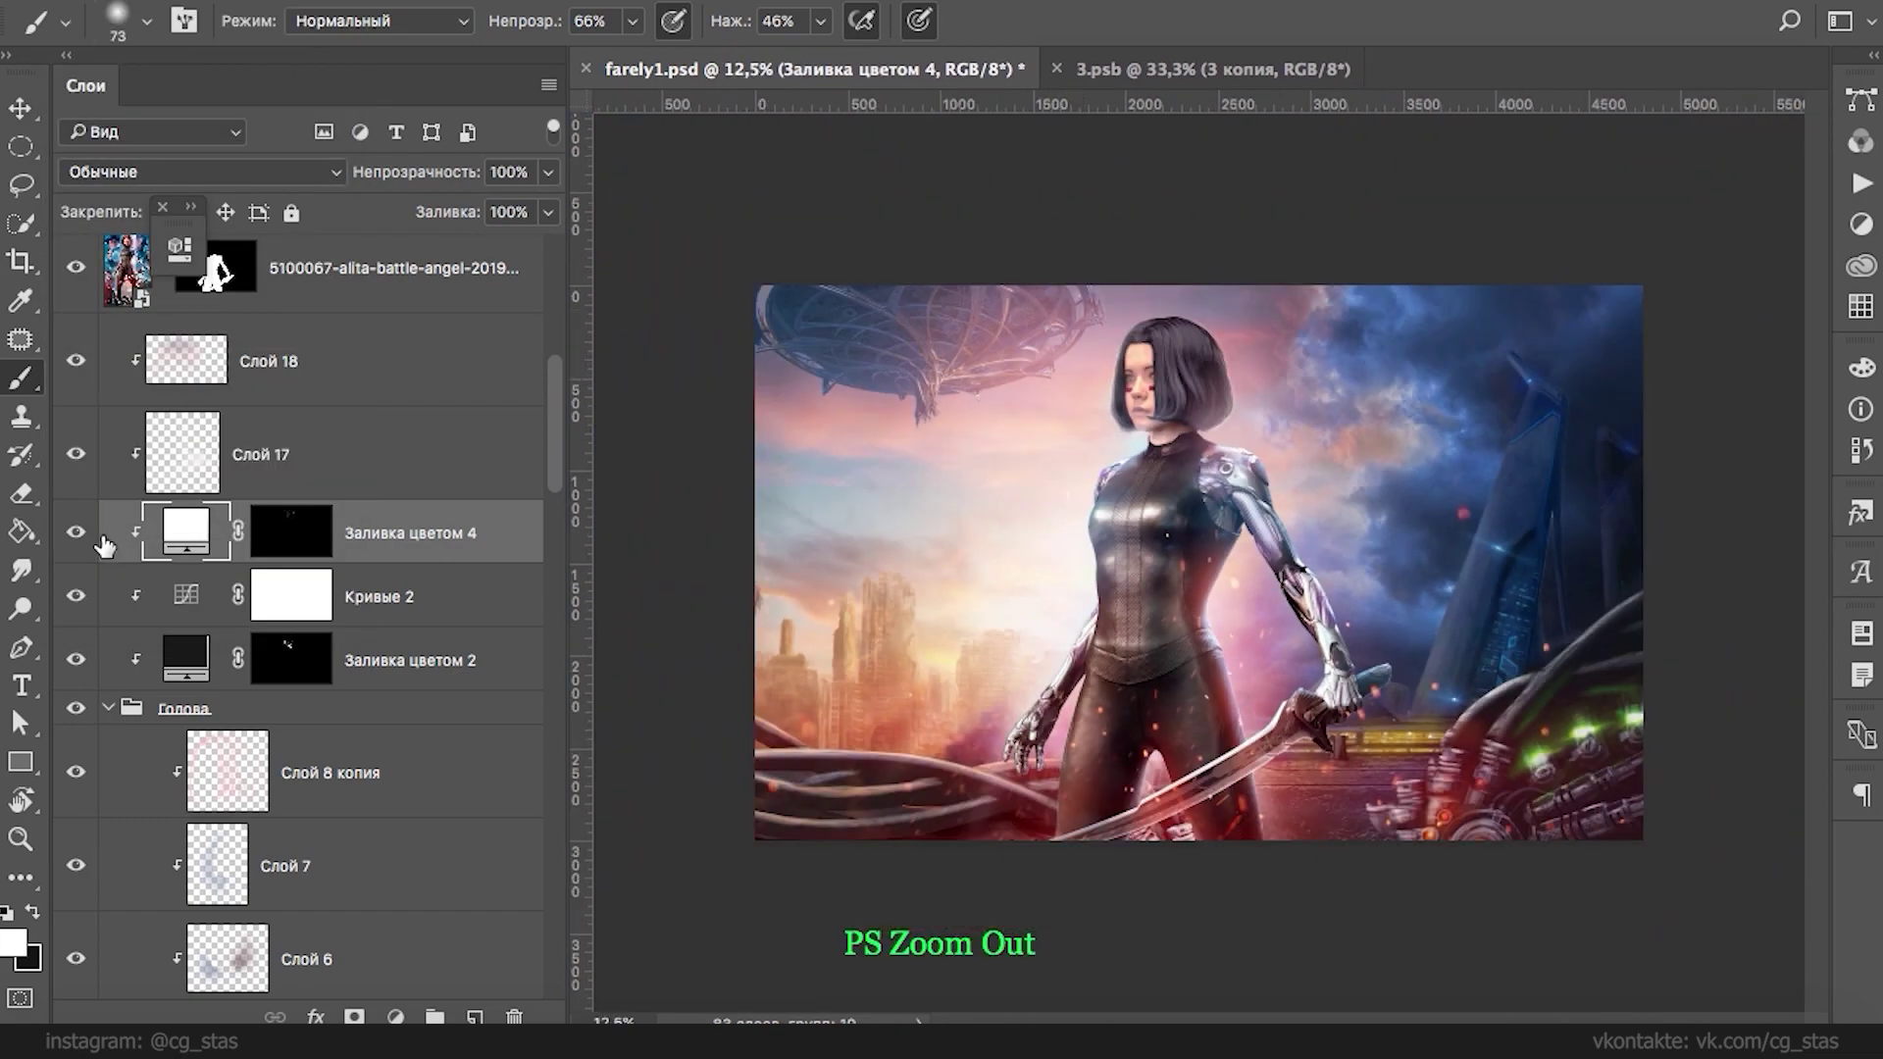
pyautogui.click(76, 532)
pyautogui.click(76, 532)
pyautogui.click(76, 532)
pyautogui.click(75, 533)
# - Duplicate the Заливка цветом 4 layer and clip the copy to the layers below
pyautogui.press('super+j')
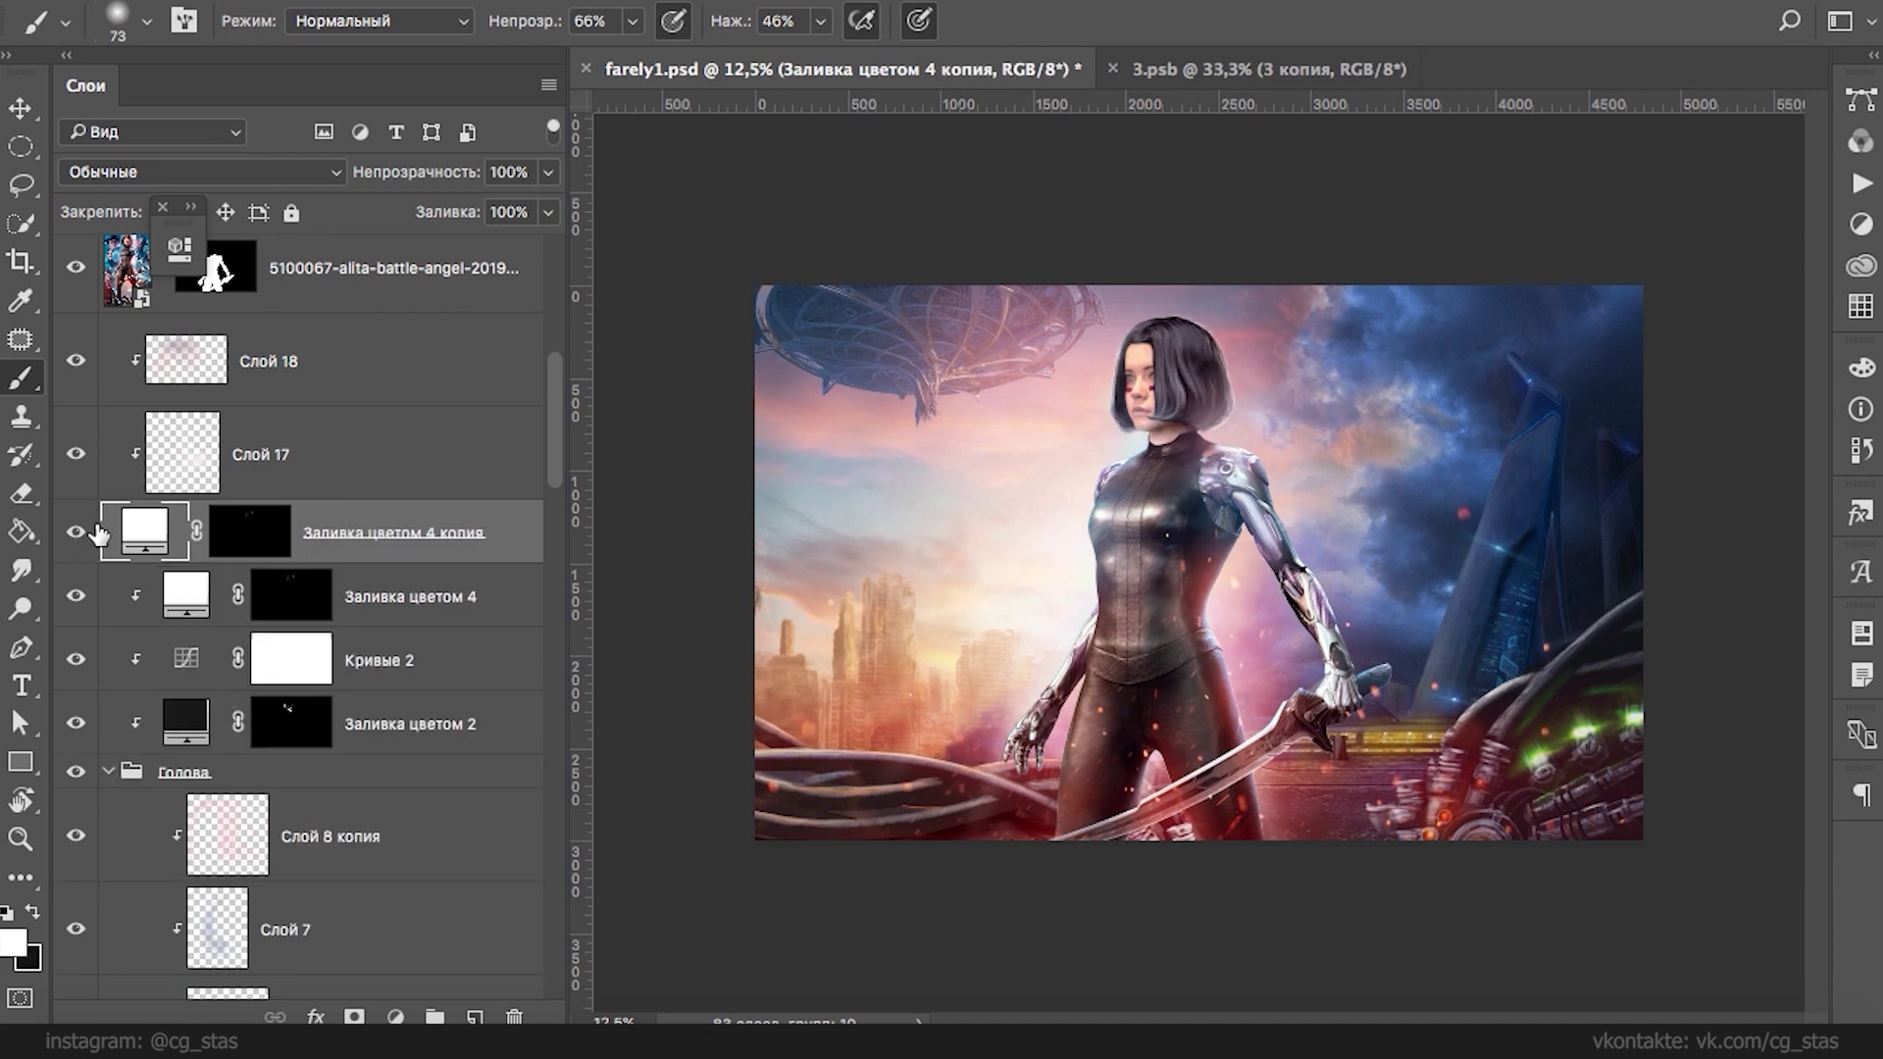
pyautogui.press('super+z')
pyautogui.press('super+z')
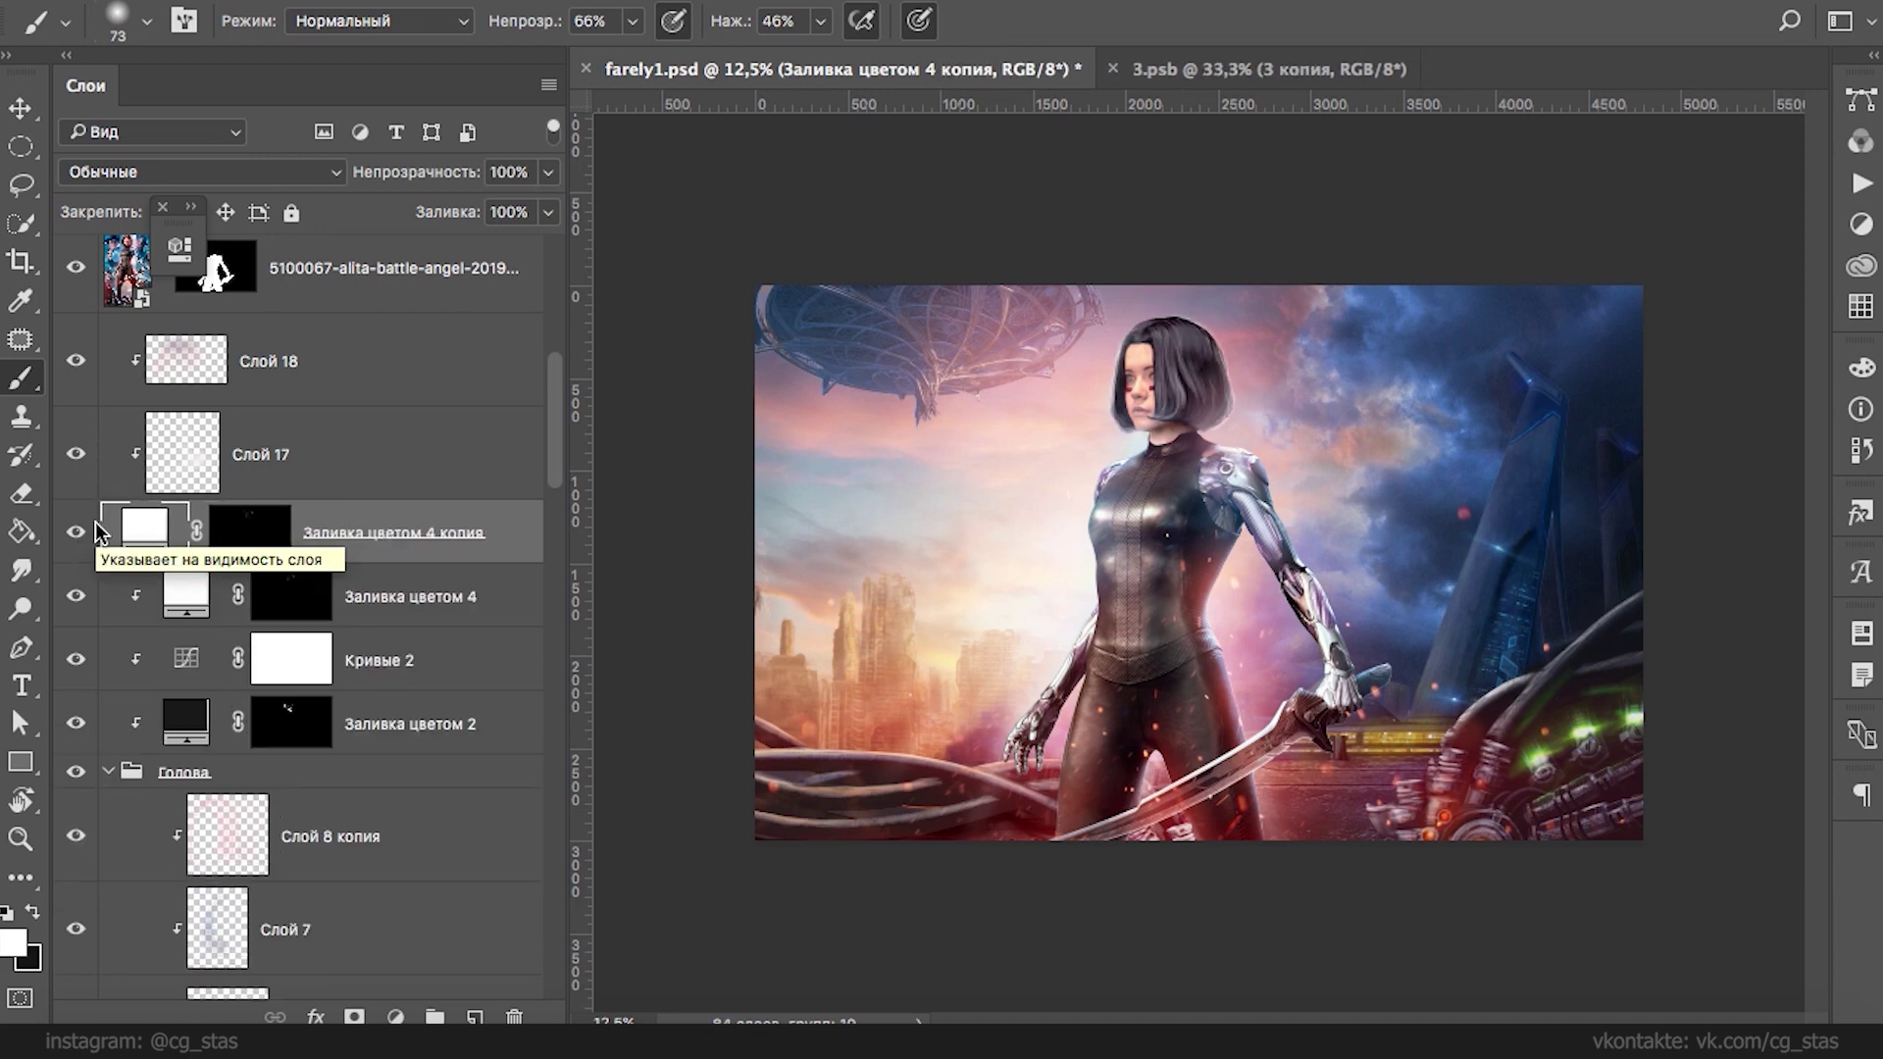
pyautogui.keyDown('alt'); pyautogui.click(144, 554); pyautogui.keyUp('alt')
# - Compare the hair with and without the duplicated highlight layer, then inspect the head up close
pyautogui.click(82, 539)
pyautogui.click(83, 540)
pyautogui.click(83, 539)
pyautogui.click(82, 539)
pyautogui.press('super+plus')
pyautogui.press('super+plus')
pyautogui.press('super+plus')
pyautogui.moveTo(979, 392); pyautogui.dragTo(959, 652)
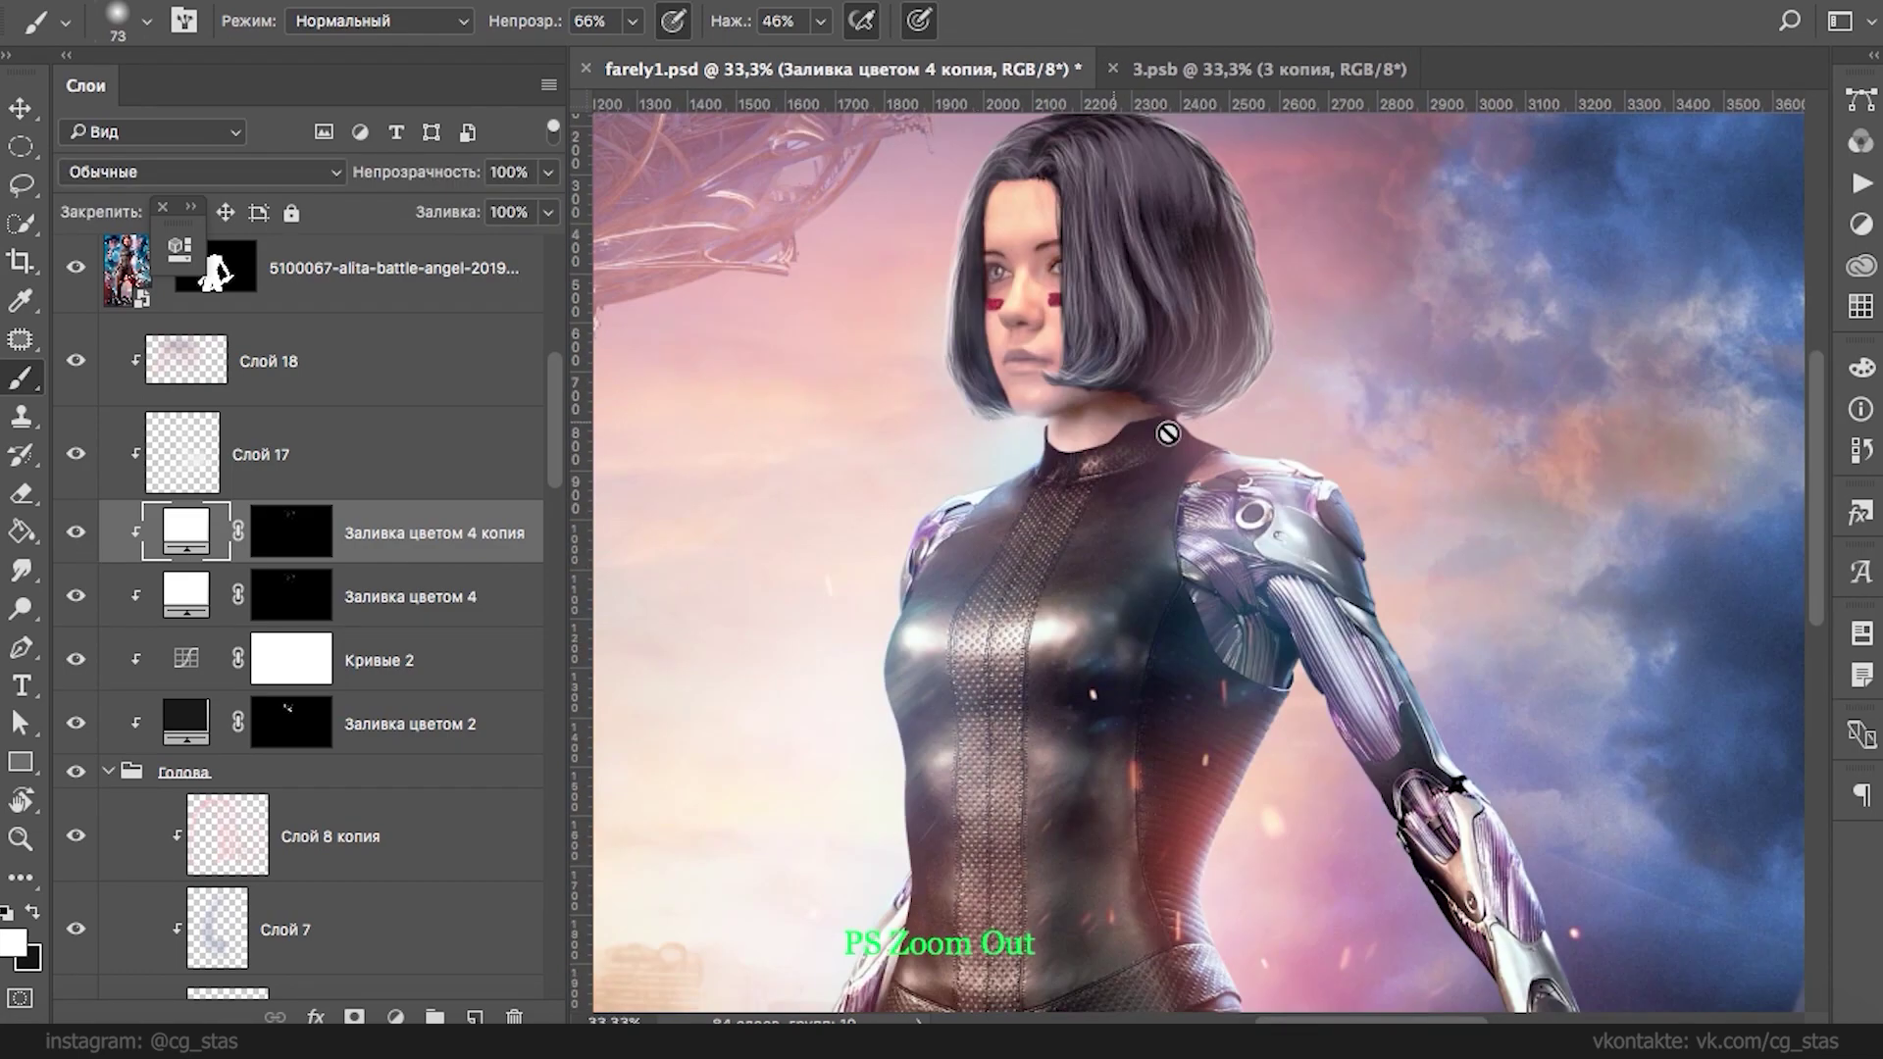
# - Reduce the duplicated highlight layer's fill to 35% and select its mask
pyautogui.click(547, 212)
pyautogui.moveTo(549, 247); pyautogui.dragTo(457, 252)
pyautogui.click(974, 345)
pyautogui.press('super+backslash')
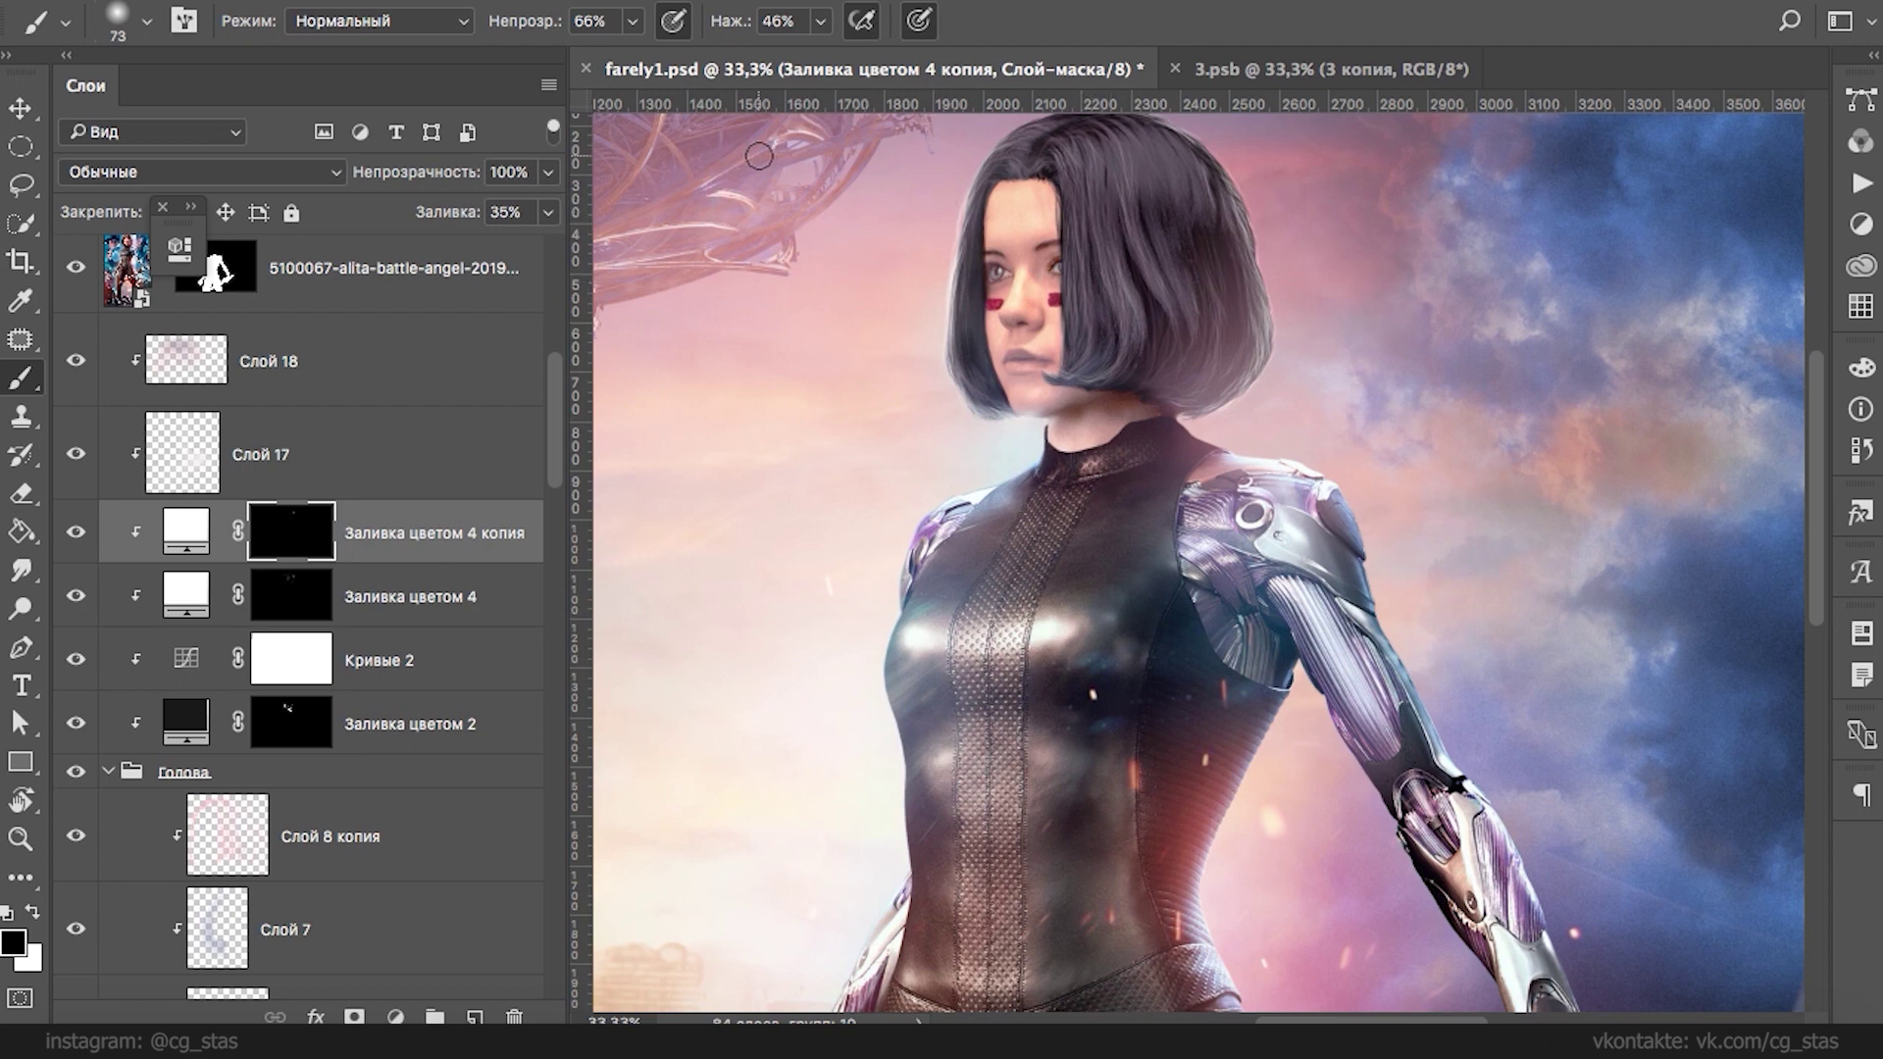
# - Paint white rim strands at the back of the crown on the Заливка цветом 4 mask with a 5 px brush
pyautogui.hotkey('alt', '[')
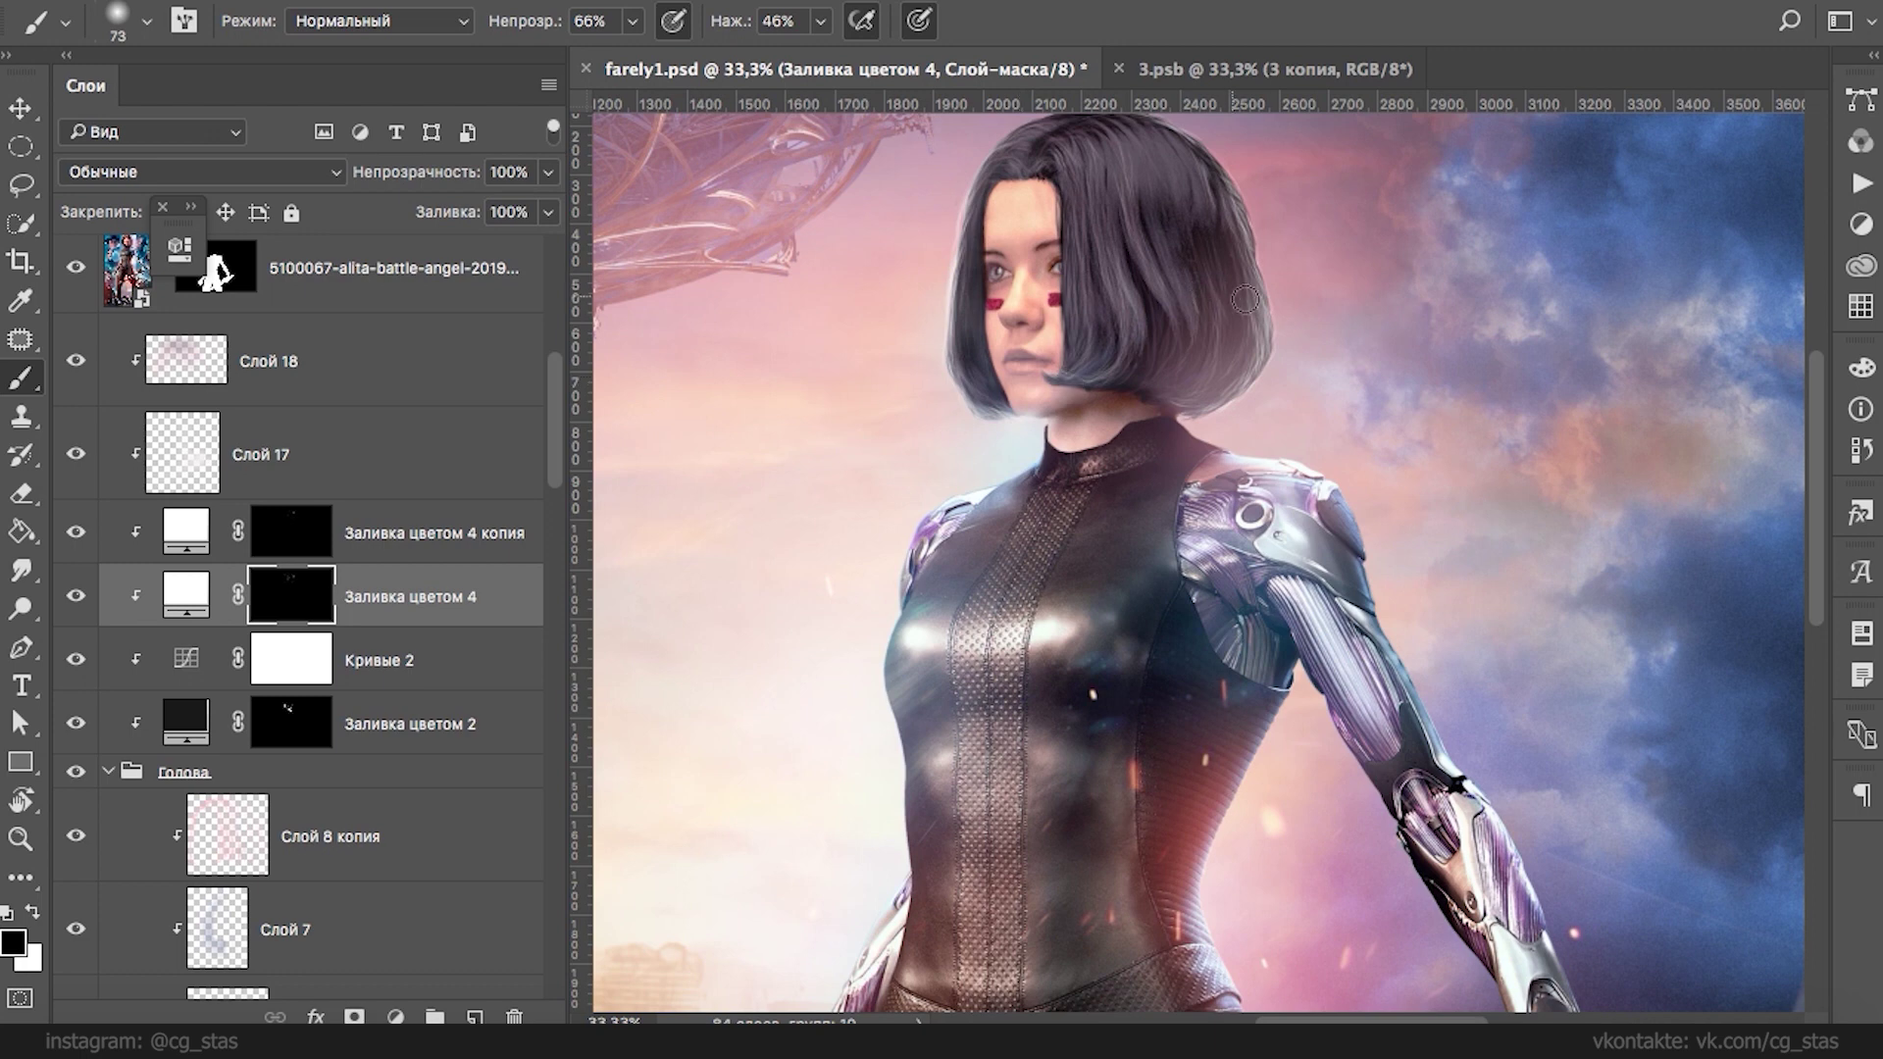
pyautogui.rightClick(1062, 383)
pyautogui.moveTo(1176, 376); pyautogui.dragTo(1157, 375)
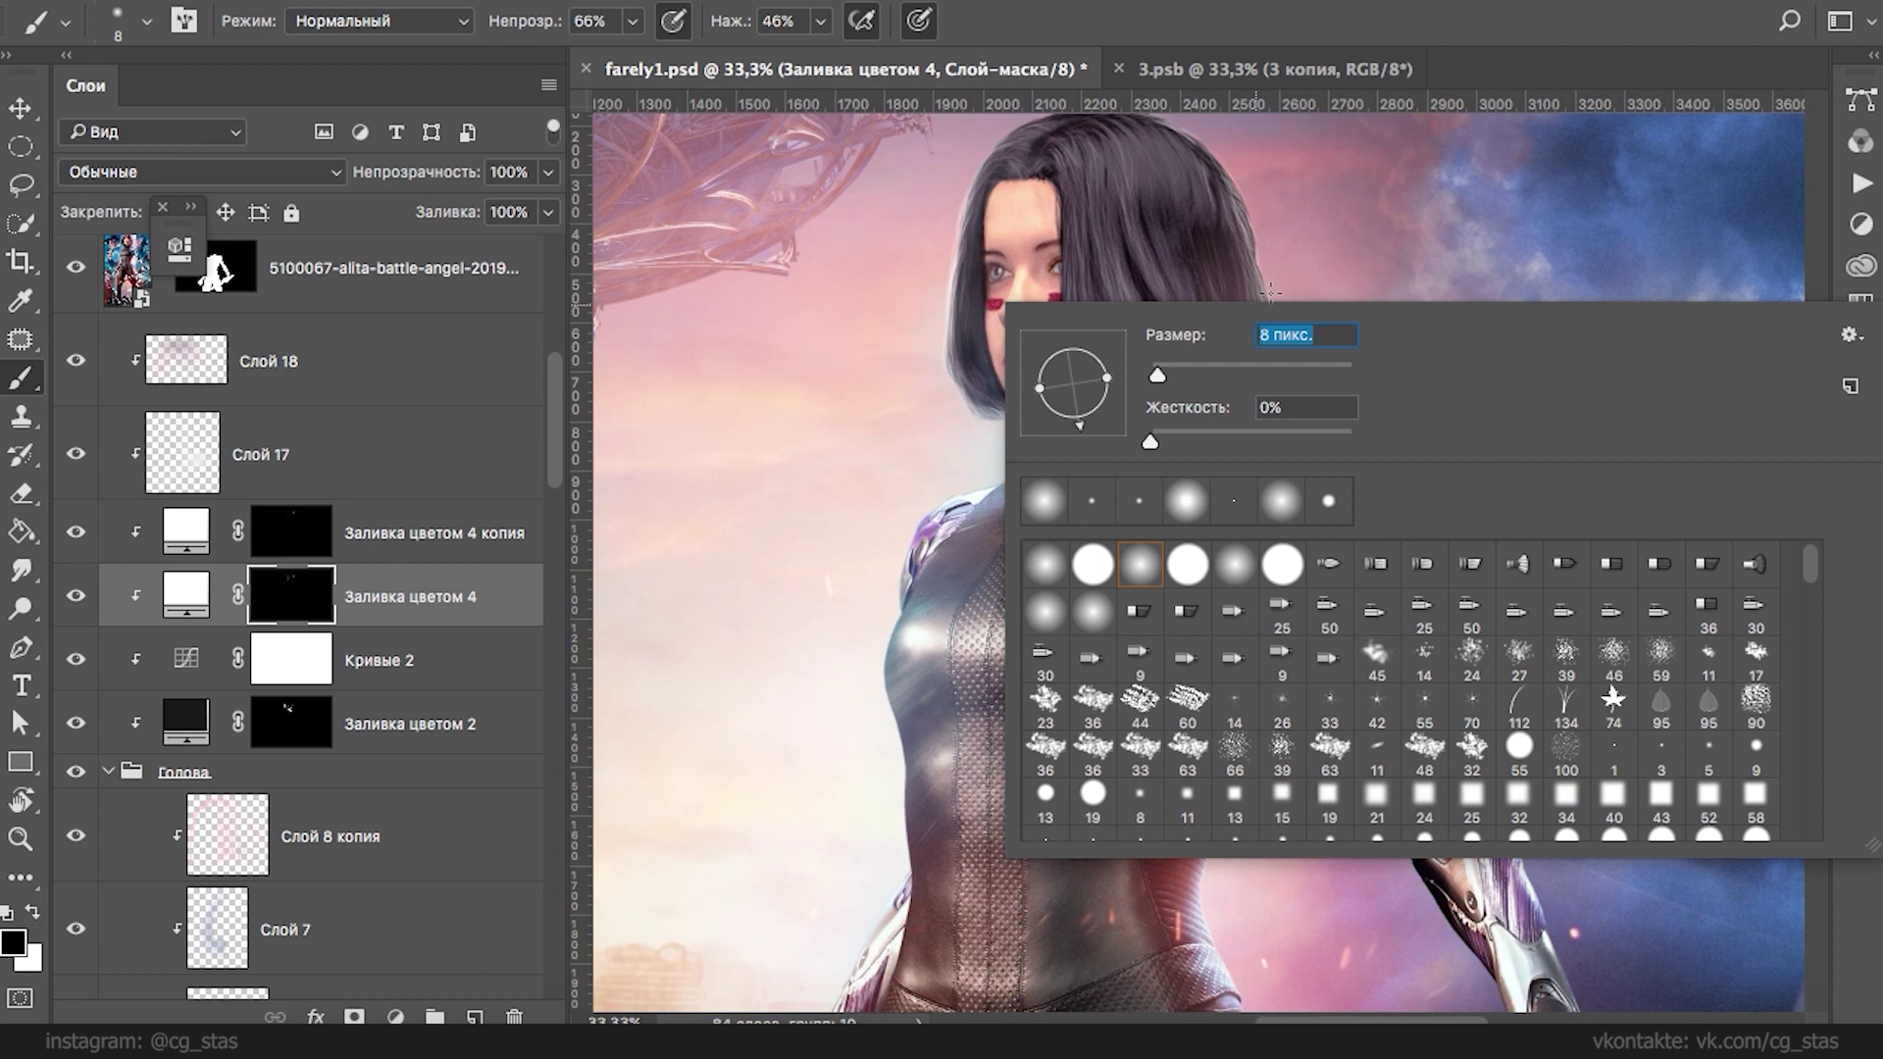
pyautogui.moveTo(1173, 381); pyautogui.dragTo(1155, 379)
pyautogui.press('Return')
pyautogui.press('x')
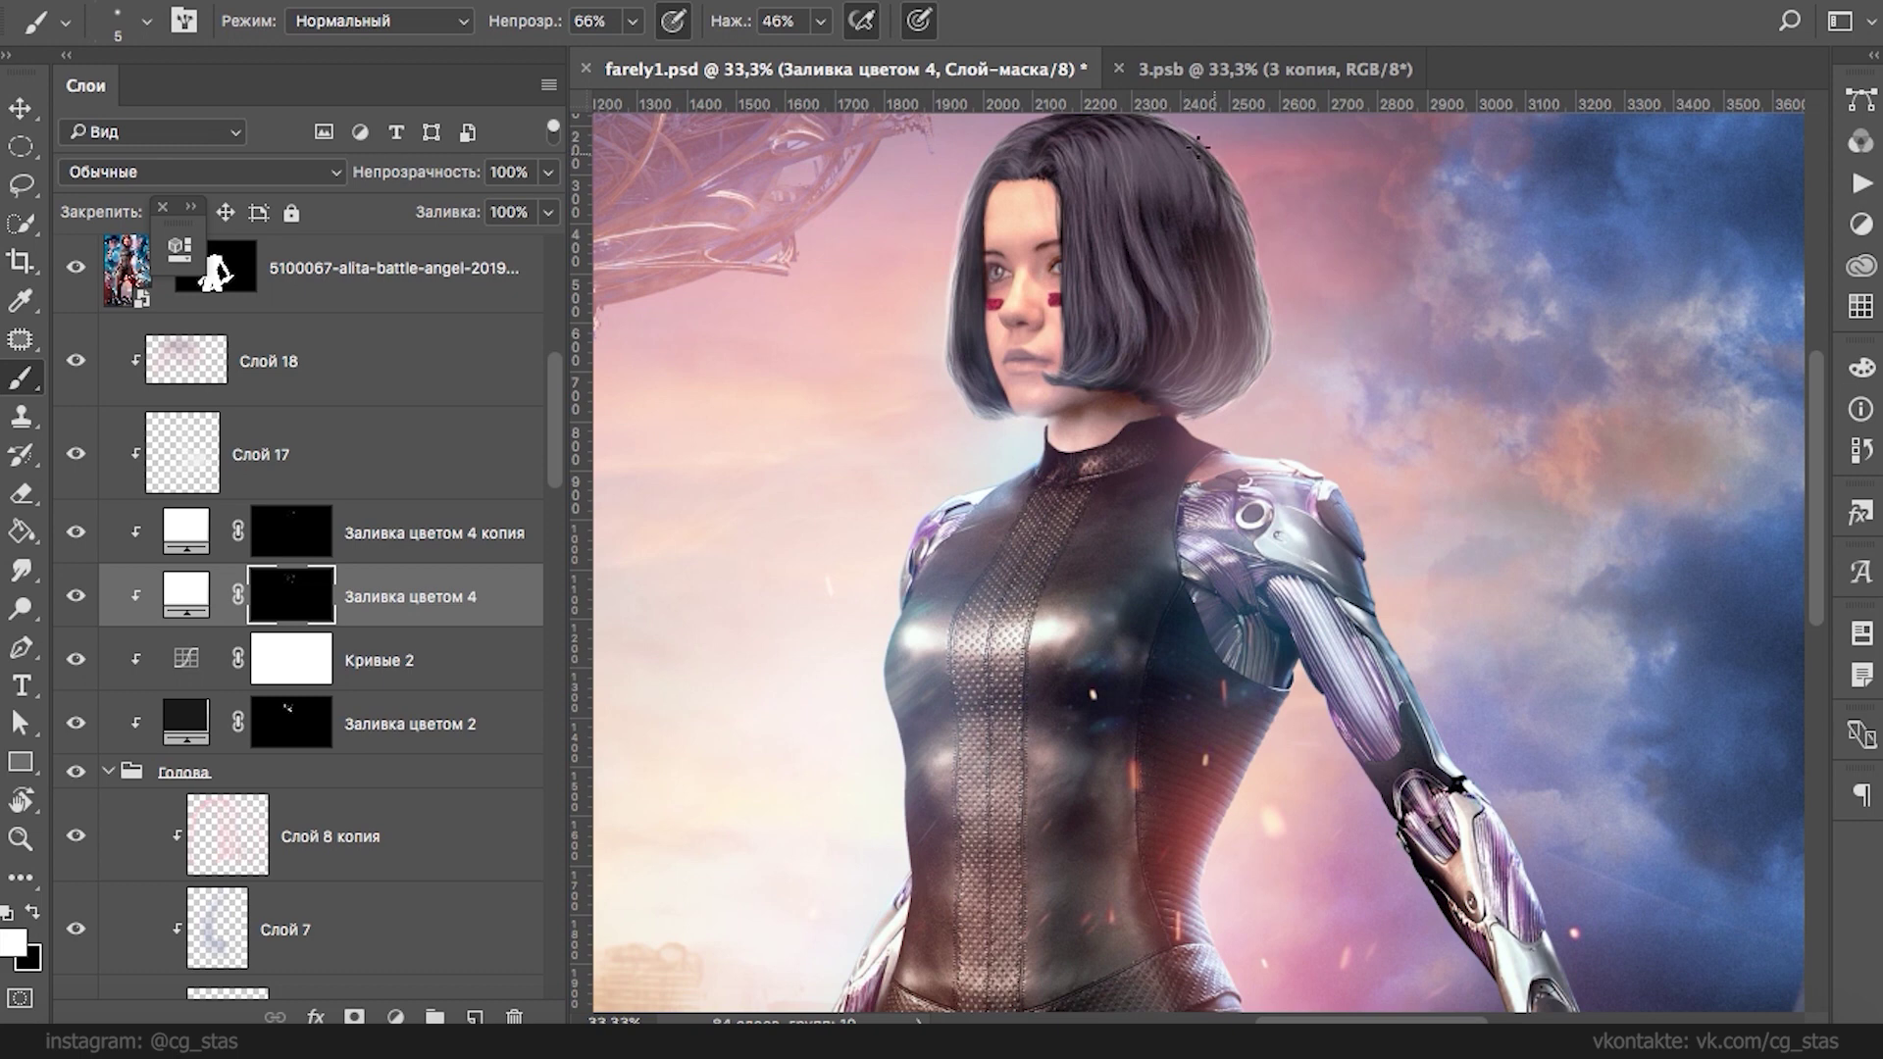
pyautogui.moveTo(1216, 147); pyautogui.dragTo(1242, 202)
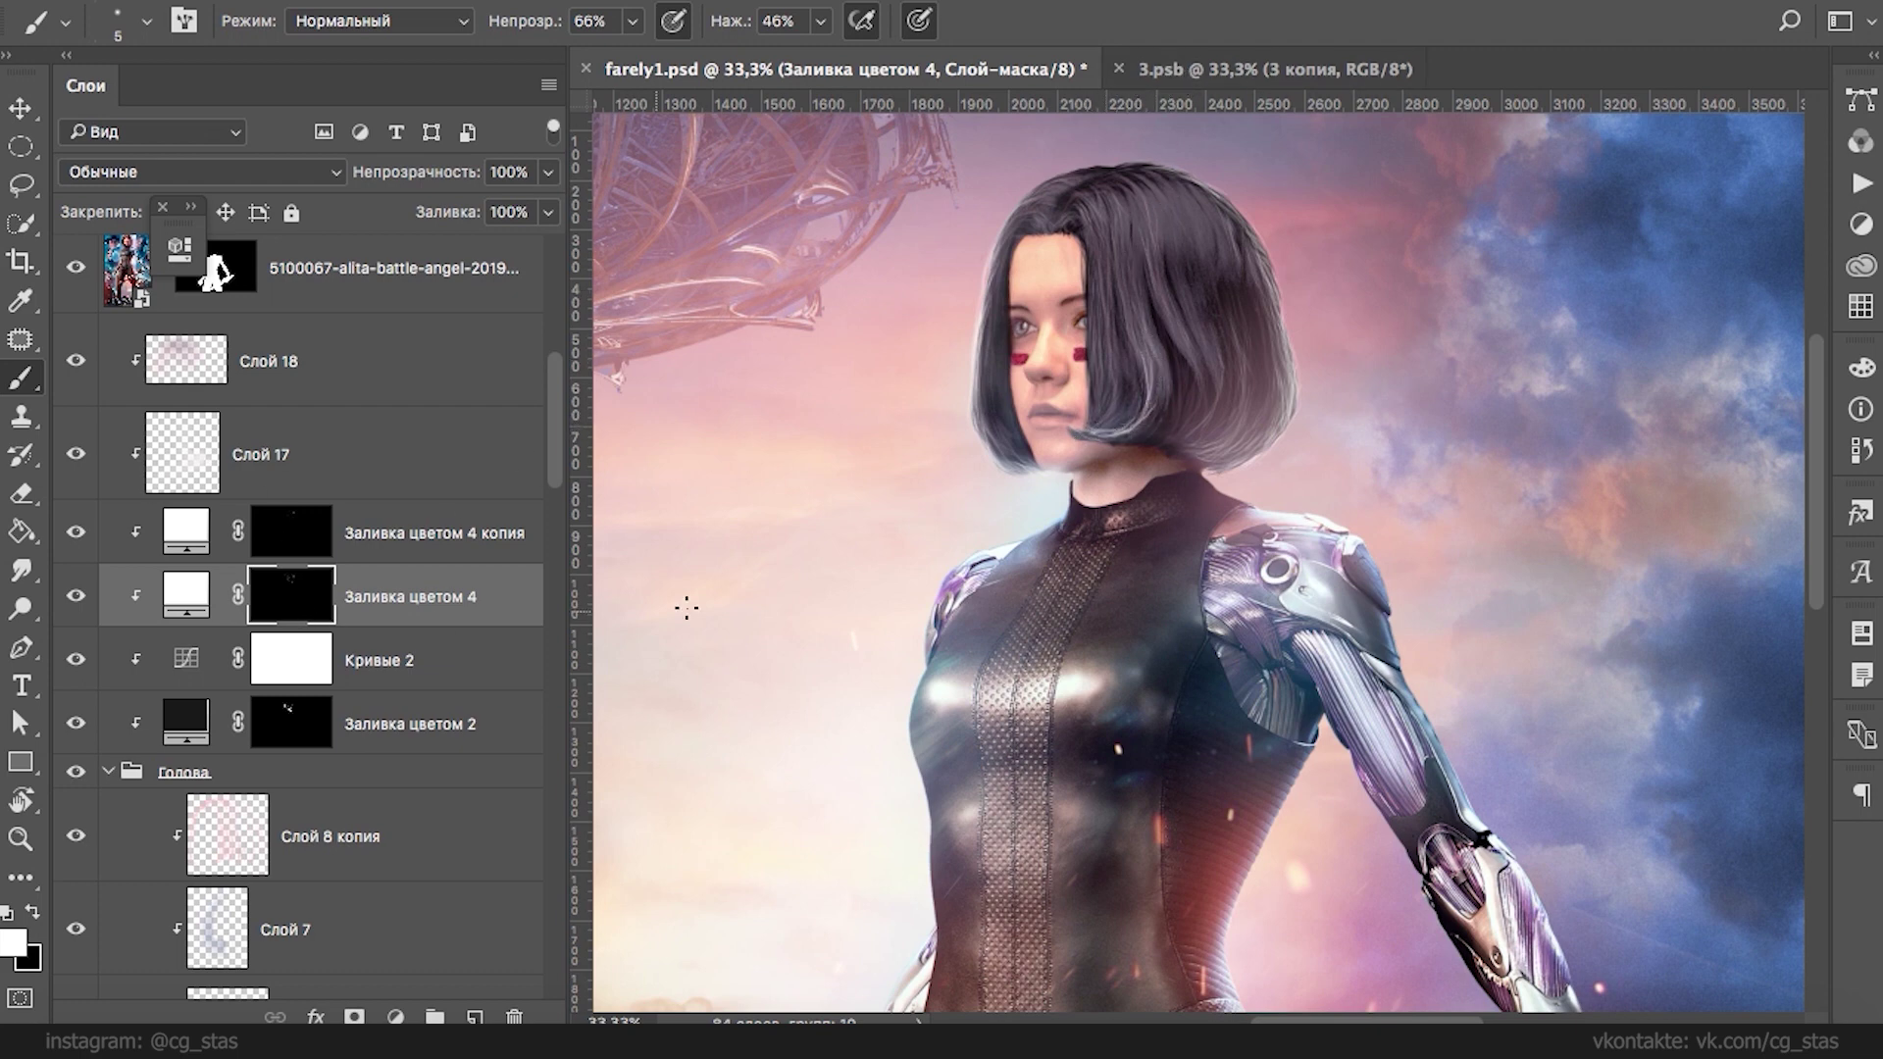
# - Soften the strands in the back part of the hair on the mask with a black 24 px brush
pyautogui.press('x')
pyautogui.rightClick(1274, 432)
pyautogui.click(1186, 469)
pyautogui.click(1177, 468)
pyautogui.click(1241, 355)
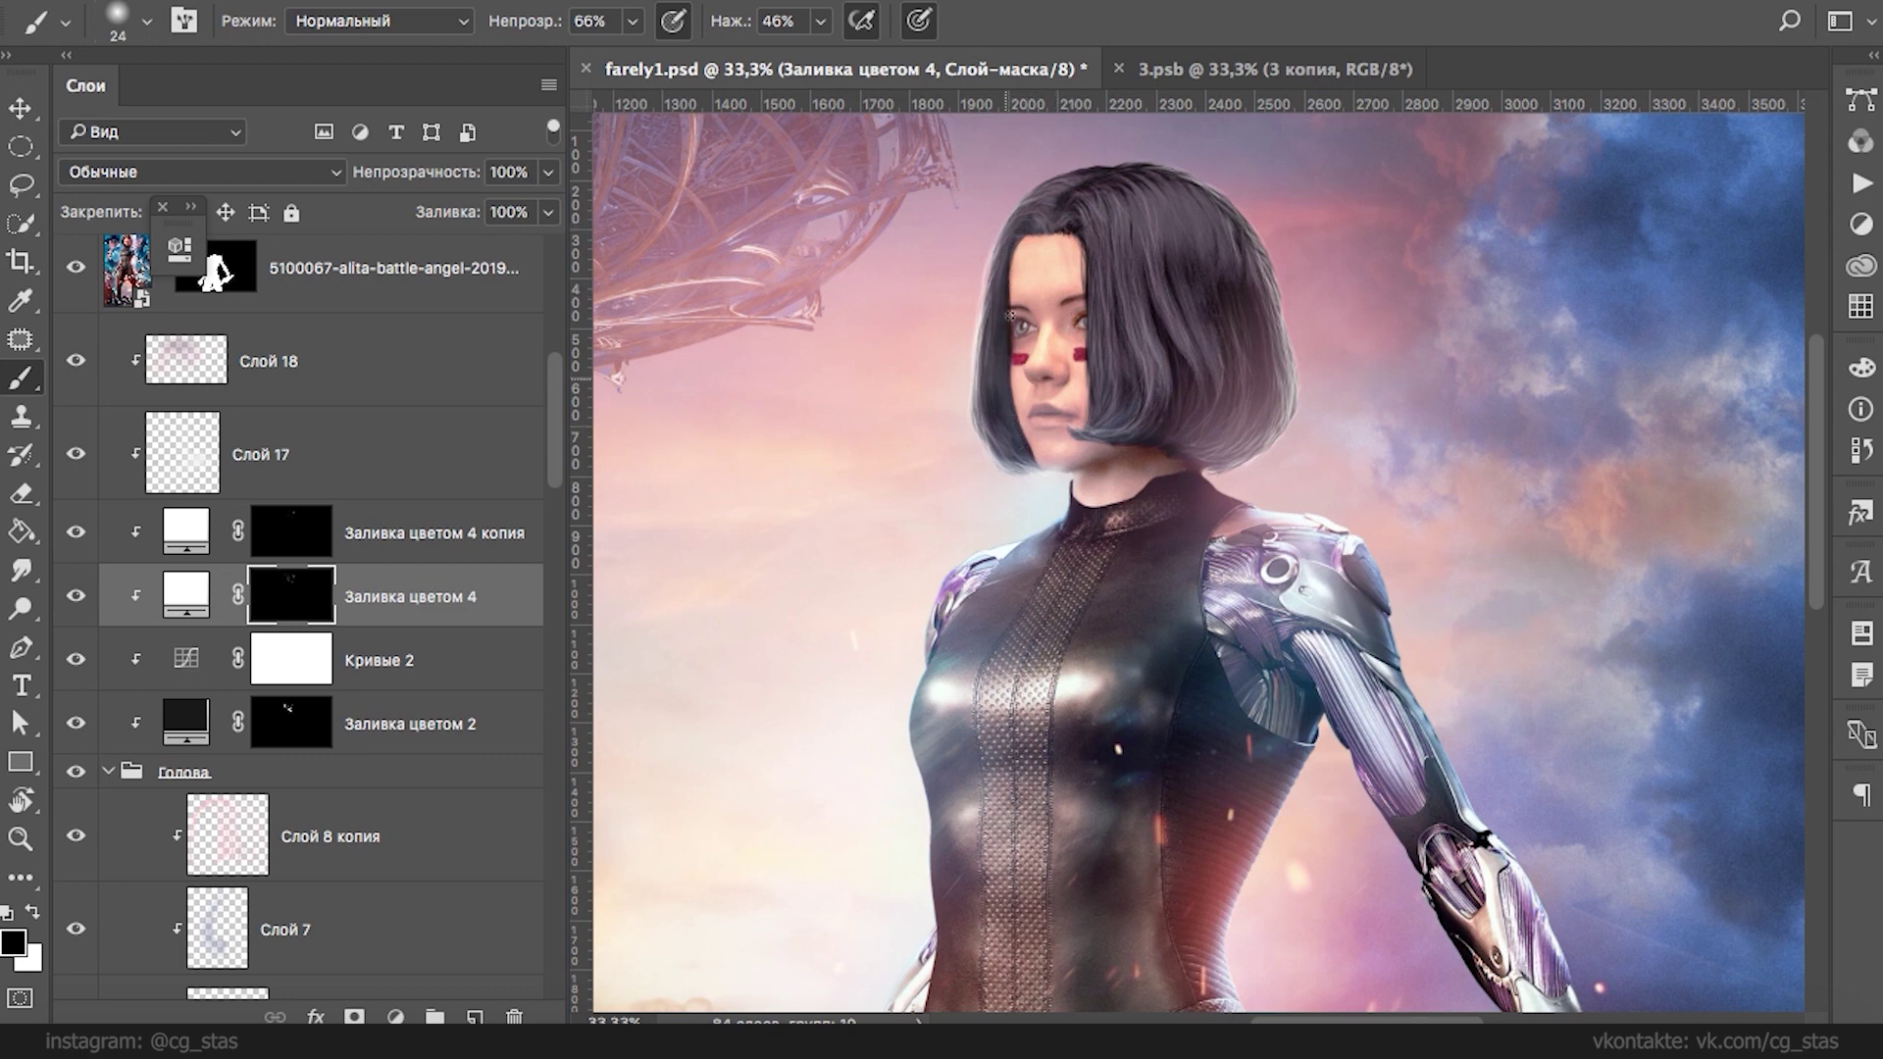
# - Compare the whole composite with and without the Заливка цветом 4 highlight layer
pyautogui.hotkey('ctrl', '-')
pyautogui.hotkey('ctrl', '-')
pyautogui.hotkey('ctrl', '-')
pyautogui.hotkey('ctrl', '-')
pyautogui.hotkey('ctrl', '-')
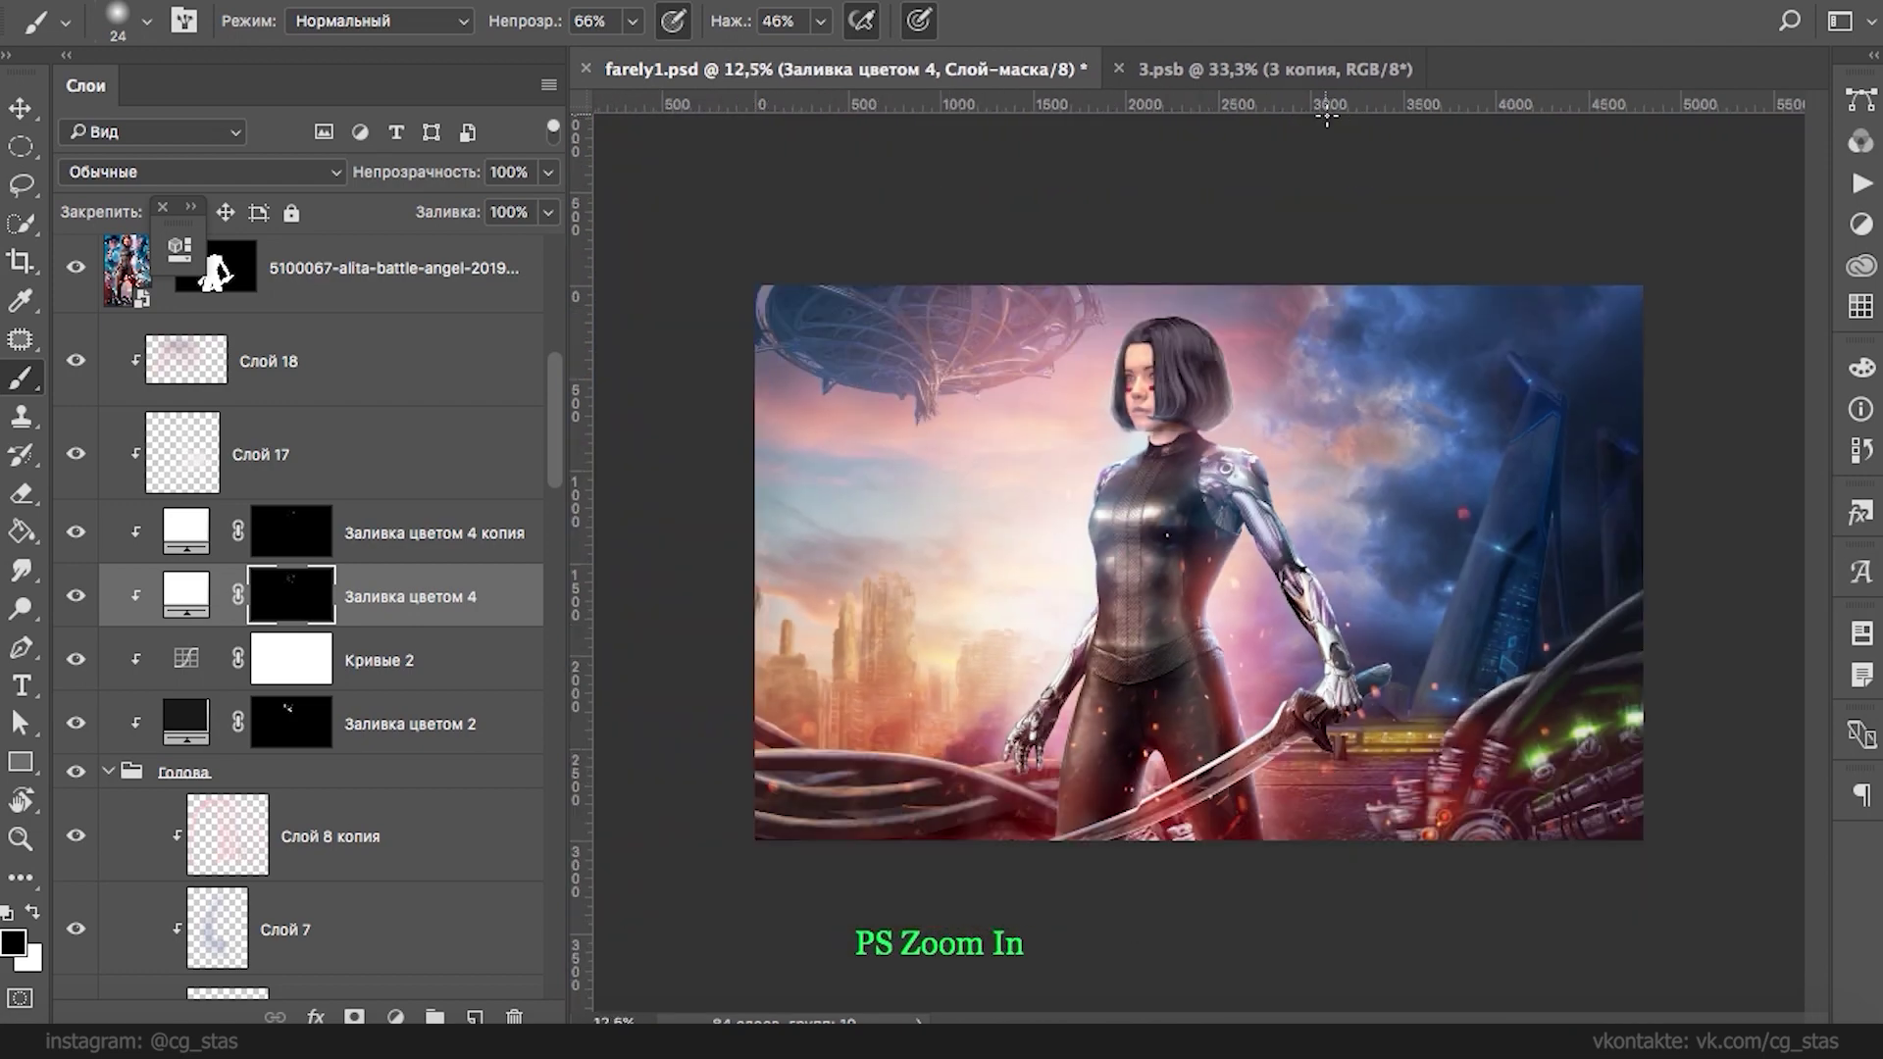
pyautogui.press('super+plus')
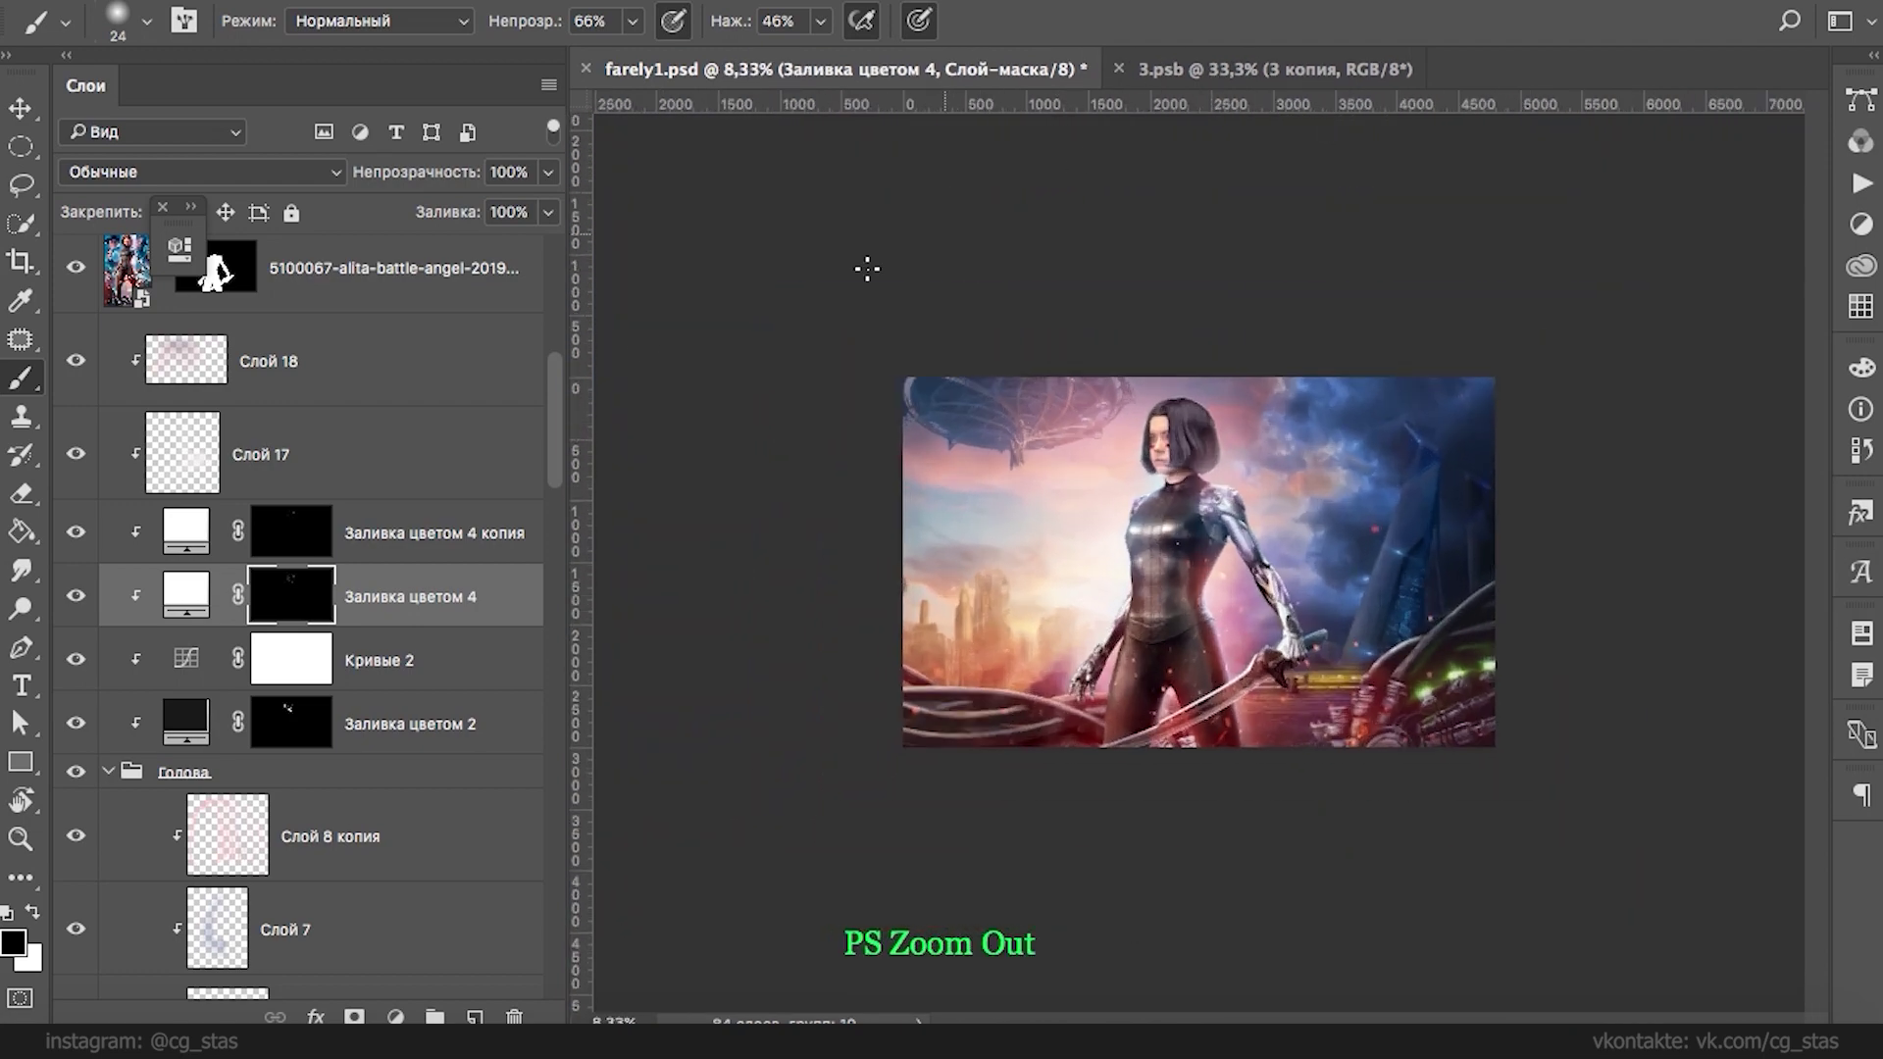
pyautogui.click(76, 596)
pyautogui.click(77, 597)
pyautogui.click(76, 596)
pyautogui.click(76, 596)
pyautogui.click(78, 600)
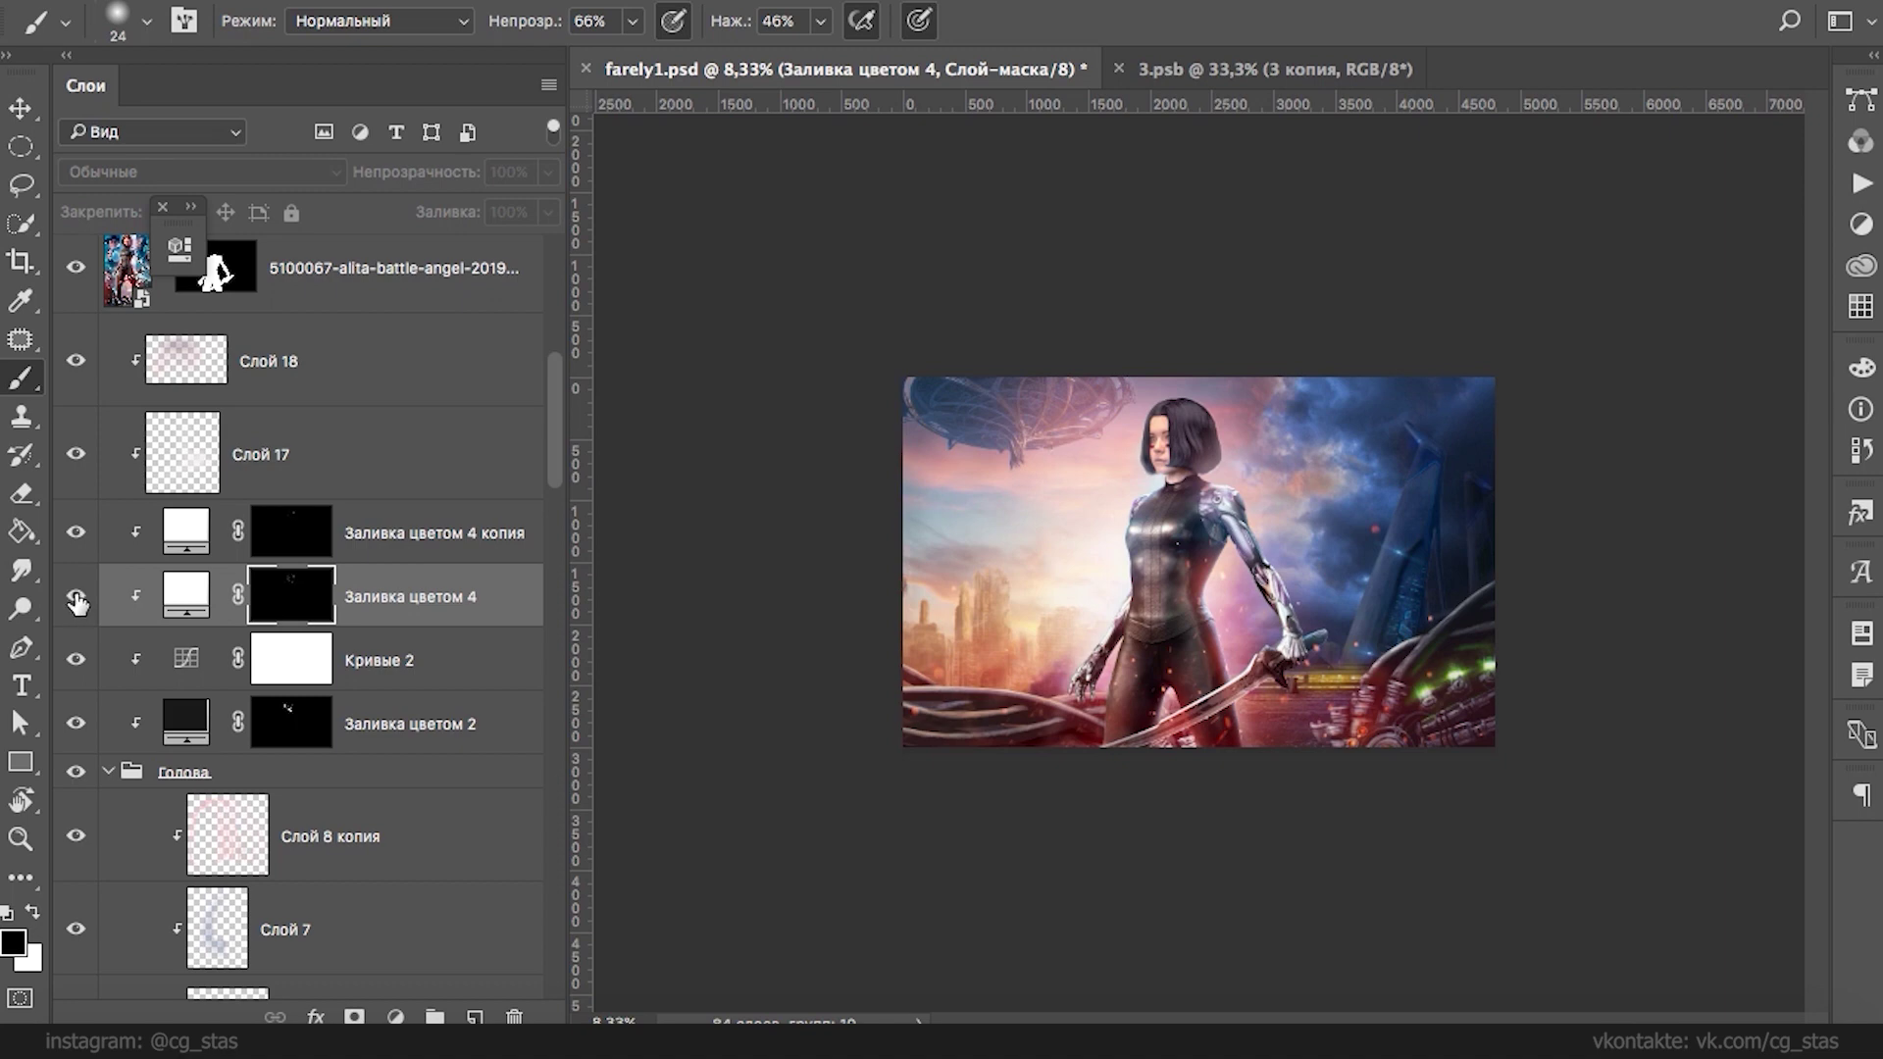
pyautogui.click(78, 598)
pyautogui.click(78, 598)
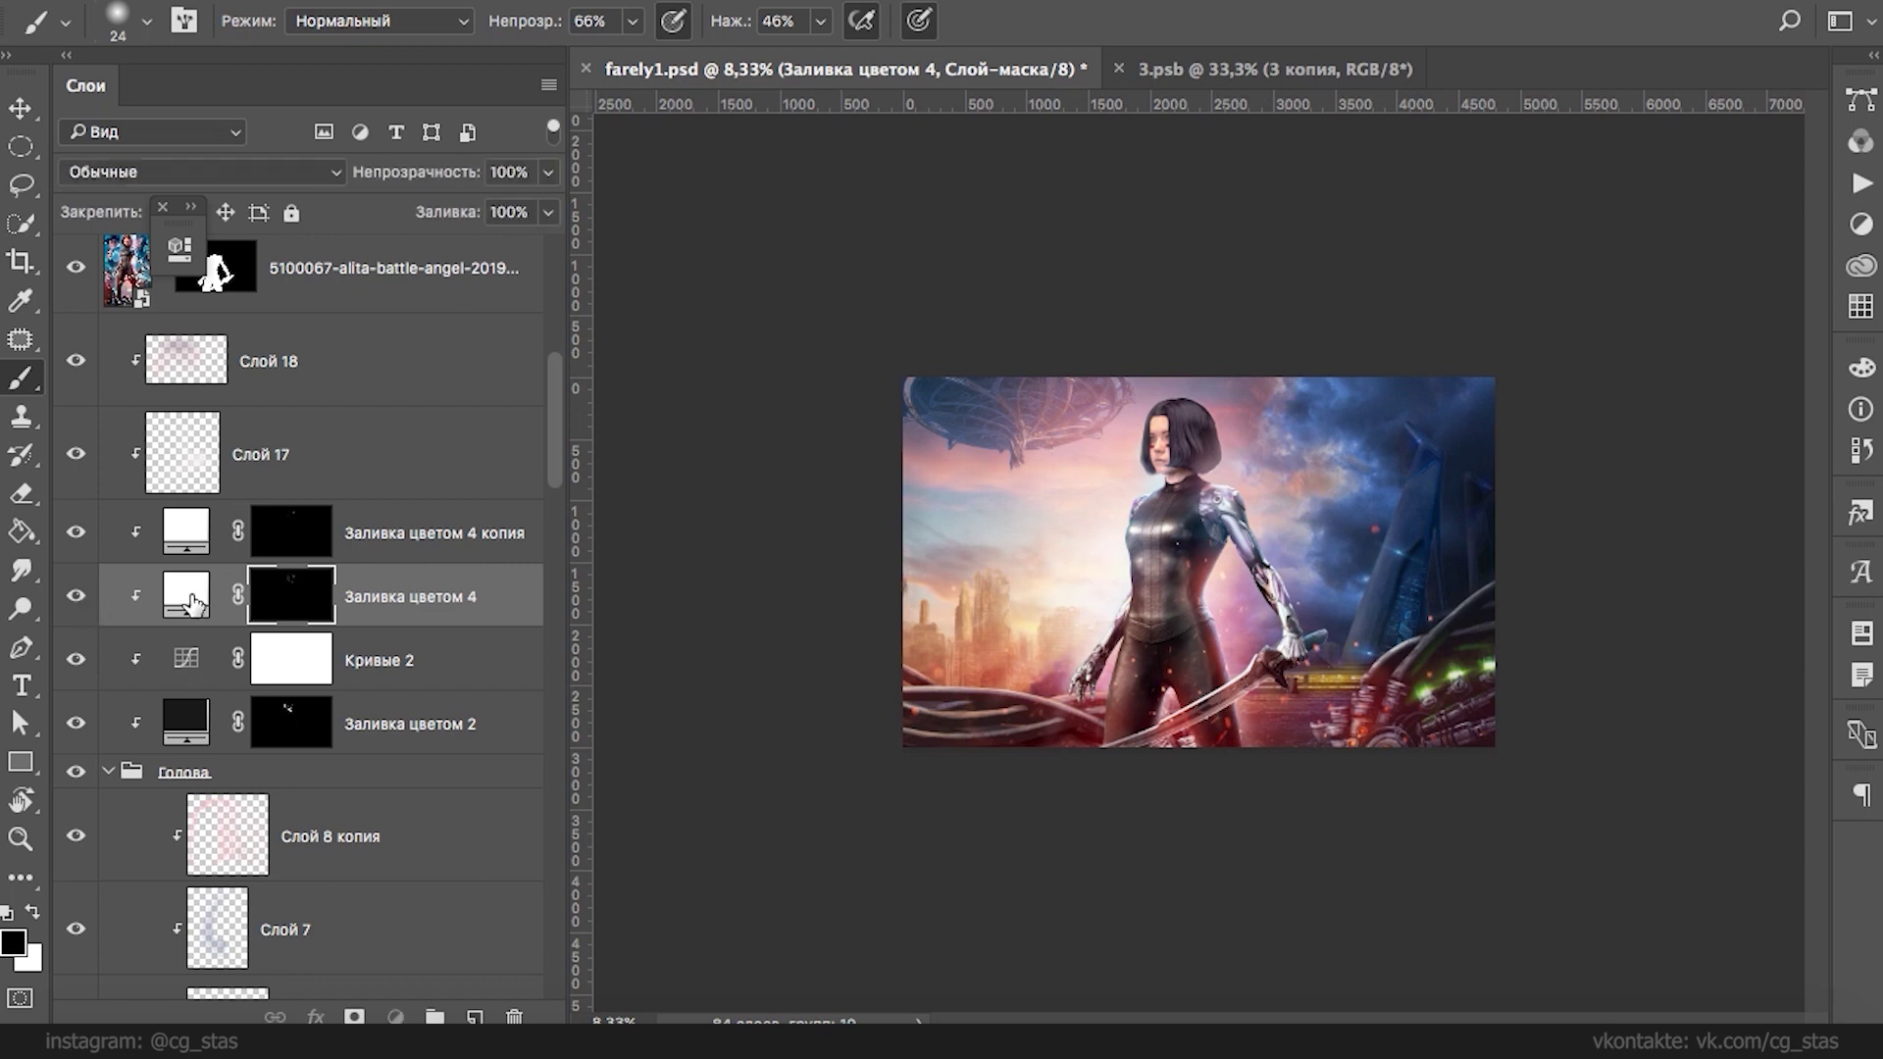
pyautogui.click(186, 593)
pyautogui.click(78, 599)
pyautogui.click(79, 598)
pyautogui.click(81, 600)
pyautogui.click(81, 600)
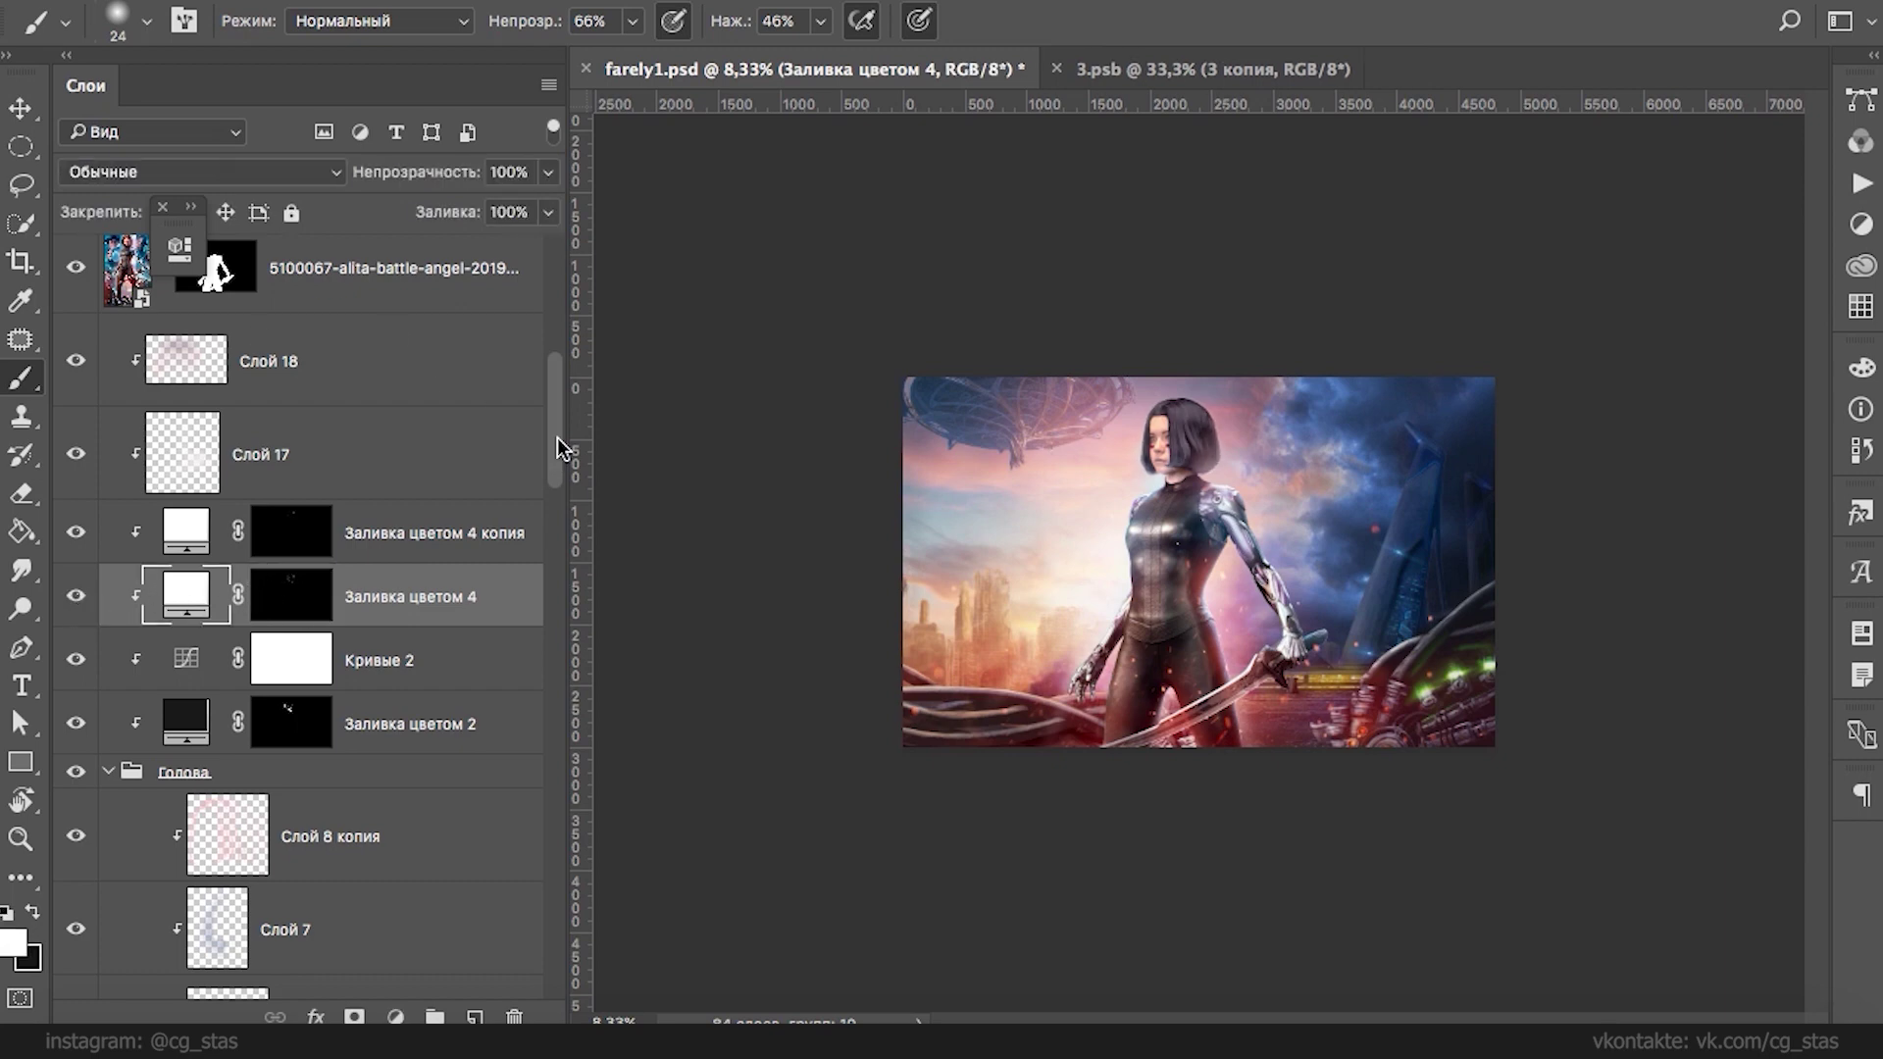
# - Check the composite's tonal values in greyscale with the Черно-белое 1 layer, then return to colour
pyautogui.scroll(10, 559, 454)
pyautogui.click(70, 333)
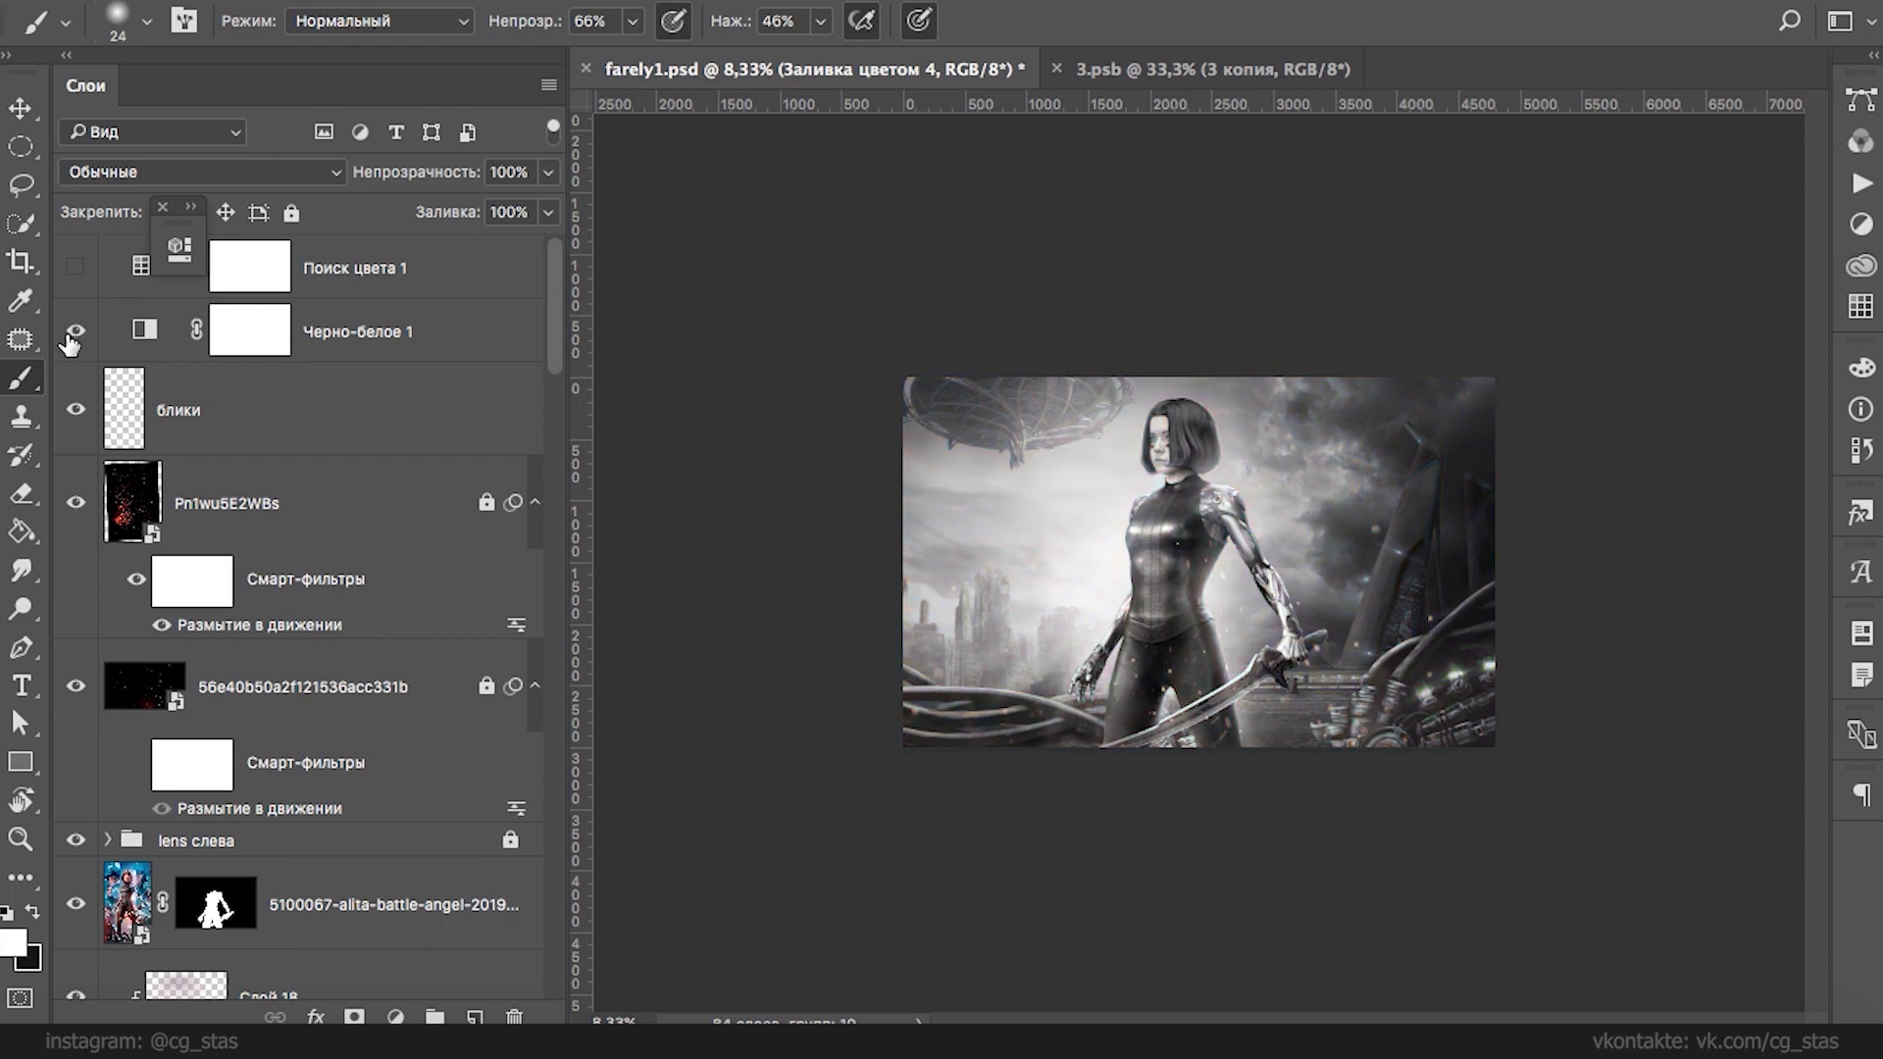
pyautogui.click(75, 333)
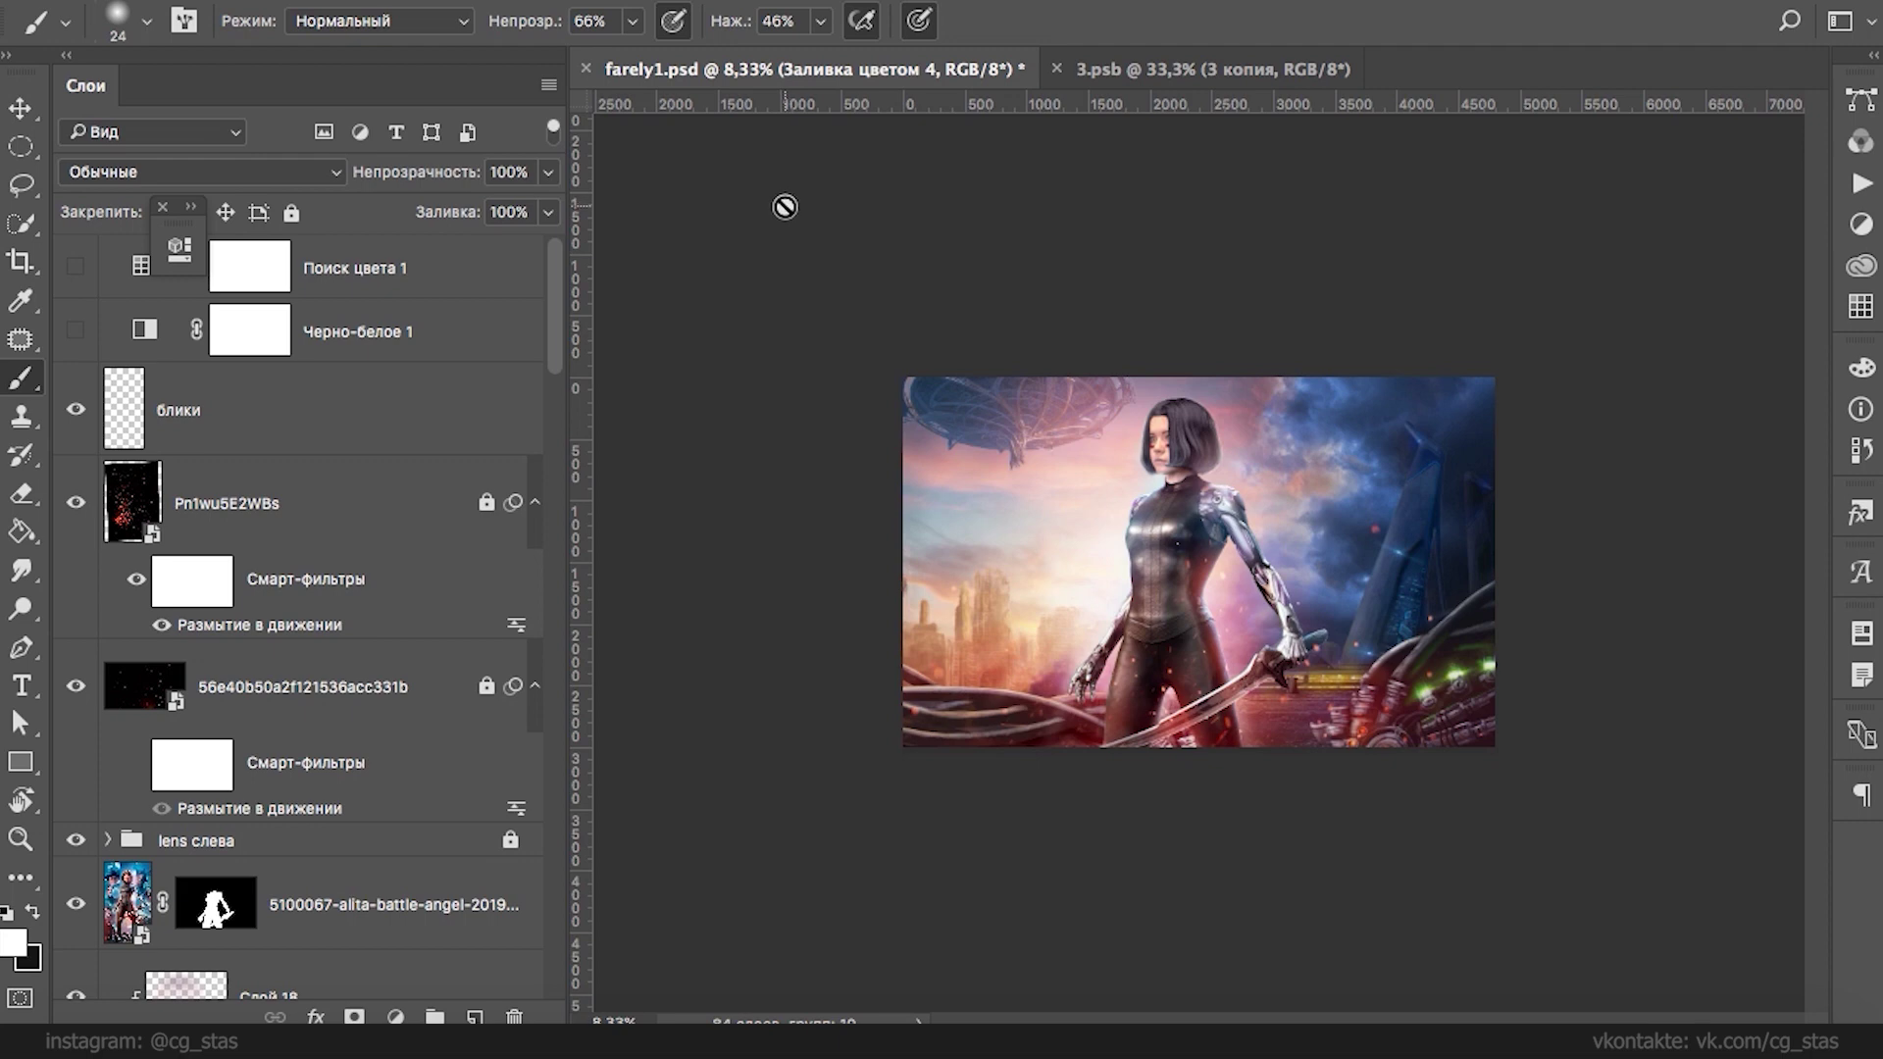
# - Add an empty layer above the floor's Hue/Saturation adjustment and clip it to the floor
pyautogui.hotkey('ctrl', '+')
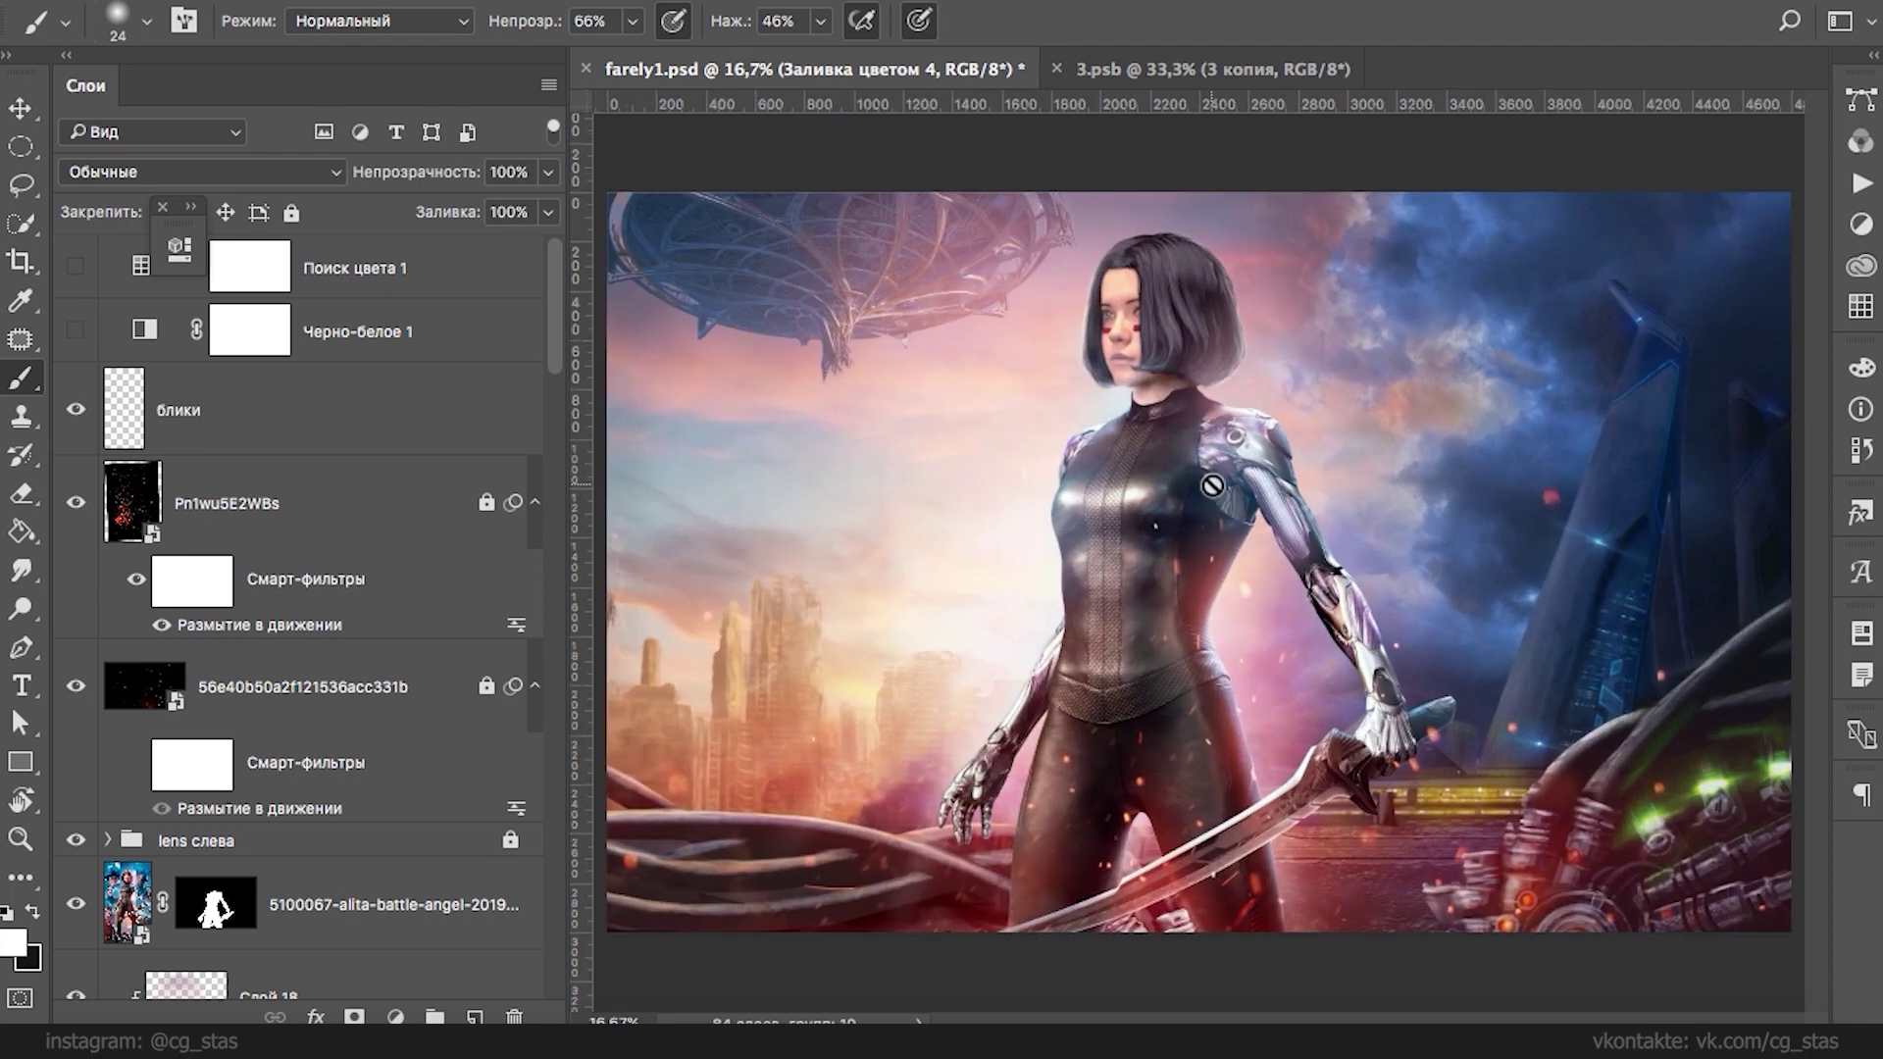
pyautogui.moveTo(557, 316); pyautogui.dragTo(551, 818)
pyautogui.keyDown('super'); pyautogui.click(1408, 875); pyautogui.keyUp('super')
pyautogui.click(235, 539)
pyautogui.click(231, 495)
pyautogui.click(475, 1017)
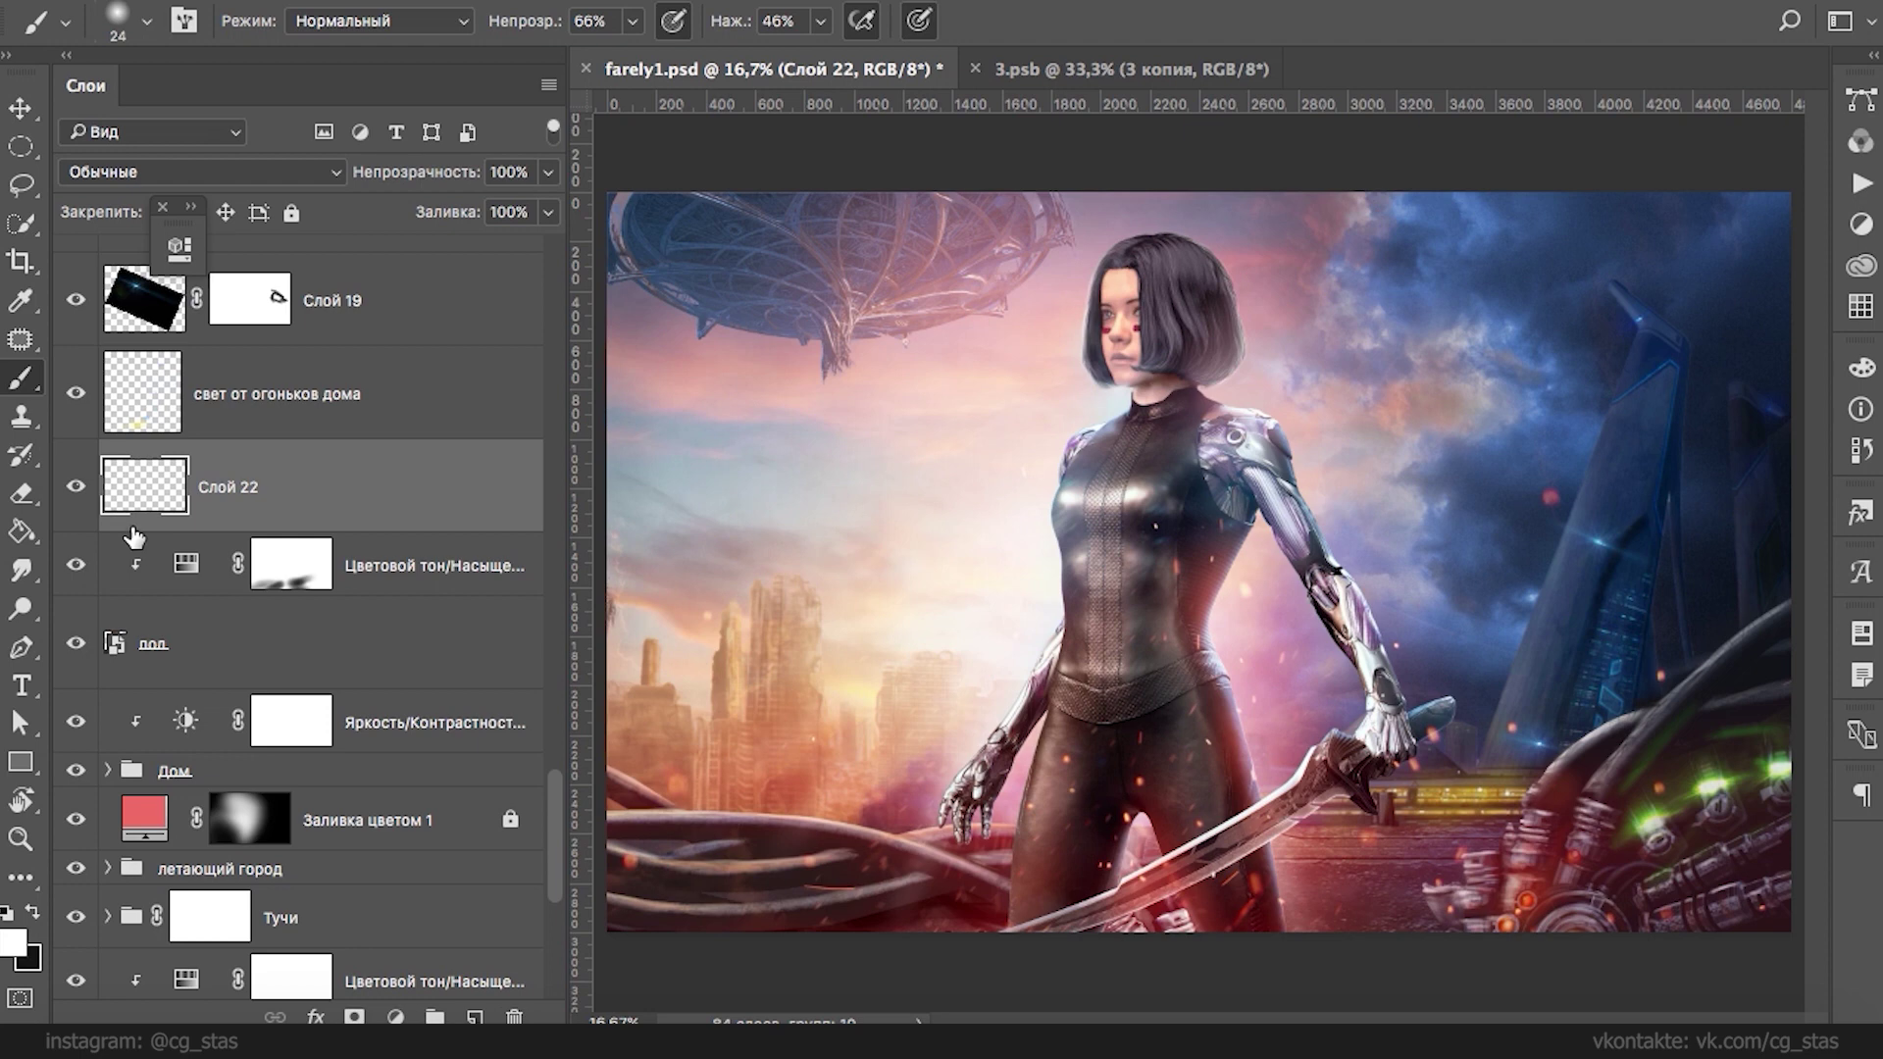
# - Start a Tilt-Shift blur on the пол smart object, centring it near the image's lower edge and narrowing its upper transition
pyautogui.click(116, 645)
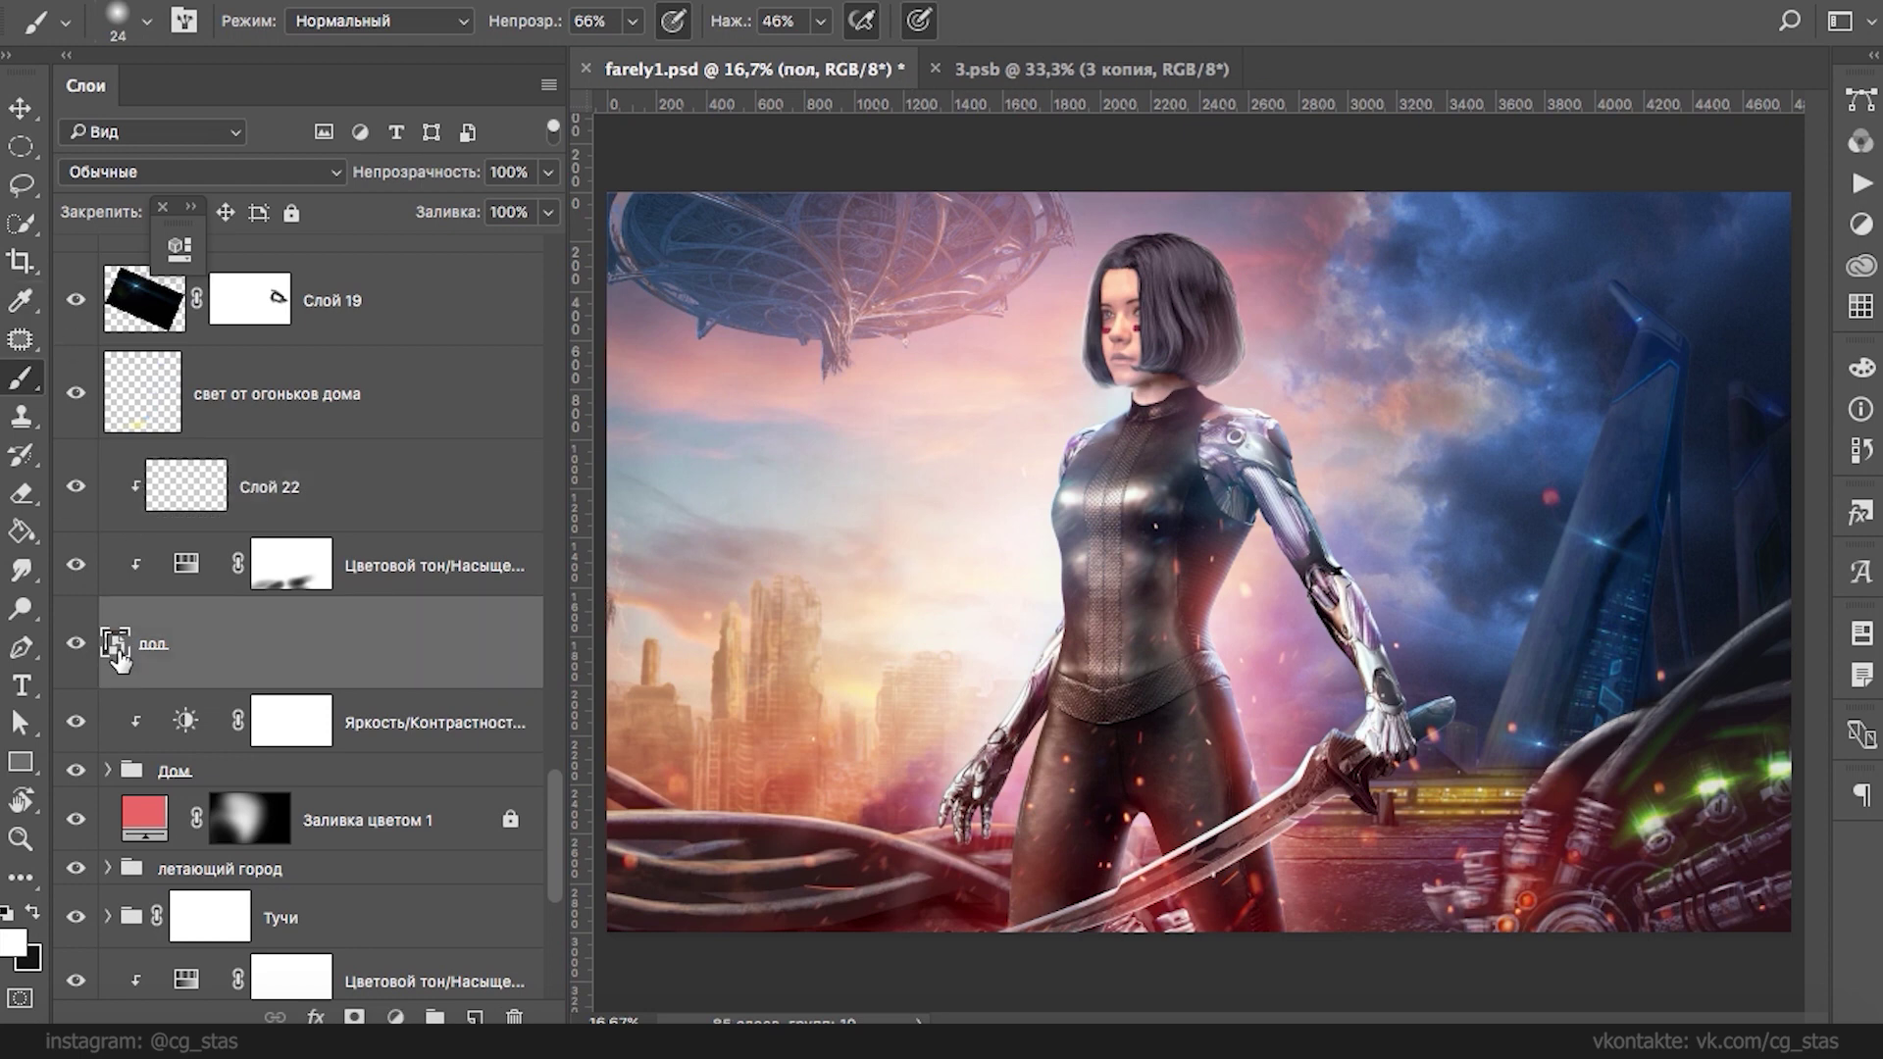
pyautogui.click(1019, 10)
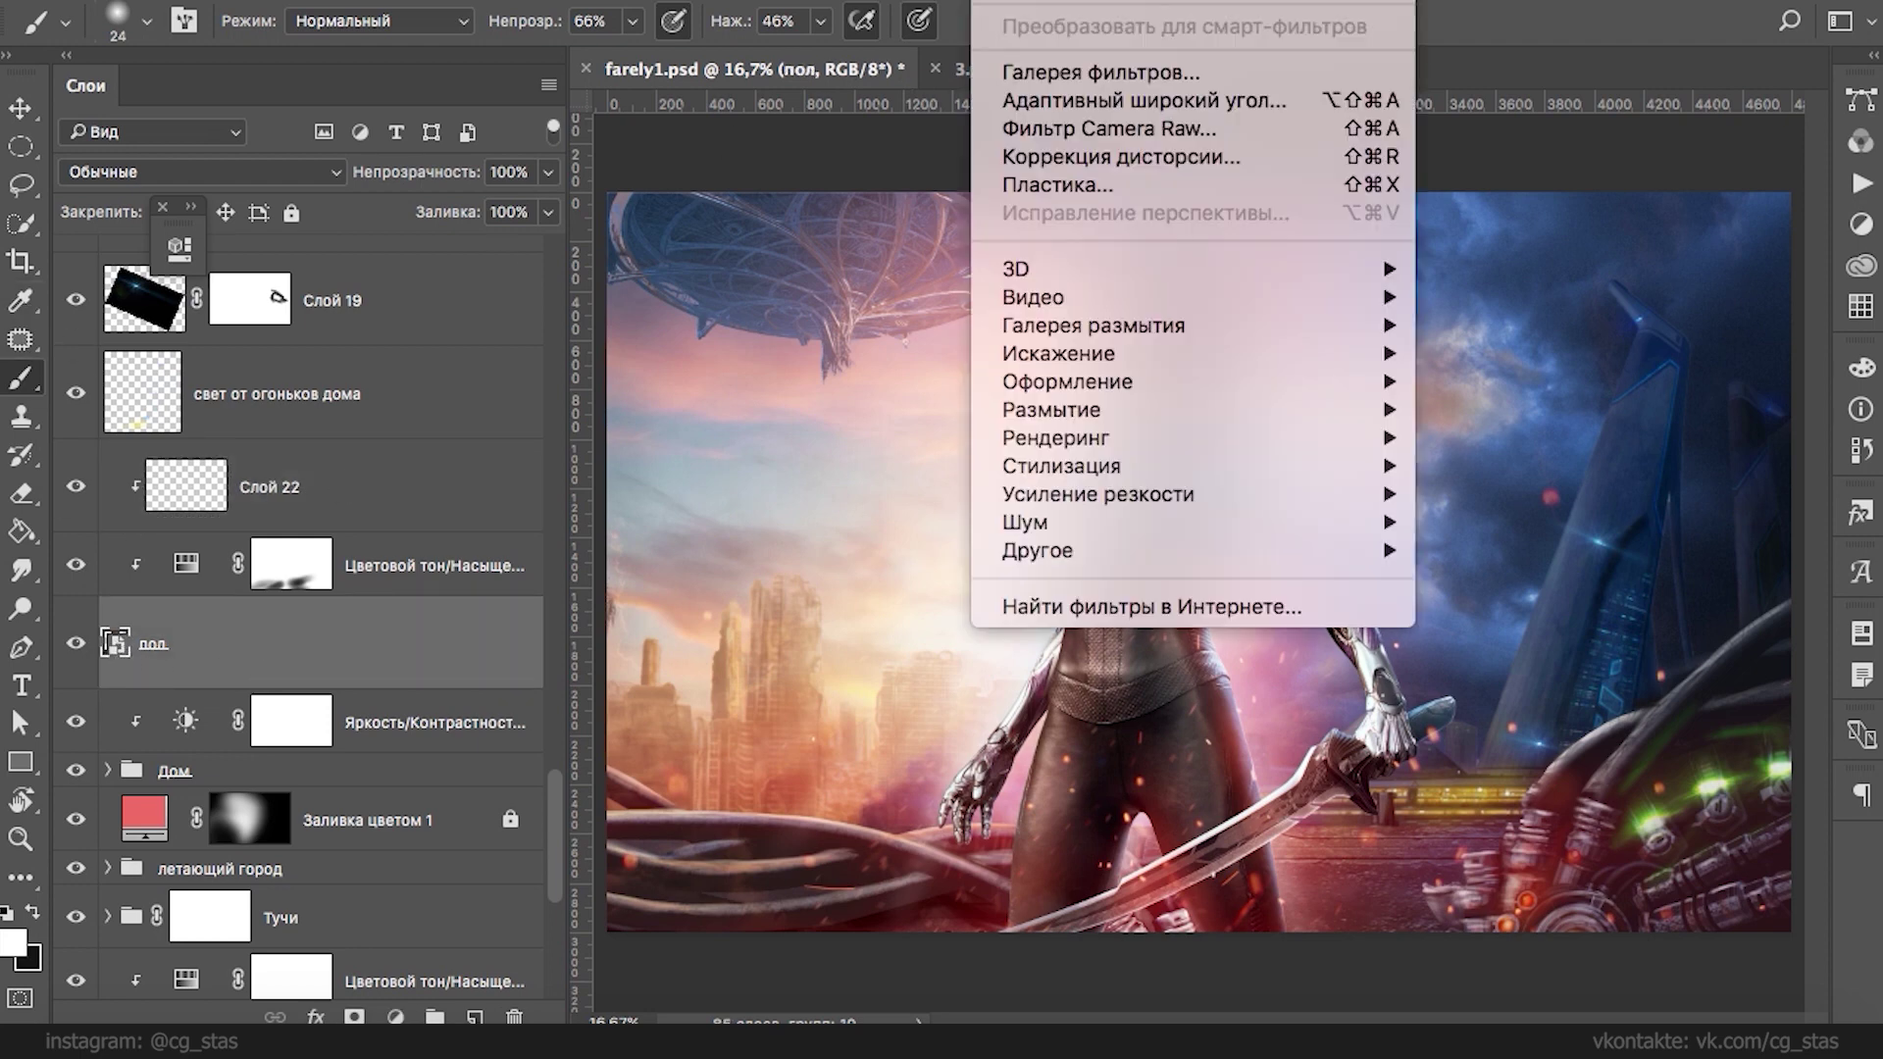
pyautogui.moveTo(1160, 417)
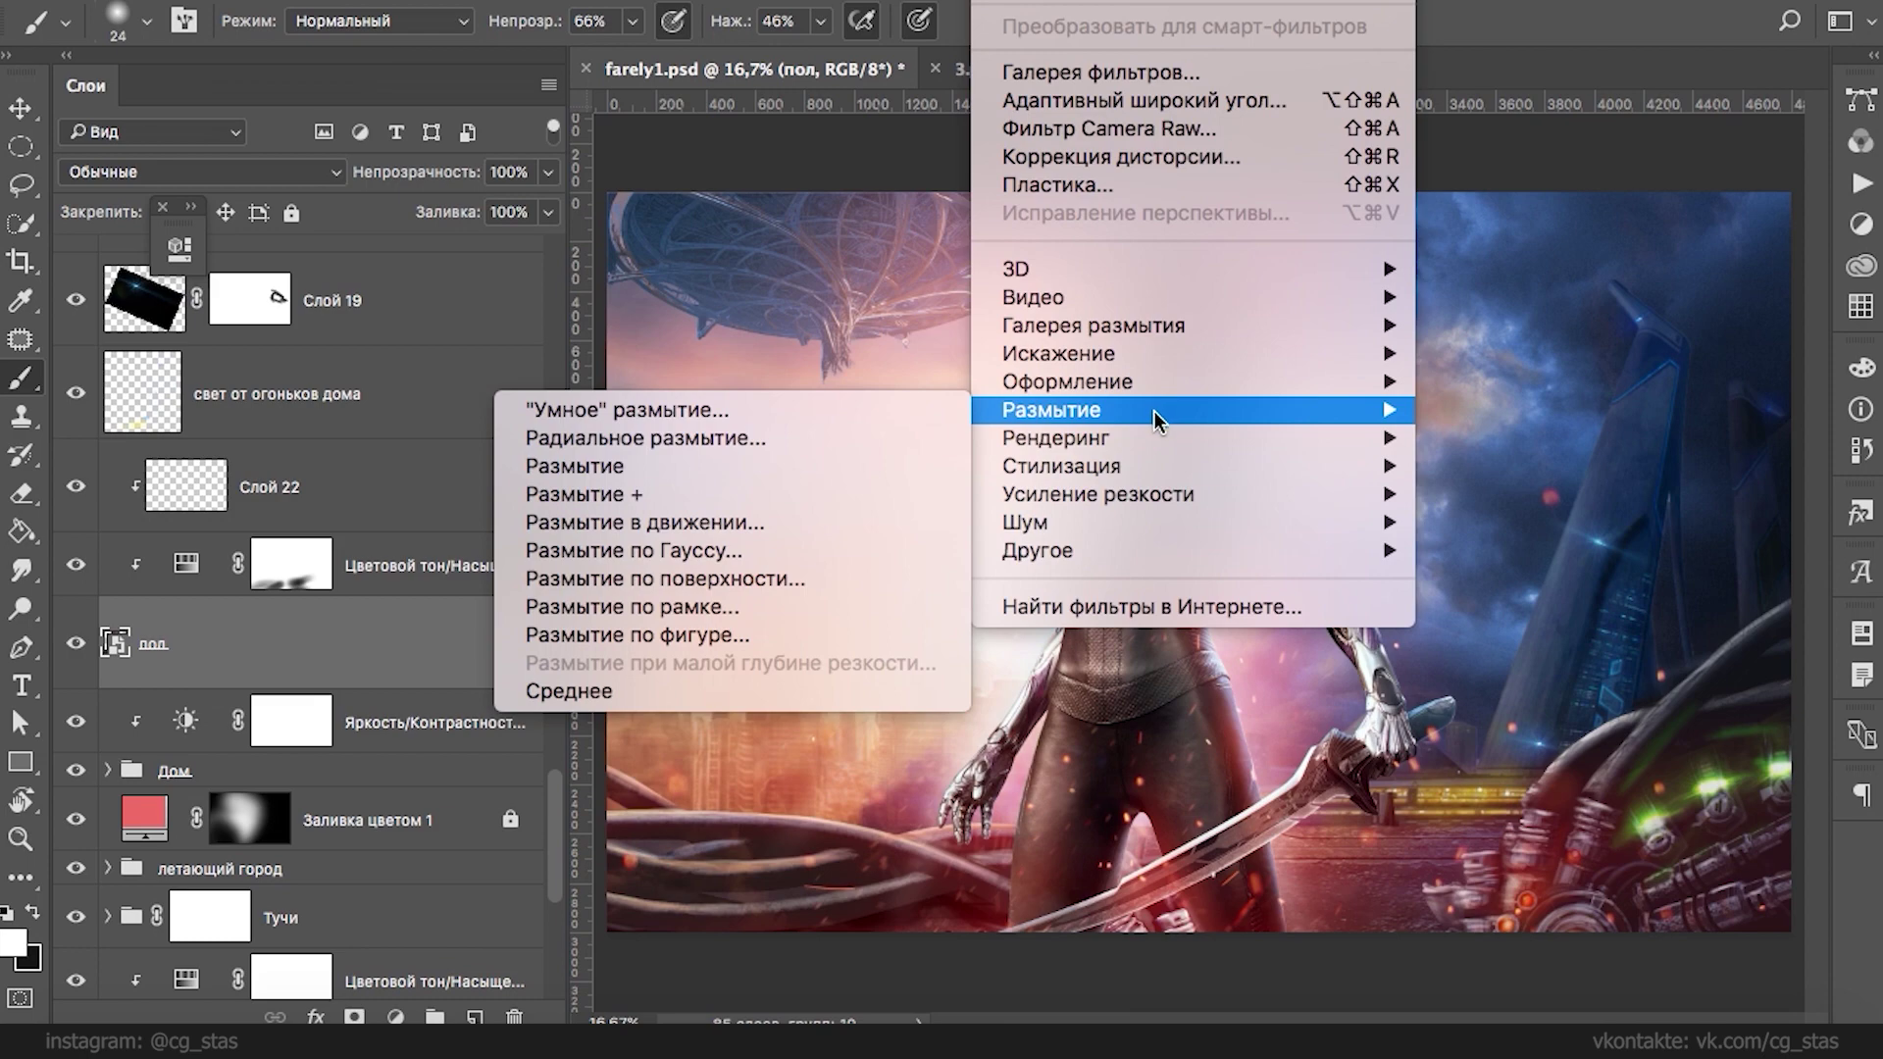
pyautogui.moveTo(1190, 325)
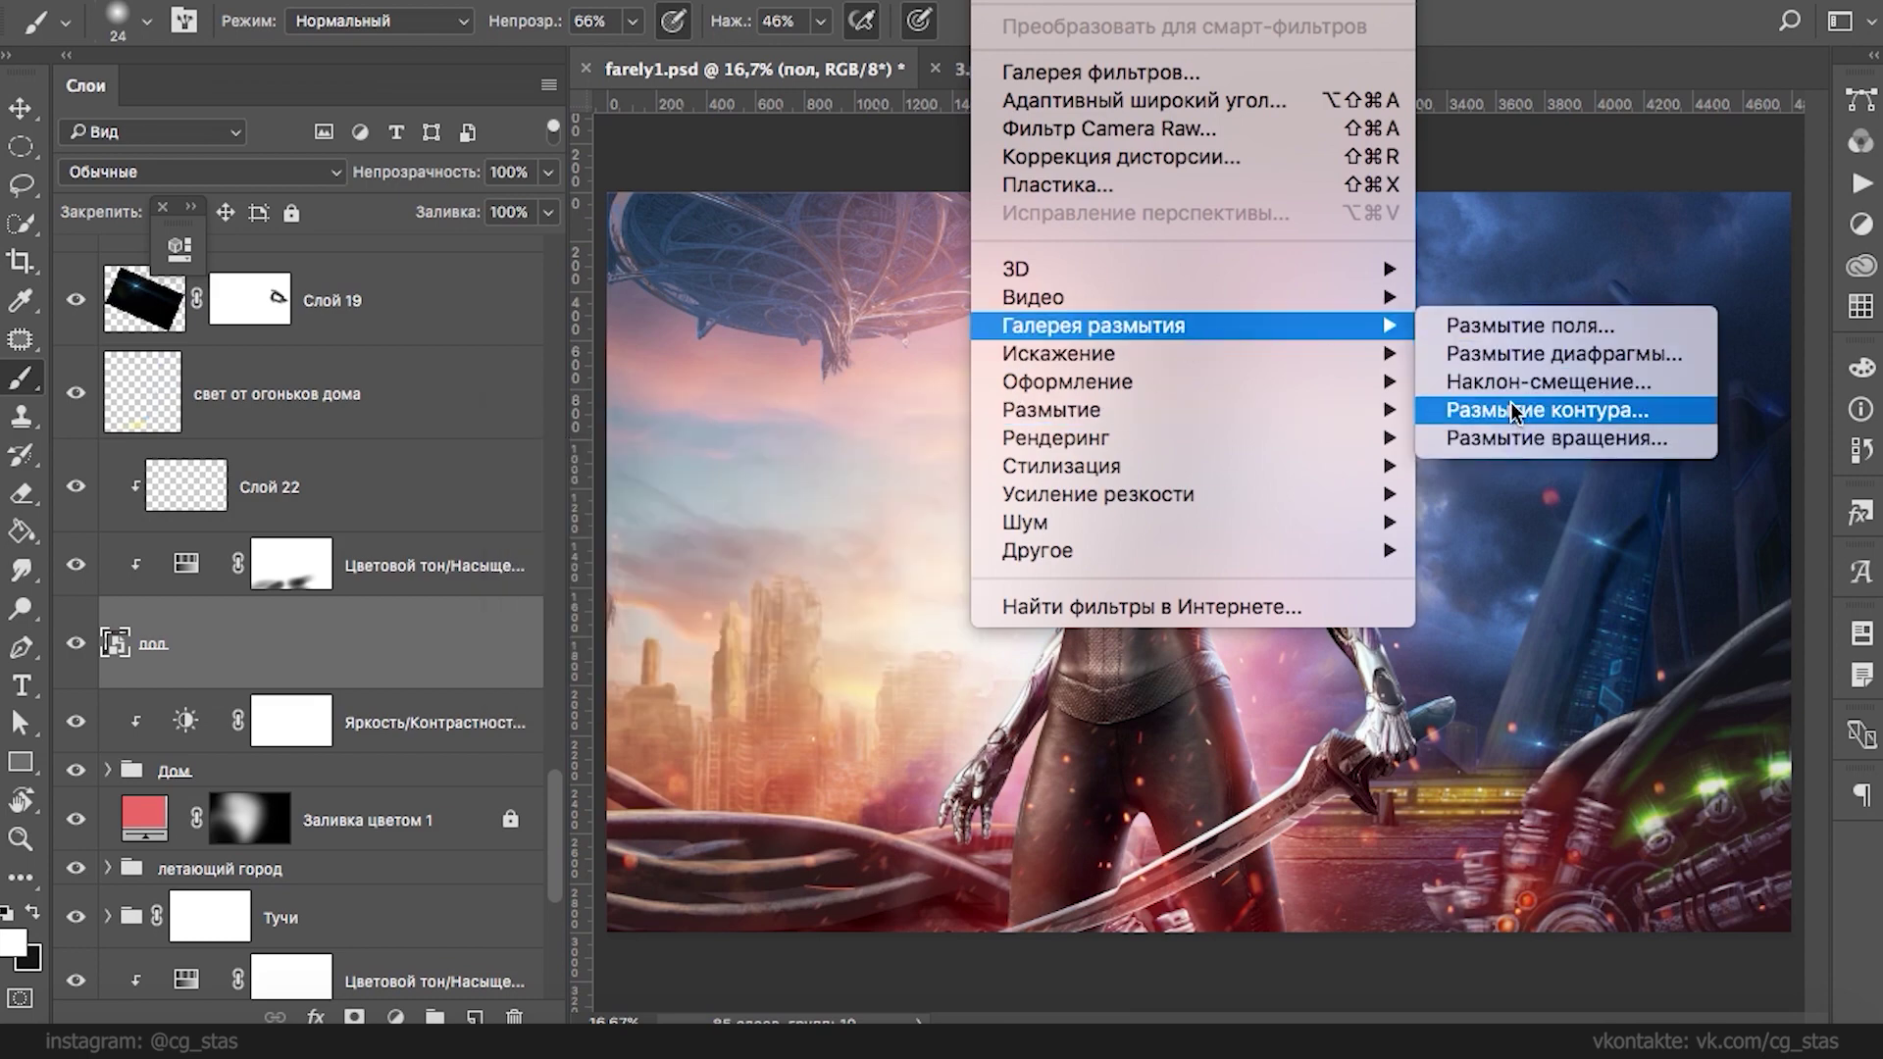
pyautogui.click(1547, 381)
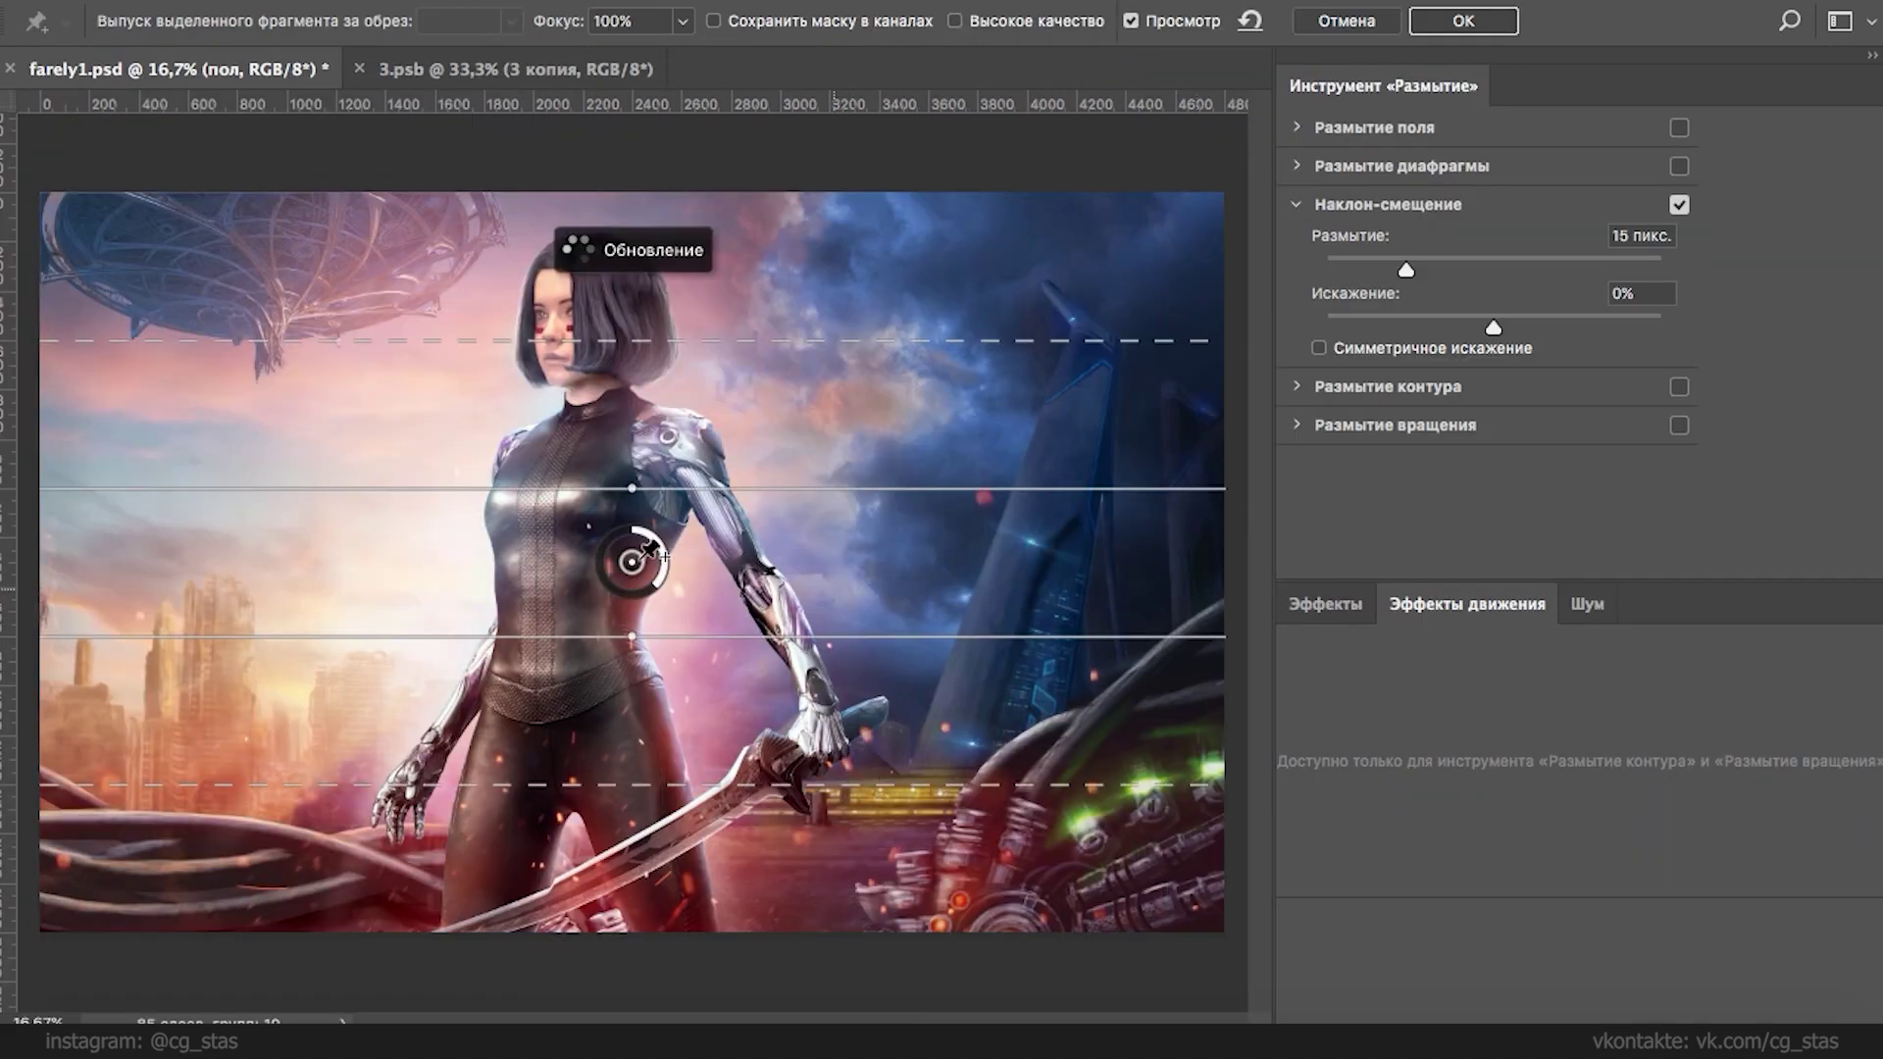
pyautogui.moveTo(631, 562); pyautogui.dragTo(624, 918)
pyautogui.moveTo(858, 691); pyautogui.dragTo(868, 772)
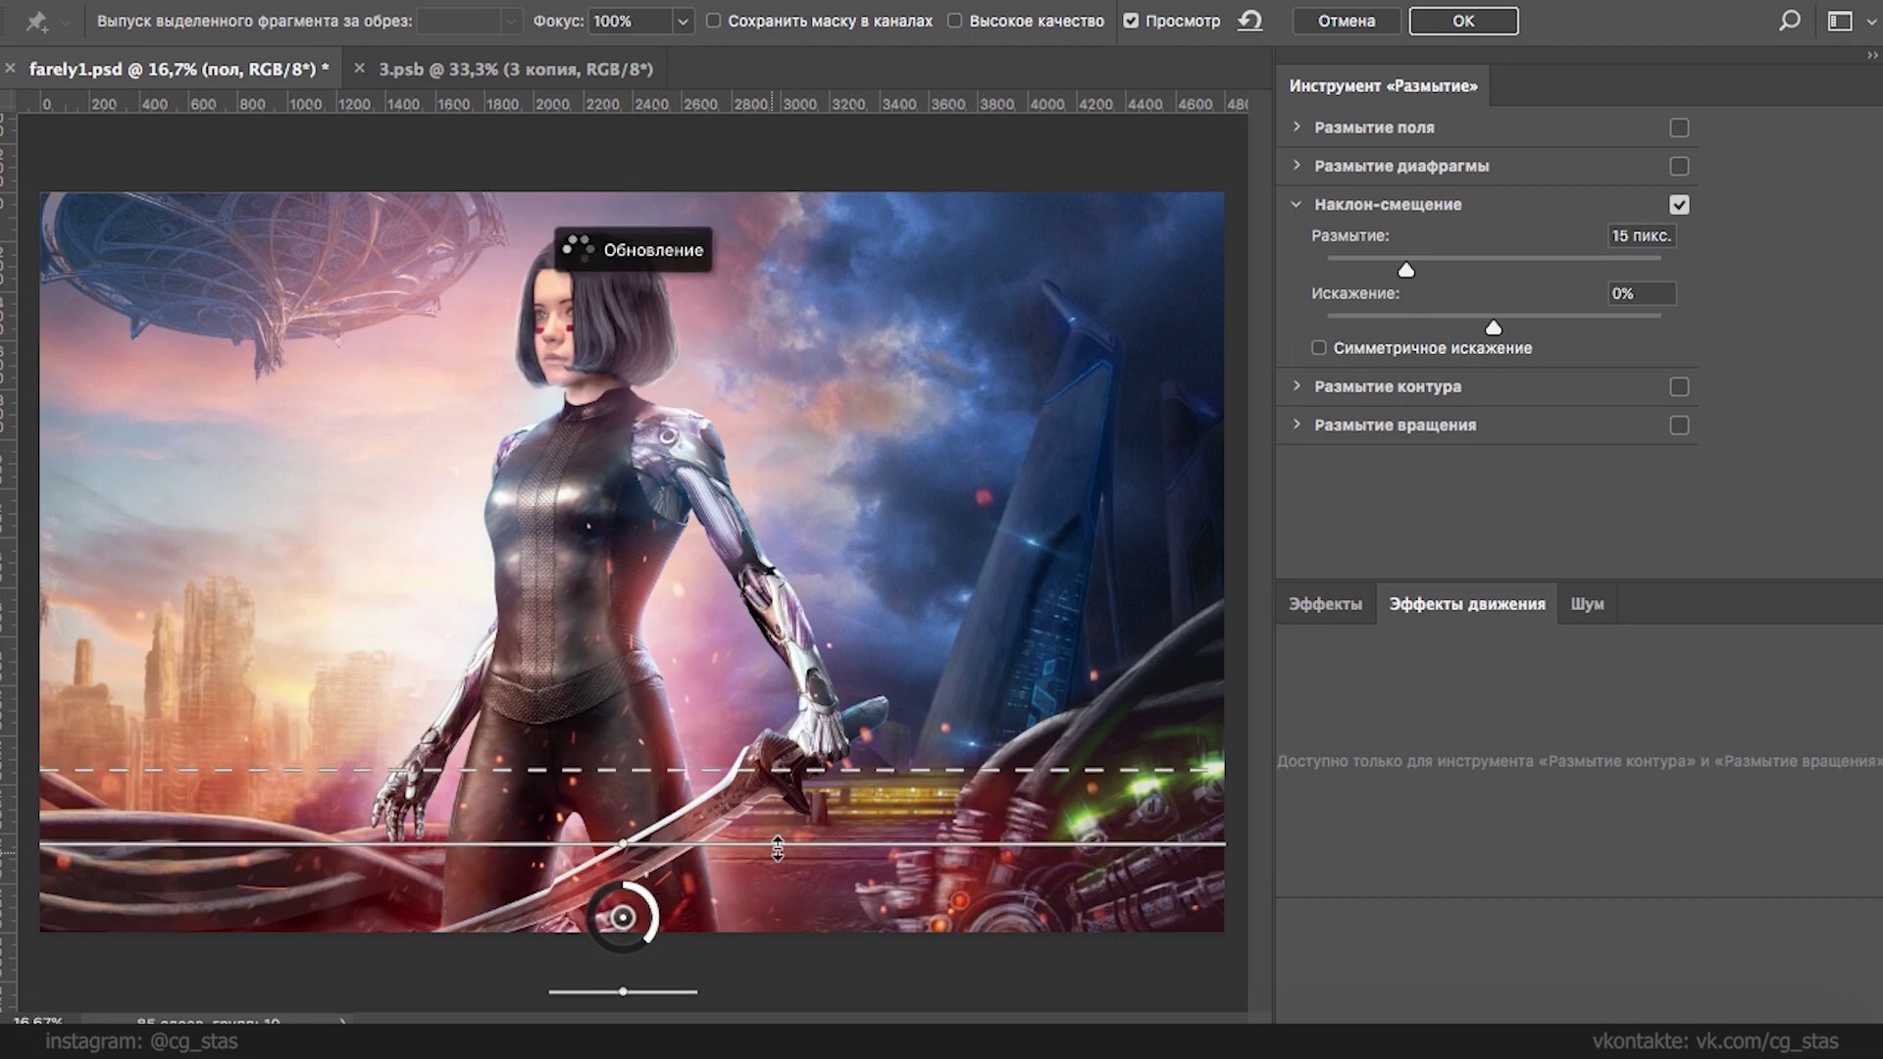
pyautogui.moveTo(881, 771); pyautogui.dragTo(881, 798)
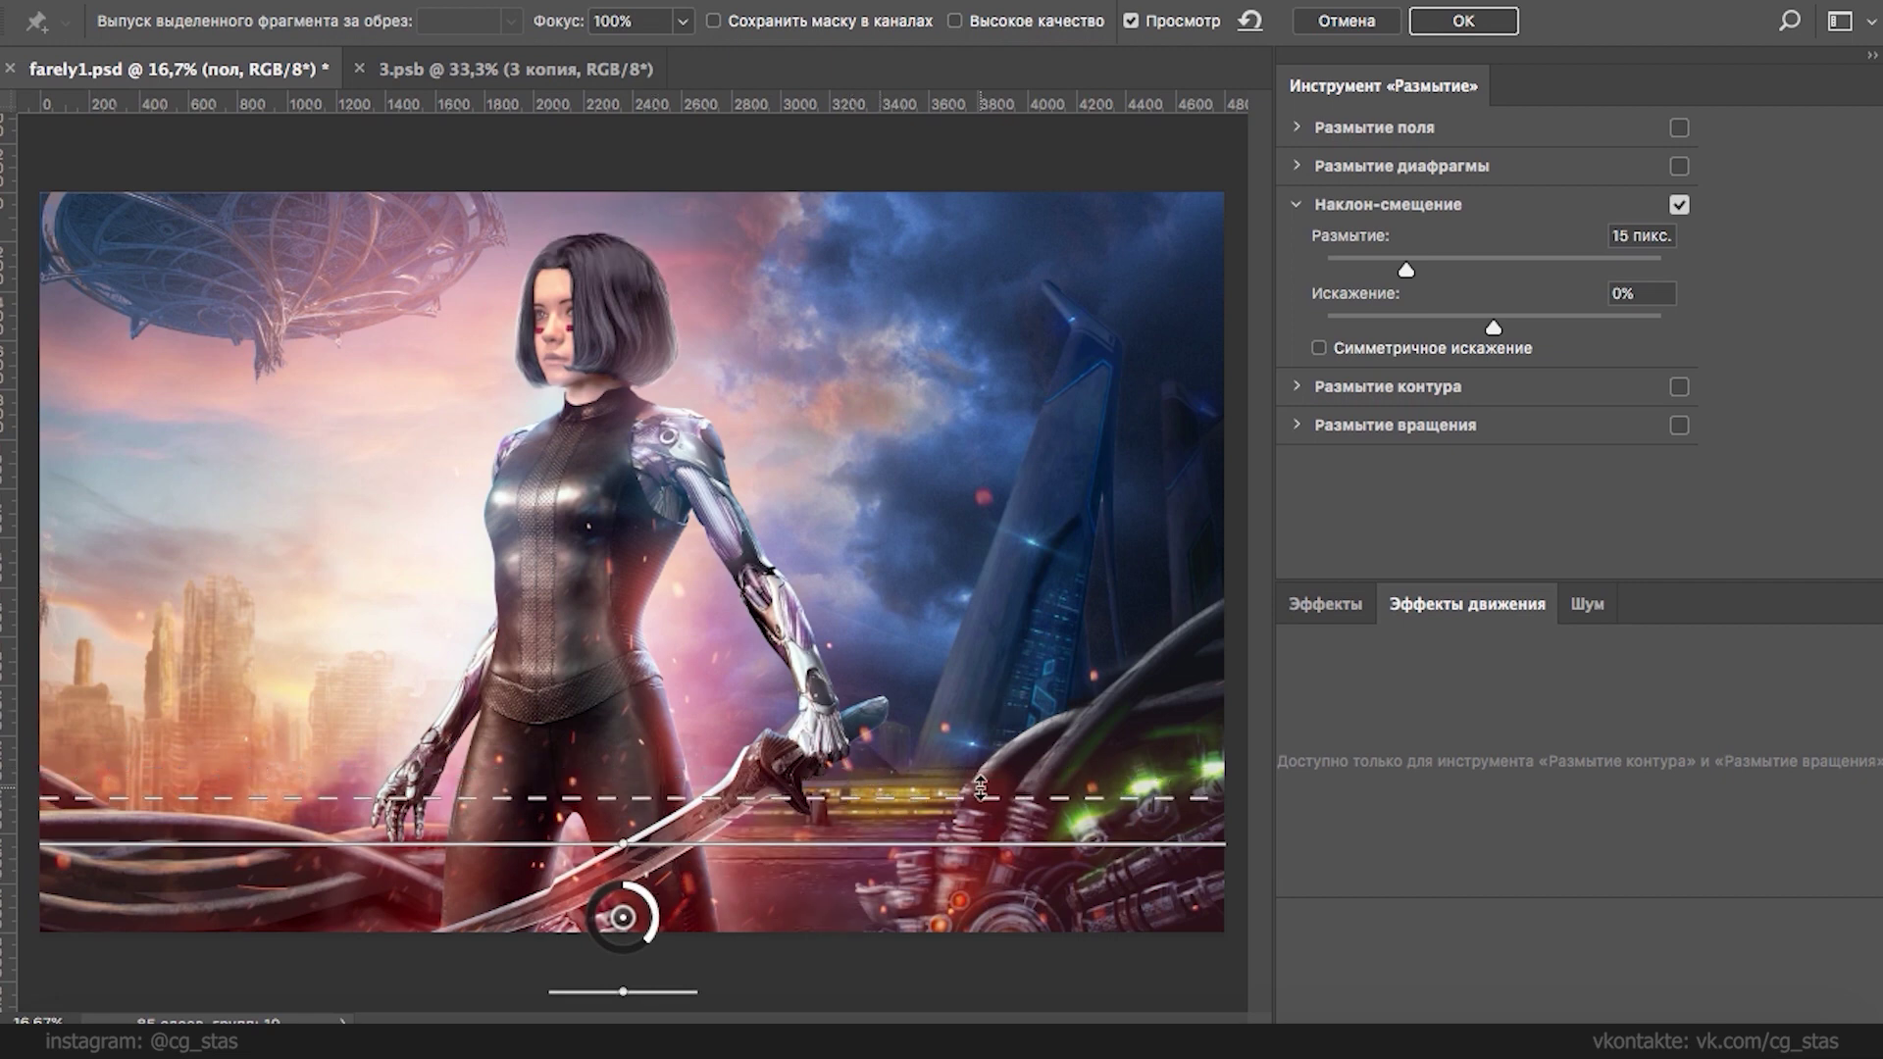
# - Compare the floor with and without Tilt-Shift, lower the upper focus line slightly and apply the 15 px blur
pyautogui.click(1680, 204)
pyautogui.click(1680, 204)
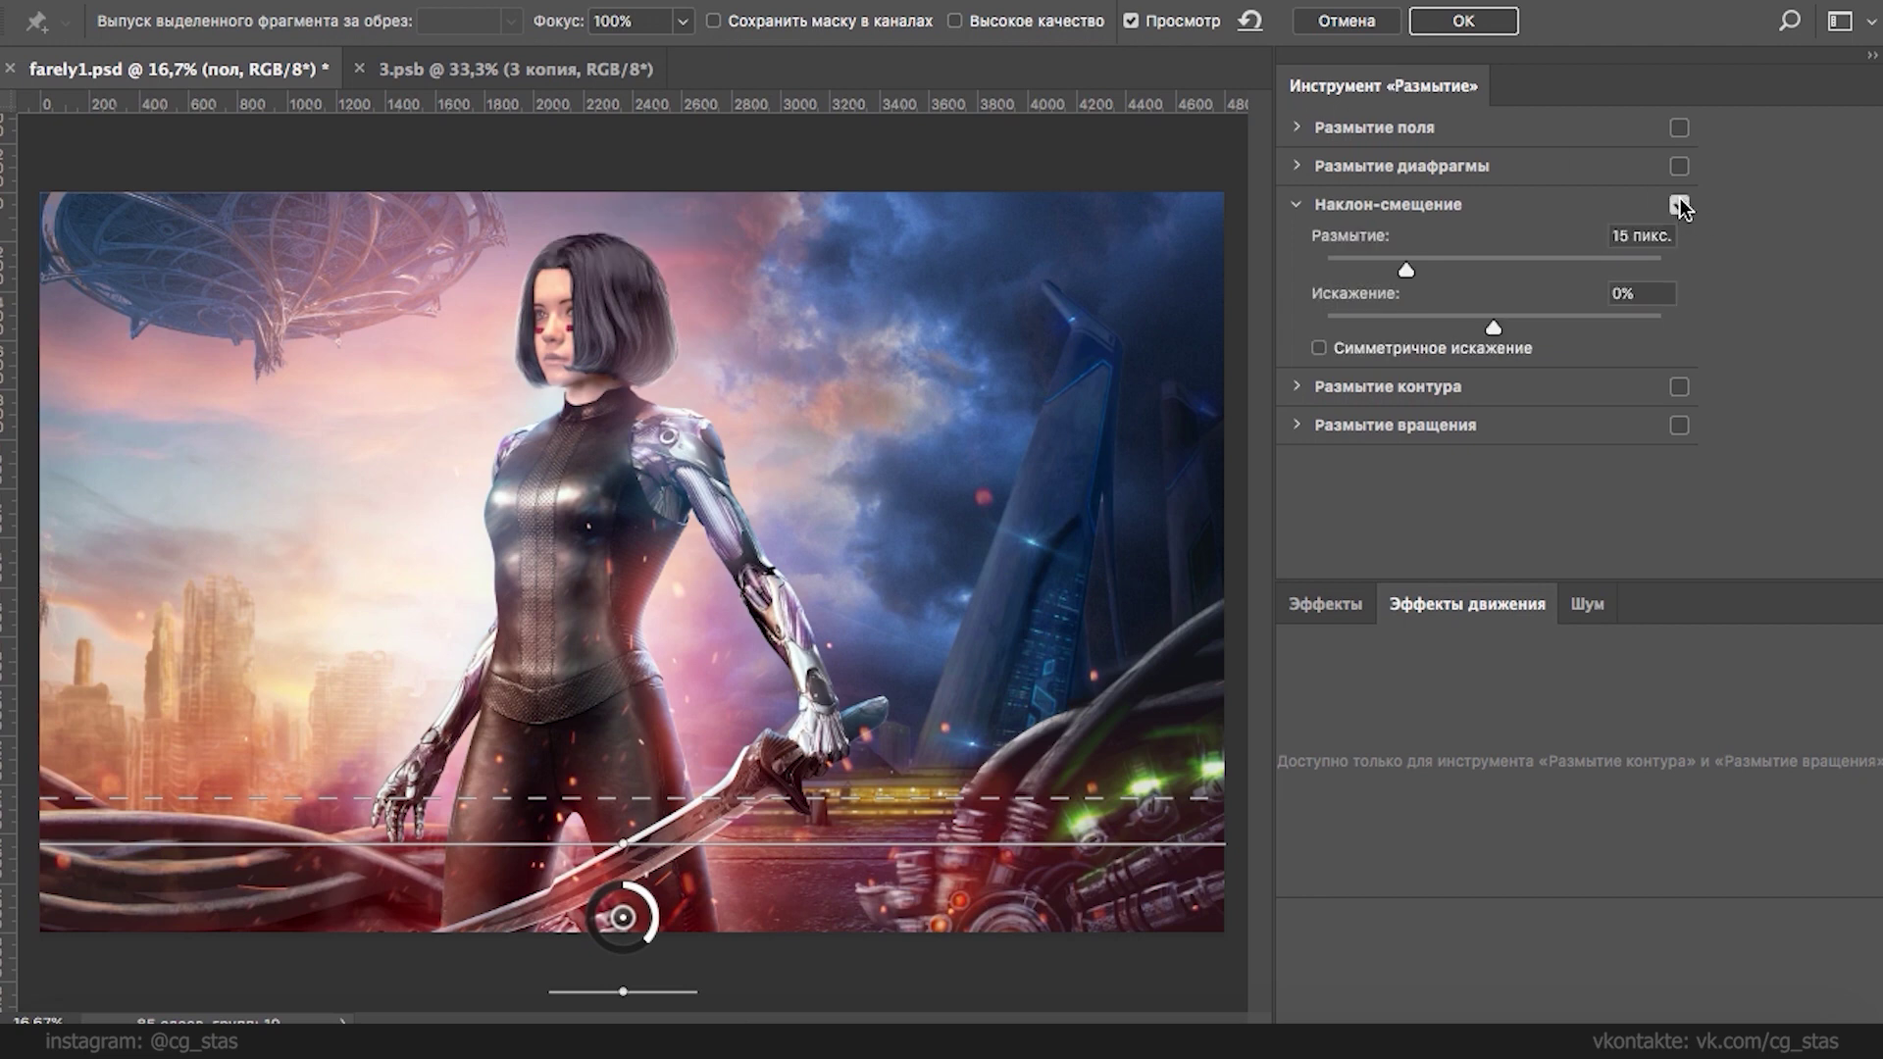
pyautogui.moveTo(845, 843); pyautogui.dragTo(849, 848)
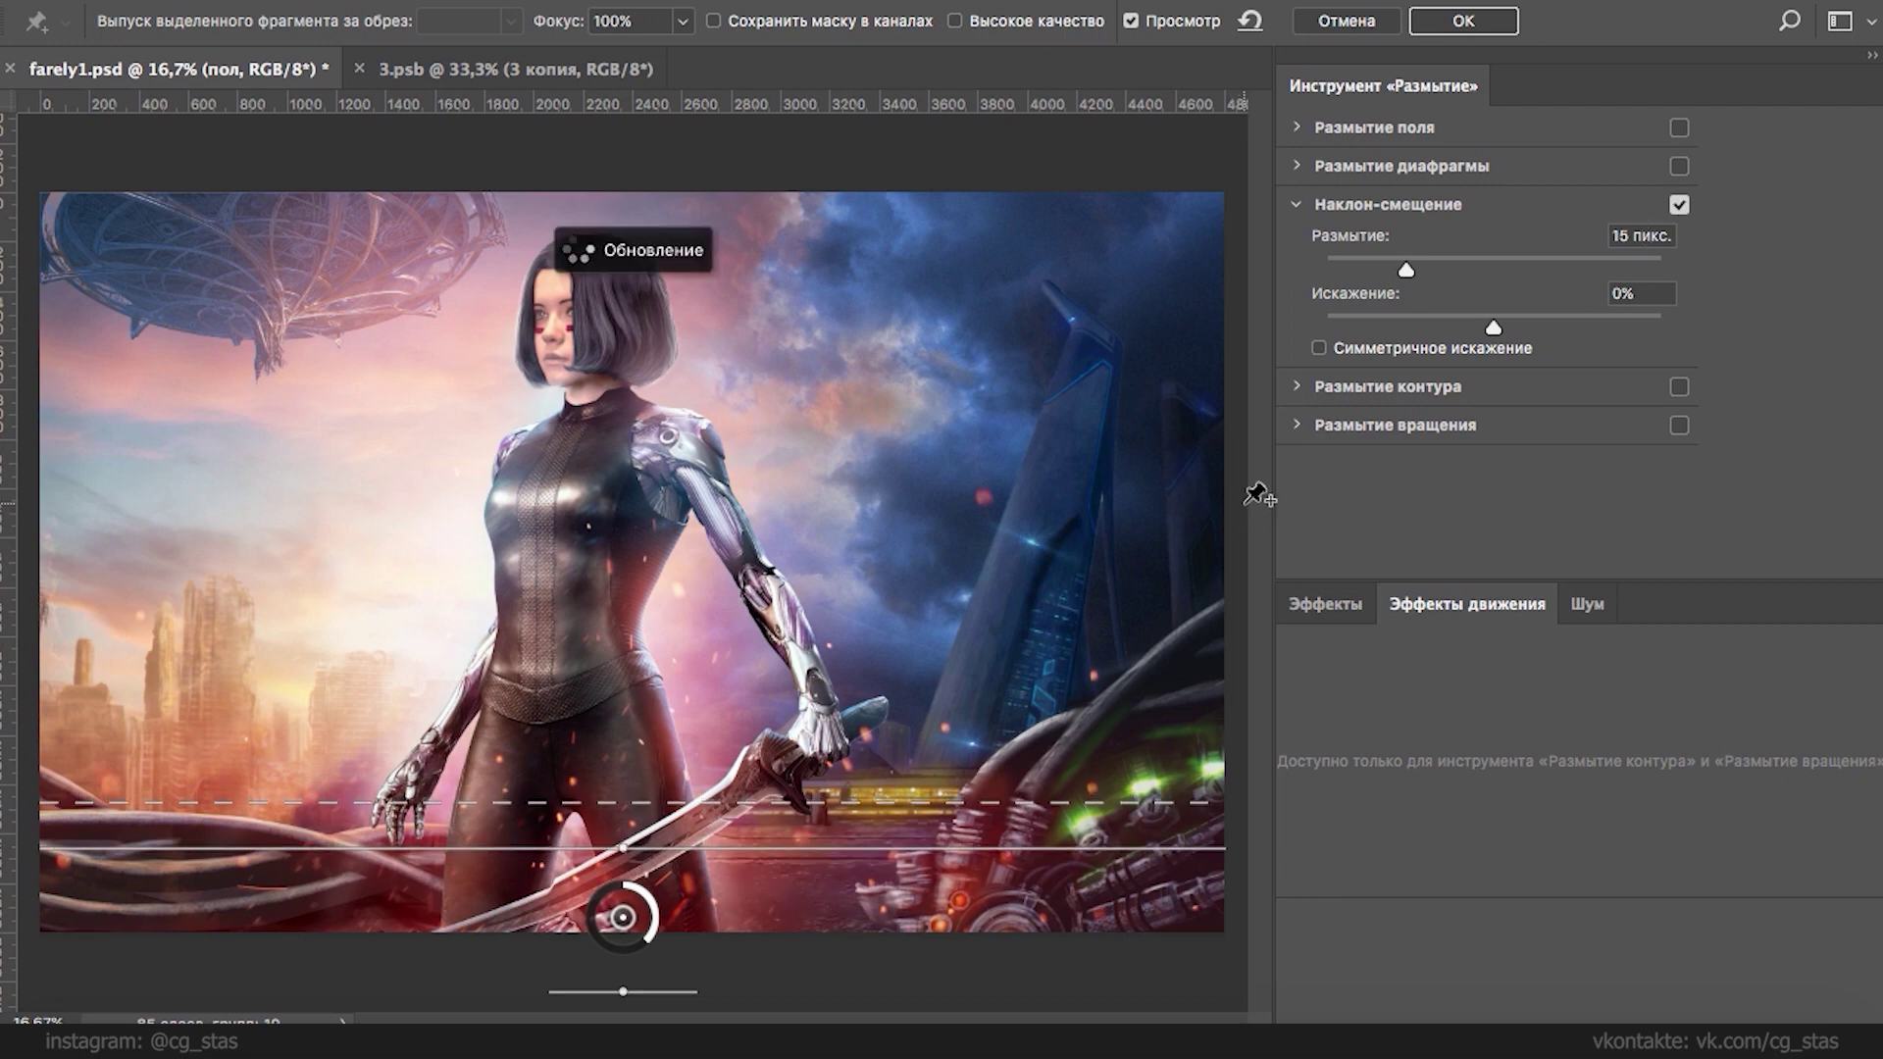
pyautogui.click(1474, 22)
pyautogui.click(1293, 216)
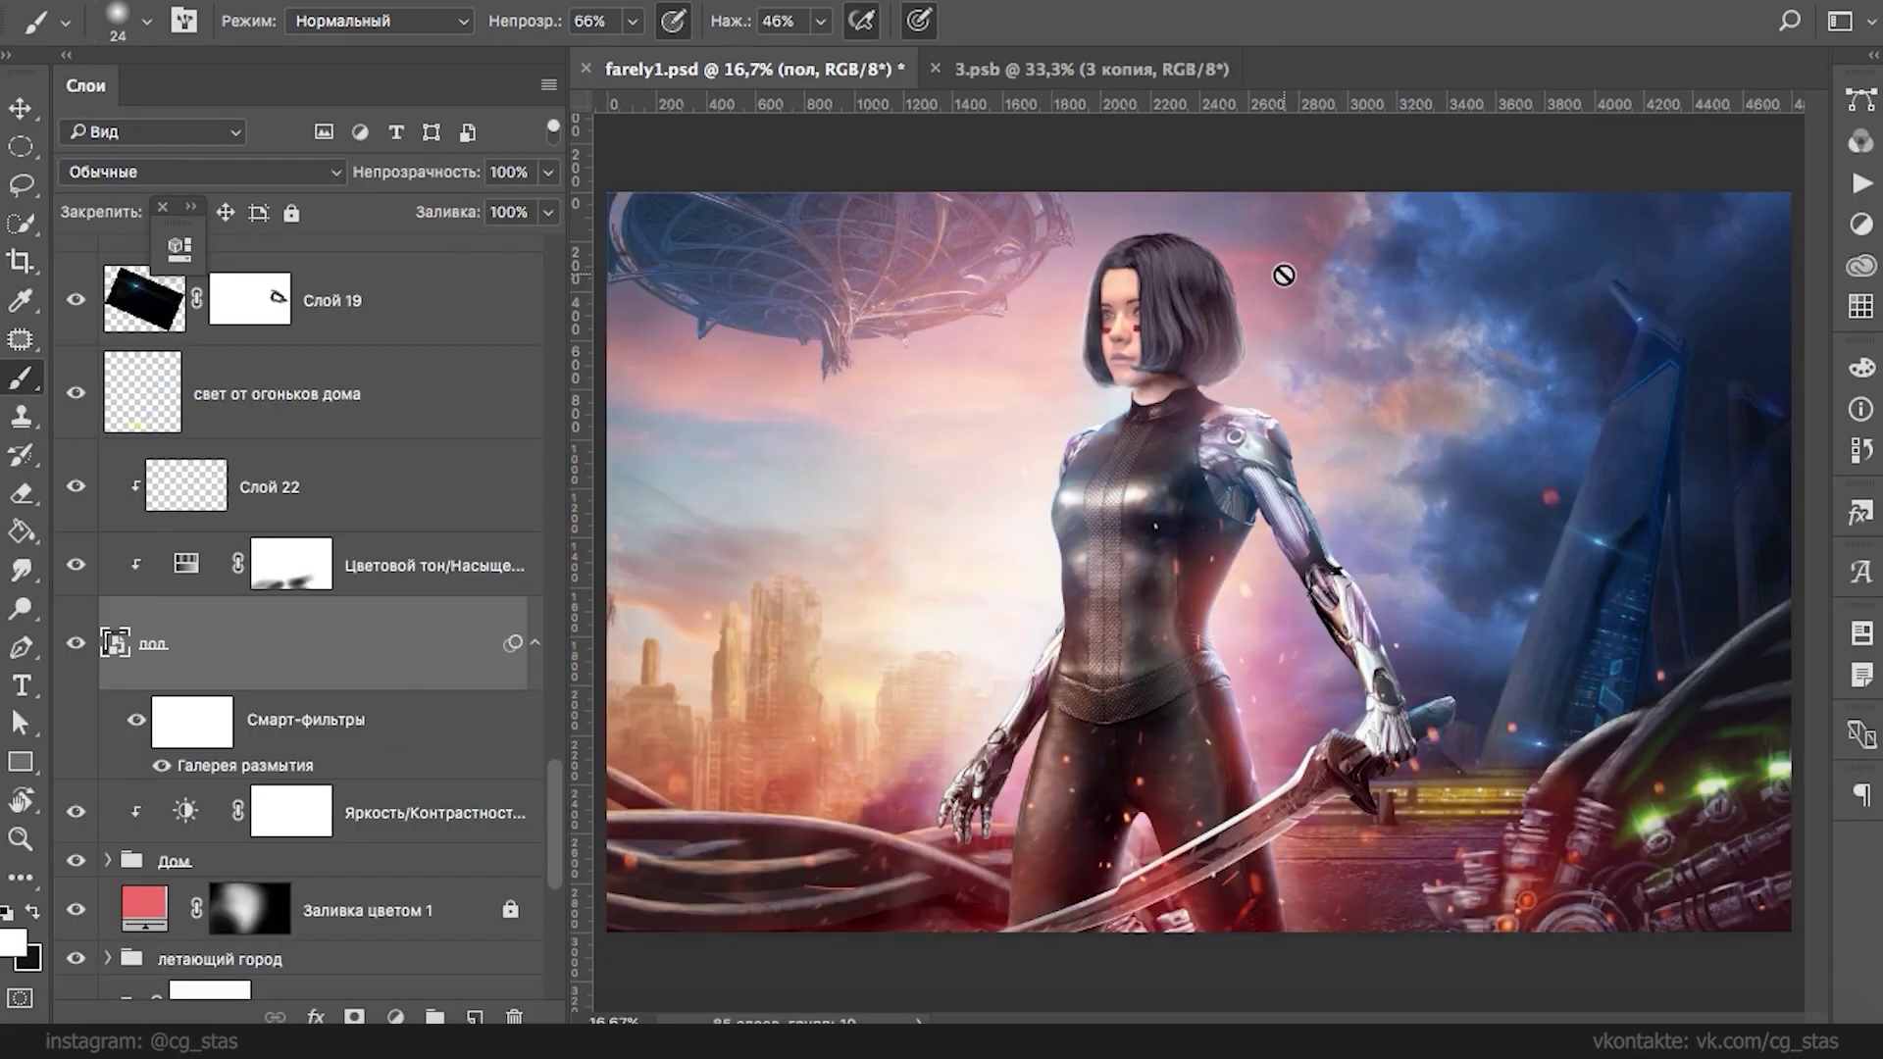
# - Save farely1.psd and close the 3.psb document
pyautogui.hotkey('ctrl', 's')
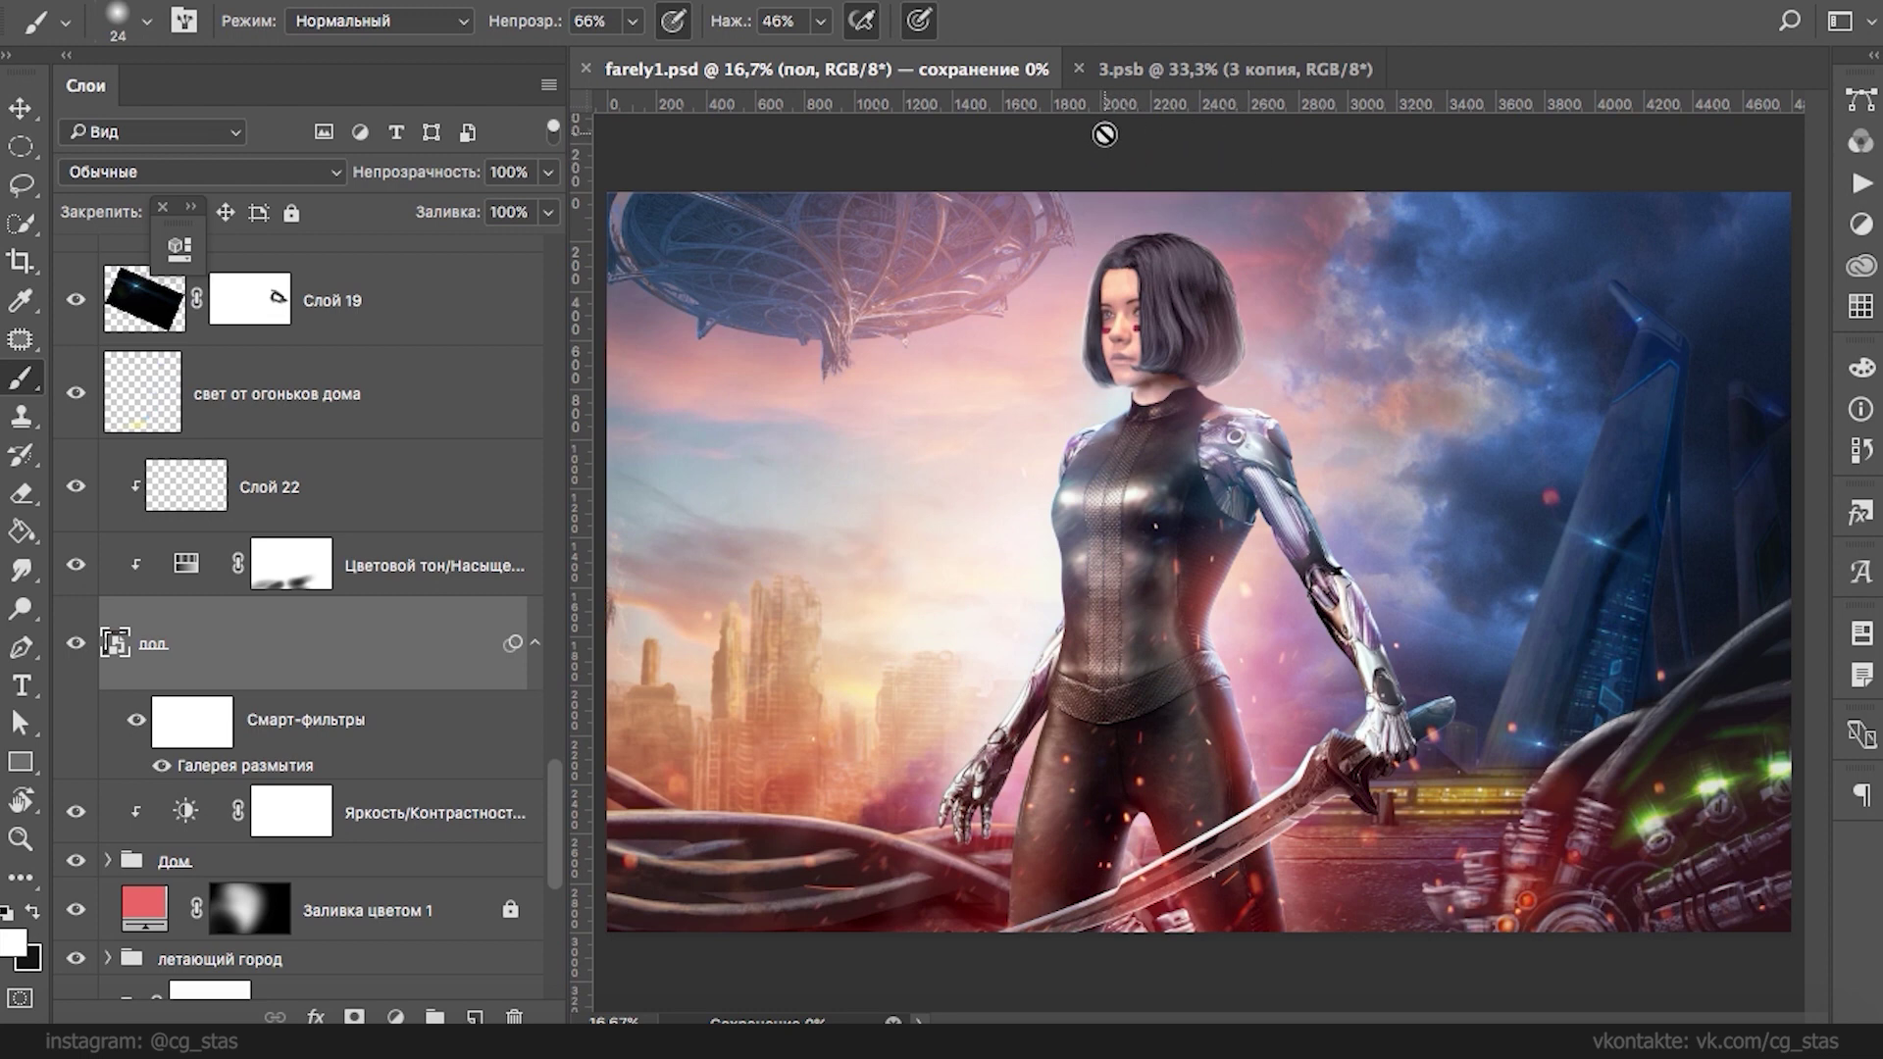
pyautogui.click(1079, 69)
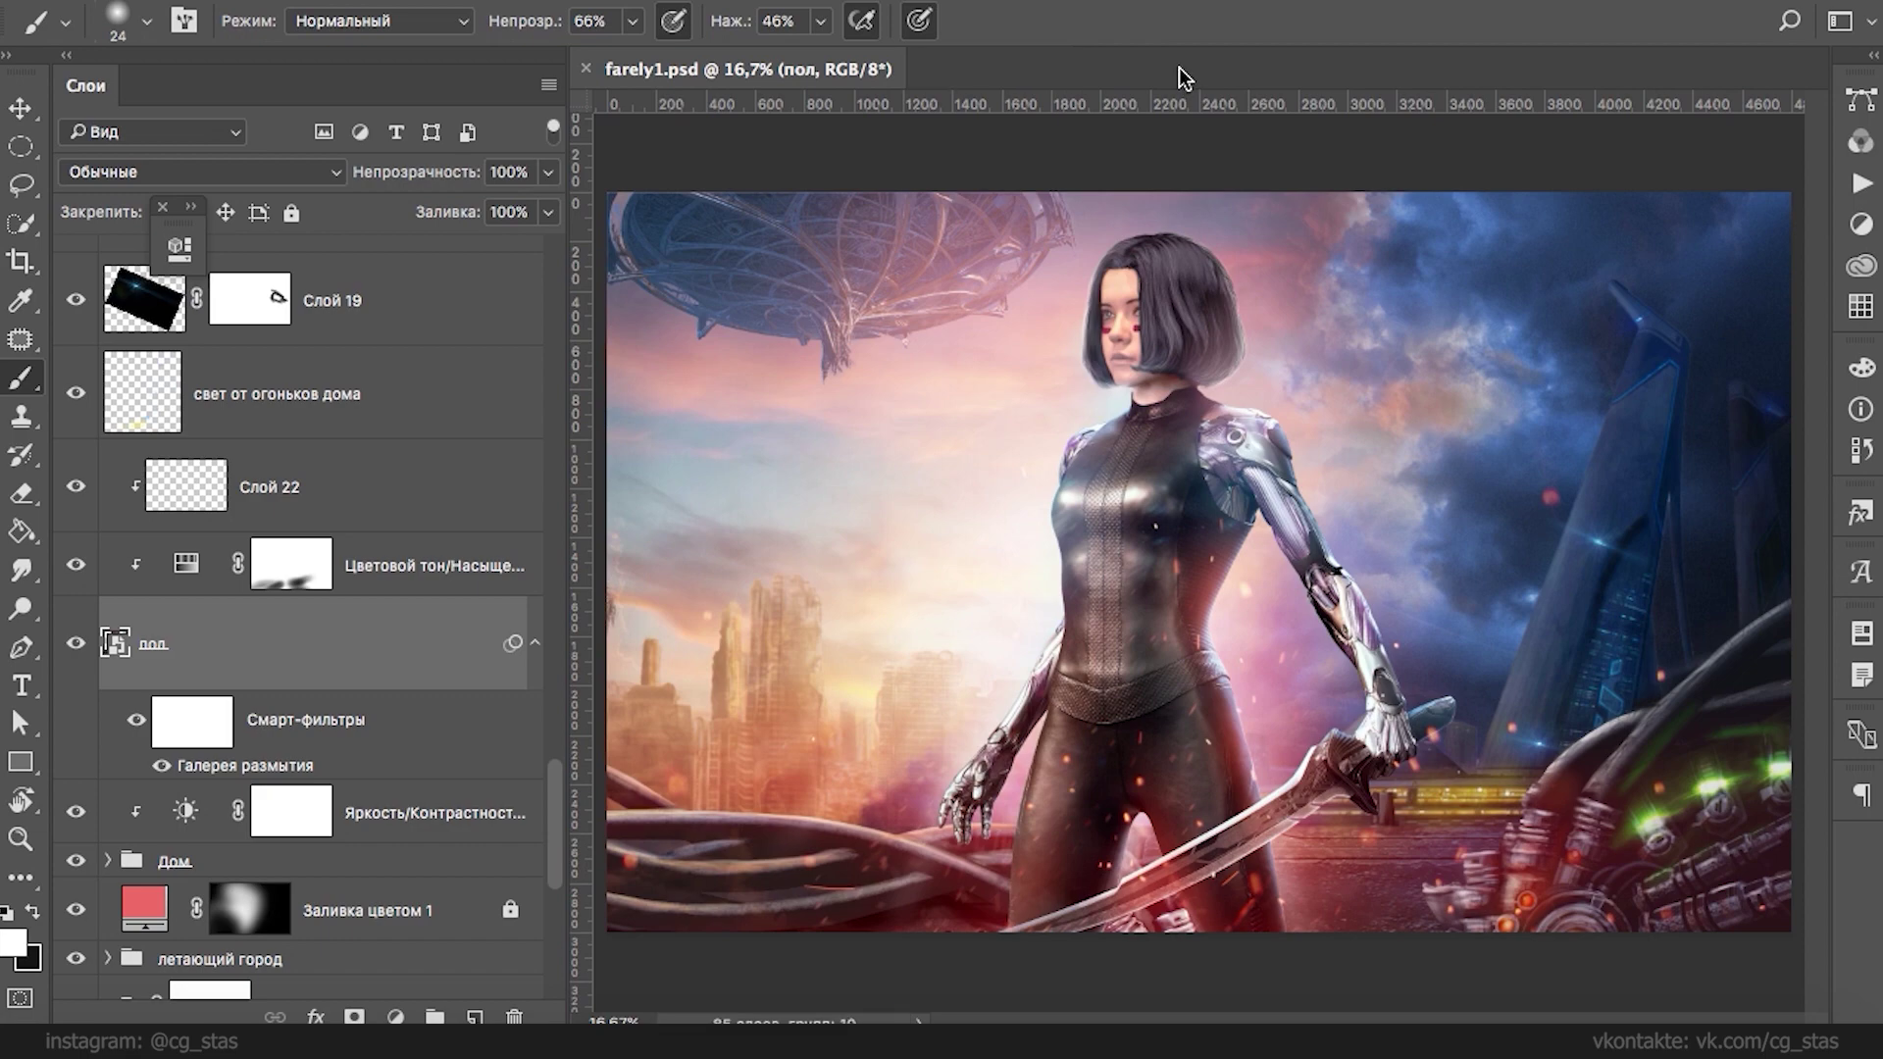
# - Create a layer named "отсветы на теле" above the heroine's 5100067-alita-battle-angel layer and clip it to her
pyautogui.moveTo(556, 800); pyautogui.dragTo(519, 408)
pyautogui.click(110, 667)
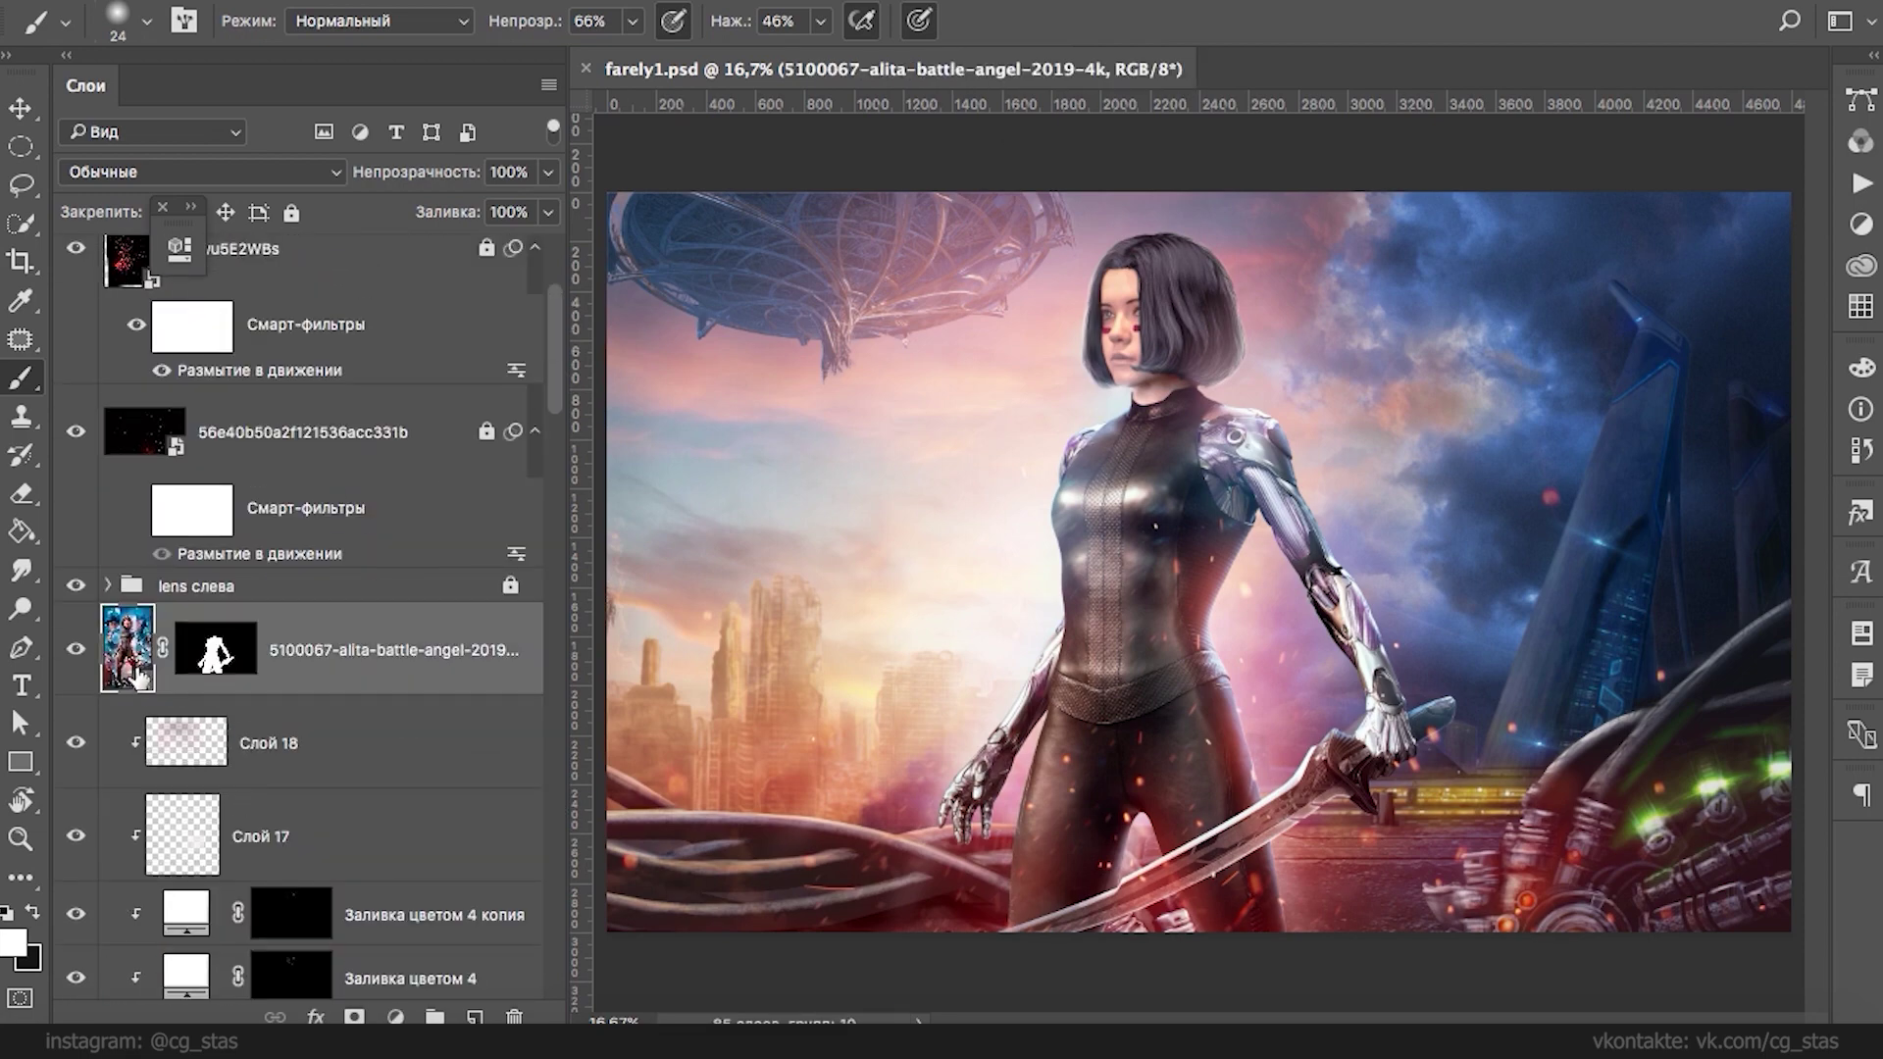
pyautogui.click(475, 1016)
pyautogui.doubleClick(224, 652)
pyautogui.write('отсветы на теле')
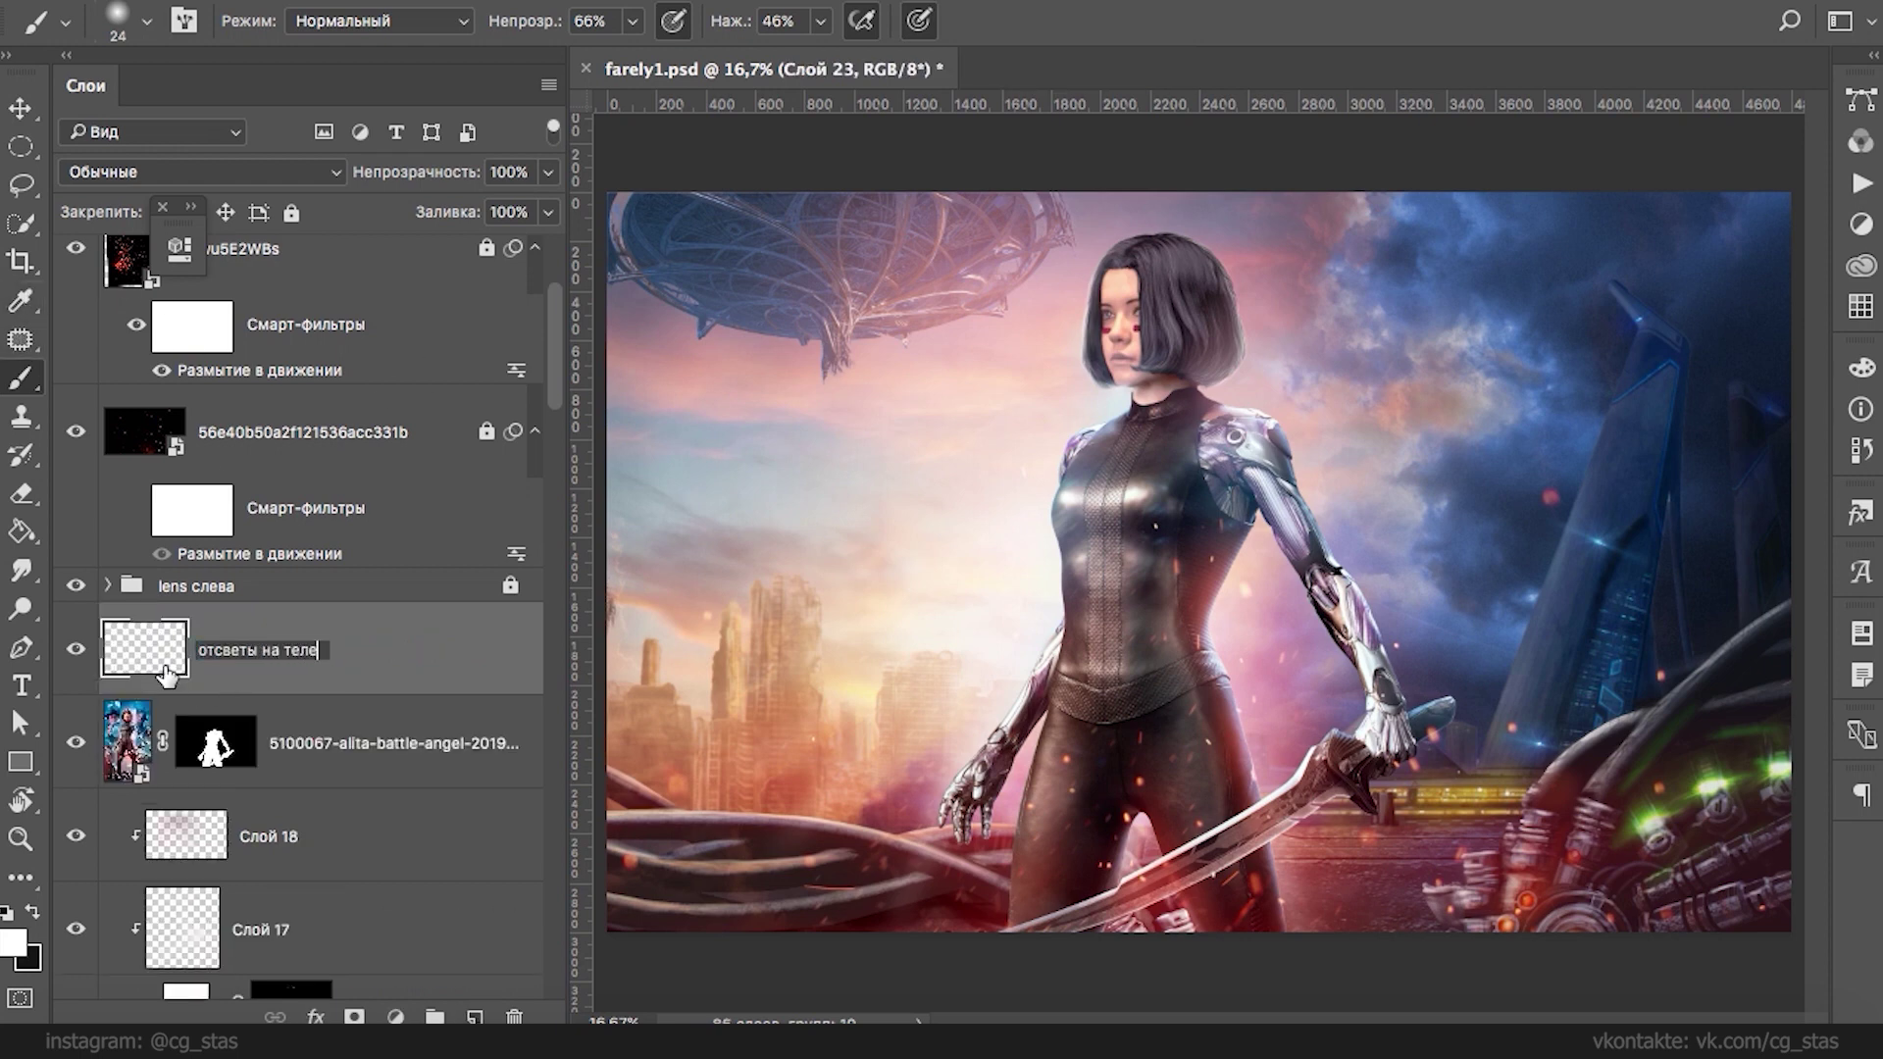
pyautogui.press('Return')
pyautogui.keyDown('alt'); pyautogui.click(137, 696); pyautogui.keyUp('alt')
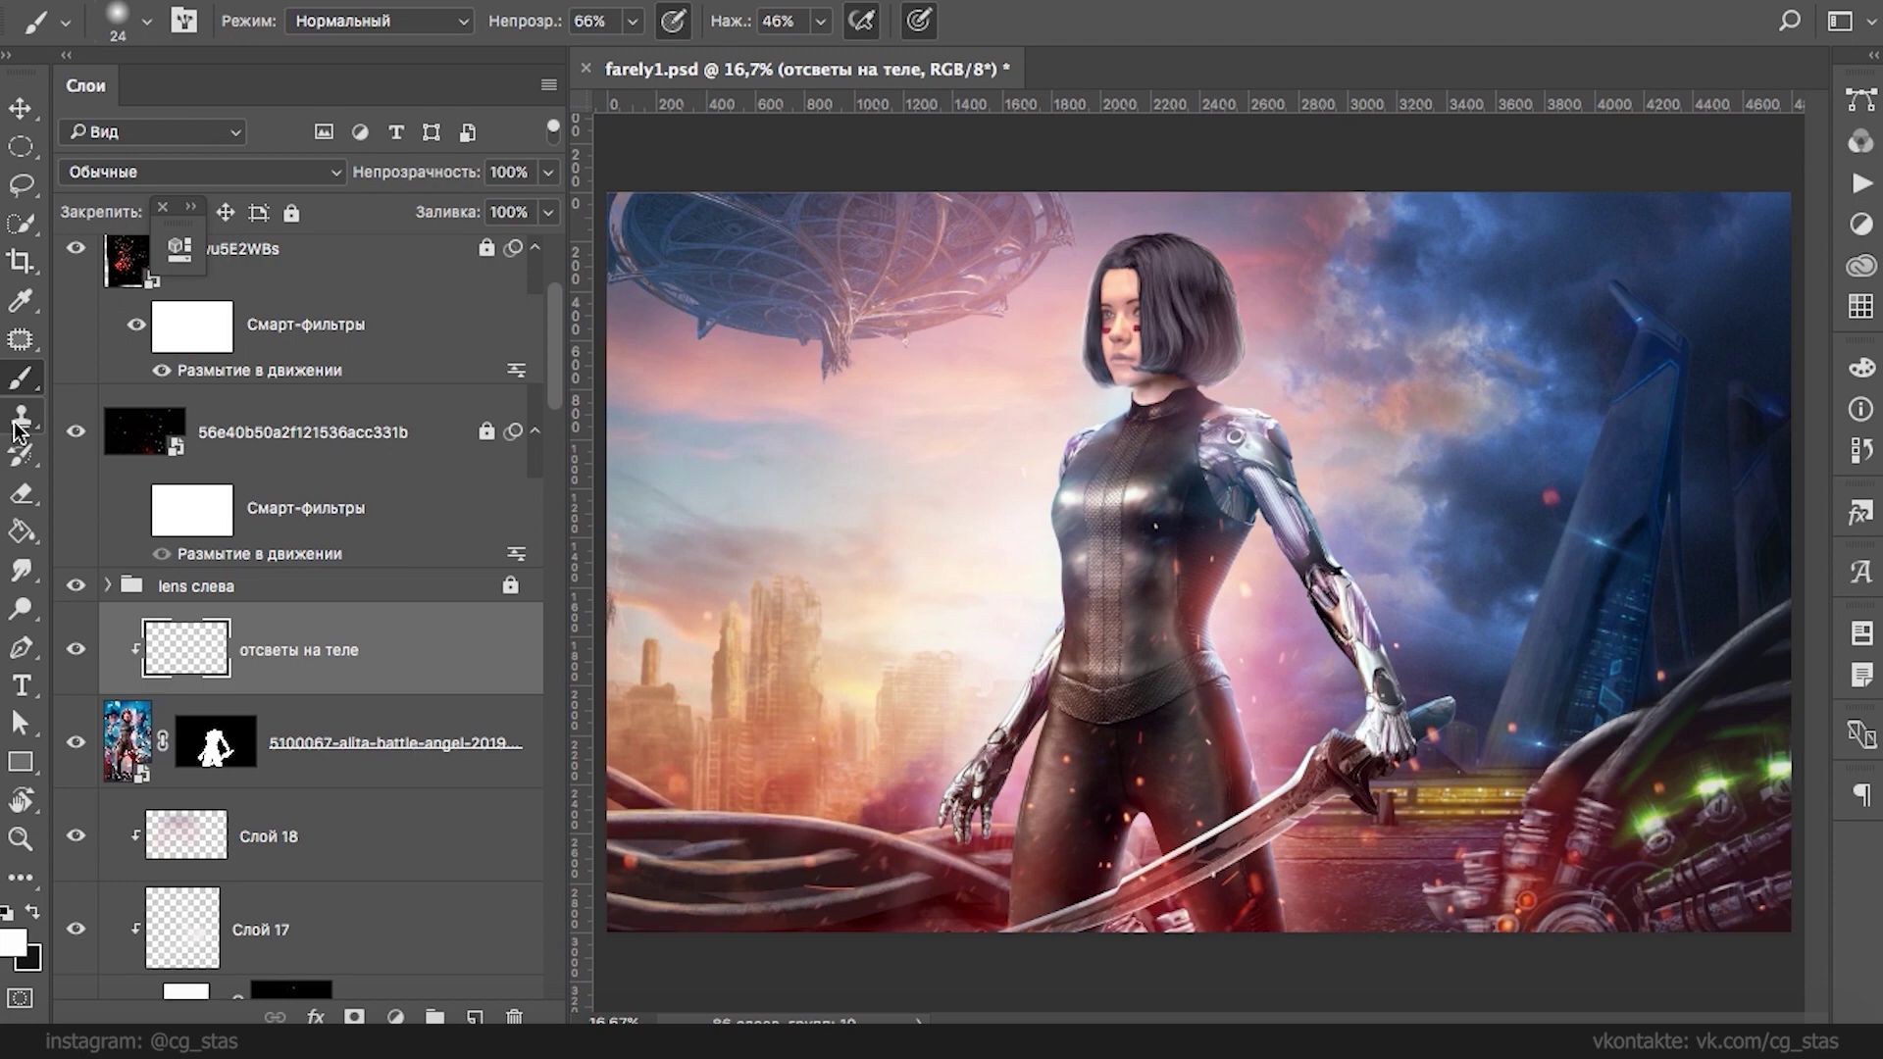
# - Choose a pale pink foreground colour and set the brush to 189 px with Shape Dynamics and size pressure off
pyautogui.click(14, 943)
pyautogui.moveTo(1039, 177); pyautogui.dragTo(625, 177)
pyautogui.click(826, 274)
pyautogui.keyDown('alt'); pyautogui.click(1002, 686); pyautogui.keyUp('alt')
pyautogui.rightClick(1002, 684)
pyautogui.moveTo(1173, 552); pyautogui.dragTo(1298, 551)
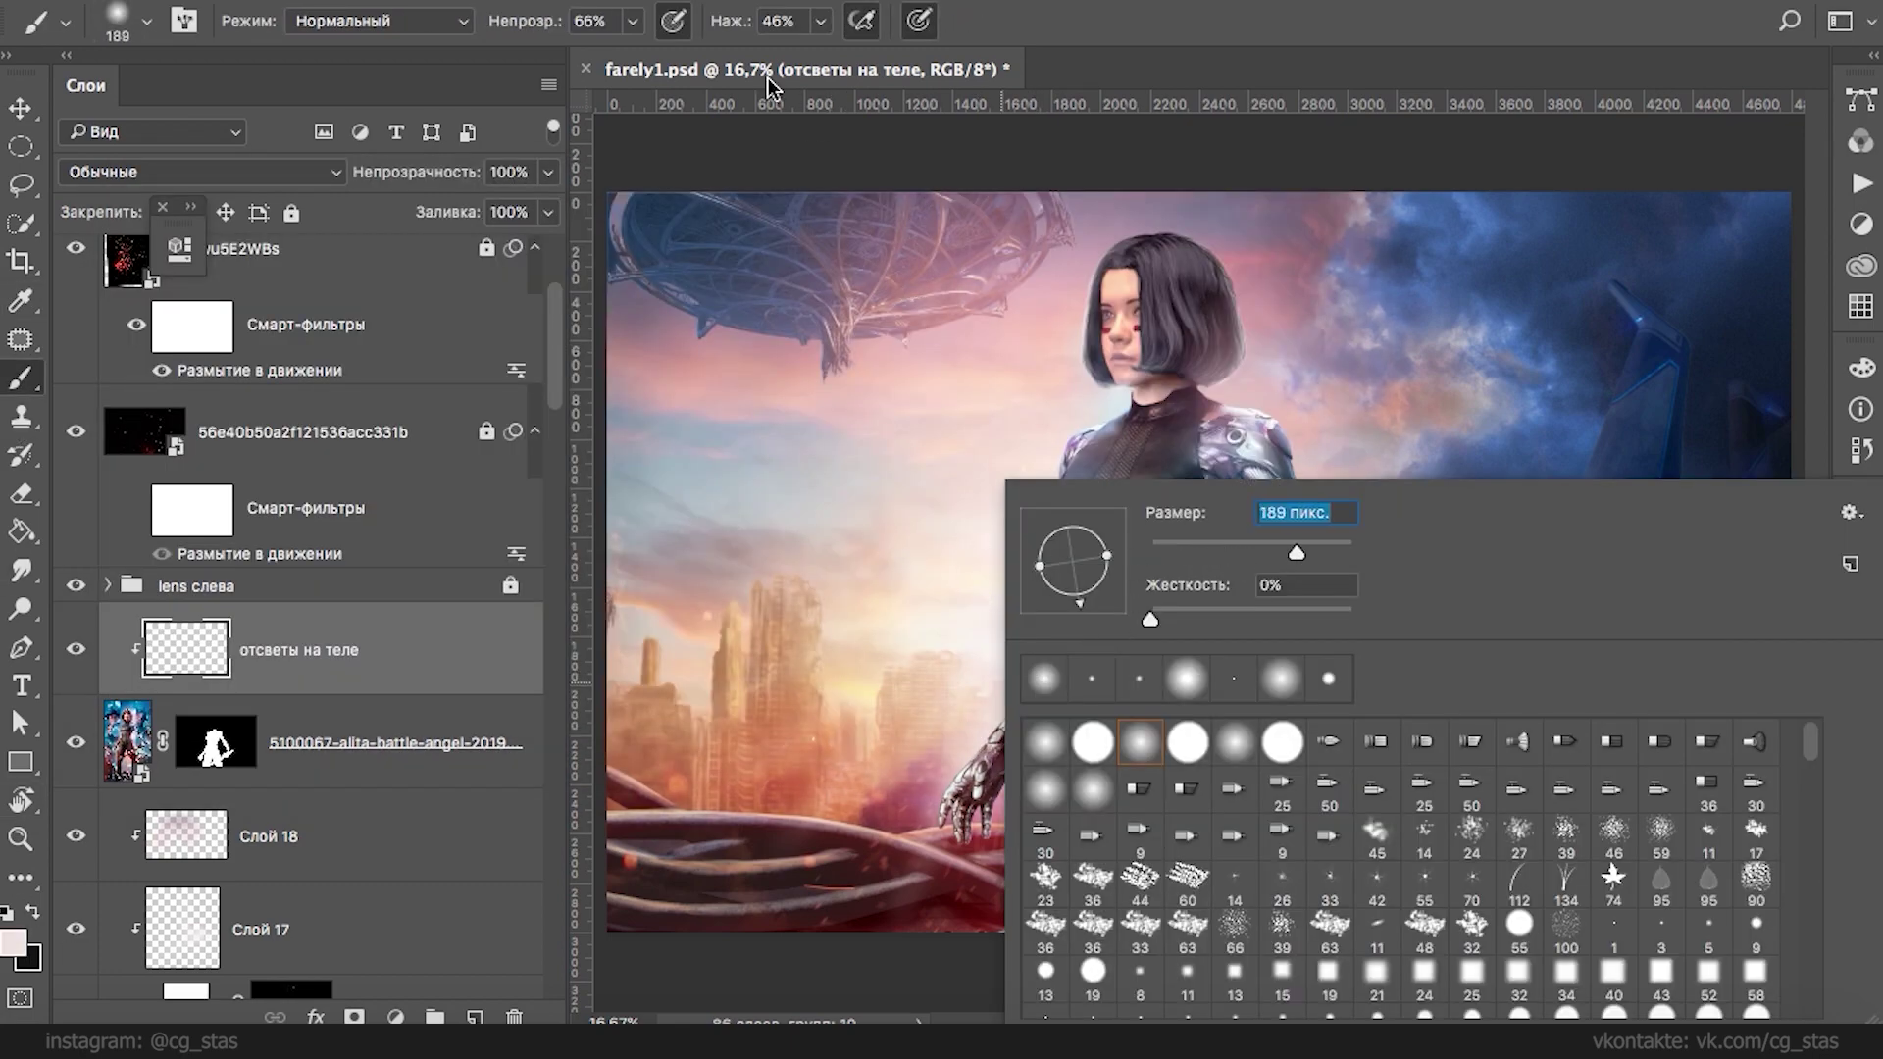
pyautogui.click(183, 21)
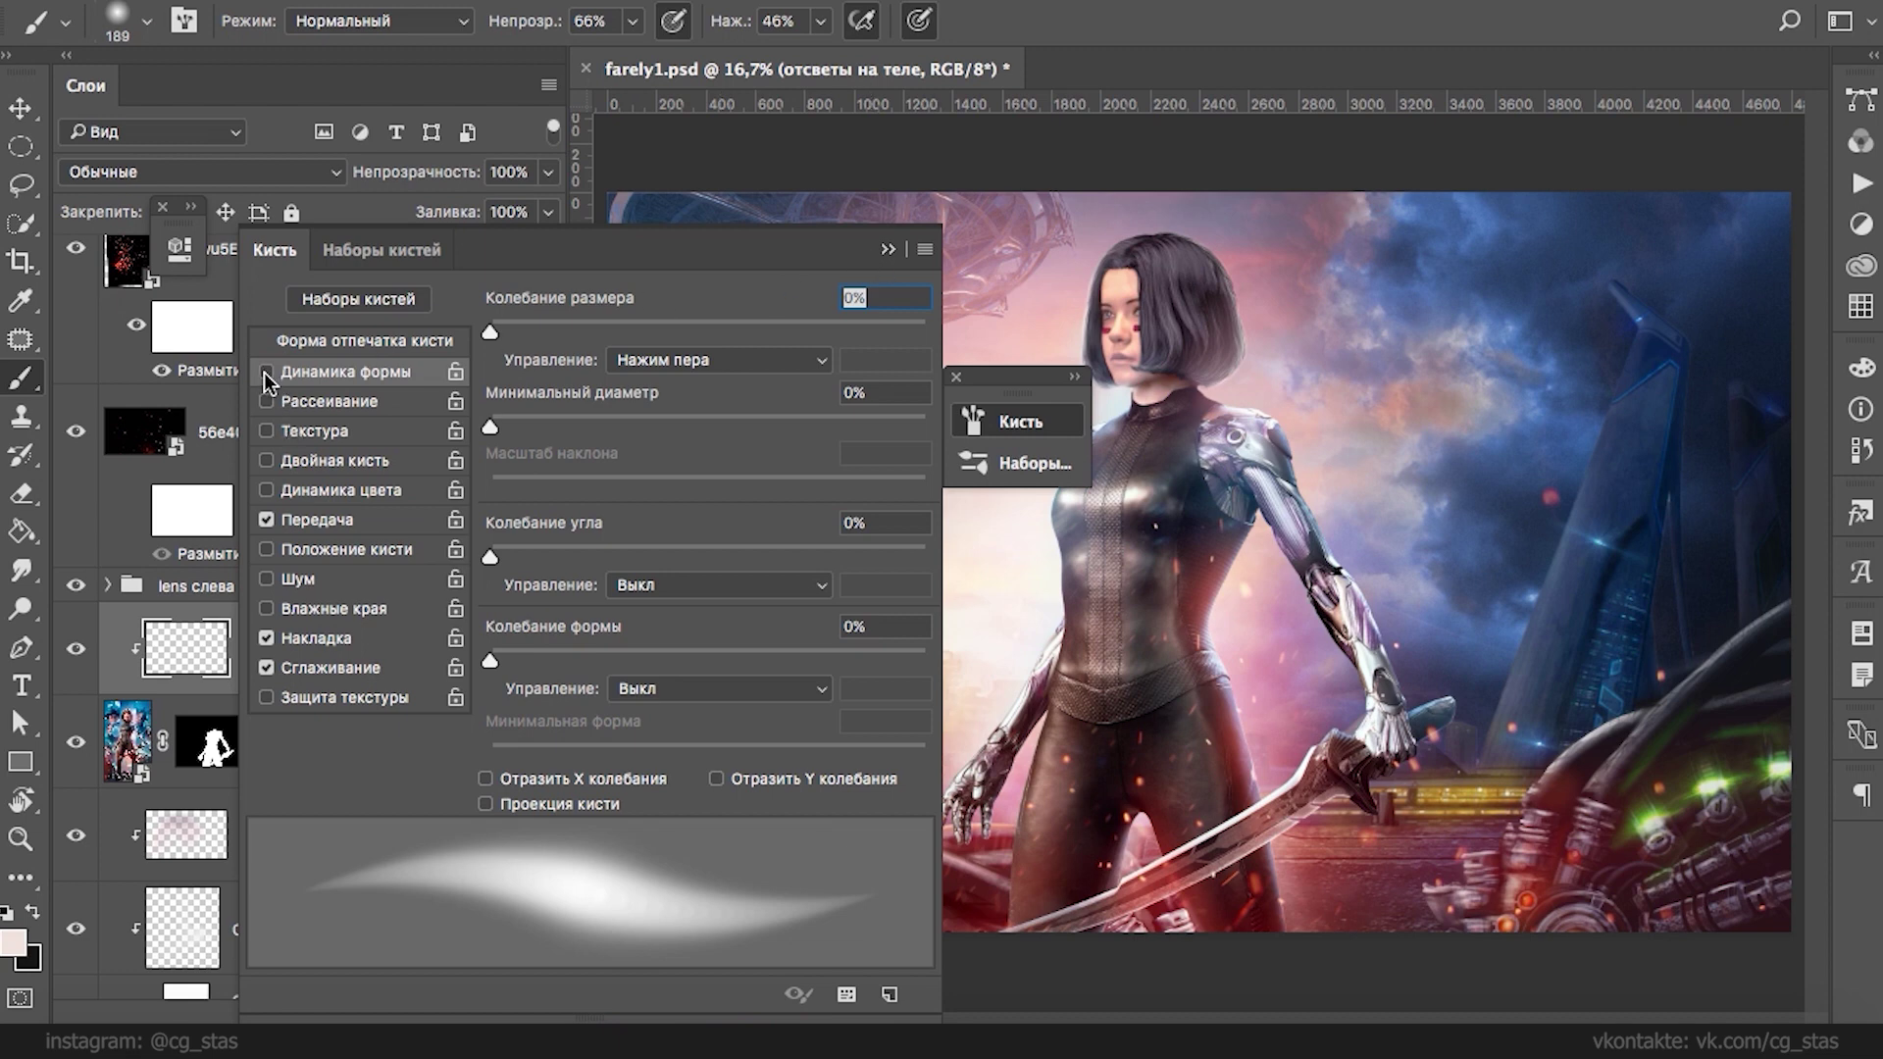
pyautogui.click(266, 374)
pyautogui.click(917, 21)
# - Paint soft pale pink reflections along the heroine's empty hand, thigh and hip, and near her sword hand
pyautogui.moveTo(1022, 671)
pyautogui.mouseDown()
pyautogui.moveTo(950, 799)
pyautogui.moveTo(975, 863)
pyautogui.mouseUp()
pyautogui.moveTo(1023, 743); pyautogui.dragTo(954, 891)
pyautogui.moveTo(1033, 779); pyautogui.dragTo(1002, 896)
pyautogui.moveTo(1023, 747)
pyautogui.mouseDown()
pyautogui.moveTo(1020, 839)
pyautogui.moveTo(1166, 838)
pyautogui.moveTo(1257, 727)
pyautogui.mouseUp()
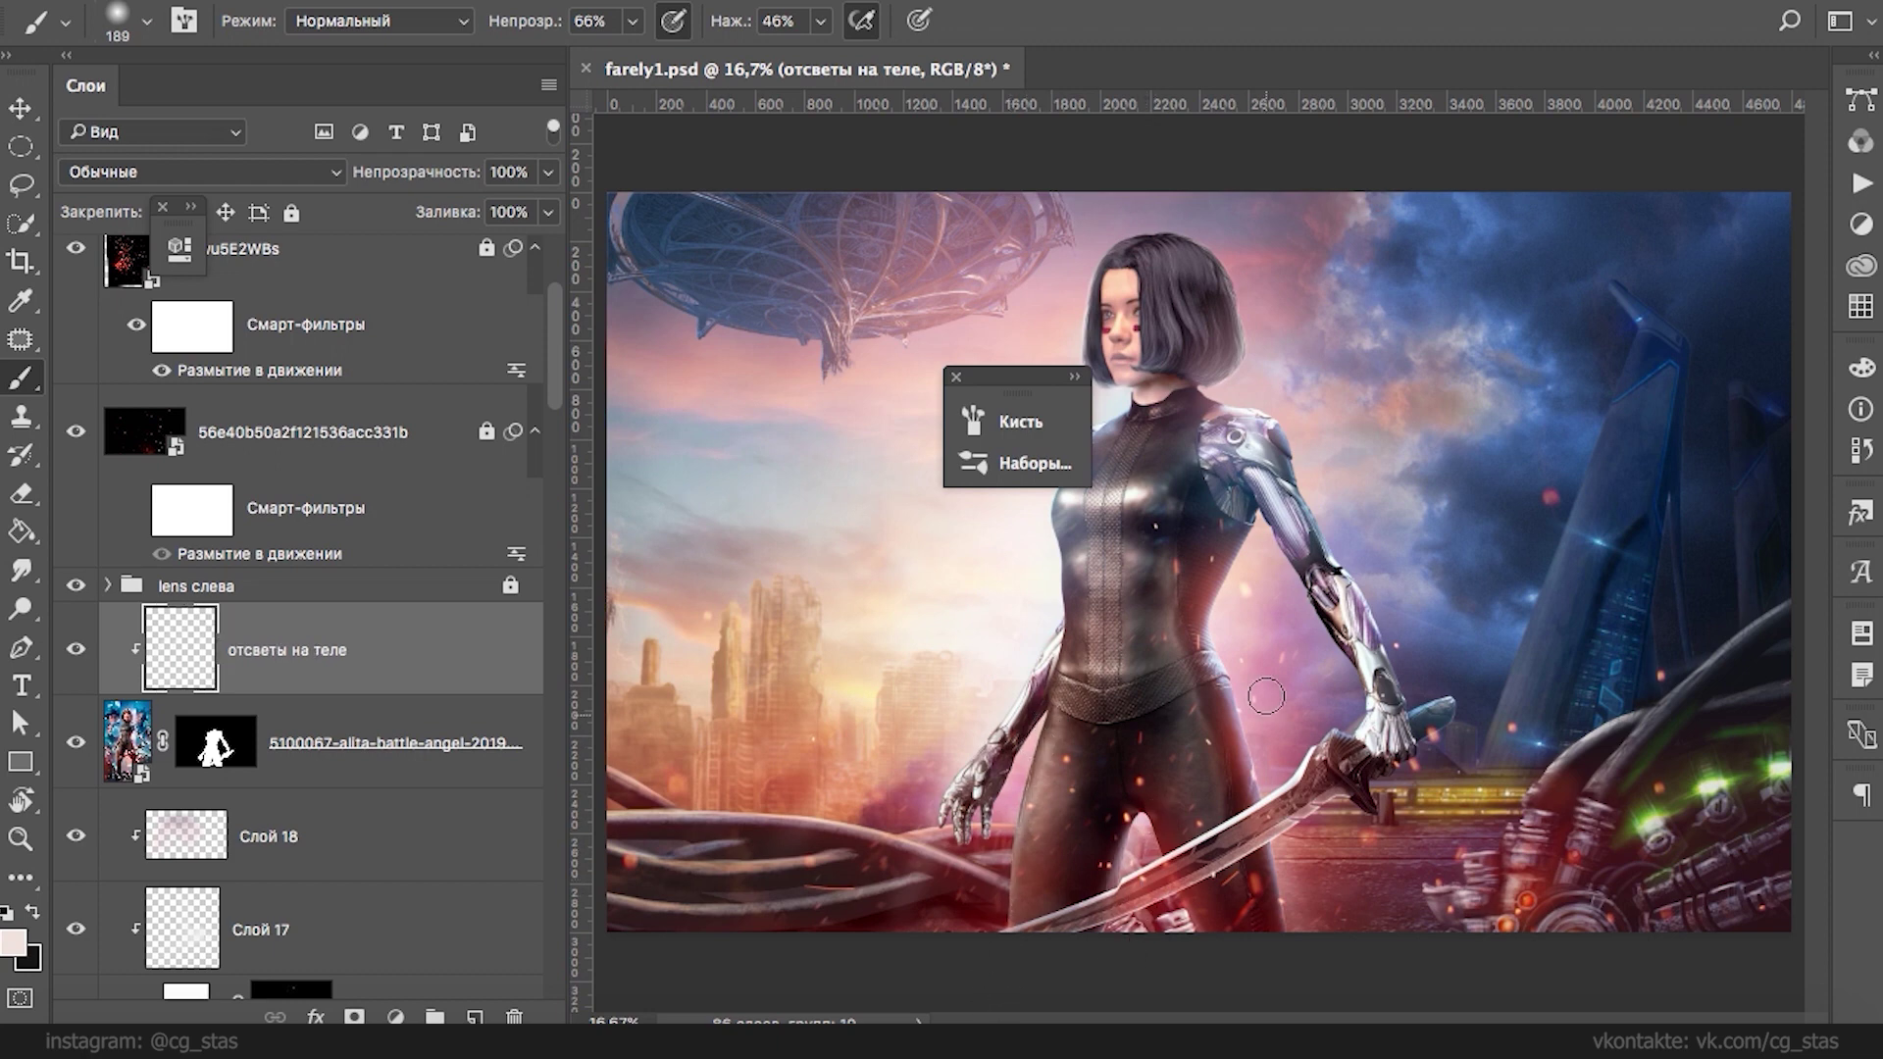
pyautogui.moveTo(1377, 734)
pyautogui.mouseDown()
pyautogui.moveTo(1353, 720)
pyautogui.moveTo(1363, 632)
pyautogui.moveTo(1324, 608)
pyautogui.moveTo(1339, 650)
pyautogui.moveTo(1329, 579)
pyautogui.moveTo(1387, 686)
pyautogui.moveTo(1459, 720)
pyautogui.mouseUp()
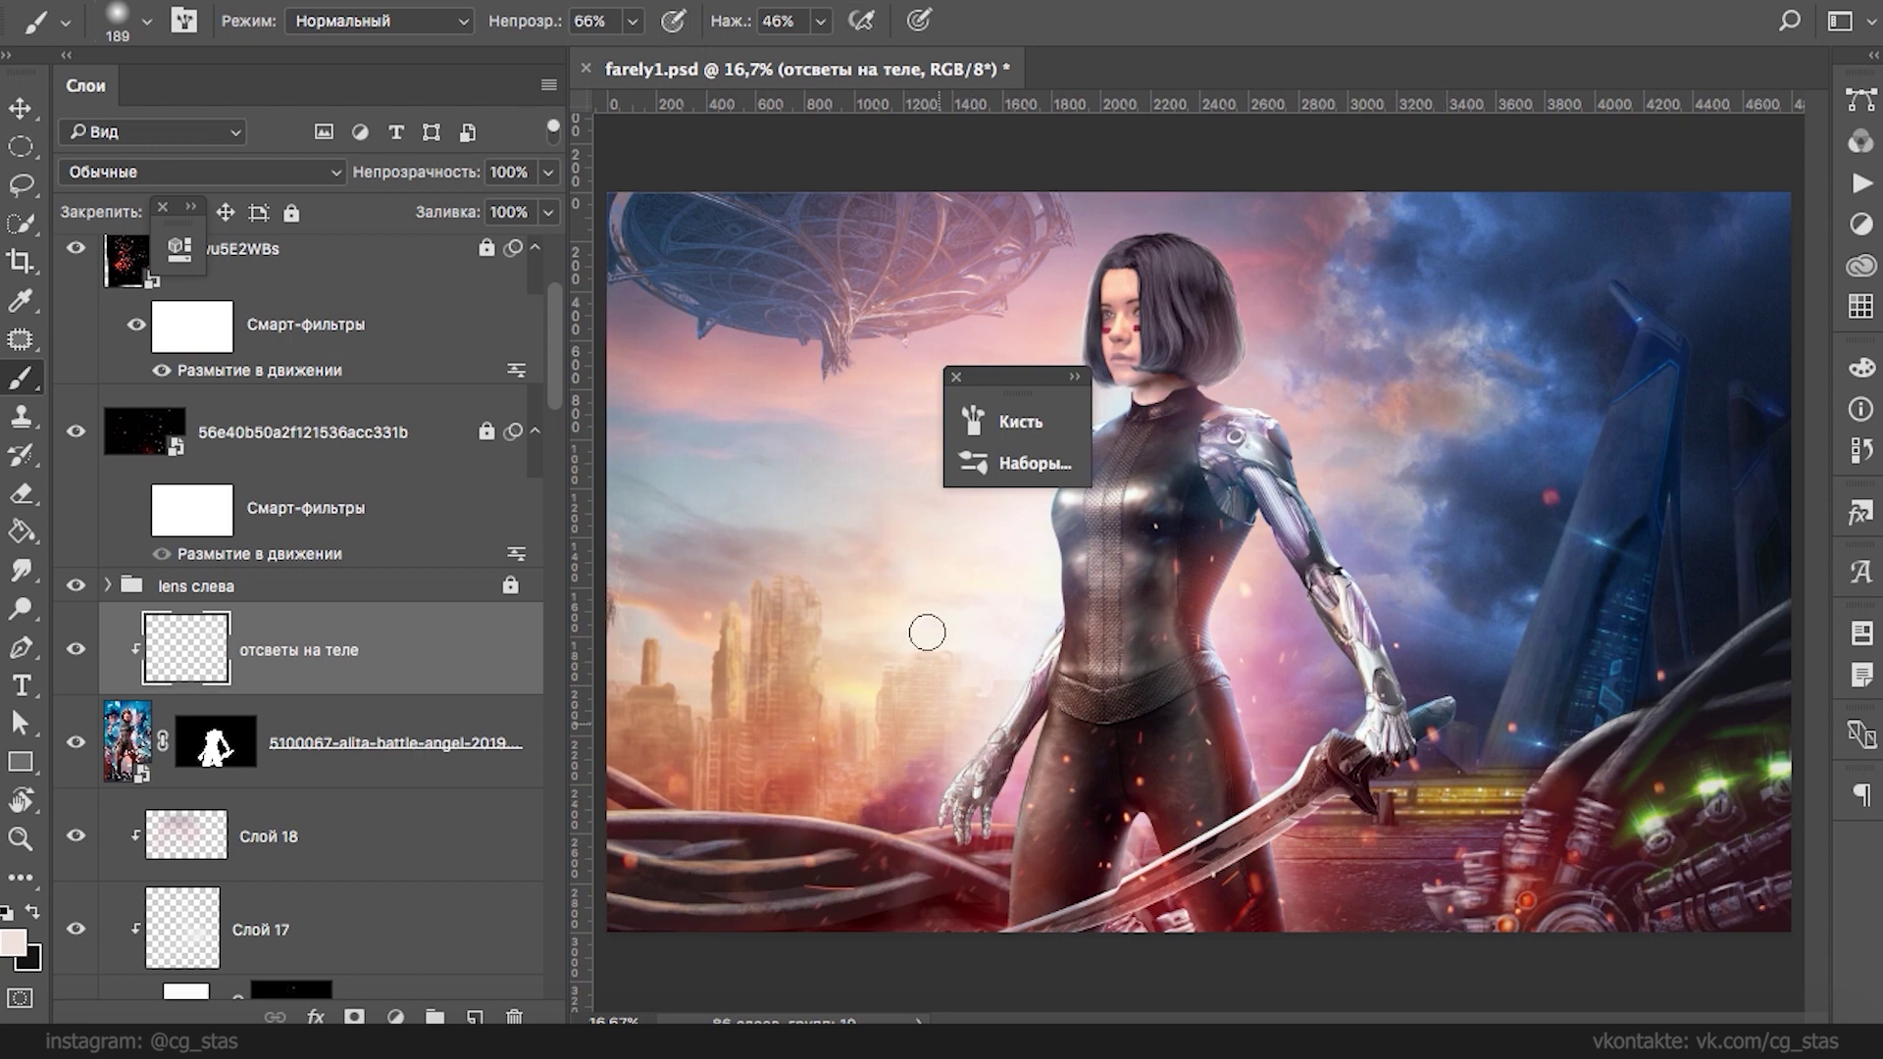
# - Set the отсветы на теле layer to Screen (Экран) with 33% fill and compare the image with and without it
pyautogui.click(201, 171)
pyautogui.click(98, 384)
pyautogui.click(547, 212)
pyautogui.moveTo(428, 260)
pyautogui.mouseDown()
pyautogui.moveTo(397, 257)
pyautogui.moveTo(461, 255)
pyautogui.moveTo(445, 257)
pyautogui.mouseUp()
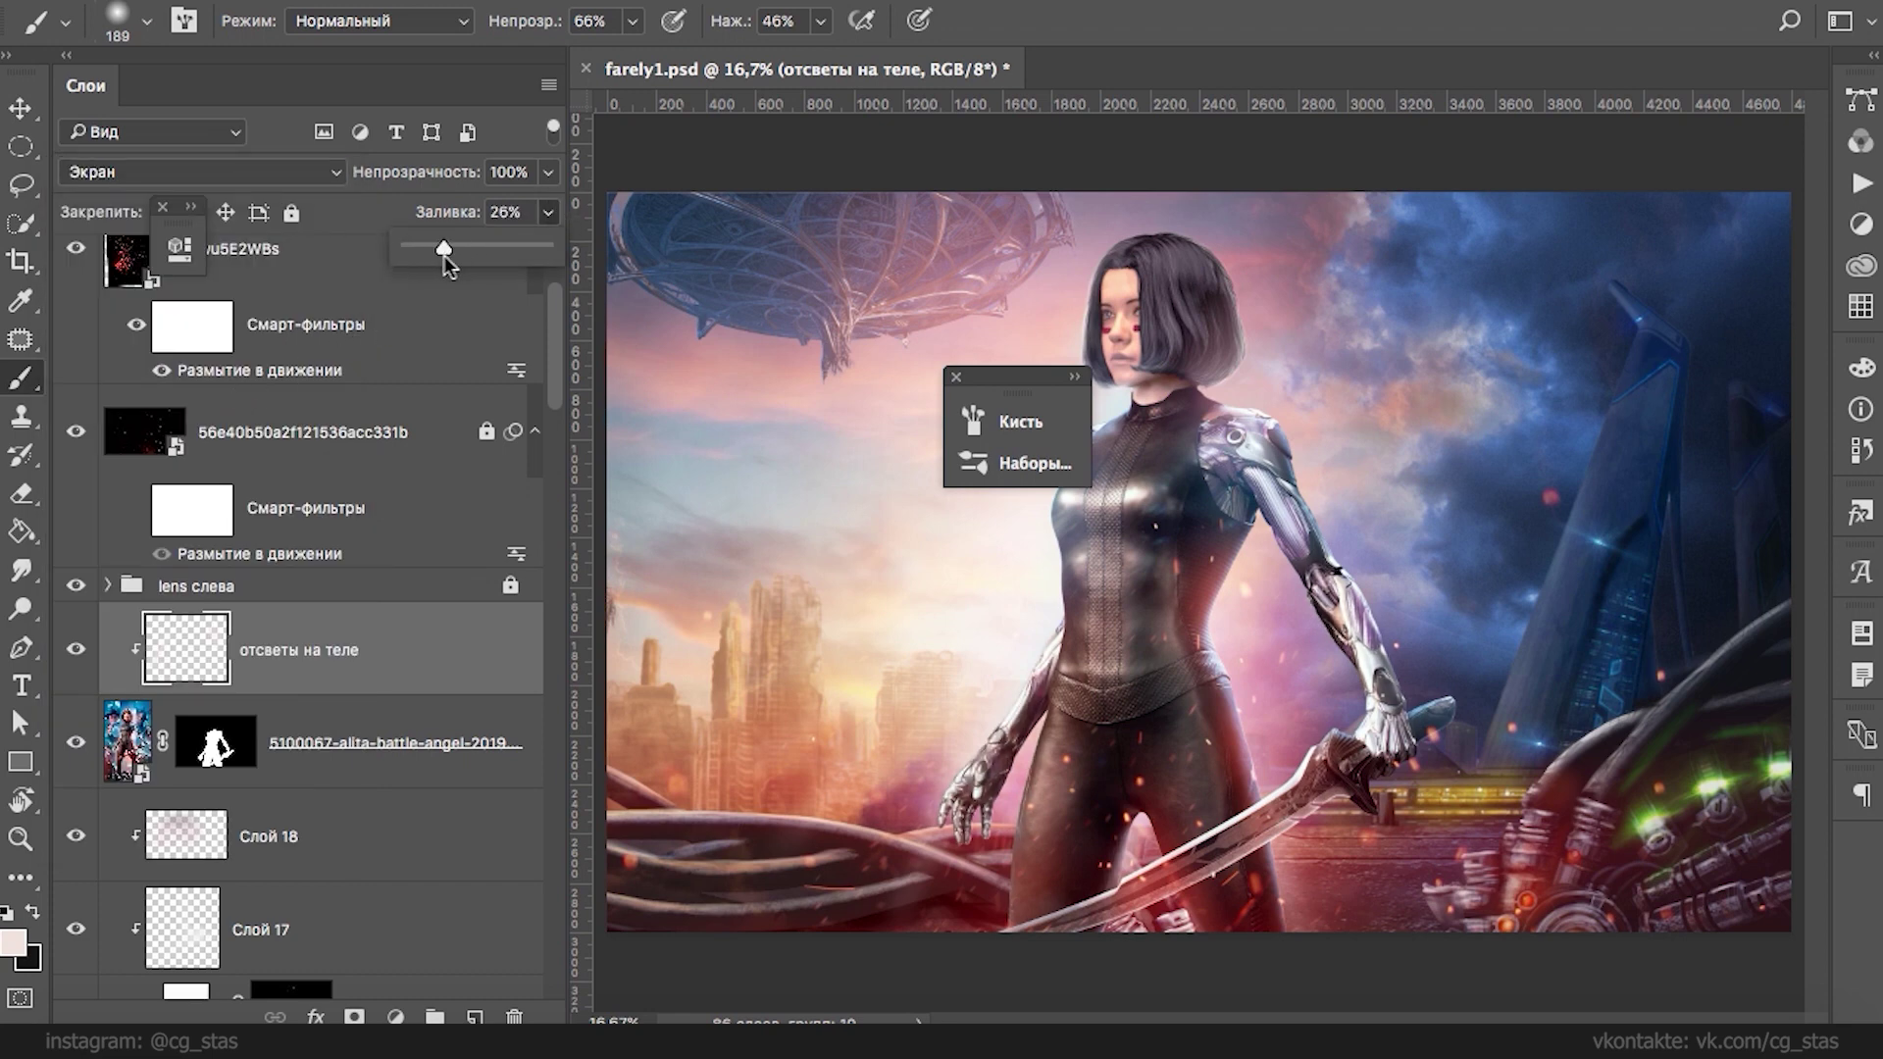
pyautogui.click(75, 650)
pyautogui.click(76, 650)
pyautogui.hotkey('ctrl', '-')
pyautogui.hotkey('ctrl', '-')
pyautogui.hotkey('ctrl', '-')
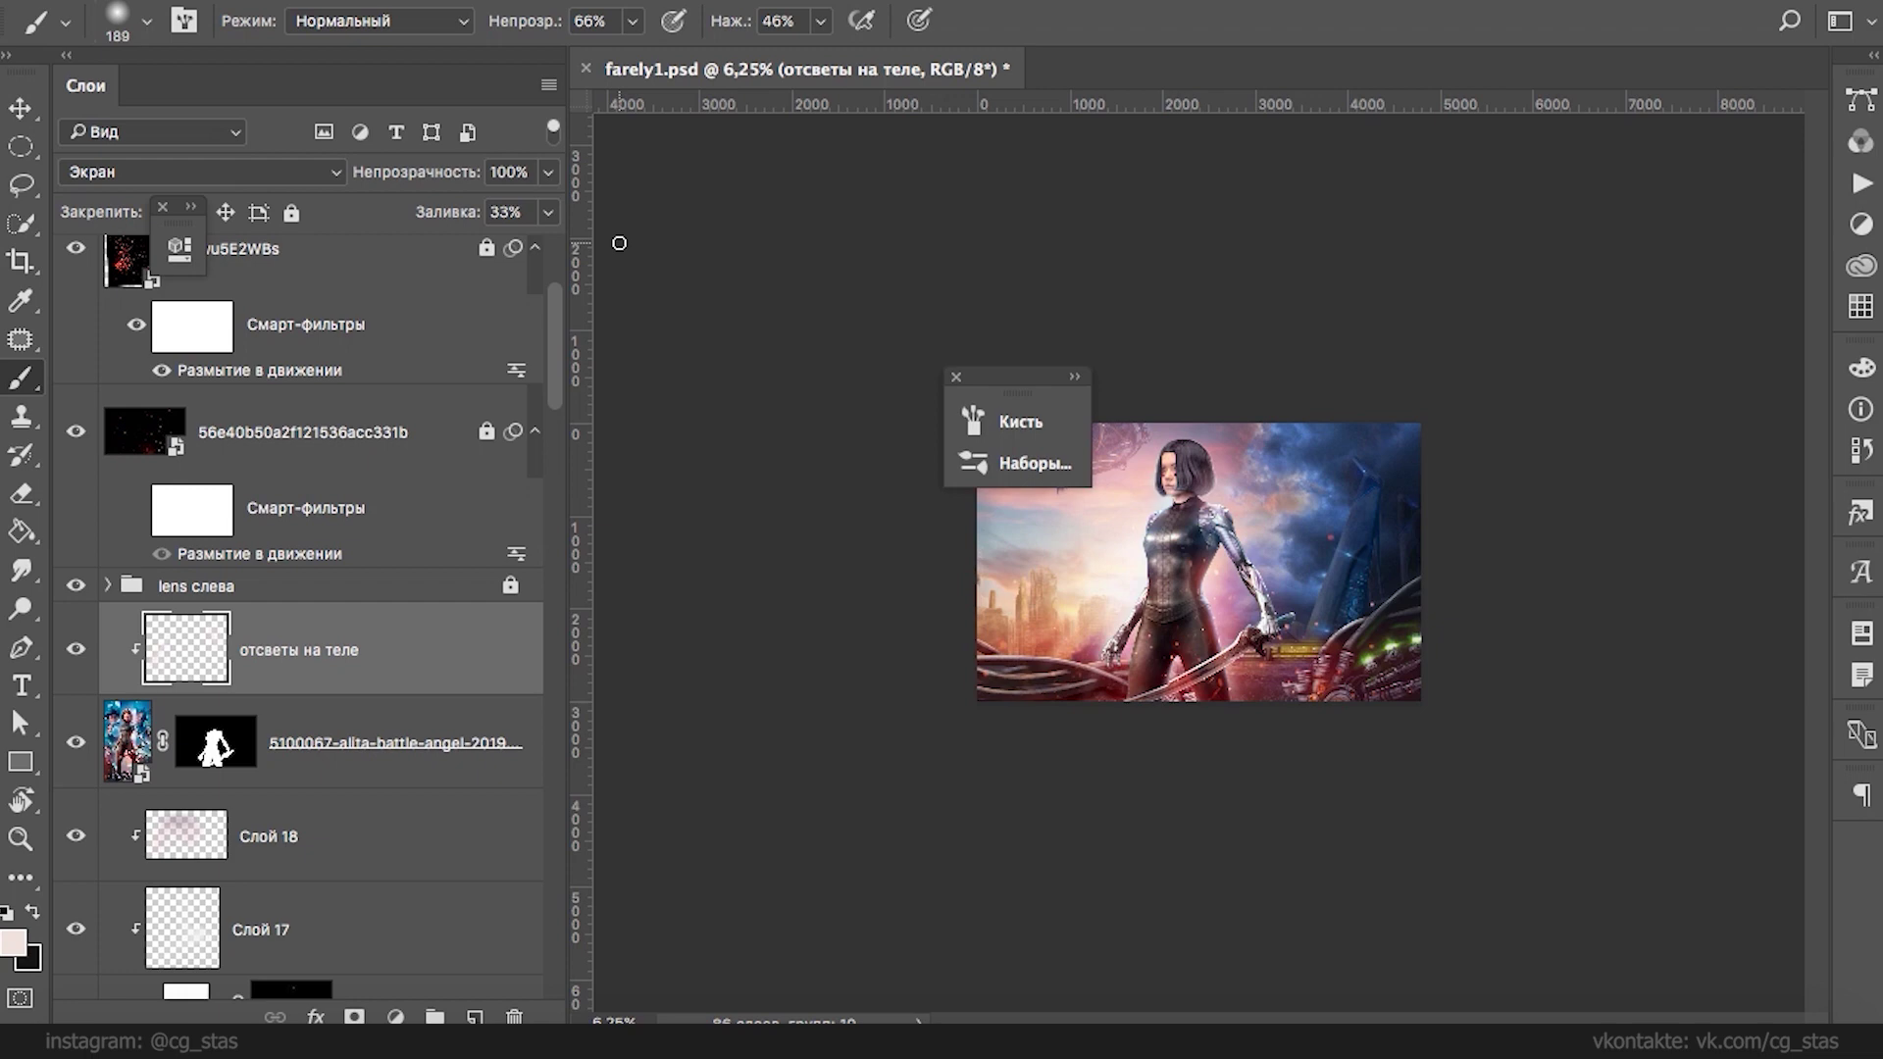
# - Collapse the Голова group and hide the Brightness/Contrast adjustment above the Дом group
pyautogui.moveTo(555, 353); pyautogui.dragTo(549, 392)
pyautogui.scroll(-10, 137, 412)
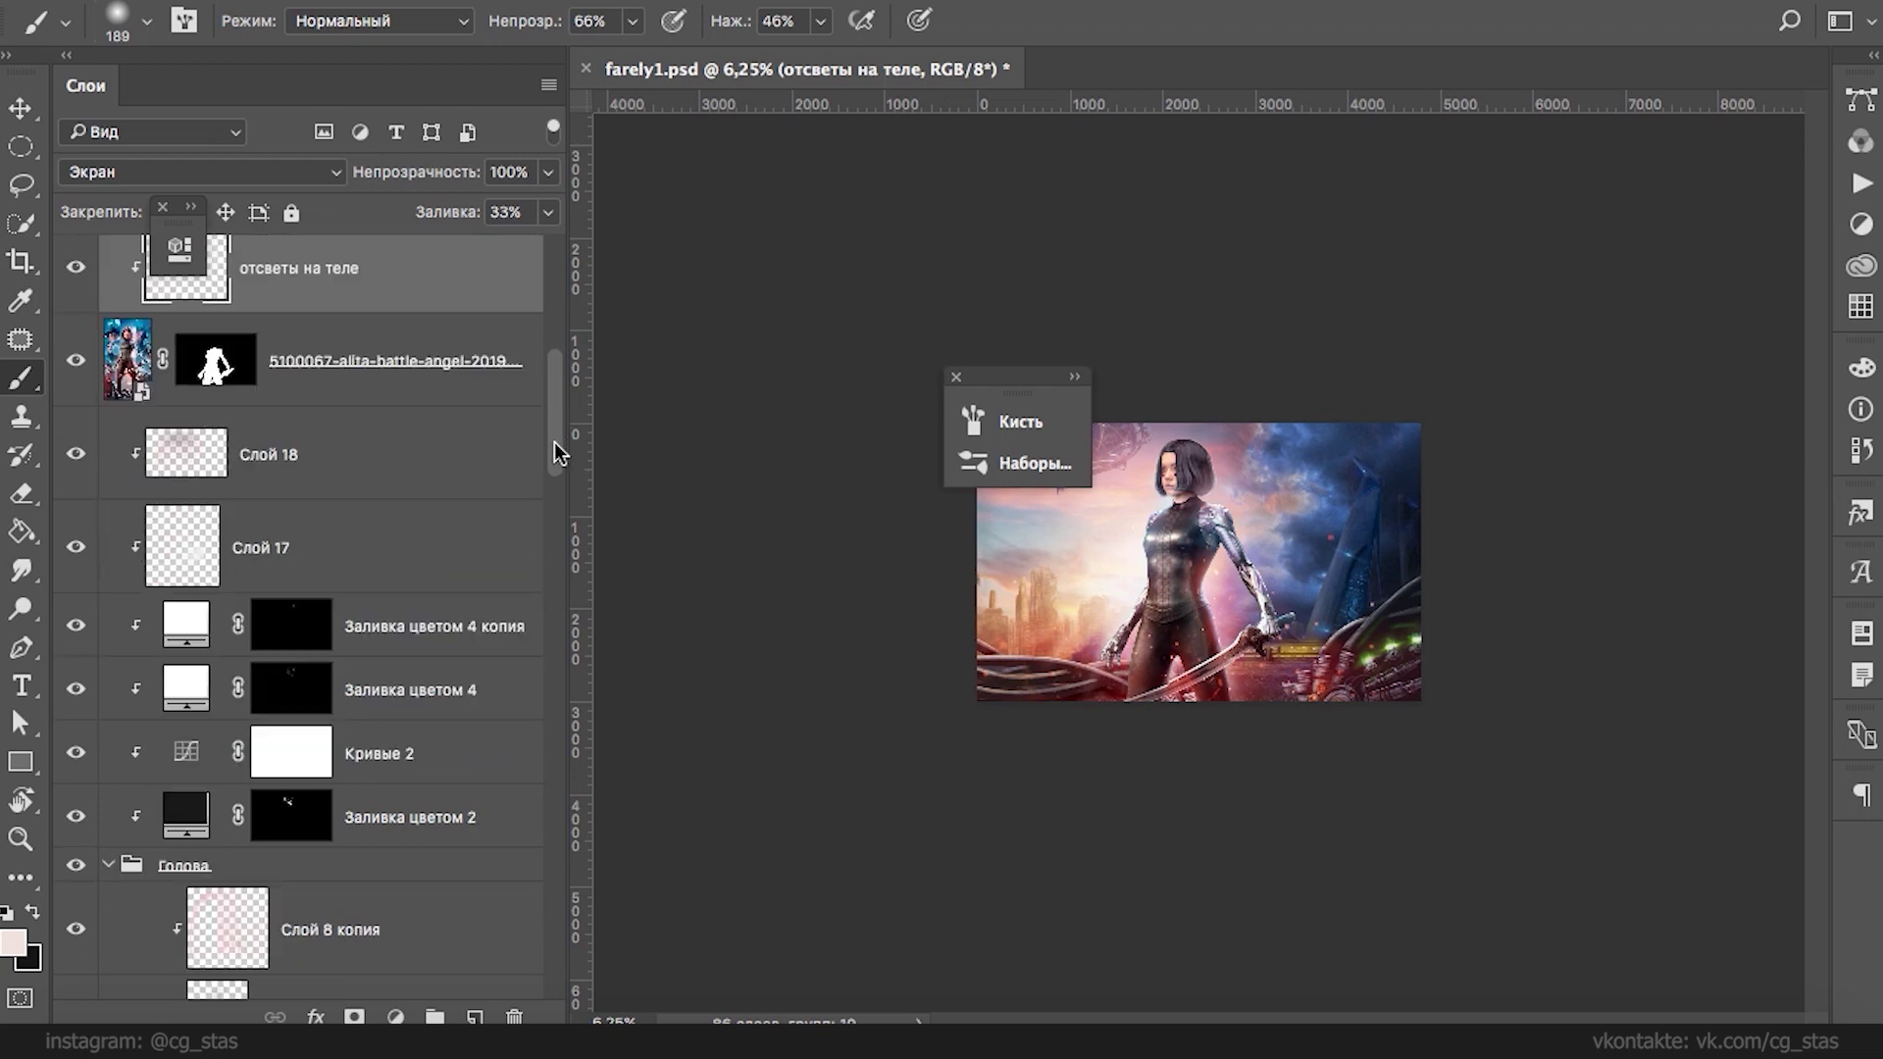
pyautogui.click(108, 537)
pyautogui.moveTo(555, 651); pyautogui.dragTo(555, 774)
pyautogui.click(459, 749)
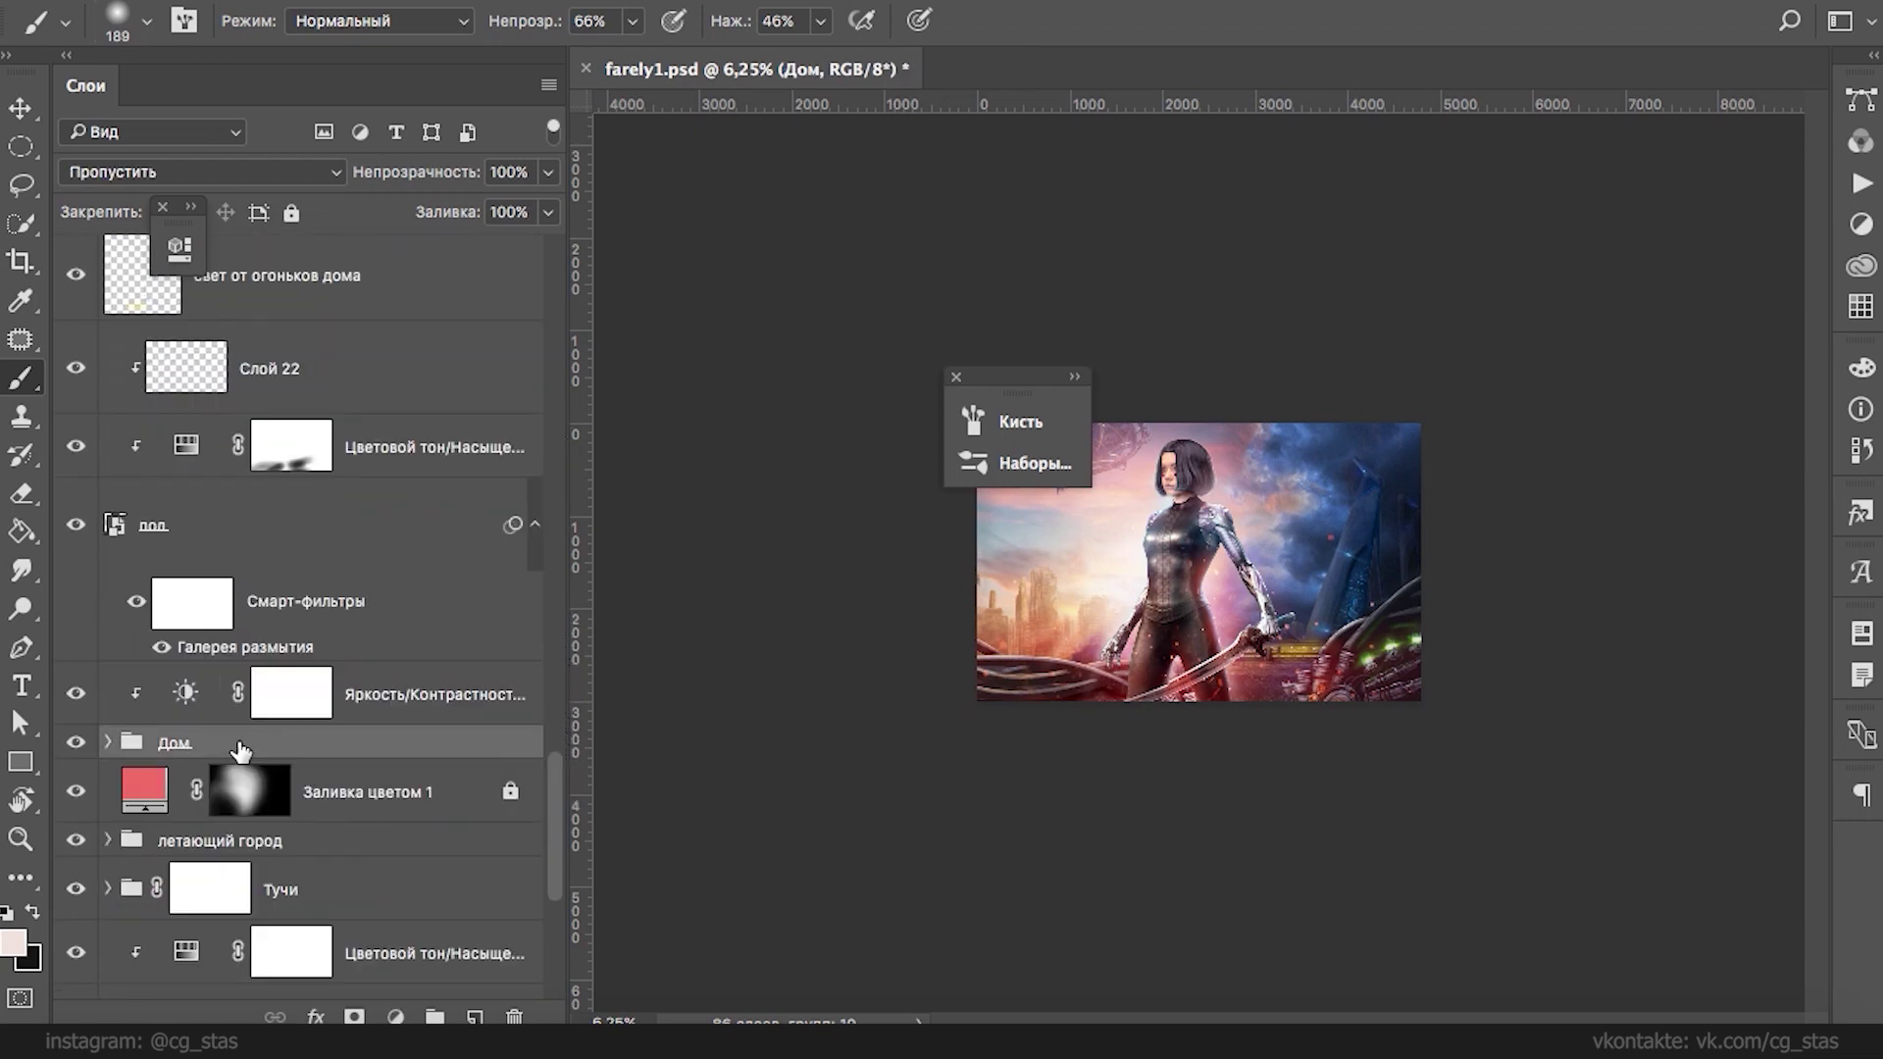
pyautogui.click(79, 696)
# - Duplicate the Тучи clouds group and merge the copy into a single layer
pyautogui.moveTo(556, 806); pyautogui.dragTo(553, 904)
pyautogui.scroll(2, 553, 913)
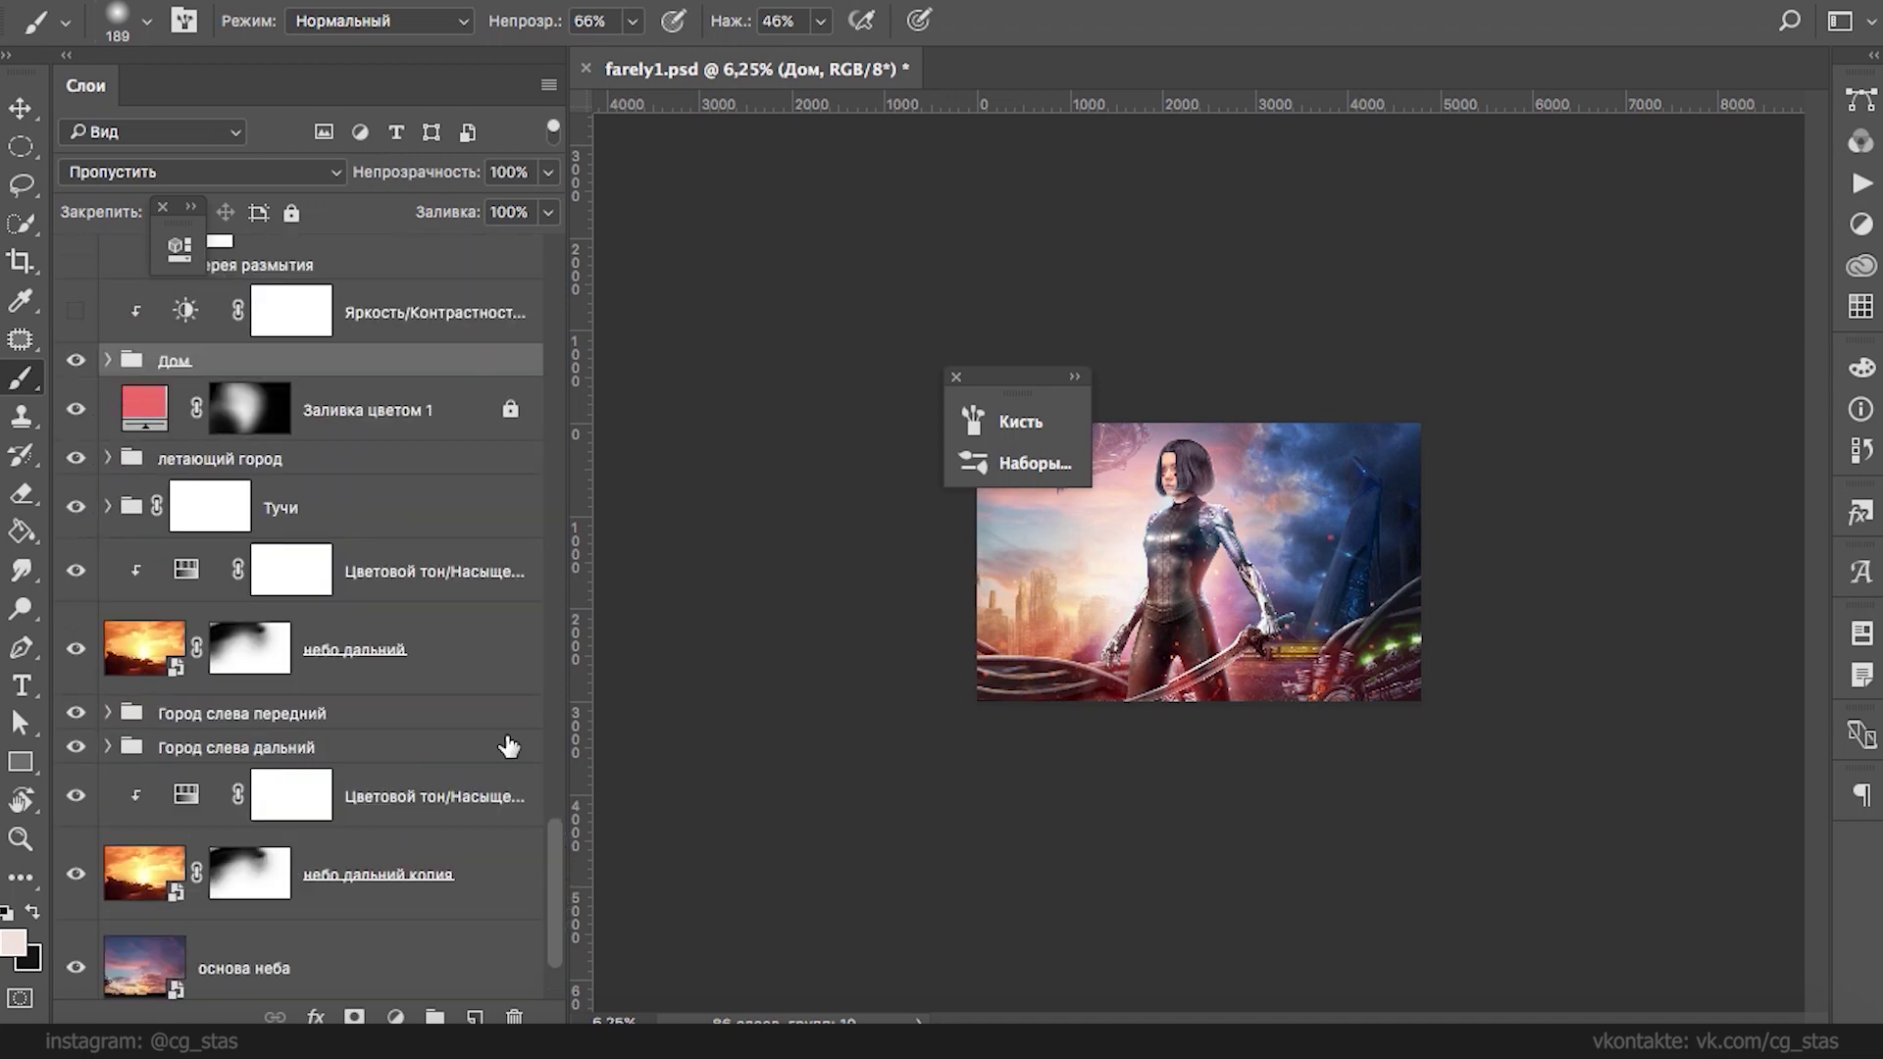
pyautogui.scroll(5, 554, 819)
pyautogui.click(75, 697)
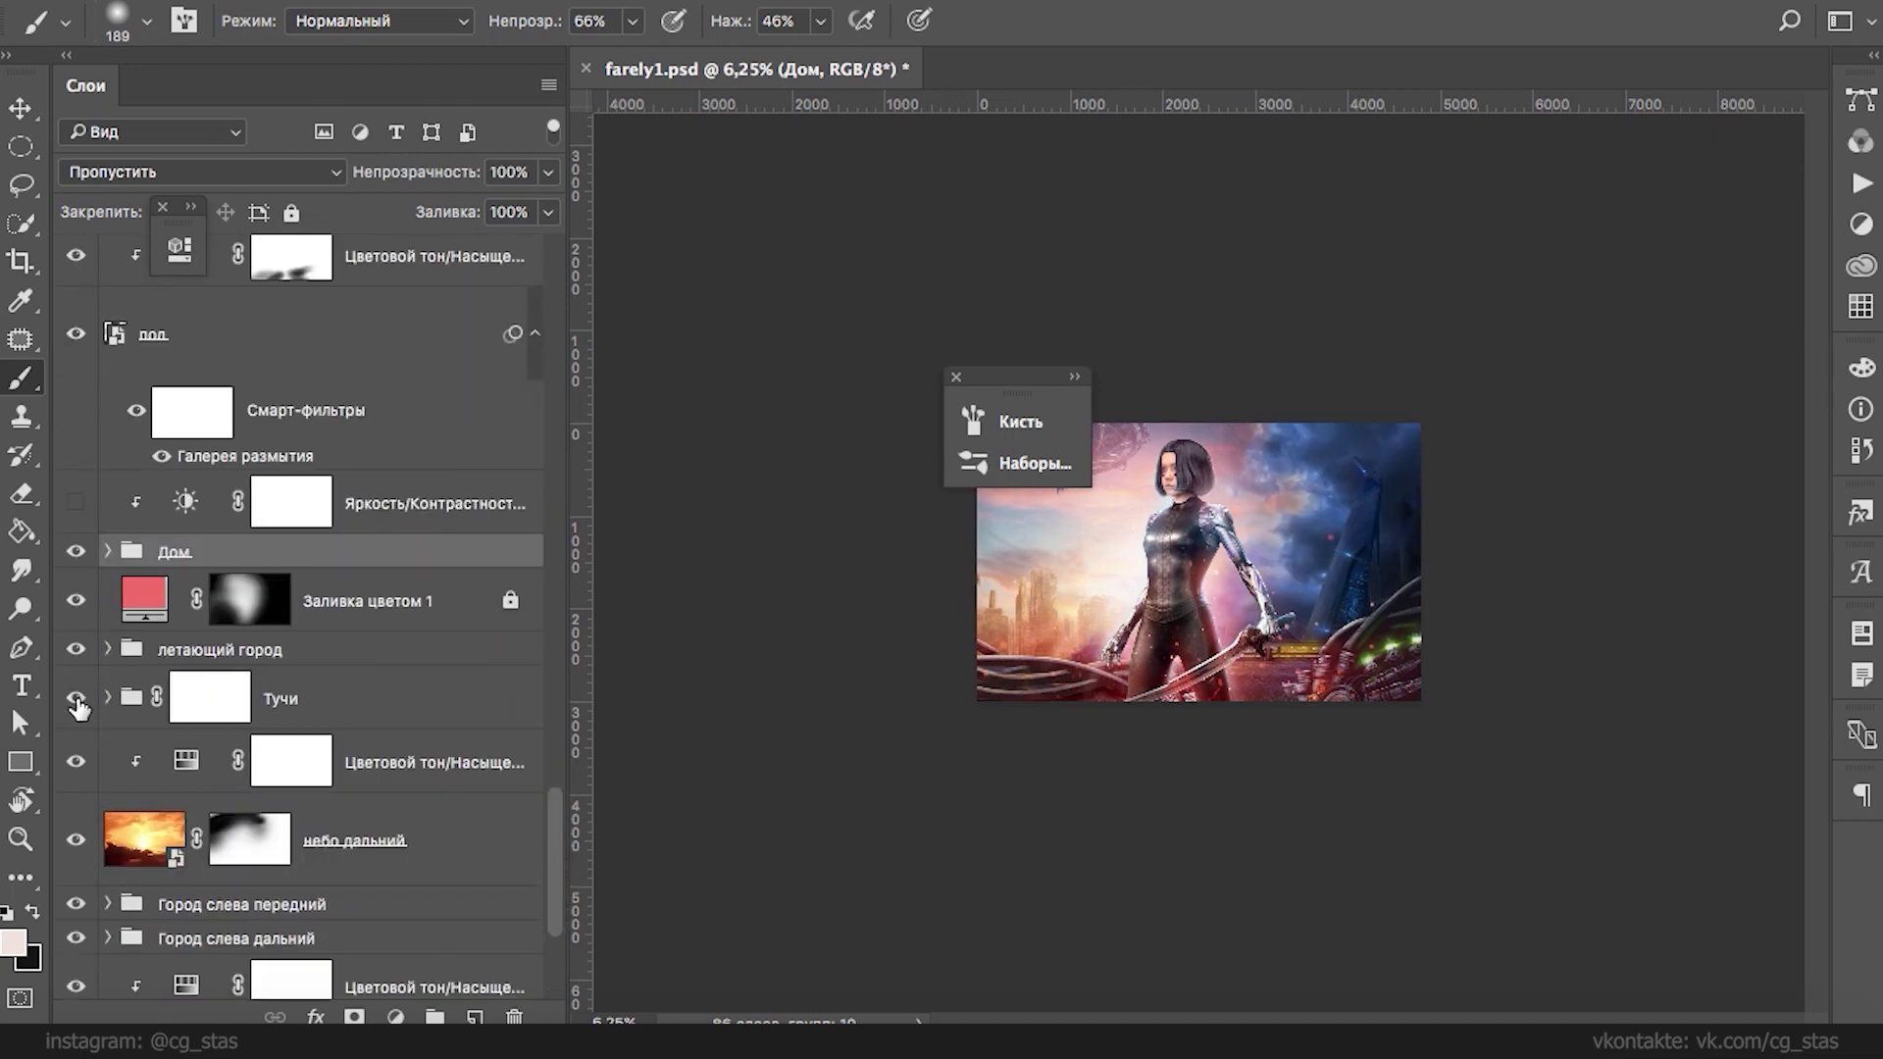
pyautogui.click(387, 711)
pyautogui.press('super+j')
pyautogui.rightClick(396, 711)
pyautogui.press('Escape')
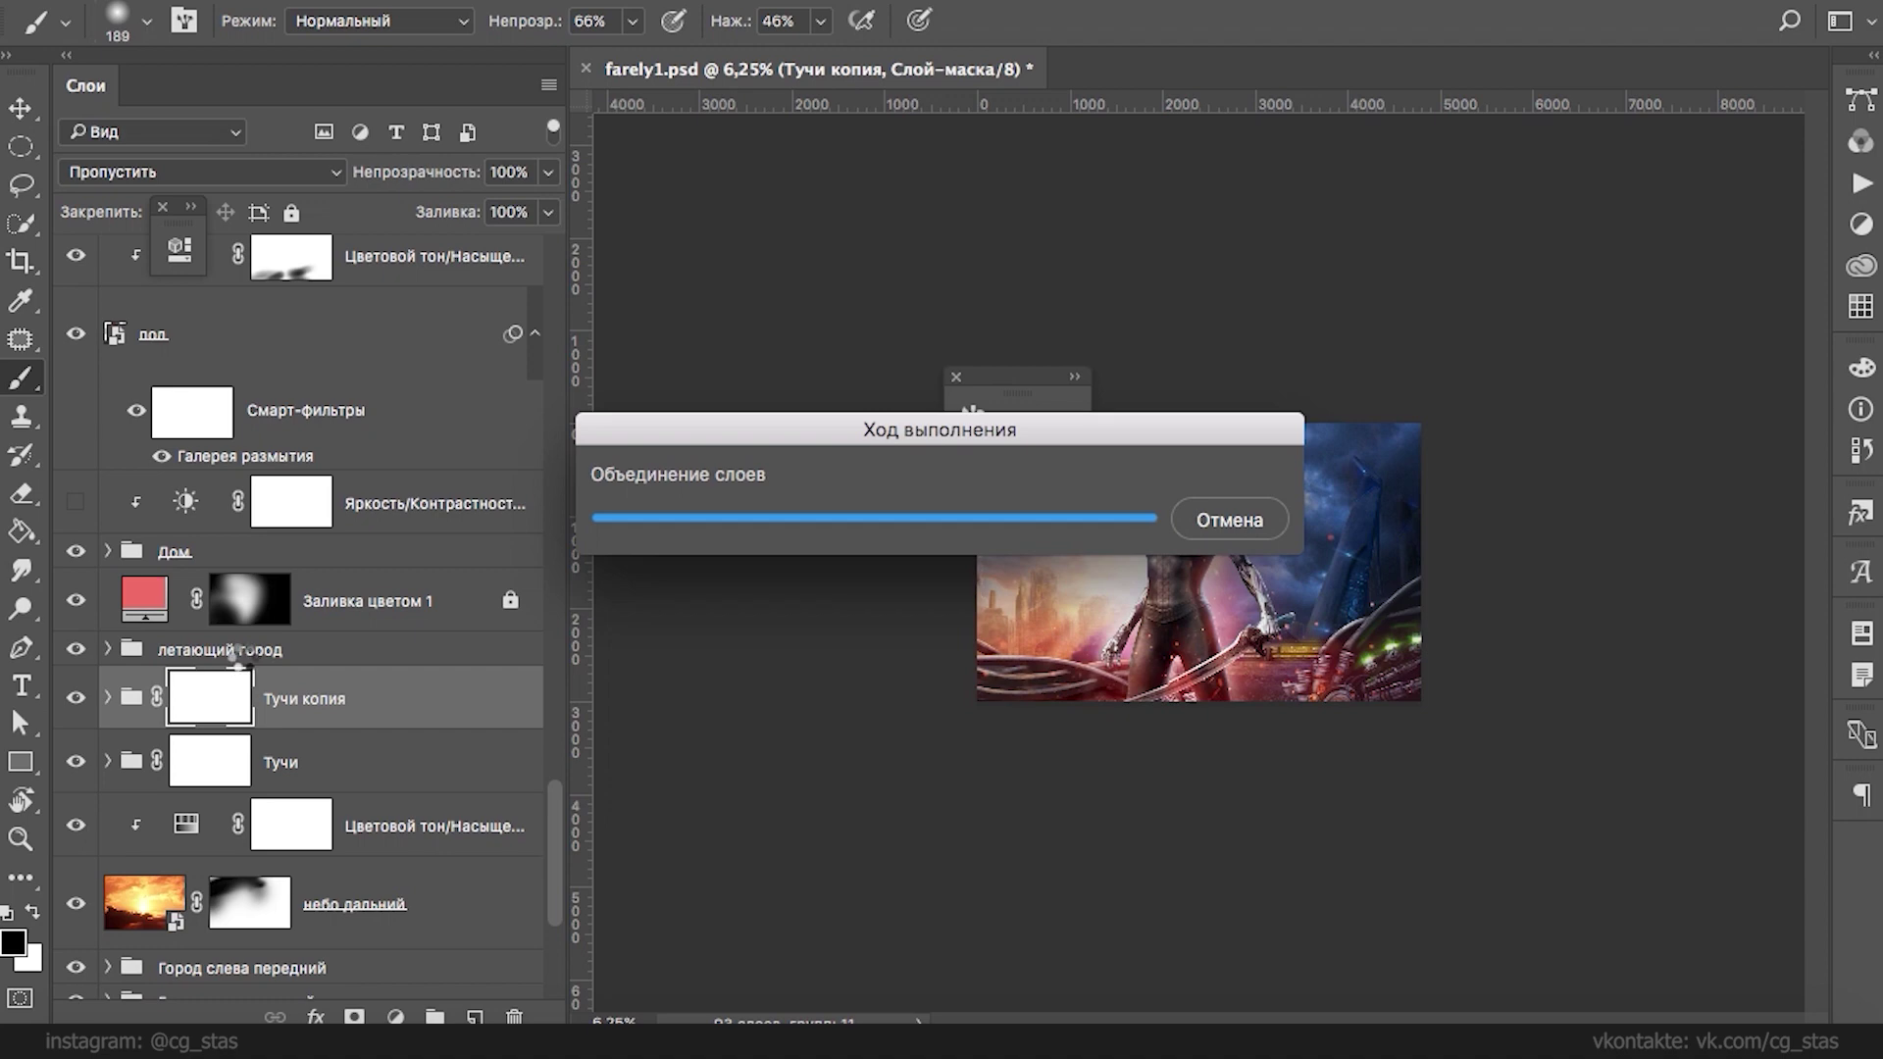
# - Rasterize the merged Тучи копия layer and move it into the Дом group, clipped directly above Слой 5
pyautogui.rightClick(312, 719)
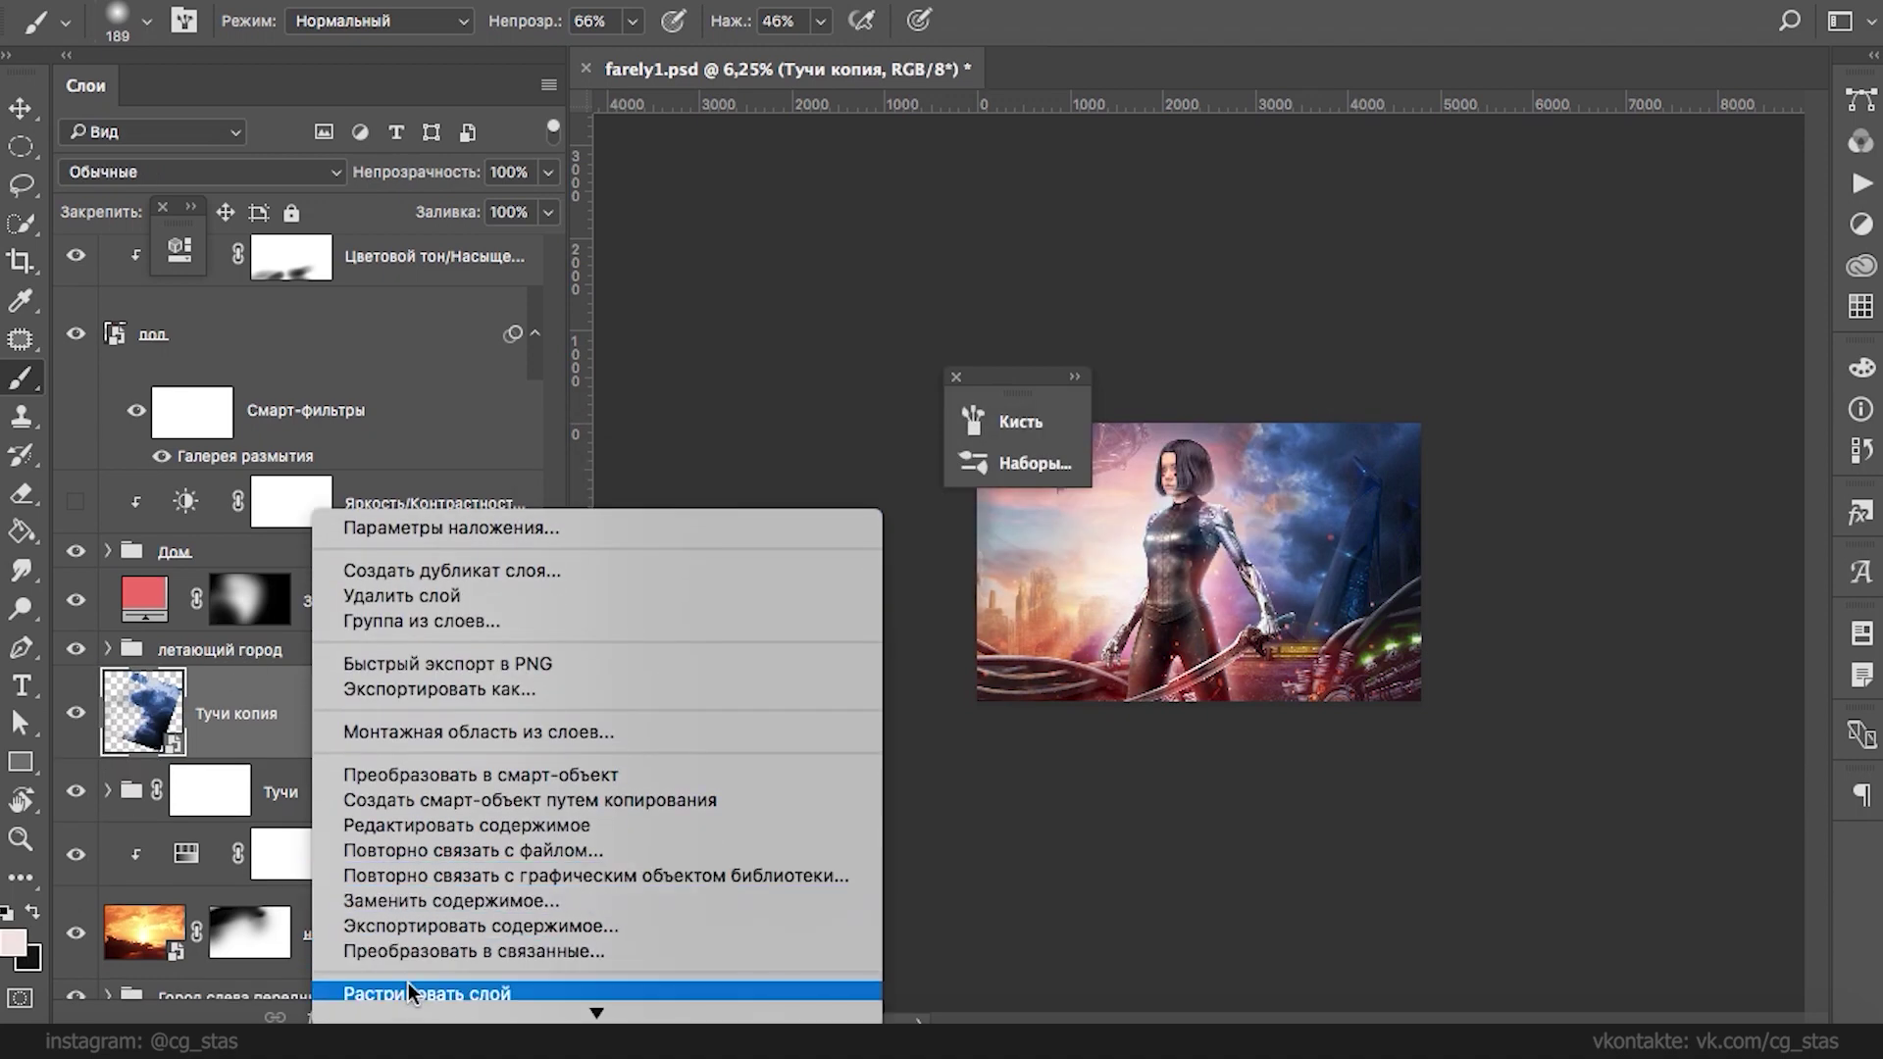
pyautogui.click(408, 988)
pyautogui.click(108, 551)
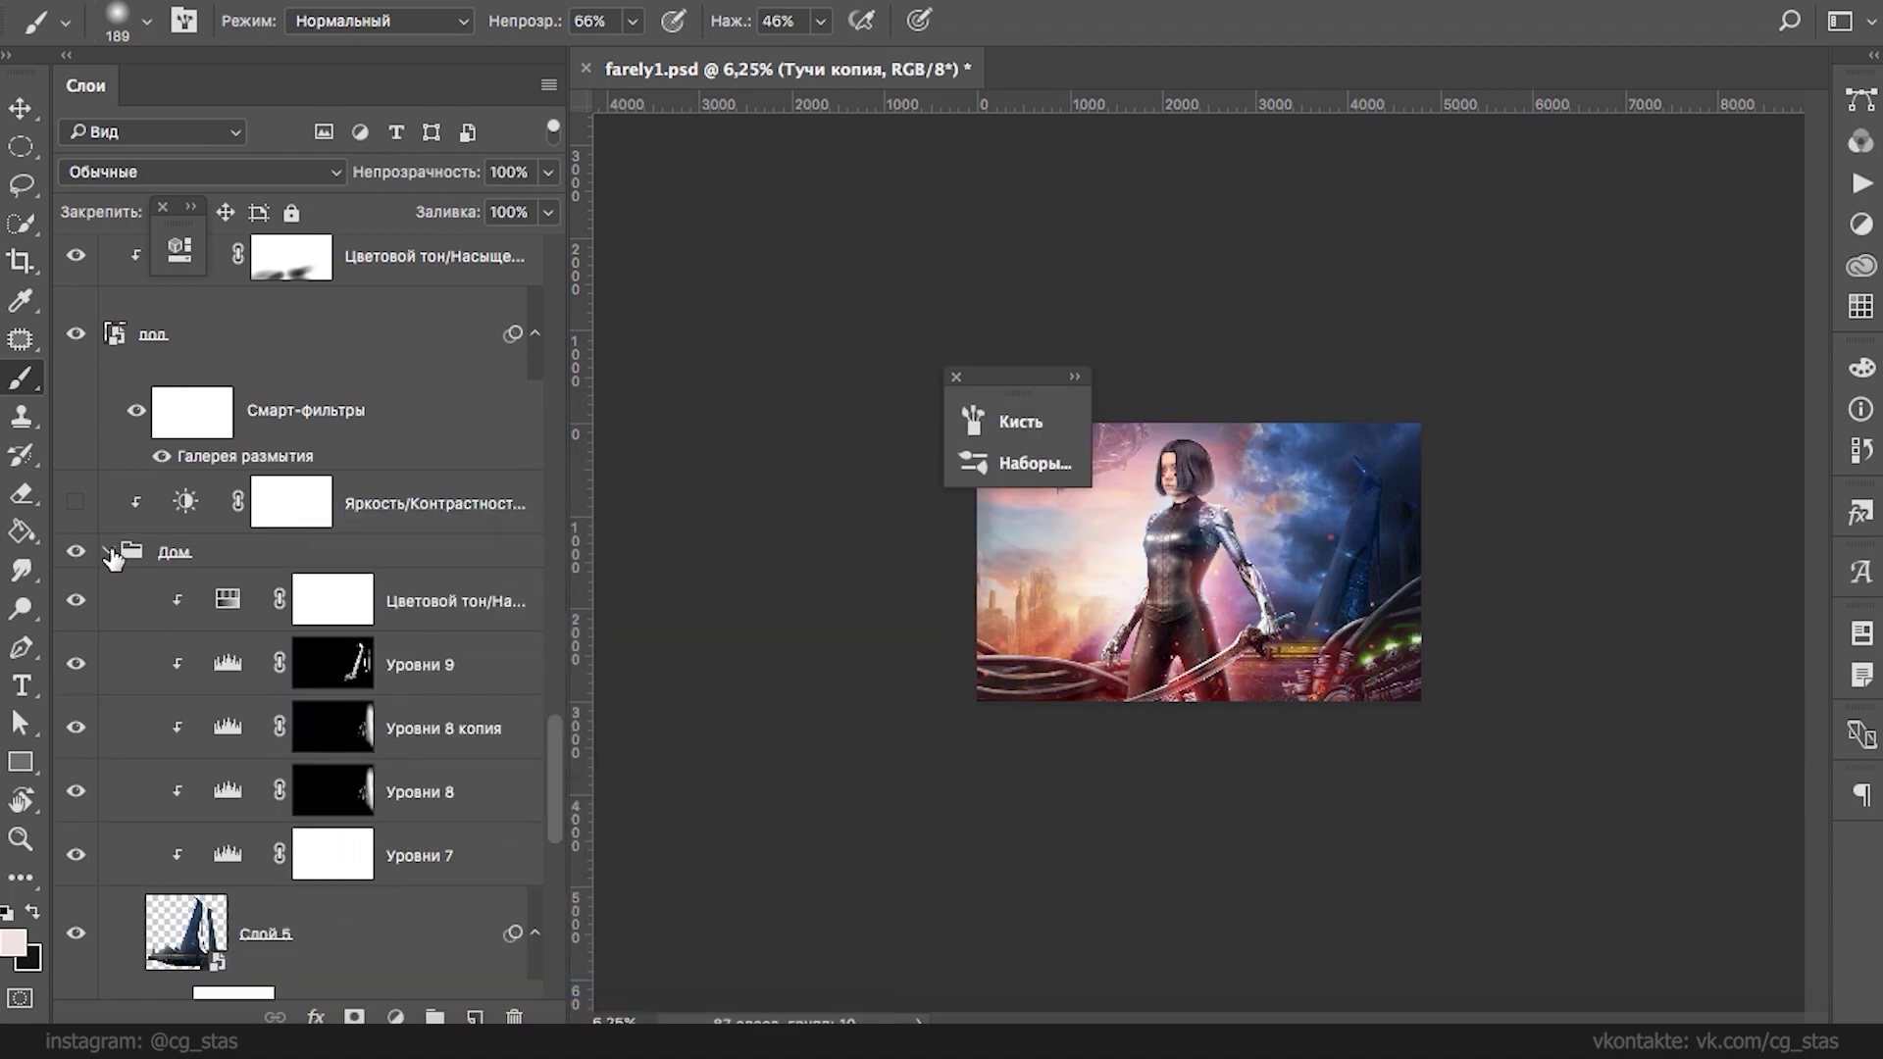
pyautogui.scroll(-5, 295, 687)
pyautogui.moveTo(295, 841); pyautogui.dragTo(235, 505)
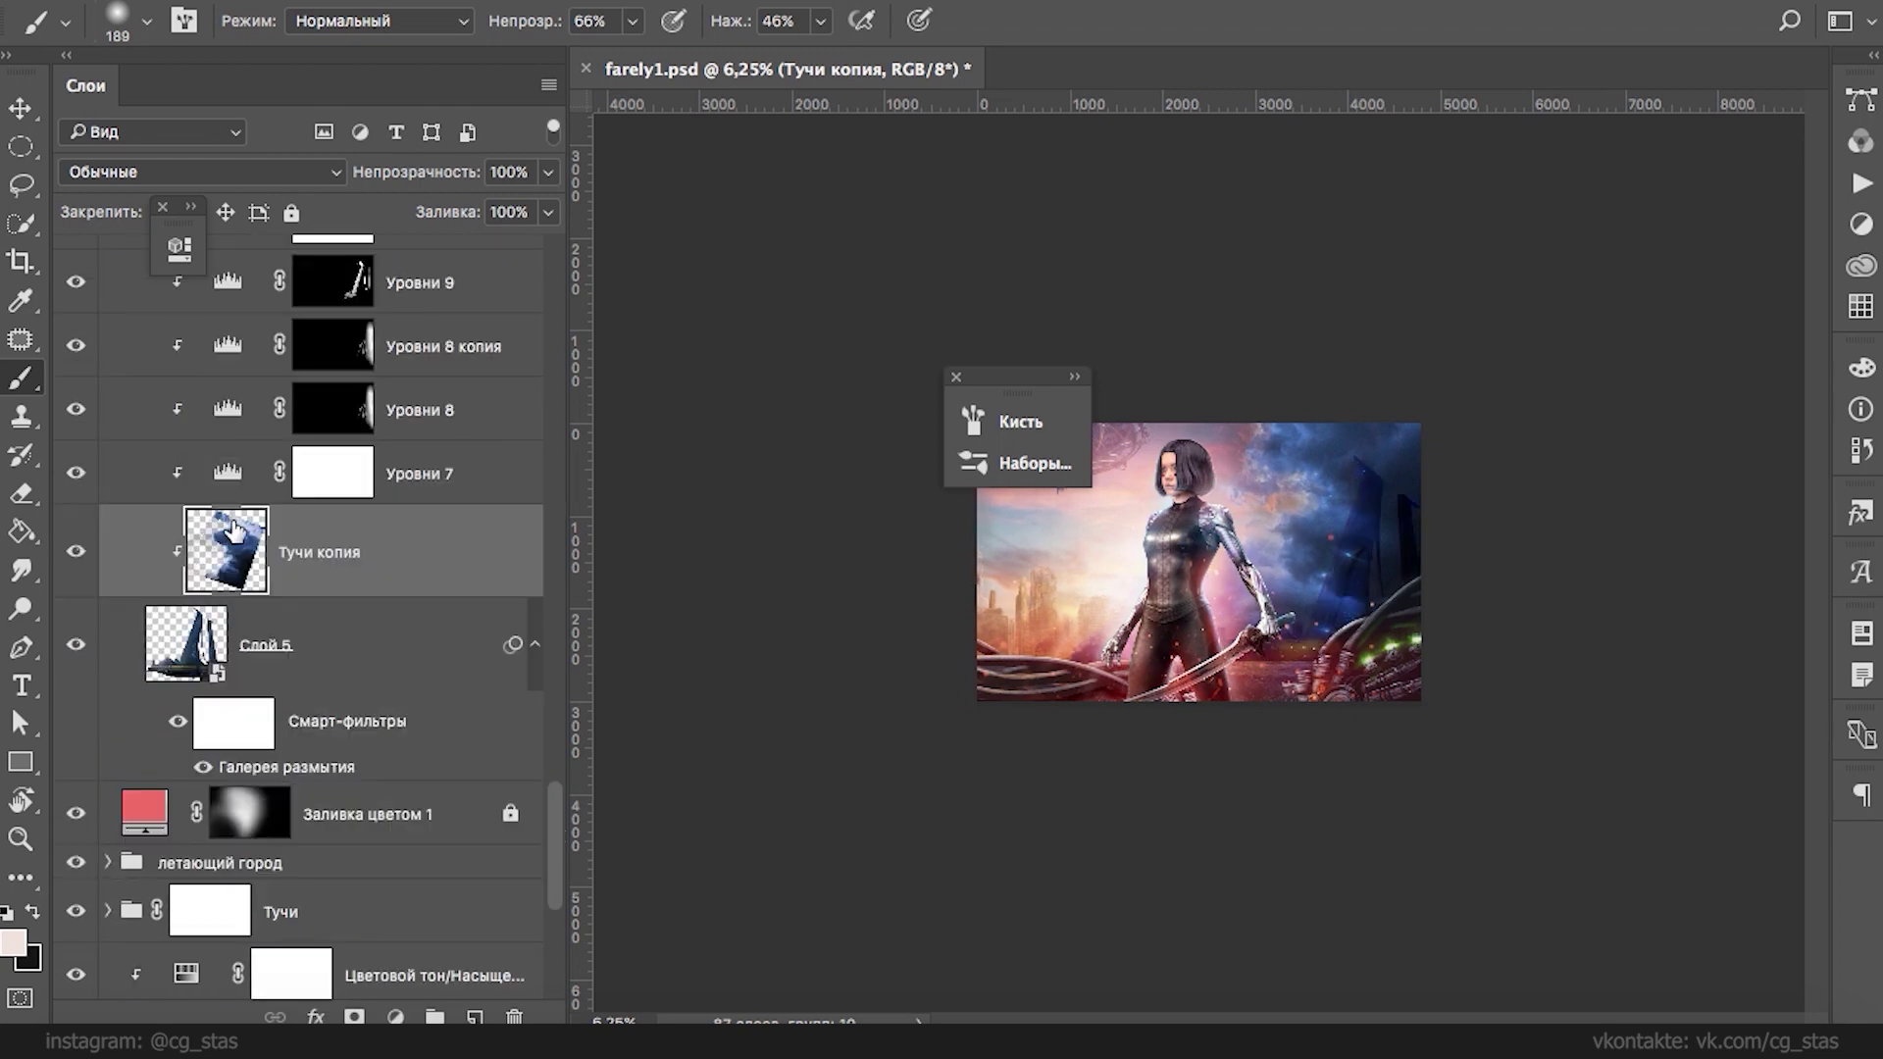
# - Try the Hue (Цветовой тон) and Color (Цветность) blend modes on the clipped Тучи копия layer
pyautogui.click(196, 171)
pyautogui.click(98, 769)
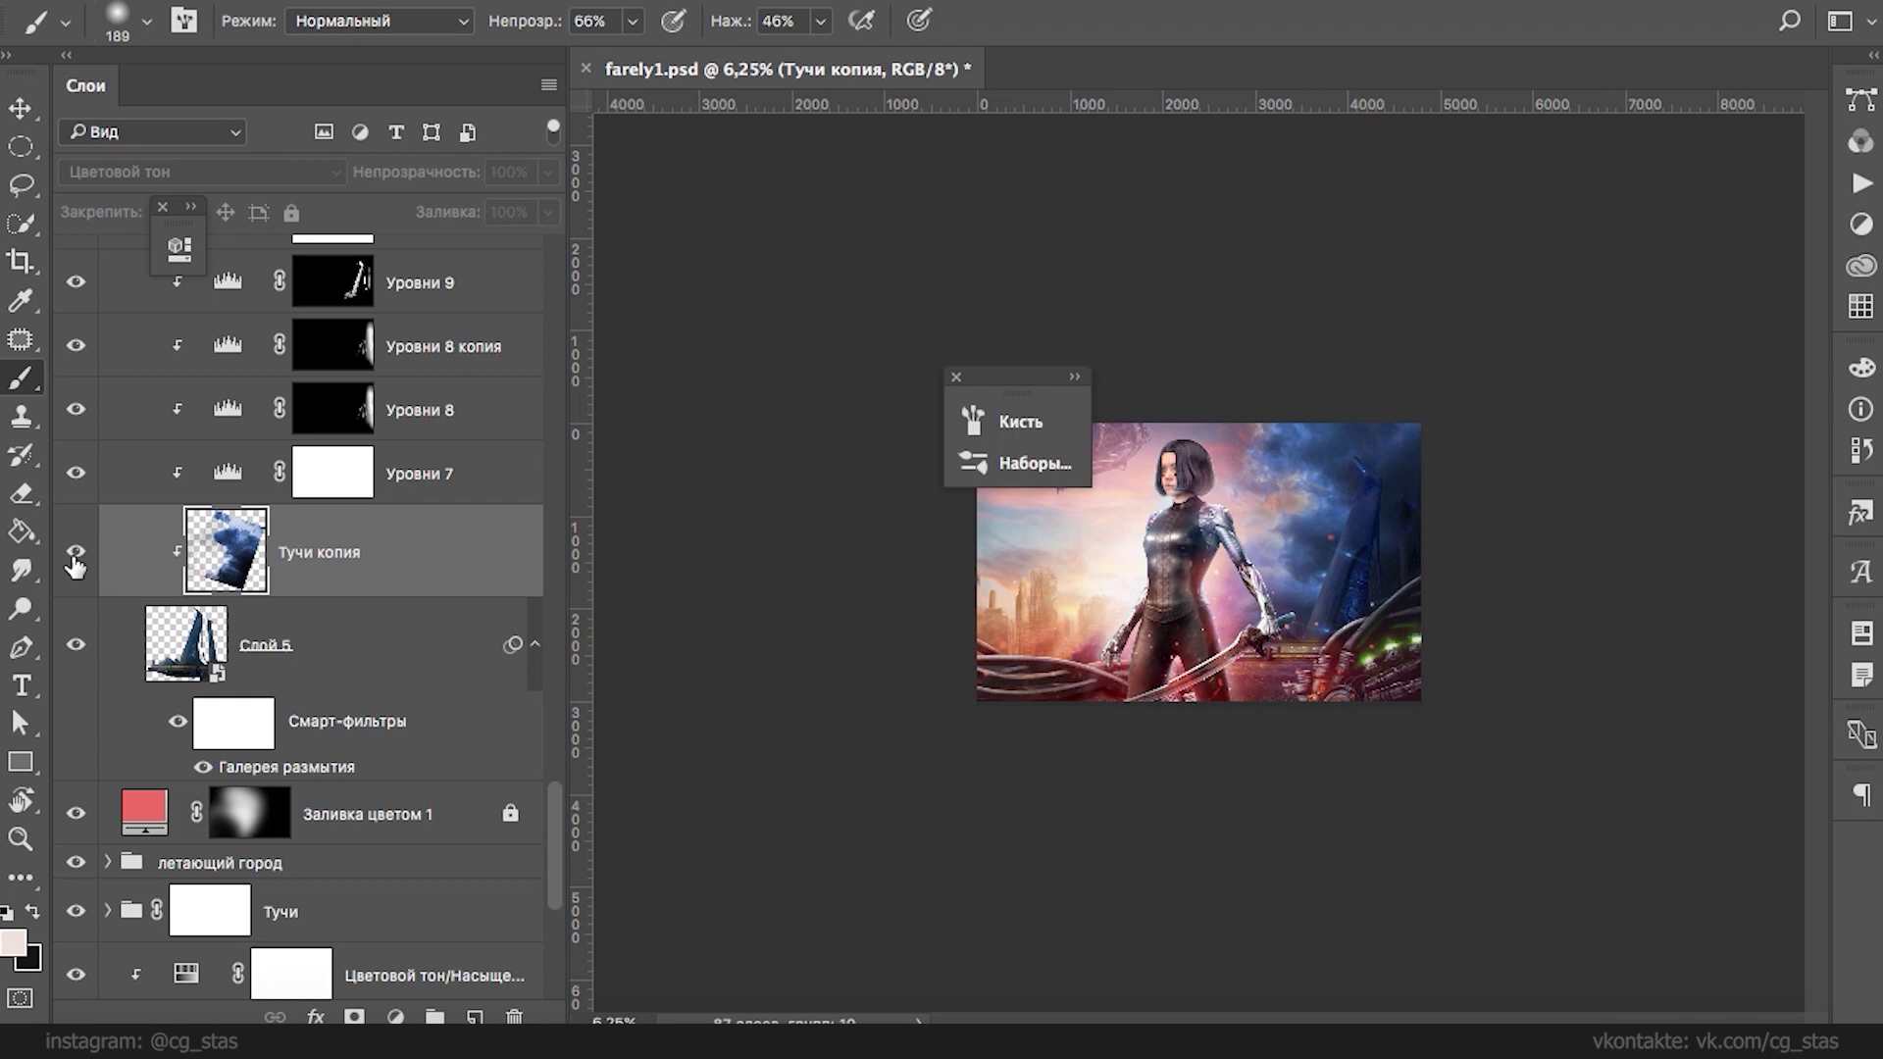
pyautogui.click(196, 172)
pyautogui.click(186, 212)
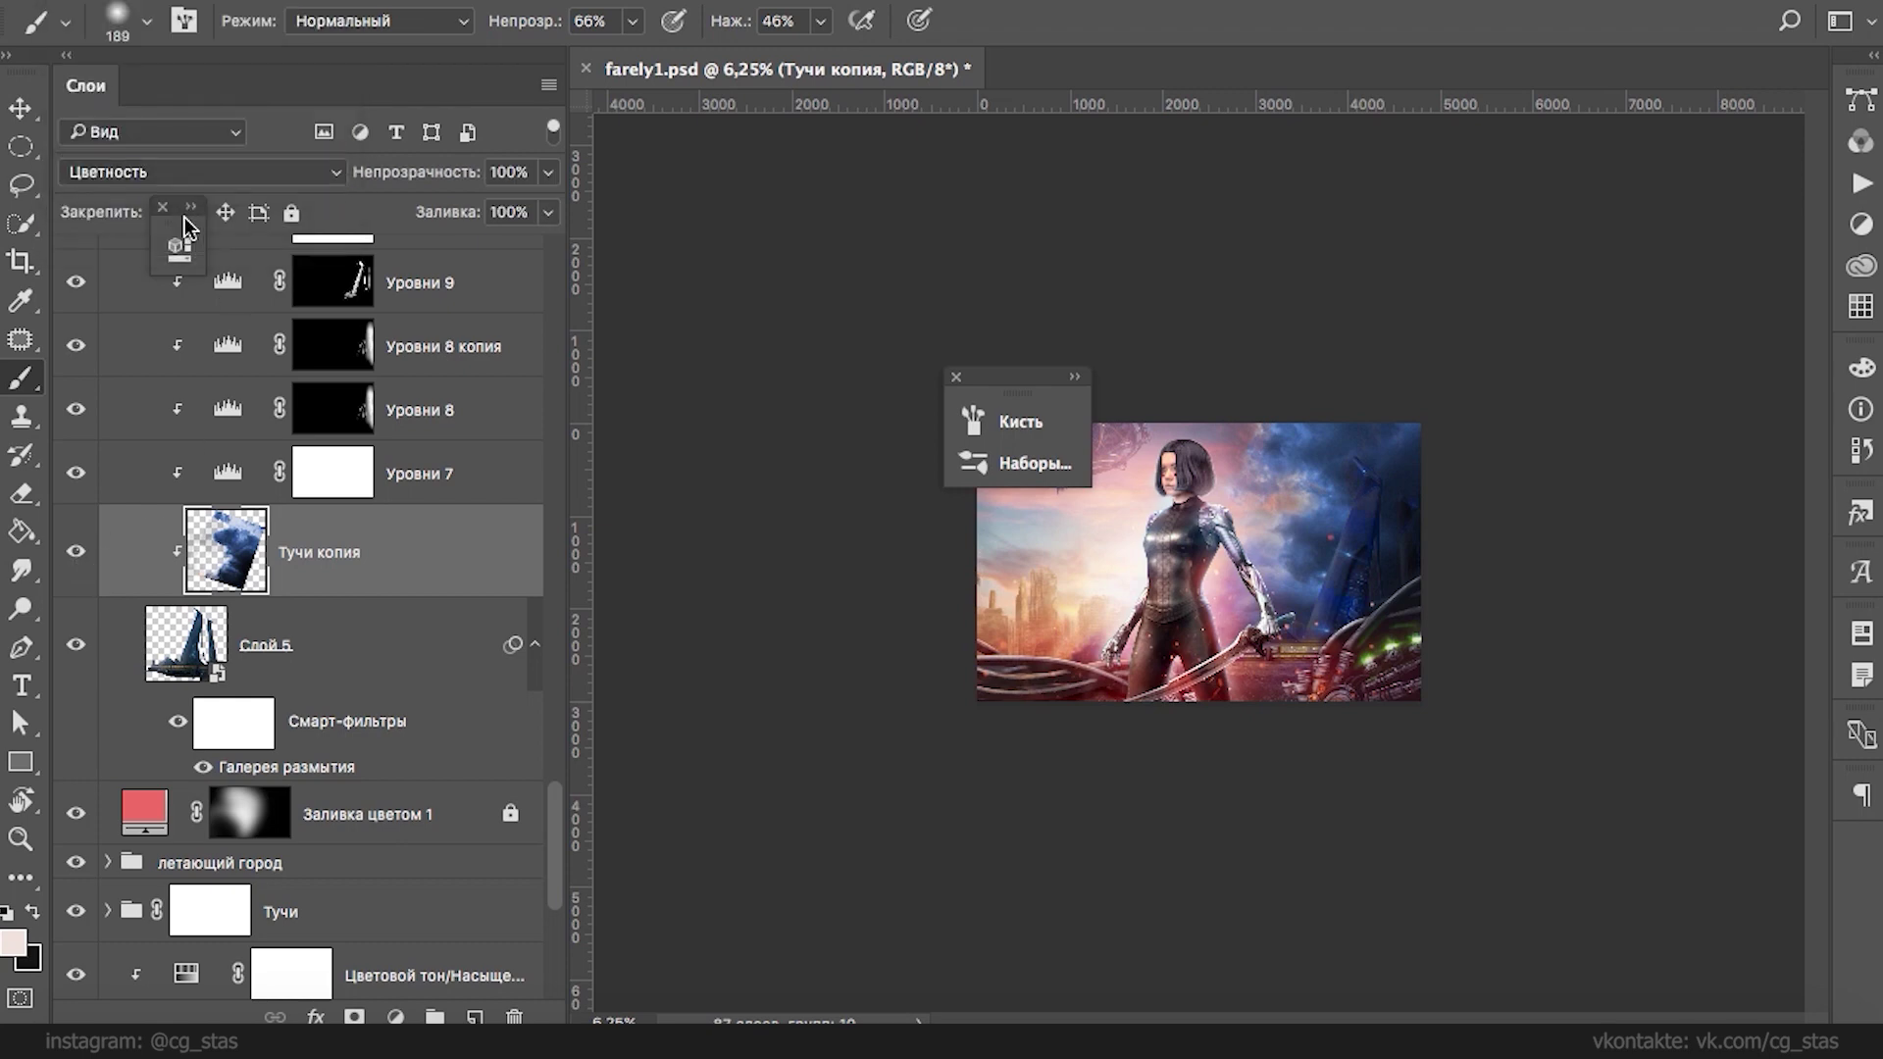
# - Set the Тучи копия layer to Screen (Экран) with 48% fill
pyautogui.click(196, 171)
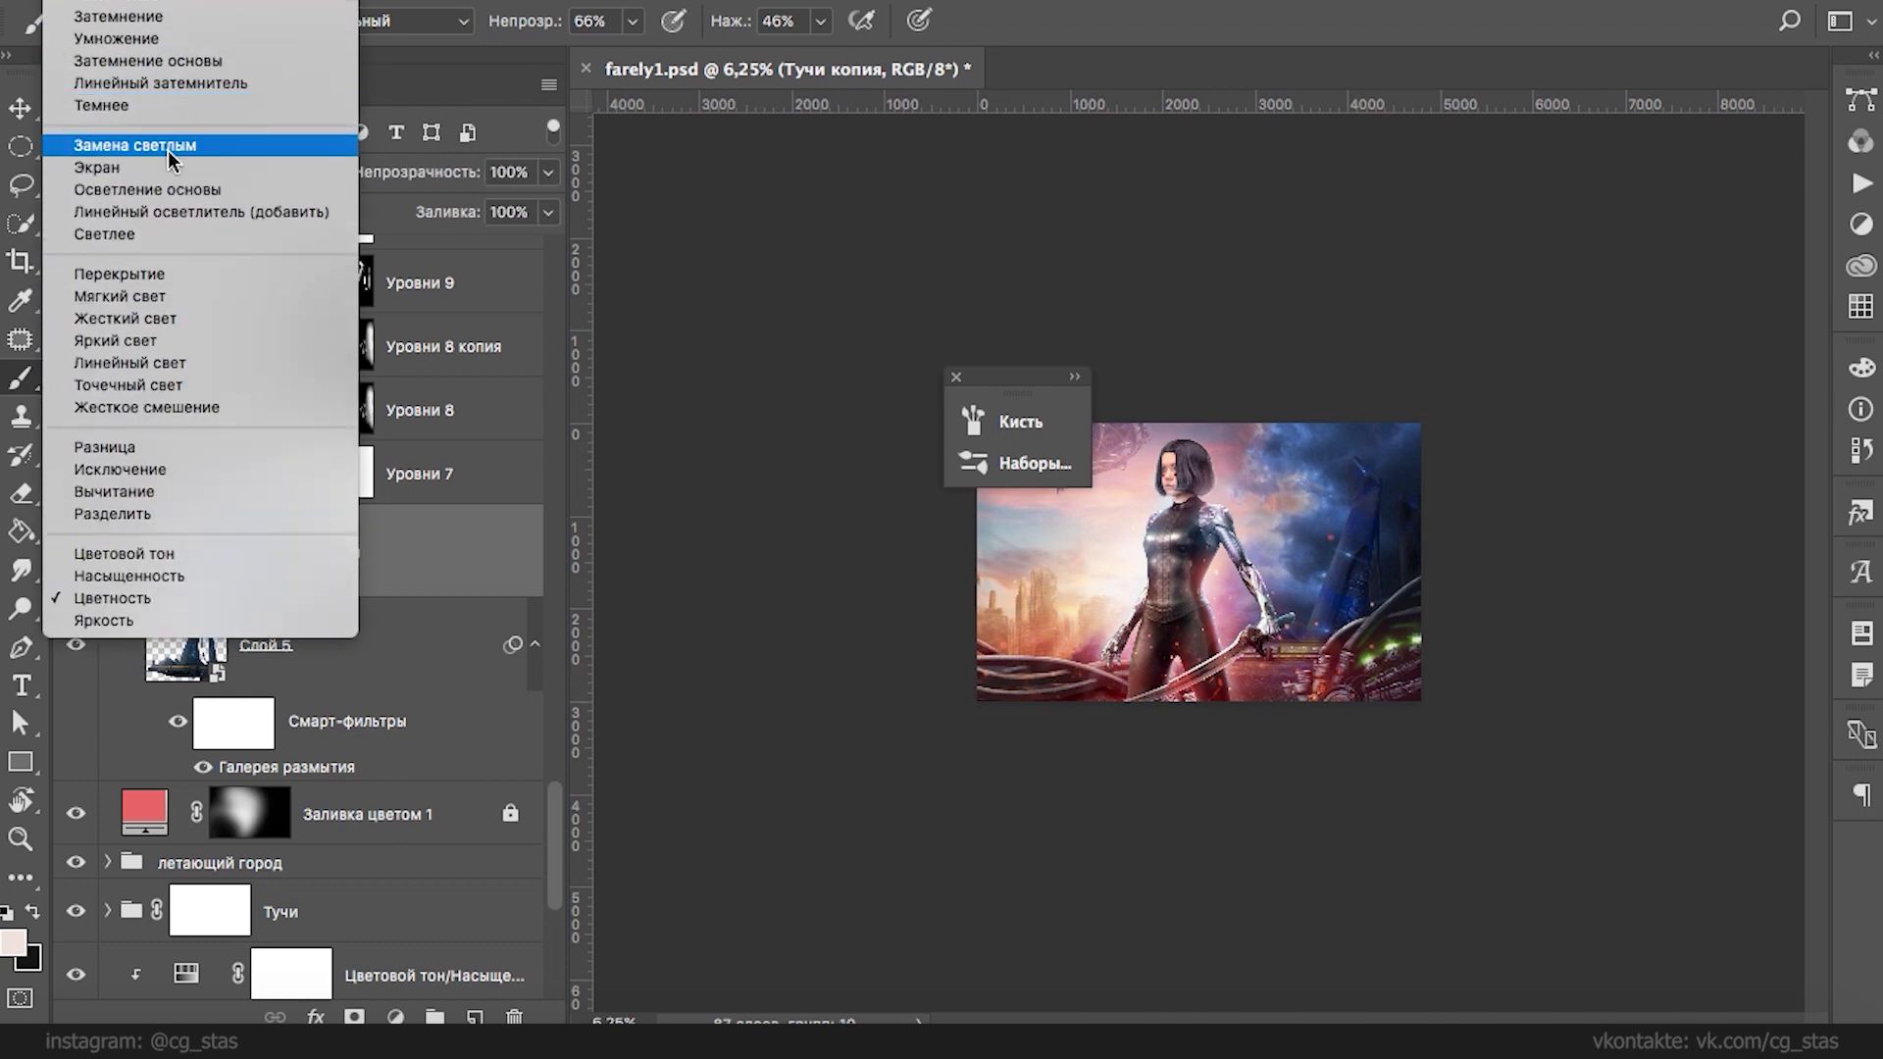
pyautogui.click(147, 167)
pyautogui.click(547, 212)
pyautogui.moveTo(469, 245); pyautogui.dragTo(437, 251)
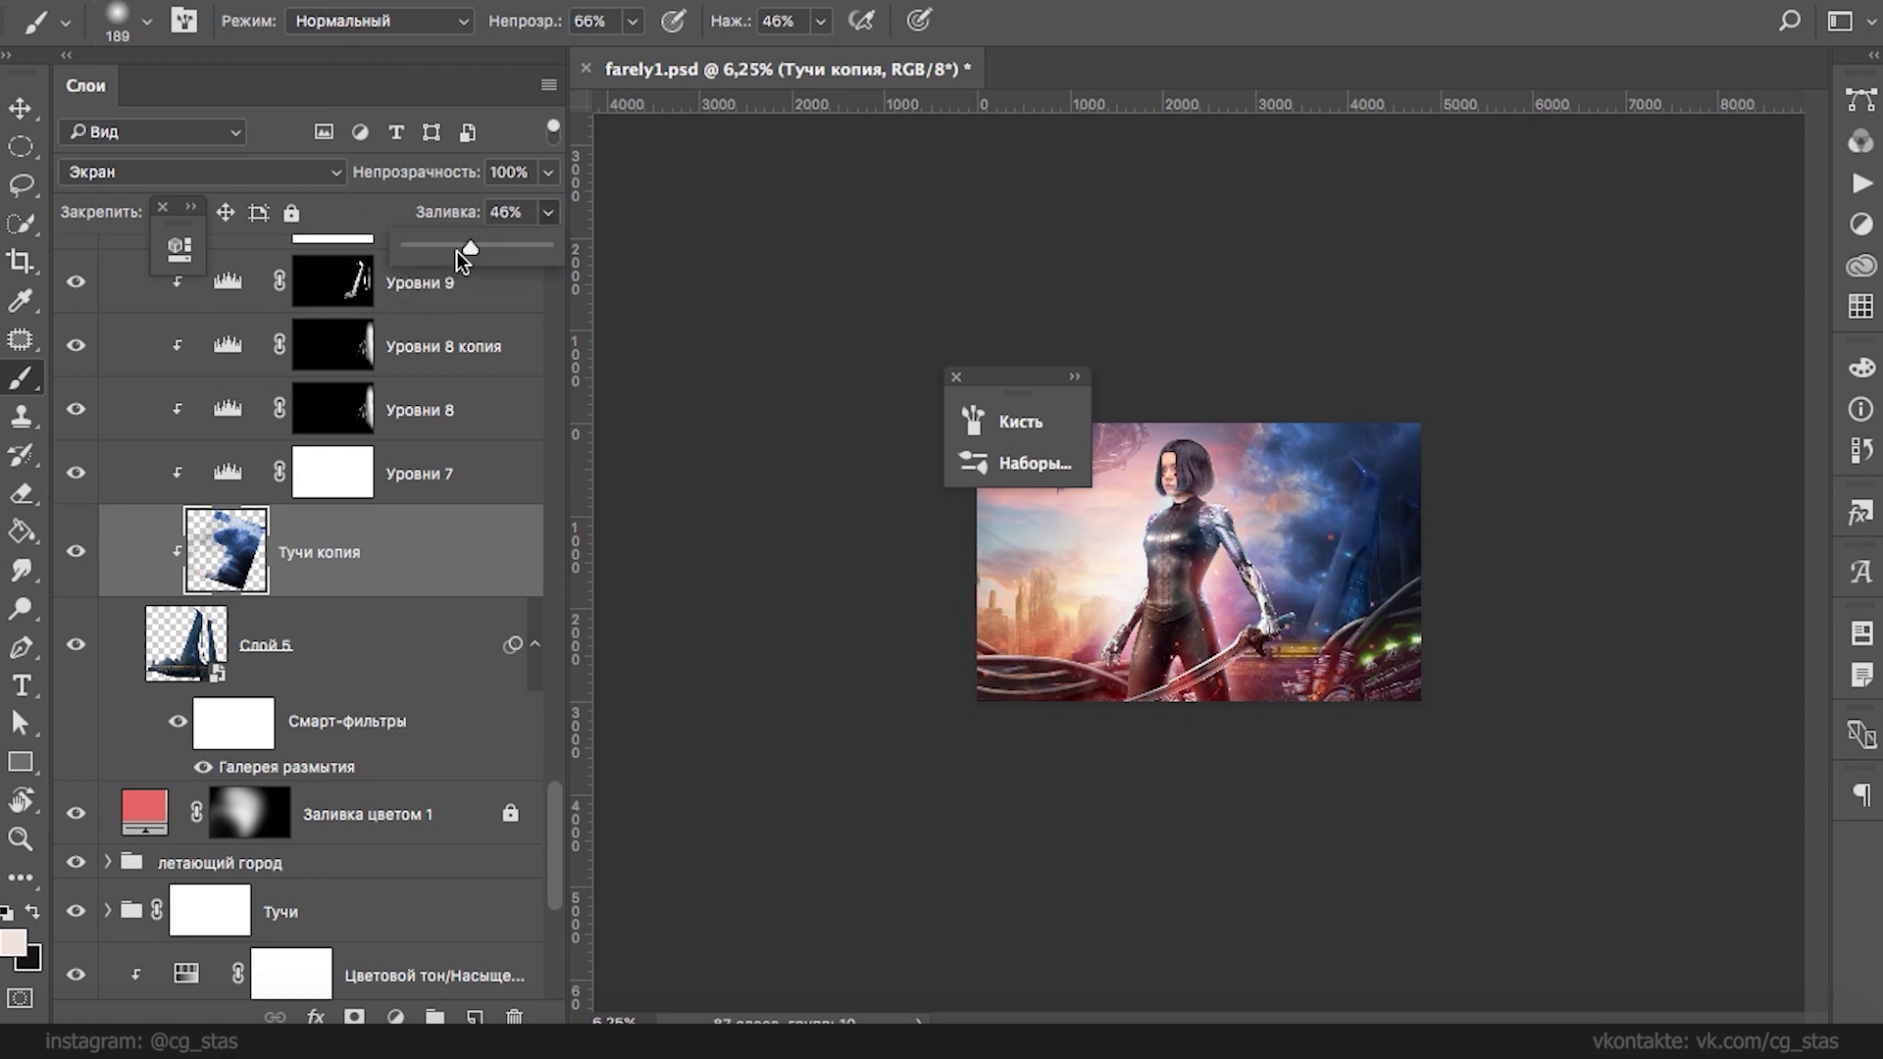
pyautogui.moveTo(472, 255)
pyautogui.mouseDown()
pyautogui.moveTo(547, 257)
pyautogui.moveTo(436, 255)
pyautogui.mouseUp()
# - Duplicate Тучи копия above Уровни 9, set the copy to Hue (Цветовой тон), and compare the tower with and without it
pyautogui.click(235, 577)
pyautogui.moveTo(239, 582); pyautogui.dragTo(226, 257)
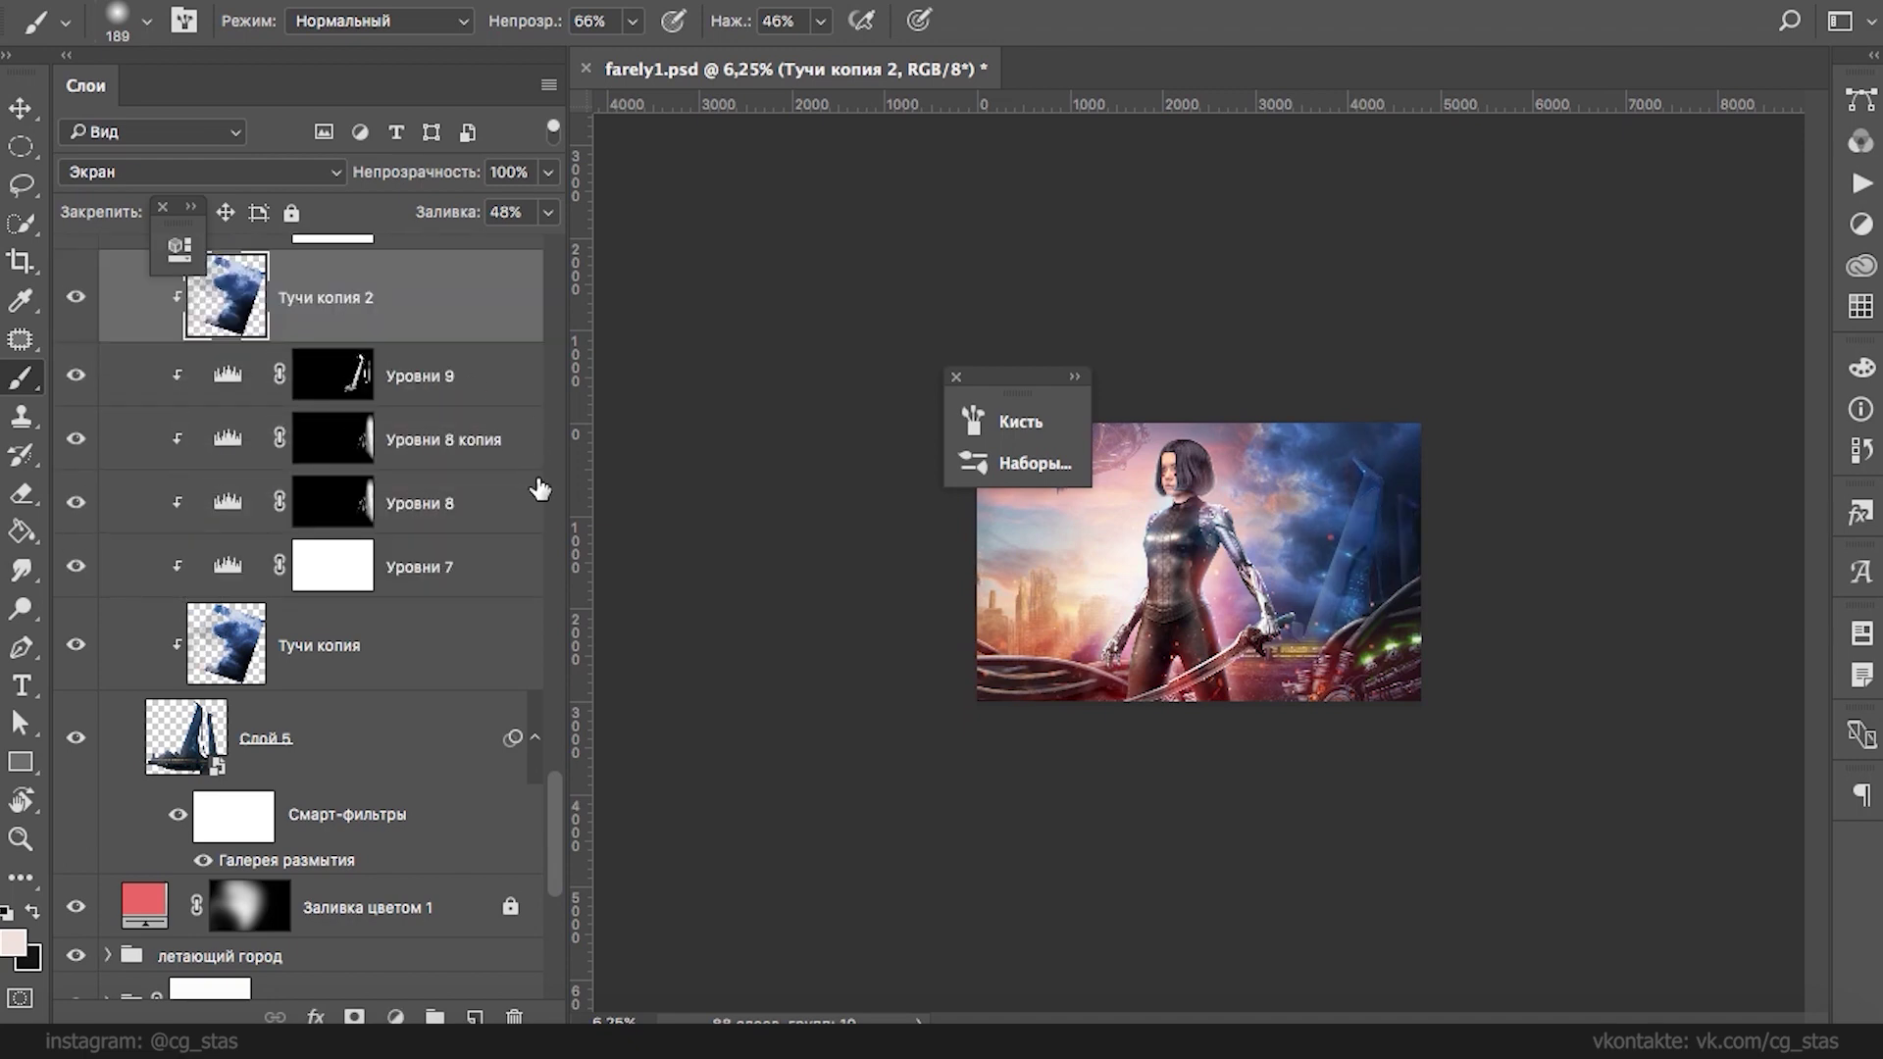
pyautogui.scroll(3, 554, 804)
pyautogui.click(246, 168)
pyautogui.click(196, 554)
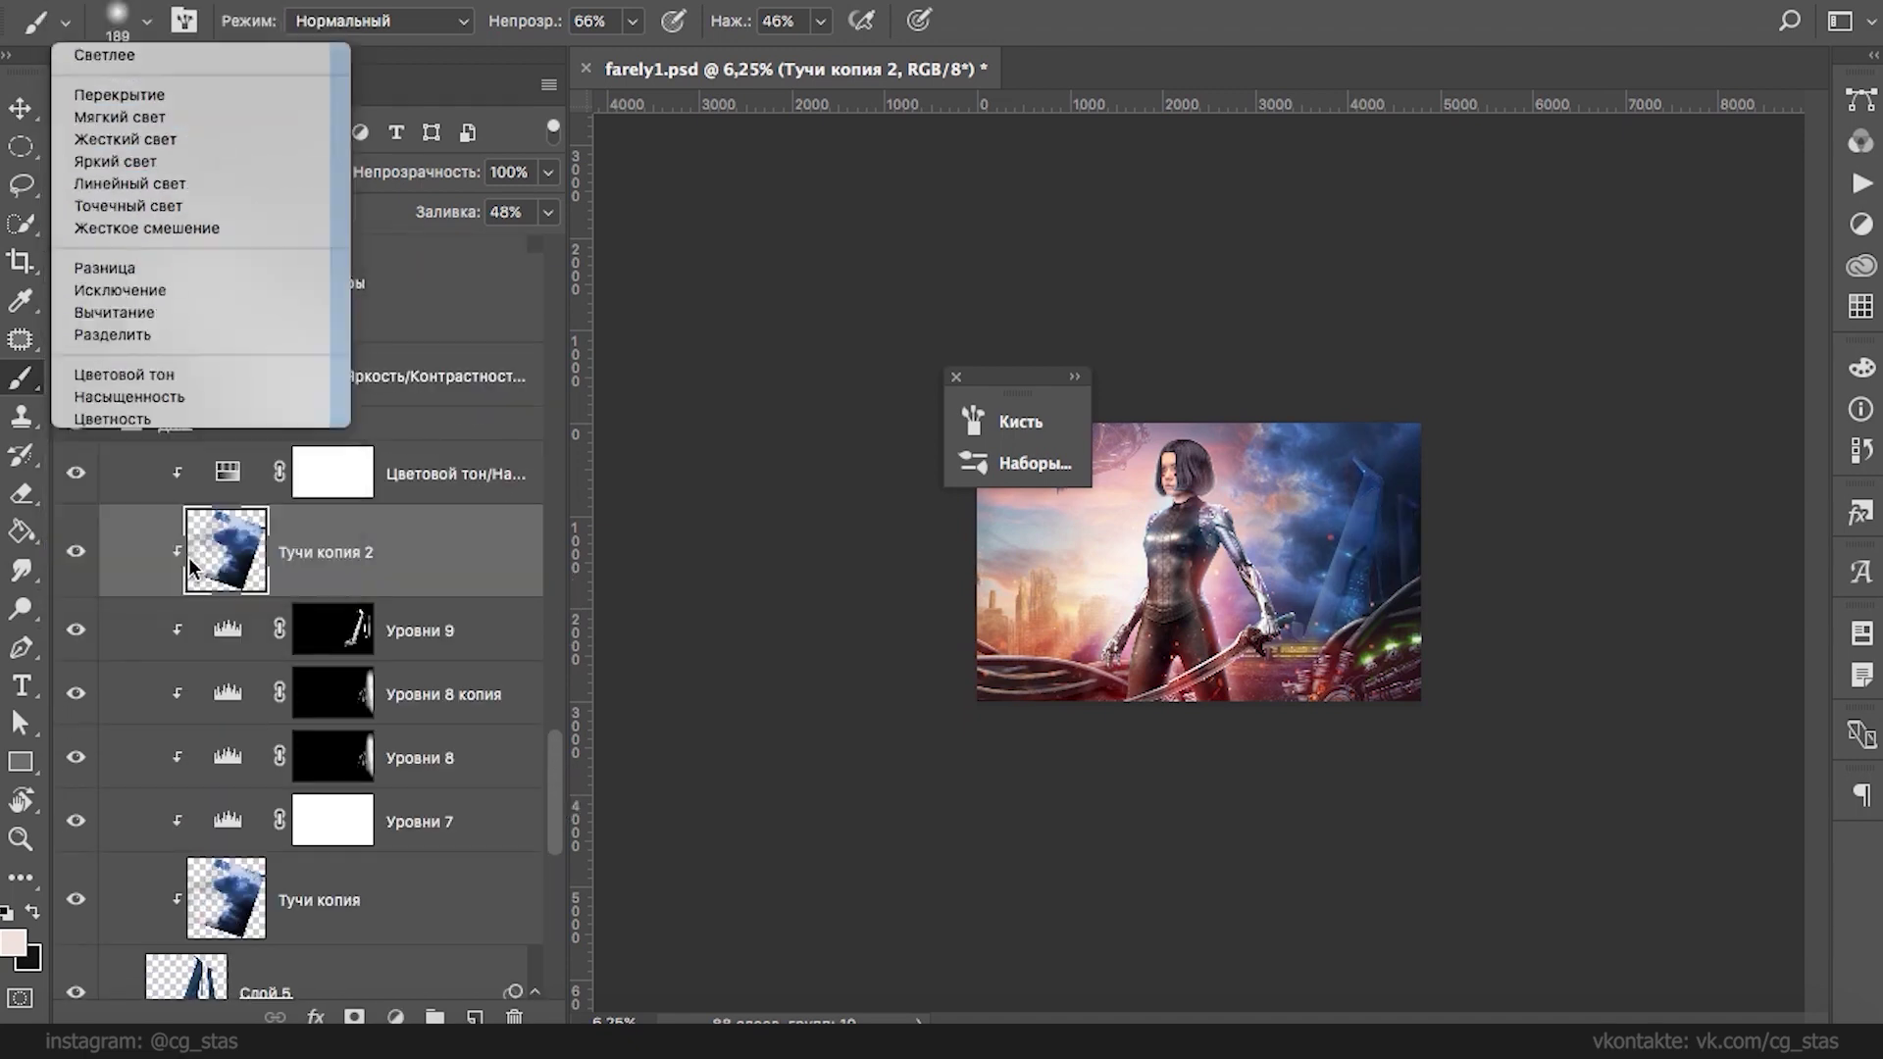
pyautogui.click(76, 555)
pyautogui.click(77, 557)
pyautogui.click(77, 556)
pyautogui.click(77, 556)
pyautogui.click(78, 556)
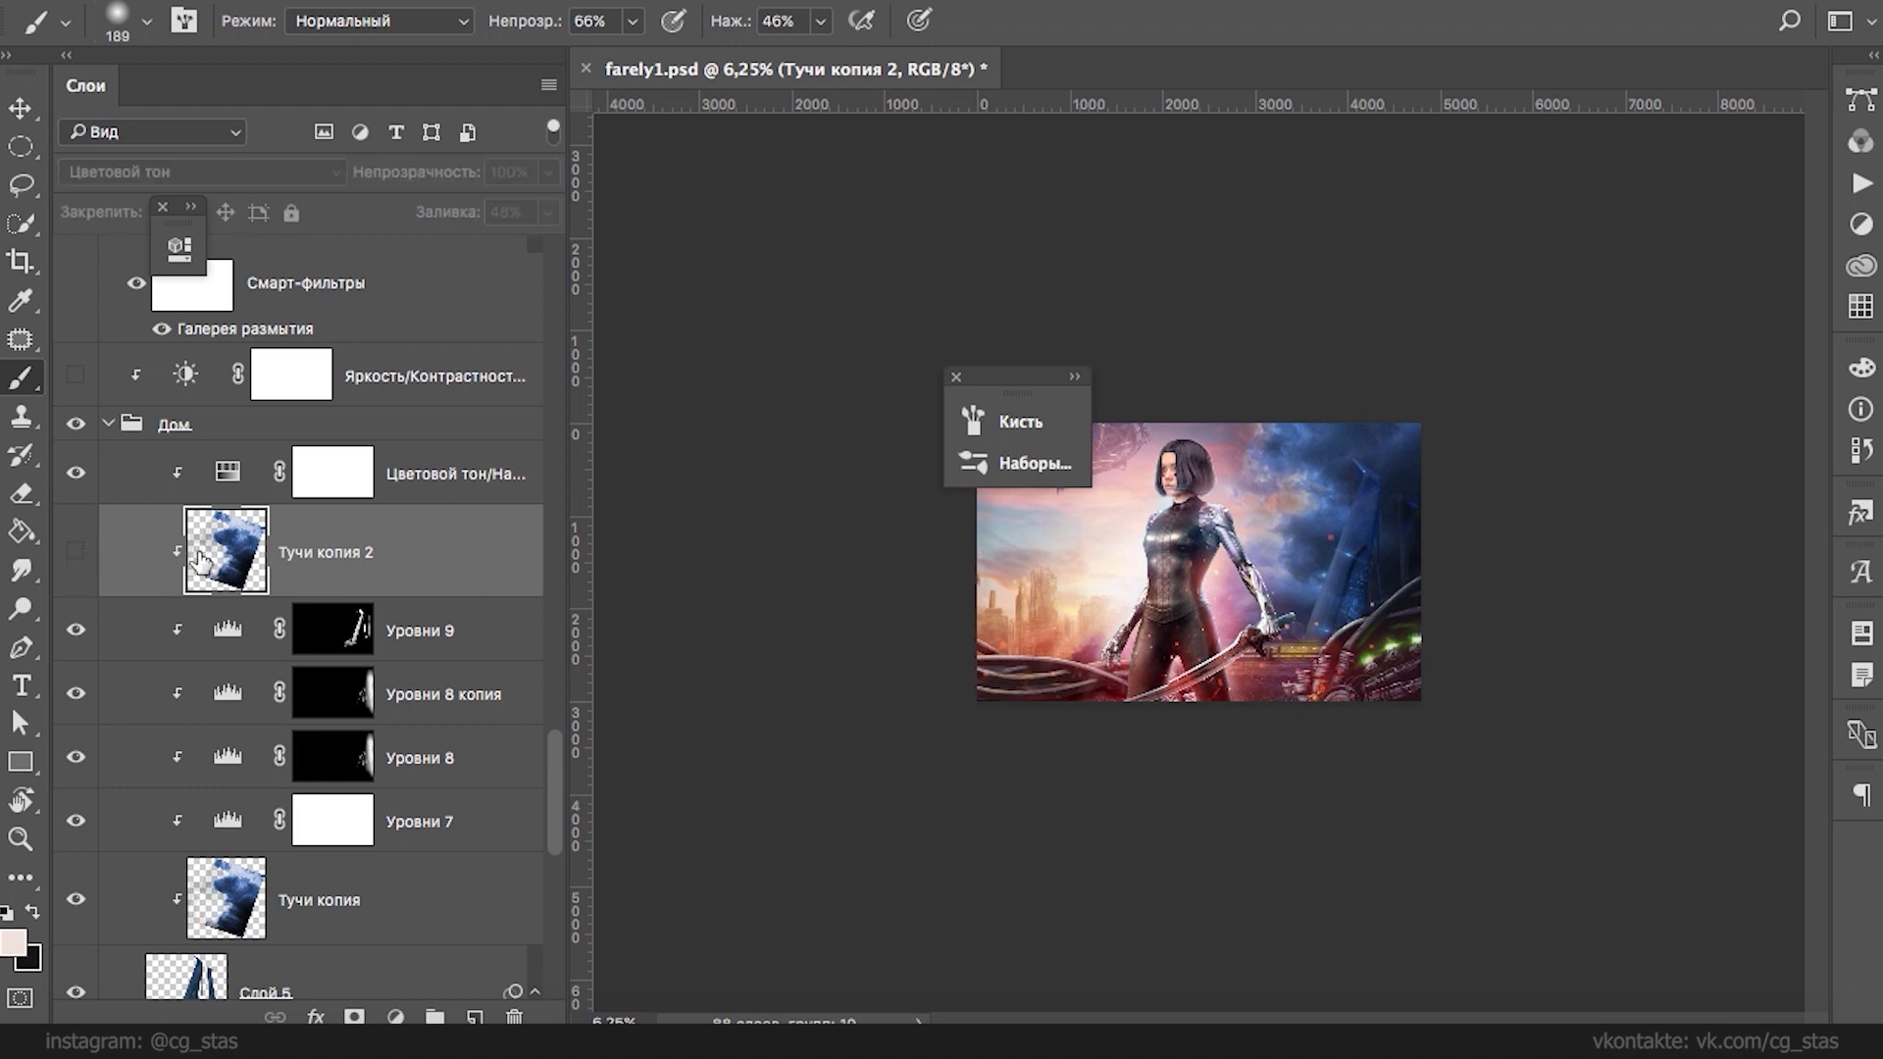
# - Try Тучи копия 2 above the Дом group's Hue/Saturation adjustment at 100% fill, compare its effect, and delete it
pyautogui.moveTo(225, 551); pyautogui.dragTo(223, 462)
pyautogui.click(76, 497)
pyautogui.click(76, 498)
pyautogui.click(547, 212)
pyautogui.moveTo(504, 247); pyautogui.dragTo(551, 253)
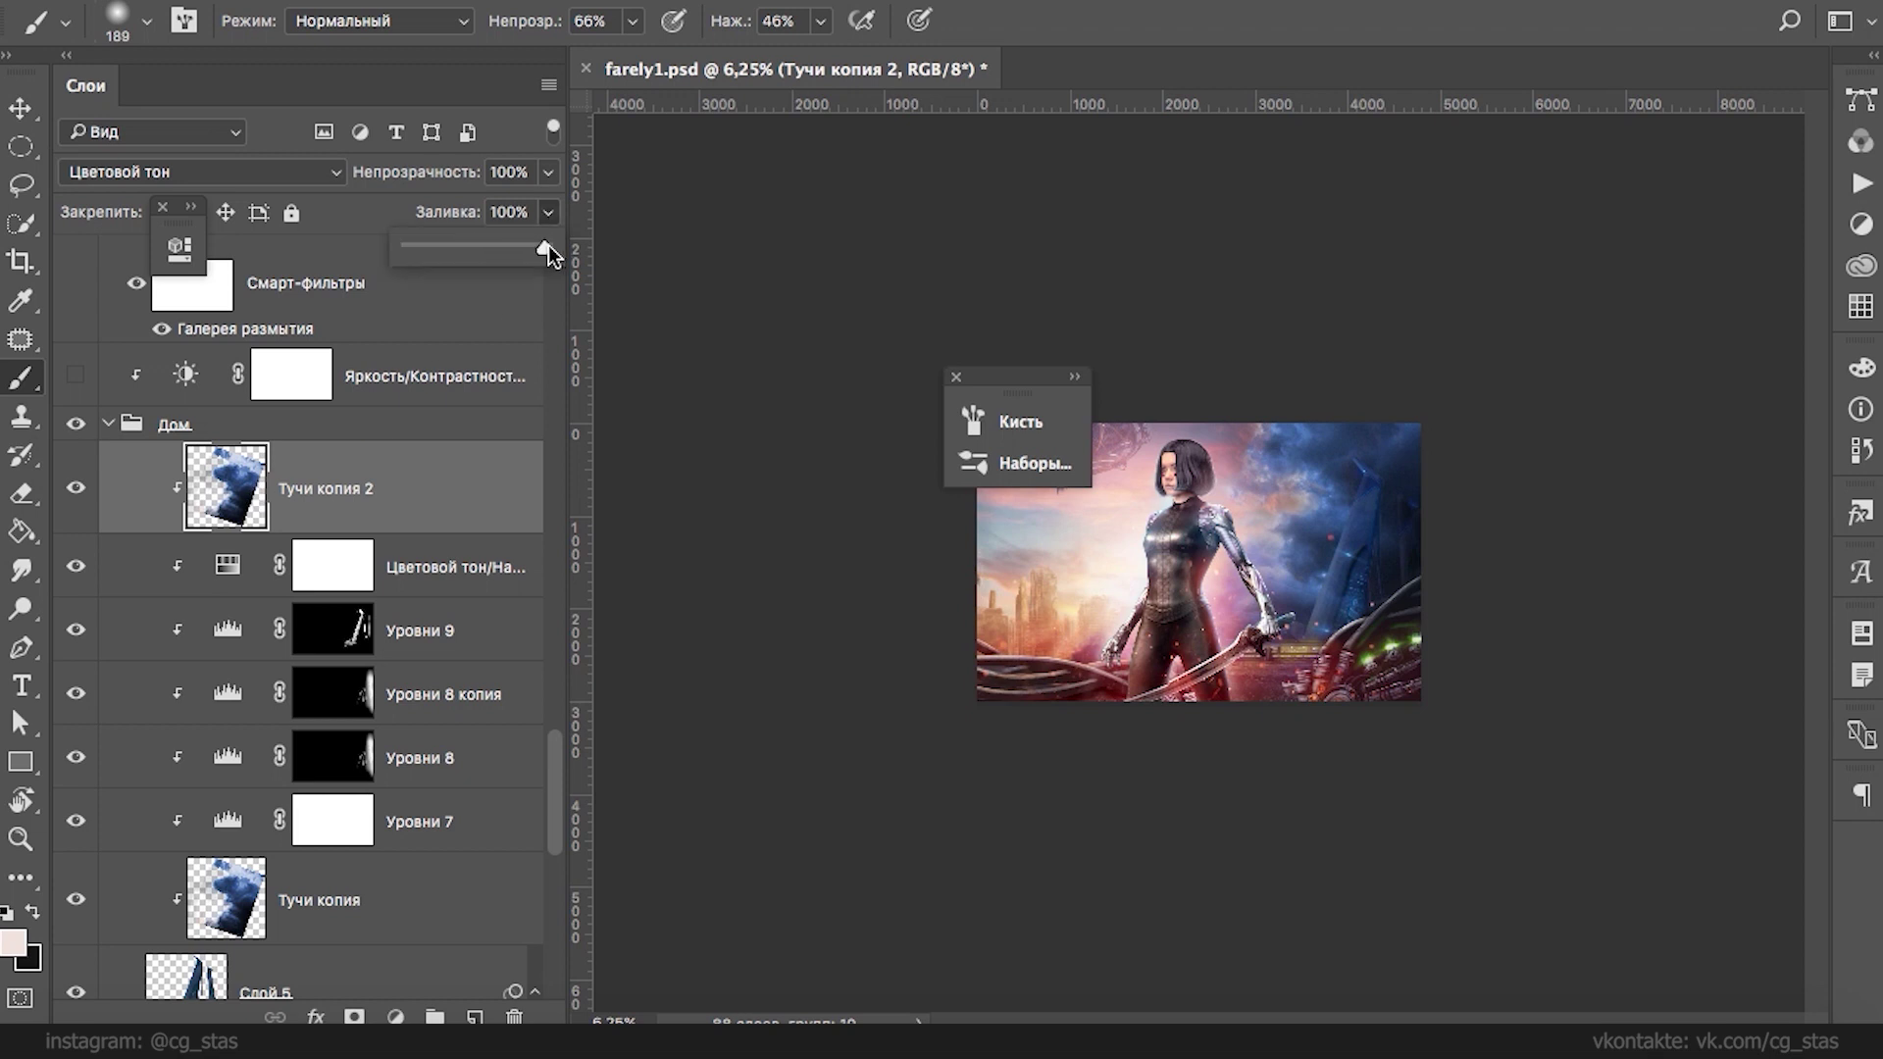
pyautogui.click(76, 488)
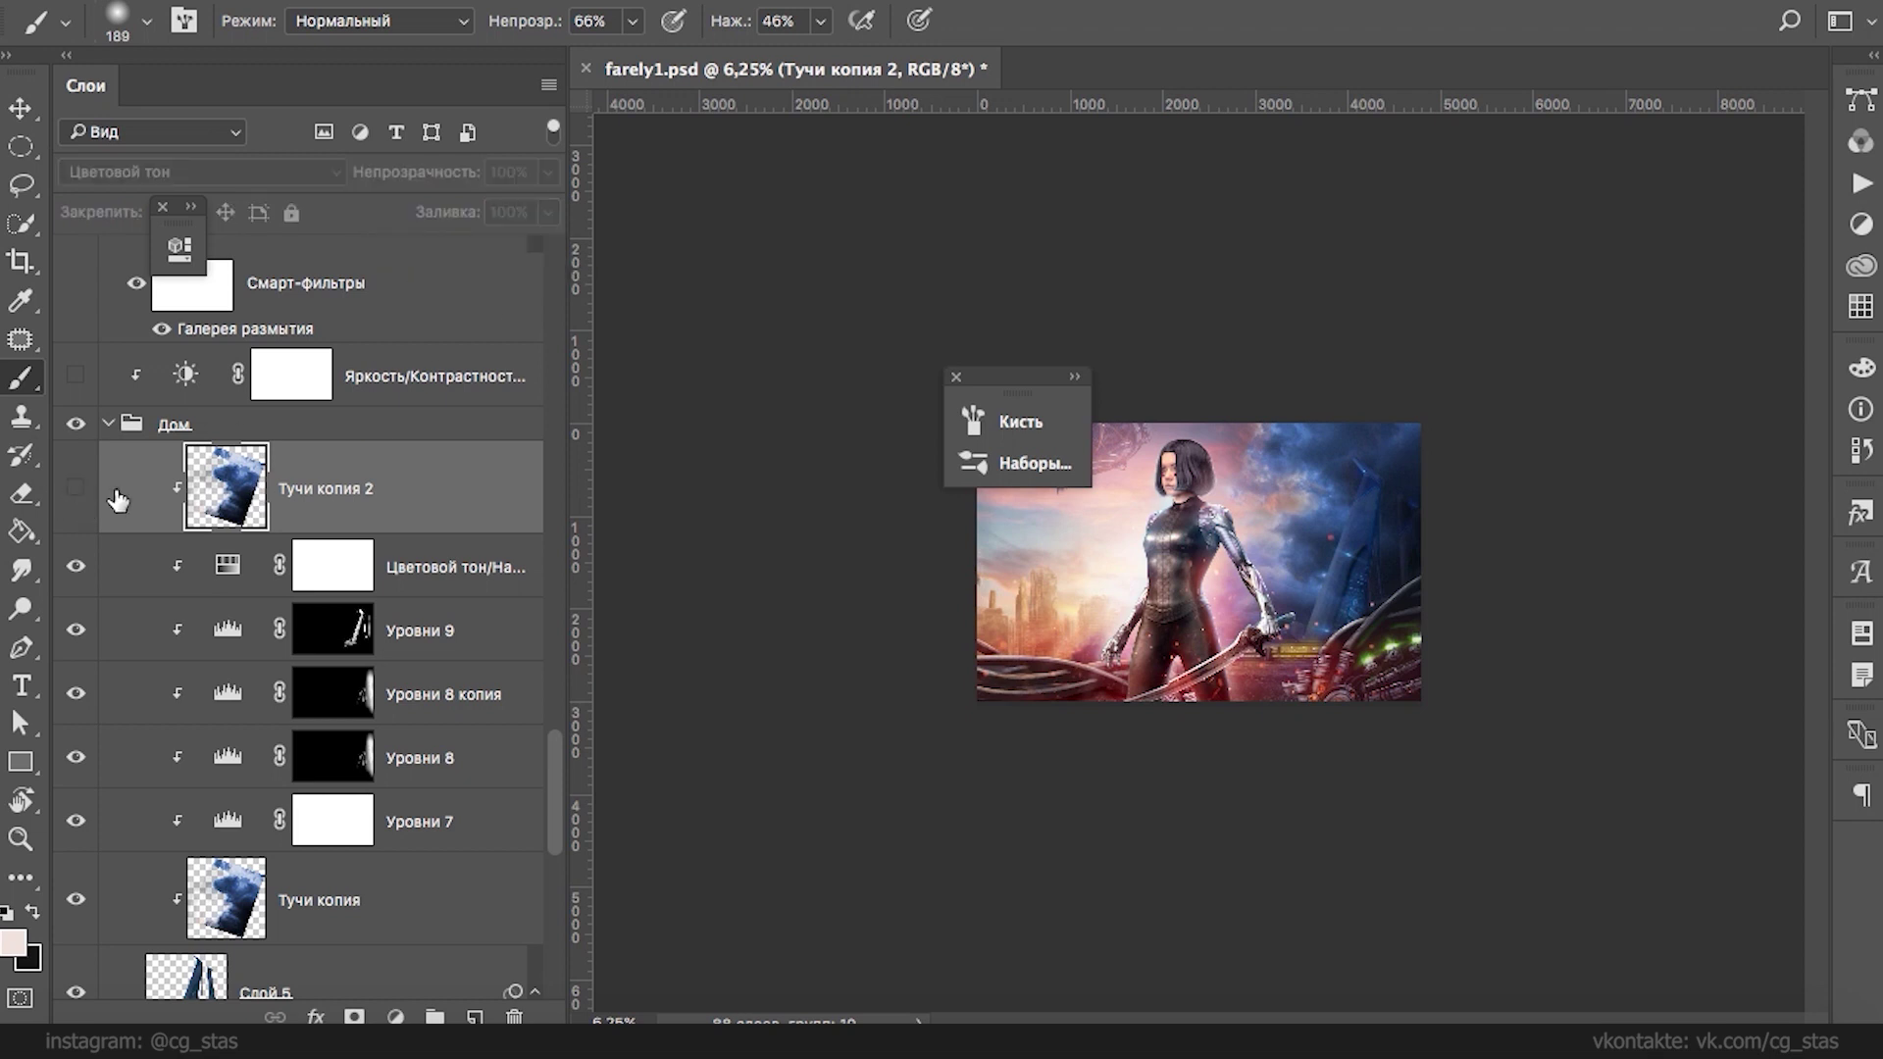
pyautogui.press('Delete')
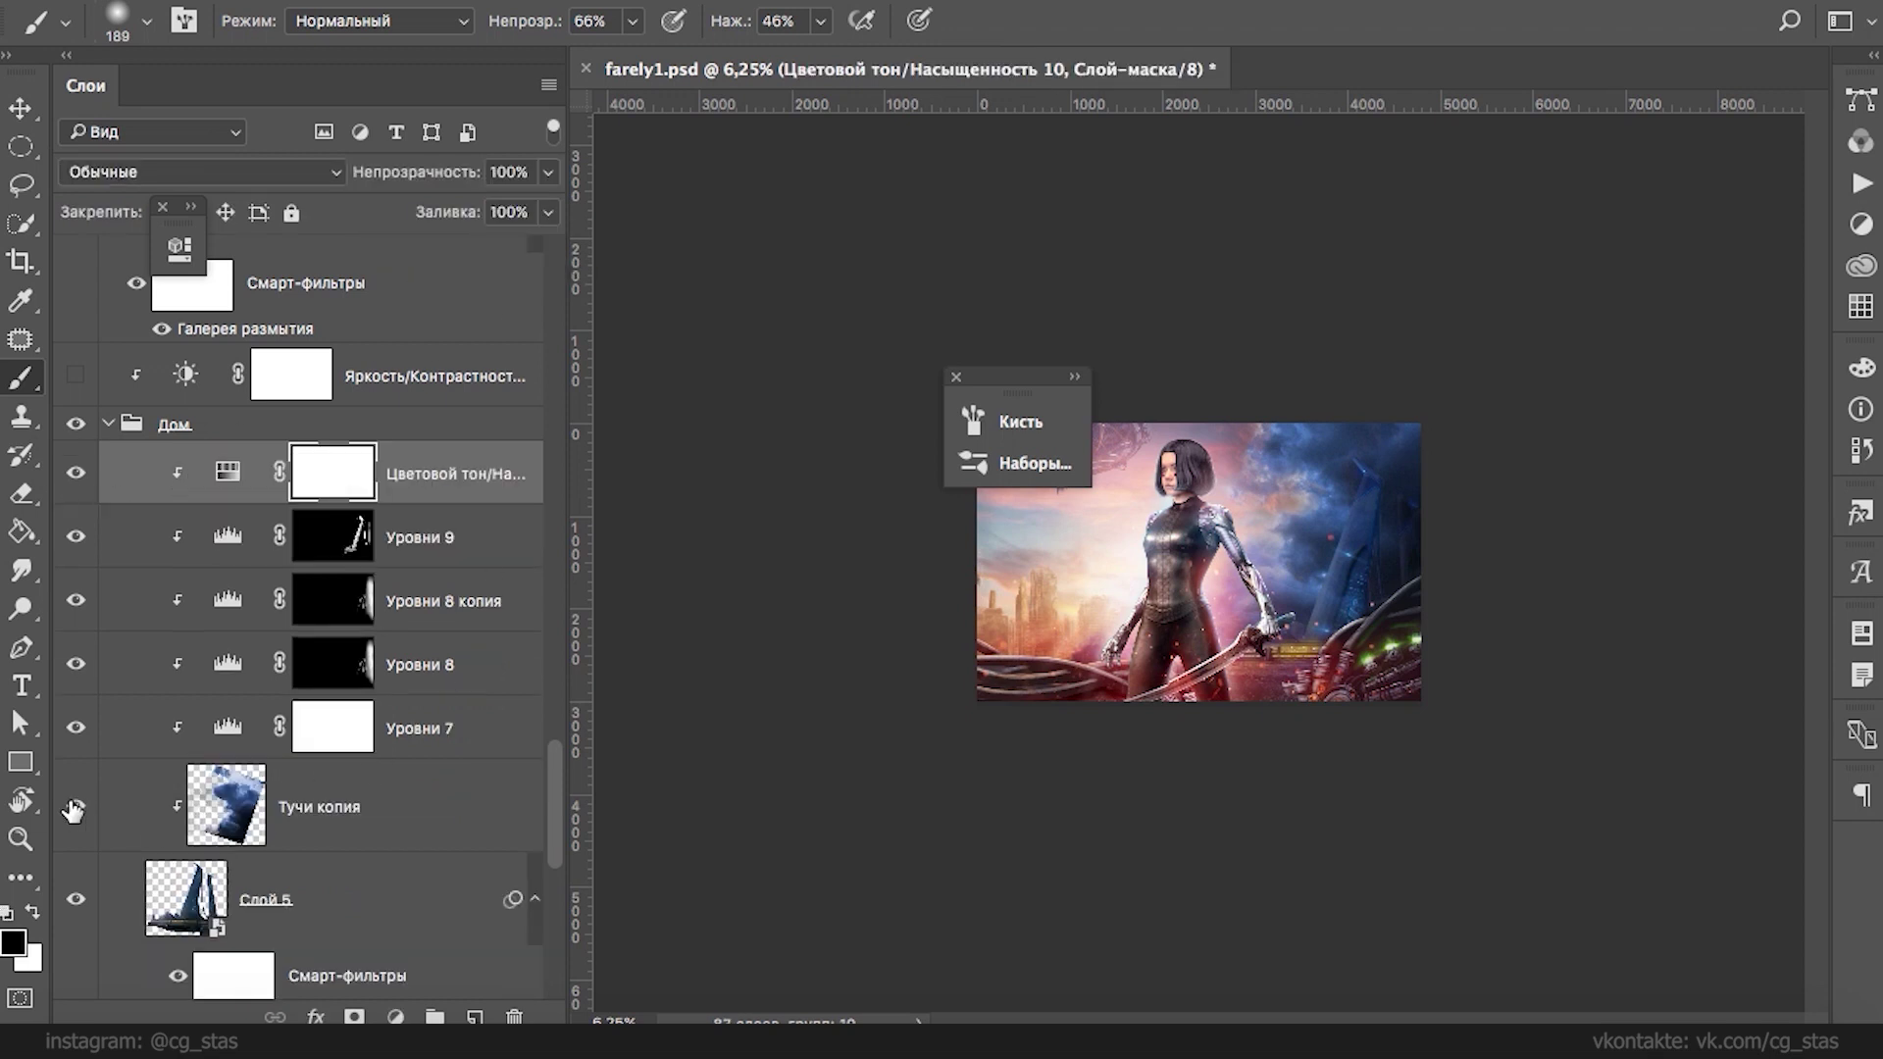
# - Move the Тучи копия layer above the Hue/Saturation adjustment in the Дом group and set its fill to 51%
pyautogui.moveTo(207, 810); pyautogui.dragTo(214, 459)
pyautogui.press('x')
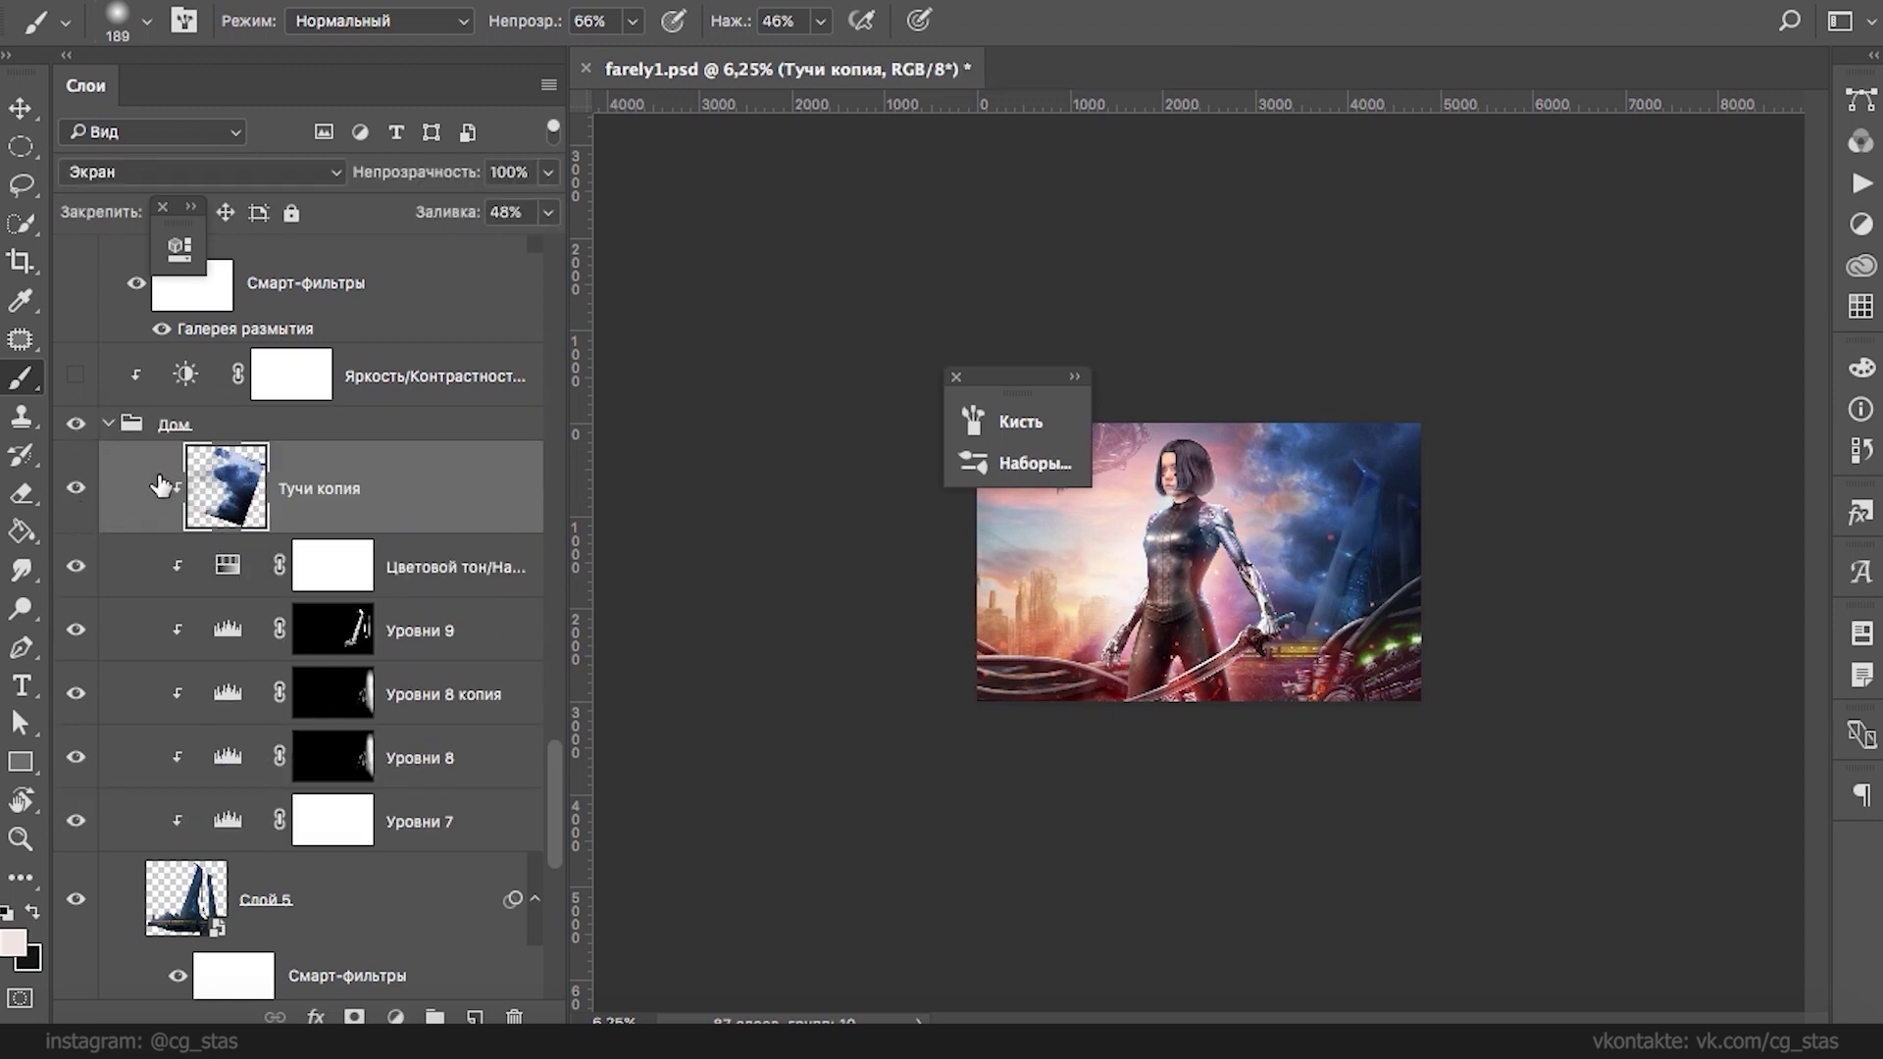
pyautogui.moveTo(547, 212); pyautogui.dragTo(449, 249)
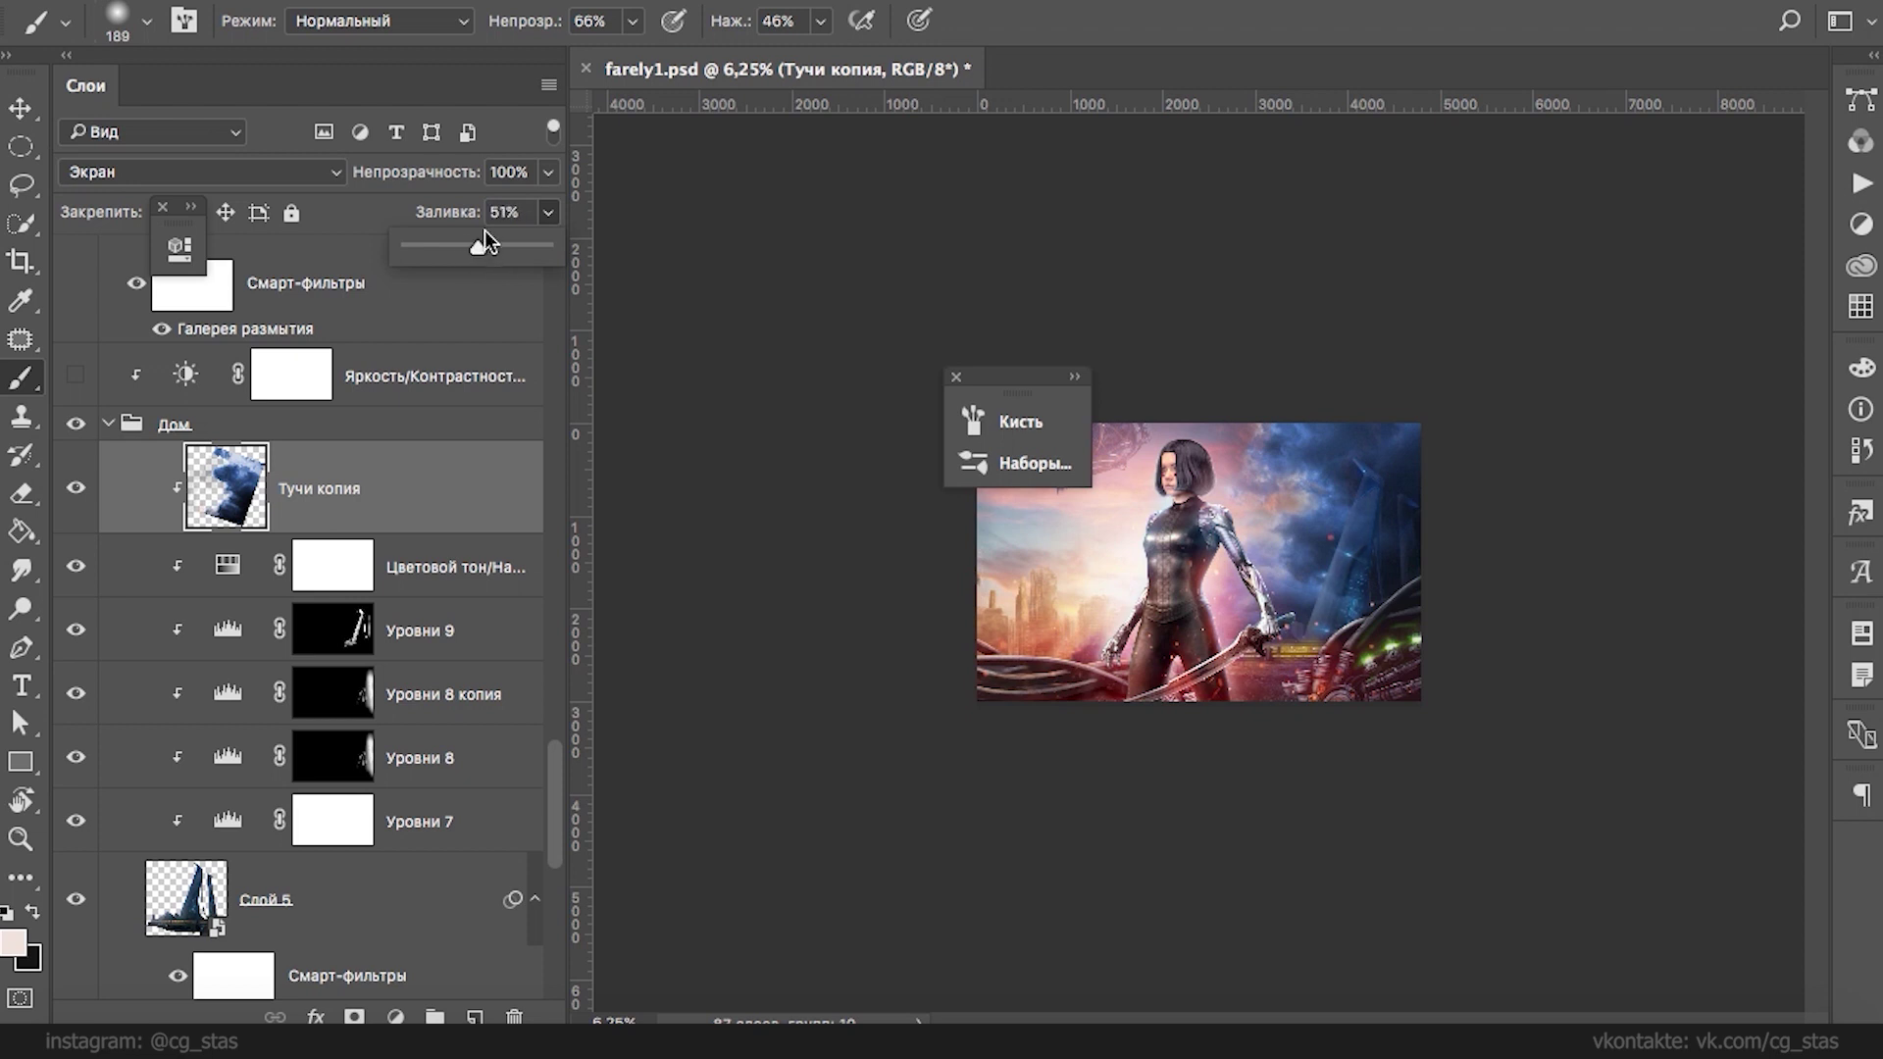
# - Compare the tower with and without the Hue/Saturation and Levels adjustments in the Дом group
pyautogui.click(76, 573)
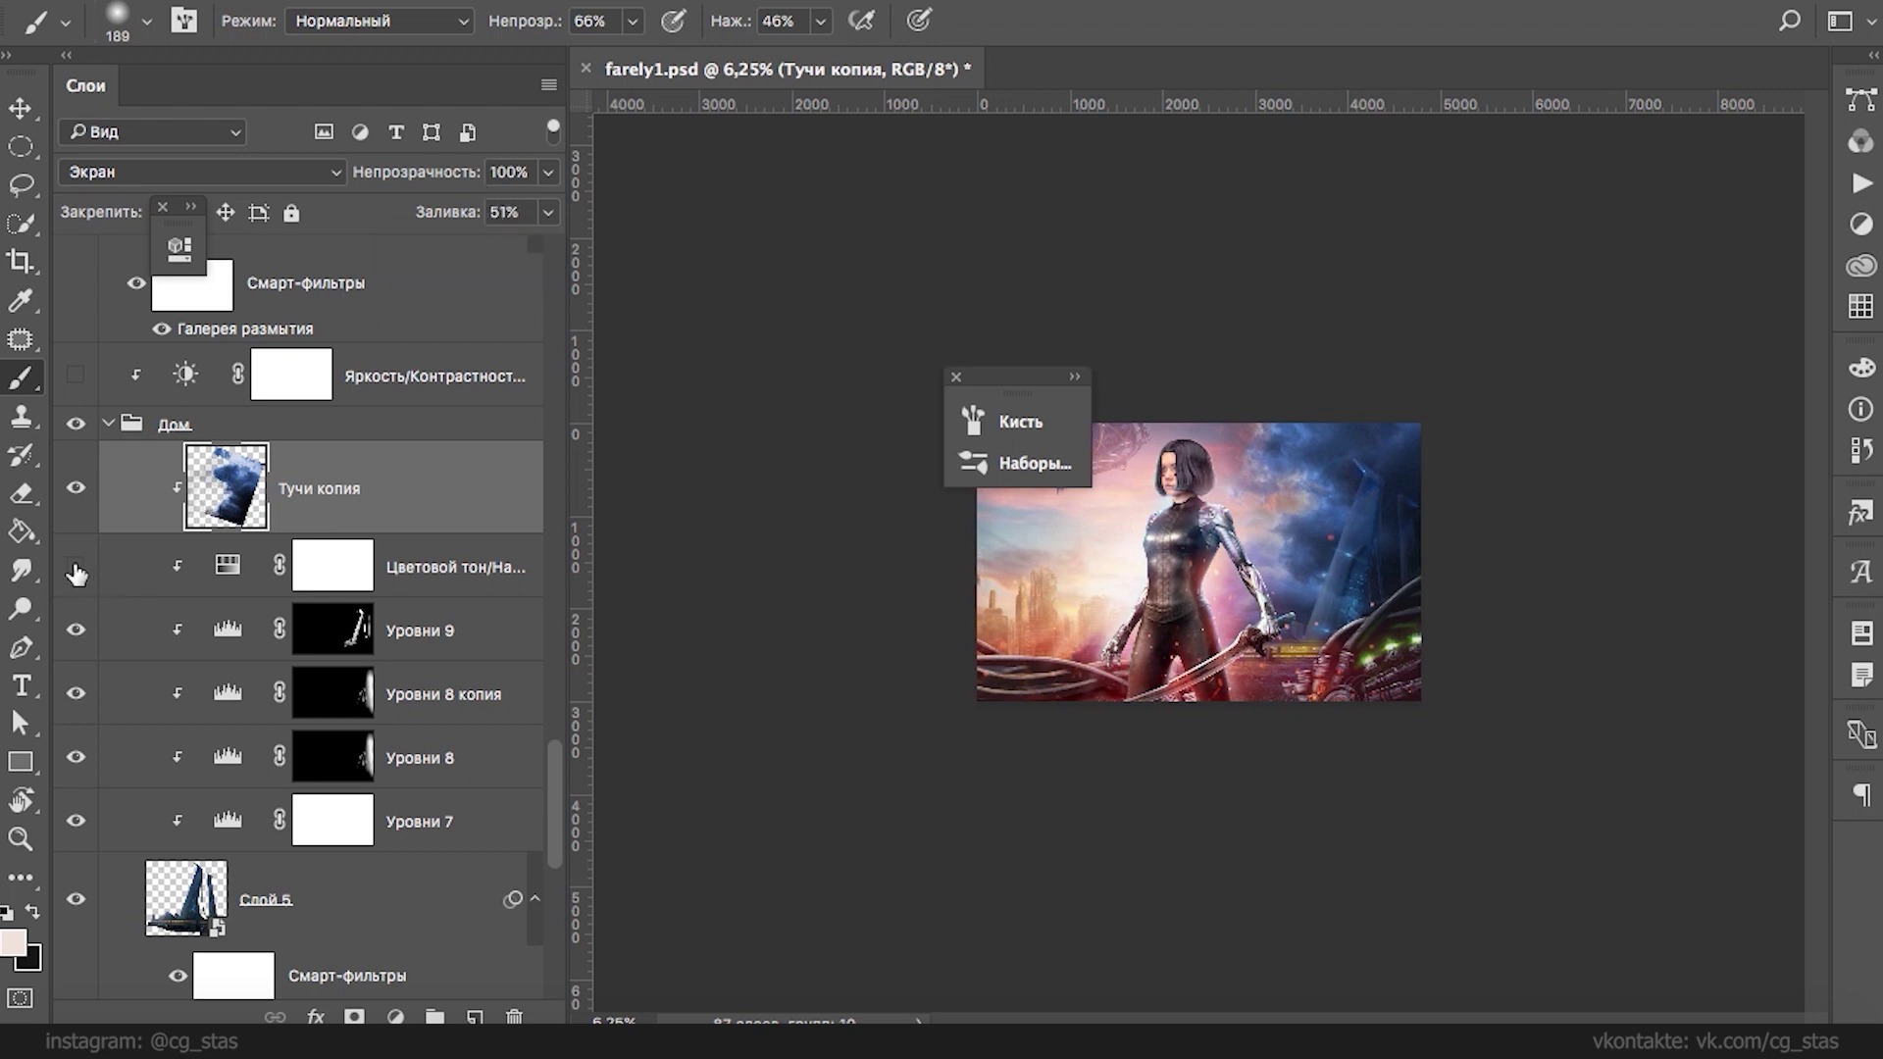
pyautogui.click(74, 630)
pyautogui.click(77, 693)
pyautogui.click(78, 693)
pyautogui.click(79, 757)
pyautogui.click(79, 757)
pyautogui.click(75, 821)
pyautogui.click(75, 822)
# - Save the document, closing the Дом group, and place a vertical guide through the centre of the canvas
pyautogui.hotkey('ctrl', 's')
pyautogui.click(108, 423)
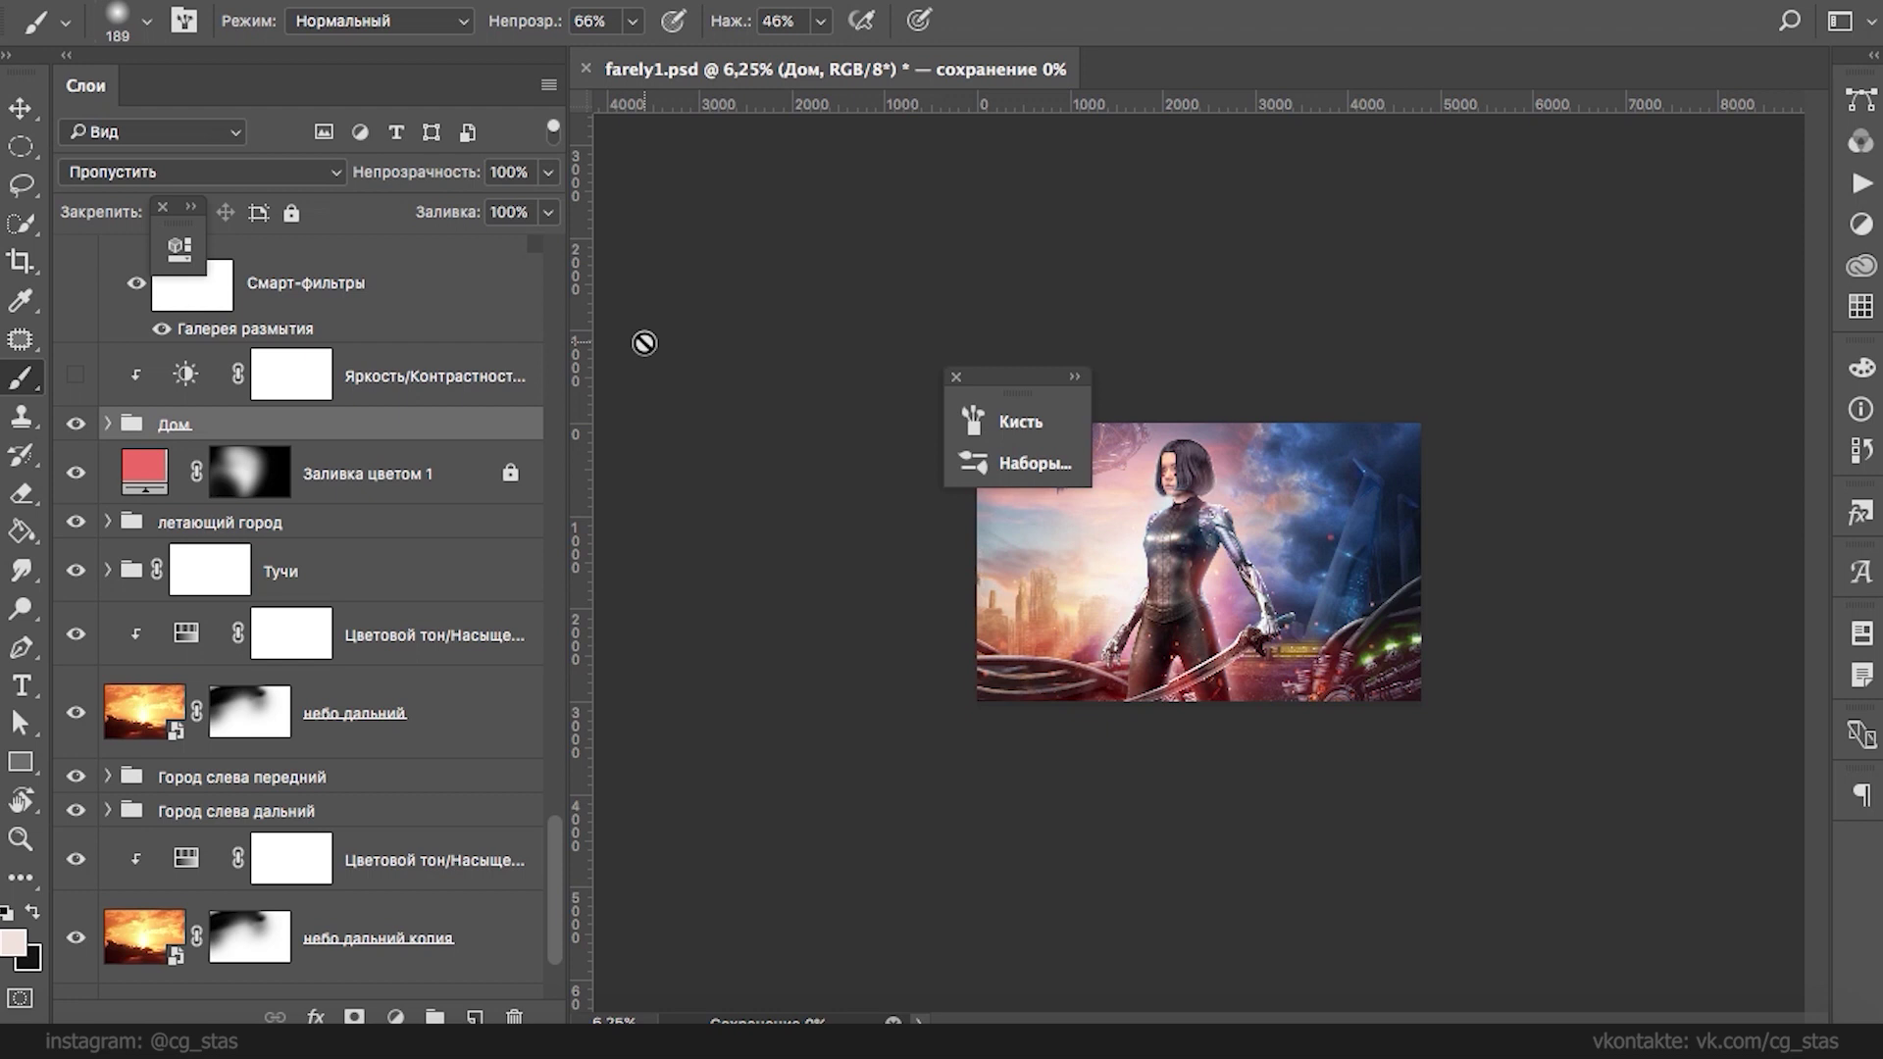
pyautogui.click(956, 377)
pyautogui.moveTo(578, 361); pyautogui.dragTo(1199, 397)
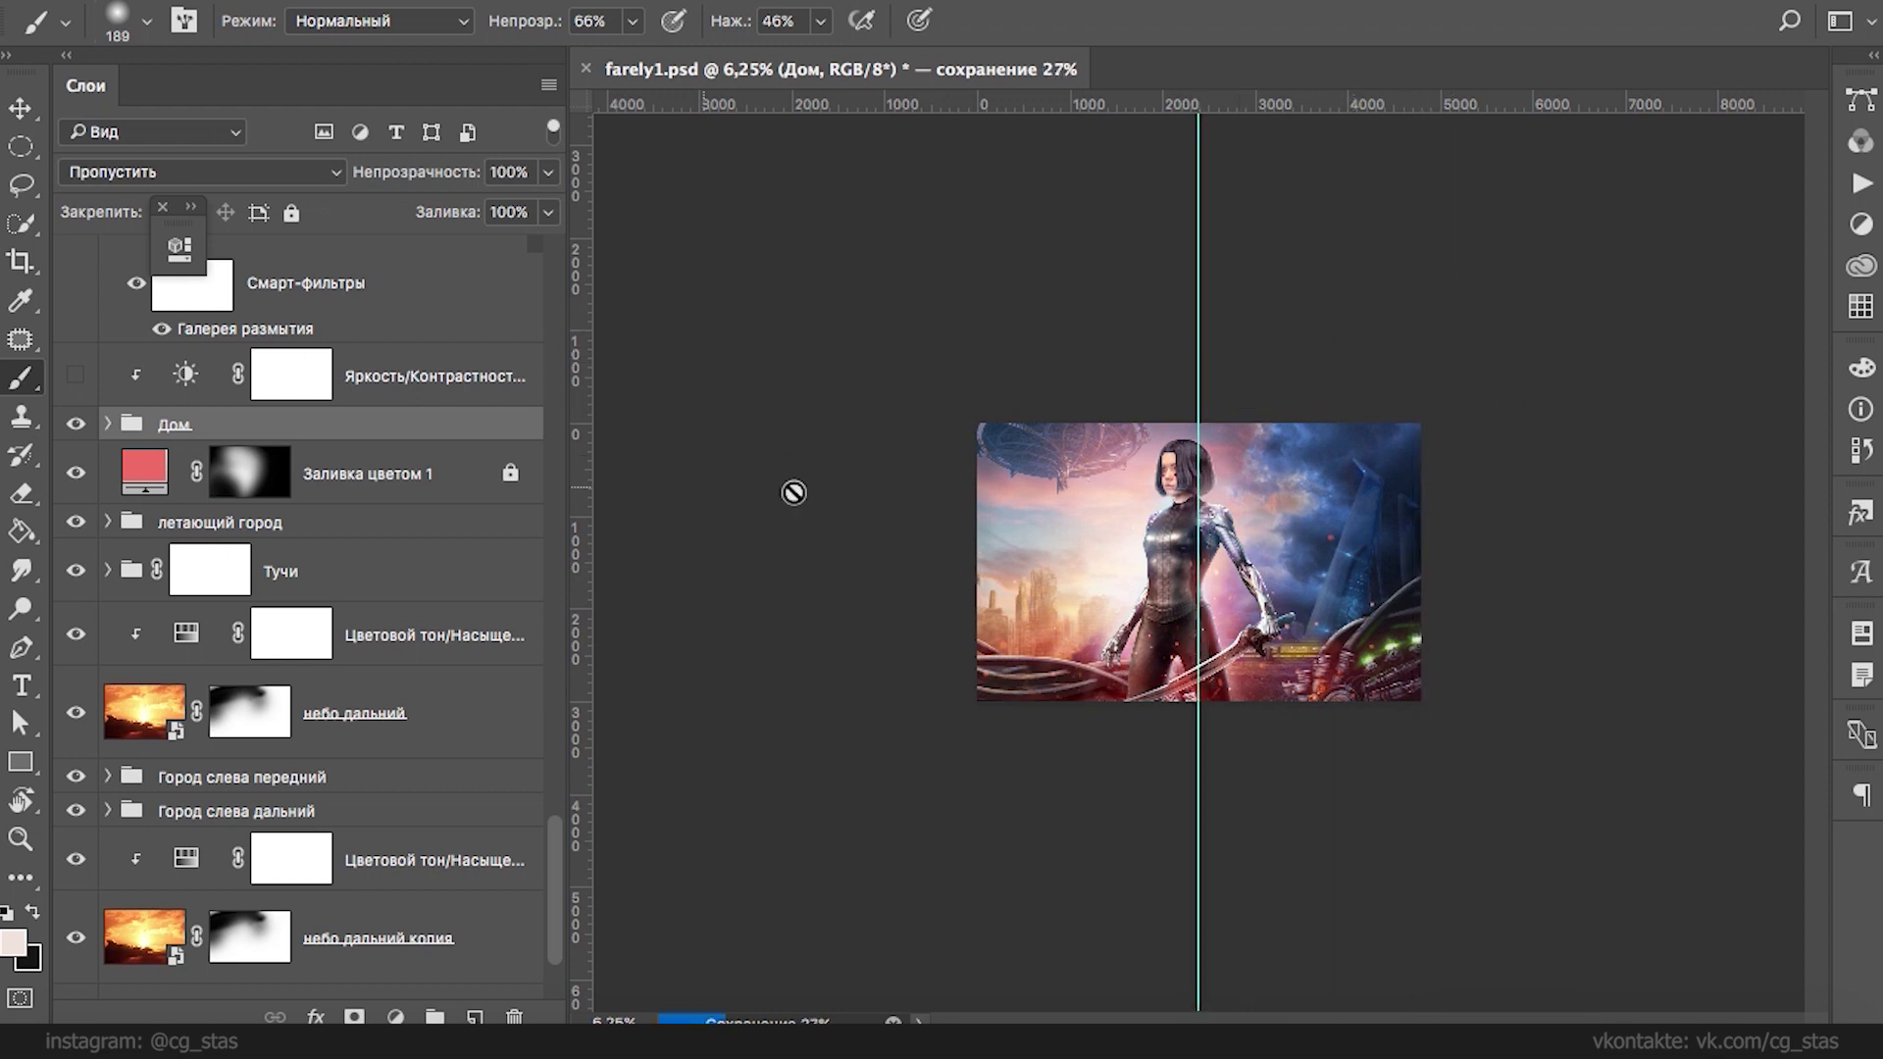
# - Group all heroine layers from Слой 16 up to the lens слева group, including the Голова group, into one new group
pyautogui.moveTo(556, 851); pyautogui.dragTo(558, 603)
pyautogui.click(75, 726)
pyautogui.click(75, 727)
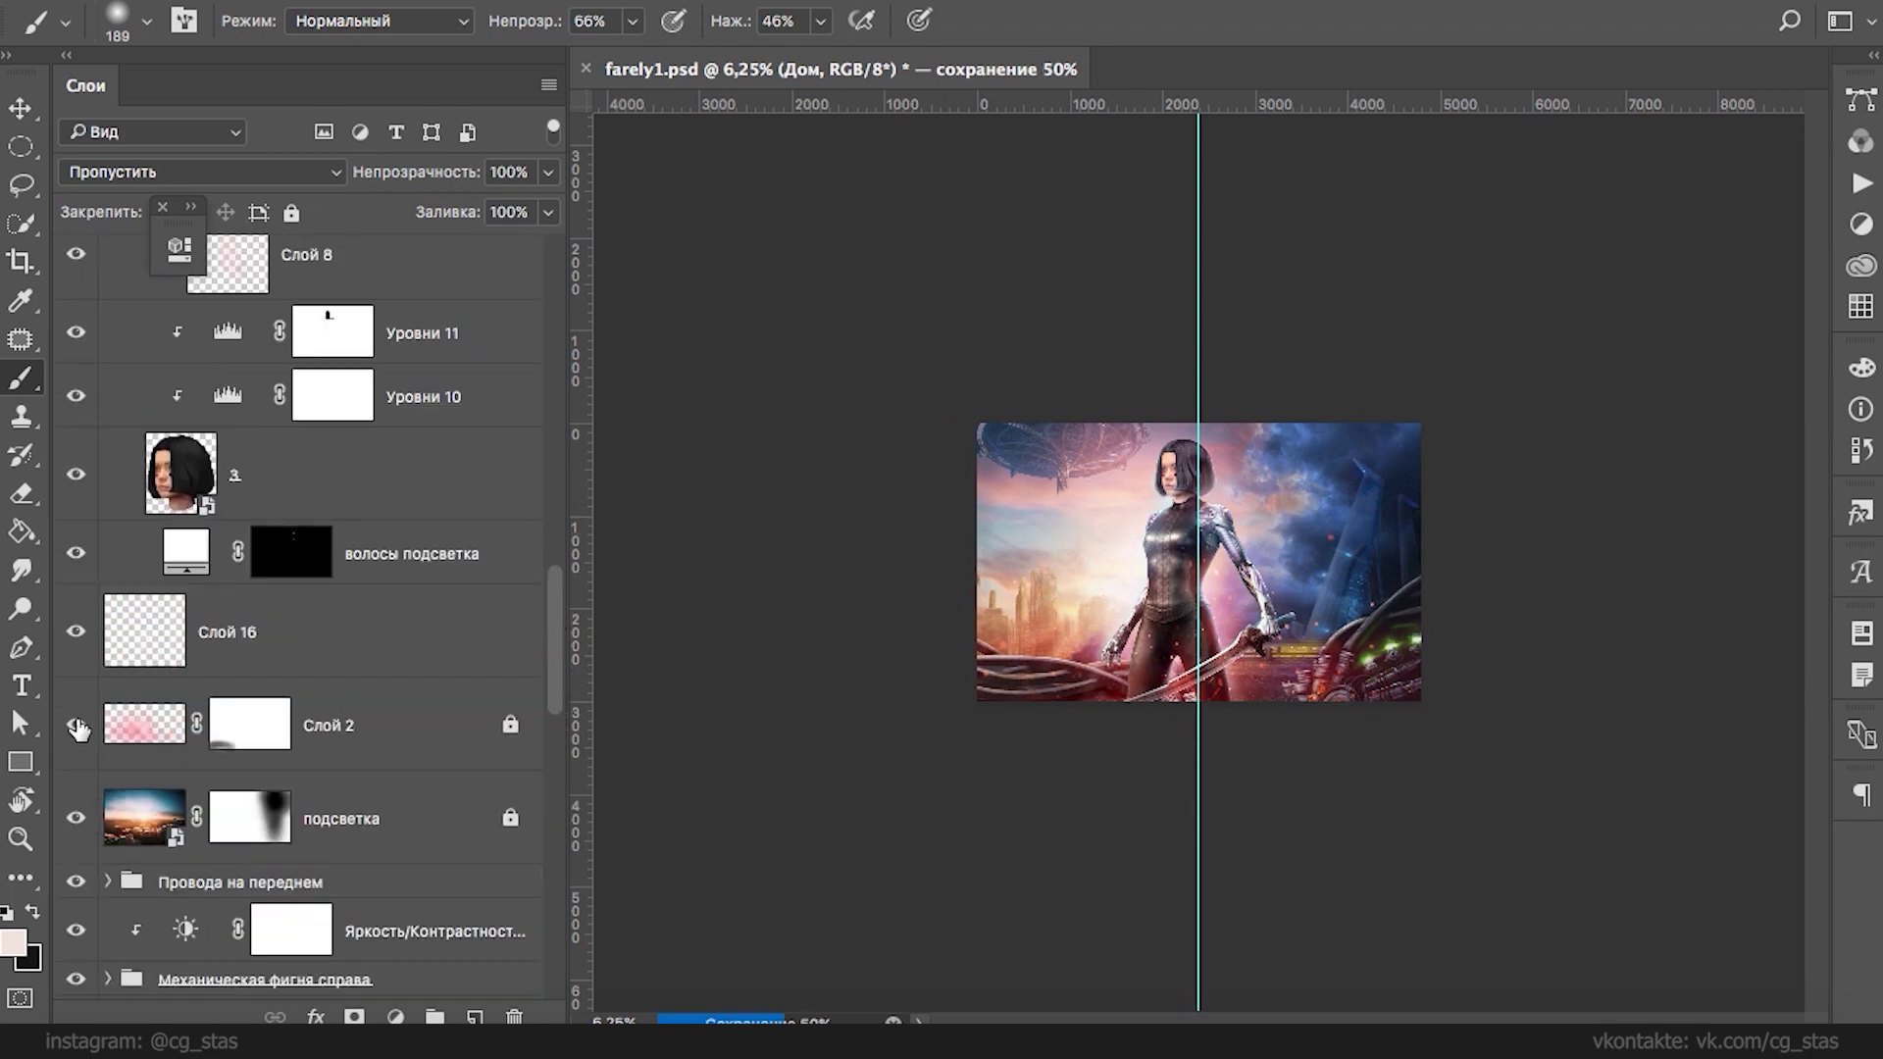
pyautogui.click(267, 632)
pyautogui.scroll(2, 485, 637)
pyautogui.keyDown('shift'); pyautogui.click(489, 579); pyautogui.keyUp('shift')
pyautogui.moveTo(557, 592); pyautogui.dragTo(563, 498)
pyautogui.click(108, 420)
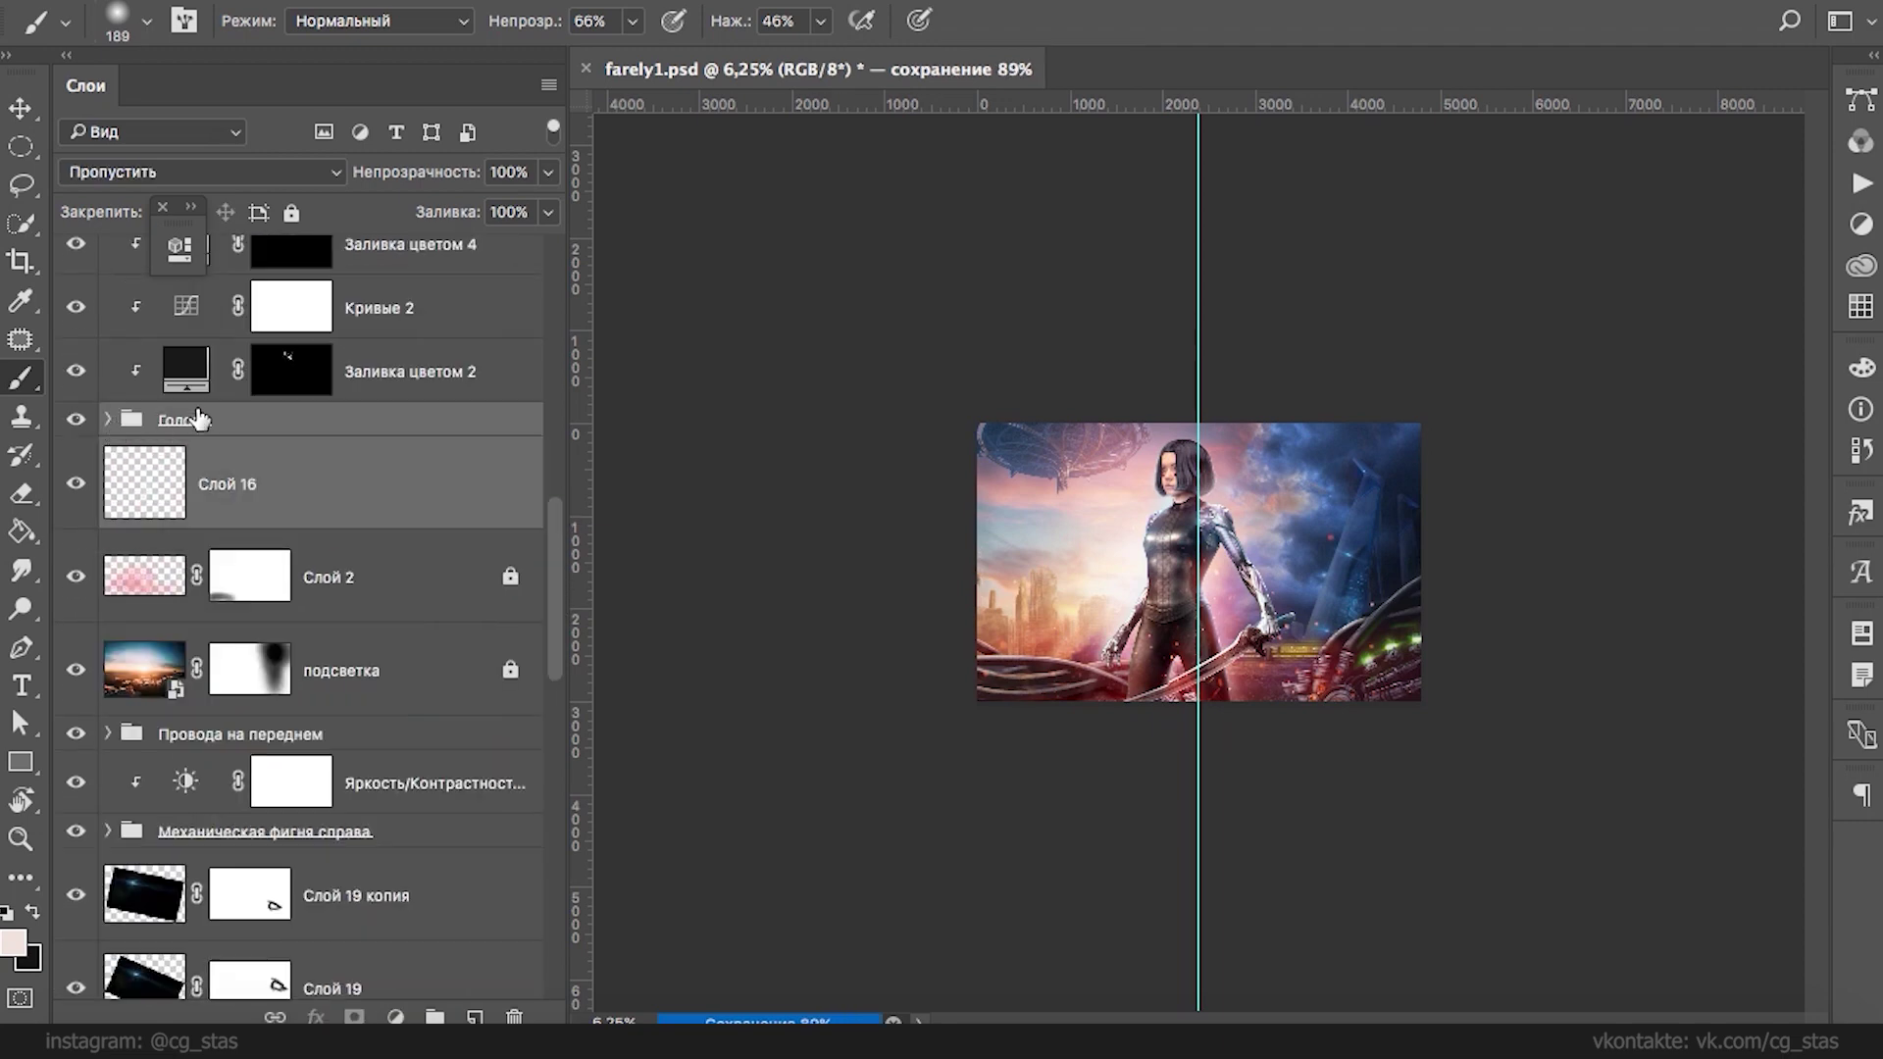
pyautogui.scroll(3, 491, 466)
pyautogui.keyDown('shift'); pyautogui.click(485, 566); pyautogui.keyUp('shift')
pyautogui.keyDown('shift'); pyautogui.click(490, 446); pyautogui.keyUp('shift')
pyautogui.keyDown('shift'); pyautogui.click(501, 383); pyautogui.keyUp('shift')
pyautogui.moveTo(562, 504); pyautogui.dragTo(555, 401)
pyautogui.keyDown('shift'); pyautogui.click(453, 496); pyautogui.keyUp('shift')
pyautogui.keyDown('shift'); pyautogui.click(471, 414); pyautogui.keyUp('shift')
pyautogui.keyDown('shift'); pyautogui.click(431, 403); pyautogui.keyUp('shift')
pyautogui.keyDown('shift'); pyautogui.click(413, 461); pyautogui.keyUp('shift')
pyautogui.keyDown('shift'); pyautogui.click(392, 537); pyautogui.keyUp('shift')
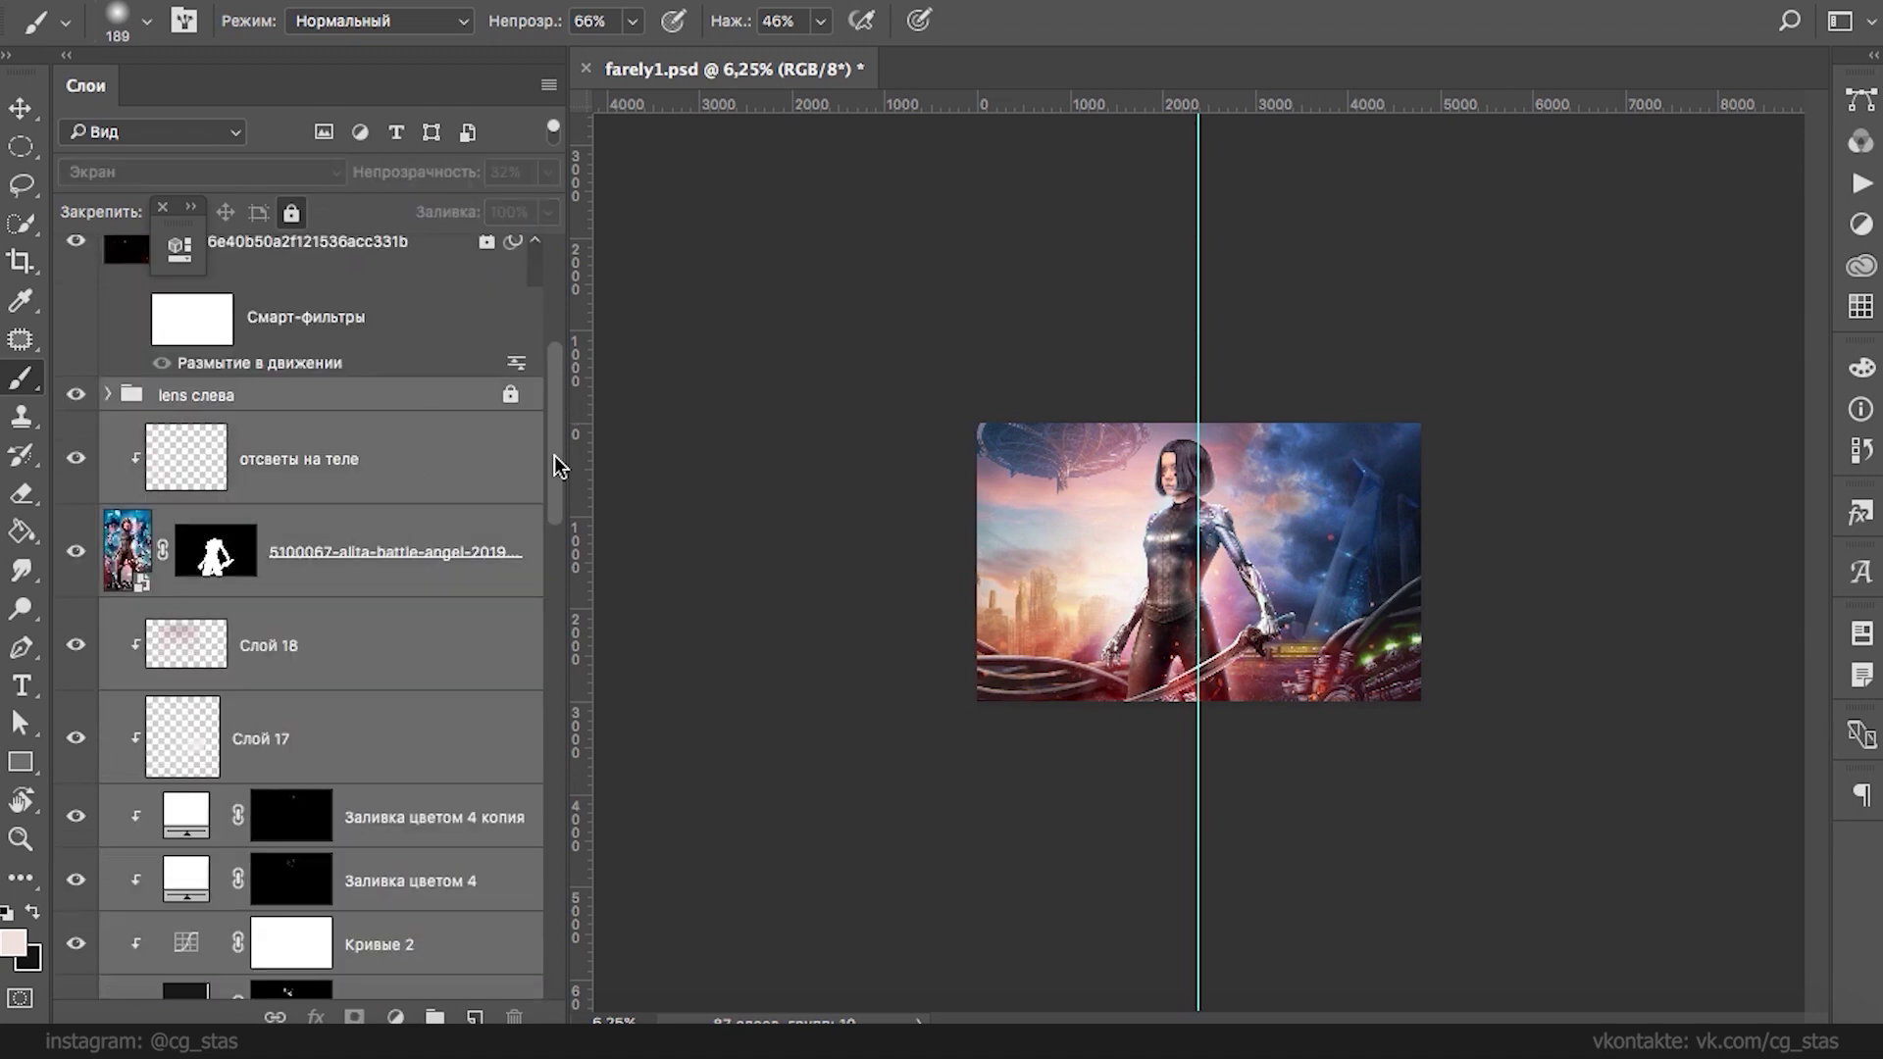
pyautogui.moveTo(554, 467); pyautogui.dragTo(555, 421)
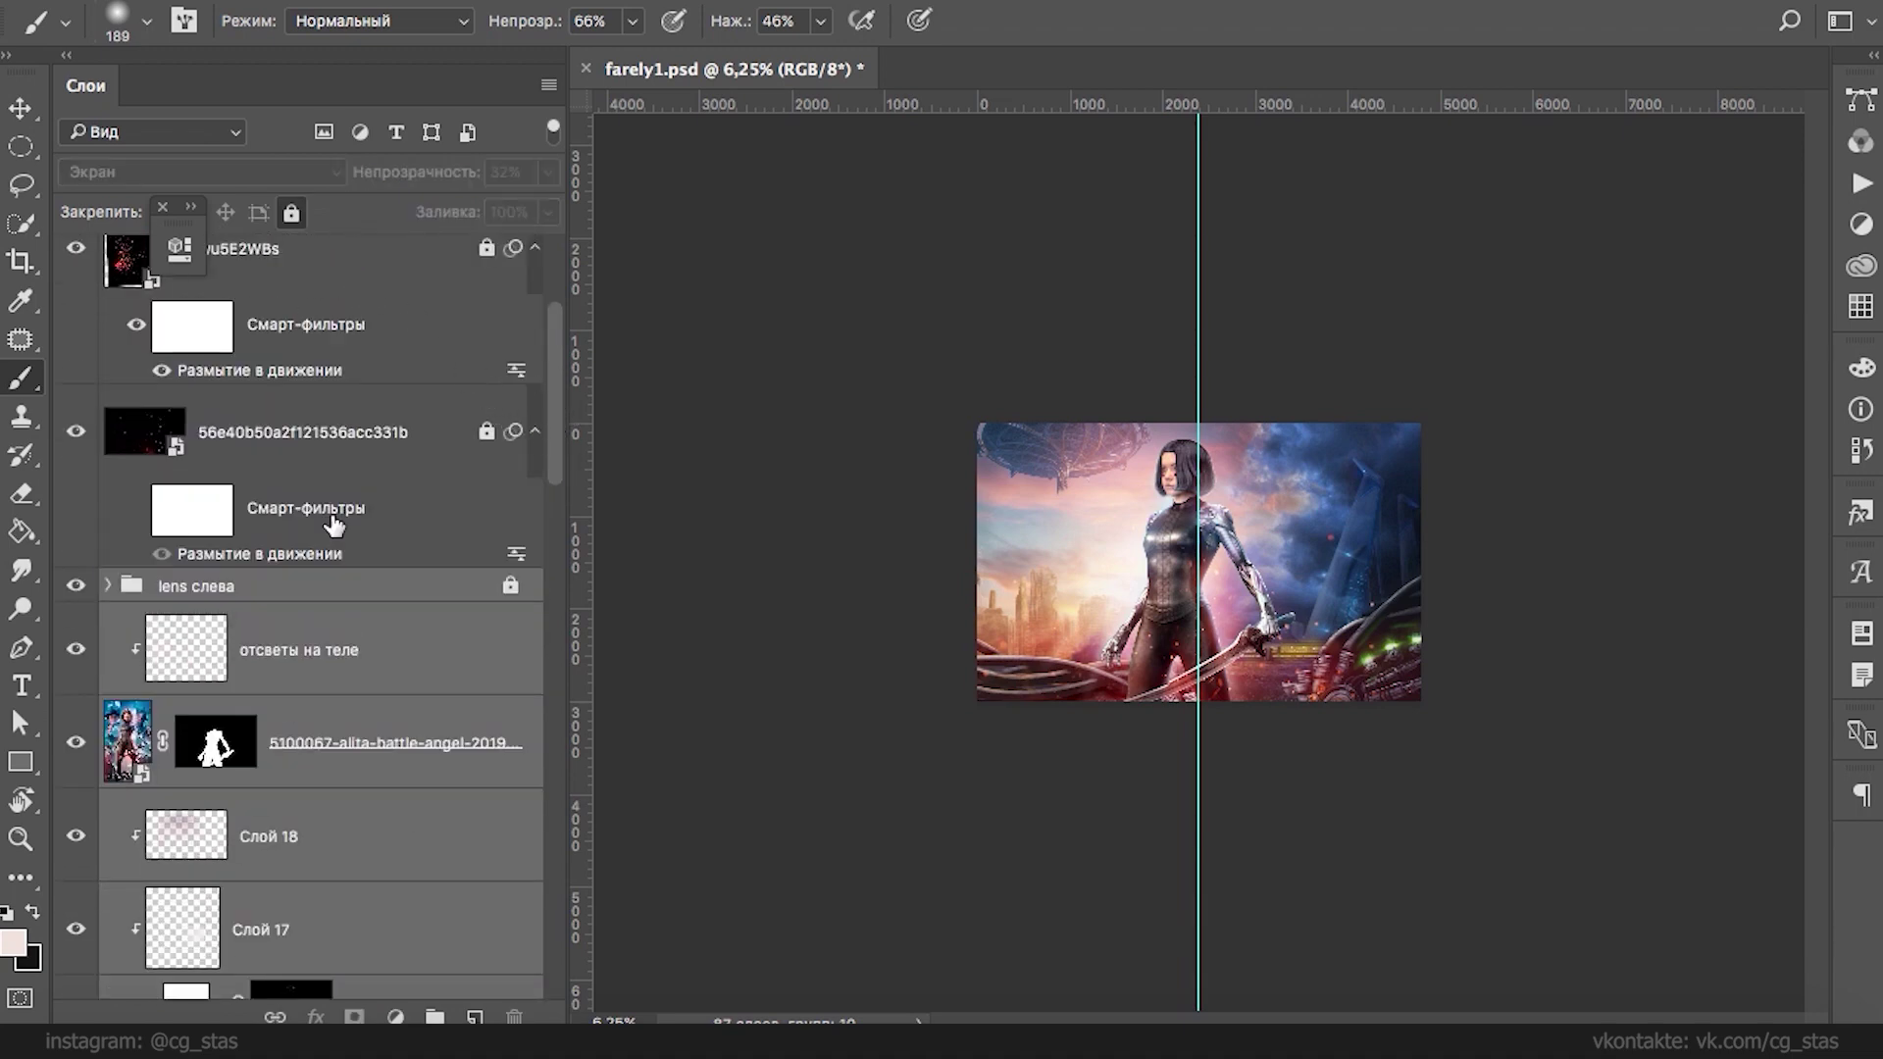
pyautogui.click(434, 1017)
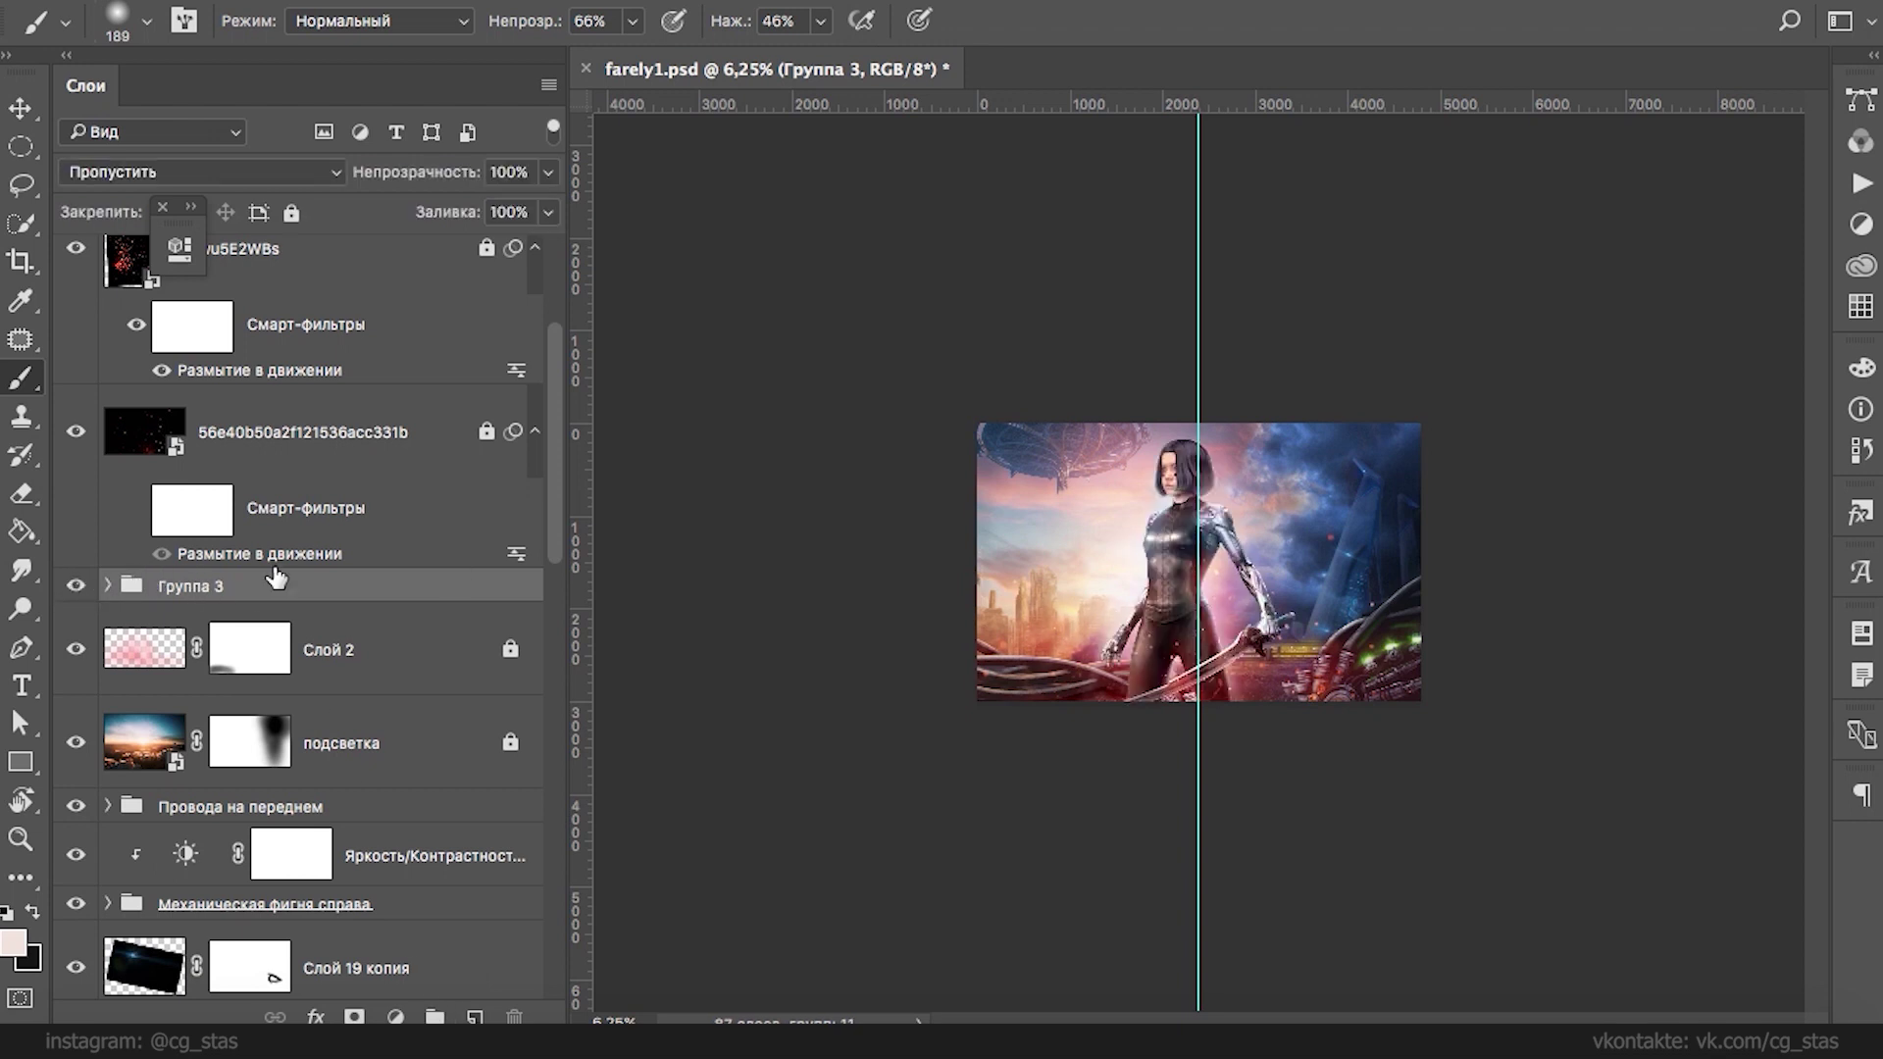
pyautogui.click(108, 585)
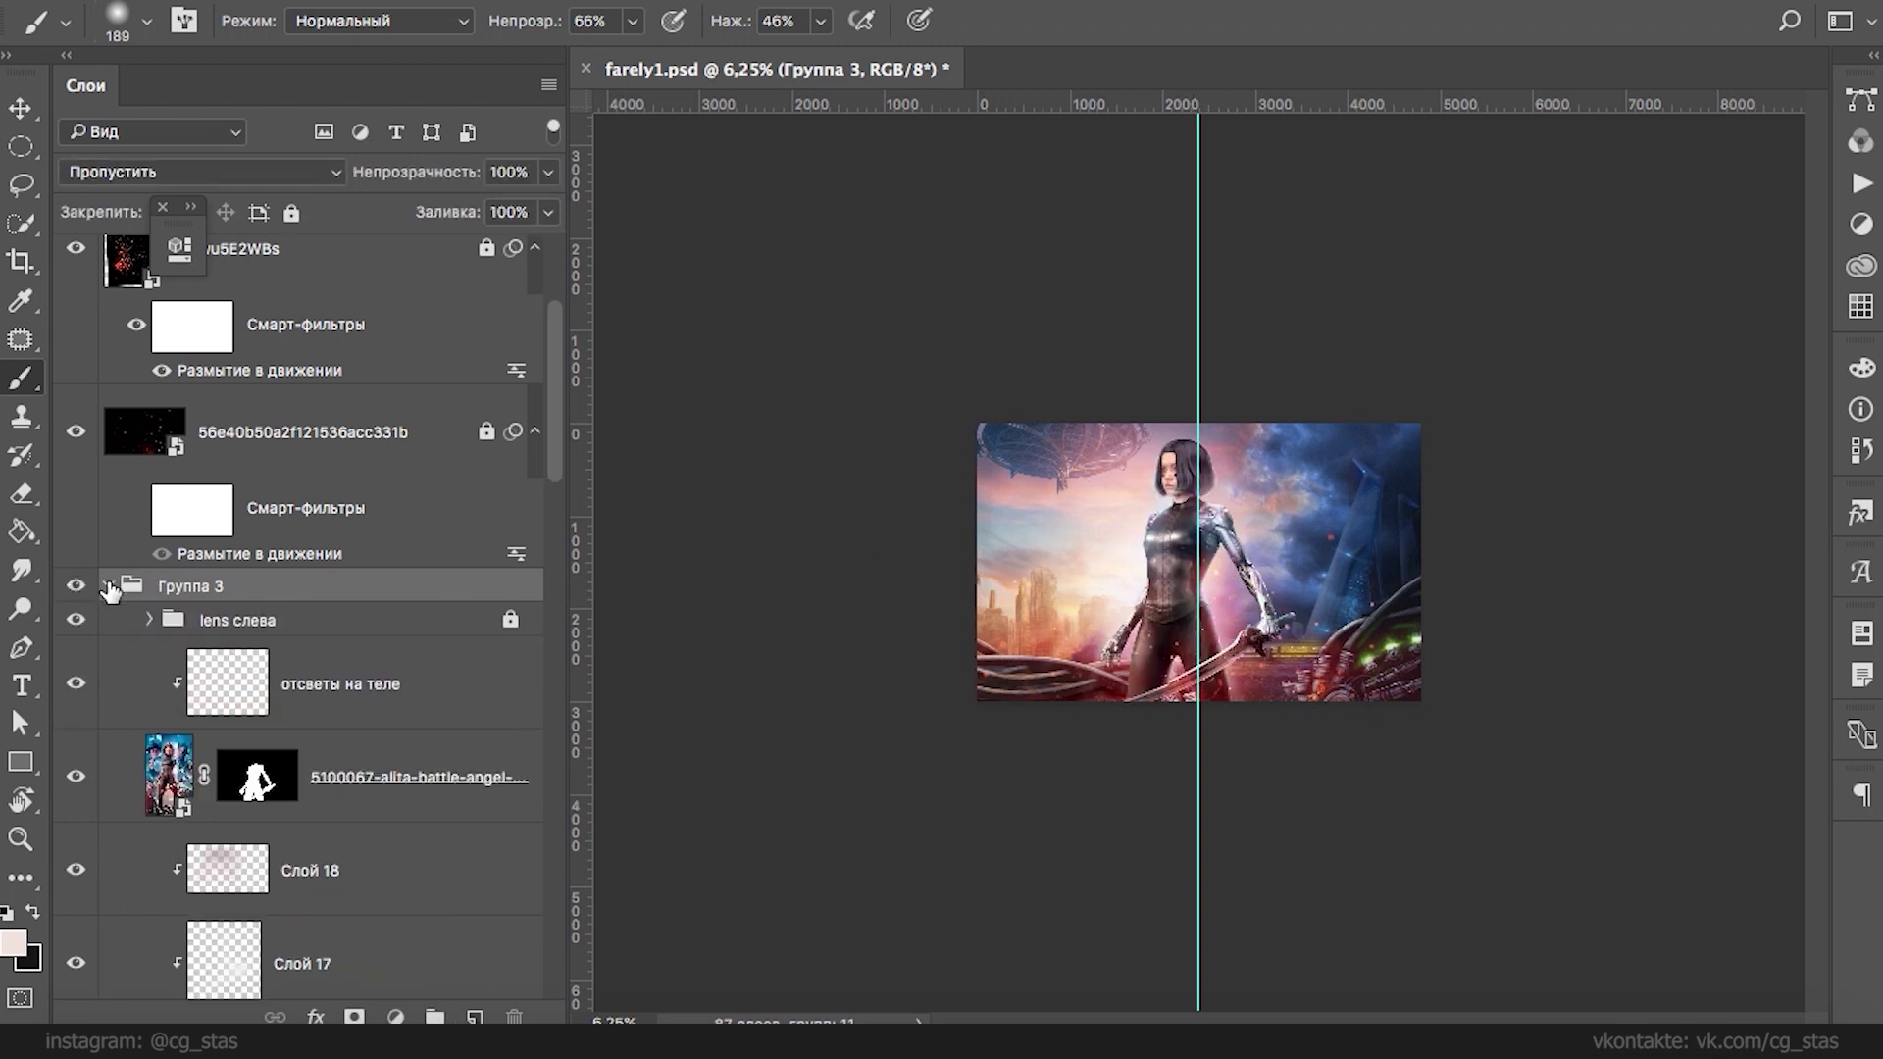
# - Shift the new heroine group slightly to the right so her head and body align with the vertical centre guide
pyautogui.hotkey('ctrl', 't')
pyautogui.moveTo(1265, 715); pyautogui.dragTo(1272, 723)
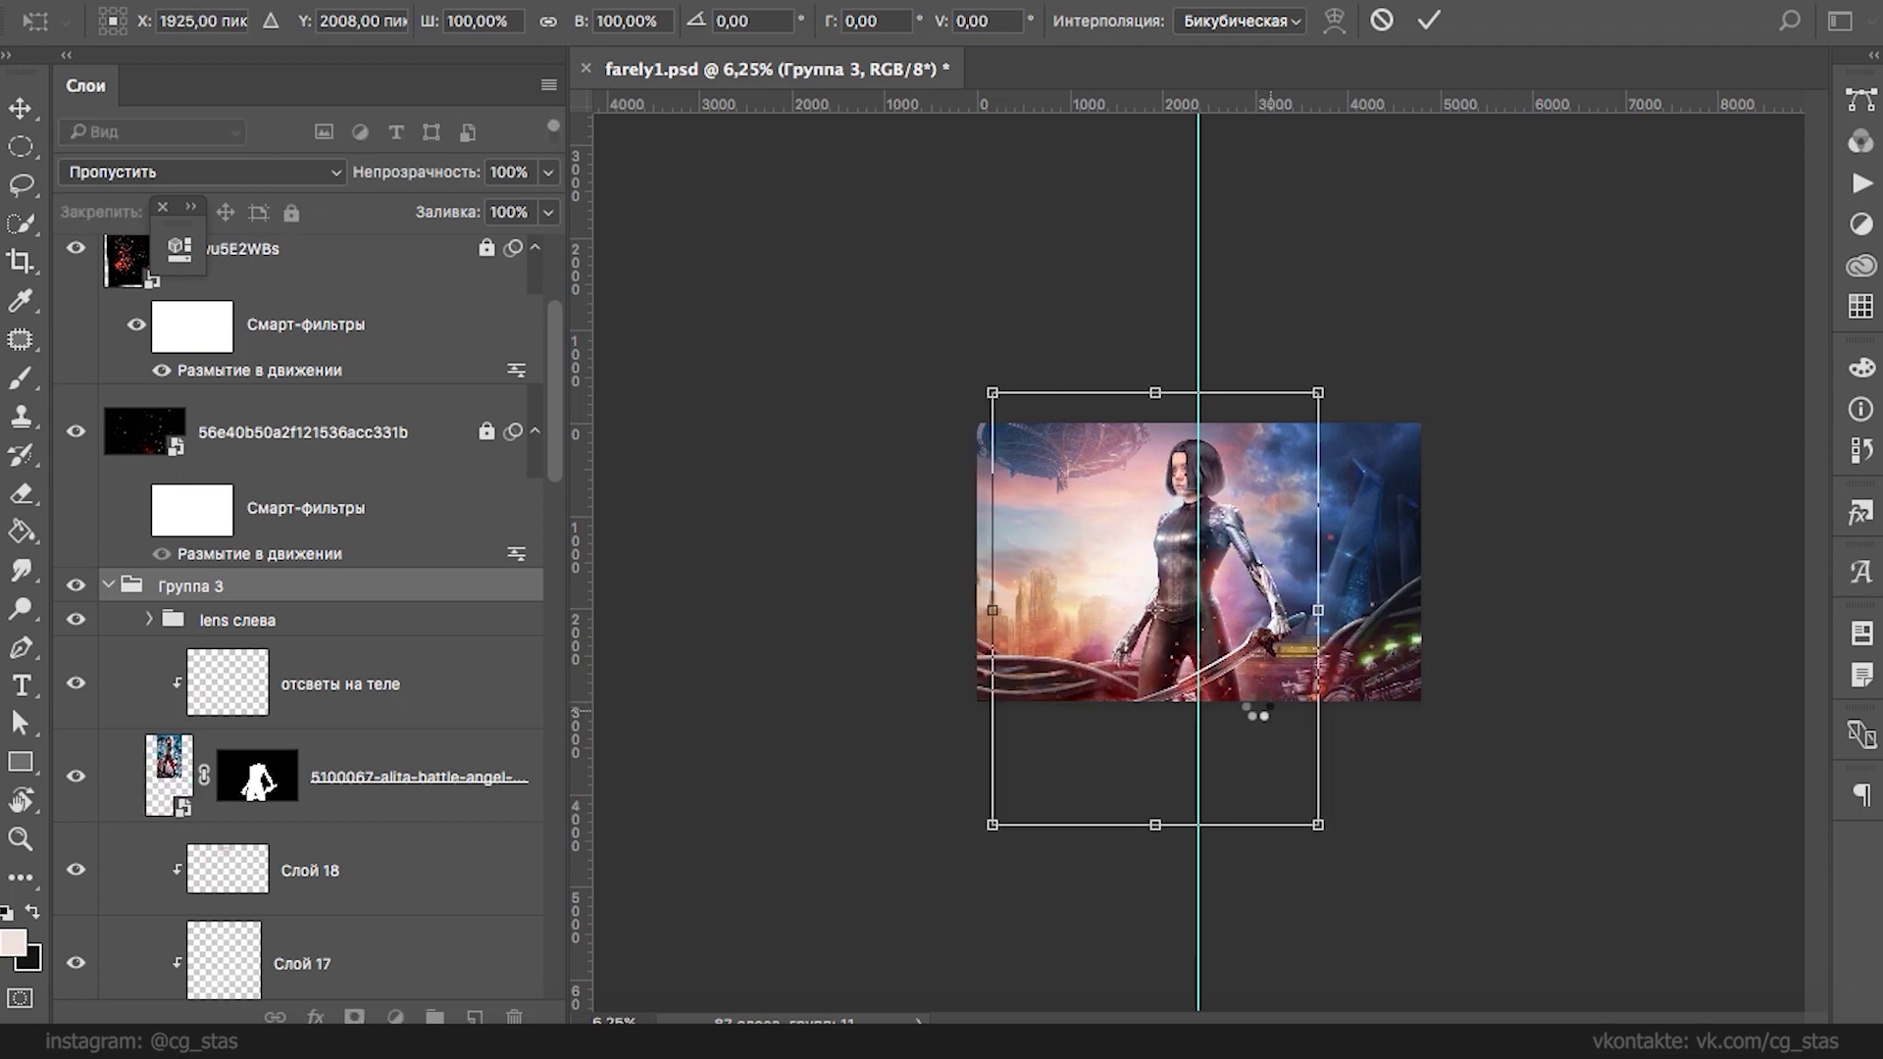
pyautogui.press('Return')
pyautogui.press('b')
pyautogui.hotkey('ctrl', 't')
pyautogui.moveTo(1277, 591); pyautogui.dragTo(1283, 595)
pyautogui.press('Return')
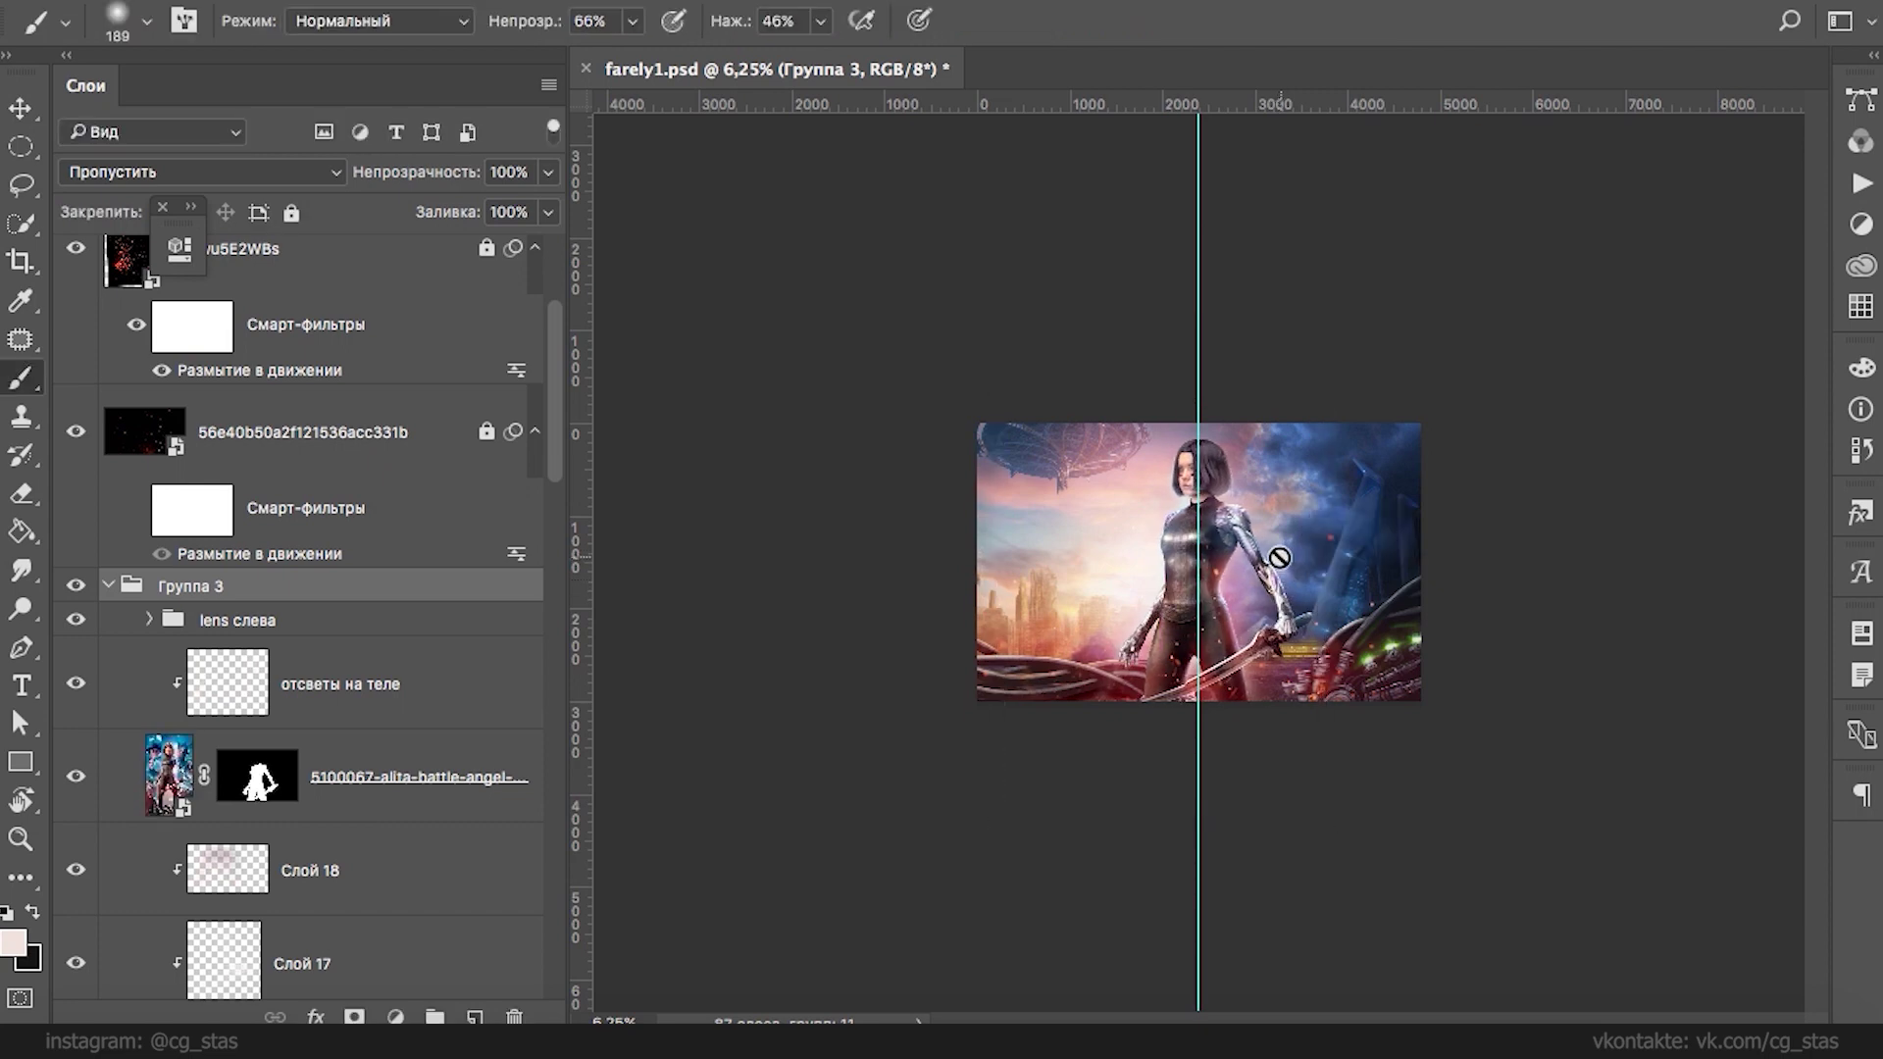
# - Check the recentred composition close up and from afar, remove the vertical guide, and save the document
pyautogui.hotkey('ctrl', '+')
pyautogui.hotkey('ctrl', '-')
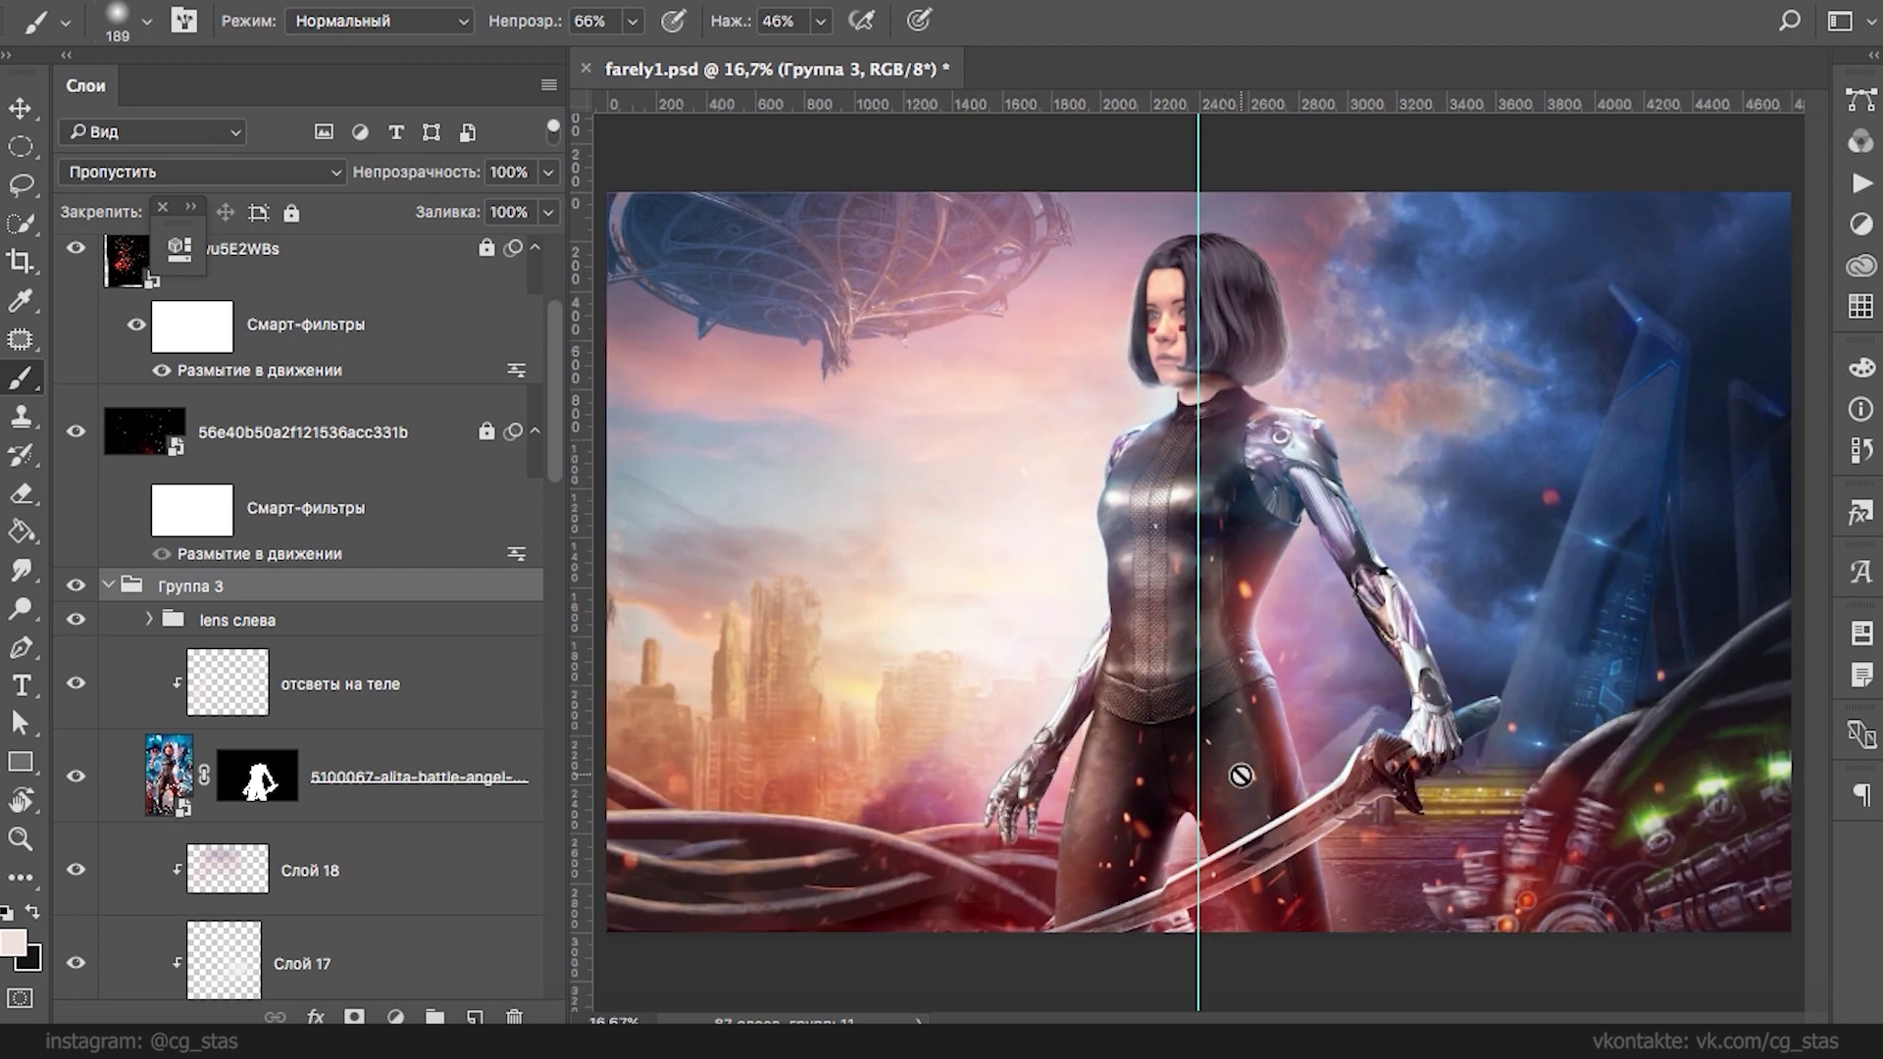
pyautogui.press('super+minus')
pyautogui.press('super+minus')
pyautogui.hotkey('ctrl', '-')
pyautogui.hotkey('ctrl', '+')
pyautogui.press('super+minus')
pyautogui.press('super+minus')
pyautogui.moveTo(1198, 311); pyautogui.dragTo(483, 273)
pyautogui.hotkey('ctrl', 's')
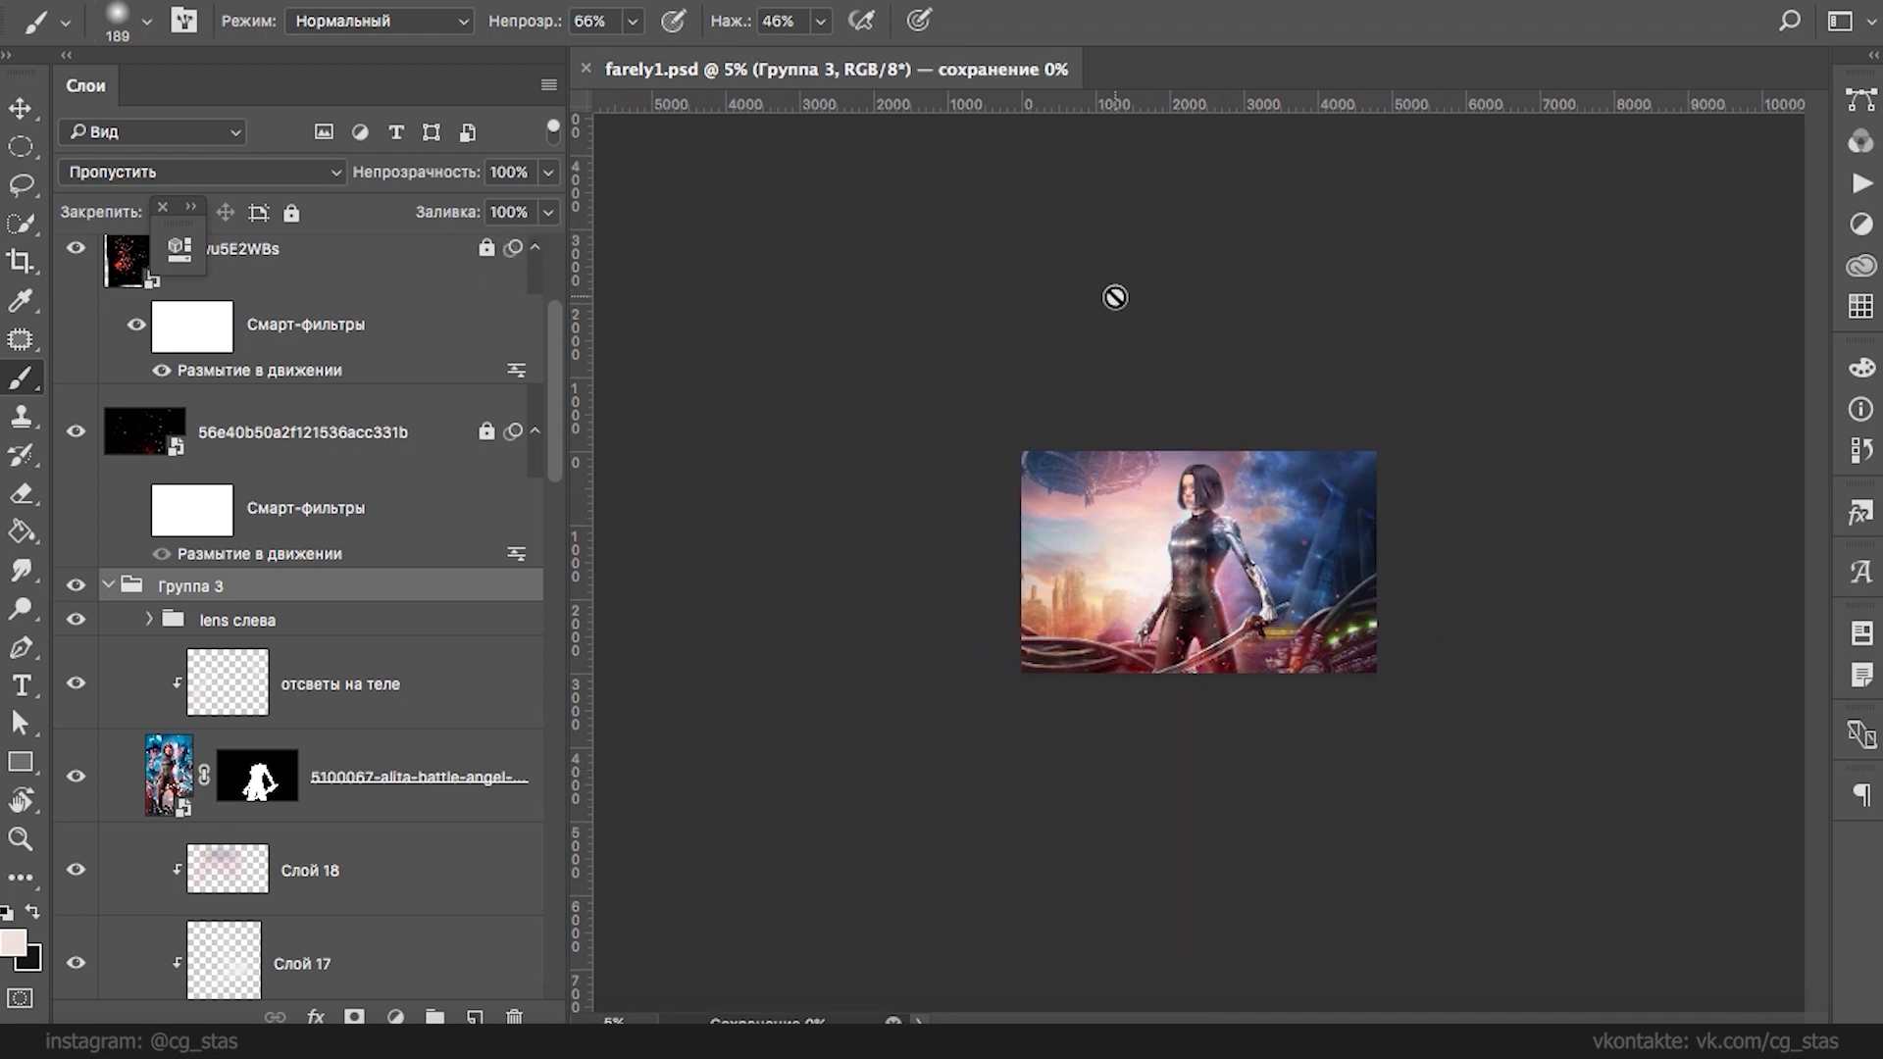
# - Rename the heroine group as Алиты farely
pyautogui.doubleClick(196, 586)
pyautogui.write('Алиты farely')
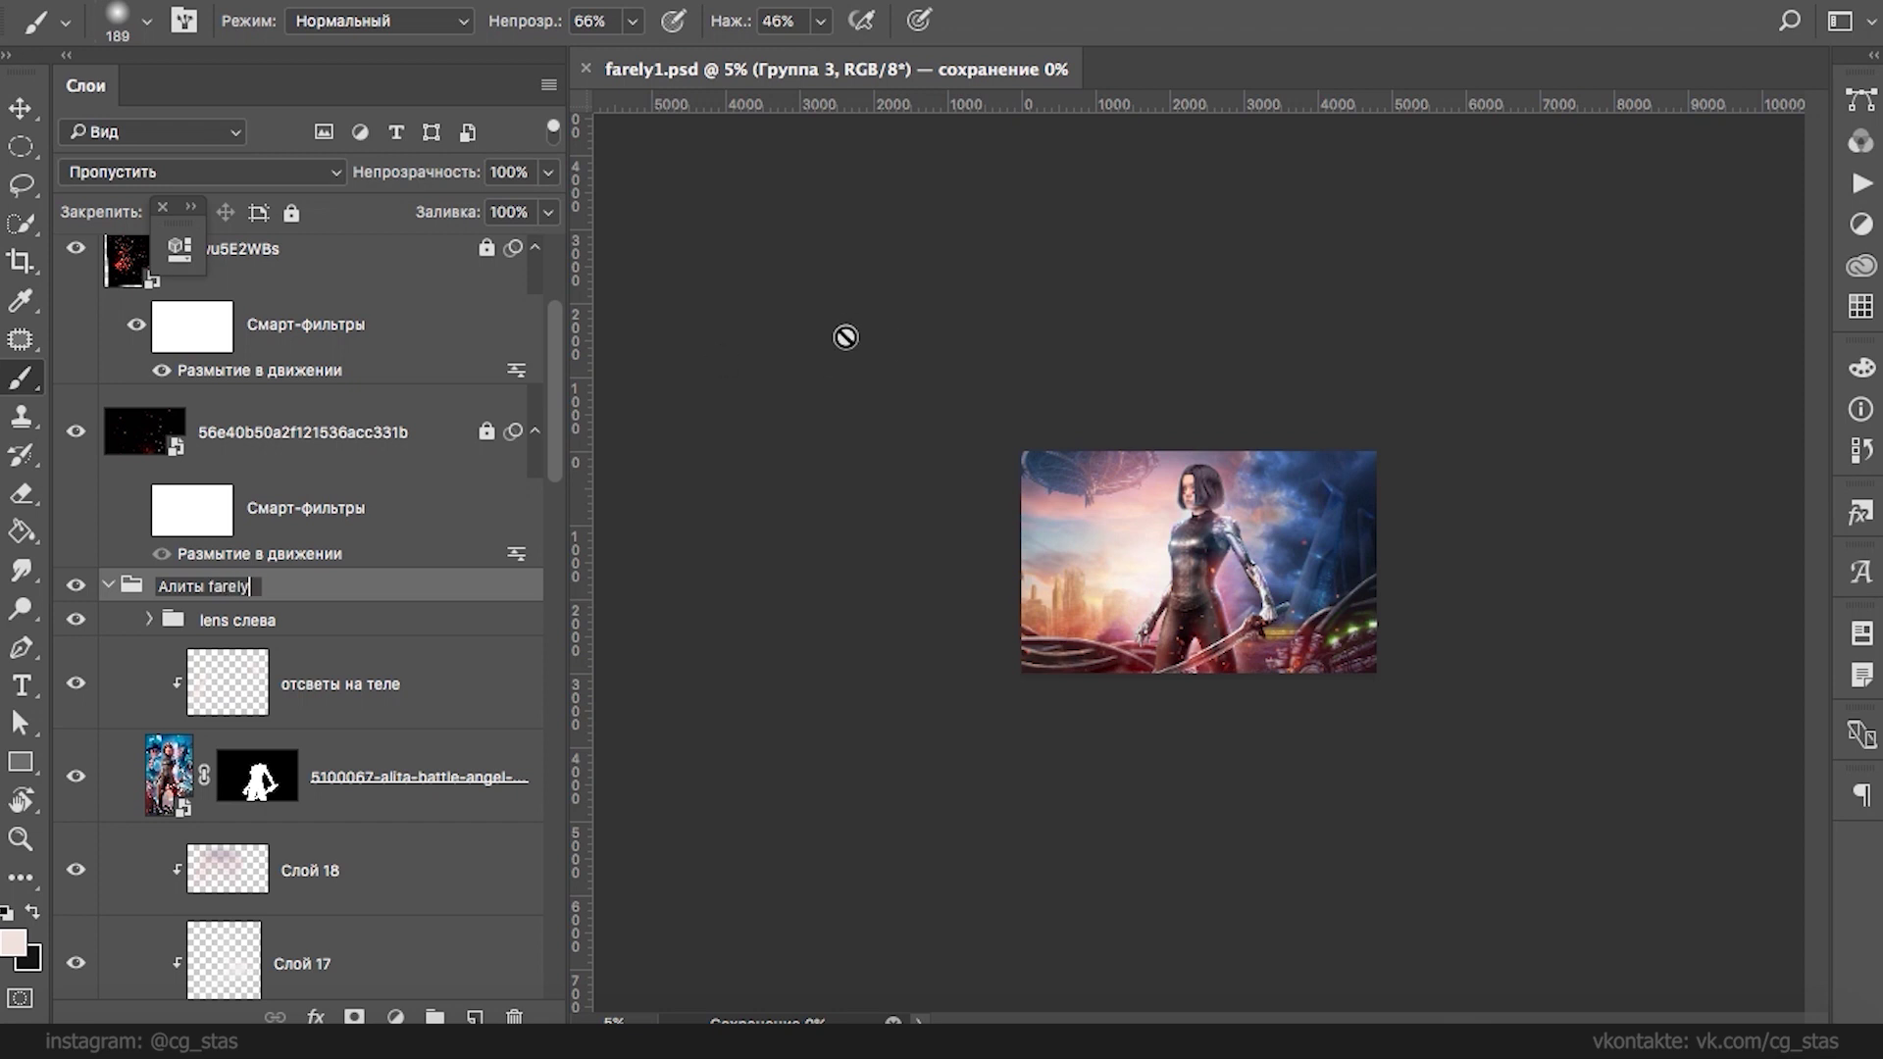
pyautogui.click(812, 382)
pyautogui.press('Return')
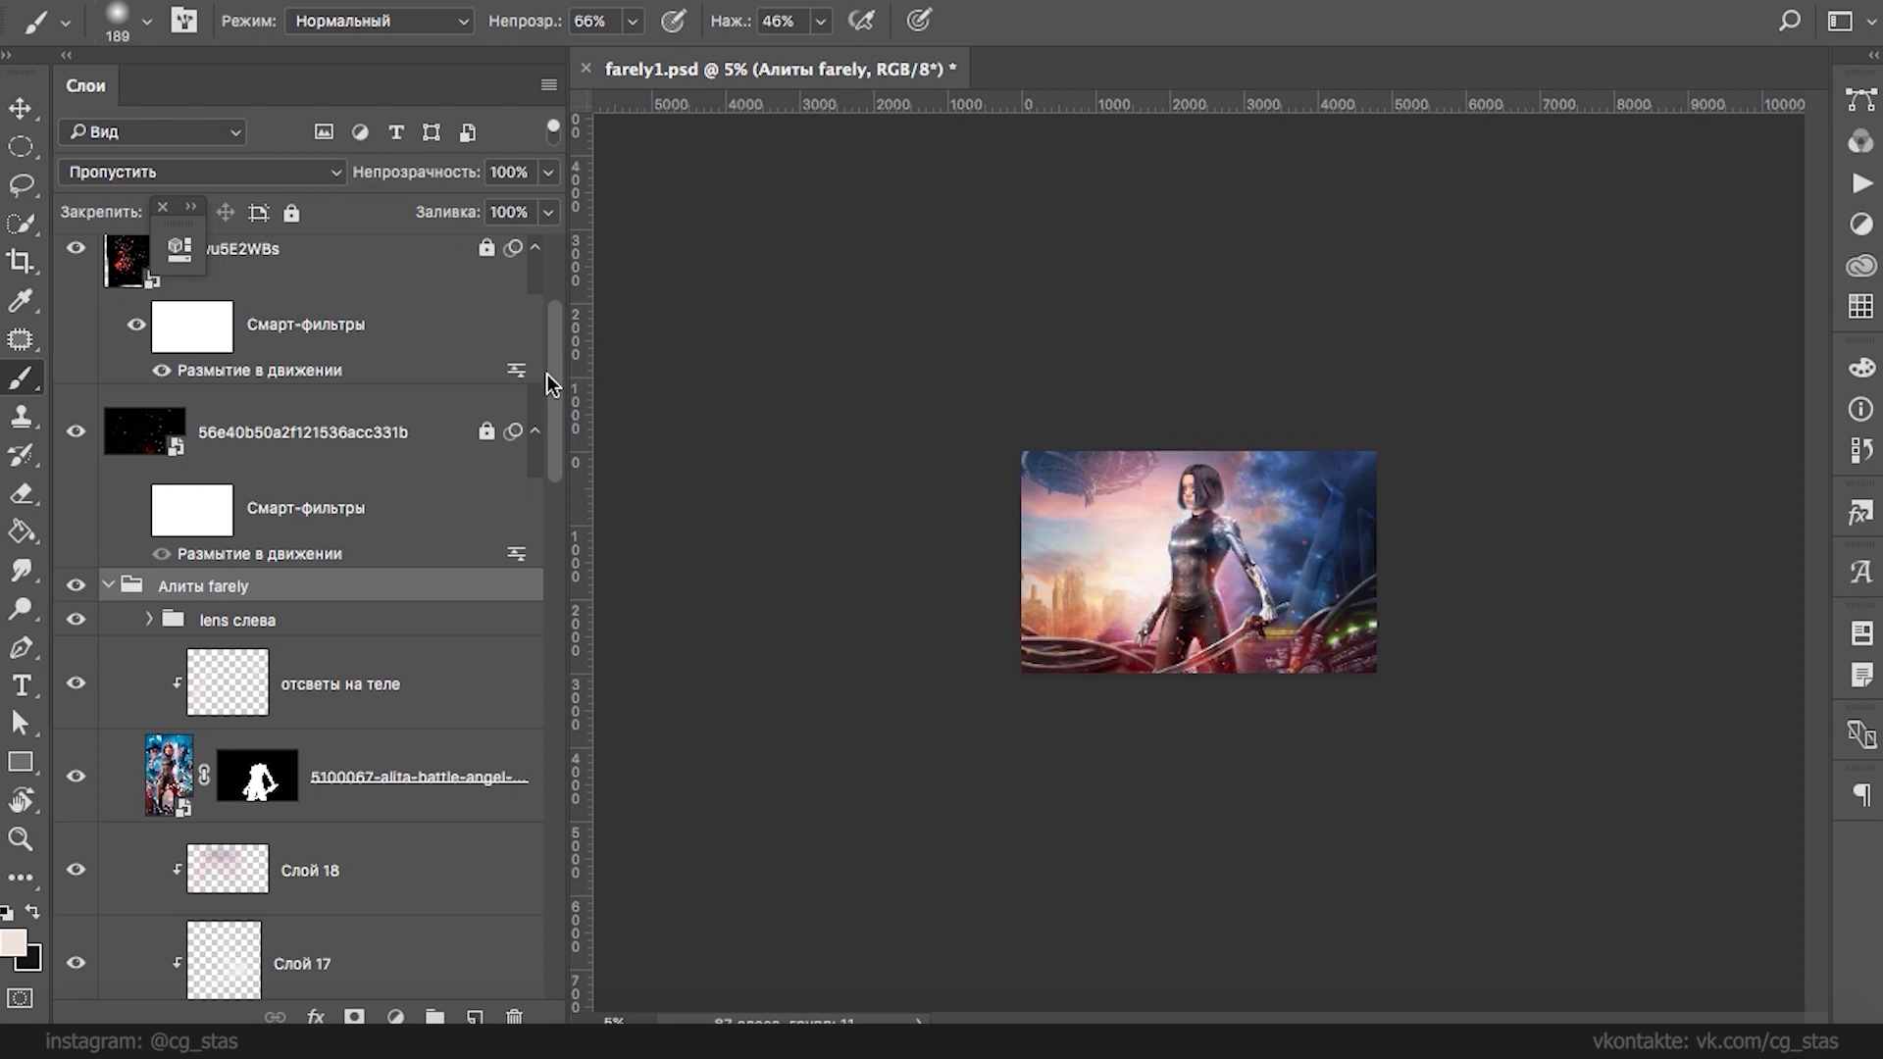
# - Check the composite's tones in greyscale by temporarily showing the Черно-белое 1 adjustment
pyautogui.scroll(5, 552, 387)
pyautogui.click(75, 331)
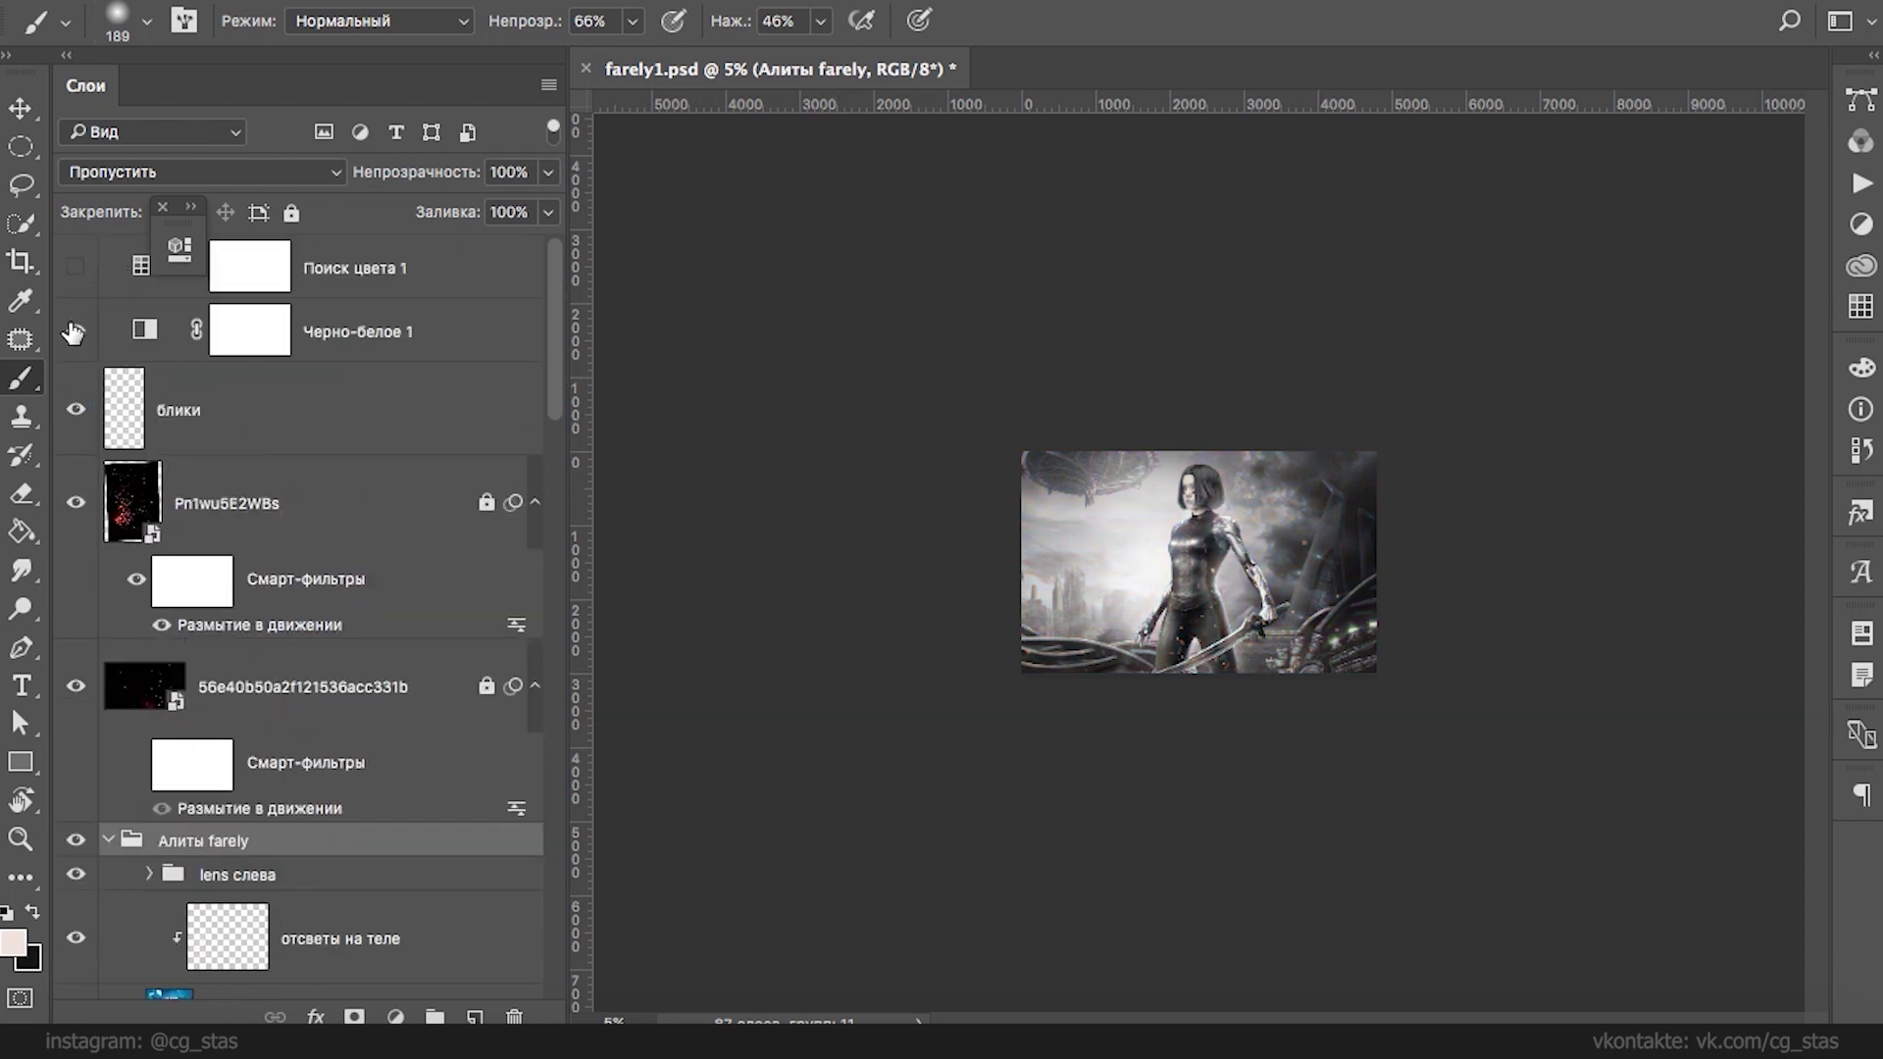
pyautogui.click(75, 331)
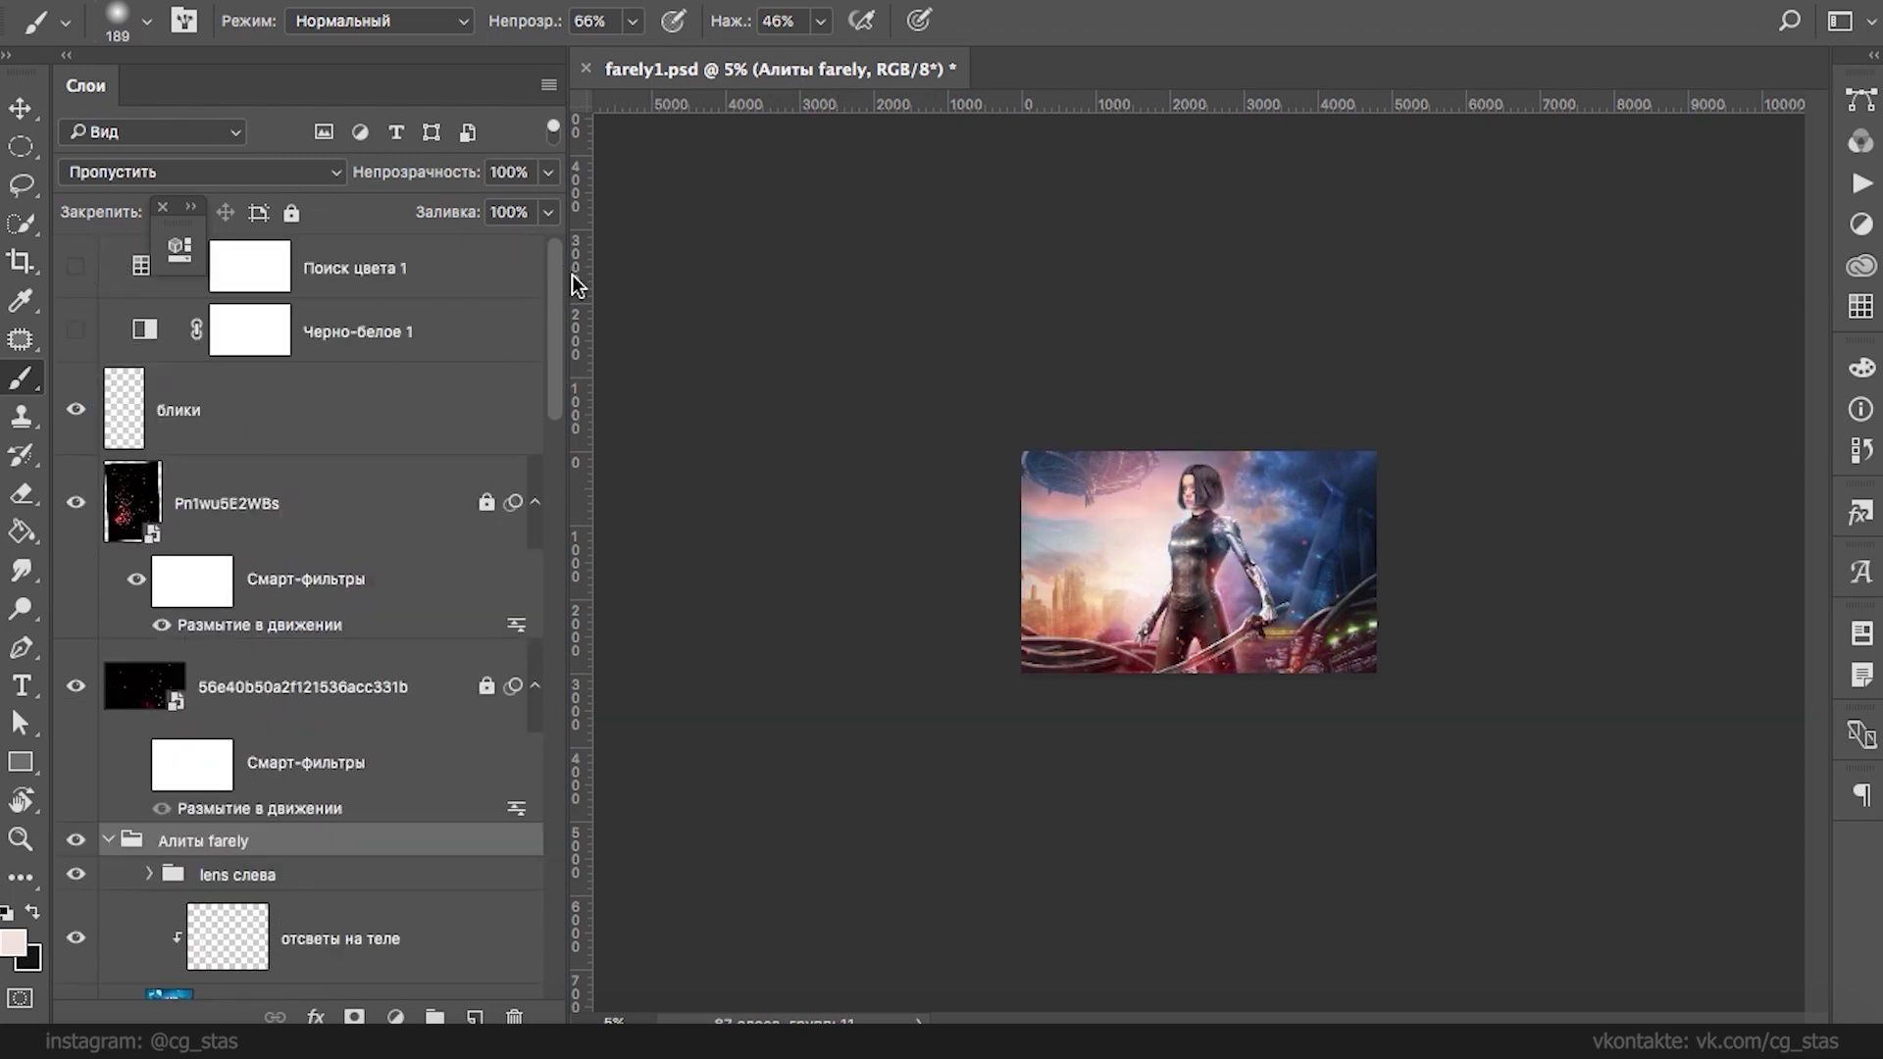
# - Show the Поиск цвета 1 adjustment, set its fill to 18%, and compare the image with and without it
pyautogui.click(76, 267)
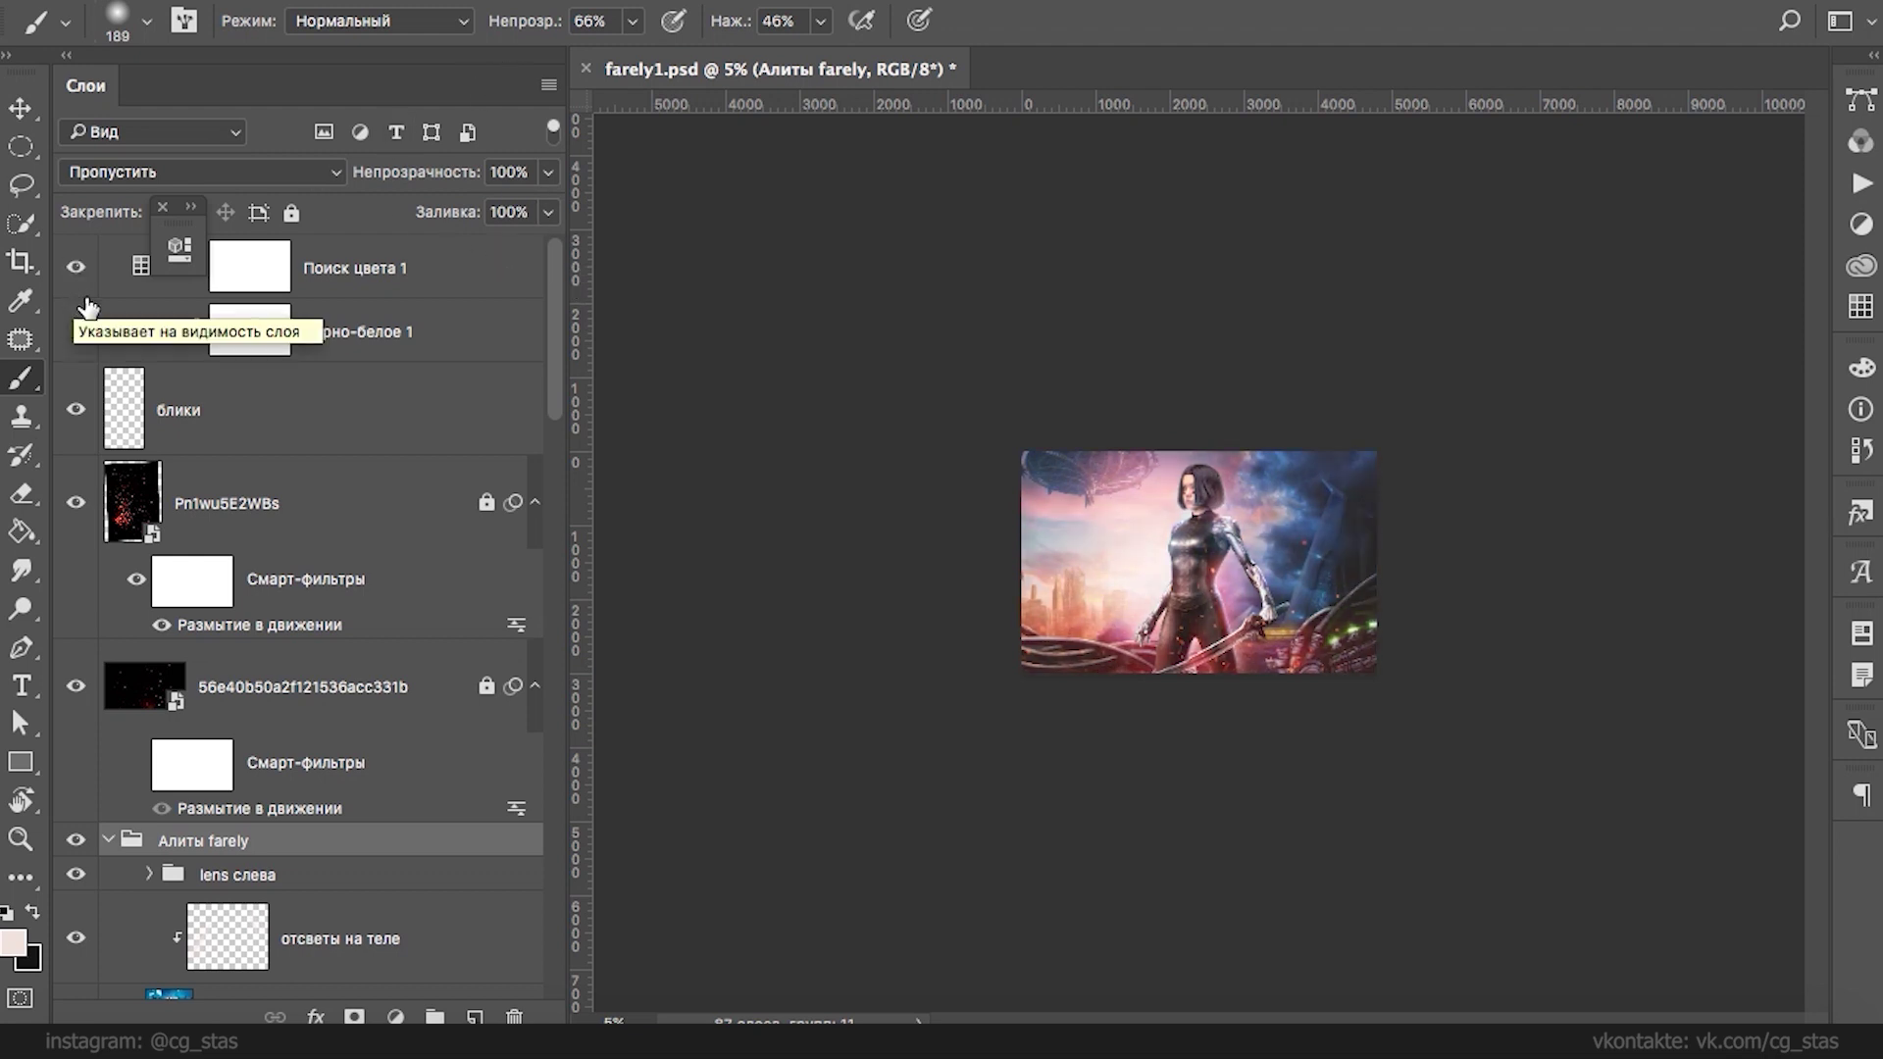
pyautogui.click(250, 267)
pyautogui.click(547, 212)
pyautogui.moveTo(551, 245); pyautogui.dragTo(415, 247)
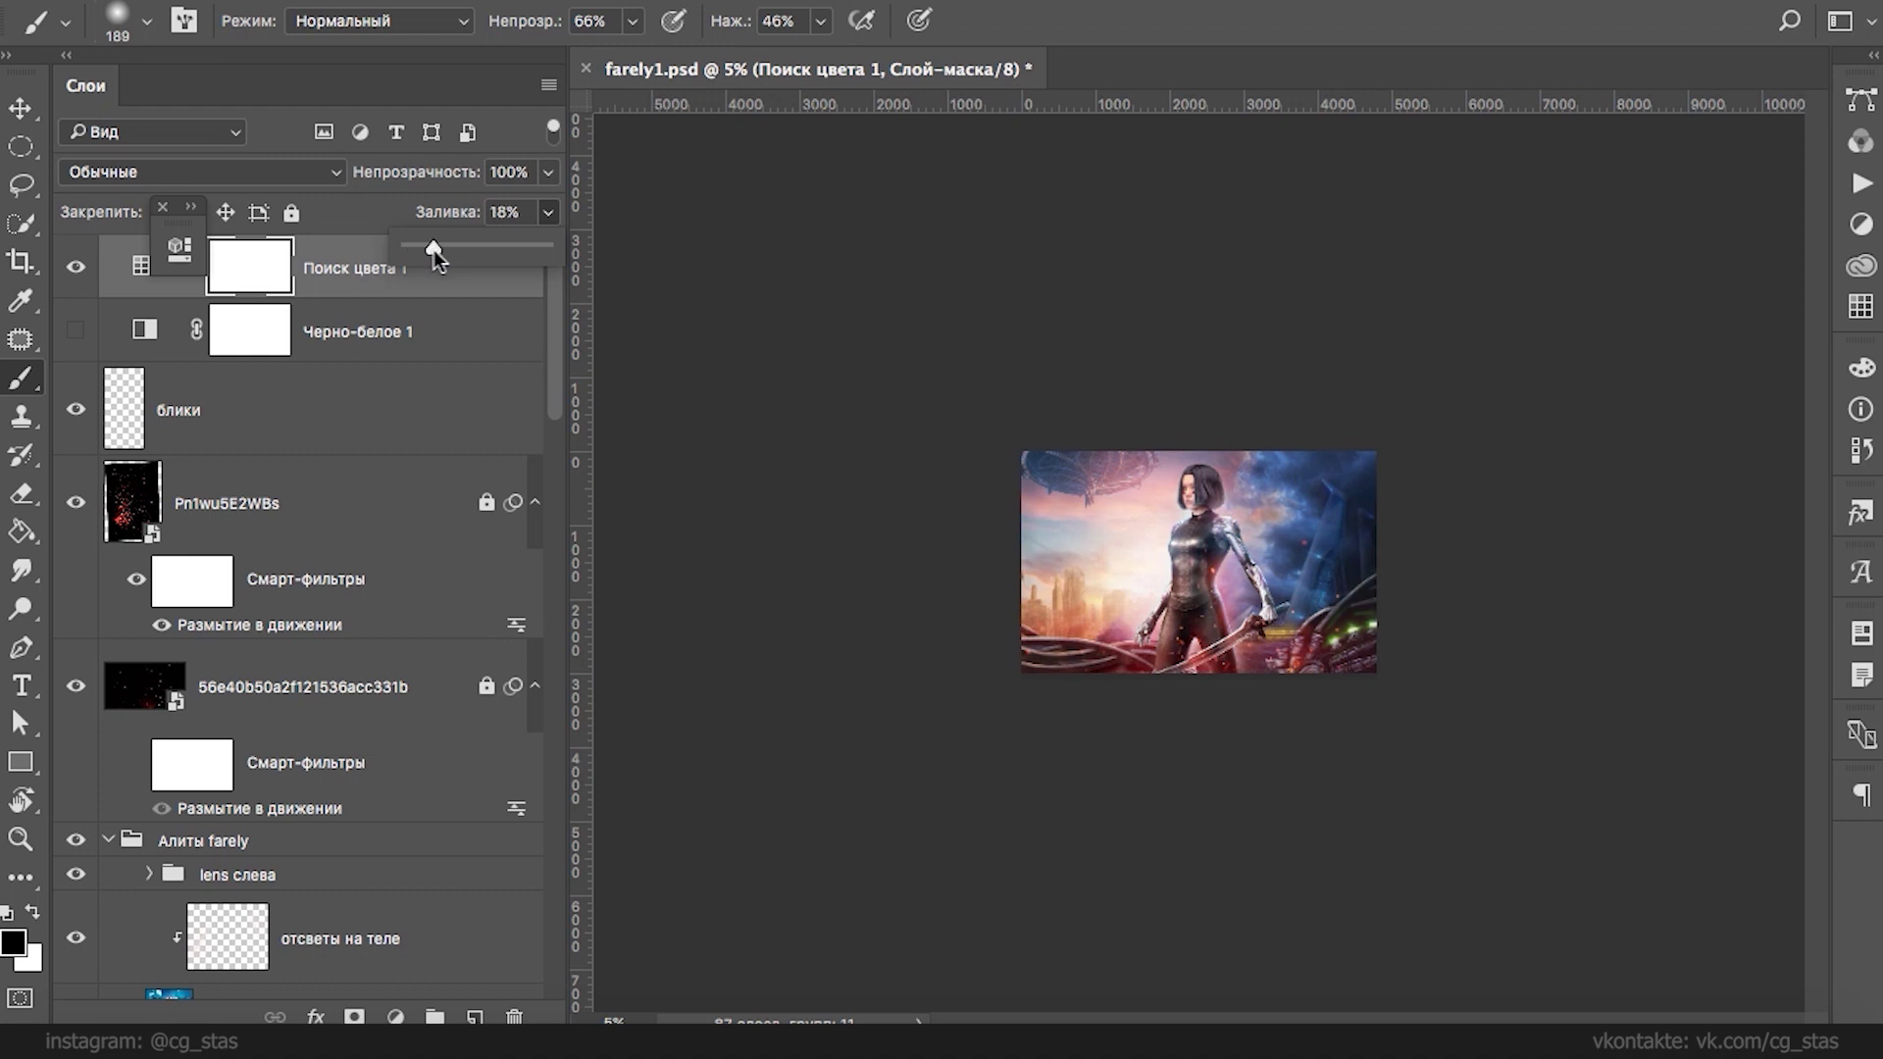
pyautogui.click(74, 267)
pyautogui.click(75, 275)
pyautogui.click(72, 278)
pyautogui.click(73, 278)
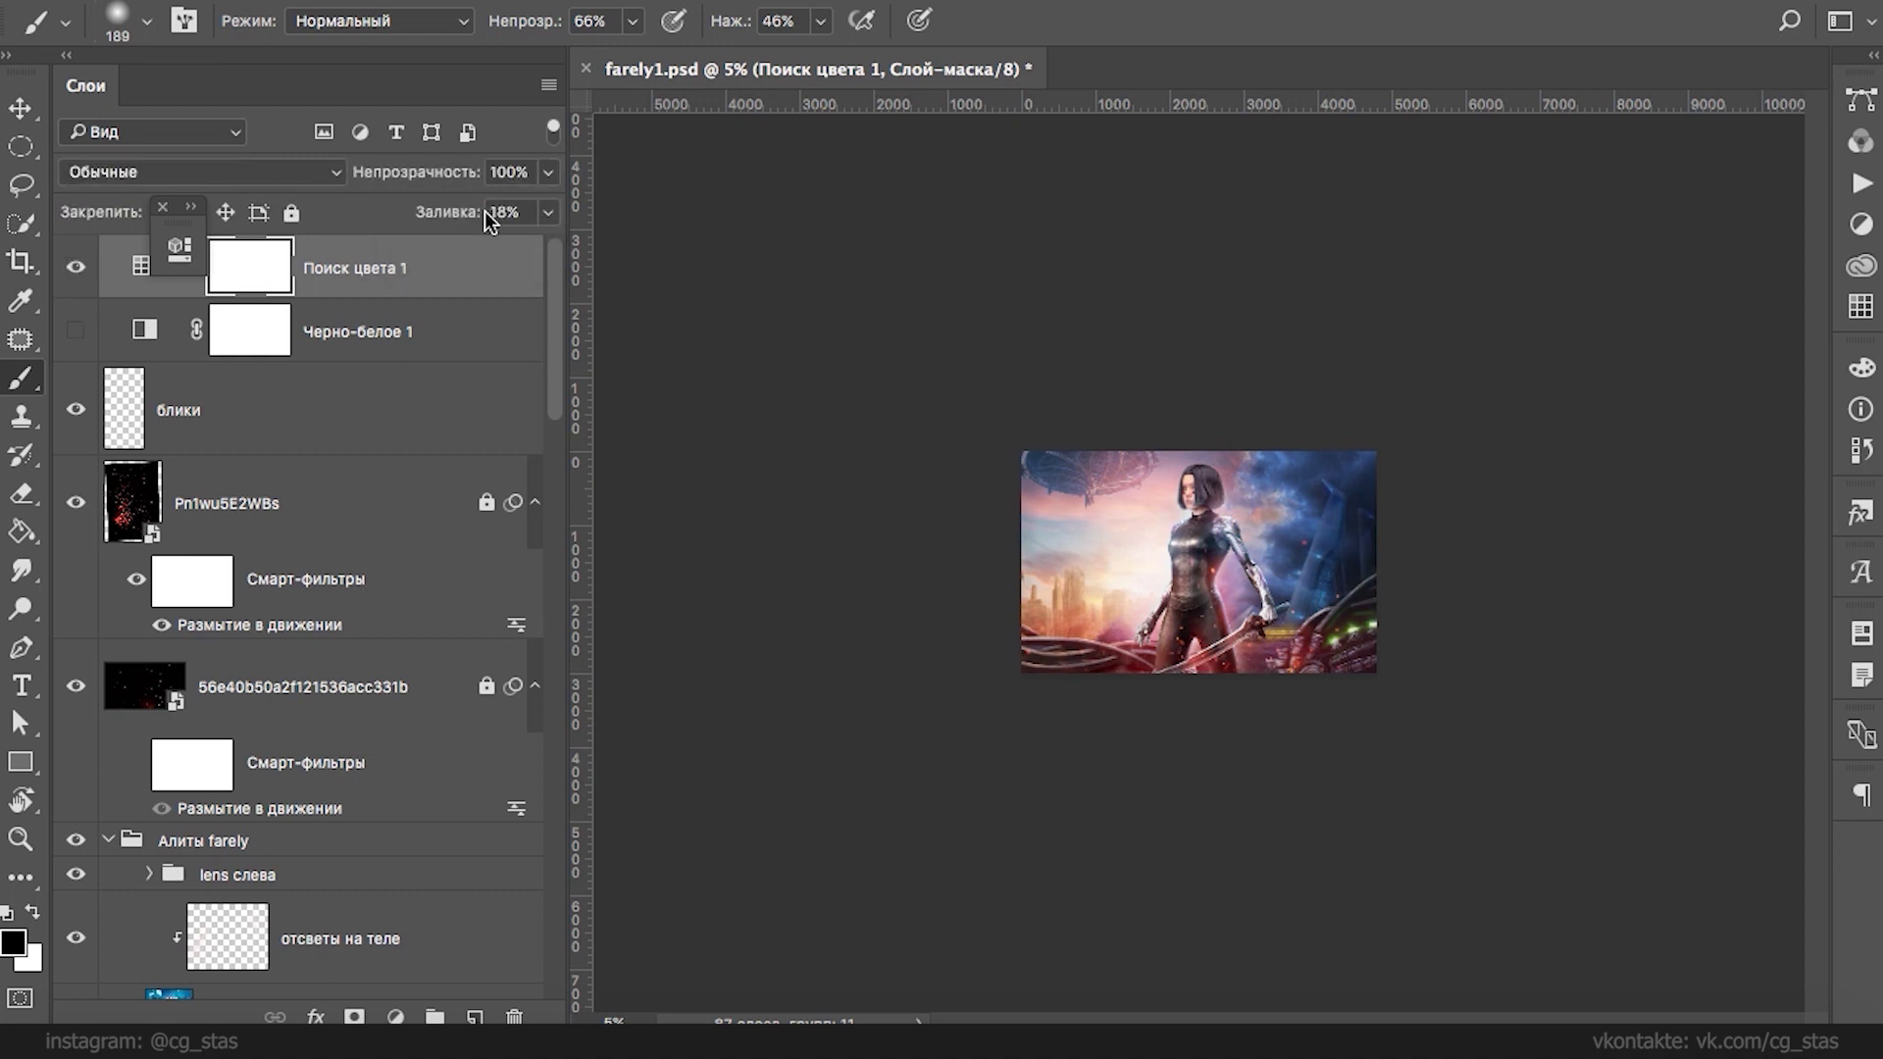
# - Compare the image with and without the Поиск цвета 1 adjustment, set its fill to 37%, and save the document
pyautogui.click(77, 273)
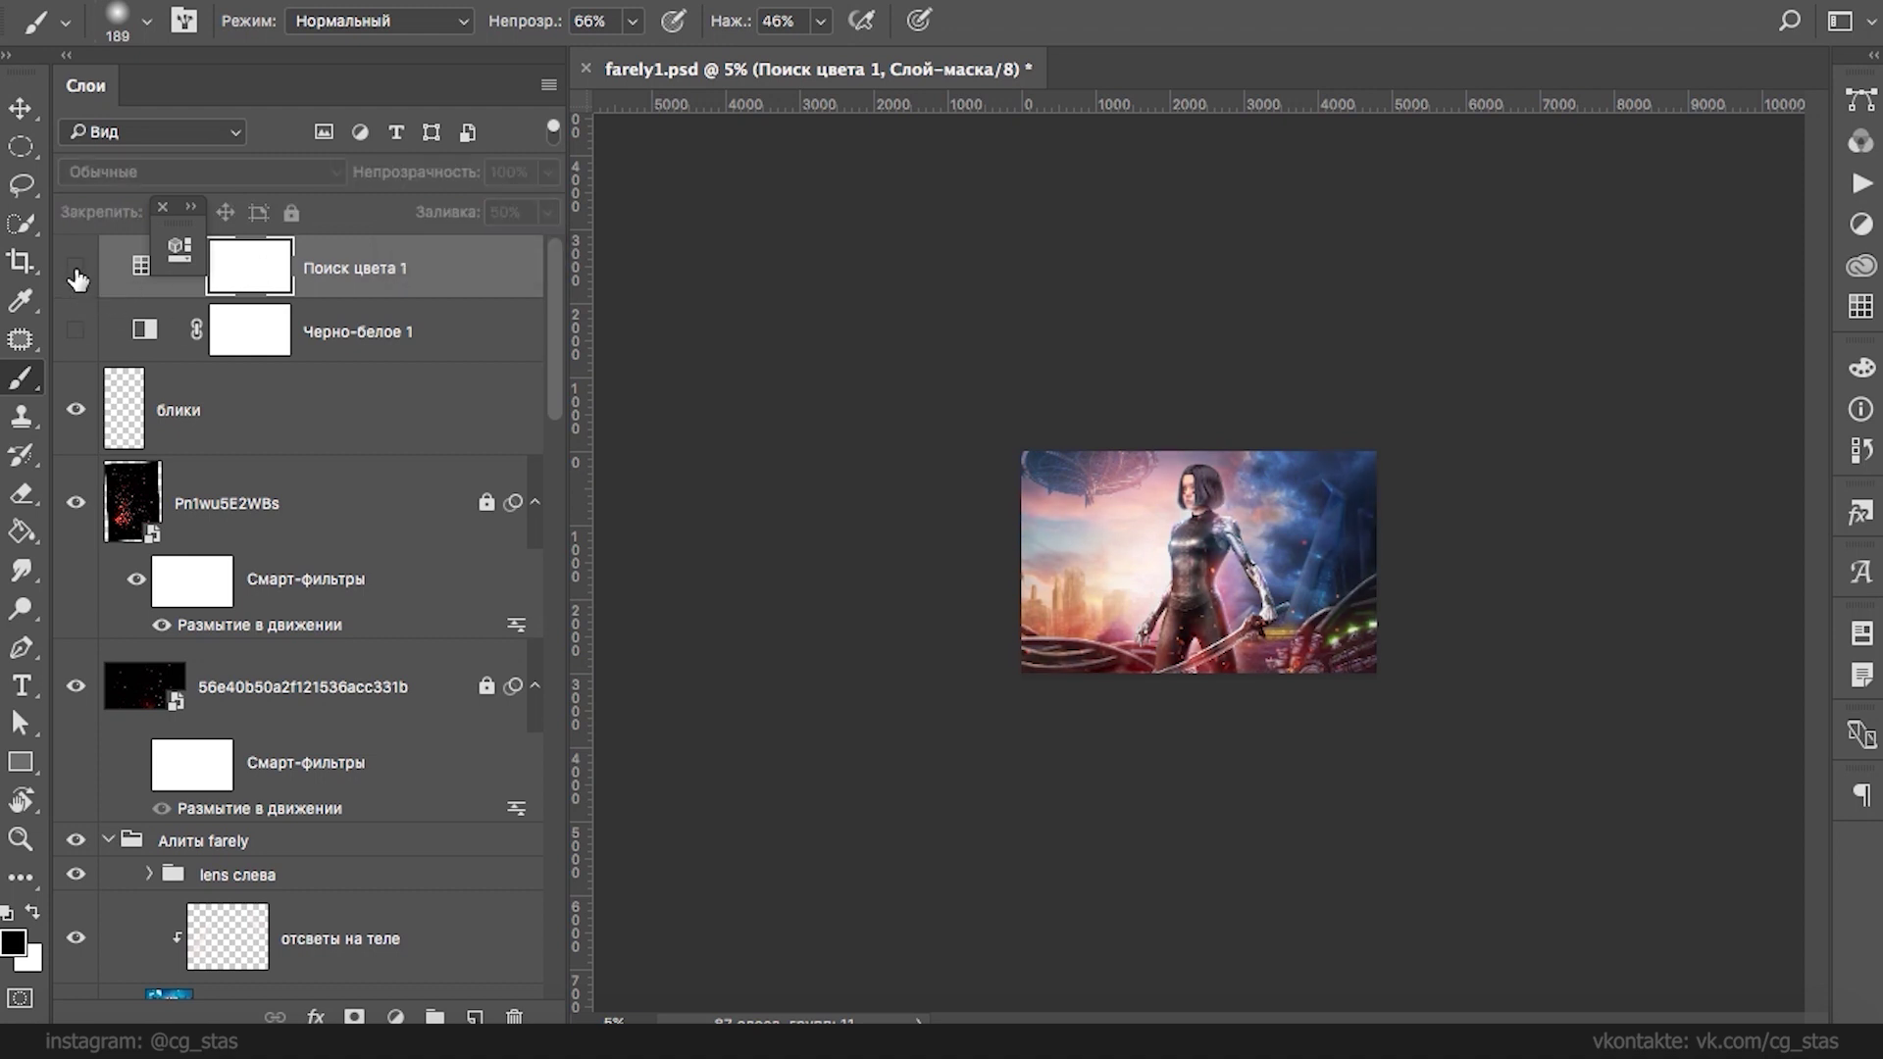
pyautogui.click(77, 273)
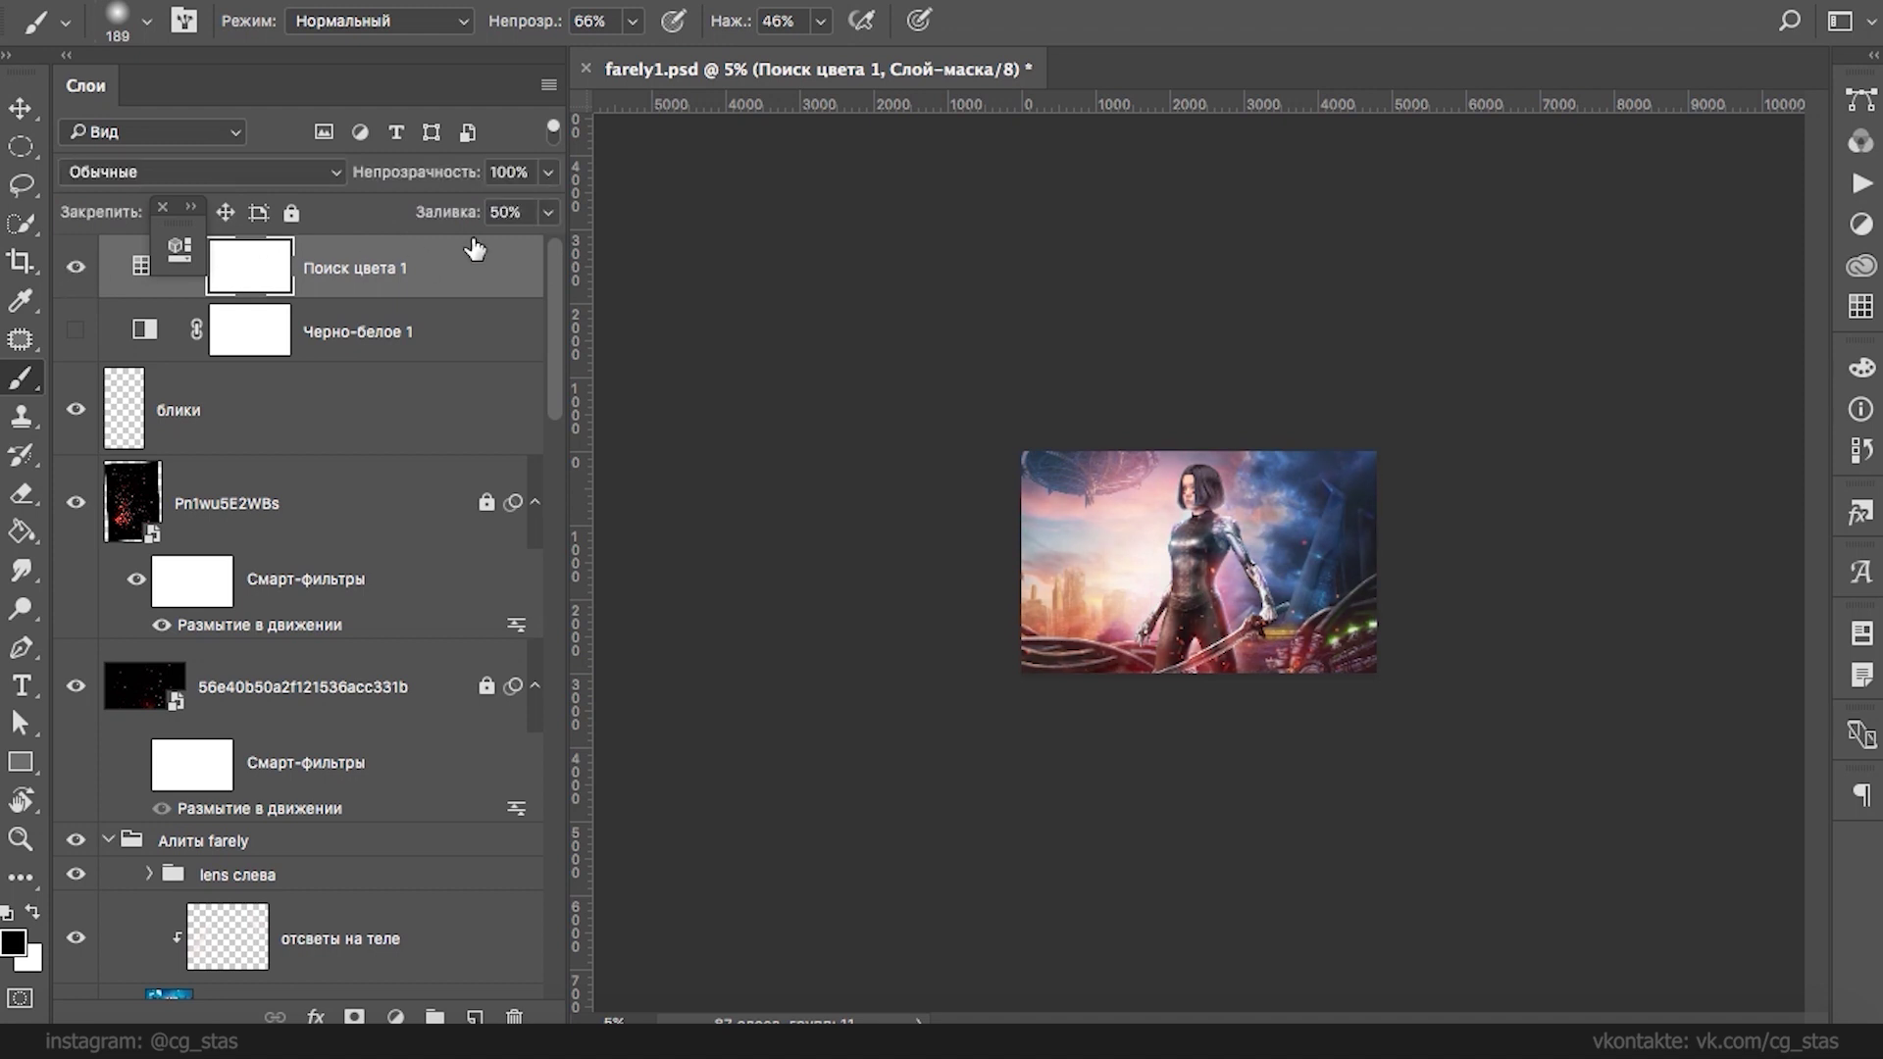
pyautogui.click(547, 212)
pyautogui.moveTo(455, 249); pyautogui.dragTo(459, 249)
pyautogui.hotkey('ctrl', 's')
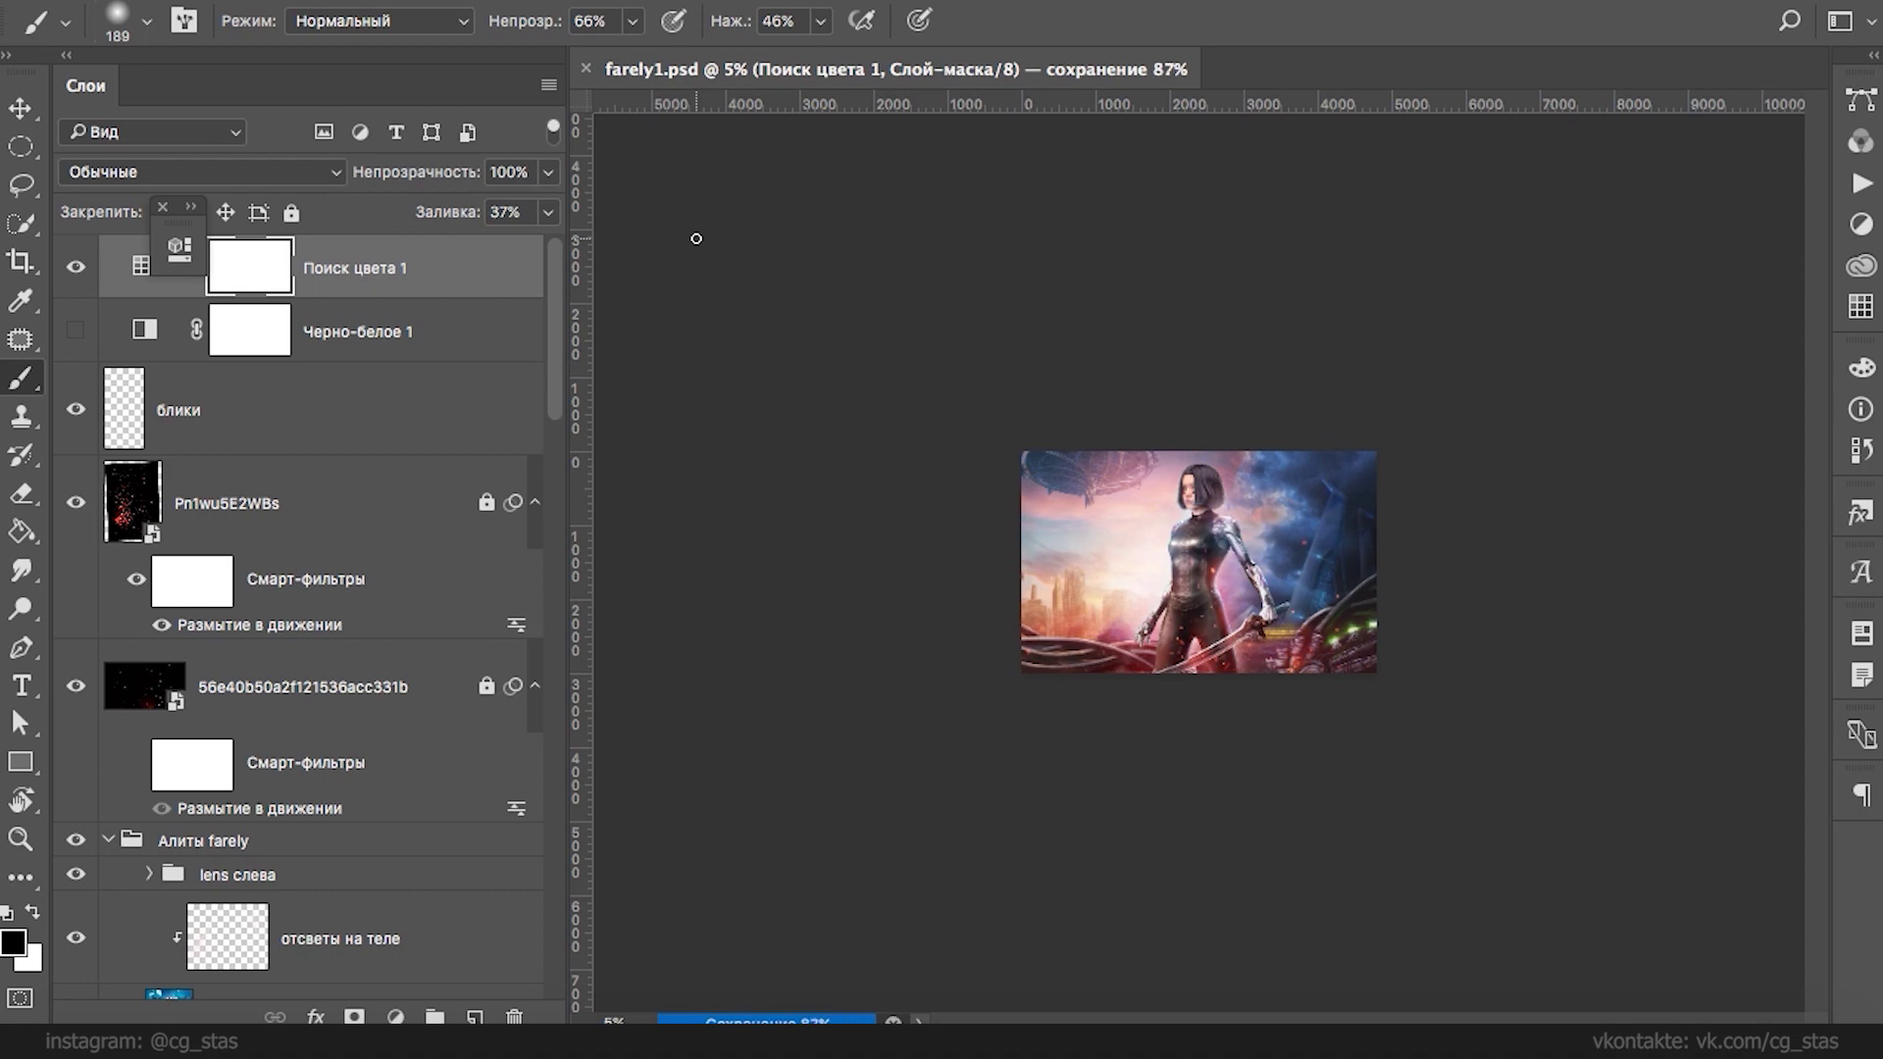
# - Set up a web export of the full composite in JPEG format and proceed to saving it
pyautogui.click(294, 0)
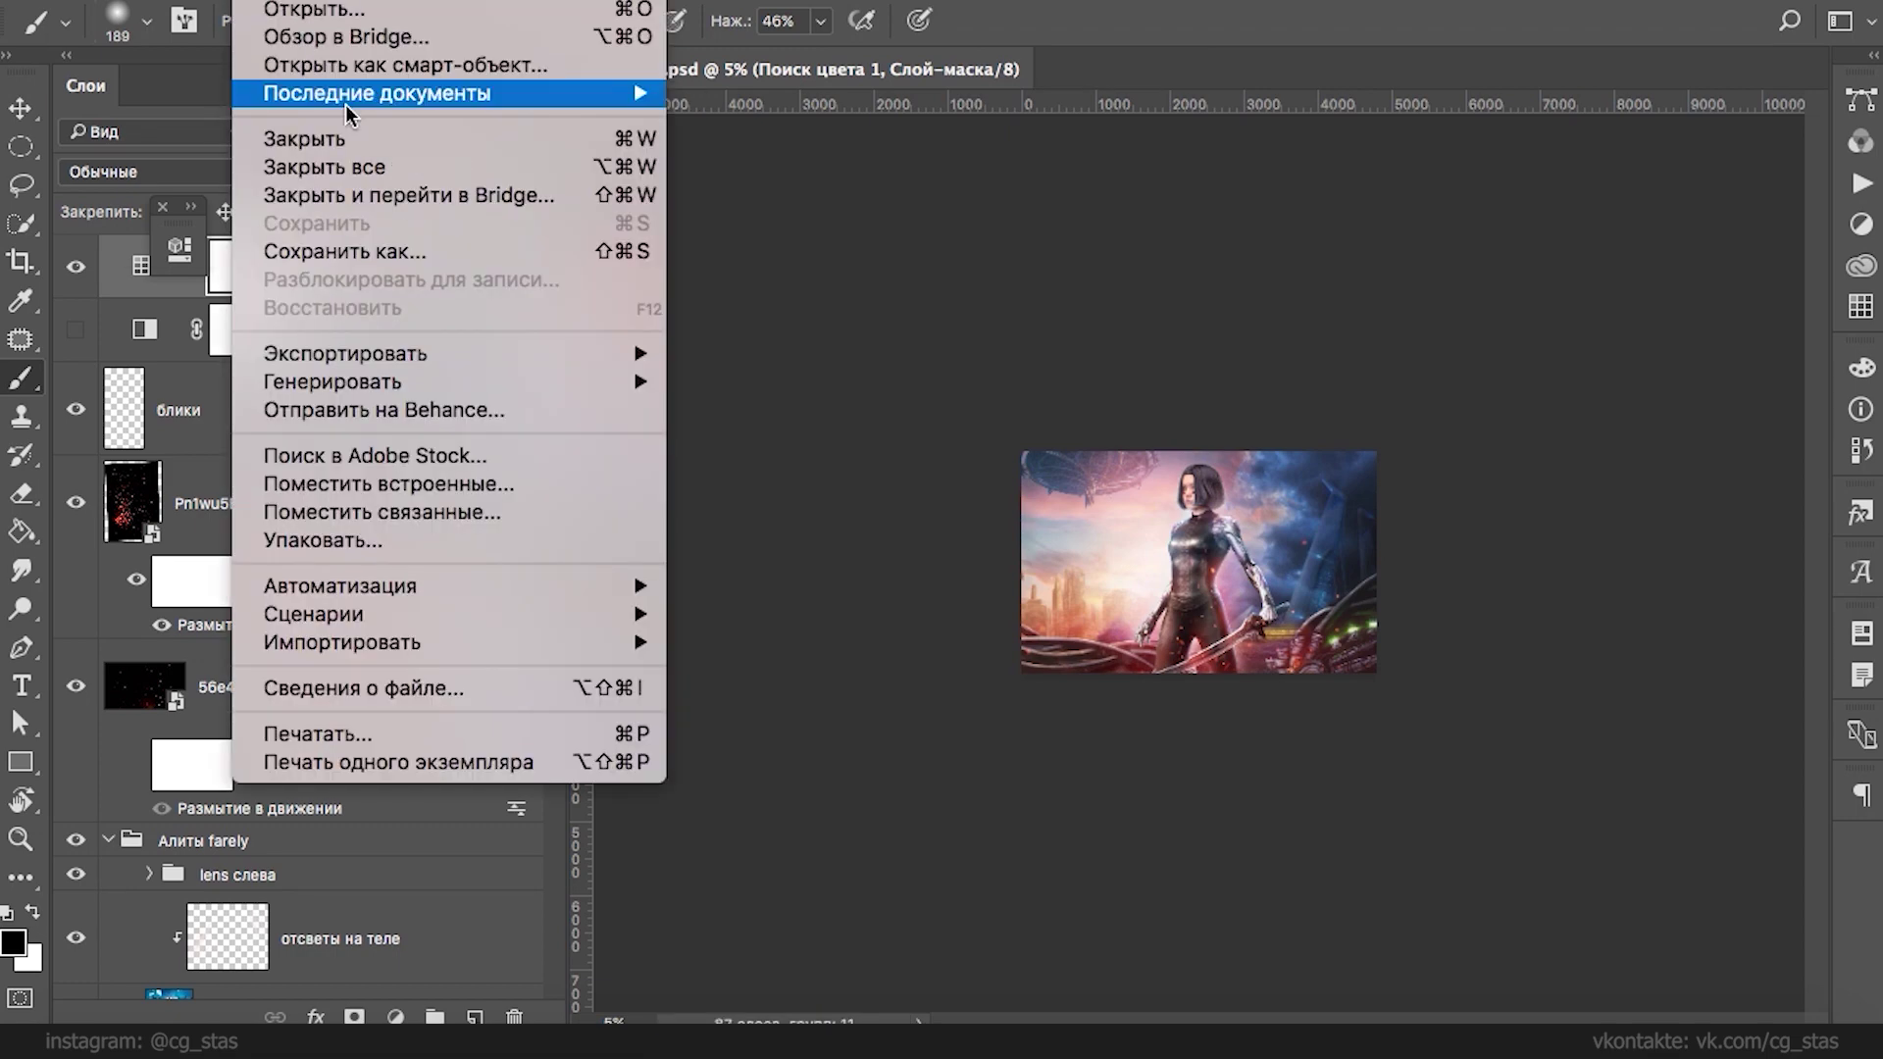
pyautogui.moveTo(412, 353)
pyautogui.click(1128, 474)
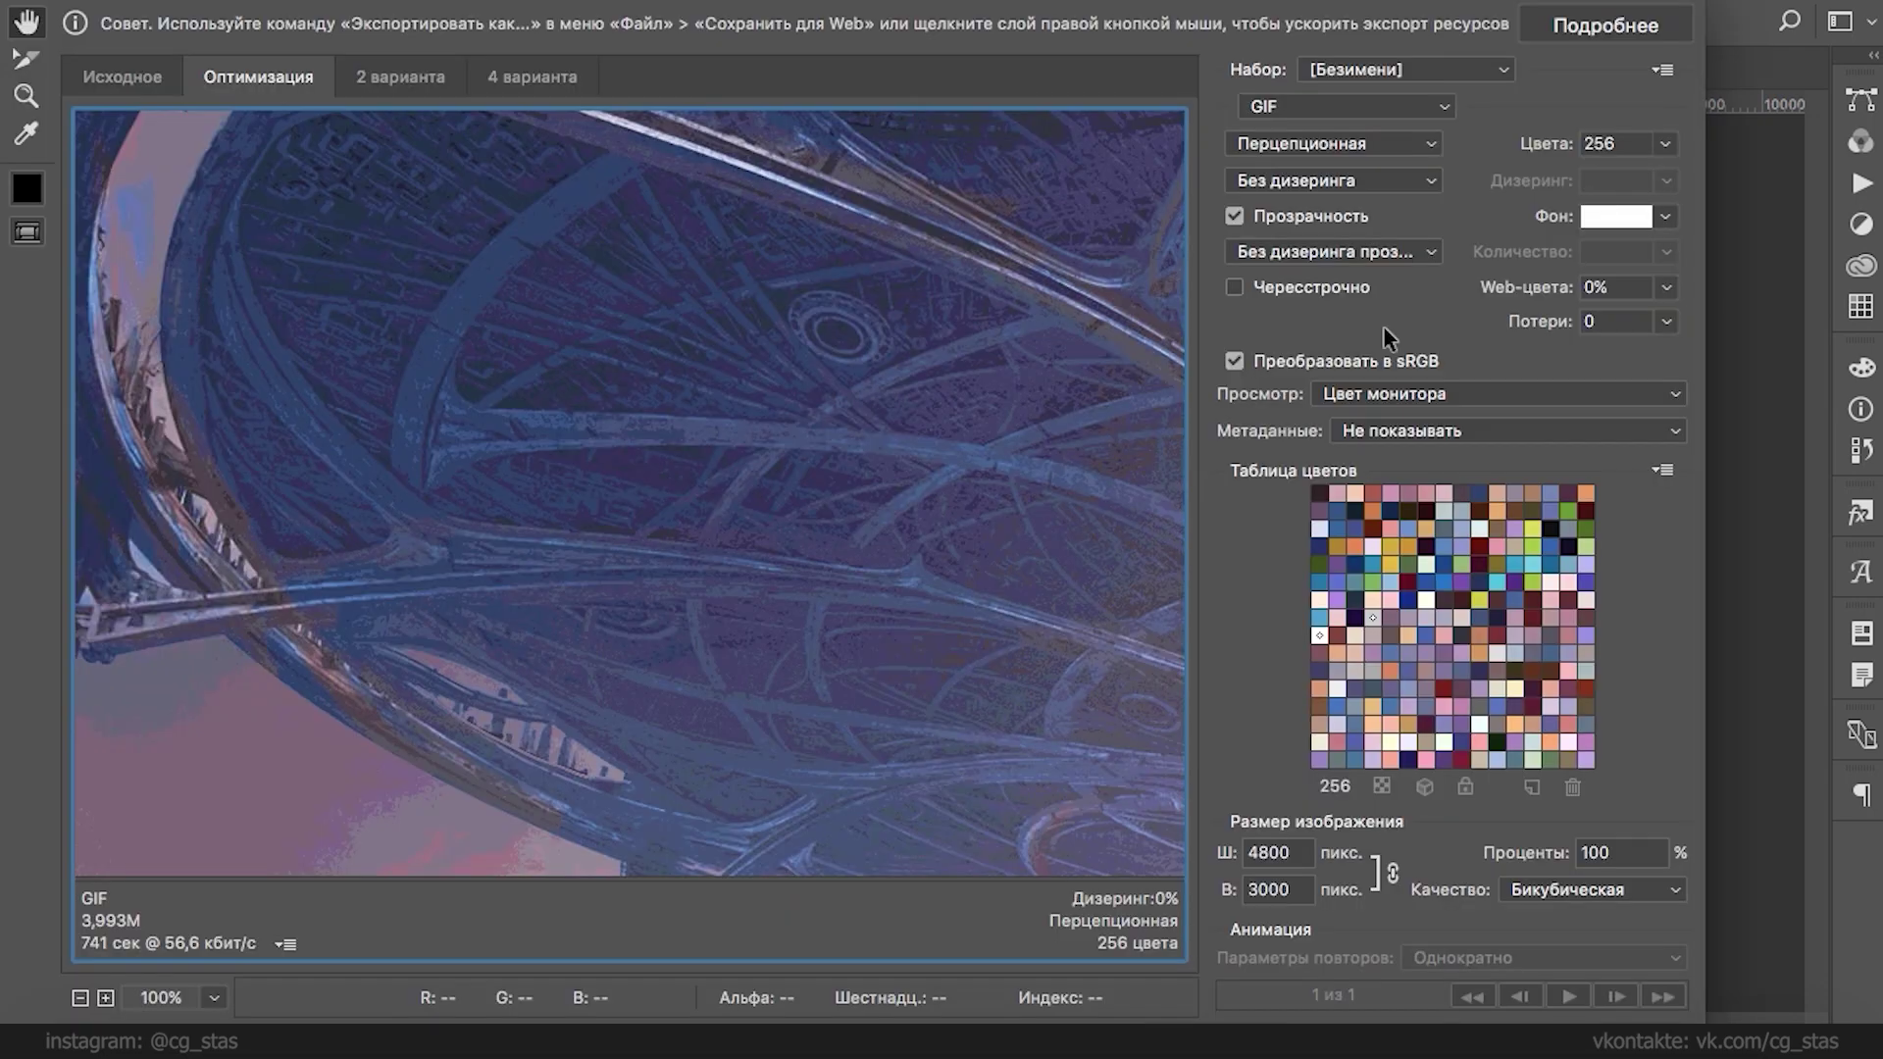
pyautogui.click(1345, 106)
pyautogui.click(1318, 126)
pyautogui.press('Return')
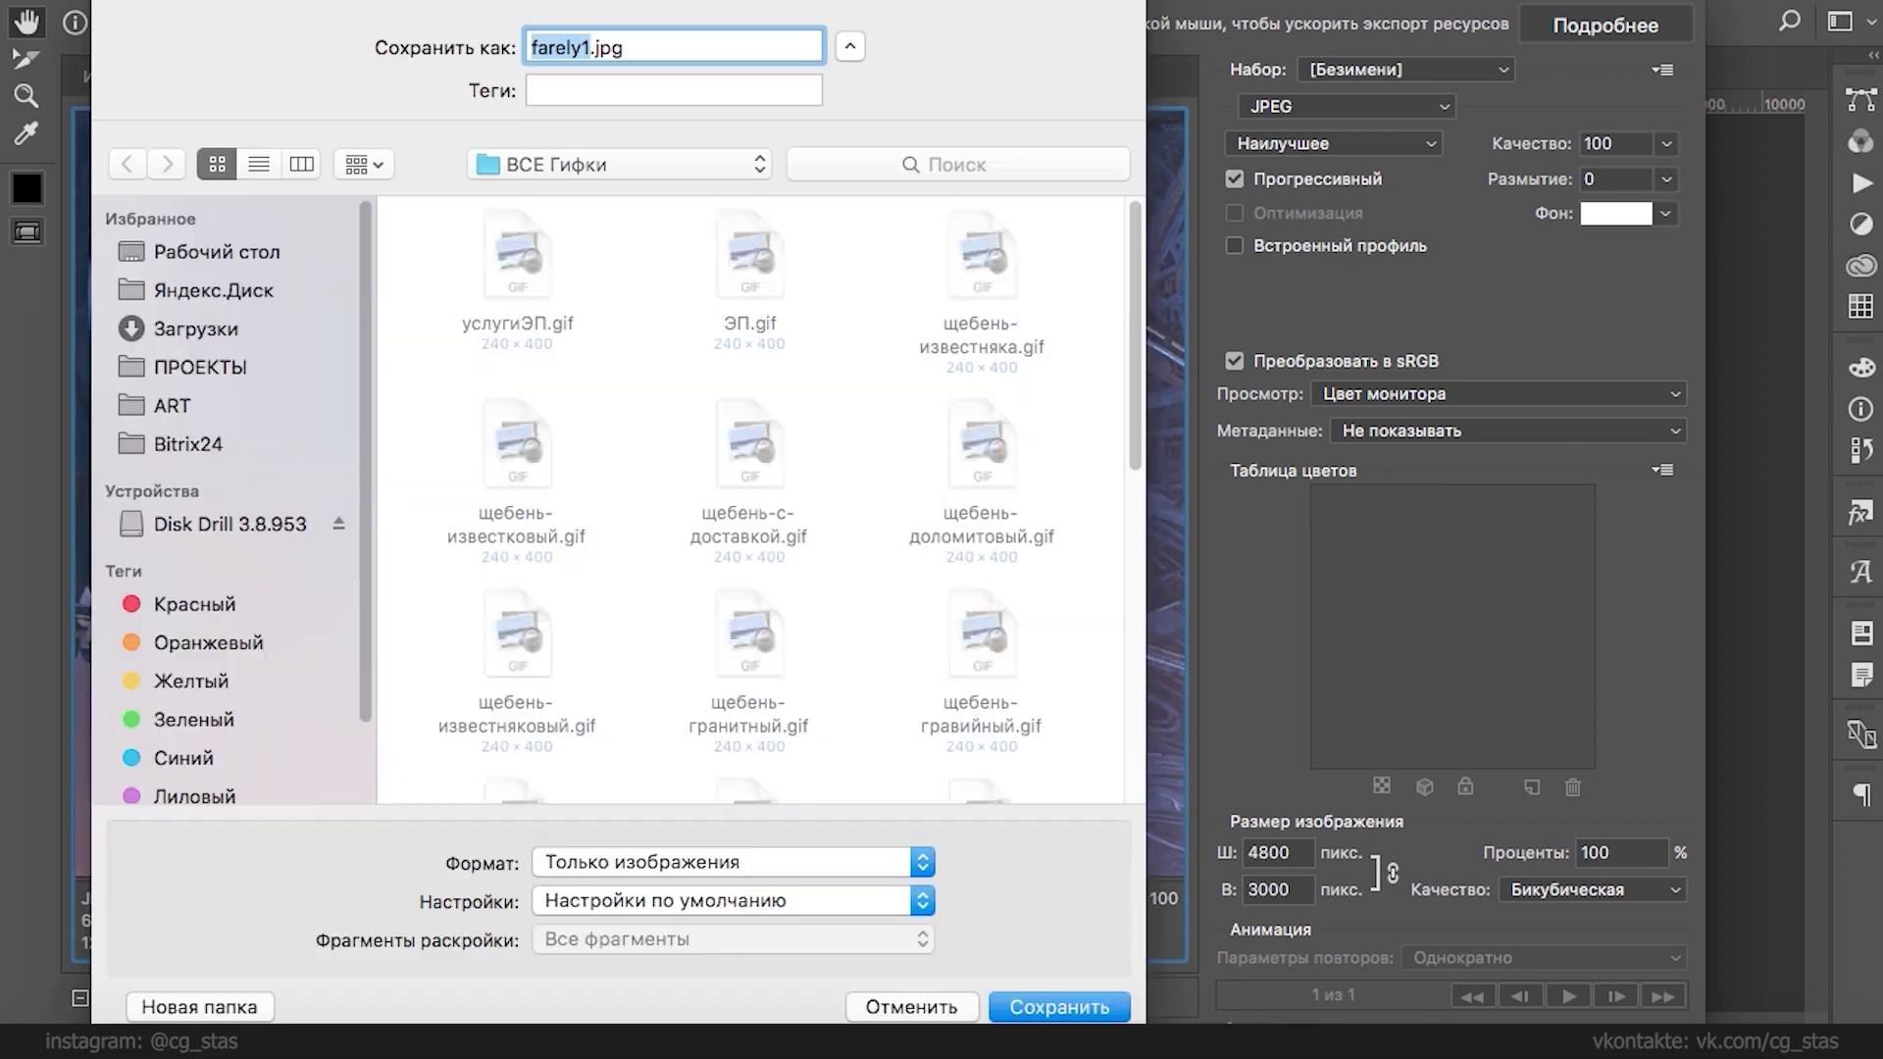
# - Save the exported image as farely12.jpg in the farely folder inside ART
pyautogui.click(196, 405)
pyautogui.click(502, 251)
pyautogui.doubleClick(502, 251)
pyautogui.click(585, 49)
pyautogui.click(1029, 1007)
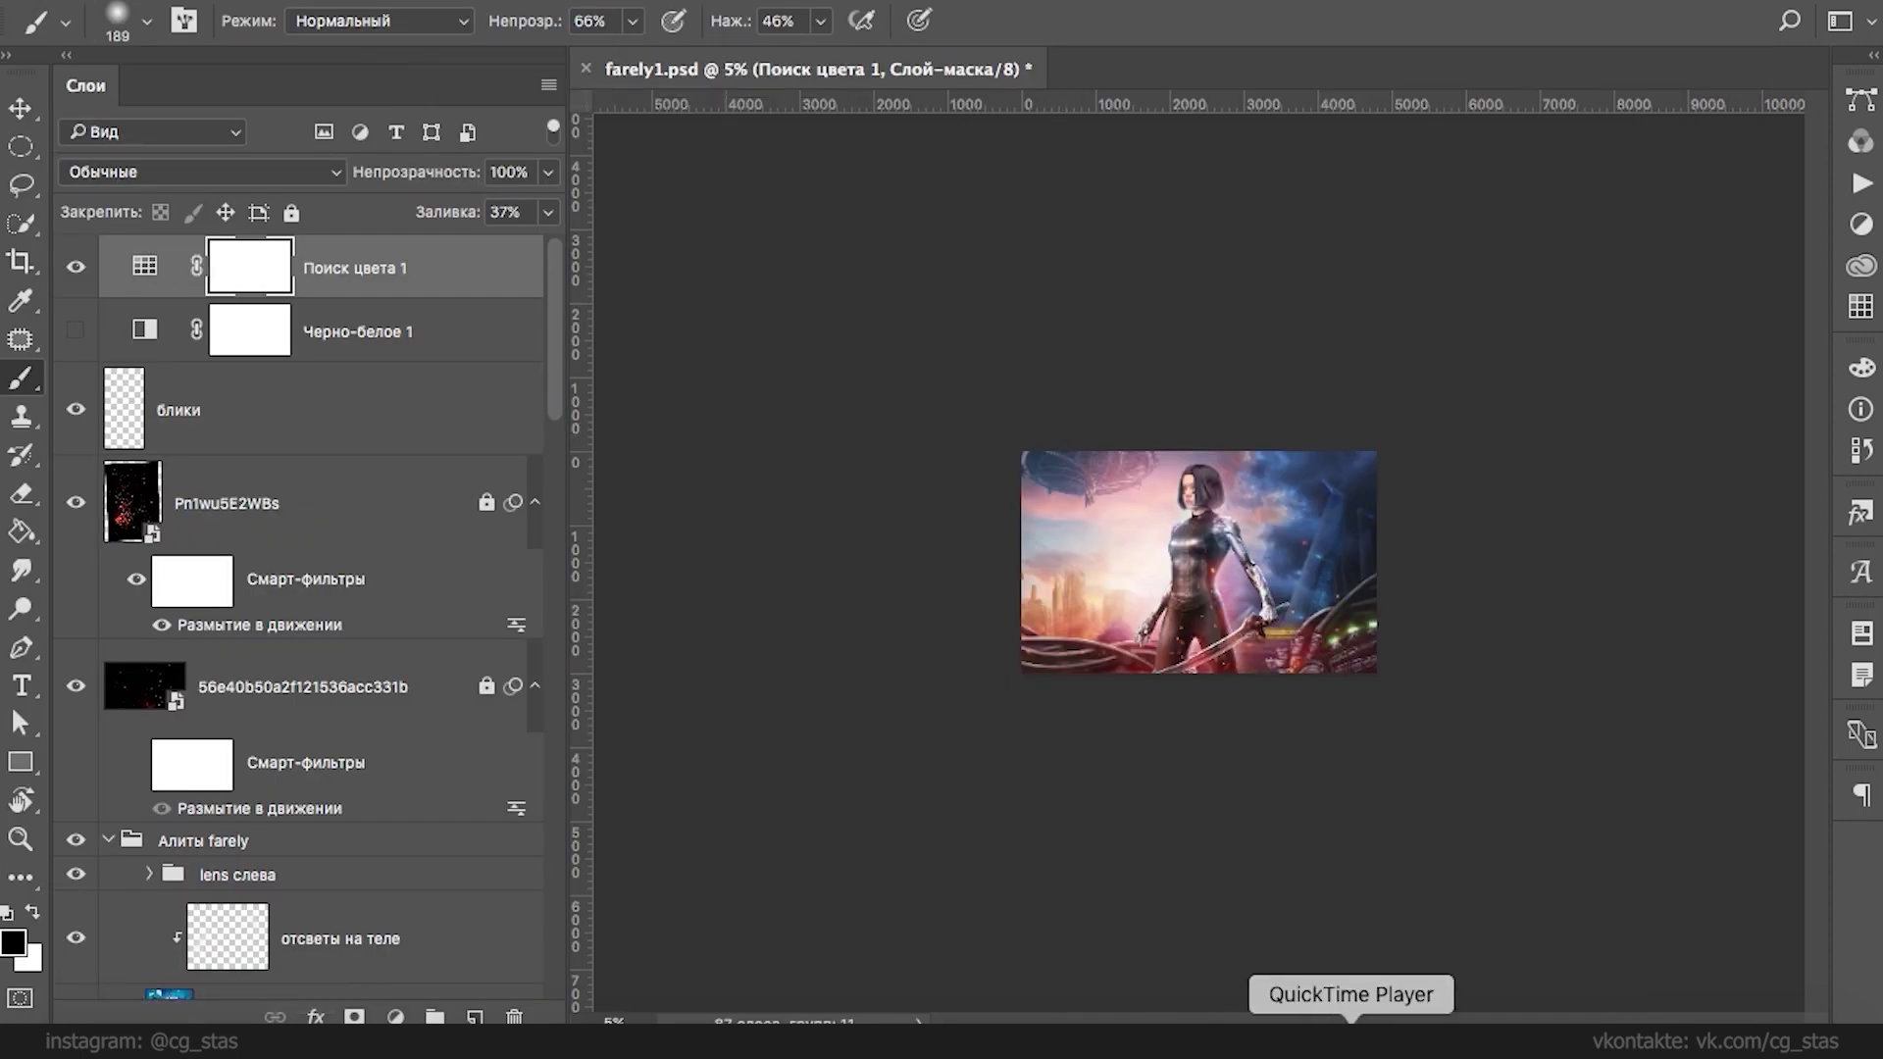
# - Switch to Finder, browse to the farely folder inside ART, and select farely12.jpg
pyautogui.click(1351, 1020)
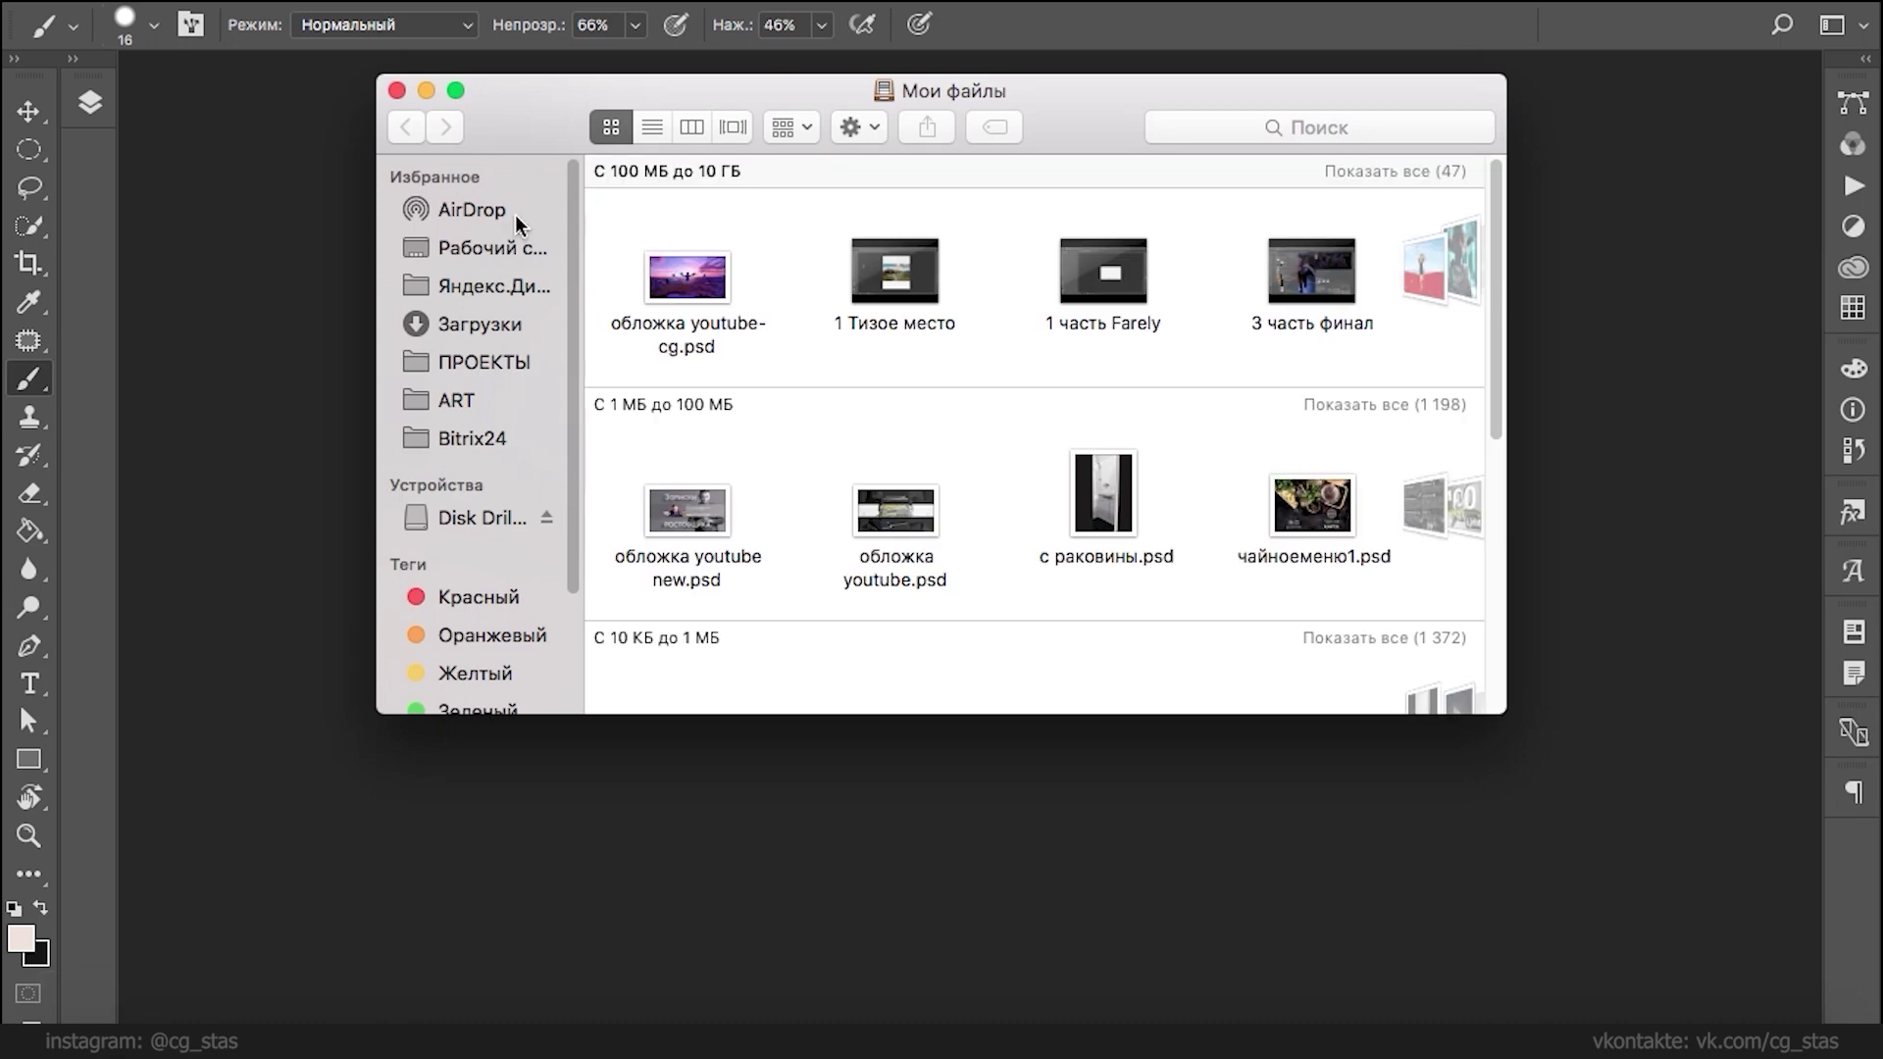
pyautogui.click(469, 250)
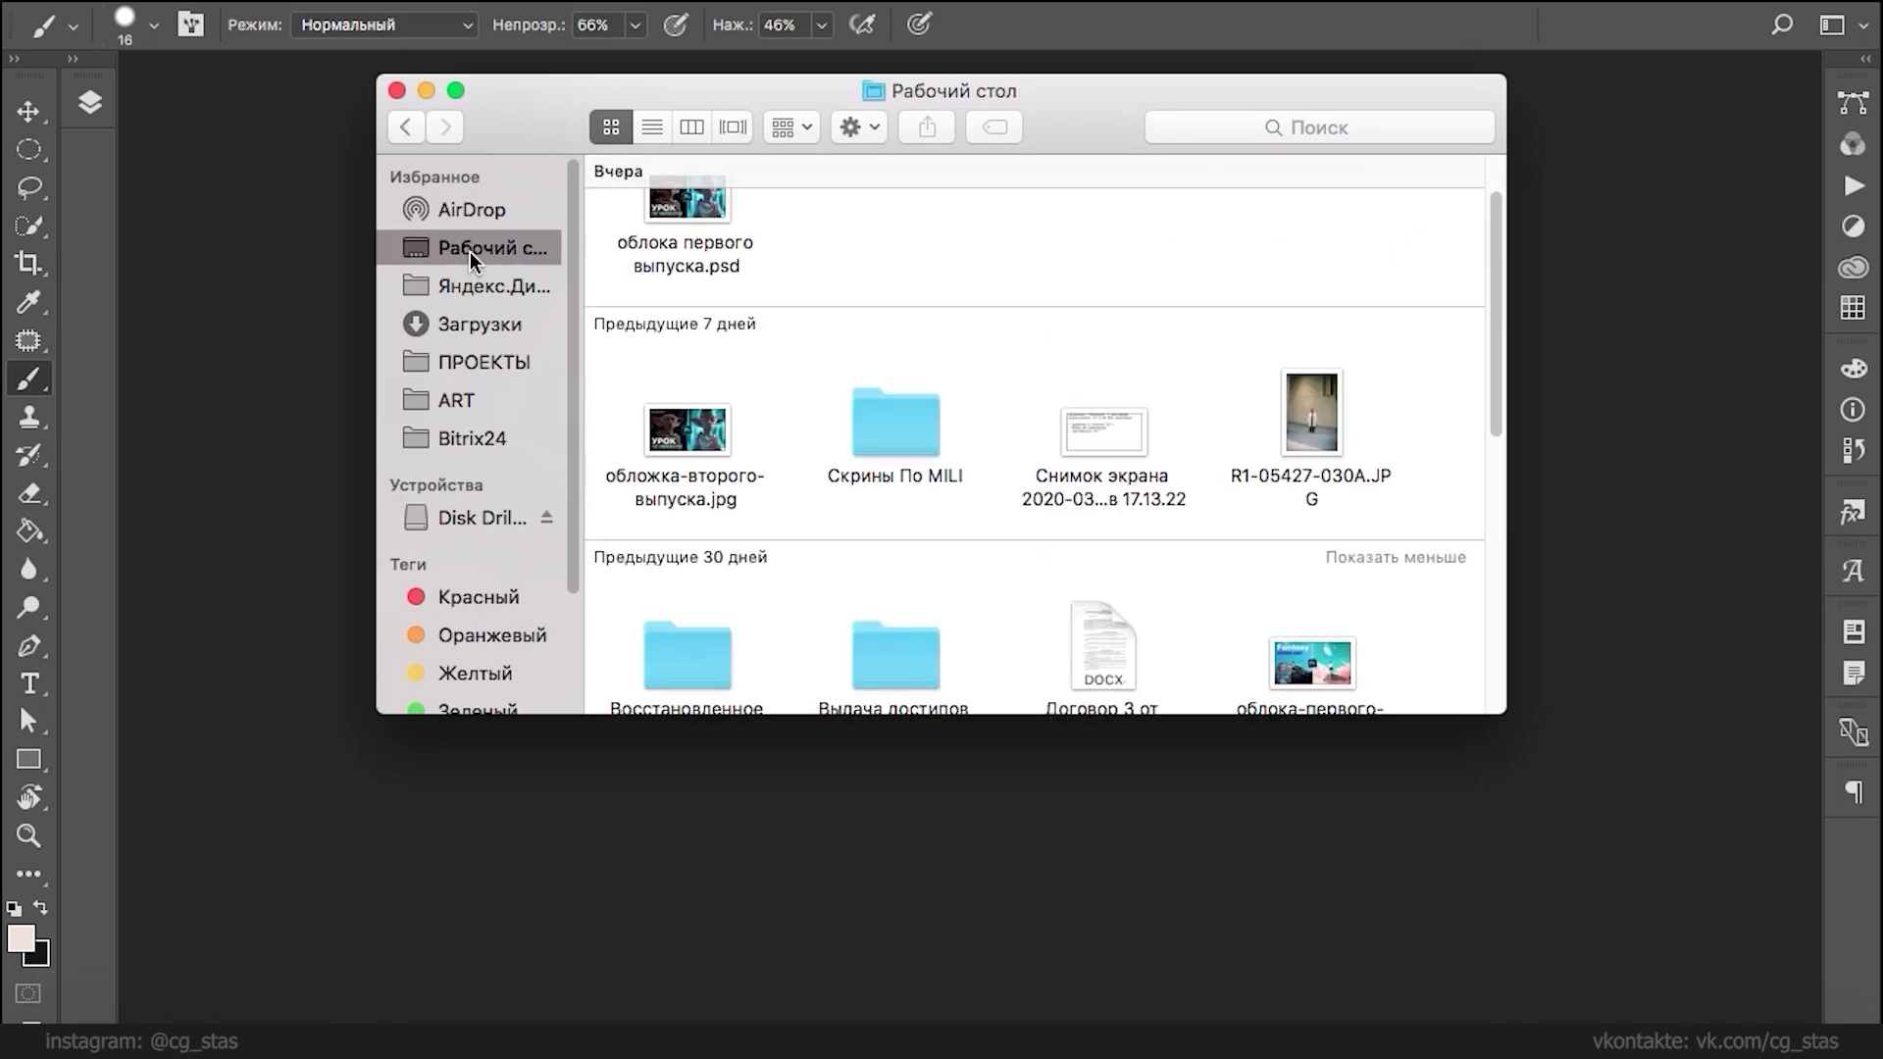
pyautogui.click(448, 388)
pyautogui.click(627, 237)
pyautogui.doubleClick(627, 238)
pyautogui.hscroll(10, 883, 323)
pyautogui.hscroll(-5, 981, 393)
pyautogui.click(957, 226)
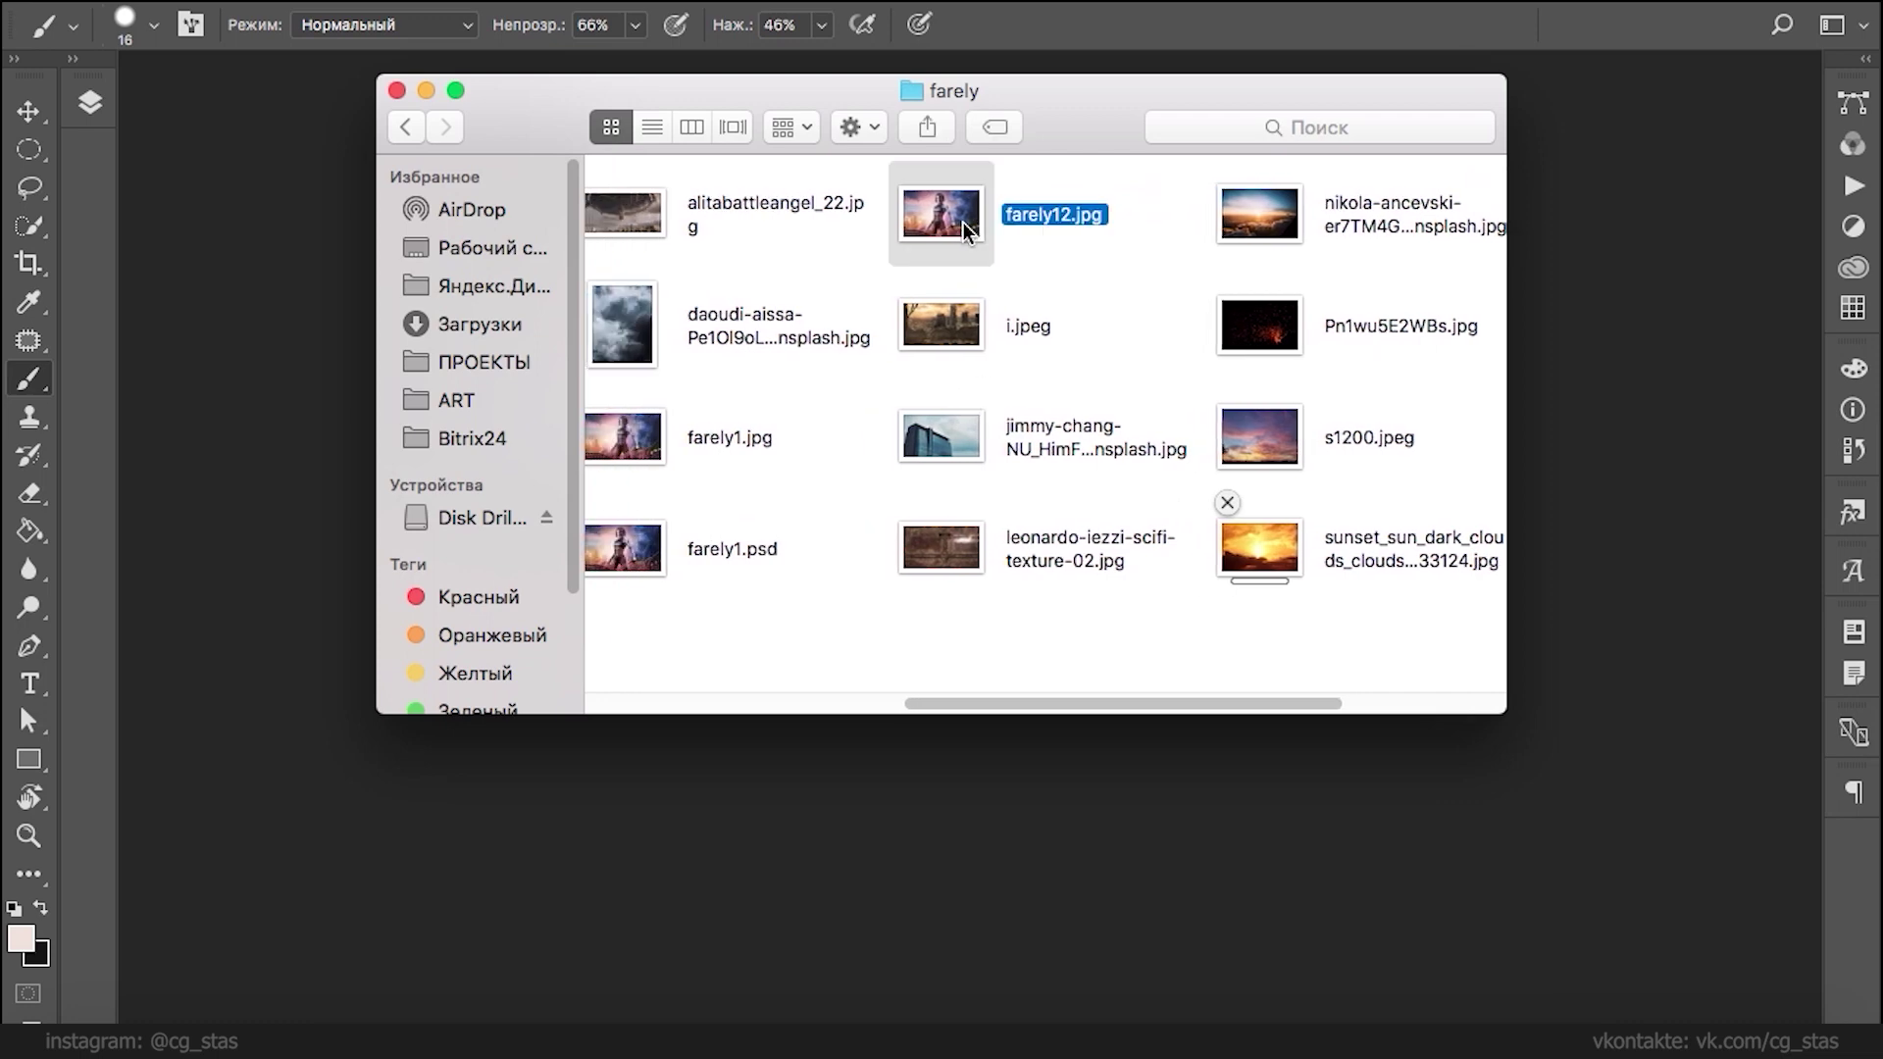
# - Preview farely12.jpg and open it in Photoshop as its own document
pyautogui.doubleClick(944, 225)
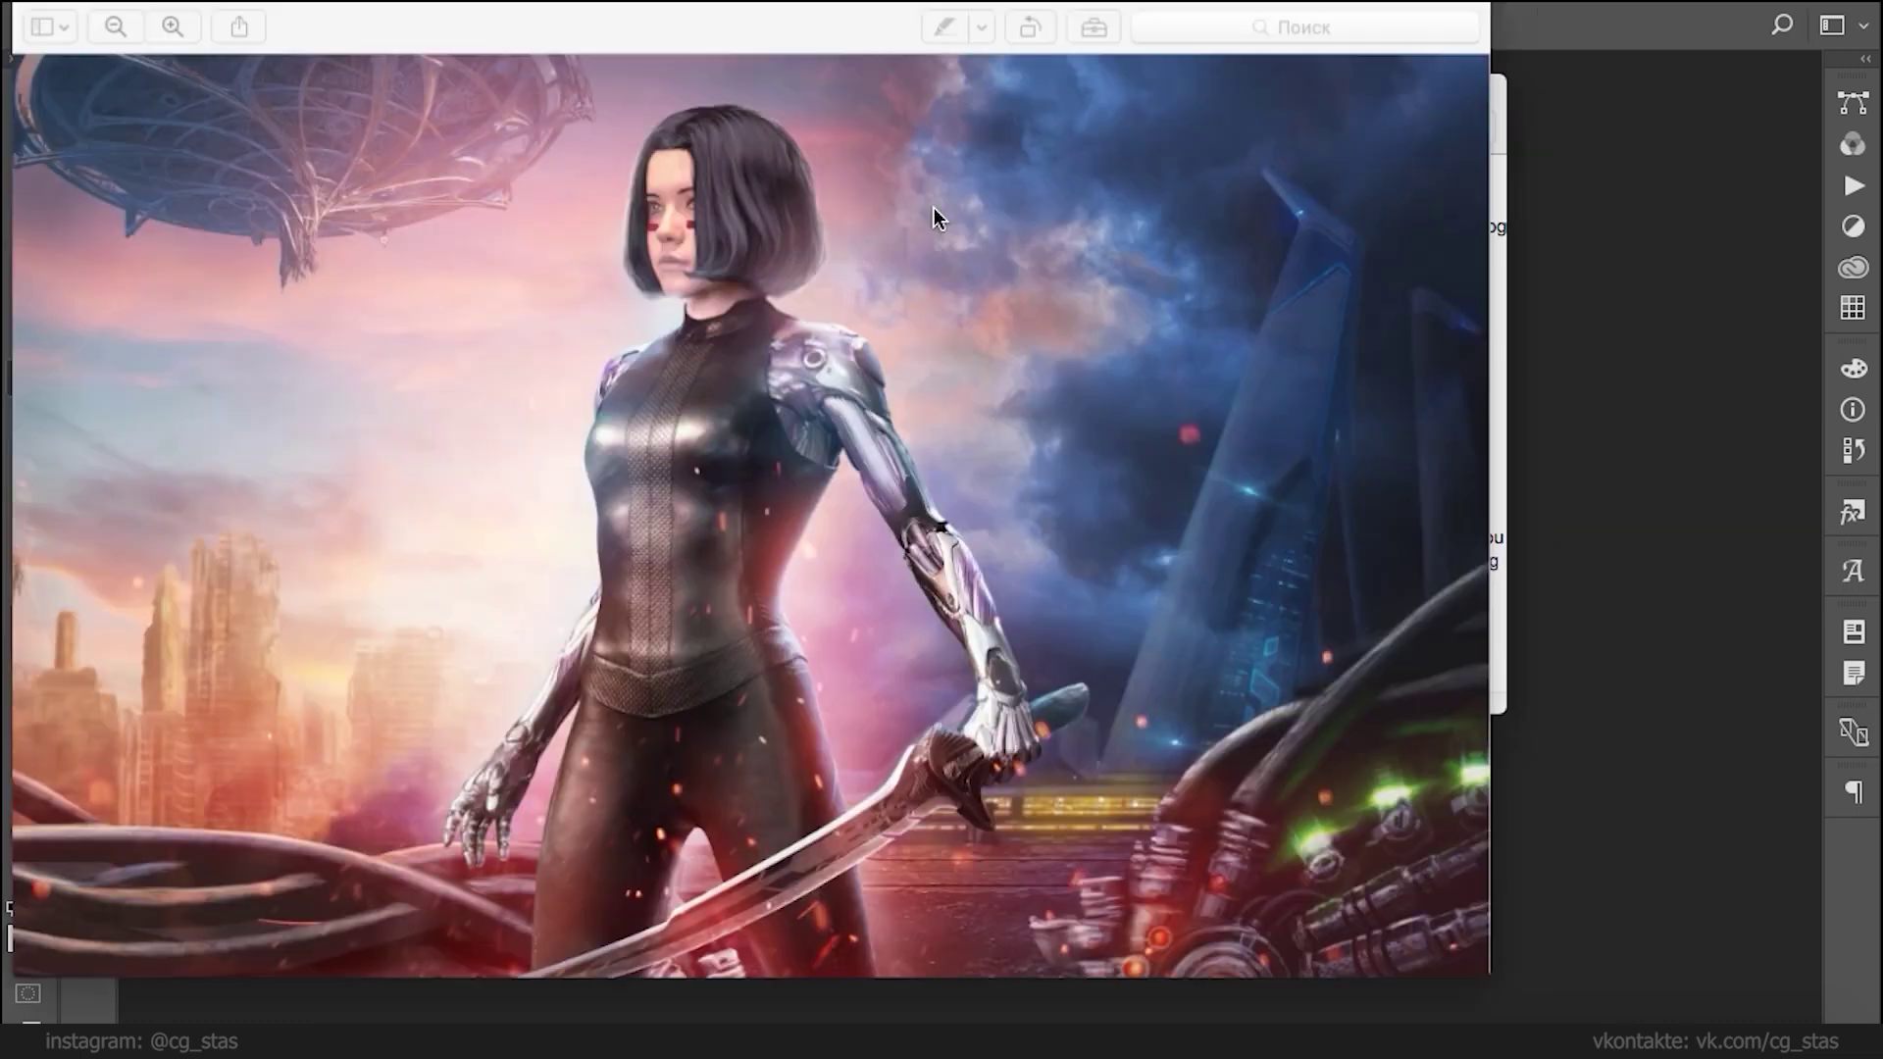
pyautogui.moveTo(451, 39); pyautogui.dragTo(691, 834)
pyautogui.click(465, 106)
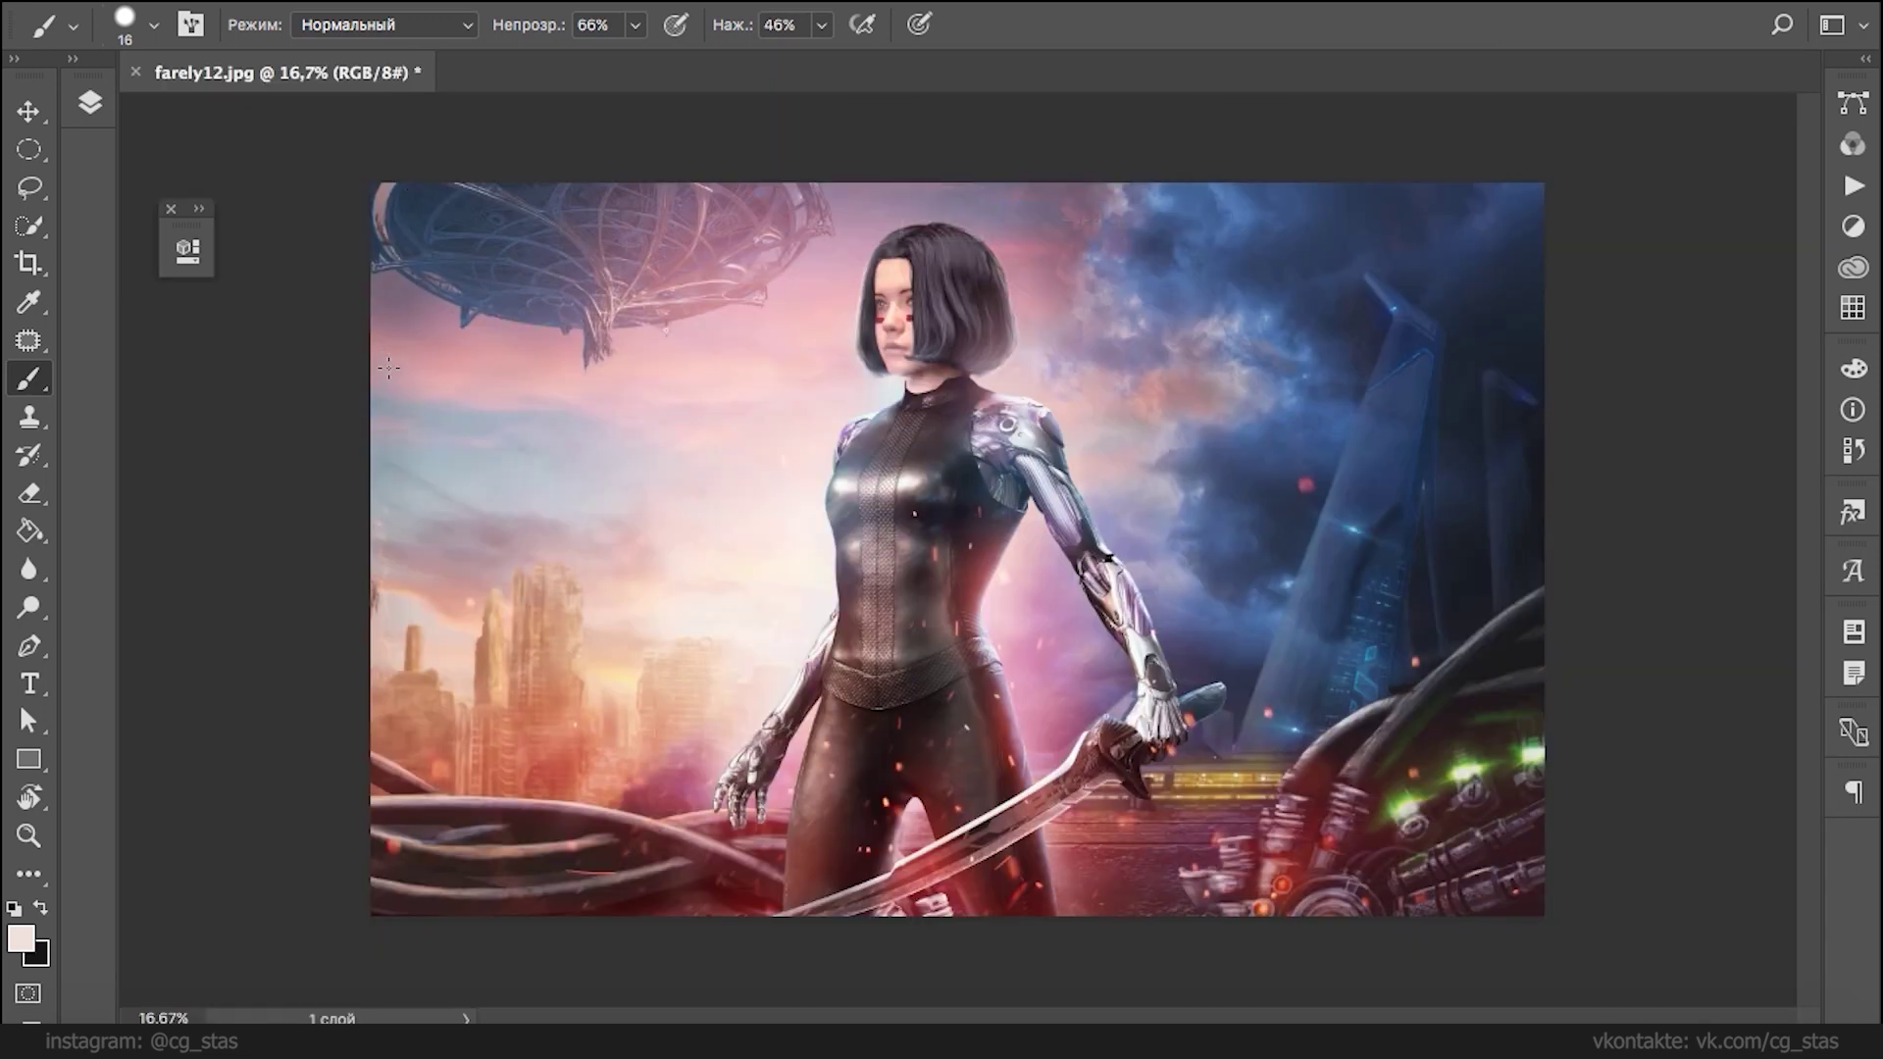
# - Select the Blur tool and examine the heroine's legs, sword hand, machinery and cables up close
pyautogui.click(29, 569)
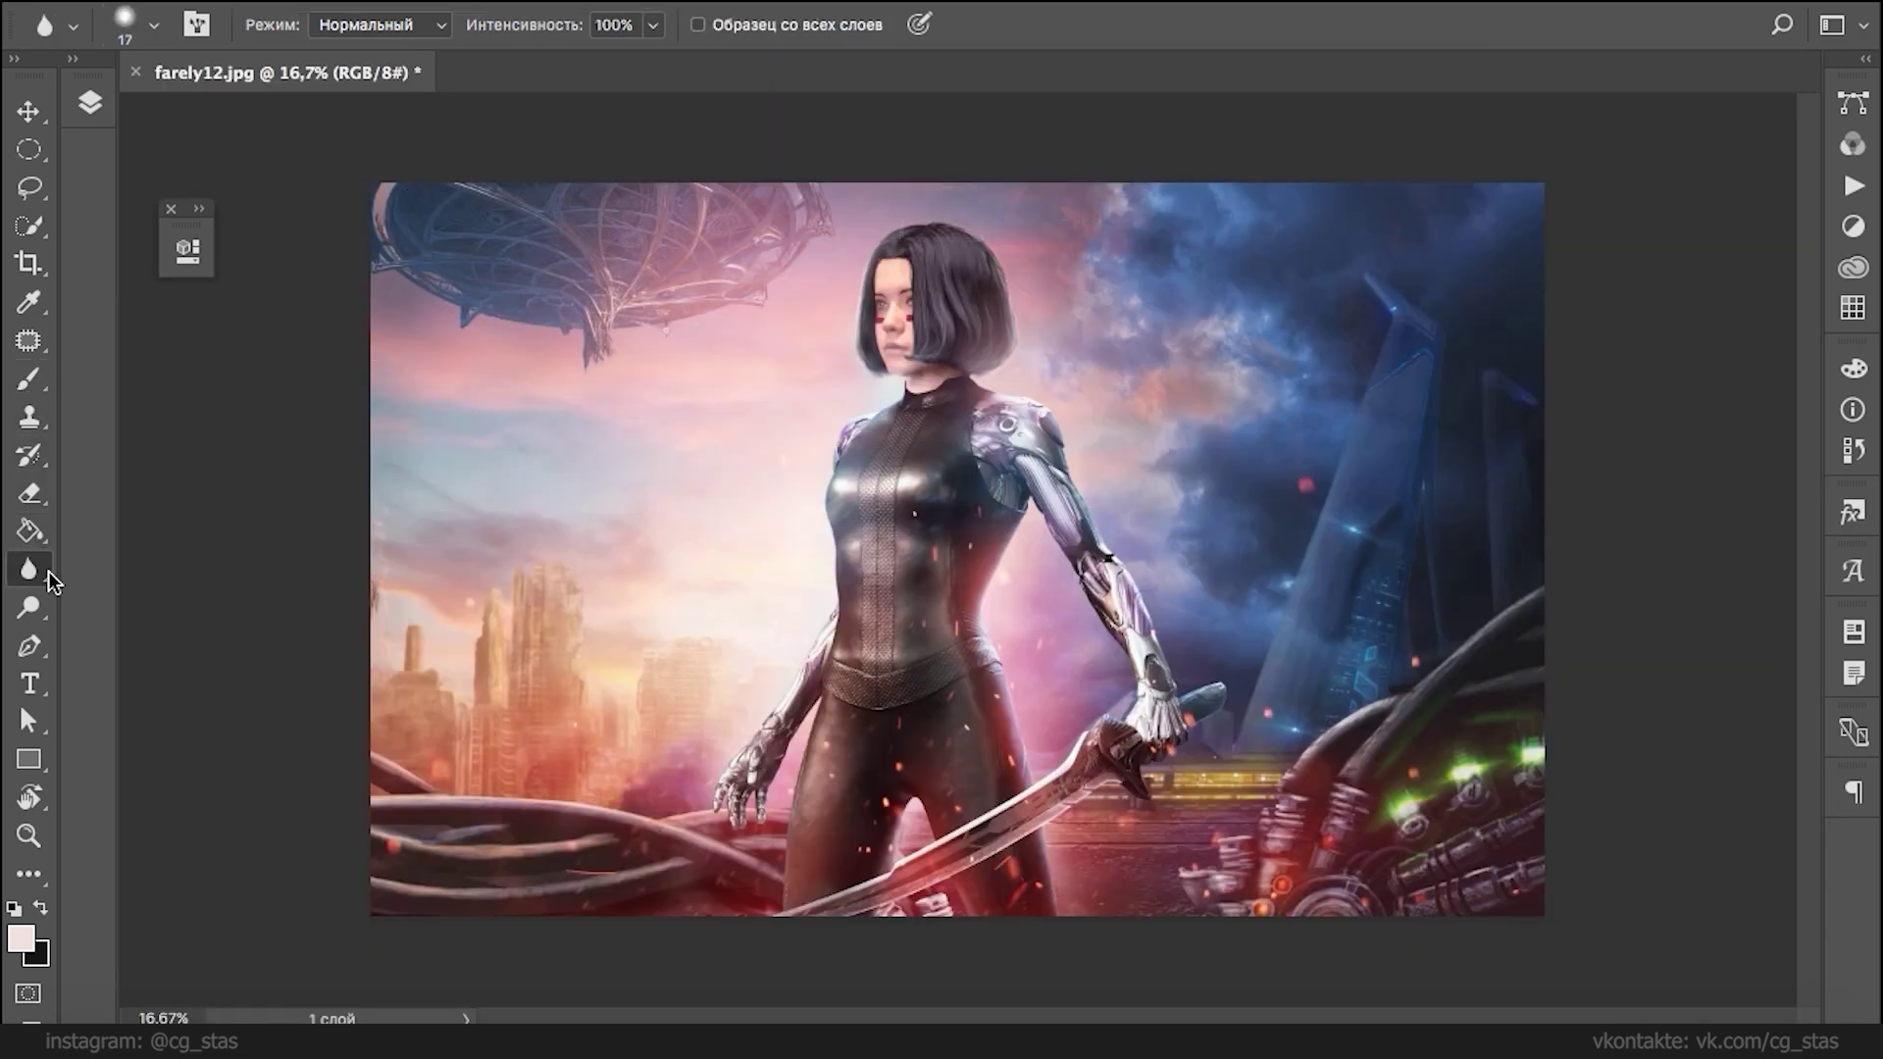
pyautogui.press('super+equal')
pyautogui.moveTo(1061, 626); pyautogui.dragTo(1028, 340)
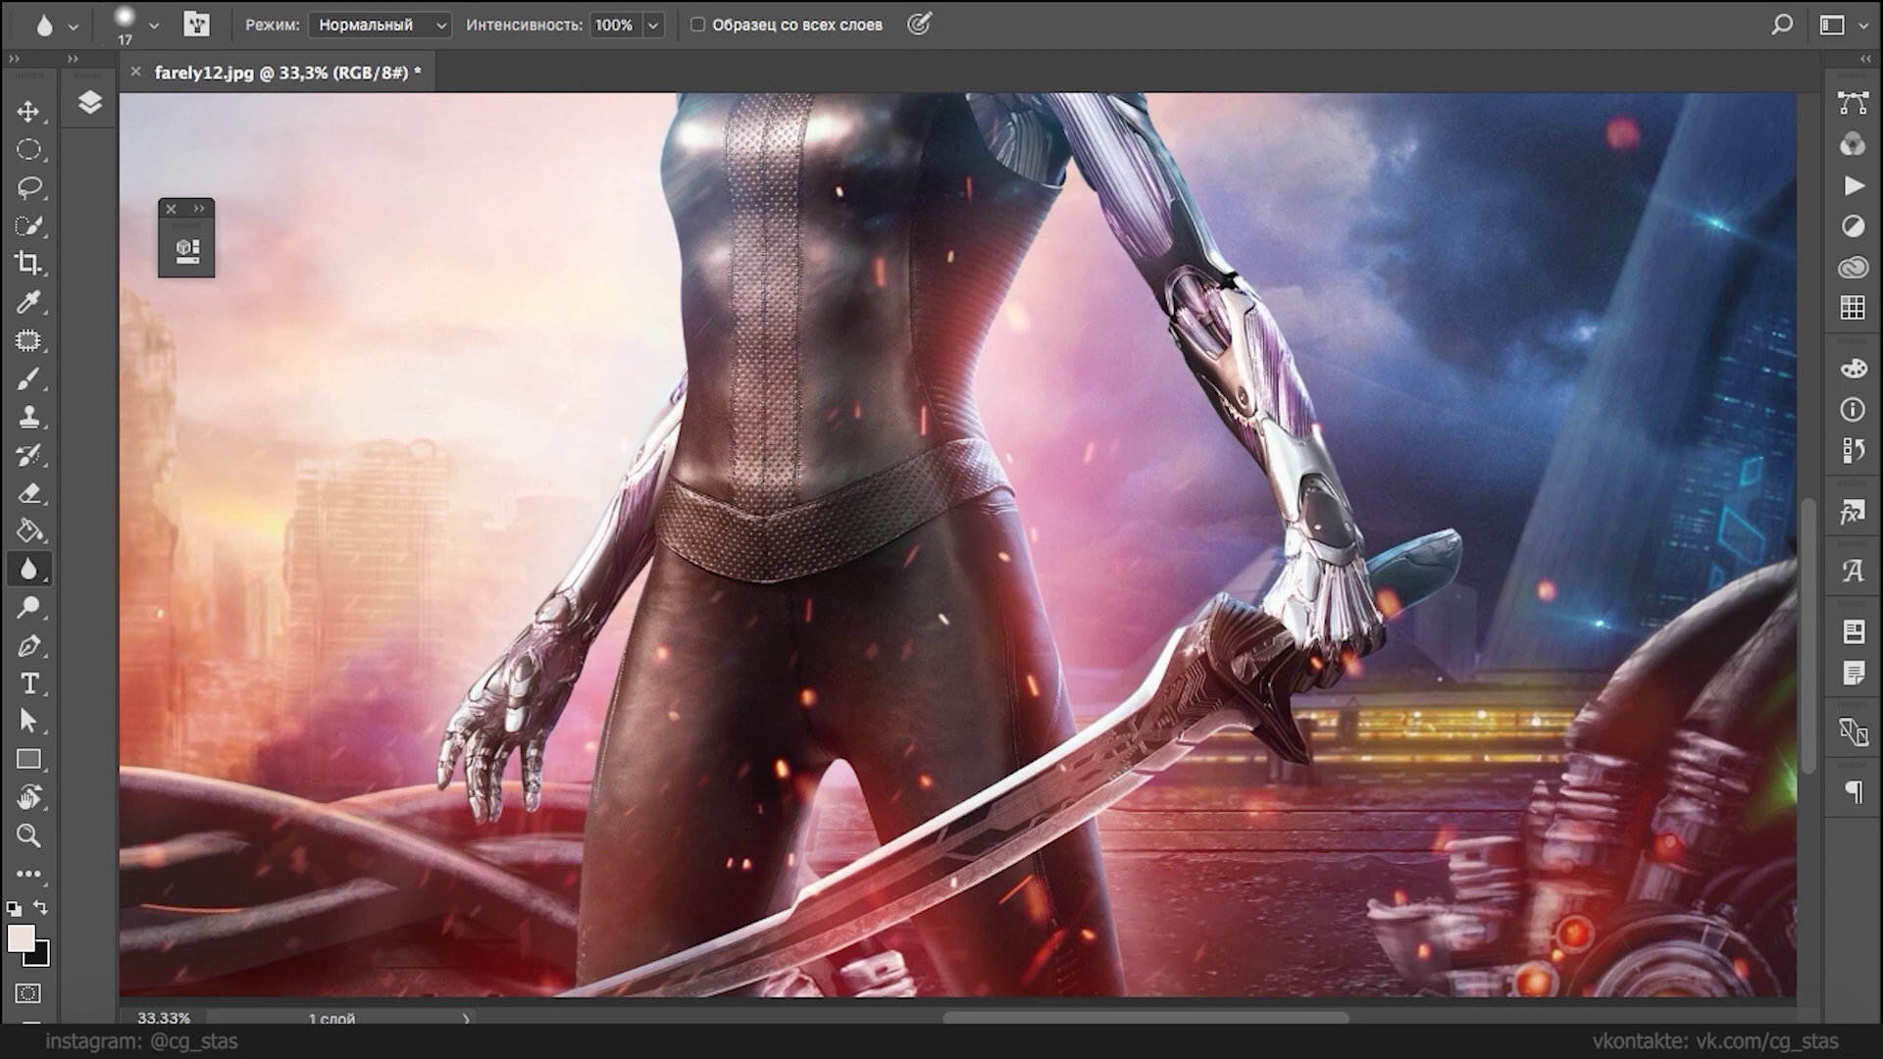
pyautogui.moveTo(1392, 616); pyautogui.dragTo(824, 395)
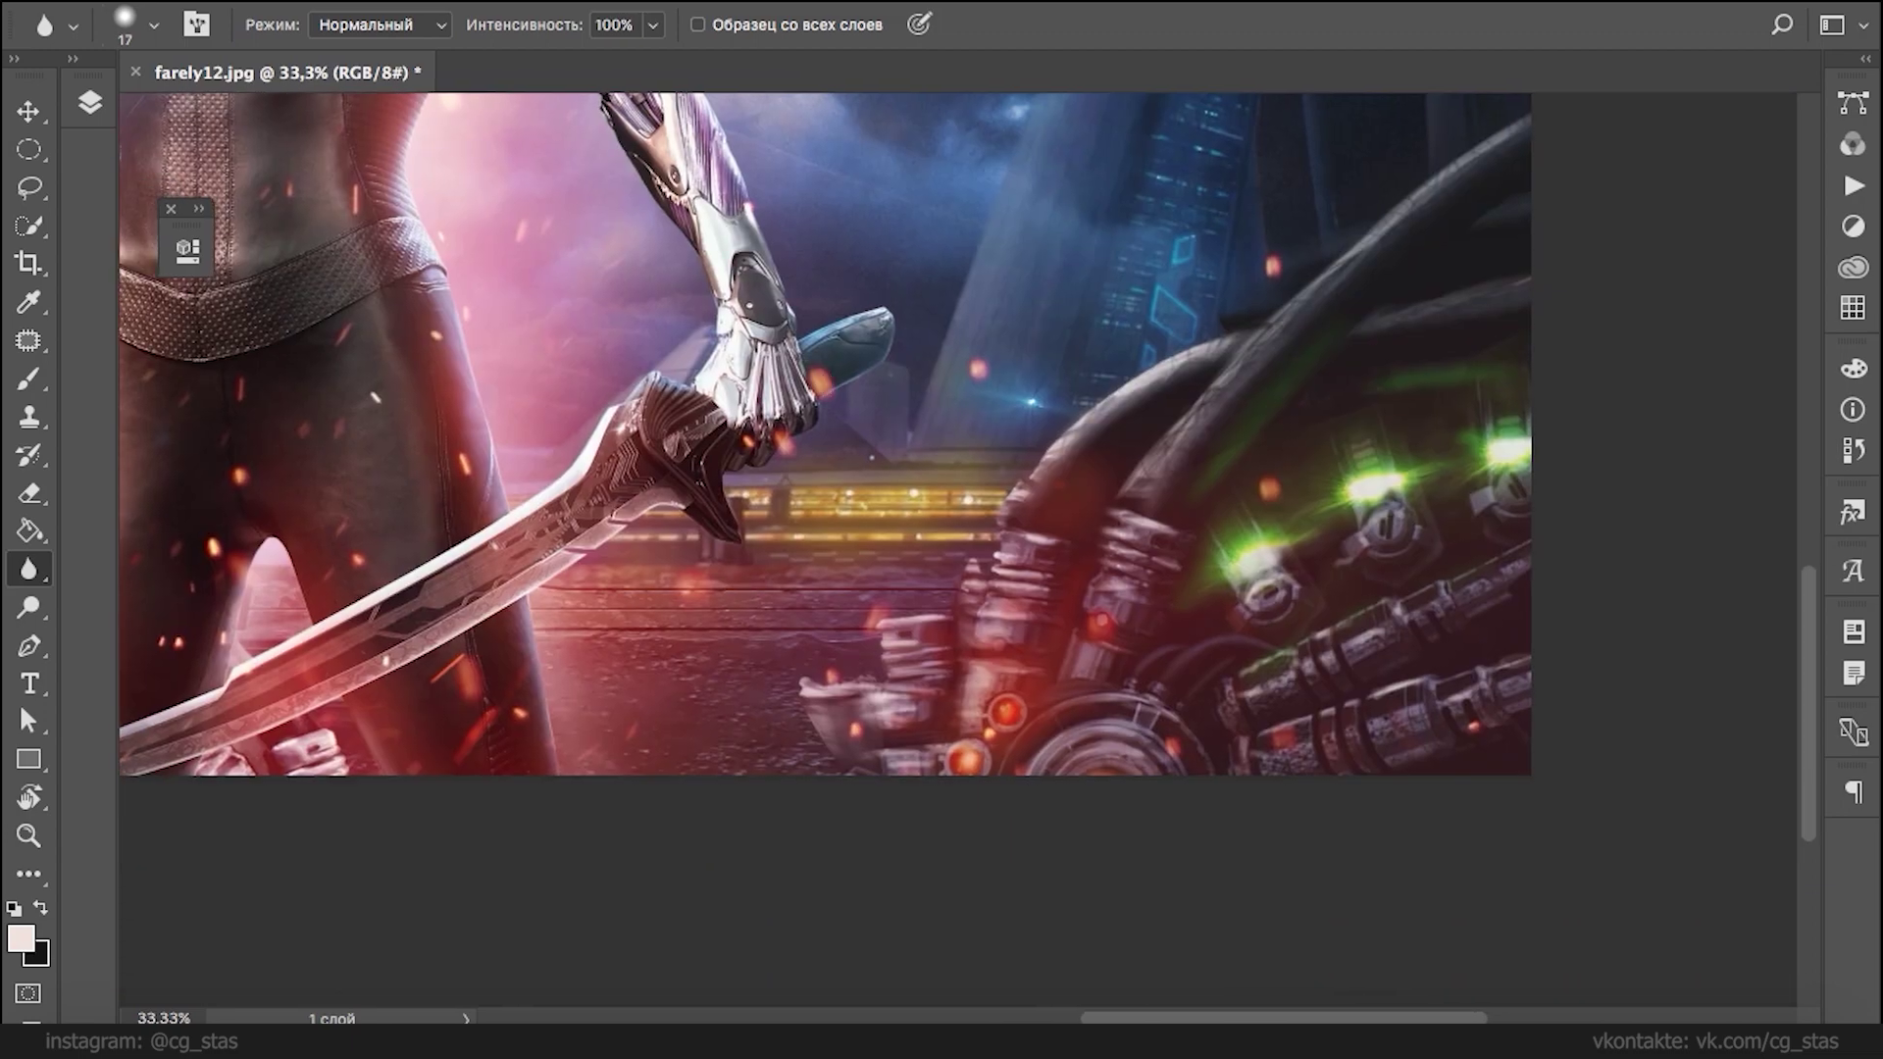
pyautogui.hotkey('ctrl', '+')
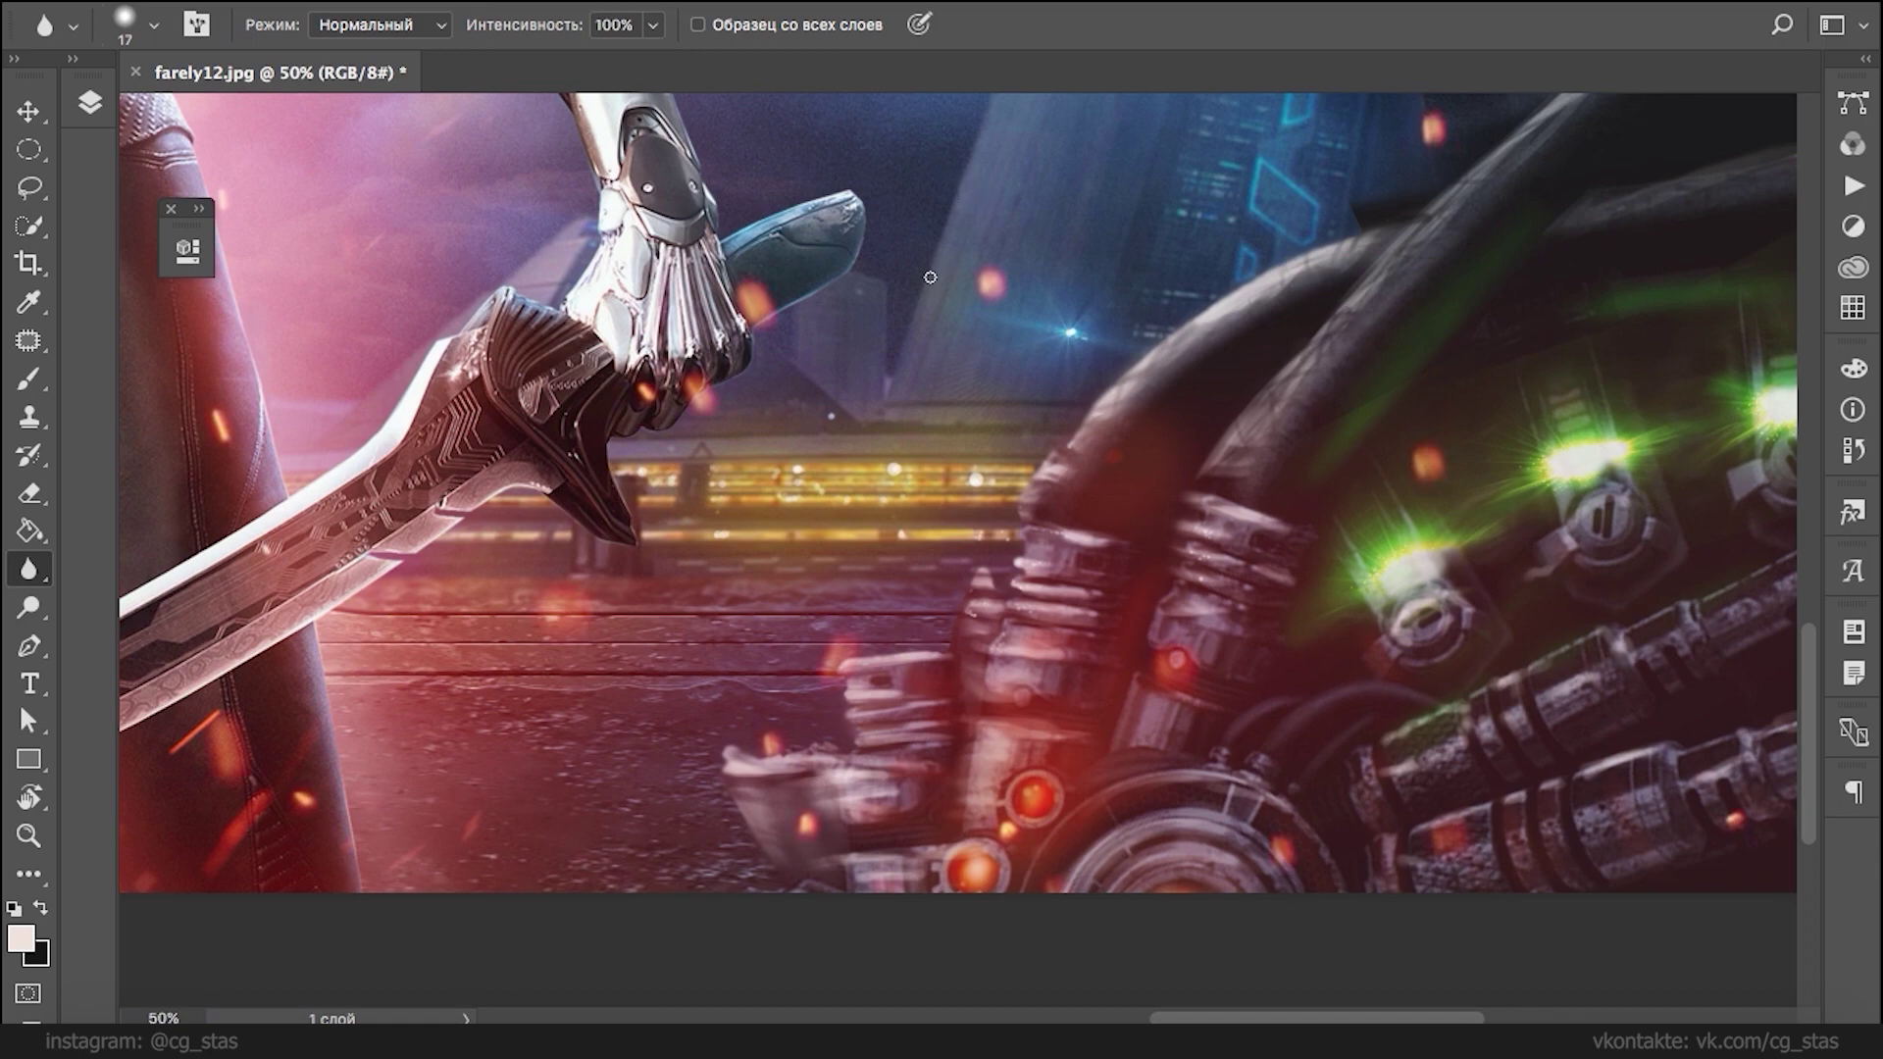
pyautogui.moveTo(812, 383)
pyautogui.mouseDown()
pyautogui.moveTo(1039, 393)
pyautogui.moveTo(1089, 549)
pyautogui.mouseUp()
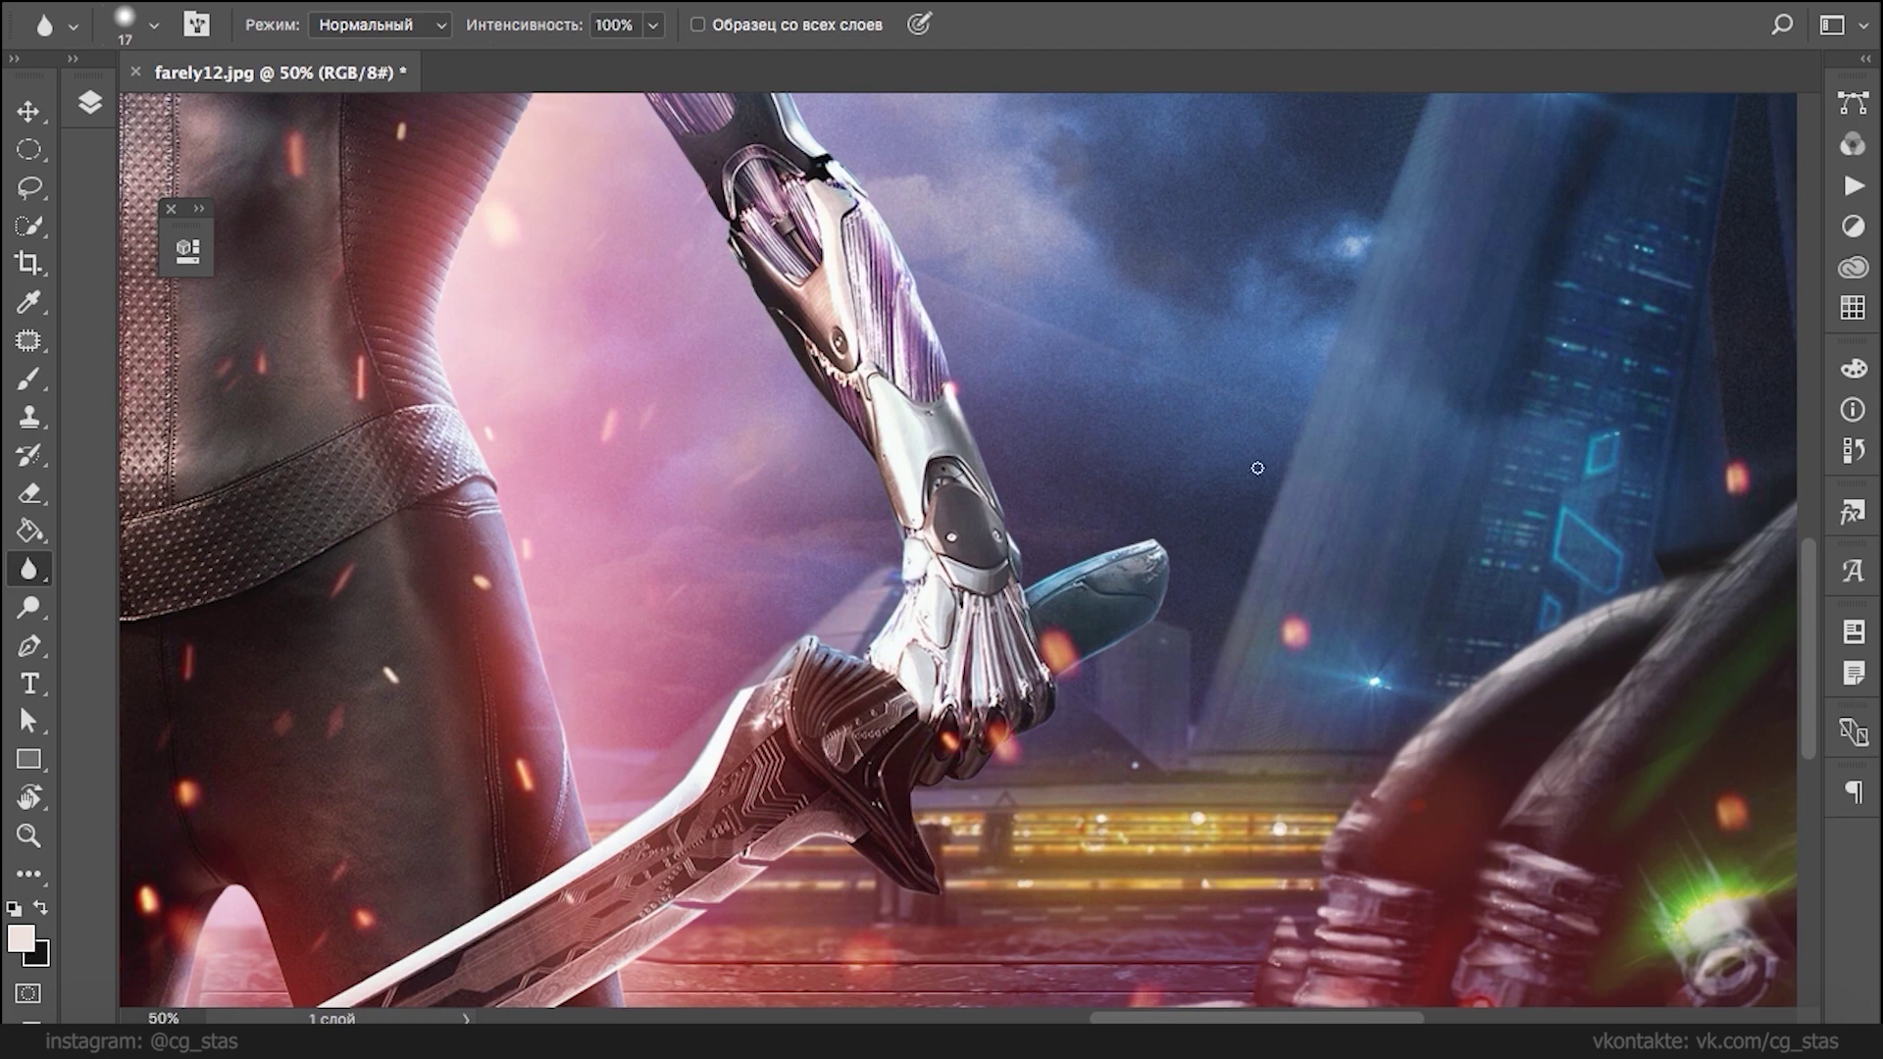
pyautogui.moveTo(981, 653); pyautogui.dragTo(1380, 431)
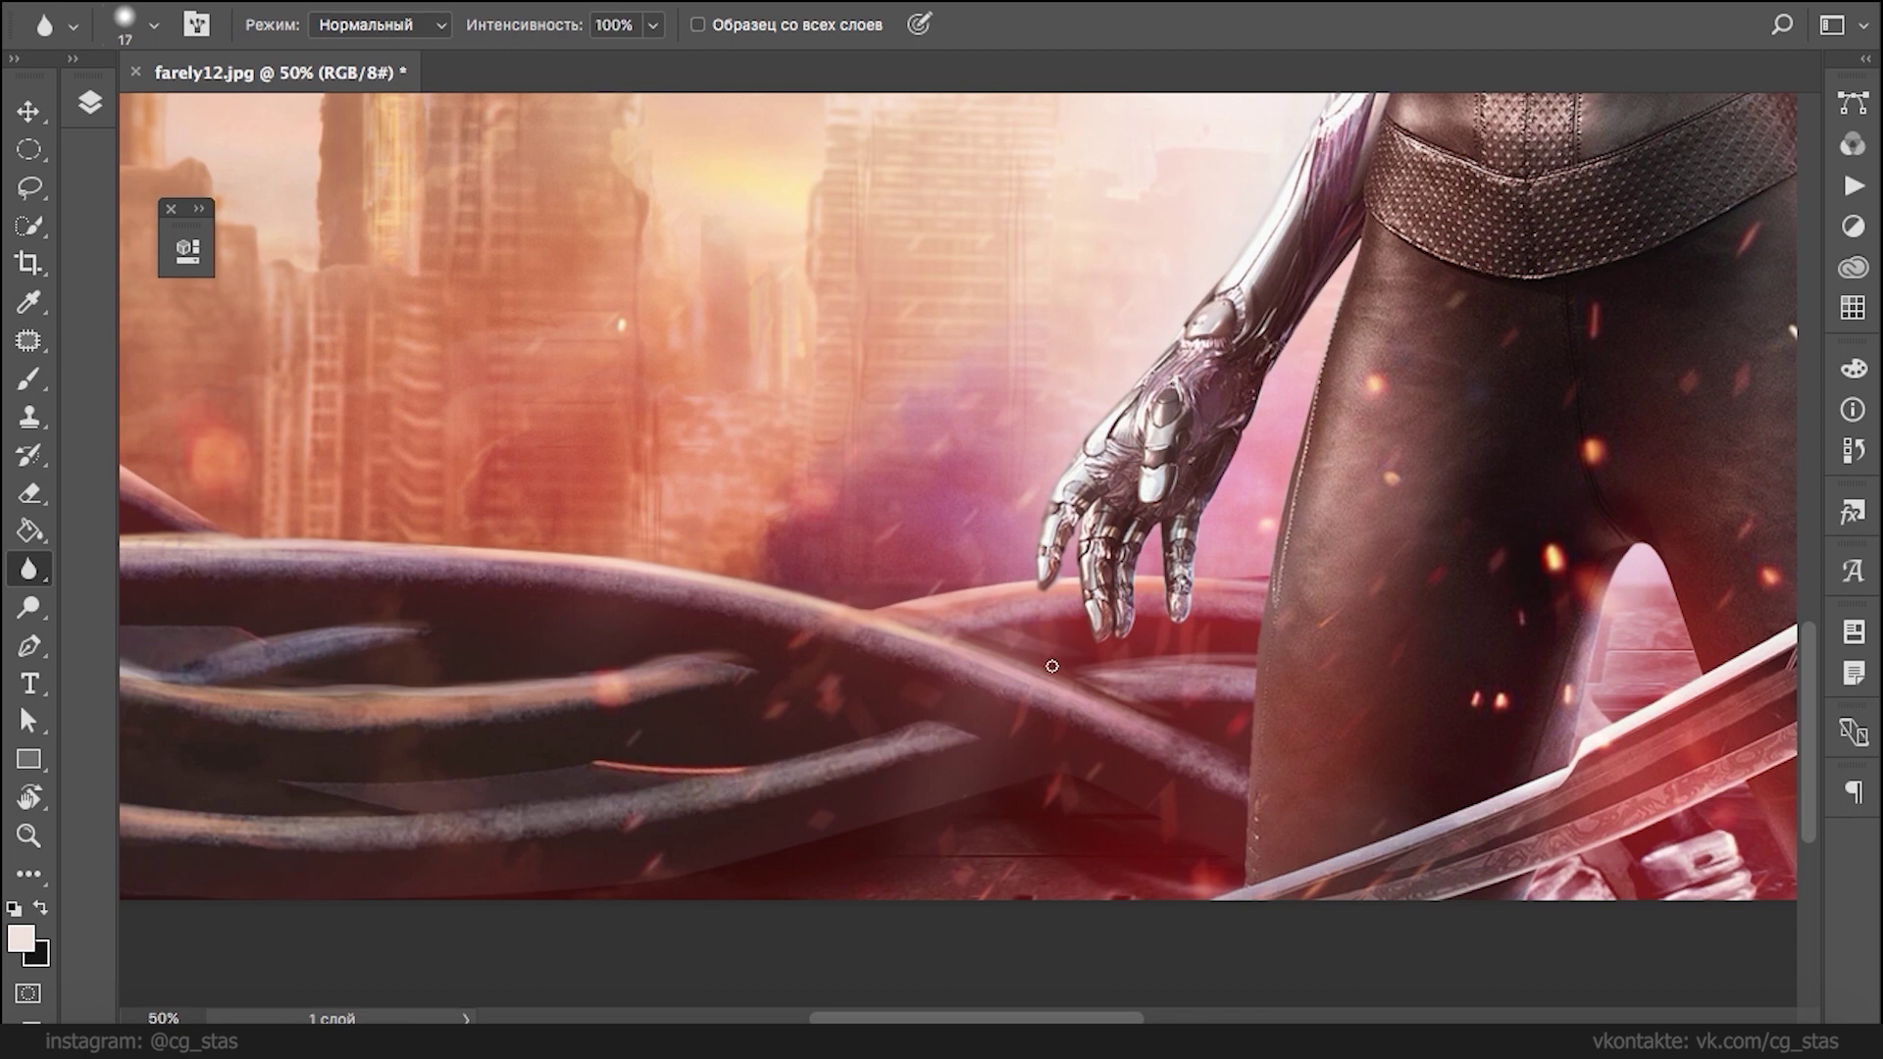
pyautogui.moveTo(1025, 695); pyautogui.dragTo(1109, 654)
# - Lighten the highlights along the cables beside the heroine's lowered hand with the Dodge tool, using midtones at 12% exposure
pyautogui.press('y')
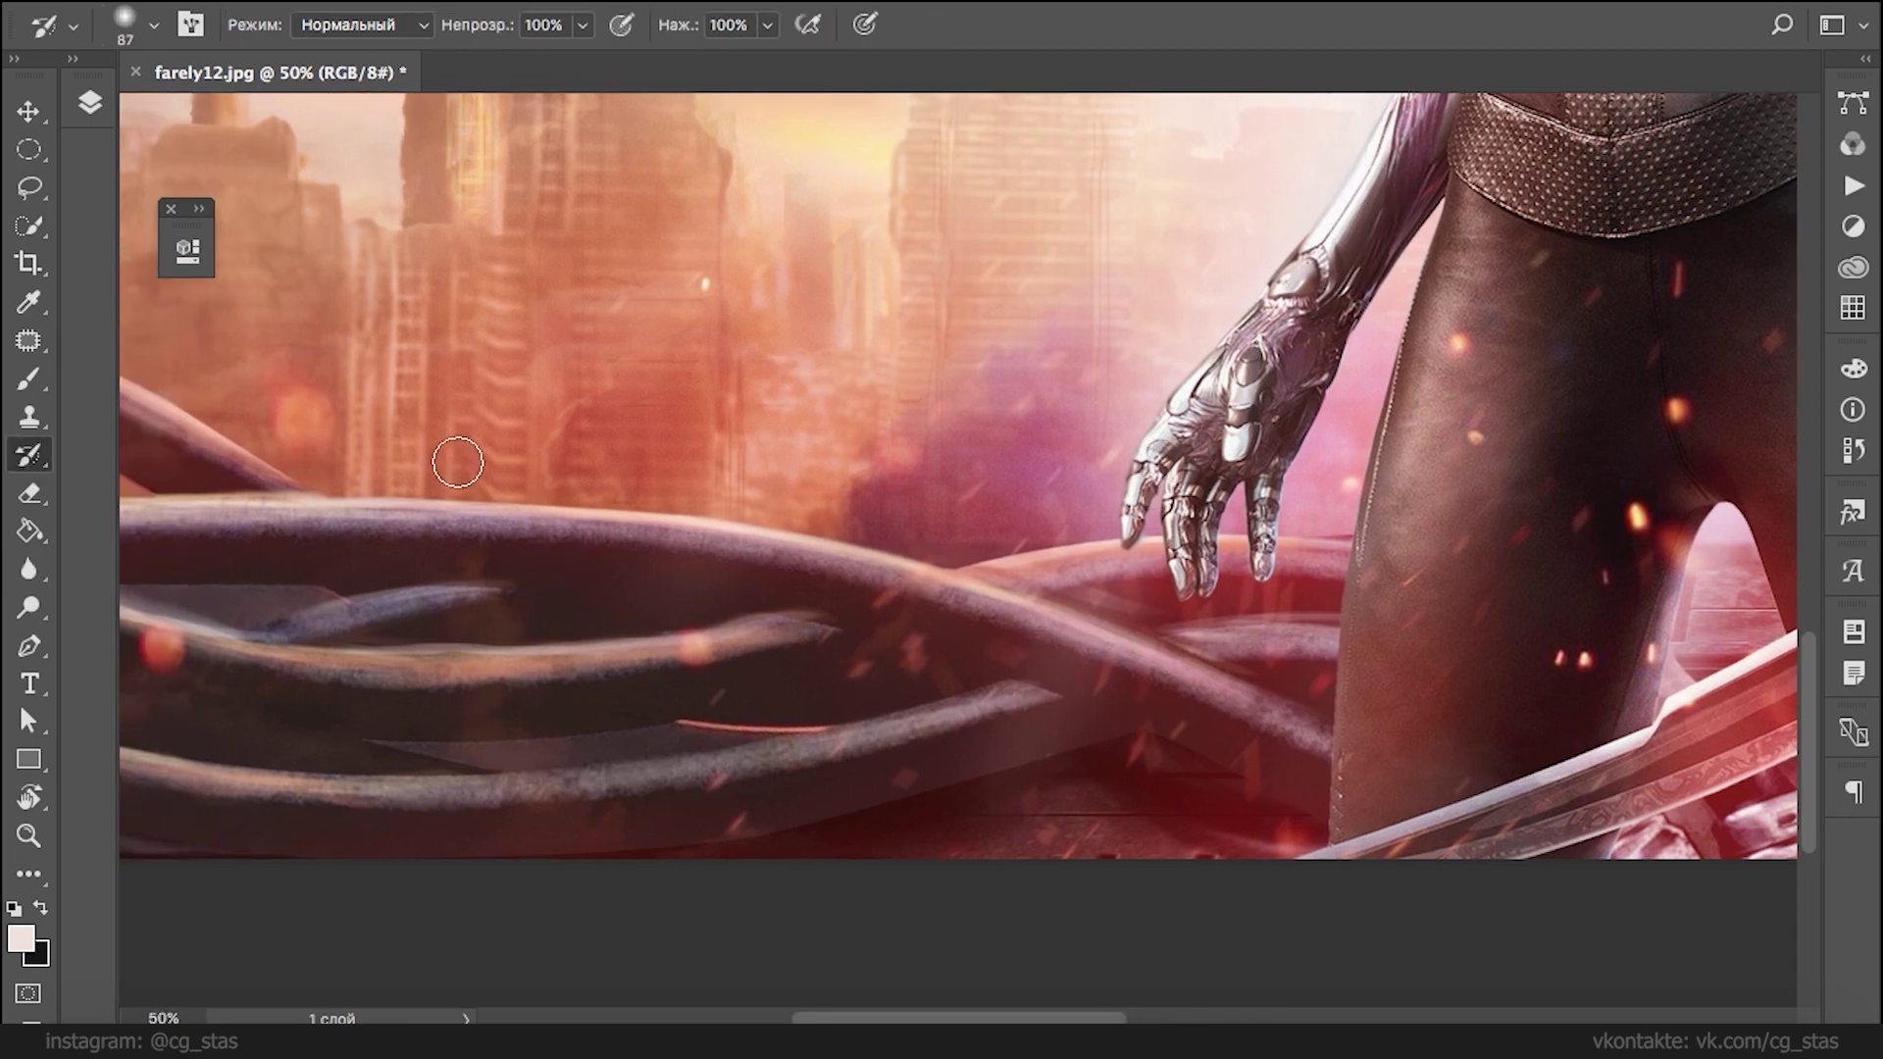
pyautogui.click(31, 576)
pyautogui.click(30, 606)
pyautogui.click(136, 616)
pyautogui.moveTo(773, 542); pyautogui.dragTo(1294, 721)
pyautogui.moveTo(1214, 680); pyautogui.dragTo(1248, 690)
pyautogui.moveTo(1202, 618); pyautogui.dragTo(1257, 624)
pyautogui.moveTo(1045, 560); pyautogui.dragTo(1064, 554)
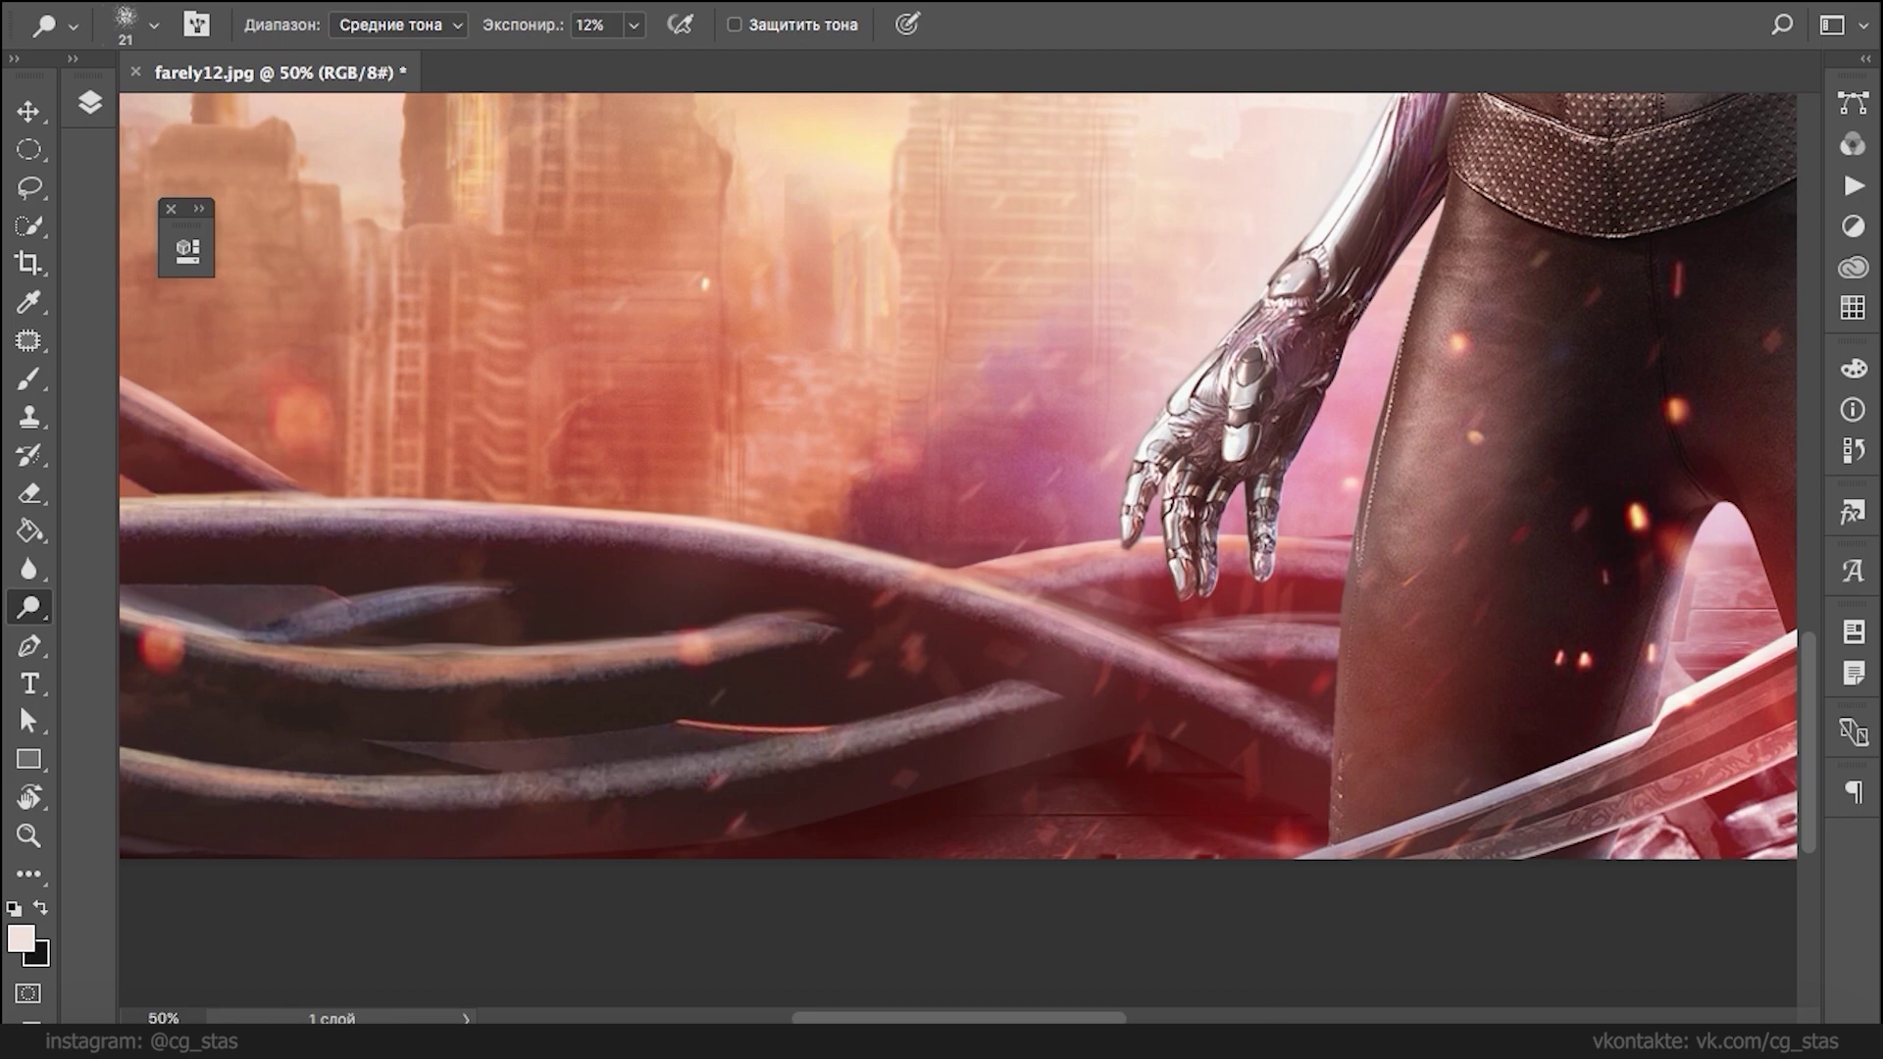
pyautogui.scroll(-5, 1084, 471)
pyautogui.moveTo(755, 485); pyautogui.dragTo(932, 453)
pyautogui.moveTo(597, 398); pyautogui.dragTo(530, 410)
pyautogui.moveTo(431, 335)
pyautogui.mouseDown()
pyautogui.moveTo(235, 367)
pyautogui.moveTo(441, 328)
pyautogui.mouseUp()
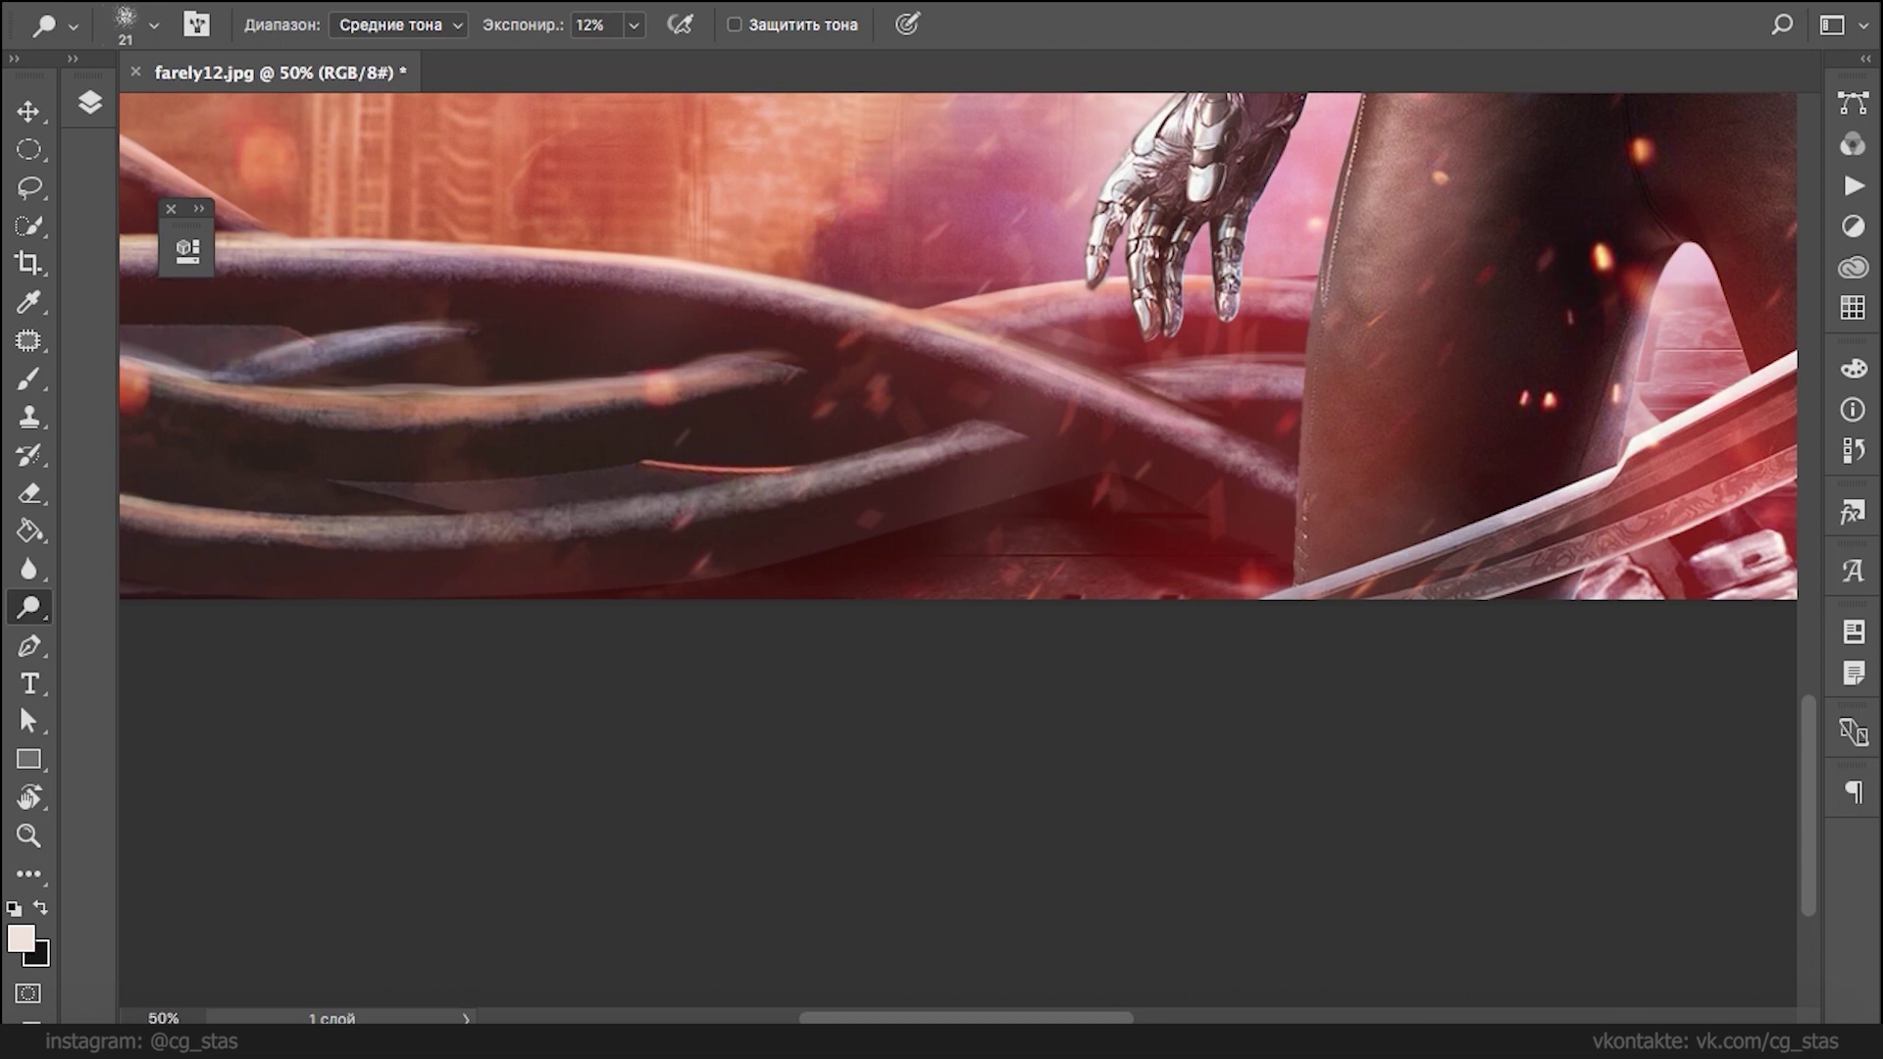
# - Dodge the lit inner edge of the heroine's leg above the sword blade
pyautogui.hscroll(10, 957, 359)
pyautogui.moveTo(988, 340); pyautogui.dragTo(962, 485)
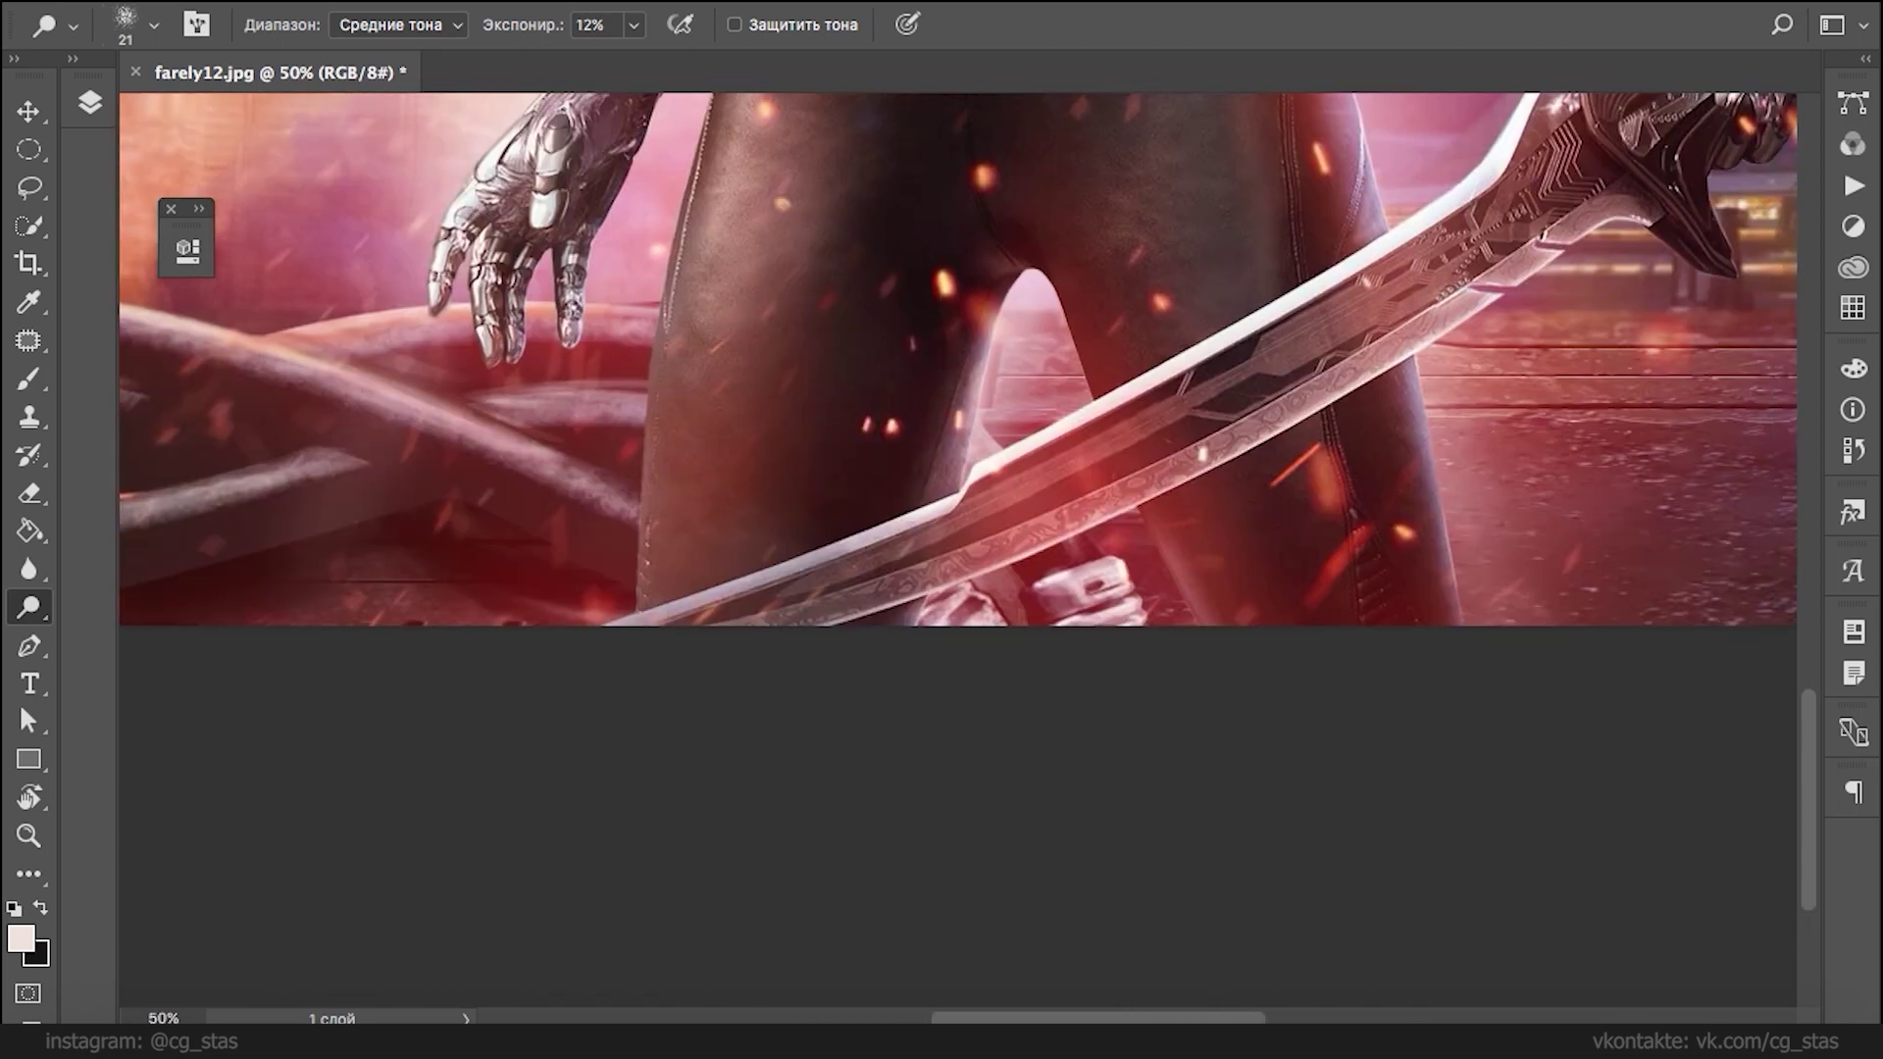
pyautogui.scroll(-3, 957, 359)
pyautogui.hscroll(4, 957, 359)
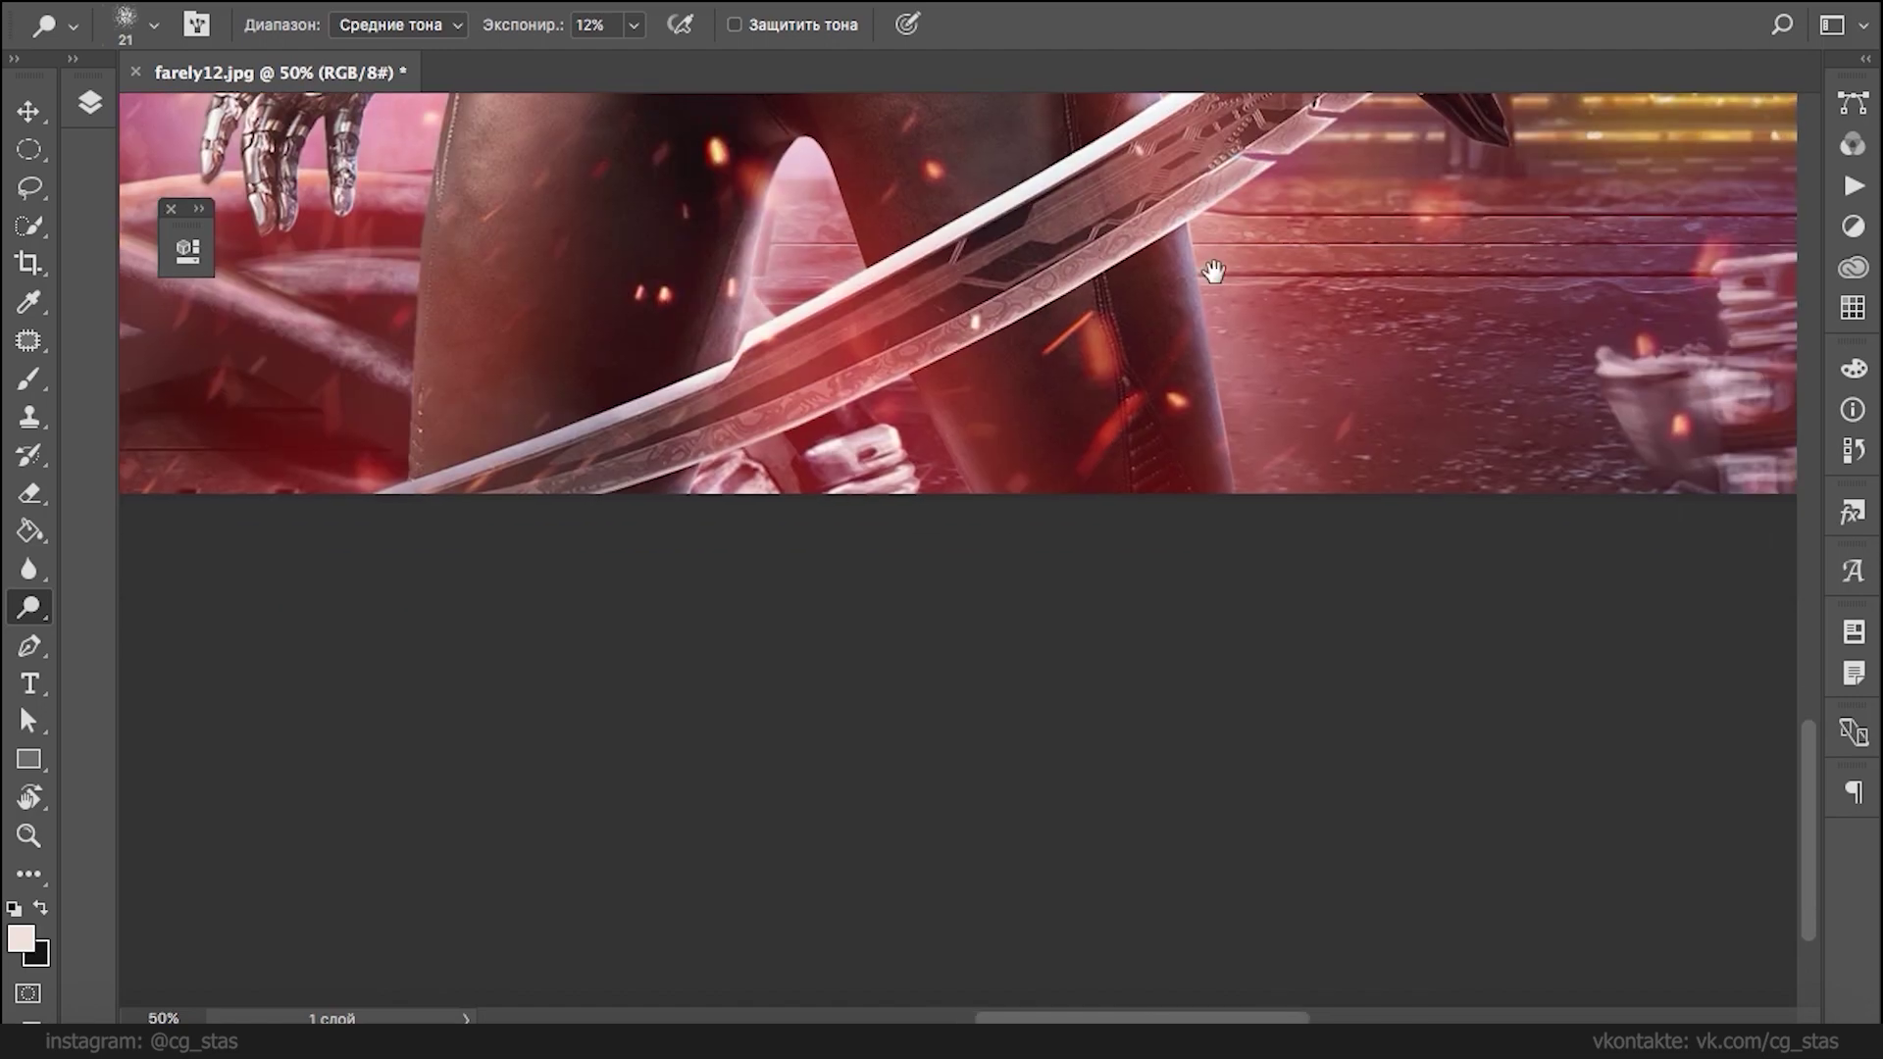
pyautogui.scroll(4, 957, 359)
pyautogui.hscroll(2, 957, 359)
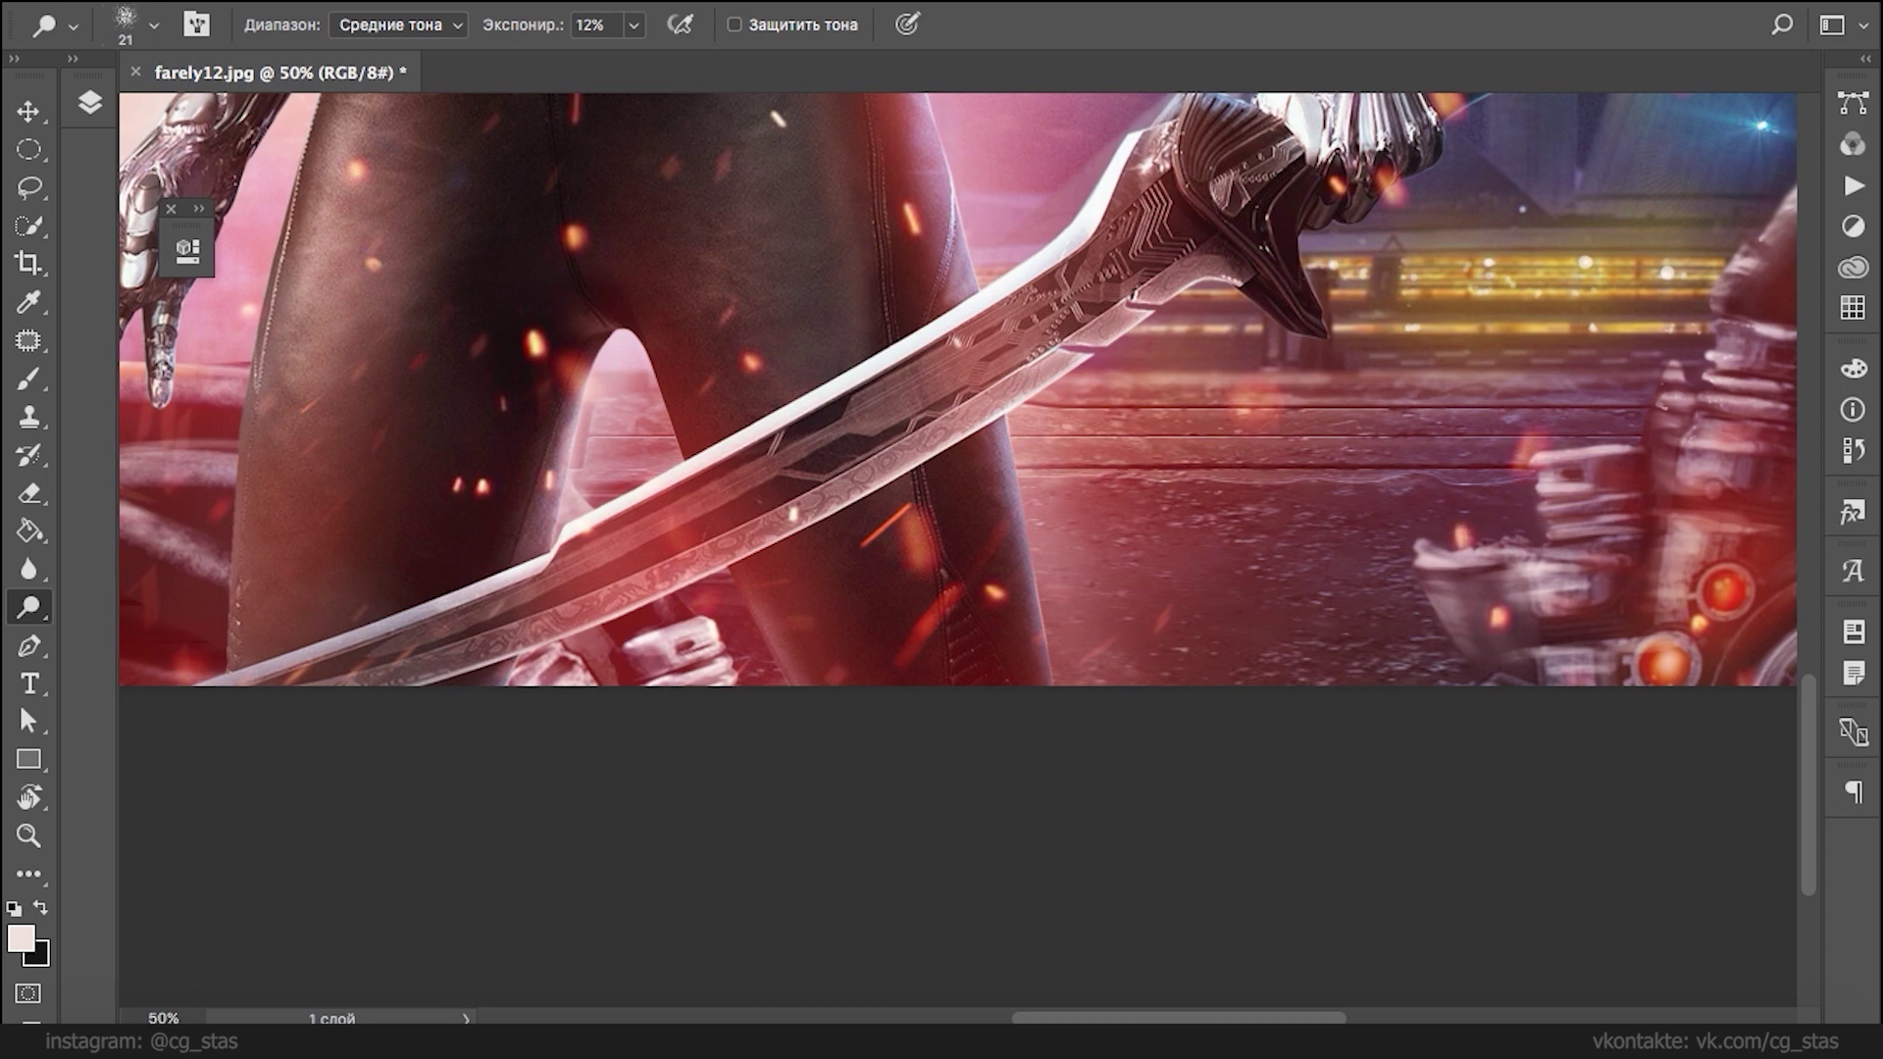
# - Dodge the red and green lamps, pipe highlights and glowing sparks around the machinery and sword hand
pyautogui.moveTo(1723, 582); pyautogui.dragTo(1131, 673)
pyautogui.click(1243, 586)
pyautogui.moveTo(1238, 585); pyautogui.dragTo(1241, 591)
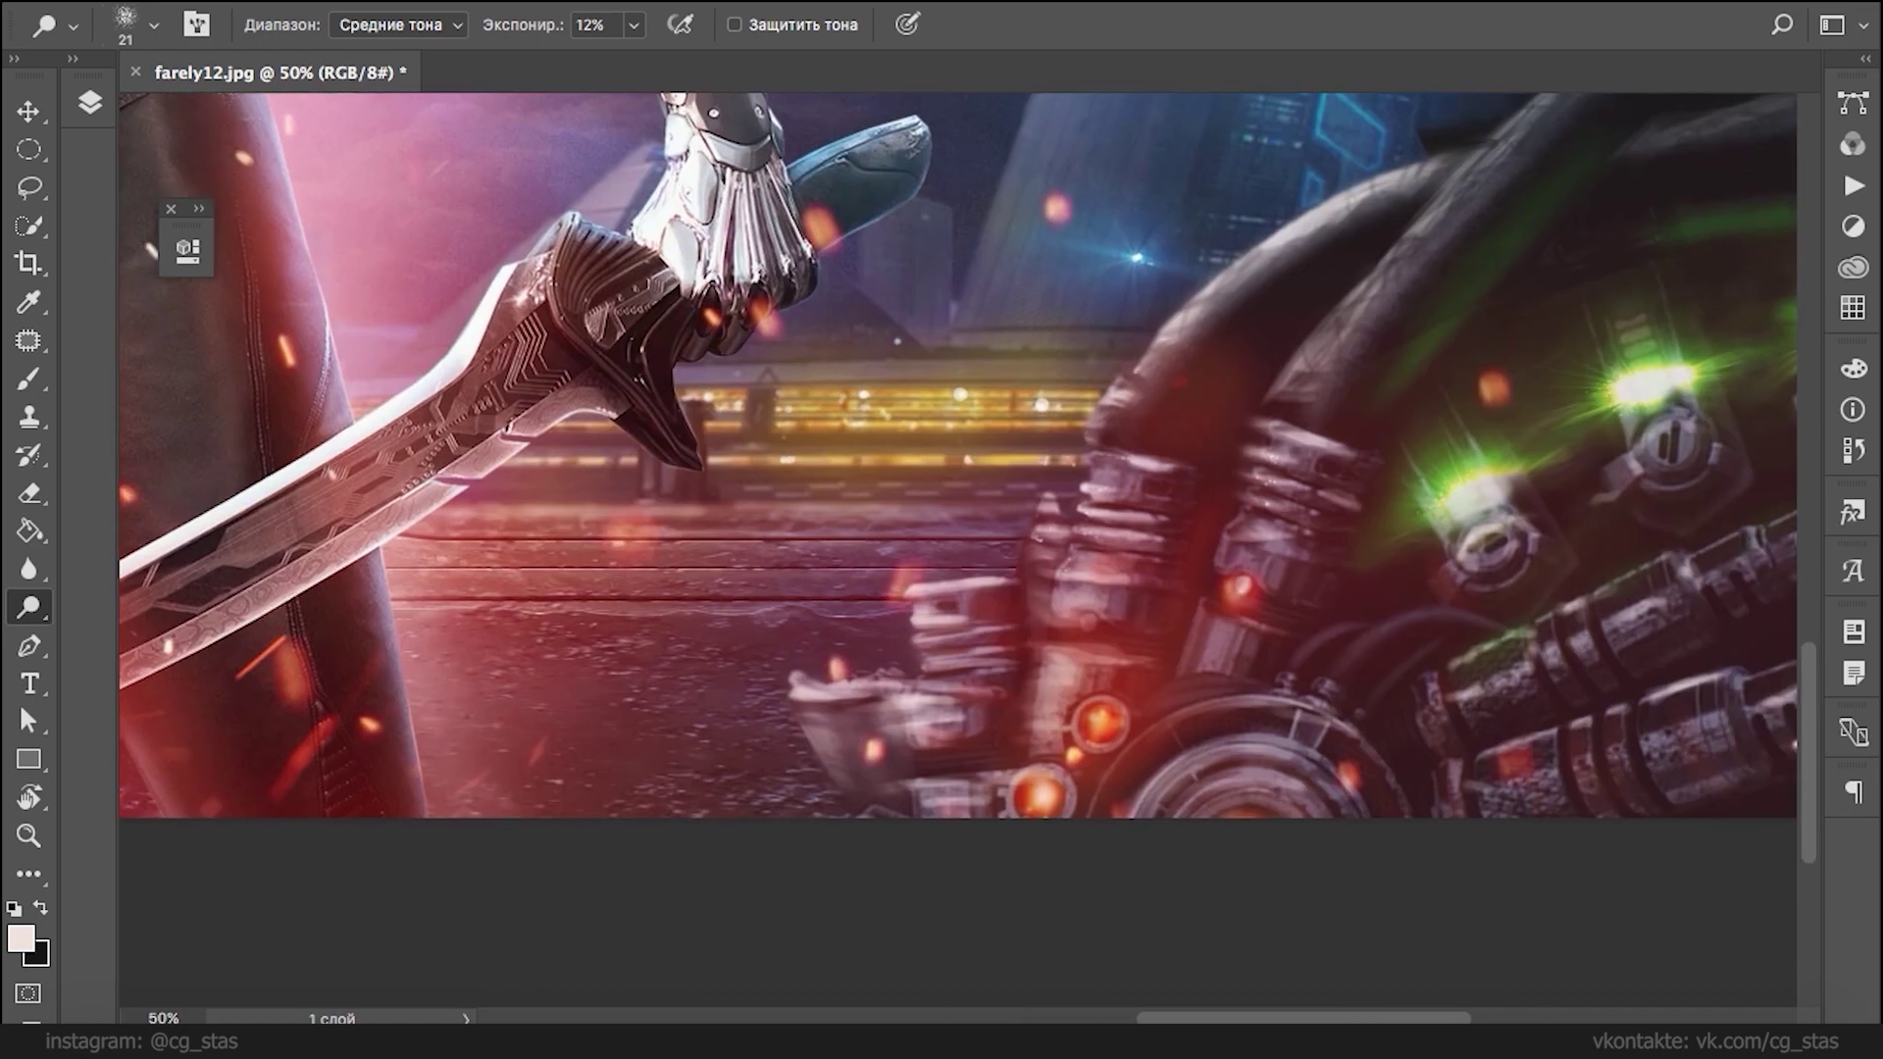
pyautogui.moveTo(1470, 650); pyautogui.dragTo(1643, 566)
pyautogui.click(1485, 507)
pyautogui.click(1481, 547)
pyautogui.moveTo(1408, 401); pyautogui.dragTo(1440, 528)
pyautogui.moveTo(797, 435); pyautogui.dragTo(805, 449)
pyautogui.moveTo(1528, 506); pyautogui.dragTo(1525, 545)
pyautogui.click(1139, 854)
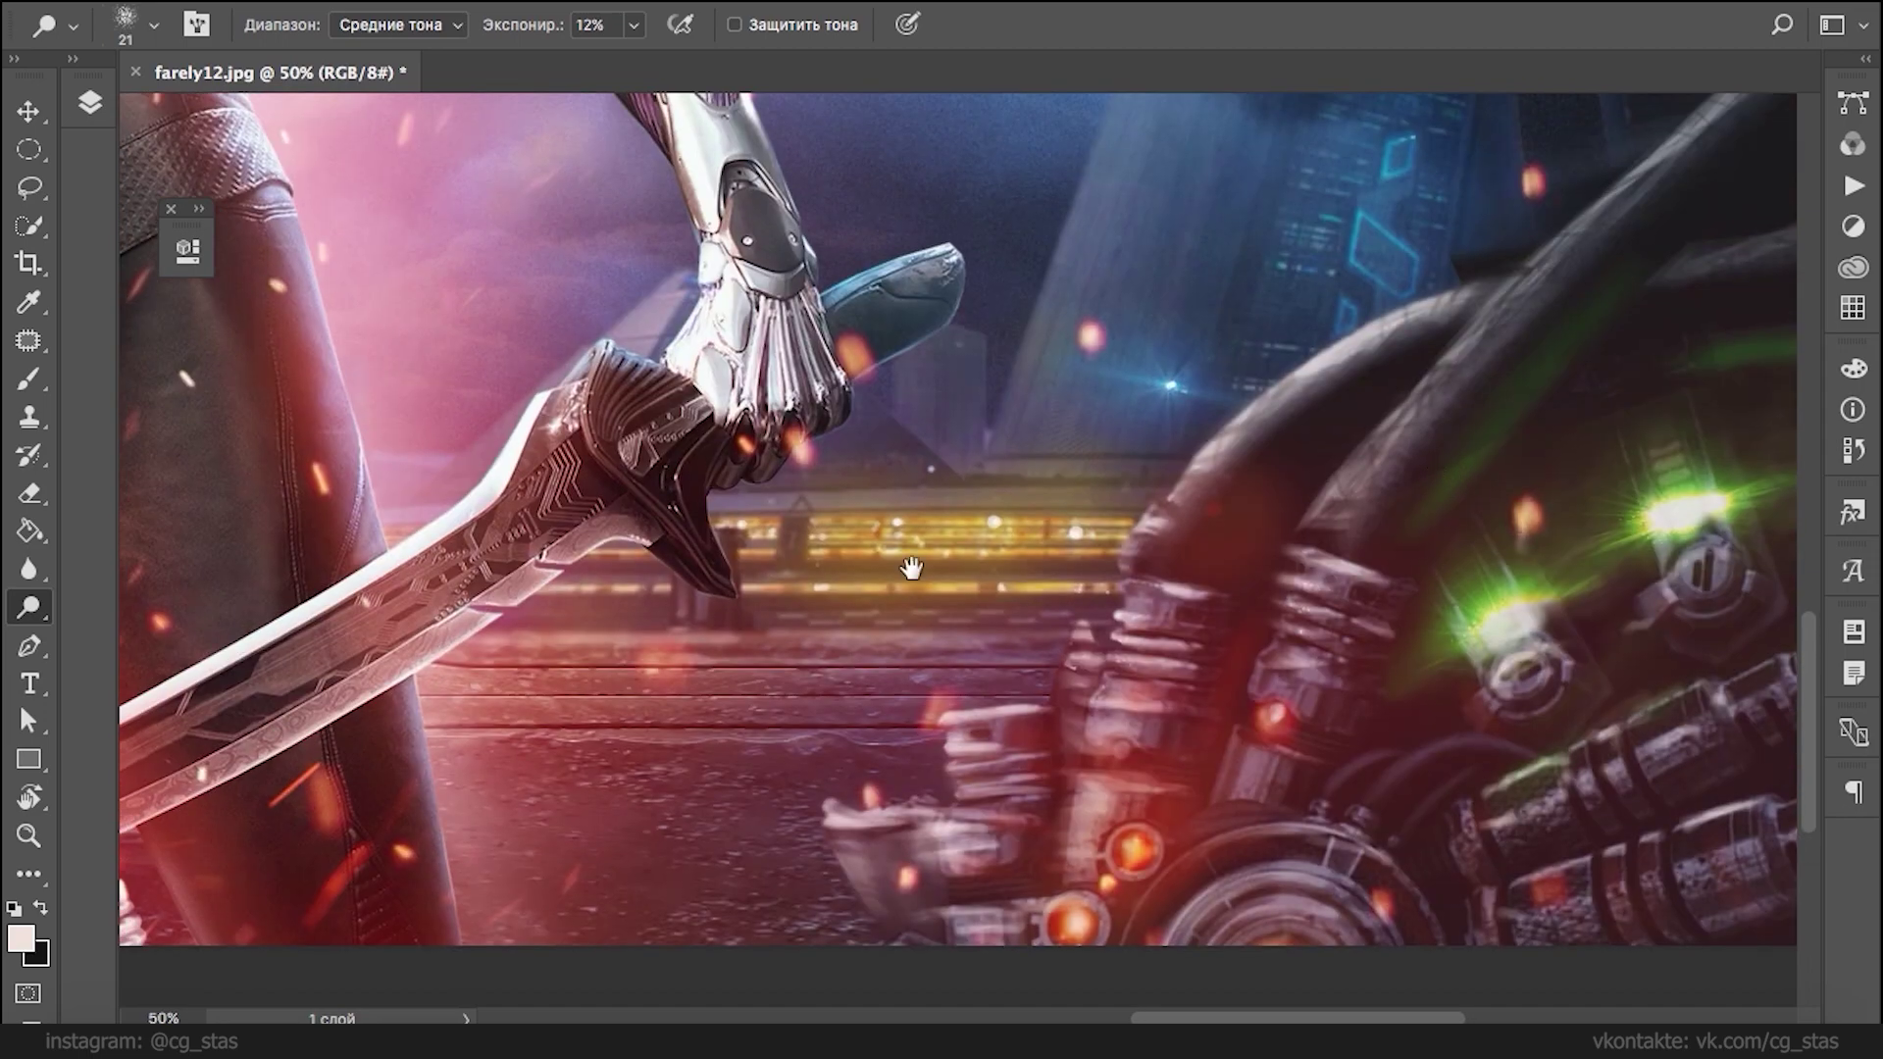
# - Dodge the small spark over the dark cables beside the heroine's leg
pyautogui.moveTo(912, 568); pyautogui.dragTo(1795, 496)
pyautogui.moveTo(890, 635); pyautogui.dragTo(1390, 563)
pyautogui.moveTo(1054, 675); pyautogui.dragTo(1041, 700)
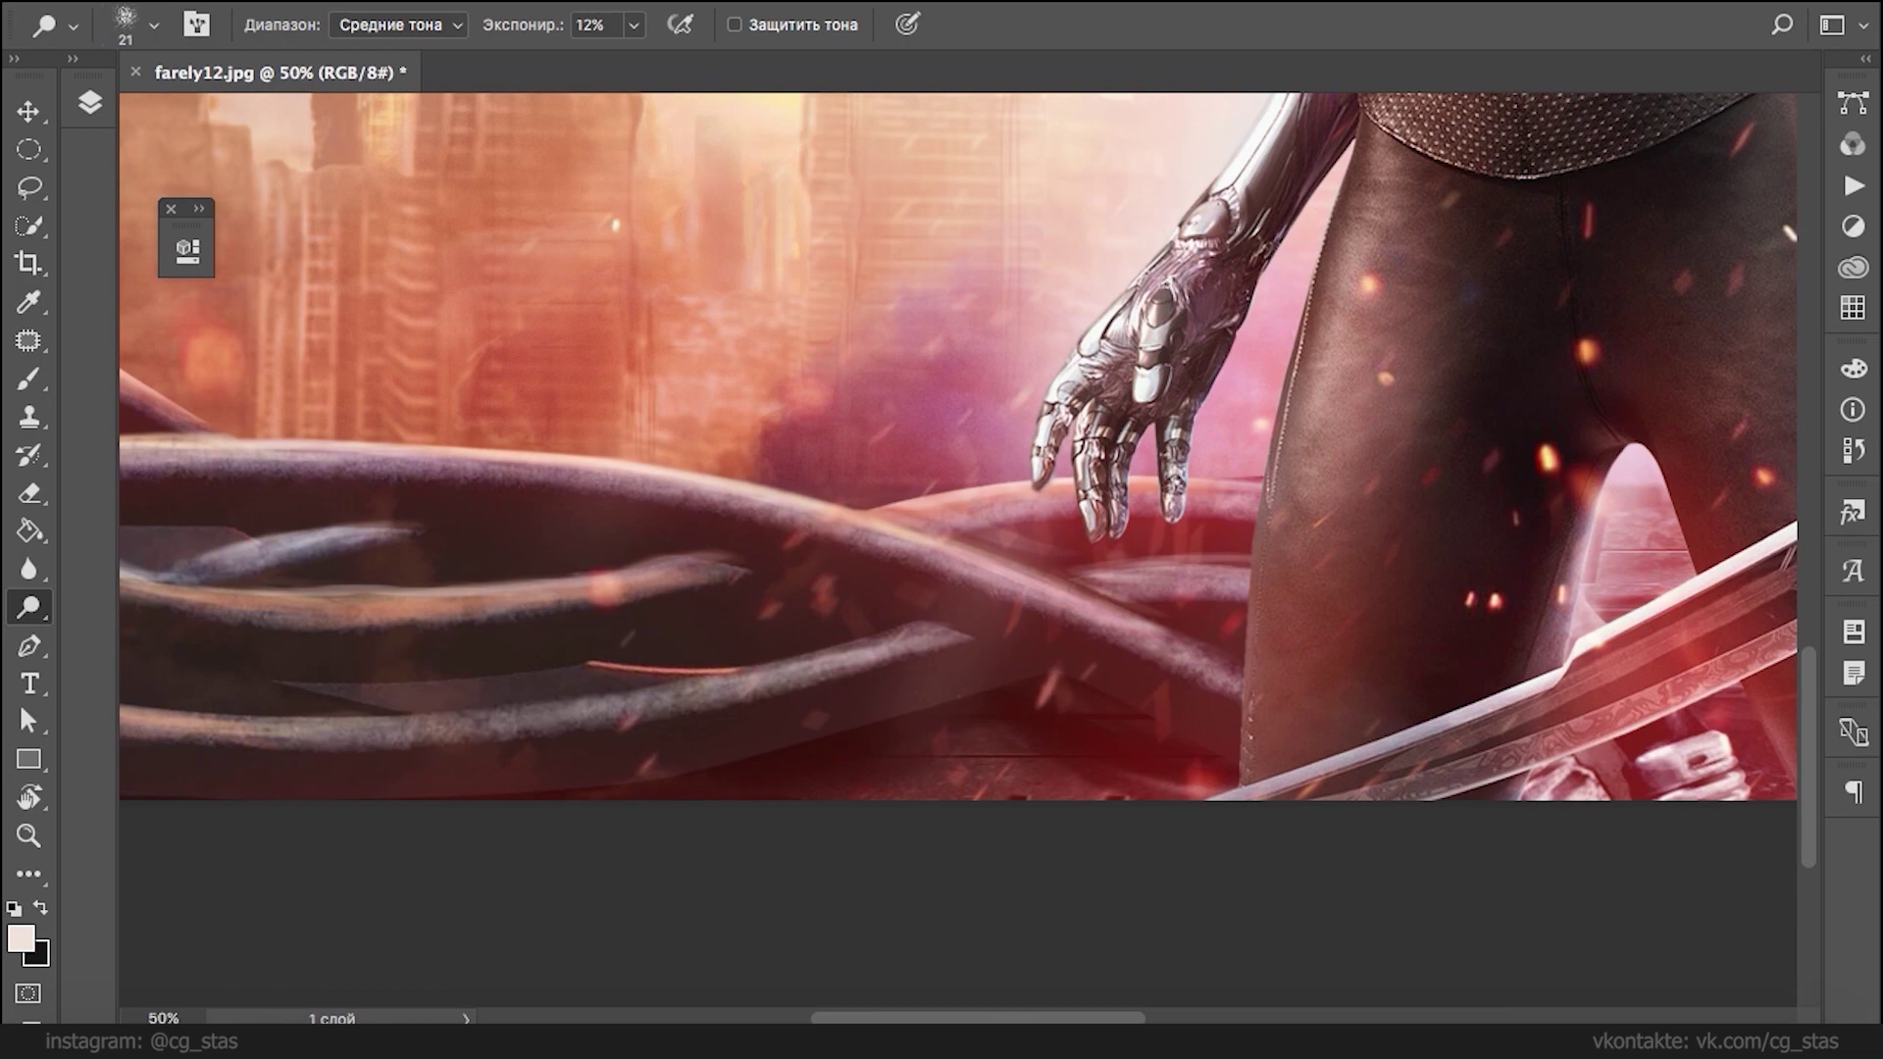
# - Switch to the Burn tool at the ruined city skyline
pyautogui.moveTo(1365, 612); pyautogui.dragTo(1275, 1000)
pyautogui.moveTo(1280, 485); pyautogui.dragTo(1096, 847)
pyautogui.hscroll(-6, 1088, 344)
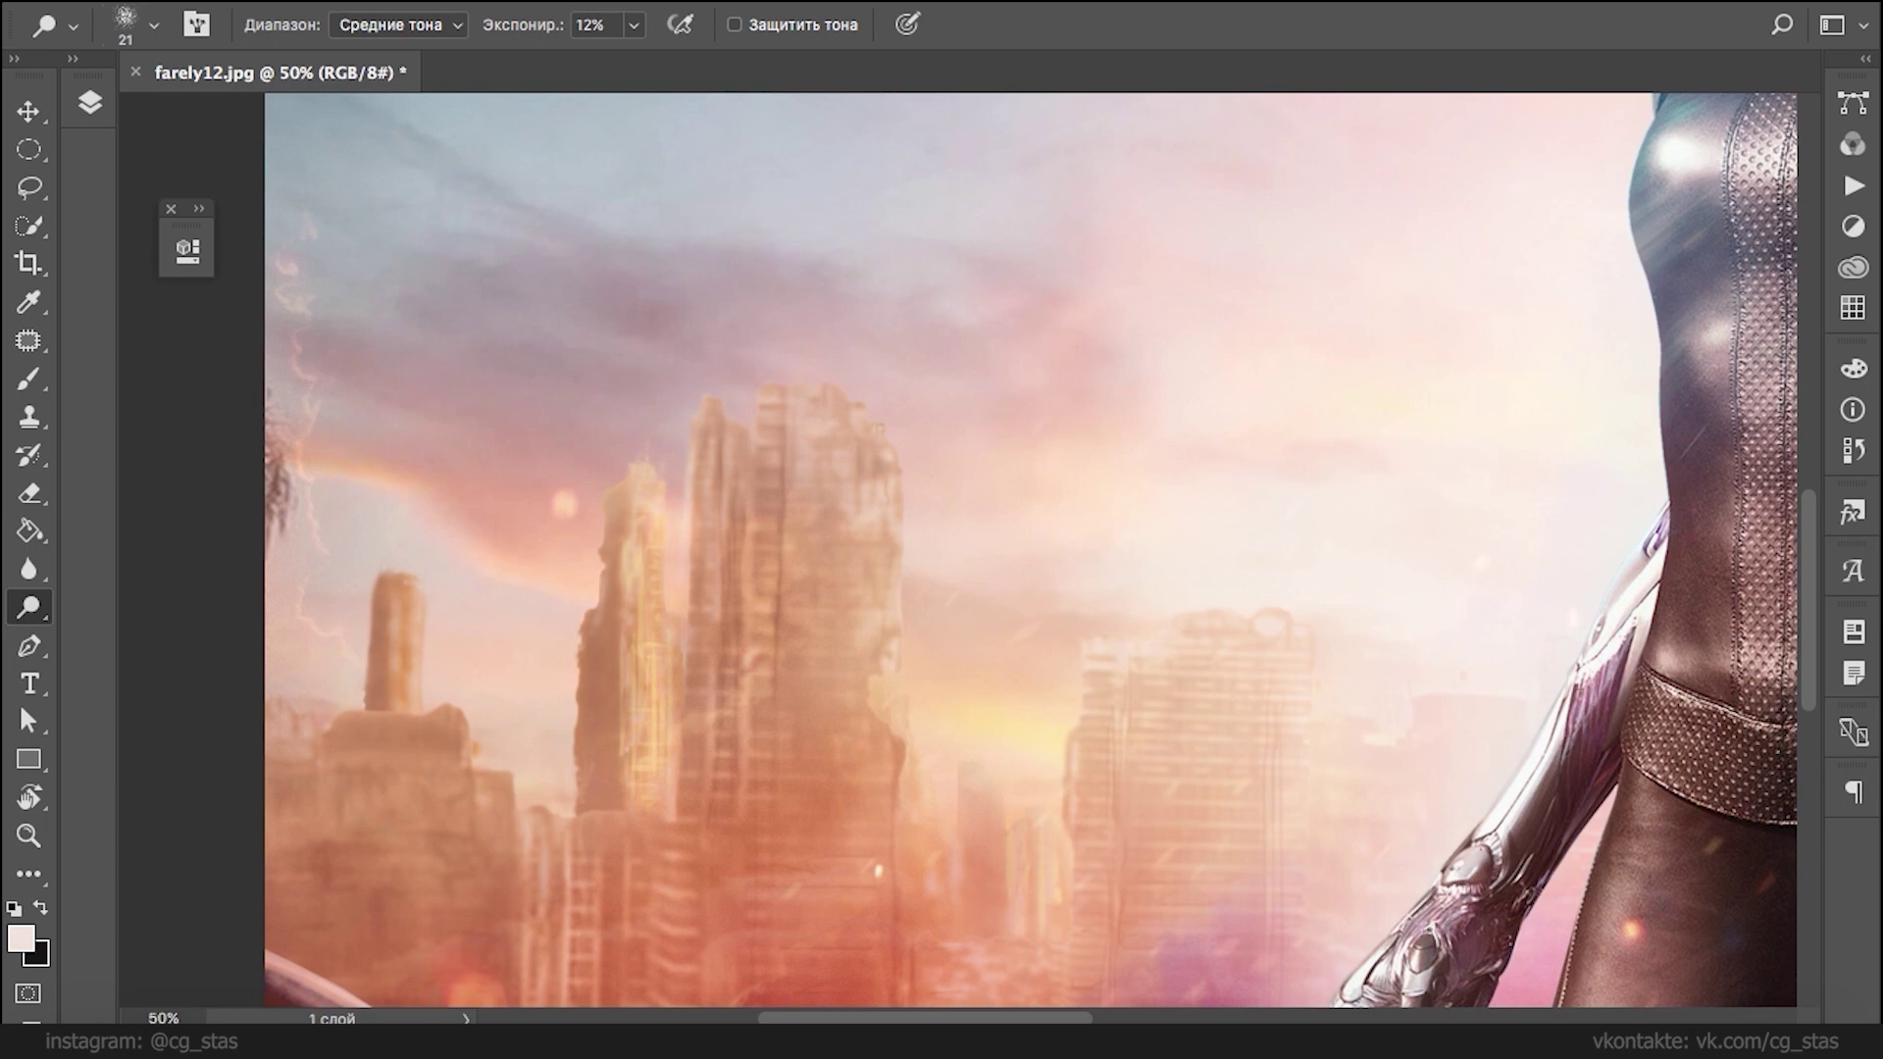
pyautogui.moveTo(29, 608); pyautogui.dragTo(196, 635)
pyautogui.rightClick(604, 557)
pyautogui.doubleClick(703, 677)
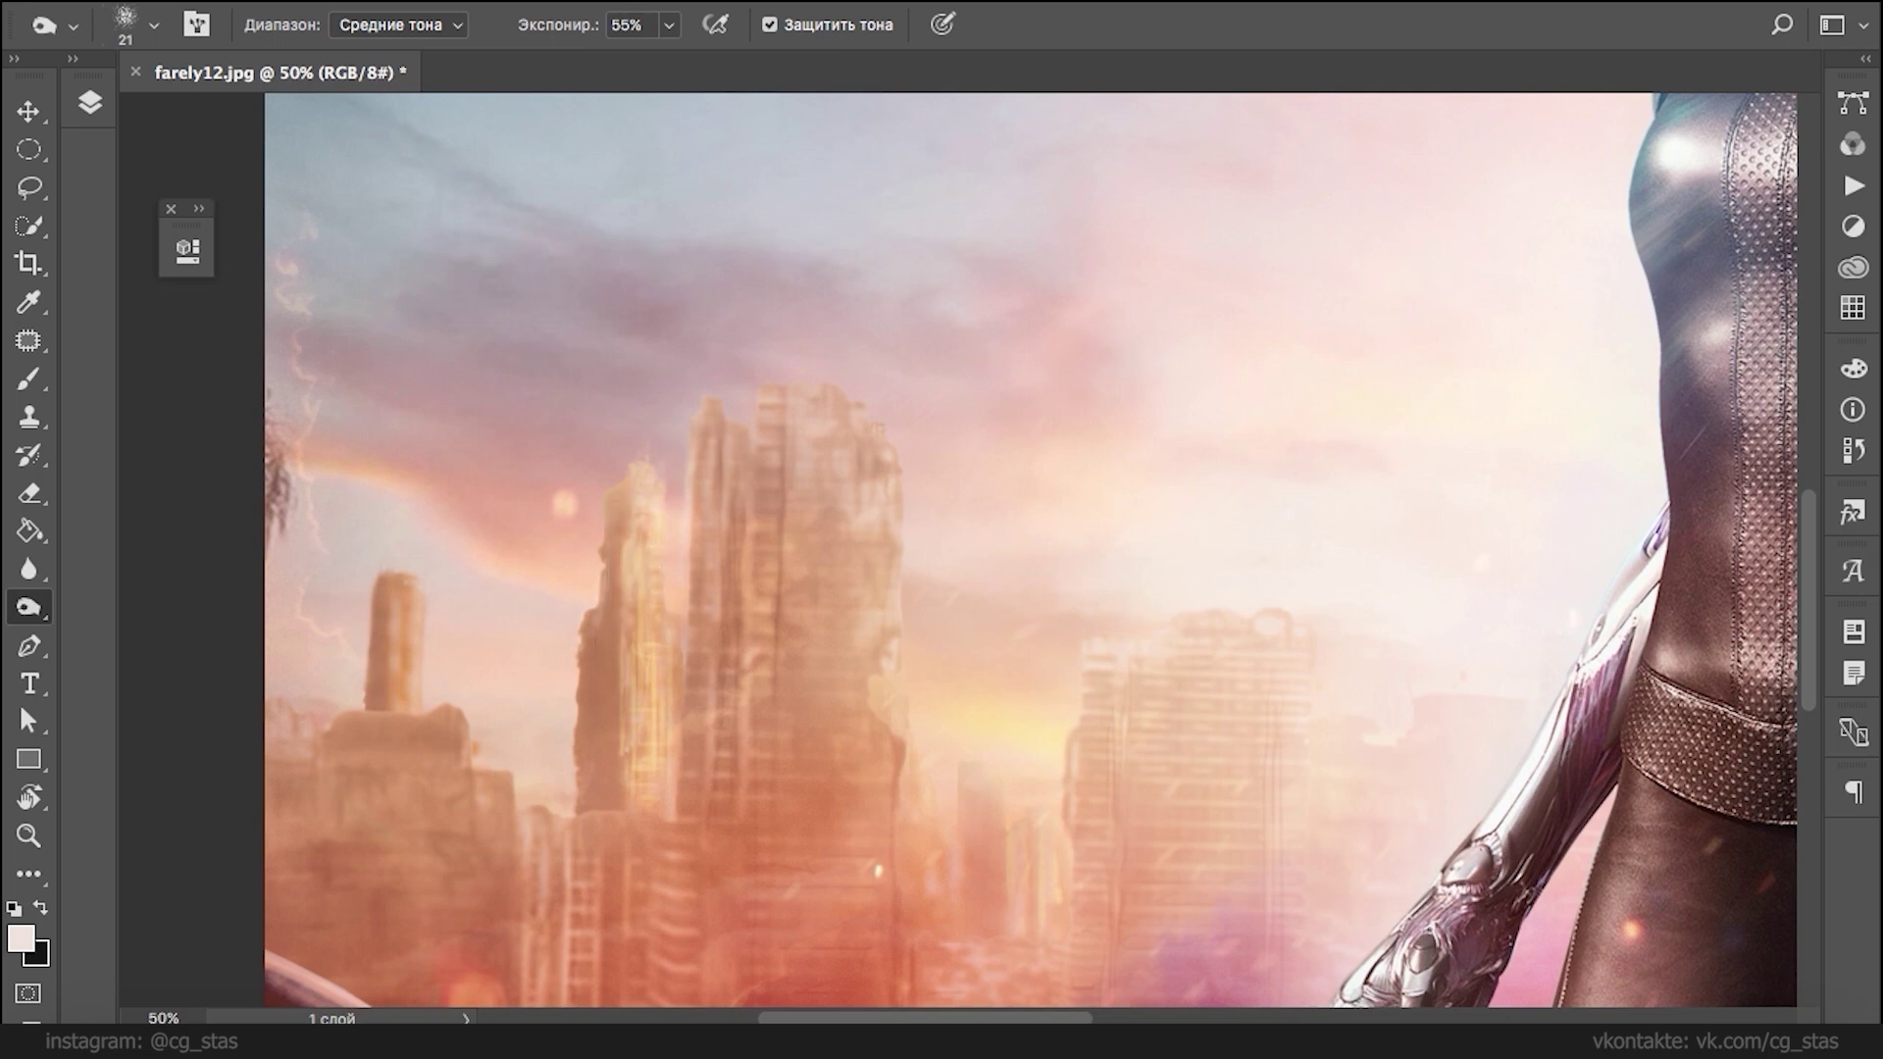
# - Soften the jagged light streaks at the picture's left edge with the Blur tool, using a 40-pixel brush
pyautogui.click(28, 569)
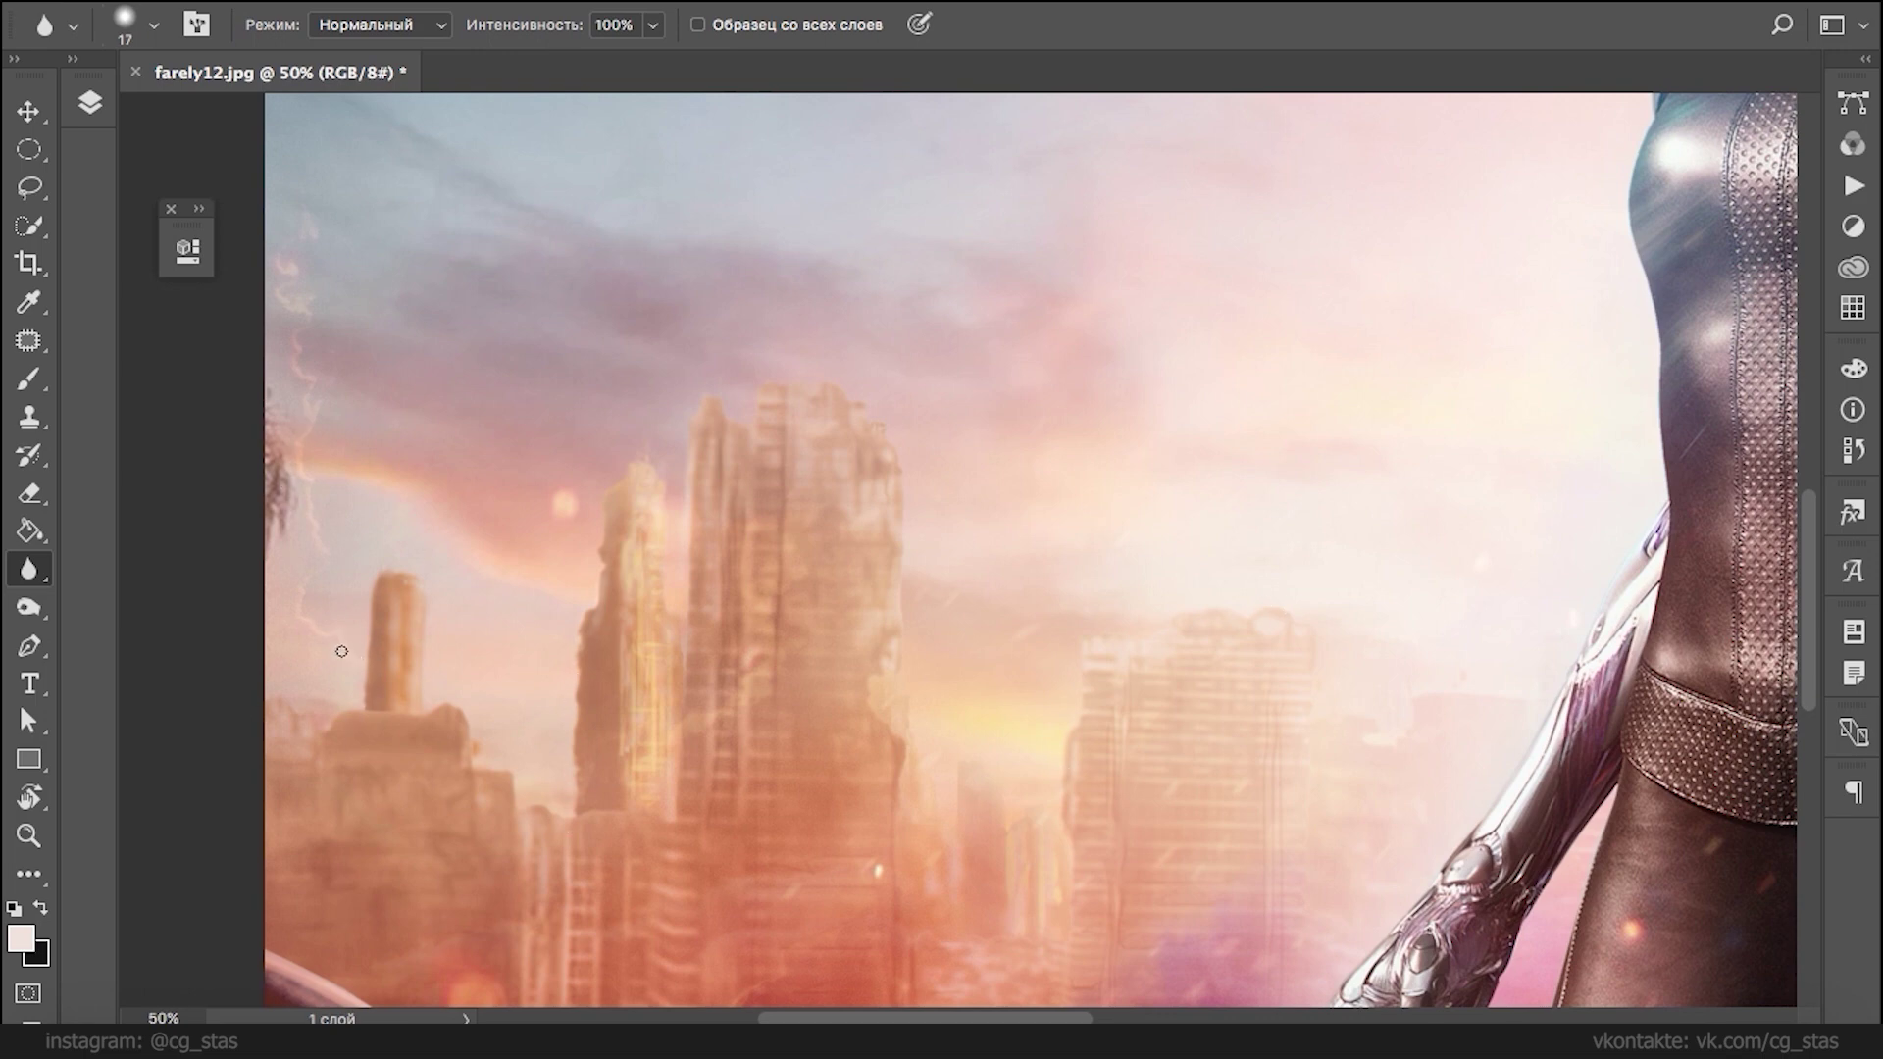
pyautogui.moveTo(515, 388)
pyautogui.mouseDown()
pyautogui.moveTo(748, 512)
pyautogui.moveTo(758, 471)
pyautogui.mouseUp()
pyautogui.rightClick(575, 395)
pyautogui.click(533, 402)
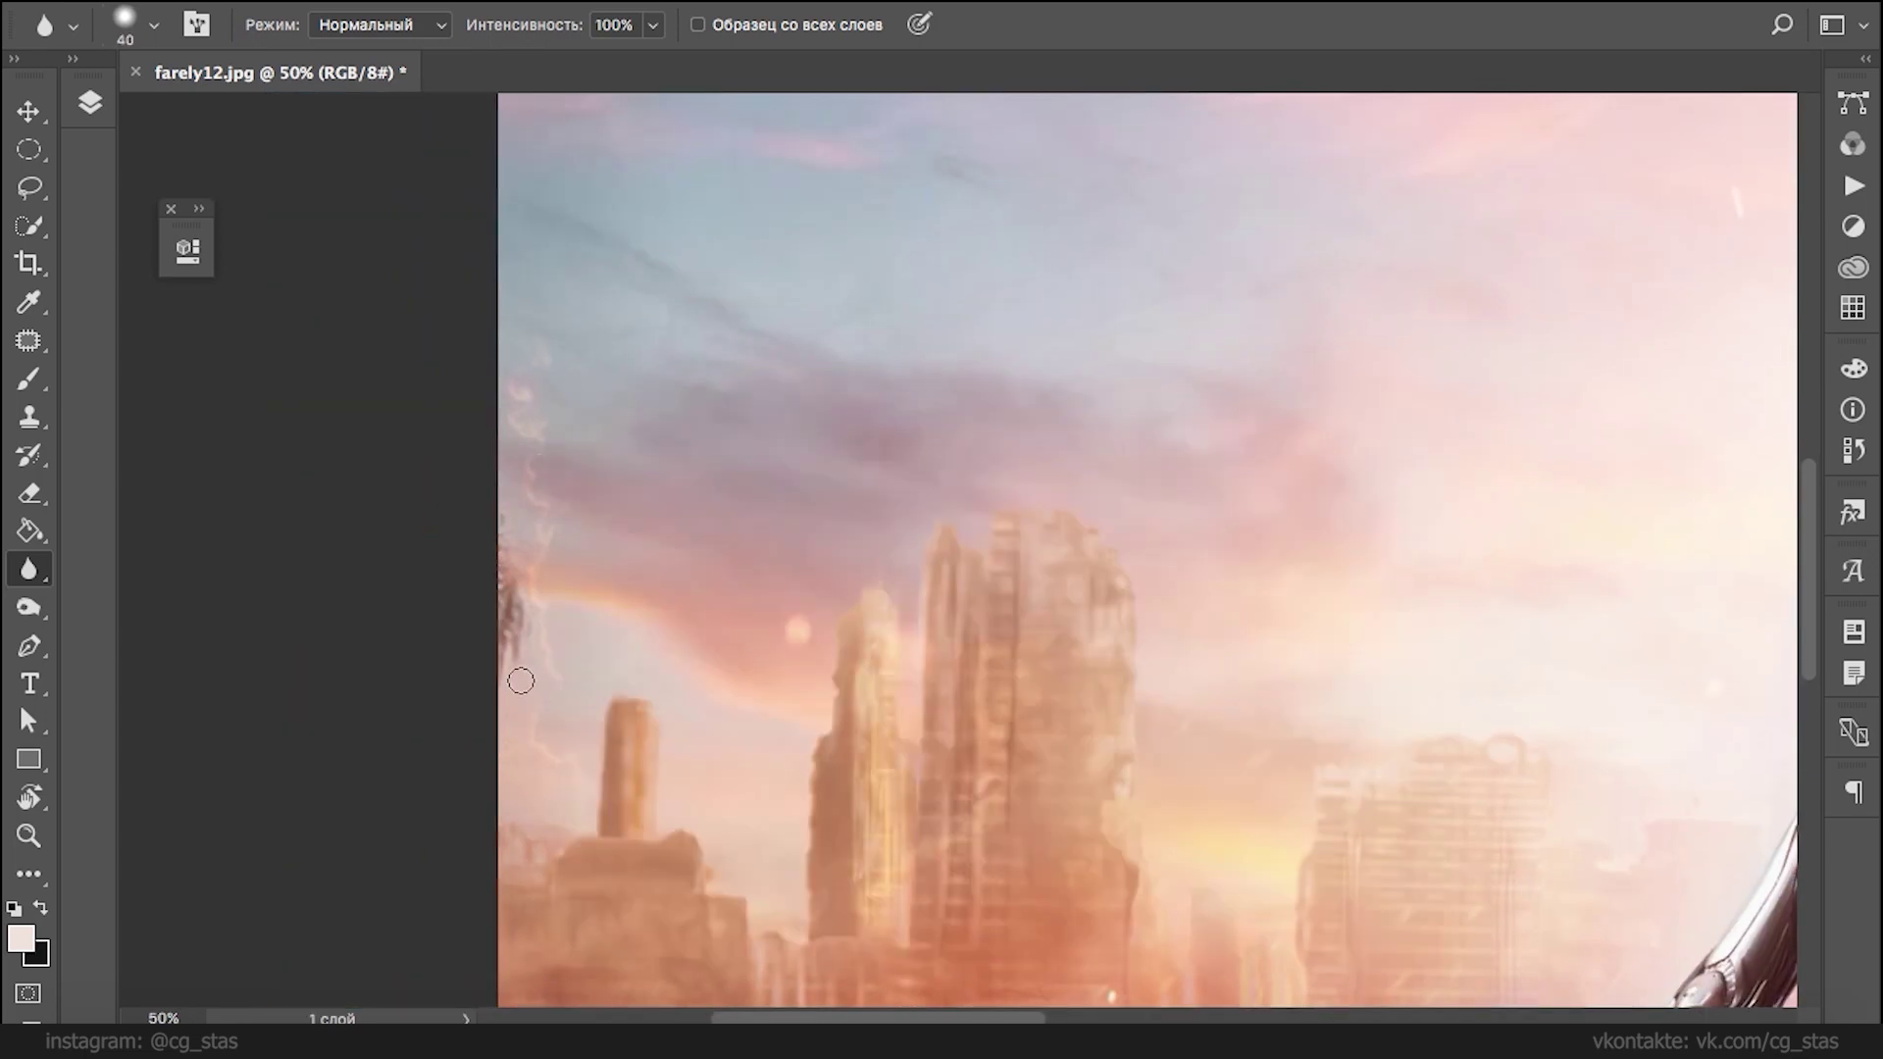
# - Examine the airship, the heroine's head and arm, the clouds and the tower up close, ending with the whole picture
pyautogui.scroll(10, 588, 760)
pyautogui.hscroll(5, 588, 760)
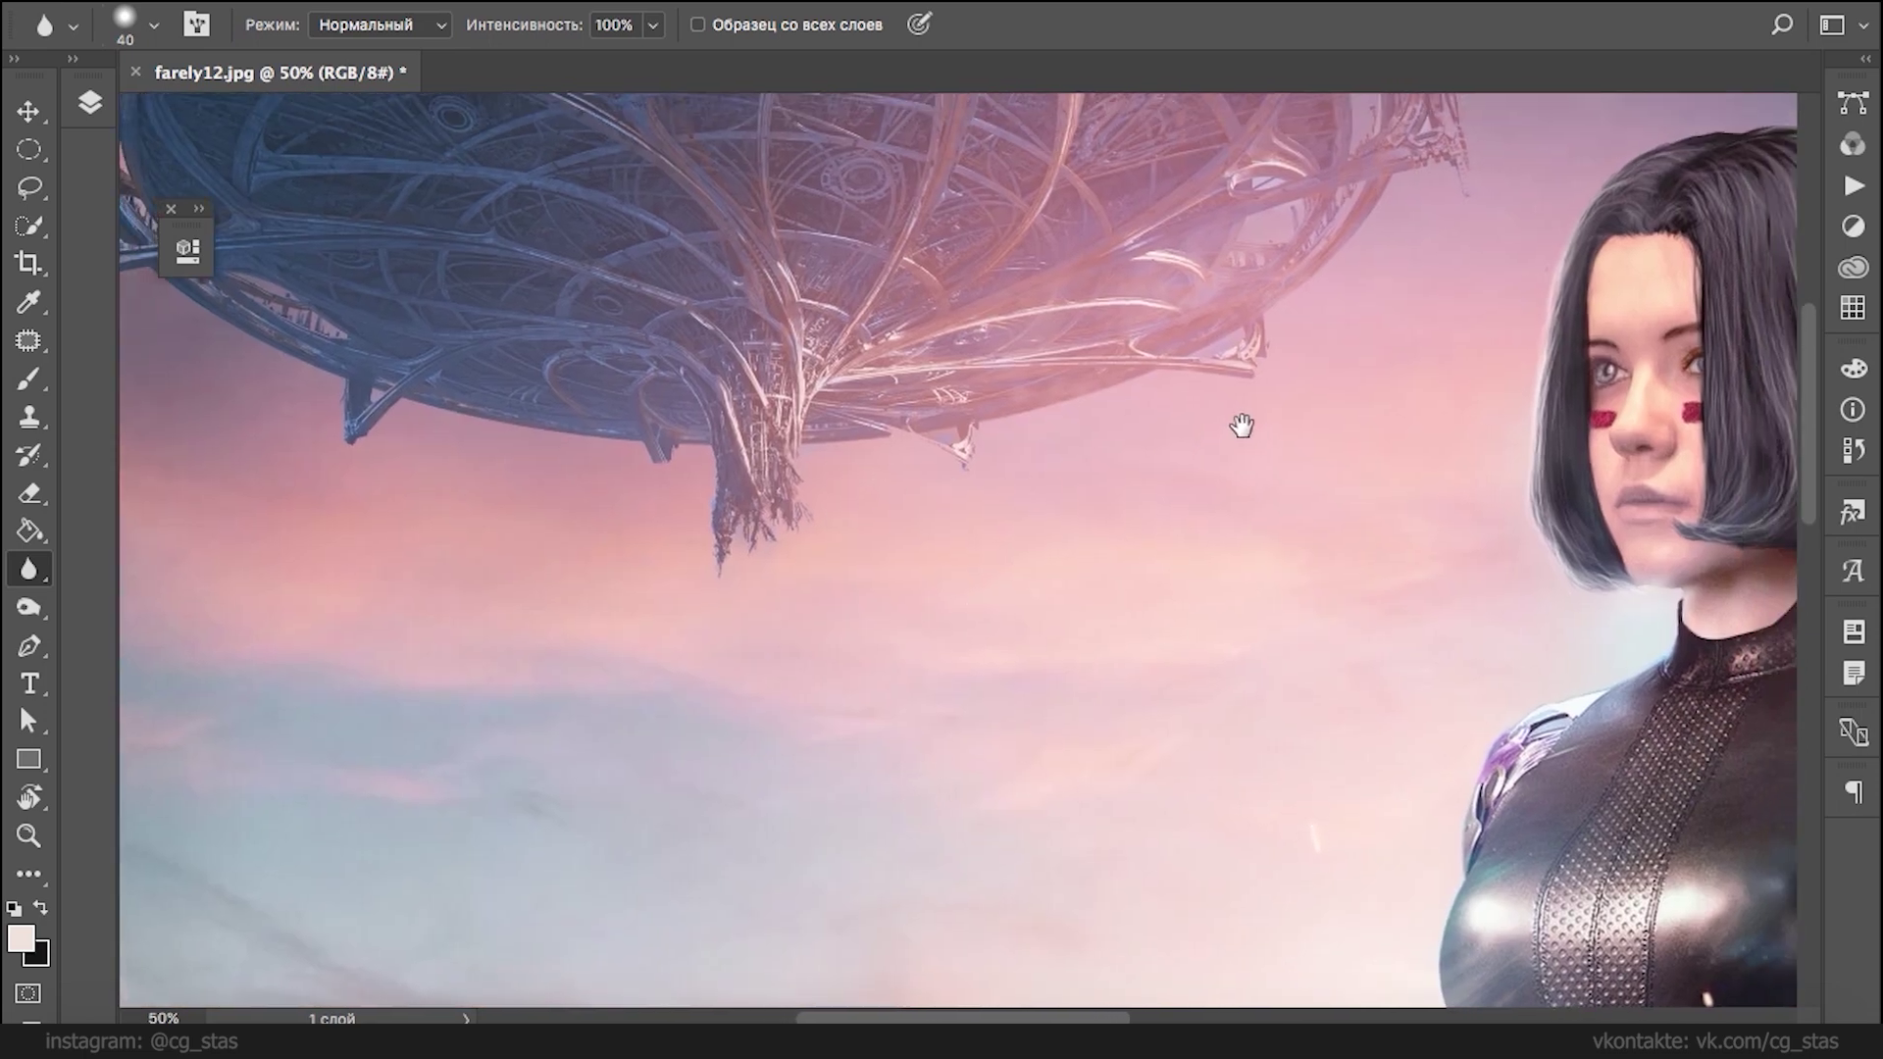
pyautogui.moveTo(1235, 424); pyautogui.dragTo(446, 433)
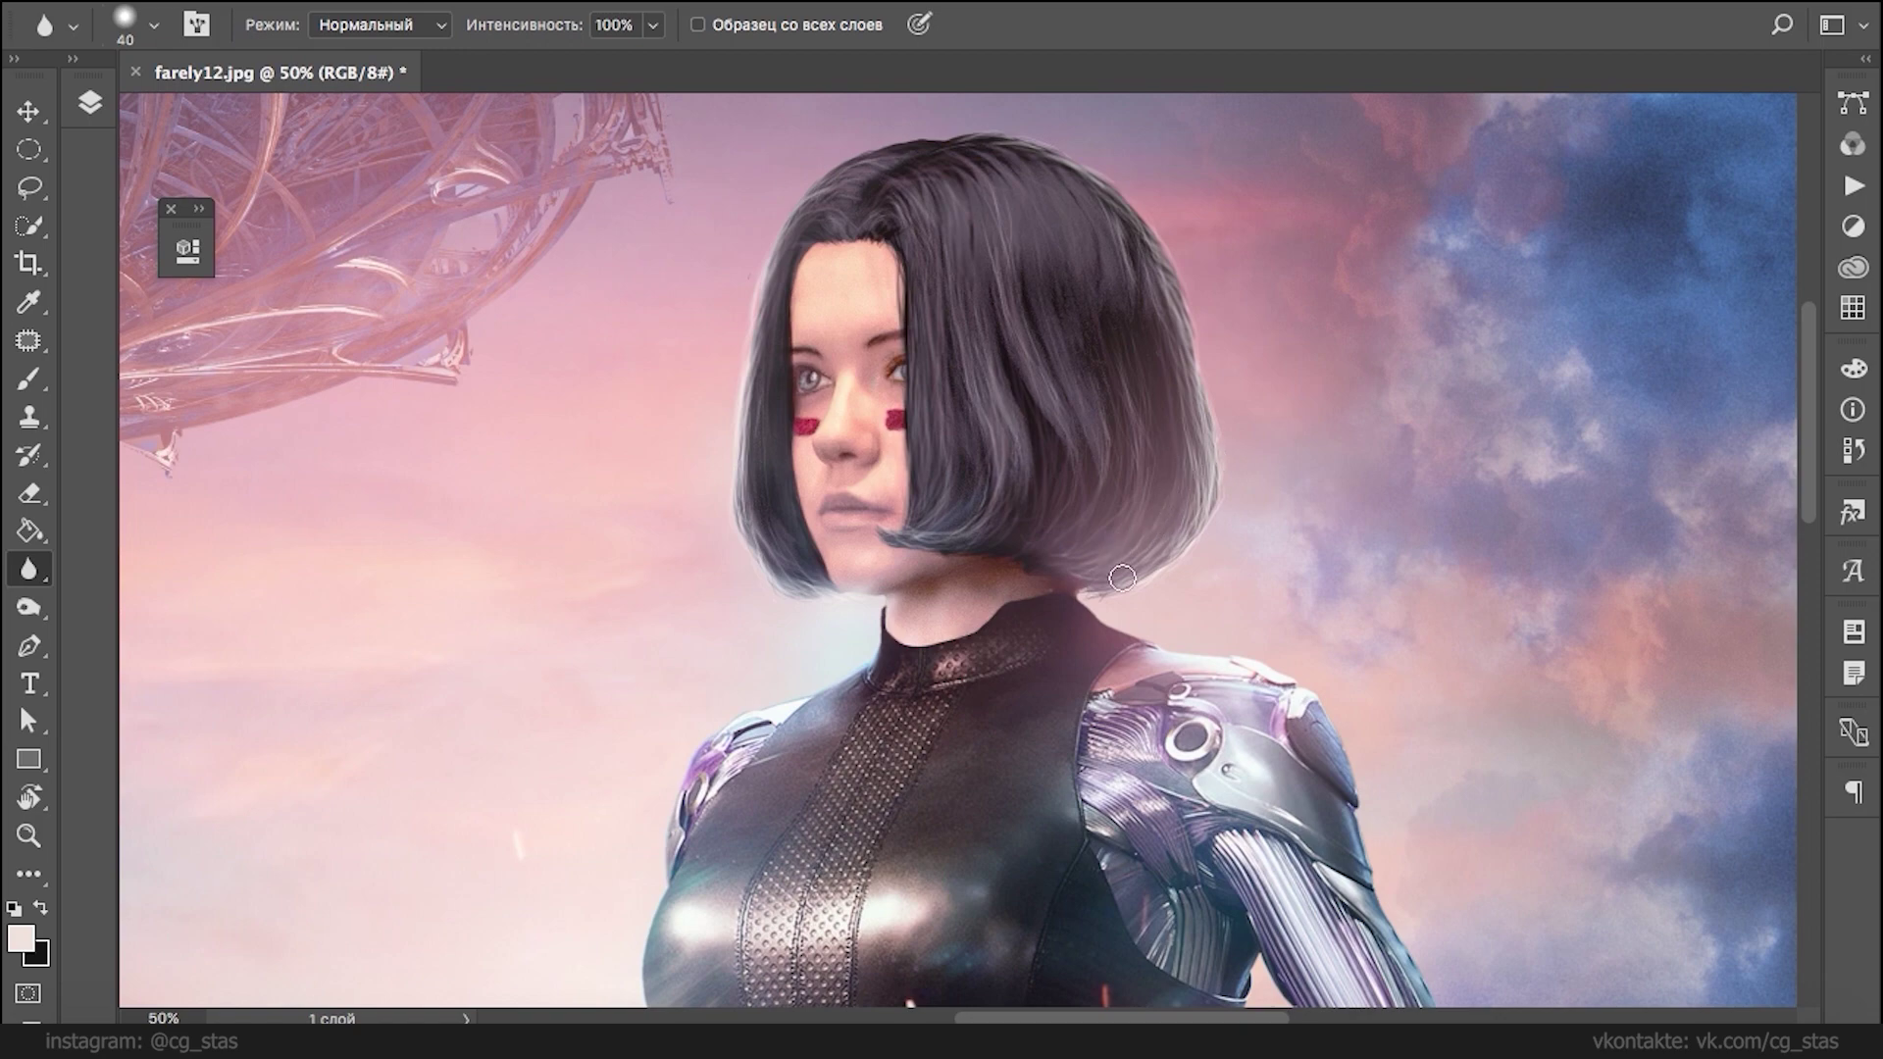
pyautogui.moveTo(1173, 408); pyautogui.dragTo(461, 520)
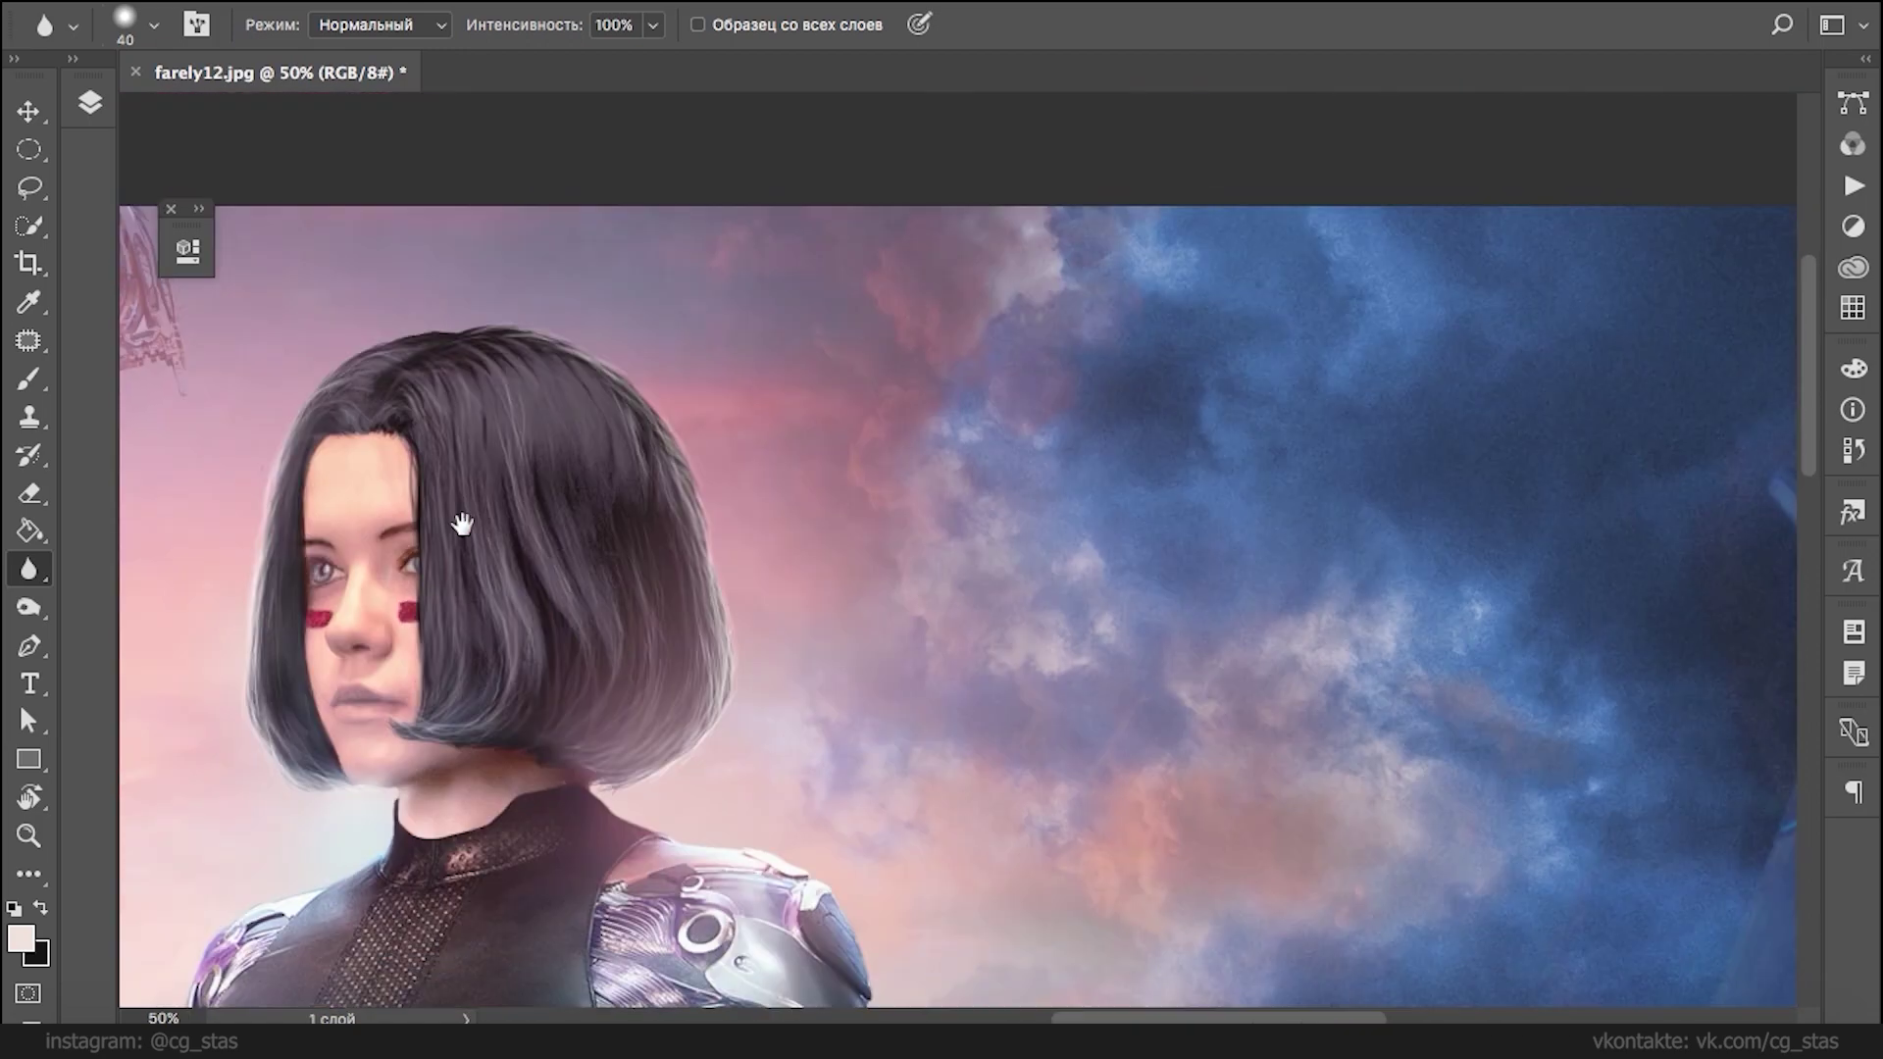
pyautogui.moveTo(911, 353); pyautogui.dragTo(876, 310)
pyautogui.moveTo(963, 550); pyautogui.dragTo(893, 316)
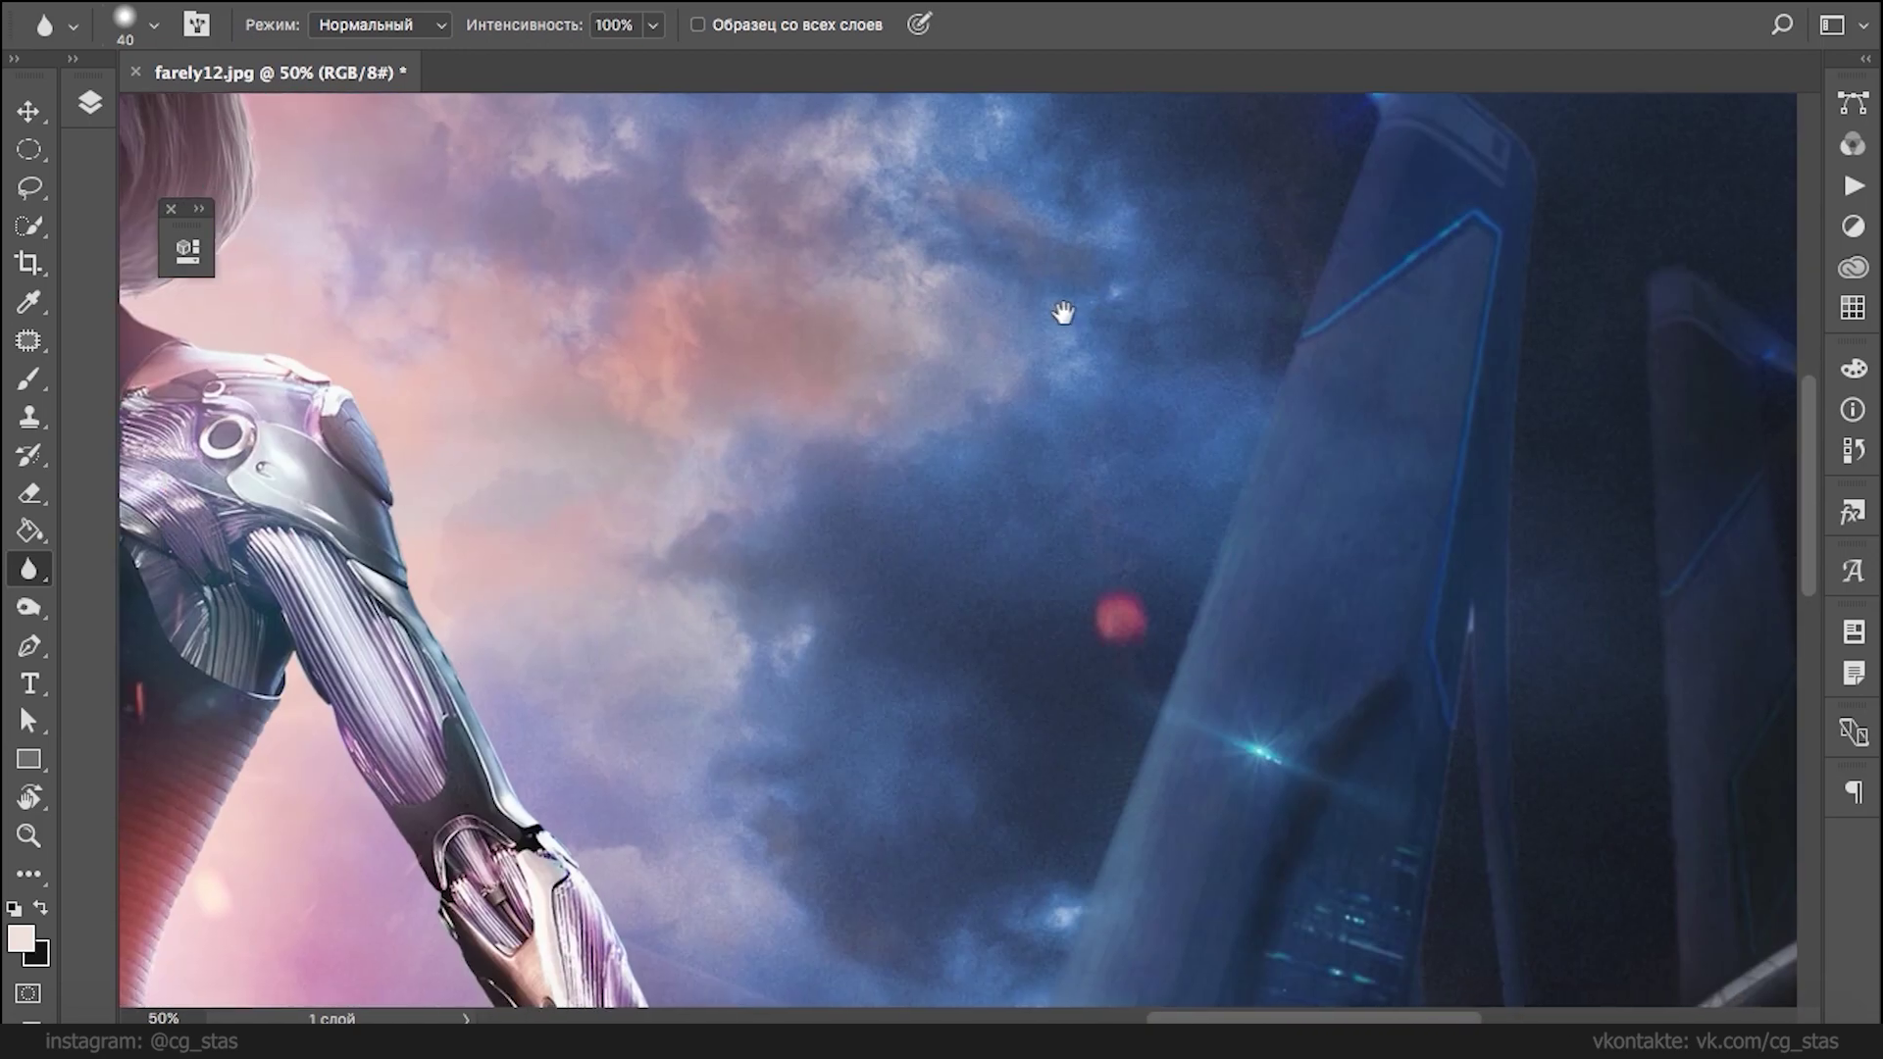
pyautogui.hotkey('ctrl', '-')
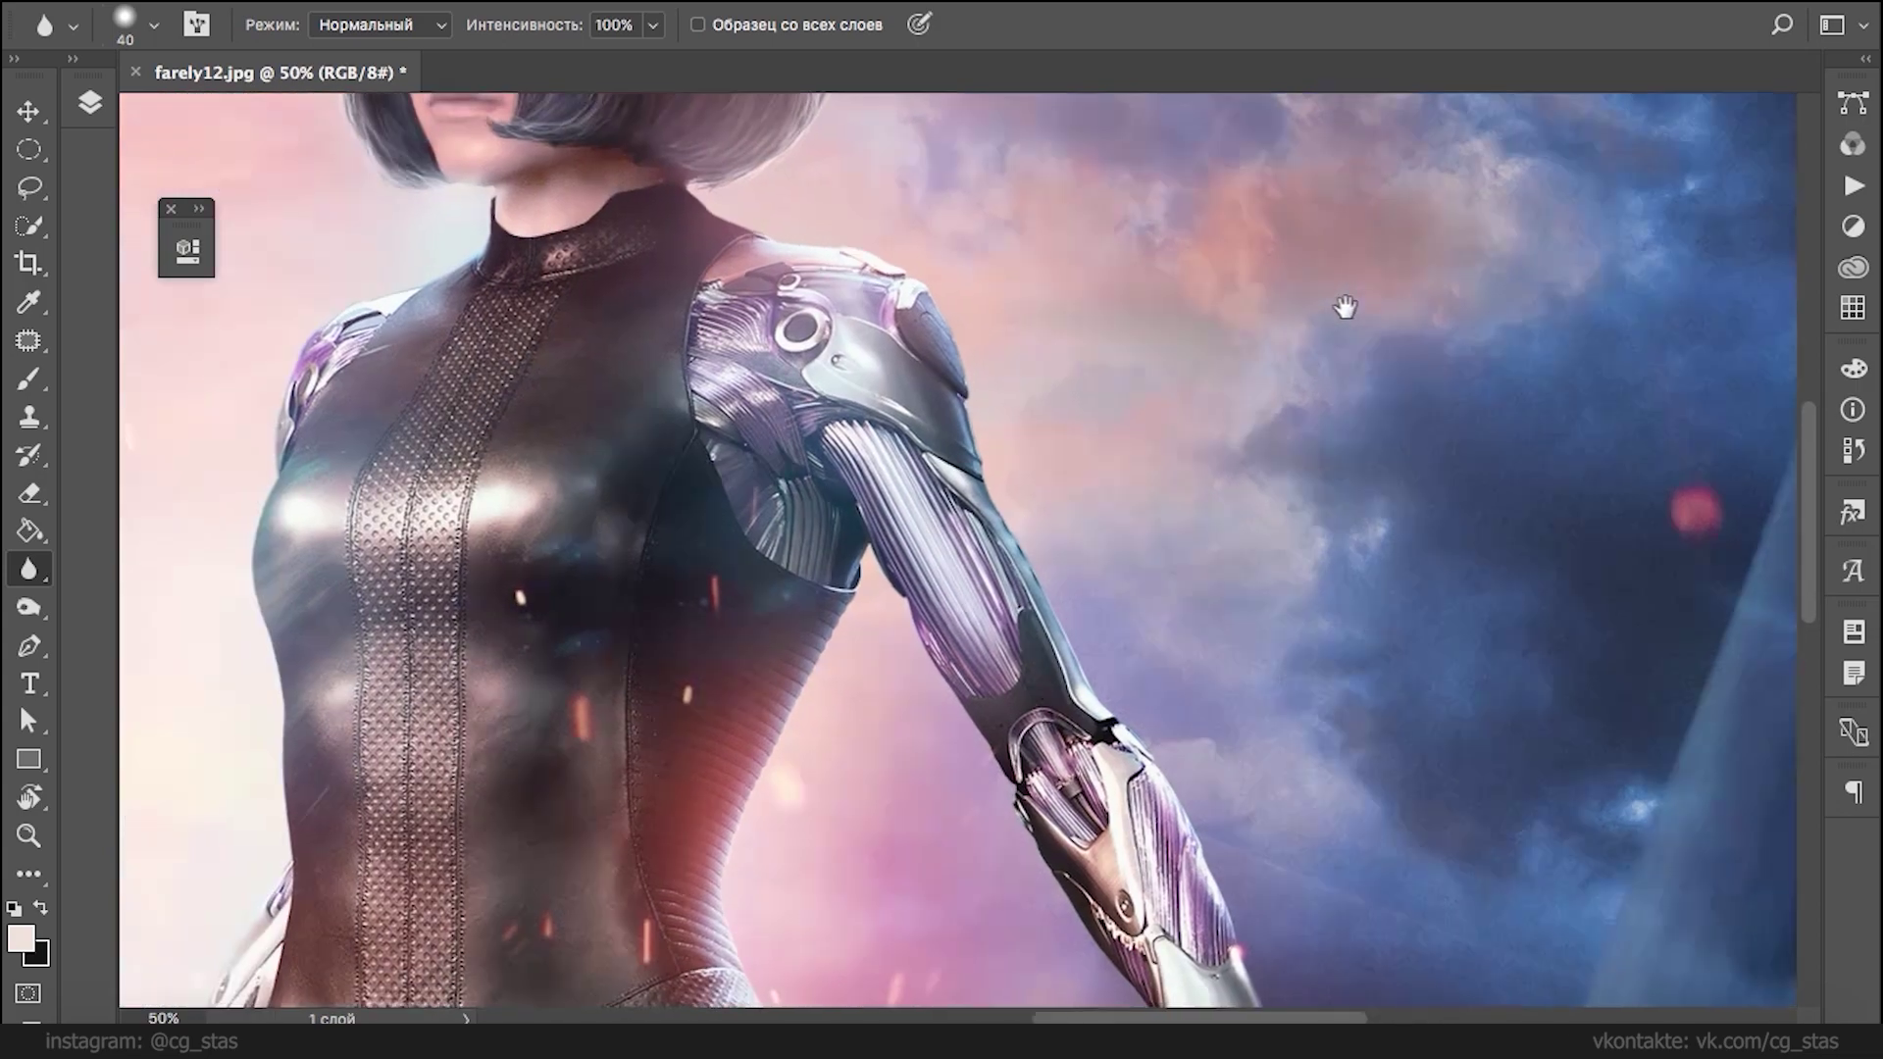
pyautogui.press('super+minus')
pyautogui.press('super+minus')
pyautogui.press('super+minus')
pyautogui.press('super+minus')
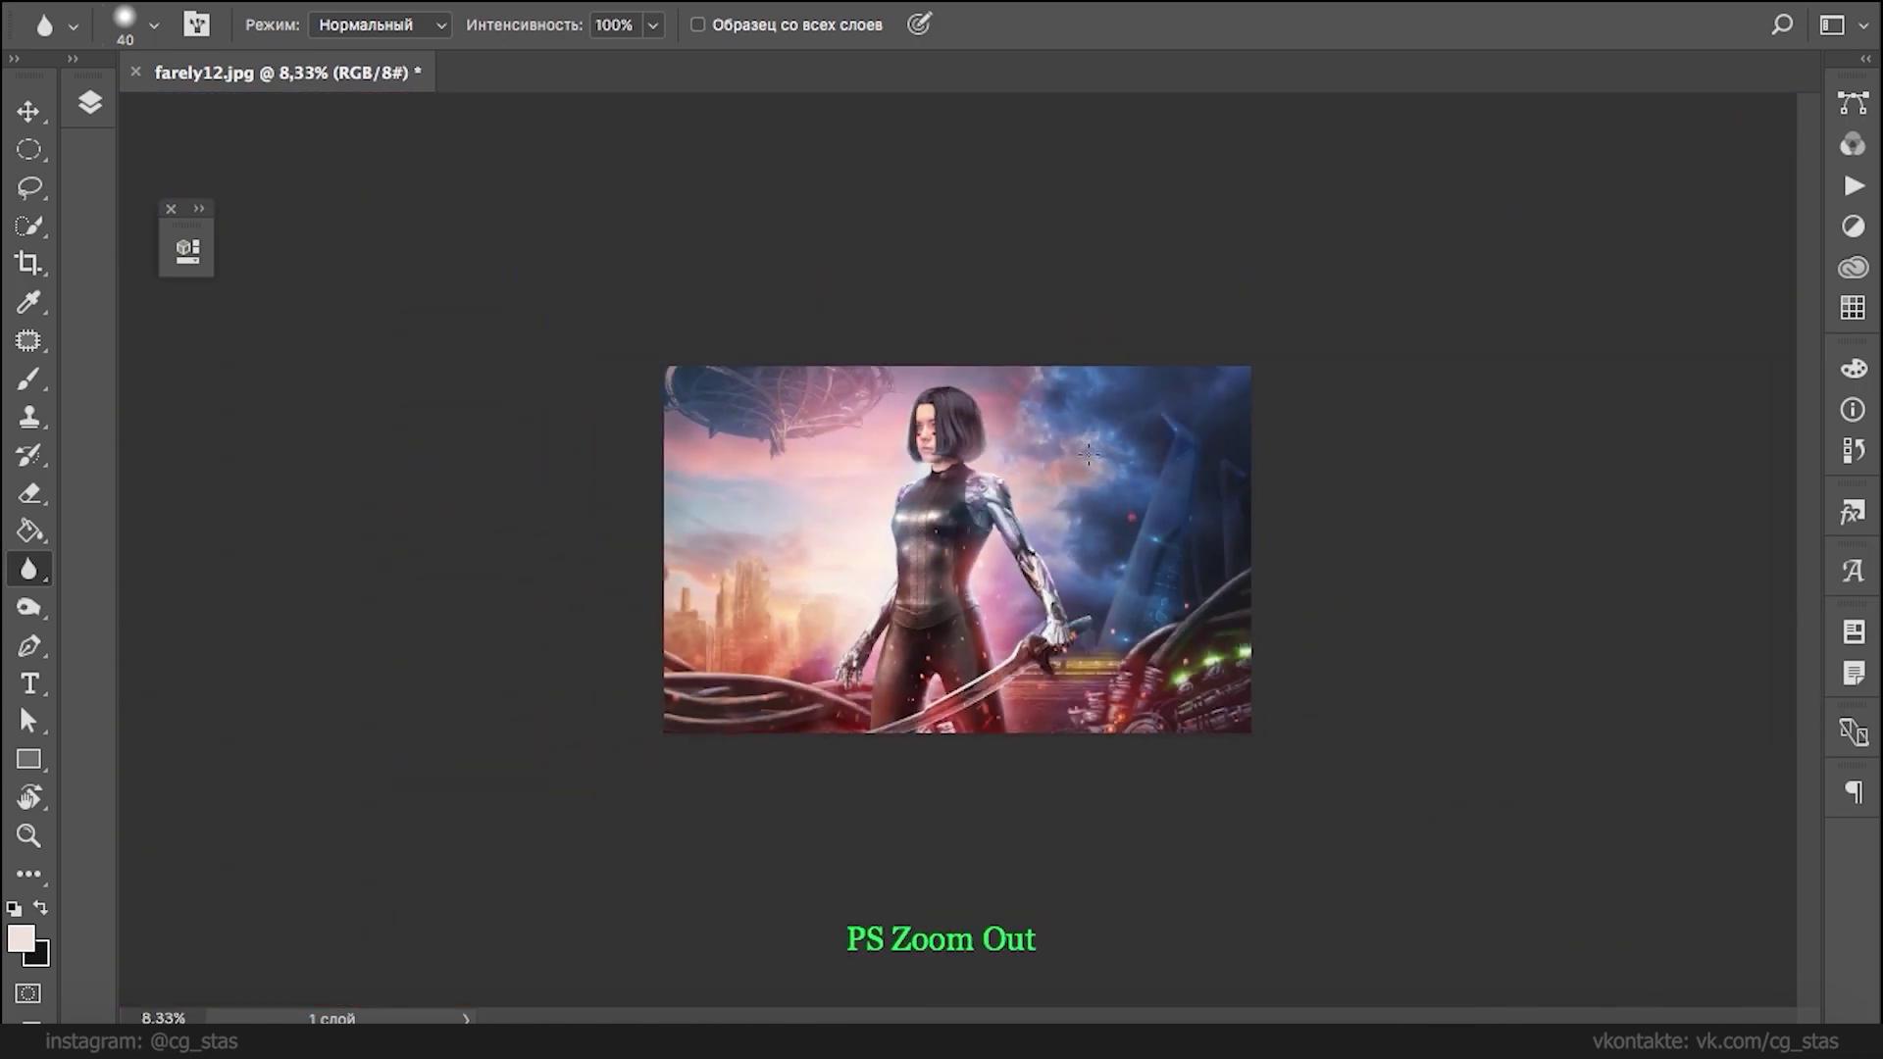
# - Duplicate the picture's layer, hide the original, and open the Camera Raw filter on the copy with a side-by-side before/after view
pyautogui.click(90, 102)
pyautogui.click(570, 270)
pyautogui.hotkey('ctrl', 'j')
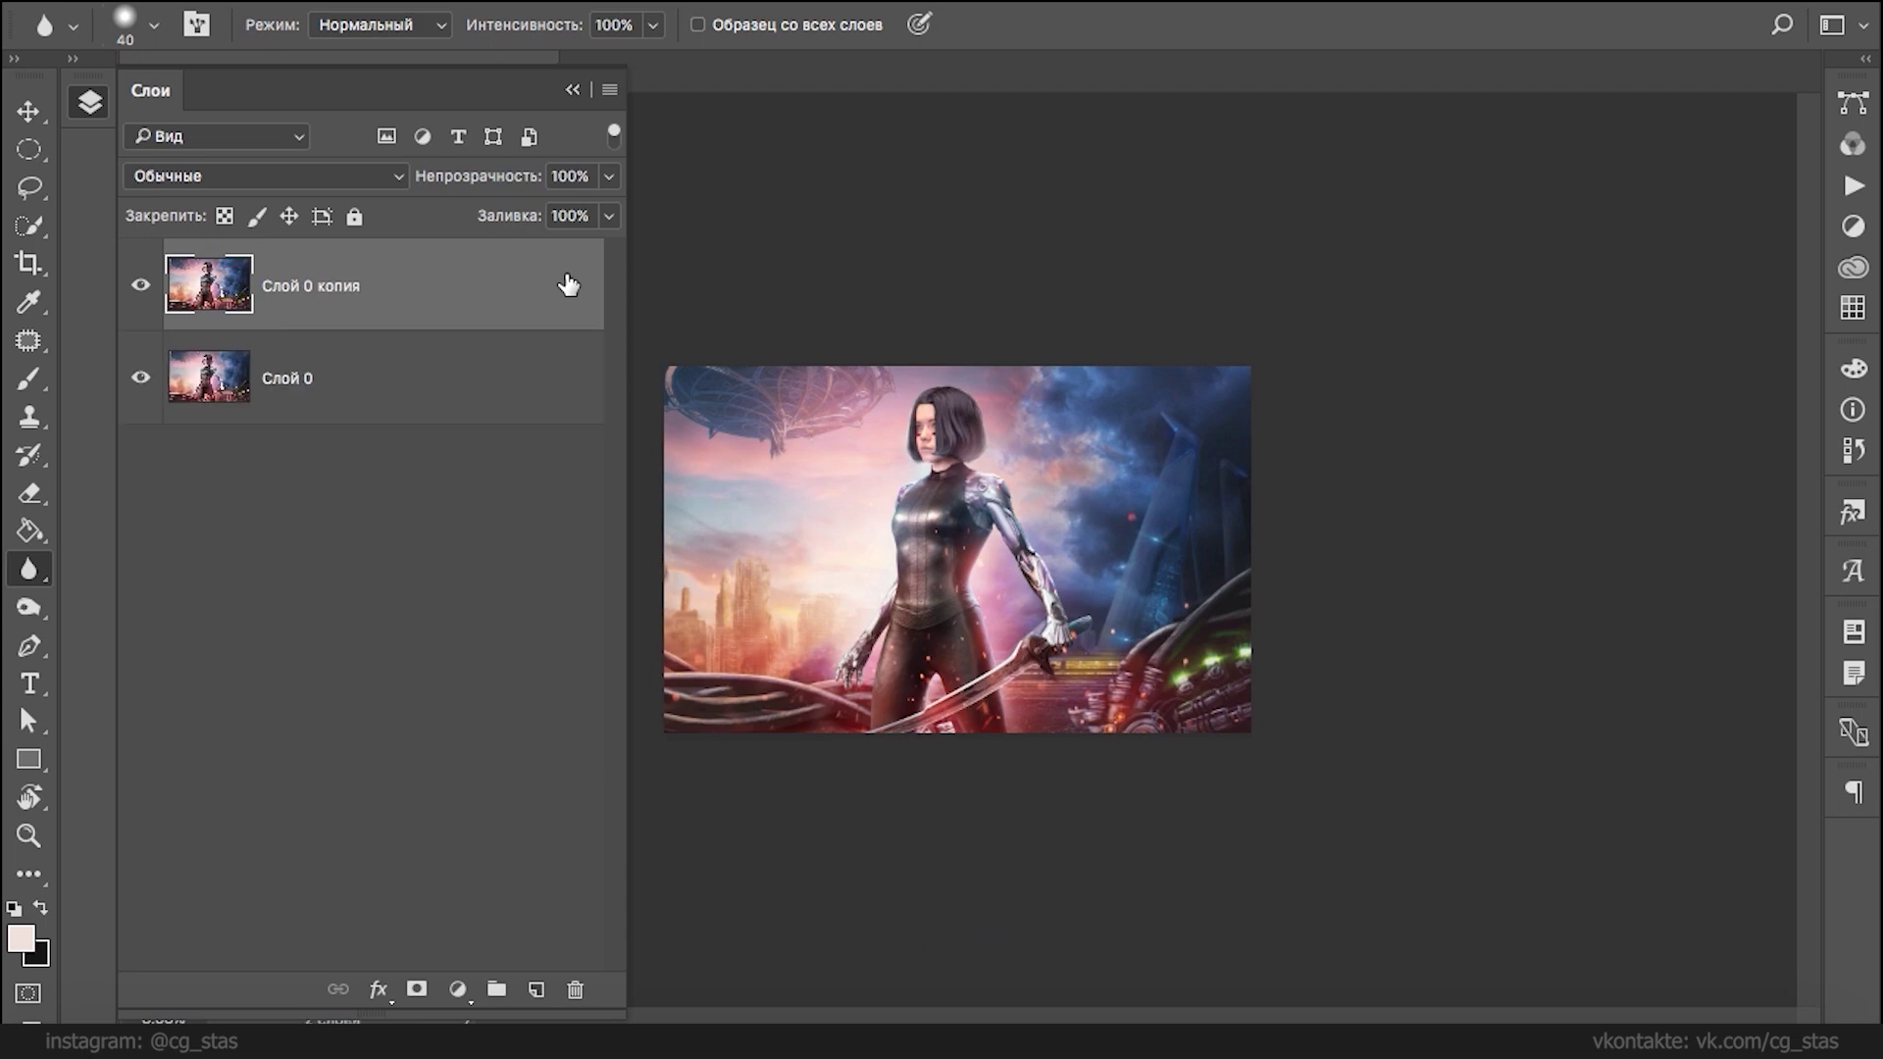
pyautogui.click(947, 156)
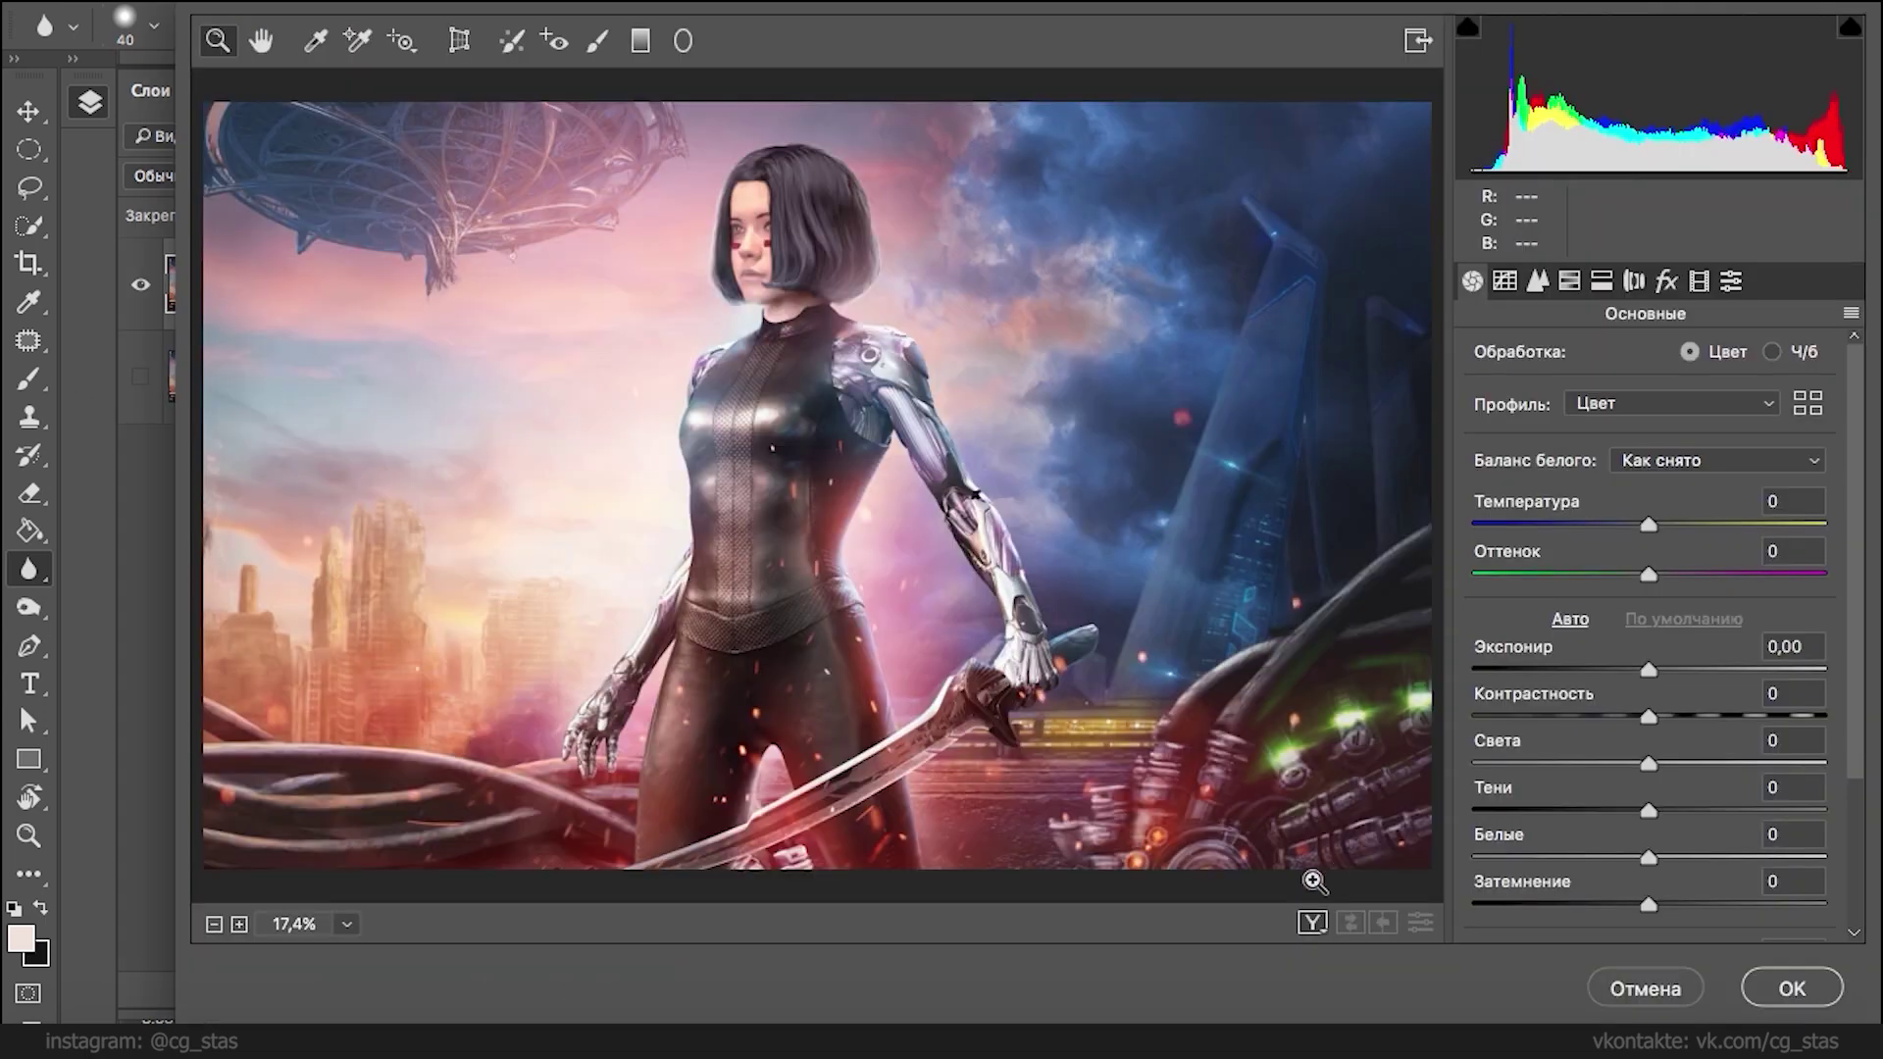
pyautogui.click(1312, 922)
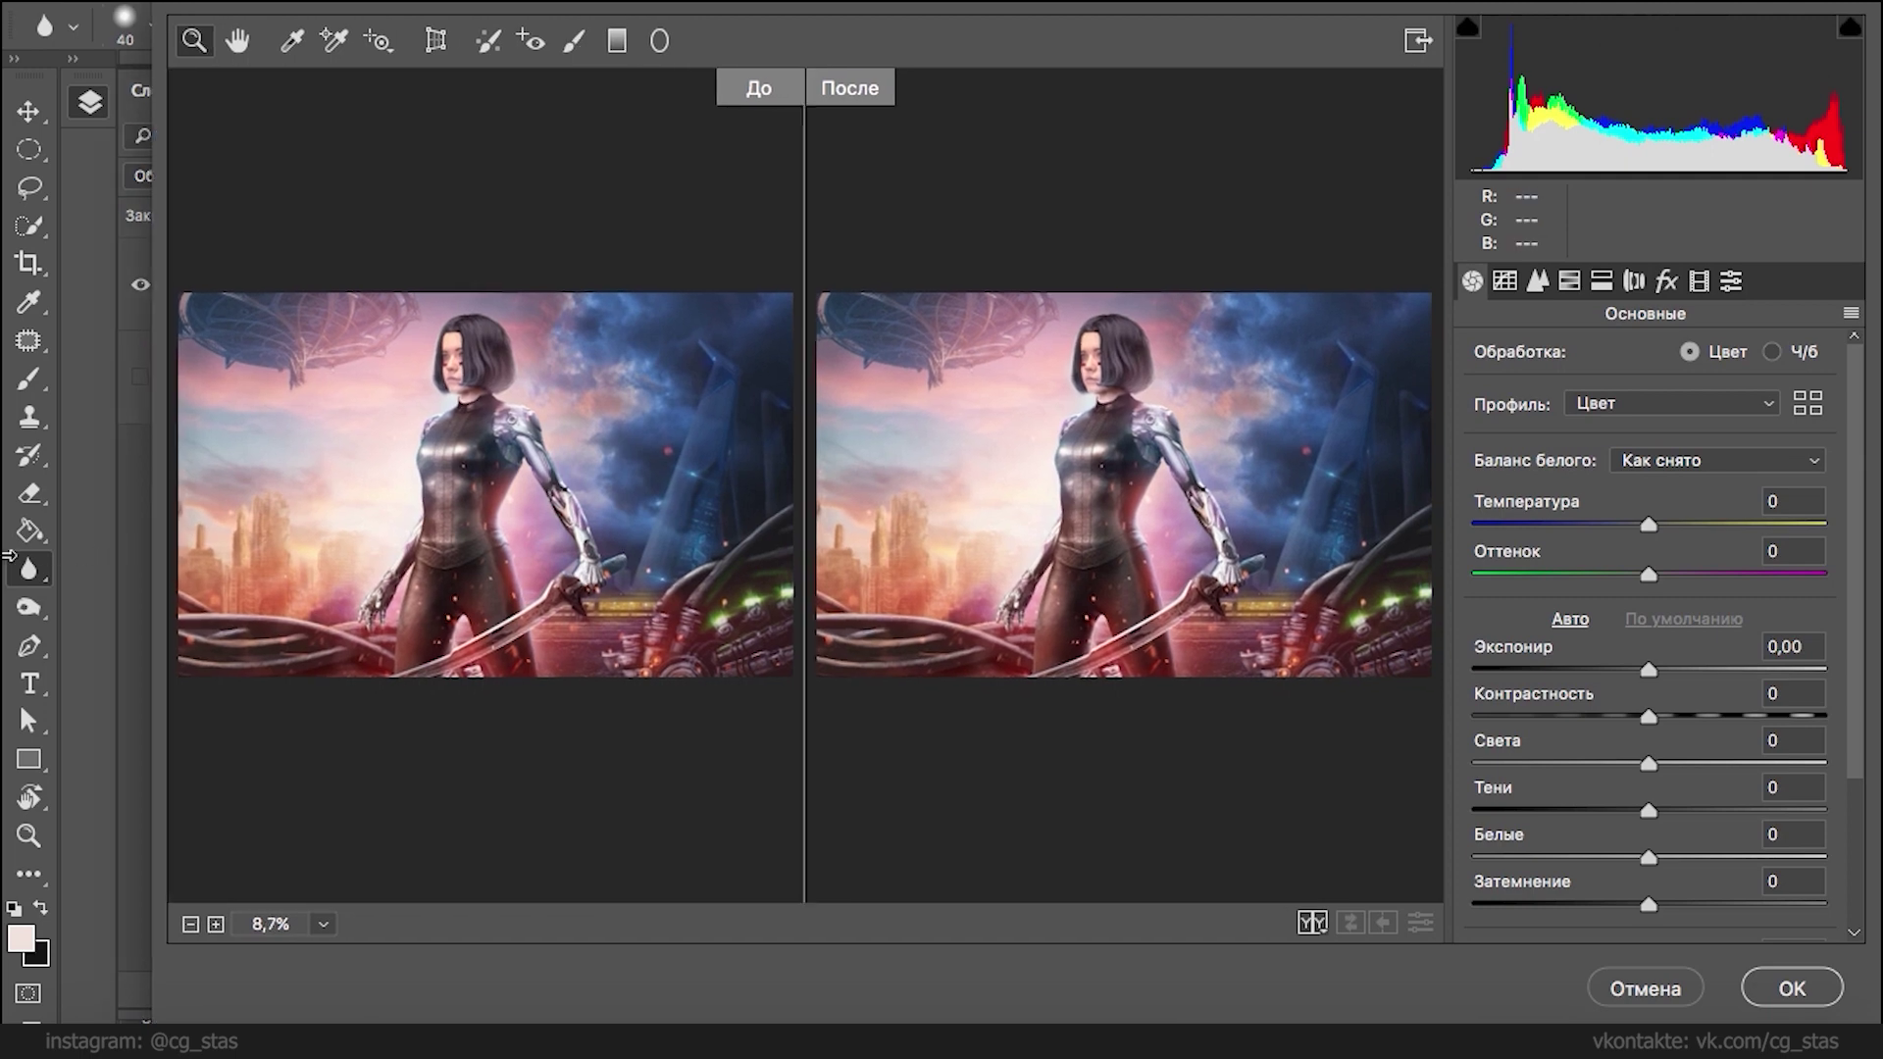
# - Set the temperature to -5, tint to +16, exposure to +0.05 and contrast to +8, trying the highlights and resetting them
pyautogui.moveTo(1649, 525); pyautogui.dragTo(1683, 578)
pyautogui.moveTo(1650, 667); pyautogui.dragTo(1659, 672)
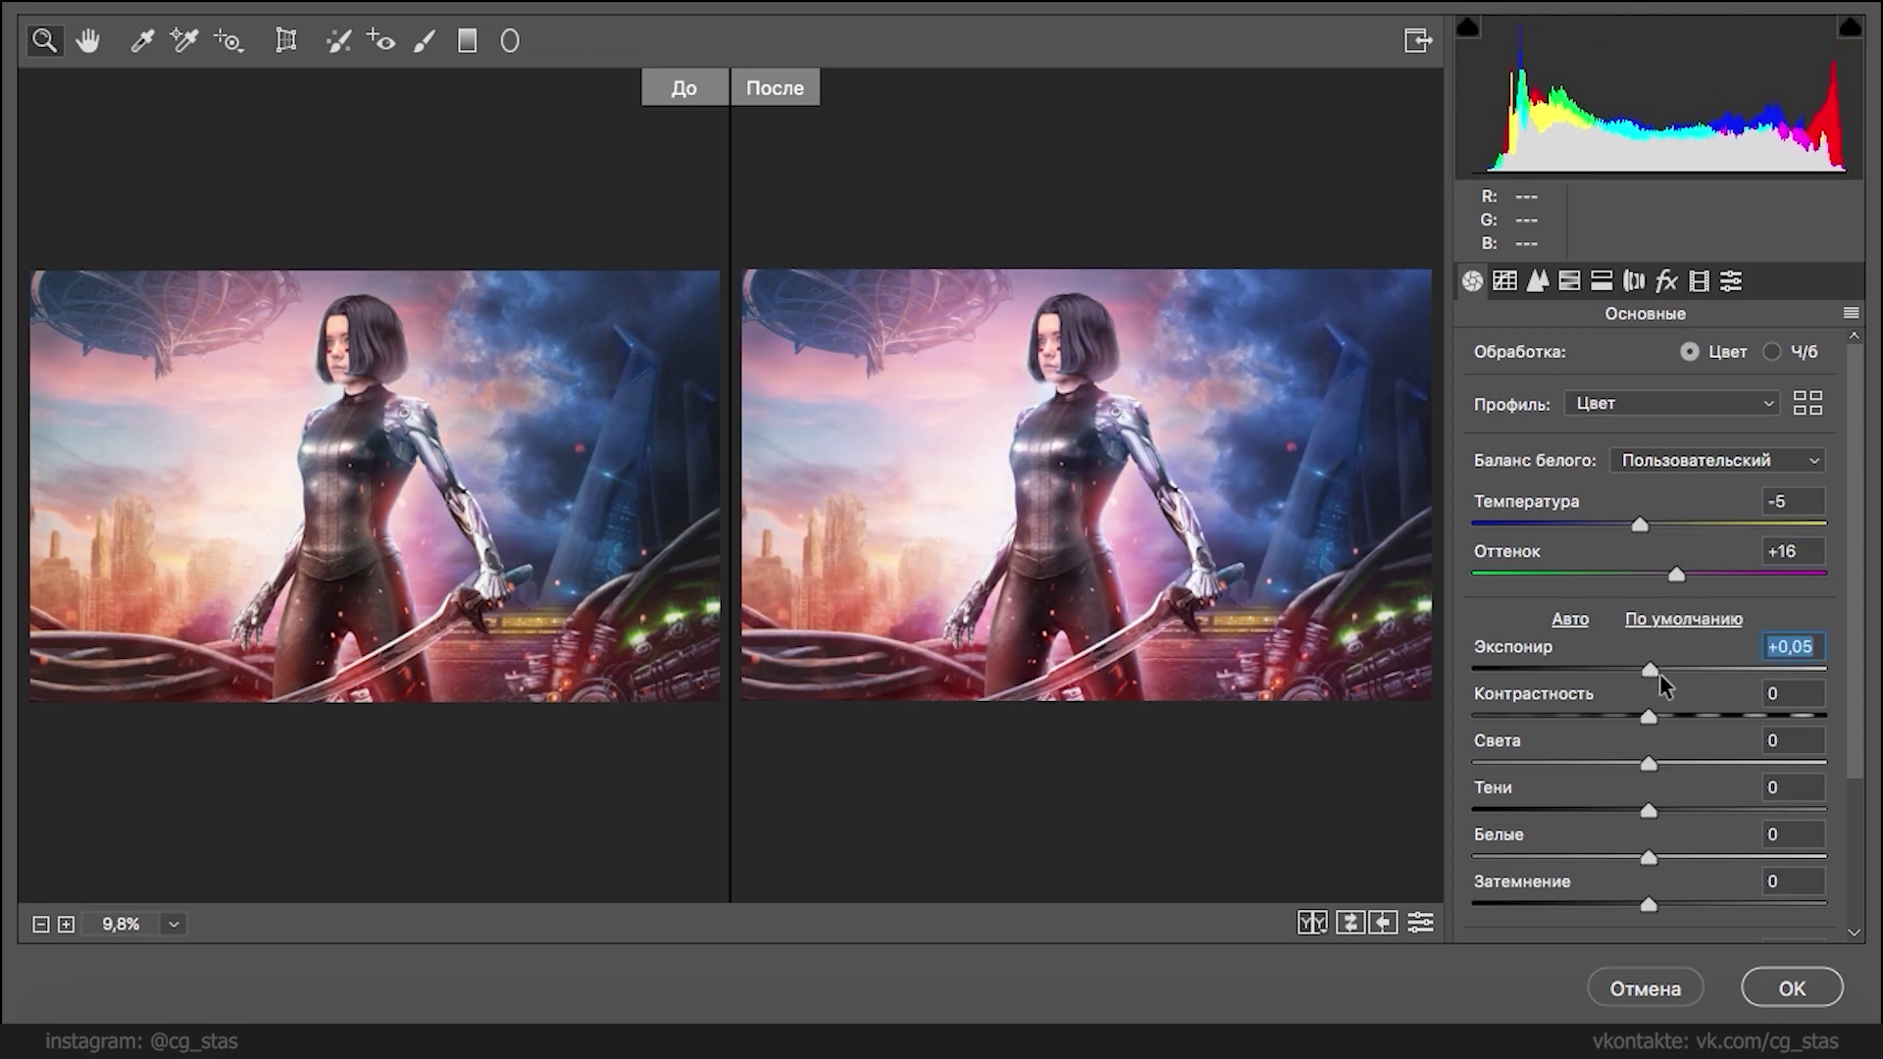
pyautogui.scroll(-4, 1652, 589)
pyautogui.moveTo(1649, 531); pyautogui.dragTo(1671, 582)
pyautogui.doubleClick(1667, 582)
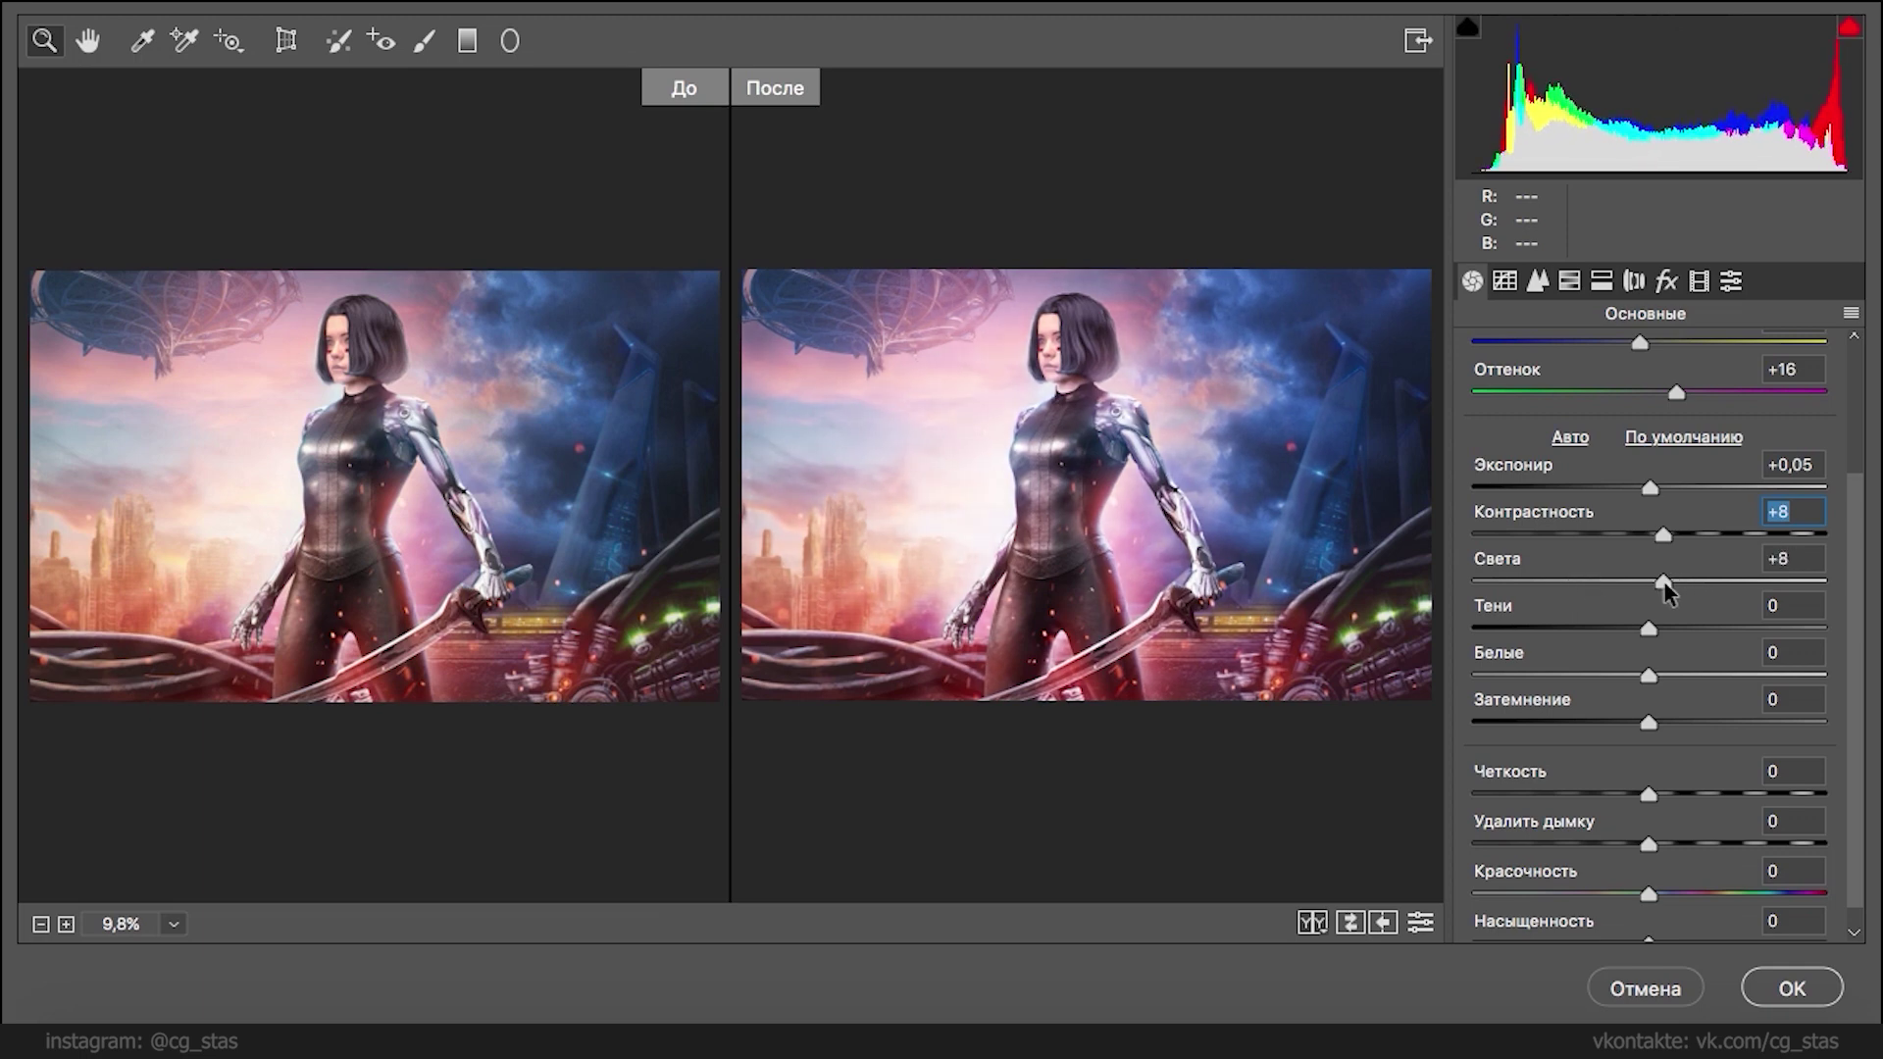
# - Set whites to +8, blacks to +9, clarity and dehaze to +13, vibrance to +12 and saturation to +14
pyautogui.moveTo(1648, 627); pyautogui.dragTo(1673, 822)
pyautogui.scroll(-1, 1632, 765)
pyautogui.click(1419, 923)
pyautogui.click(1420, 923)
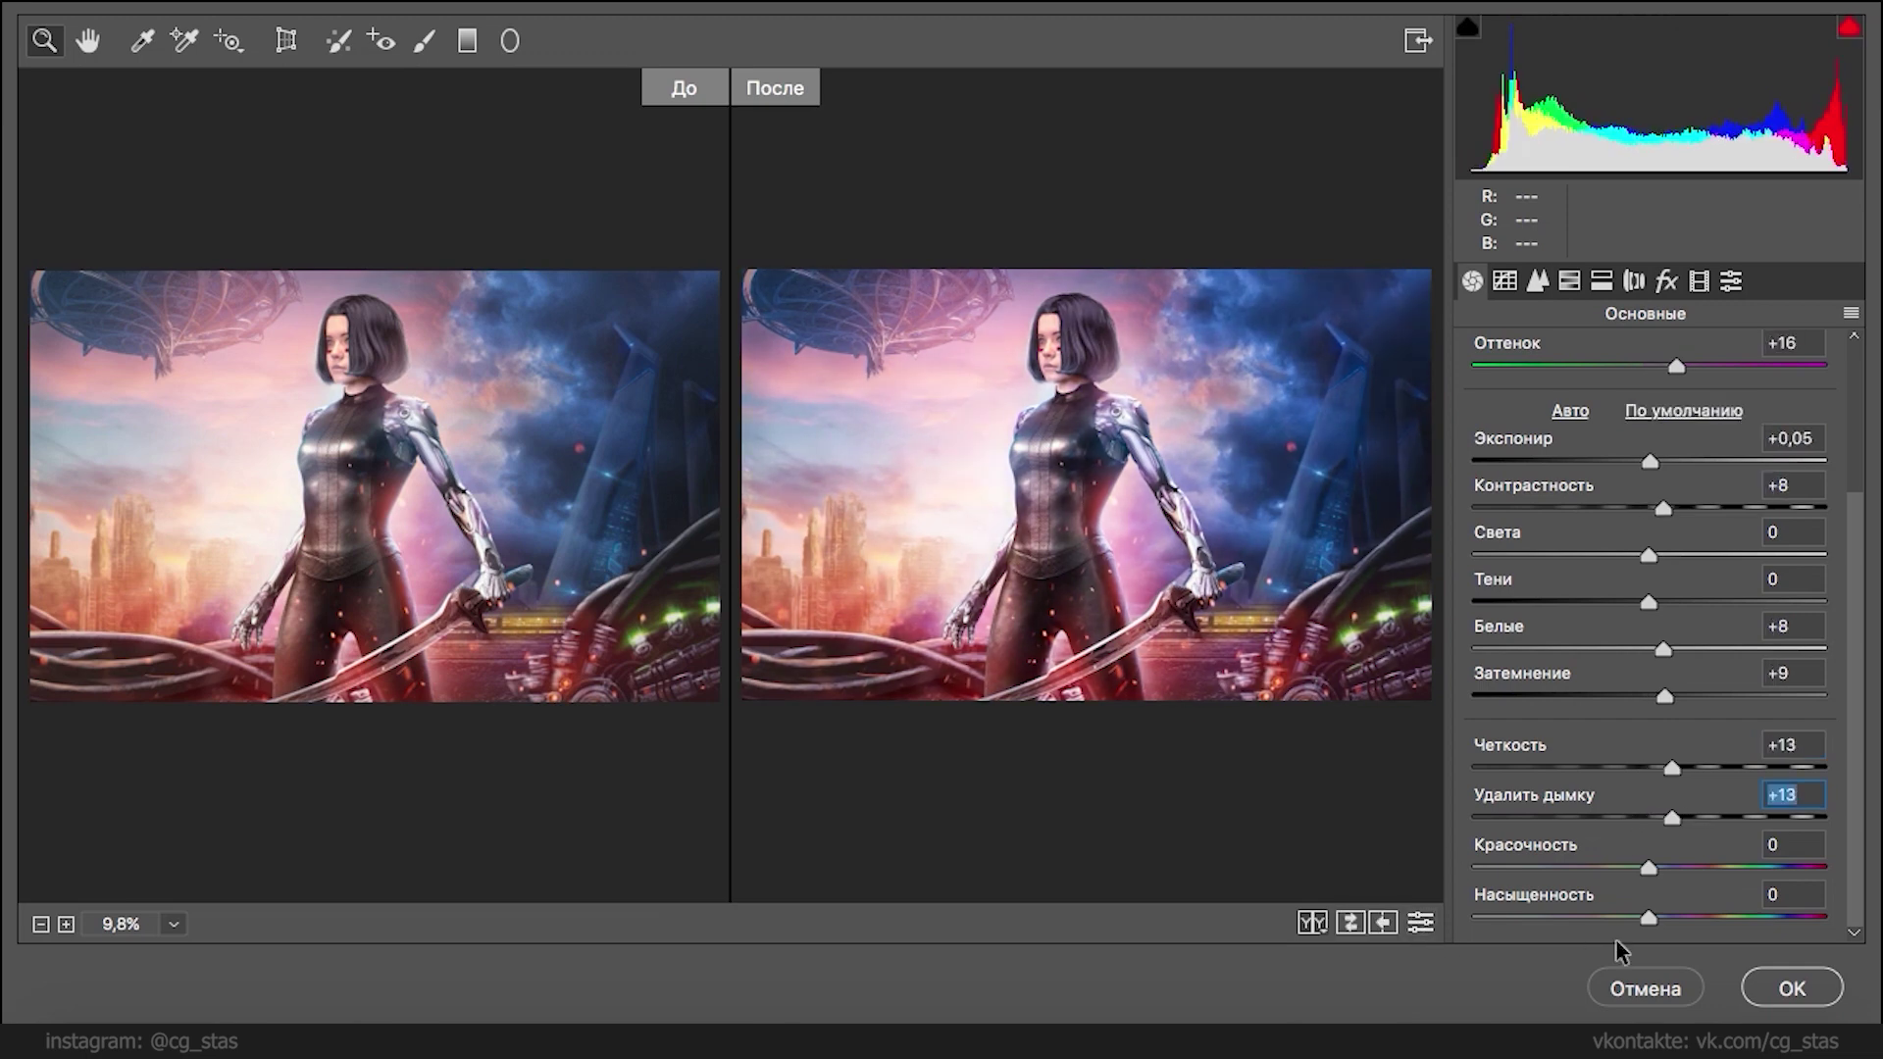
pyautogui.moveTo(1649, 869); pyautogui.dragTo(1689, 919)
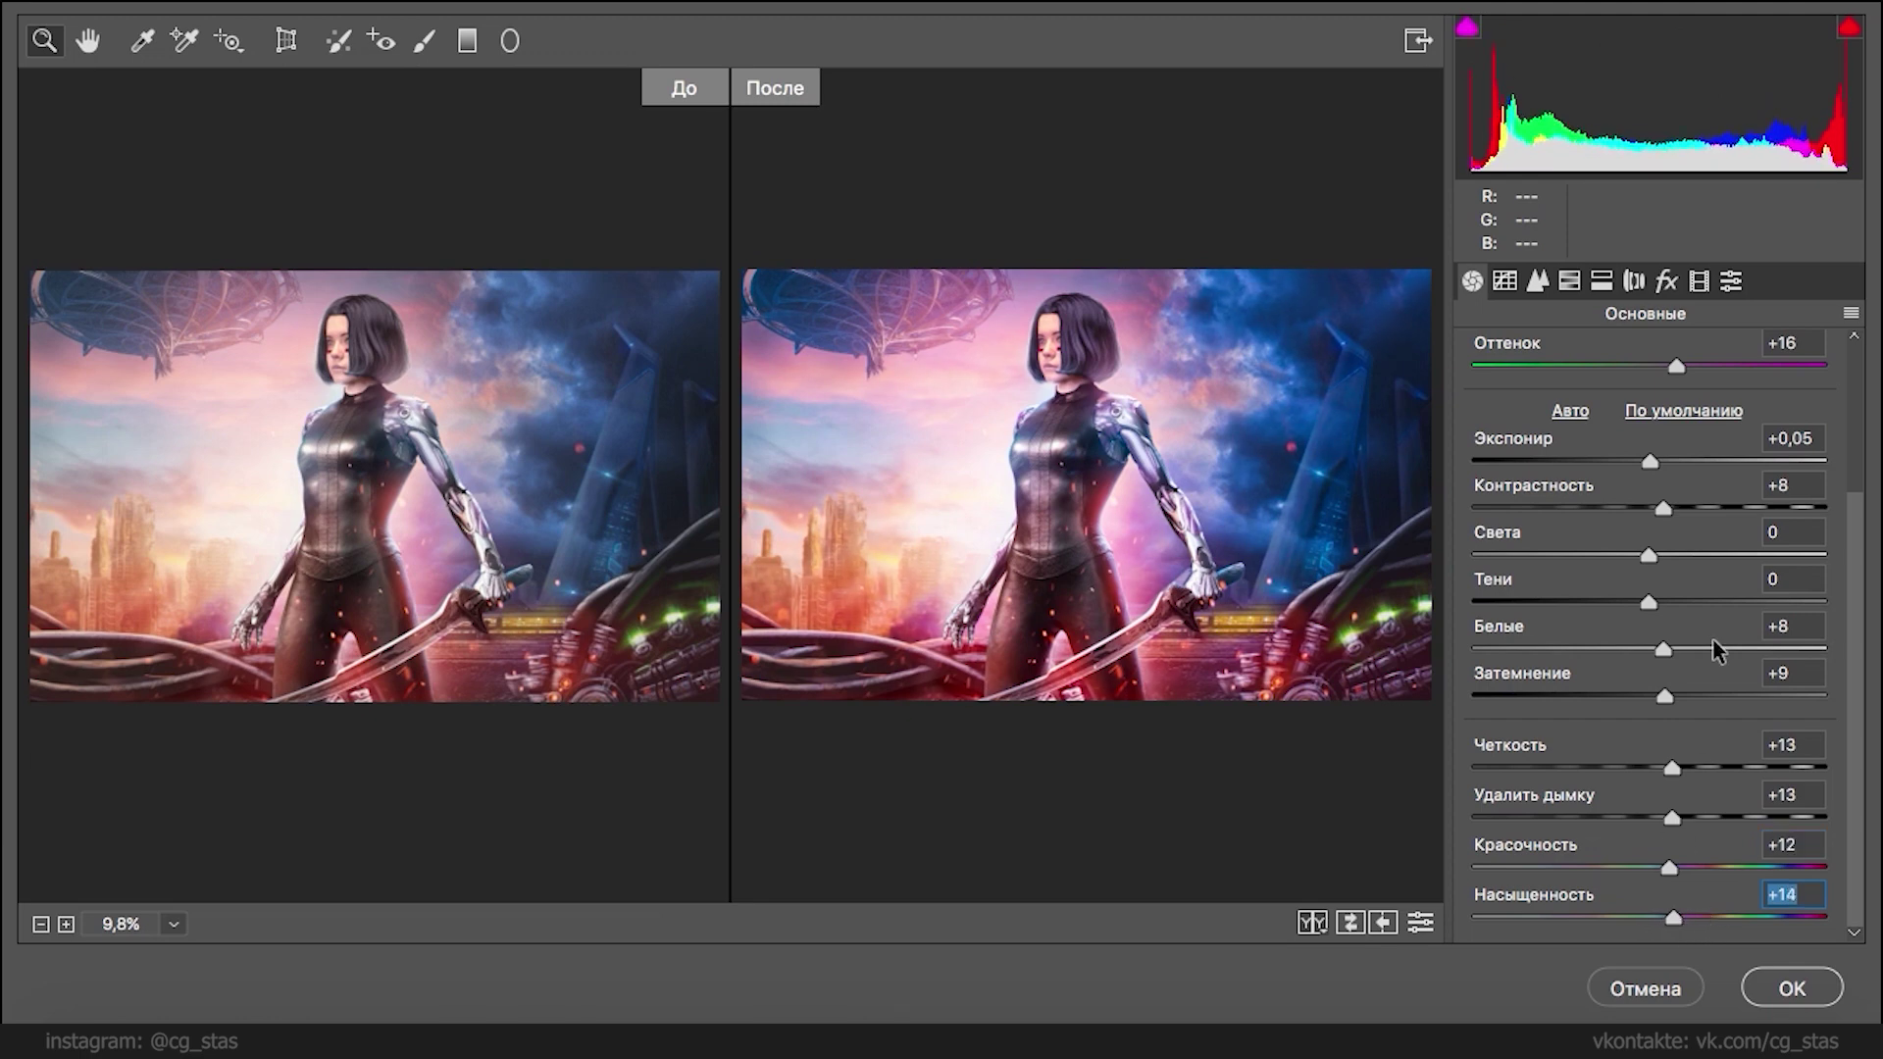
# - Sharpen the picture with an amount of 56 and a detail value of 35
pyautogui.click(1528, 281)
pyautogui.click(1096, 449)
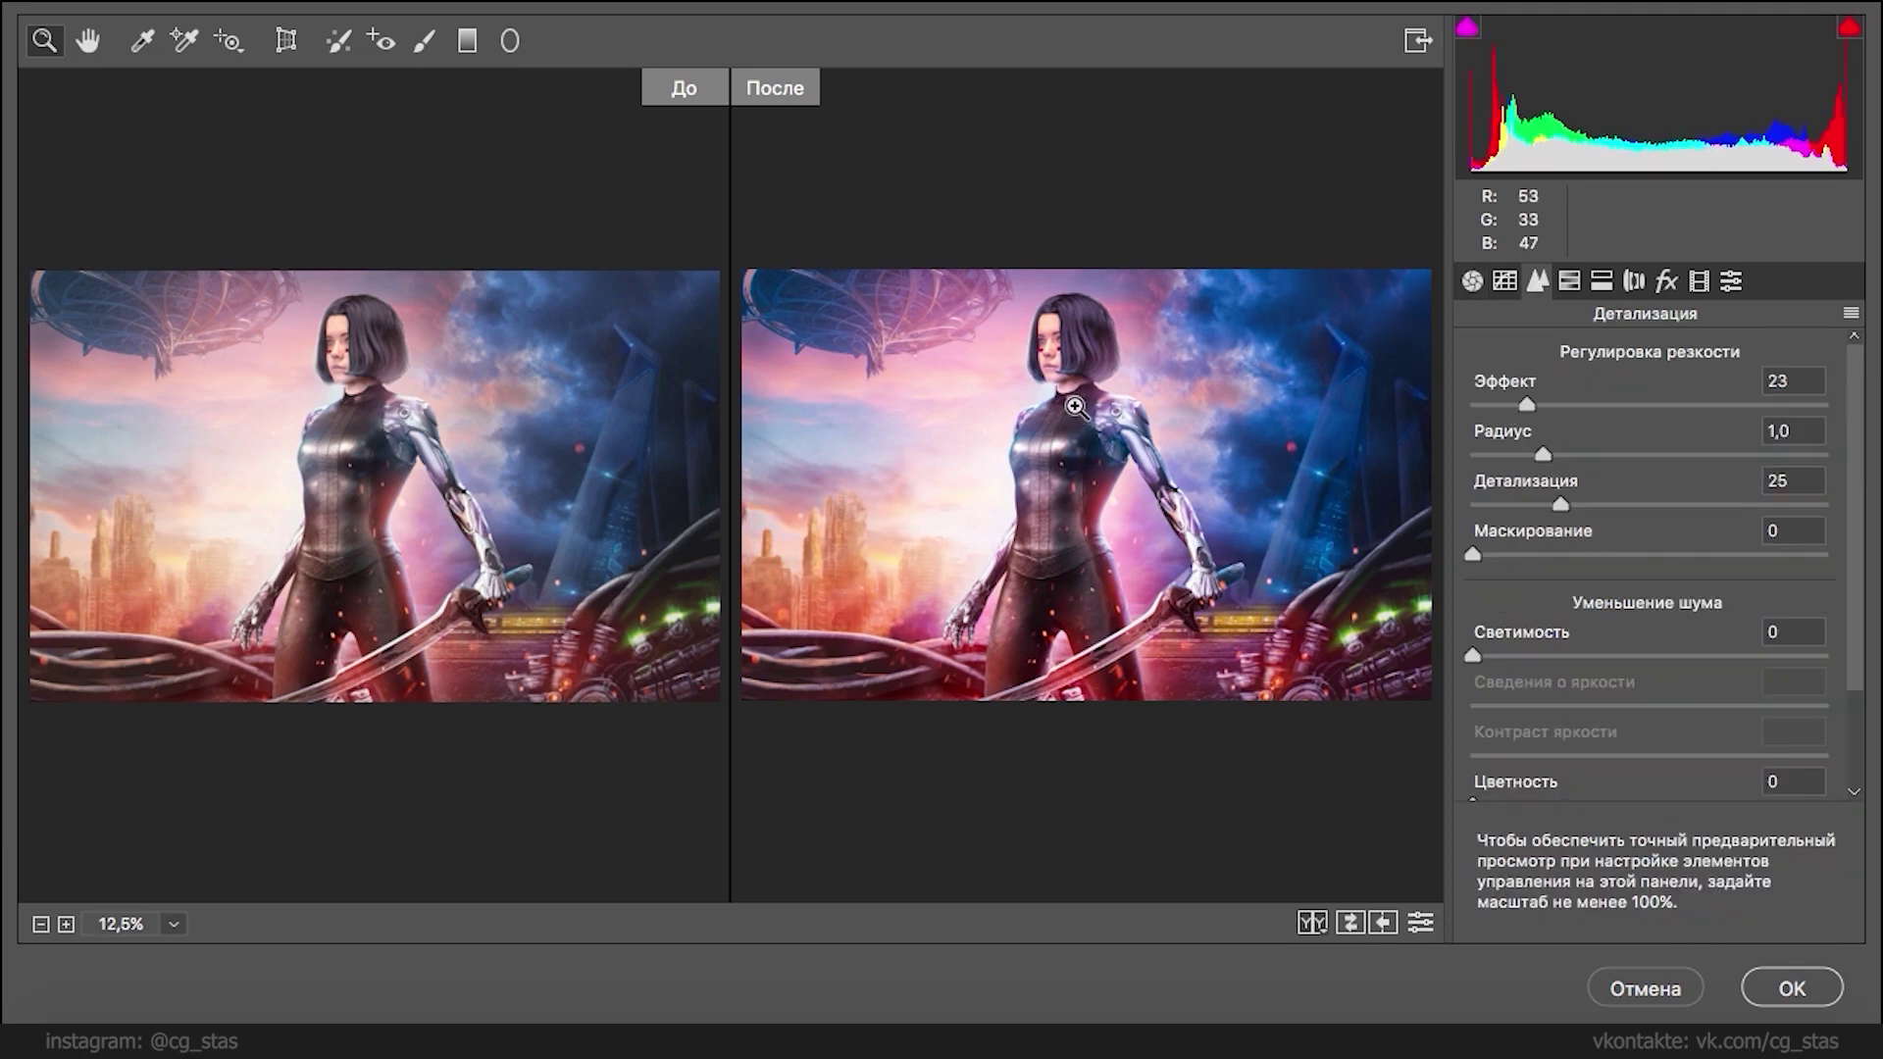
pyautogui.click(1084, 402)
pyautogui.moveTo(1648, 418); pyautogui.dragTo(1602, 427)
pyautogui.moveTo(1561, 502)
pyautogui.mouseDown()
pyautogui.moveTo(1627, 498)
pyautogui.moveTo(1597, 505)
pyautogui.mouseUp()
# - Compare the picture with and without the sharpening, and reduce the sharpening amount
pyautogui.click(1420, 925)
pyautogui.click(1420, 928)
pyautogui.click(1417, 929)
pyautogui.click(1417, 929)
pyautogui.click(1416, 930)
pyautogui.click(1417, 930)
pyautogui.click(1417, 929)
pyautogui.click(1417, 929)
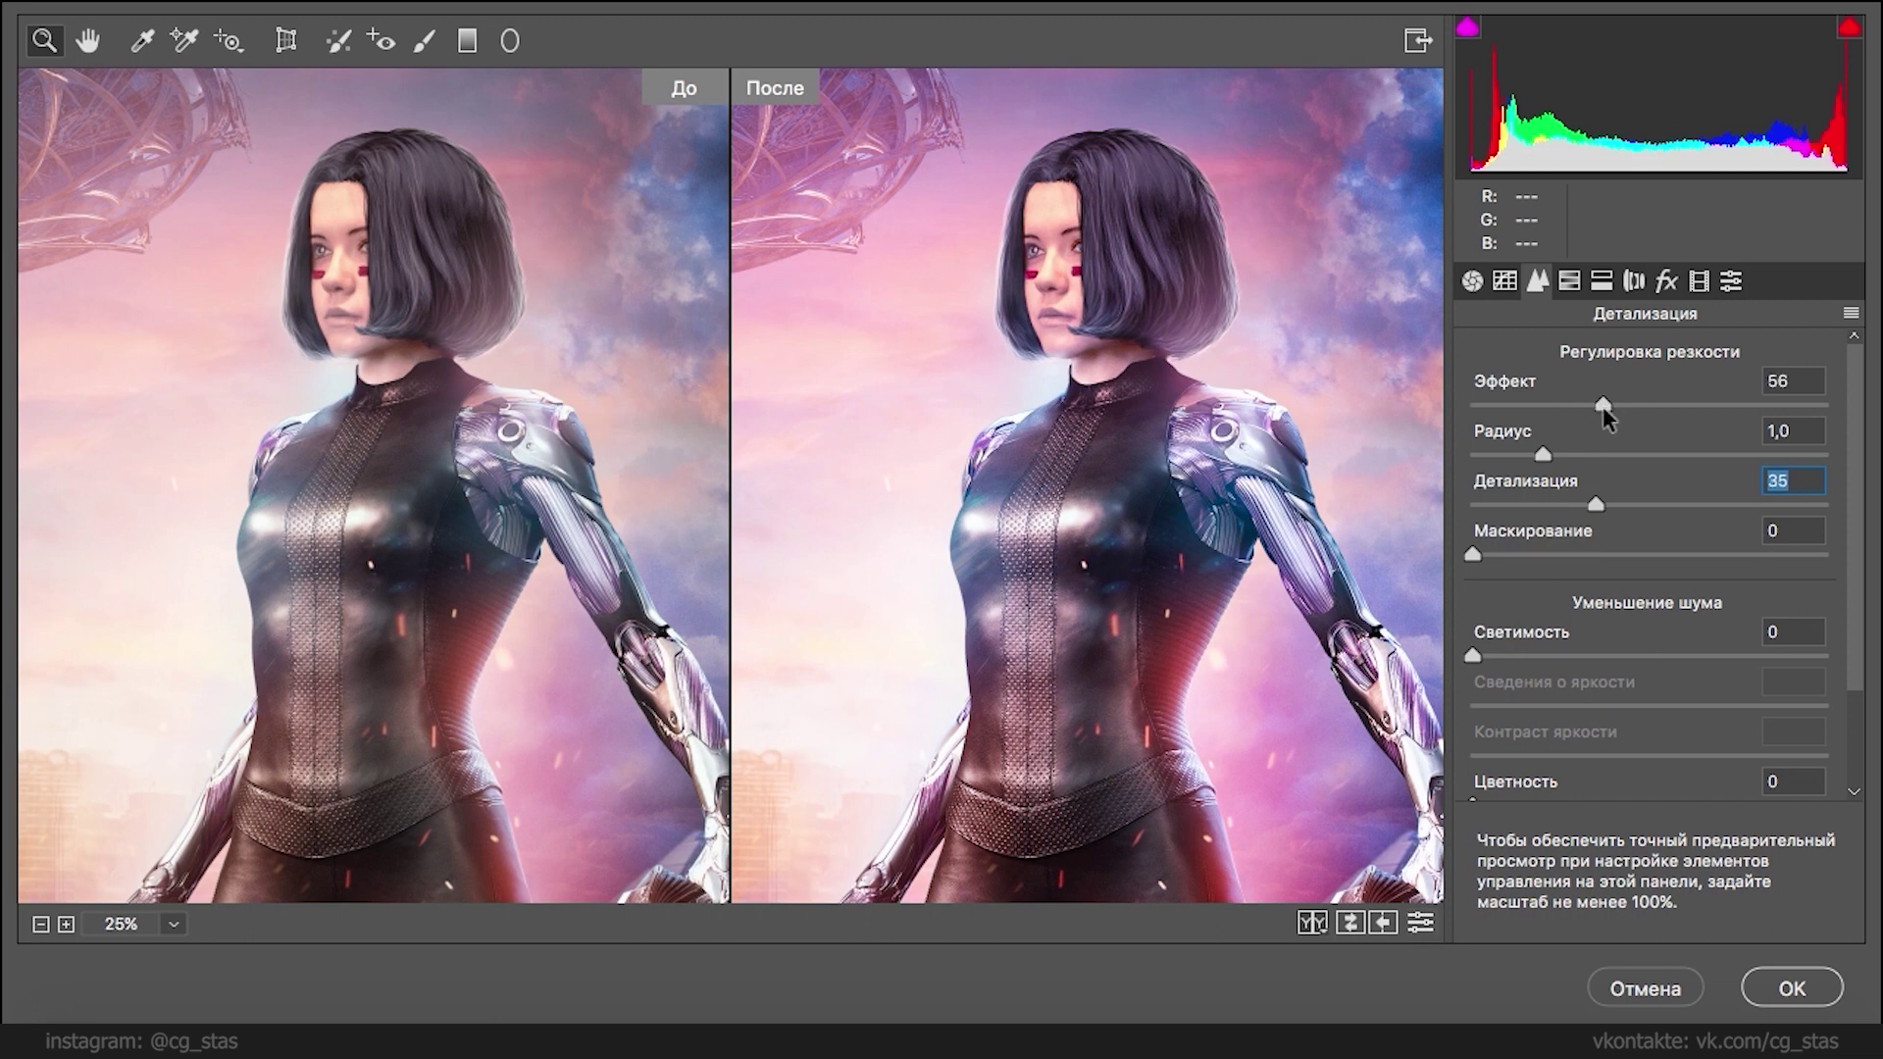
pyautogui.moveTo(1602, 406); pyautogui.dragTo(1572, 406)
# - Try luminance noise reduction while viewing the whole figure
pyautogui.click(40, 925)
pyautogui.click(40, 924)
pyautogui.click(41, 924)
pyautogui.click(66, 924)
pyautogui.click(1568, 280)
pyautogui.click(1538, 282)
pyautogui.moveTo(1473, 655)
pyautogui.mouseDown()
pyautogui.moveTo(1588, 655)
pyautogui.moveTo(1473, 655)
pyautogui.mouseUp()
# - Compare the suit's texture and sparks before and after at 100% zoom, and the figure as a whole
pyautogui.click(1569, 280)
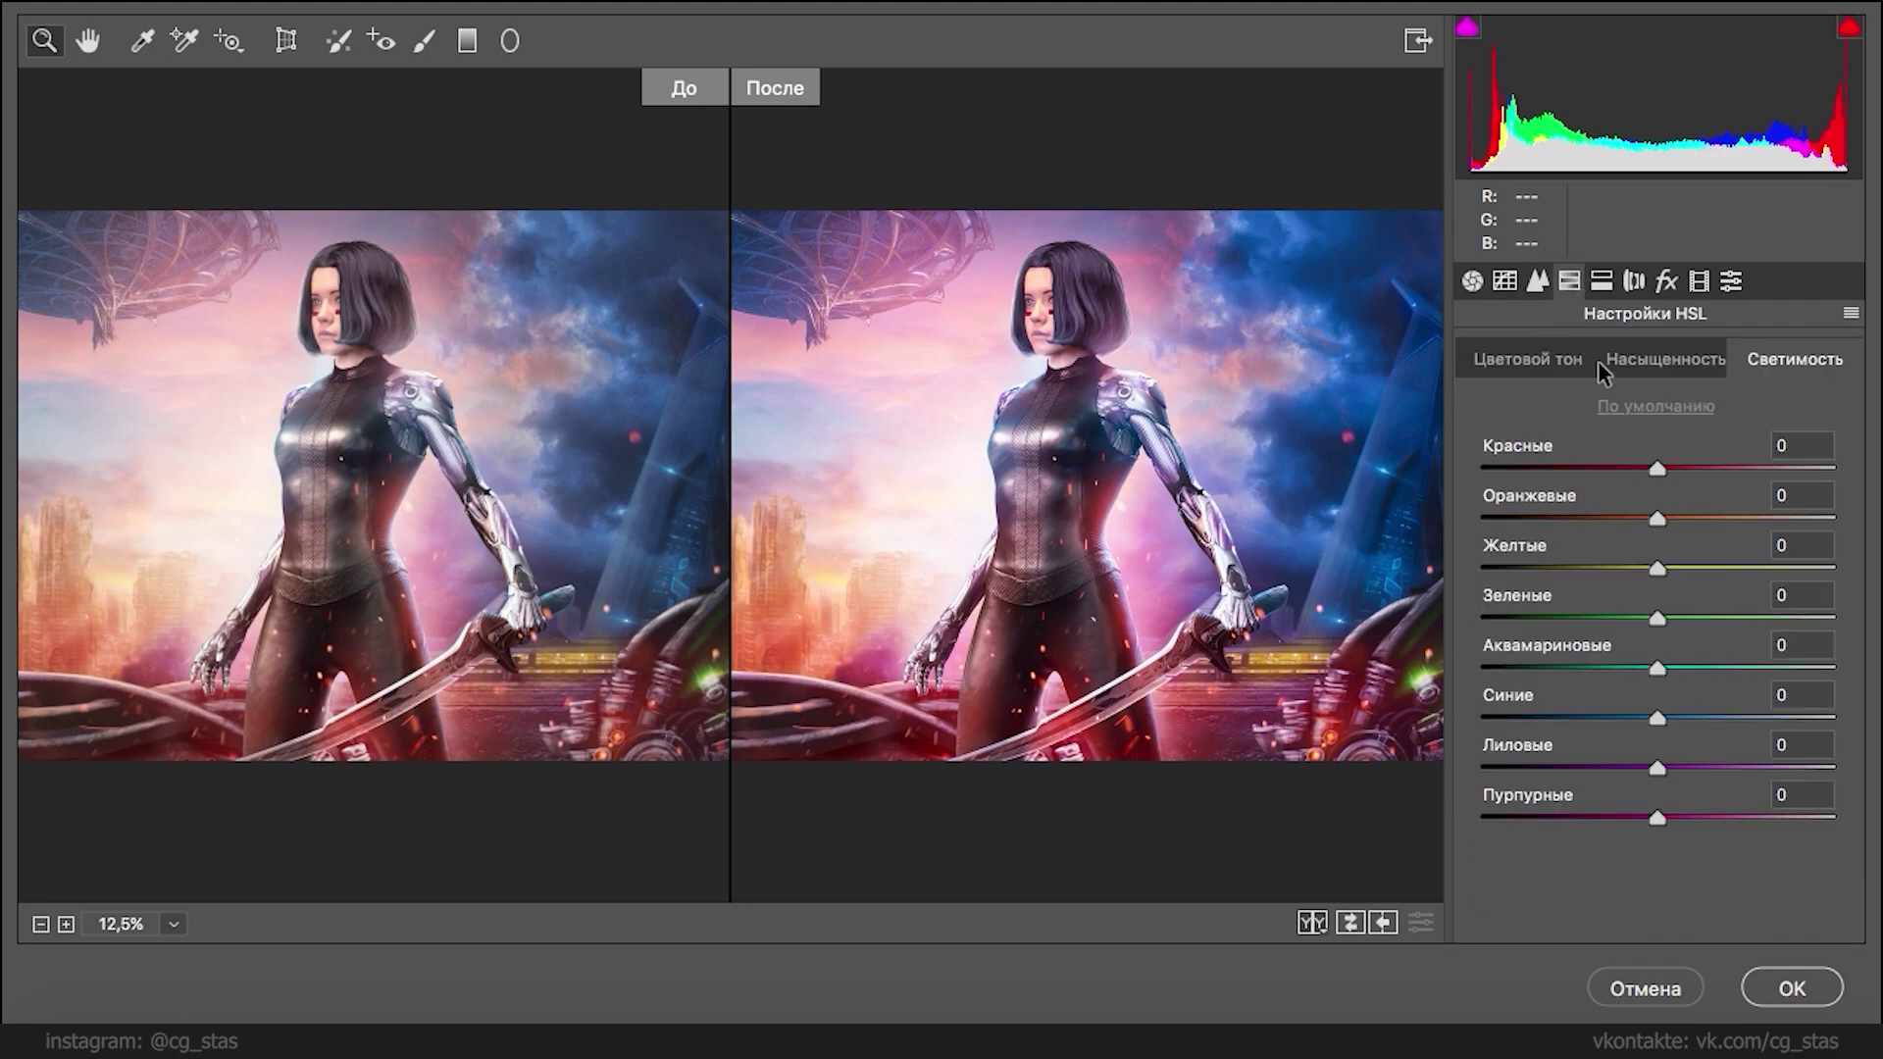
pyautogui.click(41, 924)
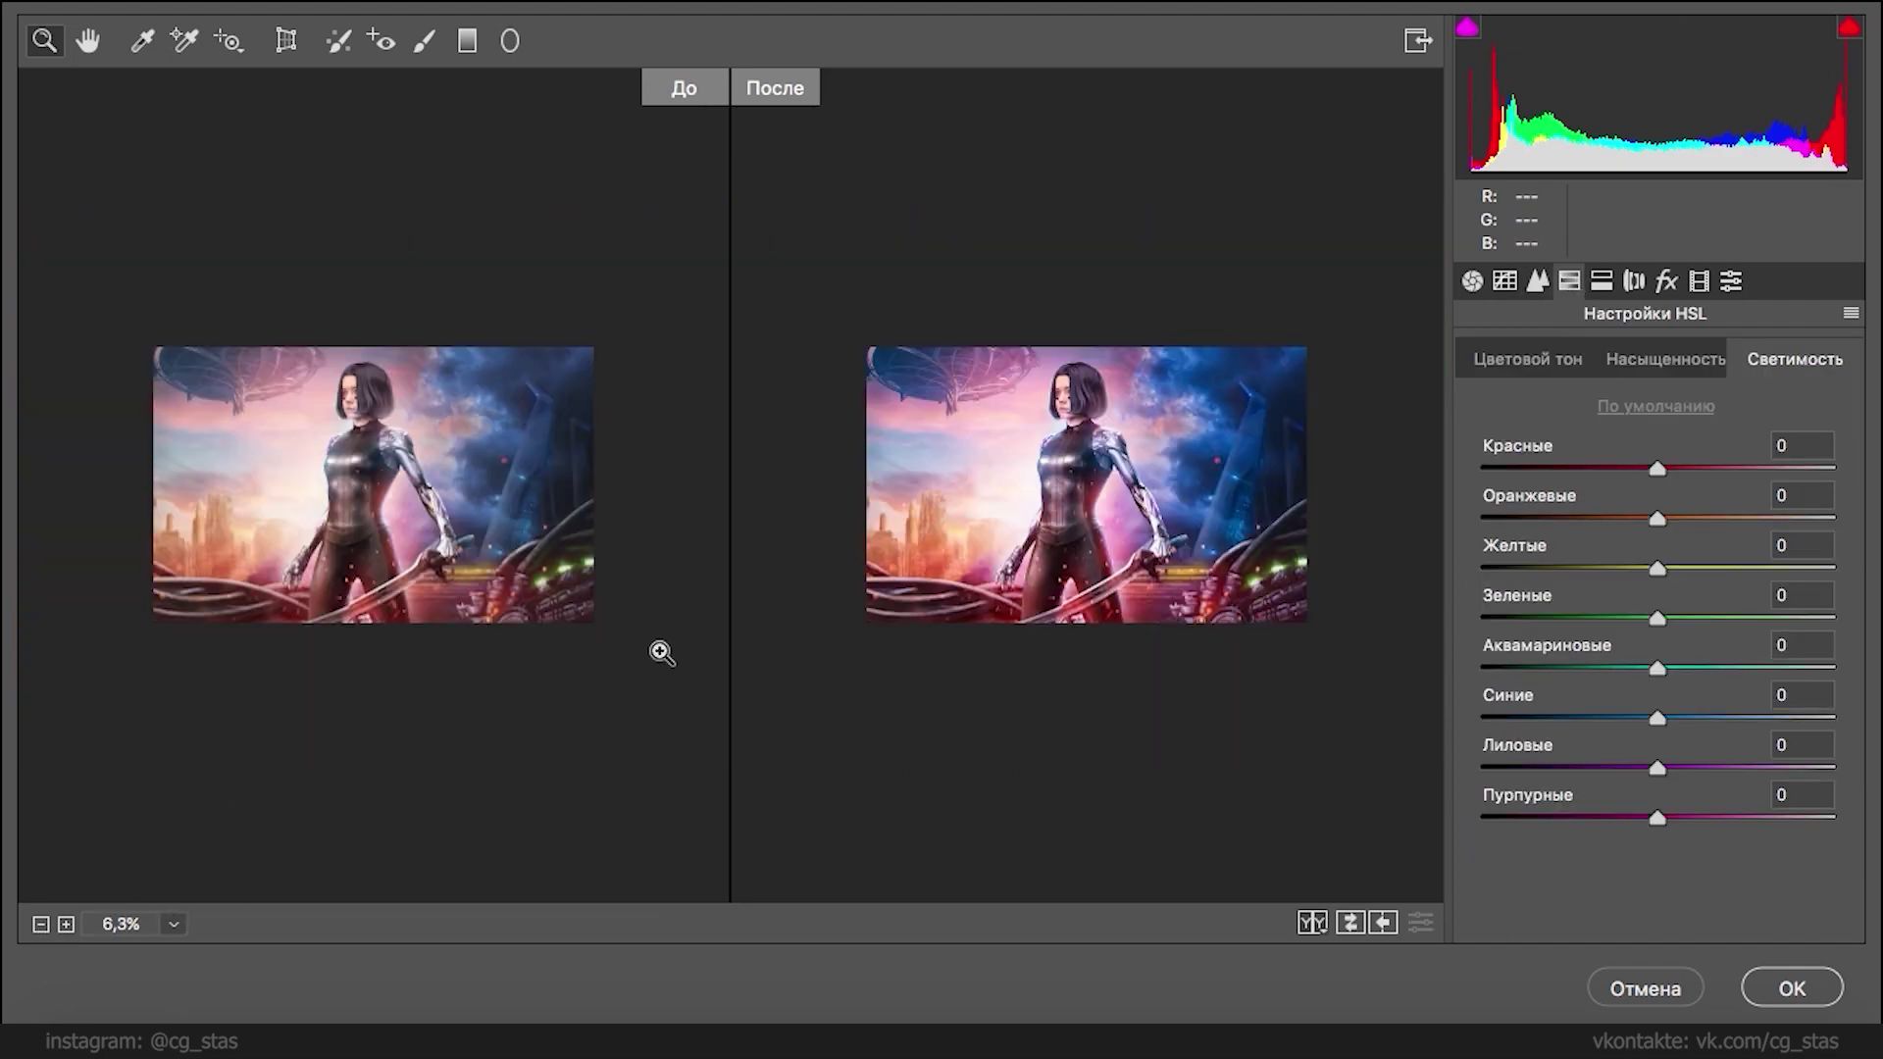
pyautogui.click(173, 924)
pyautogui.click(277, 753)
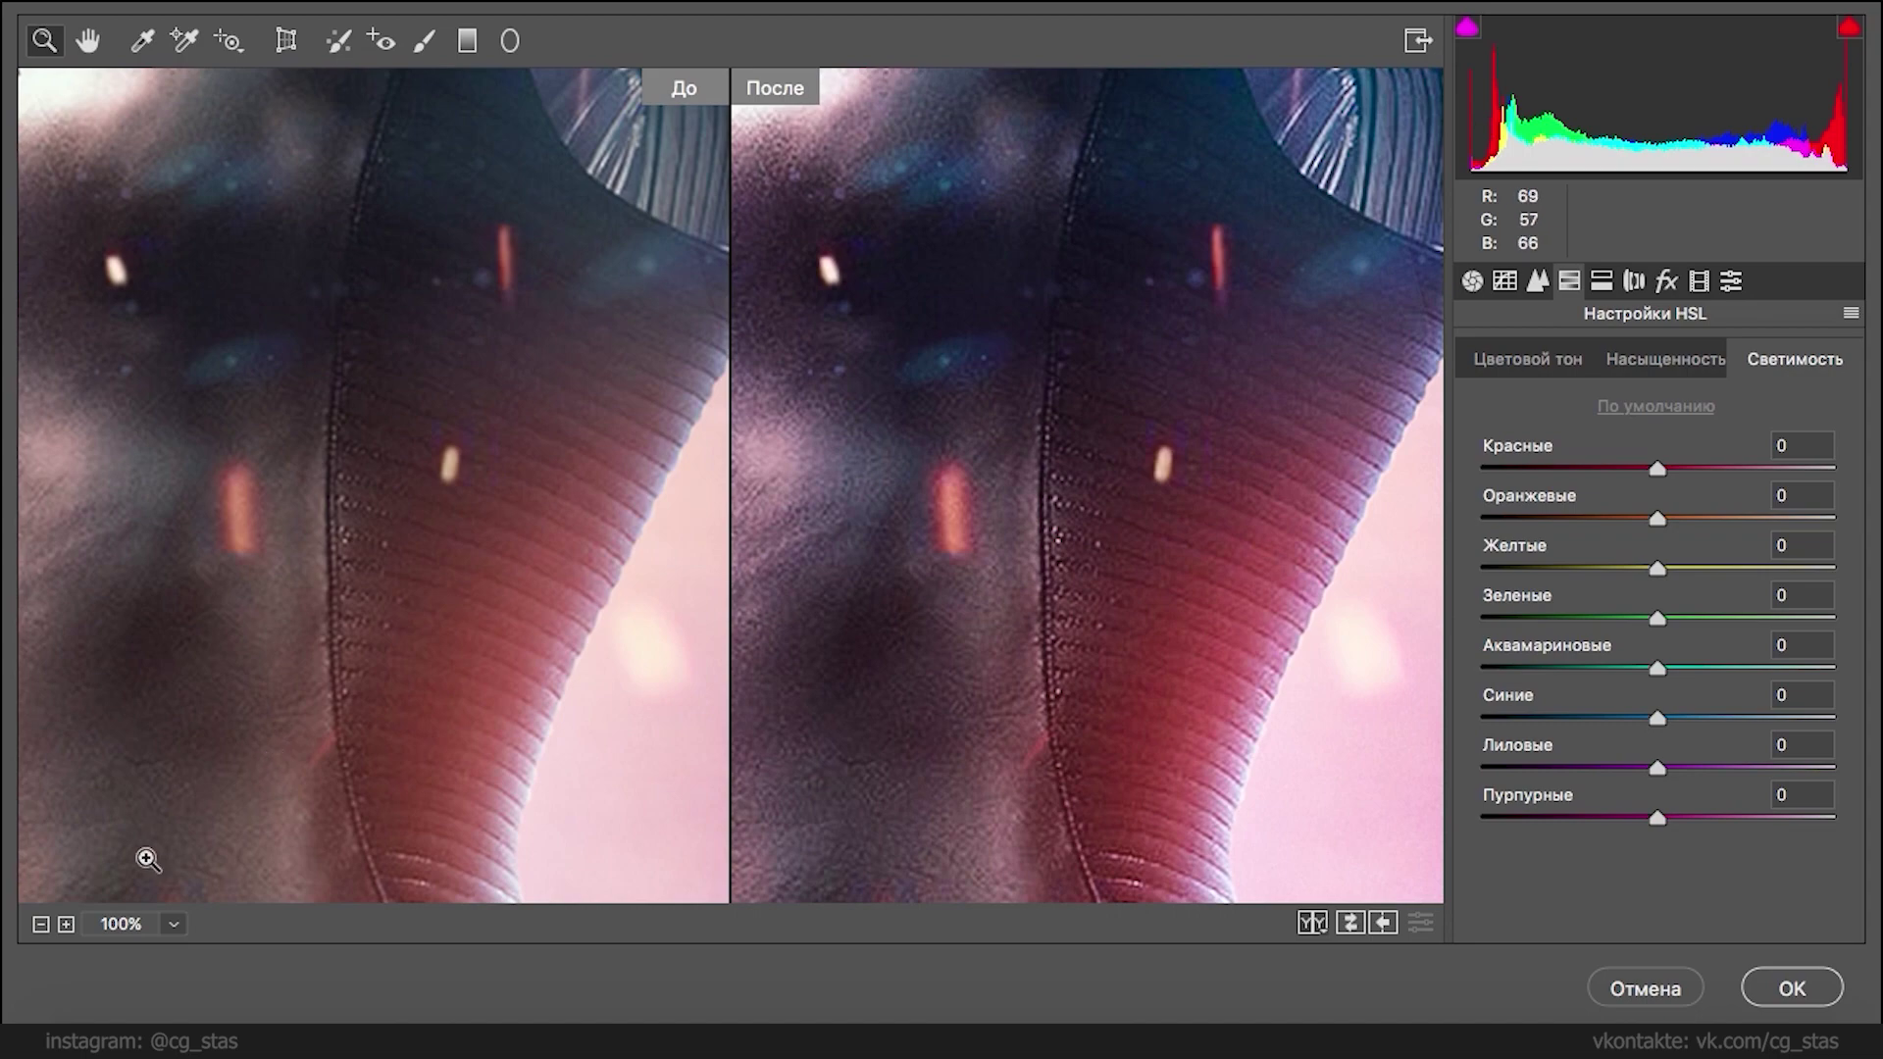
pyautogui.click(174, 923)
pyautogui.click(254, 628)
pyautogui.click(173, 923)
pyautogui.click(247, 598)
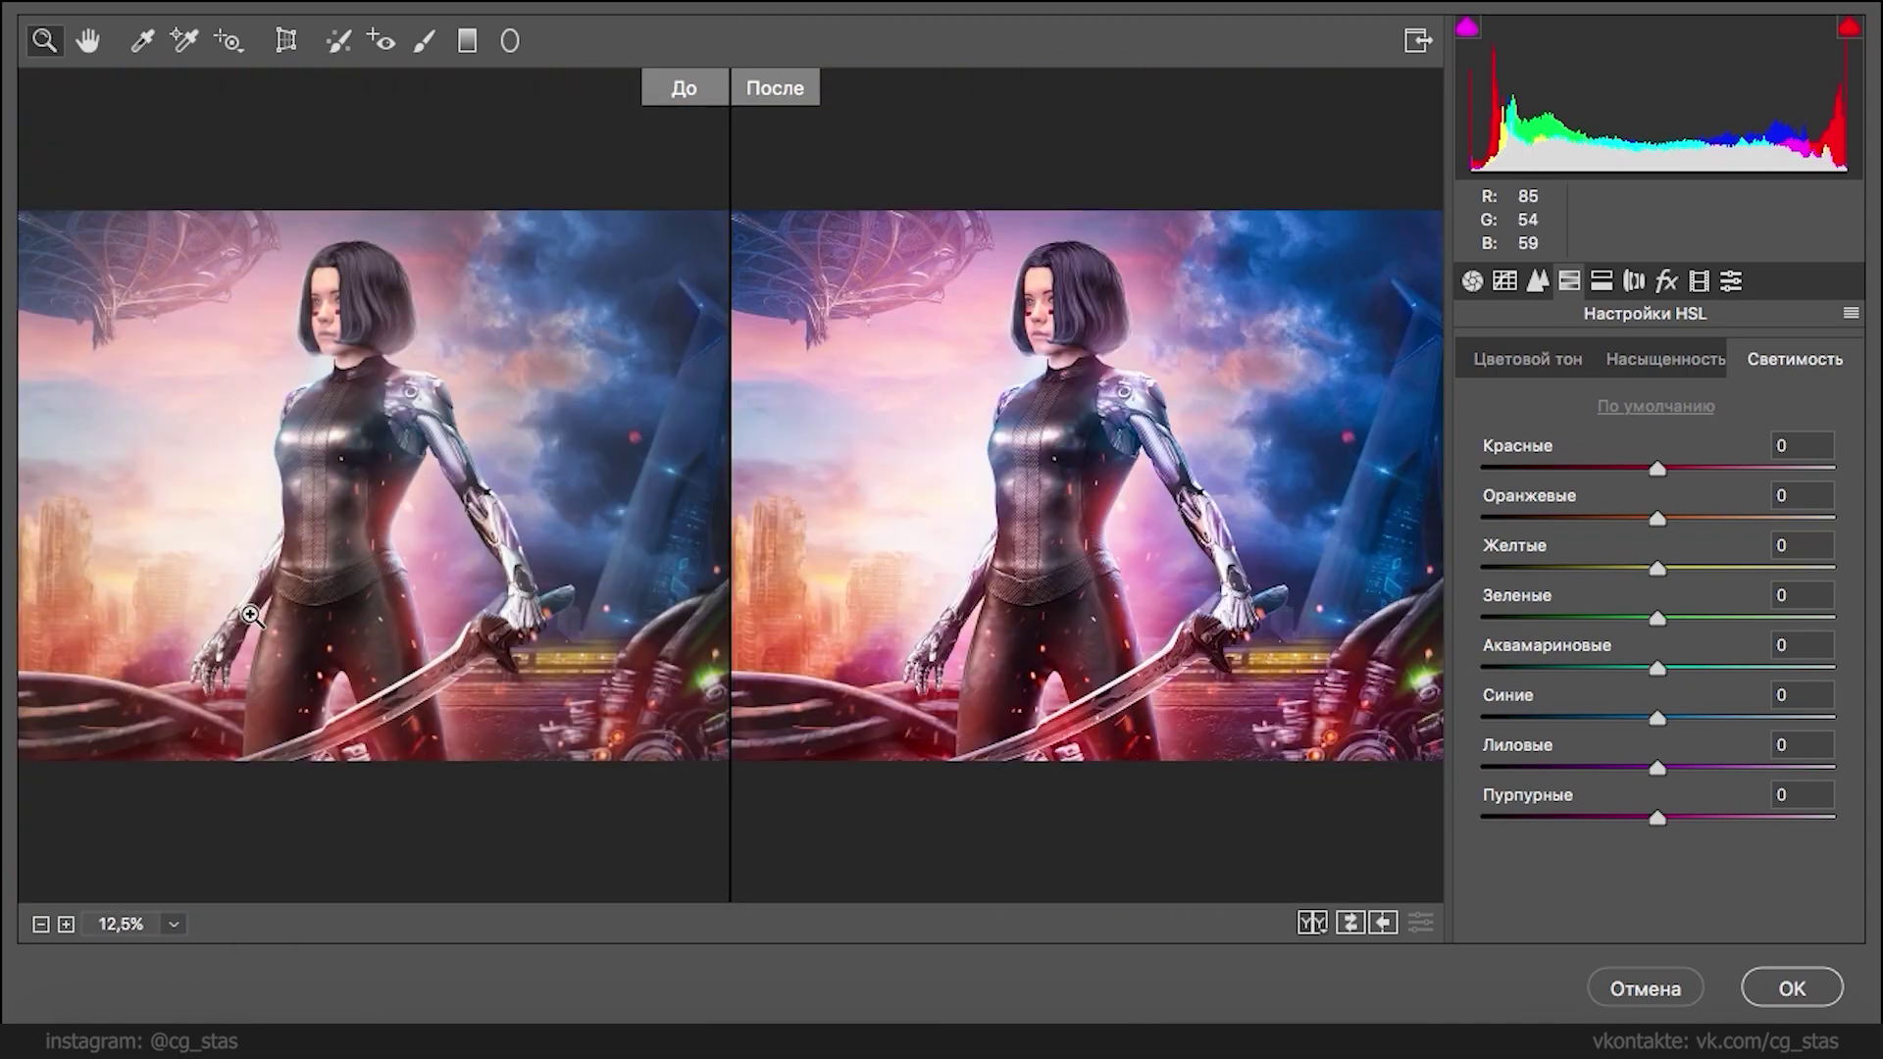
# - Set the HSL hue of reds to -15, oranges -5, yellows -21, greens -14 and magentas -3, testing aquas and returning them to 0
pyautogui.click(1508, 359)
pyautogui.moveTo(1655, 470); pyautogui.dragTo(1621, 582)
pyautogui.doubleClick(1671, 521)
pyautogui.moveTo(1657, 519)
pyautogui.mouseDown()
pyautogui.moveTo(1630, 526)
pyautogui.moveTo(1648, 527)
pyautogui.mouseUp()
pyautogui.moveTo(1657, 768)
pyautogui.mouseDown()
pyautogui.moveTo(1776, 770)
pyautogui.moveTo(1588, 769)
pyautogui.moveTo(1728, 775)
pyautogui.moveTo(1664, 769)
pyautogui.mouseUp()
pyautogui.moveTo(1555, 821); pyautogui.dragTo(1658, 816)
pyautogui.moveTo(1682, 469); pyautogui.dragTo(1628, 474)
pyautogui.moveTo(1657, 668); pyautogui.dragTo(1733, 668)
pyautogui.click(40, 924)
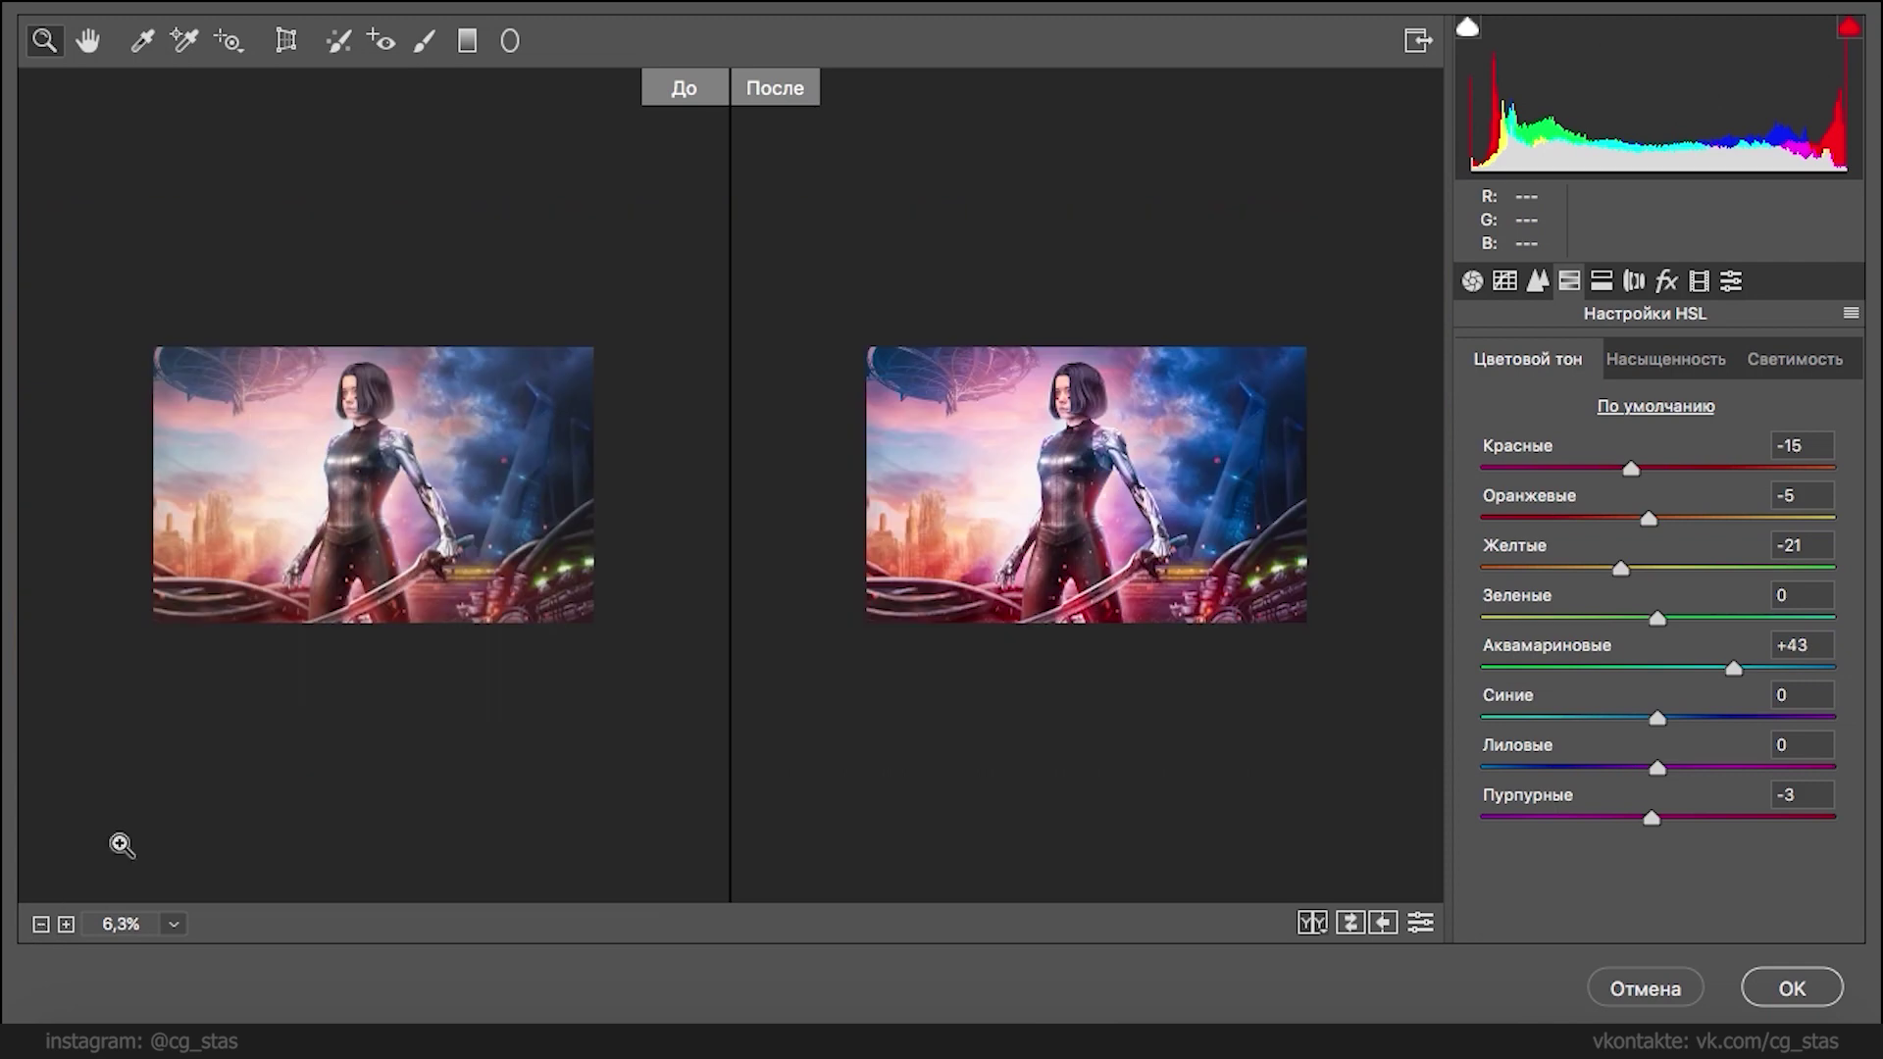
pyautogui.moveTo(1664, 615); pyautogui.dragTo(1611, 628)
pyautogui.moveTo(1732, 668); pyautogui.dragTo(1683, 723)
# - Adjust the HSL saturation of the purple, green, orange and red tones
pyautogui.click(1681, 358)
pyautogui.moveTo(1683, 769)
pyautogui.mouseDown()
pyautogui.moveTo(1719, 777)
pyautogui.moveTo(1677, 773)
pyautogui.mouseUp()
pyautogui.moveTo(1663, 616)
pyautogui.mouseDown()
pyautogui.moveTo(1716, 618)
pyautogui.moveTo(1597, 629)
pyautogui.moveTo(1673, 627)
pyautogui.mouseUp()
pyautogui.moveTo(1657, 518); pyautogui.dragTo(1641, 471)
pyautogui.doubleClick(1610, 519)
# - Set the HSL luminance of oranges to +3, blues to +5, purples to +7 and magentas to -4
pyautogui.click(1782, 358)
pyautogui.moveTo(1726, 529); pyautogui.dragTo(1667, 530)
pyautogui.moveTo(1657, 720); pyautogui.dragTo(1715, 817)
pyautogui.moveTo(1624, 820); pyautogui.dragTo(1653, 825)
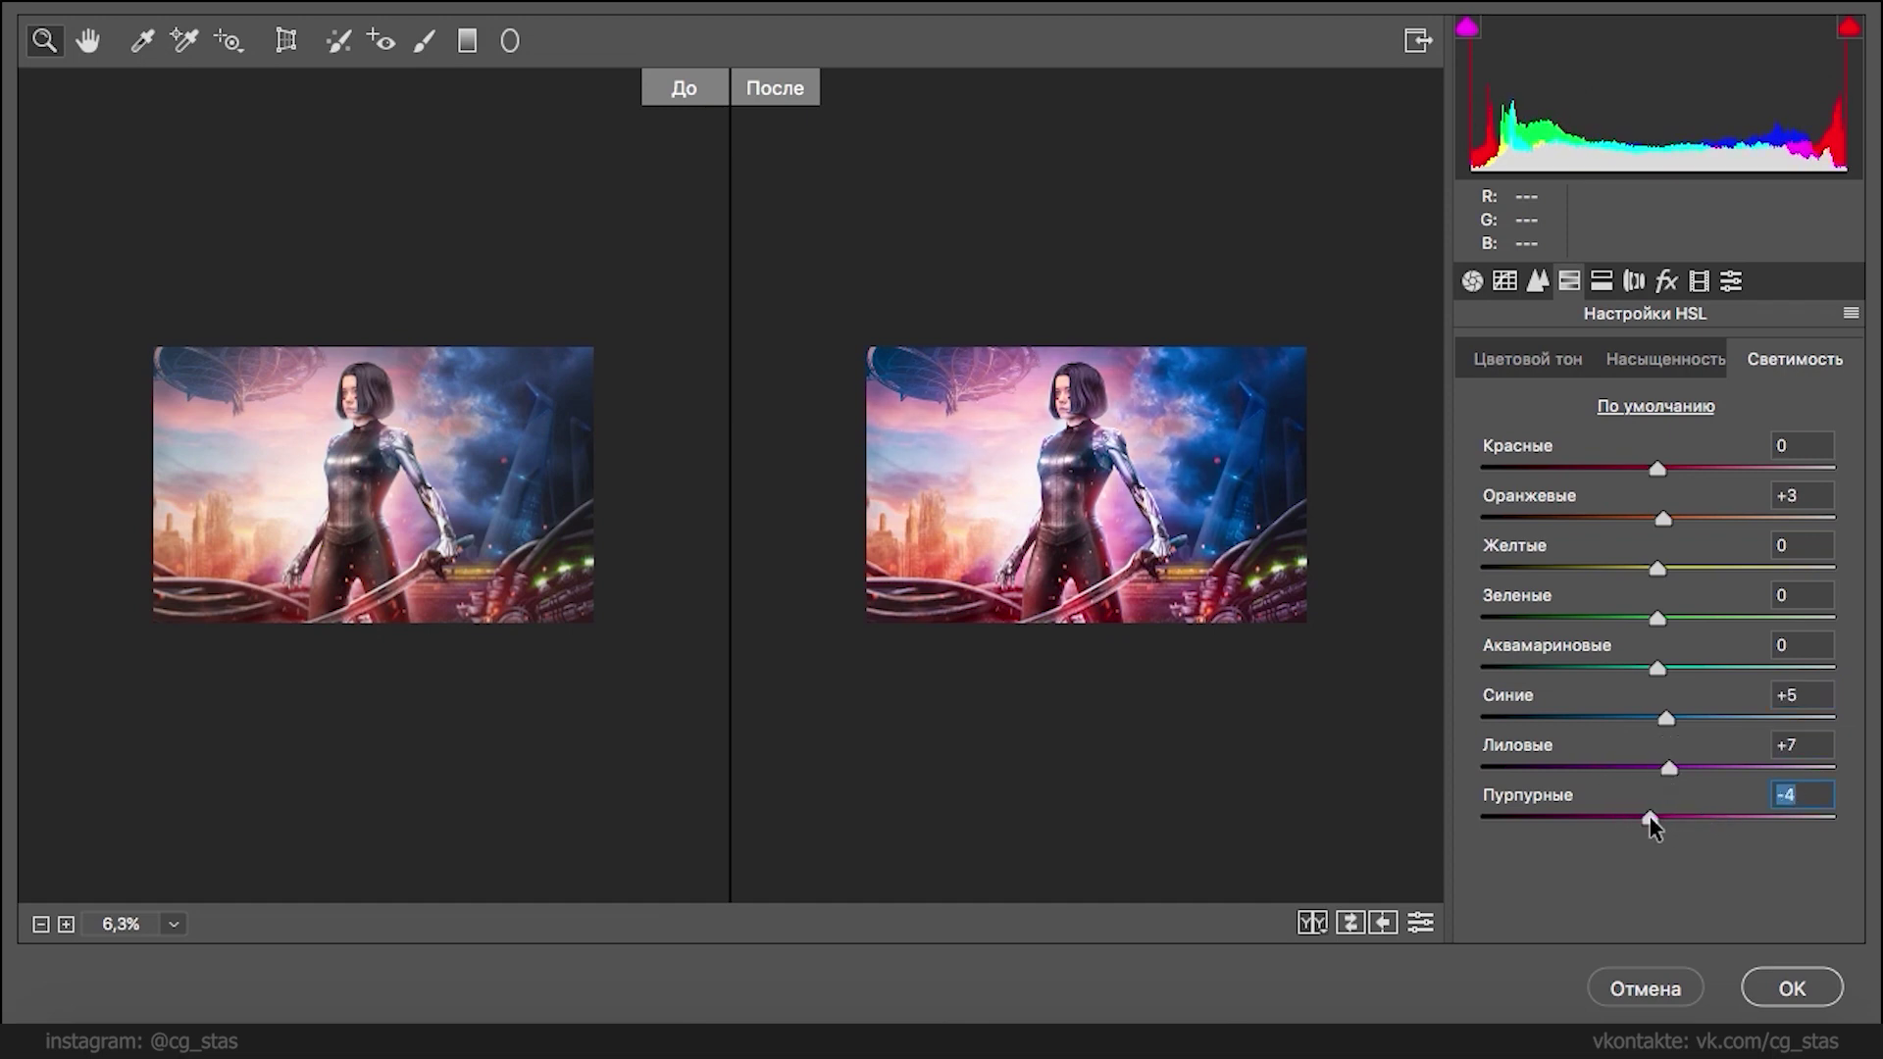
# - Compare the picture with the HSL luminance, saturation and hue adjustments switched off and on
pyautogui.click(1421, 926)
pyautogui.click(1421, 926)
pyautogui.click(1421, 926)
pyautogui.click(1420, 925)
pyautogui.click(1649, 371)
pyautogui.click(1421, 926)
pyautogui.click(1421, 926)
pyautogui.click(1420, 925)
pyautogui.click(1421, 926)
pyautogui.click(1503, 358)
pyautogui.click(1421, 925)
pyautogui.click(1421, 925)
pyautogui.click(1421, 925)
pyautogui.click(1420, 925)
pyautogui.click(1421, 925)
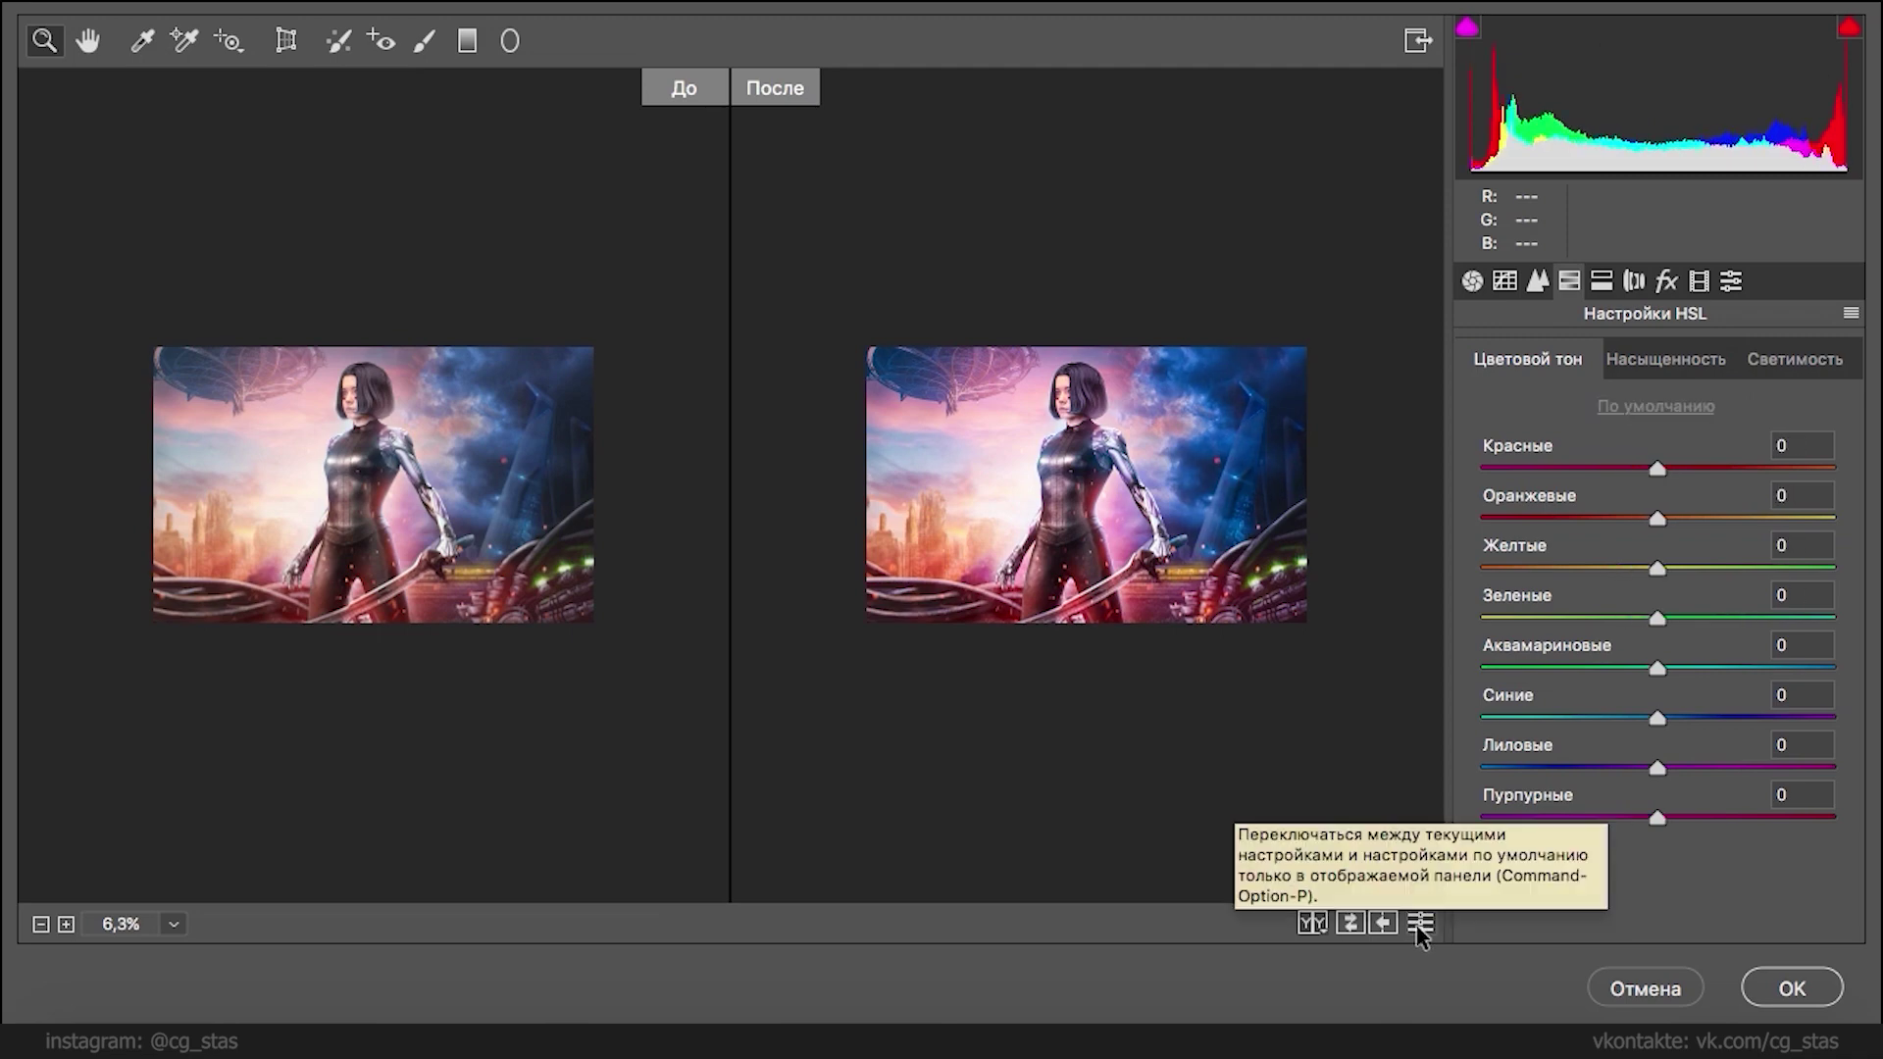
pyautogui.click(1421, 926)
pyautogui.click(1142, 537)
pyautogui.click(1412, 925)
pyautogui.click(1412, 926)
pyautogui.click(1412, 926)
pyautogui.click(1412, 925)
pyautogui.click(1415, 929)
pyautogui.click(1415, 928)
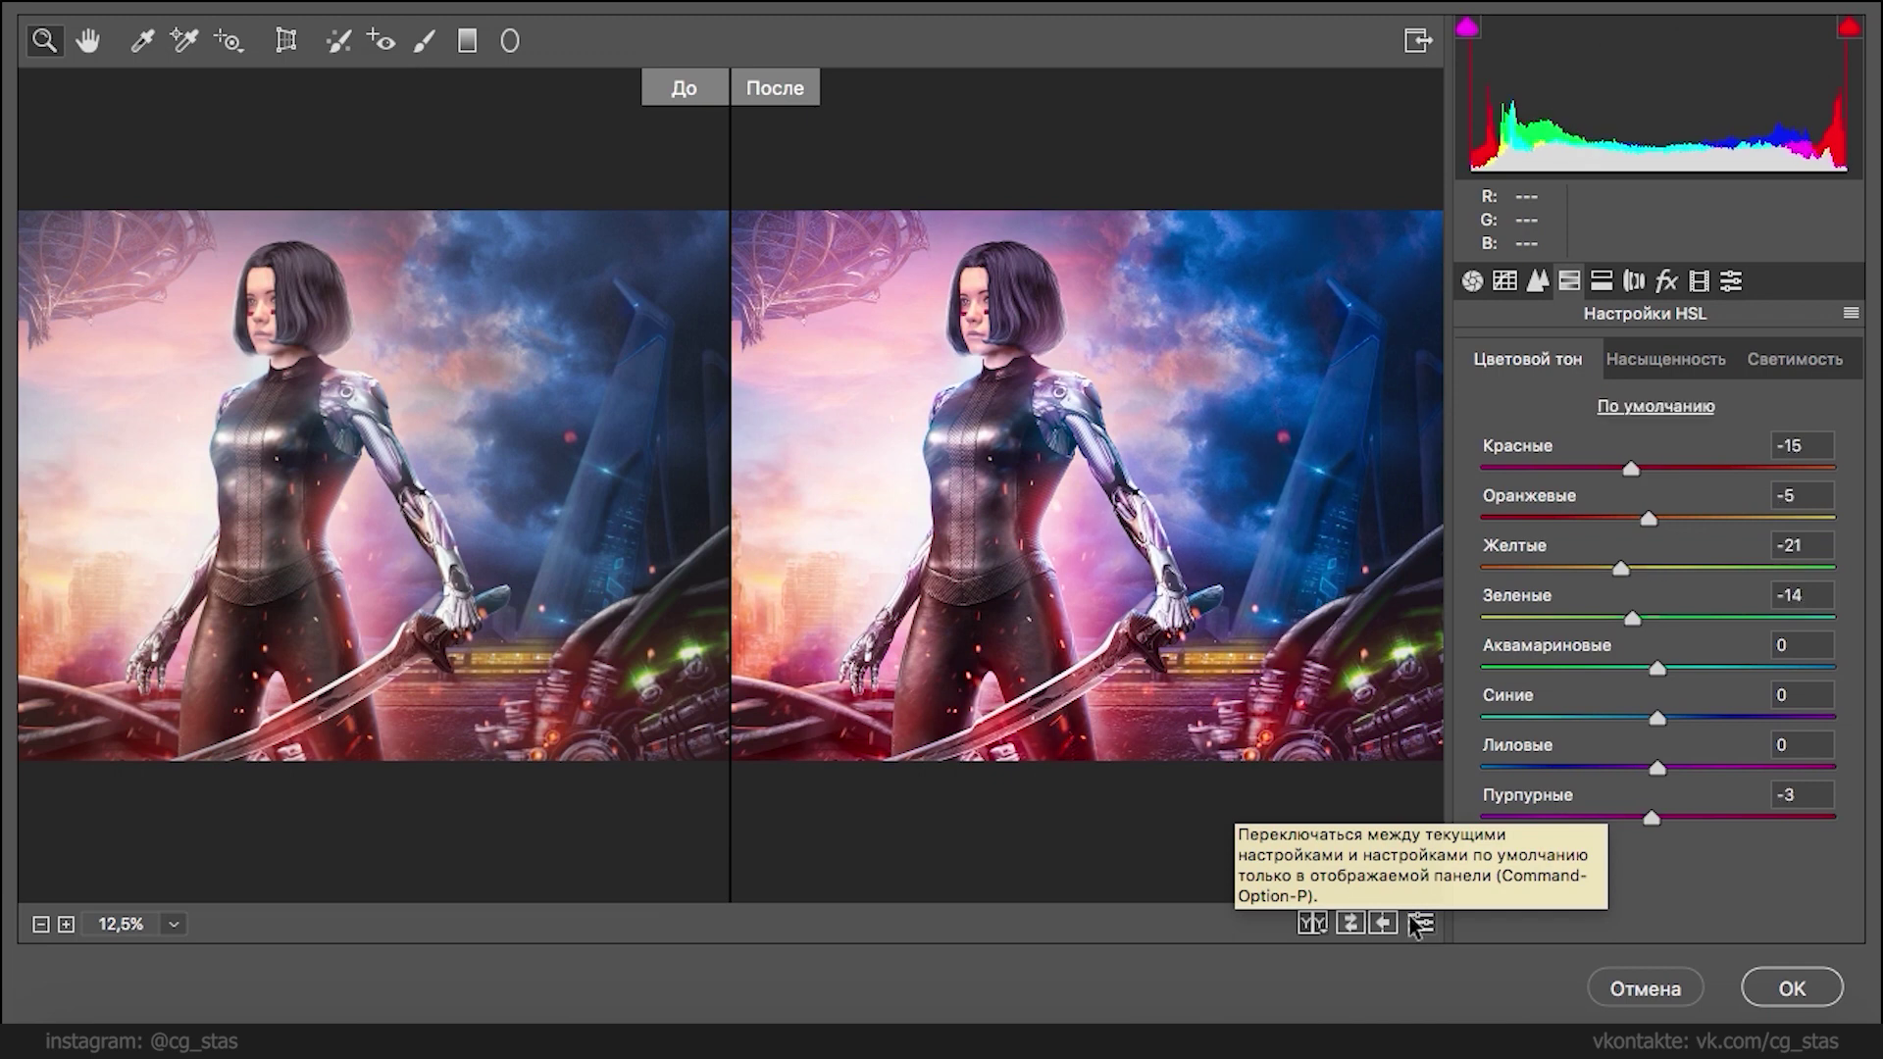
# - Add film grain with an amount of 44, a size of 36 and a roughness of 27
pyautogui.click(1633, 283)
pyautogui.click(1601, 283)
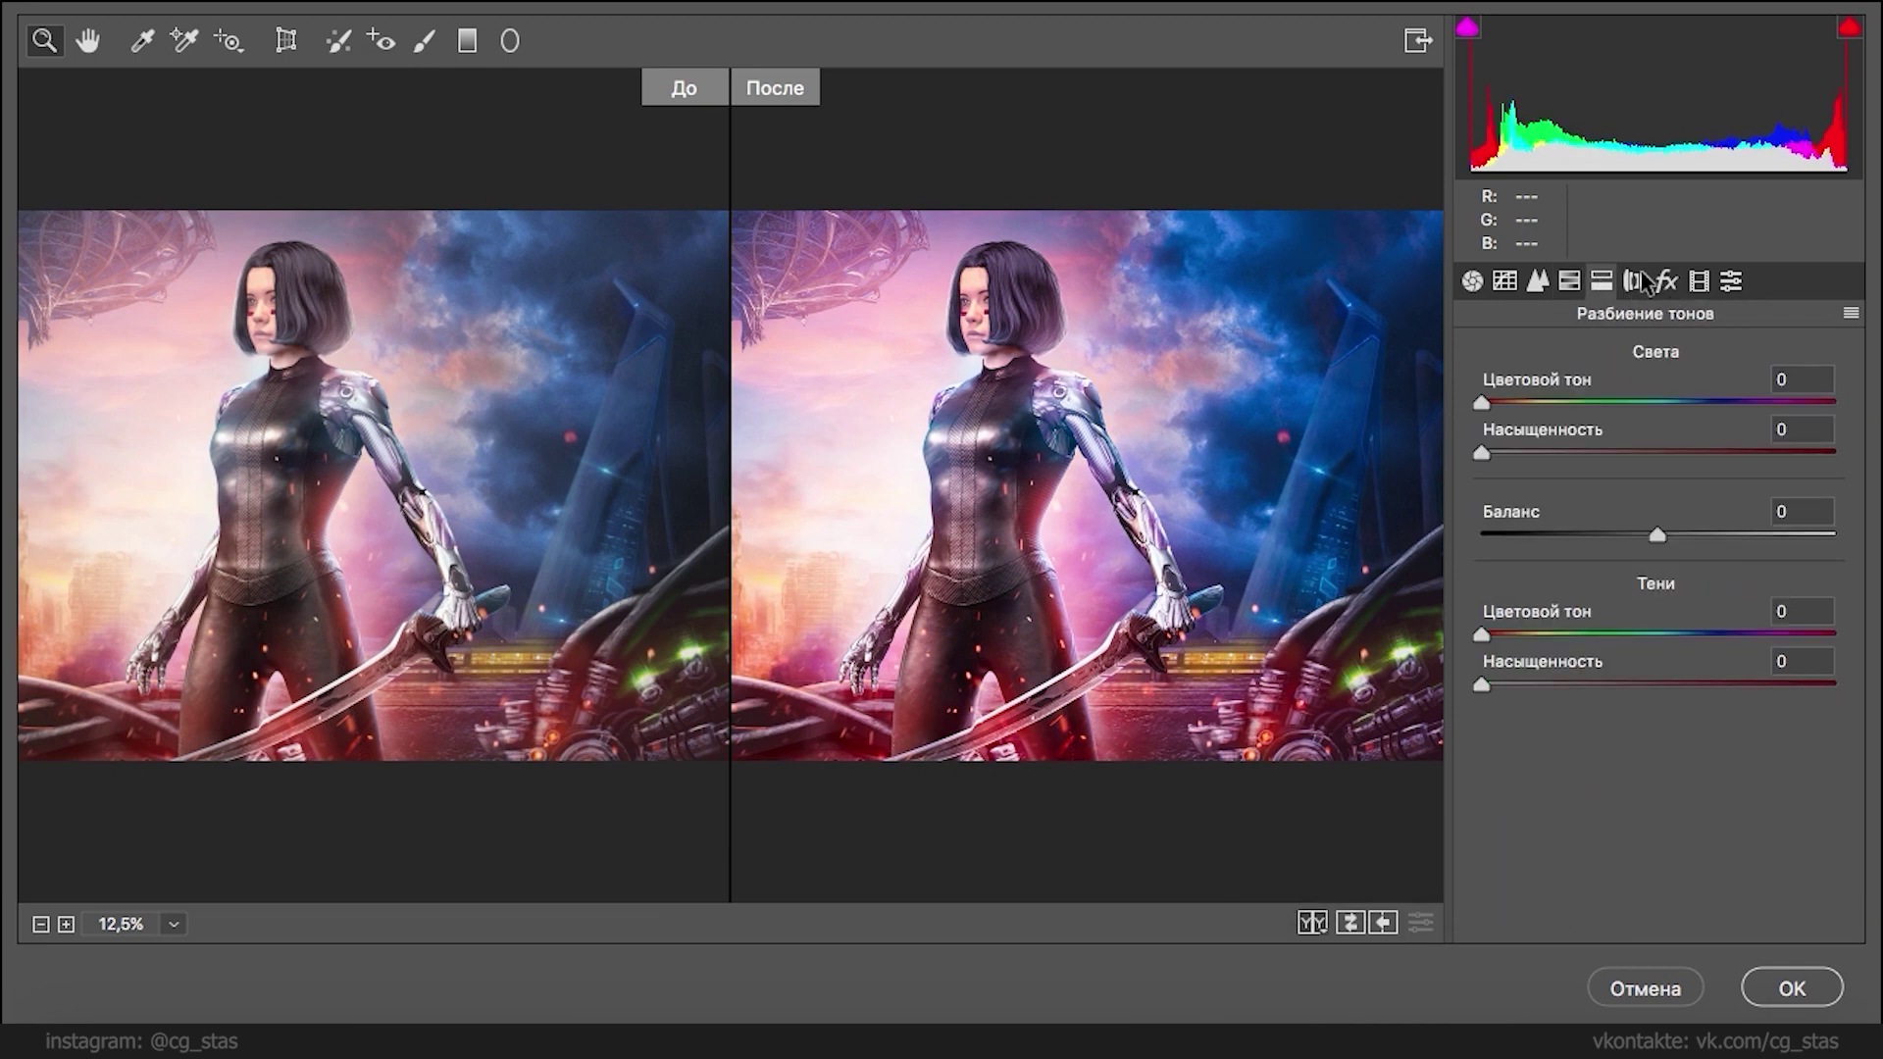
pyautogui.click(1666, 283)
pyautogui.moveTo(1516, 410)
pyautogui.mouseDown()
pyautogui.moveTo(1624, 412)
pyautogui.moveTo(1550, 410)
pyautogui.mouseUp()
pyautogui.click(1182, 387)
pyautogui.click(836, 529)
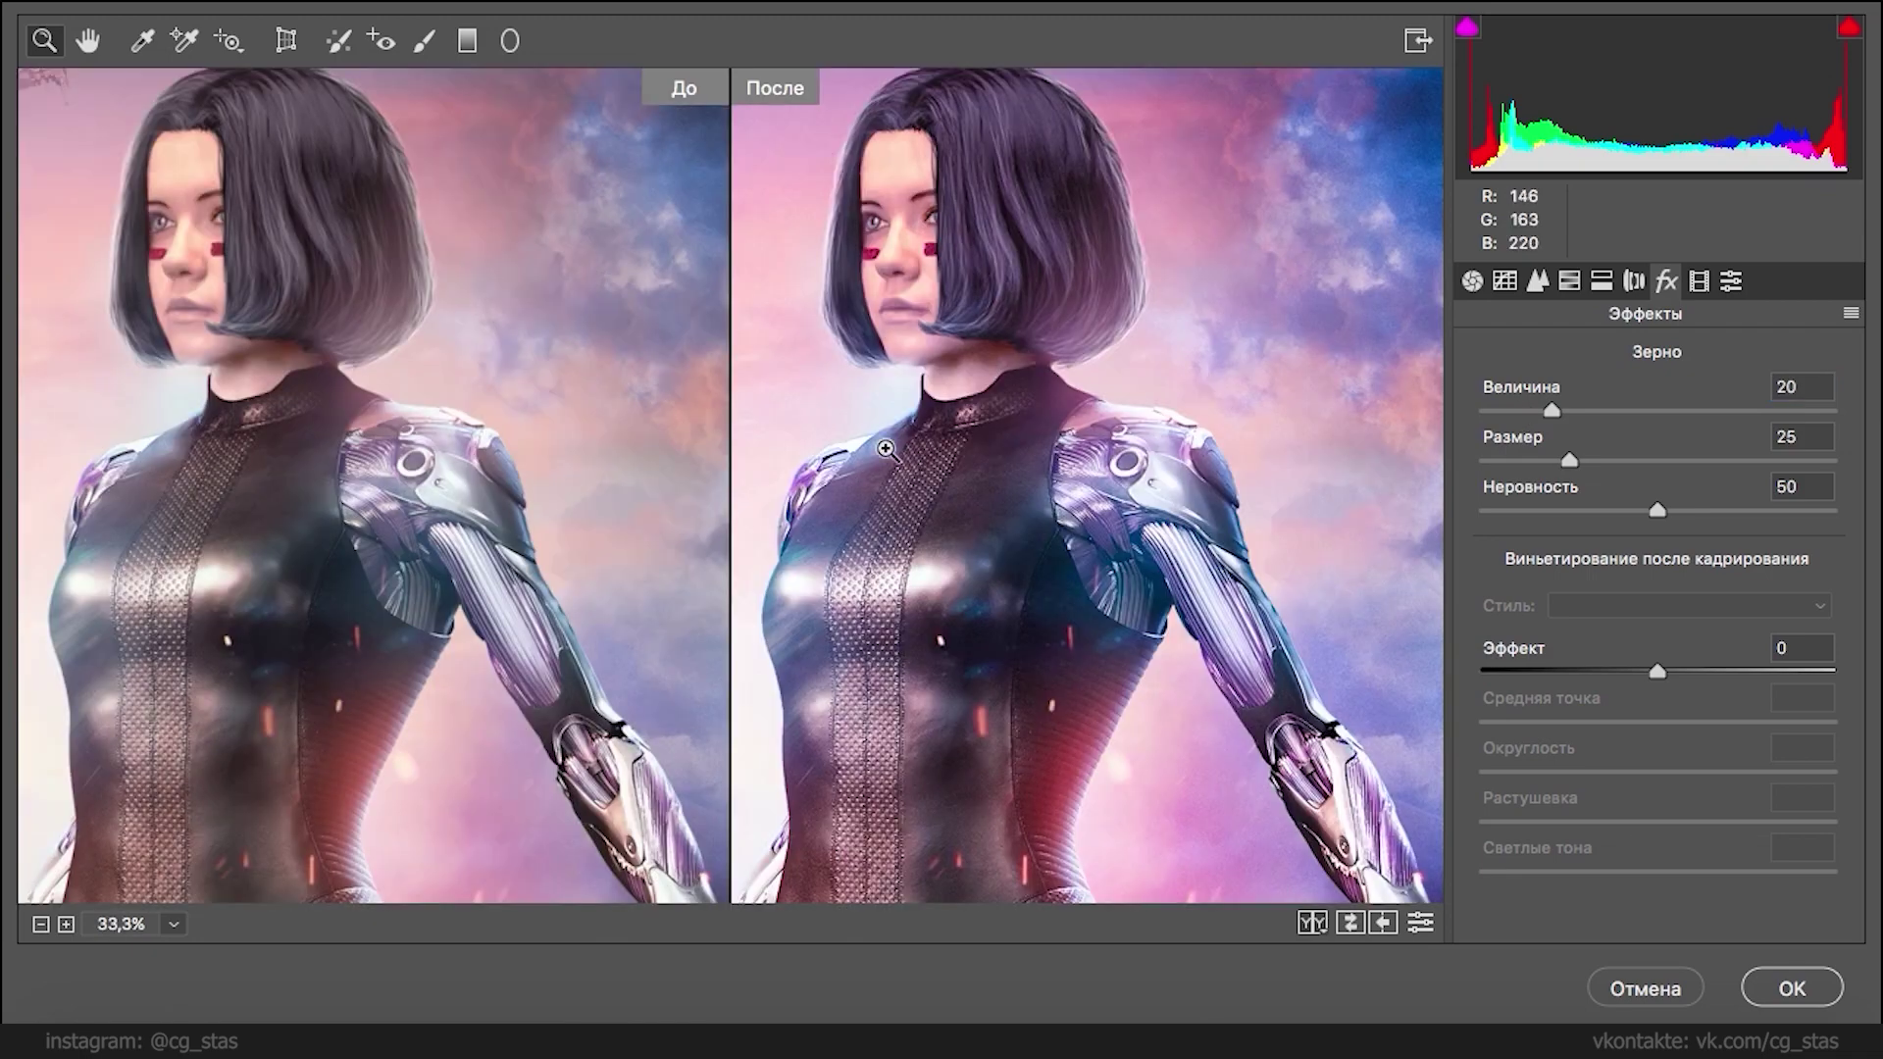
pyautogui.moveTo(1551, 410); pyautogui.dragTo(1778, 427)
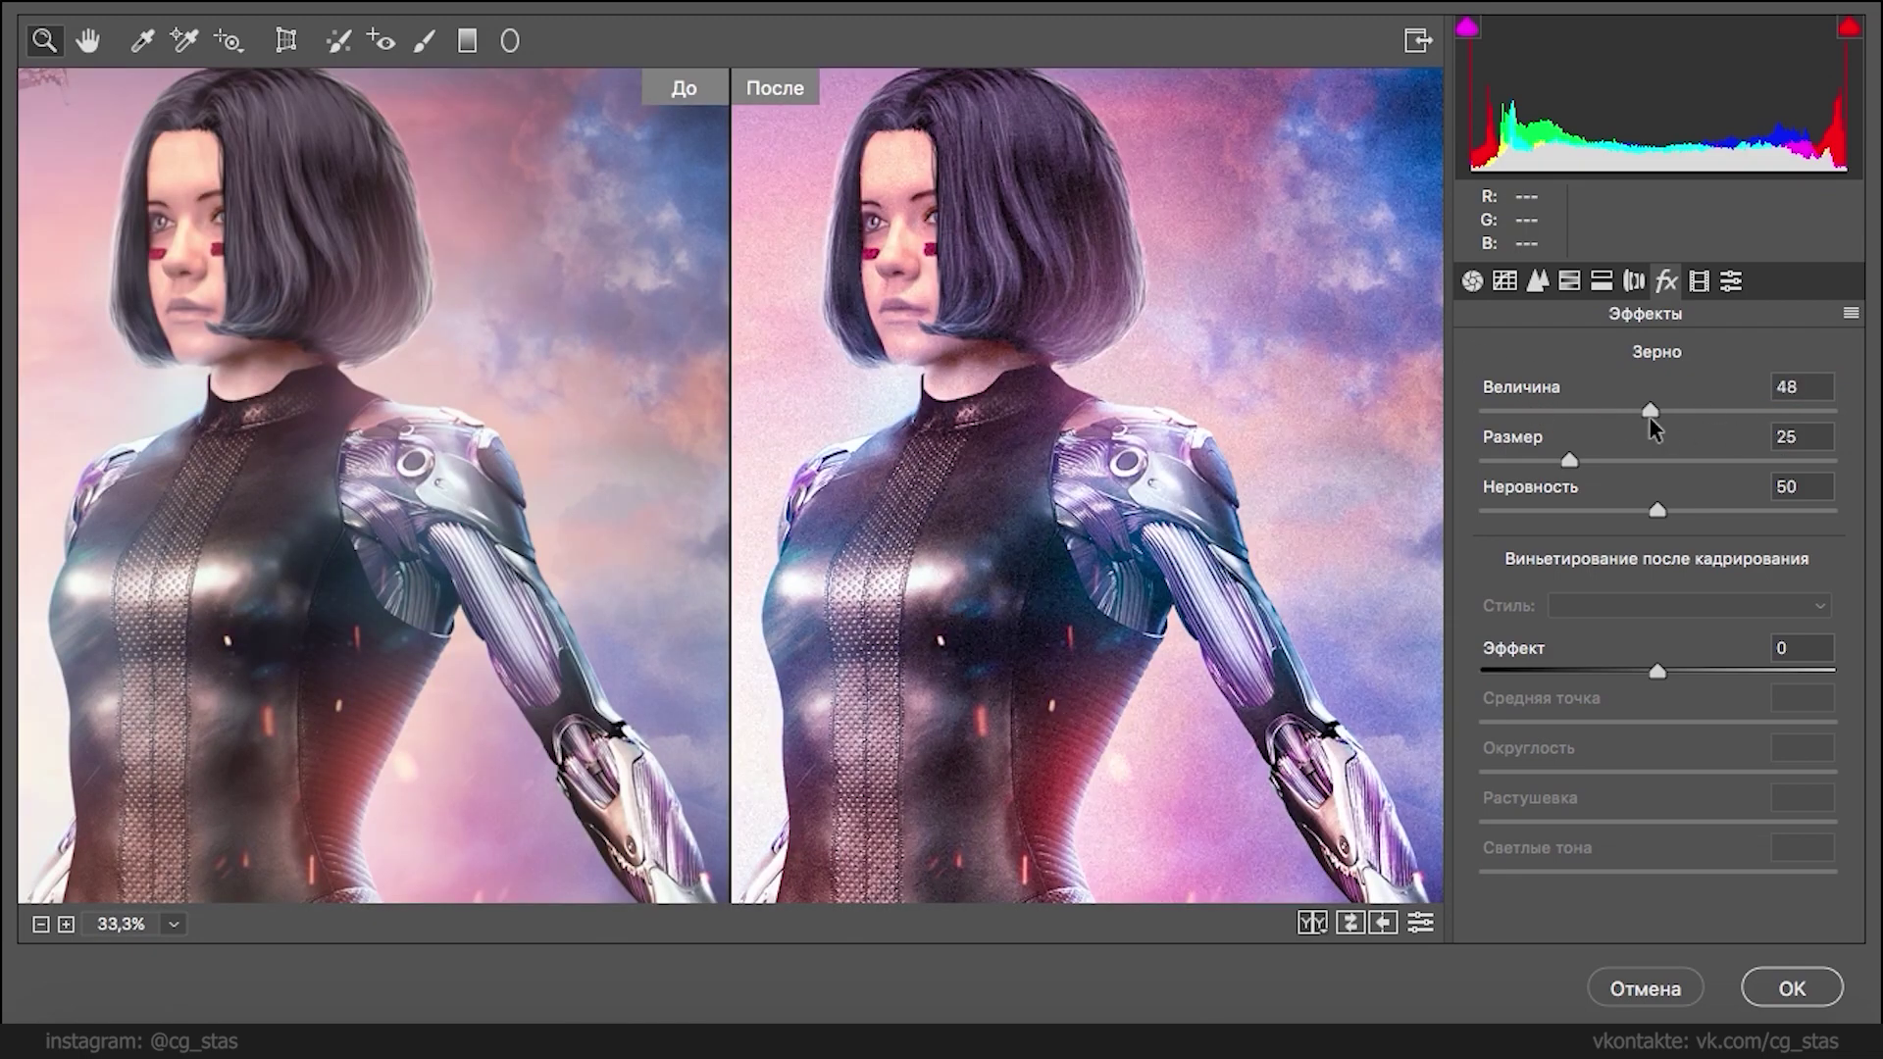
pyautogui.moveTo(1569, 460); pyautogui.dragTo(1554, 515)
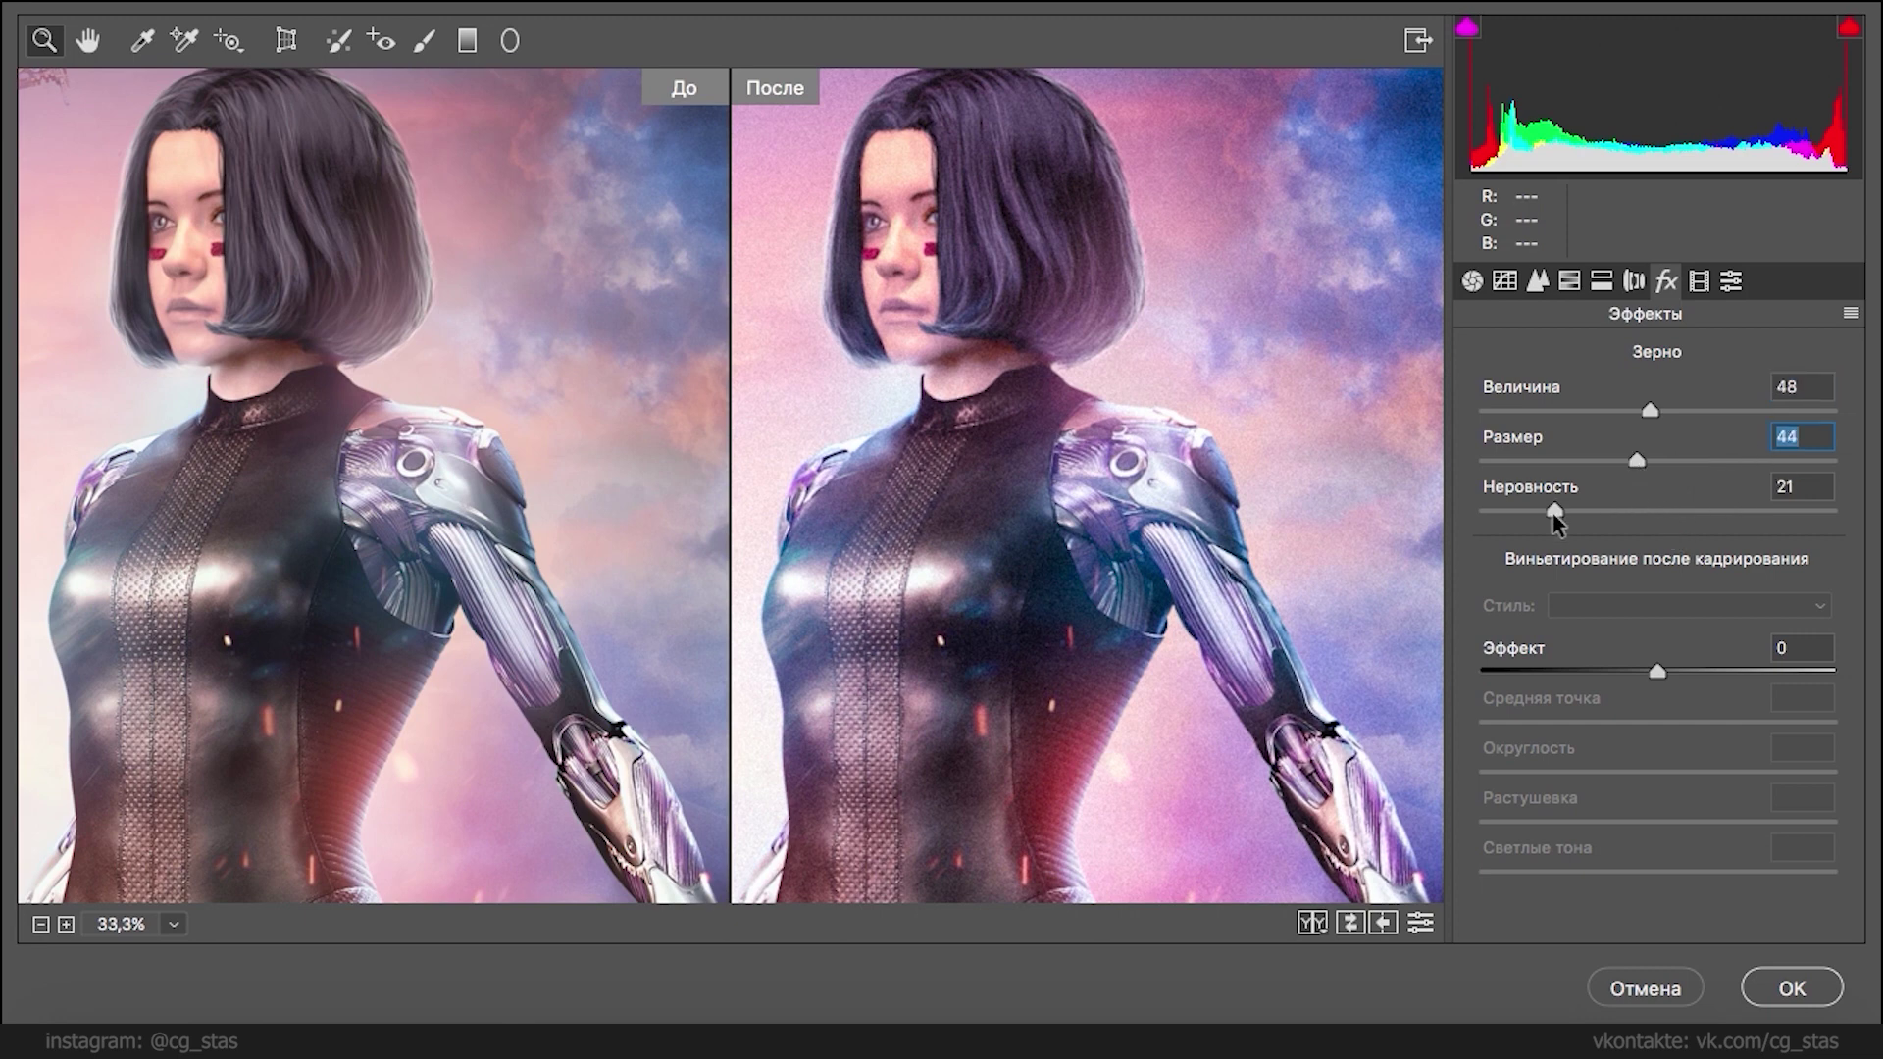
pyautogui.moveTo(1637, 460)
pyautogui.mouseDown()
pyautogui.moveTo(1716, 461)
pyautogui.moveTo(1609, 482)
pyautogui.mouseUp()
pyautogui.moveTo(1648, 410); pyautogui.dragTo(1566, 411)
pyautogui.click(1633, 415)
# - Compare the picture with and without the grain effect, keeping the grain
pyautogui.click(1415, 931)
pyautogui.click(1413, 932)
pyautogui.click(1414, 931)
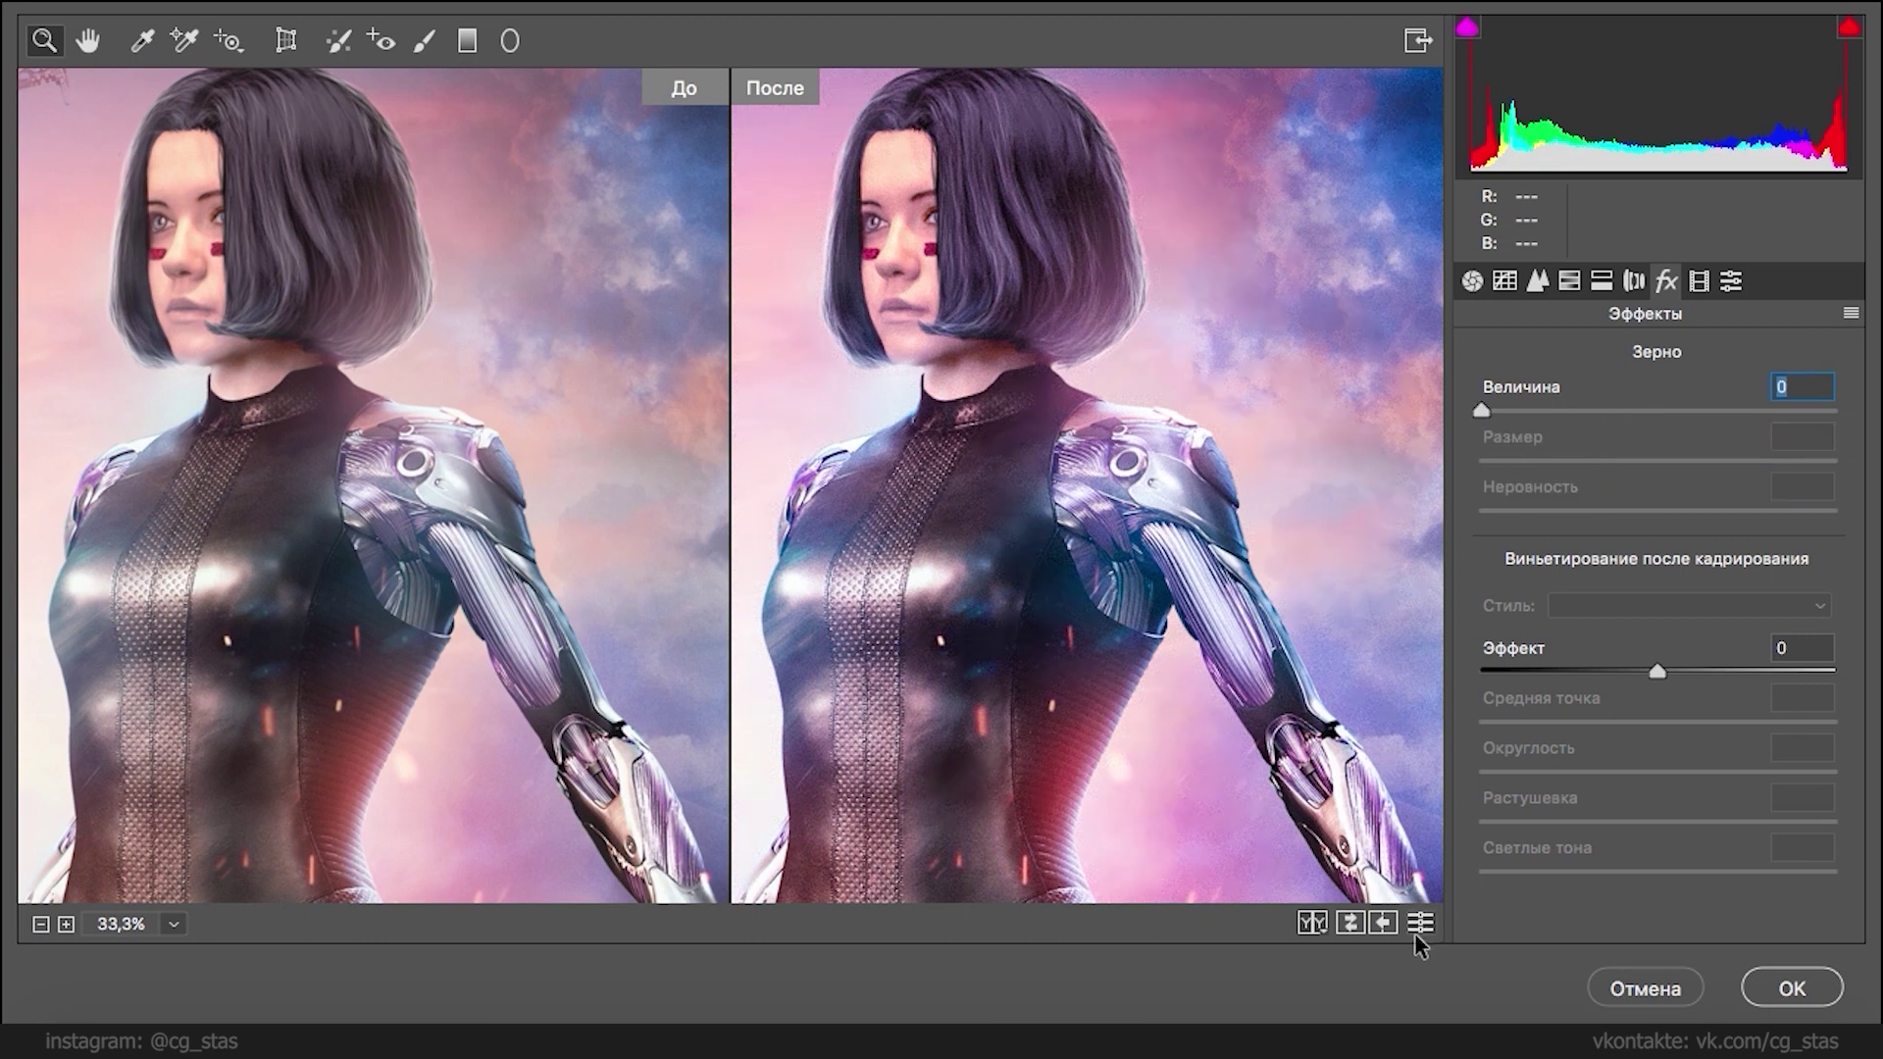
pyautogui.hotkey('ctrl', 'z')
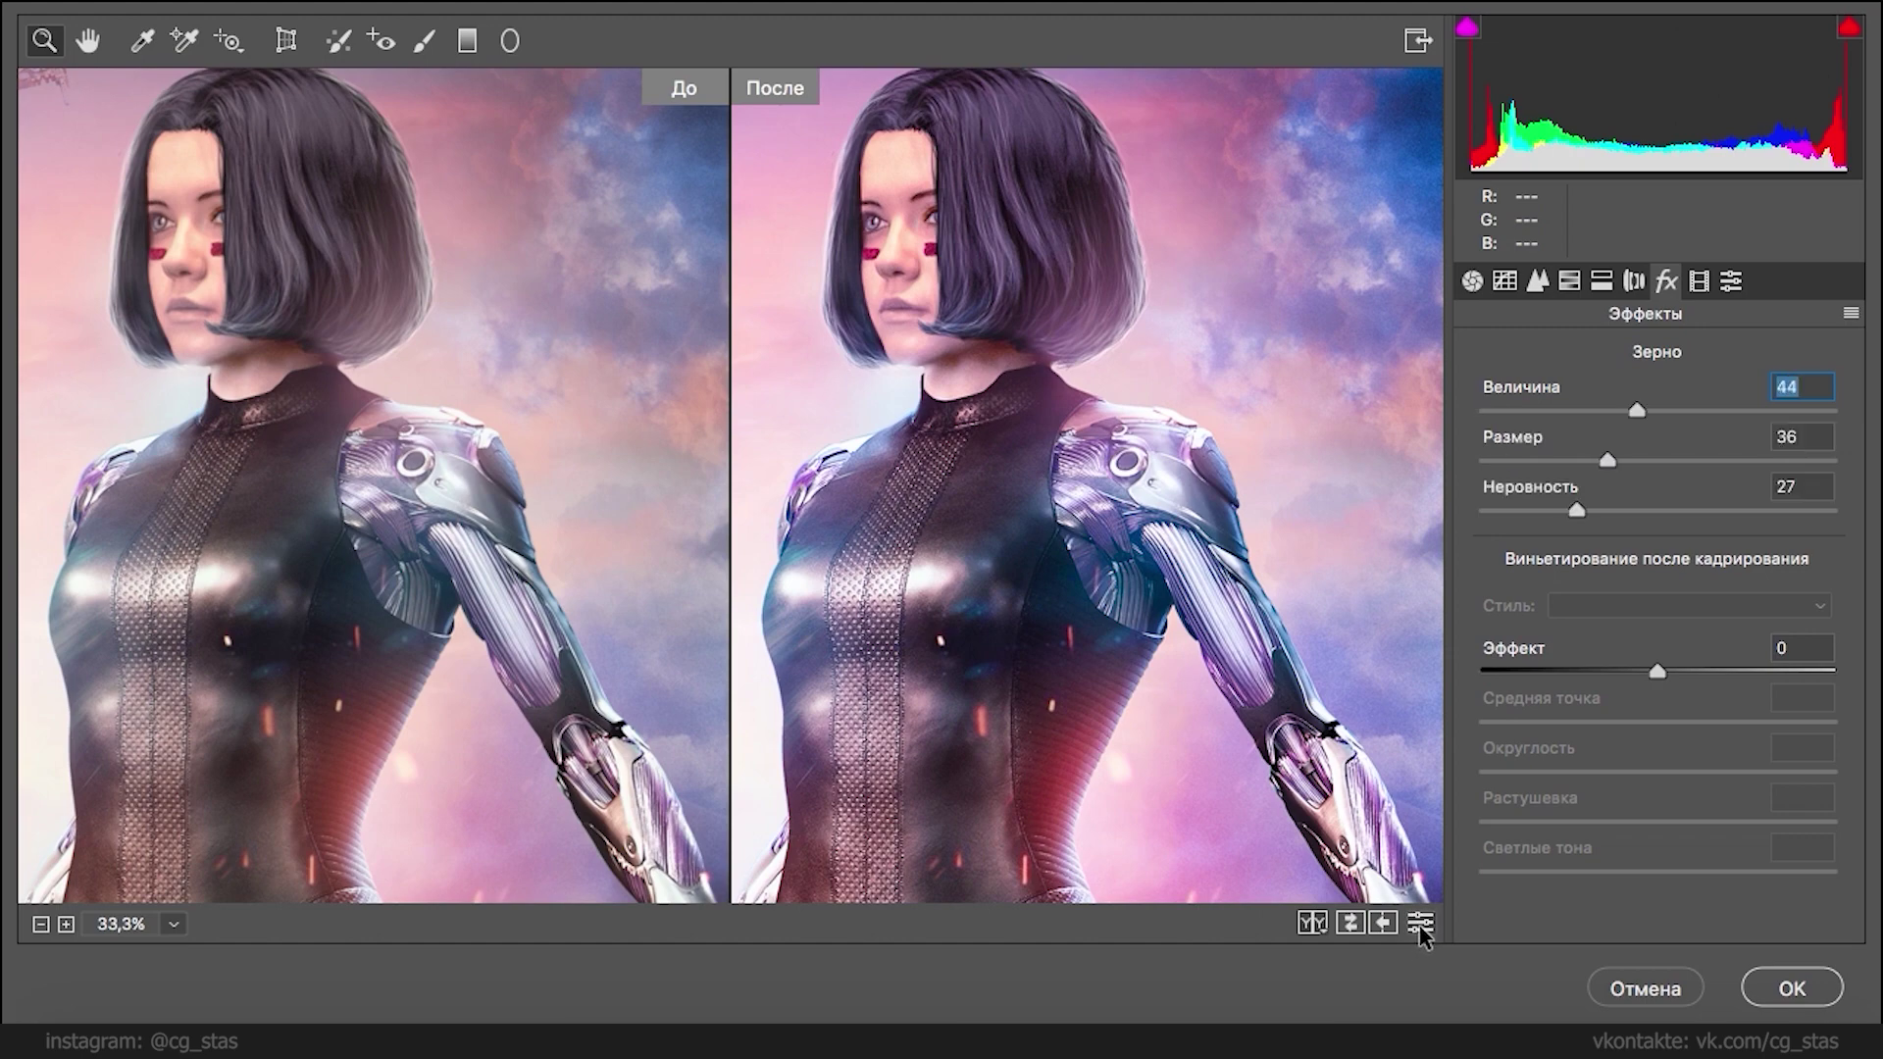
# - Compare the original and graded picture in different before/after layouts, from the whole image to a closer view of the figure
pyautogui.click(39, 924)
pyautogui.click(39, 924)
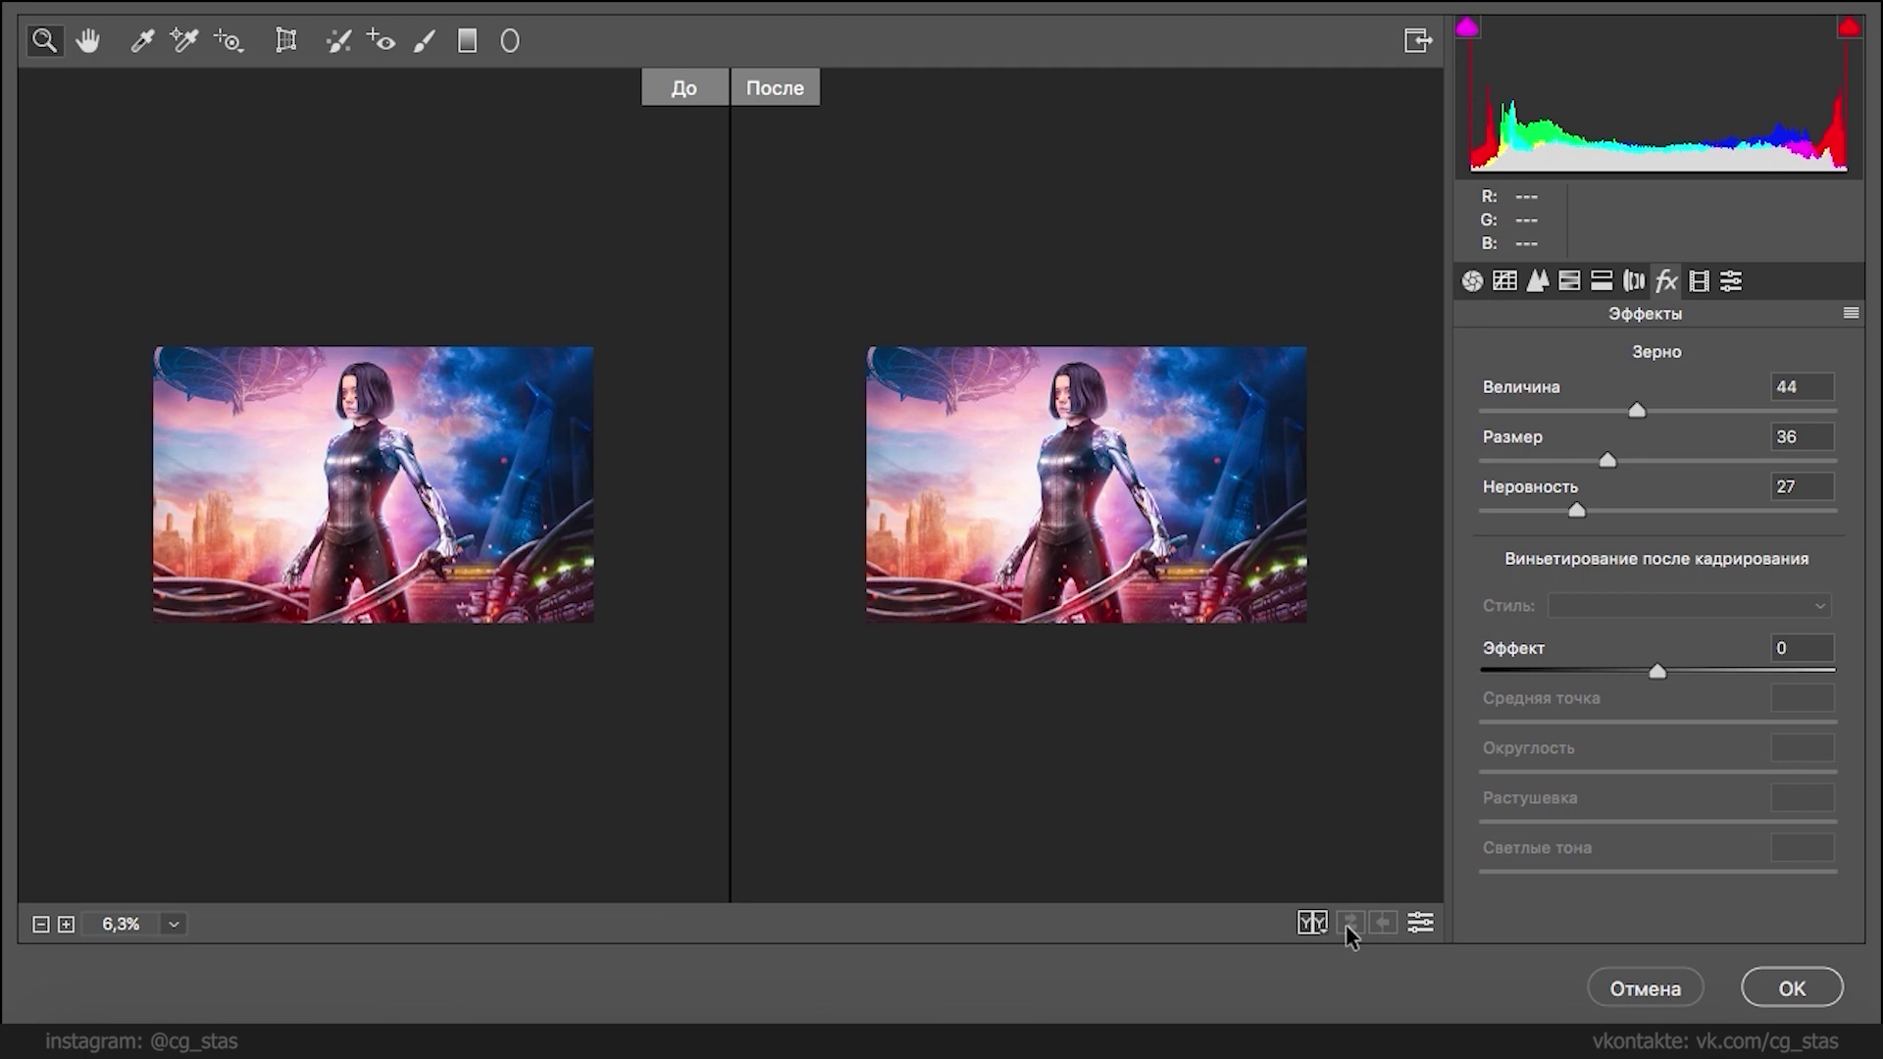
pyautogui.click(1312, 923)
pyautogui.click(1312, 923)
pyautogui.click(1311, 924)
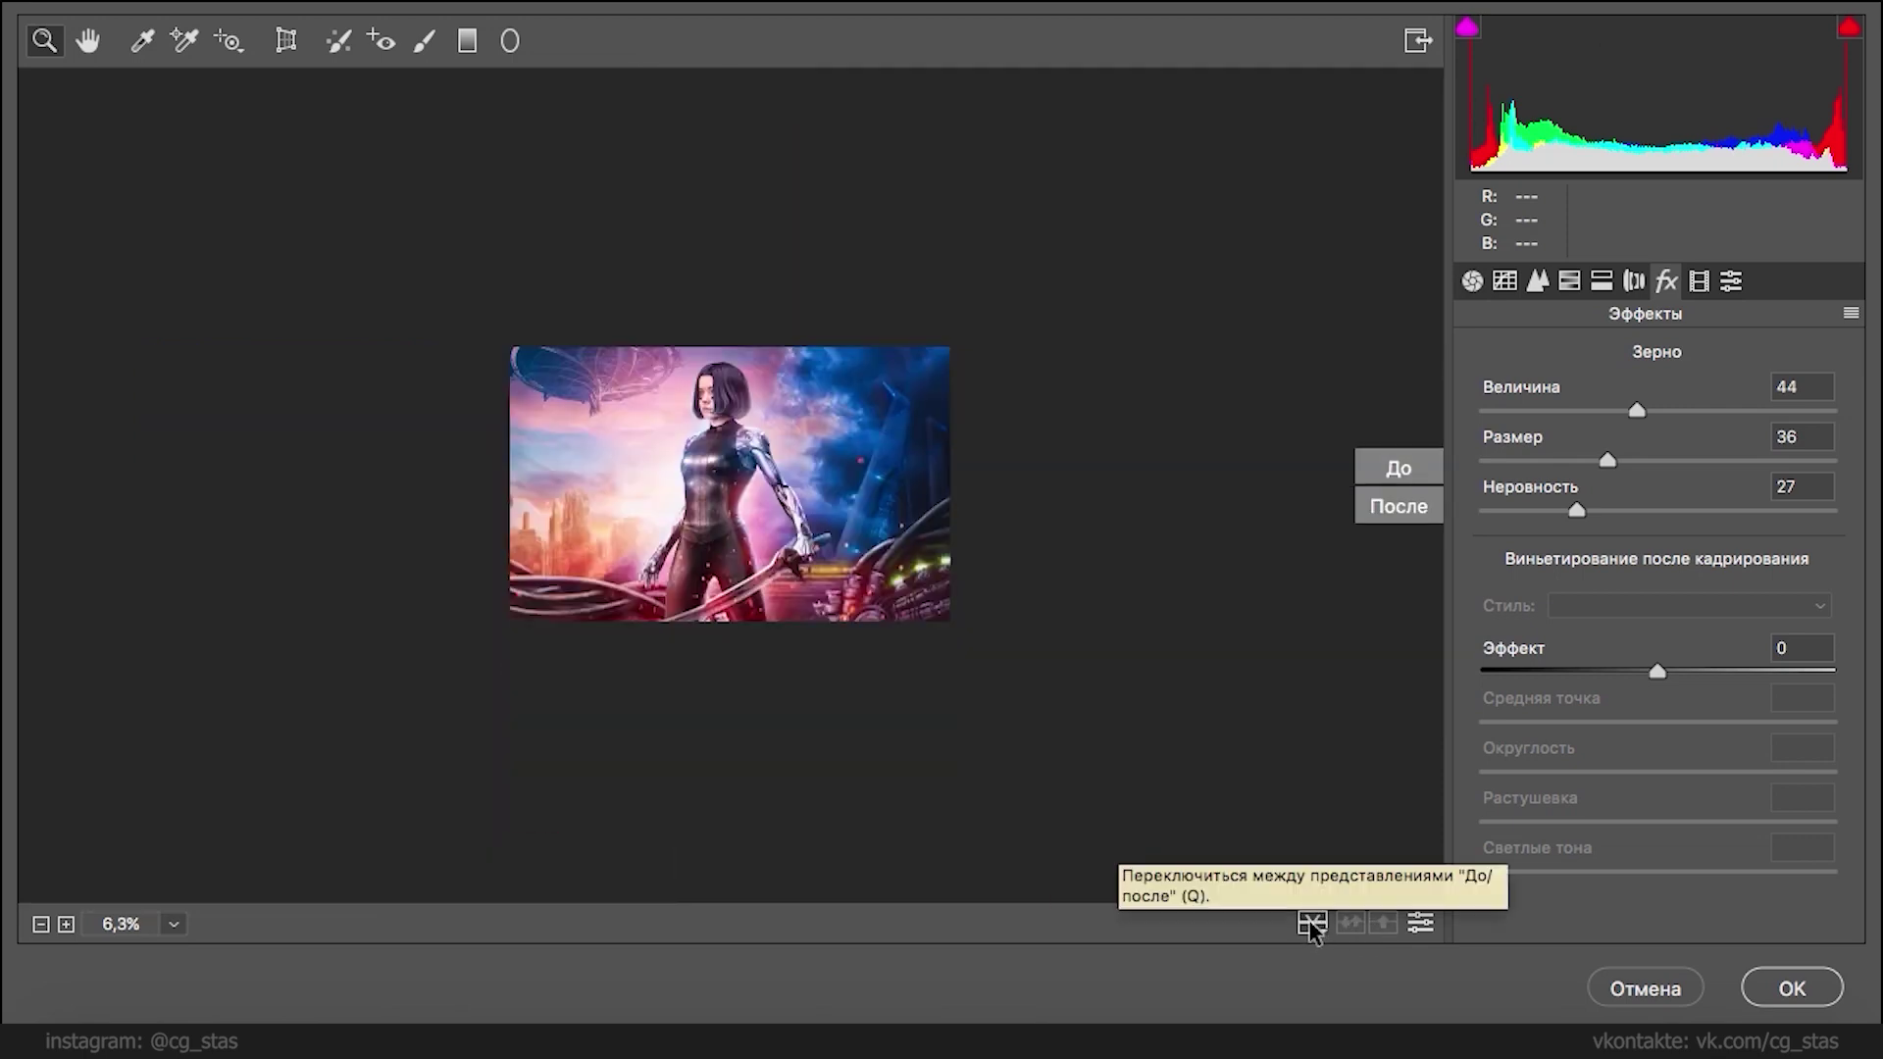
pyautogui.click(1381, 566)
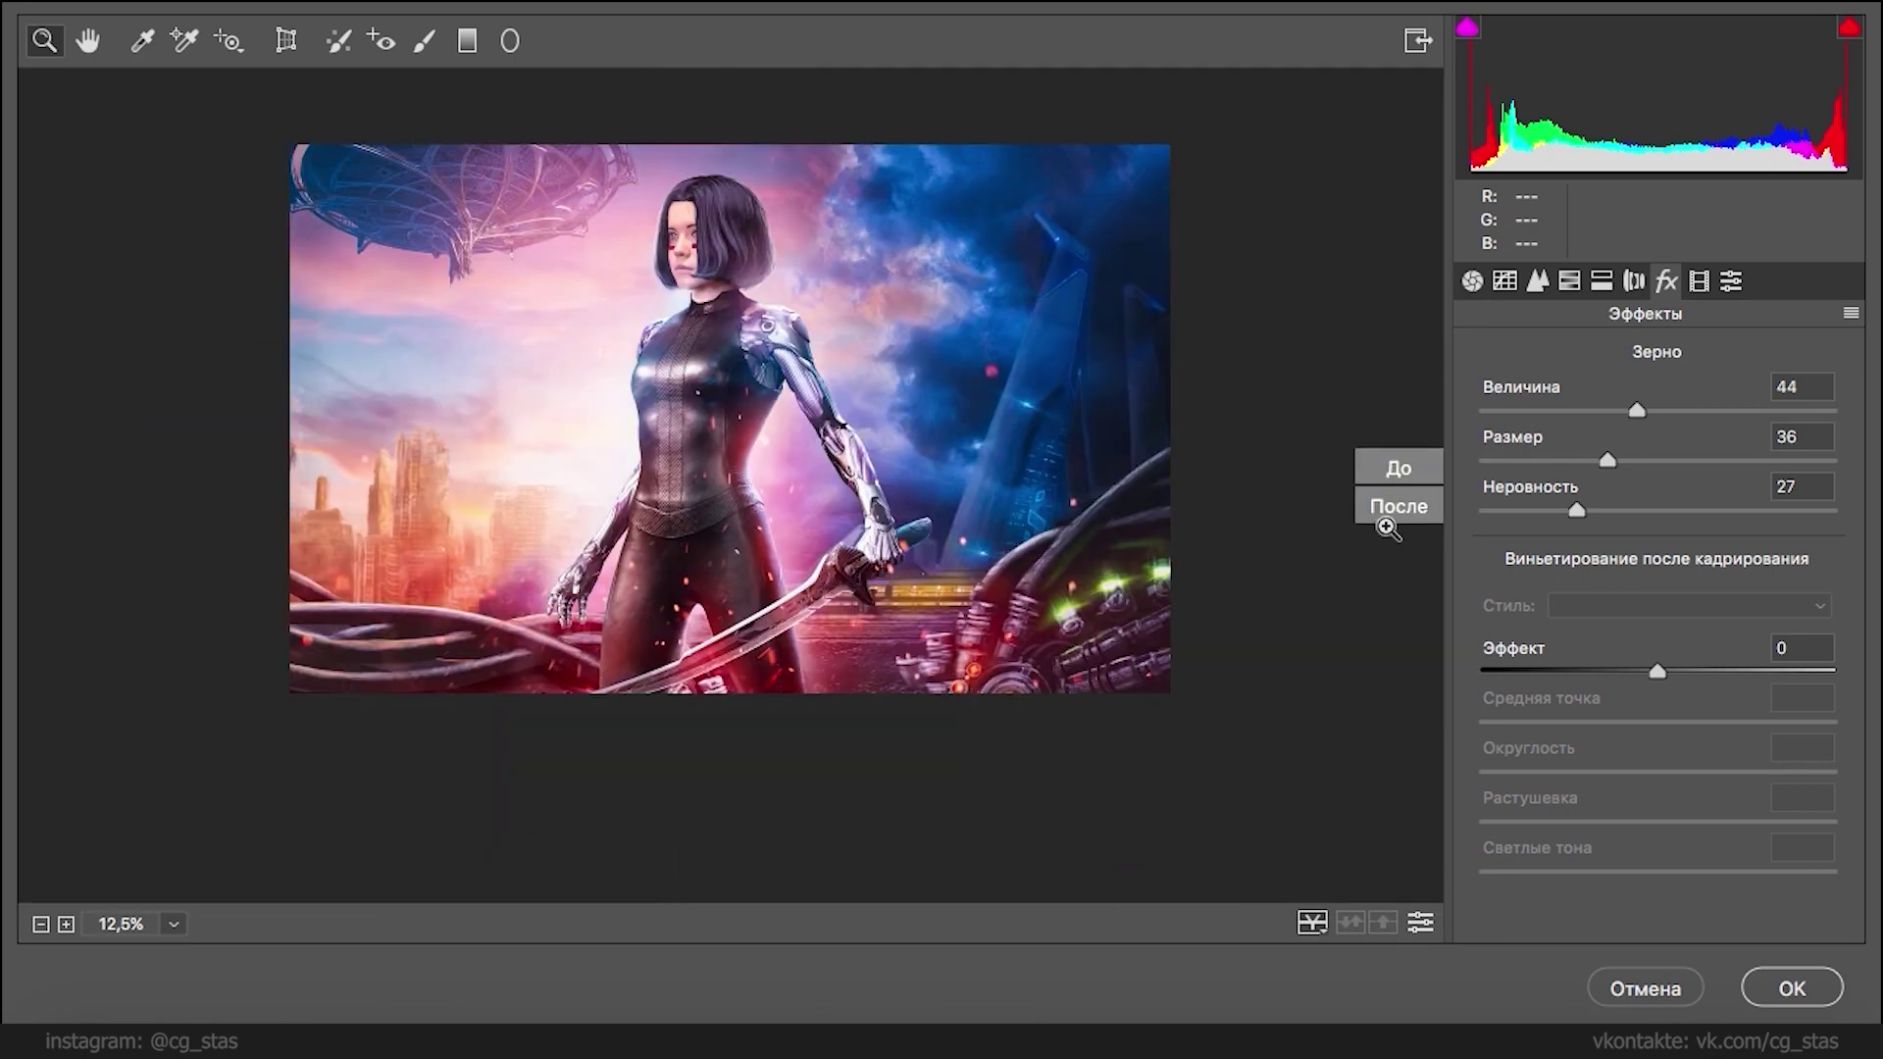
pyautogui.click(1390, 512)
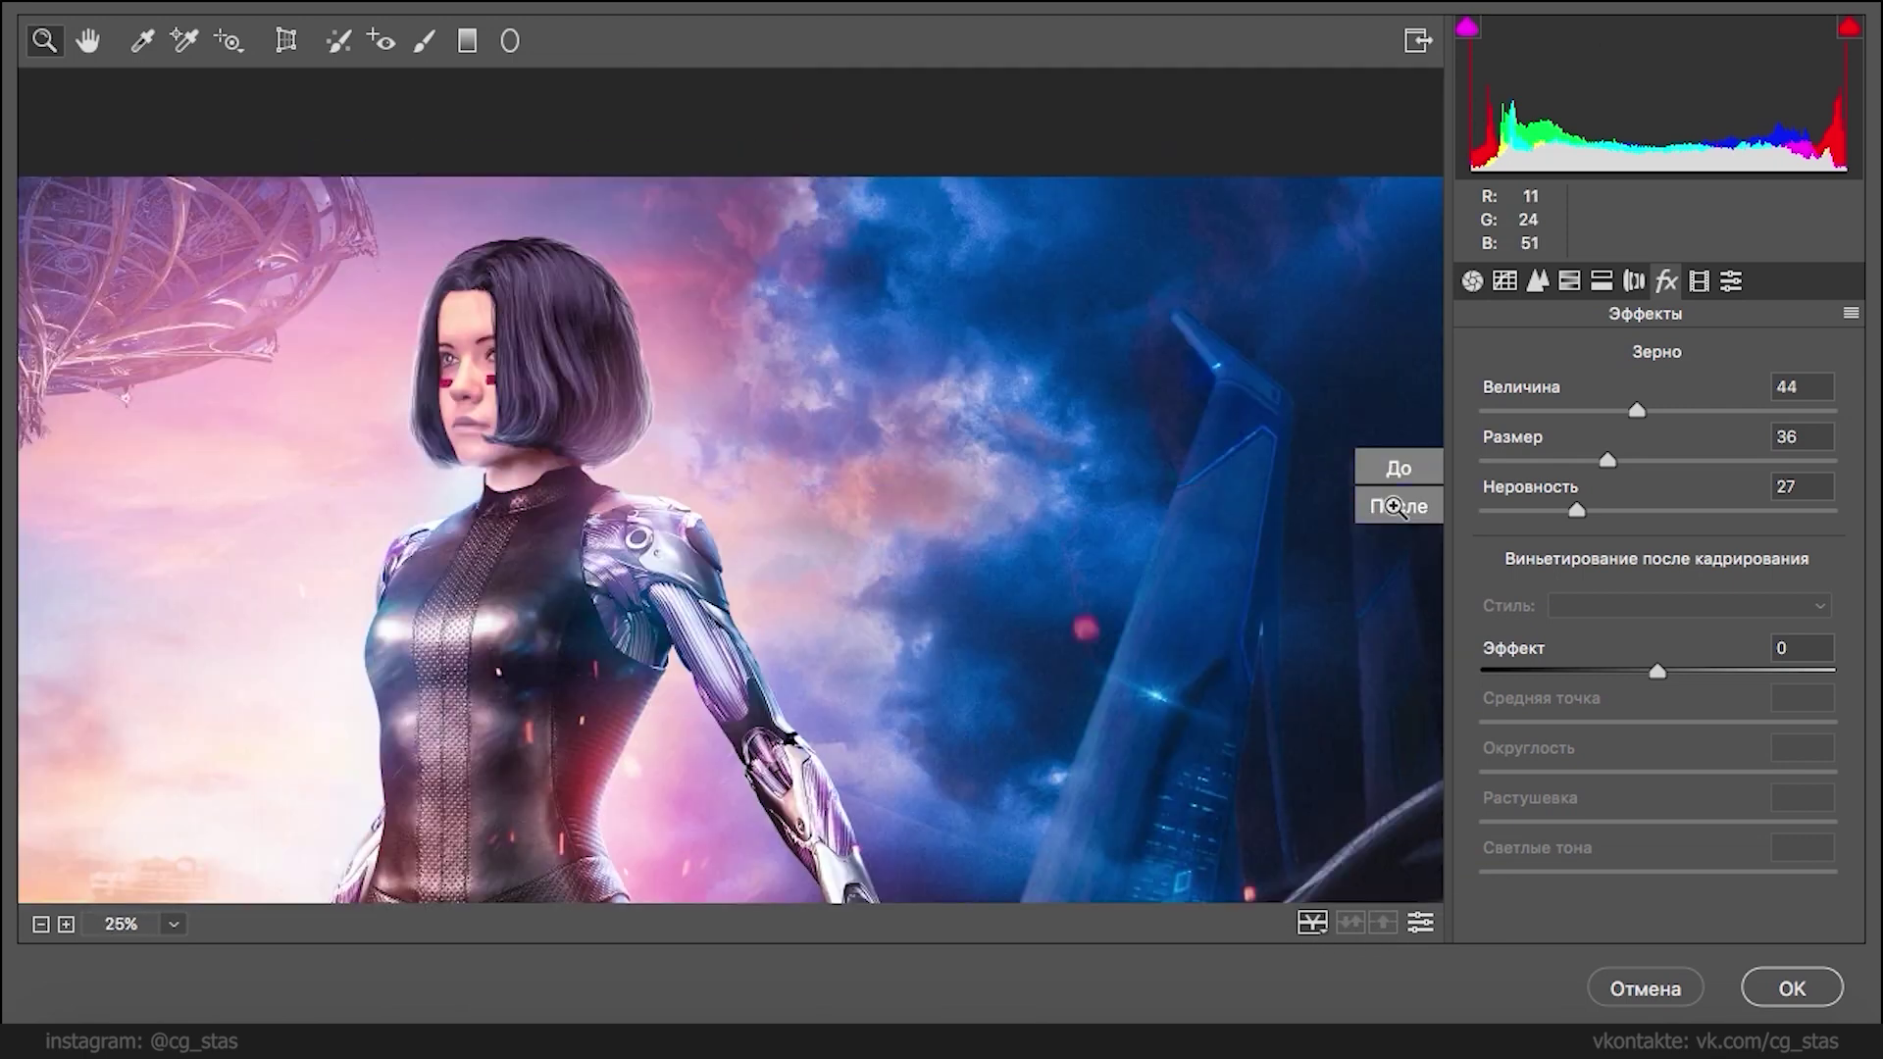
# - Look through the vignetting presets and compare the original and graded picture side by side
pyautogui.click(1731, 282)
pyautogui.click(40, 924)
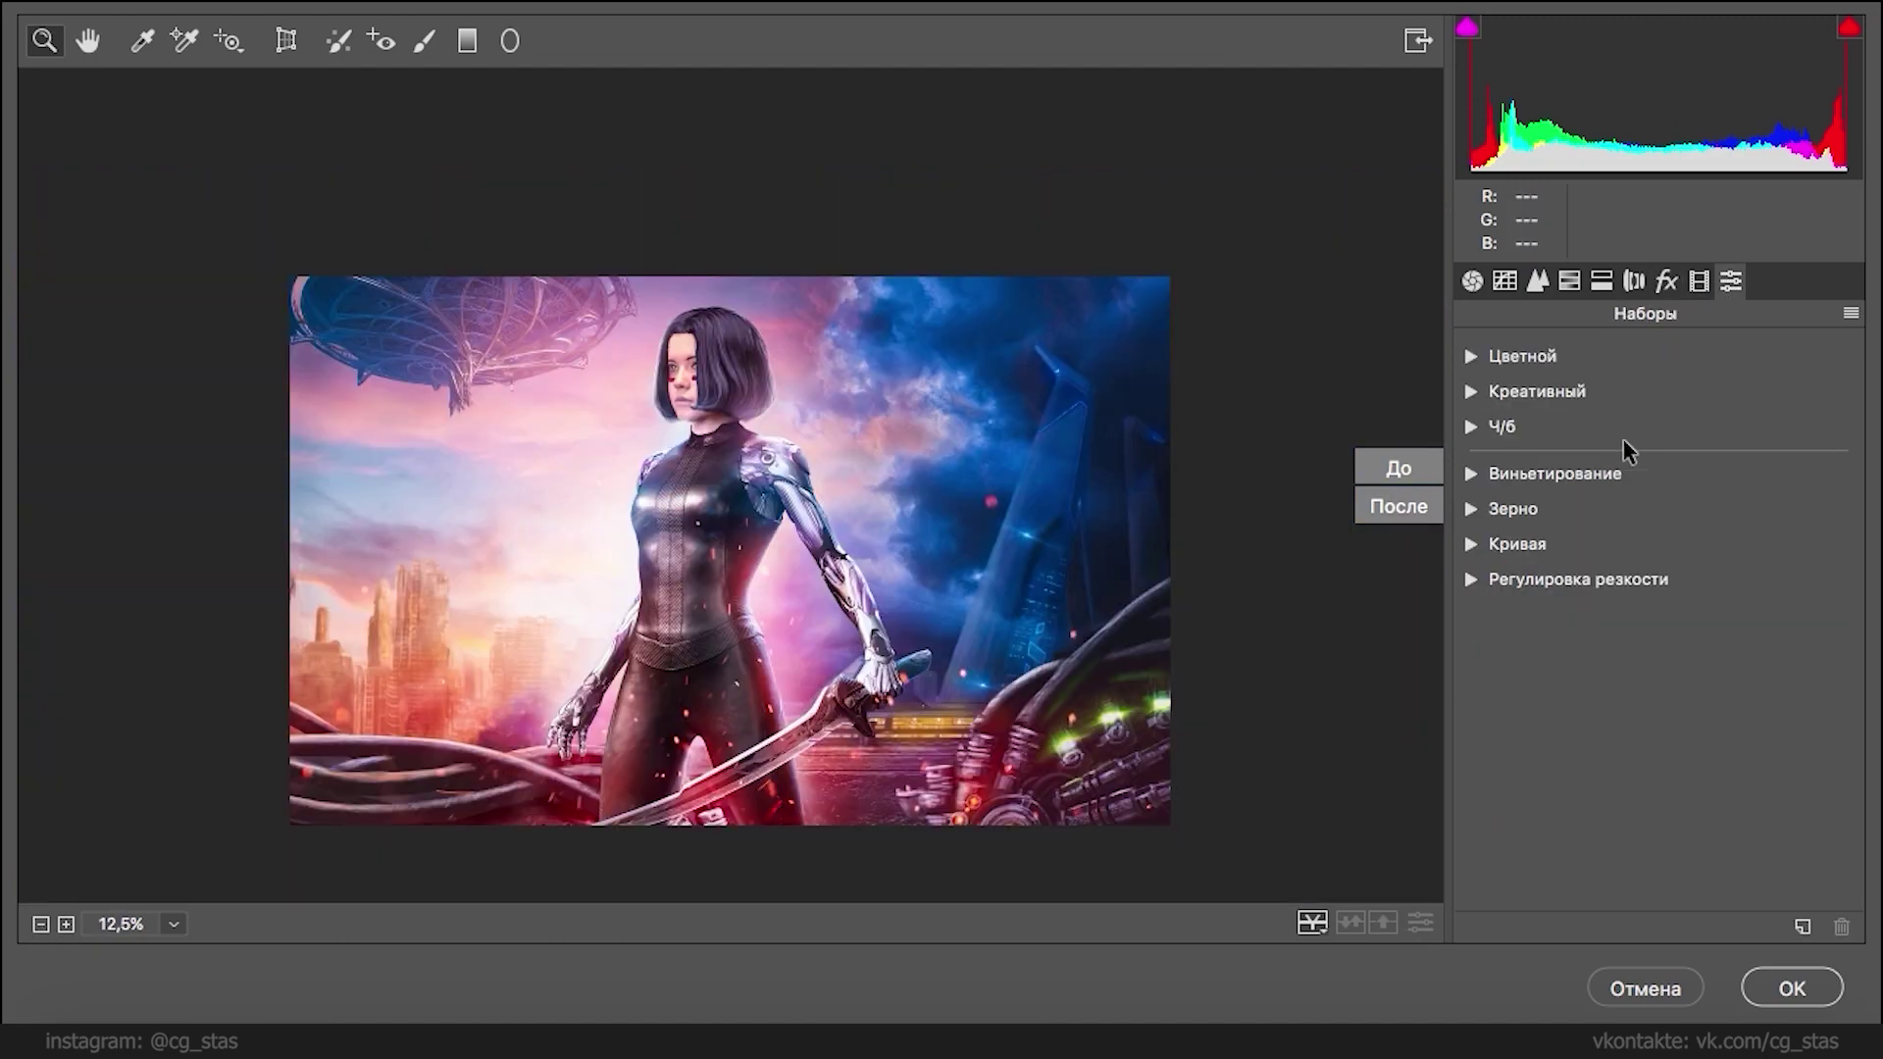
pyautogui.click(1548, 477)
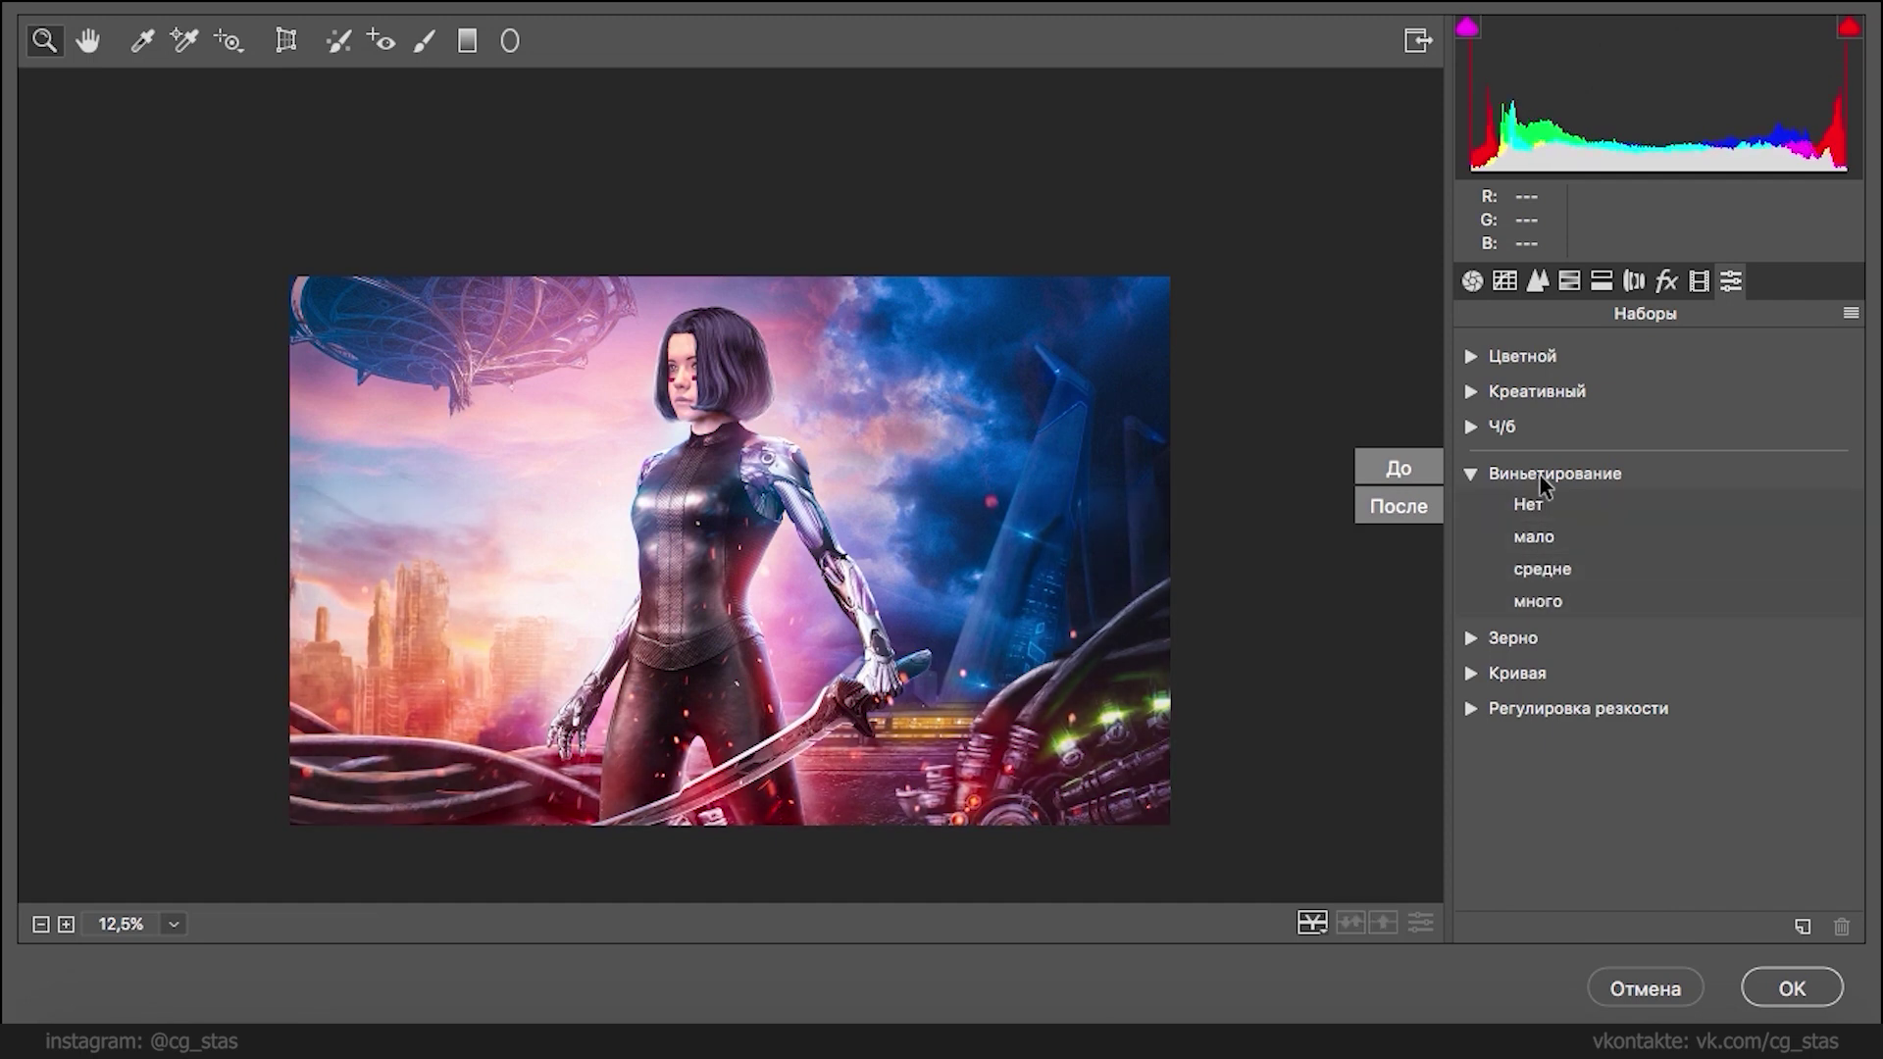
pyautogui.click(1488, 476)
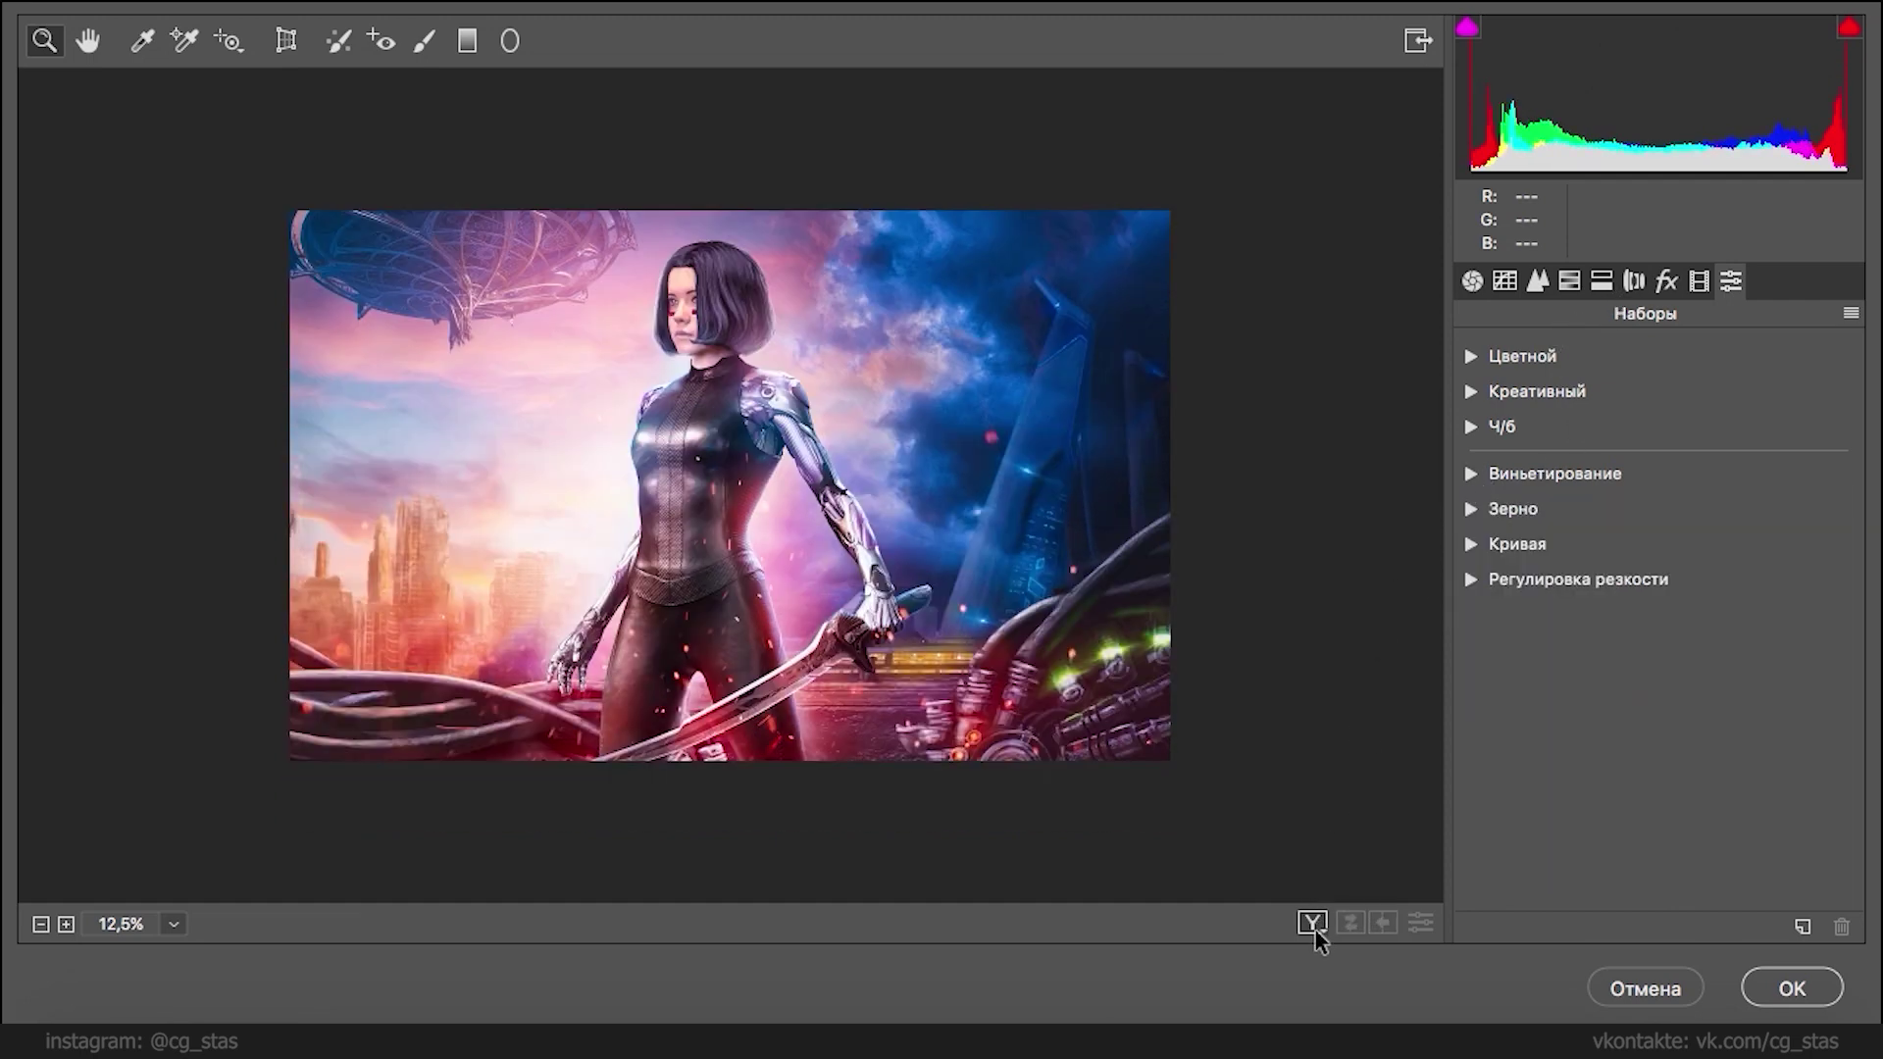
pyautogui.click(1312, 924)
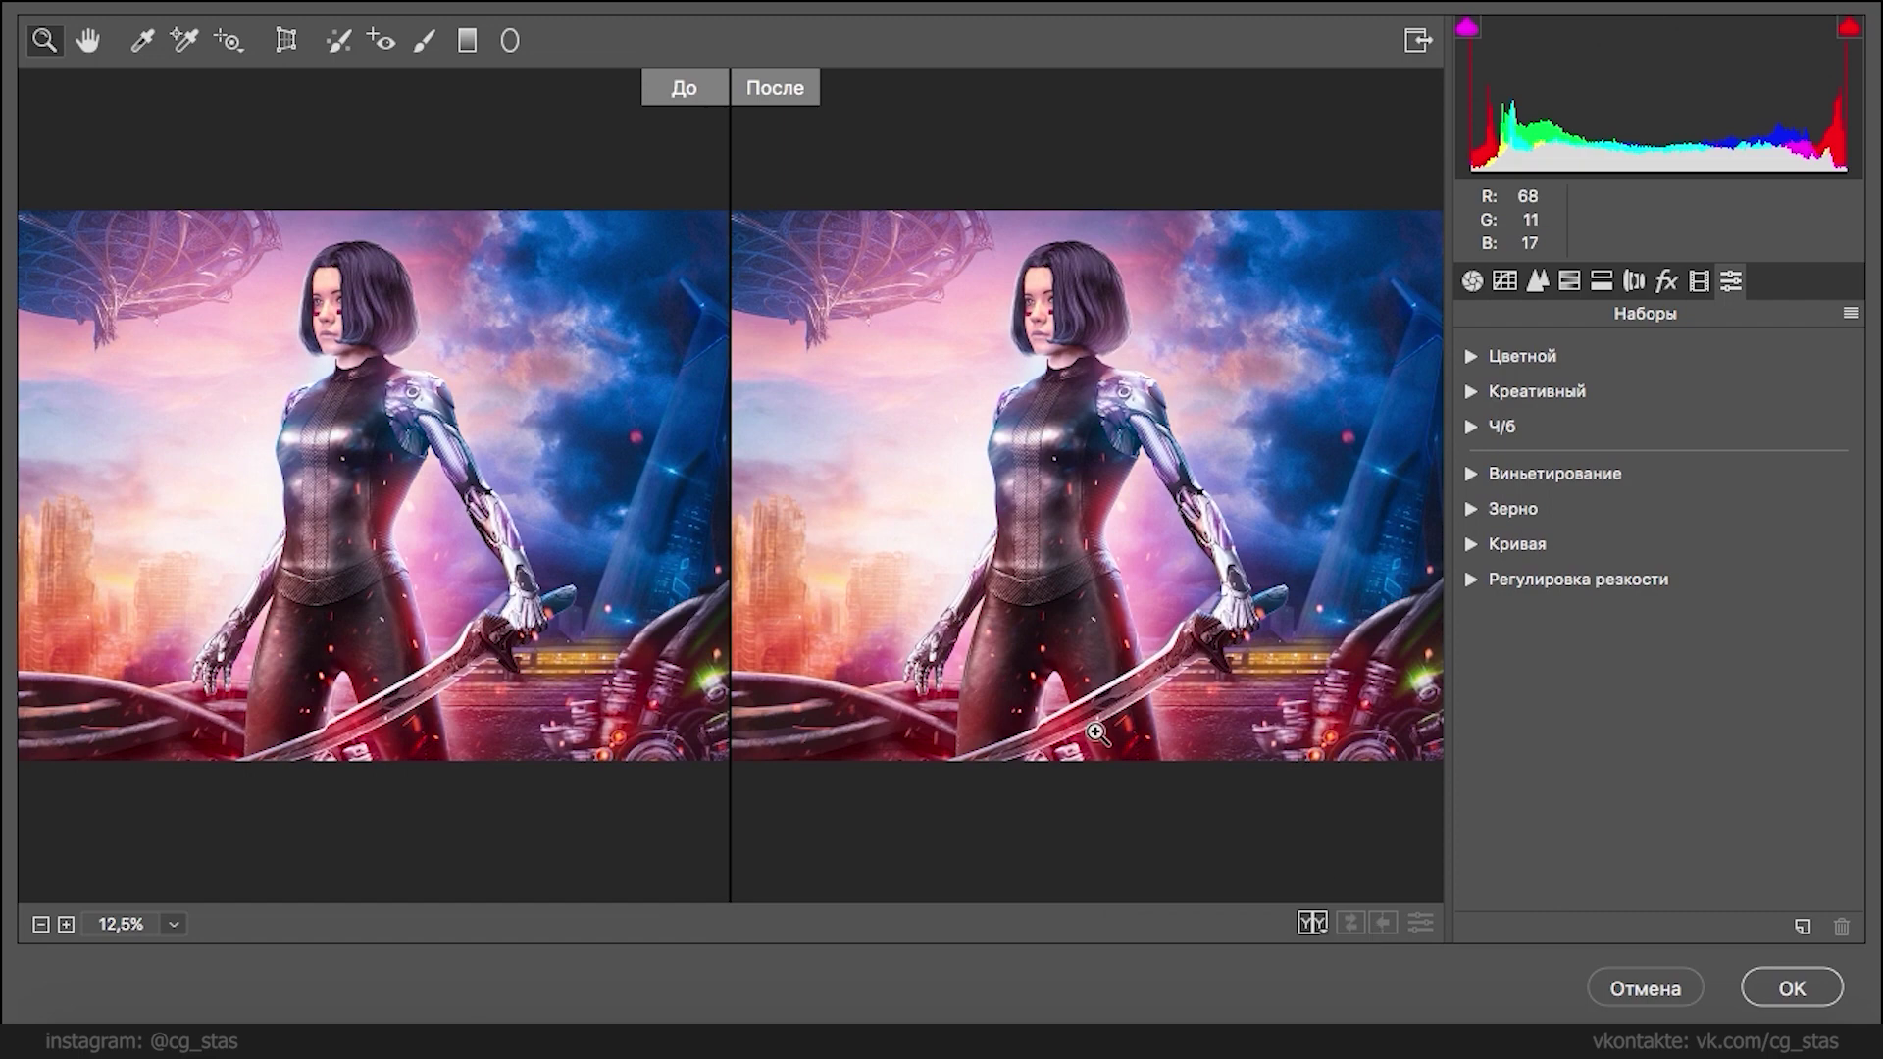
pyautogui.click(706, 216)
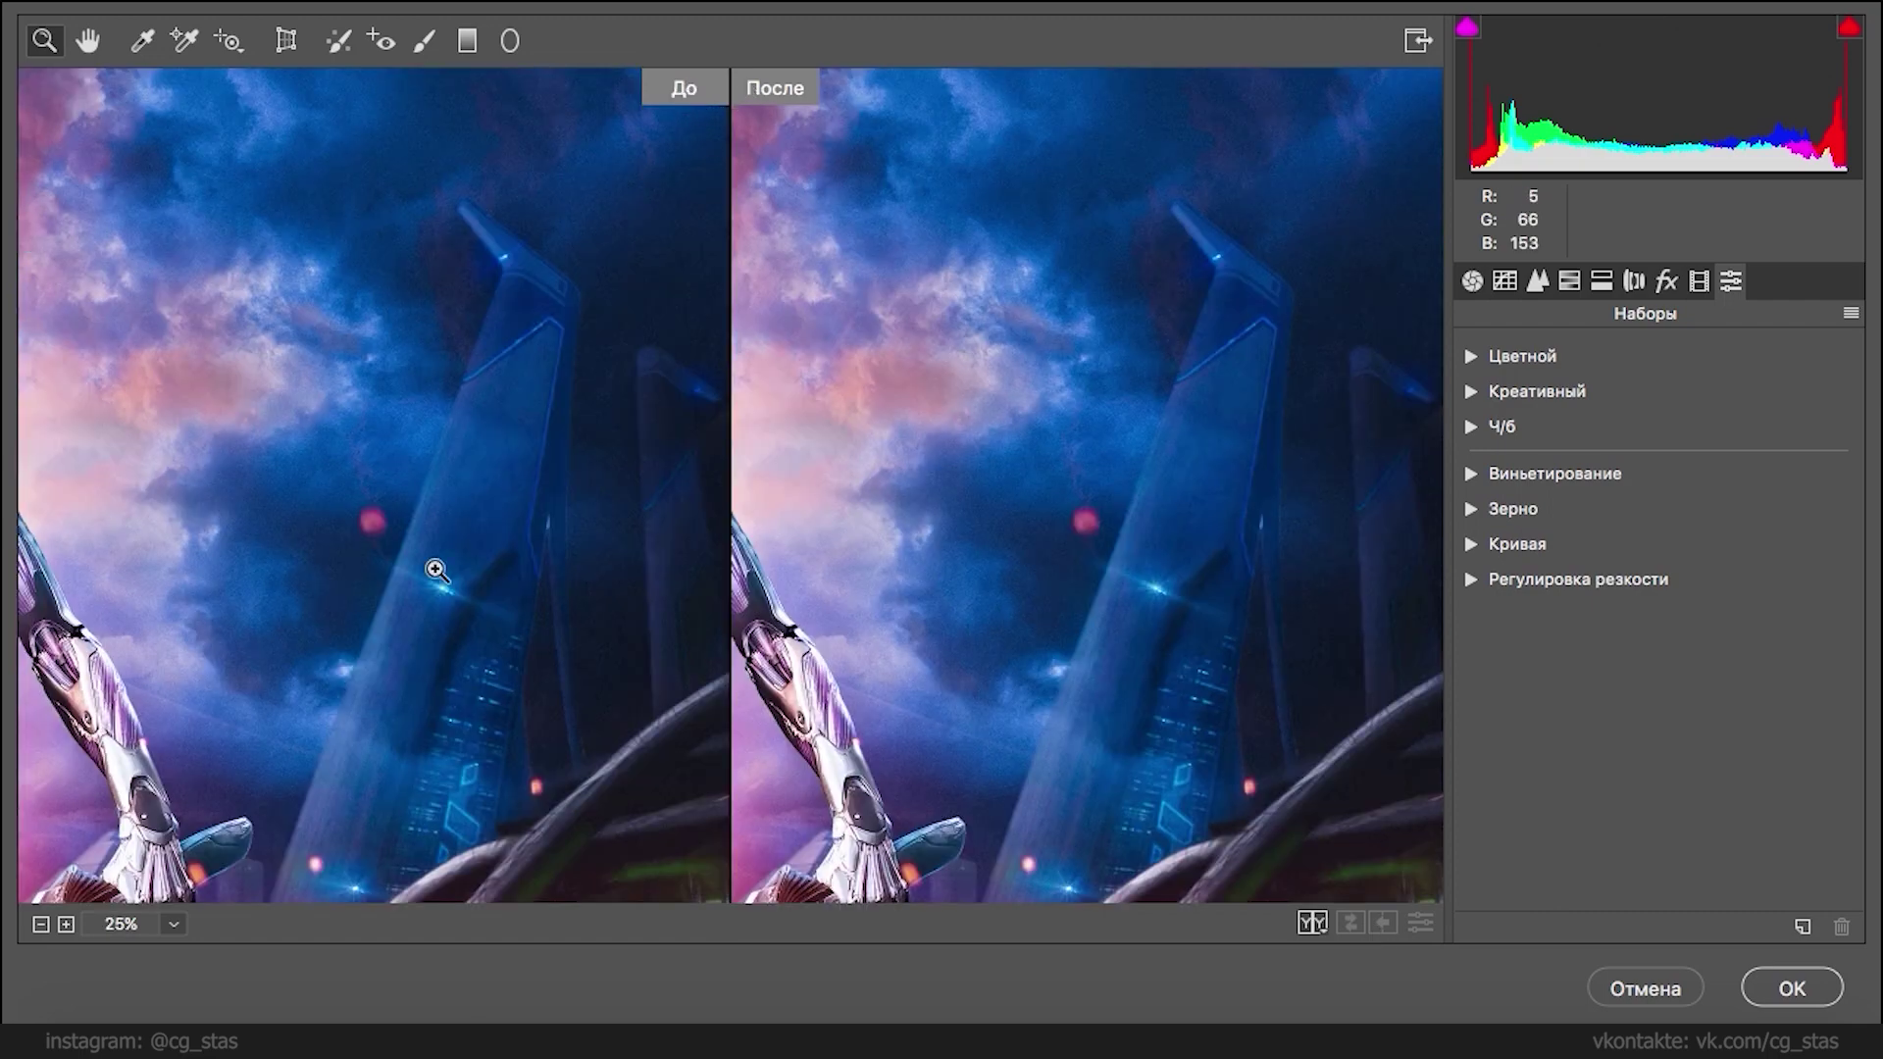
# - Add a highlight-priority post-crop vignette with an amount of -8, midpoint of 65, roundness of +8 and feather of 61
pyautogui.click(1664, 281)
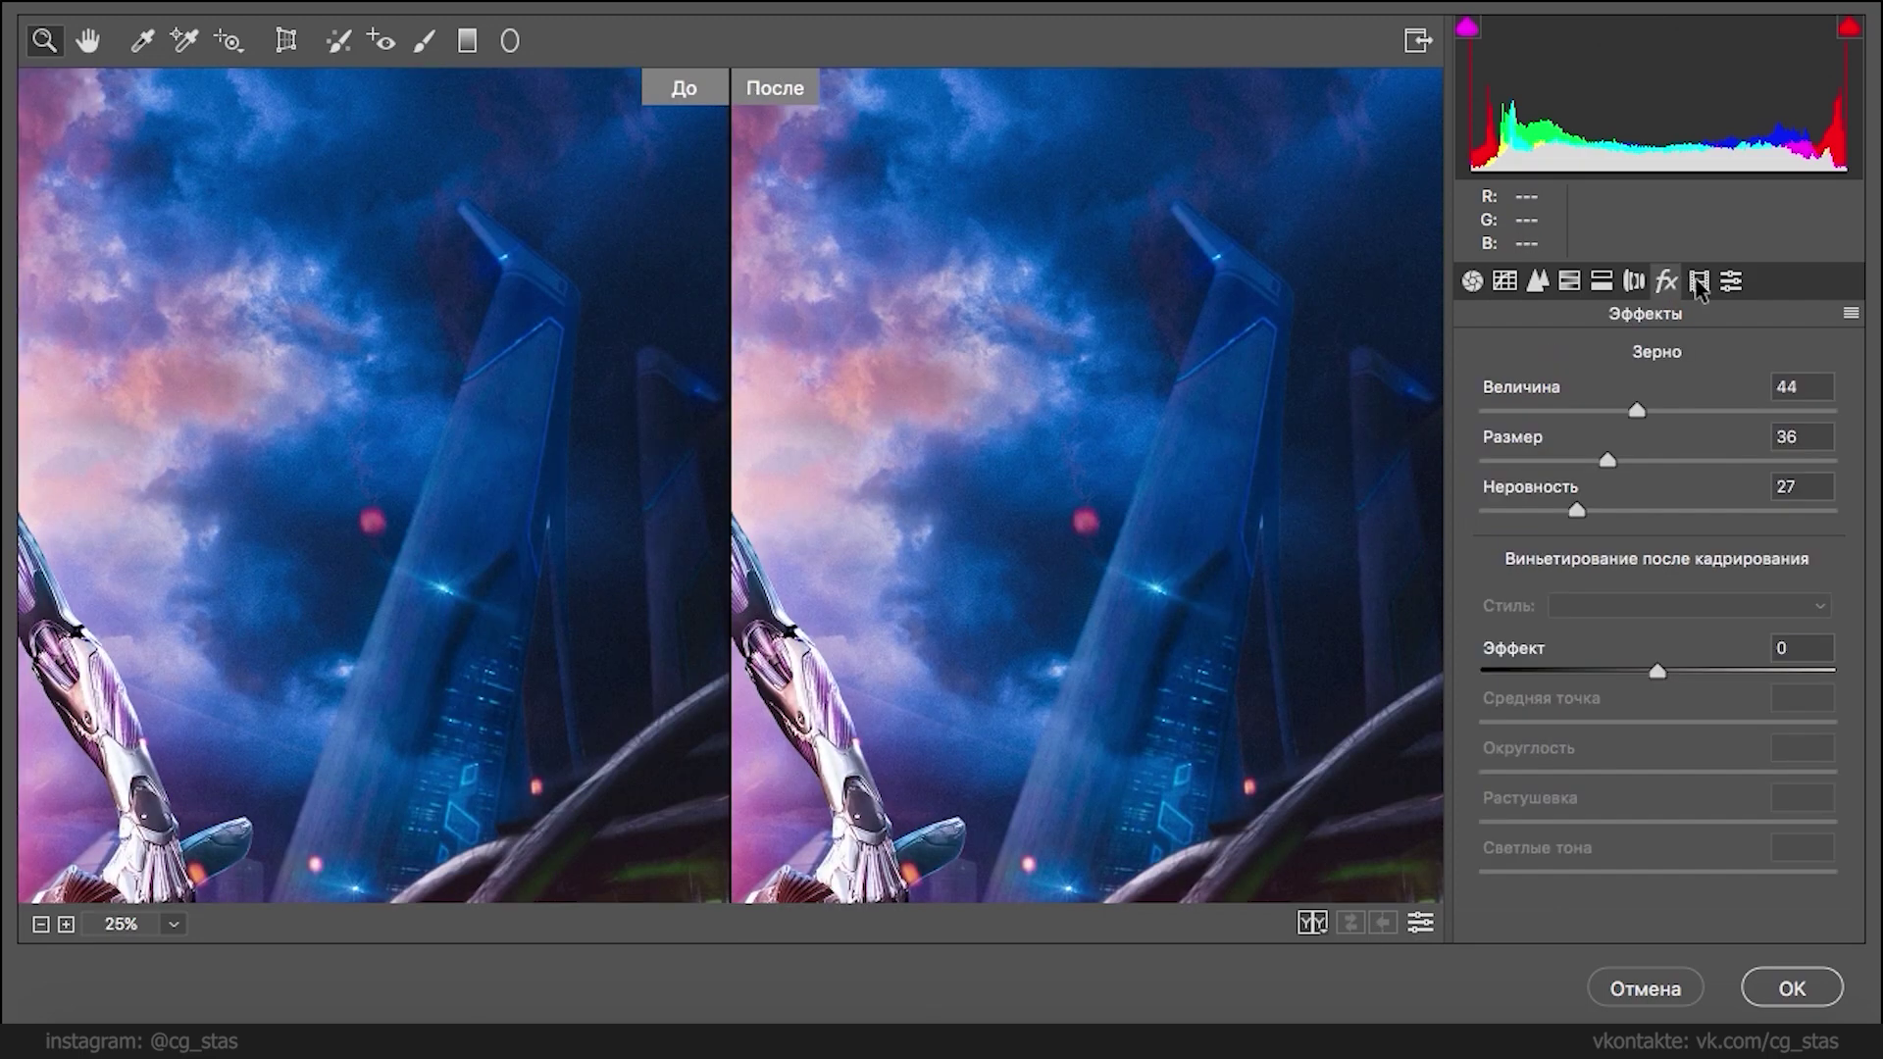
pyautogui.click(40, 923)
pyautogui.click(40, 924)
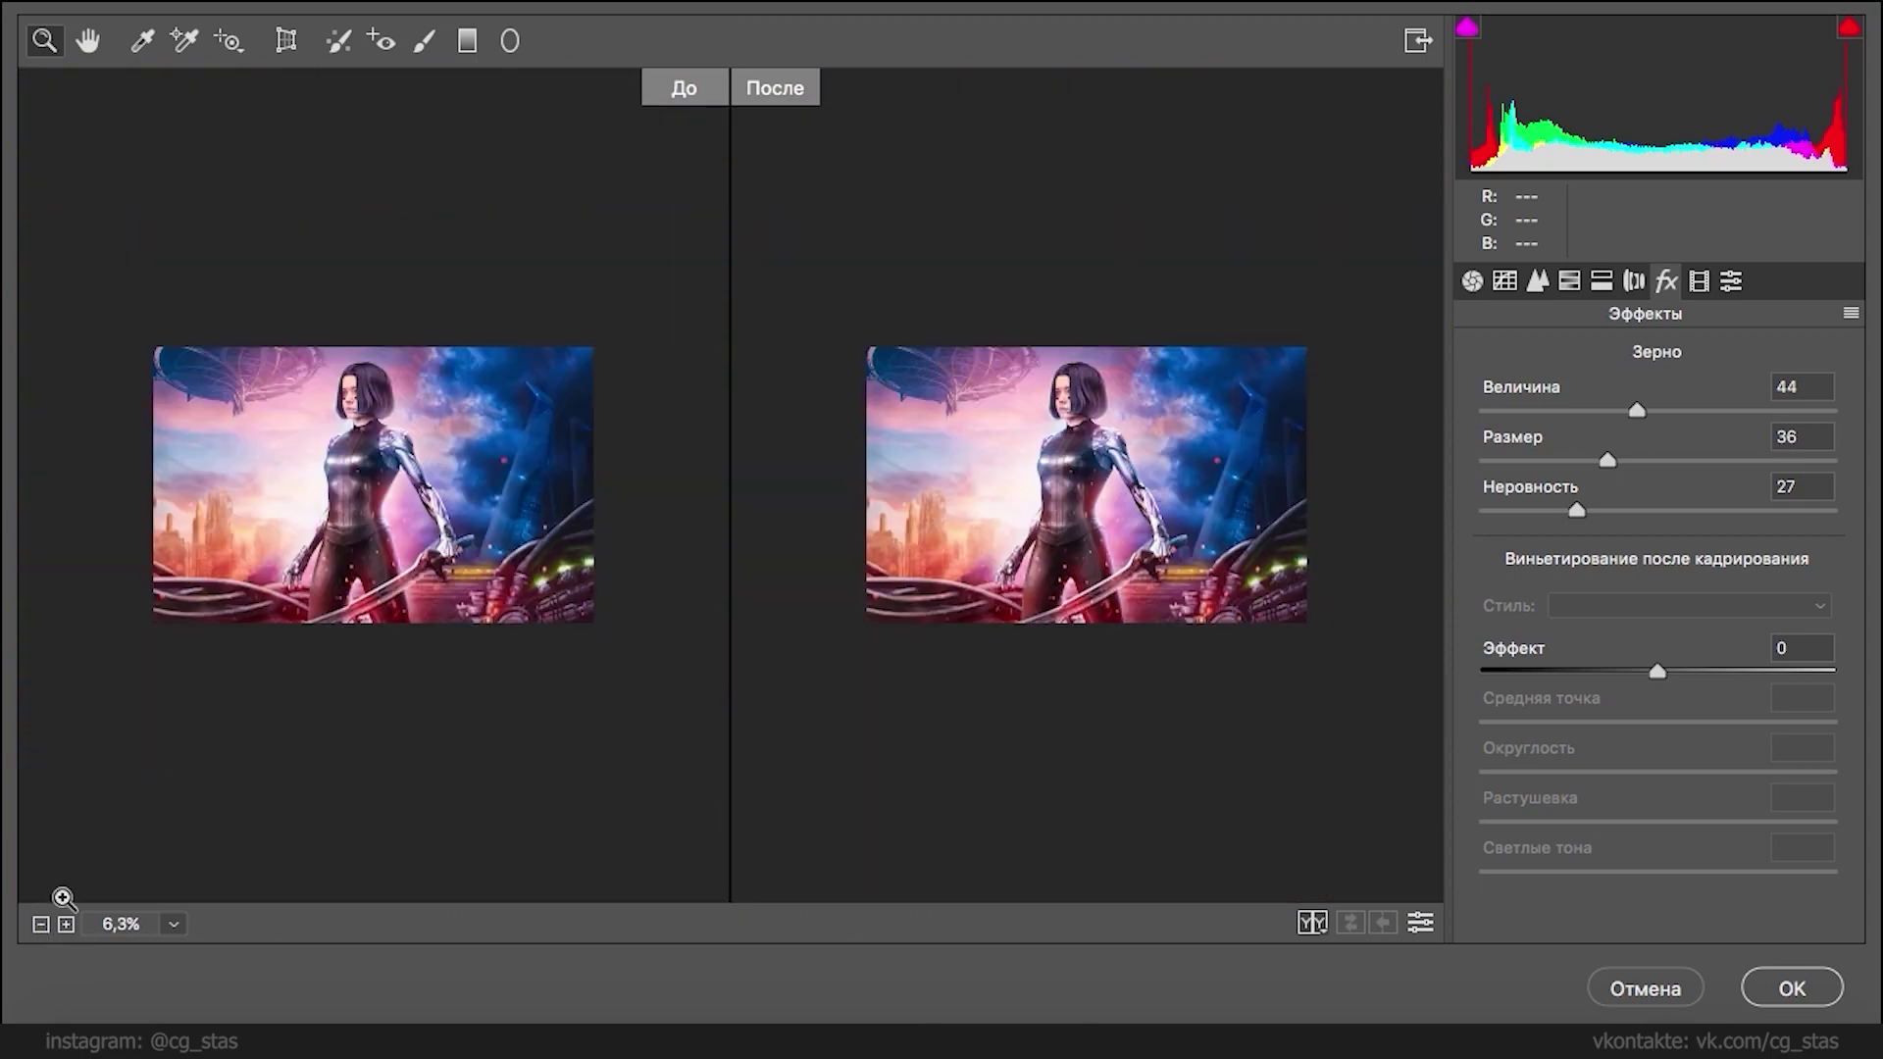
pyautogui.moveTo(1672, 680); pyautogui.dragTo(1551, 718)
pyautogui.doubleClick(1551, 721)
pyautogui.moveTo(1756, 722); pyautogui.dragTo(1802, 784)
pyautogui.moveTo(1662, 773); pyautogui.dragTo(1696, 822)
pyautogui.moveTo(1643, 673)
pyautogui.mouseDown()
pyautogui.moveTo(1525, 673)
pyautogui.moveTo(1685, 673)
pyautogui.moveTo(1644, 674)
pyautogui.mouseUp()
# - Compare the picture with the effects settings switched off and on, and apply the Camera Raw grade
pyautogui.click(1419, 923)
pyautogui.click(1416, 926)
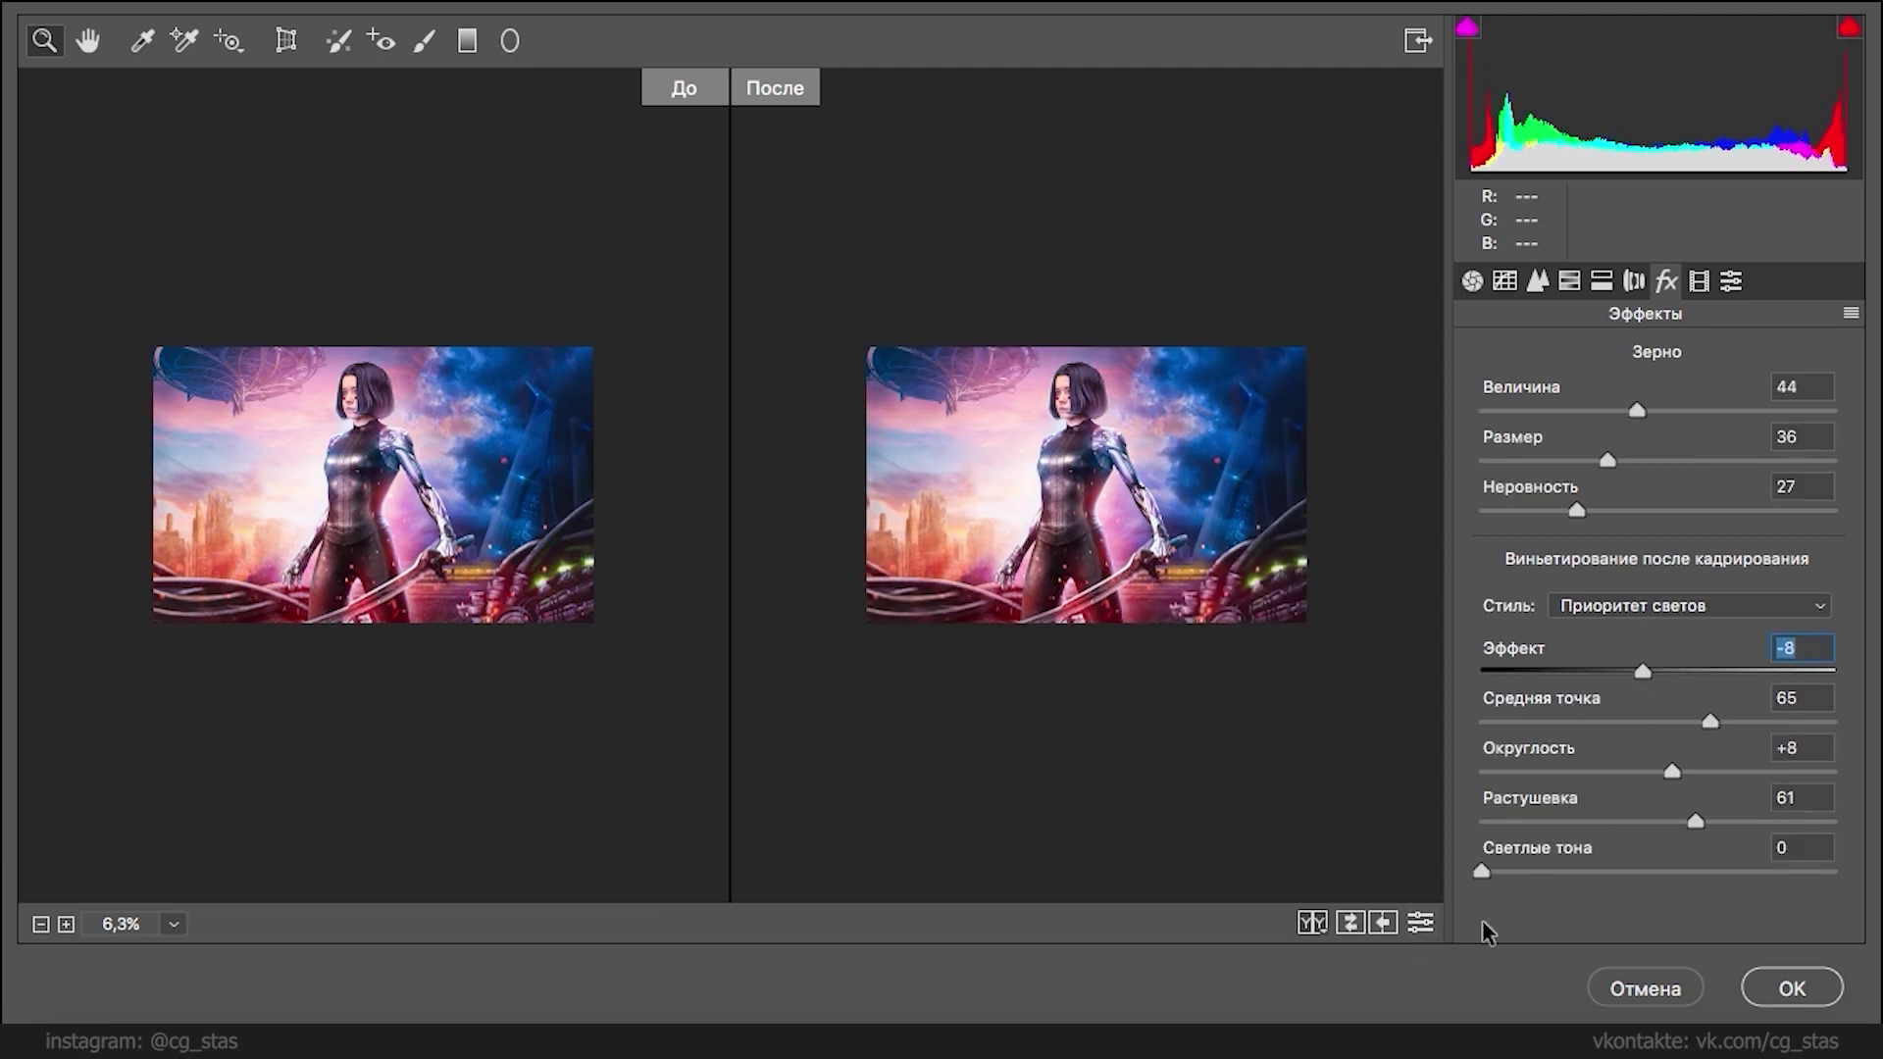
pyautogui.click(1791, 990)
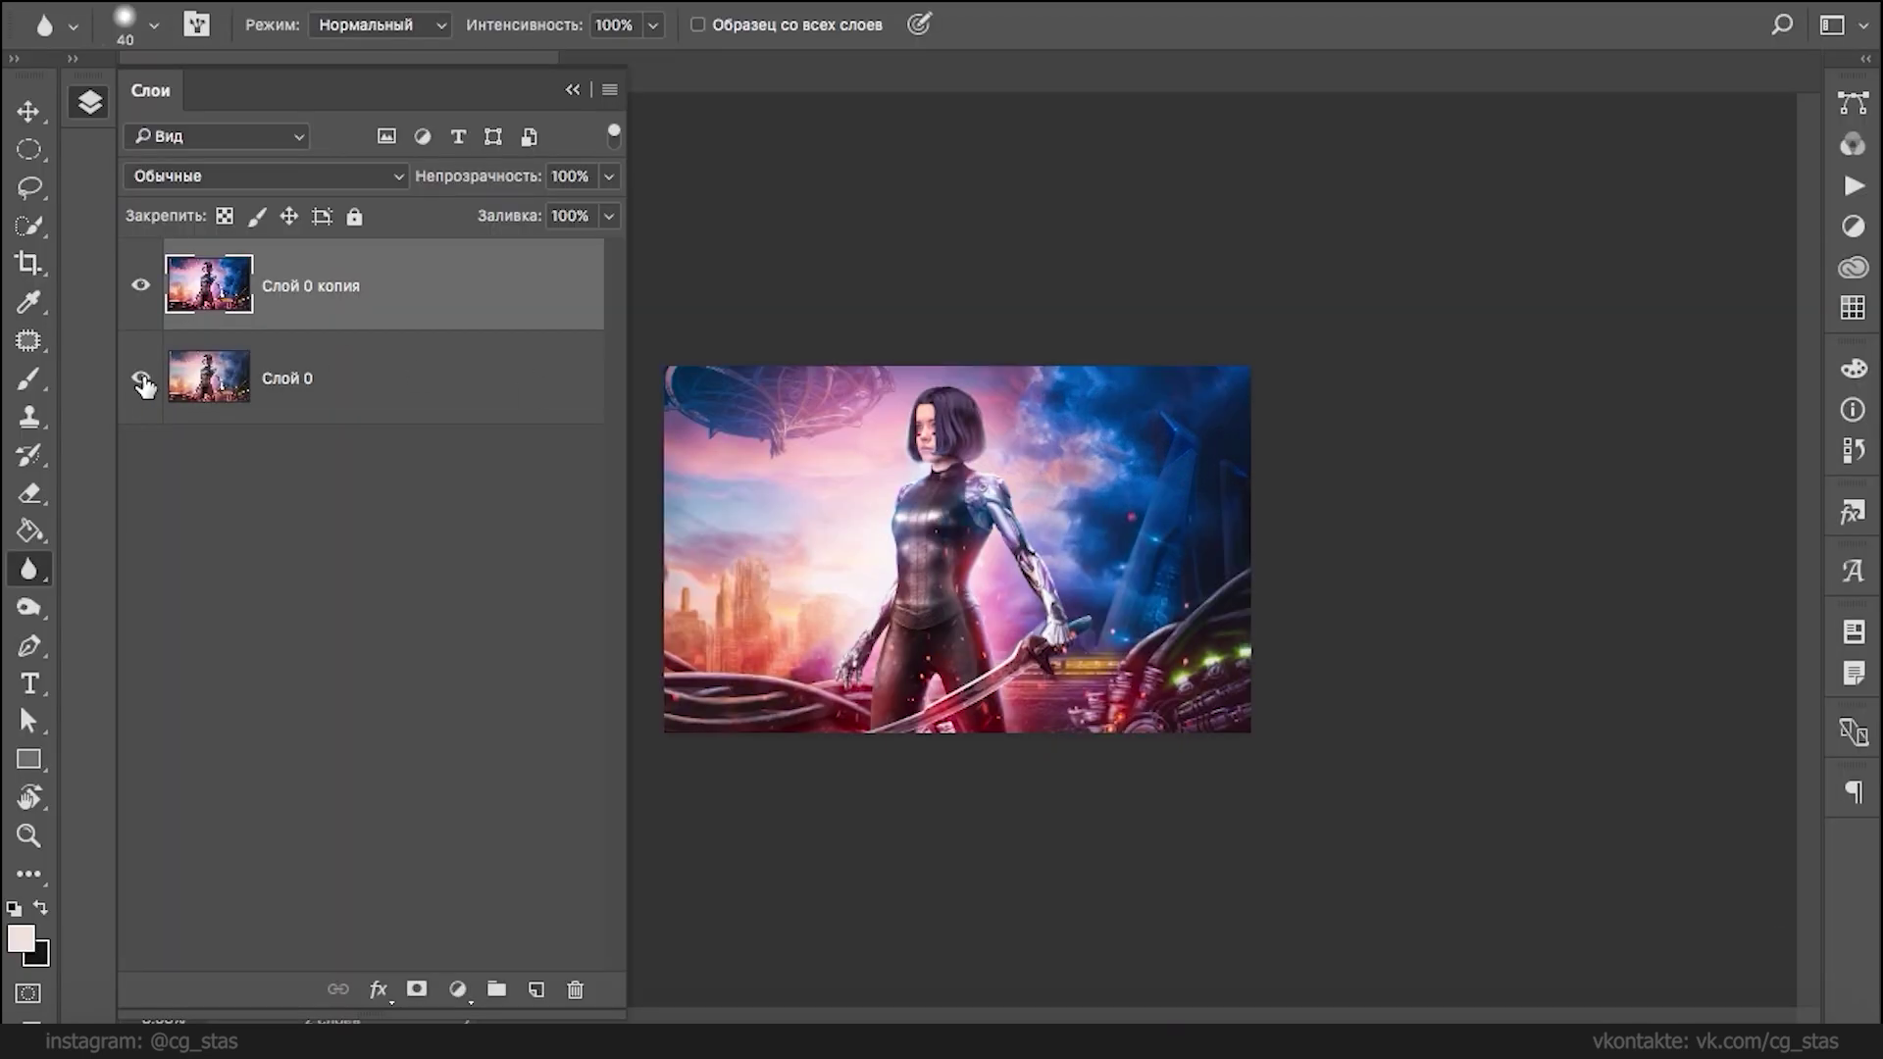
# - Compare the graded layer copy with the original layer by hiding and showing it repeatedly
pyautogui.click(140, 376)
pyautogui.click(140, 286)
pyautogui.click(141, 287)
pyautogui.click(141, 287)
pyautogui.click(142, 287)
pyautogui.click(142, 286)
pyautogui.click(144, 290)
pyautogui.click(143, 290)
pyautogui.click(143, 290)
pyautogui.click(143, 291)
pyautogui.click(144, 290)
pyautogui.click(143, 293)
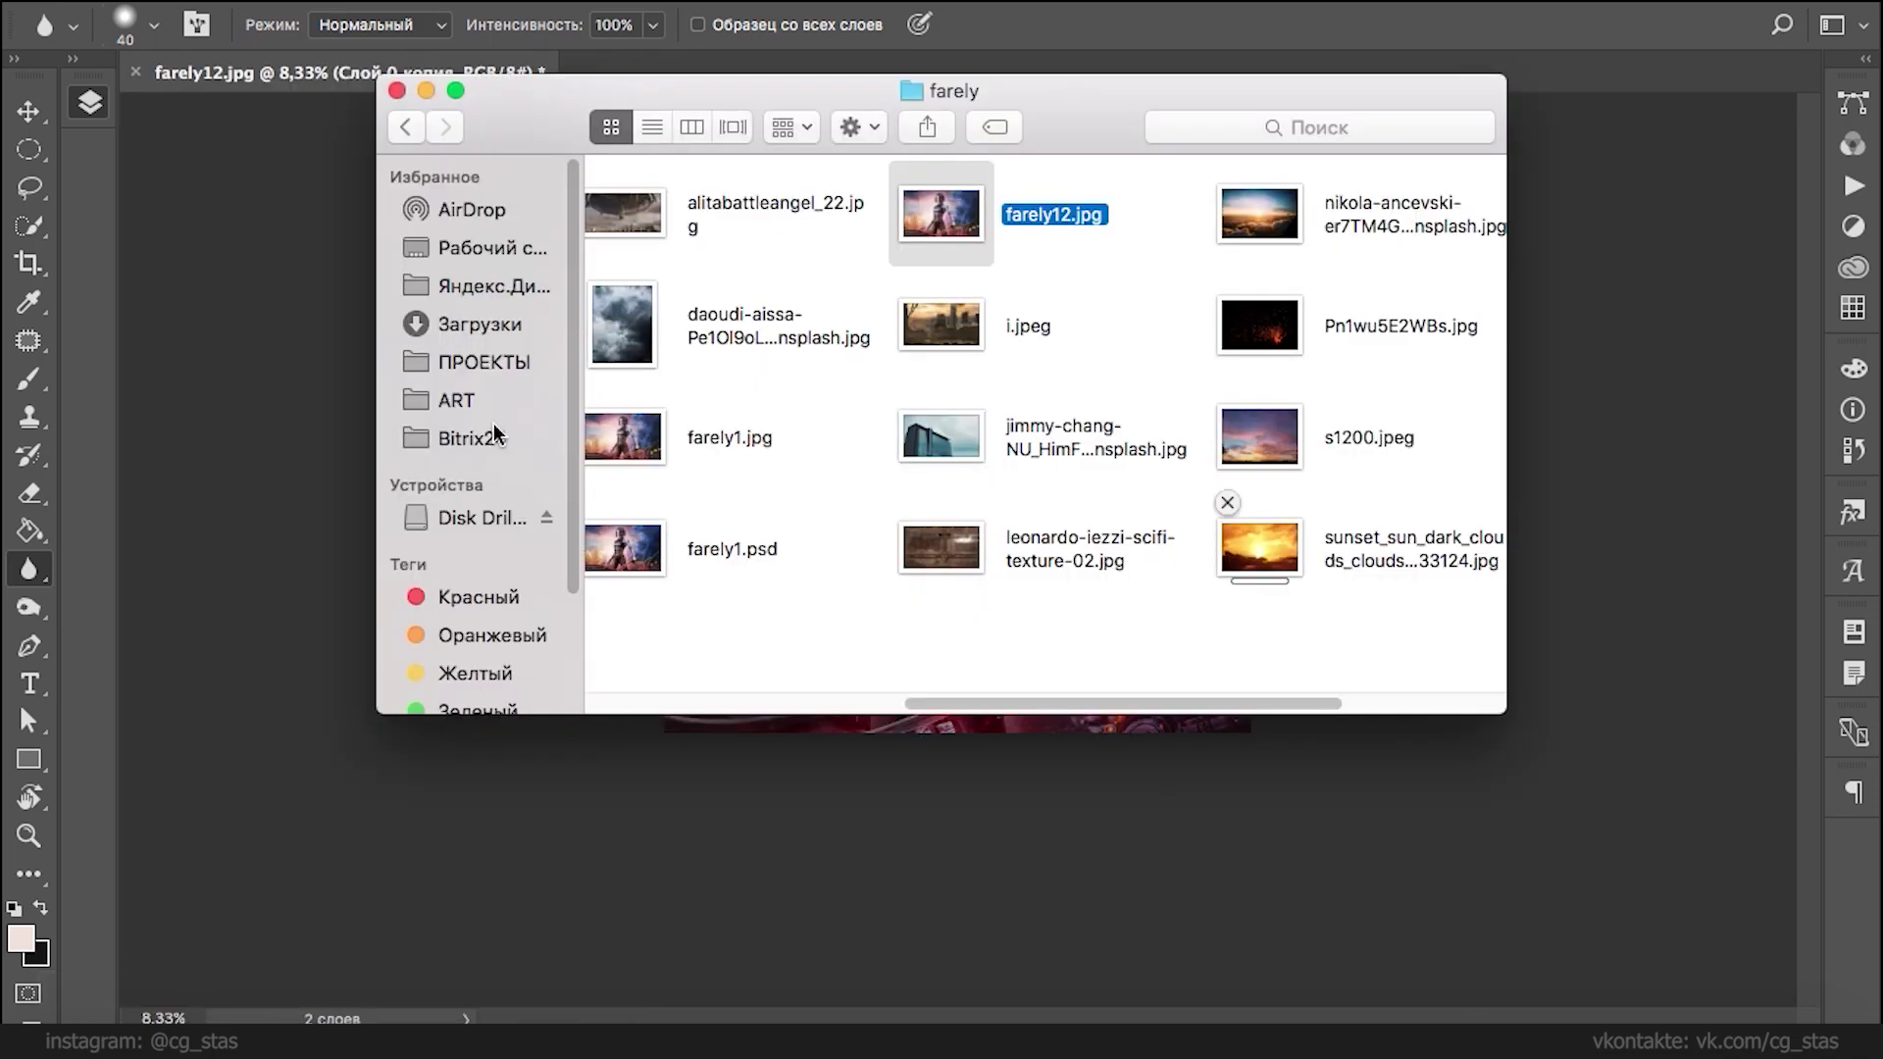
# - Find the signature file in the ART folder and place it in the composite as the SIGN layer
pyautogui.click(475, 326)
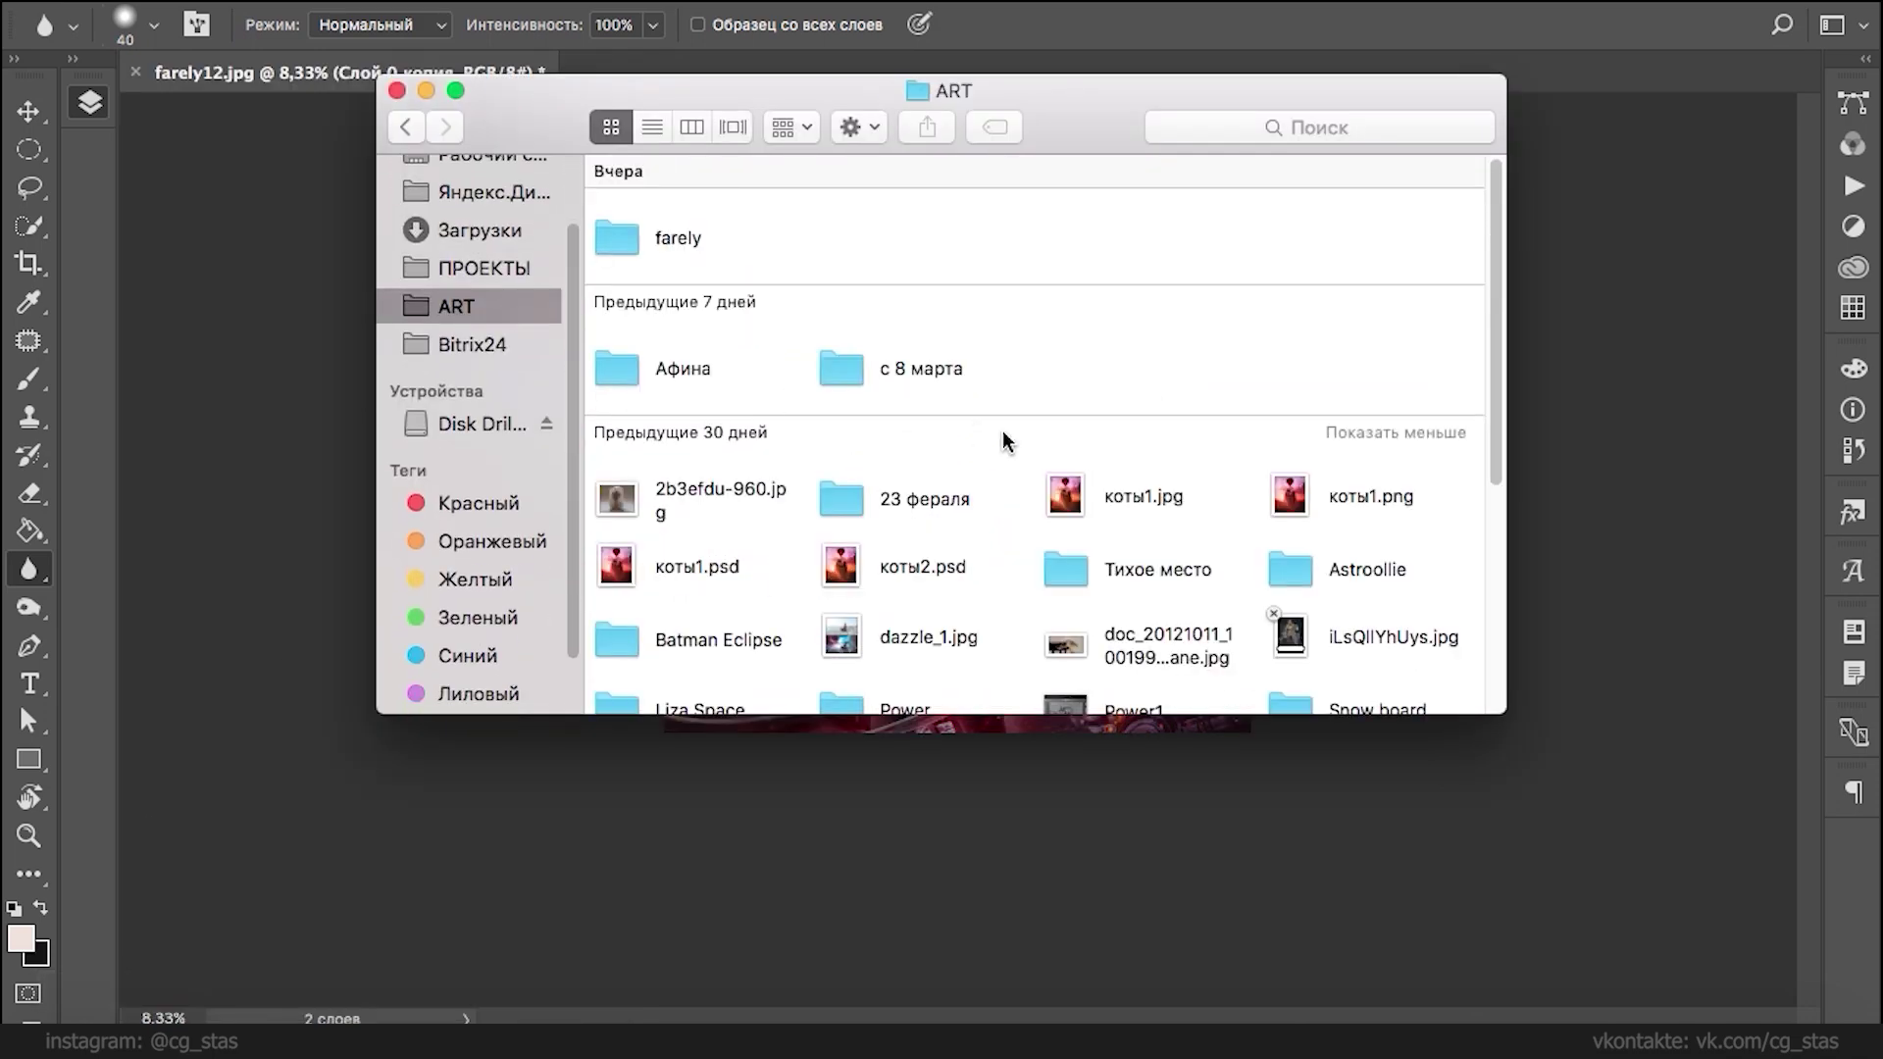
pyautogui.scroll(-10, 1000, 451)
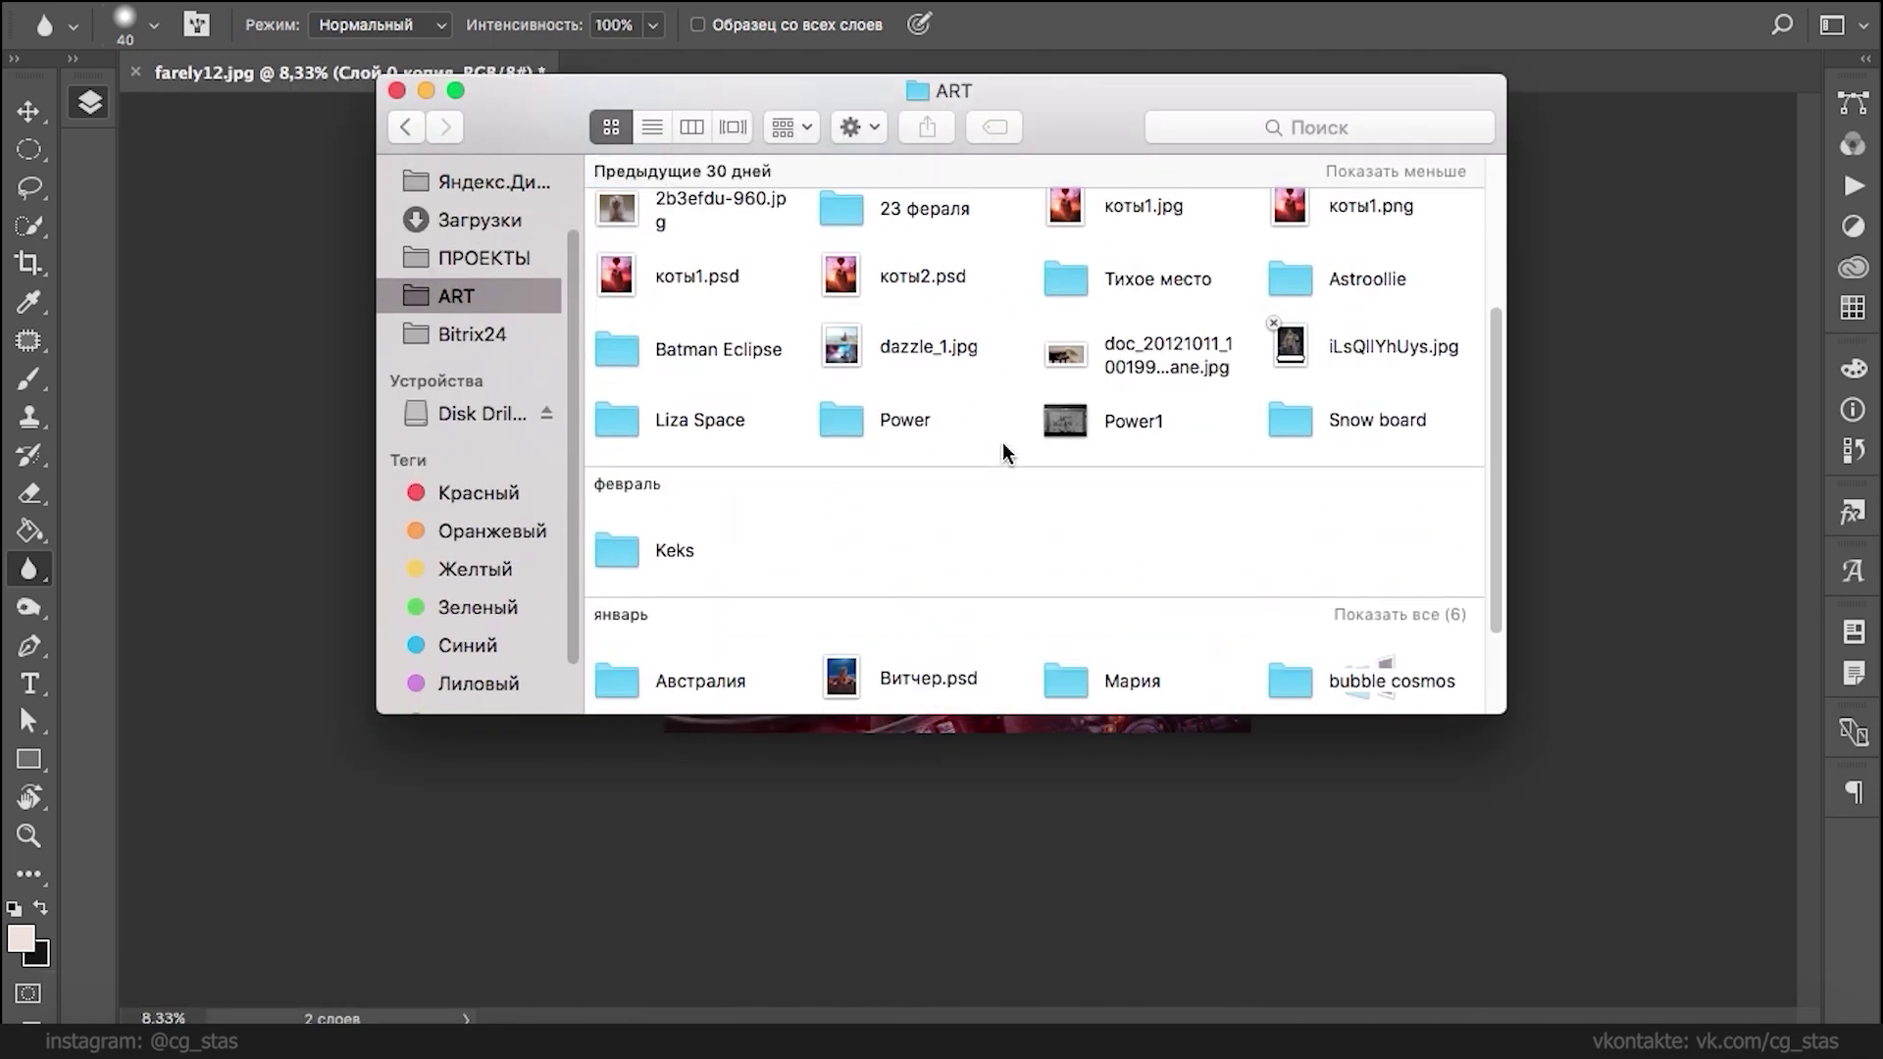
pyautogui.hscroll(10, 951, 657)
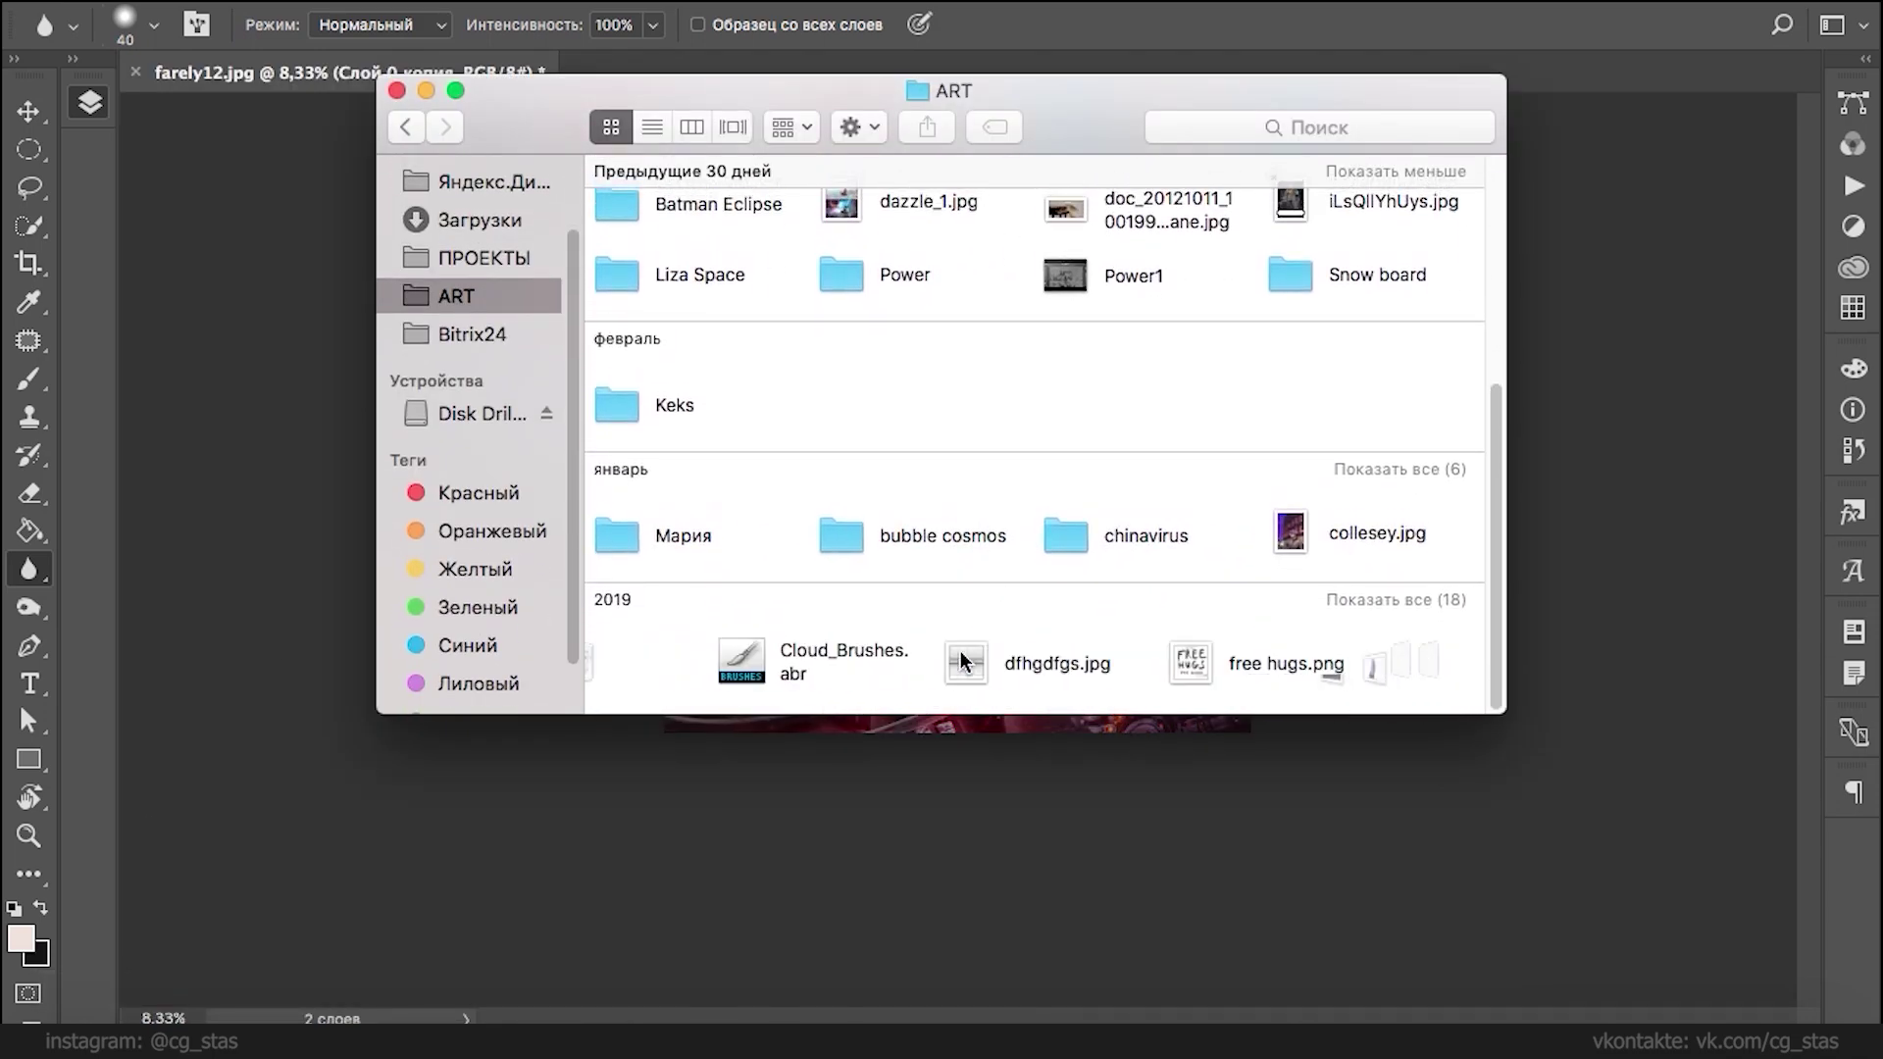
pyautogui.hscroll(10, 944, 663)
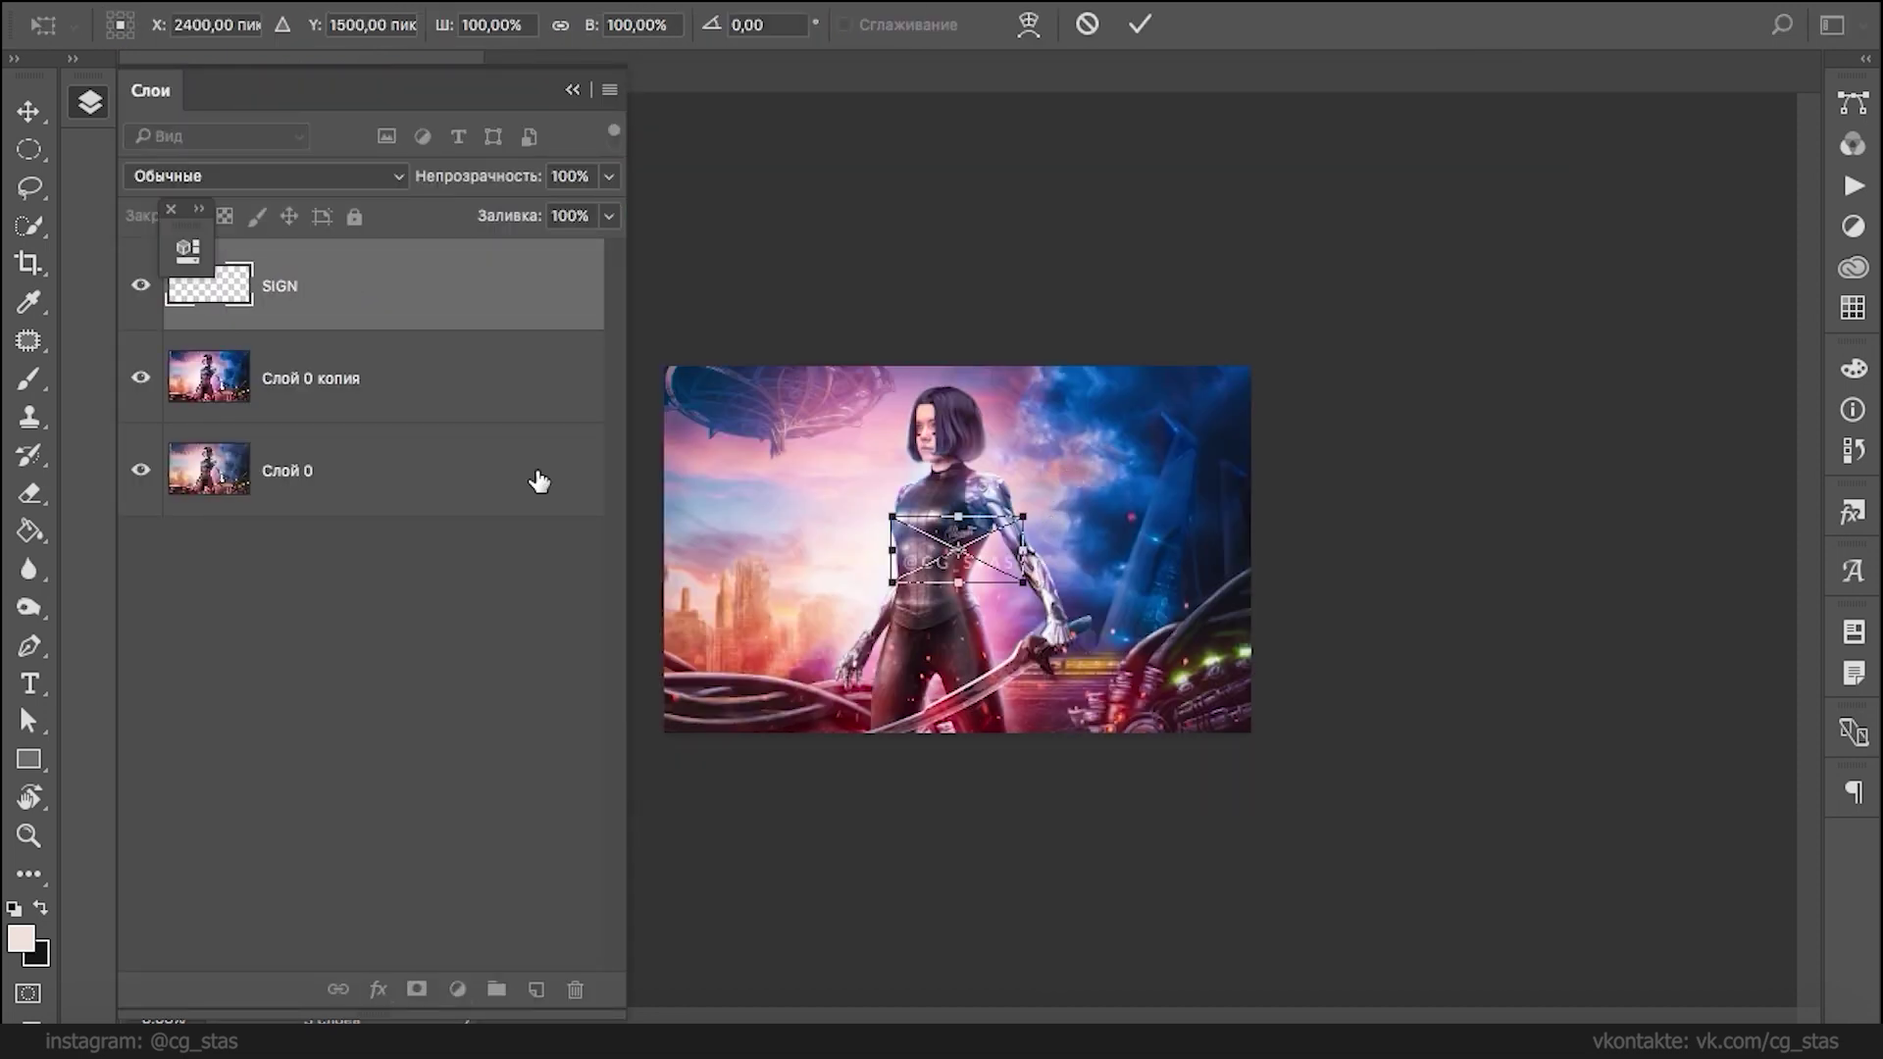
pyautogui.press('Return')
# - Duplicate the SIGN layer and group it with its copy
pyautogui.hotkey('ctrl', 'j')
pyautogui.hotkey('ctrl', 't')
pyautogui.press('Return')
pyautogui.keyDown('shift'); pyautogui.click(391, 350); pyautogui.keyUp('shift')
pyautogui.click(496, 988)
# - Scale the signature group to about 57% and move it near the picture's lower-right corner
pyautogui.hotkey('ctrl', 't')
pyautogui.moveTo(996, 564); pyautogui.dragTo(1233, 715)
pyautogui.moveTo(1252, 677)
pyautogui.mouseDown()
pyautogui.moveTo(1205, 705)
pyautogui.moveTo(1221, 685)
pyautogui.mouseUp()
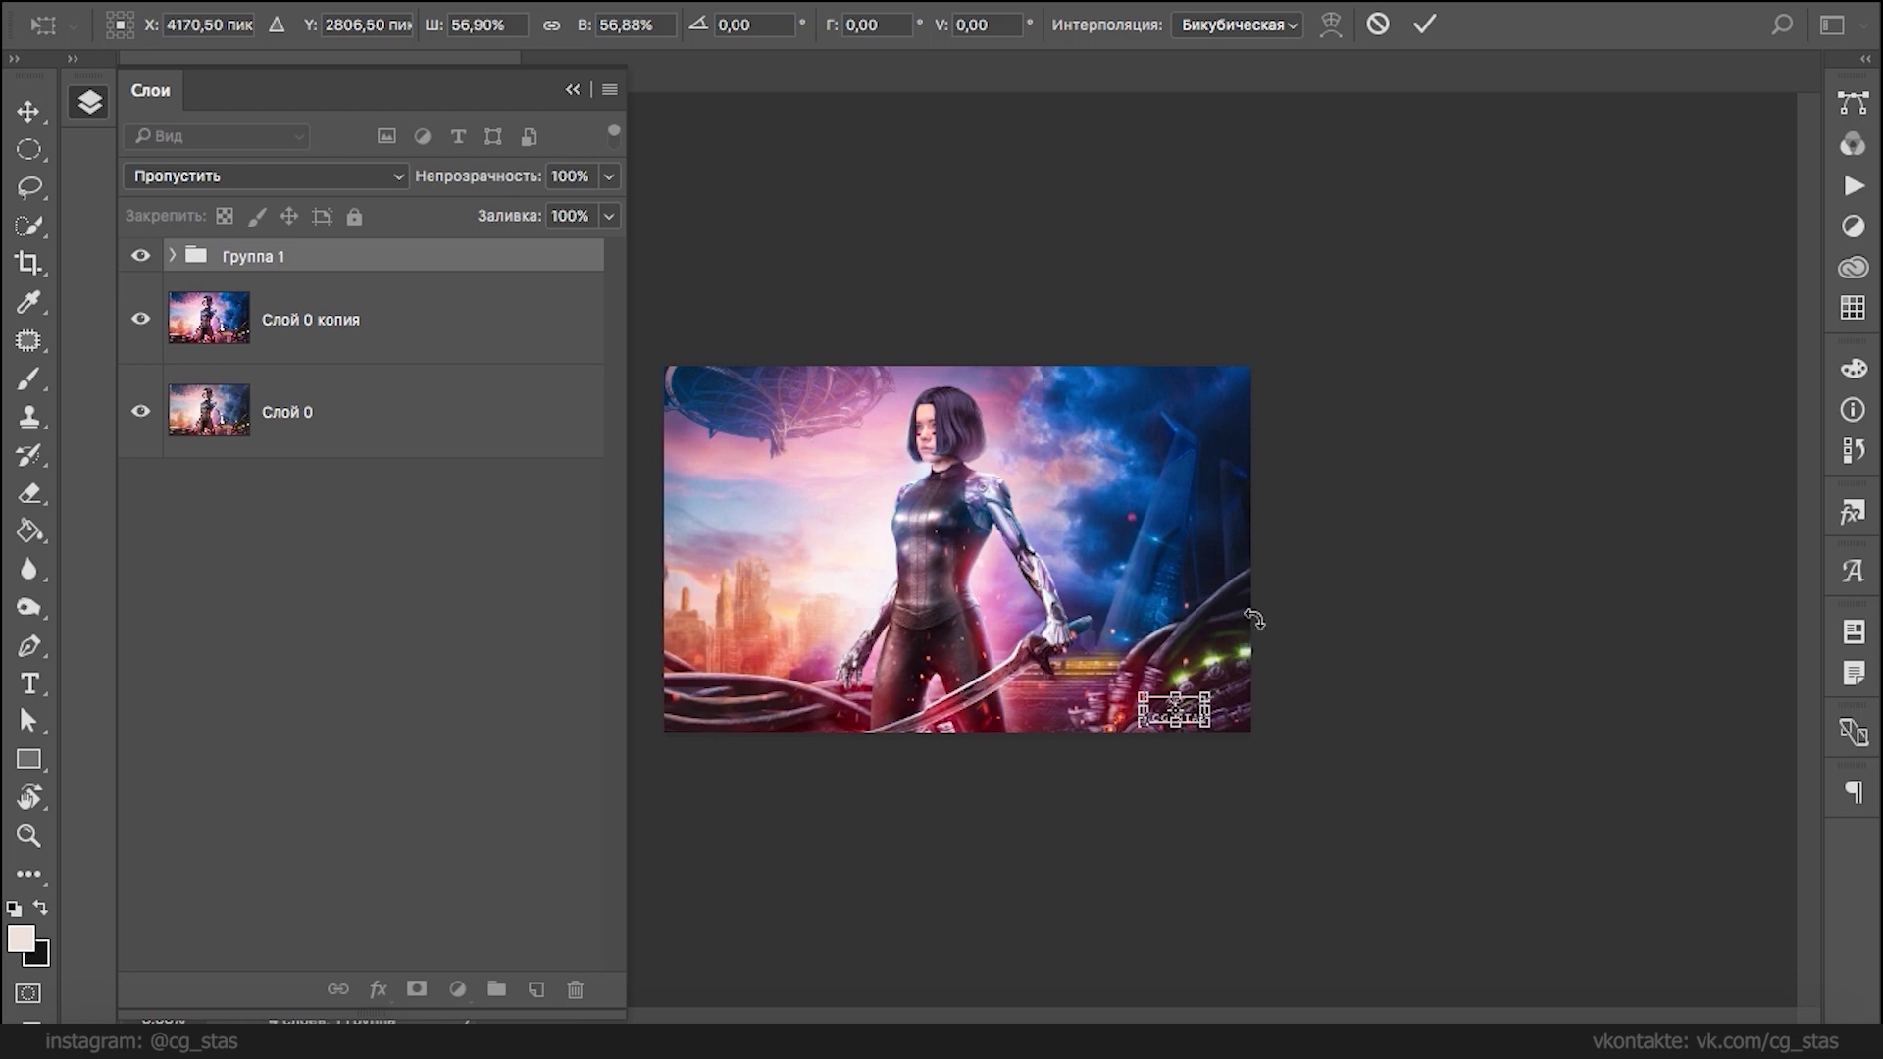
pyautogui.press('Return')
# - Nudge the signature group closer into the lower-right corner of the picture, to X 4470 px and Y 2842.5 px
pyautogui.hotkey('ctrl', 't')
pyautogui.press('Right')
pyautogui.press('Right')
pyautogui.press('Right')
pyautogui.press('Right')
pyautogui.press('Right')
pyautogui.press('Right')
pyautogui.press('Right')
pyautogui.press('Right')
pyautogui.press('Right')
pyautogui.press('Right')
pyautogui.press('Right')
pyautogui.press('Right')
pyautogui.press('Right')
pyautogui.press('Right')
pyautogui.press('Right')
pyautogui.press('Right')
pyautogui.press('Right')
pyautogui.press('Right')
pyautogui.press('Right')
pyautogui.press('Right')
pyautogui.press('Down')
pyautogui.press('Down')
pyautogui.press('Down')
pyautogui.press('Left')
pyautogui.press('Left')
pyautogui.press('Left')
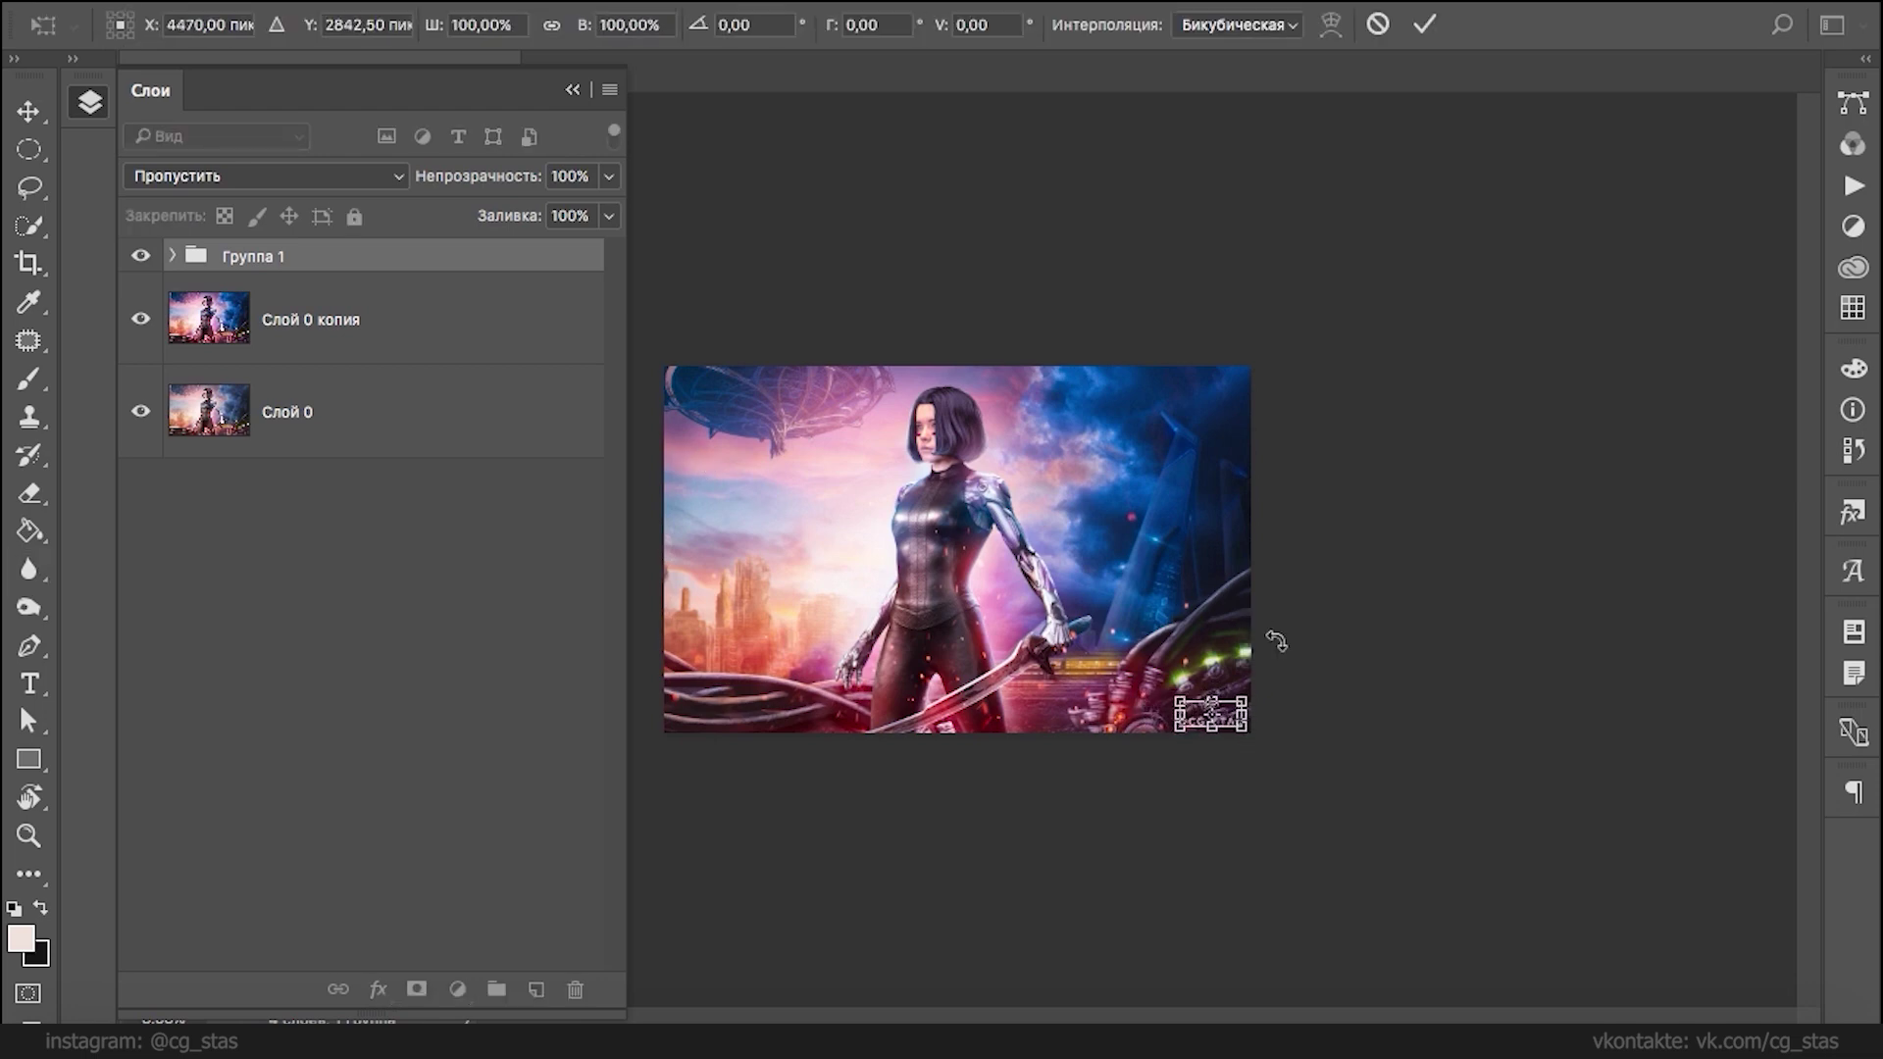
pyautogui.press('Return')
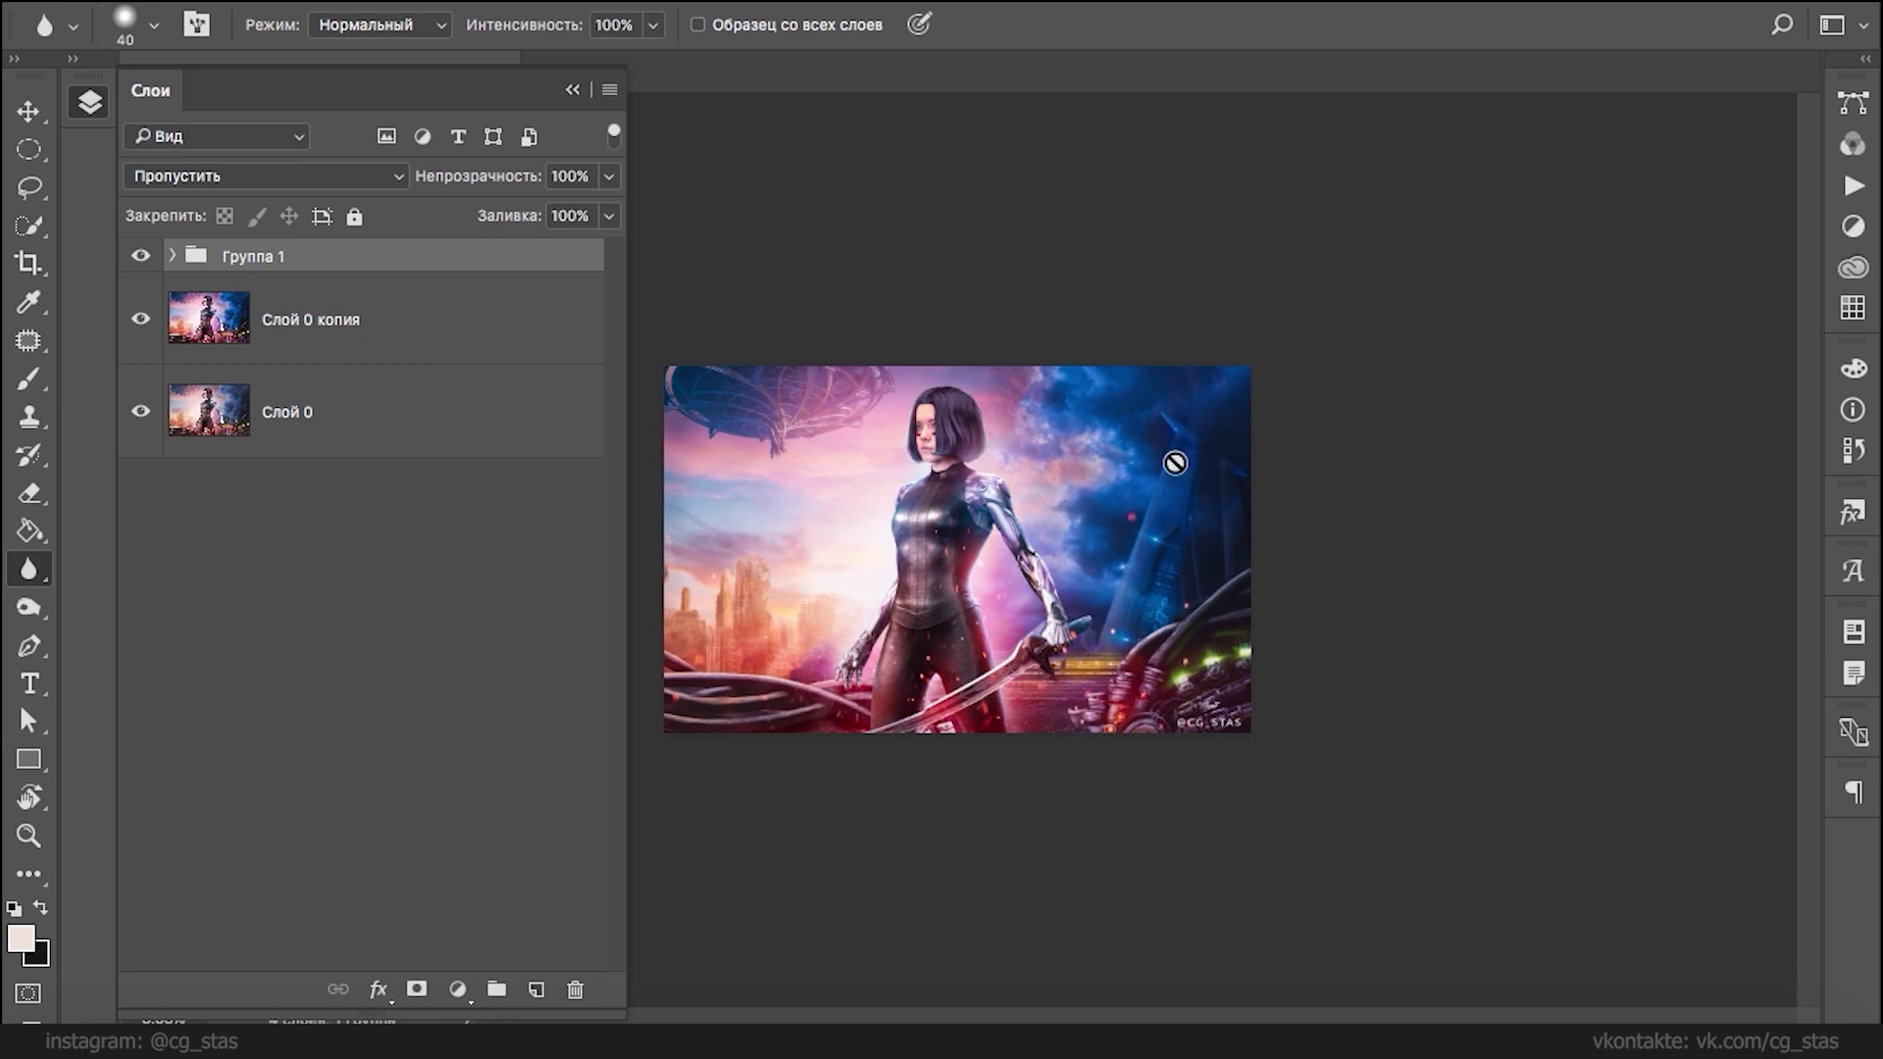
# - Collapse the layer list and scale the signature group down further in the picture's lower-right corner
pyautogui.click(573, 89)
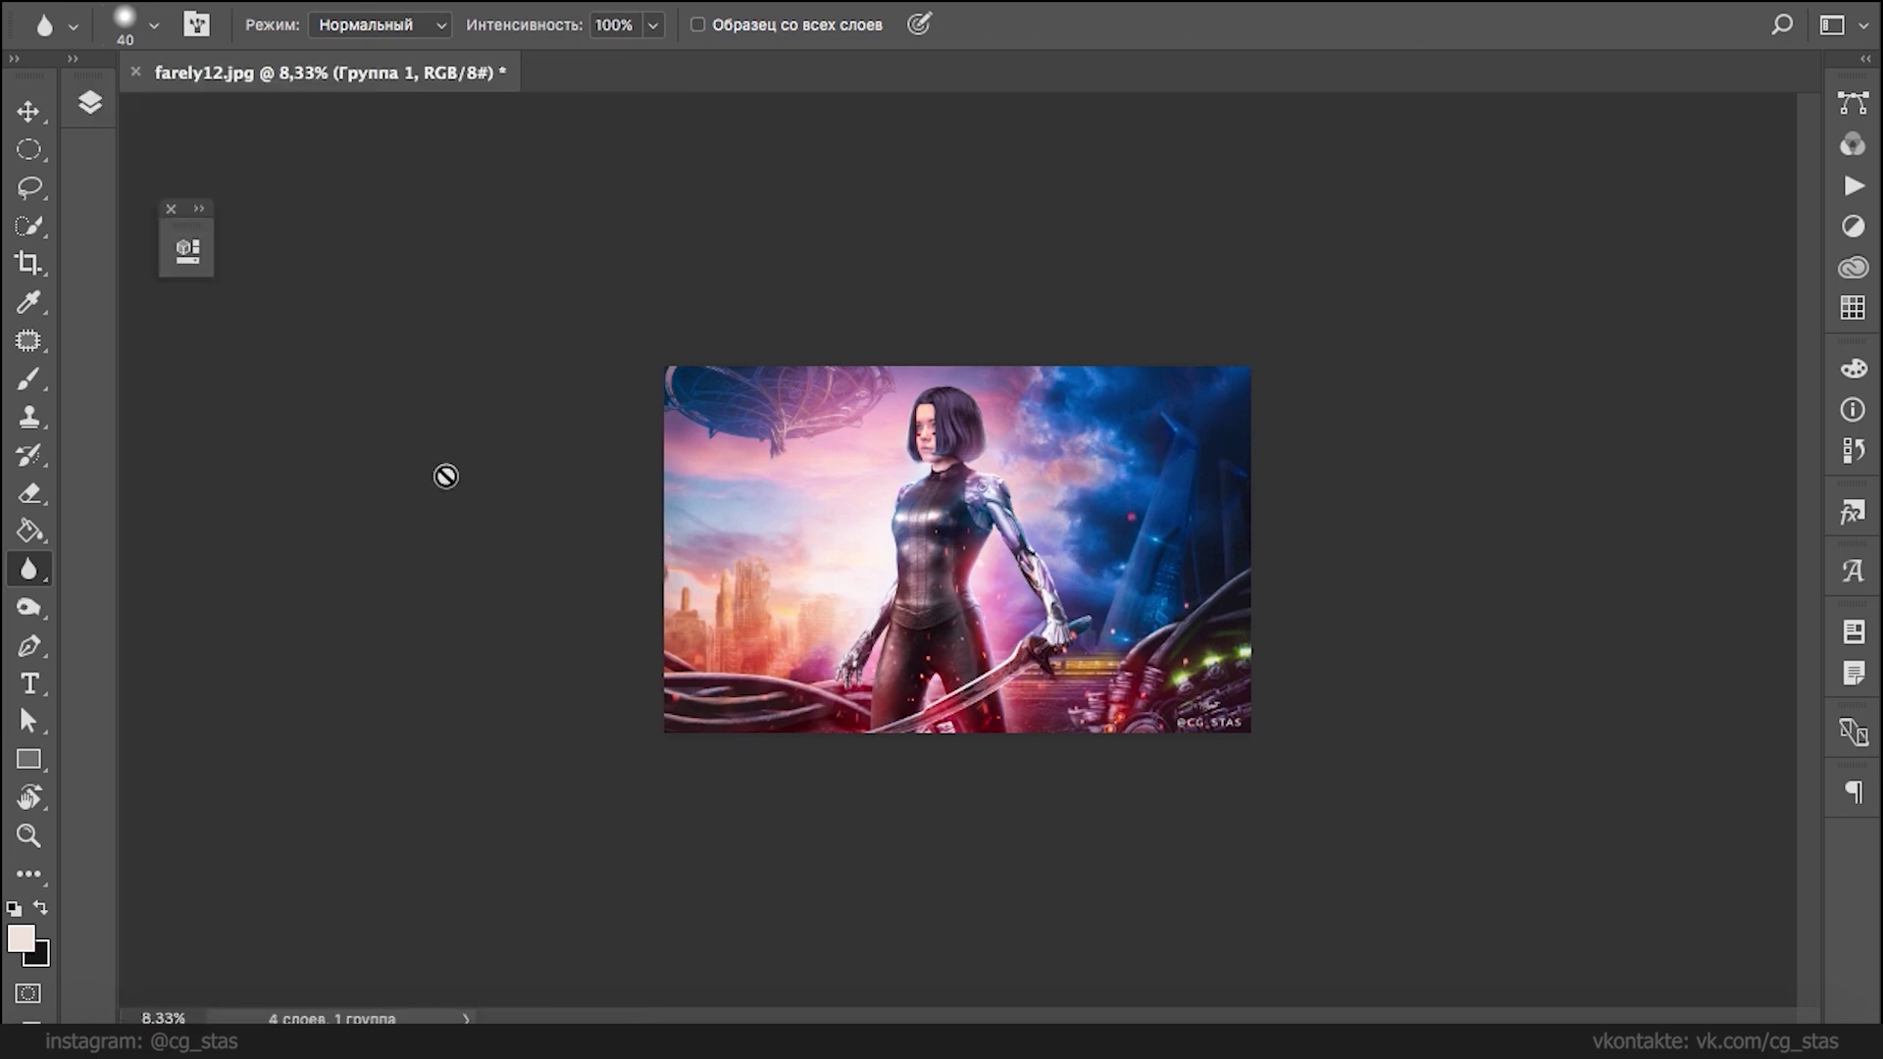
pyautogui.hotkey('ctrl', '+')
pyautogui.hotkey('ctrl', '+')
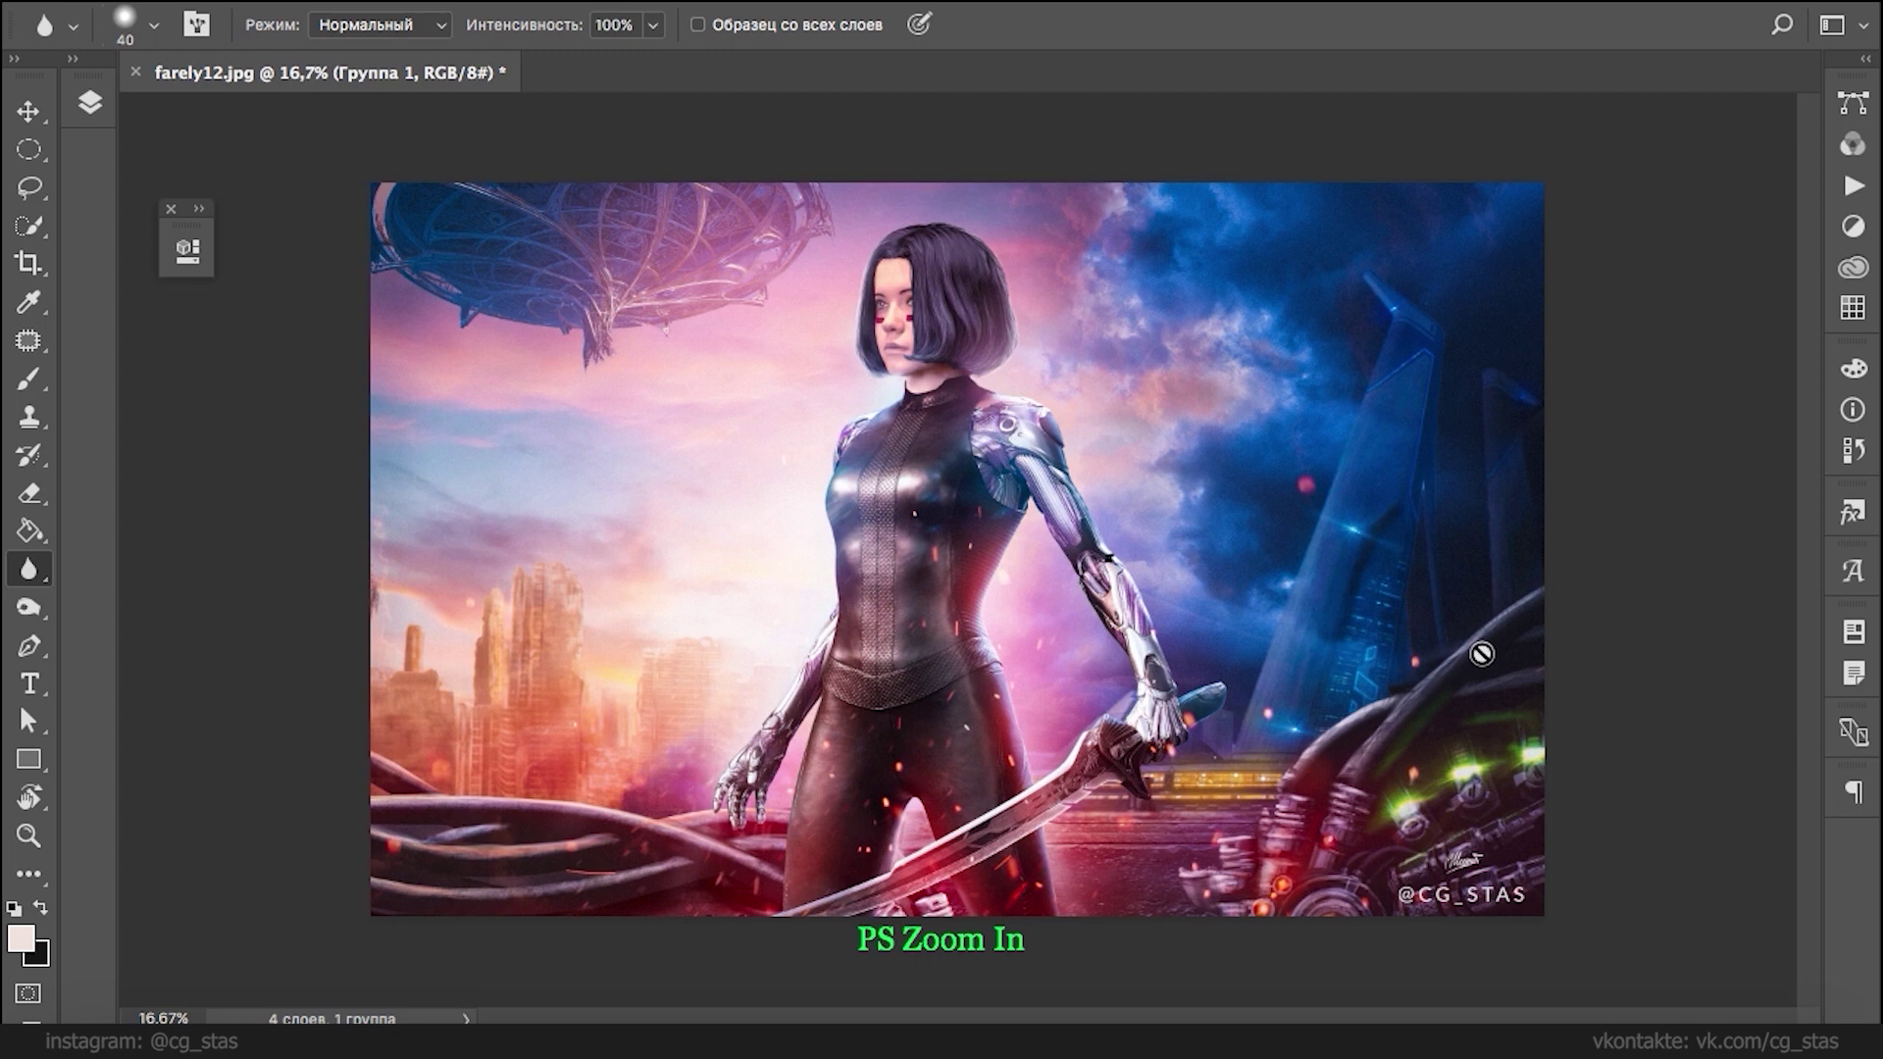
pyautogui.hotkey('ctrl', 't')
pyautogui.moveTo(1401, 846); pyautogui.dragTo(1502, 894)
pyautogui.press('Escape')
pyautogui.hotkey('ctrl', 't')
pyautogui.doubleClick(1550, 880)
pyautogui.press('Return')
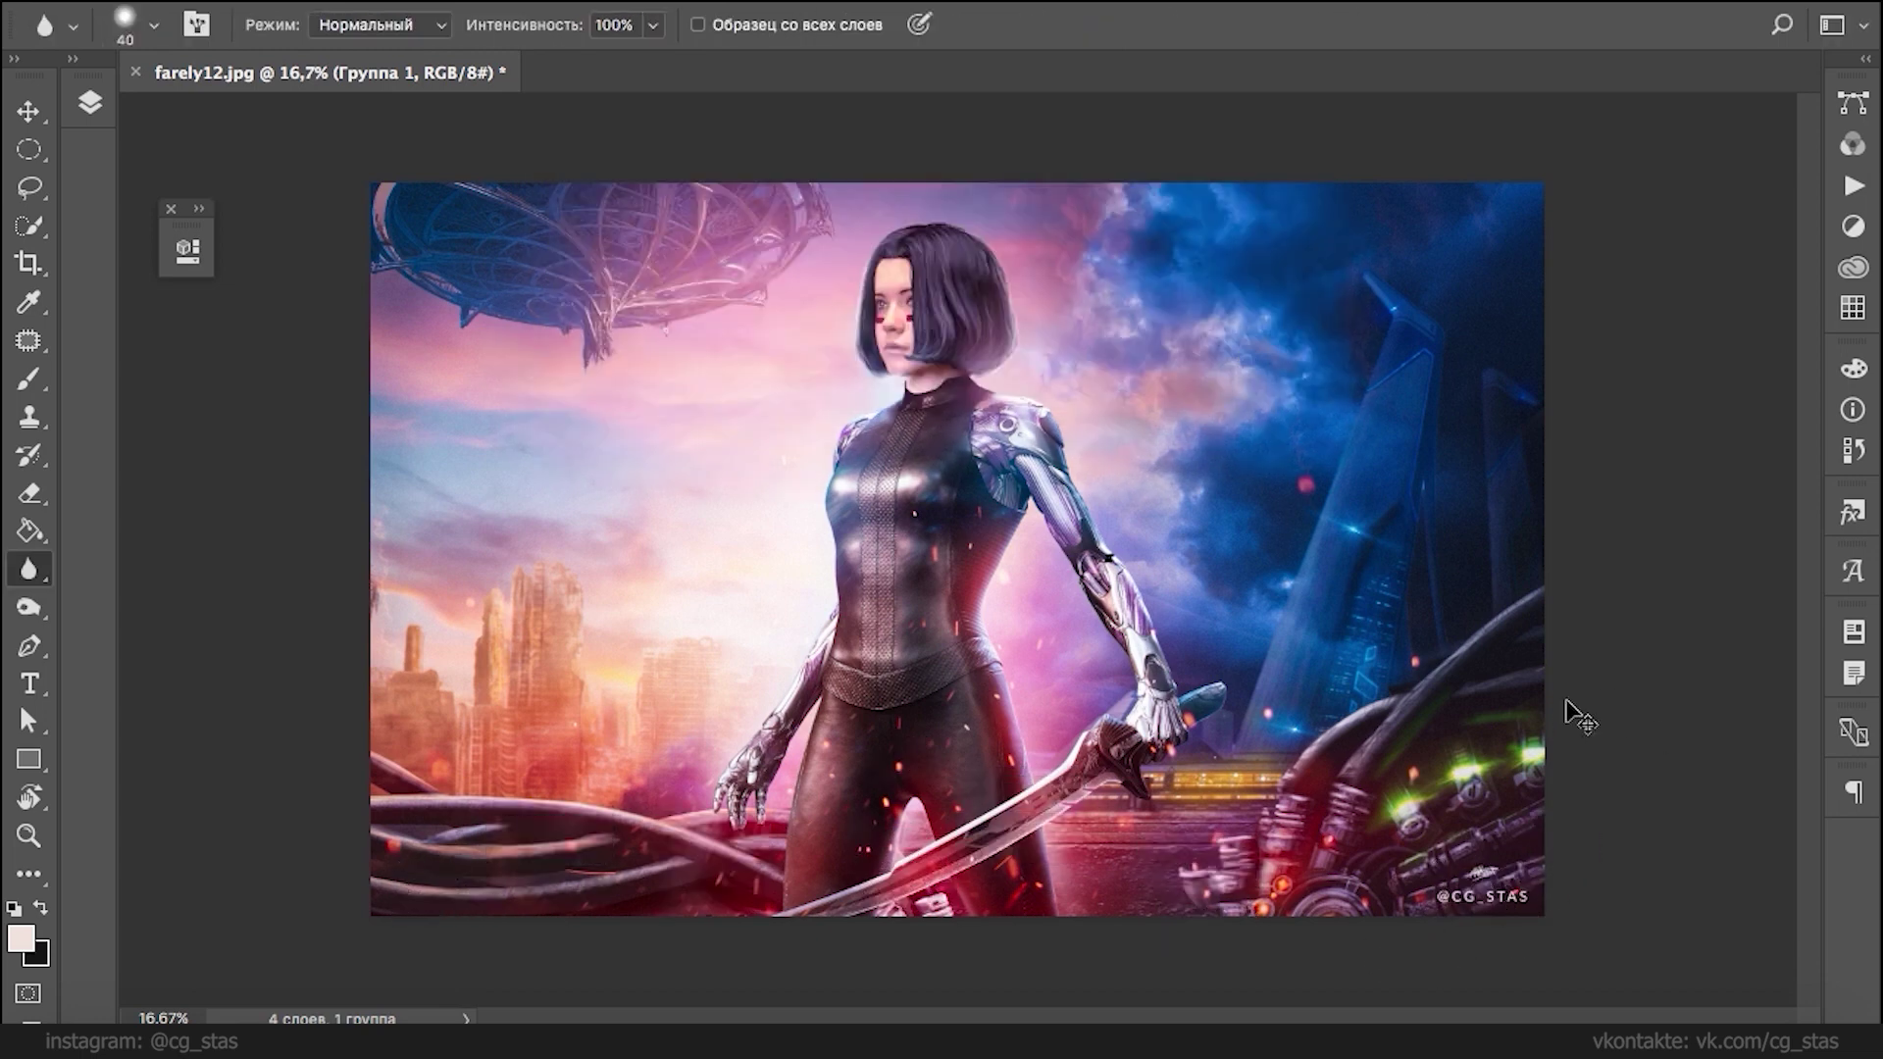
pyautogui.click(1350, 1028)
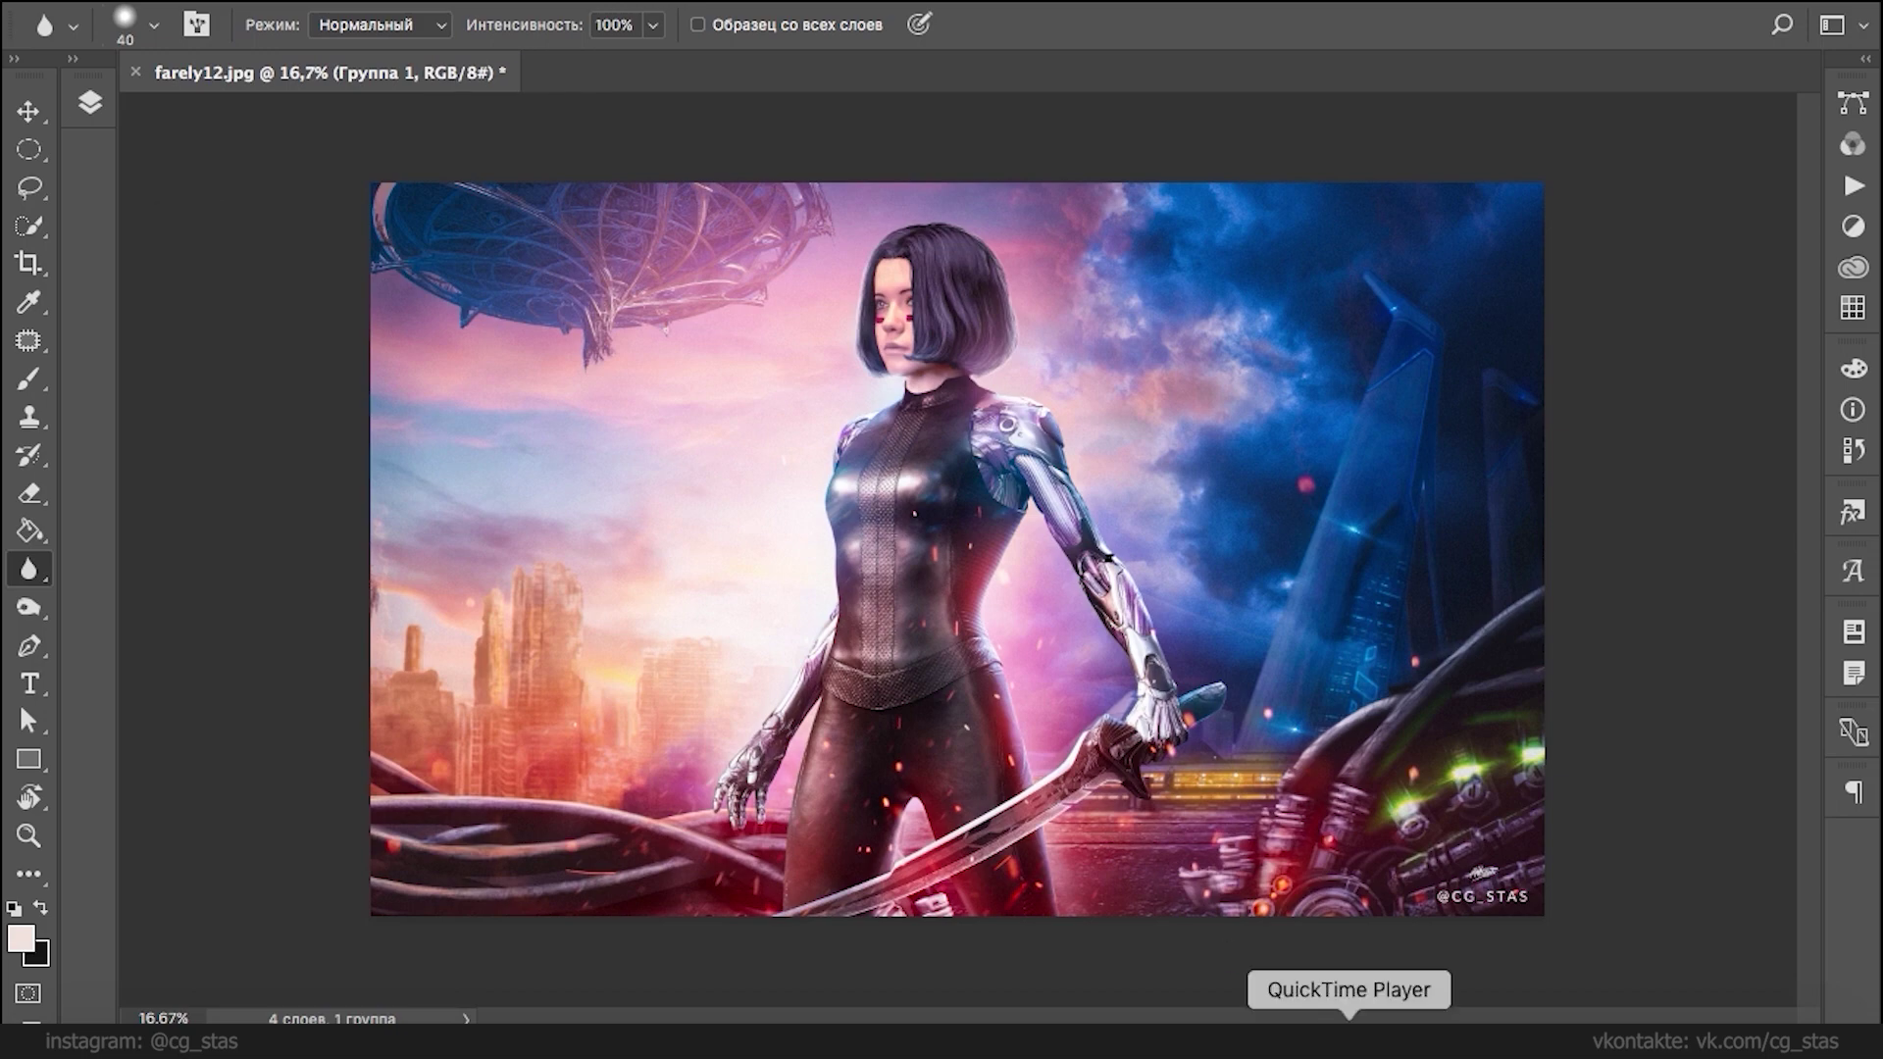